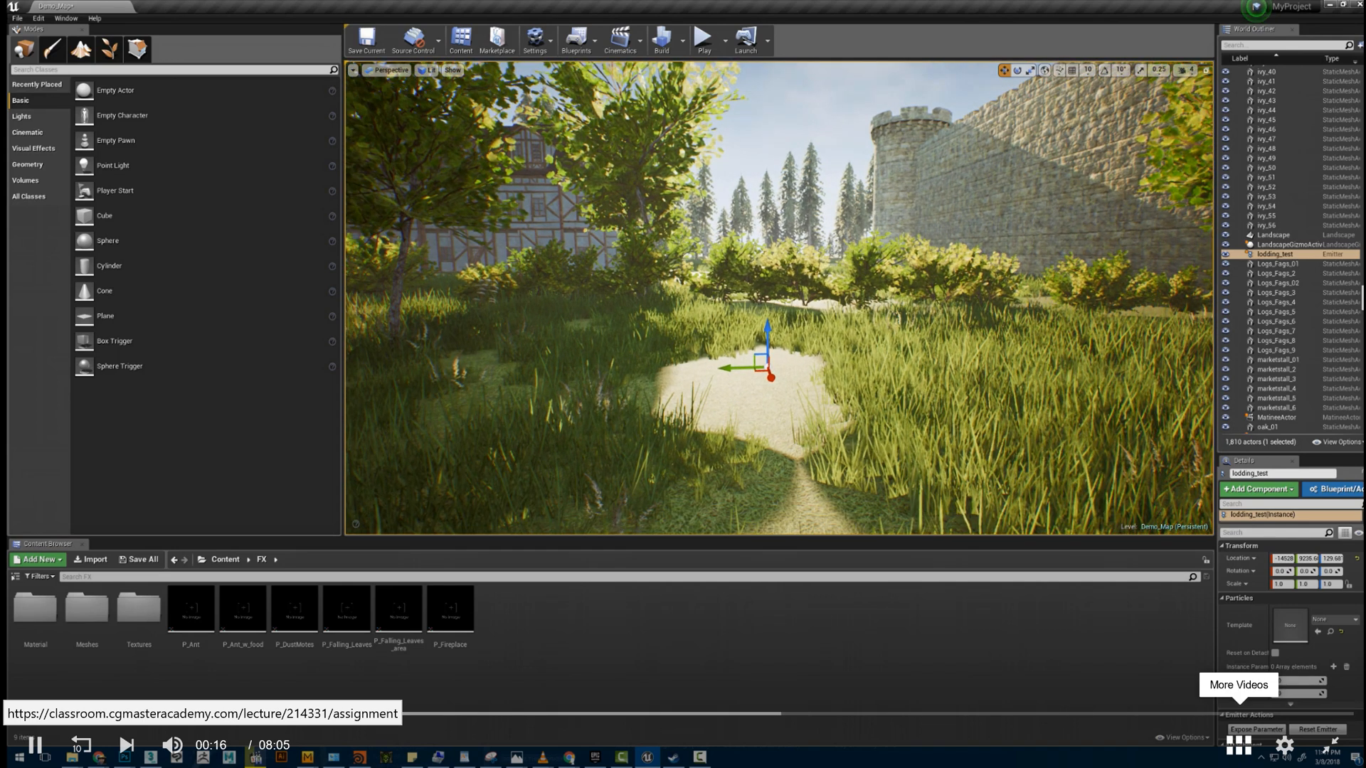
click(1284, 744)
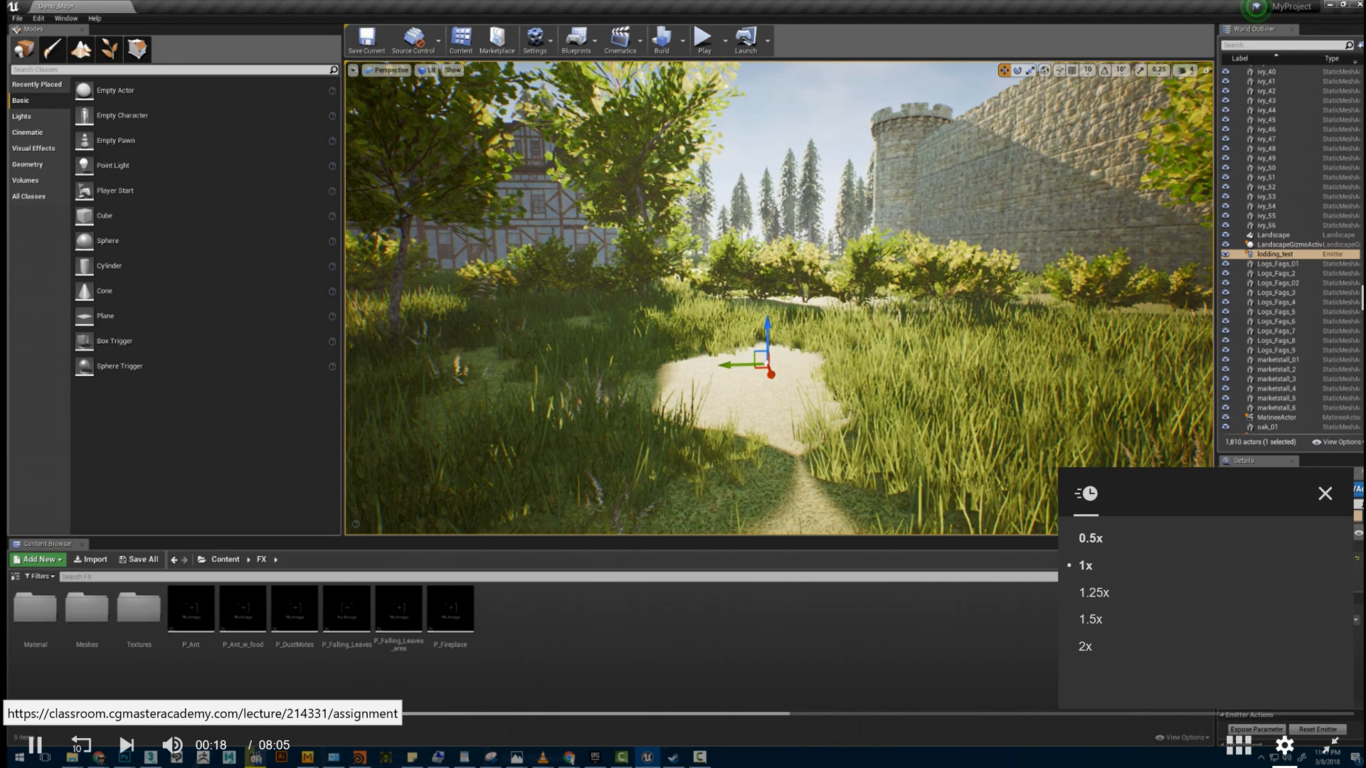
click(1284, 744)
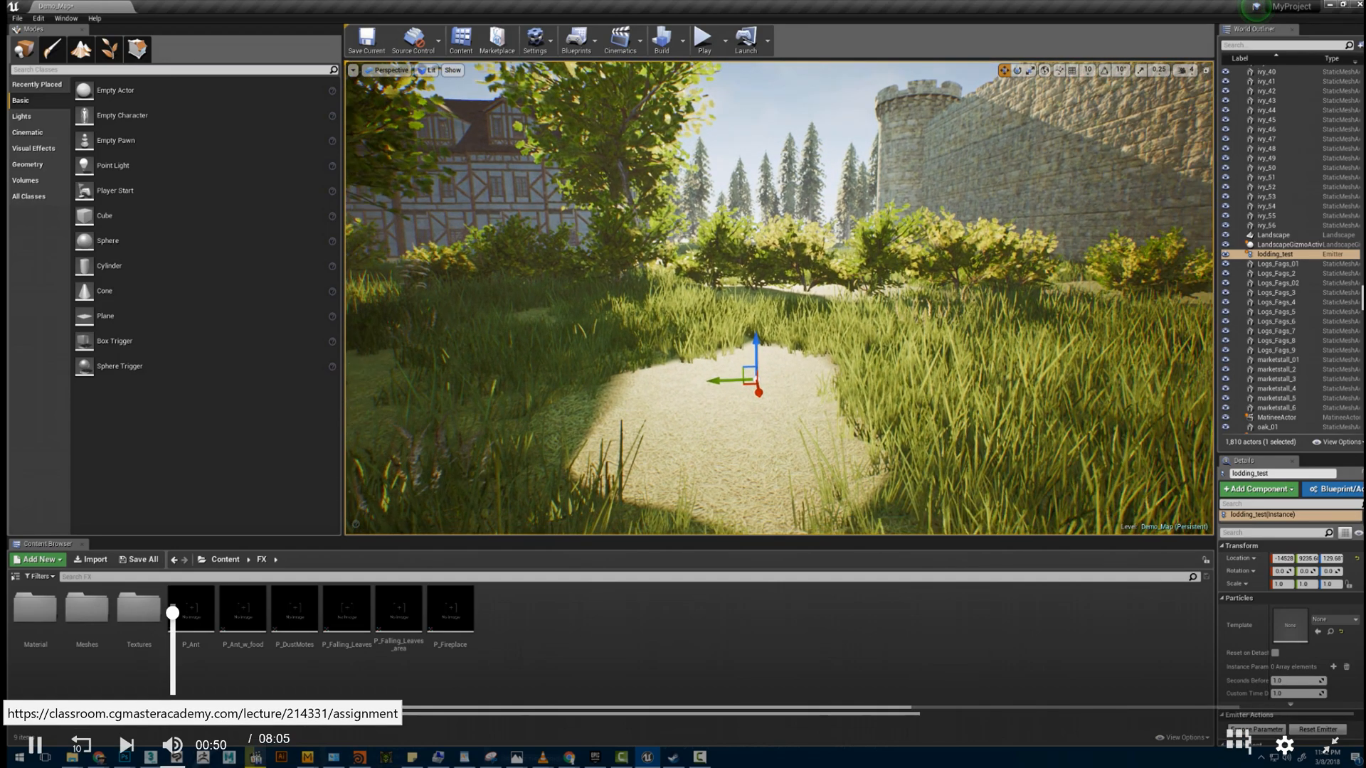
click(1284, 745)
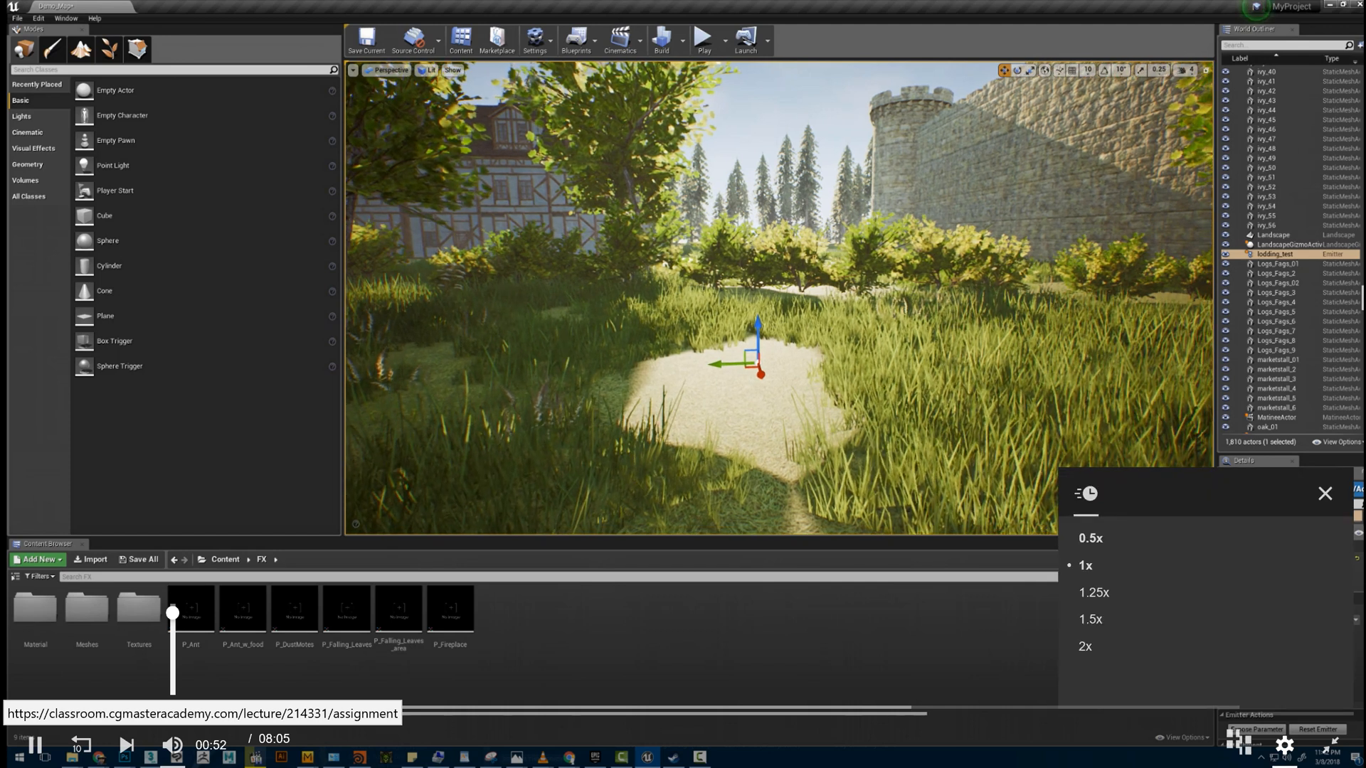
click(1239, 745)
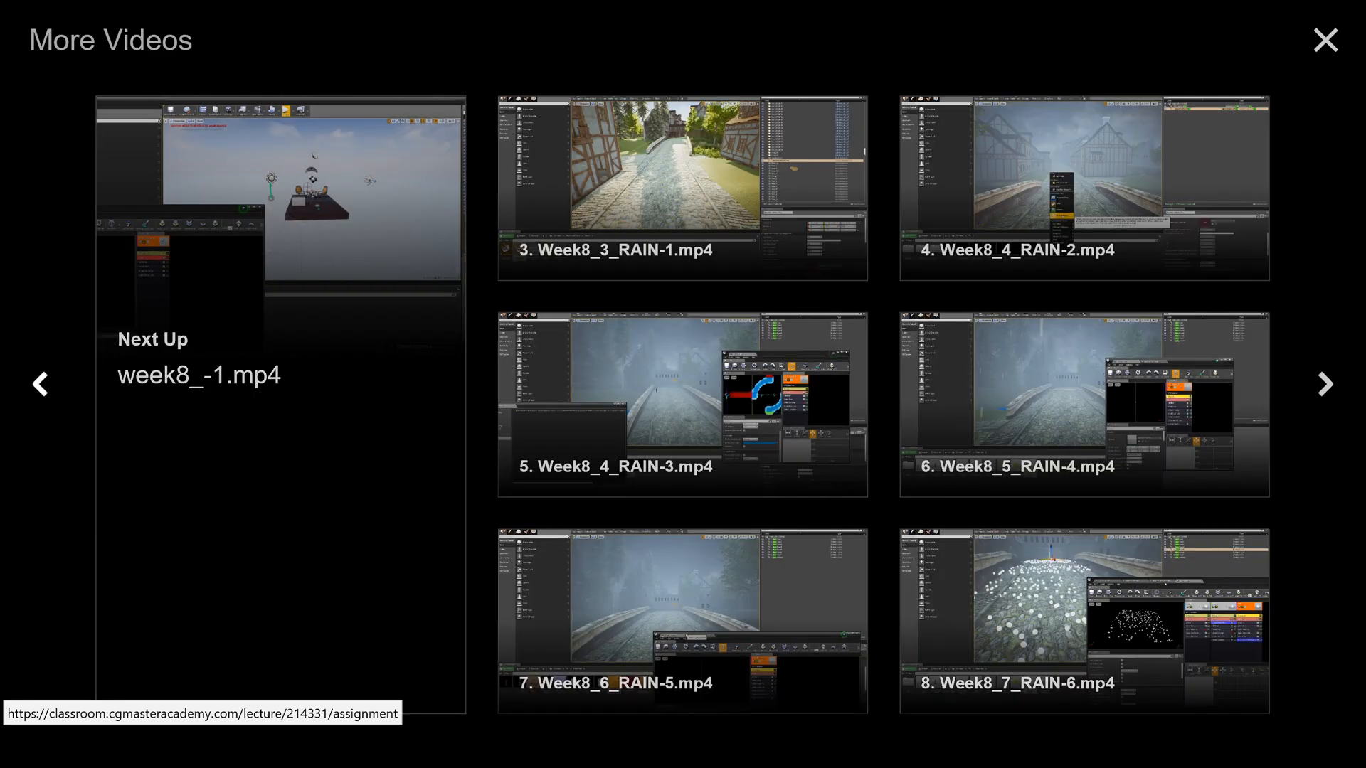
click(40, 384)
click(1326, 40)
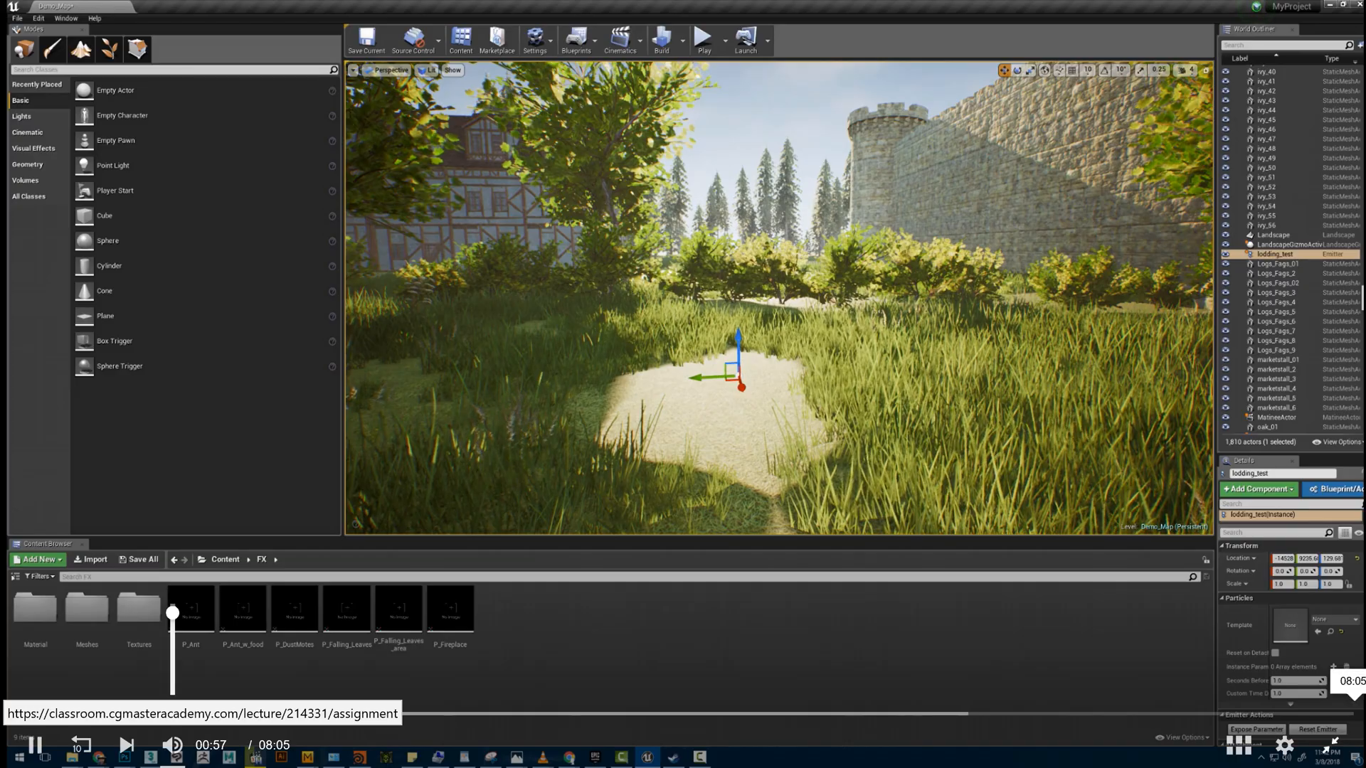
key(Escape)
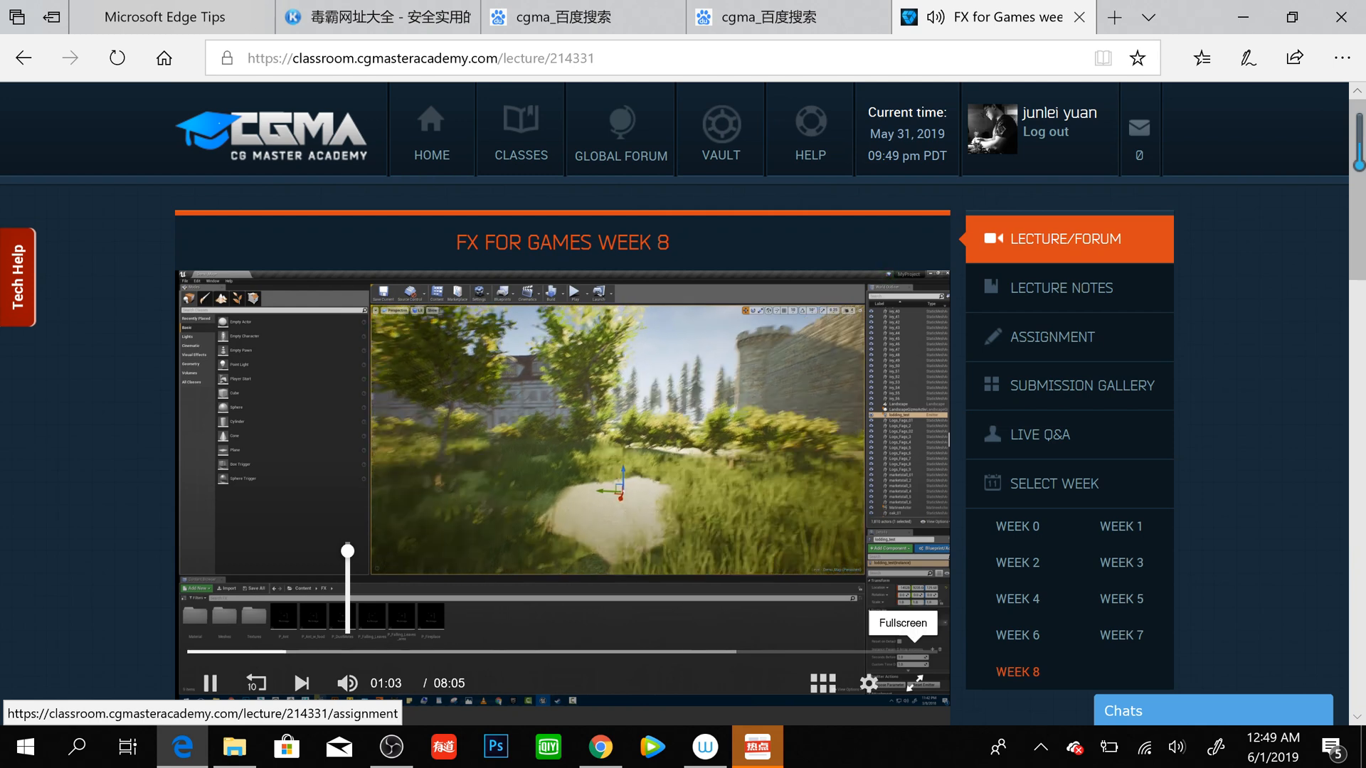
drag(1196, 13, 1124, 23)
click(1158, 28)
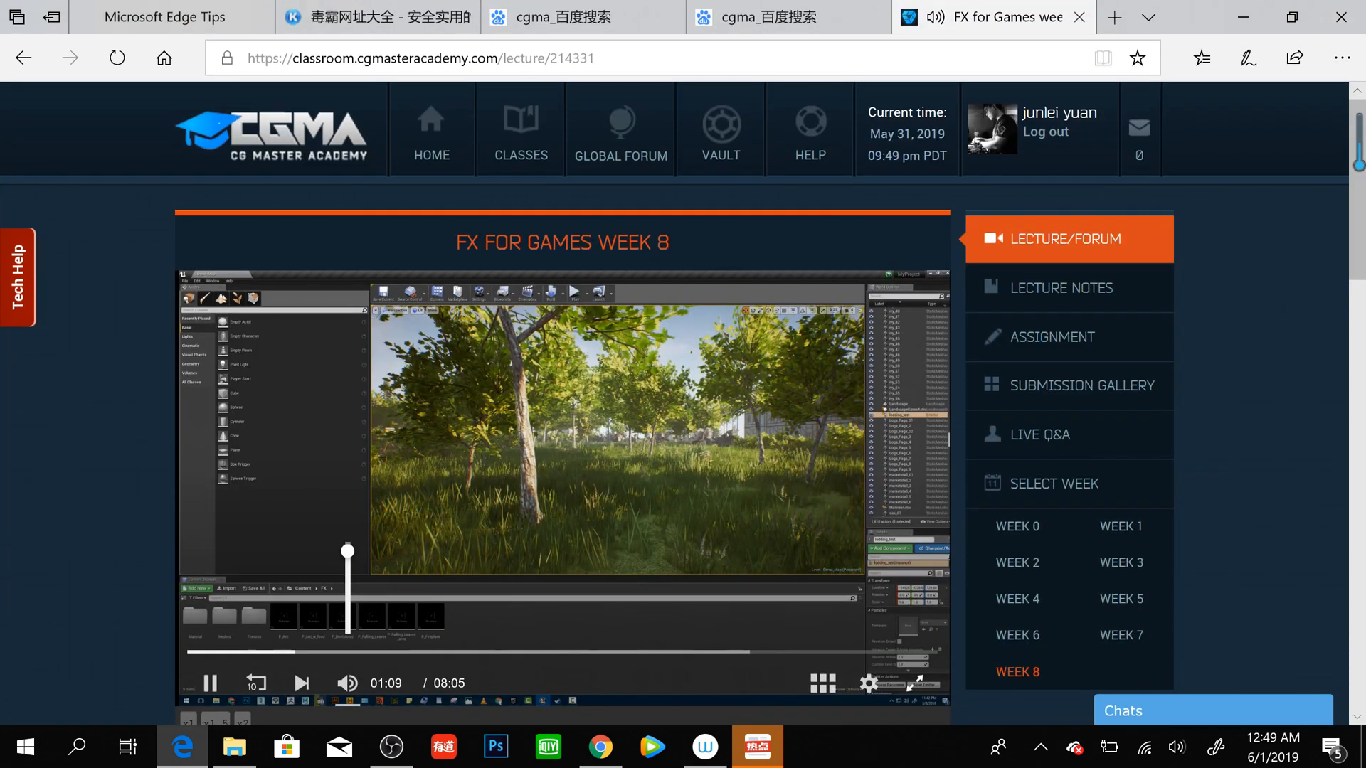
click(915, 683)
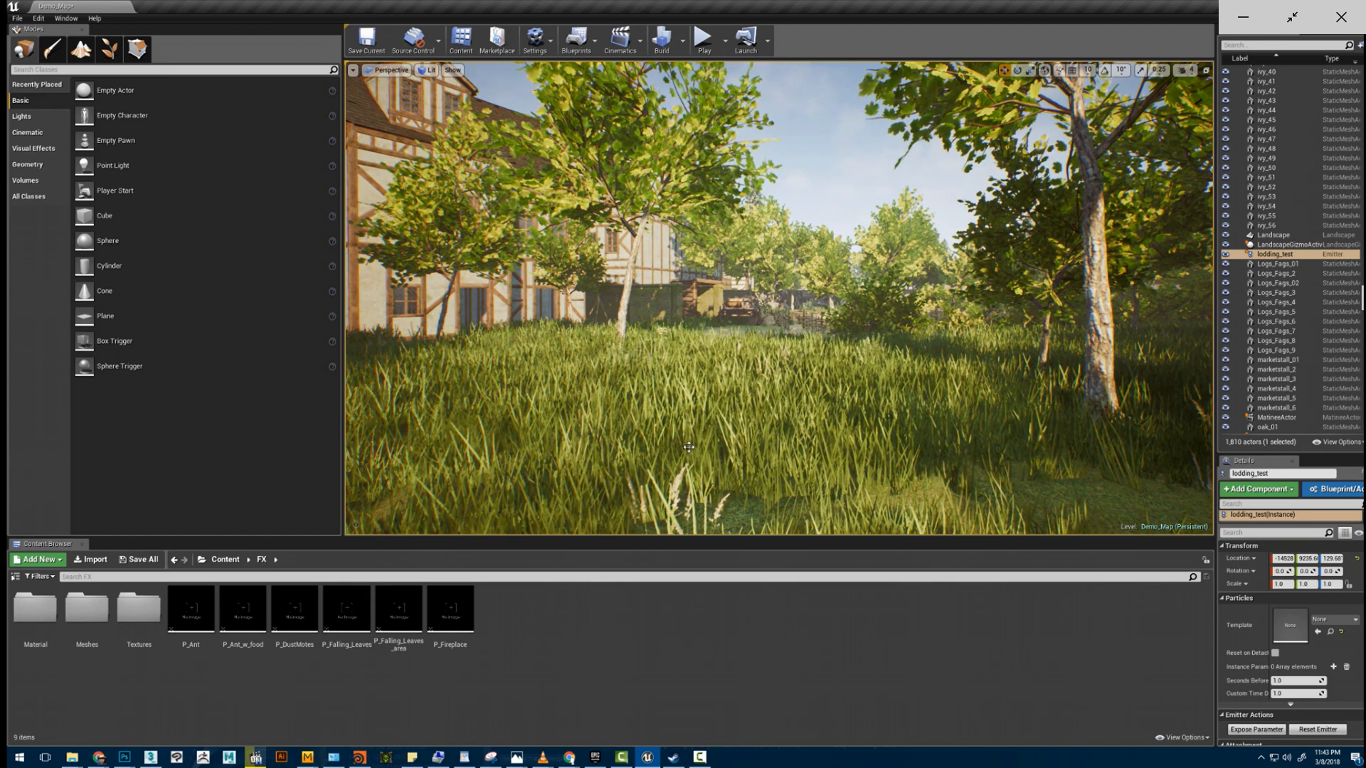
- Create a particle system in the FX folder and name it P_Test_Lodding
right_drag(748, 365, 696, 396)
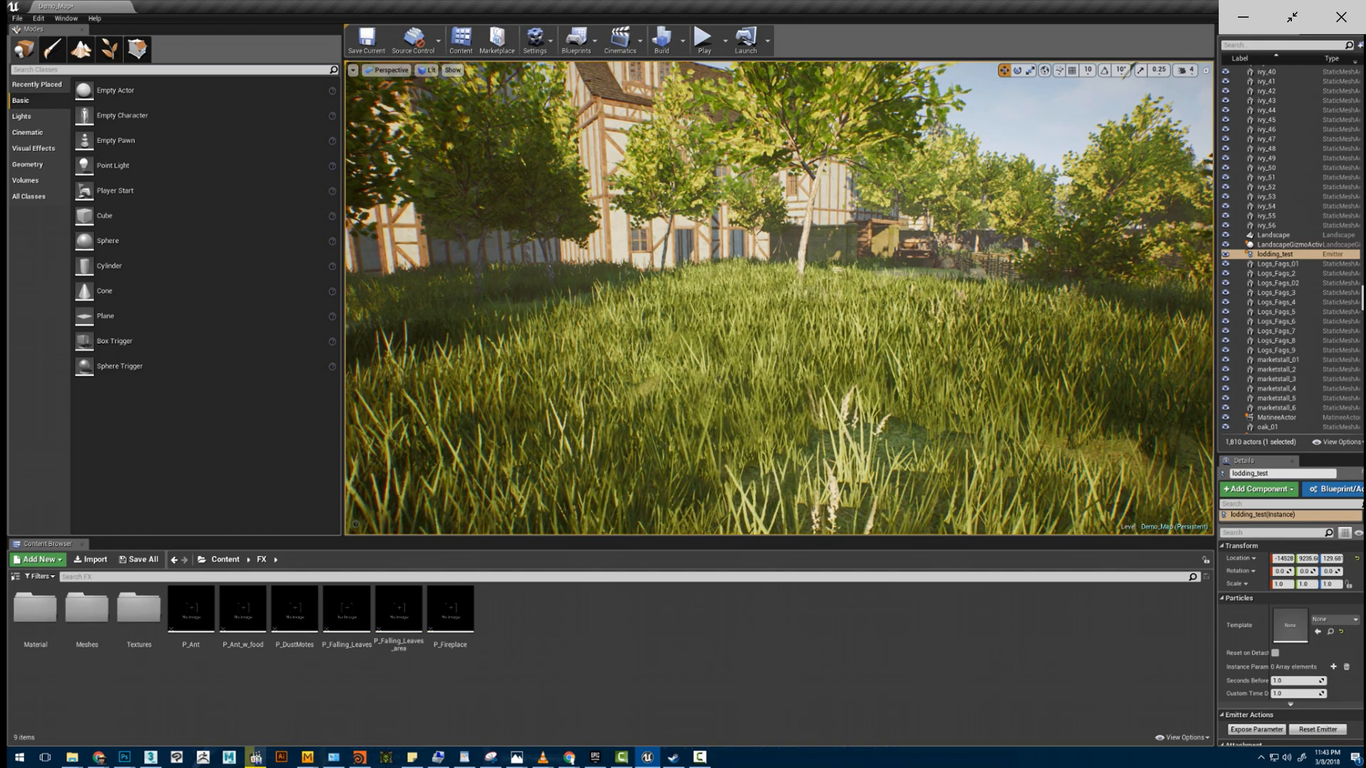
key(s)
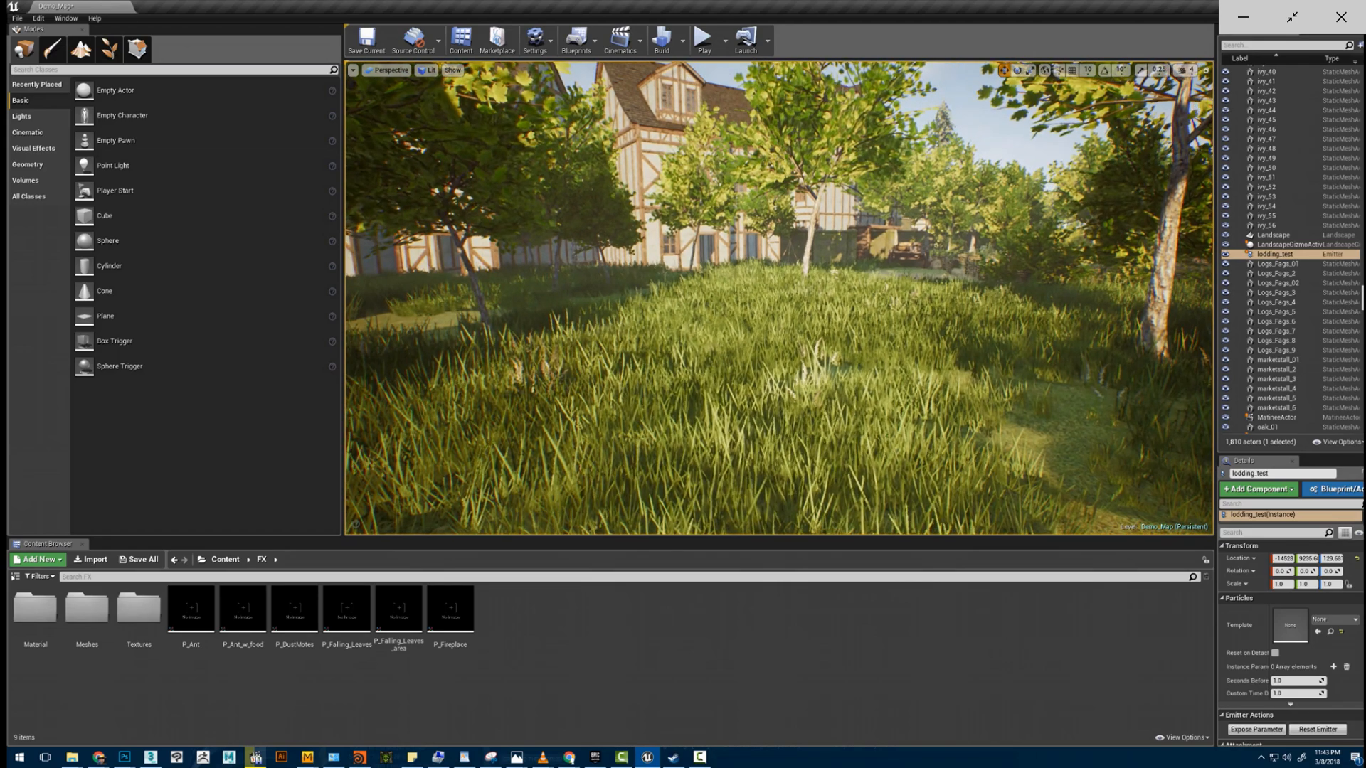
key(d)
mouse_move(683, 384)
right_down()
mouse_move(685, 355)
mouse_move(711, 428)
mouse_move(662, 410)
mouse_move(668, 377)
right_up()
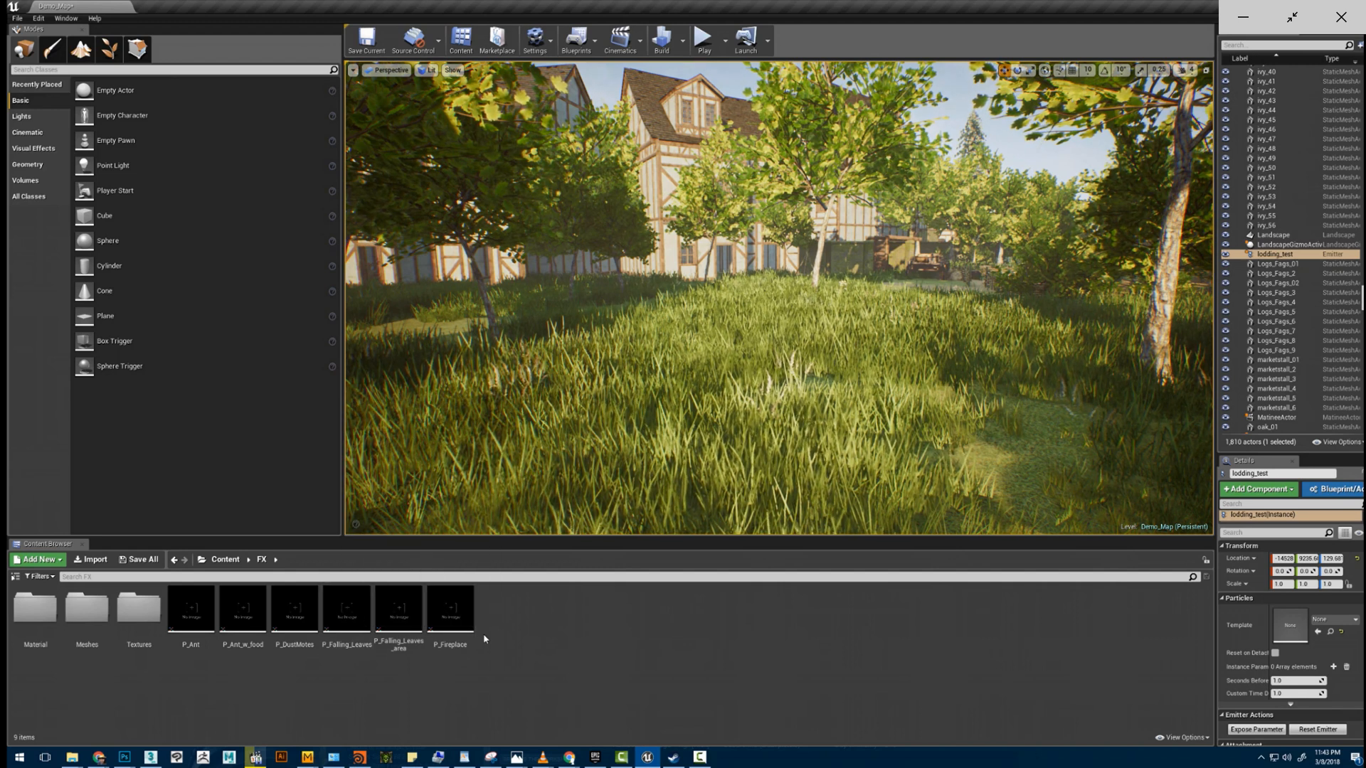
right_drag(677, 497, 646, 495)
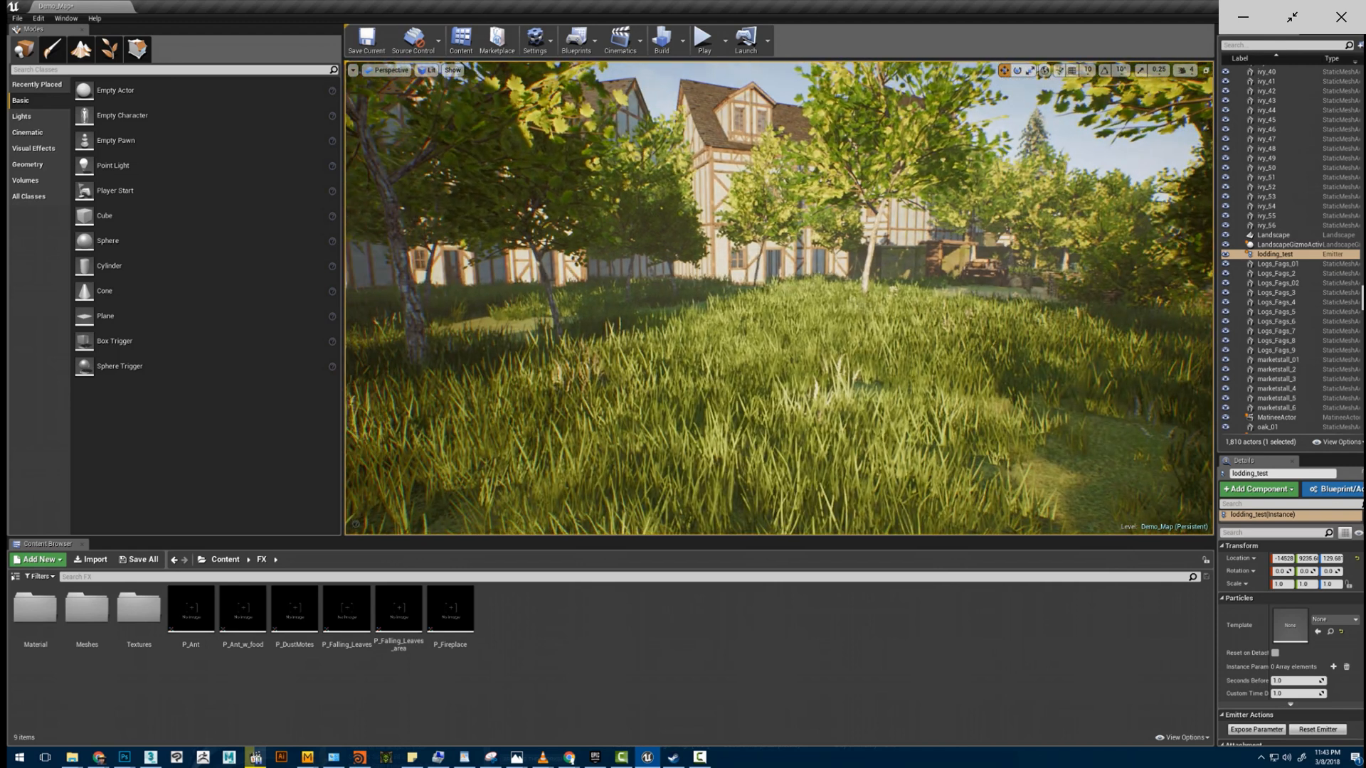
right_click(567, 665)
mouse_move(584, 644)
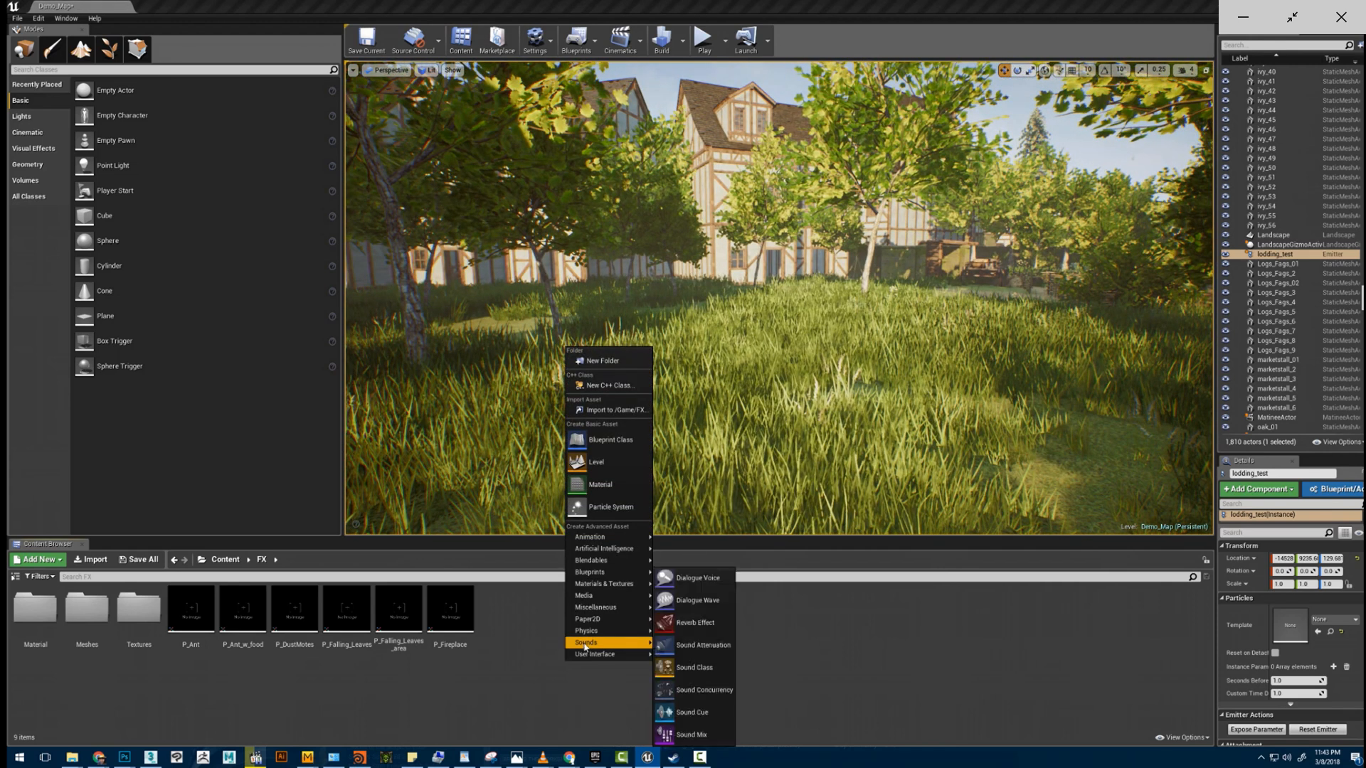
click(601, 507)
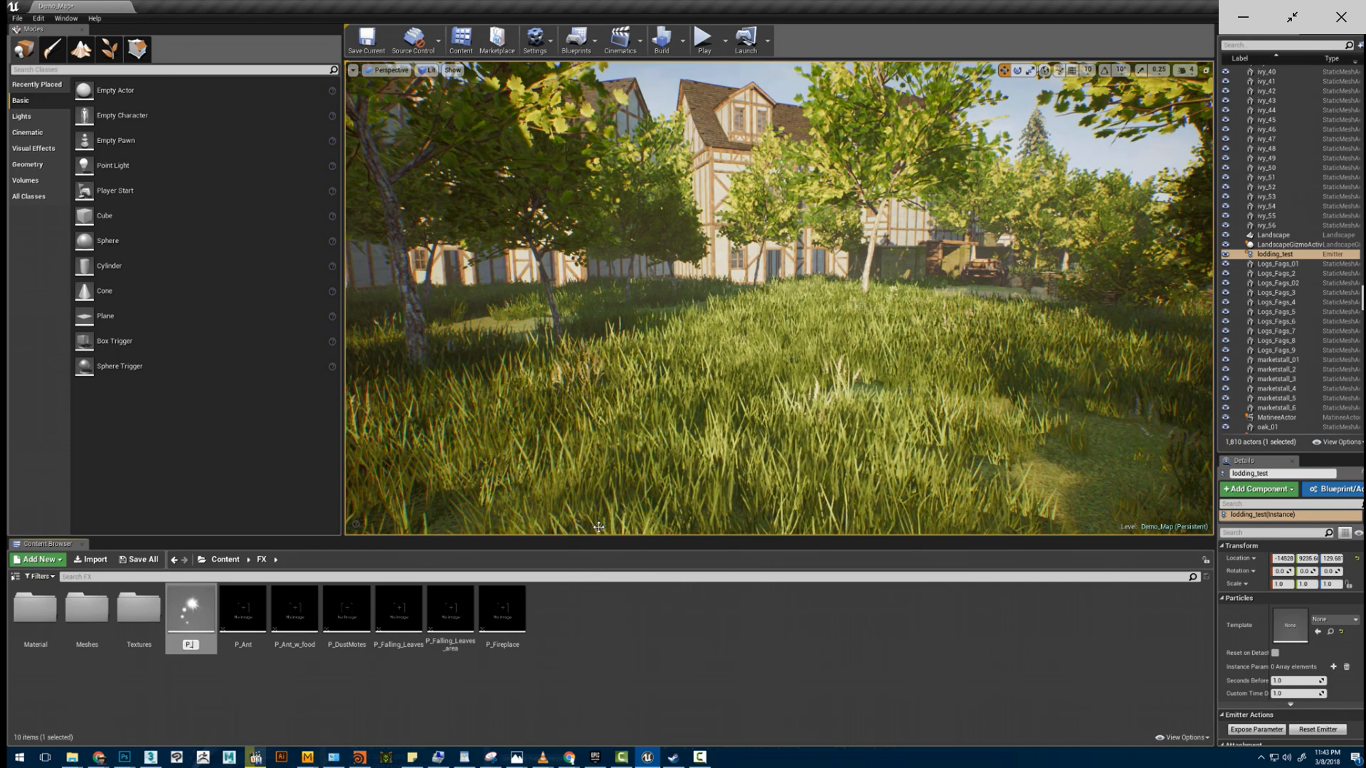
text(P_Test)
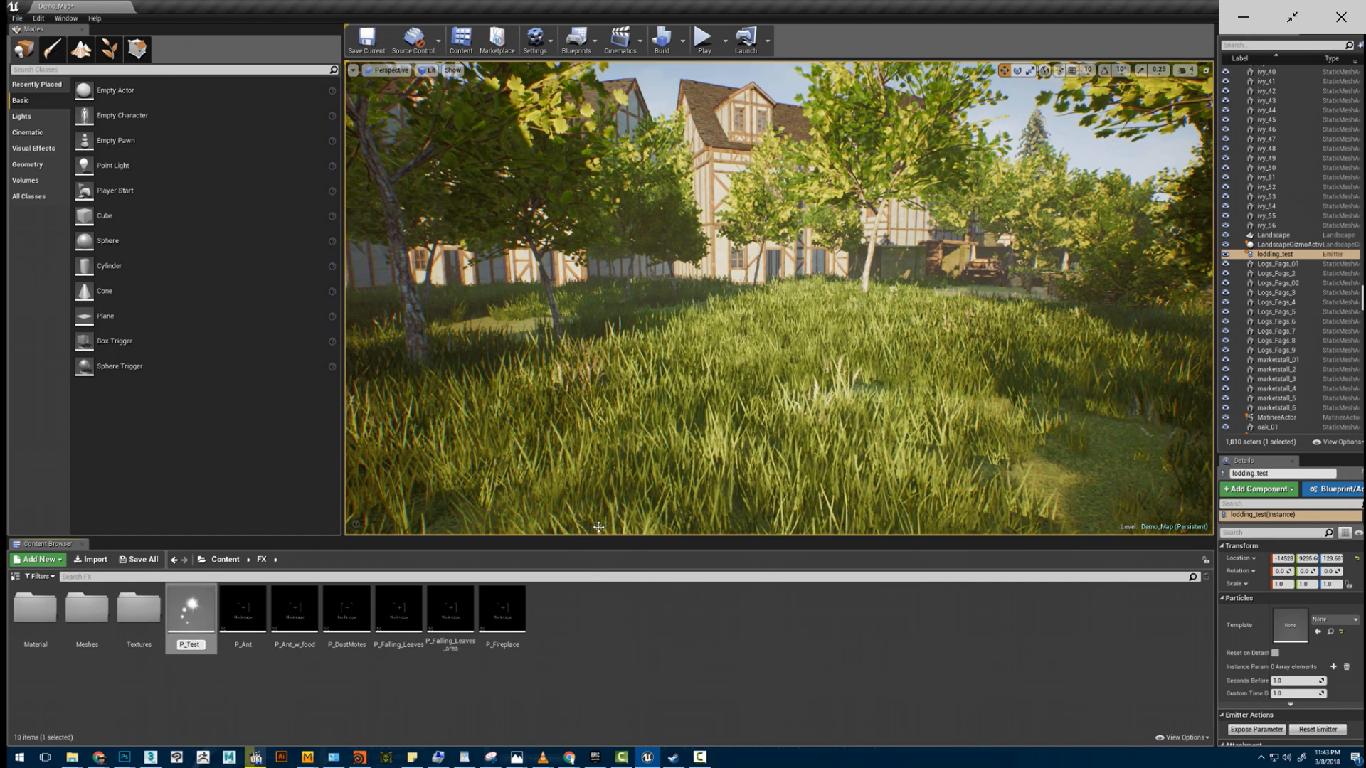
text(_Lodding)
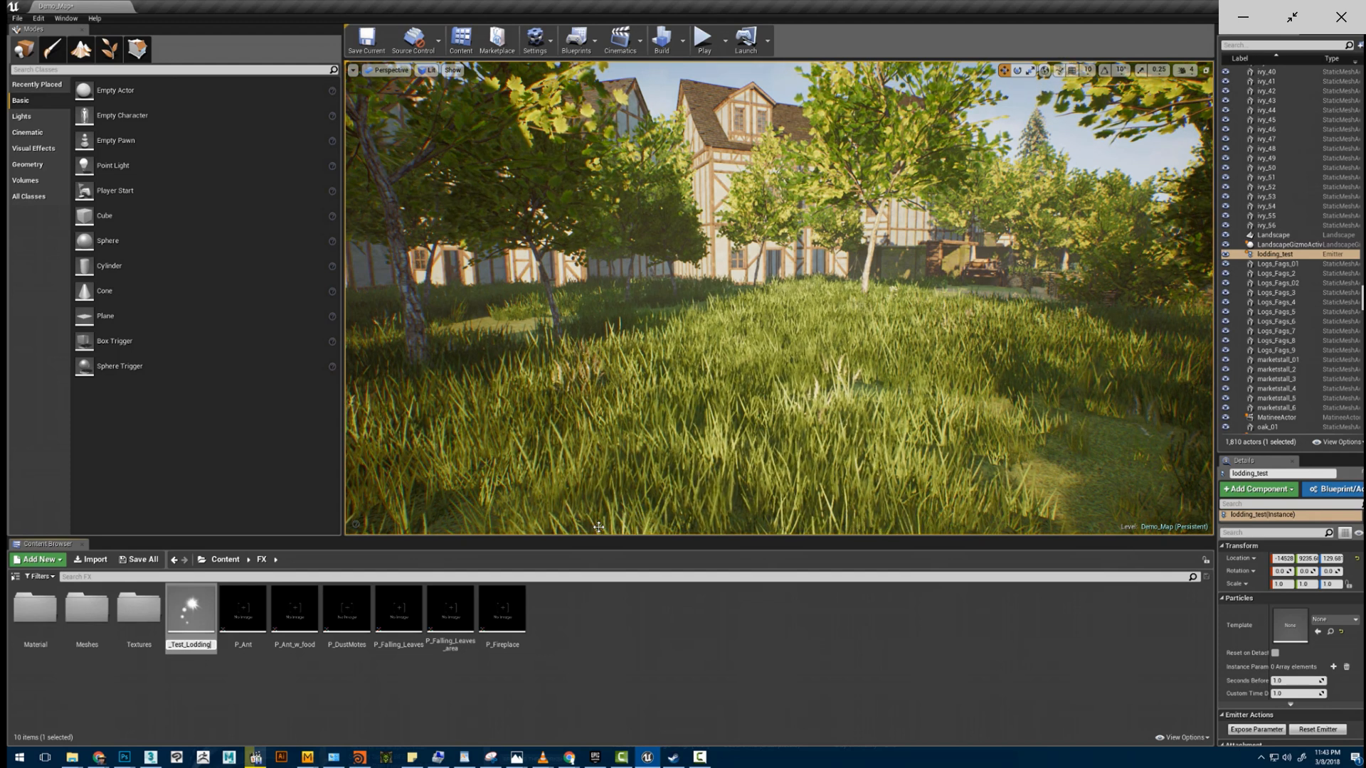
key(Return)
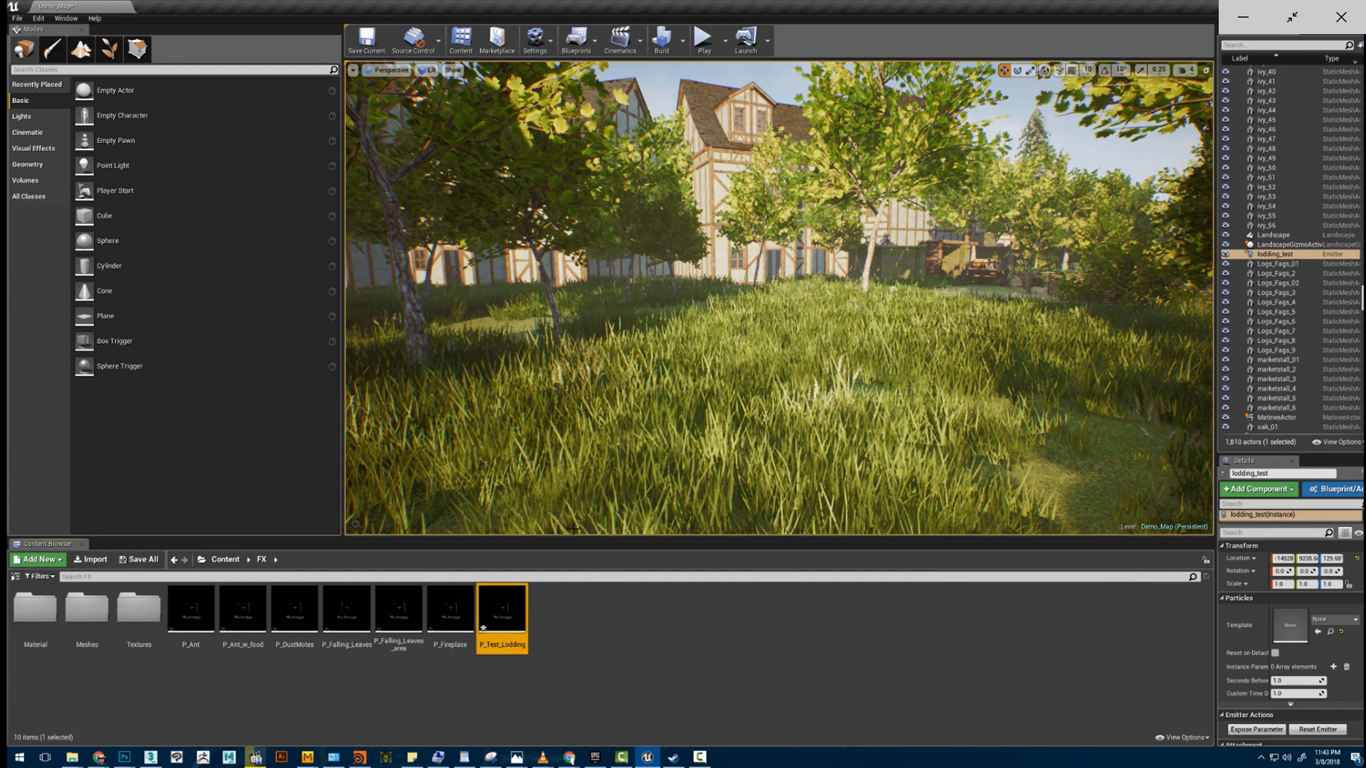
- Place P_Test_Lodding in the level on the grass in front of the timber-framed houses
drag(503, 612, 694, 402)
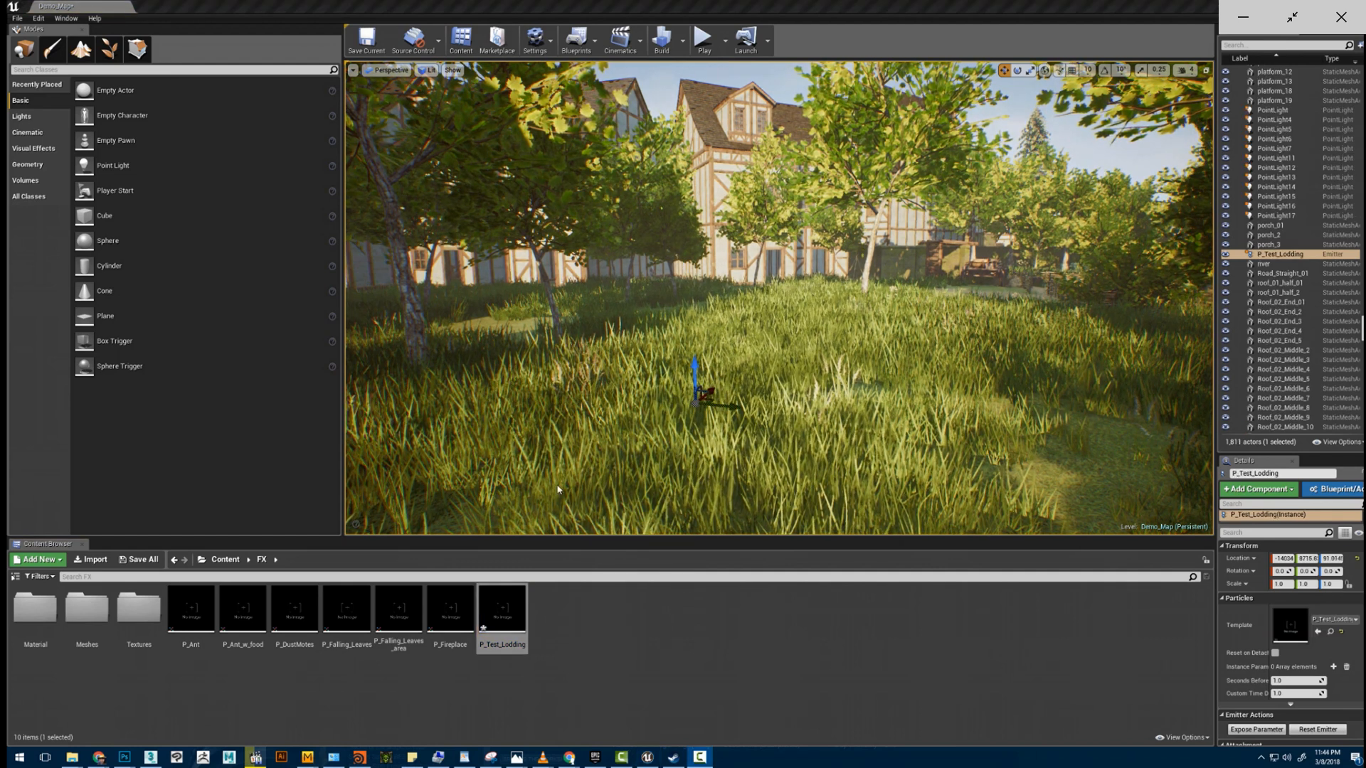
right_drag(727, 358, 728, 358)
key(s)
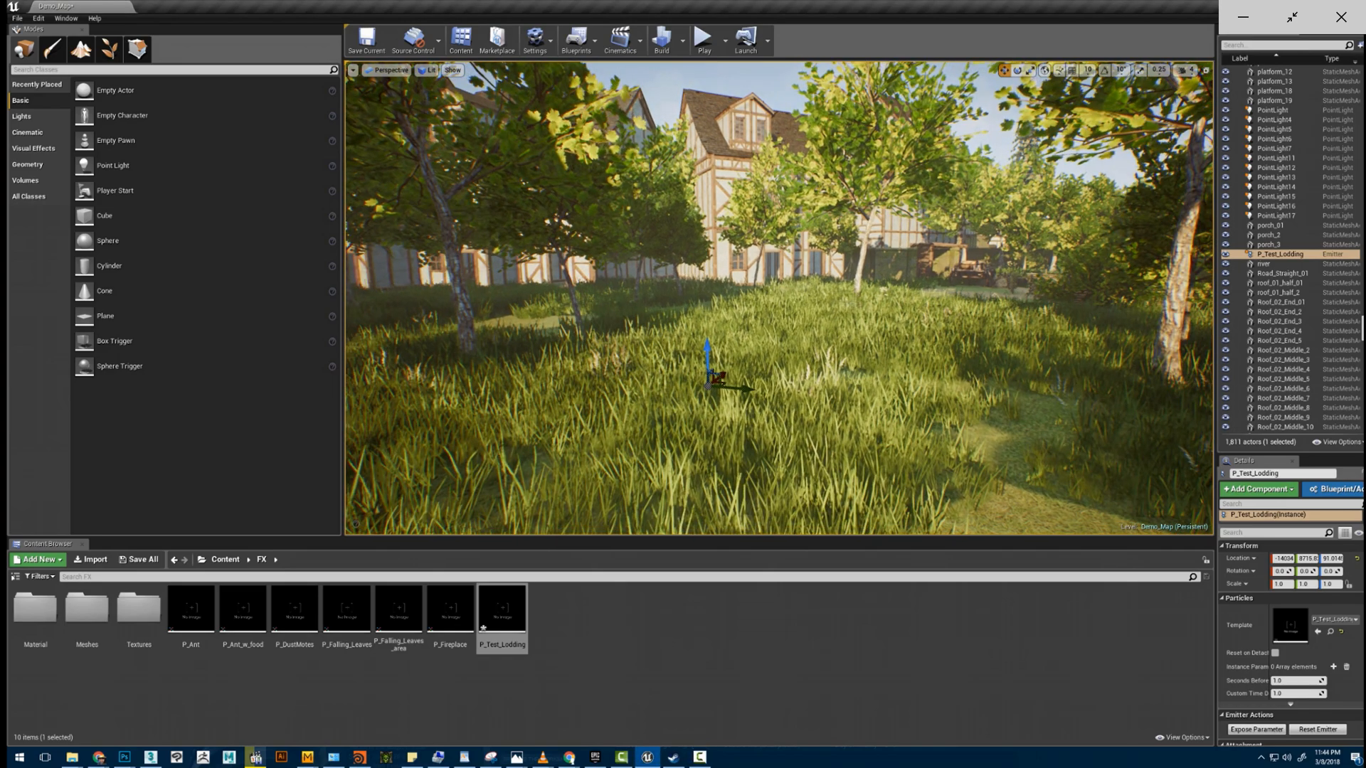
- Open the placed emitter's P_Test_Lodding template for editing and arrange its editor window alongside the level view
double_click(1293, 618)
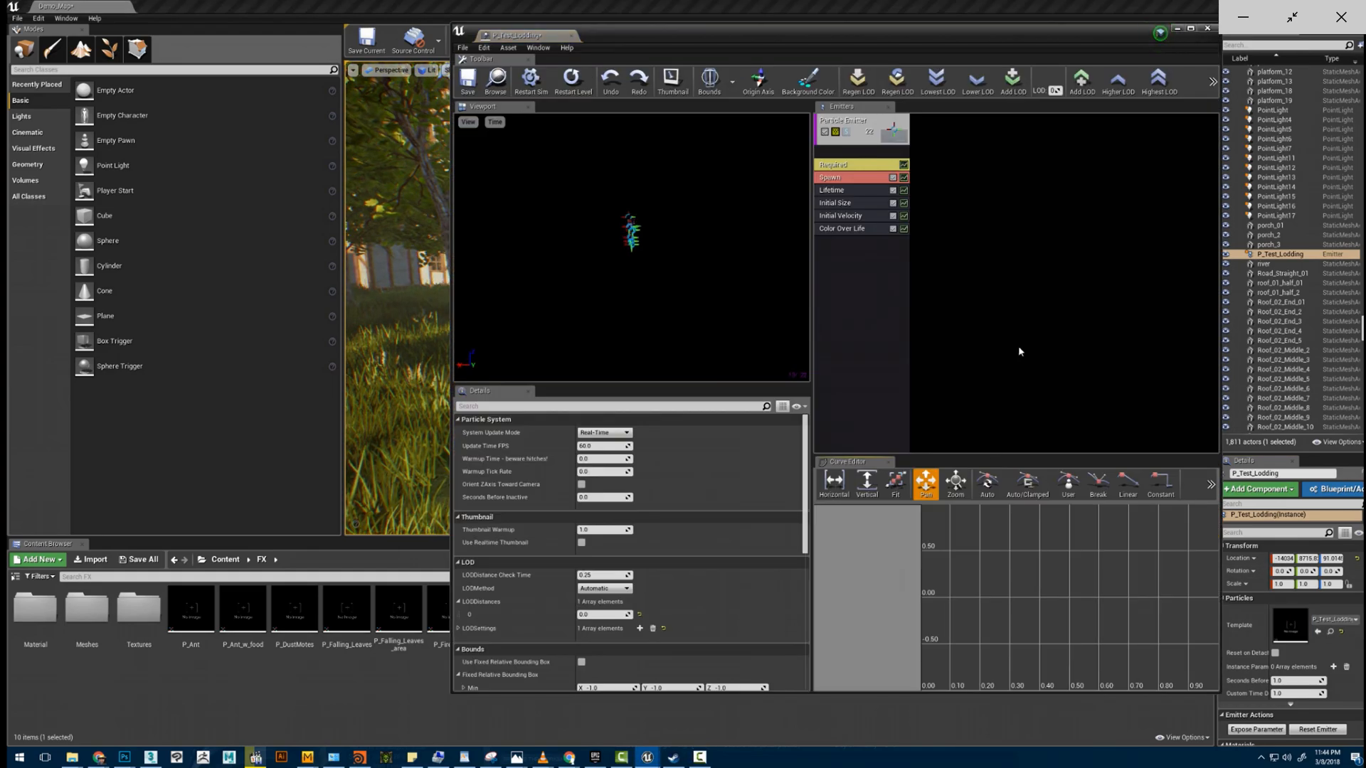
drag(760, 39, 817, 474)
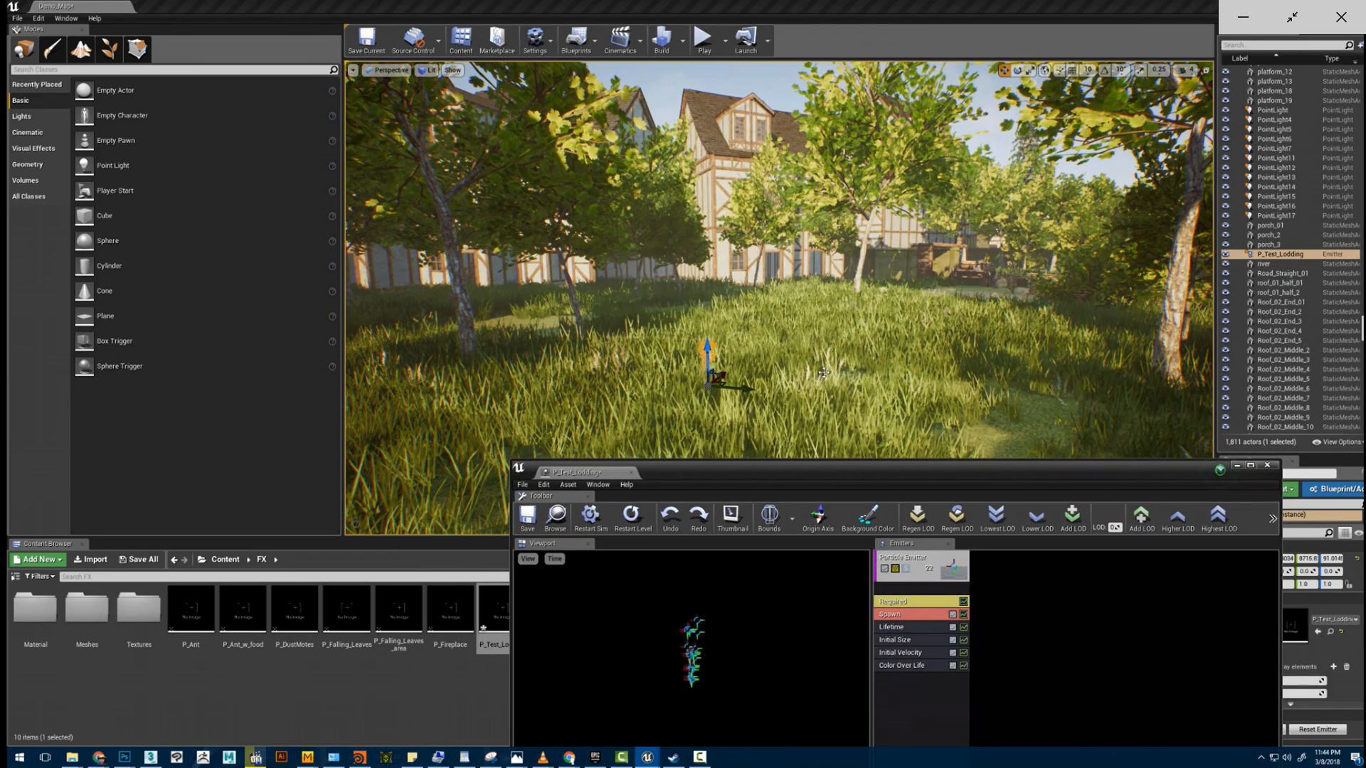
right_drag(804, 370, 793, 384)
drag(802, 471, 916, 245)
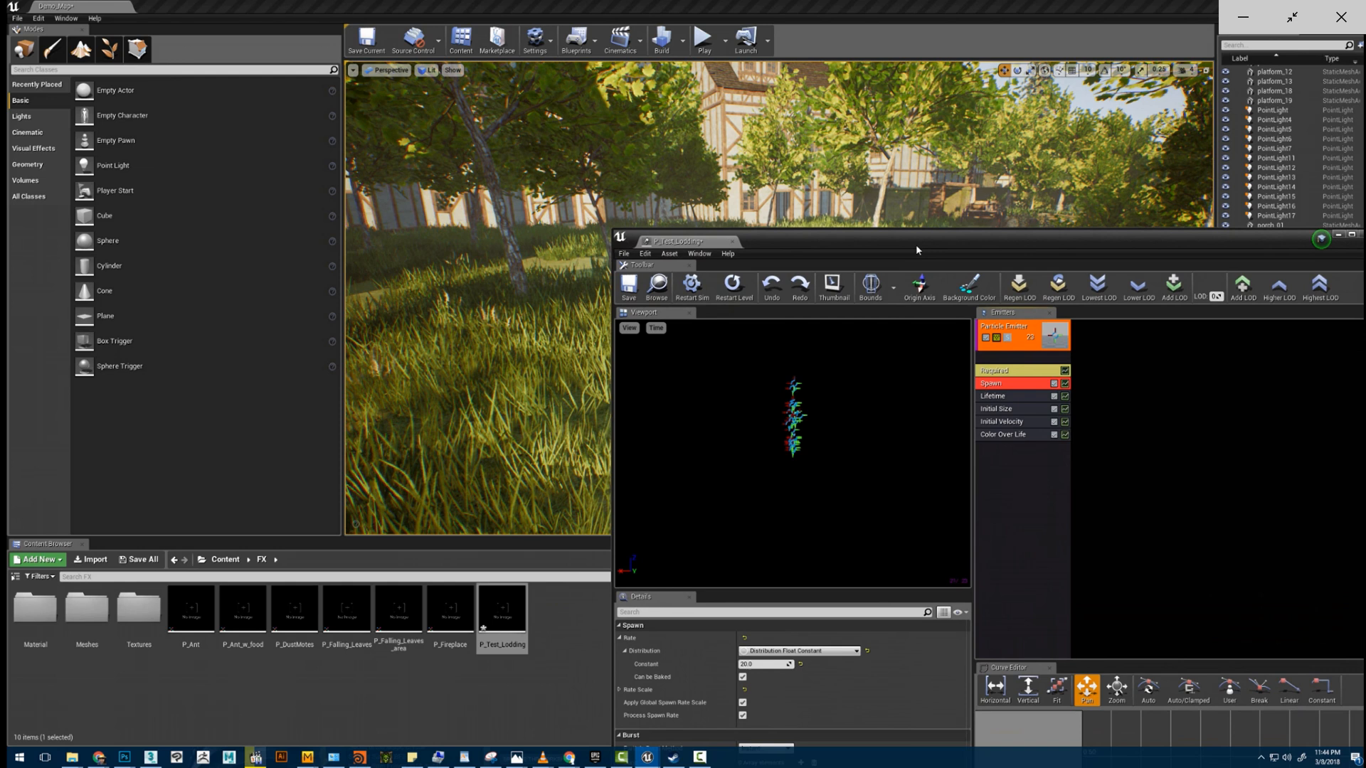
- Switch the Initial Size module's start size to Distribution Vector Constant and enlarge its constant X value
click(995, 408)
click(745, 655)
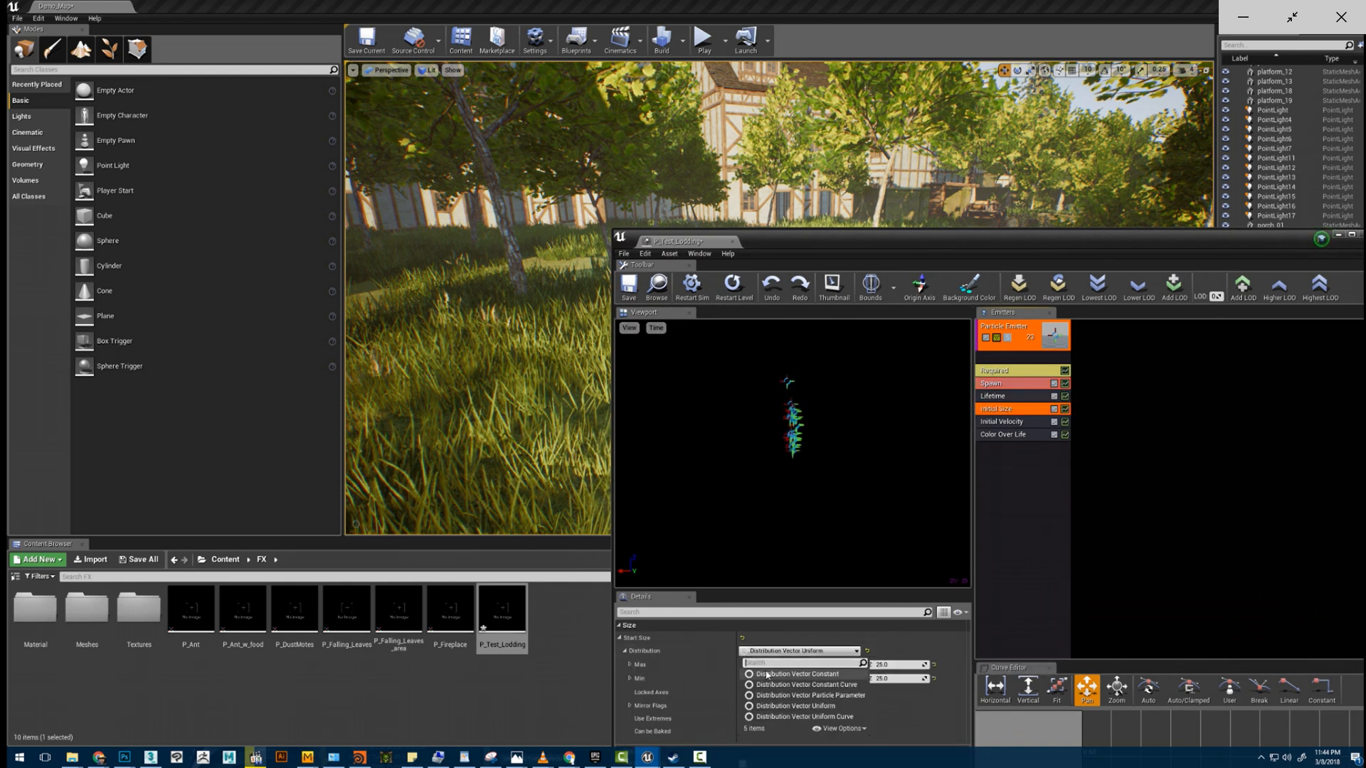
click(783, 665)
drag(801, 254, 887, 68)
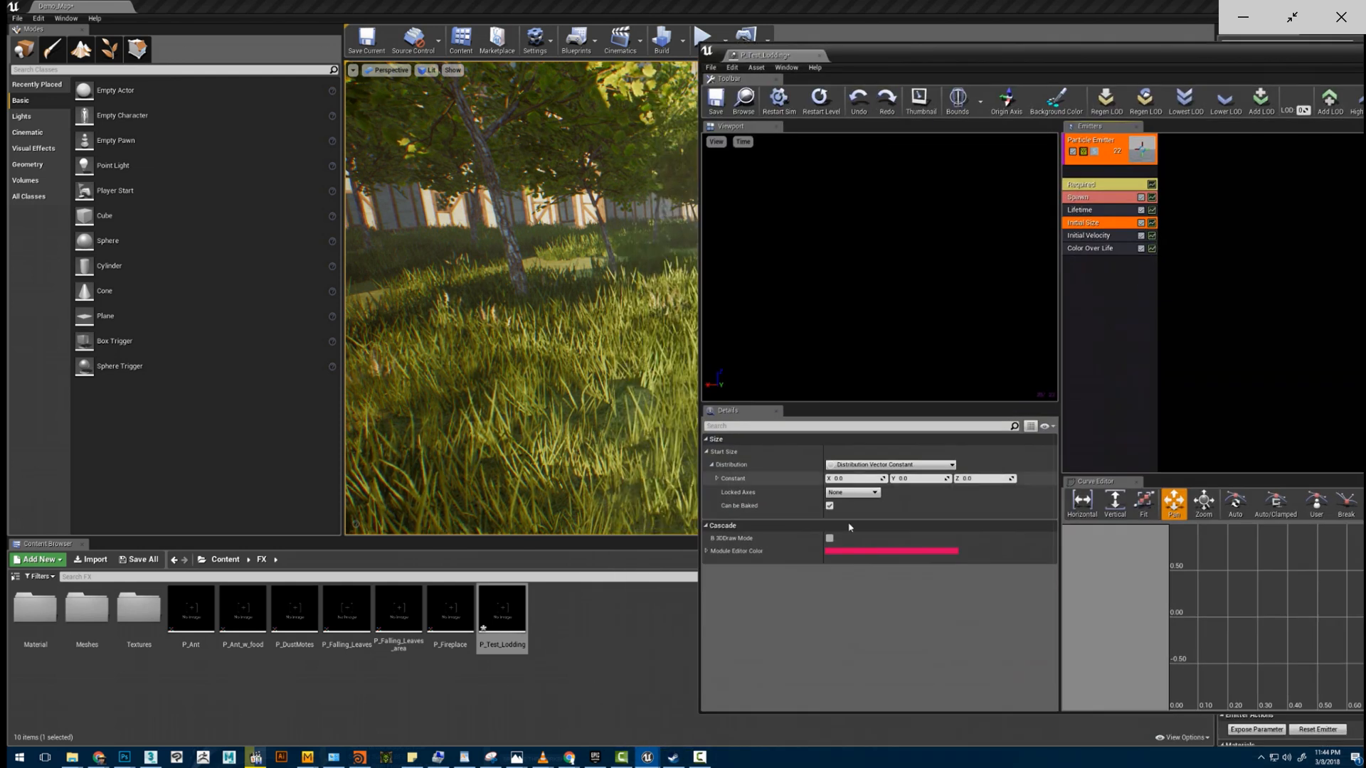
click(840, 478)
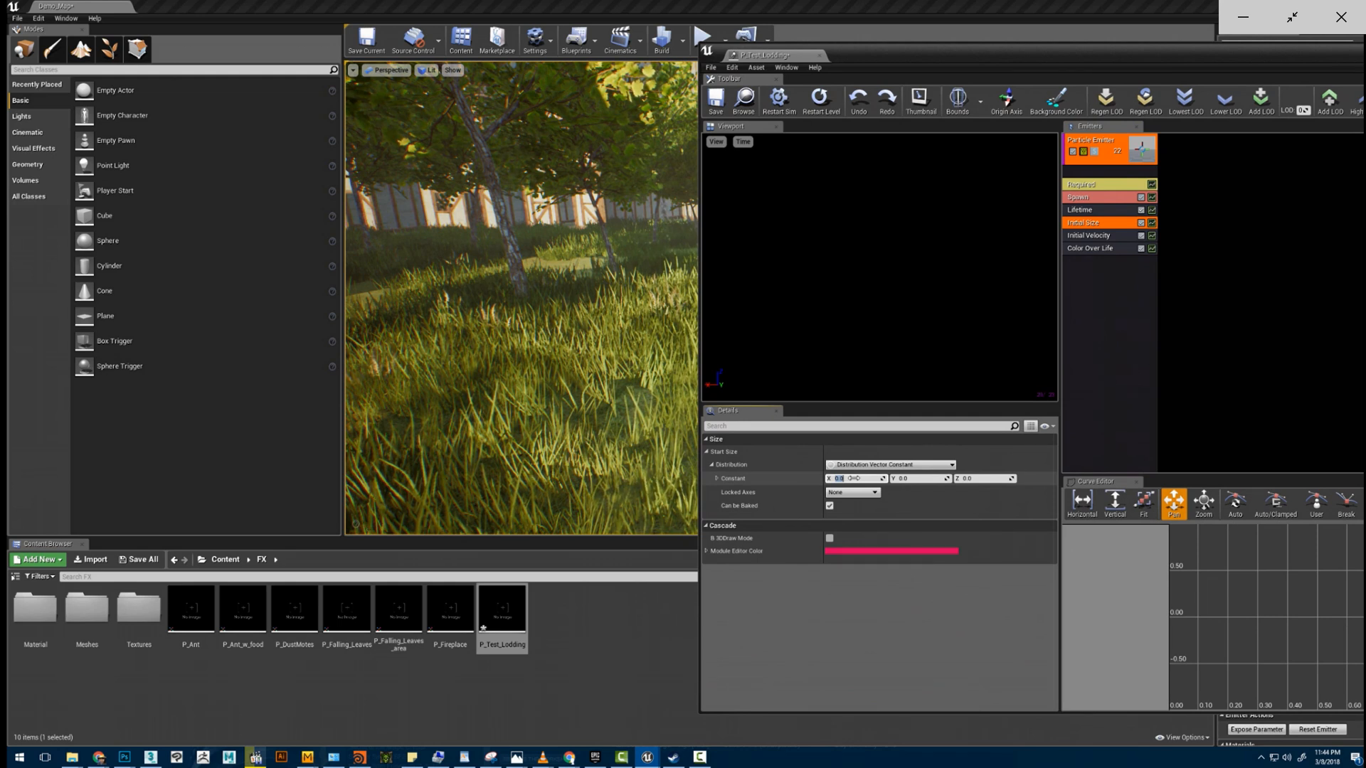
text(50)
key(Return)
drag(909, 64, 1074, 255)
right_drag(754, 285, 758, 231)
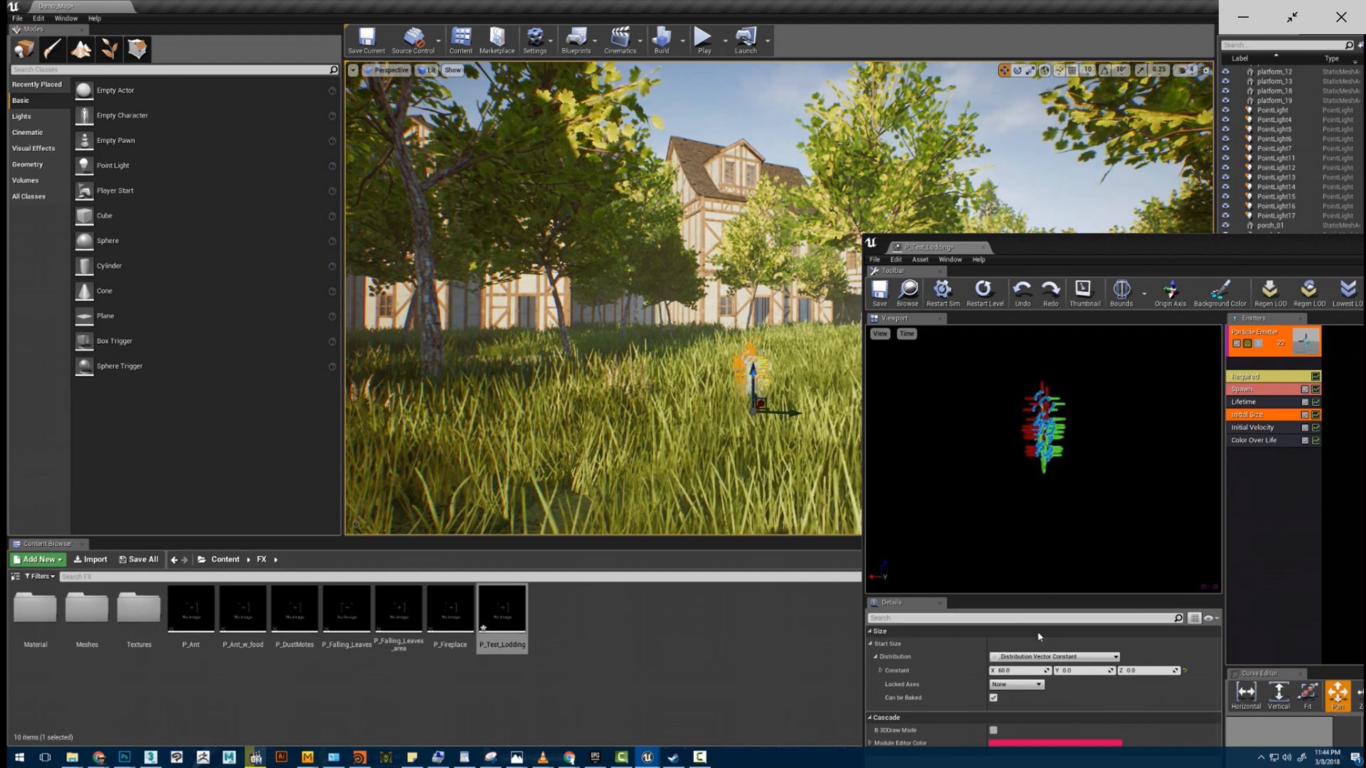
click(1022, 671)
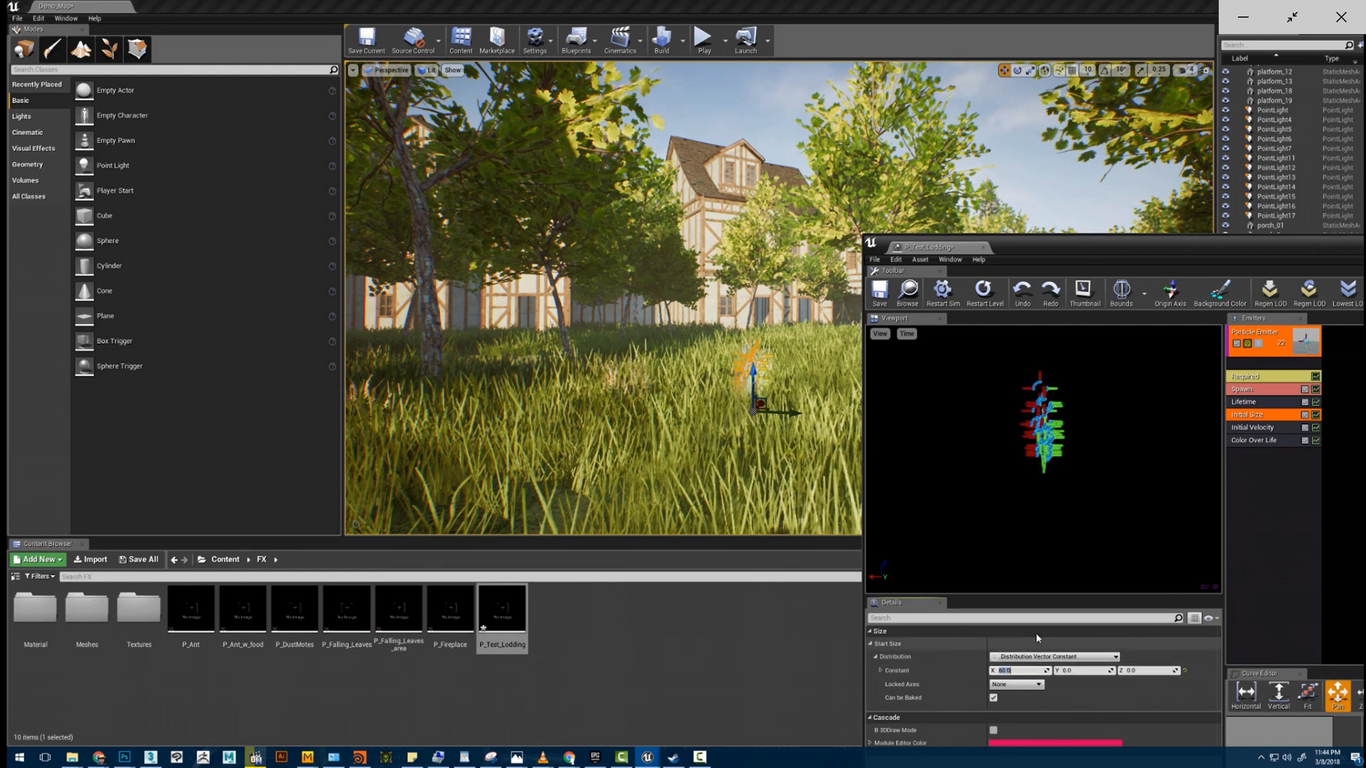
text(20)
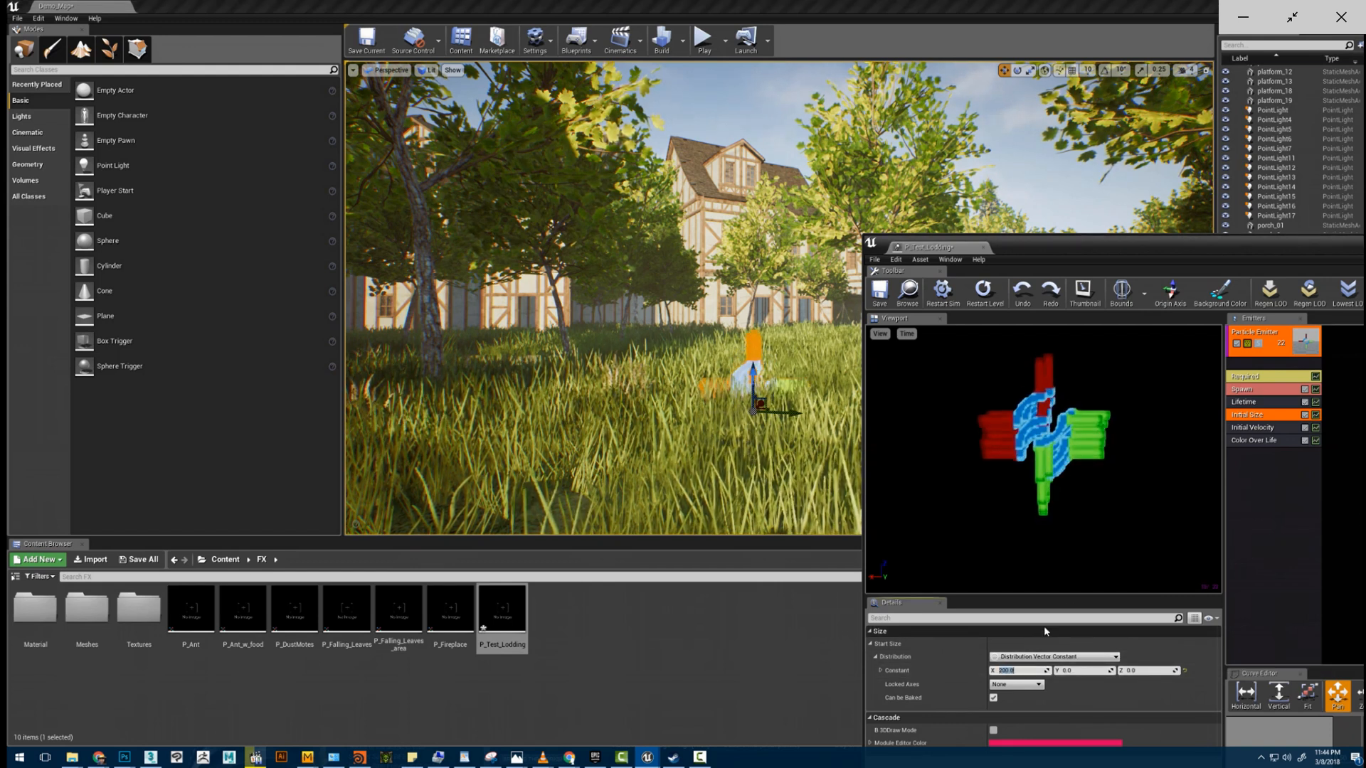
- Switch the Lifetime module to Distribution Float Constant and set the constant to 10
click(1252, 402)
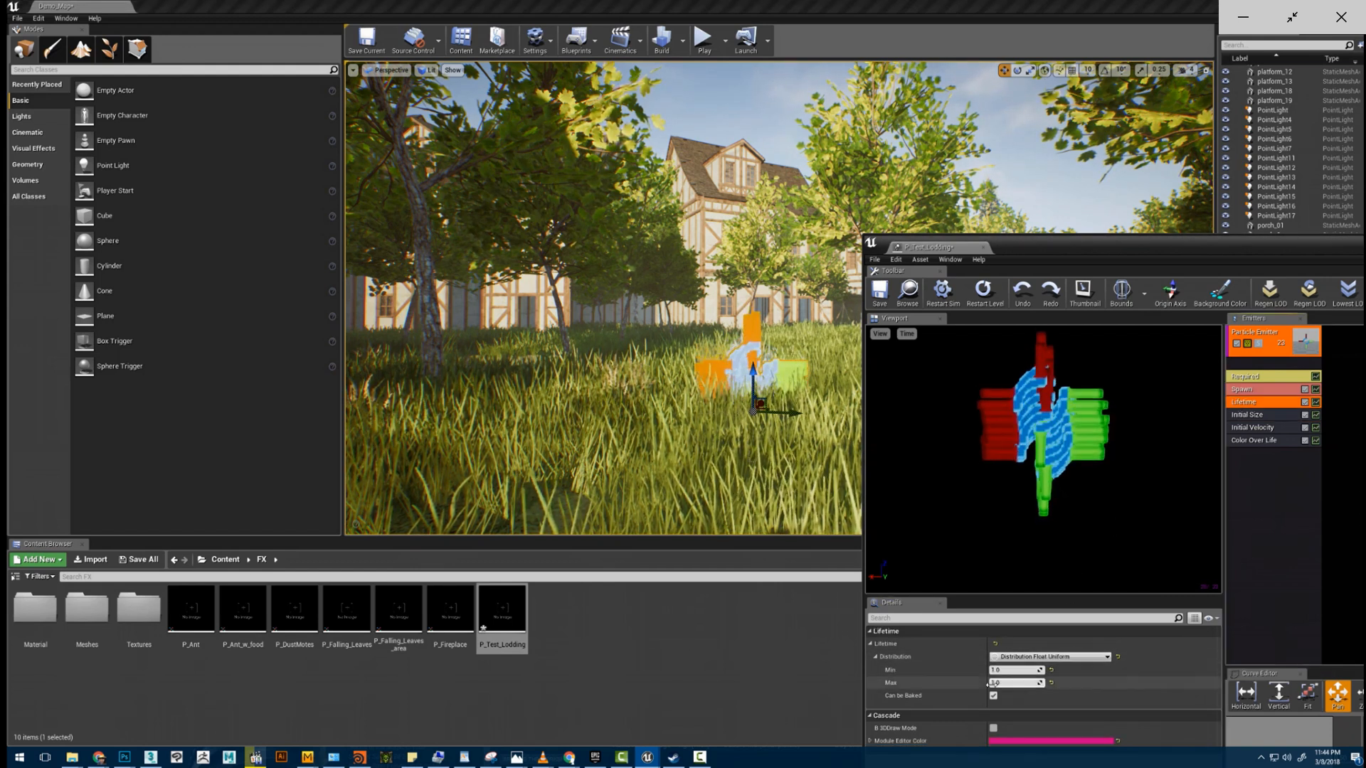
click(1049, 656)
click(1023, 678)
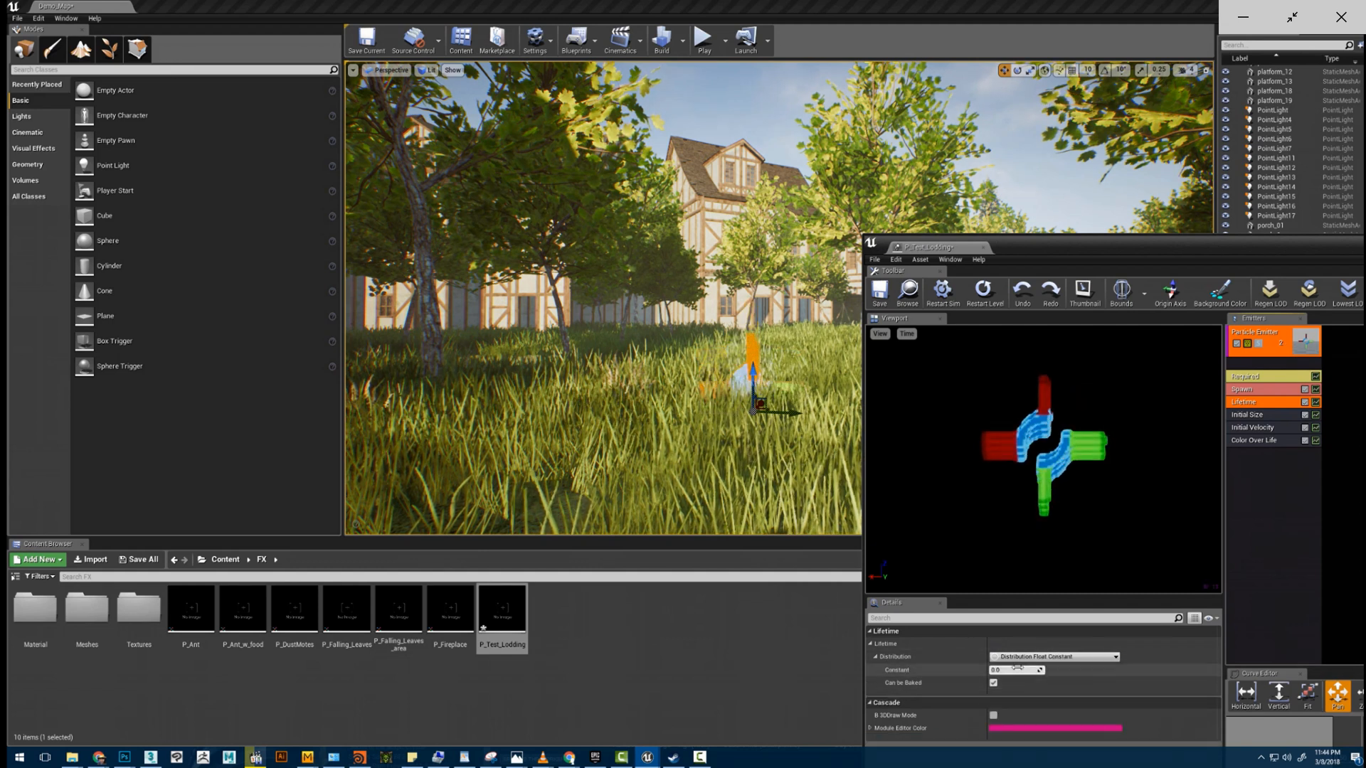
click(1018, 669)
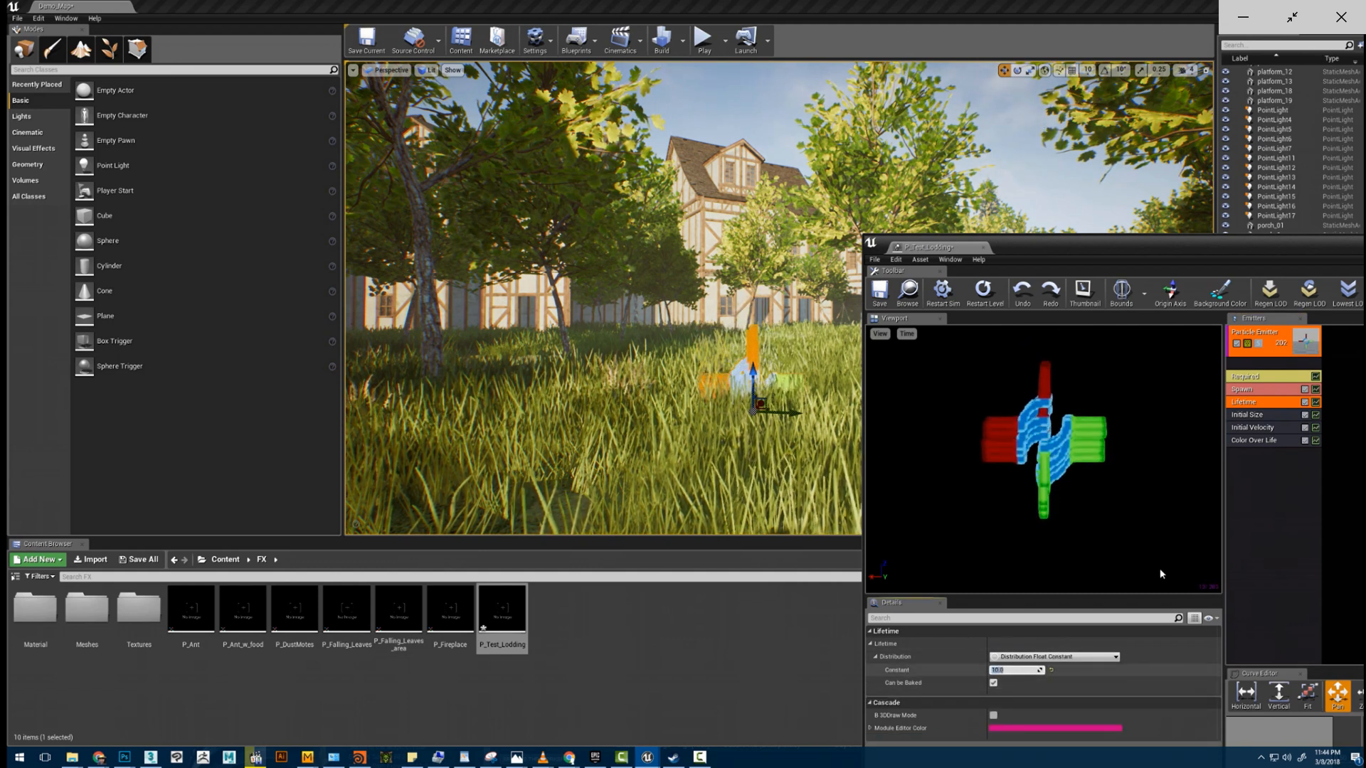
- Set the Initial Velocity module's start velocity to a maximum Z of 1000 and a minimum Z of 500
click(1253, 428)
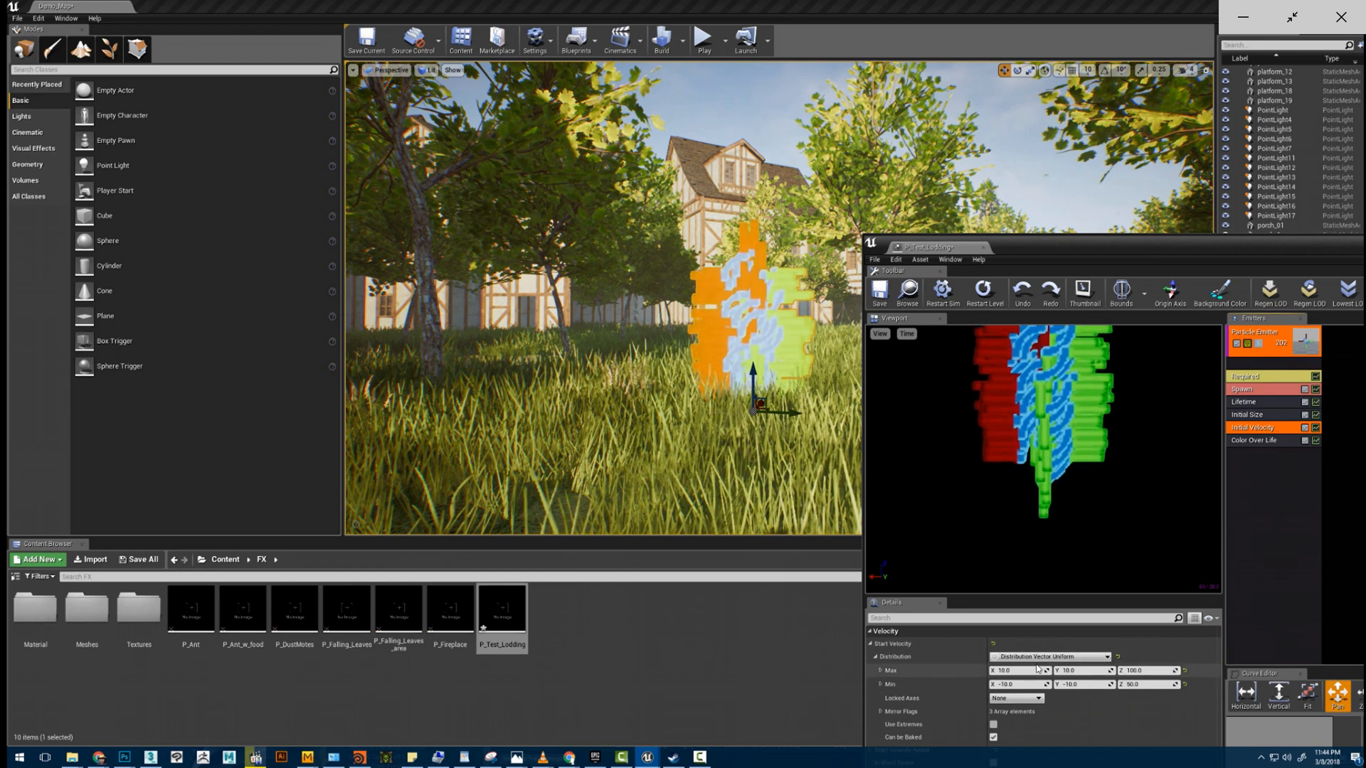
click(1134, 670)
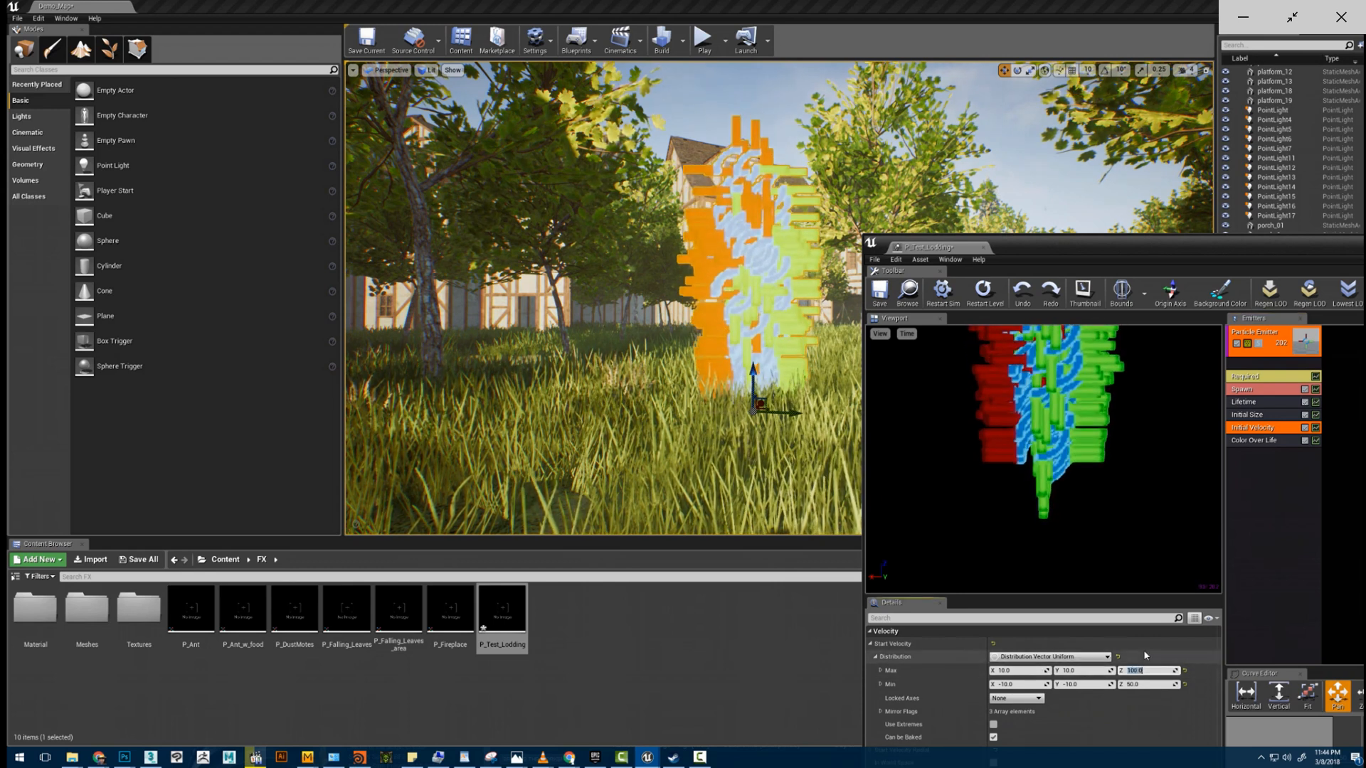
text(1000)
key(Tab)
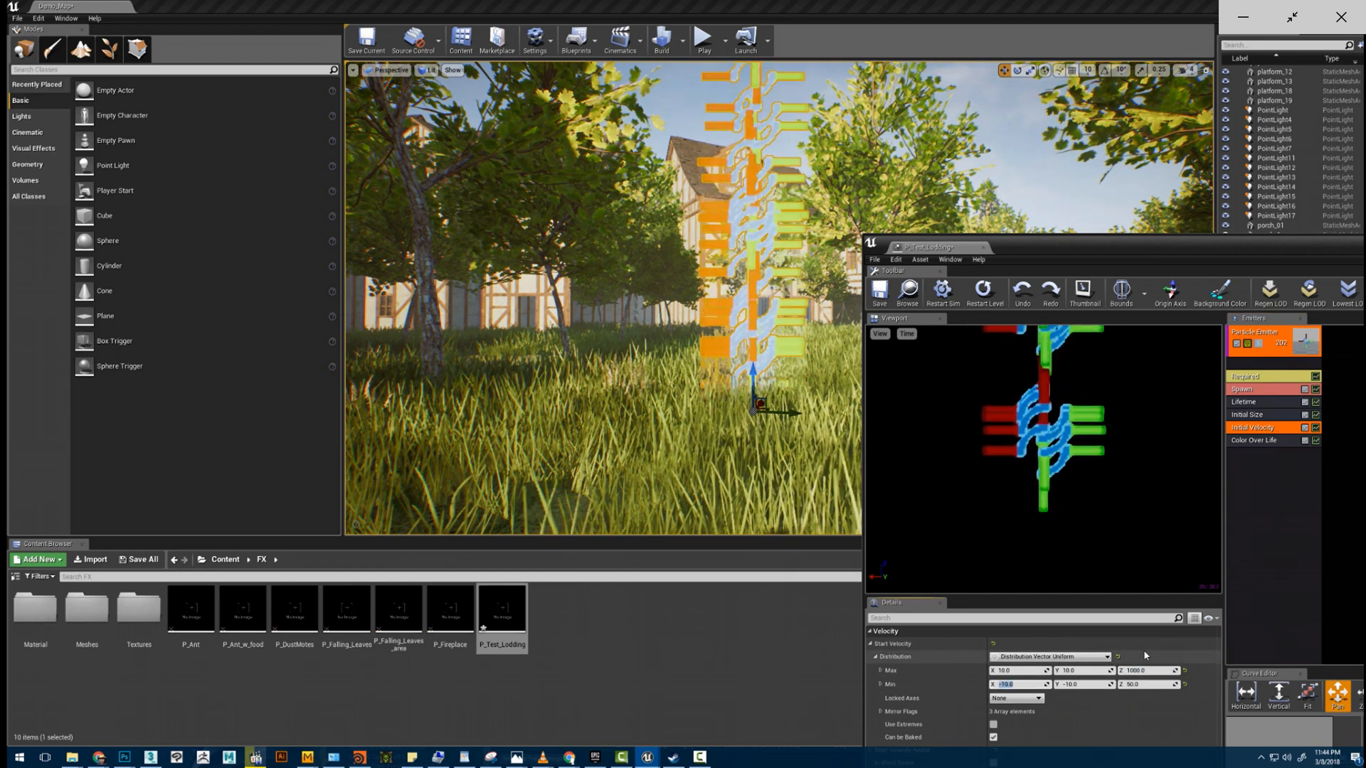
key(Tab)
key(Tab)
text(500)
key(Return)
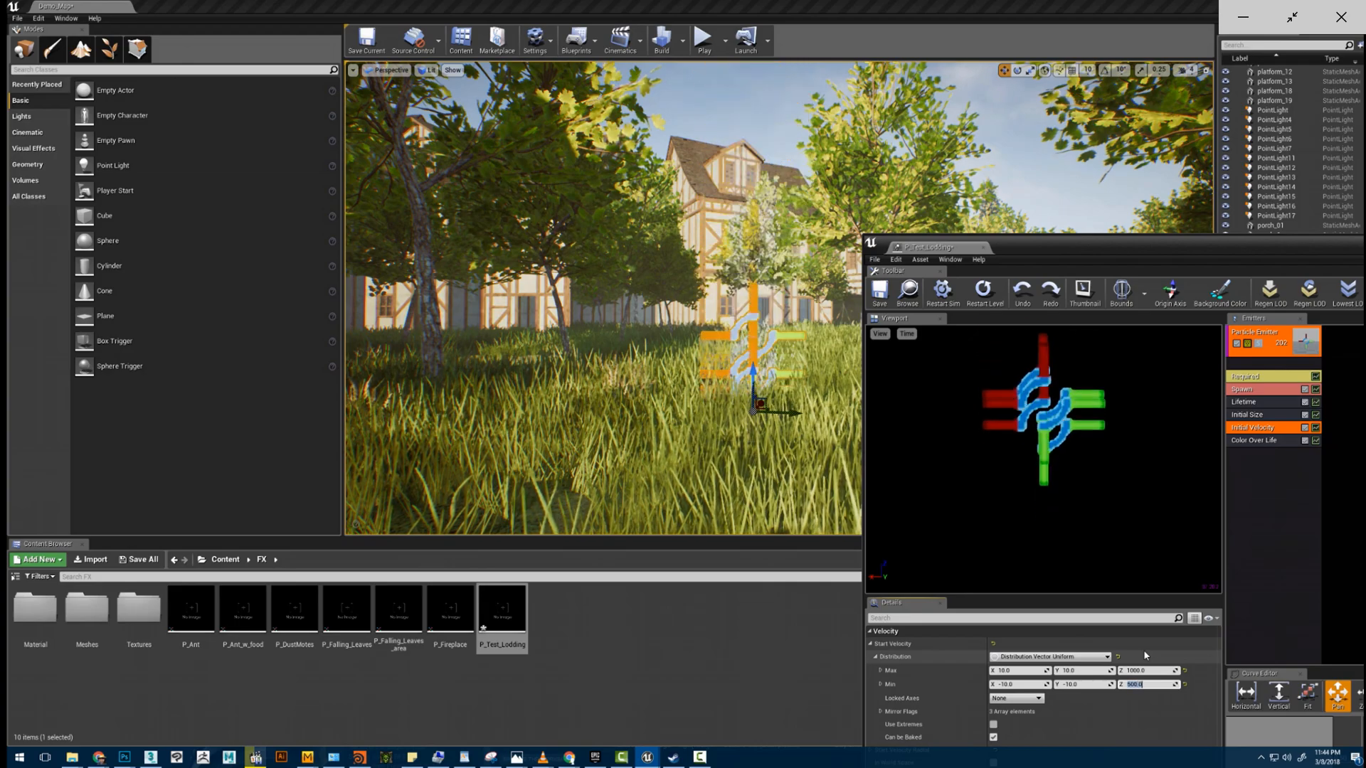
- Examine the emitter's particle column in the level from several distances
right_drag(604, 299, 541, 285)
right_drag(690, 123, 690, 124)
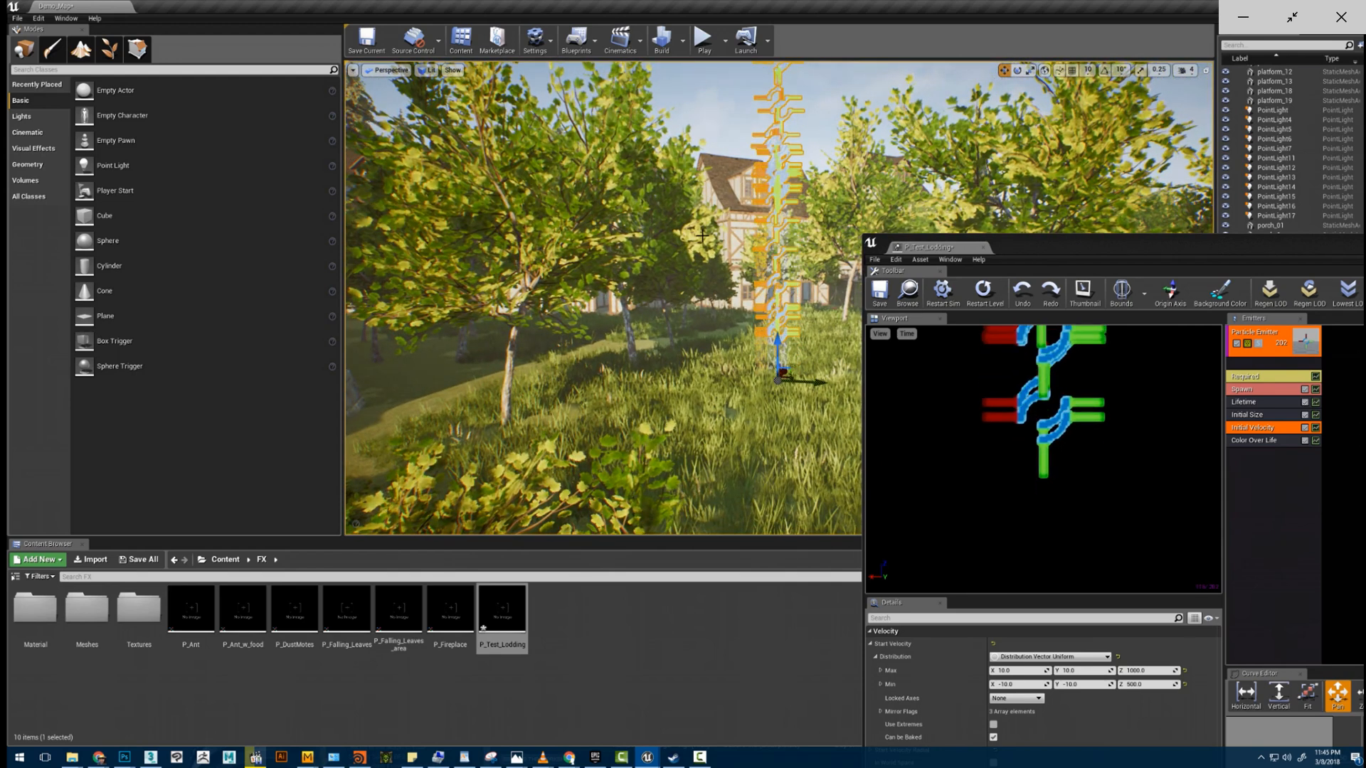
right_drag(702, 235, 686, 237)
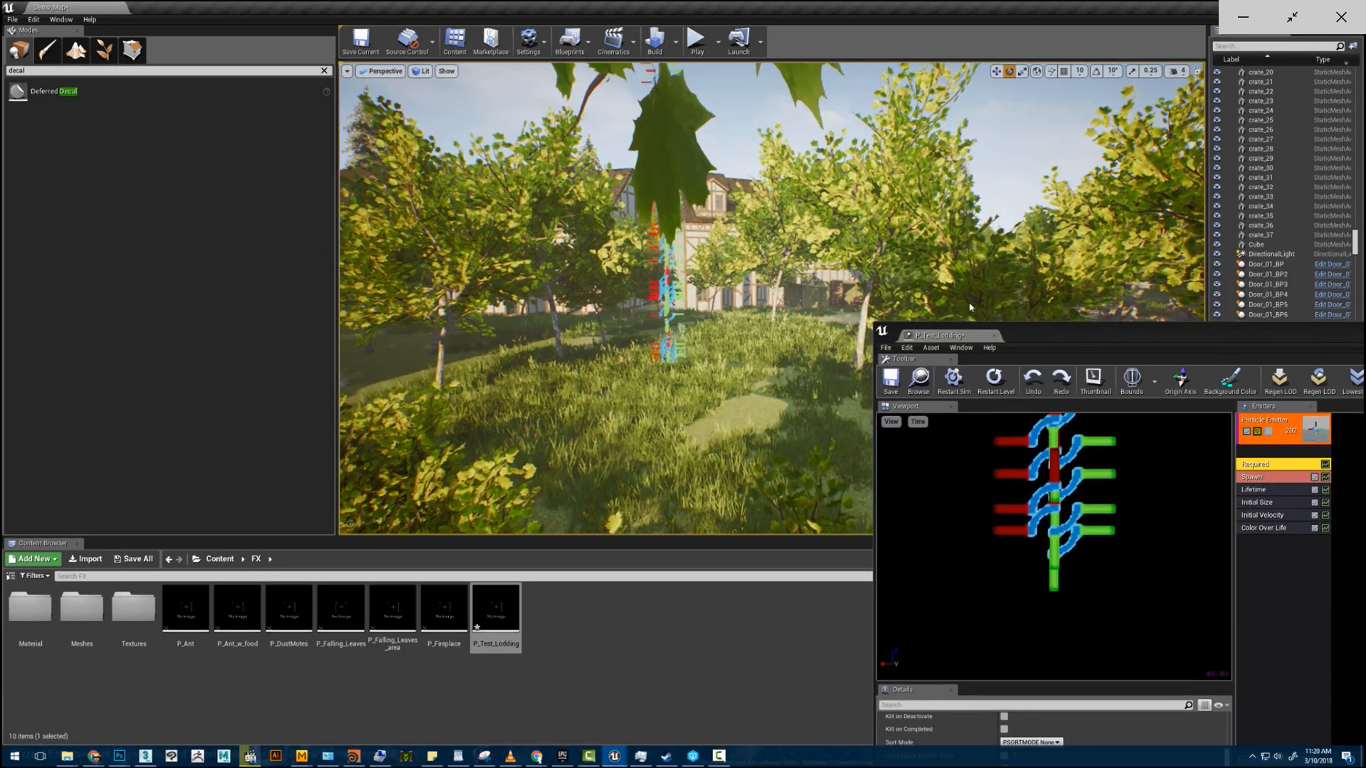
drag(1030, 334, 972, 149)
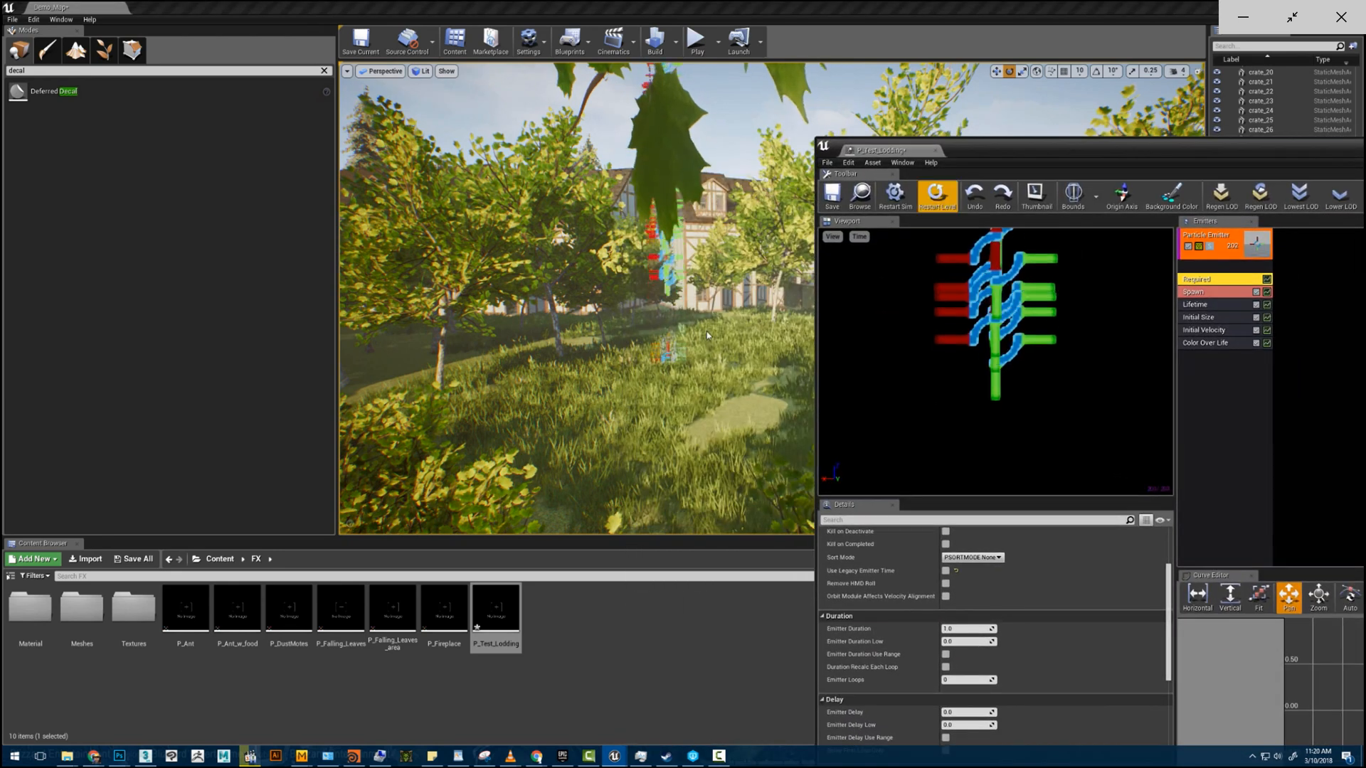
right_drag(697, 343, 686, 325)
key(w)
key(s)
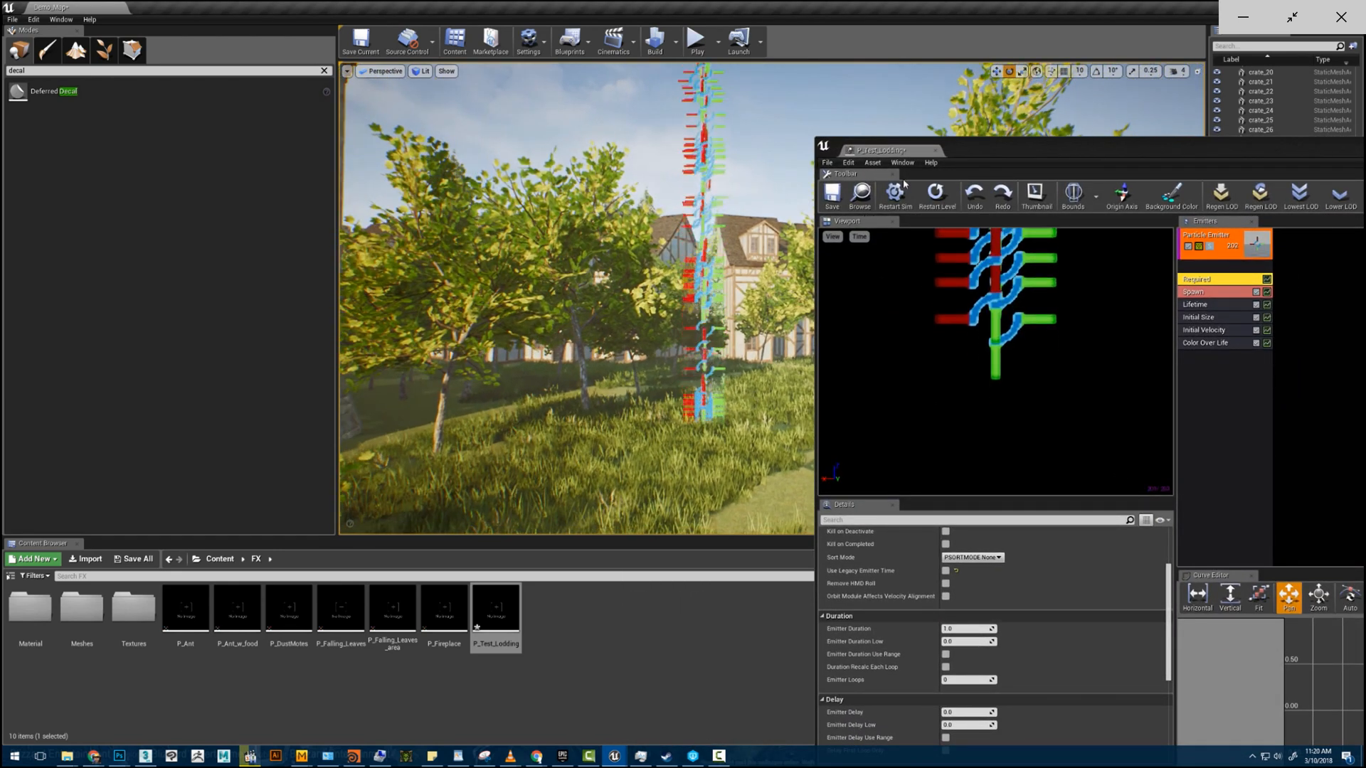
- Move the particle editor window clear of the emitter and back the level view far away from the particle column
drag(1011, 152, 808, 57)
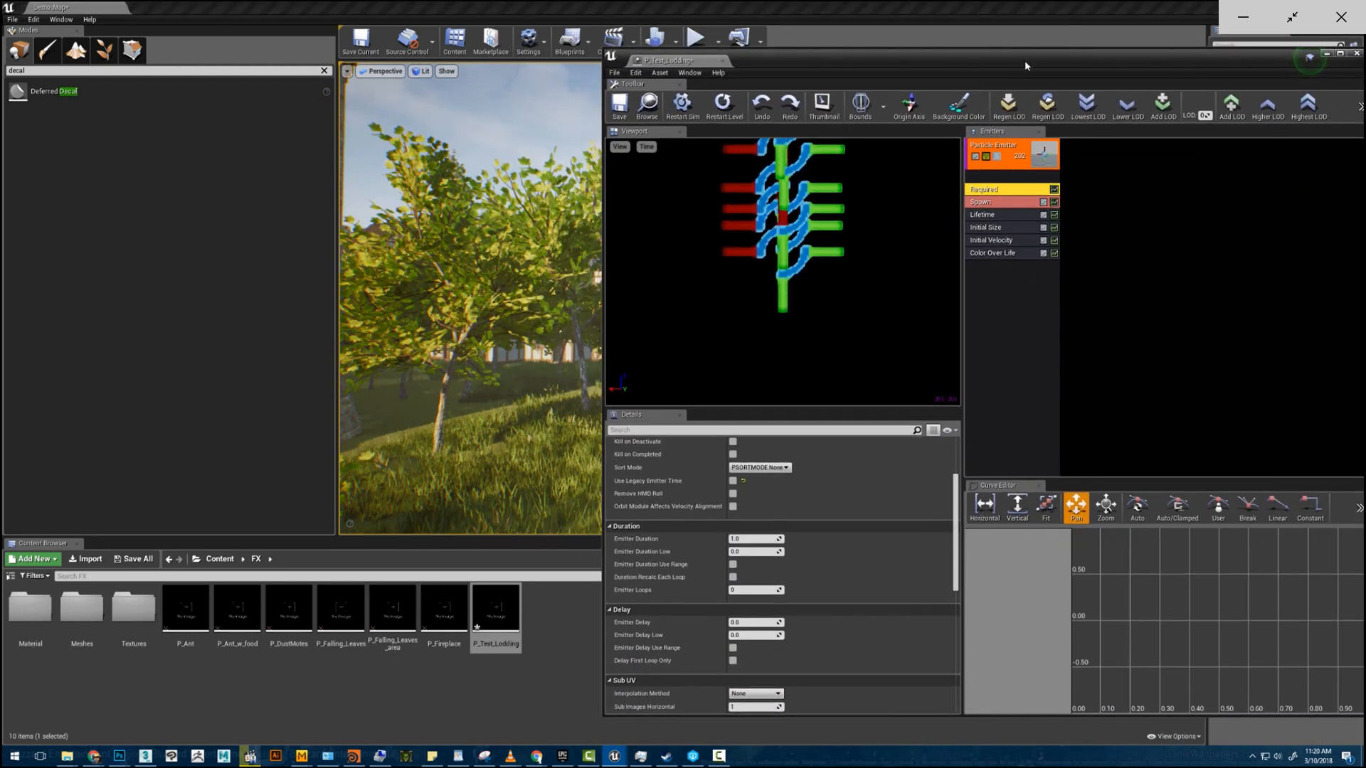
drag(1024, 59, 983, 84)
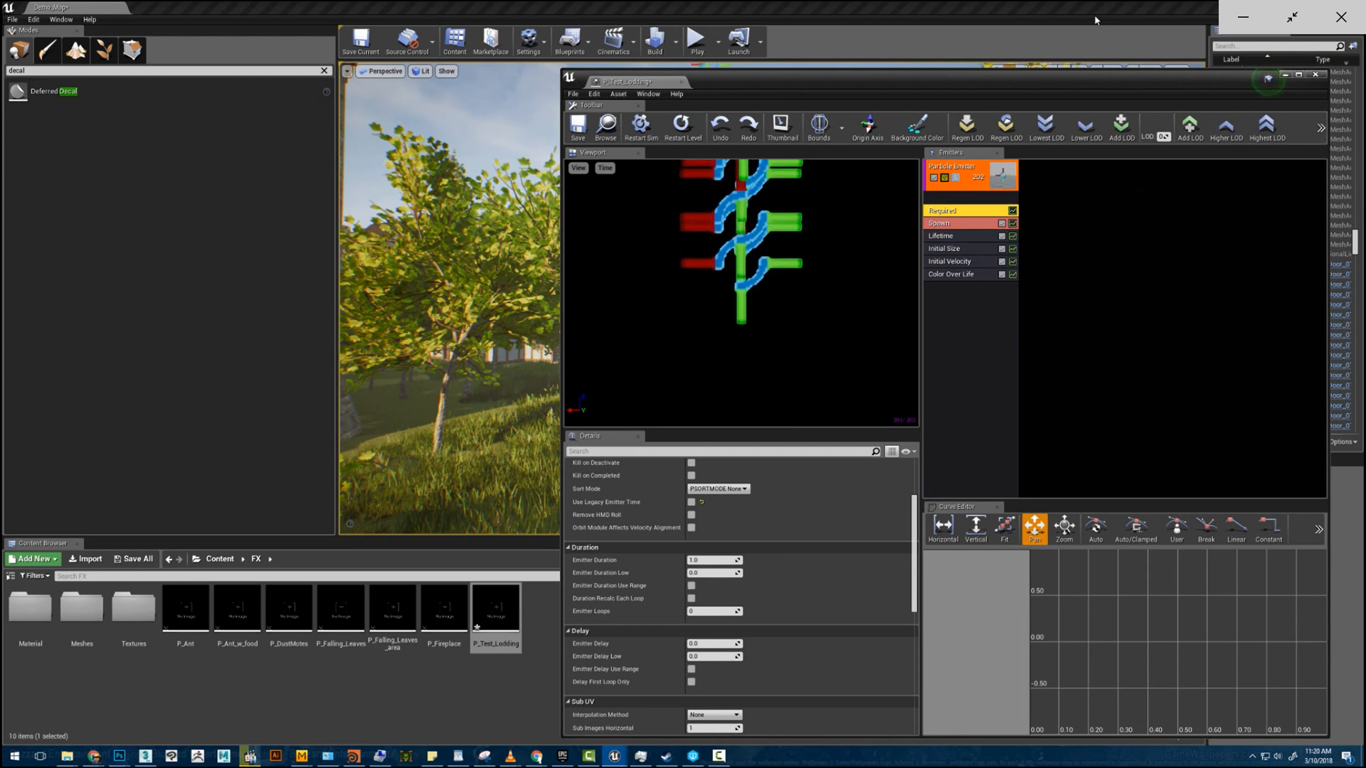
drag(1074, 74, 883, 306)
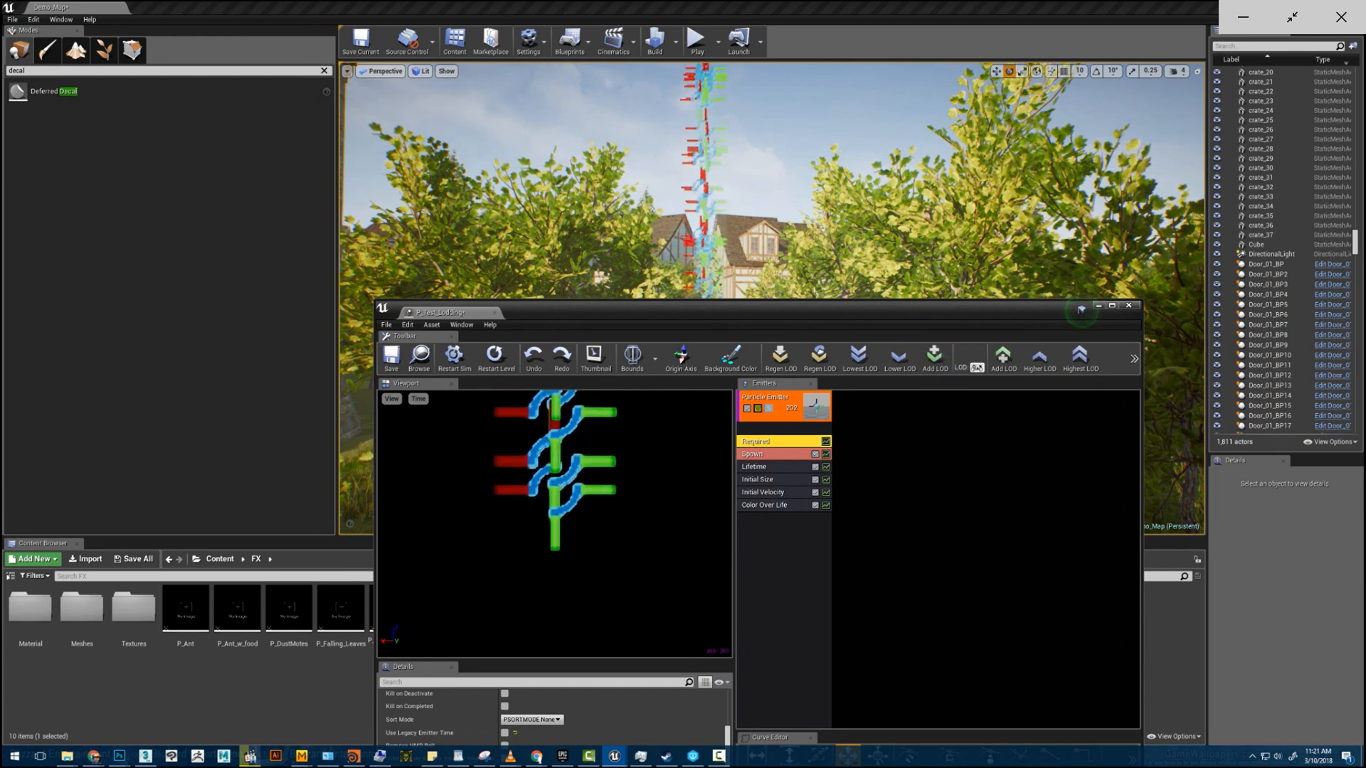
drag(915, 308, 775, 490)
key(s)
right_drag(779, 416, 780, 416)
key(s)
key(s)
right_drag(736, 337, 736, 337)
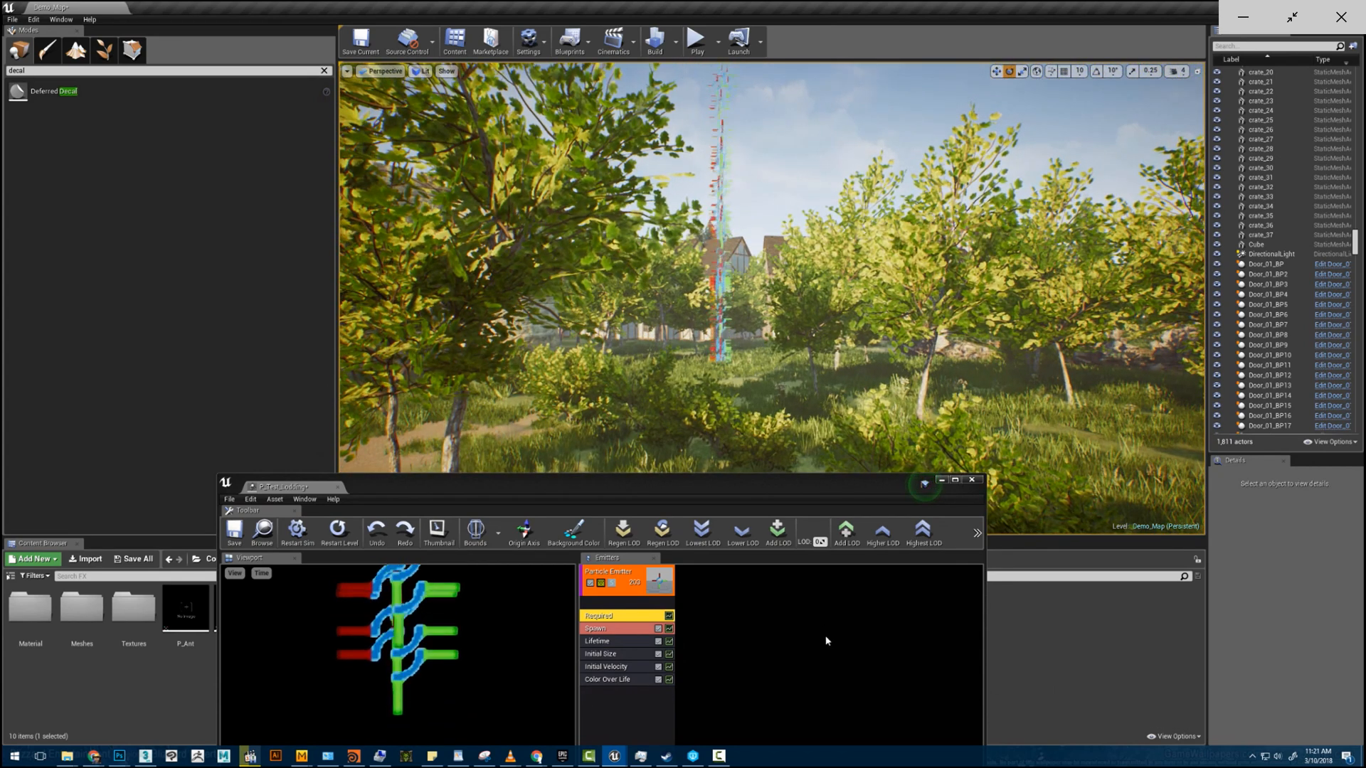
- Compare the particle column at a distance and close up, keeping the particle editor window out of the way
drag(788, 503, 799, 459)
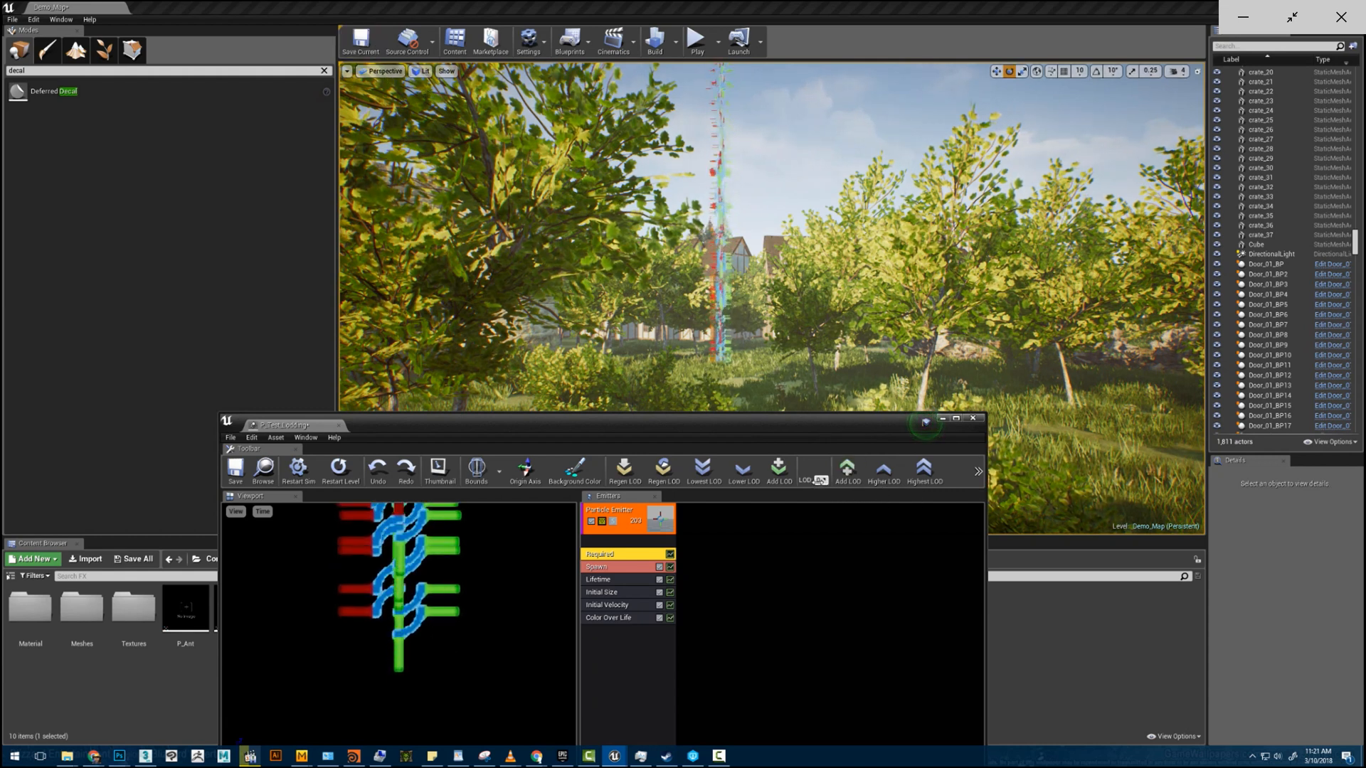
right_drag(770, 379, 762, 379)
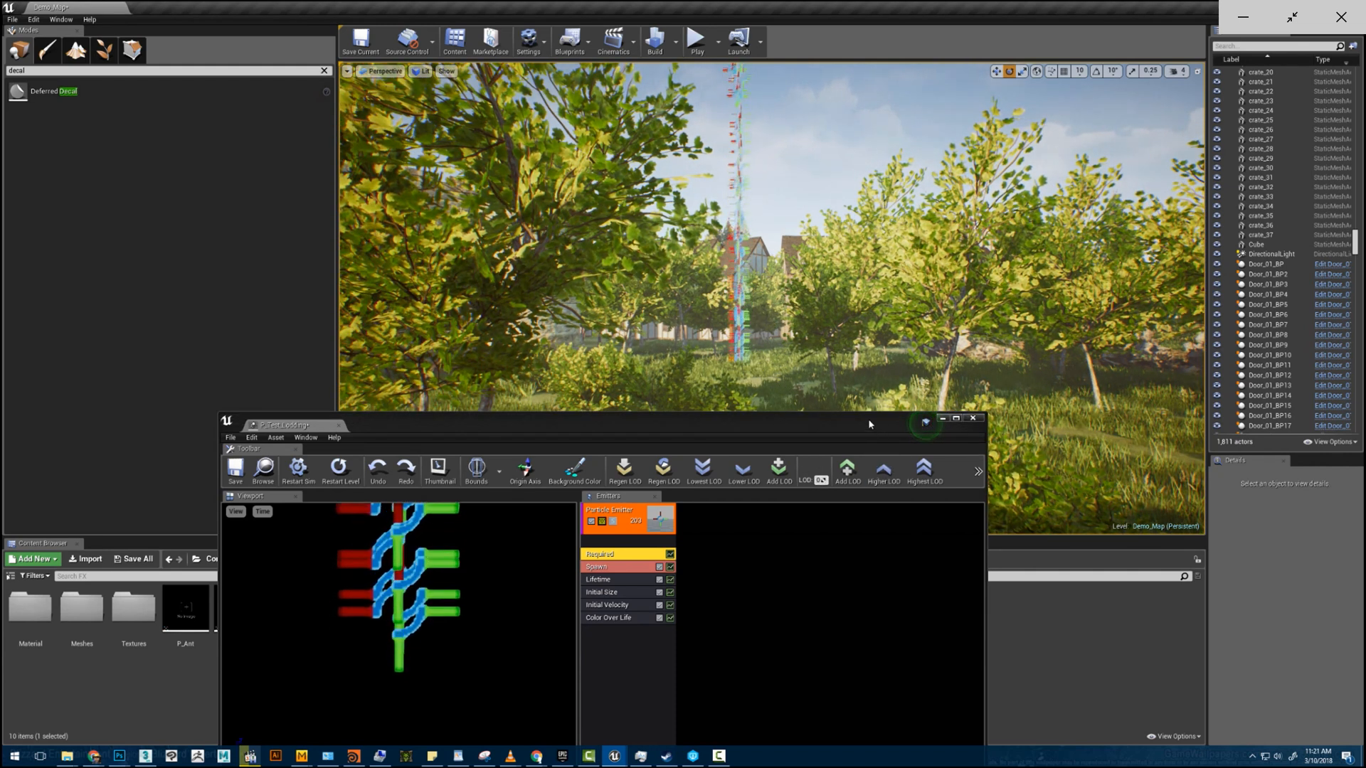
drag(868, 420, 852, 446)
key(w)
right_drag(796, 348, 781, 363)
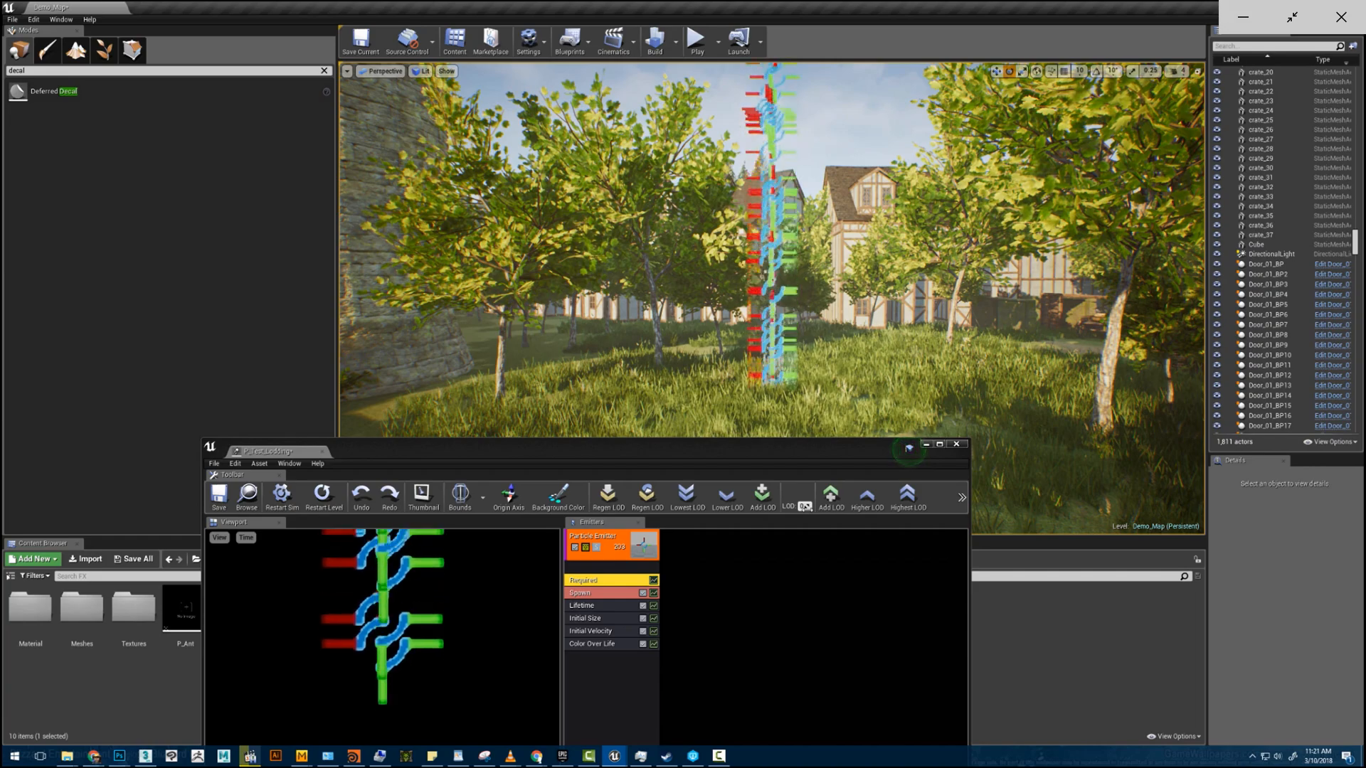
key(w)
right_drag(791, 355, 866, 345)
key(s)
key(w)
drag(771, 450, 424, 442)
right_drag(641, 320, 643, 320)
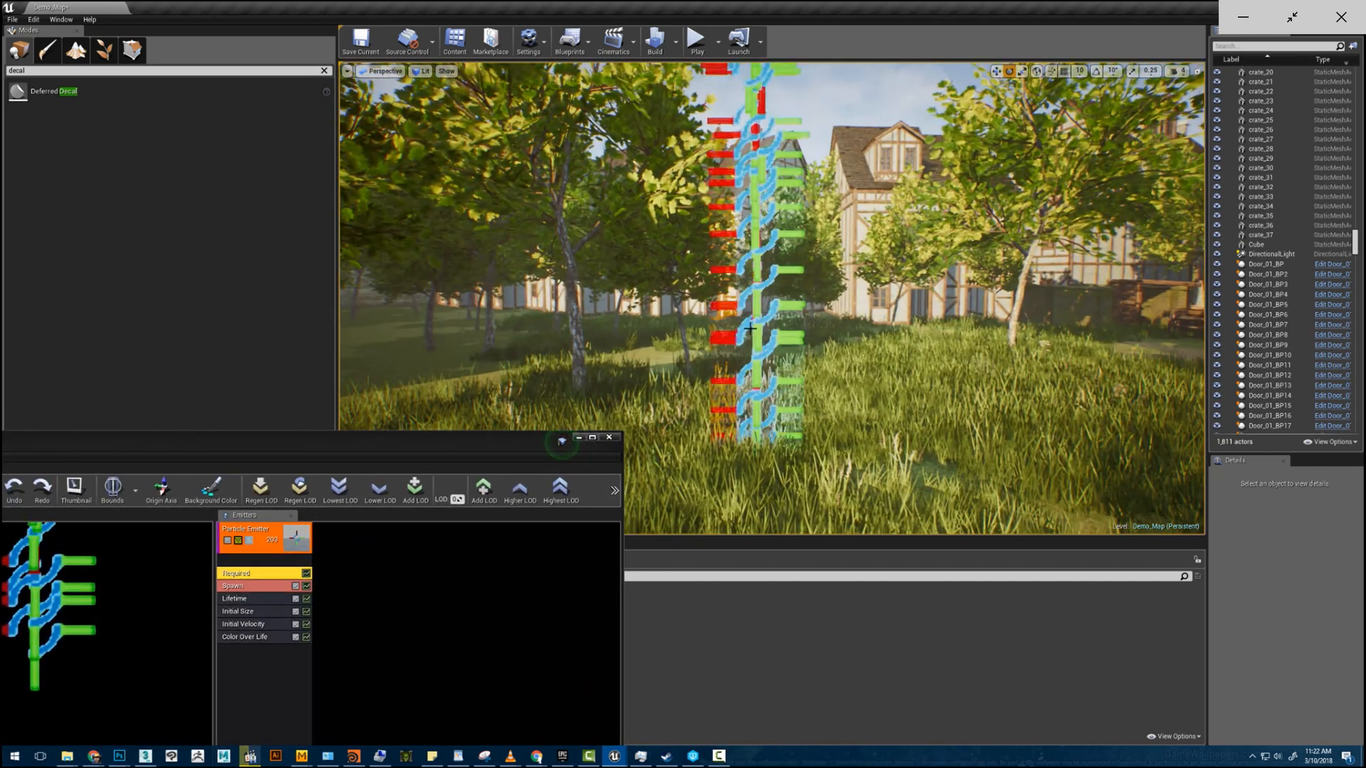
- Narrow the particle editor window and arrange it next to the emitter's particle column in the level view
drag(505, 441, 356, 588)
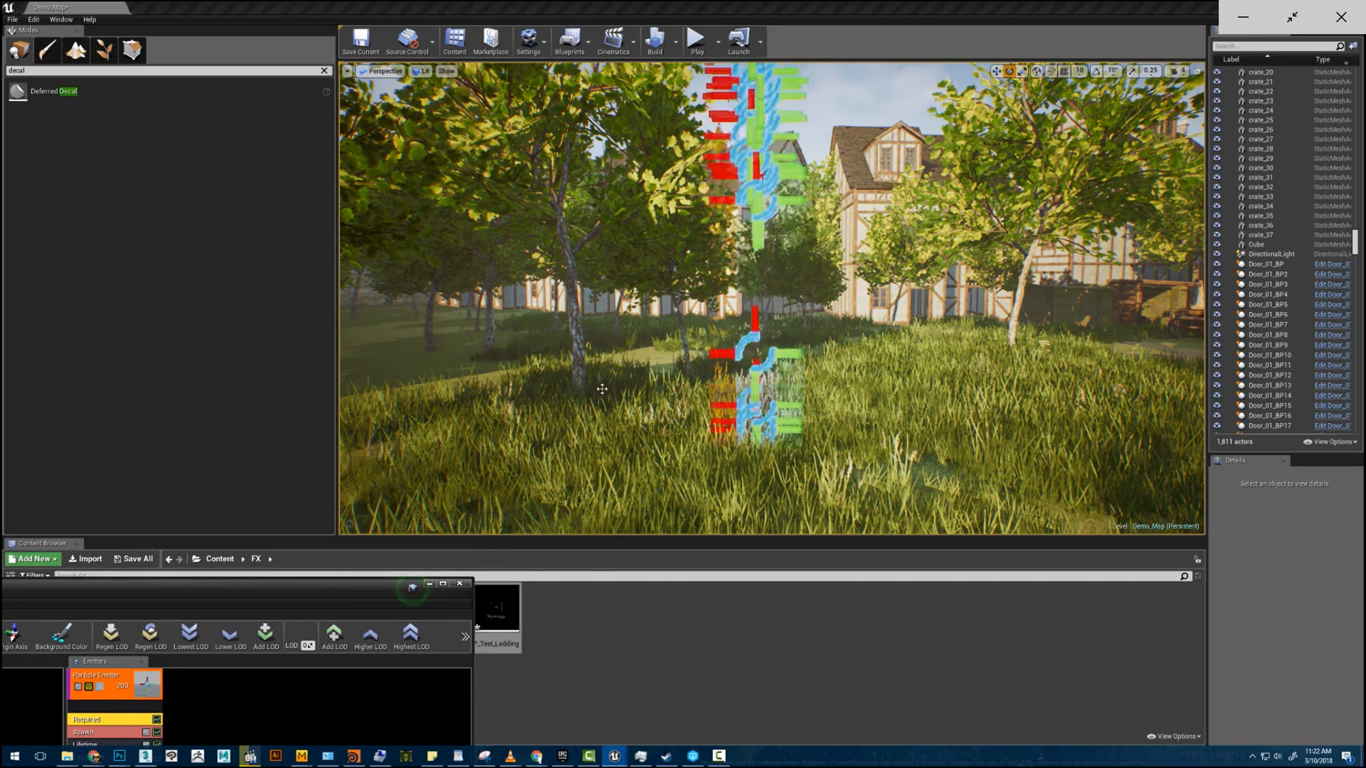
right_drag(601, 388, 559, 389)
right_drag(558, 303, 530, 303)
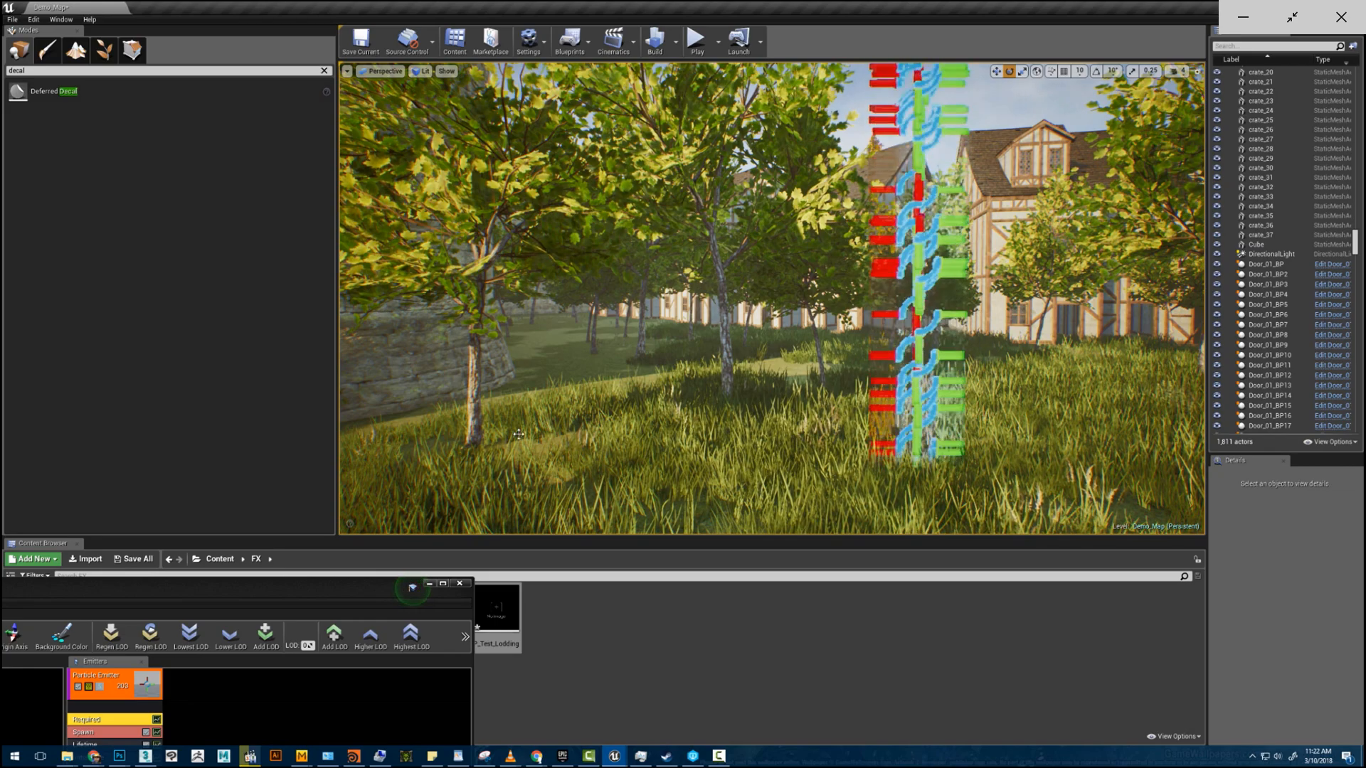
right_drag(519, 434, 551, 434)
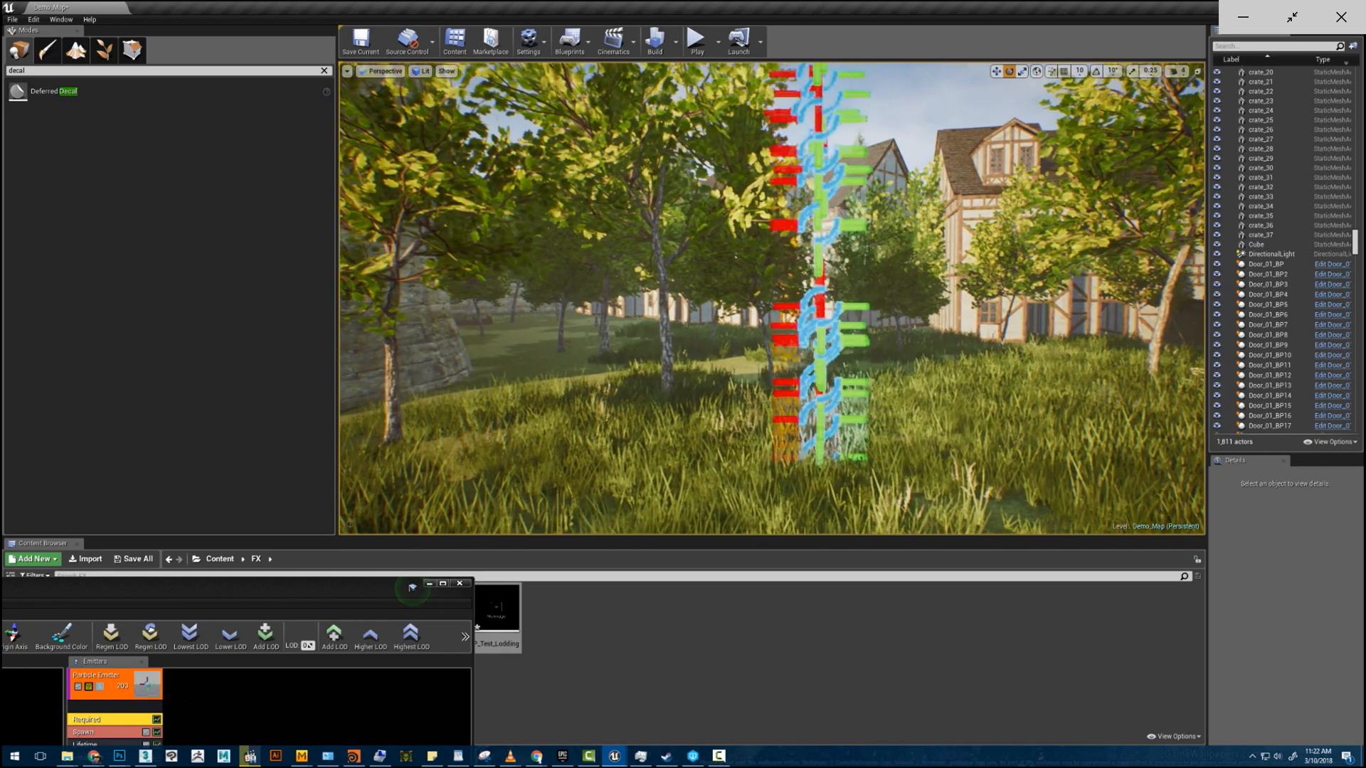
drag(373, 583, 663, 233)
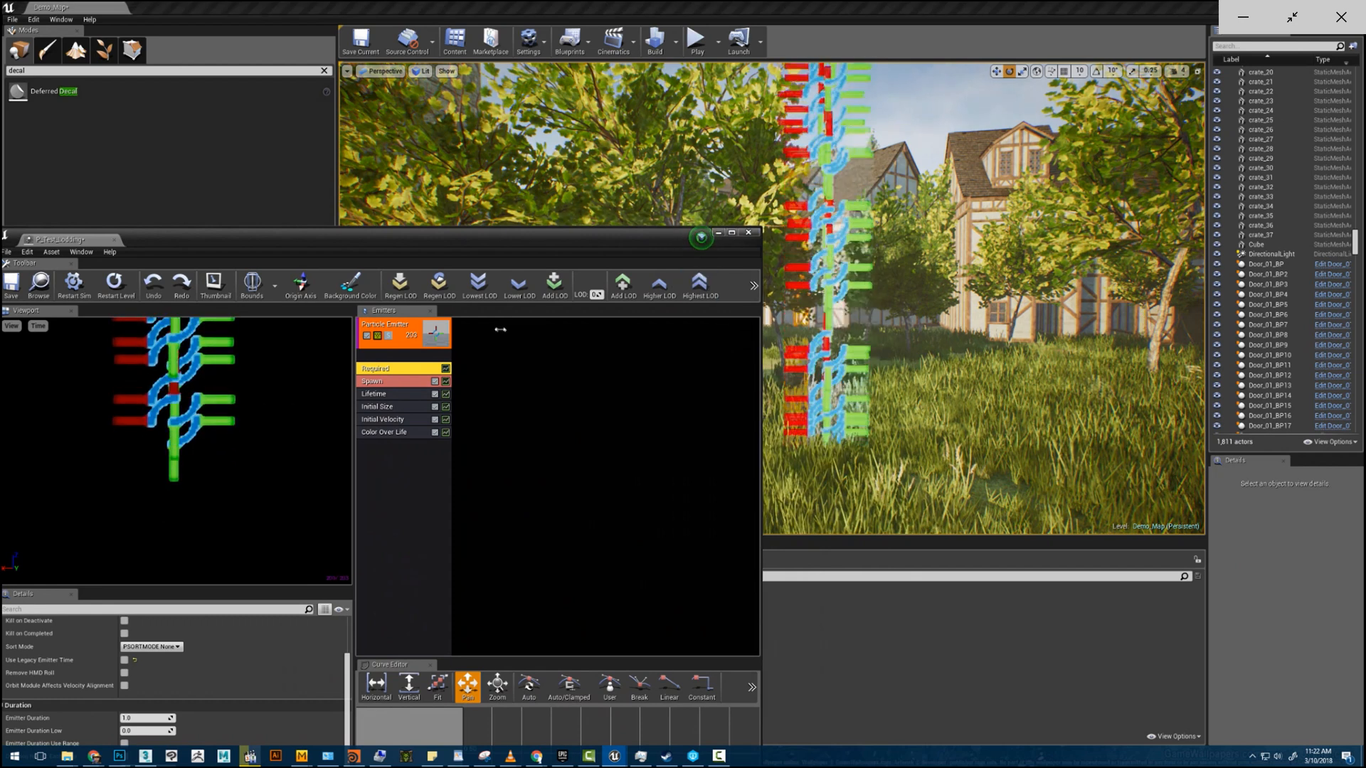
drag(500, 329, 502, 330)
drag(378, 246, 556, 156)
scroll(886, 368, down, 3)
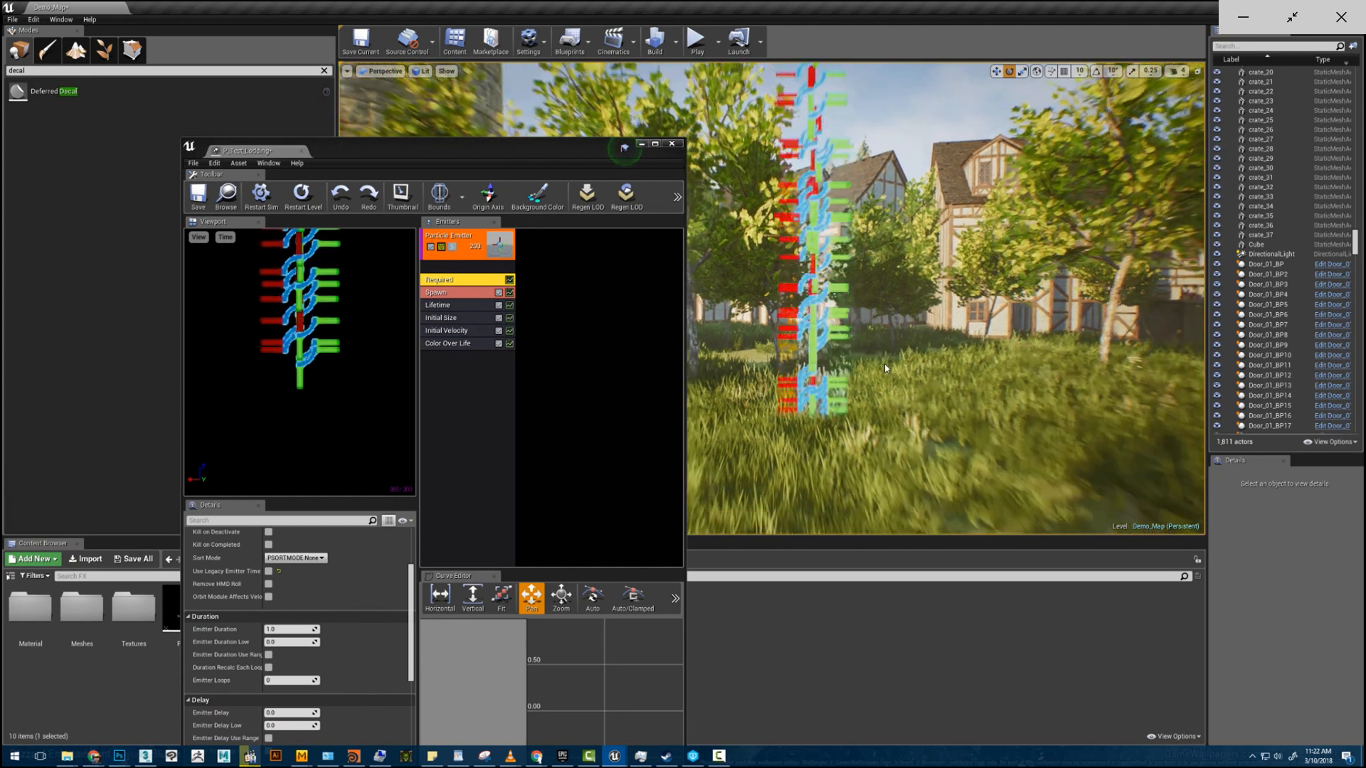
- Back away from the emitter and return close to it to examine its particles at different distances
scroll(882, 356, down, 5)
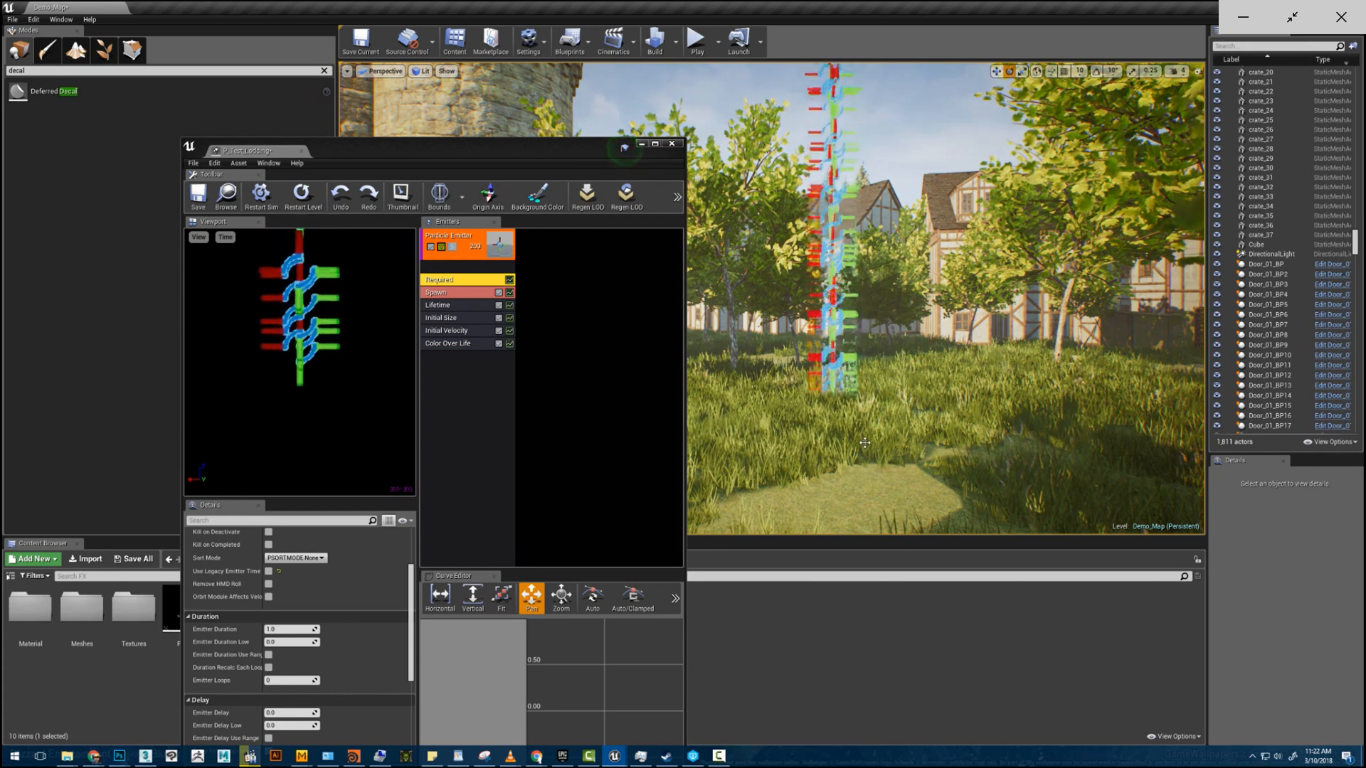
drag(864, 442, 827, 425)
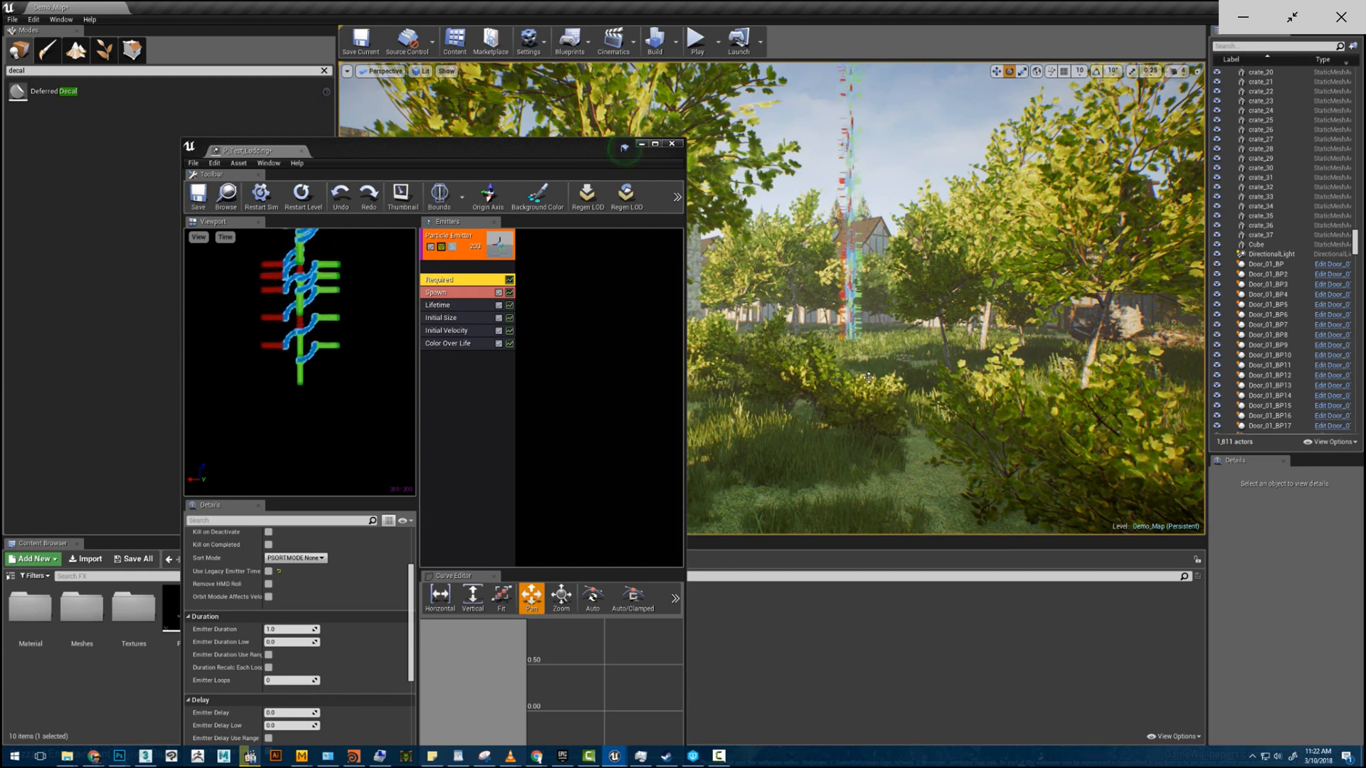
key(w)
right_drag(870, 394, 826, 300)
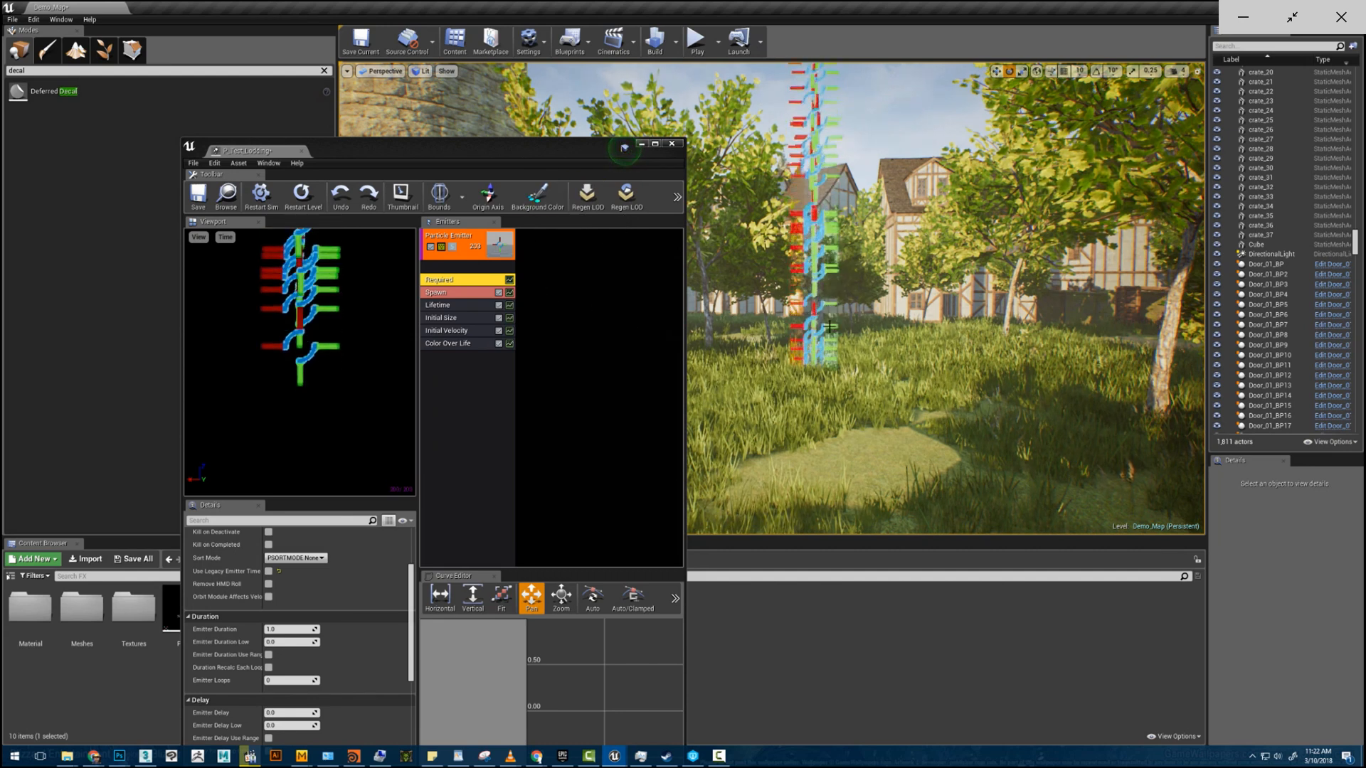
key(w)
right_drag(879, 385, 896, 385)
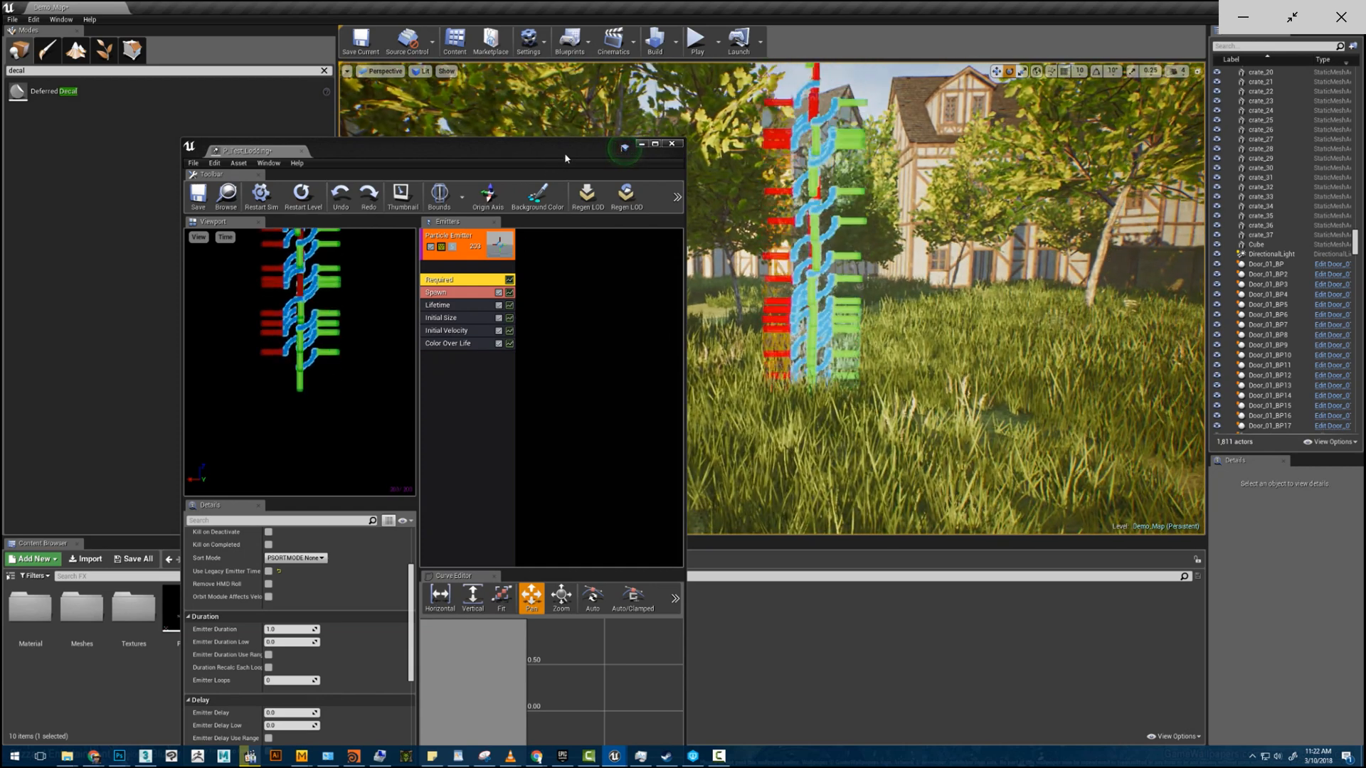
- Widen the particle editor window until all LOD controls show and place it beside the emitter in the level
drag(625, 148, 523, 106)
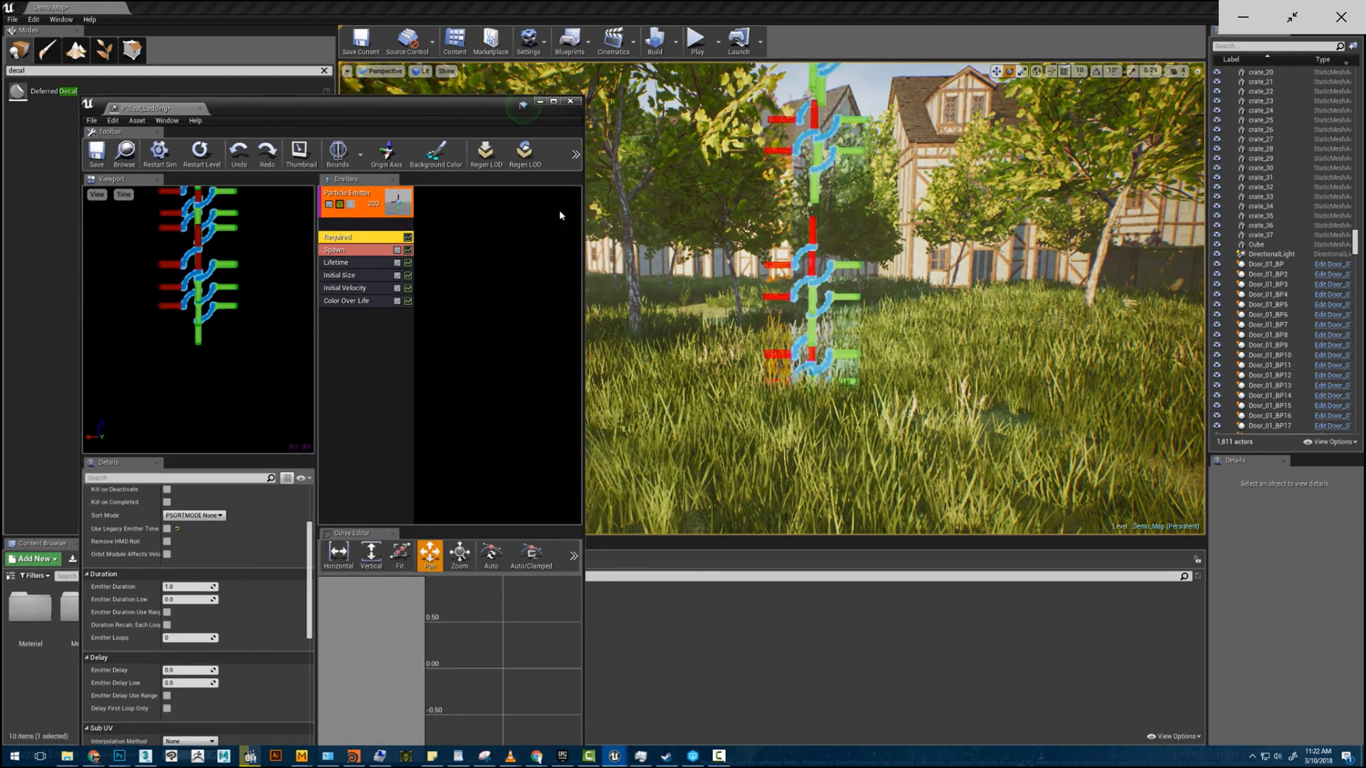
drag(584, 214, 829, 214)
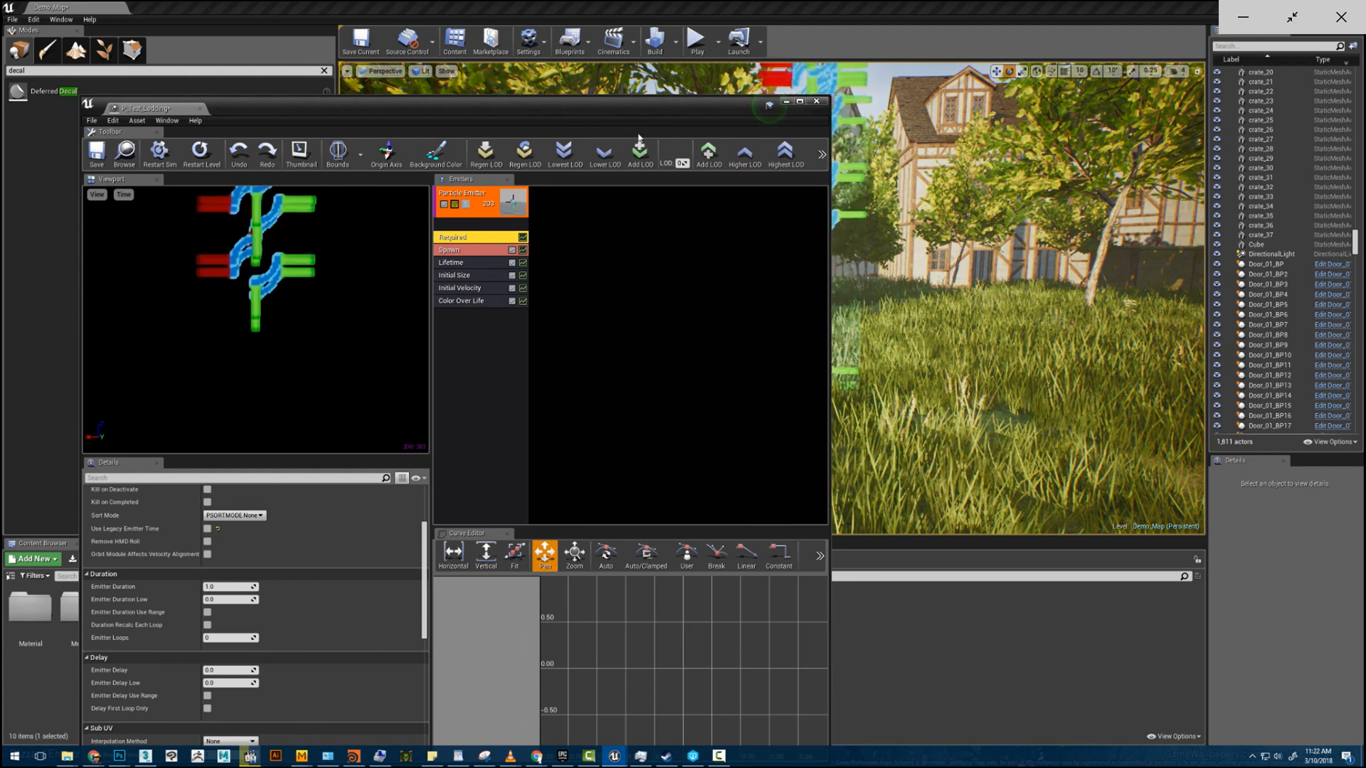
drag(650, 111, 589, 93)
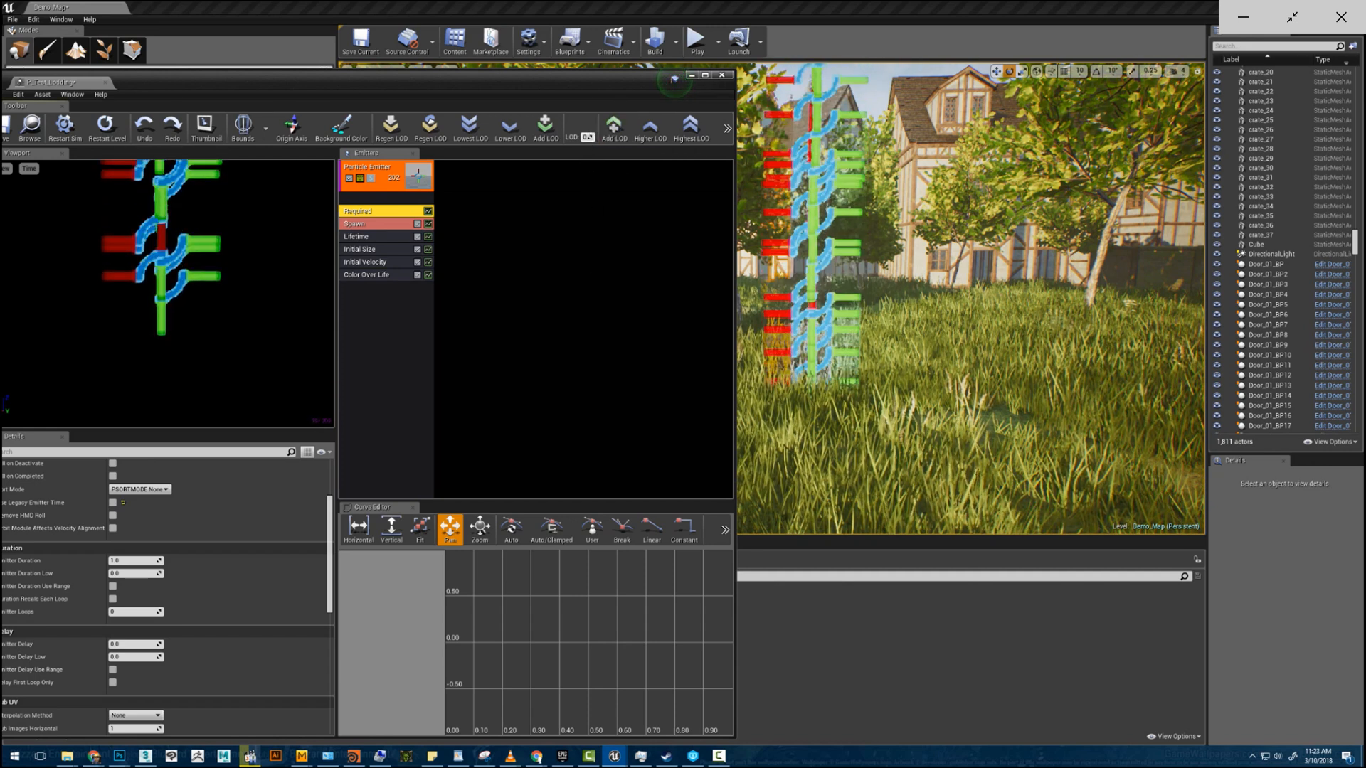
drag(589, 139, 598, 139)
drag(567, 80, 603, 76)
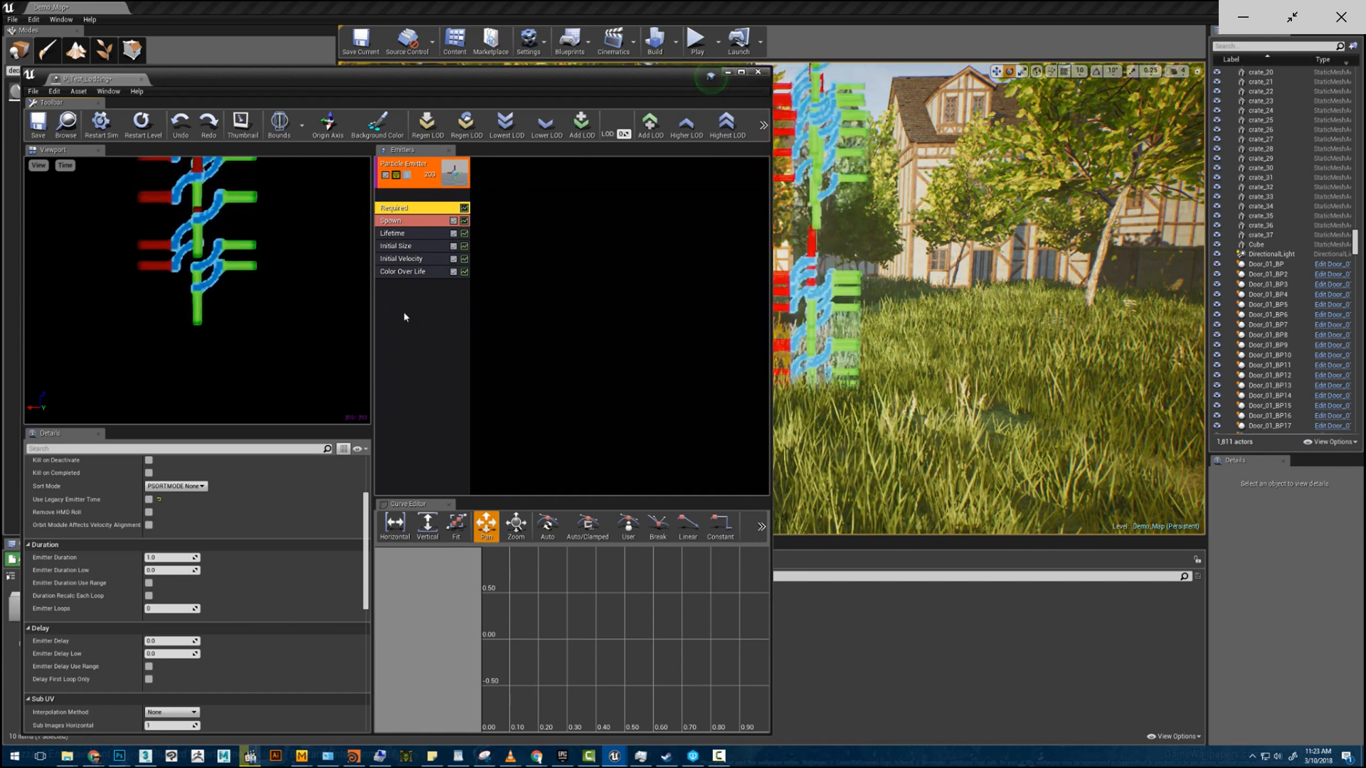
- Switch the particle system to its highest LOD and view the emitter in the level from farther away
click(727, 134)
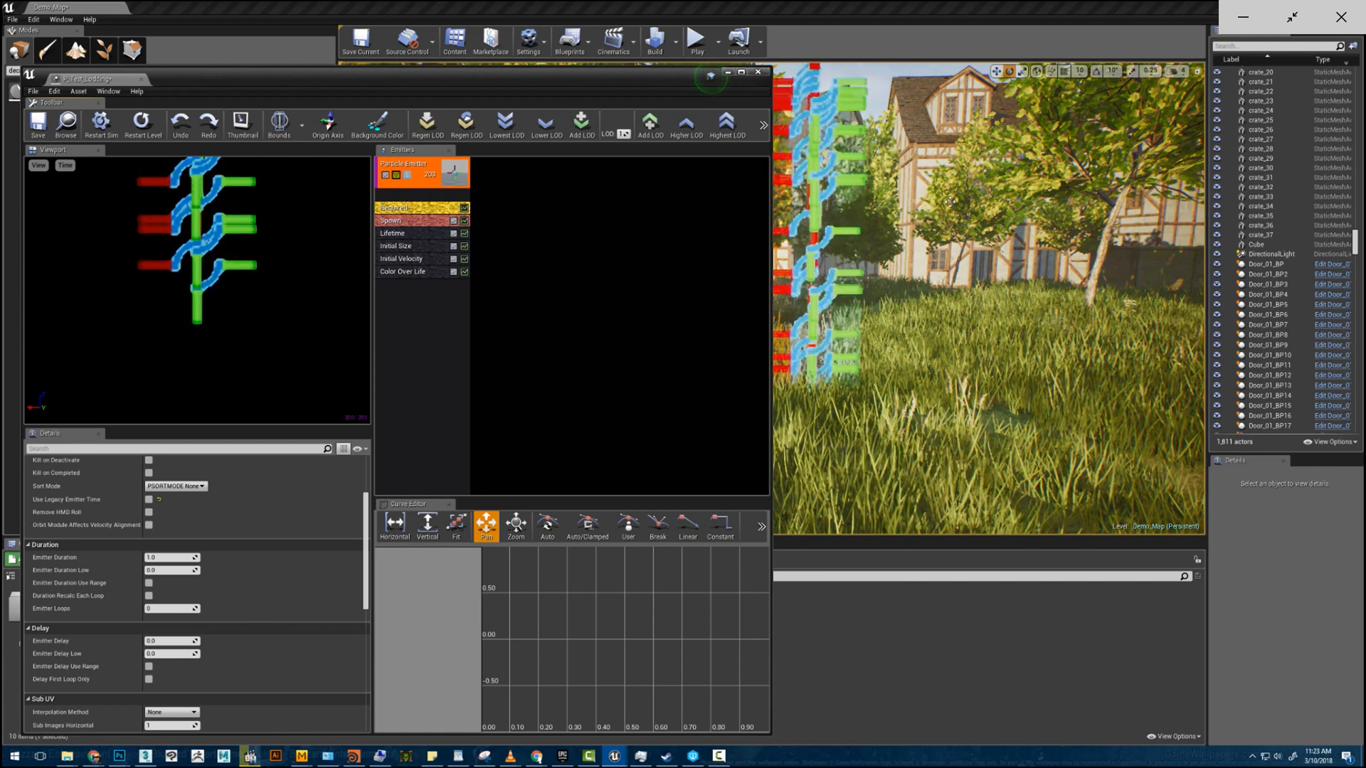
right_drag(910, 306, 875, 280)
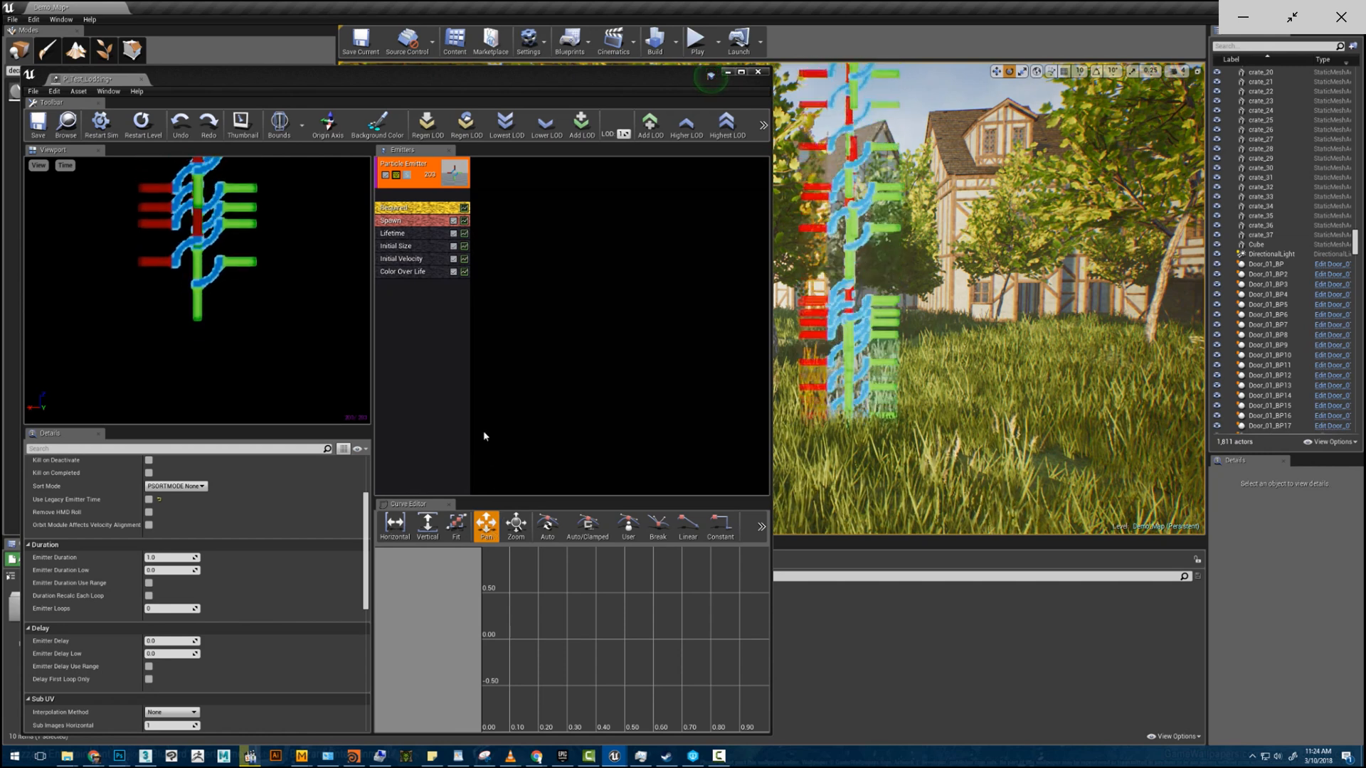
key(s)
right_drag(925, 320, 951, 522)
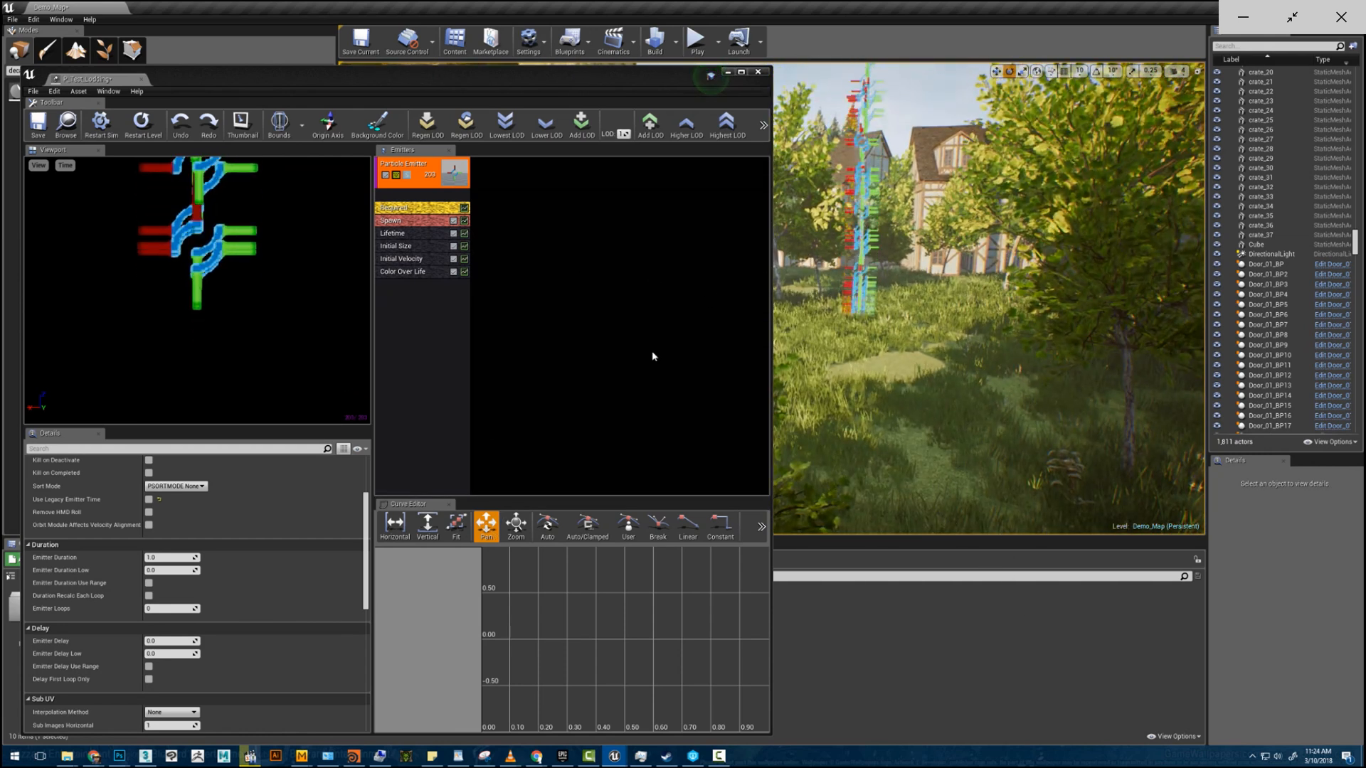
- Show the particle system's own properties and inspect LODDistances entries 0 and 1 in the LOD settings
drag(497, 80, 524, 47)
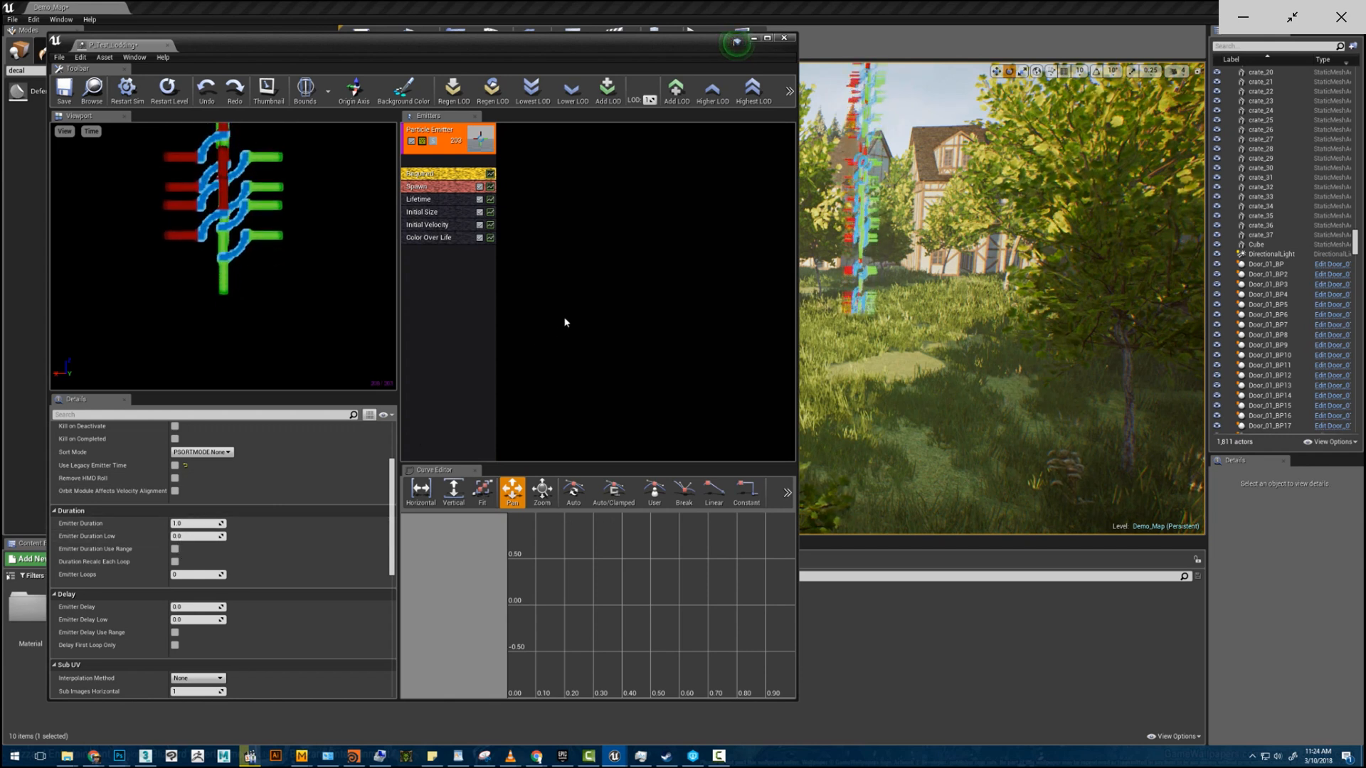
click(538, 330)
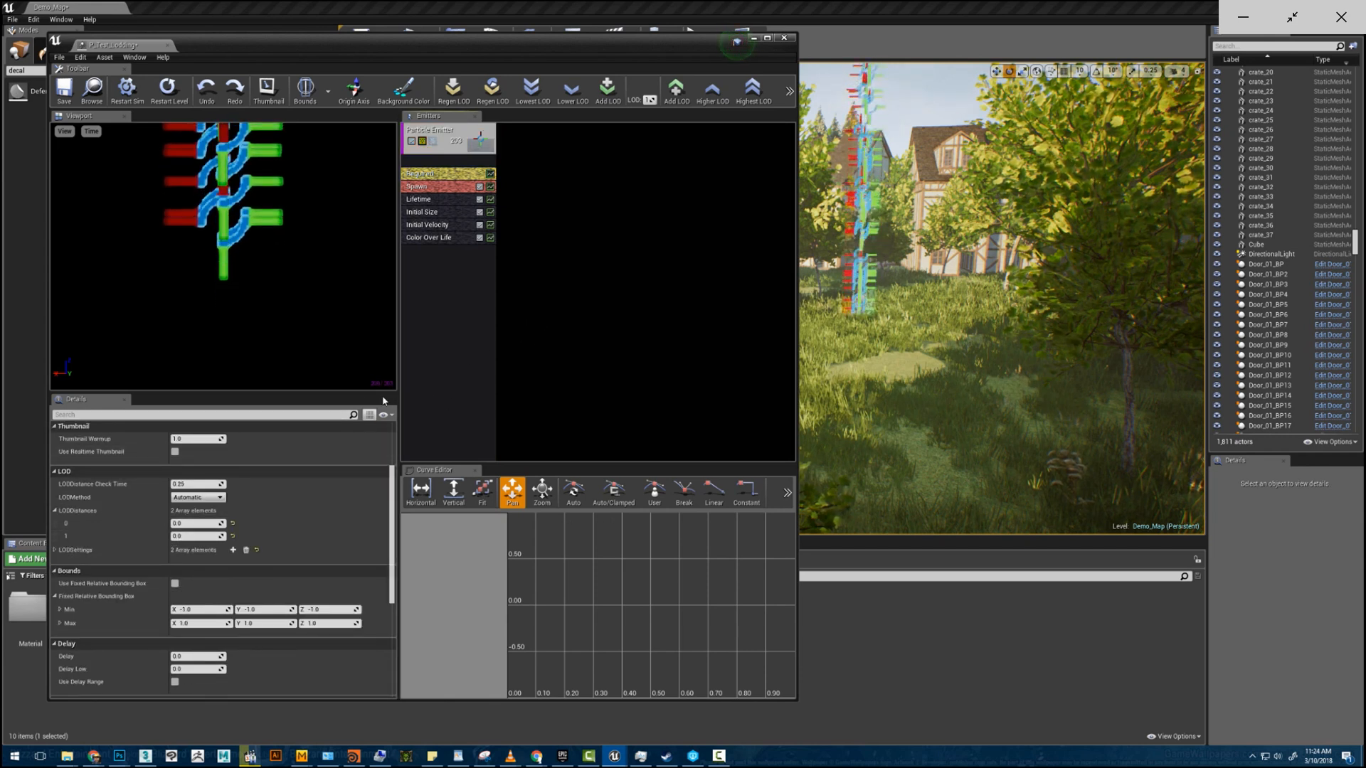
scroll(306, 498, up, 3)
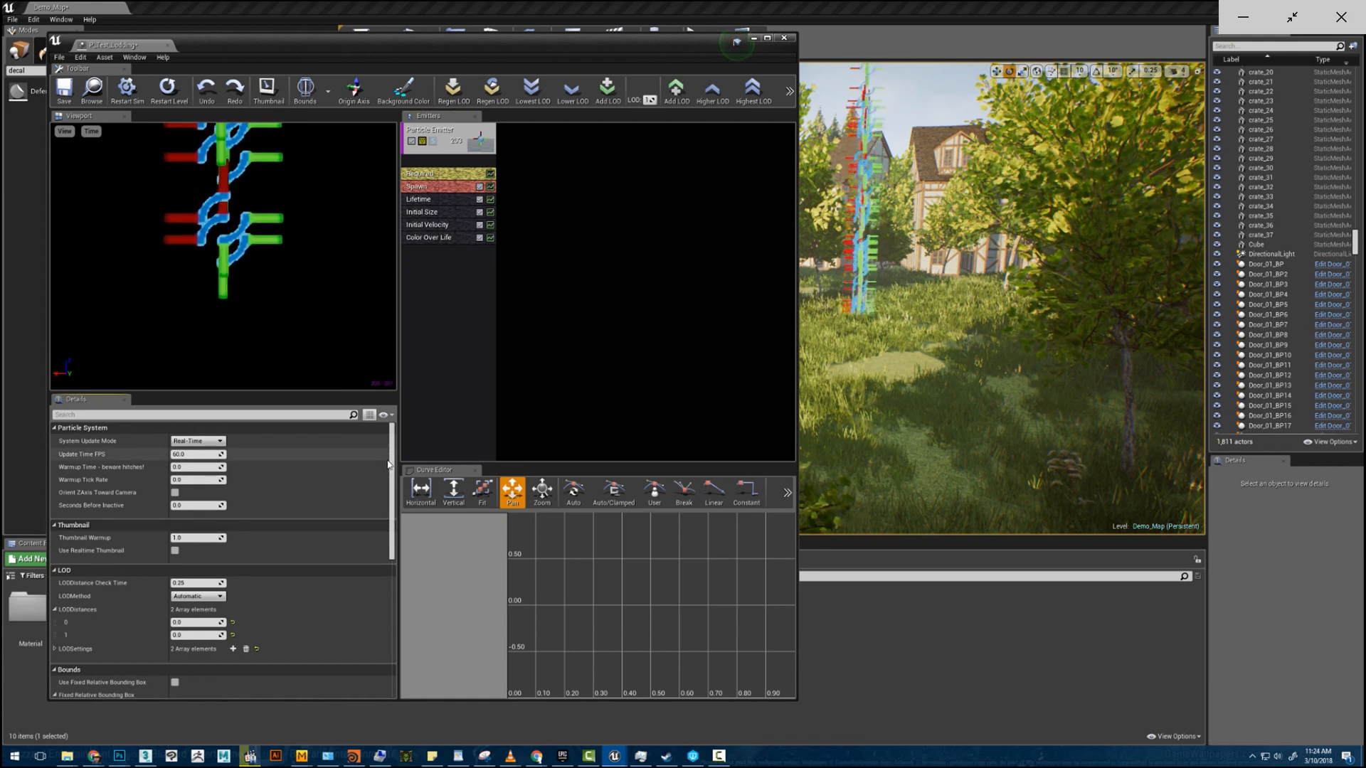
scroll(157, 541, down, 3)
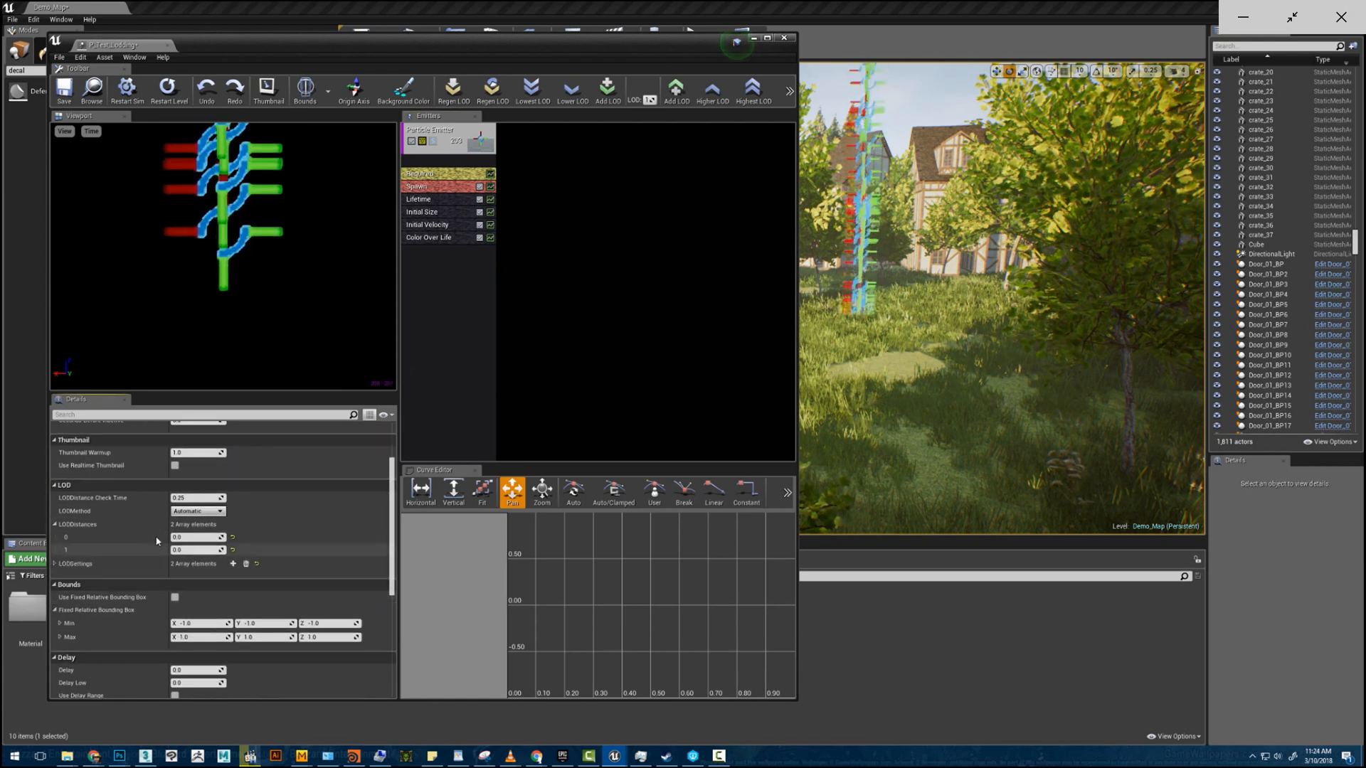
scroll(157, 541, down, 1)
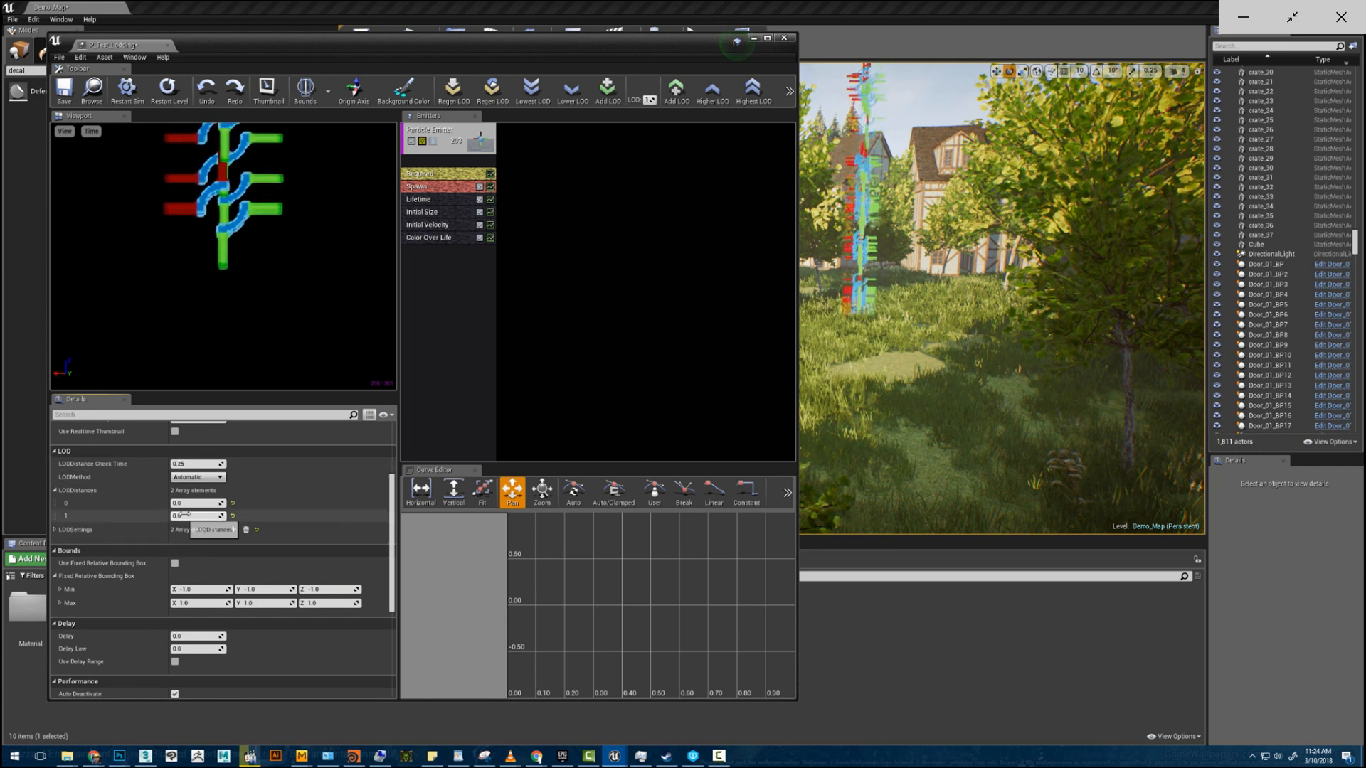
click(185, 514)
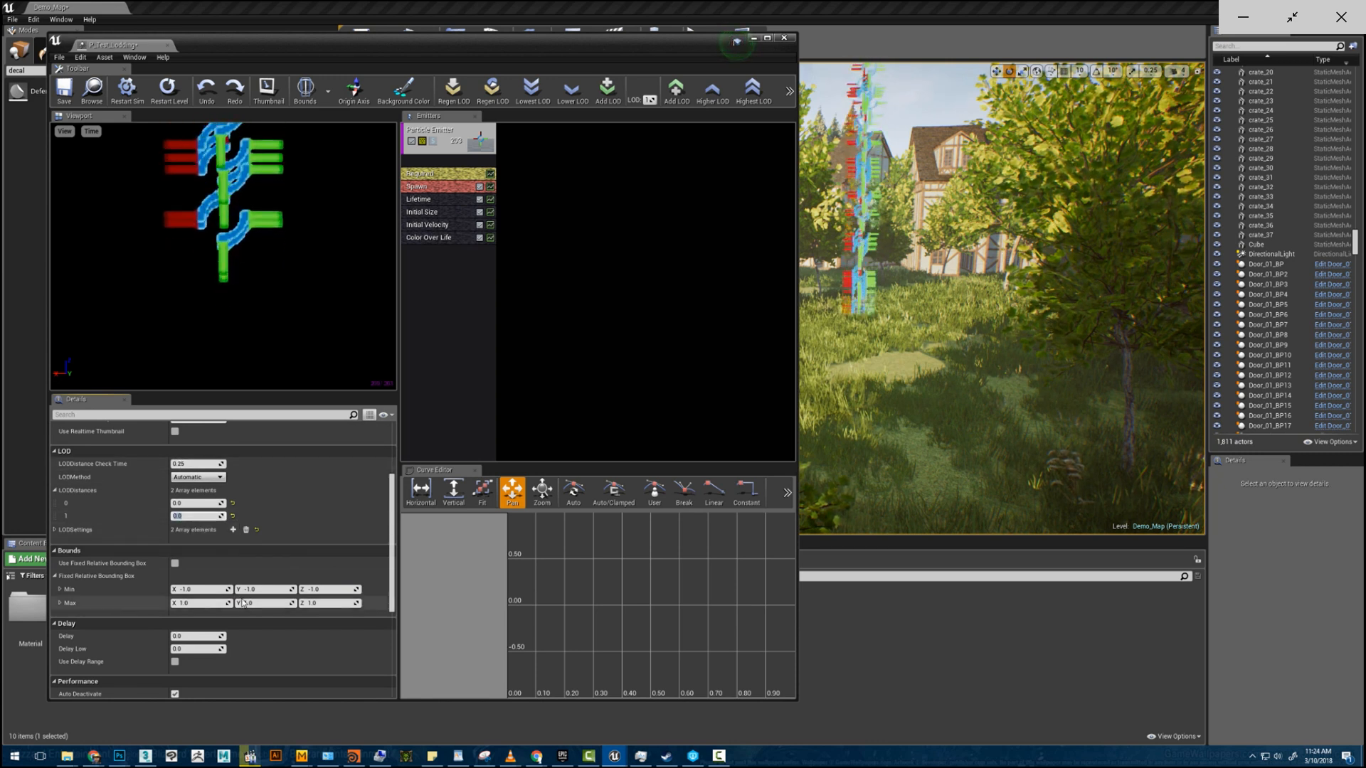
click(186, 503)
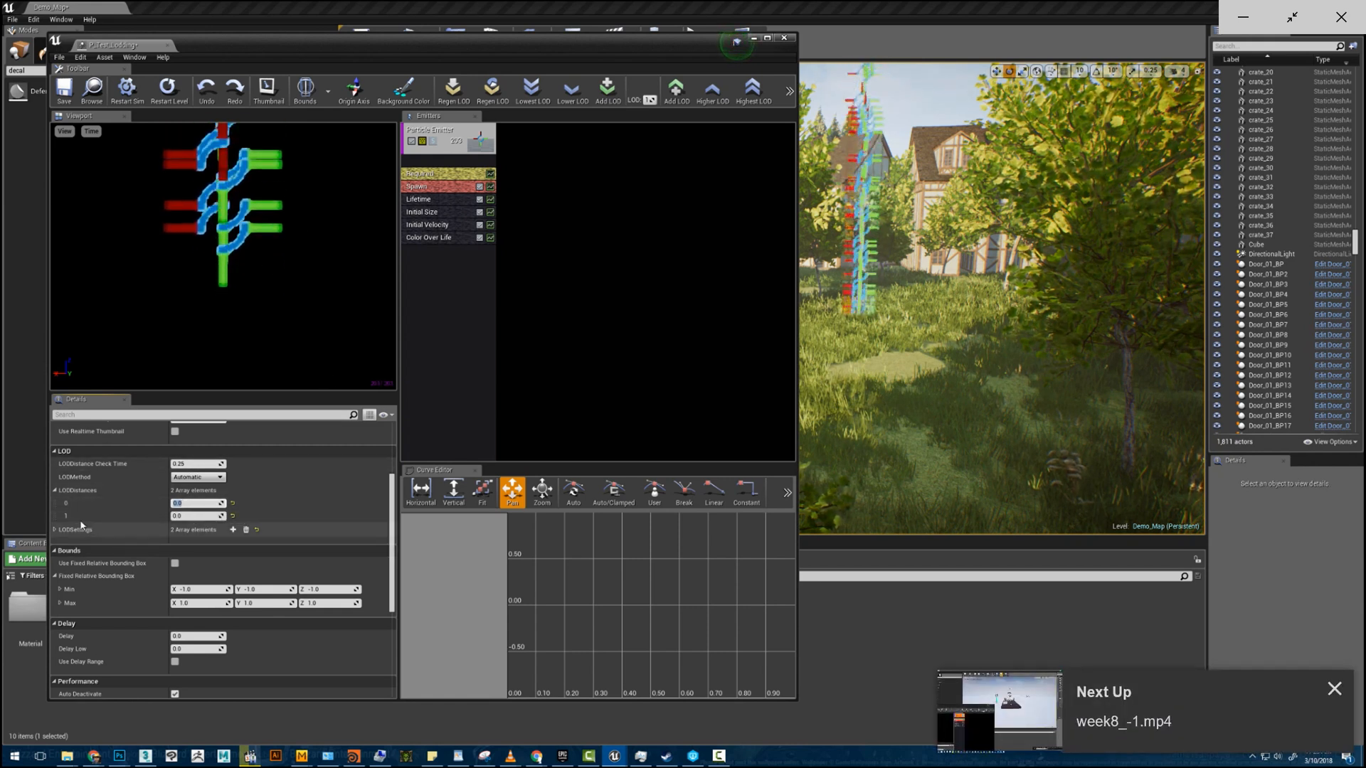
- Open LODDistances entry 1 of the particle system for editing
click(178, 516)
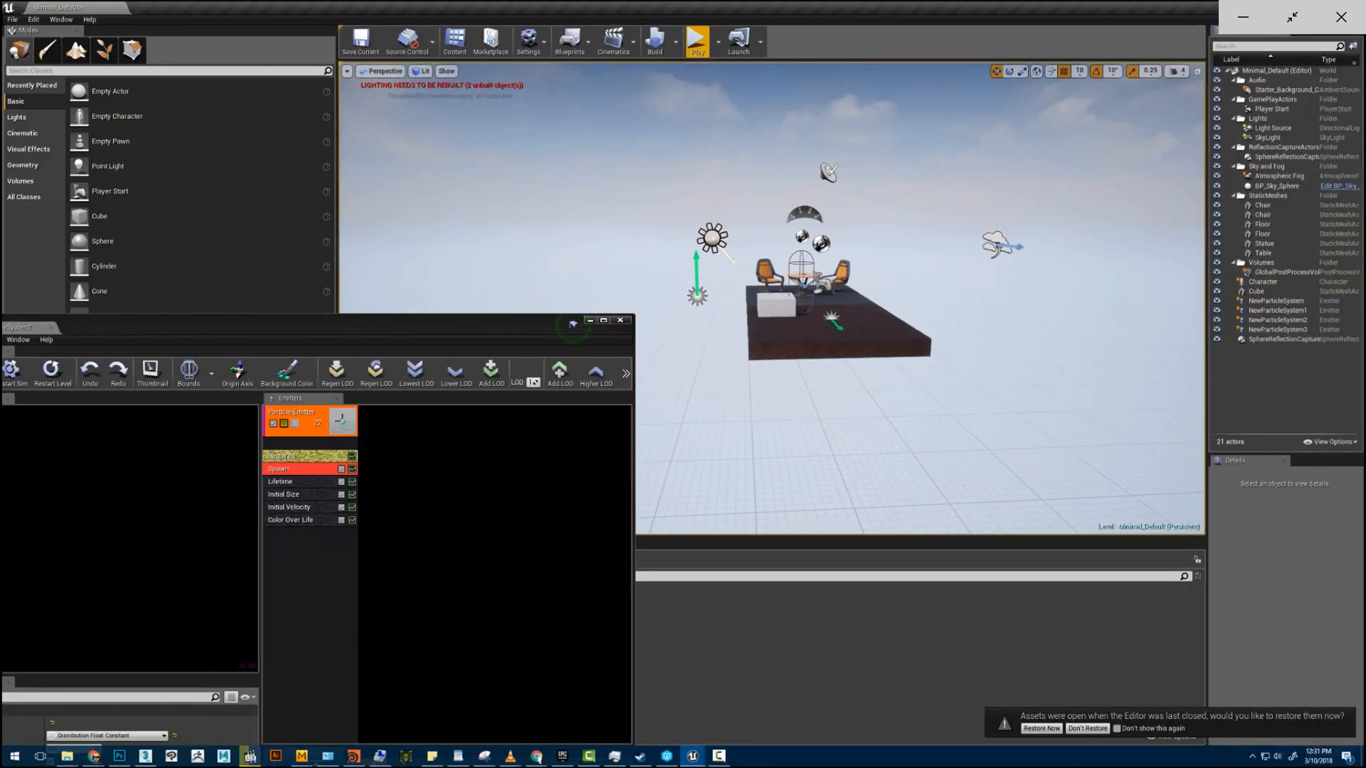
- Approach the platform in the Minimal_Default level and select the NewParticleSystem3 emitter in front of the table
key(w)
right_drag(819, 313, 855, 287)
key(s)
key(s)
key(w)
key(w)
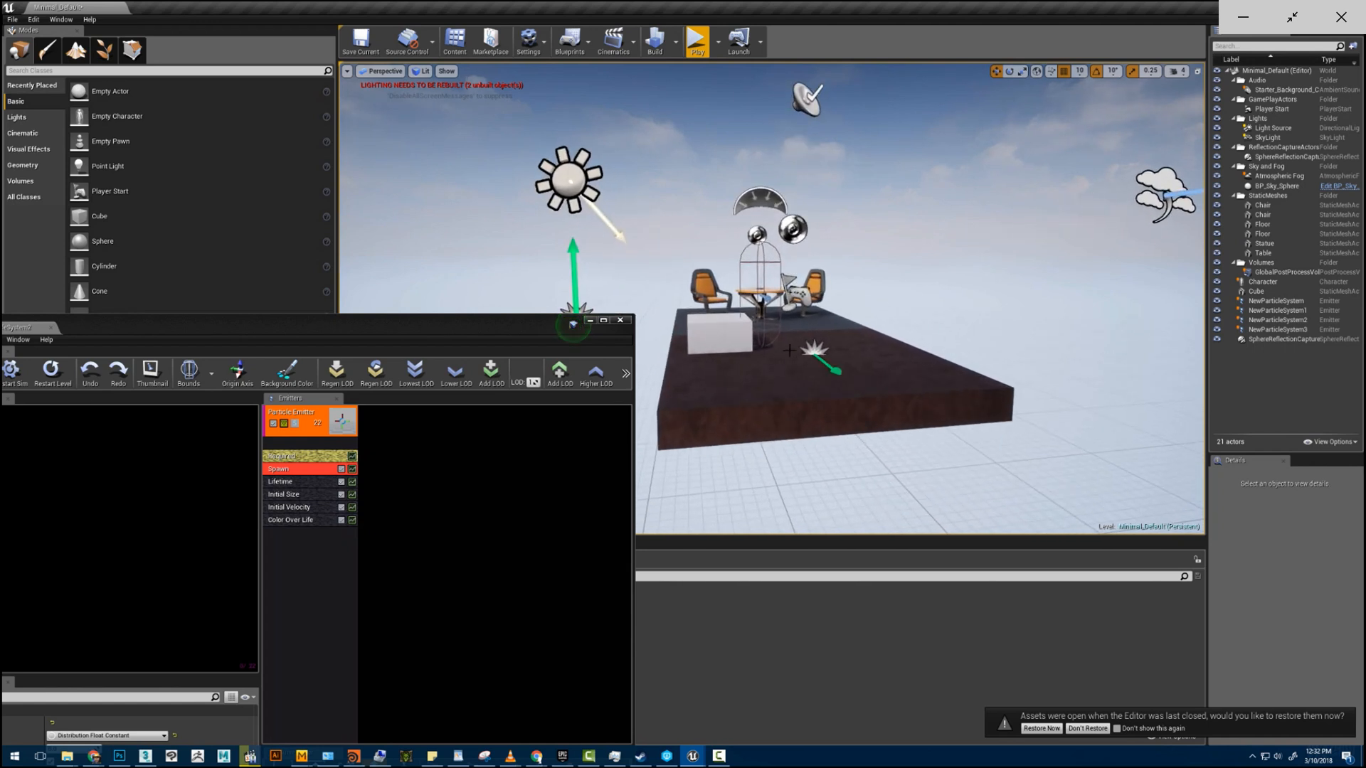
click(815, 351)
right_drag(816, 351, 832, 363)
key(w)
key(s)
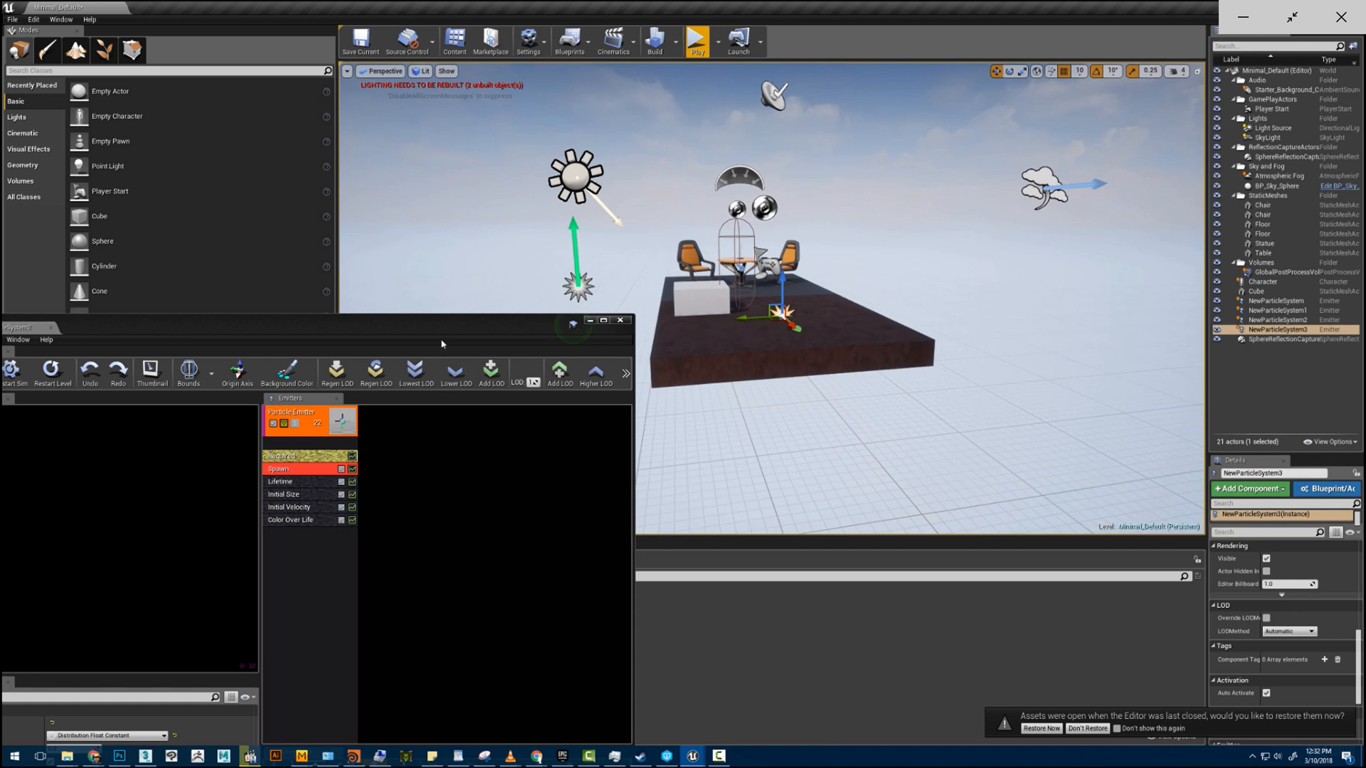
- Bring the particle editor window fully into view and examine the particle system's LOD distances and other properties
drag(498, 323, 621, 93)
click(553, 258)
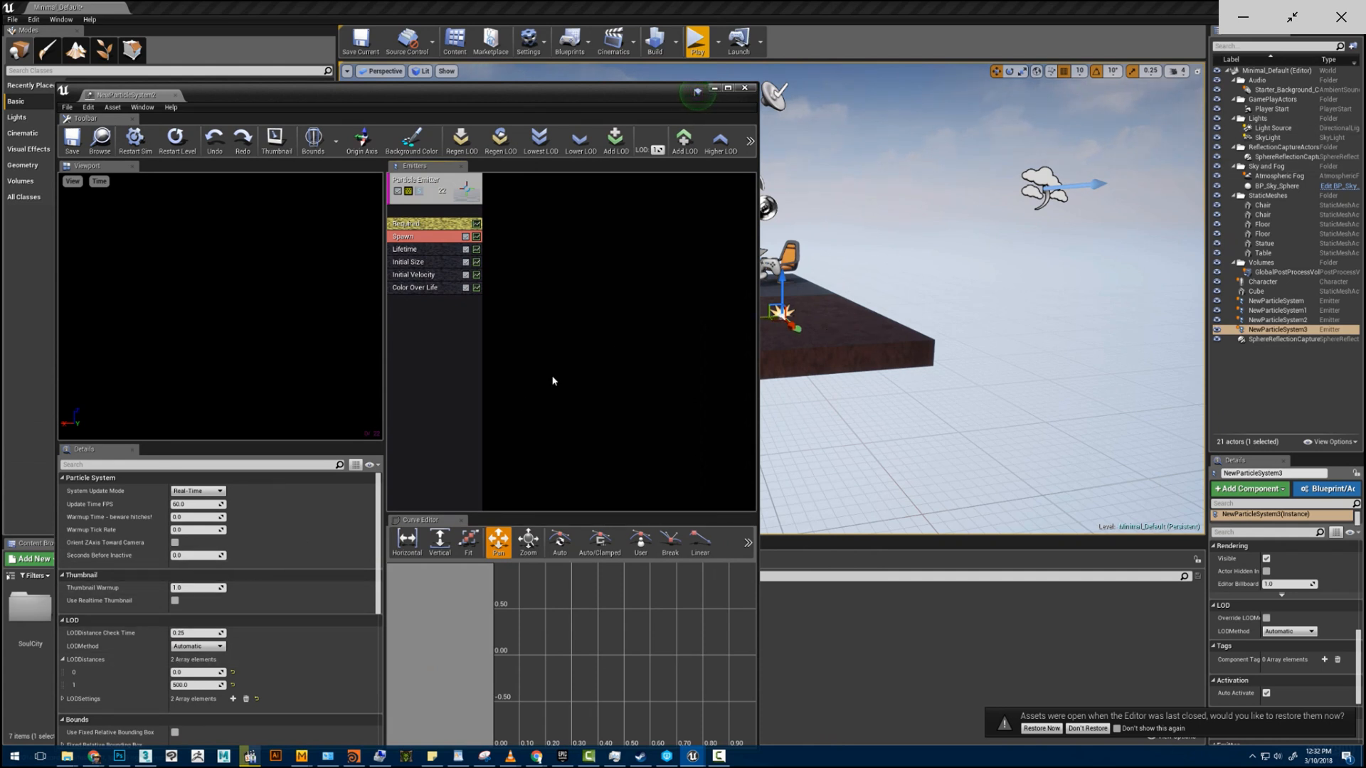
scroll(159, 589, down, 6)
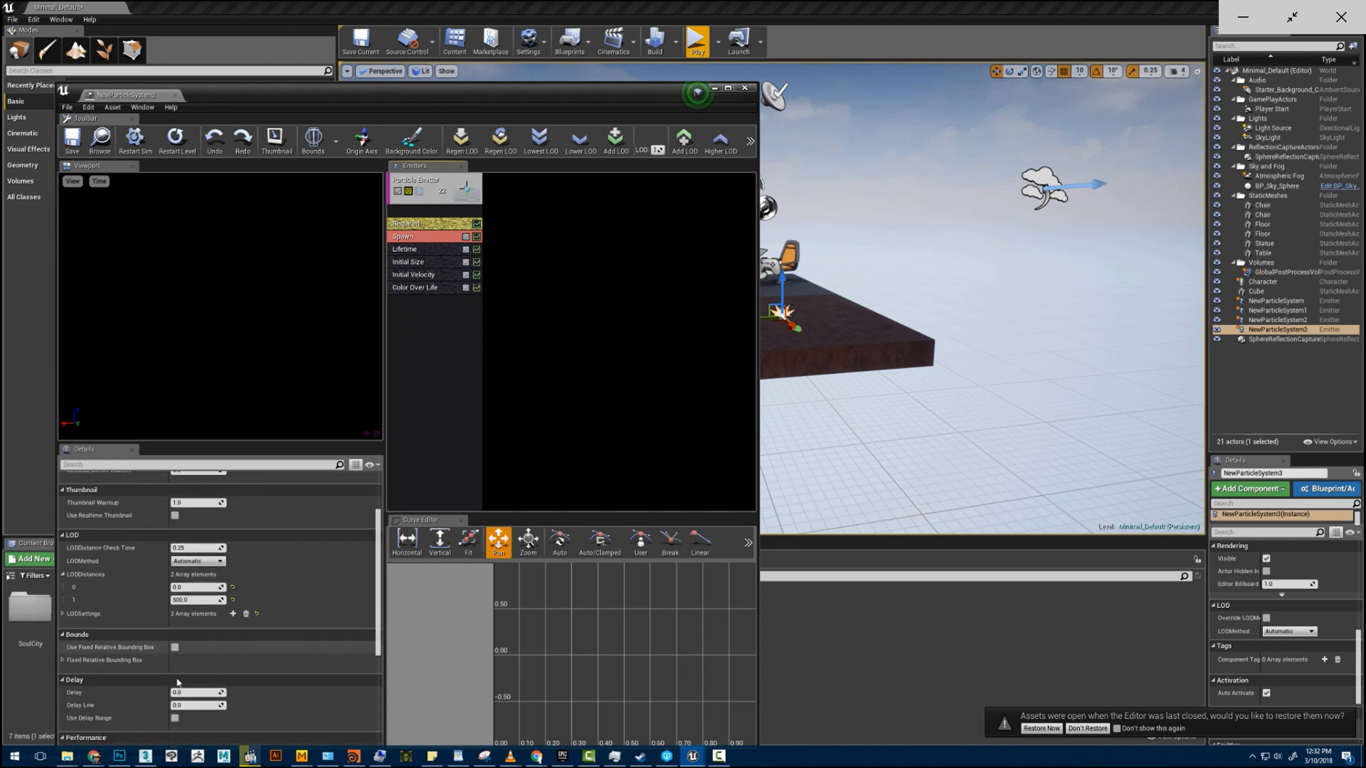
scroll(276, 667, down, 3)
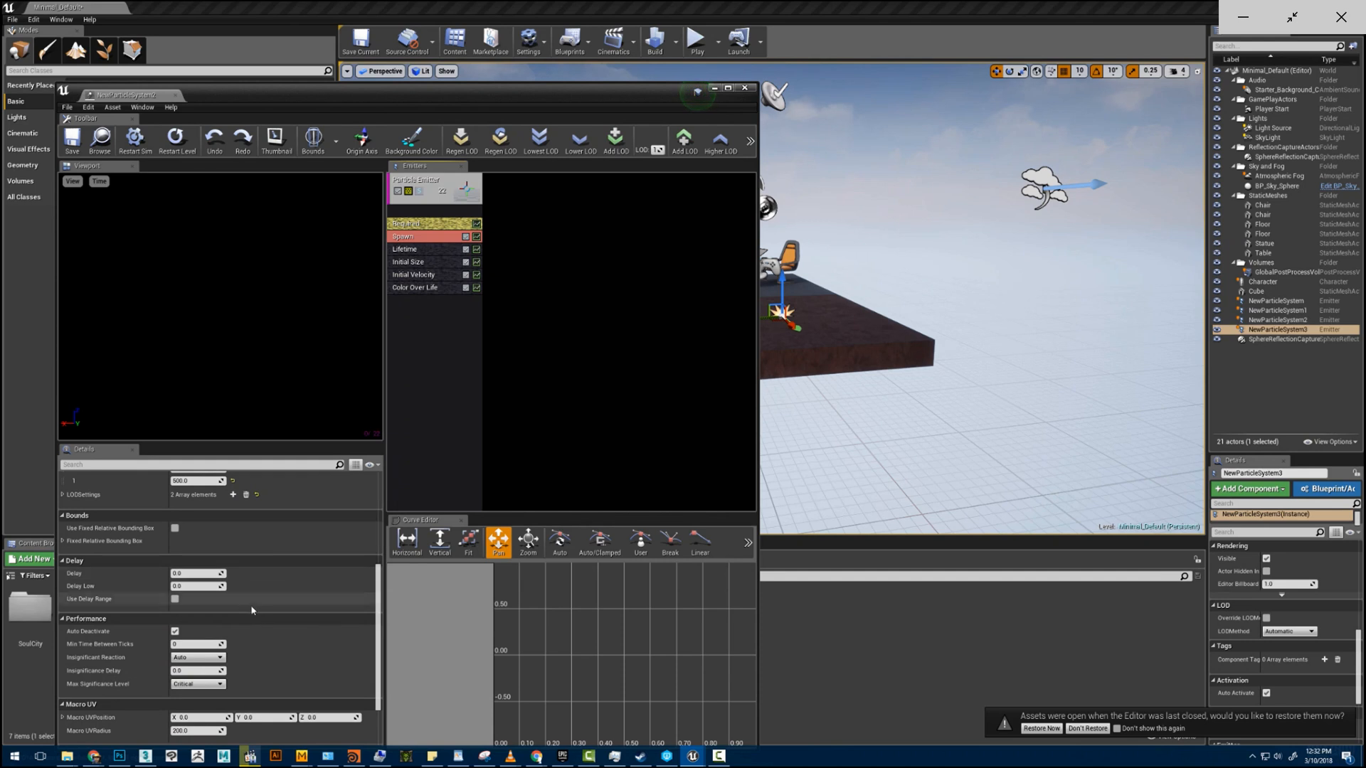
scroll(216, 577, up, 4)
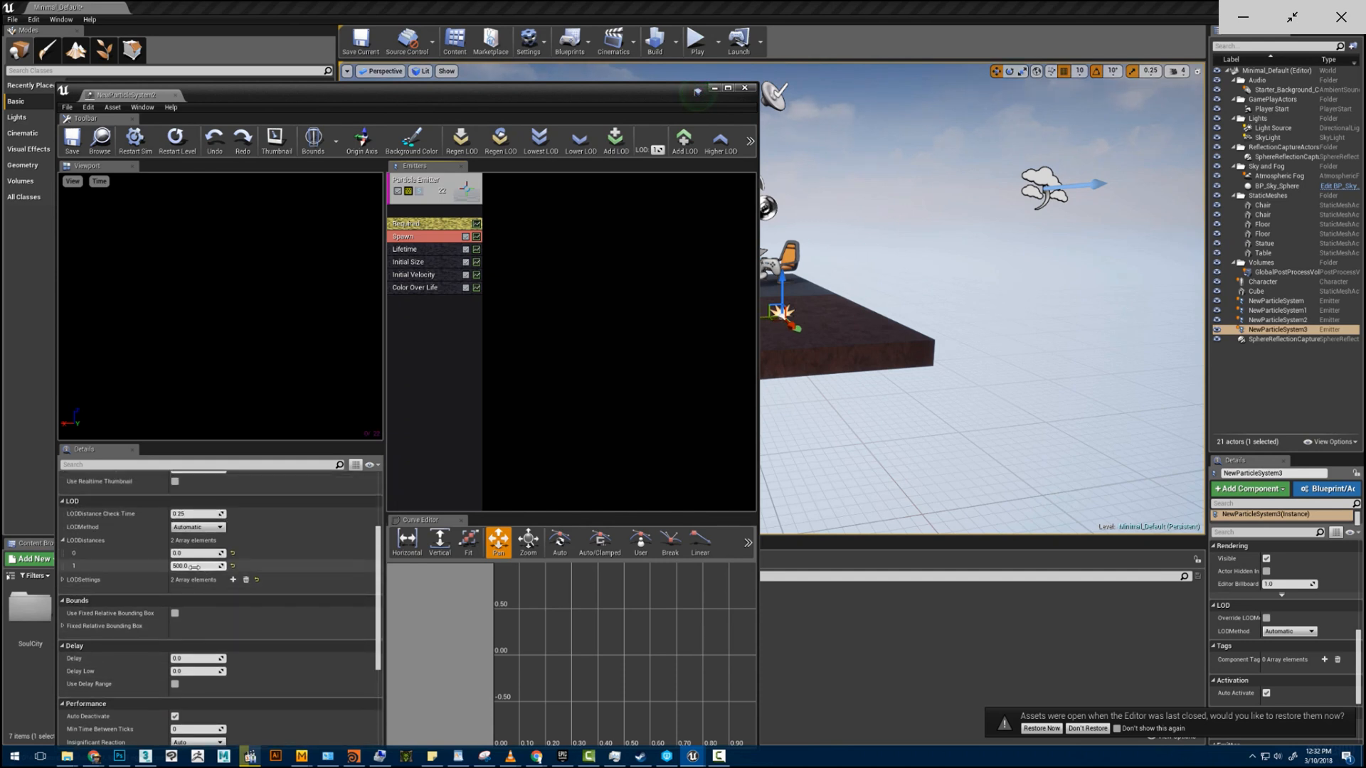
- View the platform emitter in the level from nearer and farther away to compare its particles
right_drag(900, 301, 852, 295)
key(s)
key(w)
key(s)
scroll(949, 359, up, 2)
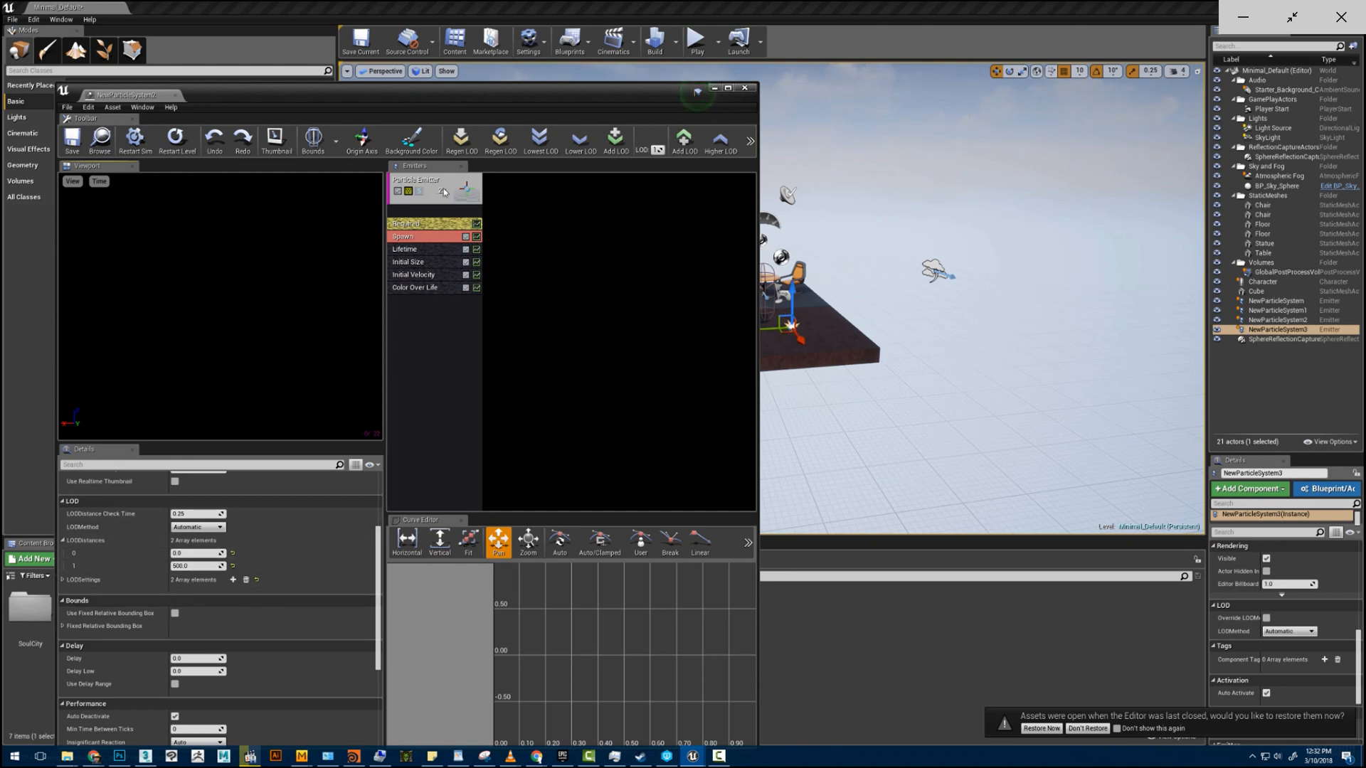
- Switch the particle system between its LOD levels and examine the Spawn module's rate and its duplicate-from-higher options
click(420, 237)
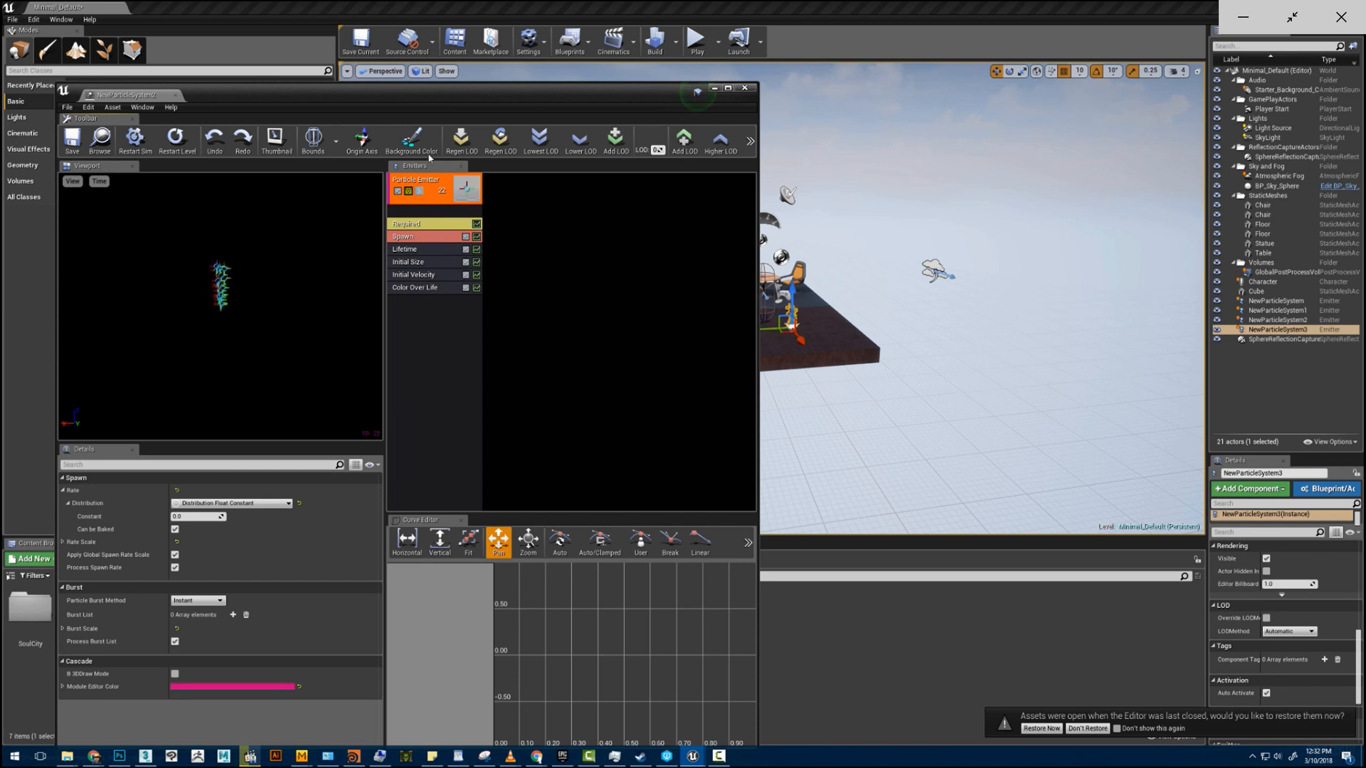
drag(655, 151, 664, 151)
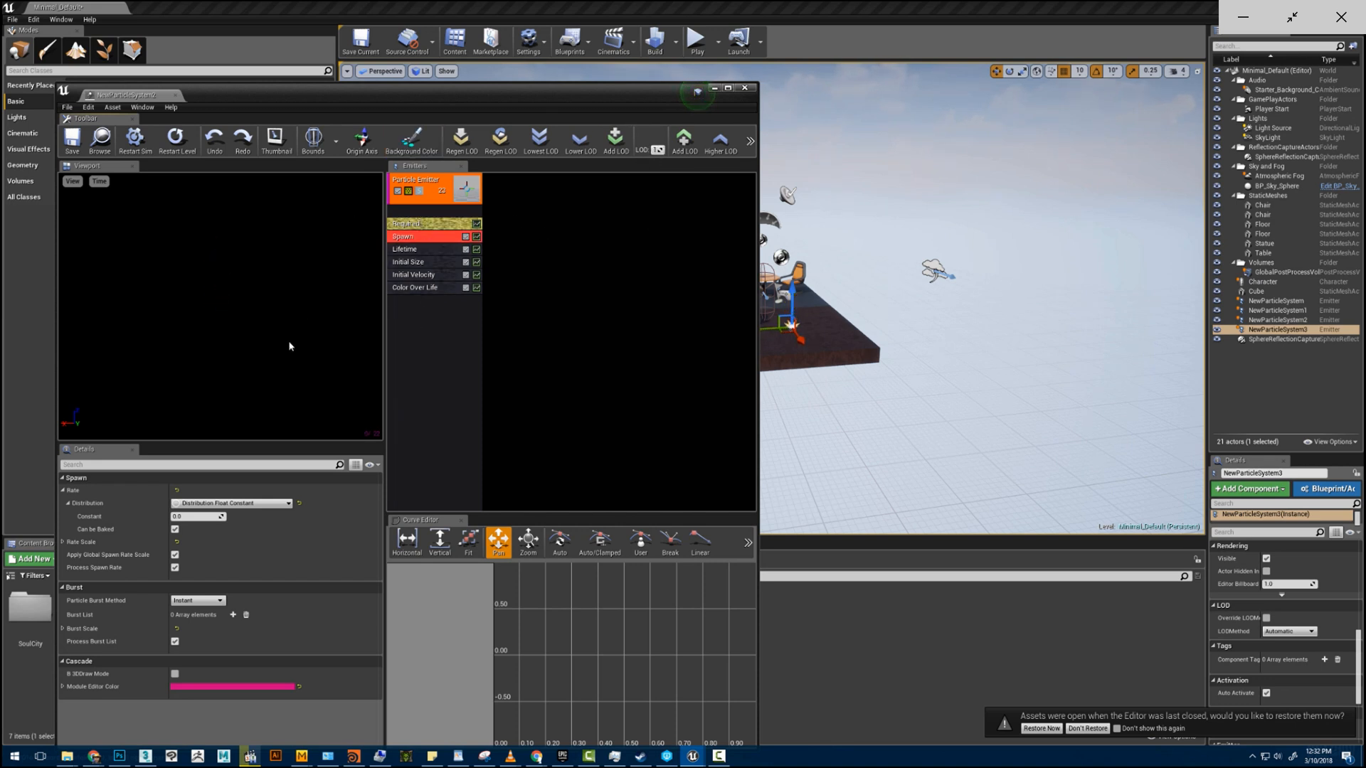
right_click(404, 239)
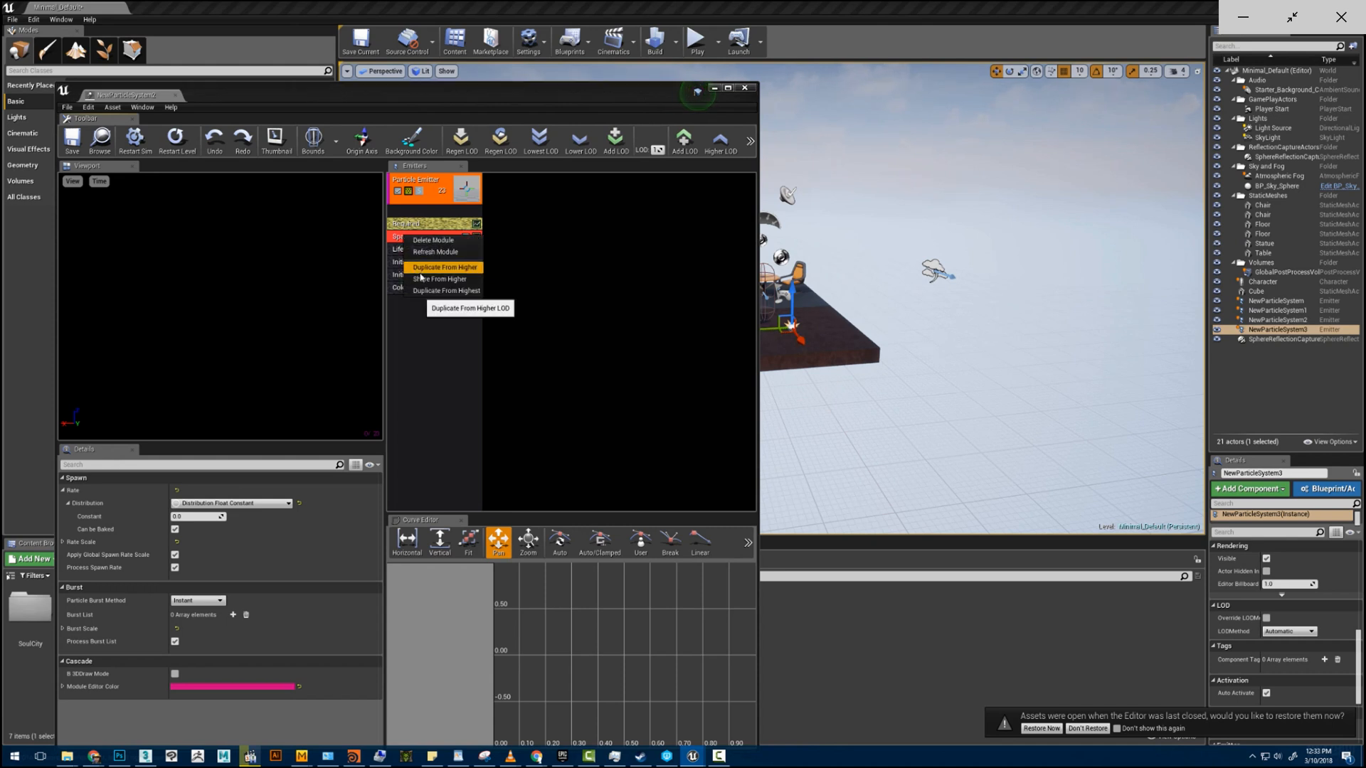
click(593, 278)
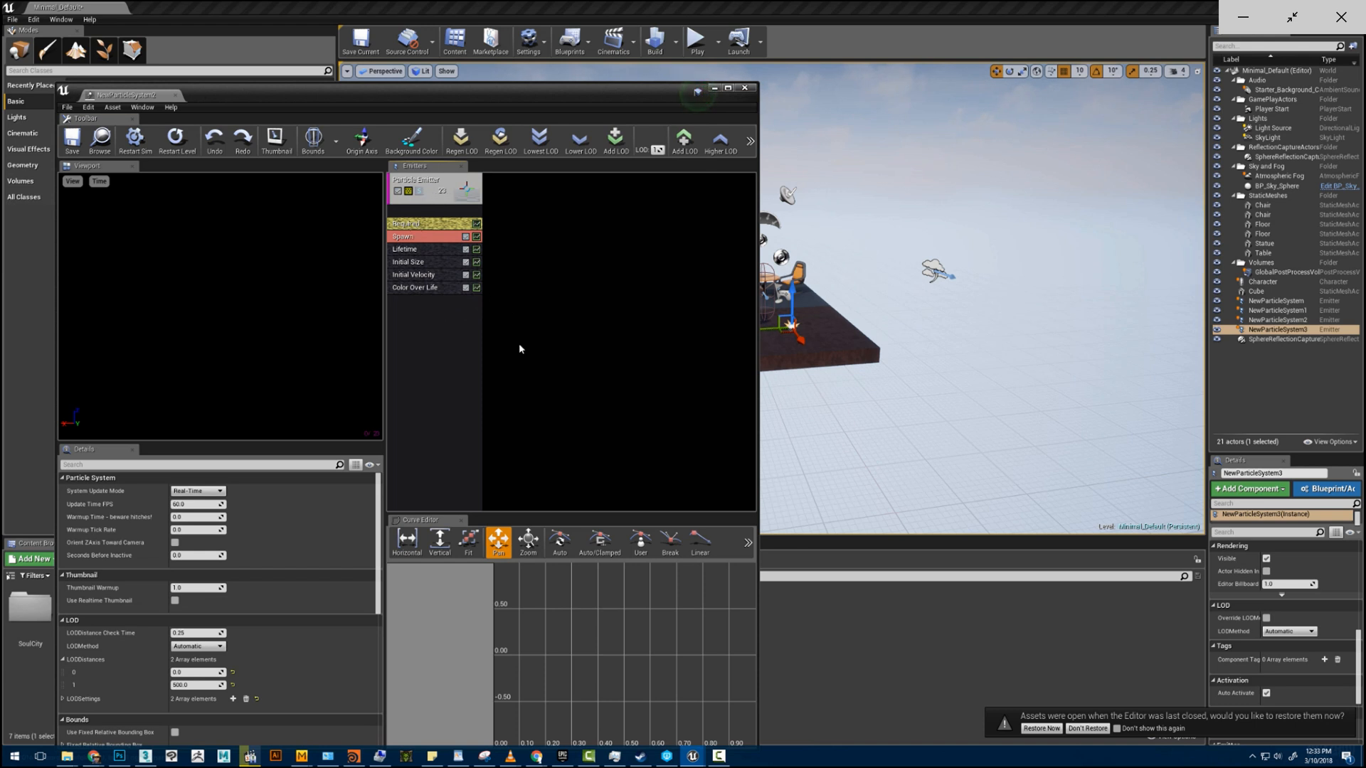
mouse_move(655, 150)
mouse_down()
mouse_move(644, 150)
mouse_move(666, 151)
mouse_up()
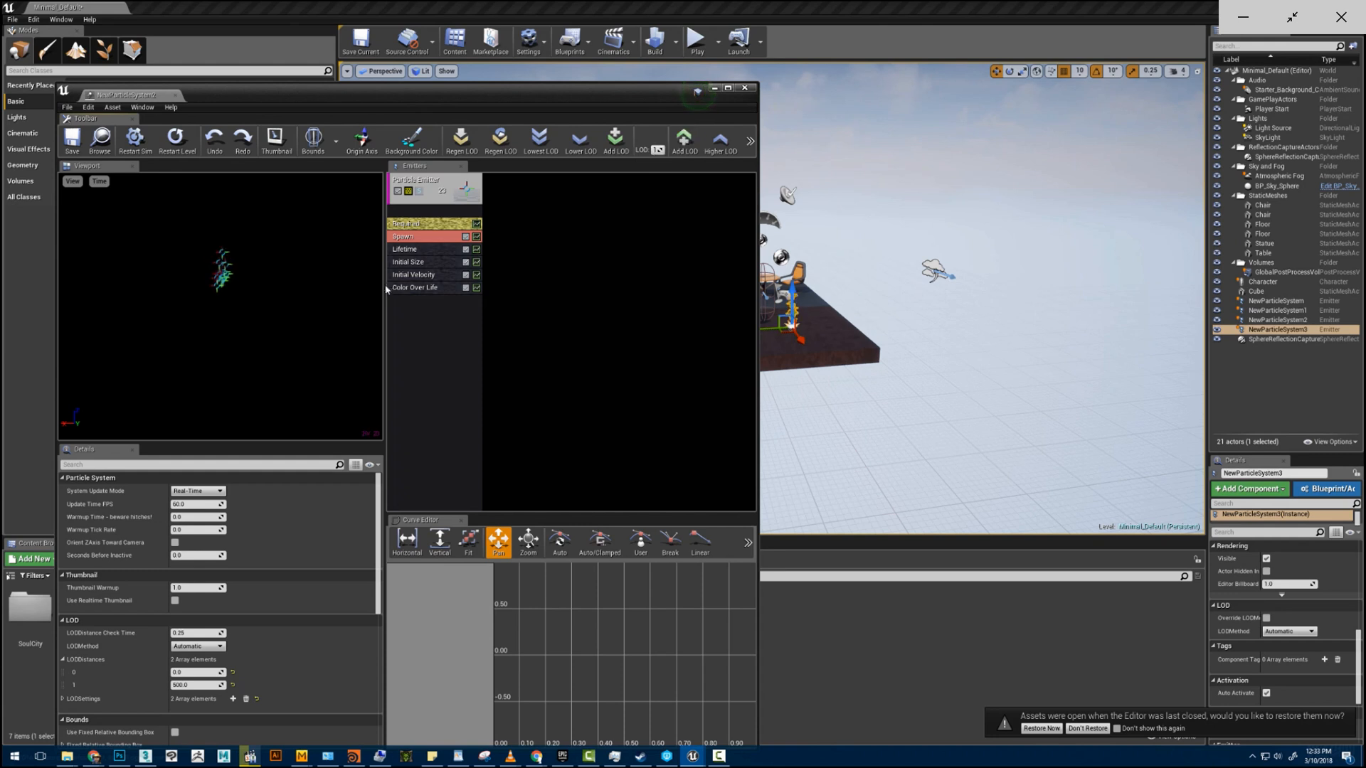
click(427, 237)
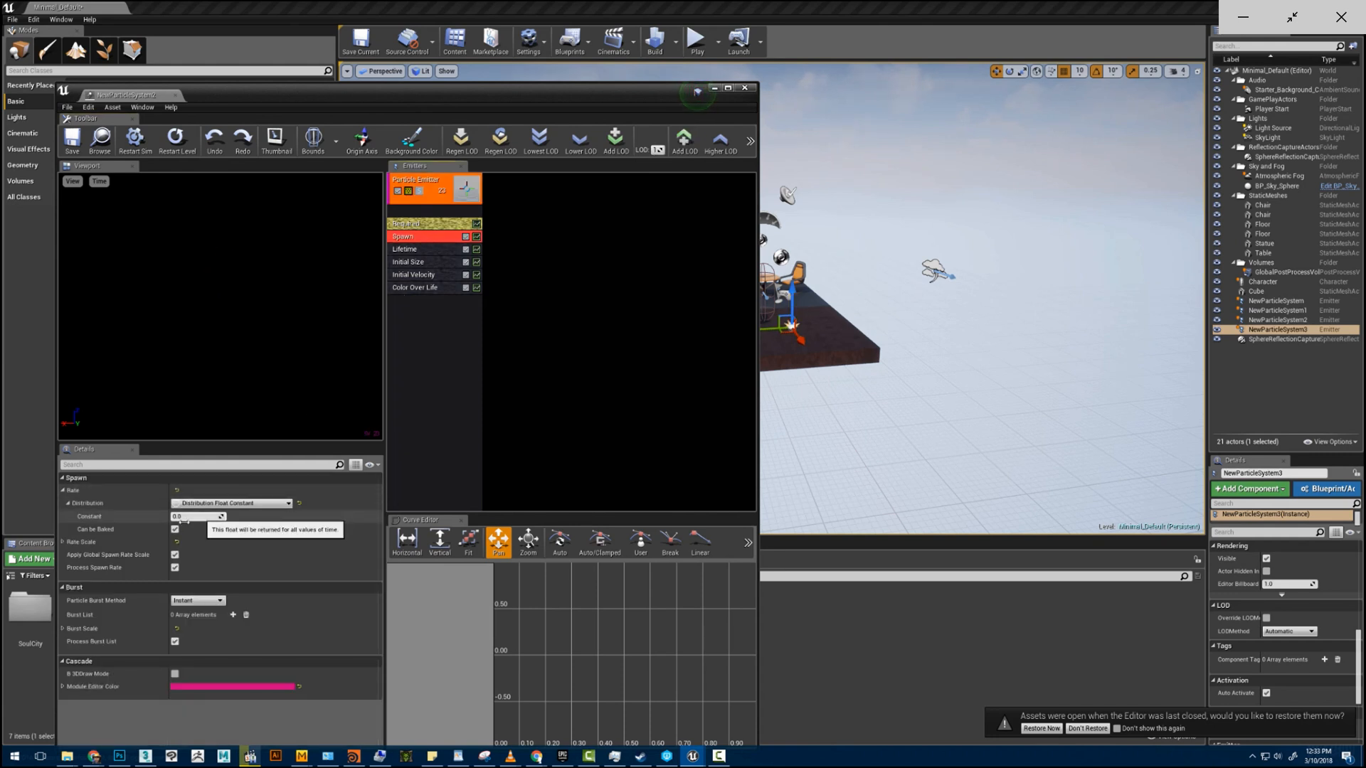
- Minimize the particle editor, play the level and move toward and away from the emitter to test its LOD switching, ending the session
click(715, 87)
click(696, 41)
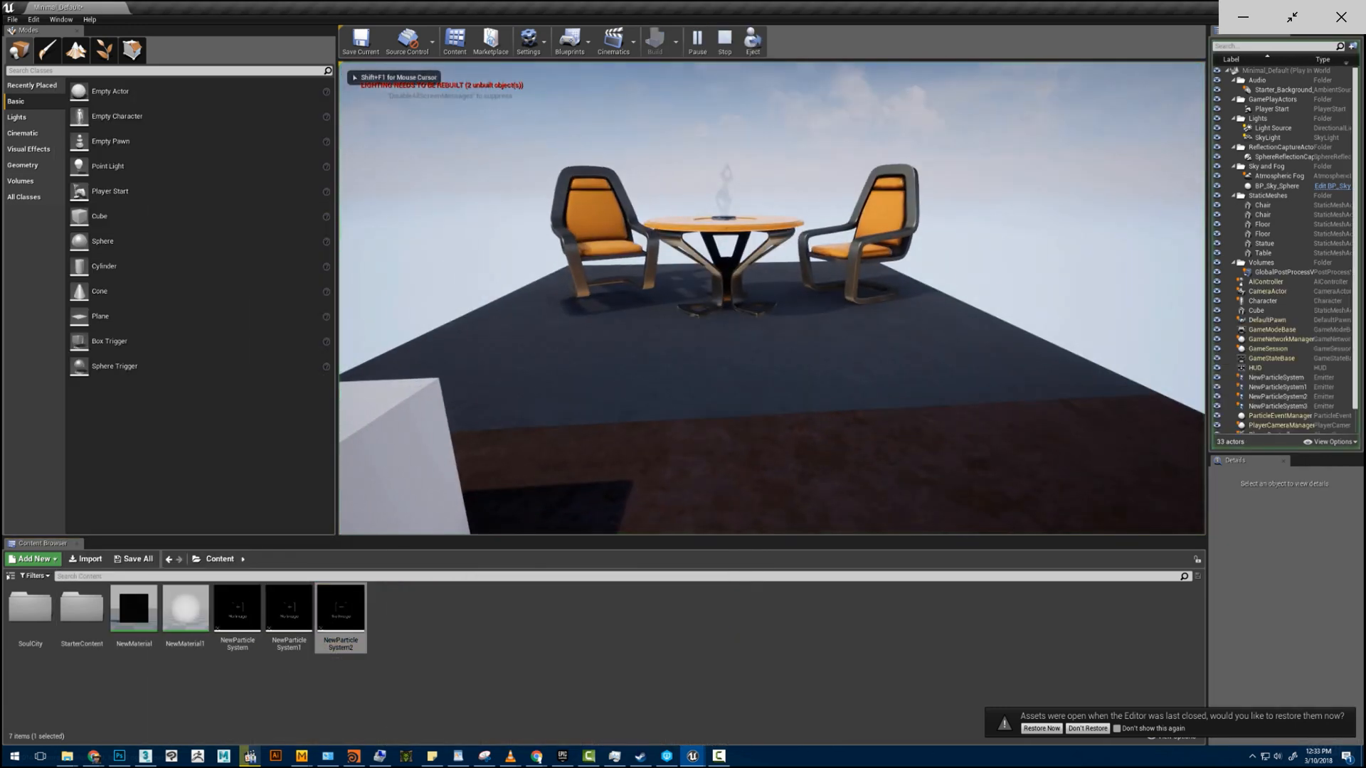
key(s)
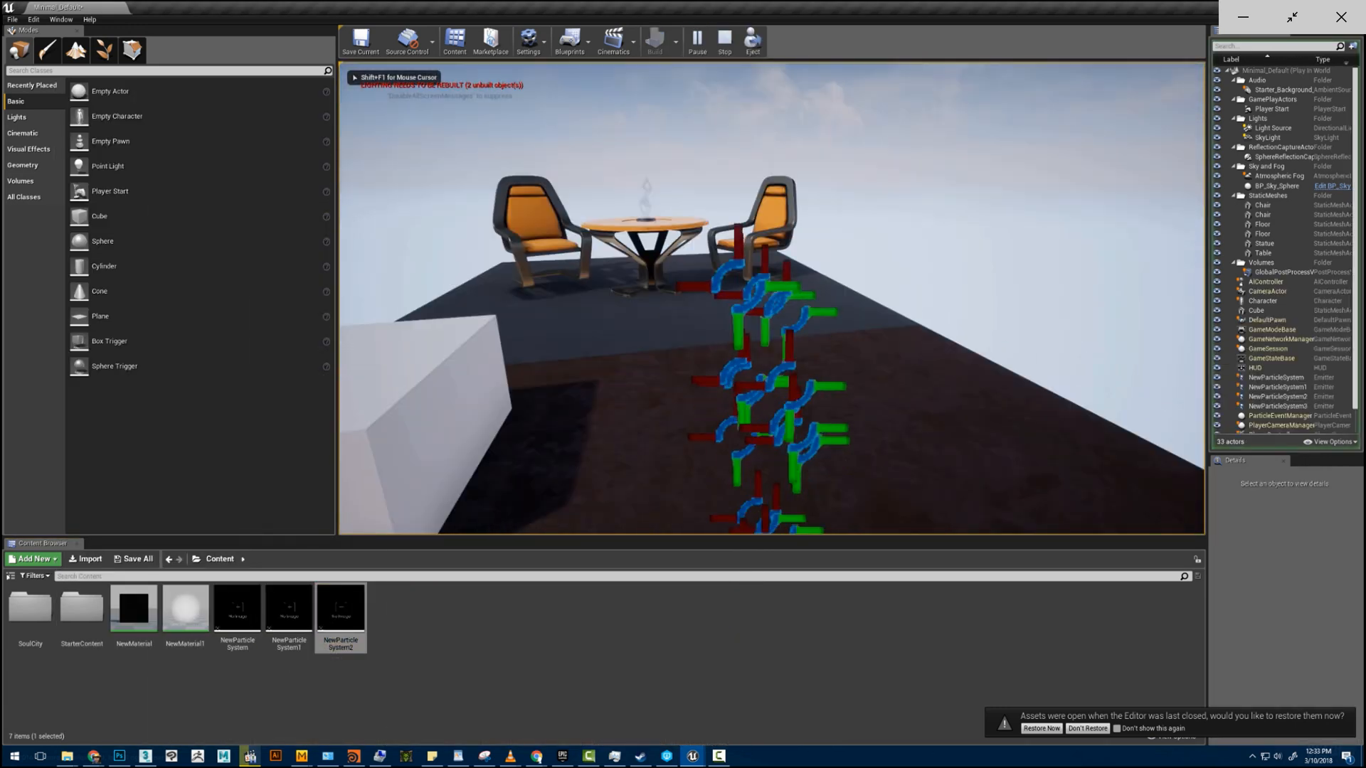
key(w)
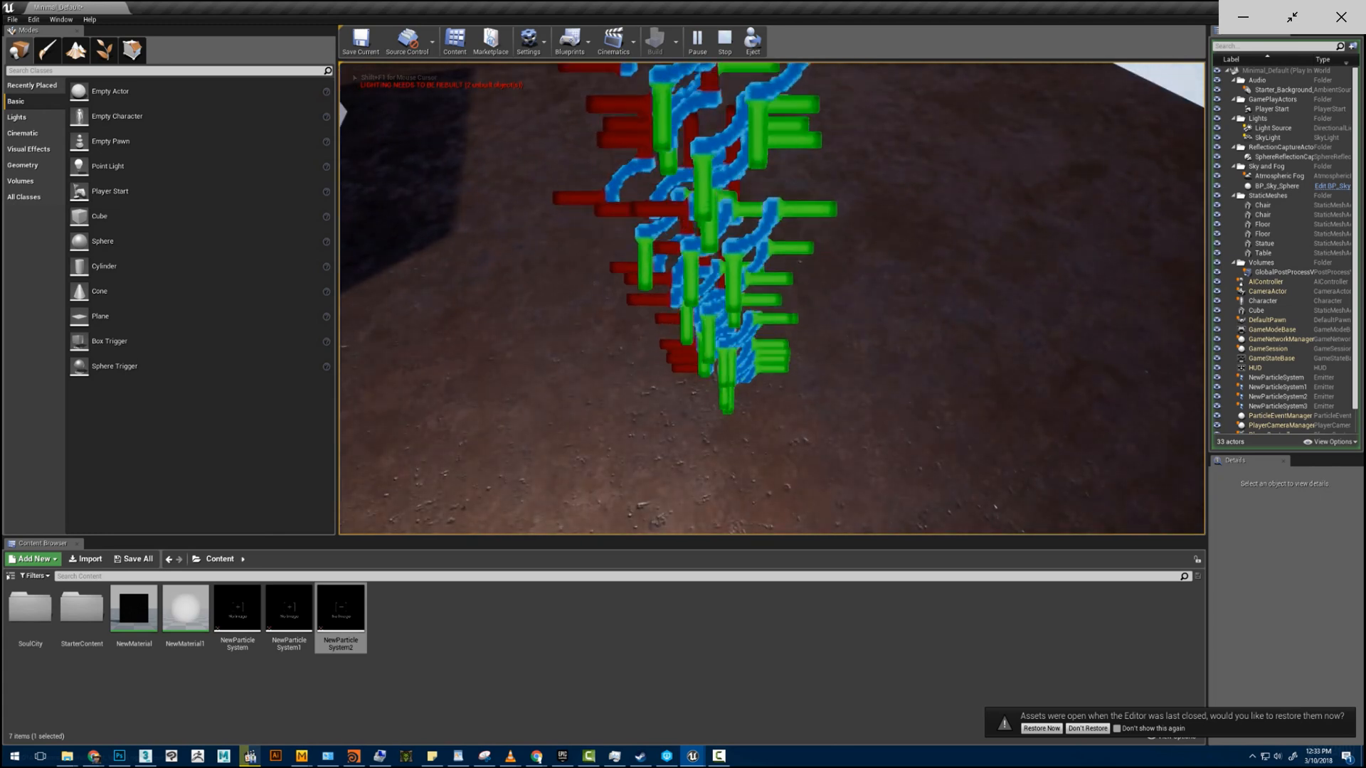
key(s)
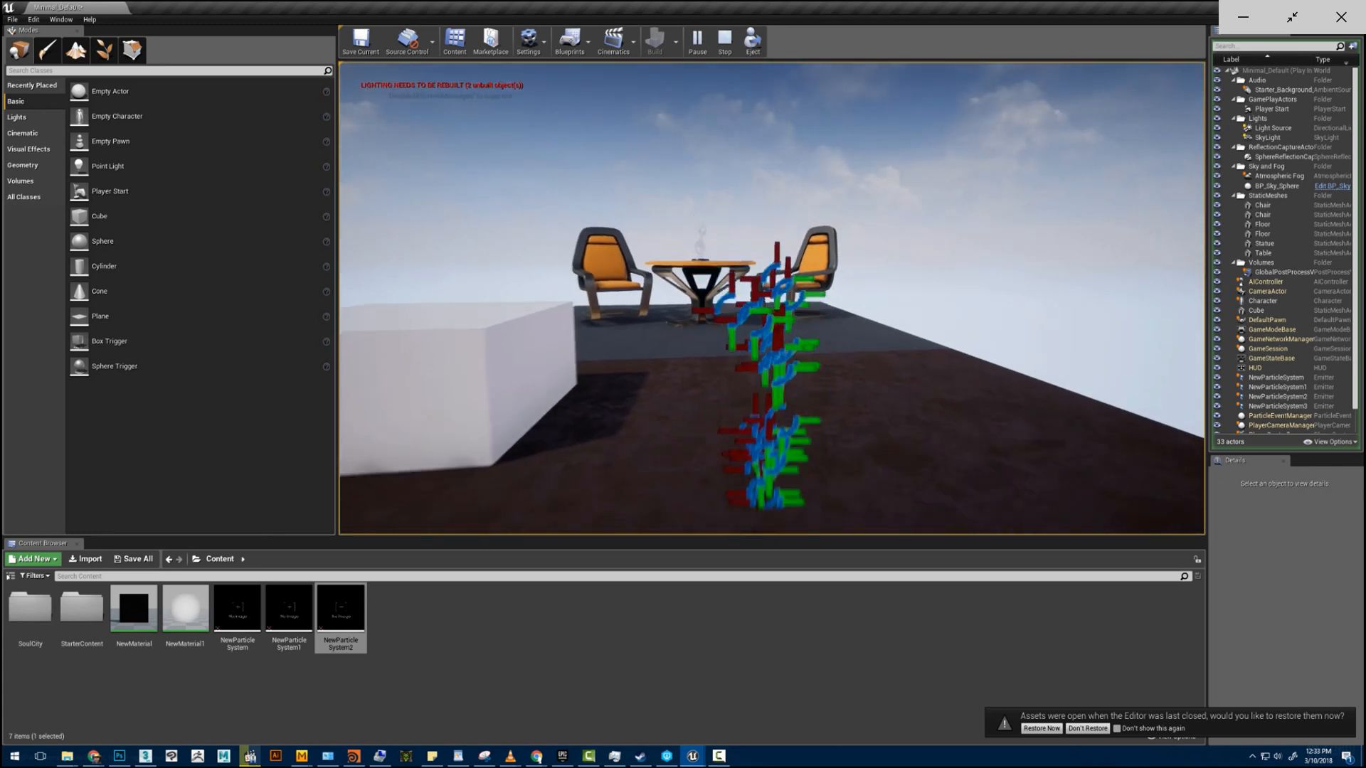
key(s)
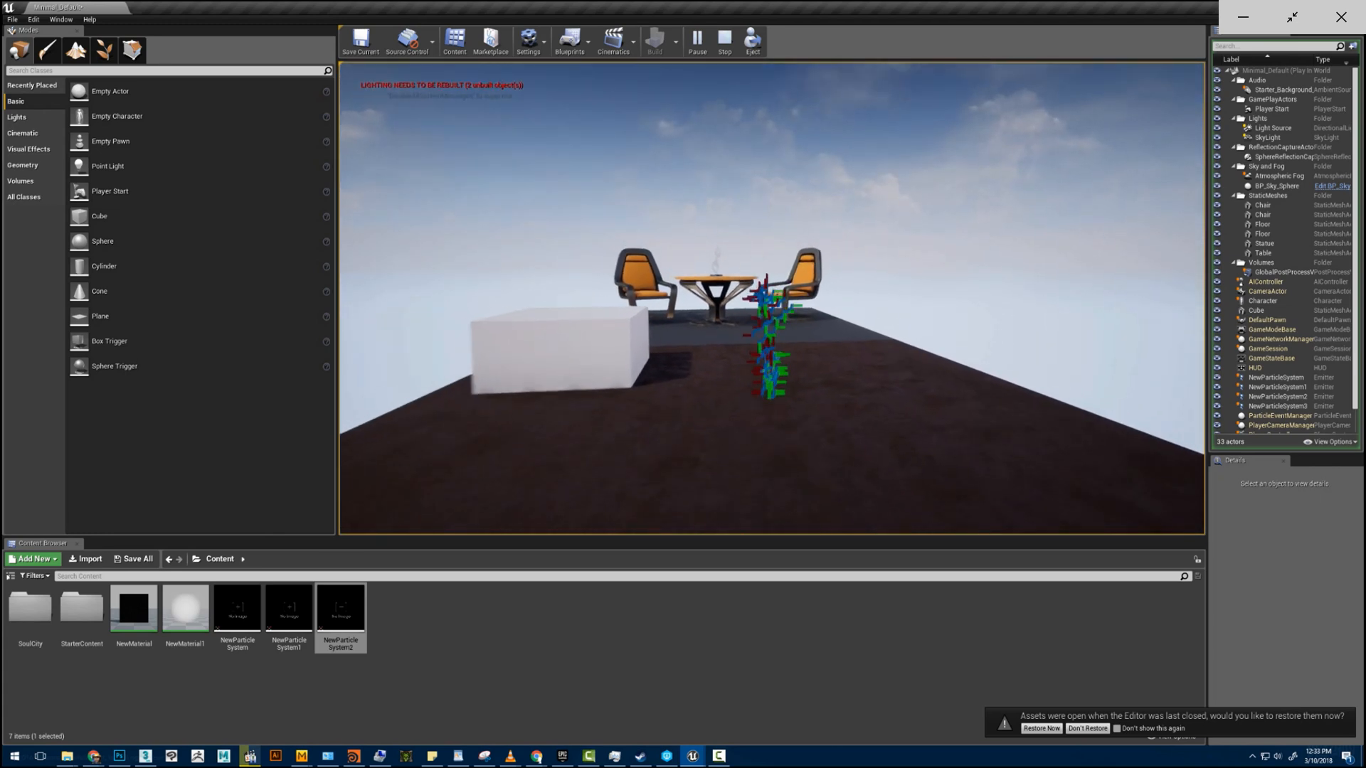
key(s)
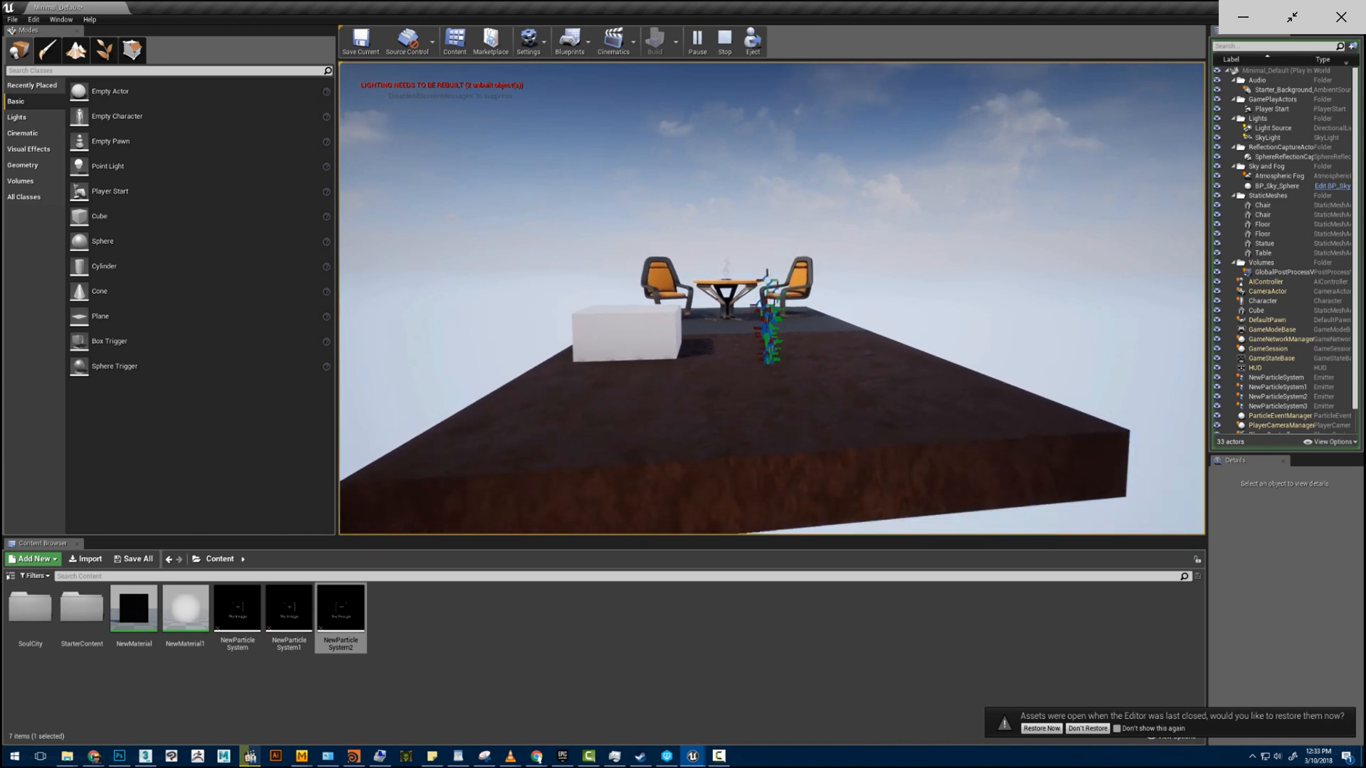
key(s)
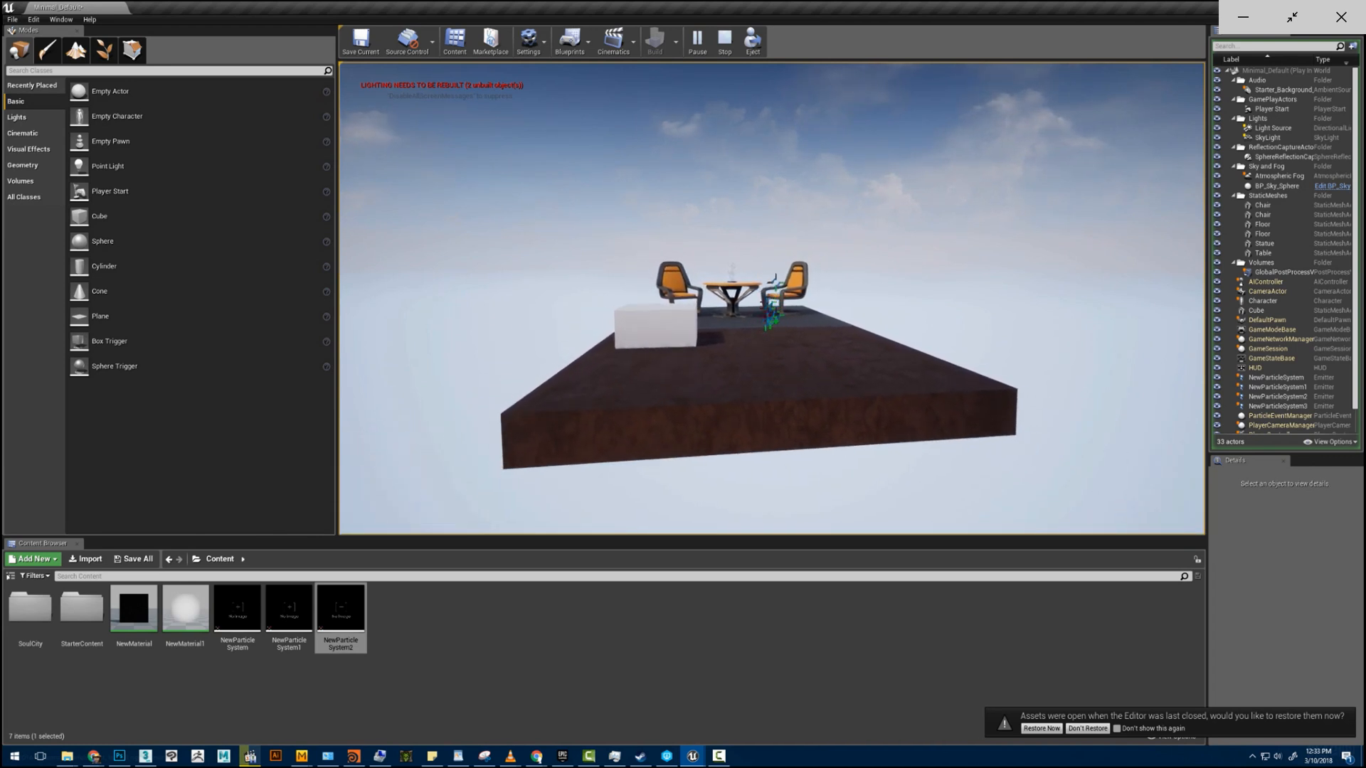
key(w)
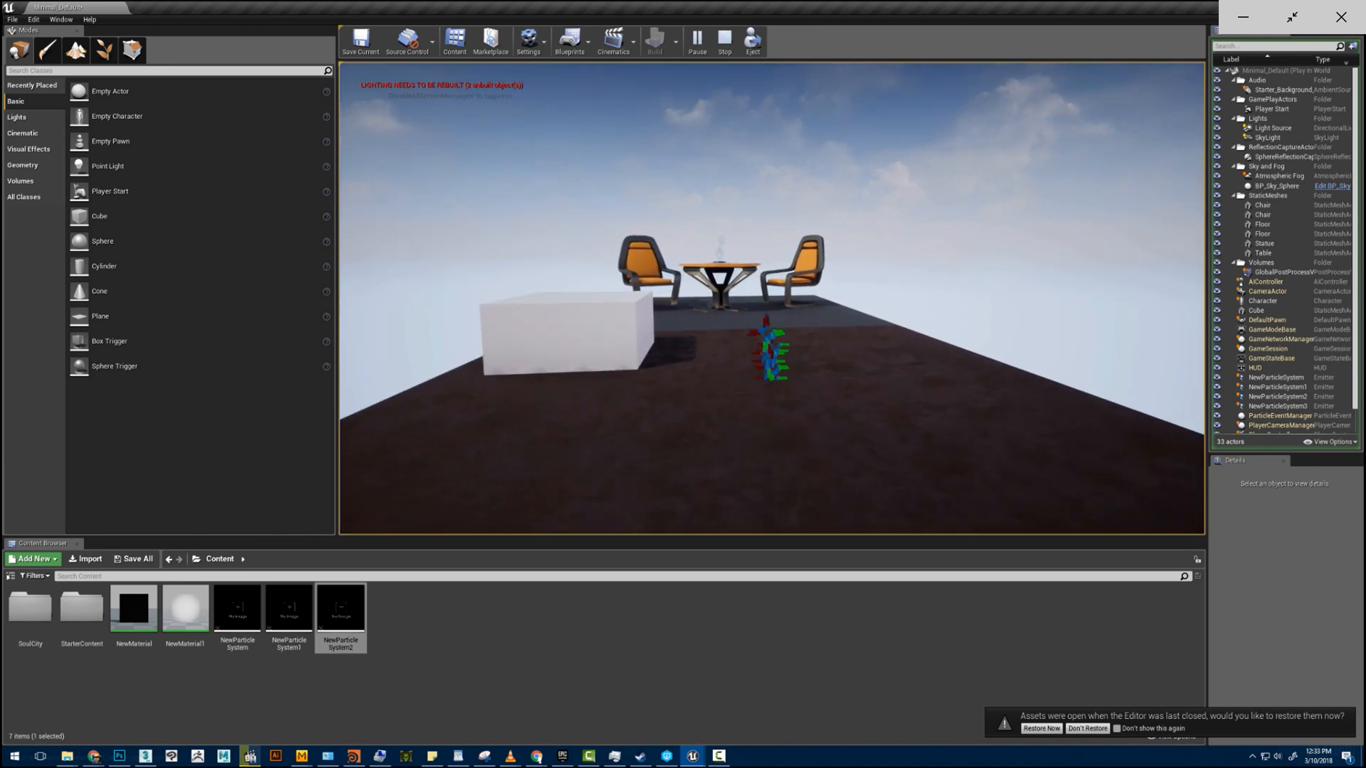
key(s)
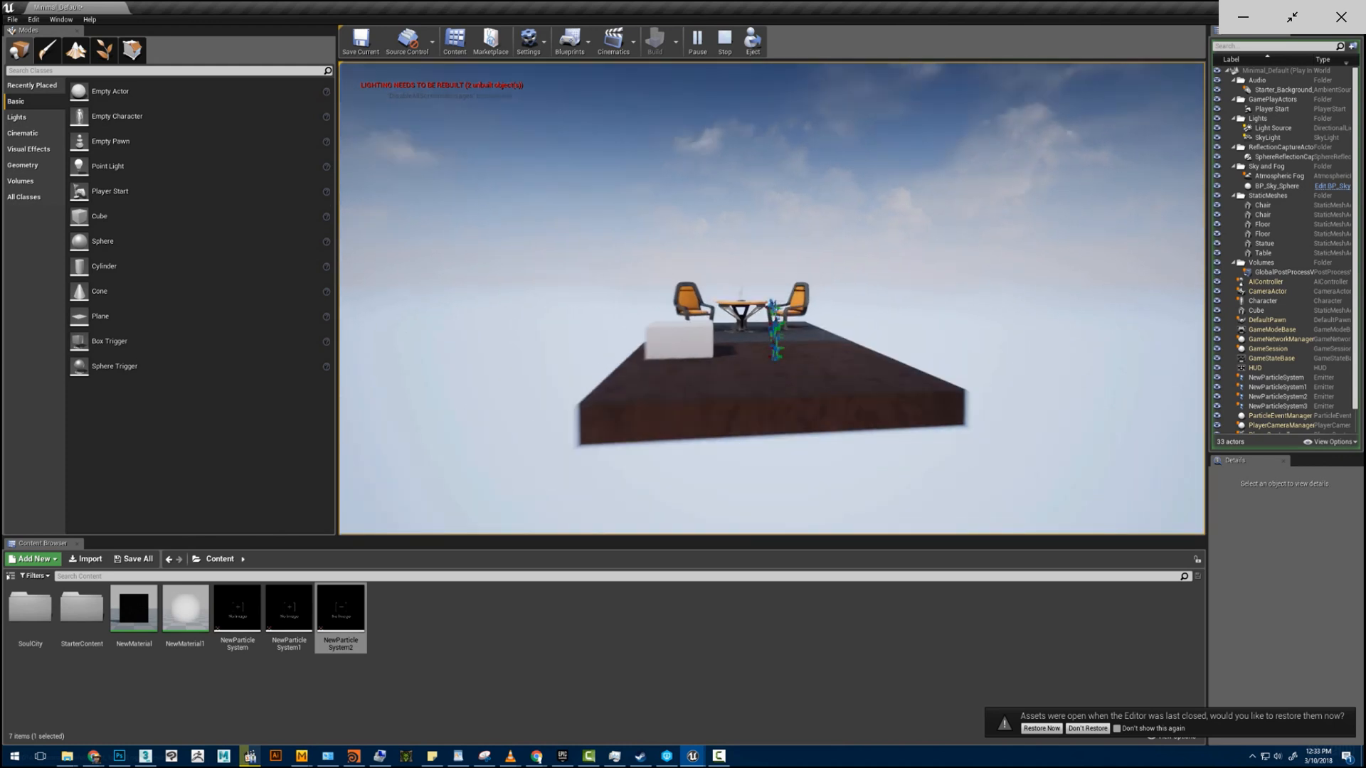
key(w)
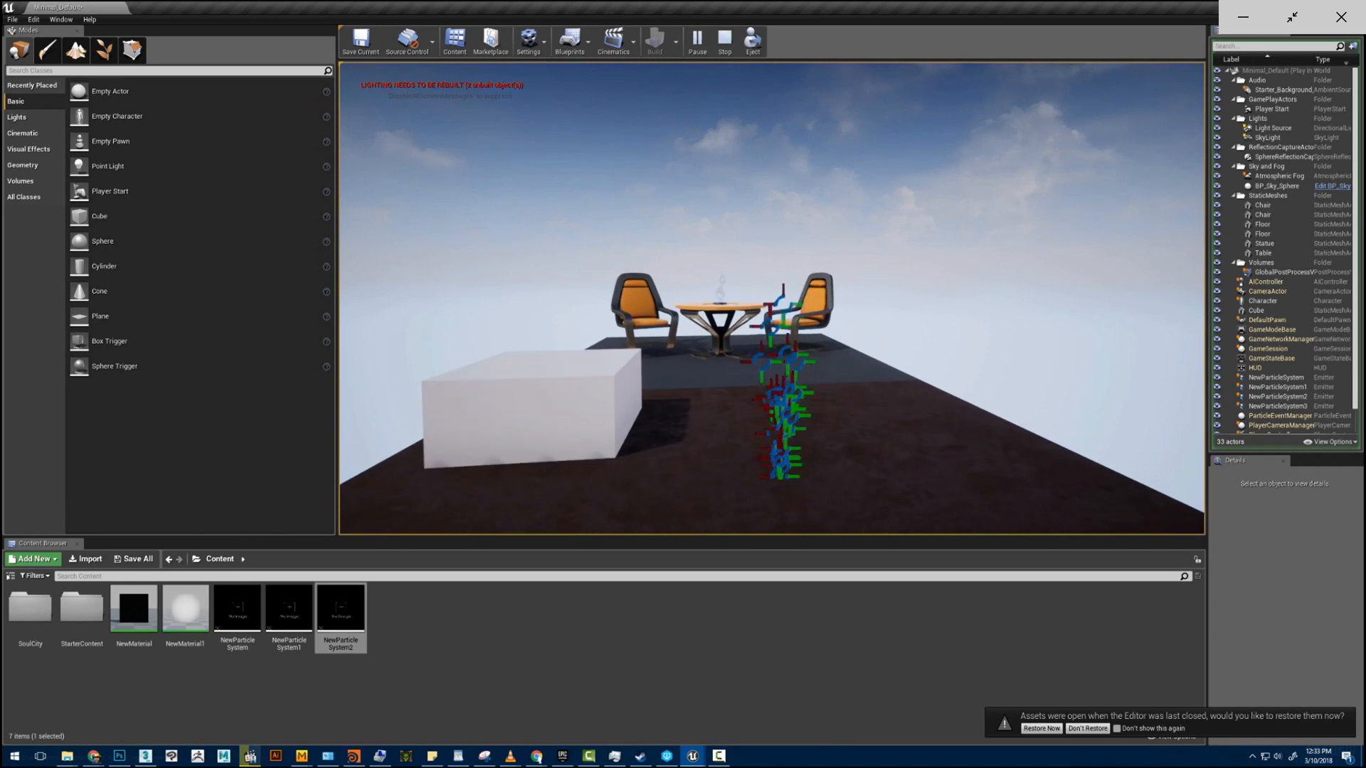
key(s)
key(w)
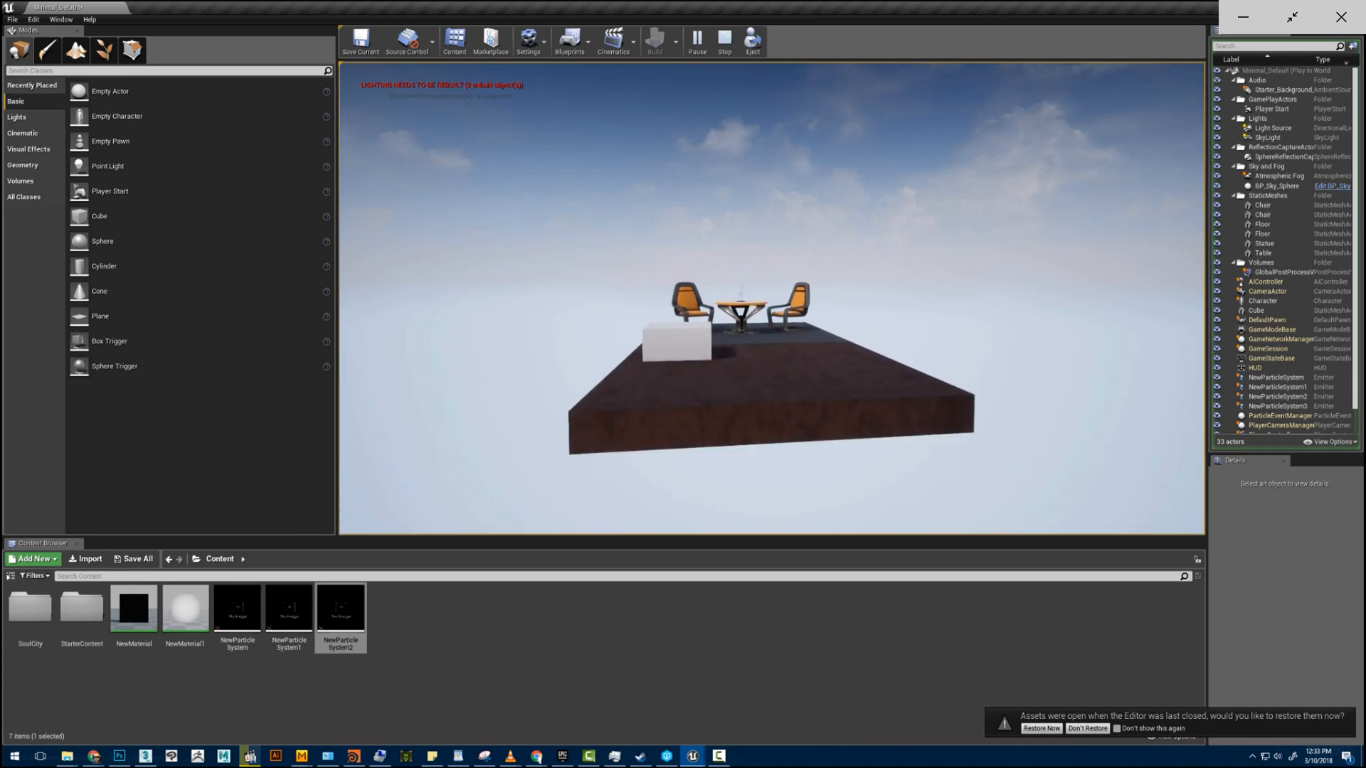
key(s)
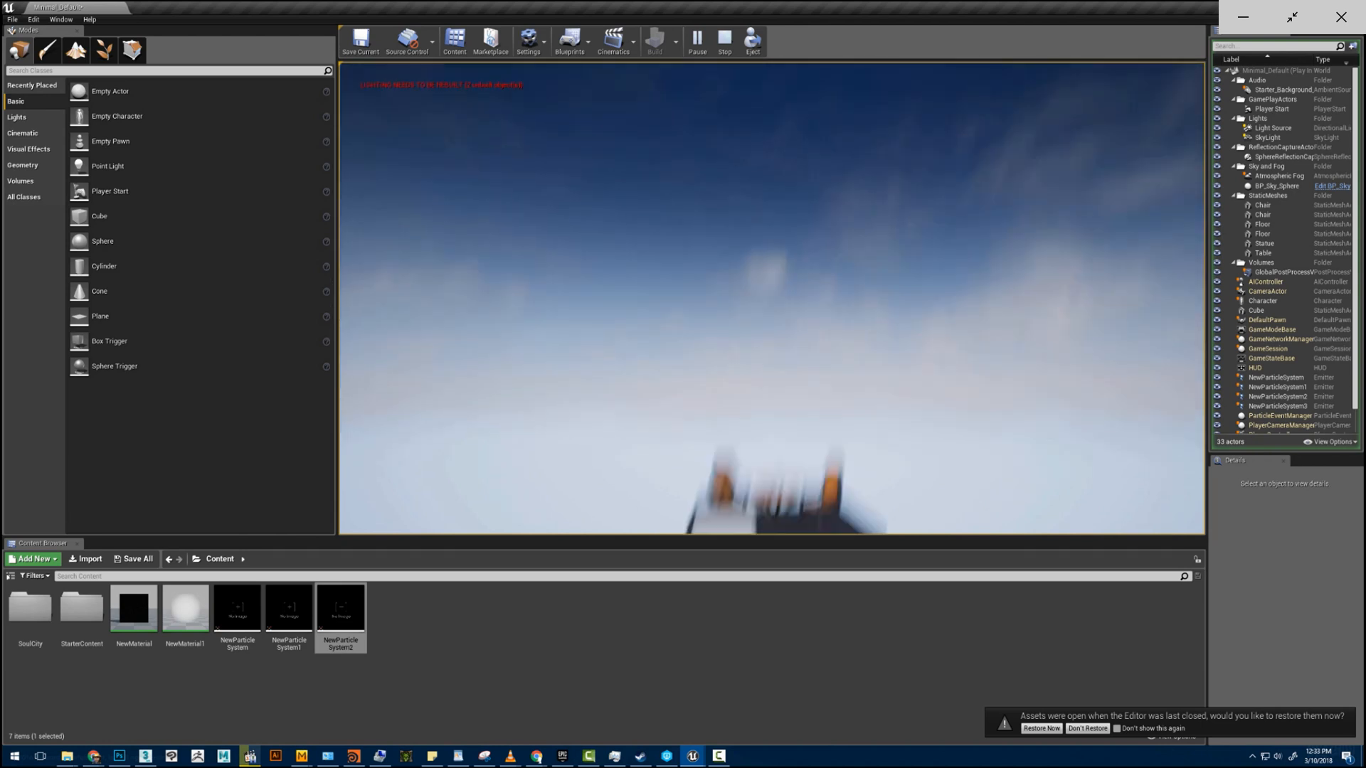
key(Escape)
- Reopen the NewParticleSystem2 asset, bring its window into view and set the Spawn module's constant rate to 20 at the highest LOD
scroll(774, 278, up, 5)
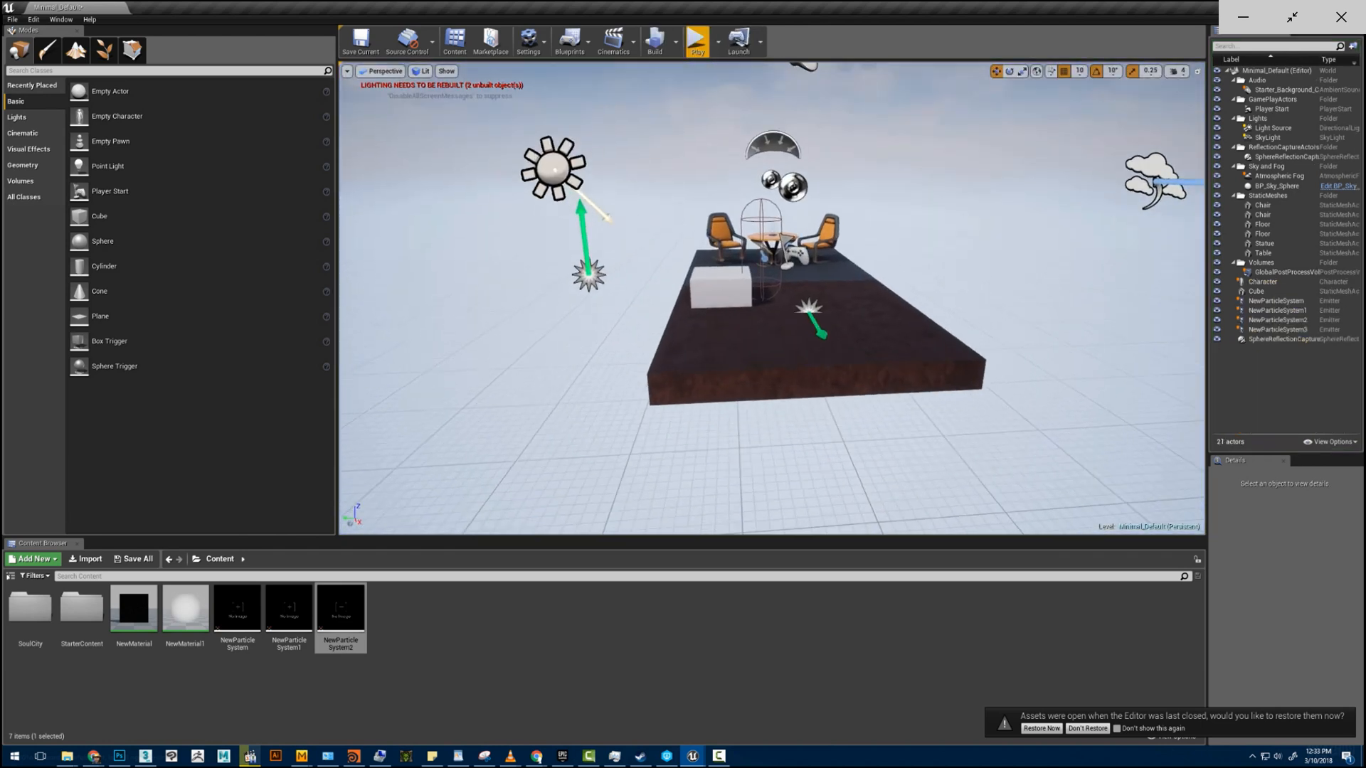
double_click(359, 599)
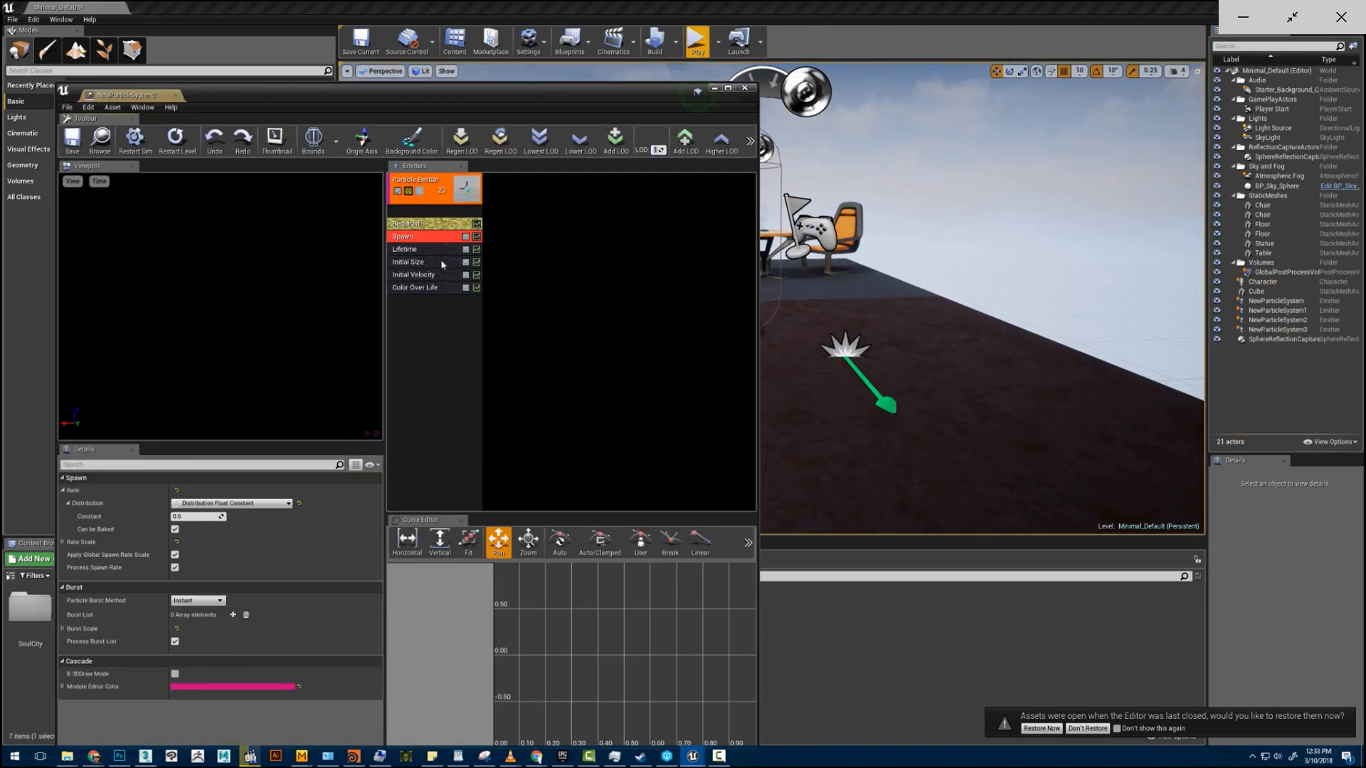
drag(418, 97, 519, 58)
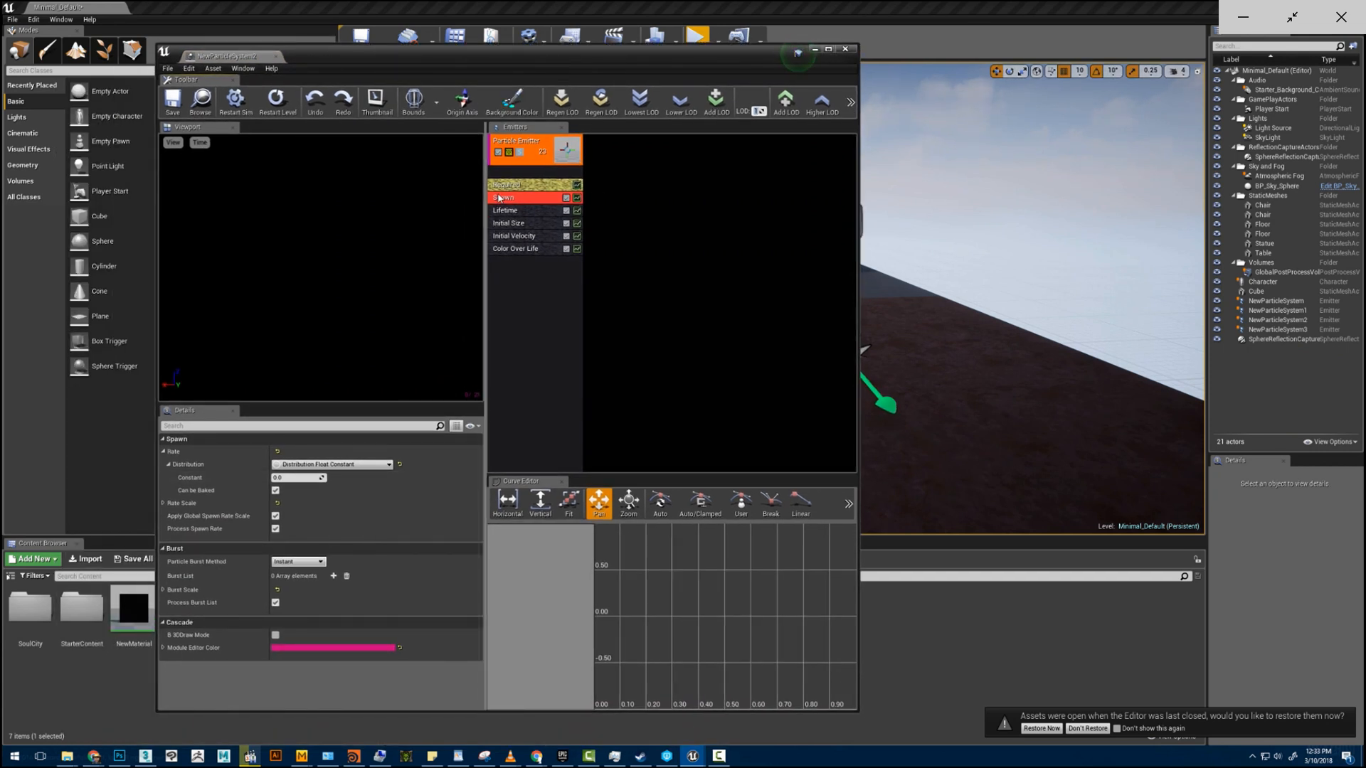
click(295, 478)
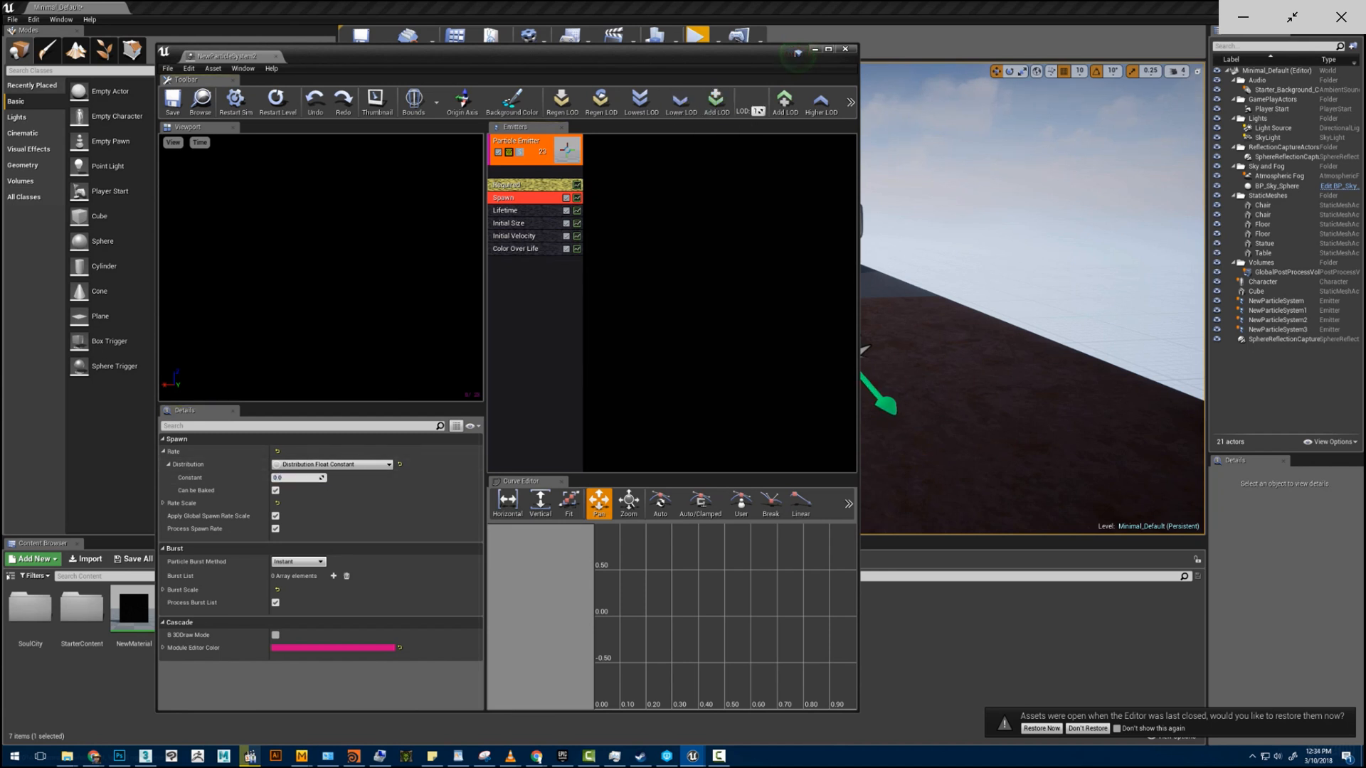
text(20)
key(Return)
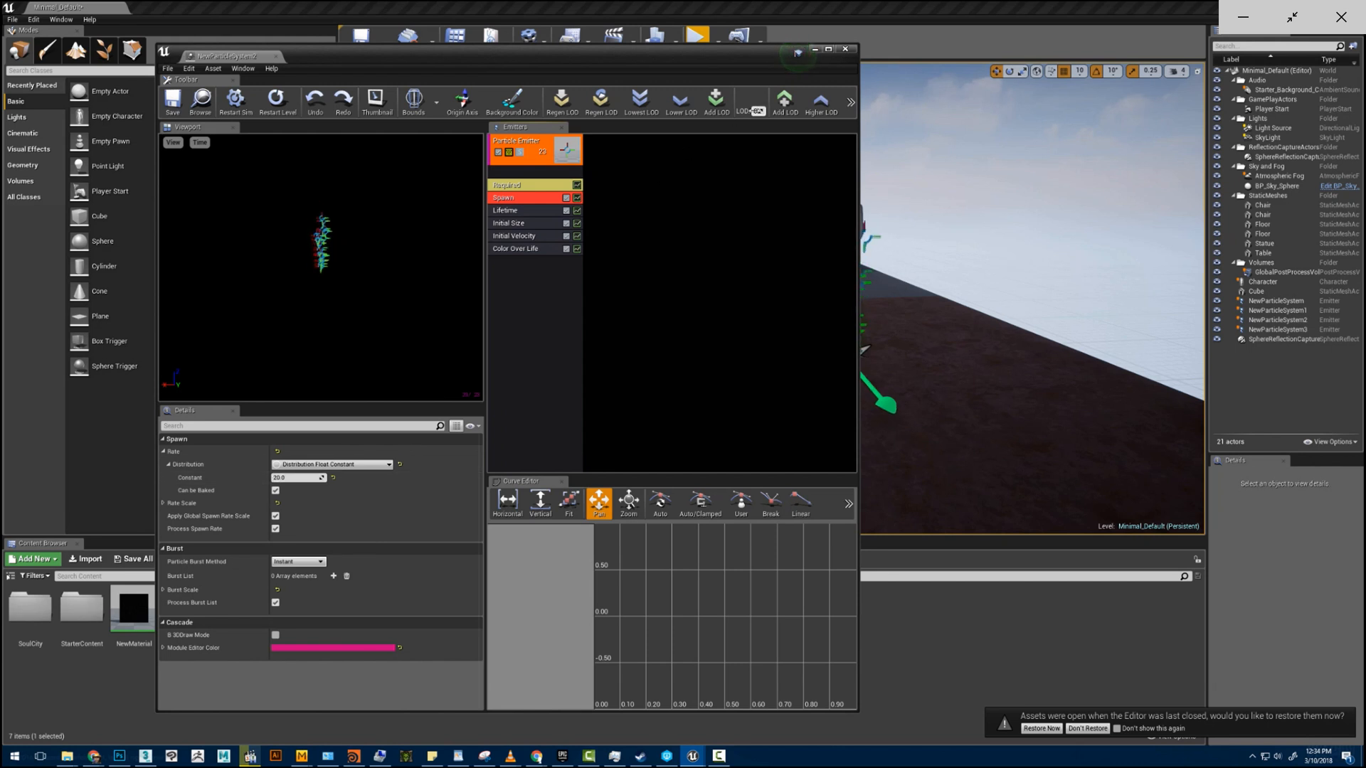
- Switch to the lower LOD and set its Spawn module's constant rate to 10
drag(753, 111, 762, 111)
click(533, 201)
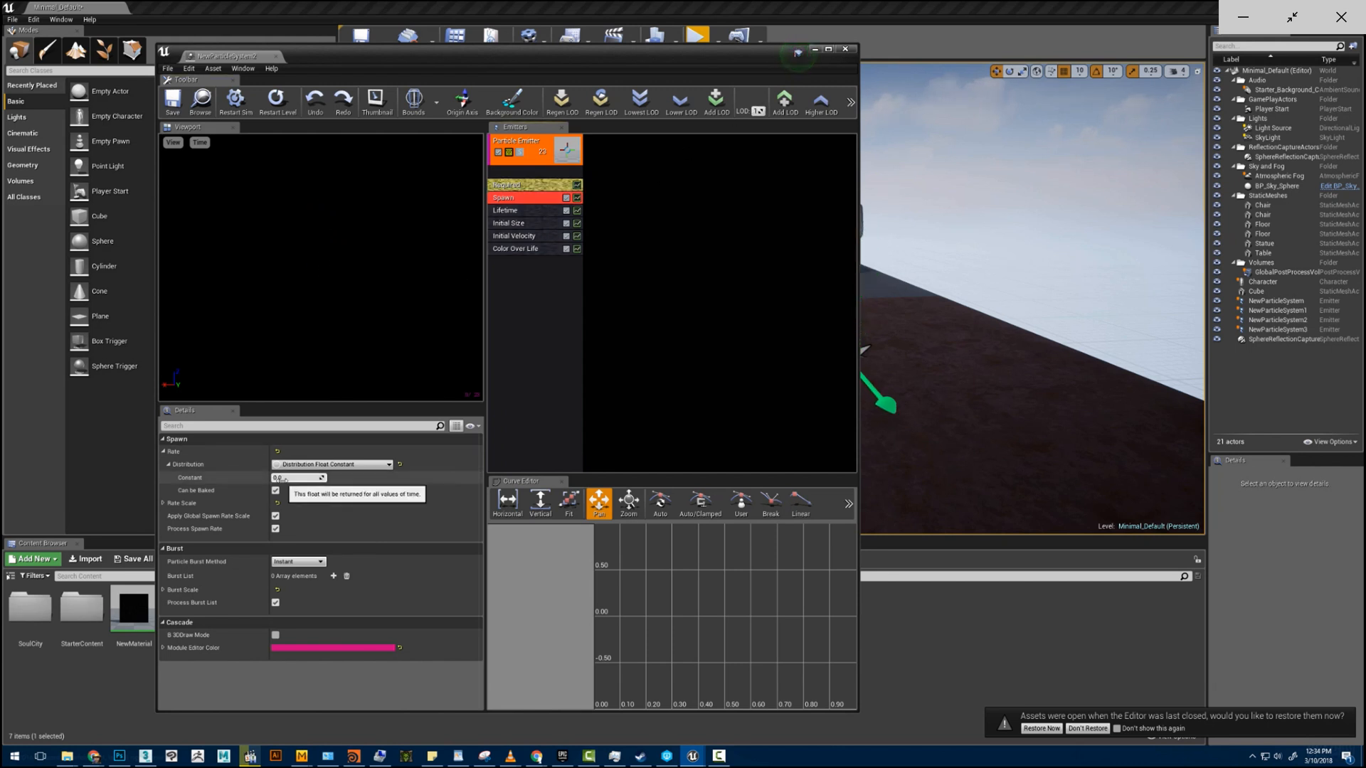
click(285, 478)
text(10)
key(Return)
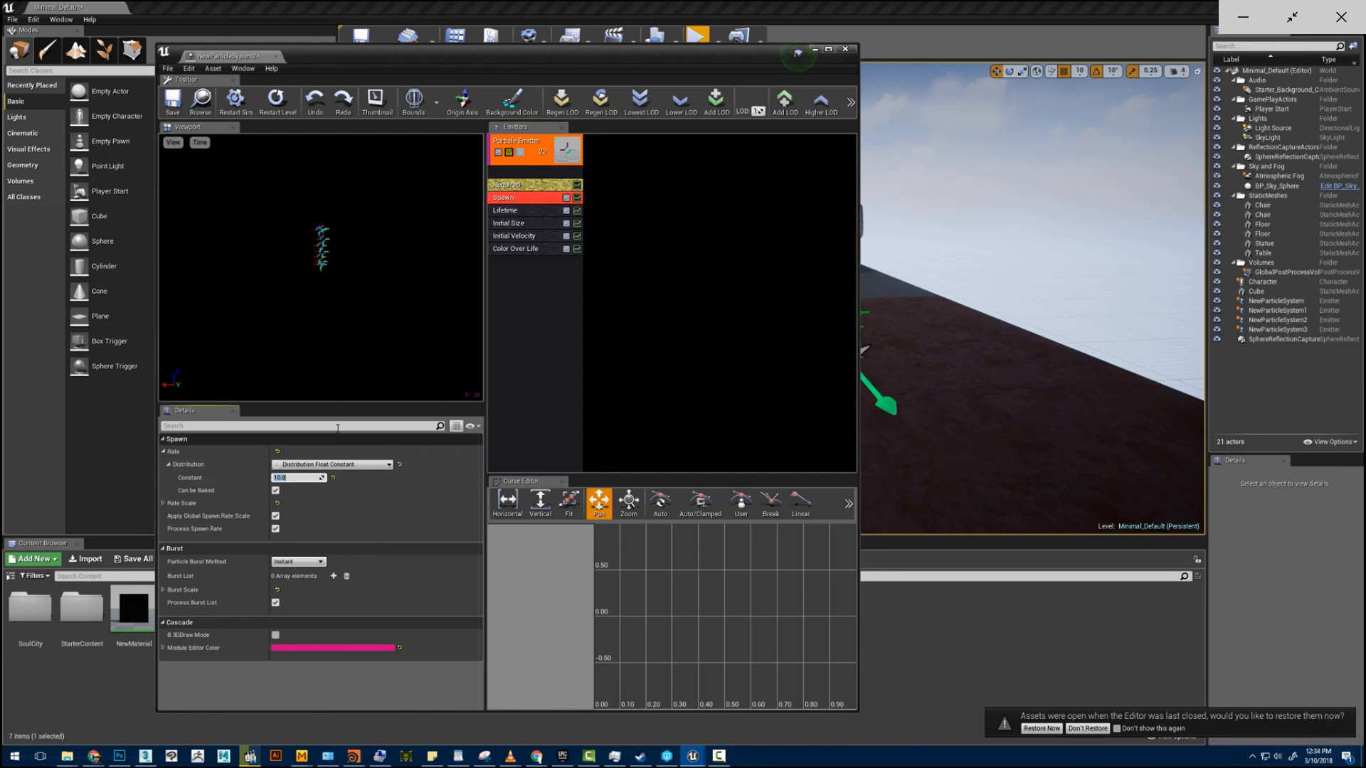
- At the lower LOD, duplicate the Initial Size module from the highest and set its start size to a constant vector of 50, 50, 50
click(518, 224)
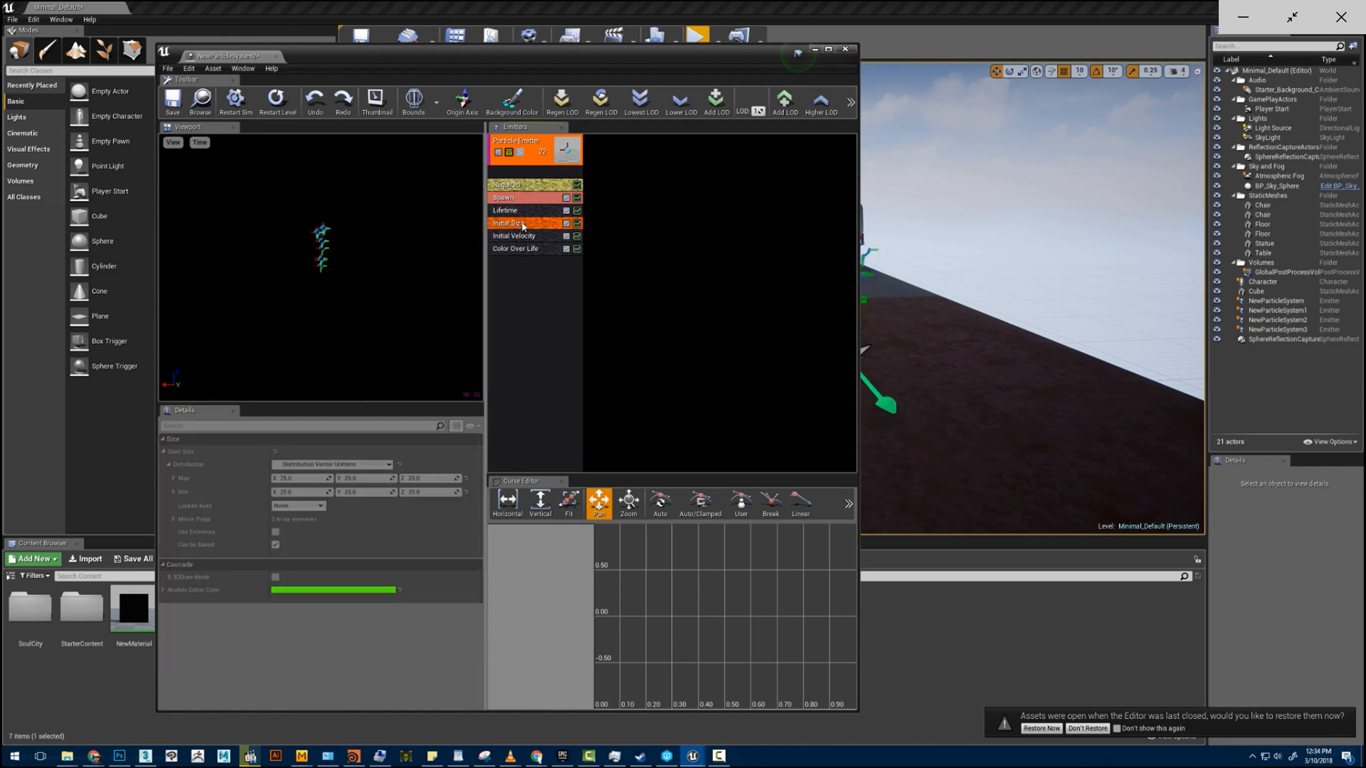
right_click(522, 224)
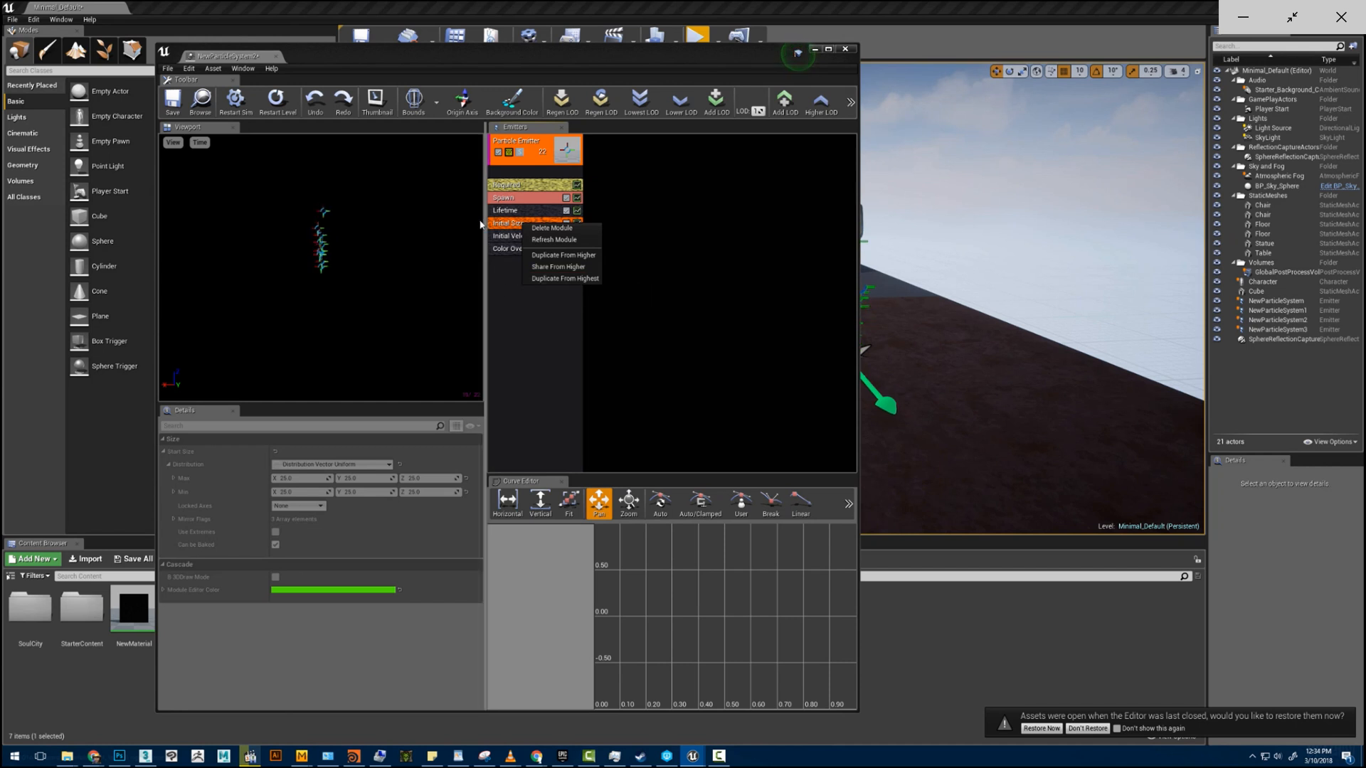
click(555, 280)
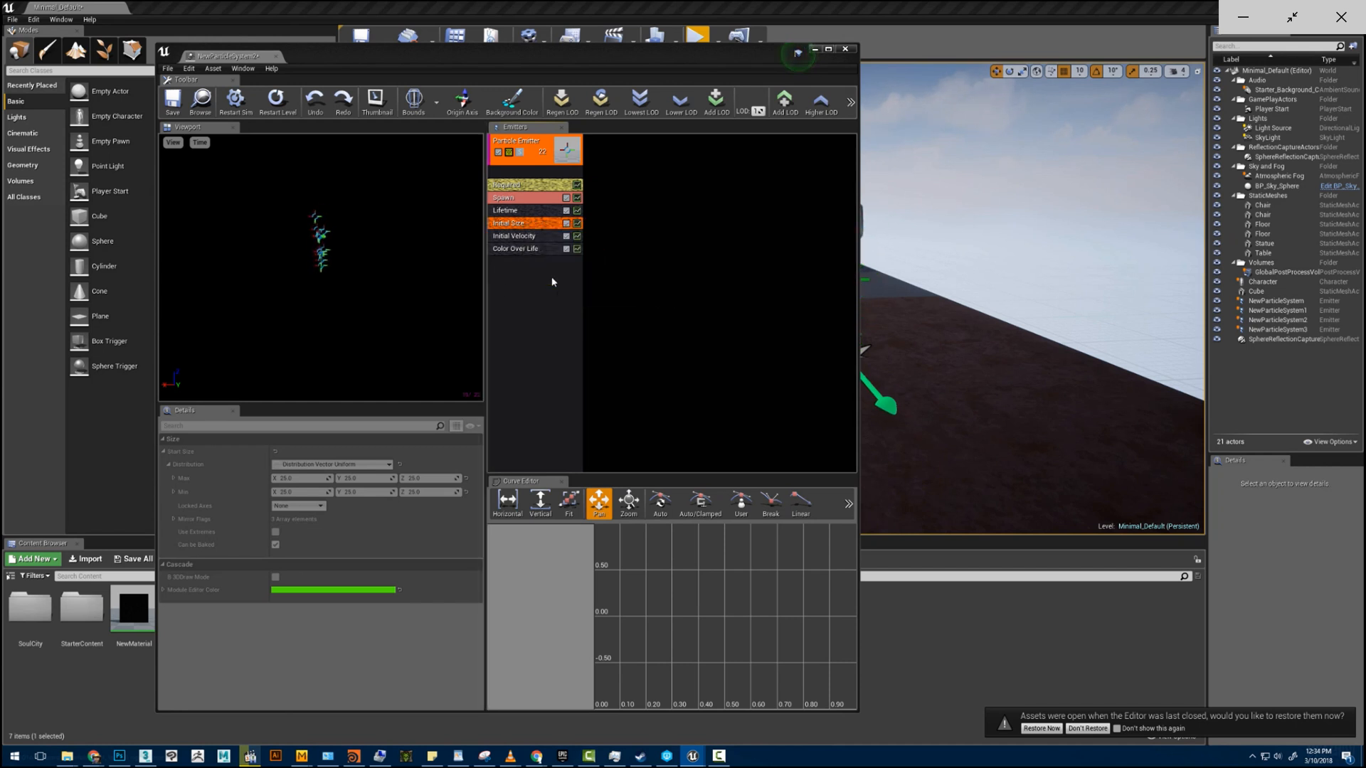
click(321, 465)
click(320, 479)
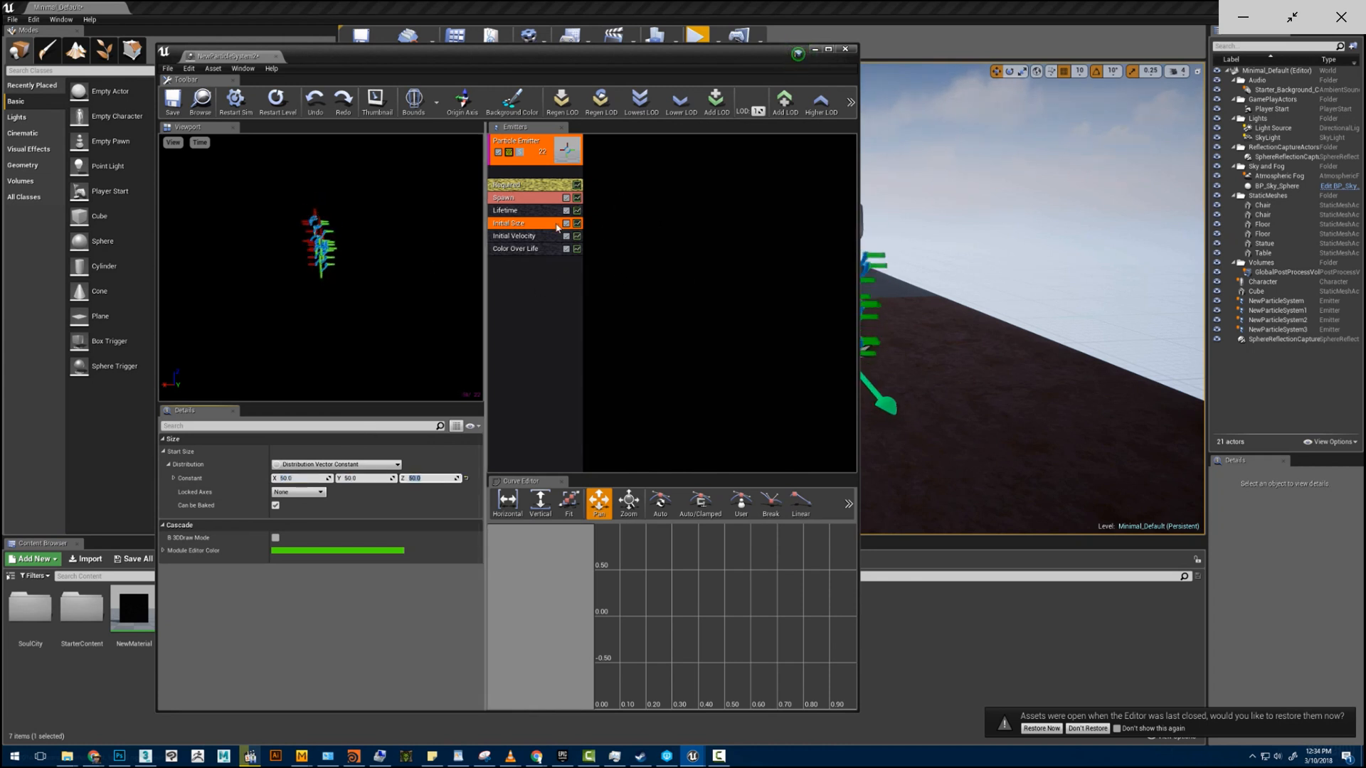
- Add a third, lower LOD level, make it the current one and show the particle system's properties
click(783, 105)
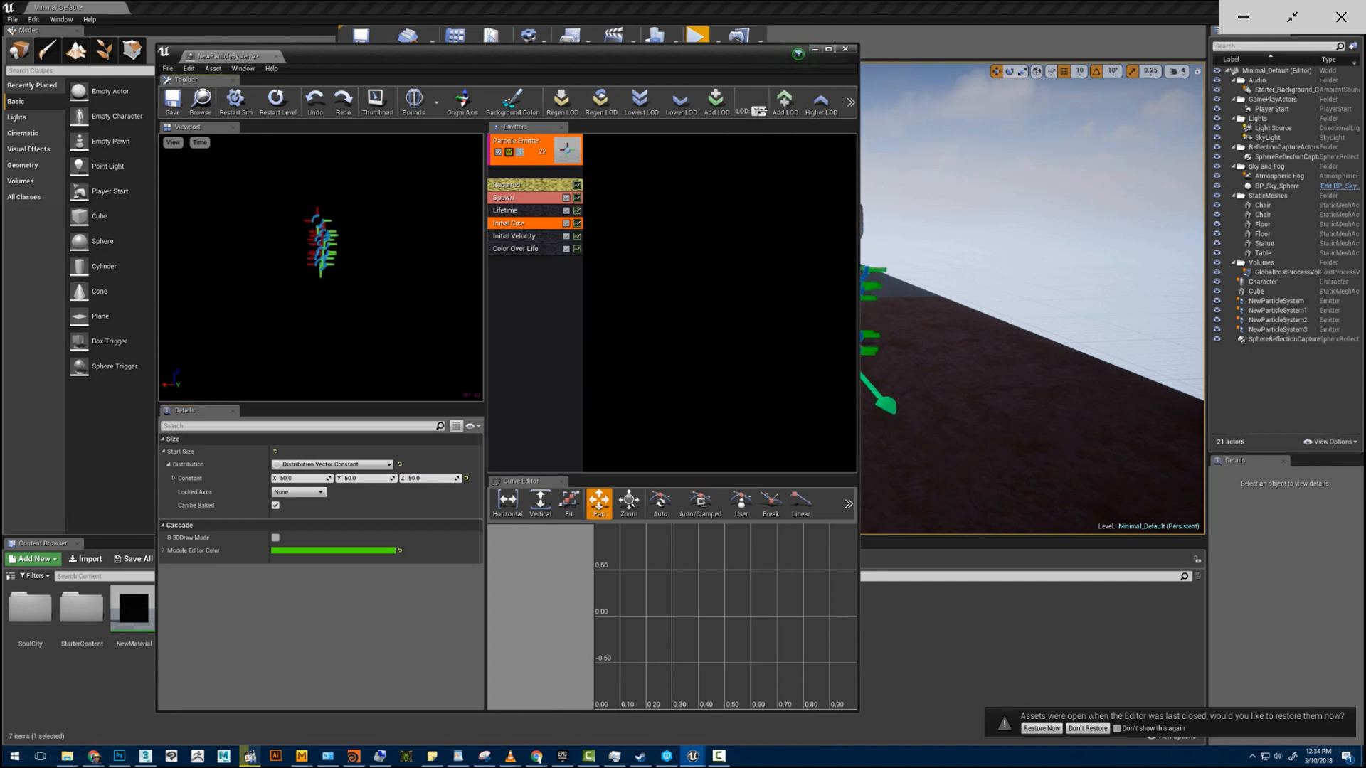
drag(761, 111, 771, 111)
click(611, 237)
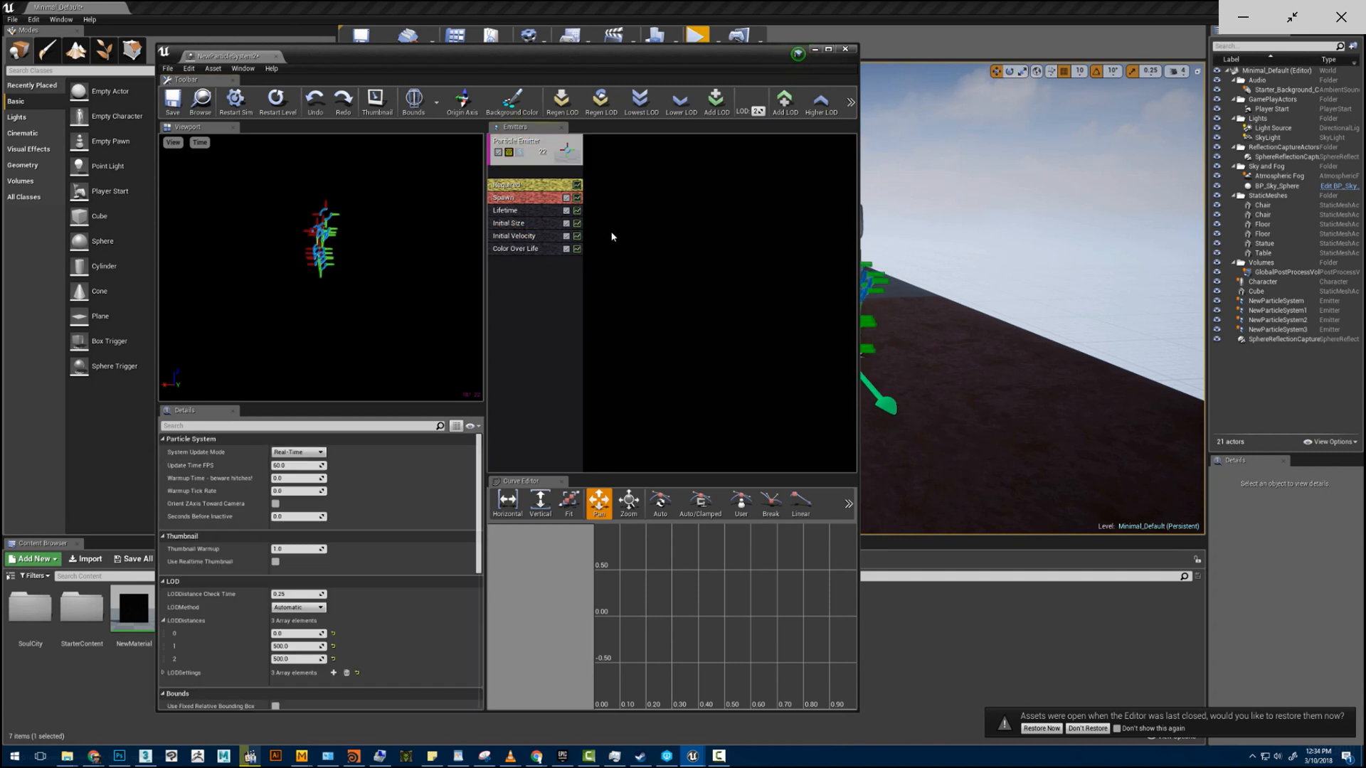
- Duplicate the Spawn and Initial Size modules from the highest LOD onto the third LOD level
right_click(526, 199)
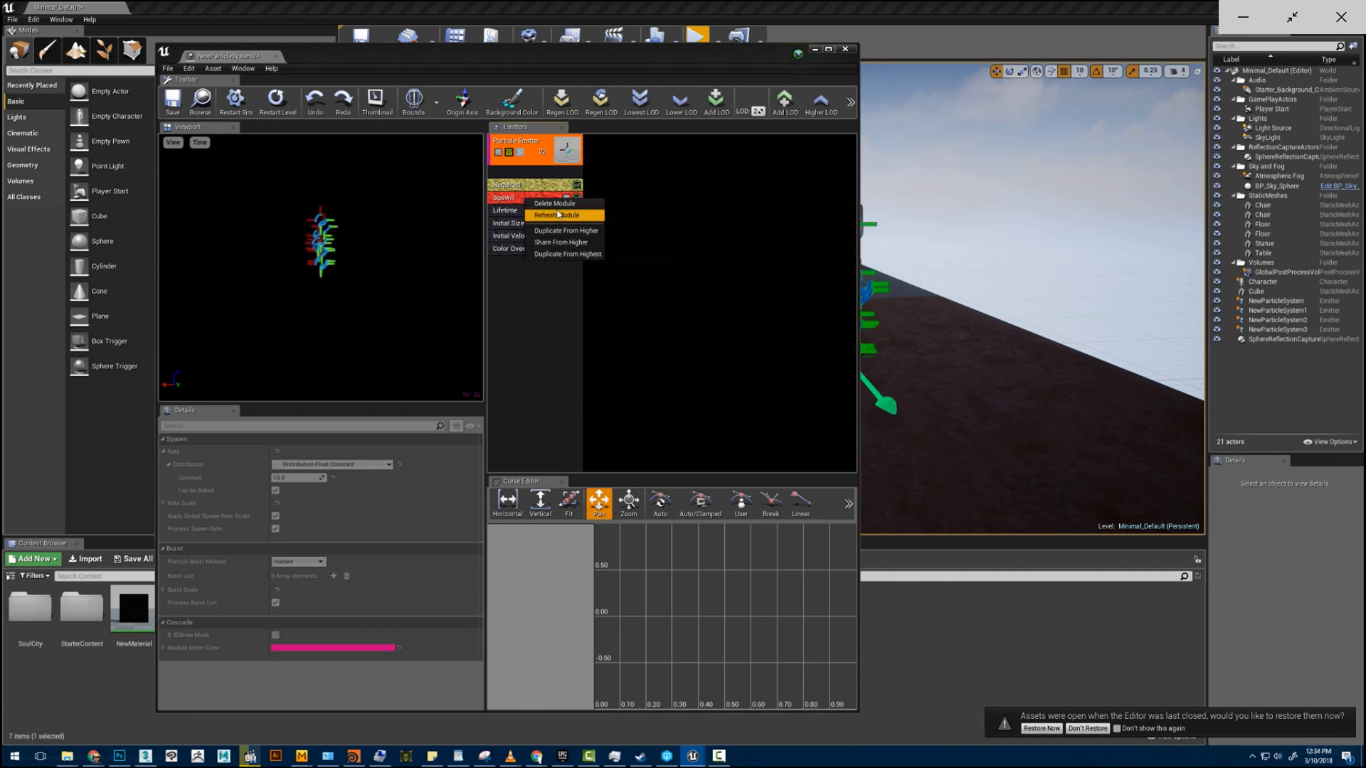
click(557, 253)
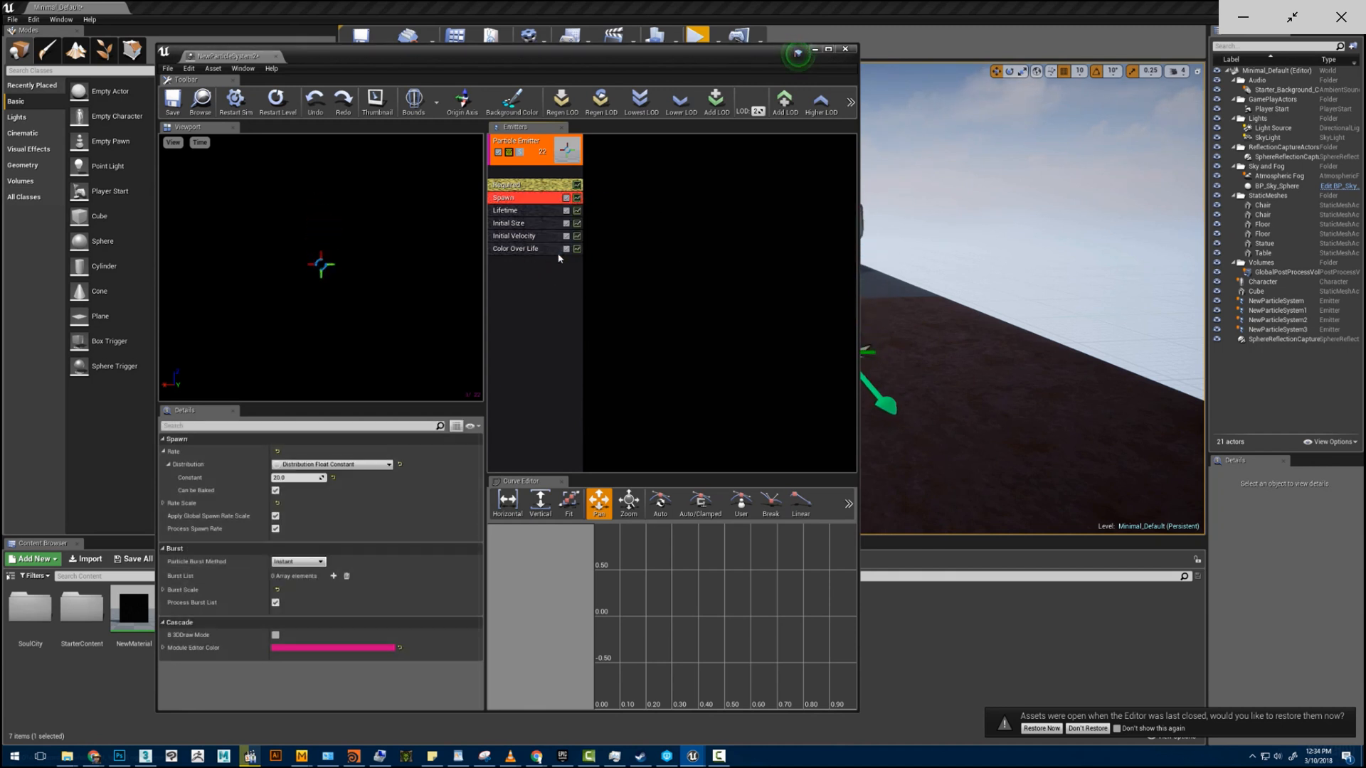
right_click(525, 225)
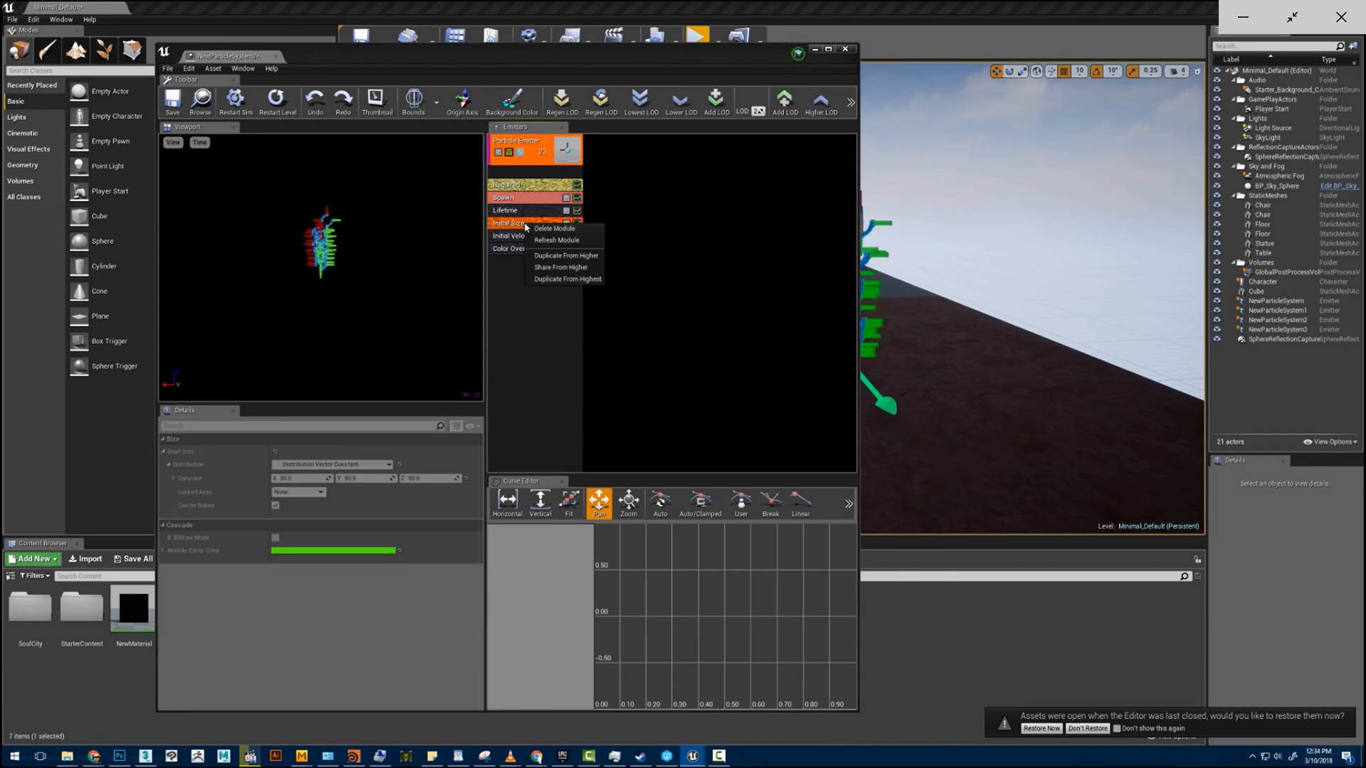
click(545, 281)
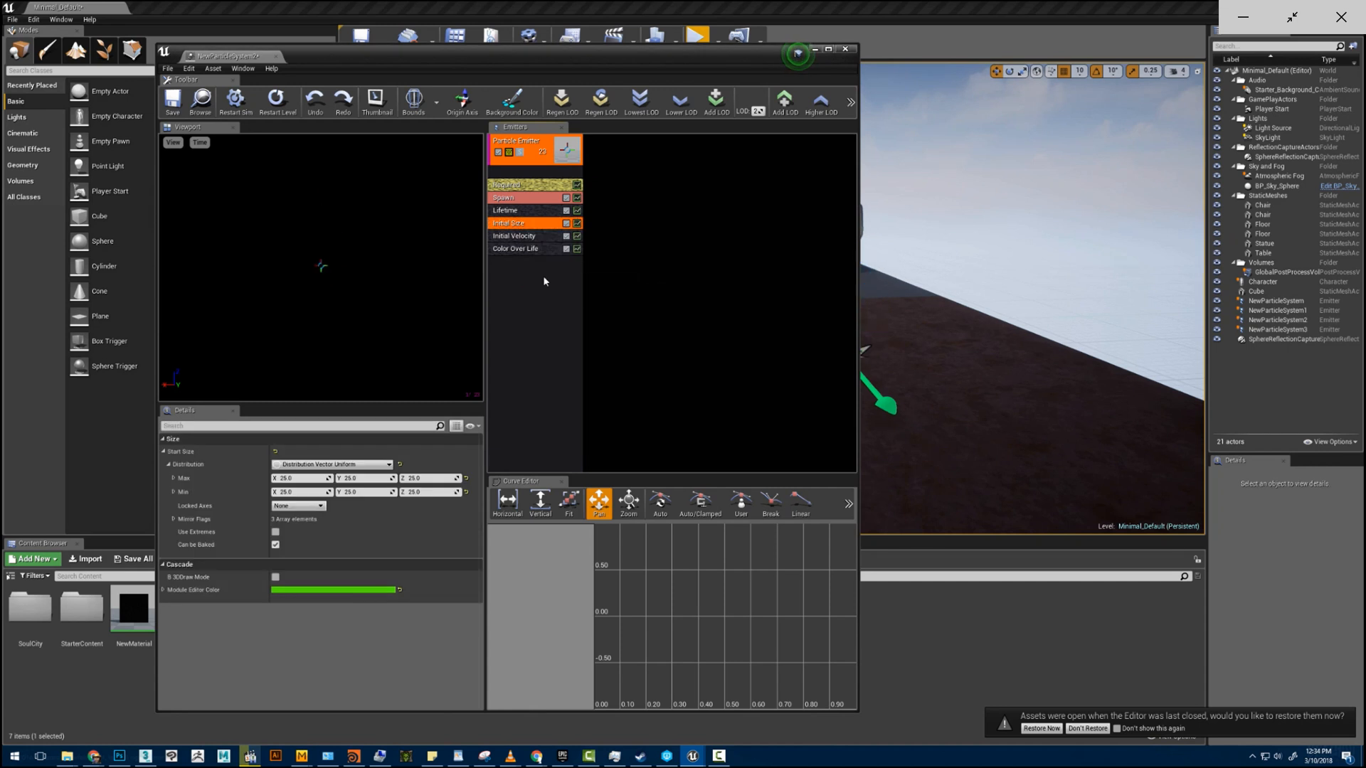
- Set the third LOD's constant spawn rate to 5 and its Initial Size to a constant vector with X 90
click(516, 199)
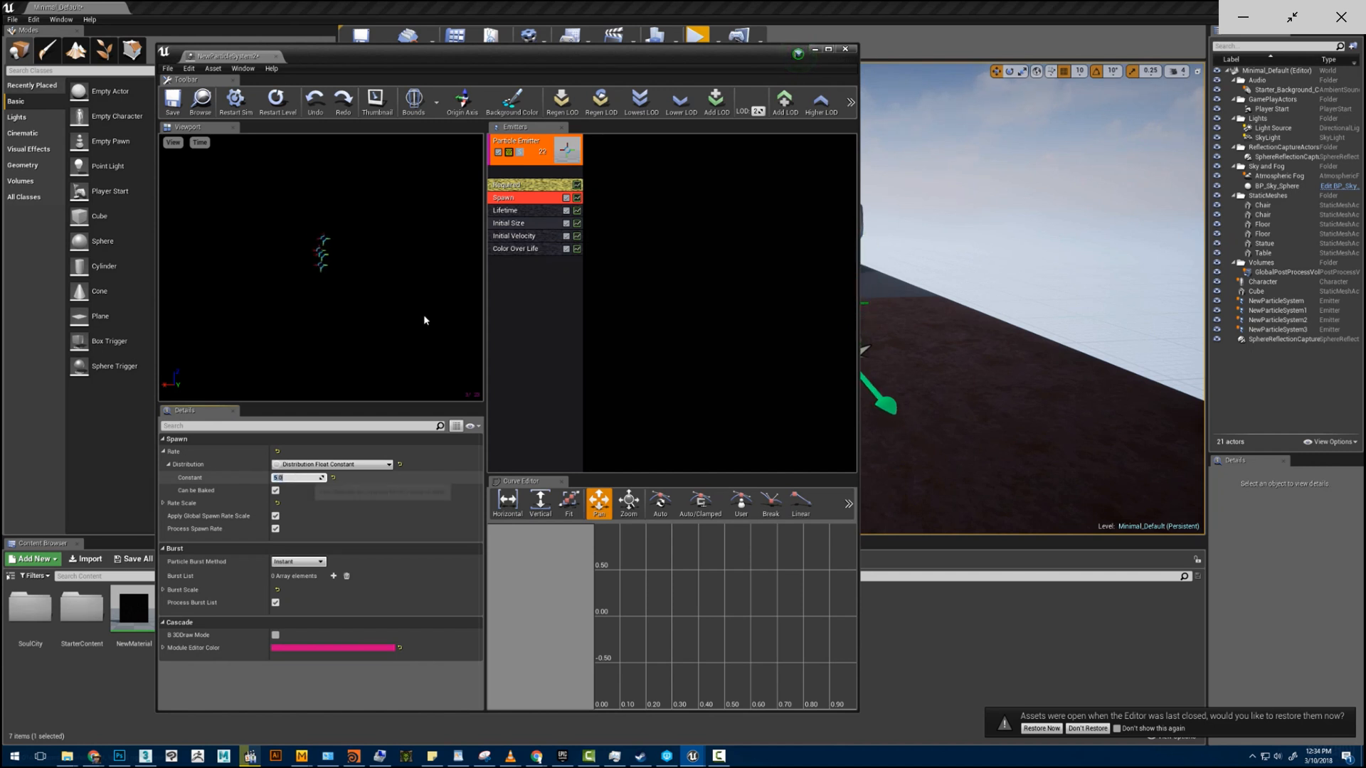
click(528, 227)
click(320, 464)
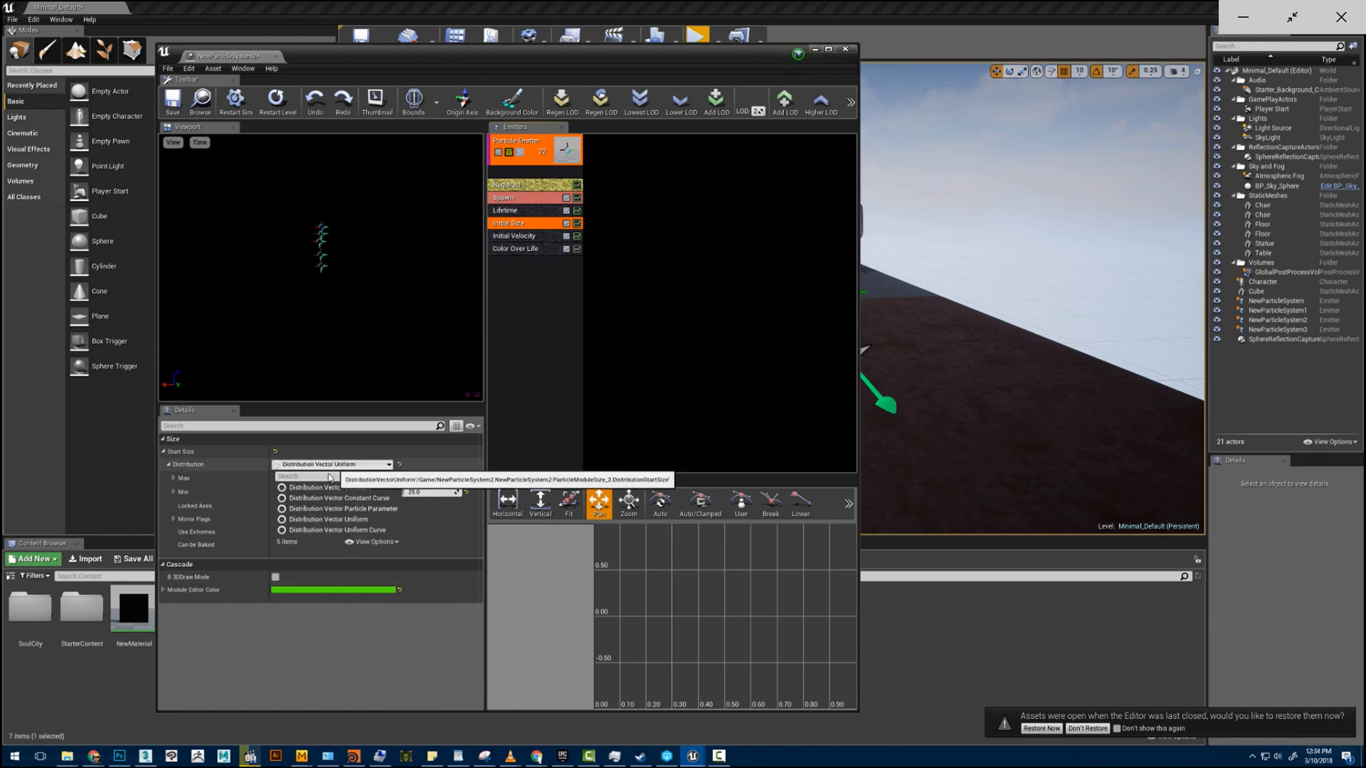
click(308, 479)
click(308, 481)
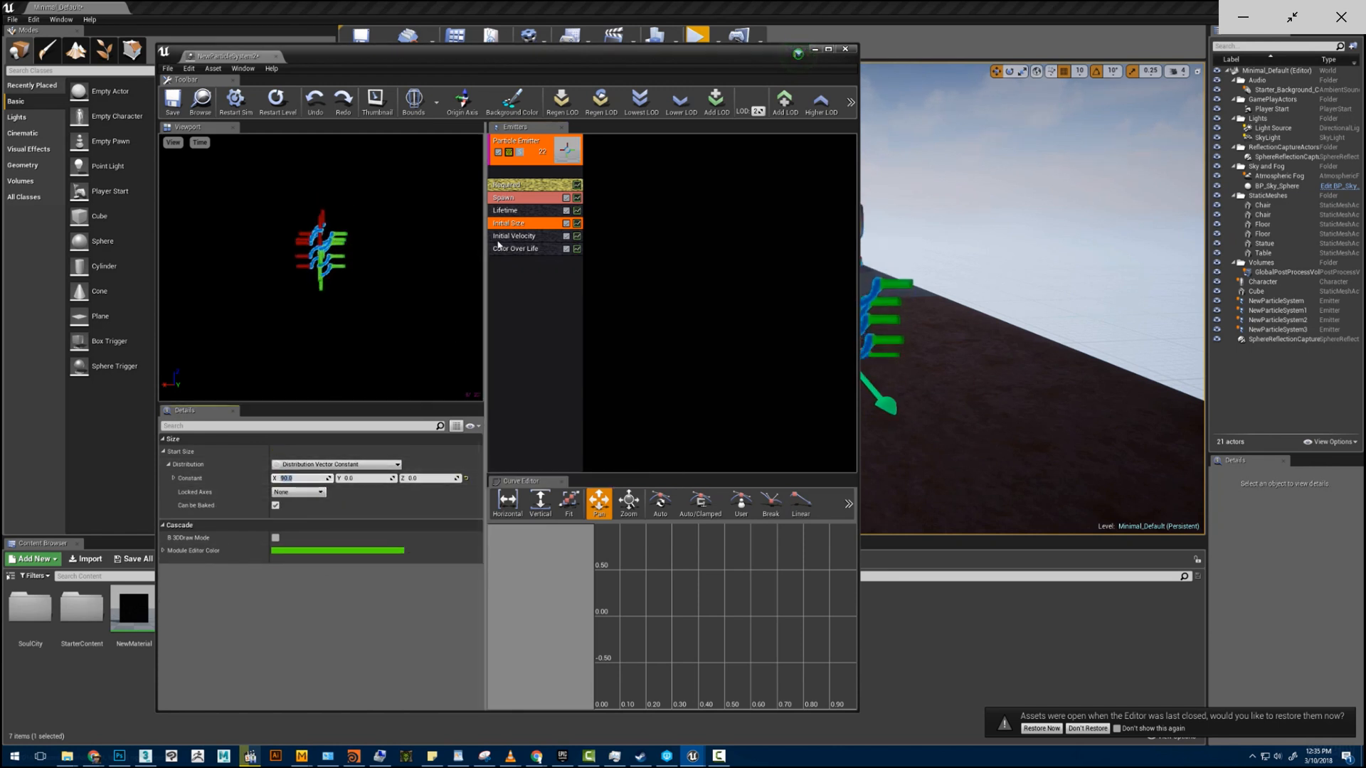
- Add a fourth, lowest LOD level, give it a Spawn module duplicated from the highest with constant rate 0, and save the particle system
click(523, 211)
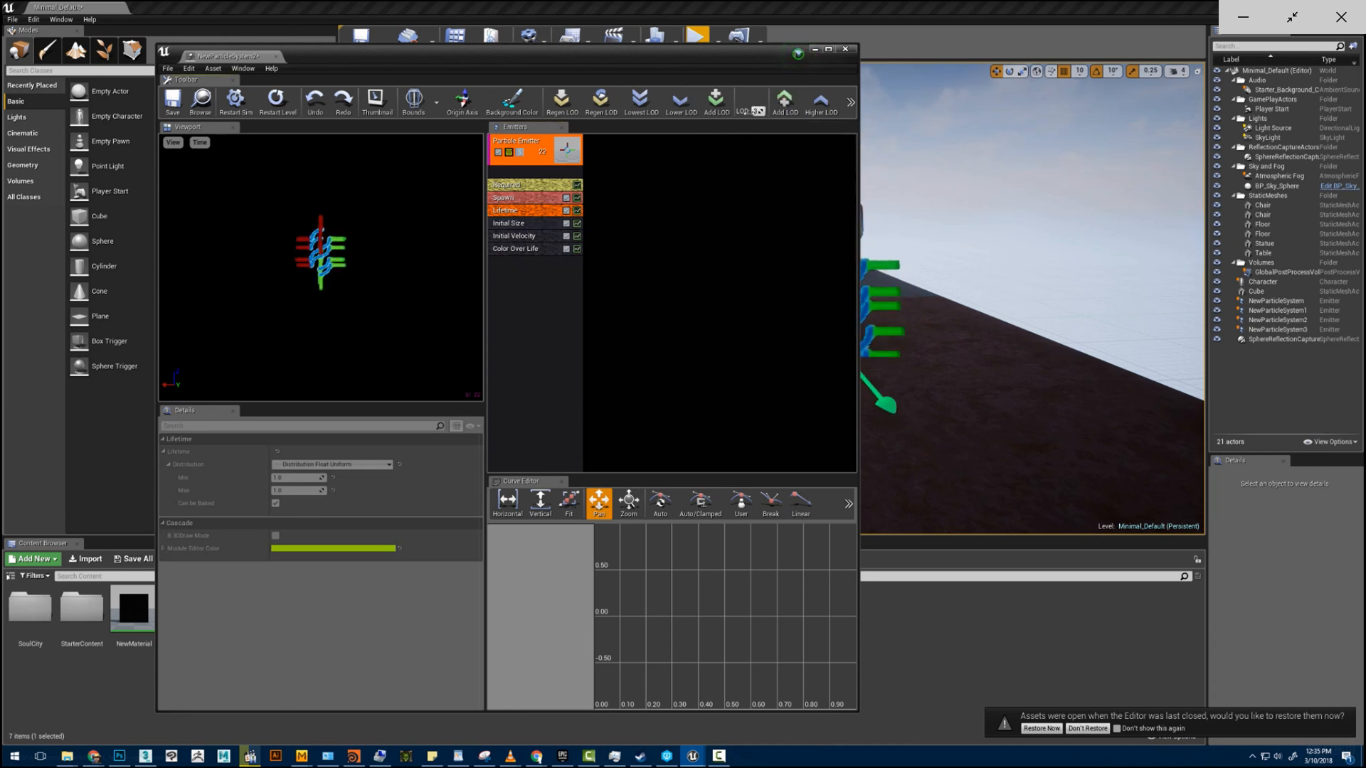
click(529, 198)
right_click(529, 198)
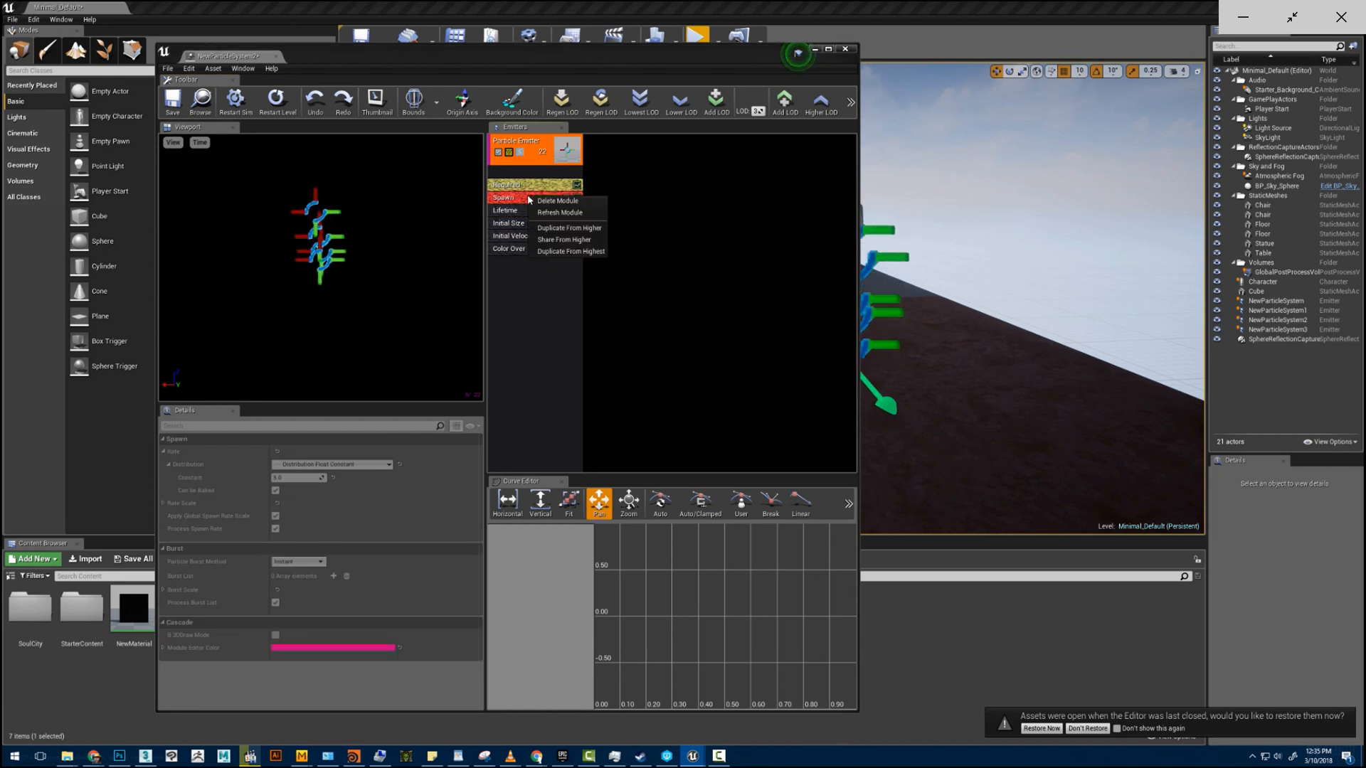
click(555, 251)
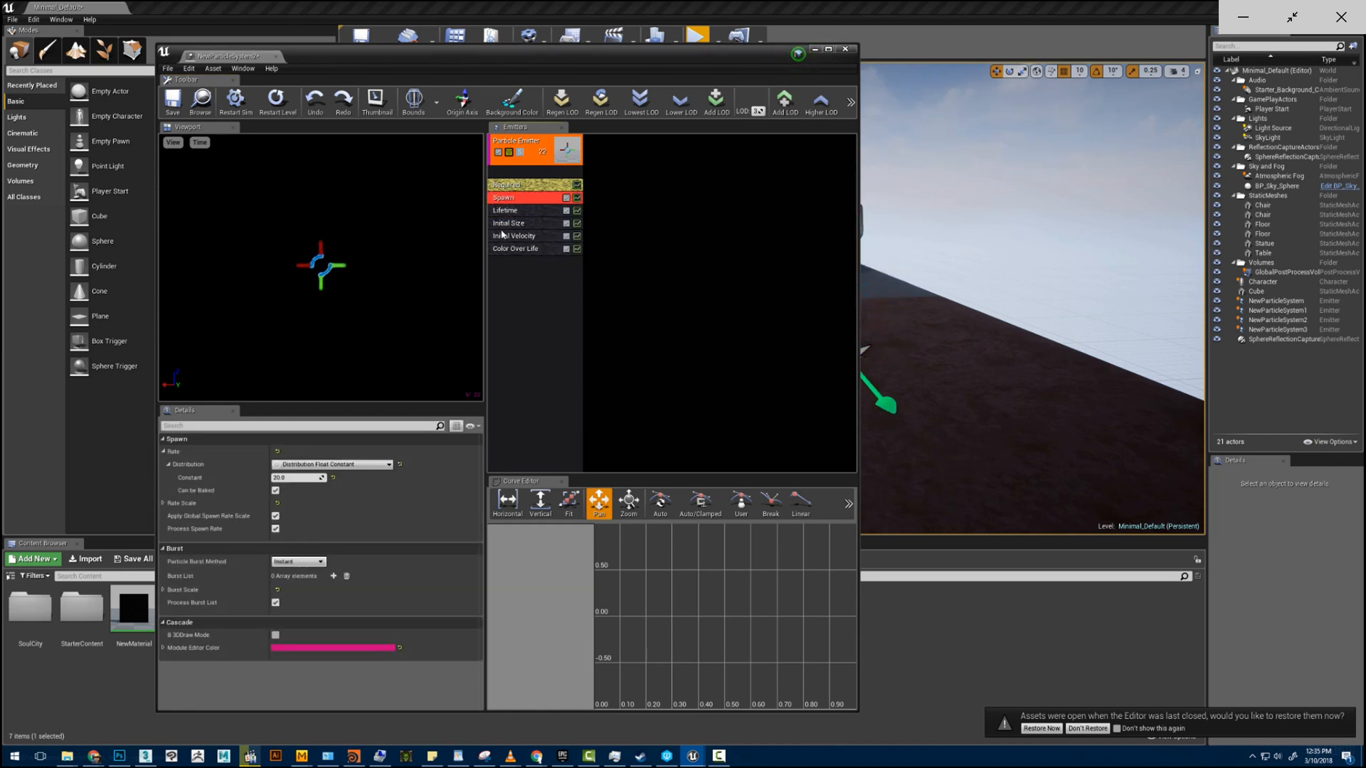
click(290, 478)
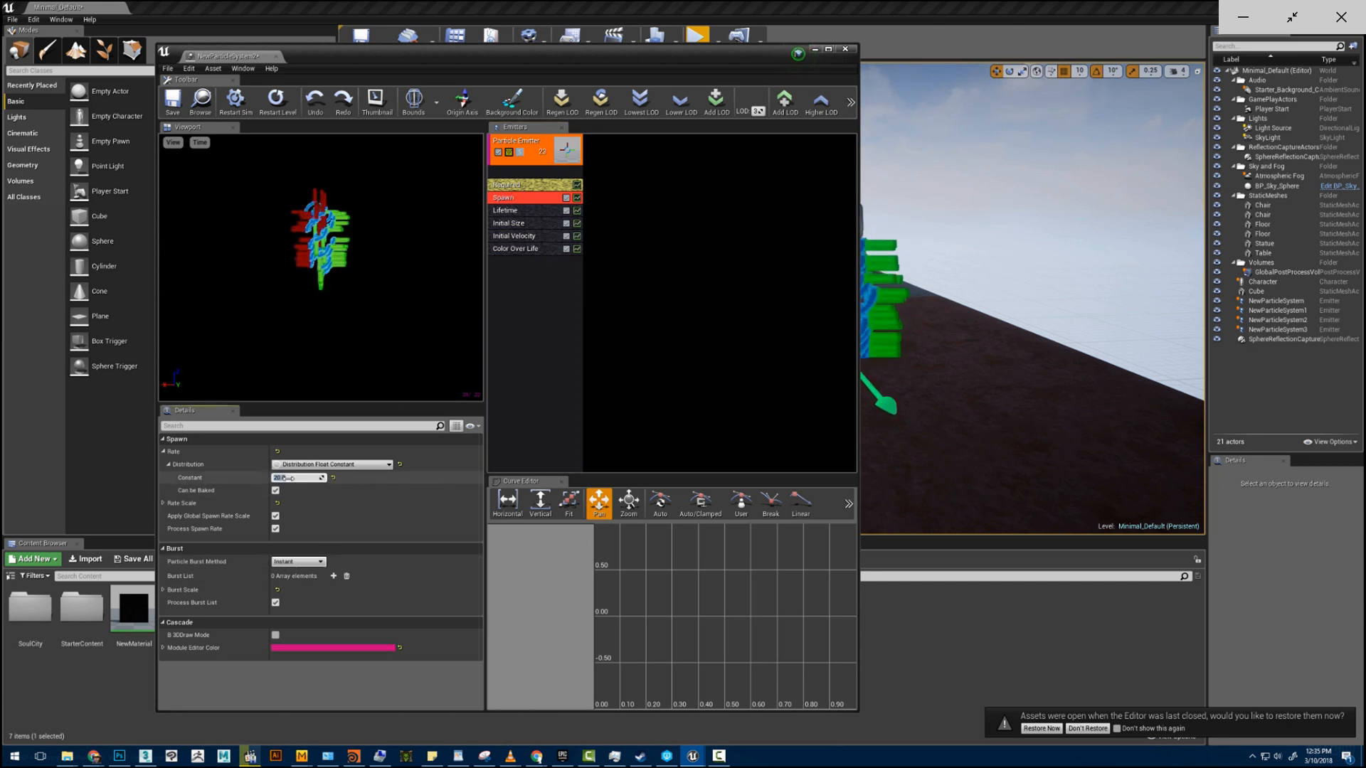
text(0.5)
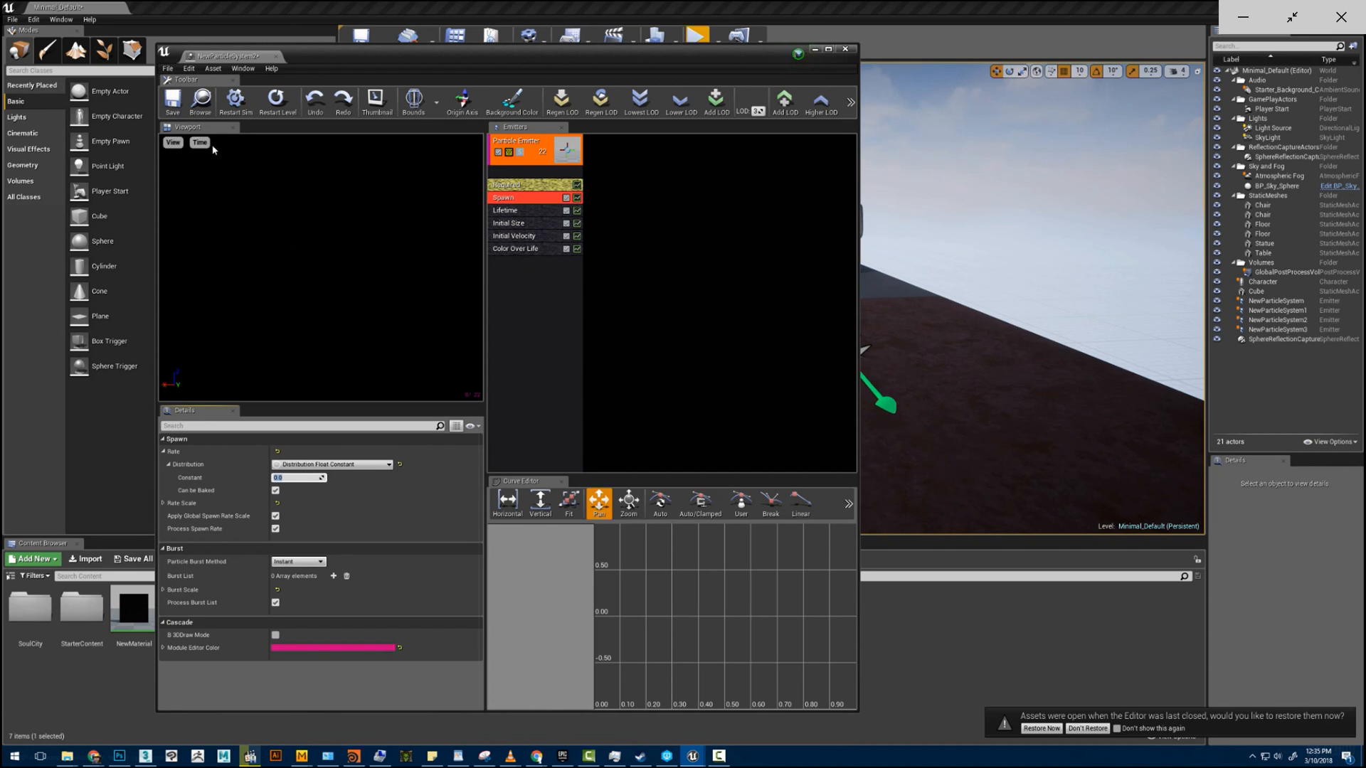
click(173, 103)
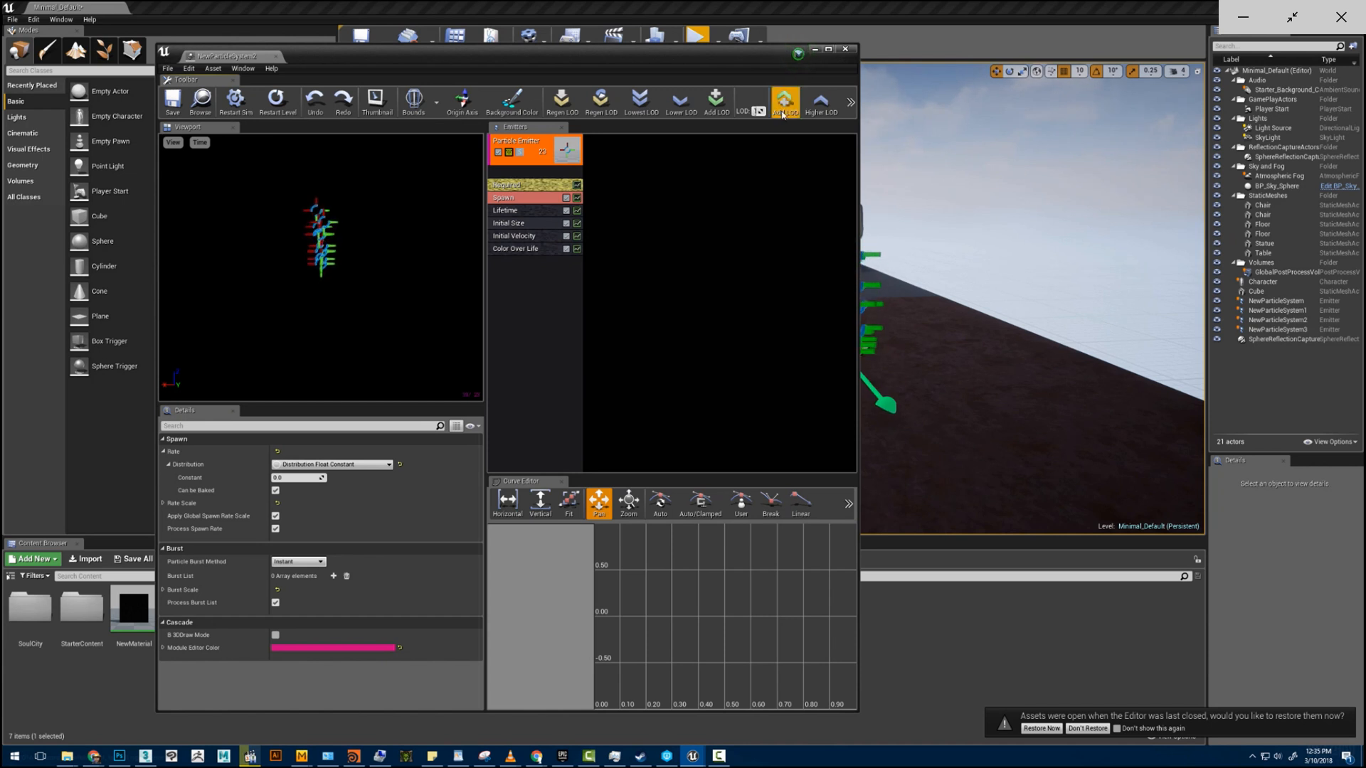
- Check the module values across the LOD levels and set LOD distance 2 to 900 and distance 3 to 1500
click(782, 103)
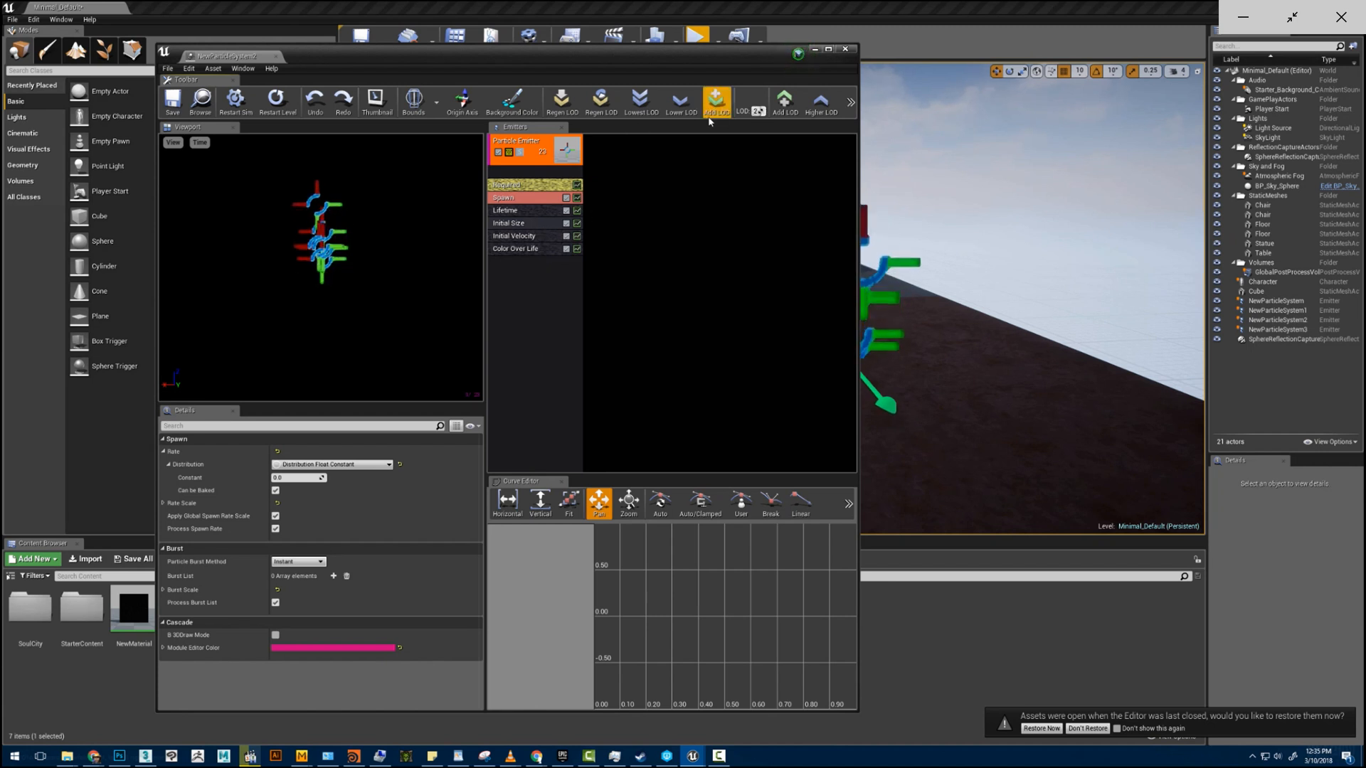
click(515, 222)
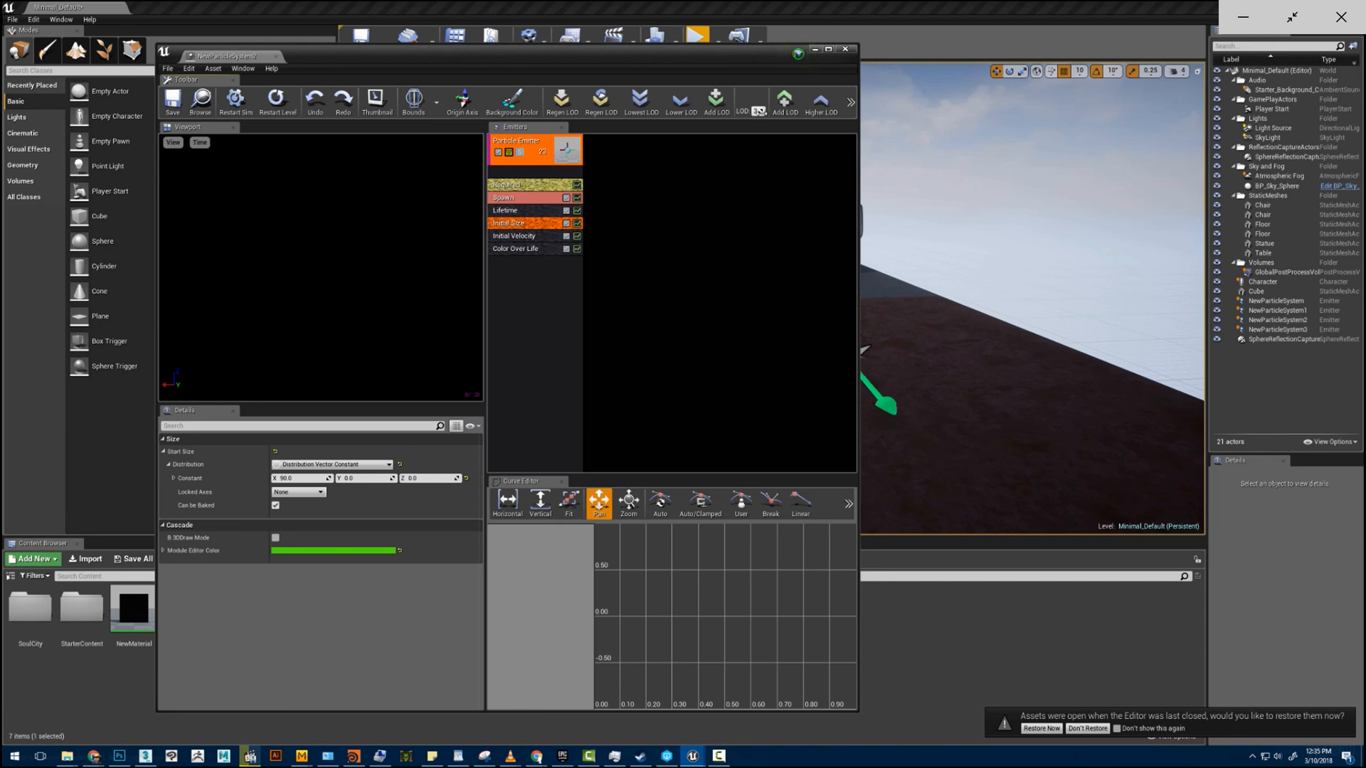
click(710, 292)
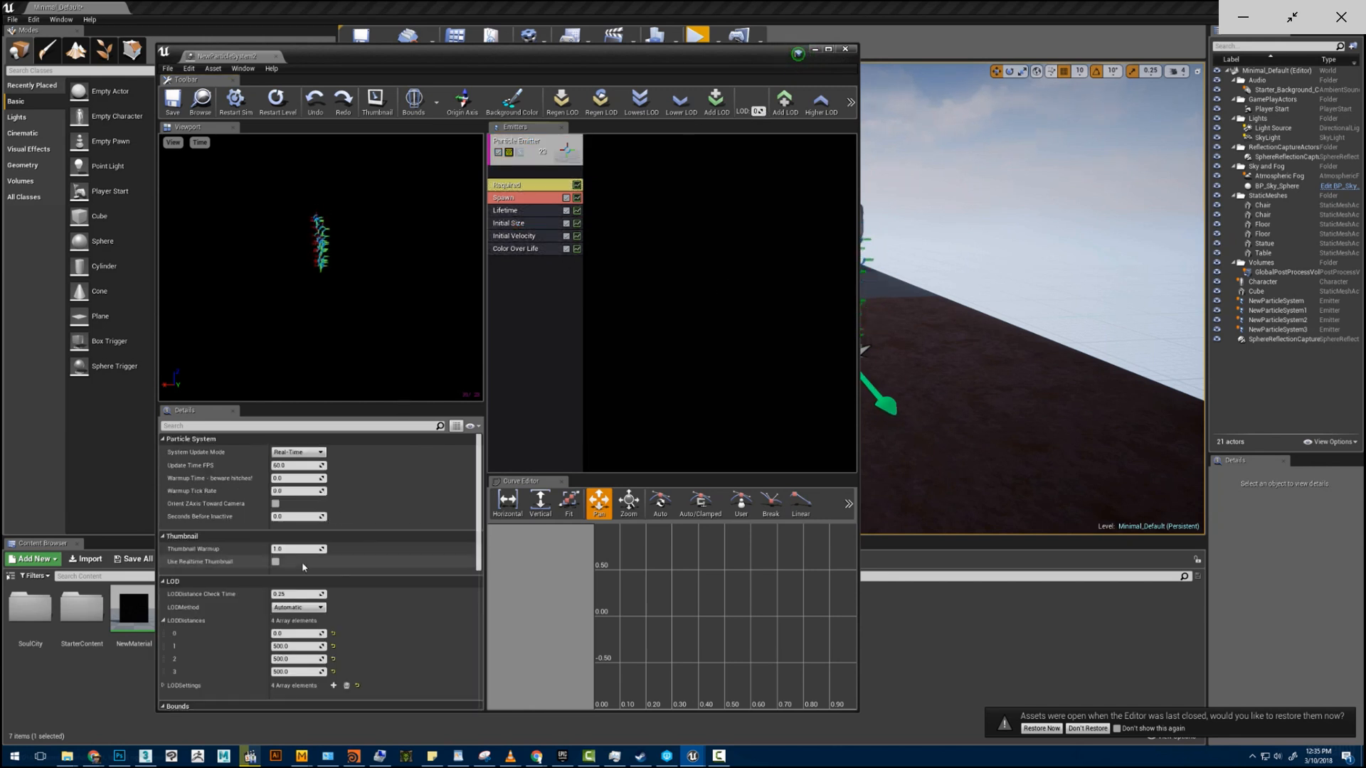
scroll(313, 612, down, 1)
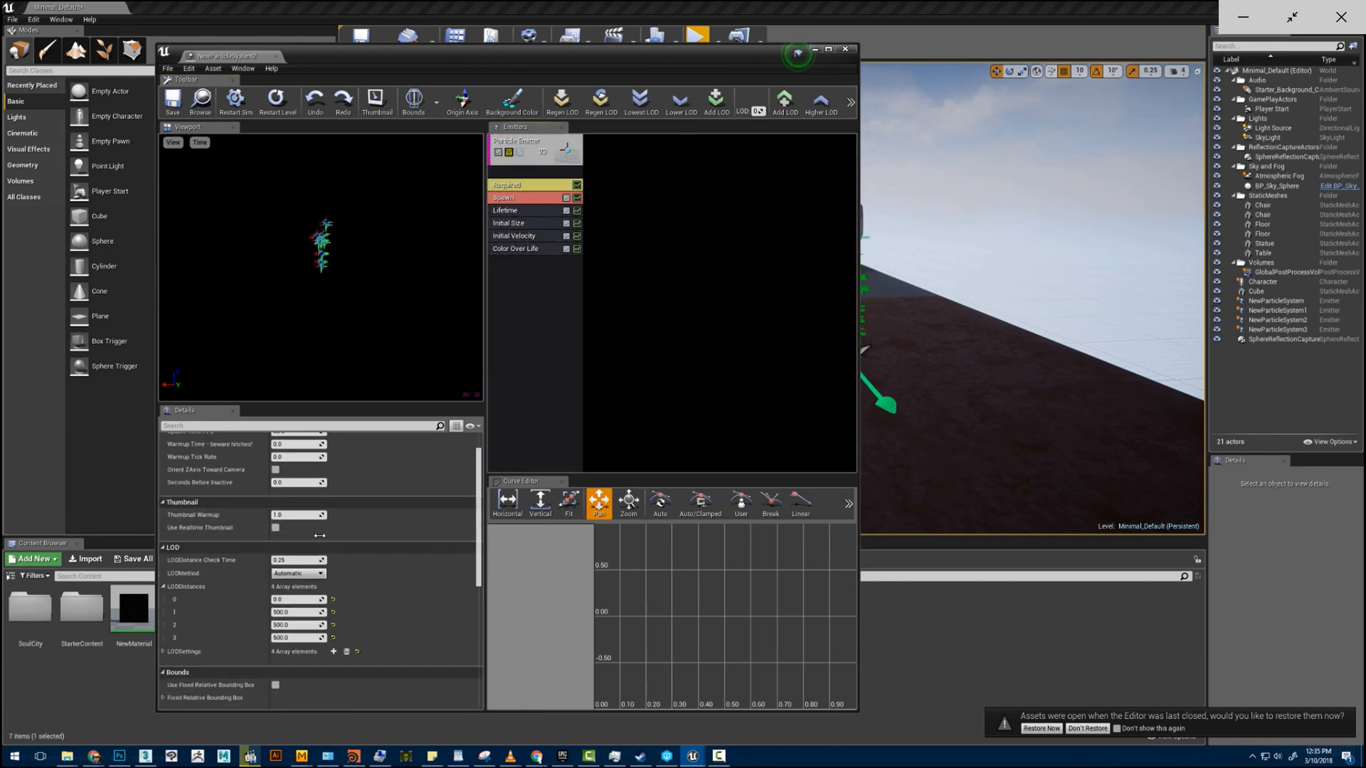
scroll(313, 613, down, 1)
click(299, 608)
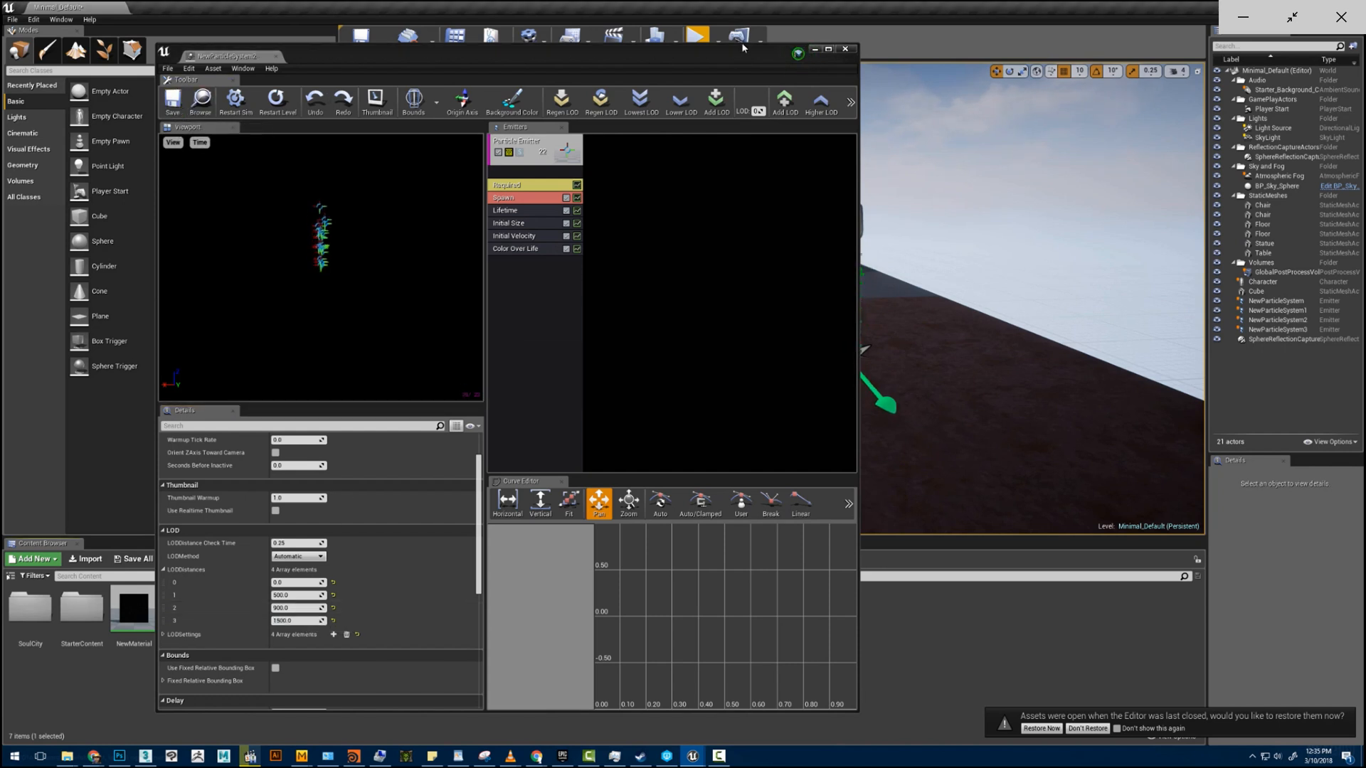
- Move the particle editor aside, play the level and travel far from the emitter and back to test all four LOD levels, ending the session
drag(740, 57, 241, 445)
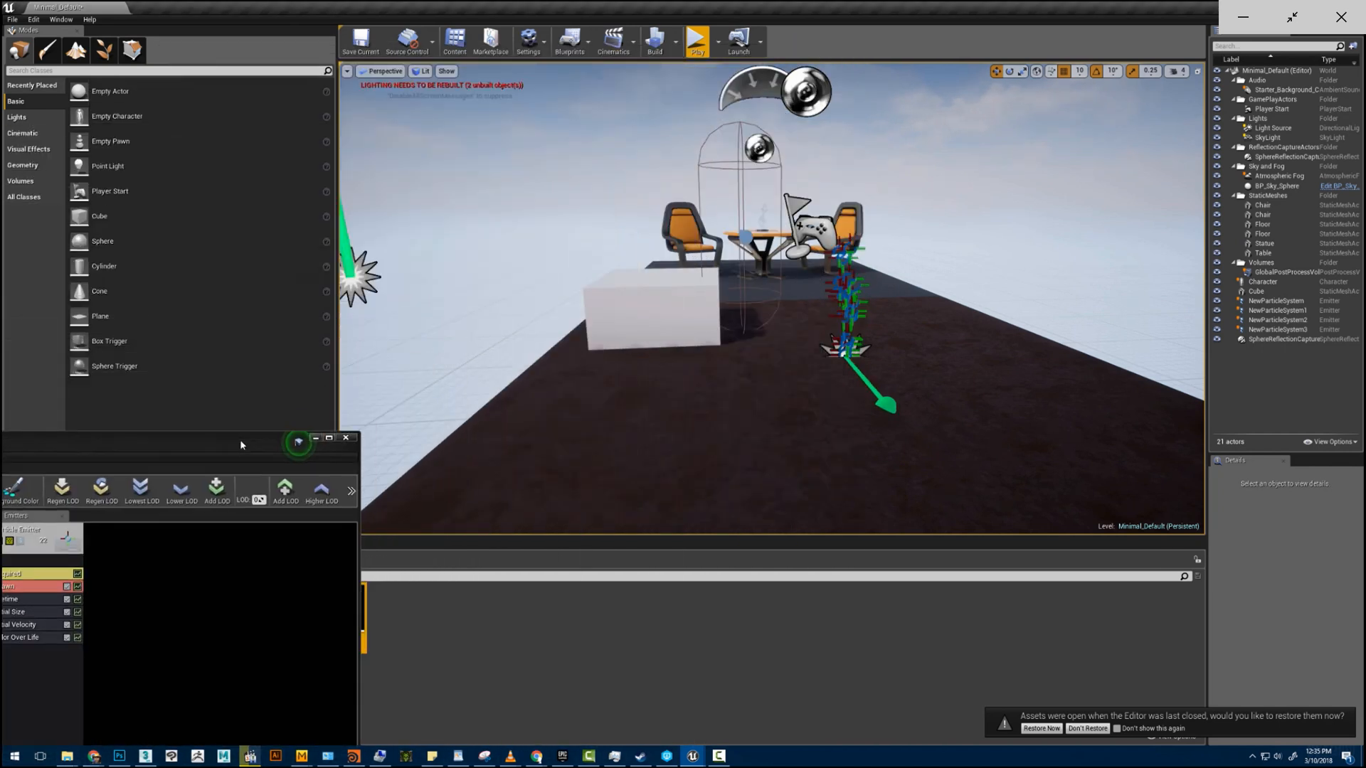
scroll(687, 124, down, 2)
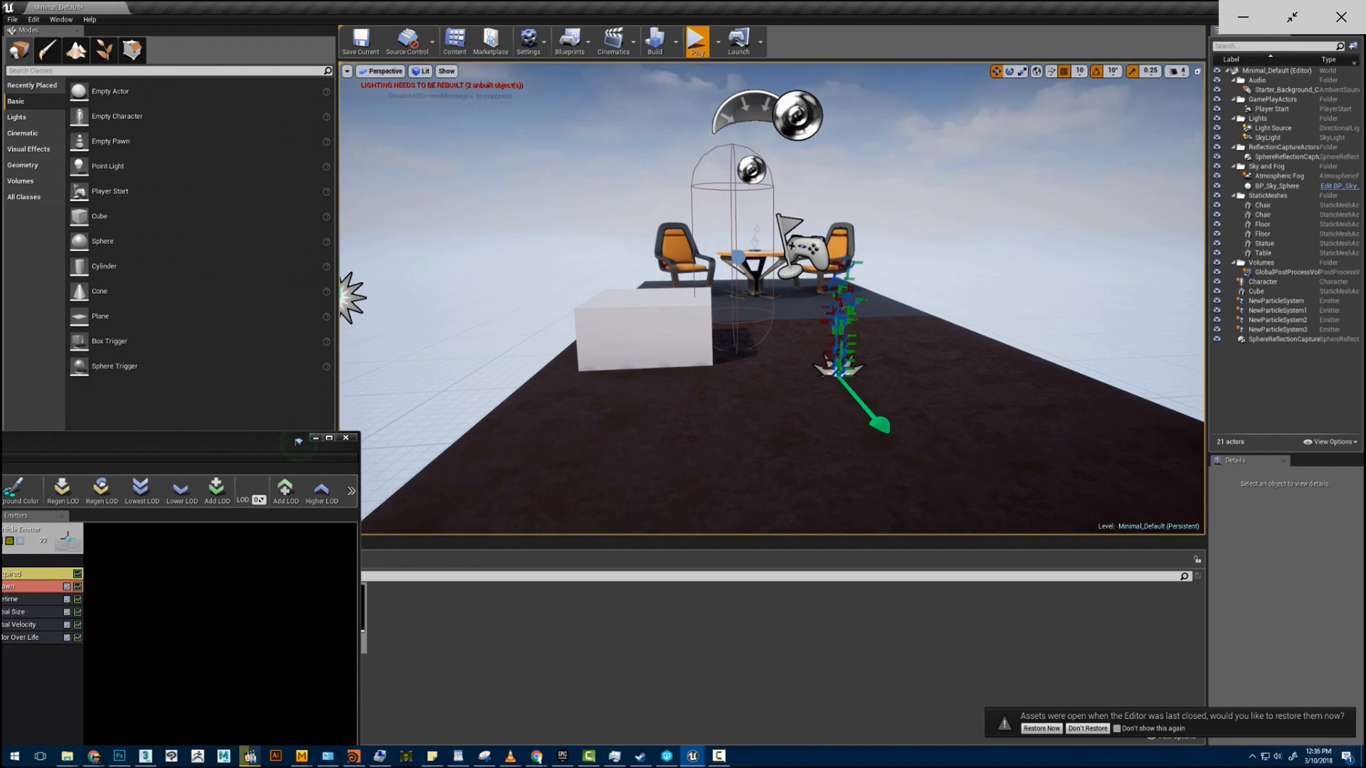
click(697, 41)
key(s)
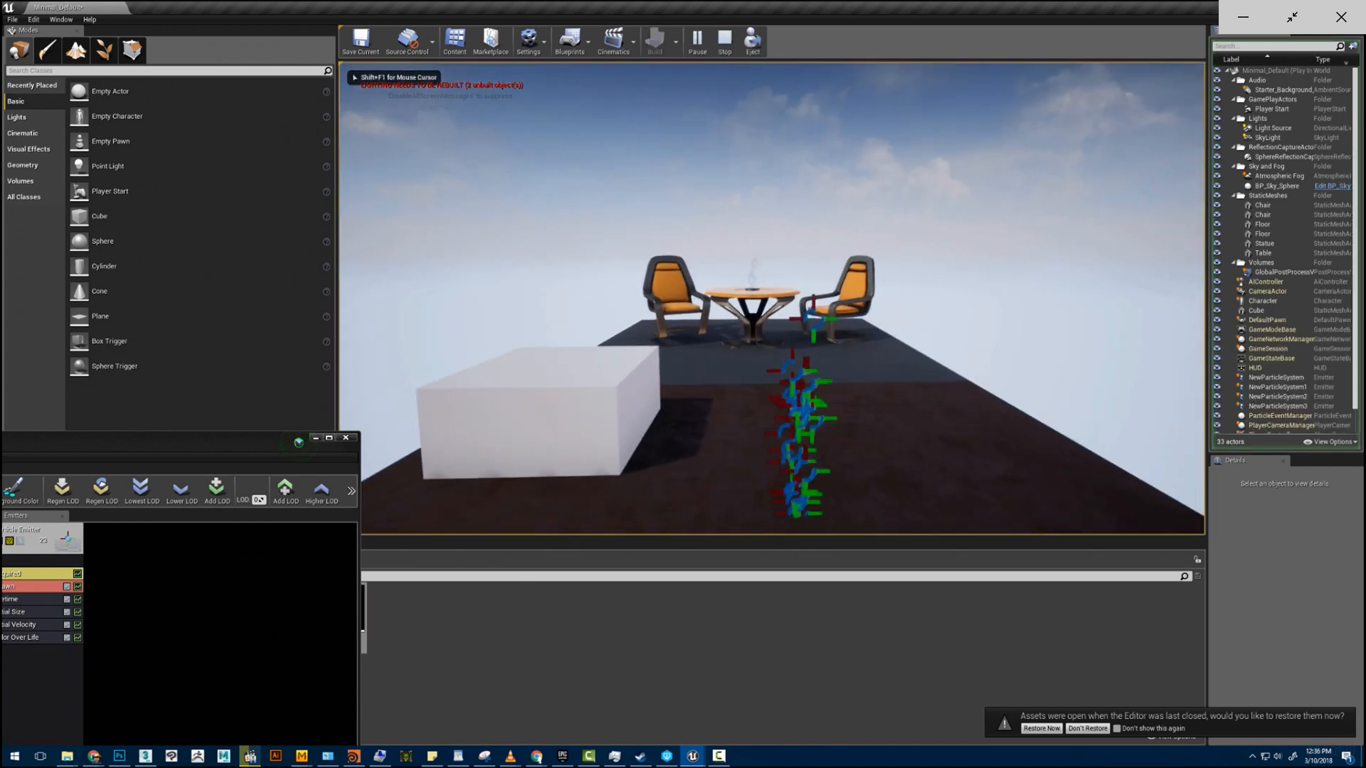
key(w)
key(s)
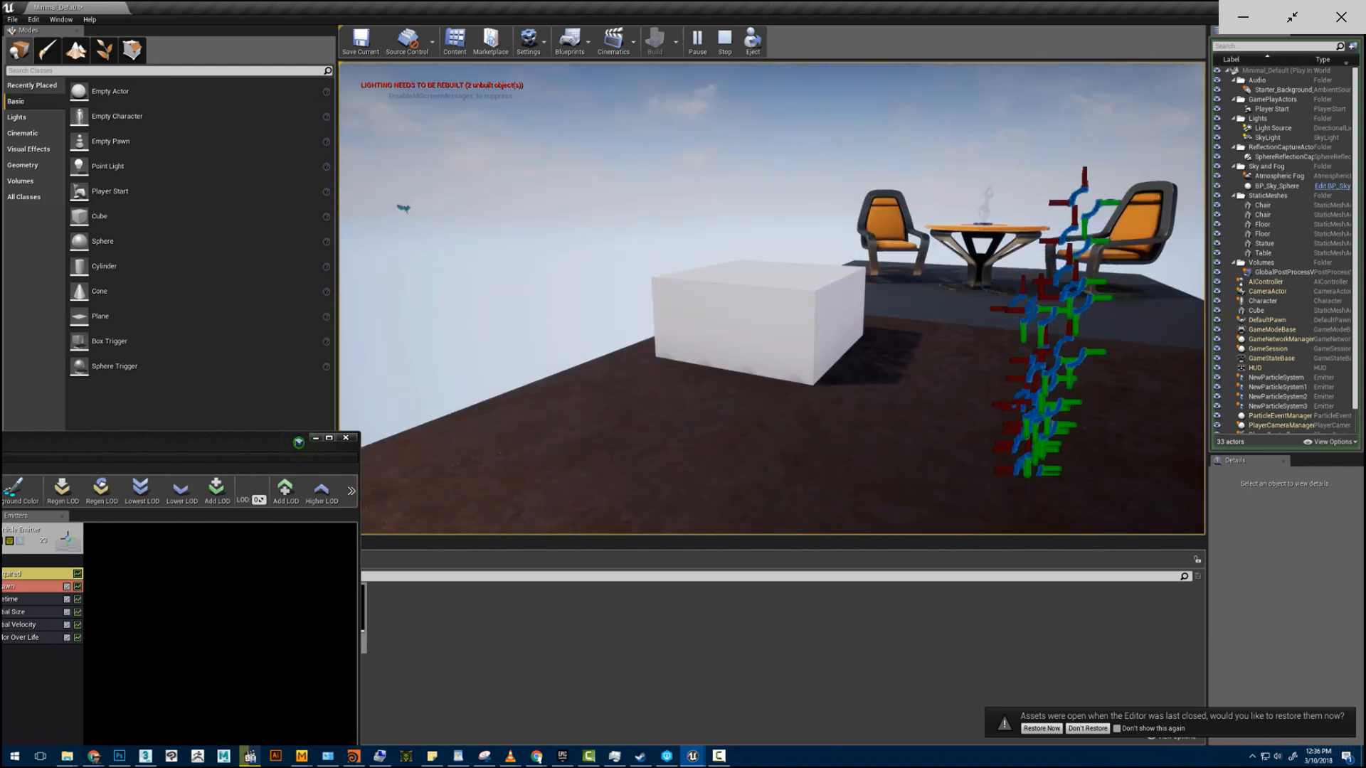
key(w)
key(a)
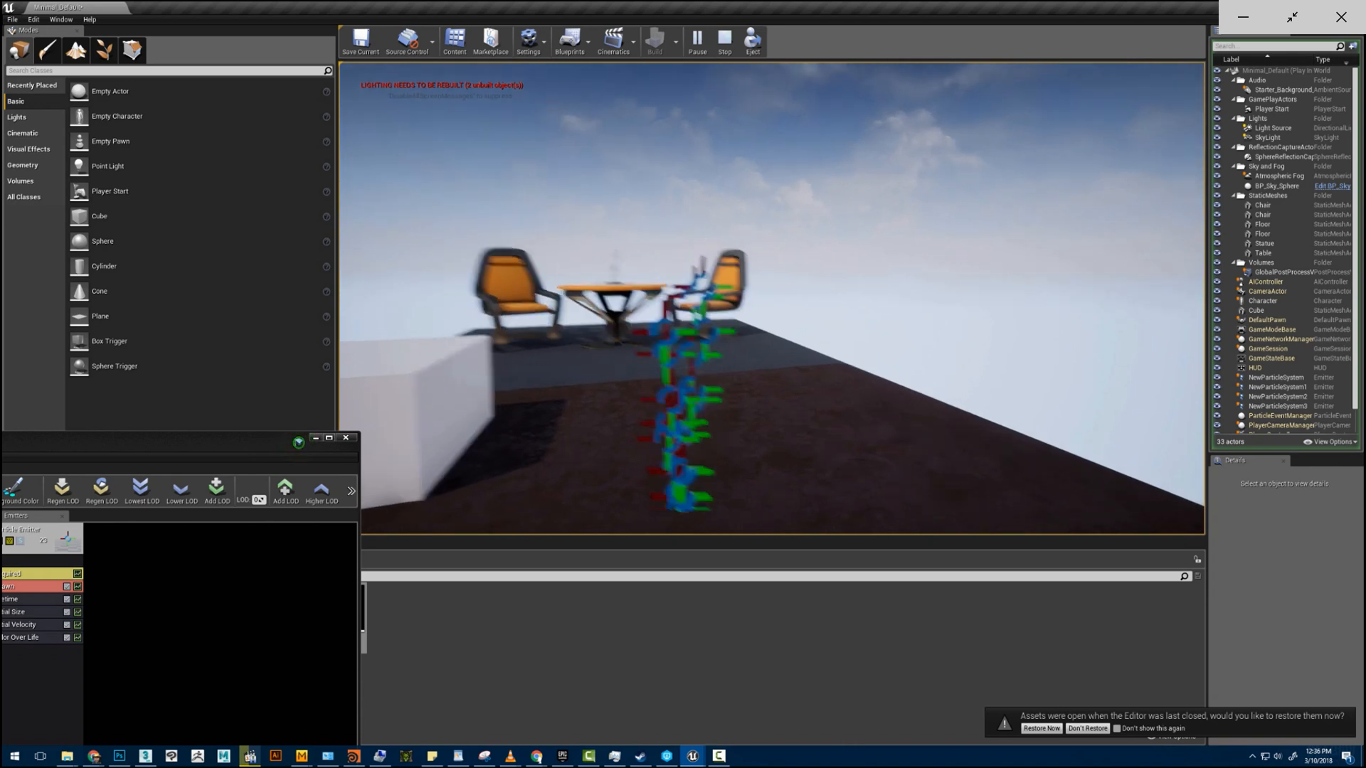
key(s)
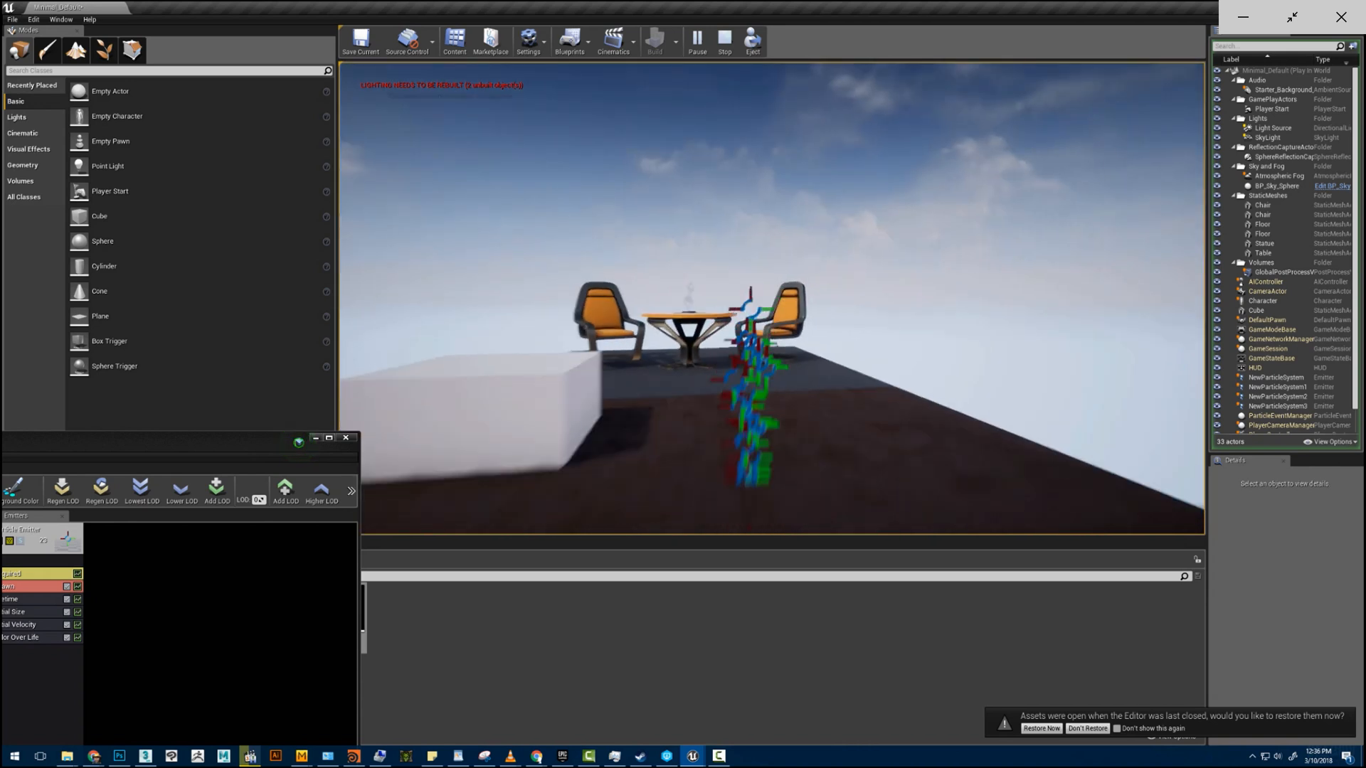
key(s)
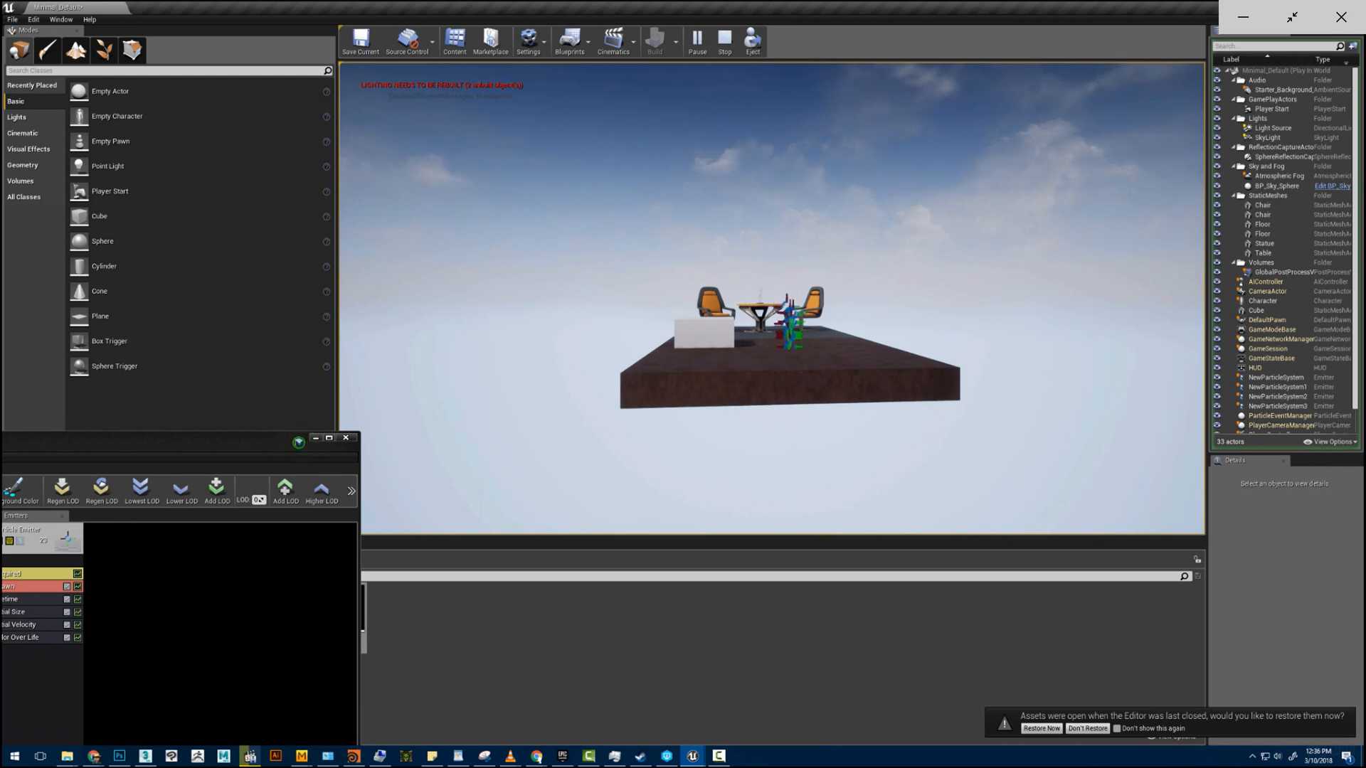
key(s)
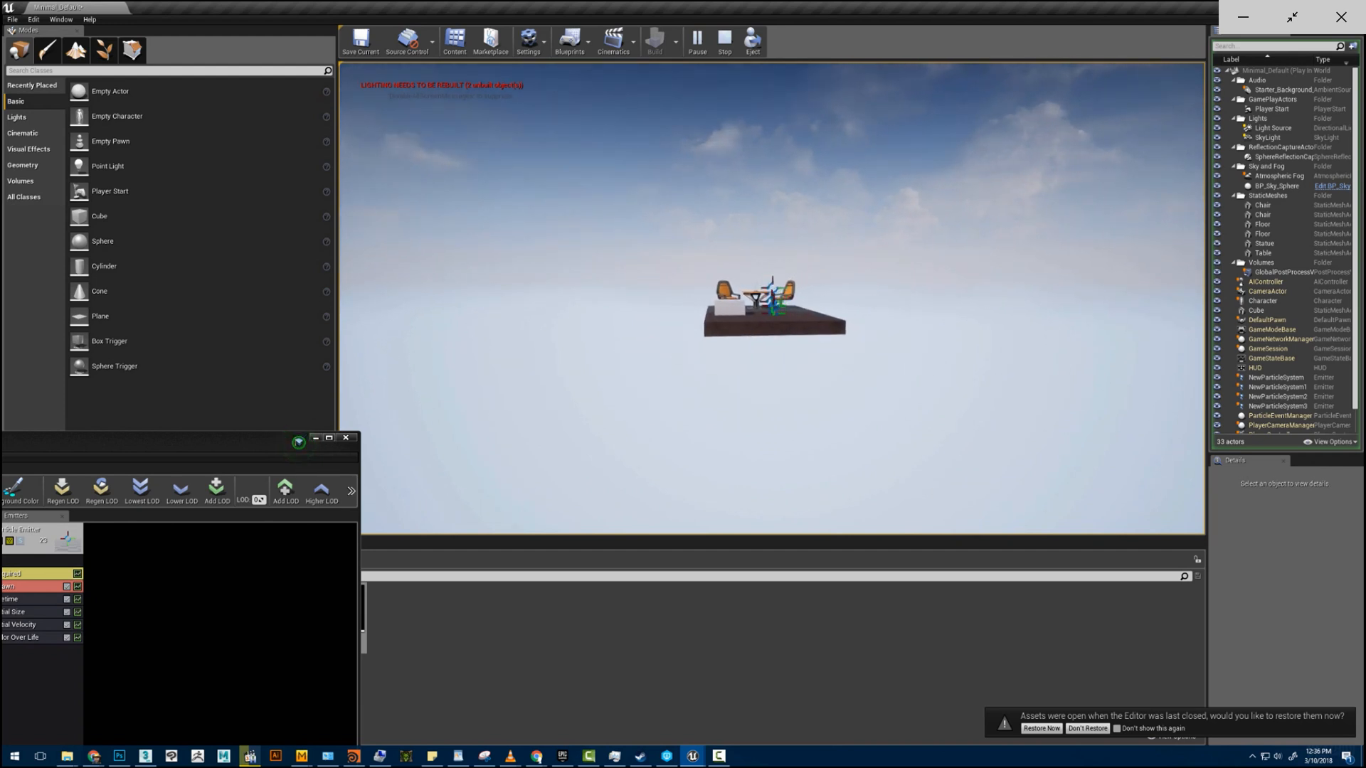
key(s)
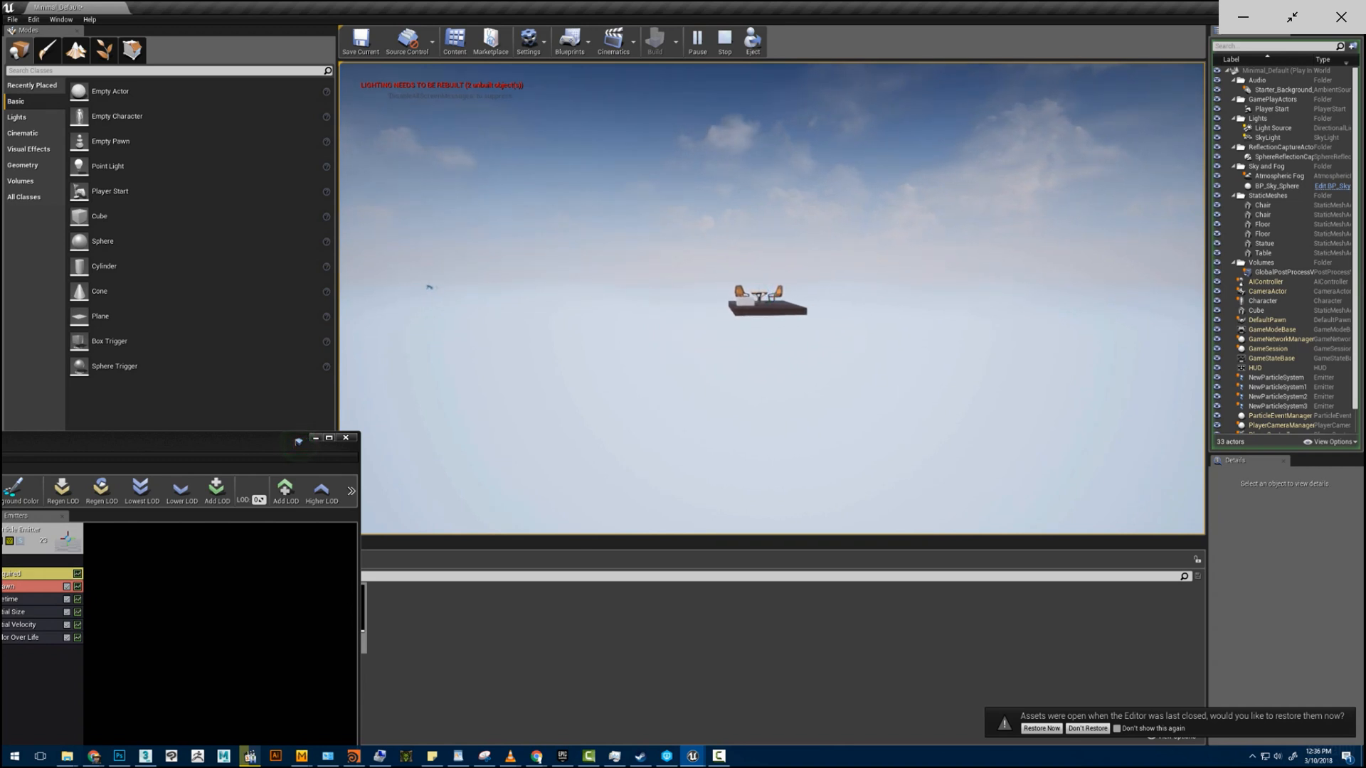
key(w)
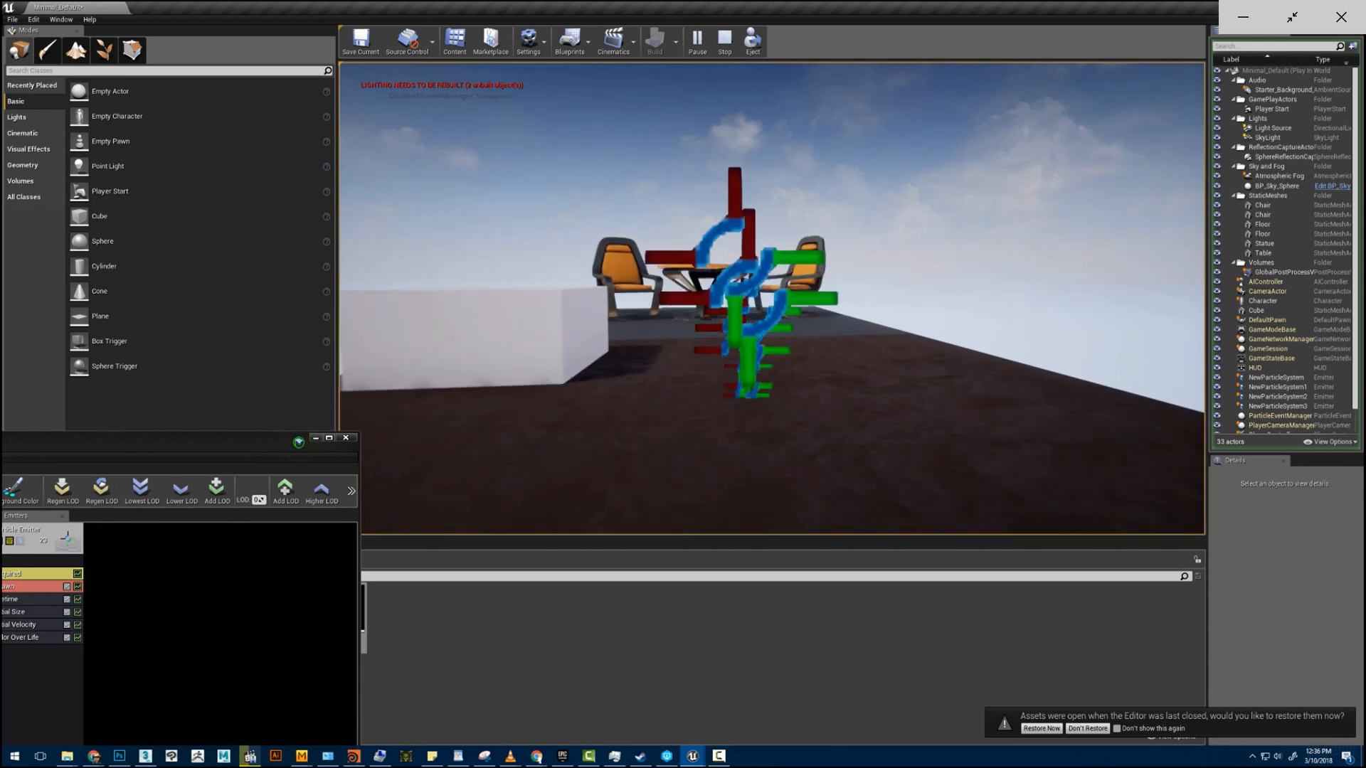
key(Escape)
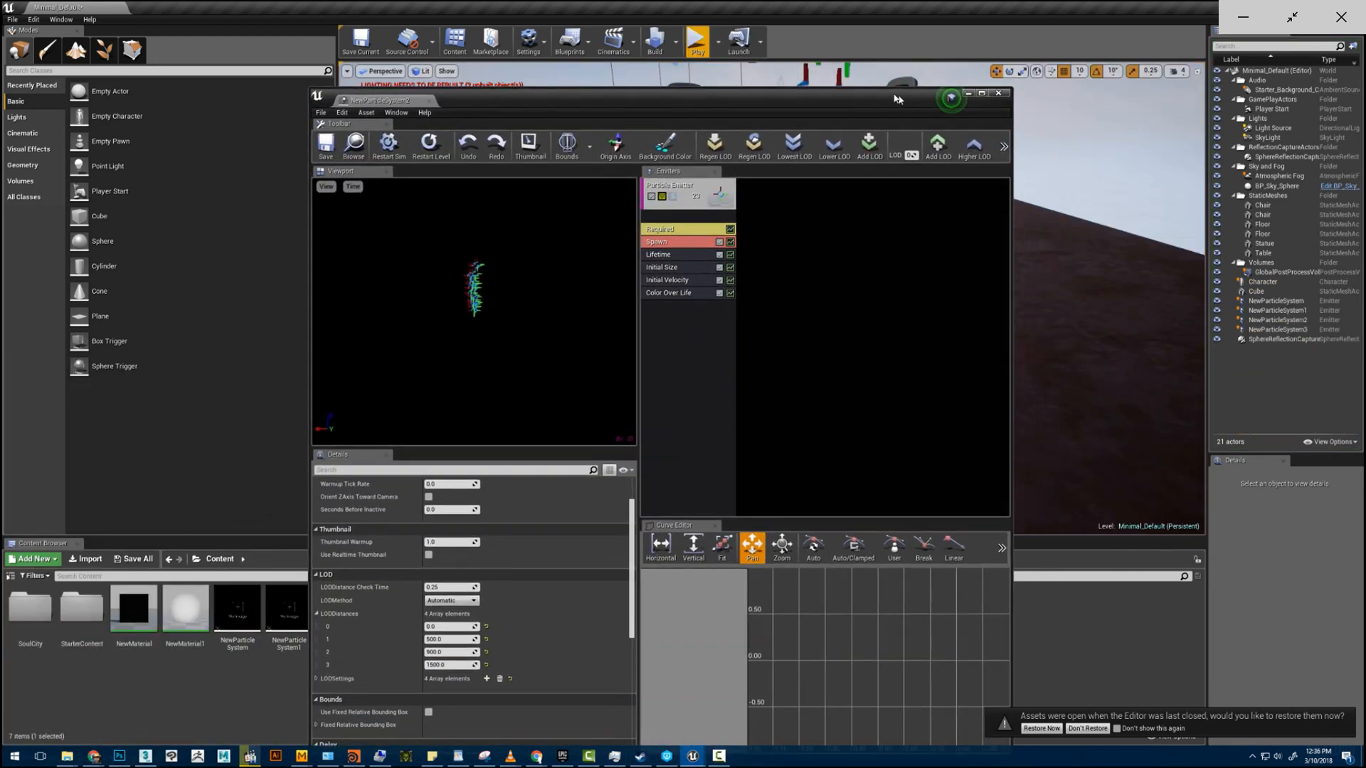
- Widen the particle editor window and review the LODMethod options, keeping Automatic
scroll(490, 601, down, 2)
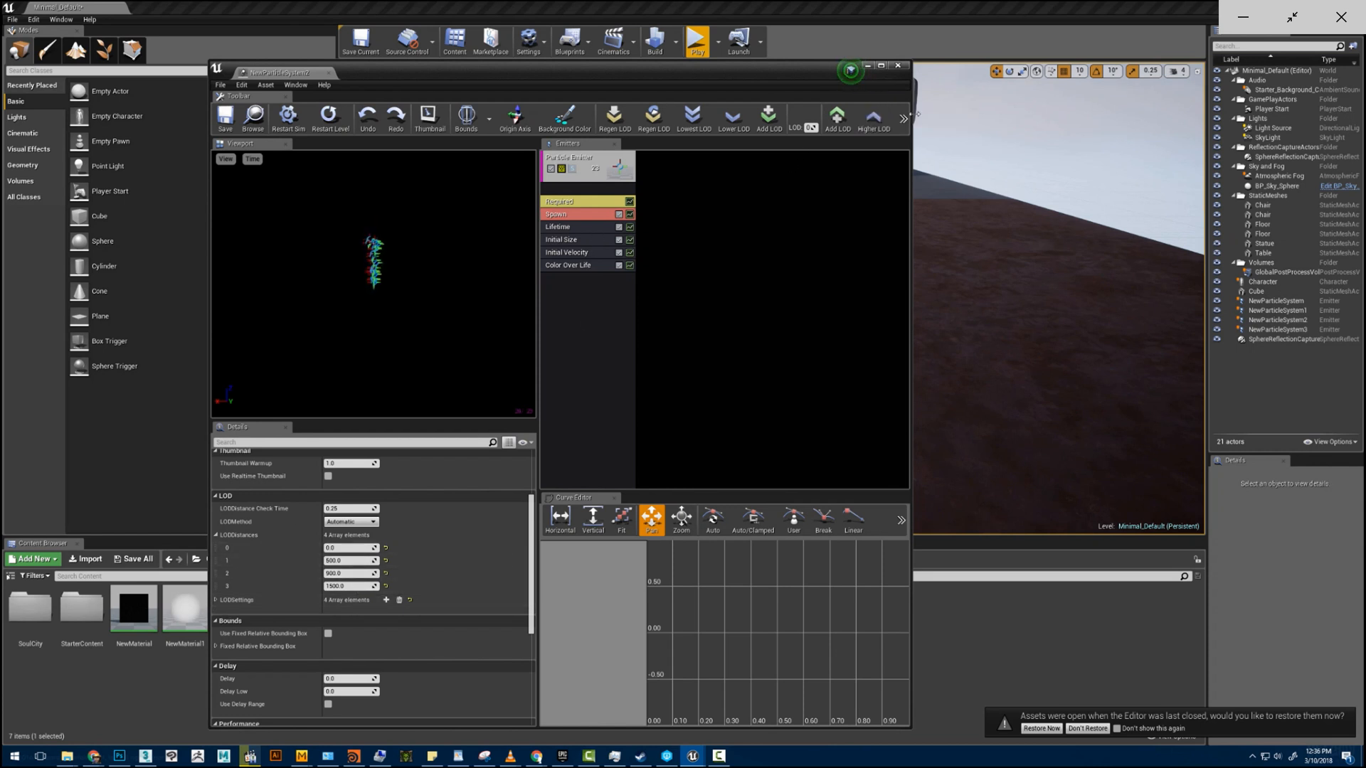
drag(913, 116, 1132, 116)
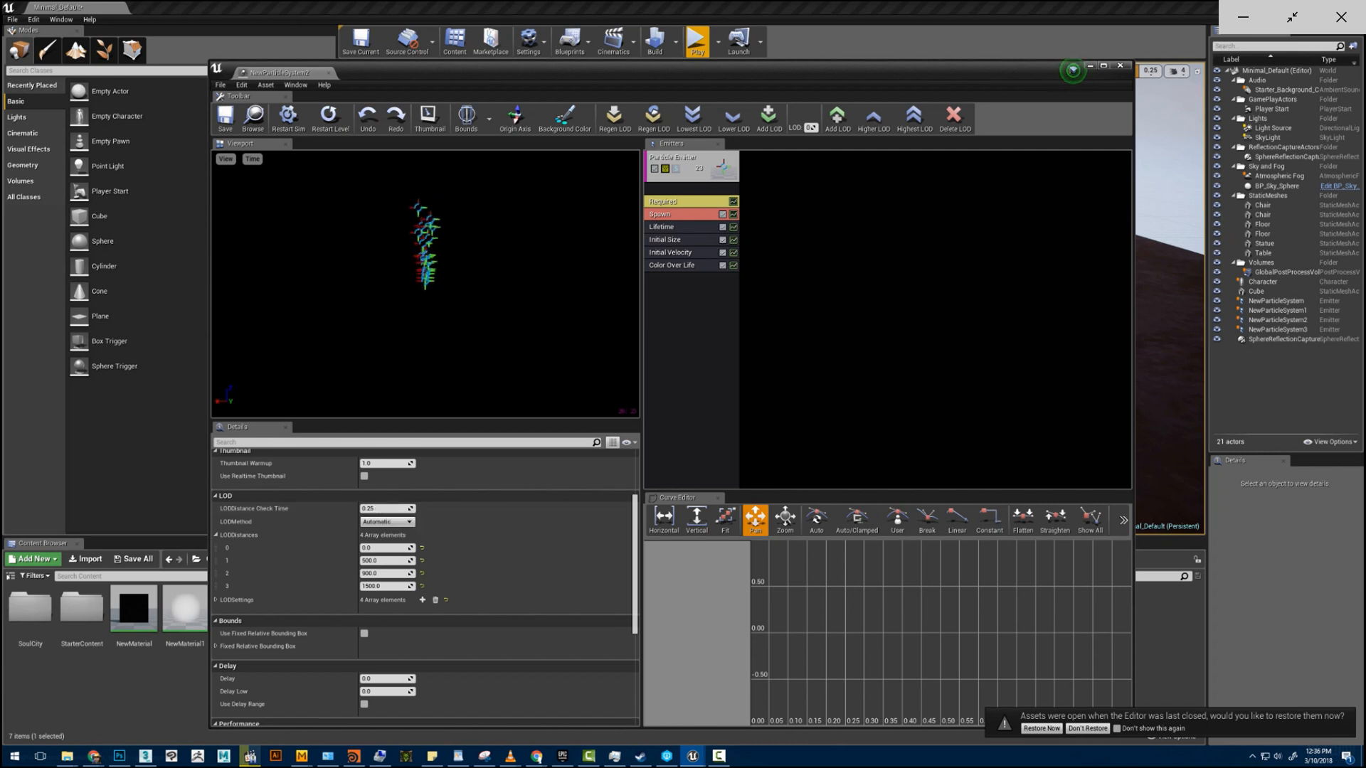
click(381, 522)
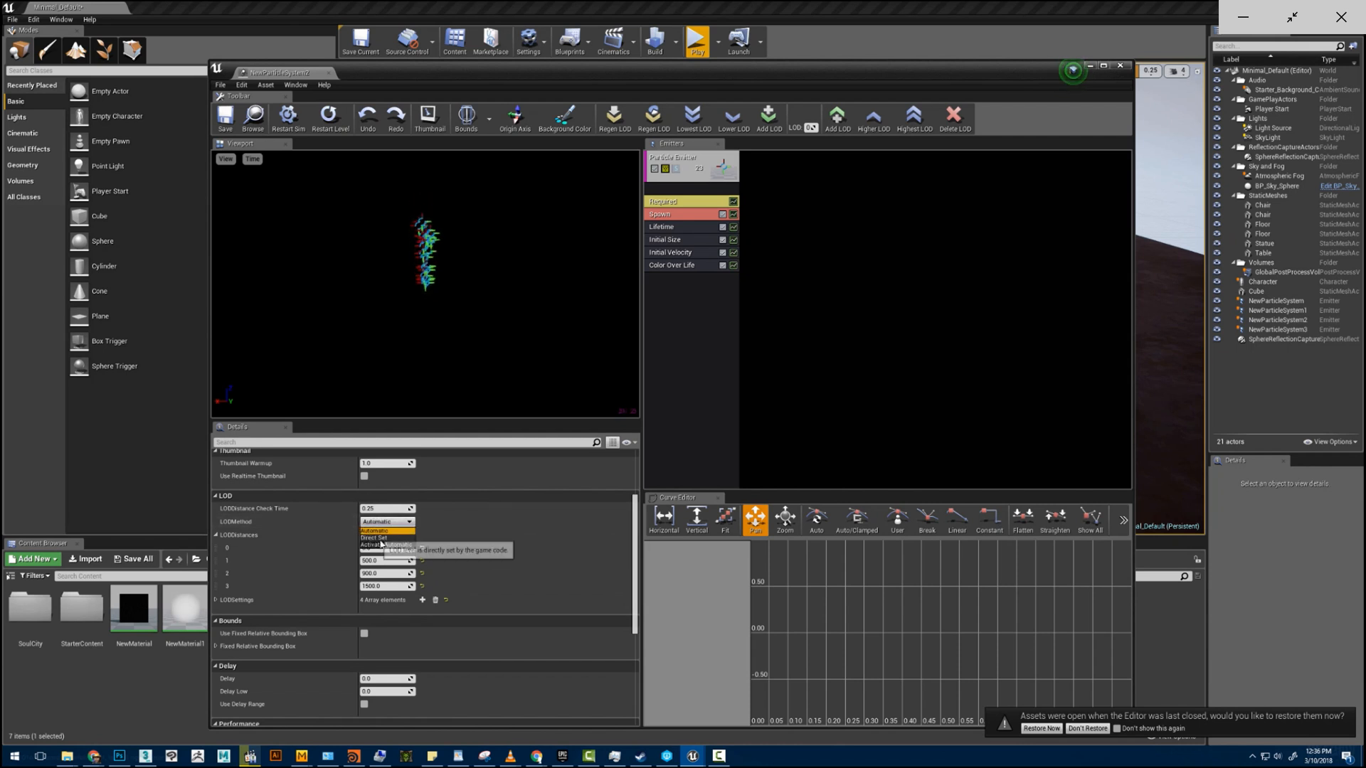
click(381, 530)
- Try an LOD distance check time of 0.1 for the particle system
click(384, 510)
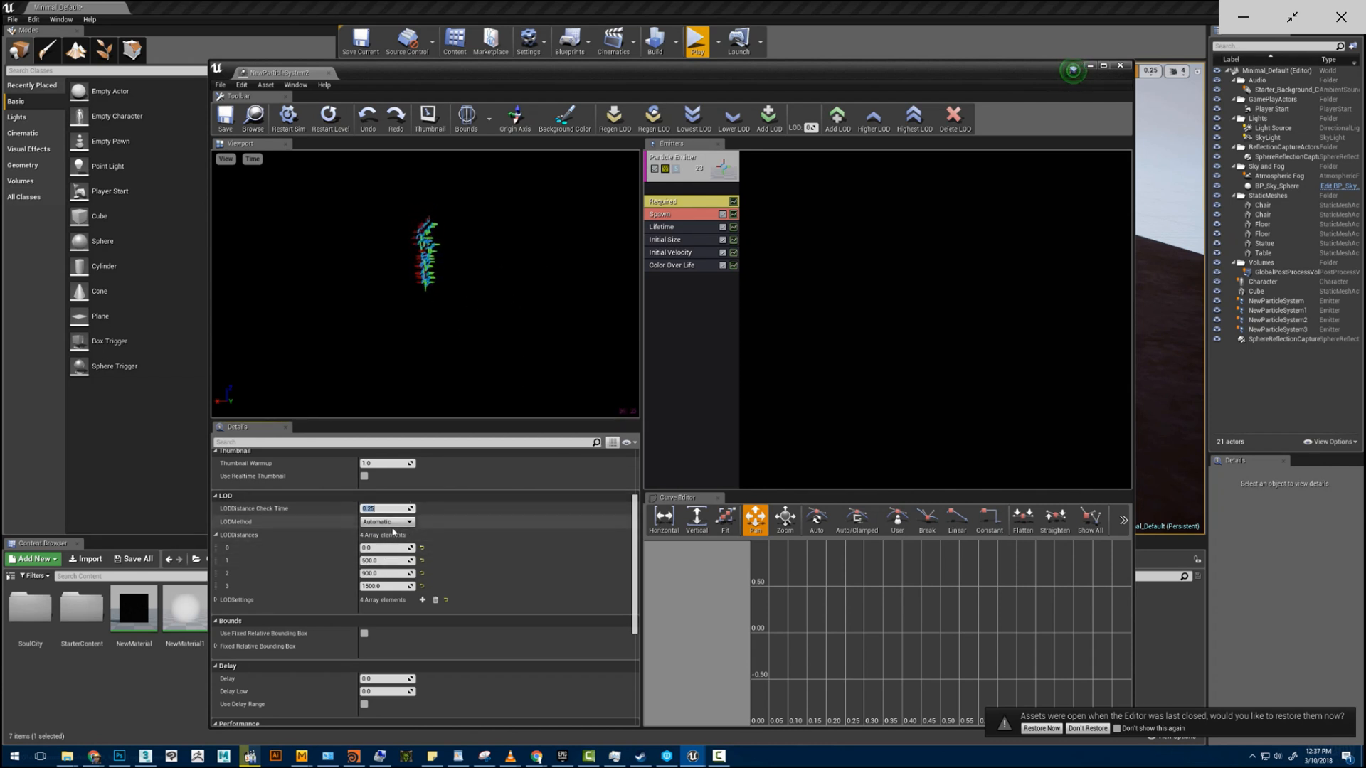
click(508, 351)
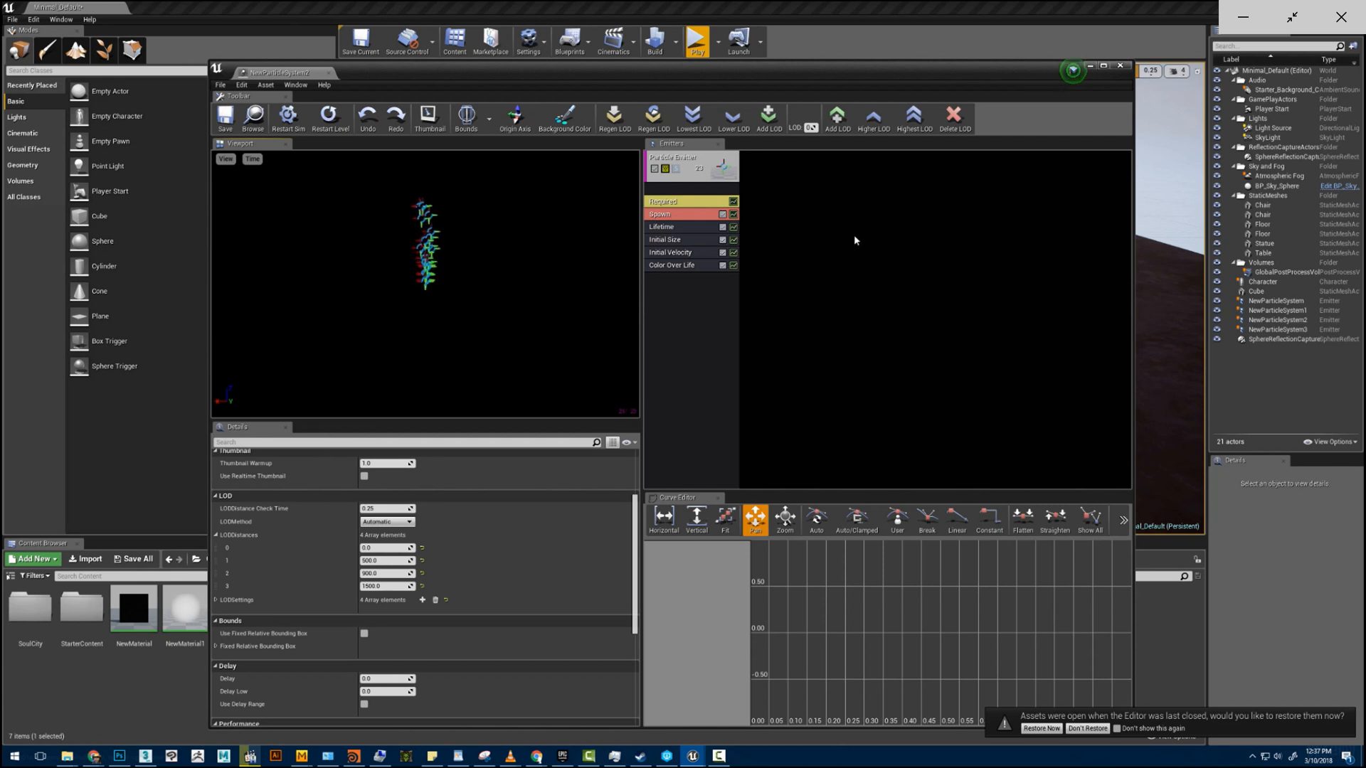
click(386, 509)
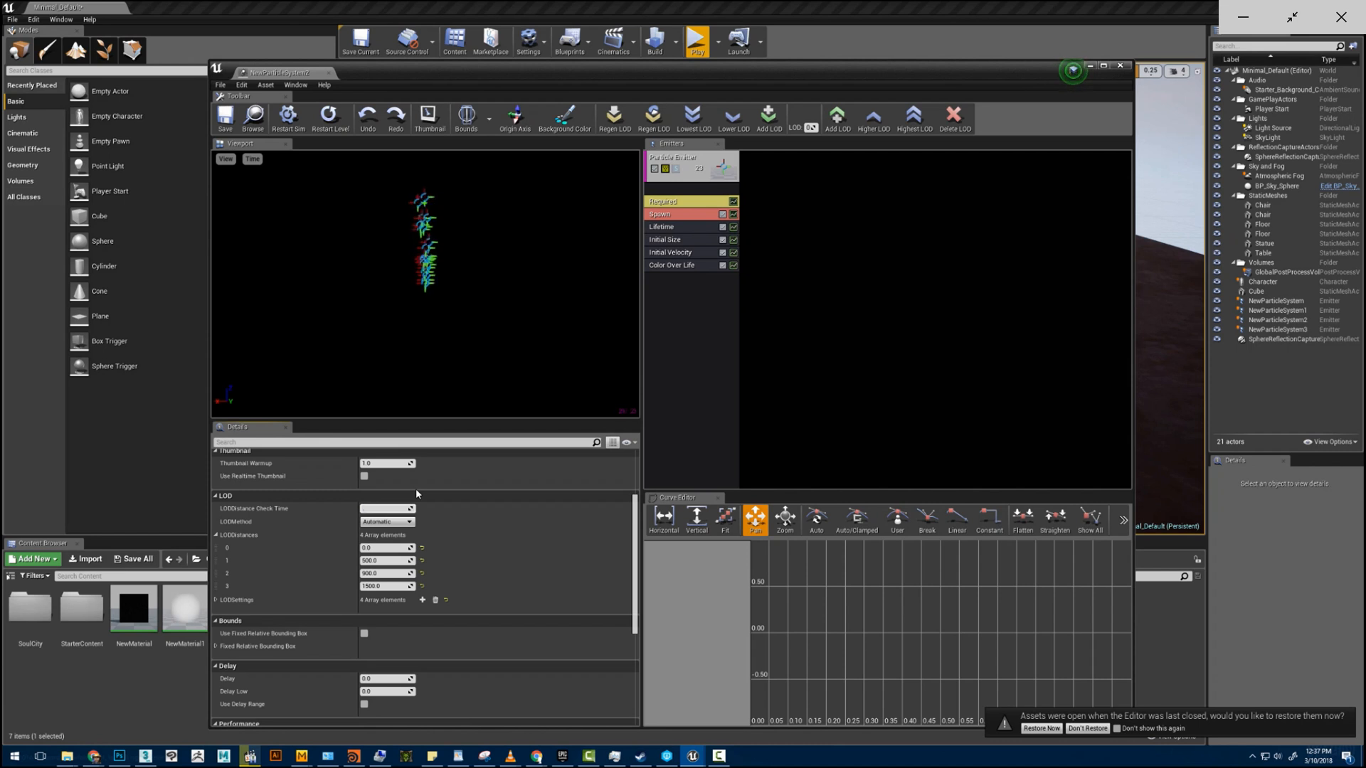
text(0.1)
key(Return)
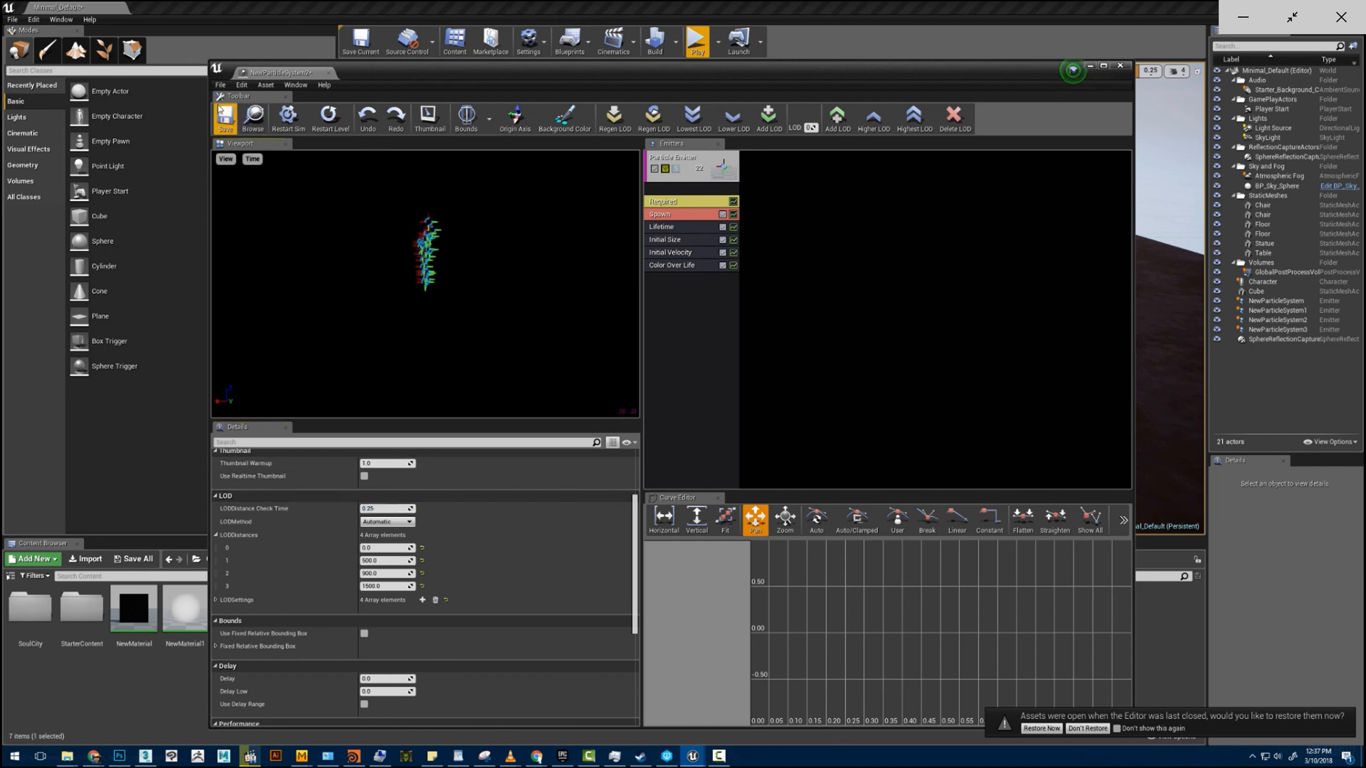
- Move the particle editor down out of the way and view the emitter in the level from near and far
drag(381, 74, 69, 366)
key(s)
key(w)
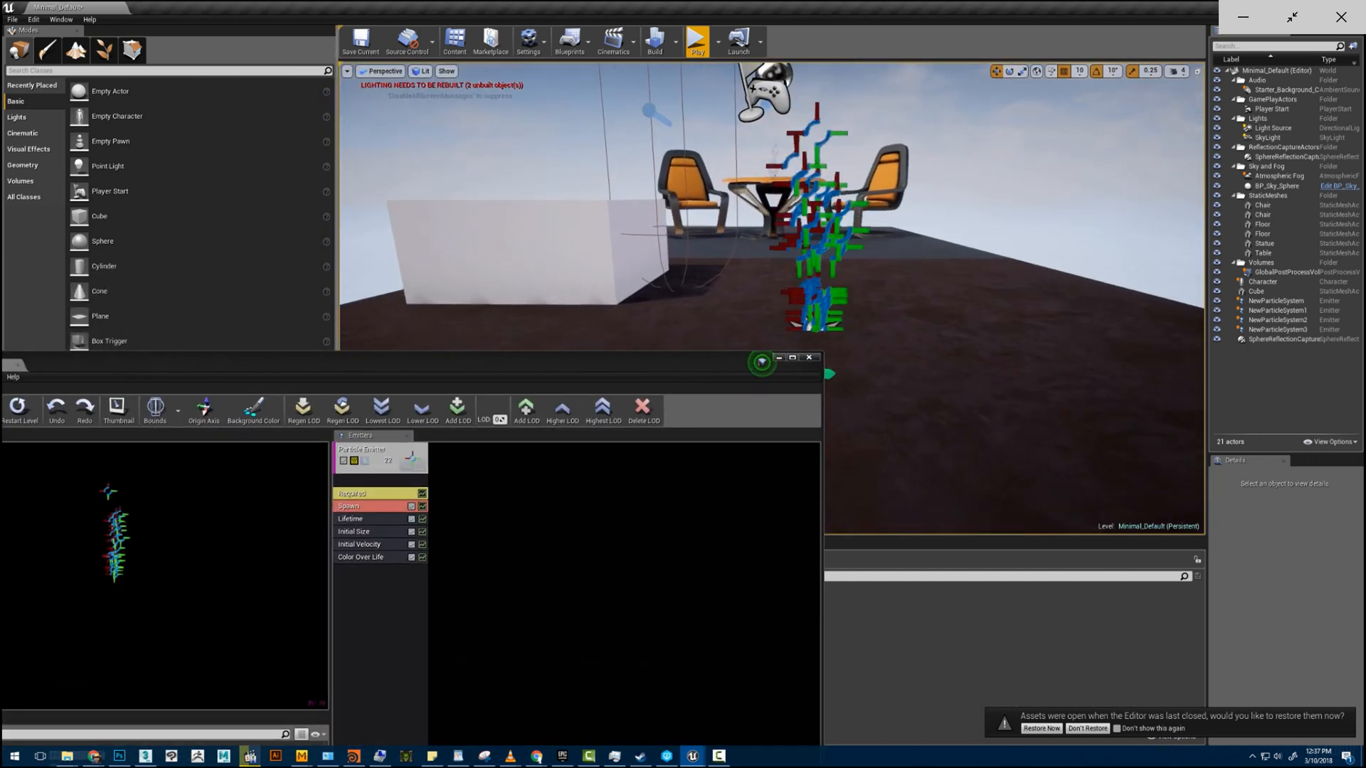
key(s)
key(w)
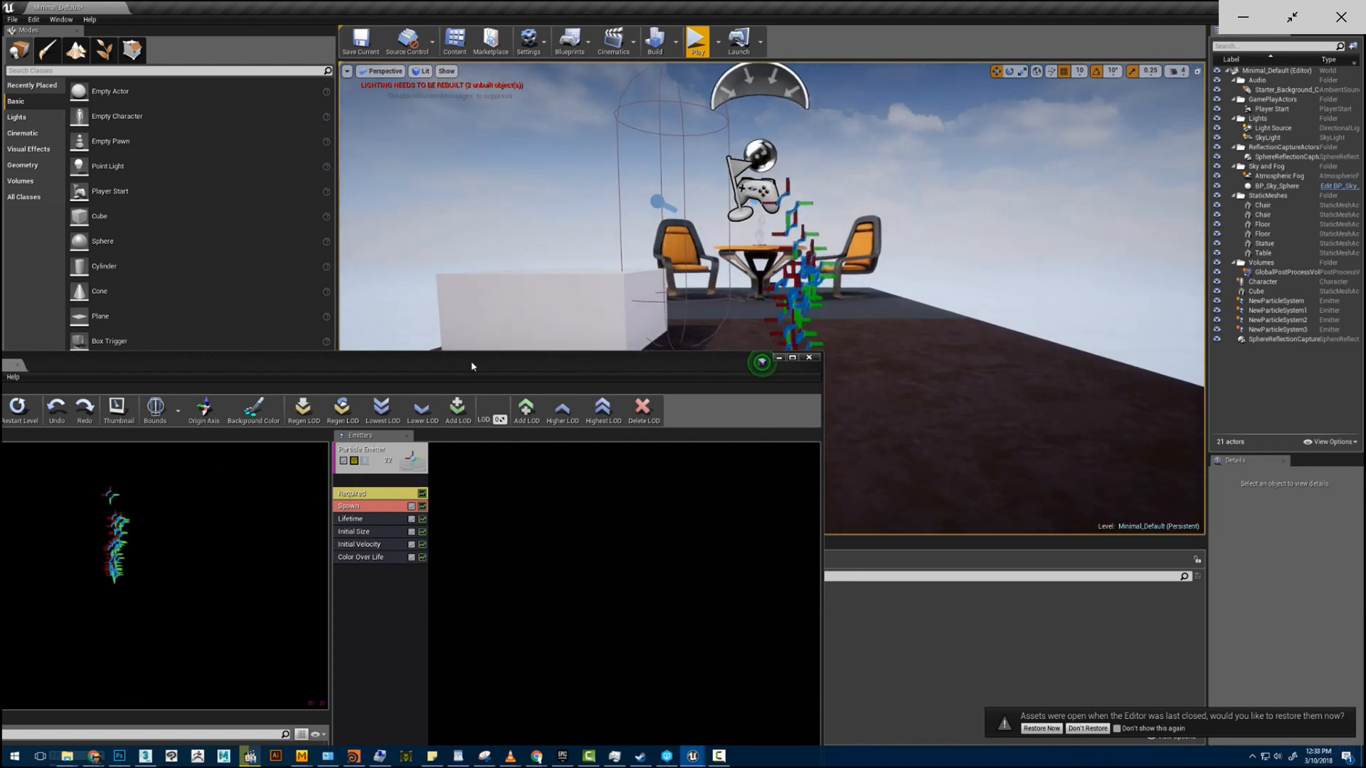
drag(473, 366, 500, 468)
right_drag(547, 398, 550, 384)
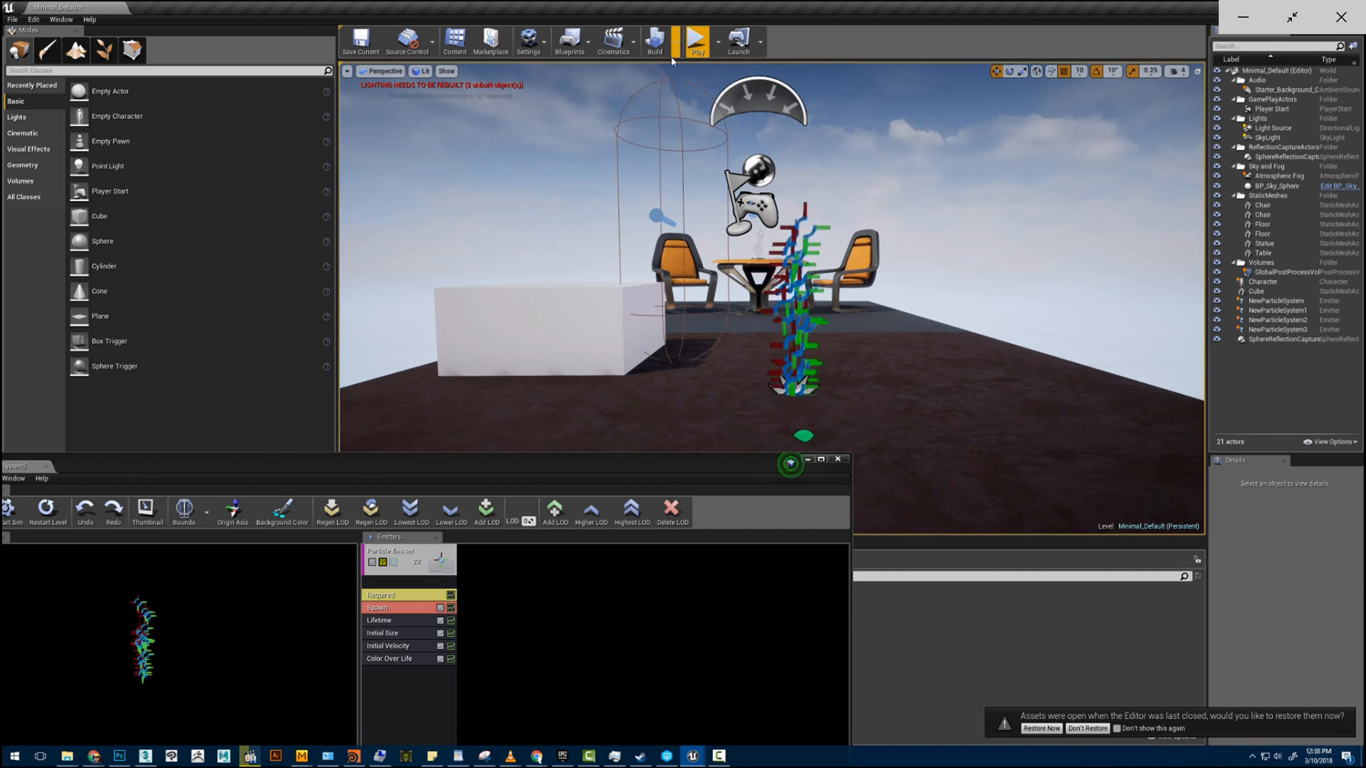
- Play the level, back away from the emitter and return to check the LOD switching, ending the session
click(697, 42)
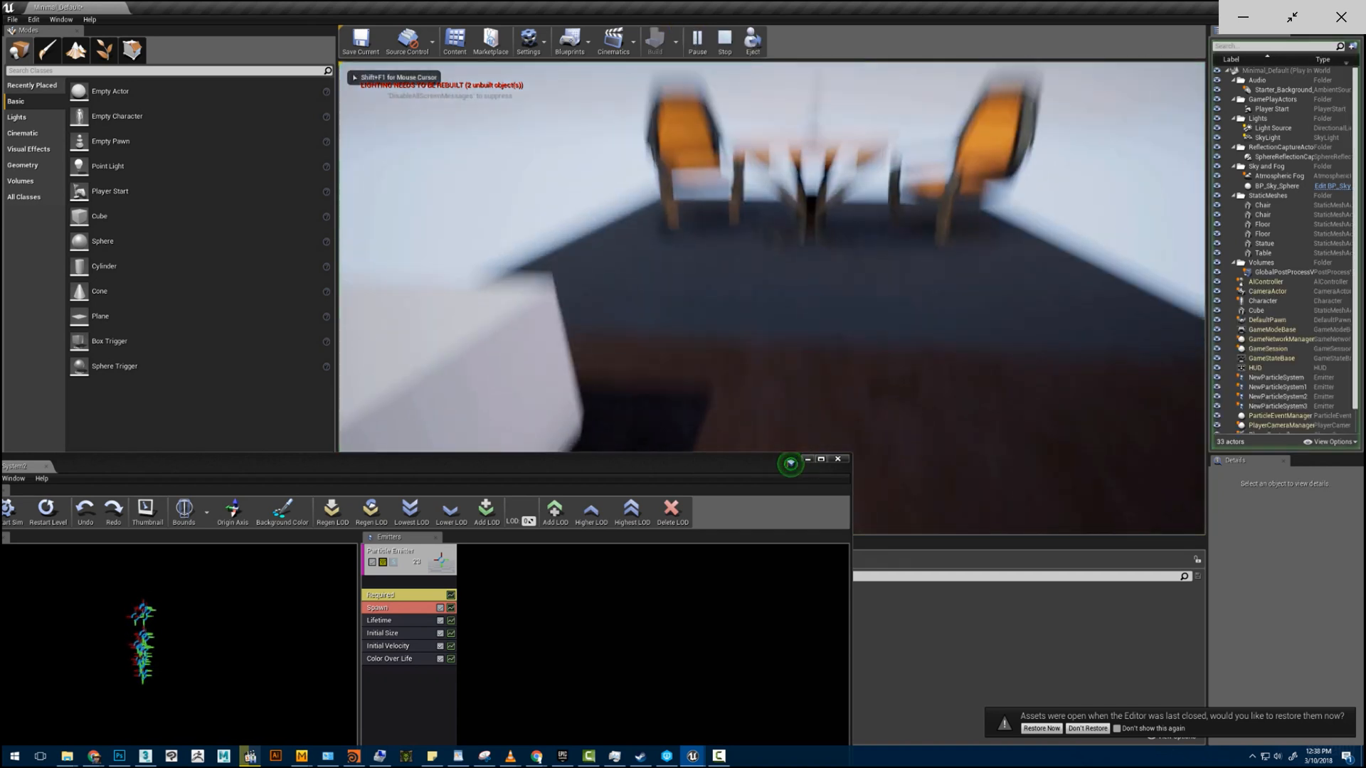
key(s)
key(w)
key(s)
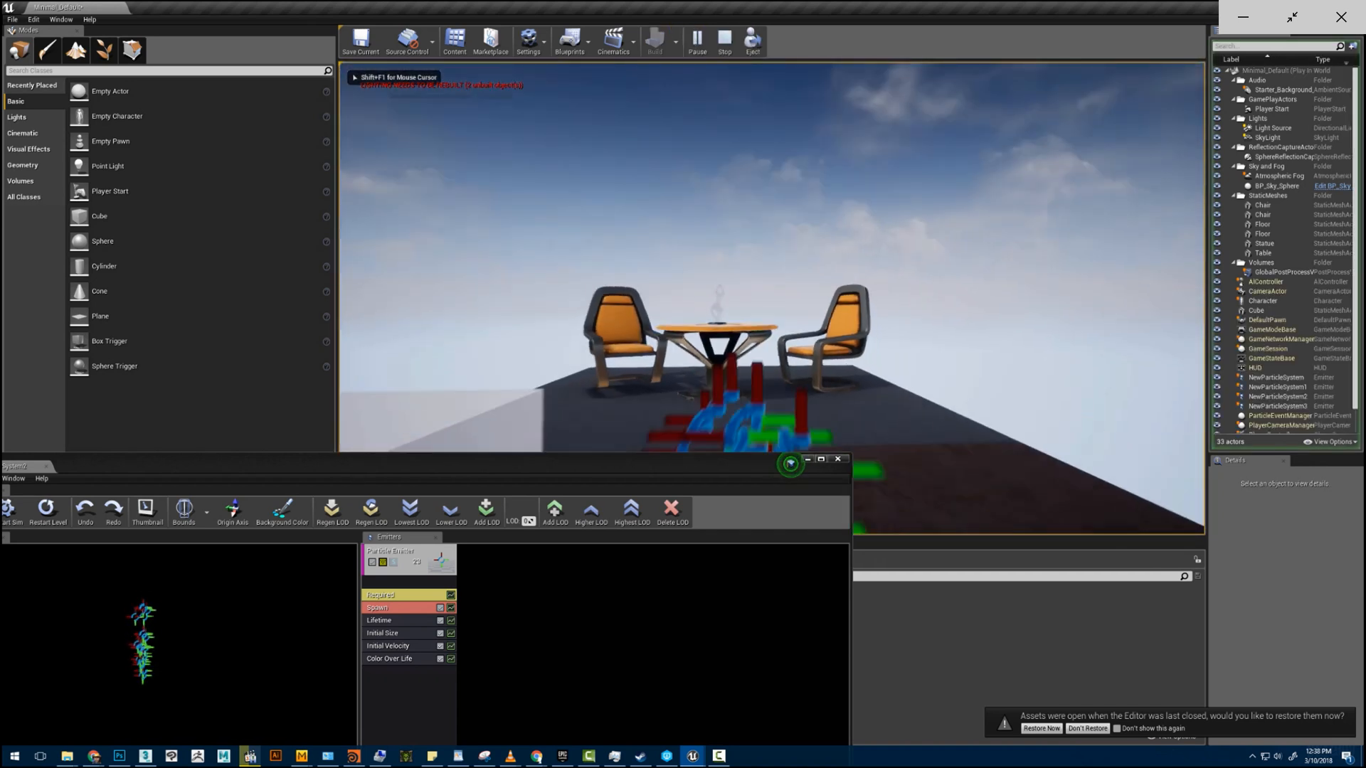
key(s)
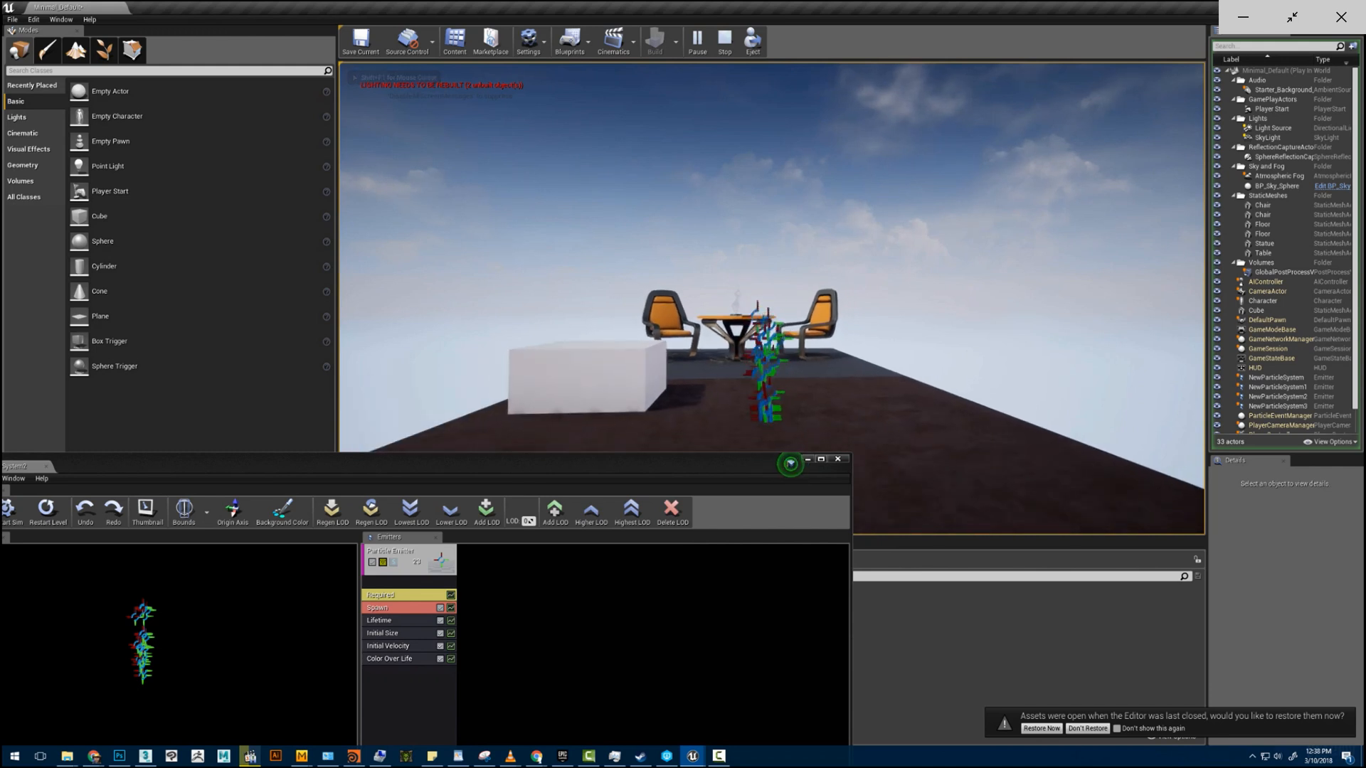
key(s)
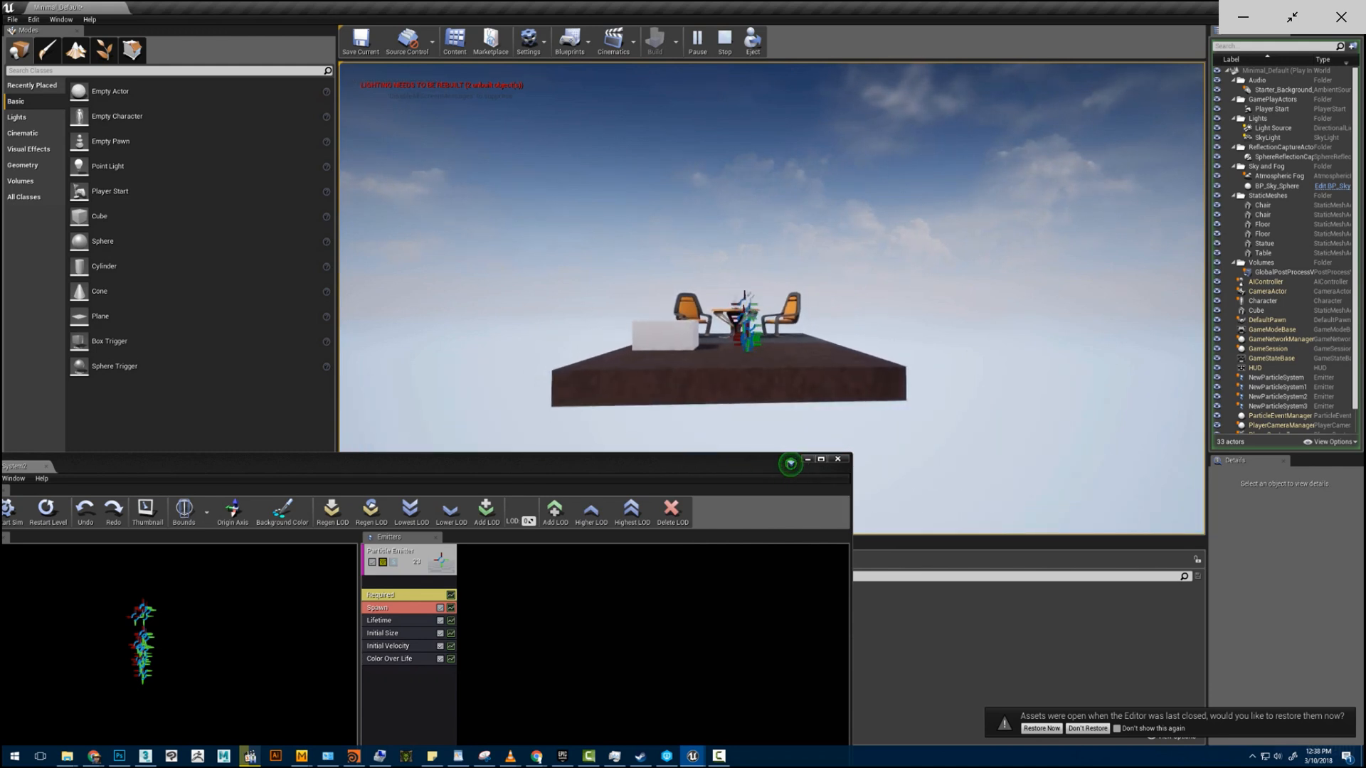
key(s)
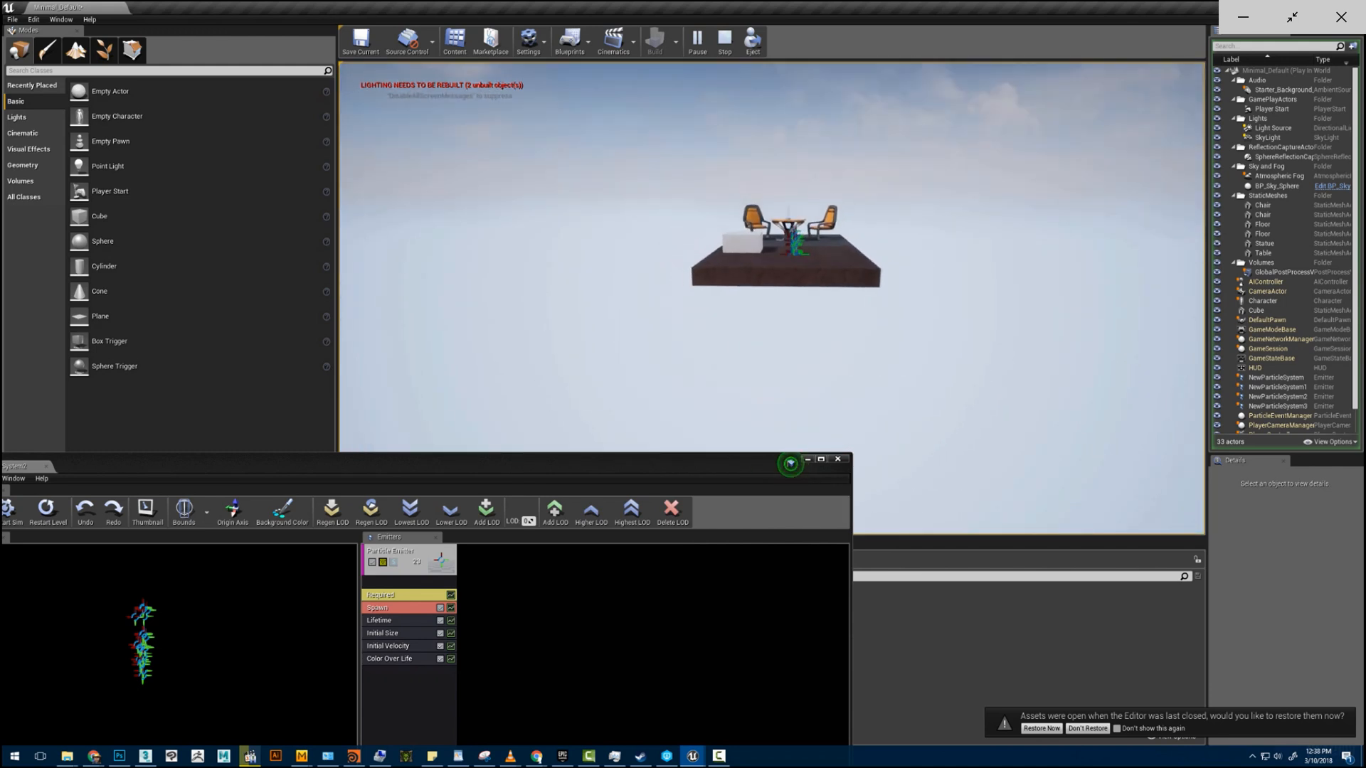
key(w)
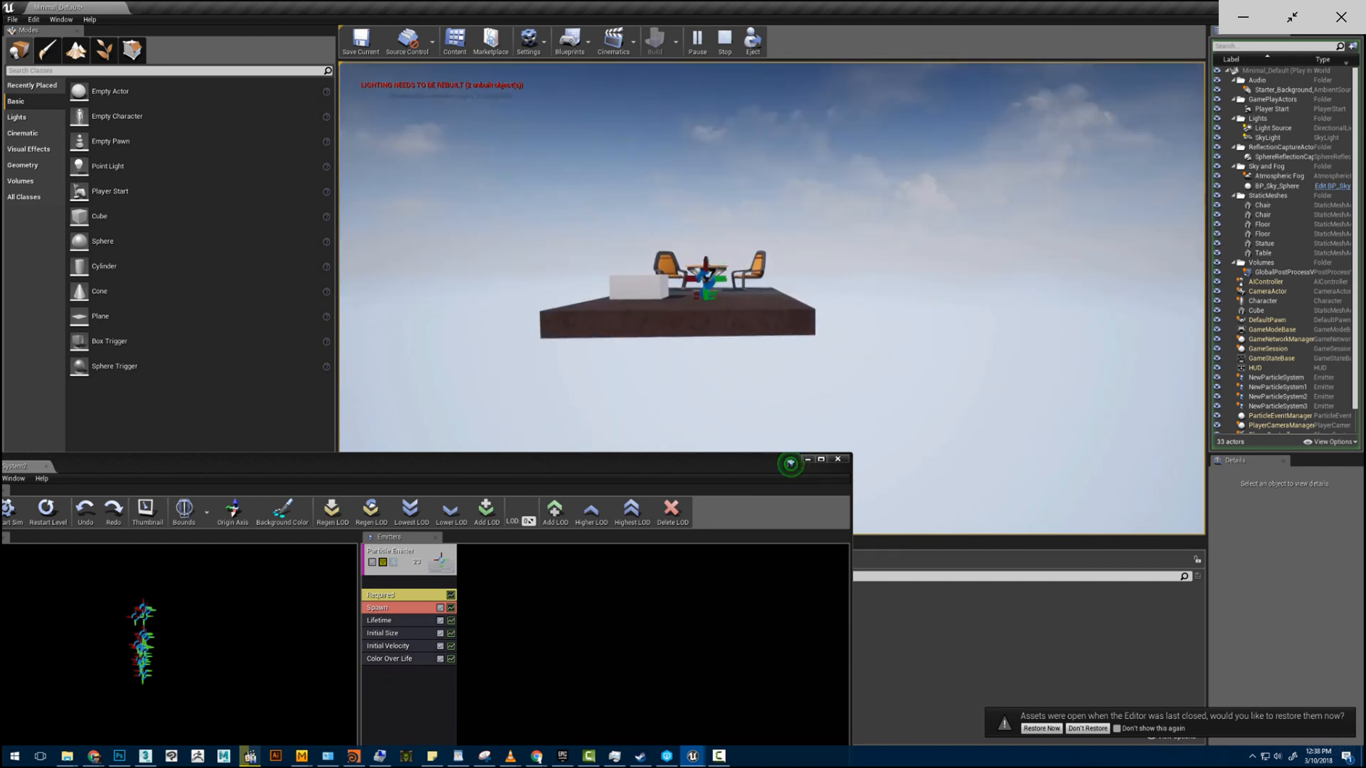
key(s)
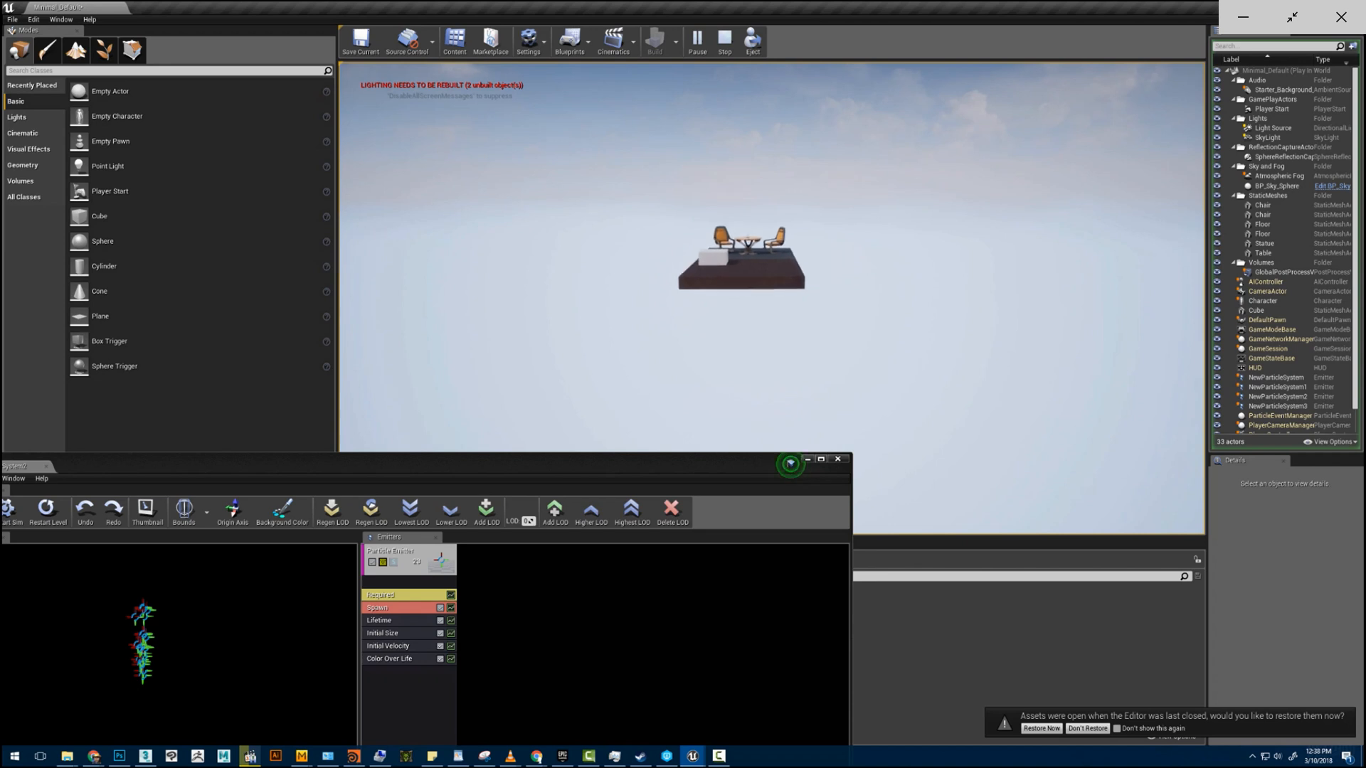
key(w)
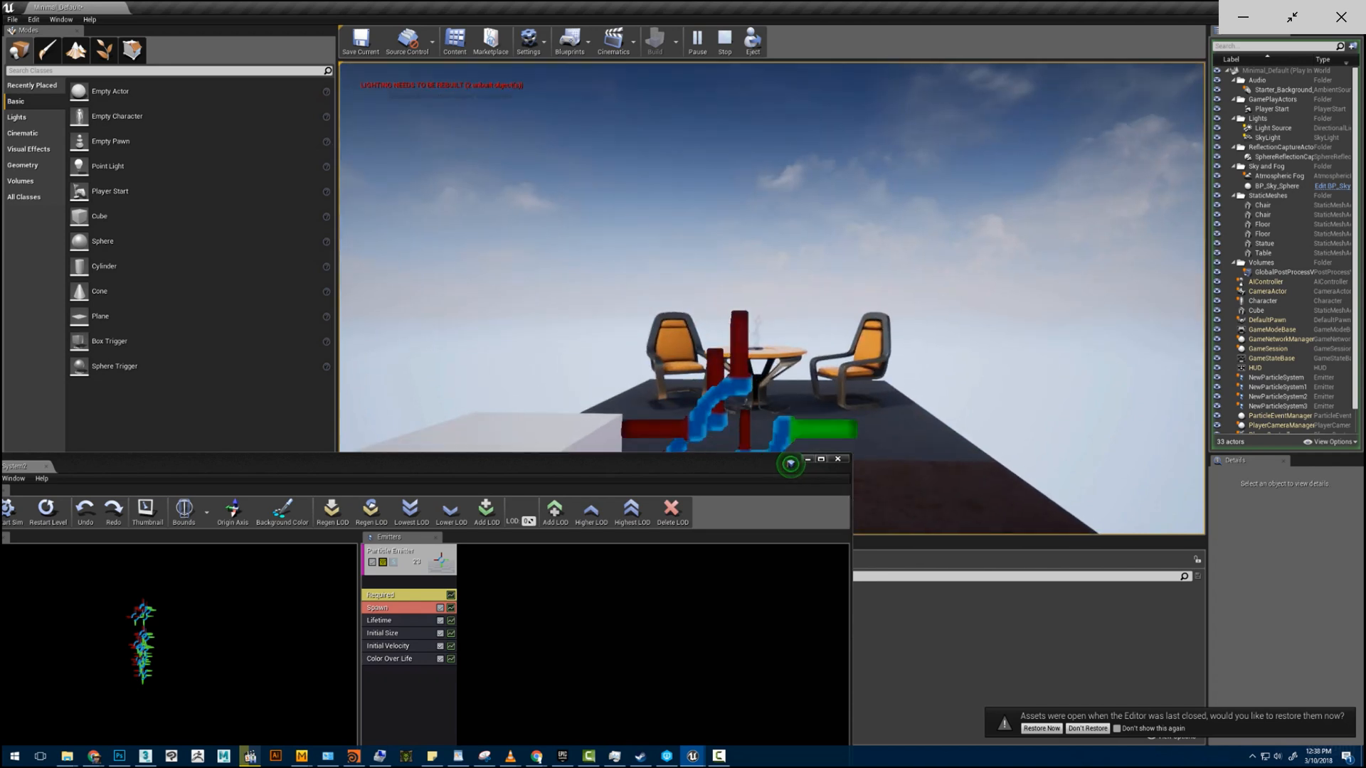
key(Escape)
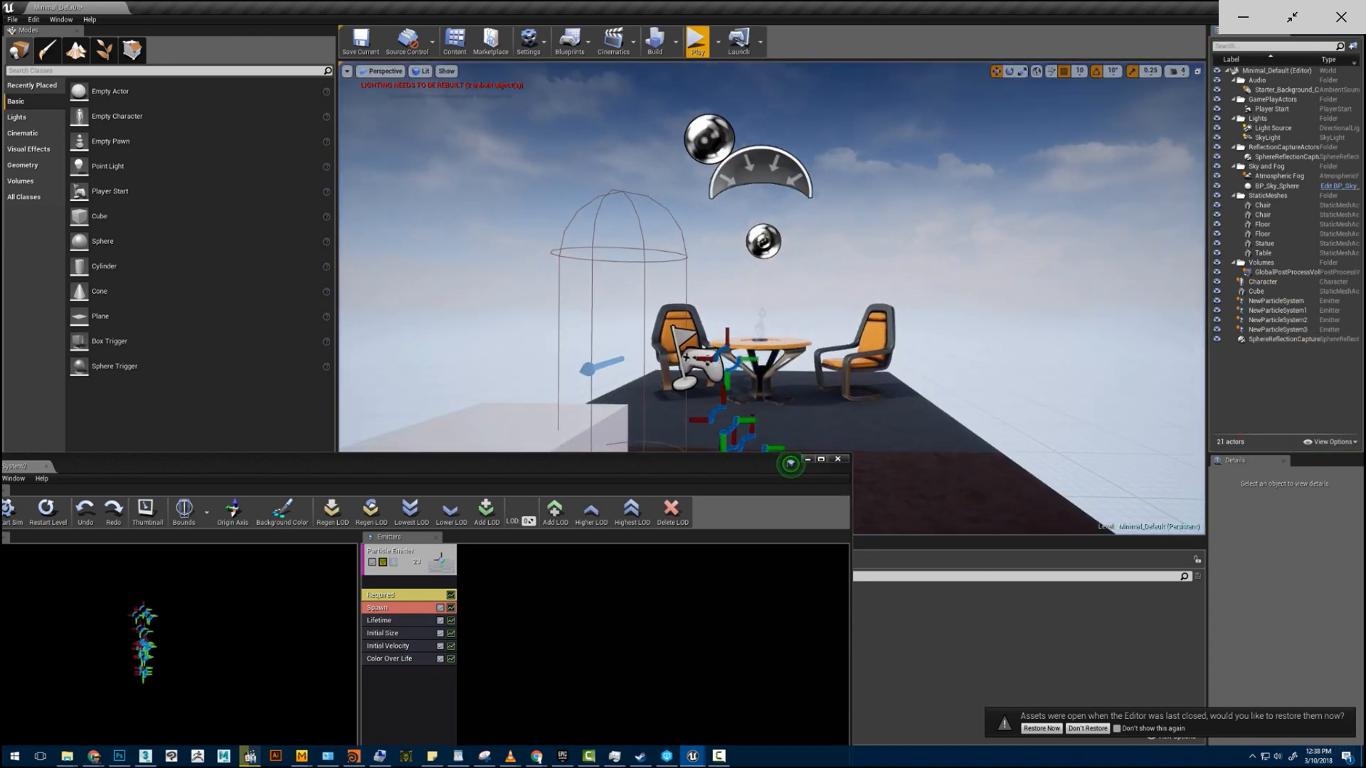
- Move the particle editor back up, narrow it beside the level view, and compare the emitter from near and far
drag(556, 471, 718, 61)
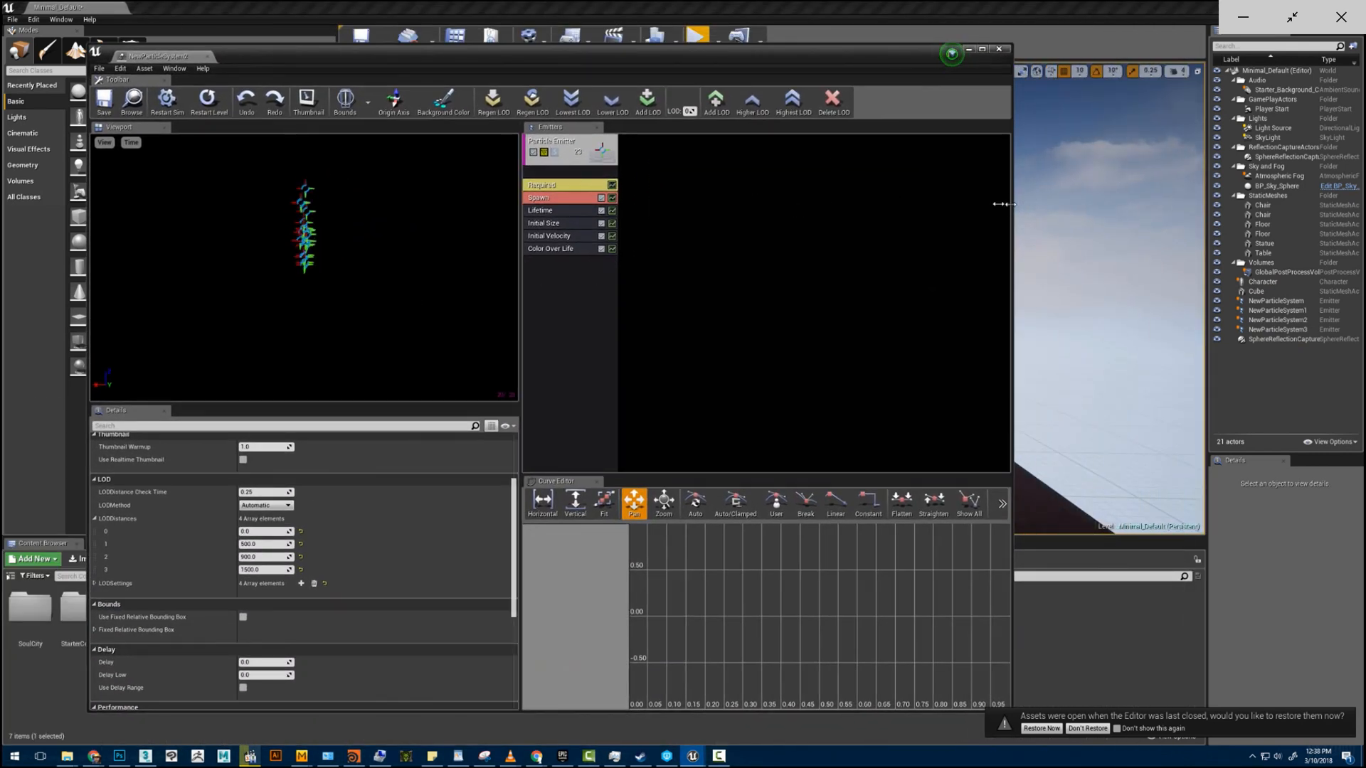
drag(1010, 204, 549, 204)
right_drag(625, 204, 619, 231)
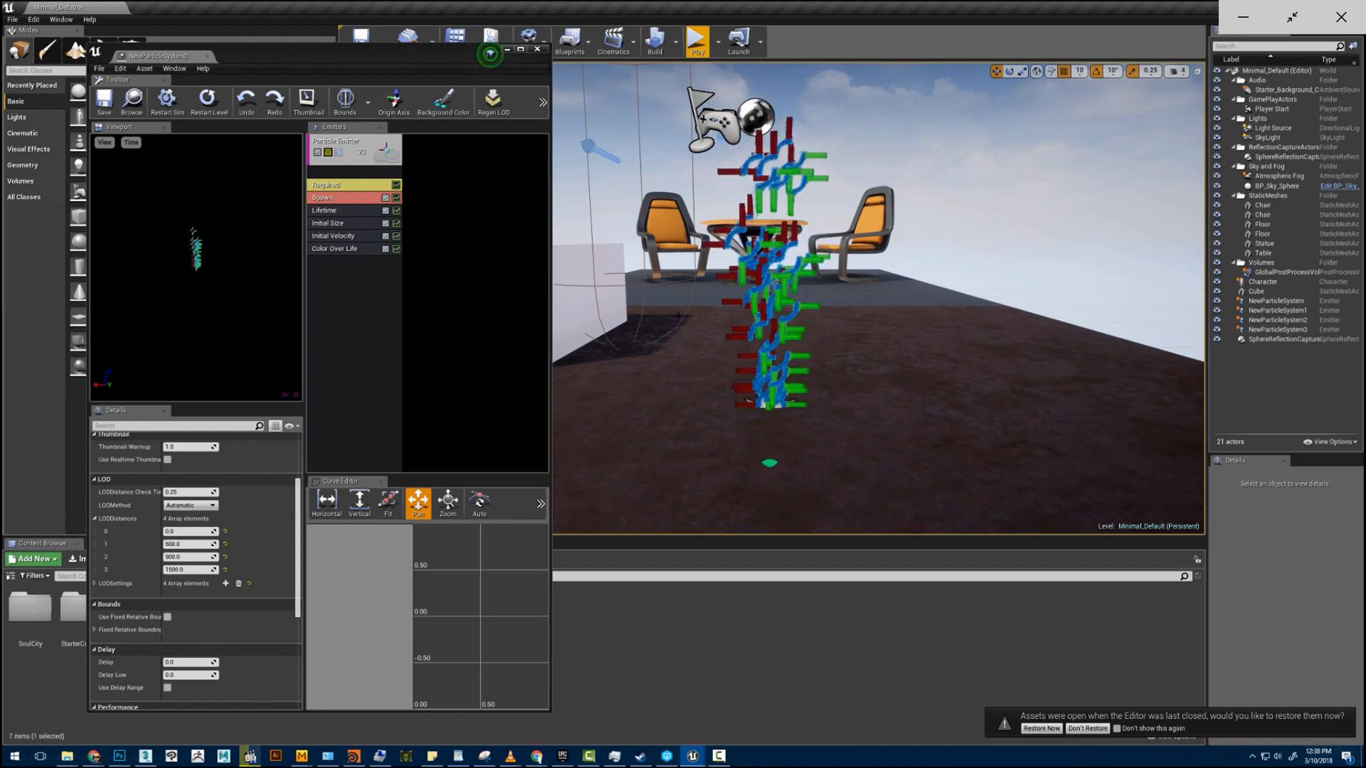
click(774, 305)
click(972, 242)
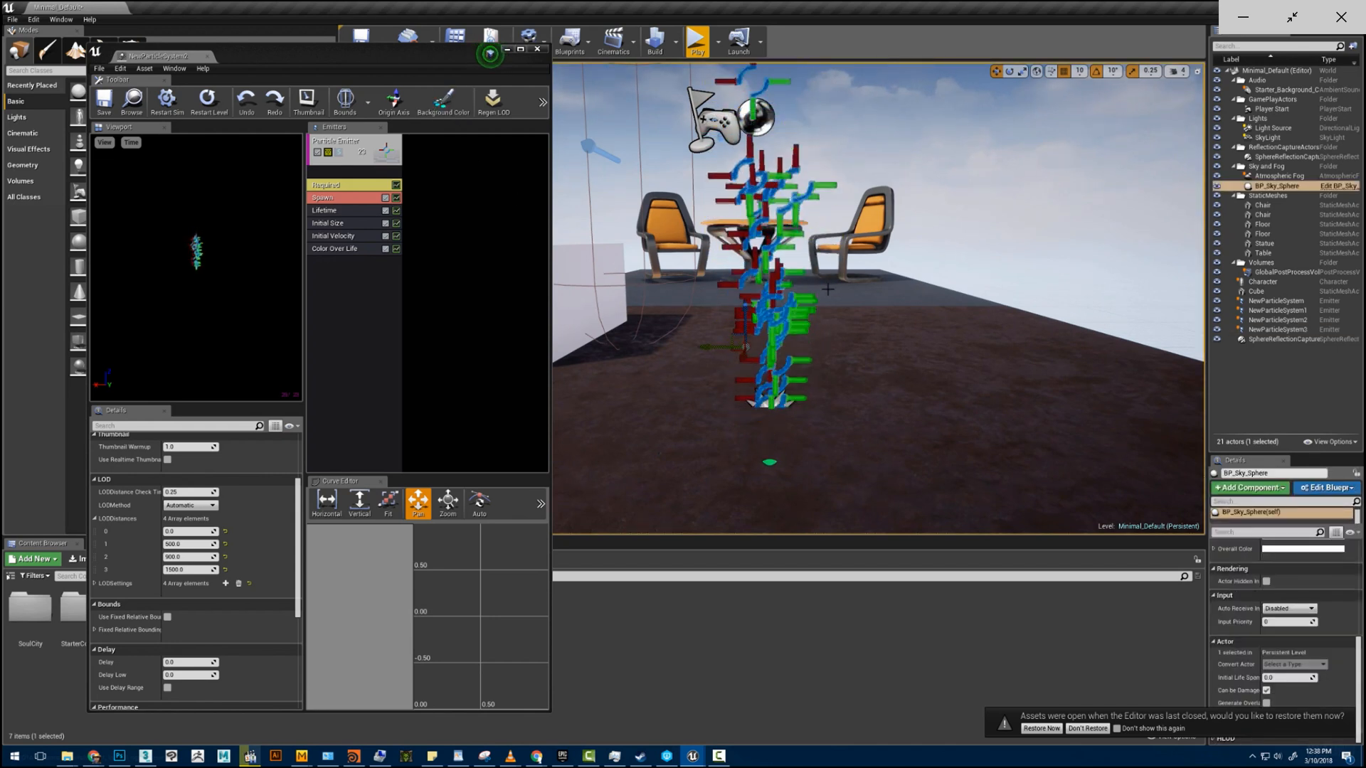
scroll(827, 290, up, 4)
mouse_move(827, 290)
right_down()
mouse_move(818, 391)
mouse_move(772, 377)
mouse_move(818, 288)
mouse_move(790, 313)
mouse_move(871, 305)
mouse_move(828, 302)
mouse_move(853, 304)
mouse_move(838, 309)
right_up()
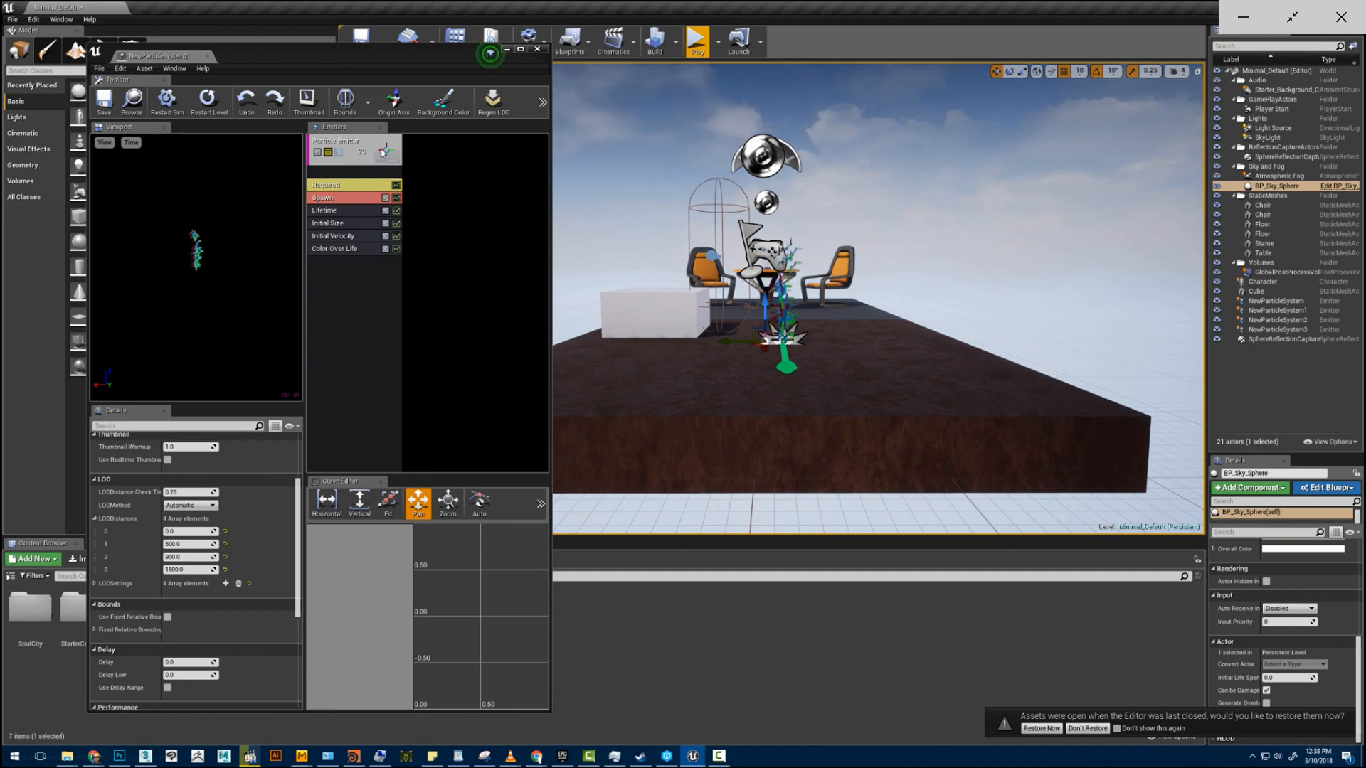
scroll(780, 304, down, 1)
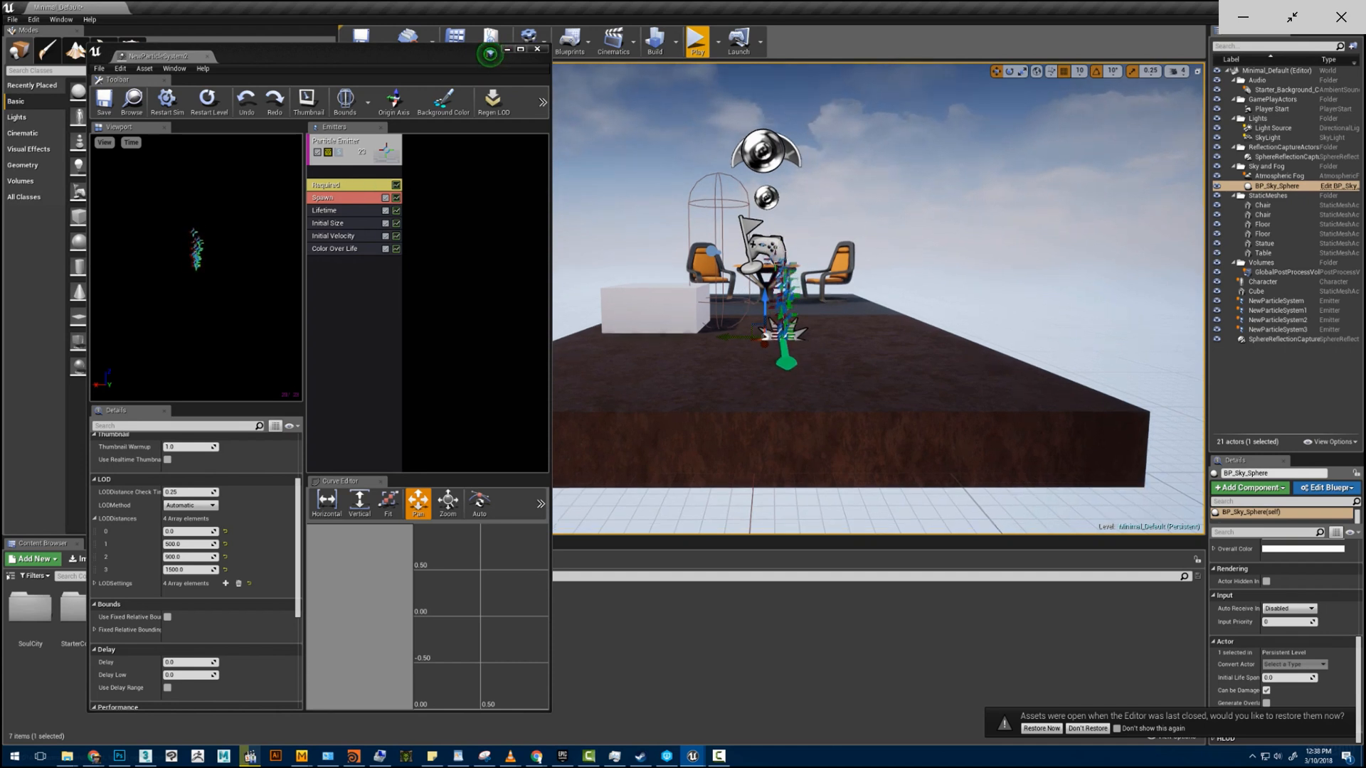
scroll(780, 304, up, 8)
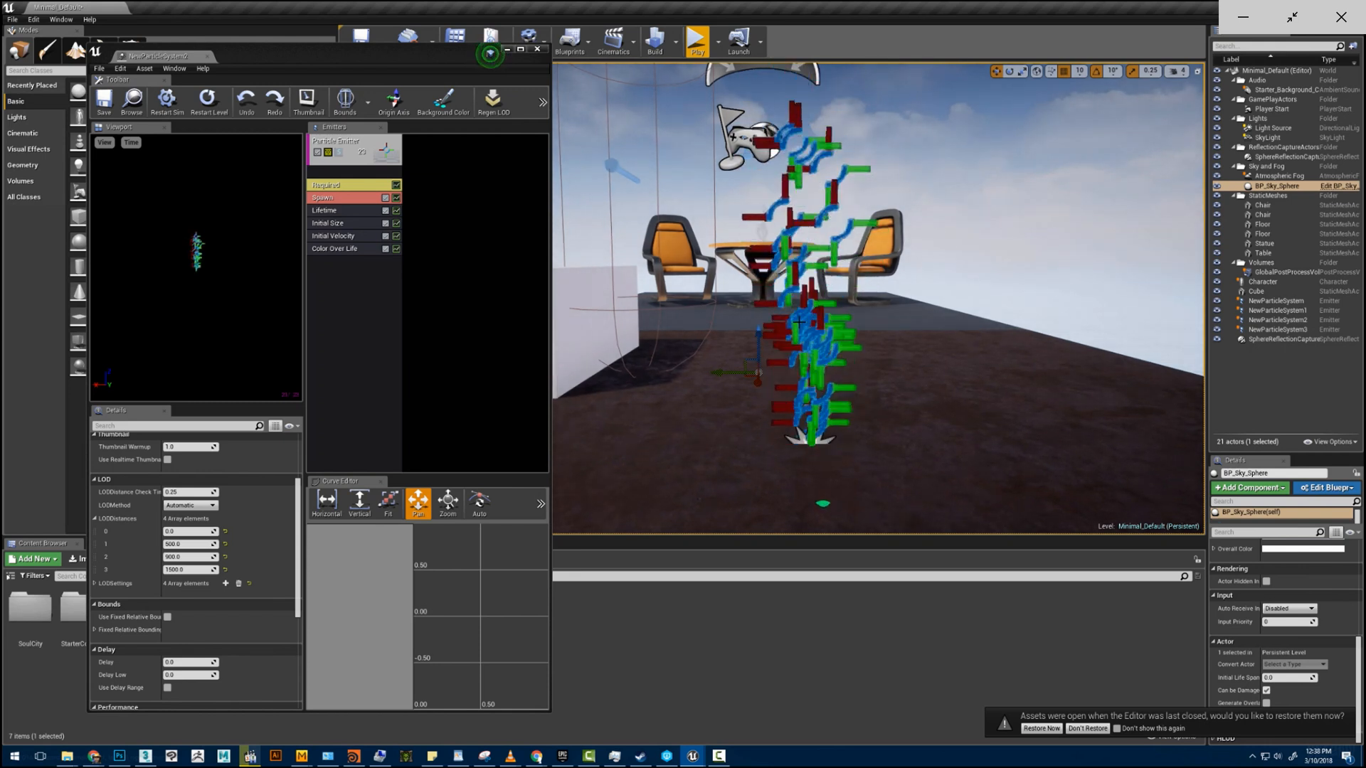
- Try to select the particle emitter directly on its particles in the level view
click(811, 330)
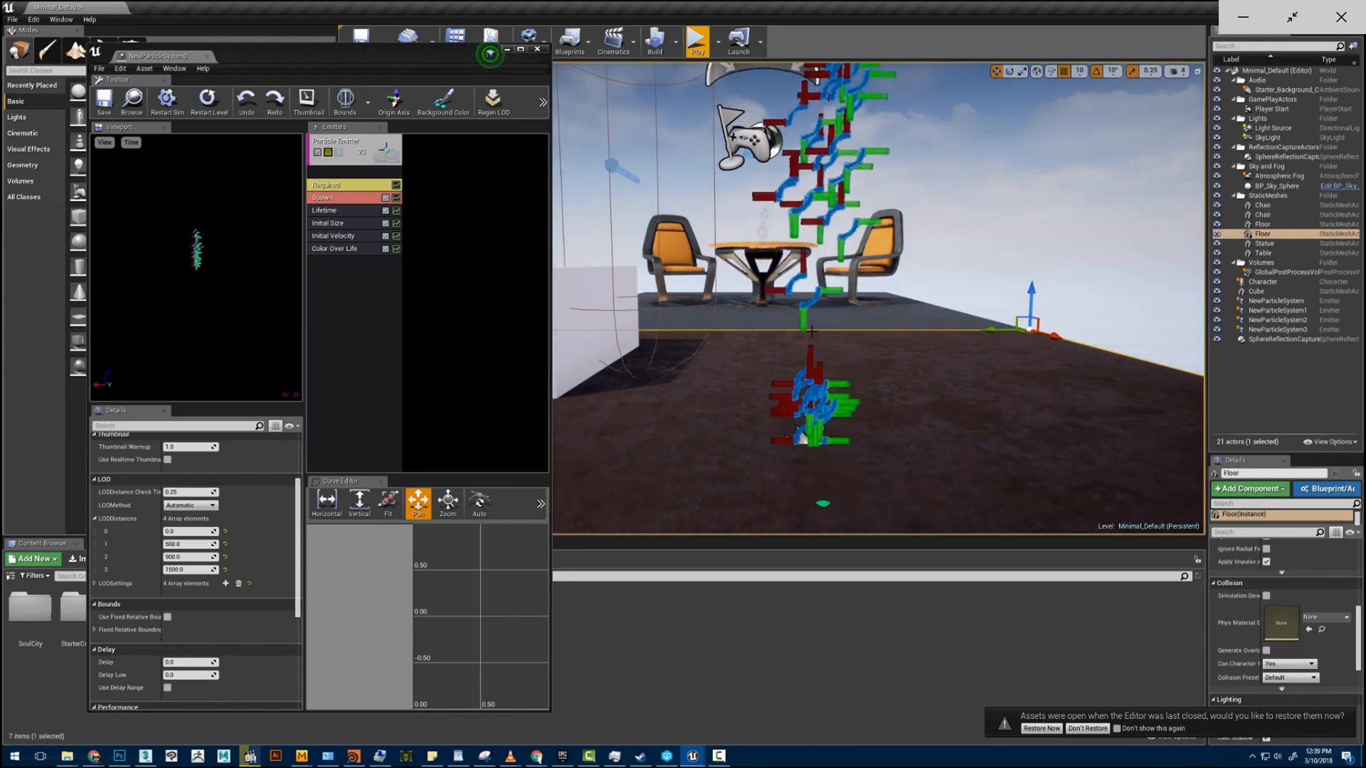
click(821, 347)
click(852, 185)
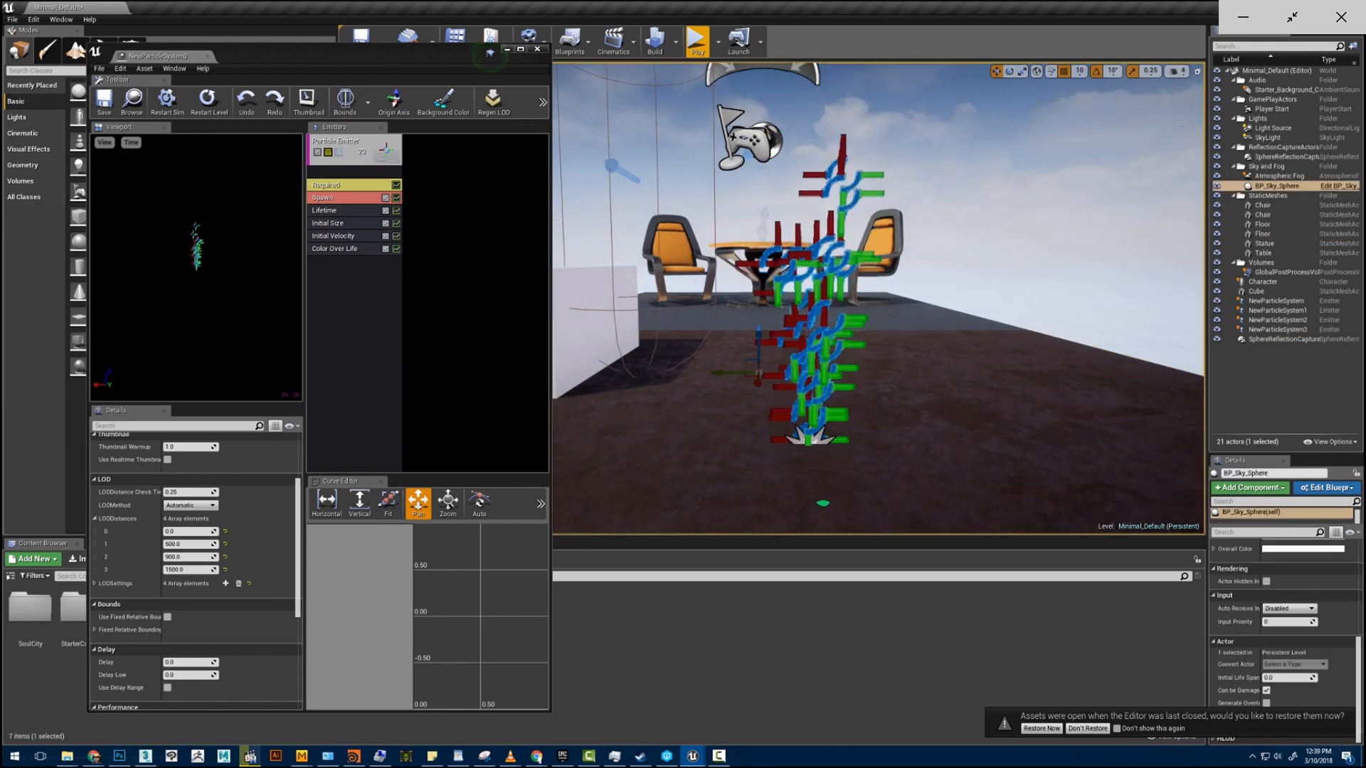
click(829, 384)
click(1041, 220)
- Fly the camera around the platform, approaching and leaving the emitter, to examine how its particles change with distance
key(w)
right_drag(1040, 221, 1003, 259)
key(s)
key(s)
key(w)
key(w)
key(w)
right_drag(1067, 366, 1099, 352)
key(s)
right_drag(785, 322, 783, 321)
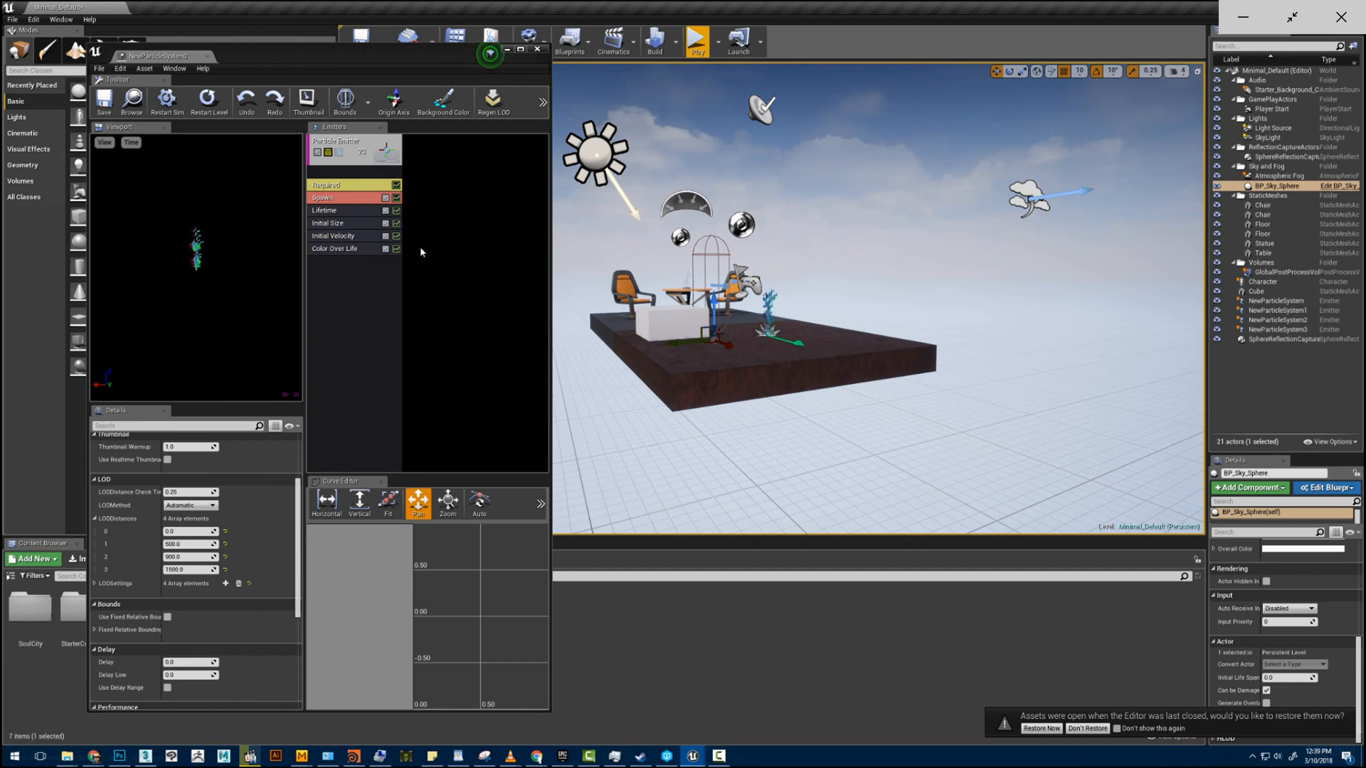
mouse_move(758, 327)
right_down()
mouse_move(722, 338)
mouse_move(771, 342)
mouse_move(751, 341)
right_up()
key(w)
key(w)
key(a)
key(d)
key(a)
key(w)
key(s)
key(s)
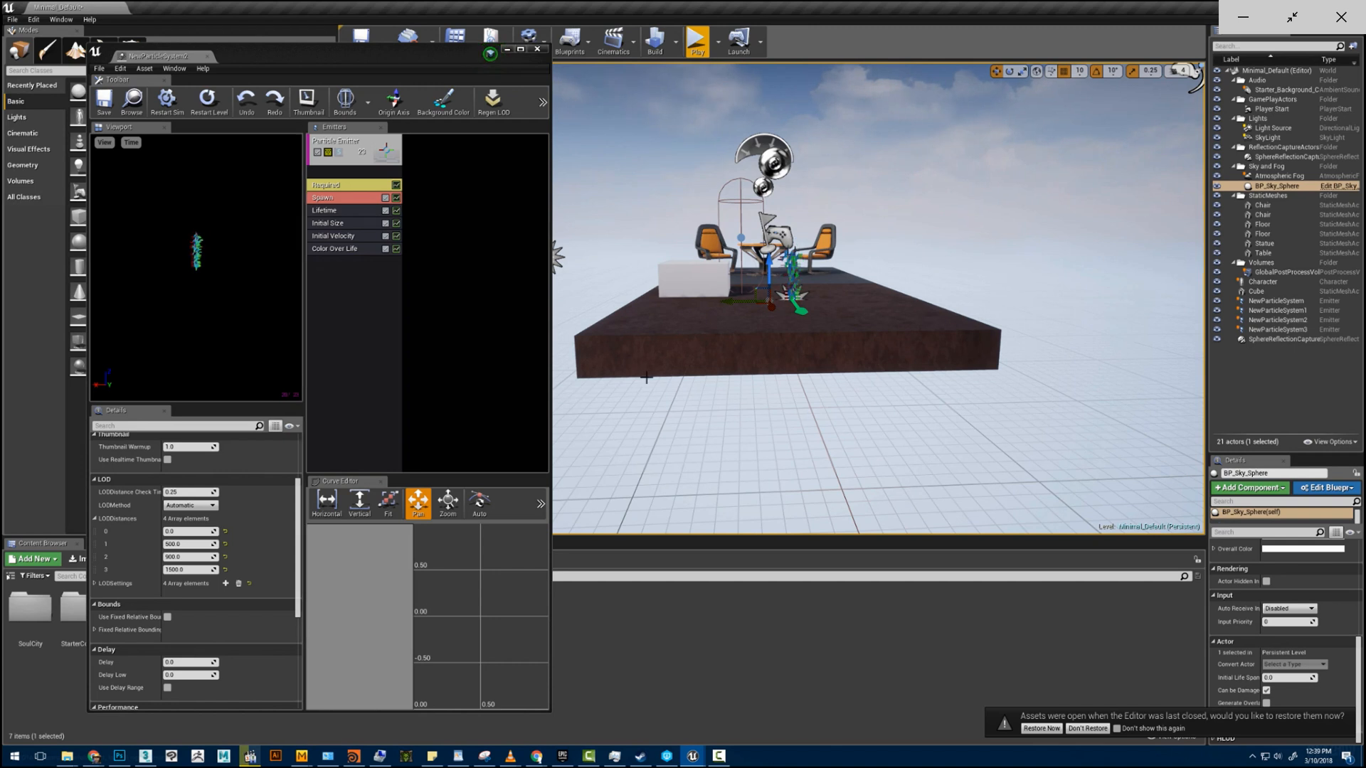
mouse_move(879, 299)
right_down()
mouse_move(891, 260)
mouse_move(869, 278)
right_up()
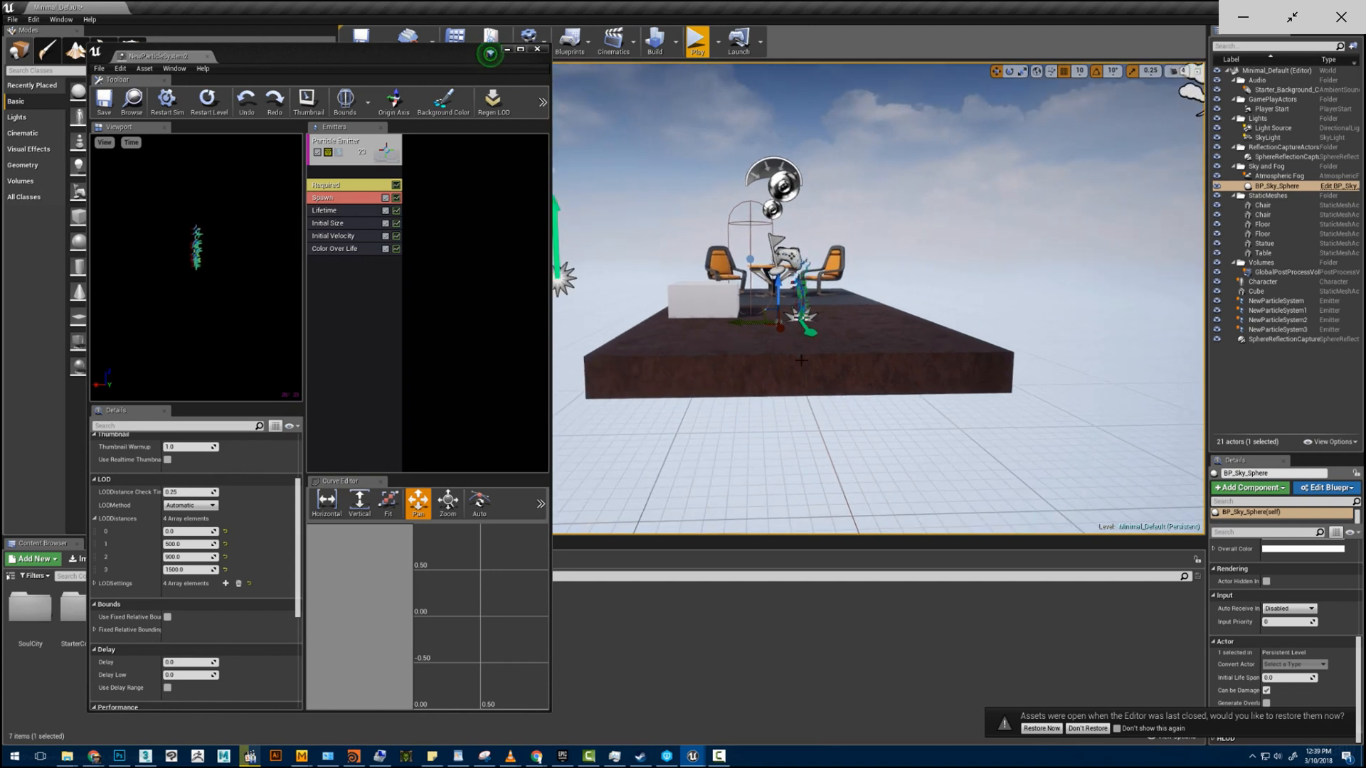
right_drag(801, 360, 796, 323)
key(w)
key(s)
key(s)
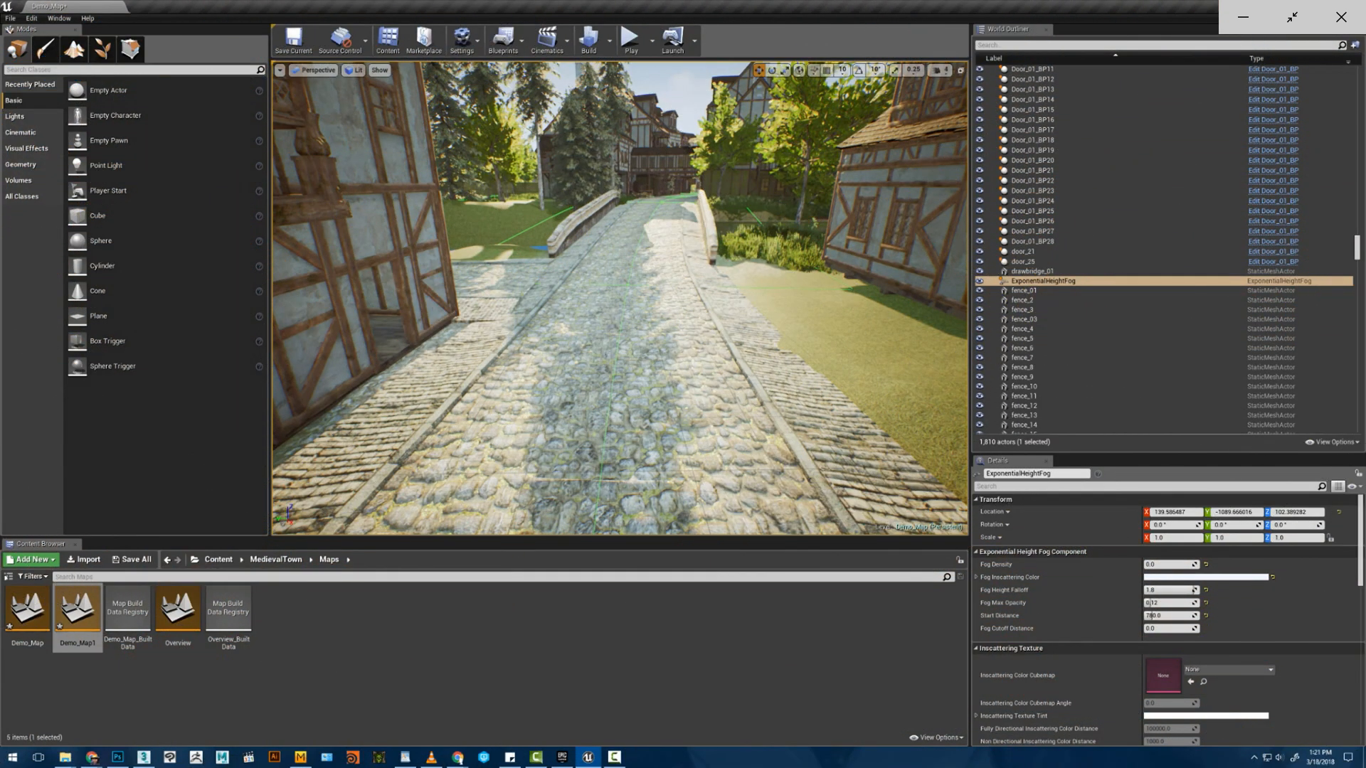
- In the medieval town map, set the ExponentialHeightFog's Fog Density to 0.05 and inspect the fog along the street
right_drag(619, 299, 686, 244)
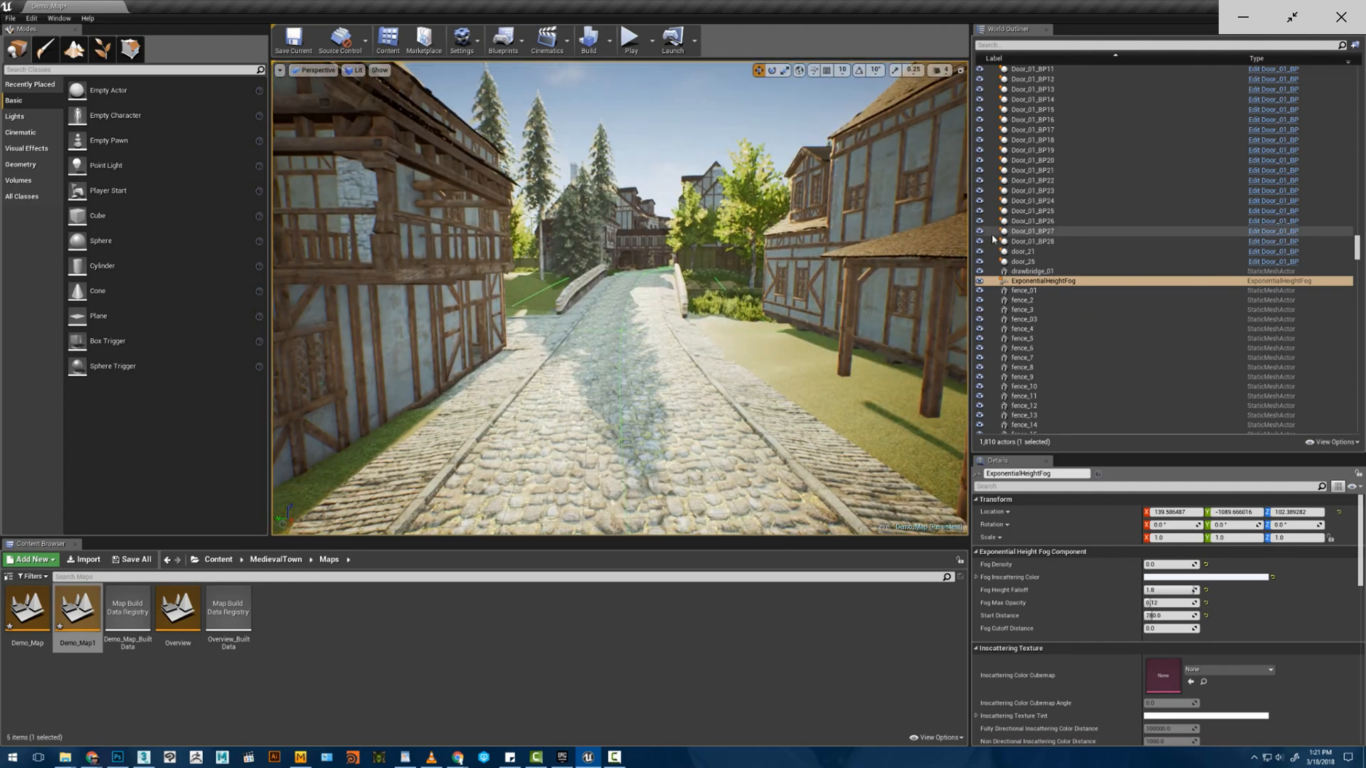
click(1037, 287)
click(1036, 283)
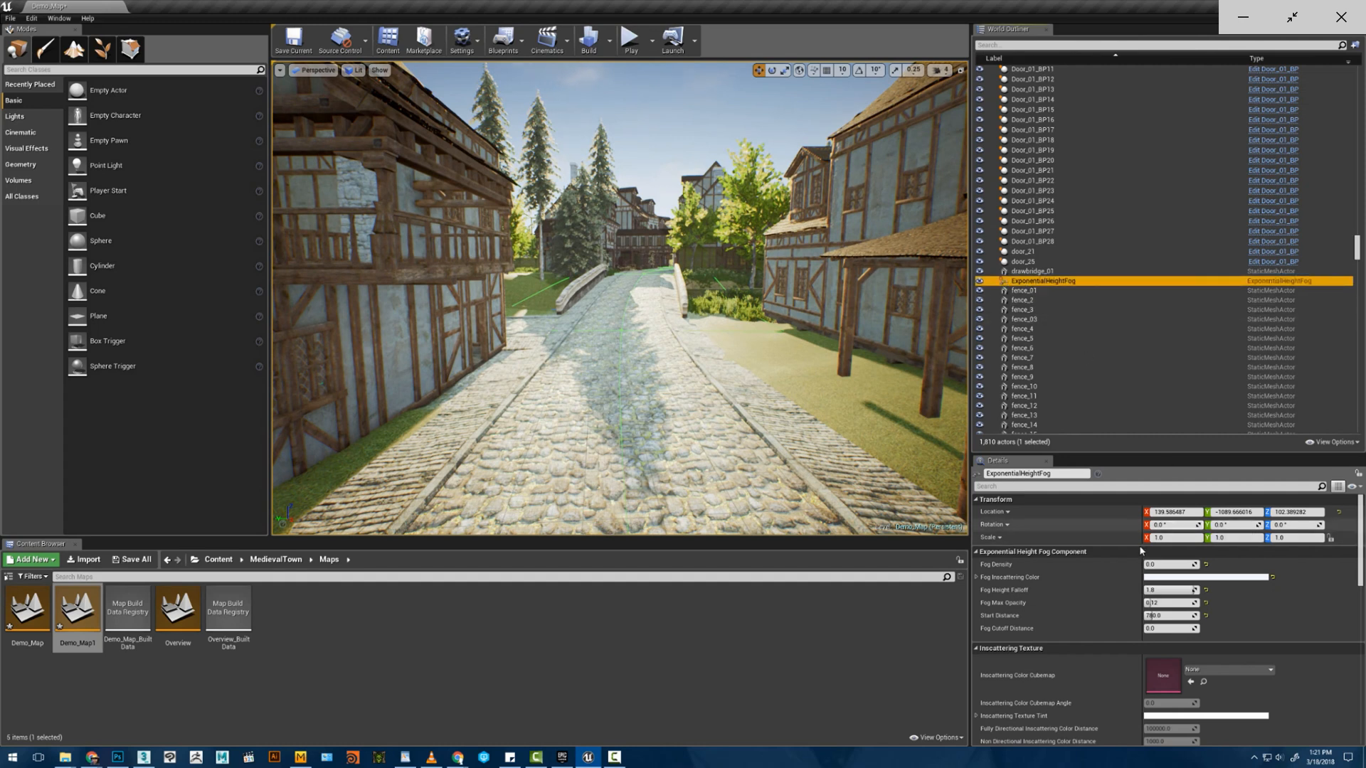
drag(1147, 565, 1197, 565)
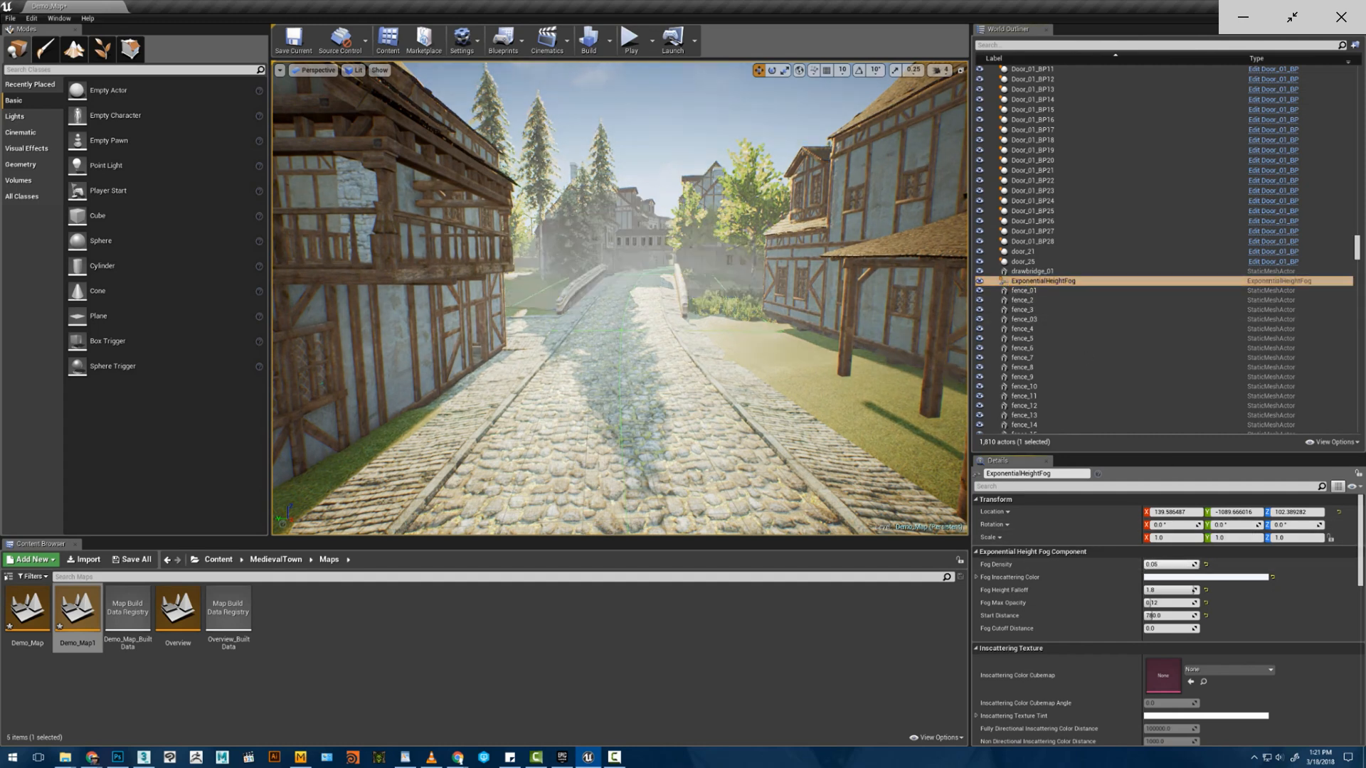
right_drag(882, 450, 879, 444)
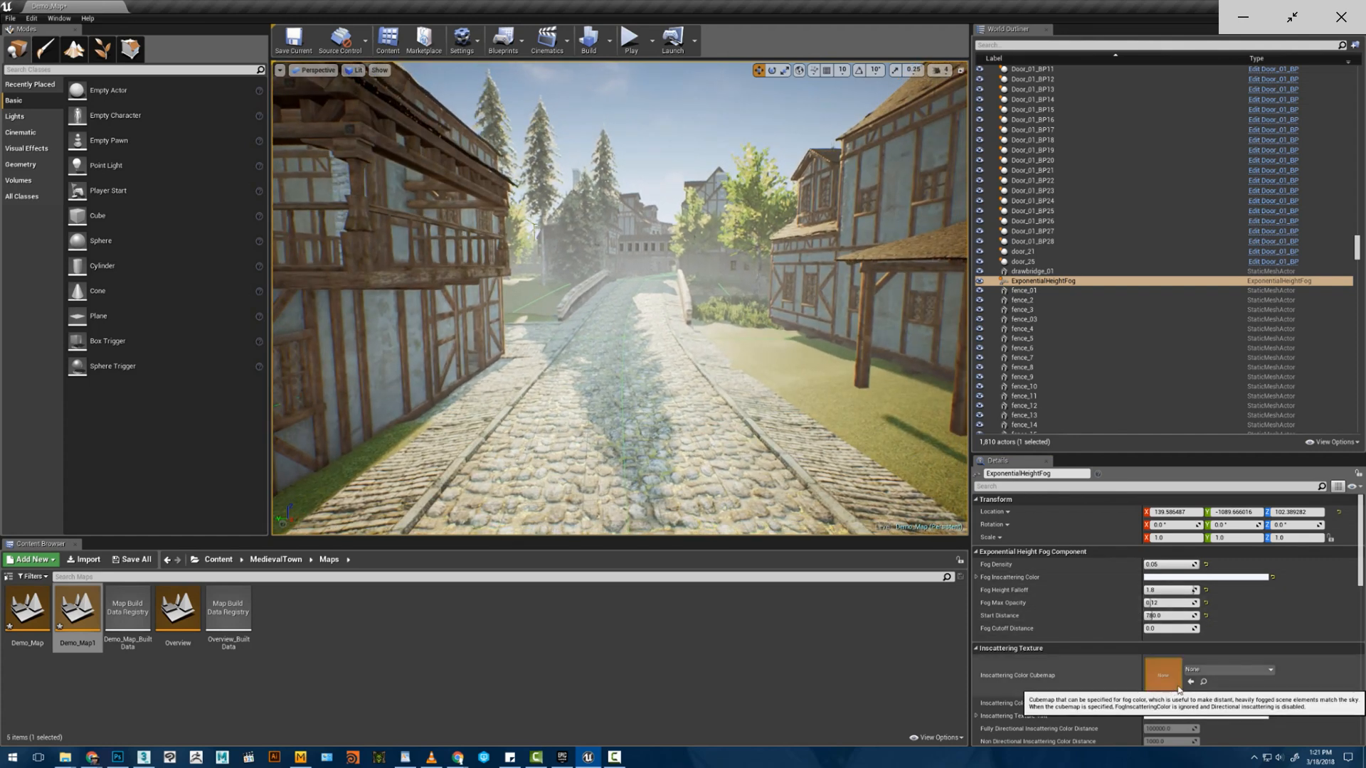
- Enable Volumetric Fog on the ExponentialHeightFog, adjusting its Scattering Distribution and raising its Extinction Scale to about 1.6
scroll(1273, 683, down, 1)
scroll(1277, 685, down, 4)
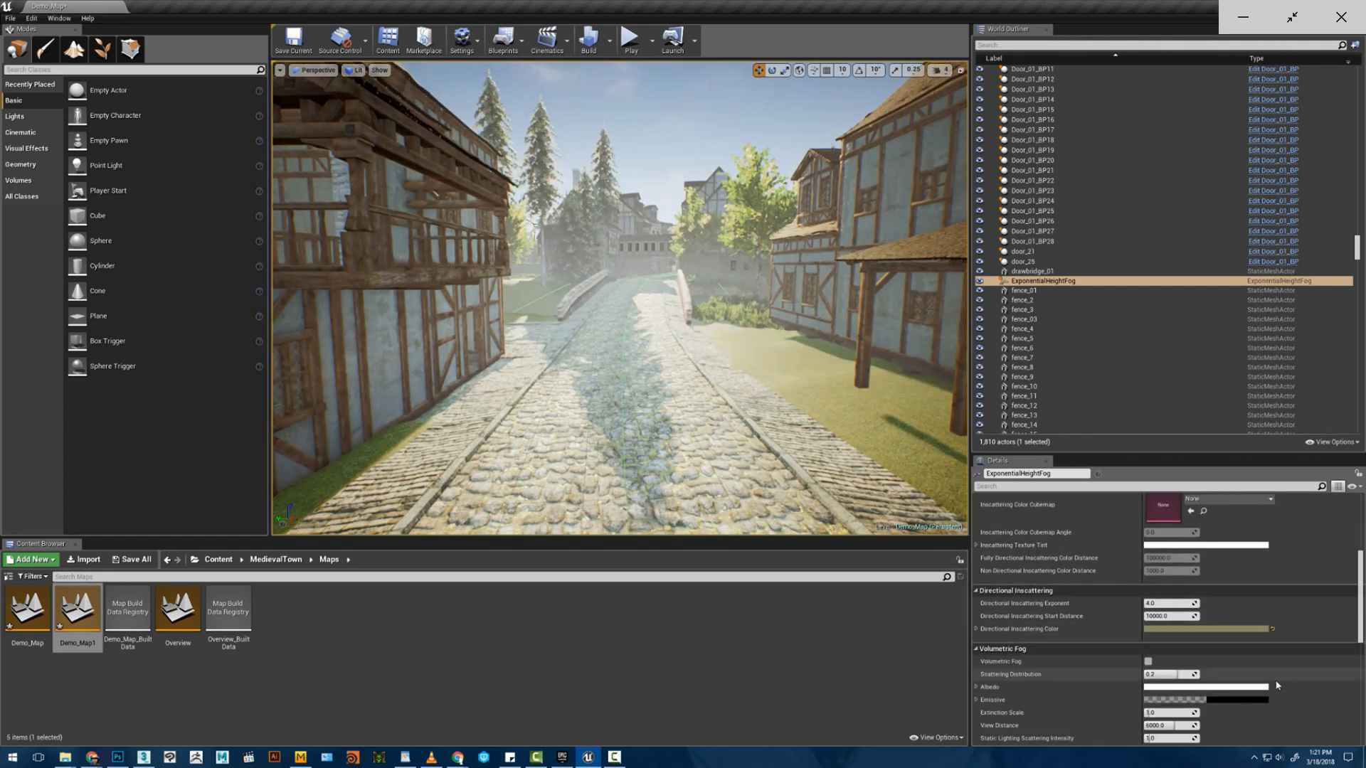
drag(1141, 675, 1174, 676)
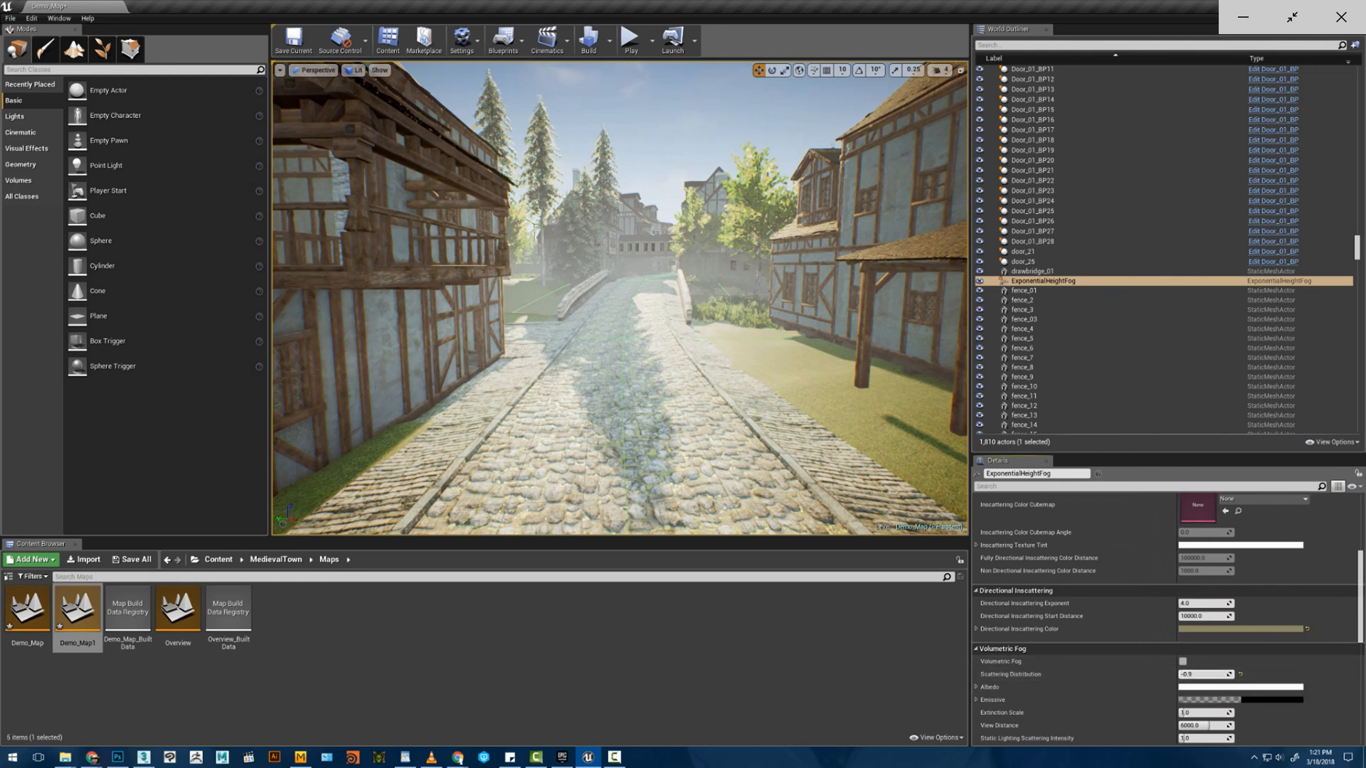
click(1183, 662)
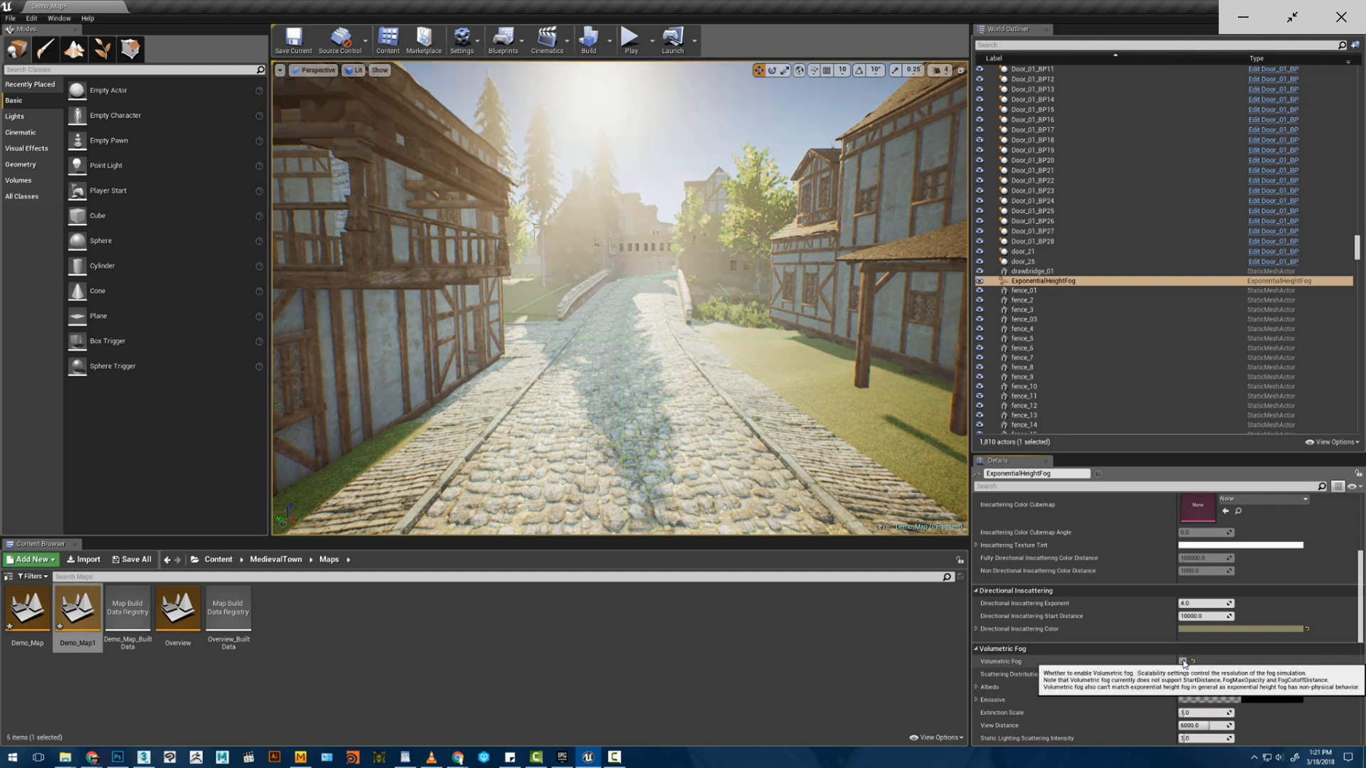
mouse_move(1202, 675)
mouse_down()
mouse_move(1178, 675)
mouse_move(1219, 674)
mouse_up()
right_drag(711, 320, 705, 285)
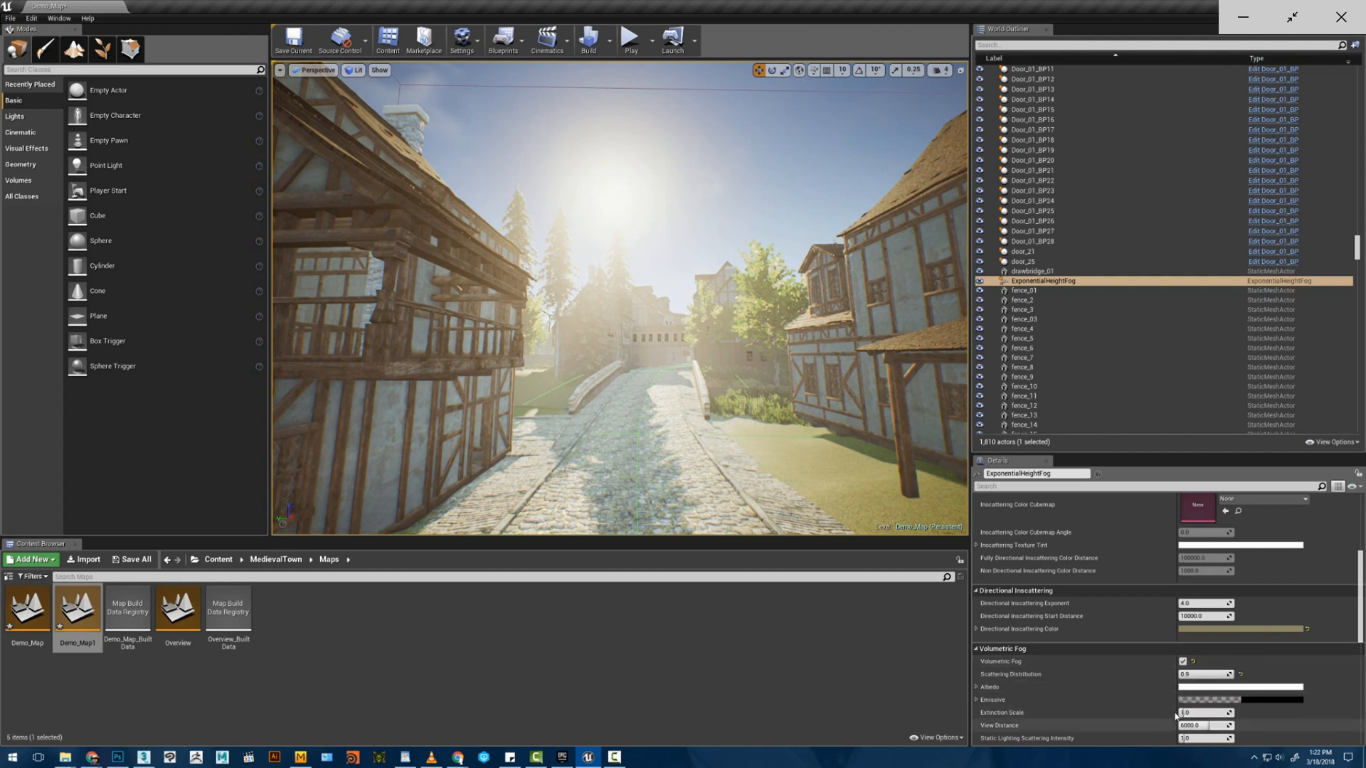
mouse_move(1181, 713)
mouse_down()
mouse_move(1221, 713)
mouse_move(1185, 712)
mouse_up()
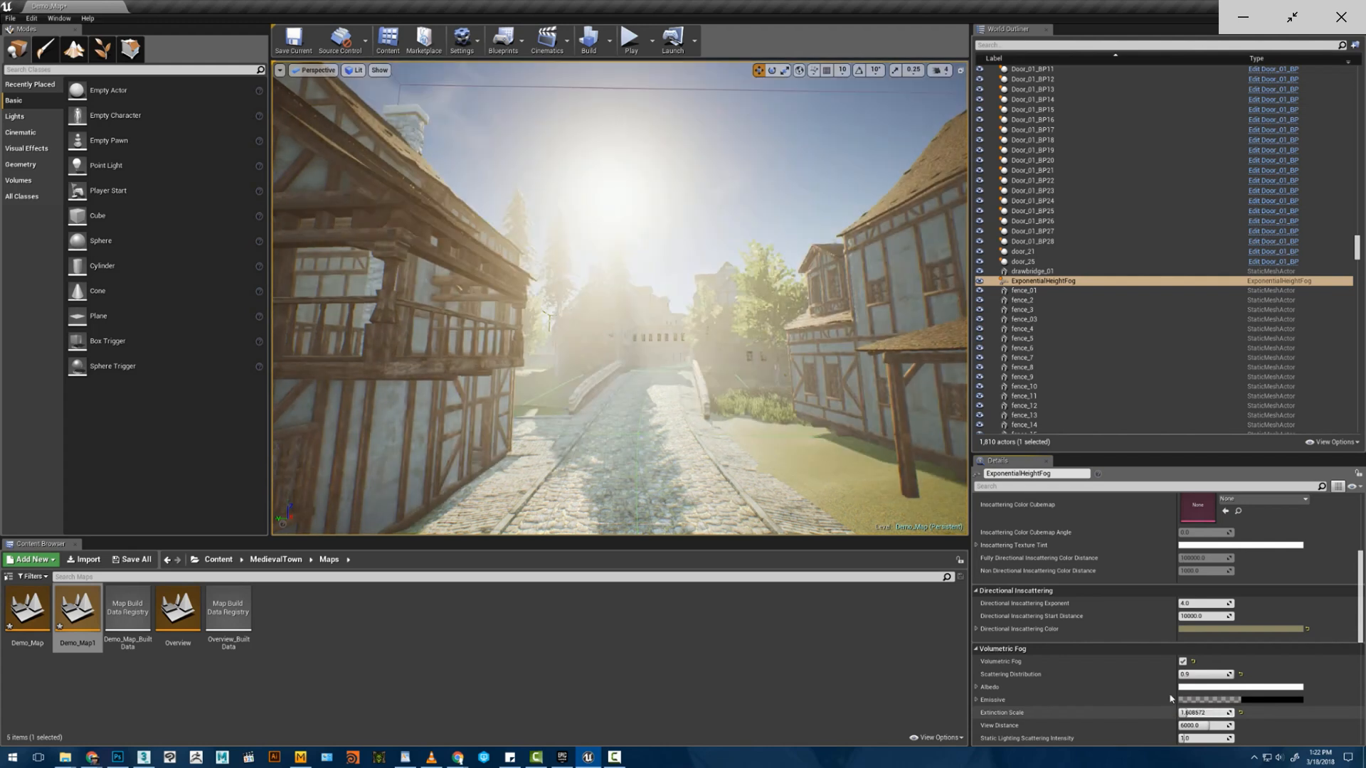
- Turn off Volumetric Fog on the ExponentialHeightFog and look over its Volumetric Fog and Rendering settings
click(1184, 662)
scroll(1187, 683, down, 3)
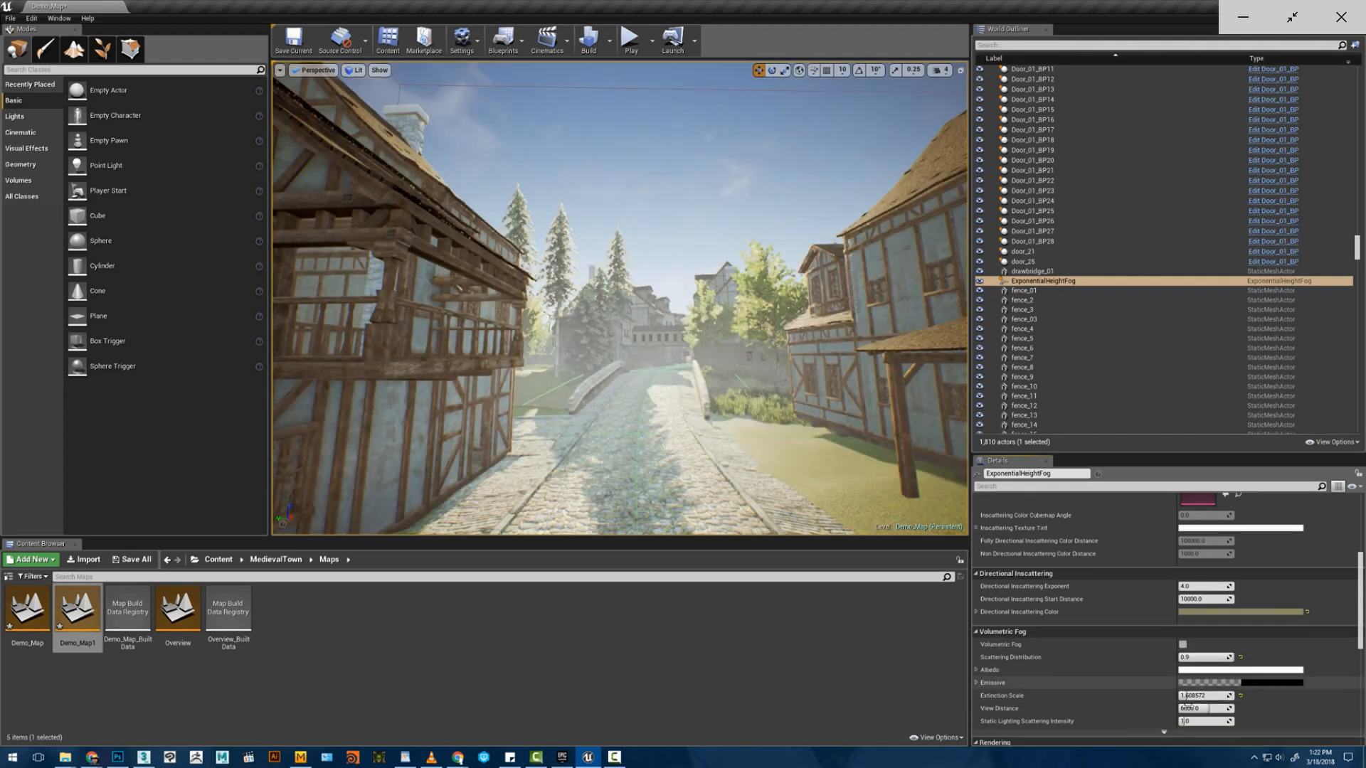
scroll(1186, 707, down, 3)
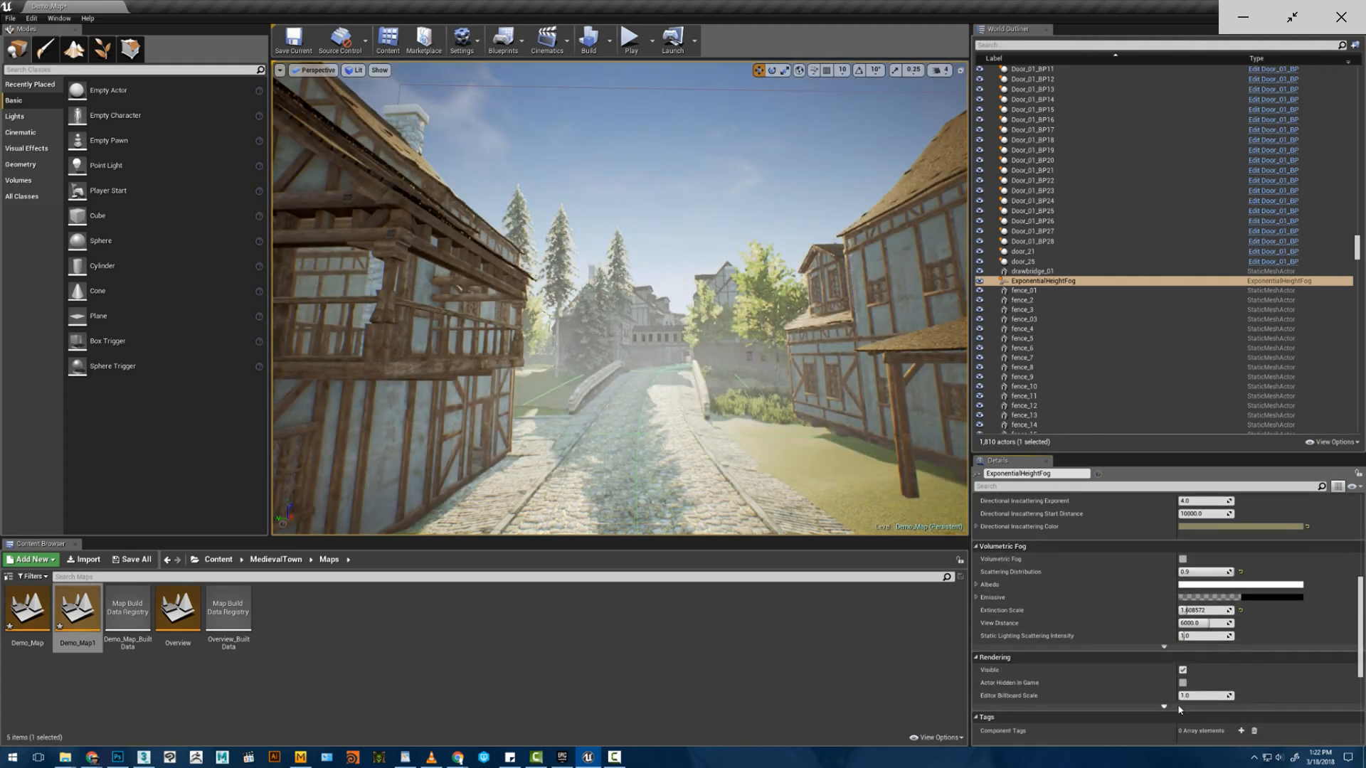
- Change the ExponentialHeightFog's Fog Inscattering Color to a more saturated light blue
scroll(1135, 676, up, 15)
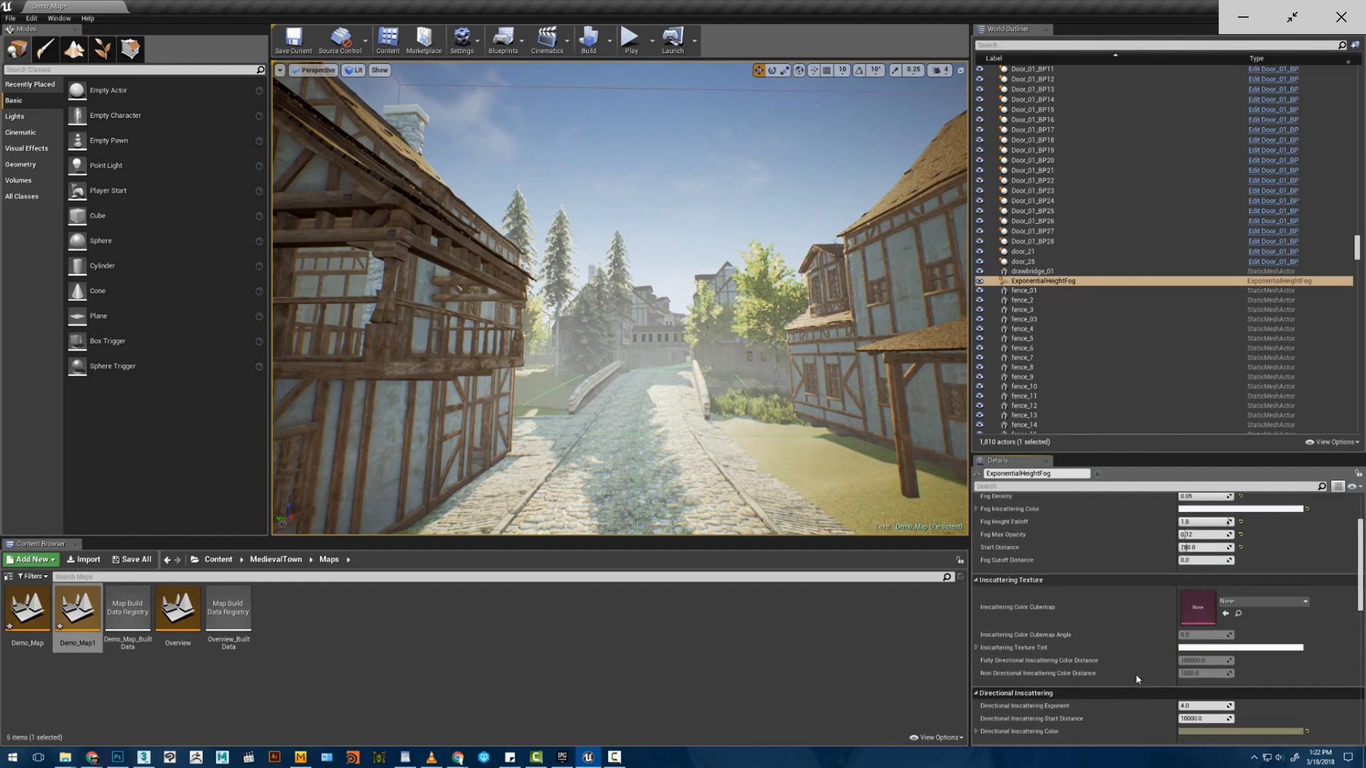
click(1215, 579)
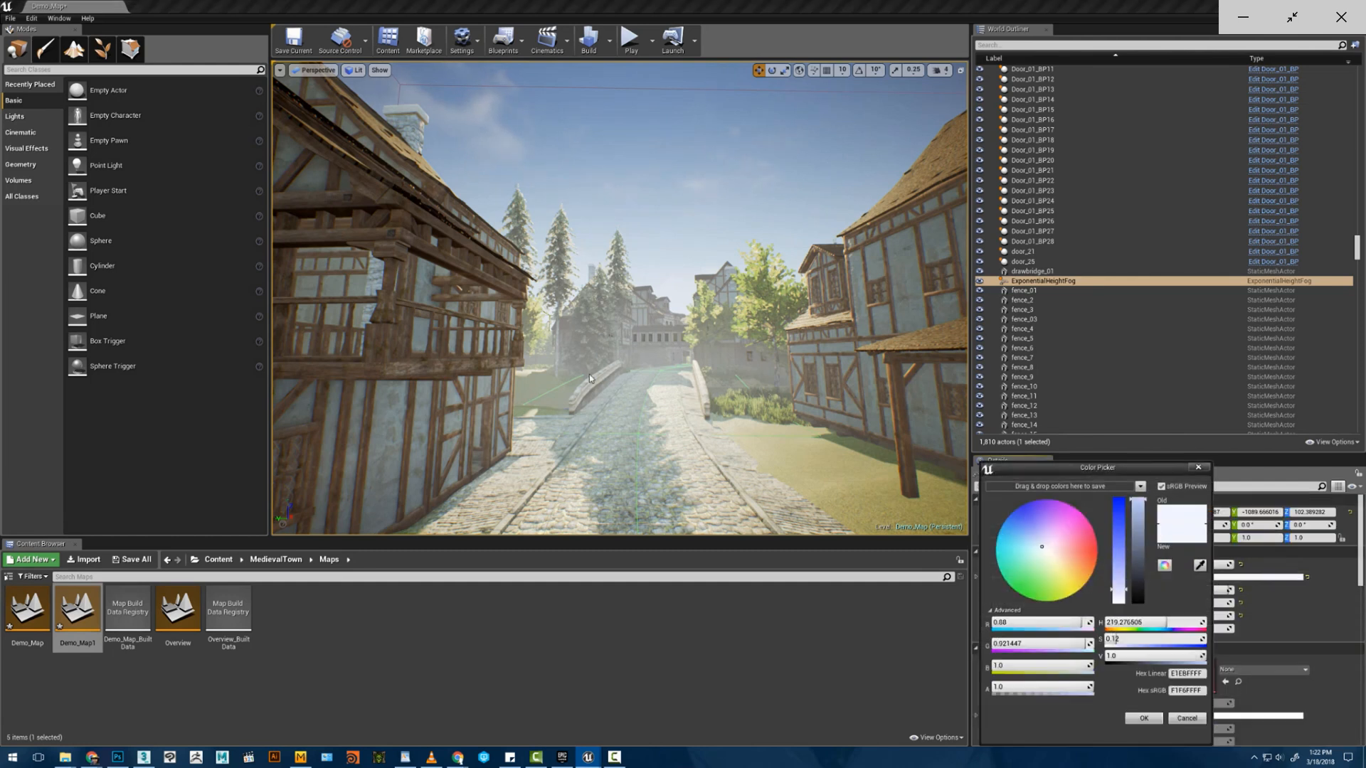
drag(1118, 488, 1133, 563)
click(1143, 717)
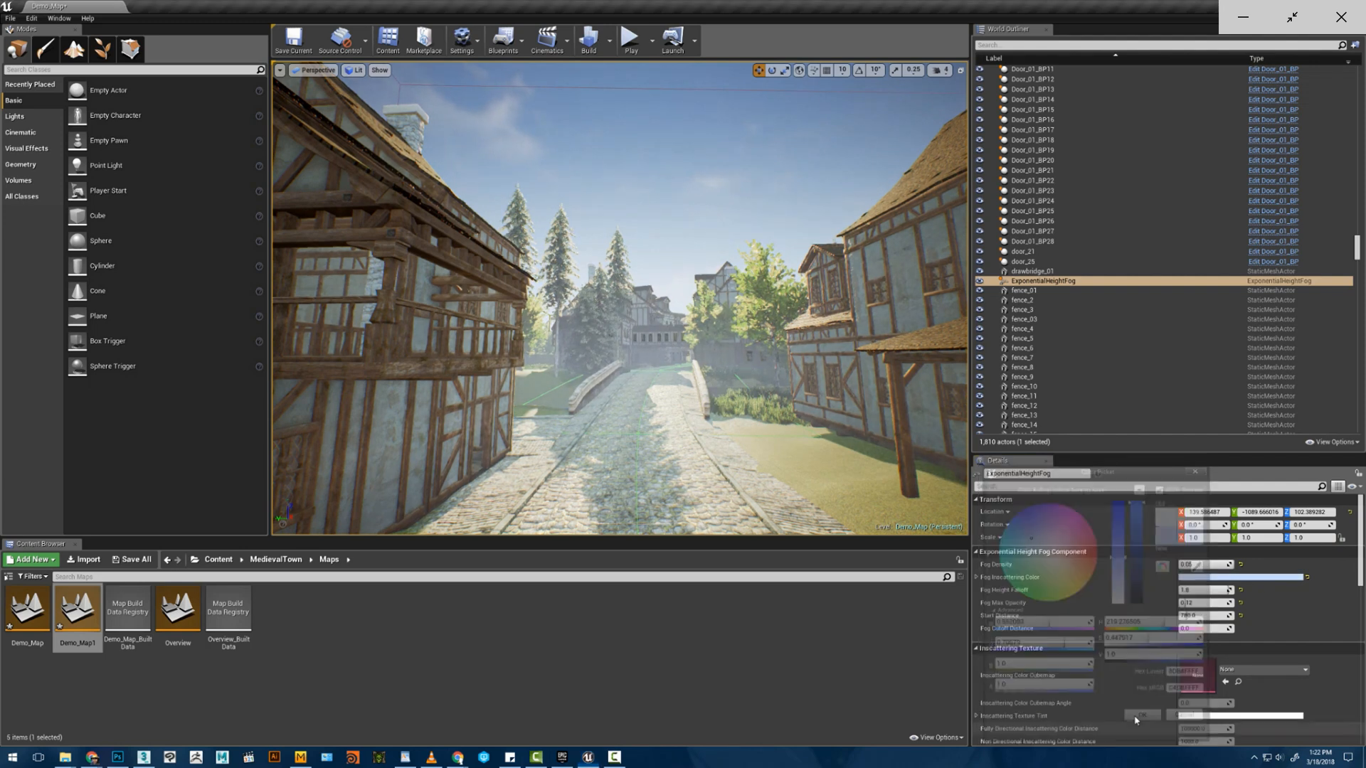
- Collapse the house folders in the level's actor list and select the directional Light Source in the Lighting folder
scroll(1346, 214, up, 15)
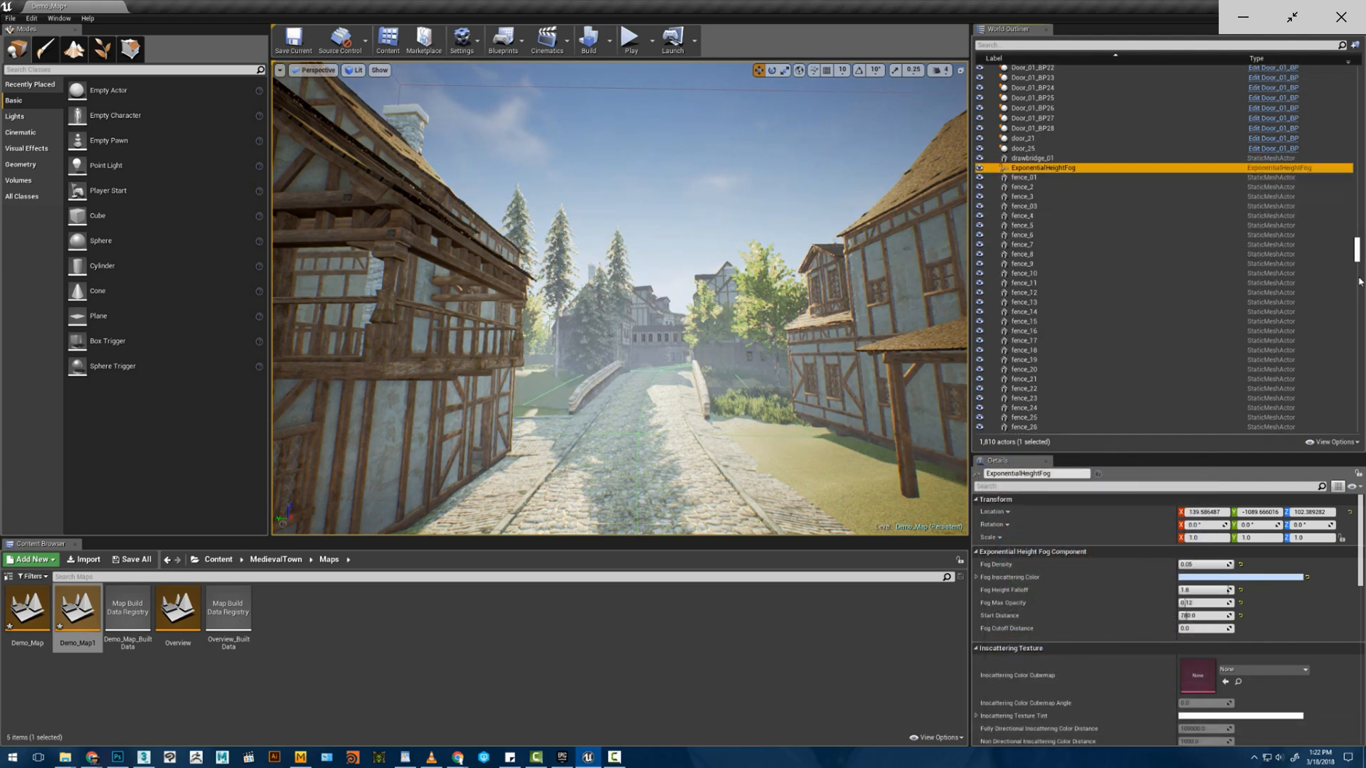
scroll(1346, 146, up, 10)
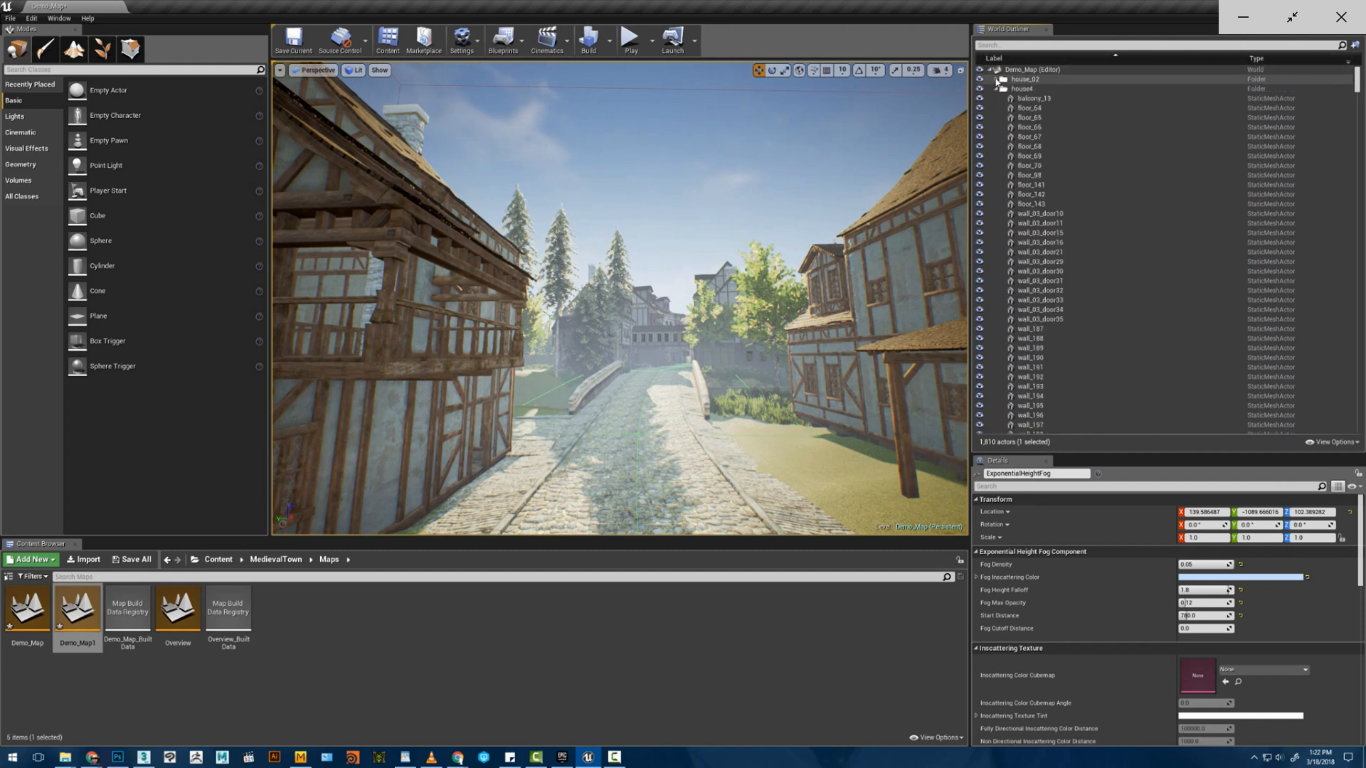
click(999, 99)
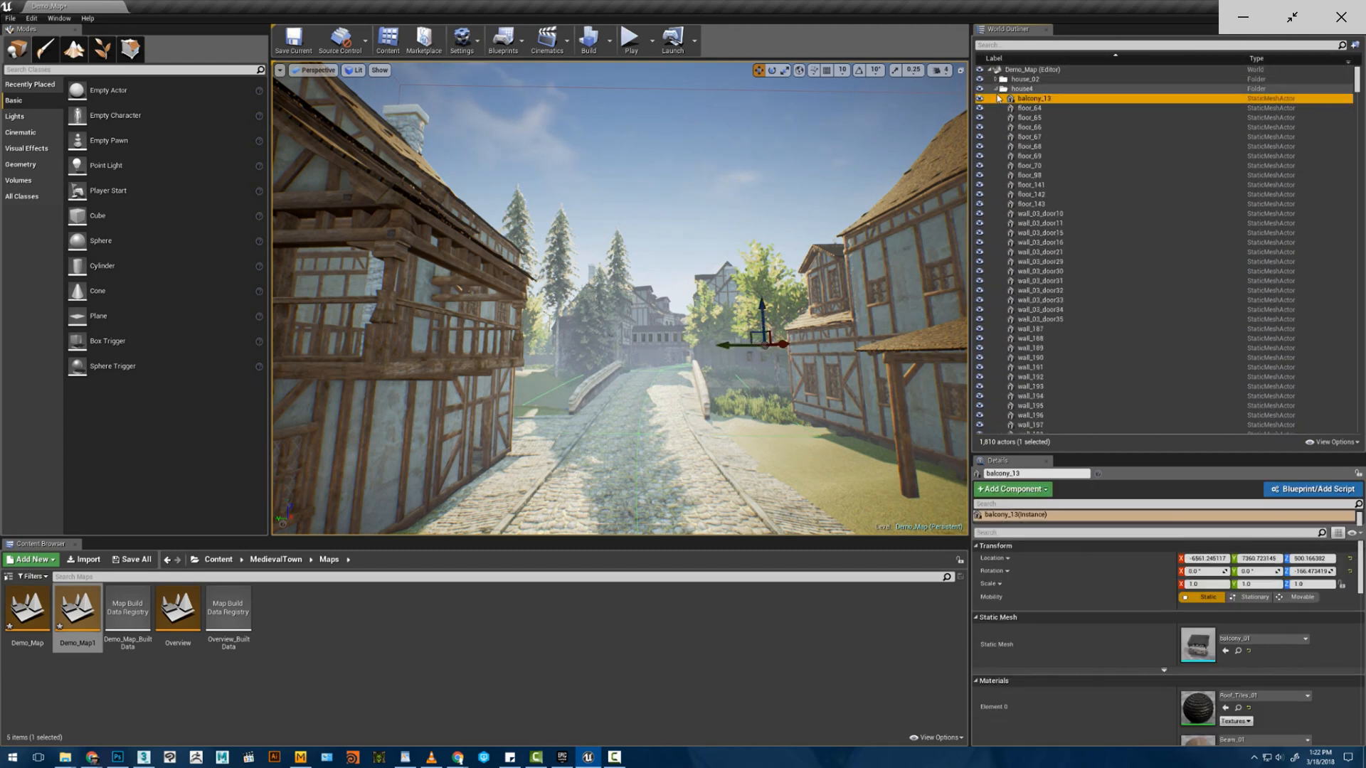
click(996, 89)
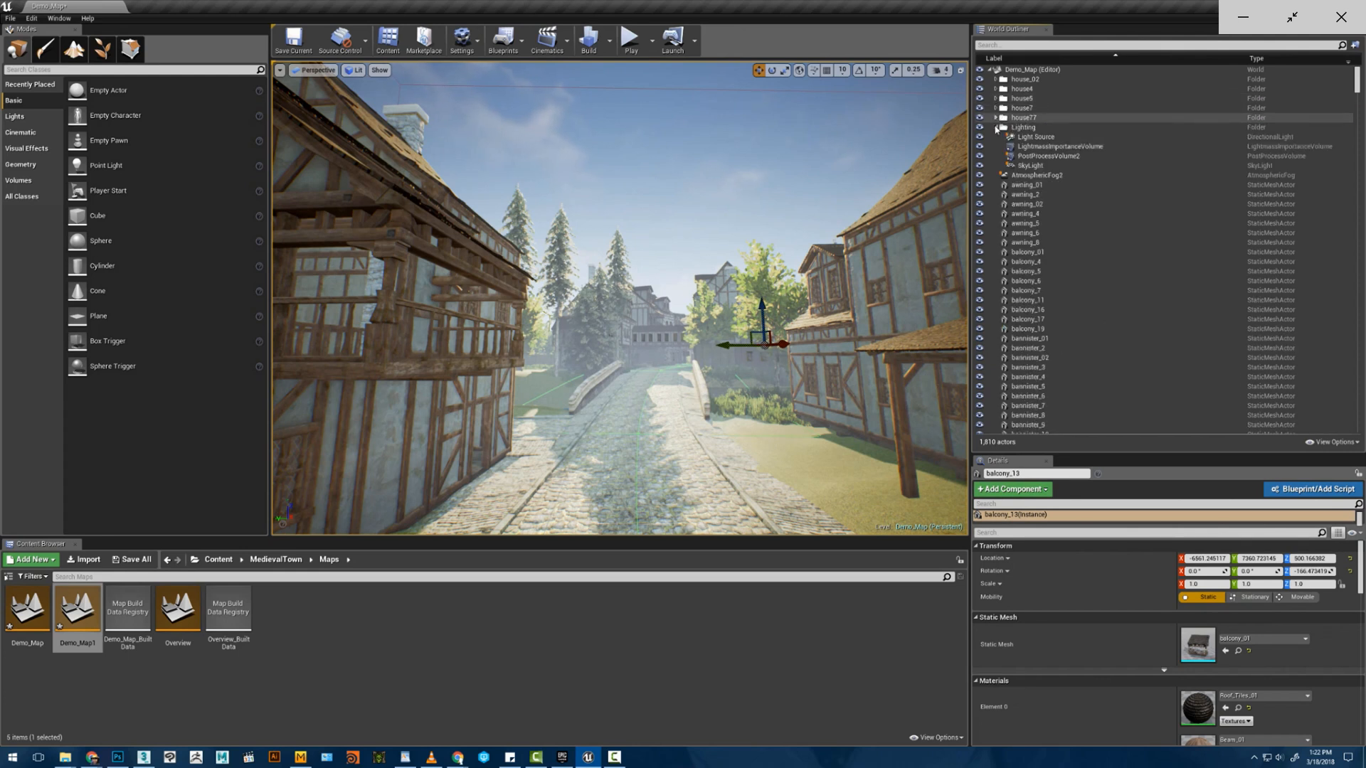
click(1033, 136)
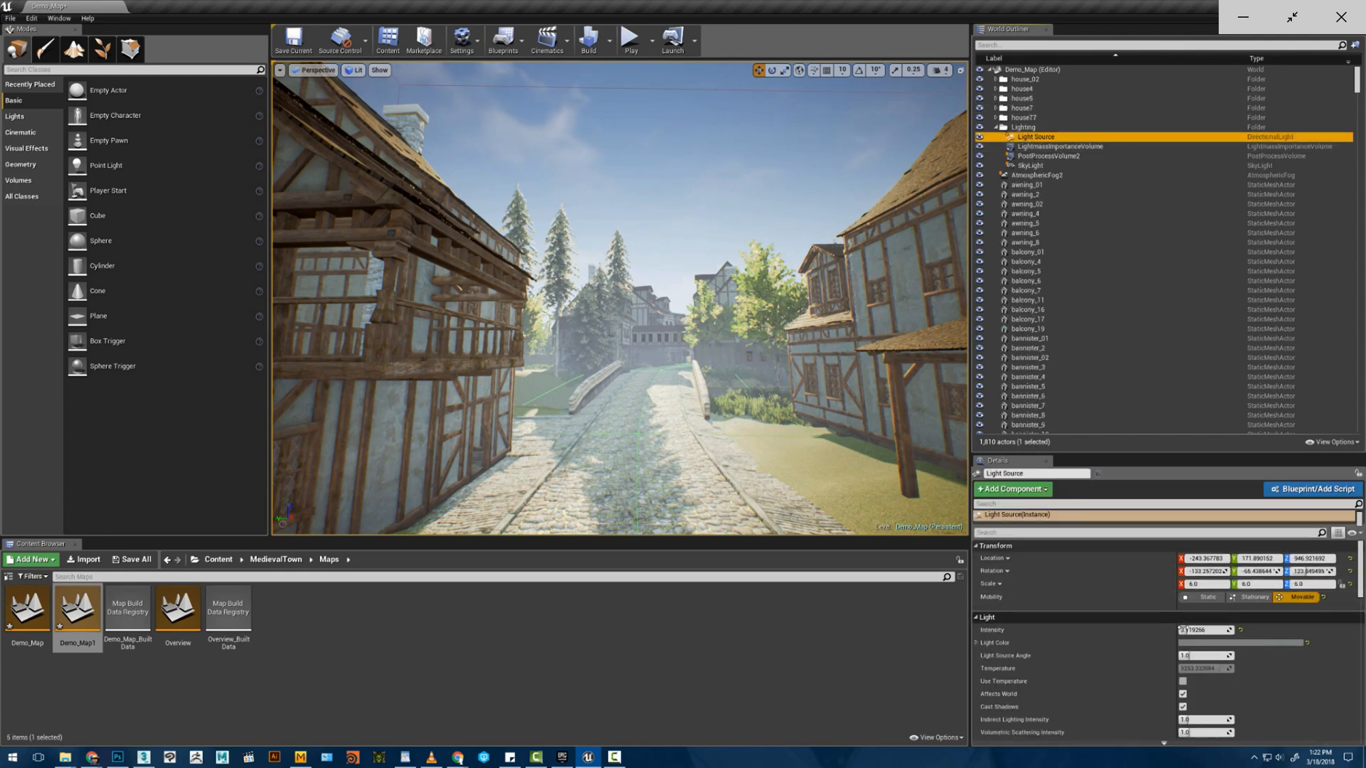
- Try an Intensity of 0 on the Light Source, view the street, and undo the change
mouse_move(1171, 629)
mouse_down()
mouse_move(1157, 630)
mouse_move(1223, 630)
mouse_move(1165, 630)
mouse_up()
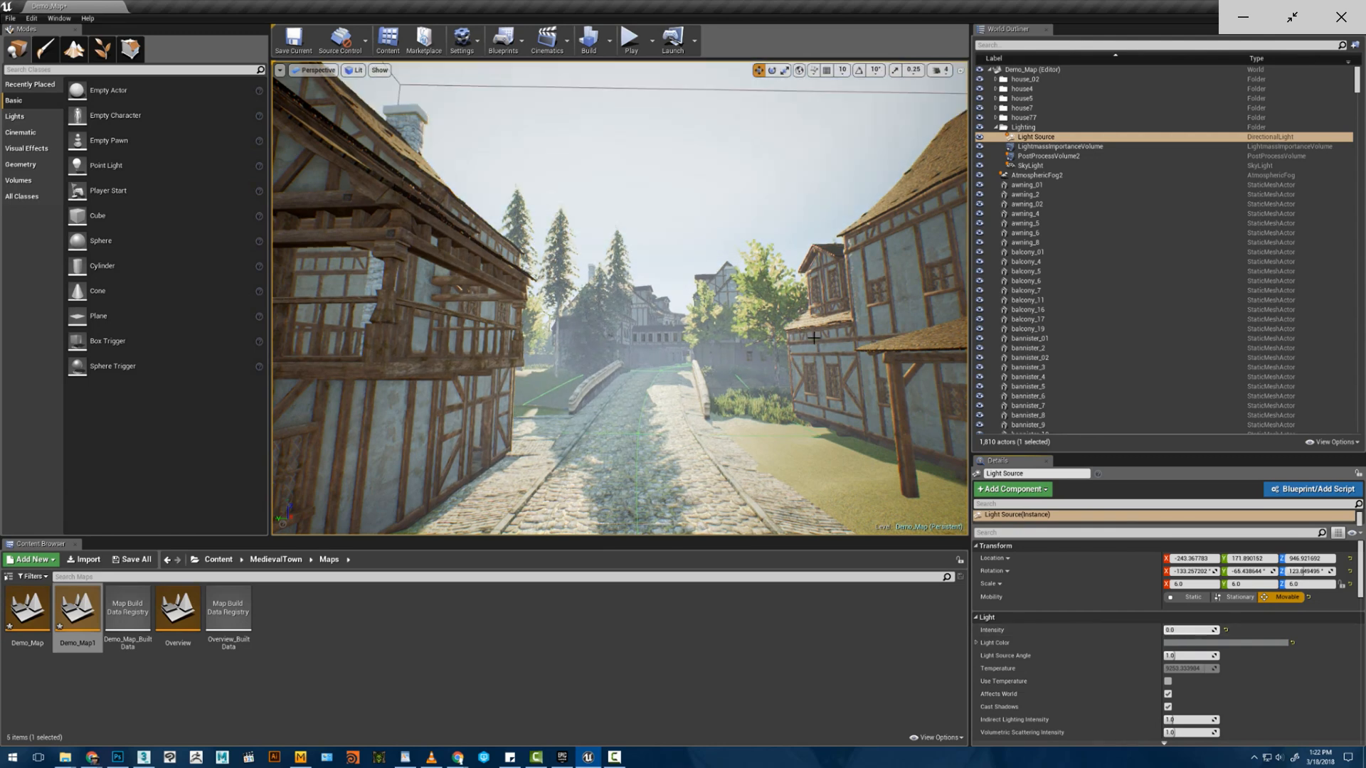
mouse_move(785, 324)
right_down()
mouse_move(754, 232)
mouse_move(785, 334)
right_up()
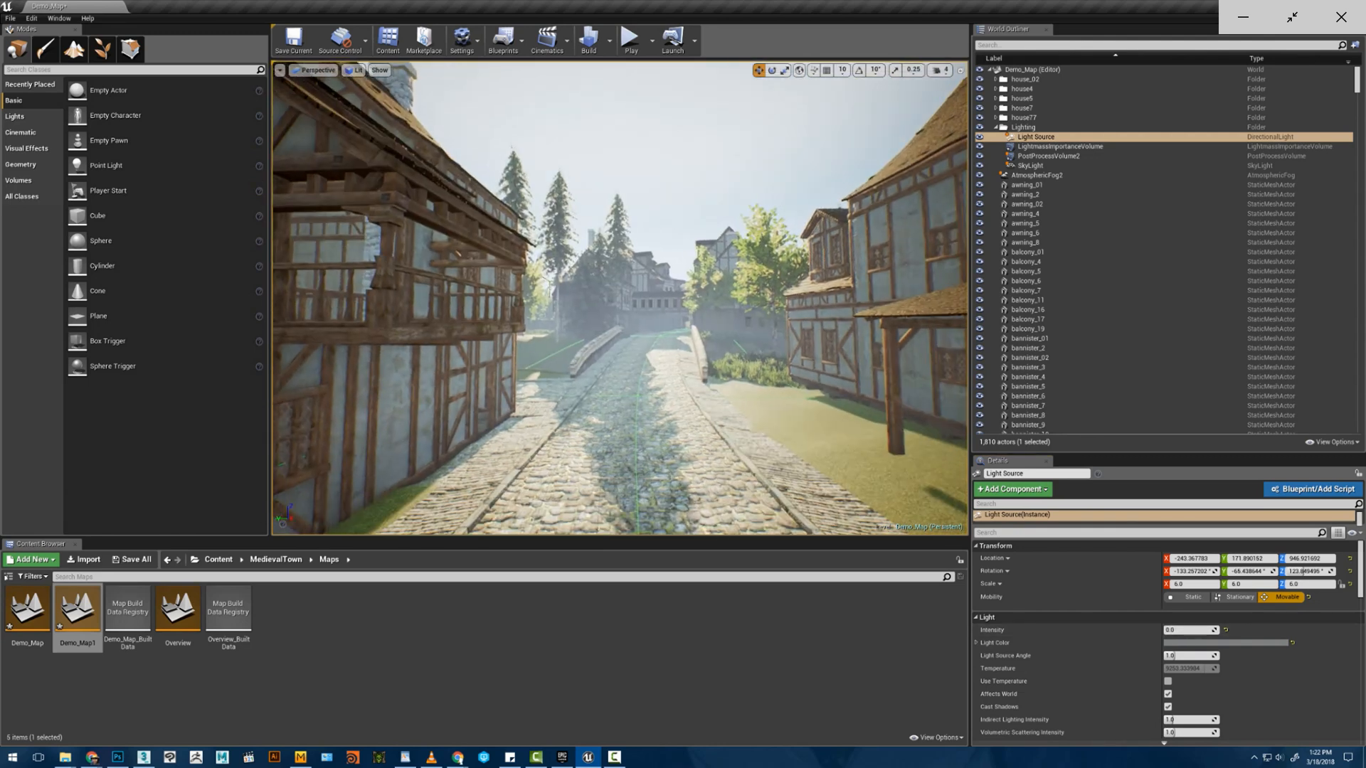
key(ctrl+z)
- Darken the Light Source's Light Color to a Value of 0.125 and set its Light Source Angle to about 3.67
click(1176, 644)
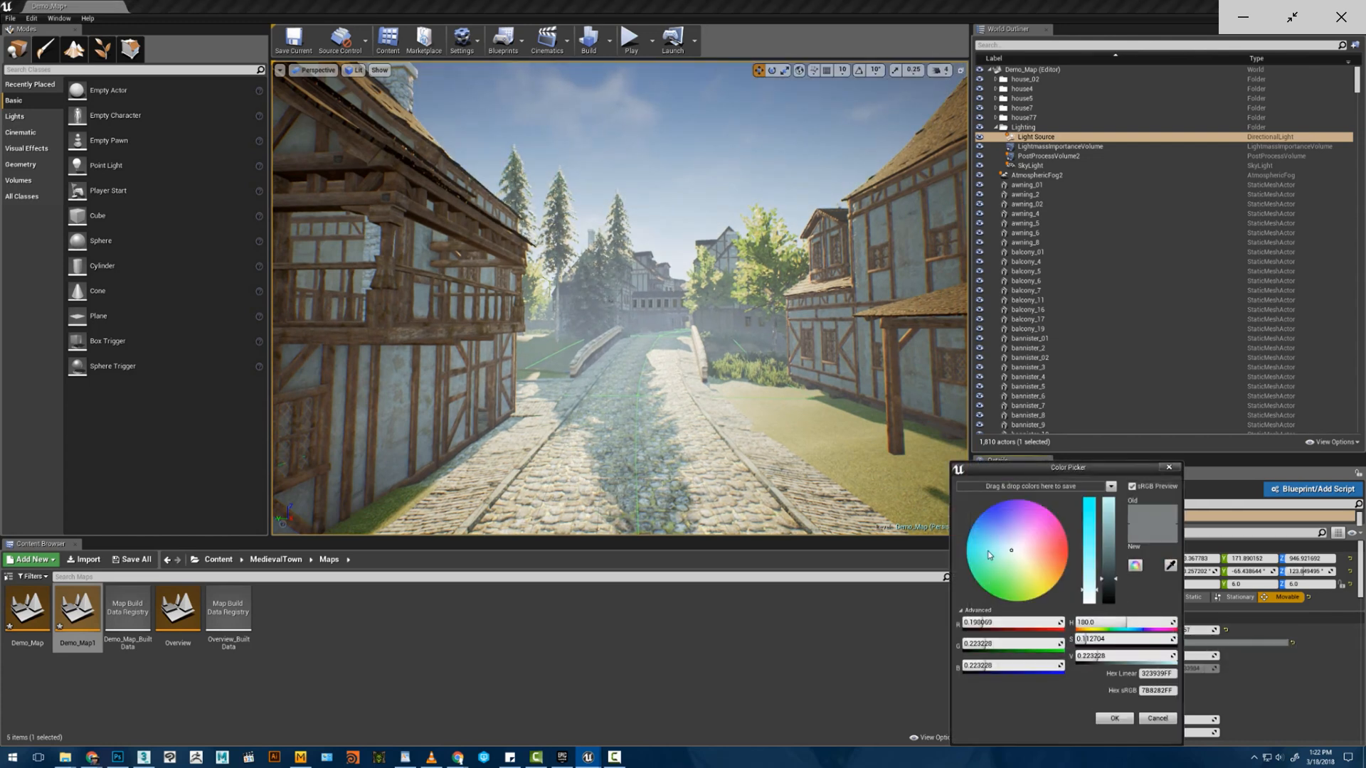
mouse_move(1119, 608)
mouse_down()
mouse_move(1110, 487)
mouse_move(1106, 623)
mouse_up()
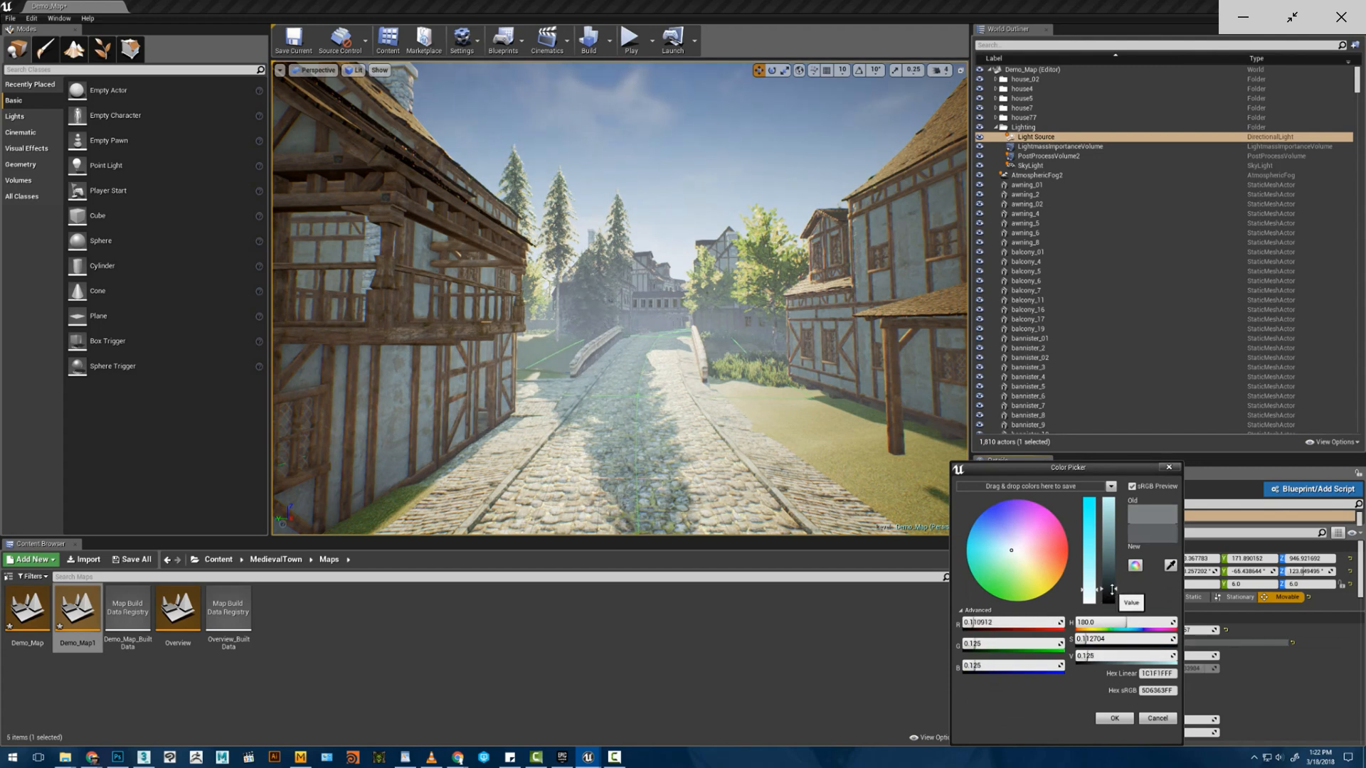
click(1110, 717)
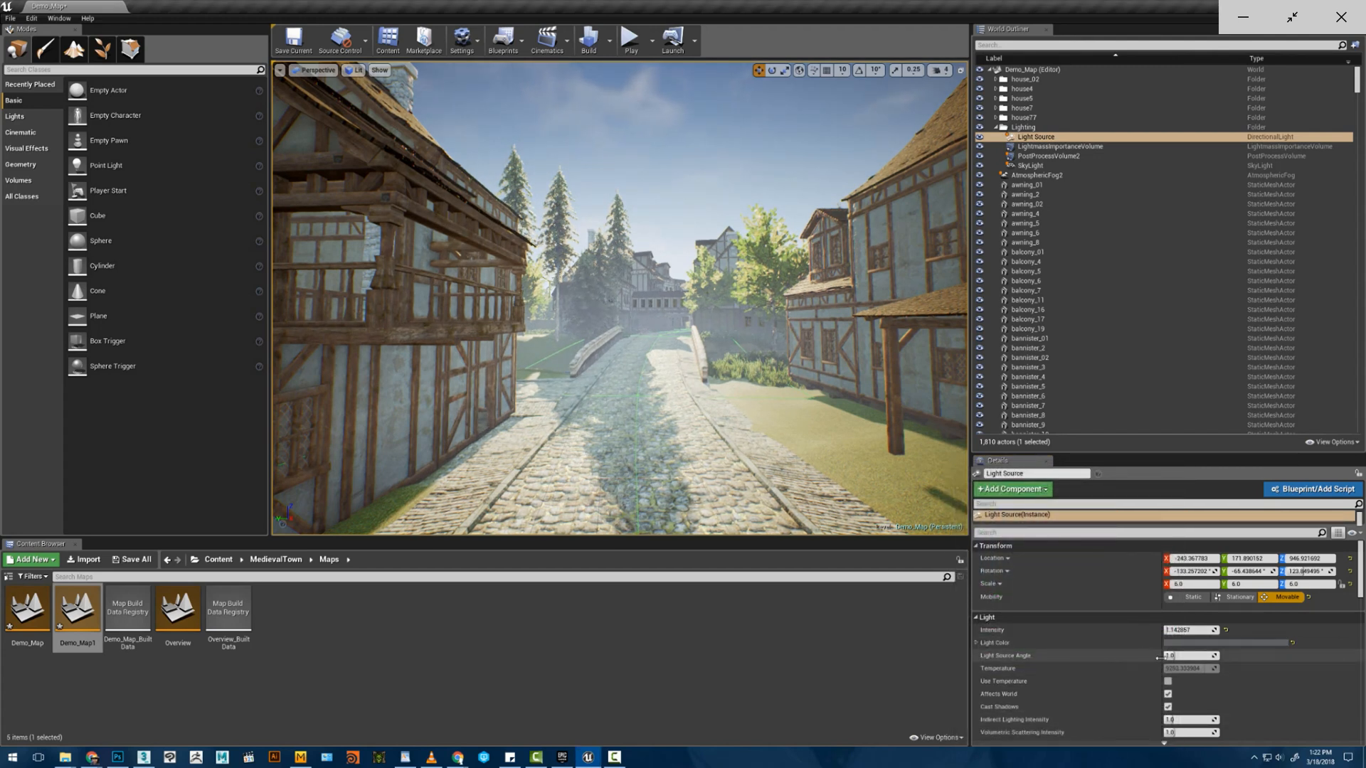
mouse_move(1160, 658)
mouse_down()
mouse_move(1126, 656)
mouse_move(1169, 656)
mouse_up()
scroll(1139, 707, down, 1)
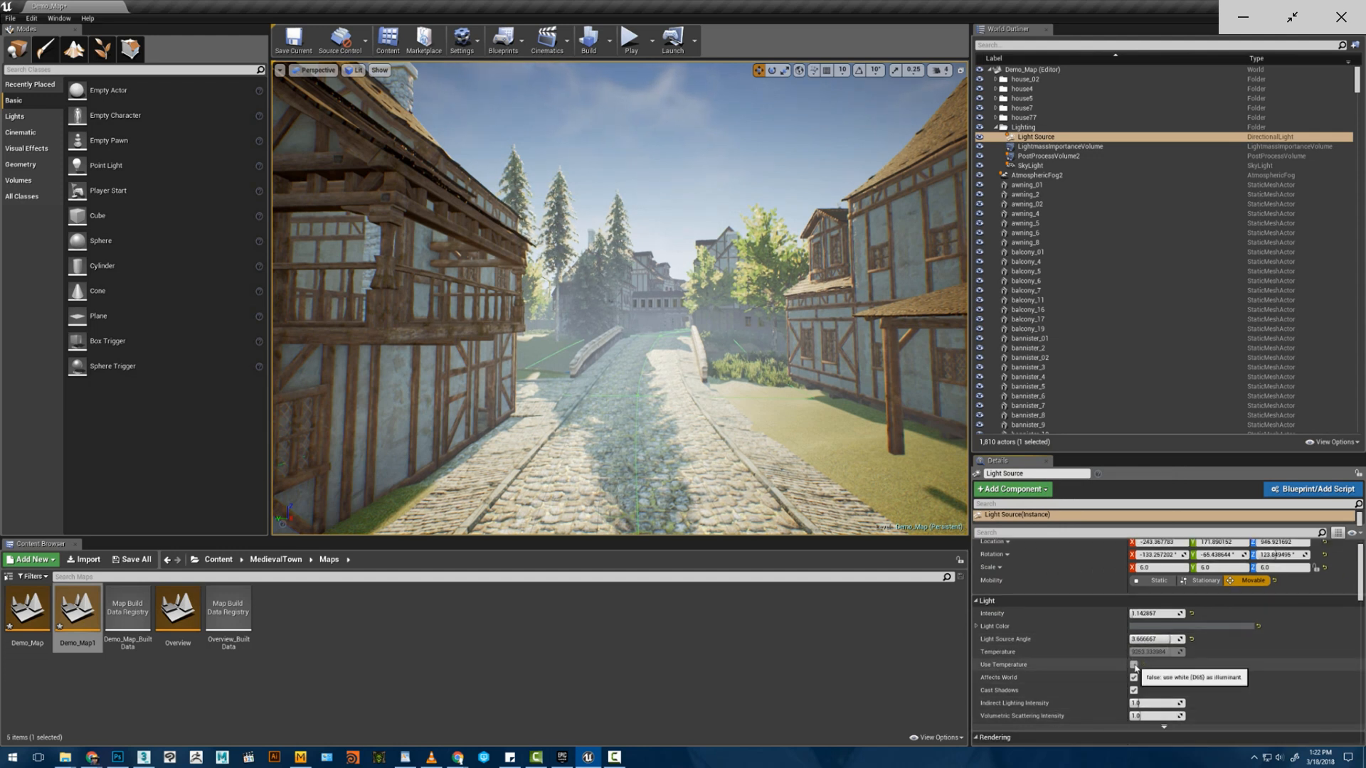
- Try different Indirect Lighting Intensity and Volumetric Scattering Intensity values on the Light Source, and undo the changes
scroll(1136, 673, down, 1)
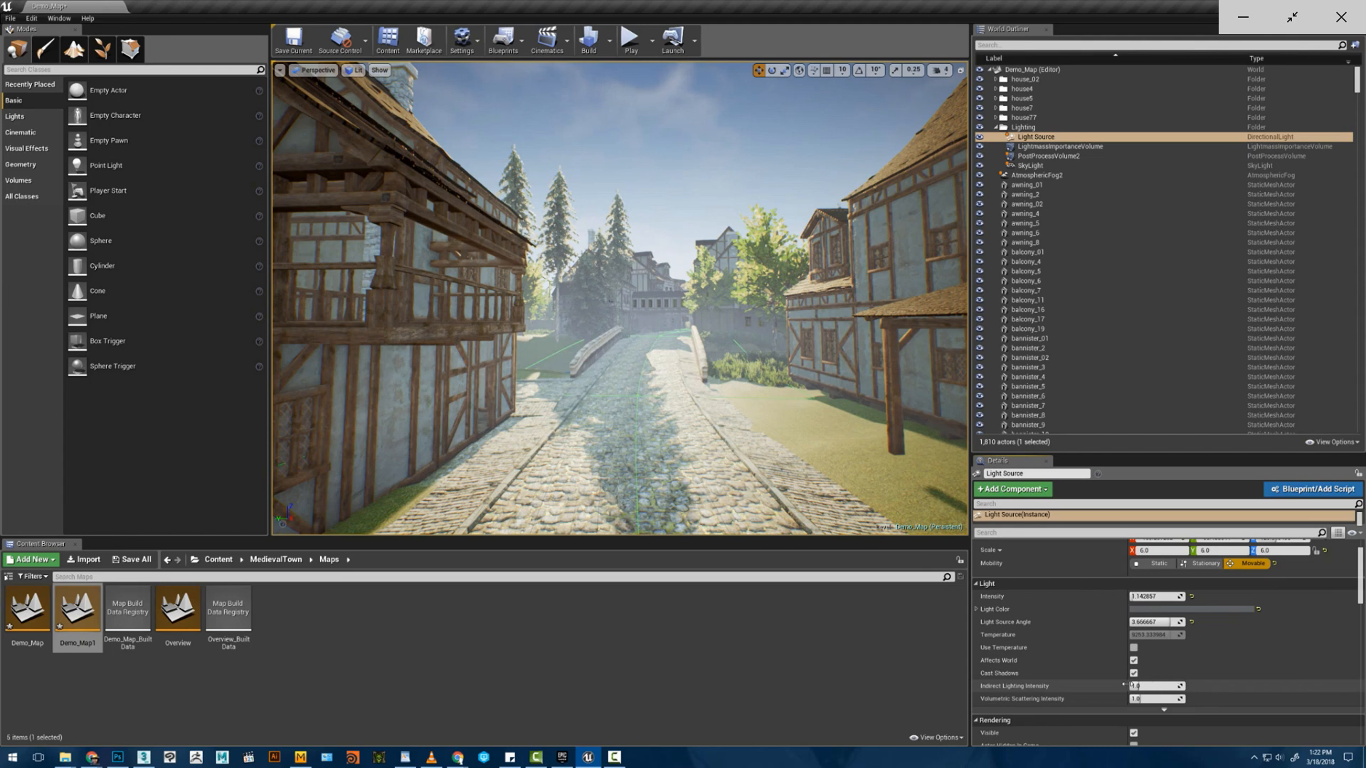
drag(1124, 684, 1114, 683)
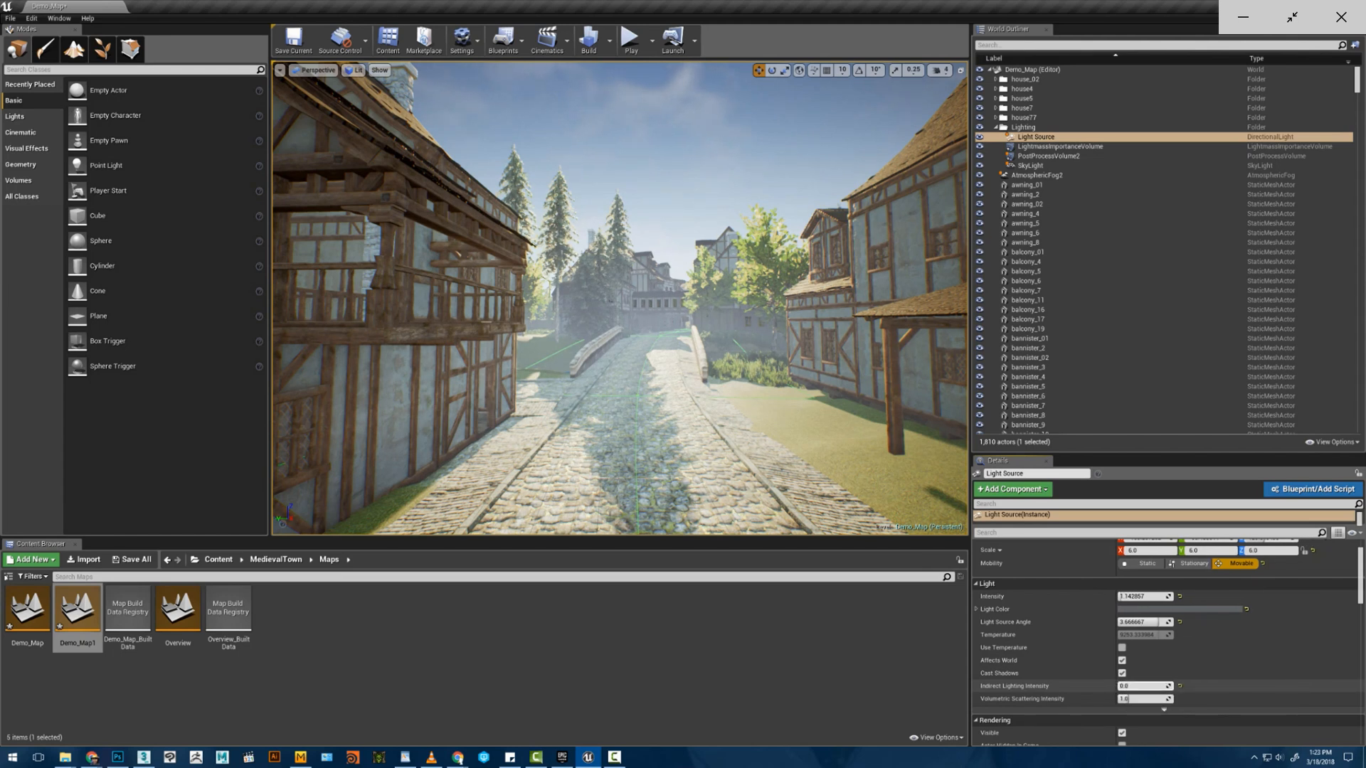
drag(1120, 686, 1145, 686)
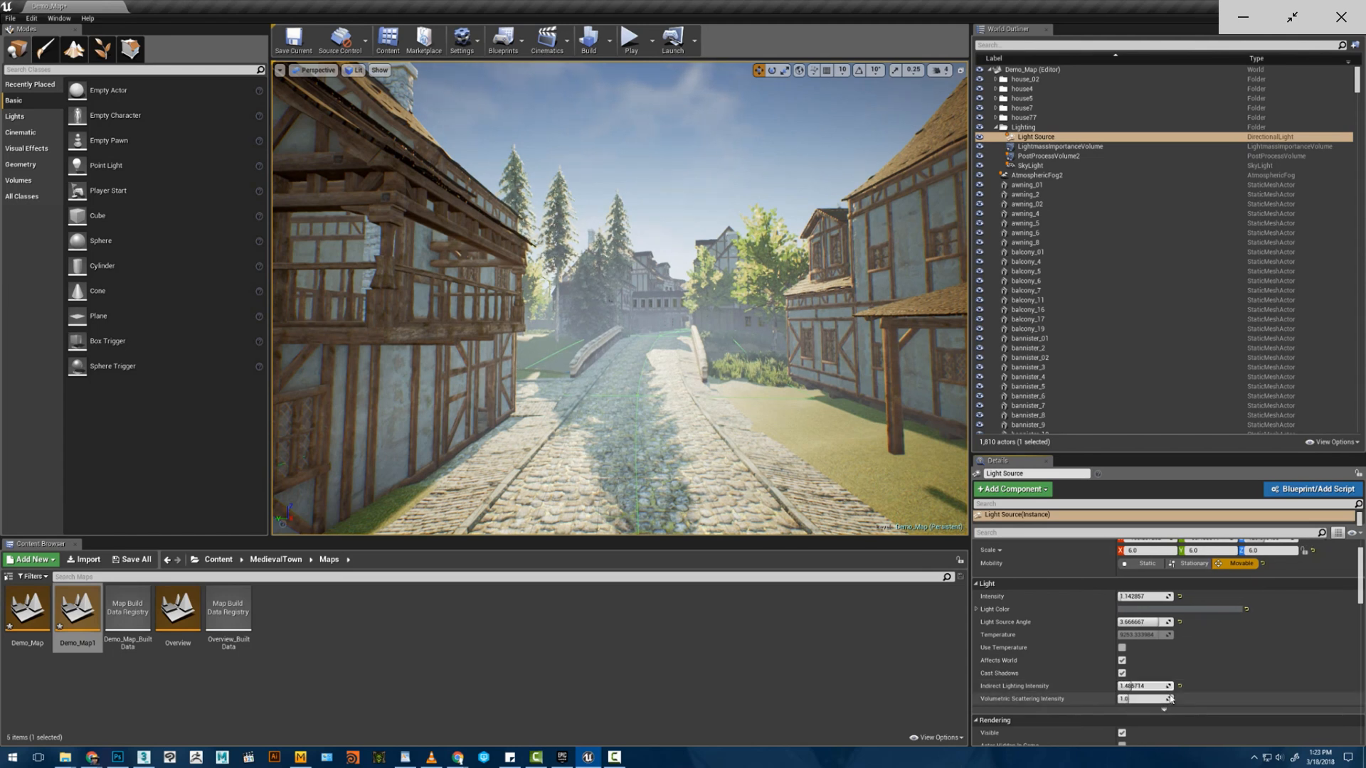
key(ctrl+z)
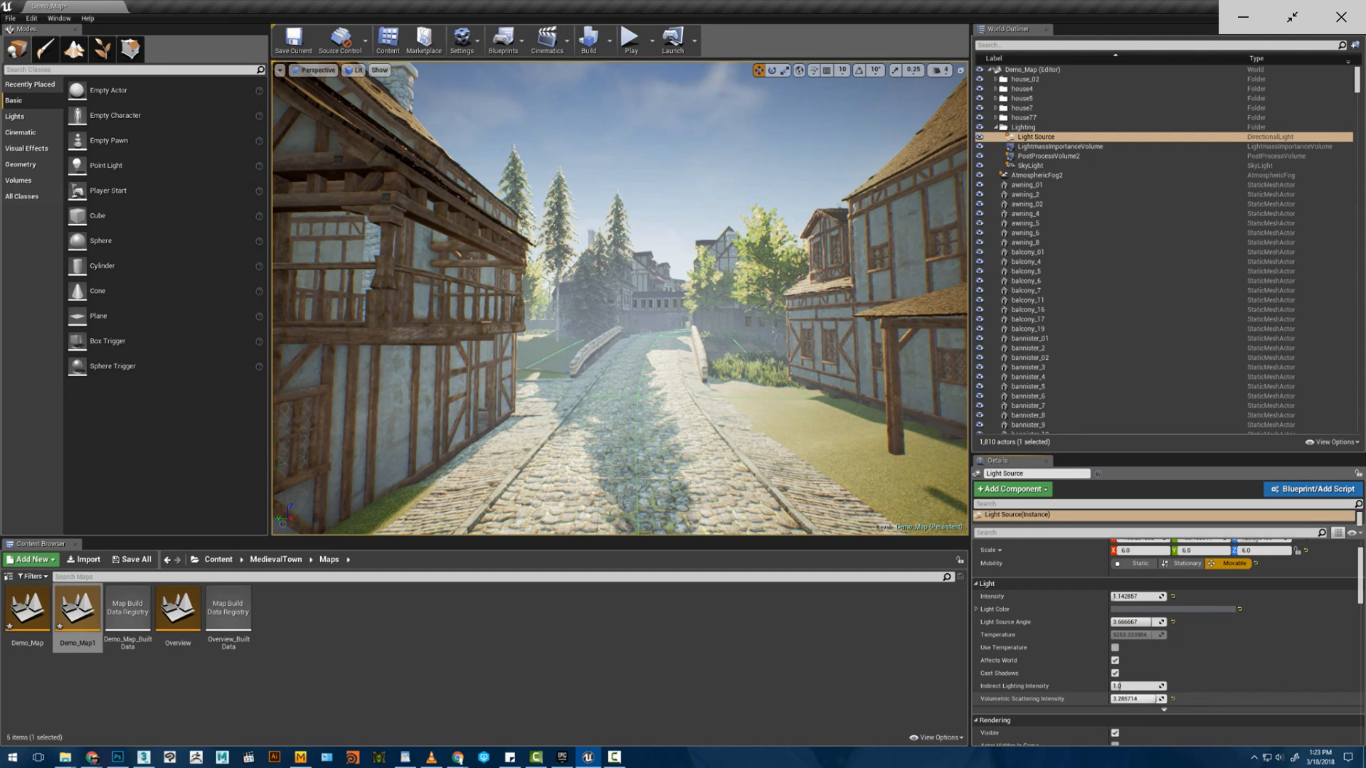
key(ctrl+z)
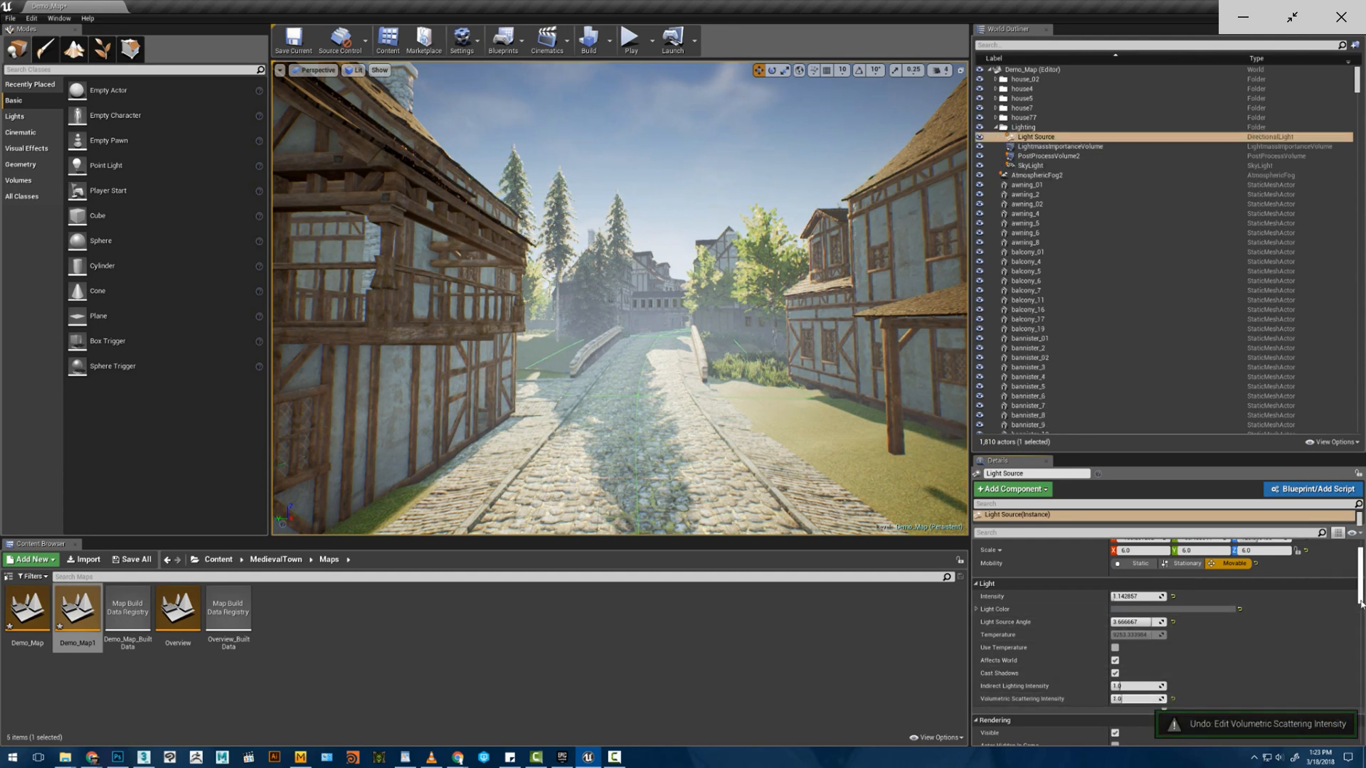
- Look through the Light Source's remaining properties, from Rendering and Light Shafts down to the Actor settings
scroll(1358, 626, down, 3)
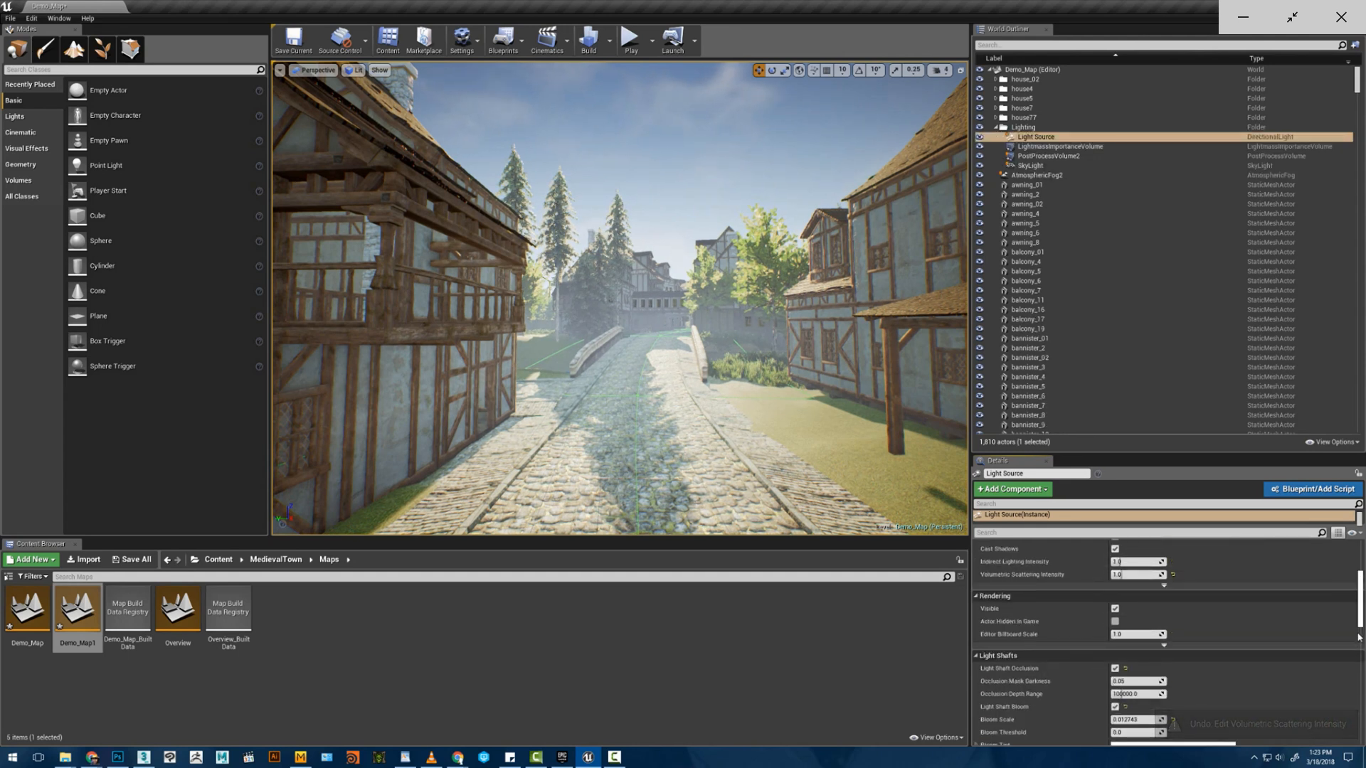
scroll(1356, 644, down, 2)
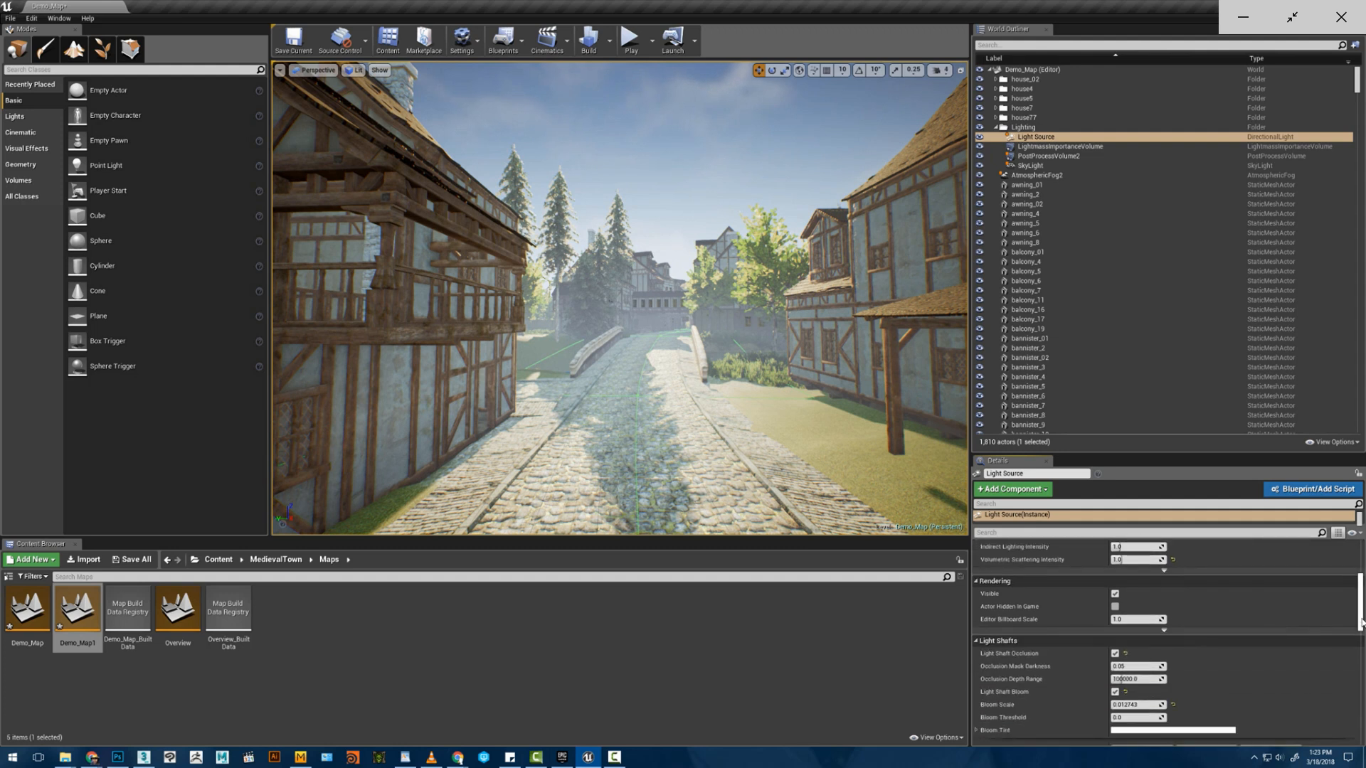
drag(1360, 624, 1361, 728)
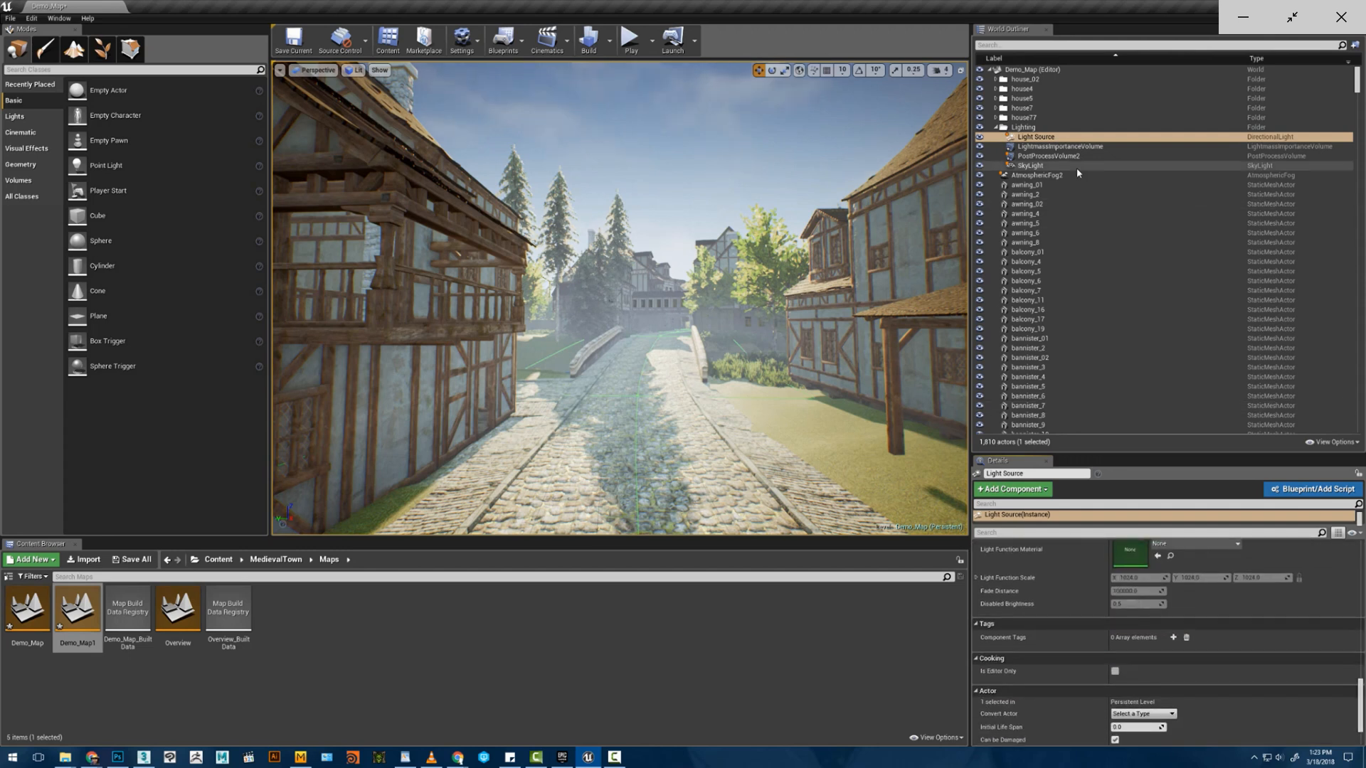
- Check the Lighting folder's actors and AtmosphericFog2 one by one, and select the SkySphereBlueprint from the sky in the level view
click(982, 137)
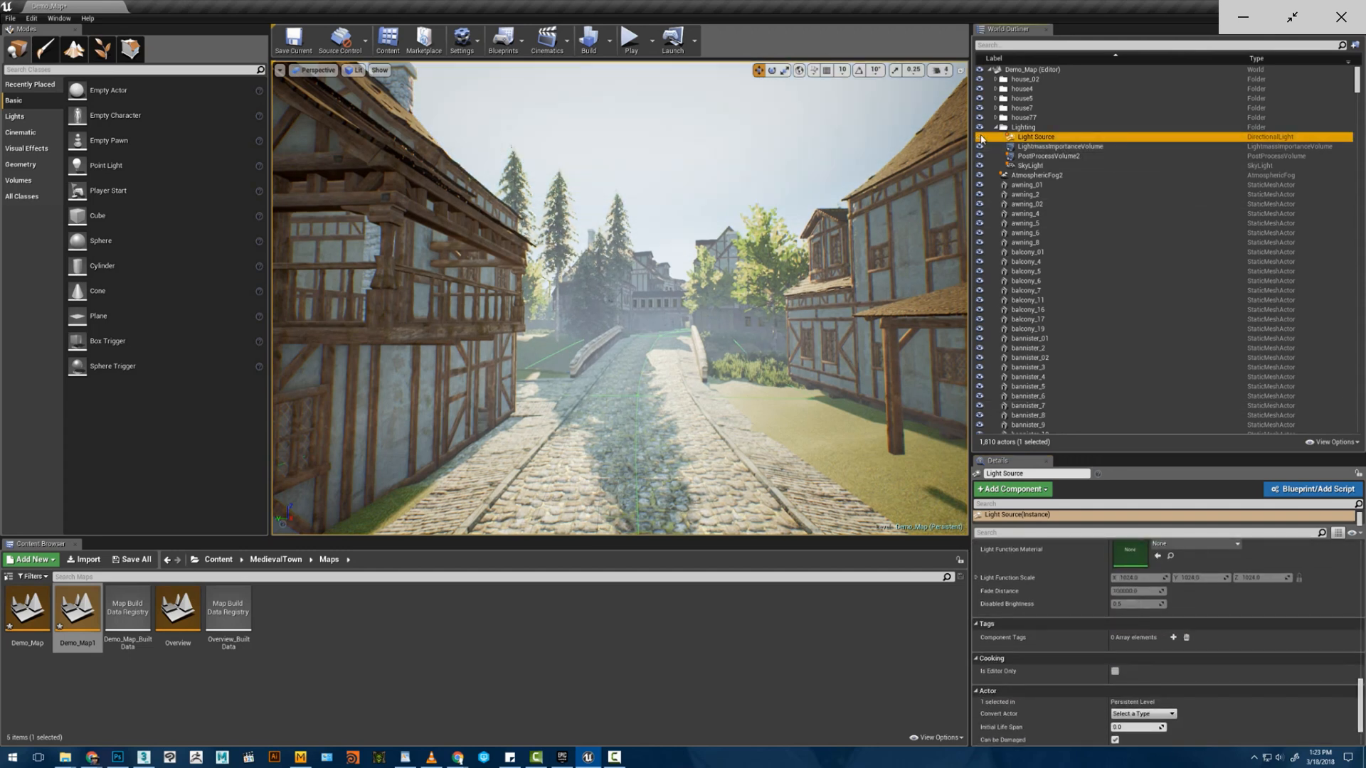
click(986, 146)
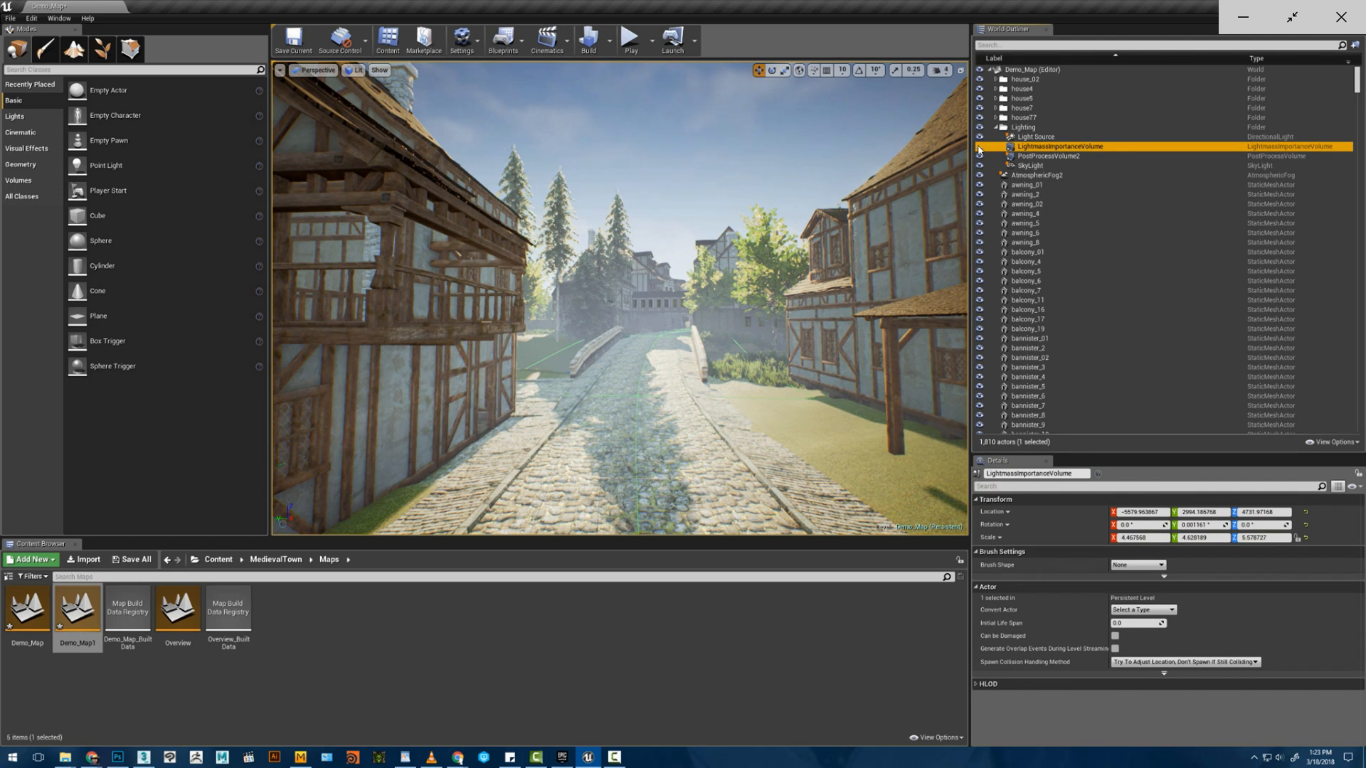
click(987, 156)
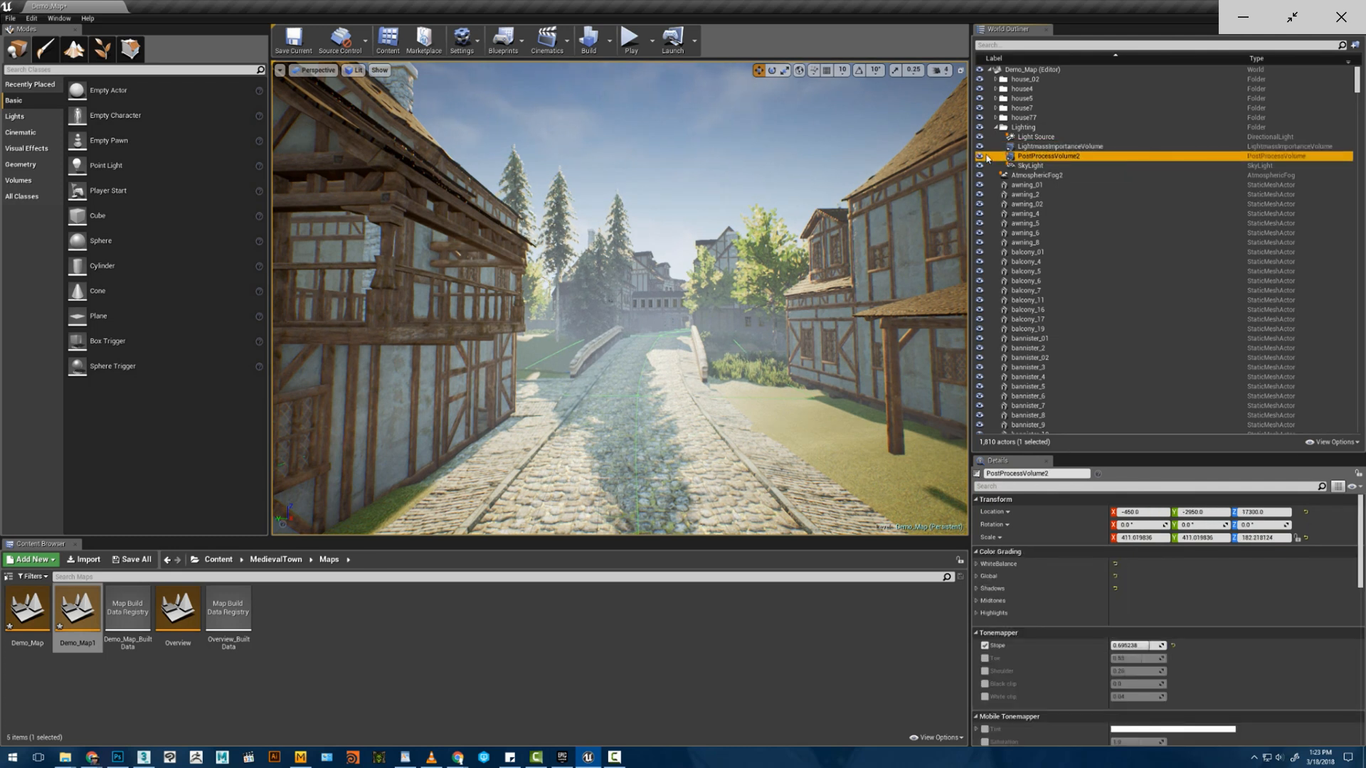
click(985, 166)
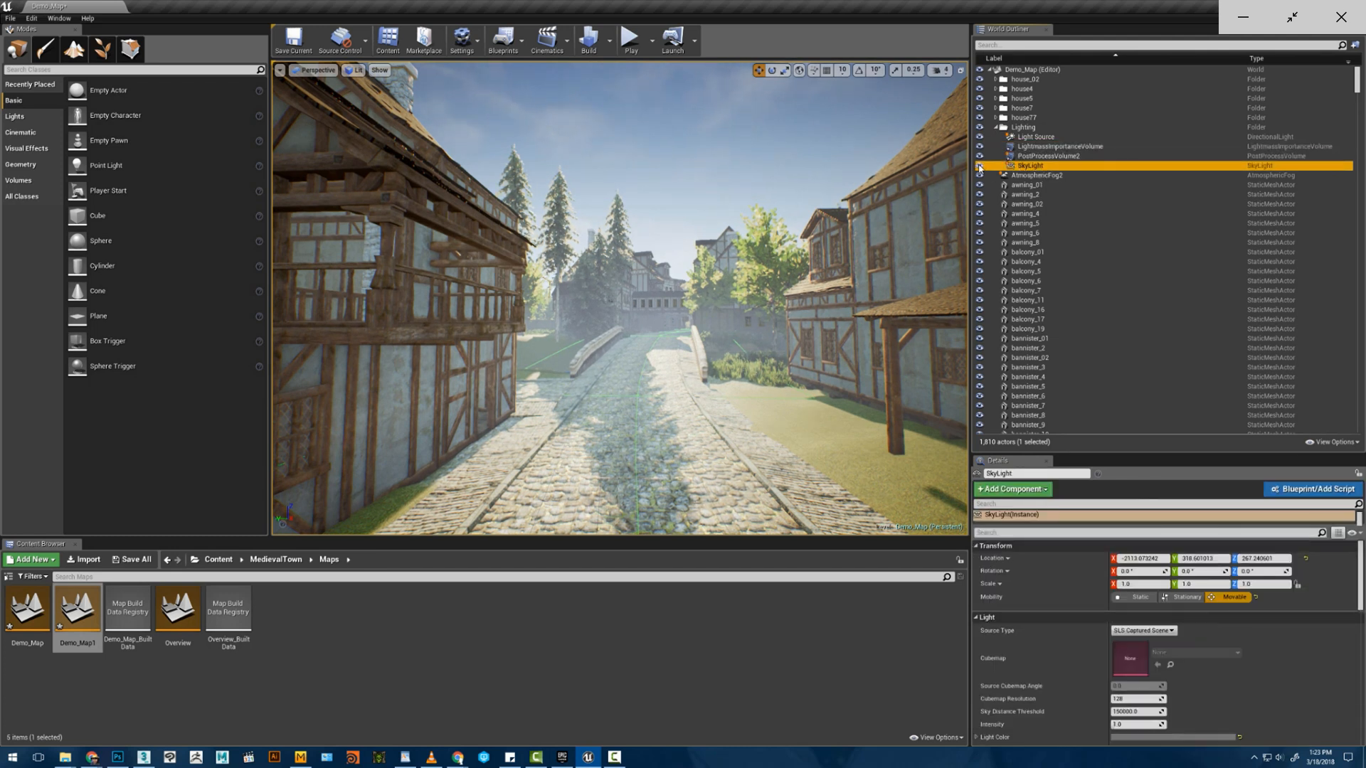
click(996, 175)
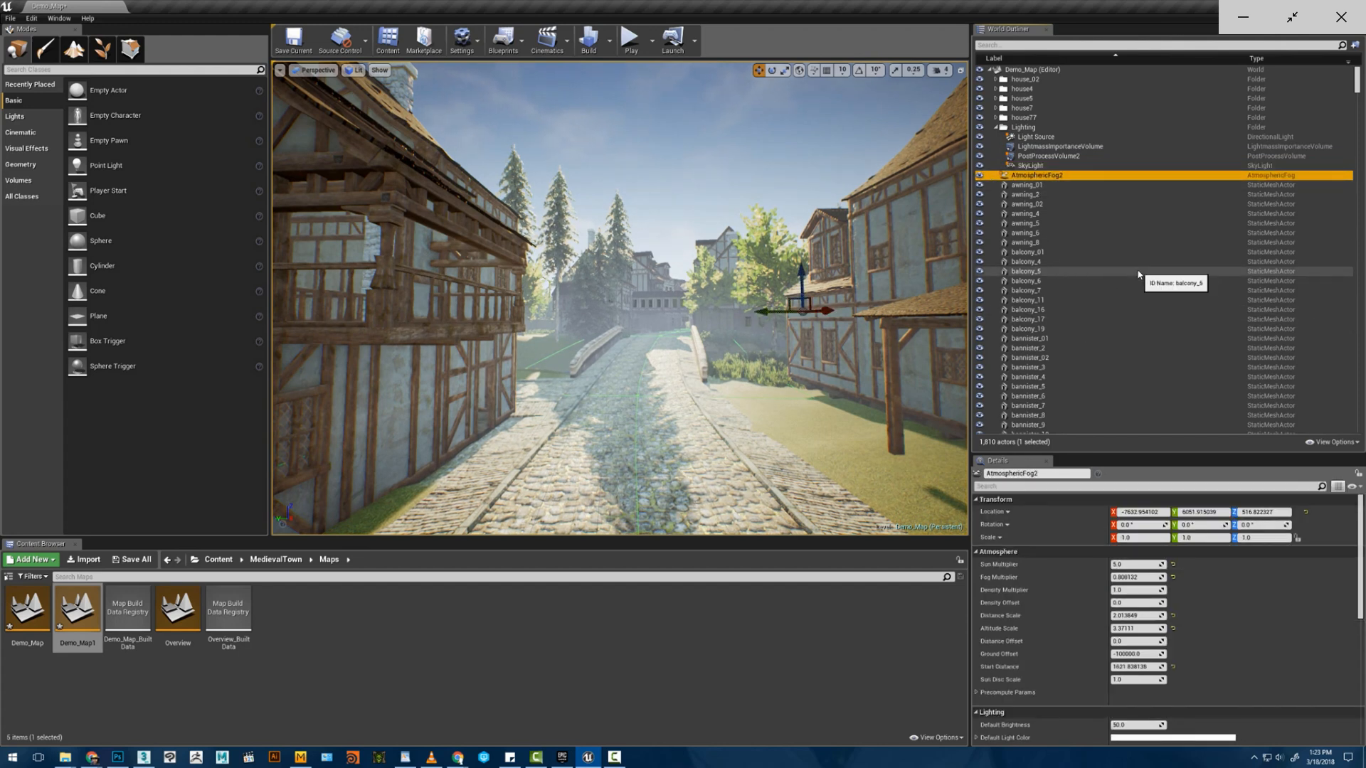
right_drag(769, 190, 754, 135)
click(694, 166)
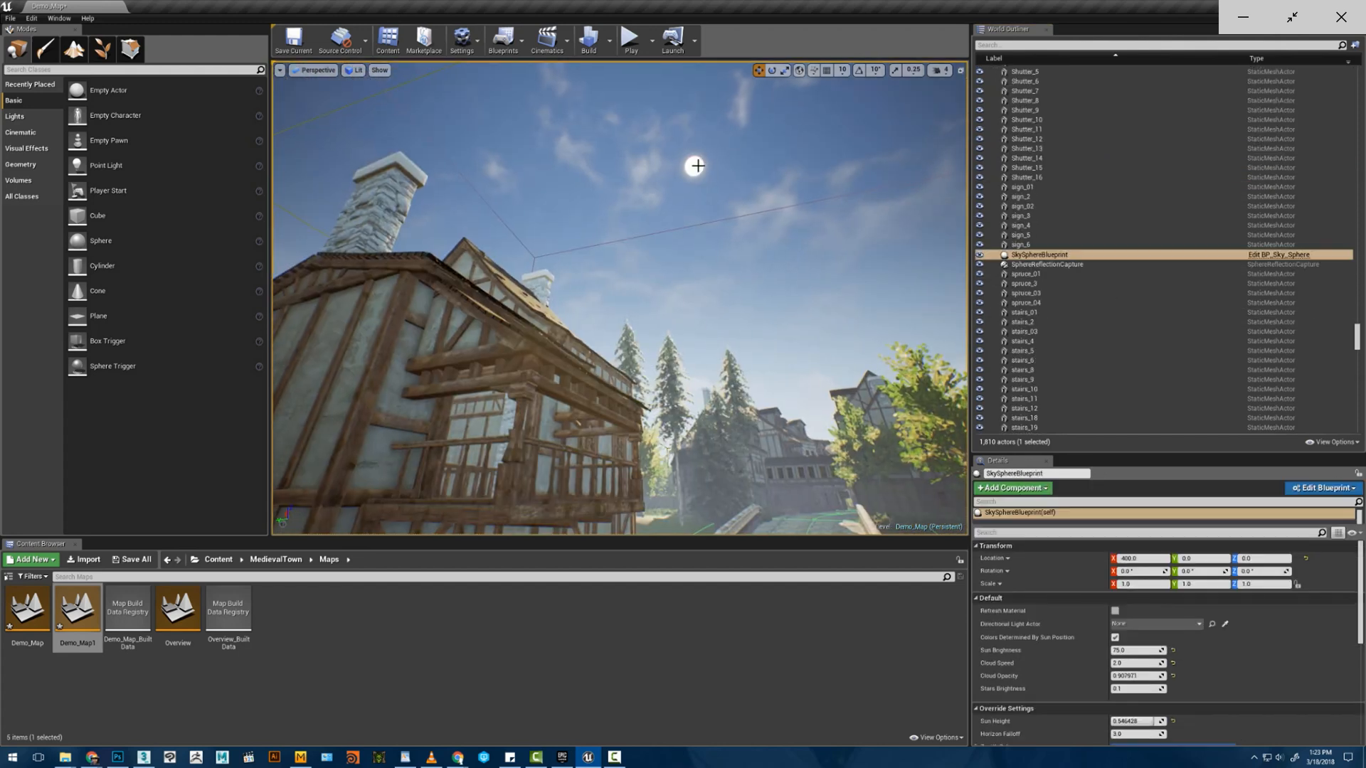
- Hide the SkySphereBlueprint to see the level without its sky, and show it again
click(979, 256)
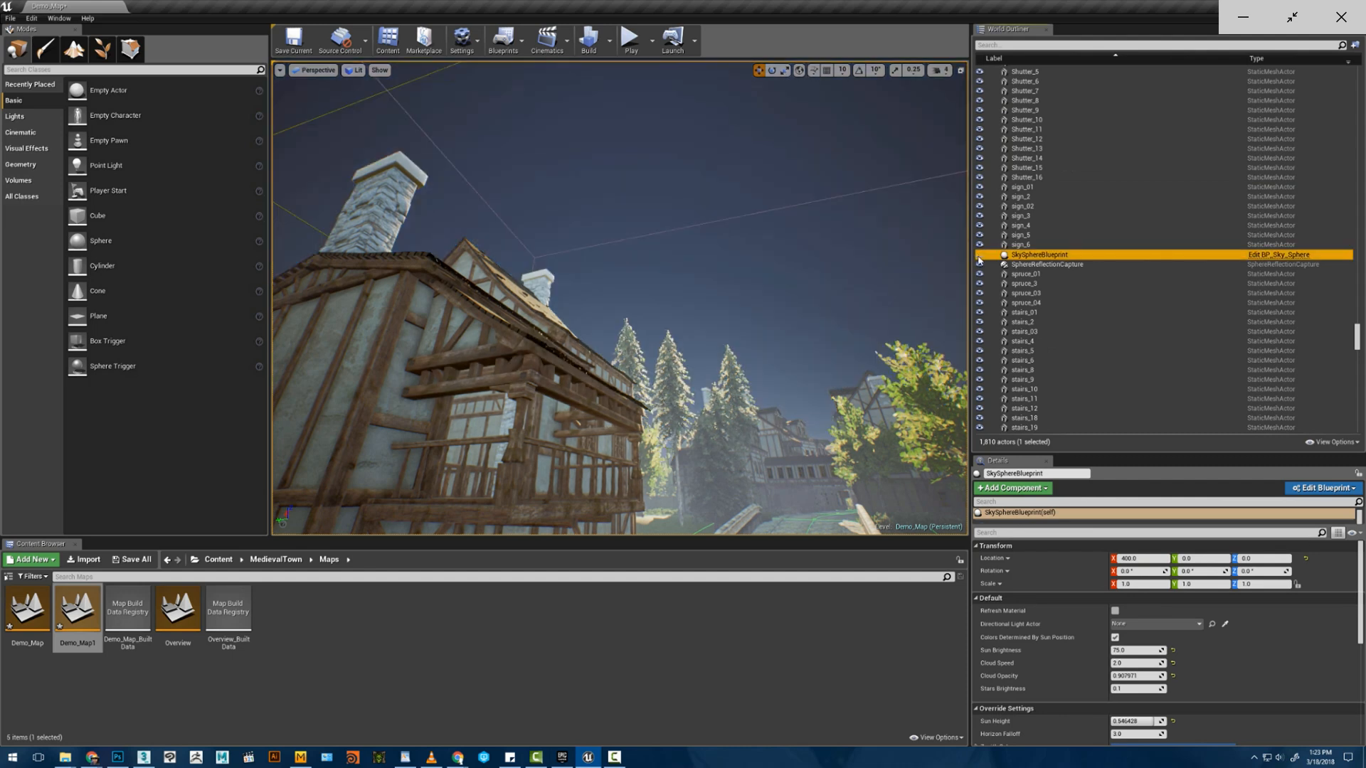
click(979, 257)
click(979, 258)
right_drag(882, 259, 870, 300)
key(w)
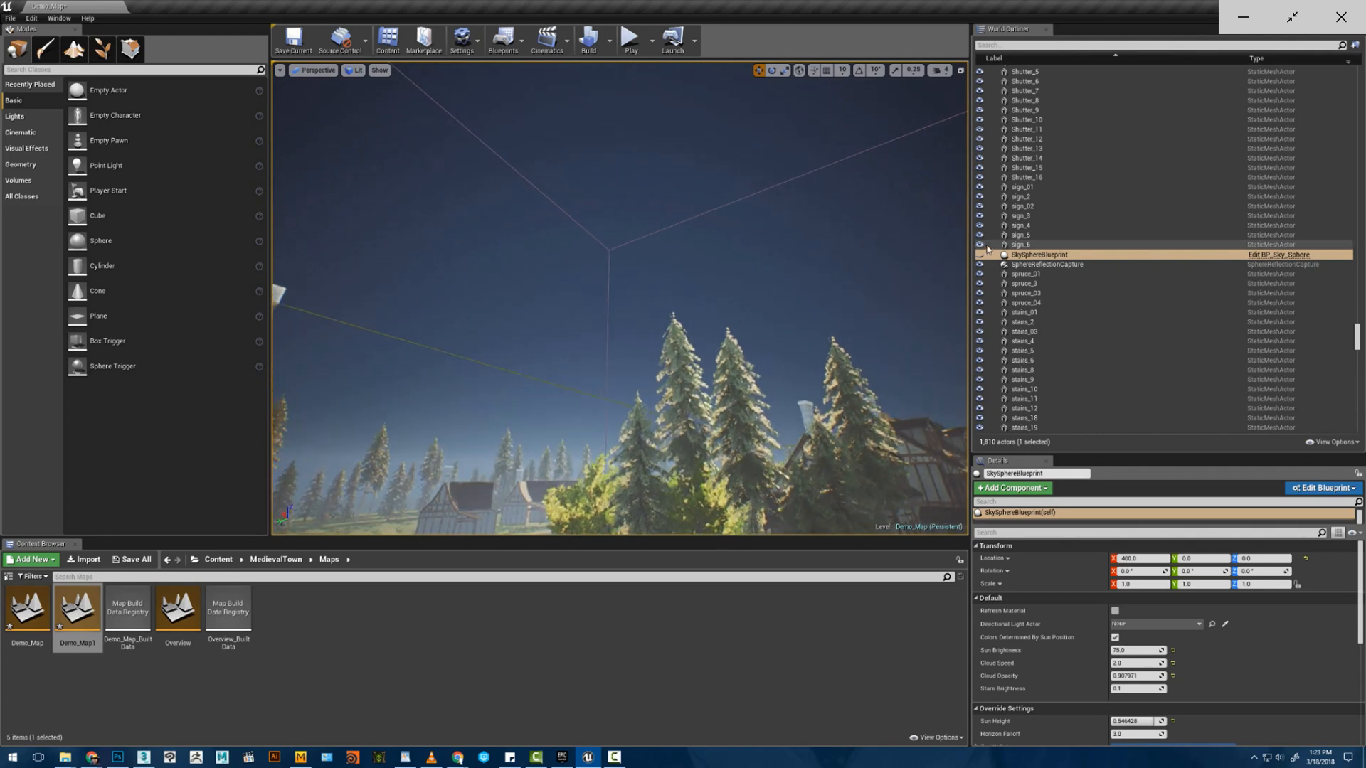
click(979, 256)
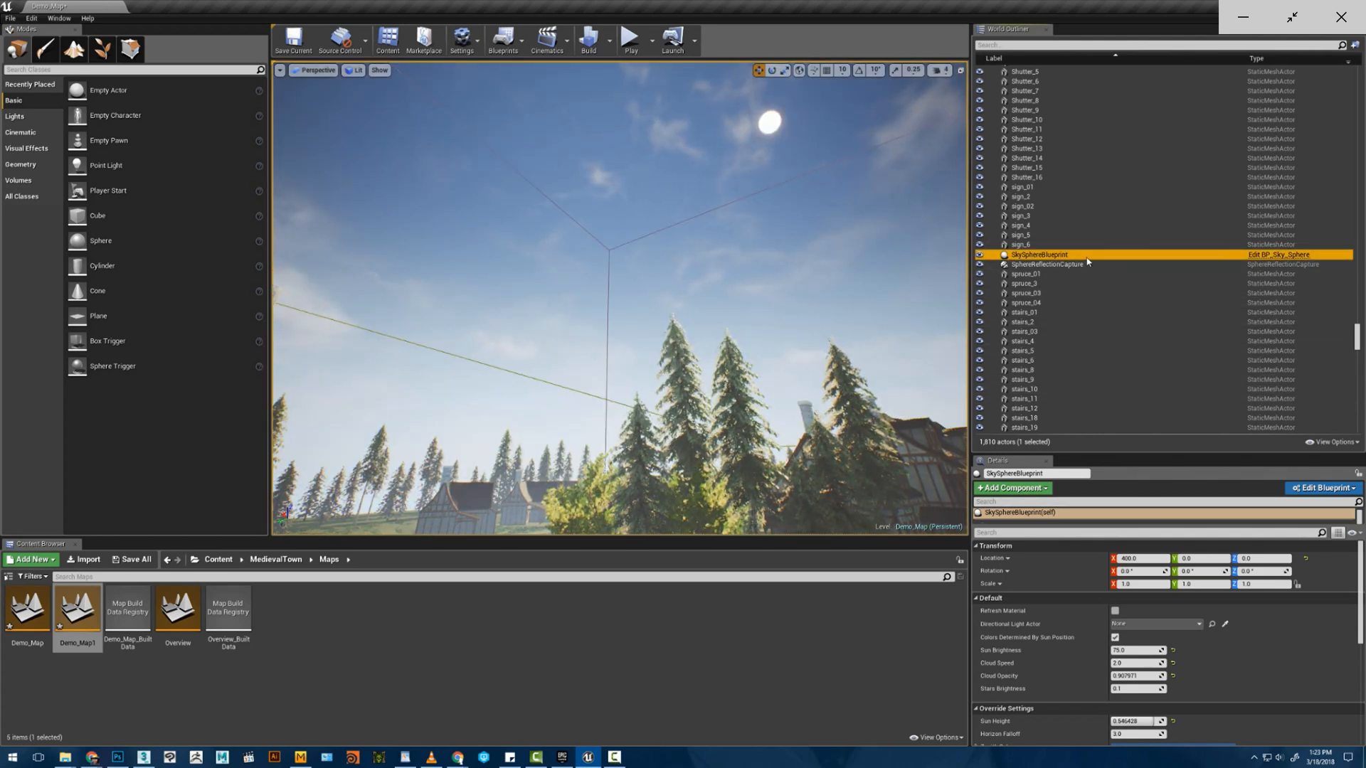
- Focus the view on the SphereReflectionCapture, and examine the SkySphereBlueprint's override and colour properties
double_click(1046, 263)
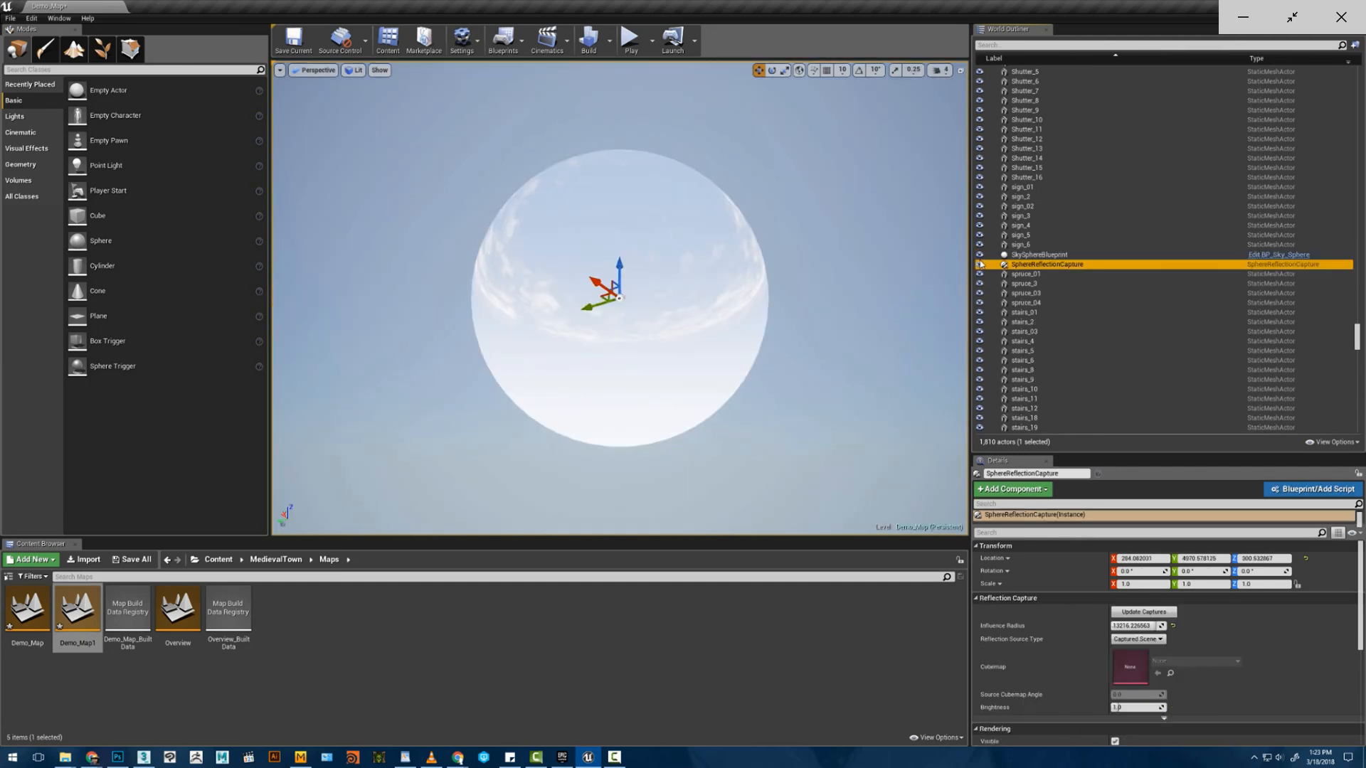
click(1027, 254)
scroll(1180, 611, down, 5)
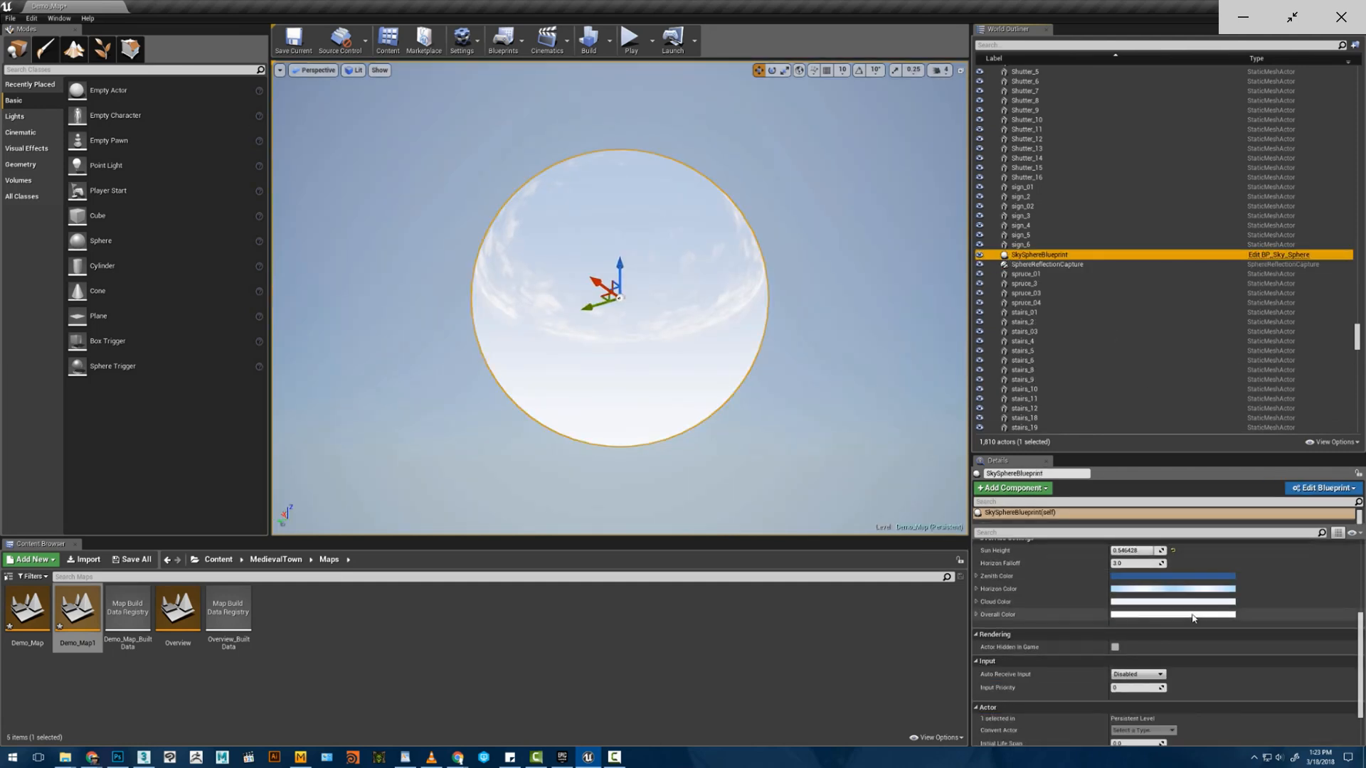
right_drag(740, 351, 739, 341)
right_drag(726, 244, 714, 257)
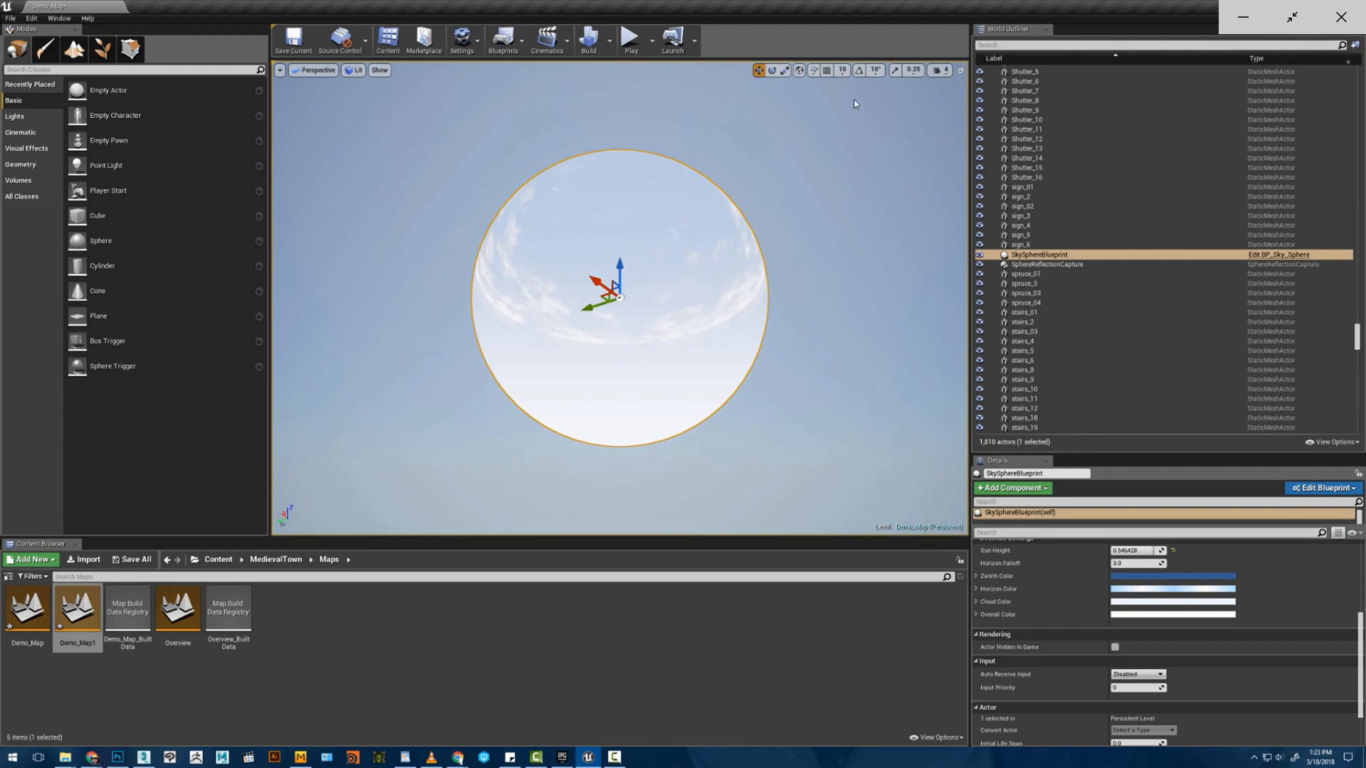
- Focus on sign_6, face the village street from the bridge, and compare the sky with the SkySphereBlueprint hidden and shown
double_click(1020, 245)
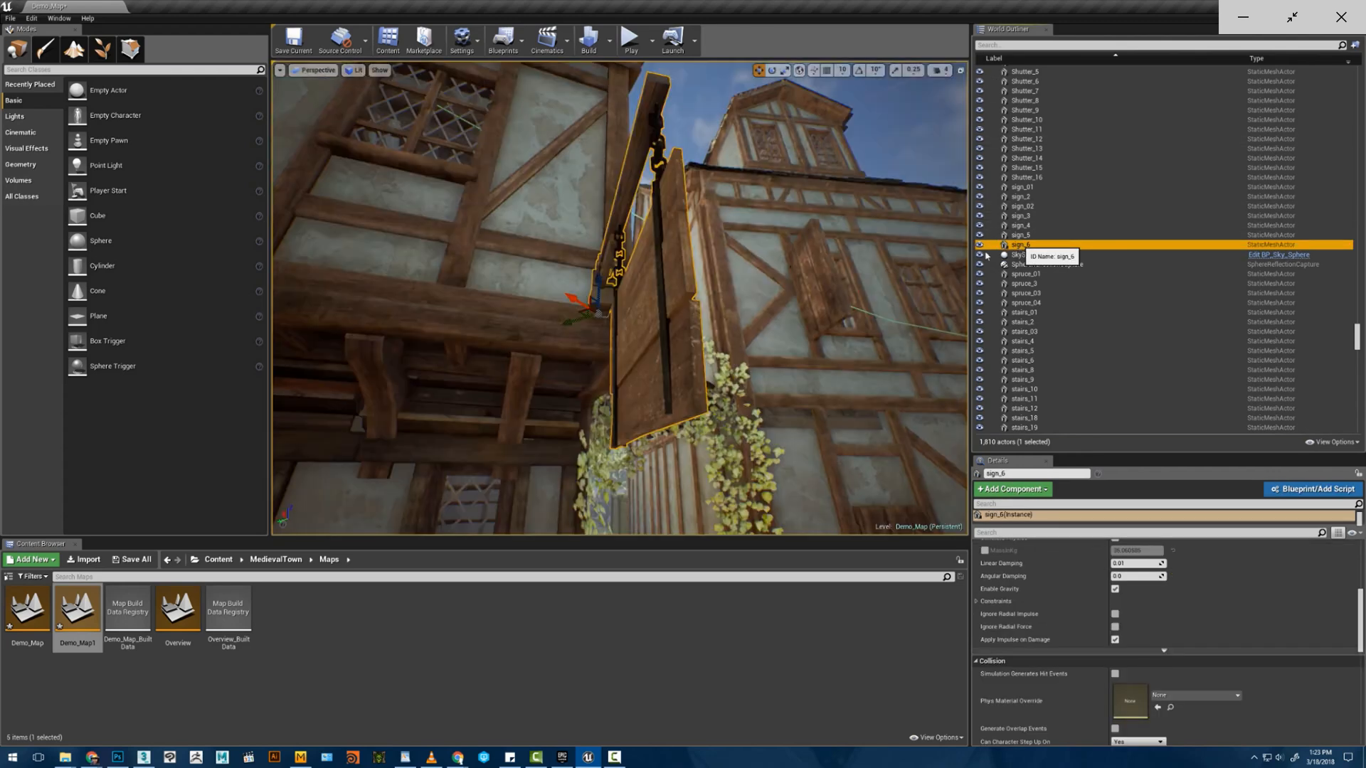
right_drag(619, 284, 686, 285)
click(980, 255)
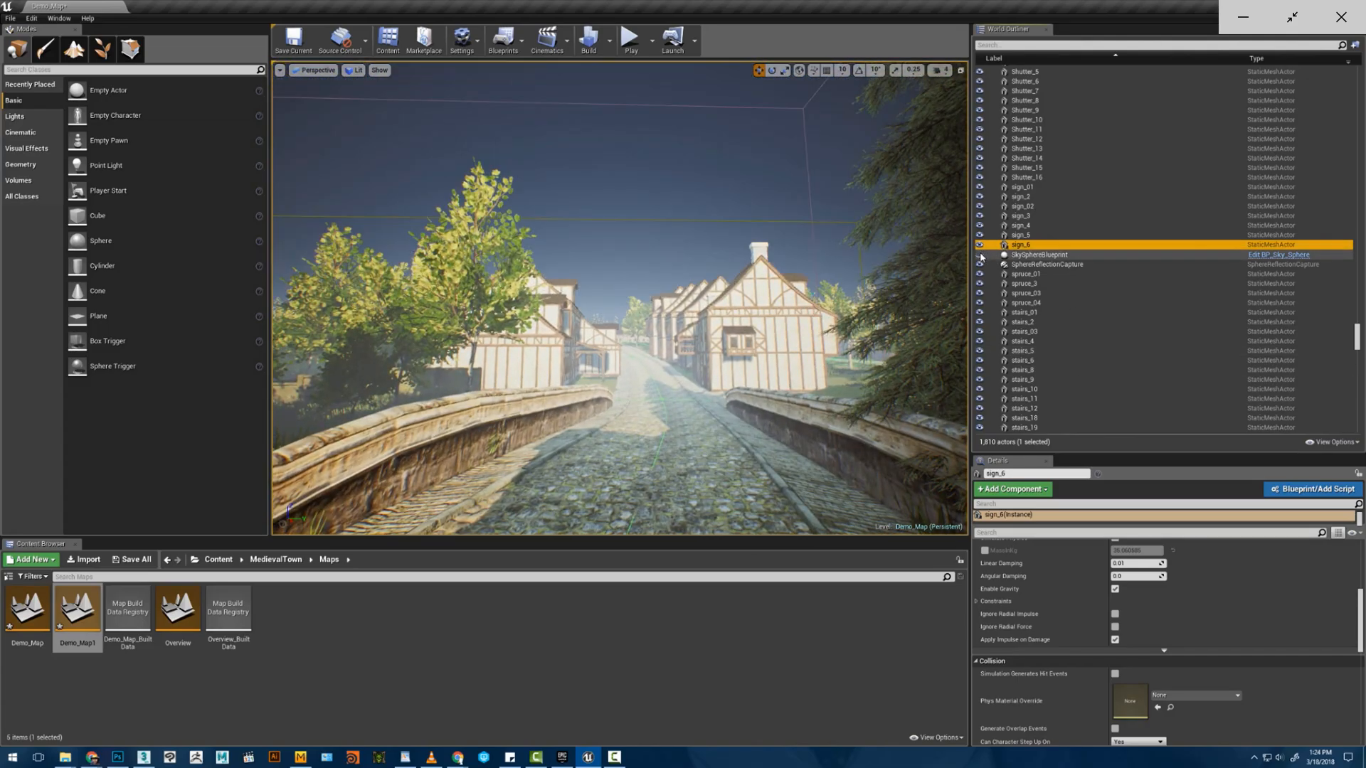
click(980, 254)
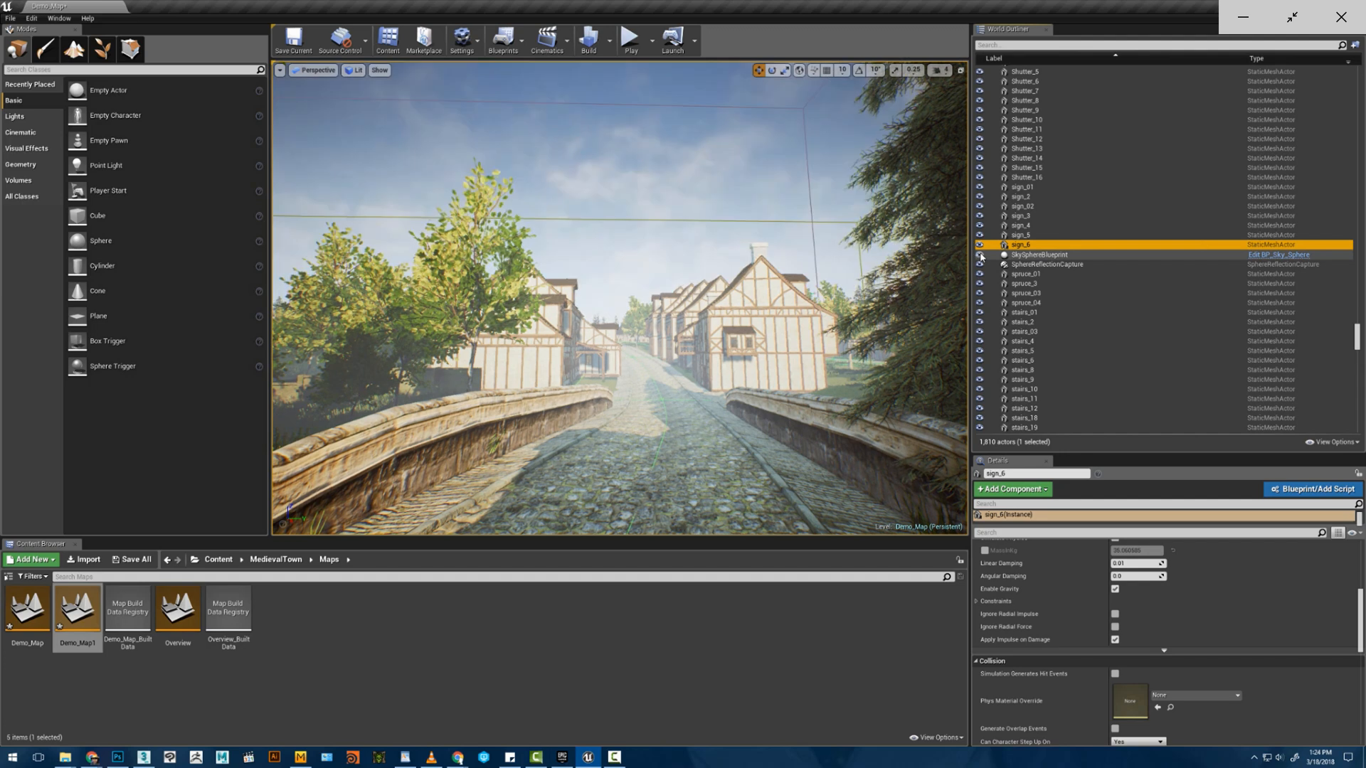
- Darken the SkySphereBlueprint's Zenith Color to a Value of 0.15625 and its Horizon Color to Saturation 0.921875 and Value 0.177083
click(1039, 254)
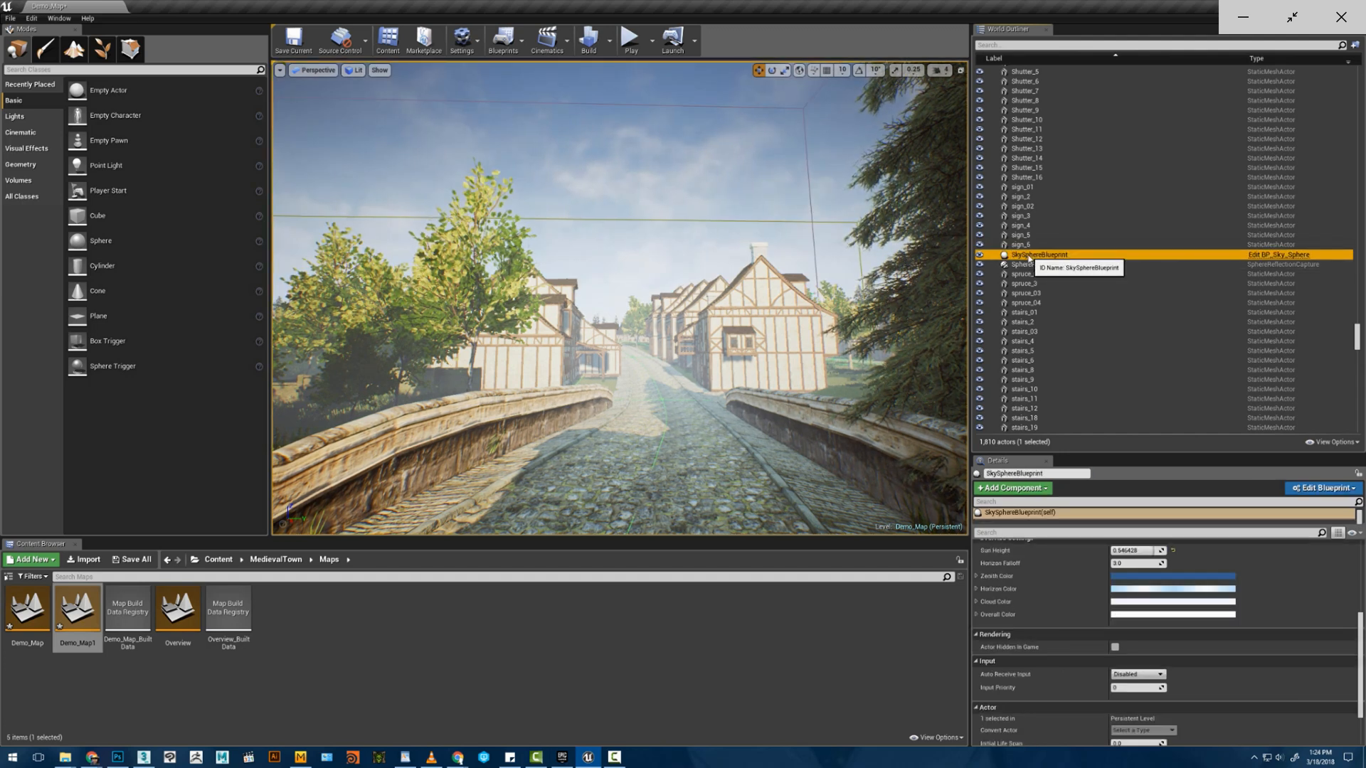
click(1137, 577)
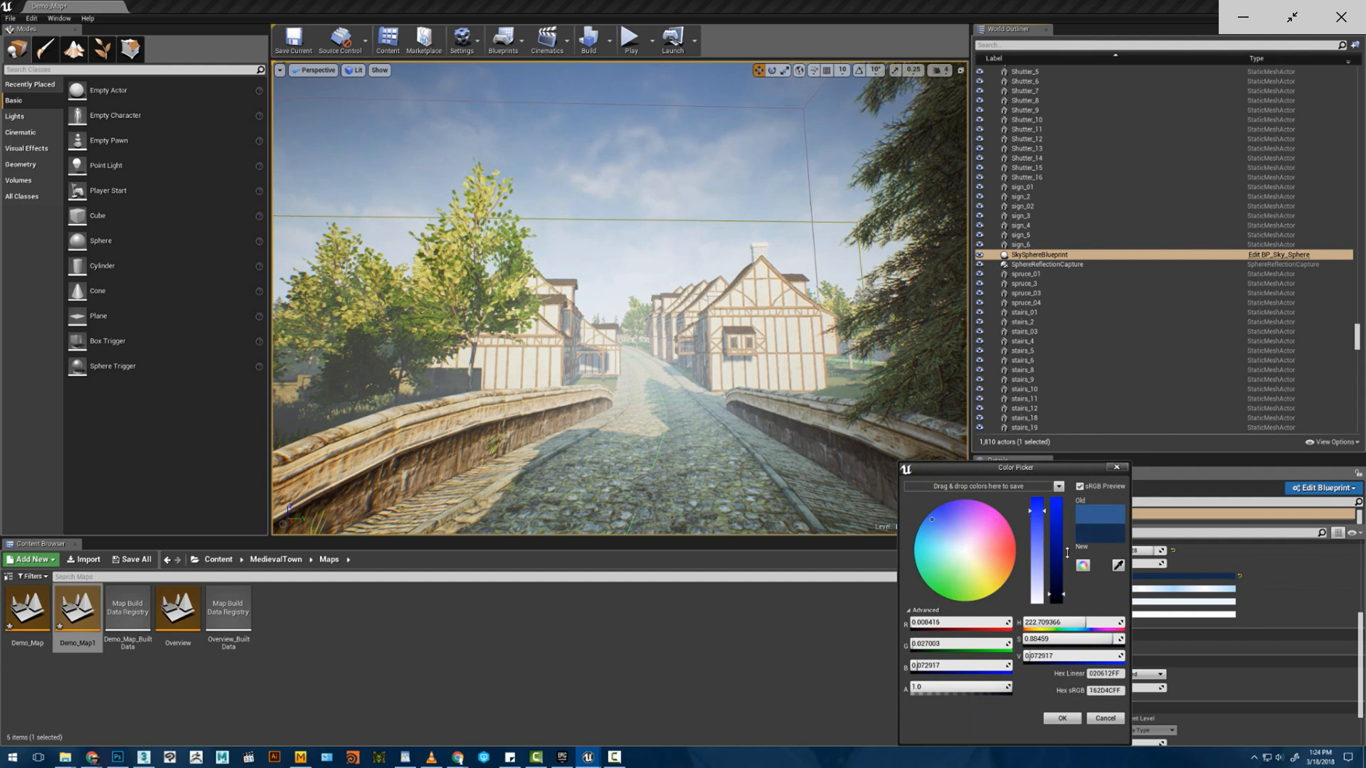
drag(1066, 552, 1060, 580)
click(1060, 719)
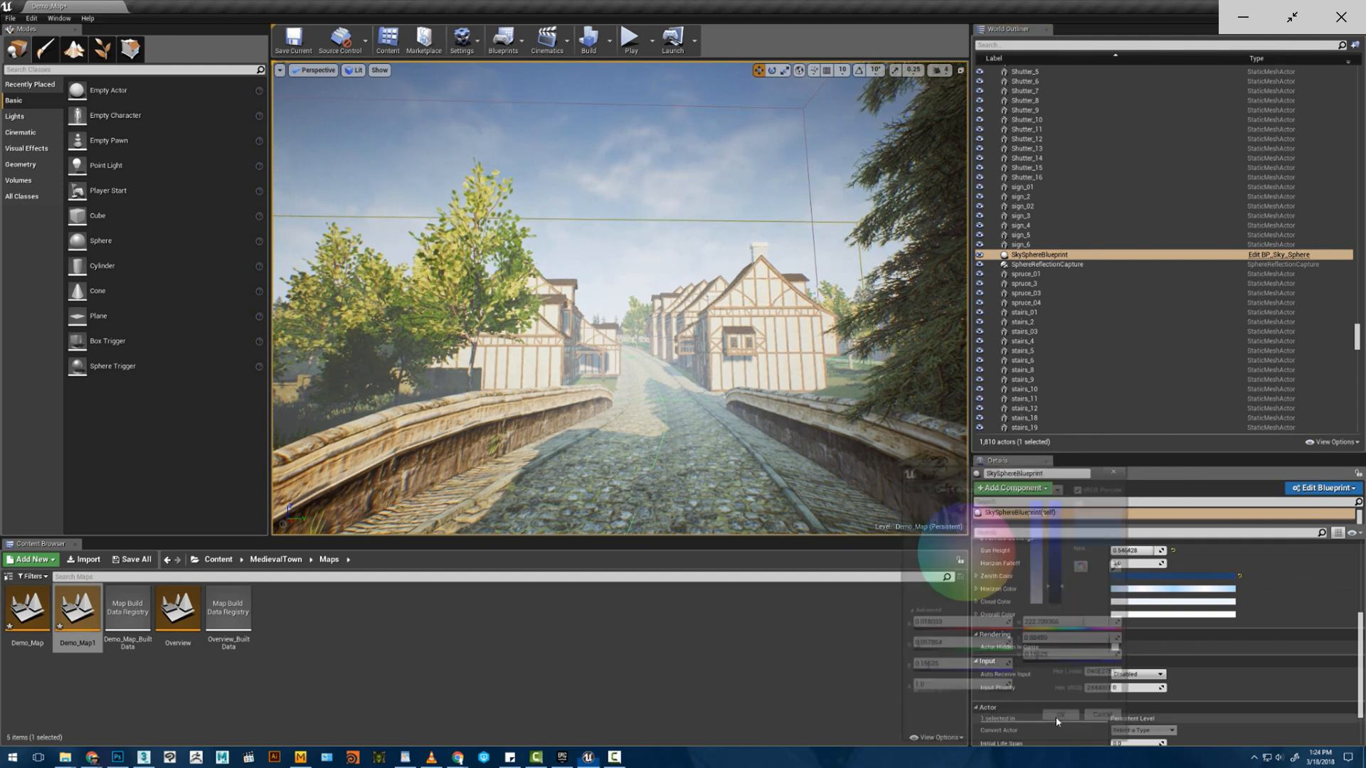
click(1125, 589)
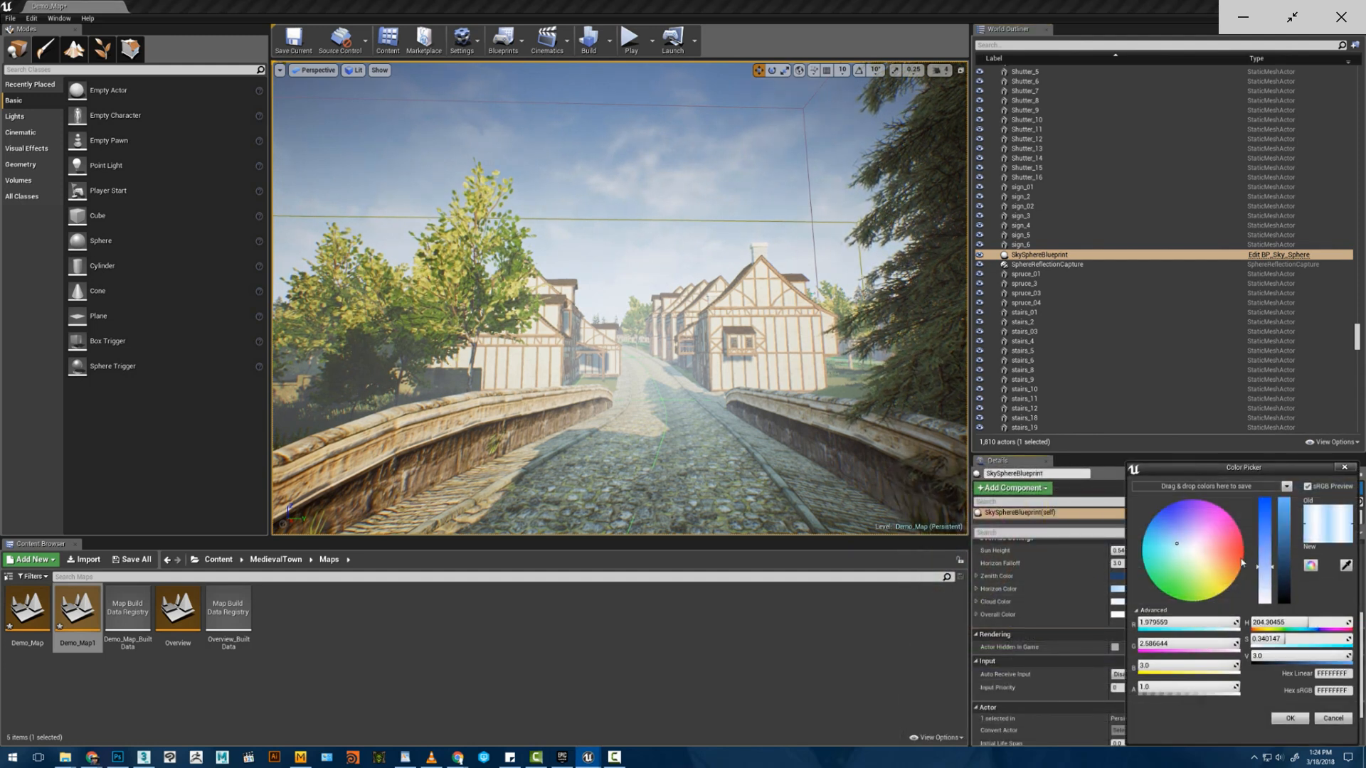
mouse_move(1271, 568)
mouse_down()
mouse_move(1266, 507)
mouse_move(1286, 557)
mouse_up()
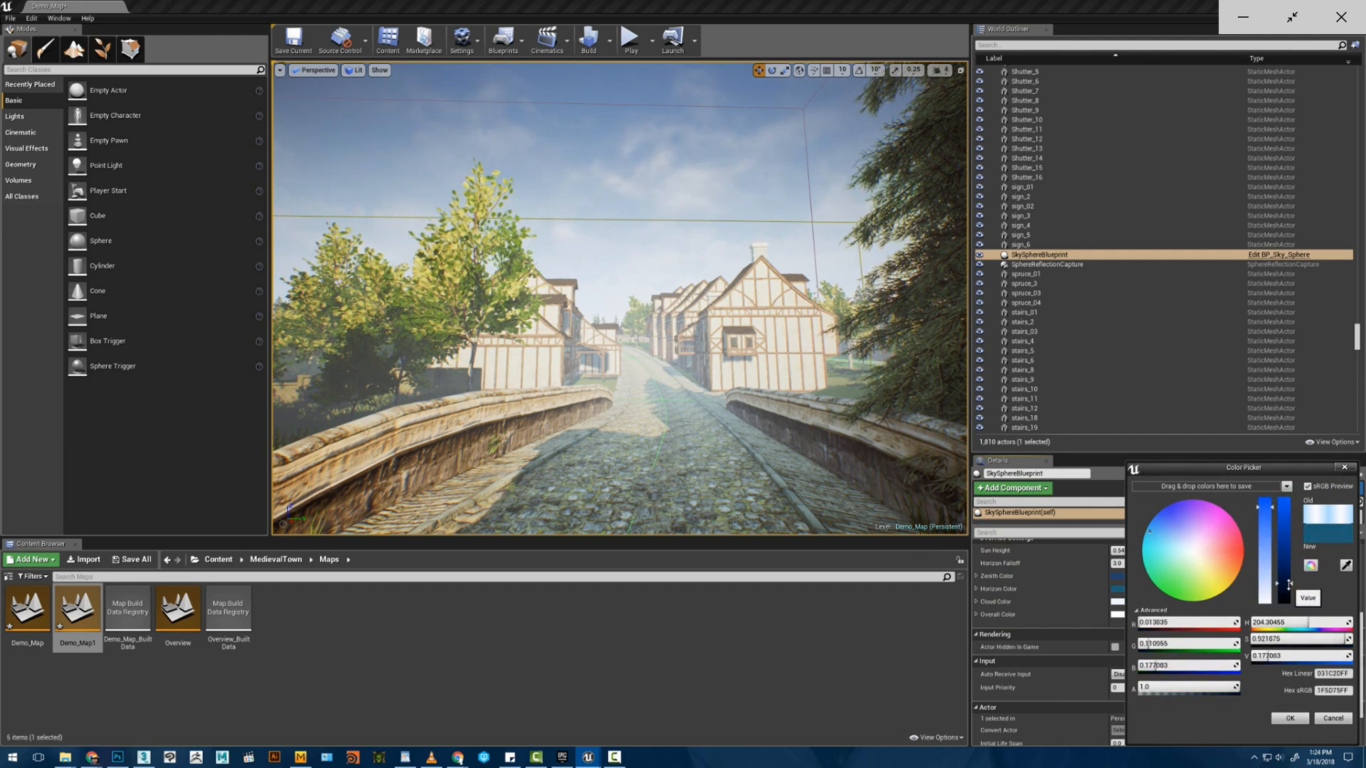
click(1288, 719)
- Darken the sky's Cloud Color to grey and set its Overall Color to a Value of 0.333333
click(1188, 601)
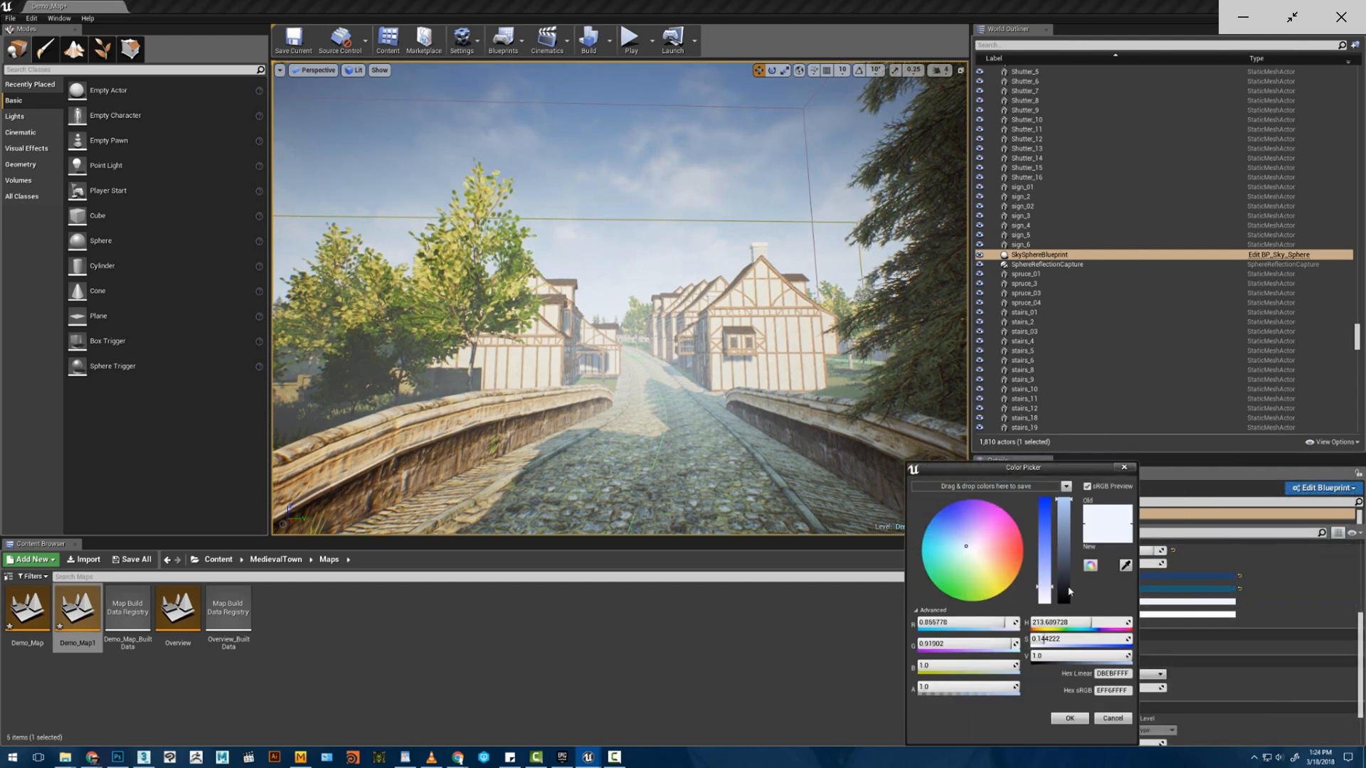
drag(1064, 581, 1067, 574)
click(1071, 718)
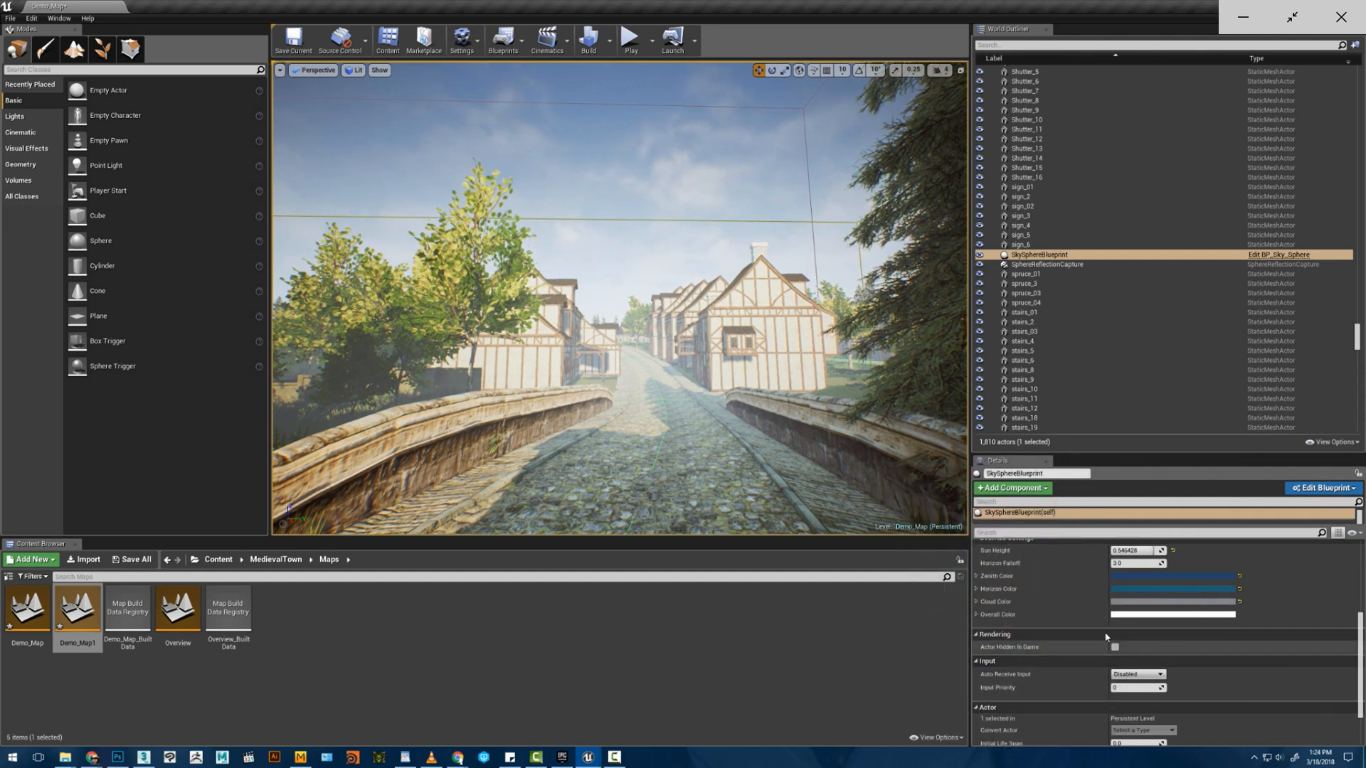
click(1115, 614)
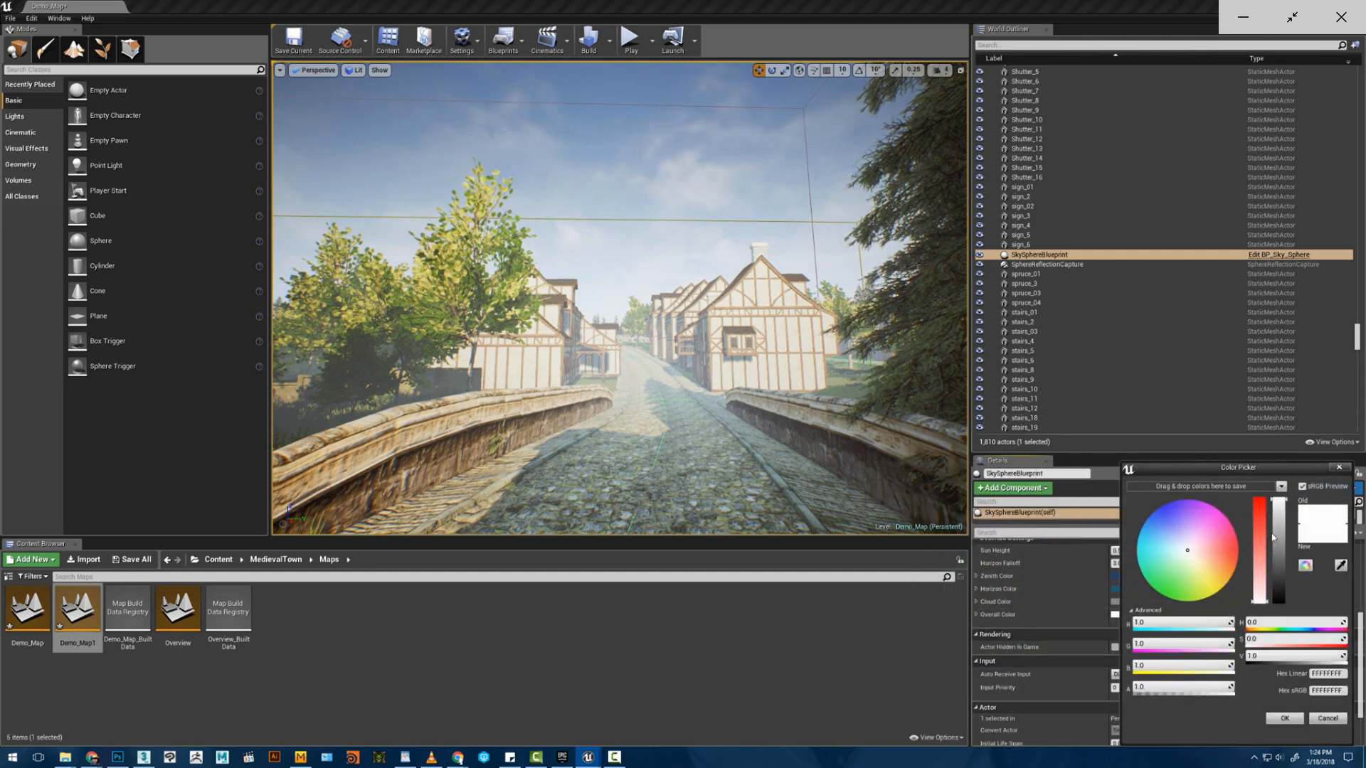
drag(1273, 537, 1272, 565)
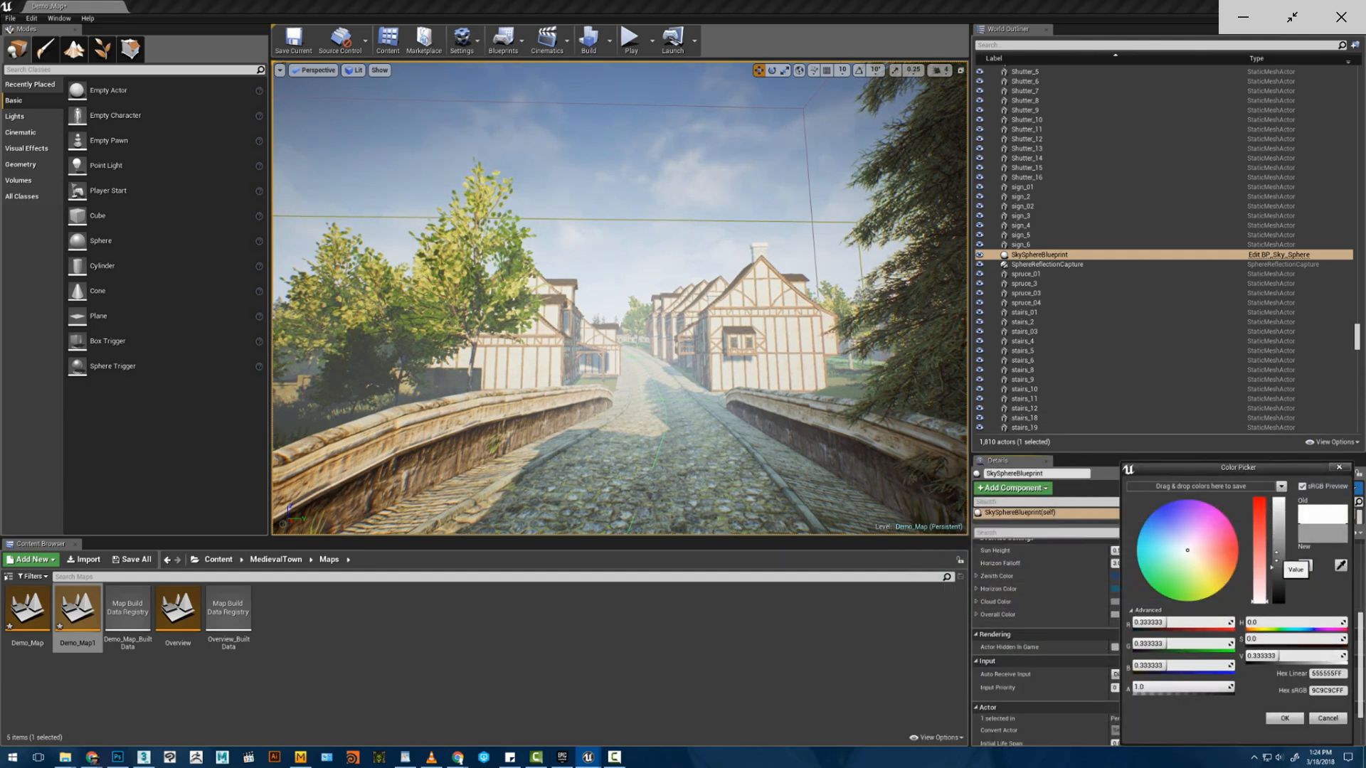
click(1284, 719)
- Set Sun Height to about 0.58, Horizon Falloff 6.12, Sun Brightness 4.02, Cloud Speed 23.68 and Cloud Opacity 1.13, undoing a Stars Brightness trial
scroll(1153, 596, up, 1)
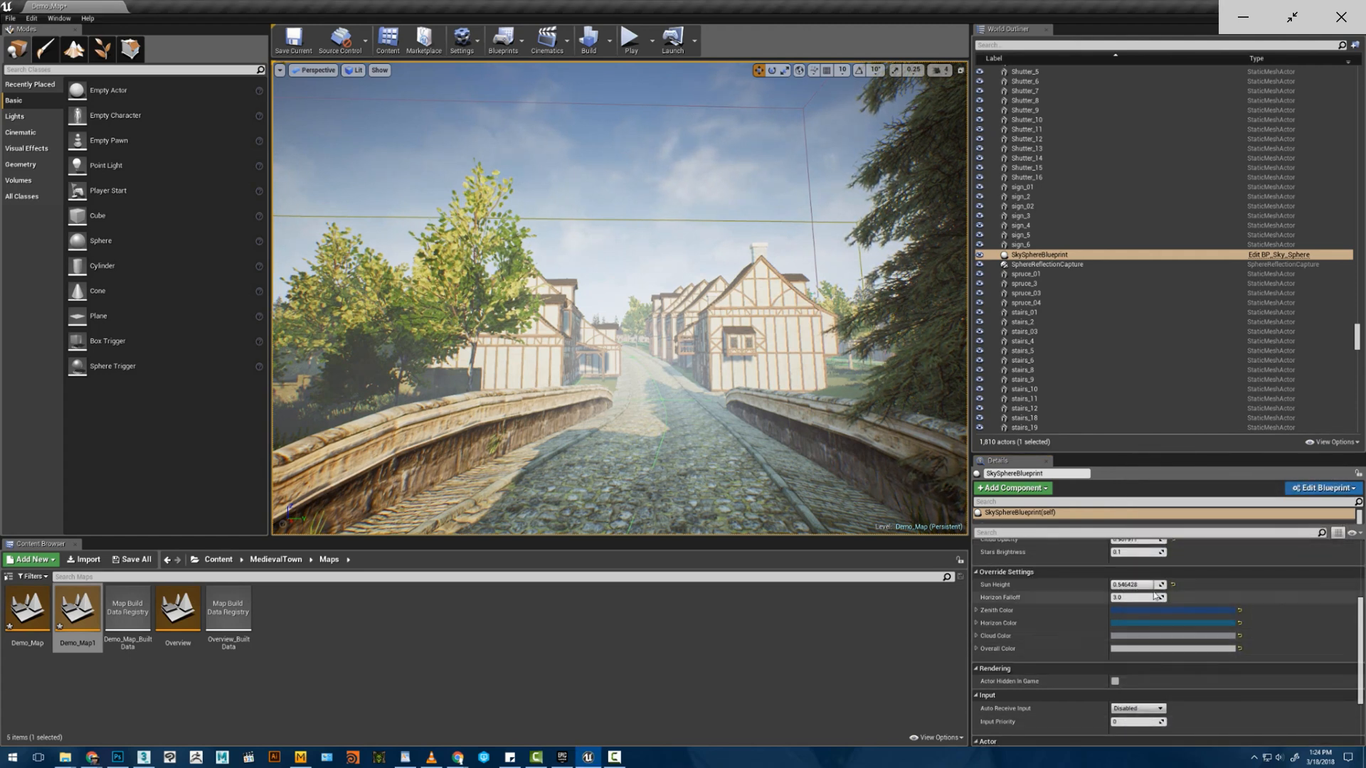
drag(1097, 584, 1139, 597)
scroll(1166, 641, up, 1)
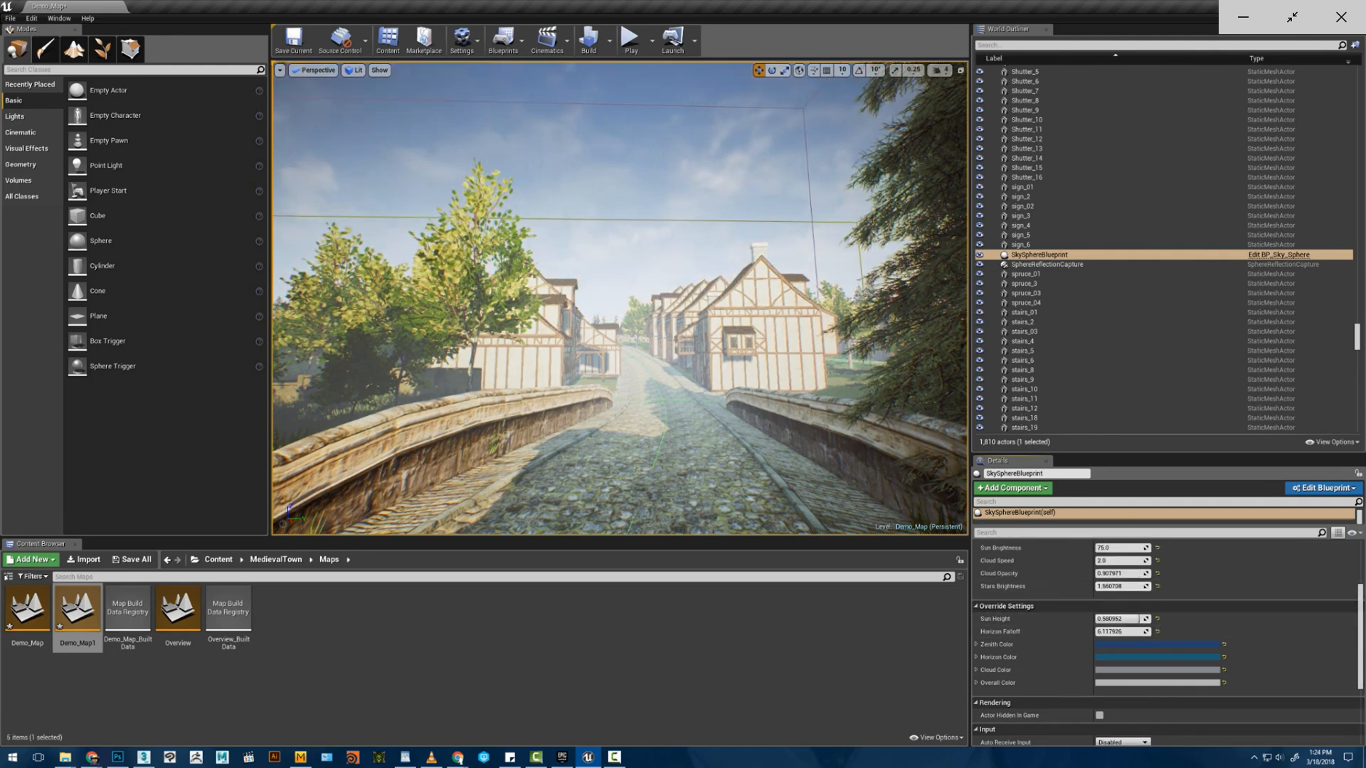
key(ctrl+z)
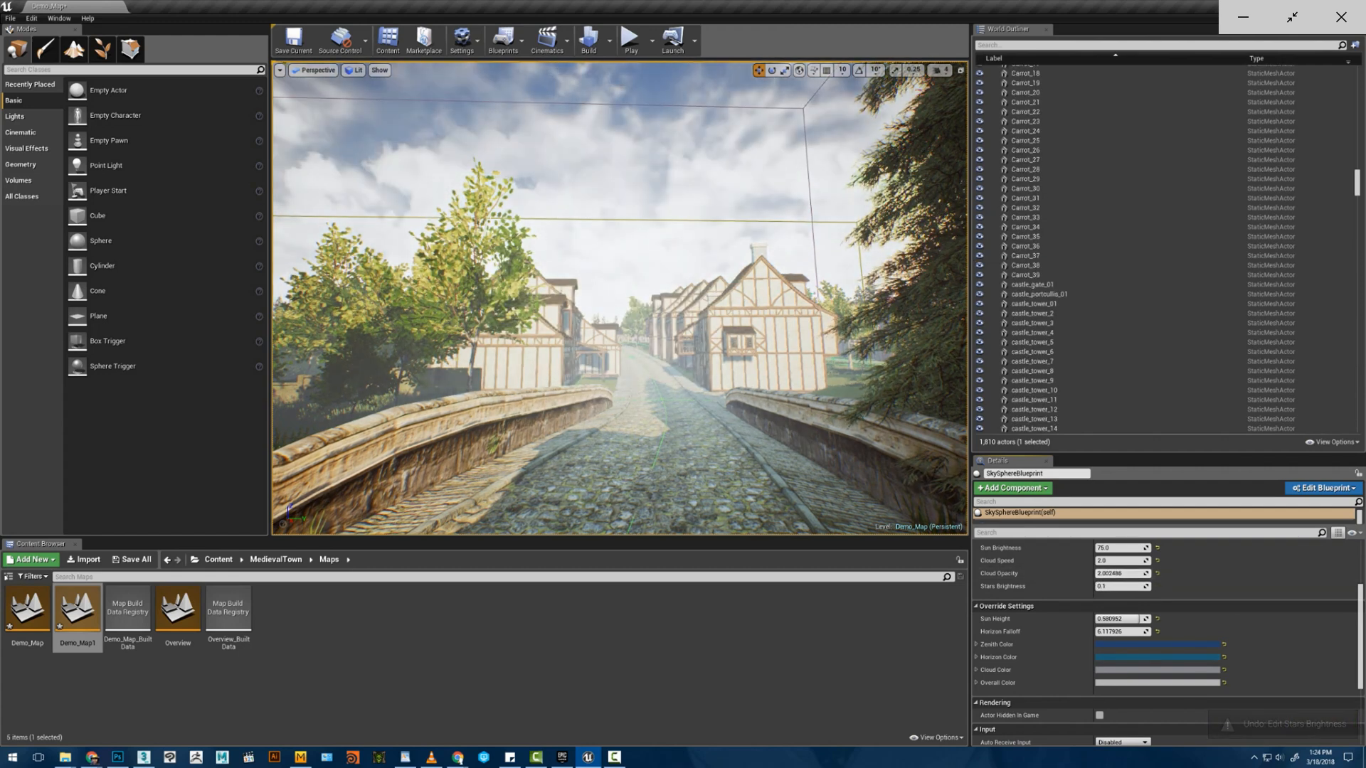
drag(1123, 572, 1066, 547)
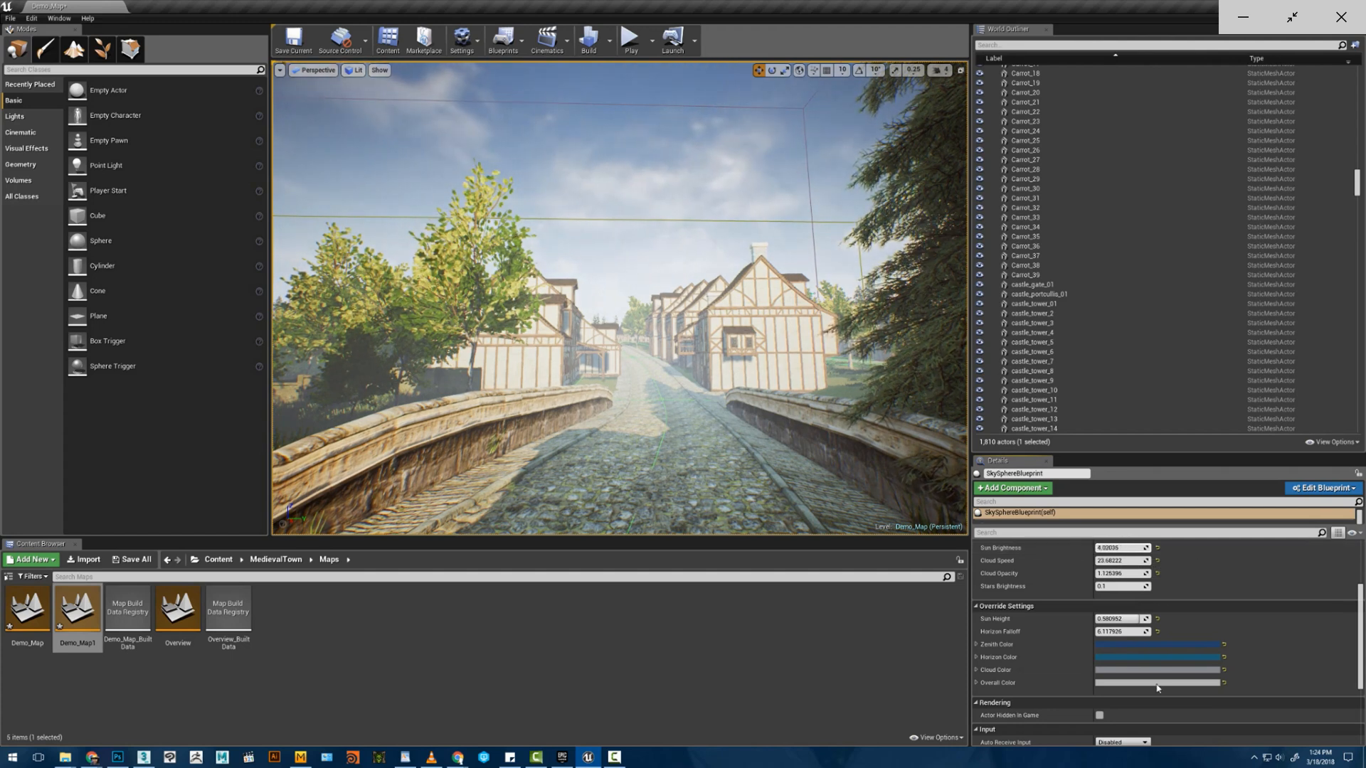
- Toggle Colors Determined By Sun Position on the SkySphereBlueprint to compare the sky colours, and leave it disabled
scroll(1161, 655, up, 5)
click(1099, 620)
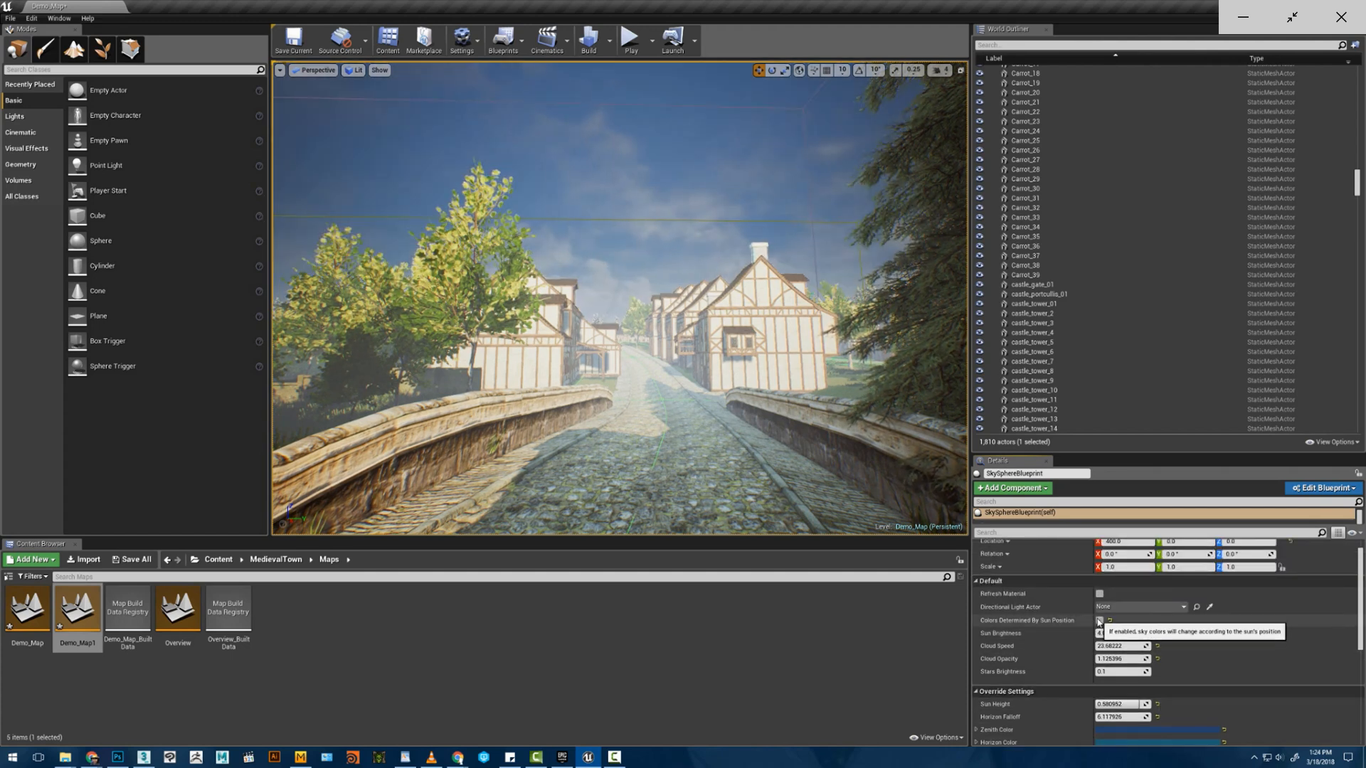
click(1099, 620)
click(1099, 620)
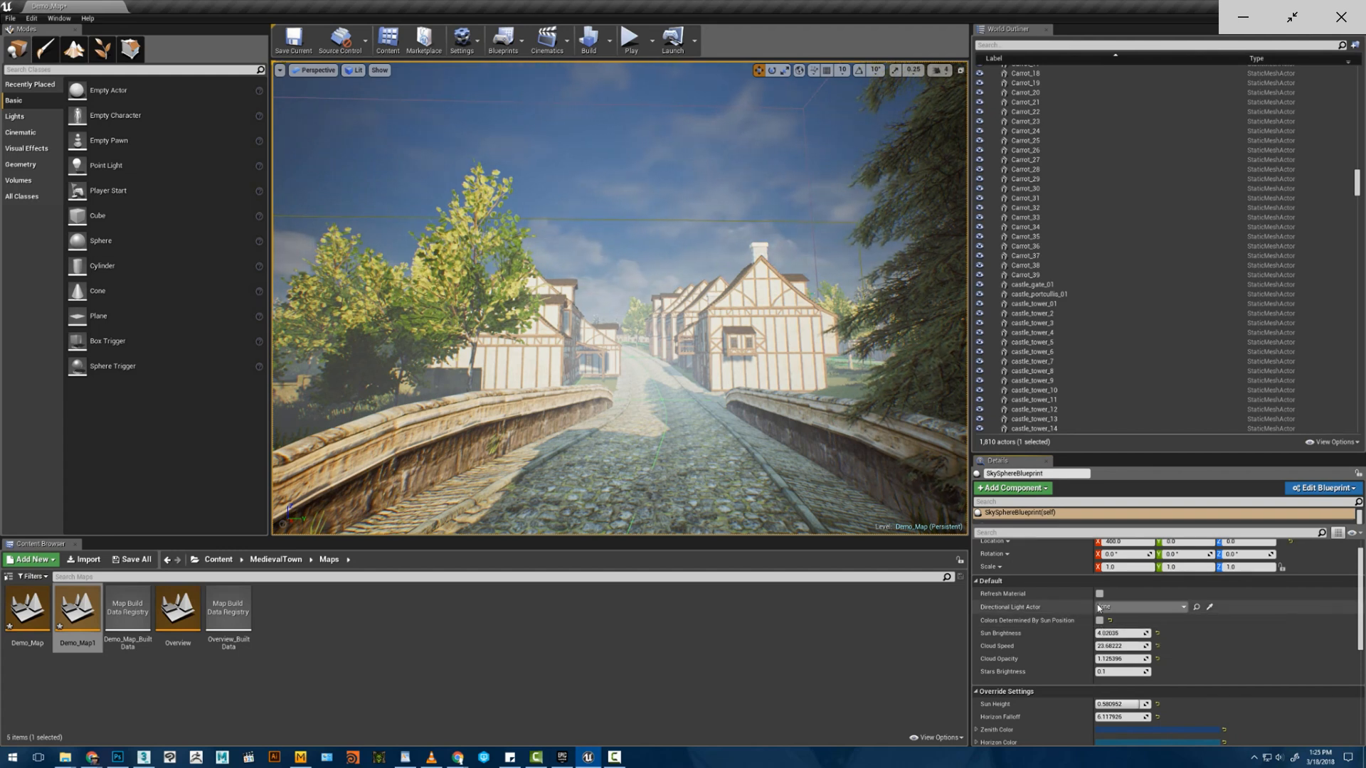
scroll(1101, 601, up, 1)
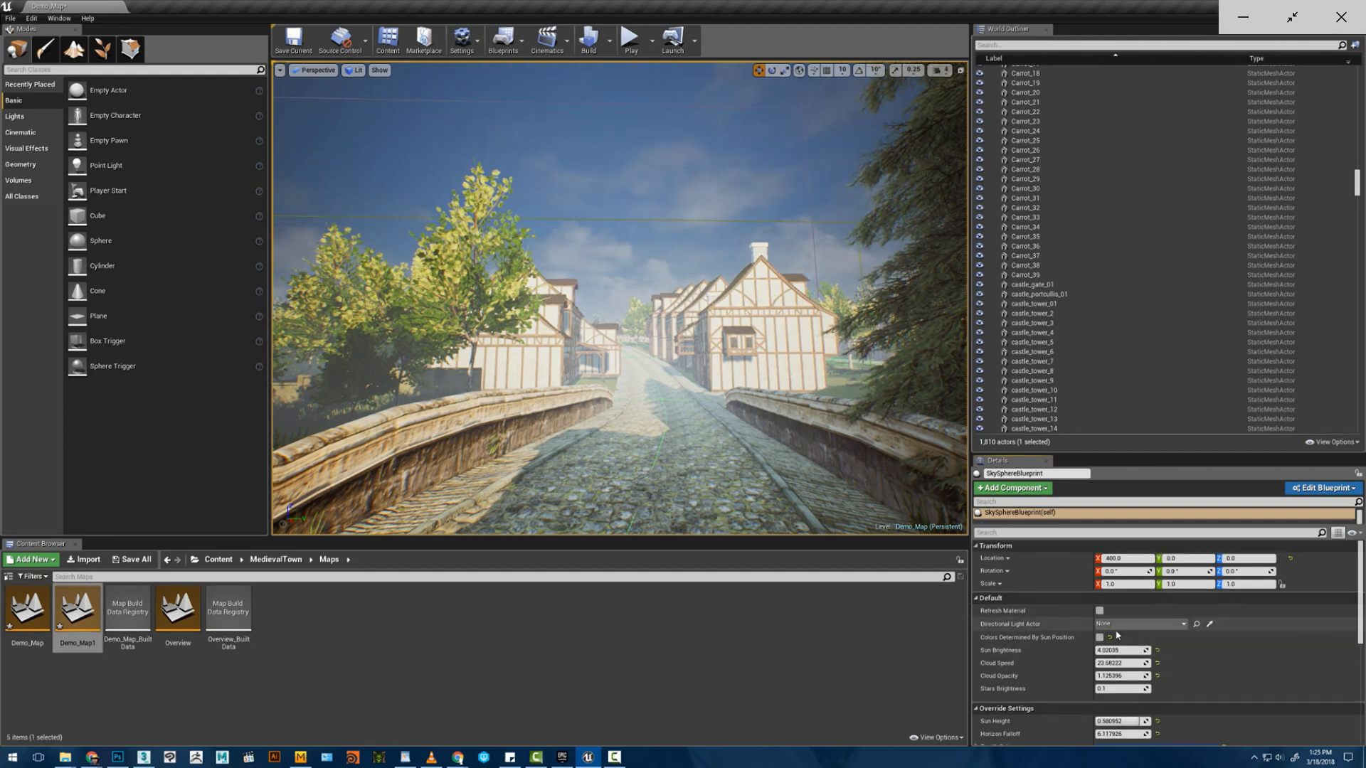
drag(1092, 585, 1088, 584)
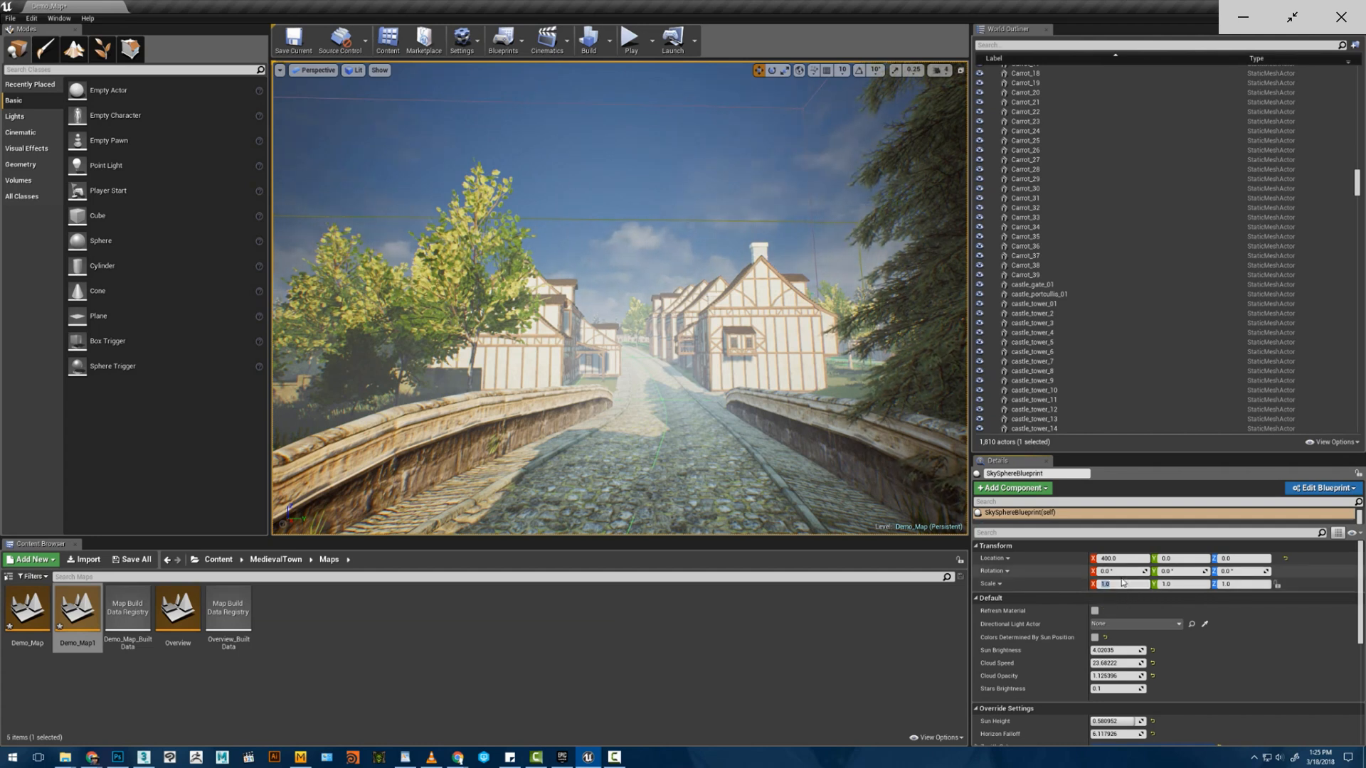
click(1120, 571)
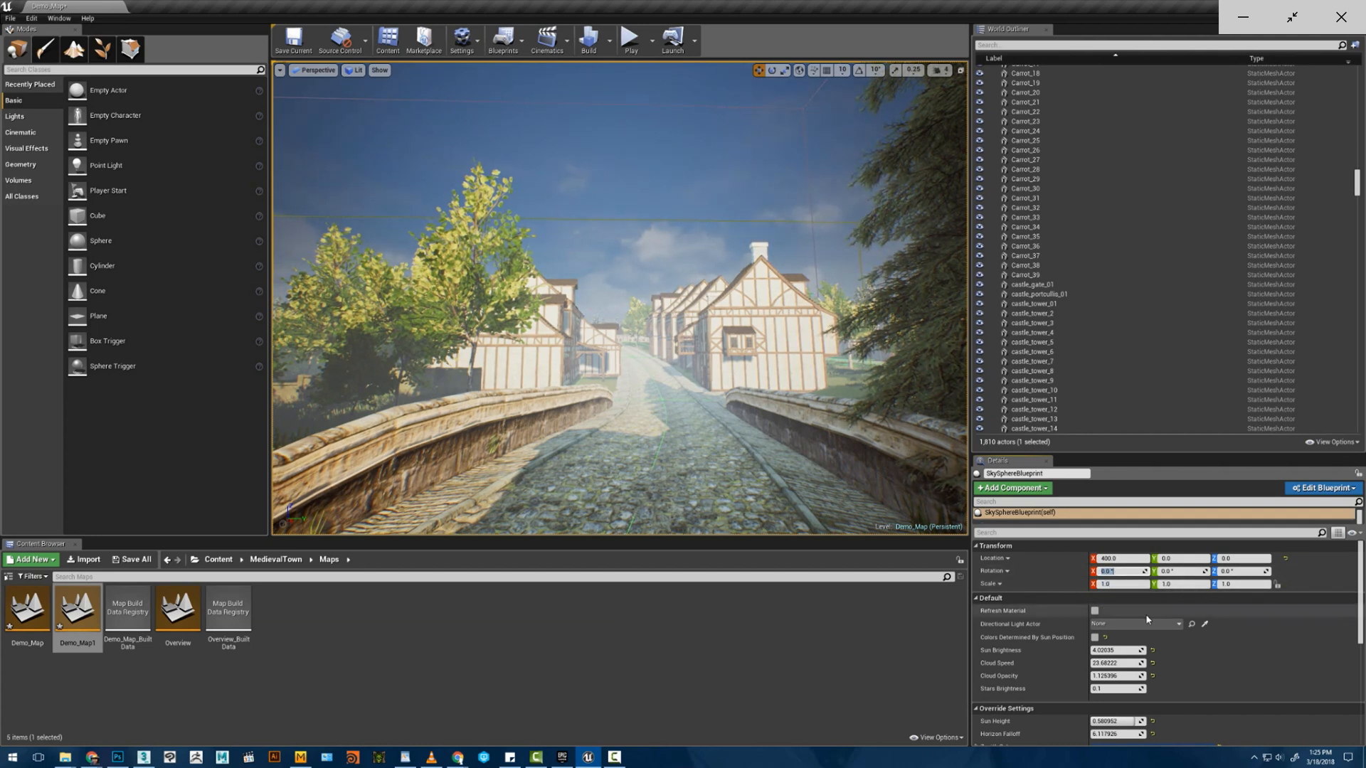
- Set the sky's Cloud Speed to about 5.02, Stars Brightness to about 0.25, Sun Height to -1.0 and Horizon Falloff to about 3.82
scroll(1148, 620, down, 1)
mouse_move(1126, 646)
mouse_down()
mouse_move(1102, 646)
mouse_move(1124, 673)
mouse_up()
scroll(1184, 706, down, 7)
drag(1112, 585, 1156, 598)
scroll(1149, 676, down, 2)
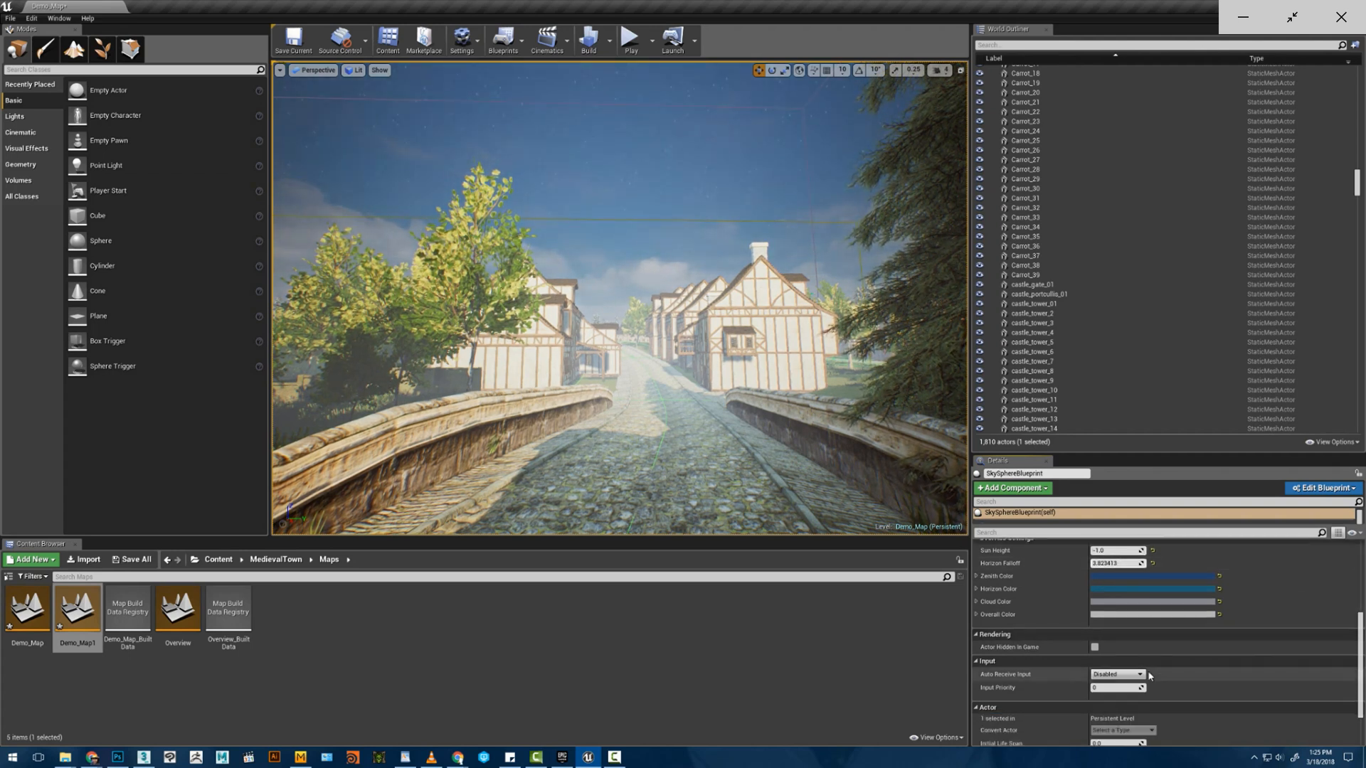
scroll(1149, 675, down, 2)
scroll(1149, 676, up, 7)
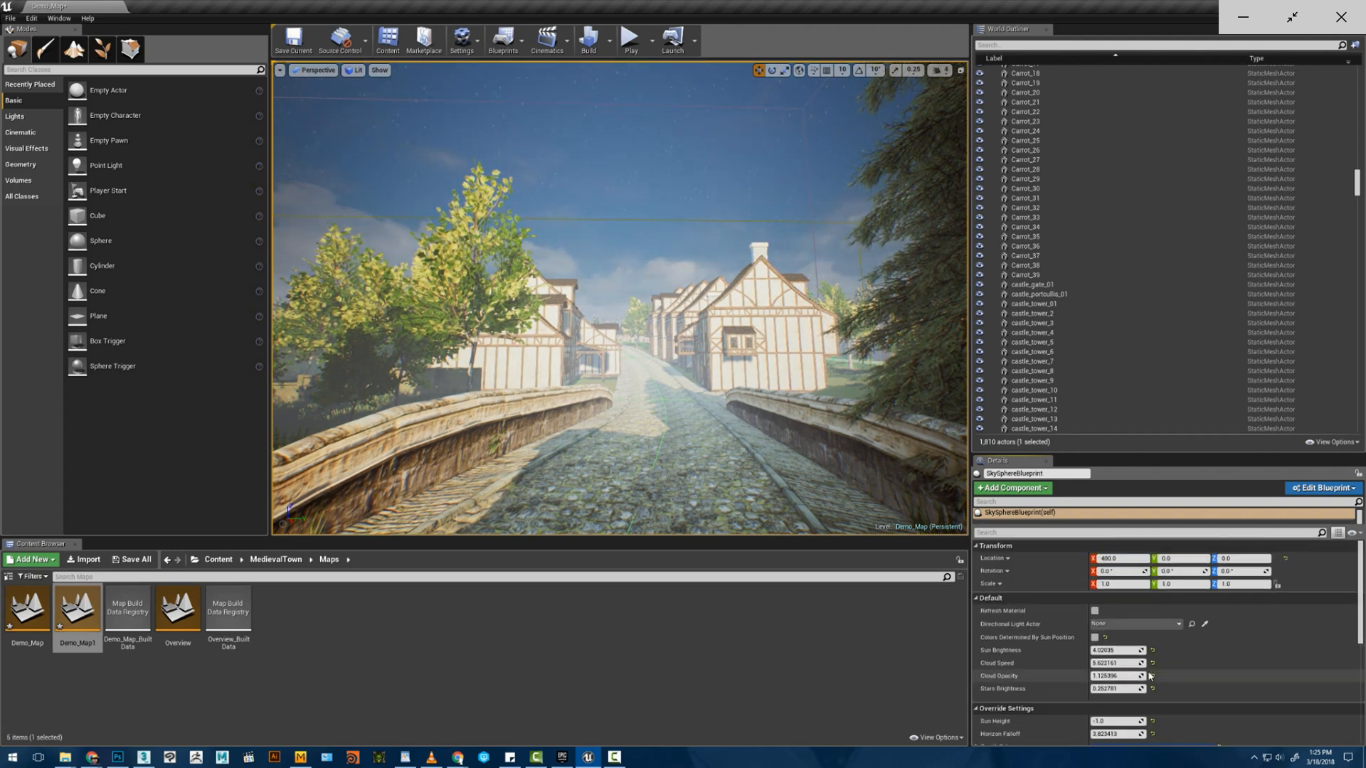
- Set the sky's Zenith Color and Horizon Color to black
scroll(1150, 676, down, 8)
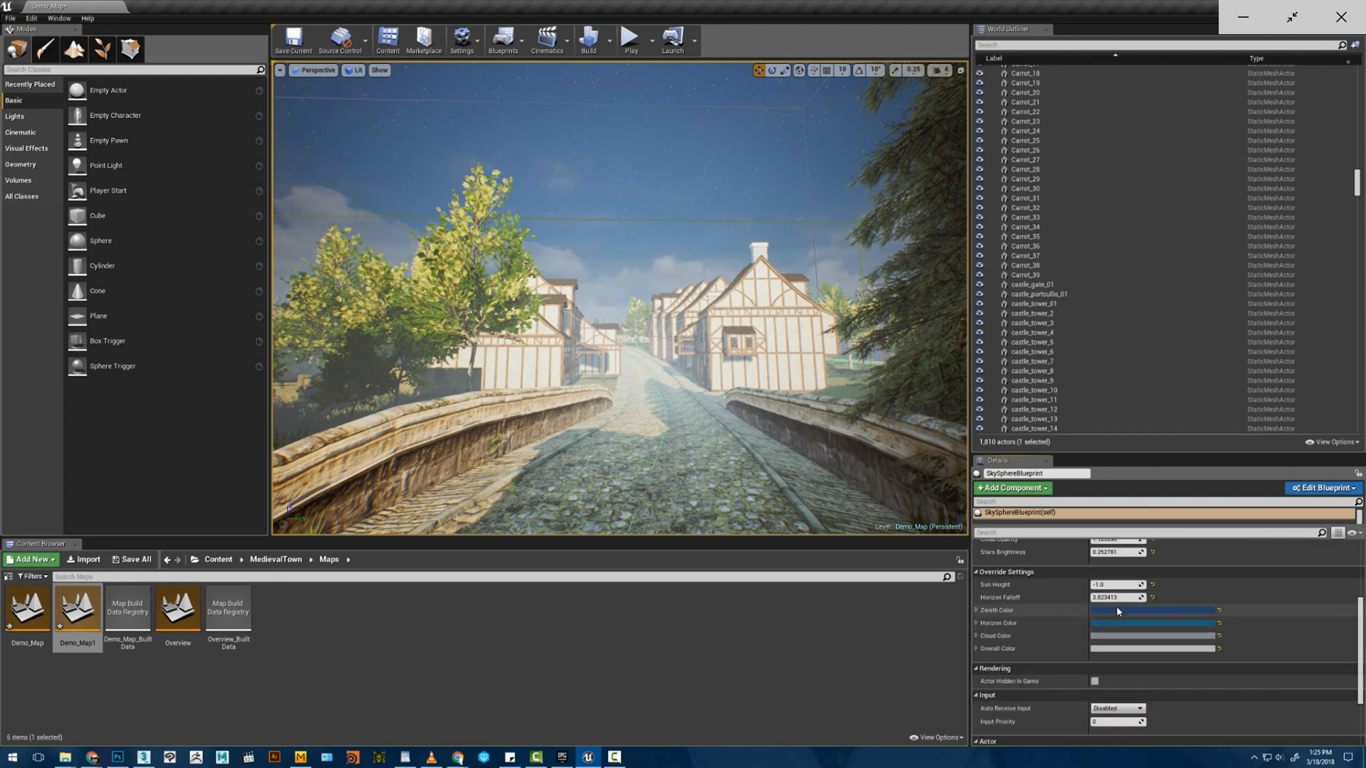
click(1117, 610)
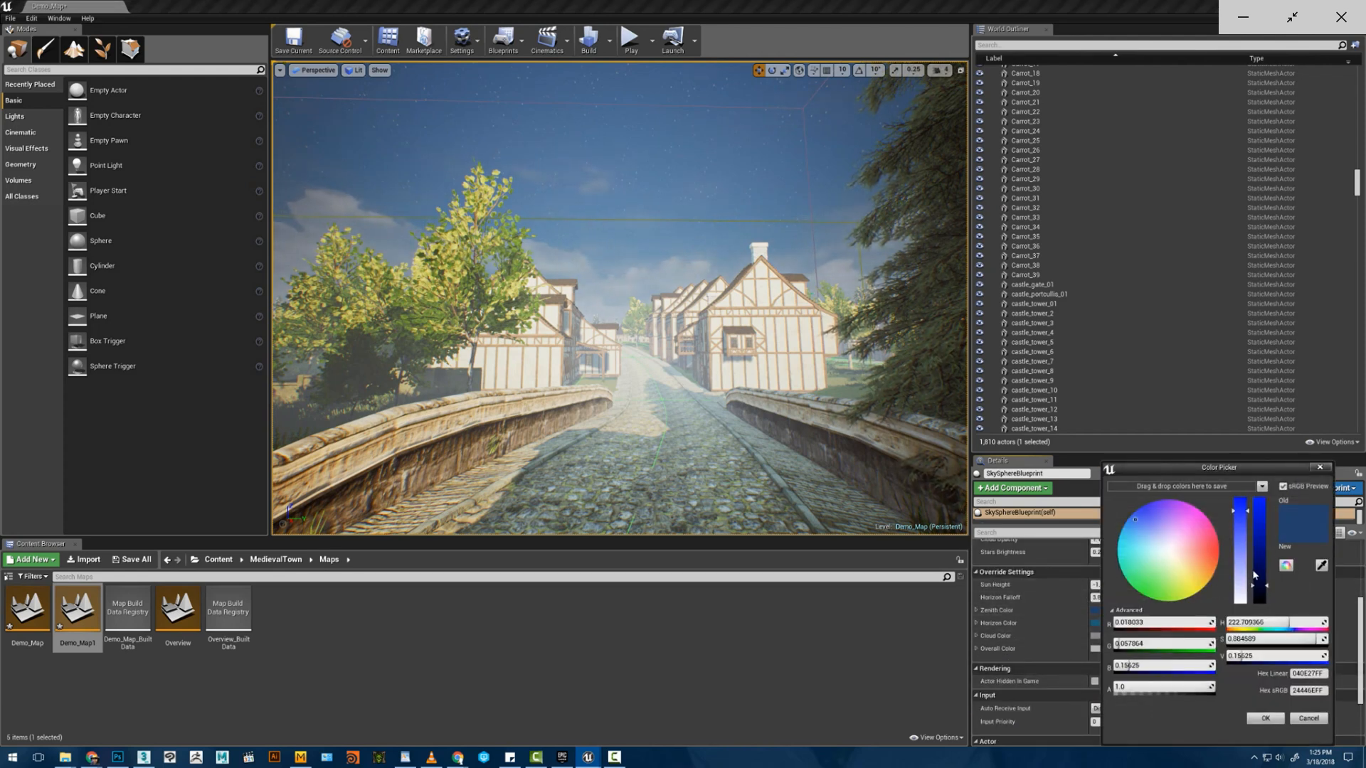
drag(1254, 574, 1254, 604)
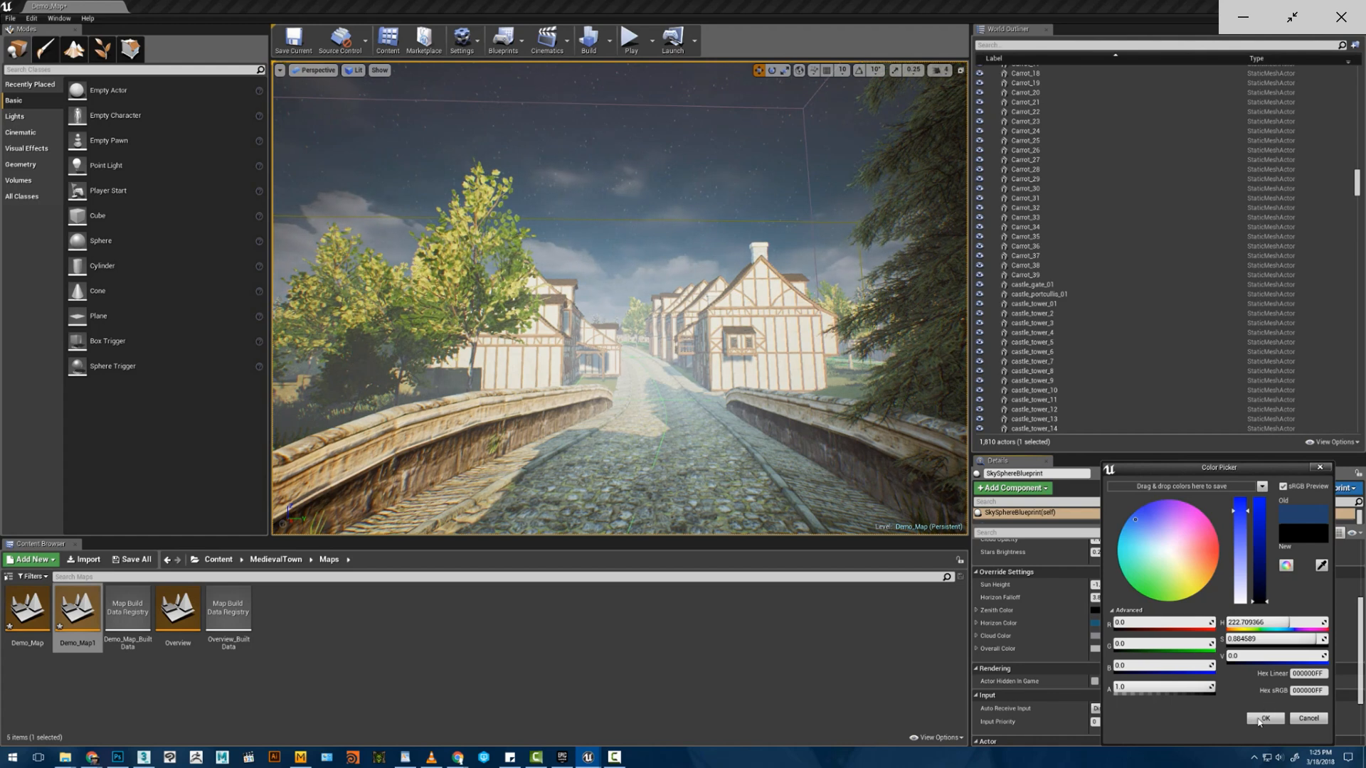
click(1264, 718)
click(1121, 624)
drag(1081, 587, 1079, 603)
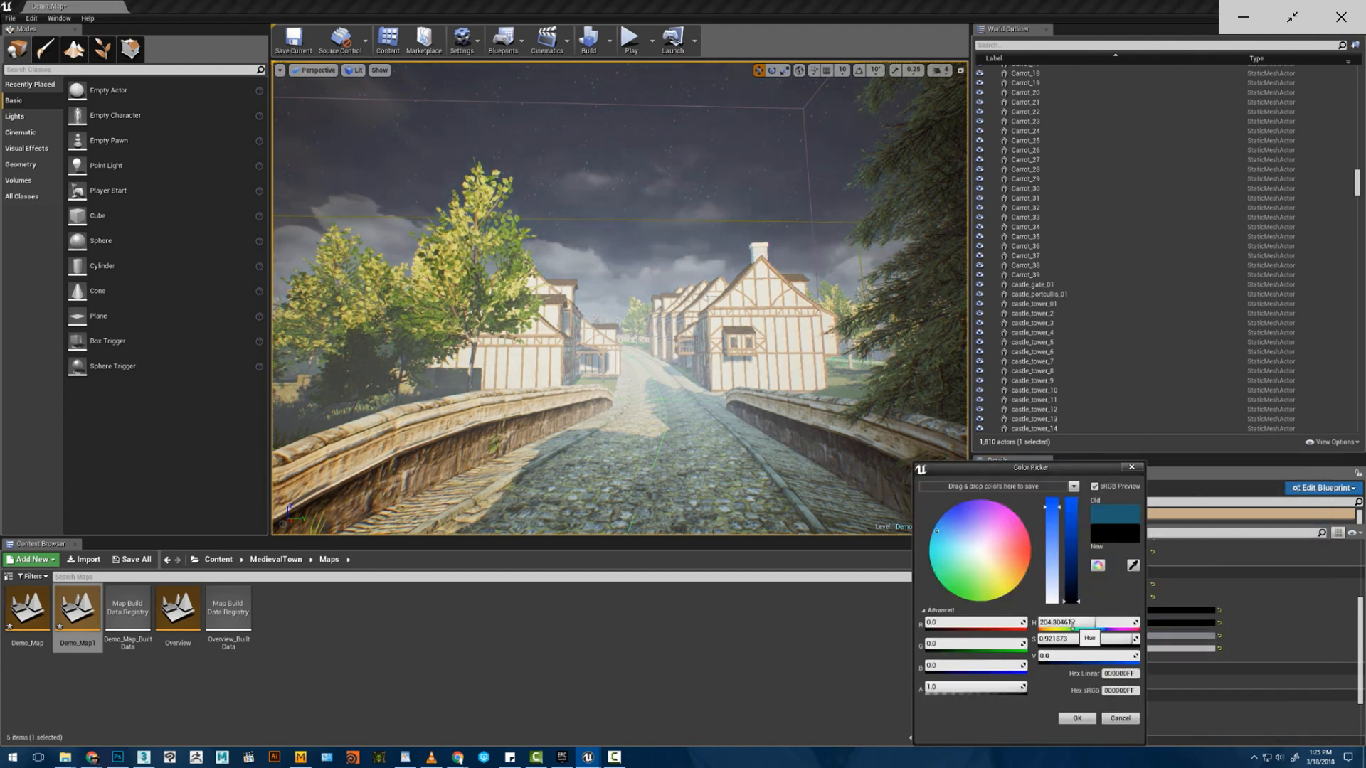
click(1077, 719)
- Pick black again for the sky sphere's Zenith Color and set its Input Priority to 1
scroll(1121, 647, down, 3)
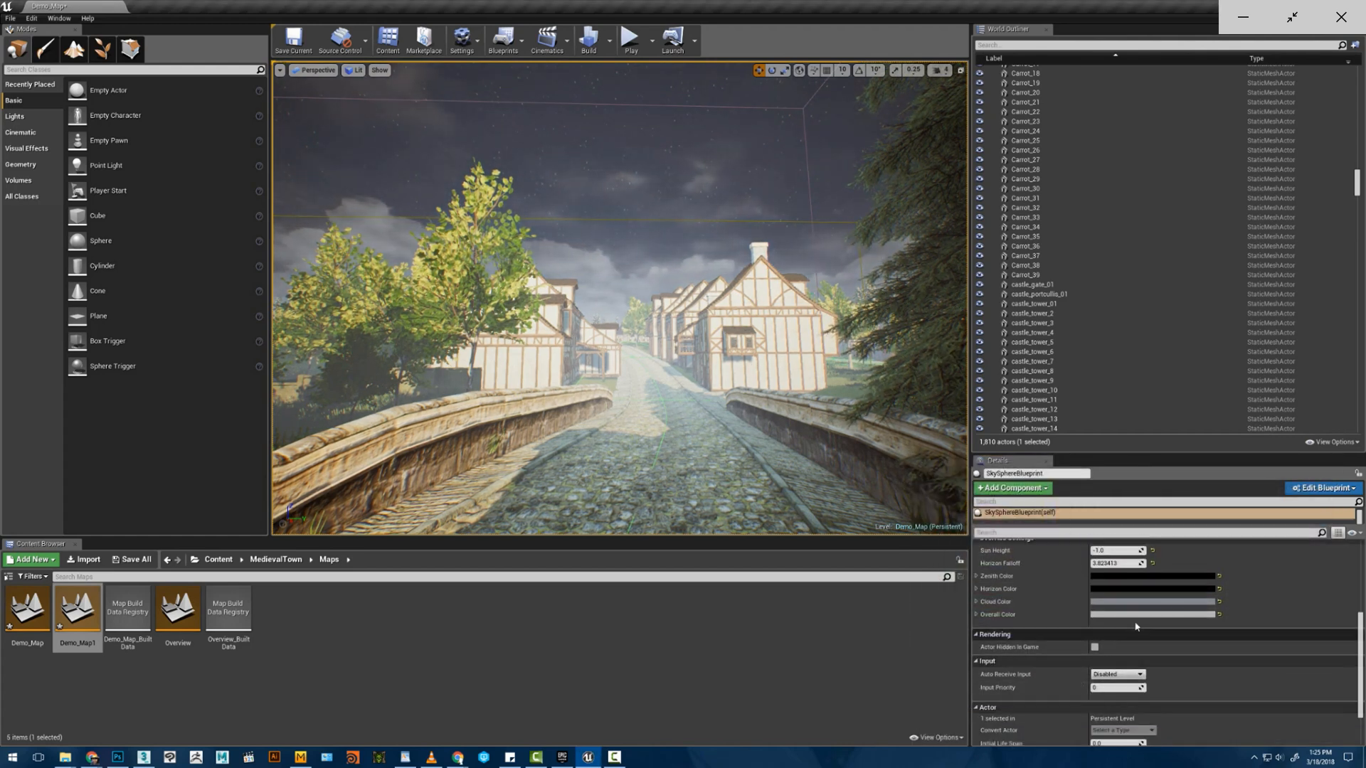
click(1114, 561)
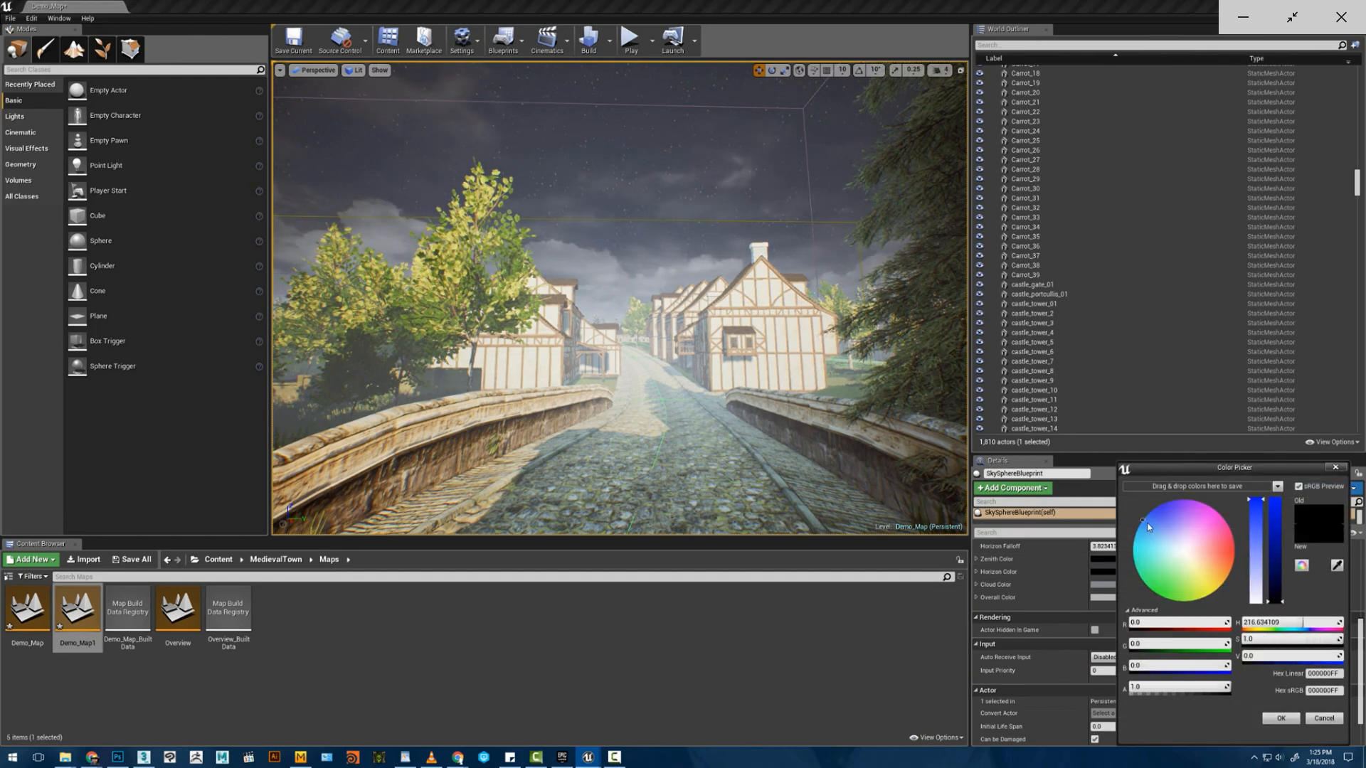
click(1147, 524)
drag(1274, 532, 1272, 669)
click(1278, 718)
scroll(1217, 691, down, 2)
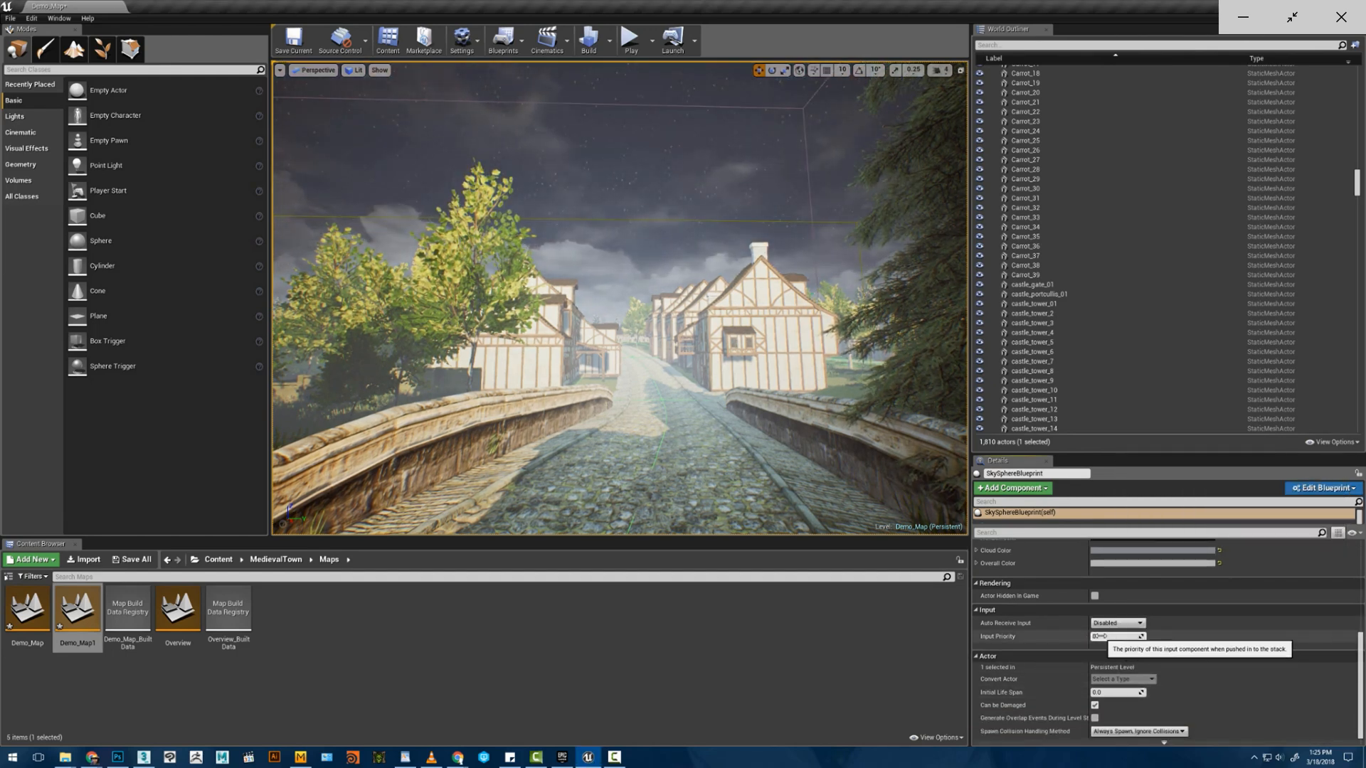
scroll(1200, 654, down, 1)
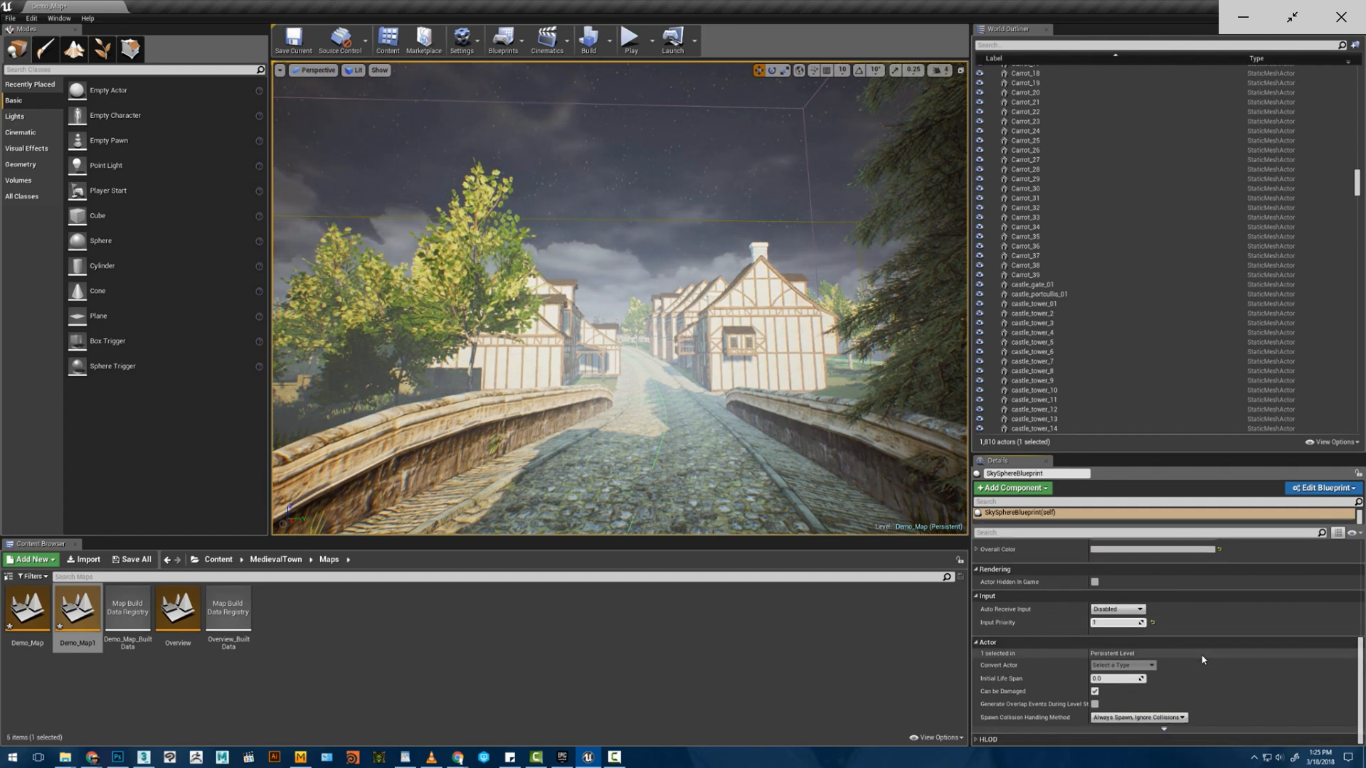
- Filter the level's actor list by "light"
right_drag(739, 288, 800, 274)
scroll(1227, 263, up, 20)
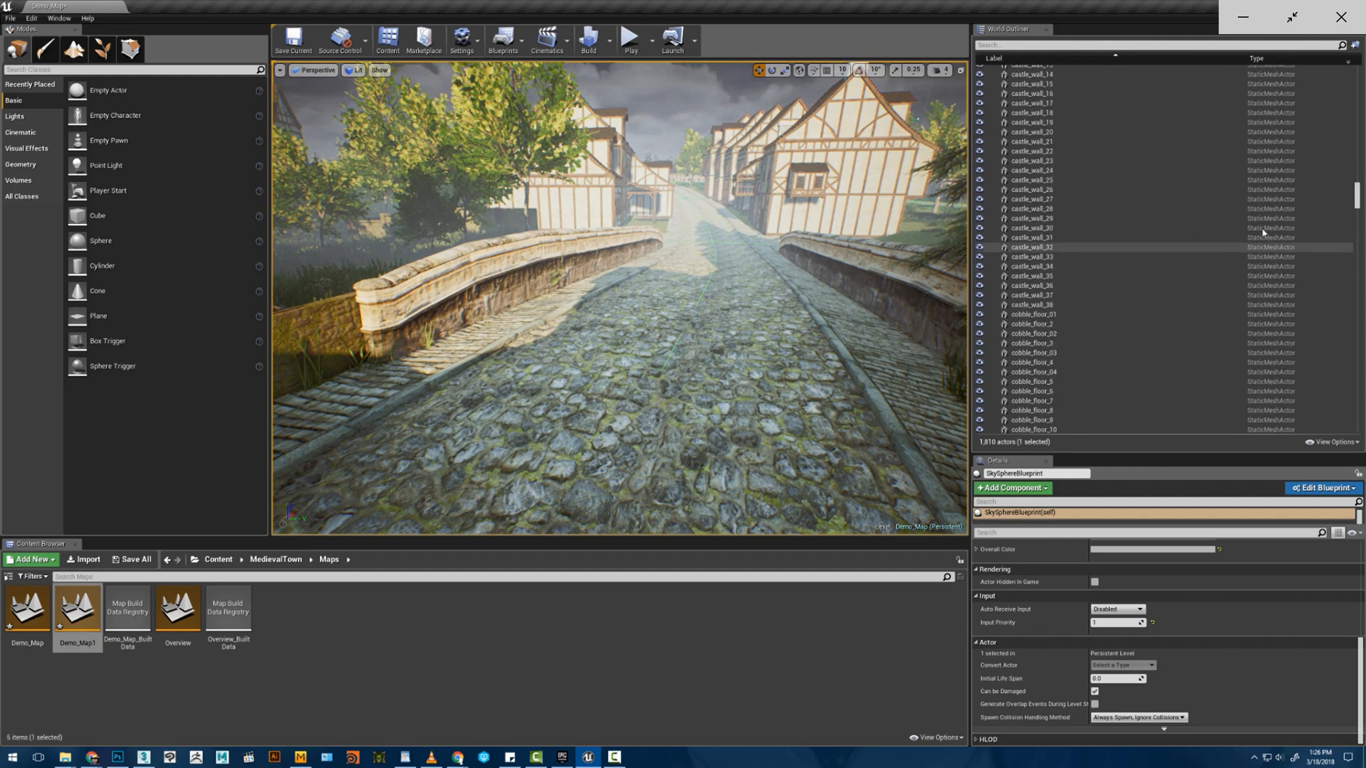
click(1025, 44)
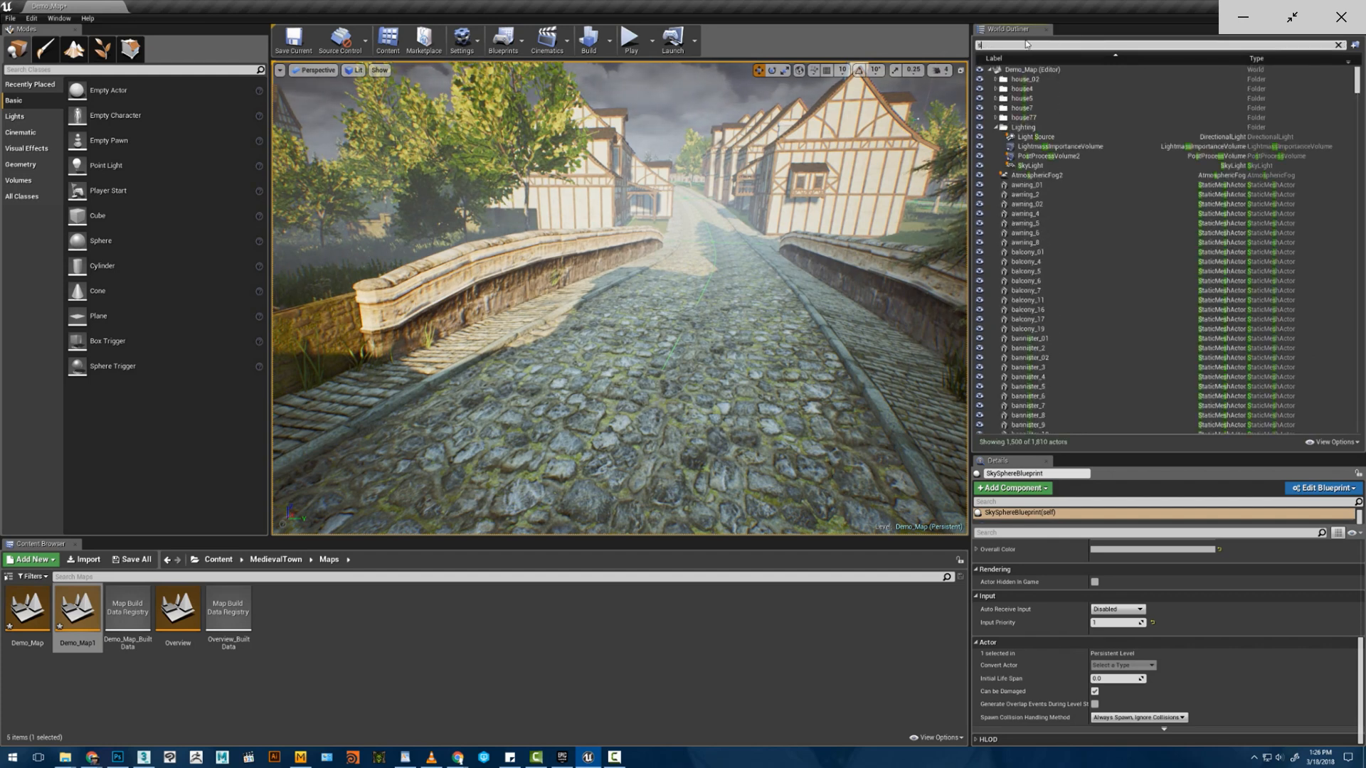
text(sun)
text(light)
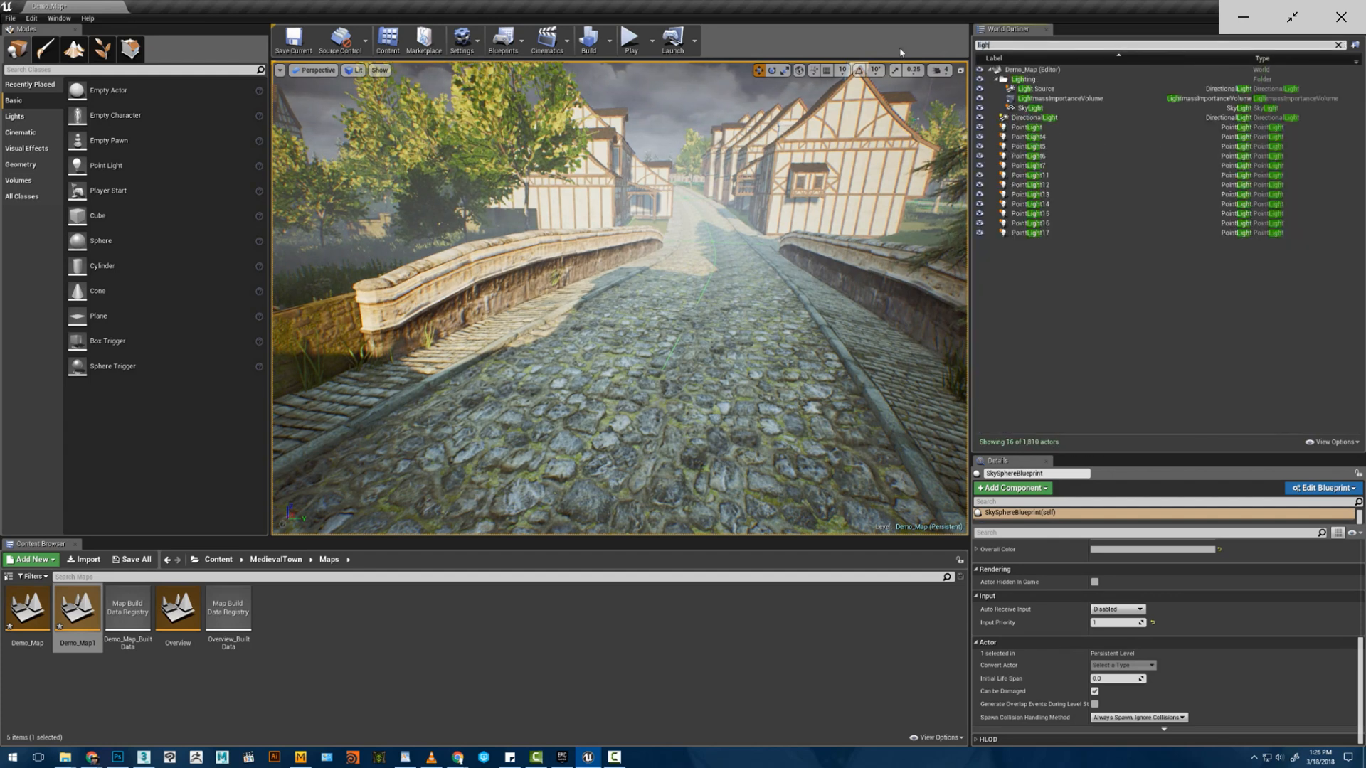
- Toggle the DirectionalLight's visibility to compare the scene with and without it, leaving it visible
click(980, 119)
click(980, 119)
click(979, 119)
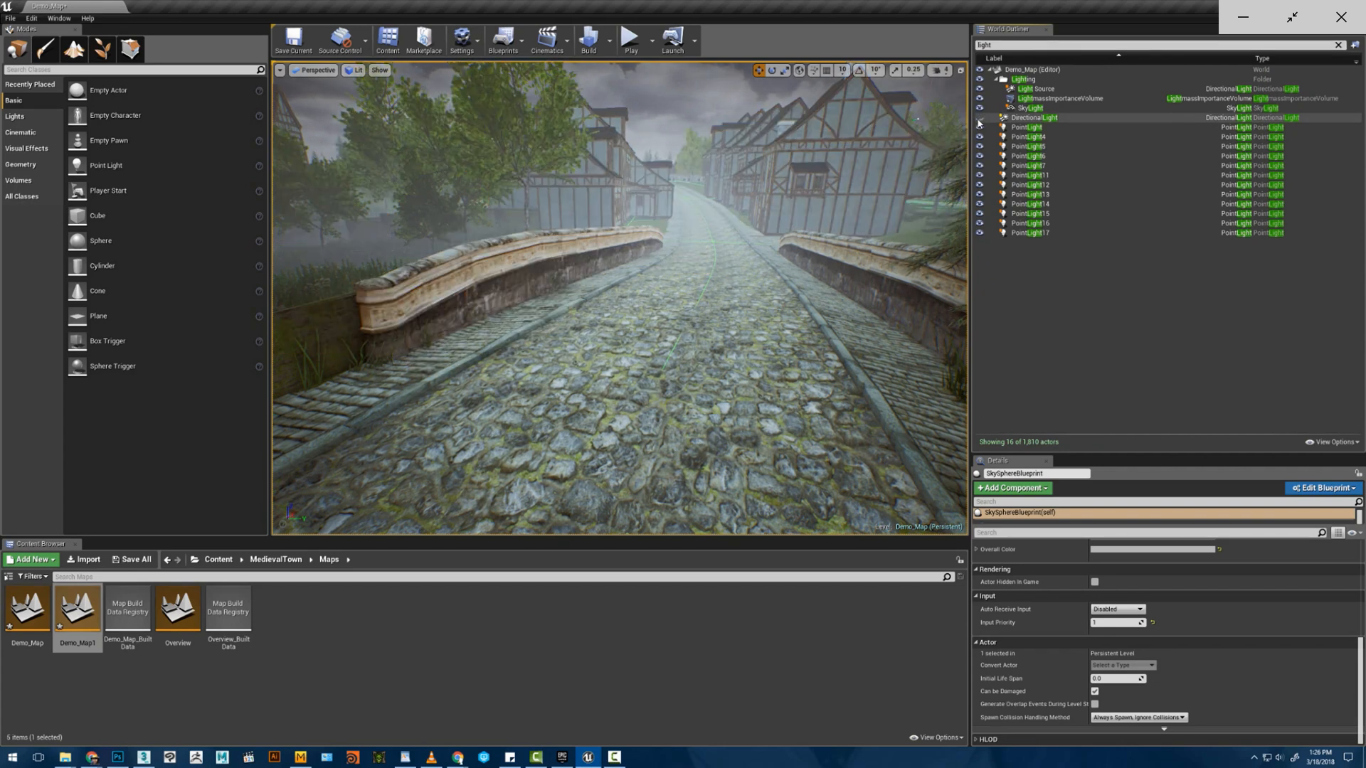
click(979, 119)
- Select the DirectionalLight and toggle Light Shaft Occlusion to compare the effect, leaving it disabled
click(1015, 118)
scroll(1111, 640, down, 10)
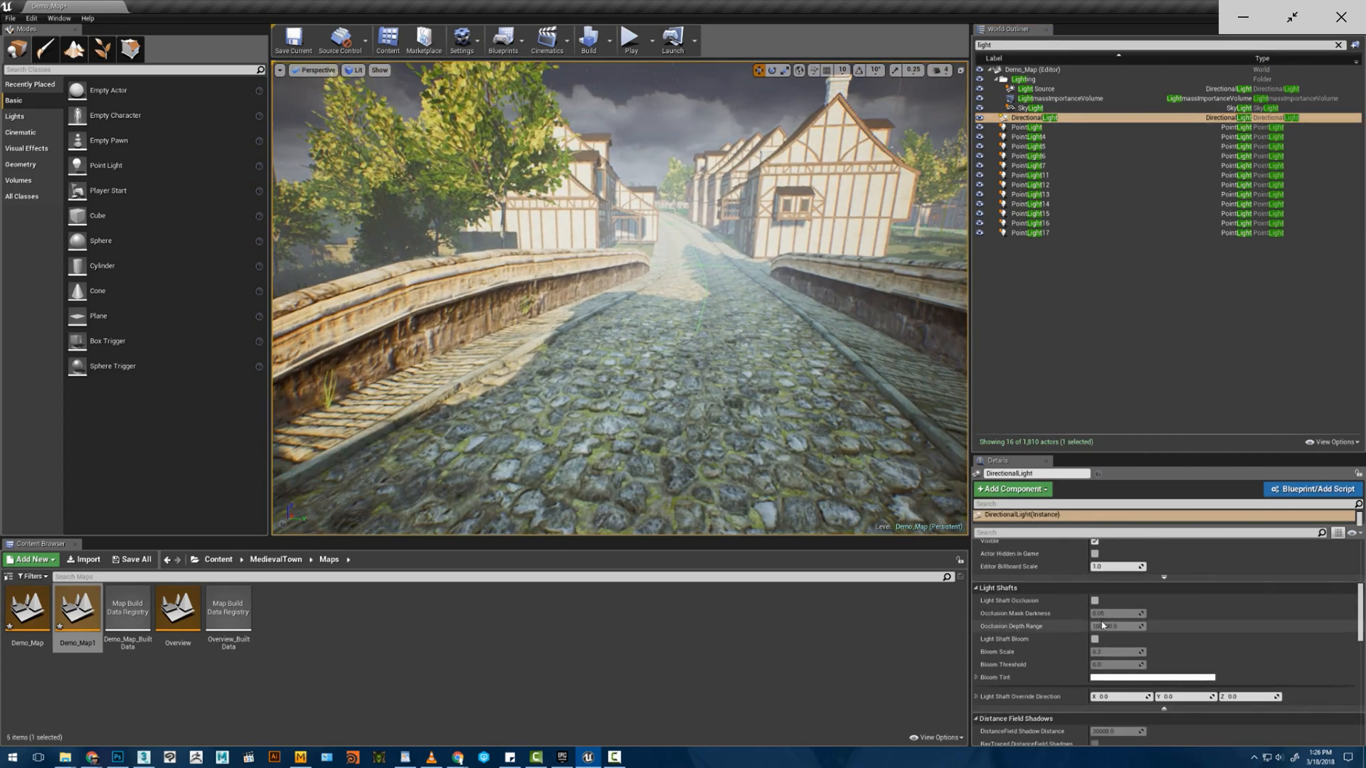
scroll(1102, 668, up, 2)
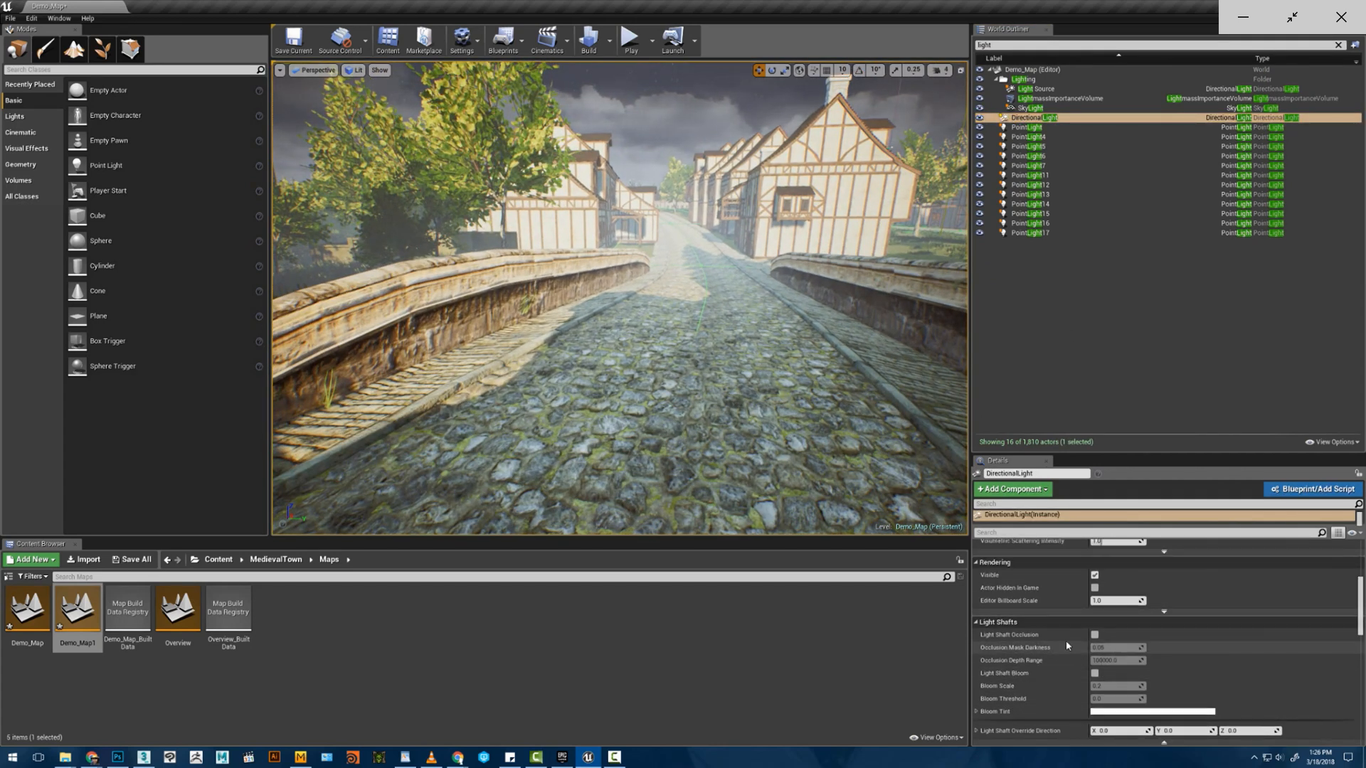
click(1094, 634)
click(1095, 635)
- Try an Indirect Lighting Intensity of 0.0 on the DirectionalLight and set it to 6.0
scroll(1148, 657, up, 5)
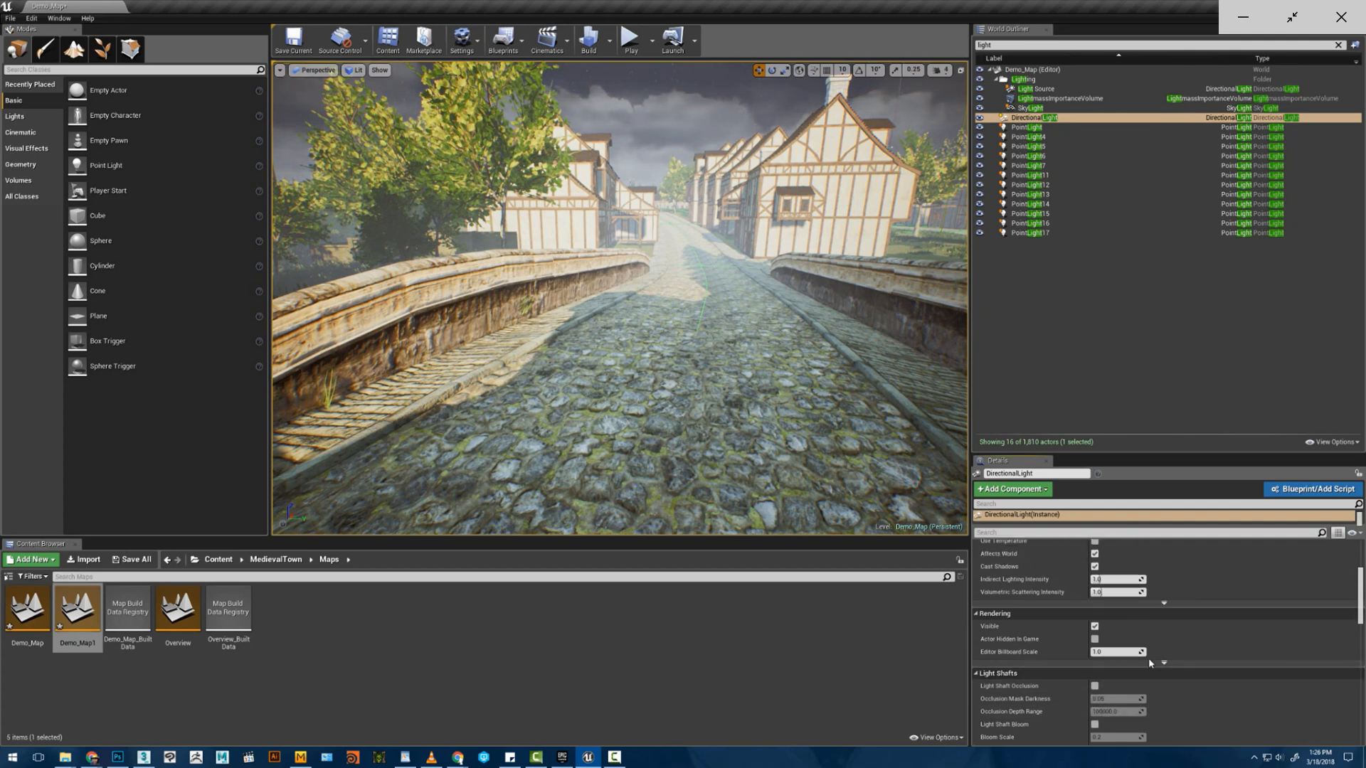
drag(1085, 616, 1120, 613)
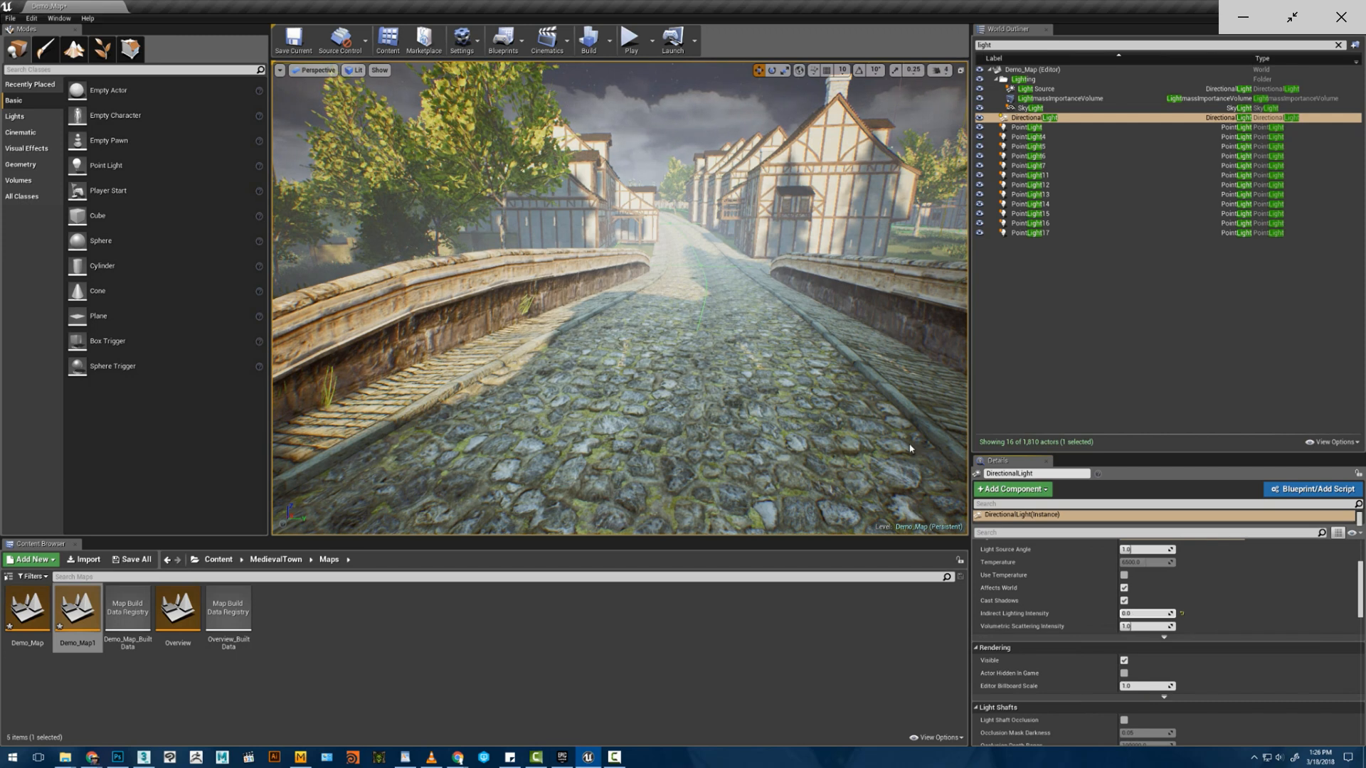
right_drag(912, 449, 923, 435)
drag(1124, 614, 1173, 613)
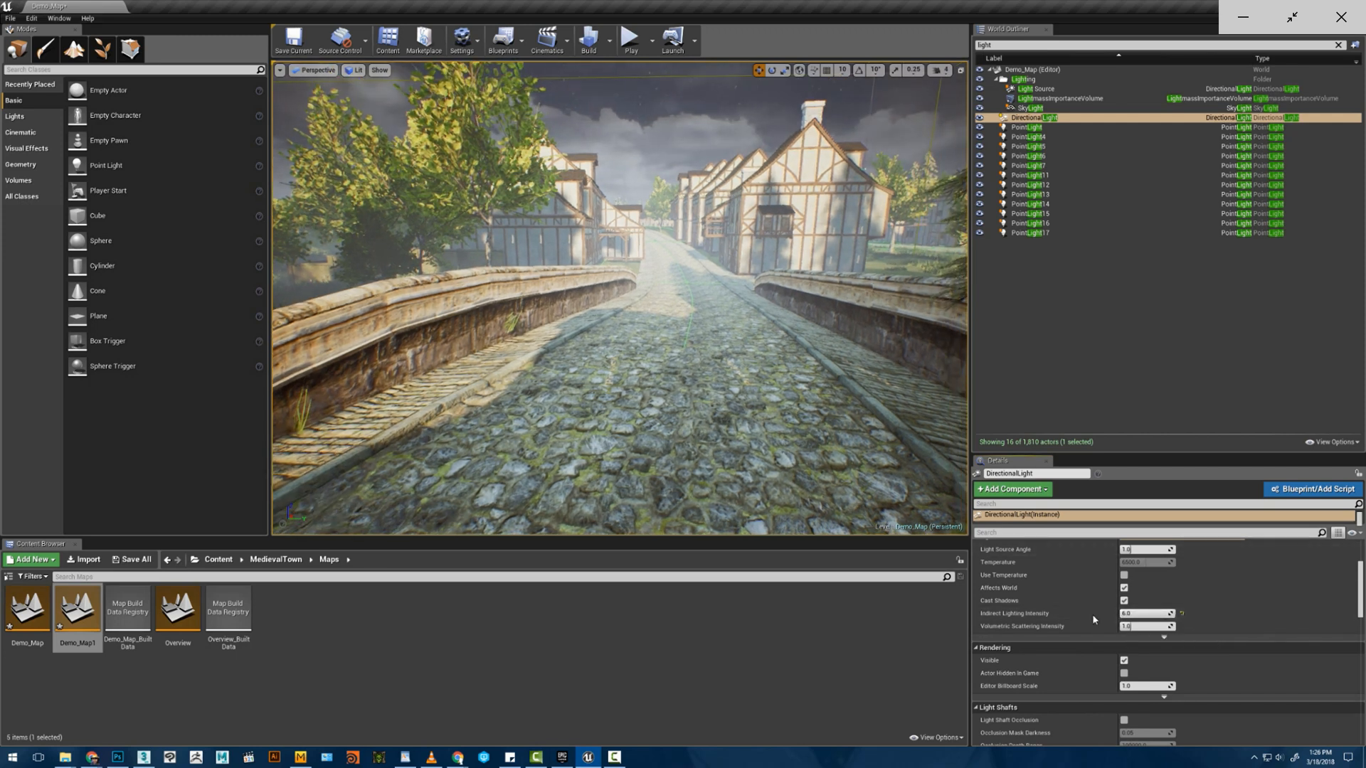
right_drag(918, 456, 915, 439)
- Change the DirectionalLight's Light Color to a light blue
scroll(1167, 605, up, 1)
click(1181, 553)
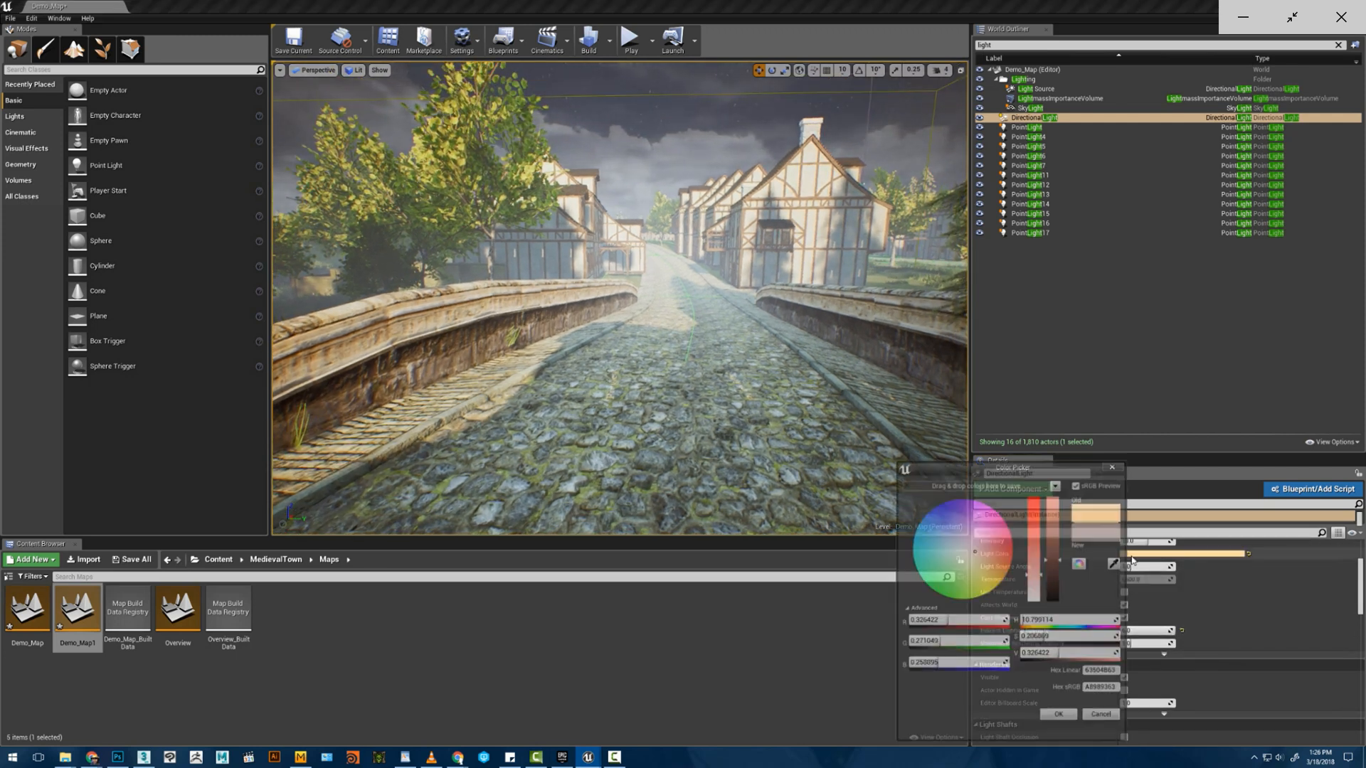
drag(1035, 587, 1034, 613)
drag(965, 544, 941, 521)
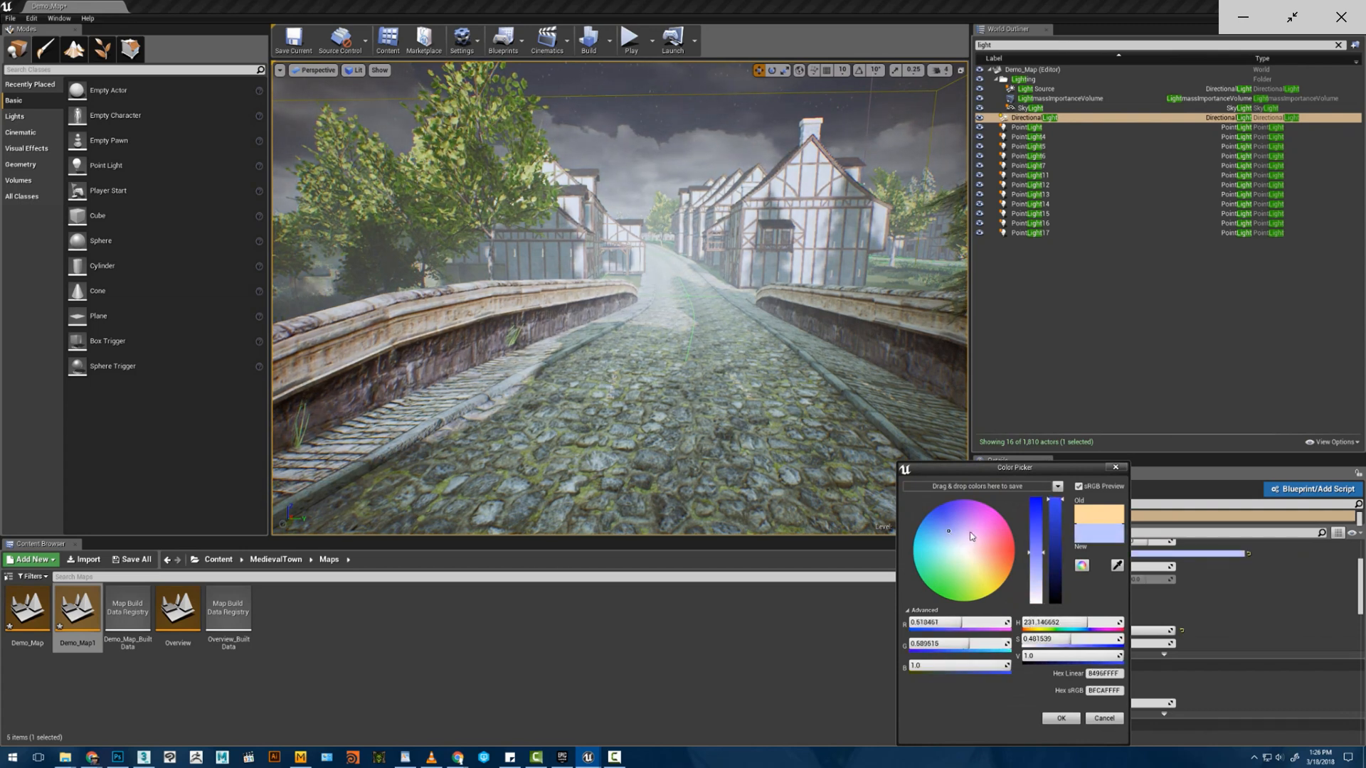
click(1060, 718)
- Lower the DirectionalLight's Intensity to below 1.0 and desaturate its Light Color to white
scroll(1115, 633, up, 3)
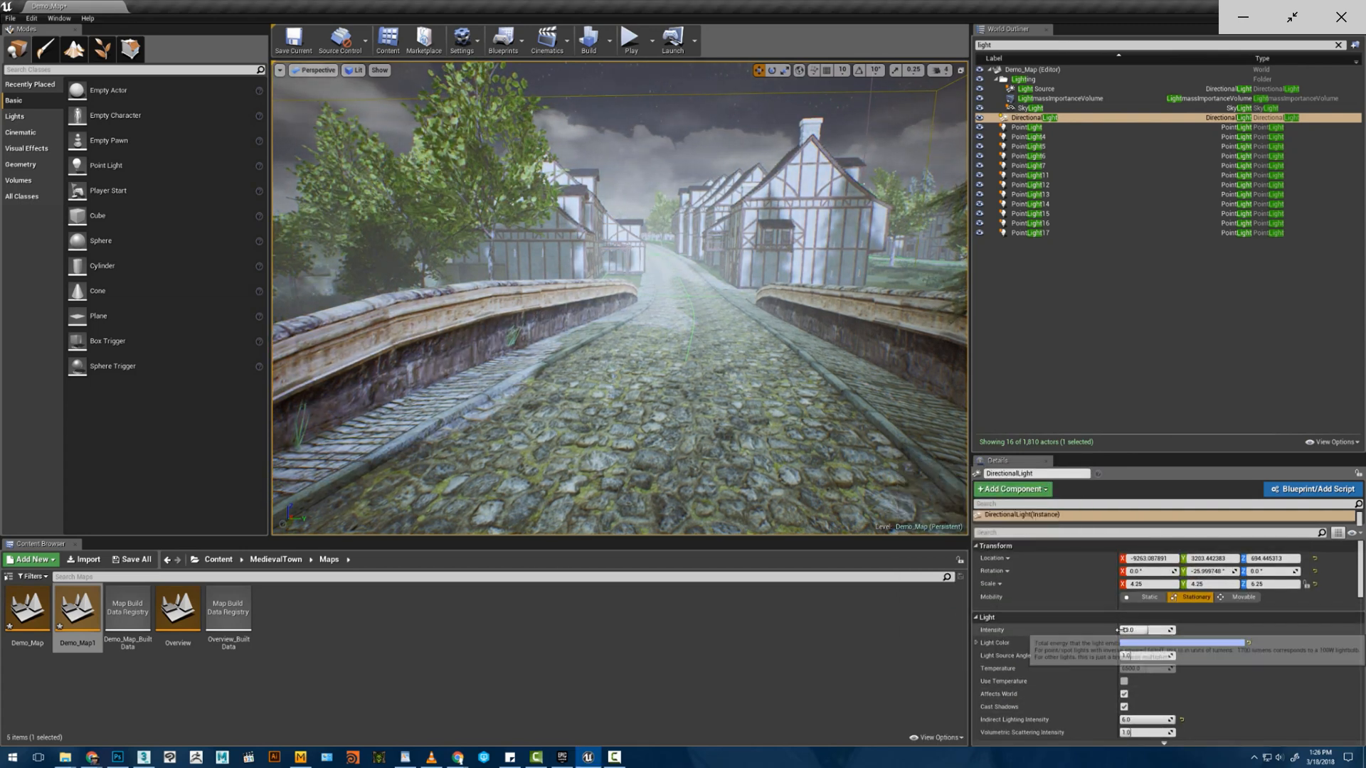
mouse_move(1116, 629)
mouse_down()
mouse_move(1082, 629)
mouse_move(1123, 630)
mouse_up()
click(1161, 644)
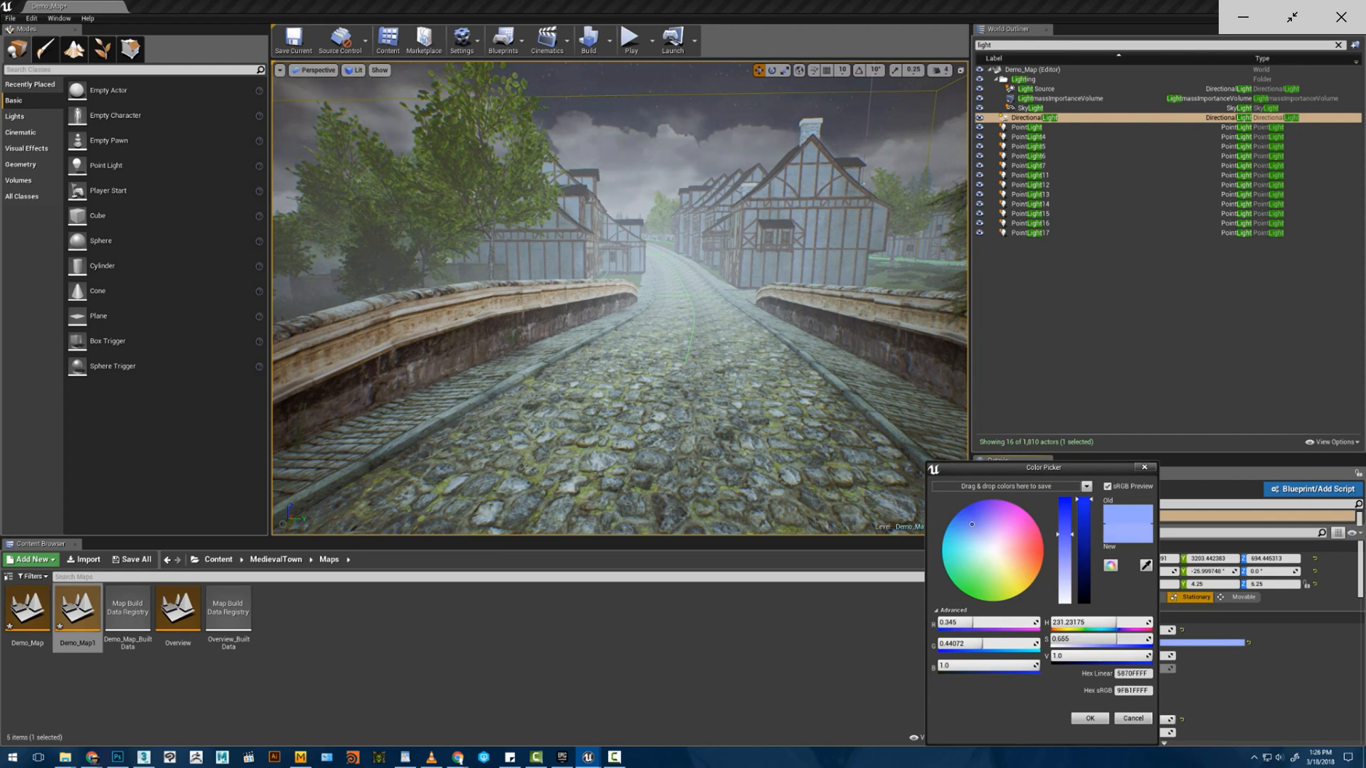
drag(1055, 638, 983, 638)
click(1089, 718)
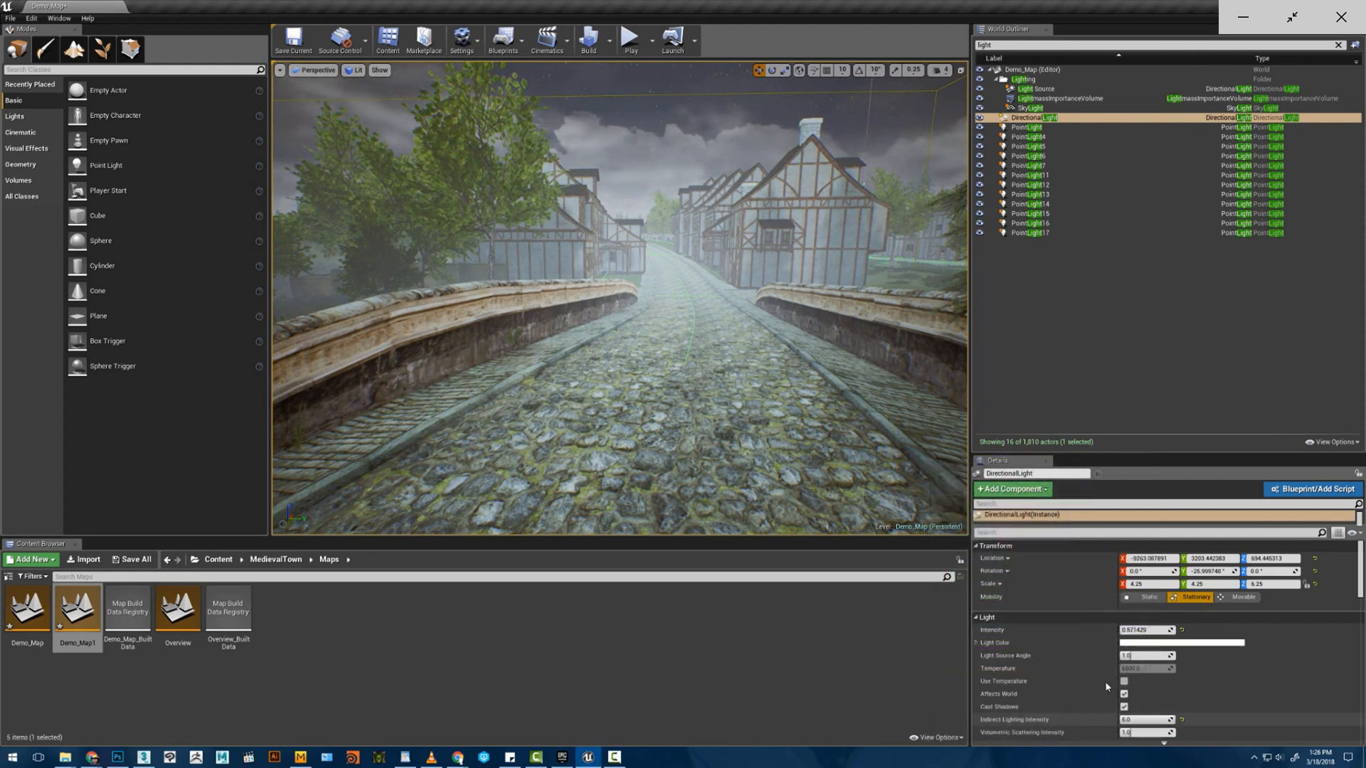
- Toggle the DirectionalLight's Light Shaft Bloom option
scroll(1105, 676, down, 5)
scroll(1107, 670, down, 2)
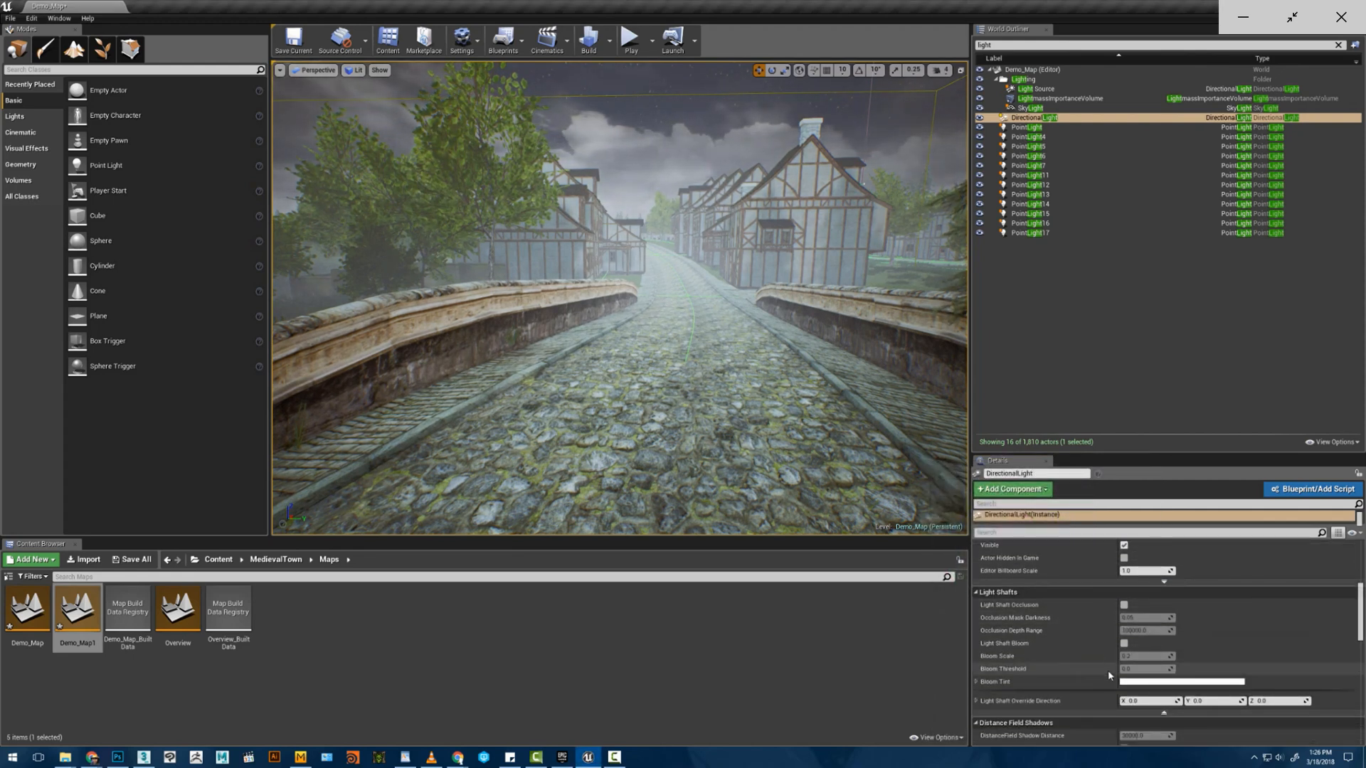
click(1124, 644)
scroll(1128, 658, down, 5)
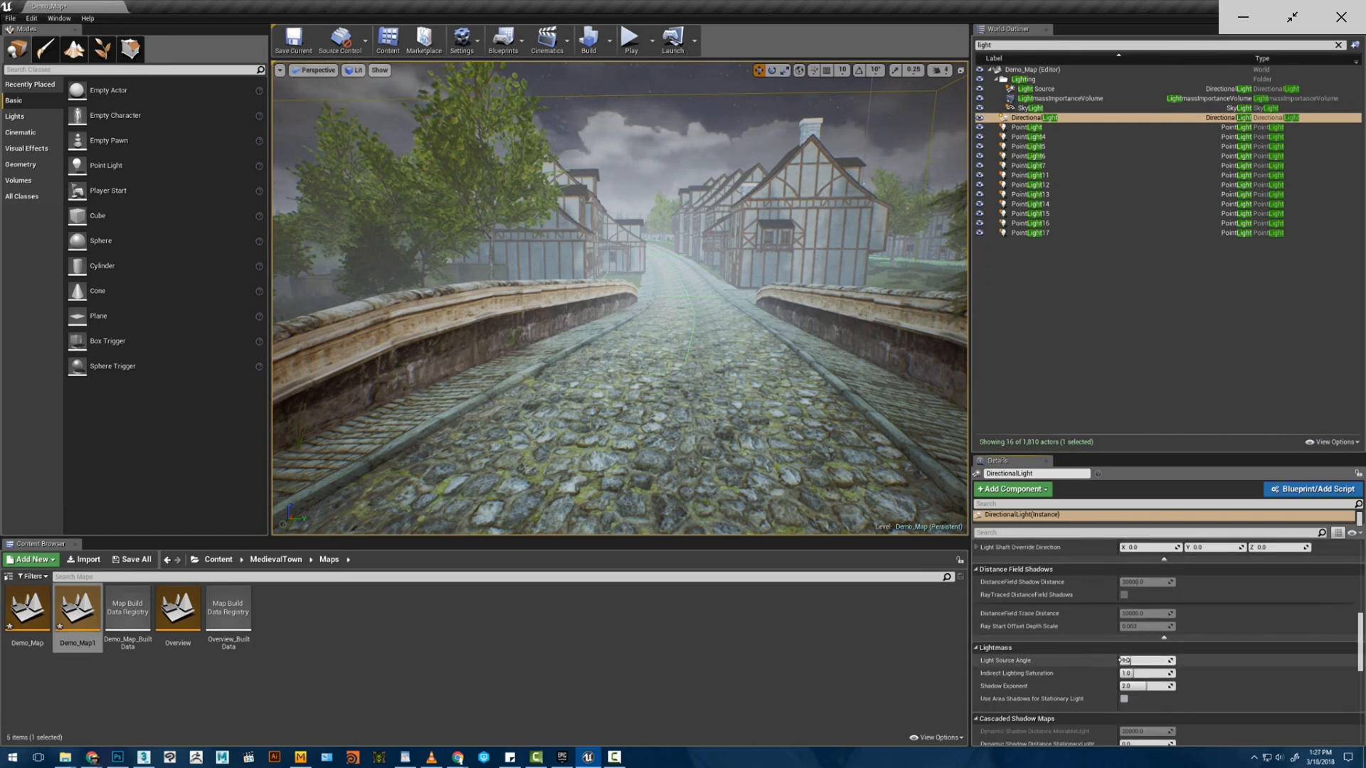
- Set the DirectionalLight's Lightmass Light Source Angle to about 0.71 and adjust its Shadow Exponent
drag(1120, 660, 1109, 660)
scroll(1136, 678, down, 1)
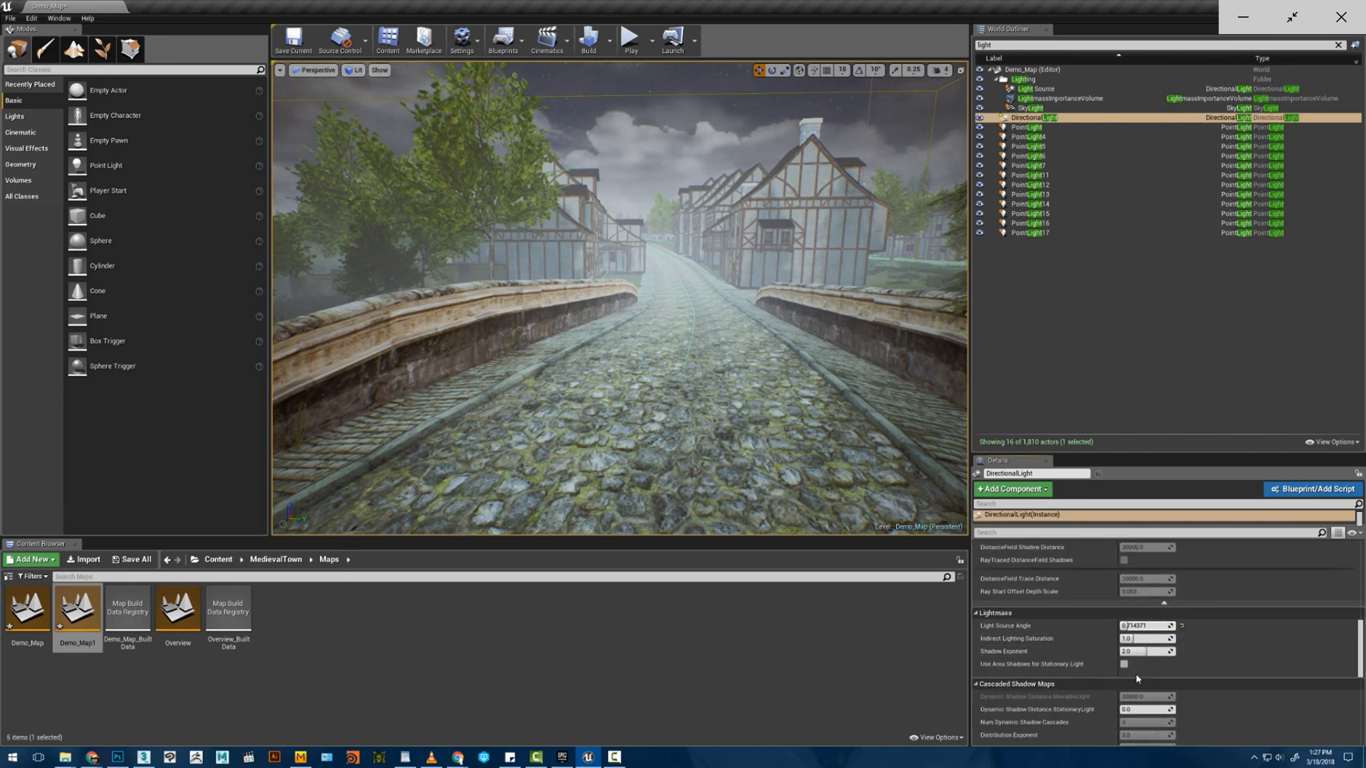
scroll(1135, 673, down, 2)
drag(1132, 600, 1119, 601)
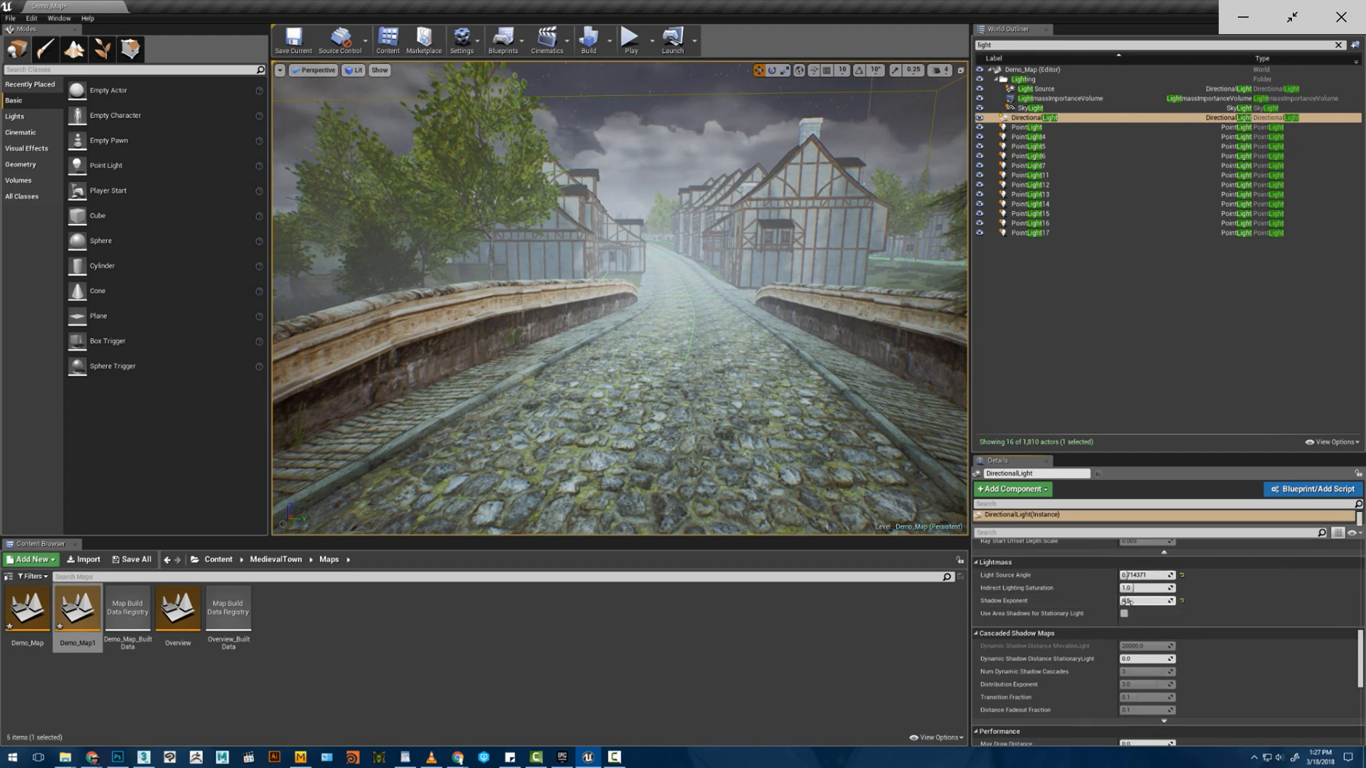
- Build the level's lighting and allow swarmagent.exe through the Windows firewall on private networks
click(609, 40)
click(640, 67)
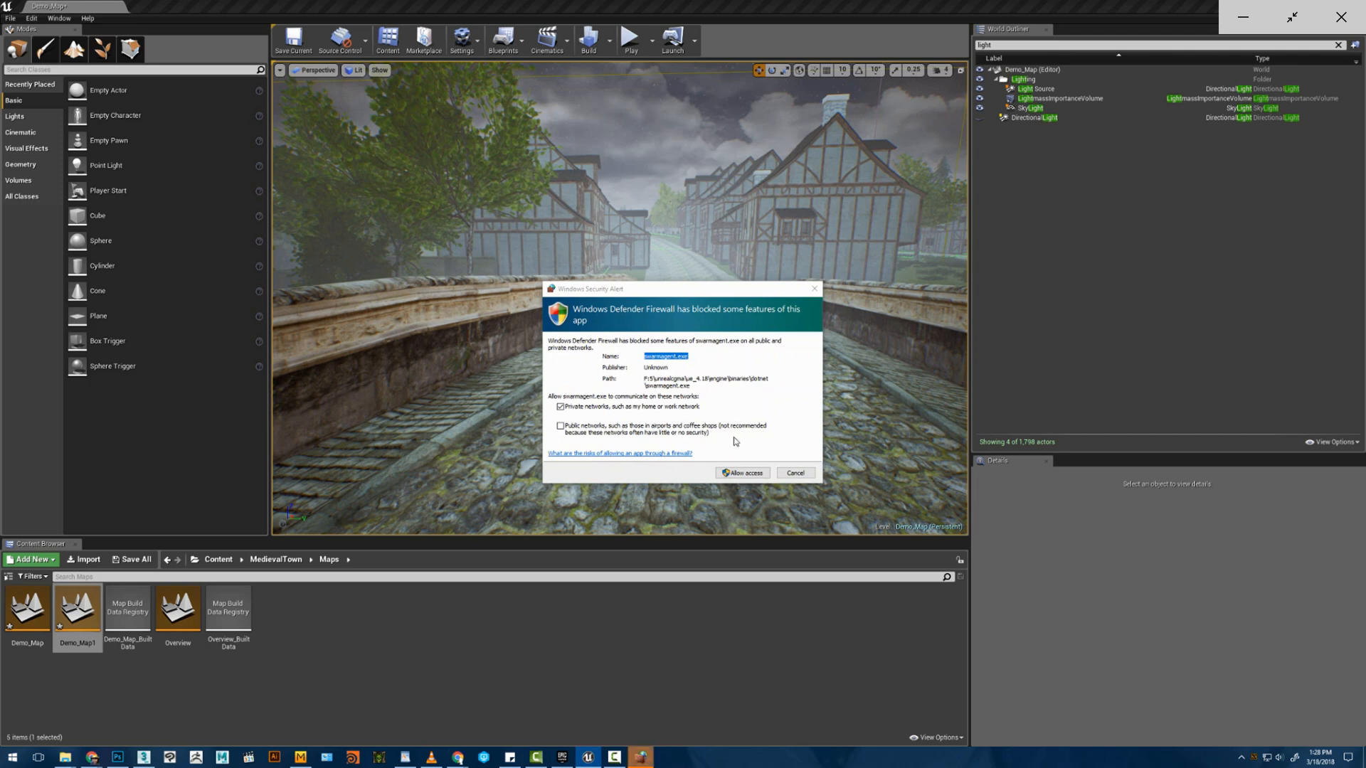
click(734, 473)
click(730, 473)
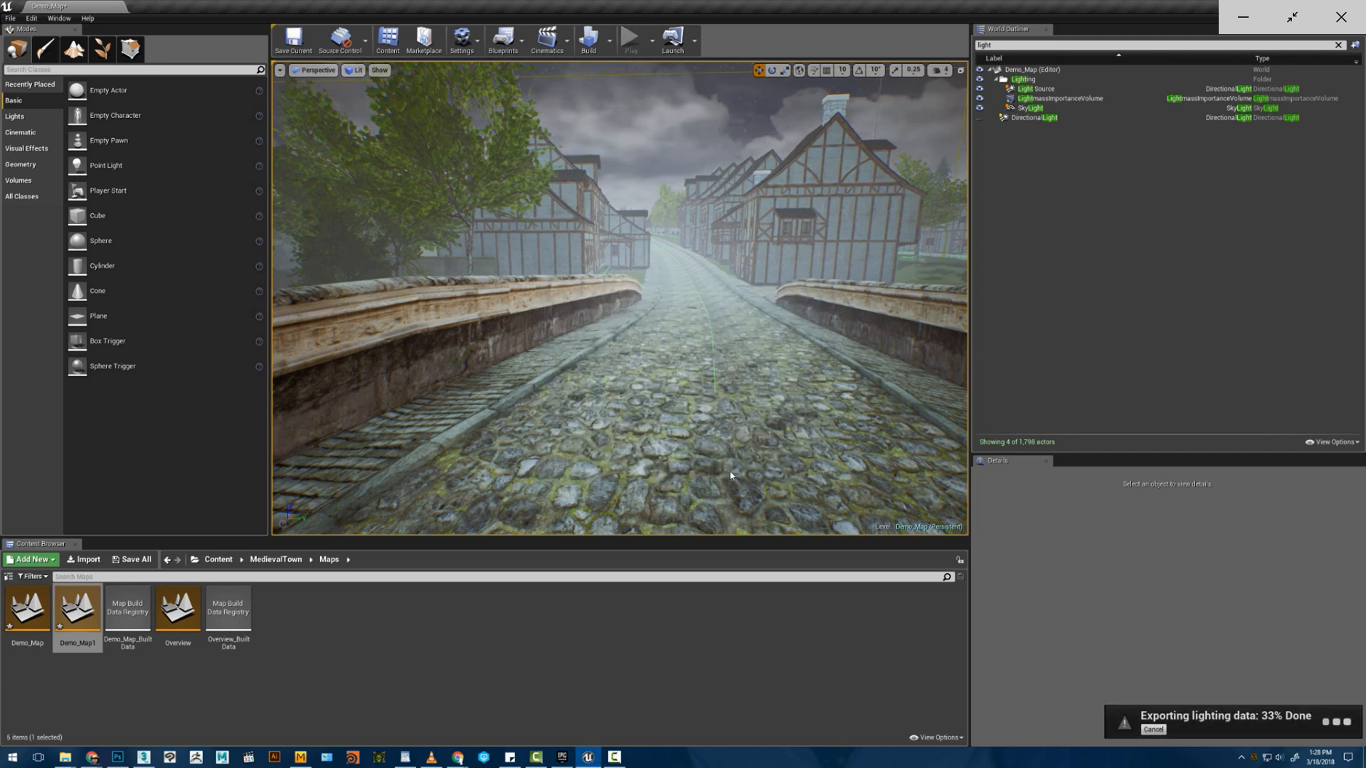
- Select the Landscape and examine its properties and the lighting along the bridge and village street
right_click(749, 403)
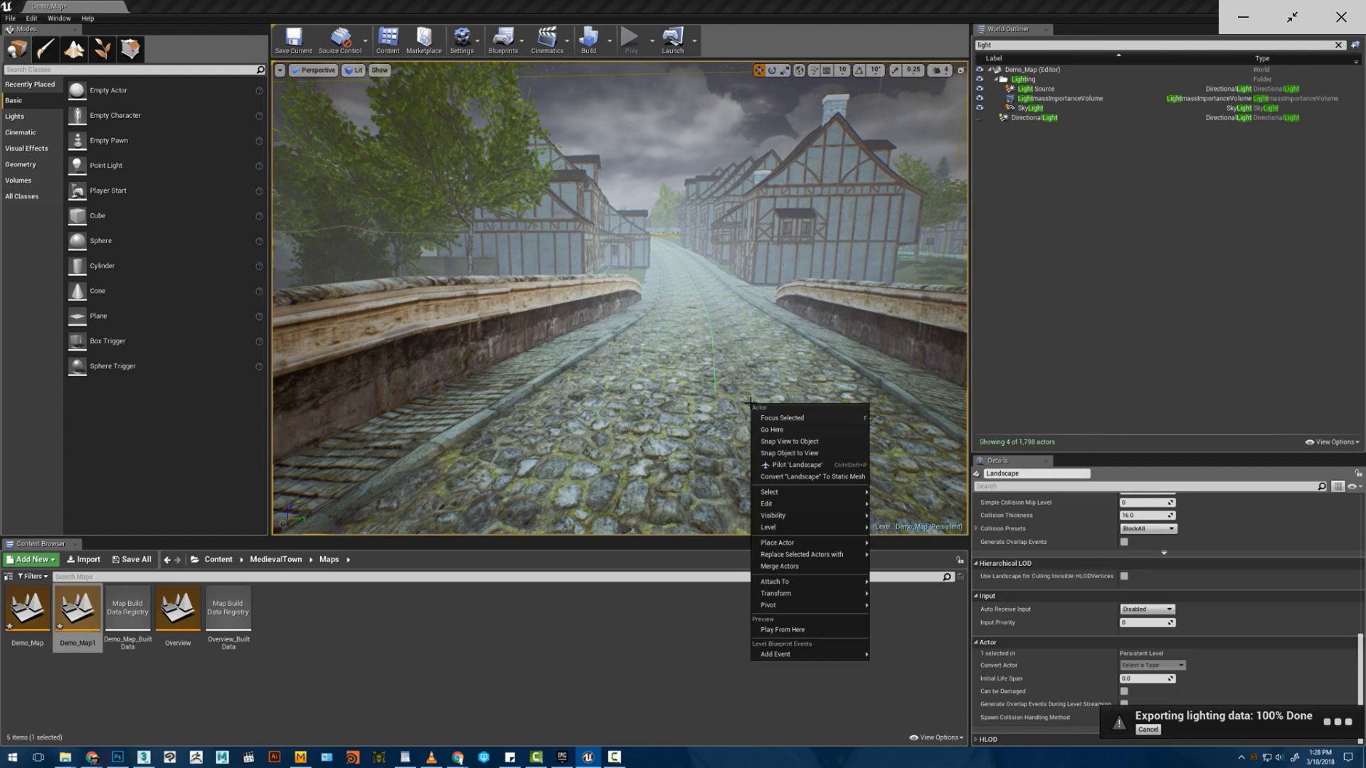
right_drag(750, 402, 770, 382)
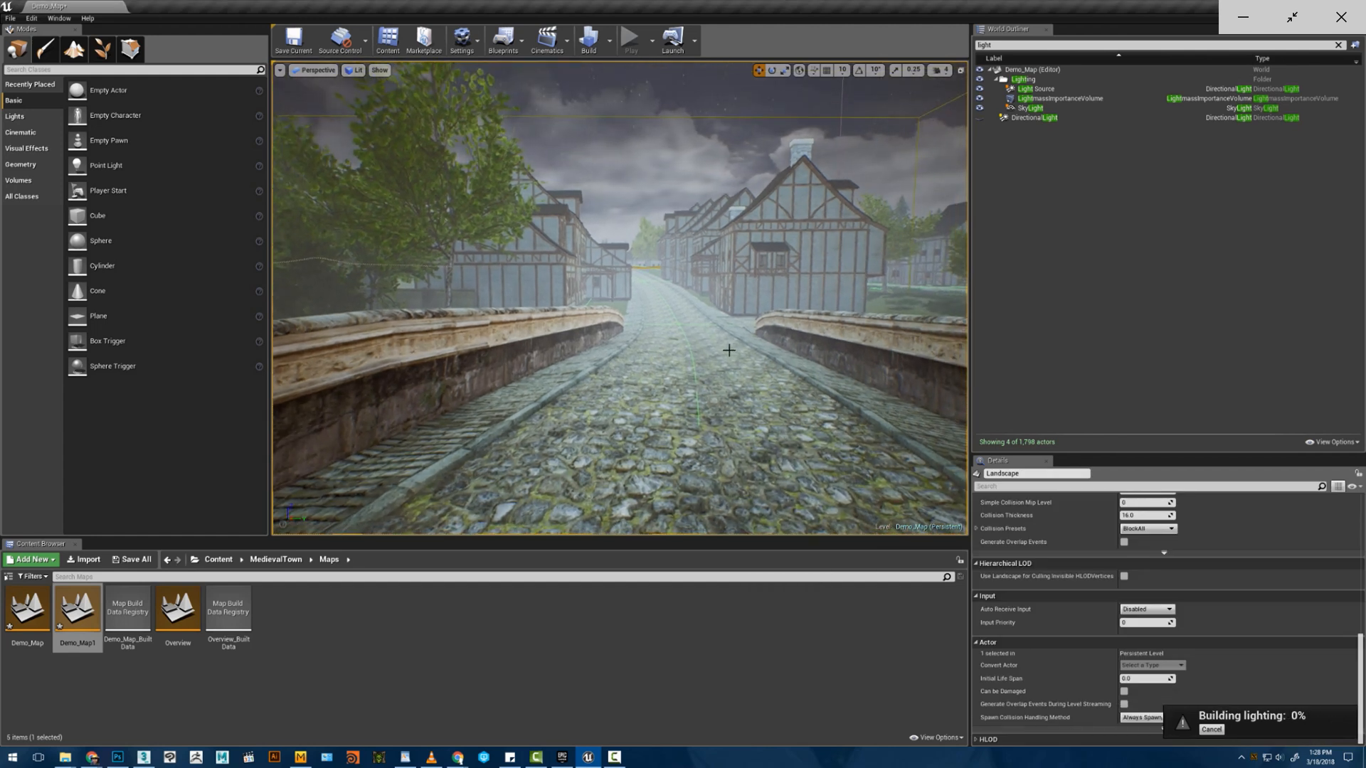
click(996, 79)
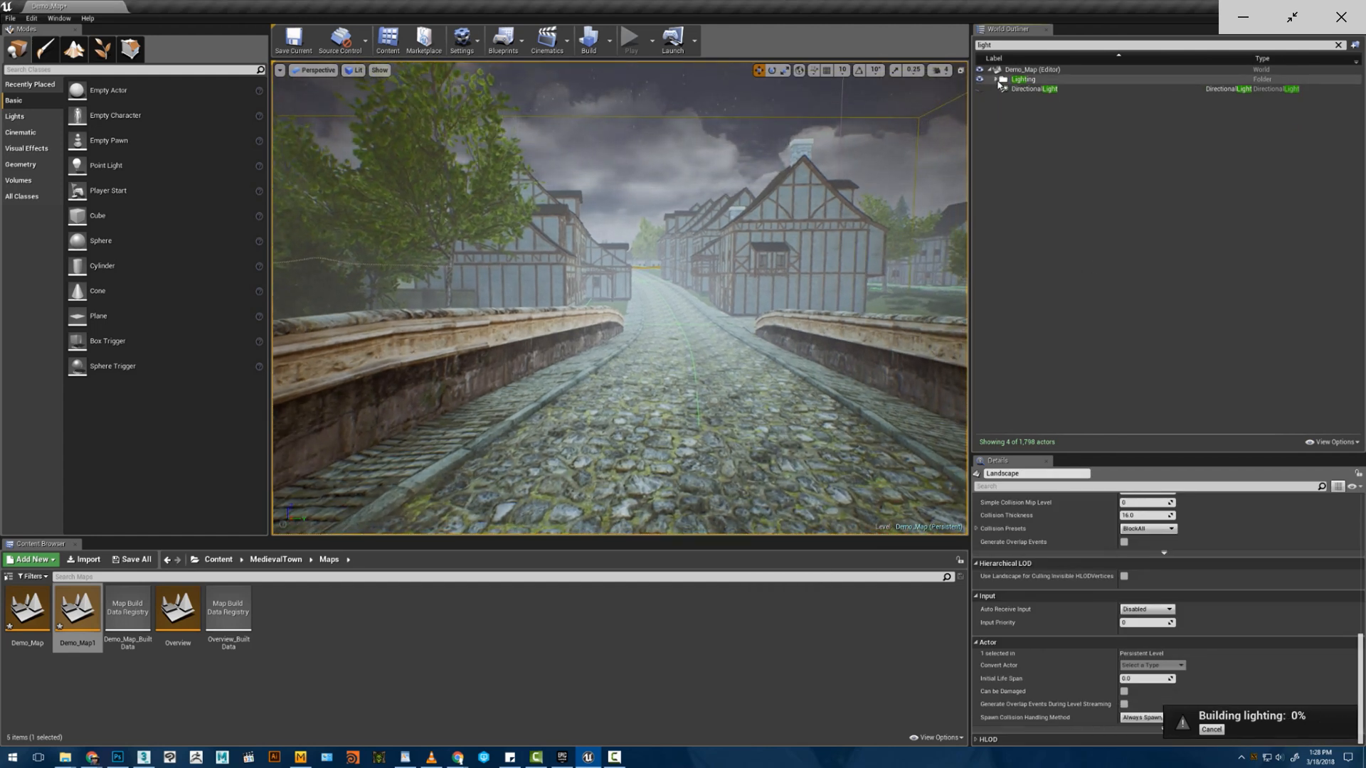
scroll(1163, 592, up, 10)
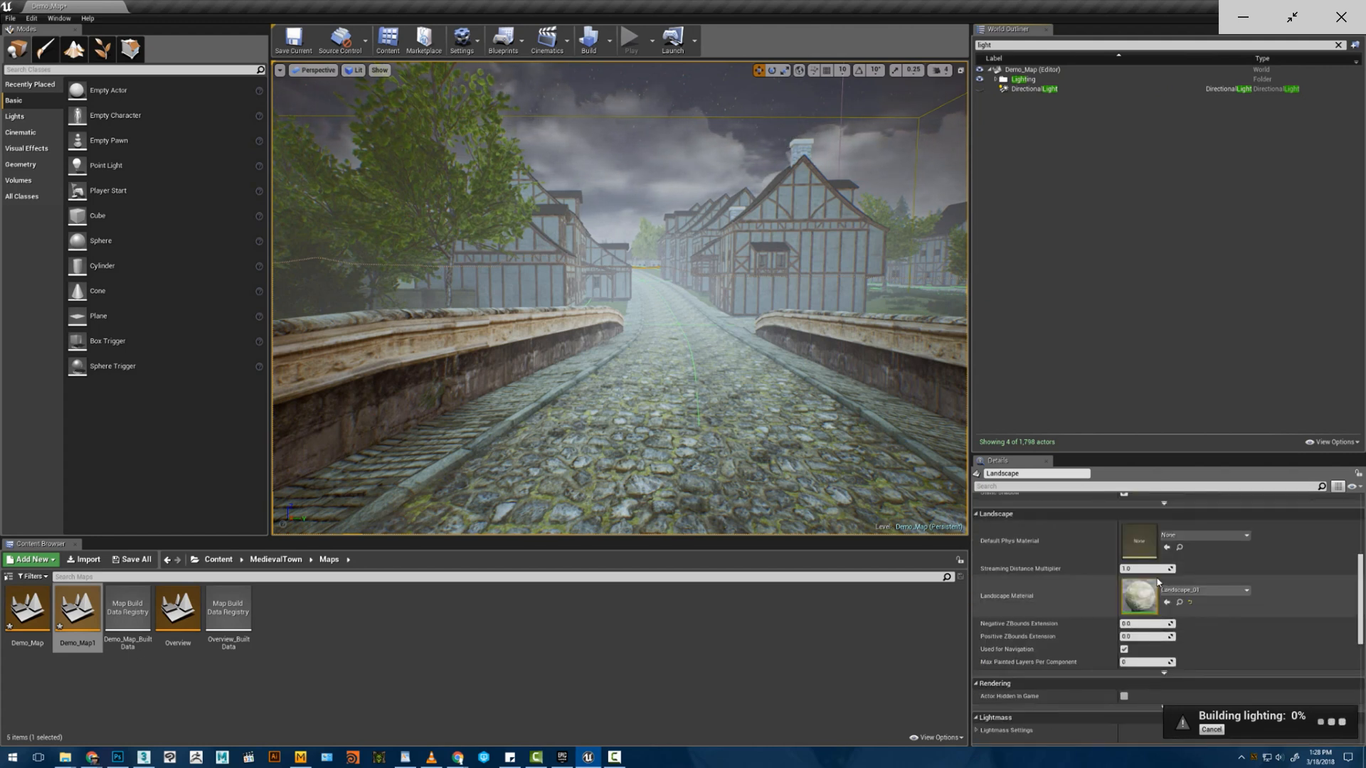
scroll(1156, 580, down, 10)
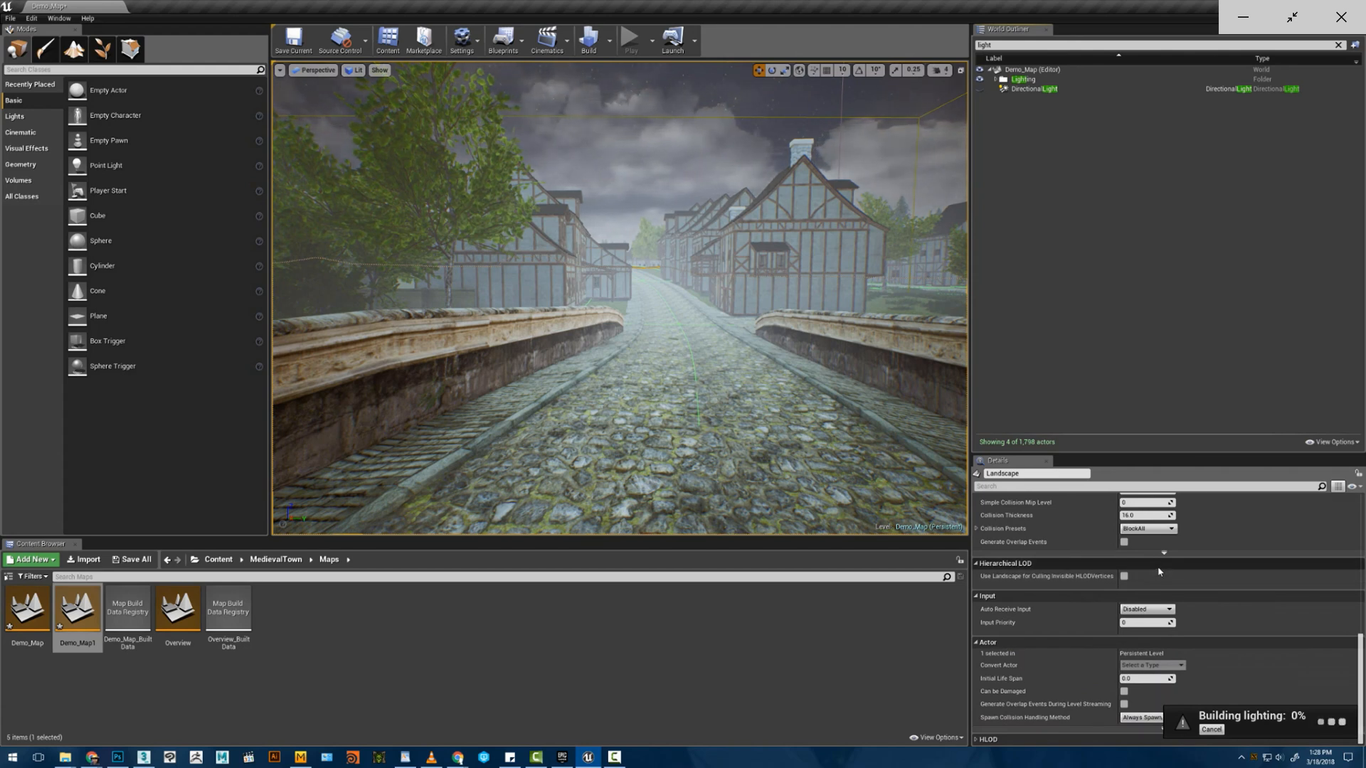
scroll(1160, 571, up, 10)
key(w)
right_drag(640, 305, 679, 289)
key(s)
scroll(1064, 582, up, 5)
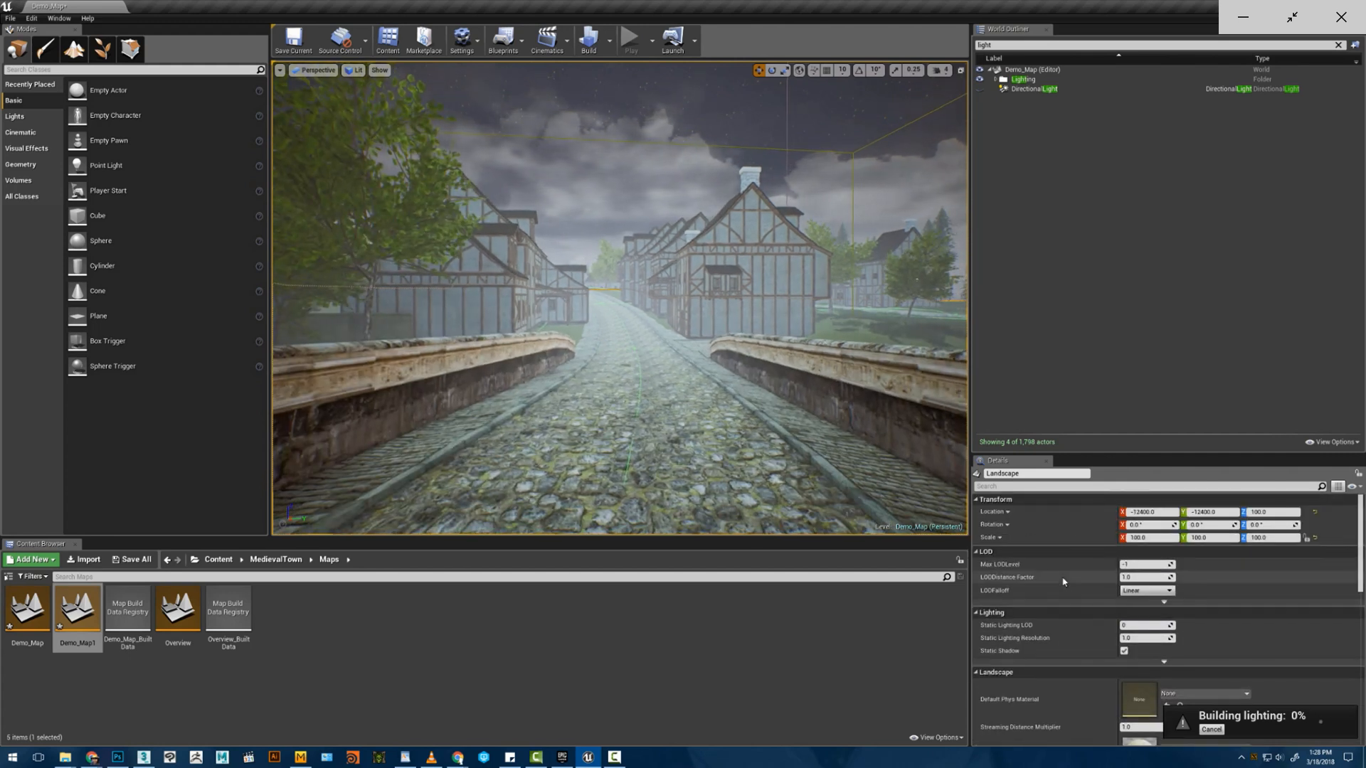
- Filter the level's actors by "FOG" and toggle the ExponentialHeightFog's visibility to compare, leaving it visible
key(ctrl+a)
text(FOG)
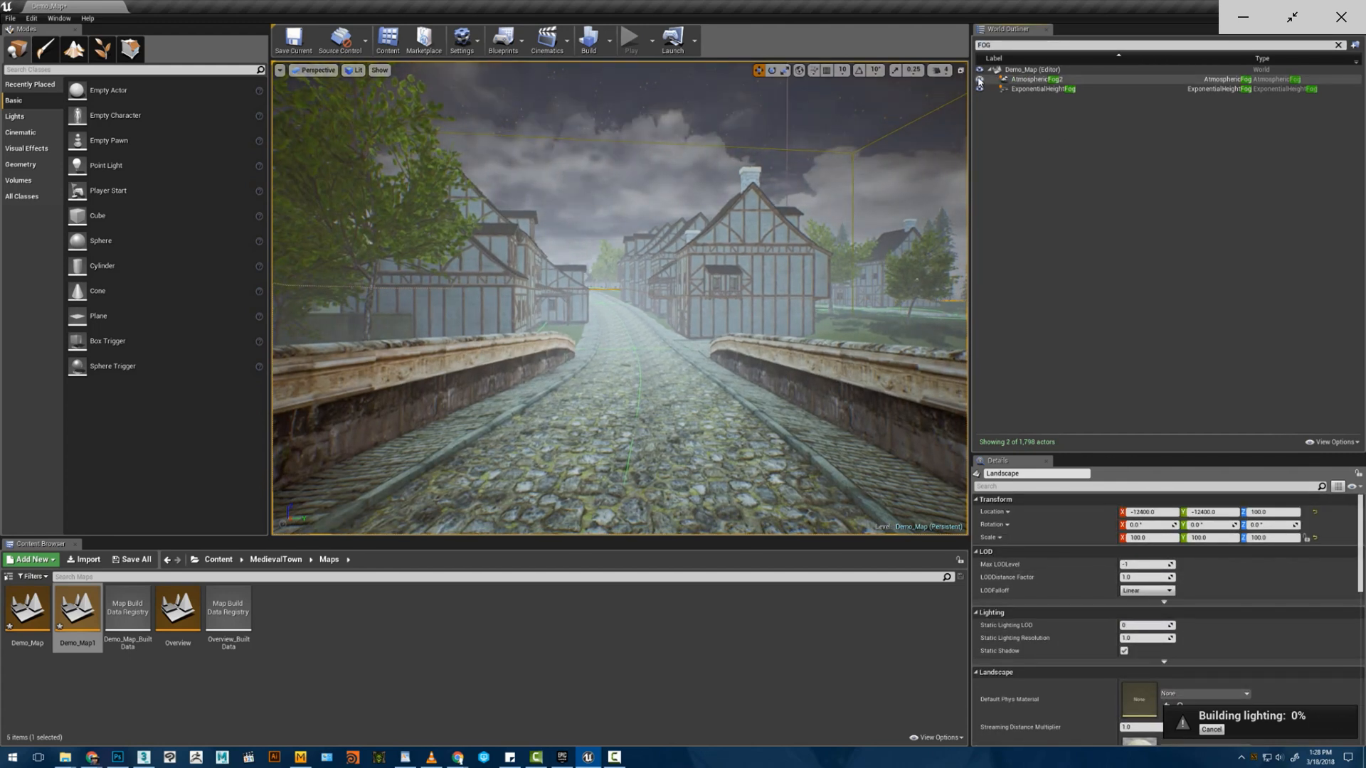
click(979, 89)
click(979, 89)
- Change the ExponentialHeightFog's Fog Inscattering Color to a very pale bluish white
click(1040, 90)
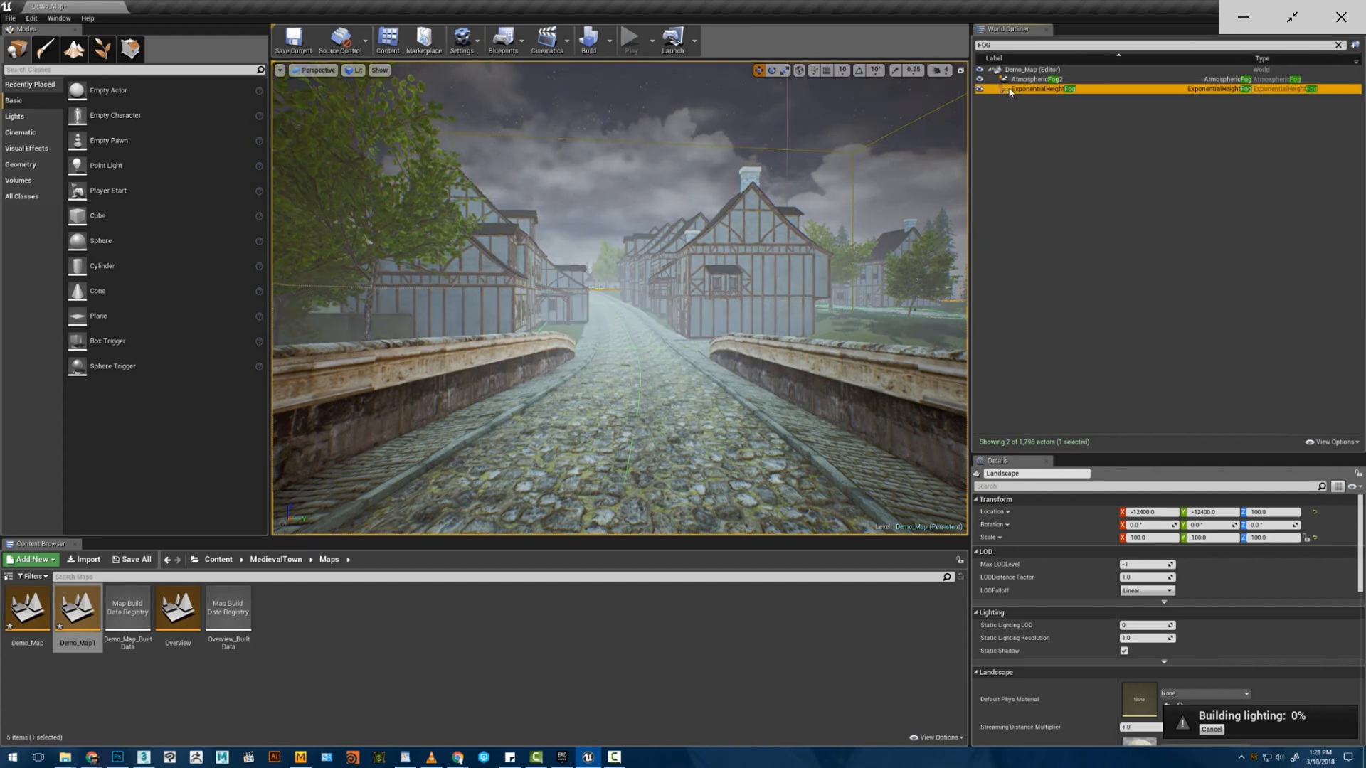
click(1181, 576)
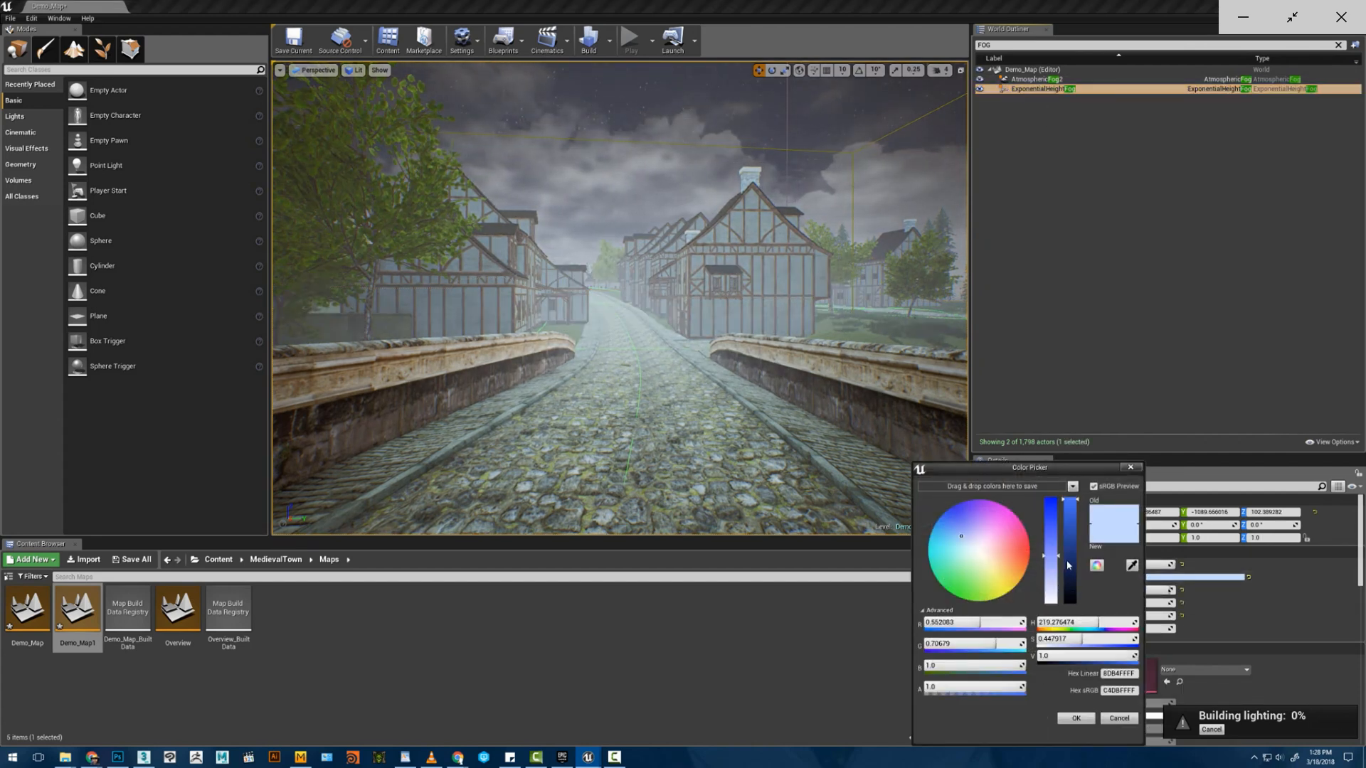
mouse_move(1070, 512)
mouse_down()
mouse_move(1073, 542)
mouse_move(1072, 498)
mouse_up()
drag(993, 561, 980, 552)
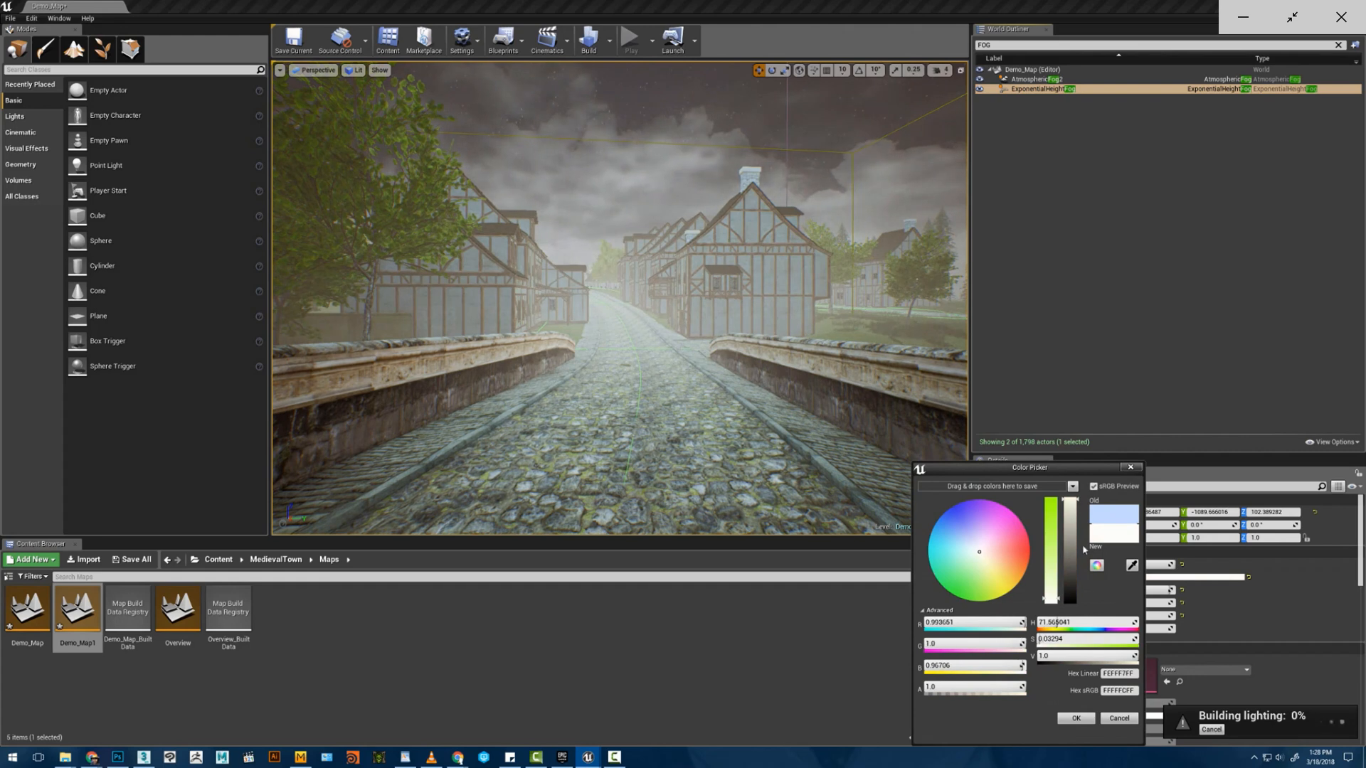
click(1093, 527)
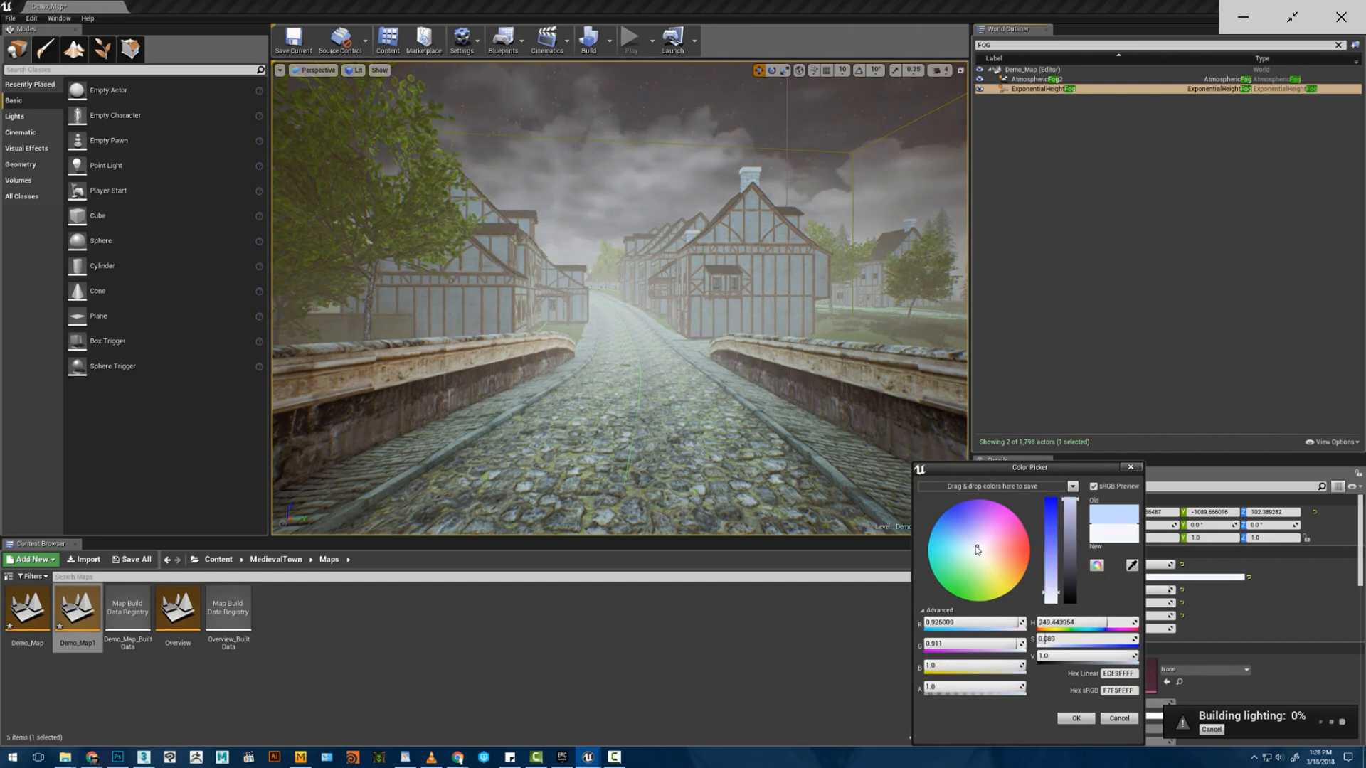
click(1076, 718)
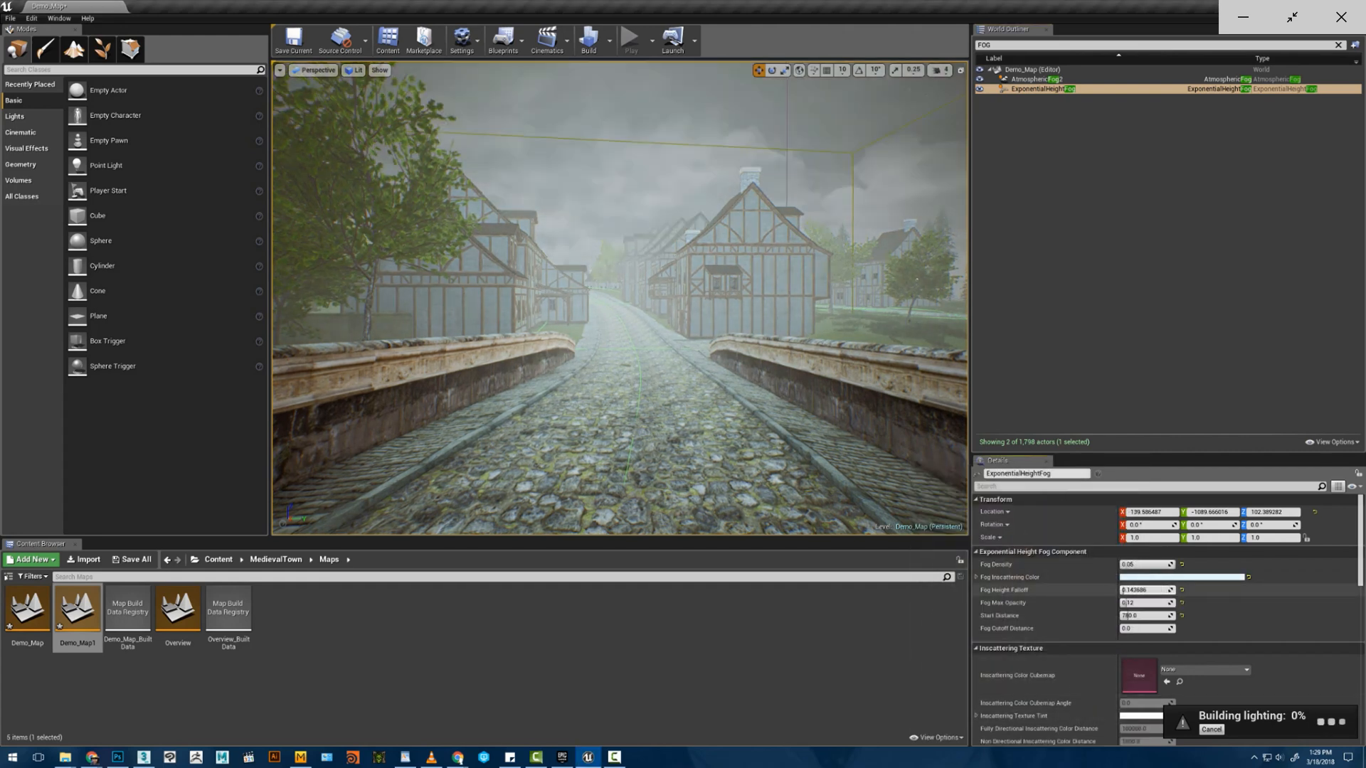
- Raise the Fog Height Falloff to about 0.78 and try several Fog Density values, settling on 0.2
mouse_move(1171, 590)
mouse_down()
mouse_move(1122, 589)
mouse_move(1141, 589)
mouse_move(1122, 567)
mouse_move(1167, 565)
mouse_up()
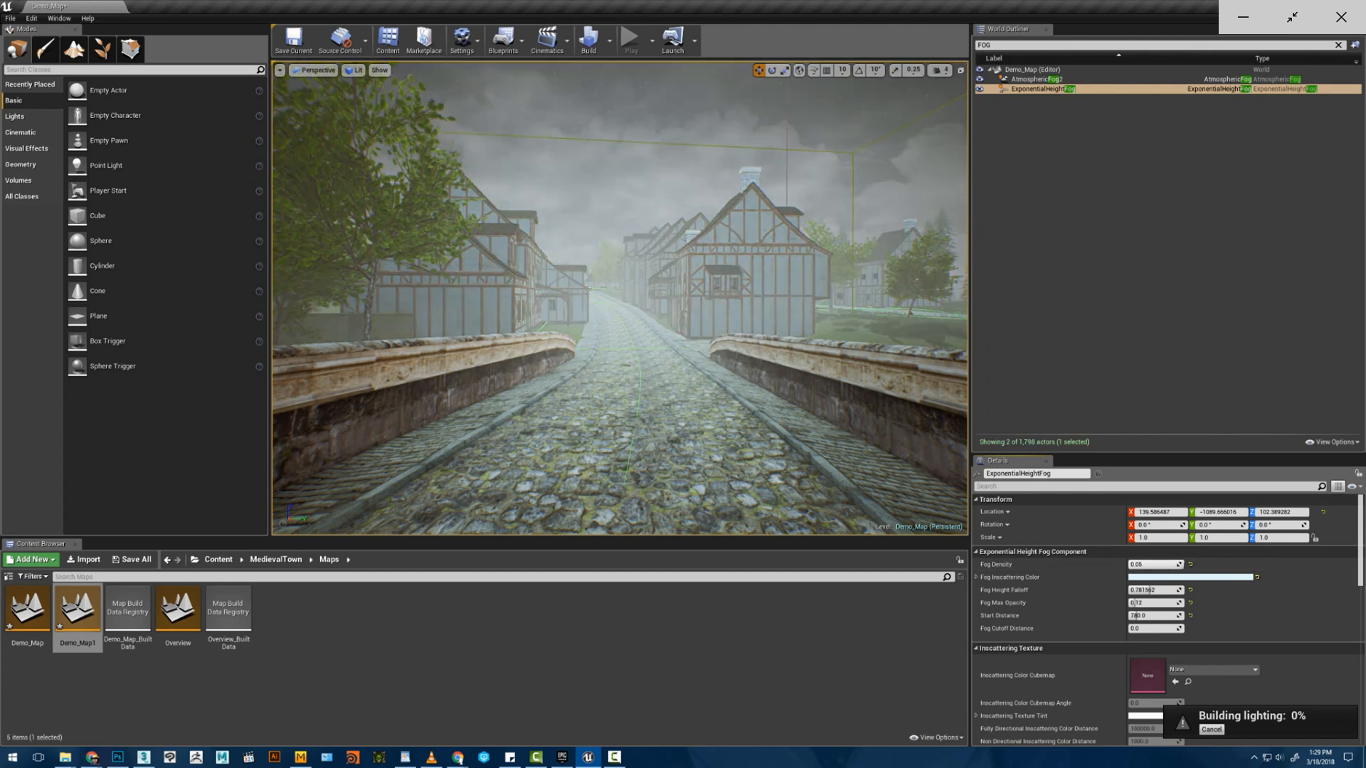
click(1140, 566)
text(10)
key(Return)
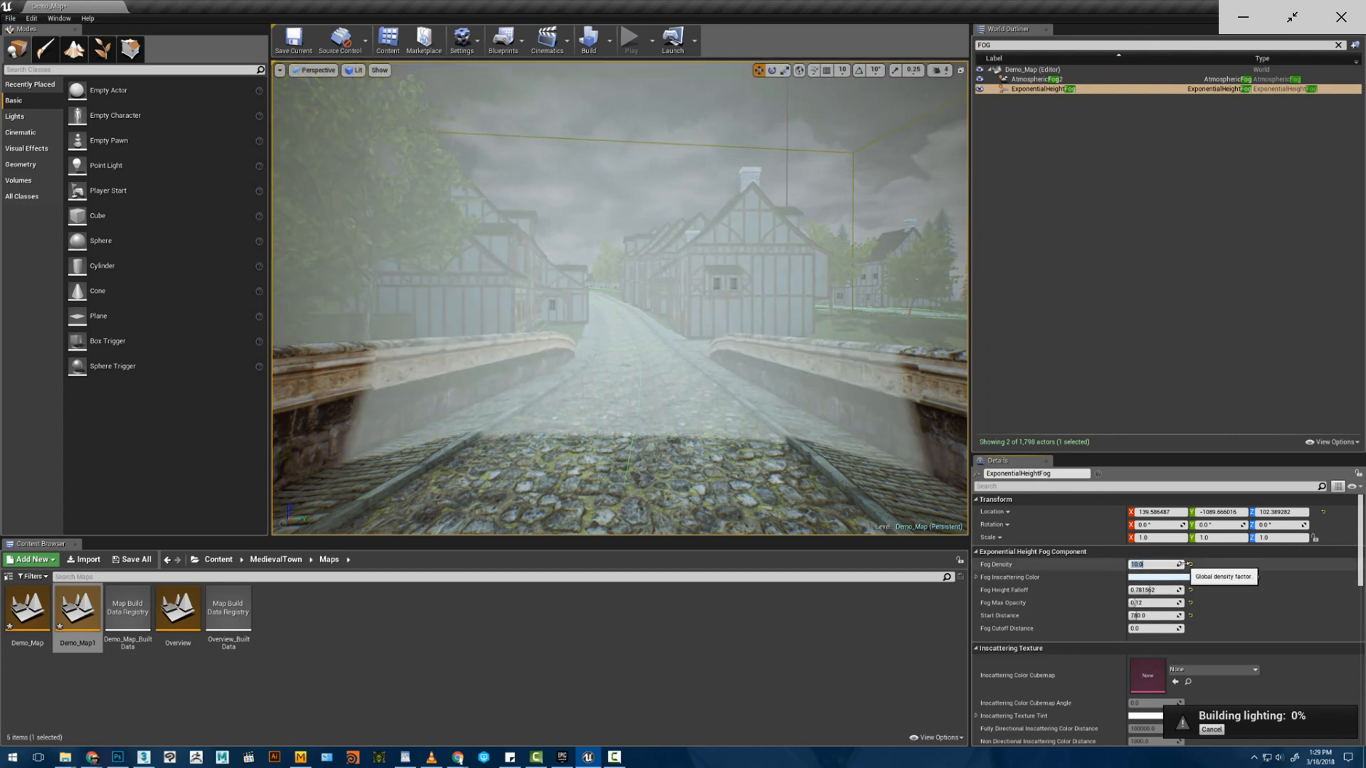
text(0.5)
key(Return)
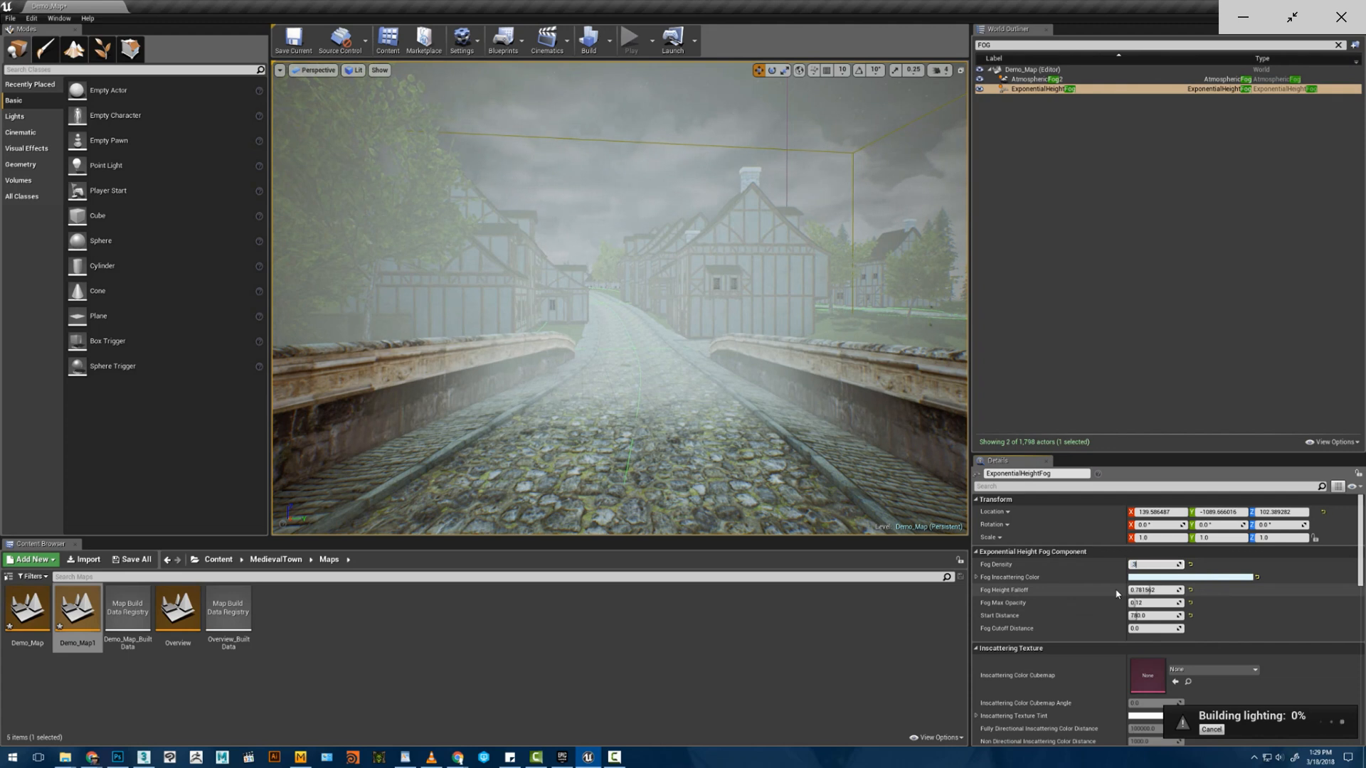
text(0.3)
key(Return)
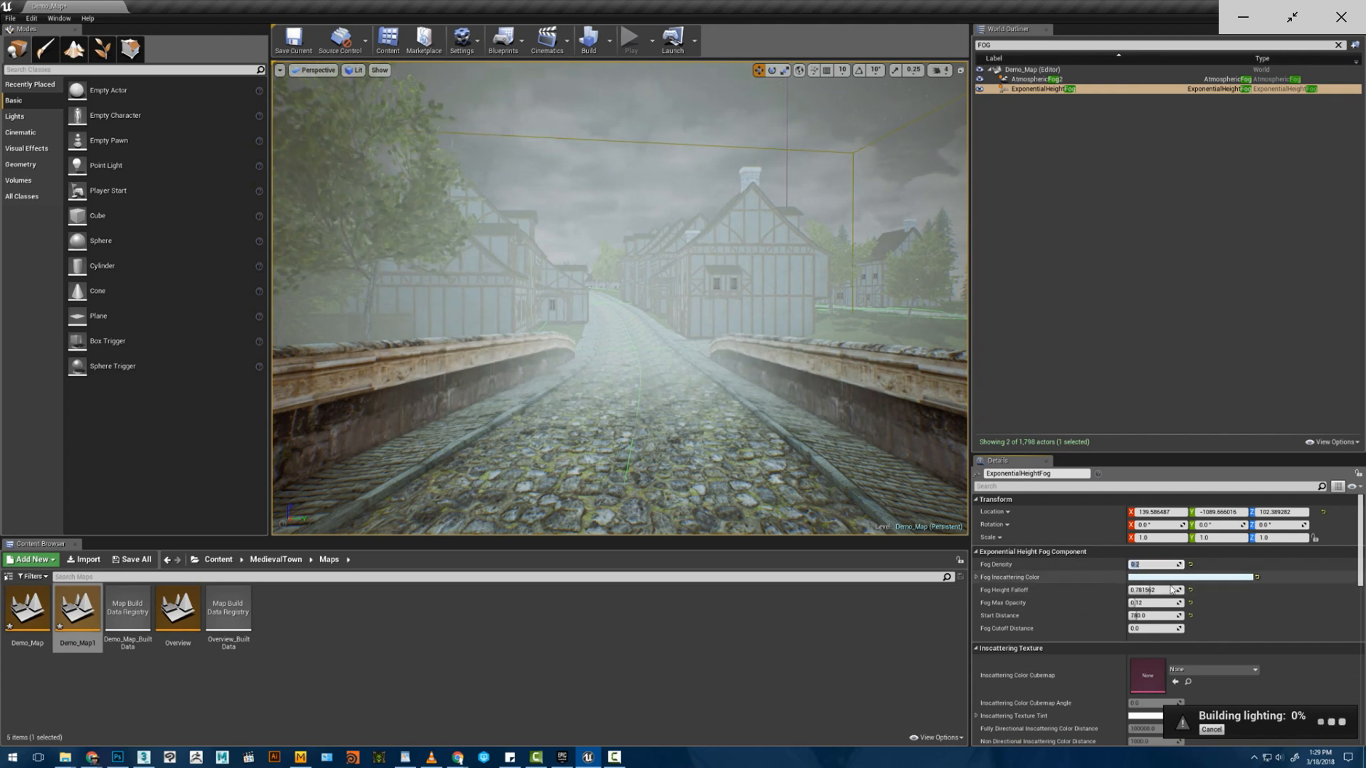
- Increase the height fog's falloff, set its Fog Cutoff Distance to 20000000, and adjust its start distance and directional inscattering values
drag(1145, 590, 1173, 630)
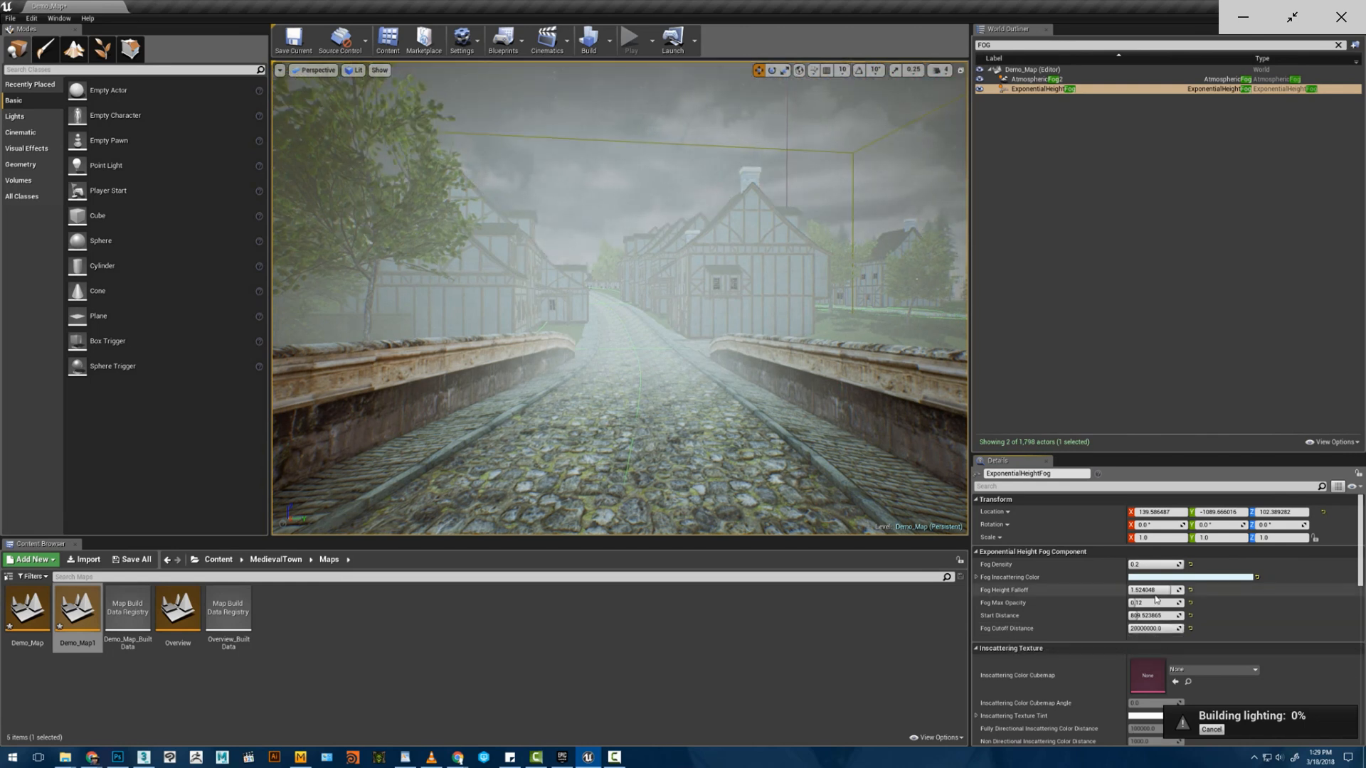
scroll(1219, 628, down, 3)
scroll(1209, 629, up, 1)
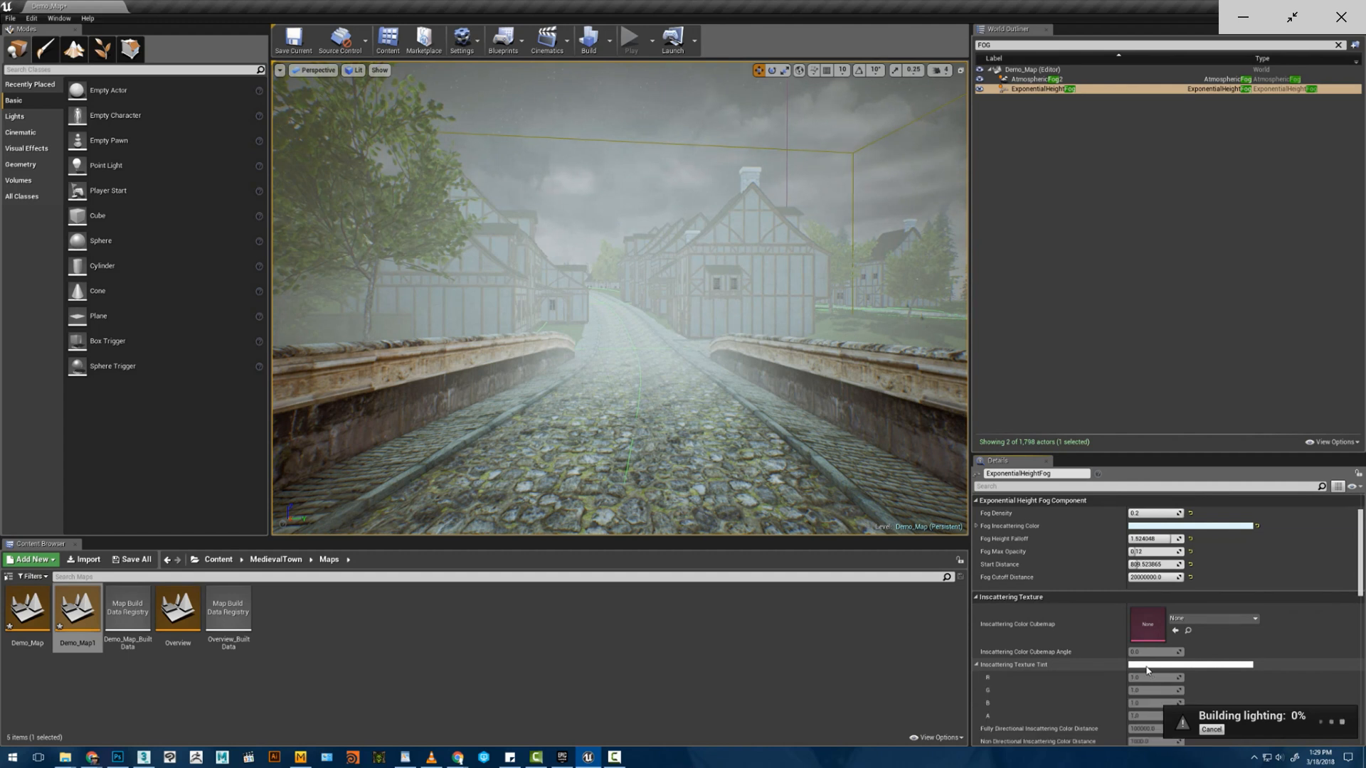
scroll(1113, 596, down, 4)
mouse_move(1124, 586)
mouse_down()
mouse_move(1138, 586)
mouse_move(1131, 599)
mouse_up()
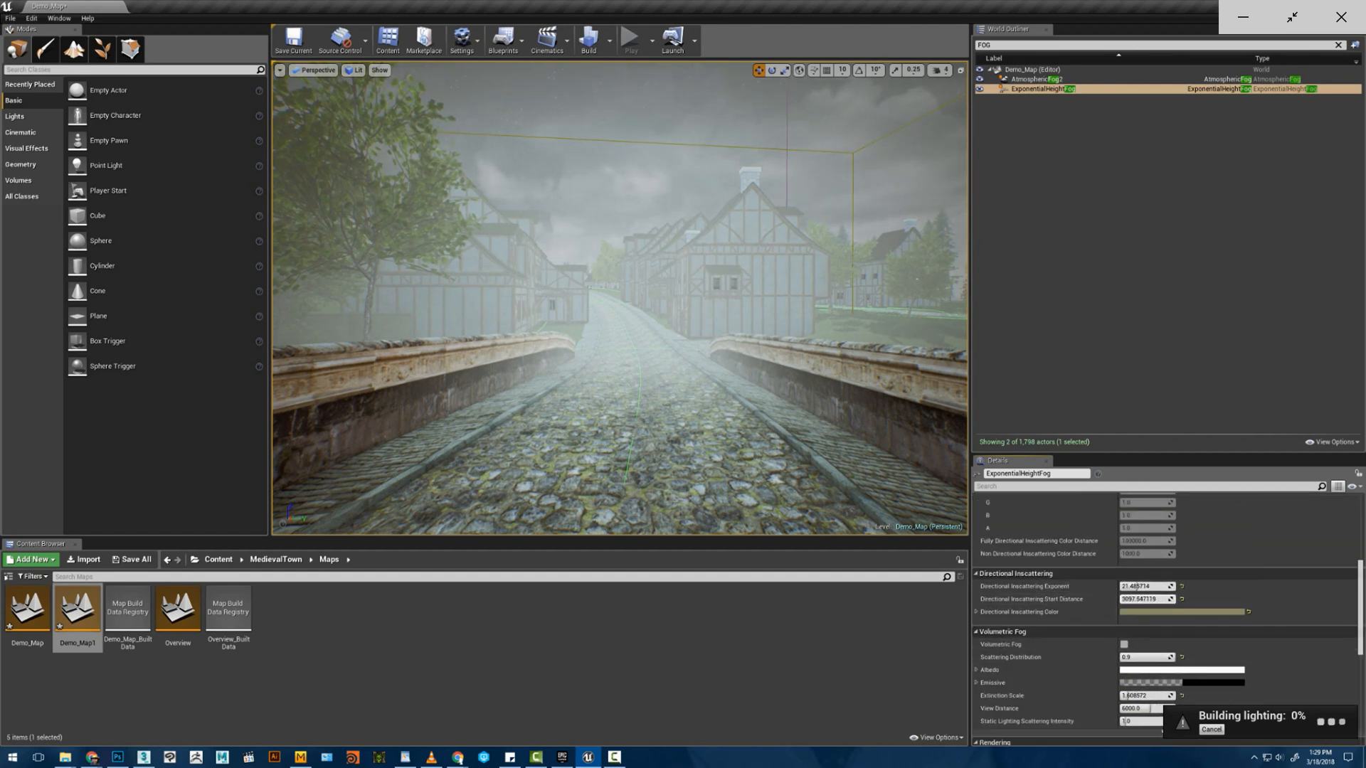
- Enable Volumetric Fog on the ExponentialHeightFog and set its Albedo to a muted grayish blue
scroll(1196, 624, down, 1)
click(1124, 610)
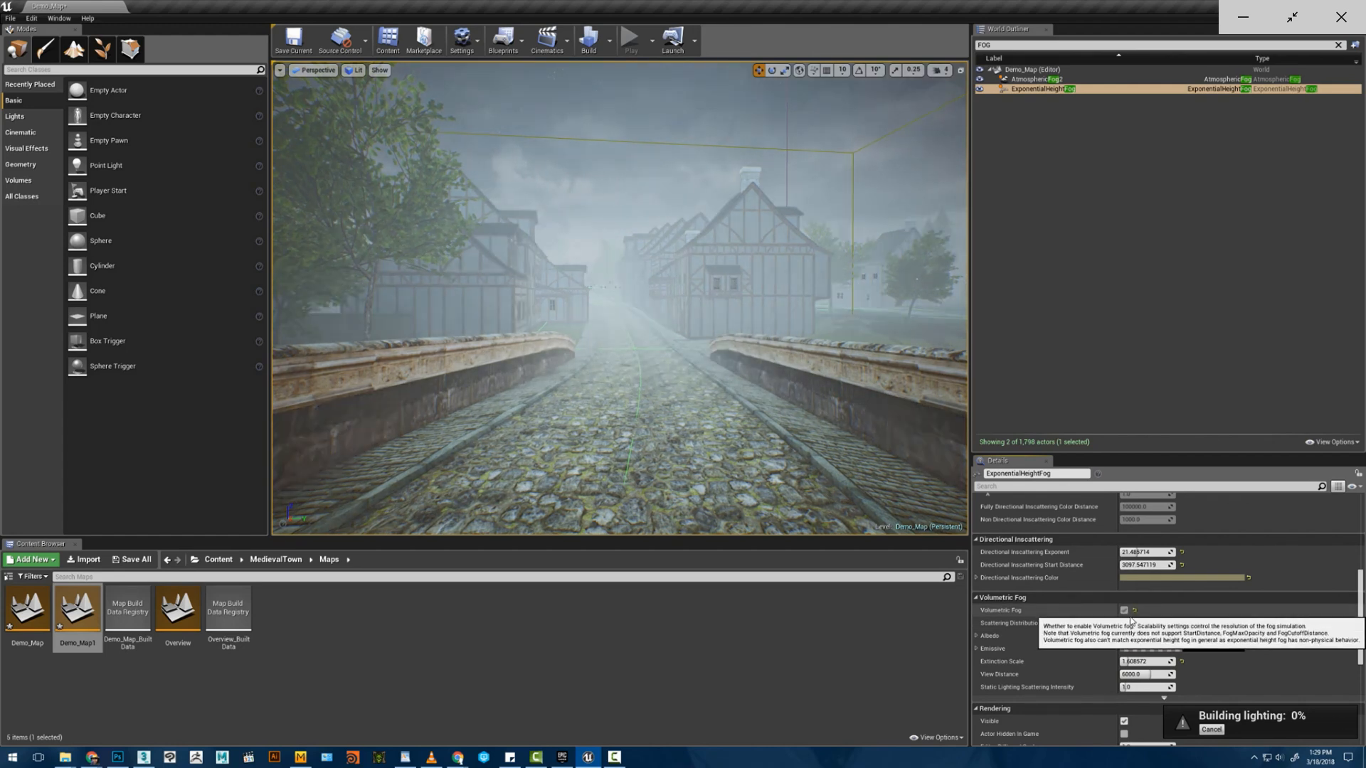
click(1130, 636)
mouse_move(1285, 542)
mouse_down()
mouse_move(1280, 613)
mouse_move(1280, 560)
mouse_up()
drag(1196, 554, 1191, 544)
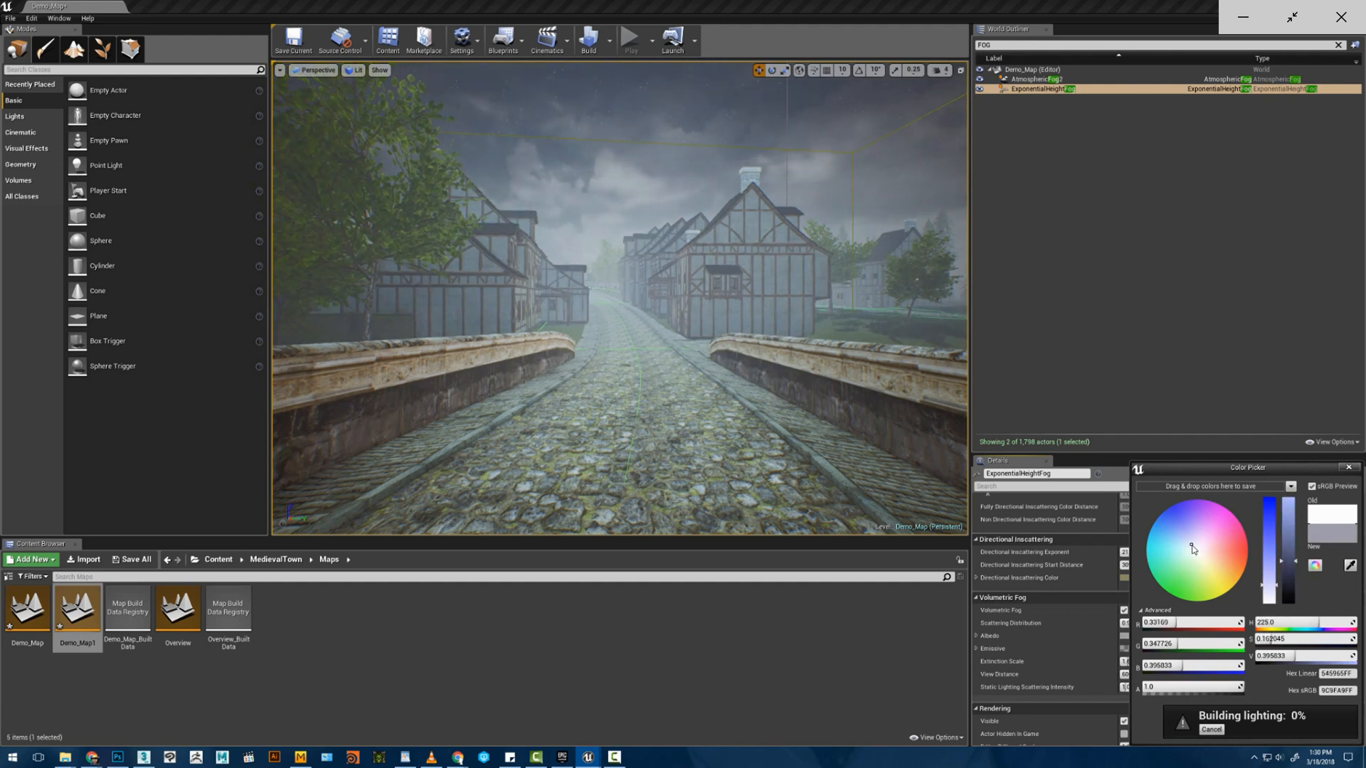
click(1348, 468)
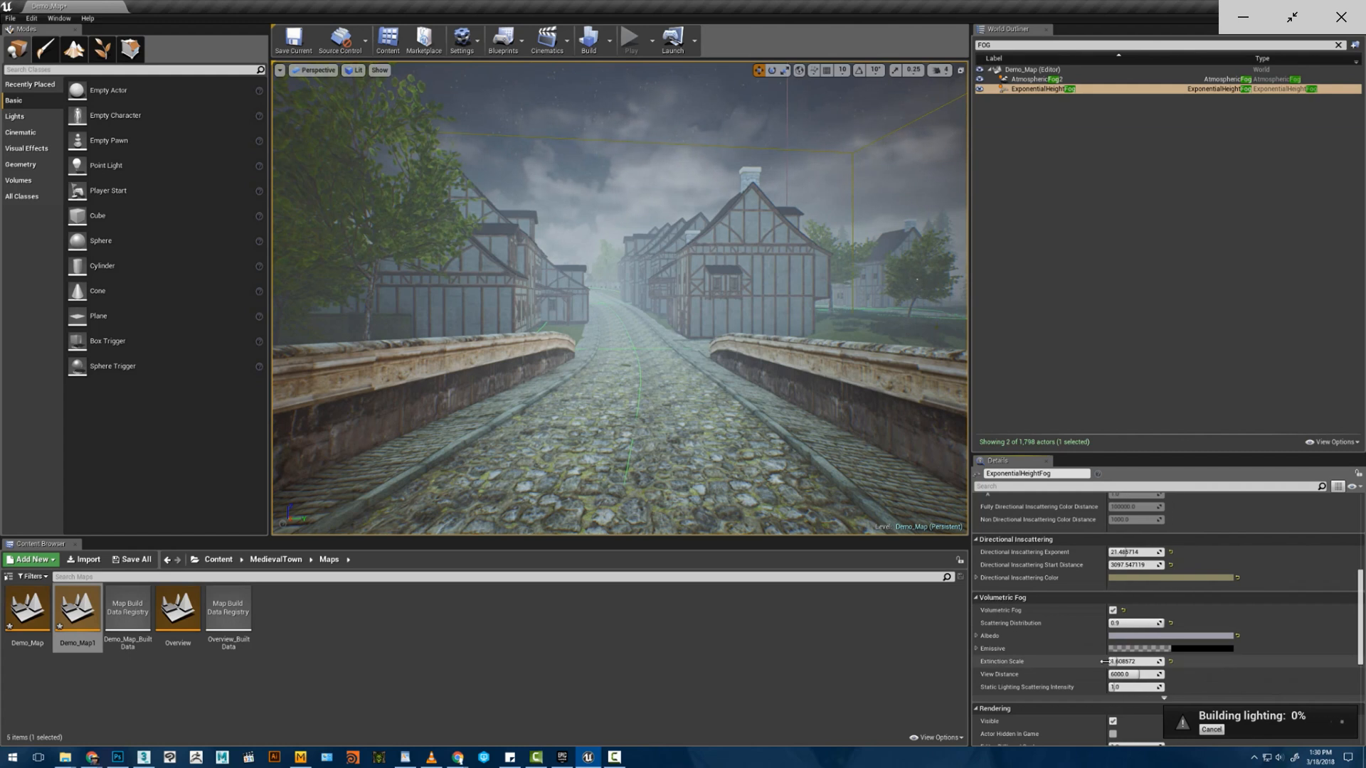
- Raise the volumetric fog's Extinction Scale to about 4.25 and its View Distance to 9400
drag(1103, 661, 1164, 674)
scroll(1095, 686, down, 5)
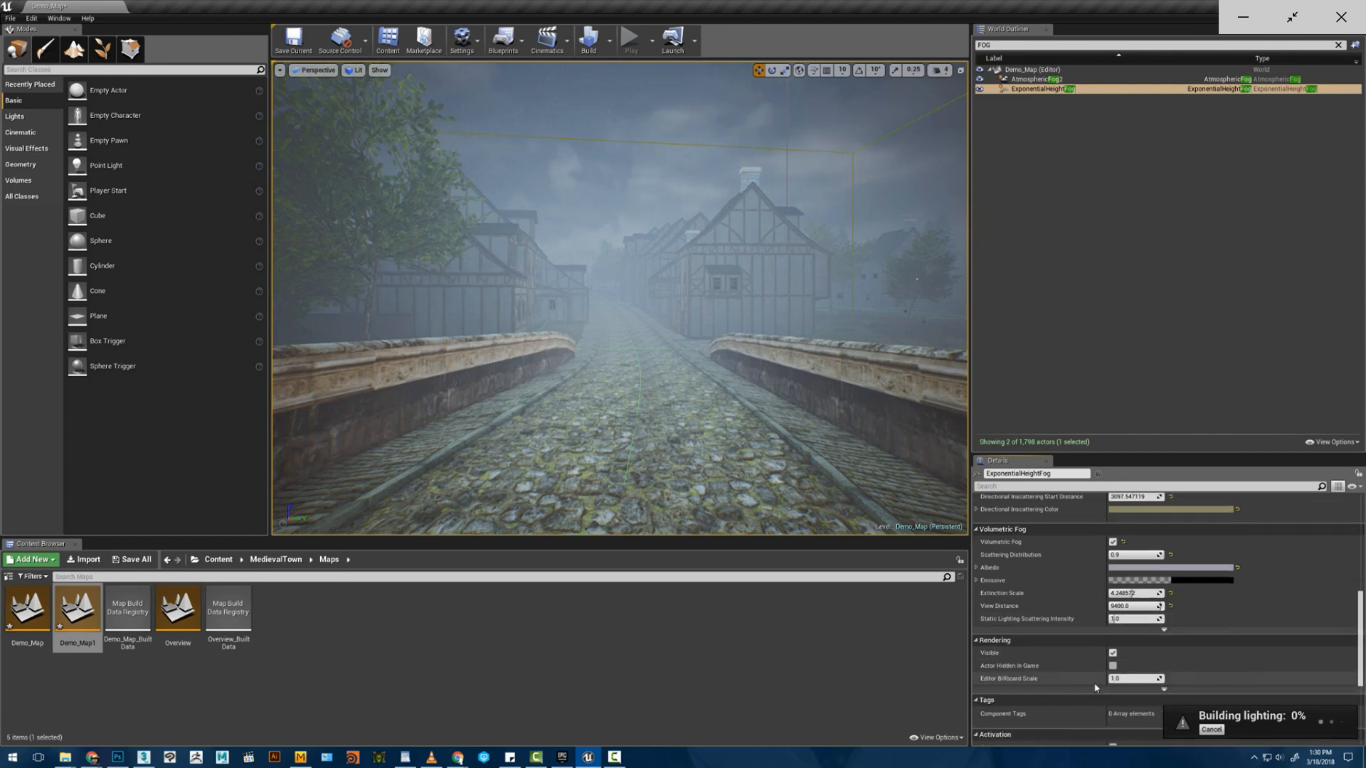
scroll(1094, 687, up, 10)
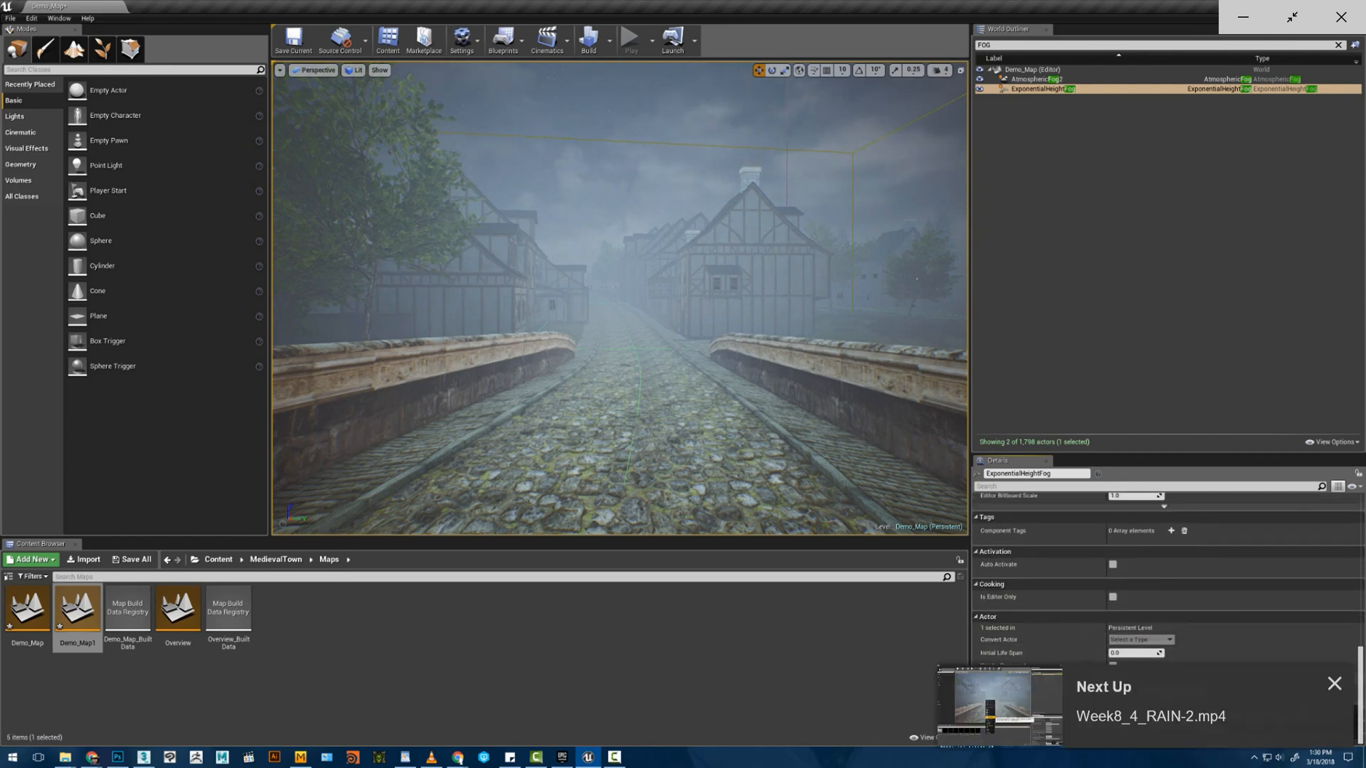
scroll(1098, 668, up, 1)
key(w)
right_drag(783, 398, 910, 399)
key(w)
right_drag(734, 285, 825, 286)
key(w)
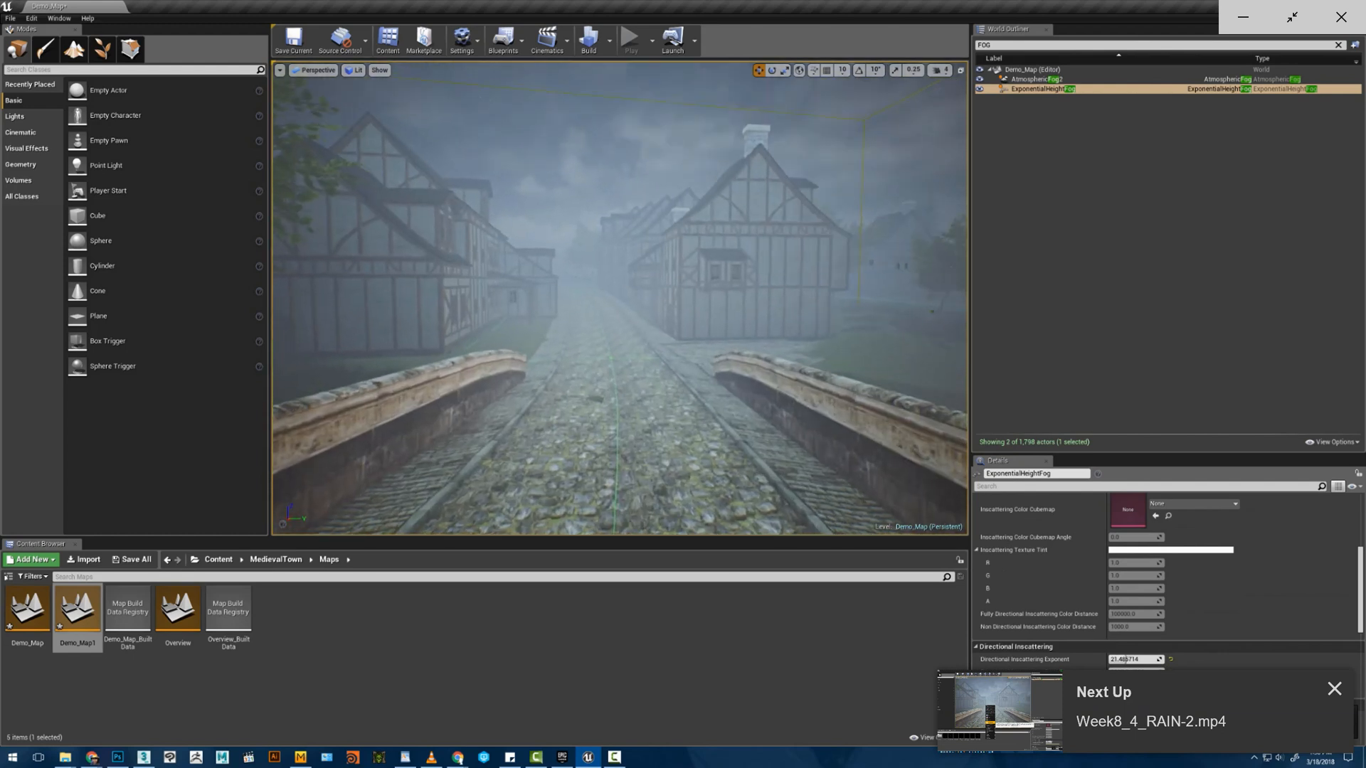
- Create a Particle System named p_RainFloor in the Content/FX folder
click(226, 561)
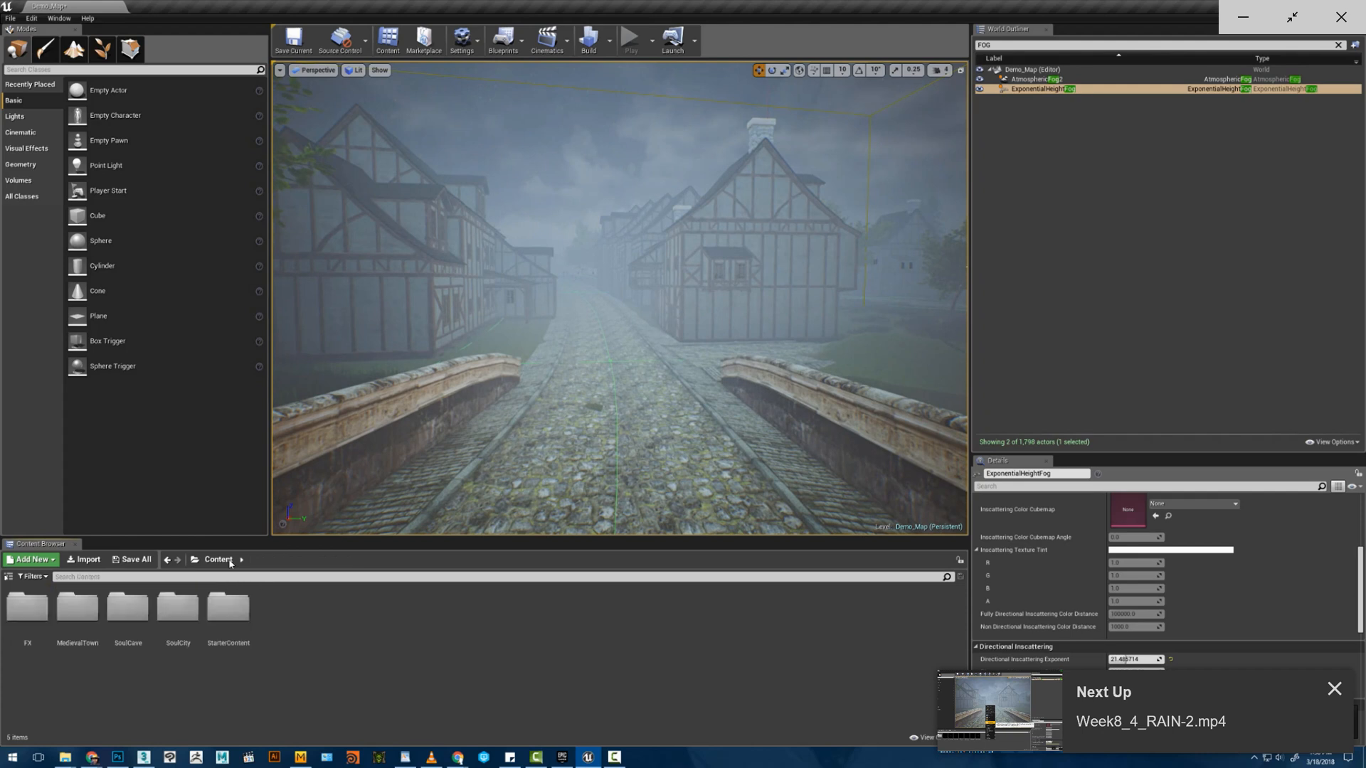
double_click(27, 607)
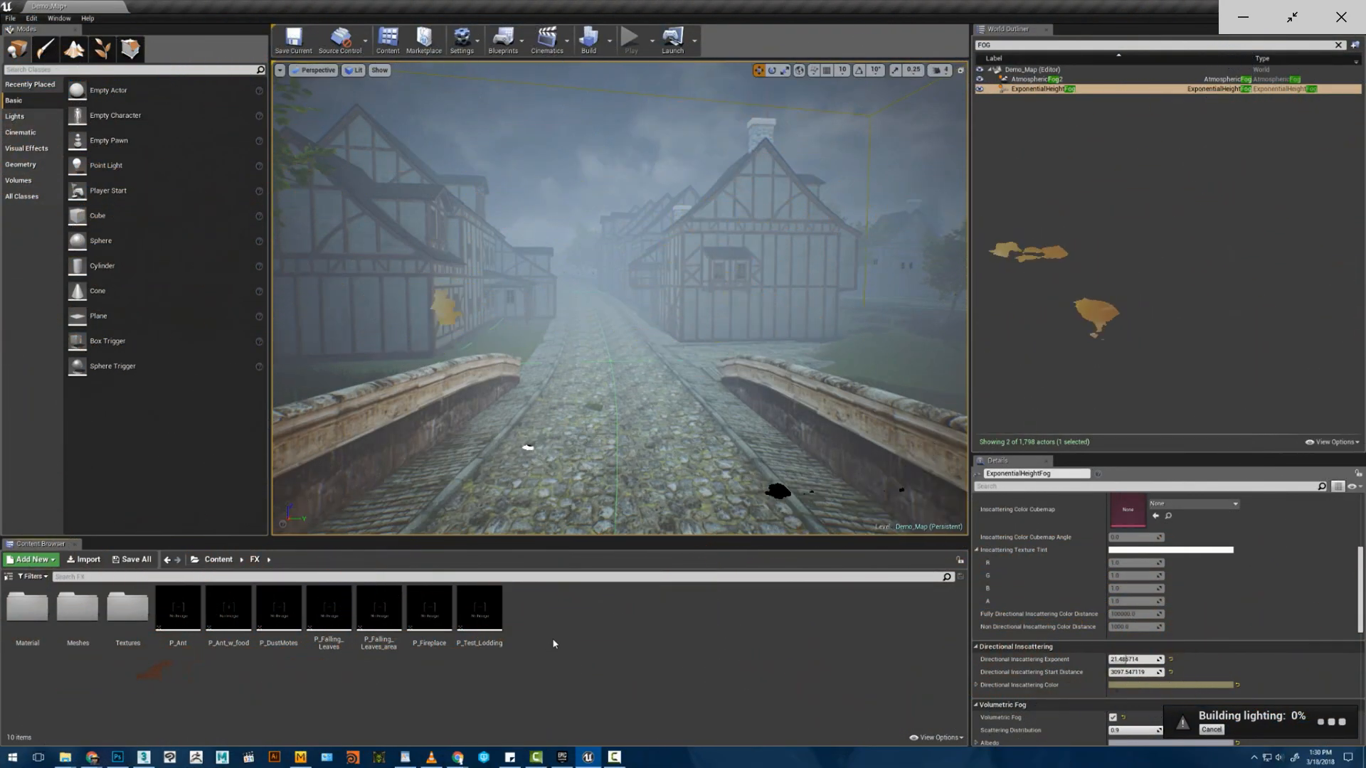
right_click(554, 638)
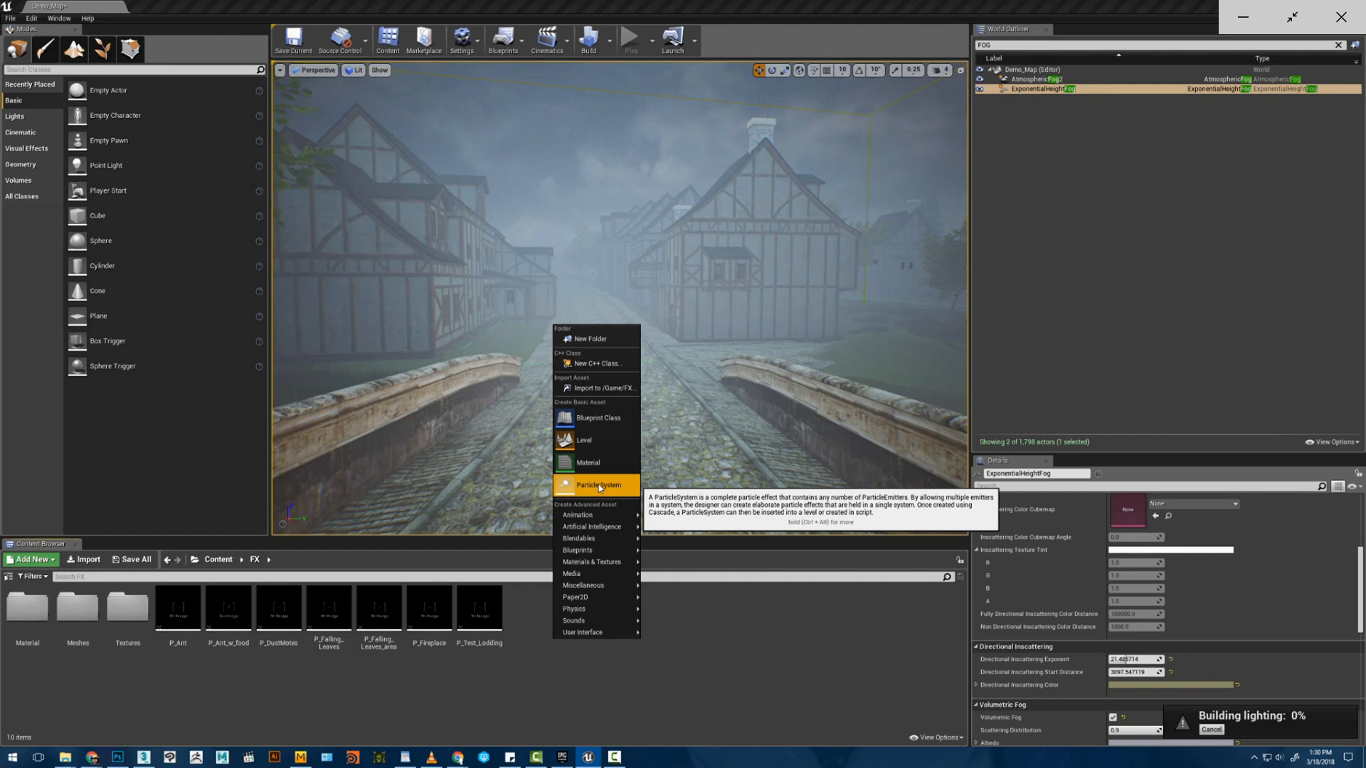
click(599, 484)
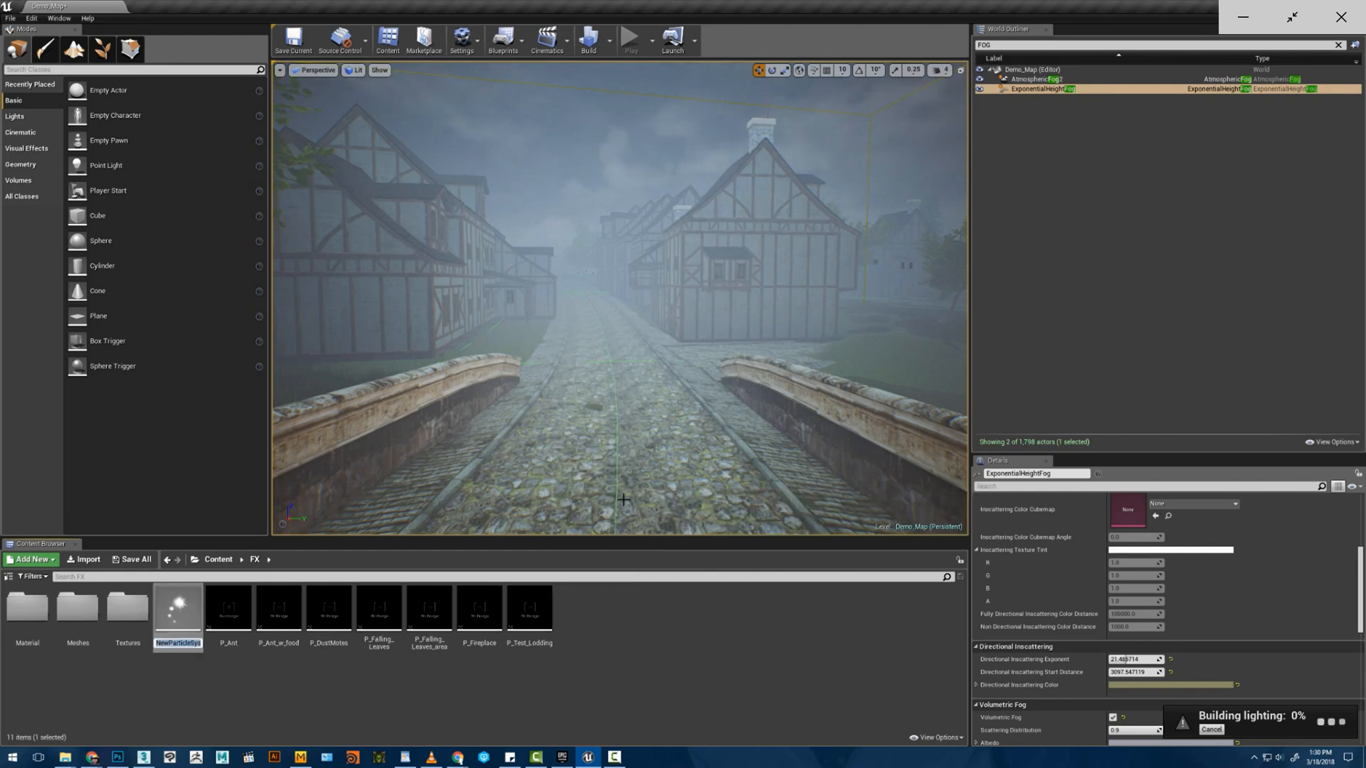
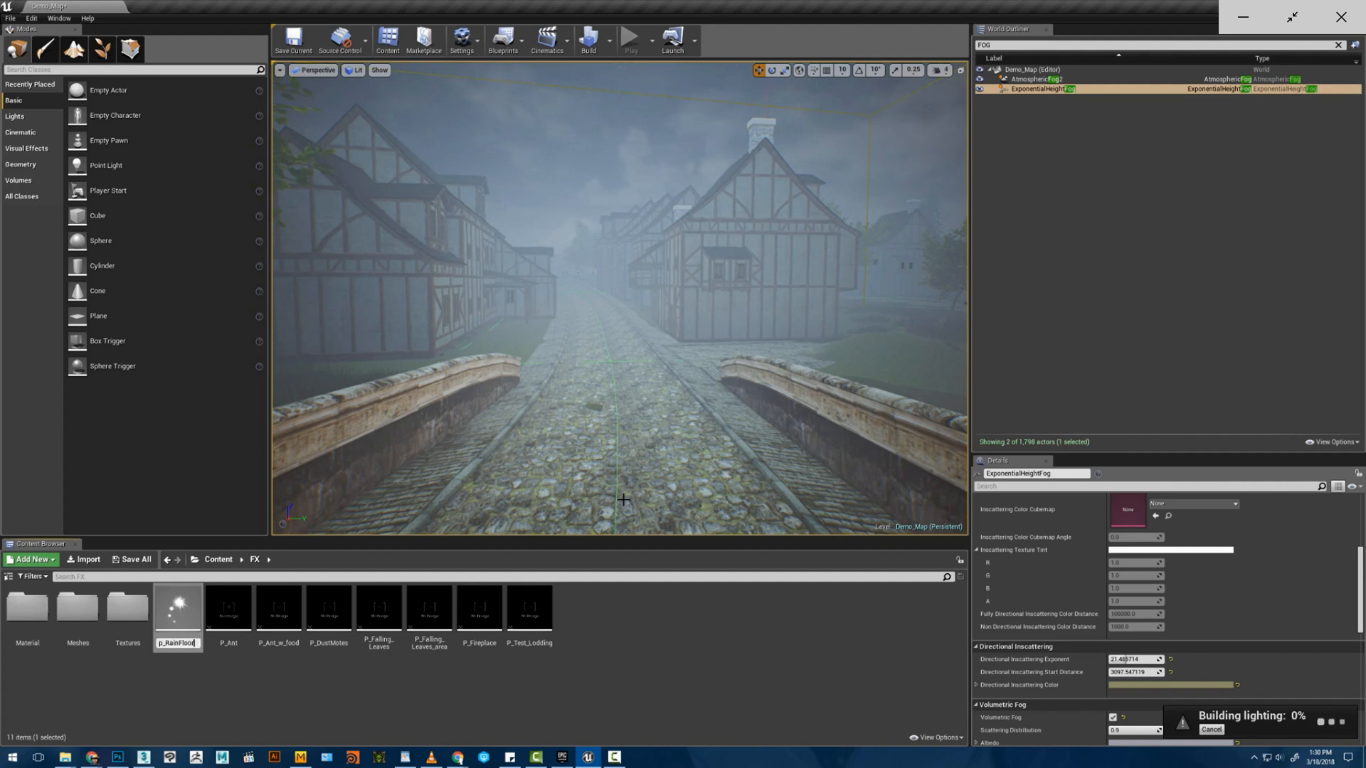
key(Return)
- Place p_RainFloor on the cobbled street between the bridge walls, and clear the FOG filter to select it among the level's actors
drag(479, 611, 597, 410)
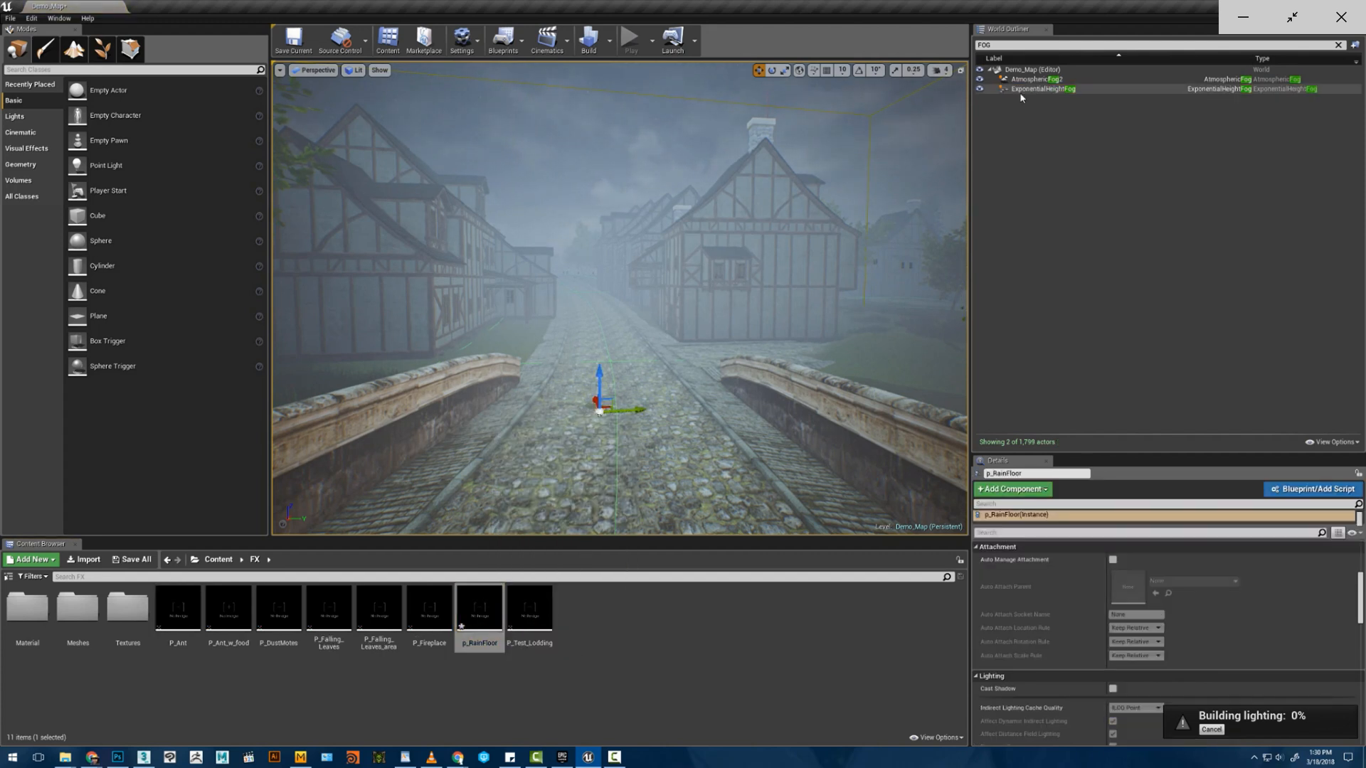
click(991, 45)
key(BackSpace)
key(BackSpace)
key(BackSpace)
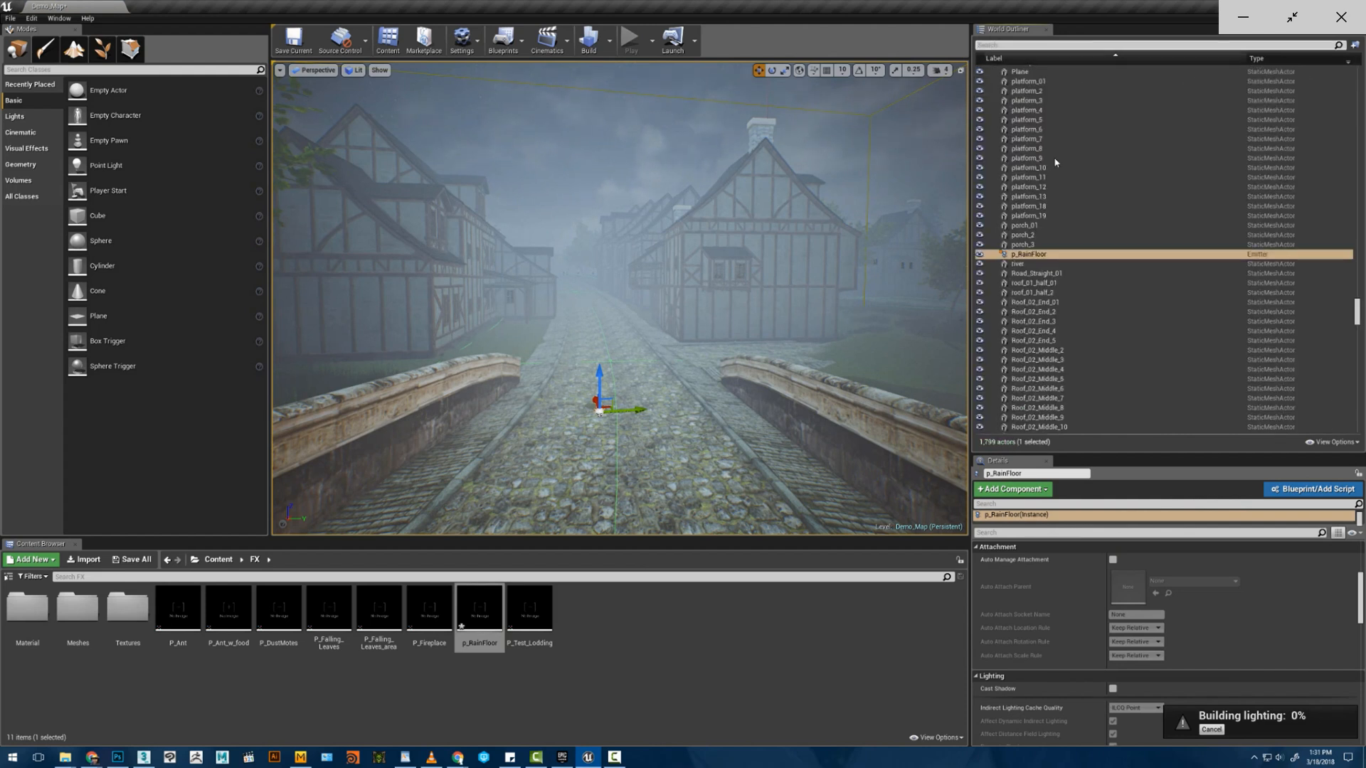
click(1034, 254)
scroll(1143, 609, down, 5)
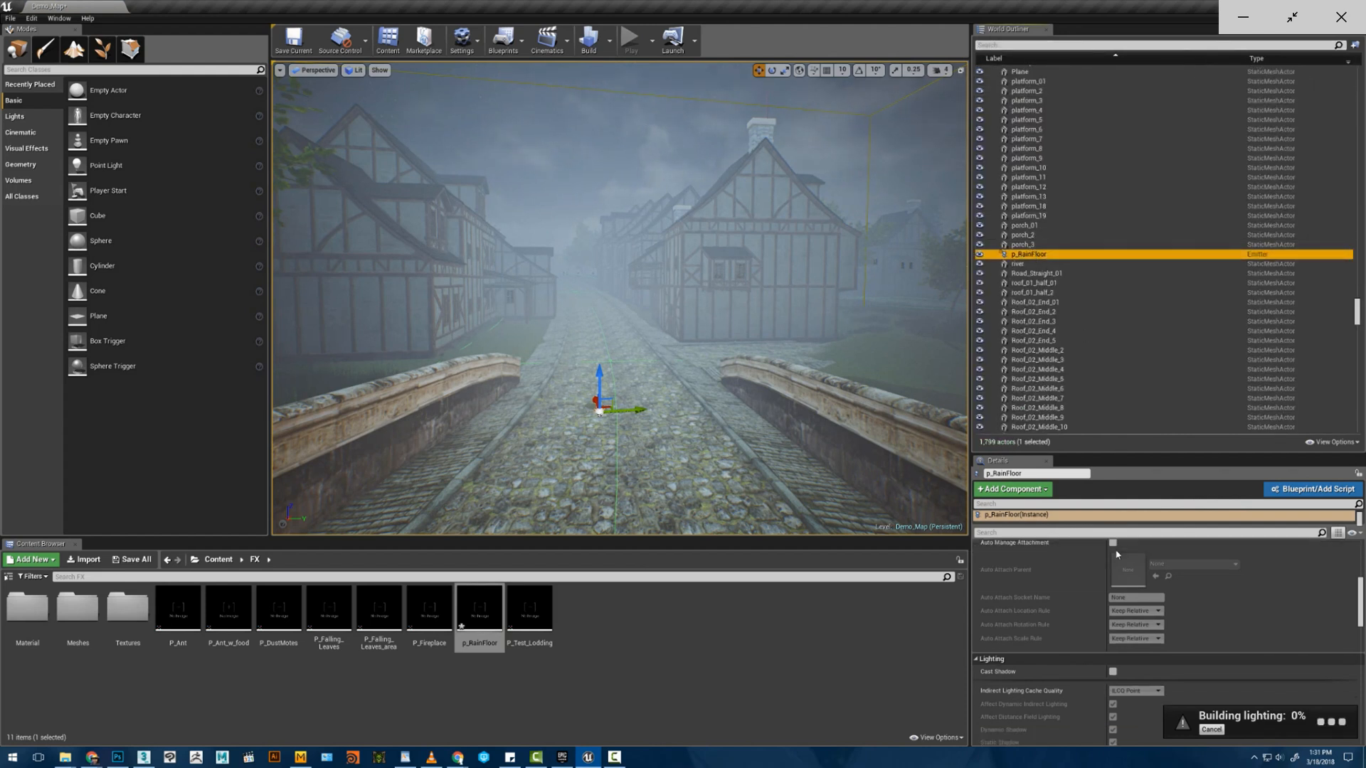
scroll(1143, 609, up, 10)
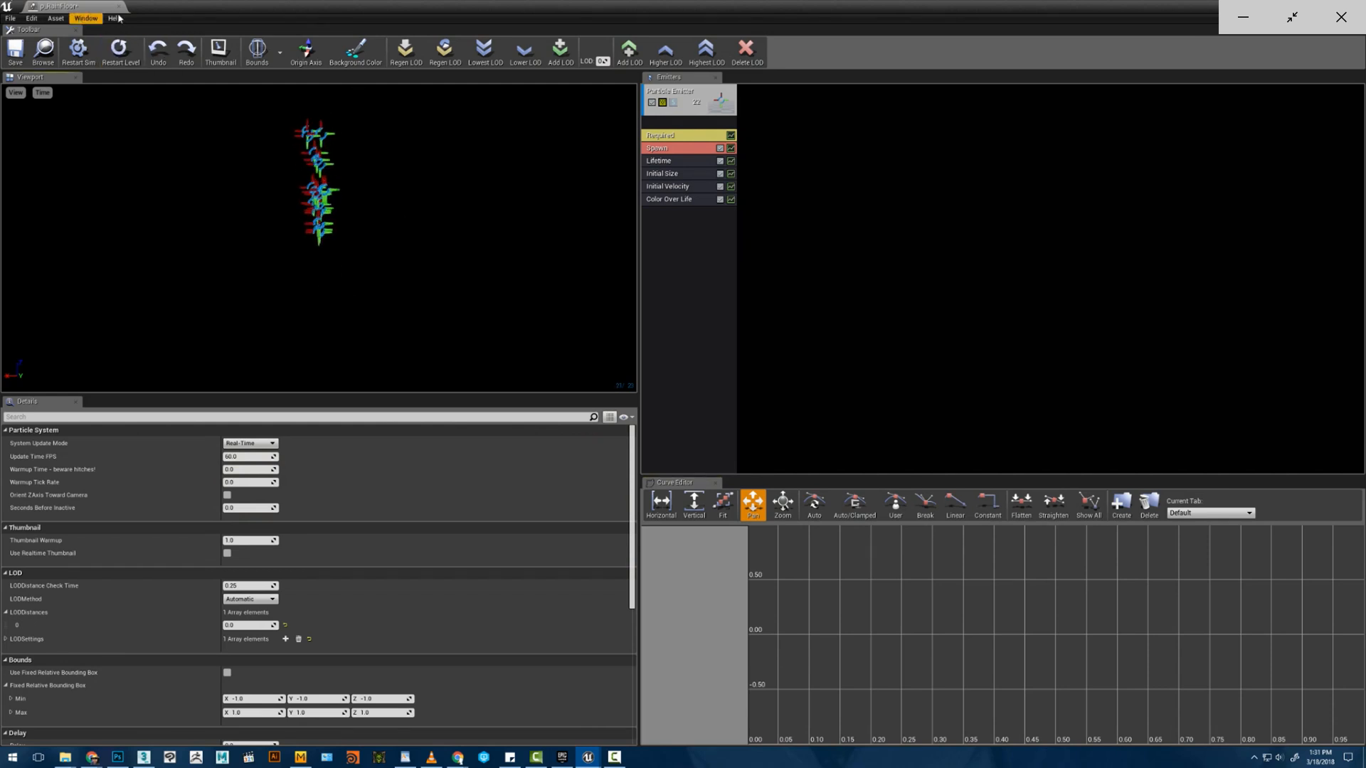
- Restore the p_RainFloor particle editor to a smaller floating window and position it over the level viewport
double_click(217, 22)
drag(217, 22, 591, 479)
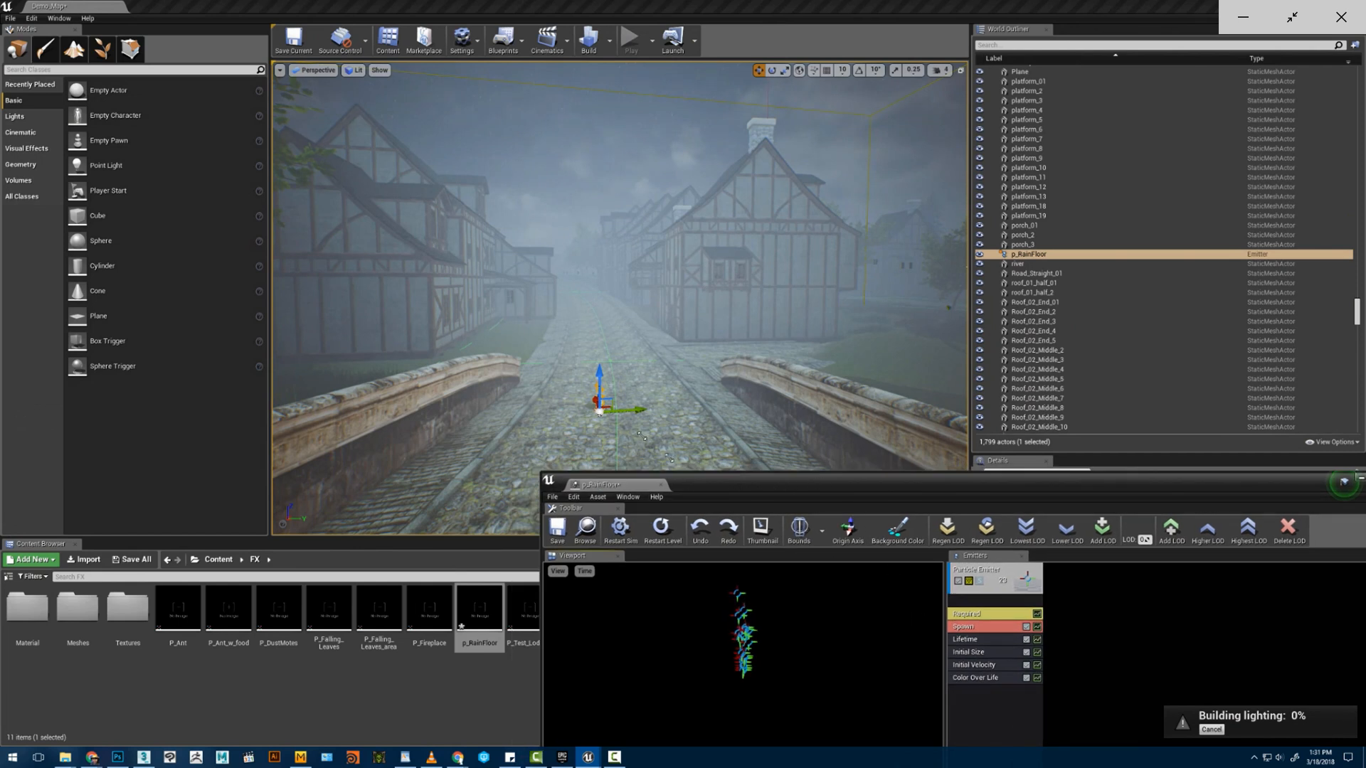
drag(624, 397, 905, 614)
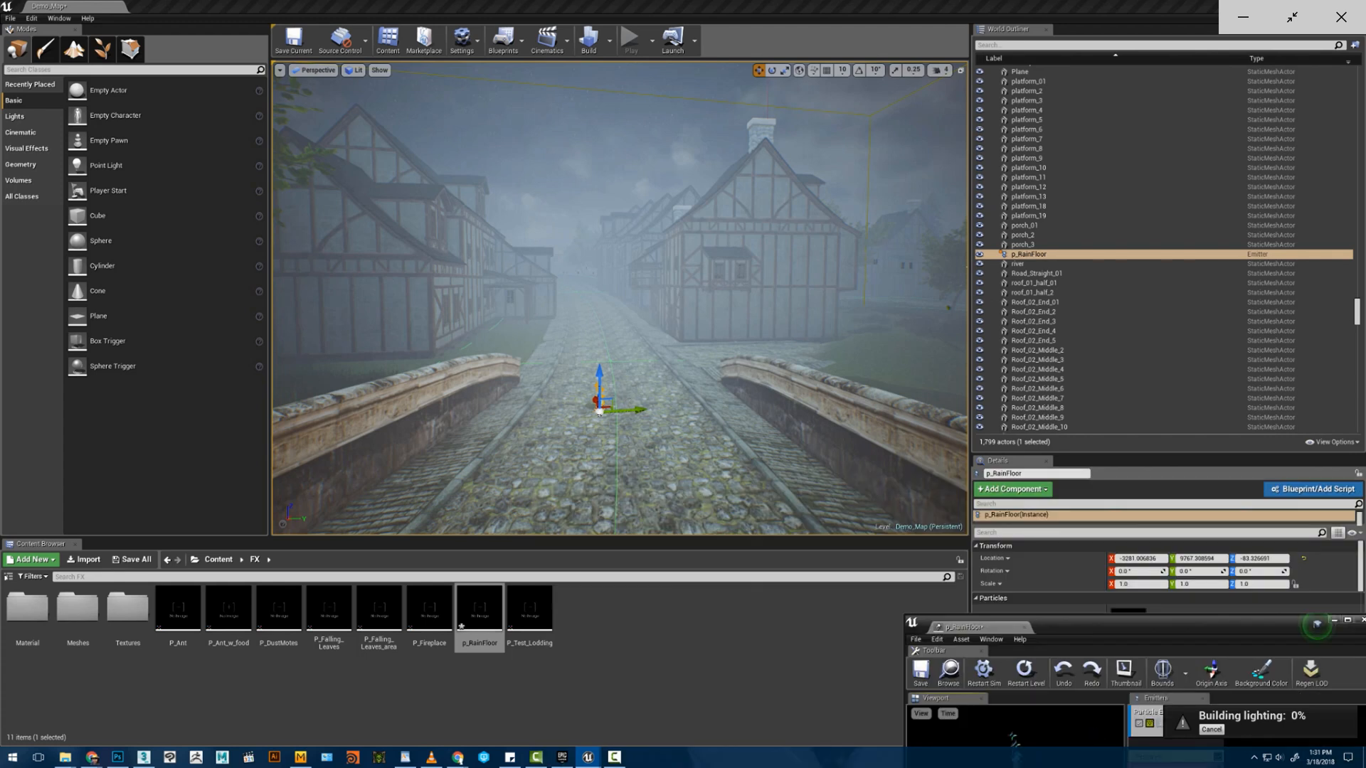
right_click(644, 389)
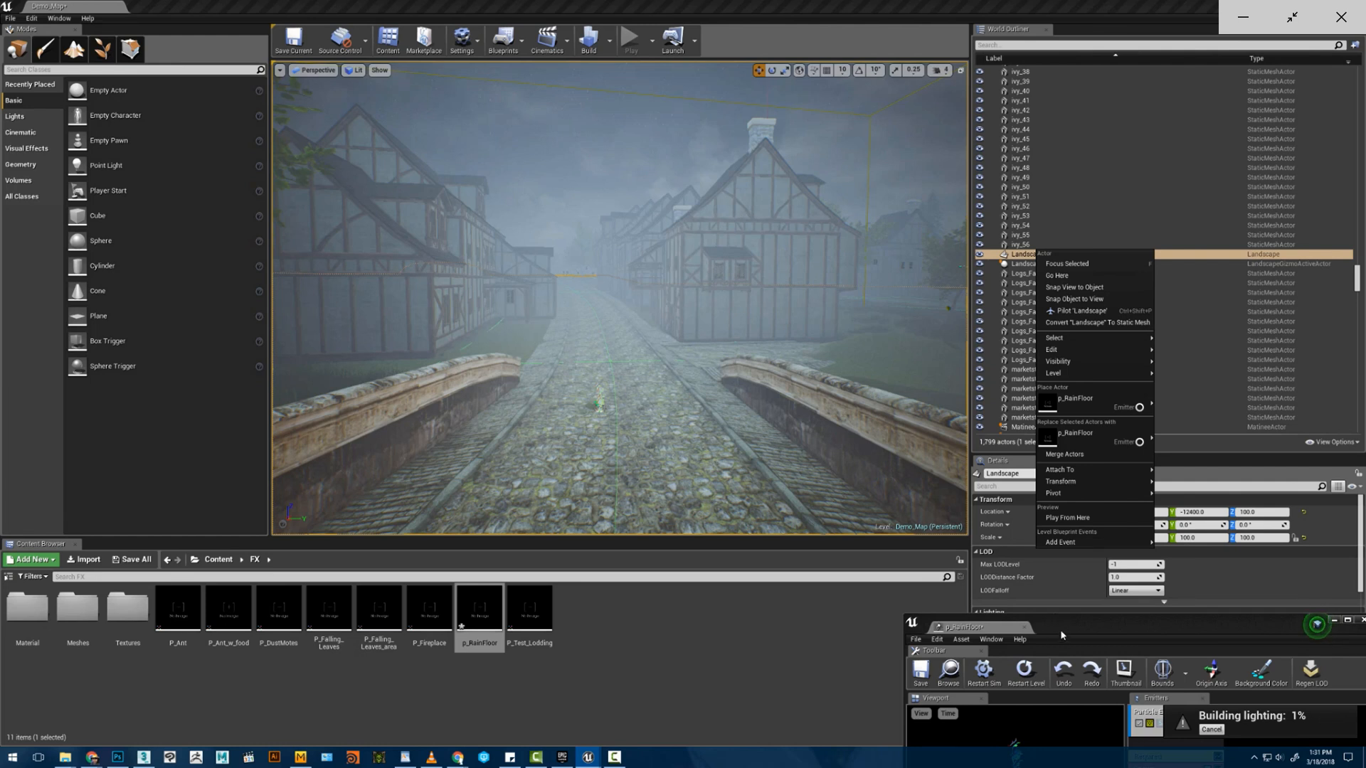
drag(1055, 619, 818, 211)
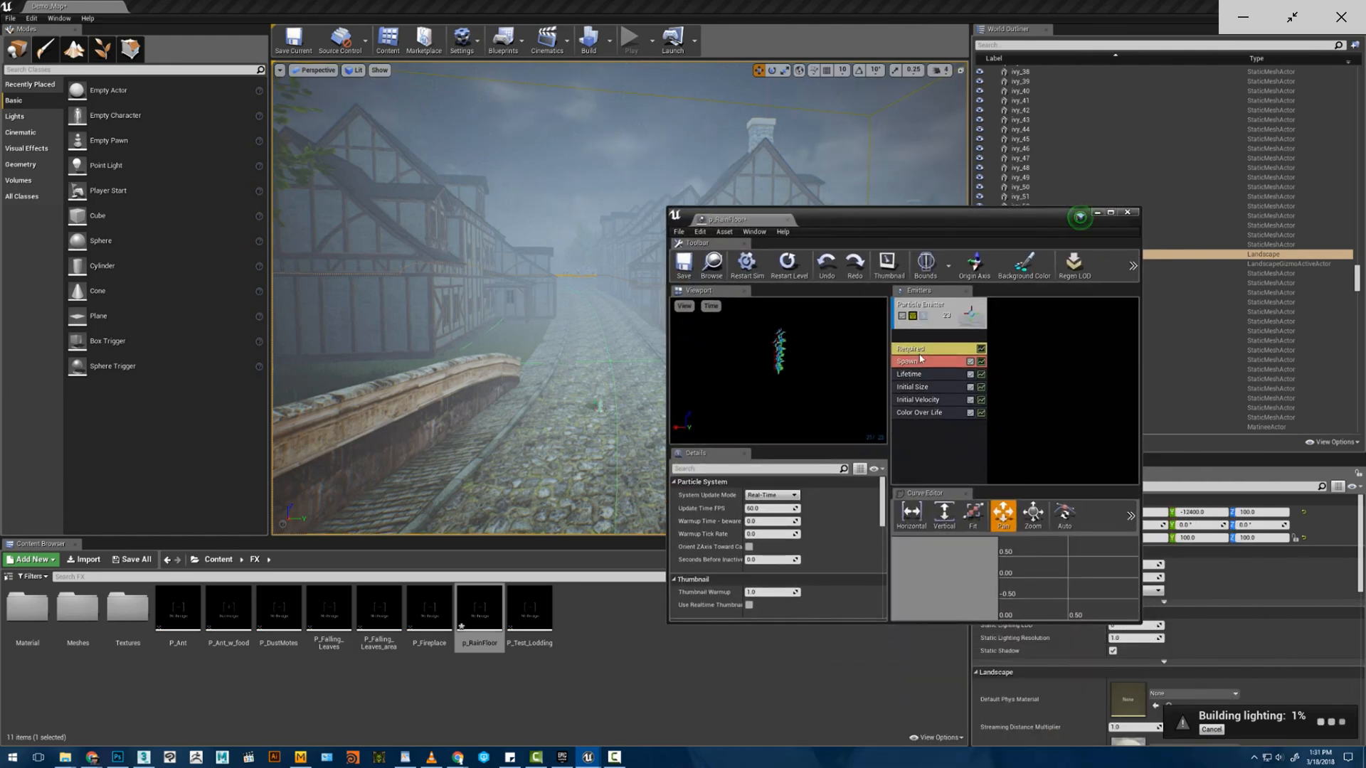
- Add an Initial Location module to the p_RainFloor particle emitter
click(919, 349)
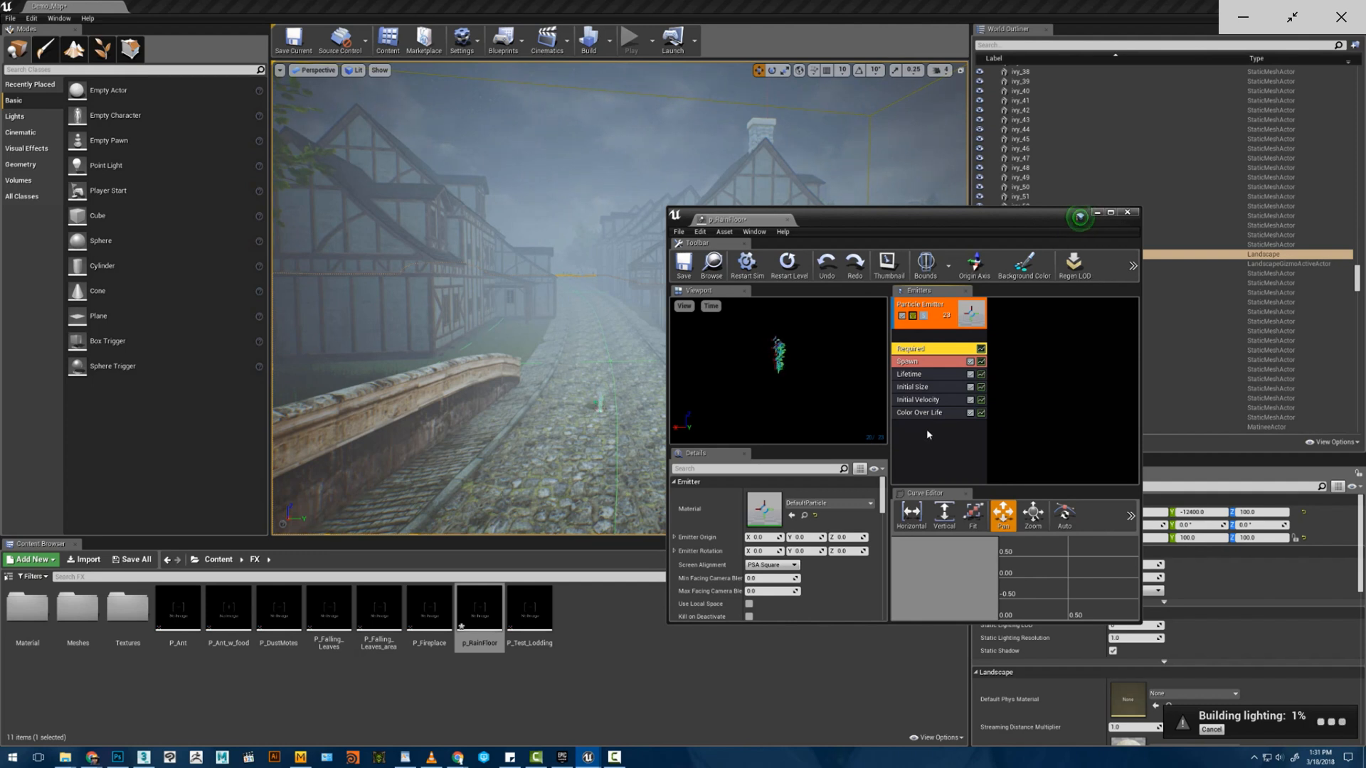
right_click(926, 431)
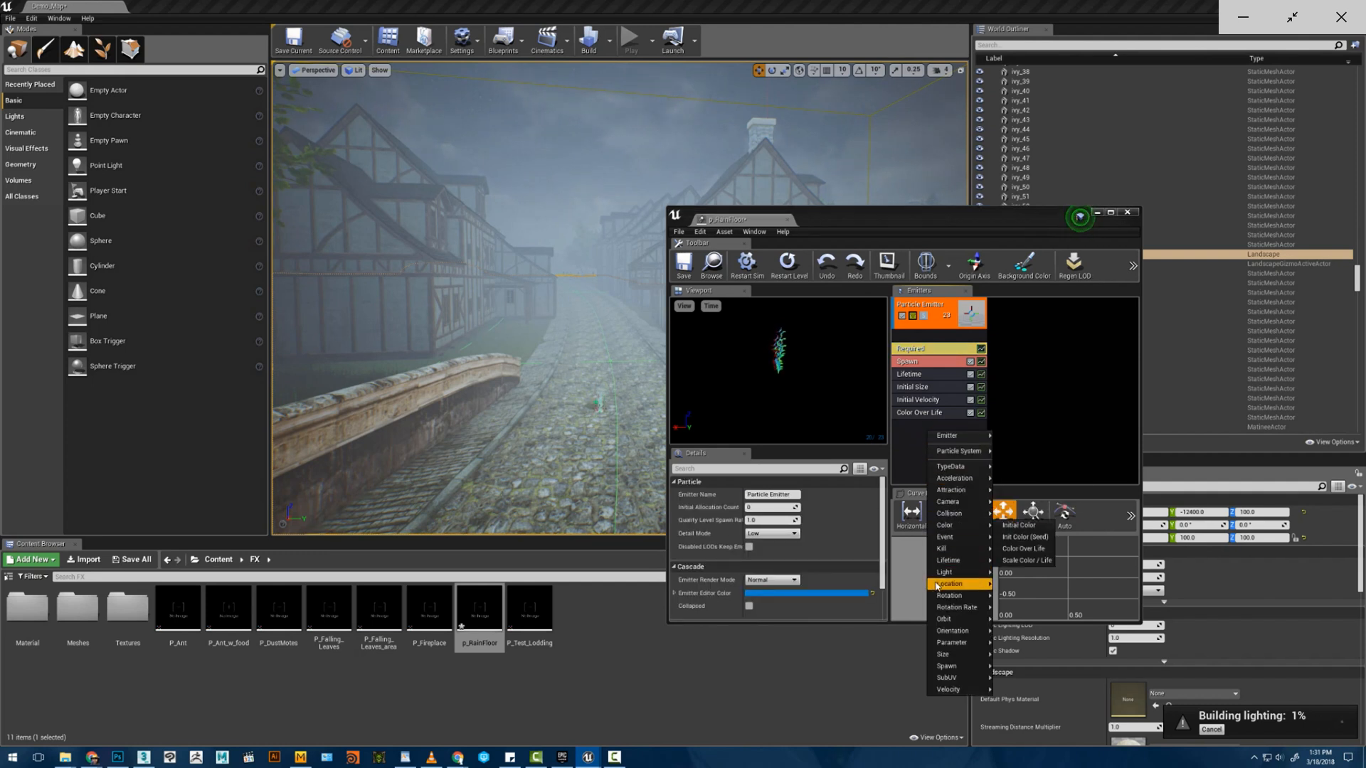
mouse_move(949, 583)
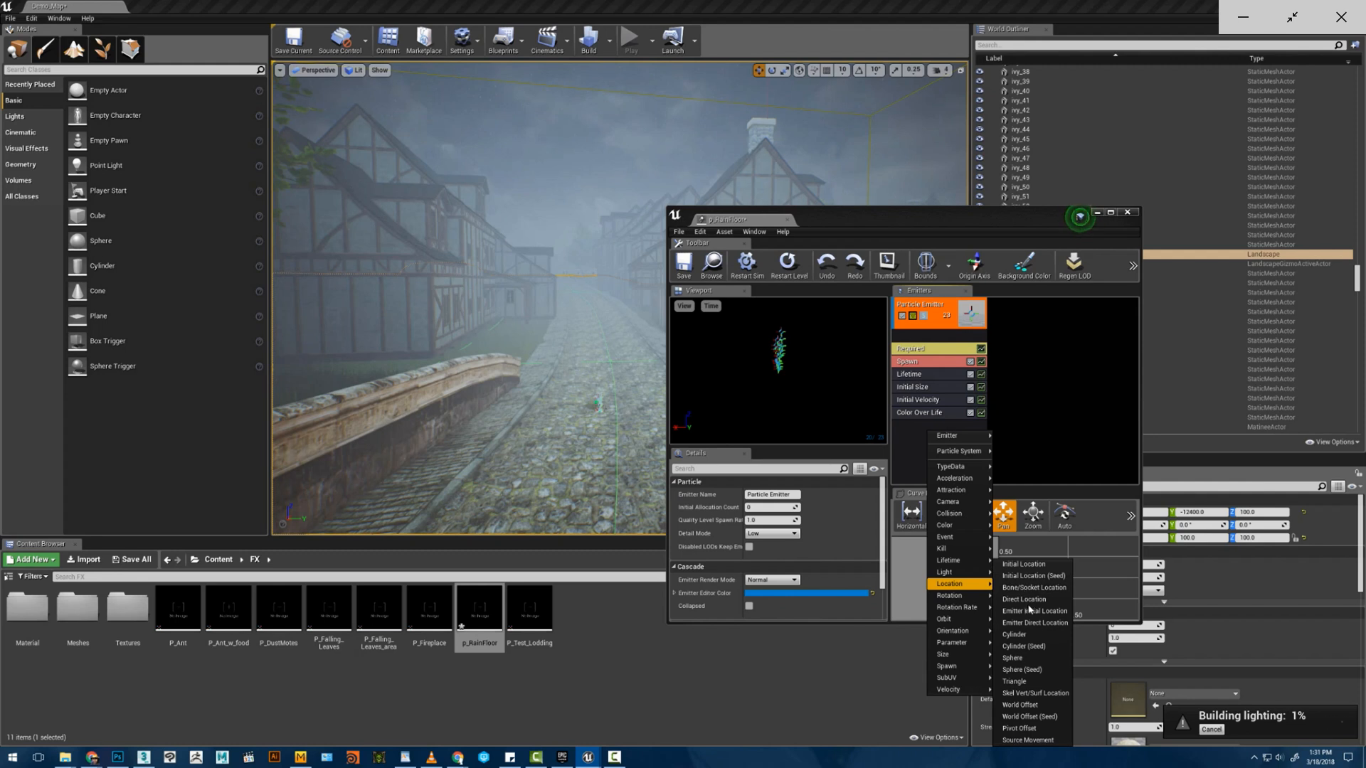
click(1023, 565)
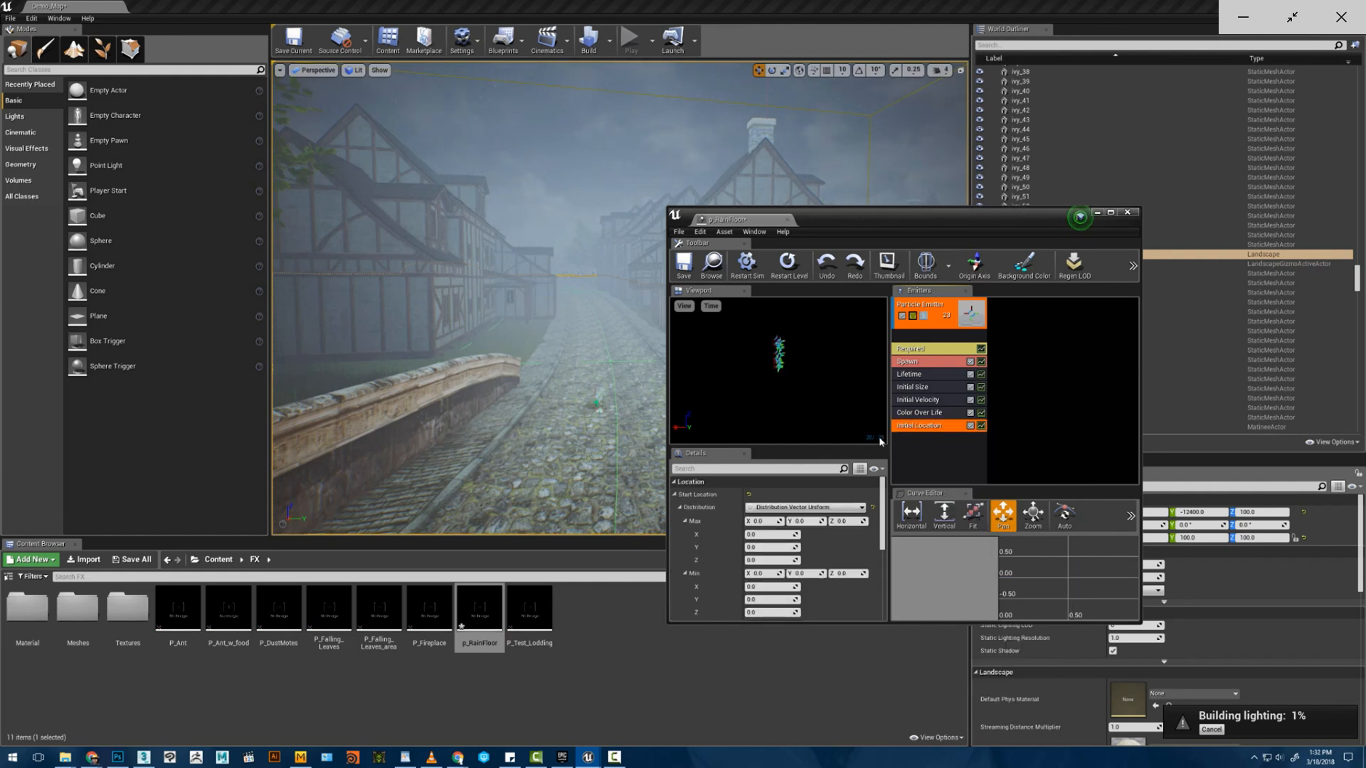
- Set the maximum X and Y of the Initial Location module's start location to 50
click(765, 521)
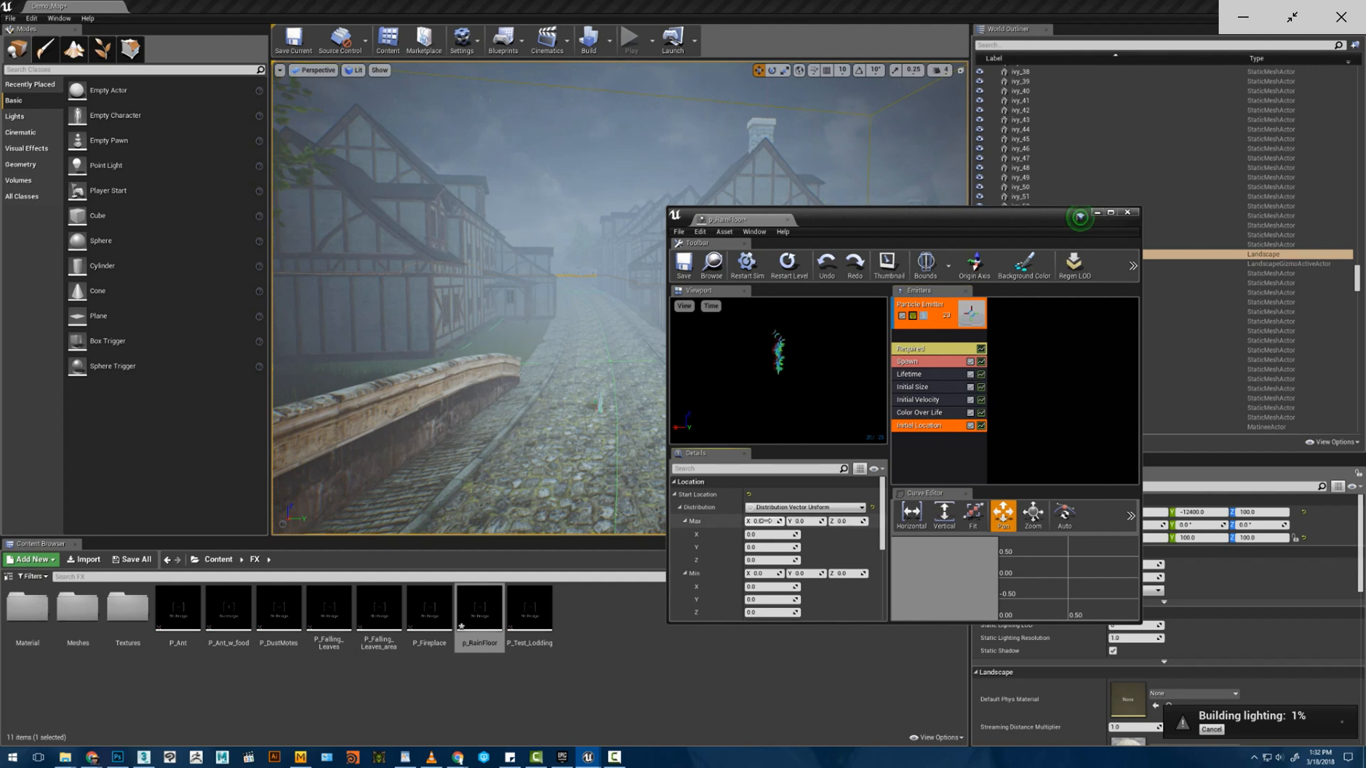
text(50)
key(Tab)
text(50)
key(Tab)
key(Tab)
key(Tab)
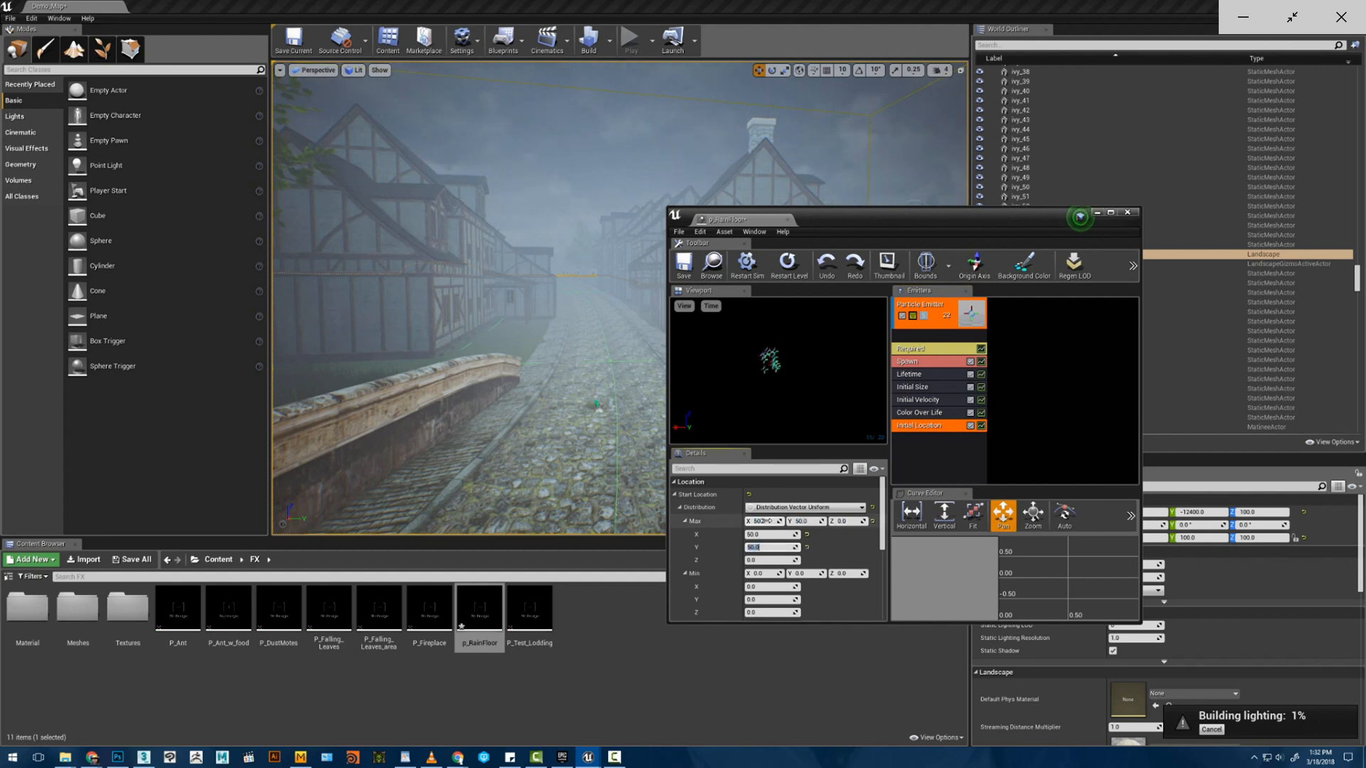
- Set the minimum X and Y of the Initial Location module's start location to -50
key(Tab)
key(Tab)
text(50)
key(Tab)
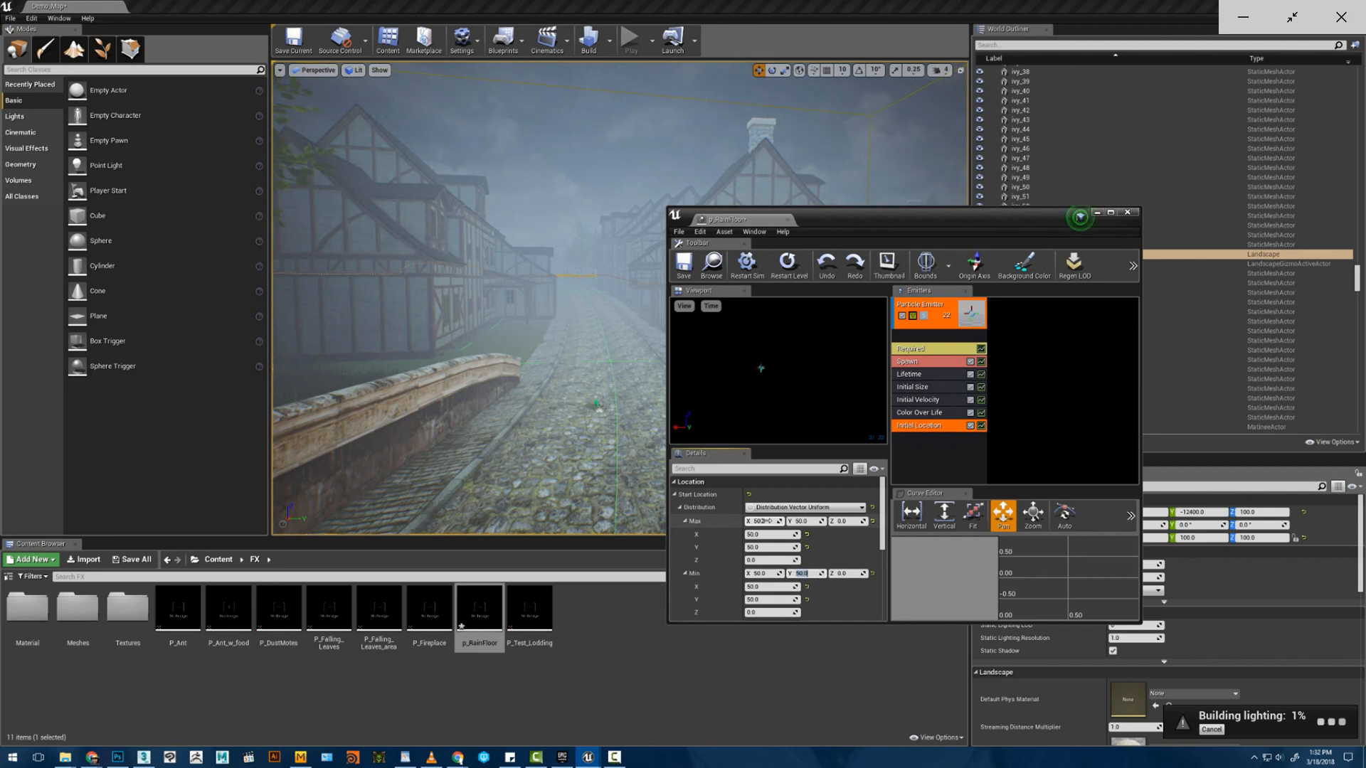
click(765, 573)
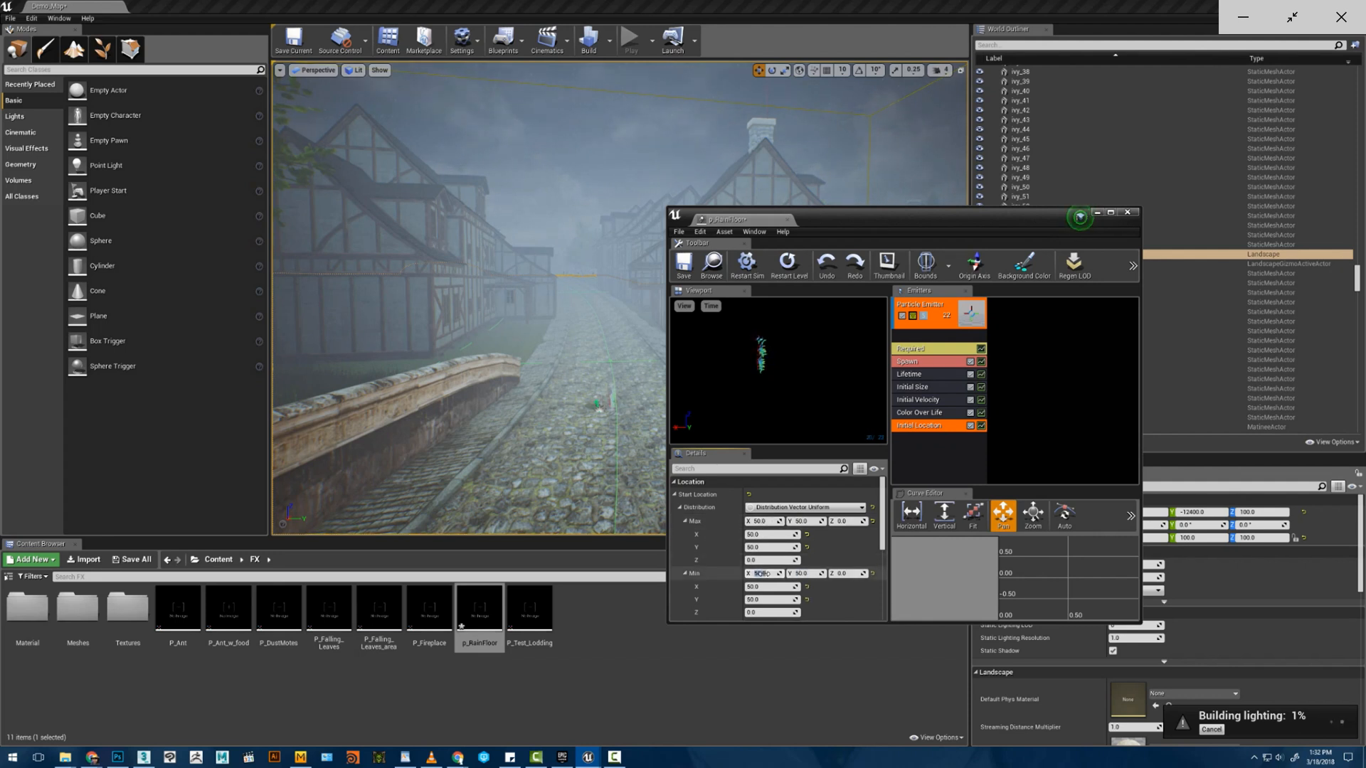
text(-50)
key(Tab)
text(-50)
key(Return)
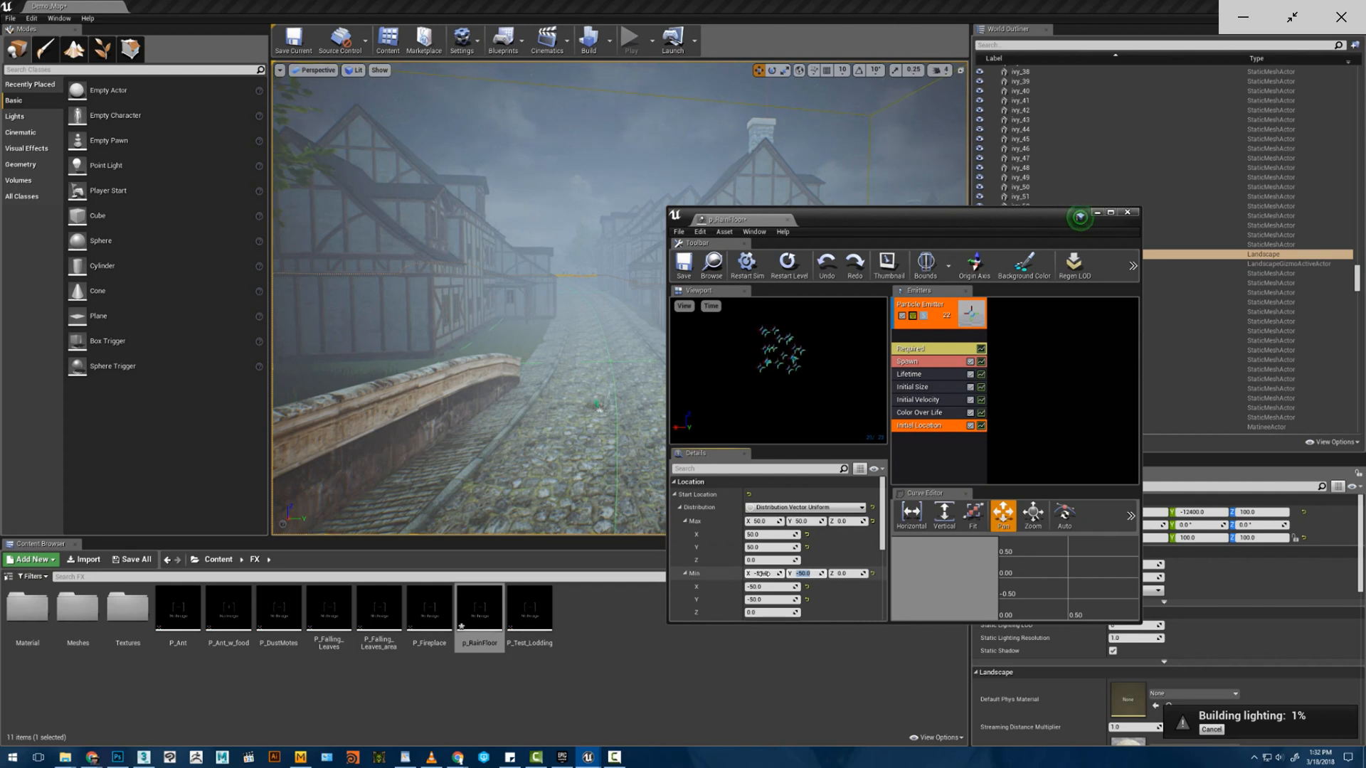
- Widen the start location range in X and Y to a maximum of 5000 and a minimum of -5000
click(760, 521)
text(5)
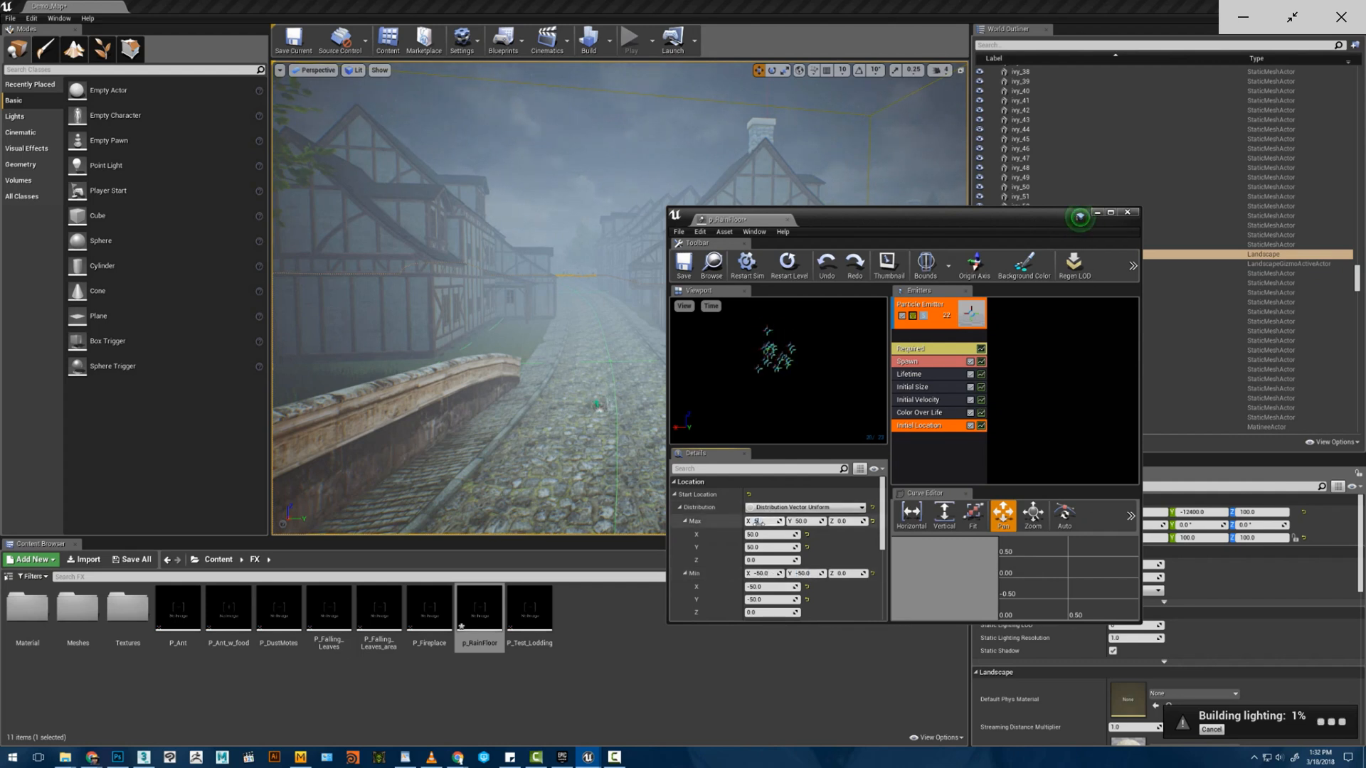
text(000)
key(Tab)
text(5000)
key(Tab)
key(Tab)
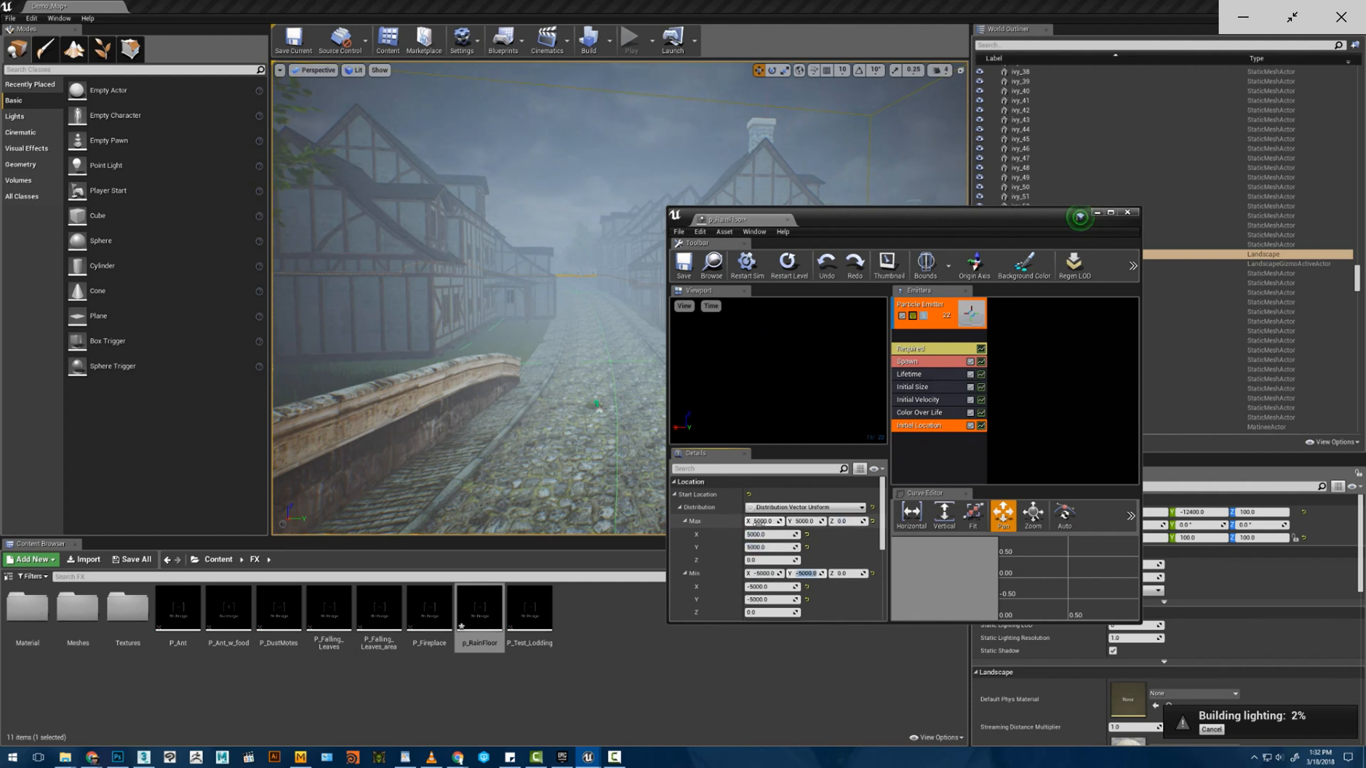
- Set the start location range in X and Y to a maximum of 1000 and a minimum of -1000
key(w)
right_drag(579, 351, 648, 355)
click(761, 520)
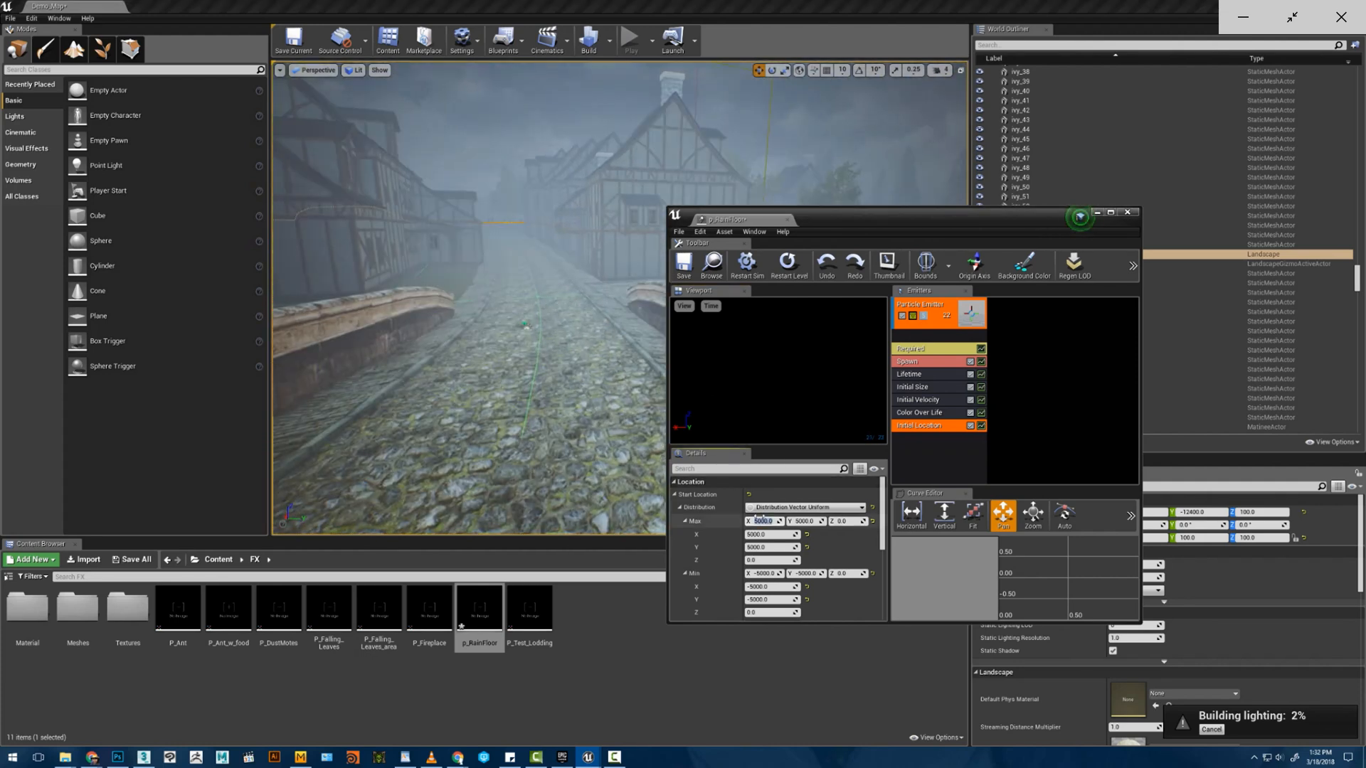
text(1000)
key(Tab)
text(1000)
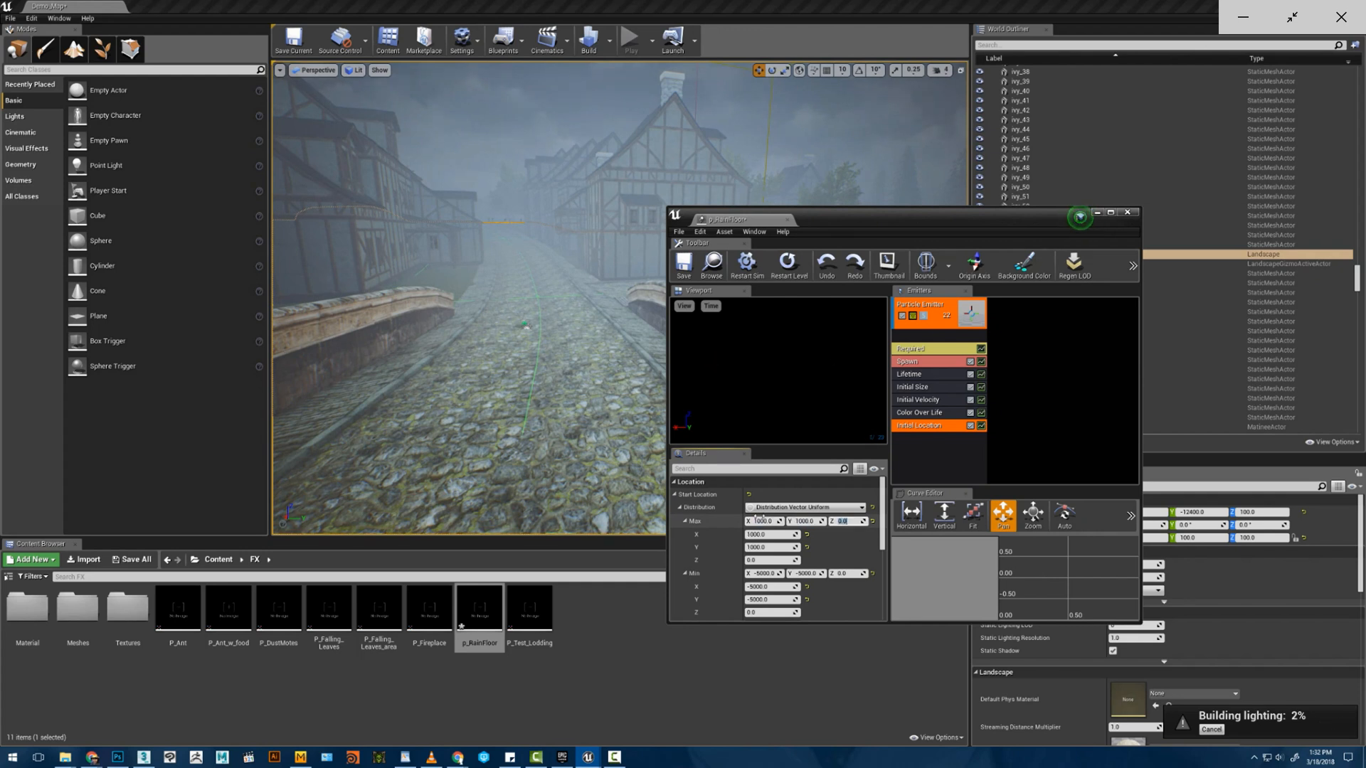
key(Tab)
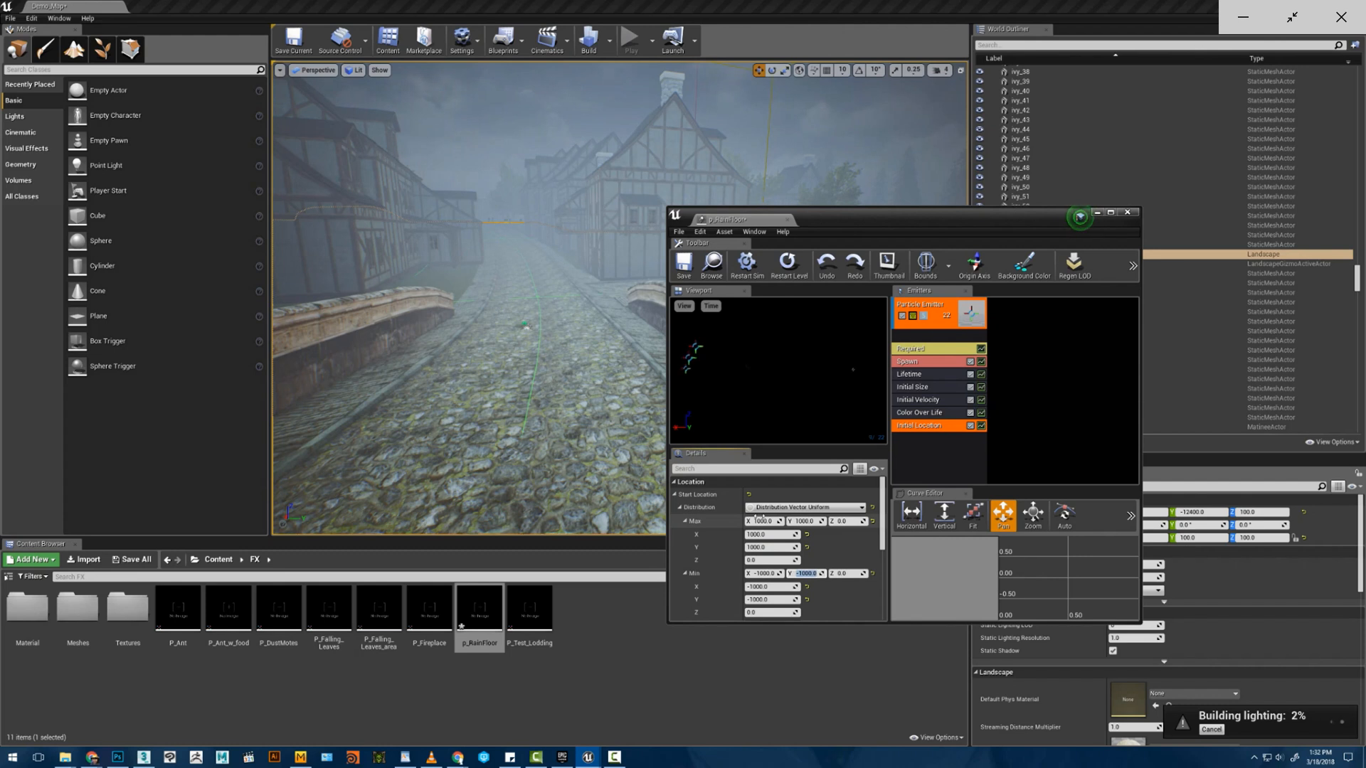
- Set the emitter's constant spawn rate to 5000 and its Lifetime to a minimum of 0.2 and a maximum of 0.1
click(916, 363)
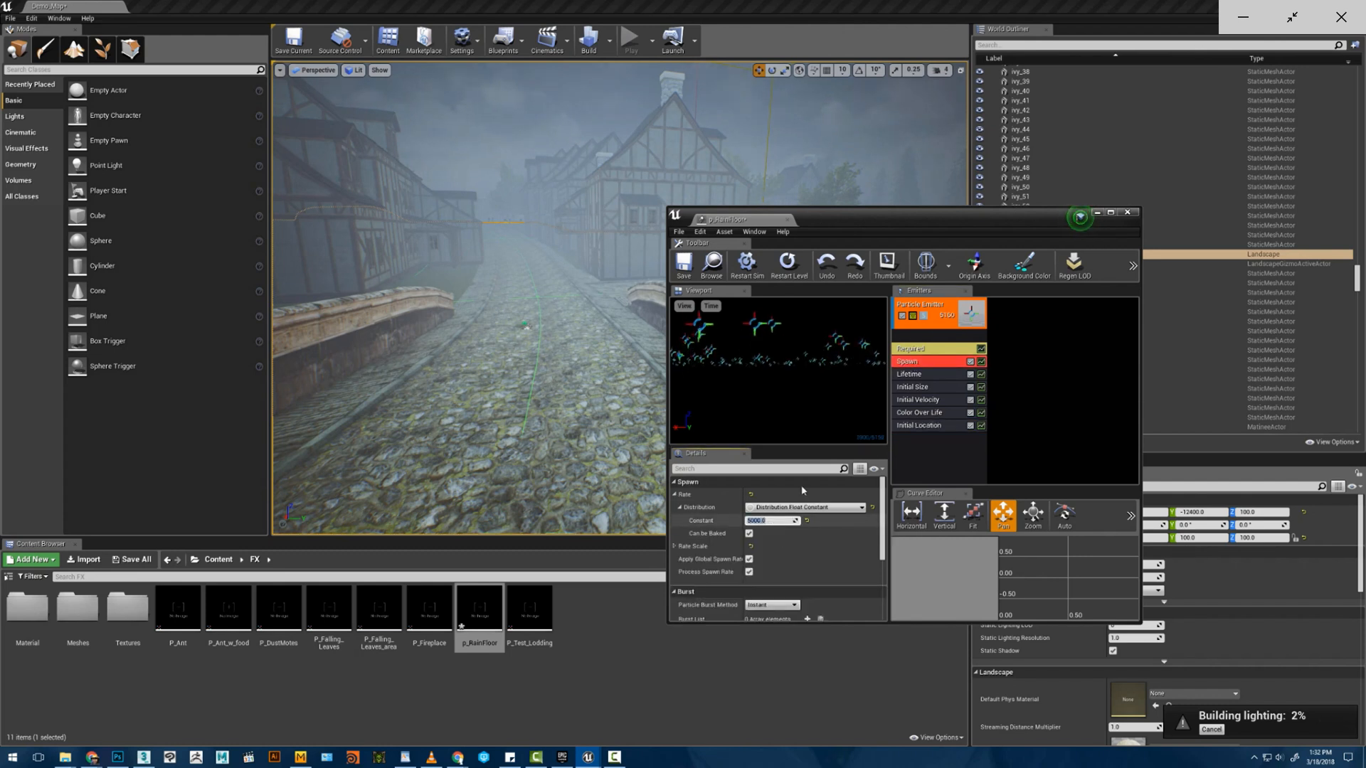
click(812, 363)
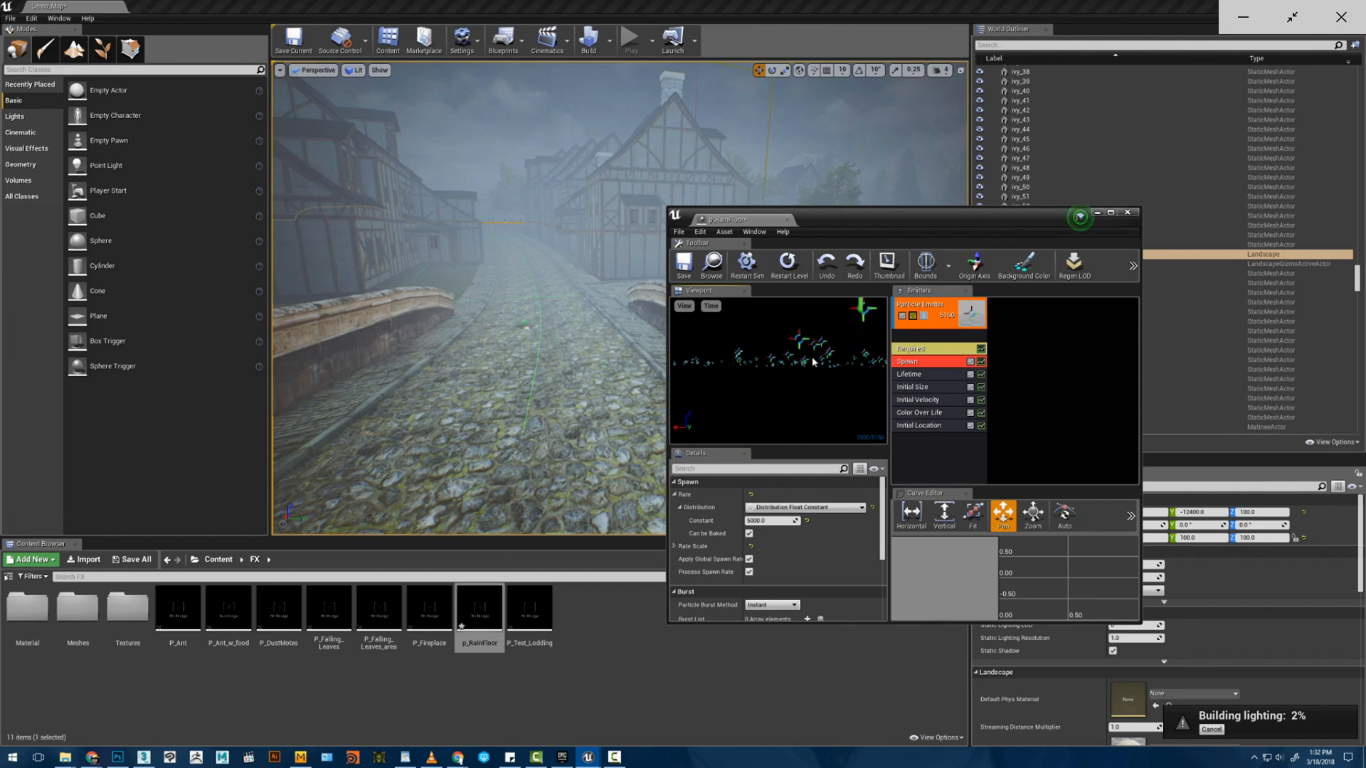
click(917, 375)
click(763, 522)
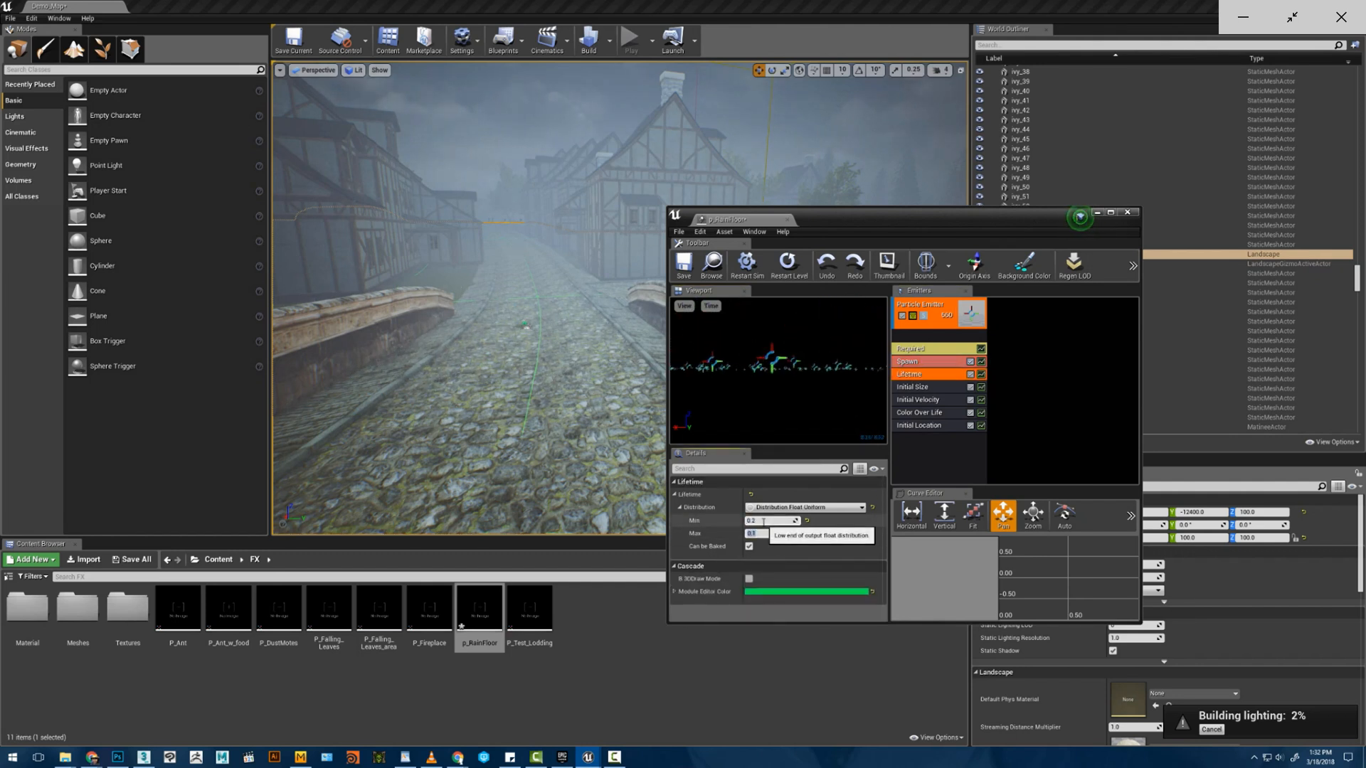
click(784, 408)
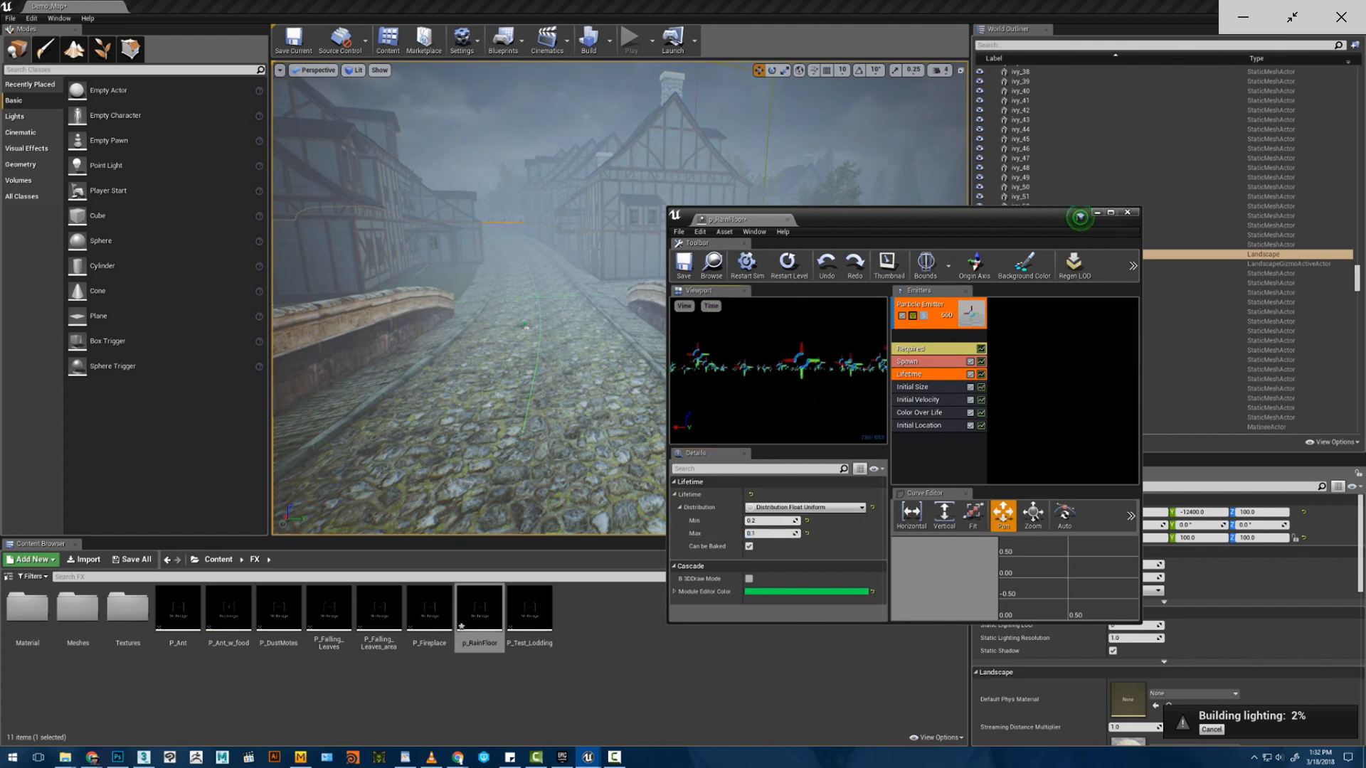
- Disable the Initial Velocity module and raise the placed rain emitter slightly above the cobbled street
right_drag(569, 341, 555, 338)
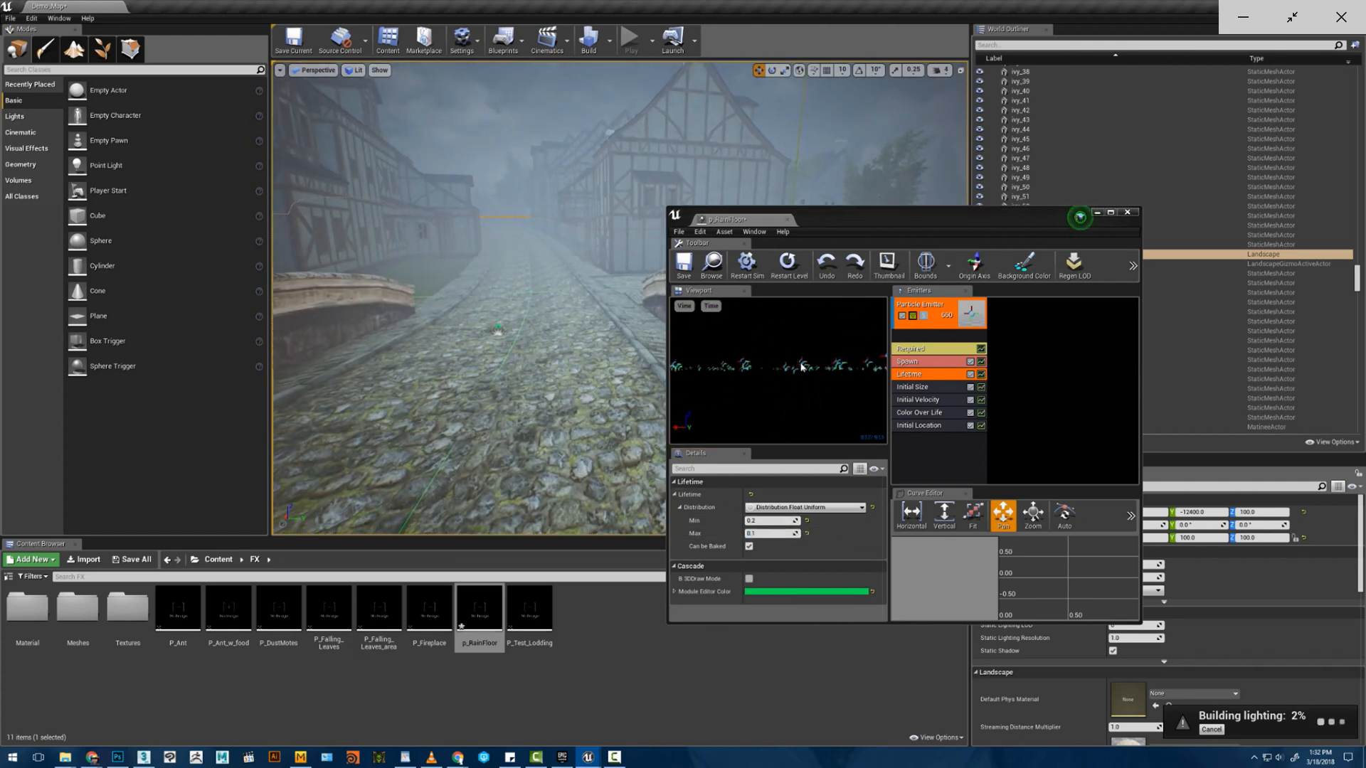
click(969, 401)
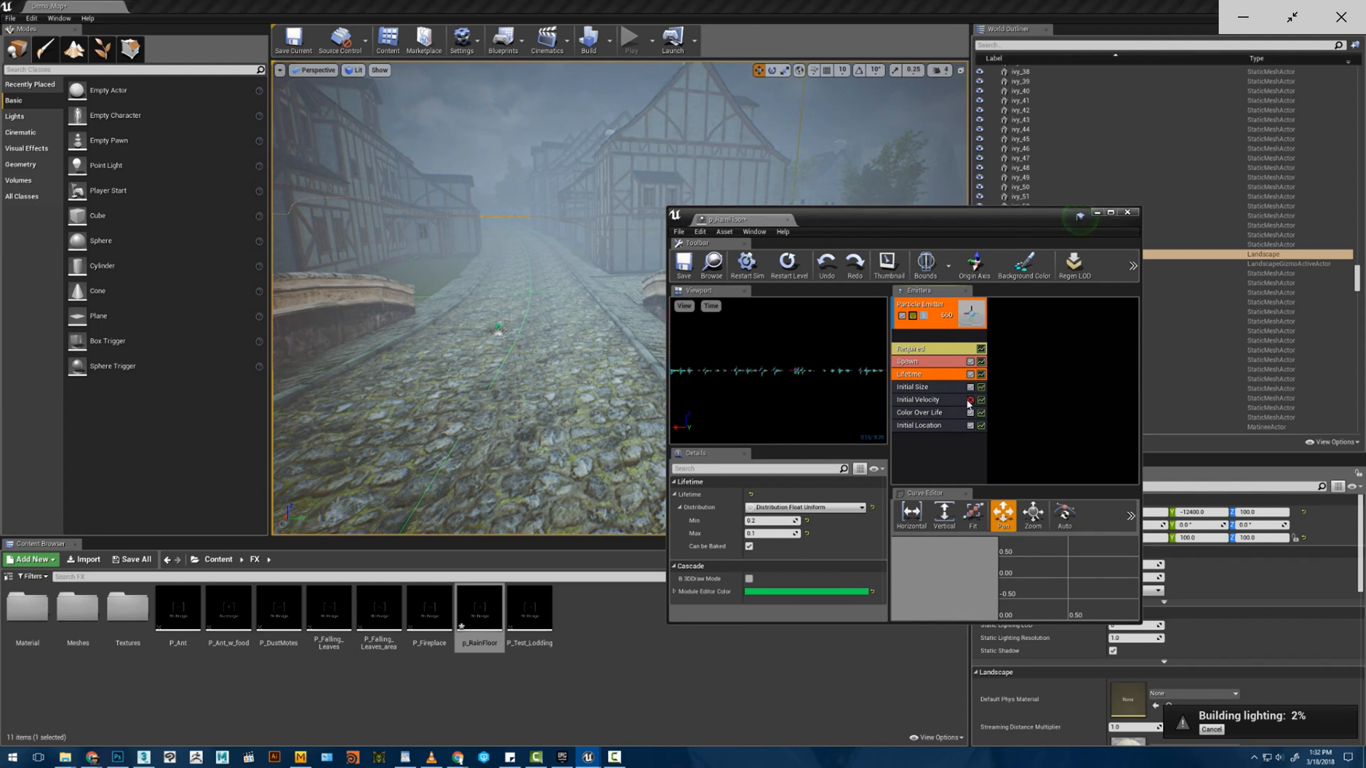
click(498, 329)
drag(499, 315, 499, 311)
- Enable Use Local Space in the Required module and raise the placed emitter slightly to a Z of about -63
click(914, 349)
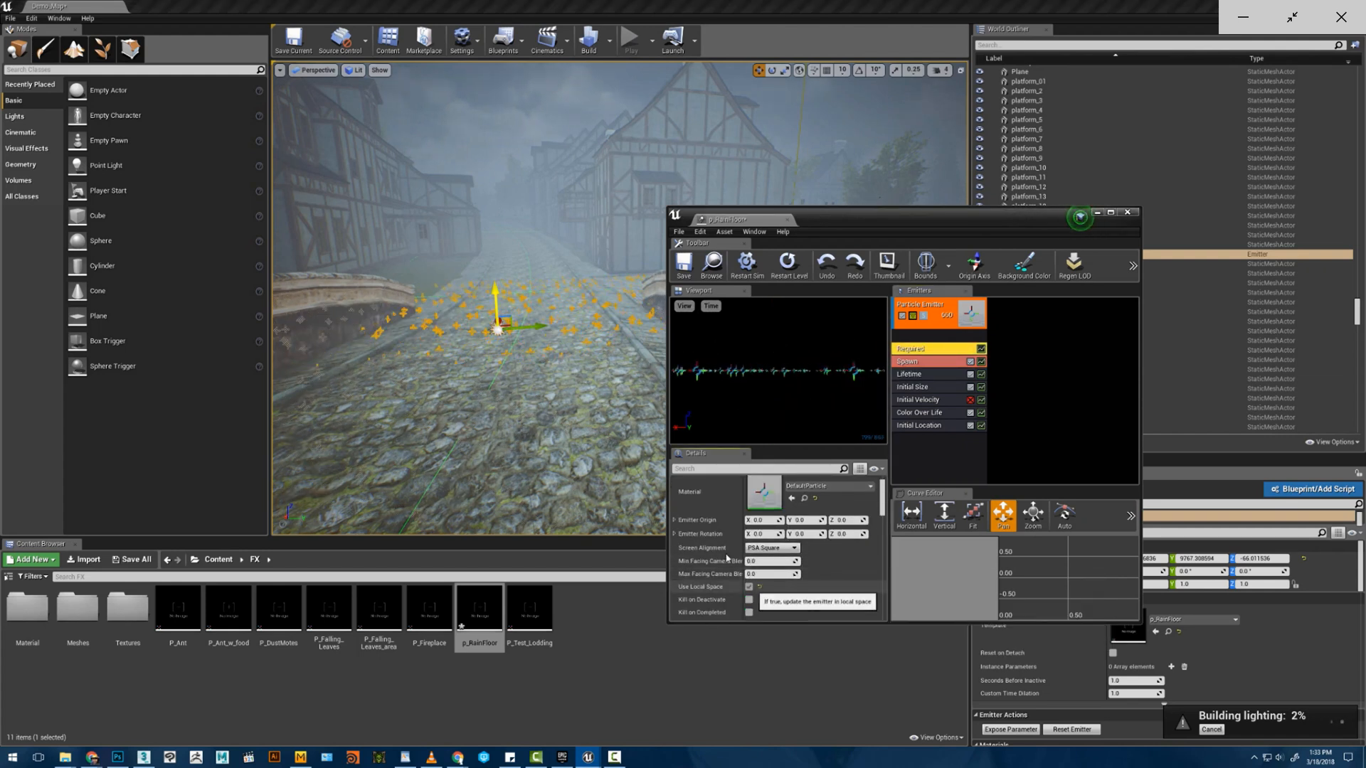
click(748, 587)
drag(493, 295, 494, 293)
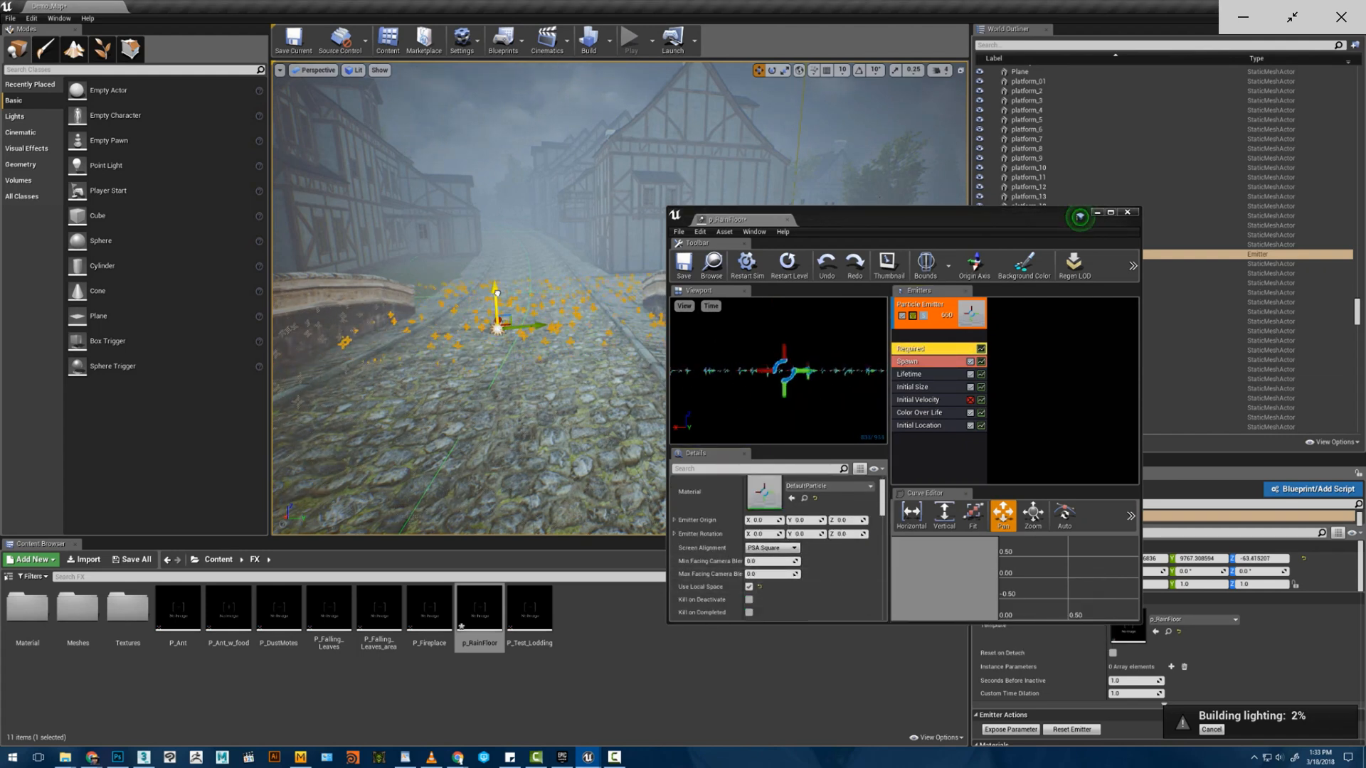
right_drag(493, 293, 498, 338)
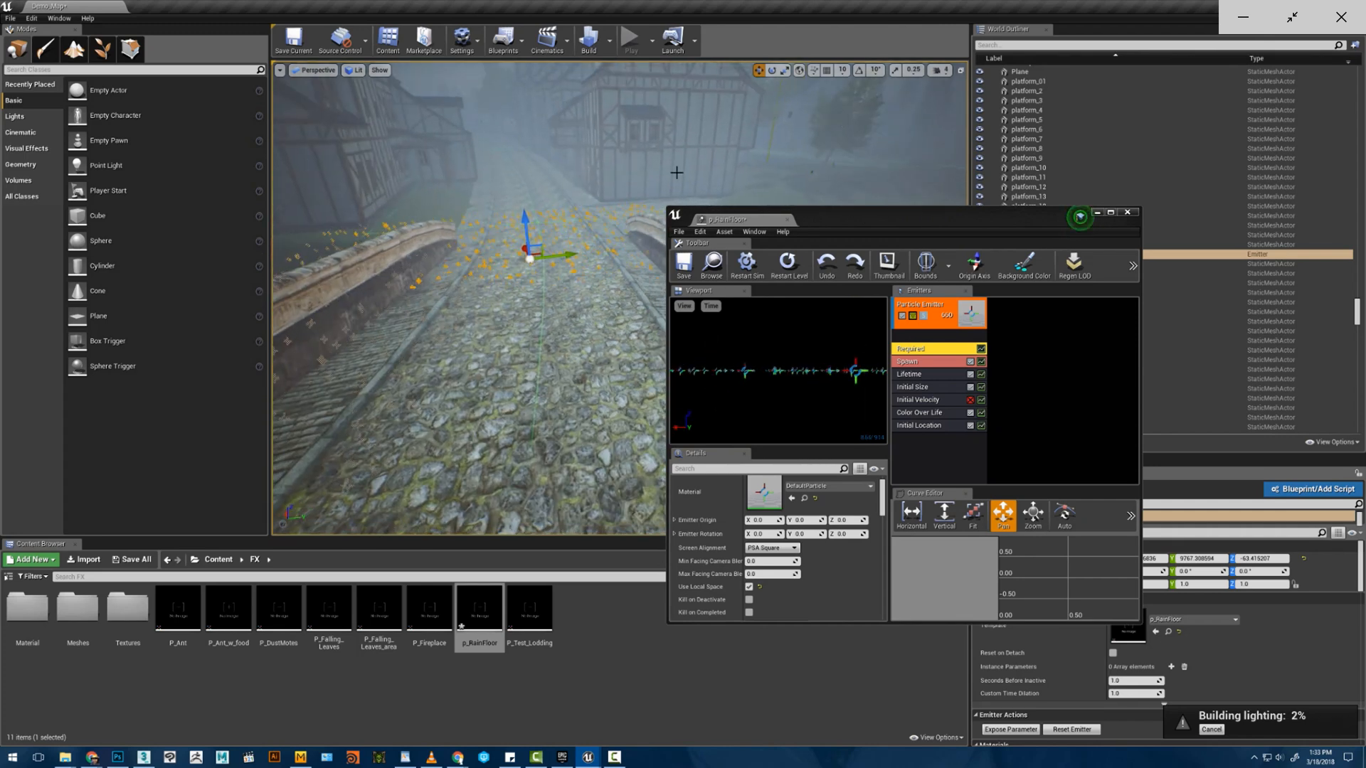
- Change the Initial Size distribution to Distribution Vector Constant with X and Y set to 60
click(769, 146)
right_drag(769, 146, 761, 168)
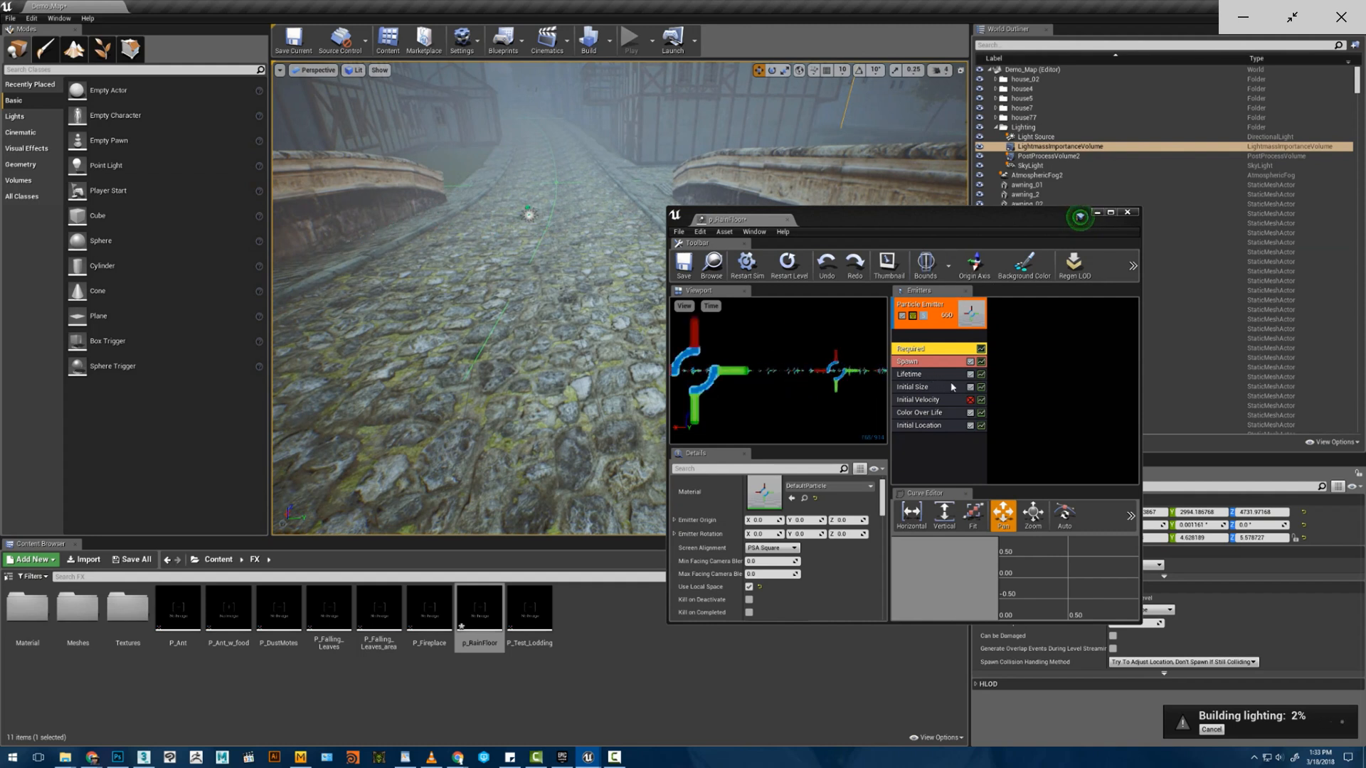
click(914, 387)
click(790, 494)
click(789, 510)
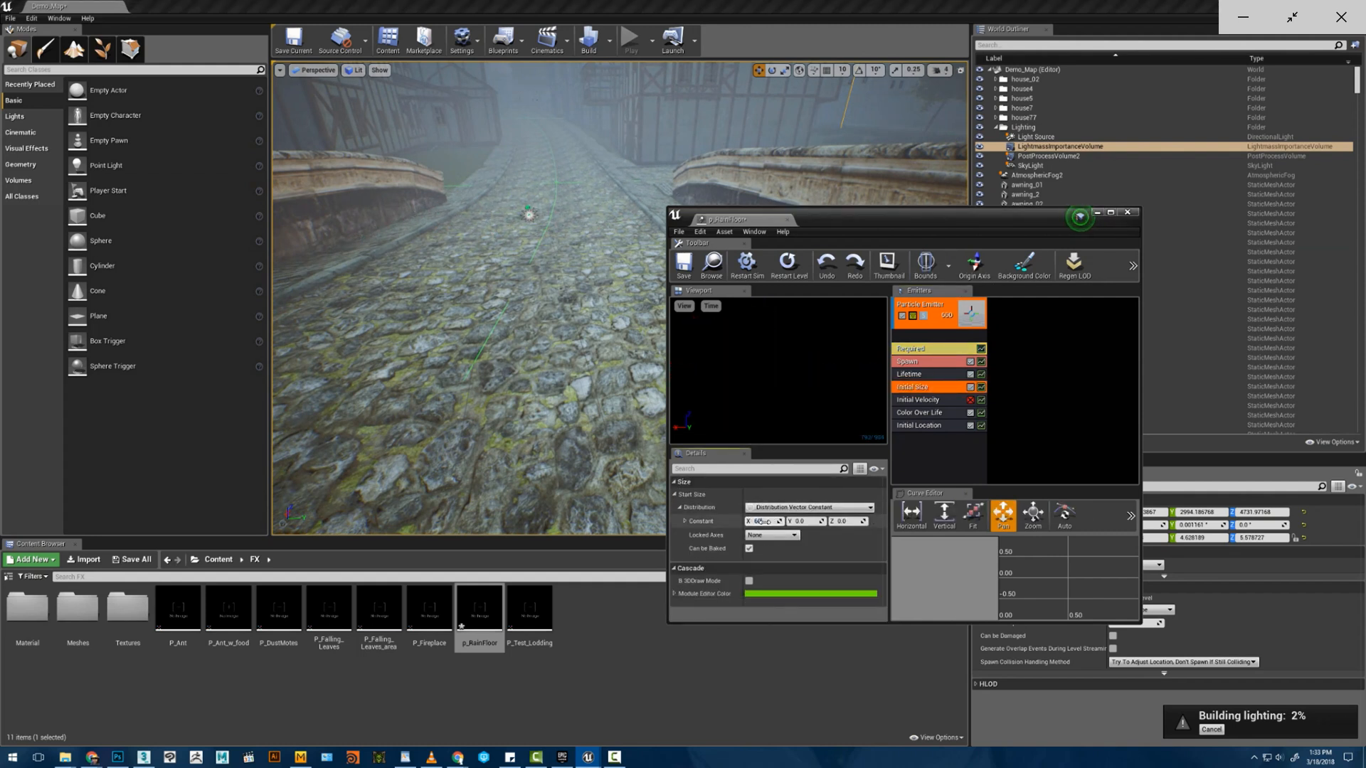
key(Tab)
text(60)
key(Return)
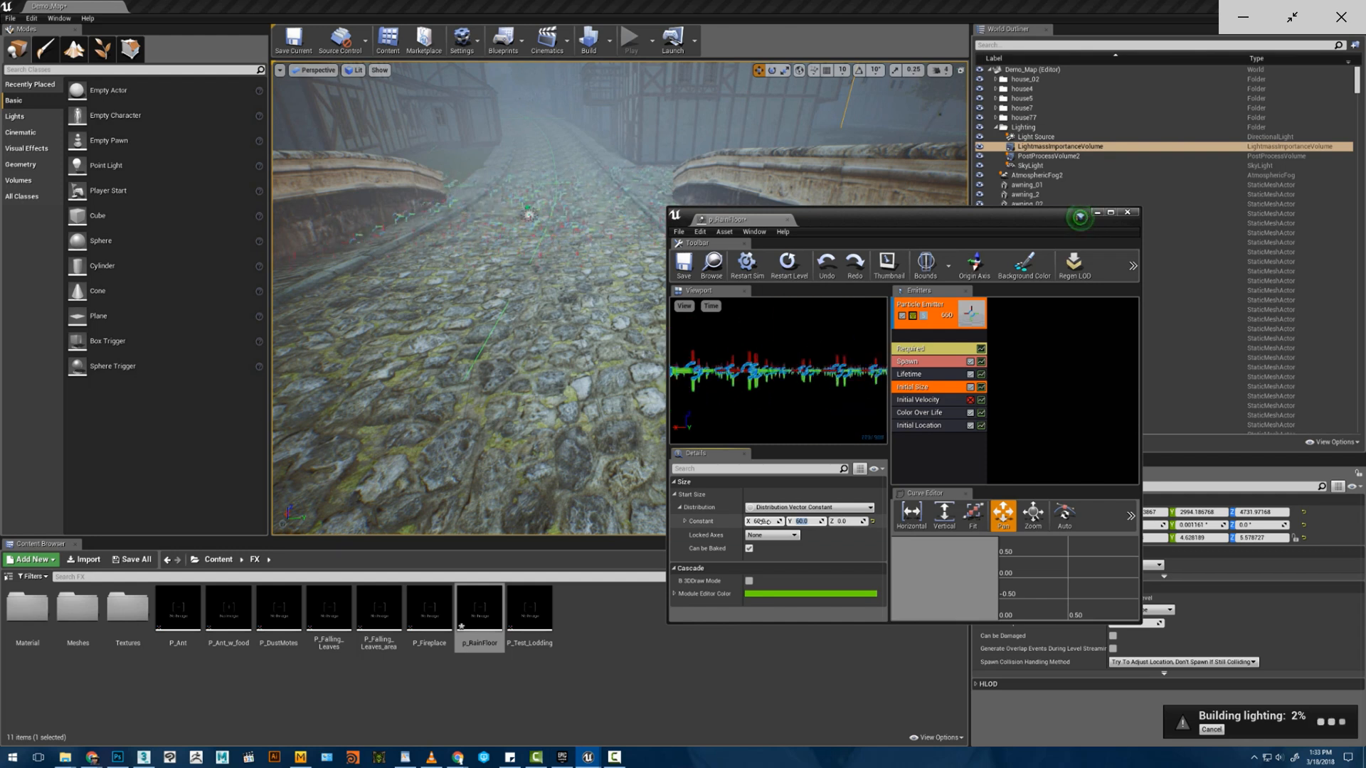
- Add GPU Sprites type data to the particle emitter
click(1038, 362)
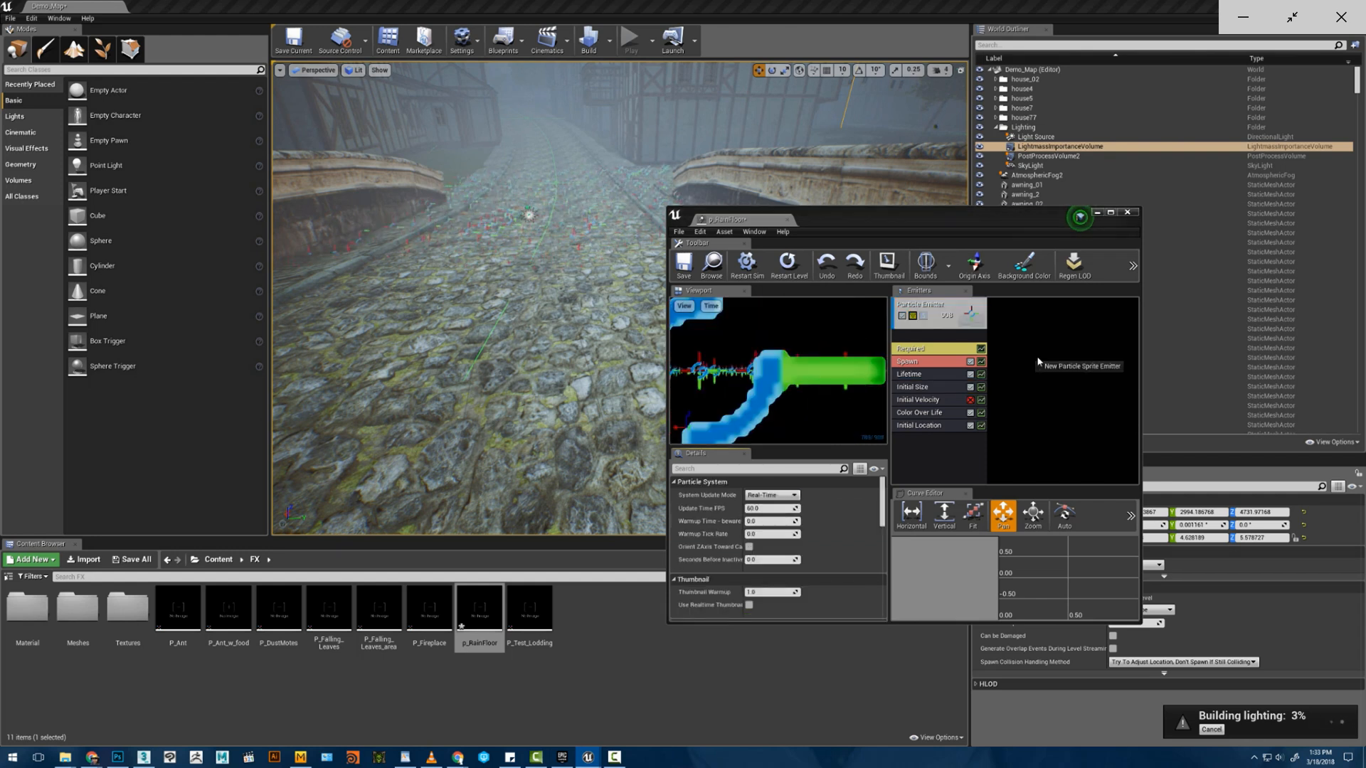
right_click(983, 341)
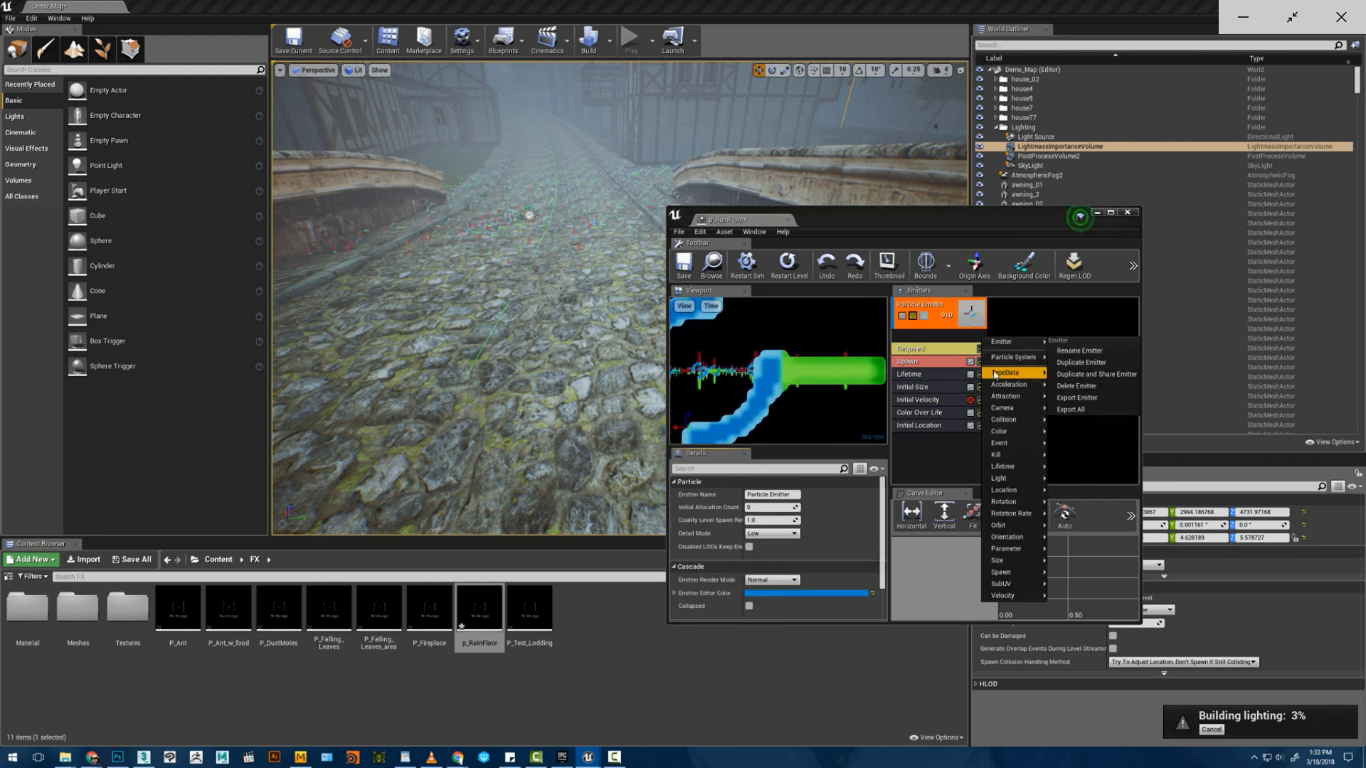
mouse_move(1017, 376)
click(1063, 407)
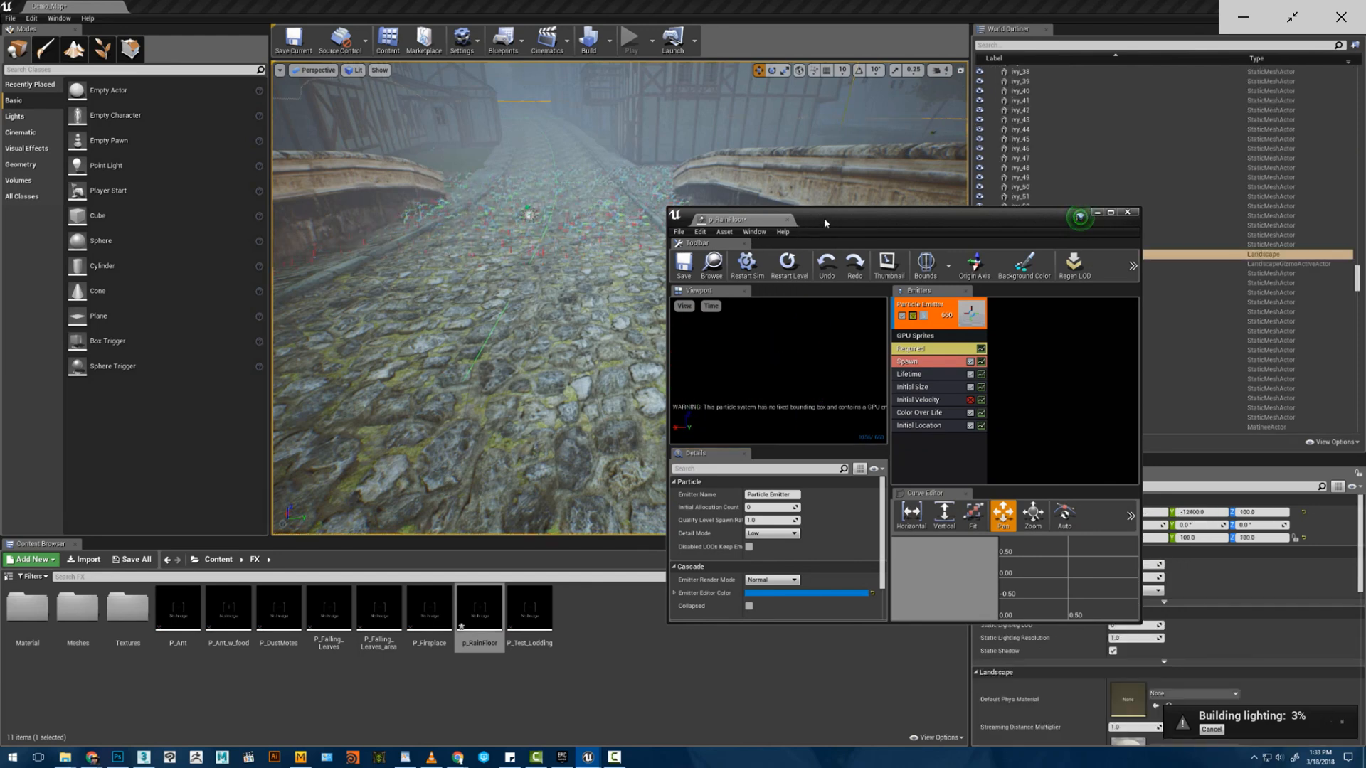
- Move the particle editor window aside and inspect the particle coverage over the bridge from above
drag(798, 221, 910, 195)
key(s)
right_drag(575, 234, 575, 234)
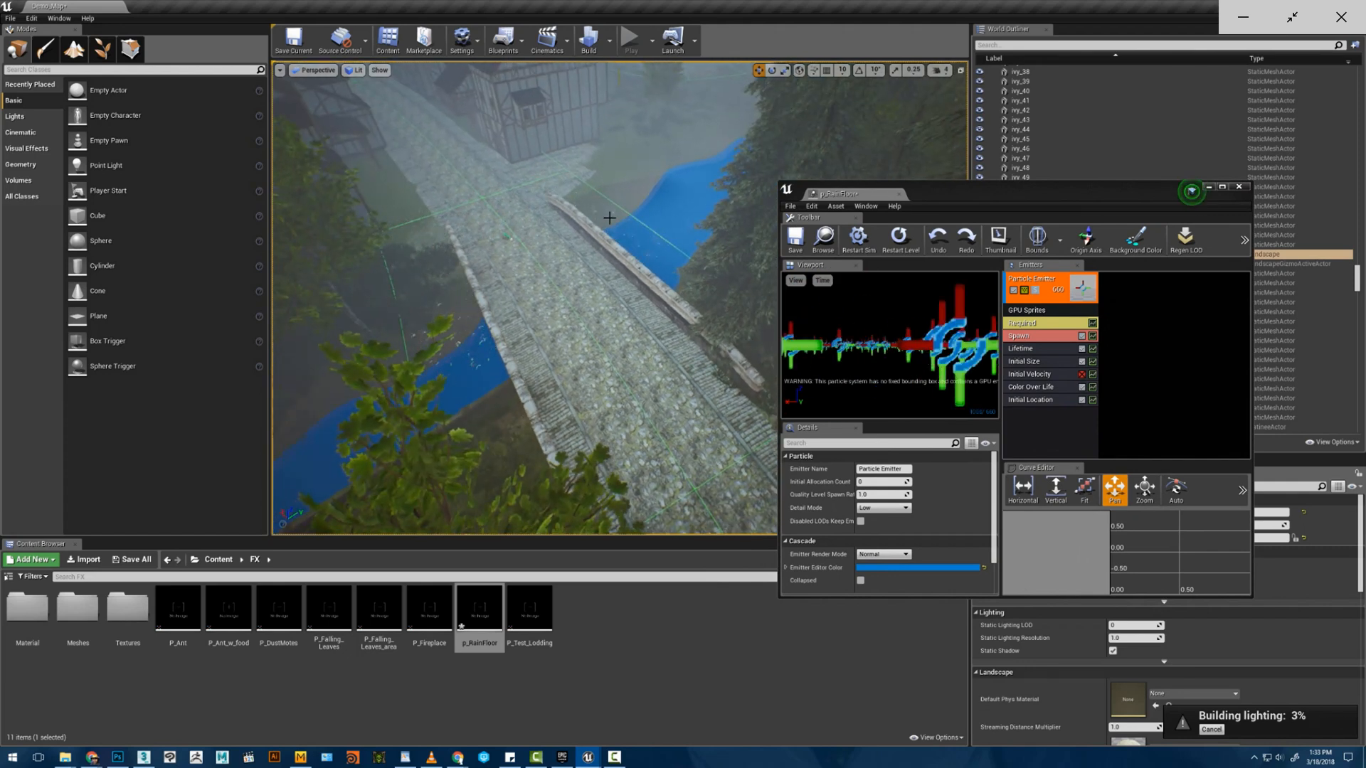
click(604, 234)
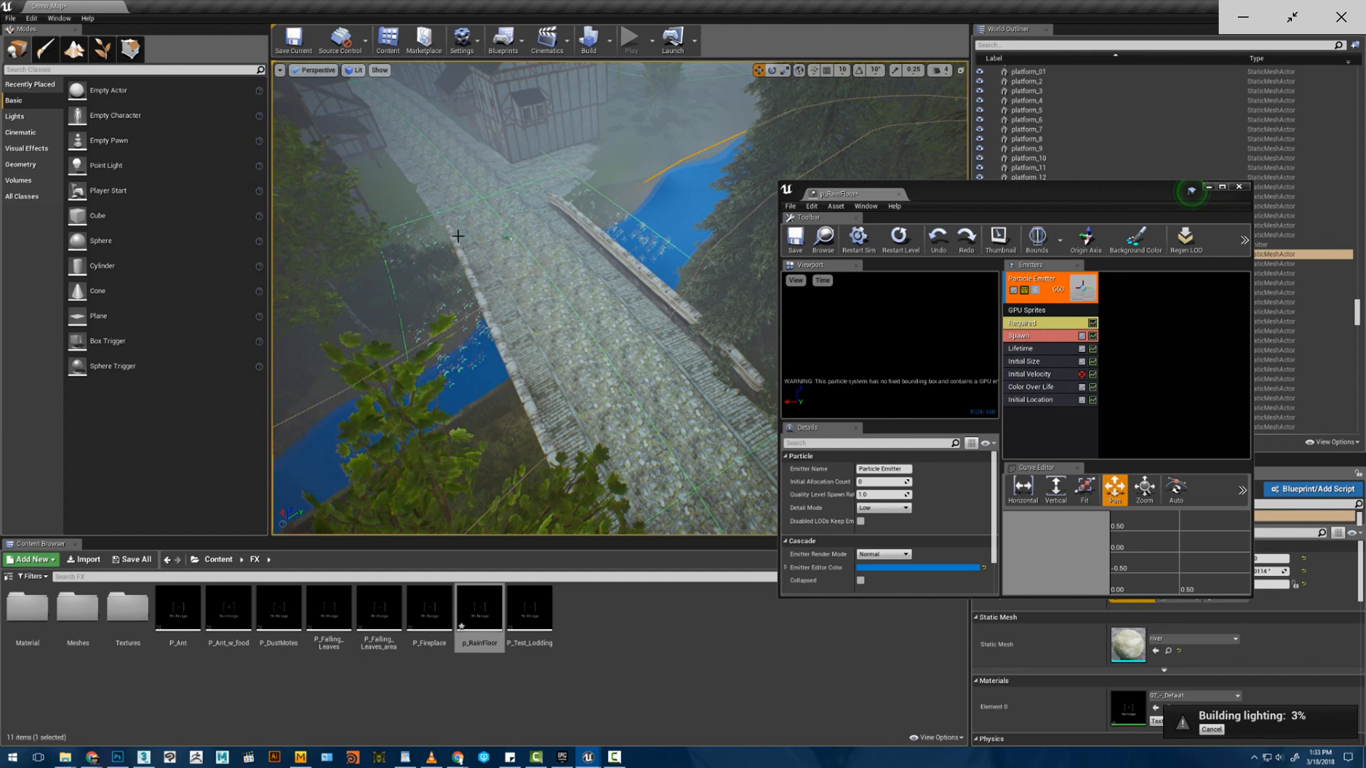
click(470, 299)
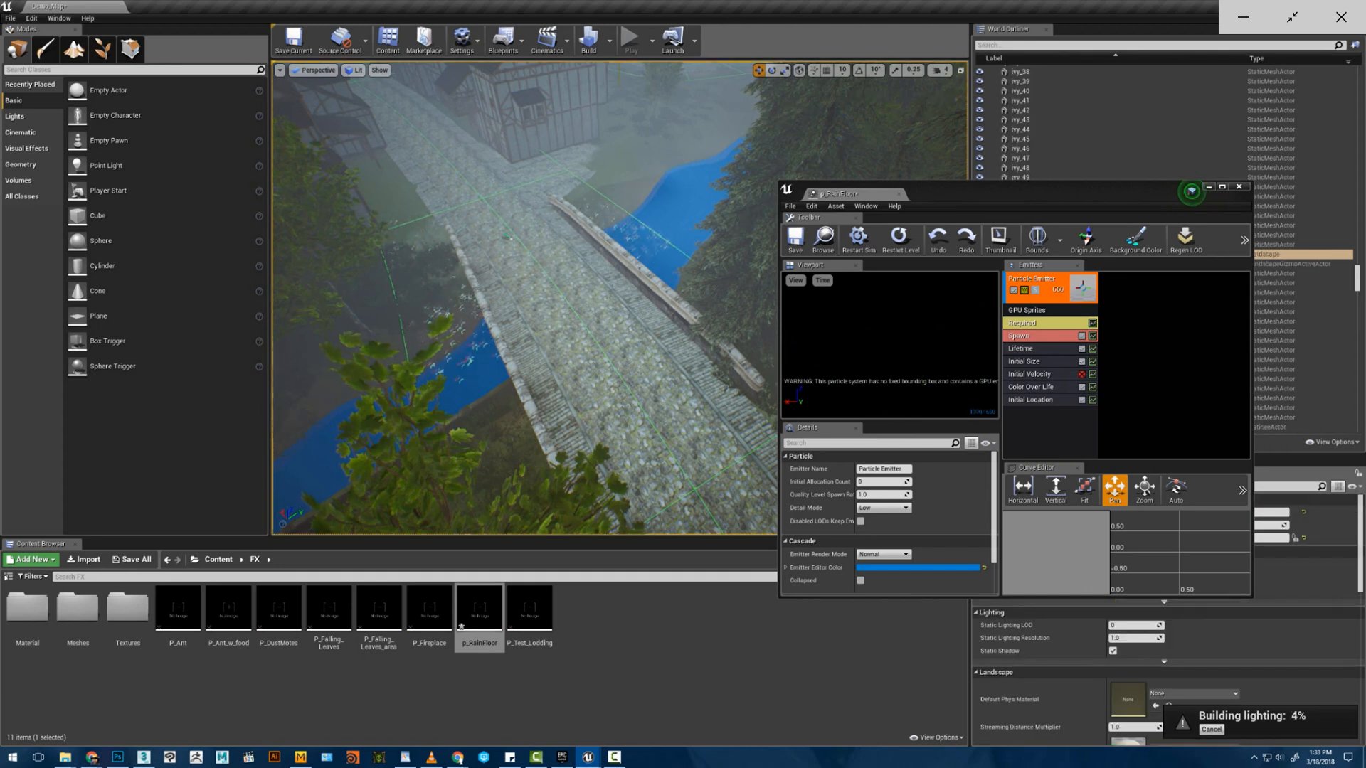
right_drag(504, 288, 499, 306)
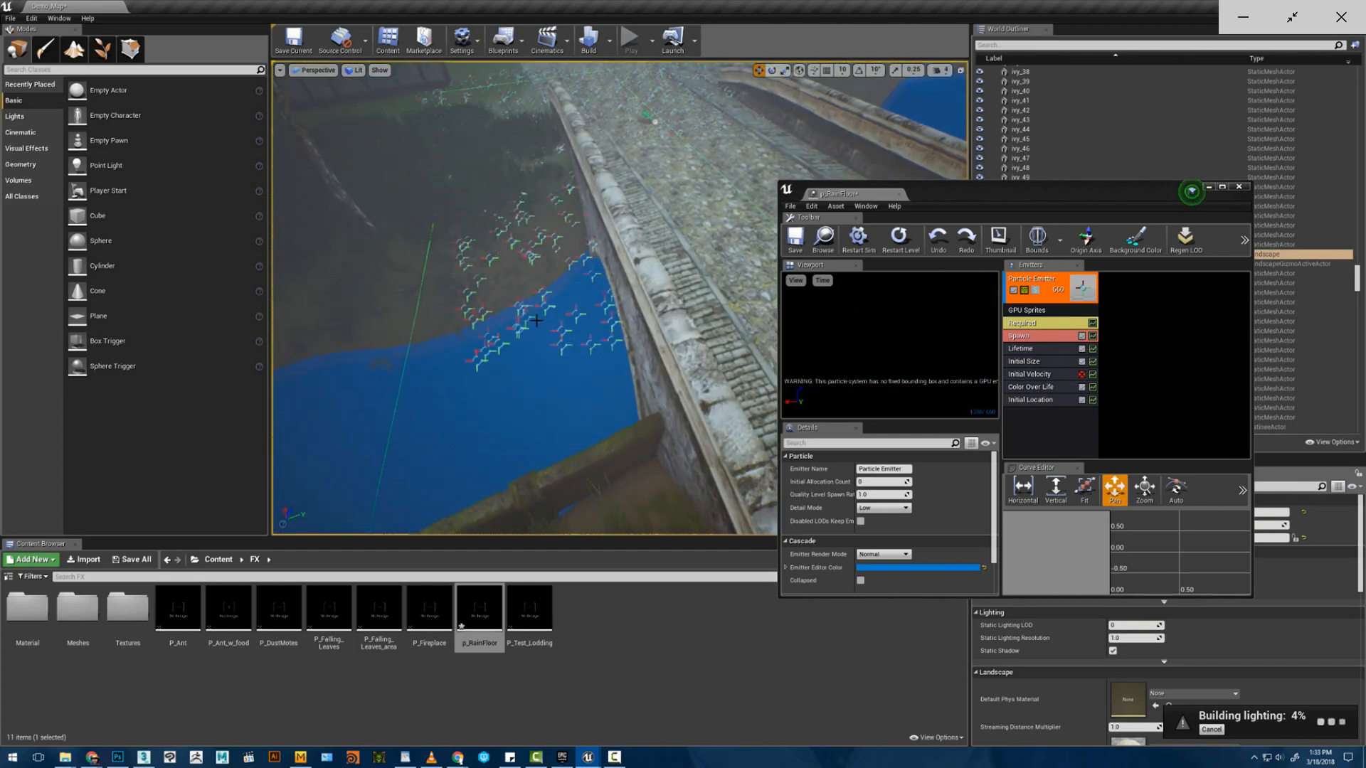
click(500, 313)
mouse_move(607, 302)
right_down()
mouse_move(594, 304)
mouse_move(619, 301)
right_up()
click(655, 228)
click(659, 383)
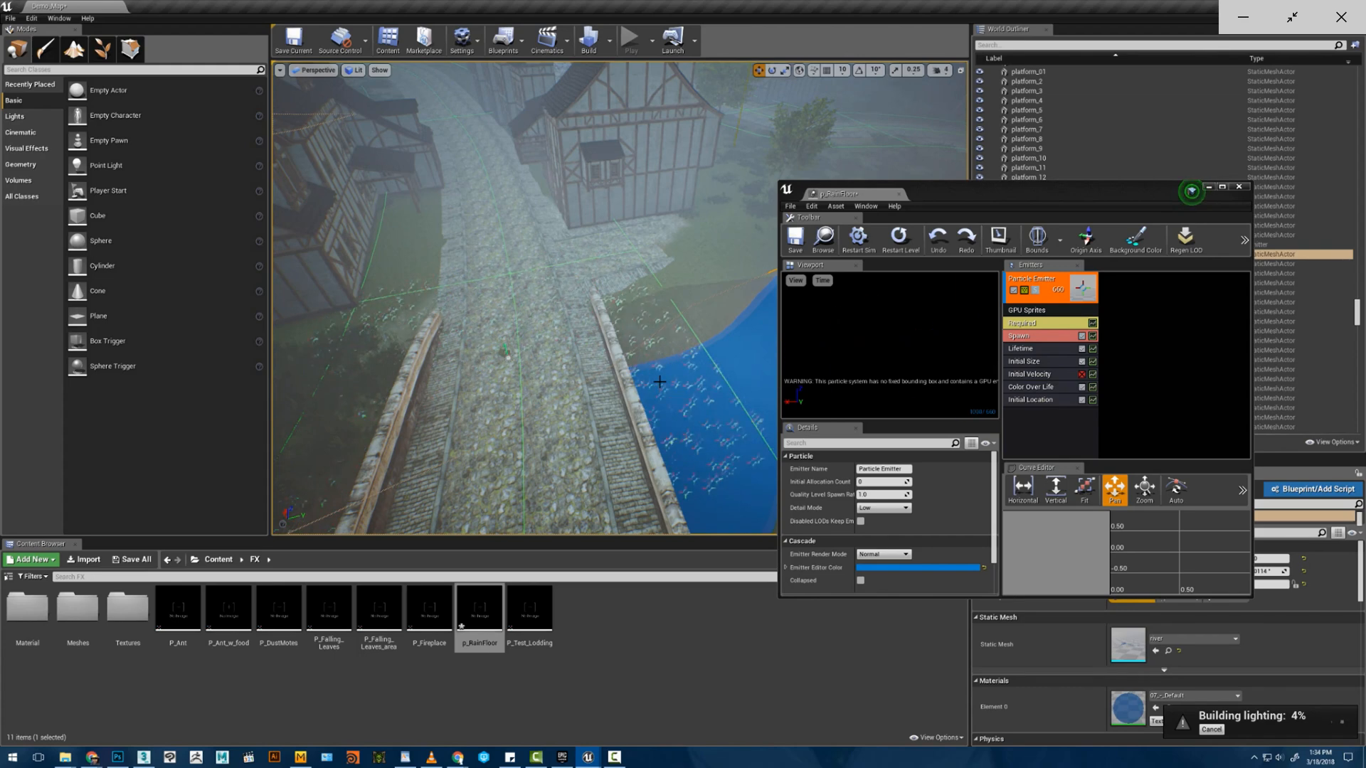
- Examine how the particles spread over the river and the bridge from the riverbank side
right_drag(604, 356, 562, 313)
key(w)
key(s)
right_drag(579, 394, 587, 284)
key(w)
key(s)
click(593, 264)
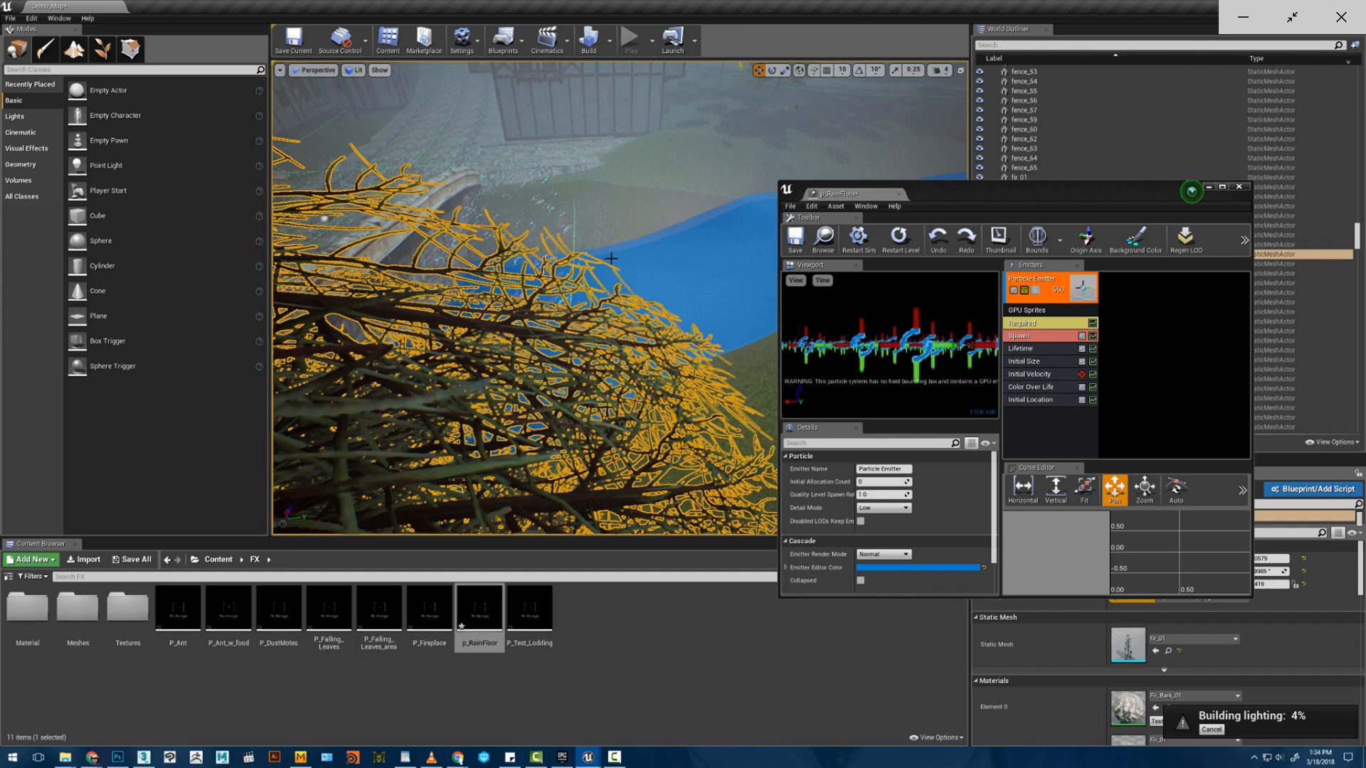
right_click(611, 258)
click(609, 228)
right_drag(609, 228, 607, 236)
key(w)
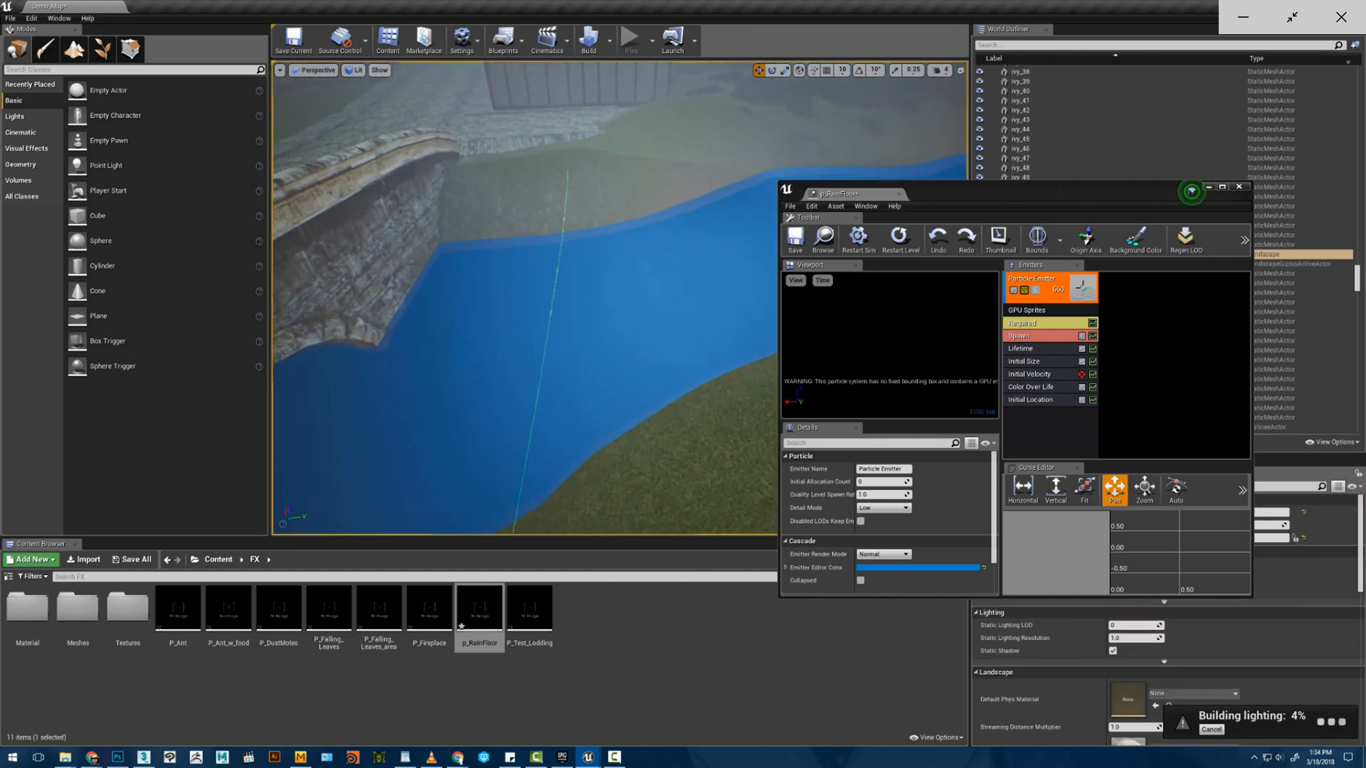
click(566, 298)
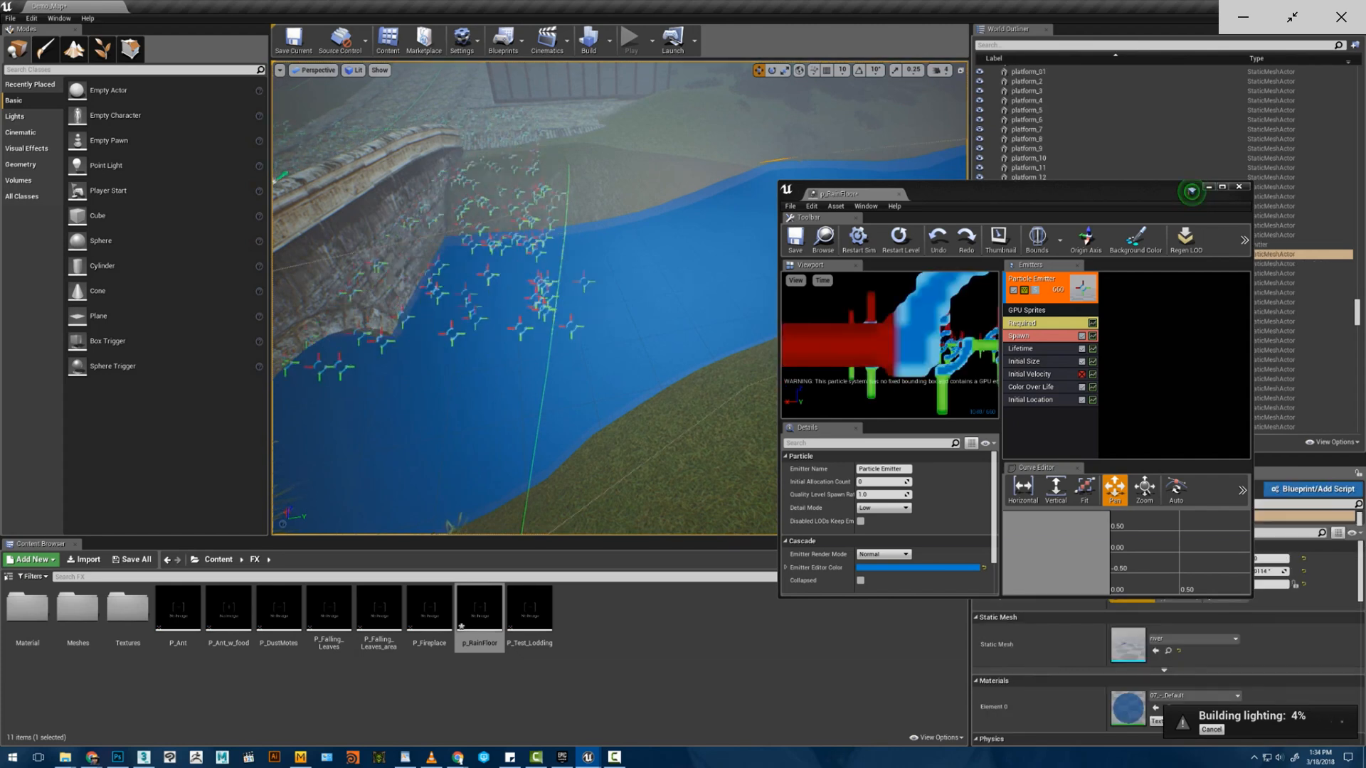
right_drag(566, 298, 435, 329)
key(s)
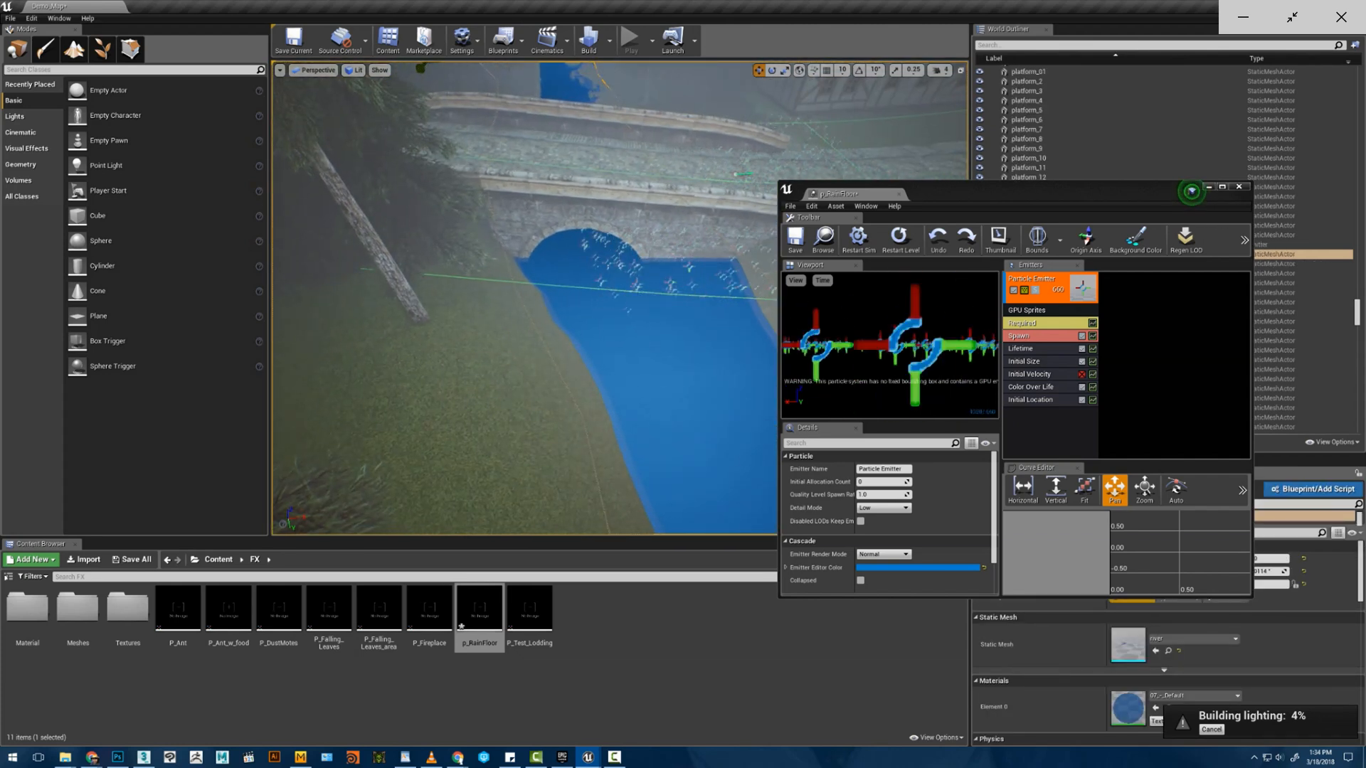
click(642, 229)
right_drag(643, 229, 701, 191)
click(642, 347)
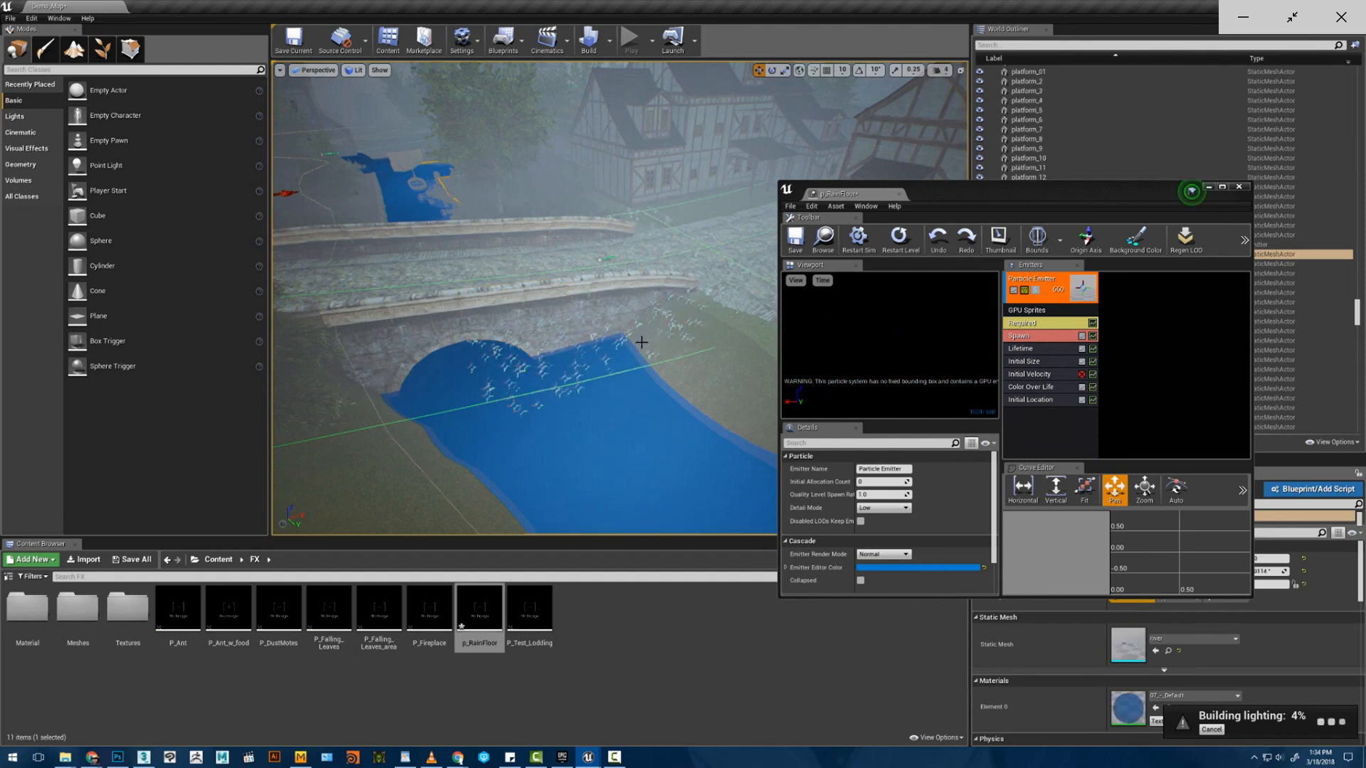
- Select the rain splash emitter on the bridge and review its Initial Size and Required module settings
right_drag(642, 346, 534, 373)
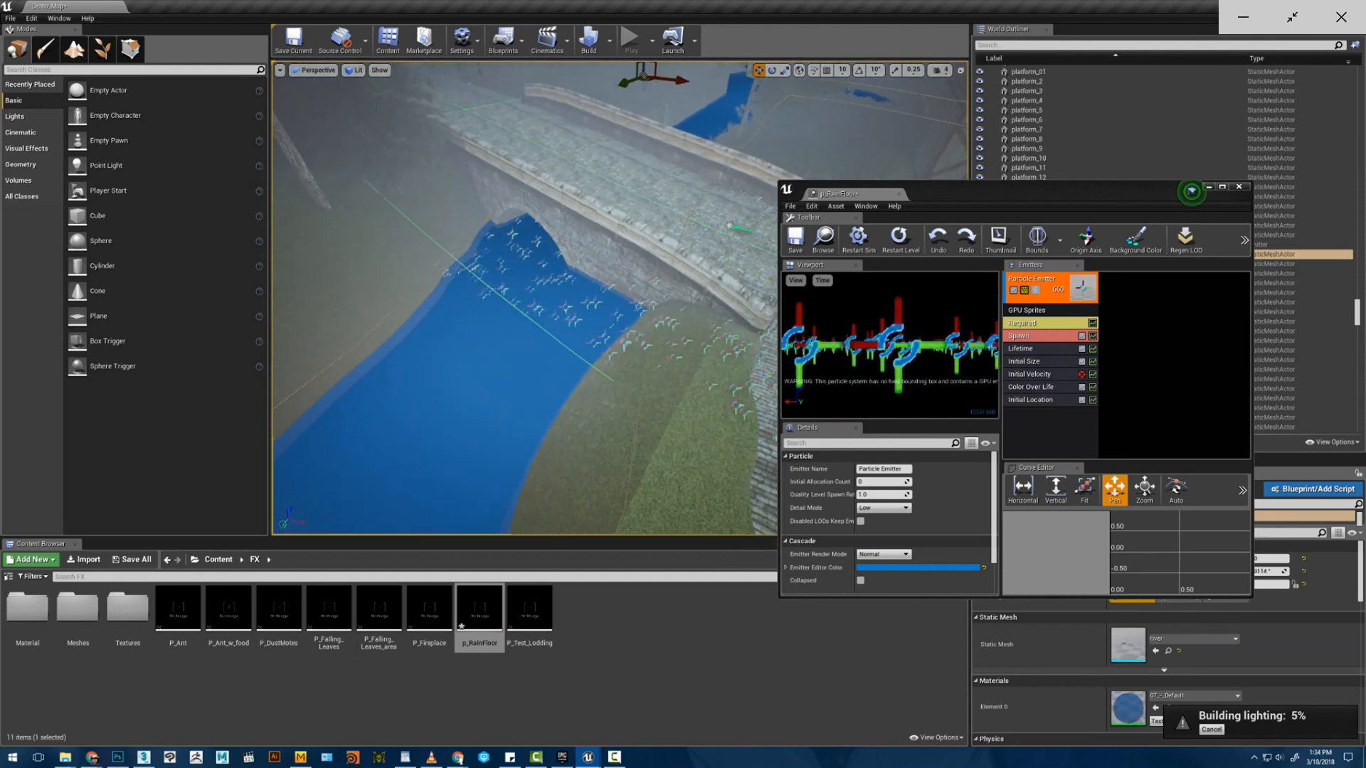
right_drag(534, 285, 580, 352)
click(696, 393)
click(1033, 364)
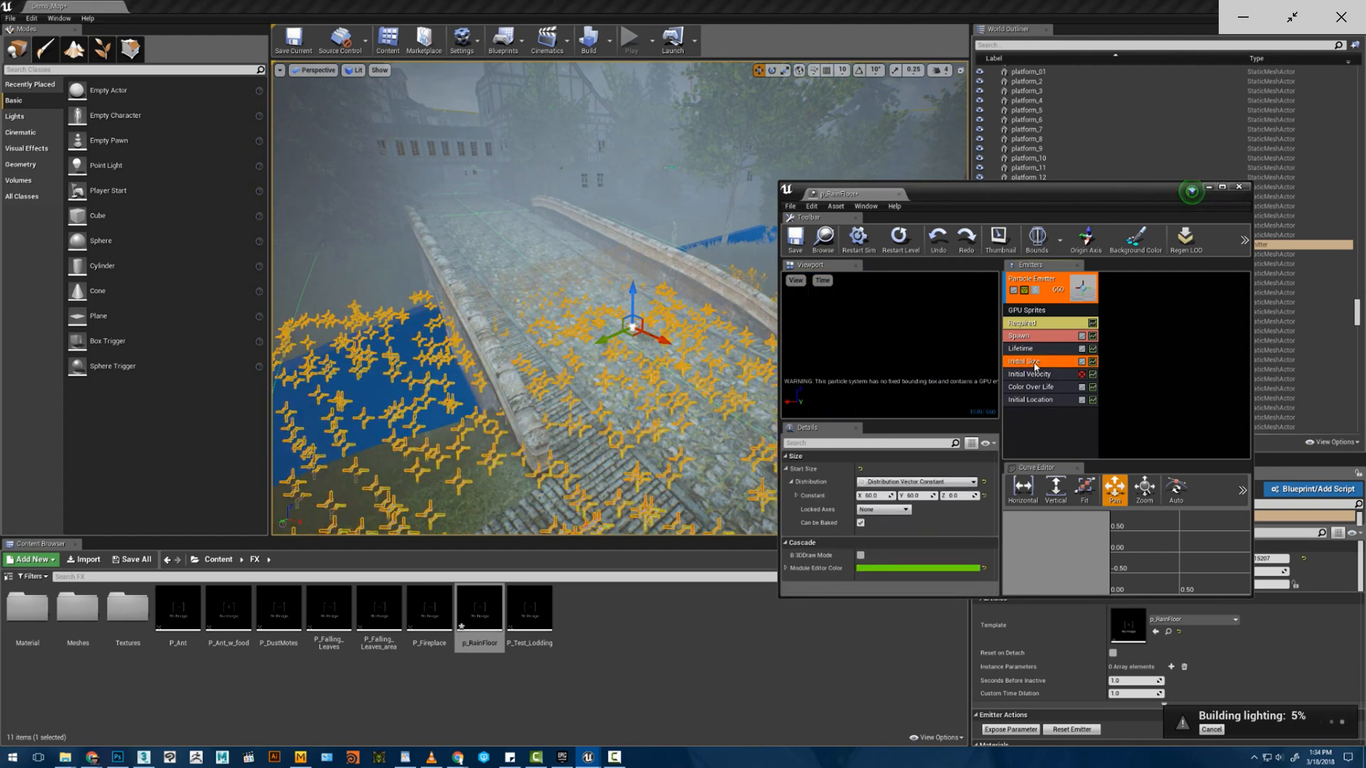
click(1037, 324)
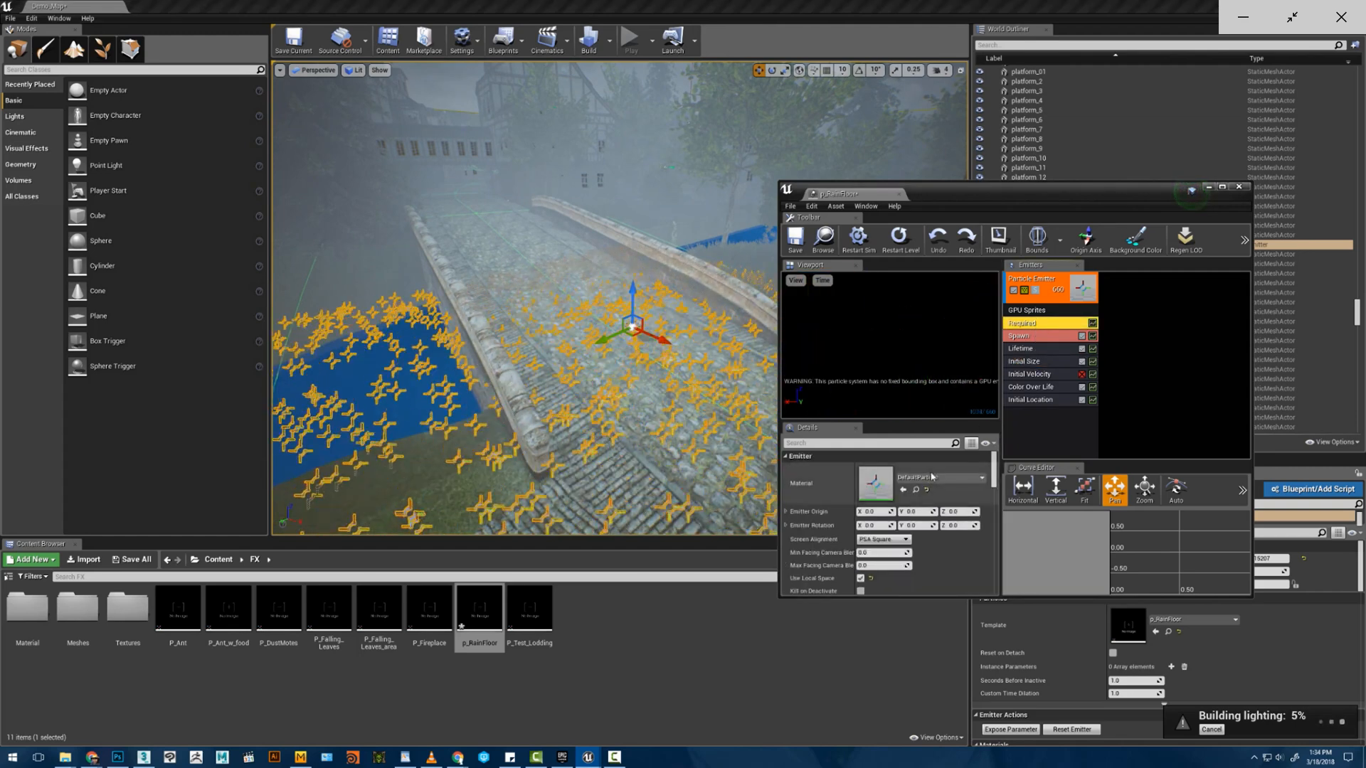
- Set the Initial Location maximum X and Y to 500 and the minimum X and Y to -500
click(1030, 400)
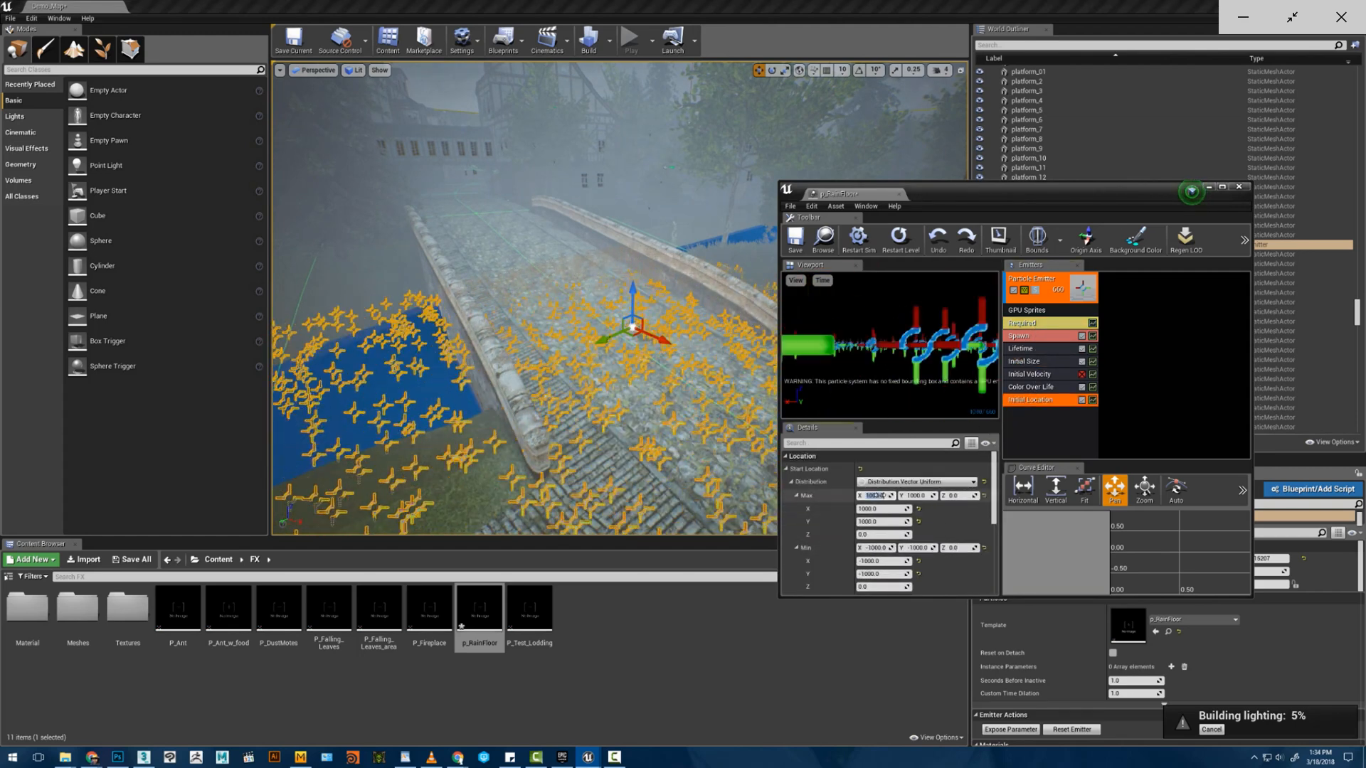
text(500)
key(Tab)
text(500)
key(Tab)
key(Tab)
key(Tab)
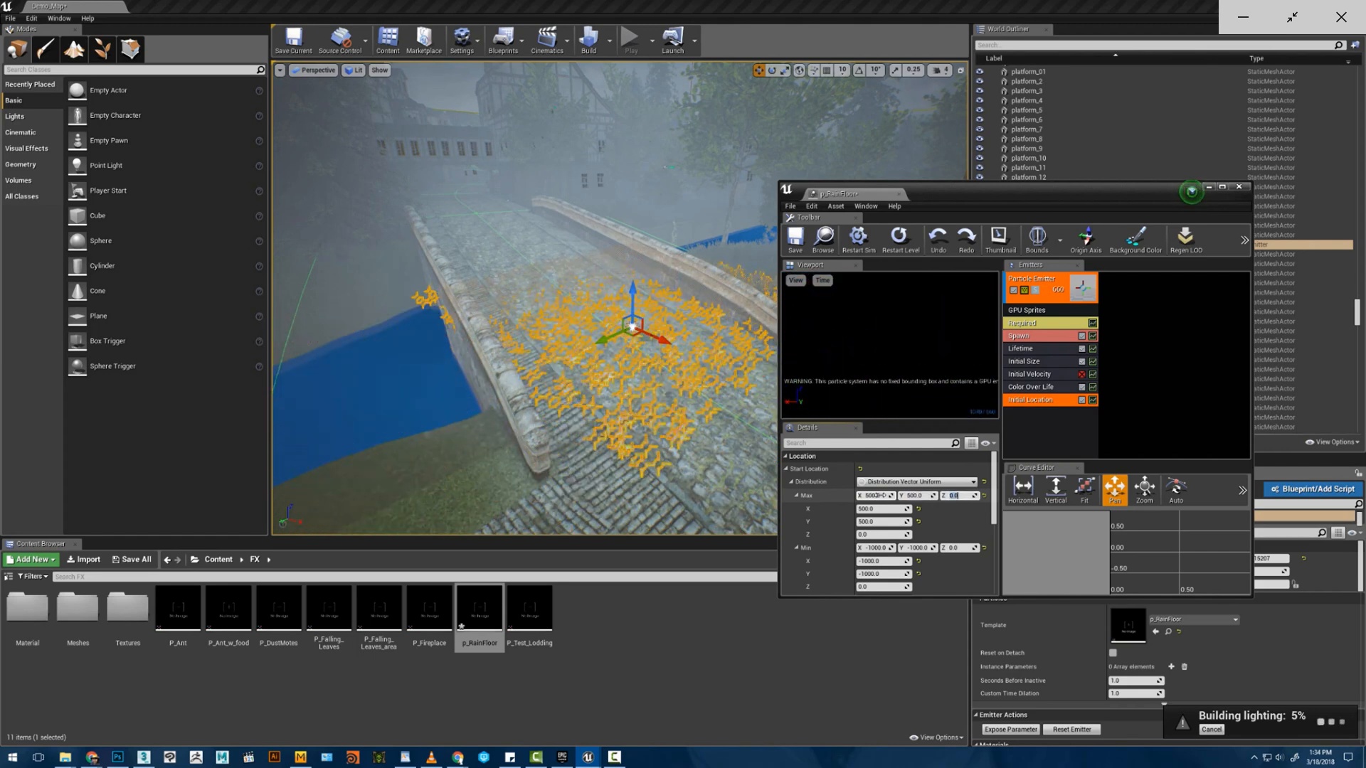
key(Tab)
key(Tab)
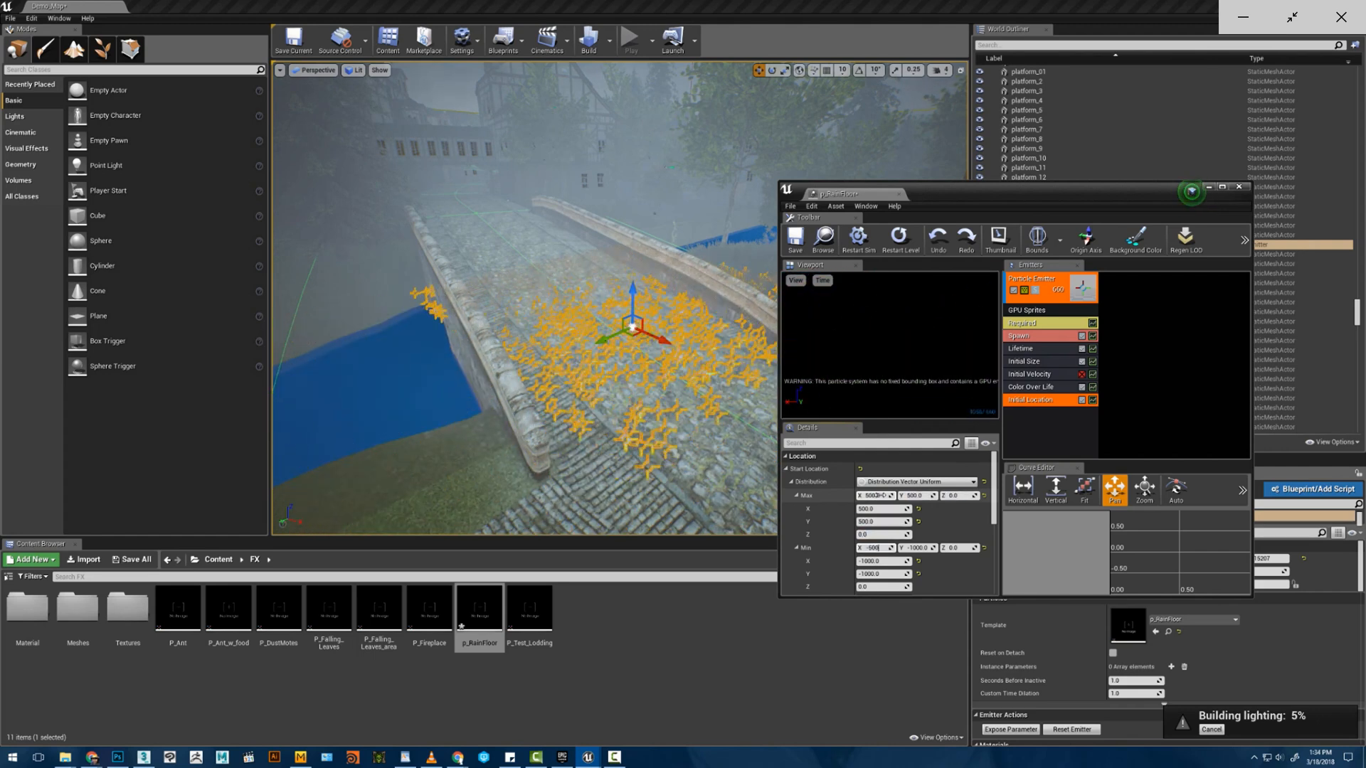
key(Tab)
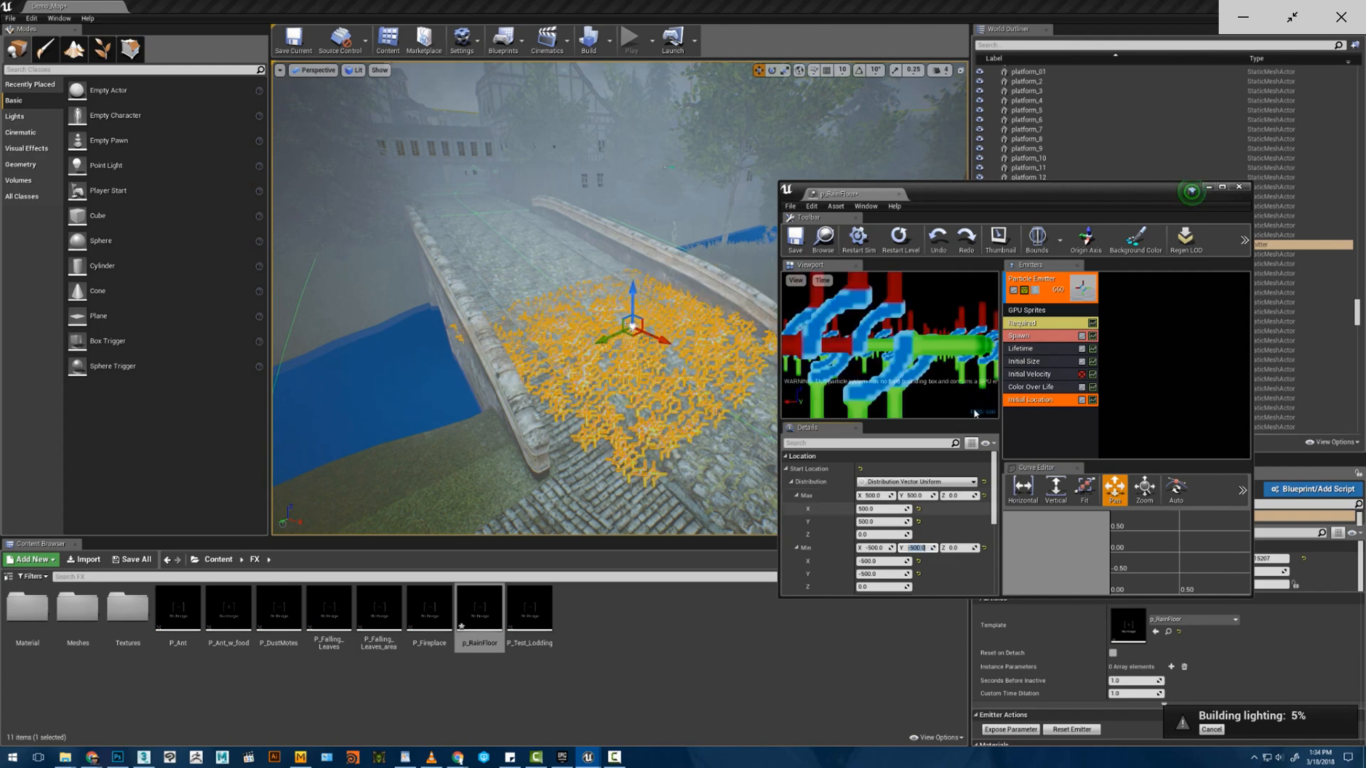
- Review the GPU Sprites module settings, save the particle system and restart it in the level
click(1039, 322)
click(1040, 313)
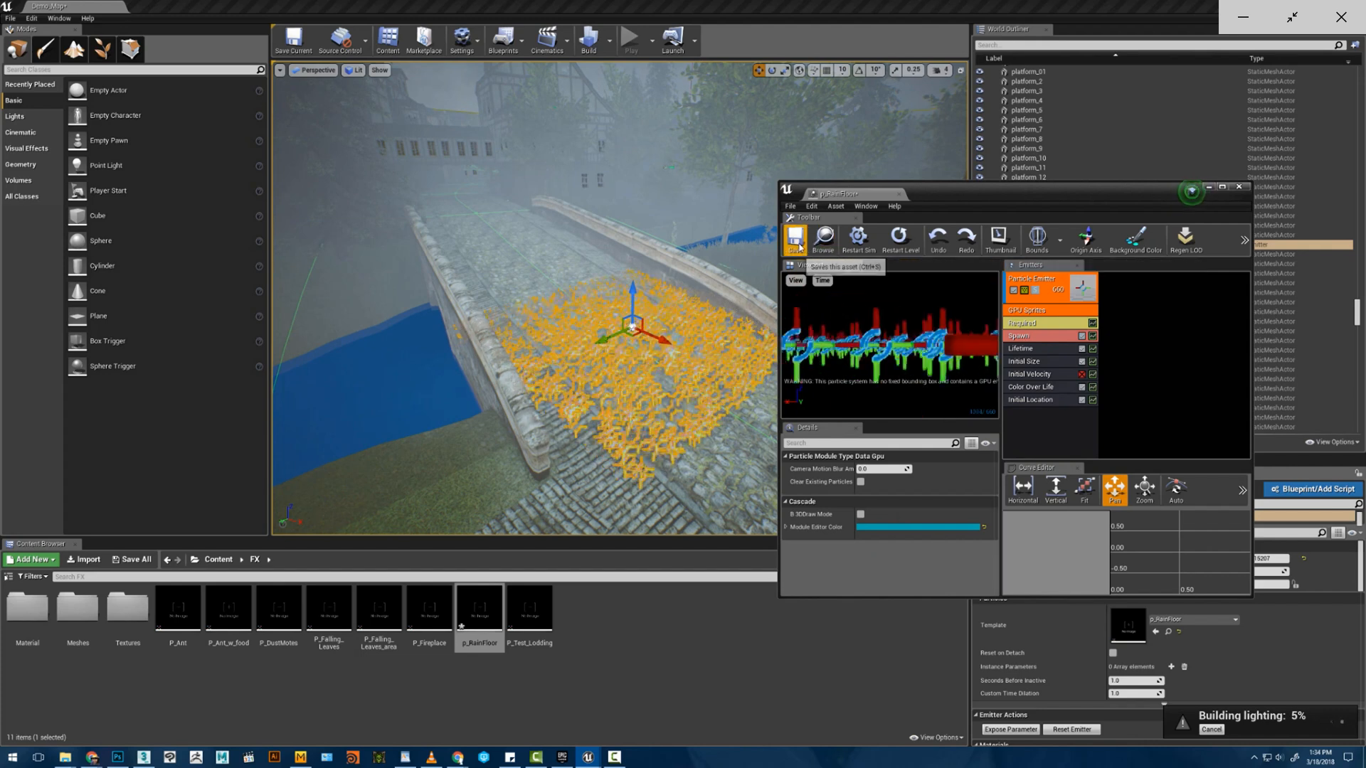
click(900, 238)
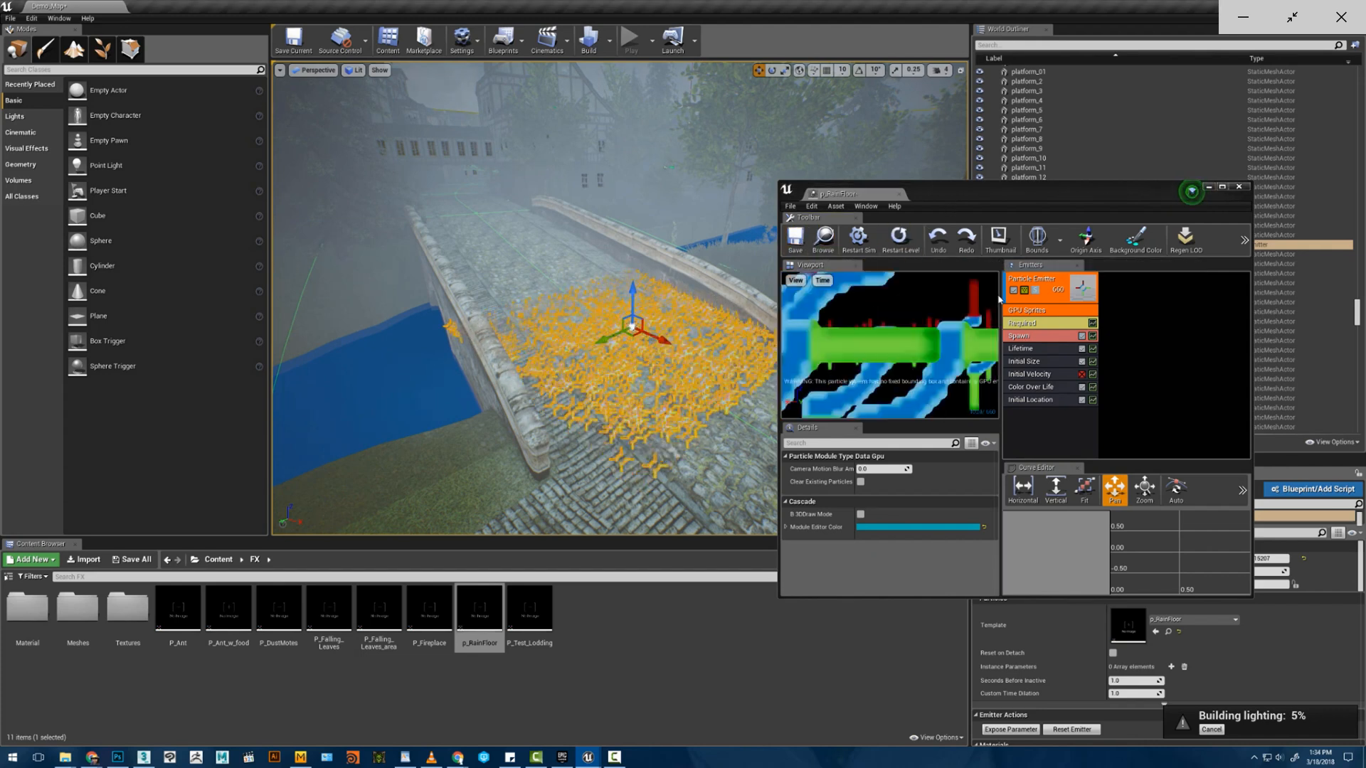
- Lower the emitter's constant Spawn rate and check the sparser particles along the bridge
click(1031, 335)
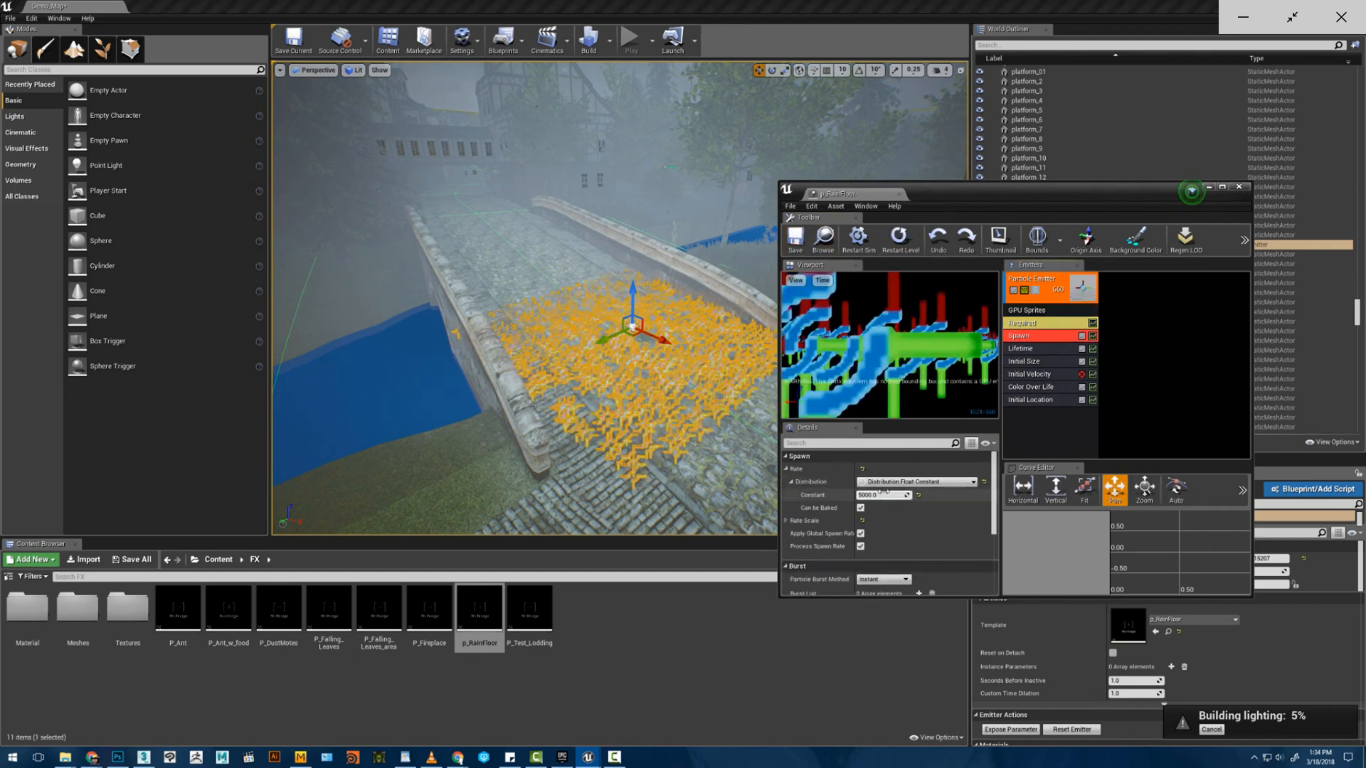
click(882, 495)
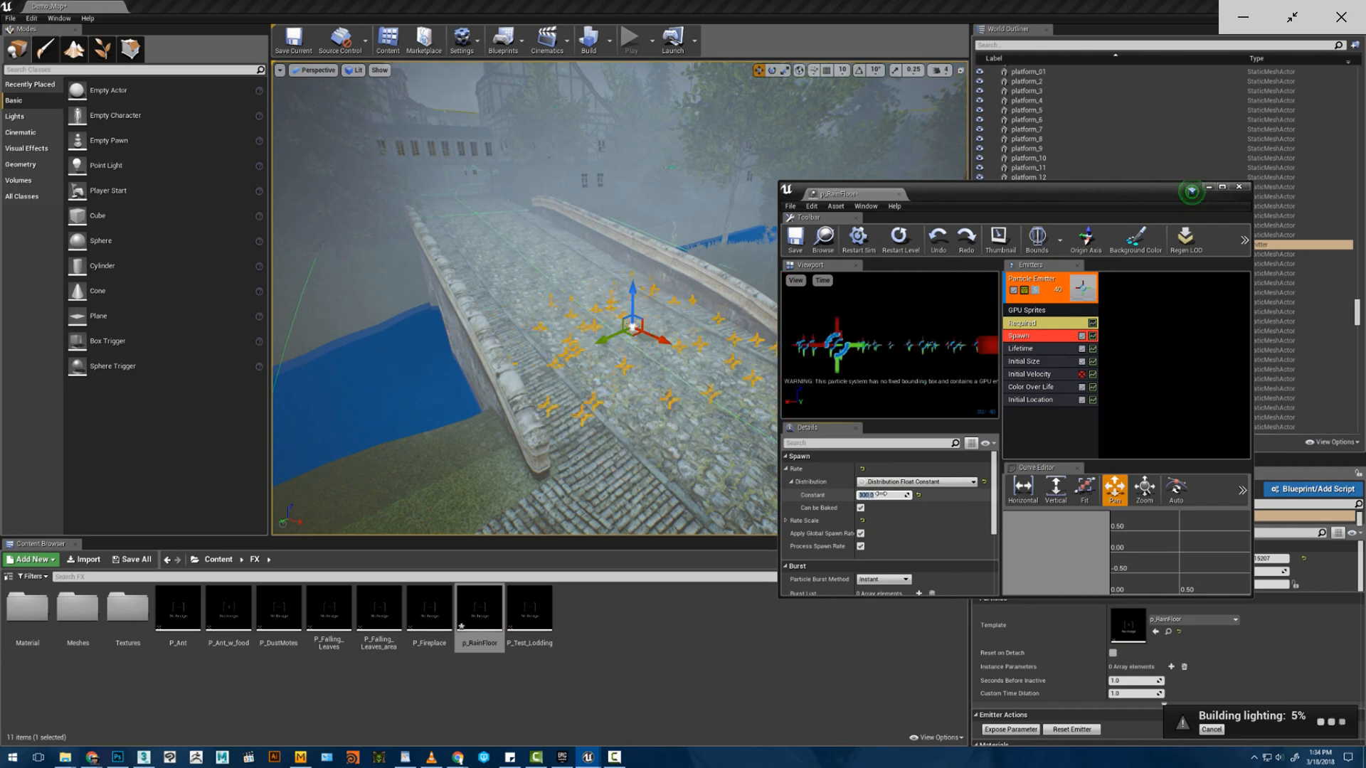
key(w)
right_drag(640, 412, 572, 431)
key(s)
- Set the Initial Size constant X and Y to 30
click(1022, 350)
click(1023, 361)
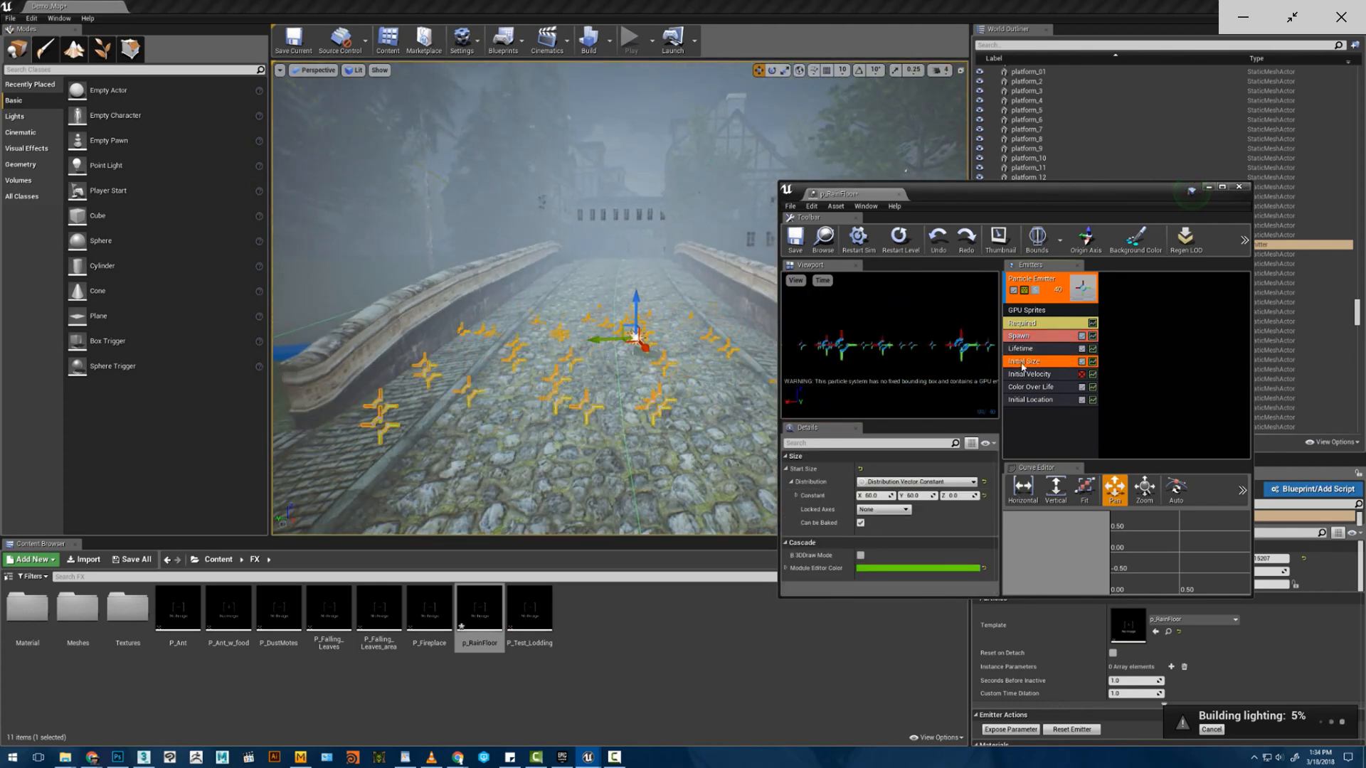
click(879, 496)
text(30)
key(Tab)
text(30)
key(Return)
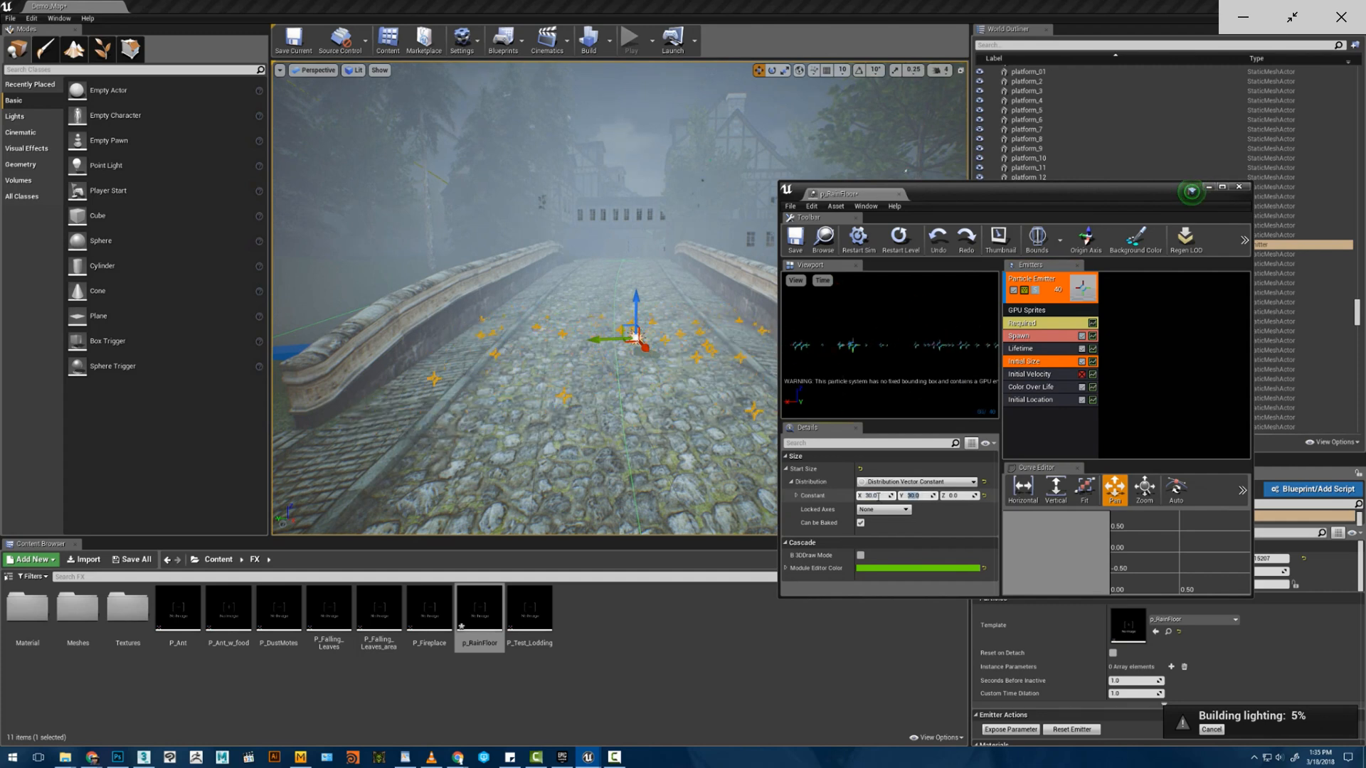
- Deselect the emitter and examine the size and density of the particles on the bridge cobblestones
right_drag(654, 168, 666, 113)
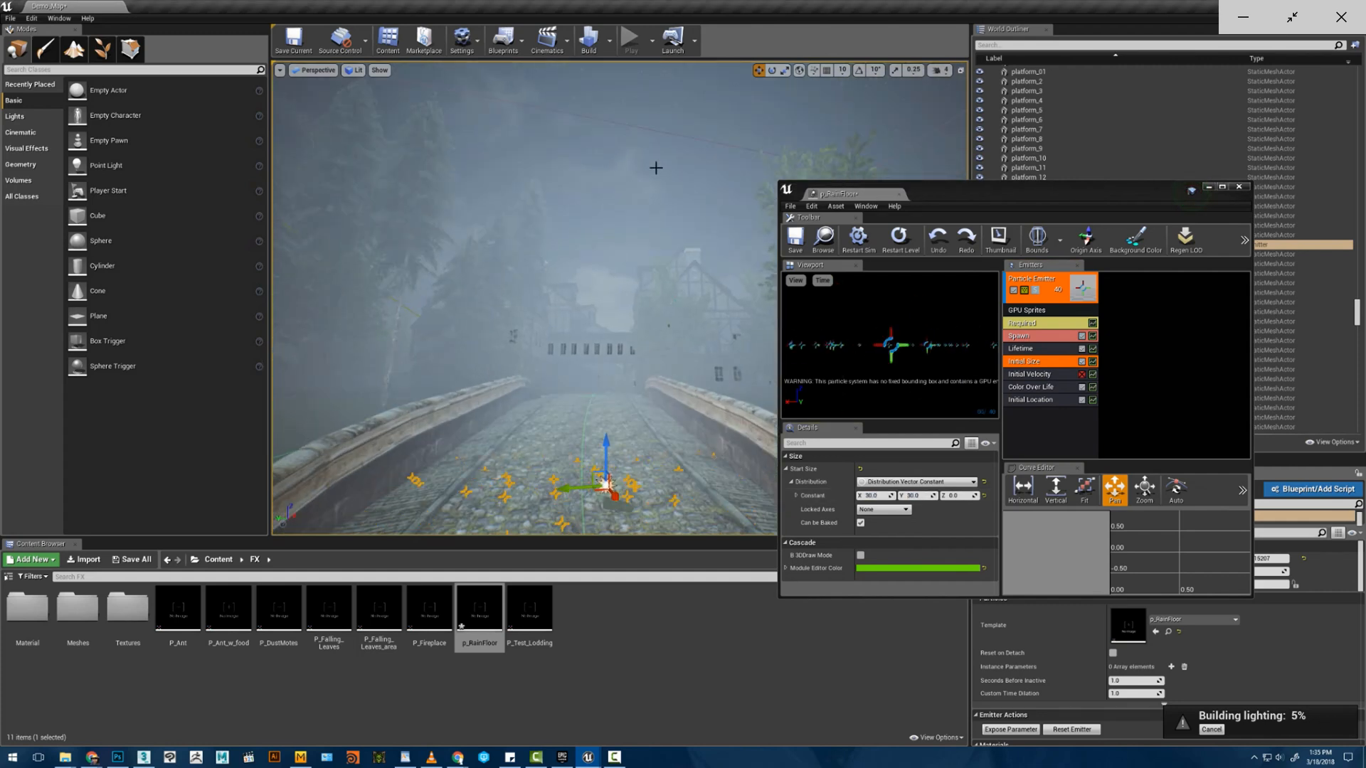
click(631, 289)
right_drag(632, 284, 624, 356)
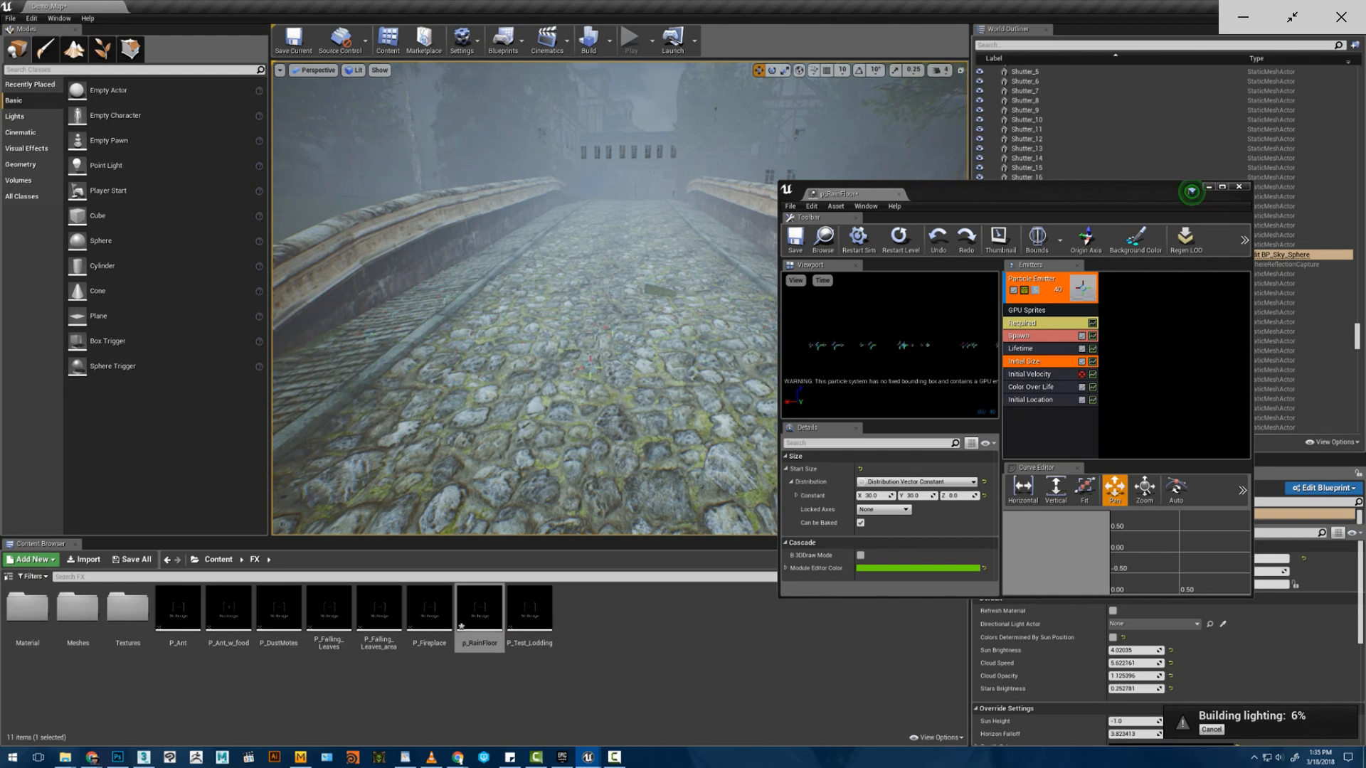
key(s)
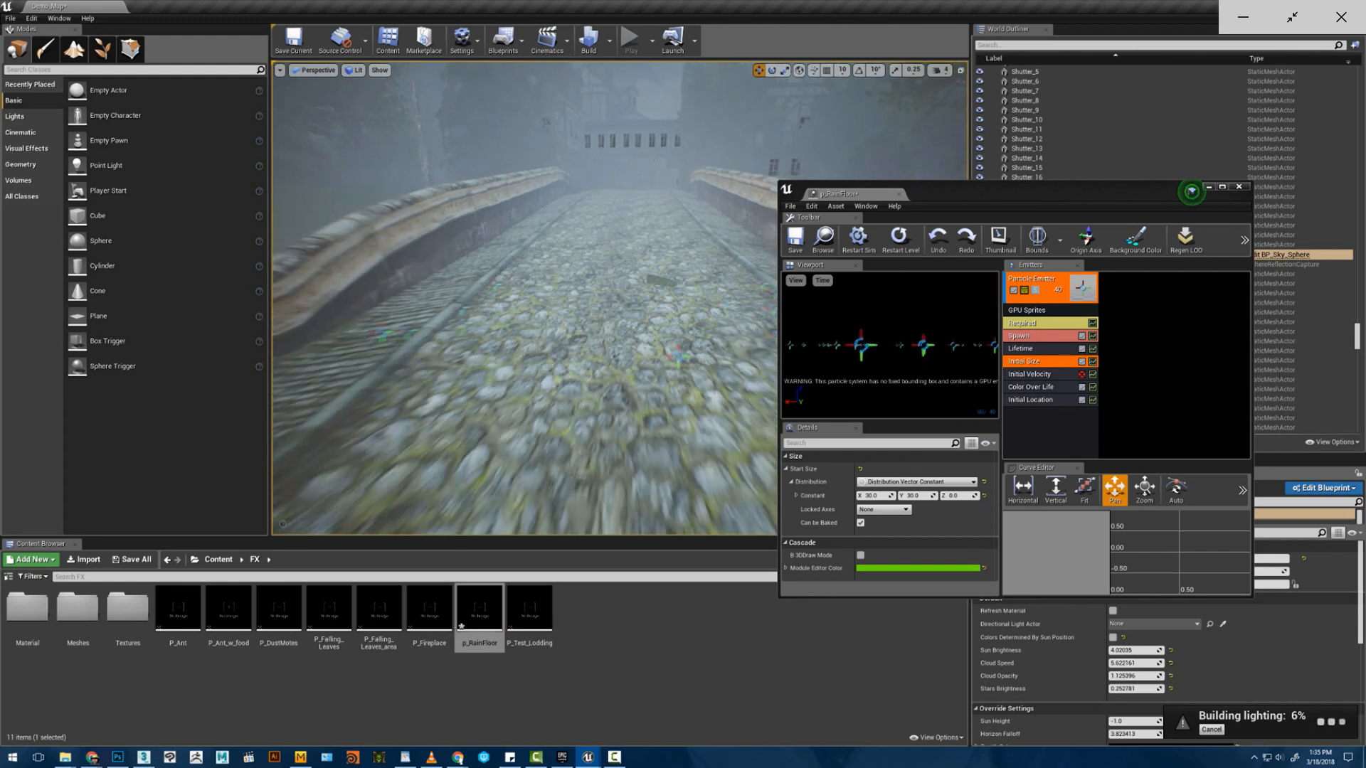
right_drag(534, 307, 601, 306)
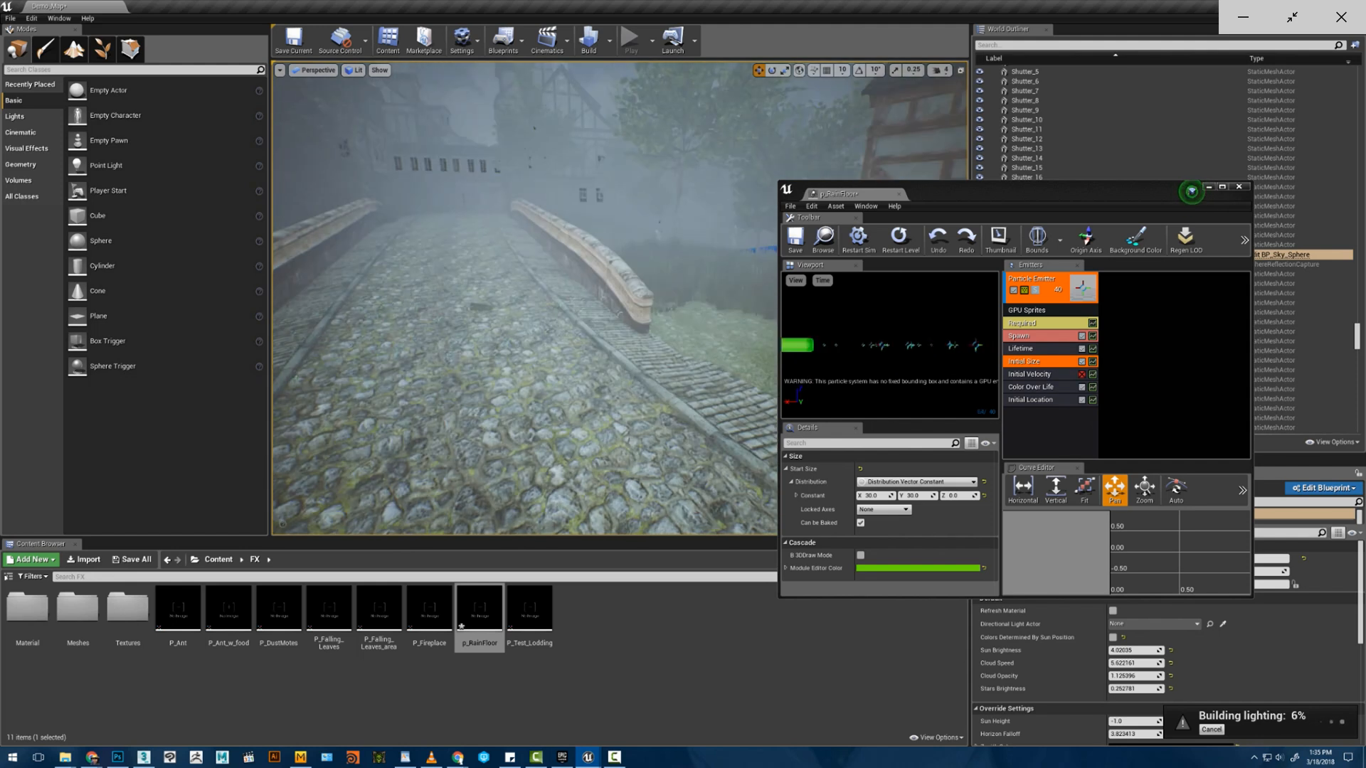
click(566, 297)
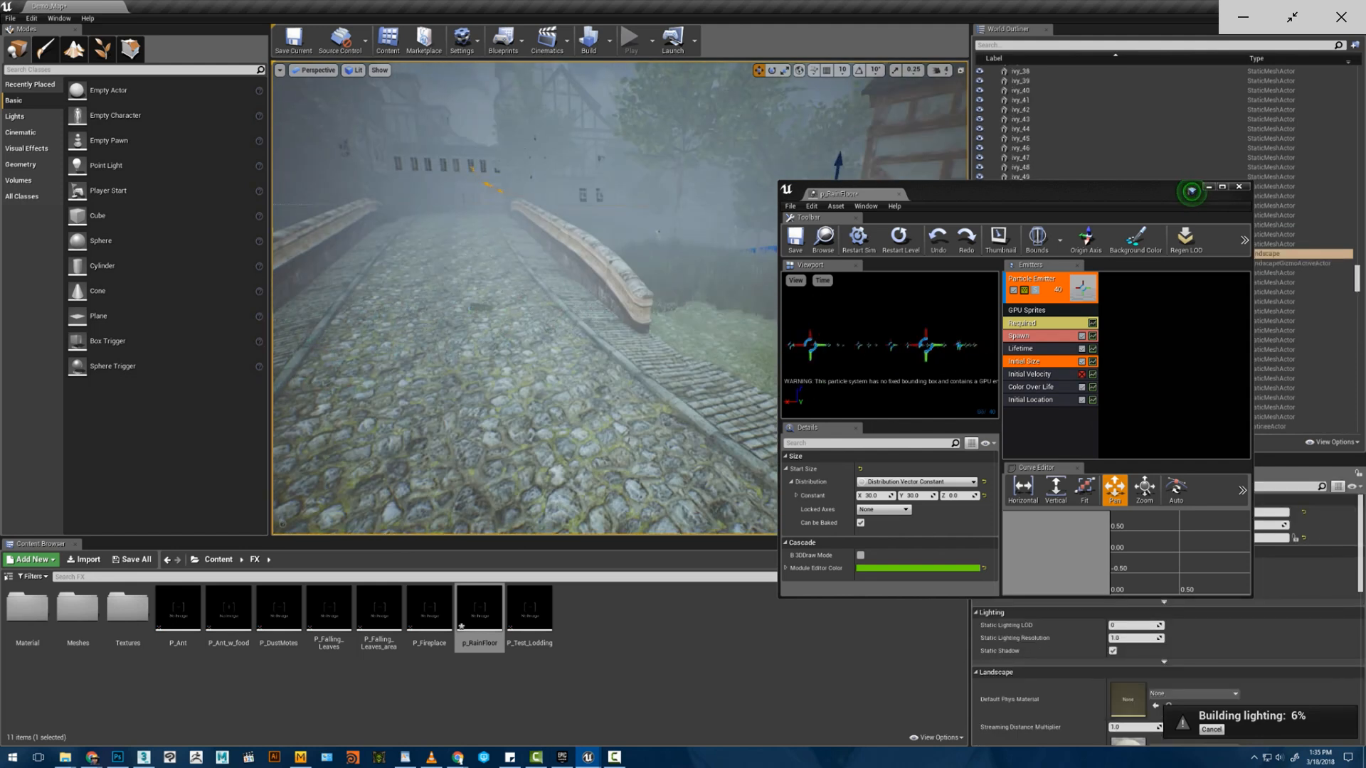
- Examine the rain particles over the cobblestone bridge from several viewpoints
right_drag(617, 344, 577, 340)
key(d)
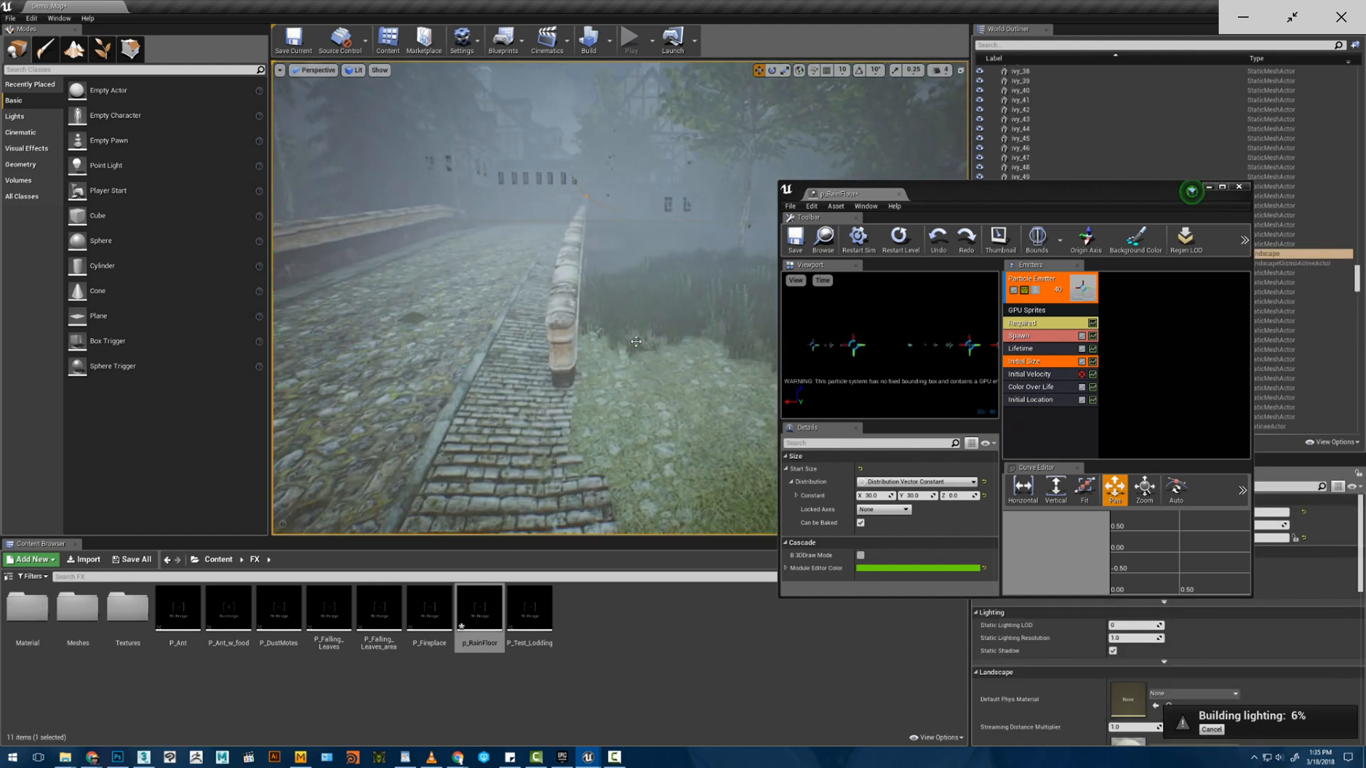
click(618, 344)
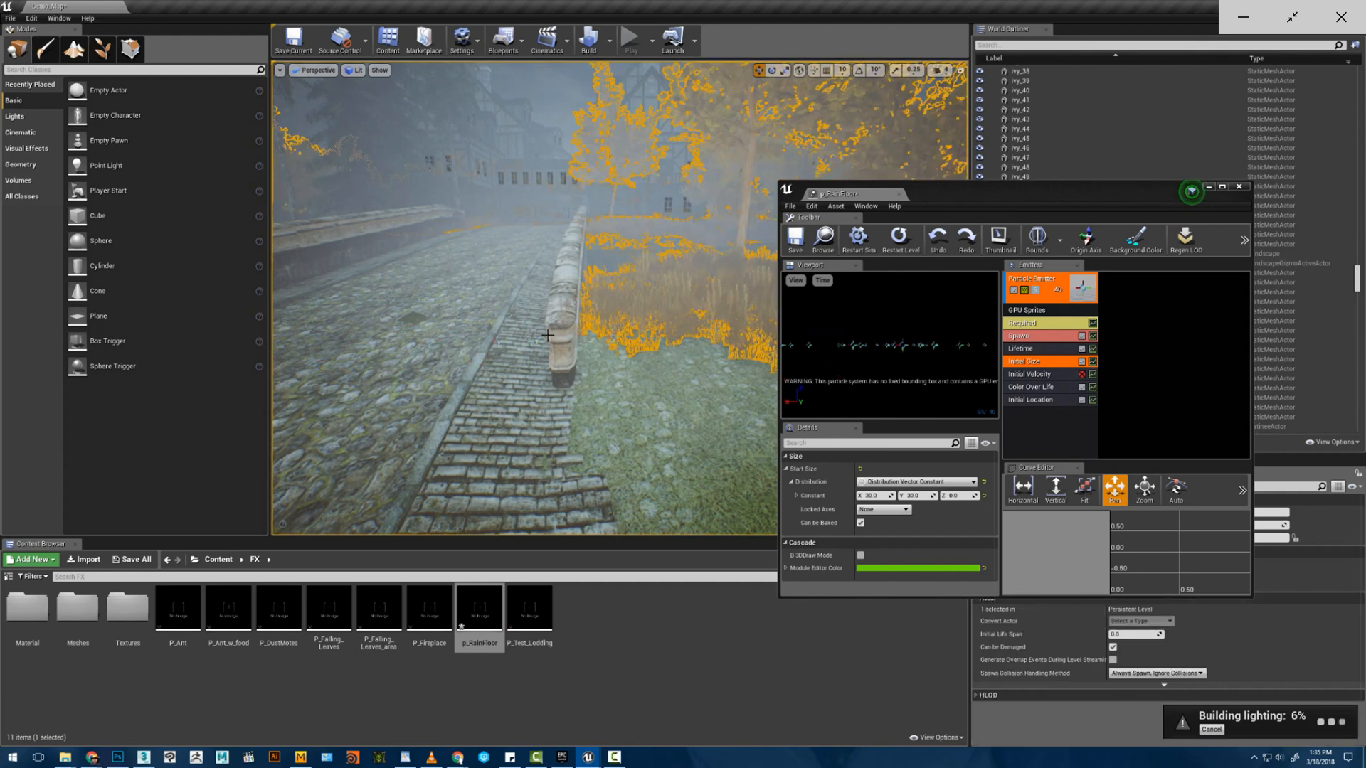
key(a)
mouse_move(545, 254)
right_down()
mouse_move(514, 256)
mouse_move(532, 229)
mouse_move(535, 296)
mouse_move(544, 235)
right_up()
click(545, 255)
key(w)
key(s)
key(s)
key(w)
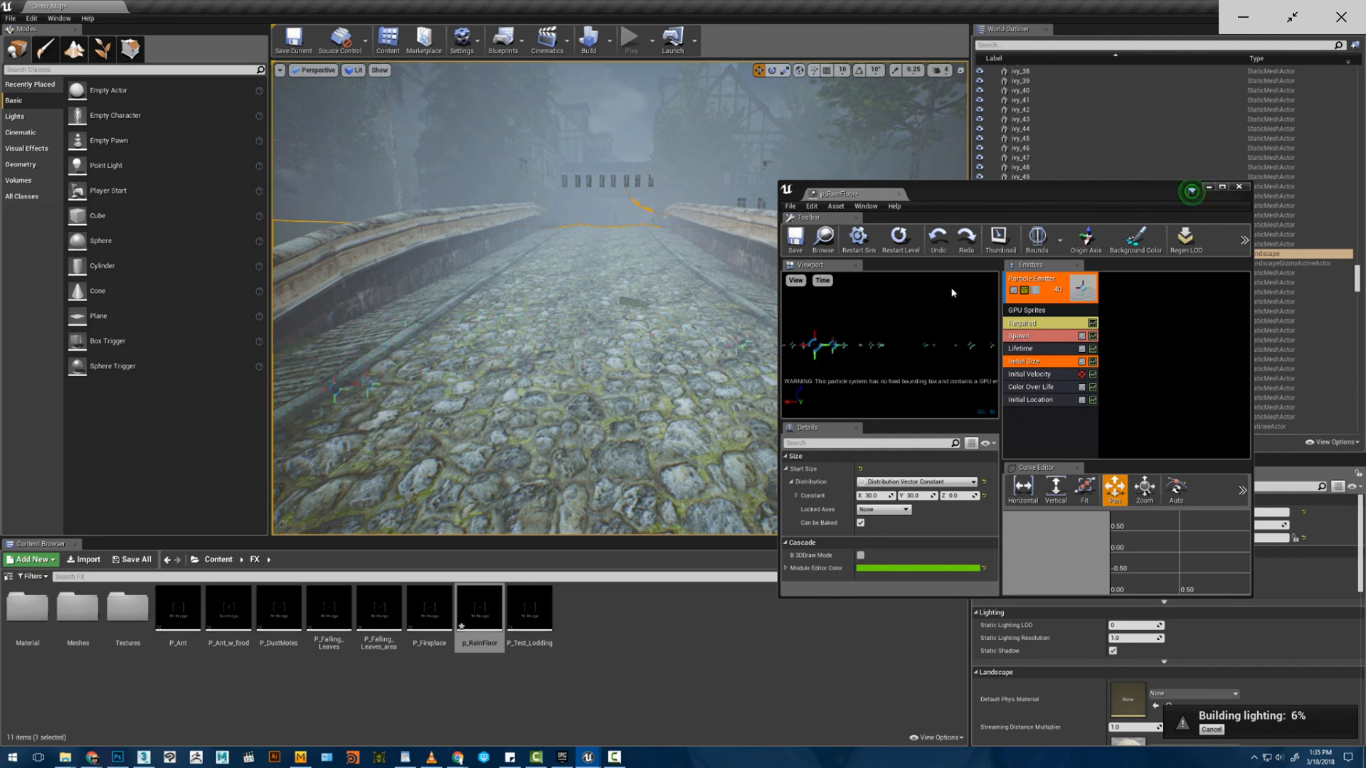
- Set the rain particle emitter's Spawn rate constant to 900, trying 600 first
click(1031, 339)
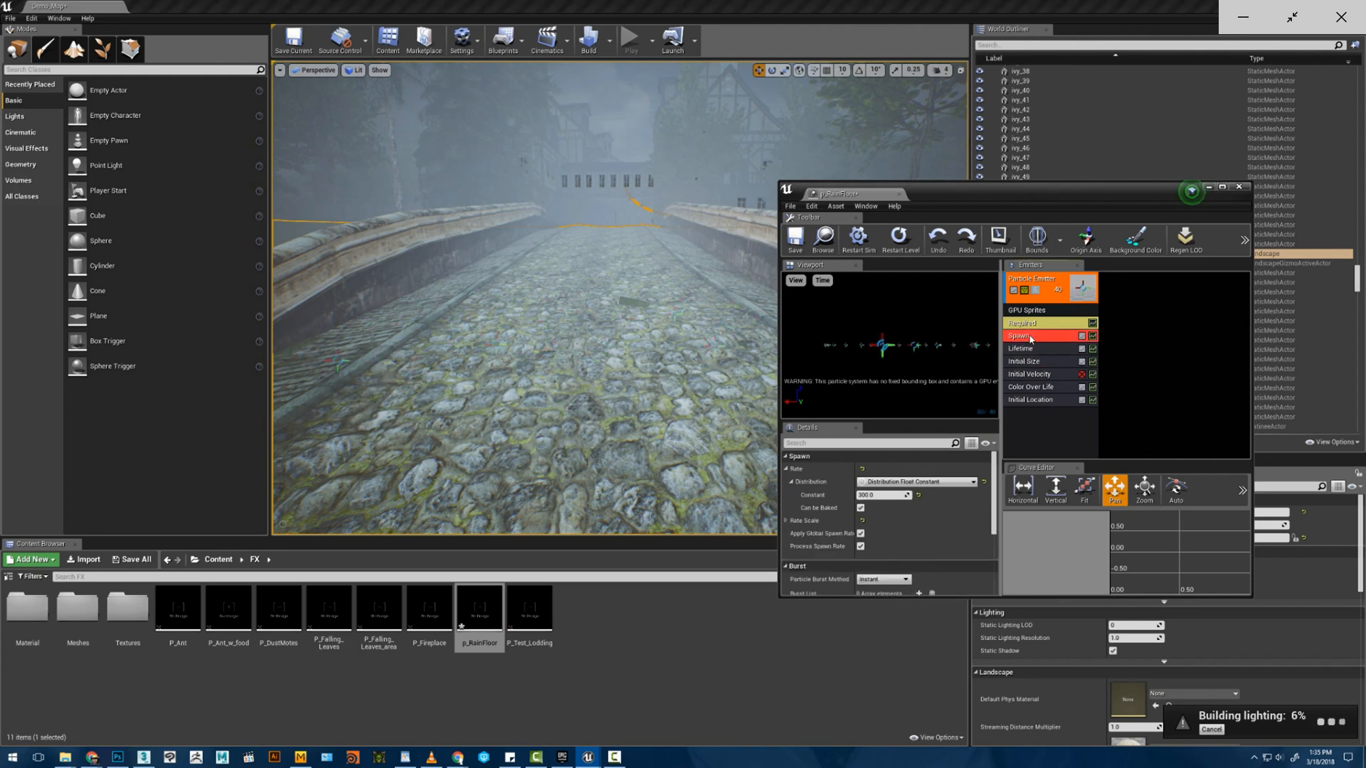
click(888, 496)
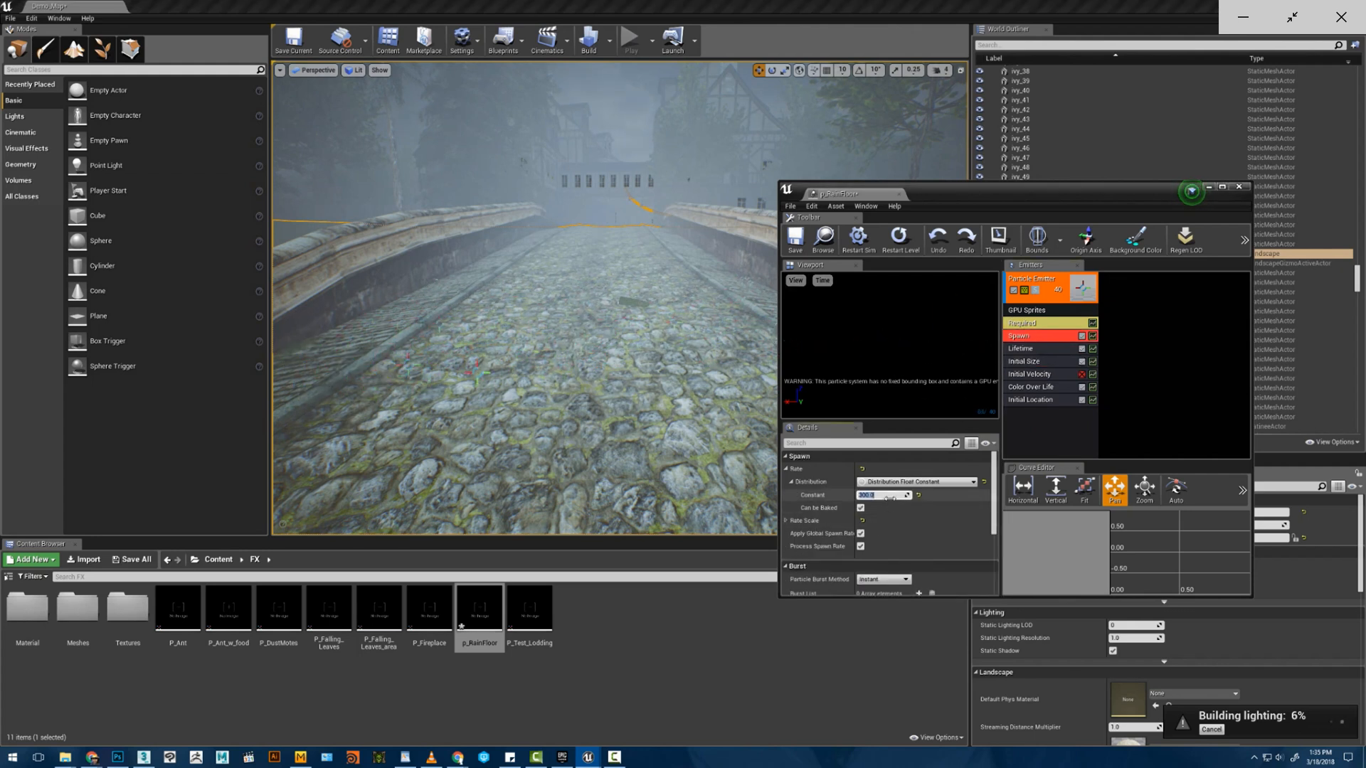
text(600)
key(Return)
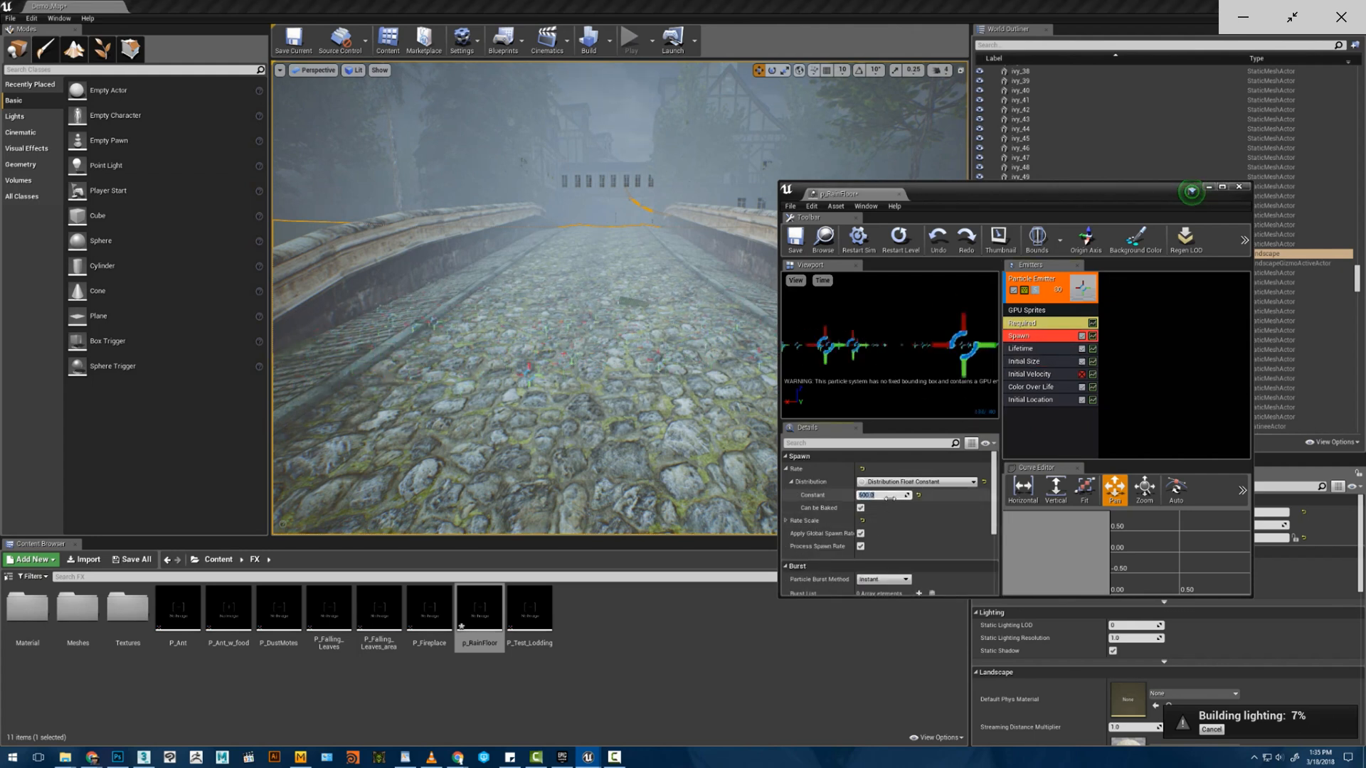
text(900)
key(Return)
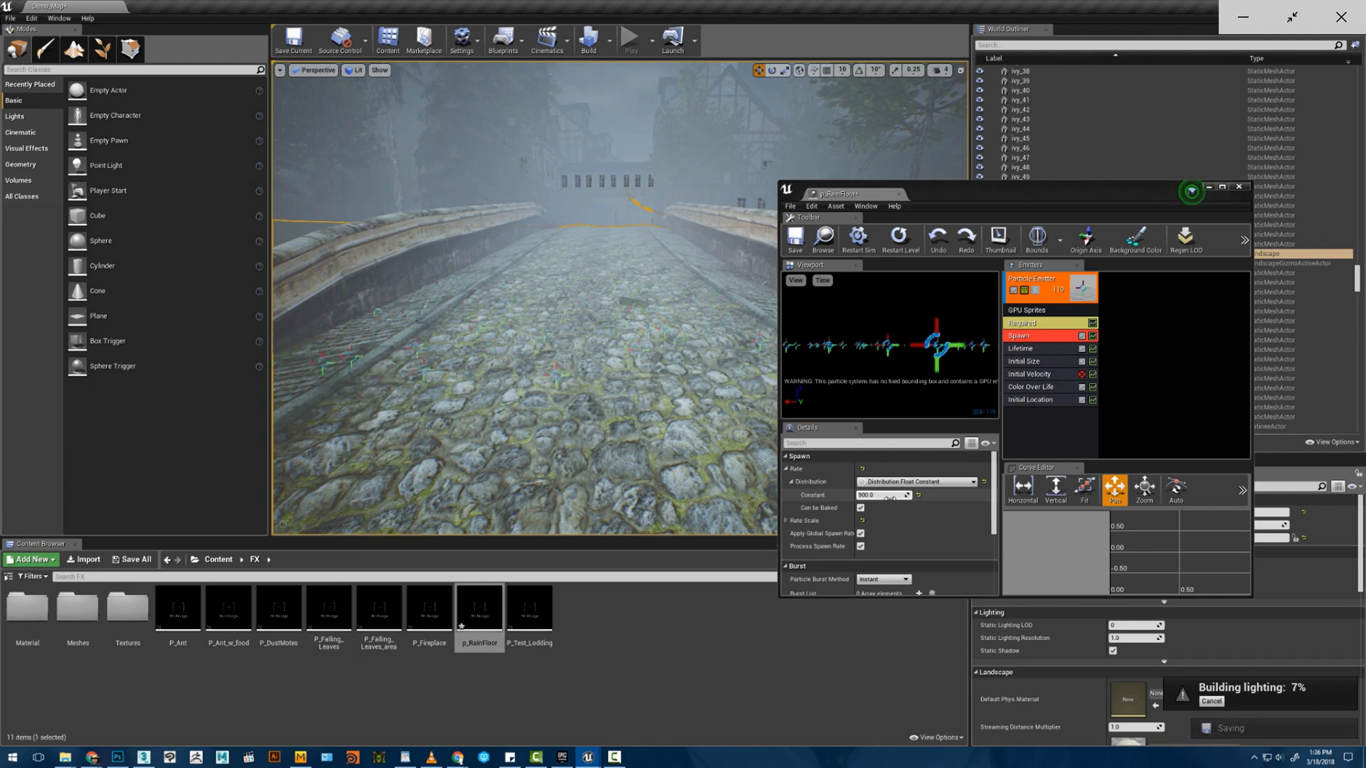
- Move the particle editor window clear of the level view and inspect the denser rain particles on the bridge
drag(967, 182, 1134, 359)
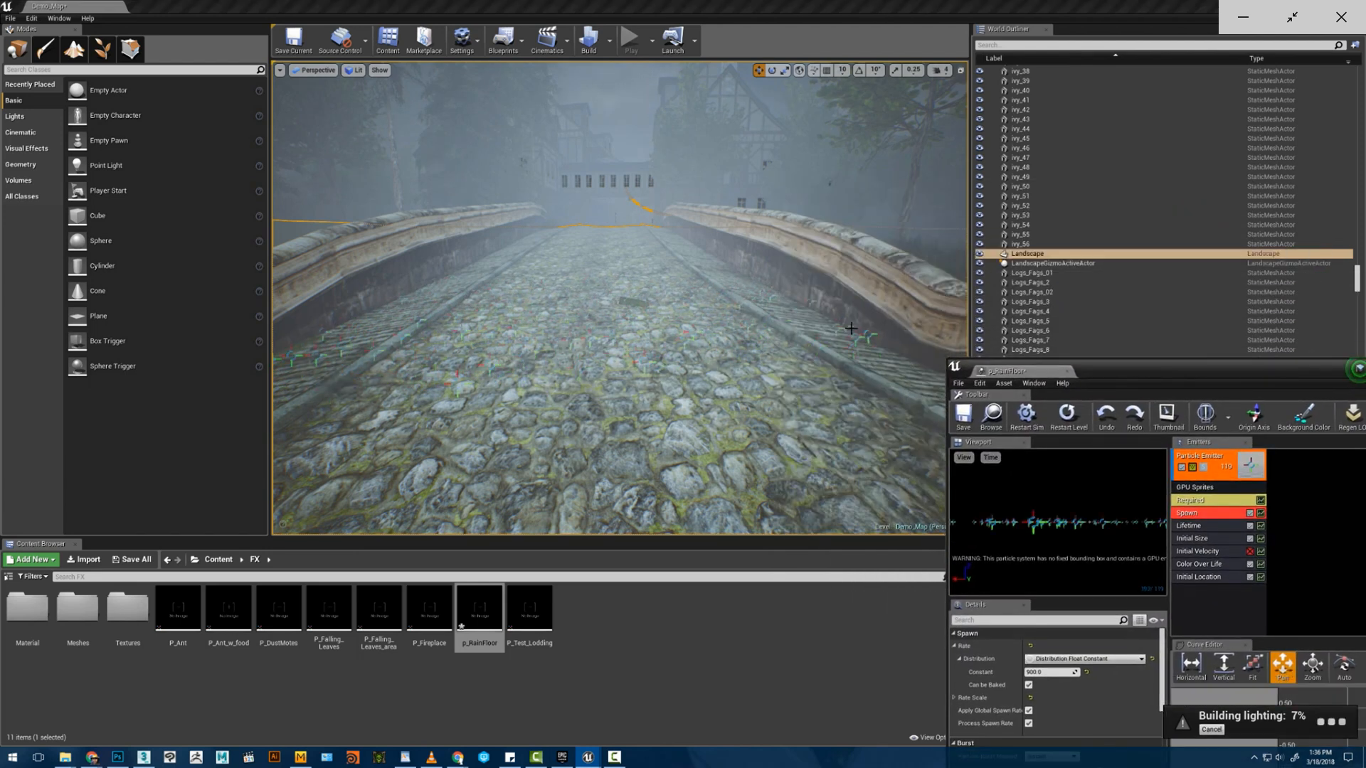
key(w)
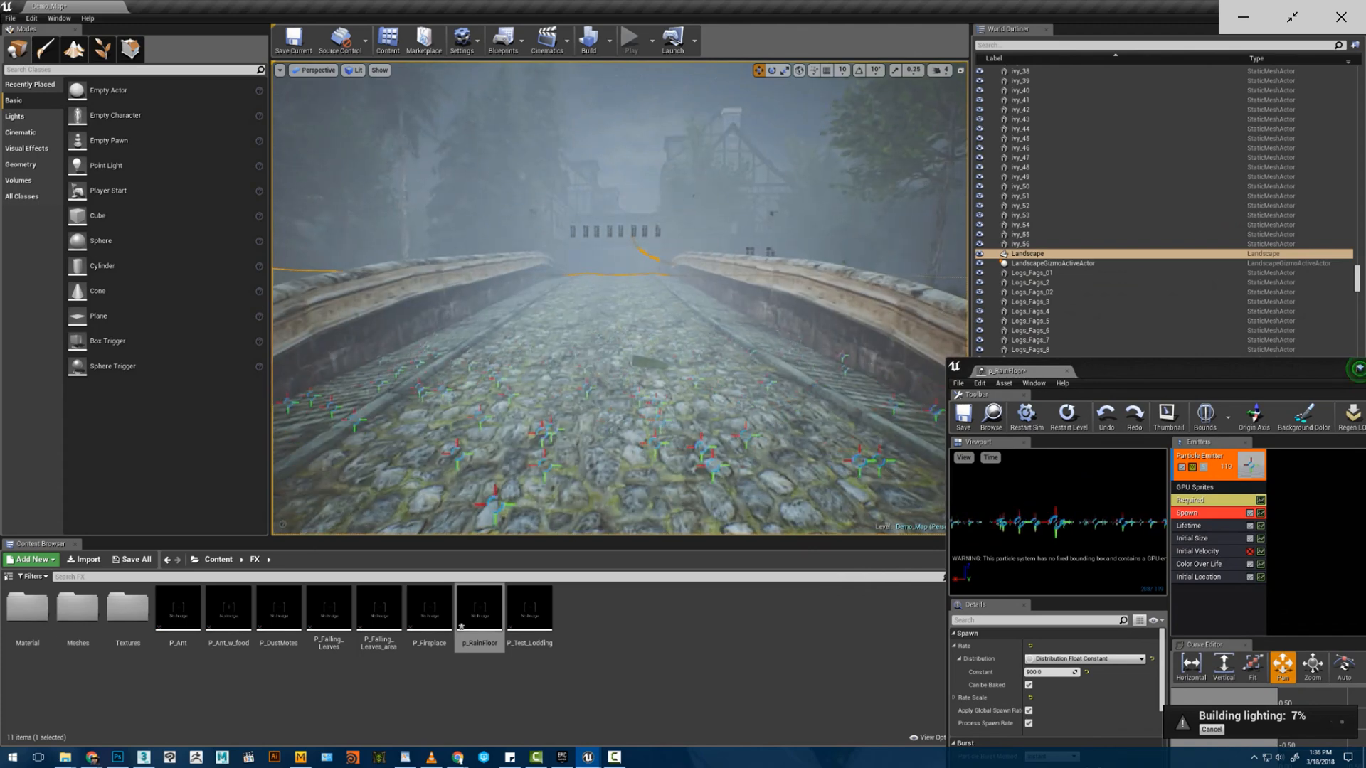
right_drag(619, 299, 683, 420)
key(s)
right_drag(834, 317, 830, 317)
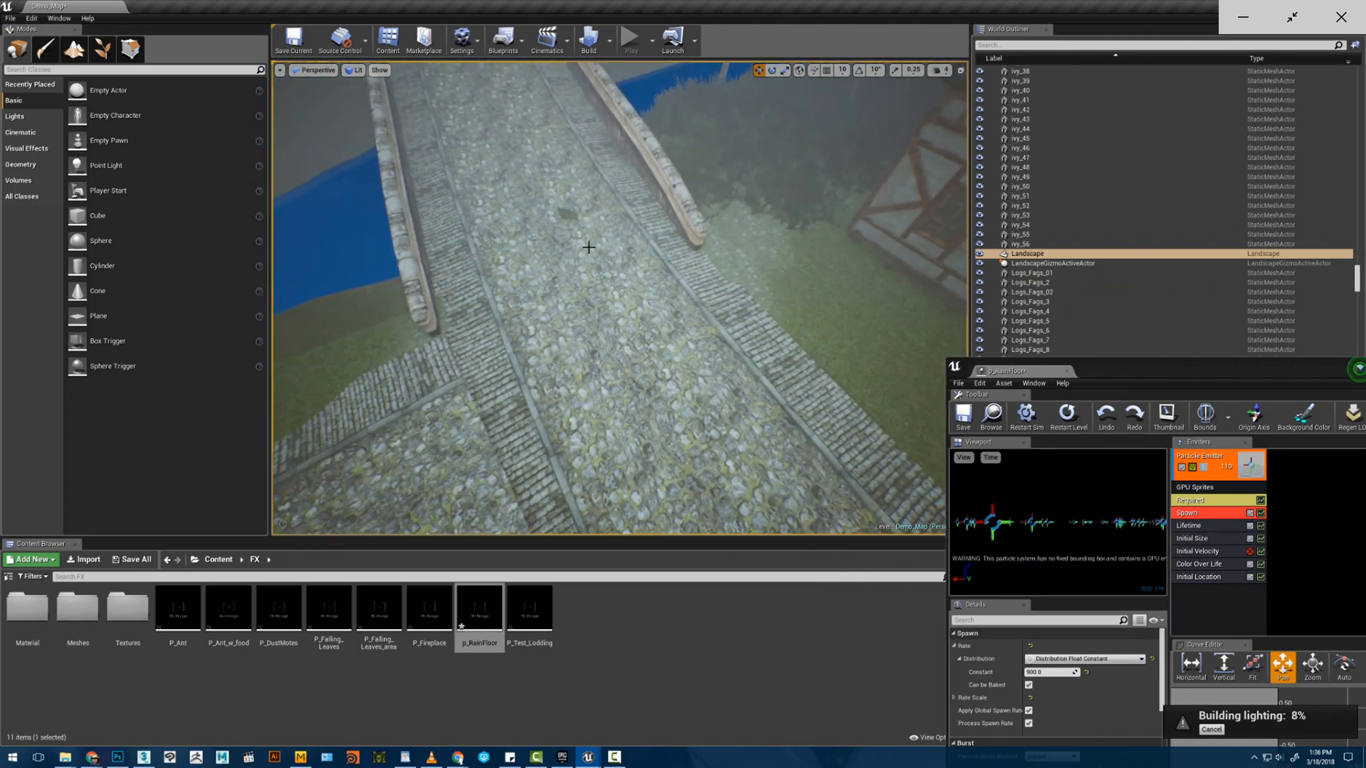
key(w)
right_drag(608, 234, 607, 196)
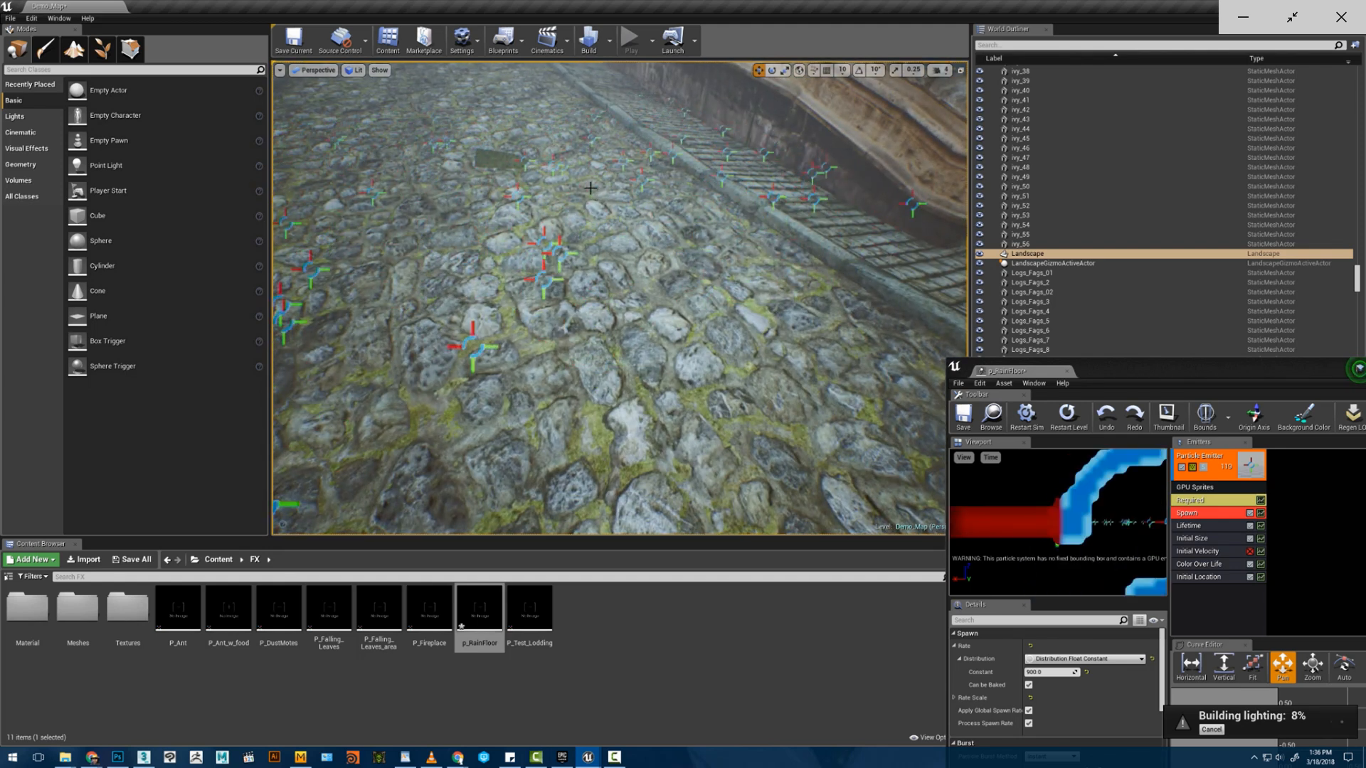
- Filter the level's actors by "rain", then select and focus the p_RainFloor emitter
click(1024, 44)
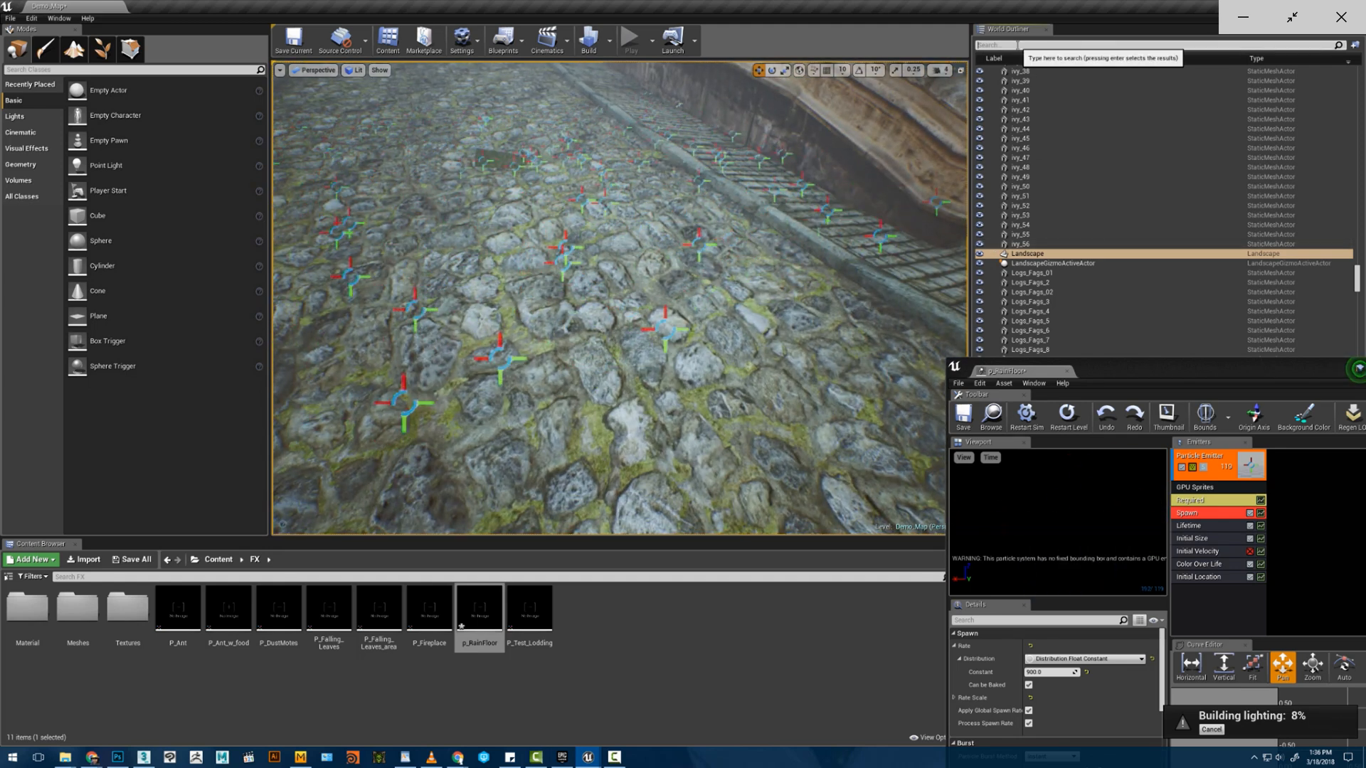
text(rain)
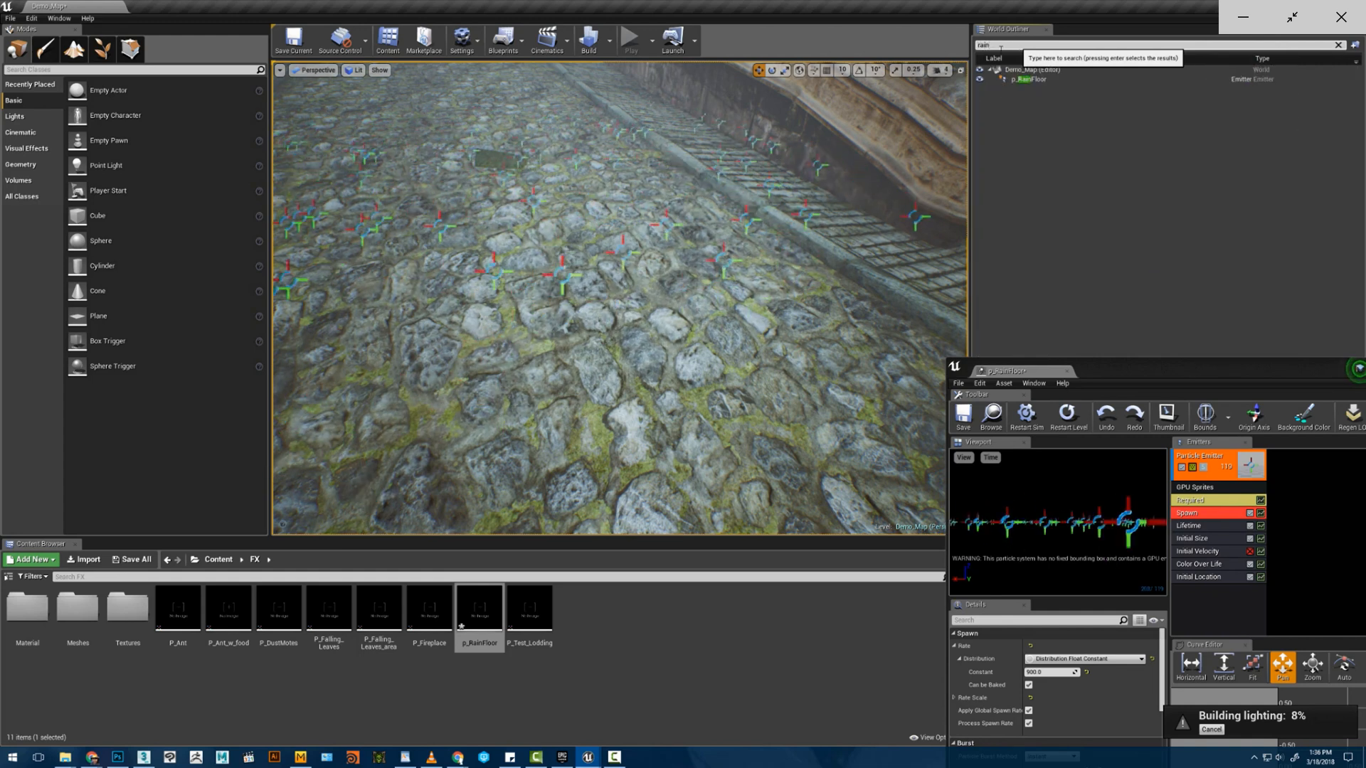
key(Return)
key(f)
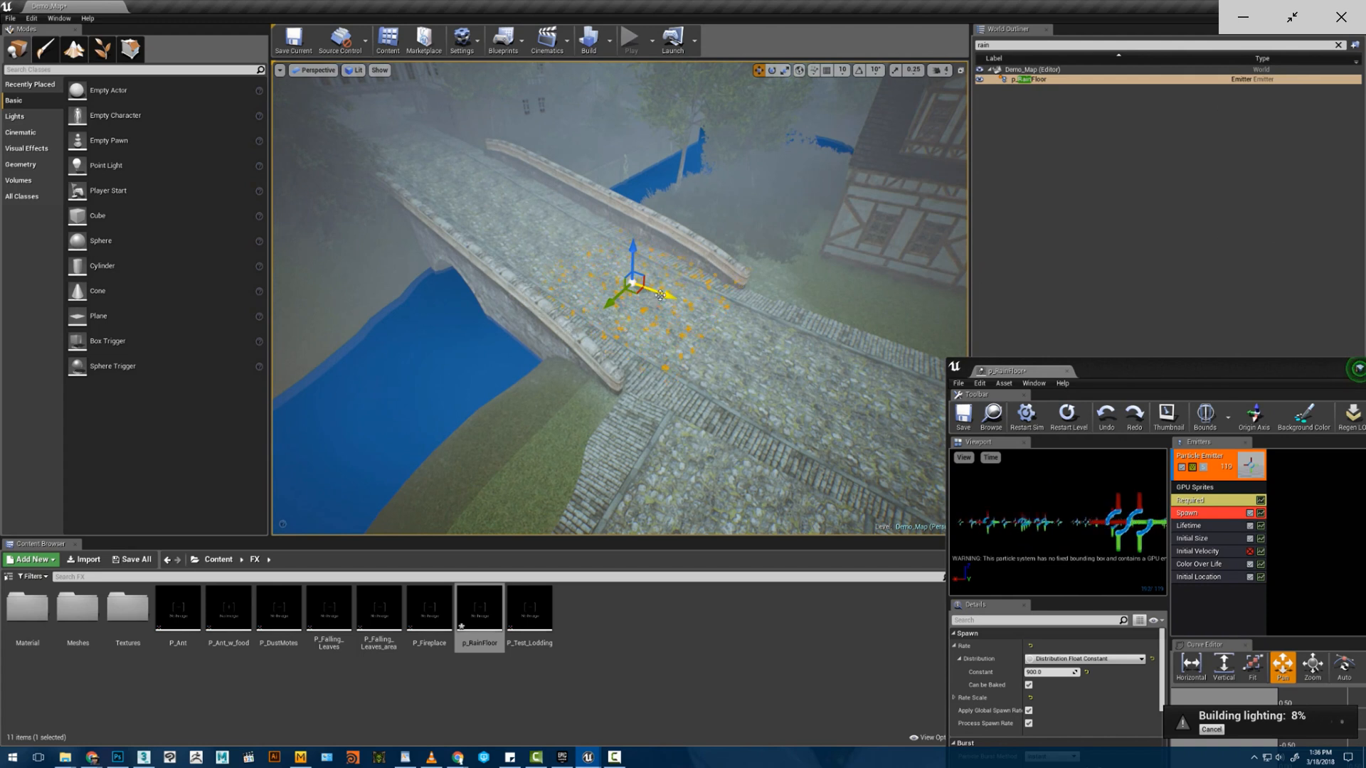
- Duplicate the rain emitter further along the bridge and rotate and shift the copy to fit between the walls
drag(660, 295, 670, 295)
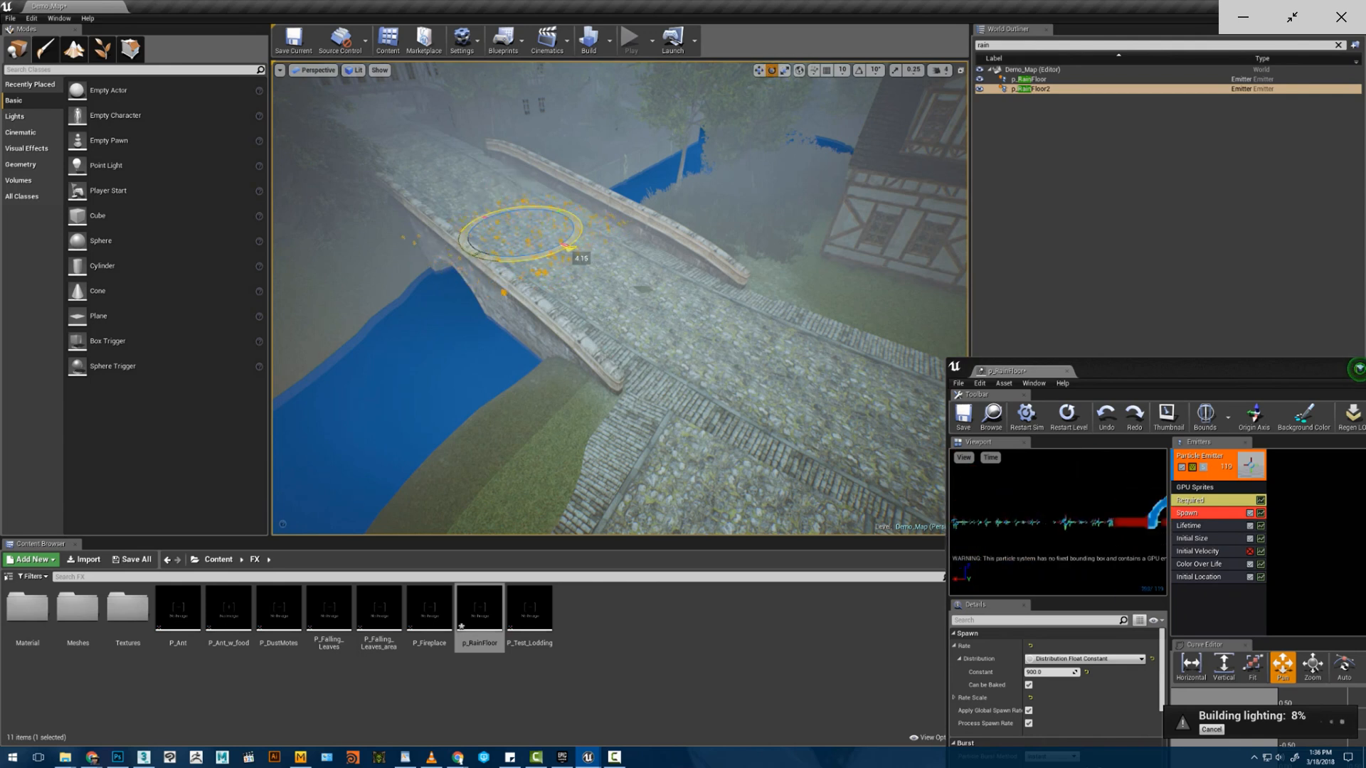
drag(492, 246, 516, 239)
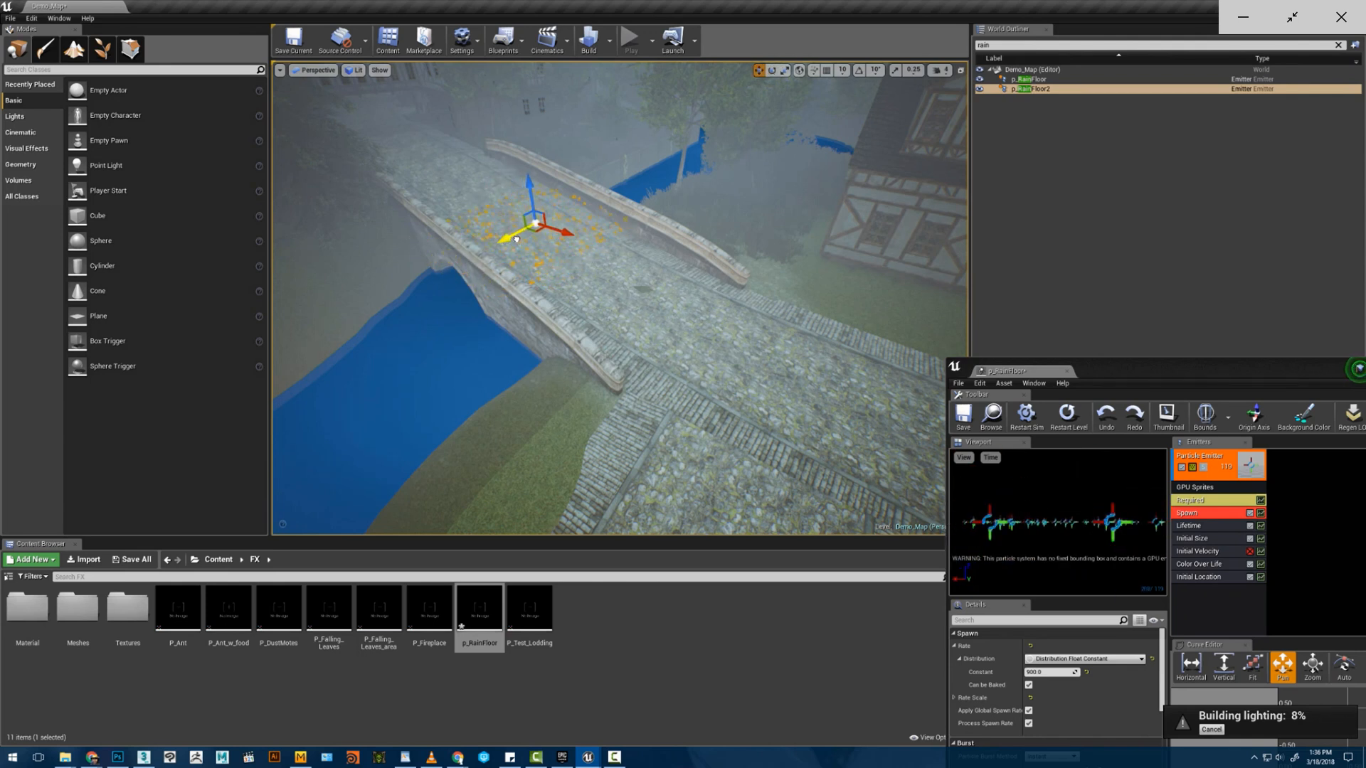
mouse_move(521, 239)
right_down()
mouse_move(462, 224)
mouse_move(580, 248)
mouse_move(523, 242)
right_up()
key(w)
key(e)
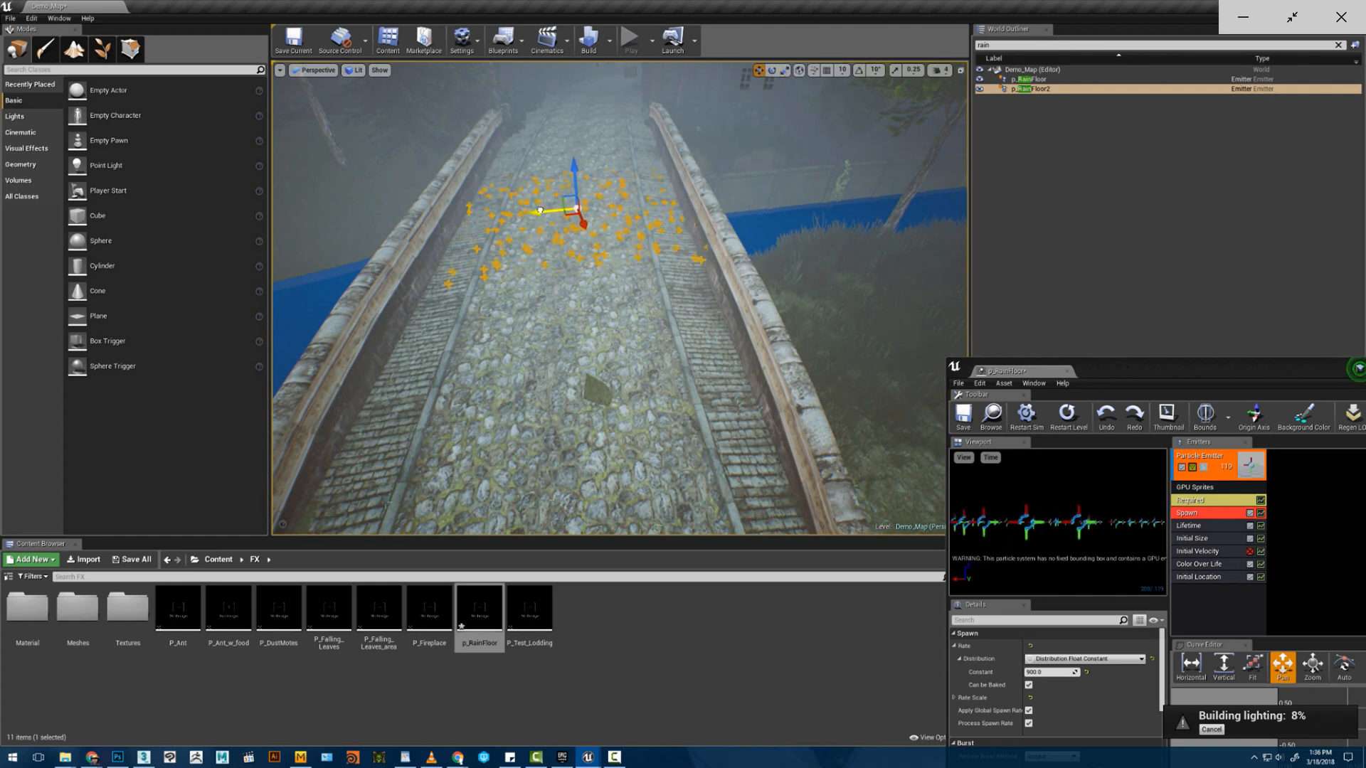
- Duplicate the second rain emitter and place the copy near the far end of the bridge deck
right_drag(531, 209, 700, 285)
key(s)
key(w)
key(a)
key(s)
key(s)
key(w)
key(s)
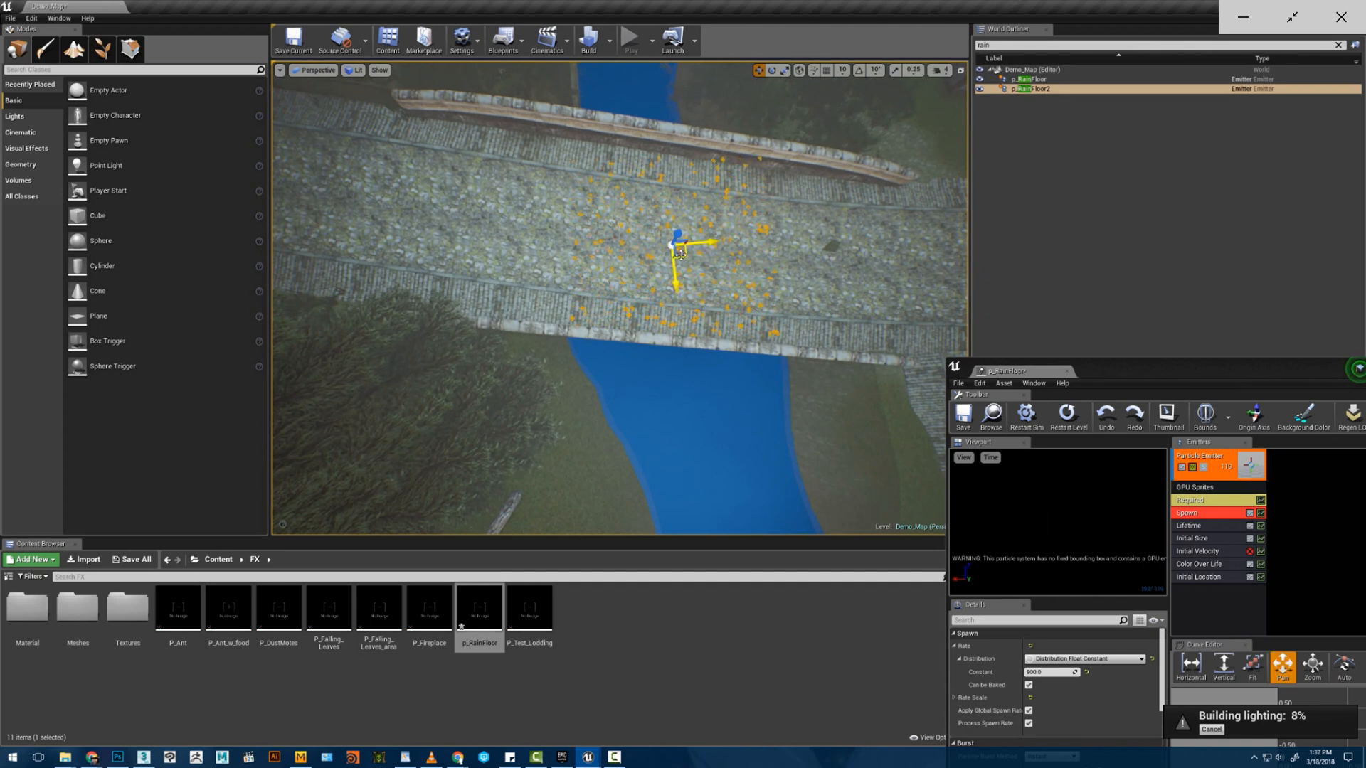
key(ctrl+w)
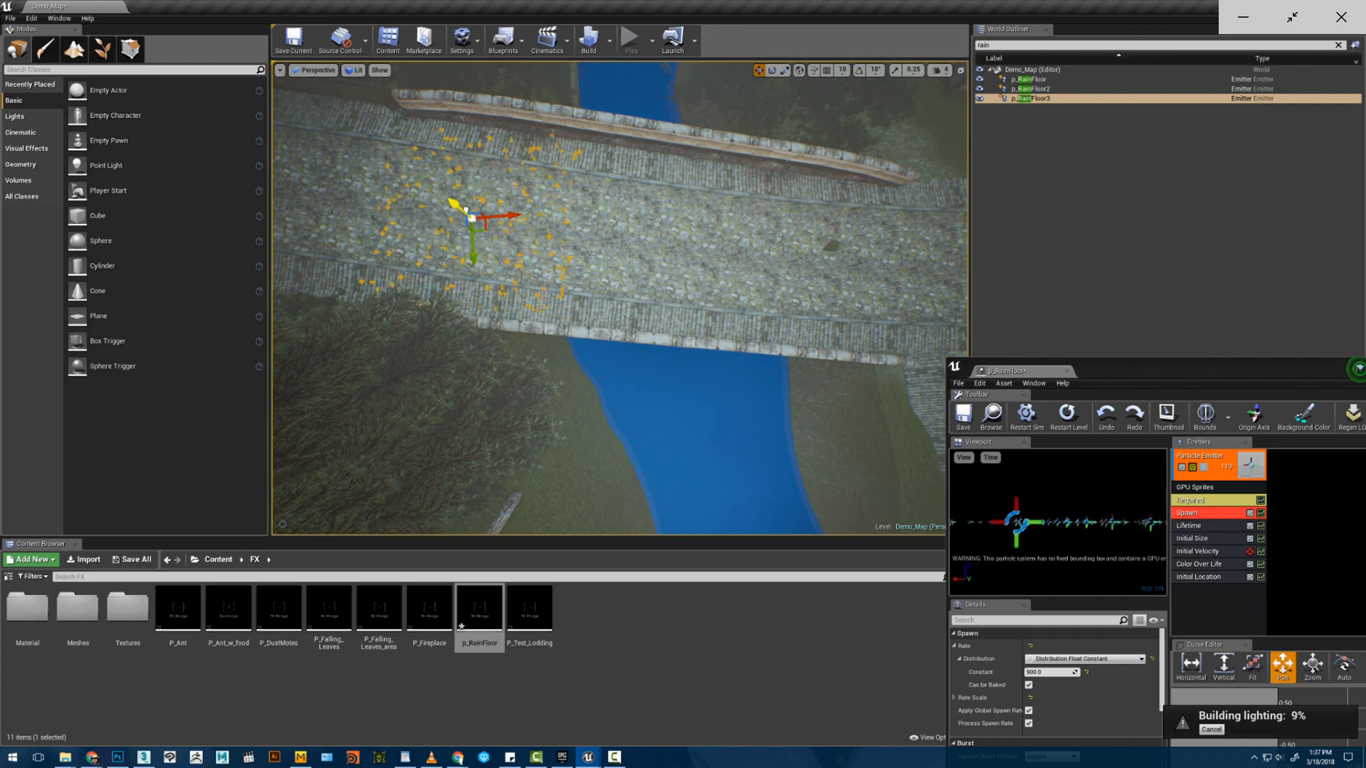
- Duplicate the emitter at the bridge's far end and place the copy on the cobblestone street just past the walls
right_drag(466, 210, 298, 125)
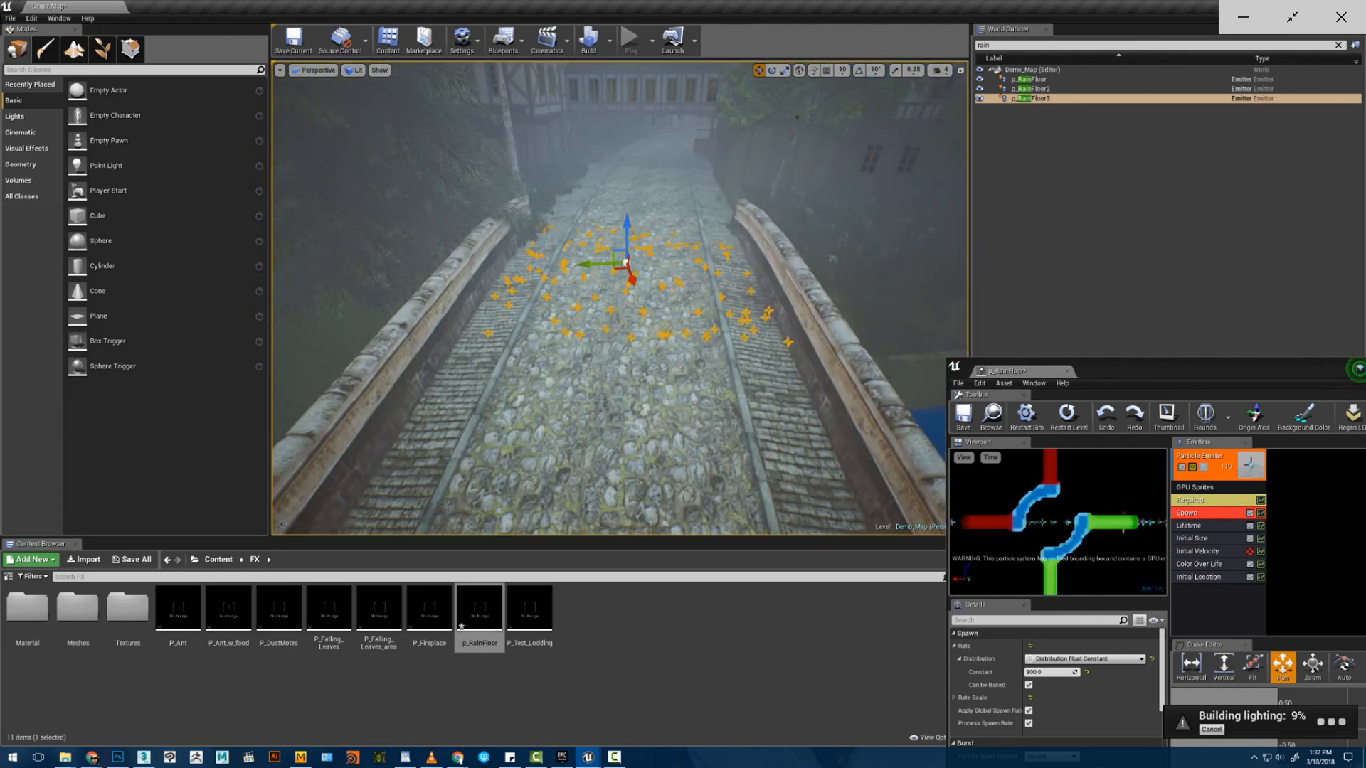
right_drag(619, 299, 701, 356)
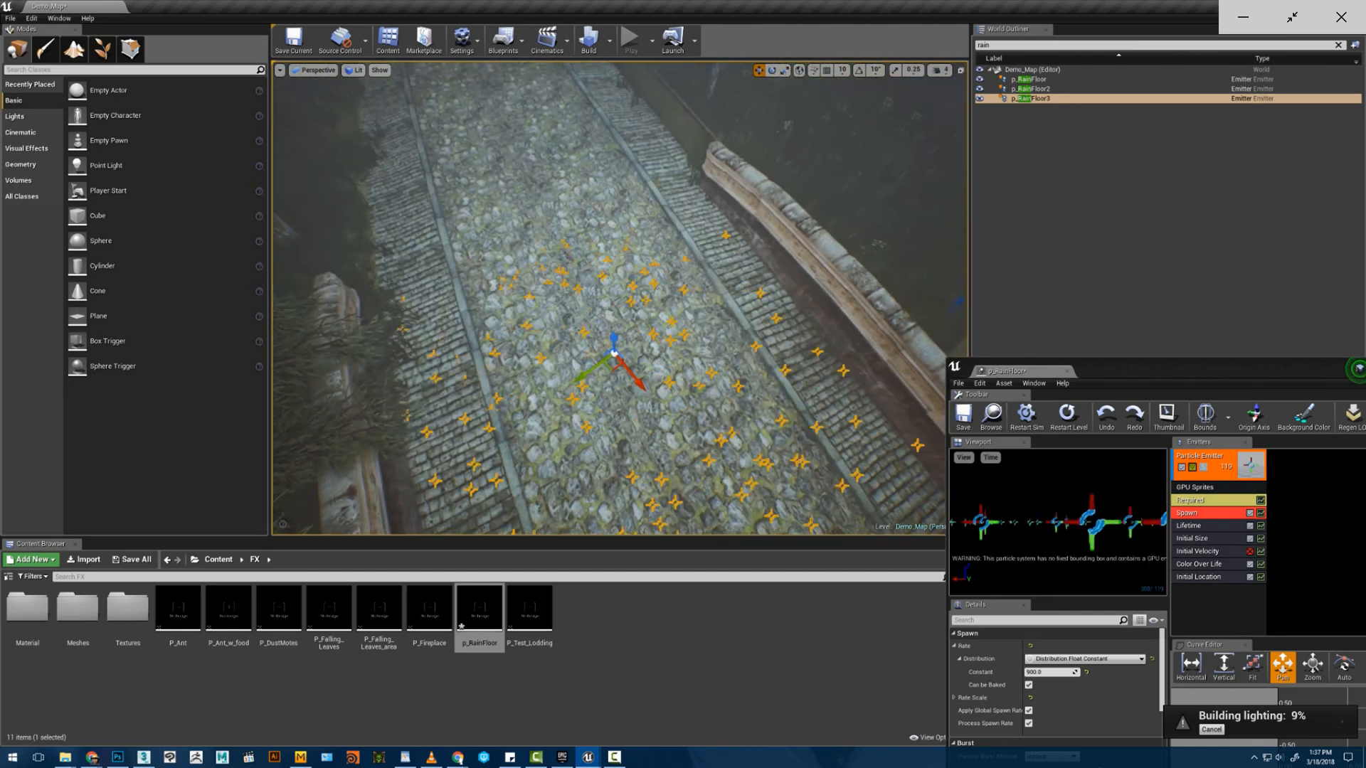
key(ctrl+w)
drag(613, 362, 495, 109)
right_drag(495, 110, 484, 66)
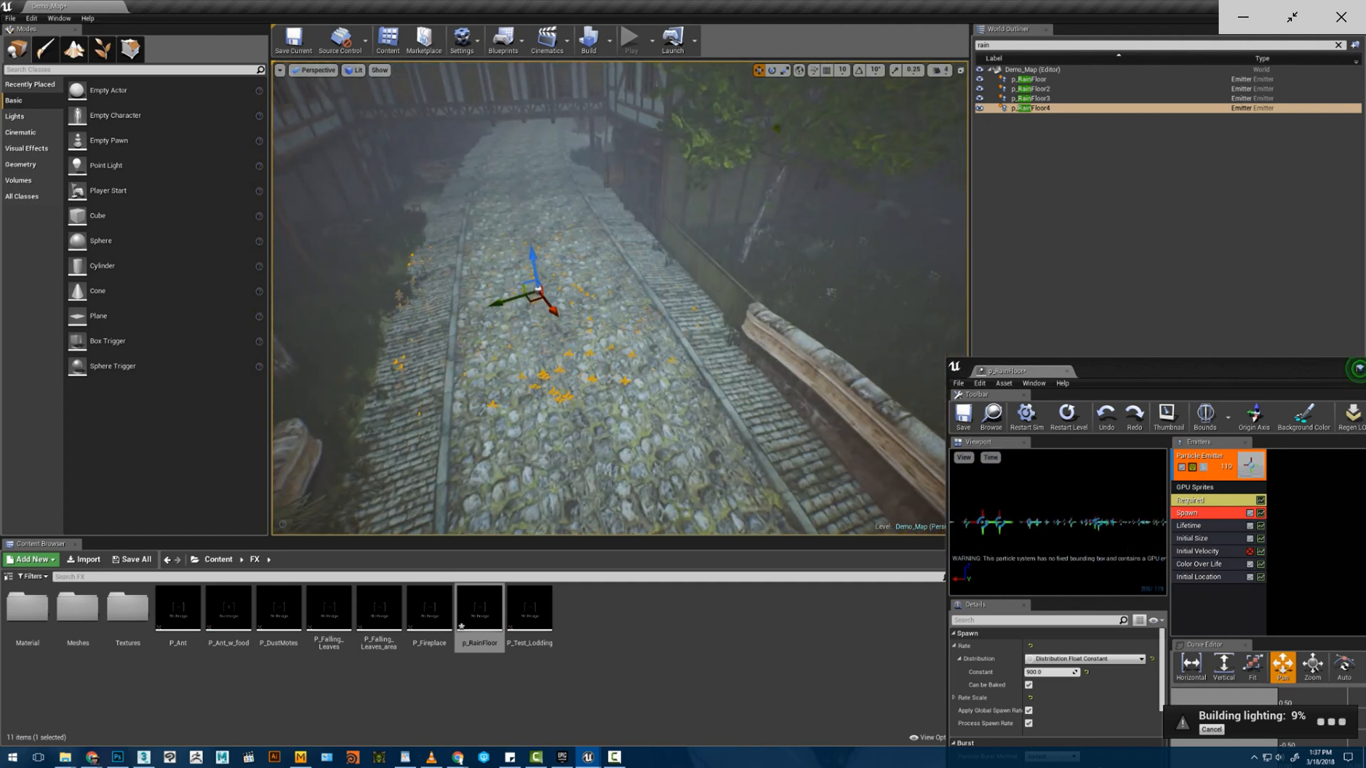
- Duplicate the street emitter toward the roofed timber passage and rotate the copy to follow the street
mouse_move(603, 192)
right_down()
mouse_move(569, 200)
mouse_move(603, 192)
right_up()
key(r)
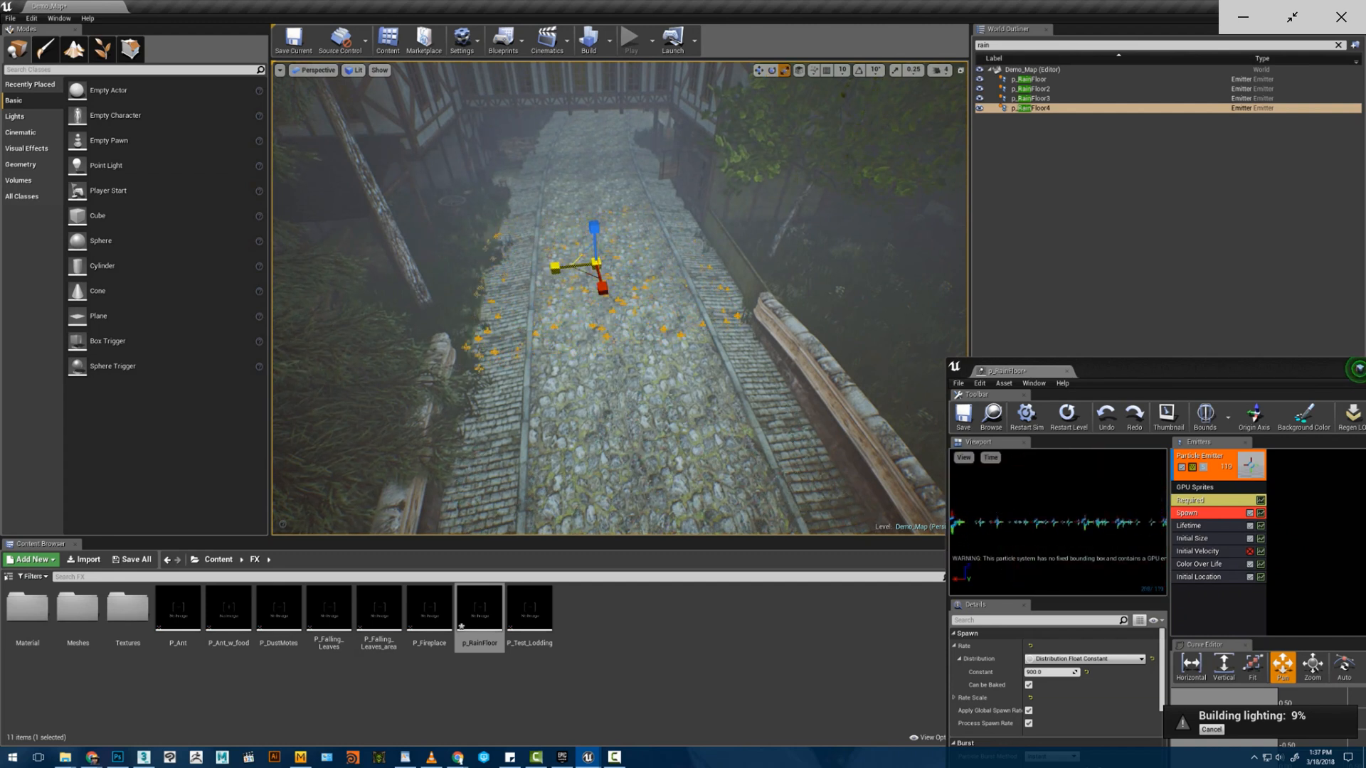
alt+drag(554, 273, 550, 274)
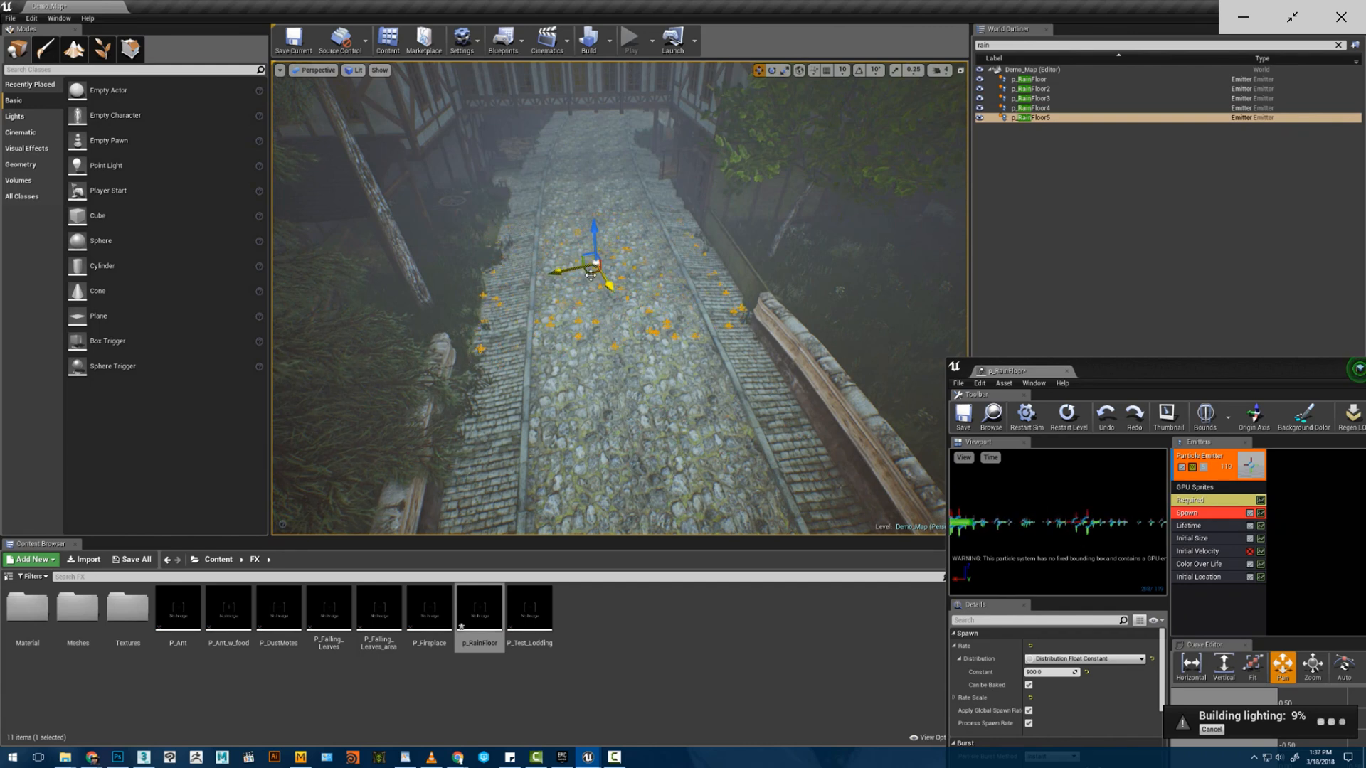
key(e)
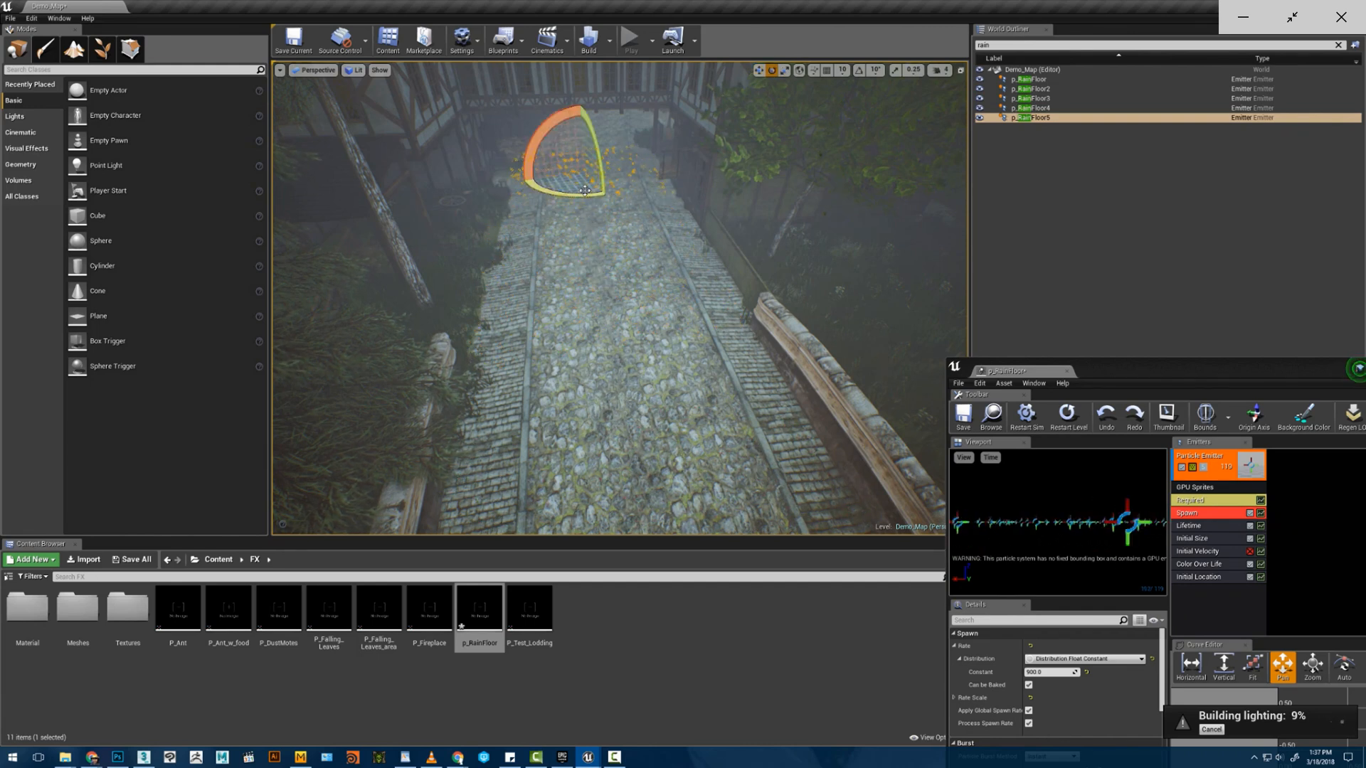
drag(579, 190, 601, 190)
right_drag(601, 190, 615, 238)
key(s)
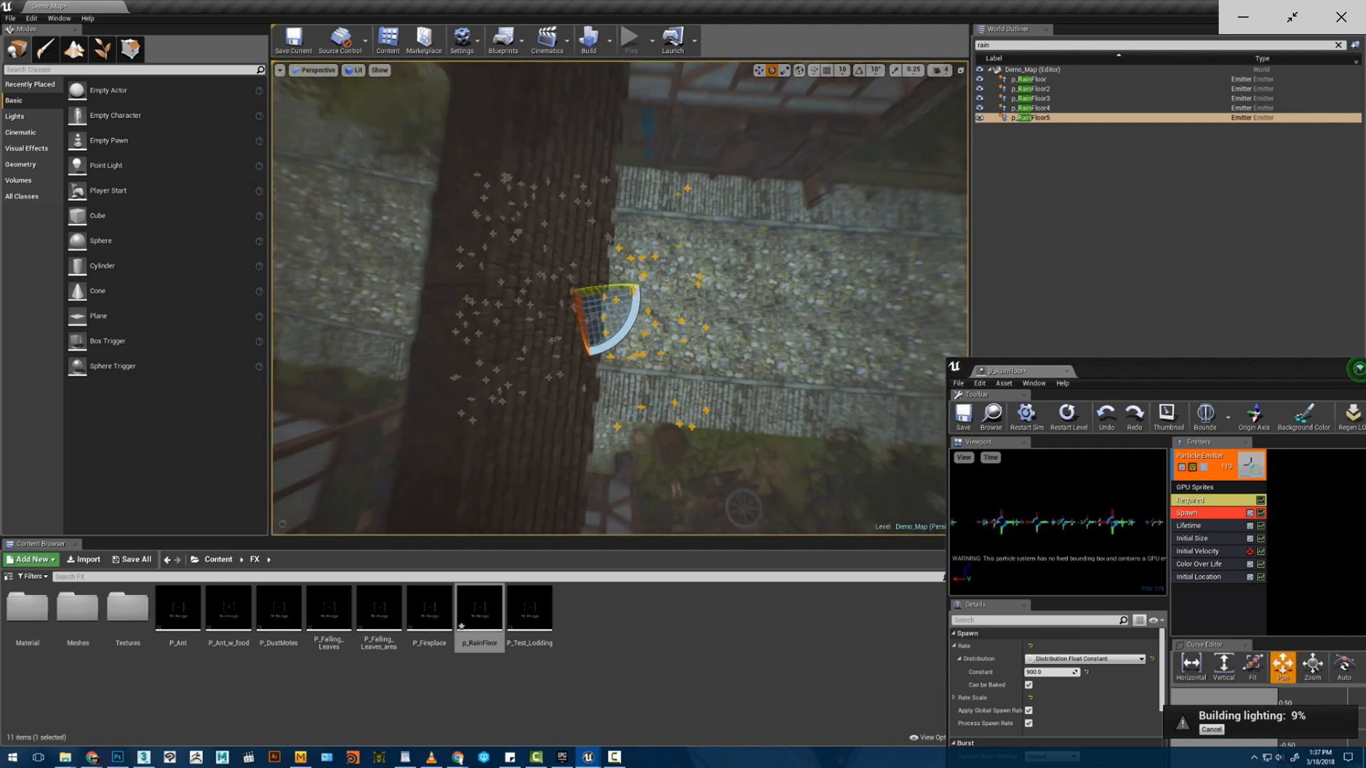
- Move the emitter copy beyond the roofed passage and align it with the street on the far side
drag(597, 304, 370, 268)
key(e)
right_drag(369, 269, 387, 269)
key(s)
right_drag(530, 271, 524, 271)
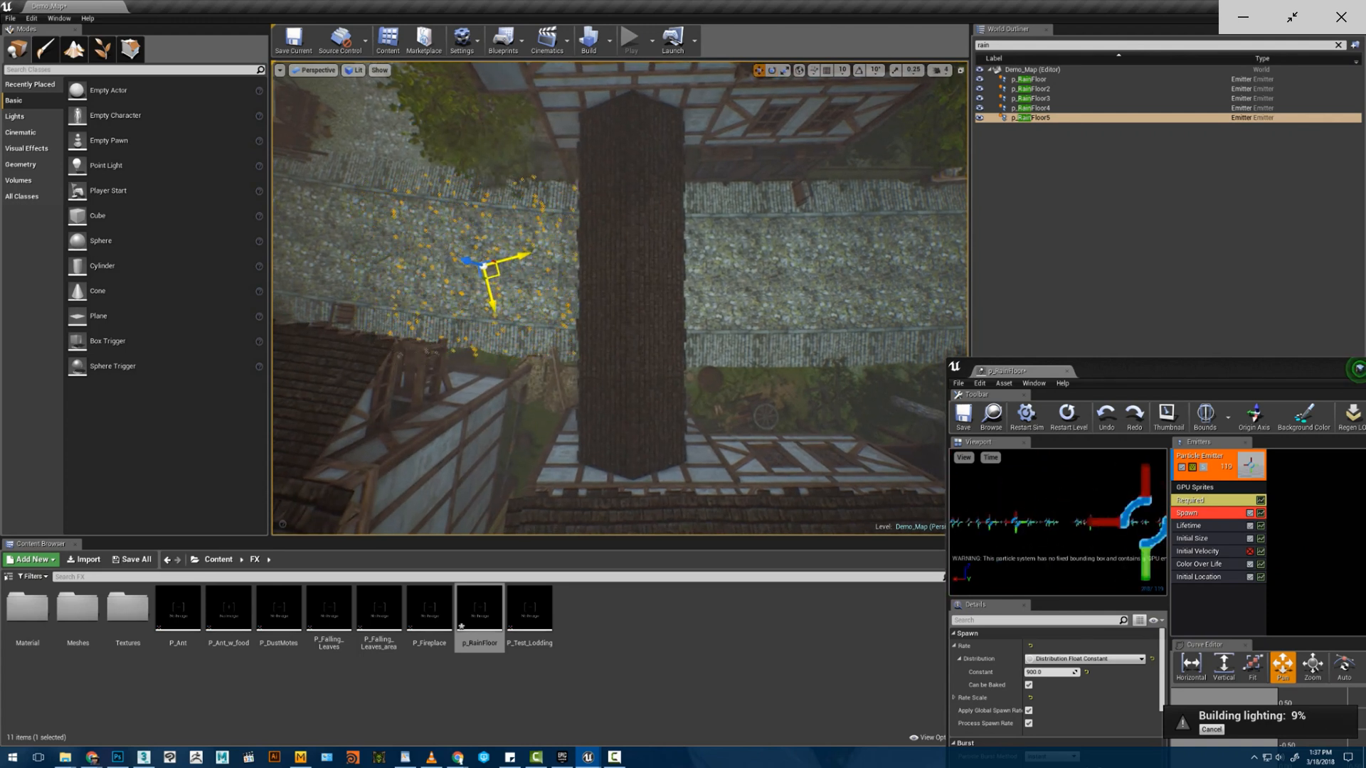
- Duplicate the far-side emitter back onto the street on the bridge side of the roofed passage
key(ctrl+w)
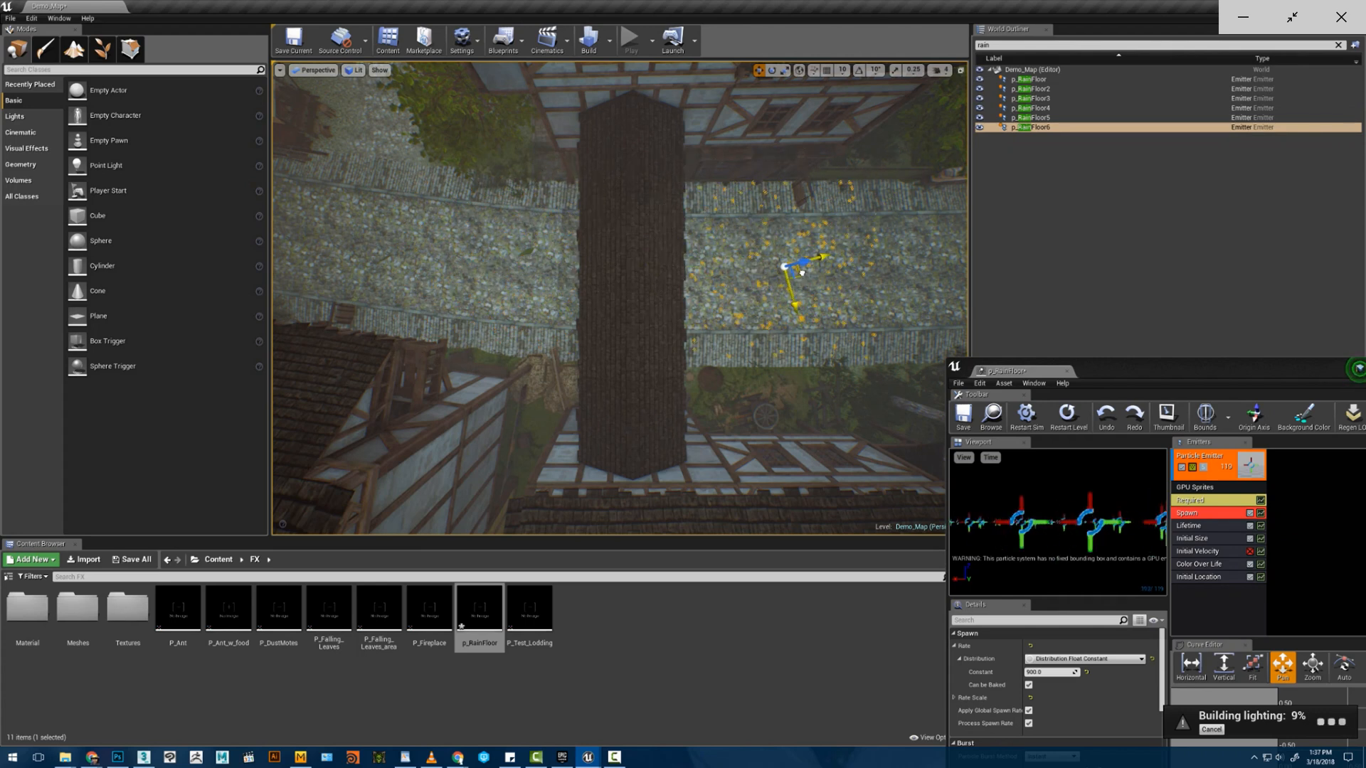
key(w)
right_drag(766, 279, 636, 118)
key(s)
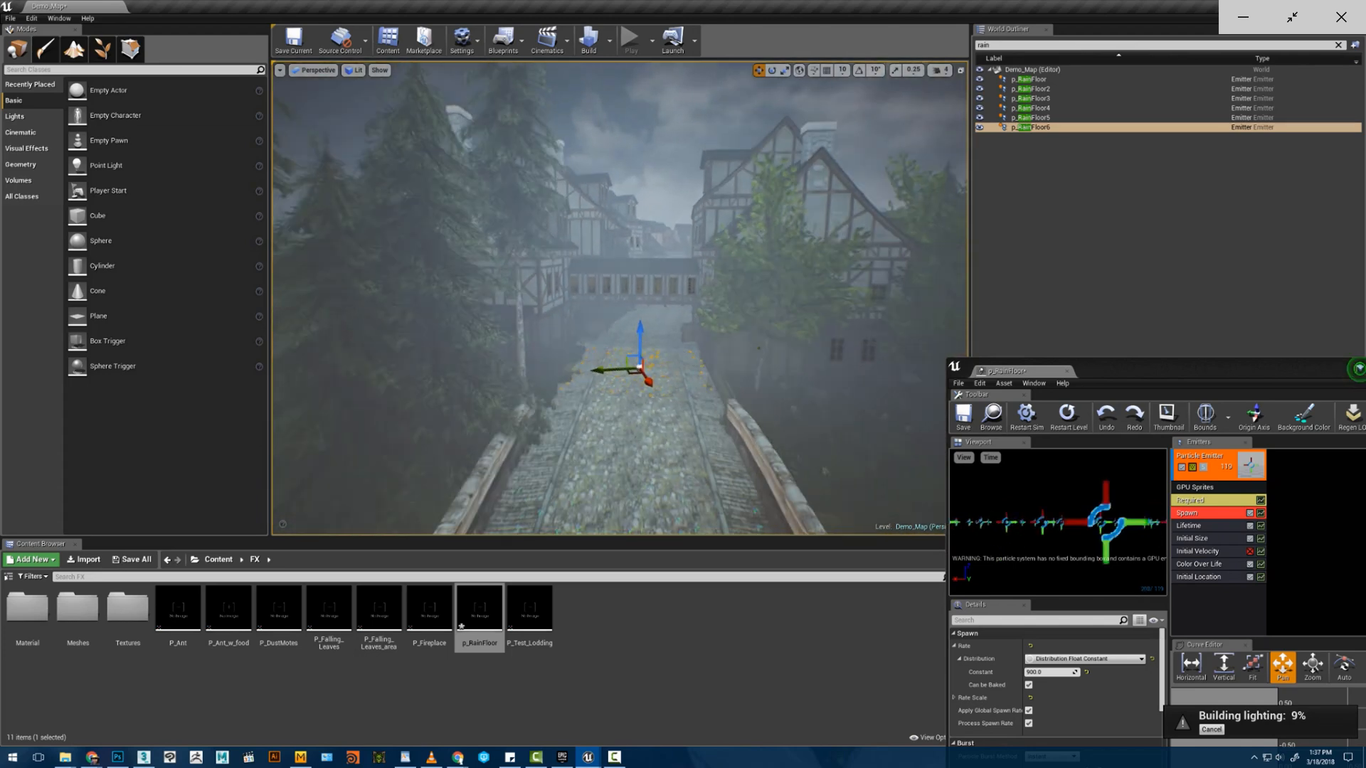
- Focus the emitter beside the passage and duplicate it onto the street at the end of the bridge
click(725, 294)
right_drag(725, 294, 673, 302)
key(w)
key(s)
double_click(1025, 129)
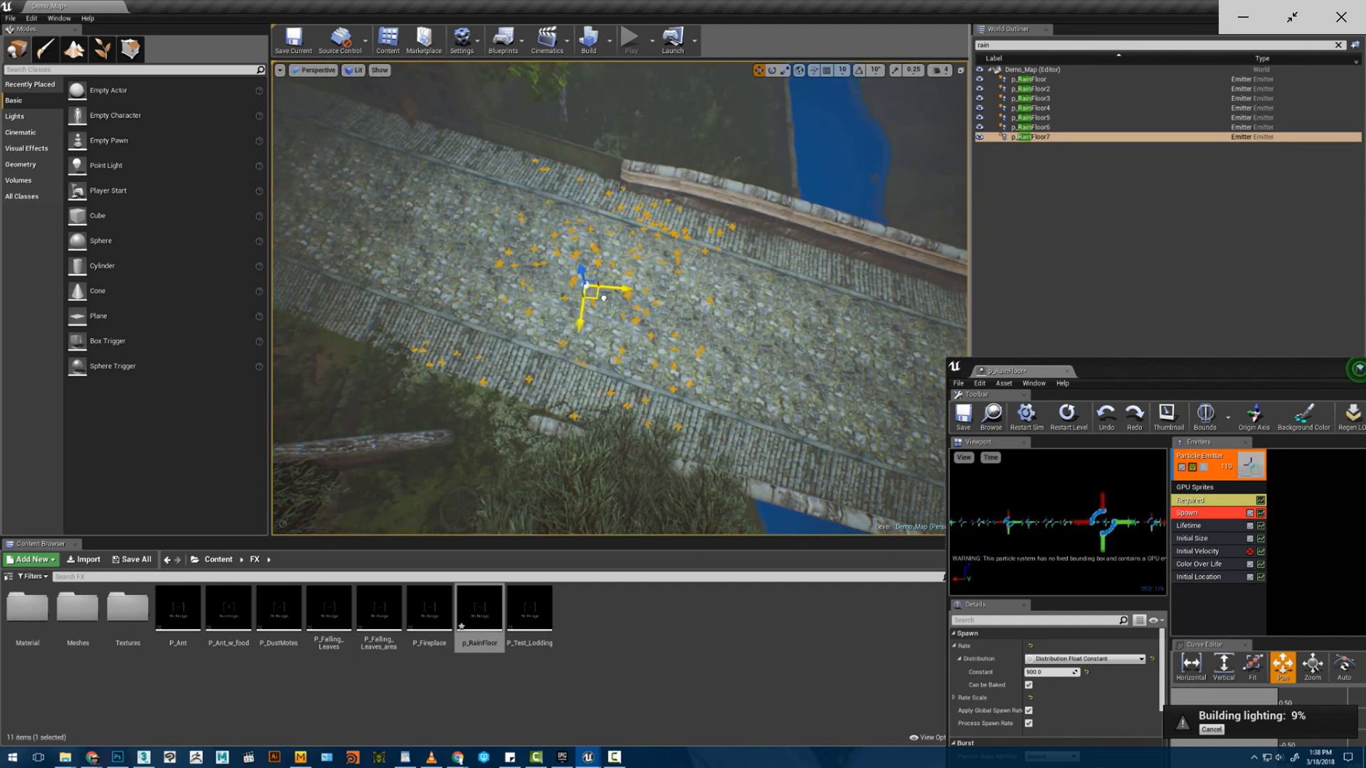
- Select the newest rain emitter and move it along the cobblestone street, away from the bridge wall
click(705, 190)
right_drag(705, 190, 749, 207)
key(w)
key(s)
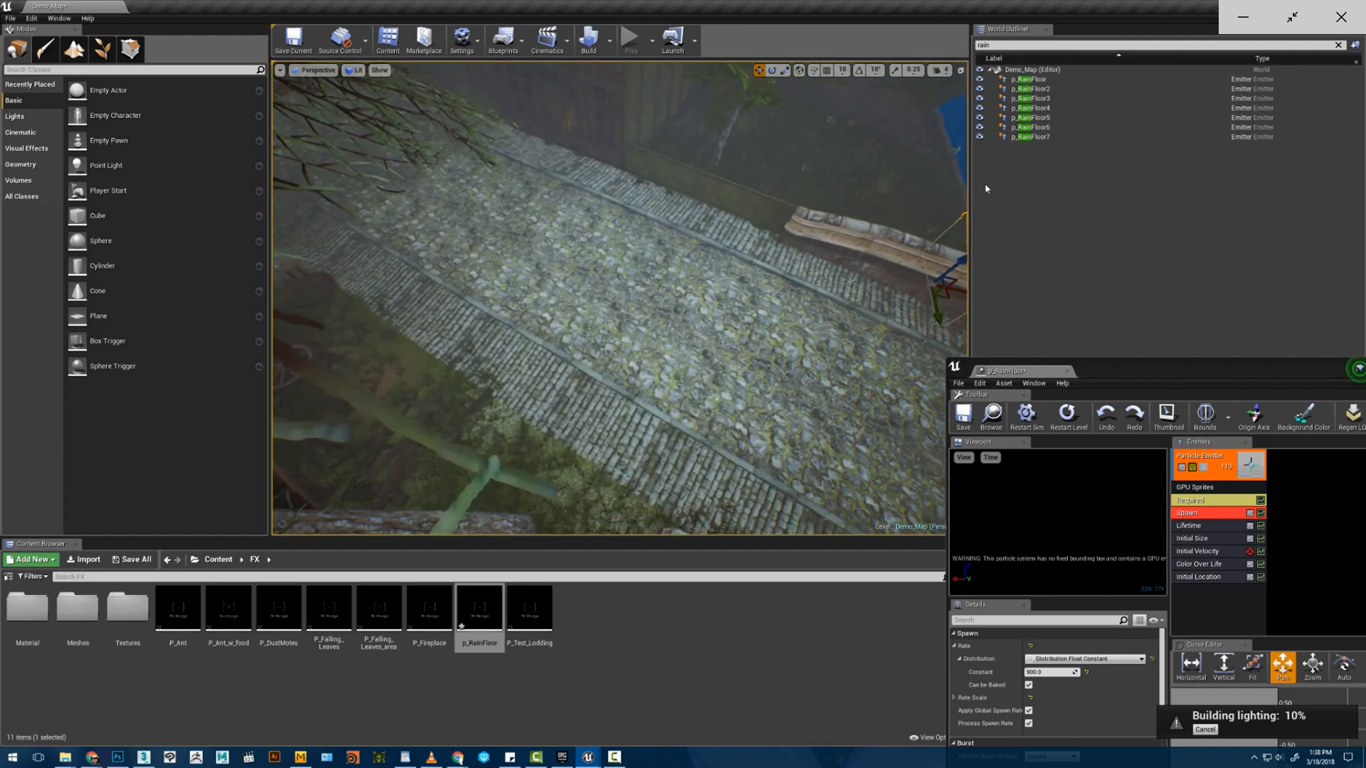
click(1032, 136)
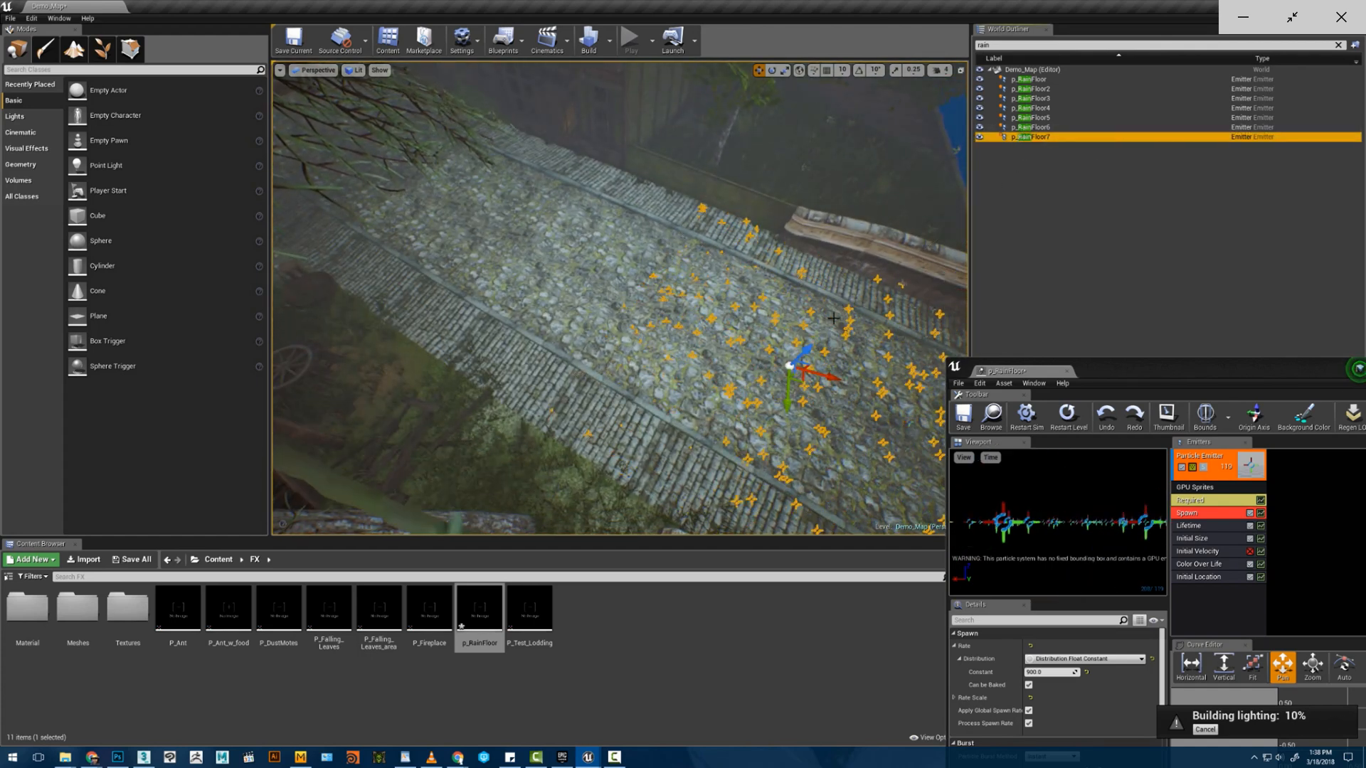
drag(800, 375, 654, 343)
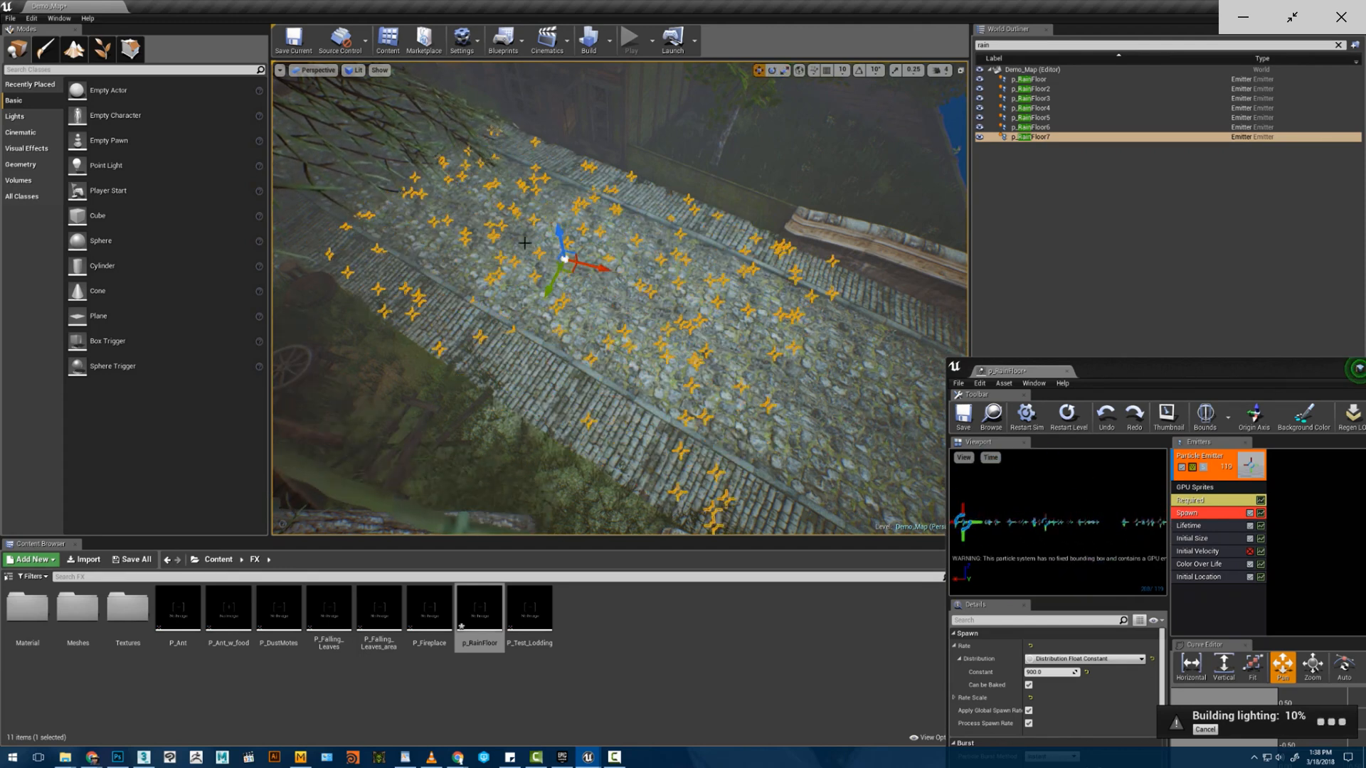
- Examine the rain emitters' coverage along the bridge and street from near ground level
click(758, 184)
key(w)
right_drag(758, 184, 821, 127)
key(s)
key(Delete)
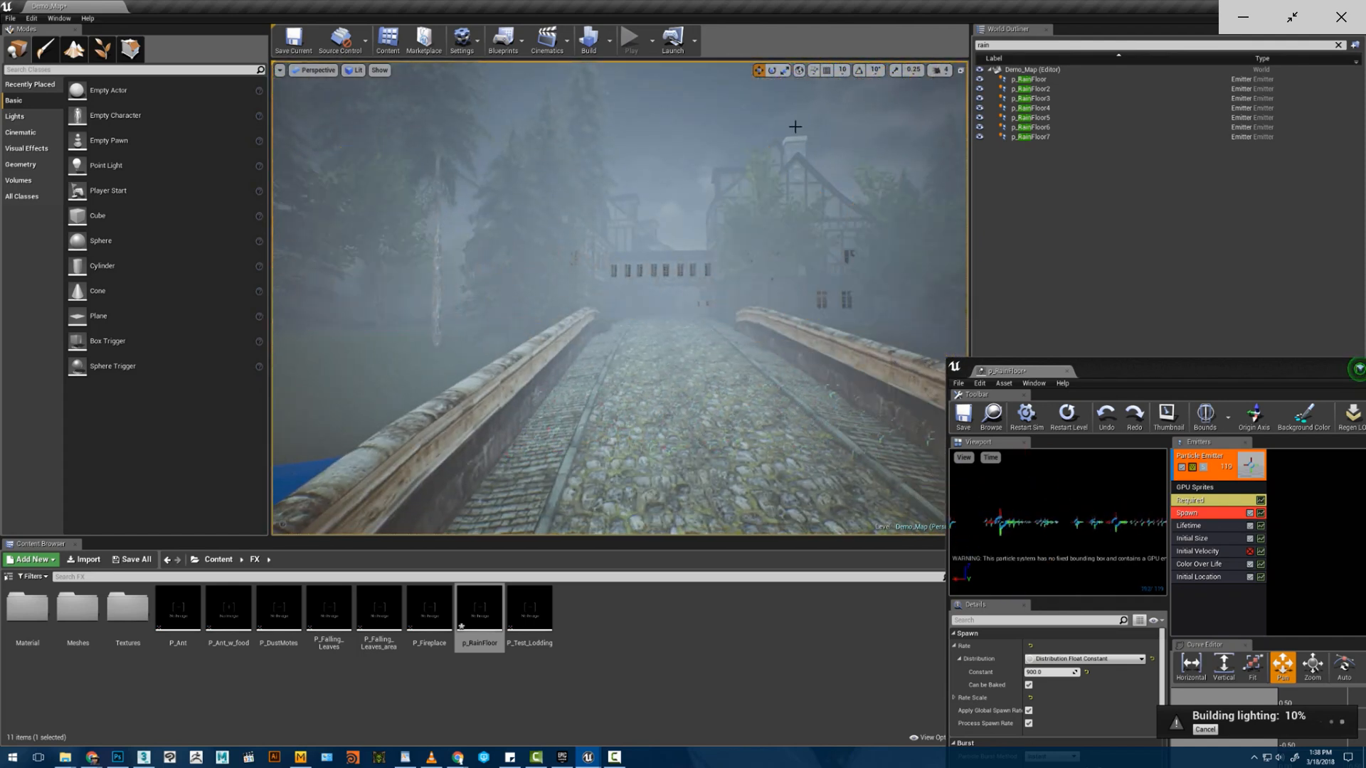
key(ctrl+z)
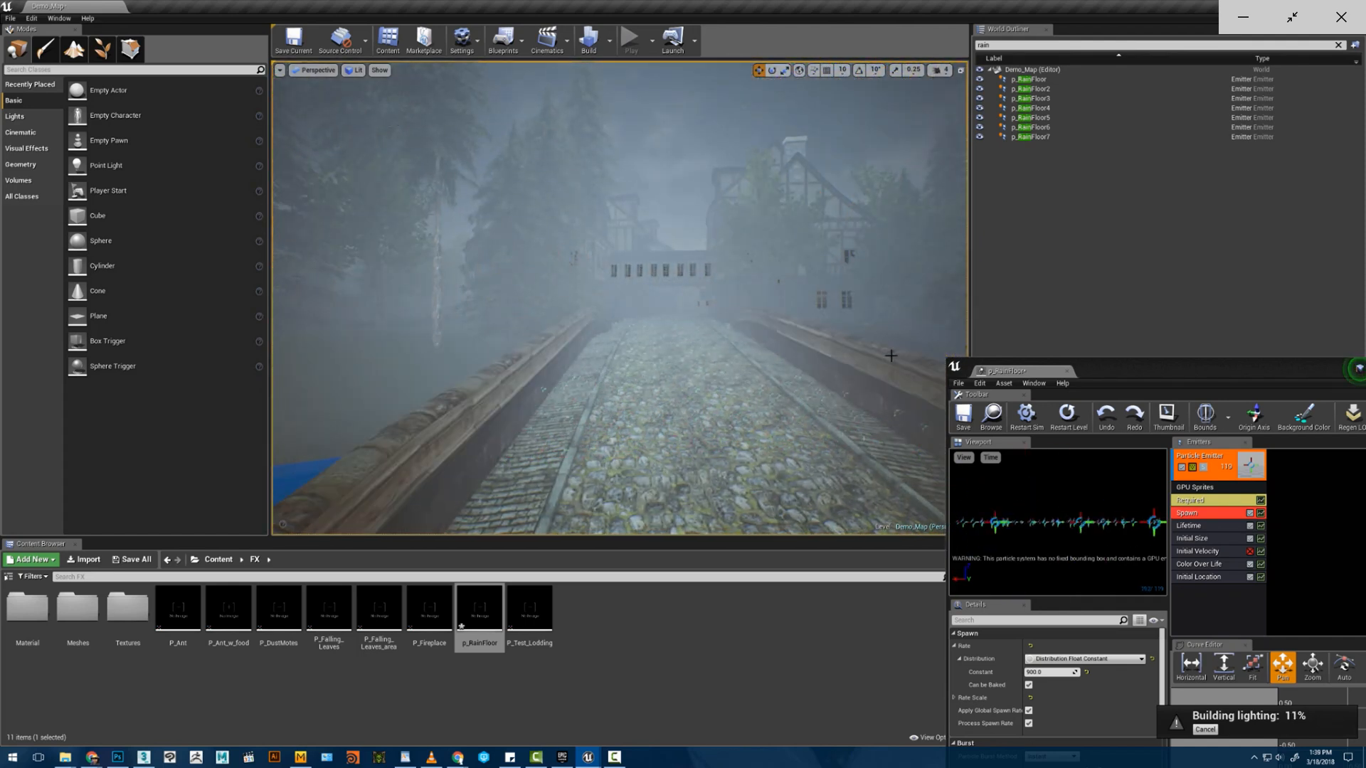
- Examine from near ground level which areas of the bridge the rain emitters cover, selecting individual emitters to highlight their particles
key(s)
right_drag(890, 354, 909, 399)
key(w)
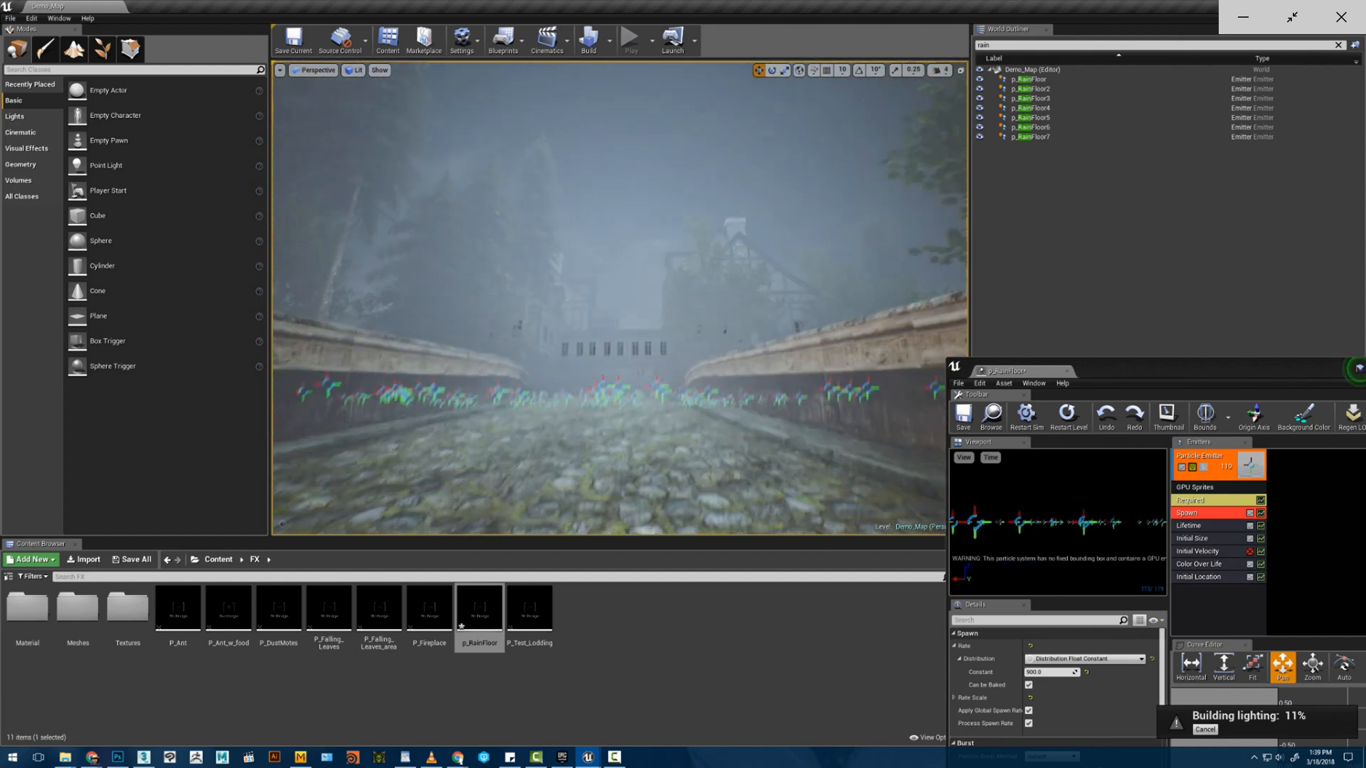
click(612, 393)
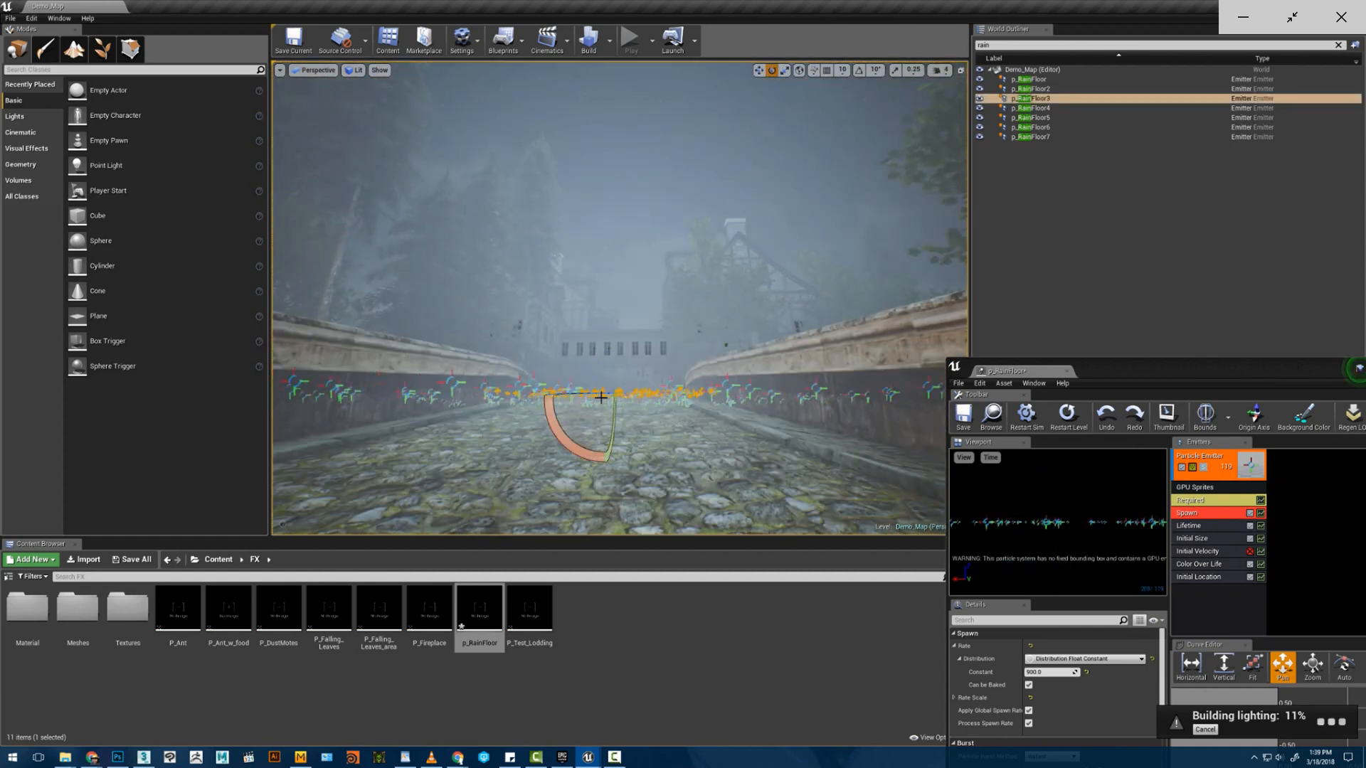
click(484, 404)
click(576, 408)
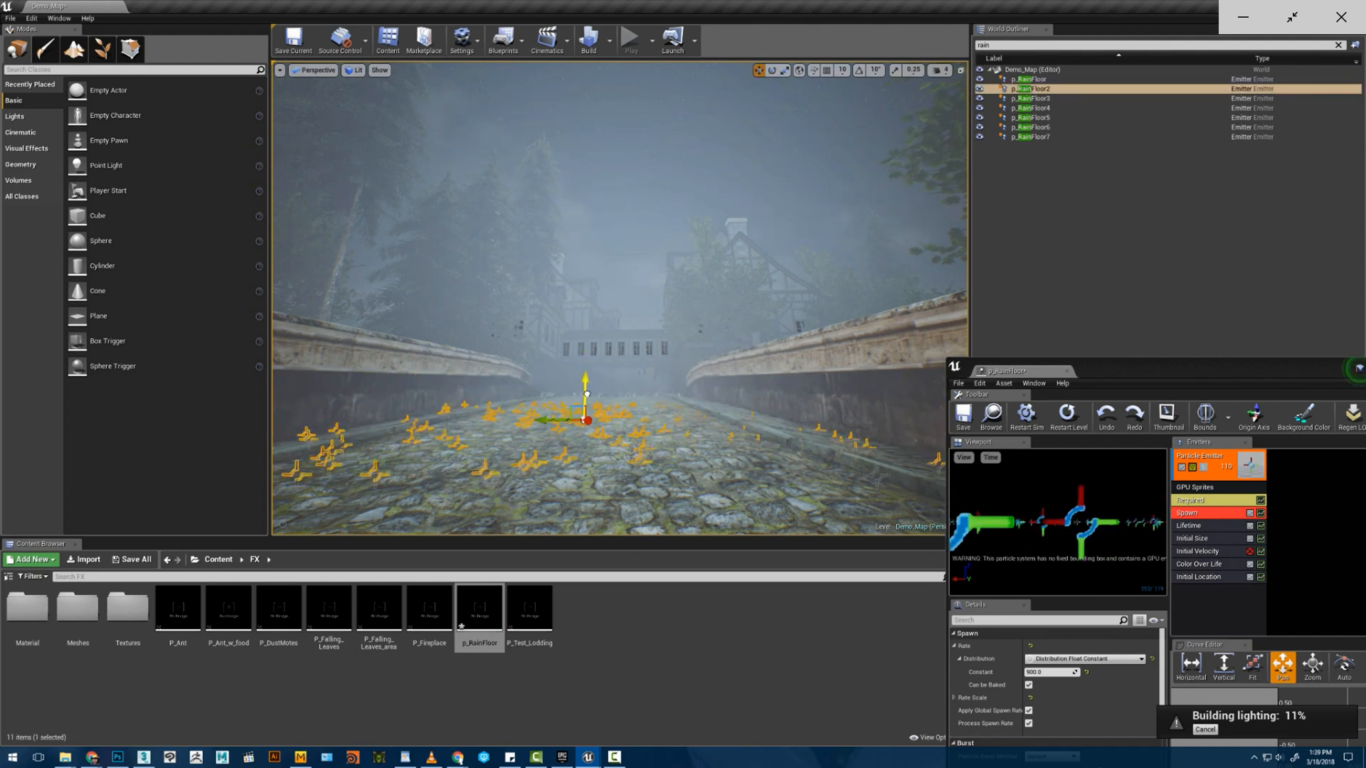
click(624, 291)
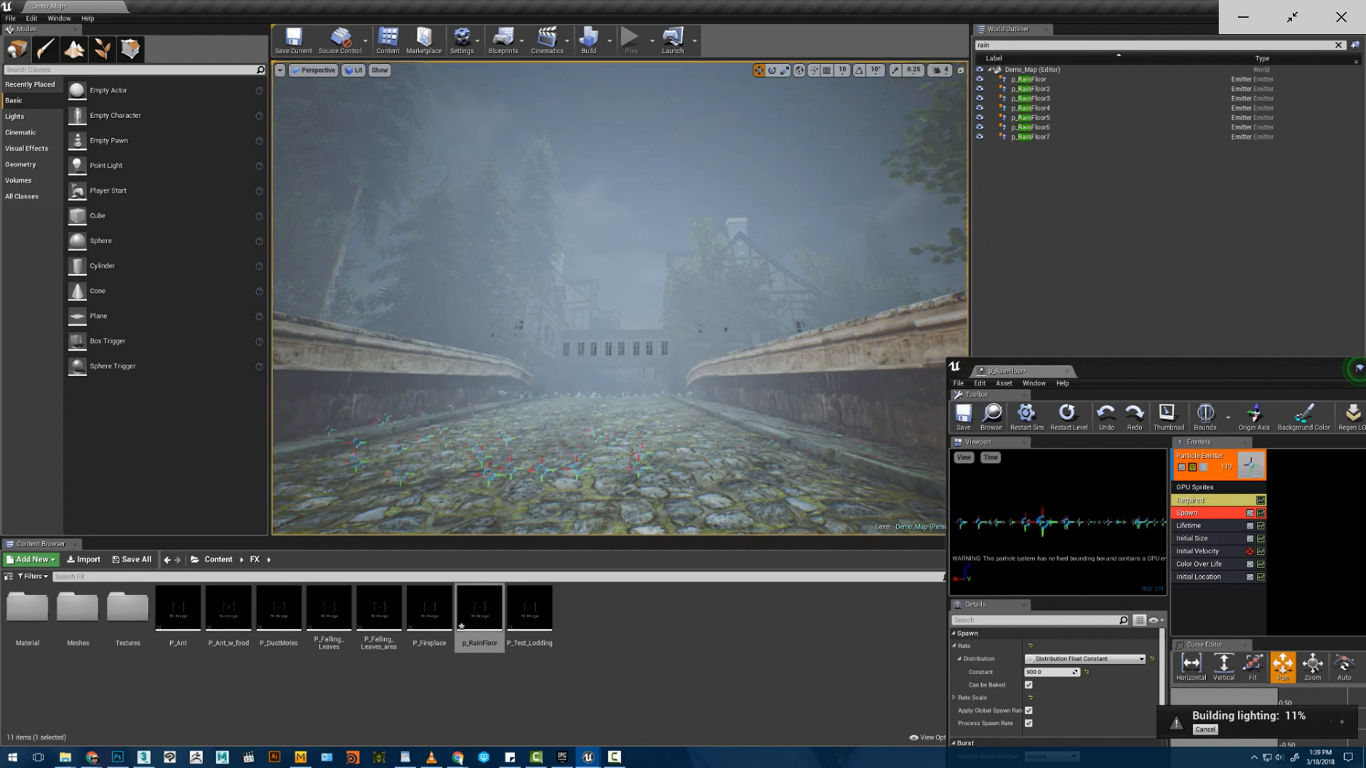
- Select the original p_RainFloor emitter on the bridge from close range and examine its particle spread
right_drag(616, 361, 624, 386)
key(s)
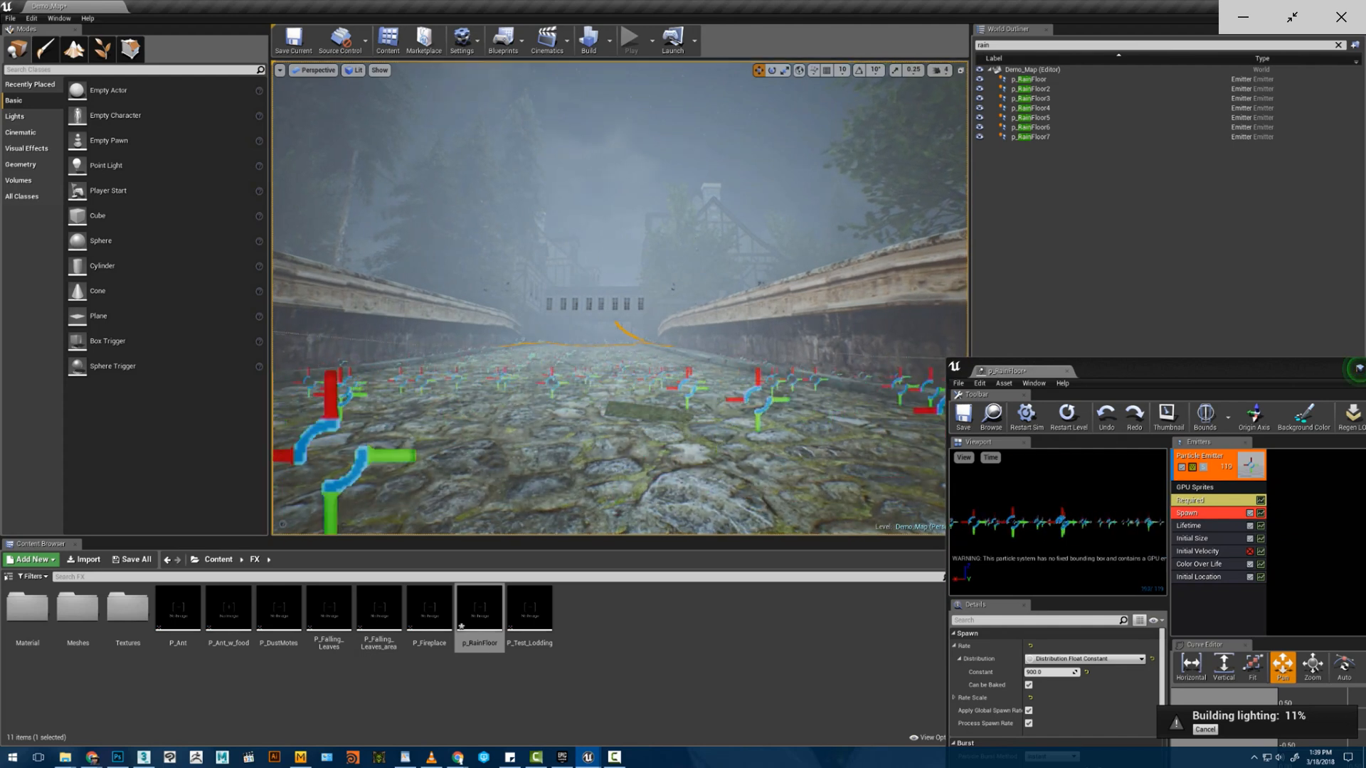
right_drag(587, 474, 653, 495)
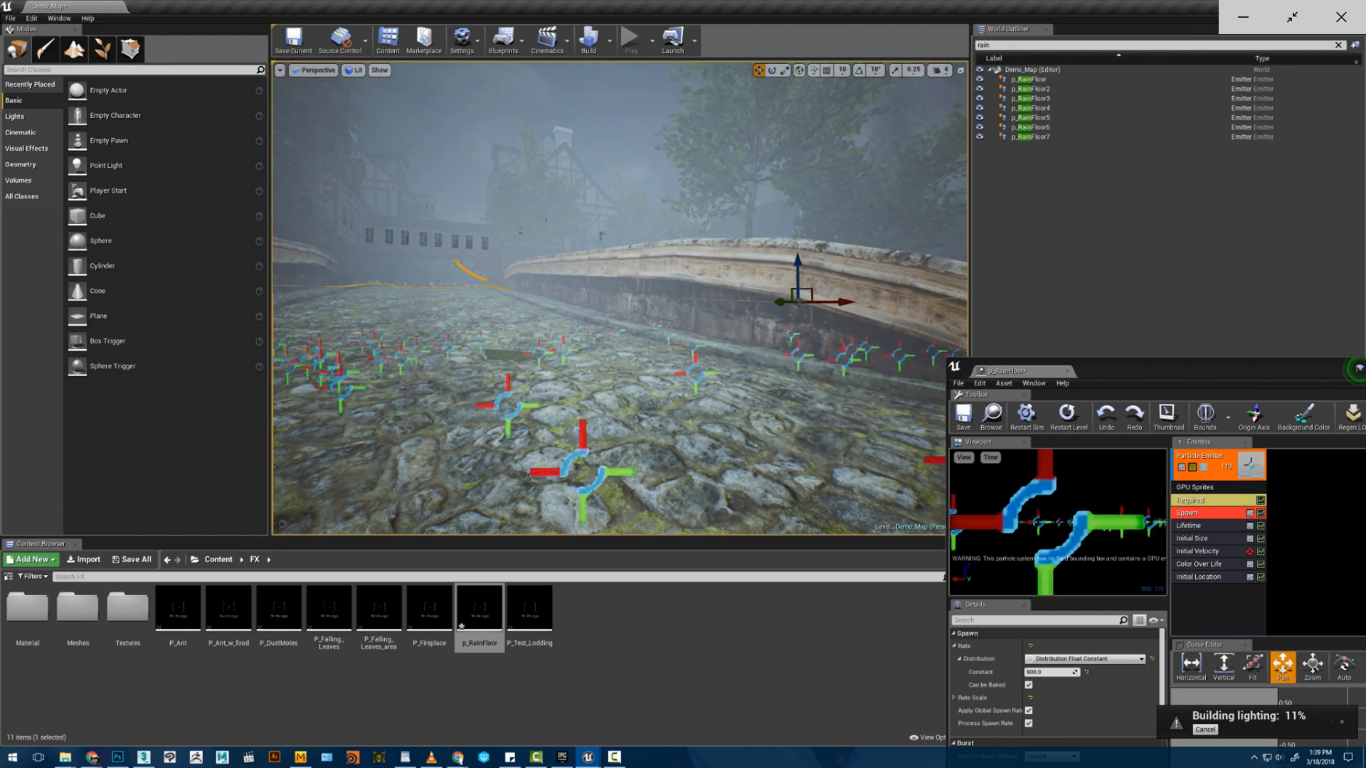
click(585, 469)
right_drag(643, 364, 621, 356)
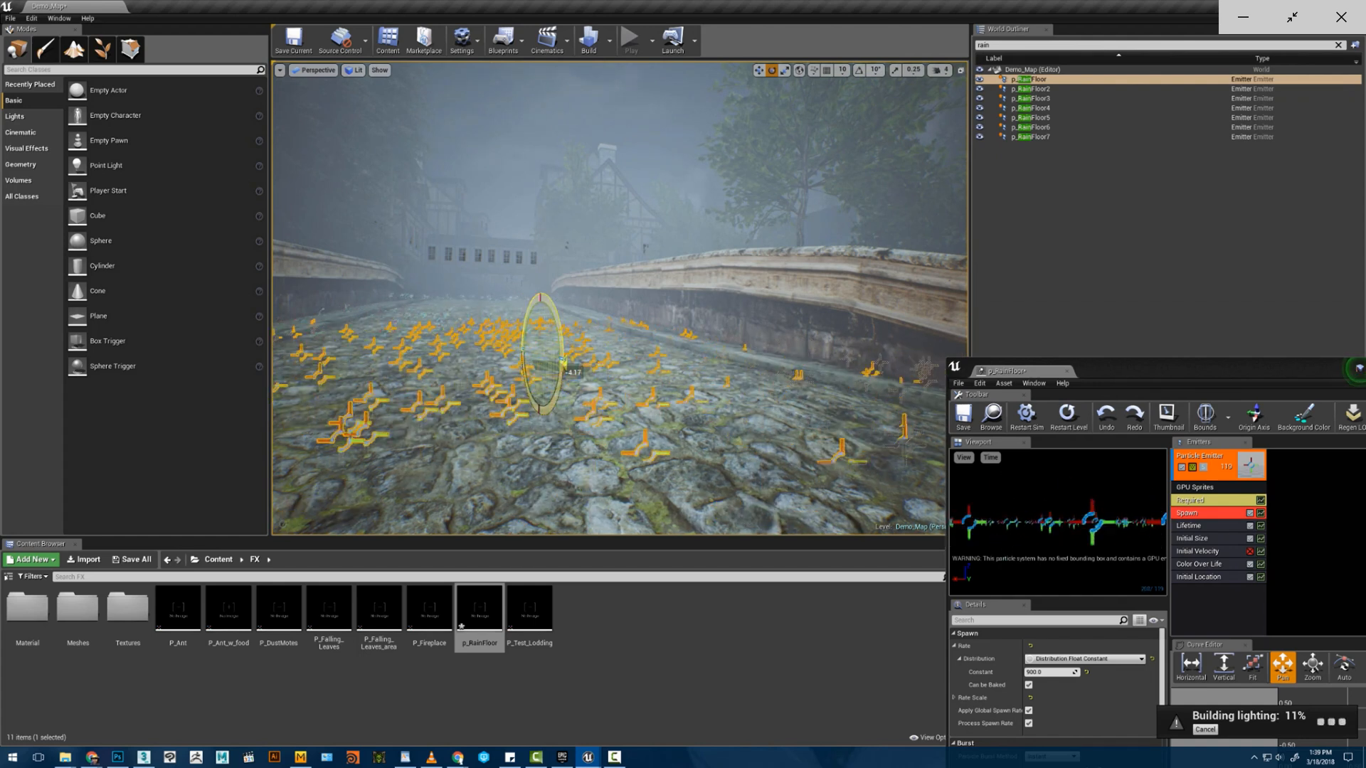
- Compare the rain emitters' visibility from the street before the bridge and from on the bridge facing the roofed passage
click(767, 167)
key(s)
mouse_move(767, 167)
right_down()
mouse_move(752, 167)
mouse_move(767, 167)
right_up()
right_drag(855, 240, 861, 232)
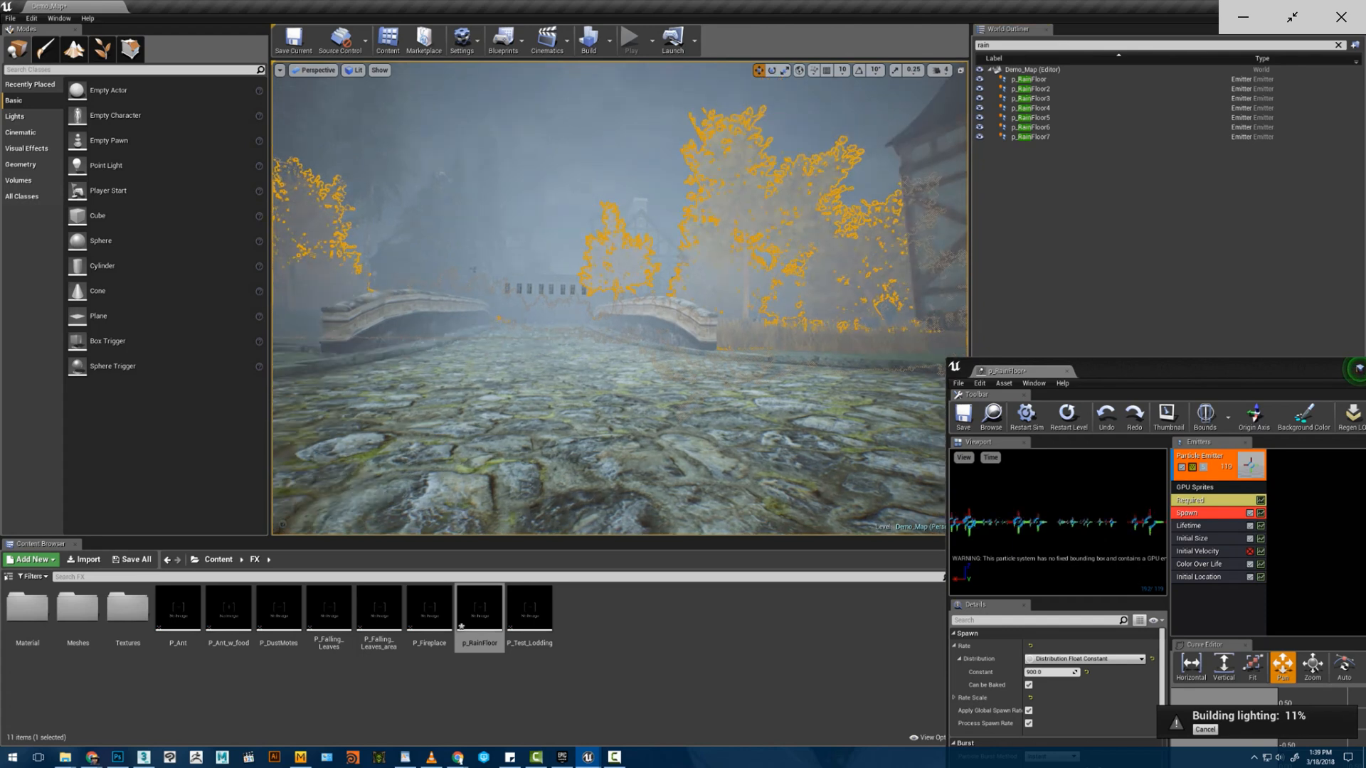
click(1035, 70)
right_drag(757, 232, 739, 203)
key(w)
key(w)
right_drag(646, 346, 646, 335)
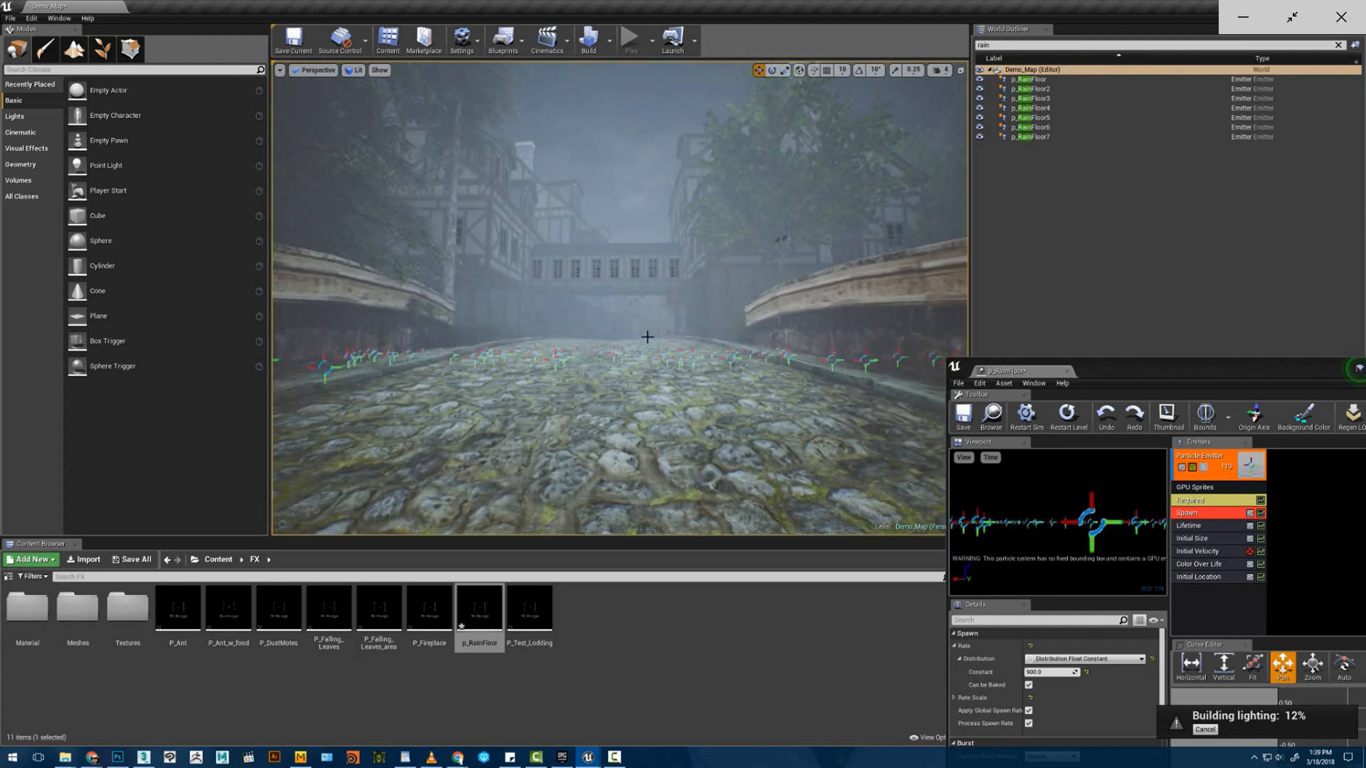
- Move the particle editor clear of the level view and examine the emitter's Required settings through to its Rendering options
drag(1035, 366, 917, 191)
click(1088, 324)
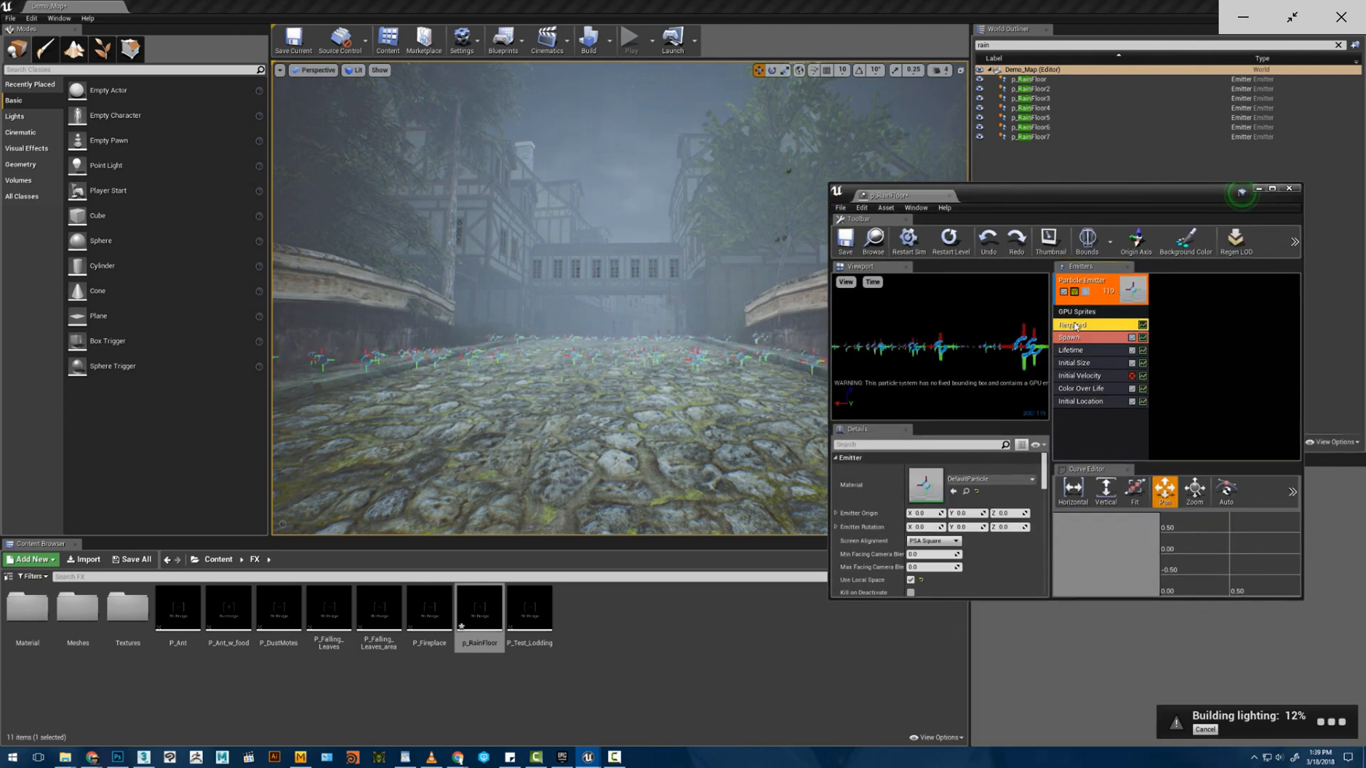
scroll(925, 502, down, 3)
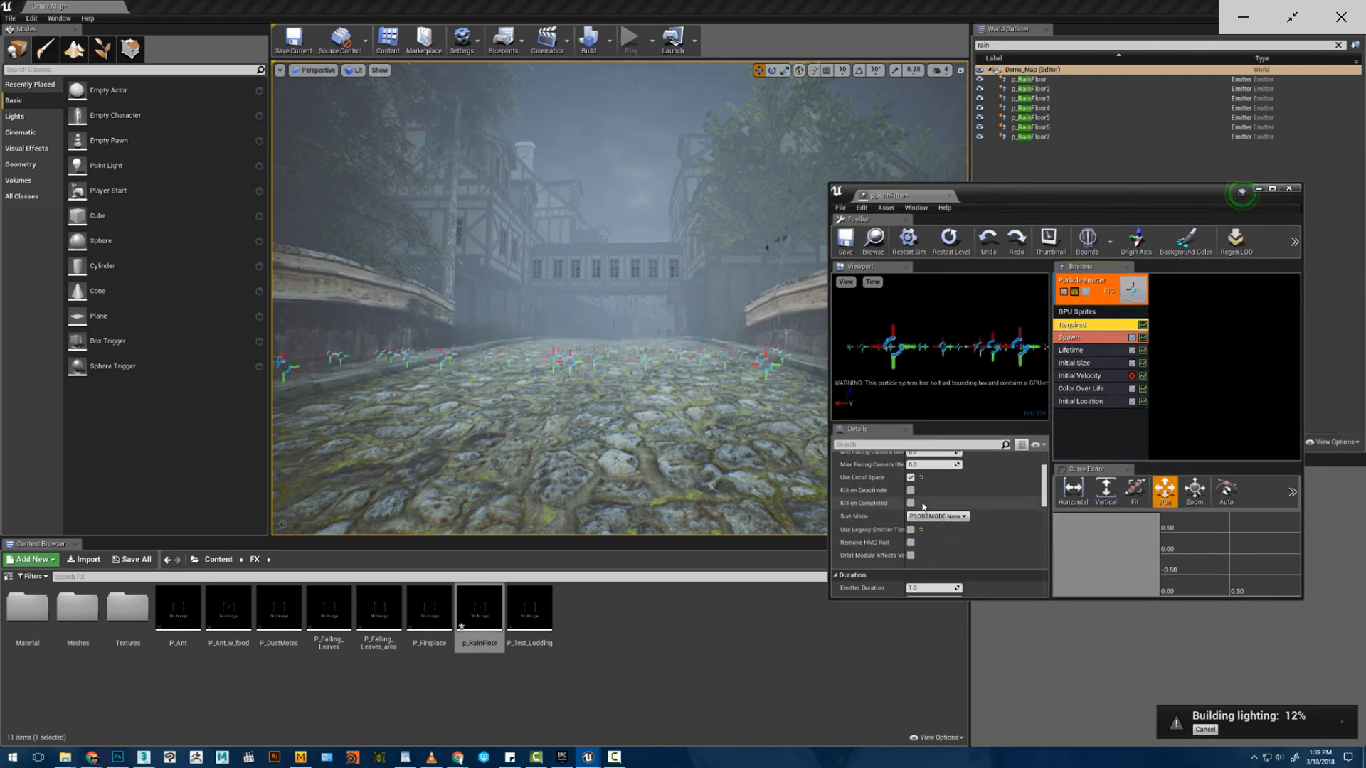
scroll(968, 543, down, 4)
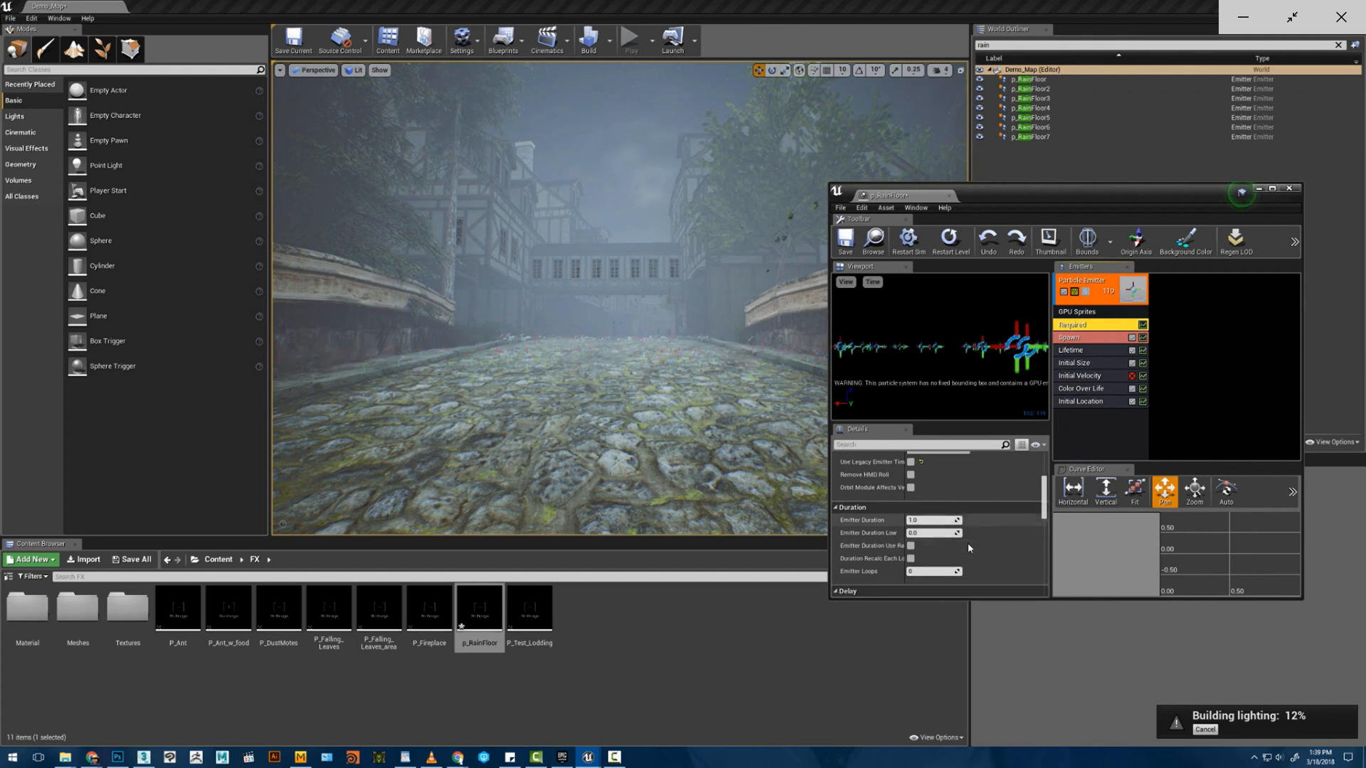
scroll(967, 547, down, 5)
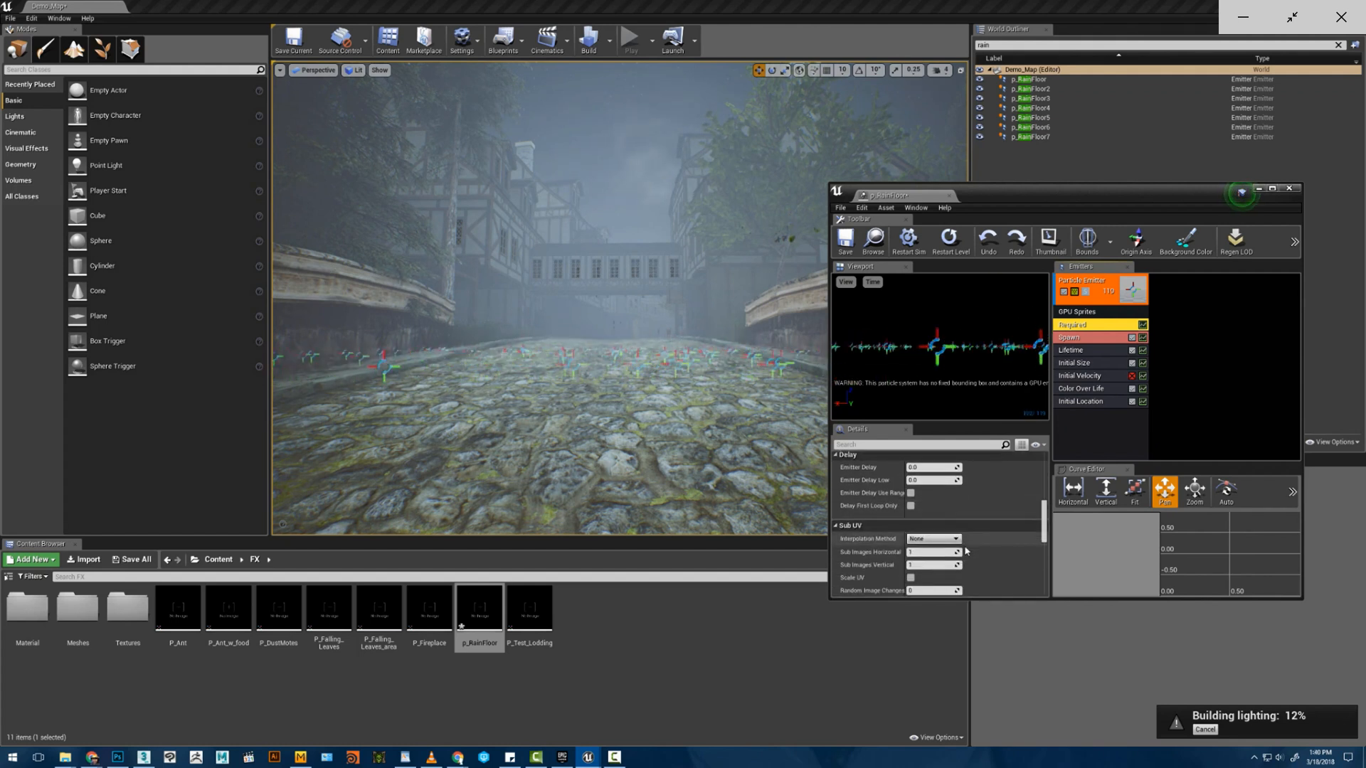
scroll(976, 554, down, 5)
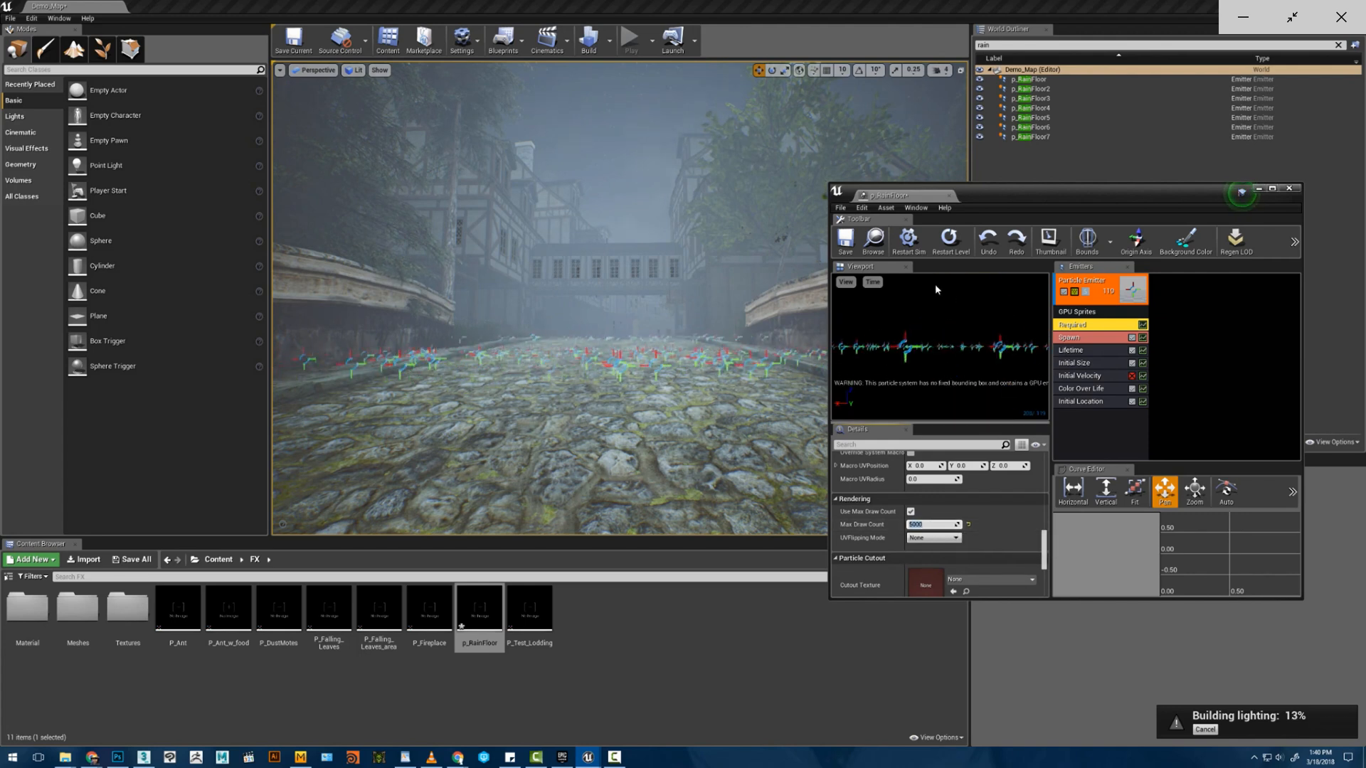
- Examine the rain on the street by the passage, and review the particle system's overall and GPU Sprites settings
click(894, 320)
mouse_move(711, 320)
right_down()
mouse_move(740, 349)
mouse_move(711, 334)
right_up()
key(w)
click(1156, 286)
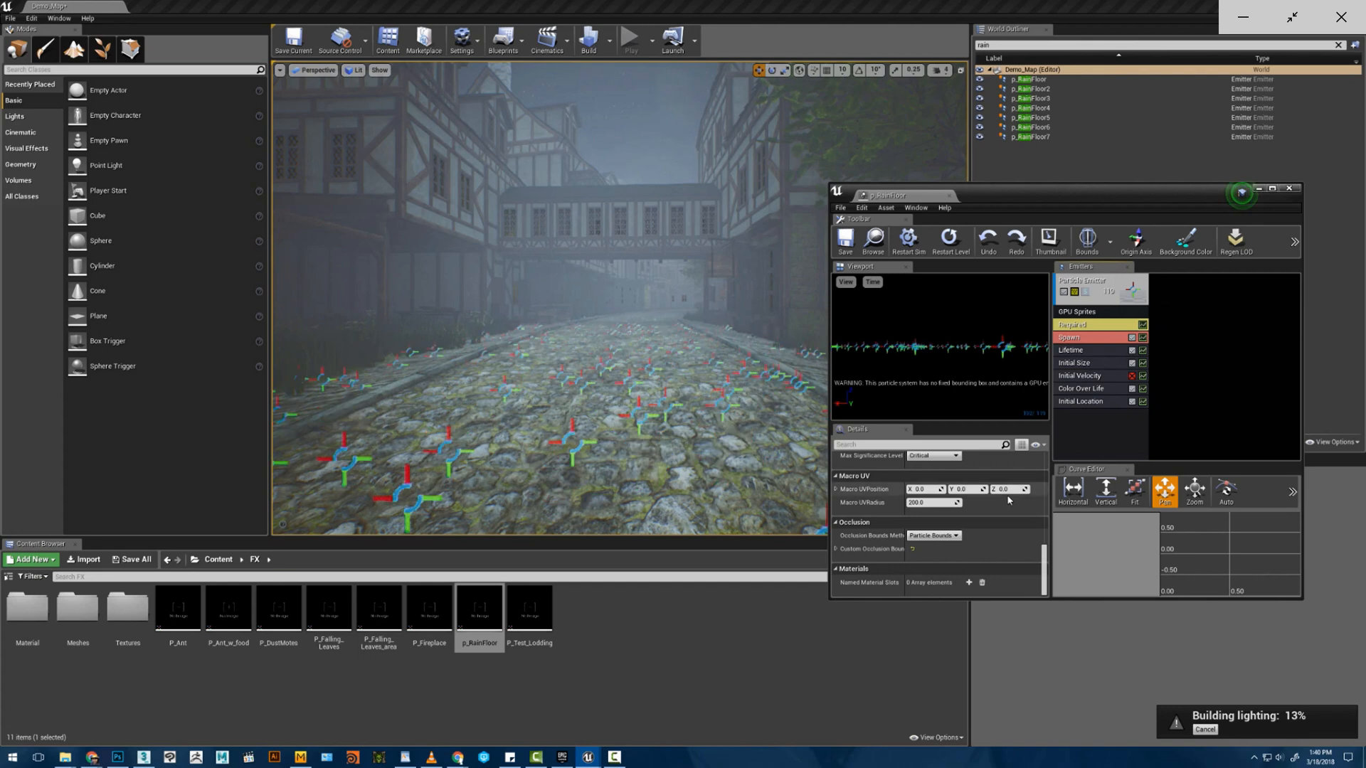
scroll(1007, 494, down, 3)
scroll(1026, 481, up, 4)
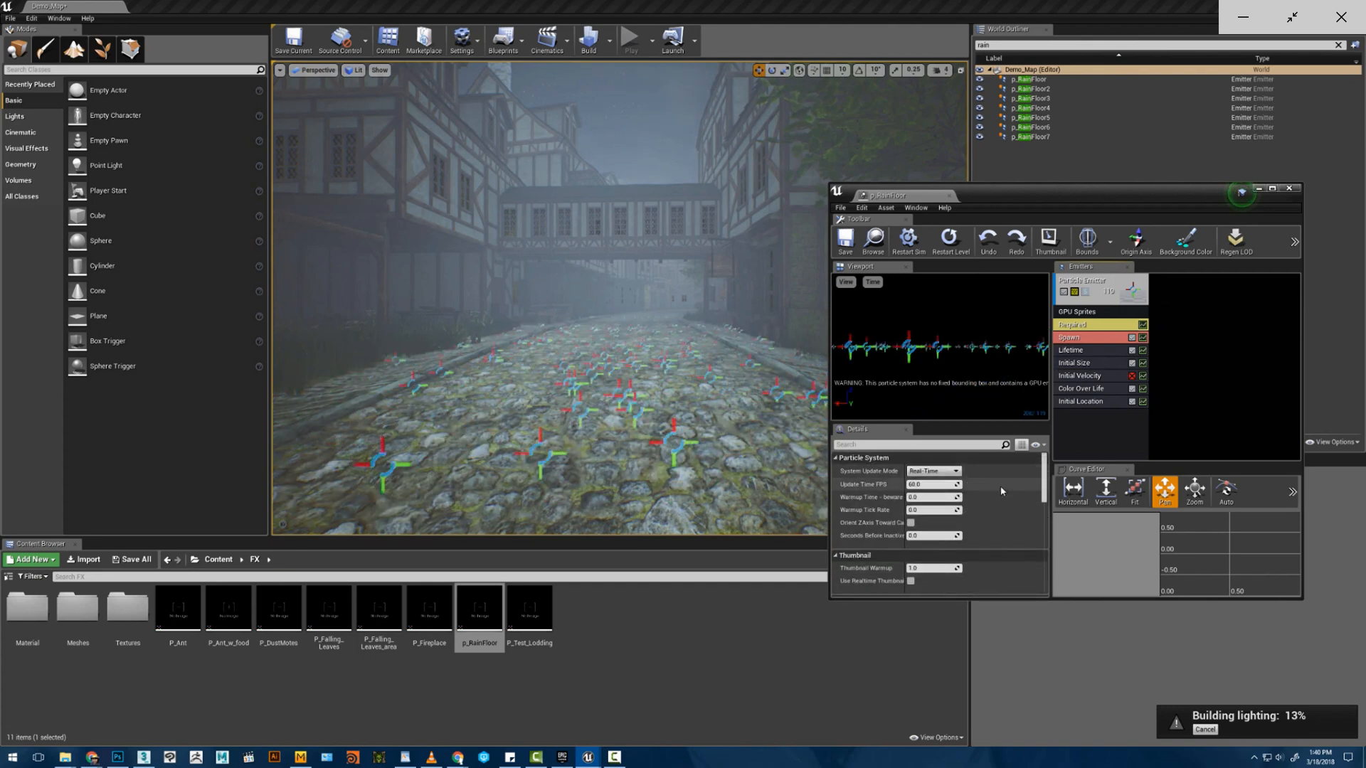
click(1110, 311)
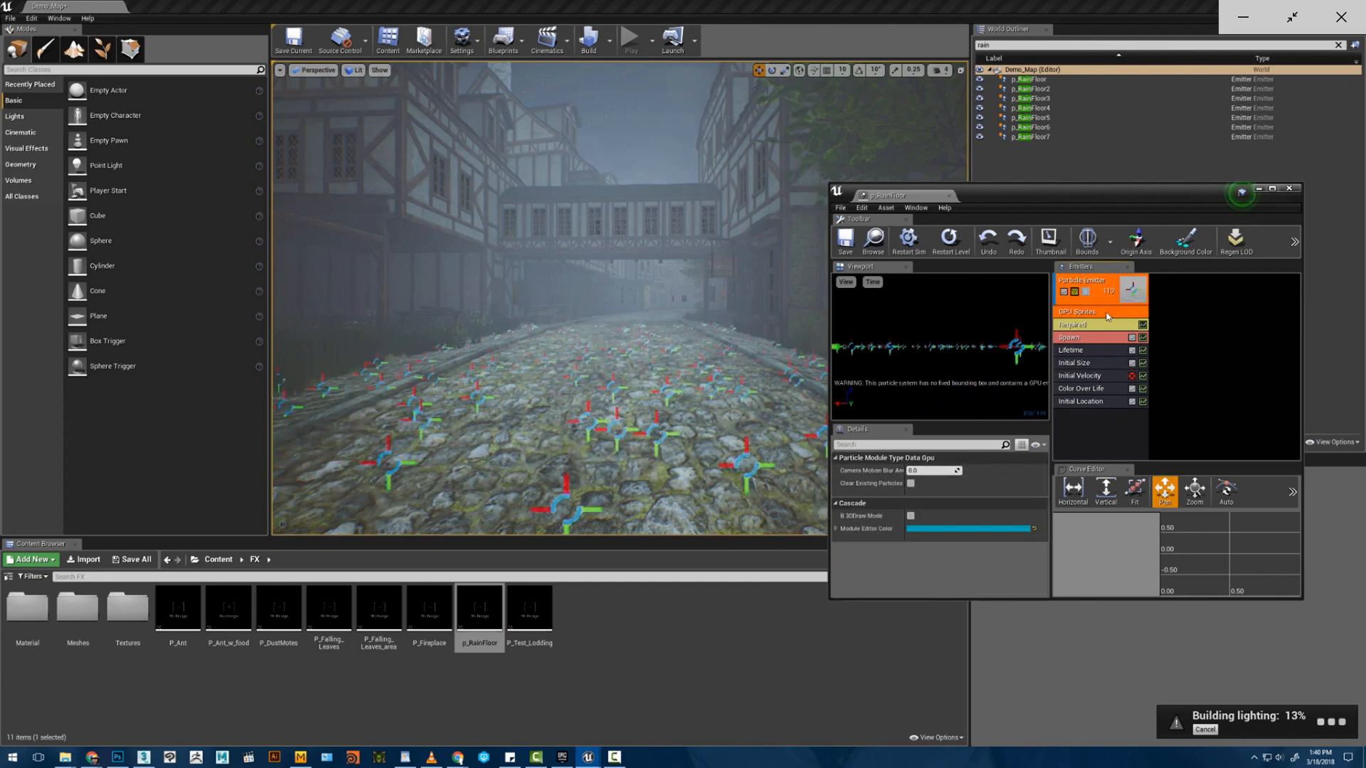
click(1178, 366)
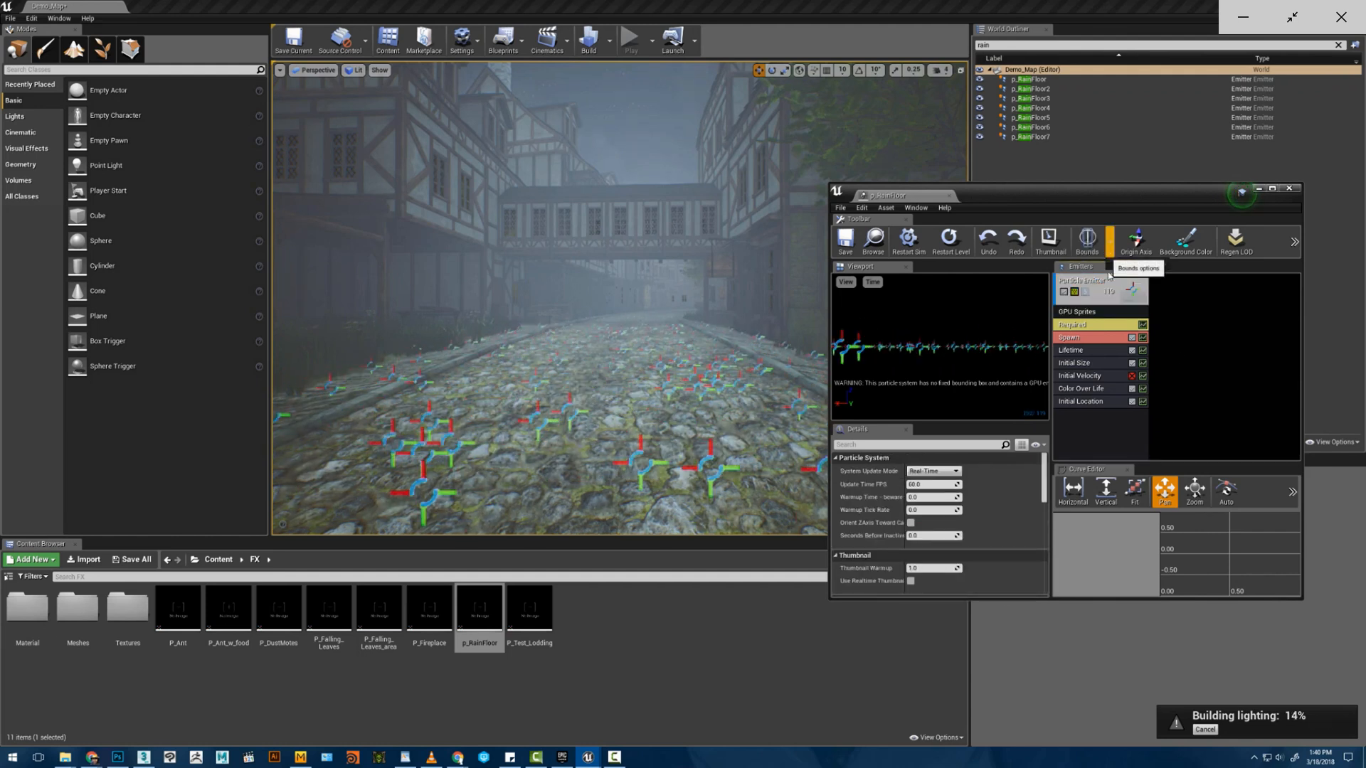
- Display the particle system's bounds and set fixed bounds for it, undoing the stray changes in the level
click(1094, 251)
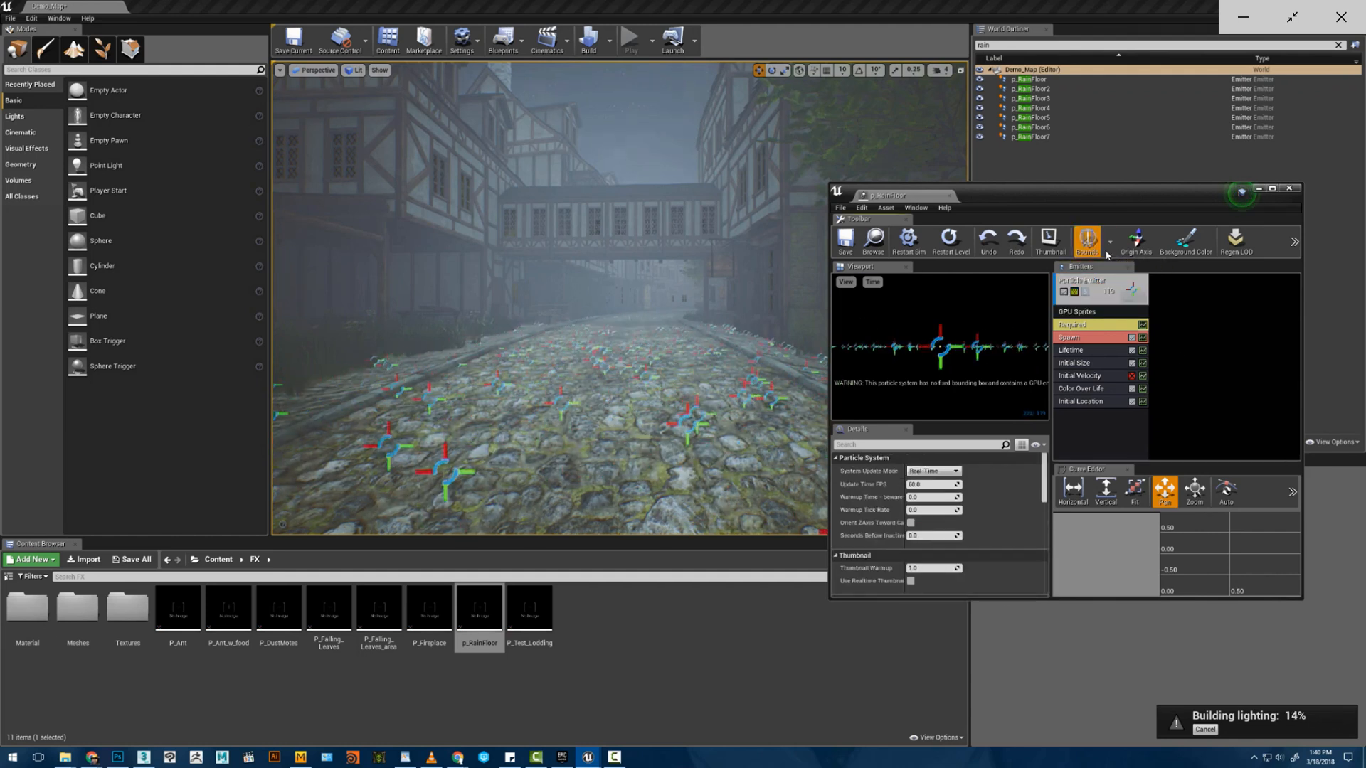
click(1108, 250)
click(1116, 264)
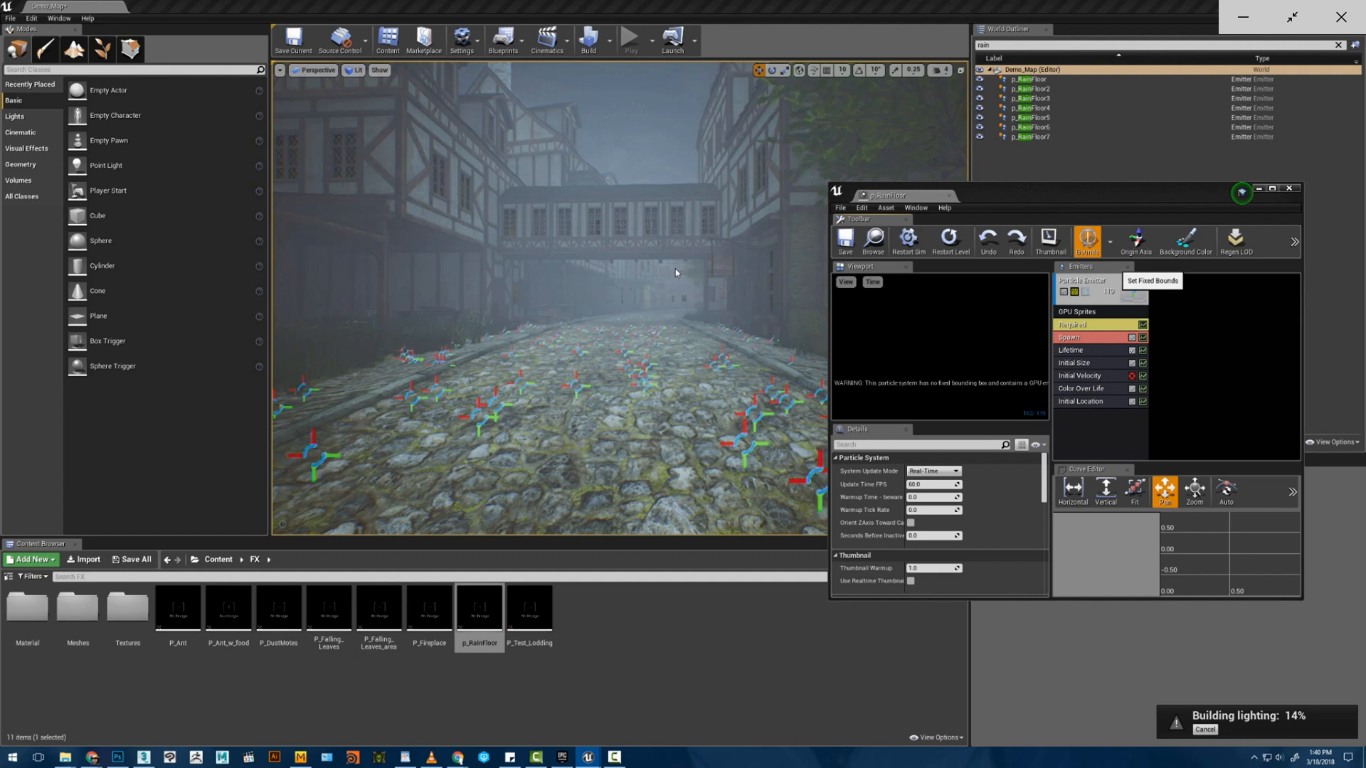
key(ctrl+z)
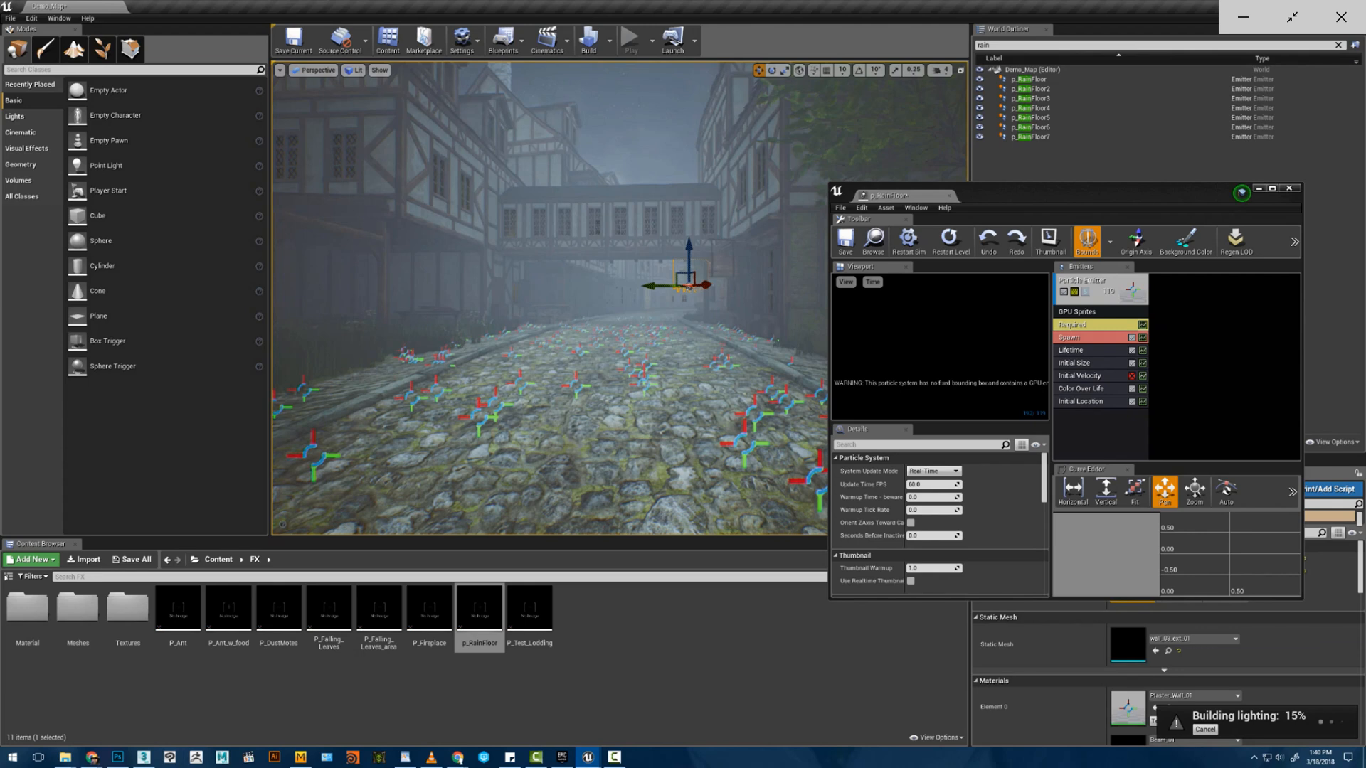
key(ctrl+z)
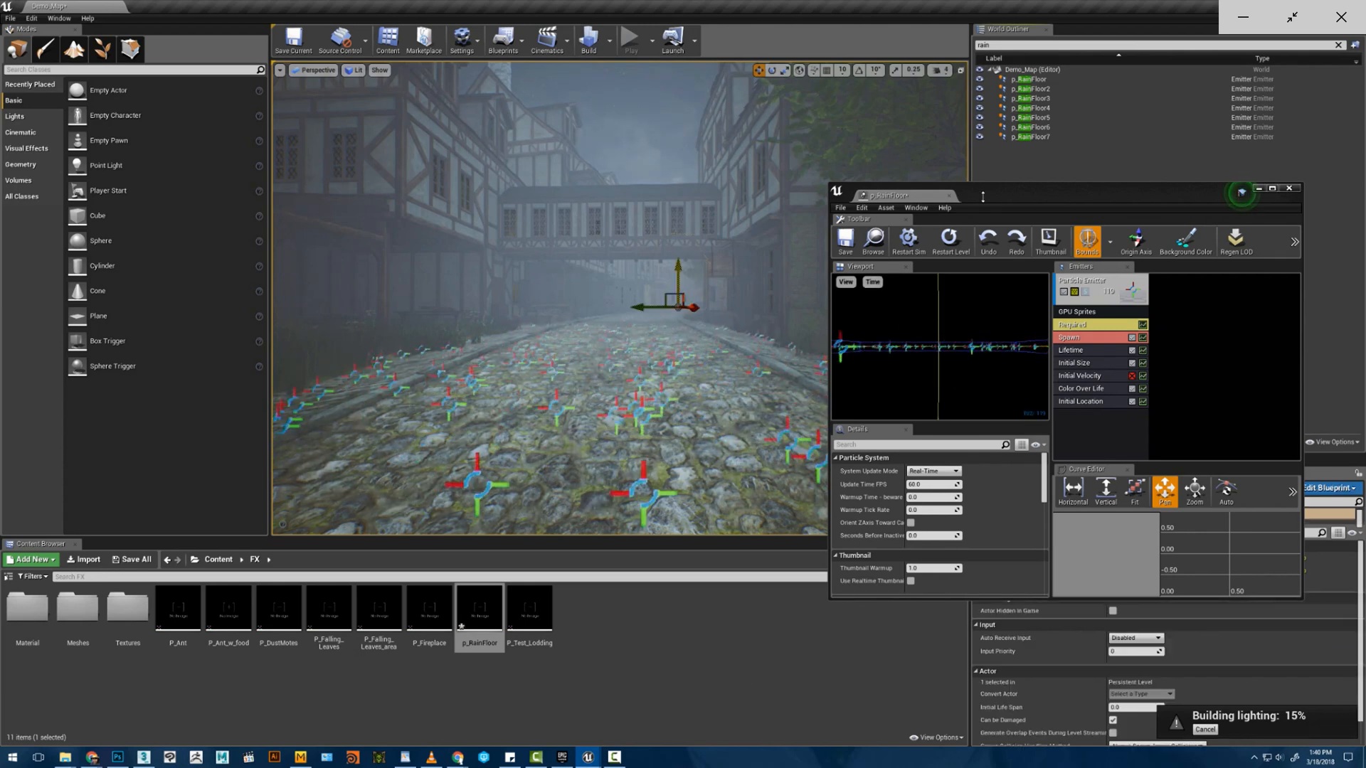
- Set the fixed relative bounding box to Min -1500, -1500, -3000 and Max 1500, 1500, 3000, and save the particle system
key(s)
right_drag(741, 306, 735, 289)
scroll(953, 496, down, 4)
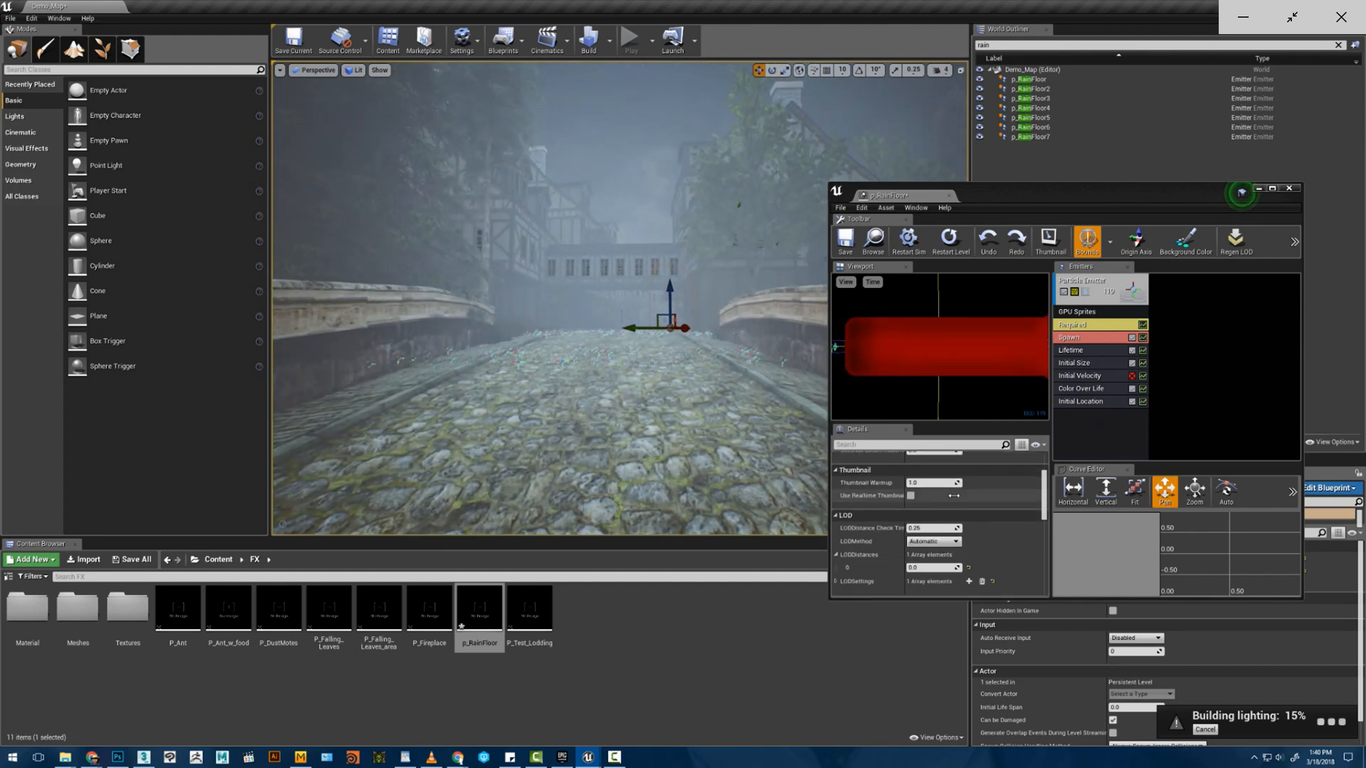
scroll(953, 496, down, 2)
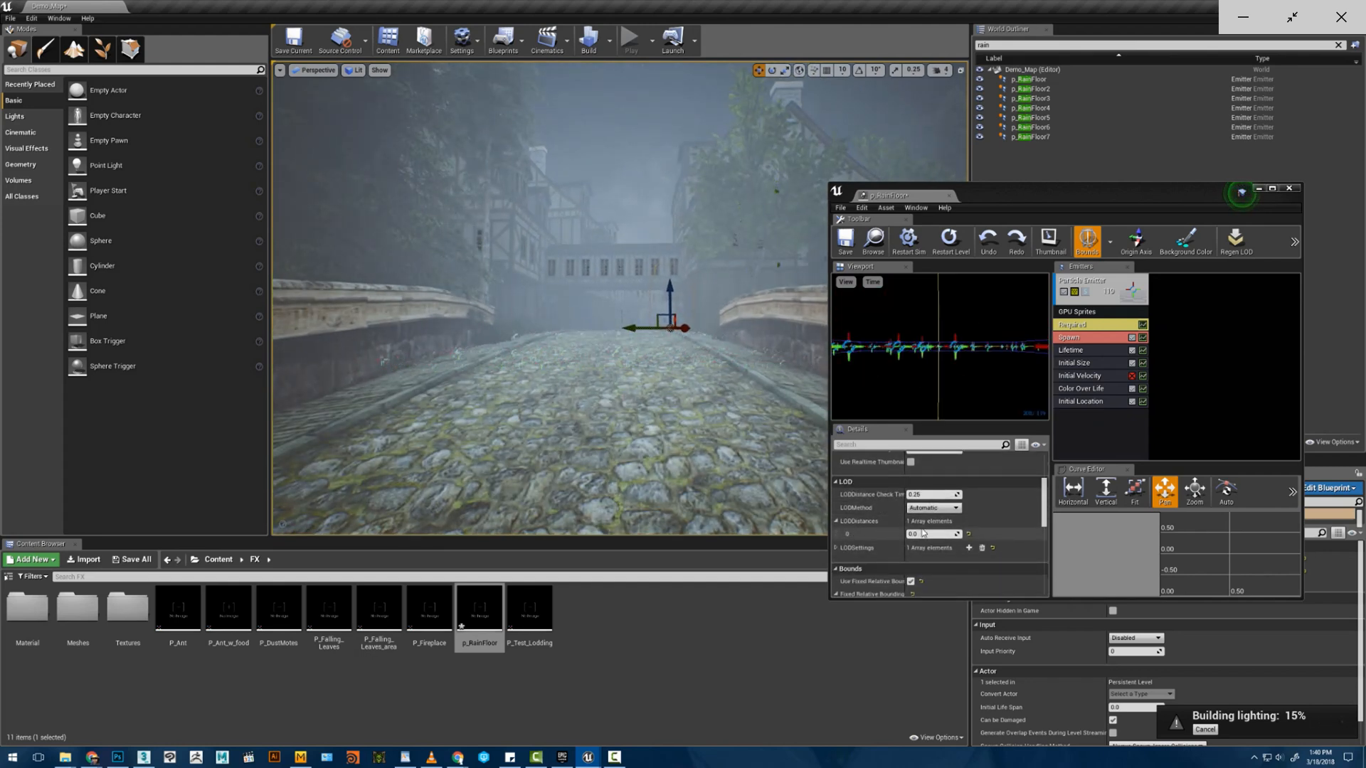
scroll(923, 532, down, 3)
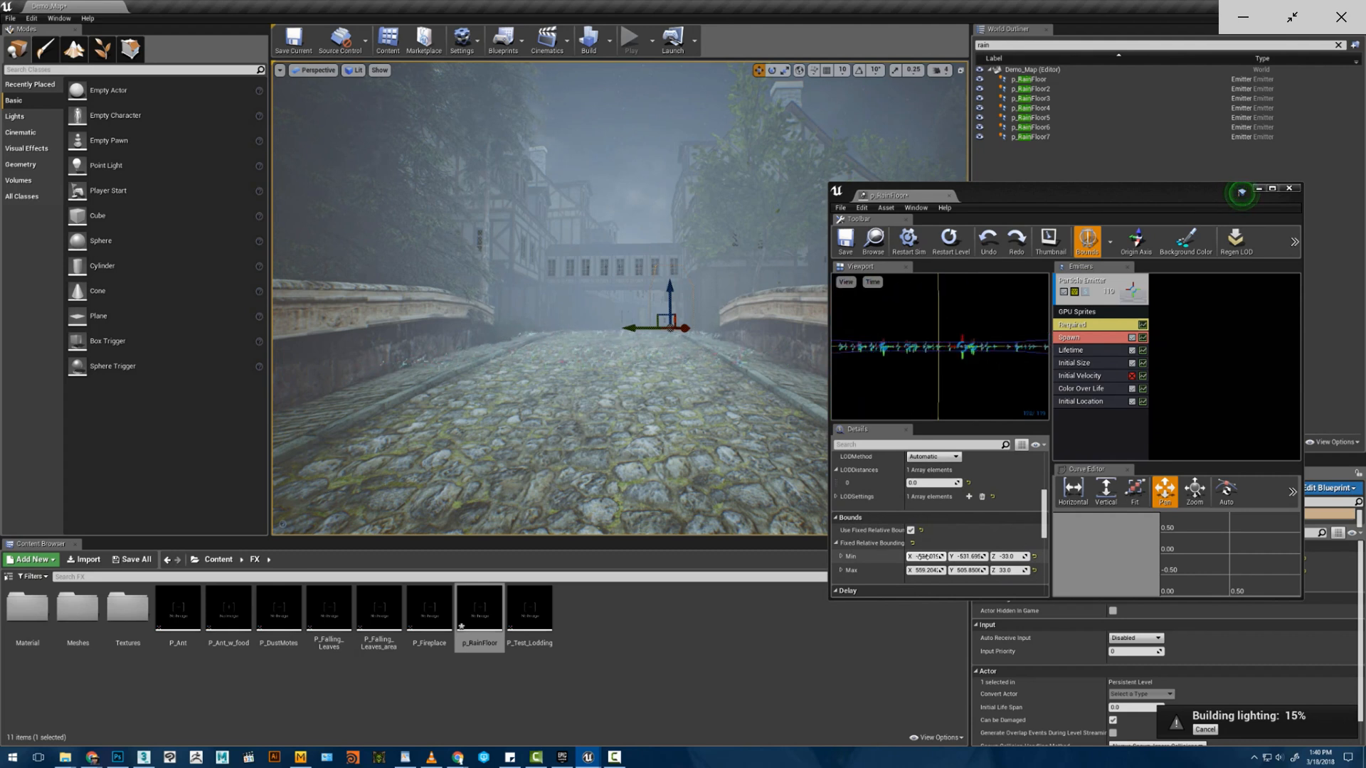
click(924, 556)
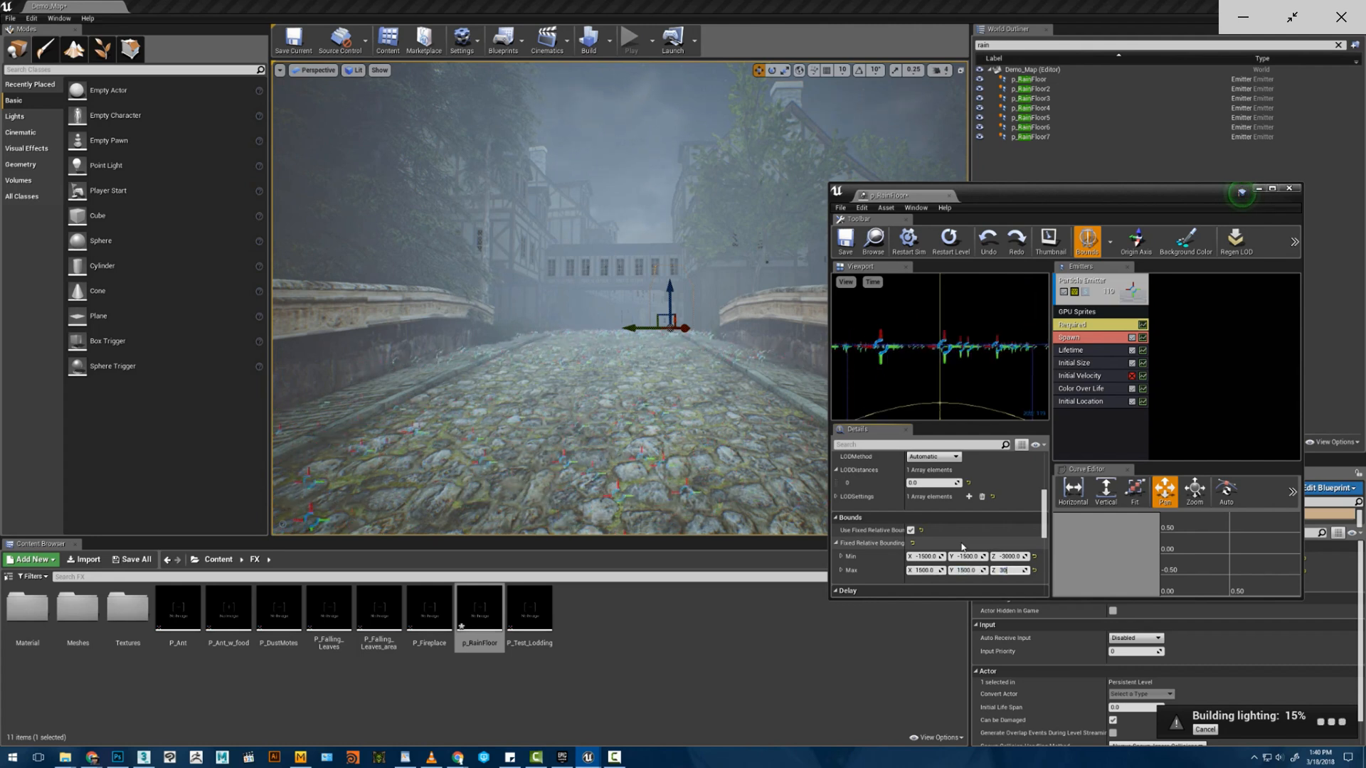
click(845, 242)
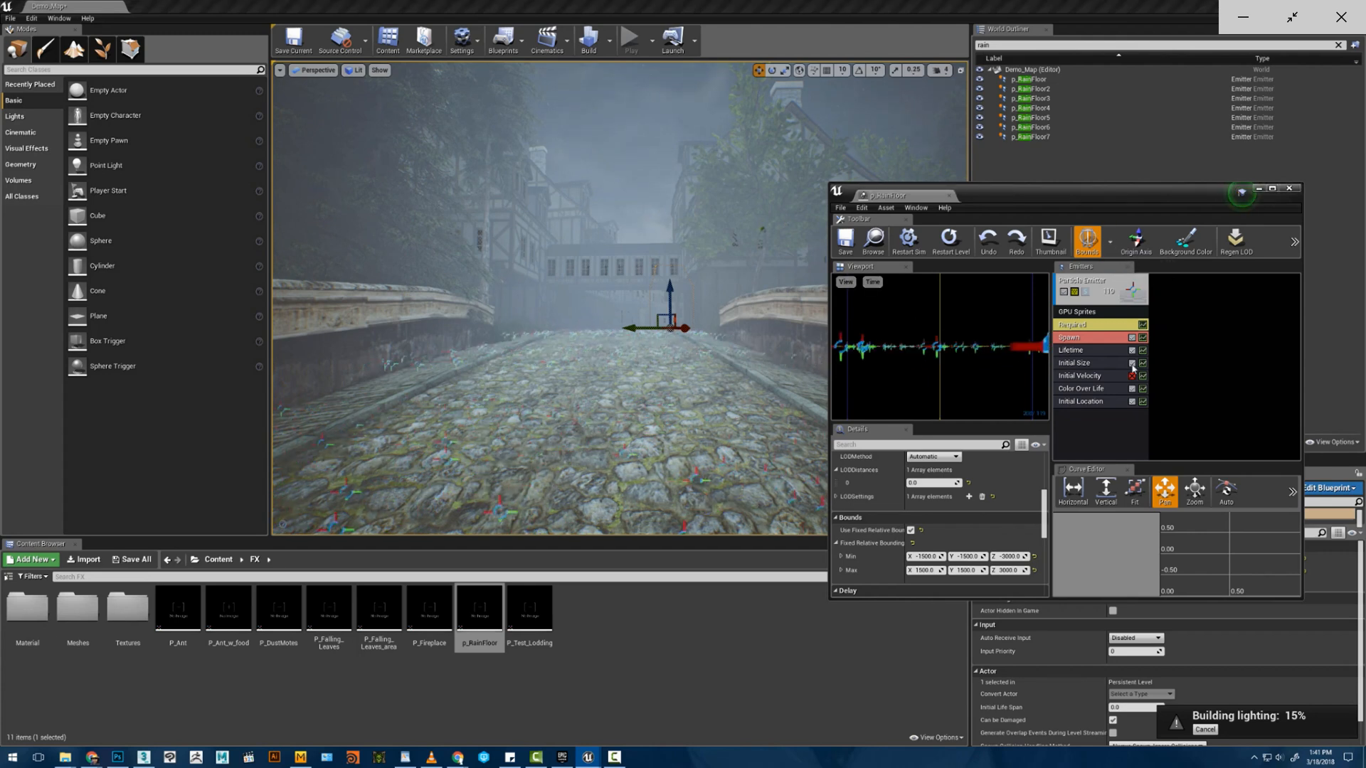
- Examine the bridge's rain particles from above its side wall, selecting an emitter to highlight its coverage
click(648, 182)
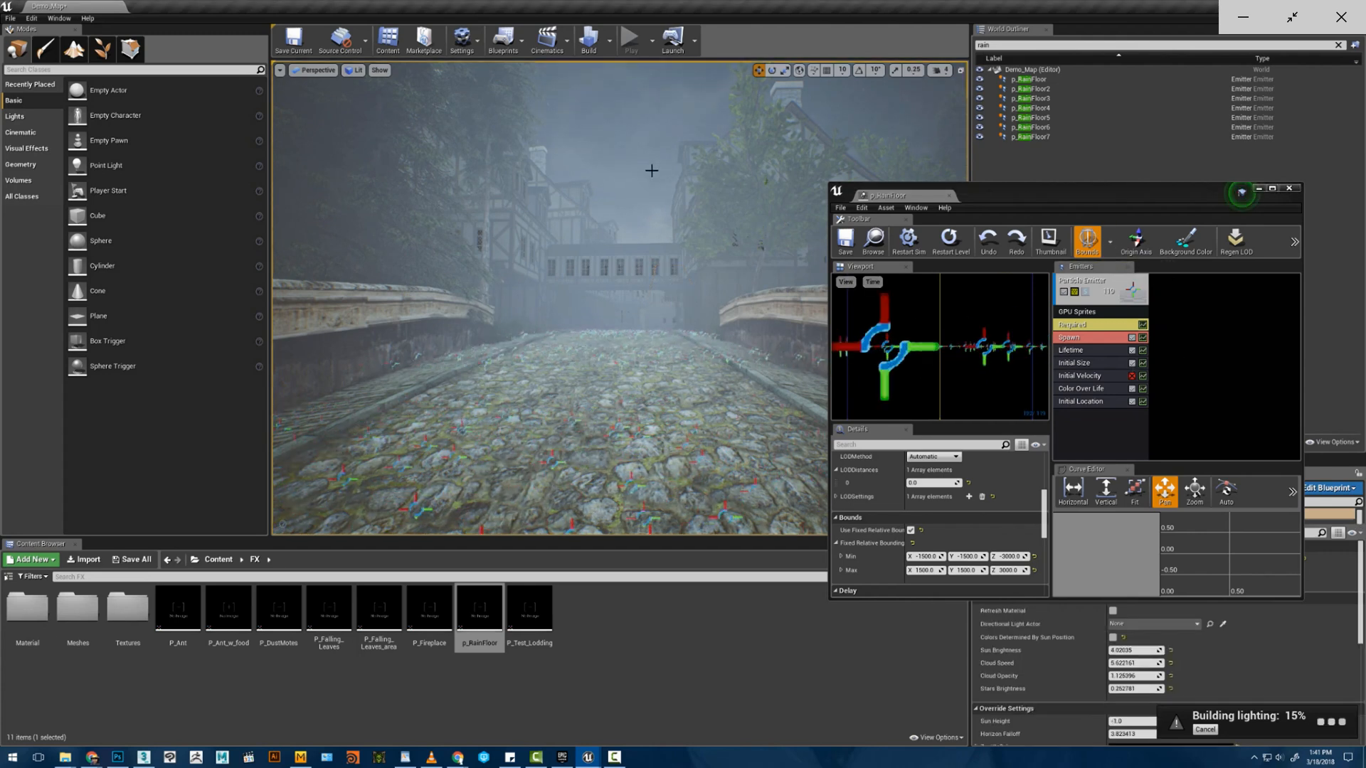
key(w)
right_drag(651, 171, 521, 196)
key(s)
key(w)
click(610, 351)
click(604, 352)
key(s)
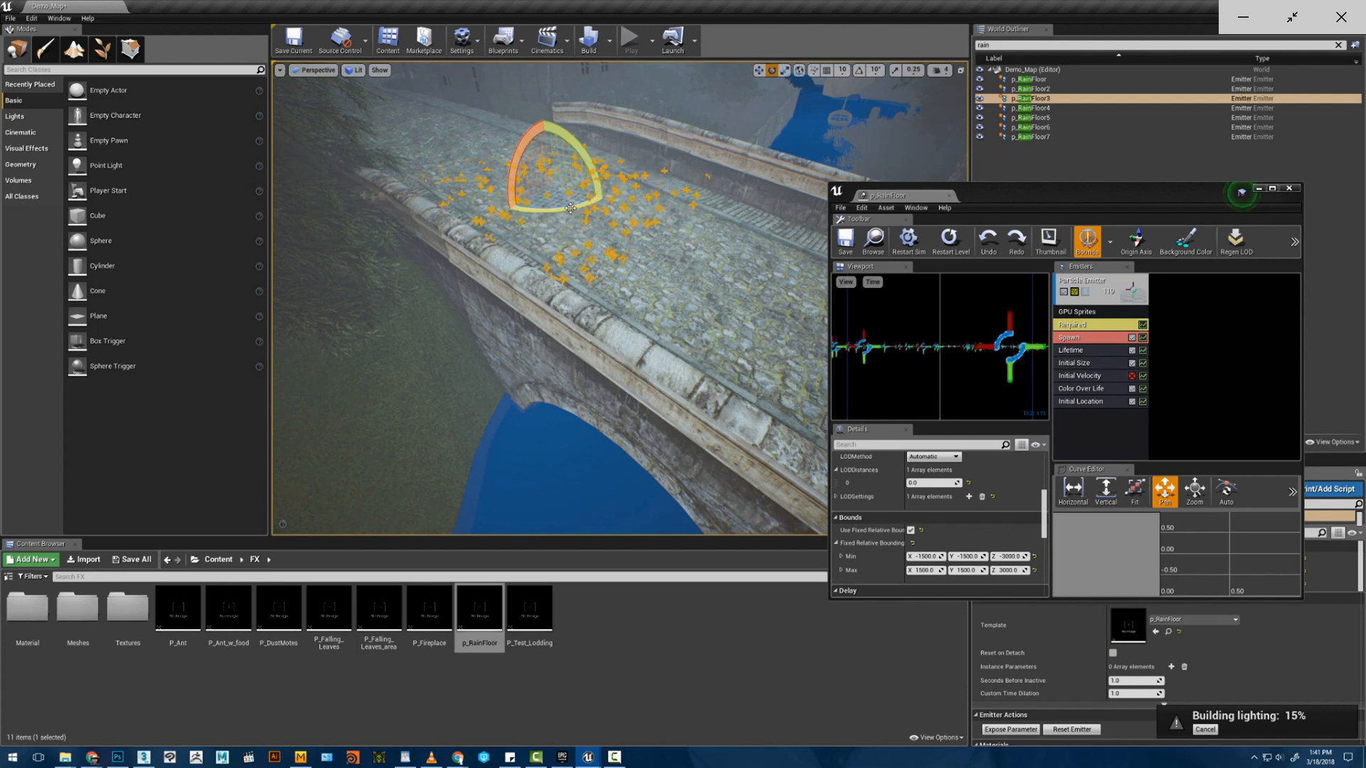
click(681, 243)
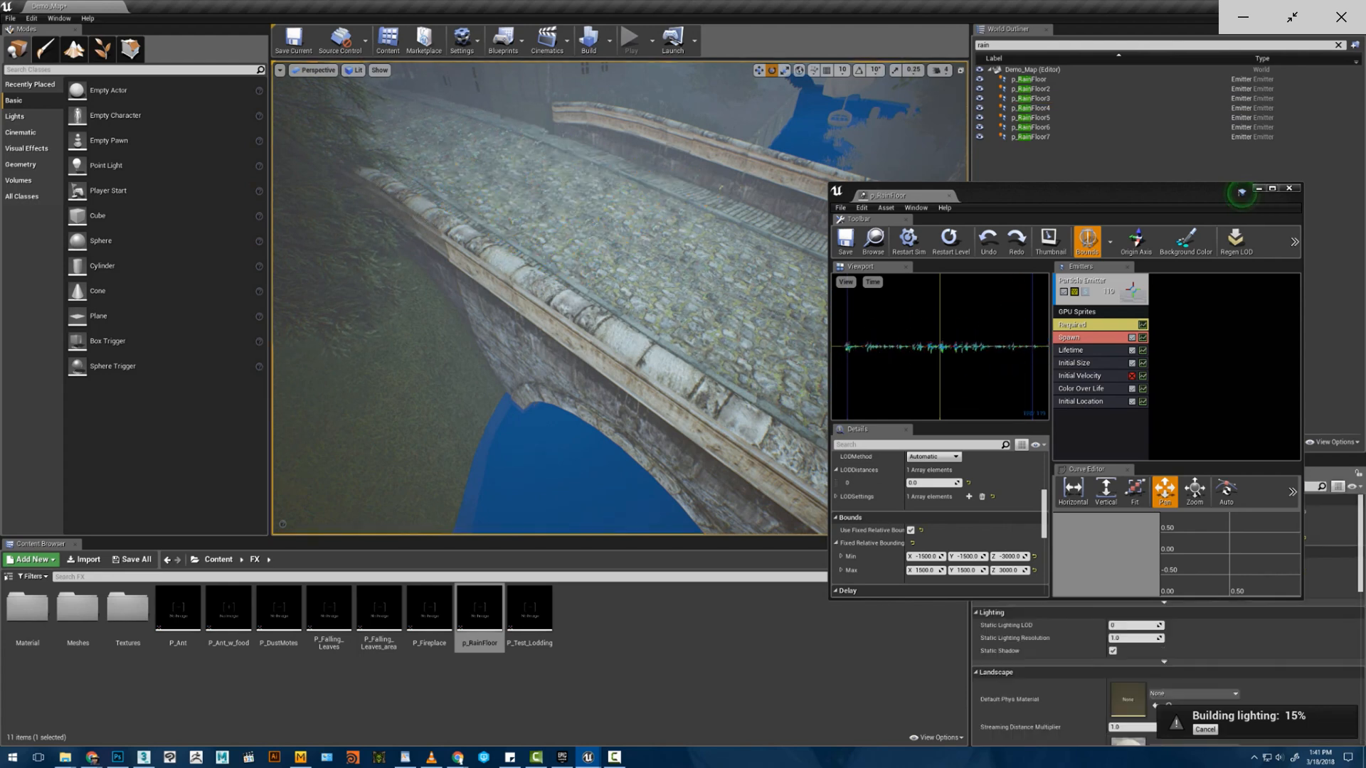
- Back away from the bridge and examine whether the rain particles still render along its full length
mouse_move(671, 268)
right_down()
mouse_move(650, 257)
mouse_move(735, 265)
mouse_move(763, 334)
mouse_move(764, 266)
mouse_move(763, 284)
mouse_move(662, 288)
right_up()
key(s)
key(s)
key(s)
right_drag(718, 246, 665, 259)
key(s)
- Select the particle emitter in the particle system, and save both the p_RainFloor asset and the current level
click(1089, 282)
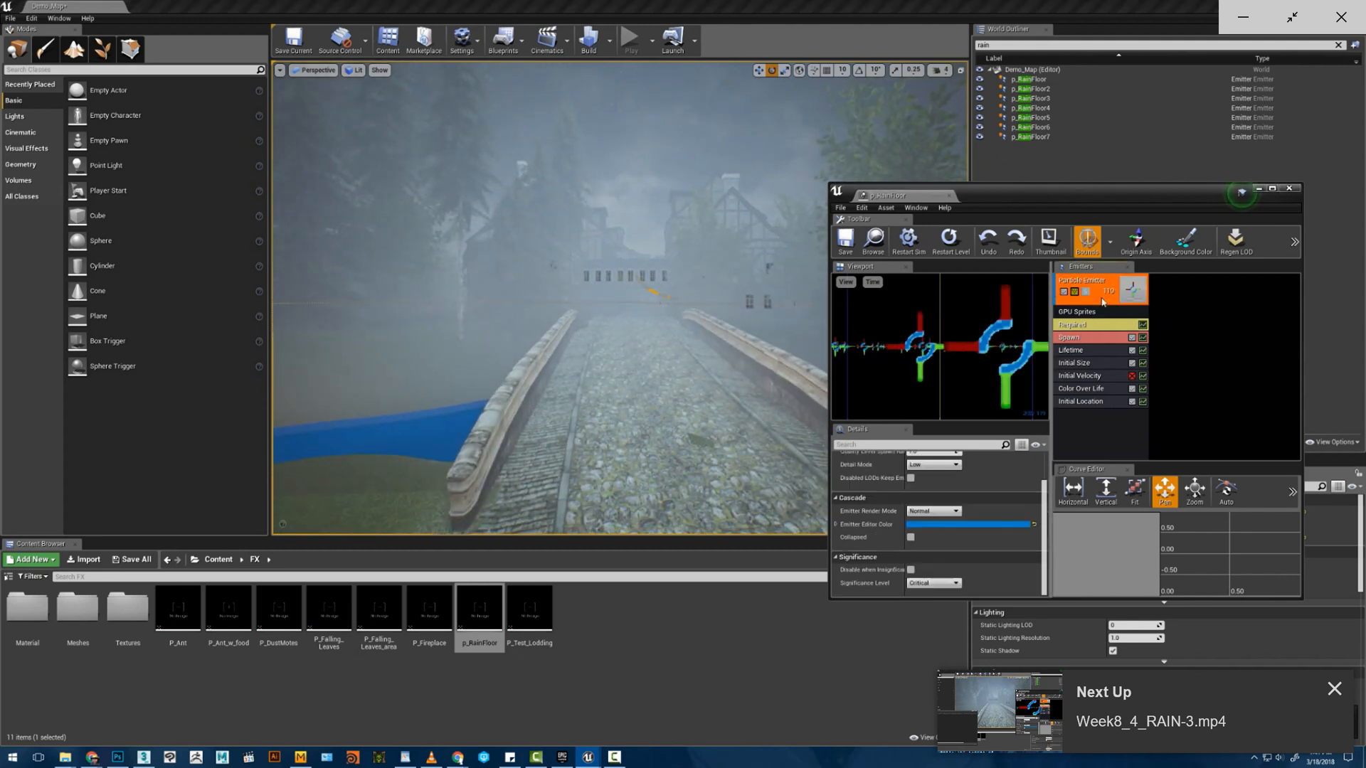
click(847, 245)
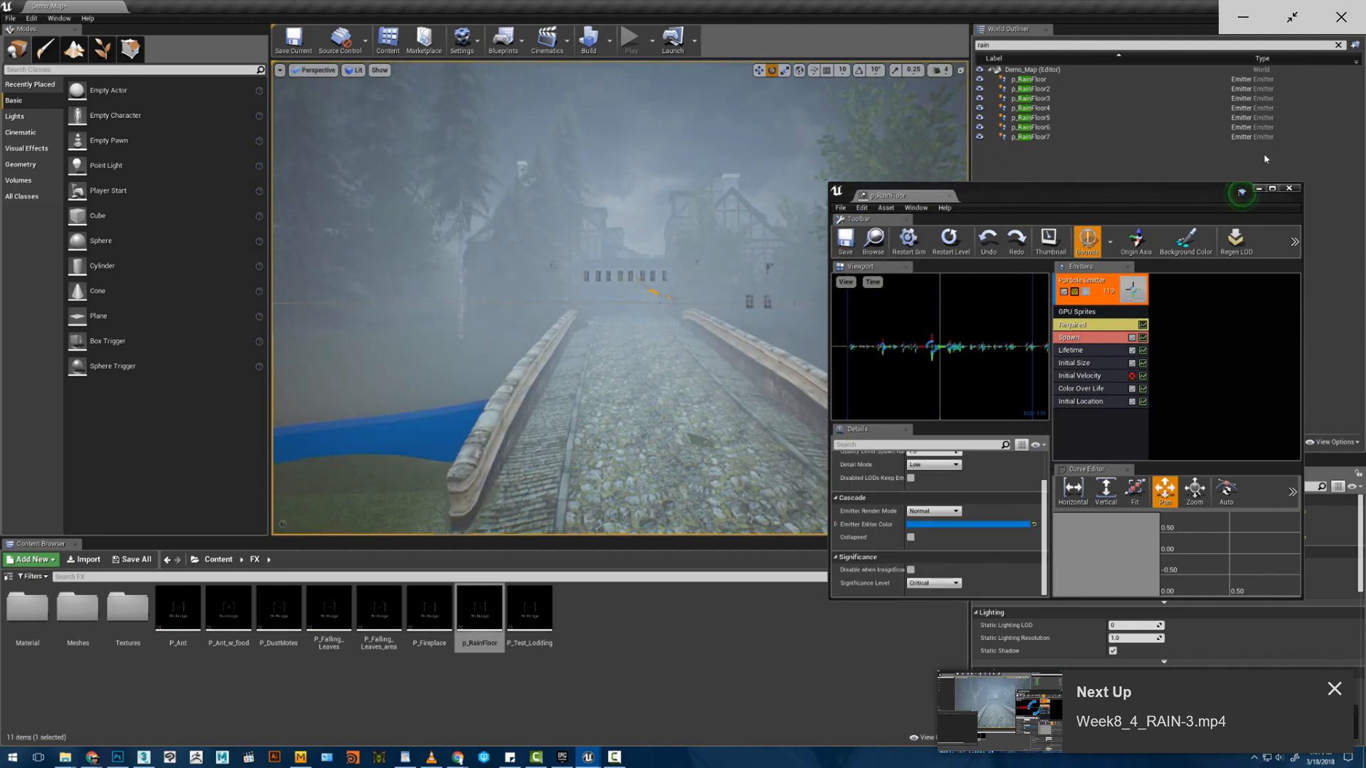
click(292, 42)
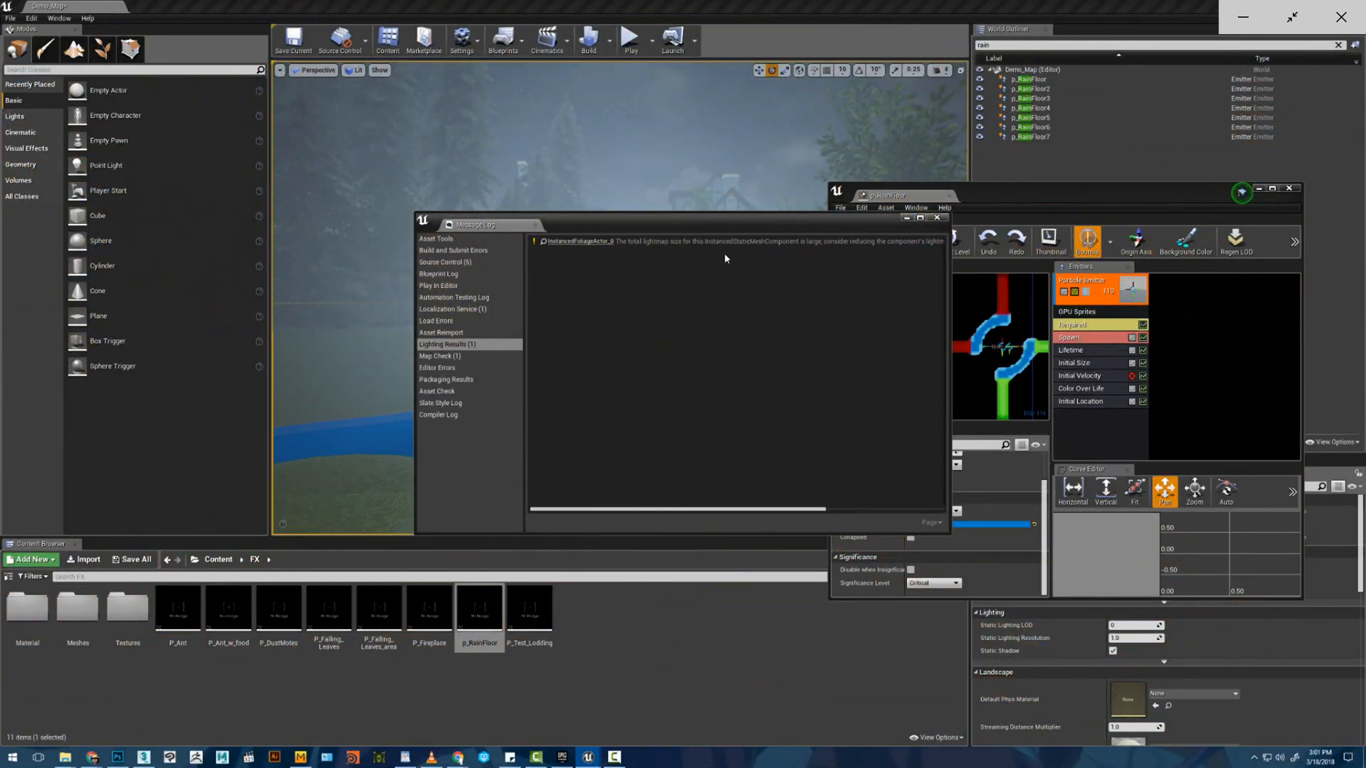
- Move the message log clear of the level view and examine the rain particles on the bridge up close
drag(724, 227, 249, 390)
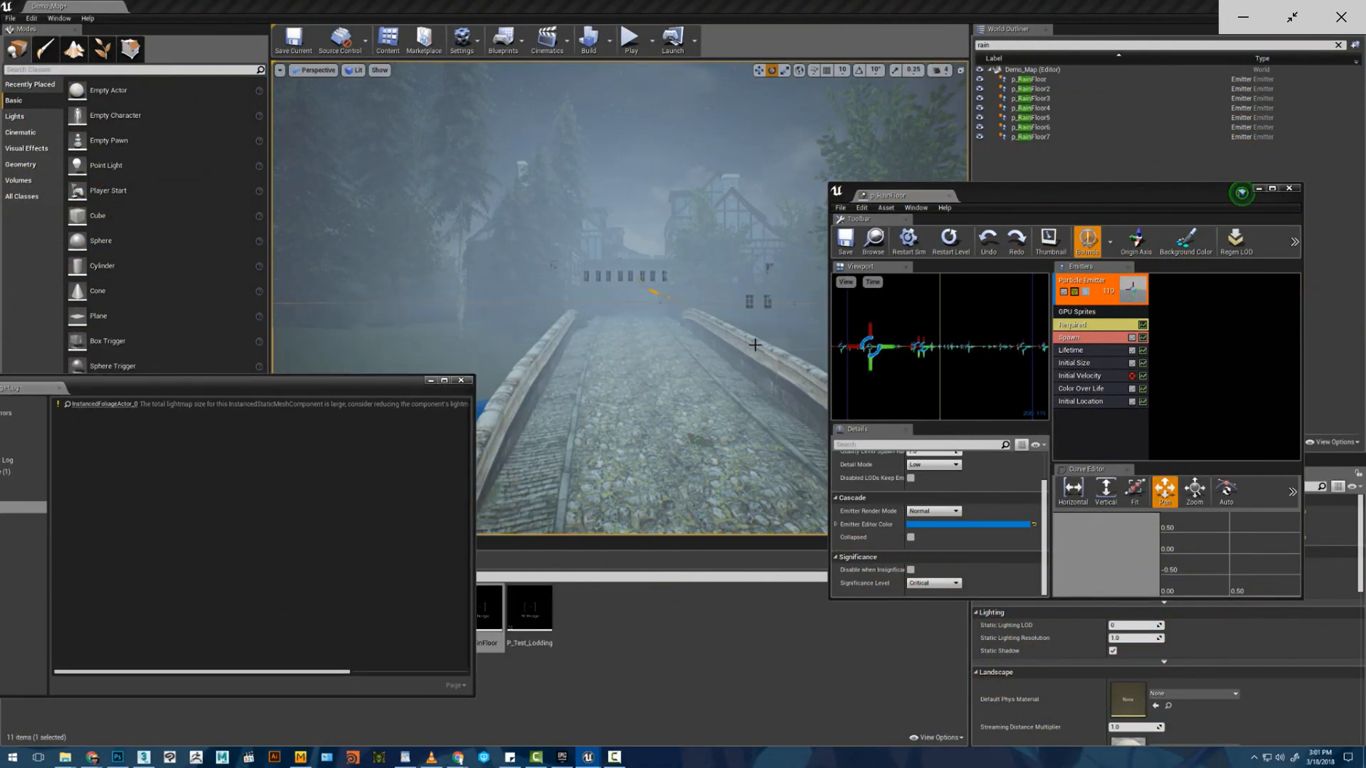
key(w)
right_drag(731, 385, 727, 459)
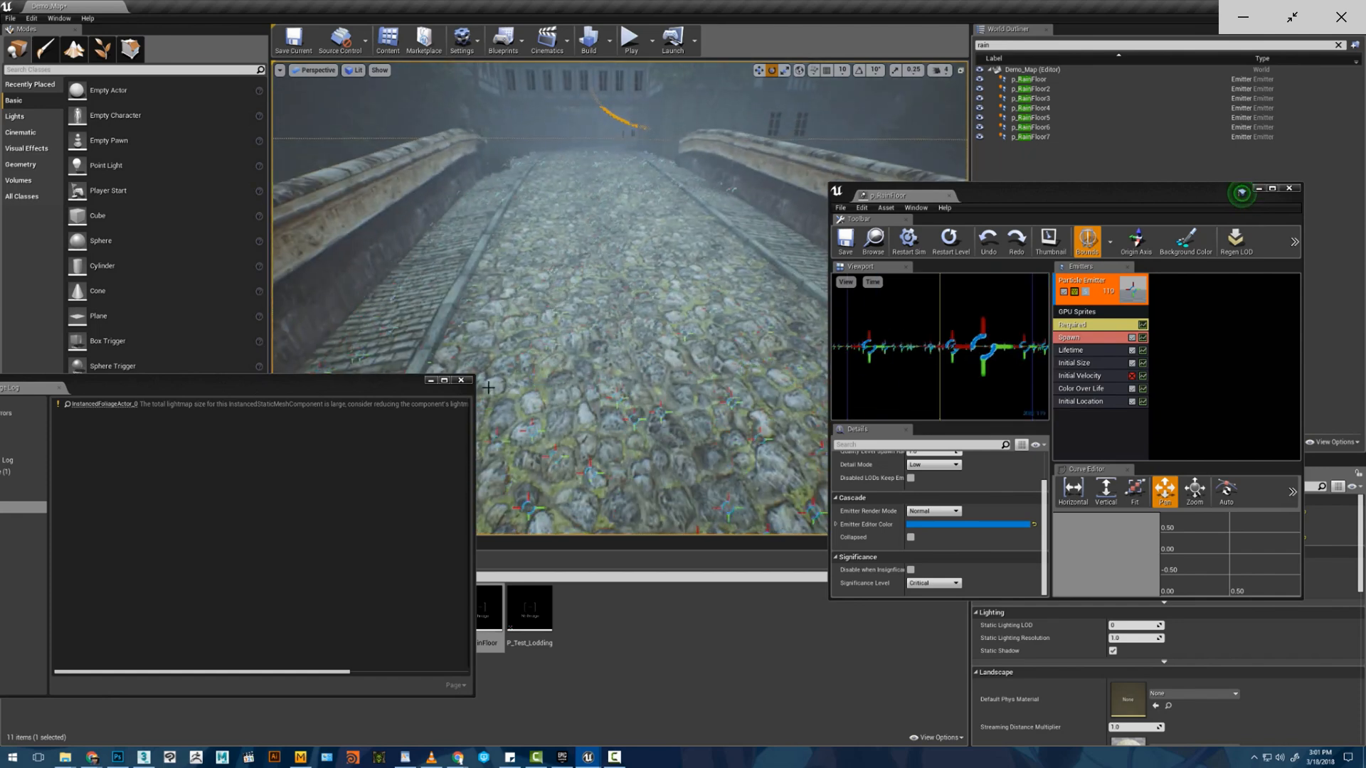
- Close the message log and examine the rain particles along the bridge from close up and from farther back
click(465, 383)
key(w)
right_drag(569, 355, 566, 282)
key(s)
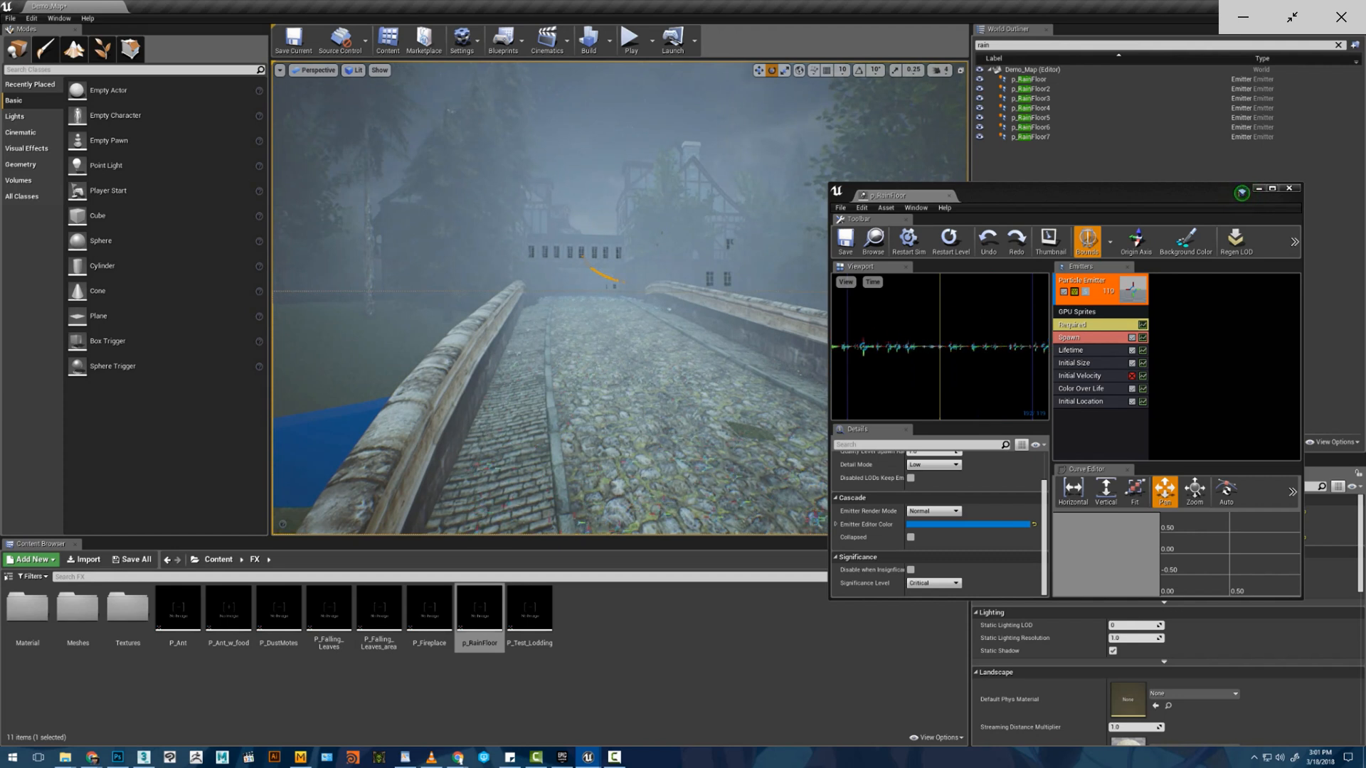
click(608, 282)
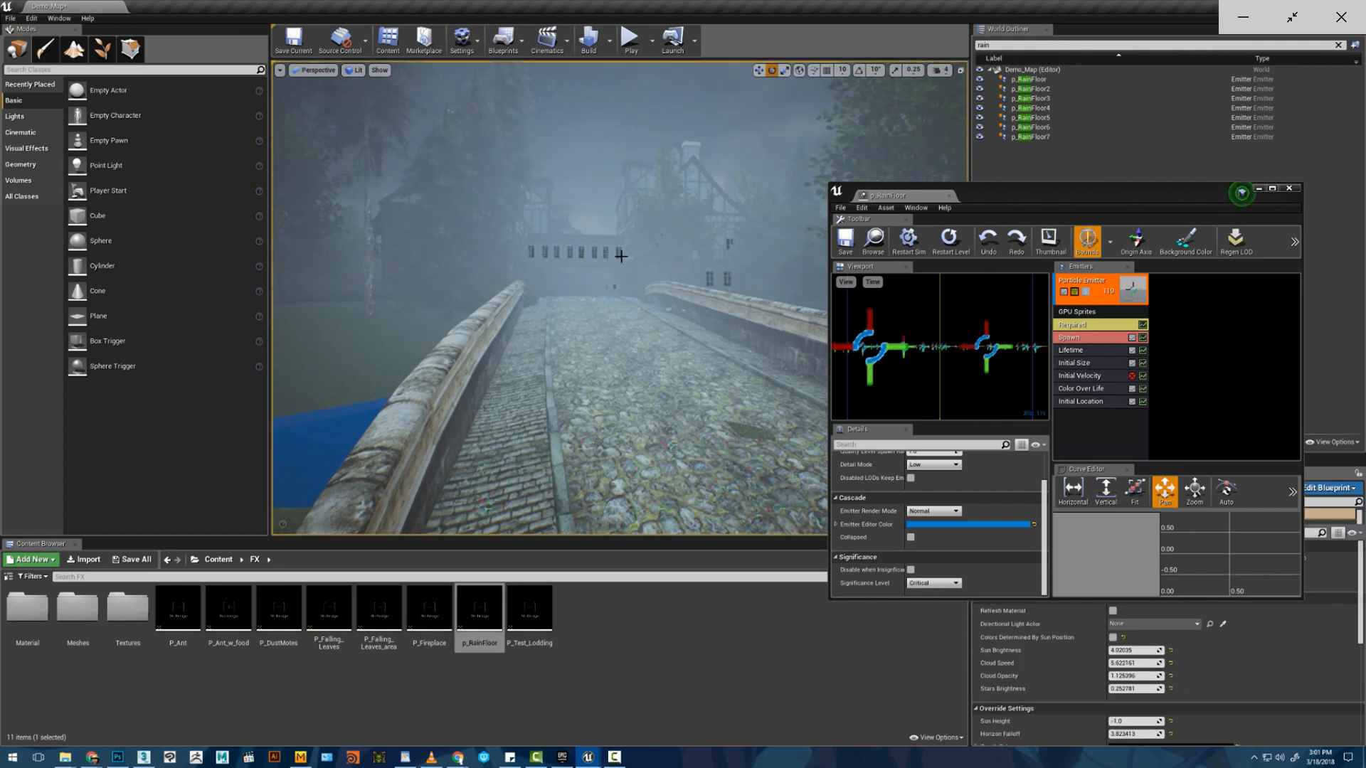
key(s)
right_drag(621, 256, 574, 310)
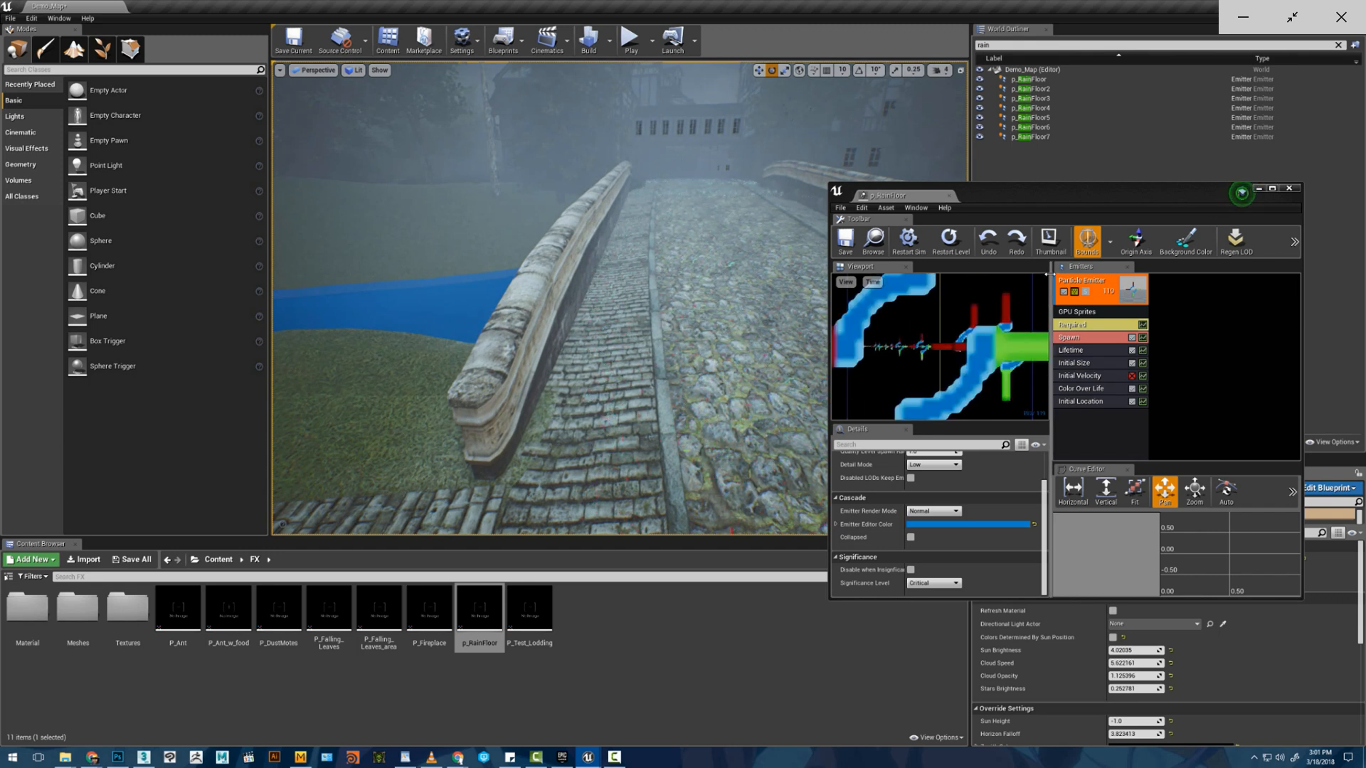
- Create a new material named raindrop_material in the FX/Material folder
click(151, 628)
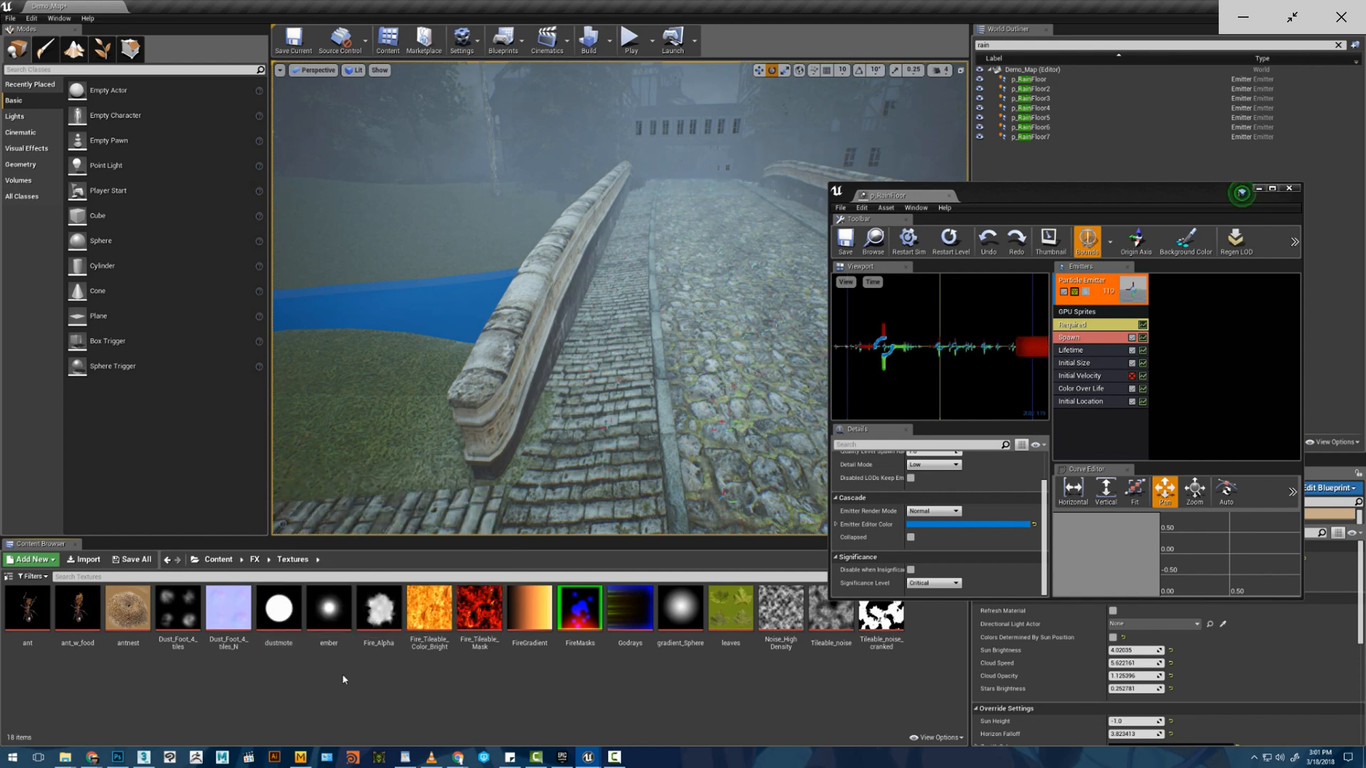
click(254, 560)
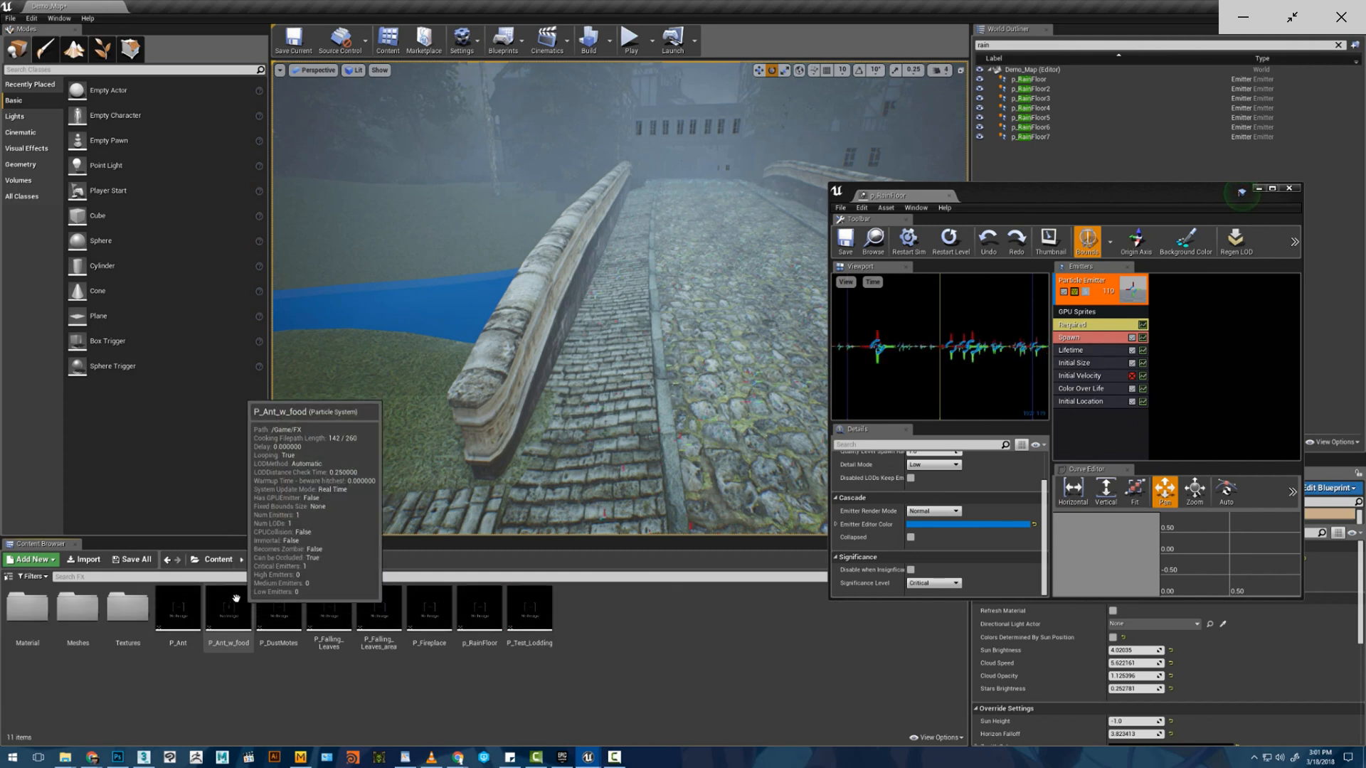
double_click(46, 616)
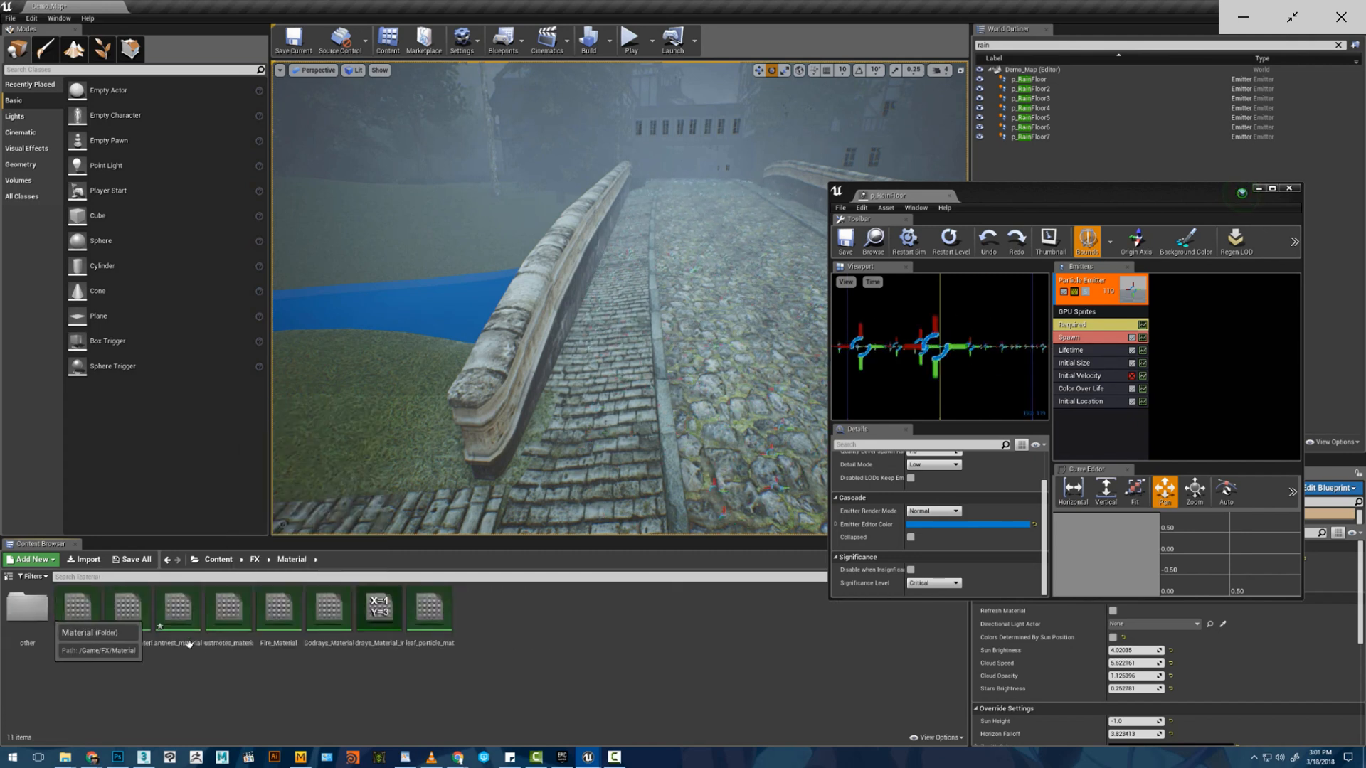
right_click(285, 676)
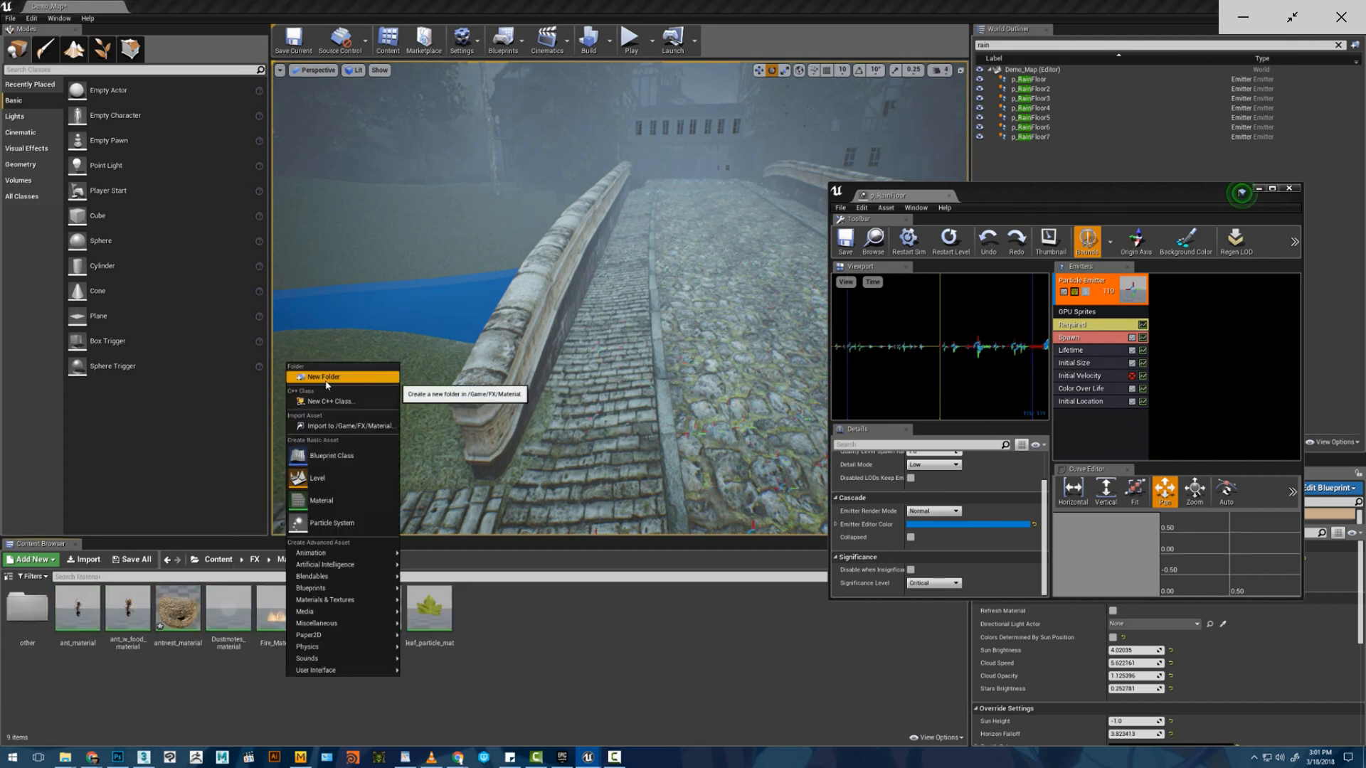
click(319, 502)
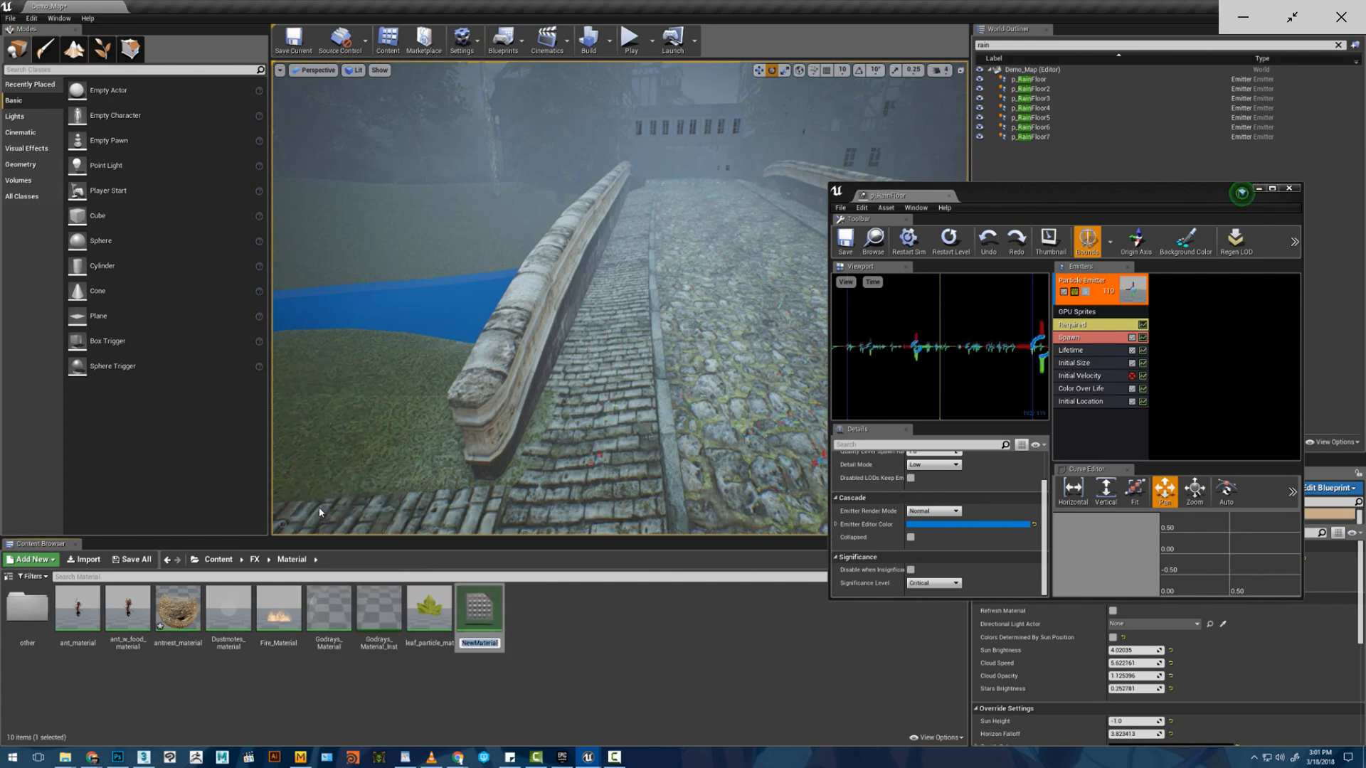
text(ra)
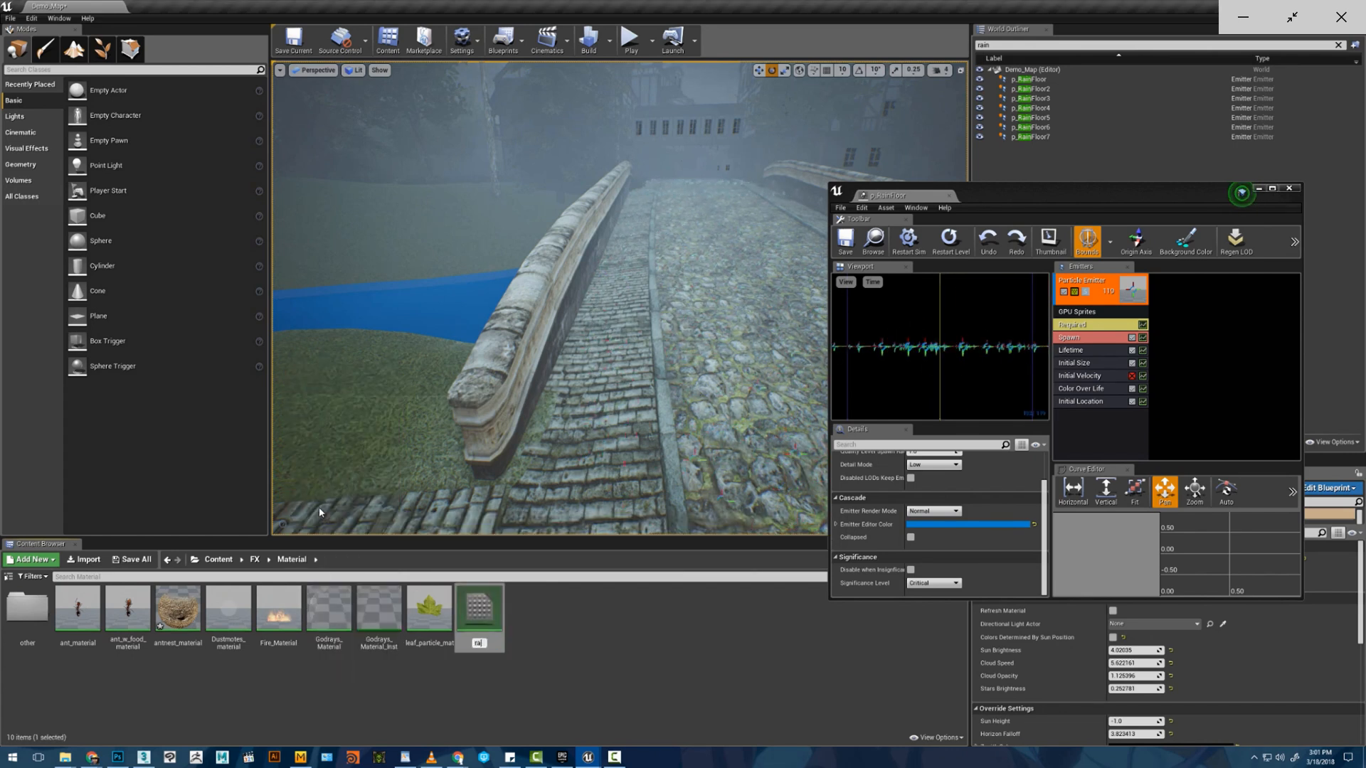
text(indrop_material)
key(Return)
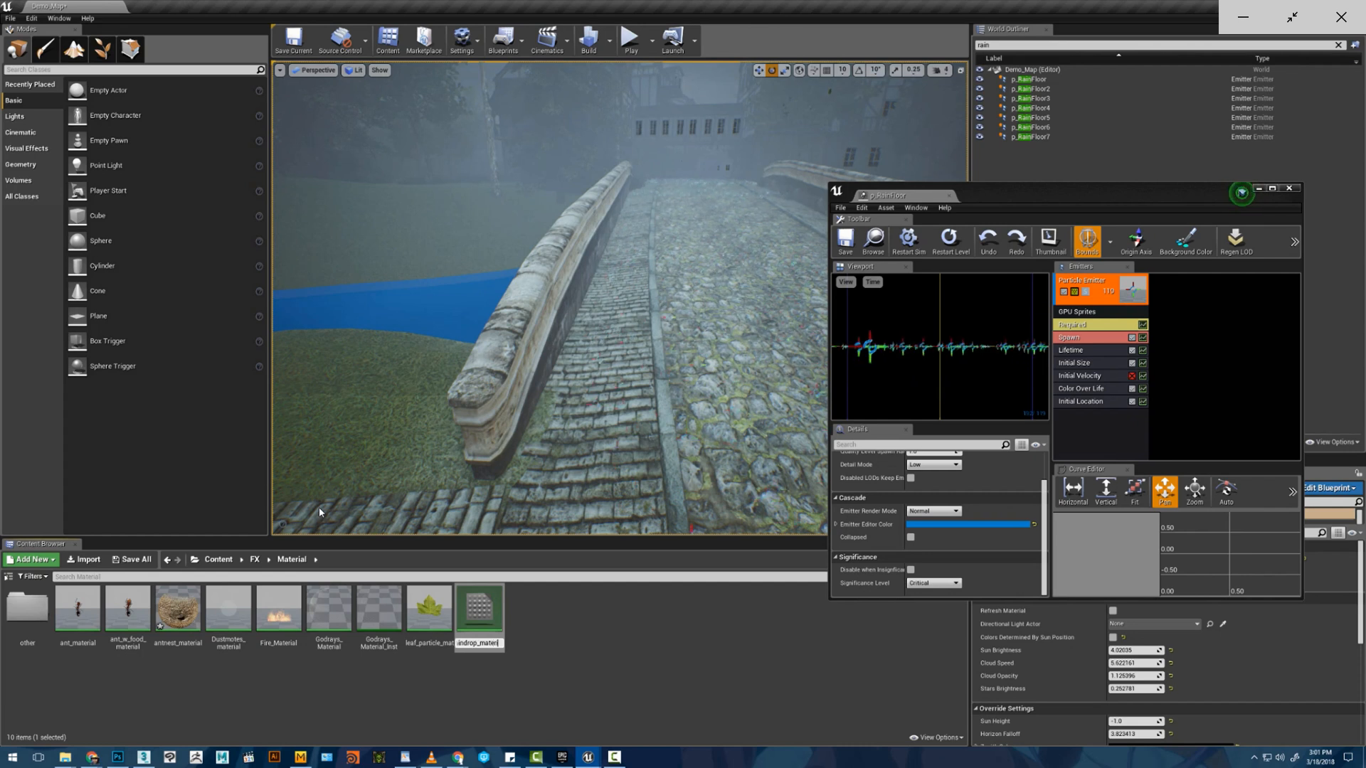
- Open raindrop_material and set its blend mode to Translucent and its shading model to Unlit
double_click(478, 611)
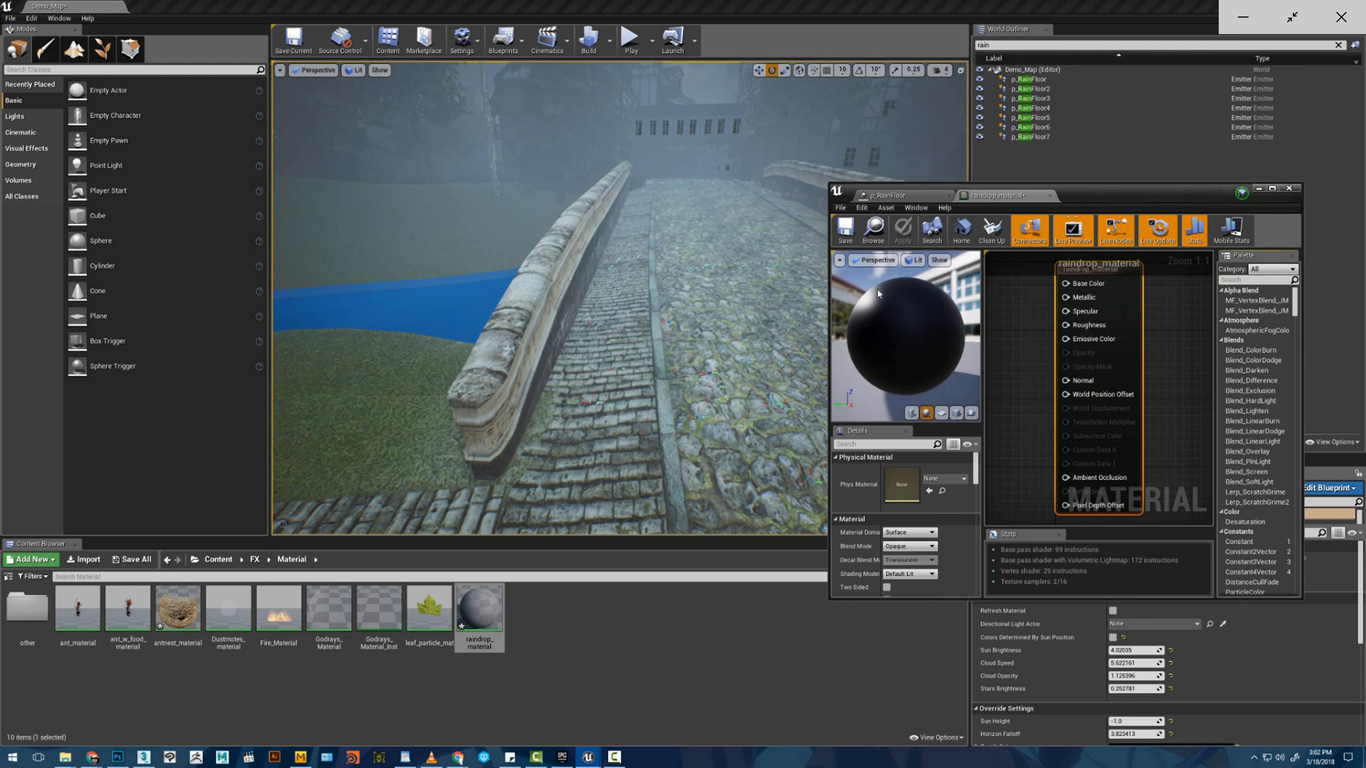
drag(1076, 204, 970, 134)
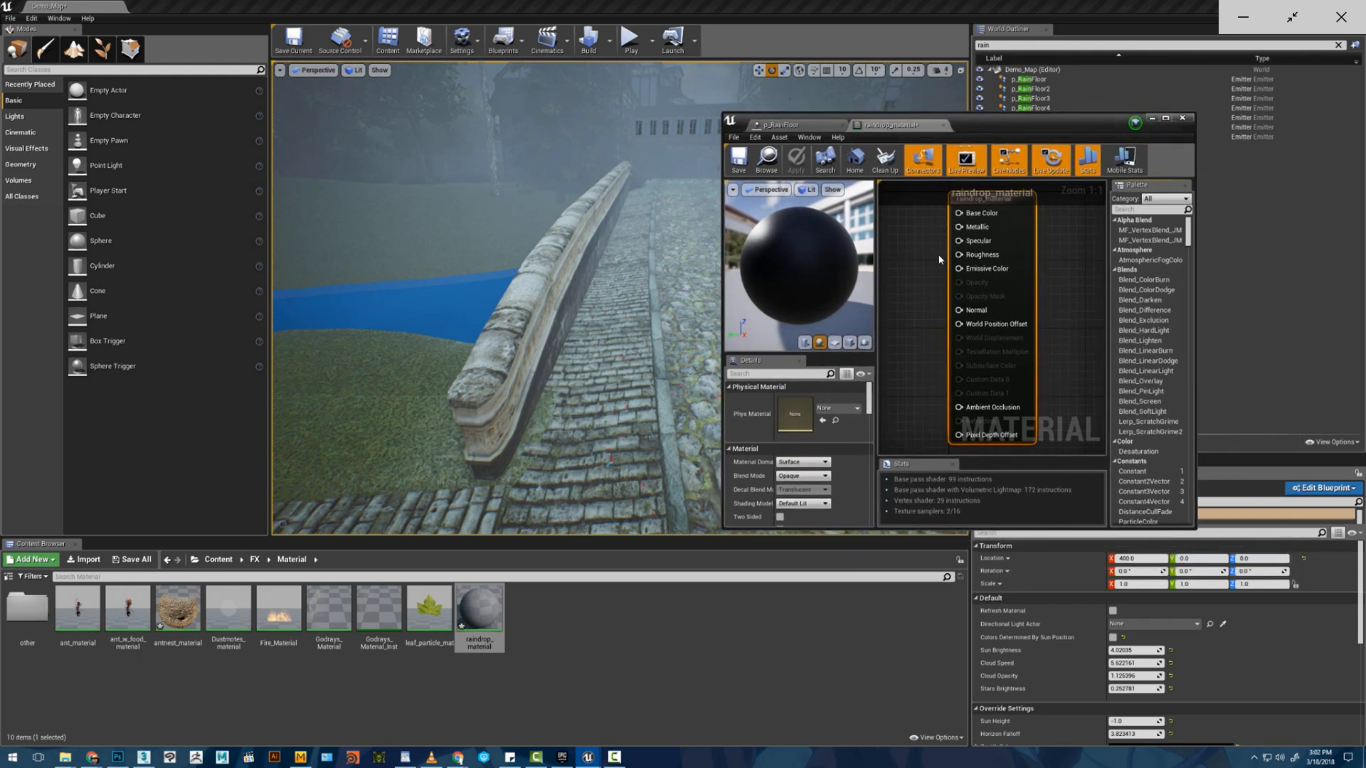
right_drag(927, 261, 1011, 298)
scroll(1011, 298, down, 1)
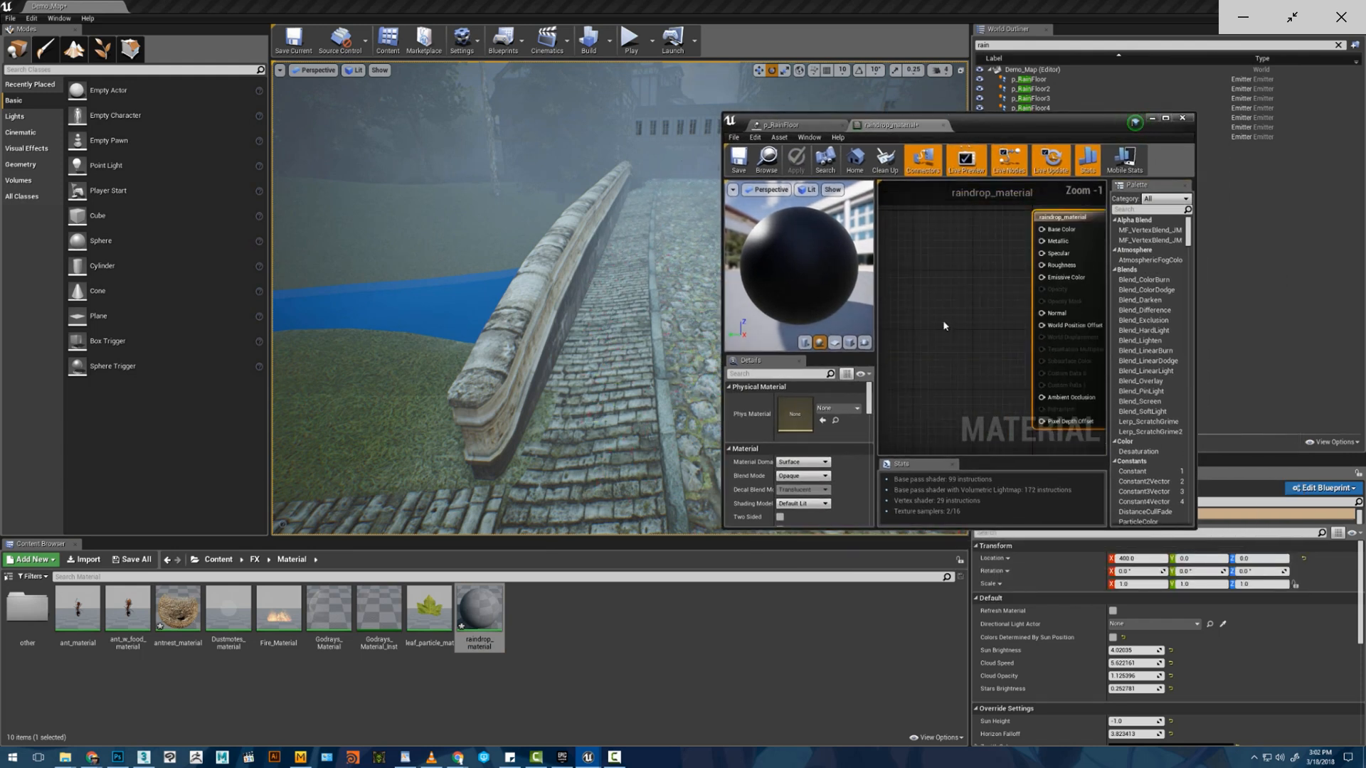
click(786, 475)
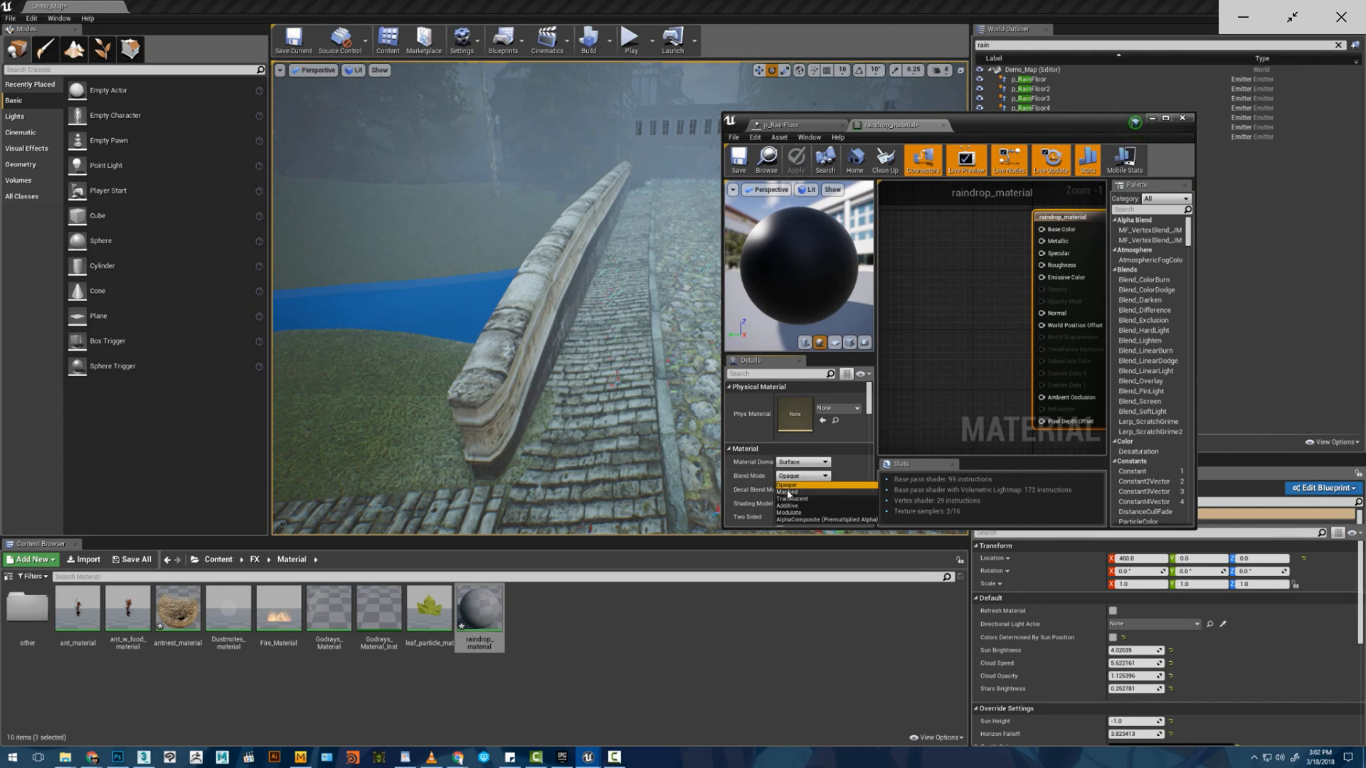
click(790, 499)
click(798, 504)
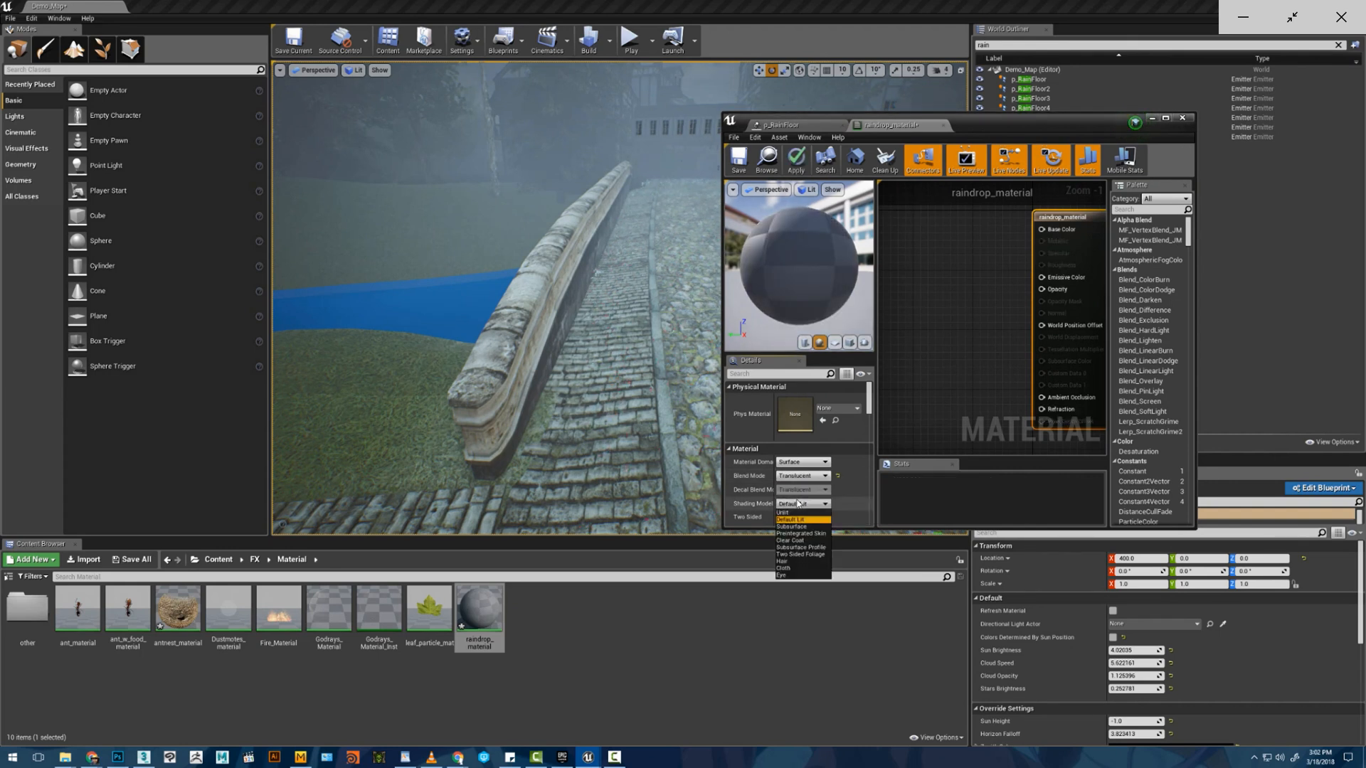
click(785, 513)
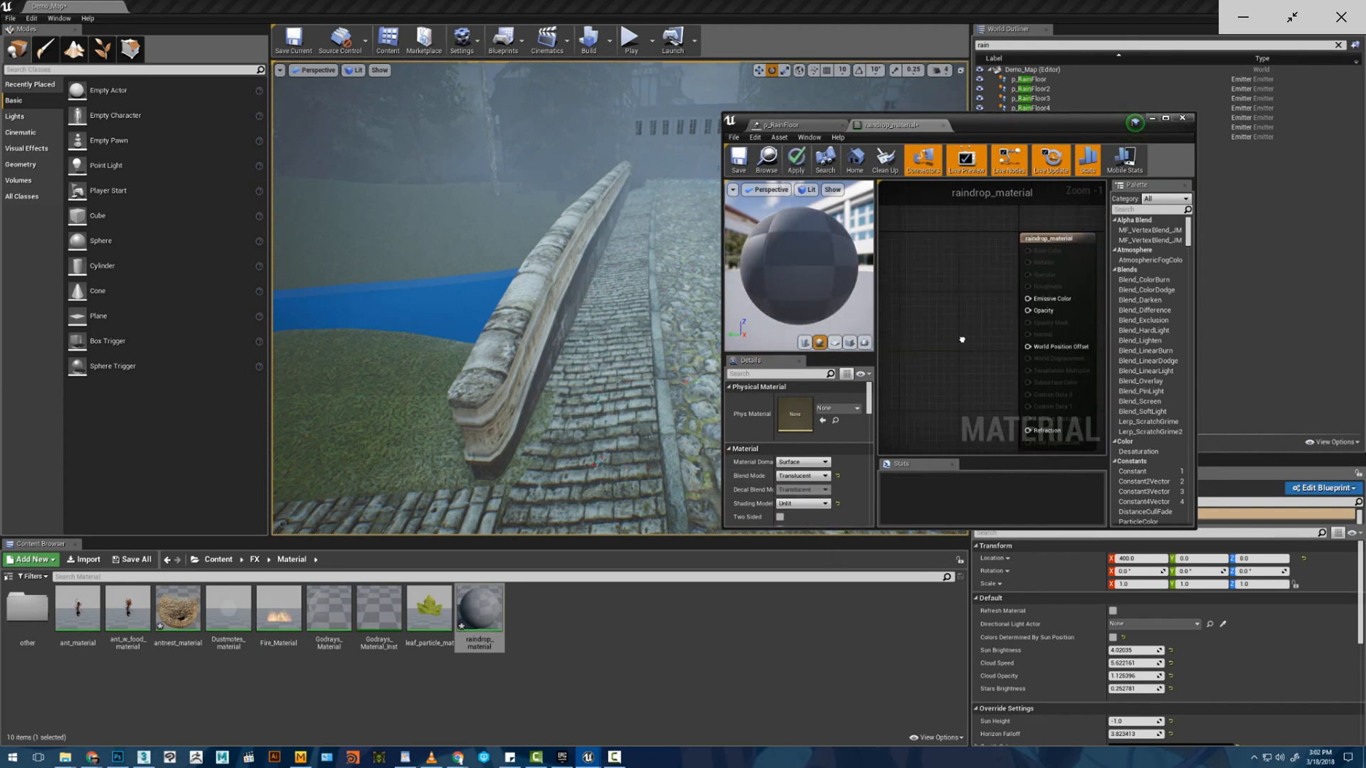
- Add a Constant node with value 0.25, connect it to the material's Opacity input, and apply the changes
scroll(939, 359, down, 1)
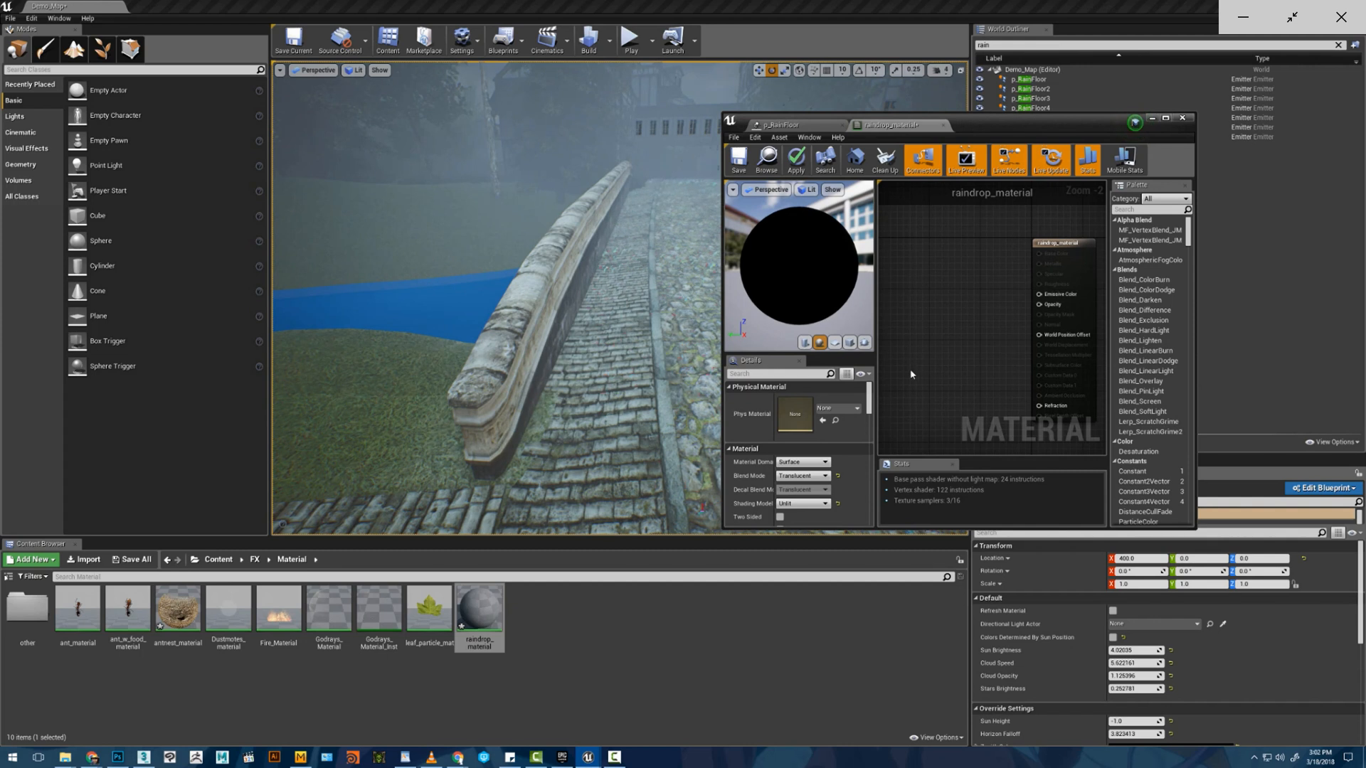
click(914, 372)
drag(922, 385, 1040, 305)
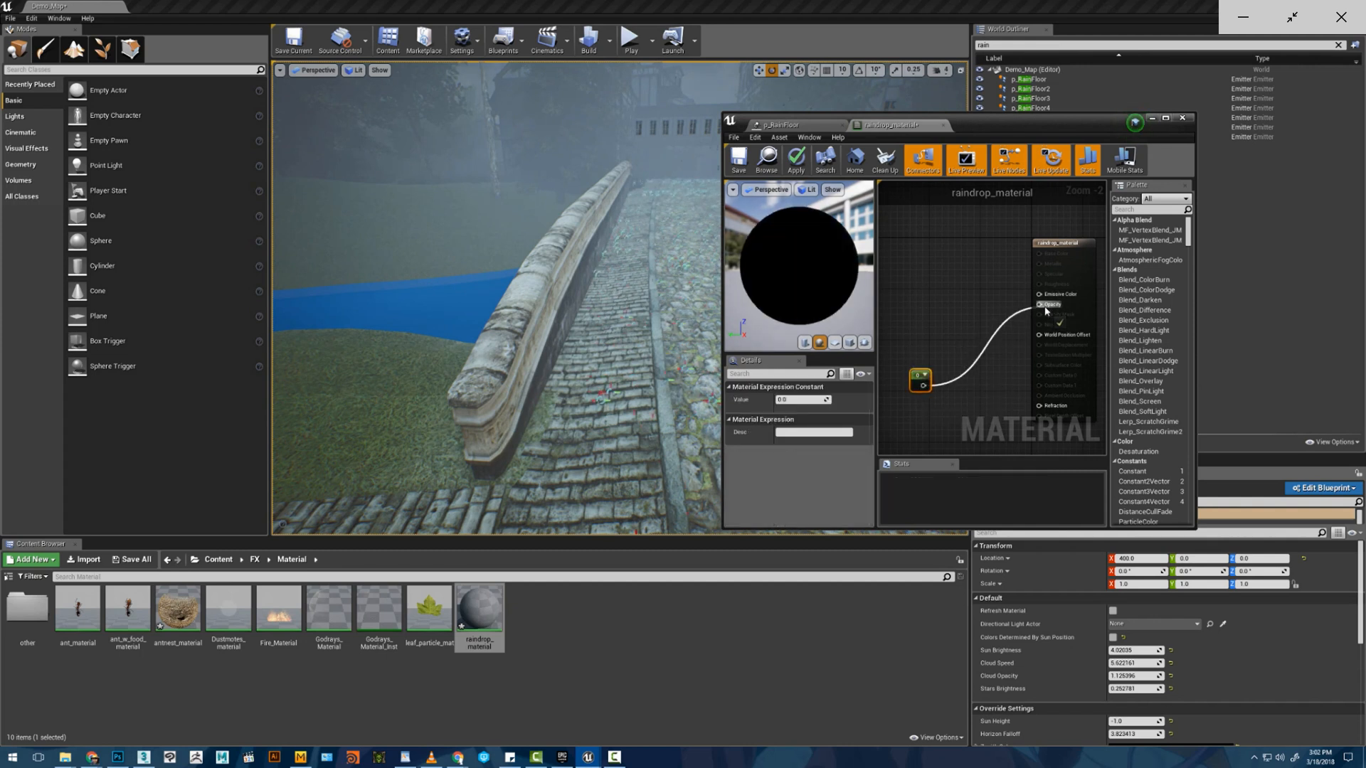
text(0.25)
key(Return)
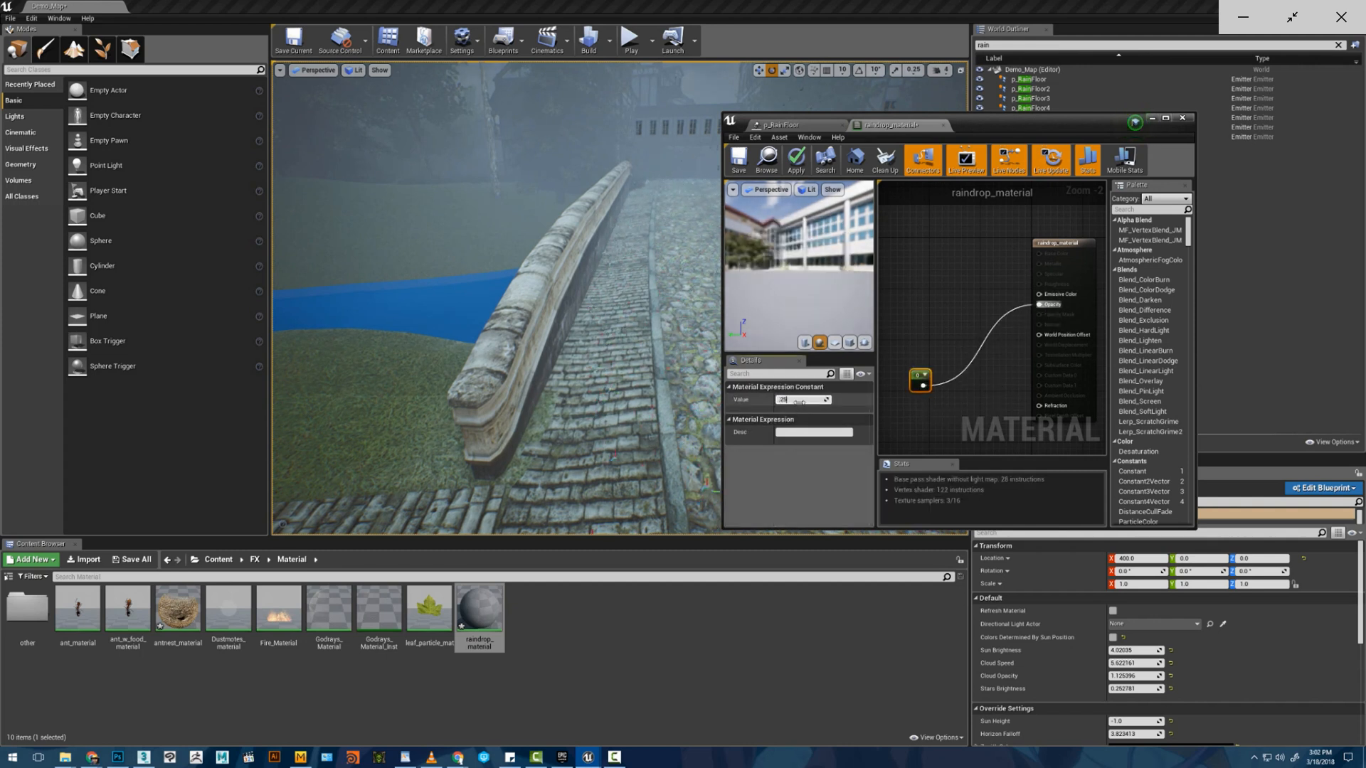
click(906, 325)
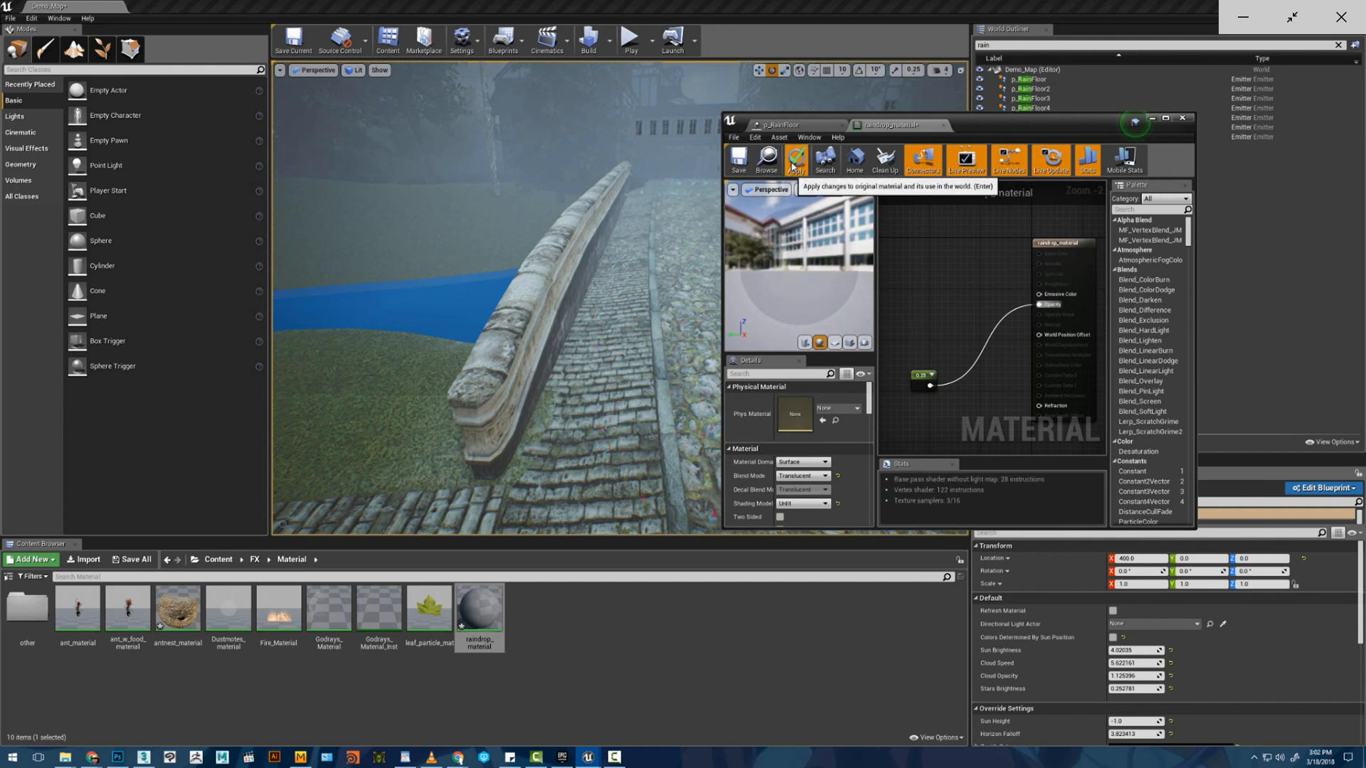
click(793, 167)
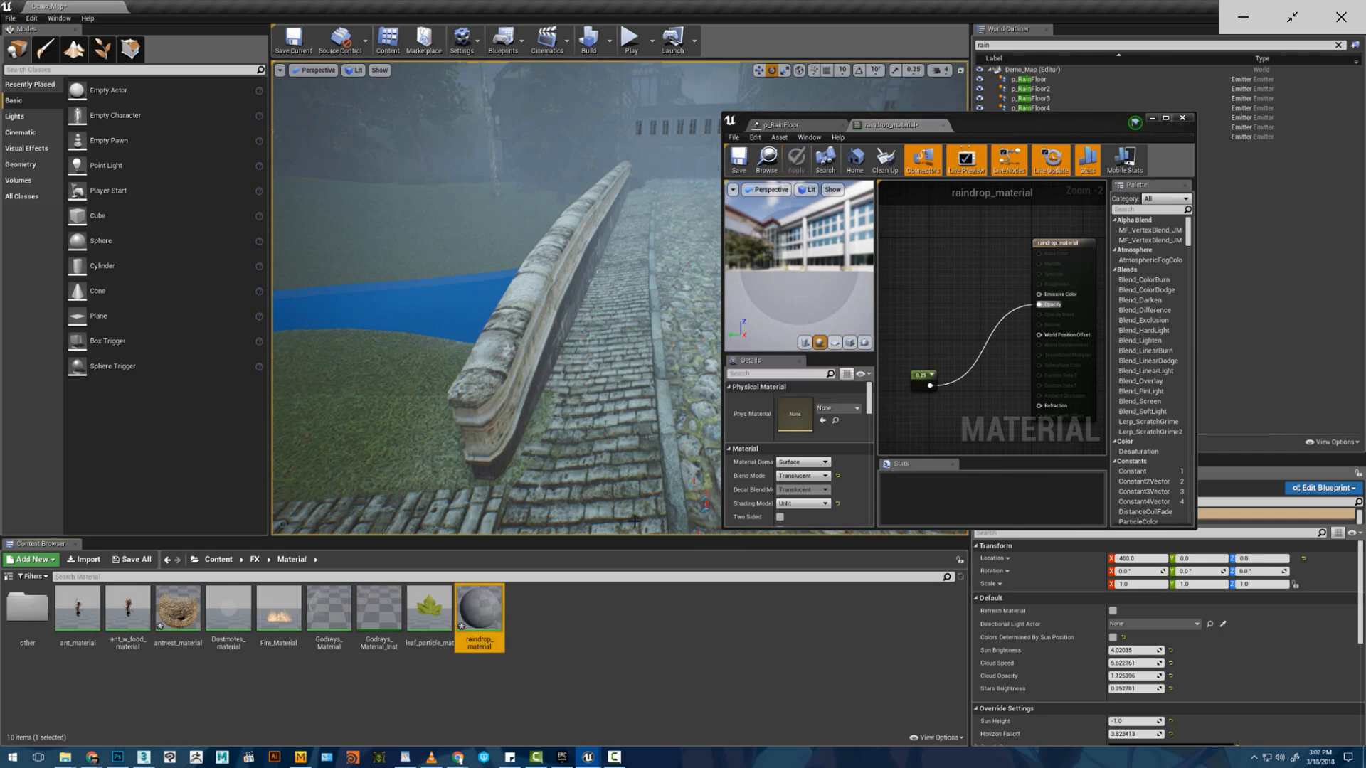
- Locate the p_RainFloor asset in its folder and look through the material and translucency settings of raindrop_material
click(786, 131)
click(767, 160)
click(889, 125)
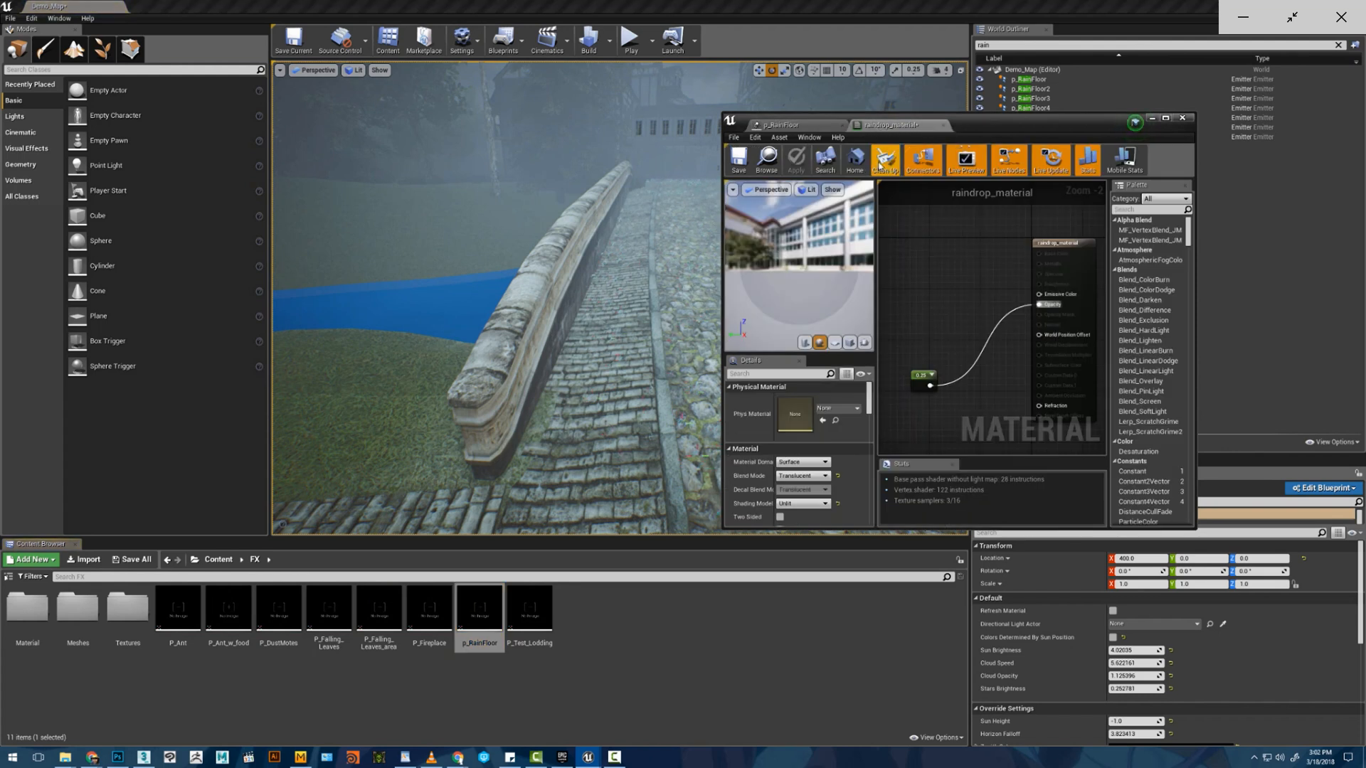
click(1060, 249)
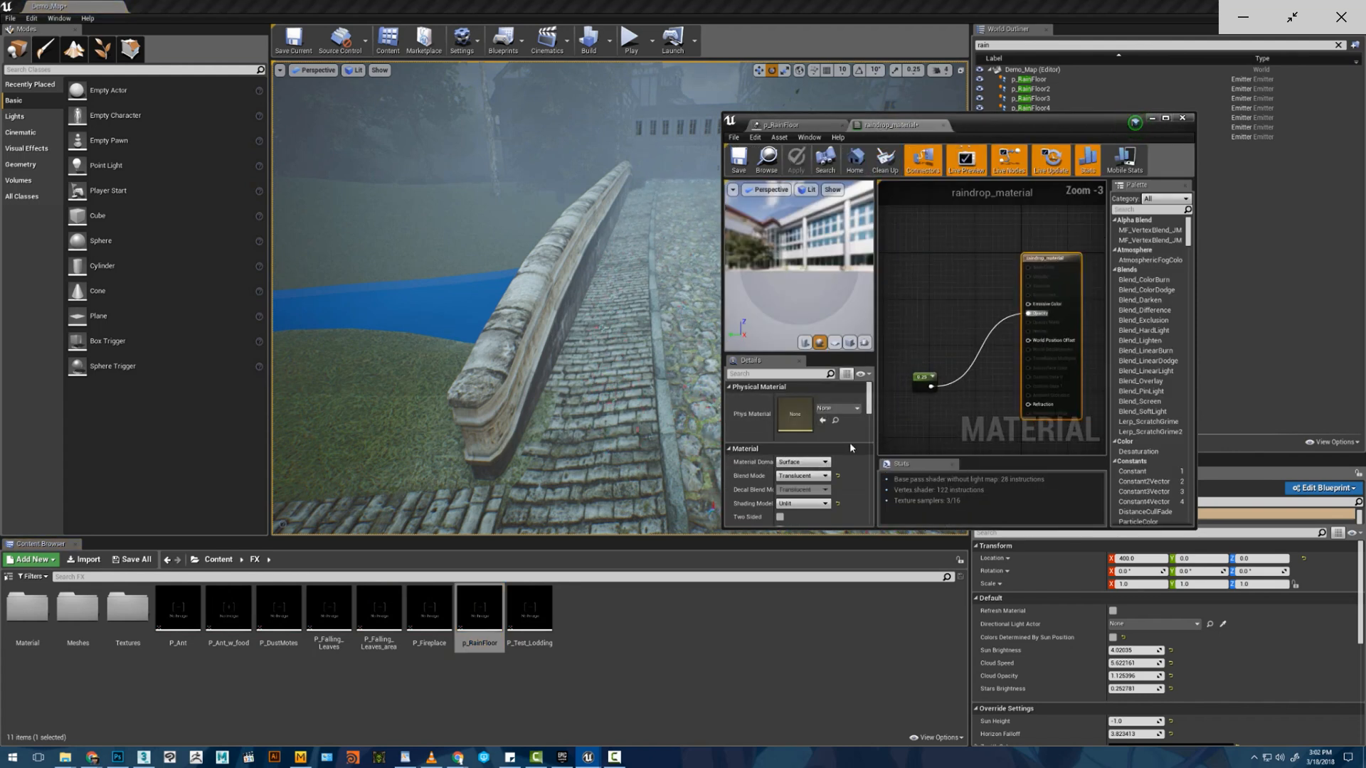
scroll(849, 442, down, 3)
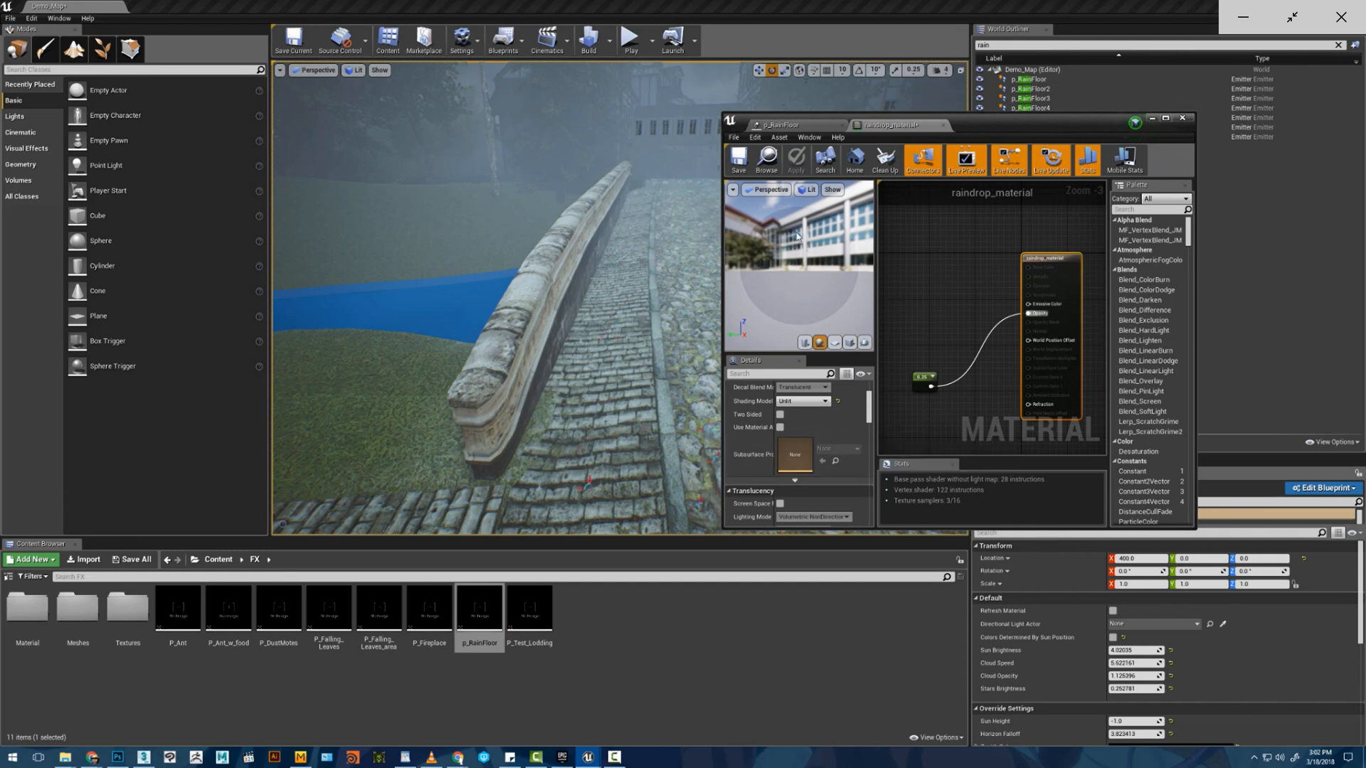
- Assign raindrop_material from the FX/Material folder as the material in the Required module of the p_RainFloor emitter
click(827, 127)
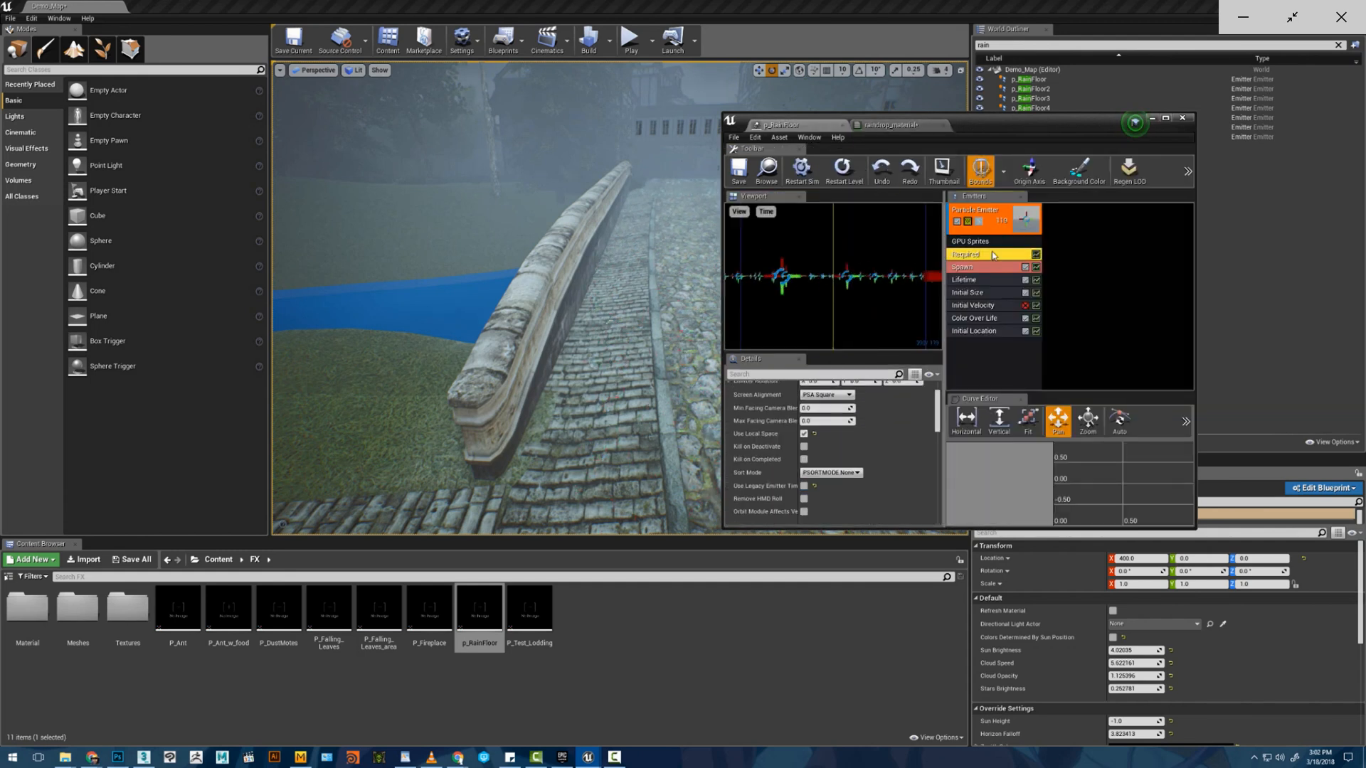
scroll(841, 411, up, 3)
scroll(842, 411, down, 2)
scroll(841, 411, up, 2)
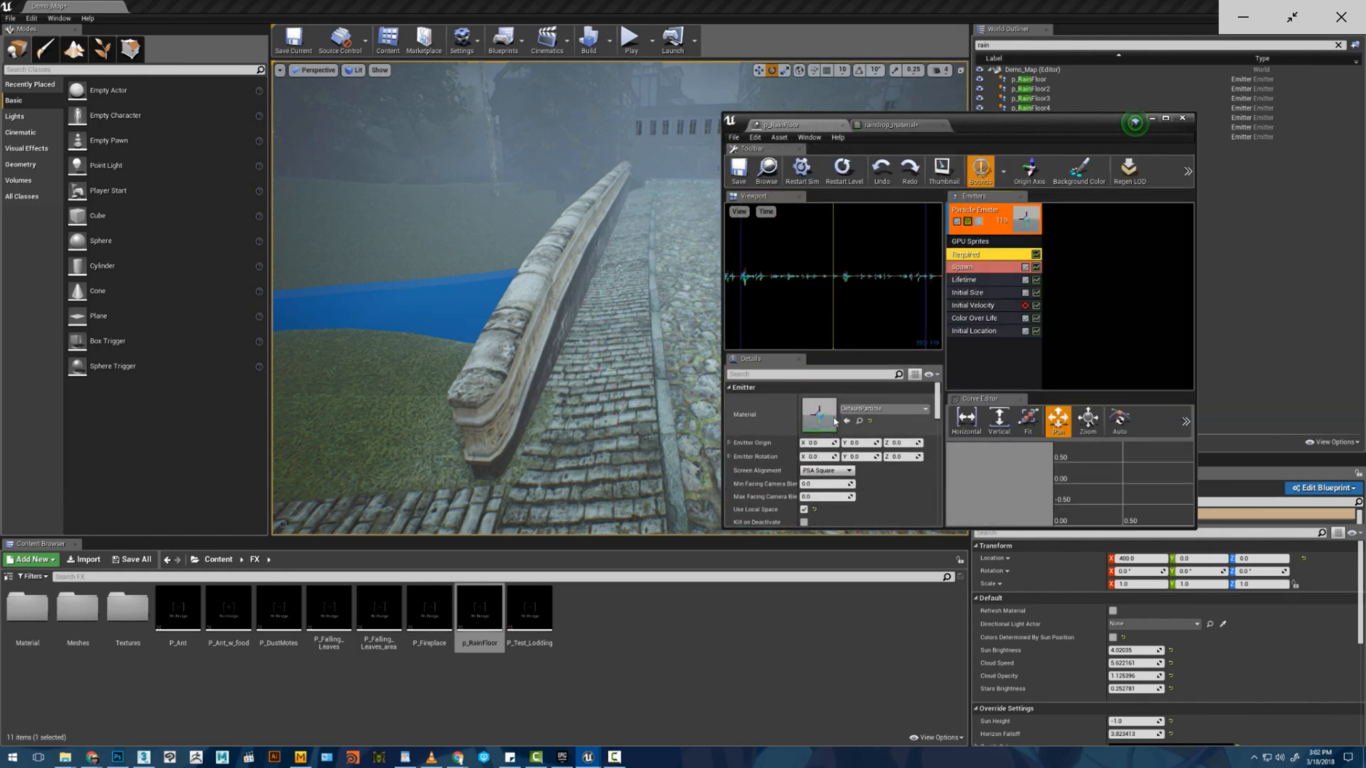
double_click(27, 608)
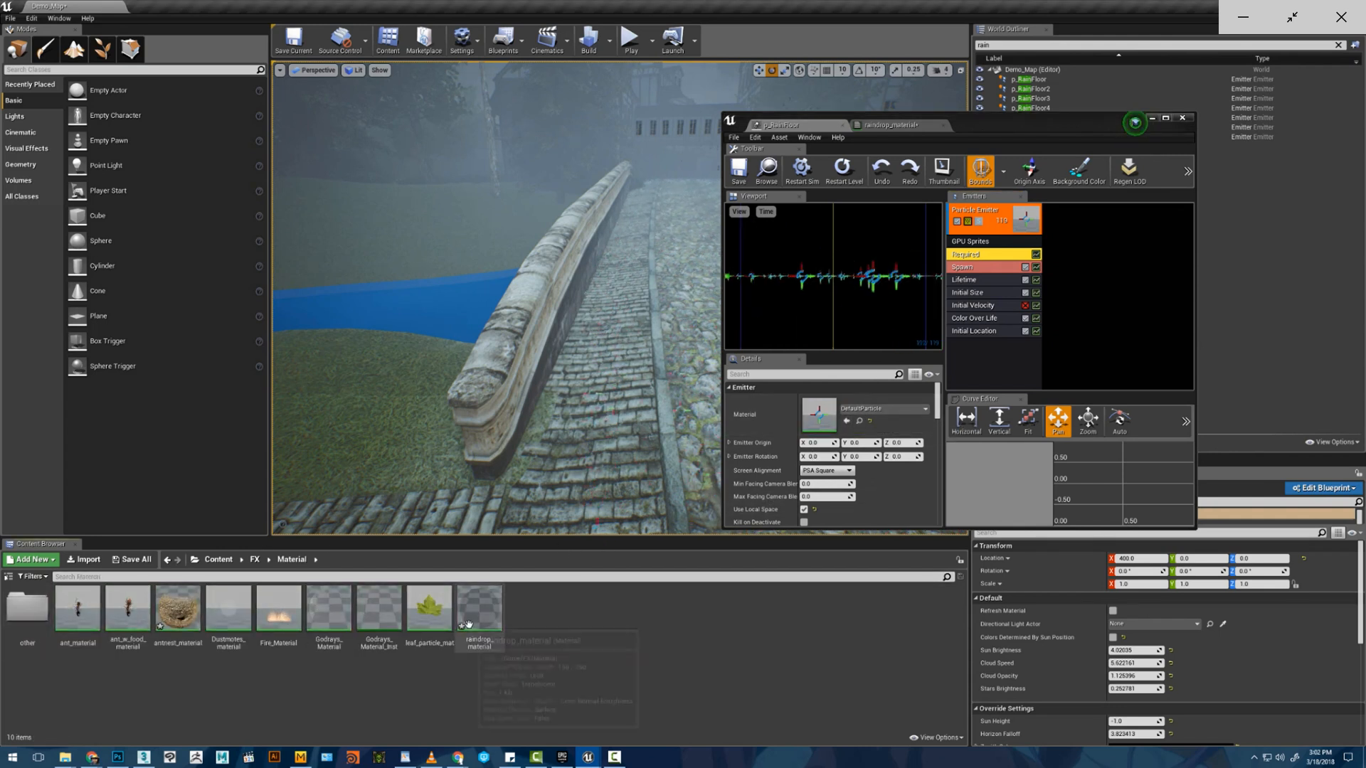
drag(479, 610, 818, 418)
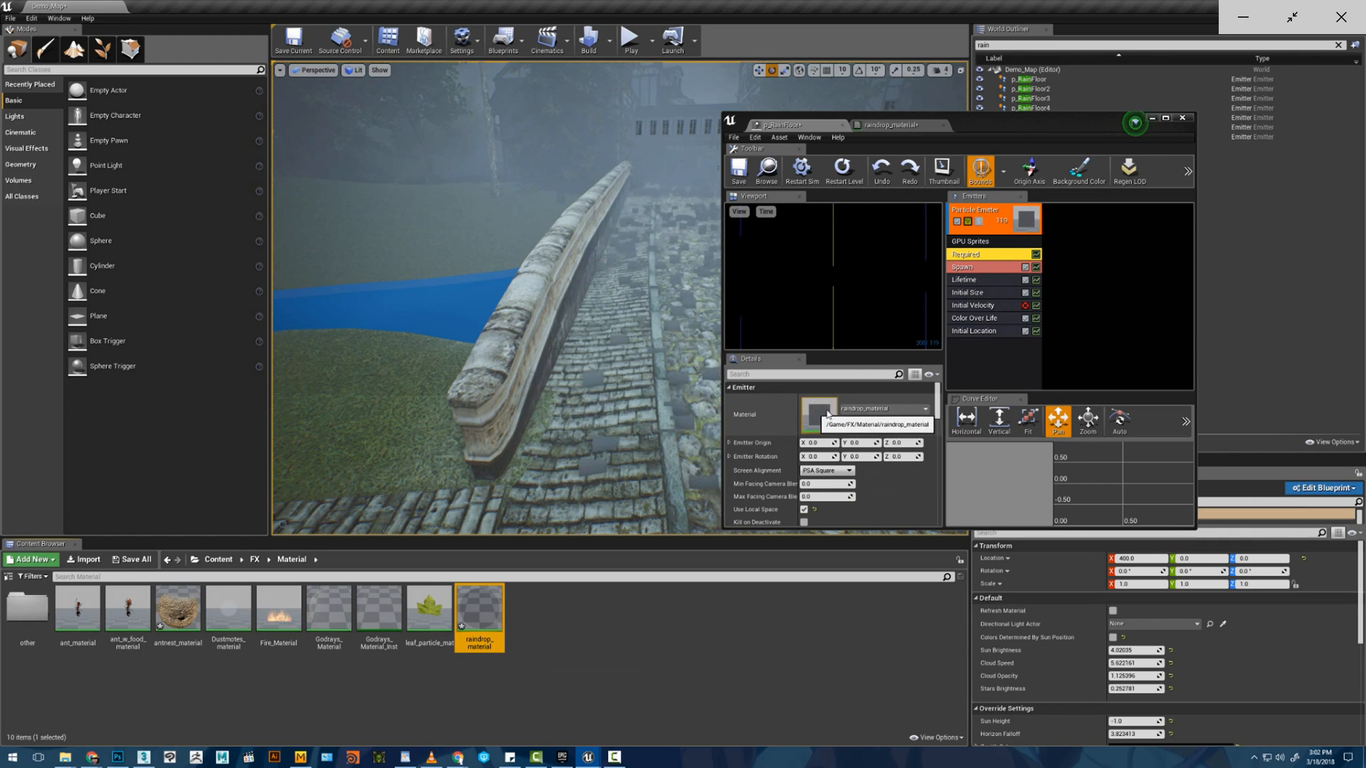
- Move along the bridge in the level view and examine how the particles look with raindrop_material
key(w)
mouse_move(626, 349)
right_down()
mouse_move(658, 367)
mouse_move(665, 399)
mouse_move(633, 341)
right_up()
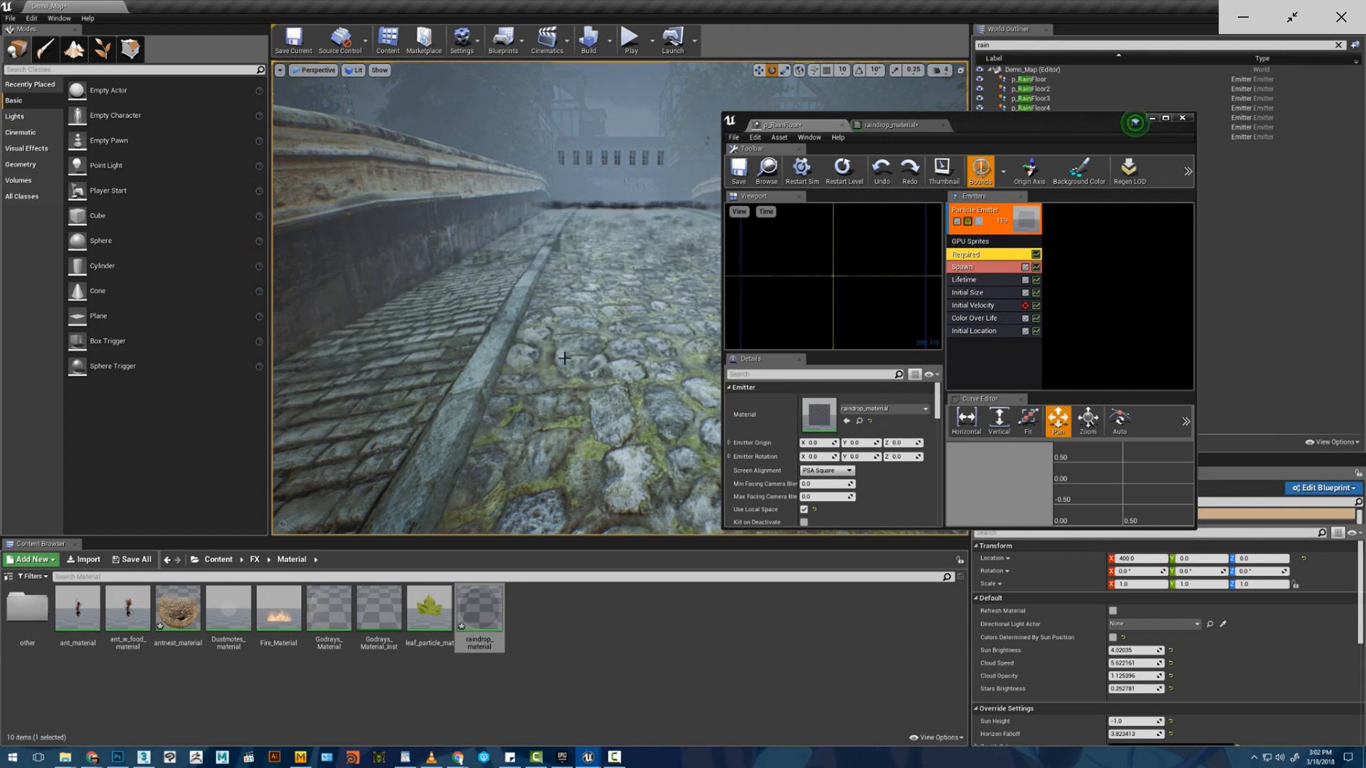
key(s)
right_drag(564, 358, 594, 355)
key(w)
key(s)
key(w)
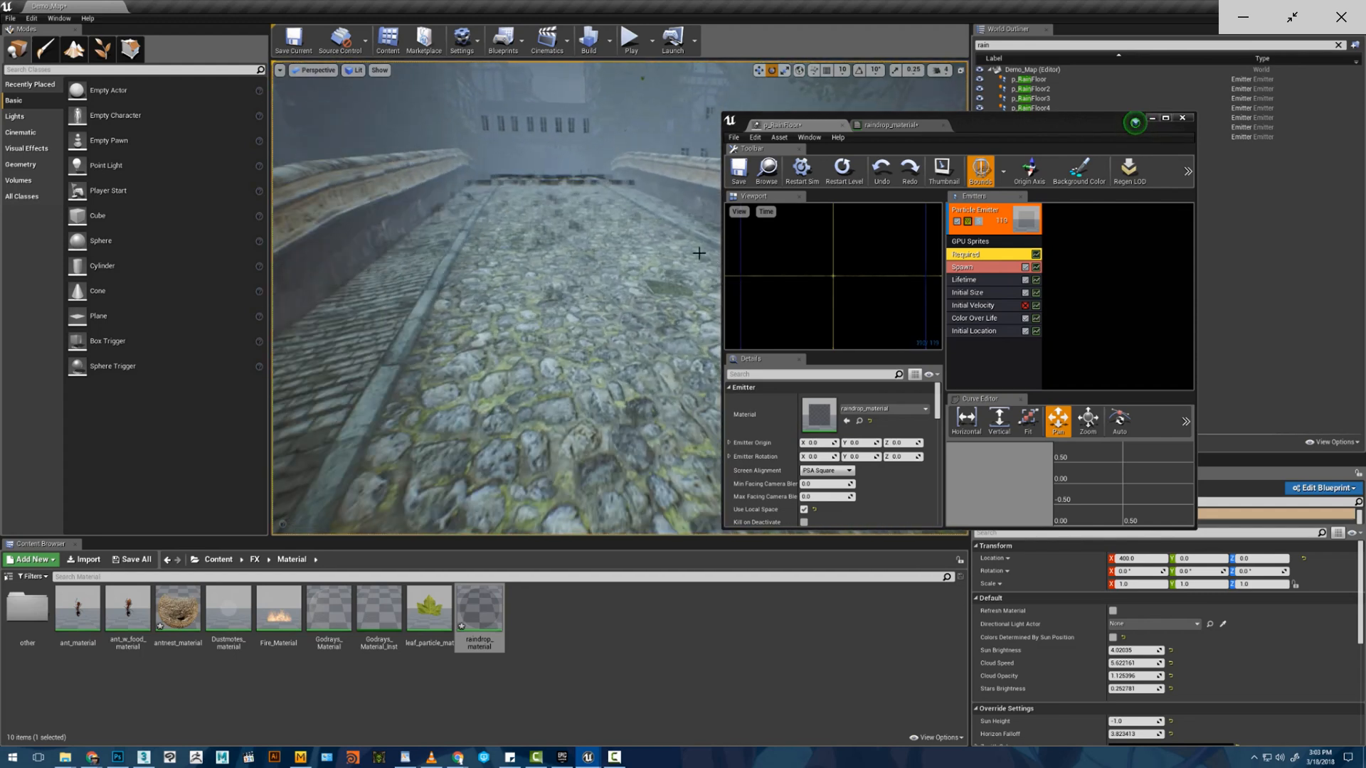
- Add a Constant3Vector to raindrop_material, connect it to Emissive Color, and set its colour to near-white, about 0.86 per channel
click(889, 125)
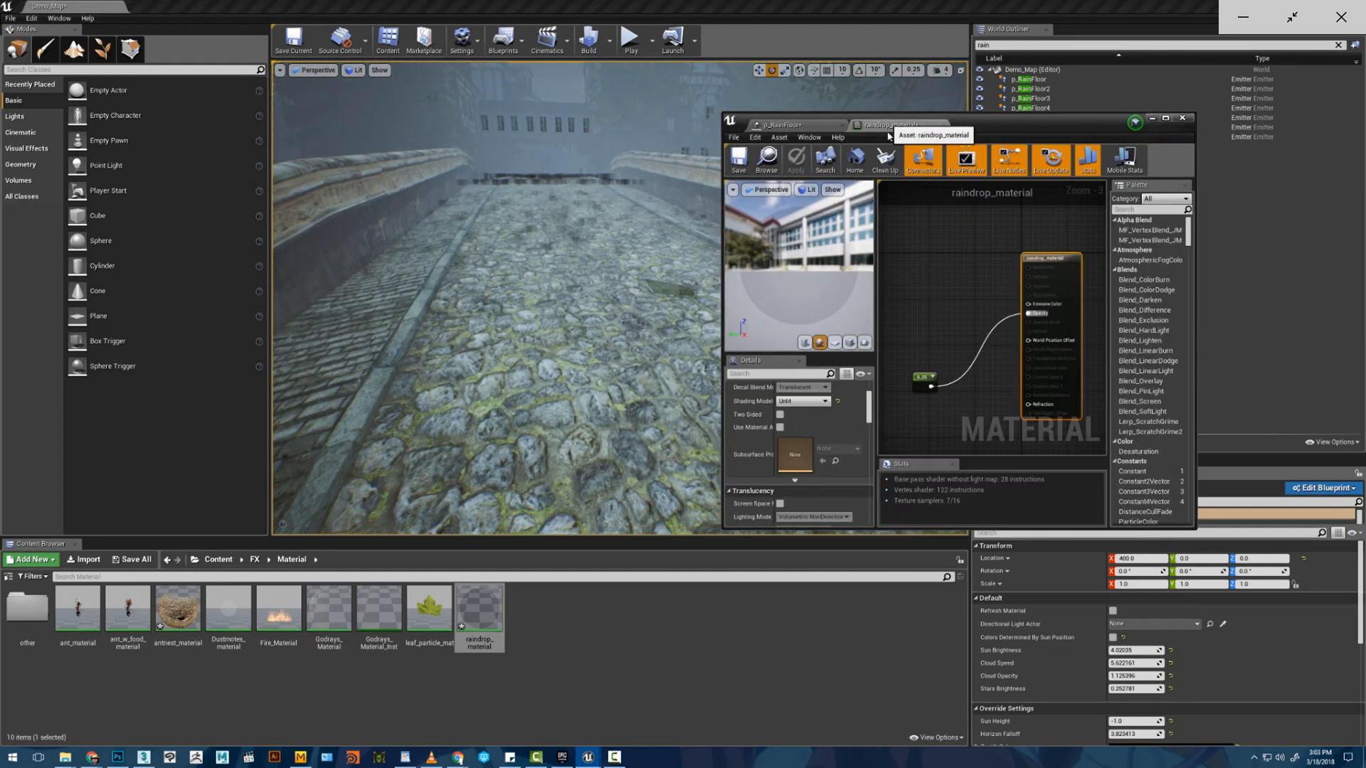
click(905, 304)
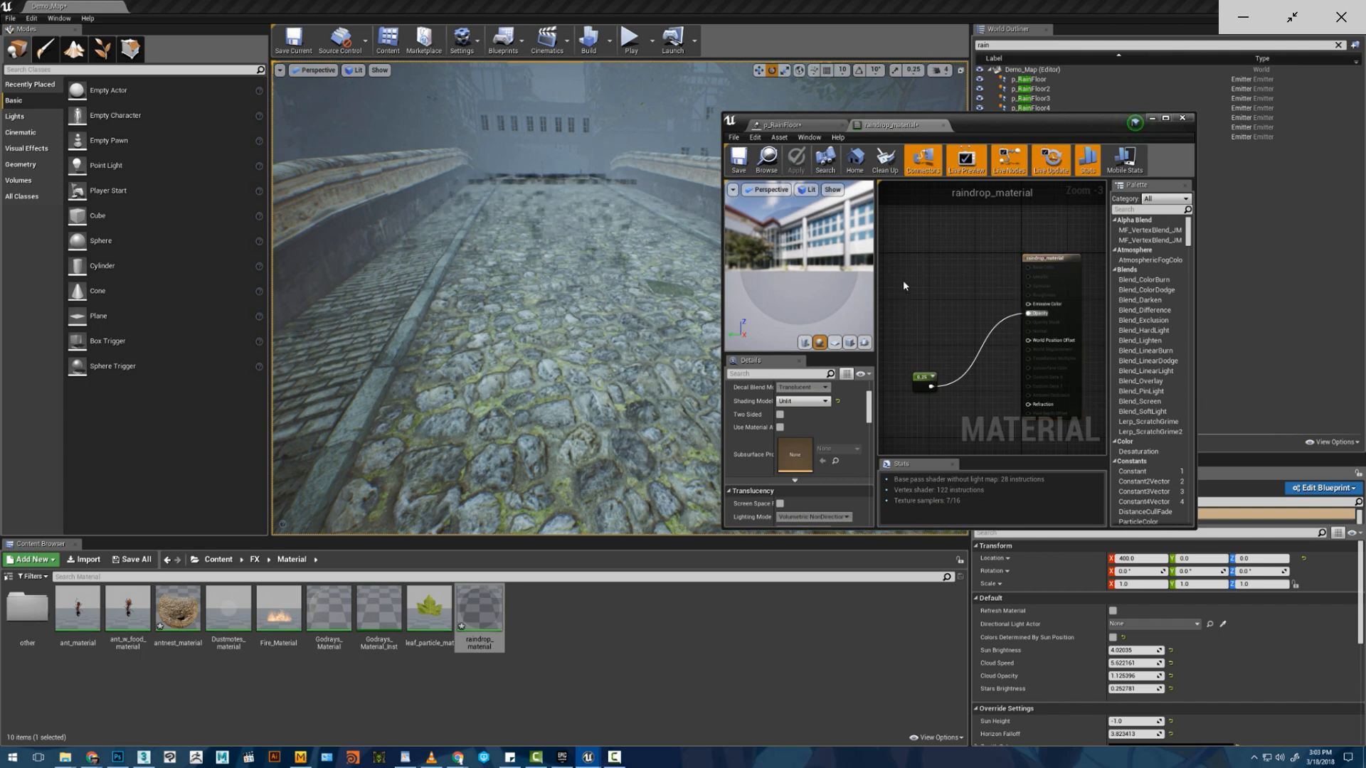
click(919, 305)
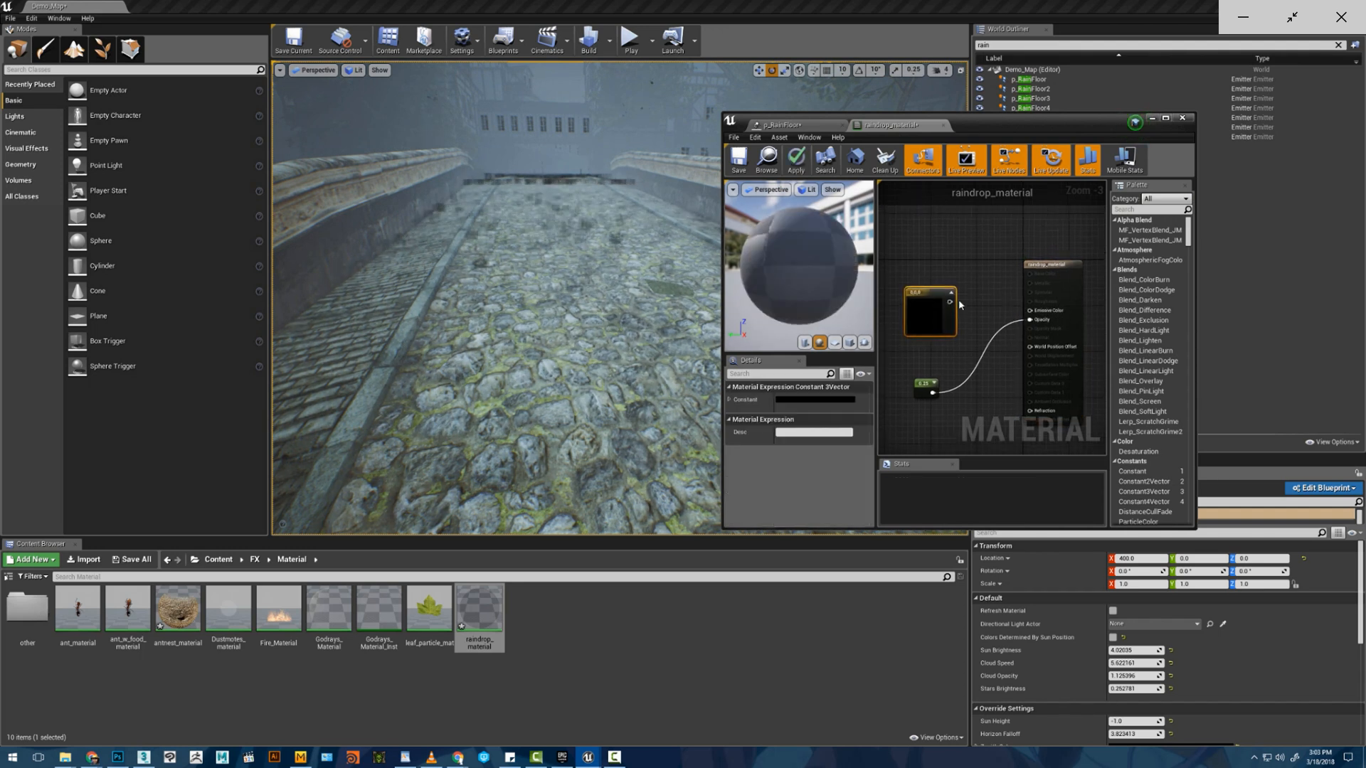
click(825, 402)
drag(984, 466, 984, 450)
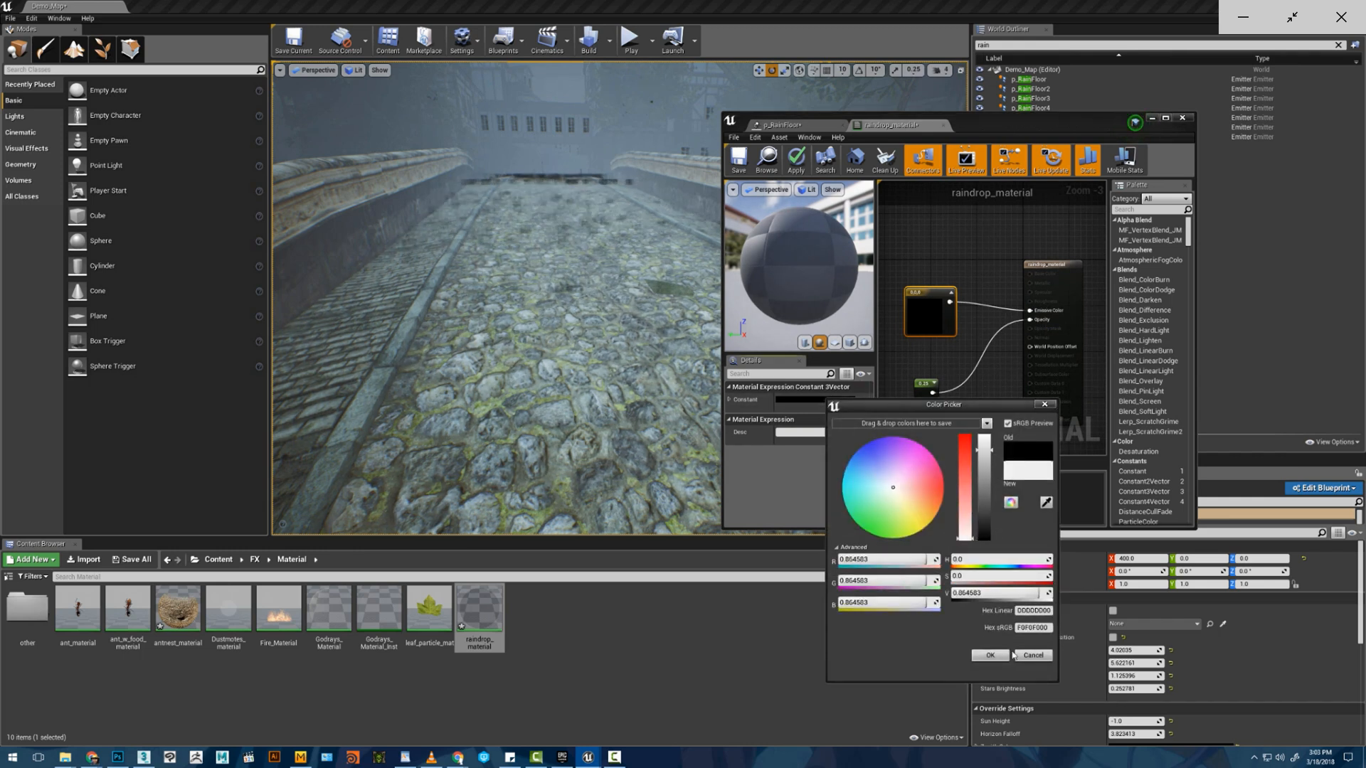
click(990, 655)
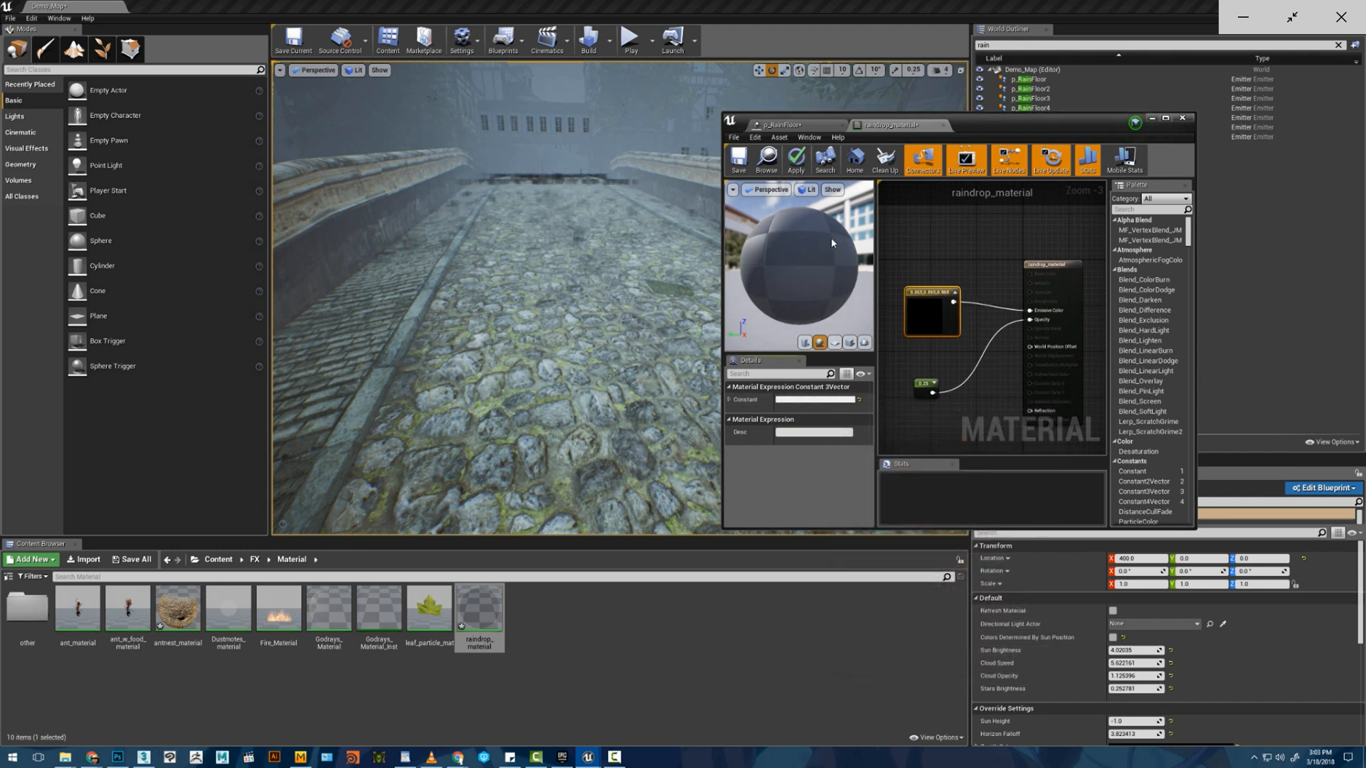
- Apply the emissive change to raindrop_material and add the dustmote texture from the FX/Textures folder to its graph
click(797, 163)
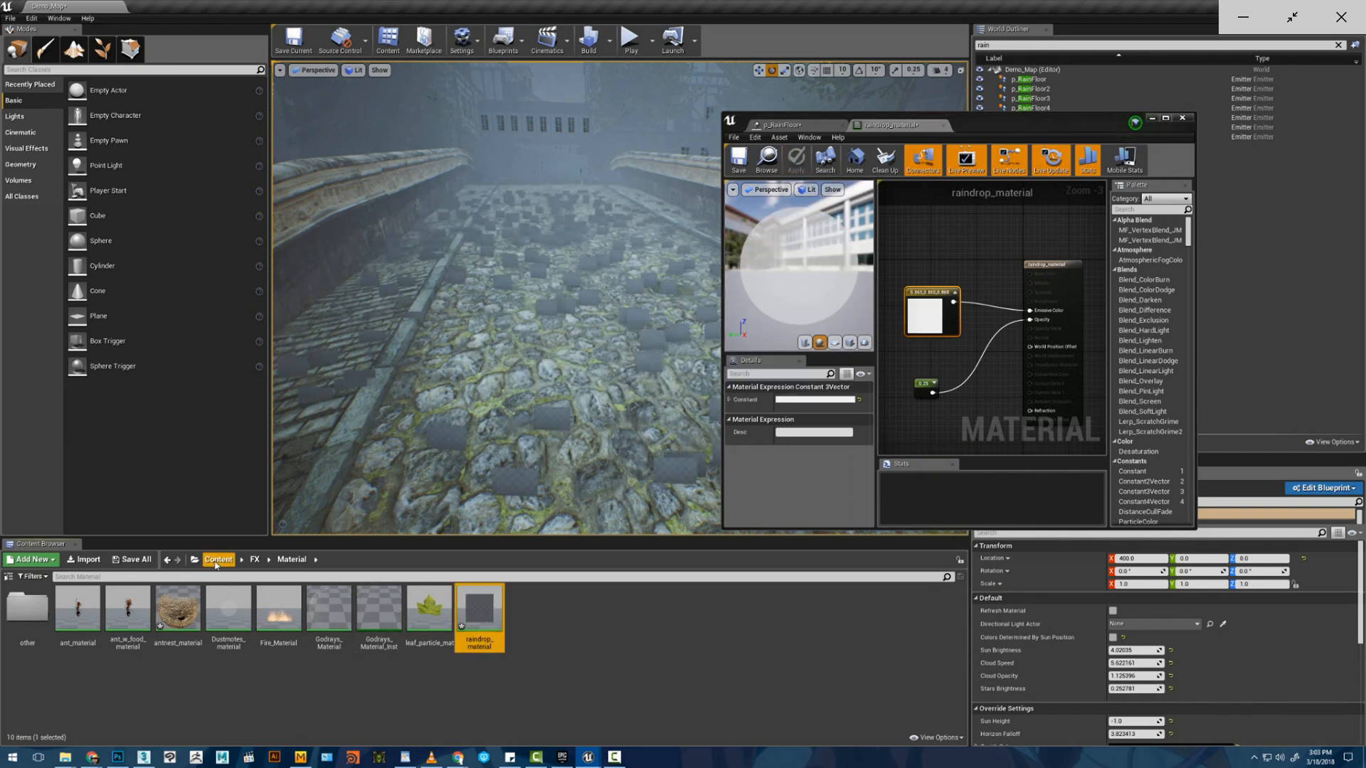
click(255, 560)
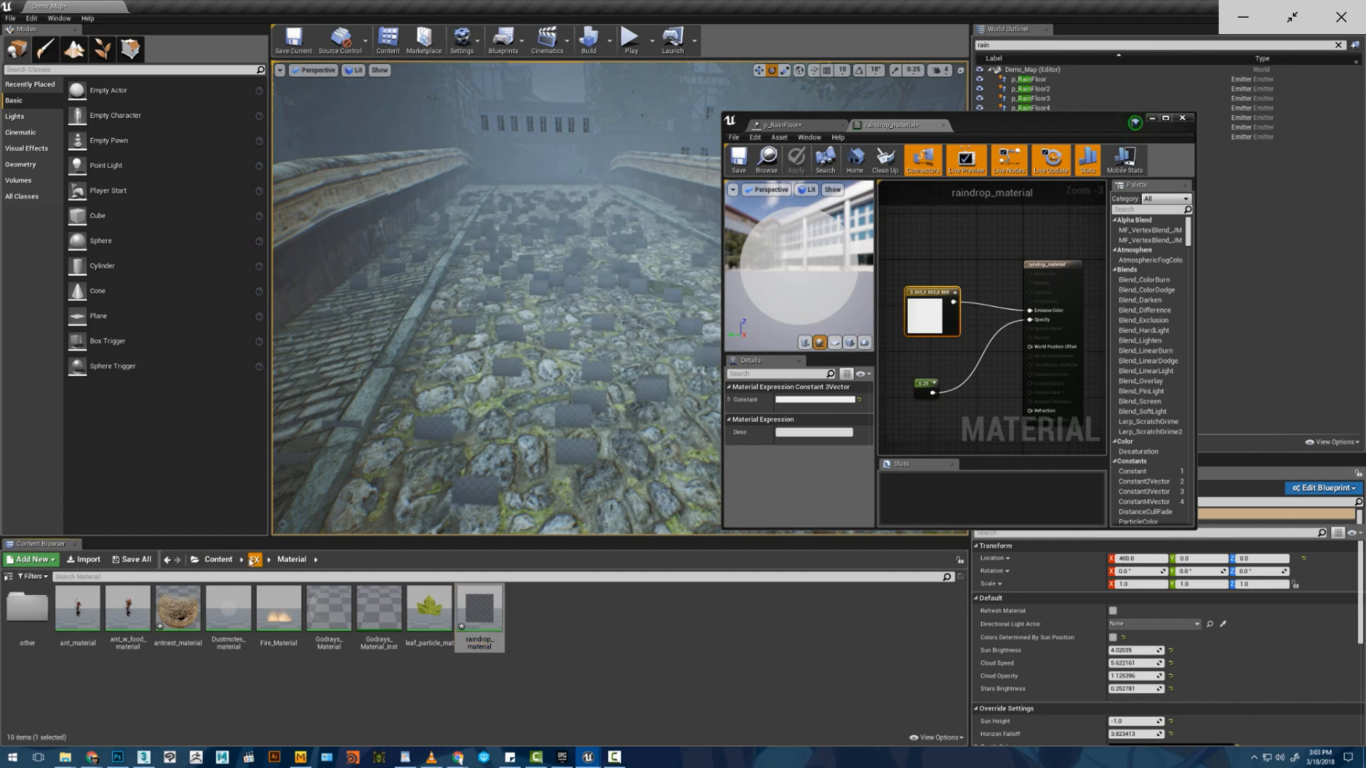
double_click(105, 628)
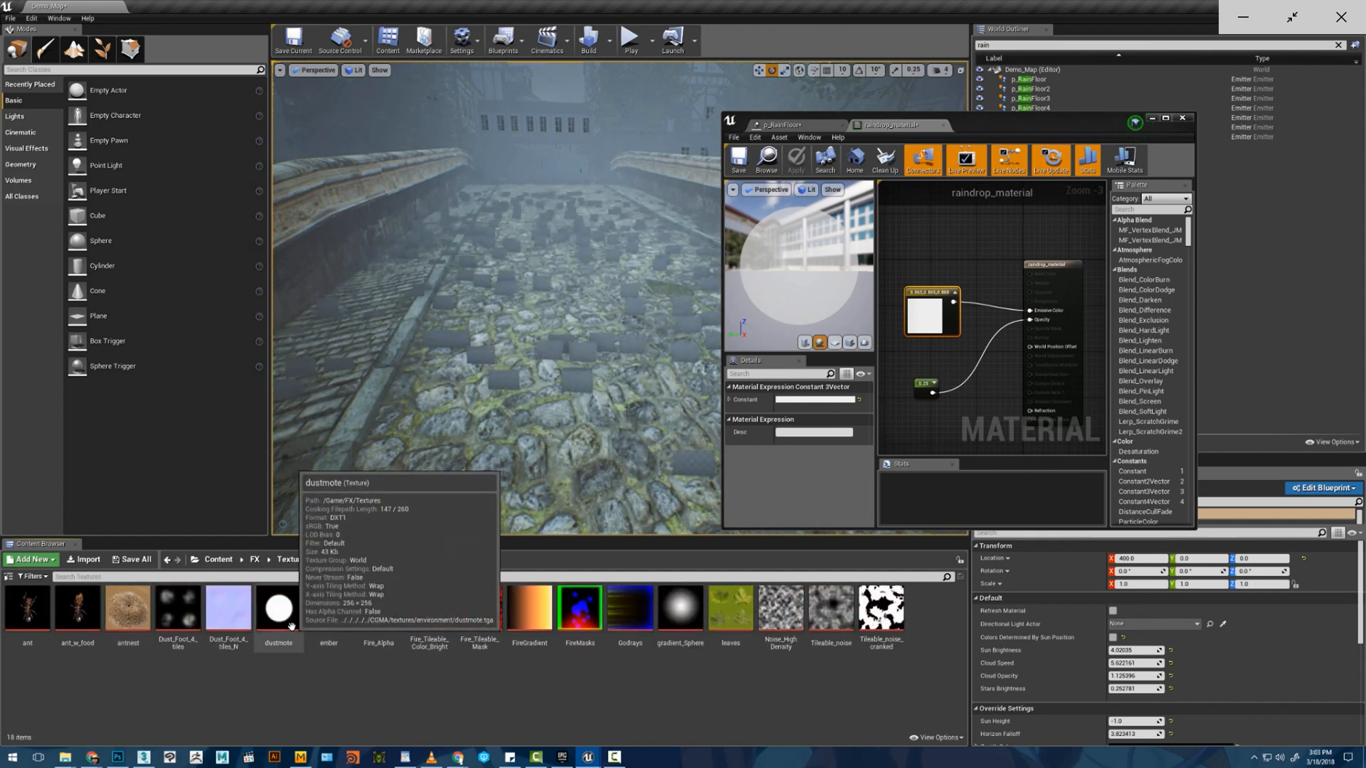
drag(289, 624, 960, 412)
- Multiply the opacity constant by the dustmote texture, connect the result to Opacity, and apply raindrop_material with a plane as preview
right_drag(974, 356, 984, 313)
key(m)
click(956, 414)
drag(984, 327, 1005, 264)
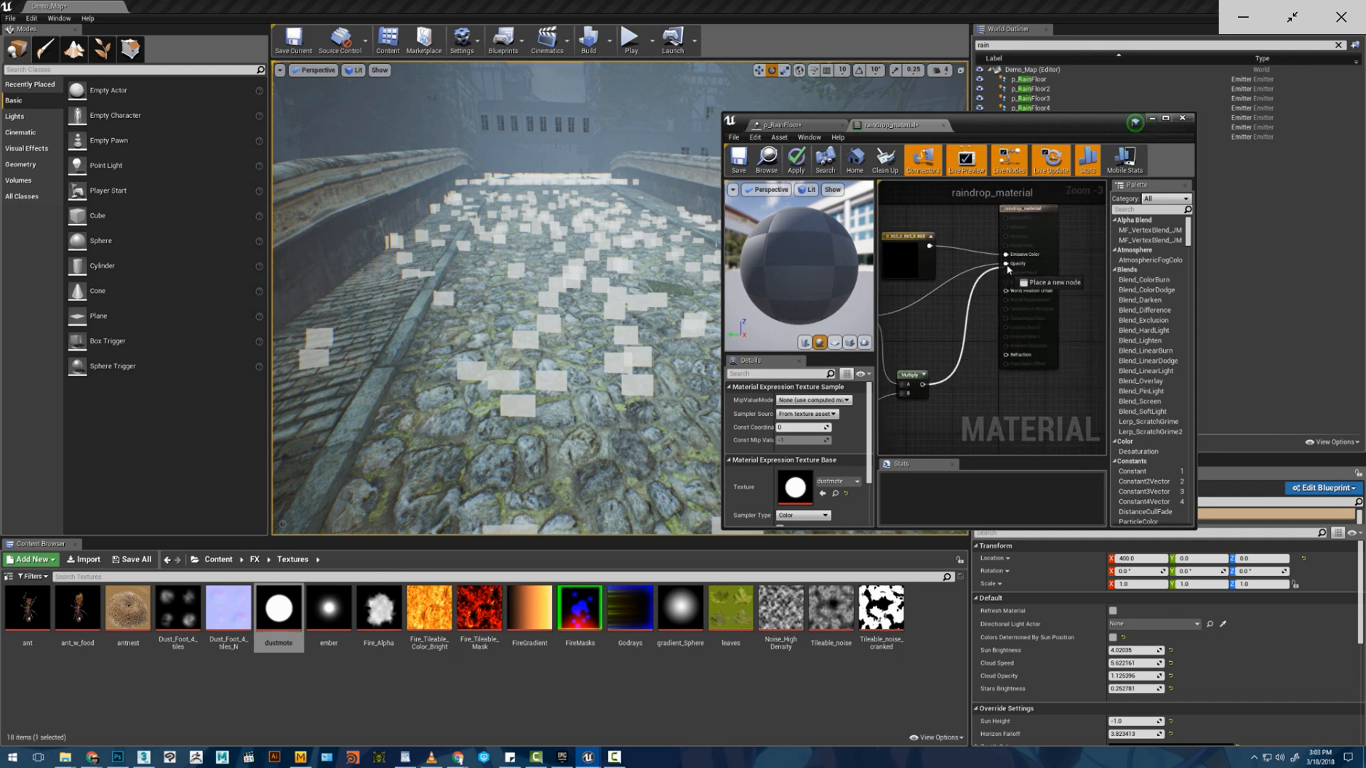
click(798, 161)
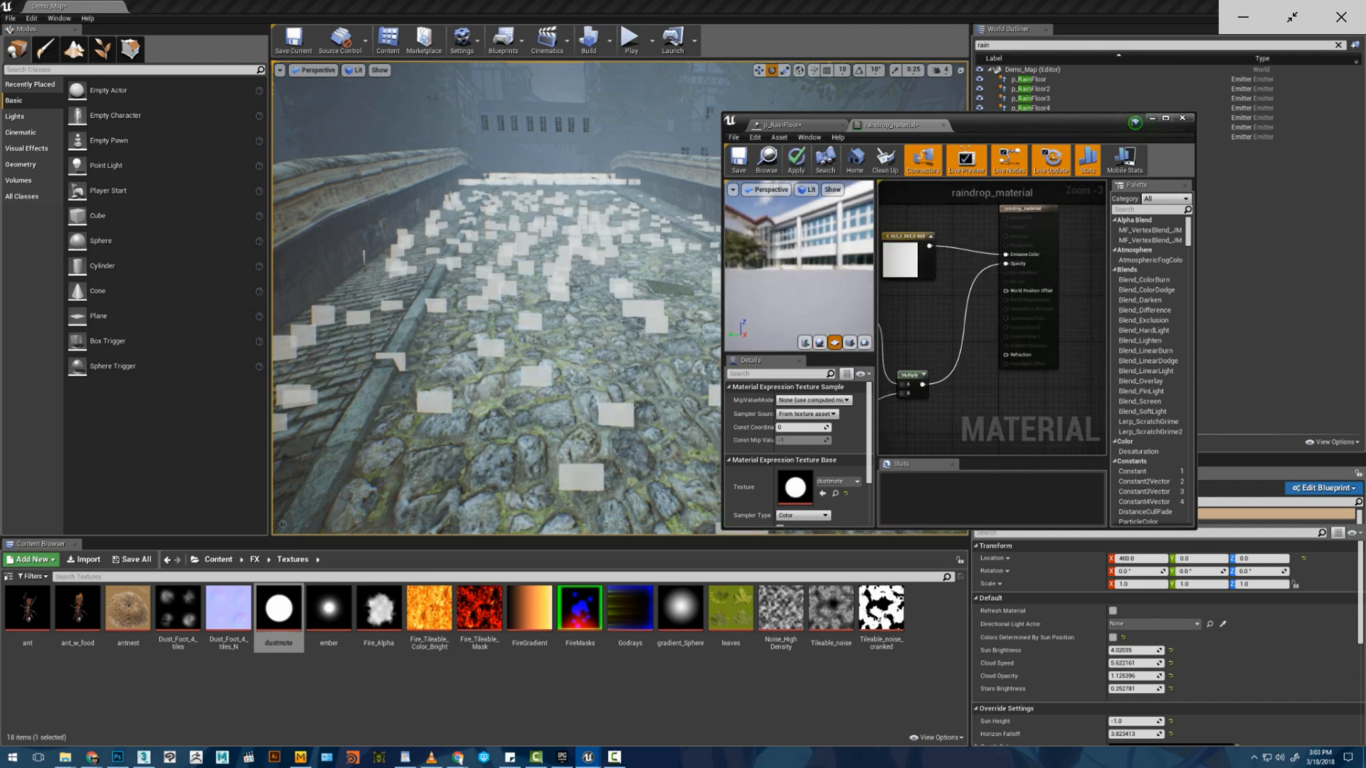
drag(751, 250, 836, 251)
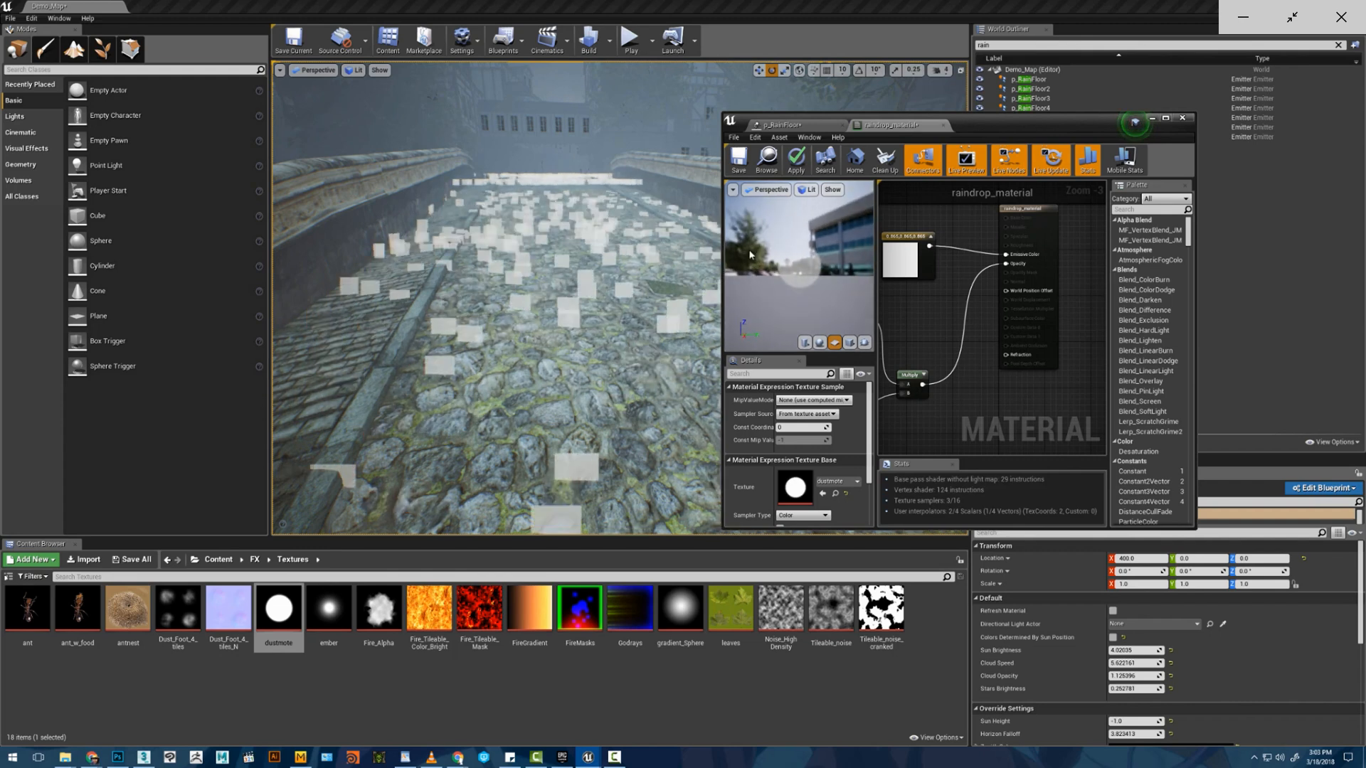
click(795, 162)
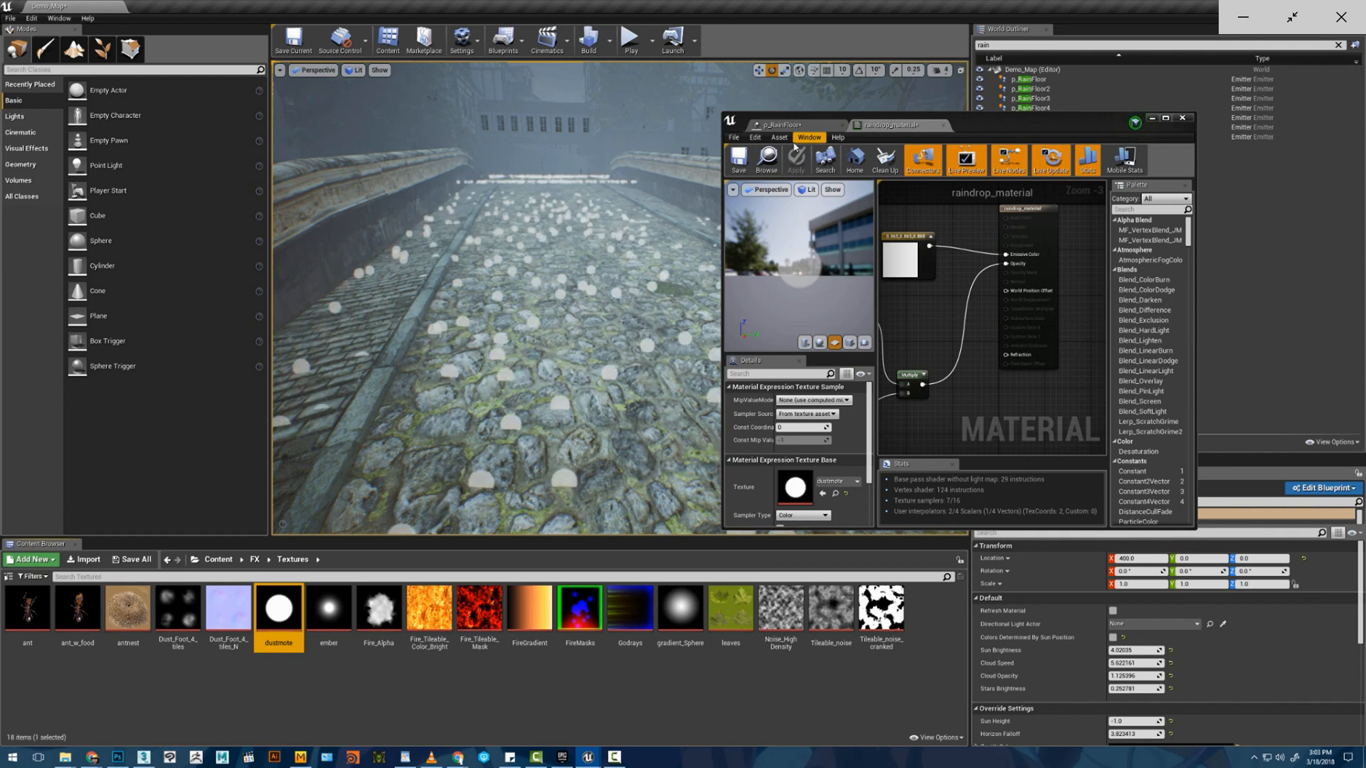
- Replace the Texture Sample's texture with Fire_Alpha, apply raindrop_material, and check the splashes up close and from afar on the bridge
right_drag(927, 360, 1089, 347)
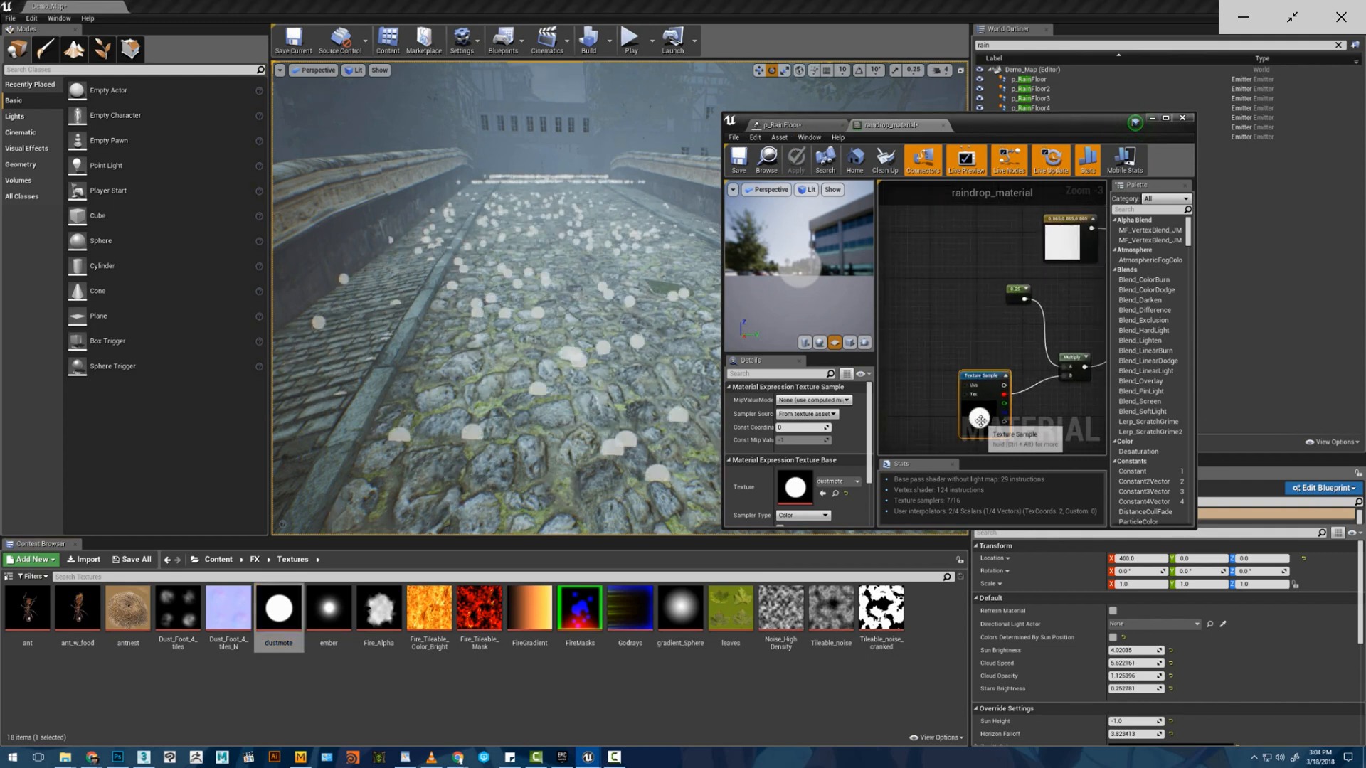
click(379, 609)
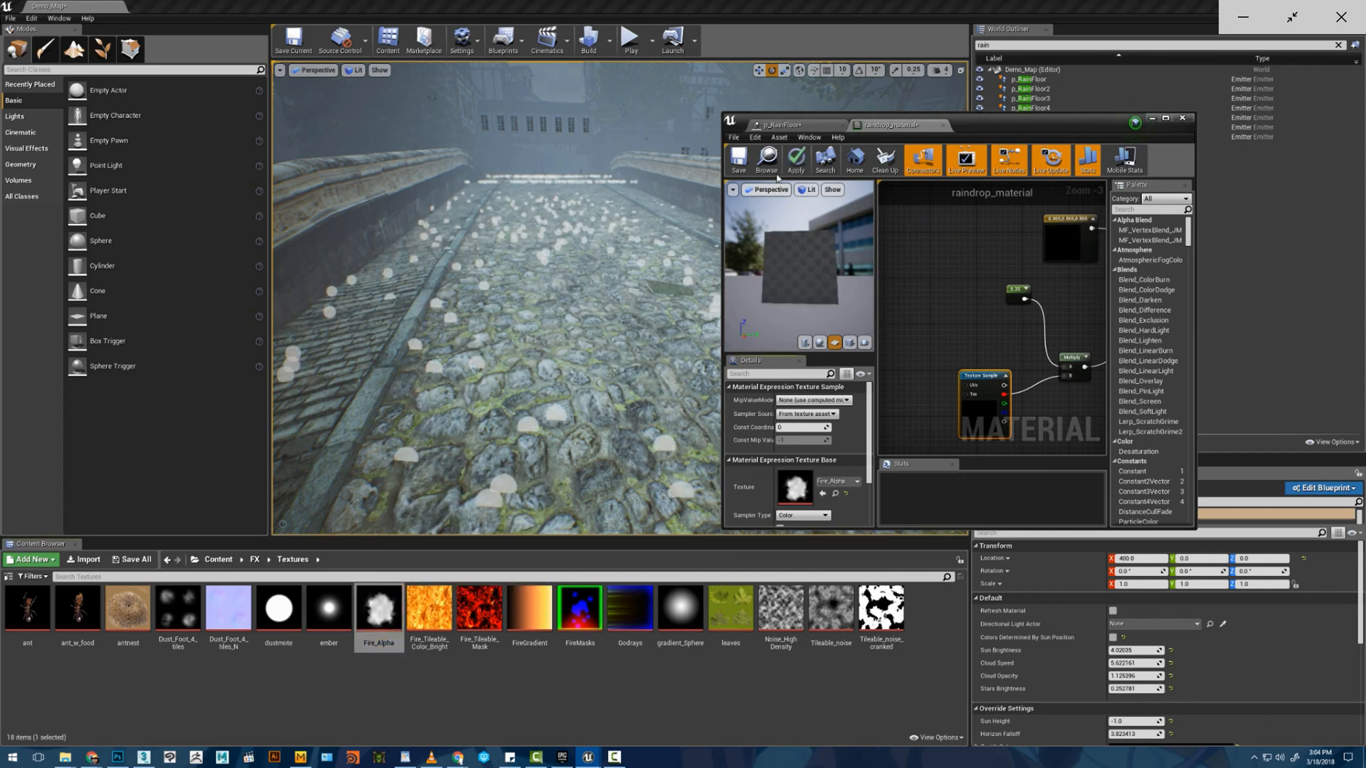
click(793, 160)
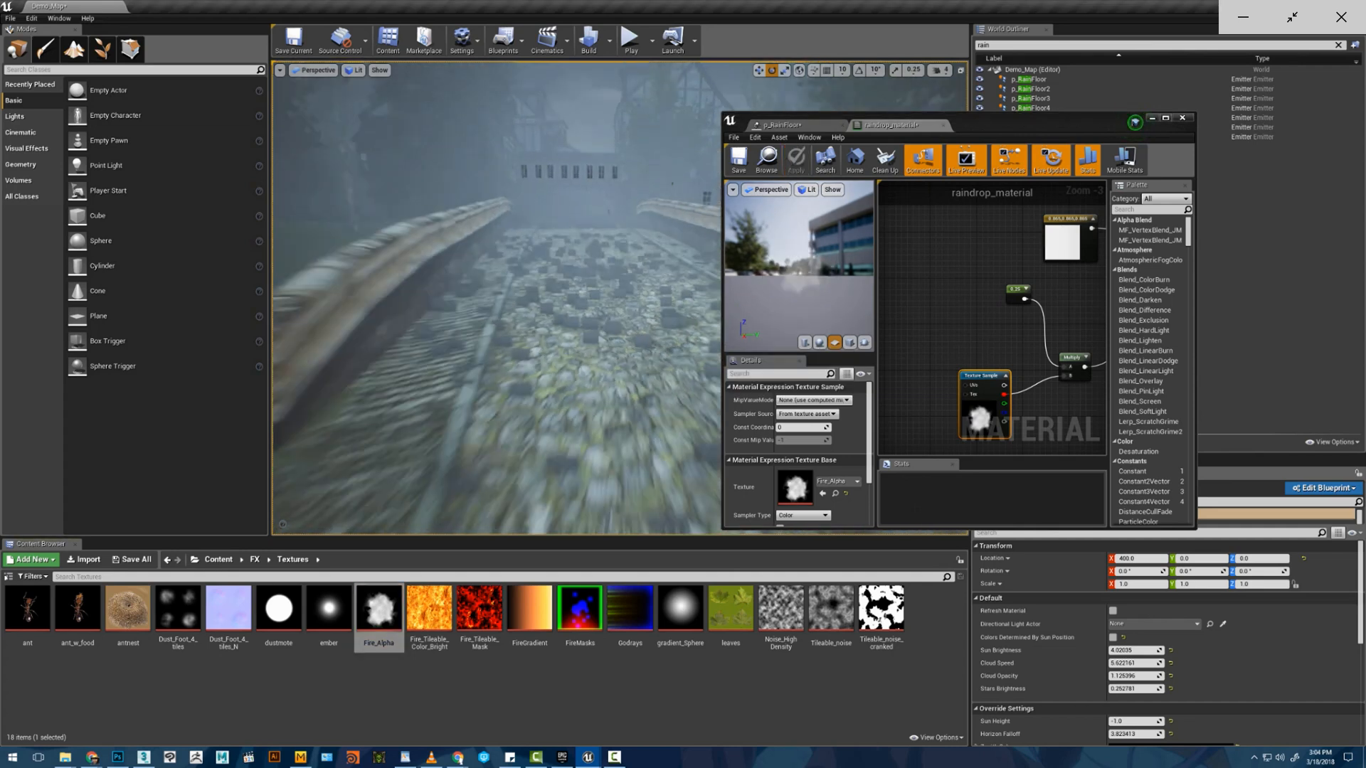
key(s)
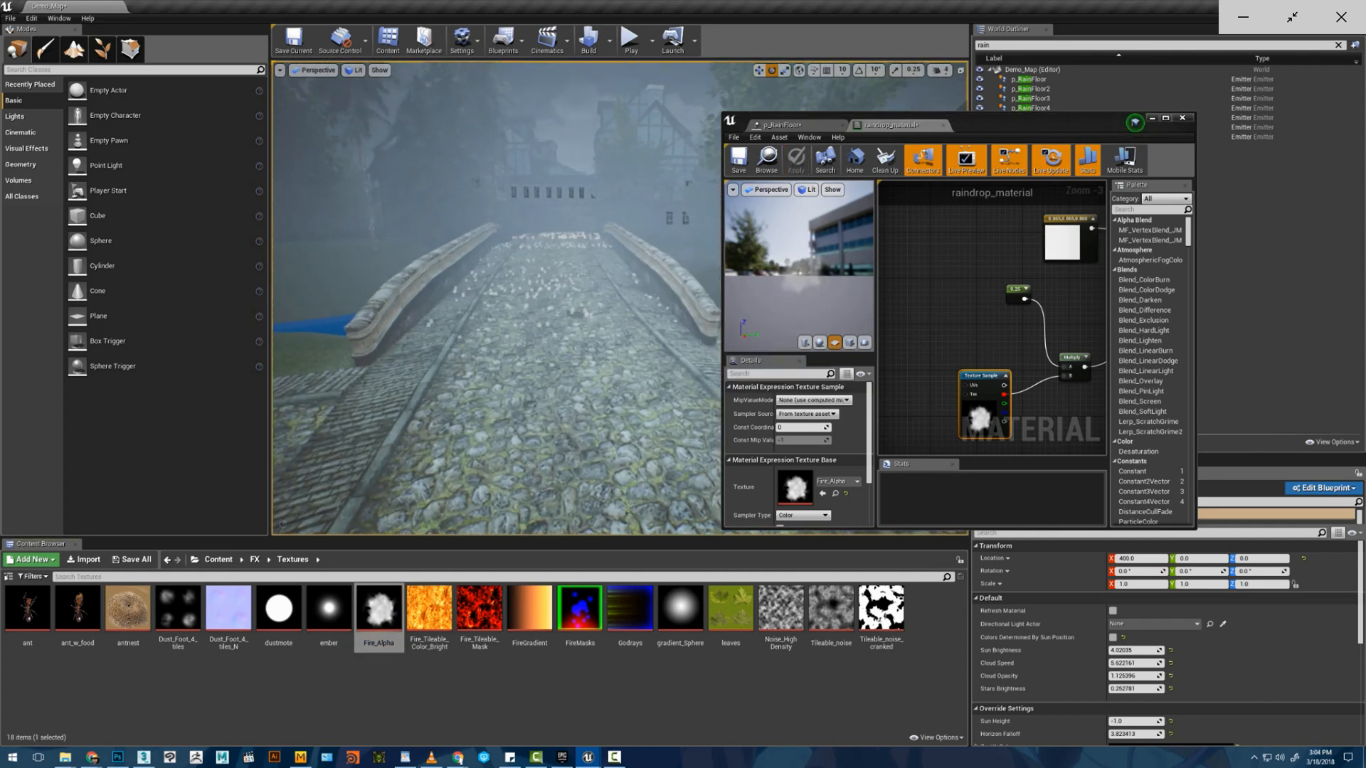
key(w)
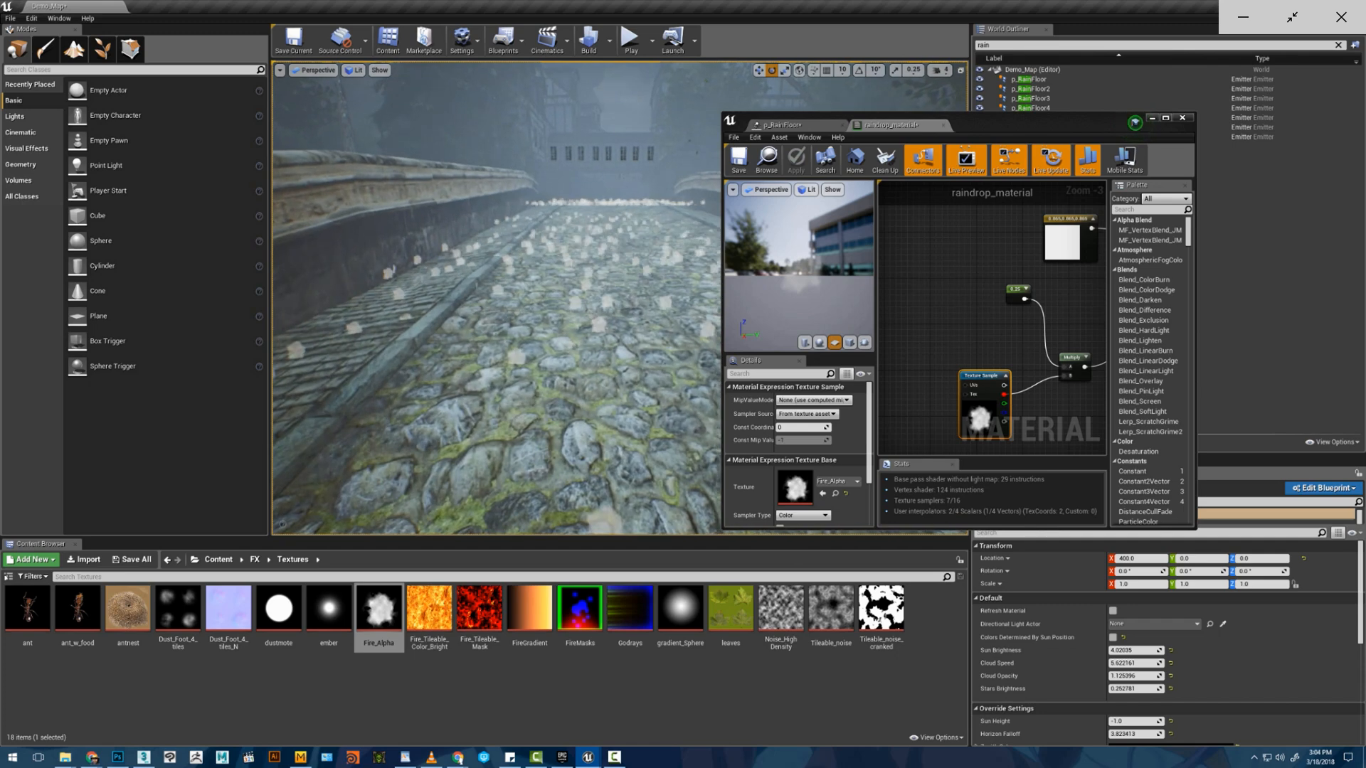
key(w)
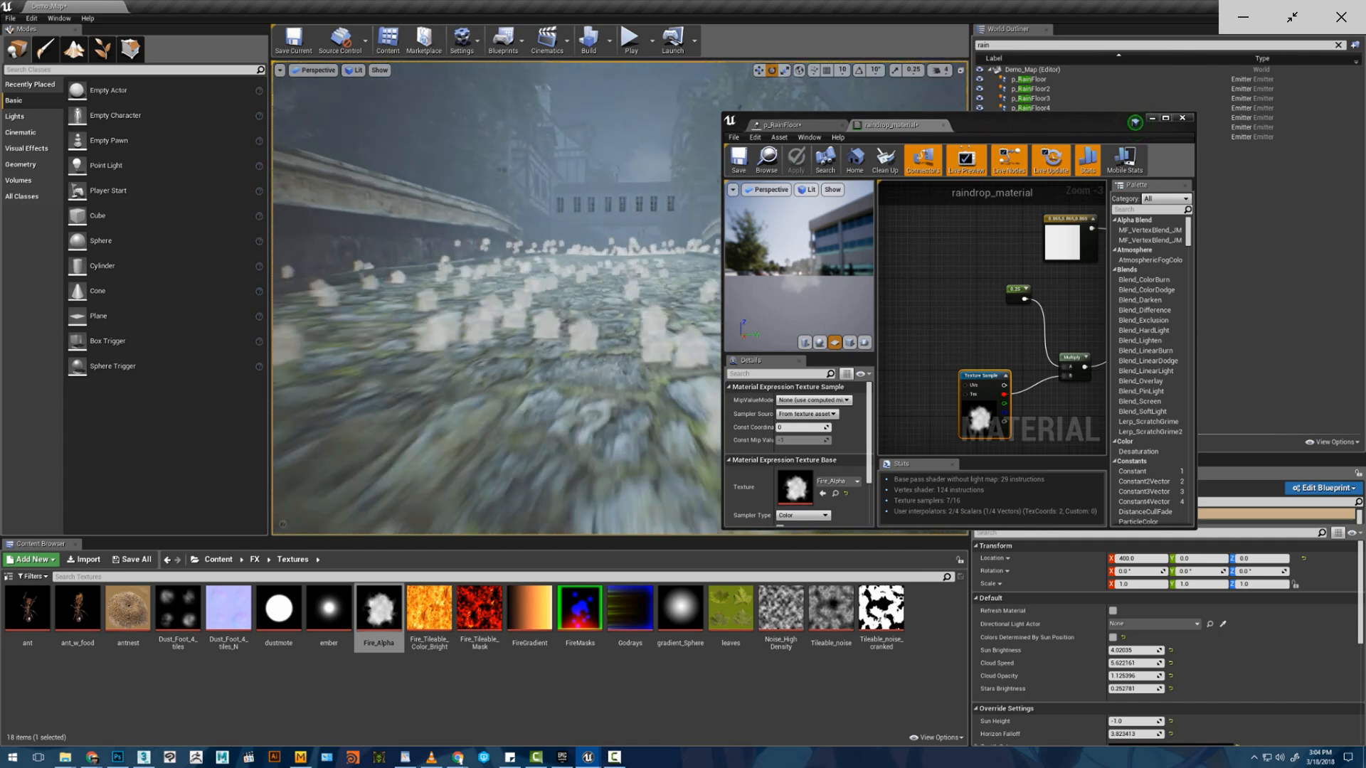
key(s)
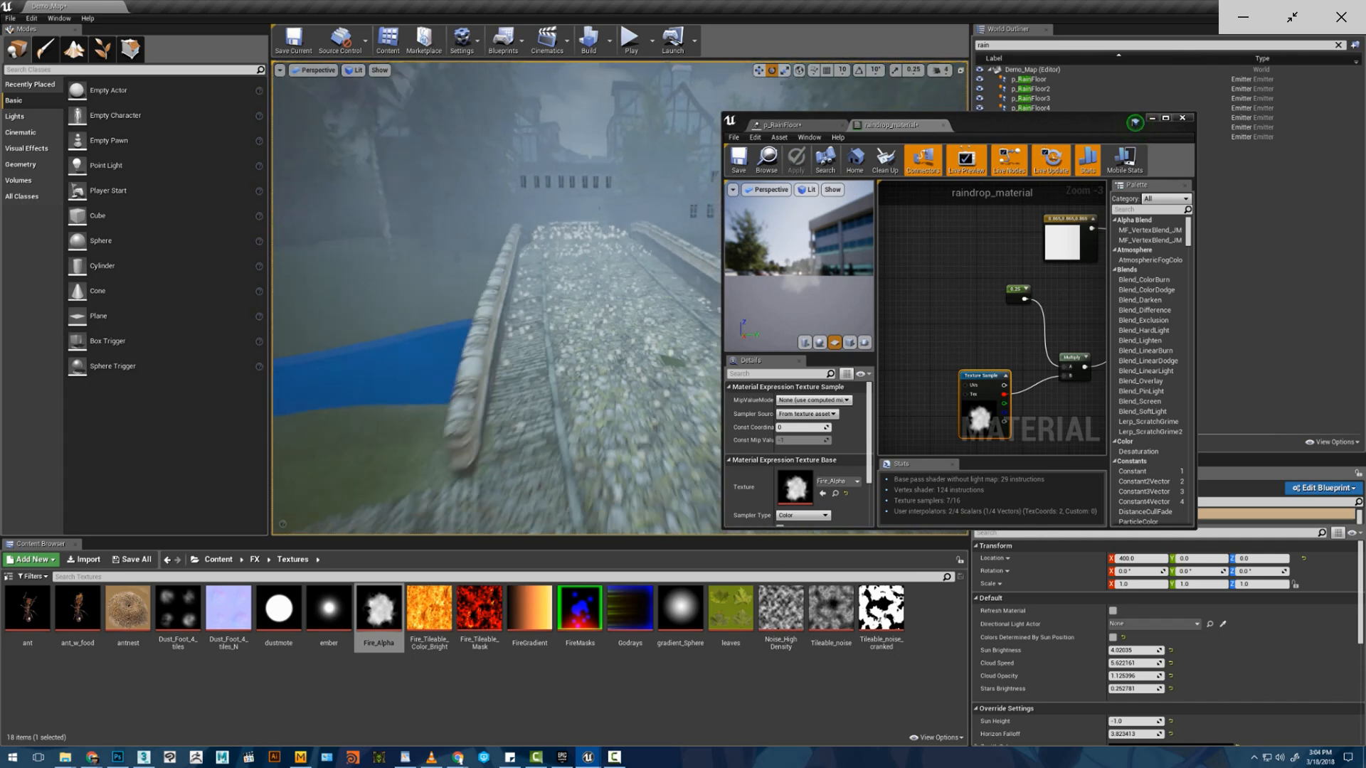
- Save p_RainFloor and raindrop_material and close their editor window
key(d)
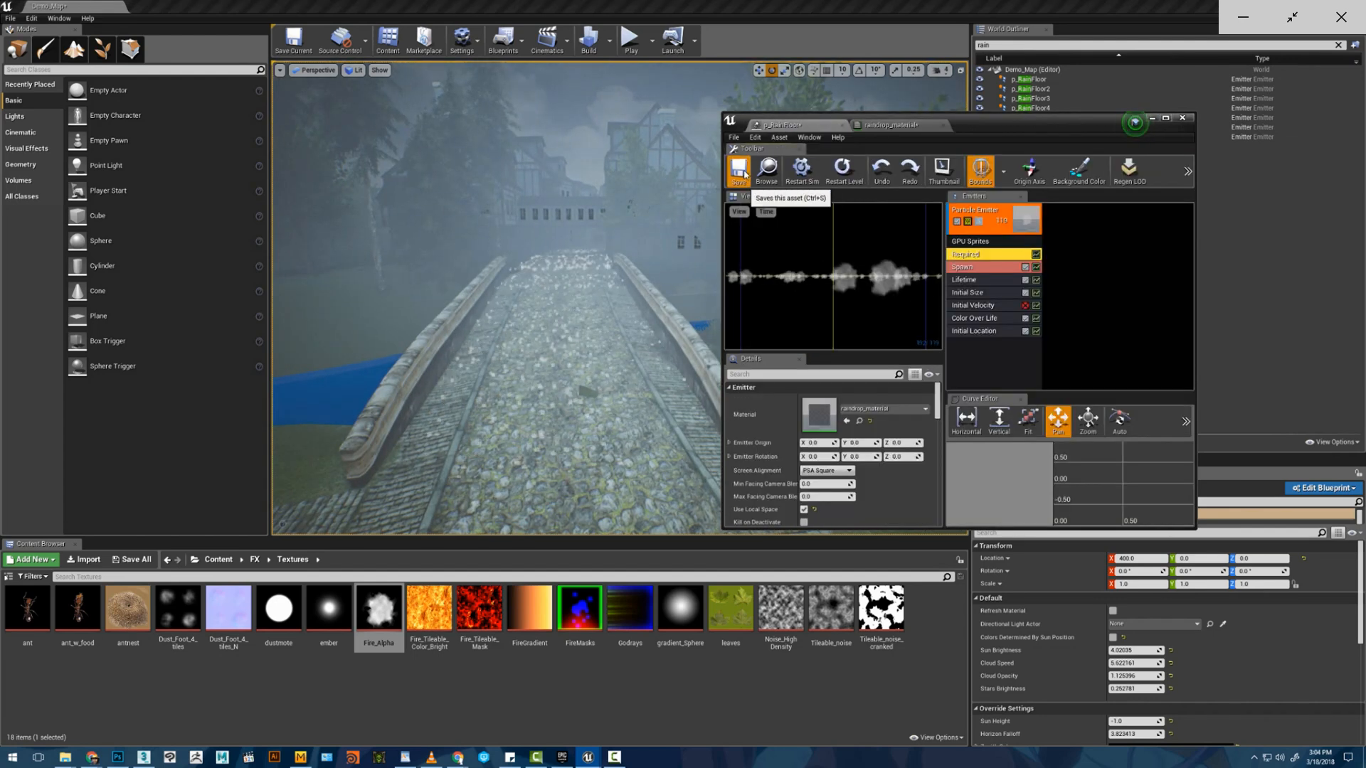
click(889, 125)
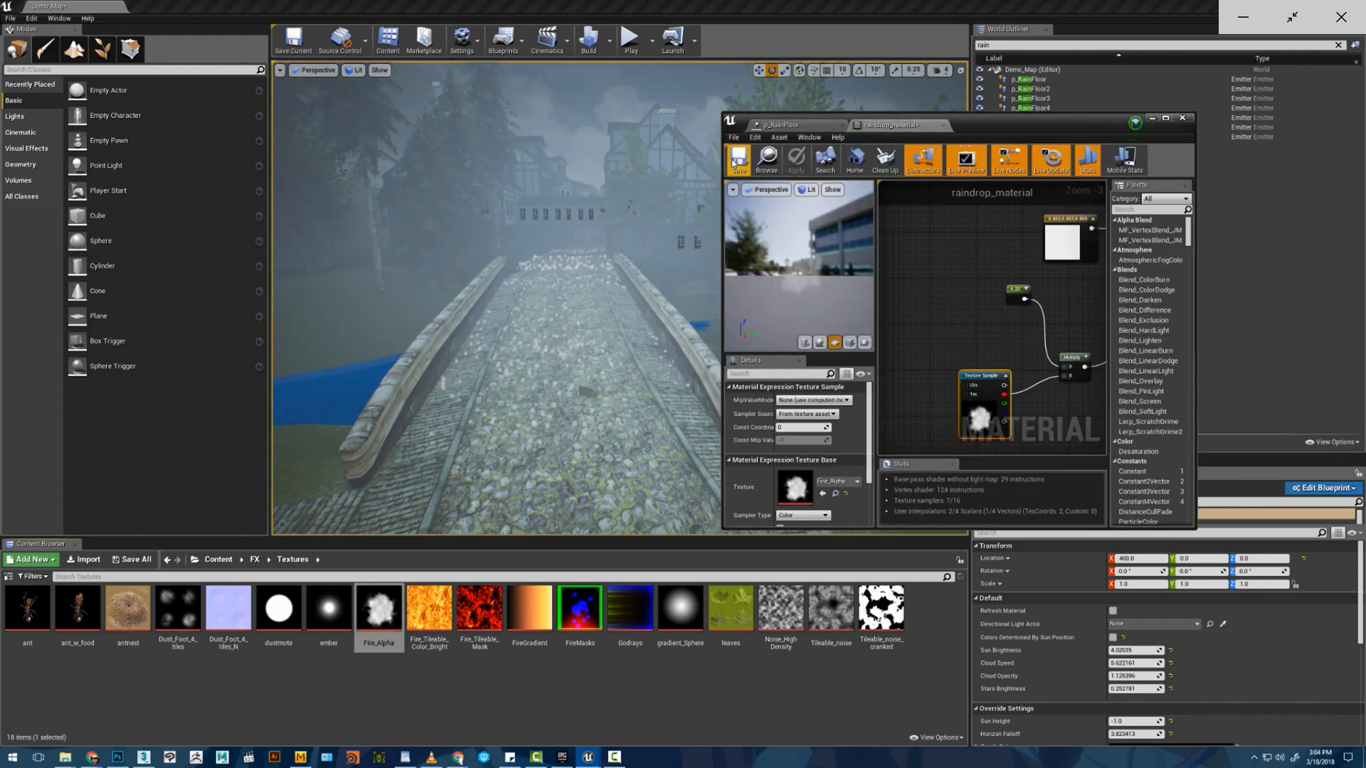
click(845, 126)
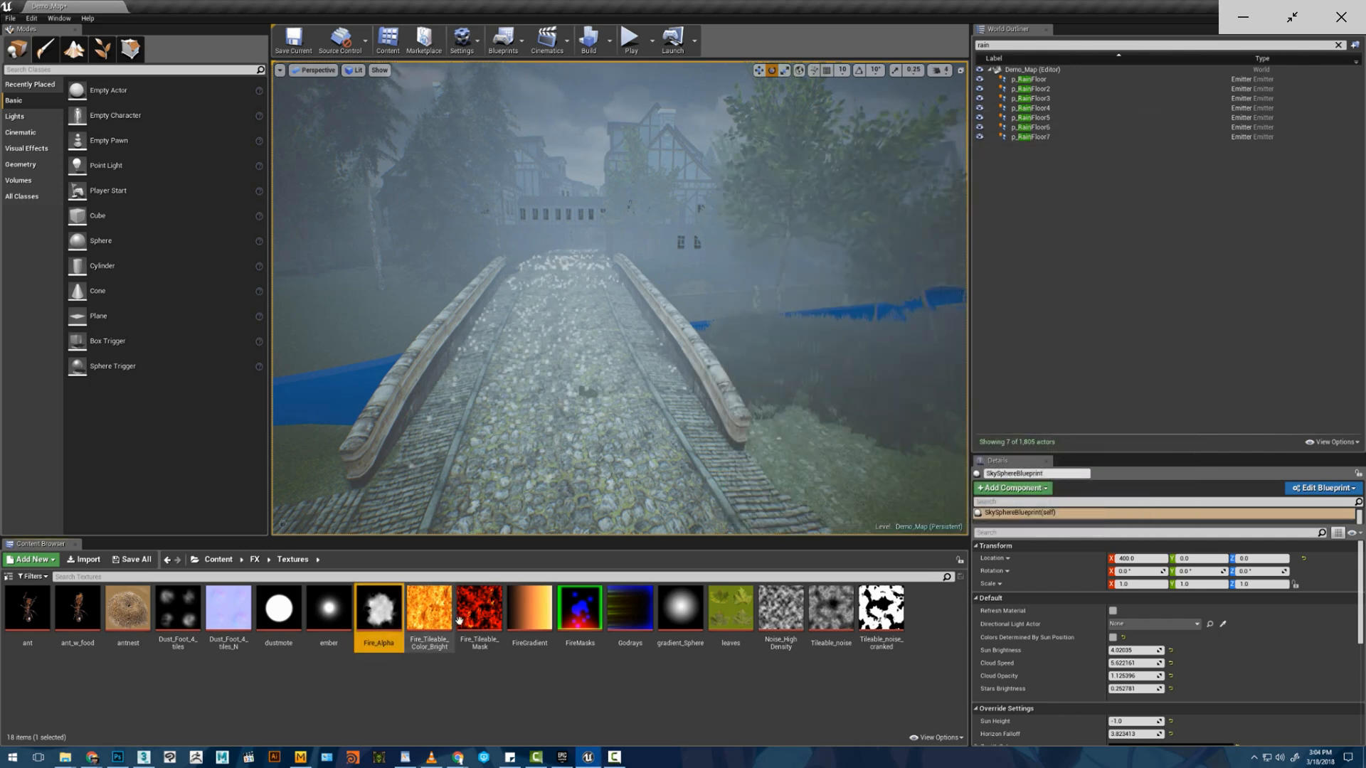
- Create a new particle system named P_rain_Volume in the FX folder
click(219, 559)
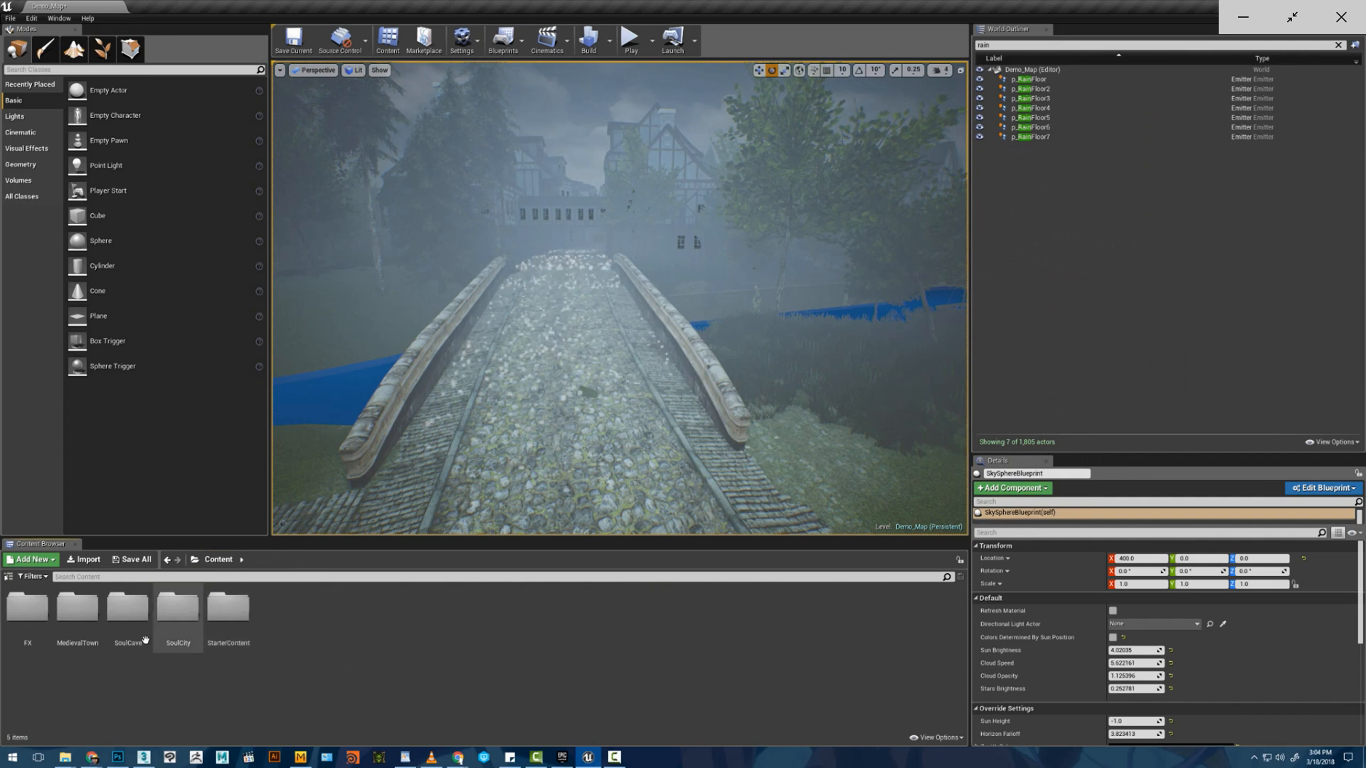
double_click(28, 610)
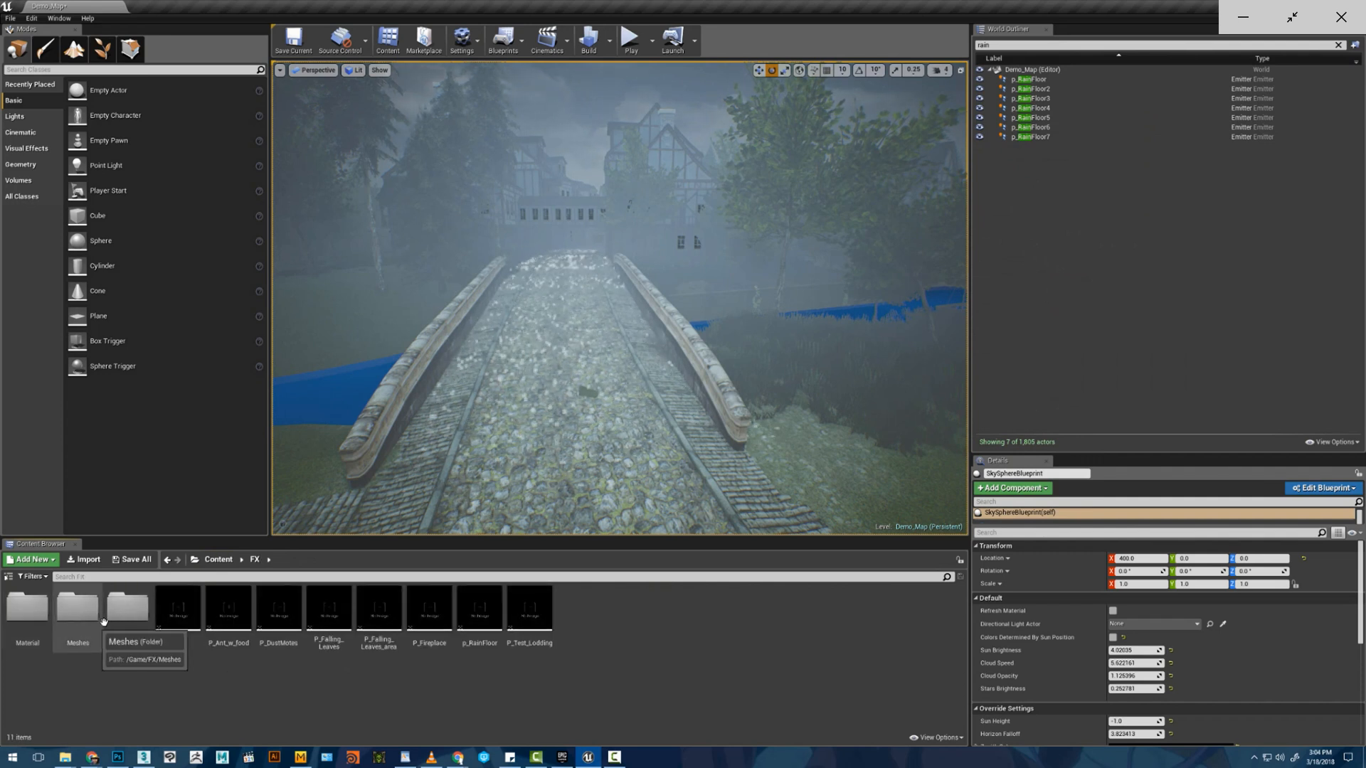
double_click(27, 609)
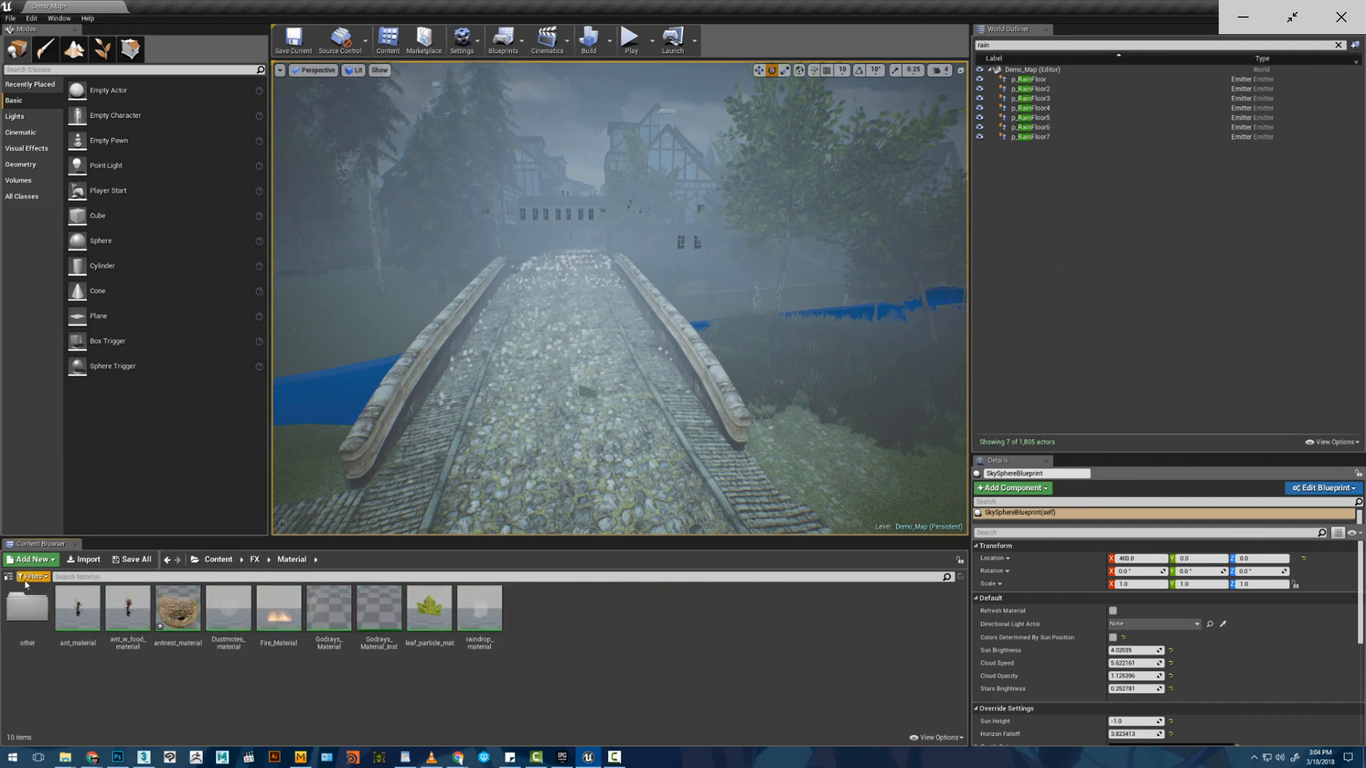
click(254, 559)
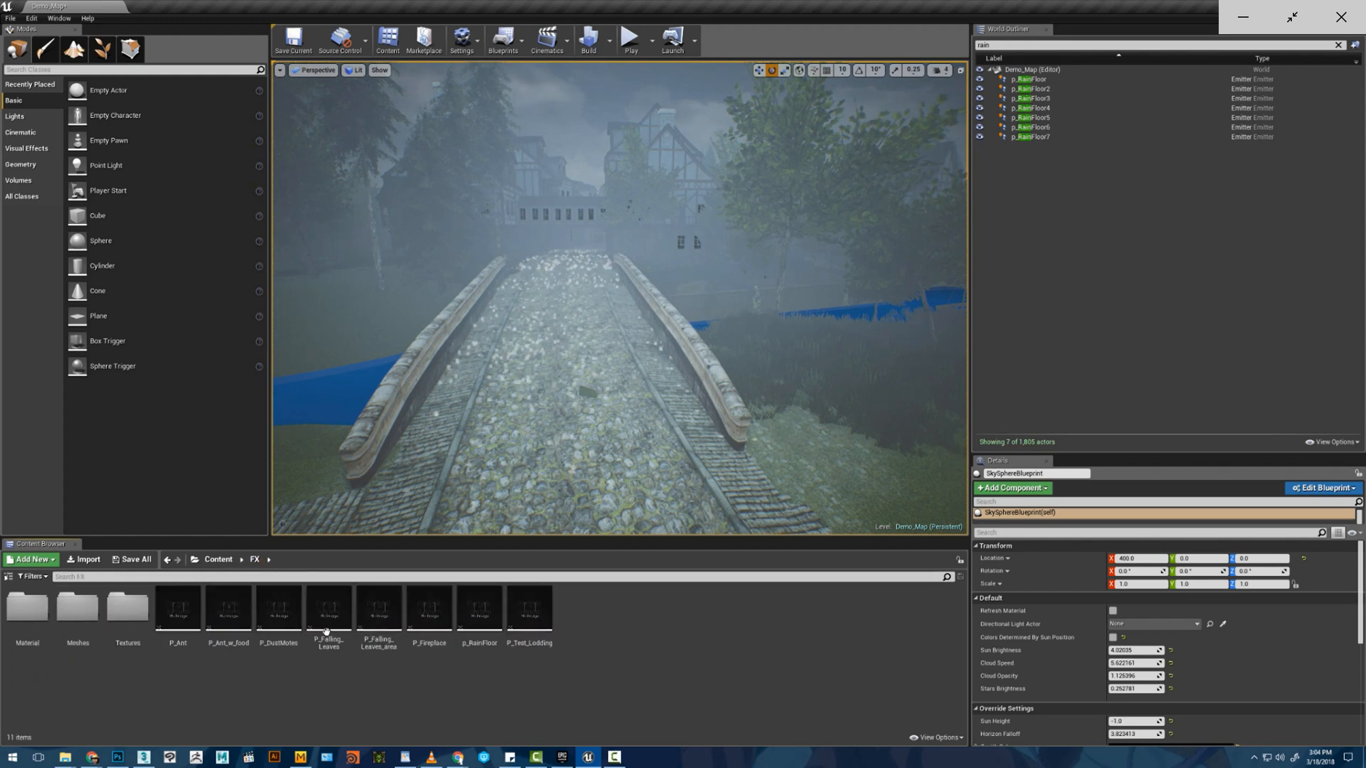
right_click(361, 693)
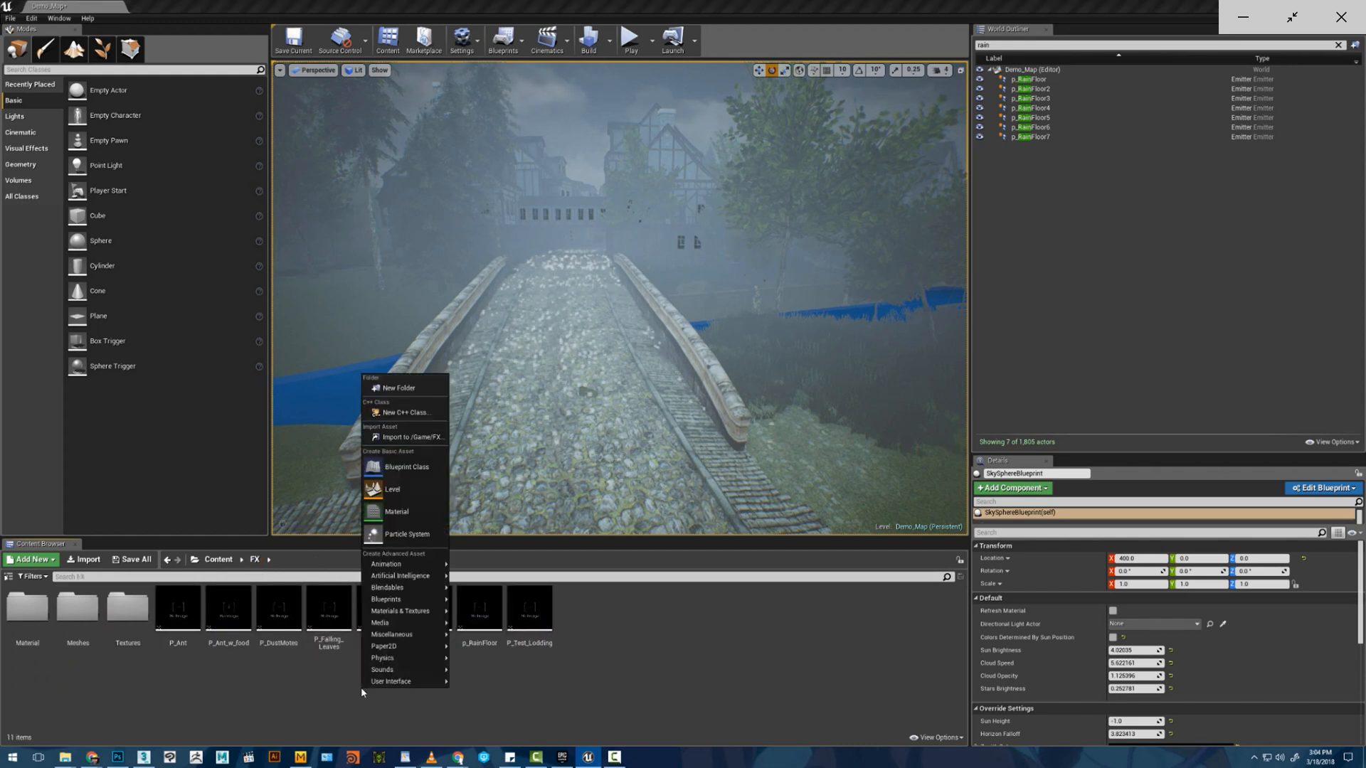
click(407, 533)
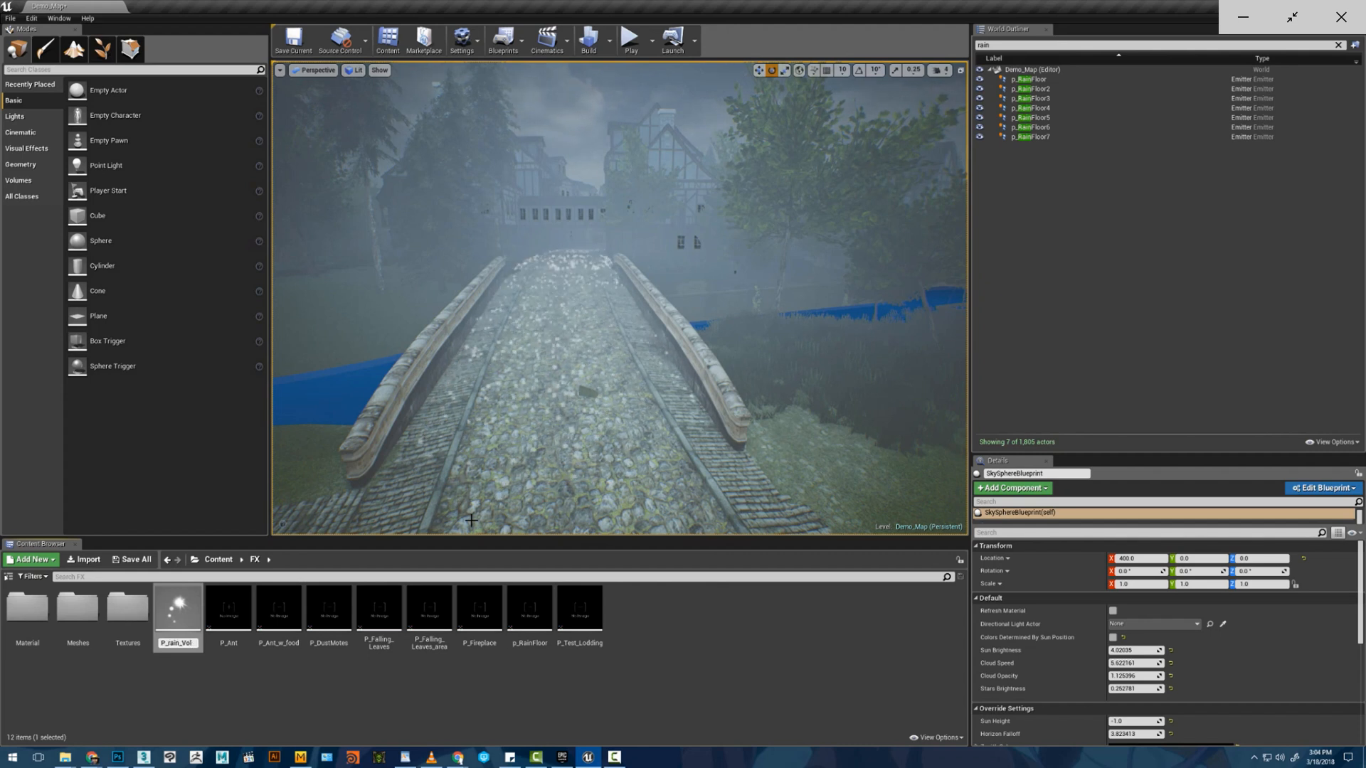
text(P_rain_Volume)
key(Return)
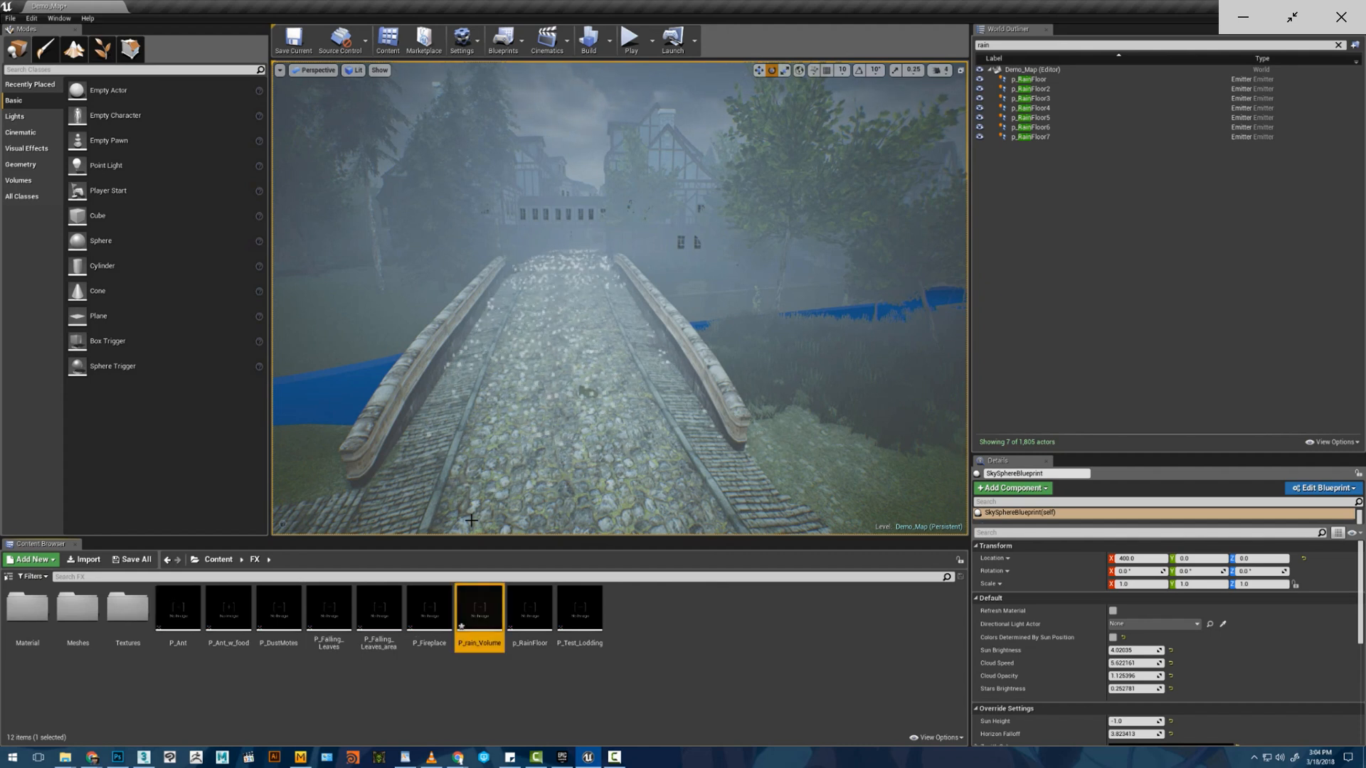
- Open and save P_rain_Volume, and place an instance of it on the cobblestone bridge in the level
double_click(461, 599)
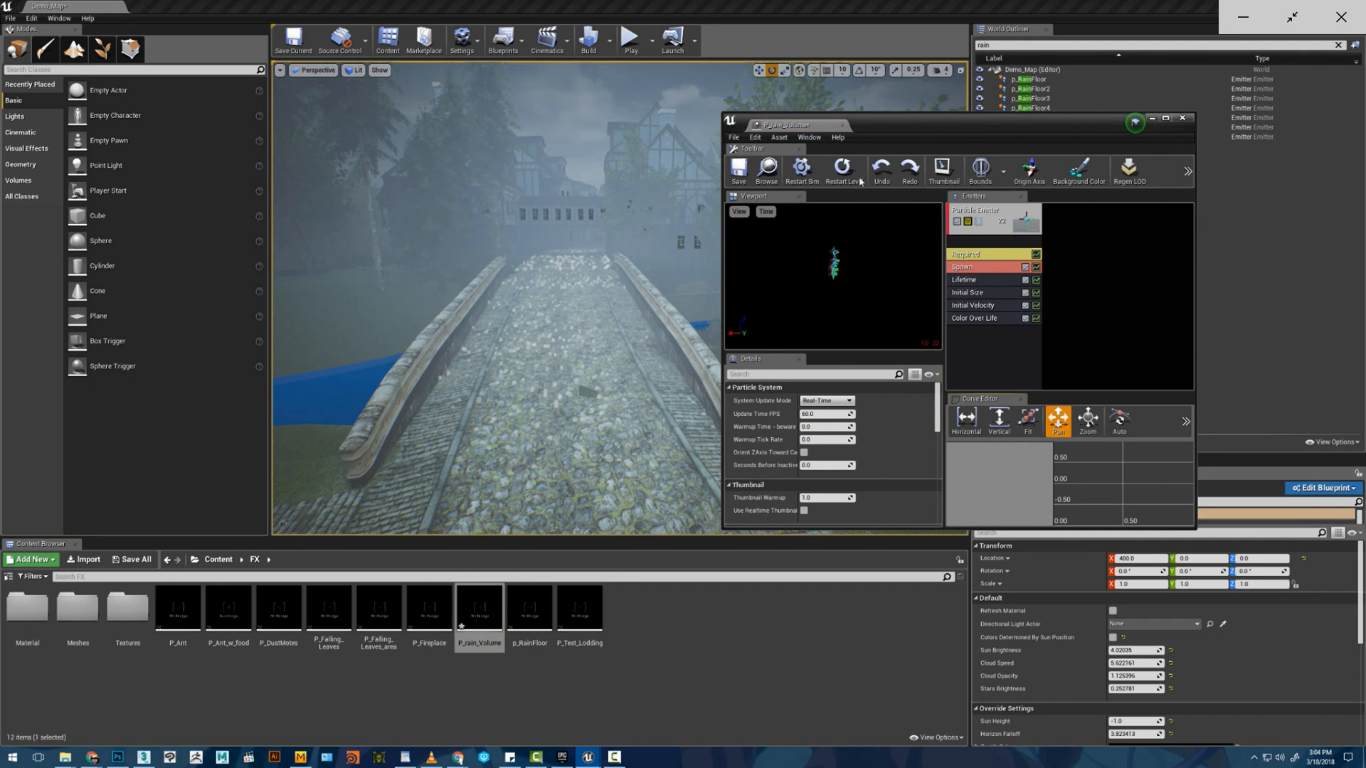
drag(893, 127, 1038, 112)
click(896, 158)
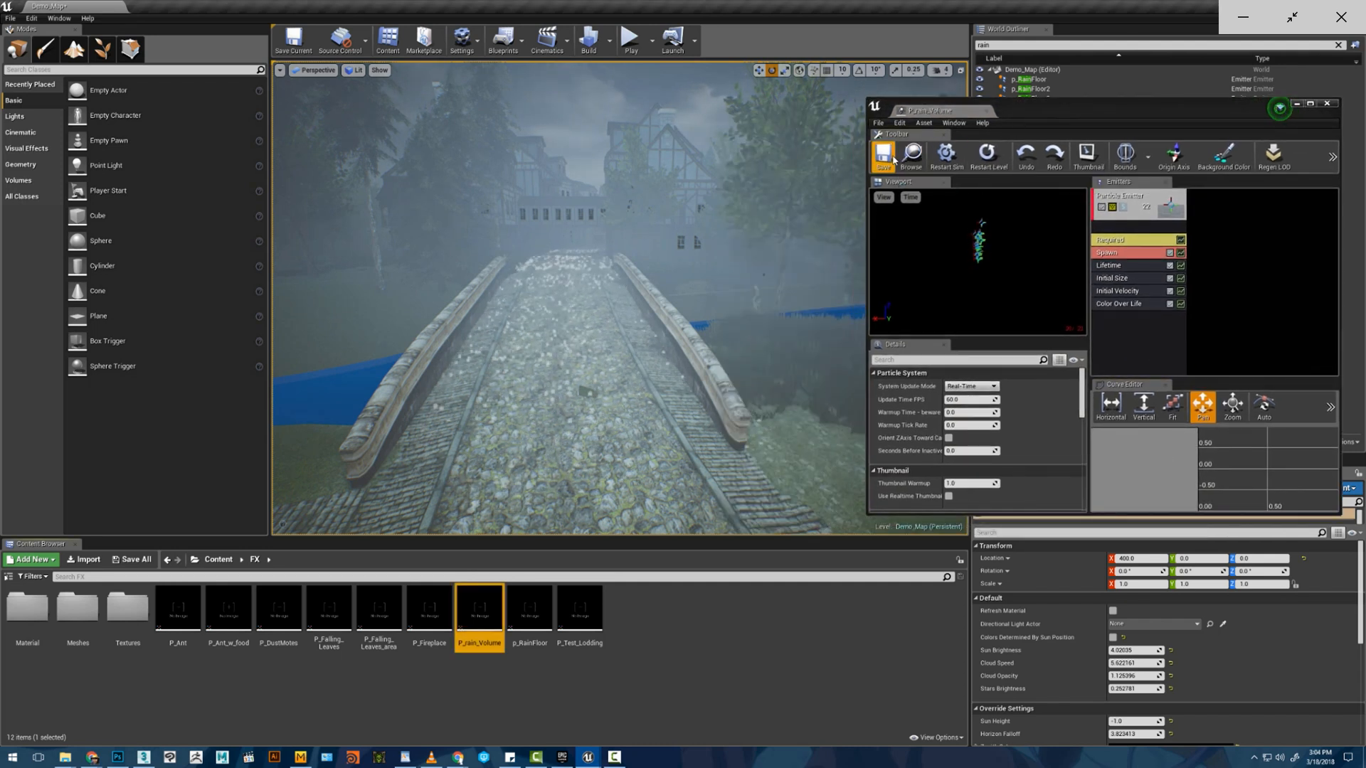
click(1114, 243)
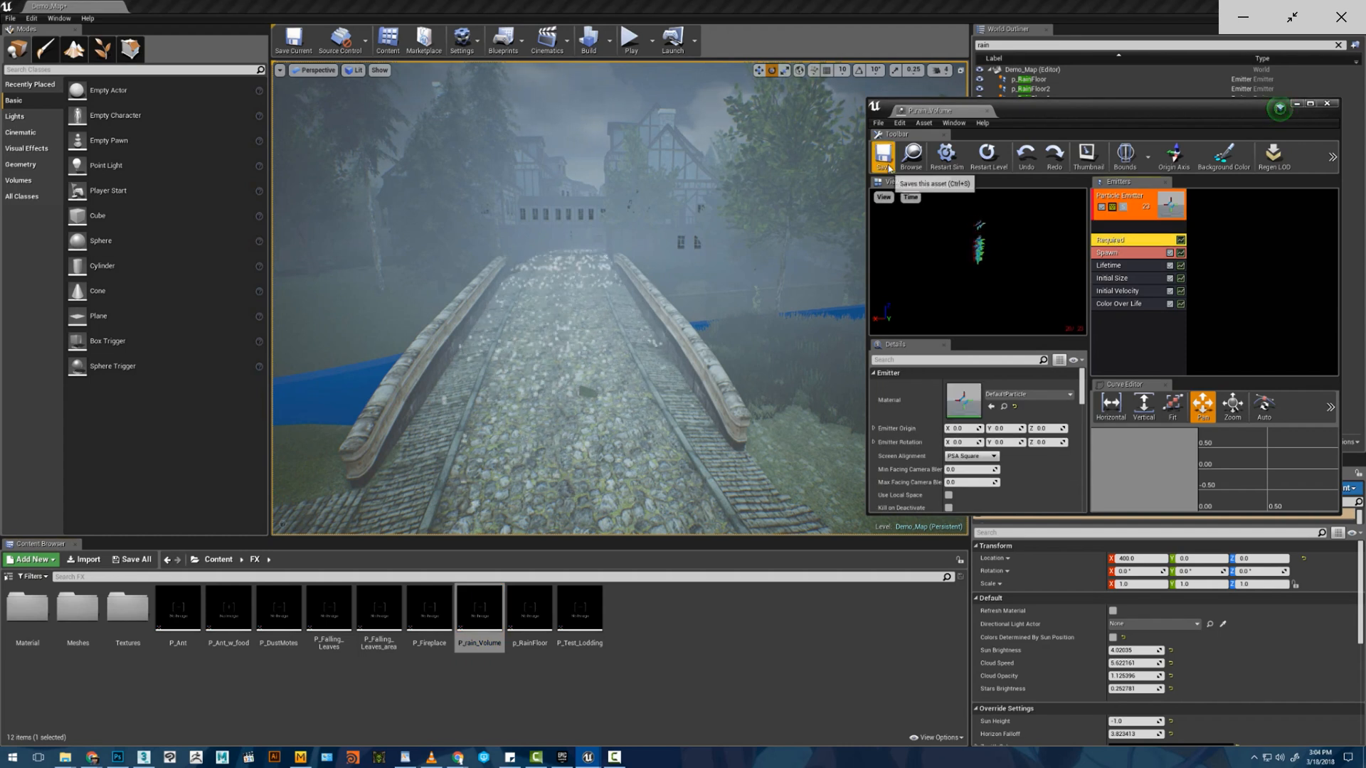
drag(479, 612, 534, 421)
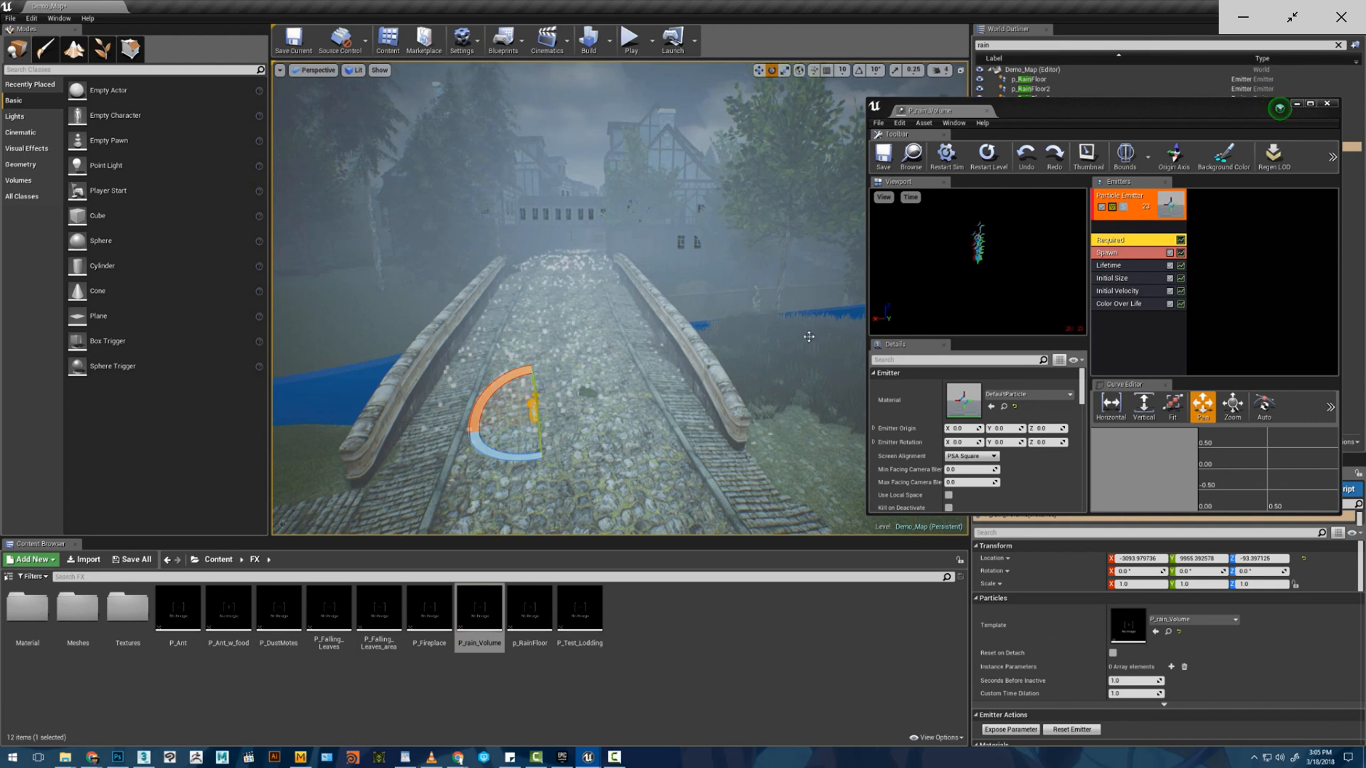
- Add GPU Sprites type data to the P_rain_Volume emitter and raise its placed instance to a Z location of about 620
right_click(1114, 350)
mouse_move(1143, 383)
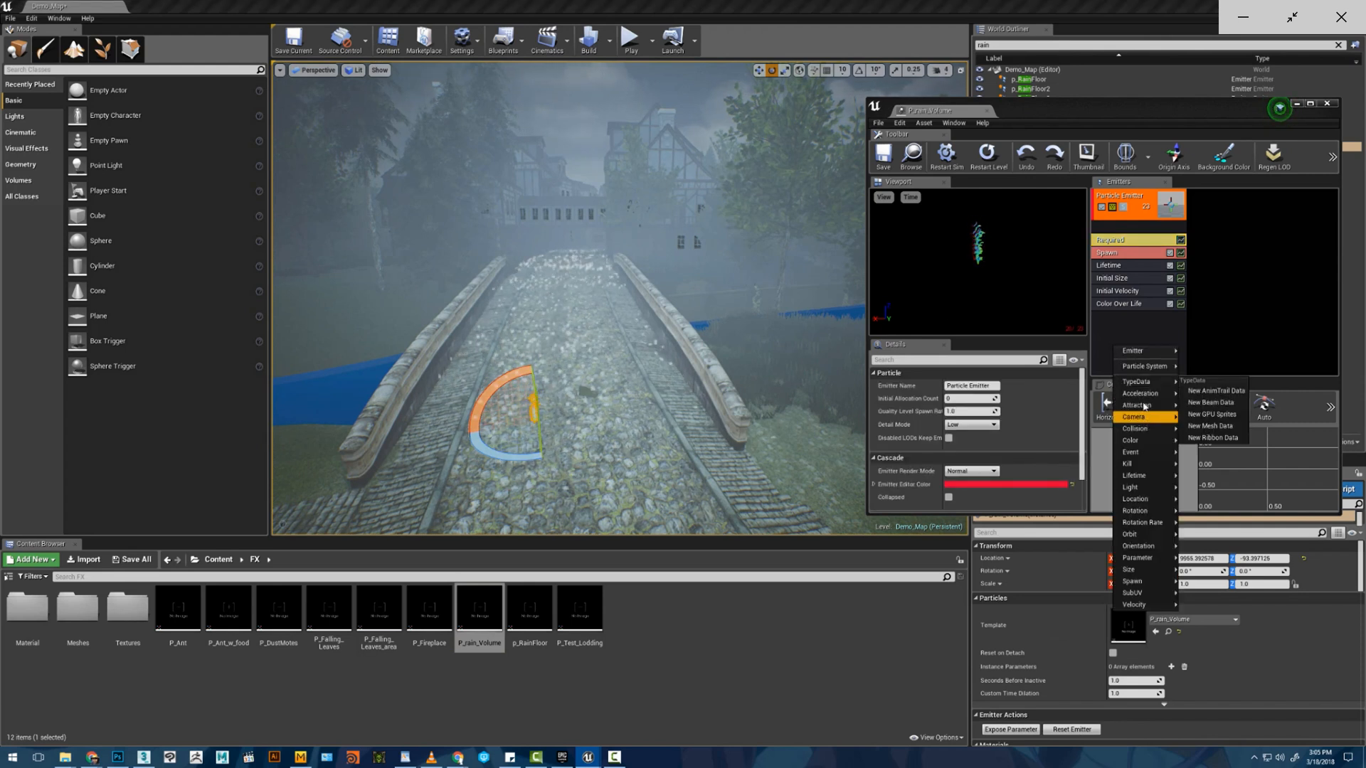
click(1212, 414)
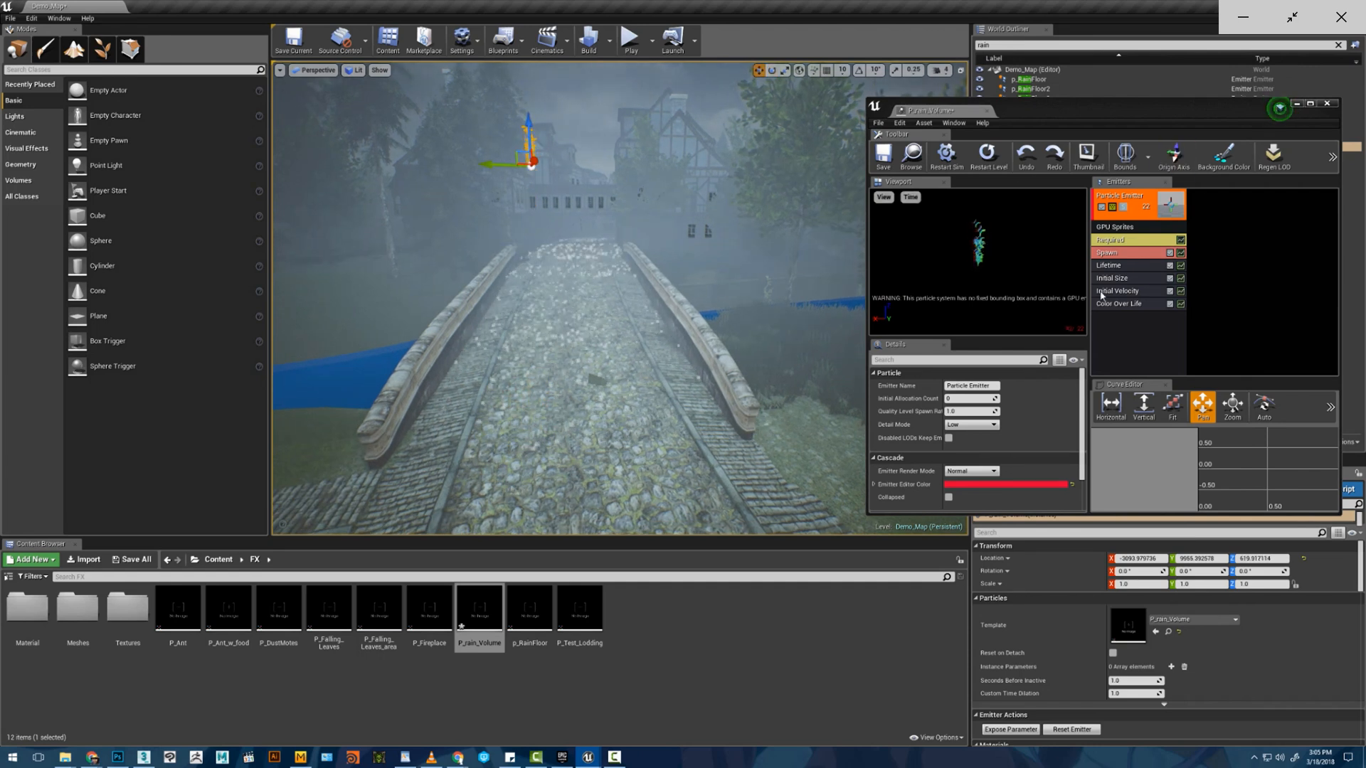
- Add an Initial Location module to the P_rain_Volume emitter, with Start Location maximum 3000, 3000, 100 and minimum -300, -3000, -100
right_click(1111, 346)
mouse_move(1143, 491)
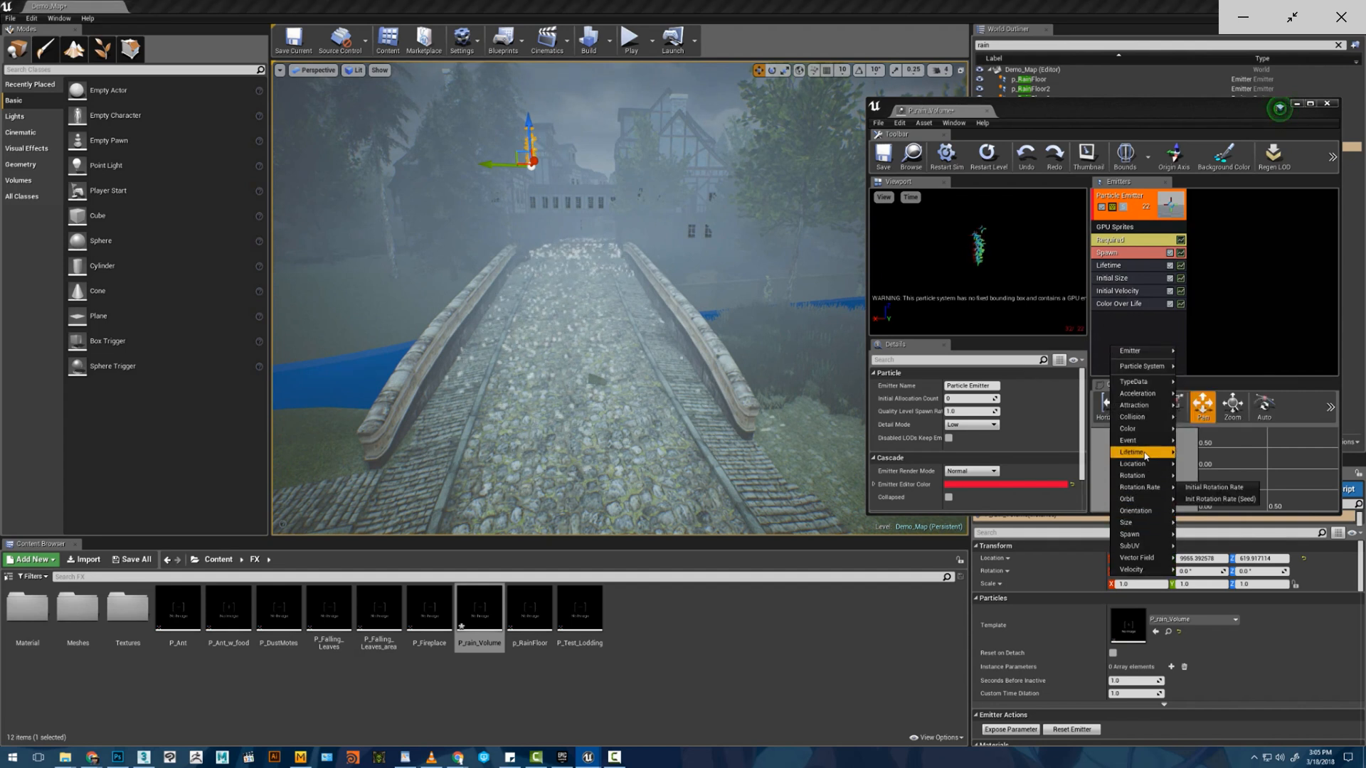
click(1207, 464)
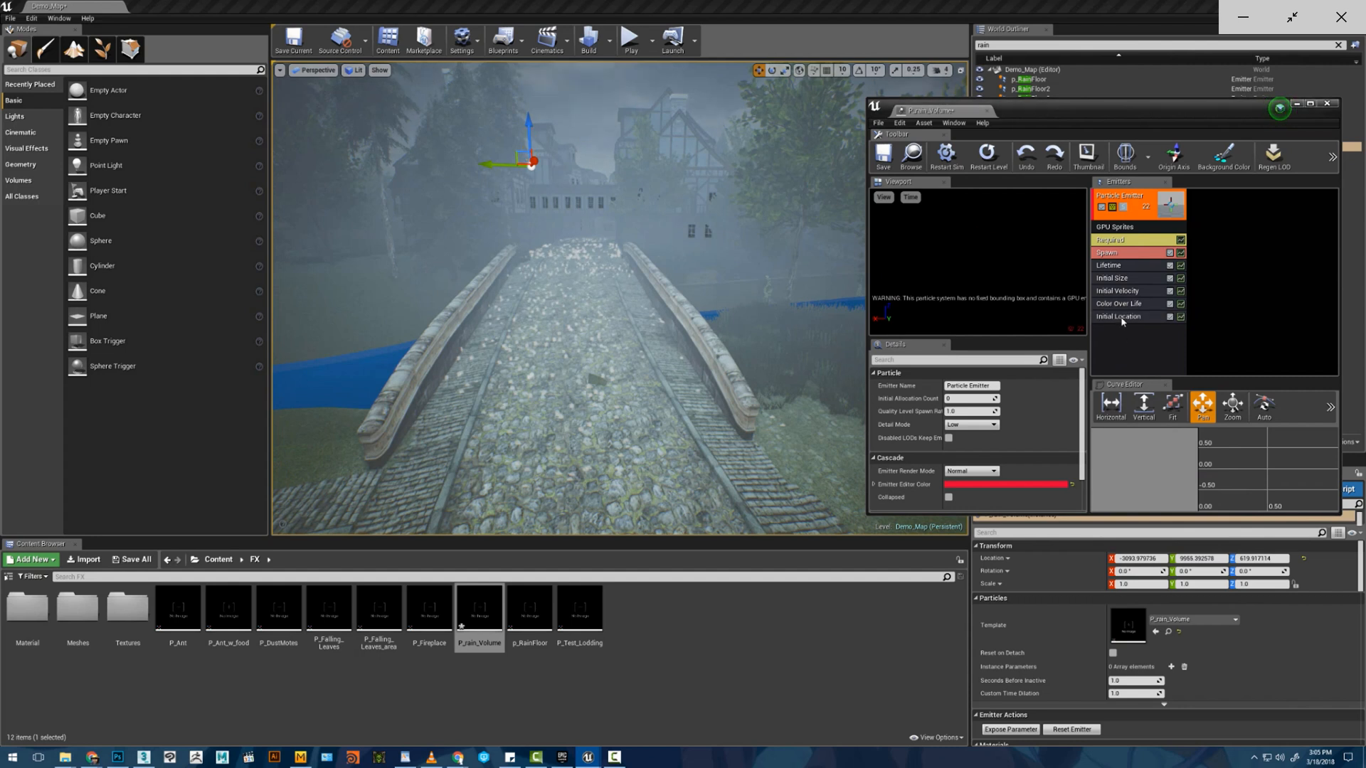
click(1123, 318)
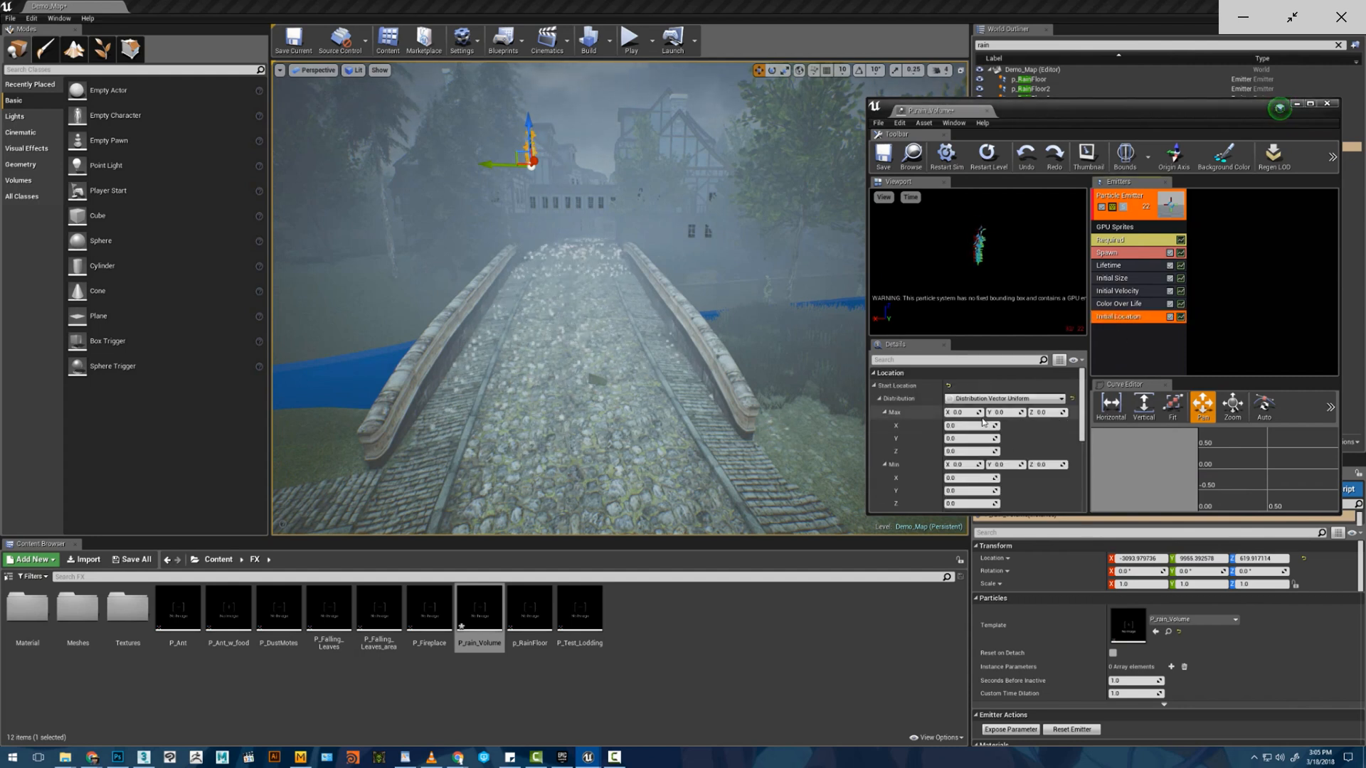
scroll(959, 395, down, 1)
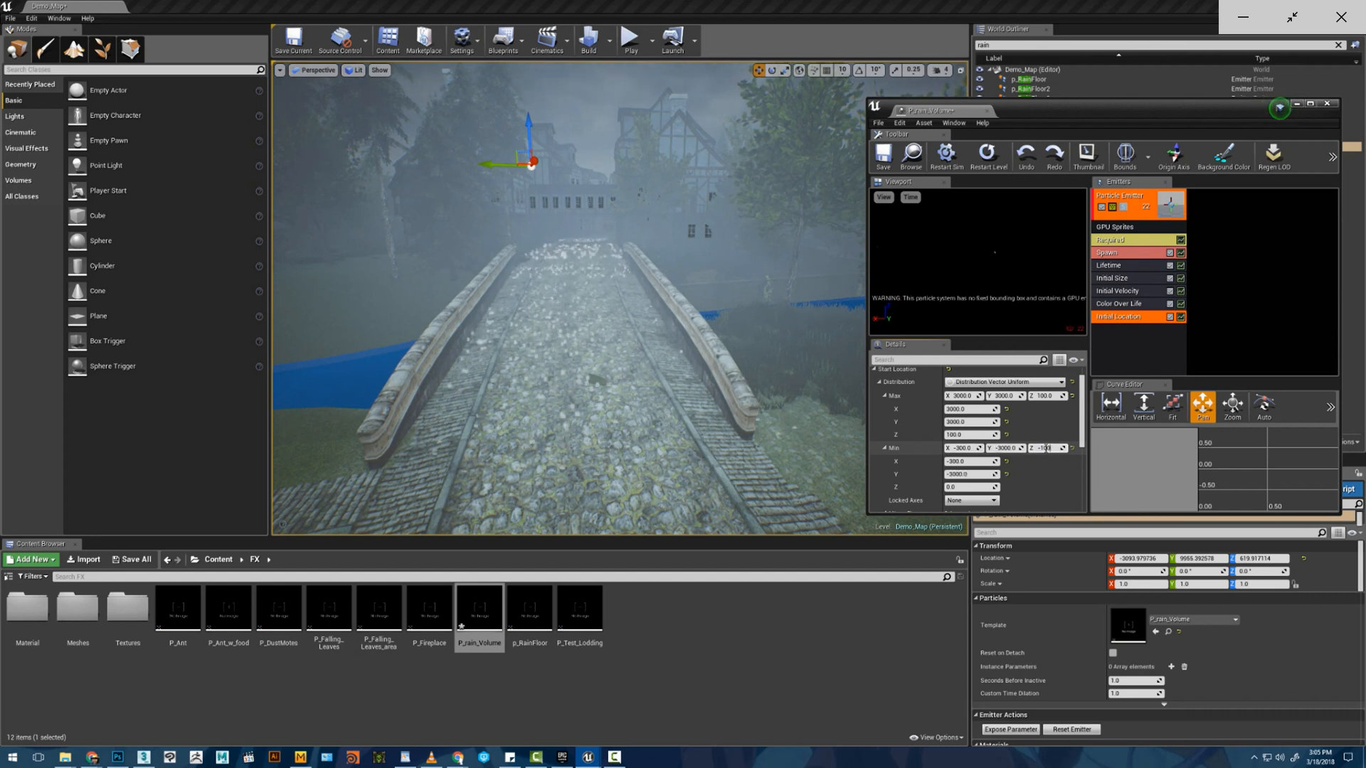
mouse_move(825, 350)
right_down()
mouse_move(827, 420)
mouse_move(820, 322)
mouse_move(810, 358)
right_up()
key(s)
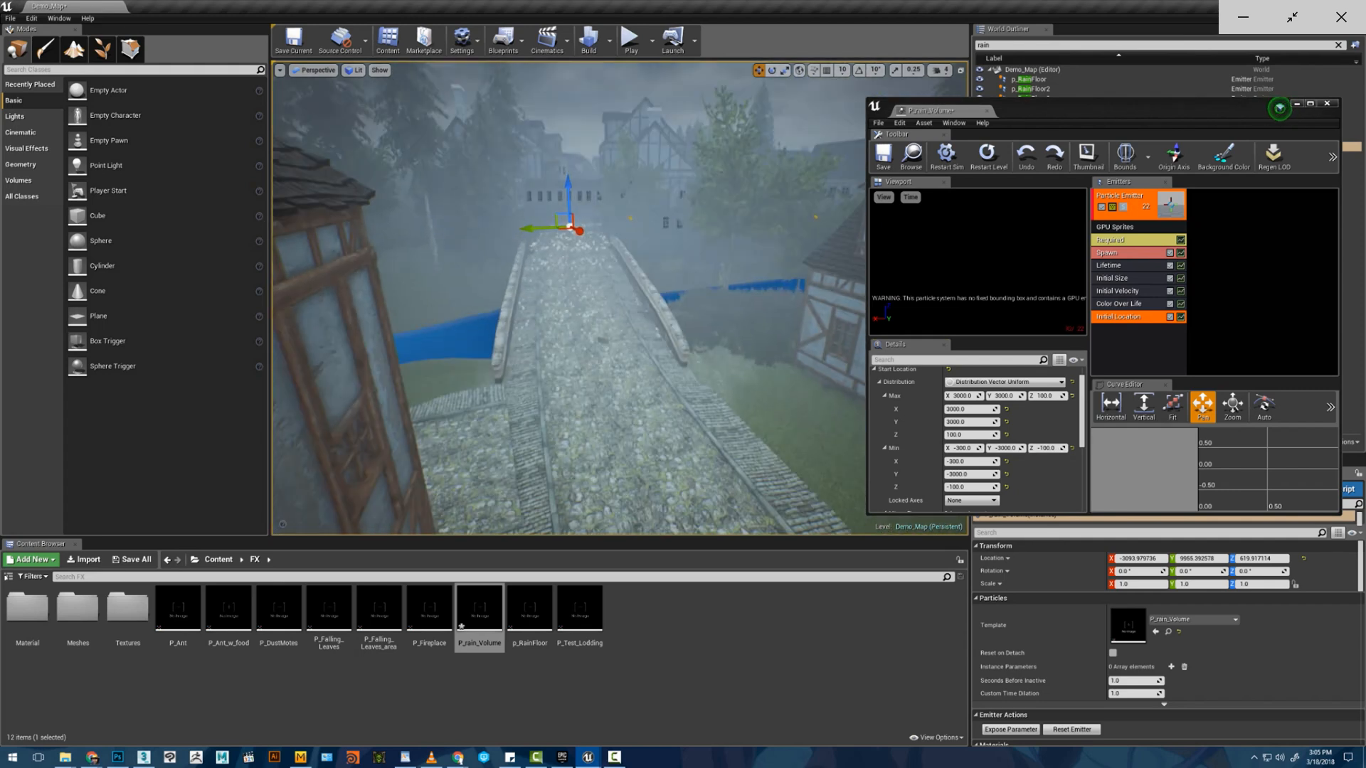
- Set the Max Draw Count in the P_rain_Volume emitter's Required module to 5000
click(1110, 241)
scroll(925, 434, down, 5)
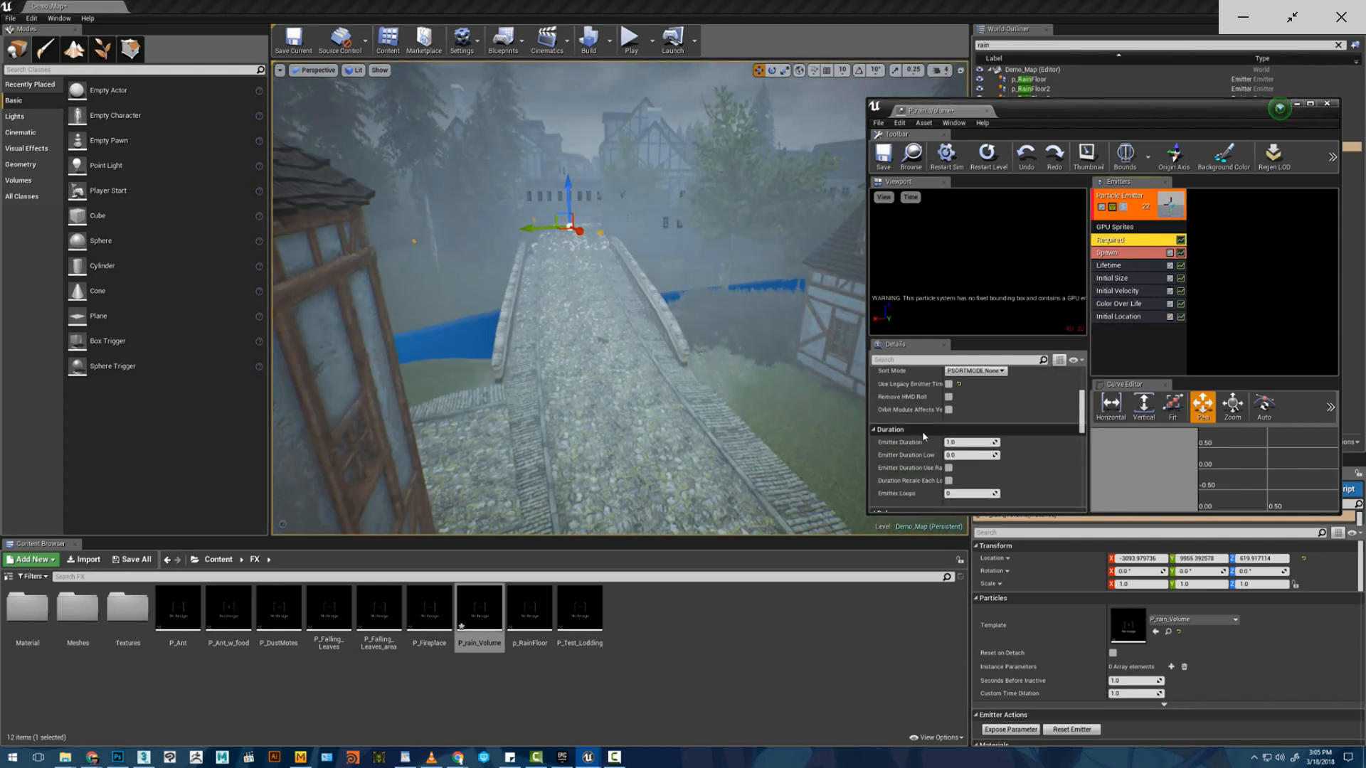
scroll(943, 445, down, 8)
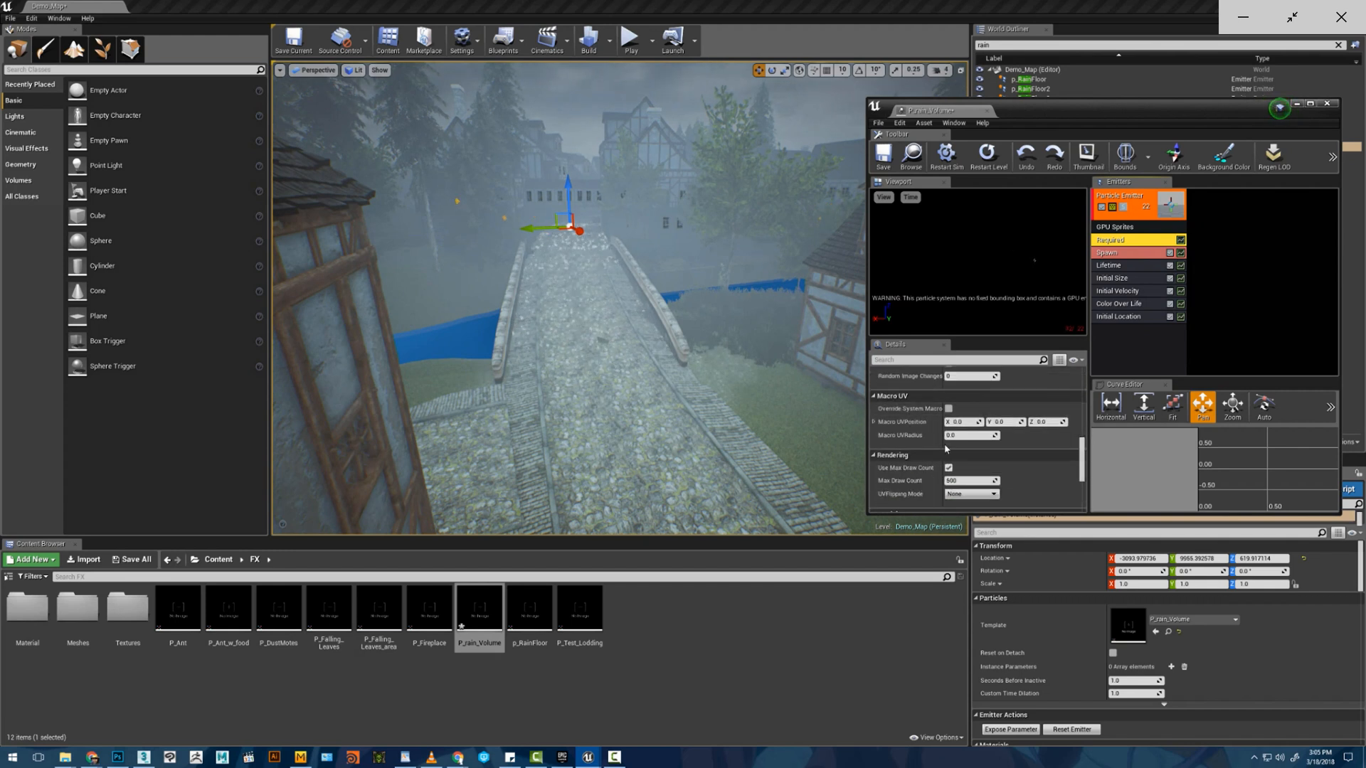
scroll(946, 448, up, 1)
click(972, 397)
key(BackSpace)
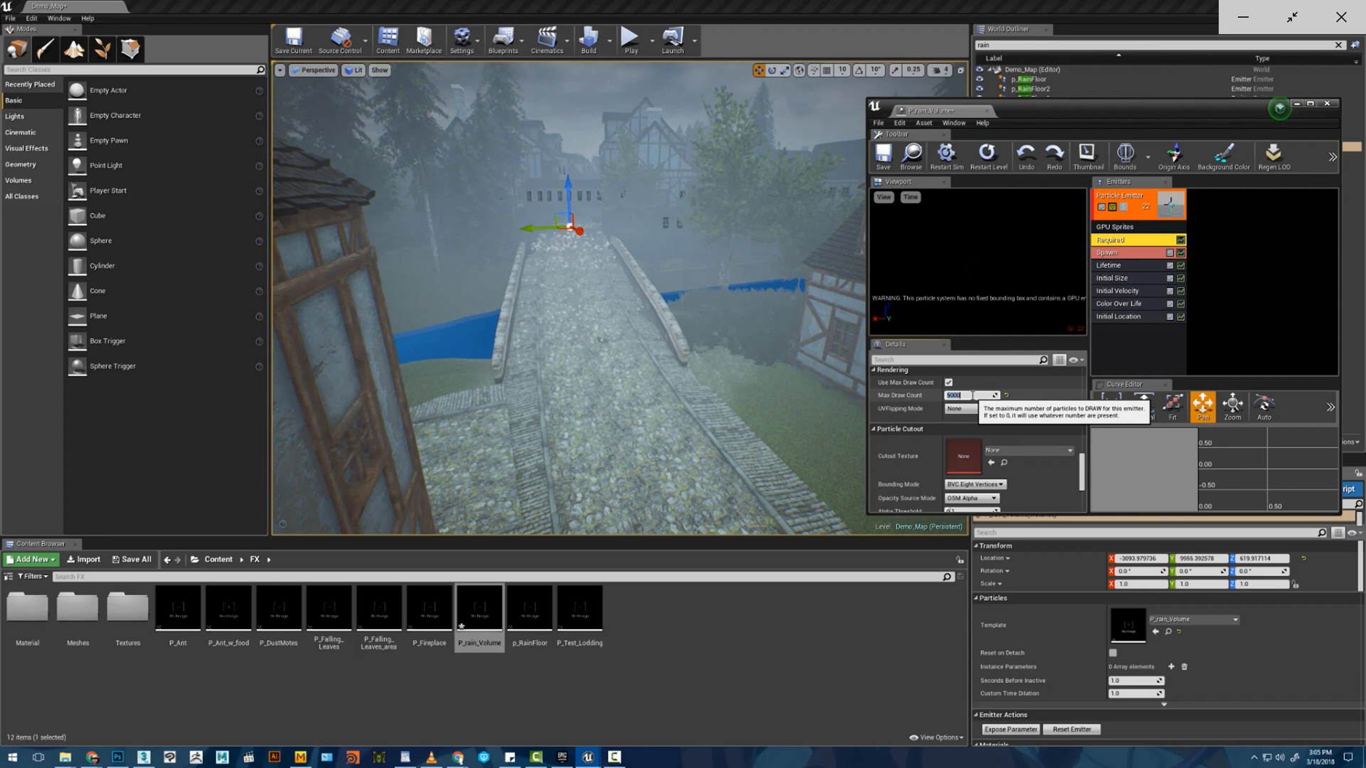
text(5000)
key(Return)
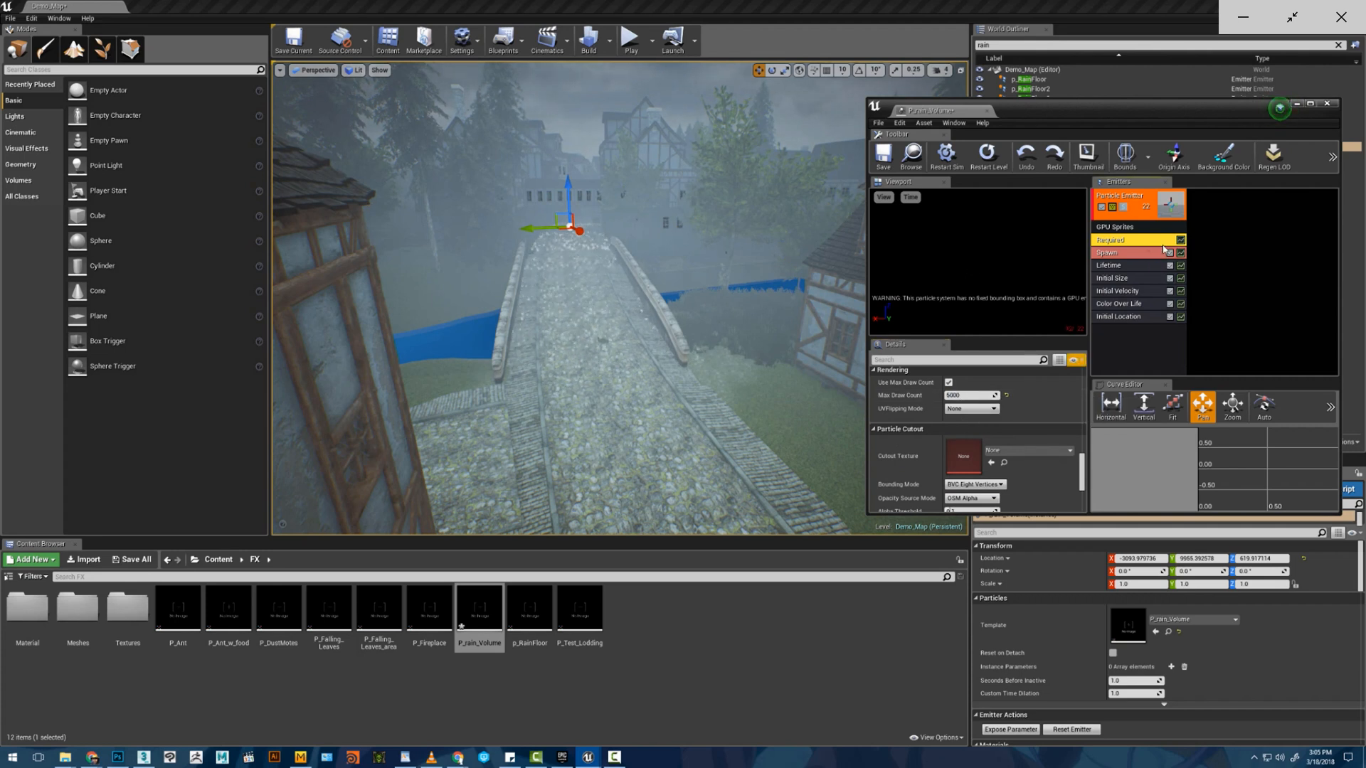
- Set the Spawn module's constant rate to 1000 and disable the Initial Velocity module
click(1144, 253)
scroll(971, 414, up, 2)
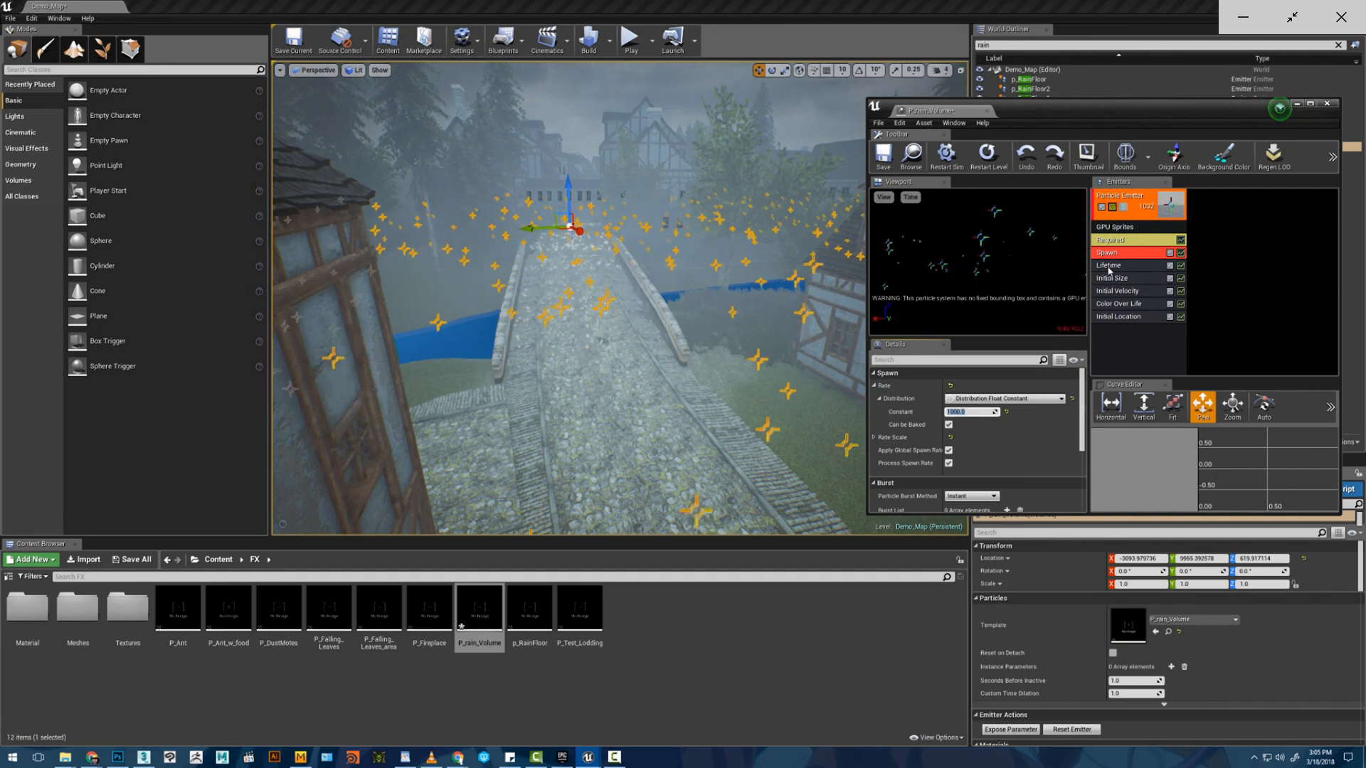
click(1169, 291)
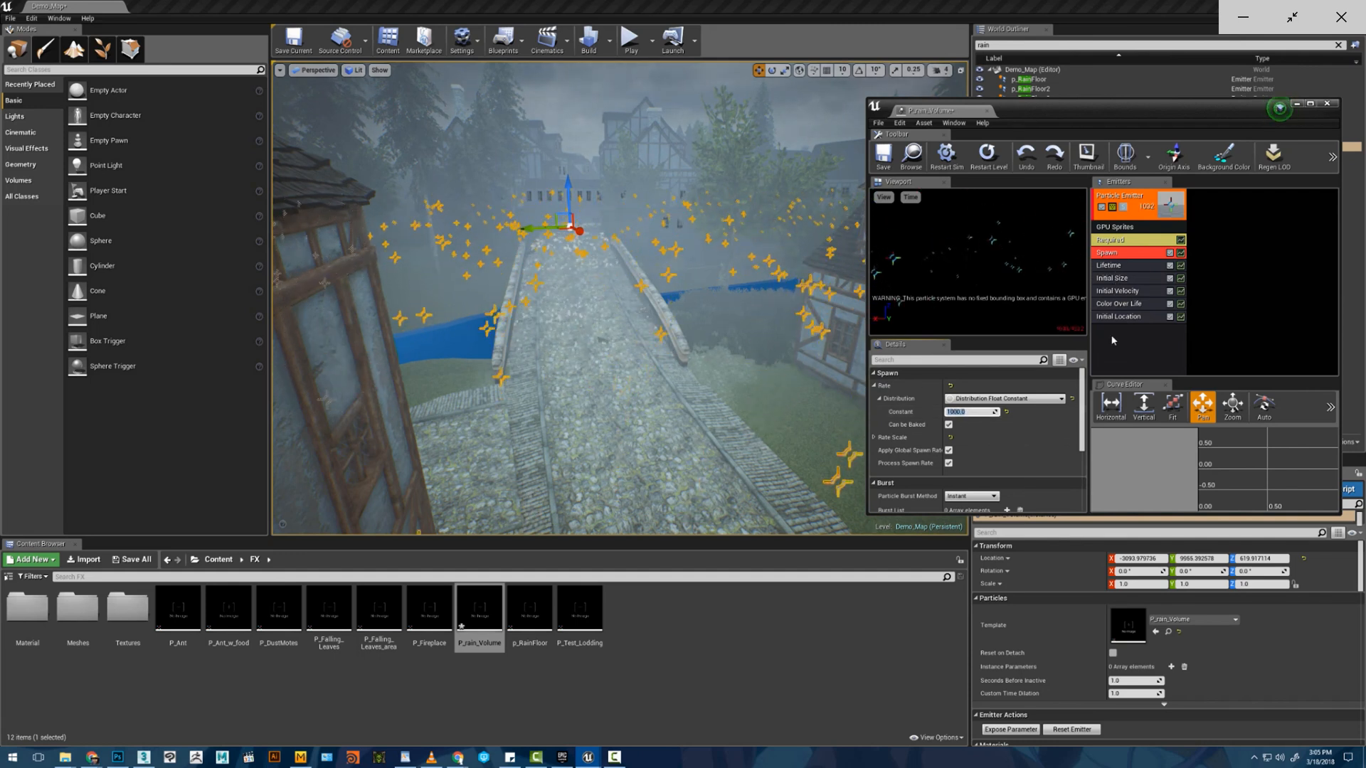
- Add a Const Acceleration module to the emitter, trying a Z acceleration of -980 and settling on -1500
right_click(1123, 360)
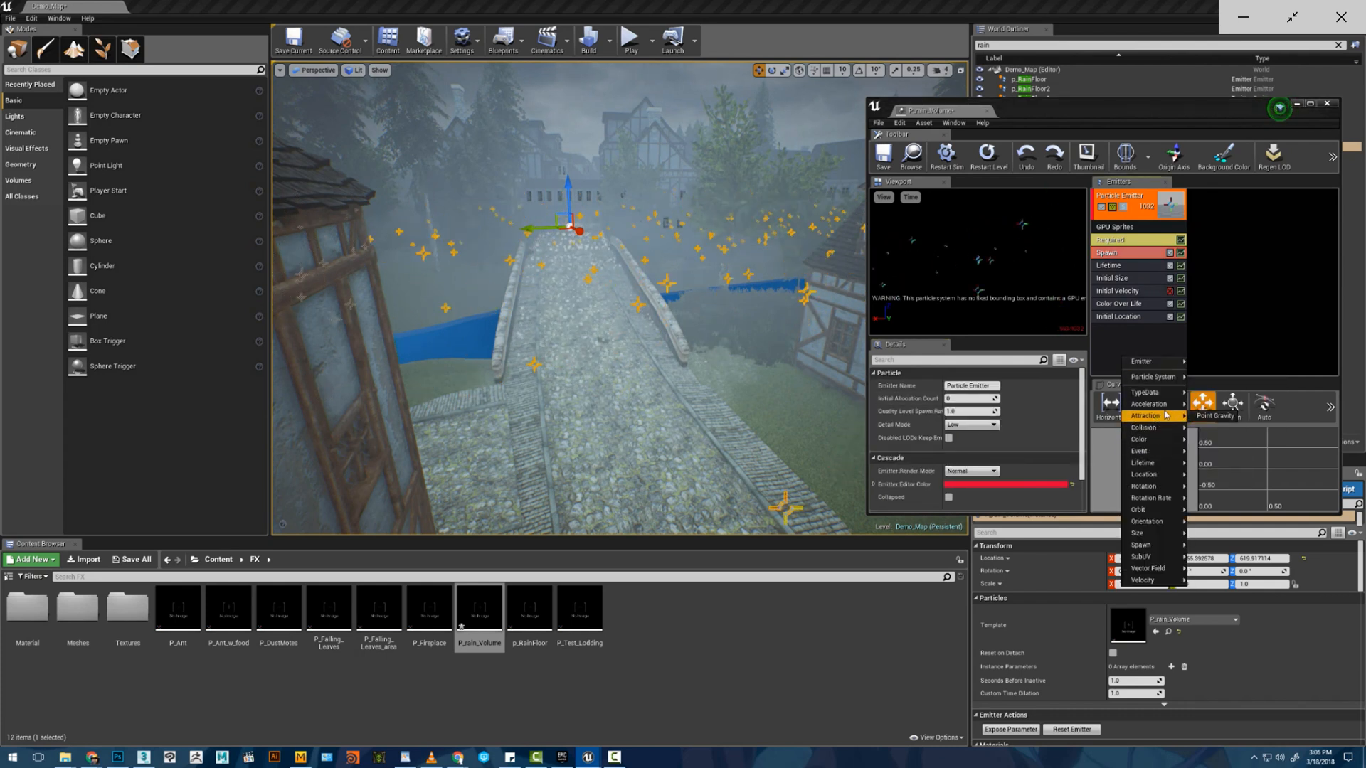
mouse_move(1166, 403)
click(1217, 403)
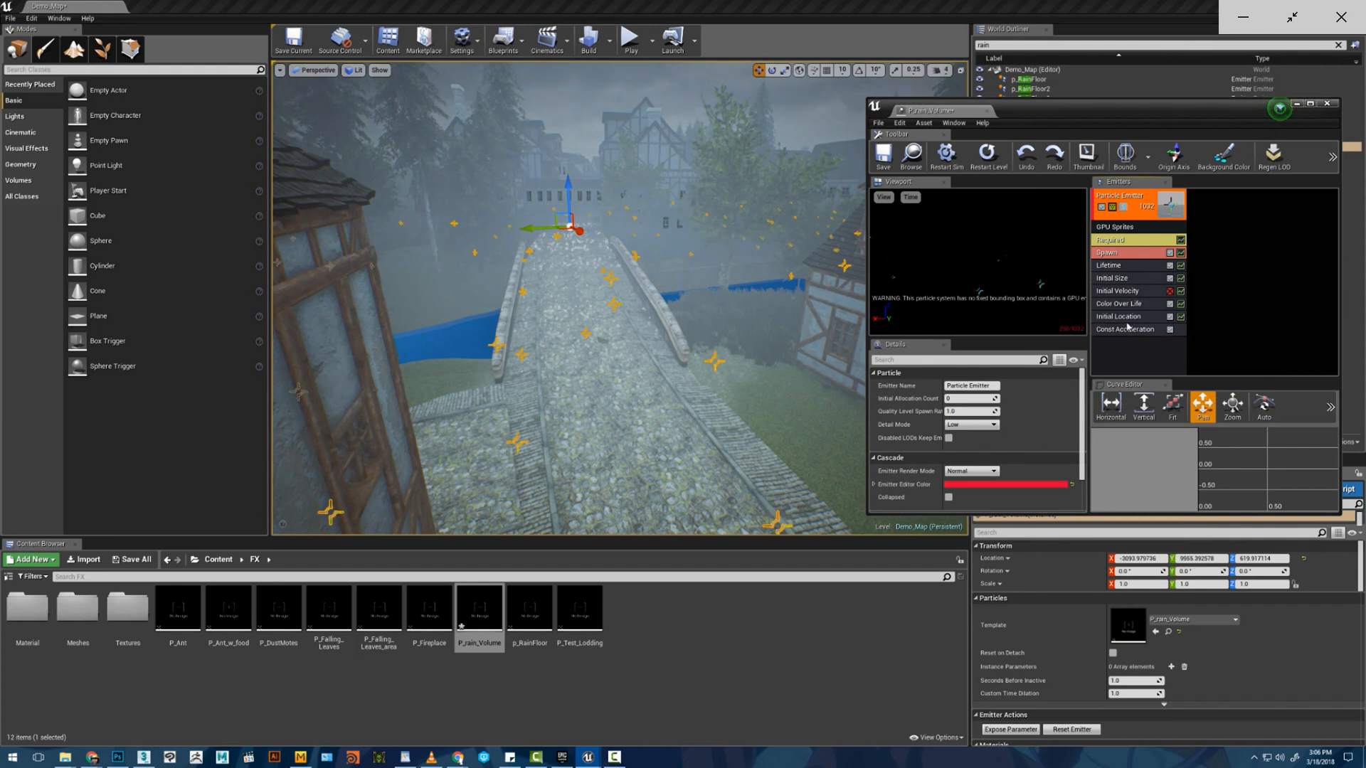
click(1128, 329)
click(1040, 386)
text(-)
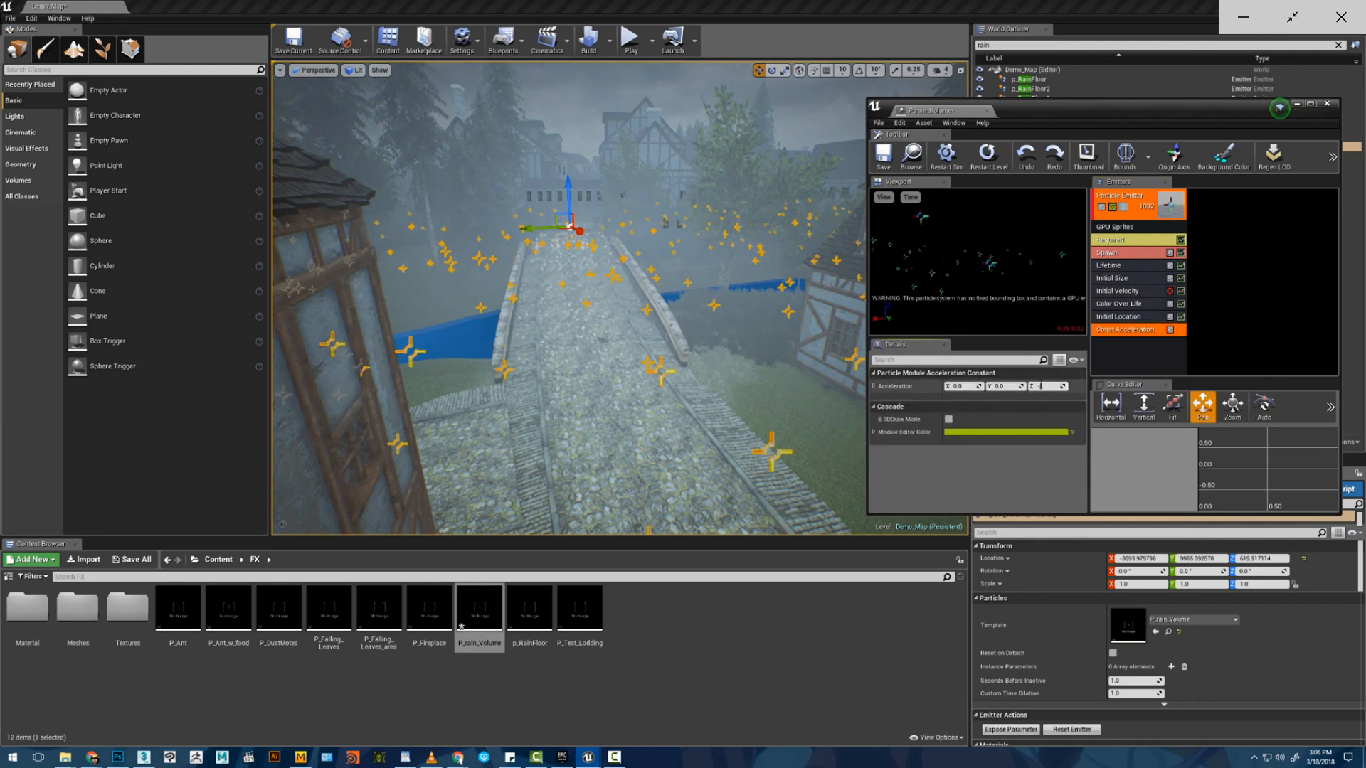
text(980)
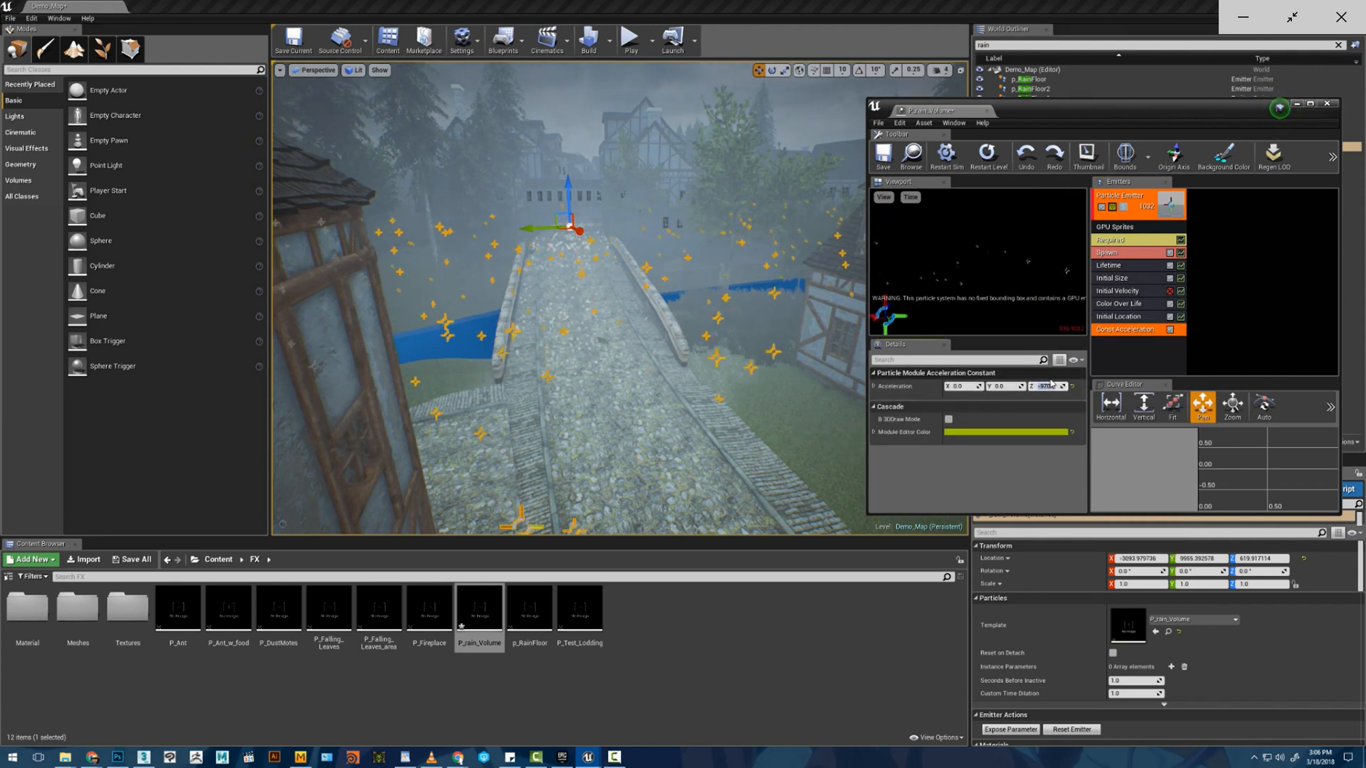
key(Return)
text(-150)
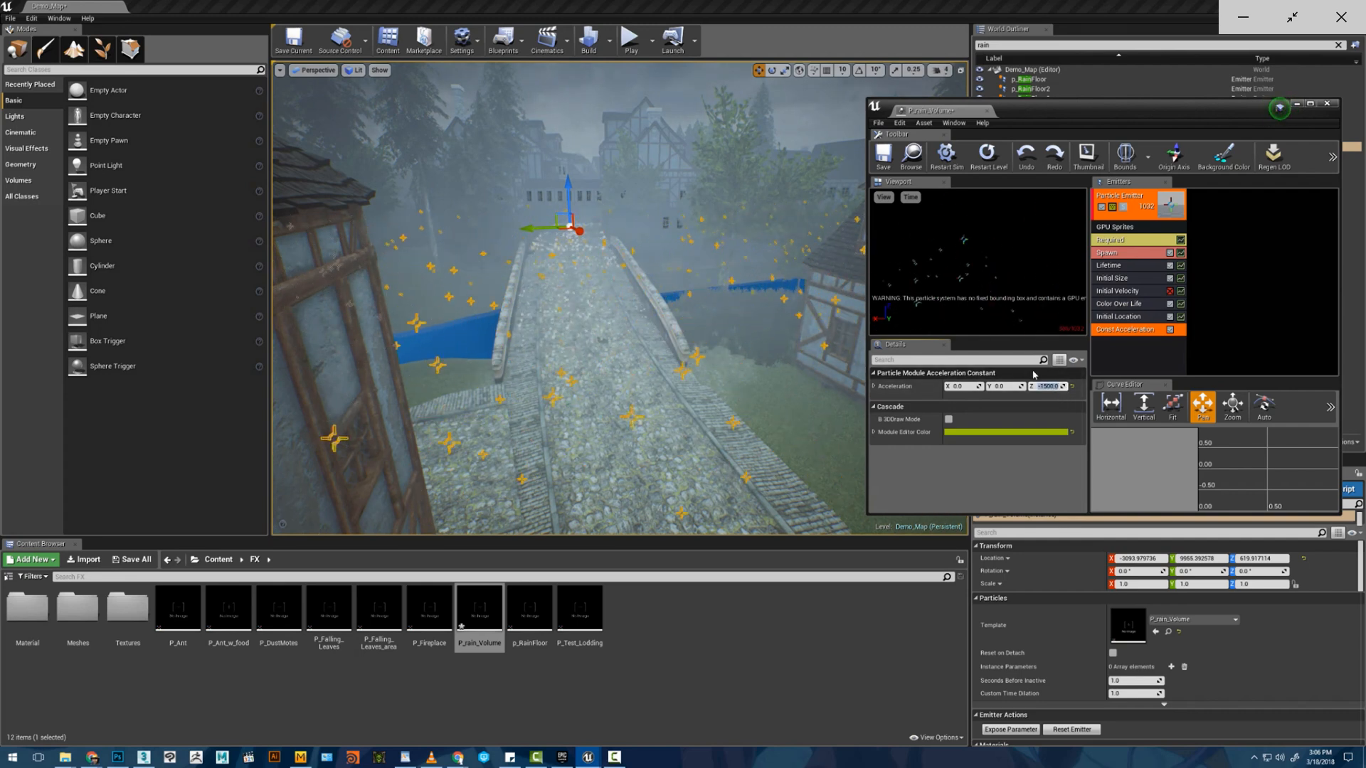
right_drag(675, 313, 695, 342)
key(s)
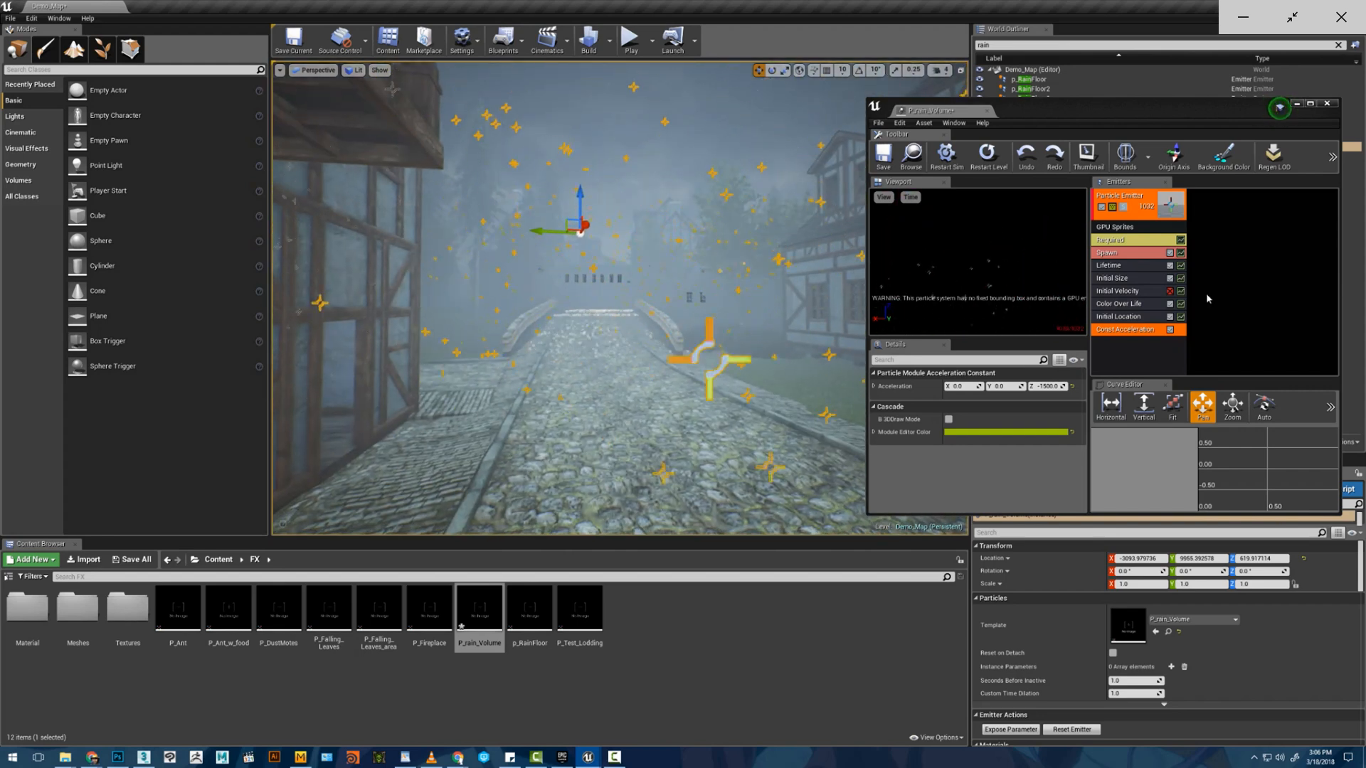
- Change the emitter's Screen Alignment in the Required module to PSA Velocity
right_click(1138, 353)
click(1024, 364)
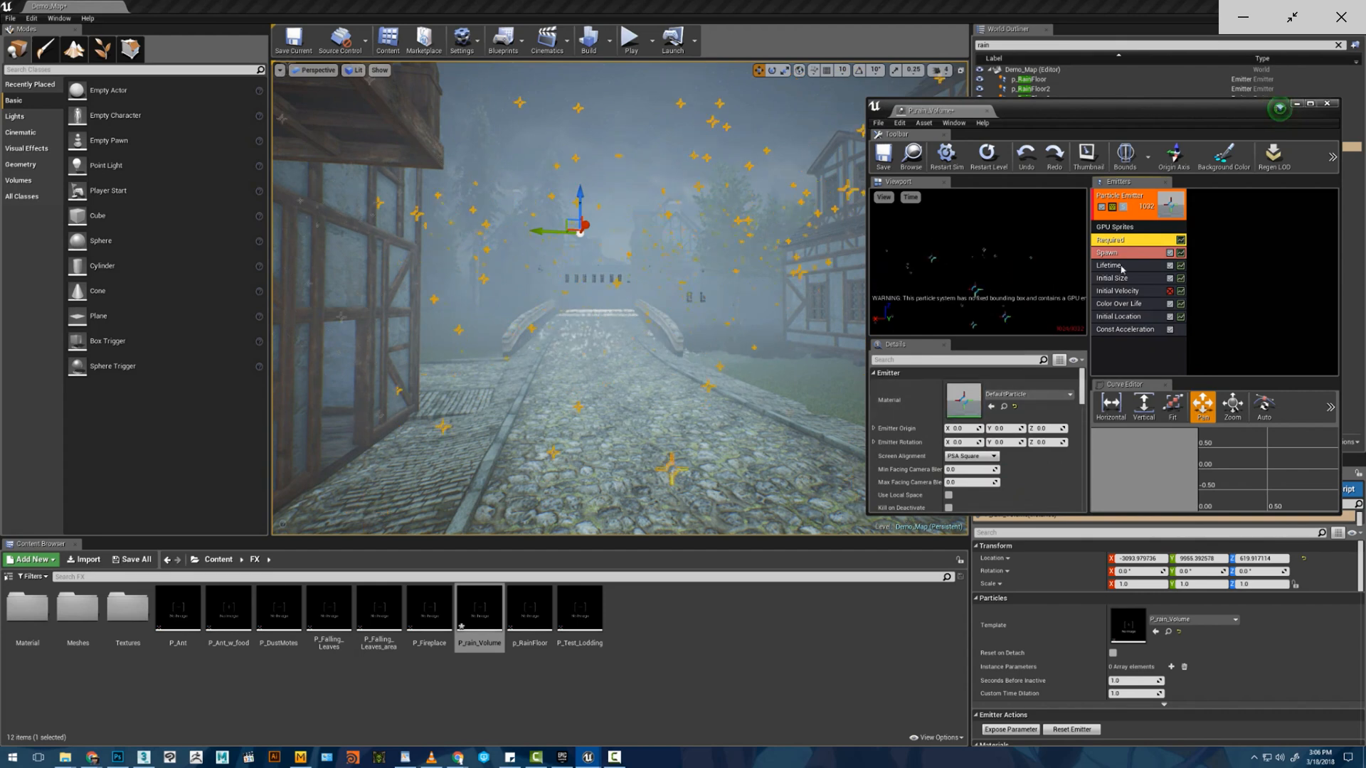
click(970, 456)
click(969, 486)
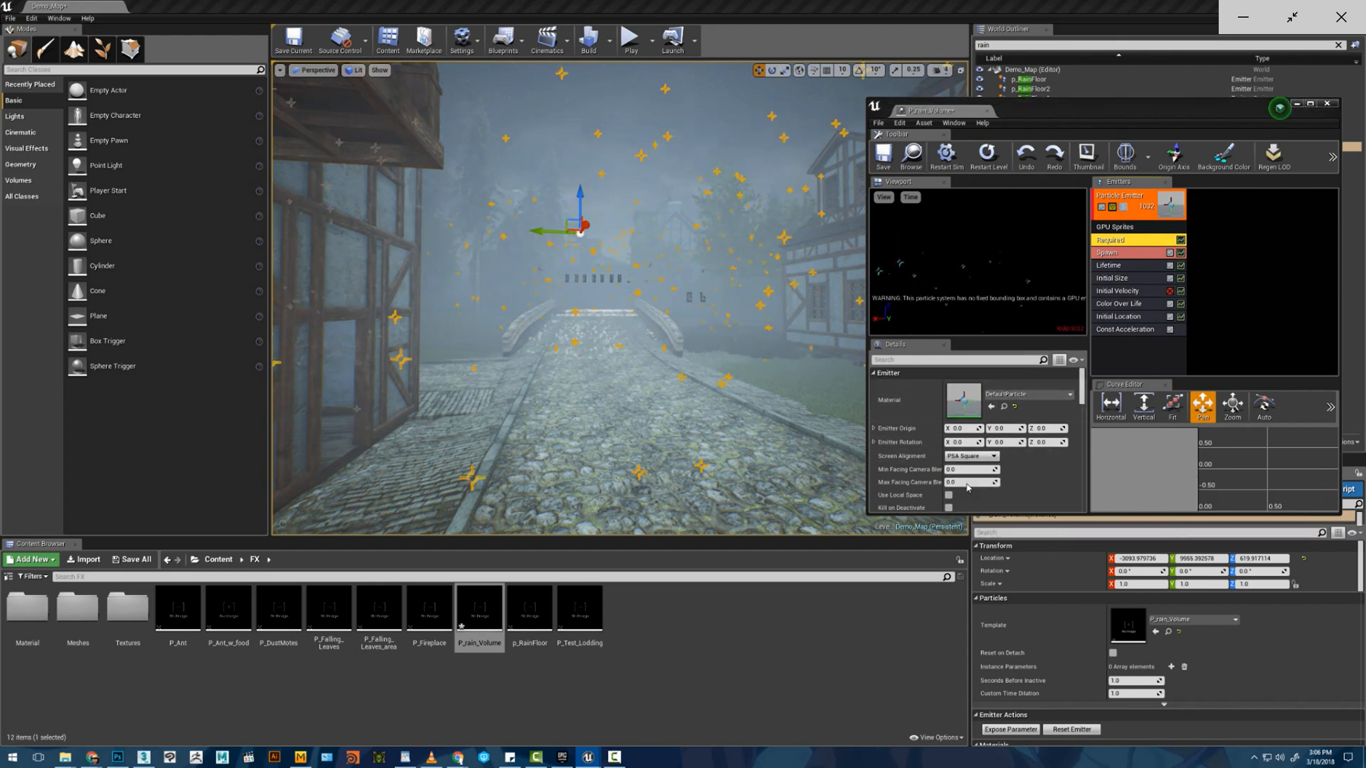
- Add a Size By Speed module to the emitter with Speed Scale Y 1.0 and Max Scale Y 6.0
right_click(1122, 342)
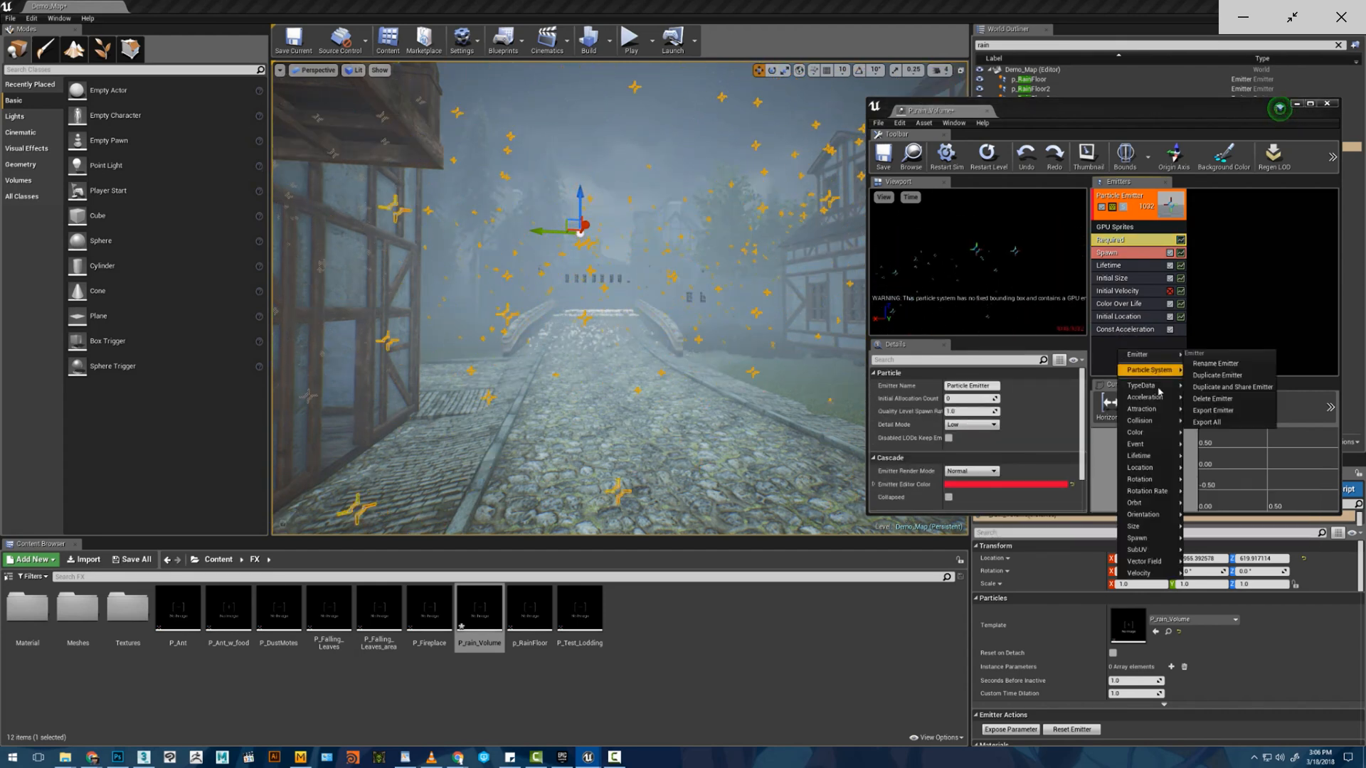
mouse_move(1140, 528)
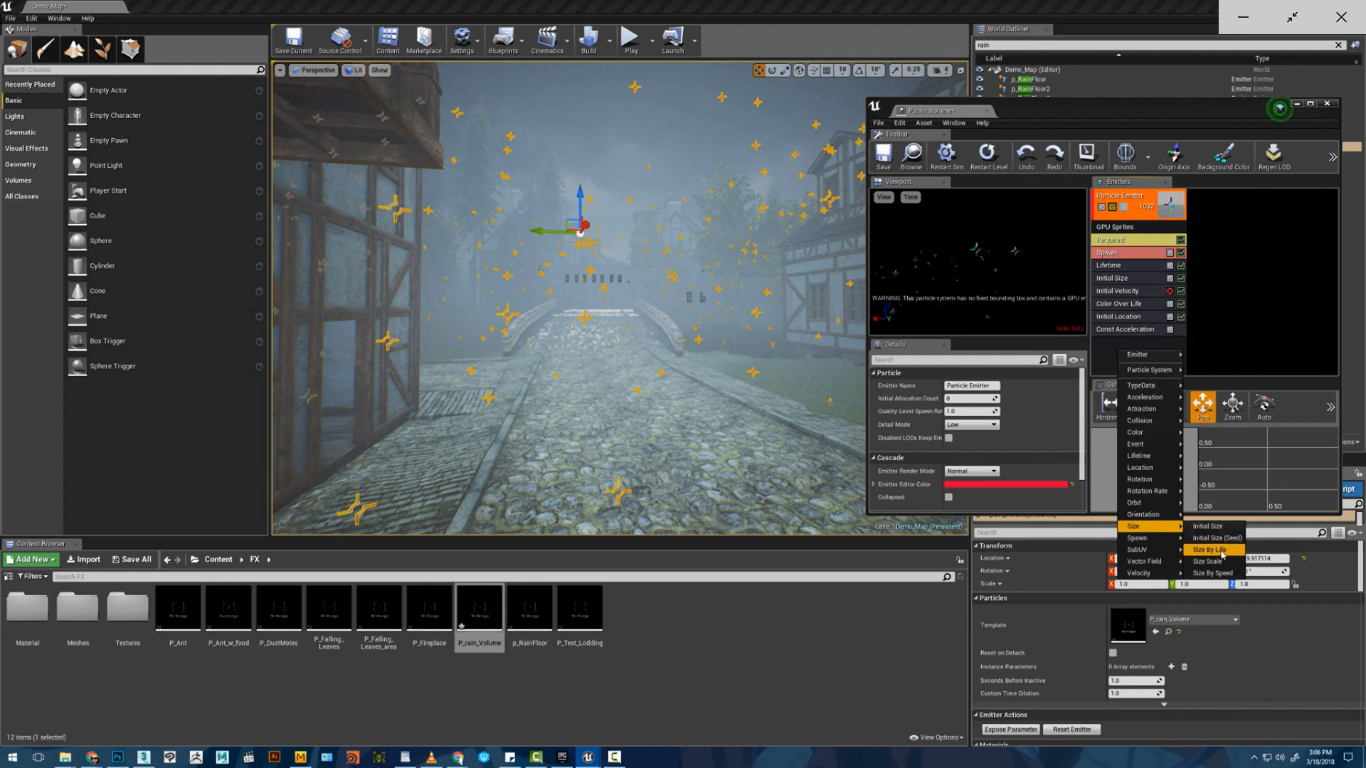
click(1213, 573)
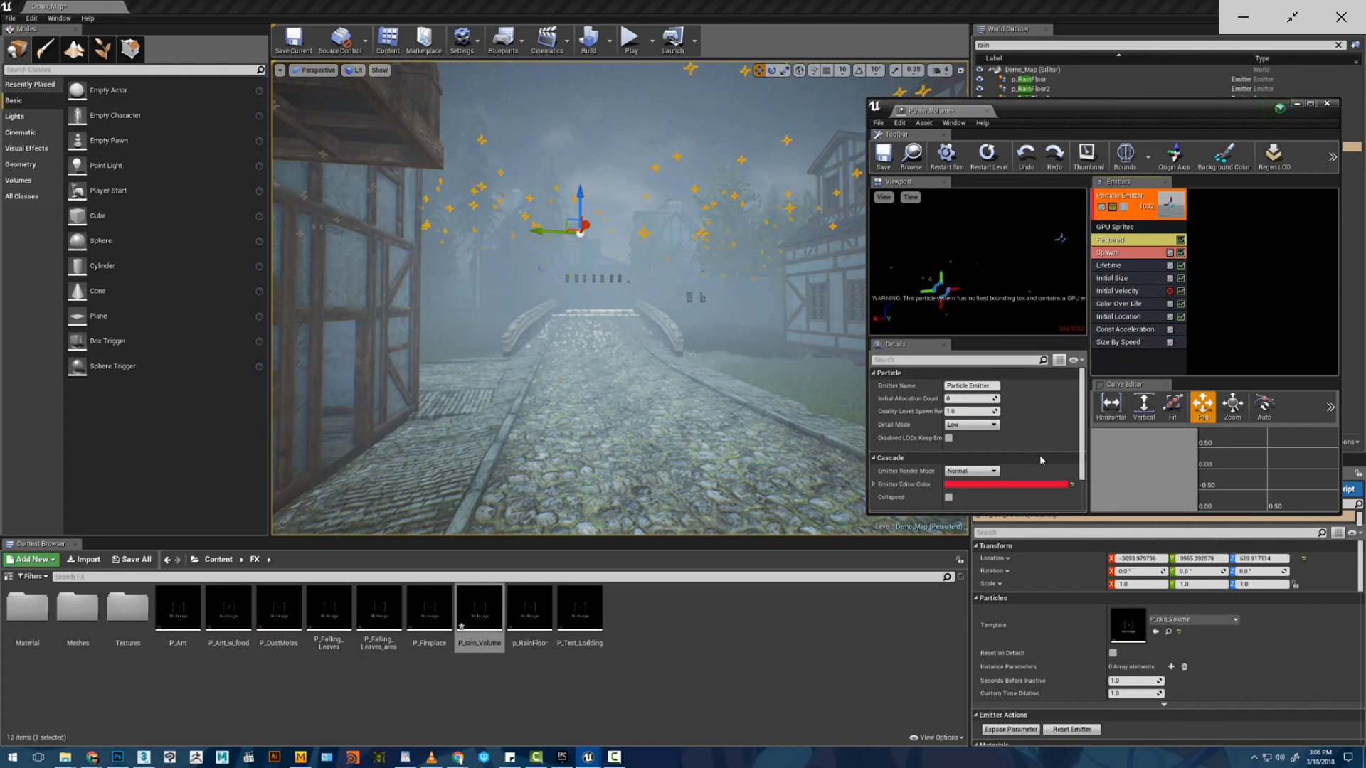
click(1121, 343)
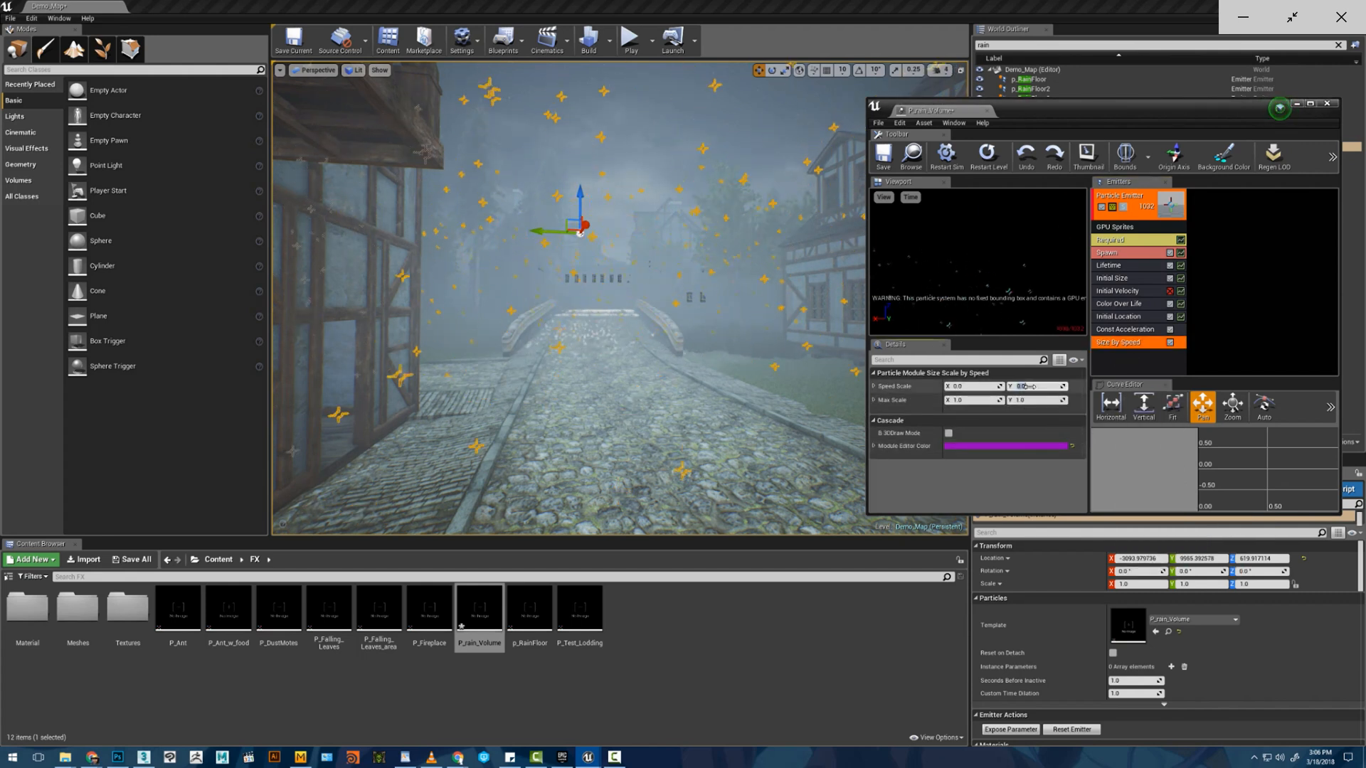
click(1029, 399)
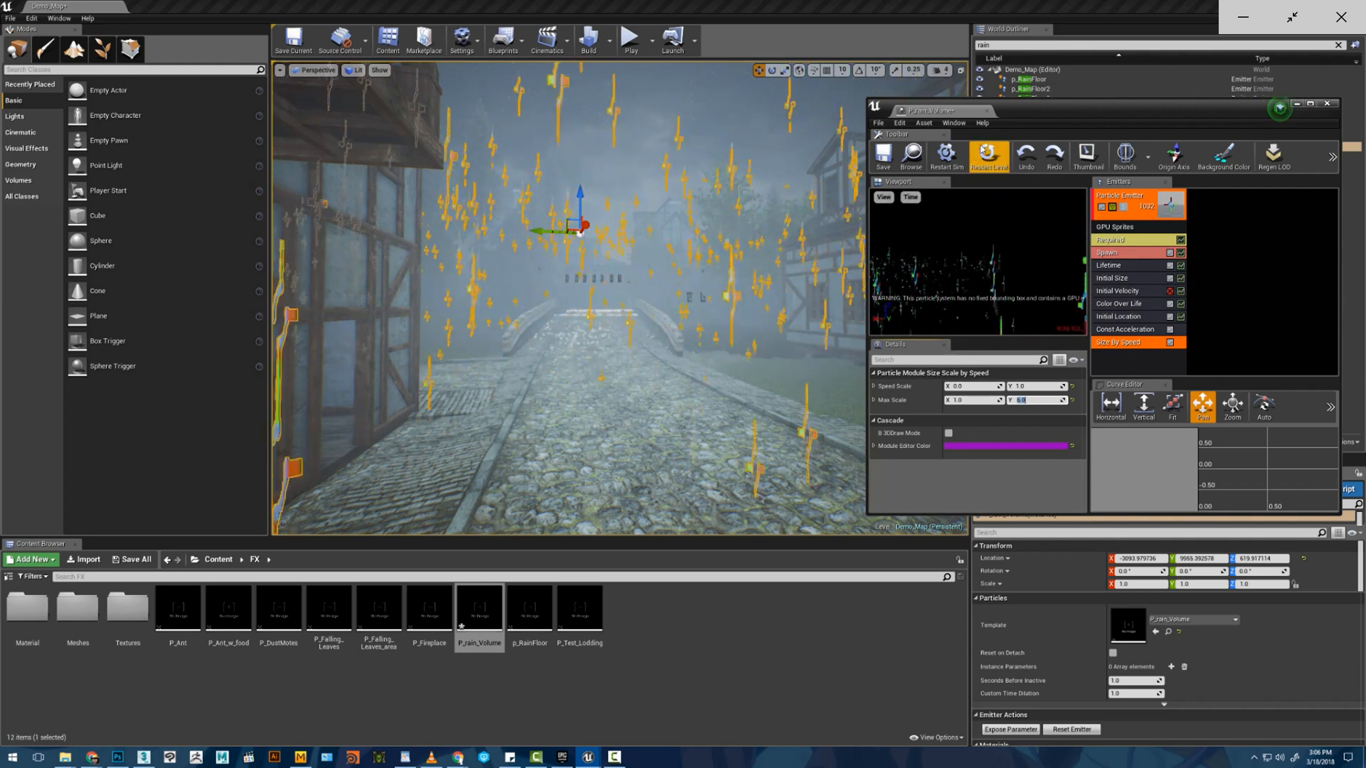
- Assign raindrop_material from the FX Material folder to the P_rain_Volume emitter and save the particle system
double_click(27, 608)
click(479, 610)
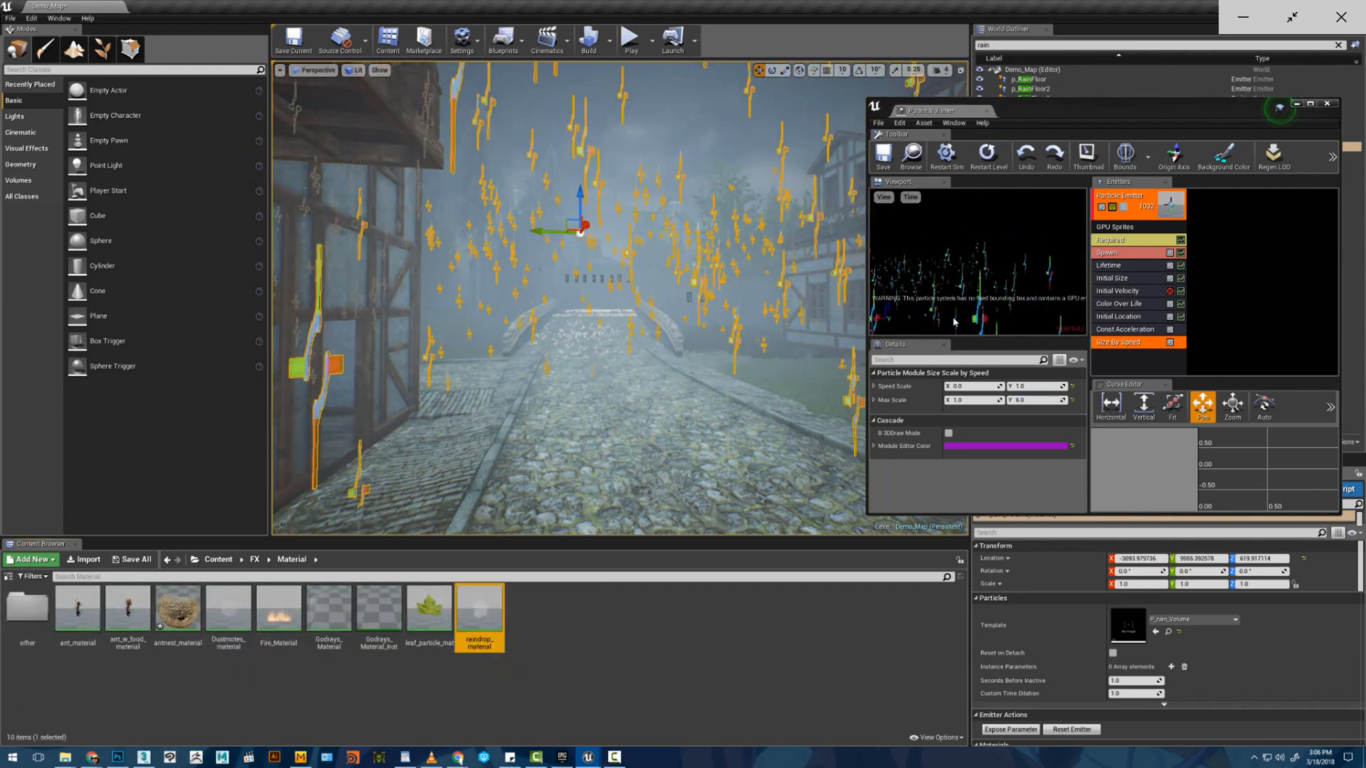
click(1116, 242)
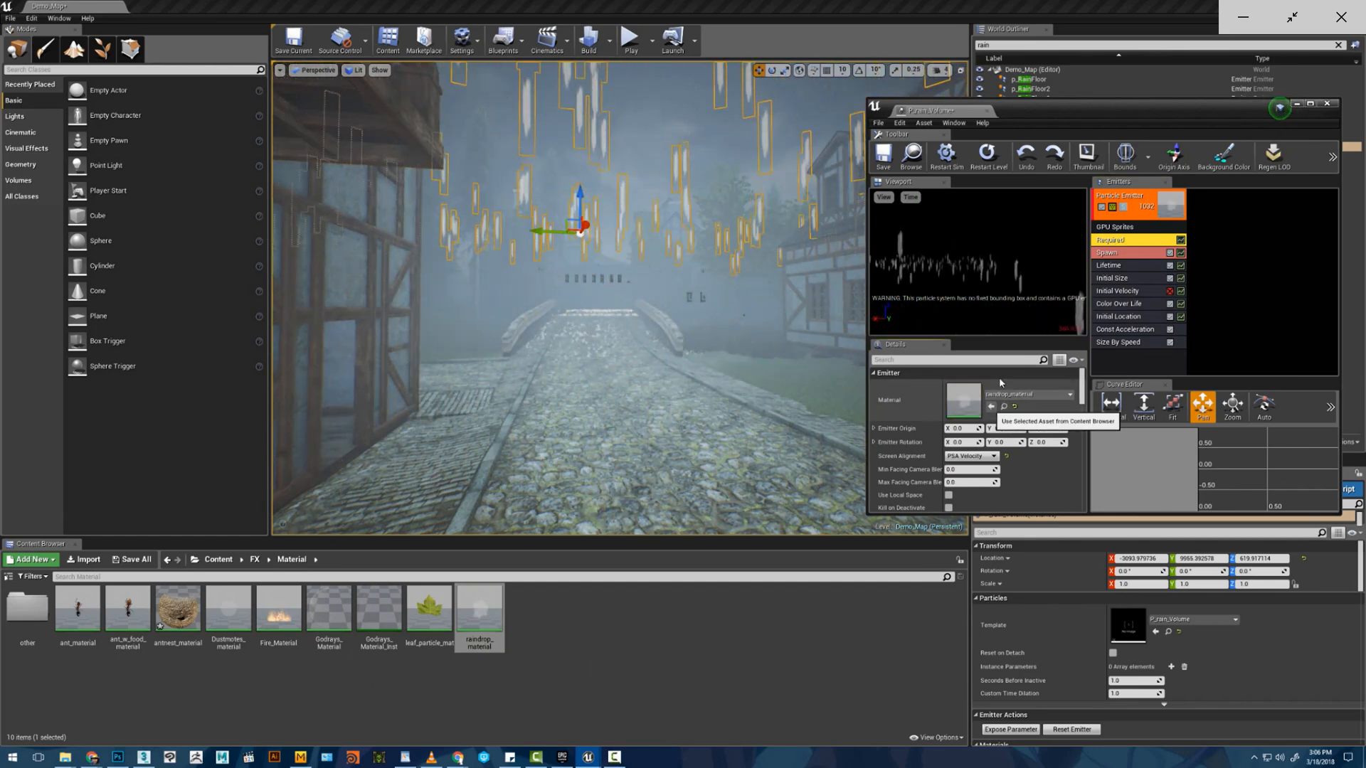
click(992, 408)
click(884, 154)
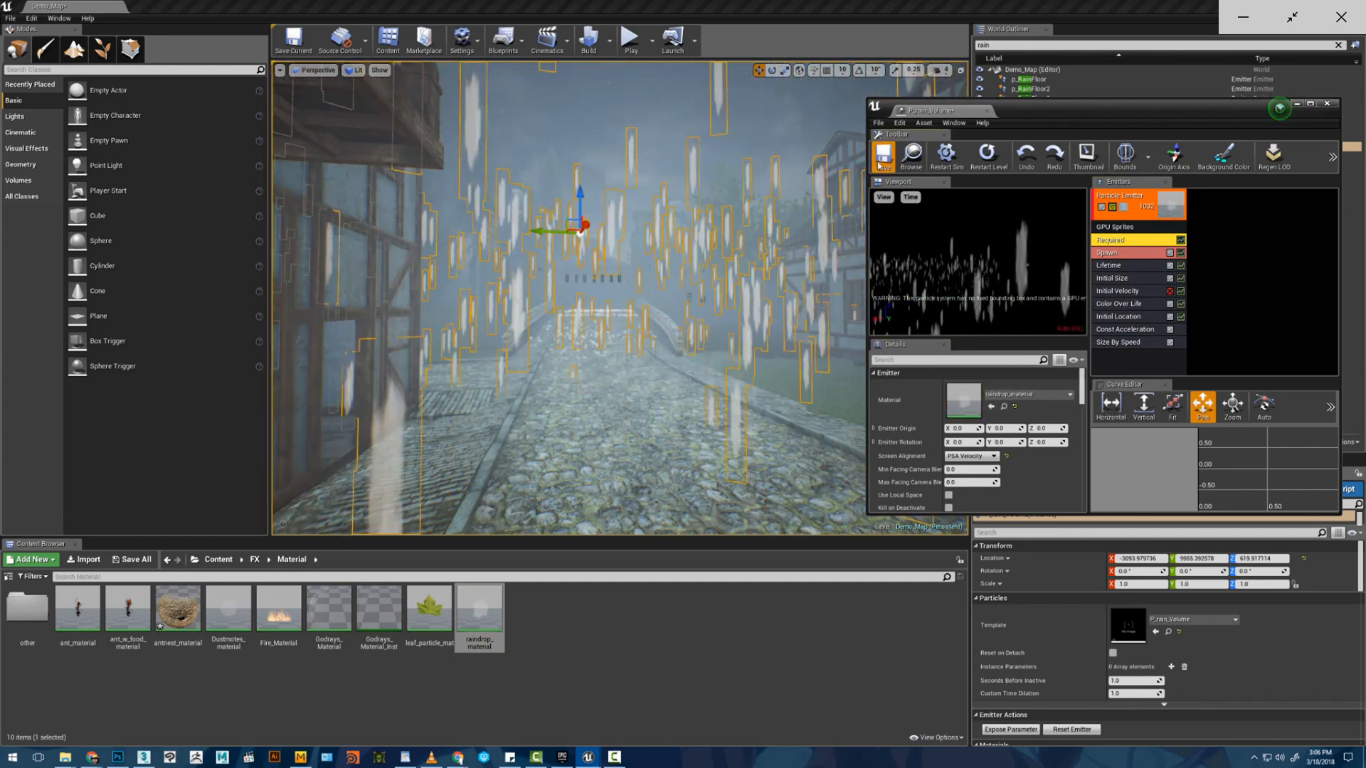
- Raise the placed P_rain_Volume instance high above the street, to a Z location of about 2150
right_drag(711, 270, 754, 274)
drag(603, 242, 612, 121)
right_drag(626, 213, 626, 278)
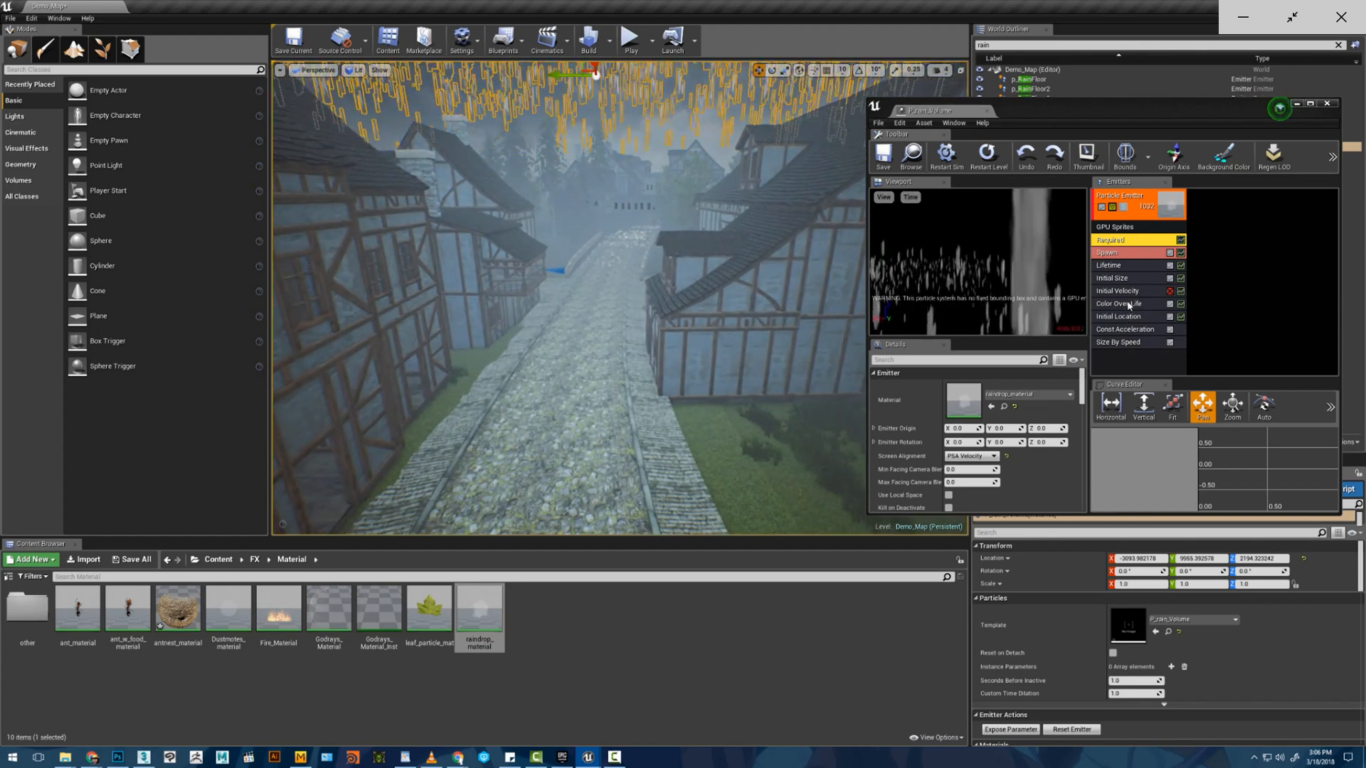
- Switch the Lifetime module to a Float Constant distribution with a constant of 2
click(1110, 265)
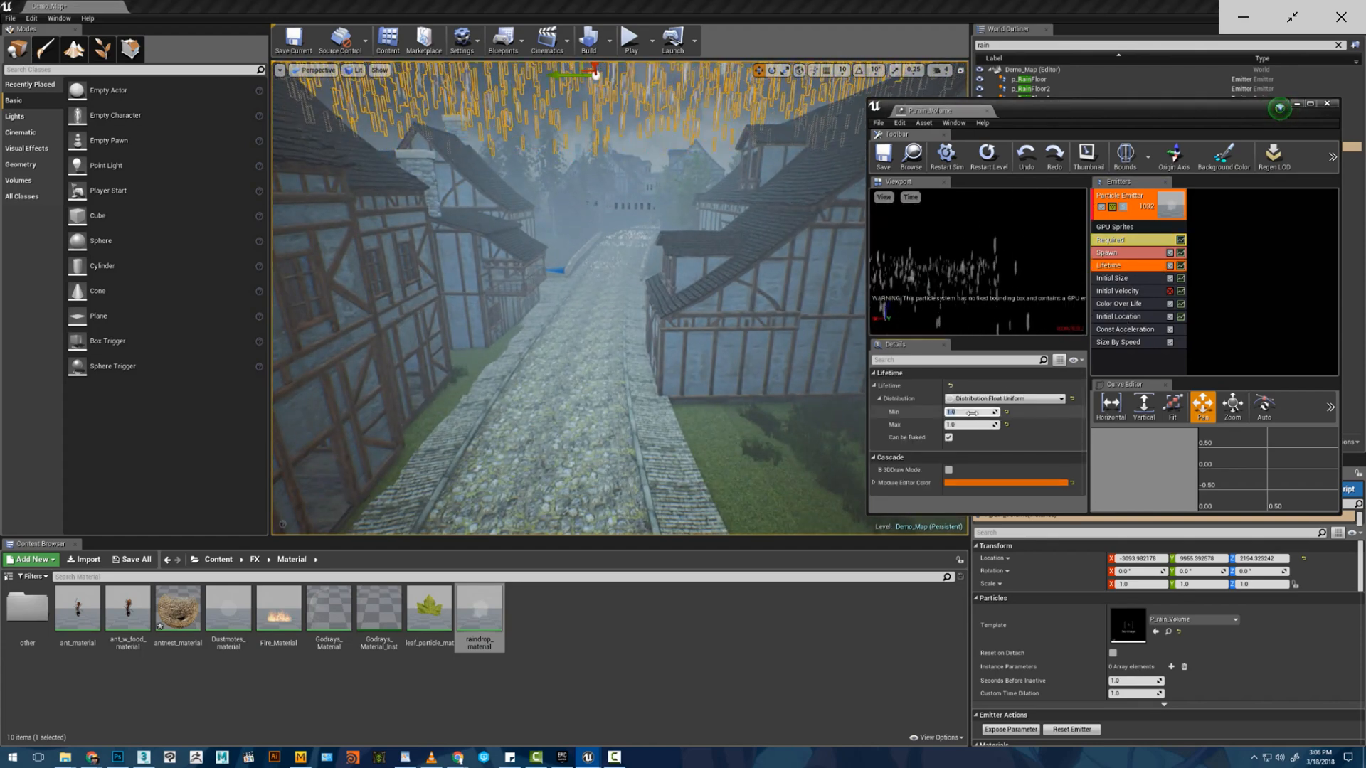
click(971, 412)
text(2)
key(Tab)
click(978, 399)
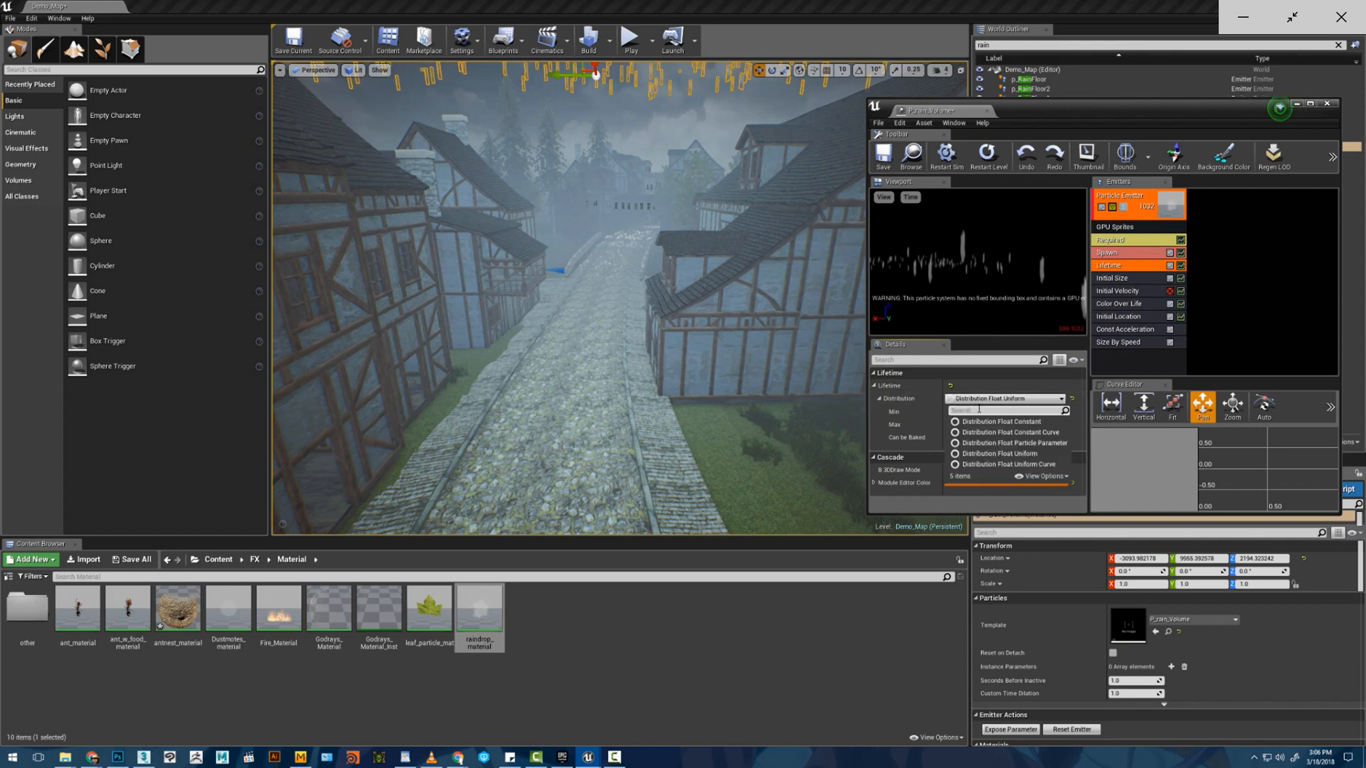
click(975, 423)
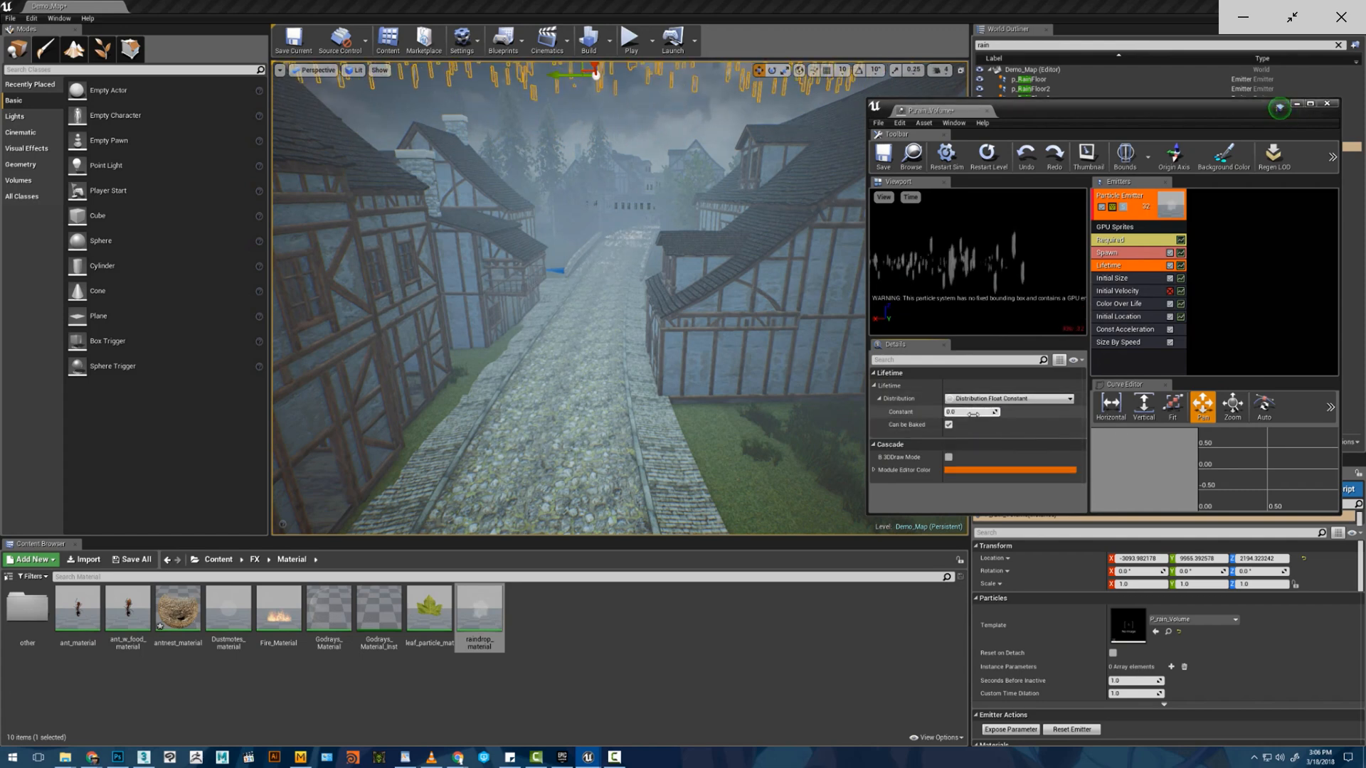
click(1115, 340)
click(1119, 266)
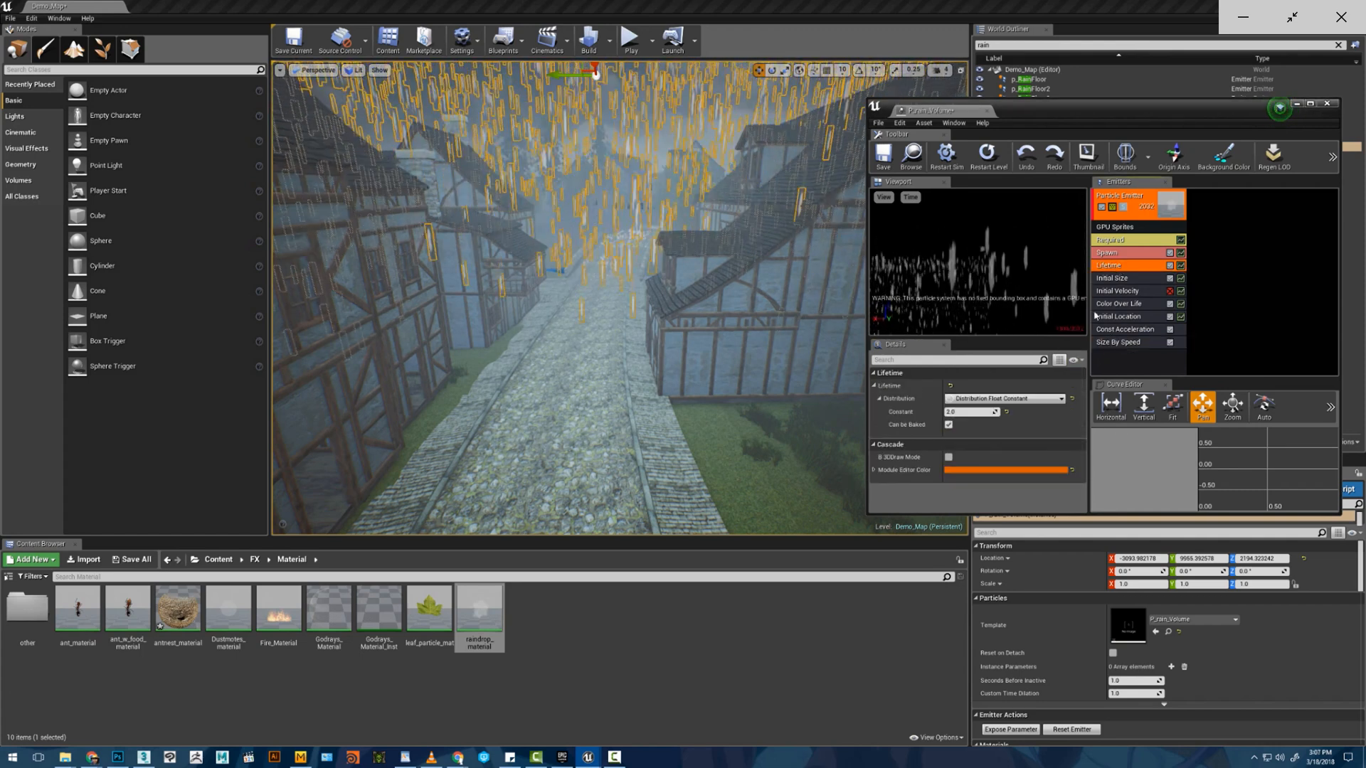
- Set the Z acceleration of the Const Acceleration module to -3000
click(1122, 330)
click(1042, 387)
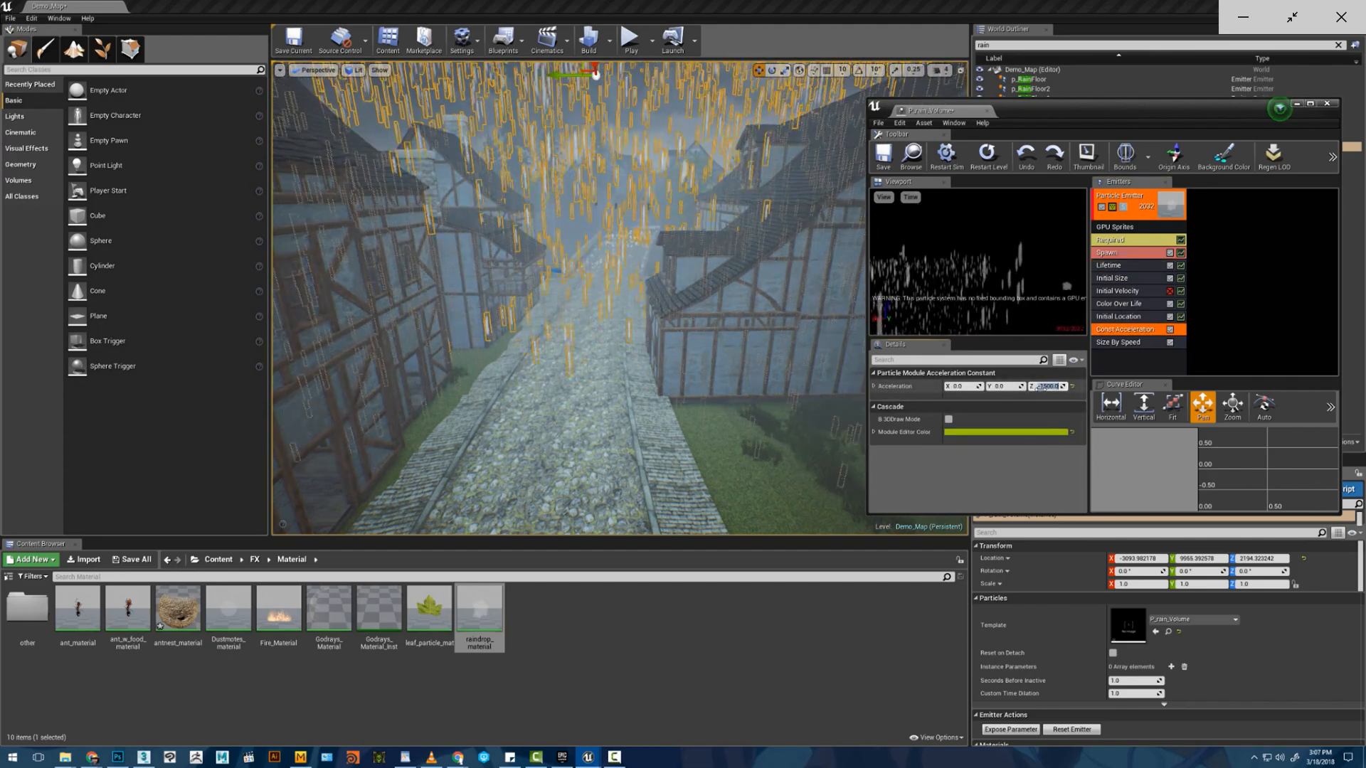
text(-3000)
key(Return)
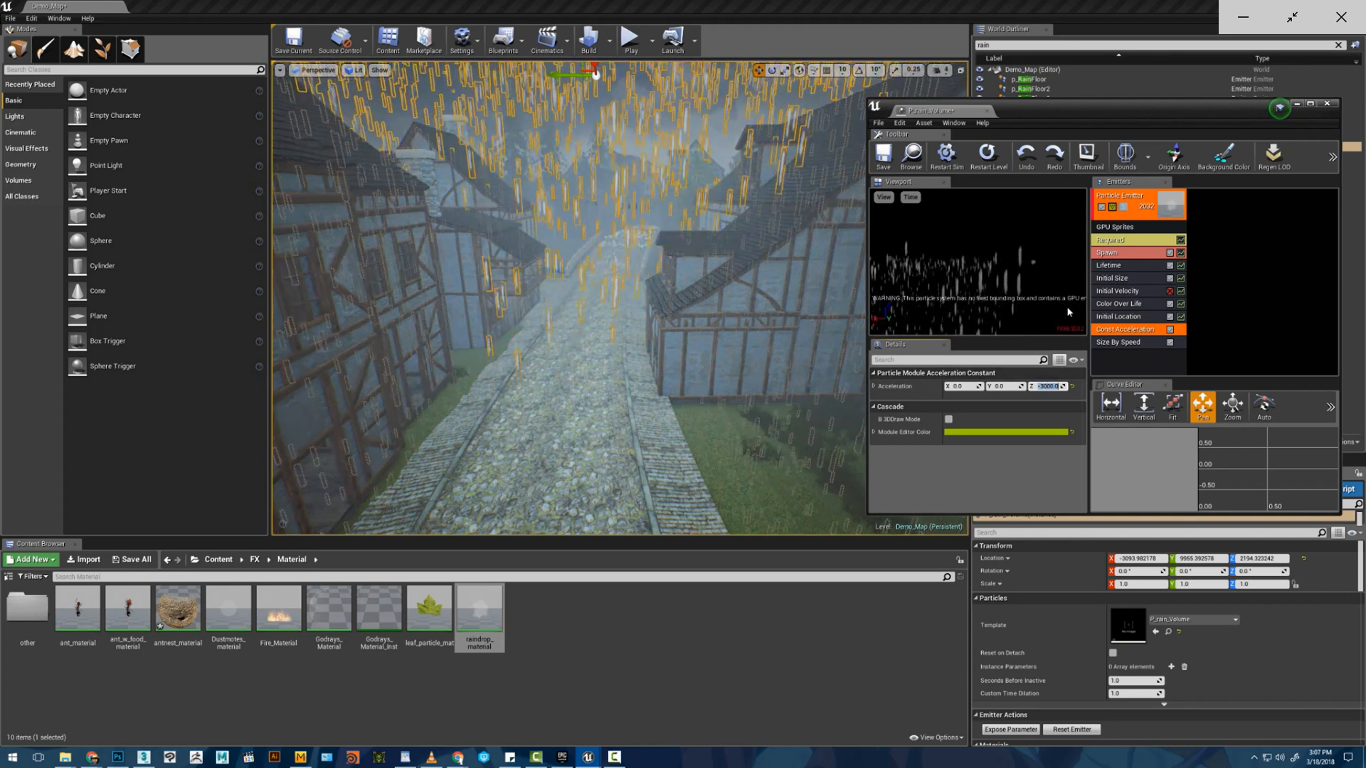
- Disable the Const Acceleration module and enable the Initial Velocity module again
click(1169, 329)
right_click(1147, 349)
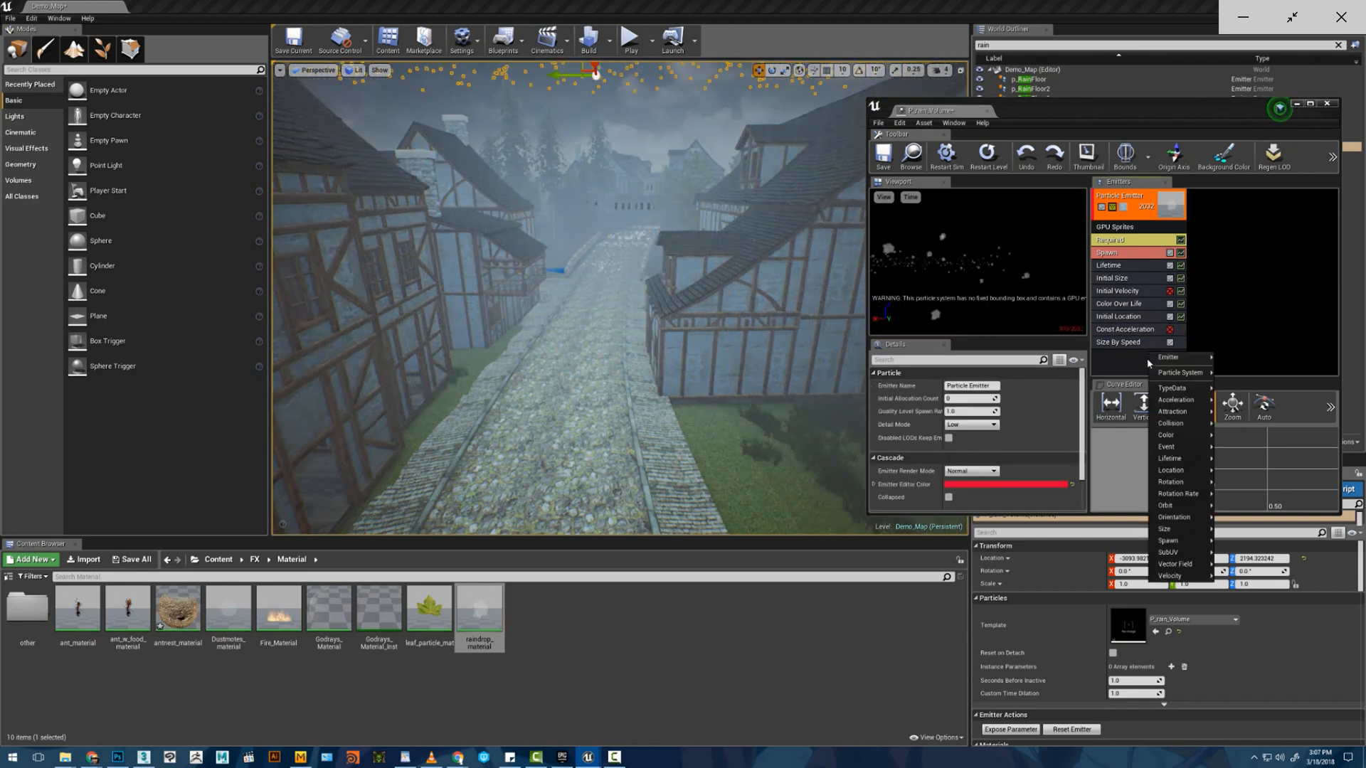
mouse_move(1170, 357)
click(1170, 291)
- Set the Initial Velocity module's Start Velocity to maximum 0, 0, -5000 and minimum 0, 0, -3000
click(1145, 294)
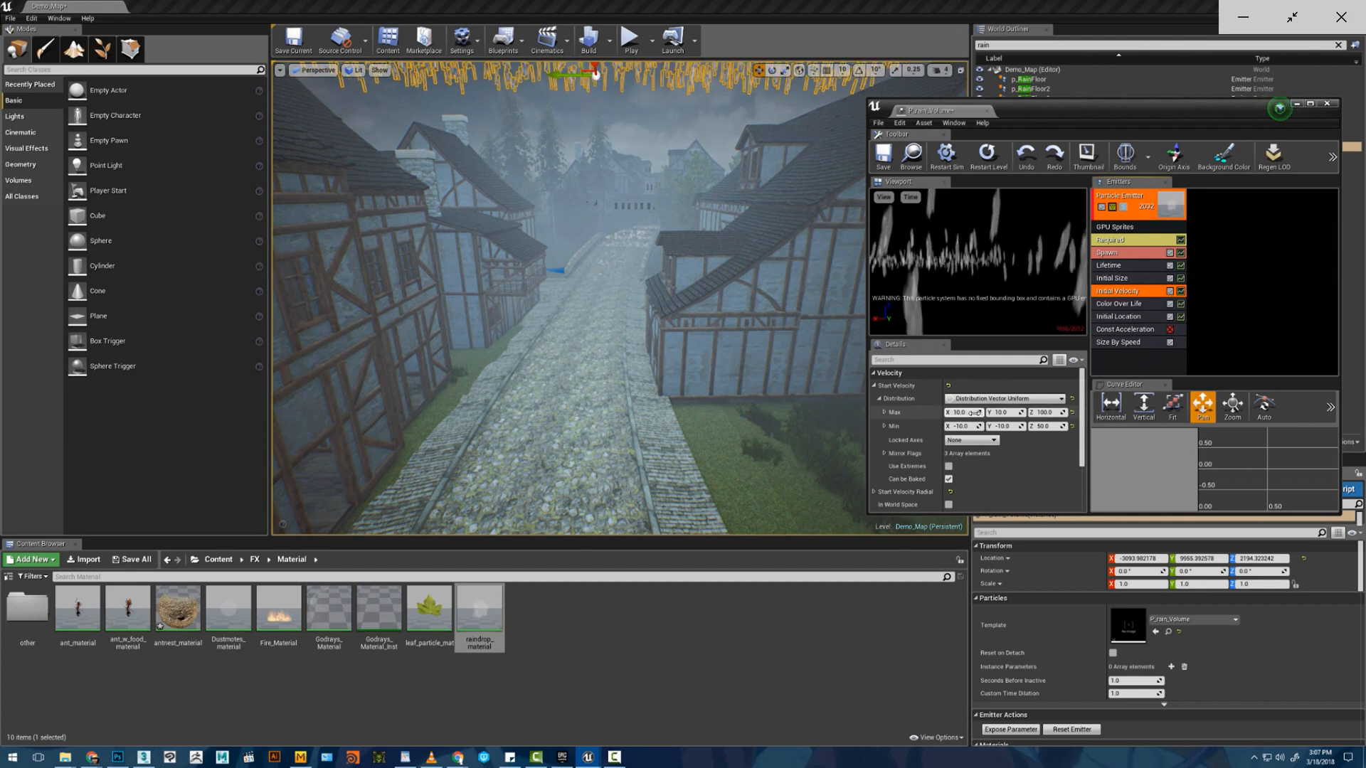
text(00)
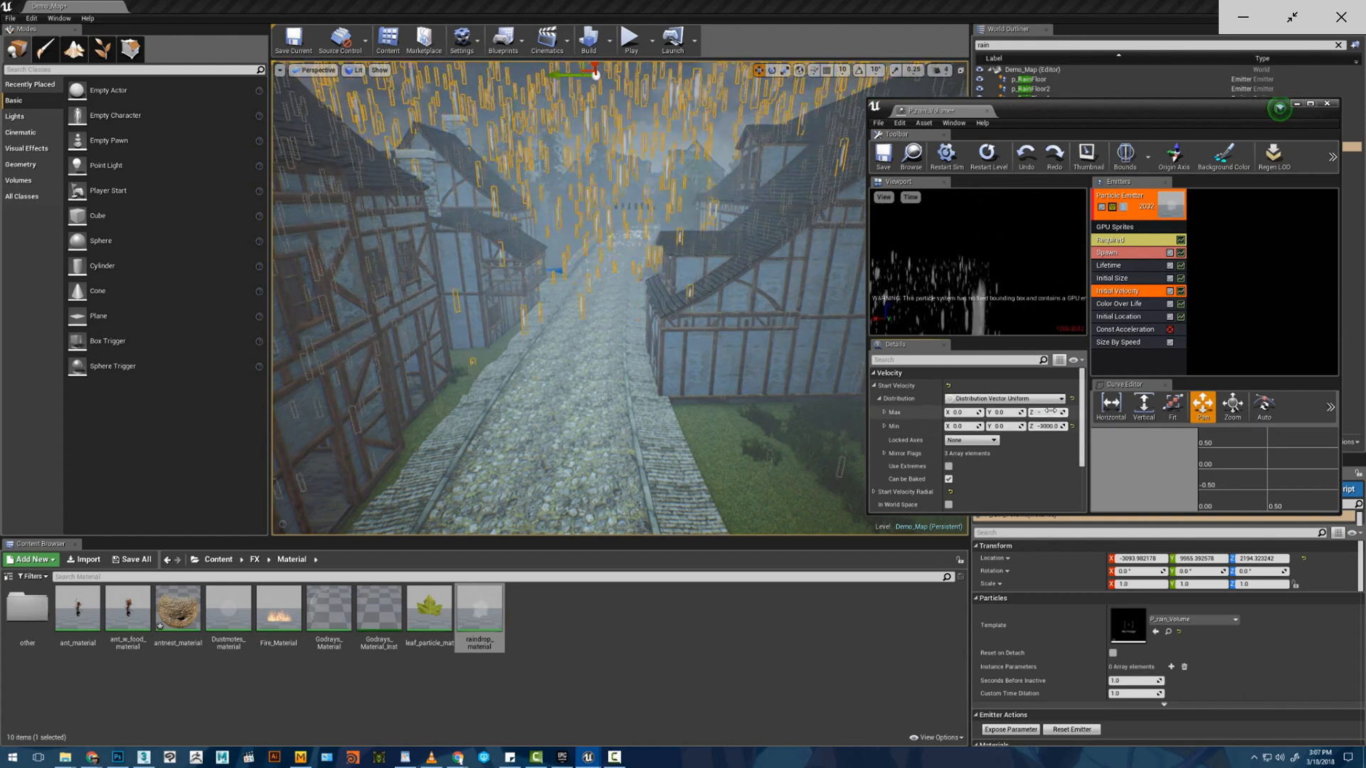
click(1051, 412)
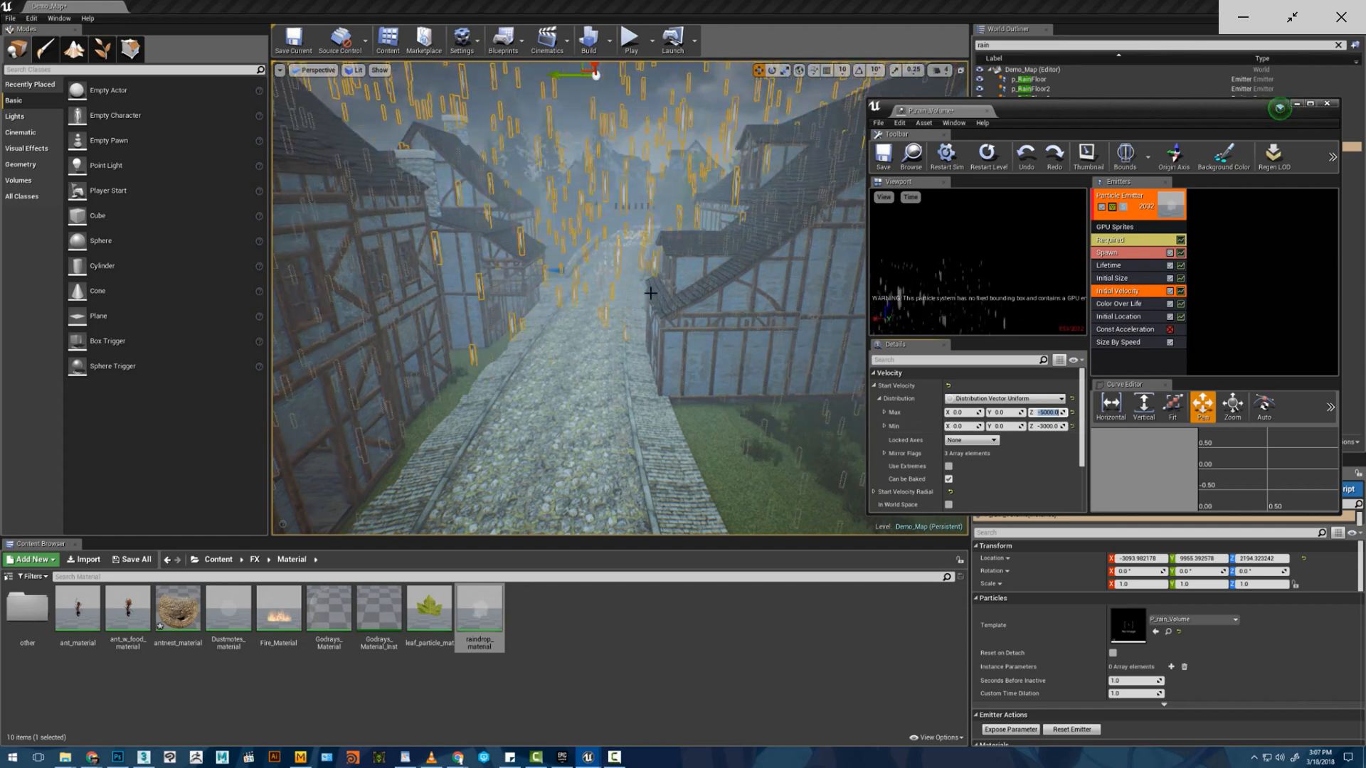
key(w)
mouse_move(651, 293)
right_down()
mouse_move(650, 384)
mouse_move(650, 290)
right_up()
key(s)
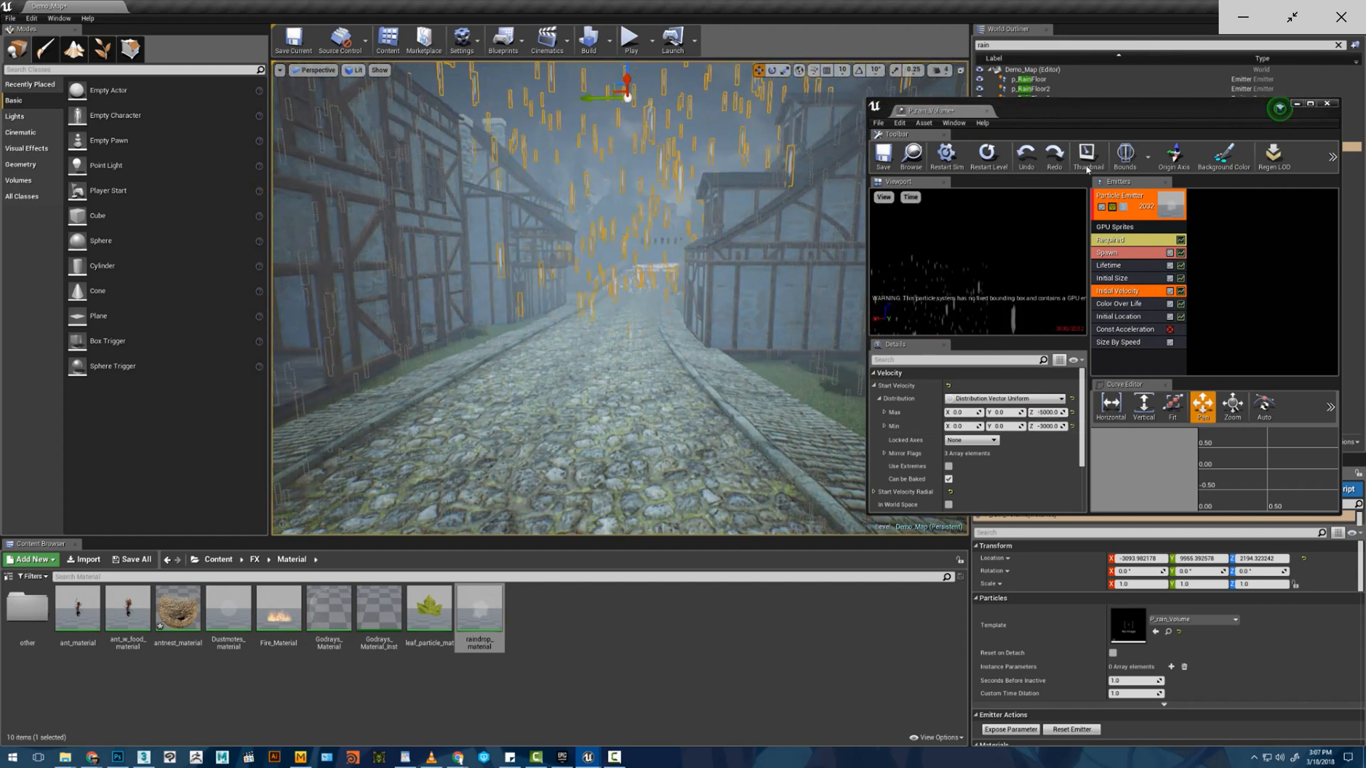
- Show the bounds of P_rain_Volume and give the particle system a fixed bounding box
click(1128, 165)
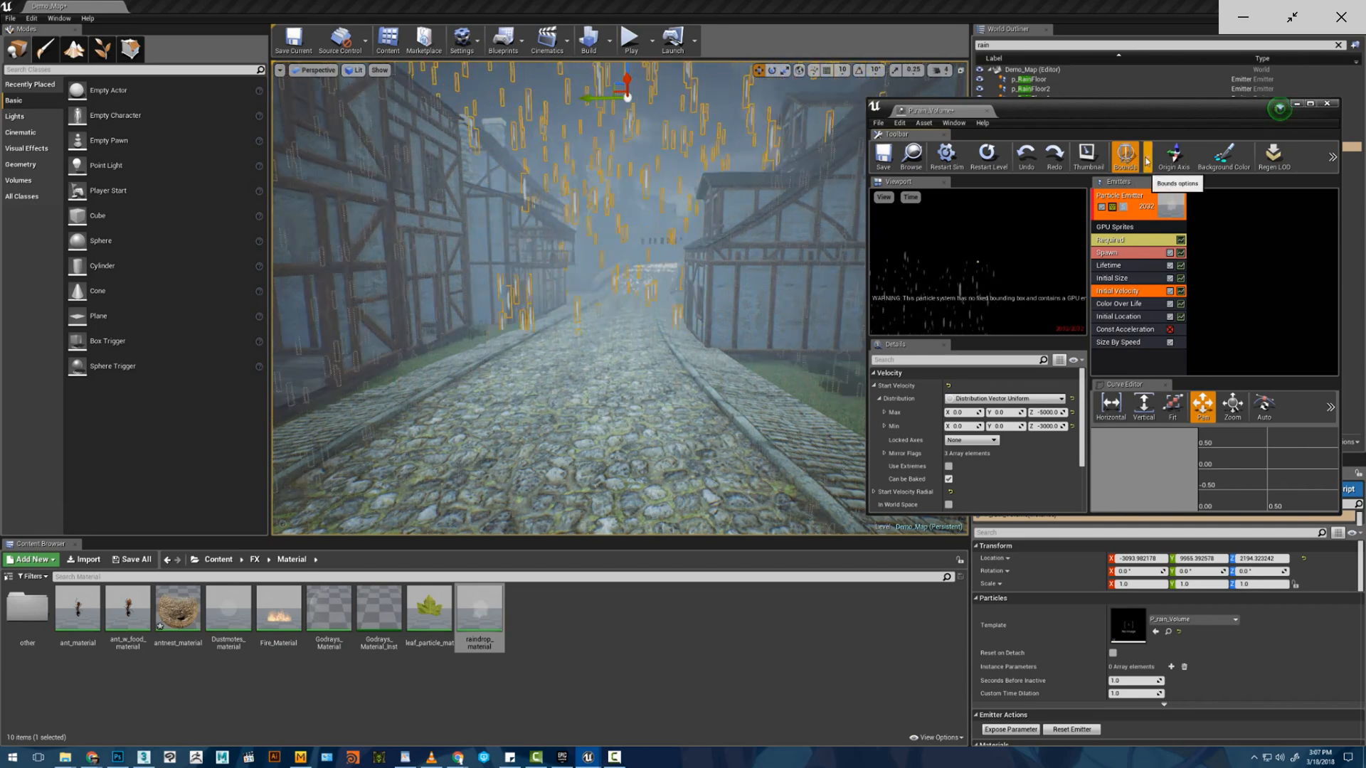
click(1161, 181)
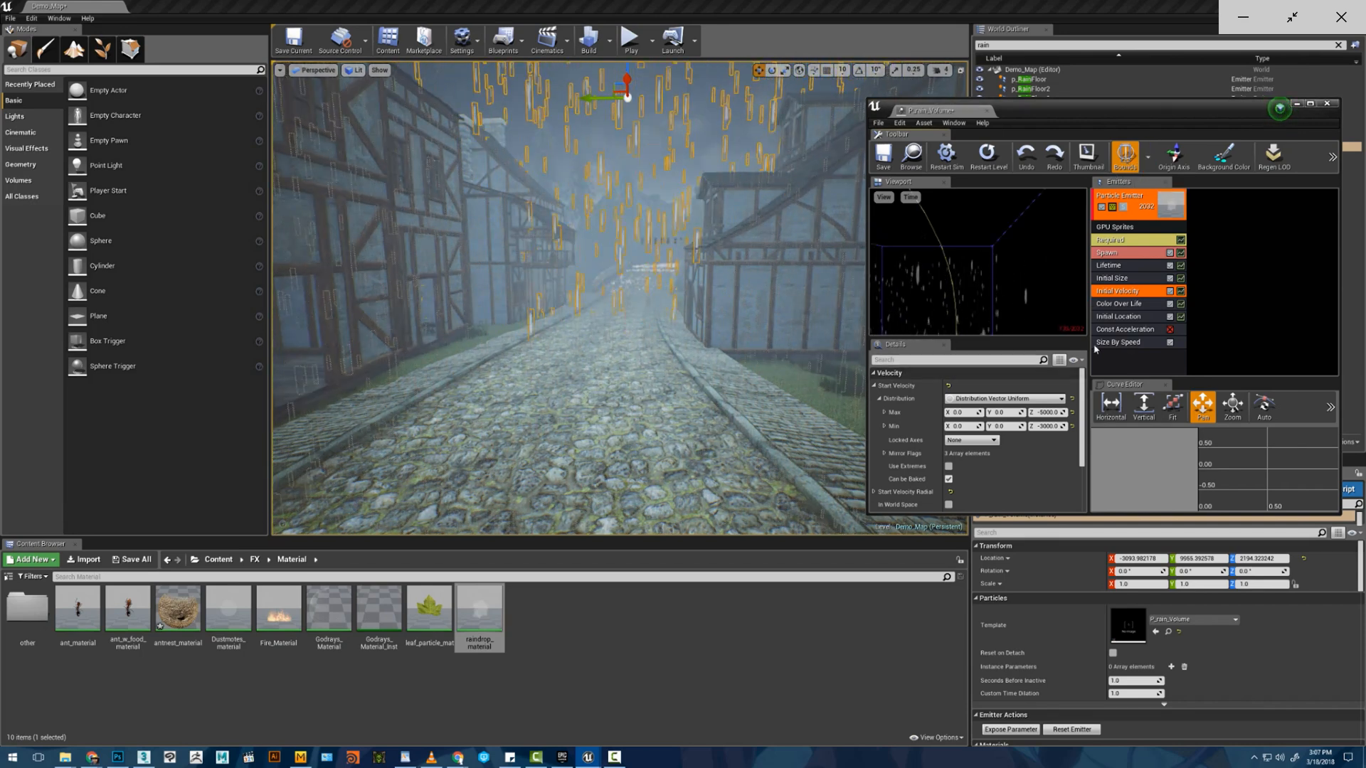
scroll(1006, 433, down, 3)
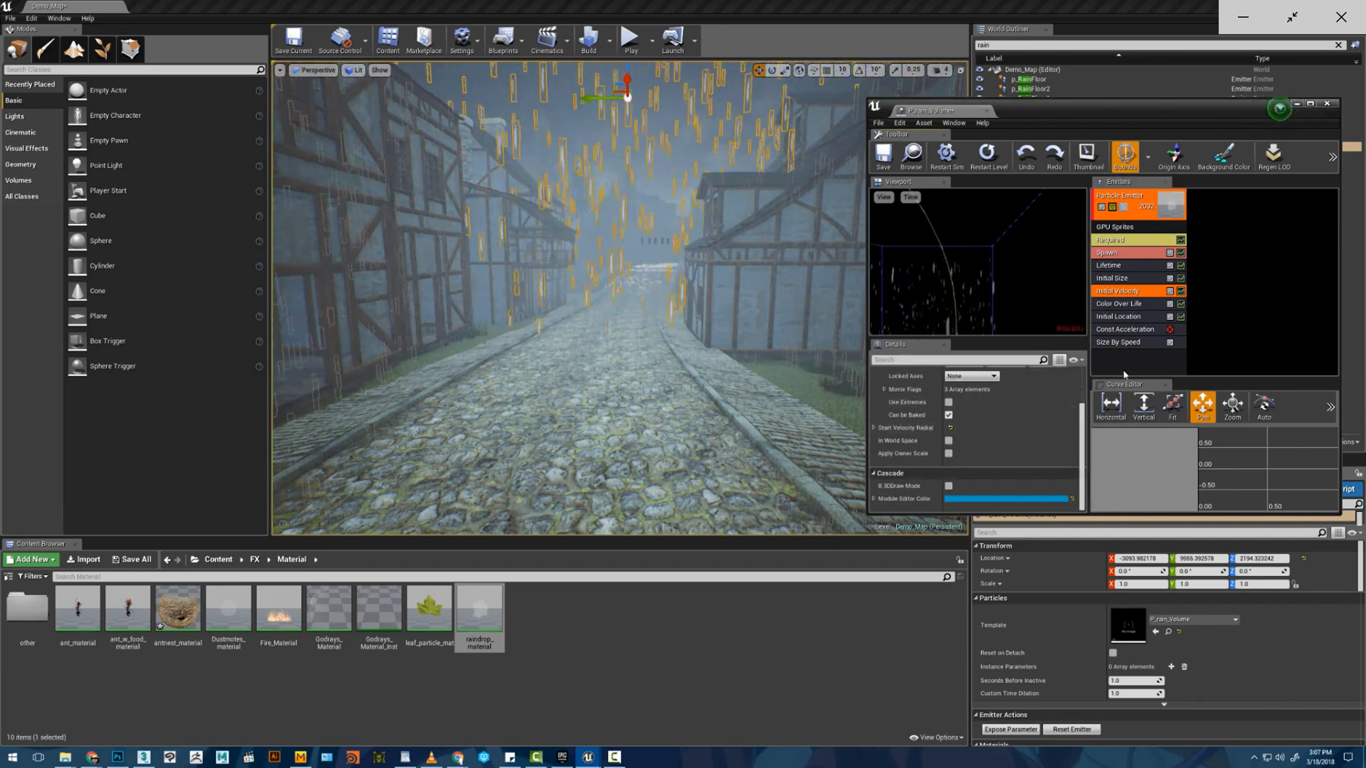
scroll(1005, 432, up, 3)
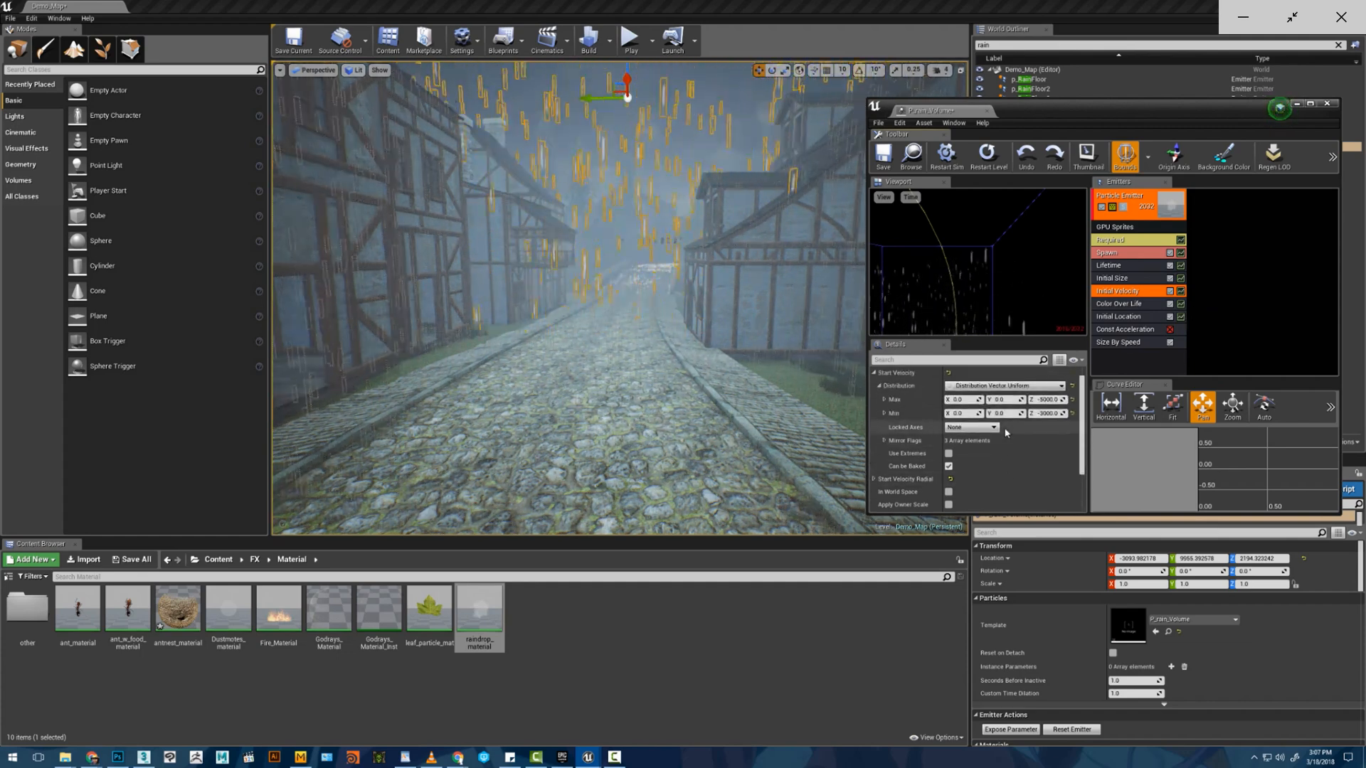
- Set the Fixed Relative Bounding Box to minimum -5000 and maximum 5000 on all axes, and save the particle system
click(1136, 228)
click(1236, 290)
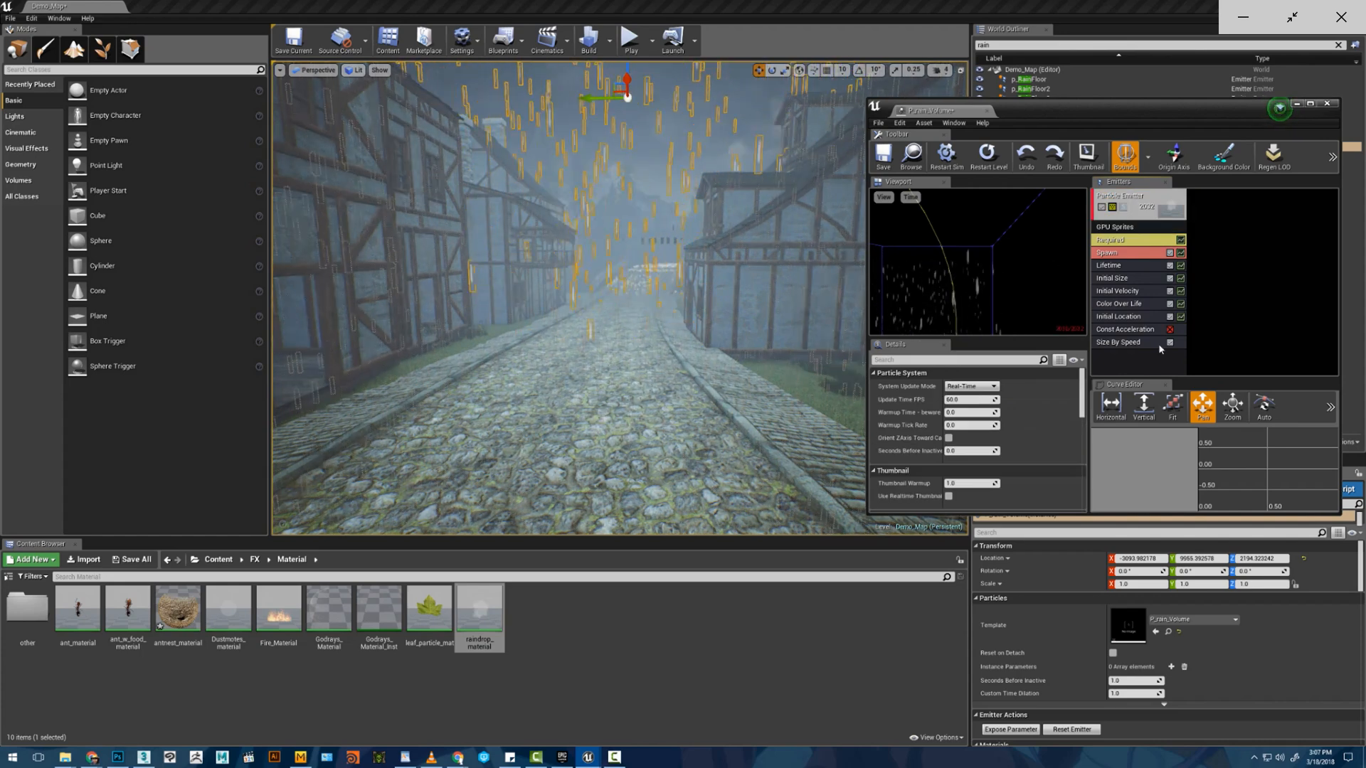
scroll(1042, 421, down, 5)
scroll(1043, 422, down, 2)
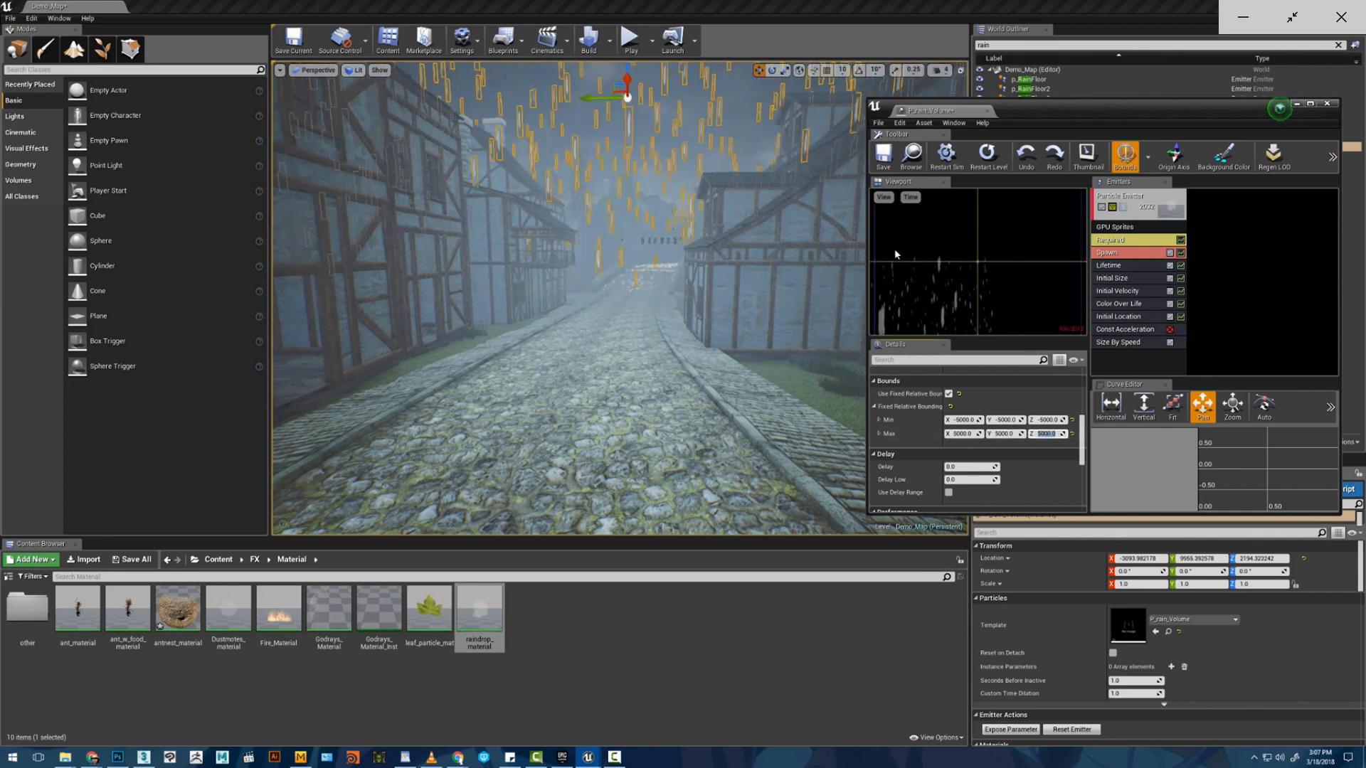
click(883, 156)
- Inspect how far the rain falls below the bridge and set the Lifetime module's constant to 0.5
key(w)
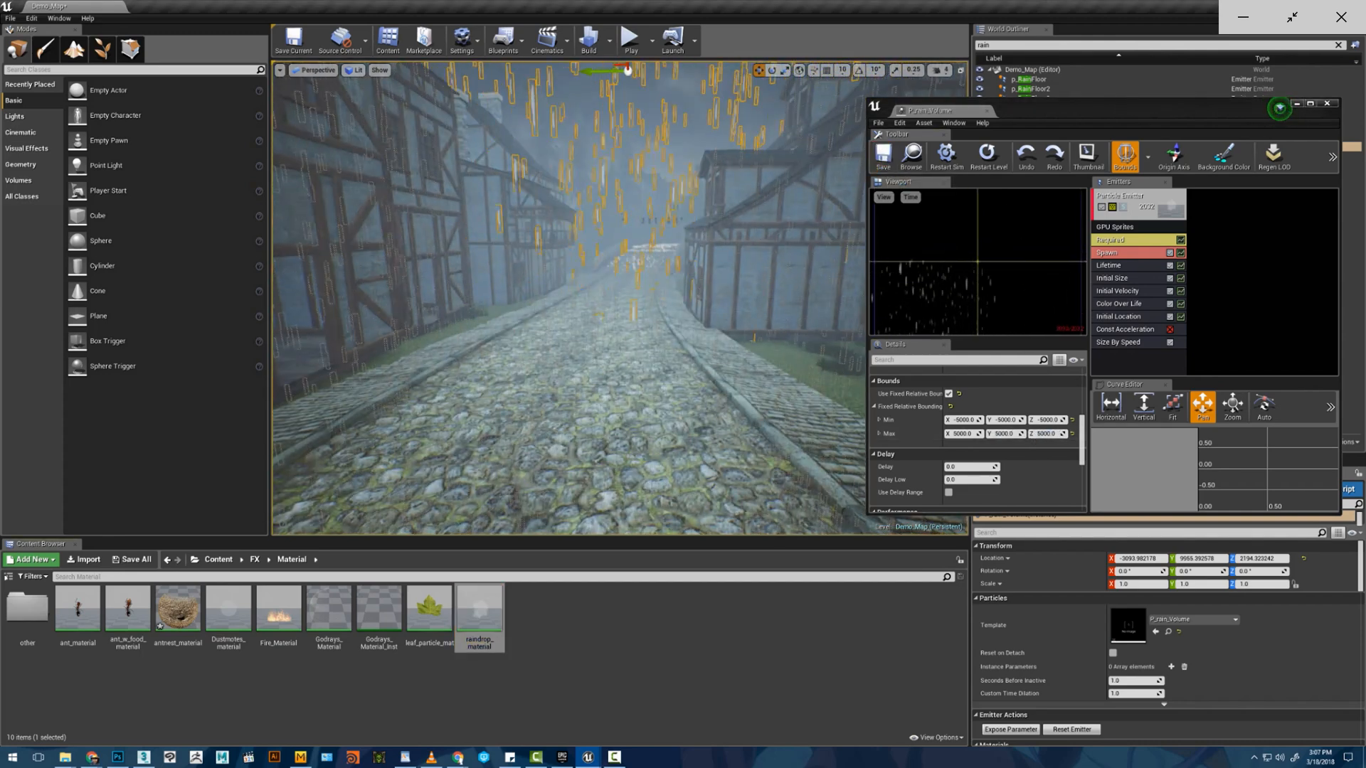
right_drag(569, 299, 737, 302)
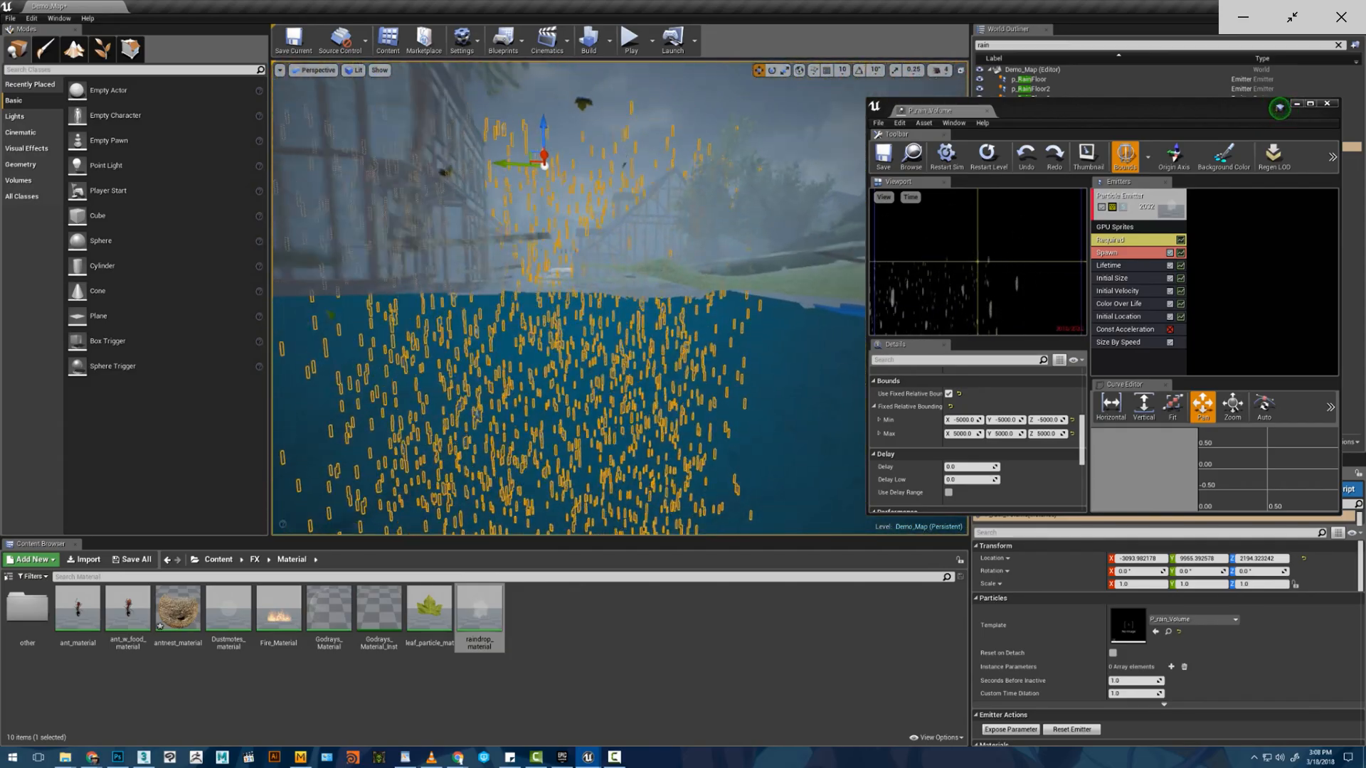
click(1122, 268)
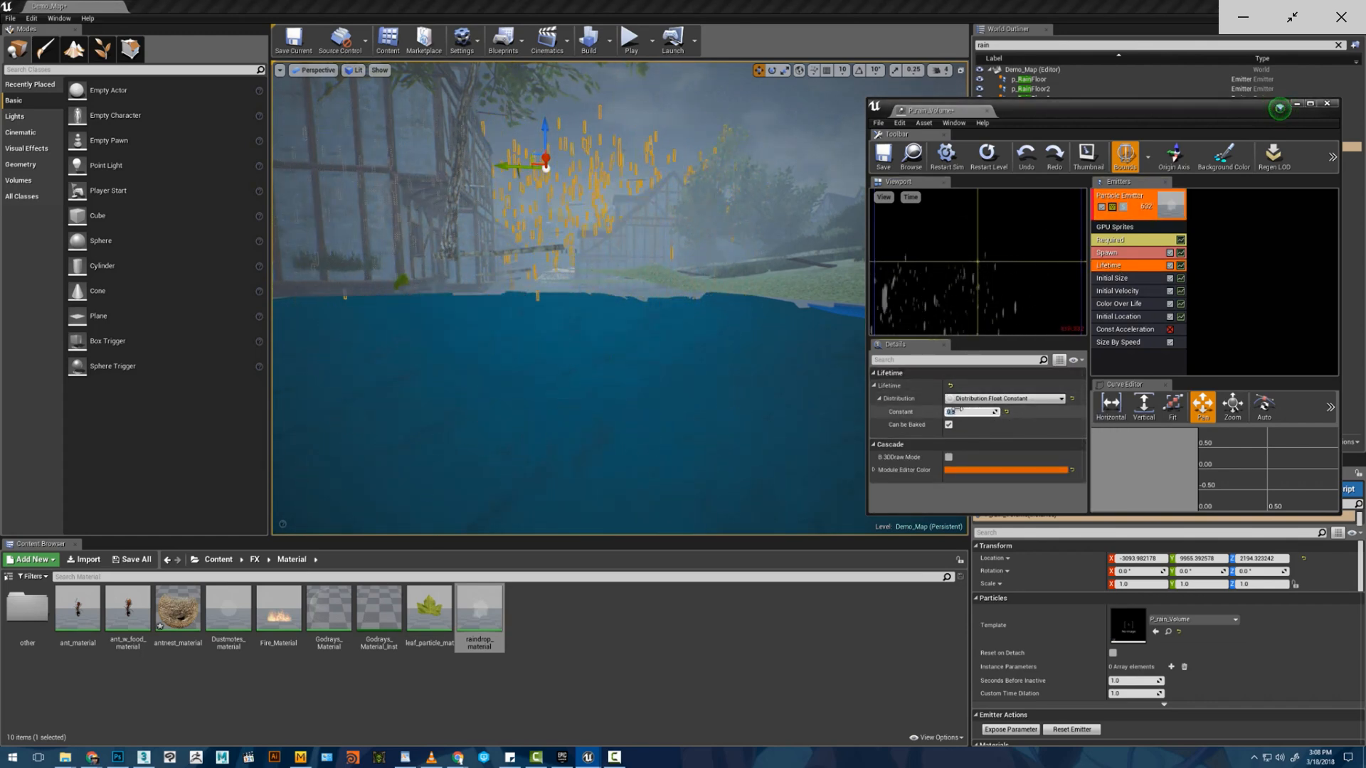
- Move the P_rain_Volume emitter along X to about -5039, above the bridge and river
right_drag(799, 317, 682, 290)
key(w)
key(s)
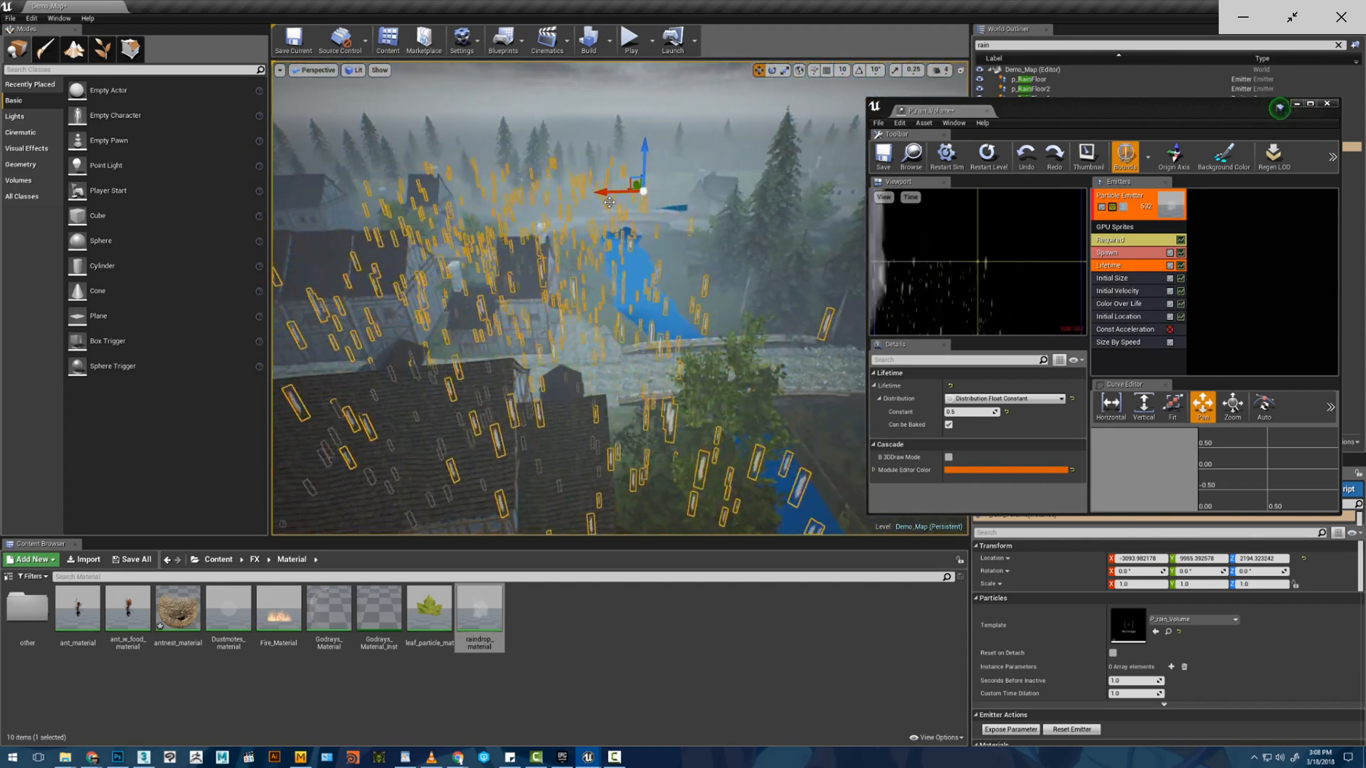
right_drag(766, 171, 789, 211)
key(s)
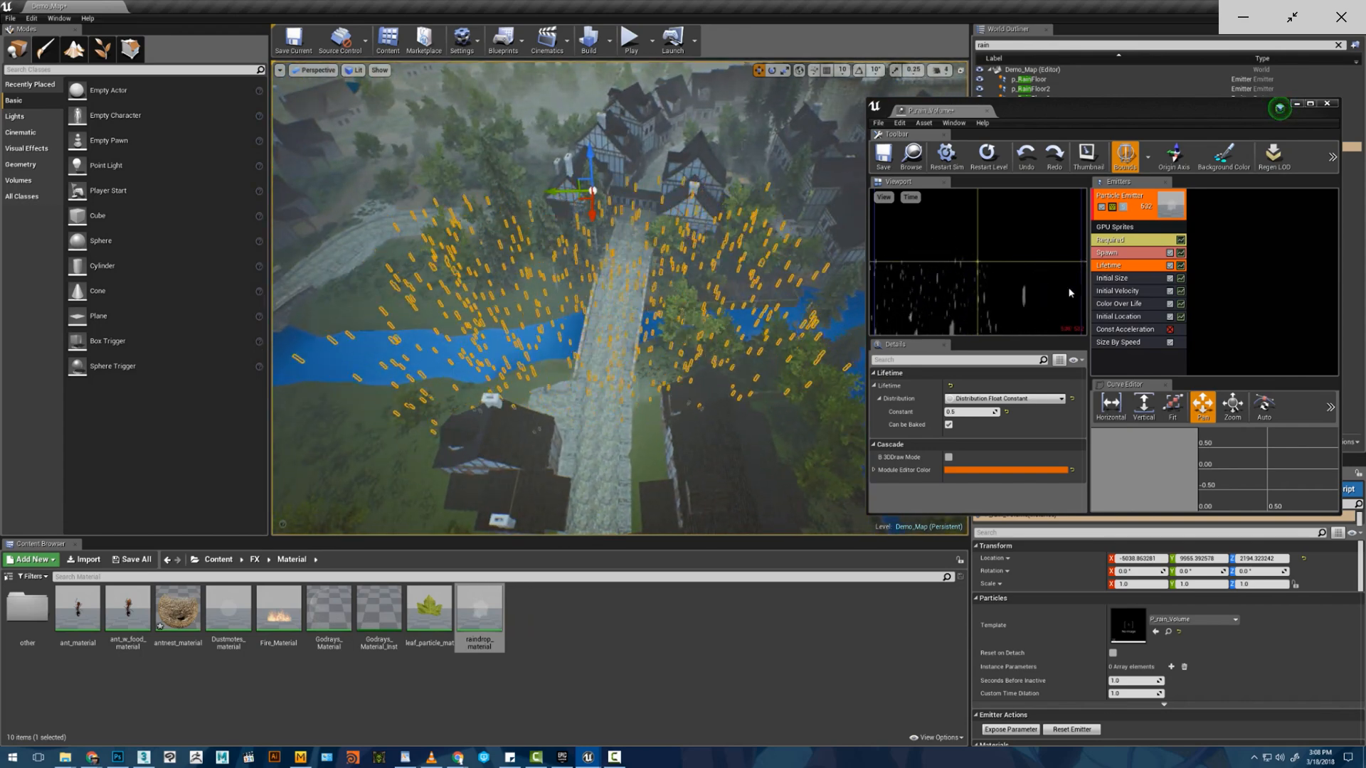
- Enable Use Local Space in the Required module and rotate the emitter about -80° around Z to match the bridge
click(1113, 317)
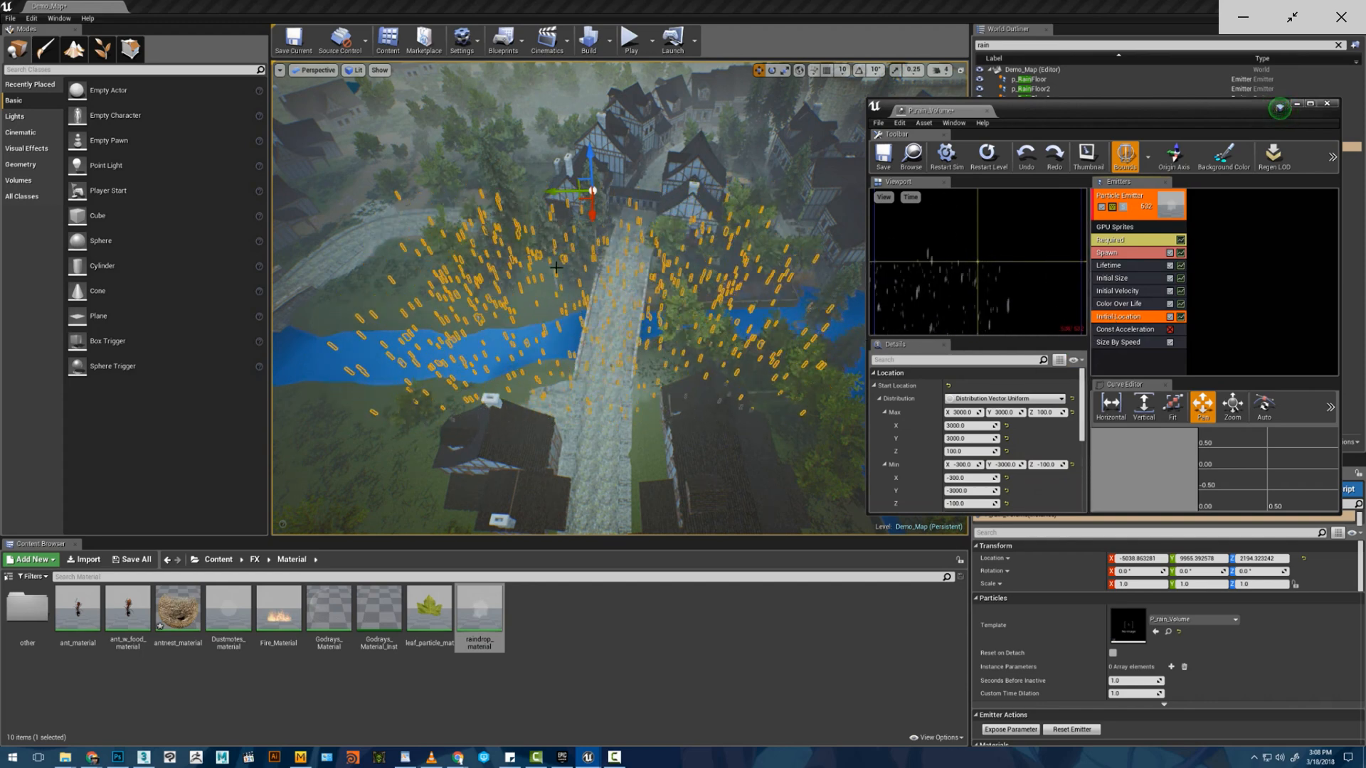
mouse_move(556, 266)
right_down()
mouse_move(560, 203)
mouse_move(564, 299)
mouse_move(566, 263)
right_up()
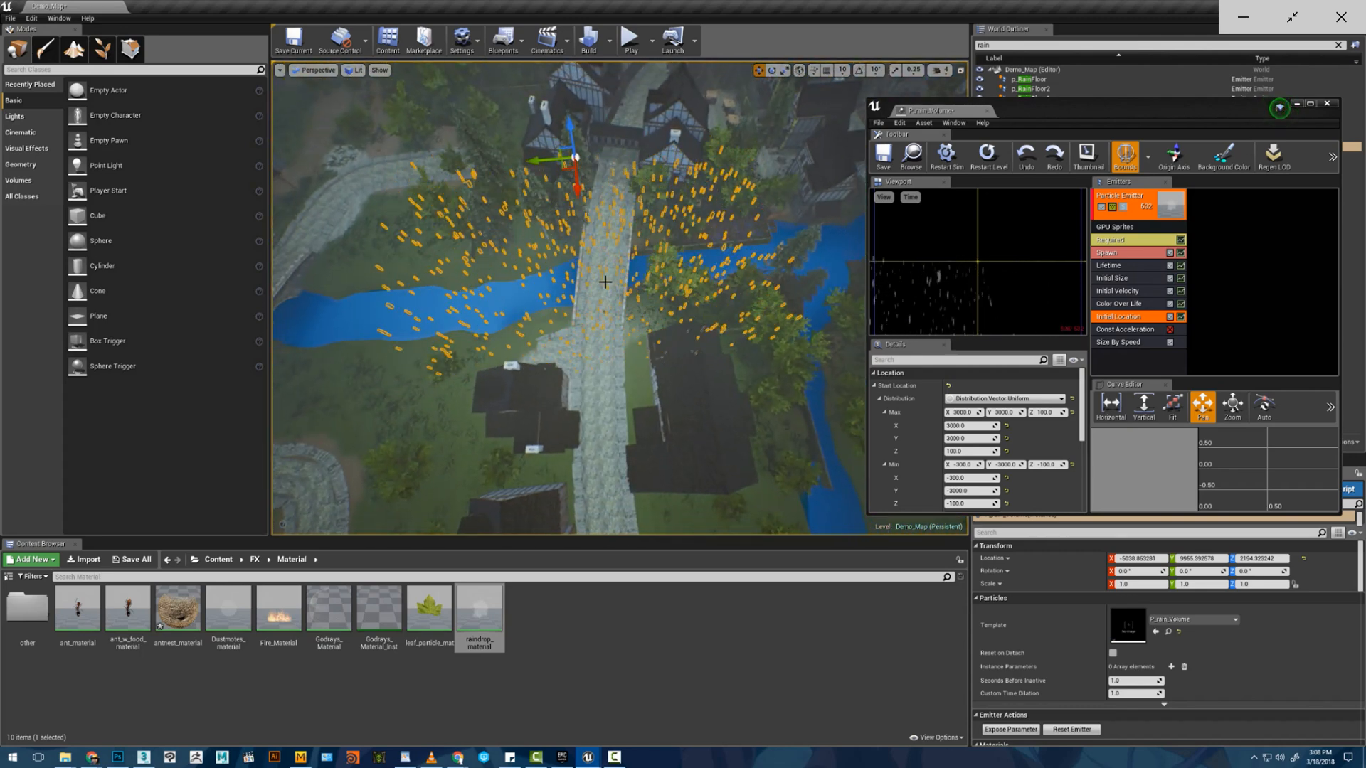
click(1131, 242)
scroll(953, 470, down, 2)
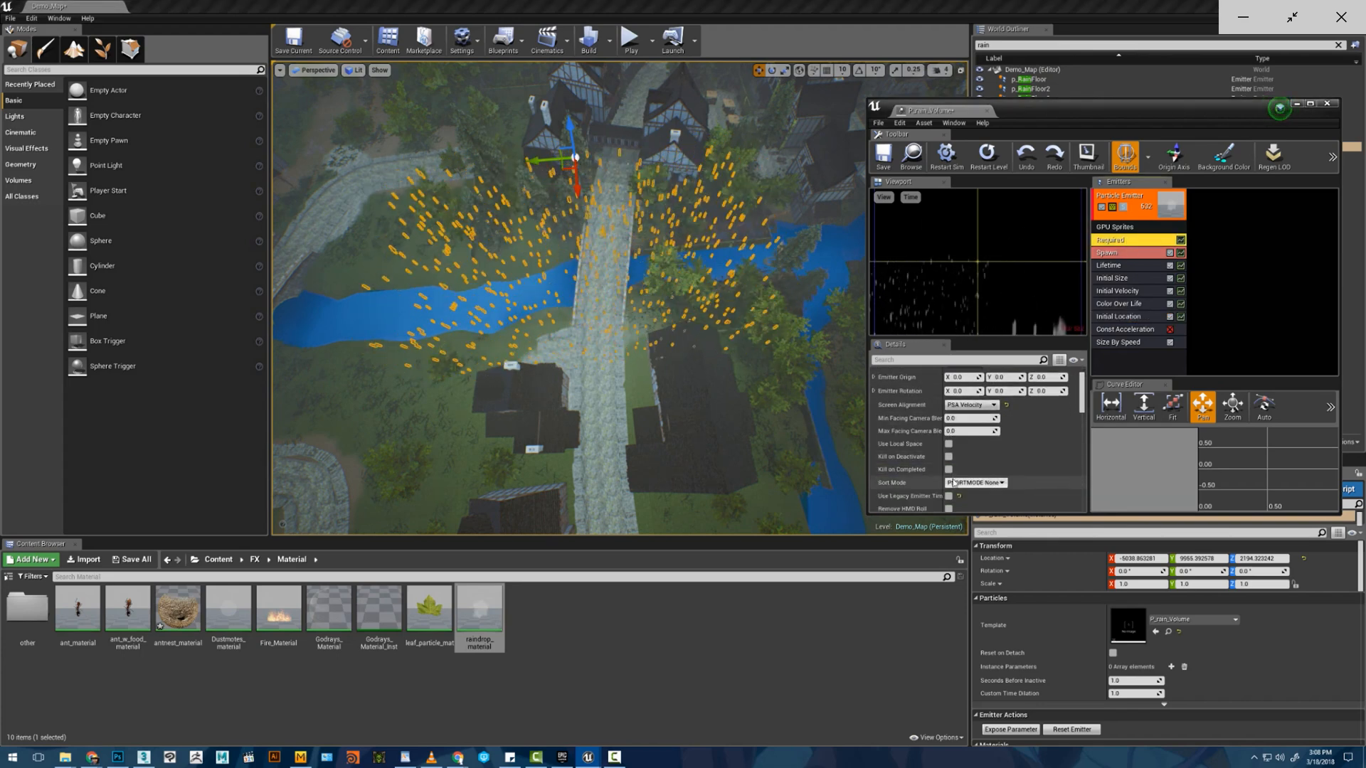
click(948, 444)
right_drag(747, 335, 675, 300)
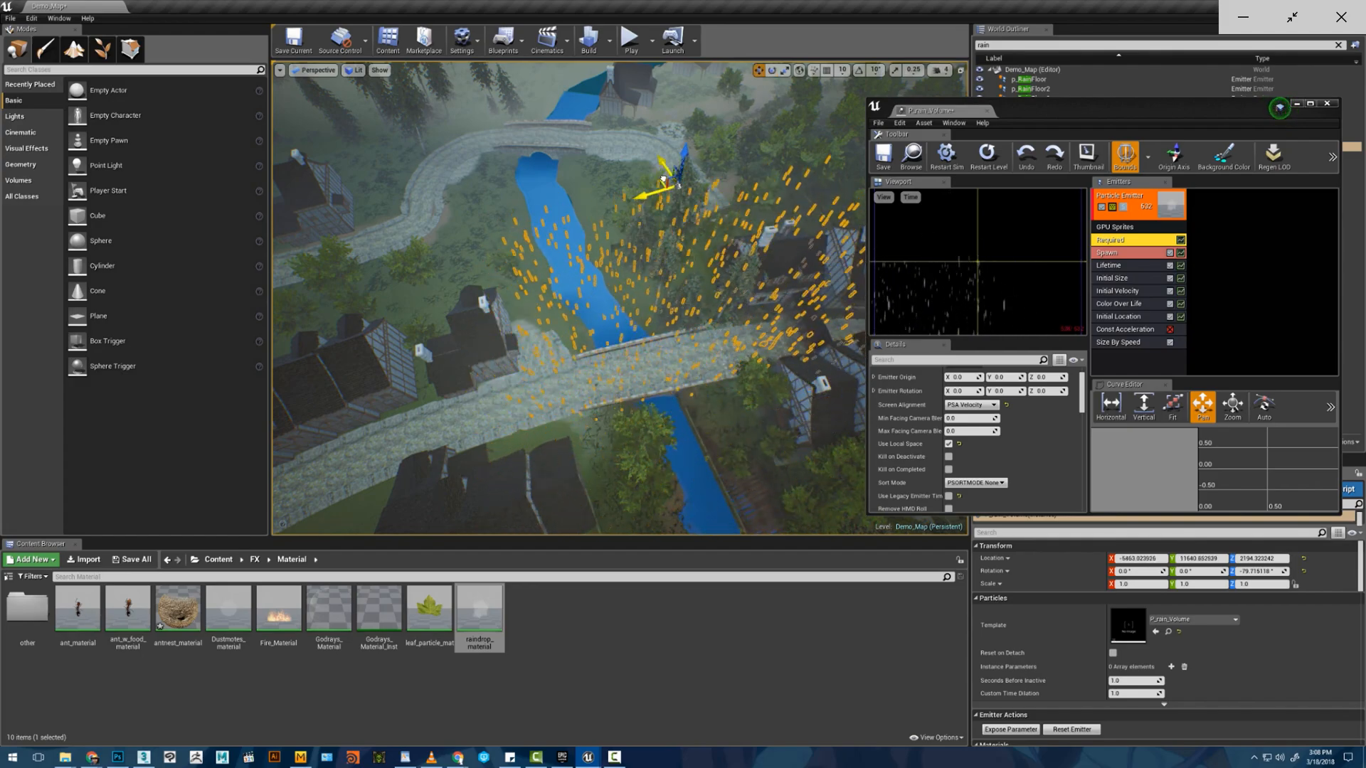
- Set the rain emitter's height to about Z 1949 and inspect the rain from the bridge's approach
right_drag(676, 300, 701, 271)
key(w)
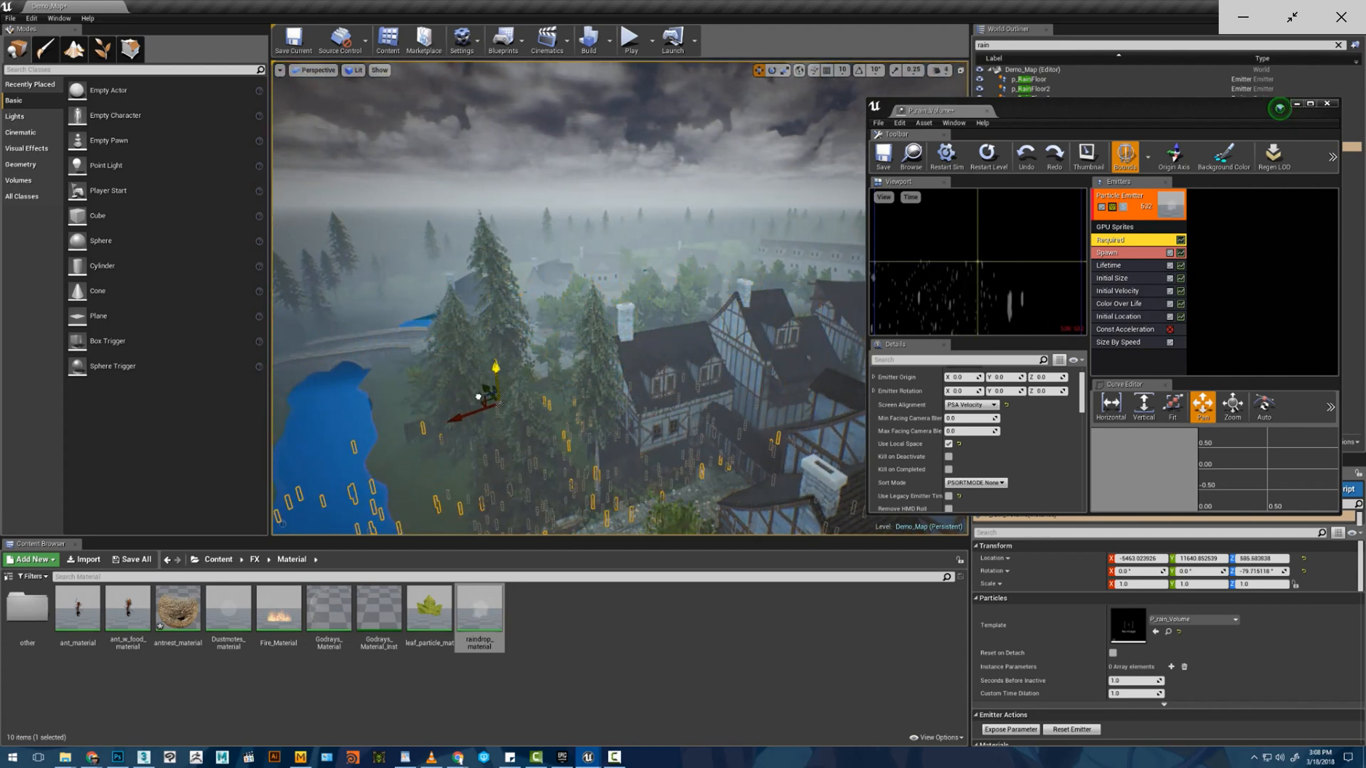
right_drag(700, 271, 687, 307)
key(w)
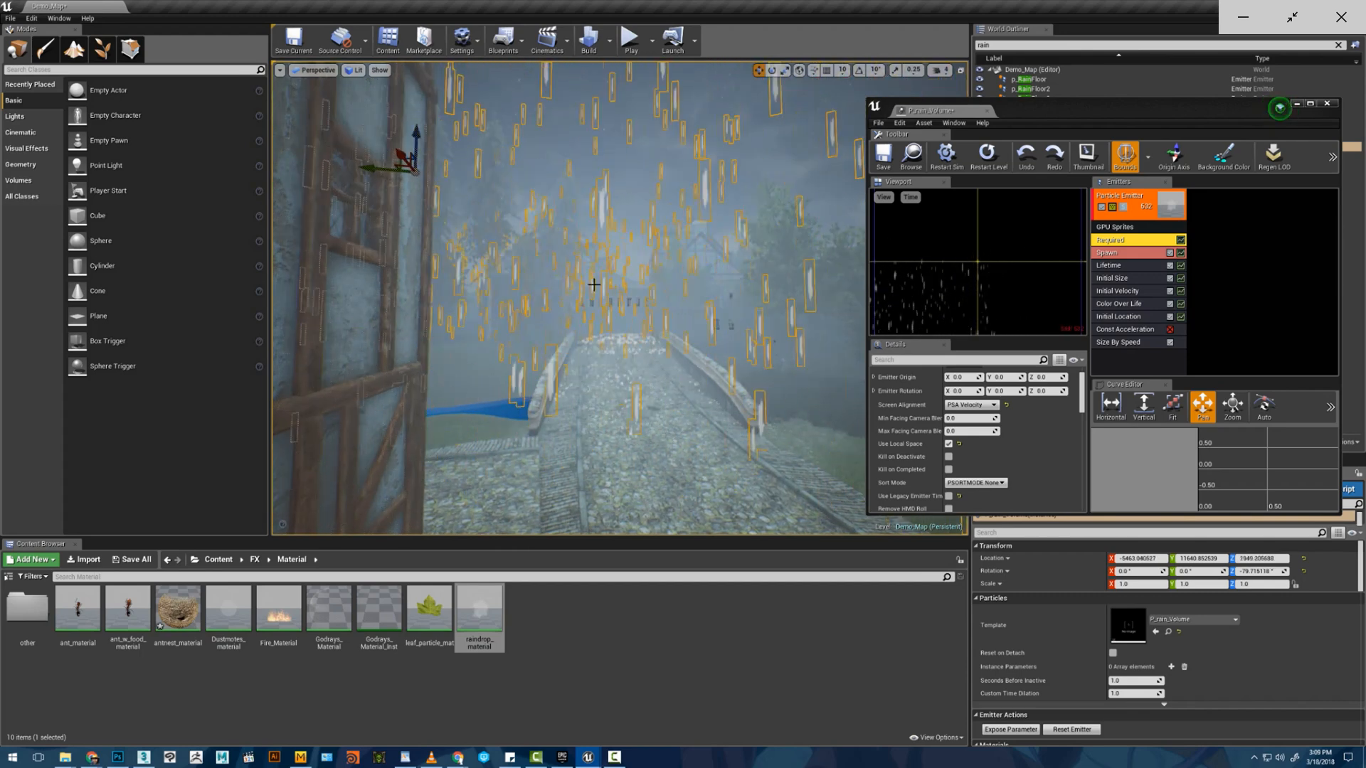
right_drag(593, 285, 597, 353)
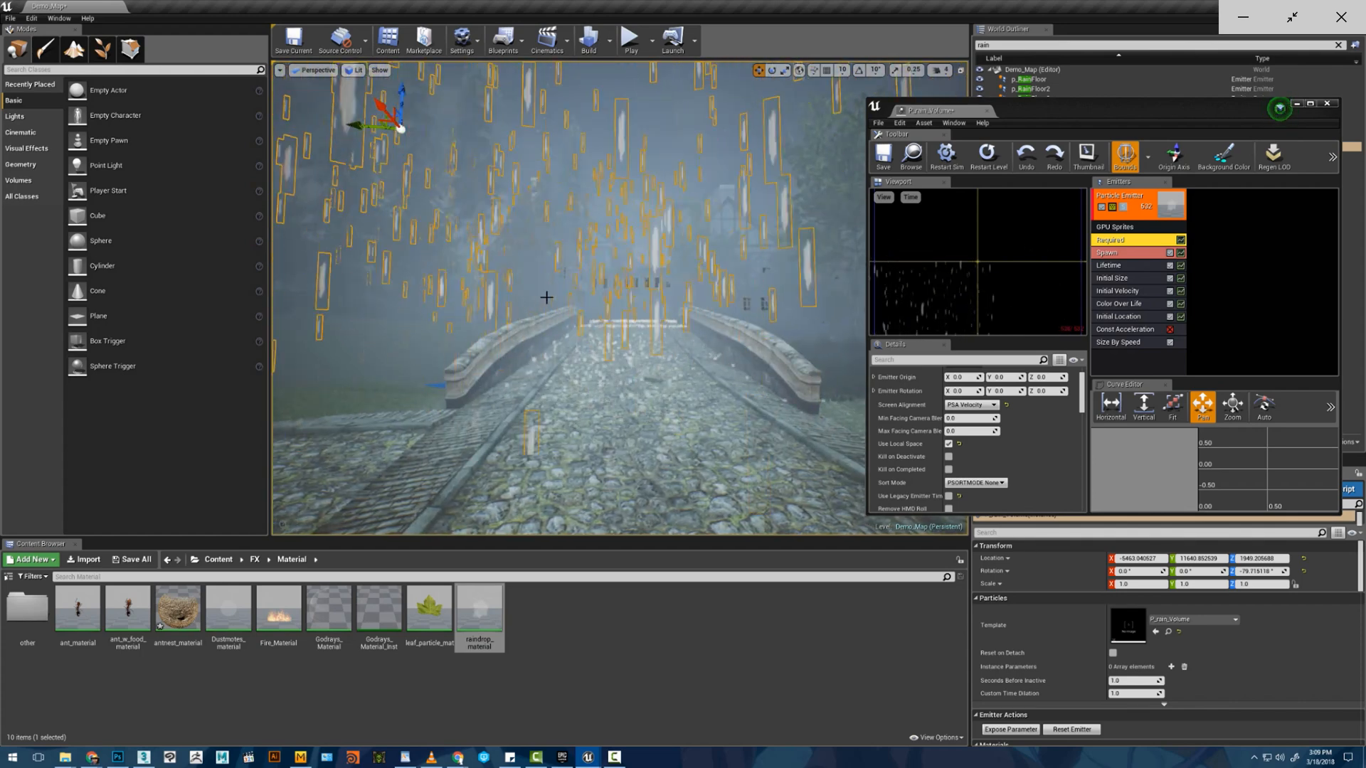
right_drag(850, 259, 889, 273)
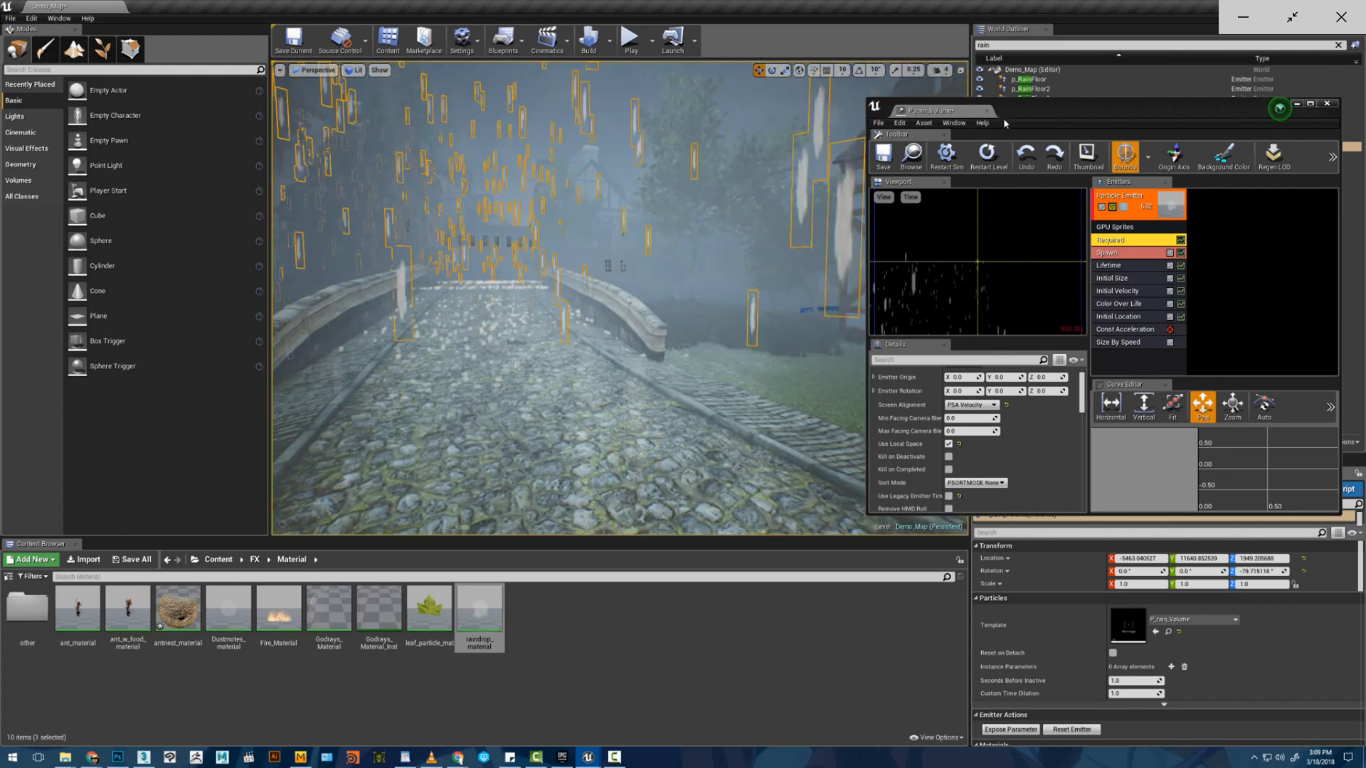
- Deselect the rain emitter in the level and switch the Initial Size module to a Distribution Vector Constant
drag(1005, 112, 963, 288)
click(1063, 215)
drag(1067, 282, 1002, 217)
right_drag(697, 313, 671, 319)
click(1004, 391)
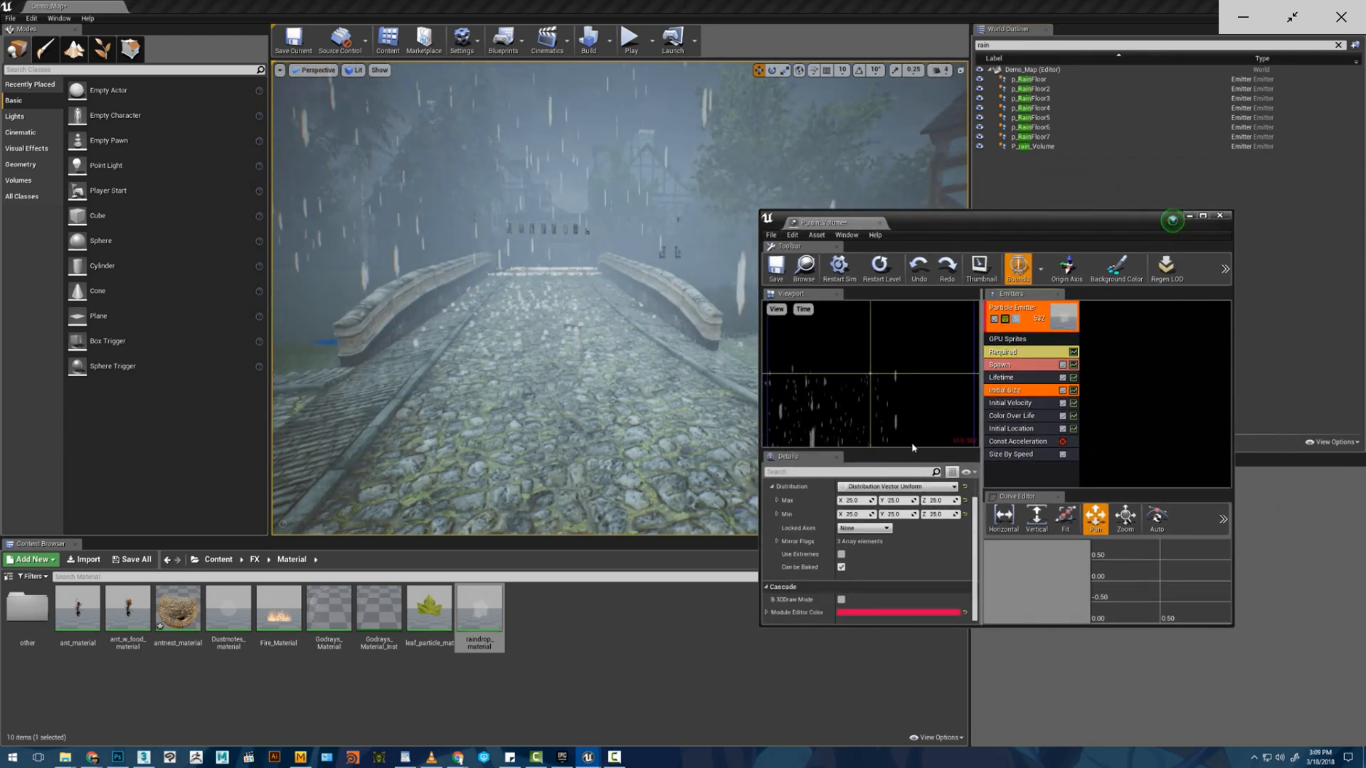
click(864, 487)
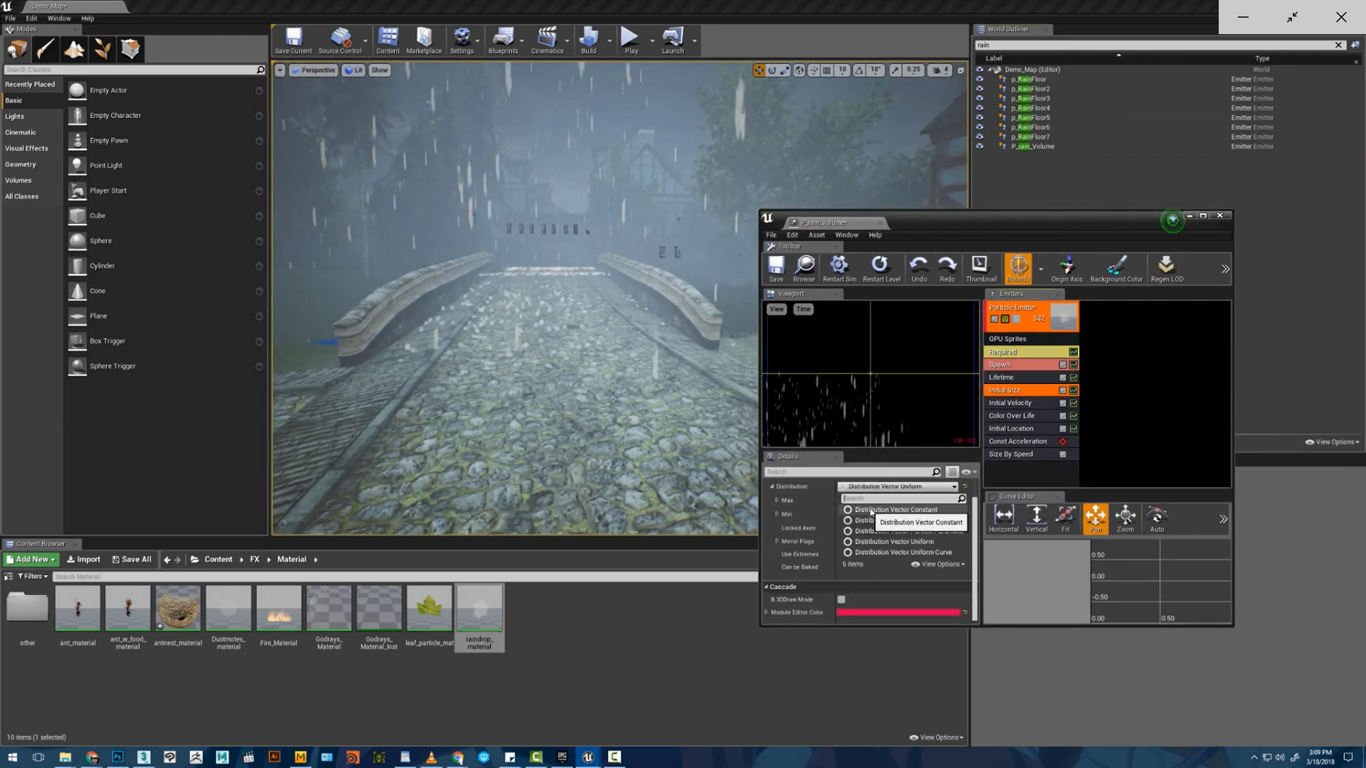
click(871, 510)
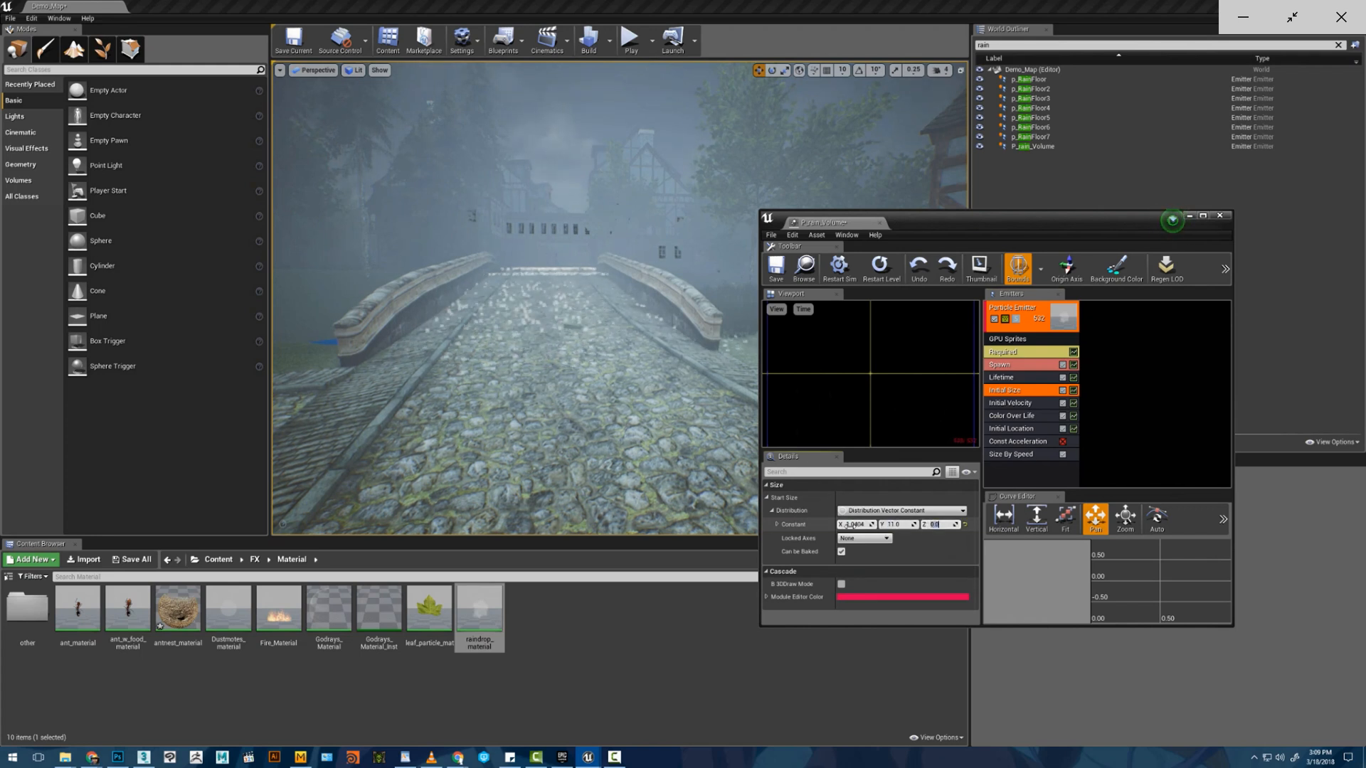
- Set the Start Size constant to X 15 and Y 15, check the rain over the bridge, and save the particle system
text(111)
key(Tab)
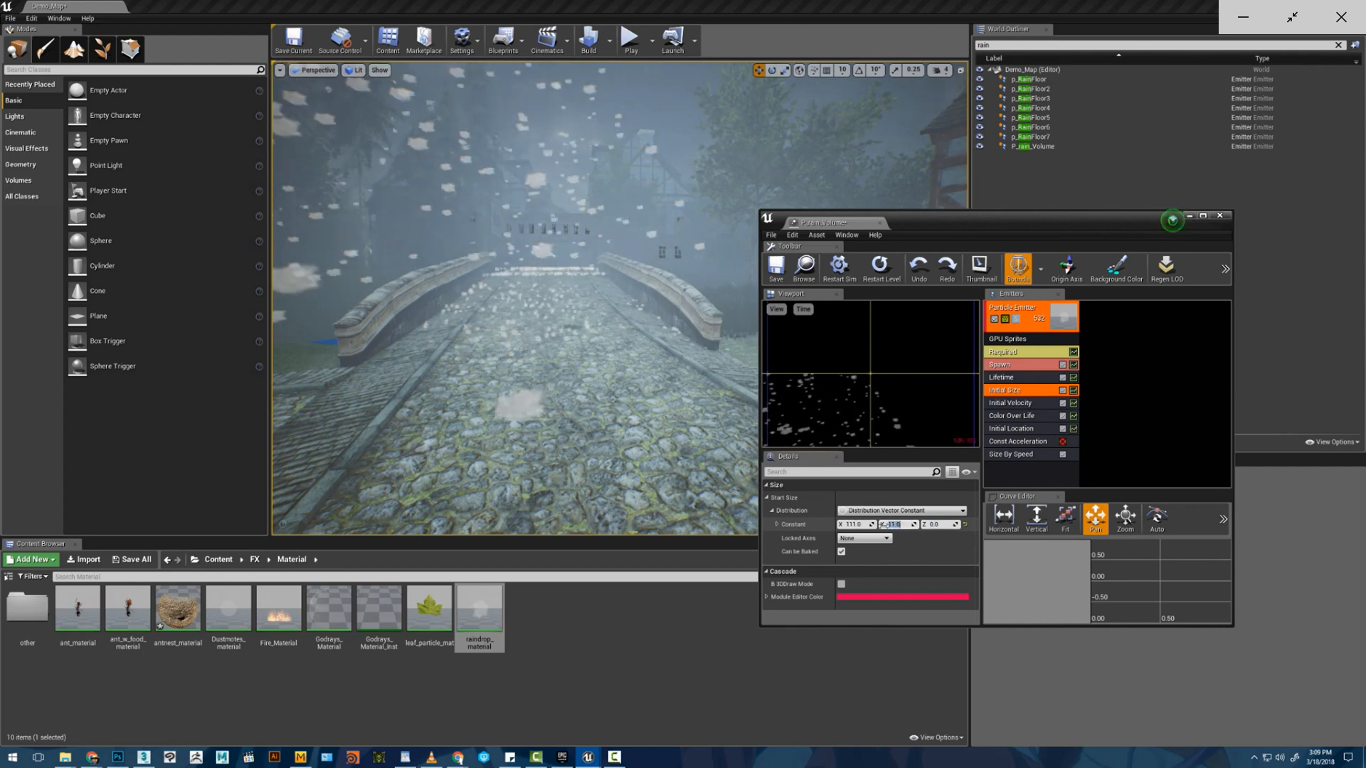
click(864, 525)
text(1)
click(895, 524)
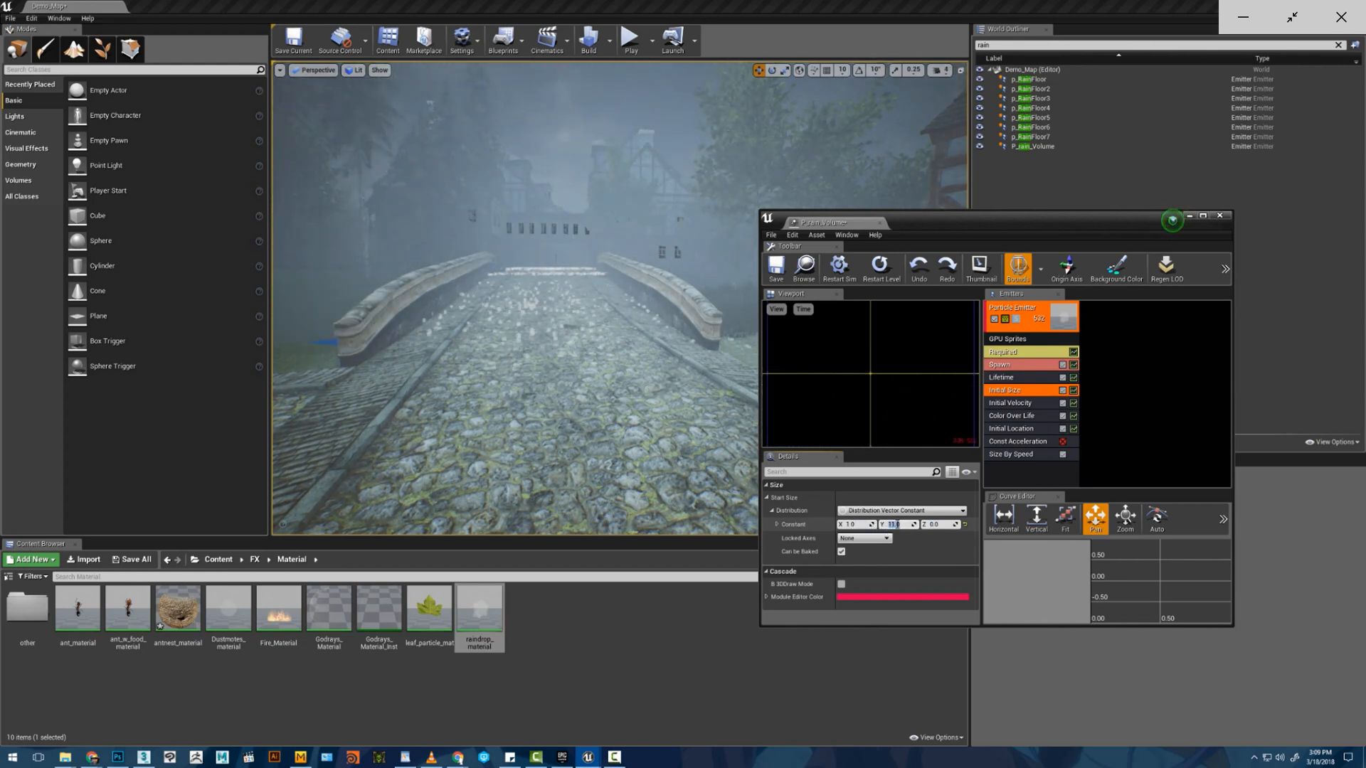
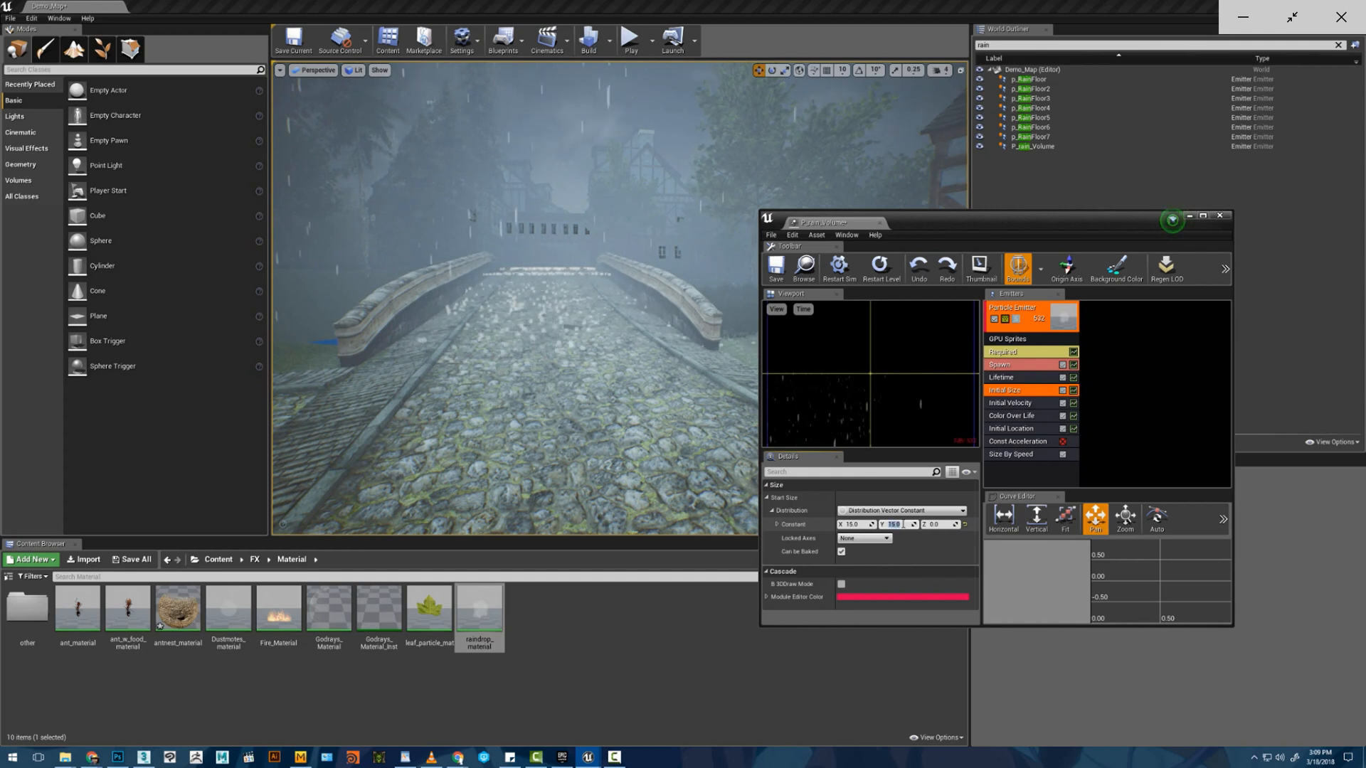
key(s)
right_drag(683, 392, 656, 369)
key(w)
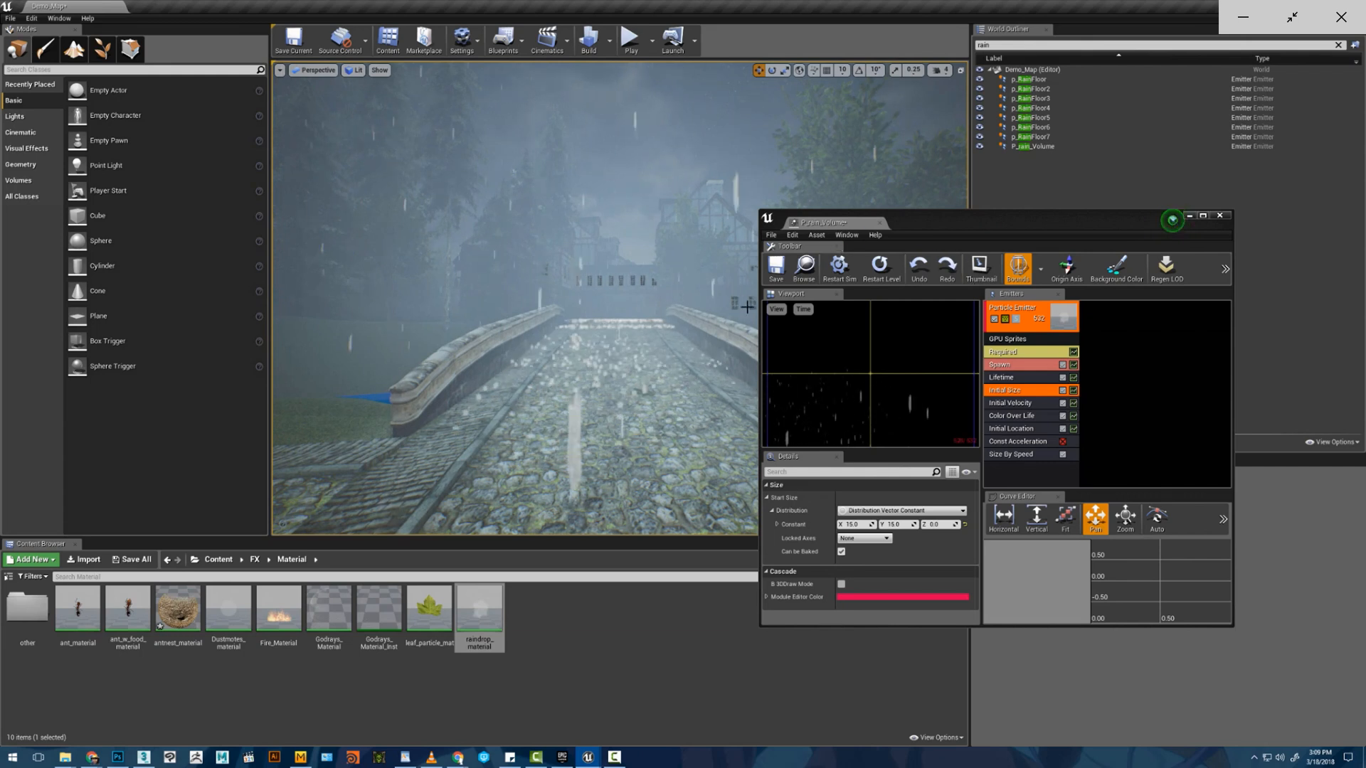
click(776, 269)
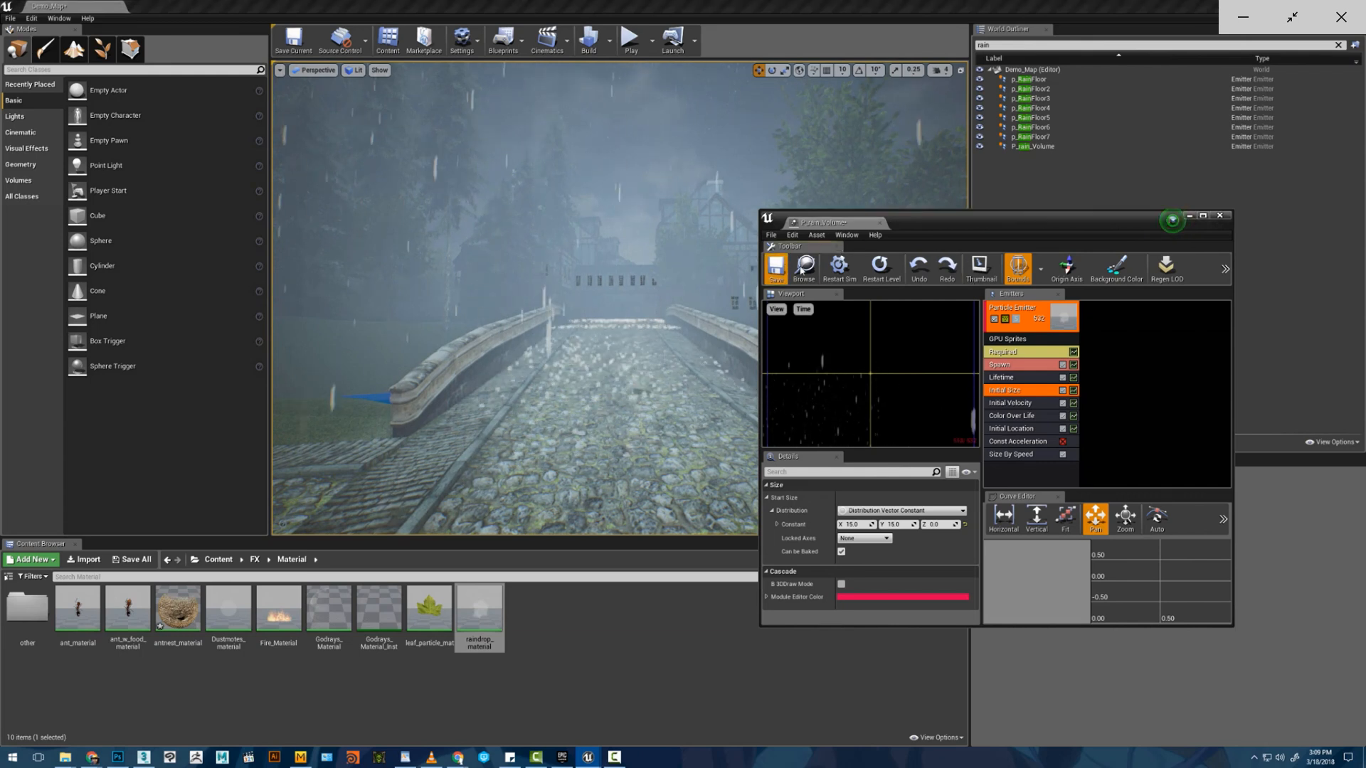
- Open raindrop_material, set the constant feeding the opacity Multiply node to 0.1, and save the material
click(994, 351)
double_click(466, 631)
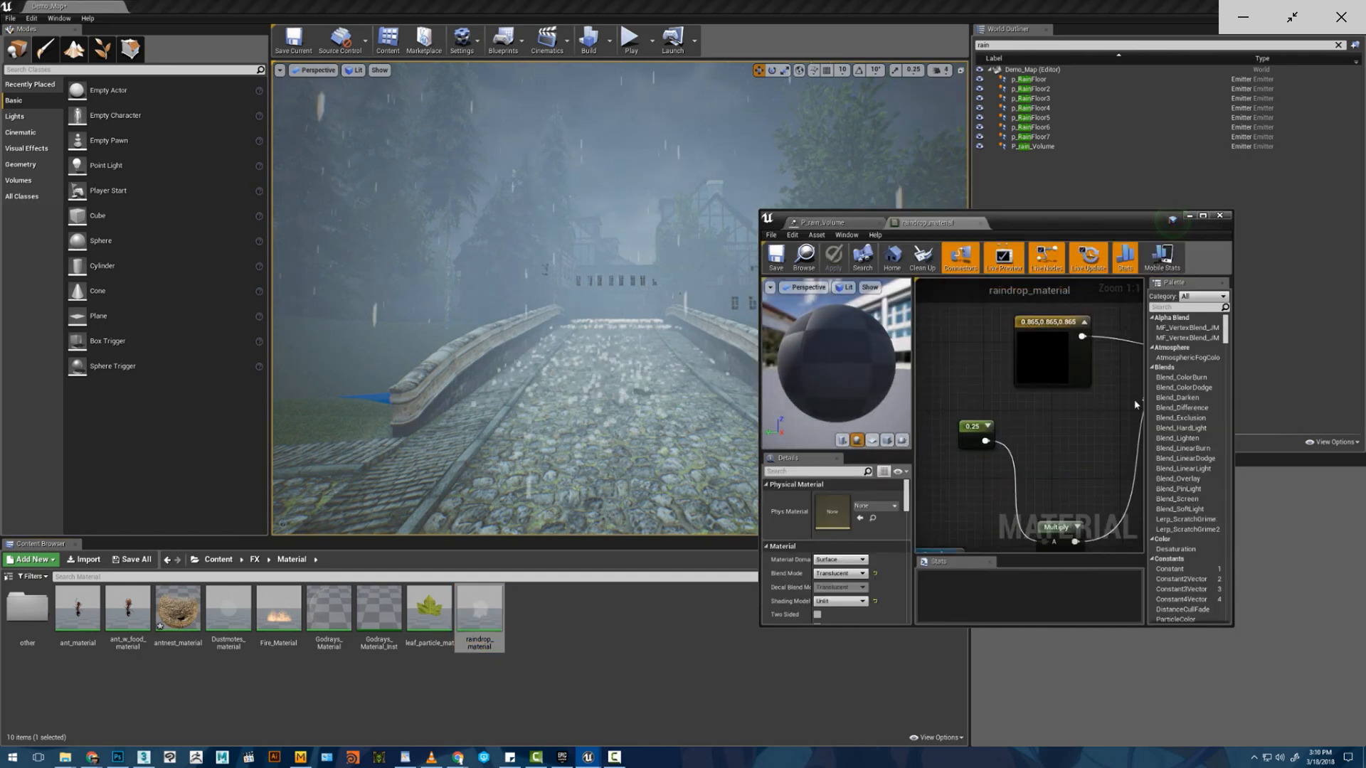
click(975, 432)
click(834, 498)
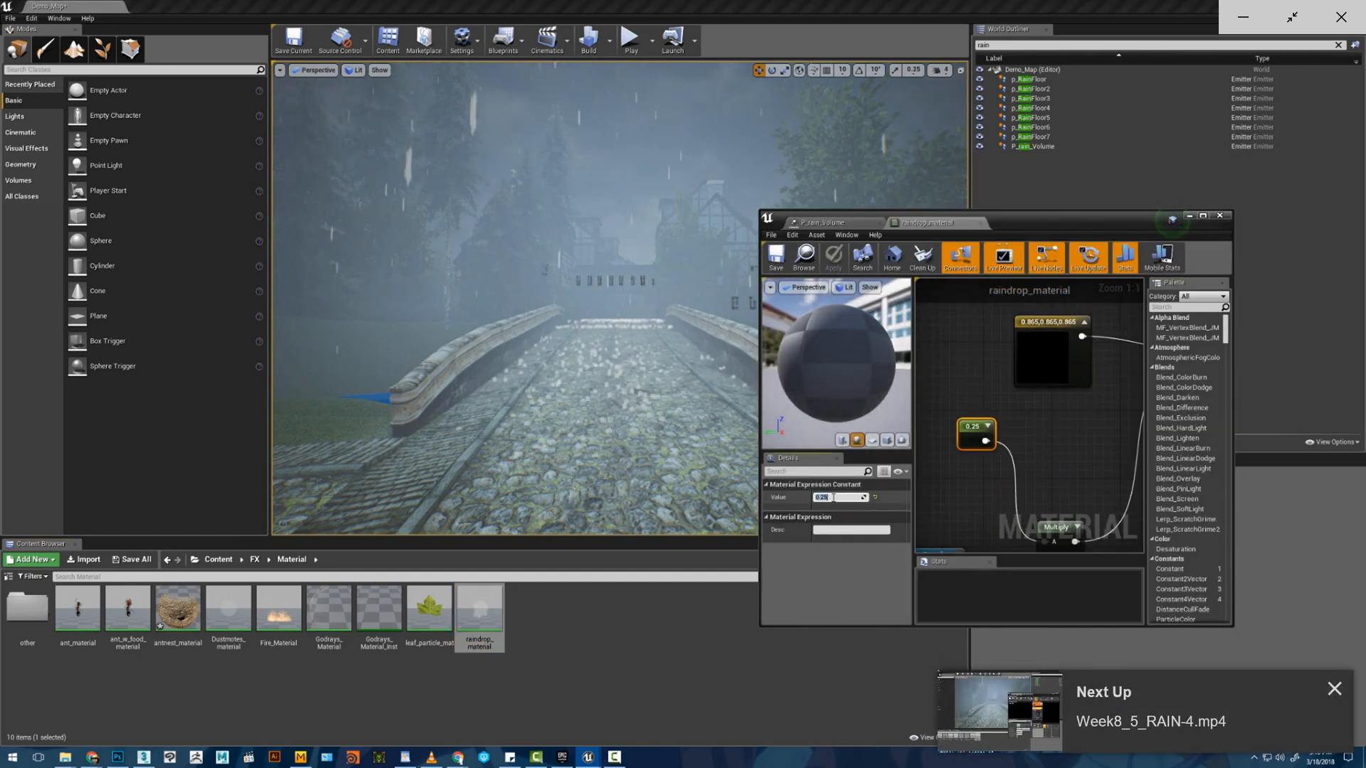
text(0.1)
key(Return)
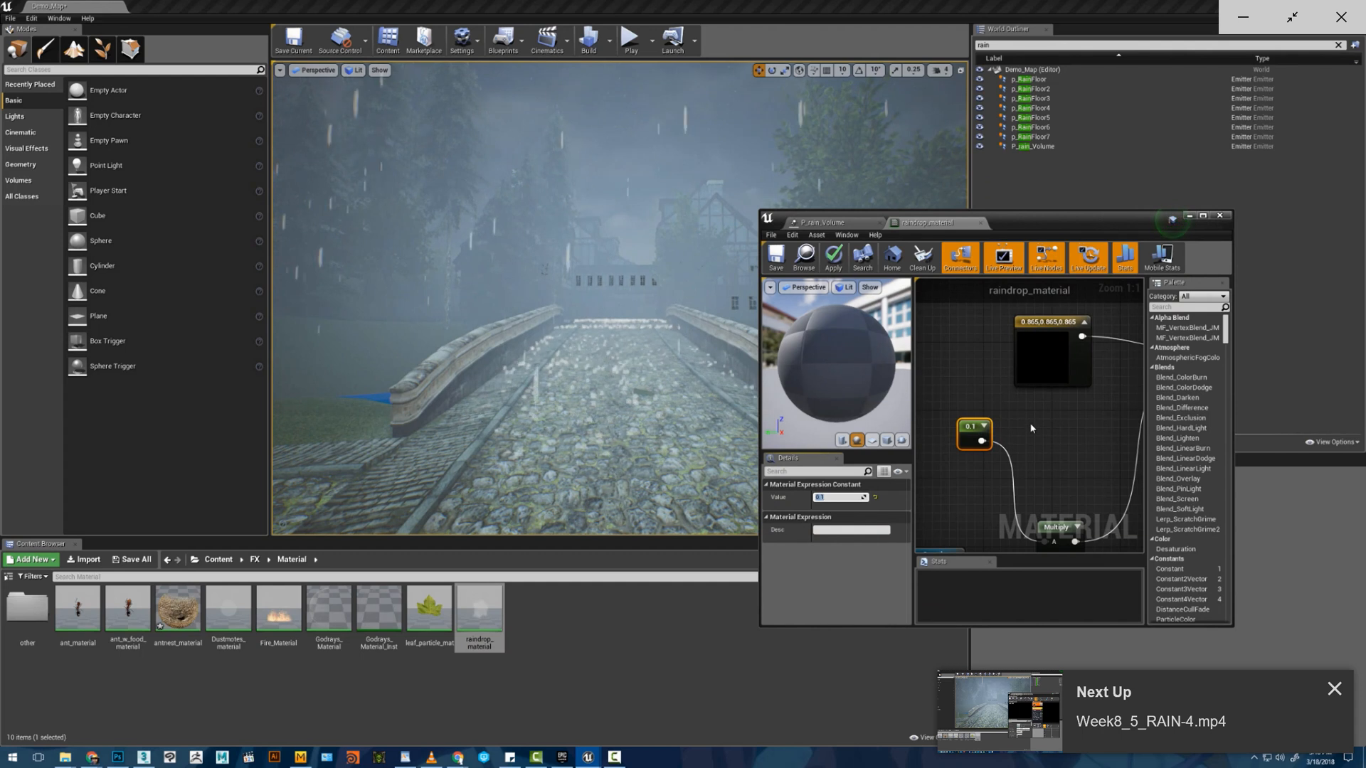
right_drag(1042, 427, 936, 435)
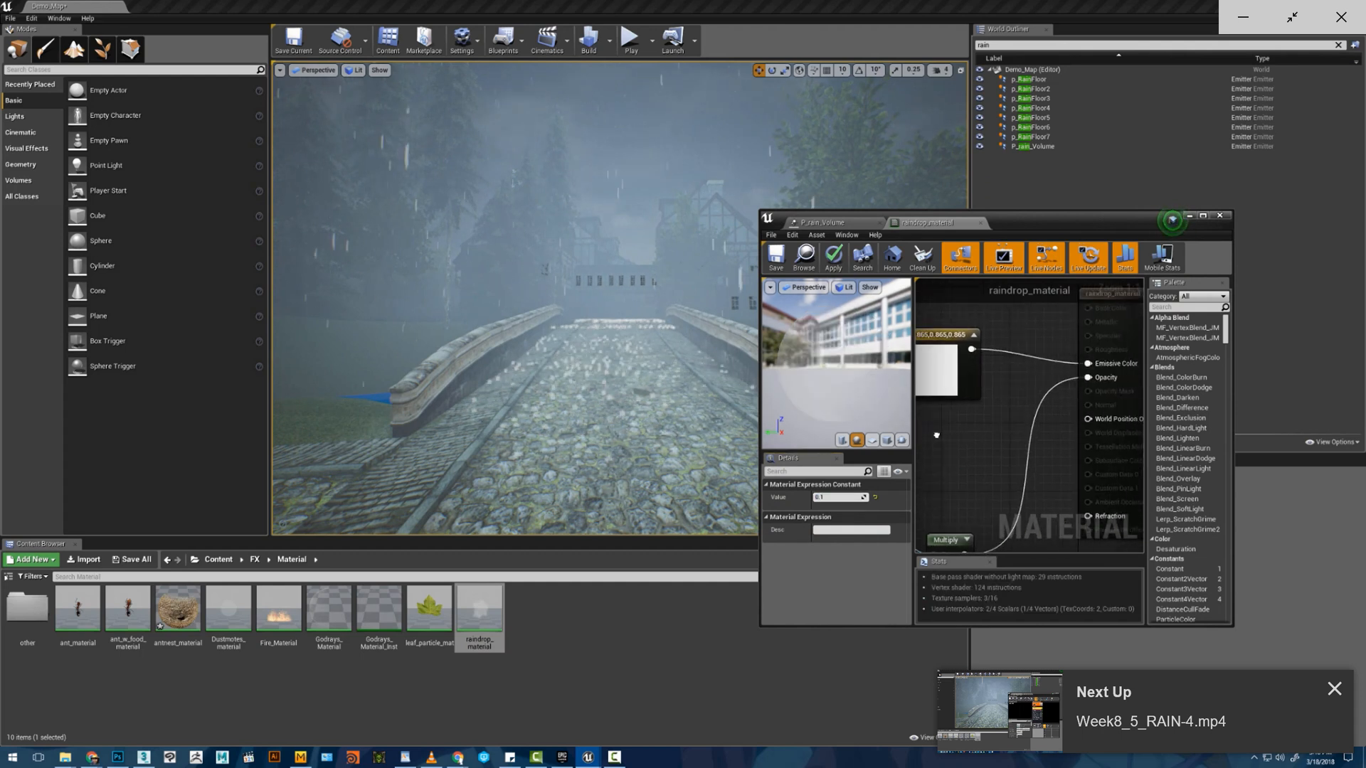
click(776, 267)
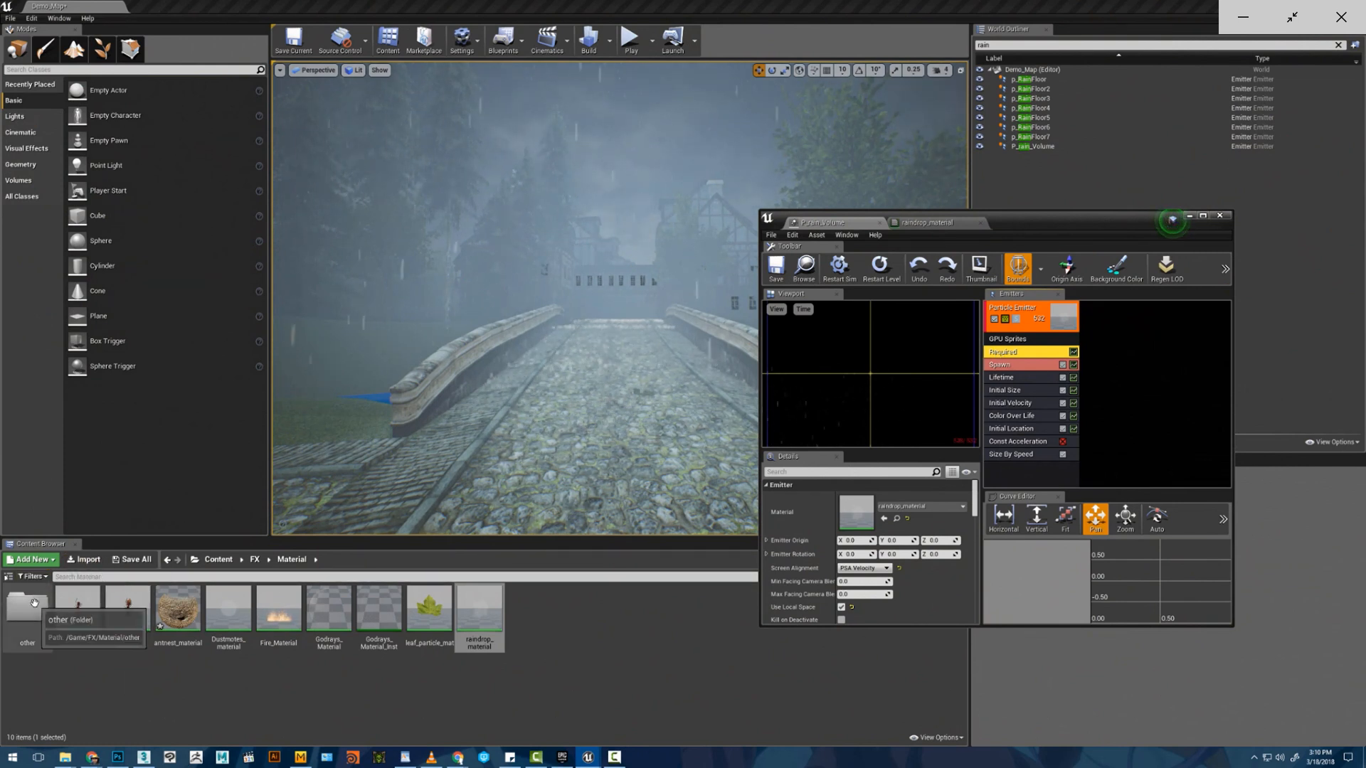
- Replace the Texture Sample's texture in raindrop_material with dustmote from the FX Textures folder, and save the material
click(253, 560)
double_click(128, 608)
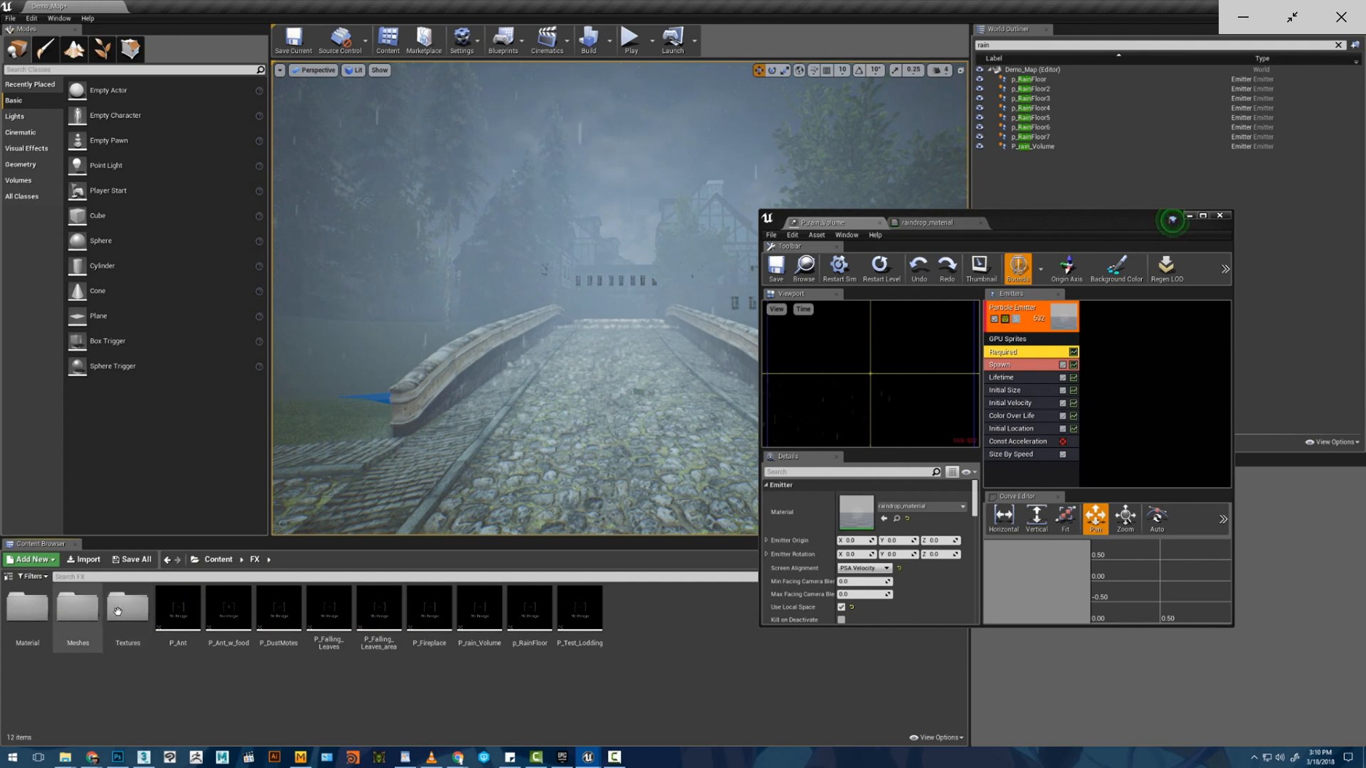
click(927, 223)
right_drag(975, 431, 1074, 367)
click(993, 455)
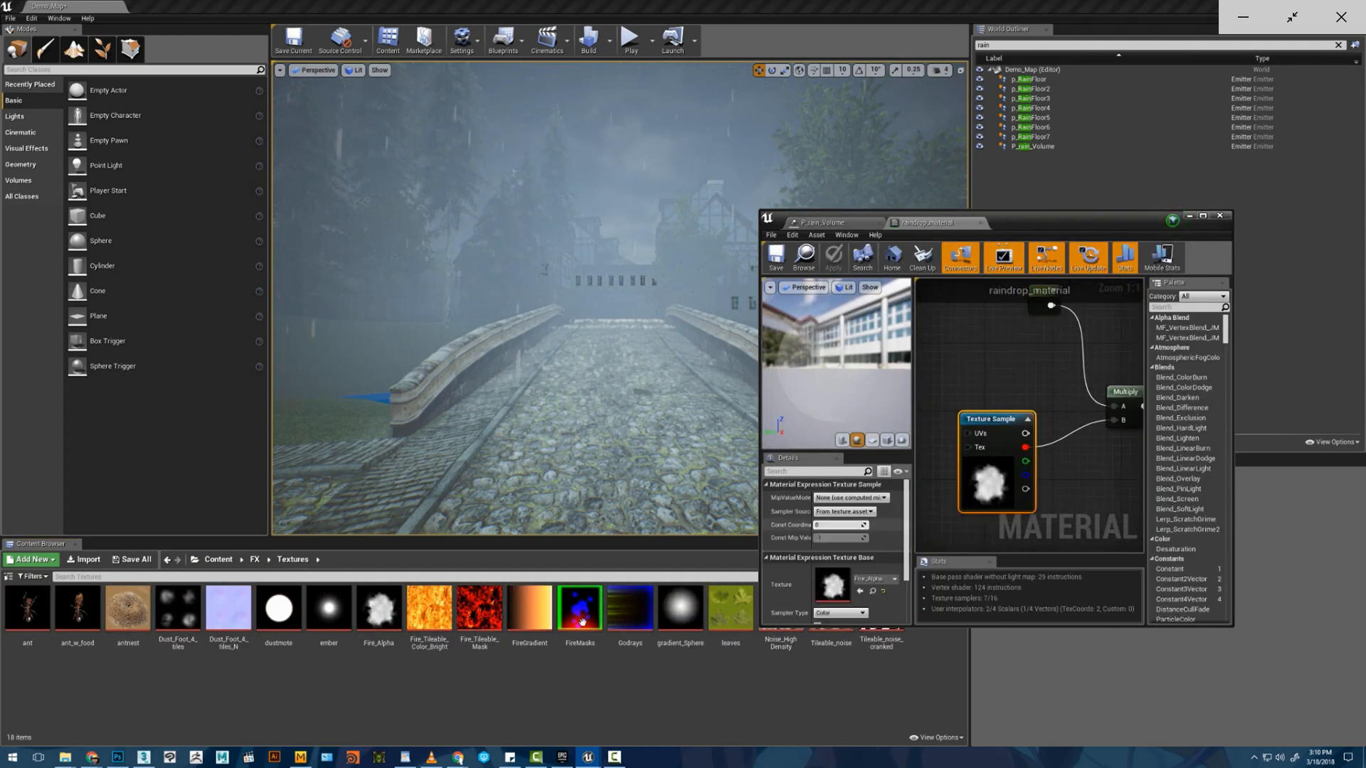
click(328, 610)
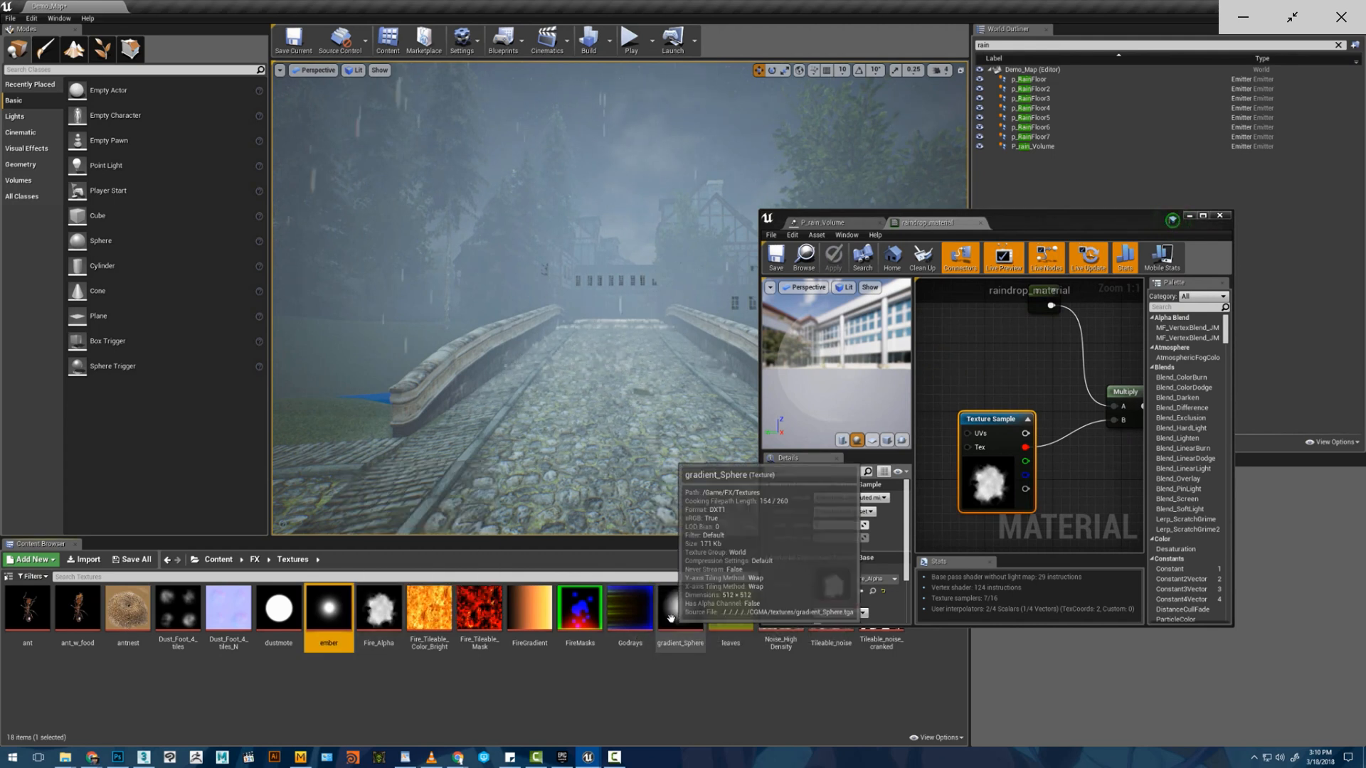
click(278, 608)
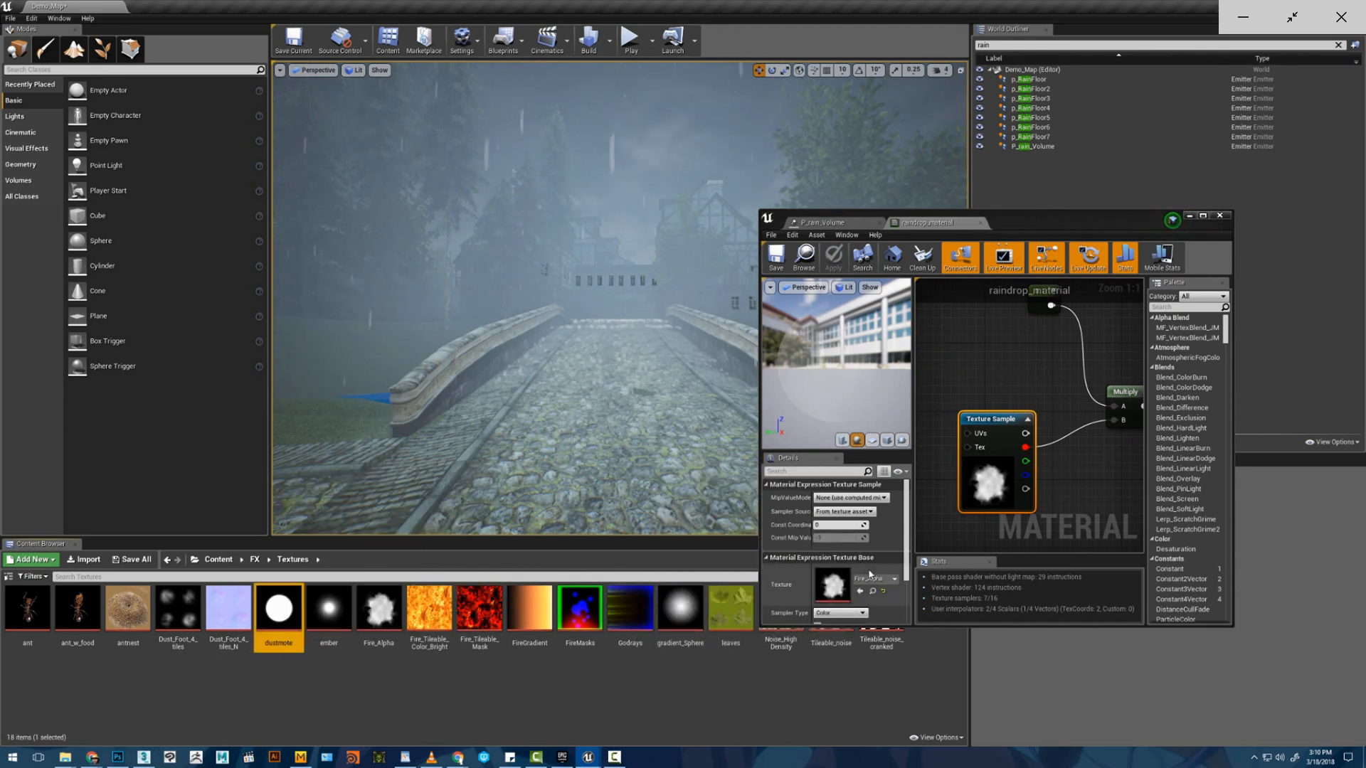
click(859, 591)
click(776, 256)
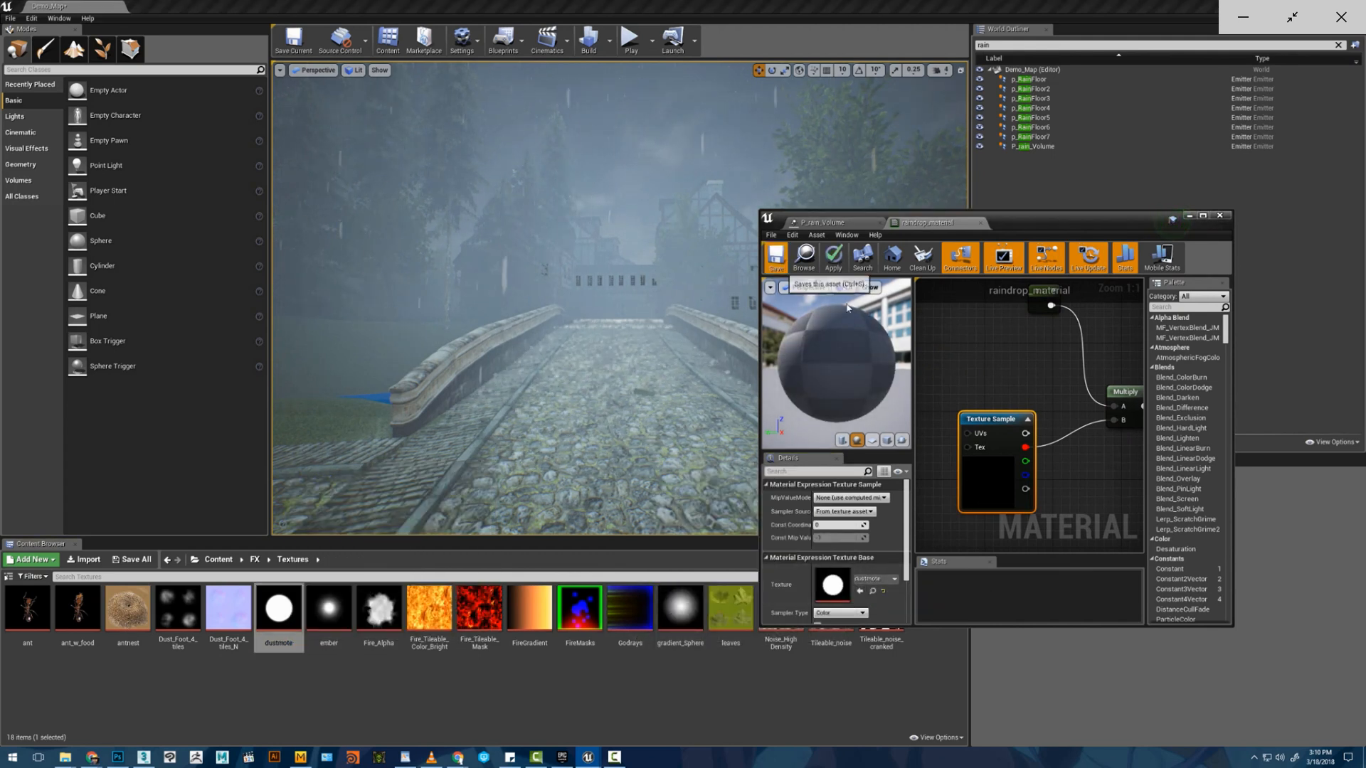
- In P_rain_Volume's Initial Size module, try a Start Size X of 9 and reduce it to 5
click(841, 227)
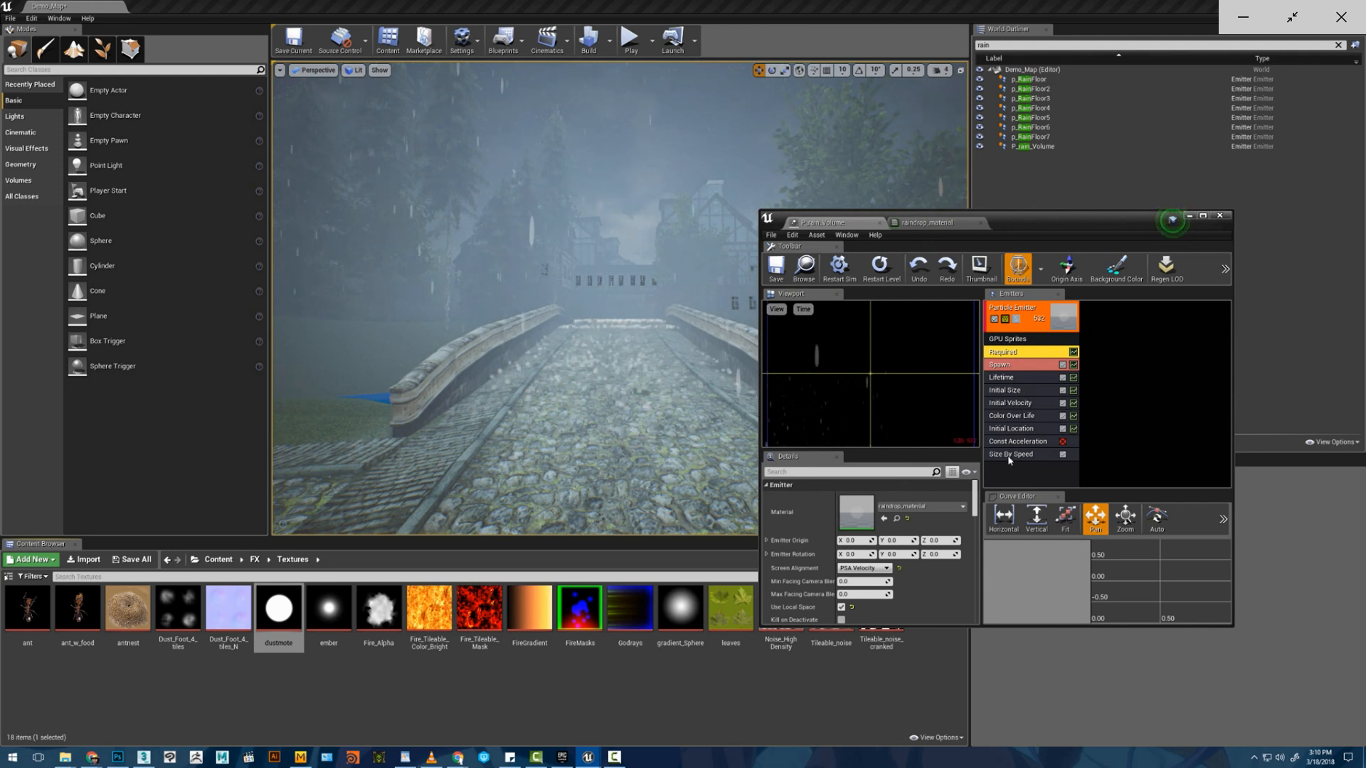
click(1006, 390)
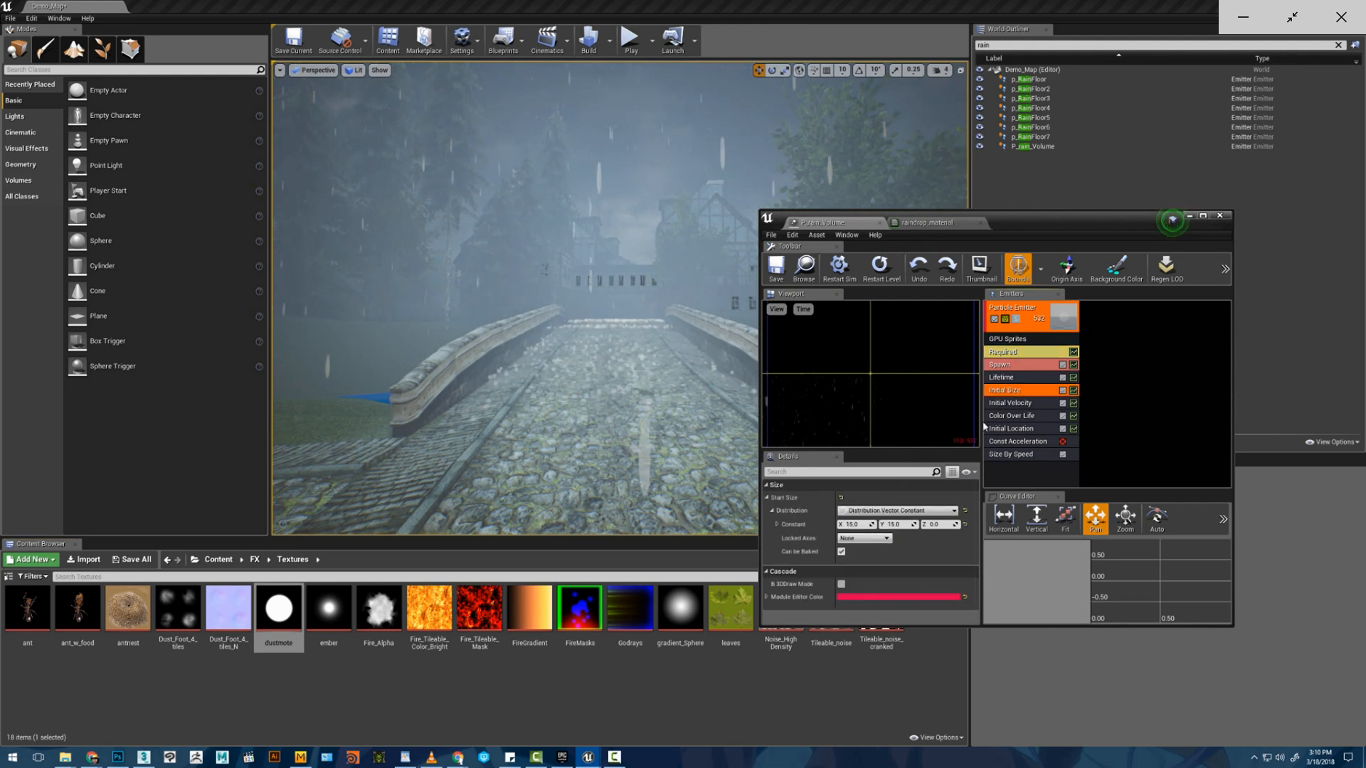
click(869, 524)
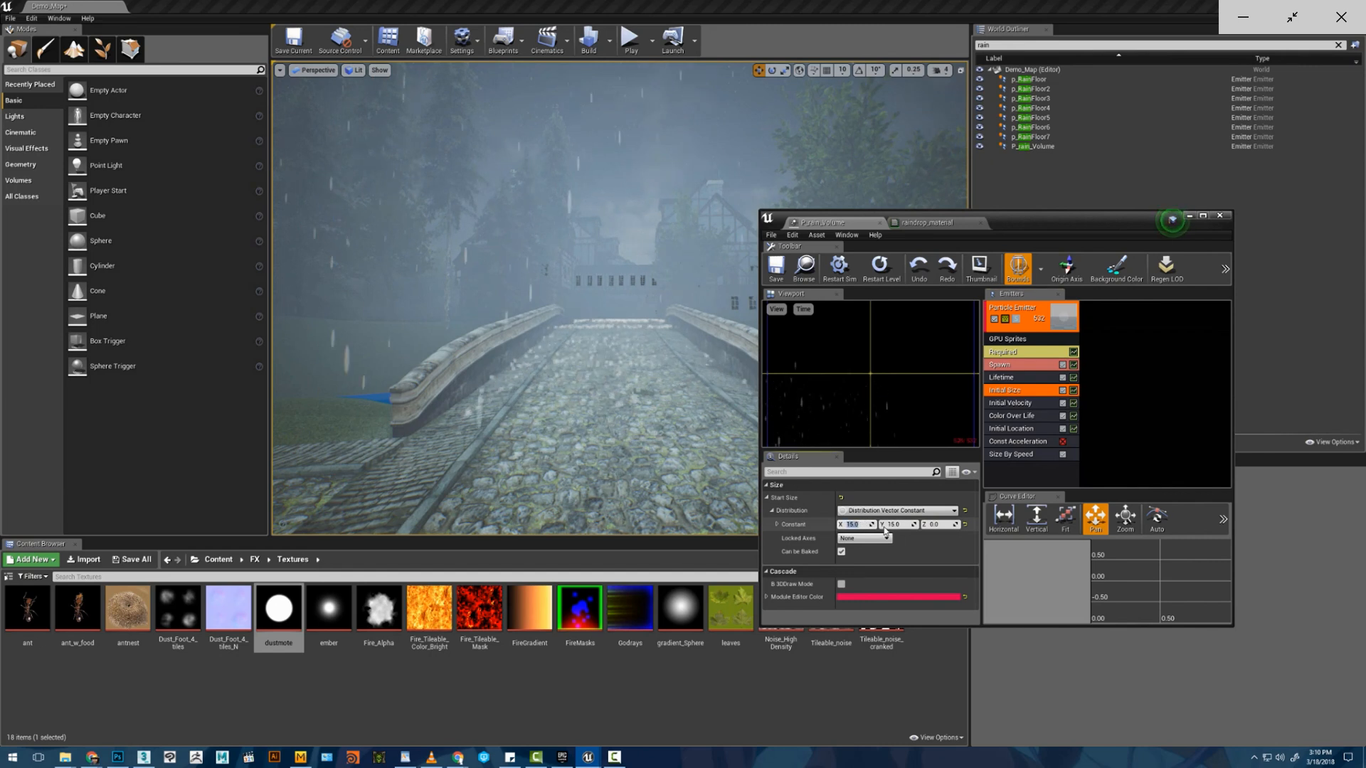
text(9)
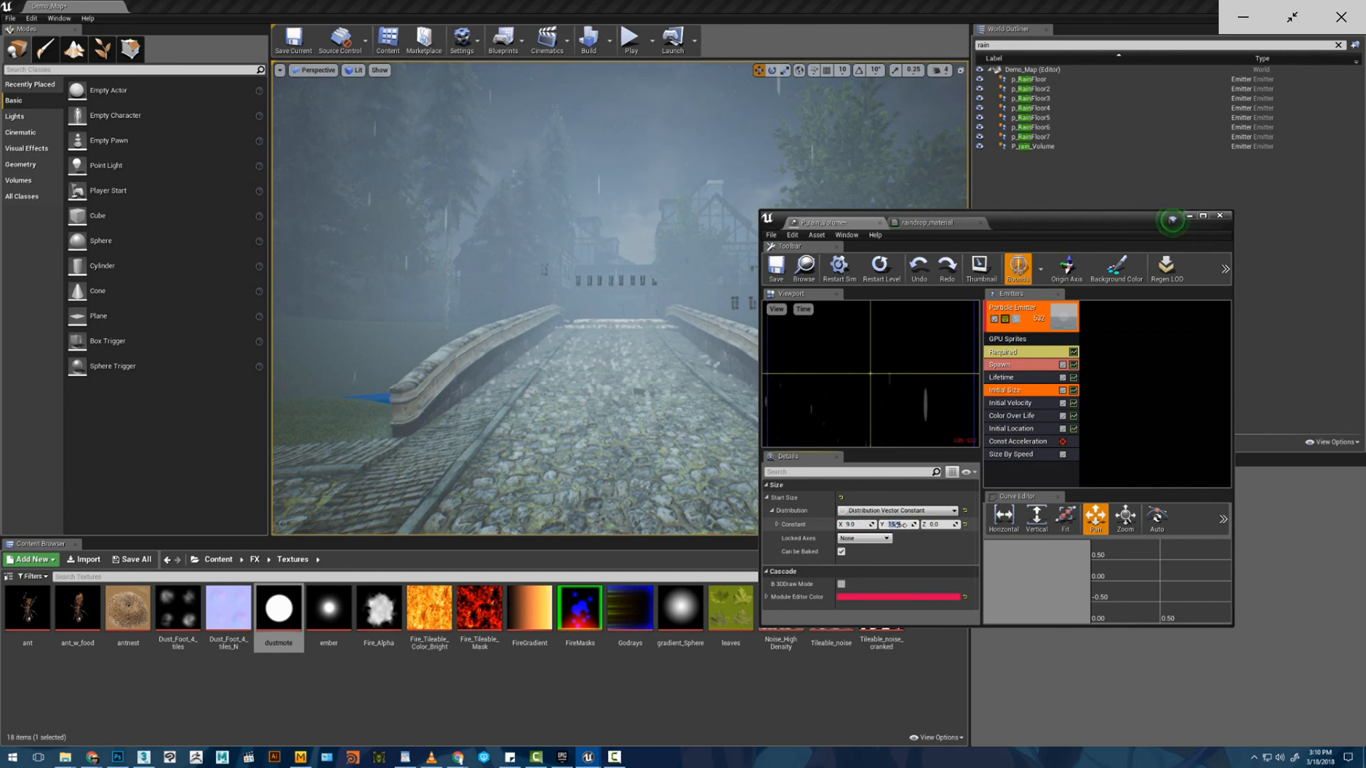
click(862, 523)
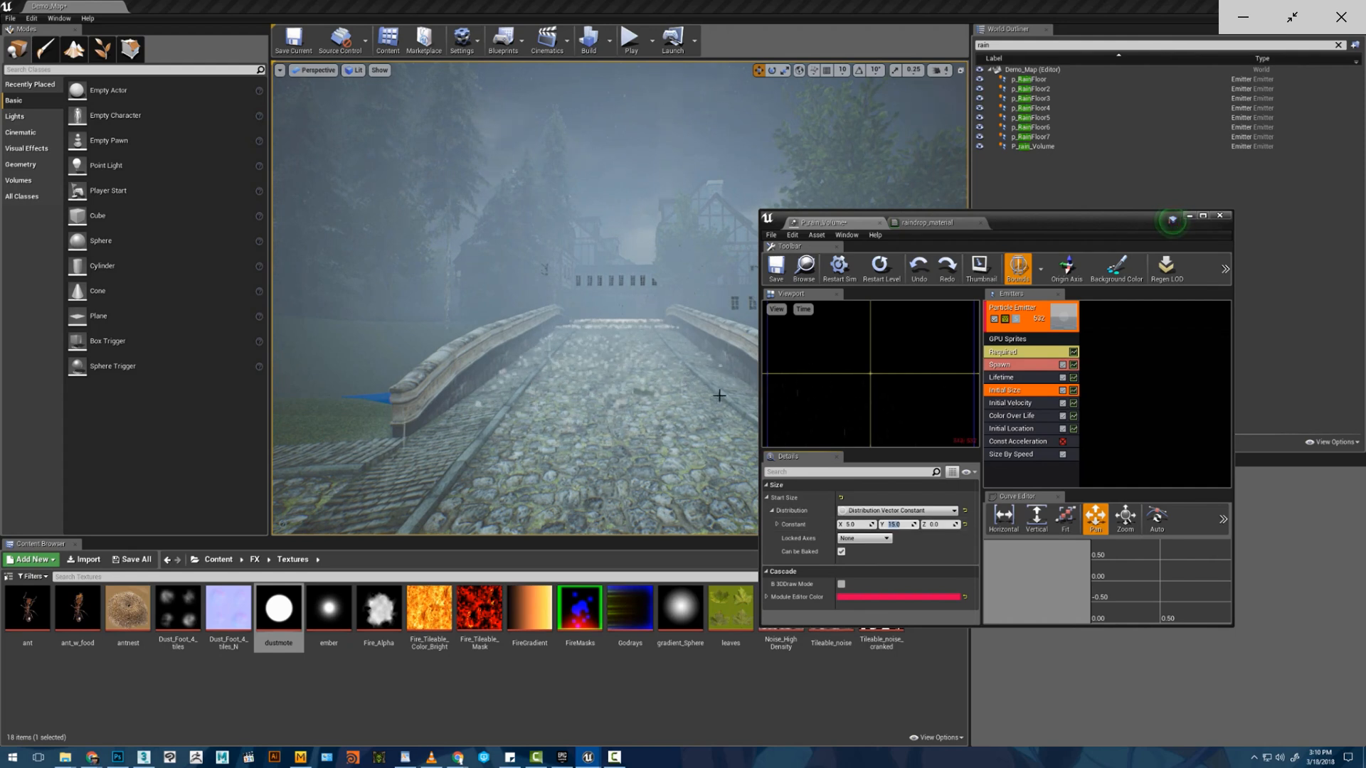
- Inspect the narrower drops over the bridge, and set the Start Size constant to X 5 and Y 5
key(s)
mouse_move(640, 399)
right_down()
mouse_move(648, 420)
mouse_move(639, 410)
right_up()
key(s)
key(w)
key(w)
key(s)
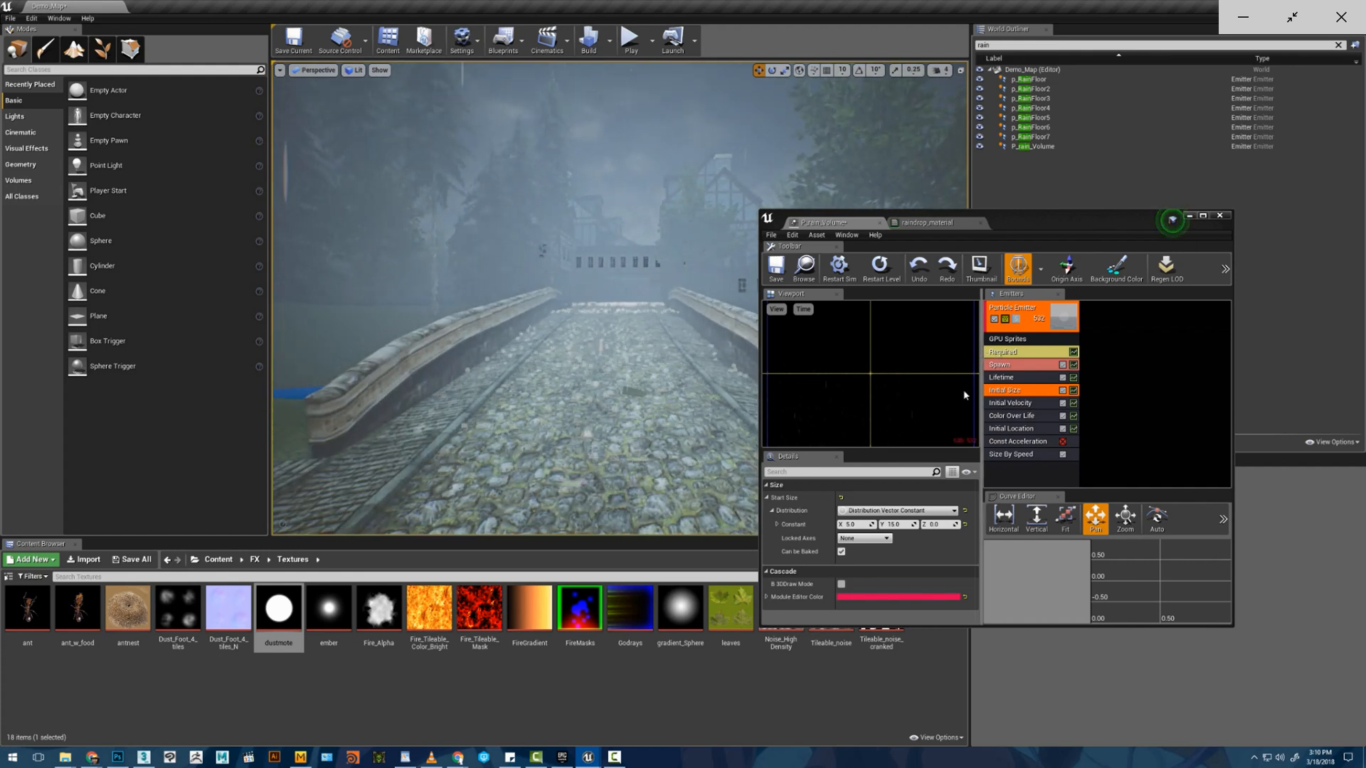
click(859, 525)
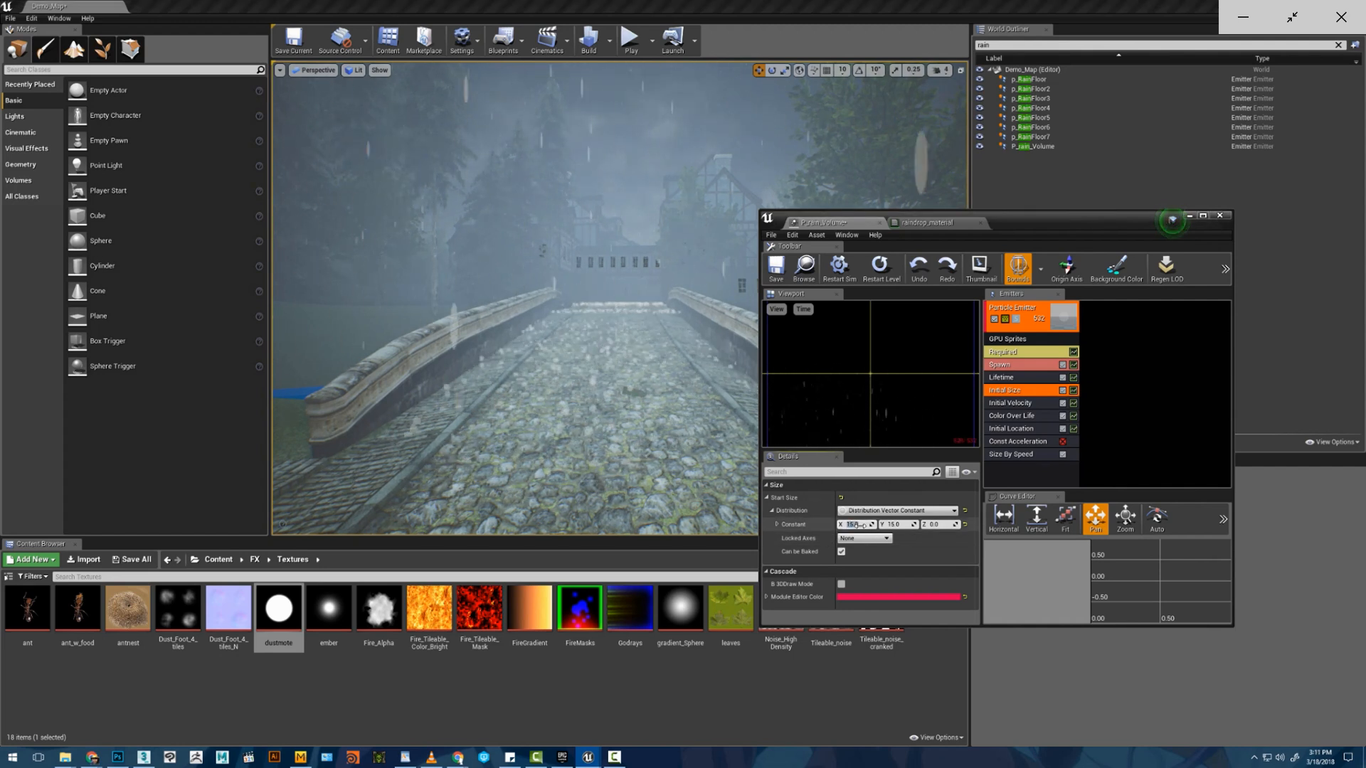
click(891, 524)
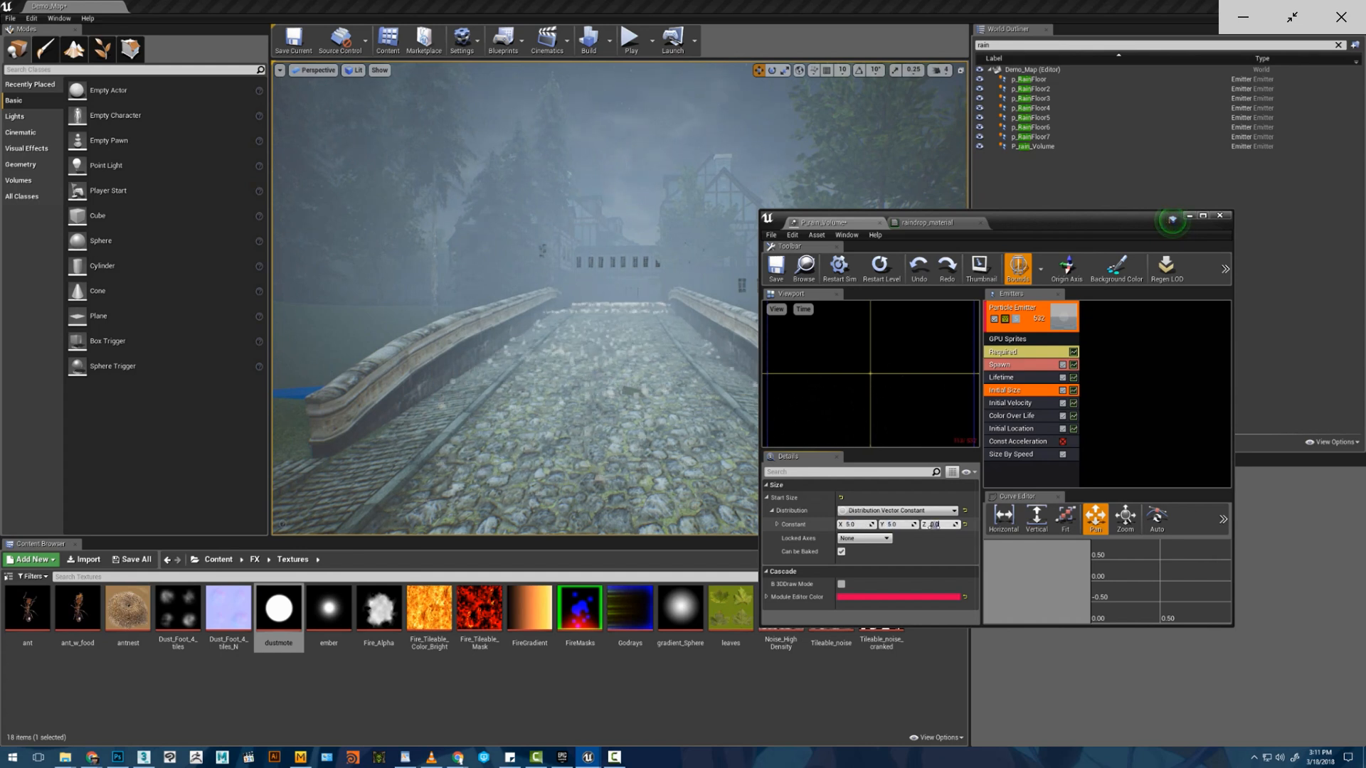
- In Size By Speed, try a Max Scale Y of 111, reduce it to 15, and check the streaks over the bridge
click(1008, 455)
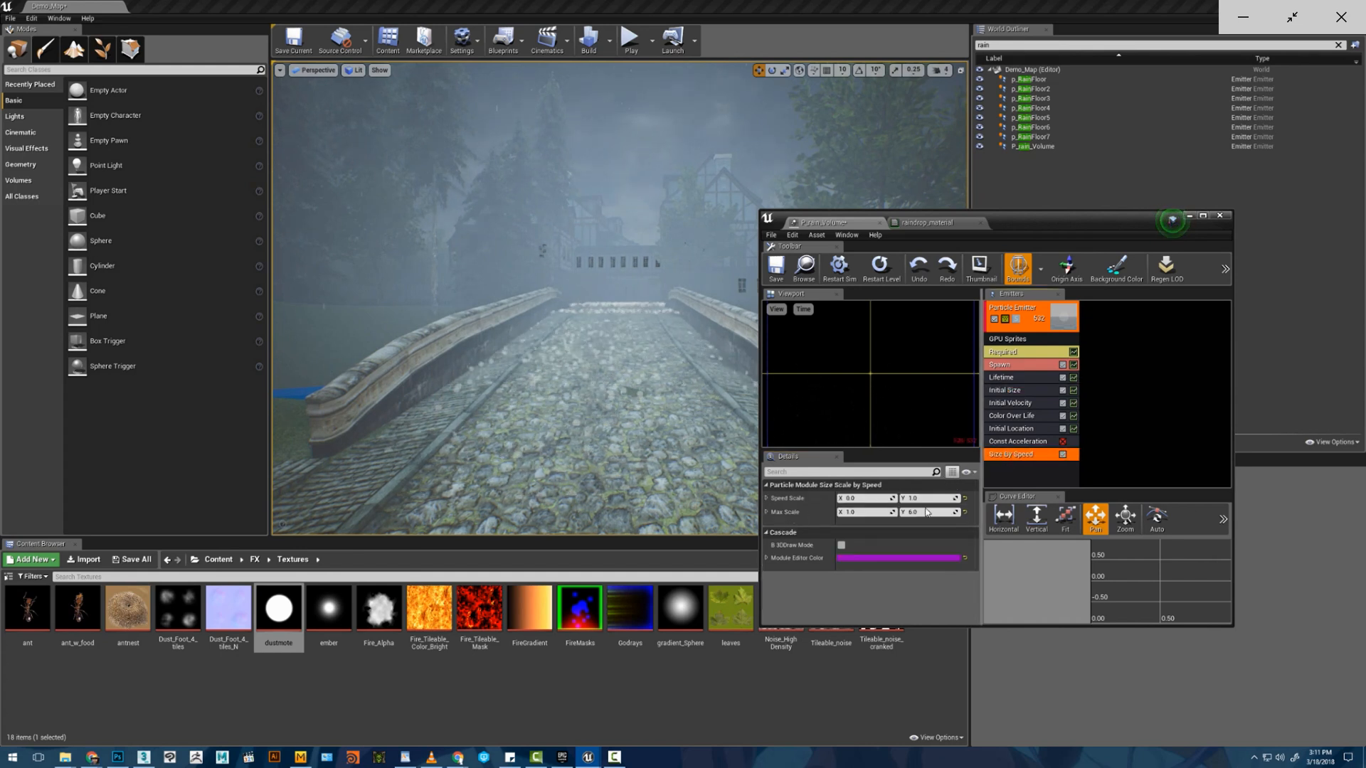
click(924, 512)
text(111)
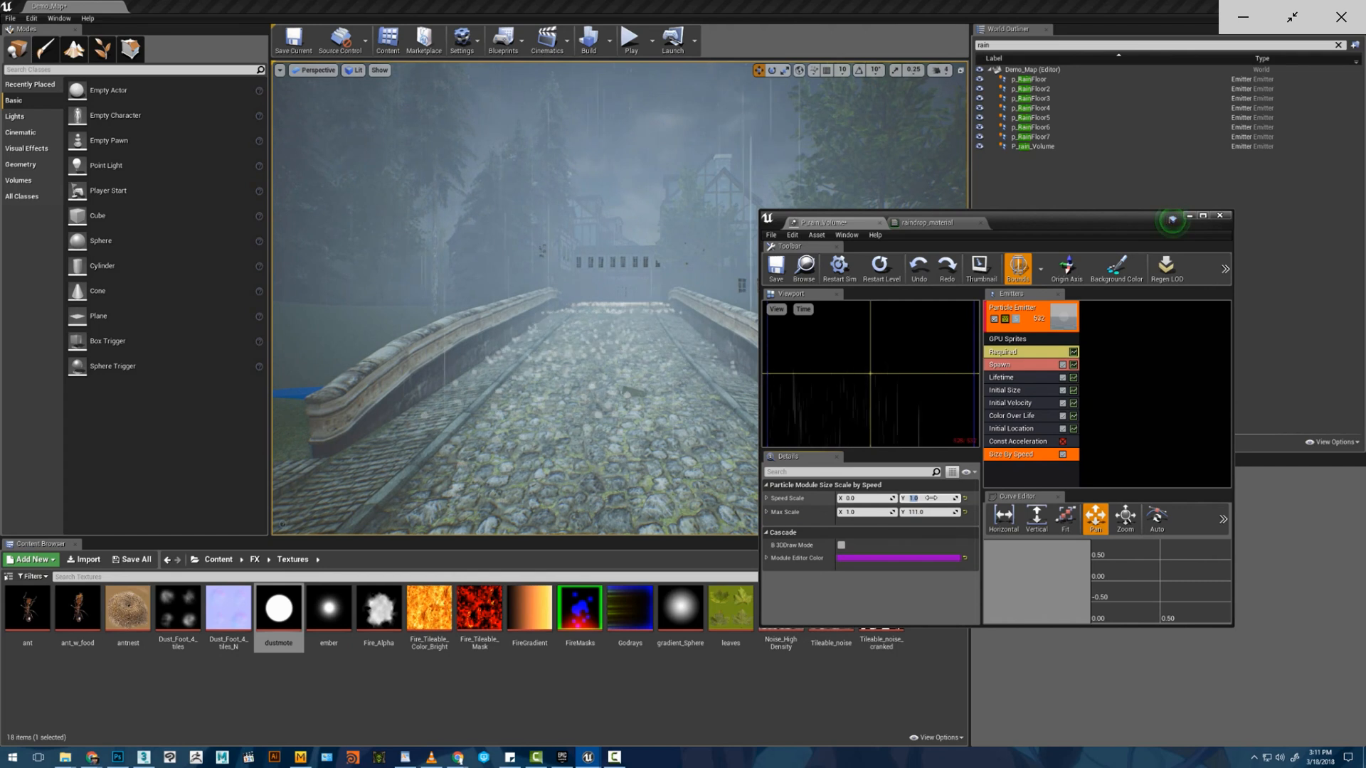
click(925, 513)
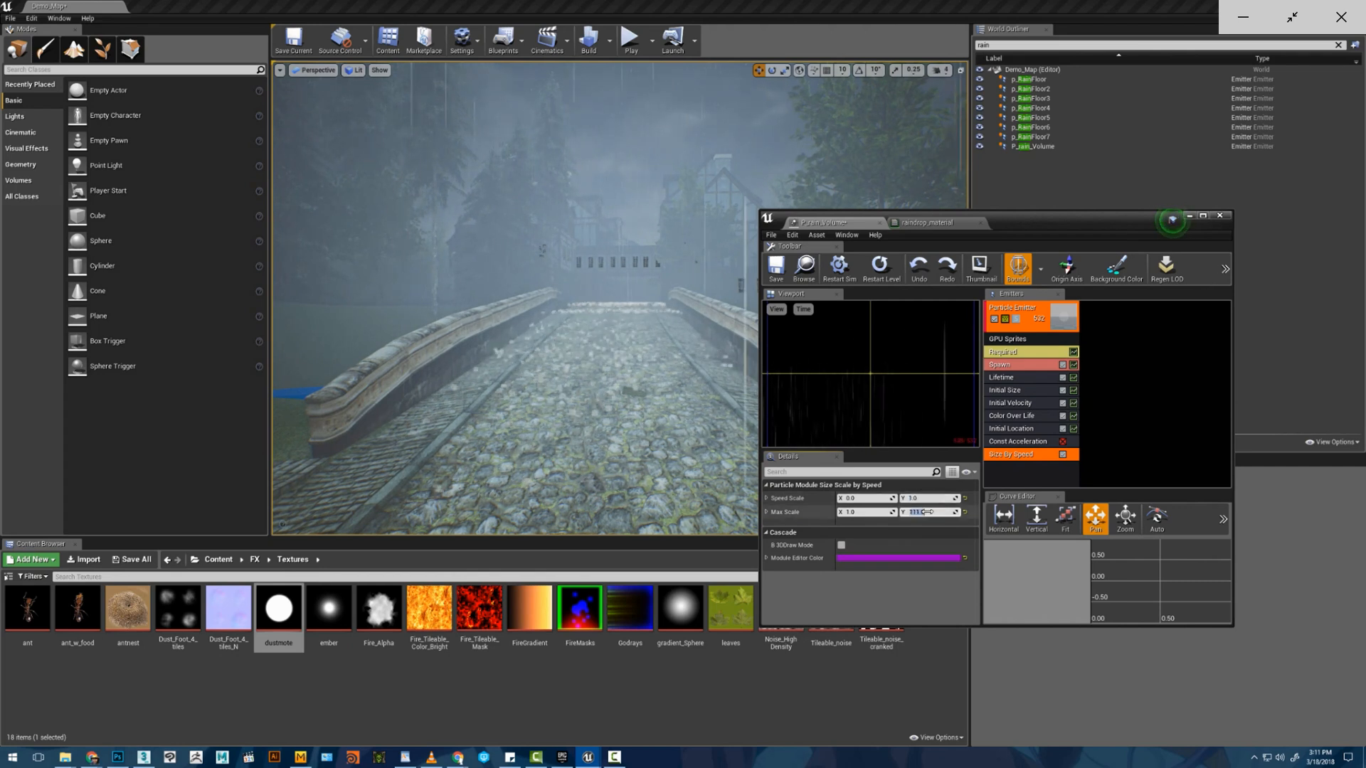
text(15)
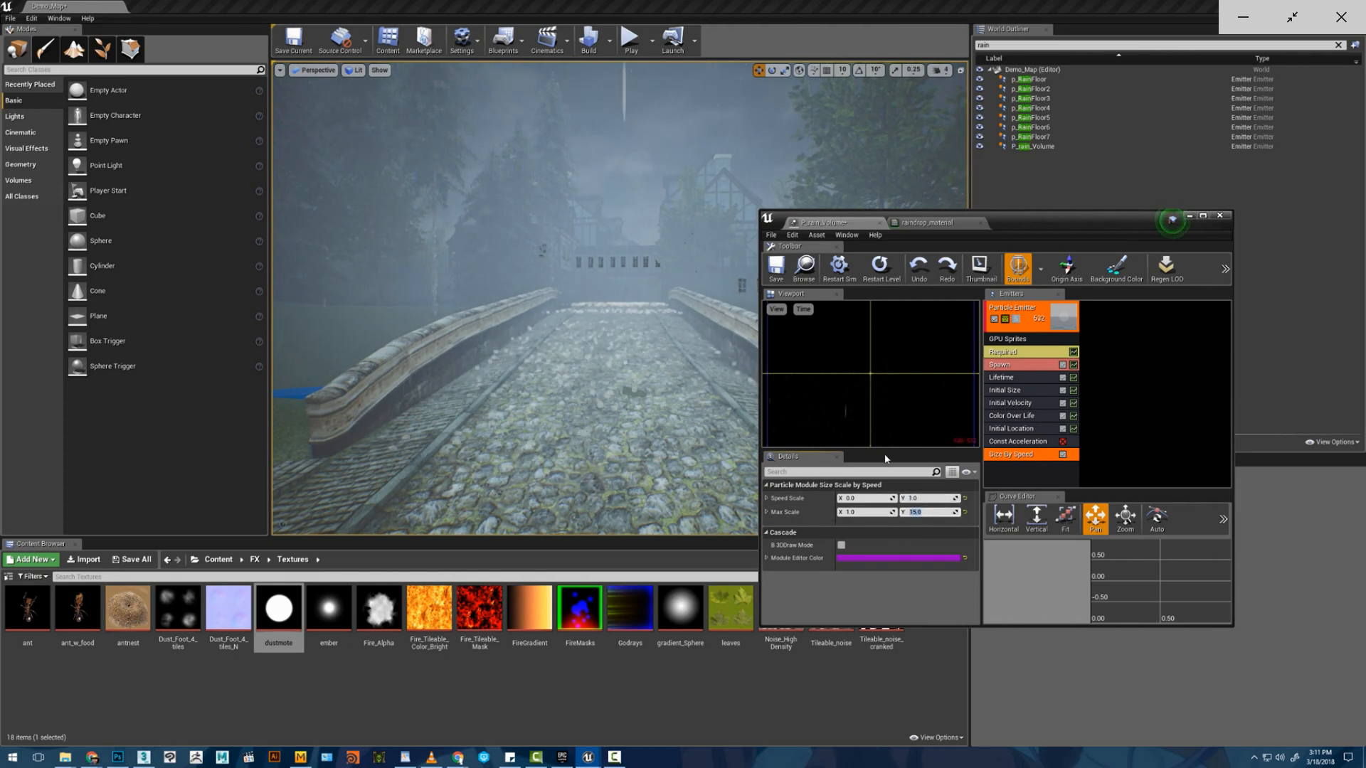
key(w)
mouse_move(623, 368)
right_down()
mouse_move(590, 365)
mouse_move(603, 361)
right_up()
key(s)
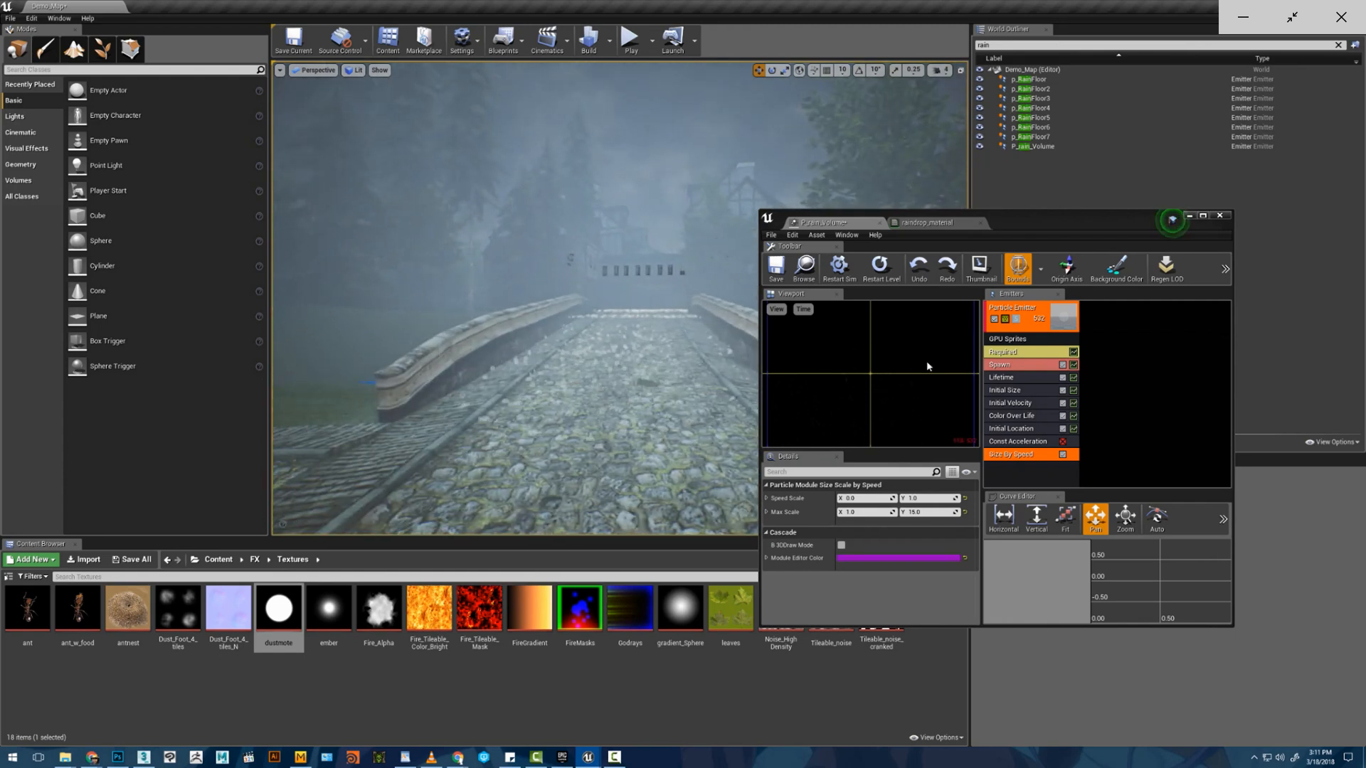
- Test Spawn rate constants of 5000 and 25000 on the rain emitter, and settle on 15000
click(1004, 354)
click(1001, 365)
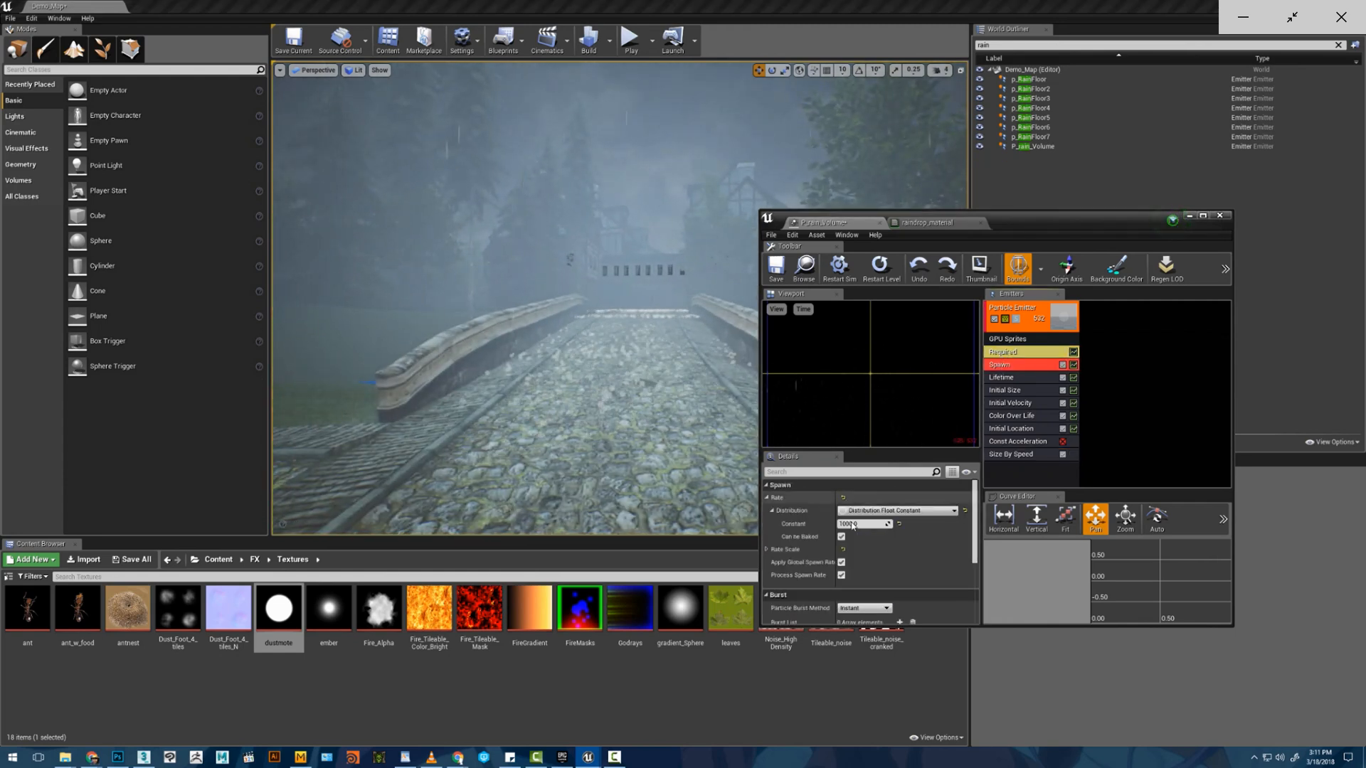
click(852, 524)
text(50)
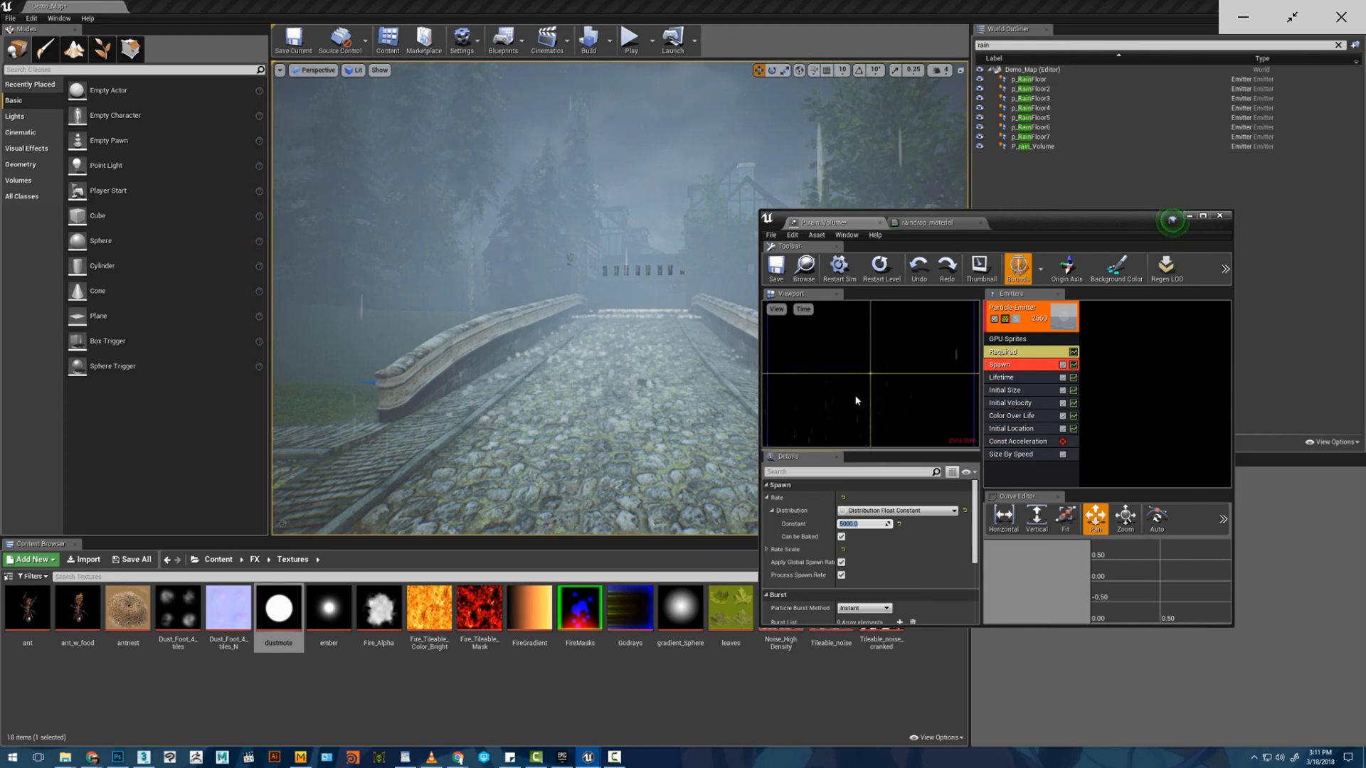
click(1015, 356)
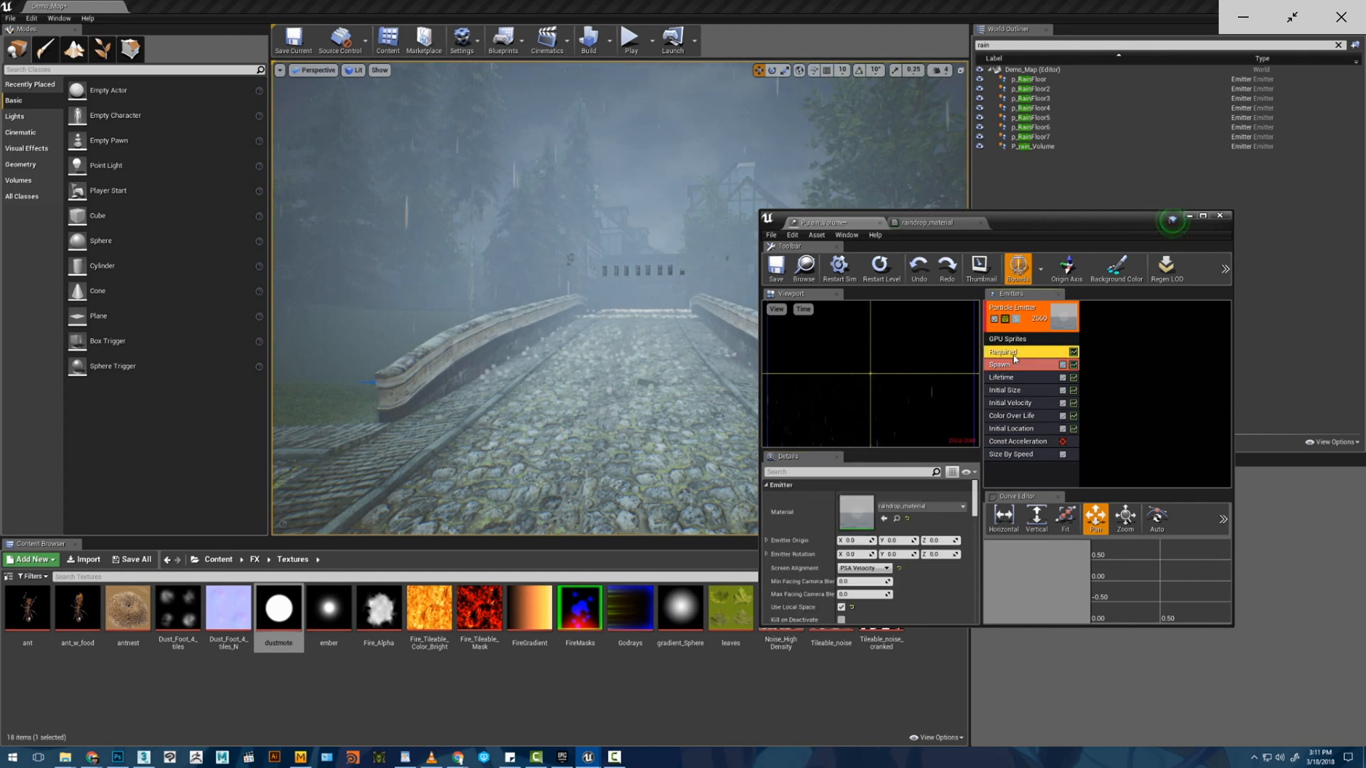
click(1006, 367)
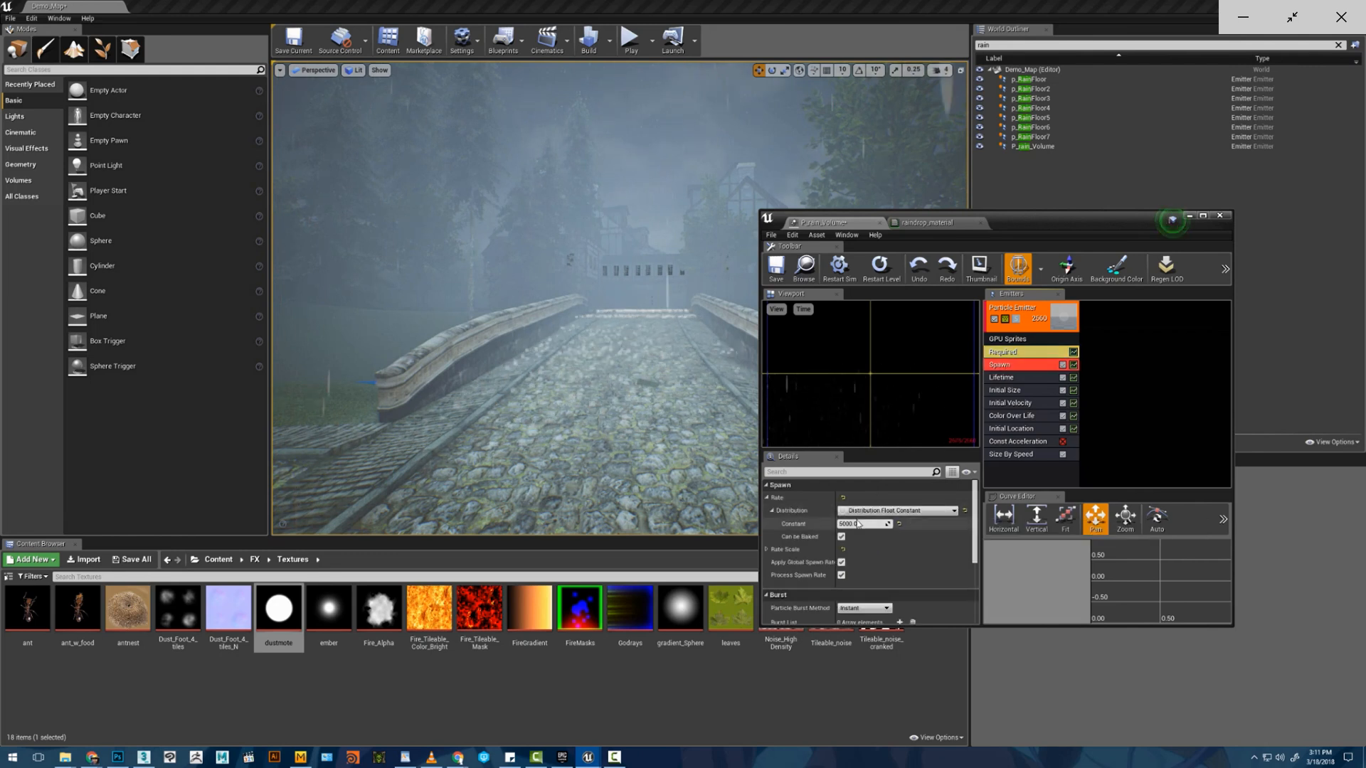
click(857, 523)
text(25000)
key(Return)
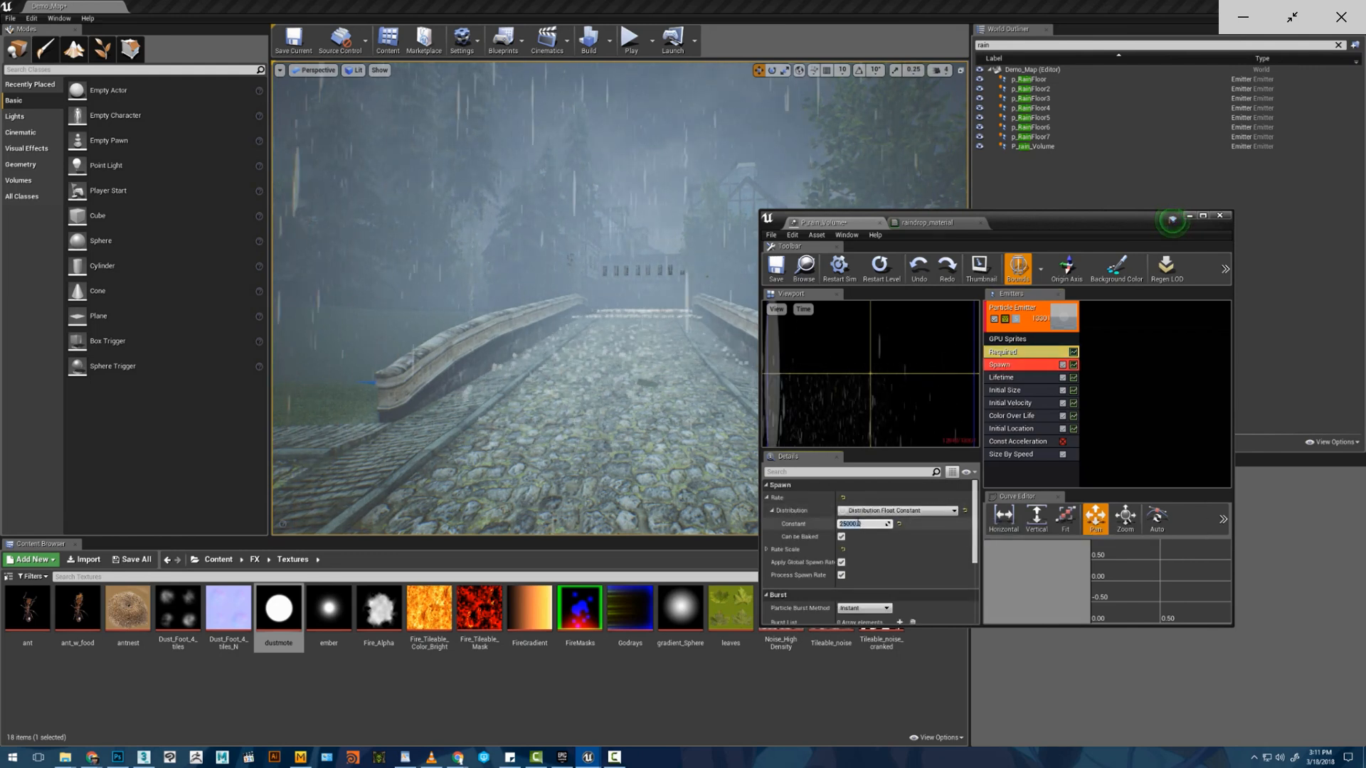
text(15000)
key(Return)
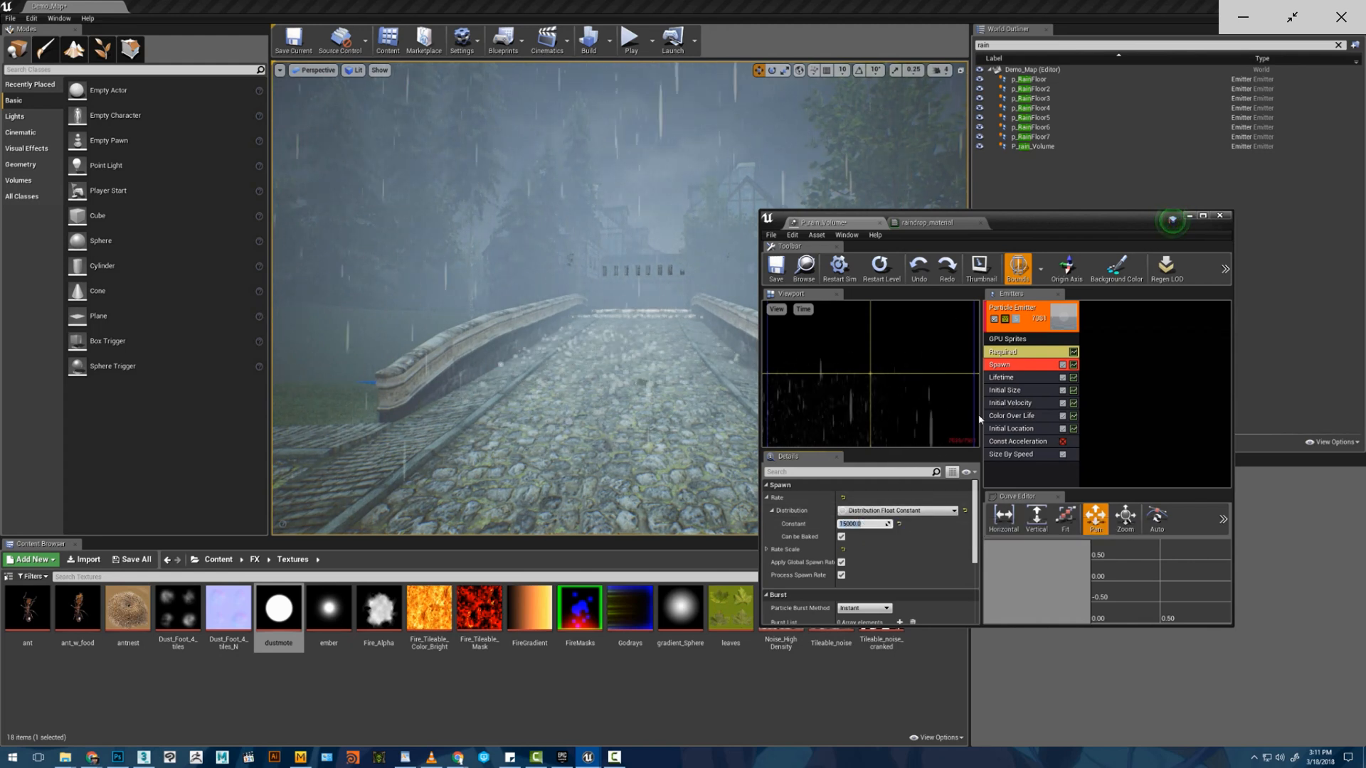
- Set the Initial Velocity's maximum Z to -2000 and view the rain from further back along the street
click(1011, 403)
click(940, 524)
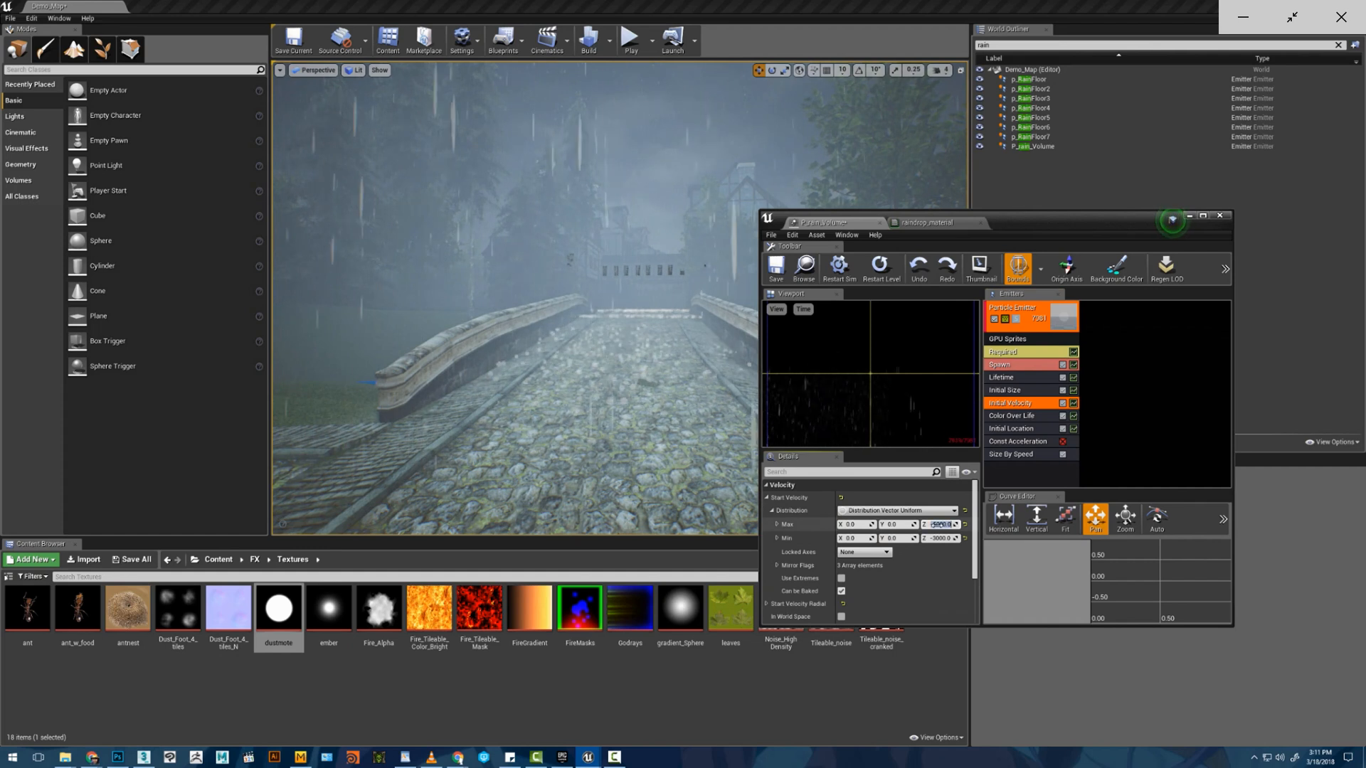
text(-20)
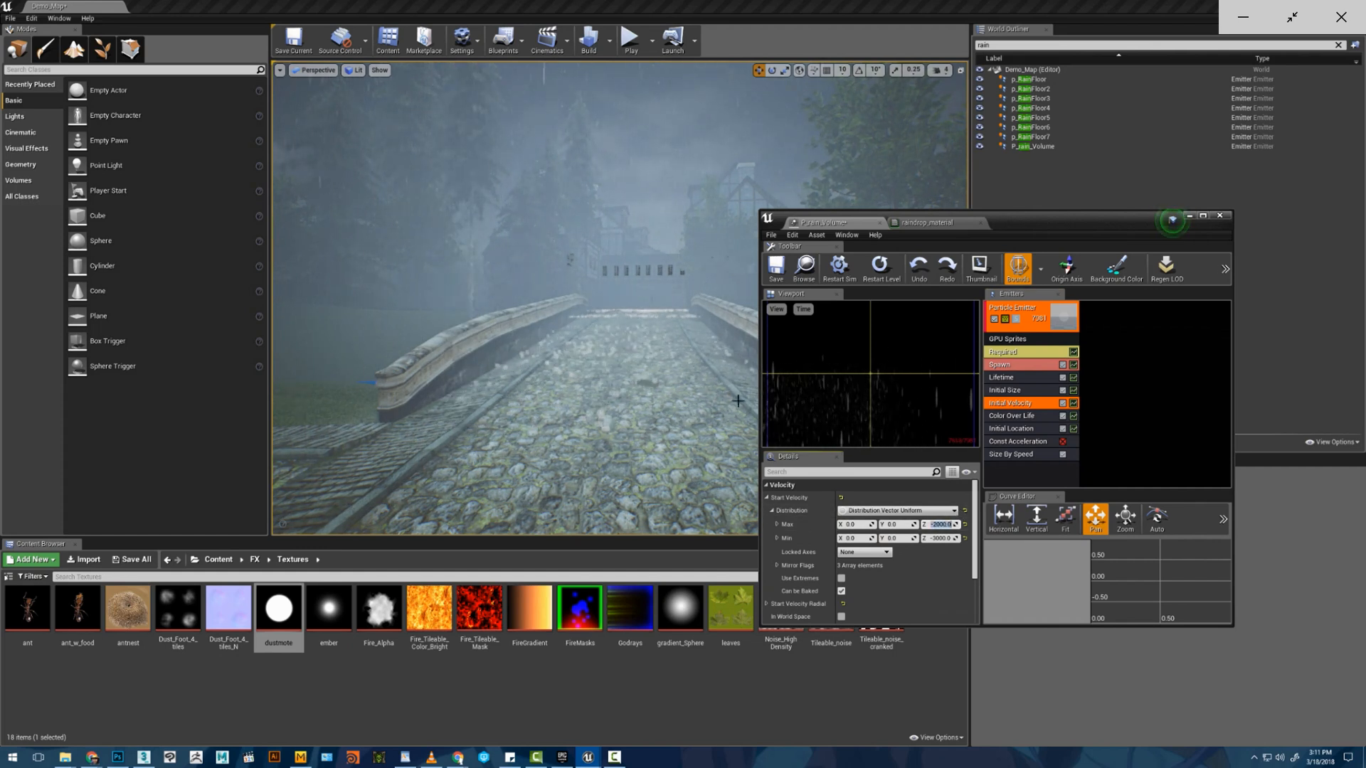
key(s)
right_drag(626, 335, 623, 292)
right_drag(716, 364, 718, 430)
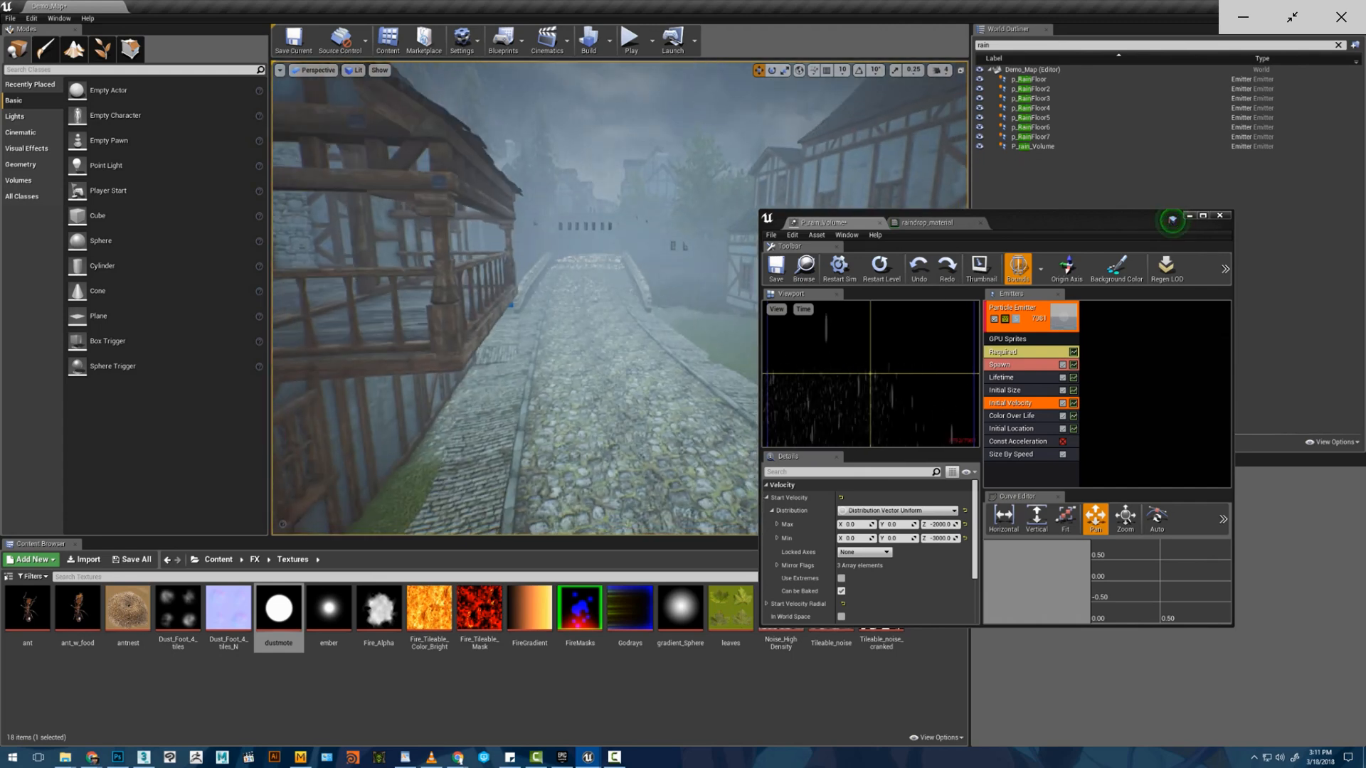
- Select the P_rain_Volume emitter in the level and raise it to about Z 1491
click(1013, 146)
right_drag(665, 234, 603, 176)
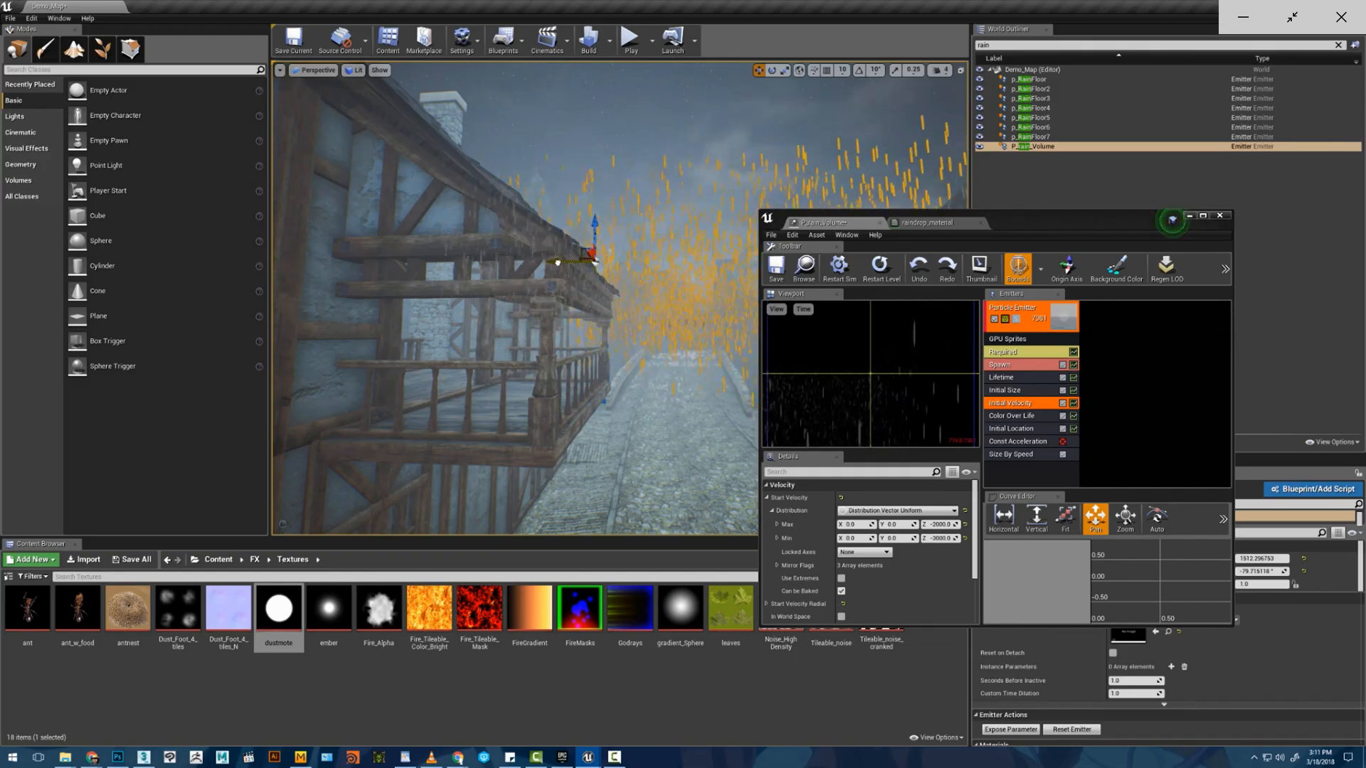
key(w)
right_drag(558, 263, 620, 267)
key(s)
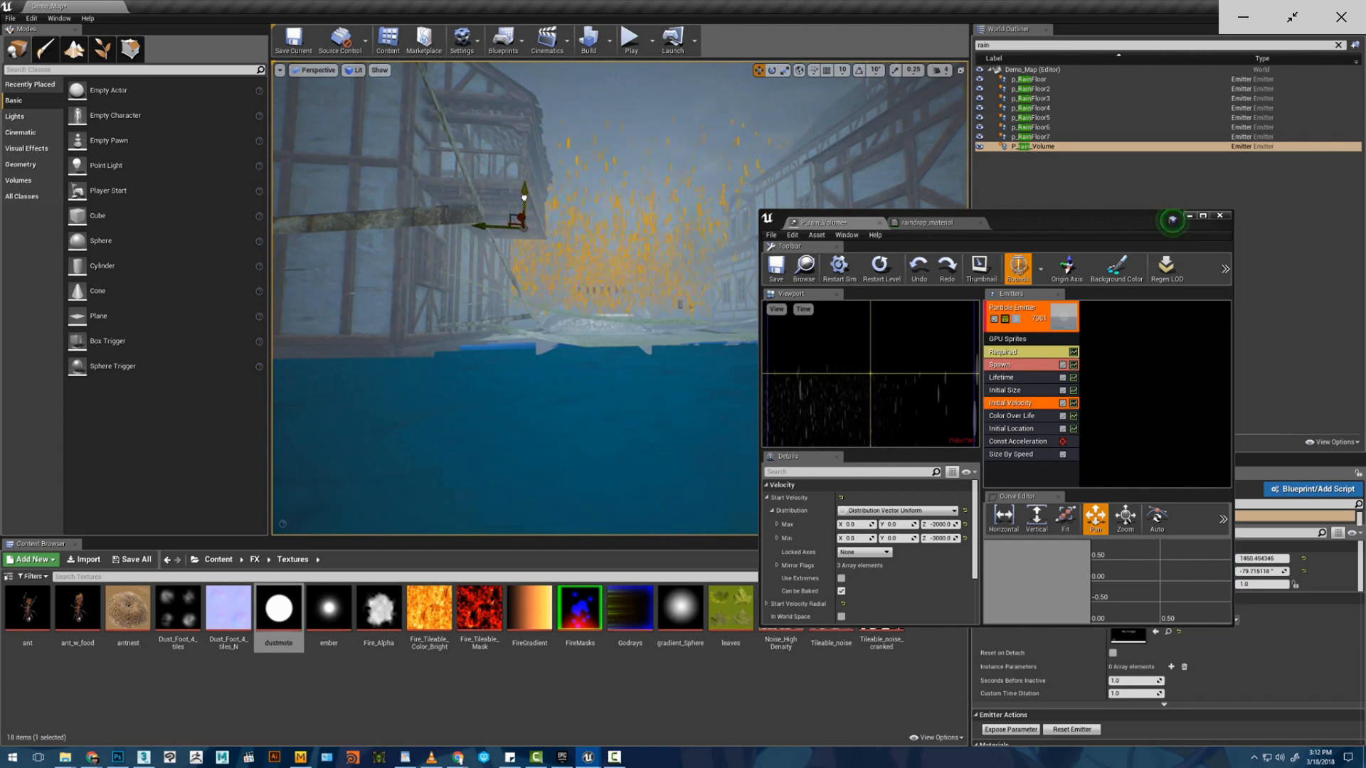
- Return to the cobblestone bridge, clear the emitter selection, and inspect the rain from several distances
key(w)
right_drag(603, 251, 575, 348)
click(574, 356)
key(w)
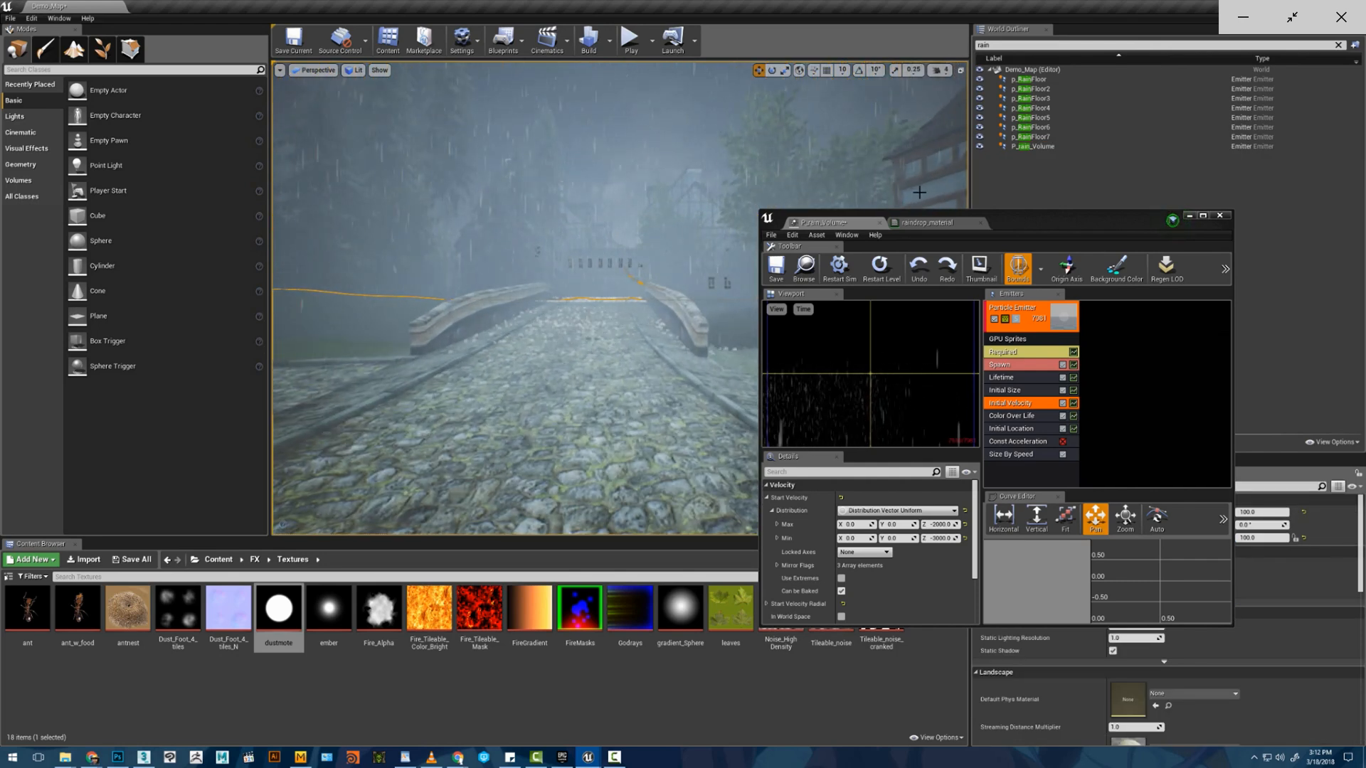
click(1031, 70)
key(w)
right_drag(640, 249, 638, 269)
key(s)
key(w)
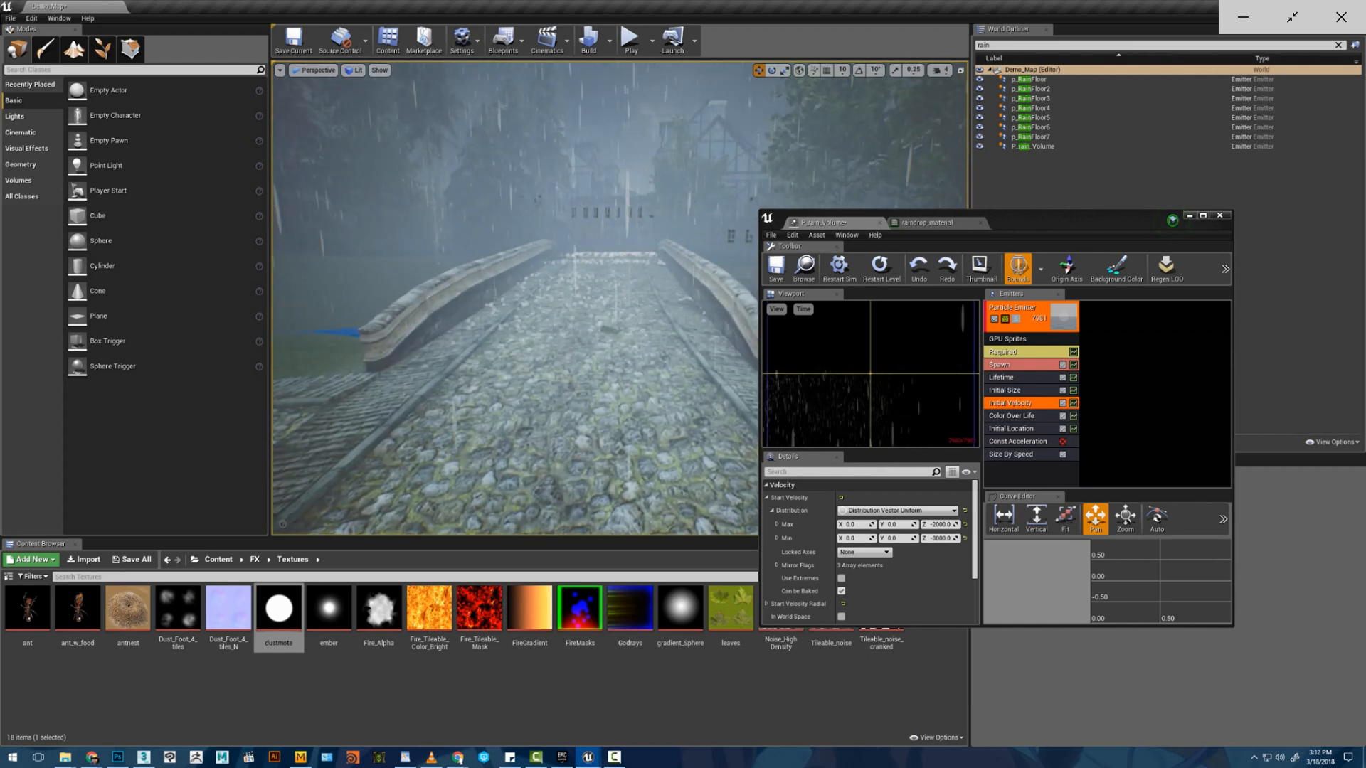
- Set the Spawn rate constant to 9000 and inspect the rain and floor splashes along the bridge
click(1020, 366)
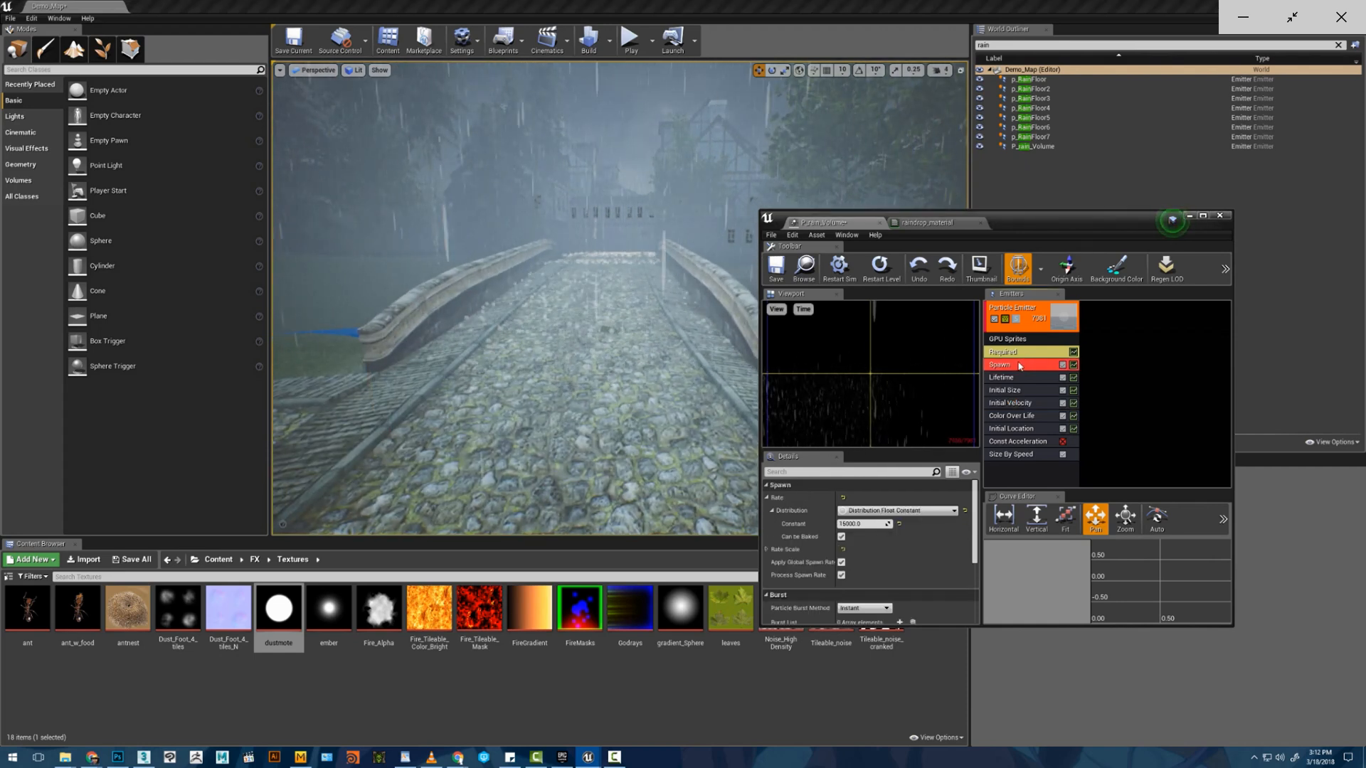
click(865, 524)
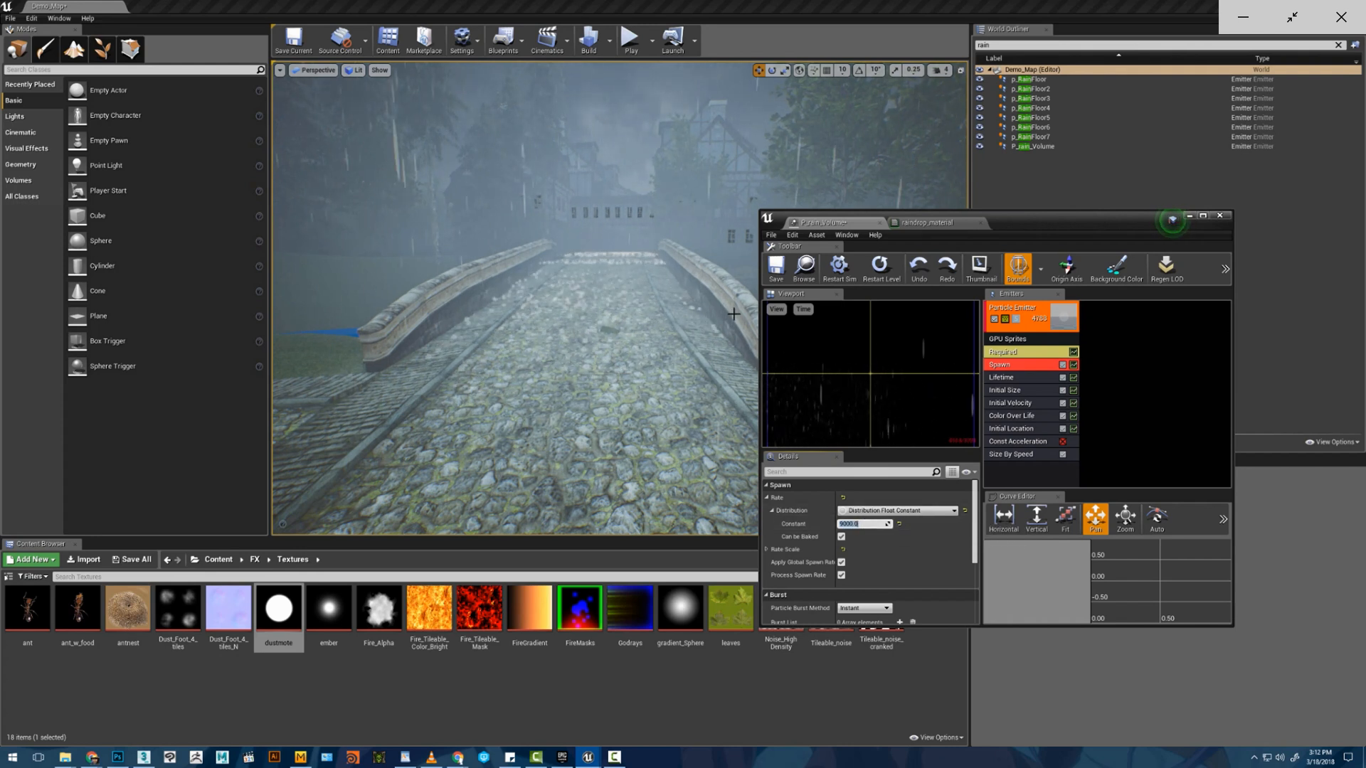
key(w)
right_drag(512, 299, 575, 348)
key(s)
key(w)
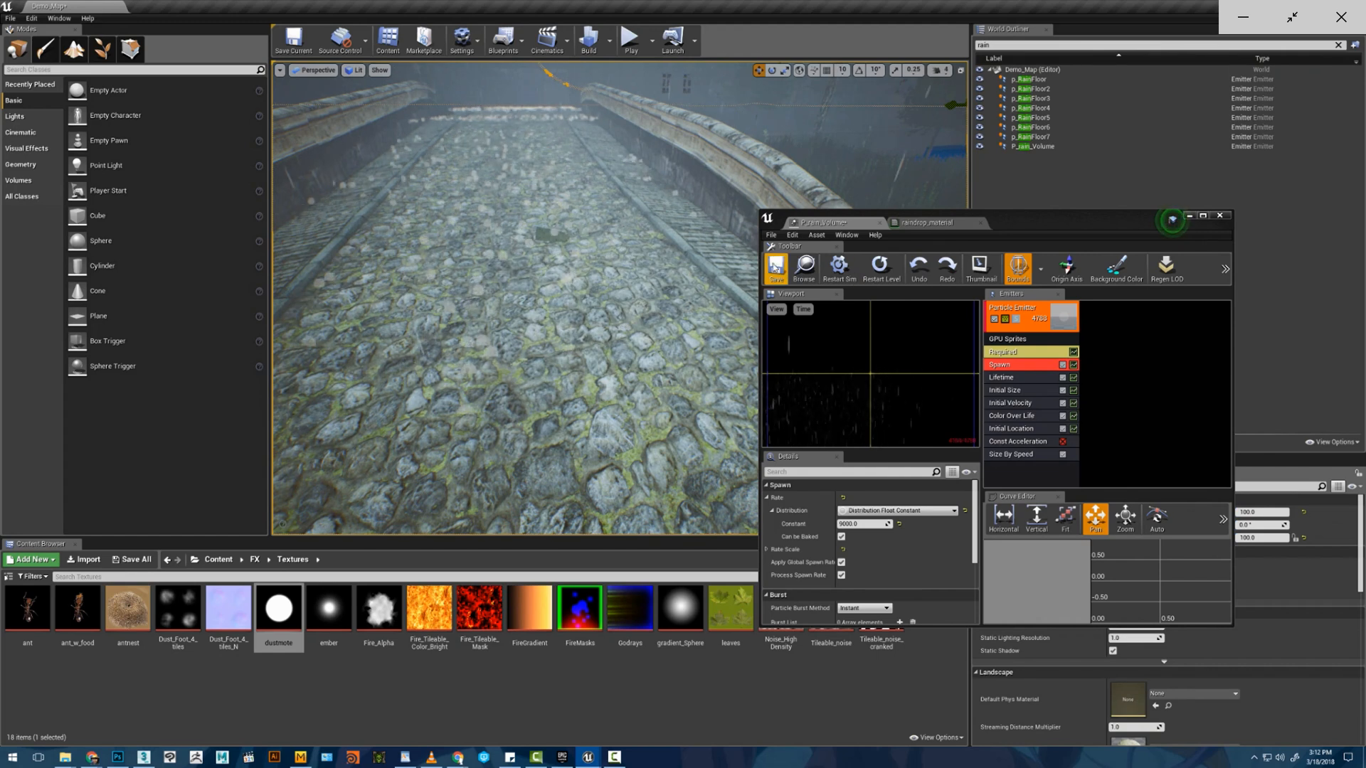
- Open raindrop_material's graph and move the result node farther away from the color and Multiply nodes
click(926, 223)
drag(1011, 214, 681, 149)
scroll(1131, 598, down, 5)
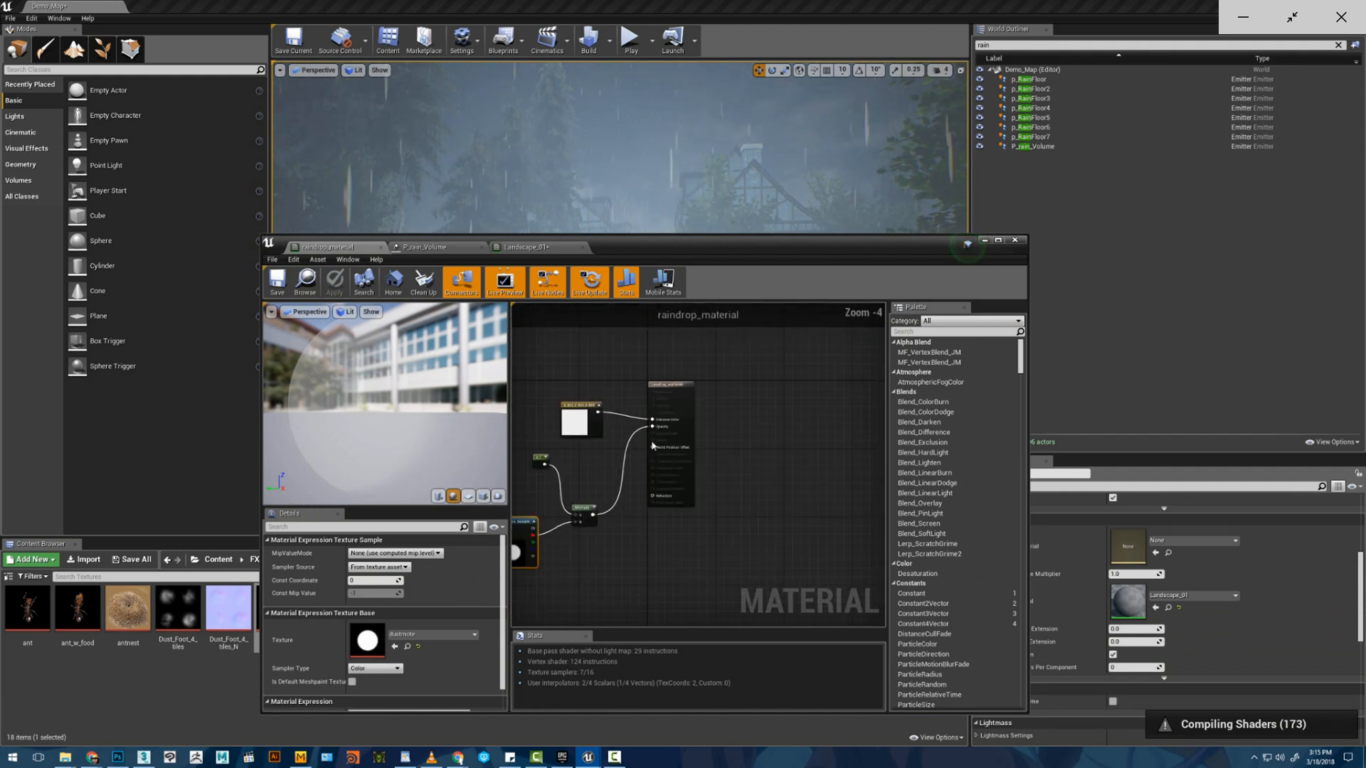
drag(667, 388, 805, 400)
right_drag(702, 538, 681, 500)
scroll(695, 507, up, 2)
scroll(718, 491, down, 1)
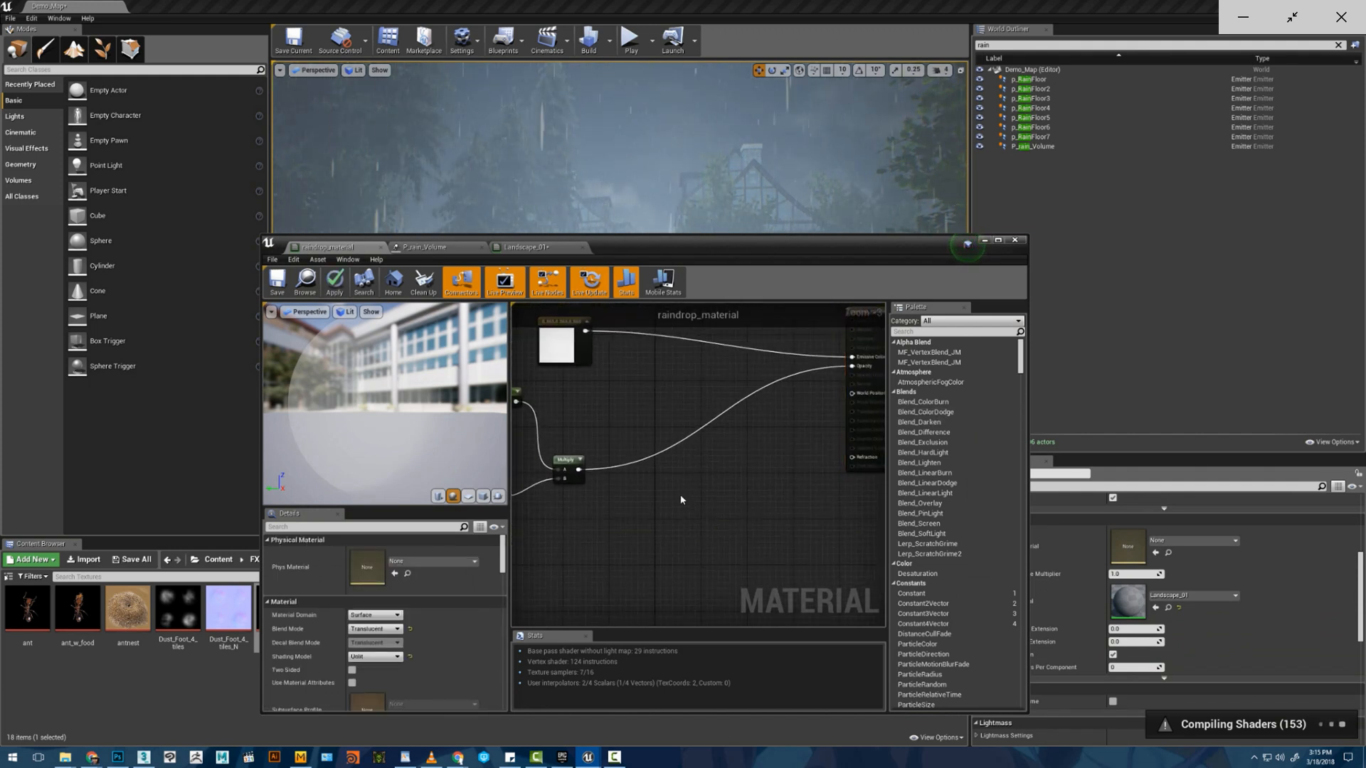
- Add a Lerp node in the empty area below the opacity connection
click(729, 489)
scroll(721, 502, up, 1)
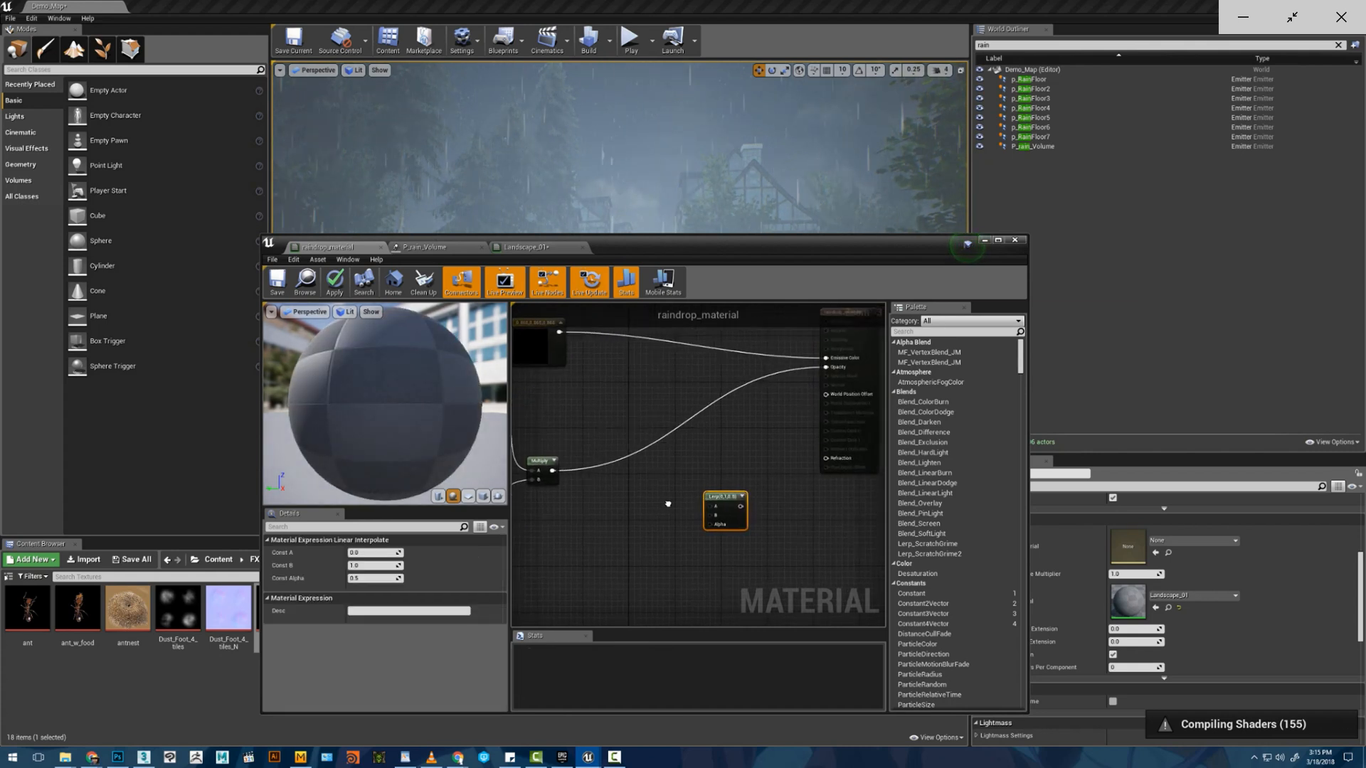
right_drag(742, 503, 680, 509)
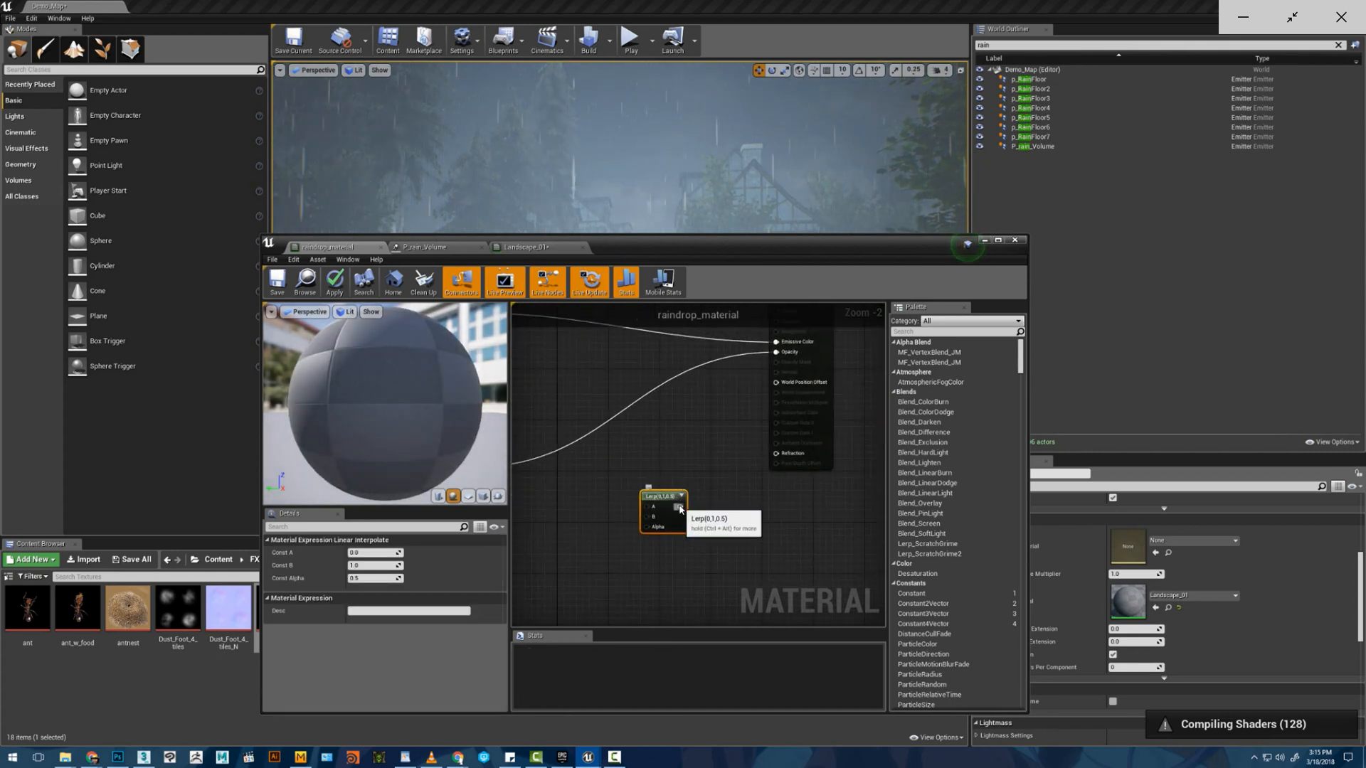
scroll(562, 409, up, 2)
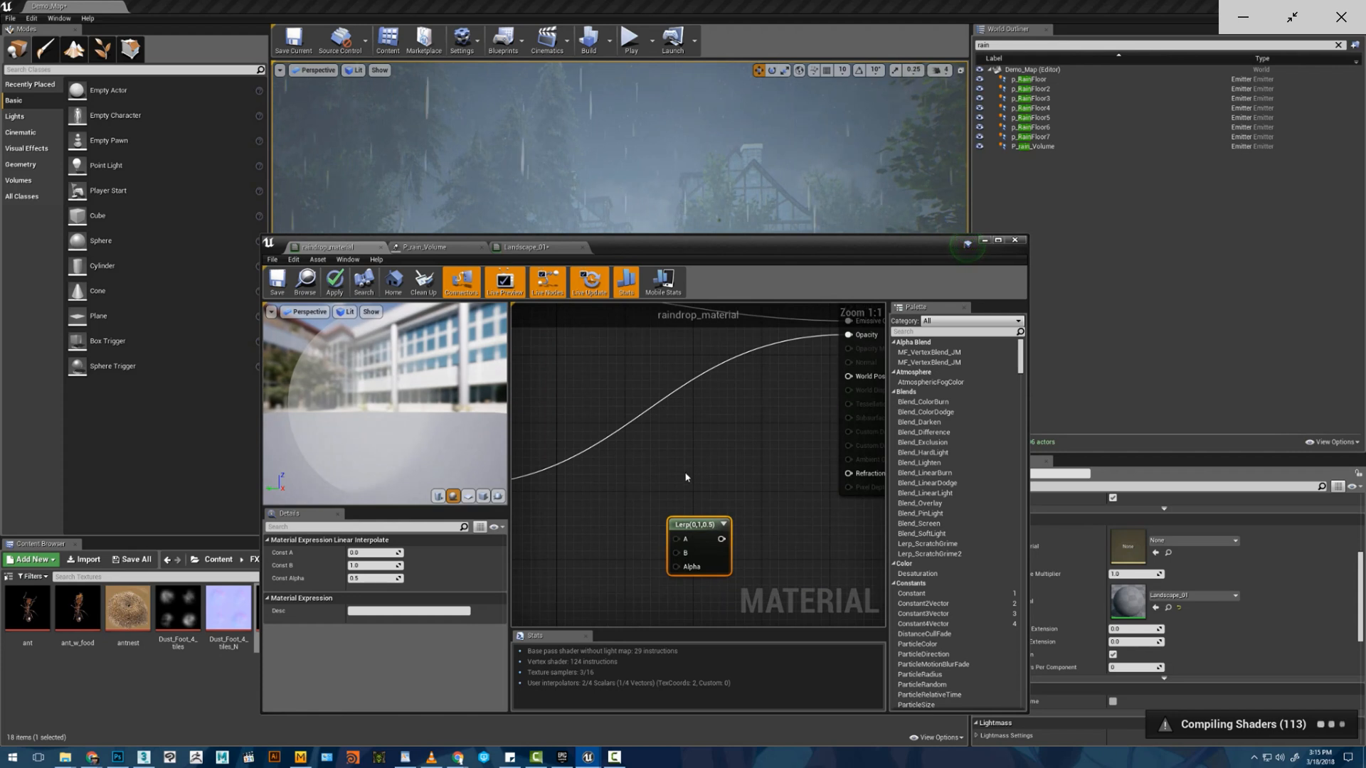
- Add a constant with value 0.9, connect it to the material's Refraction input, and check the preview sphere
click(666, 469)
right_drag(690, 484, 615, 484)
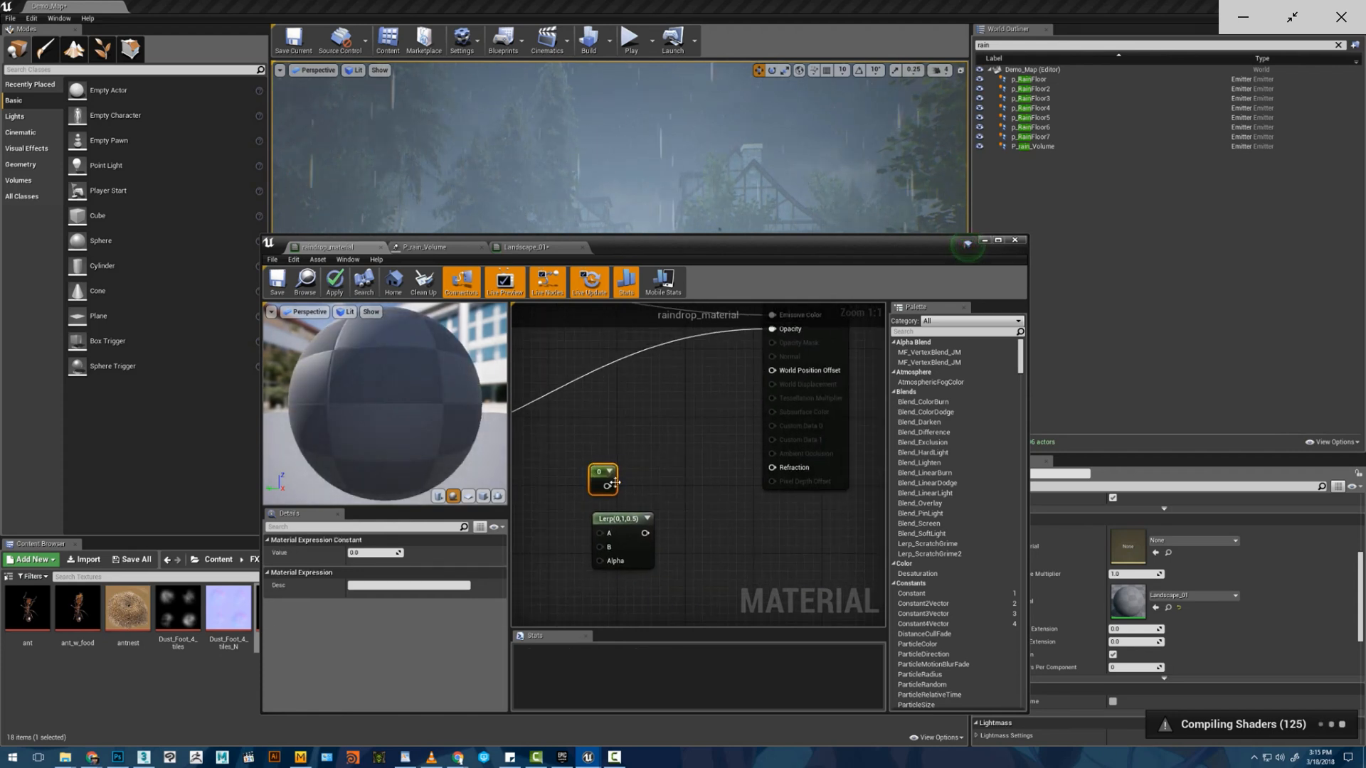
drag(615, 483, 772, 468)
click(367, 552)
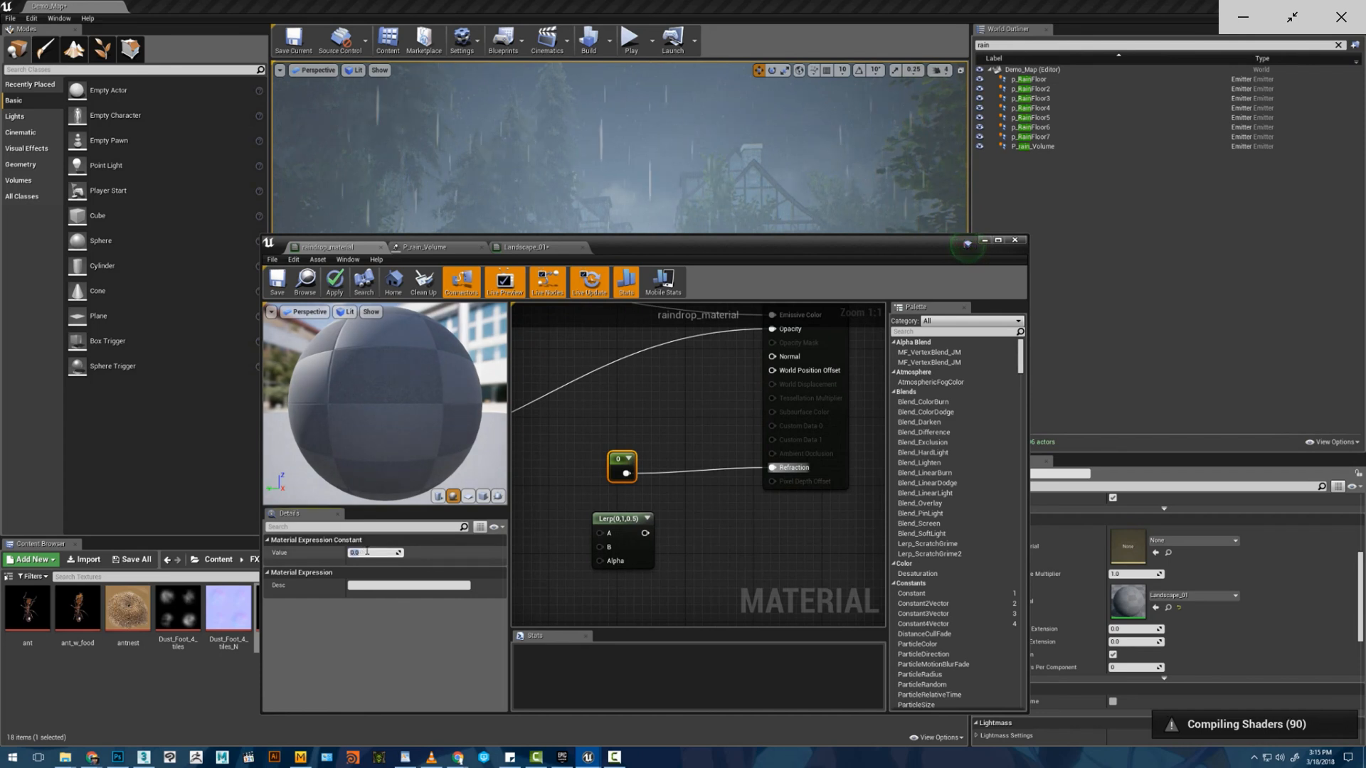
text(0.9)
key(Return)
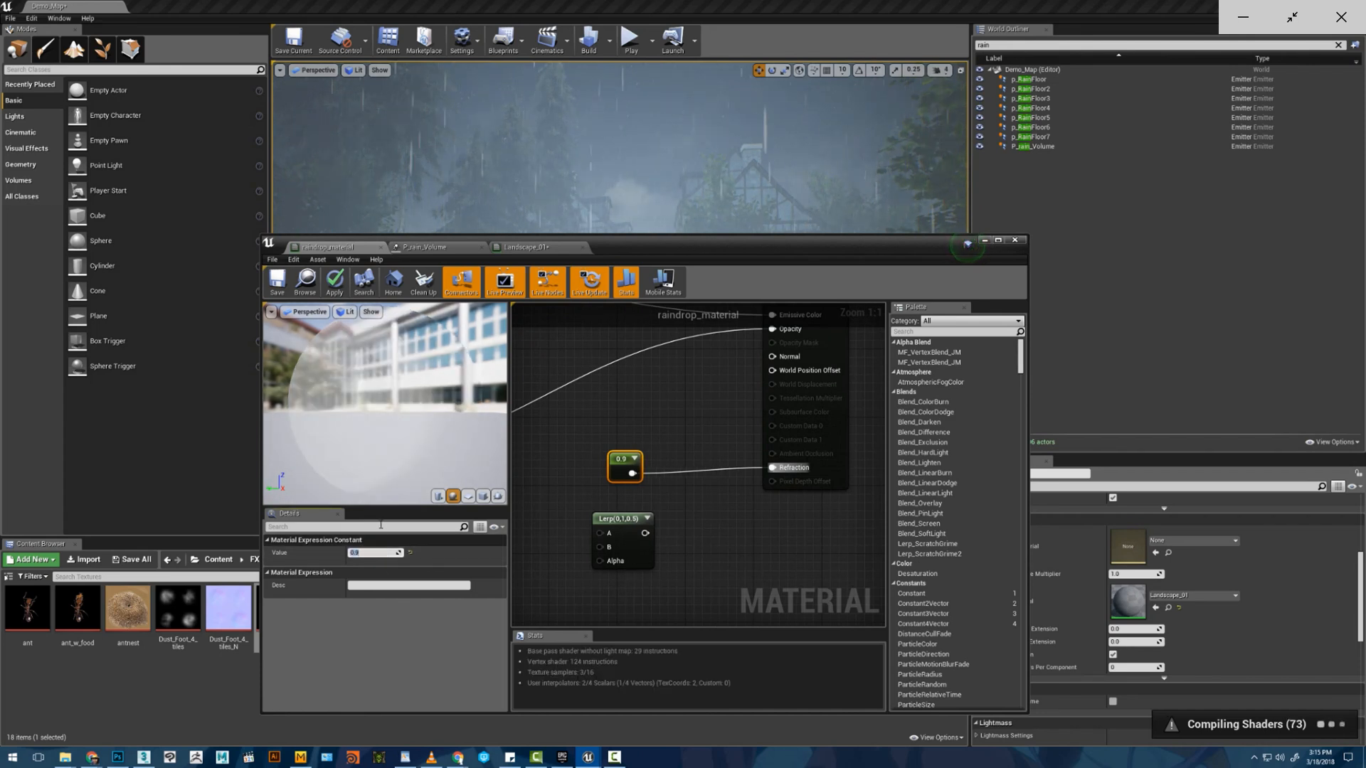
drag(391, 421, 334, 404)
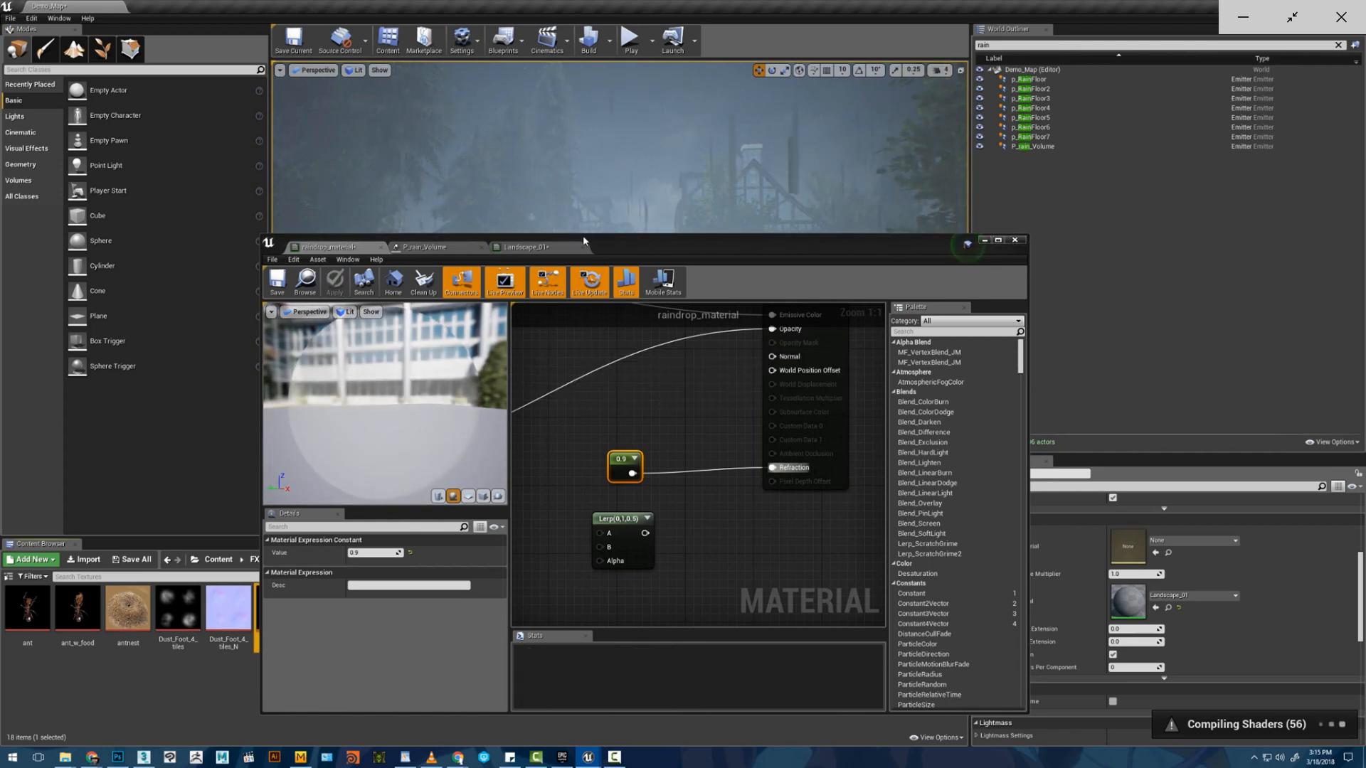
- Add a gradient_Sphere texture sample, then connect its red output to the Lerp's Alpha and the 0.9 constant to B
drag(620, 247, 643, 122)
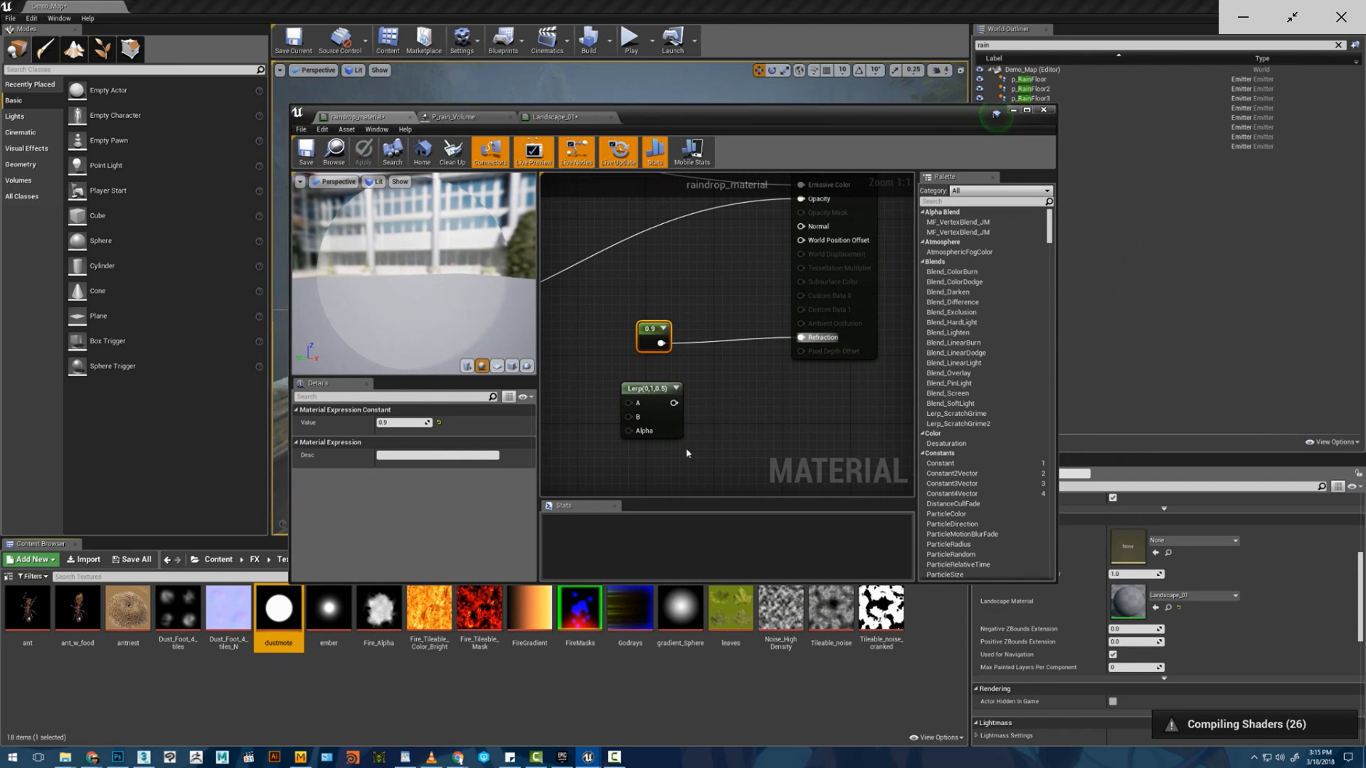
drag(680, 608, 746, 438)
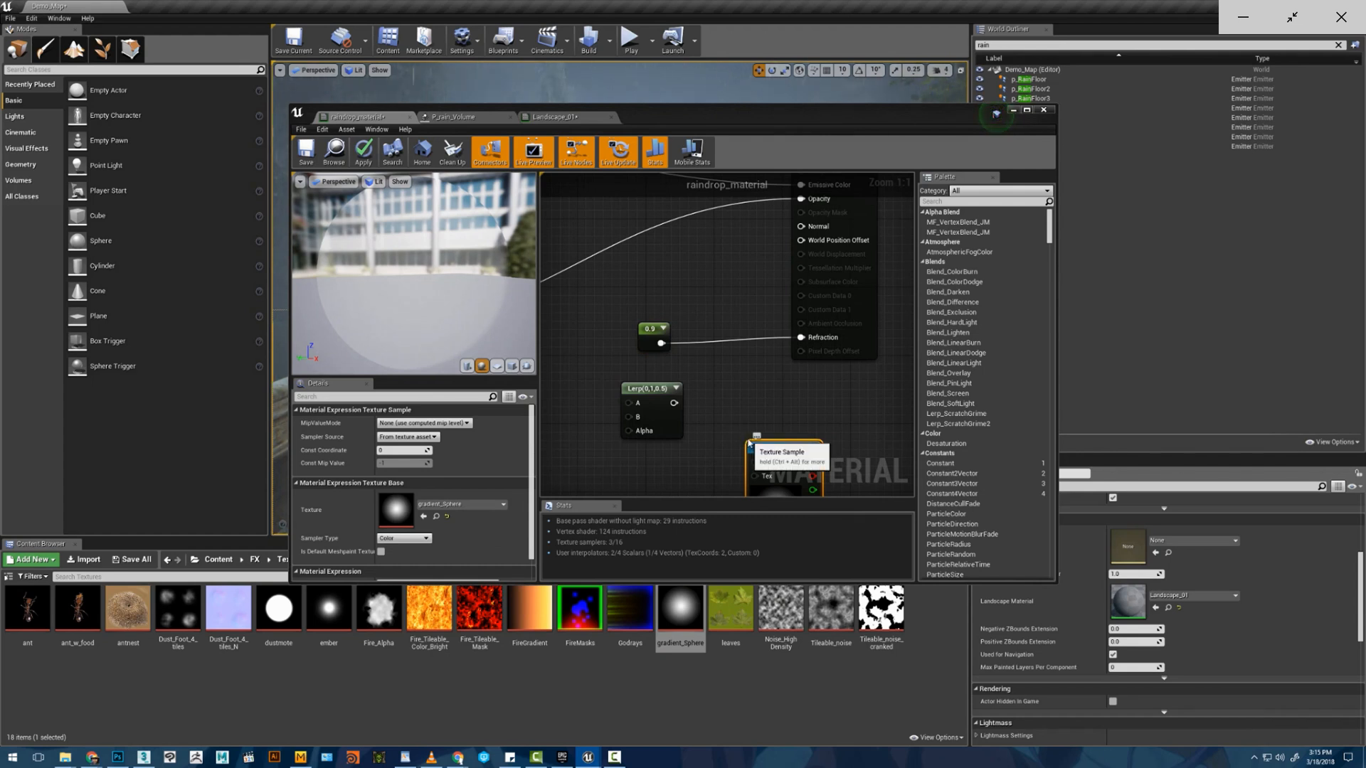
right_drag(747, 439, 833, 373)
drag(835, 375, 585, 320)
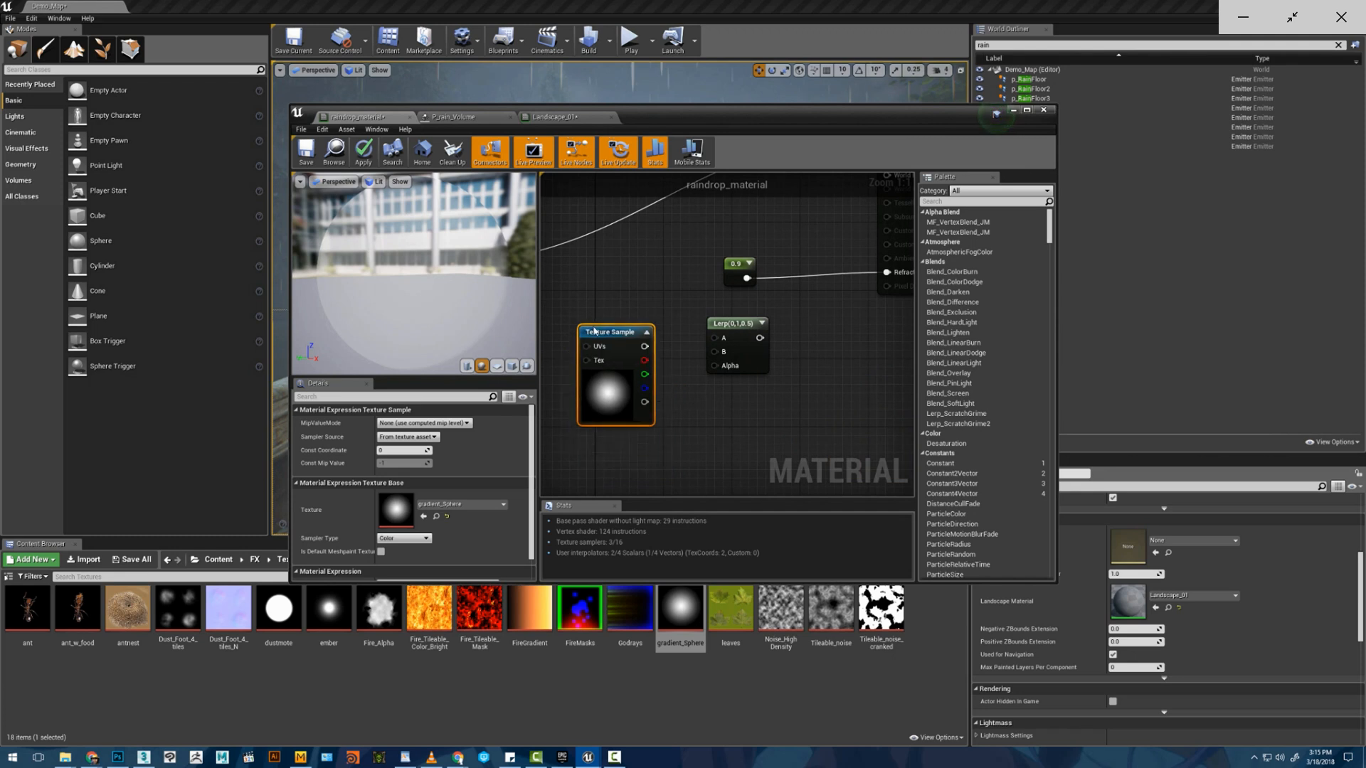
right_drag(586, 321, 645, 321)
drag(704, 352, 783, 366)
drag(808, 278, 775, 351)
- Duplicate the 0.9 constant, connect the copy to the Lerp's A input, and set its value to 0.95
click(797, 283)
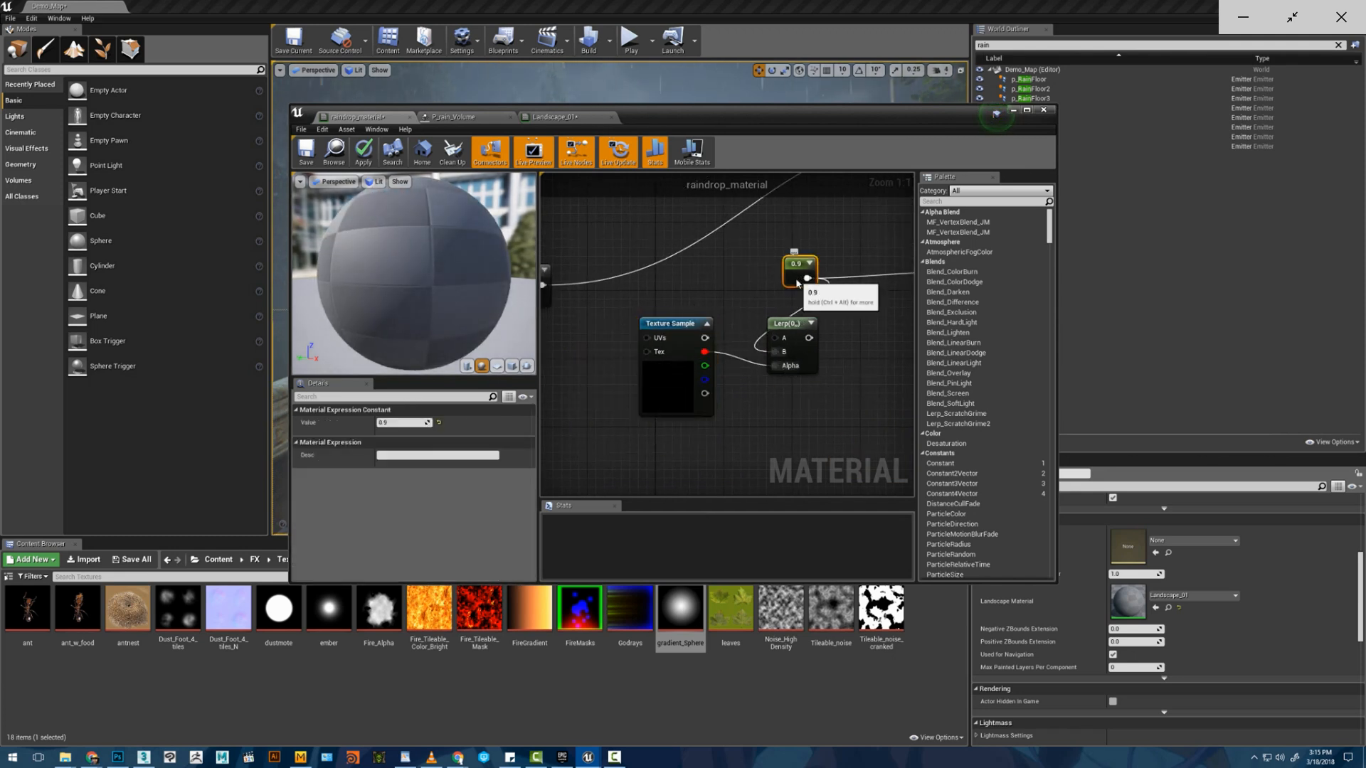
key(ctrl+w)
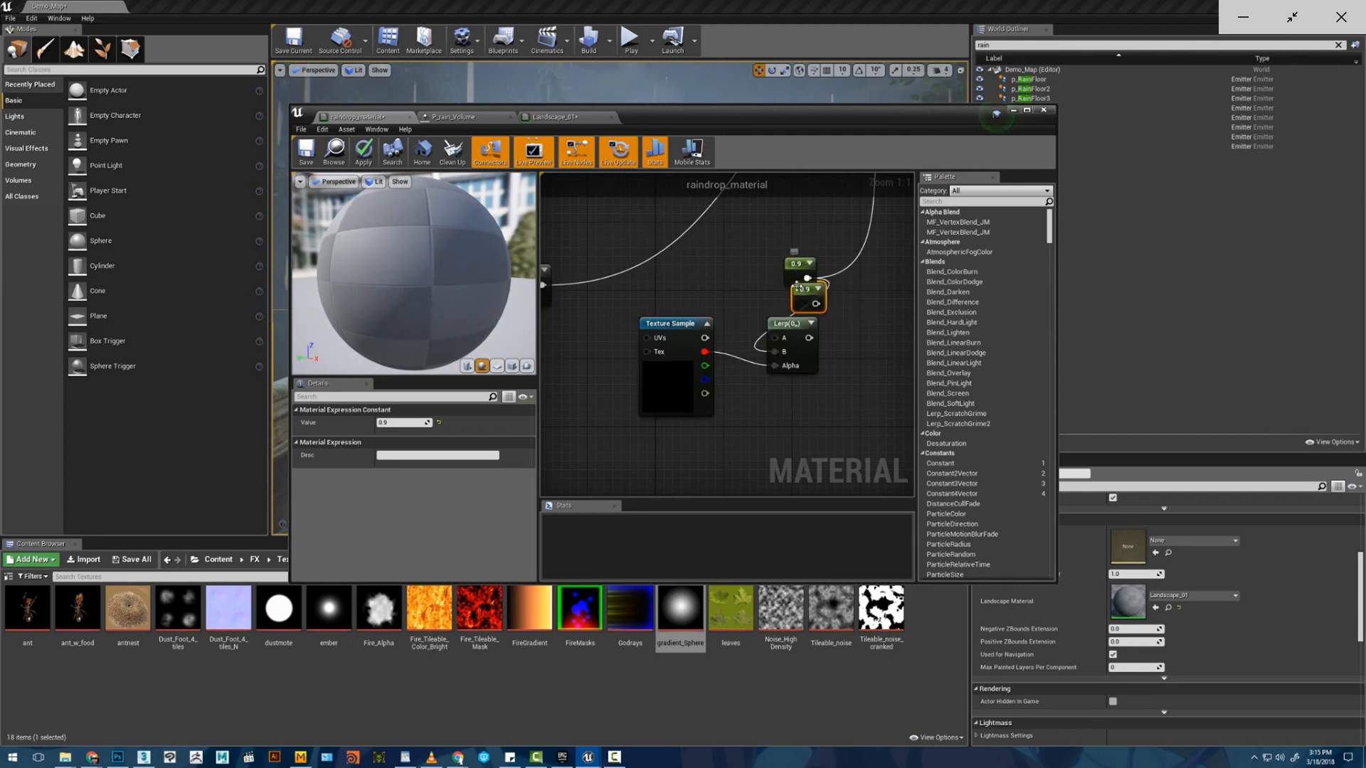
drag(797, 289, 775, 338)
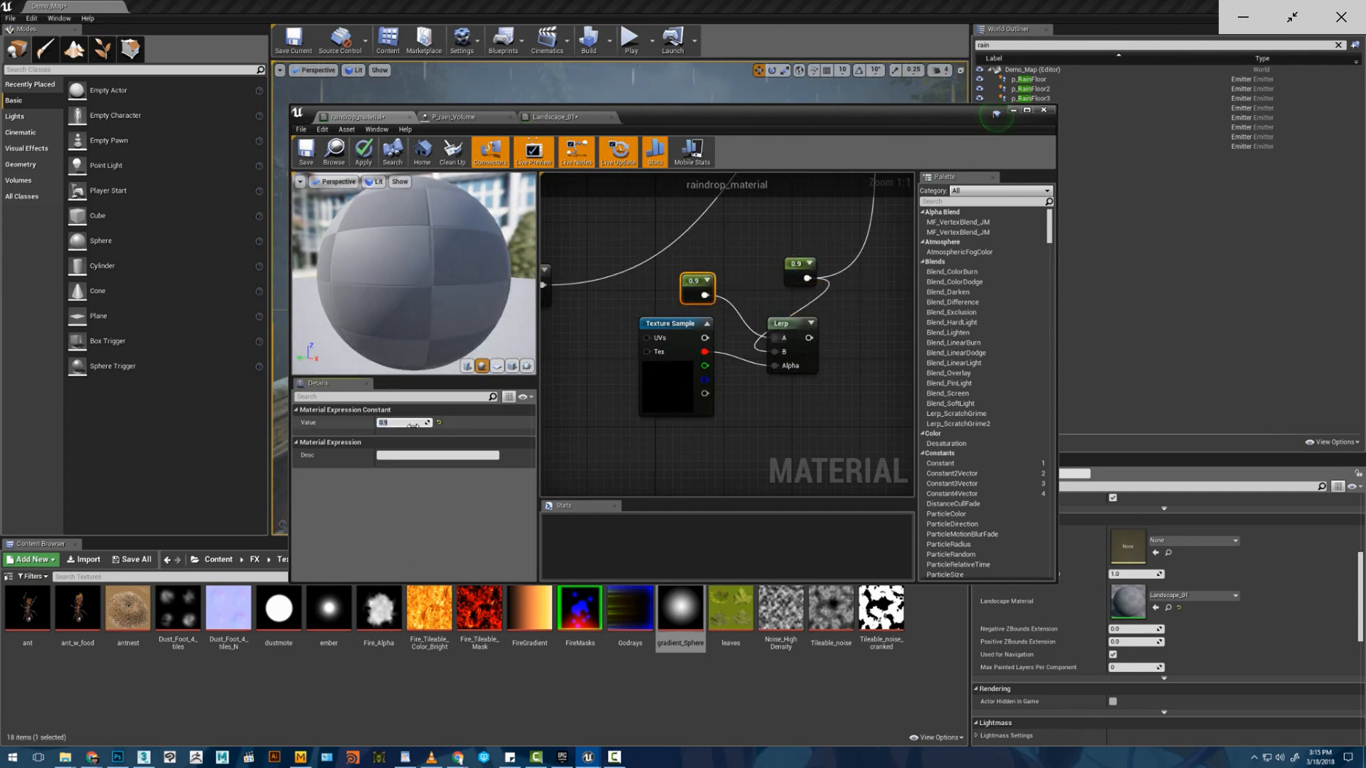
text(5)
key(Return)
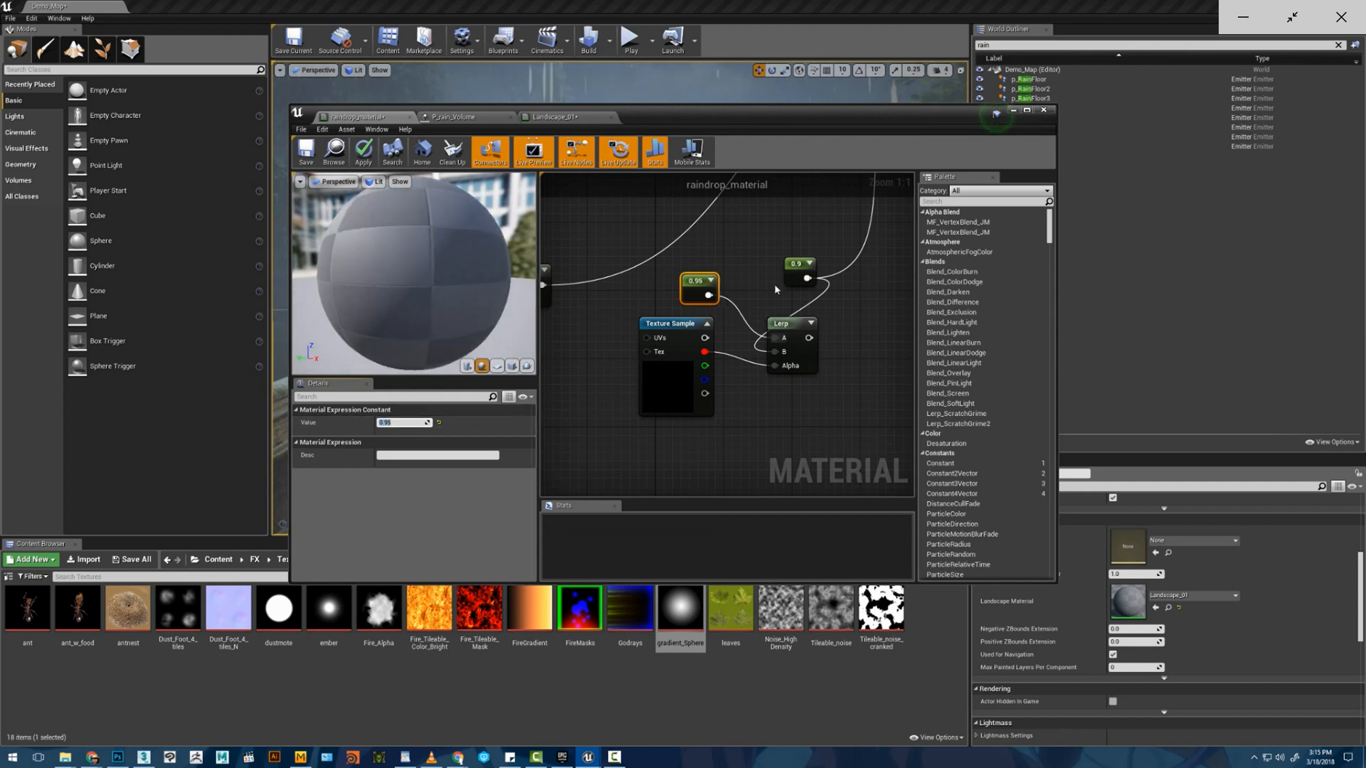
- Connect the Lerp output to Refraction and apply the changes to raindrop_material
right_drag(811, 345, 644, 473)
drag(643, 467, 780, 400)
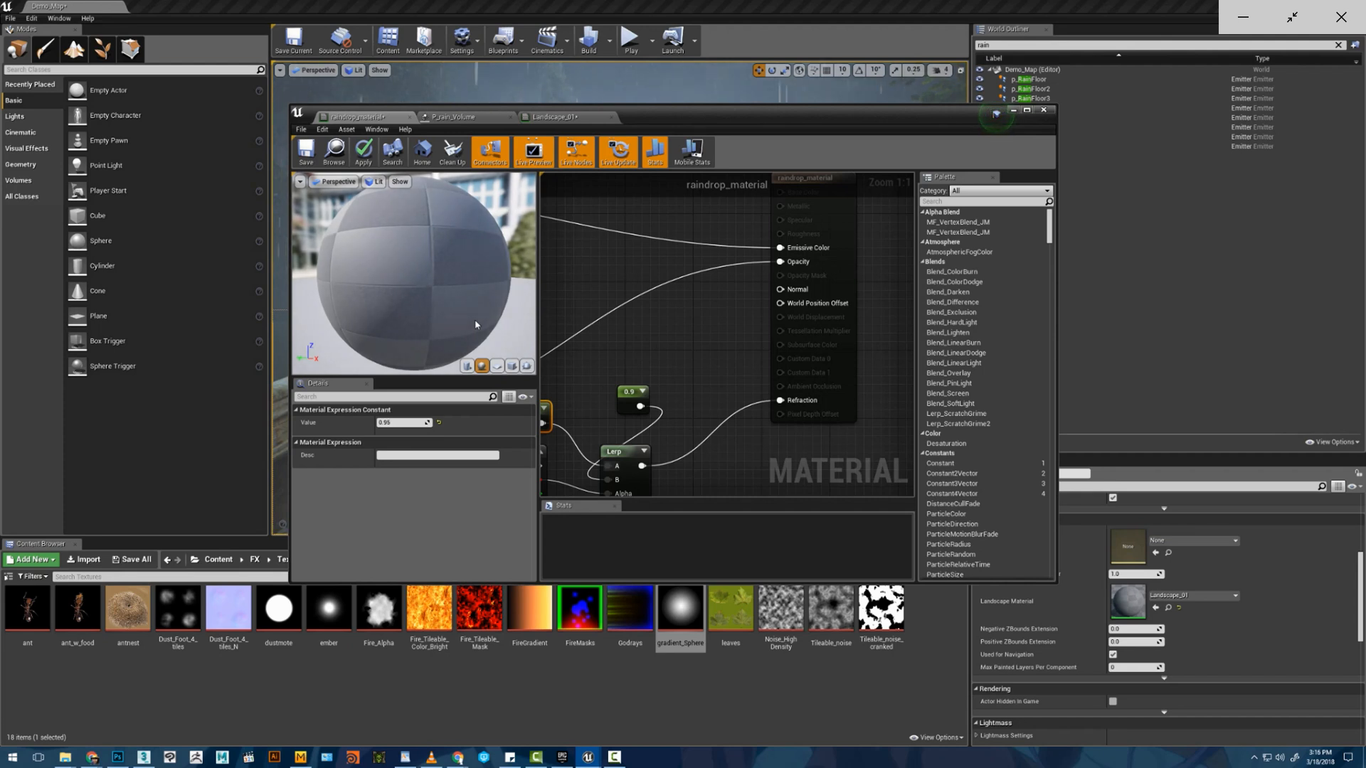
drag(476, 325, 427, 308)
right_drag(597, 353, 691, 321)
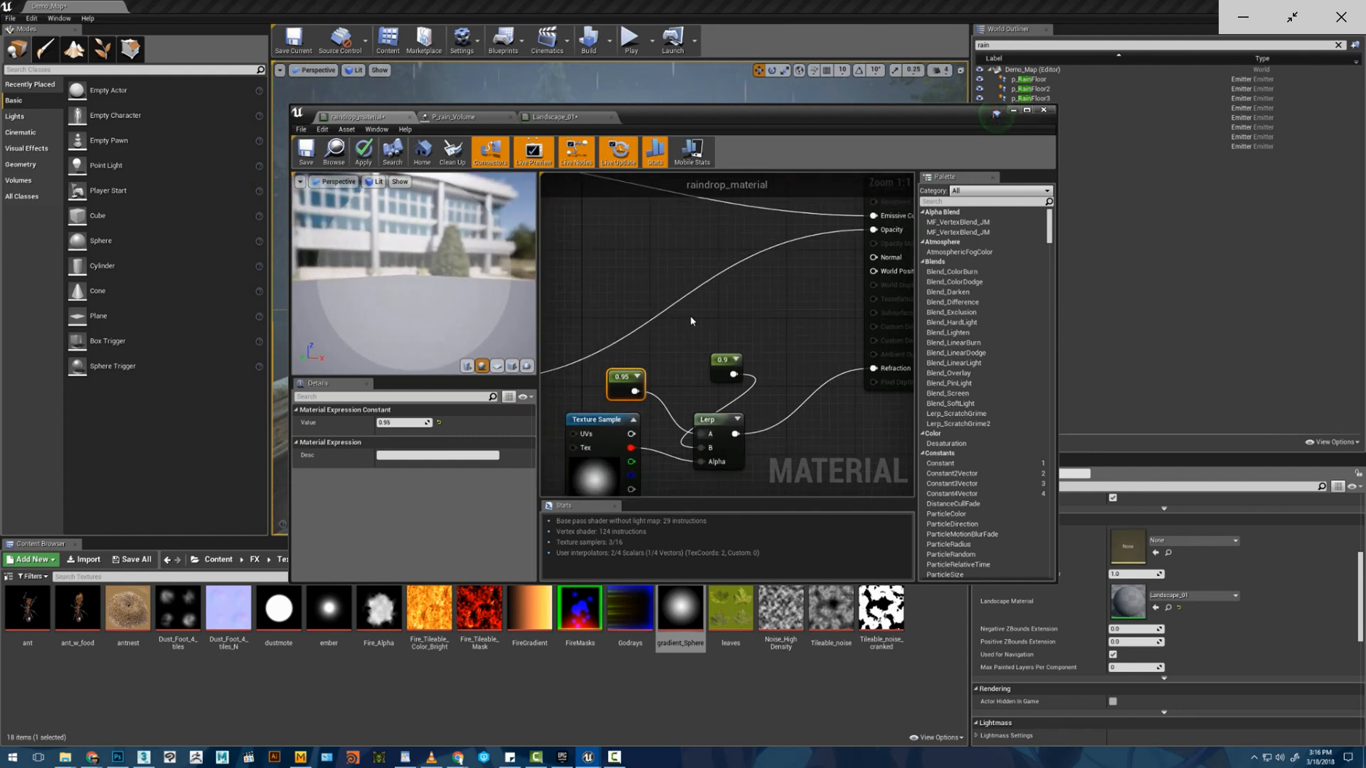
click(365, 153)
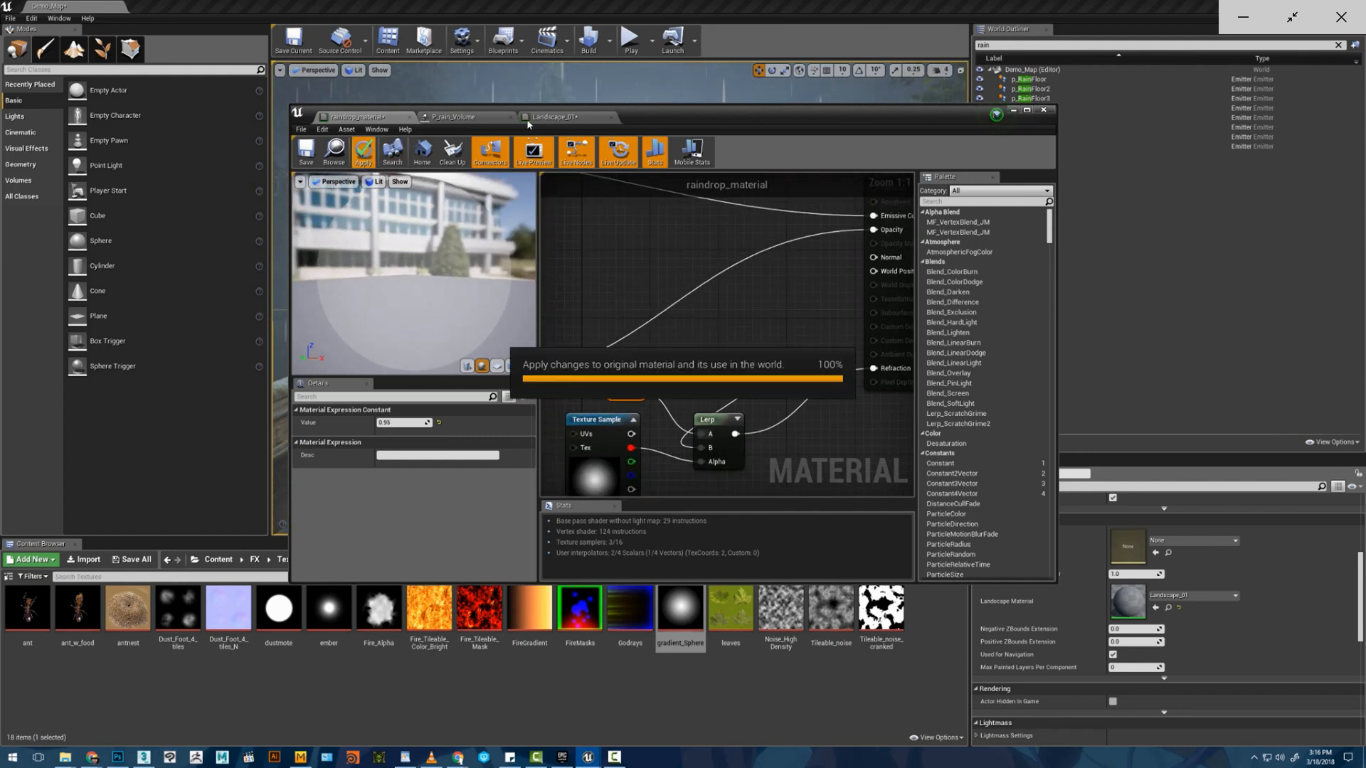
click(539, 119)
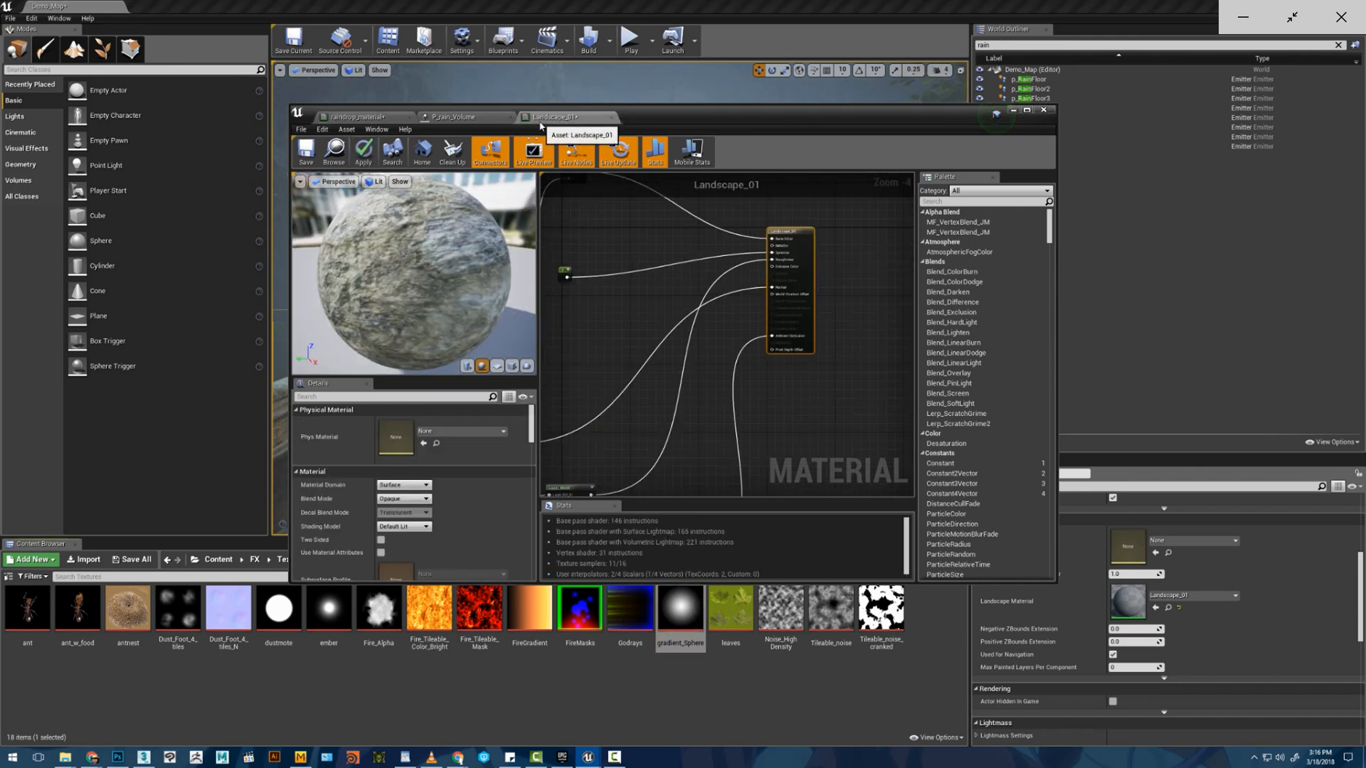
click(359, 116)
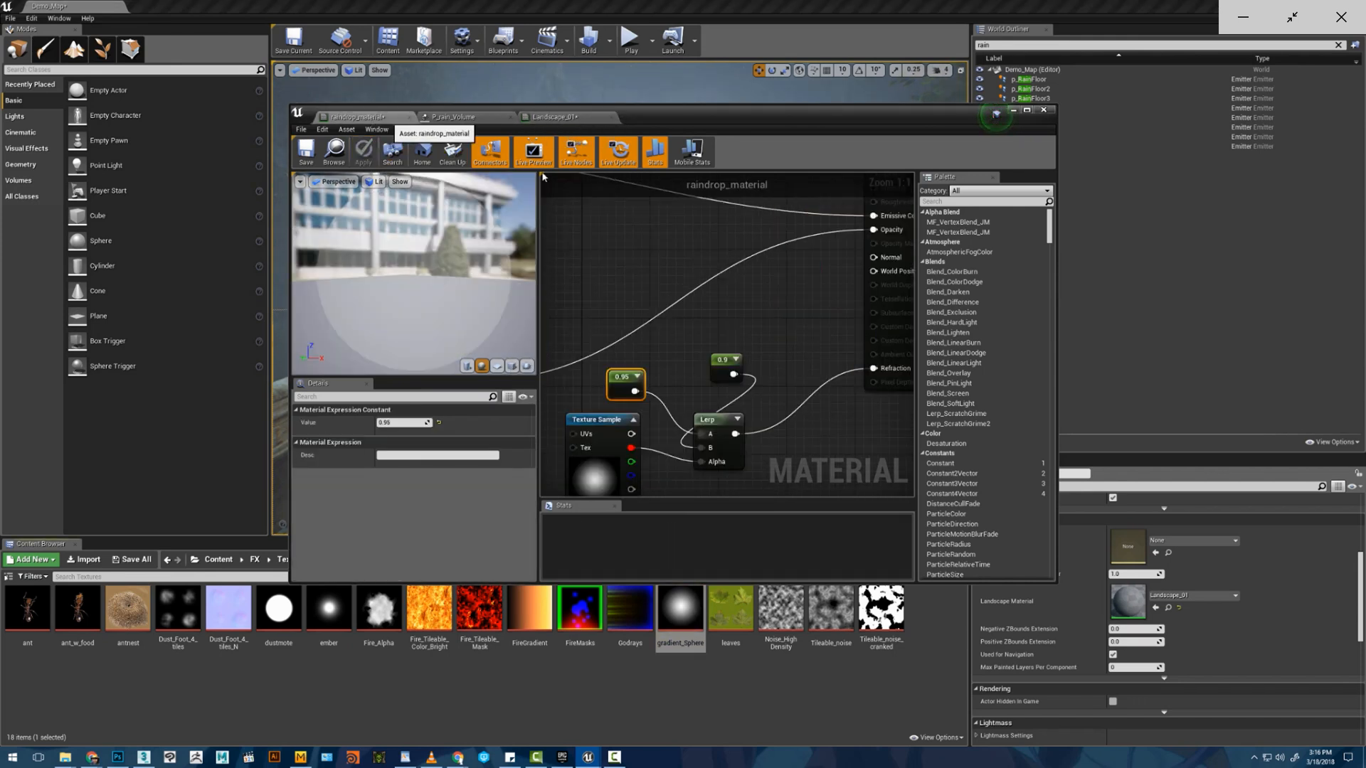
- Set raindrop_material's Shading Model to Default Lit, reroute the color constant from Emissive Color to Base Color, and apply
scroll(570, 347, up, 3)
click(784, 269)
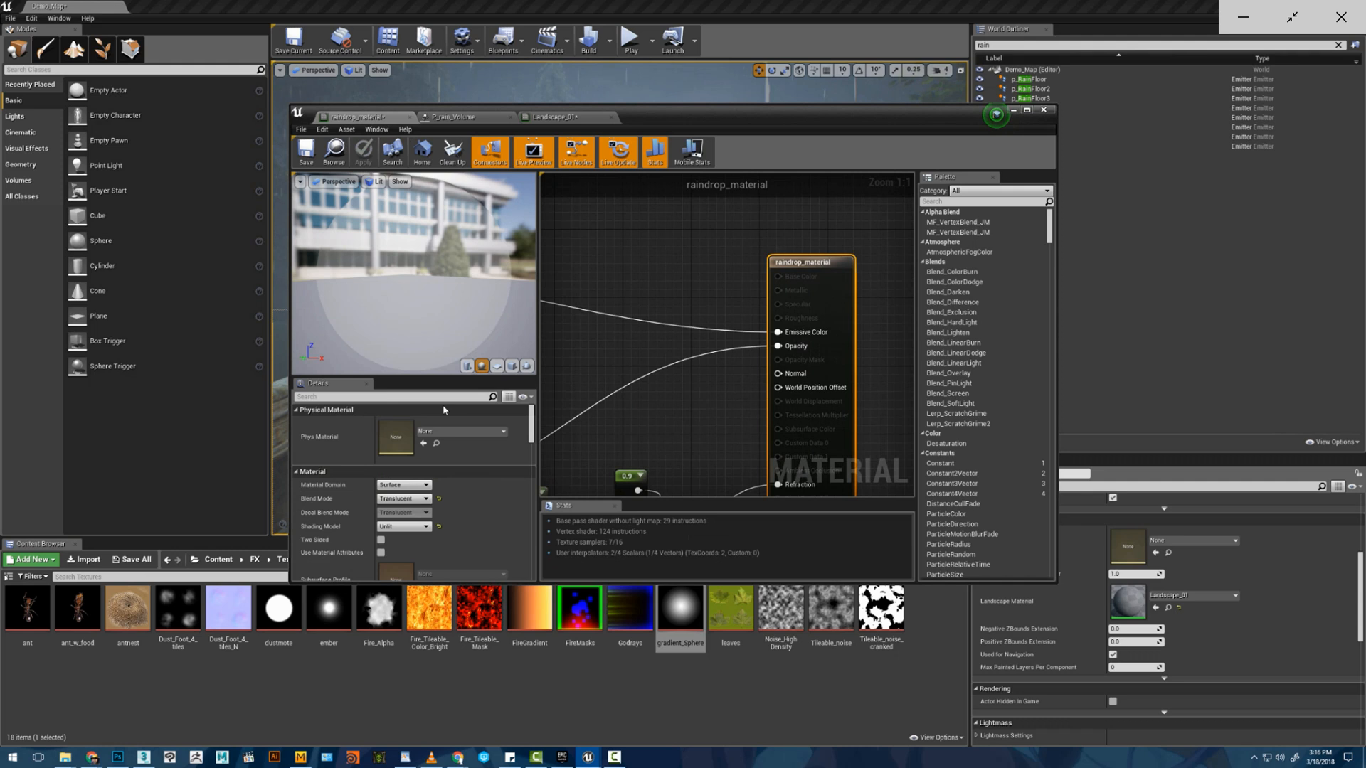
click(403, 499)
click(408, 502)
click(404, 526)
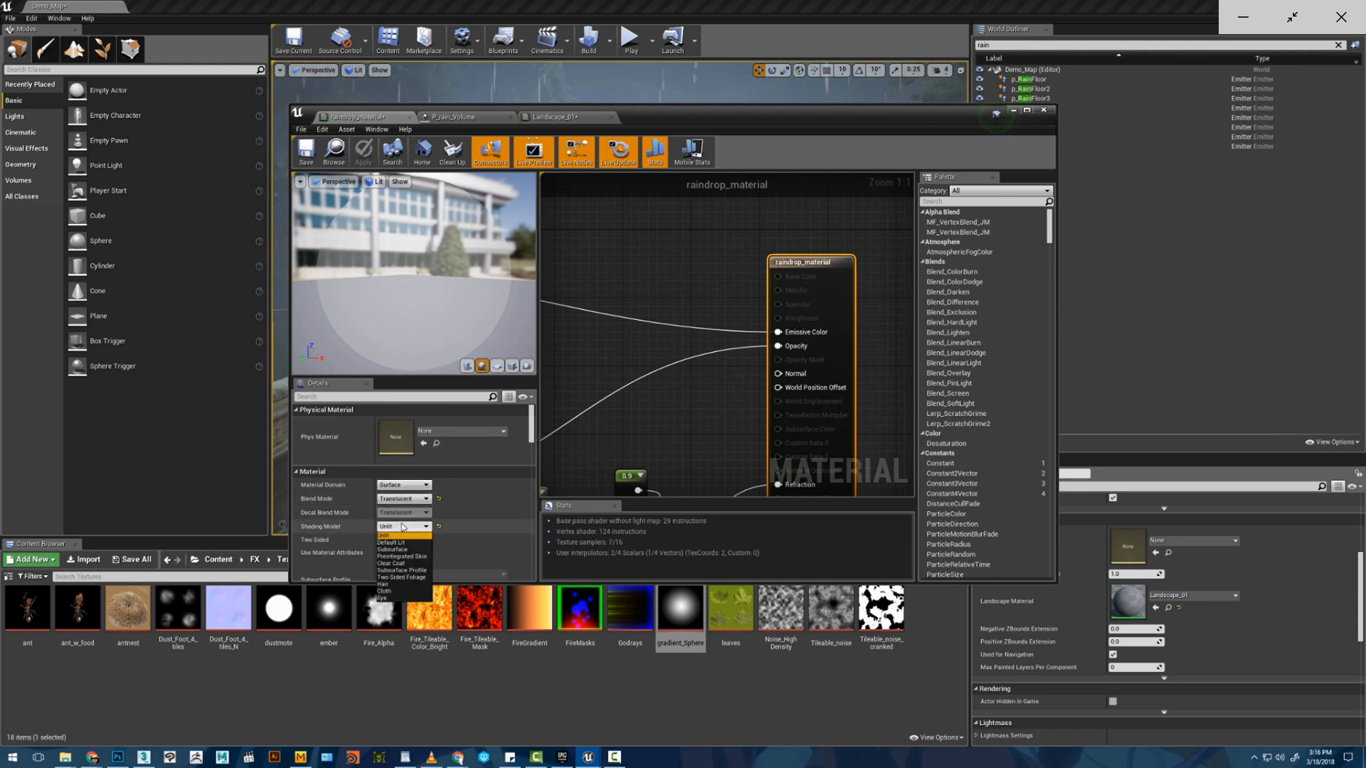
click(396, 543)
scroll(564, 407, down, 3)
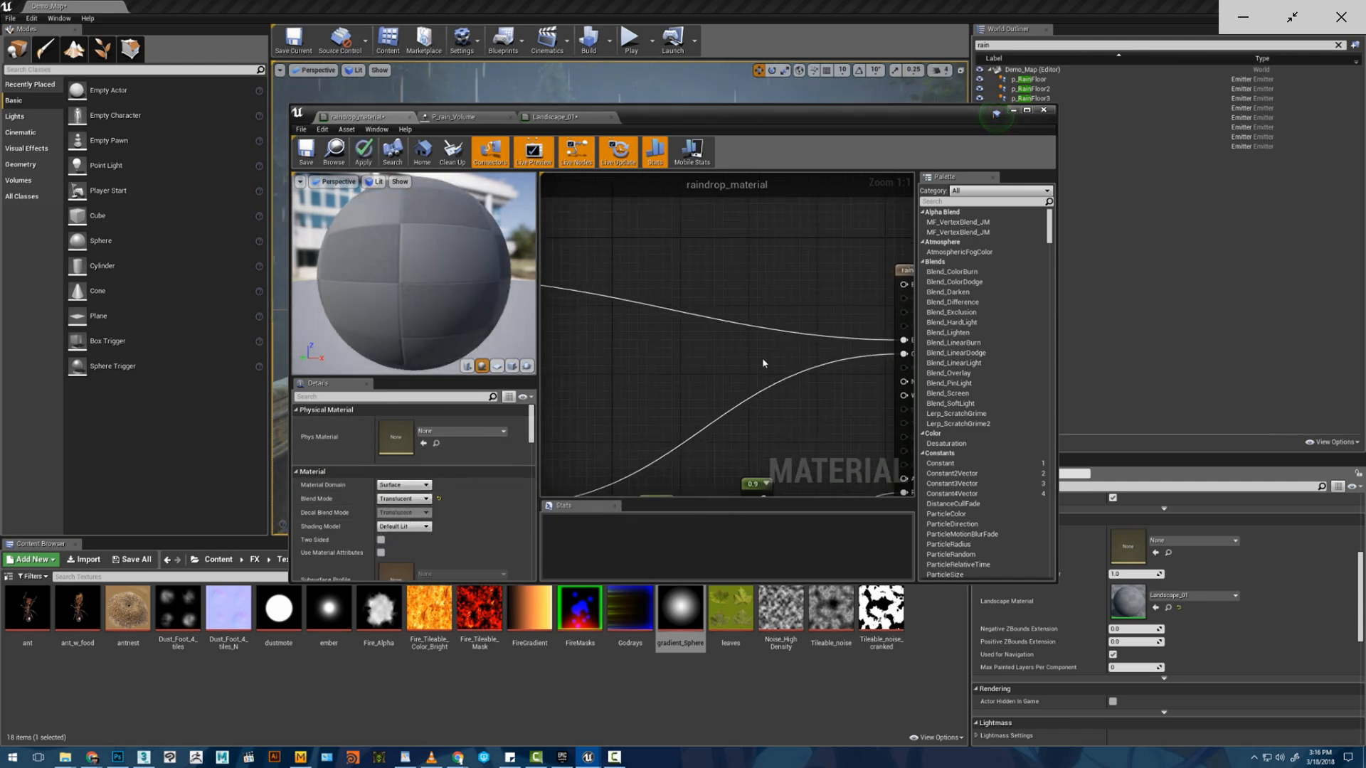
drag(591, 318, 866, 311)
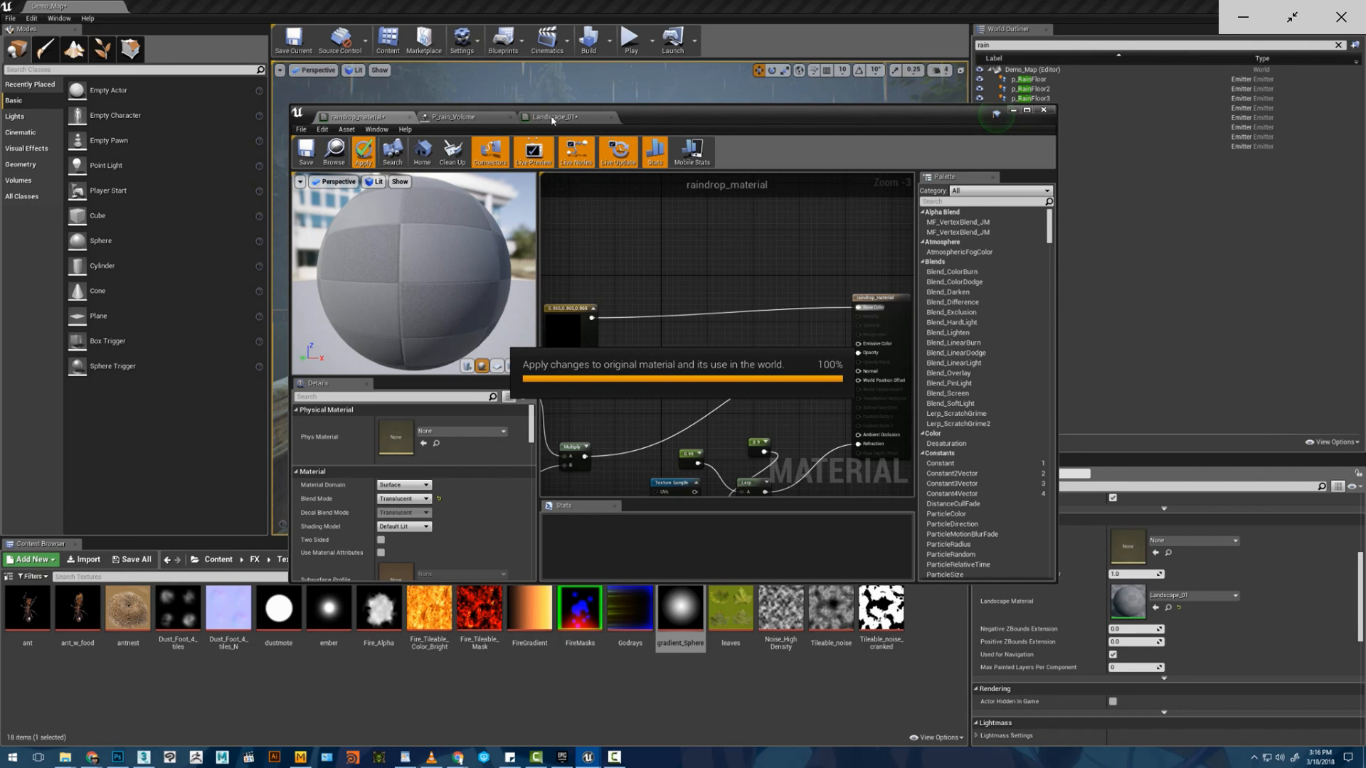
mouse_move(464, 212)
mouse_down()
mouse_move(448, 213)
mouse_move(491, 213)
mouse_move(461, 209)
mouse_up()
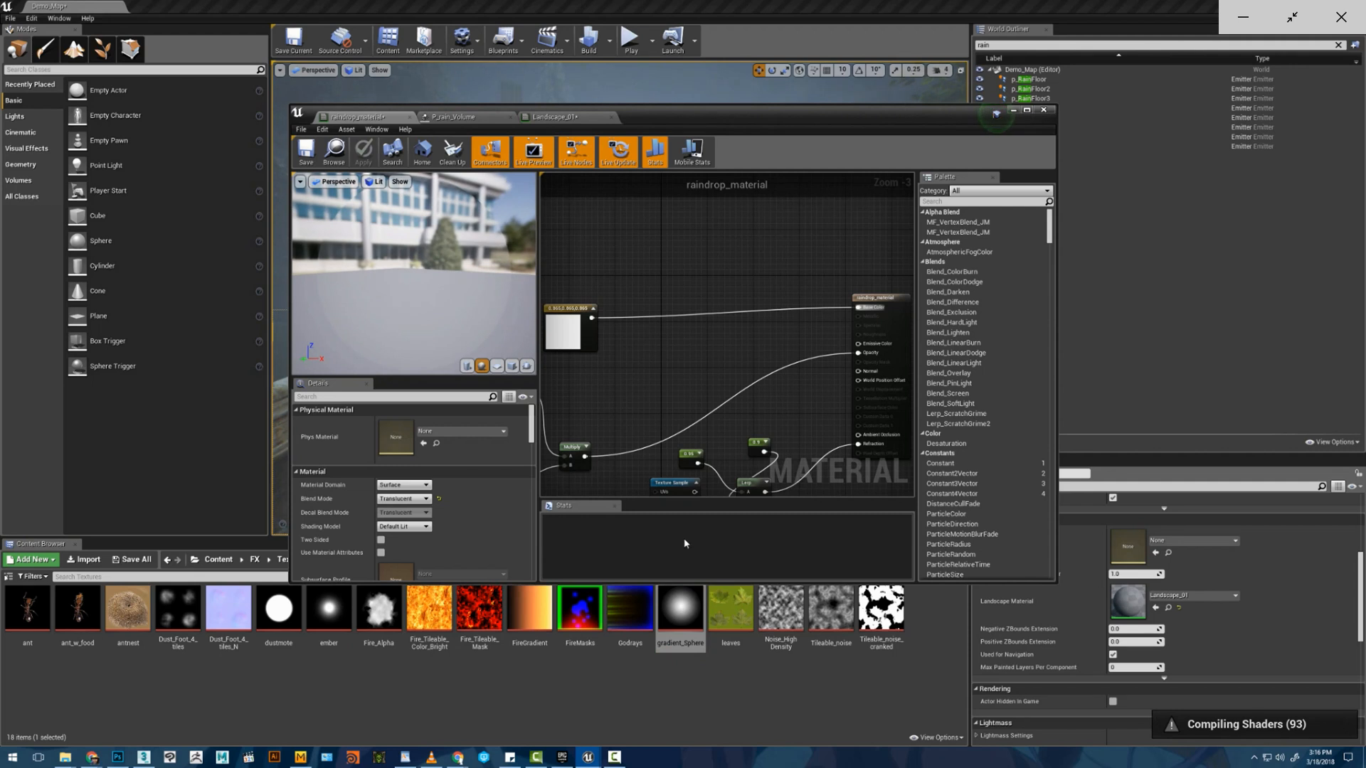
- Replace the refraction texture sample's texture with Fire_Tileable_Color_Bright and inspect the preview sphere
right_drag(686, 421, 691, 302)
scroll(692, 304, up, 1)
click(672, 423)
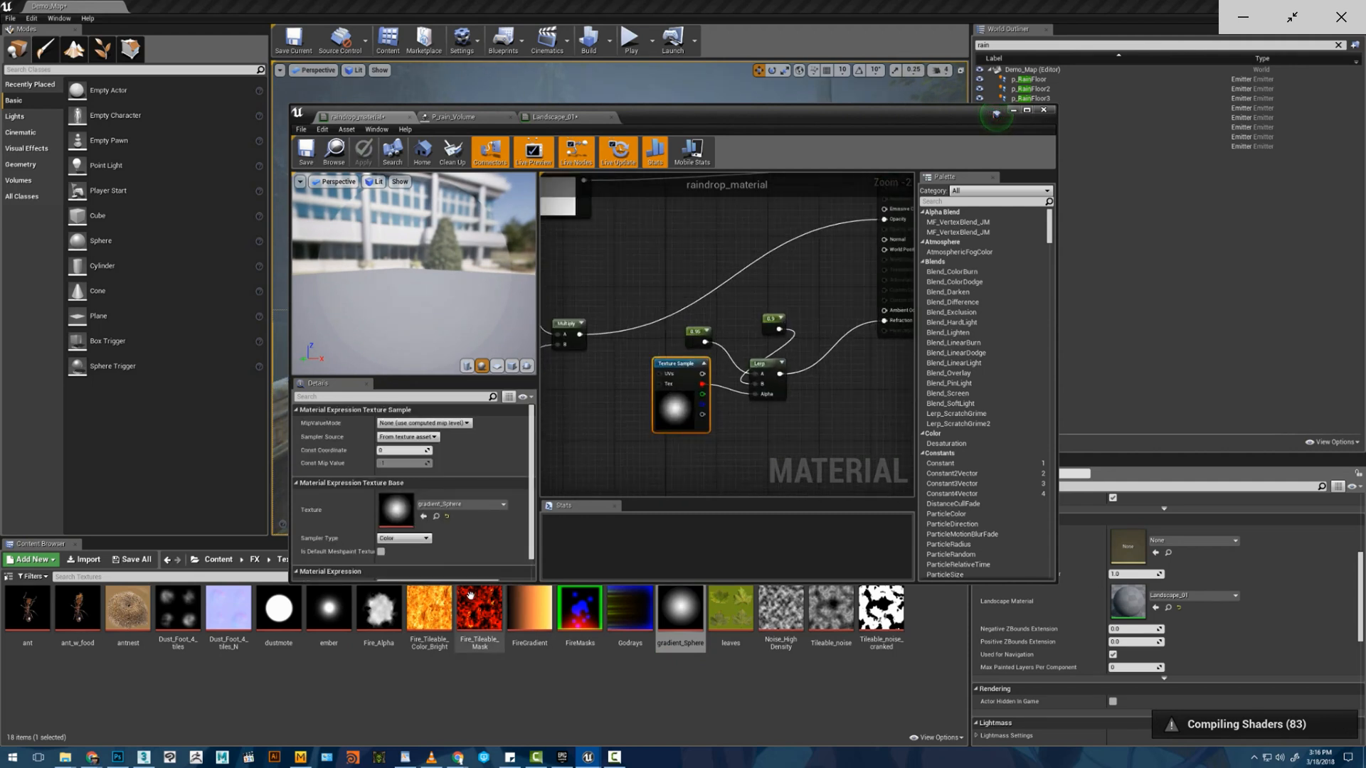
click(429, 608)
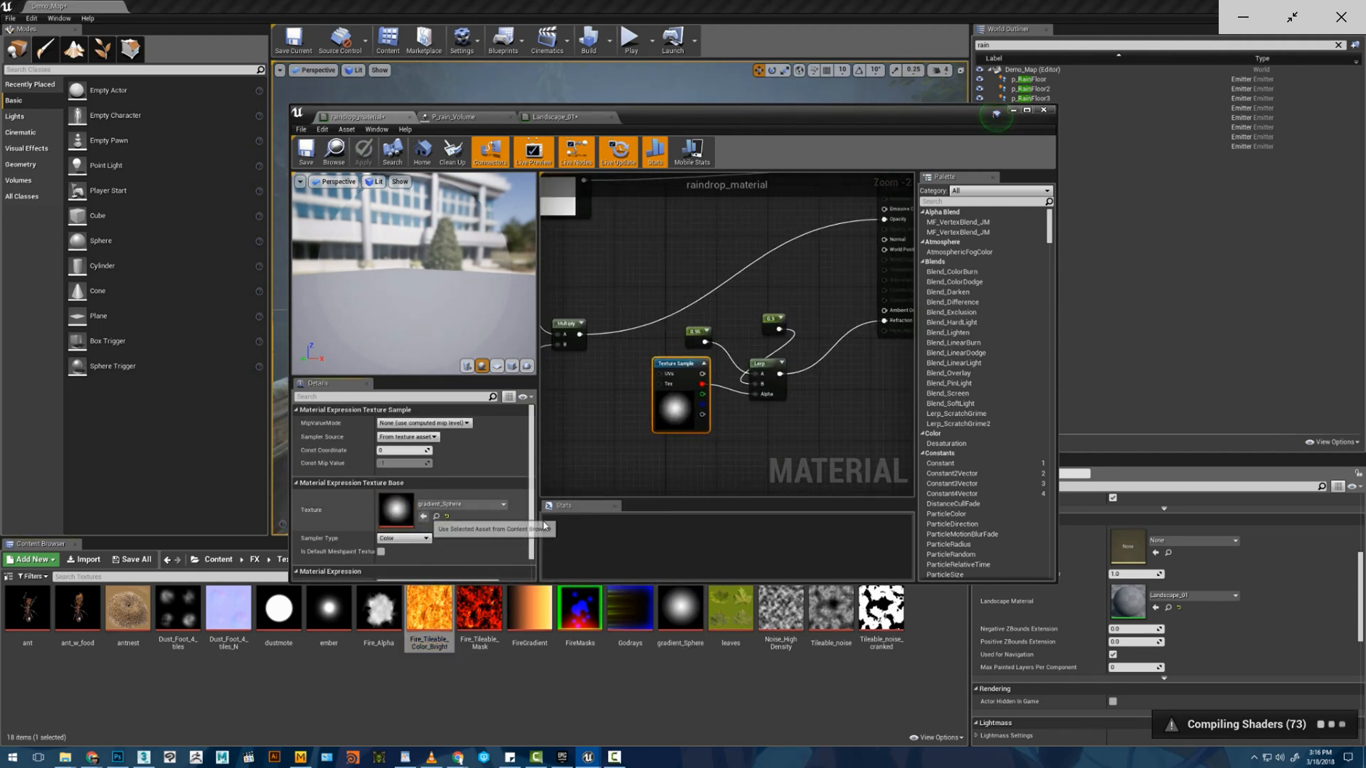
click(781, 608)
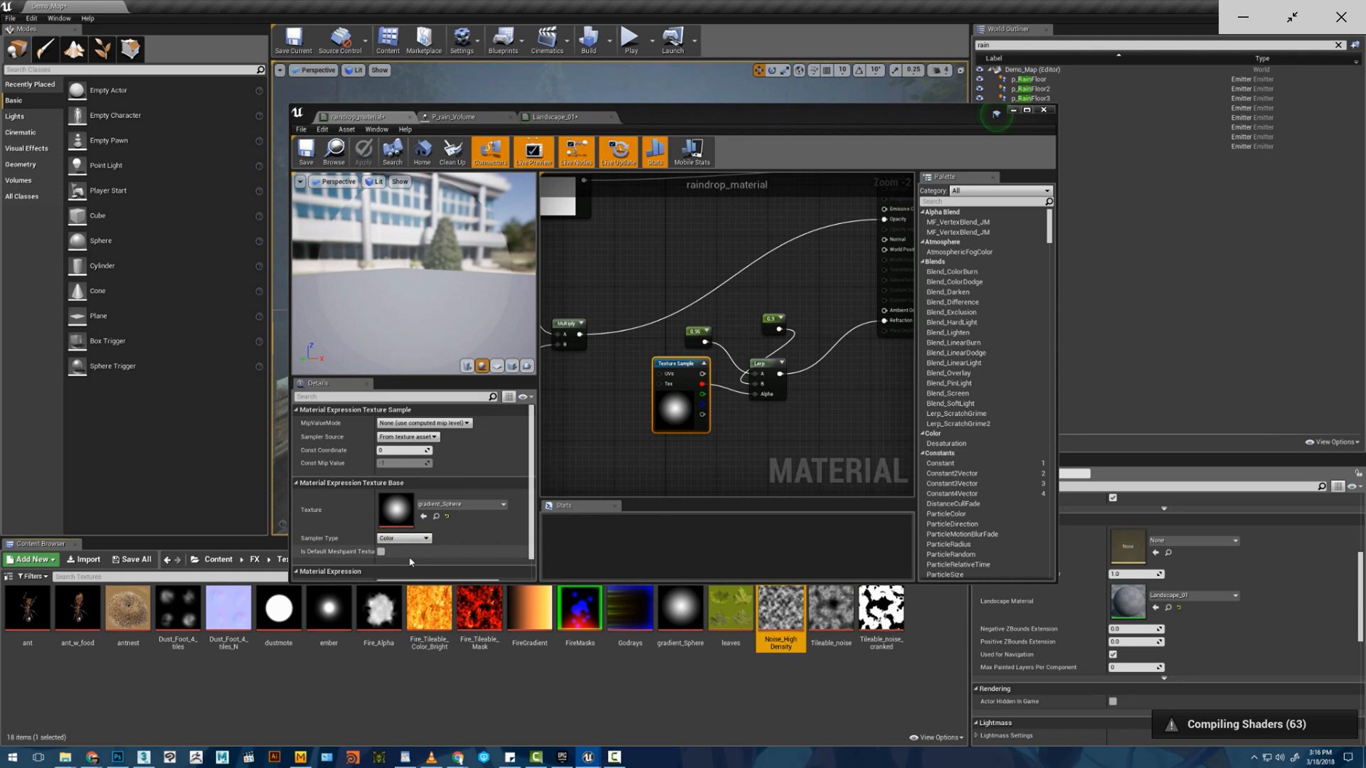
click(440, 608)
click(424, 516)
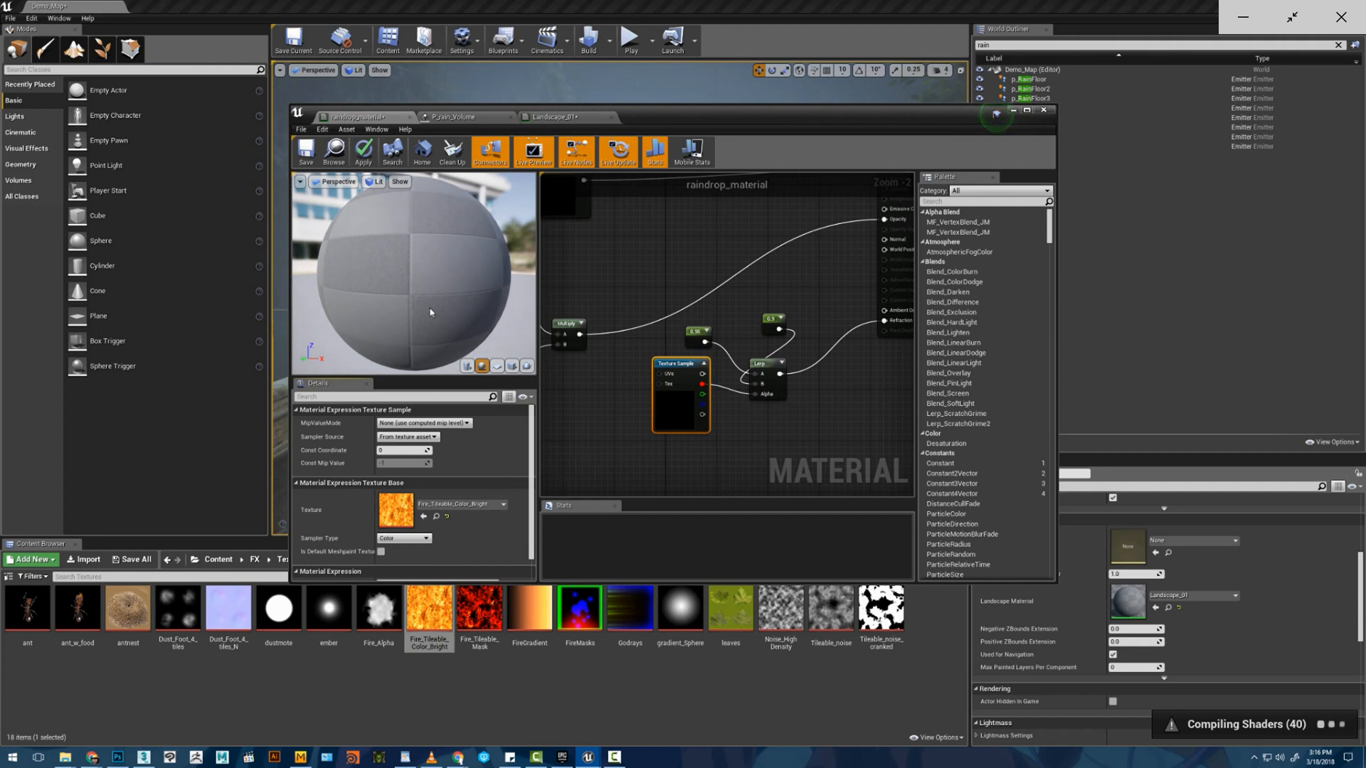
drag(430, 311, 477, 307)
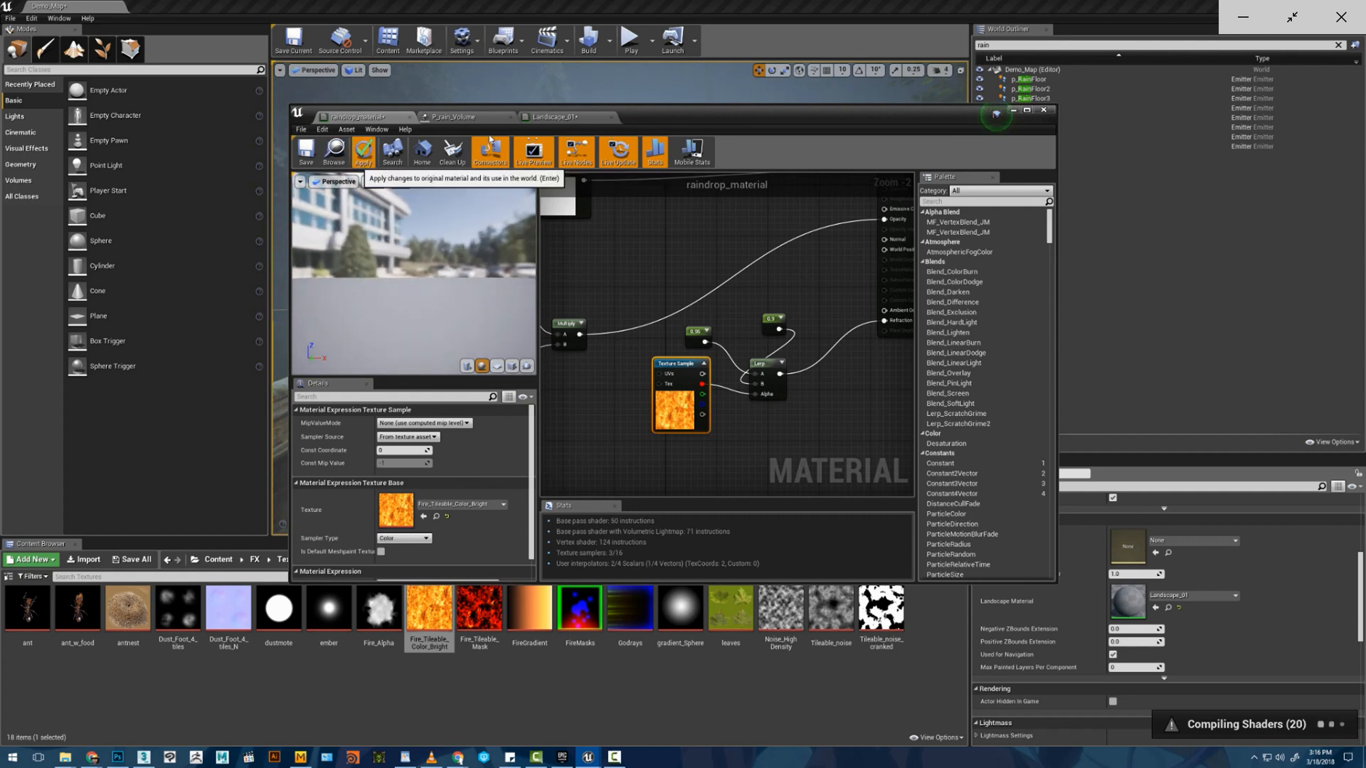
- Switch to P_rain_Volume and reposition the editor window to view the rain over the bridge
click(538, 119)
click(488, 120)
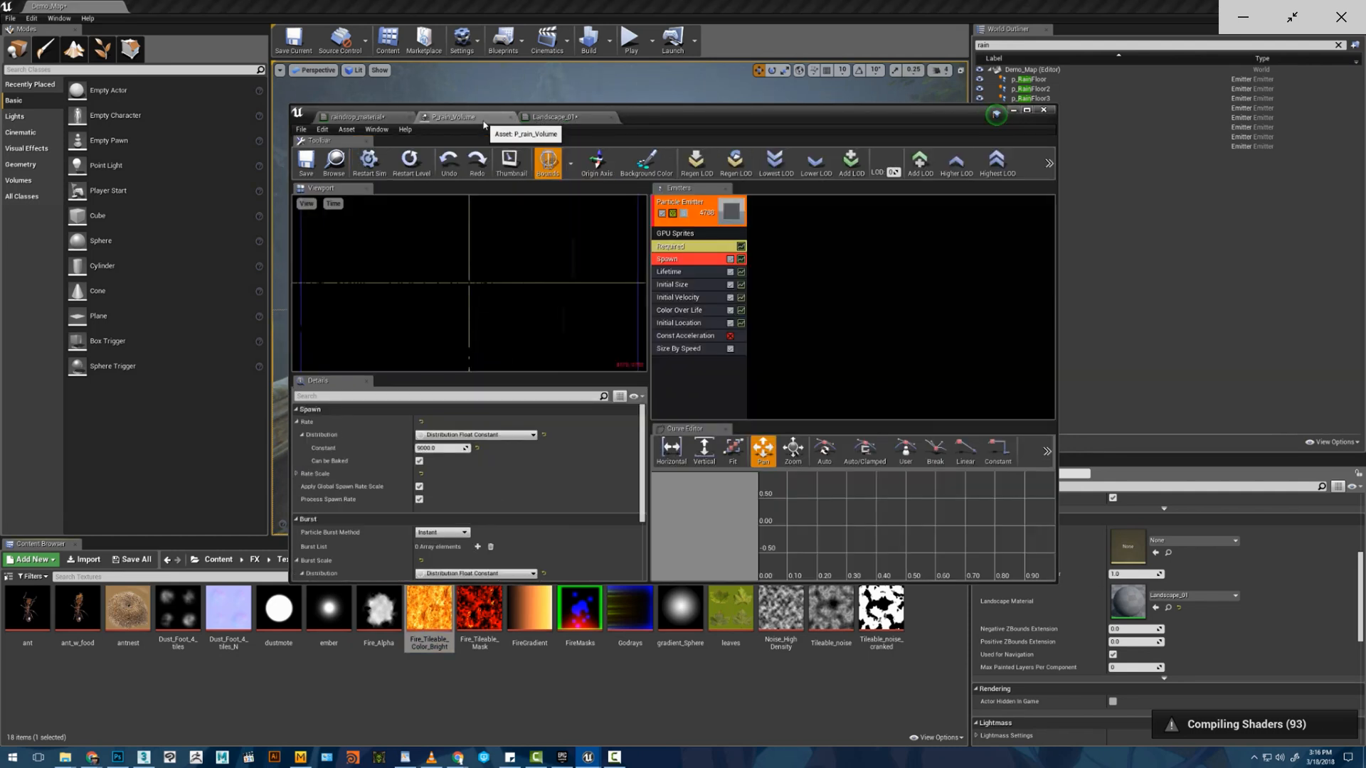
drag(635, 121, 579, 418)
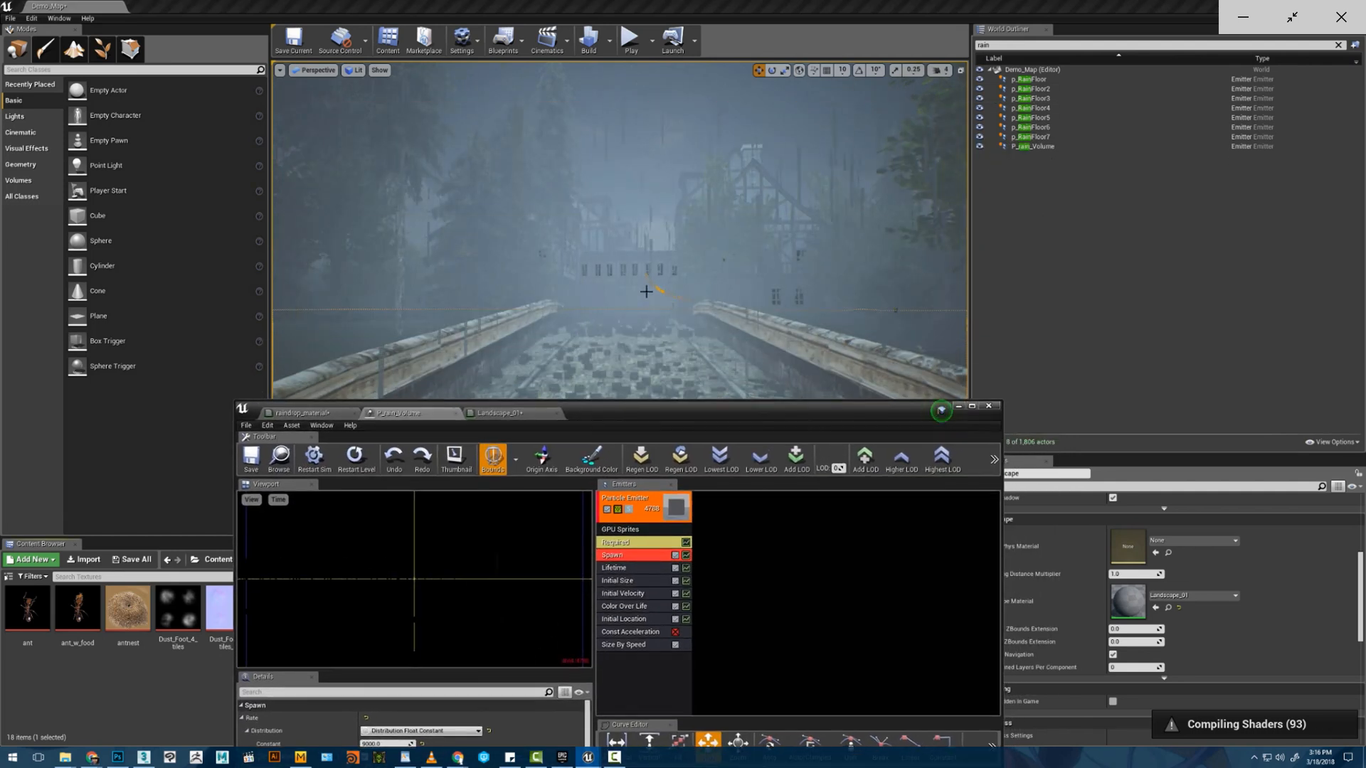
drag(823, 425, 460, 485)
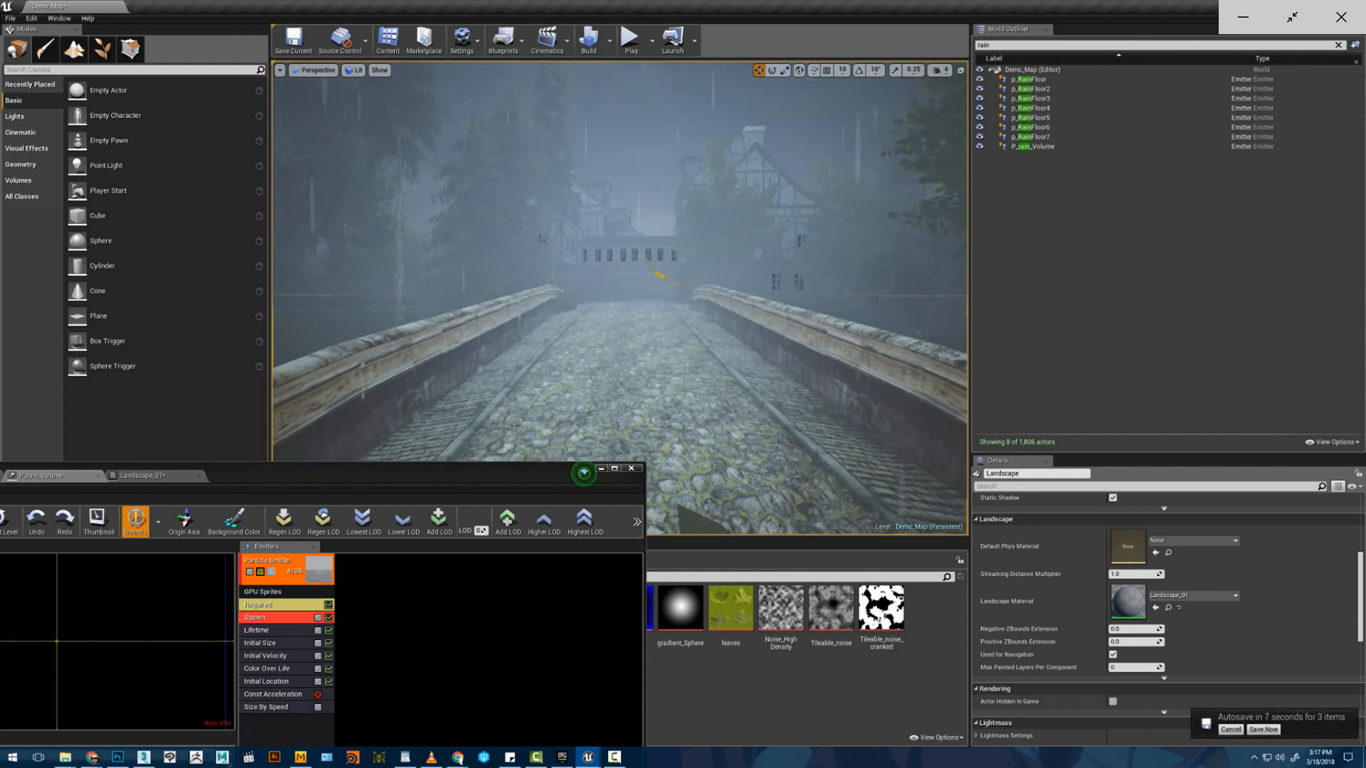
drag(497, 478, 780, 408)
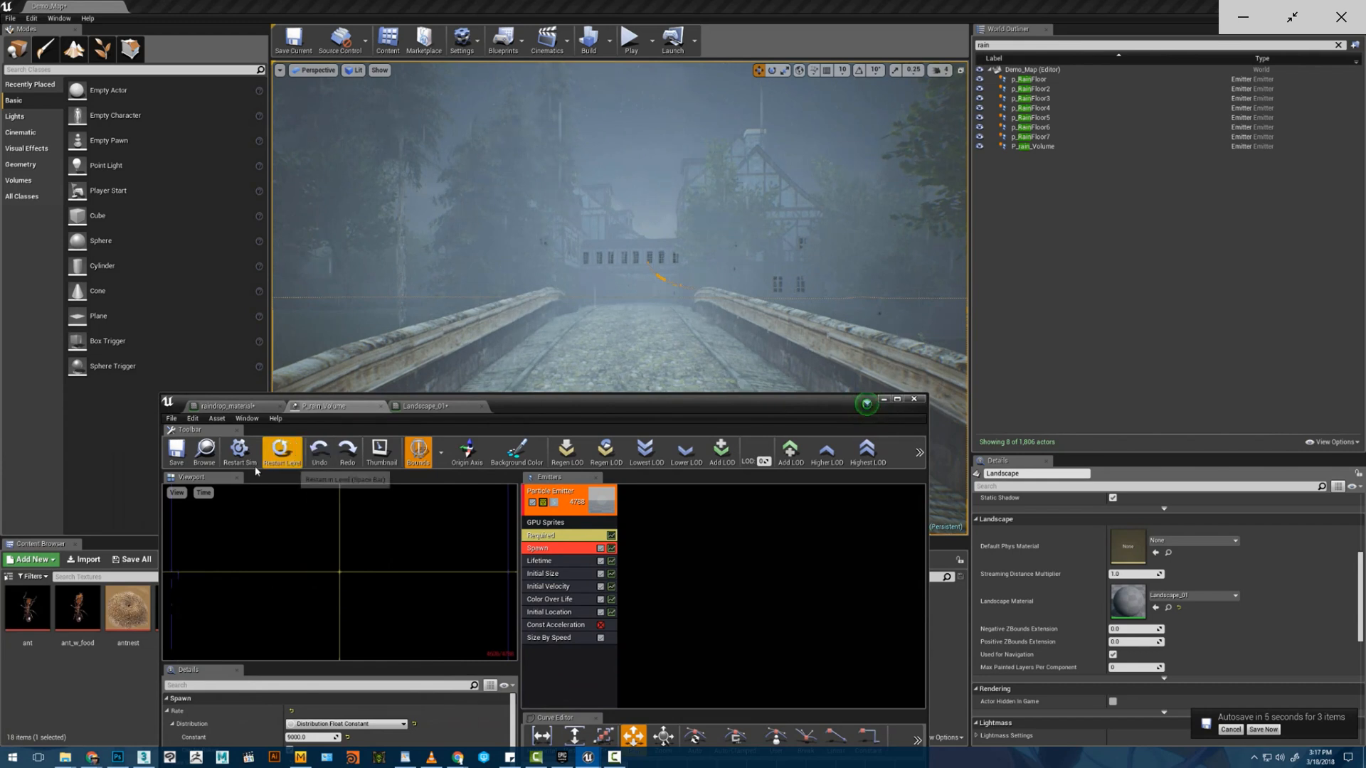
- Review and close the raindrop_material and Landscape_01 editors, leaving P_rain_Volume open beside the bridge view
click(228, 406)
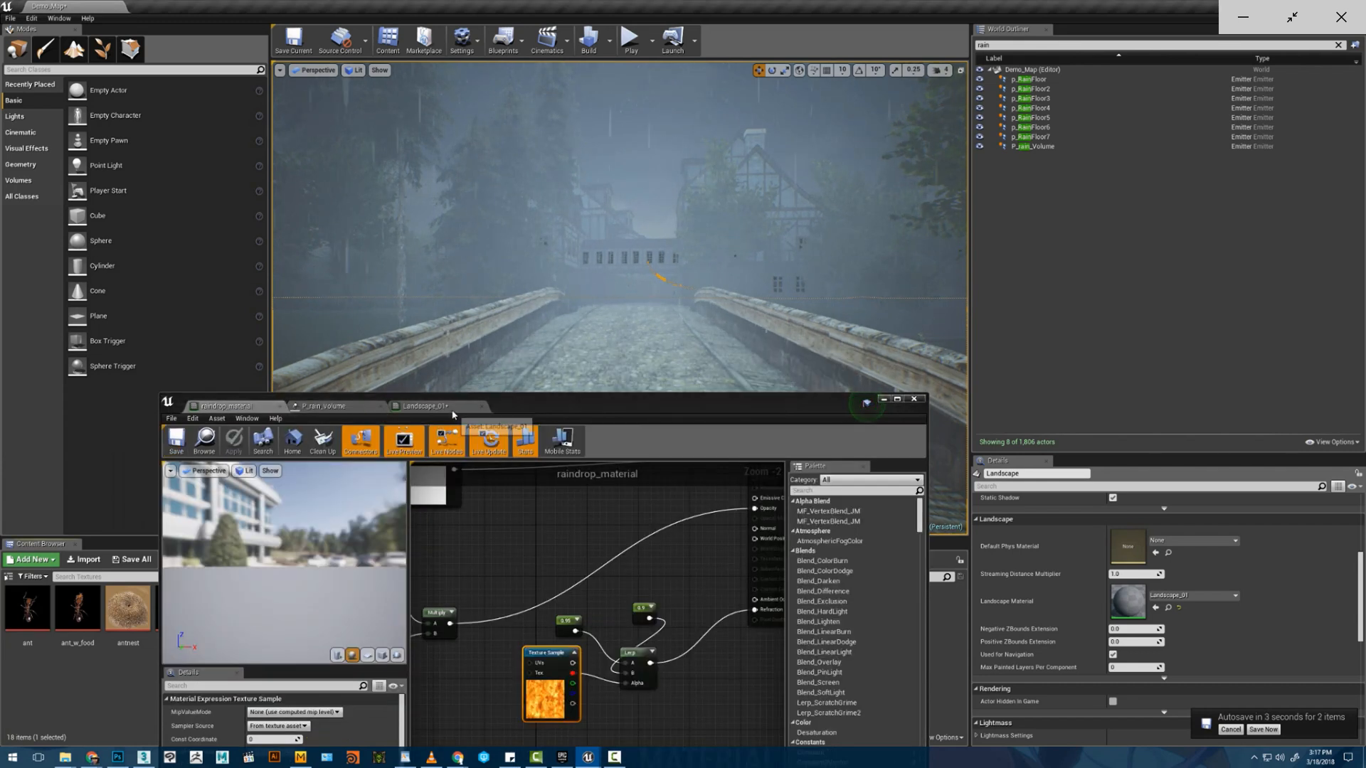
click(452, 411)
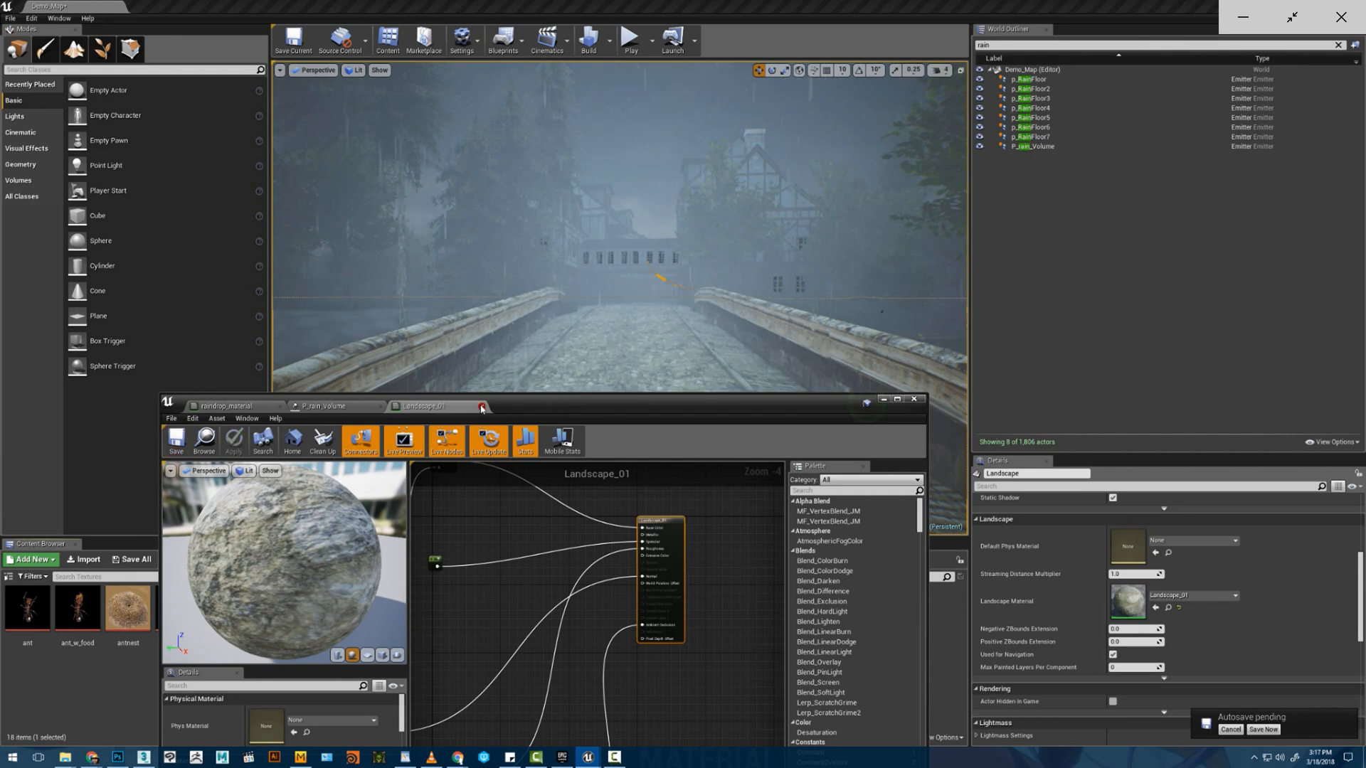
click(482, 406)
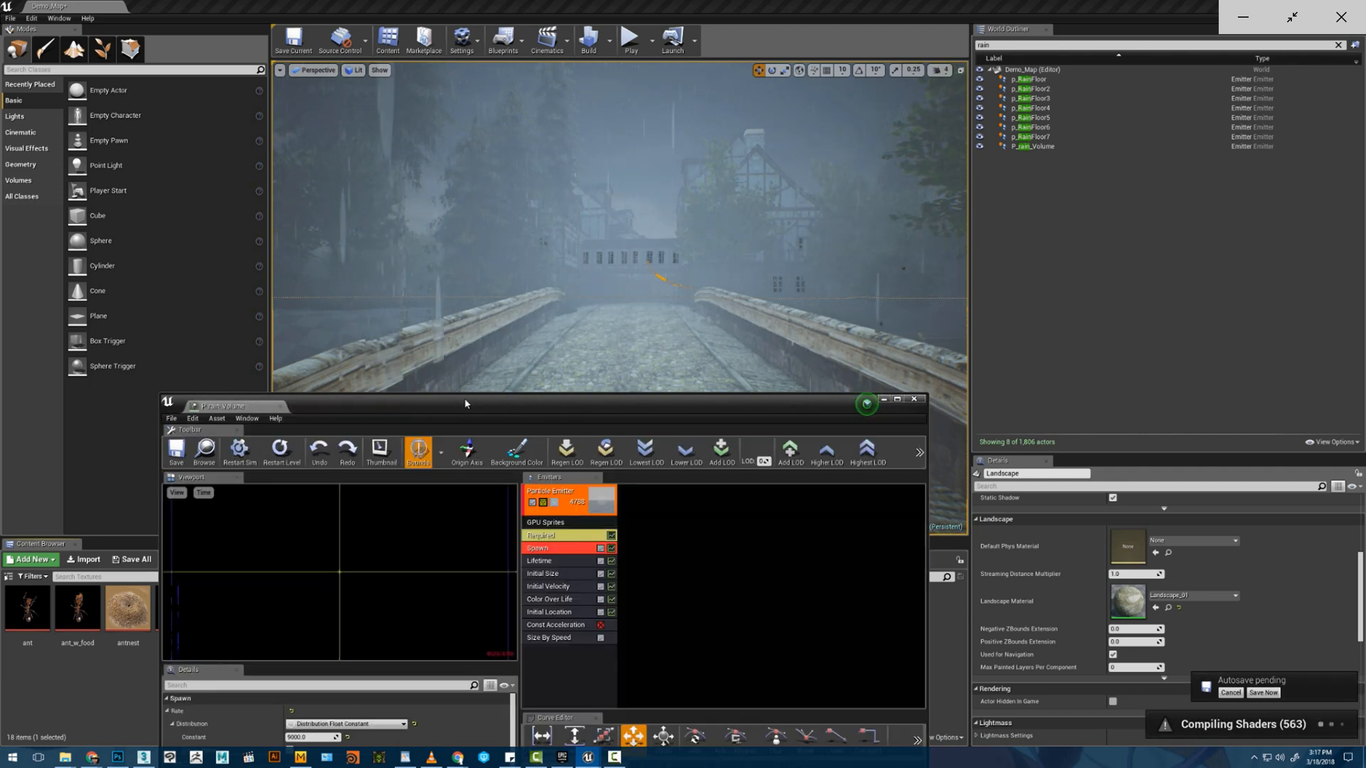
drag(465, 400, 192, 617)
right_drag(619, 320, 628, 294)
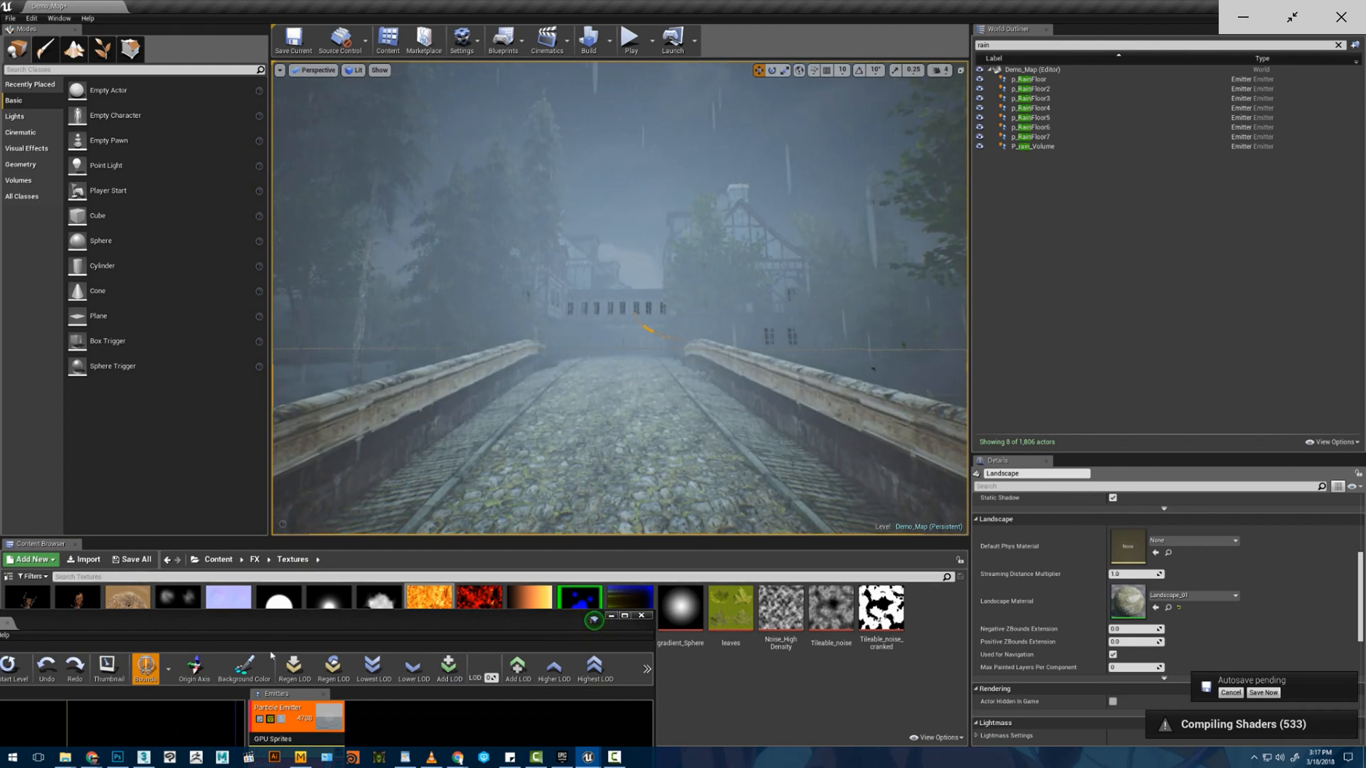
- Set the X value of Start Size to 1.0 in P_rain_Volume's Initial Size module and check the rain over the bridge
drag(356, 618, 661, 316)
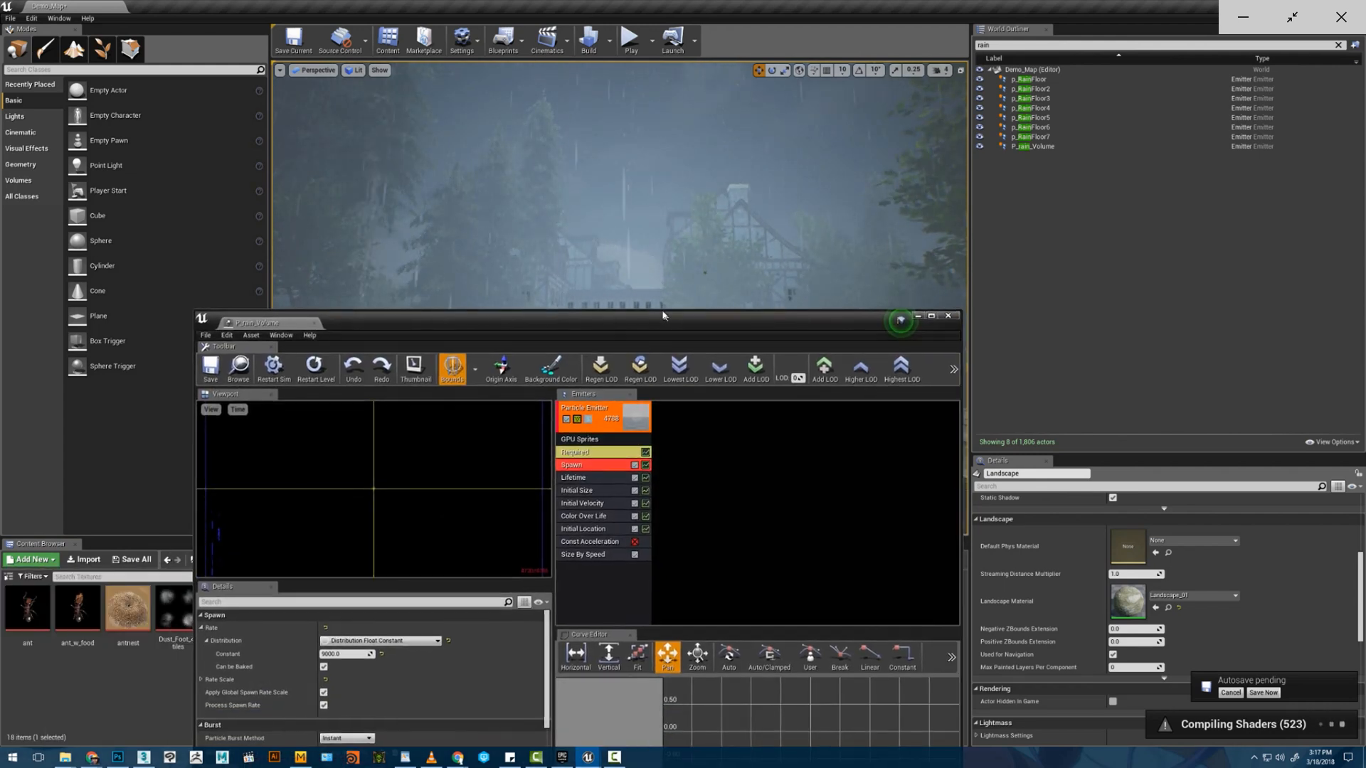
click(575, 489)
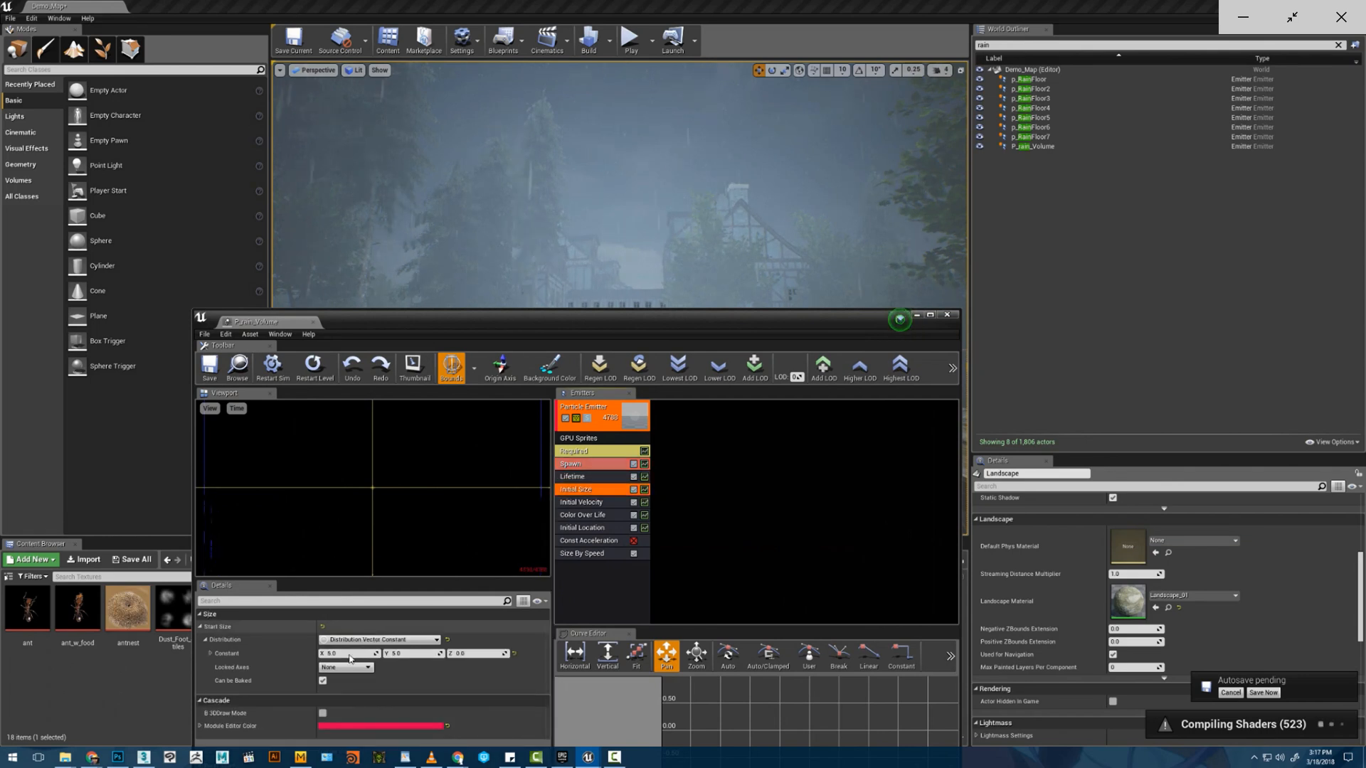
text(1)
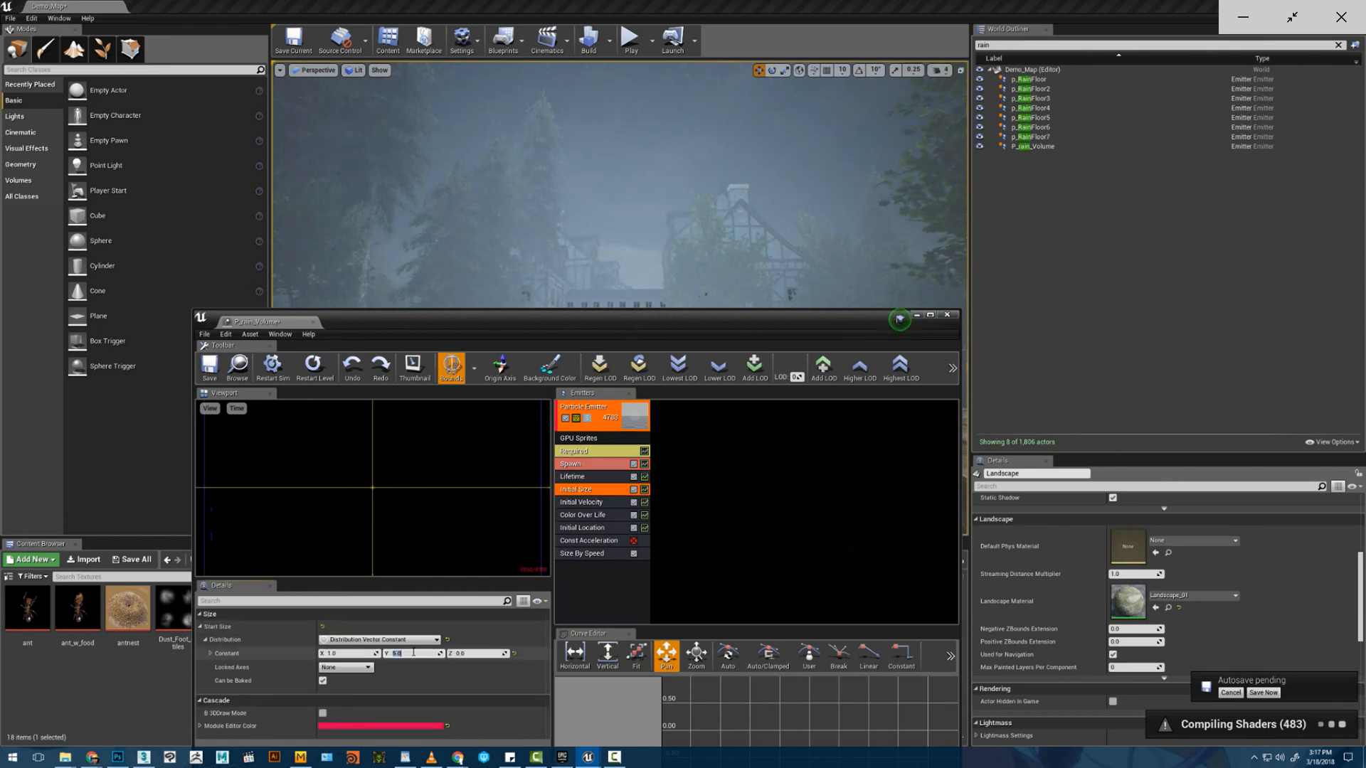
drag(572, 318, 526, 538)
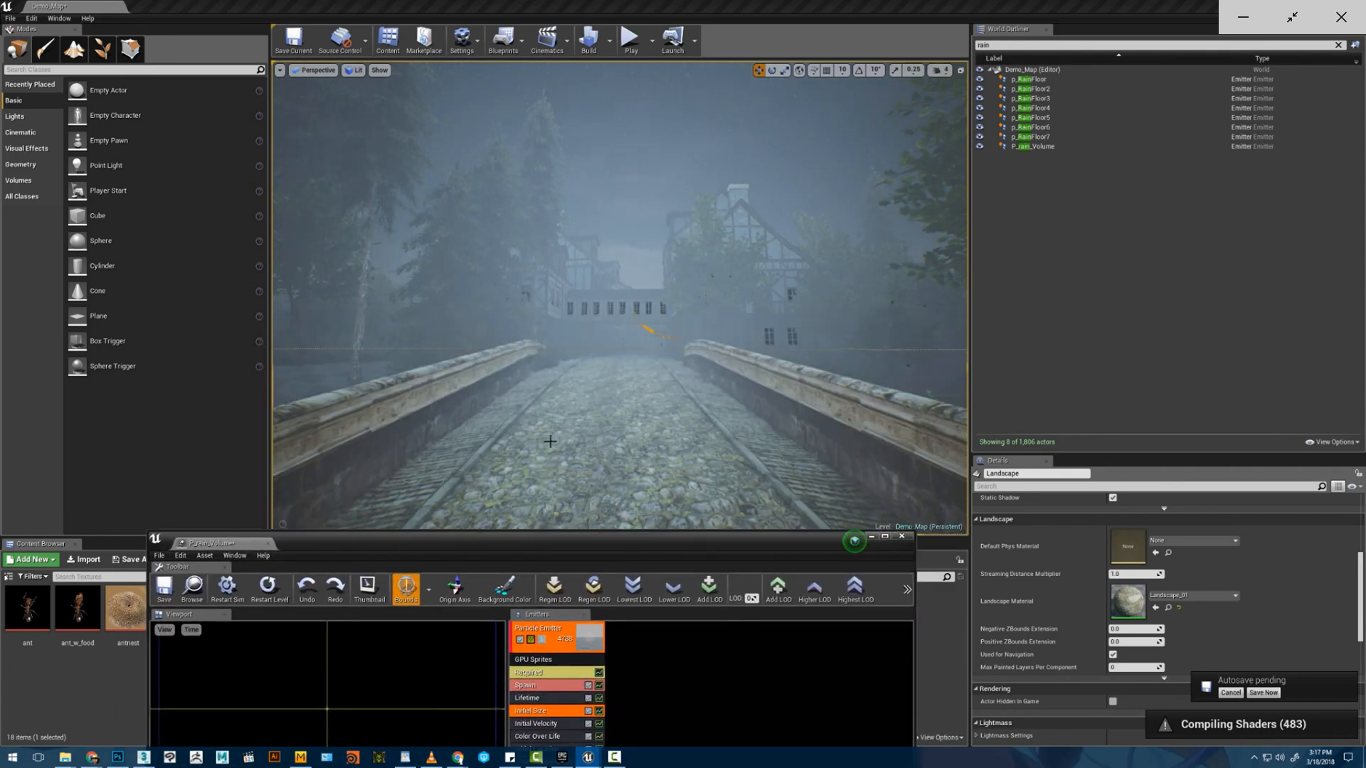
- Open raindrop_material from the emitter's Required module, enable Two Sided, and return to P_rain_Volume with the bridge in view
drag(424, 544, 732, 221)
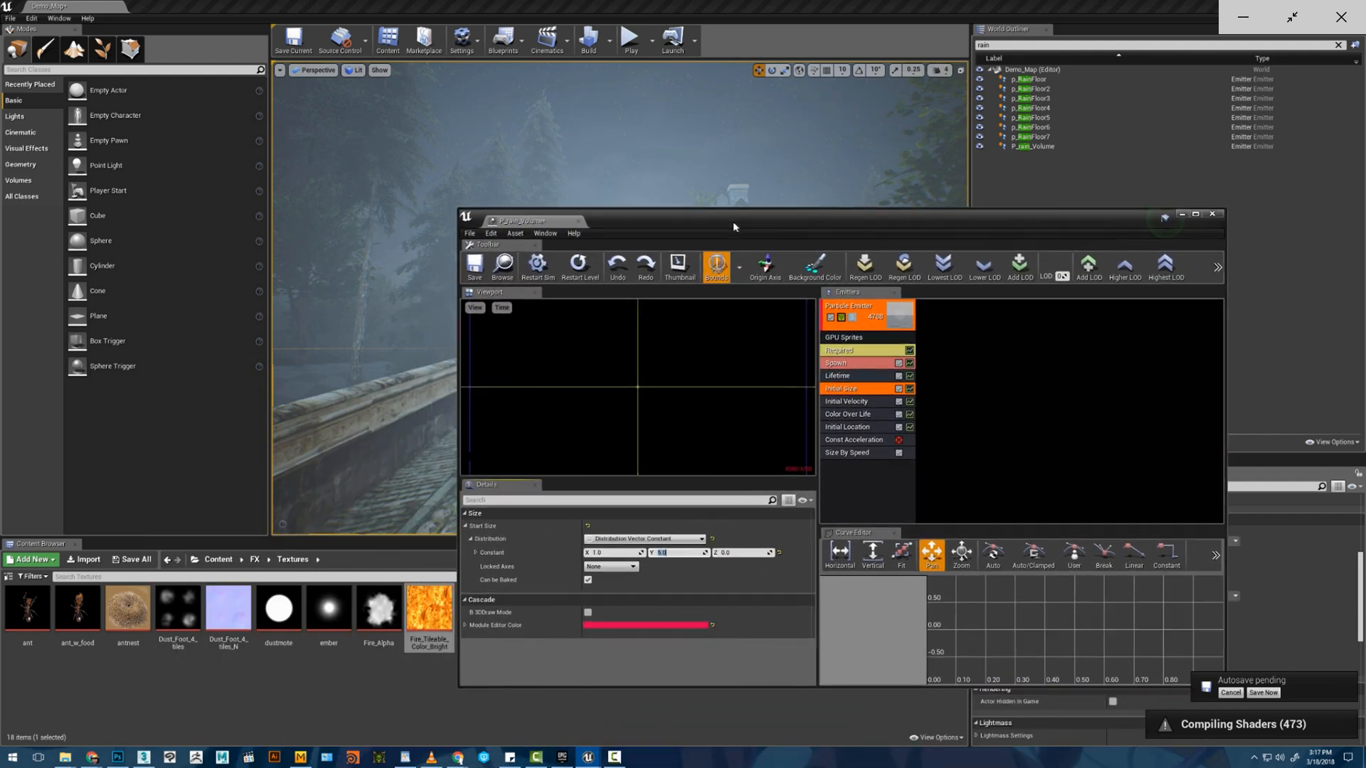
click(837, 352)
double_click(604, 538)
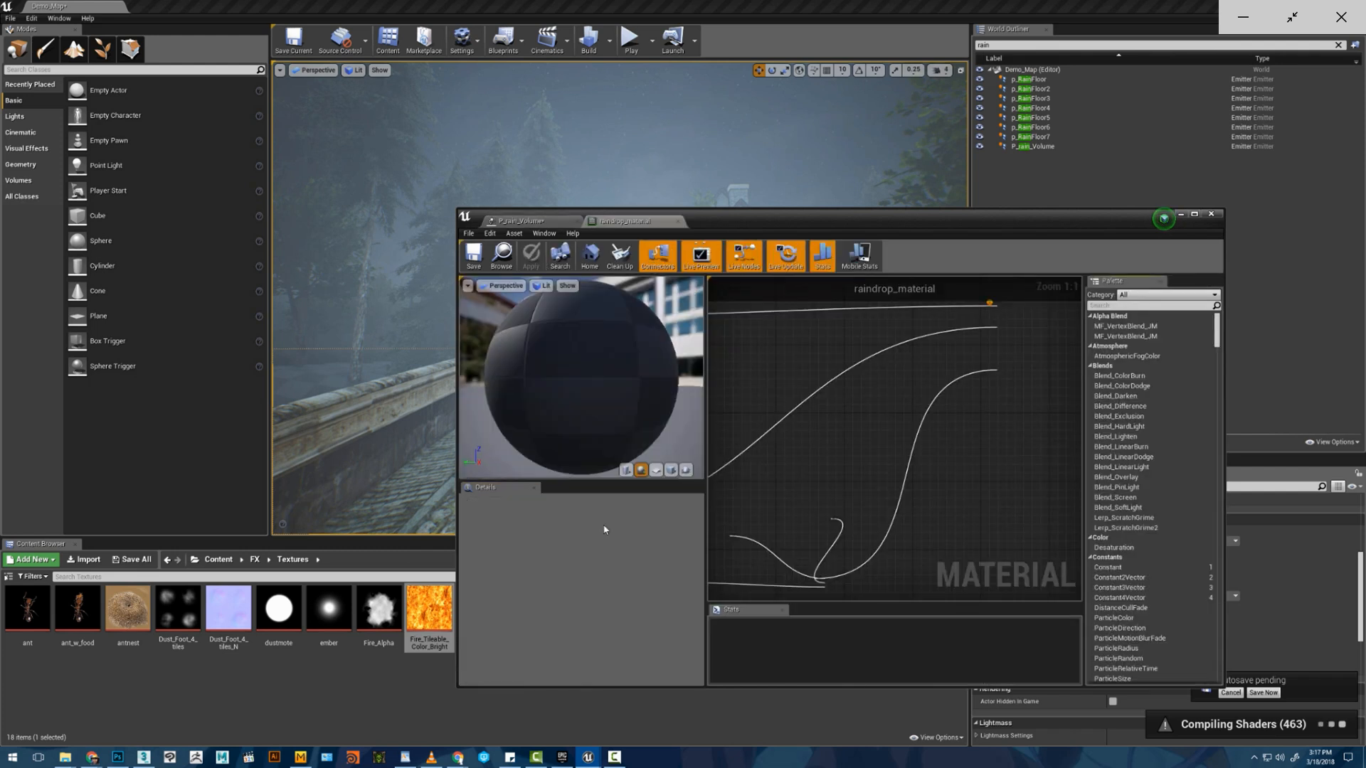
scroll(569, 576, down, 1)
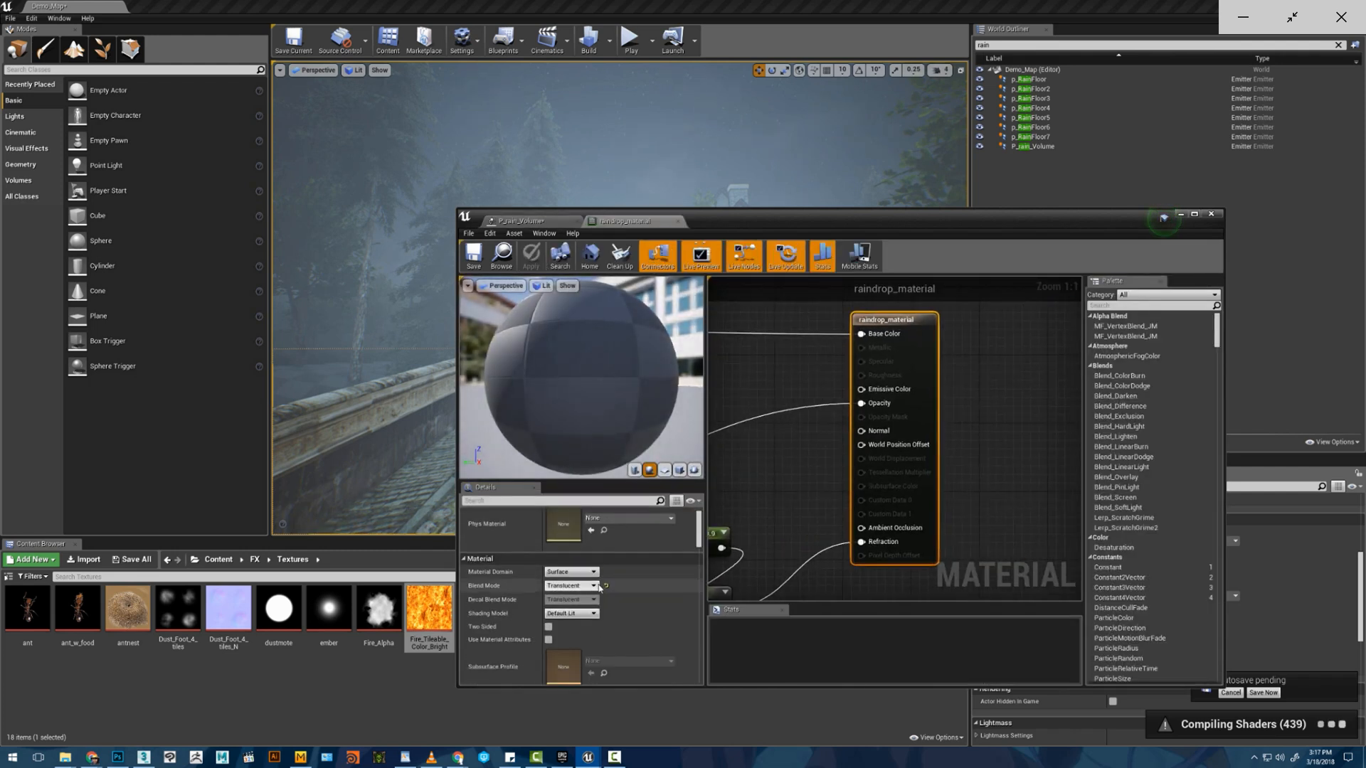
click(548, 627)
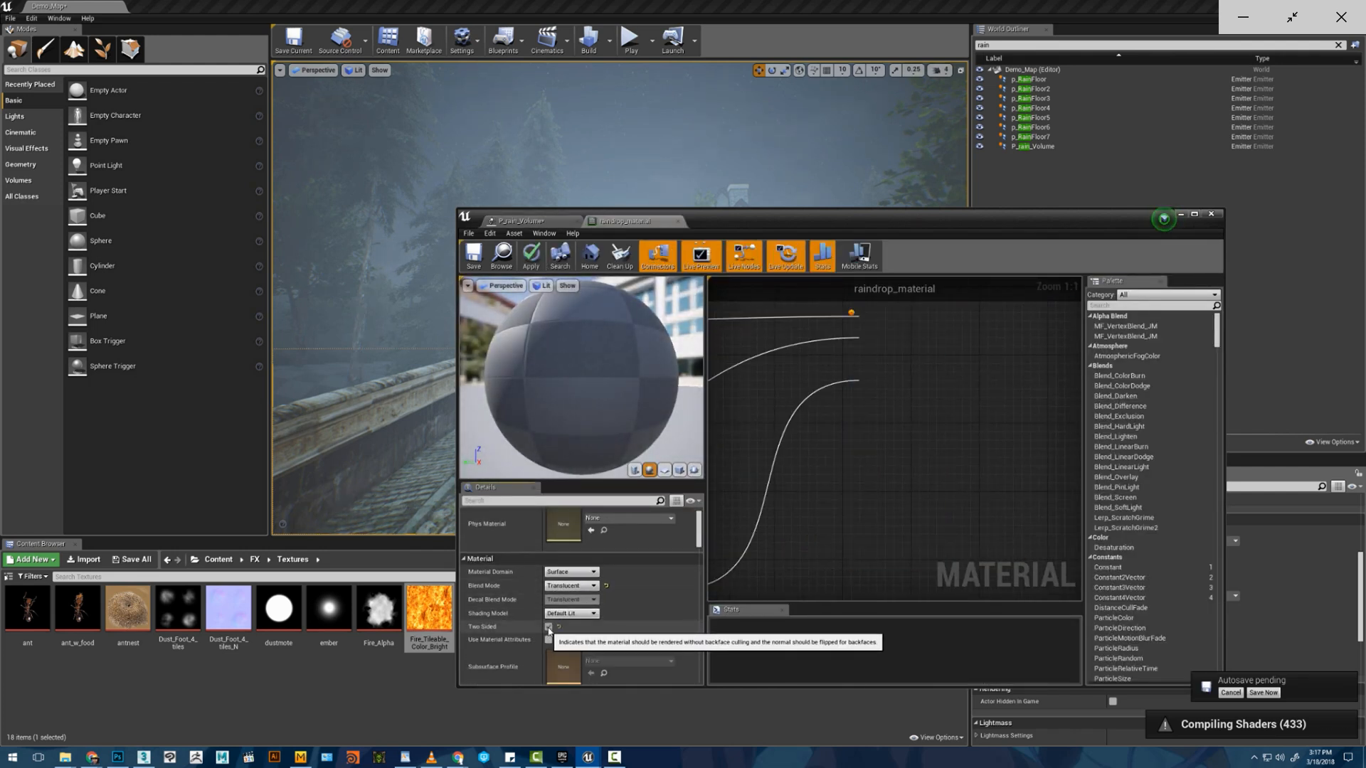
click(535, 223)
drag(717, 220, 655, 547)
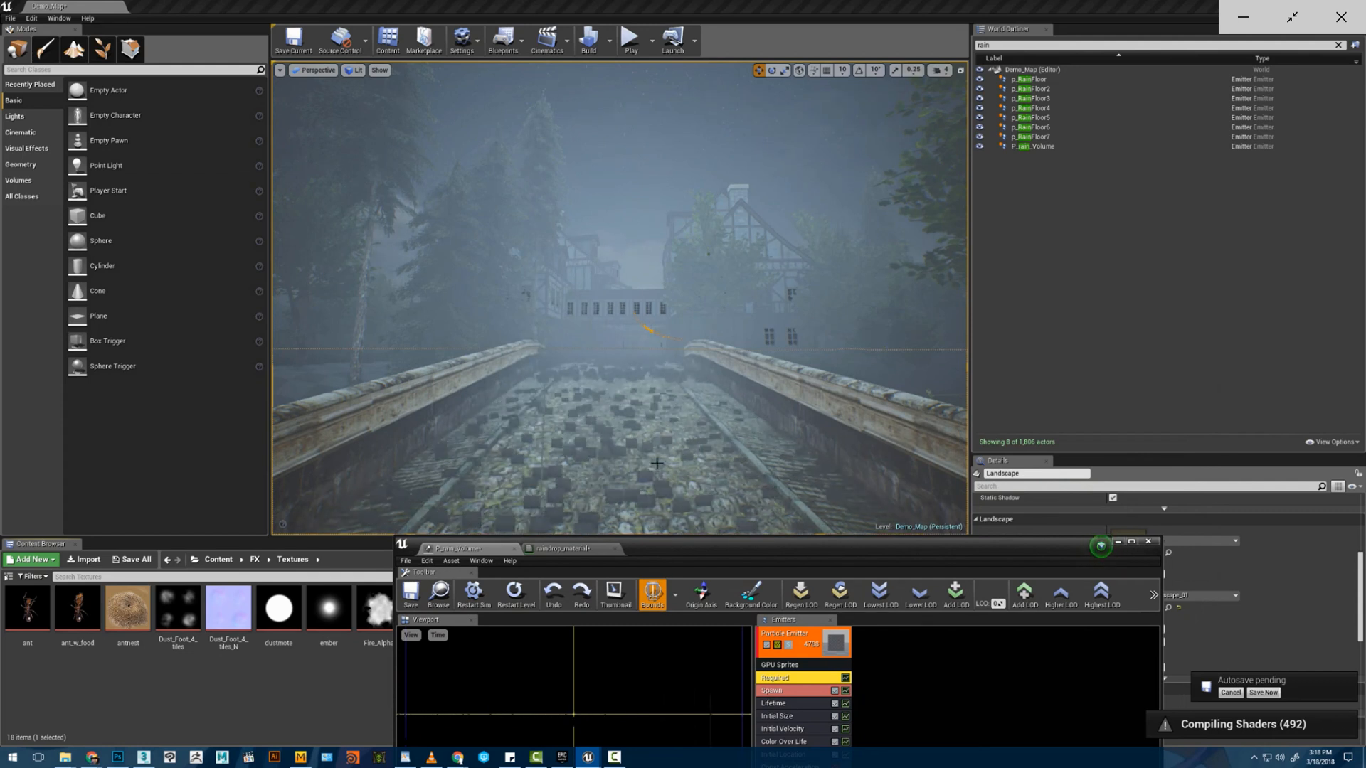
- Move the raindrop_material editor aside and examine the rain from different distances along the bridge
right_drag(713, 370, 704, 368)
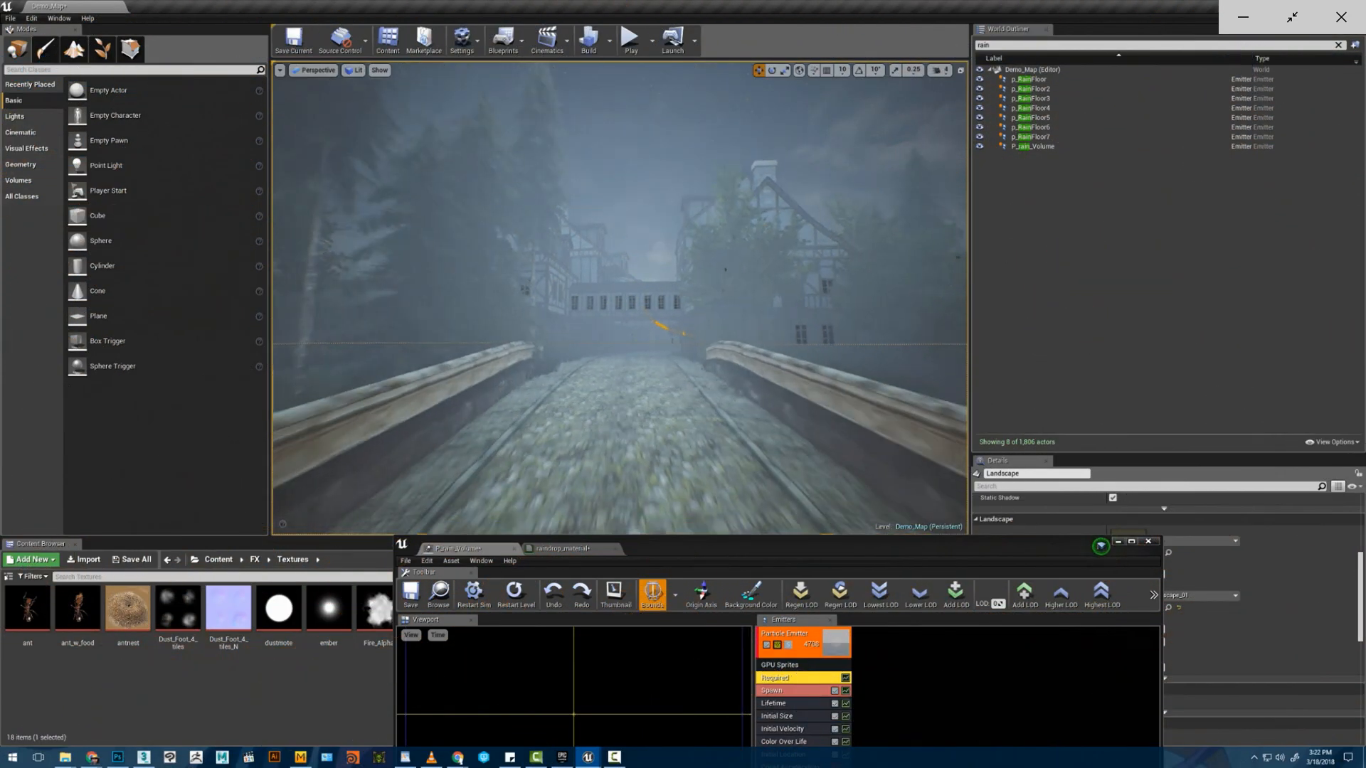
drag(680, 542, 854, 438)
click(724, 436)
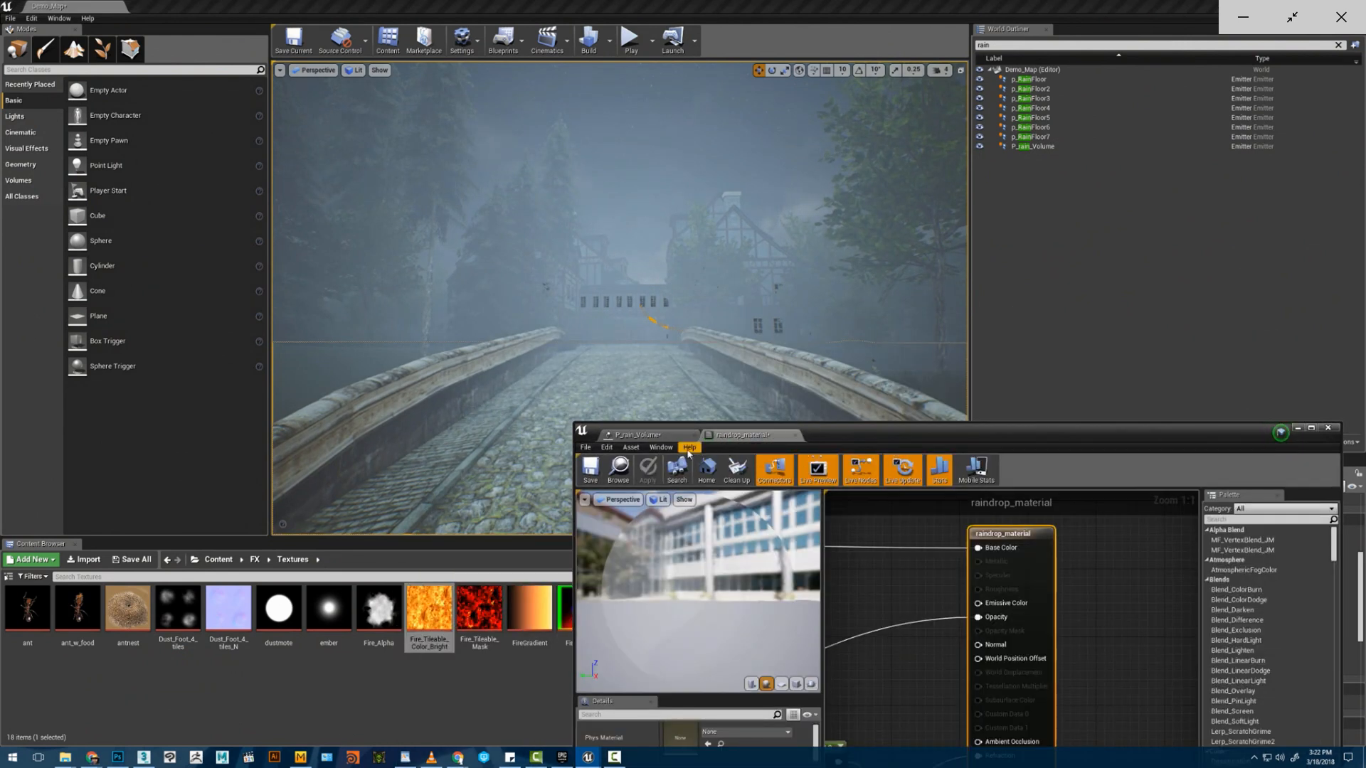
drag(925, 429, 1189, 364)
key(s)
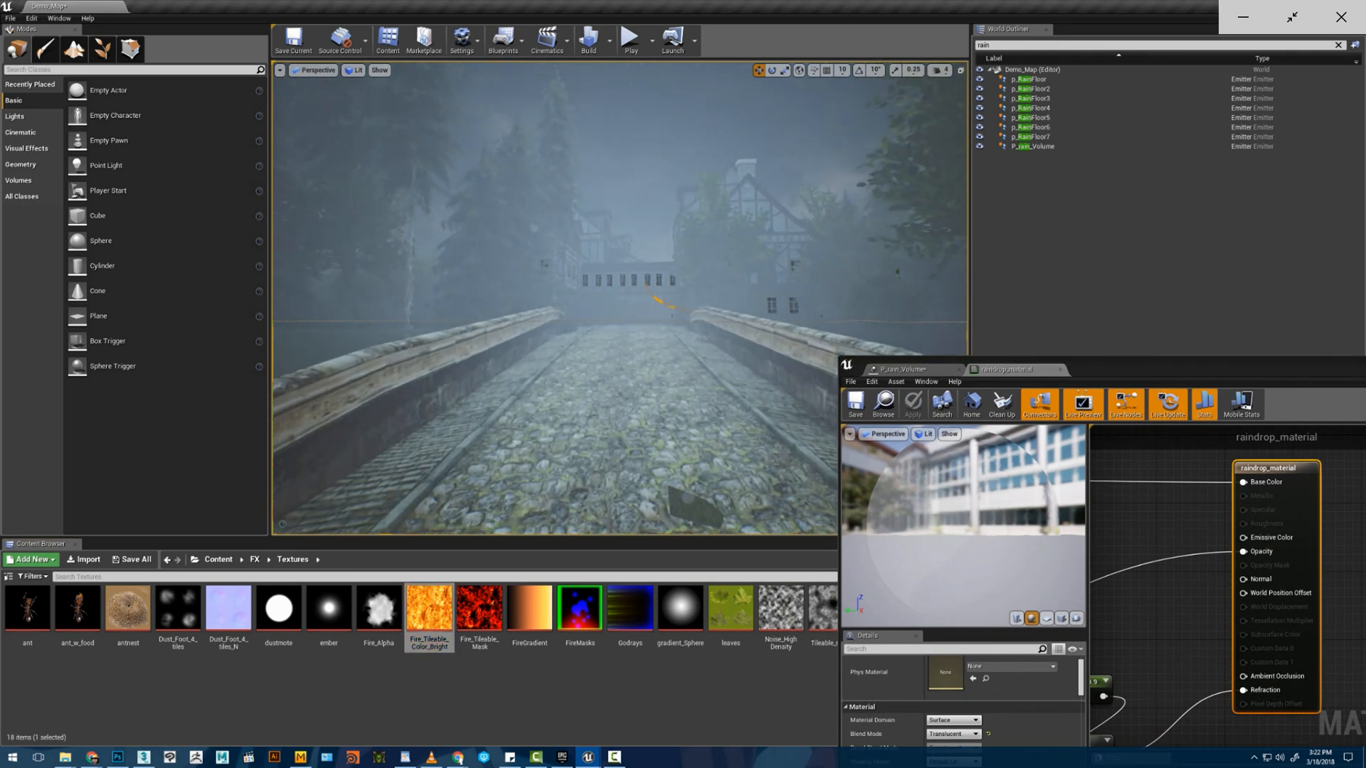
key(s)
key(w)
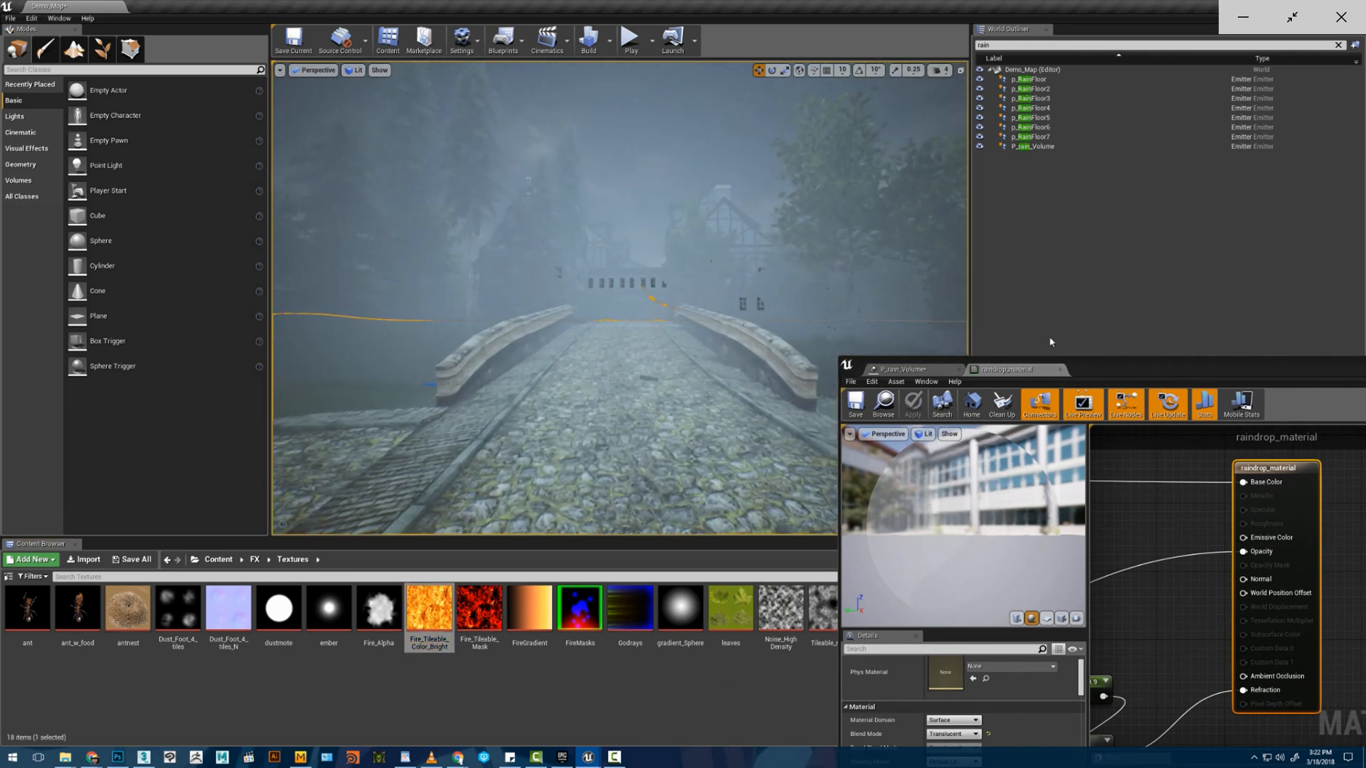
- Add a grey color constant of 0.578, 0.578, 0.578 to raindrop_material's Emissive Color and apply the changes
drag(908, 357, 747, 253)
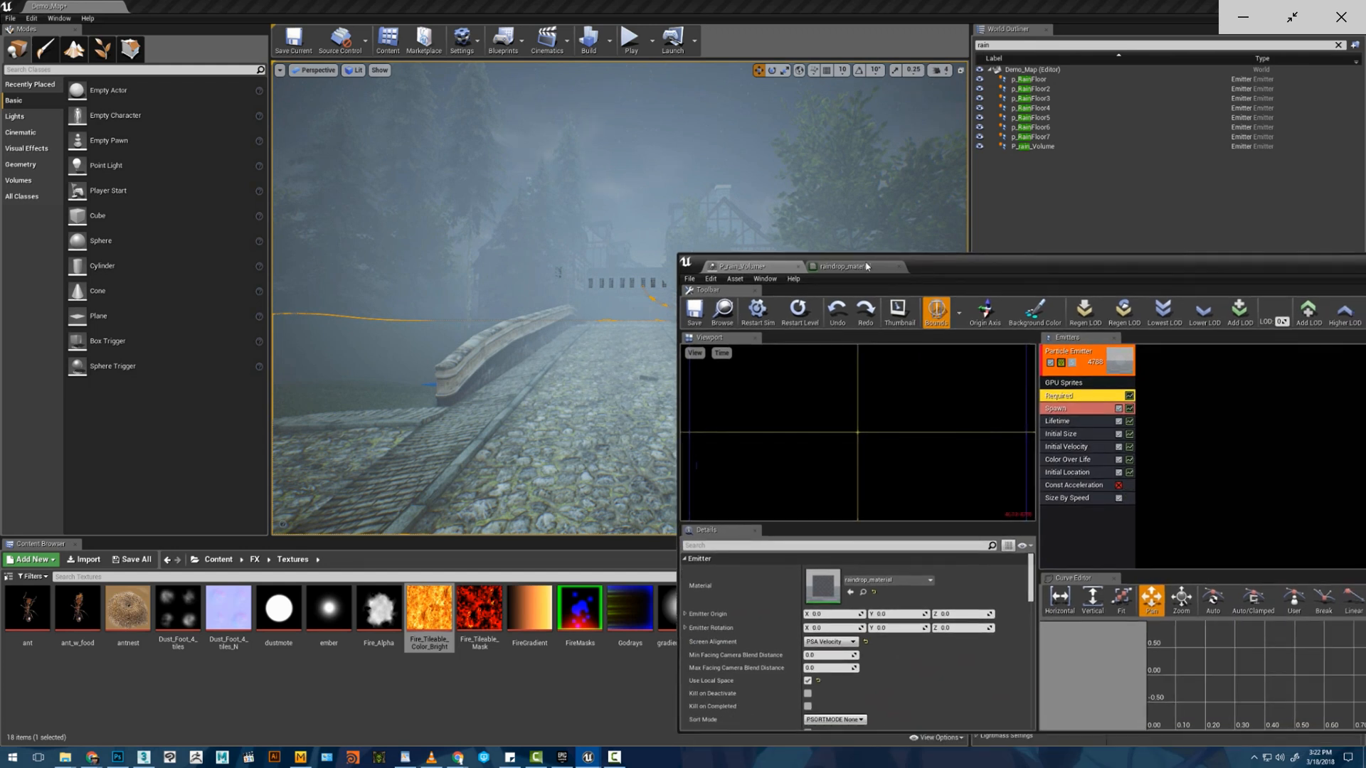
right_drag(1002, 419, 1113, 483)
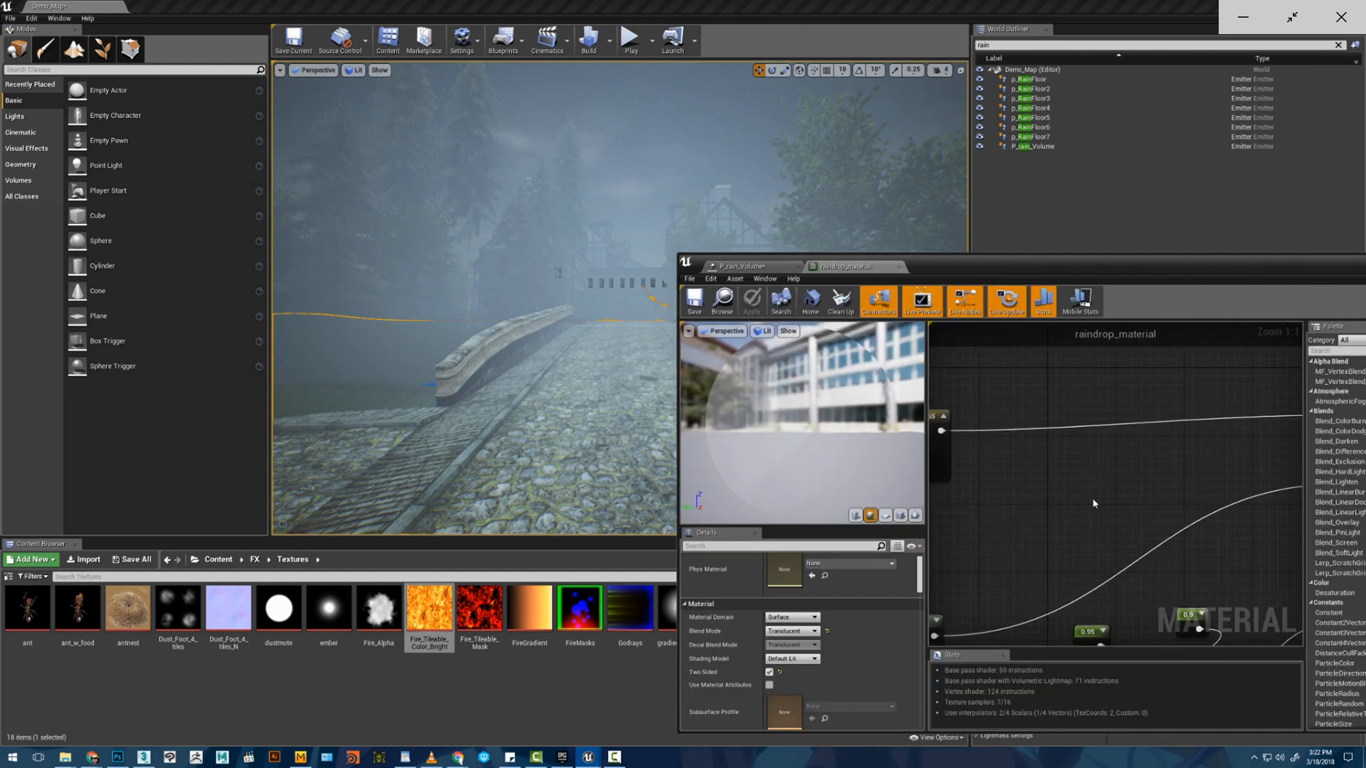
click(1158, 481)
right_drag(1158, 481, 1027, 475)
drag(1022, 514, 1002, 473)
click(825, 571)
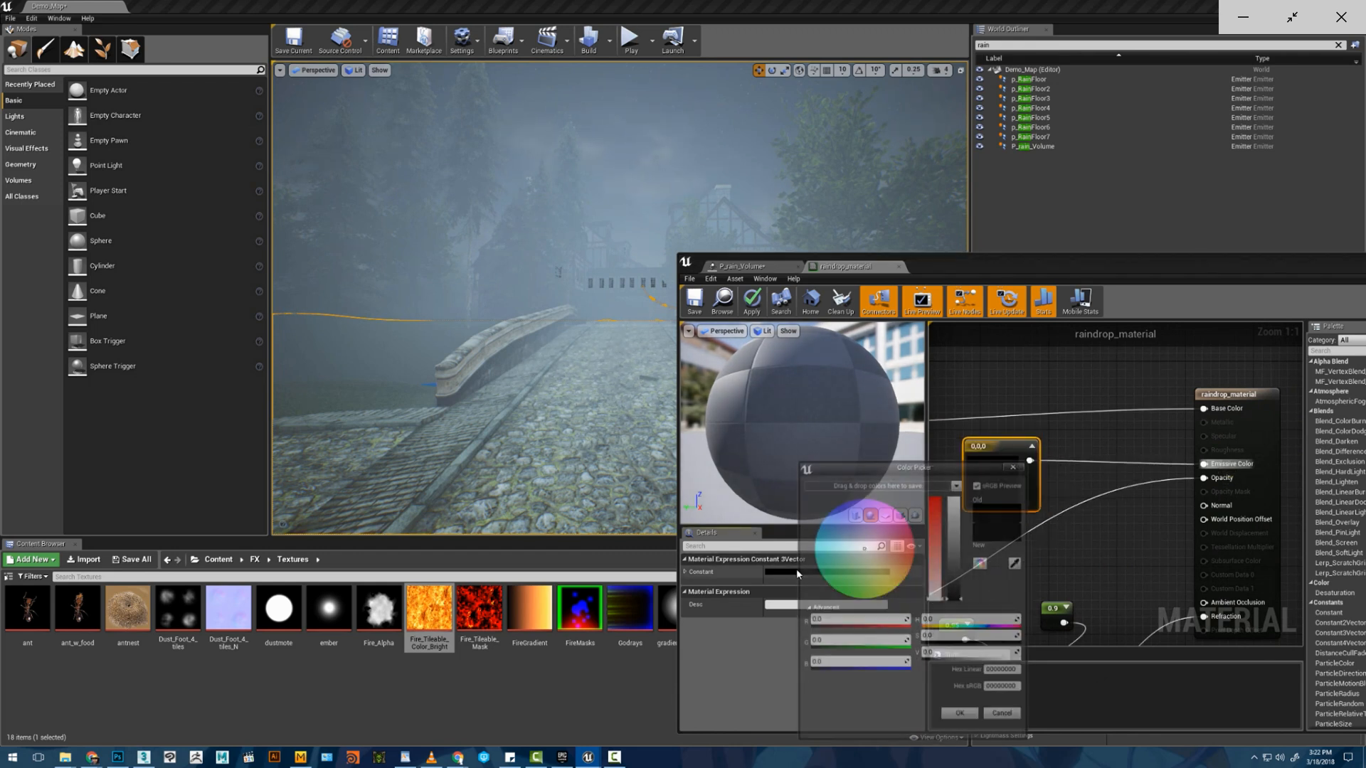
click(956, 551)
click(961, 719)
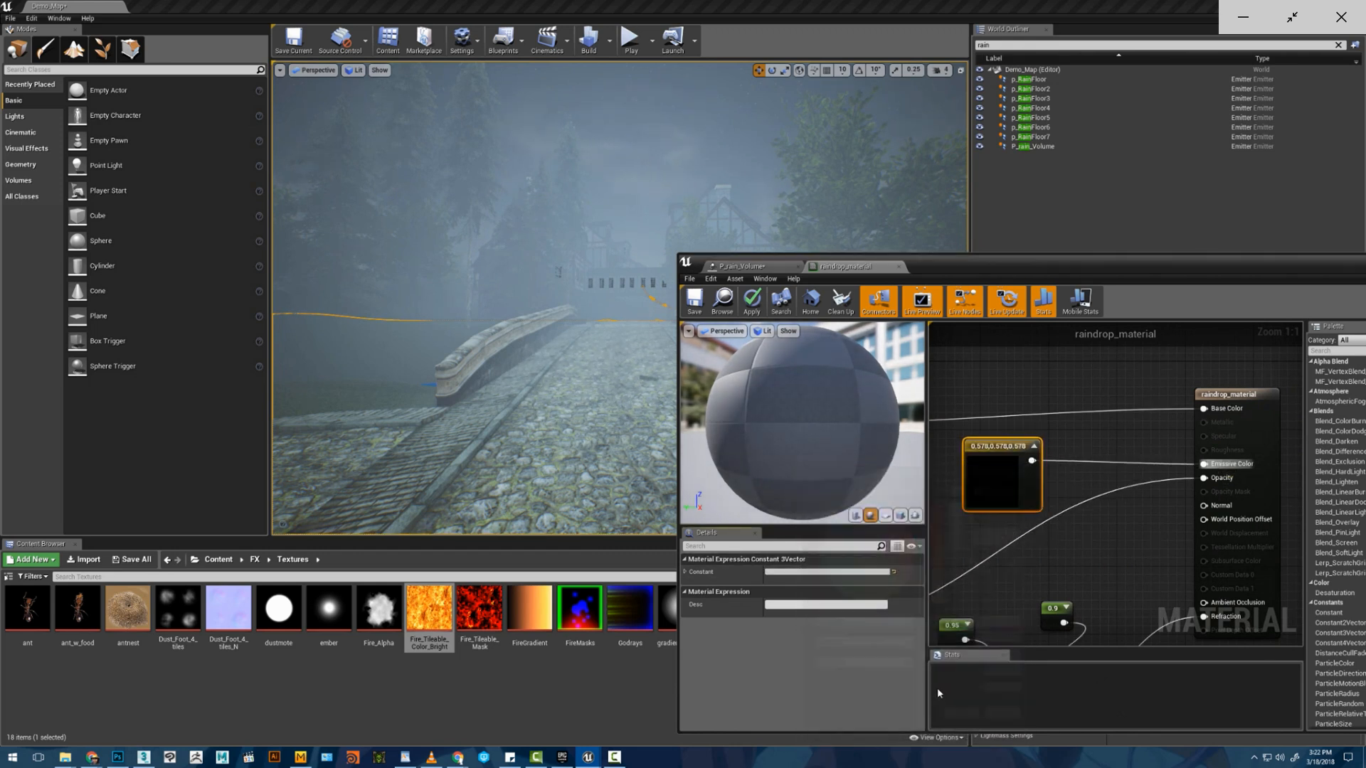
click(762, 302)
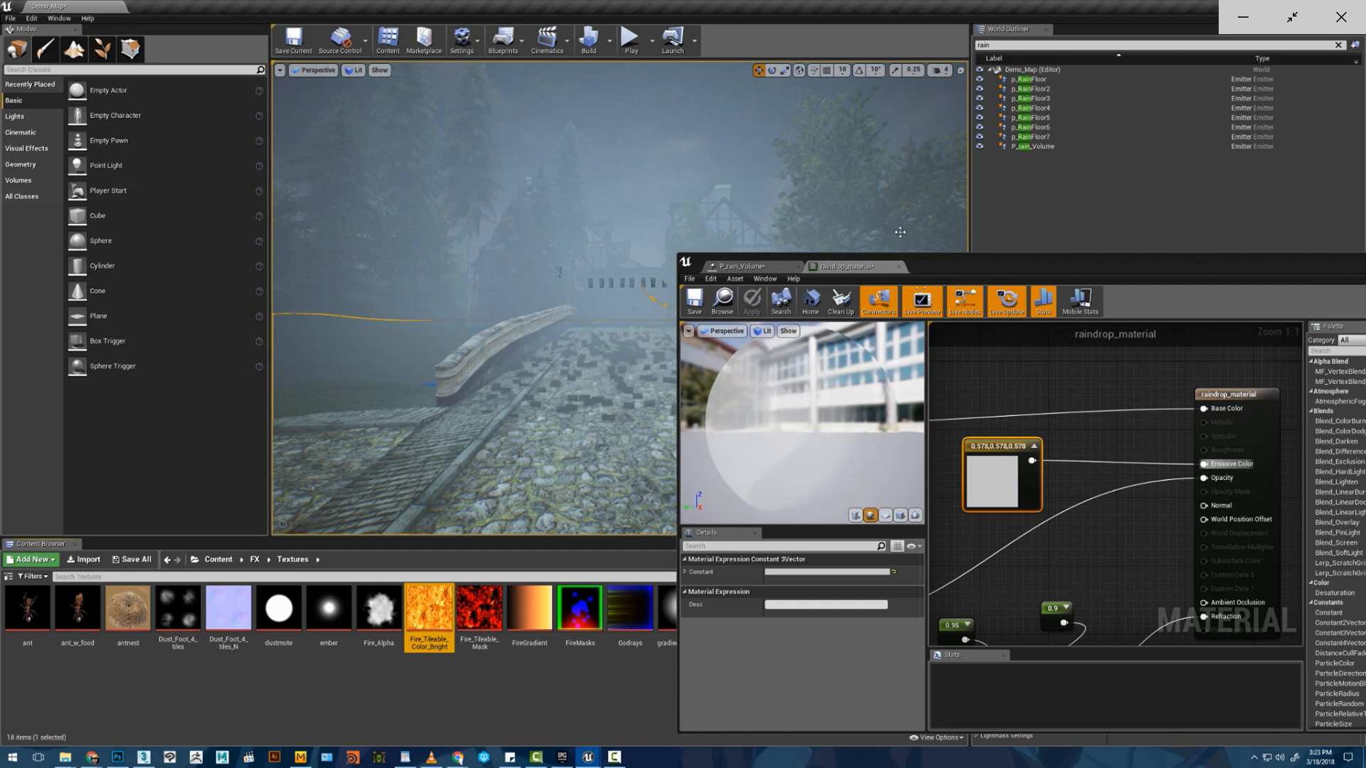
- Inspect the preview sphere and fly along the bridge to examine the brightened raindrops up close
drag(936, 262, 1064, 301)
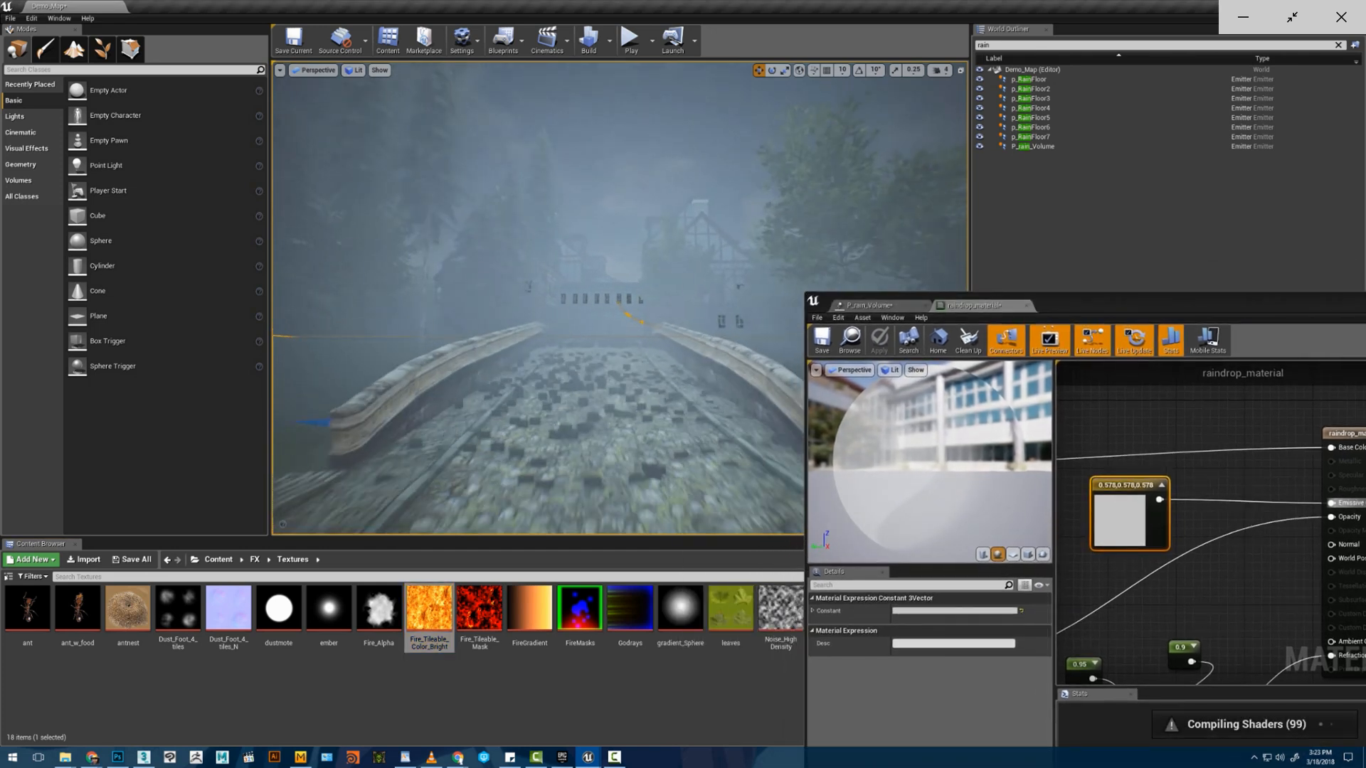
drag(937, 442, 1010, 442)
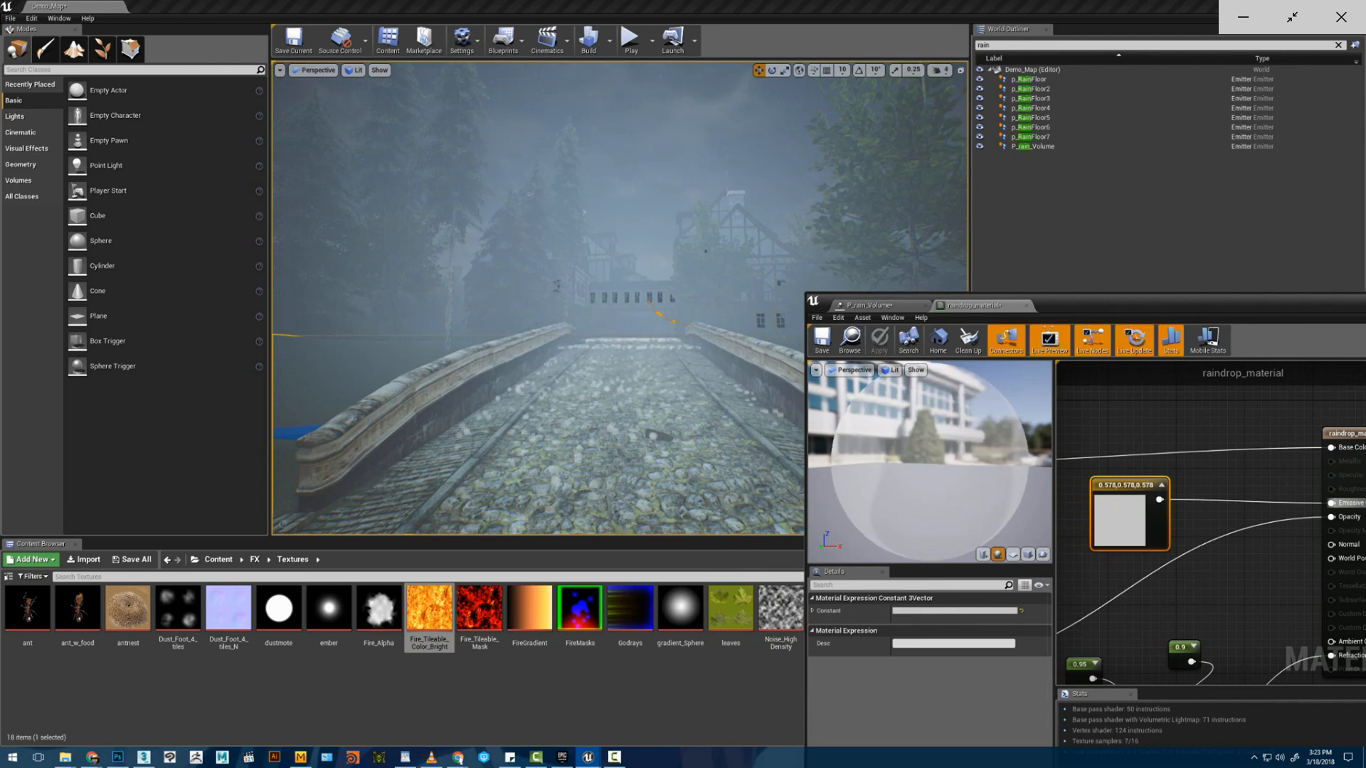
right_drag(929, 455, 929, 491)
key(w)
mouse_move(569, 320)
right_down()
mouse_move(569, 348)
mouse_move(566, 316)
right_up()
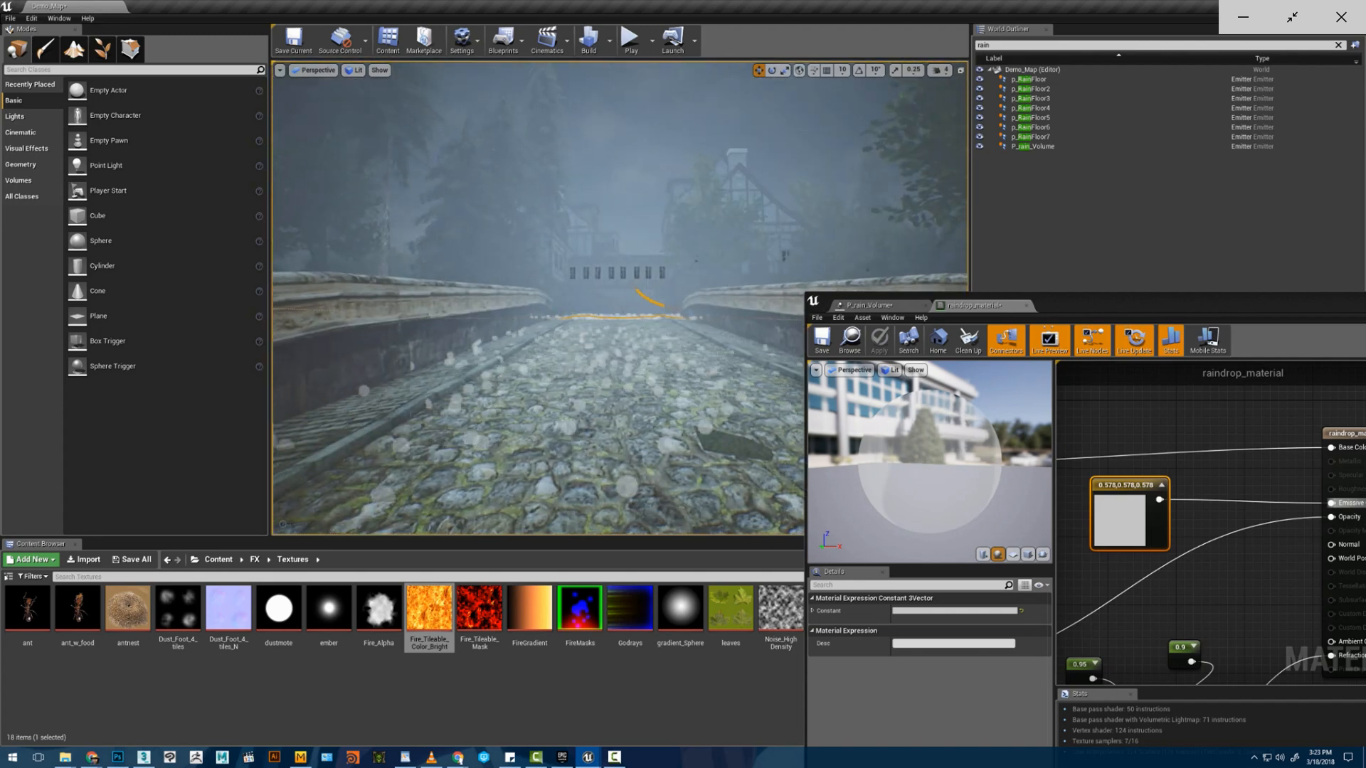
mouse_move(702, 282)
right_down()
mouse_move(702, 307)
mouse_move(696, 262)
right_up()
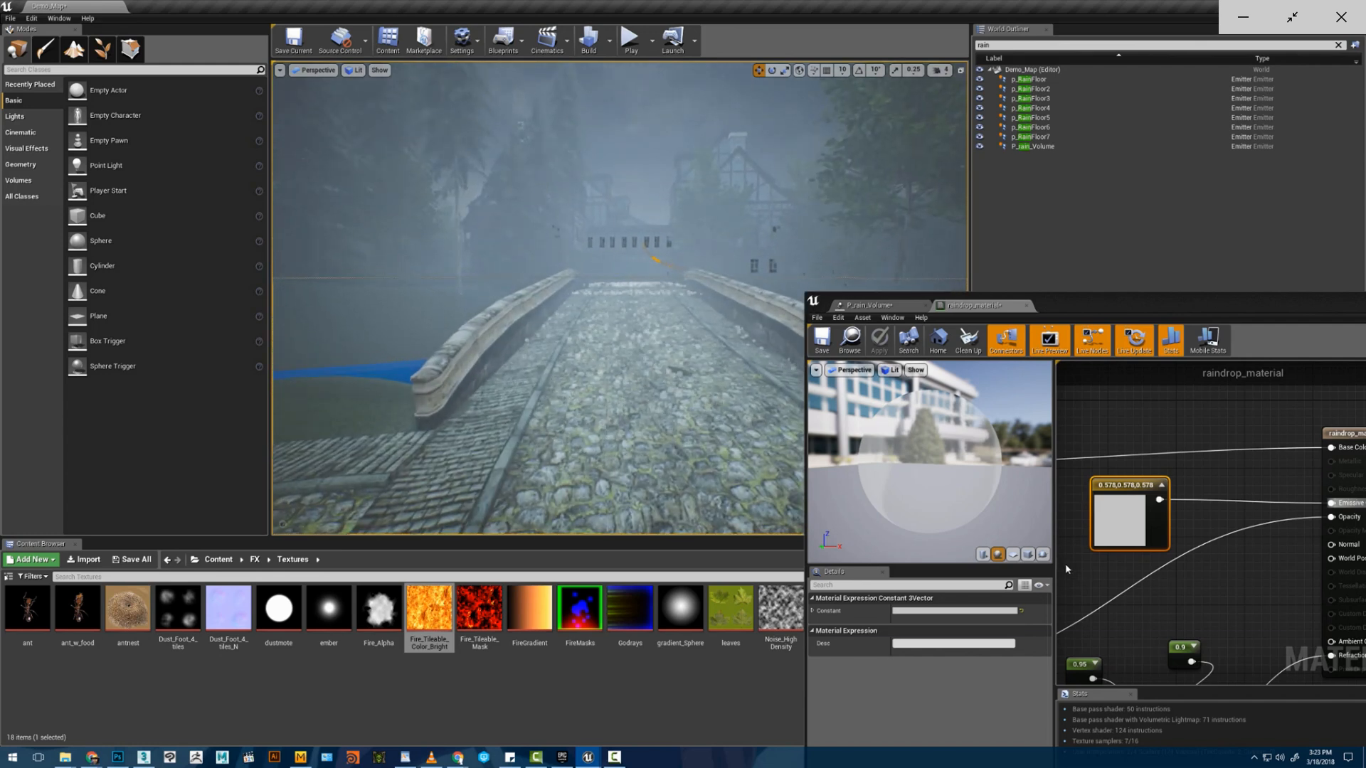
- Set the constant multiplied with the opacity texture to 1 in raindrop_material and apply the changes
scroll(1065, 564, down, 5)
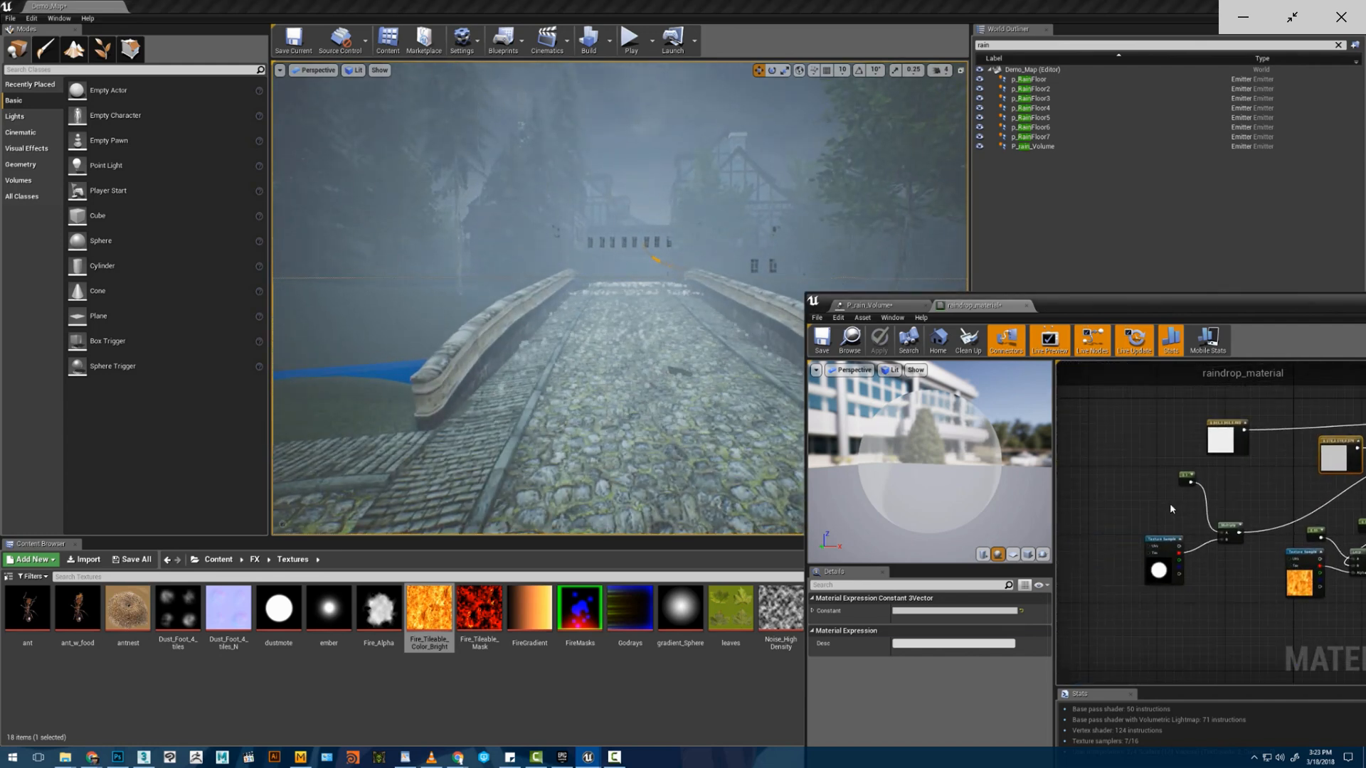
scroll(1170, 502, up, 3)
click(1201, 450)
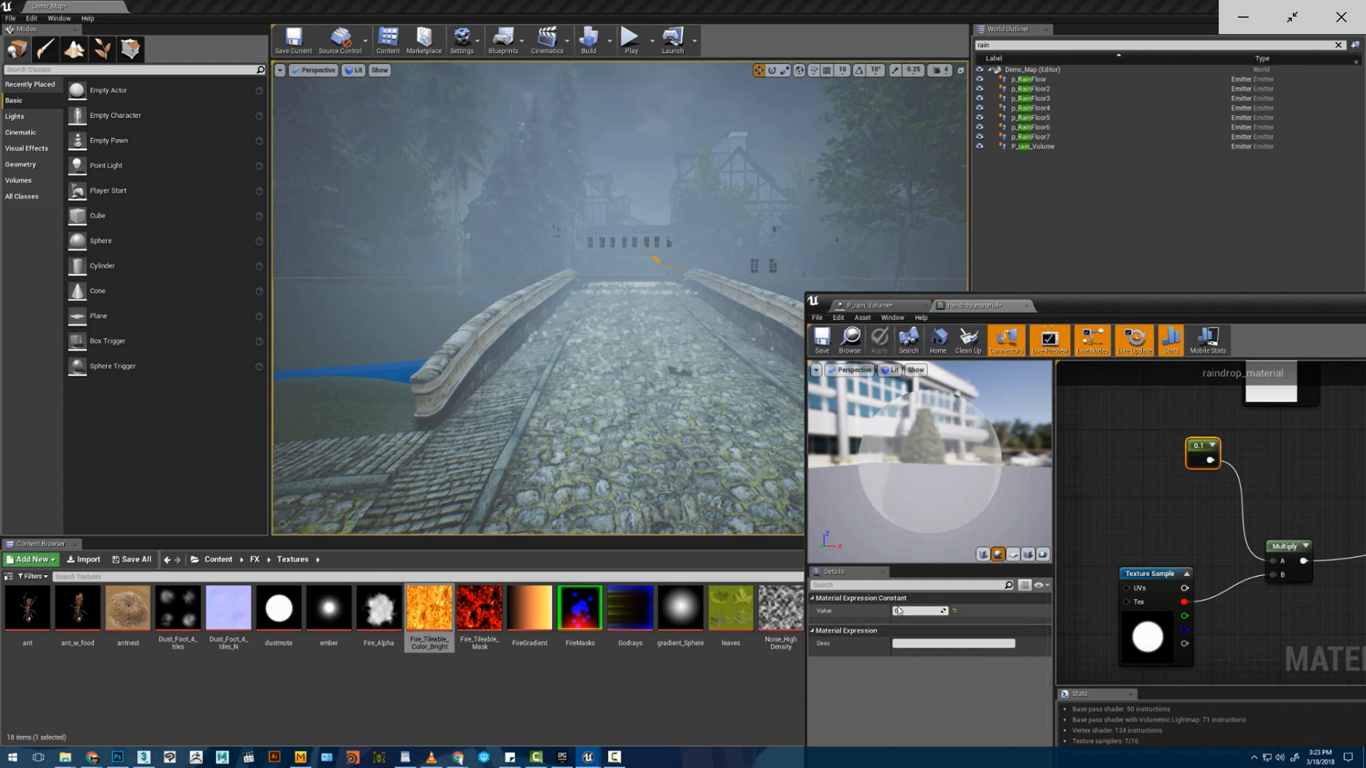
text(1)
key(Return)
click(879, 340)
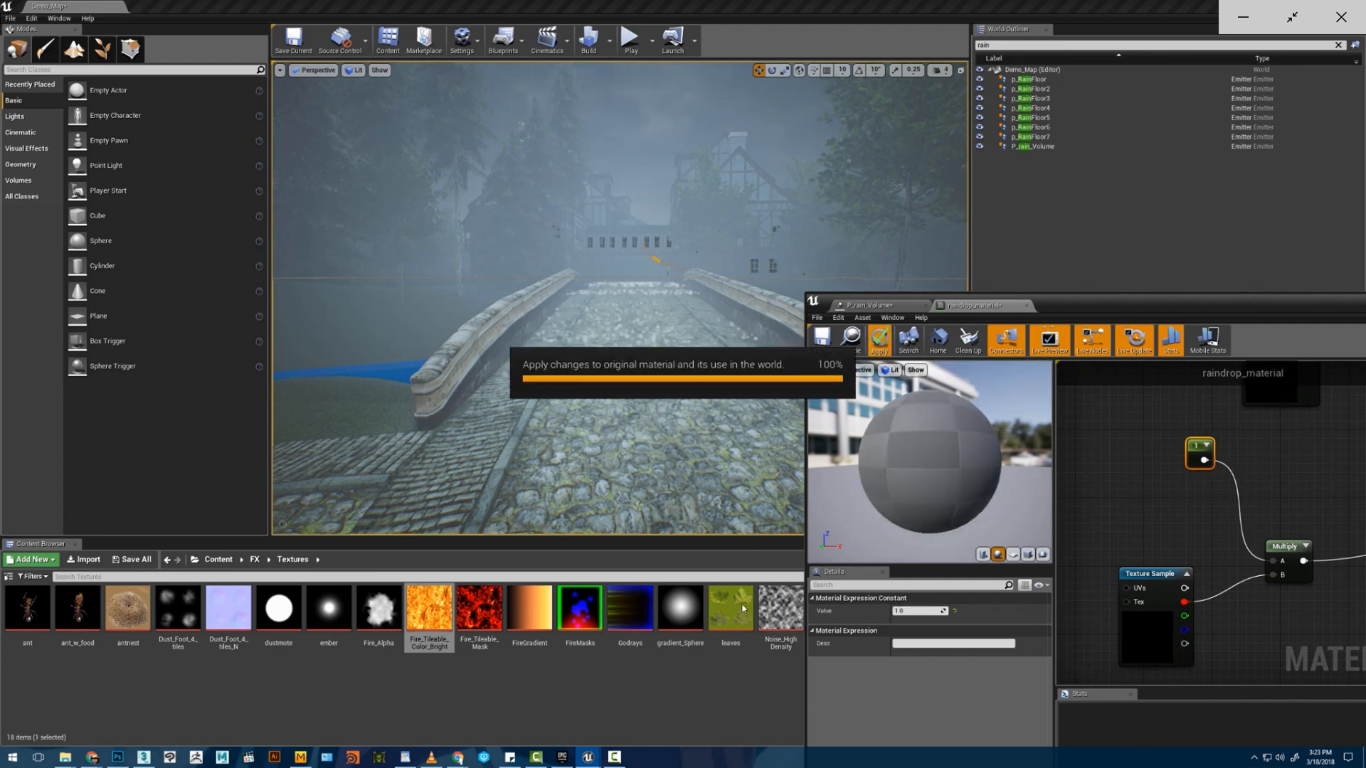
- Switch to Photoshop, create a new 256 x 256 pixel RGB document, and fill its background with black
click(118, 759)
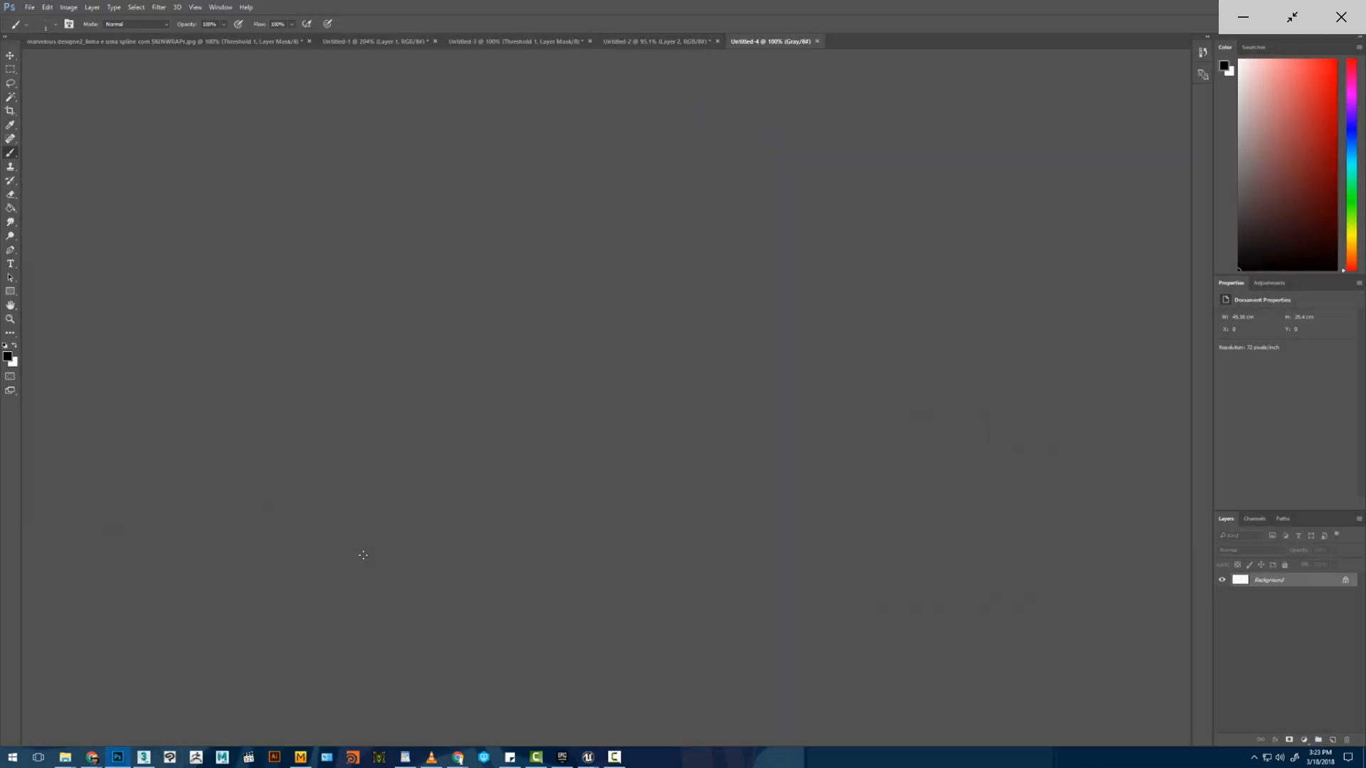
click(31, 8)
click(54, 18)
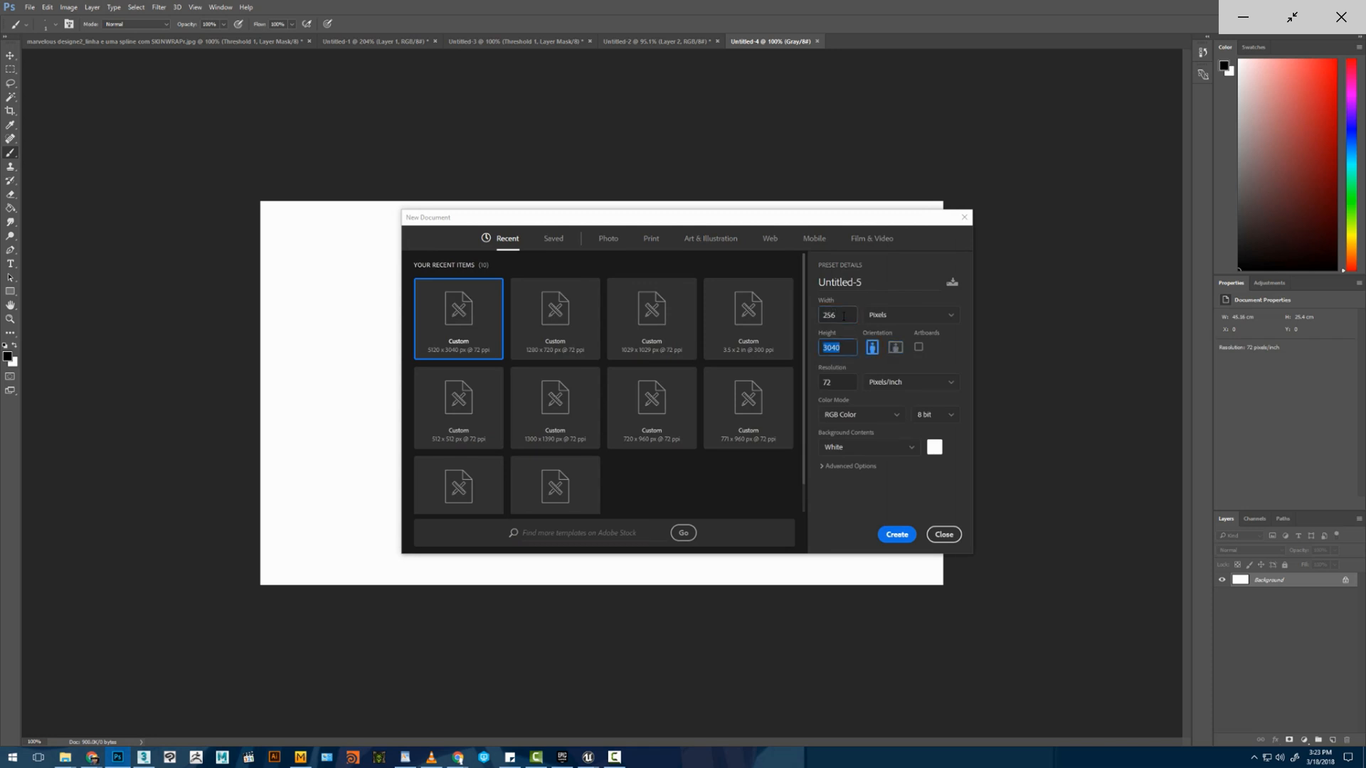
key(Return)
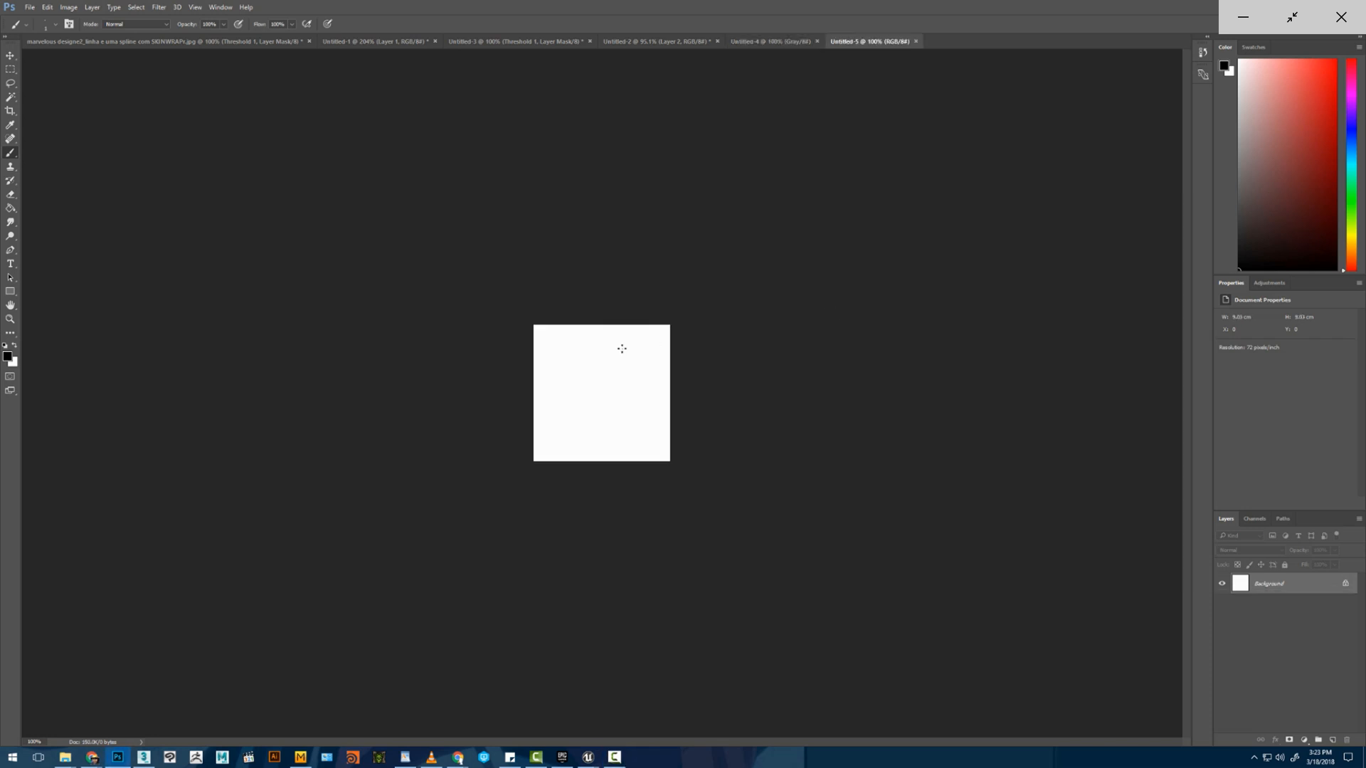
key(alt+BackSpace)
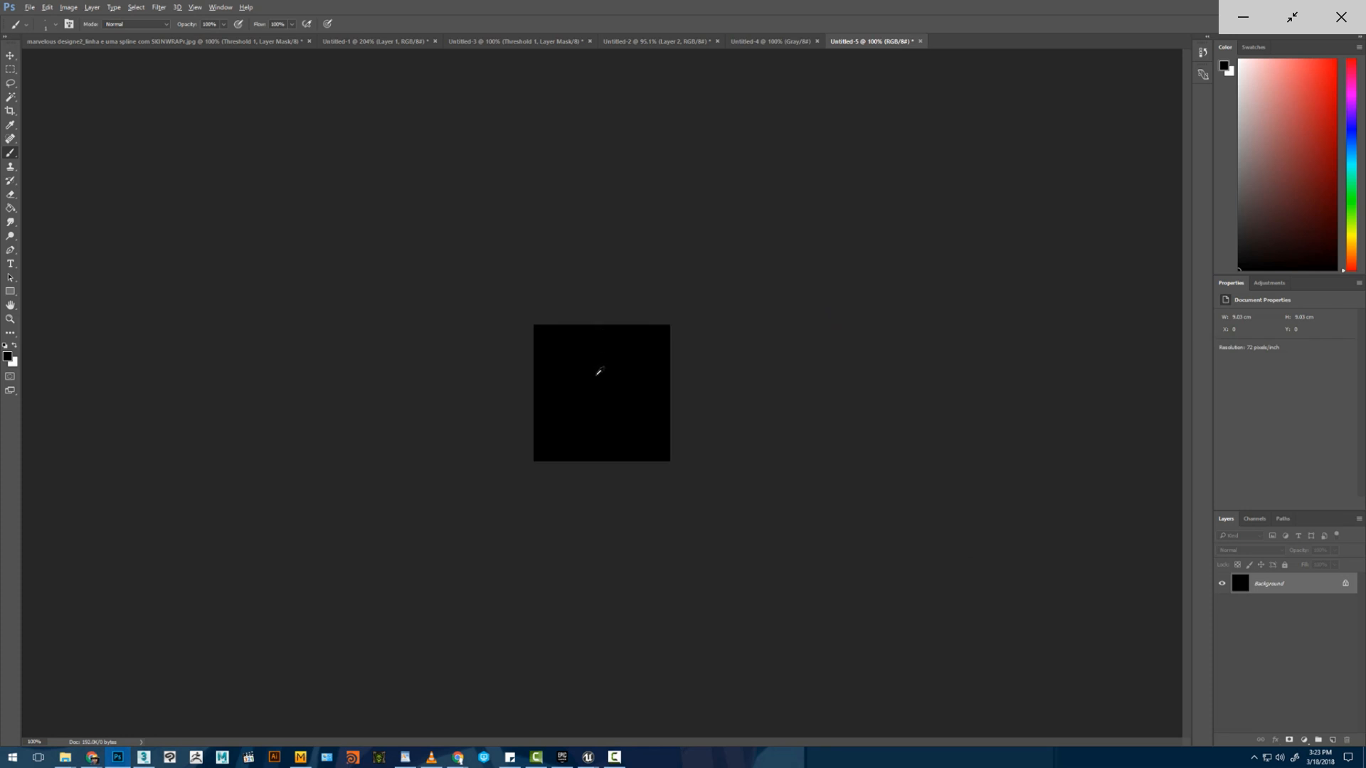
- Enlarge the brush to about three quarters of the canvas width and paint a centred black disc on a new layer
alt+scroll(599, 371, up, 4)
alt+right_drag(572, 371, 701, 382)
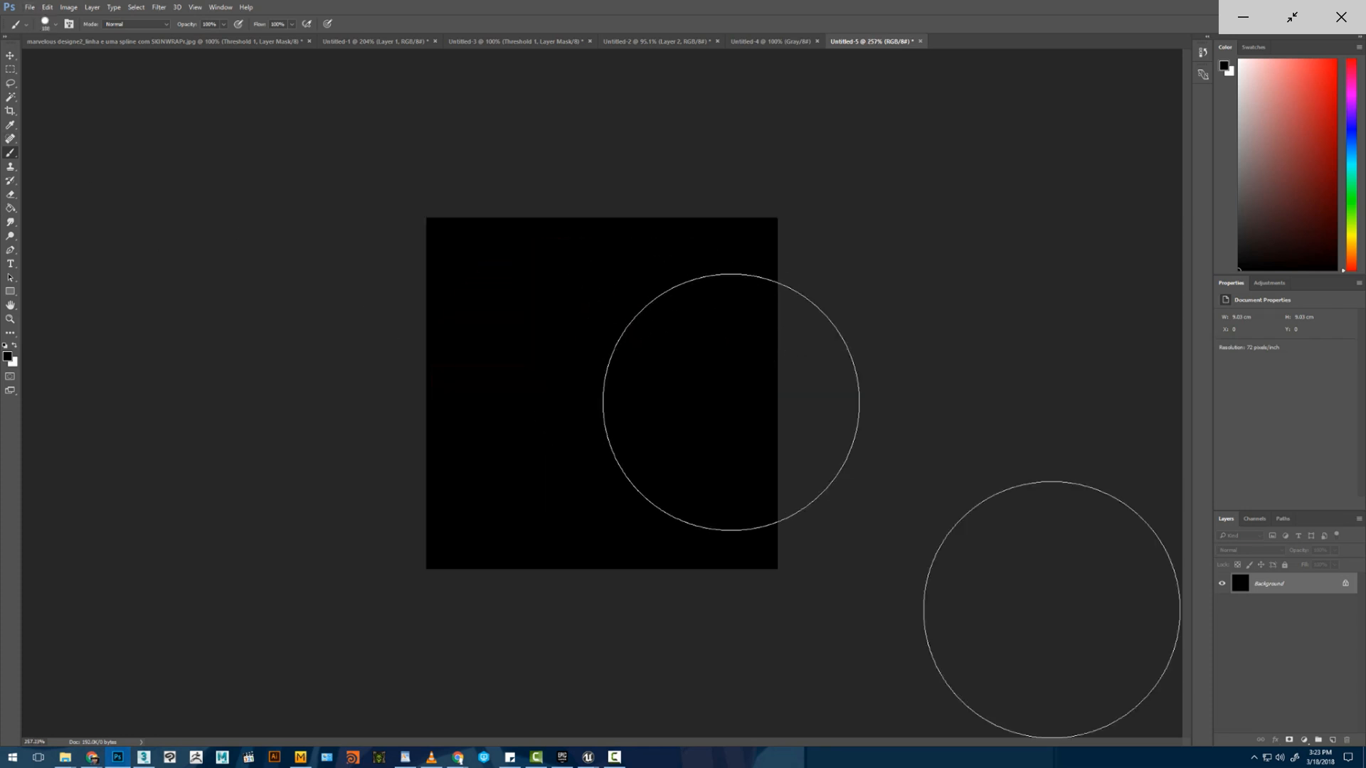
click(1333, 741)
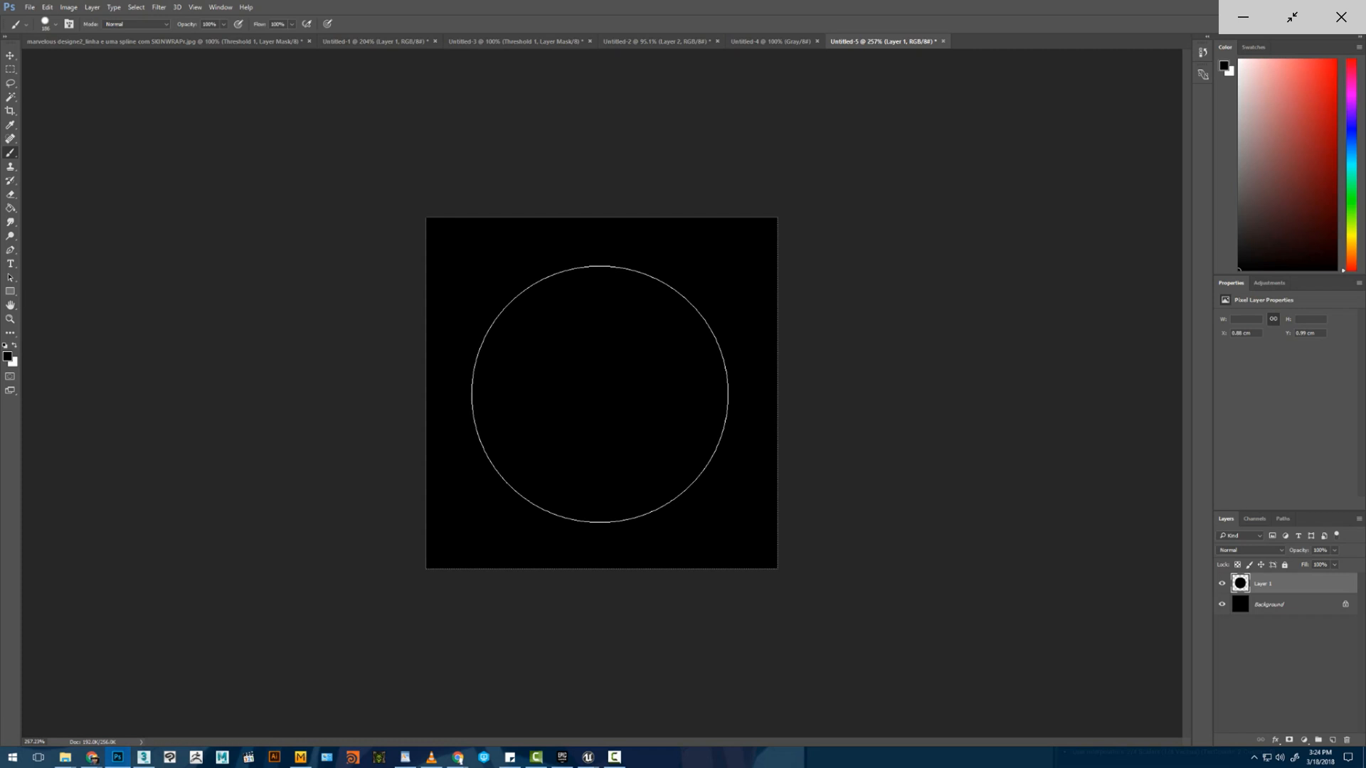
- Paint a white disc at the canvas centre and a slightly smaller black disc over it to form a thin, soft white ring
key(x)
click(600, 394)
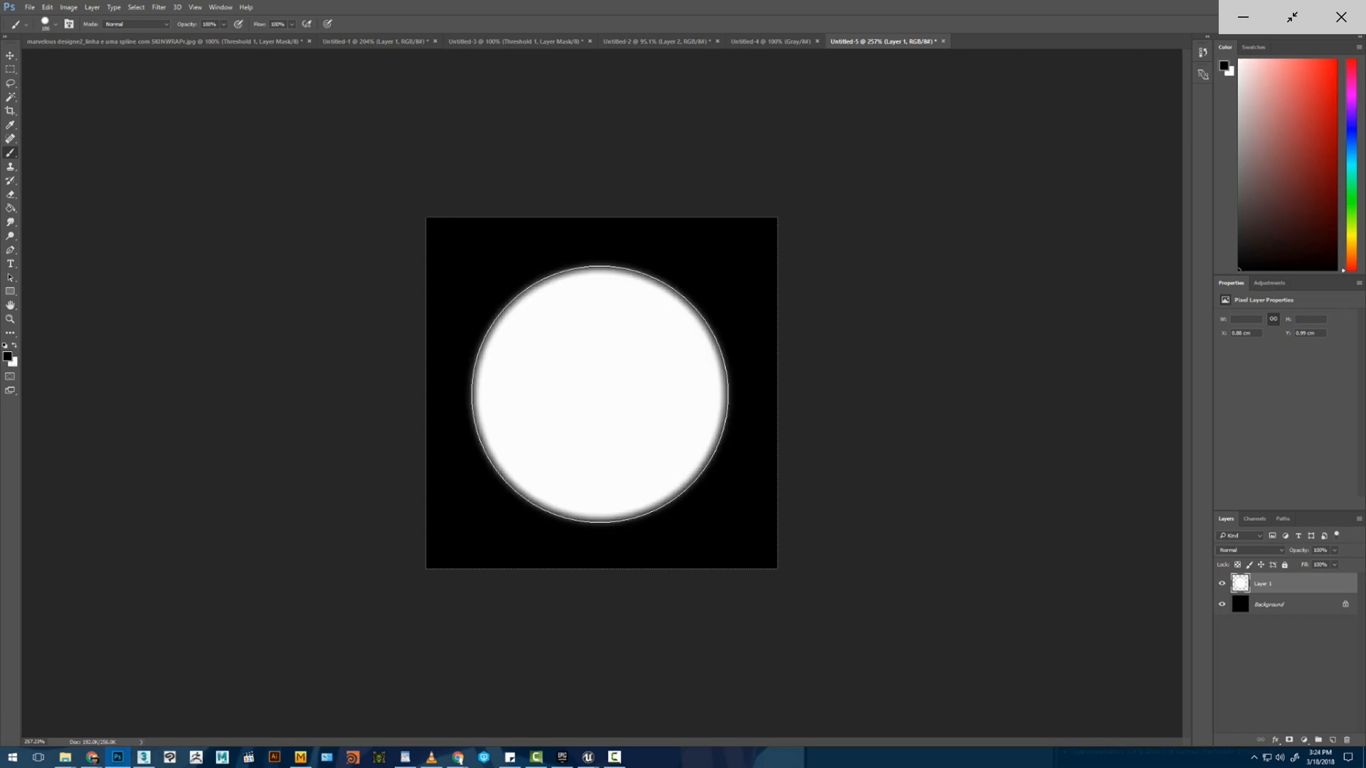
alt+right_drag(600, 394, 524, 426)
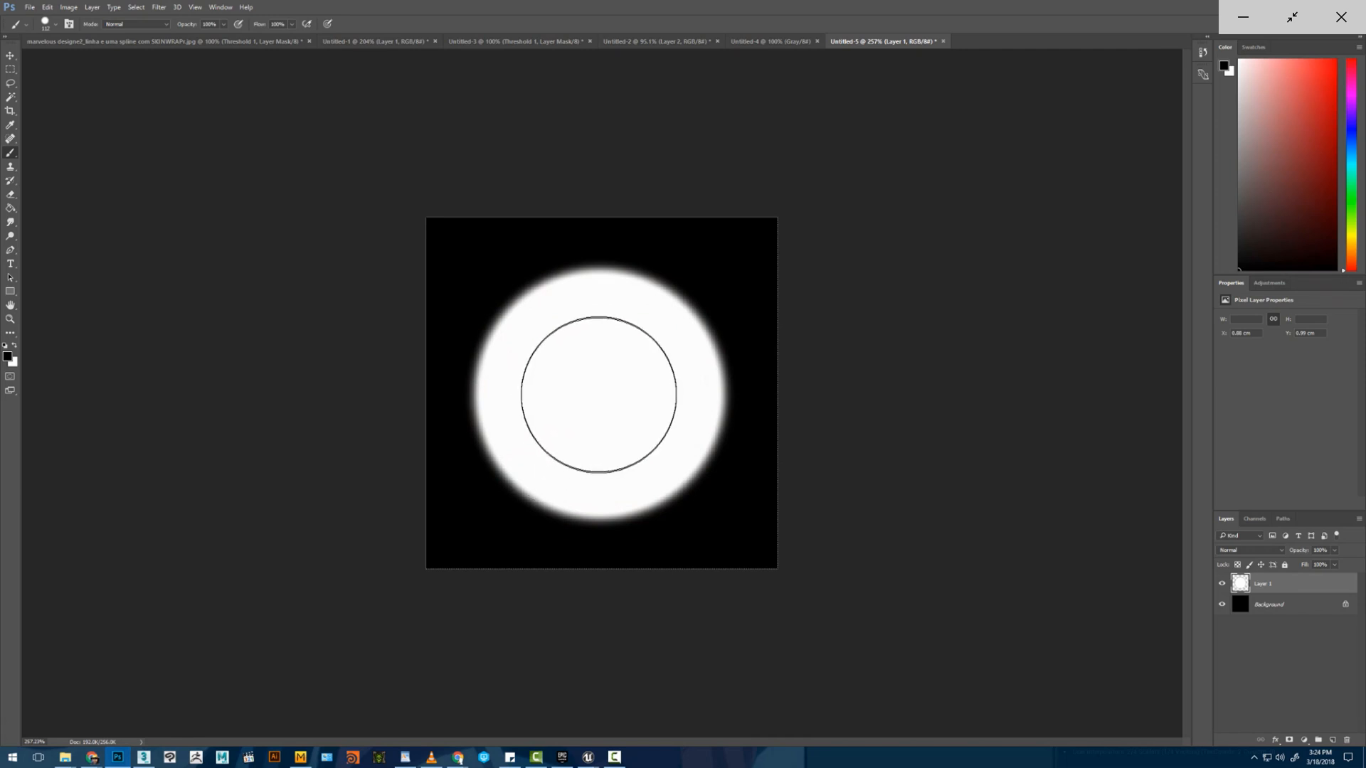
alt+right_drag(599, 395, 621, 393)
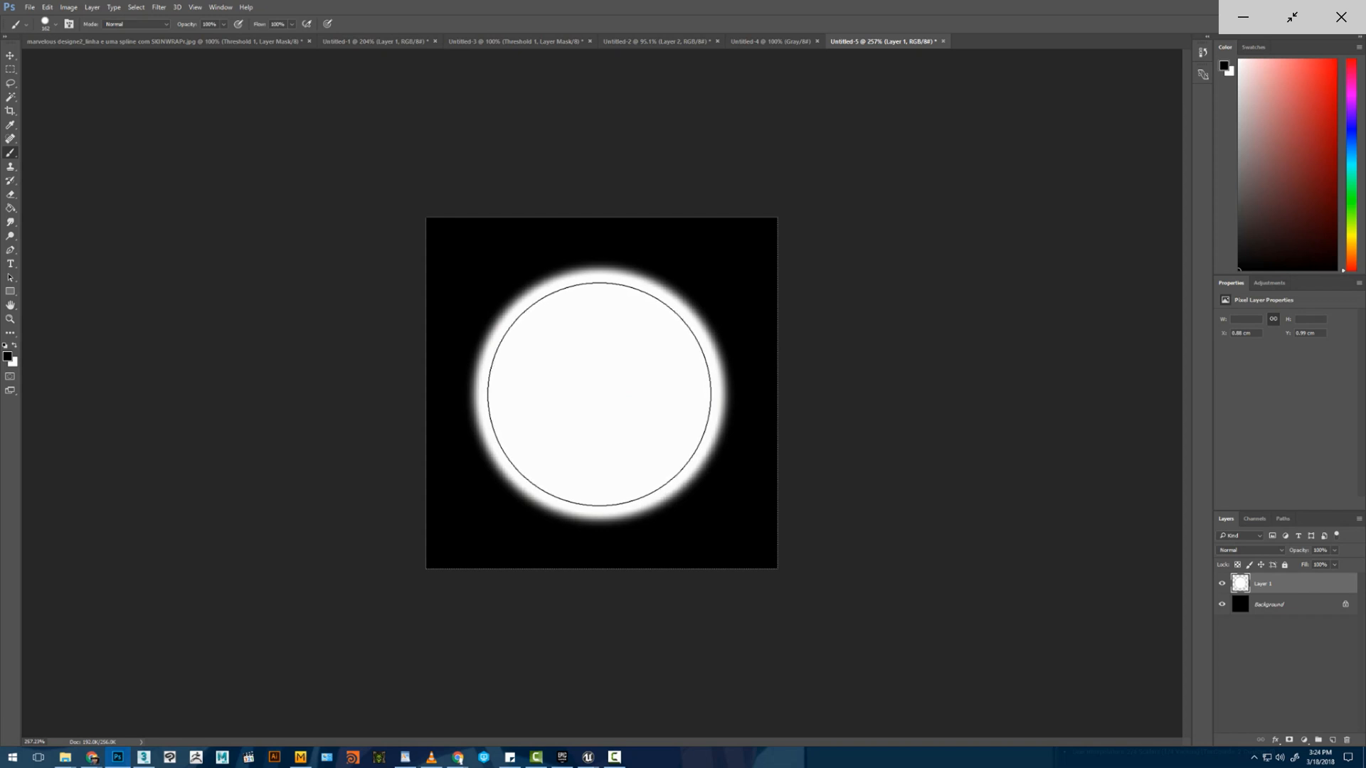
click(599, 395)
alt+scroll(759, 419, down, 10)
alt+scroll(759, 418, up, 4)
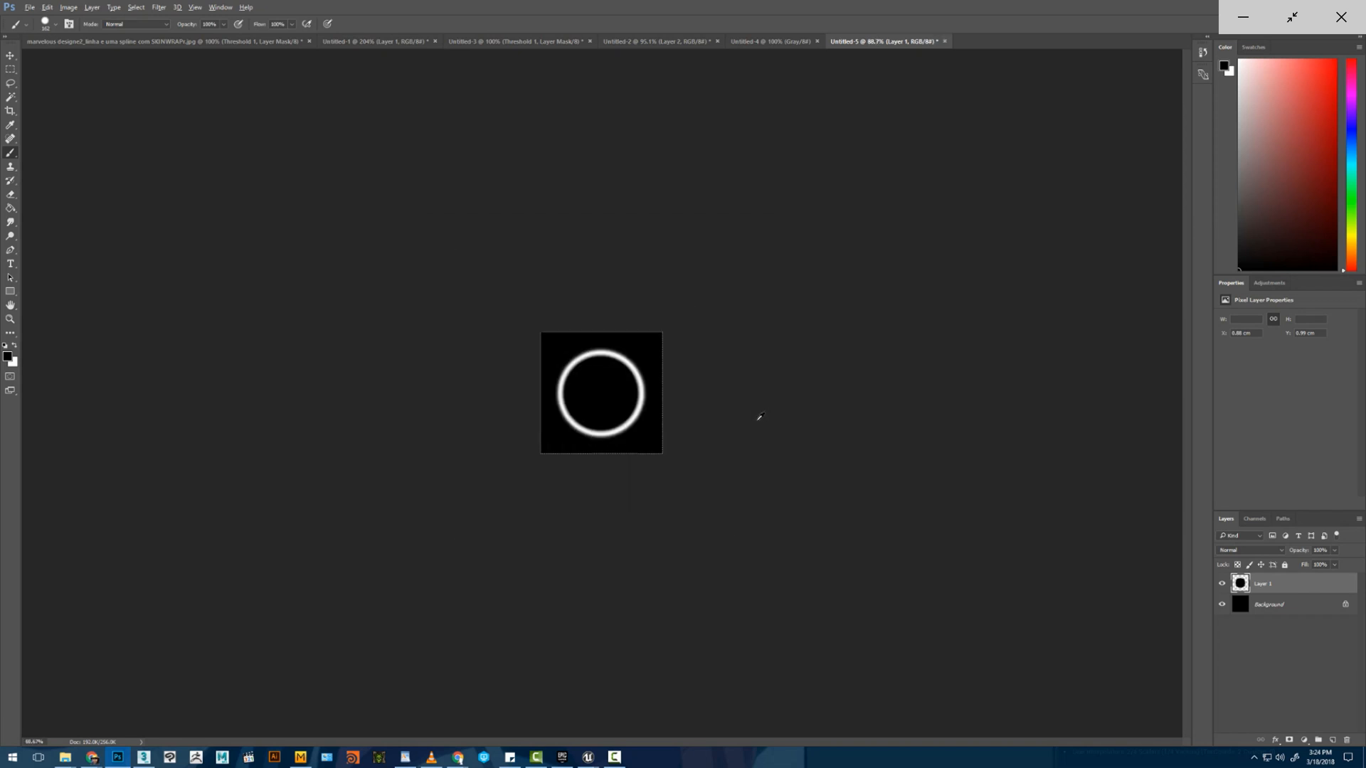
alt+scroll(652, 399, up, 5)
- Try painting a second, smaller white ring inside the first one, and undo it
mouse_move(619, 398)
alt+right_down()
mouse_move(579, 399)
mouse_move(600, 393)
alt+right_up()
key(x)
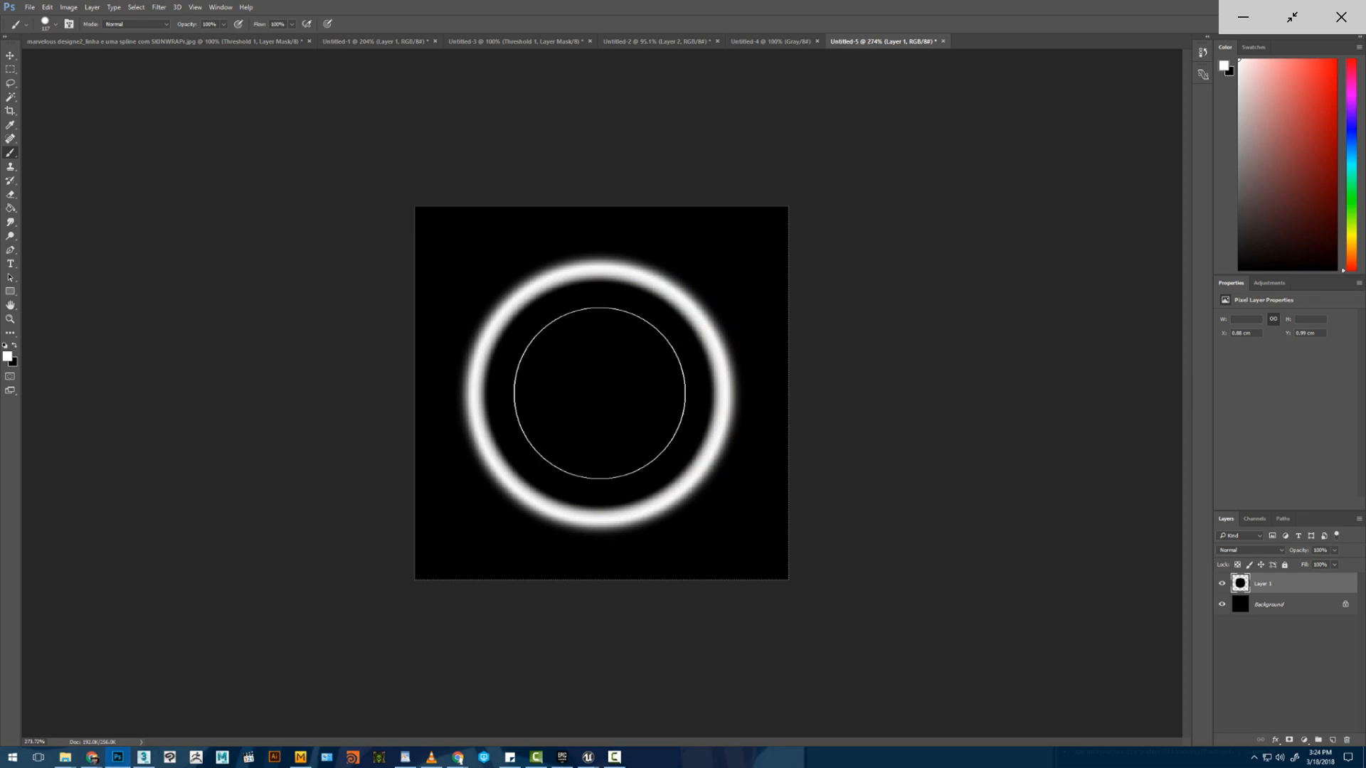
click(598, 393)
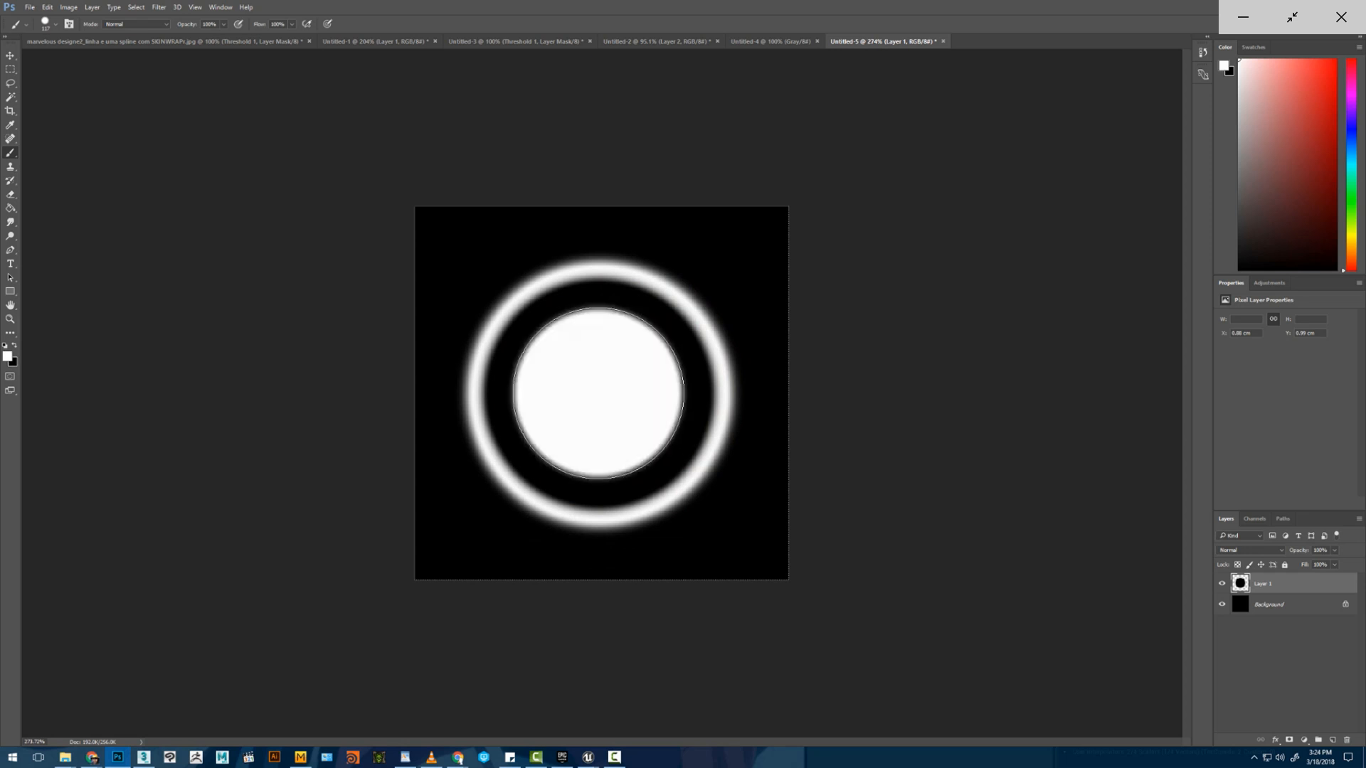
alt+right_drag(598, 393, 576, 394)
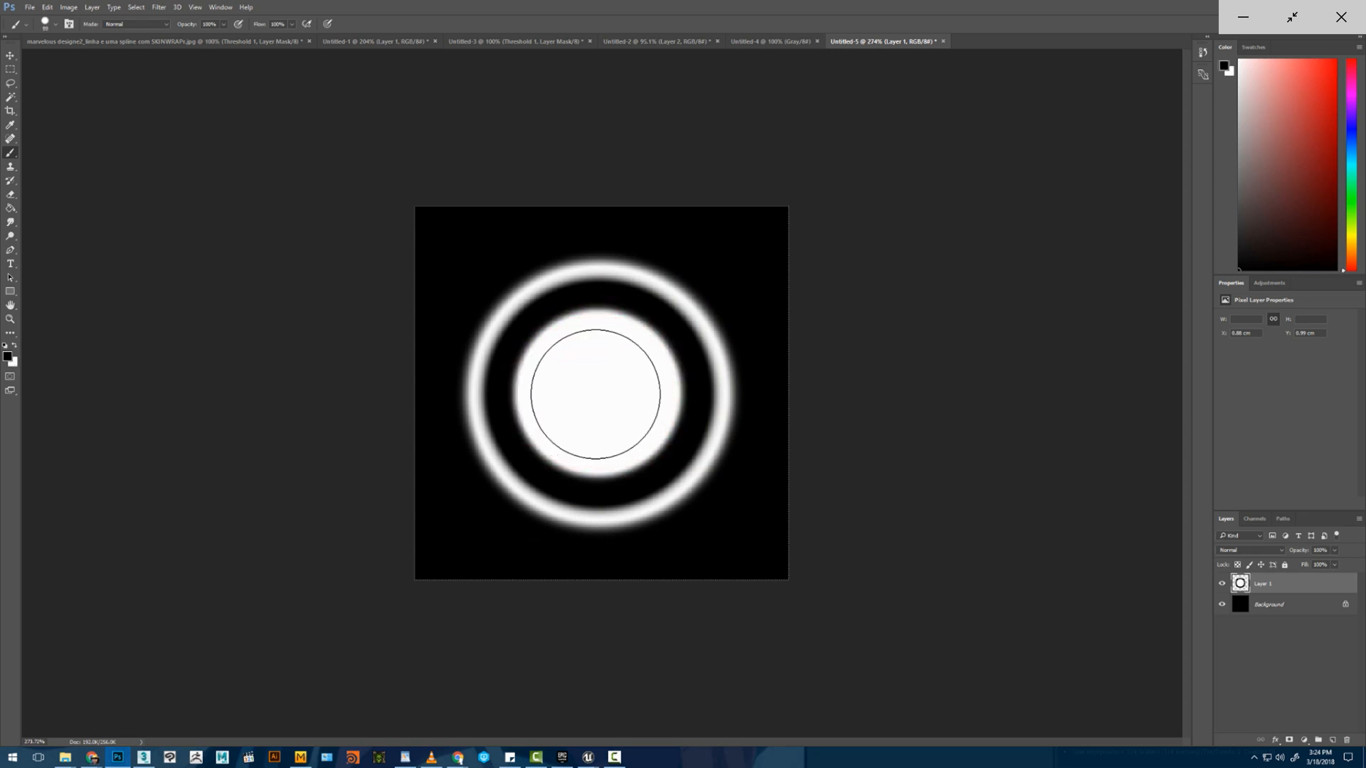
key(ctrl+z)
alt+scroll(810, 423, down, 5)
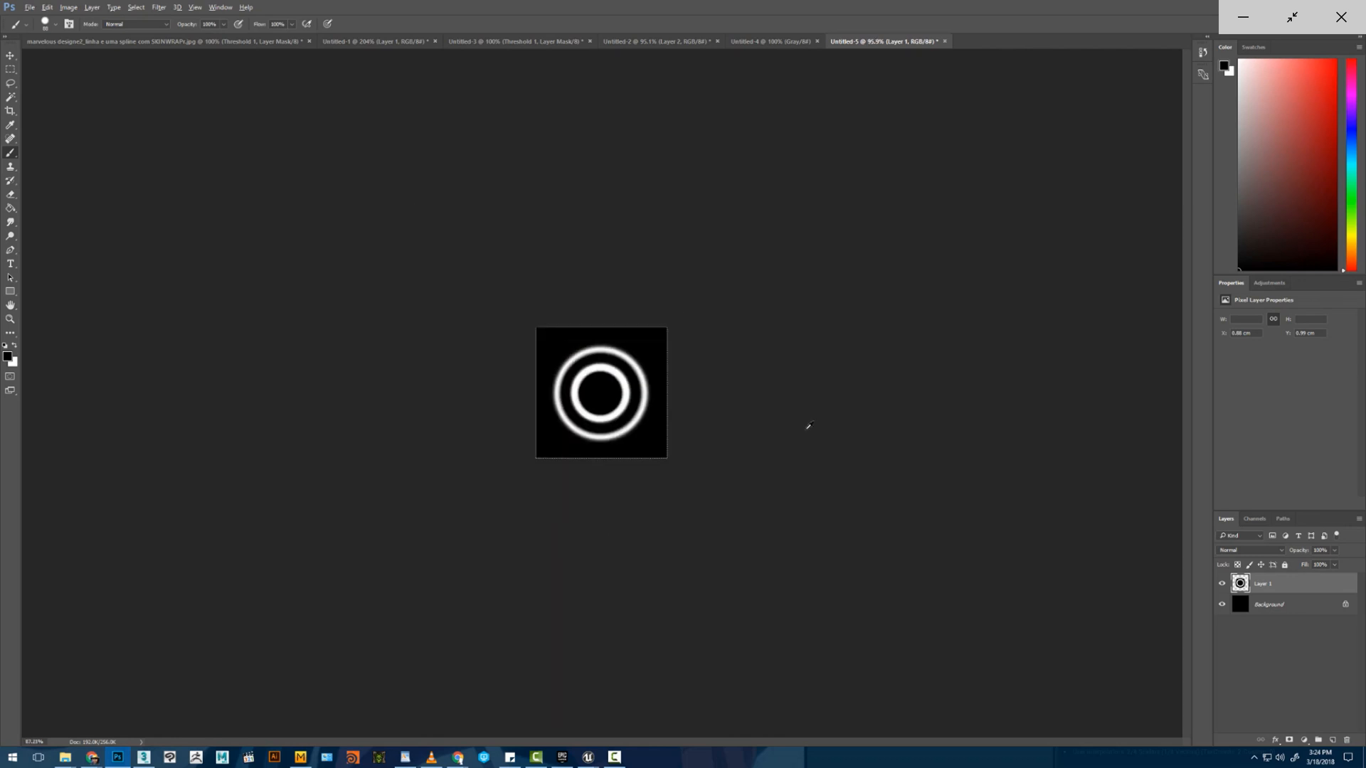
key(ctrl+alt+z)
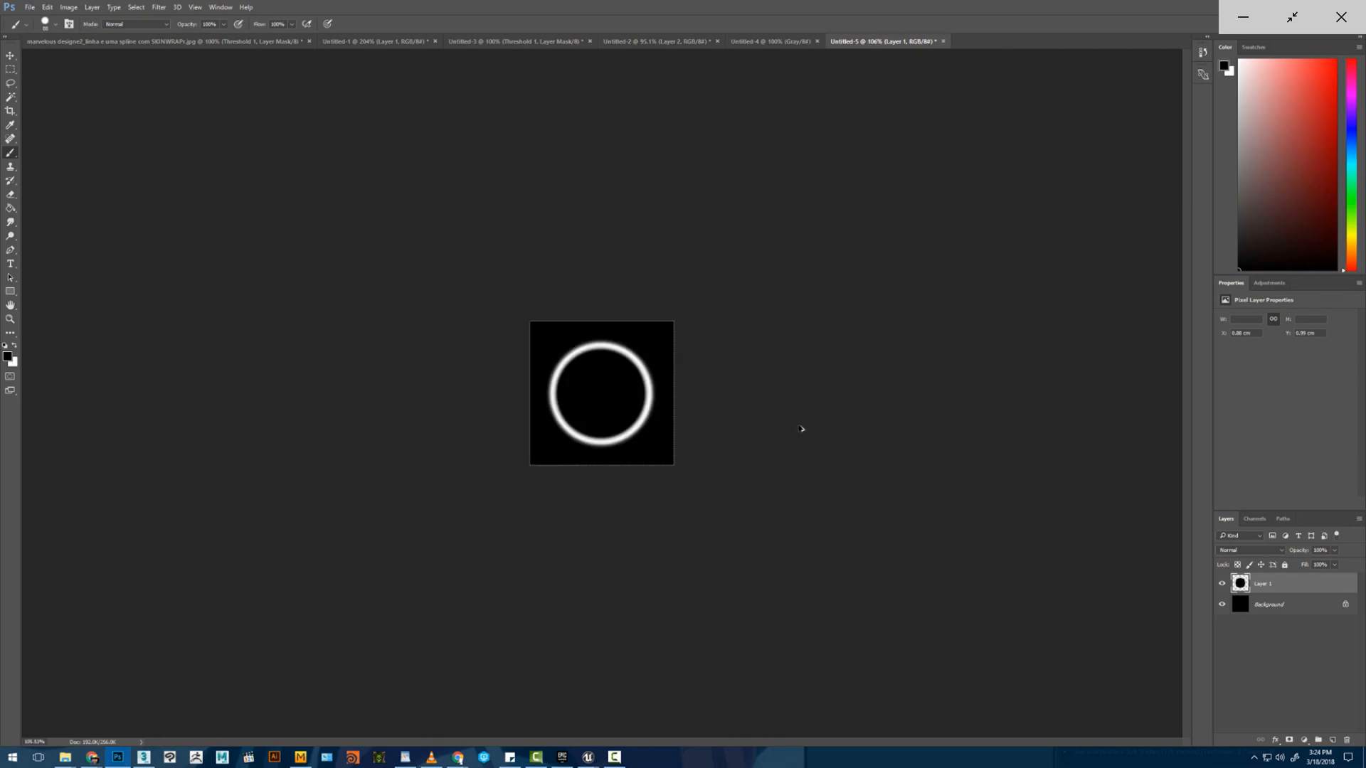
alt+scroll(802, 429, up, 2)
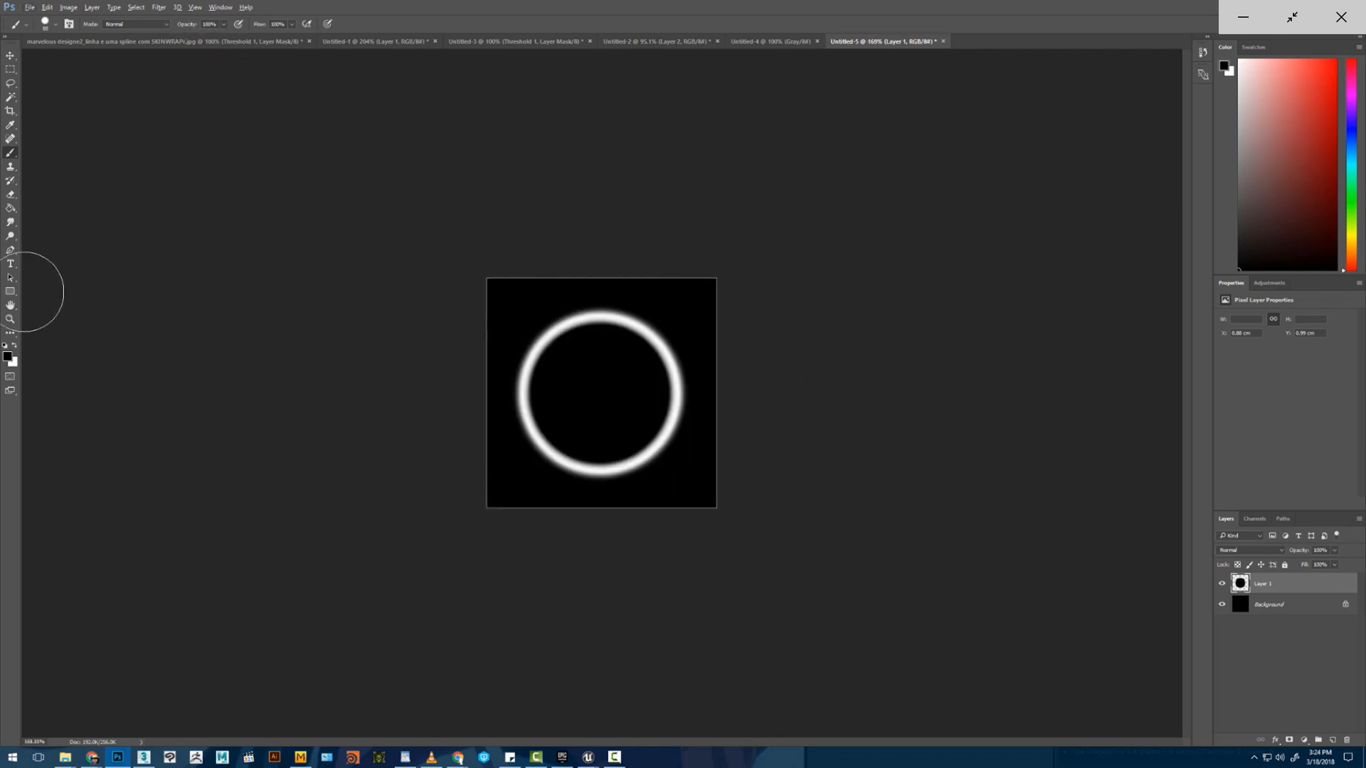
- View the ring at 100% and save the image as the Targa file waterdrop_splash_ring at 24 bits/pixel
click(8, 311)
double_click(9, 317)
right_click(499, 369)
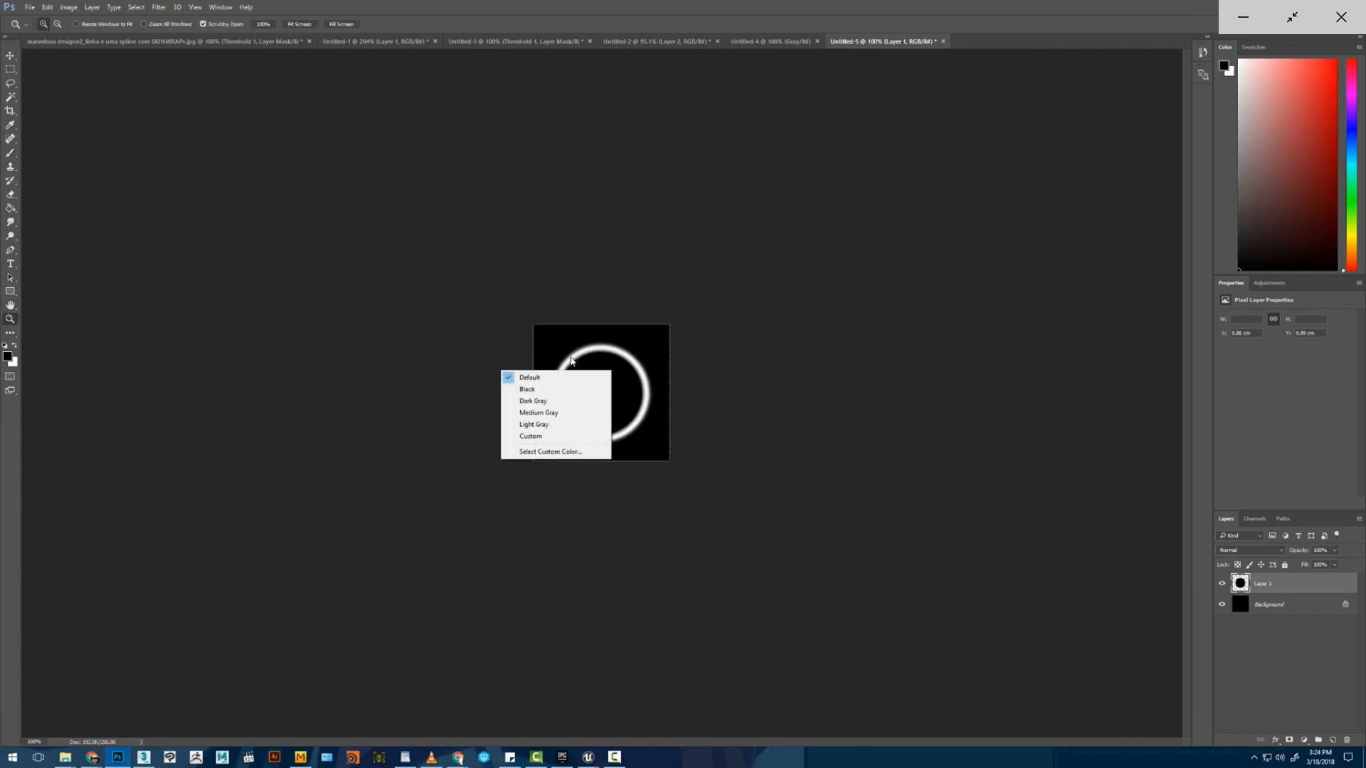
right_click(572, 357)
click(584, 381)
click(30, 7)
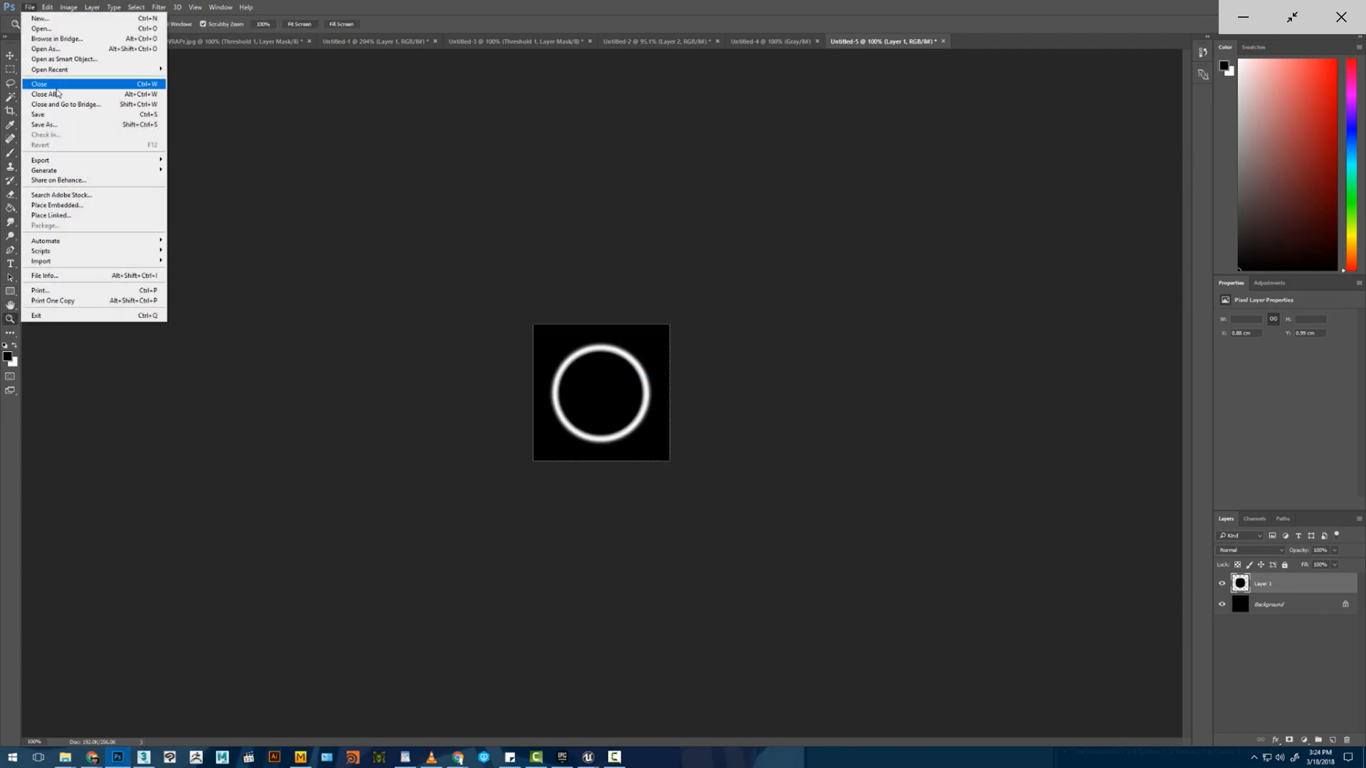
click(64, 125)
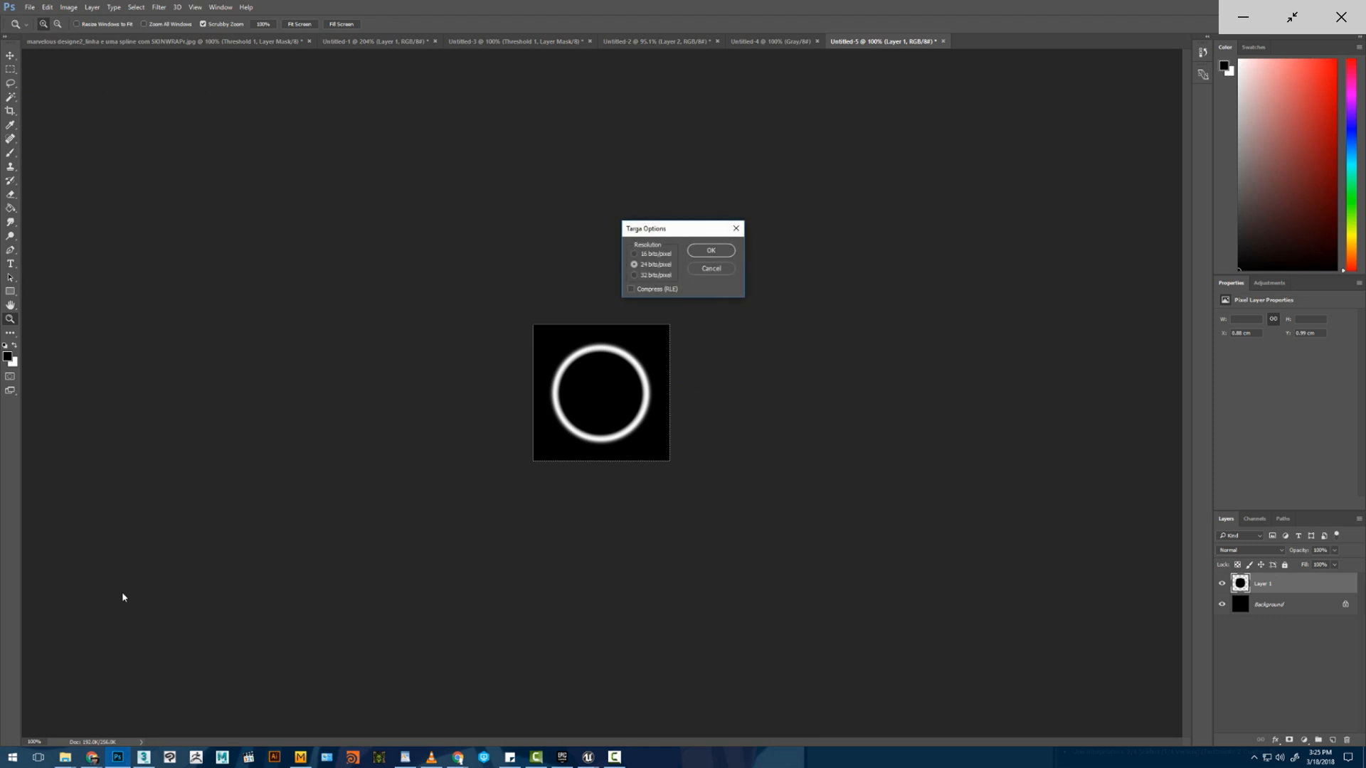
key(Return)
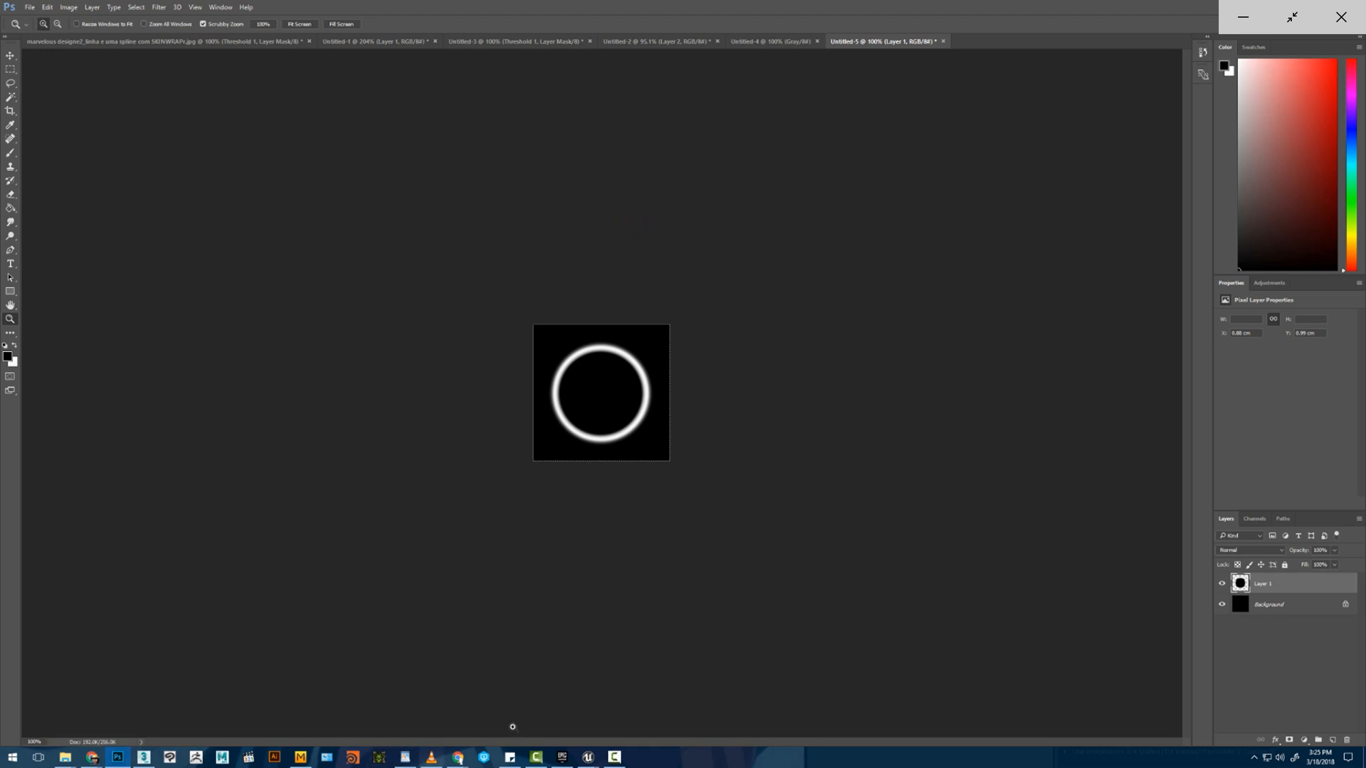
- Switch to Unreal Editor and import the waterdrop_splash_ring texture into the FX Textures folder
mouse_move(590, 758)
click(537, 708)
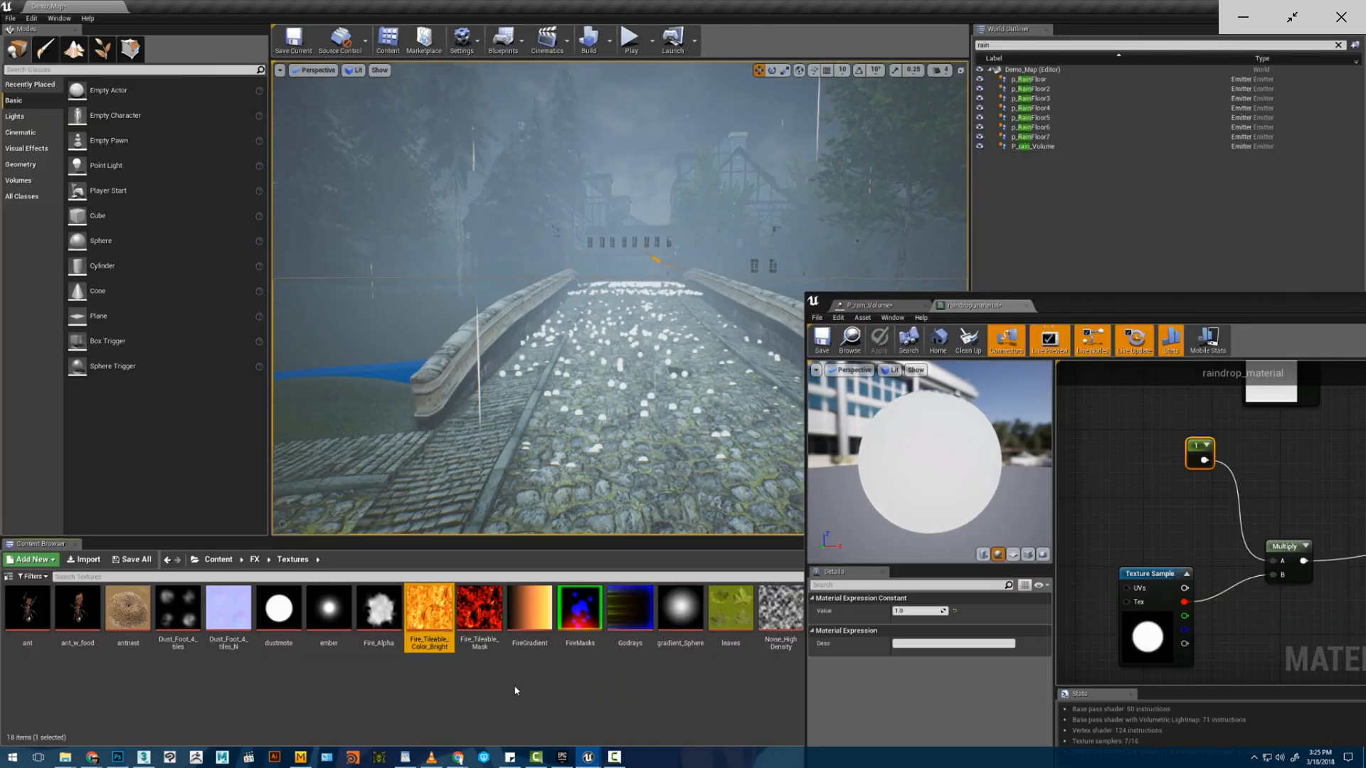
right_click(530, 615)
click(562, 437)
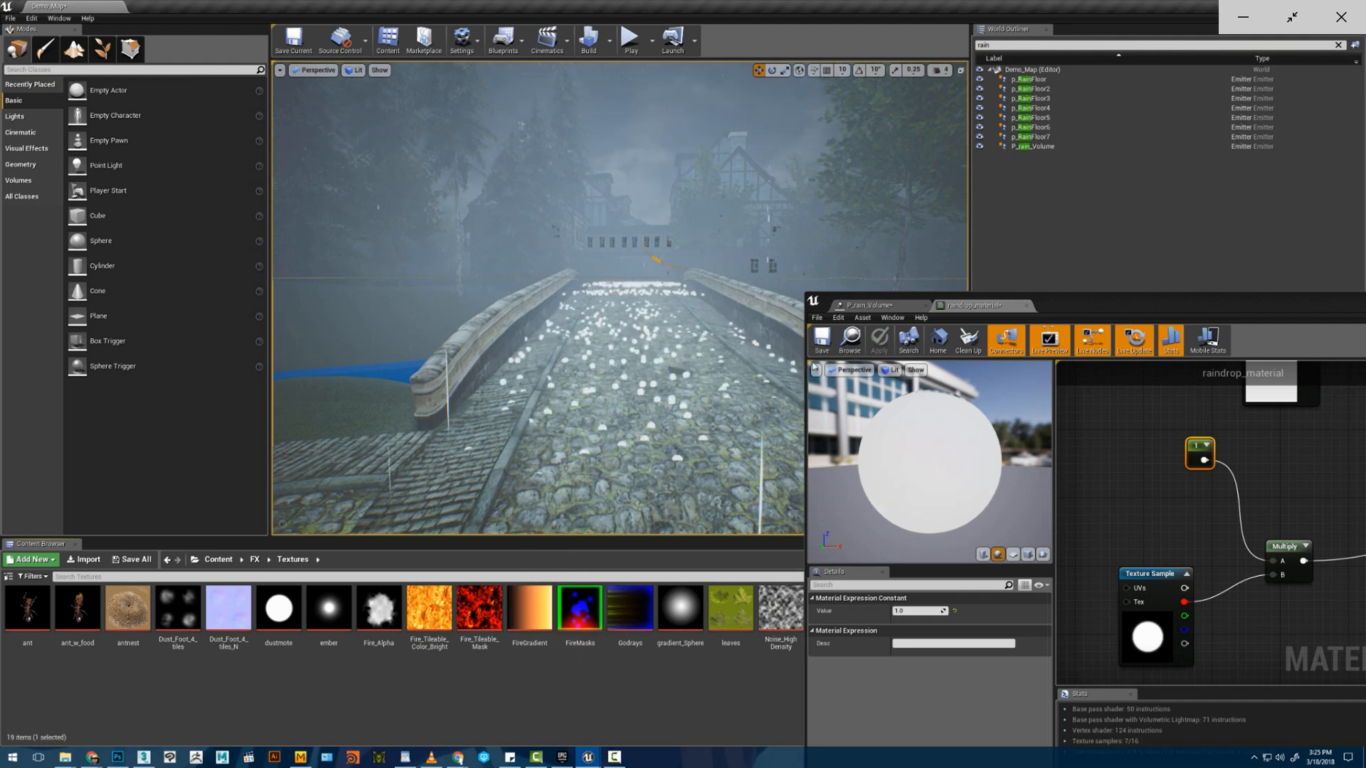
- Save raindrop_material, locate it in the FX Material folder, and duplicate it as raindrop_ring_material
click(821, 339)
drag(967, 322, 1030, 291)
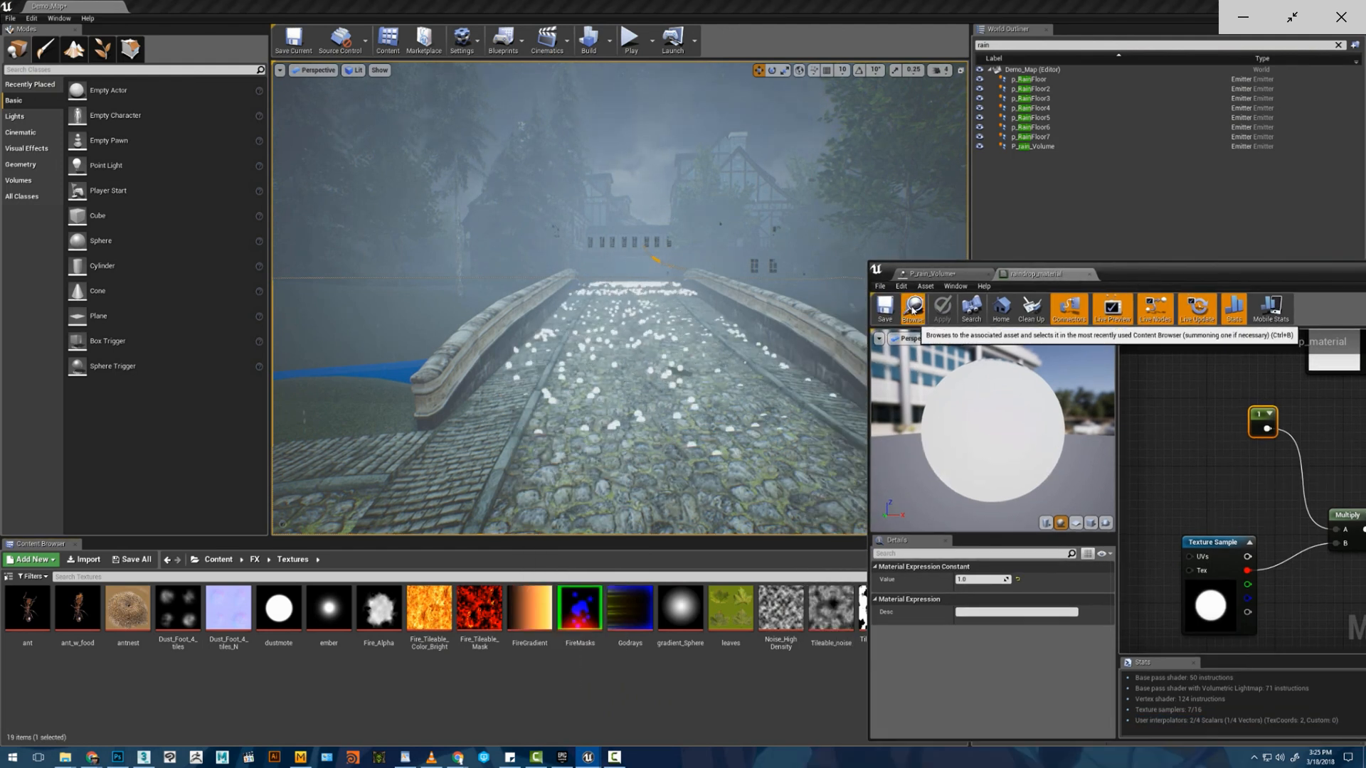
click(912, 307)
right_click(478, 626)
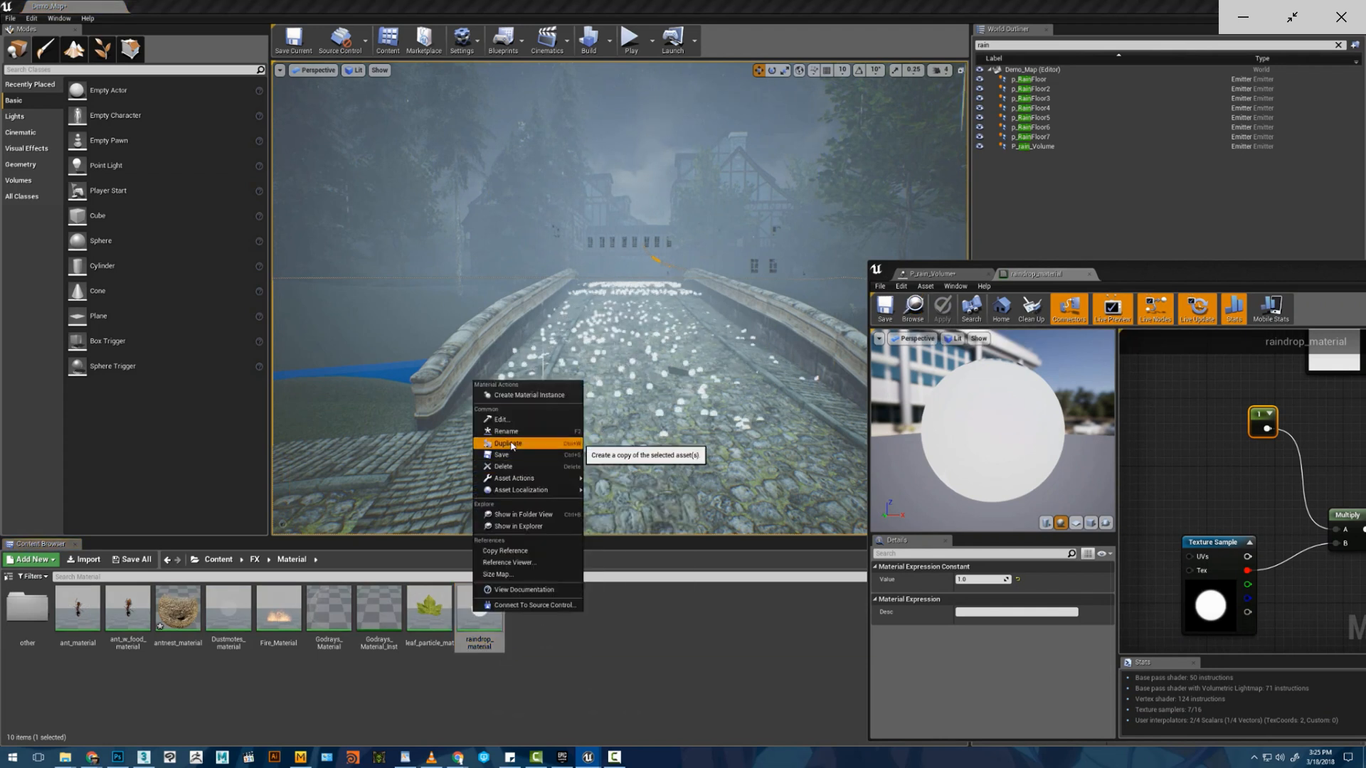
click(506, 442)
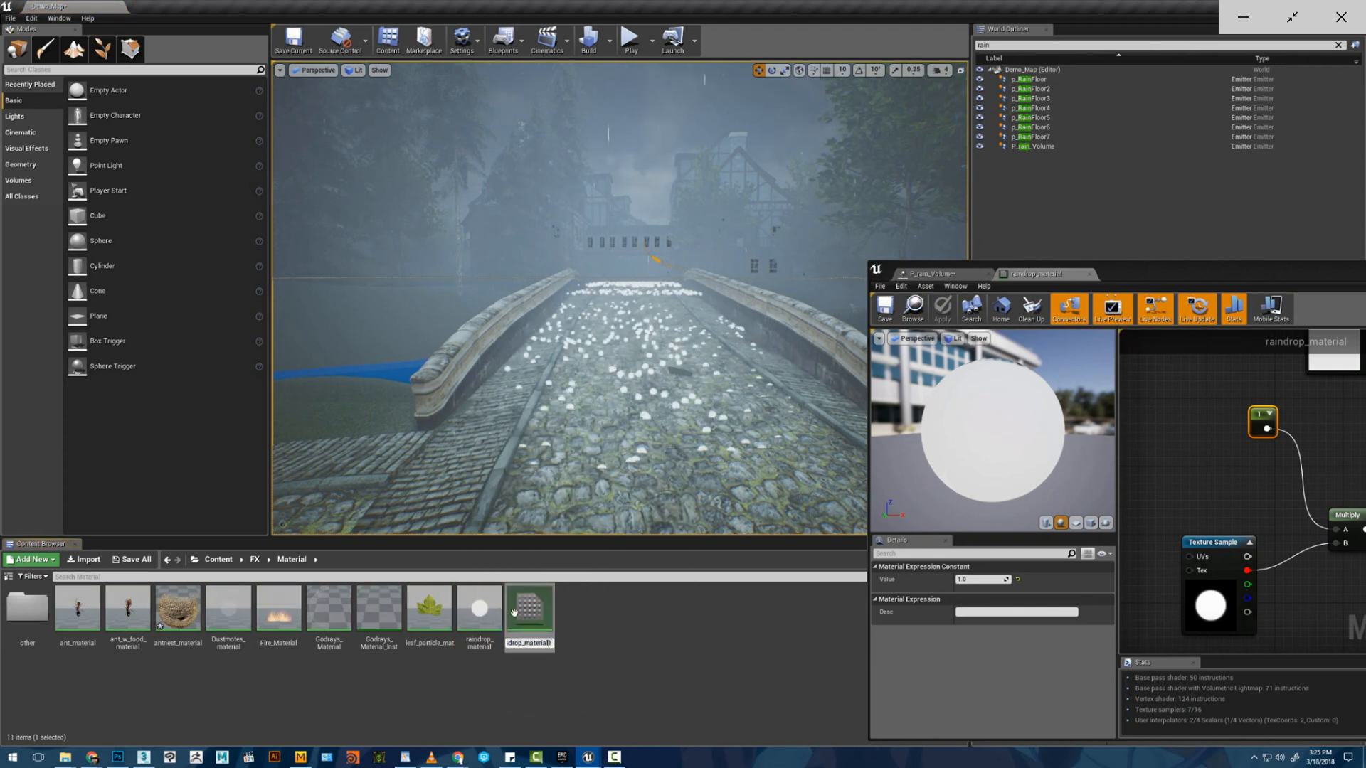
key(BackSpace)
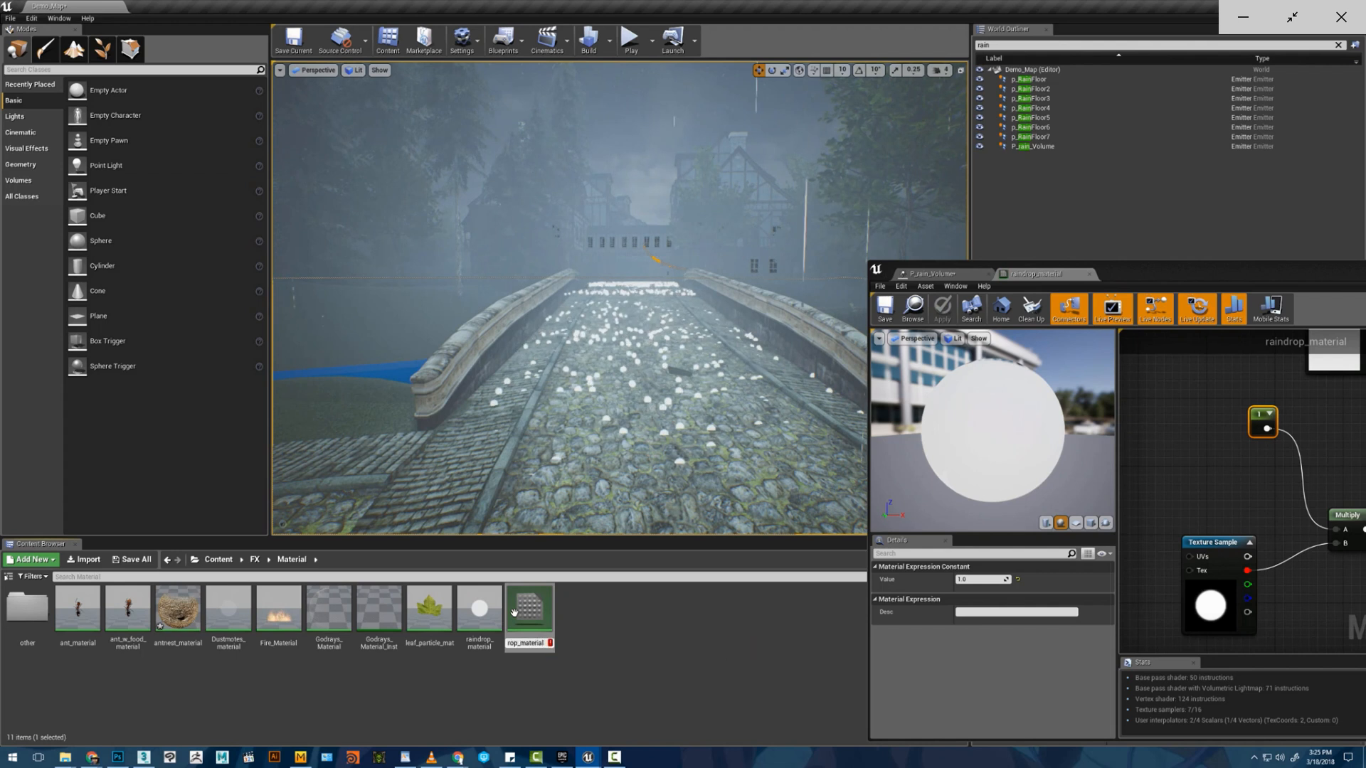
key(Return)
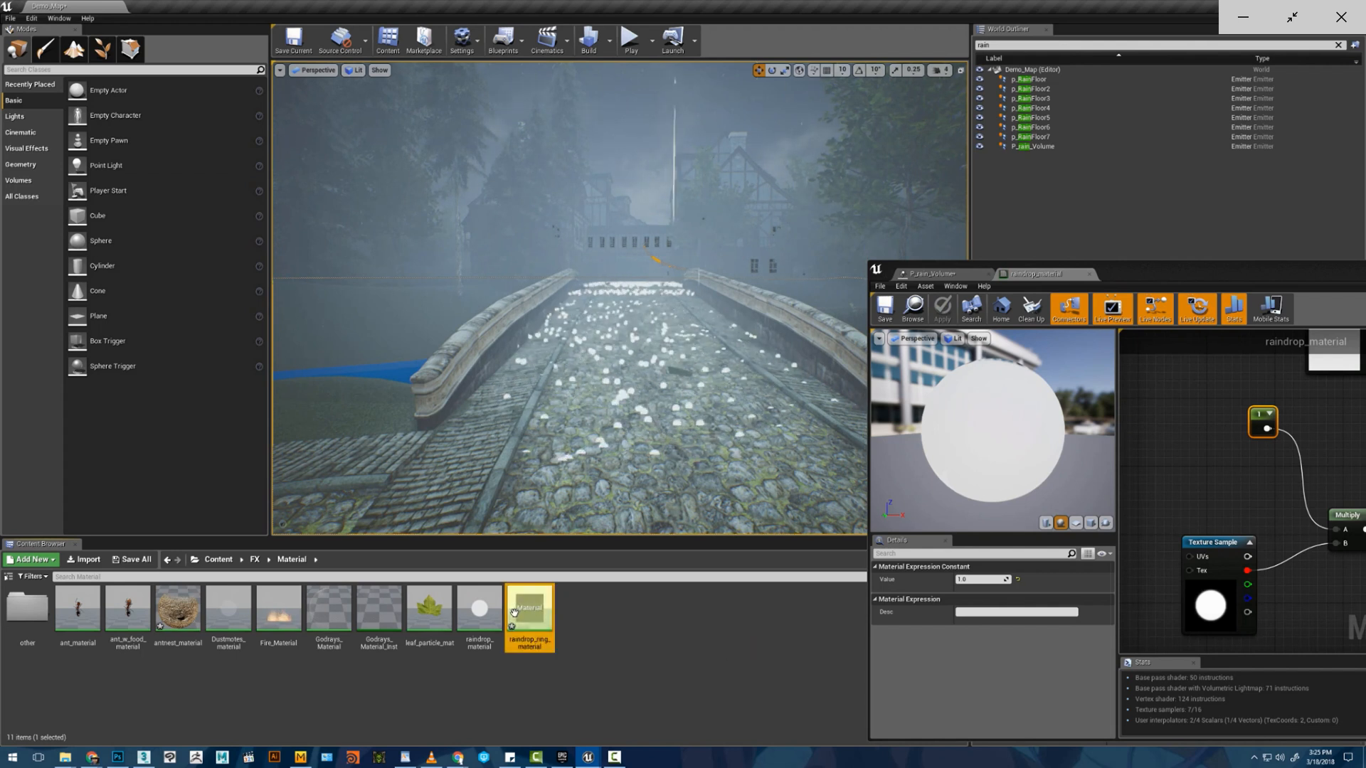
- Open raindrop_ring_material and assign waterdrop_splash_ring to the texture sample multiplied into the opacity
double_click(528, 615)
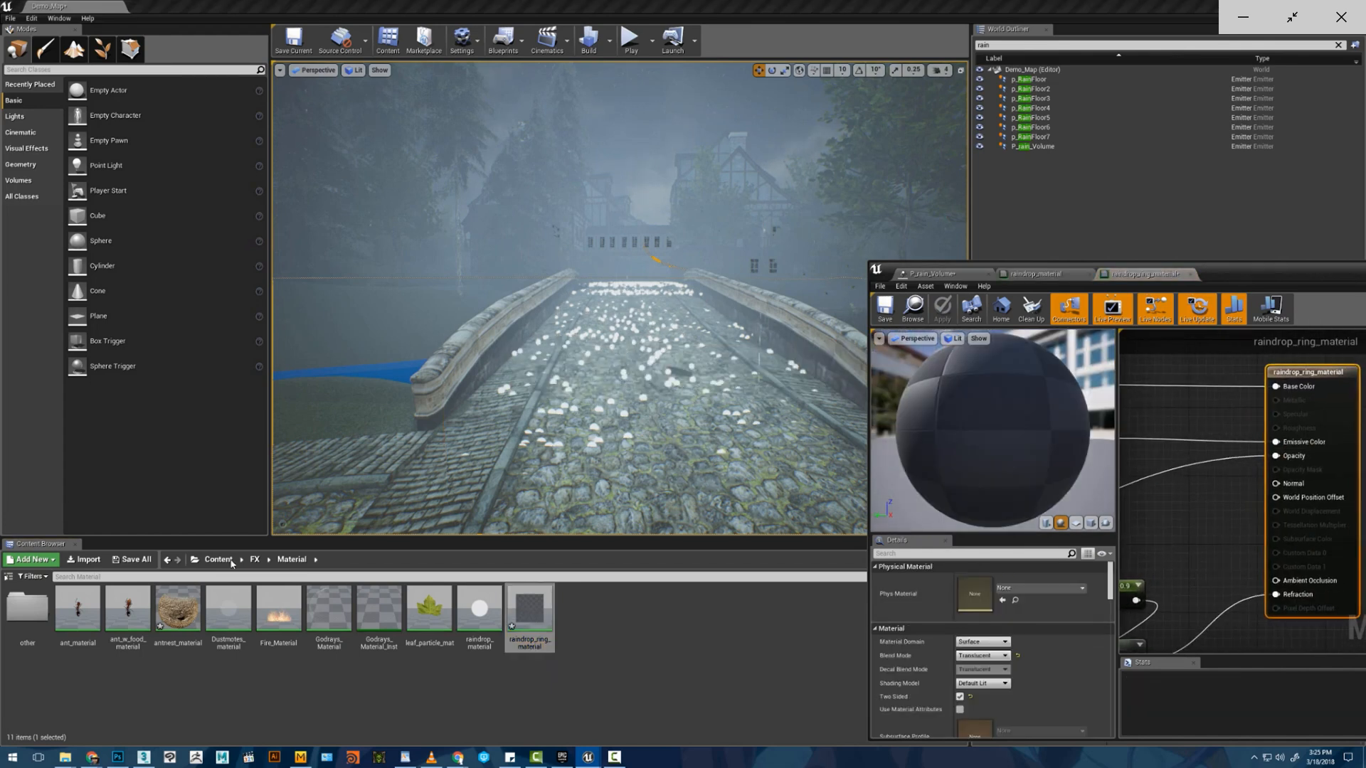
click(254, 559)
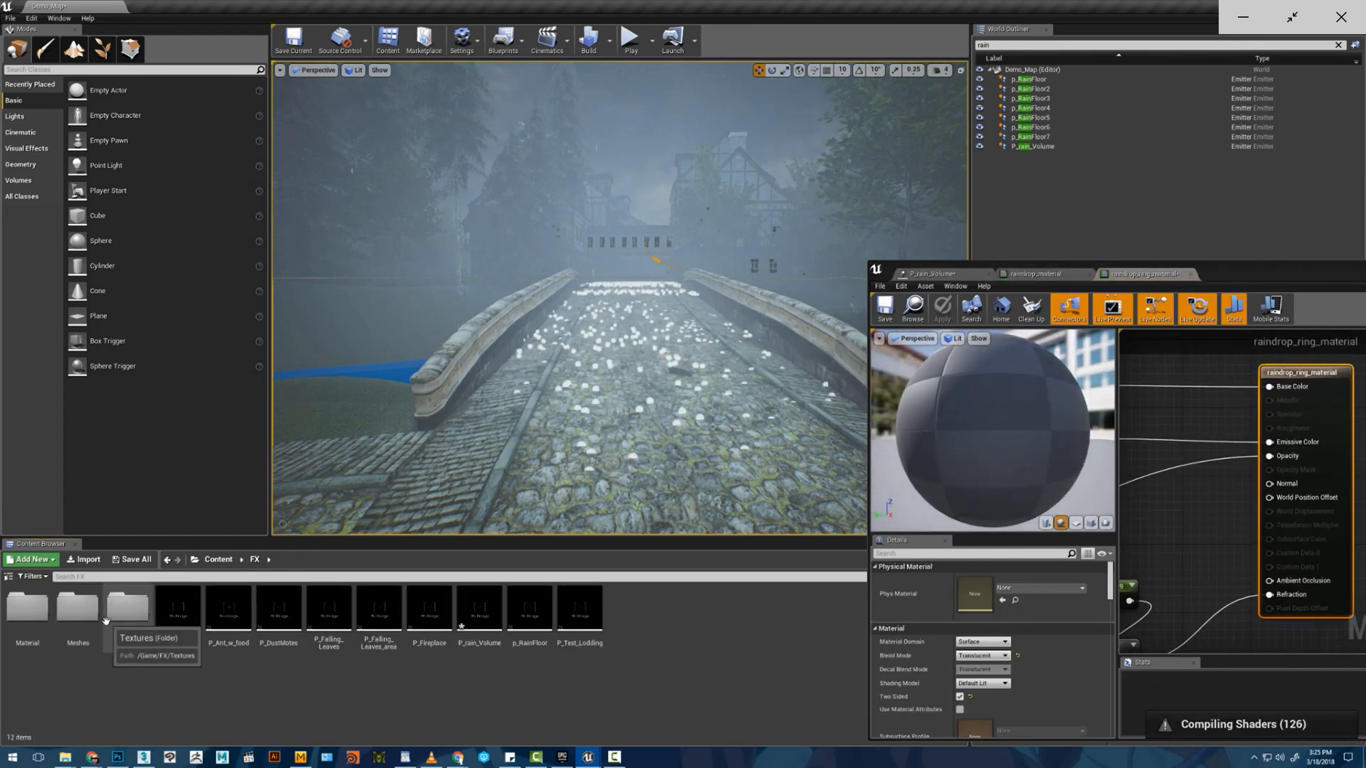
double_click(129, 608)
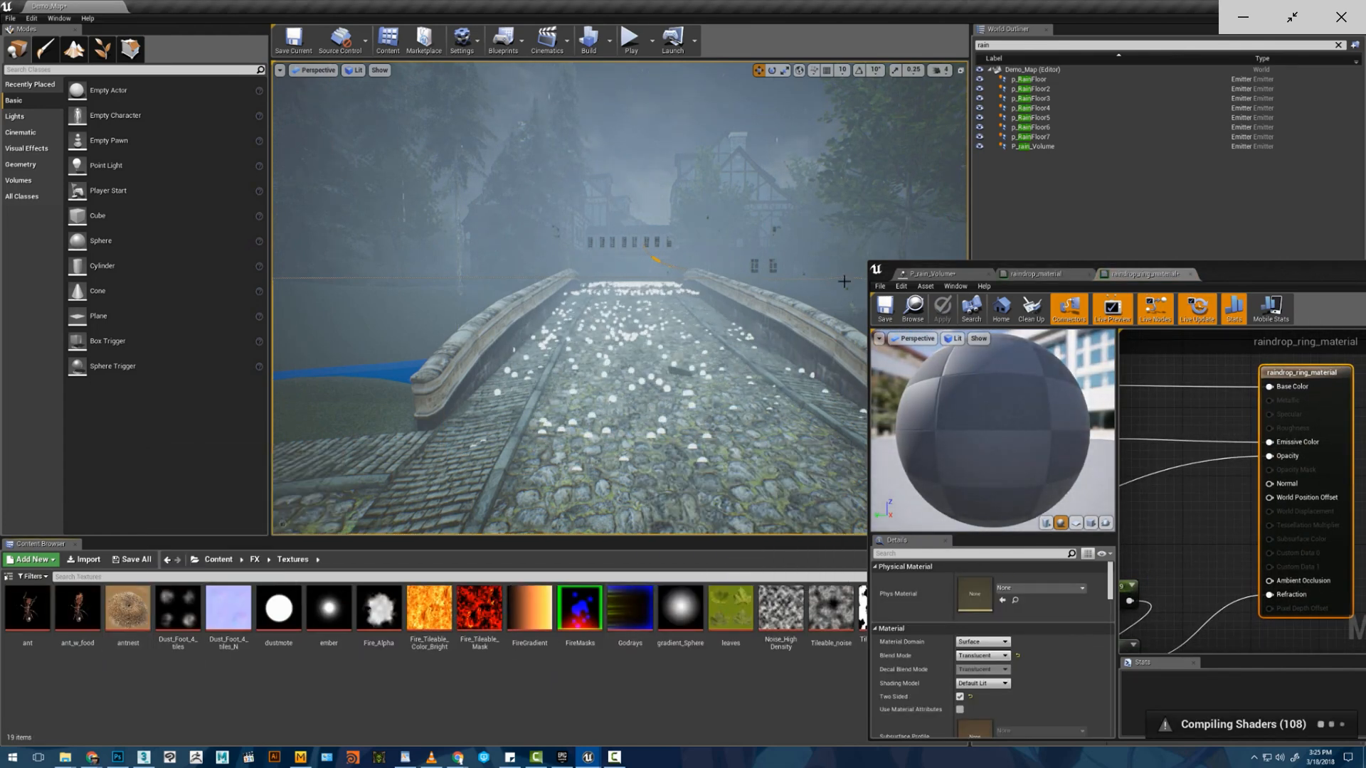
drag(1240, 276, 1077, 104)
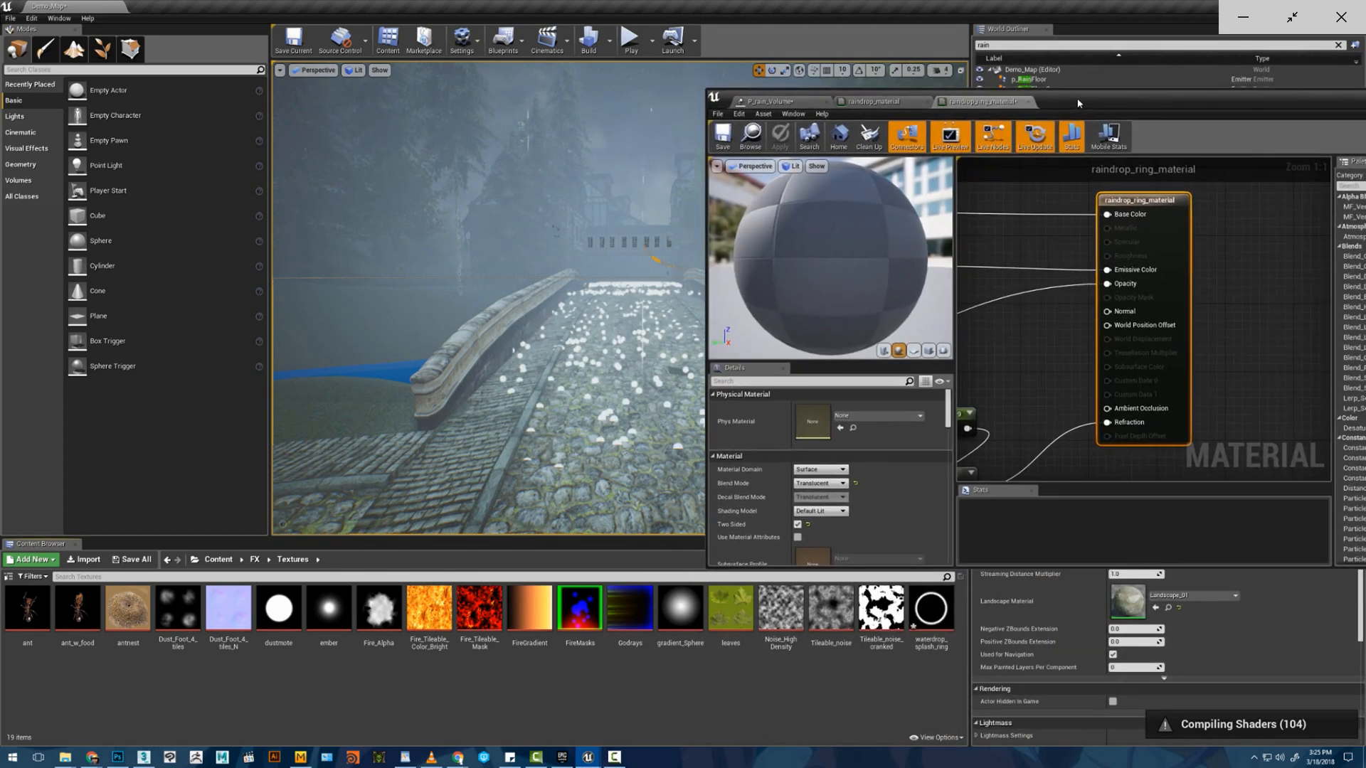
scroll(1074, 302, down, 2)
right_drag(982, 341, 1143, 356)
right_drag(1064, 374, 1097, 350)
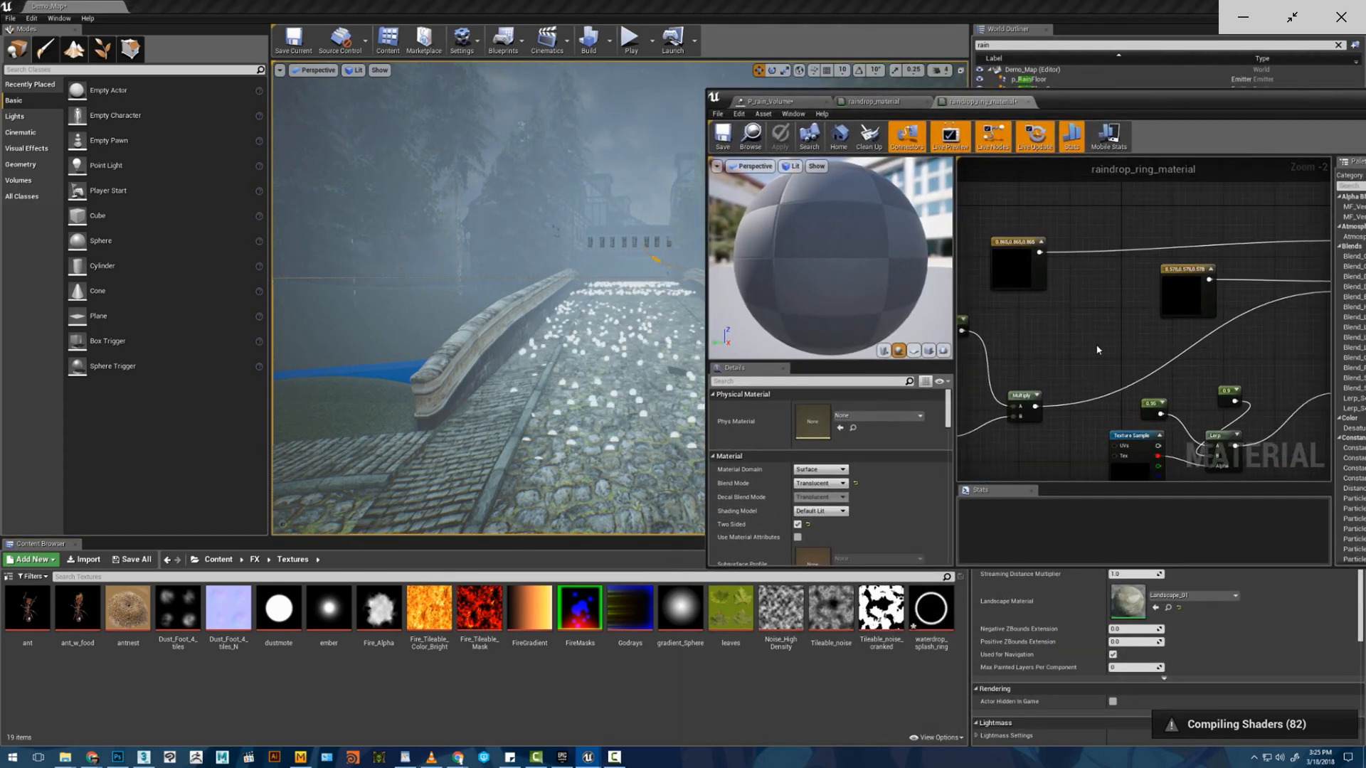
right_drag(1019, 295, 1124, 223)
click(1030, 375)
click(930, 609)
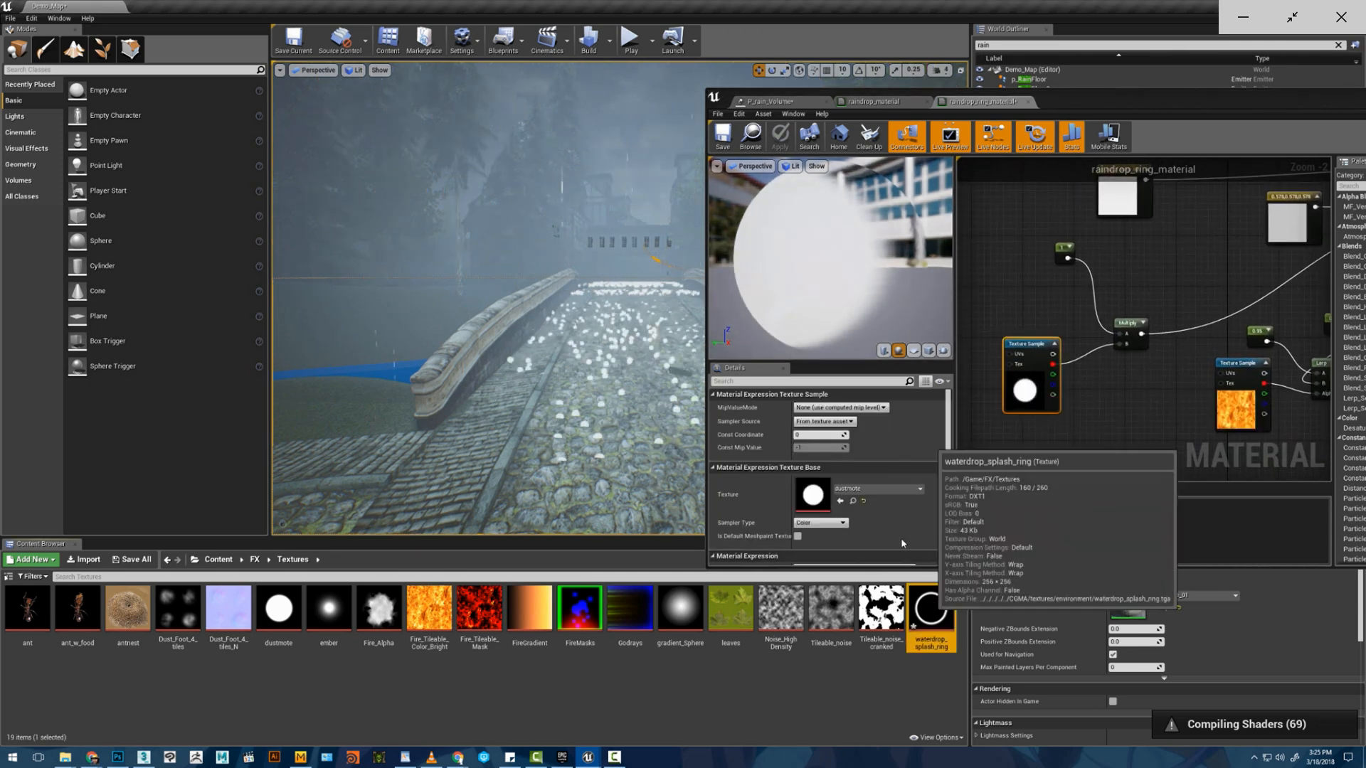
click(840, 500)
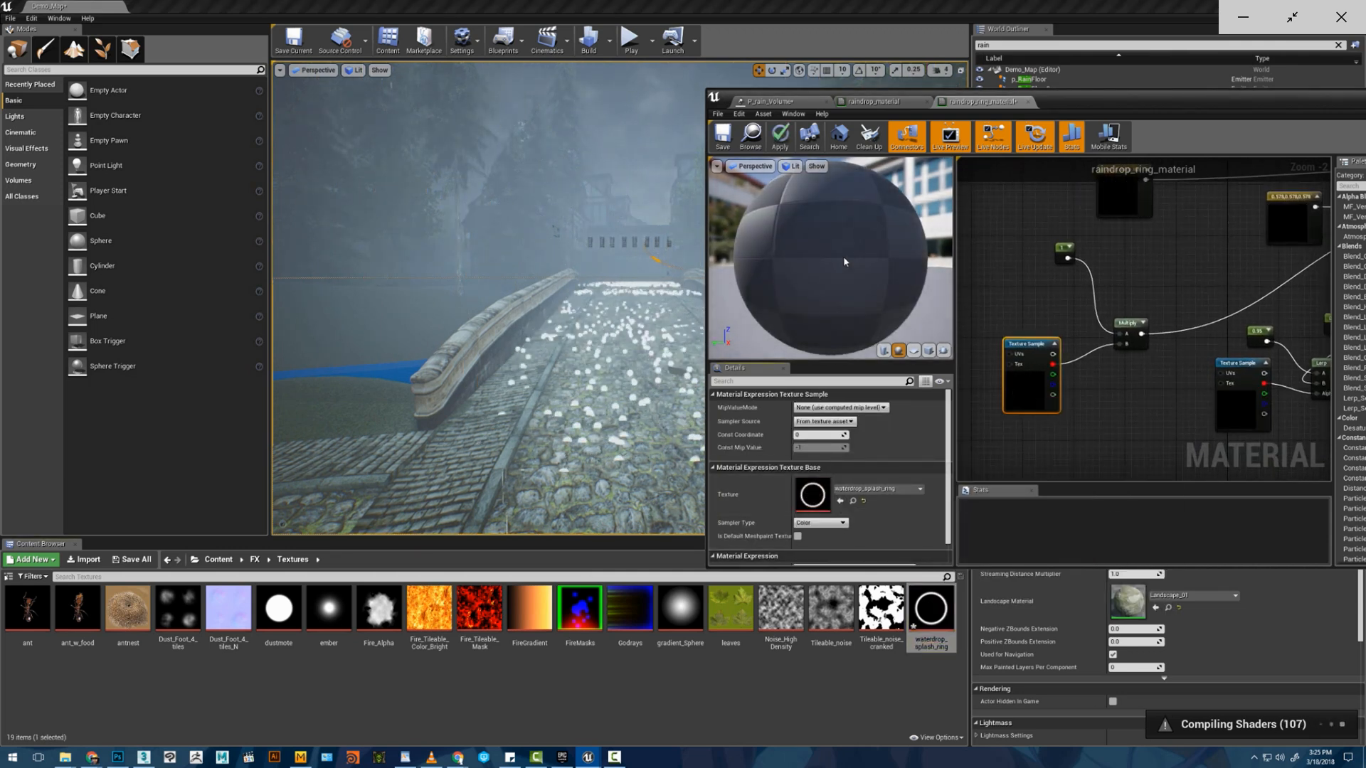
- Preview raindrop_ring_material on a plane and rotate around it to examine the ring
drag(843, 256, 936, 262)
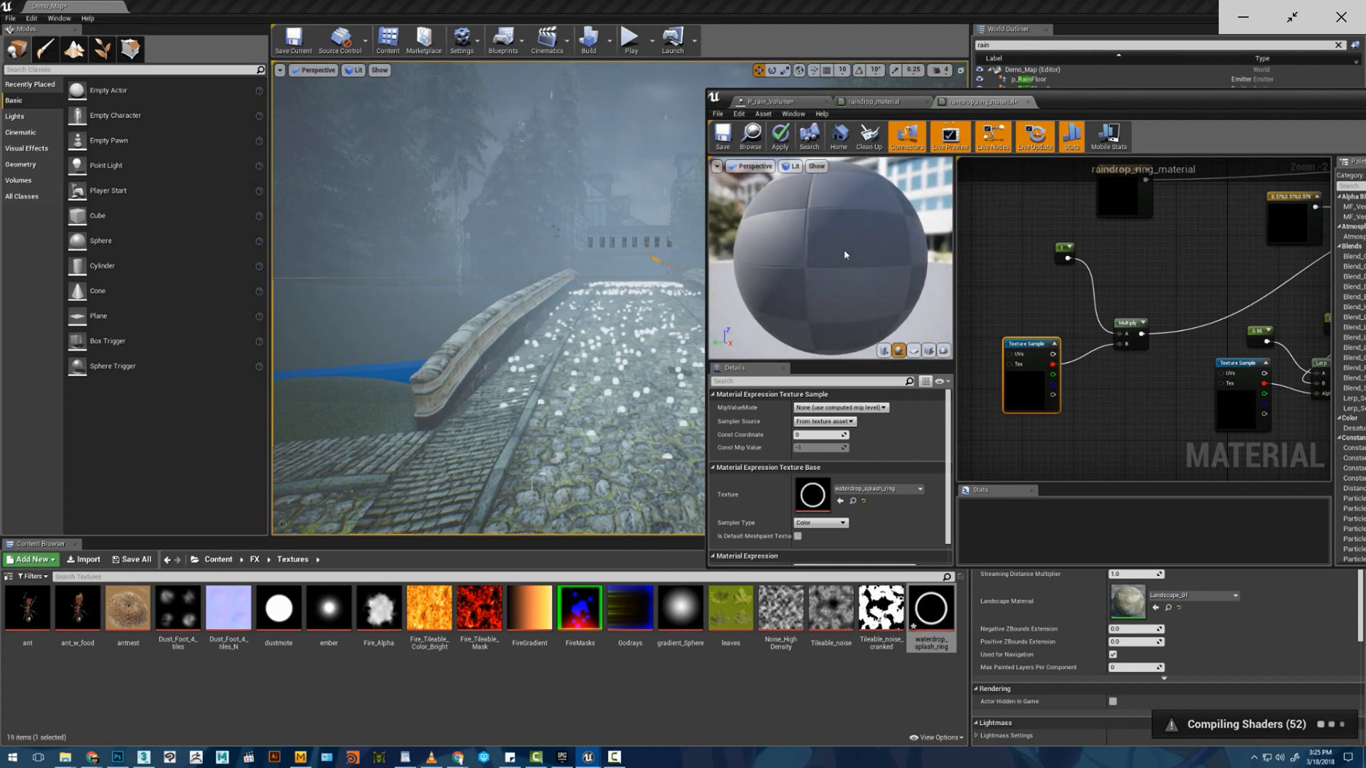
click(913, 350)
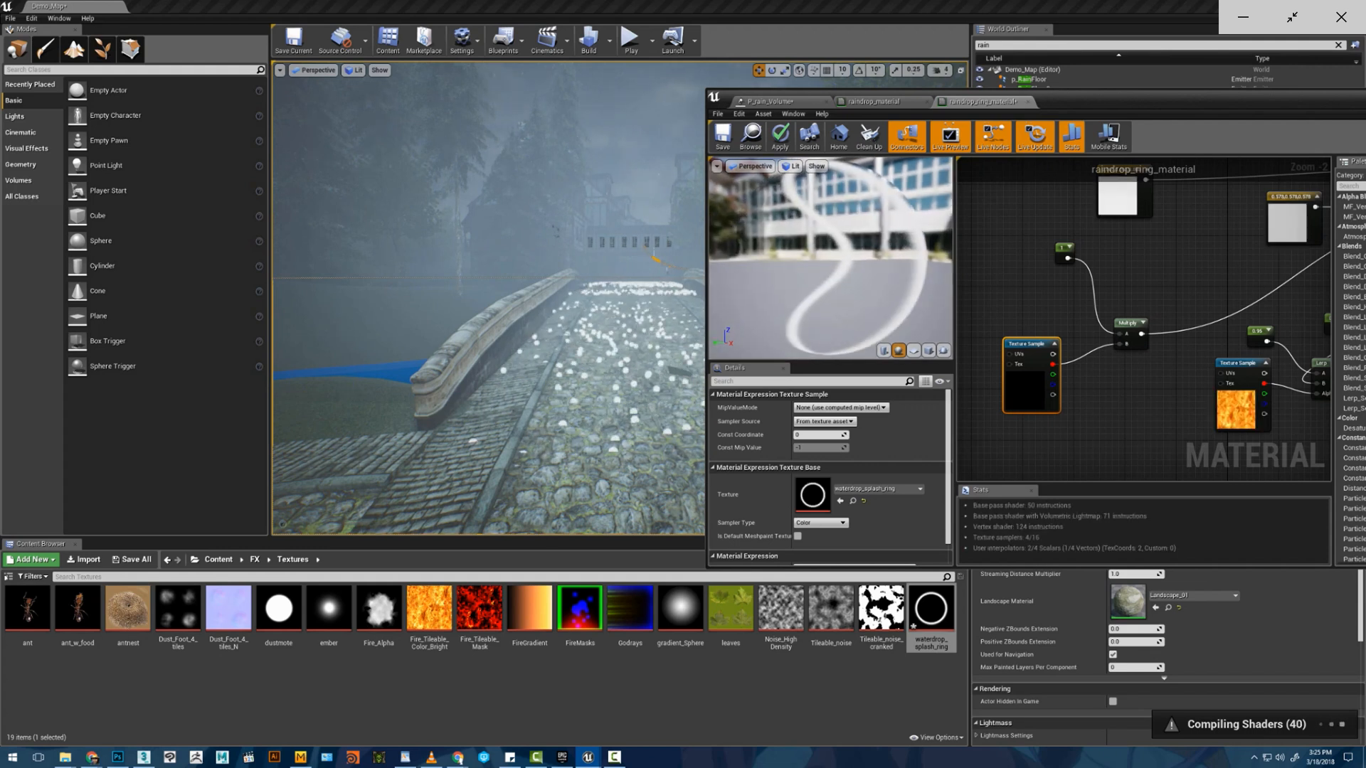
click(913, 350)
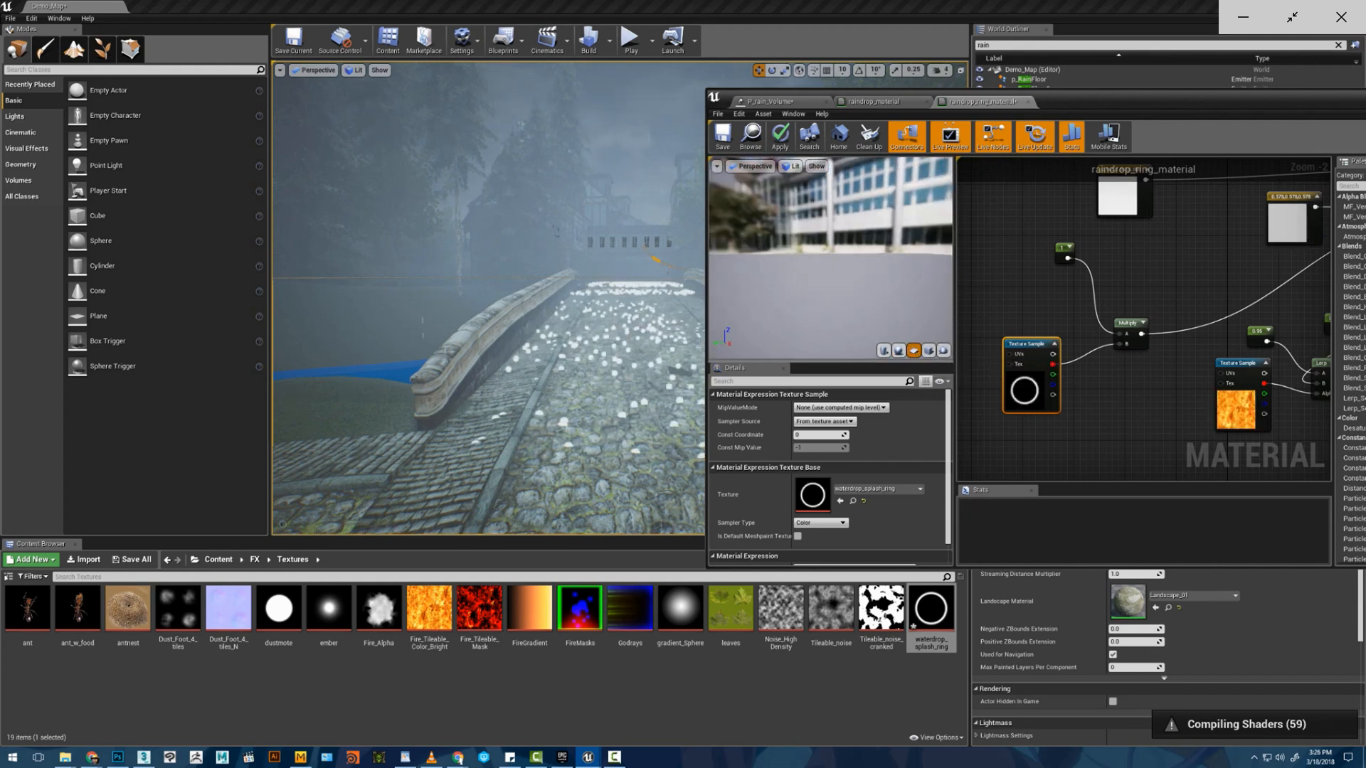
drag(817, 313, 868, 323)
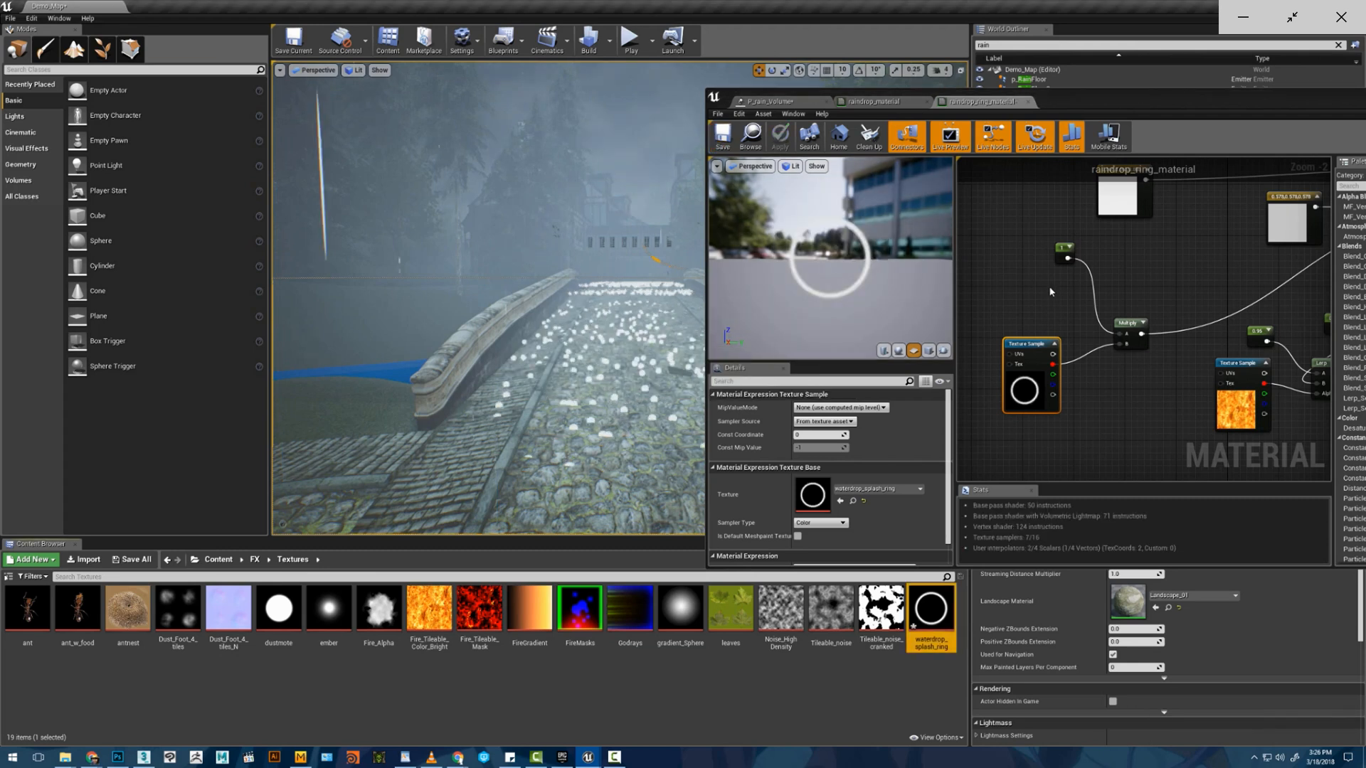
- Select p_RainFloor5 in the level and open its p_RainFloor particle template for editing
click(886, 101)
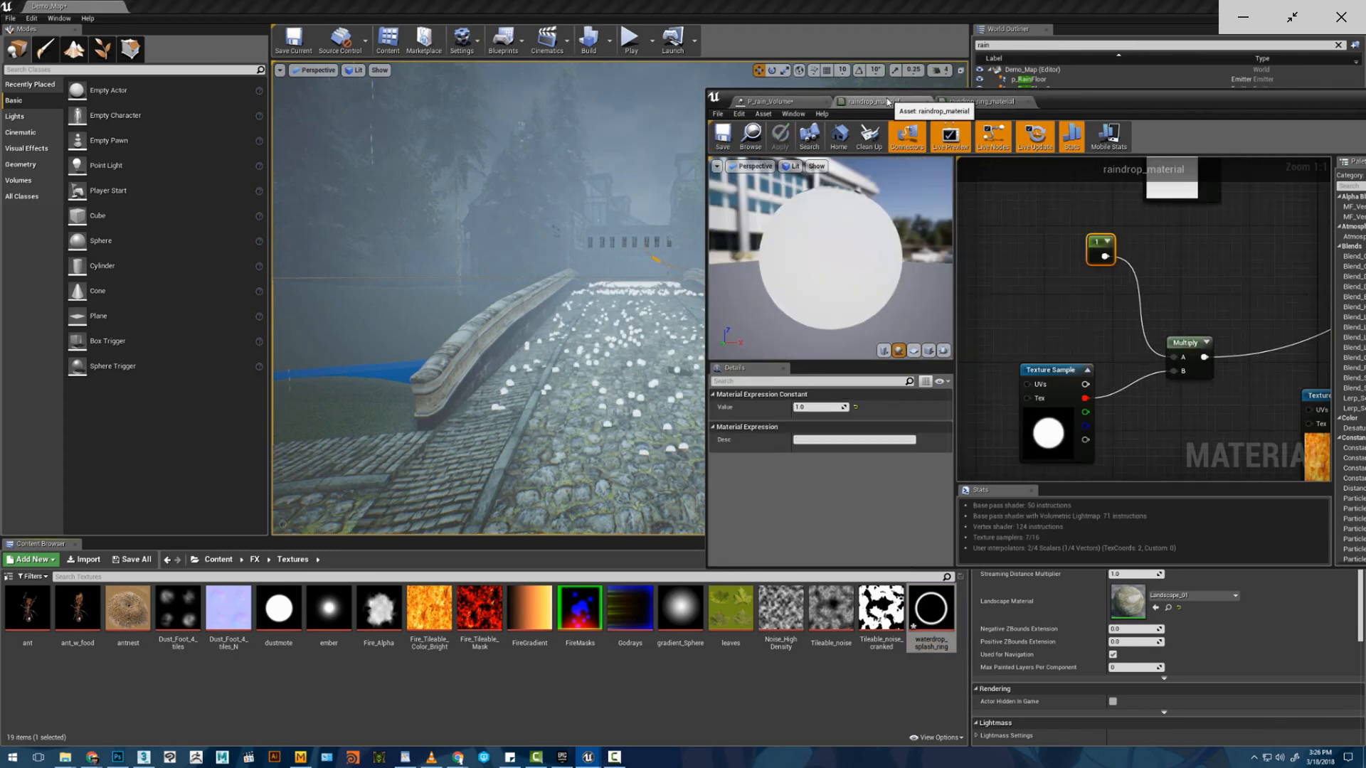
click(771, 102)
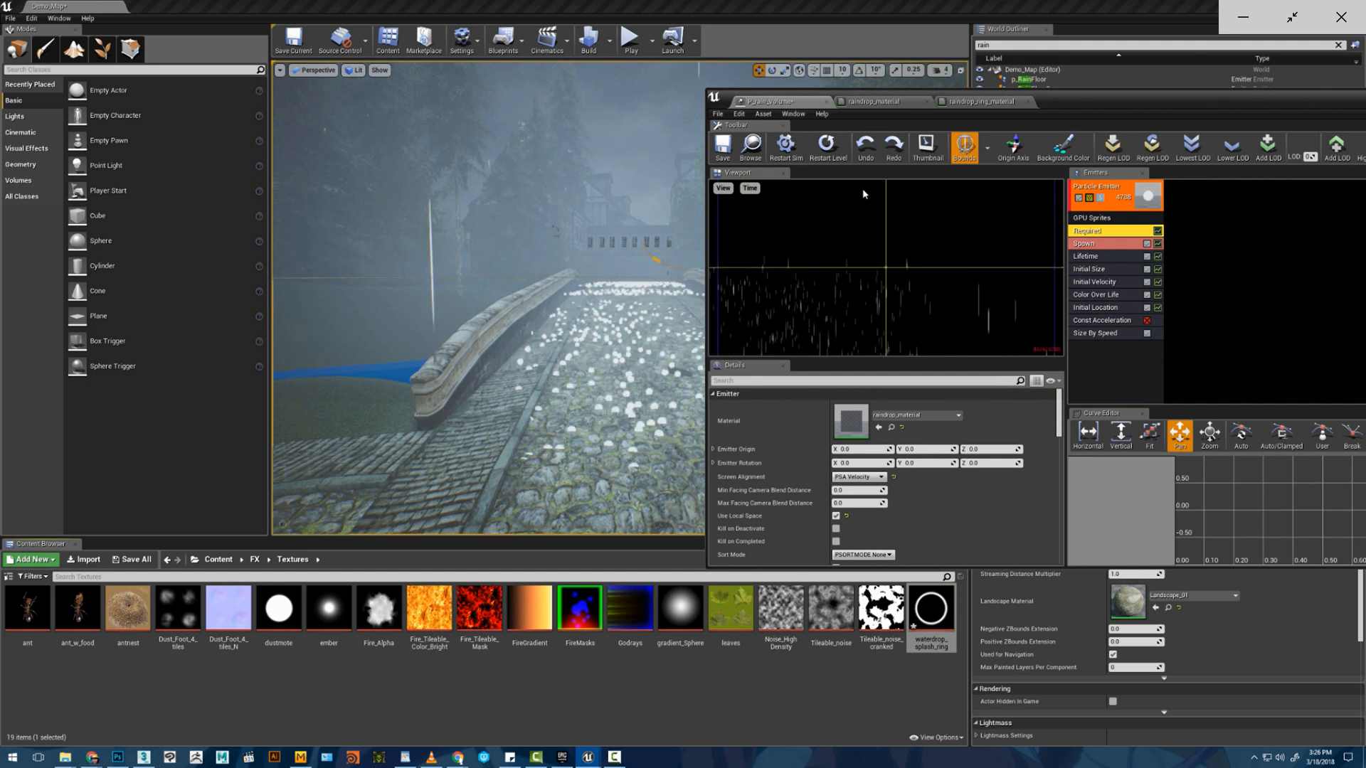
drag(1060, 102, 1032, 236)
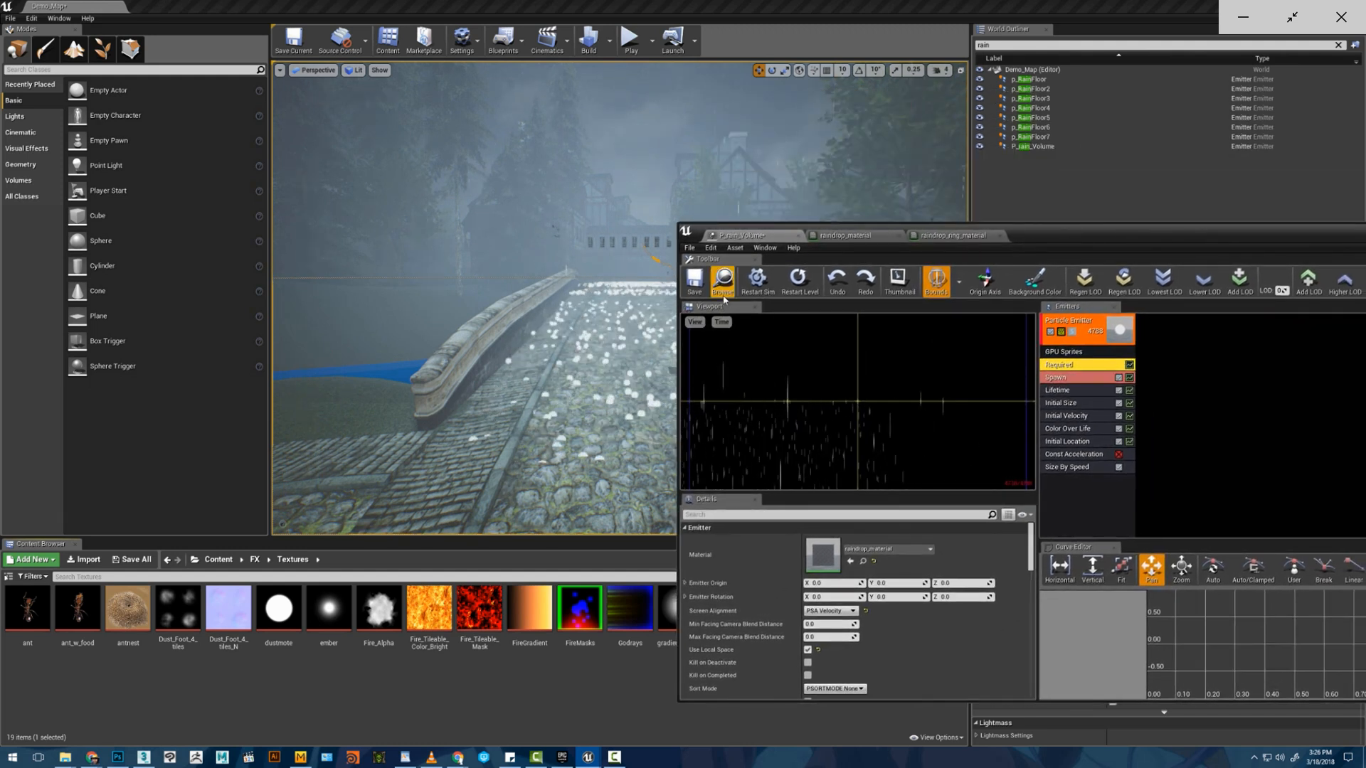
click(1046, 119)
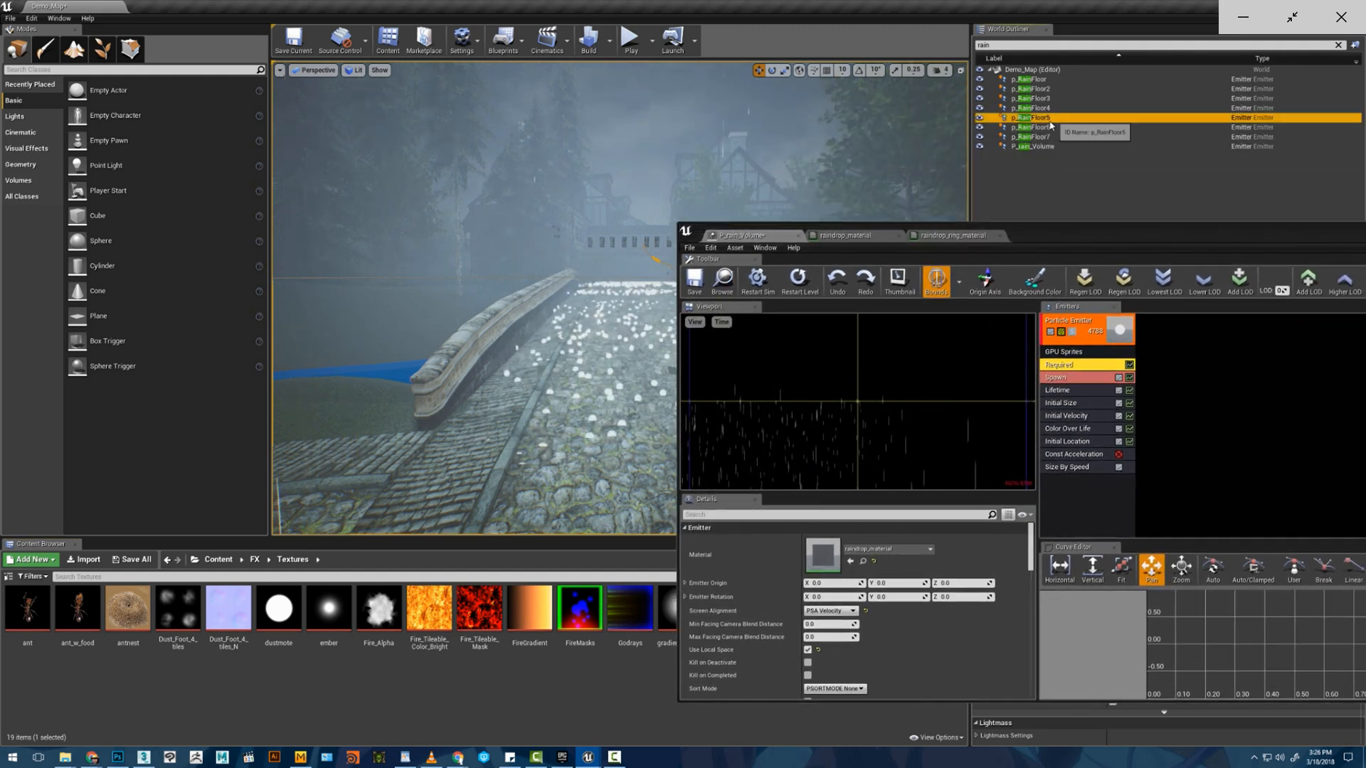
drag(1010, 235, 813, 659)
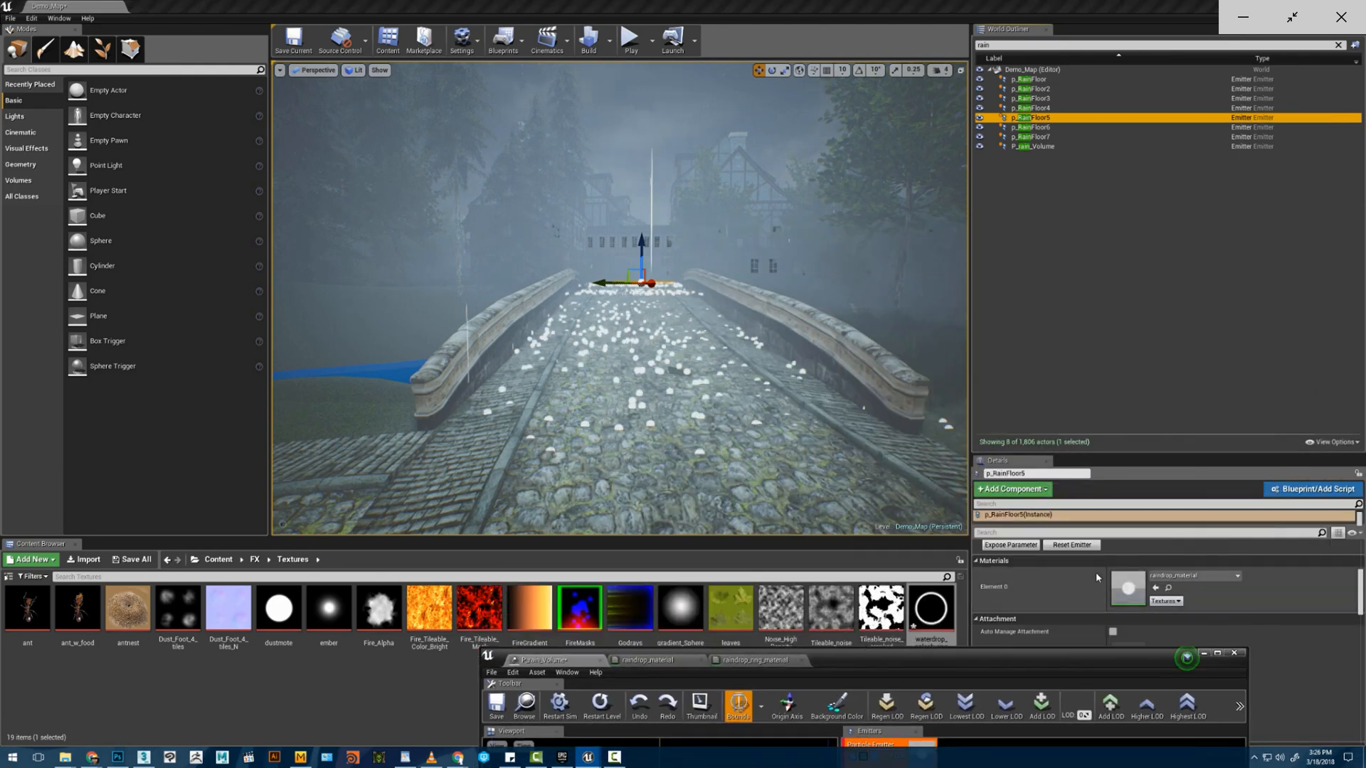
drag(1117, 646, 733, 631)
scroll(1076, 642, up, 5)
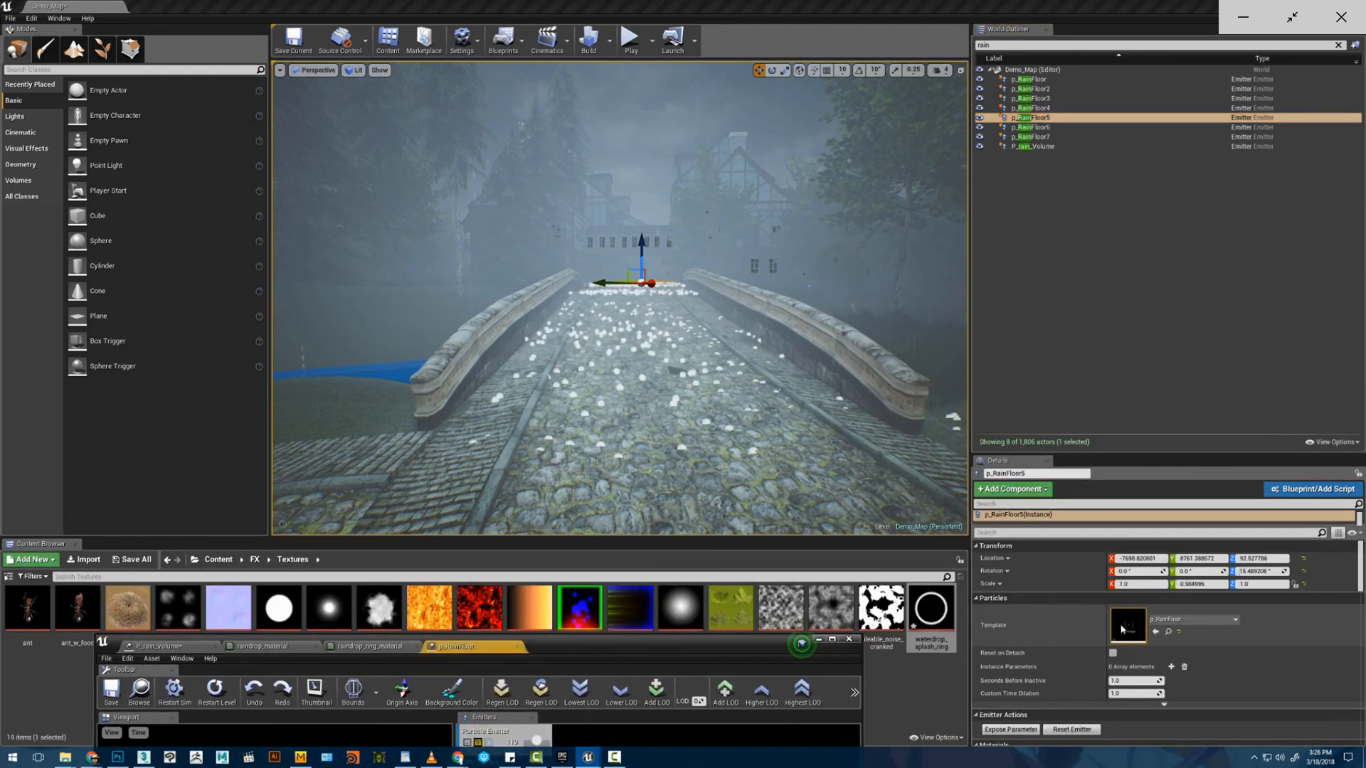
drag(617, 648, 990, 205)
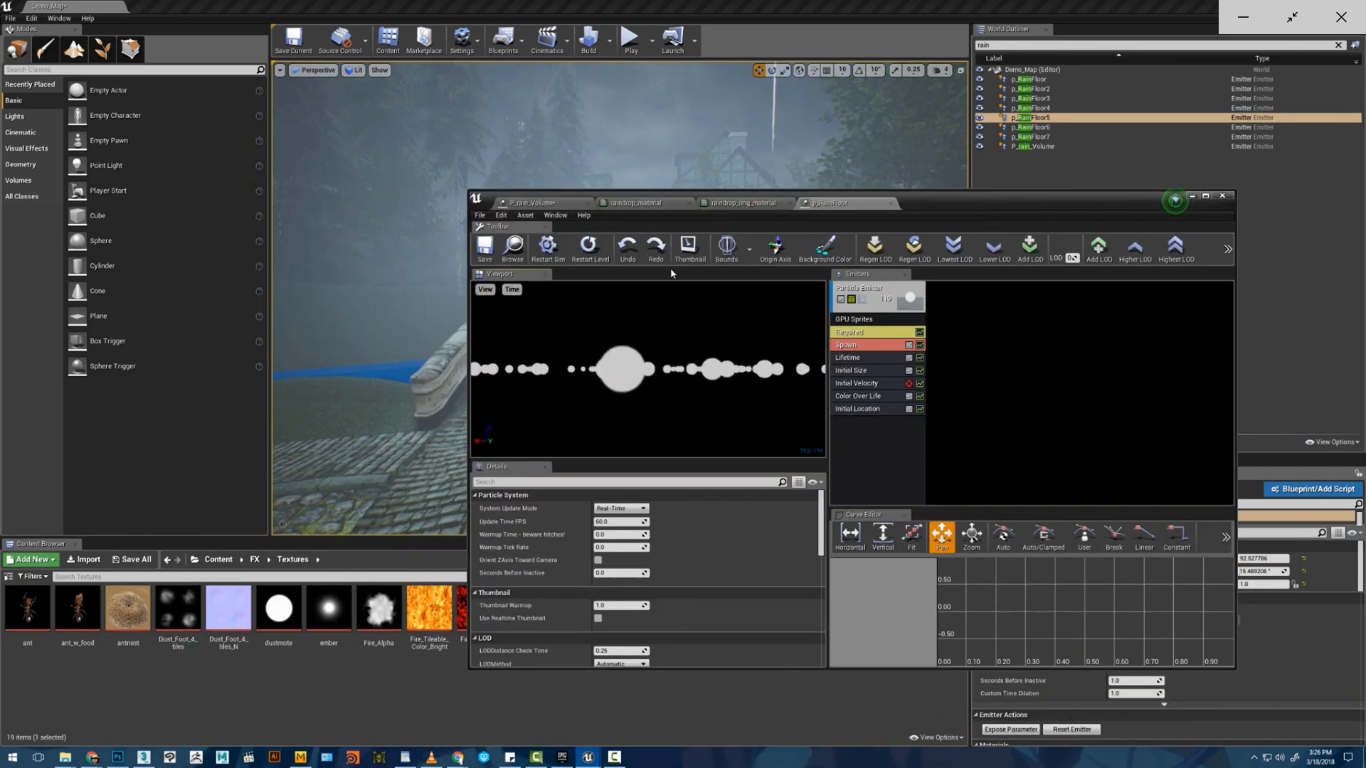
- Add a new particle sprite emitter to p_RainFloor and rename the existing GPU sprites emitter as splash
click(1174, 200)
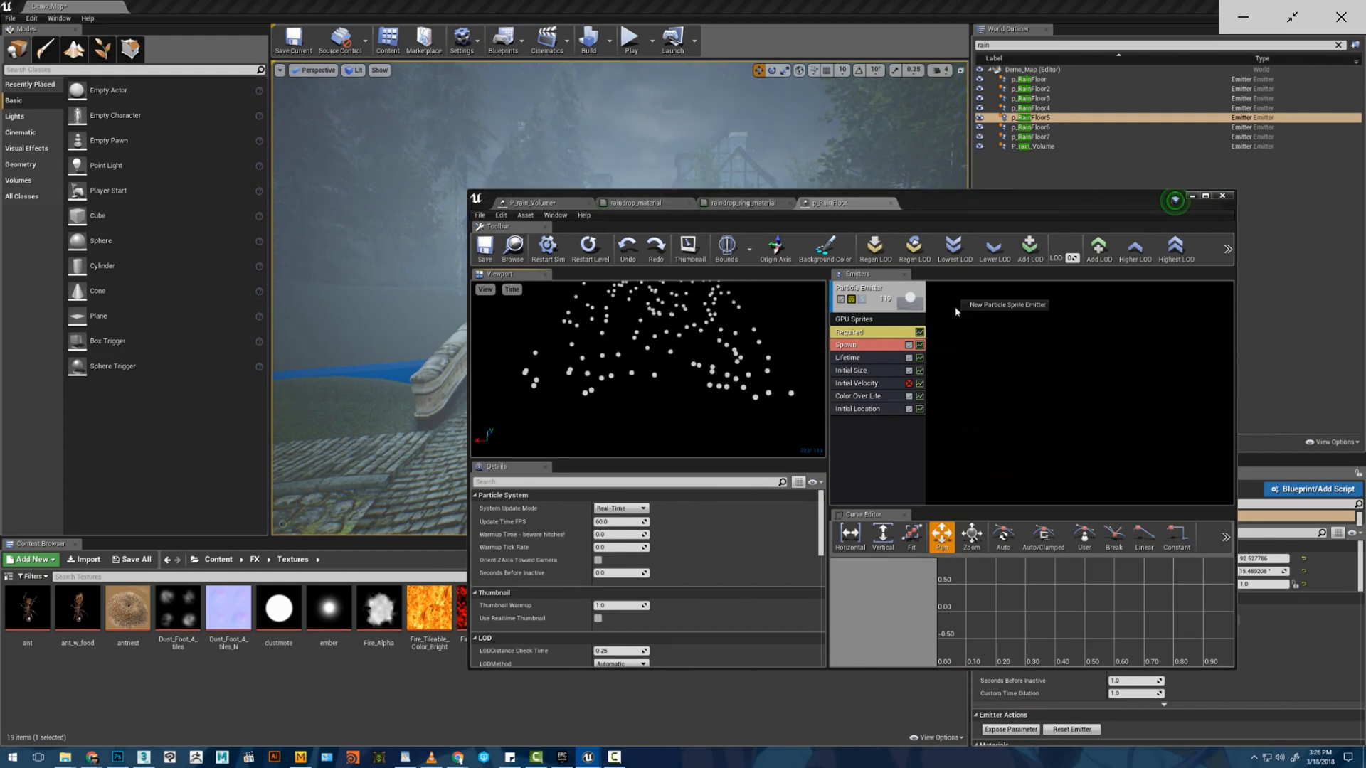
click(988, 306)
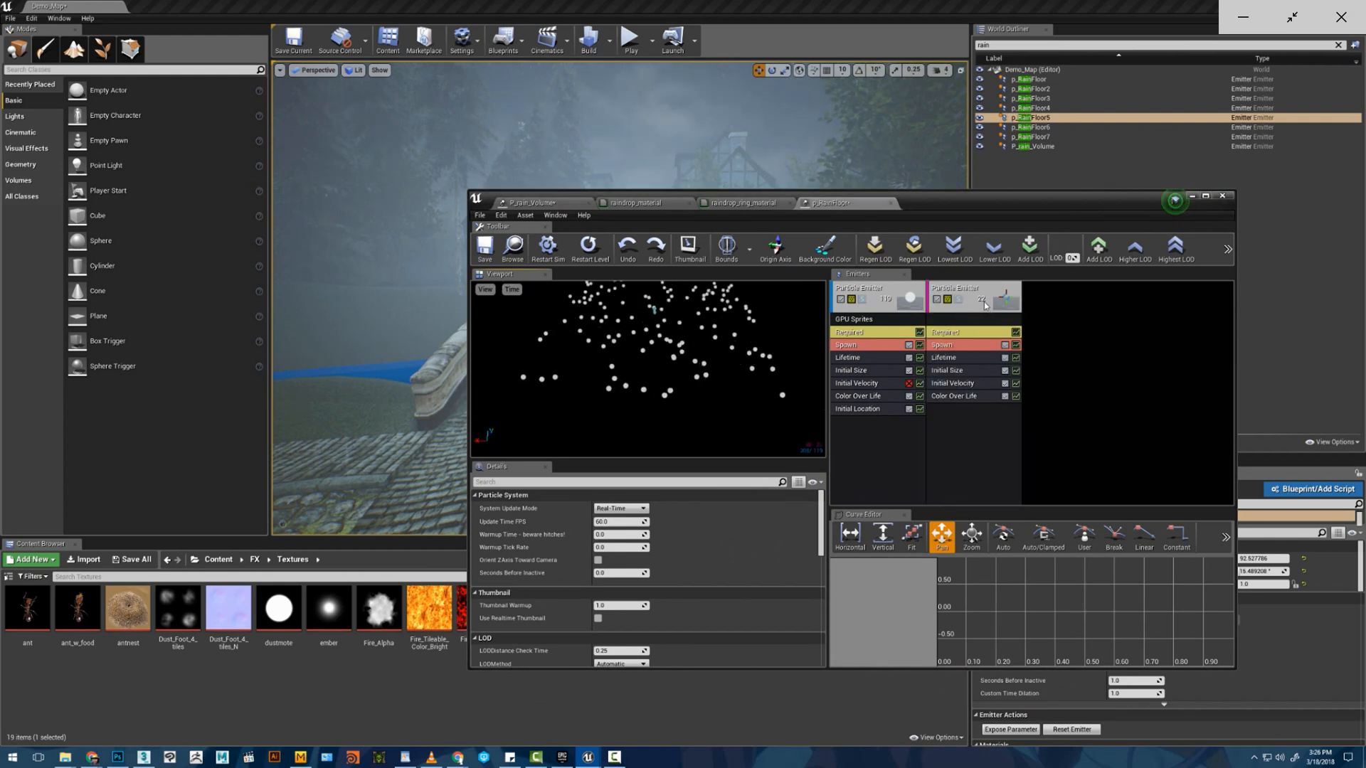
right_click(983, 297)
click(861, 301)
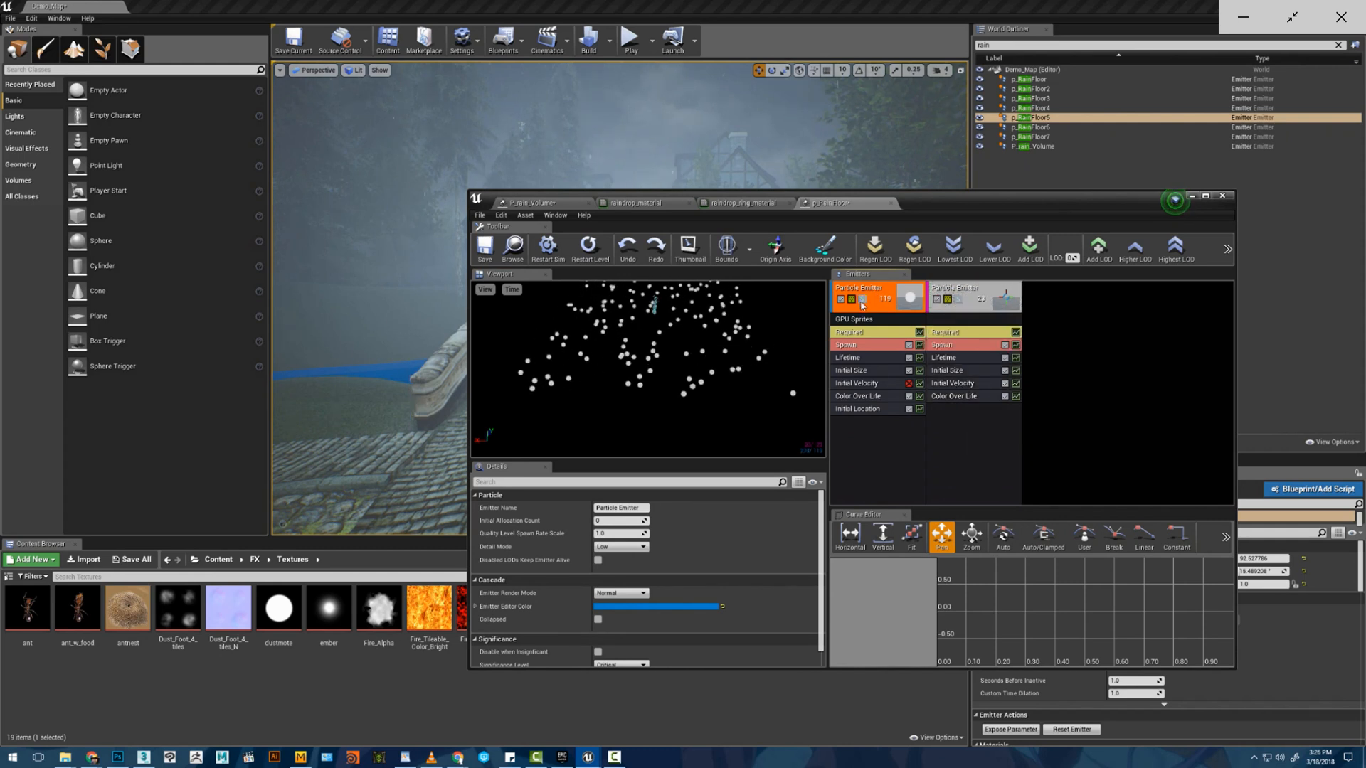
right_click(874, 296)
mouse_move(875, 296)
click(965, 302)
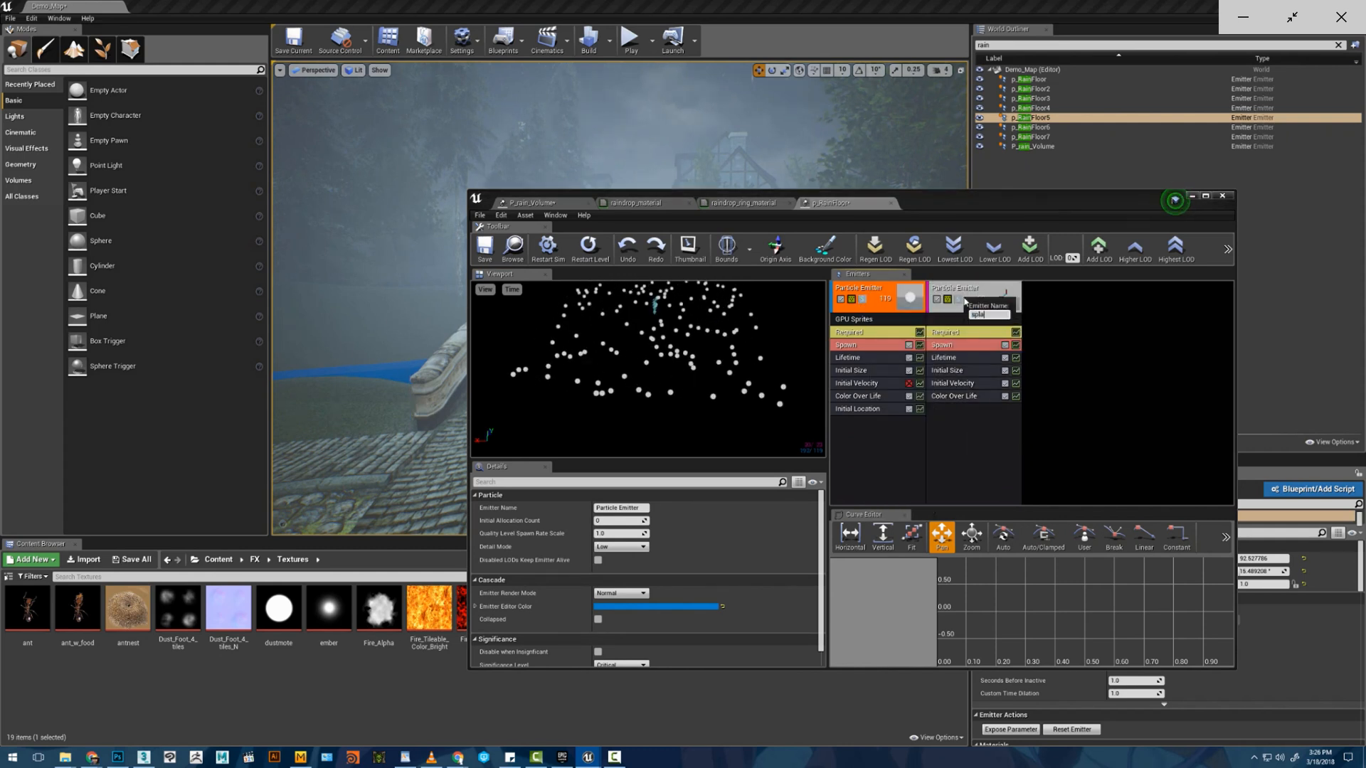
key(Return)
- Rename the newly added sprite emitter as ring
right_click(967, 298)
mouse_move(992, 302)
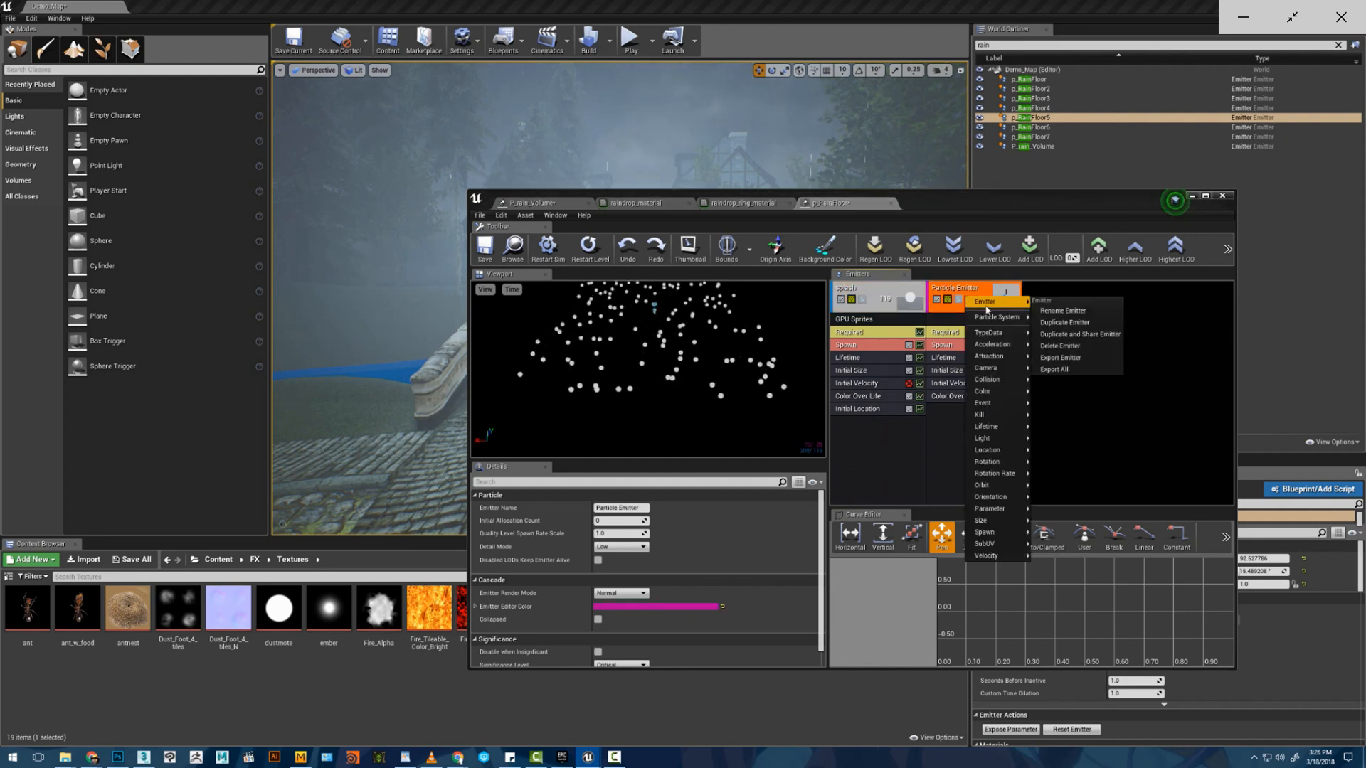
click(1061, 311)
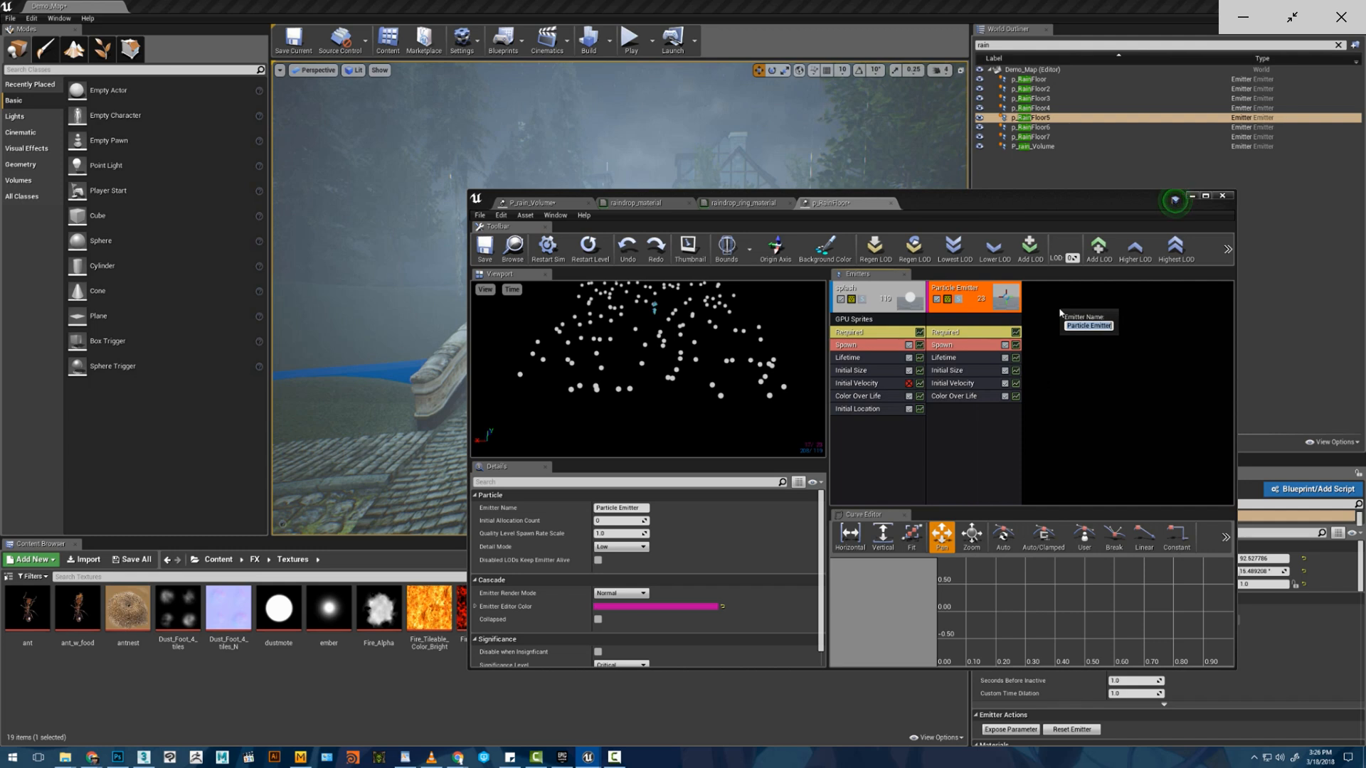
text(ring)
key(Return)
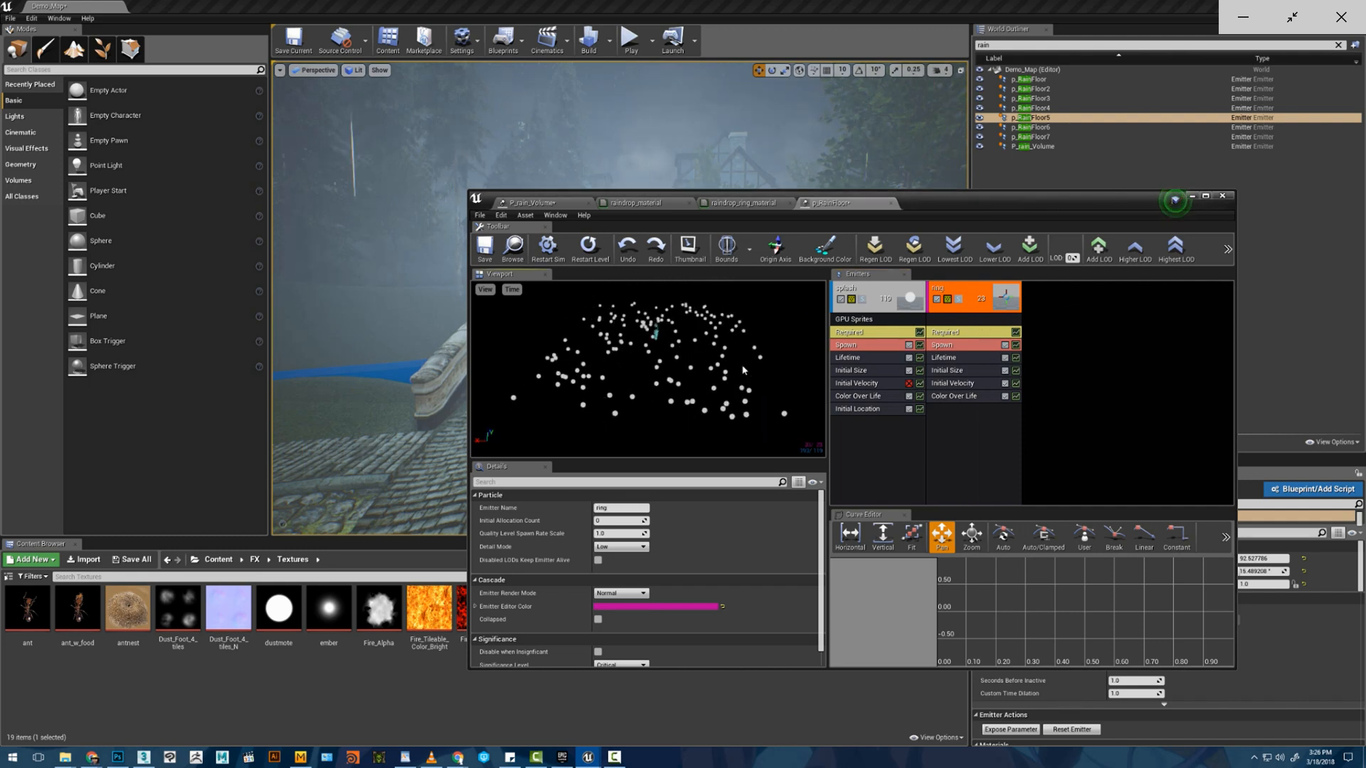
- Set Emitter Loops to 1 in the ring emitter's Required module
click(952, 358)
click(956, 333)
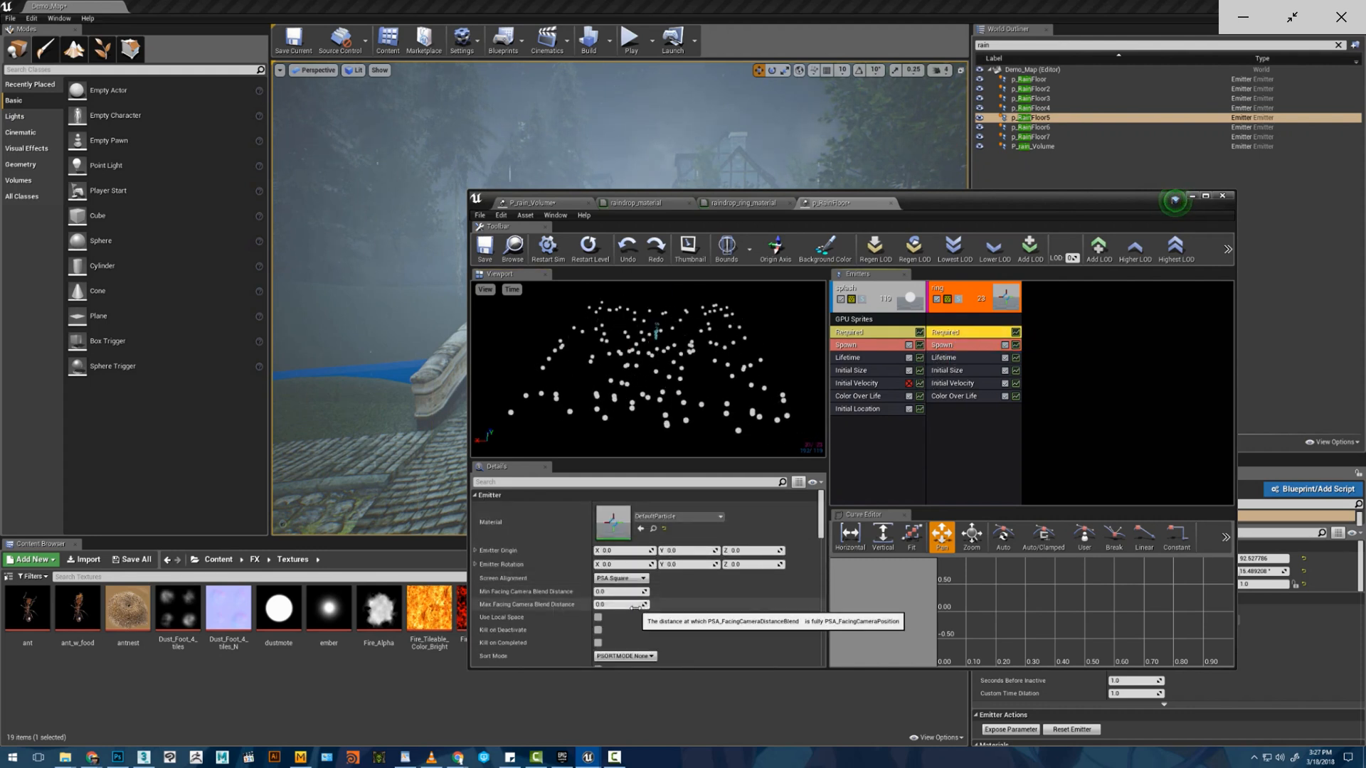
scroll(634, 607, down, 5)
click(619, 625)
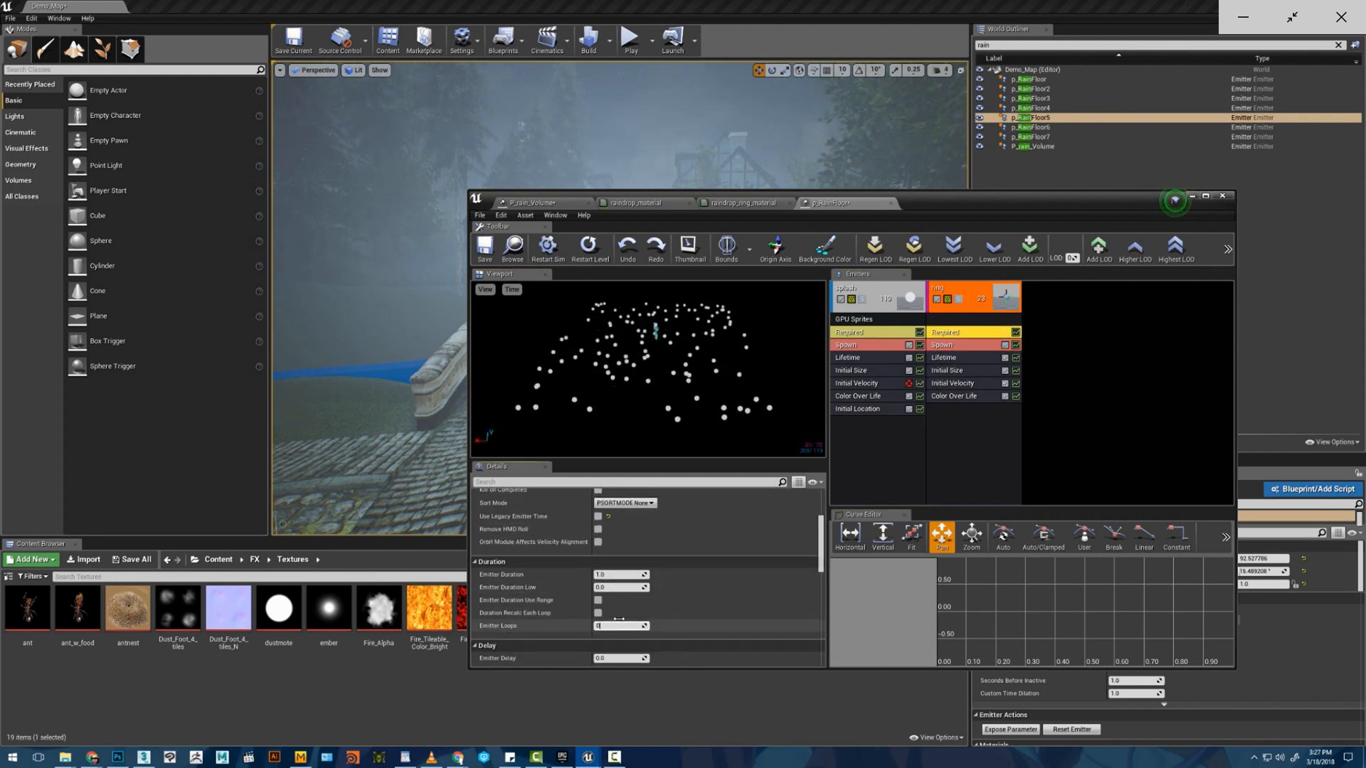
text(1)
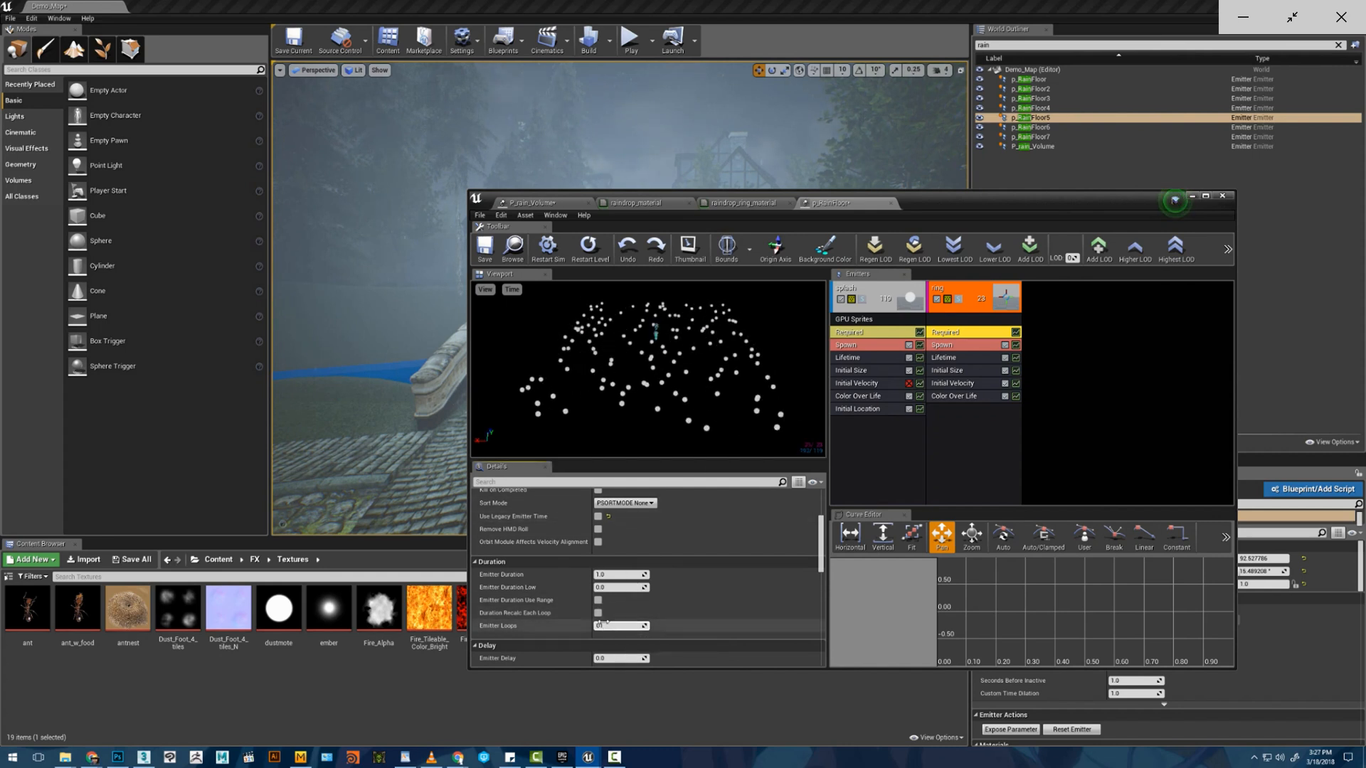
key(Return)
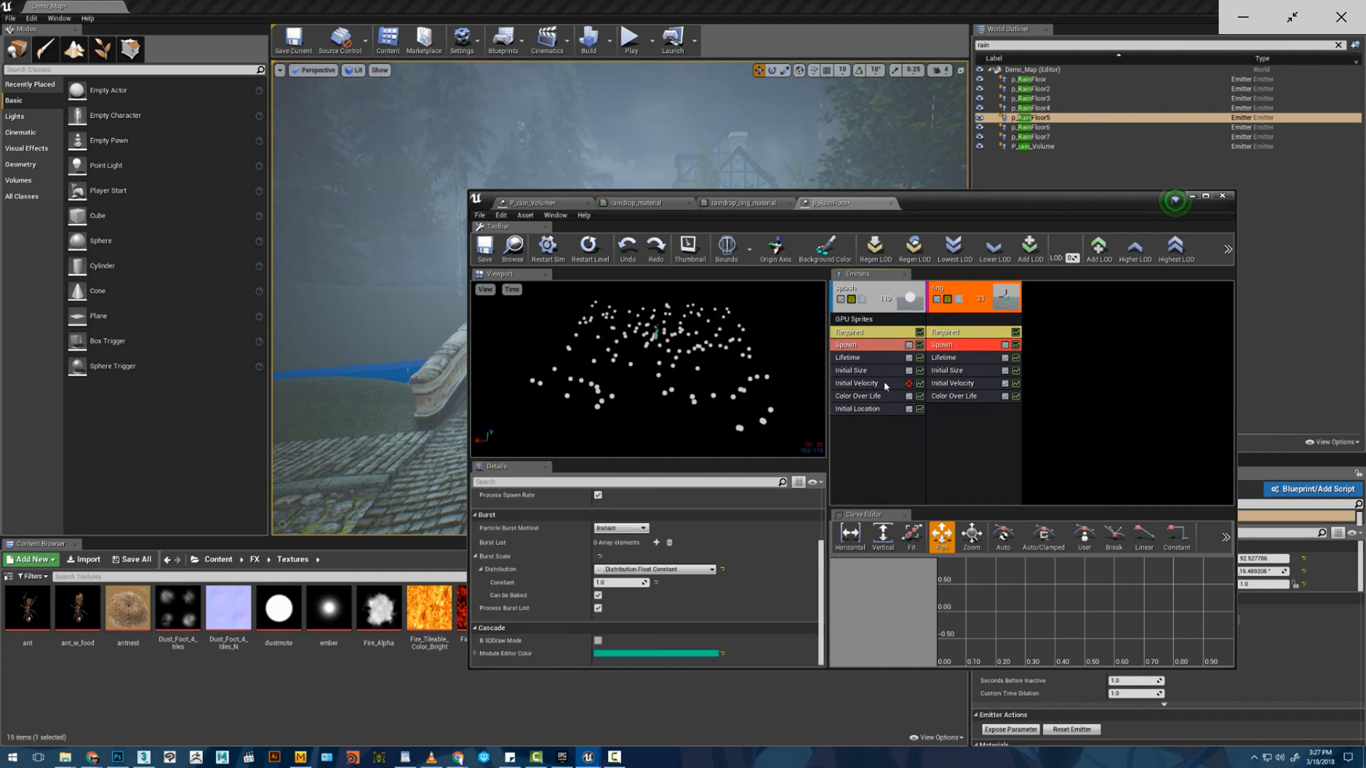
- Open the constant spawn rate in the ring emitter's Spawn module for editing
click(946, 345)
click(619, 528)
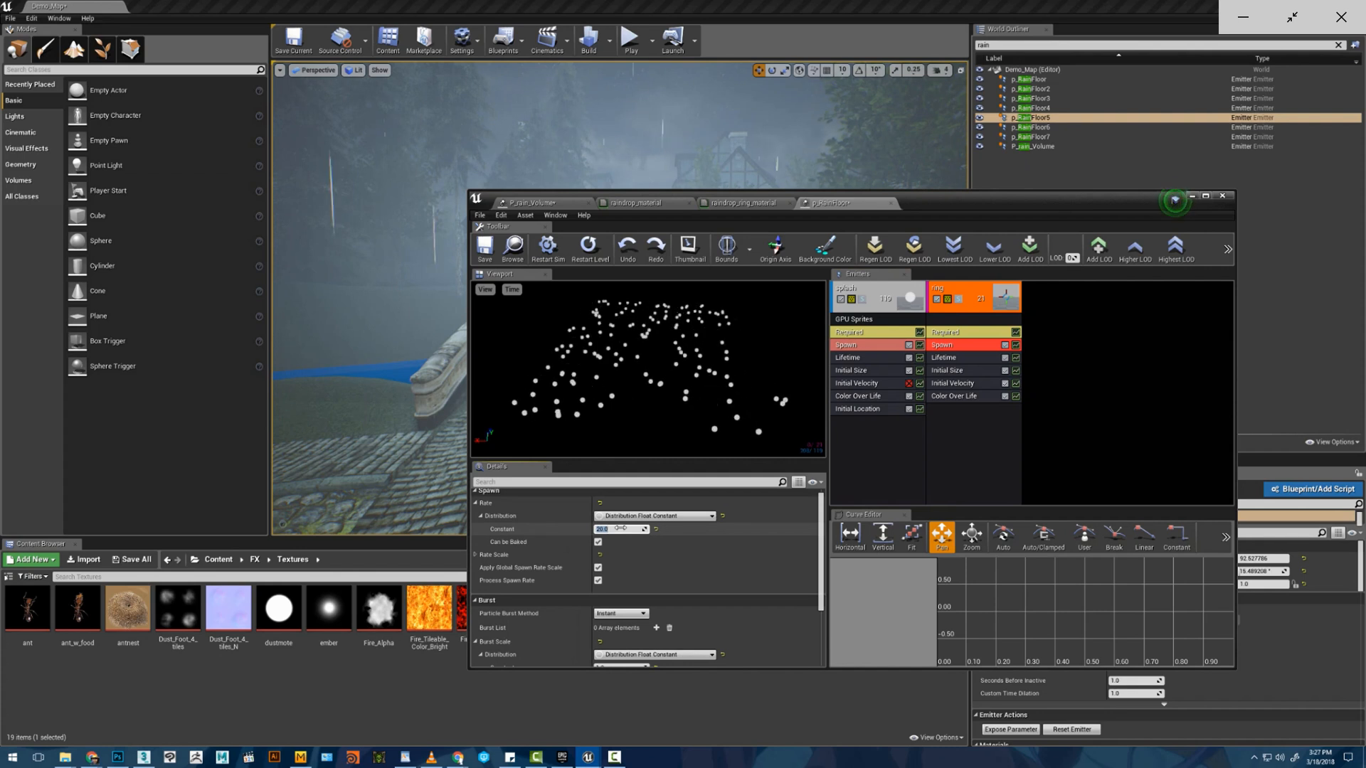
- Add one entry to the Burst List in the ring emitter's Spawn module
scroll(617, 585, down, 3)
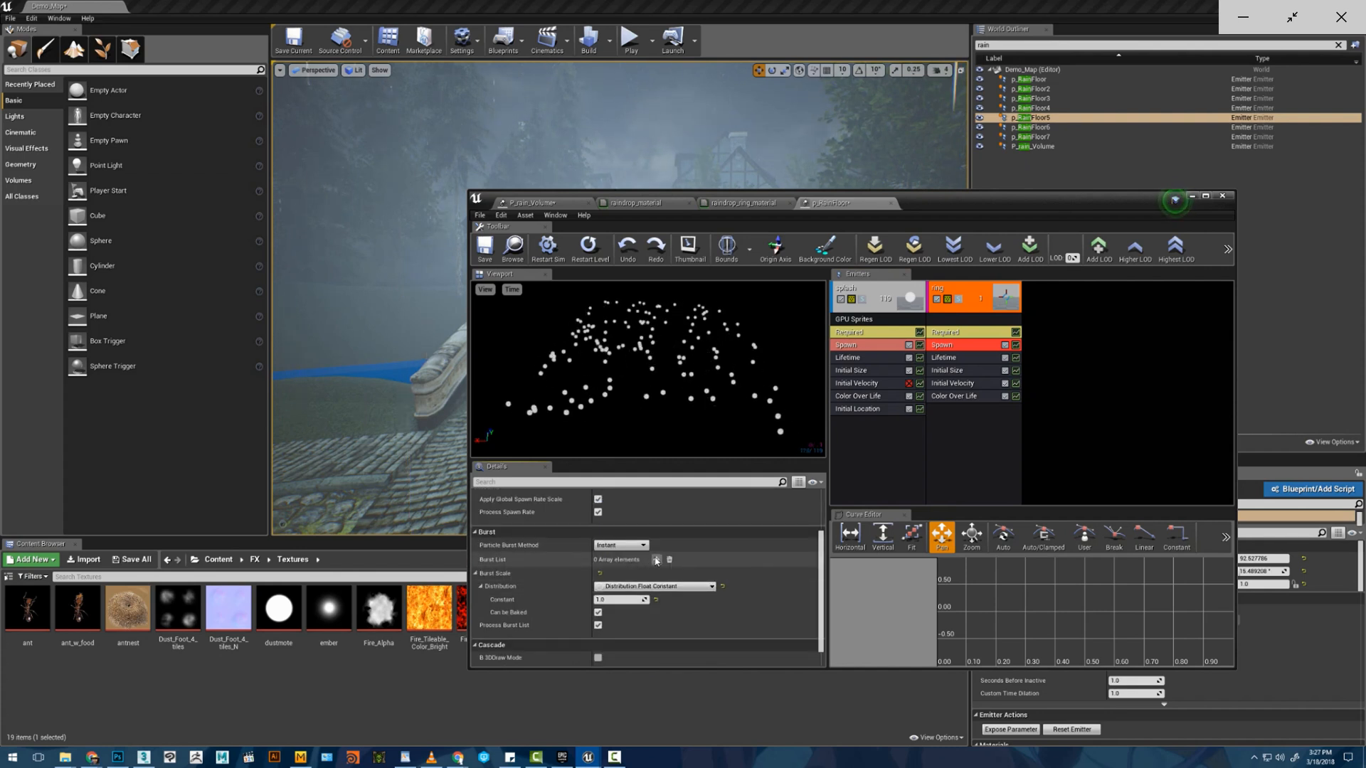
click(656, 559)
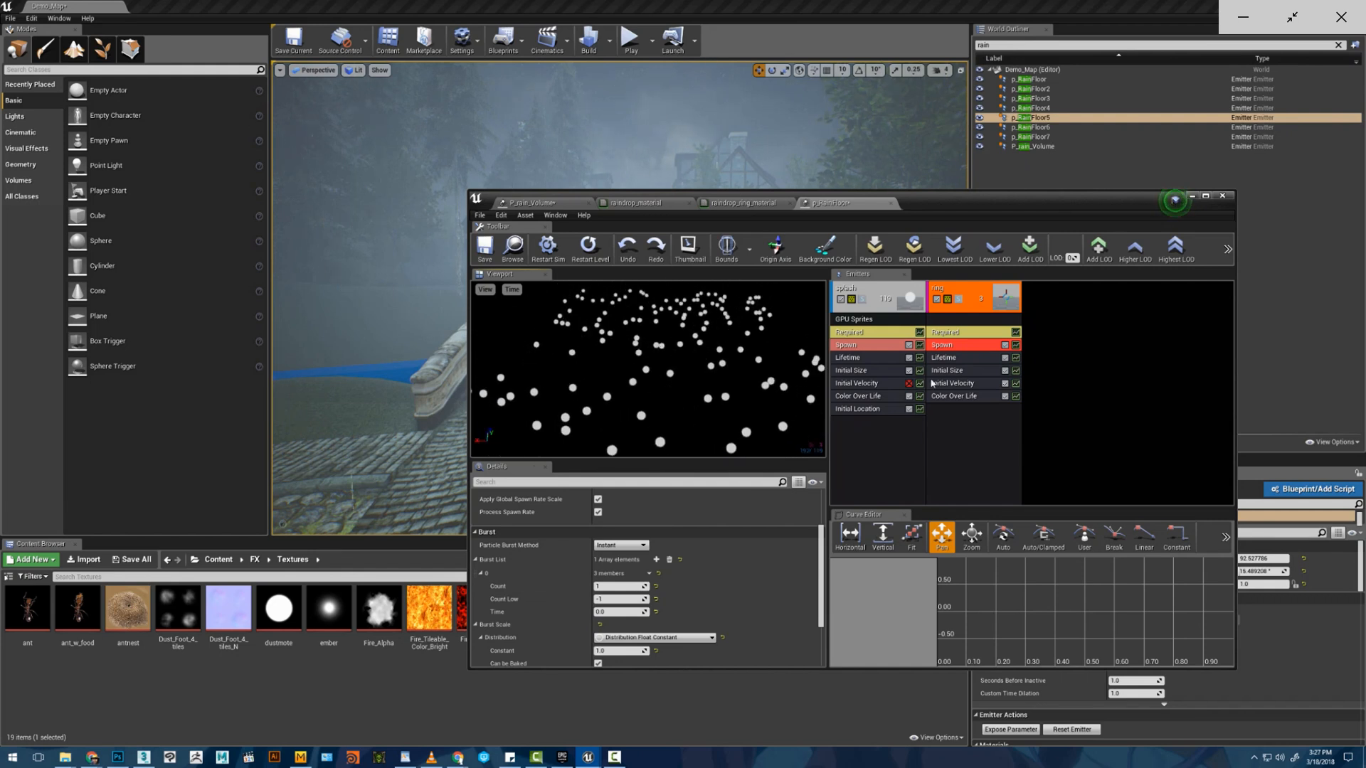
- Add an Event Generator module to the ring emitter, add one event to it, and check the available event types
right_click(962, 430)
mouse_move(982, 680)
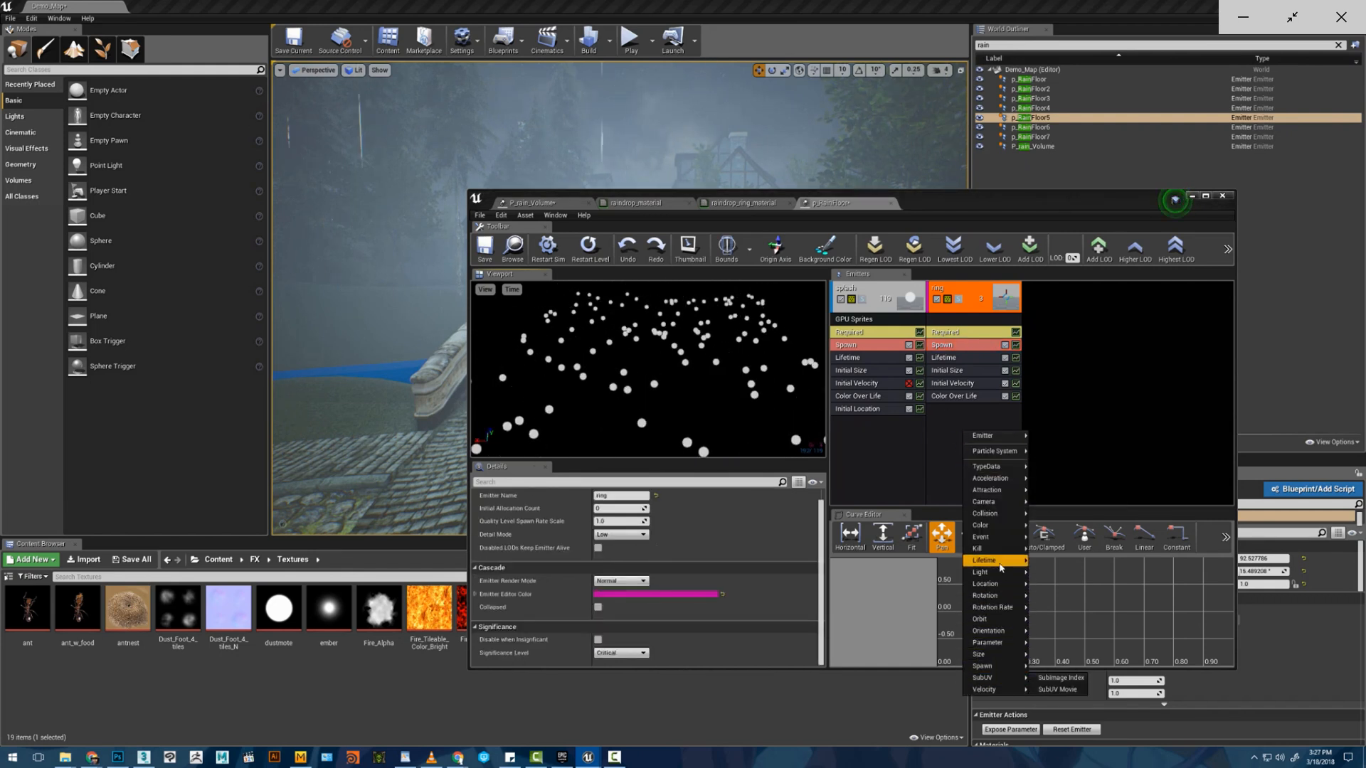
mouse_move(996, 537)
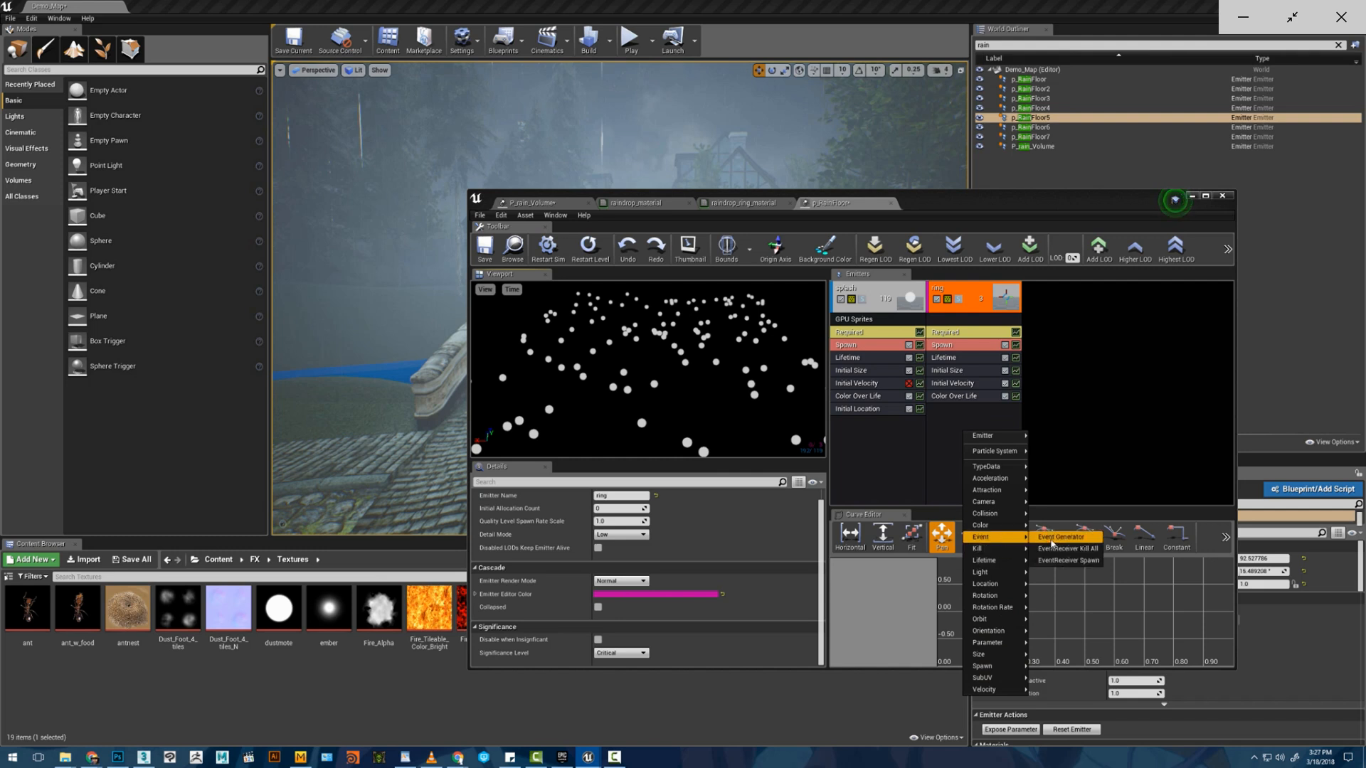
click(1060, 537)
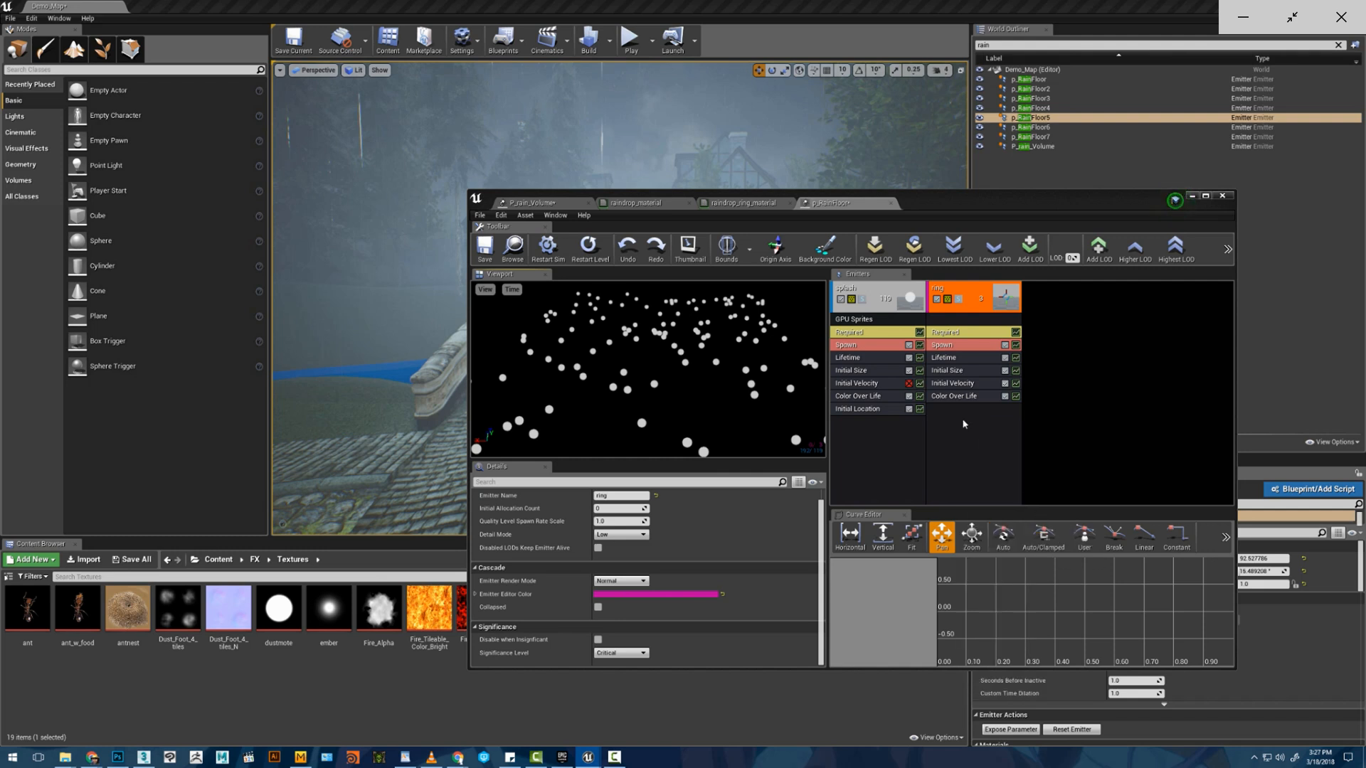
click(961, 408)
click(960, 359)
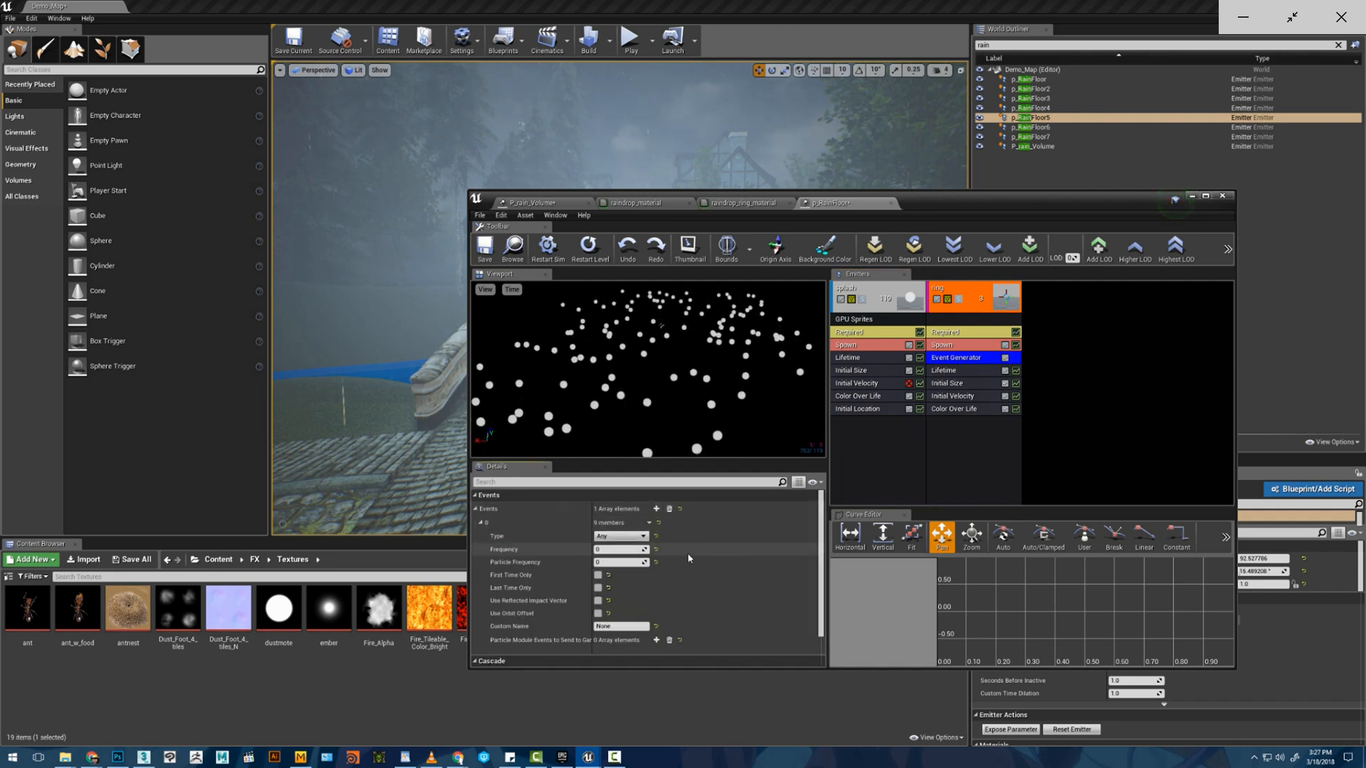
click(621, 535)
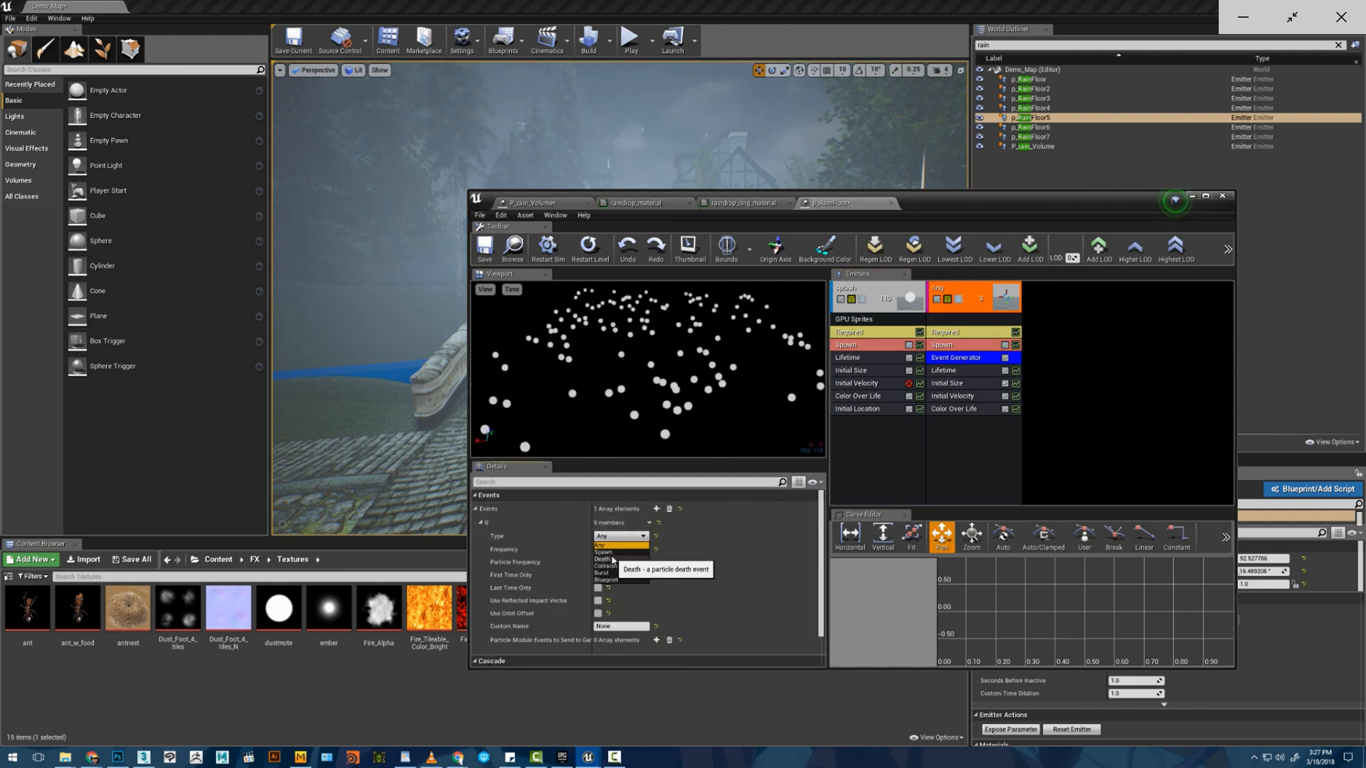
click(746, 443)
- Try moving the Event Generator from the ring emitter to the GPU Sprites splash emitter, and delete the module
drag(960, 358, 878, 440)
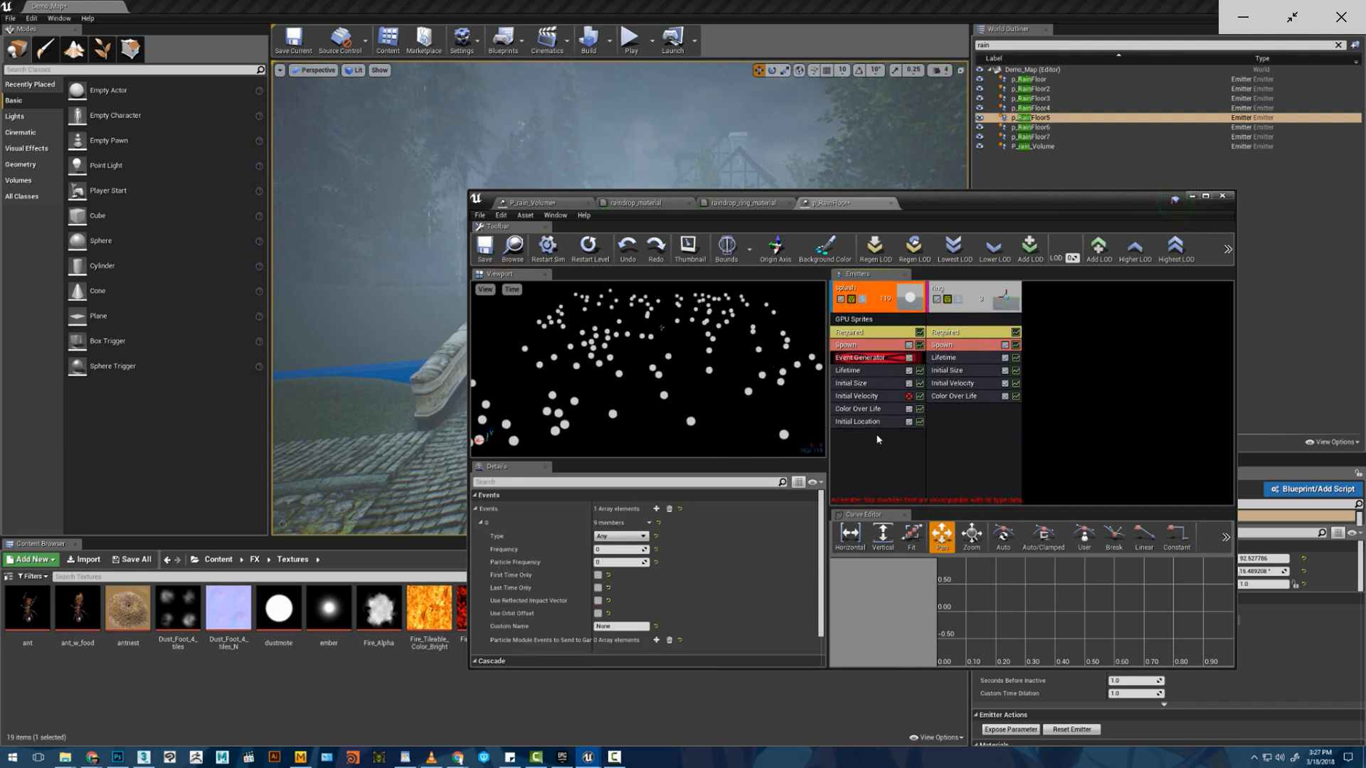
click(868, 319)
click(869, 360)
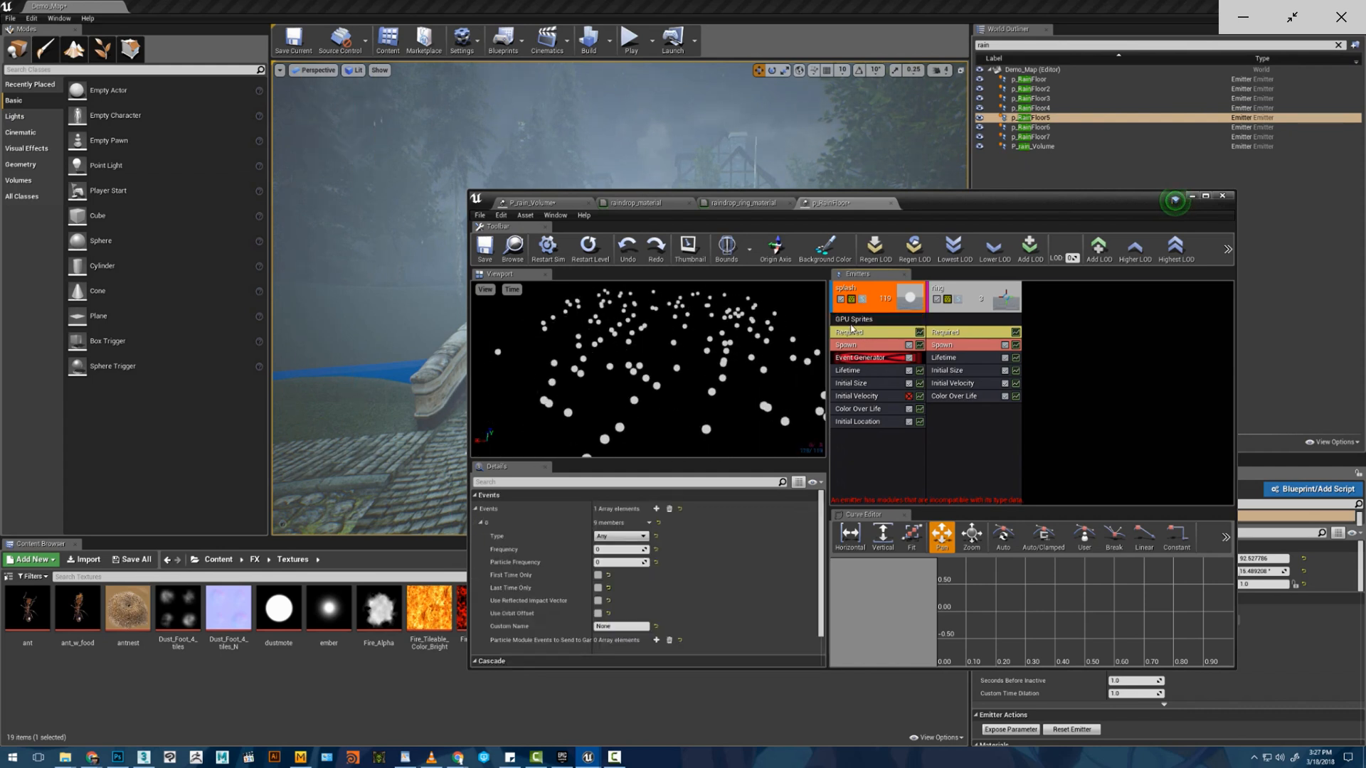
click(854, 320)
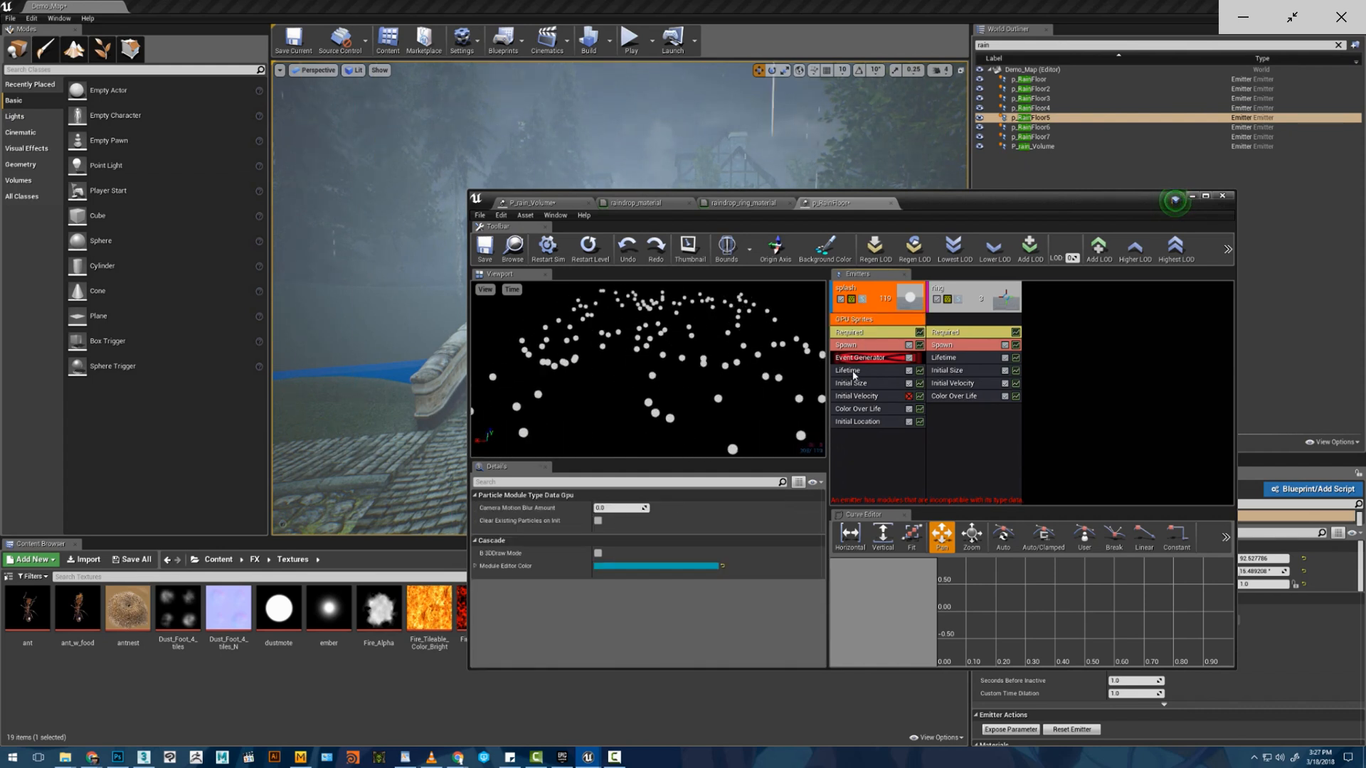
click(857, 358)
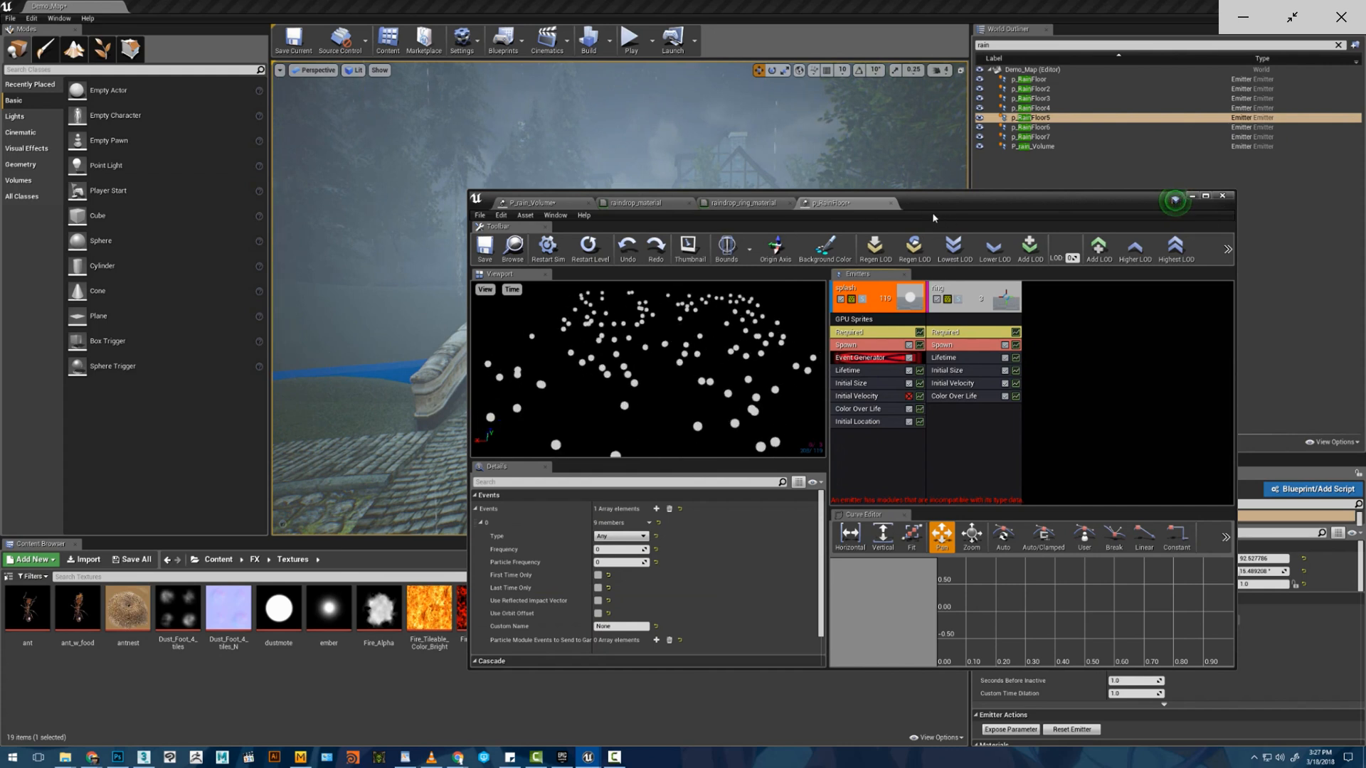
drag(934, 217, 920, 160)
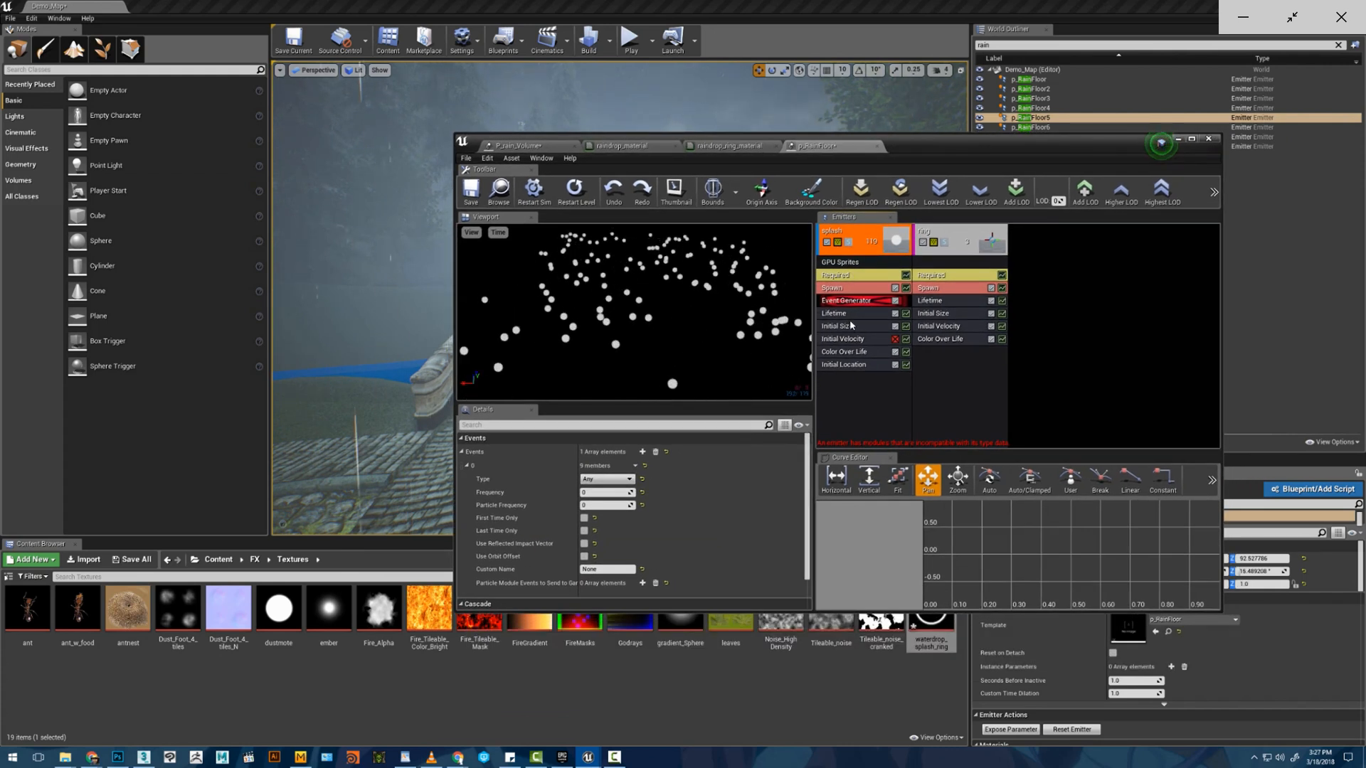
key(Delete)
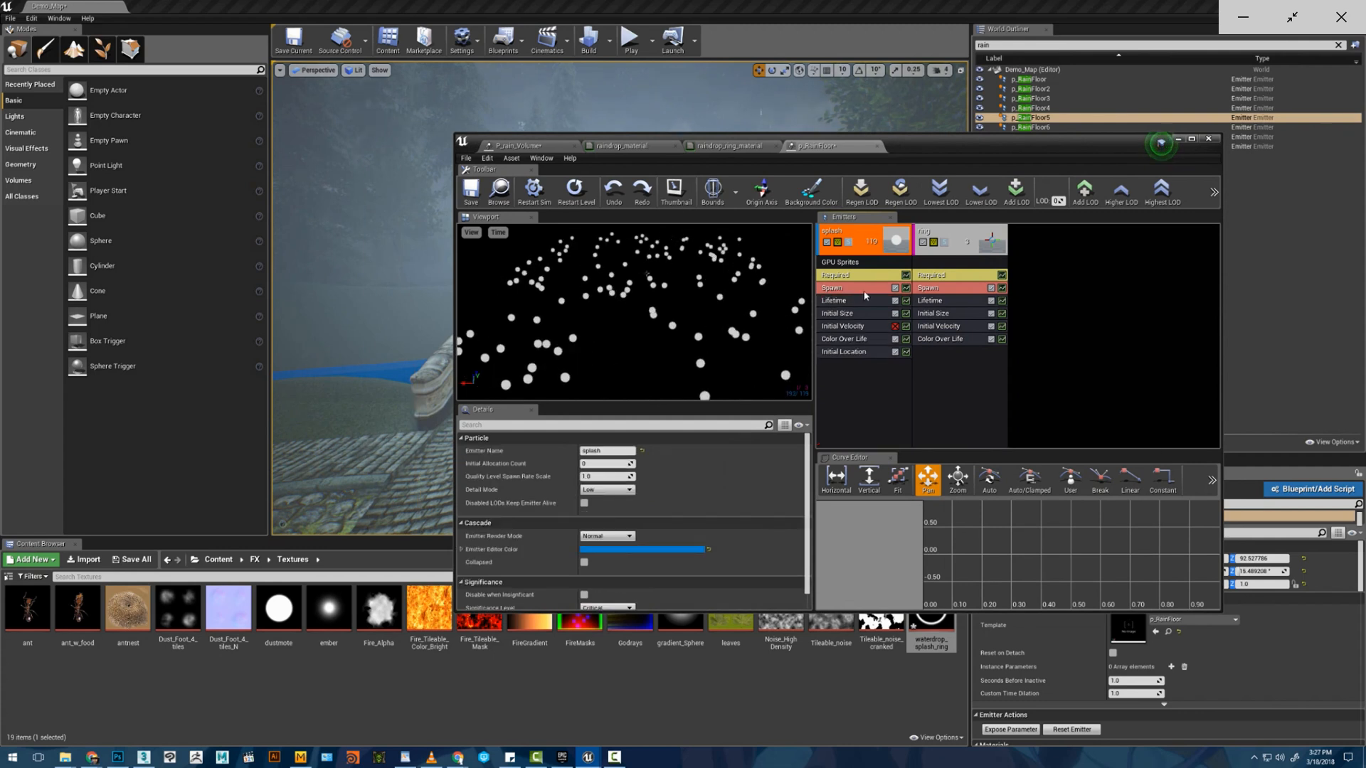
- Duplicate the splash emitter and remove the GPU Sprites type data from the copy
right_click(881, 241)
mouse_move(911, 246)
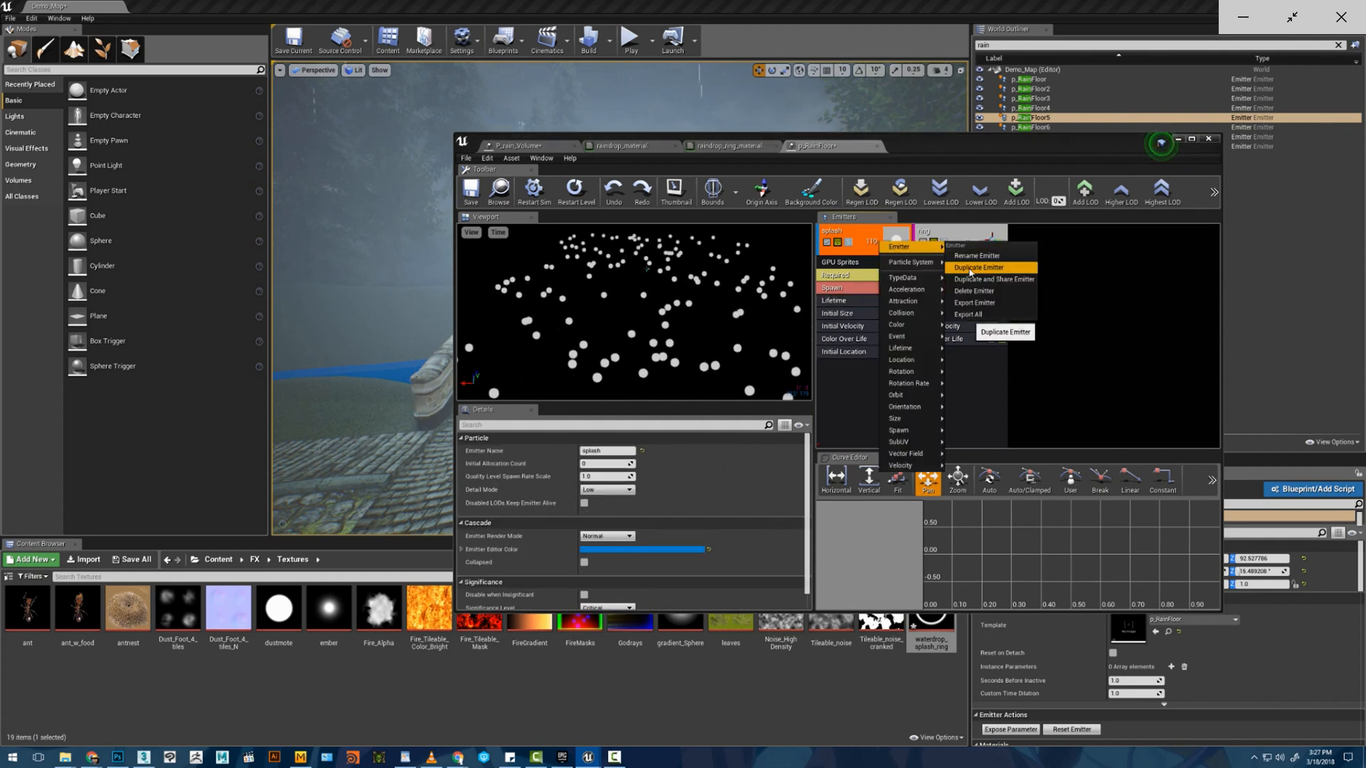
click(970, 268)
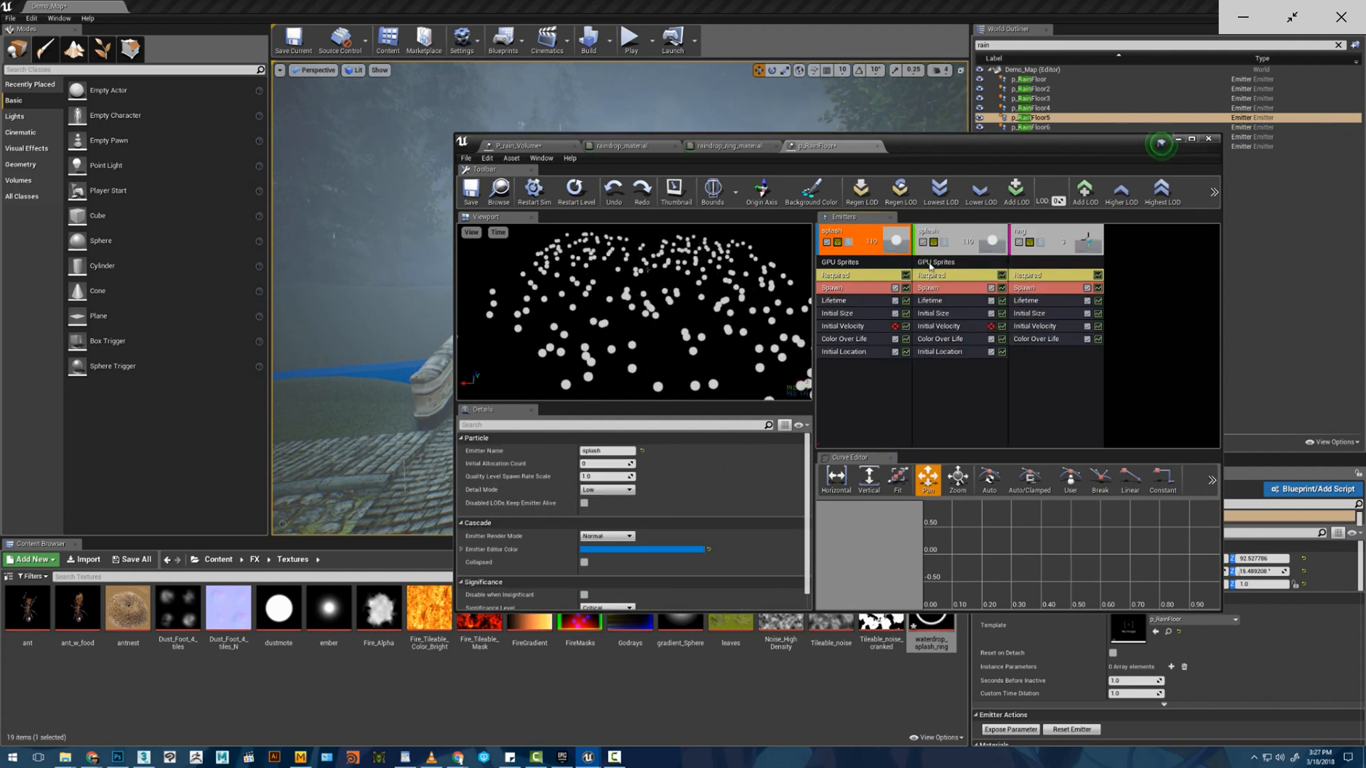
click(929, 263)
click(930, 266)
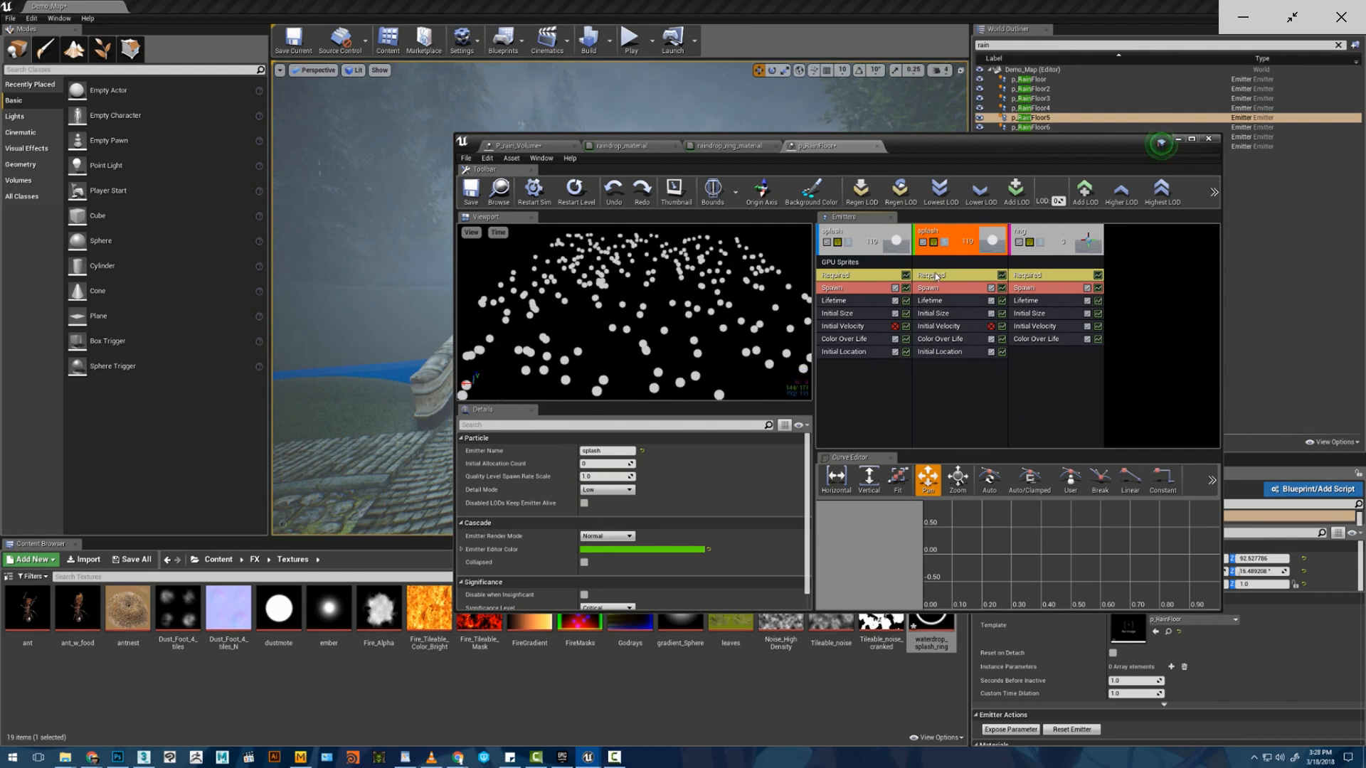
- Set the constant spawn rate of the duplicated splash emitter to 300
click(936, 288)
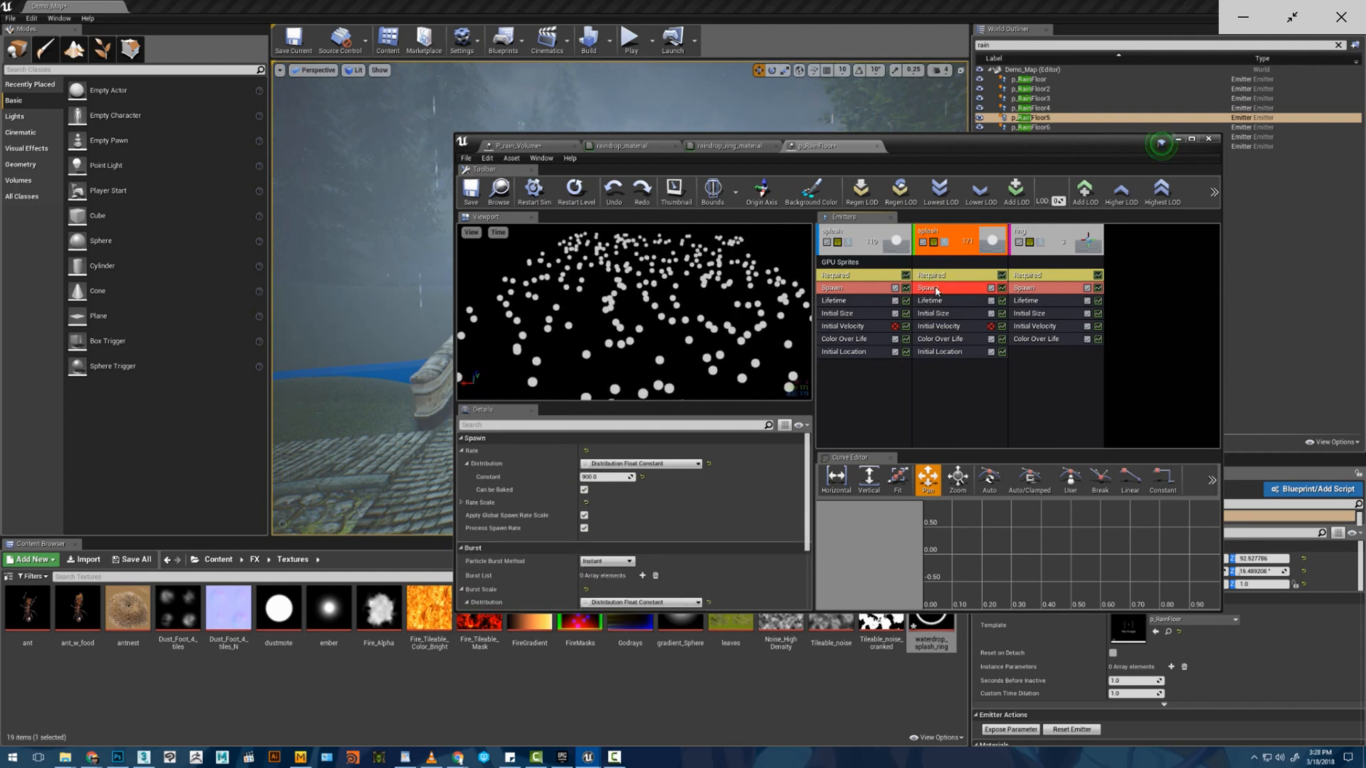
click(605, 476)
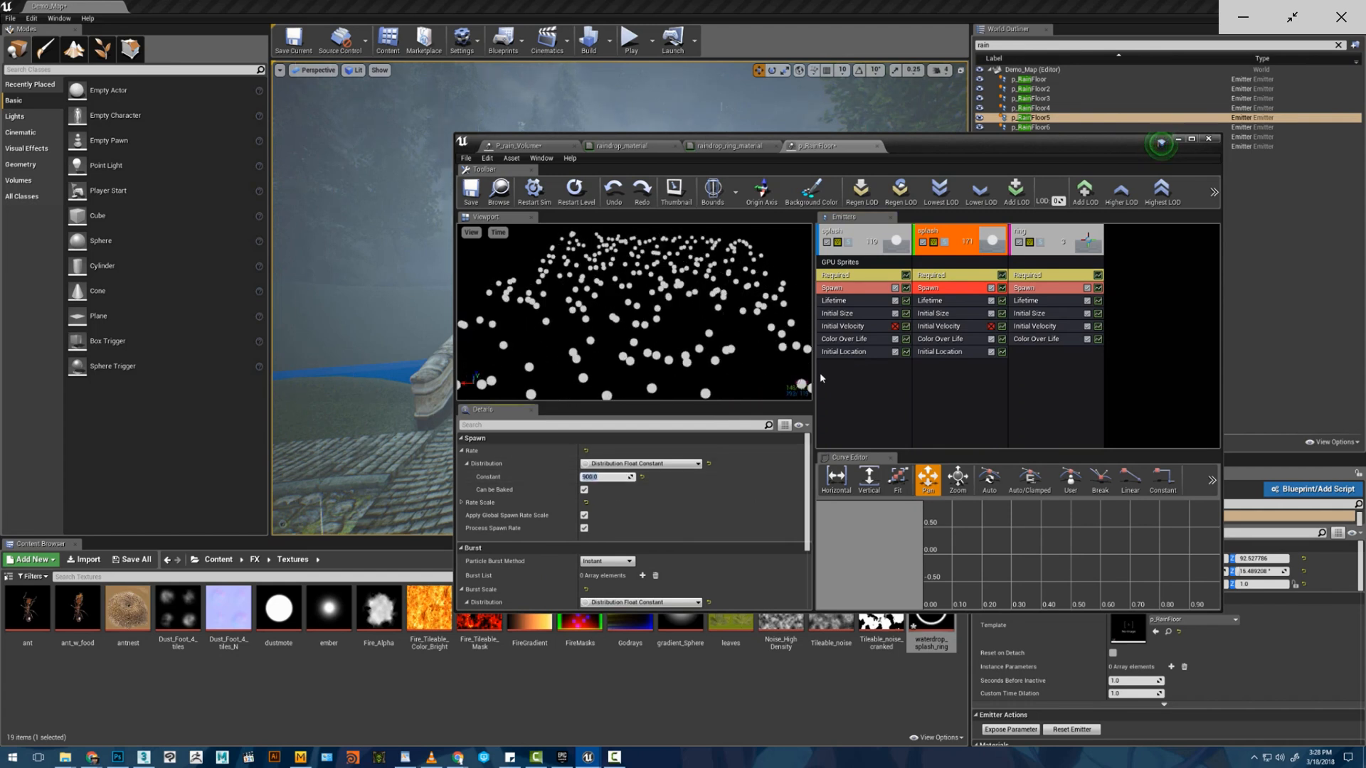
text(300)
key(Return)
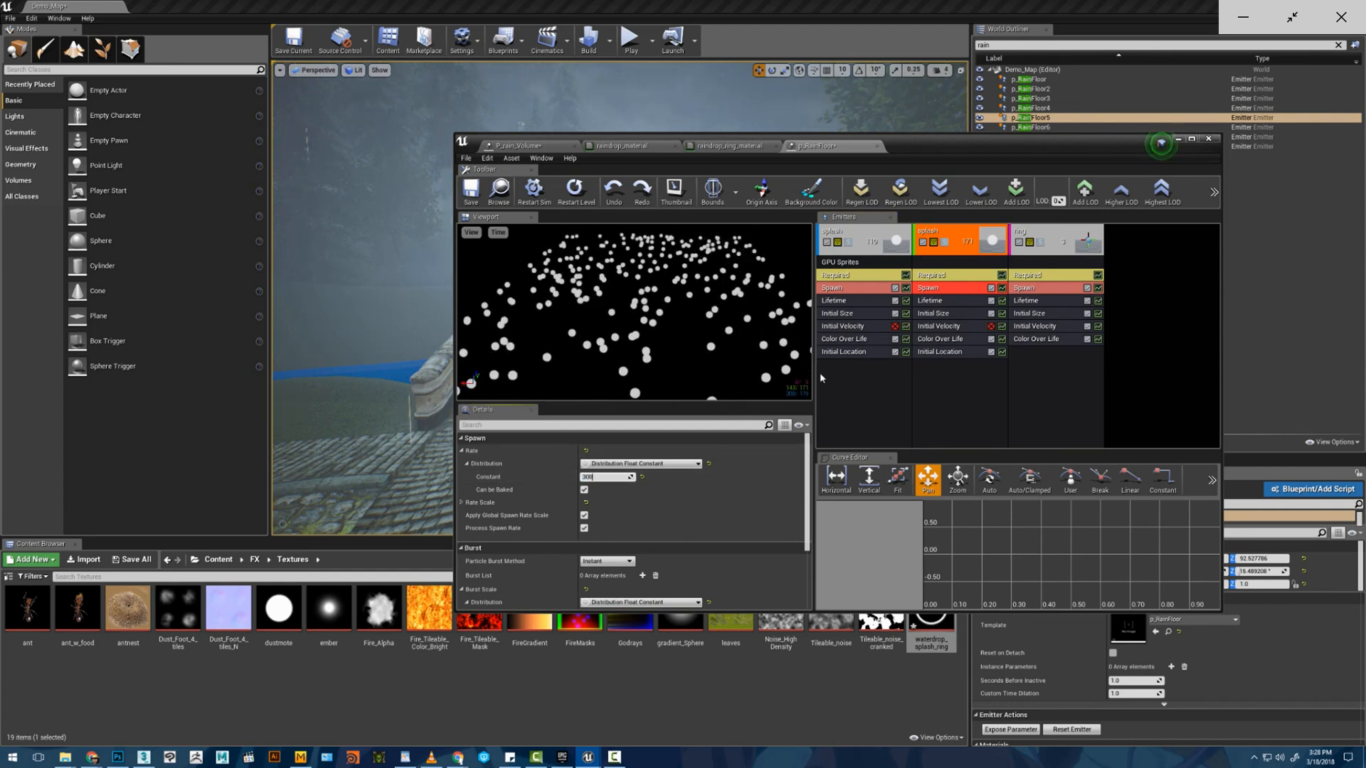
- Add an Event Generator module to the duplicated splash emitter with one event of type Death
right_click(948, 395)
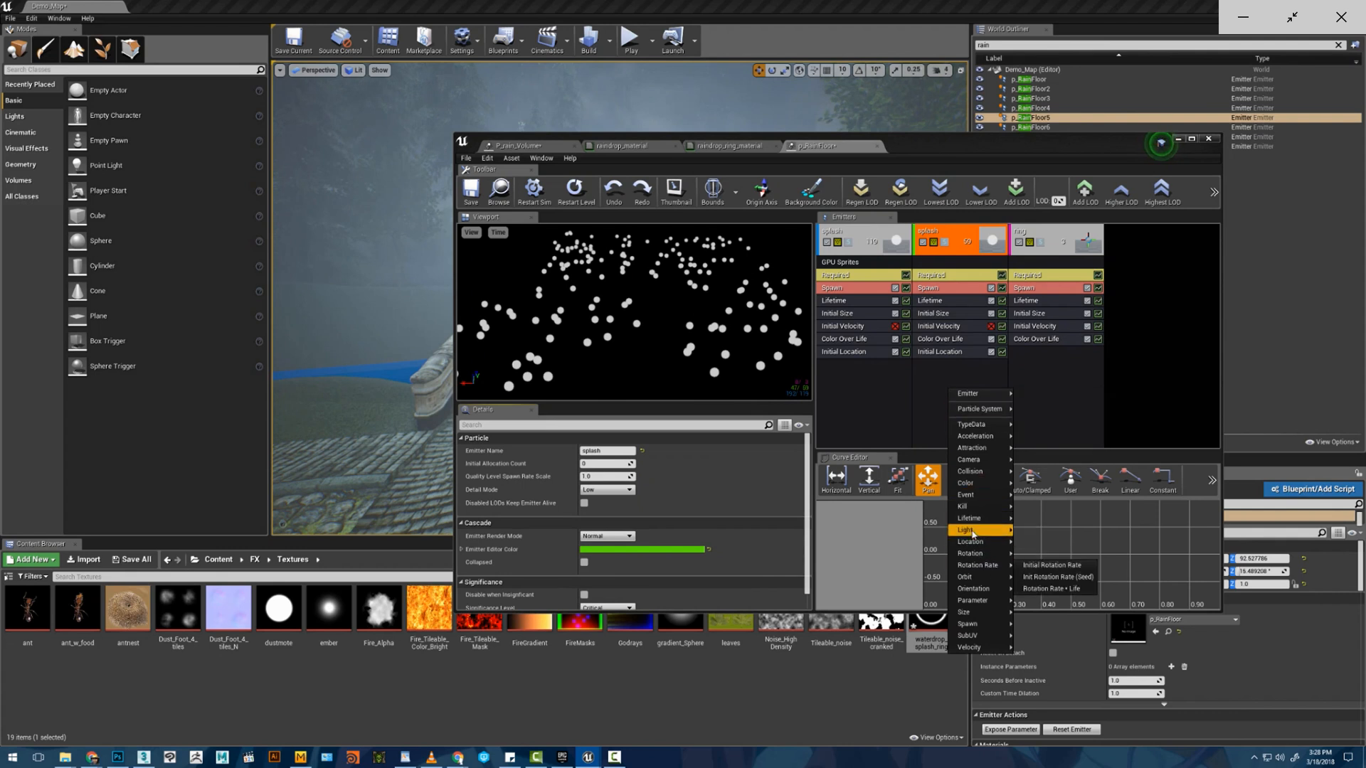
mouse_move(978, 518)
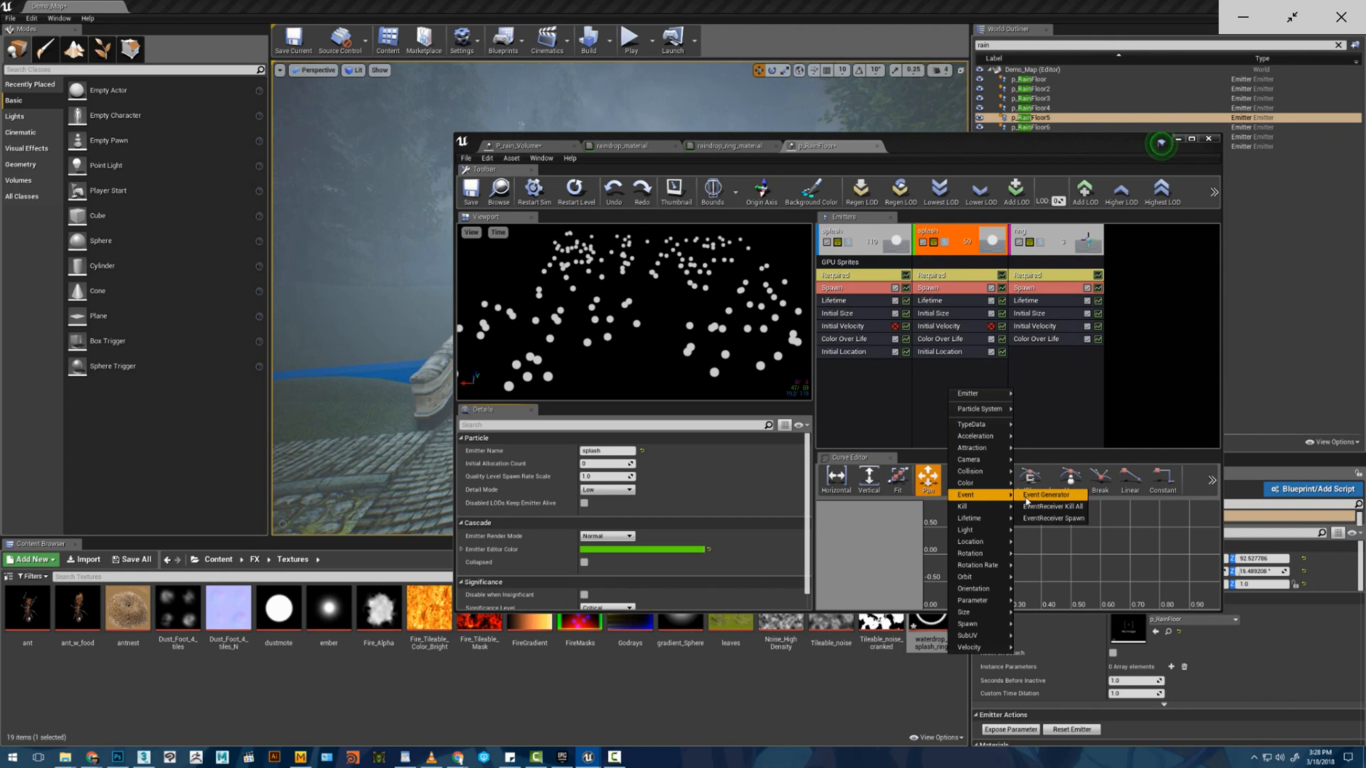
click(1027, 496)
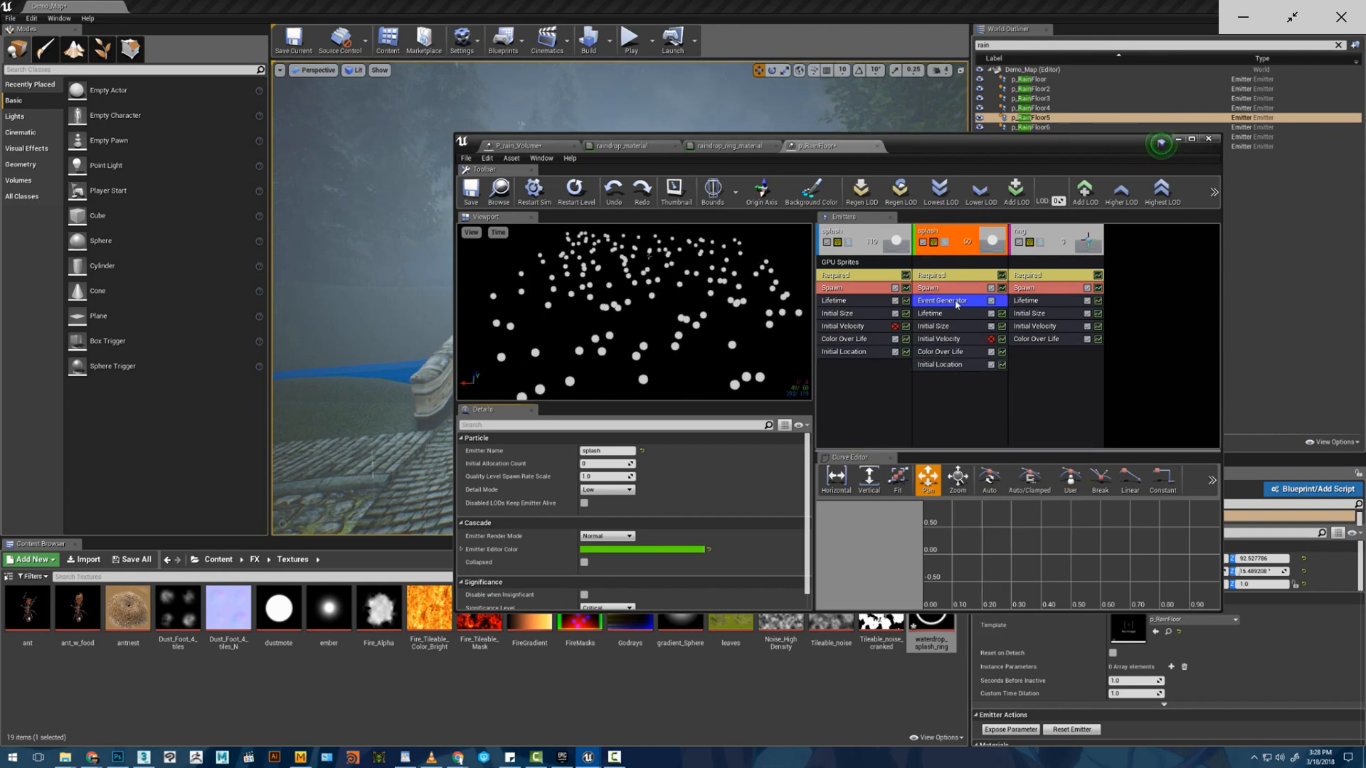
click(643, 452)
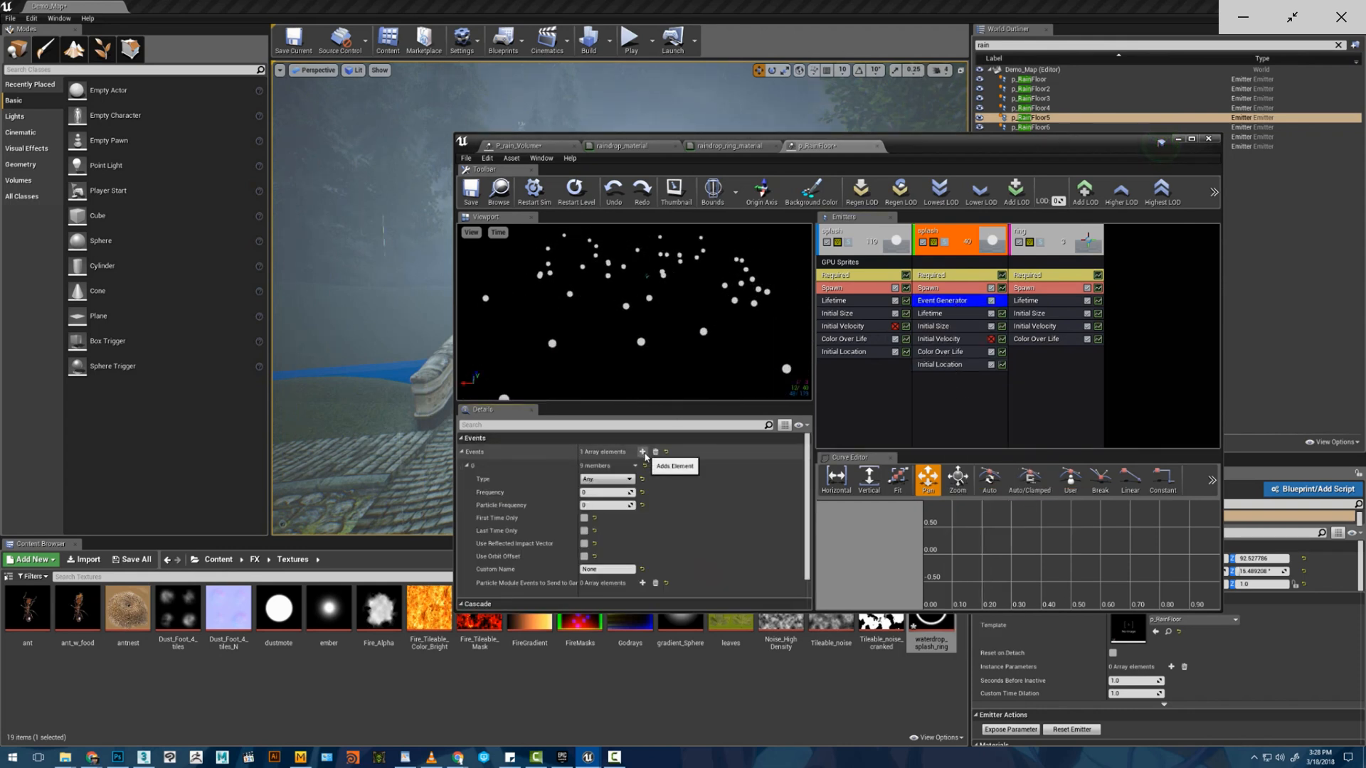
click(606, 478)
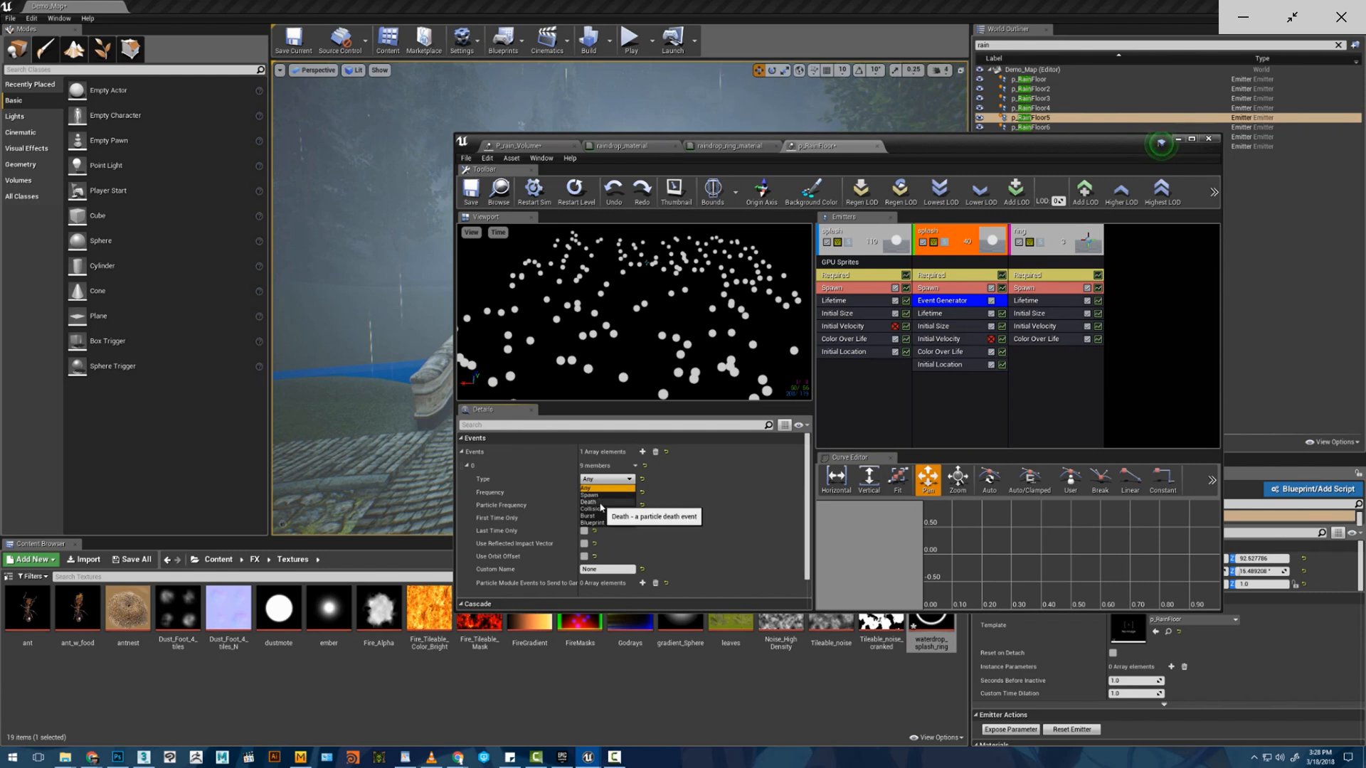
click(603, 502)
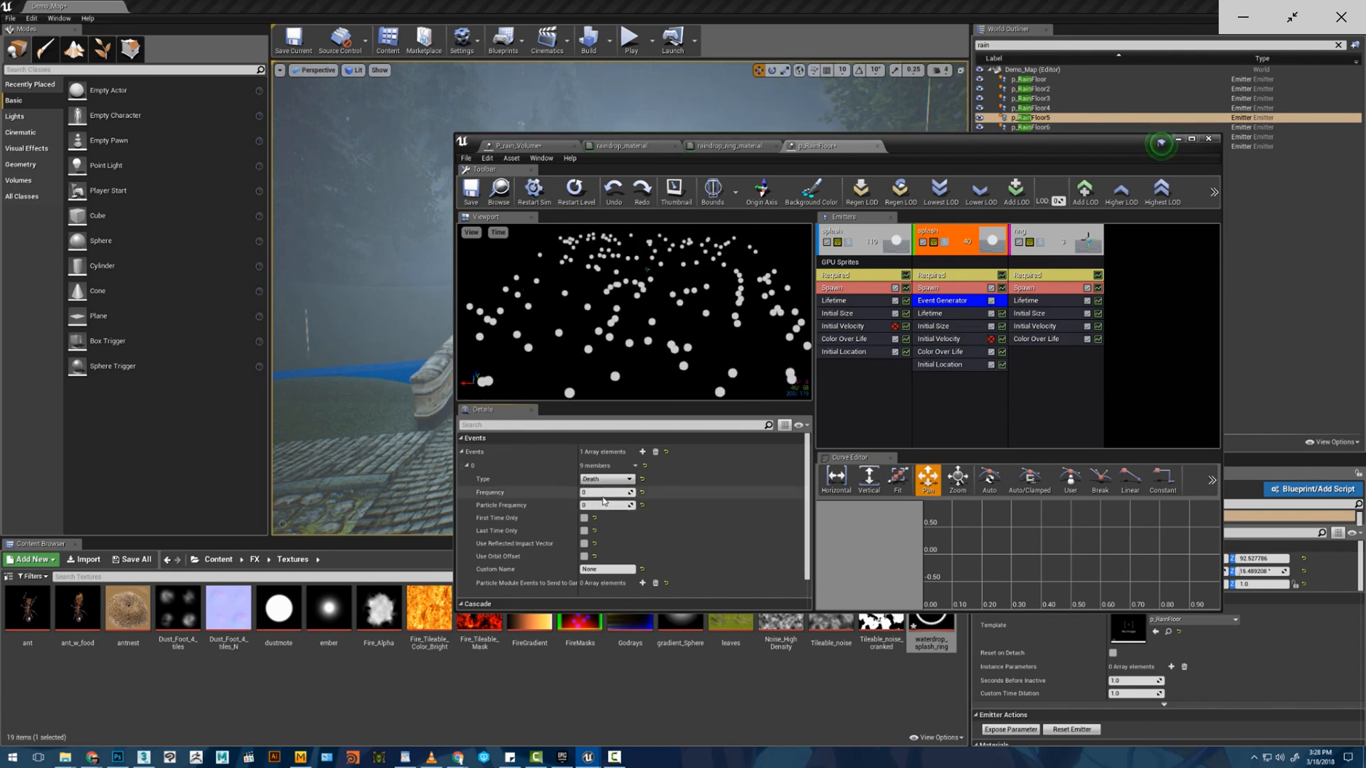
- Set the Death event's frequency to 1 and its custom name to "death"
click(603, 493)
text(1)
key(Return)
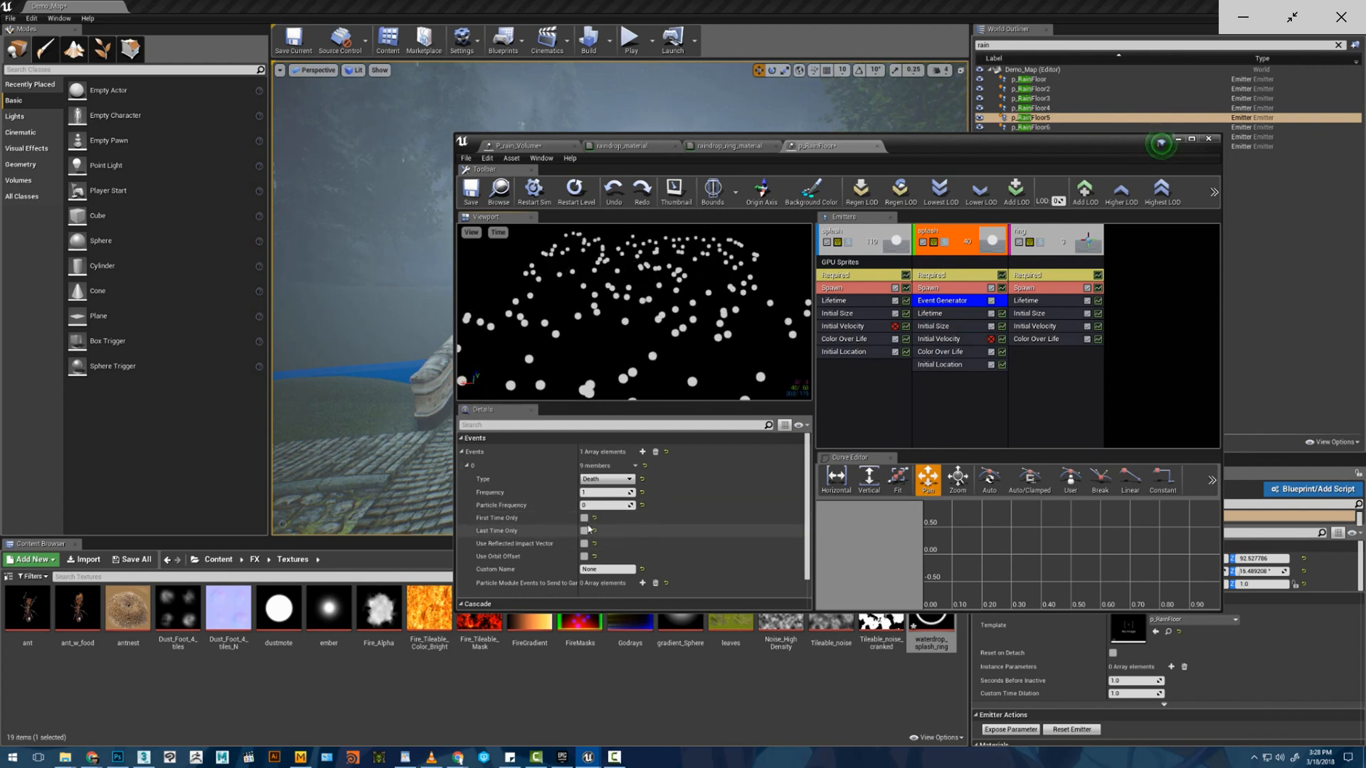
scroll(588, 526, down, 2)
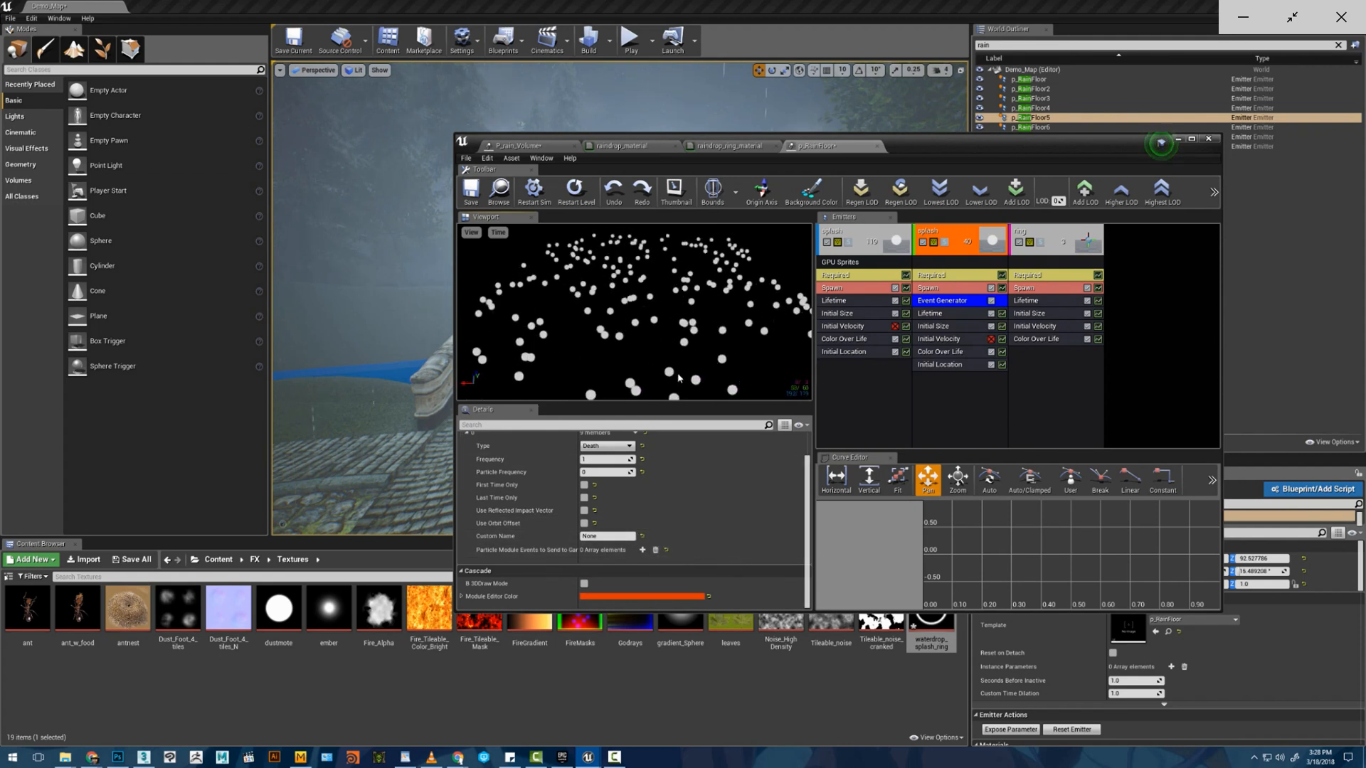
click(601, 536)
text(death)
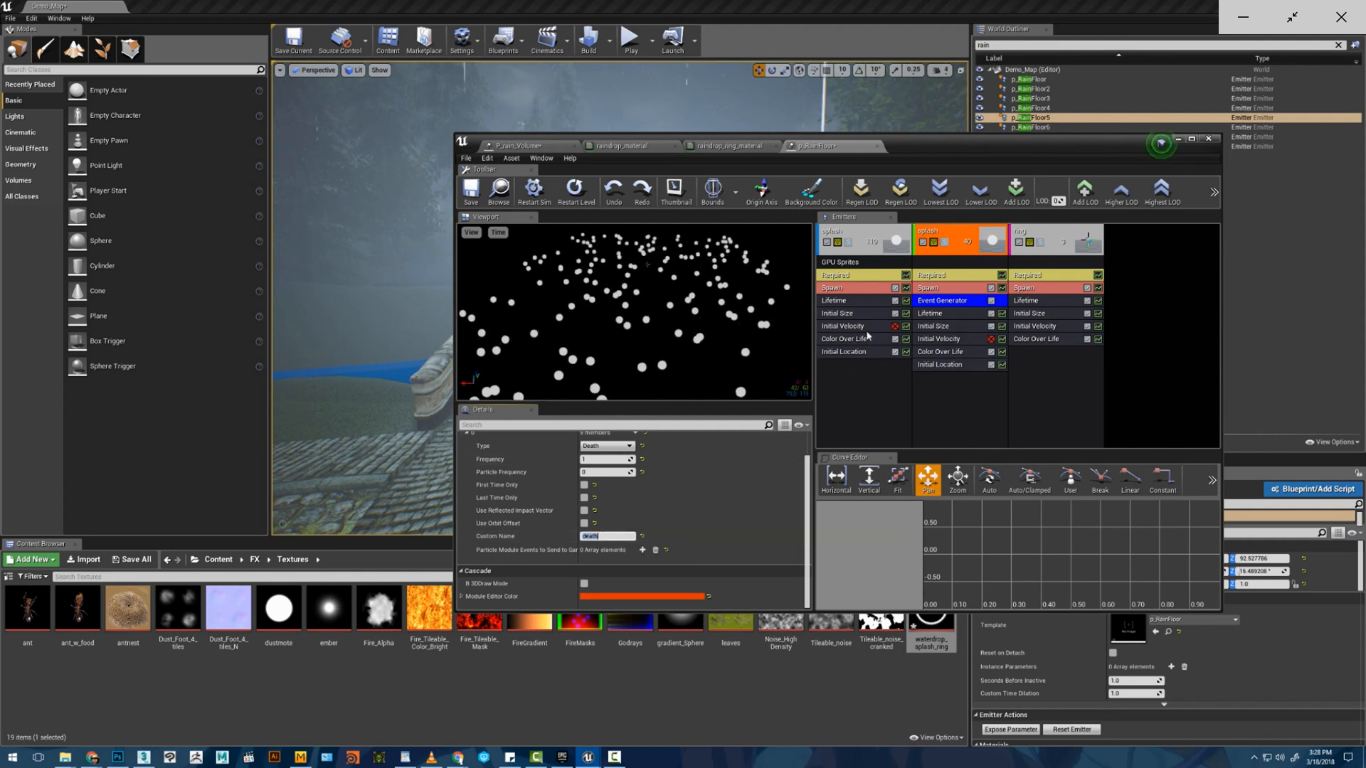
- Add an EventReceiver Spawn module to the ring emitter and look over its settings
right_click(1039, 356)
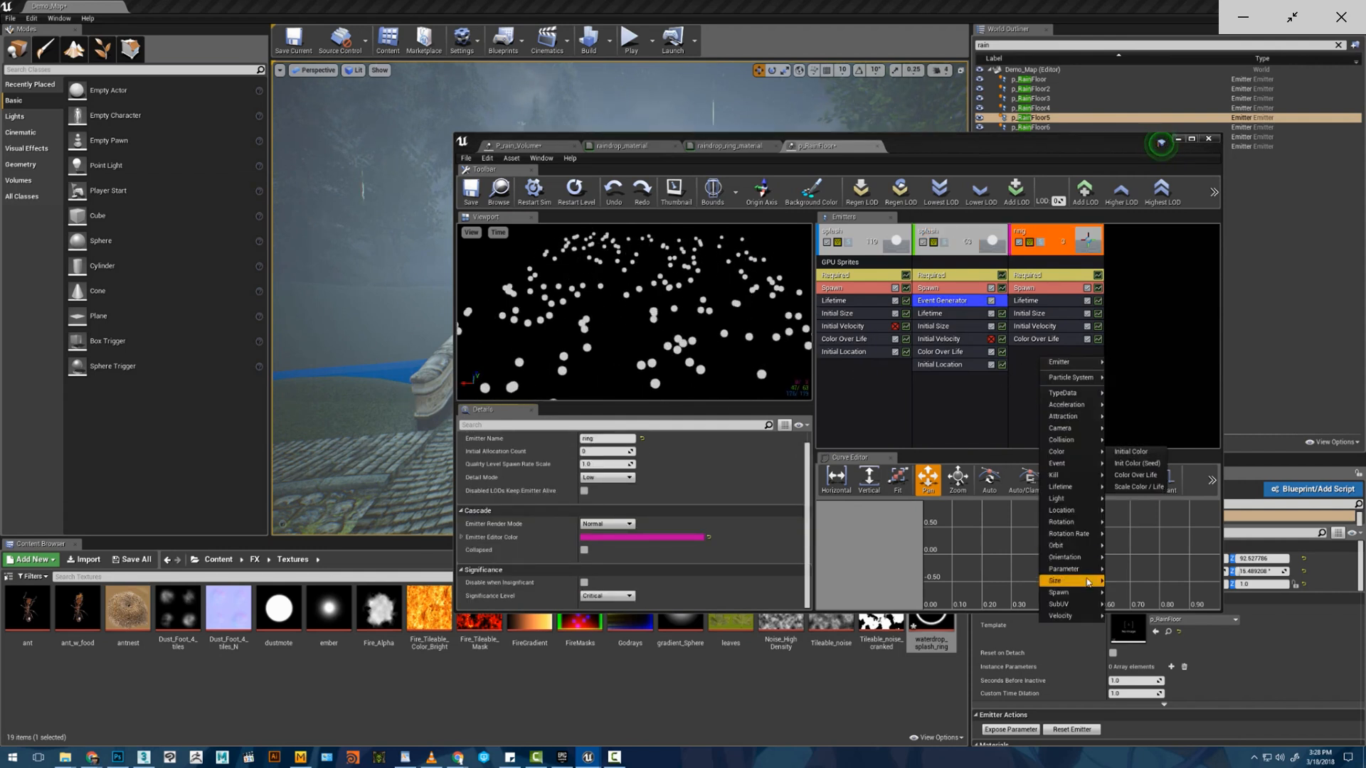
mouse_move(1060, 606)
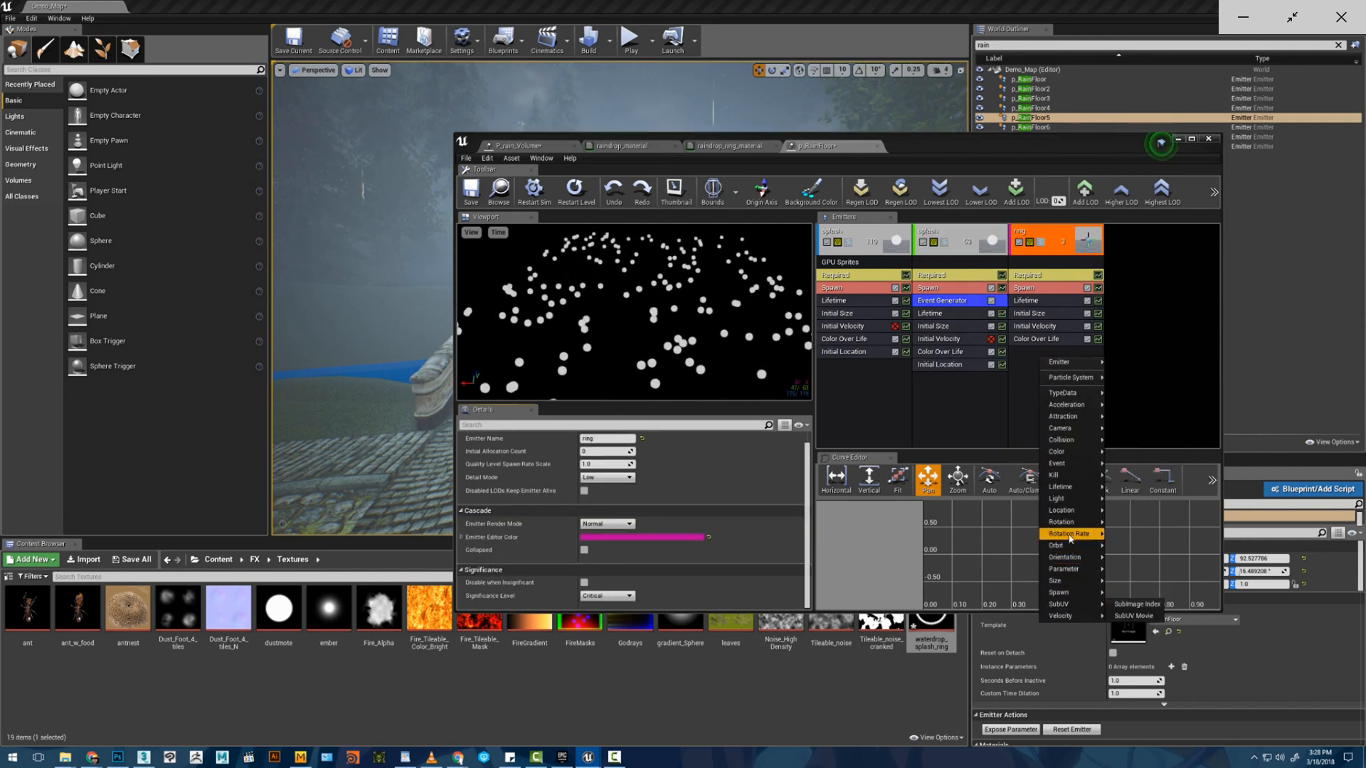
mouse_move(1073, 470)
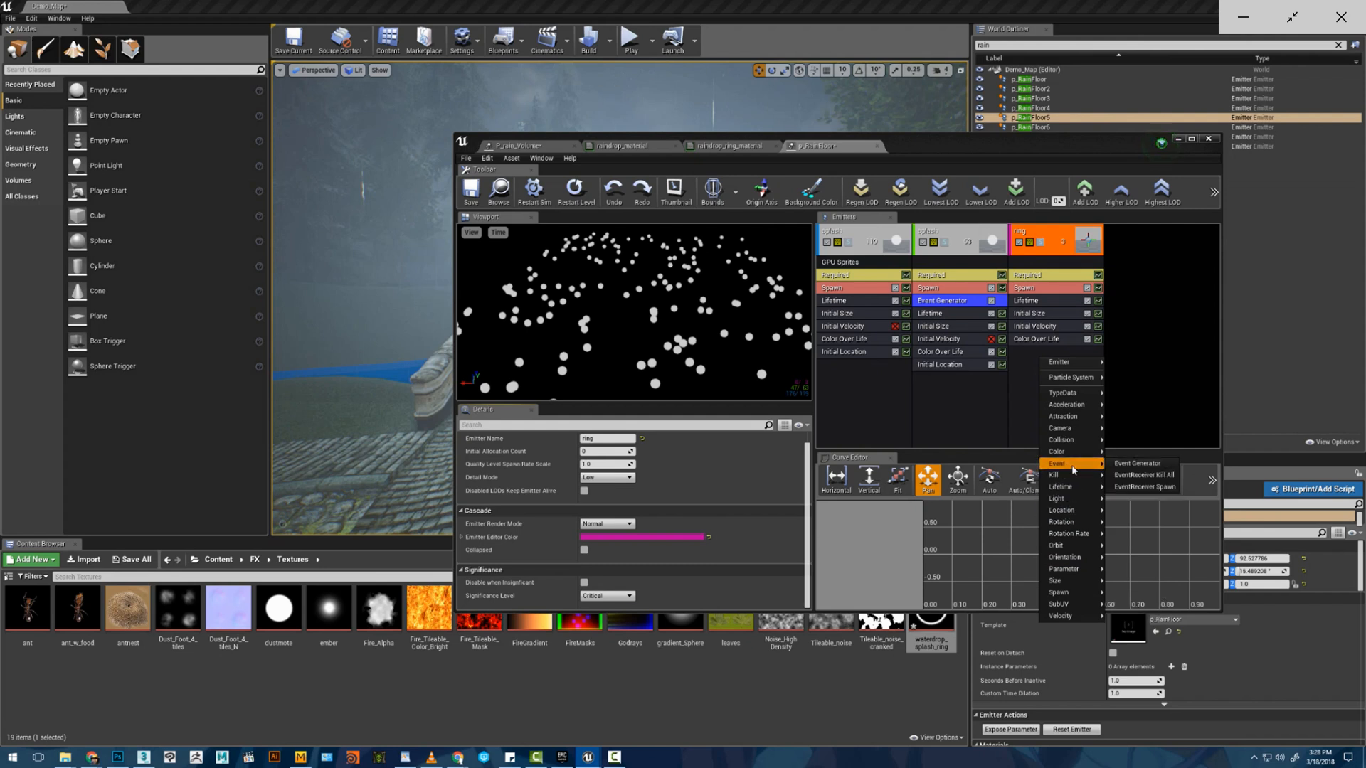
click(1132, 488)
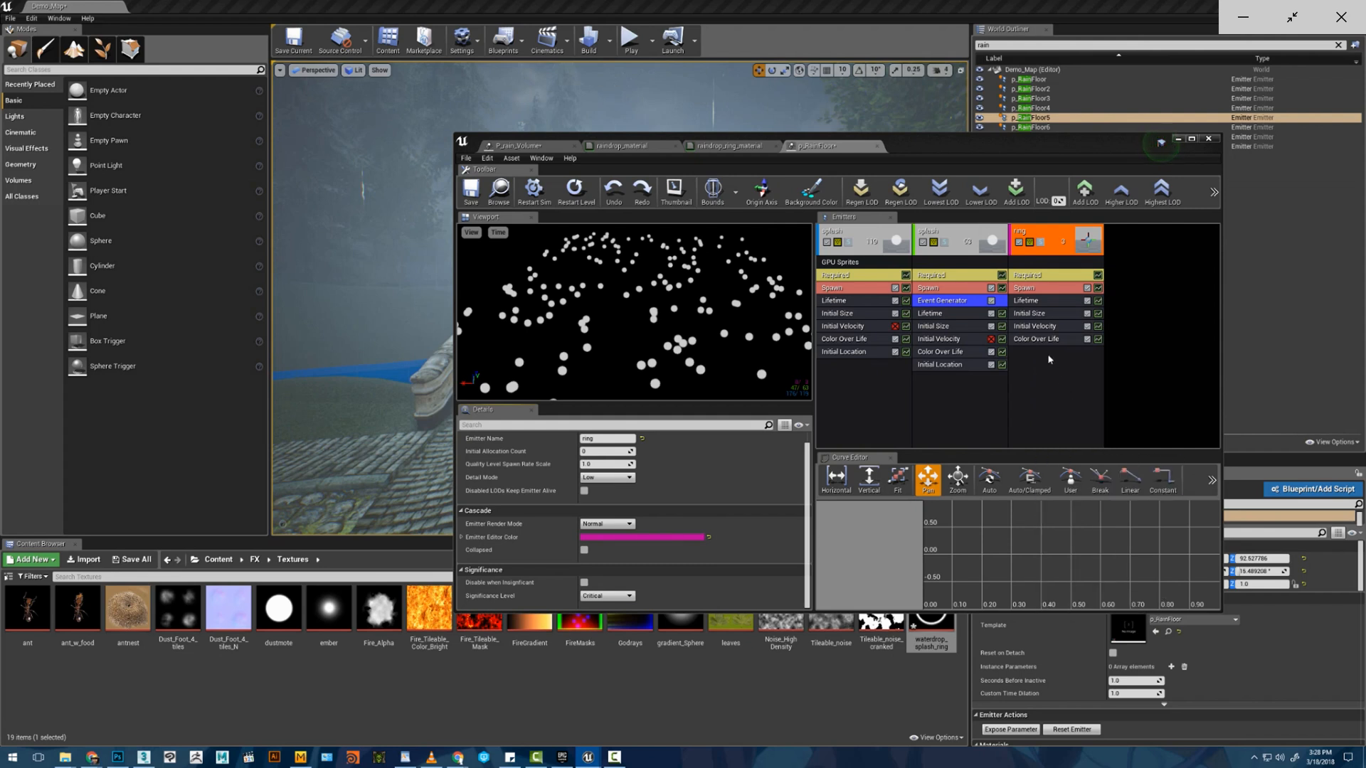
scroll(736, 527, down, 3)
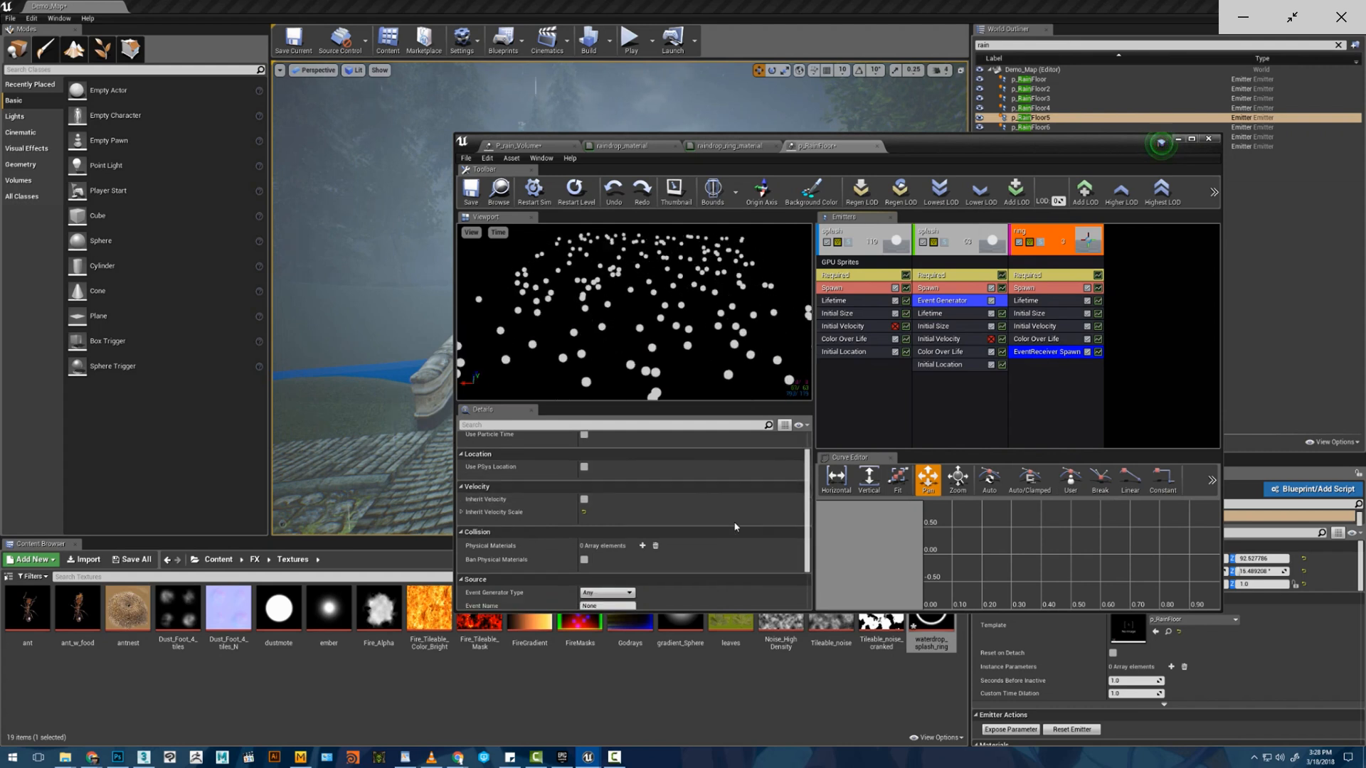
scroll(734, 524, up, 3)
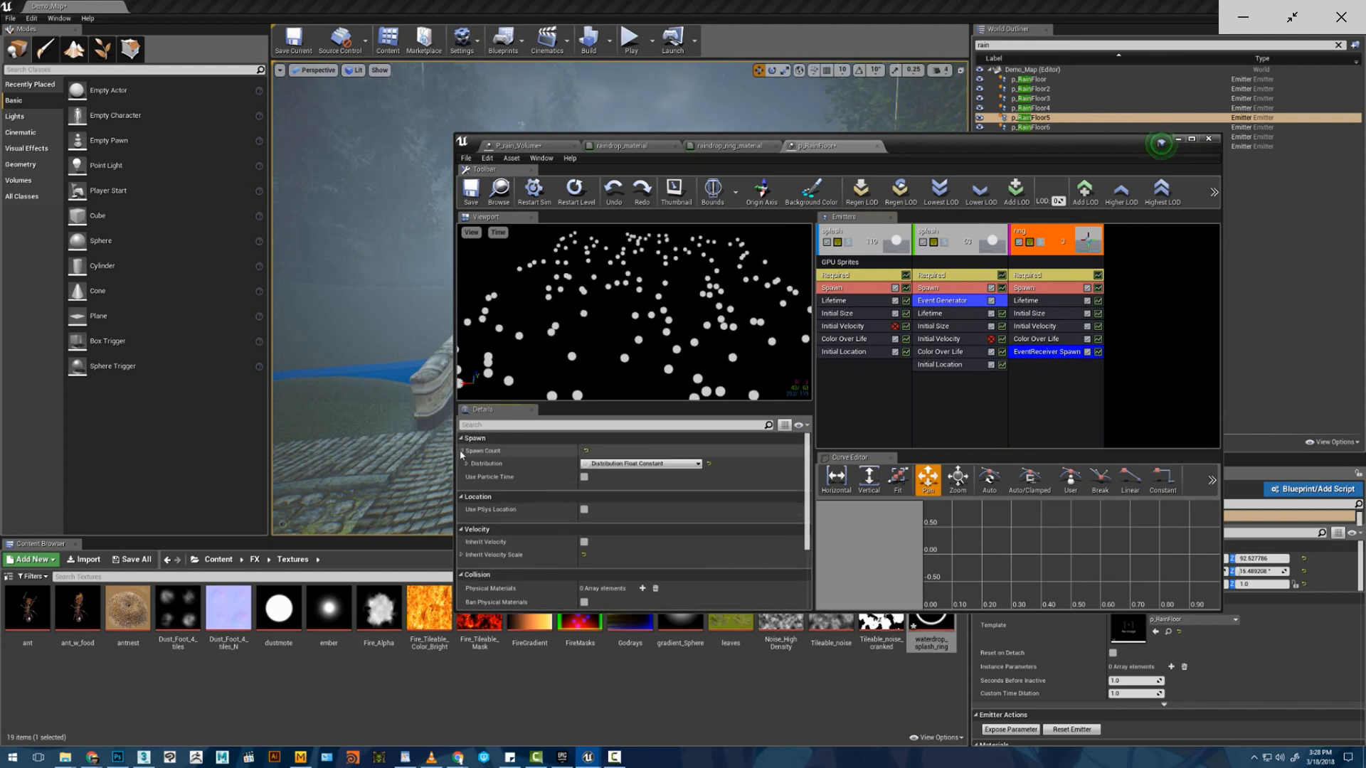
- Set the ring emitter's EventReceiver Spawn count to a constant of 1 and its source event name to "death"
click(1037, 290)
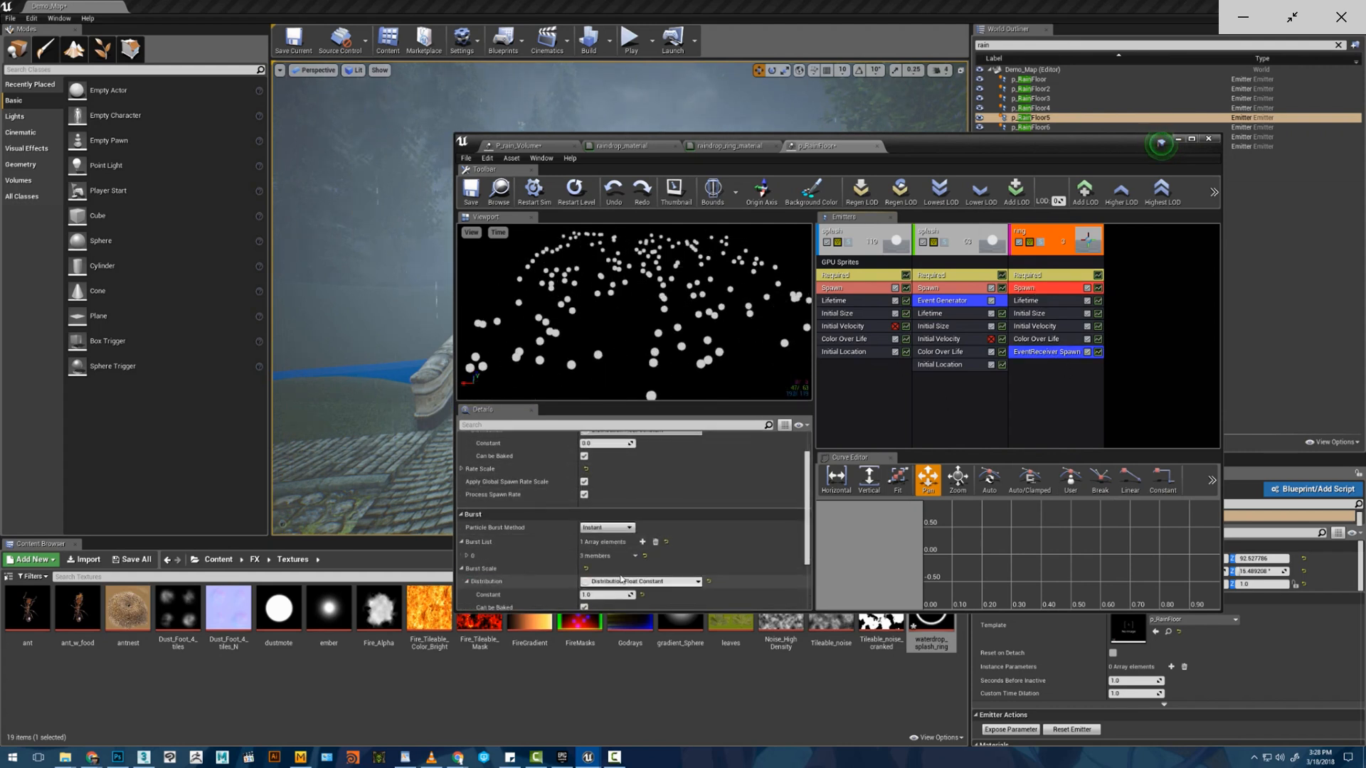
scroll(619, 578, down, 2)
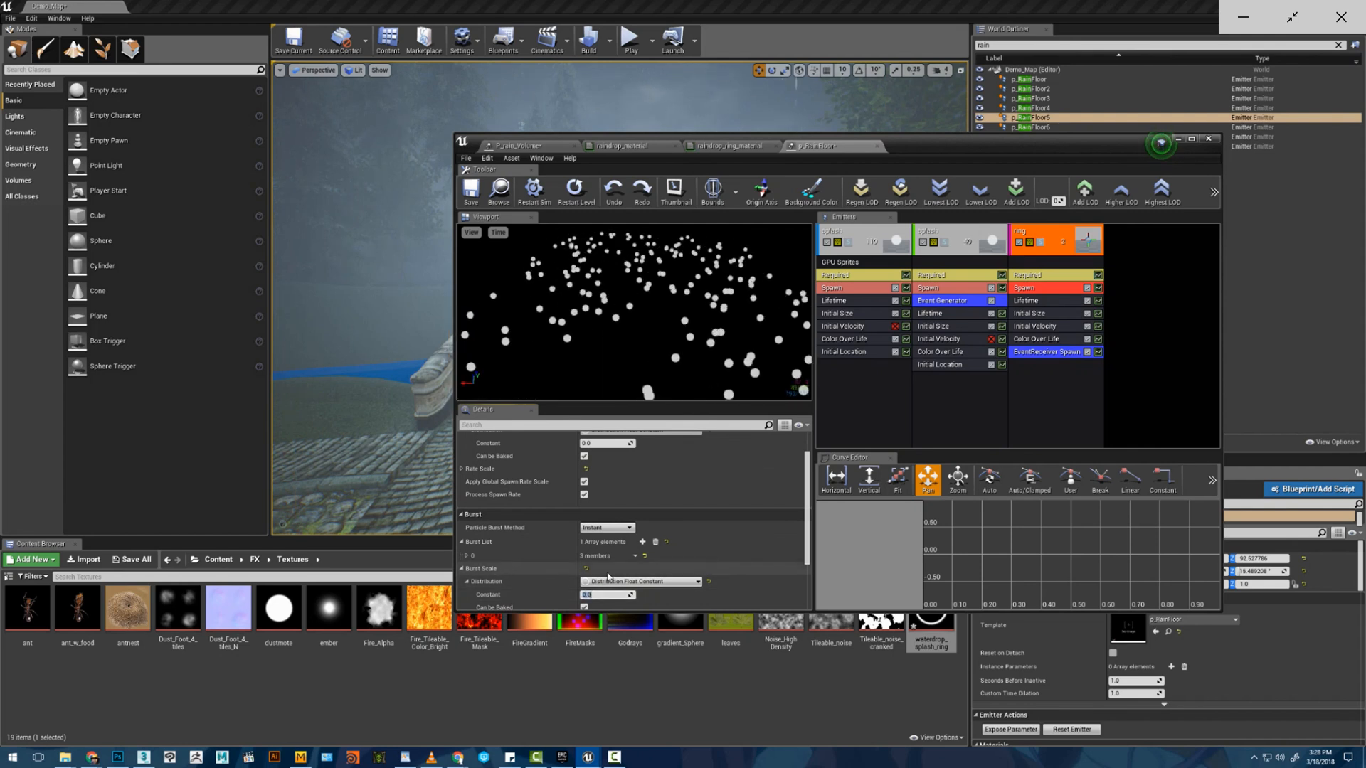
click(1058, 353)
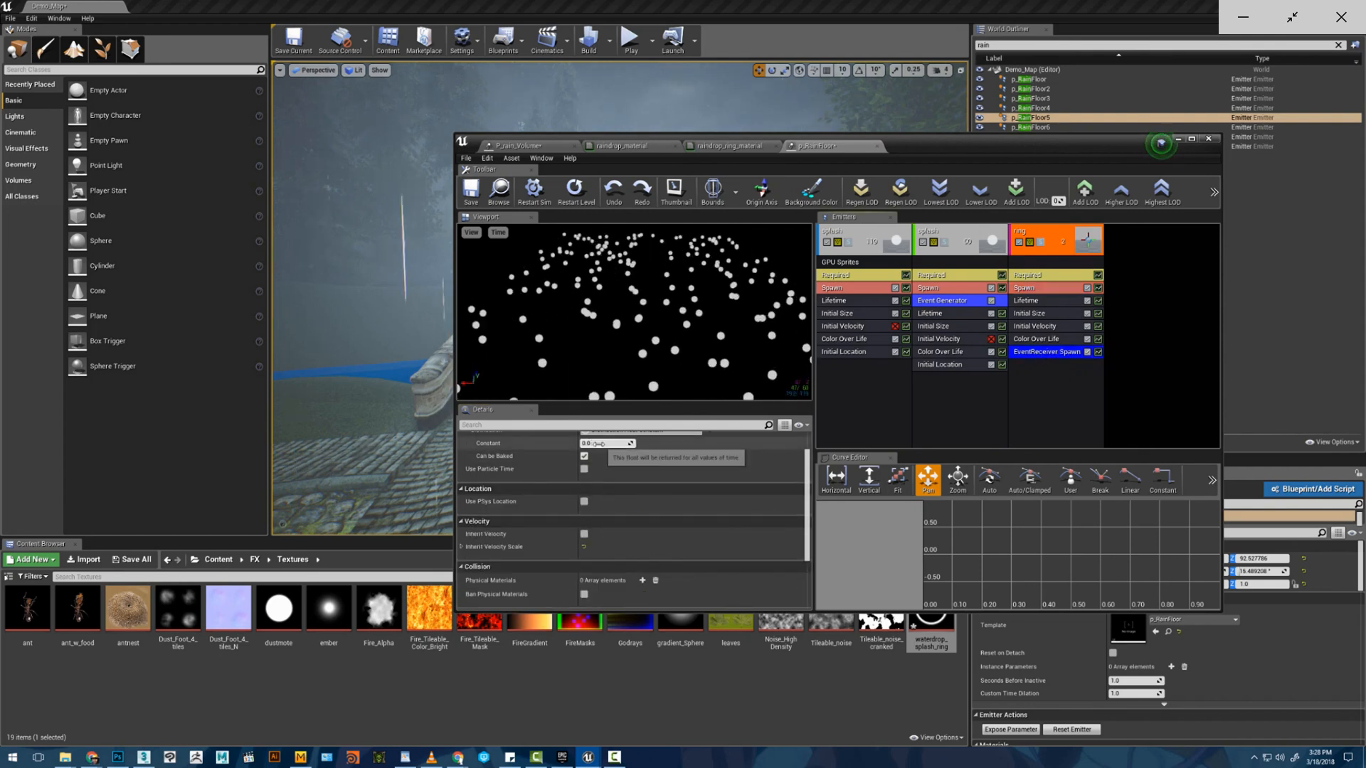
text(1)
key(Return)
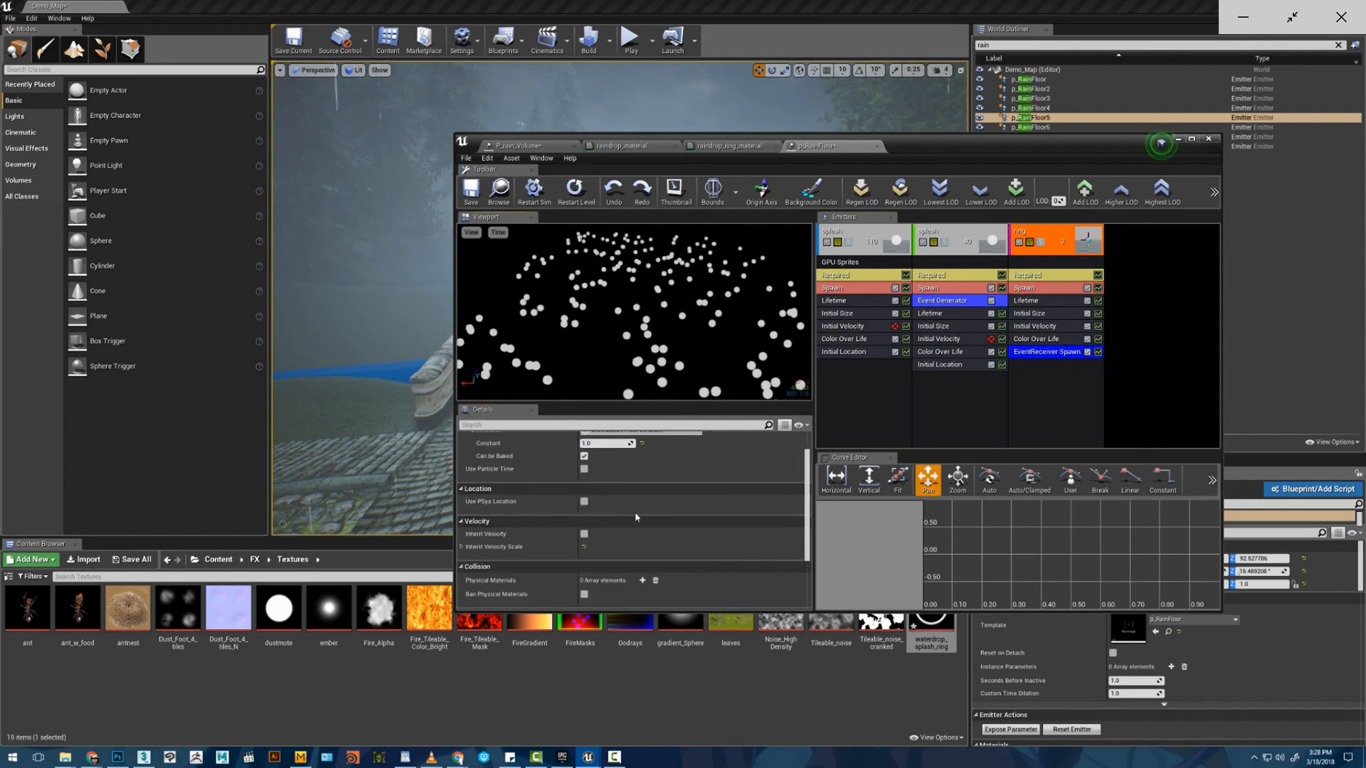
scroll(636, 517, down, 3)
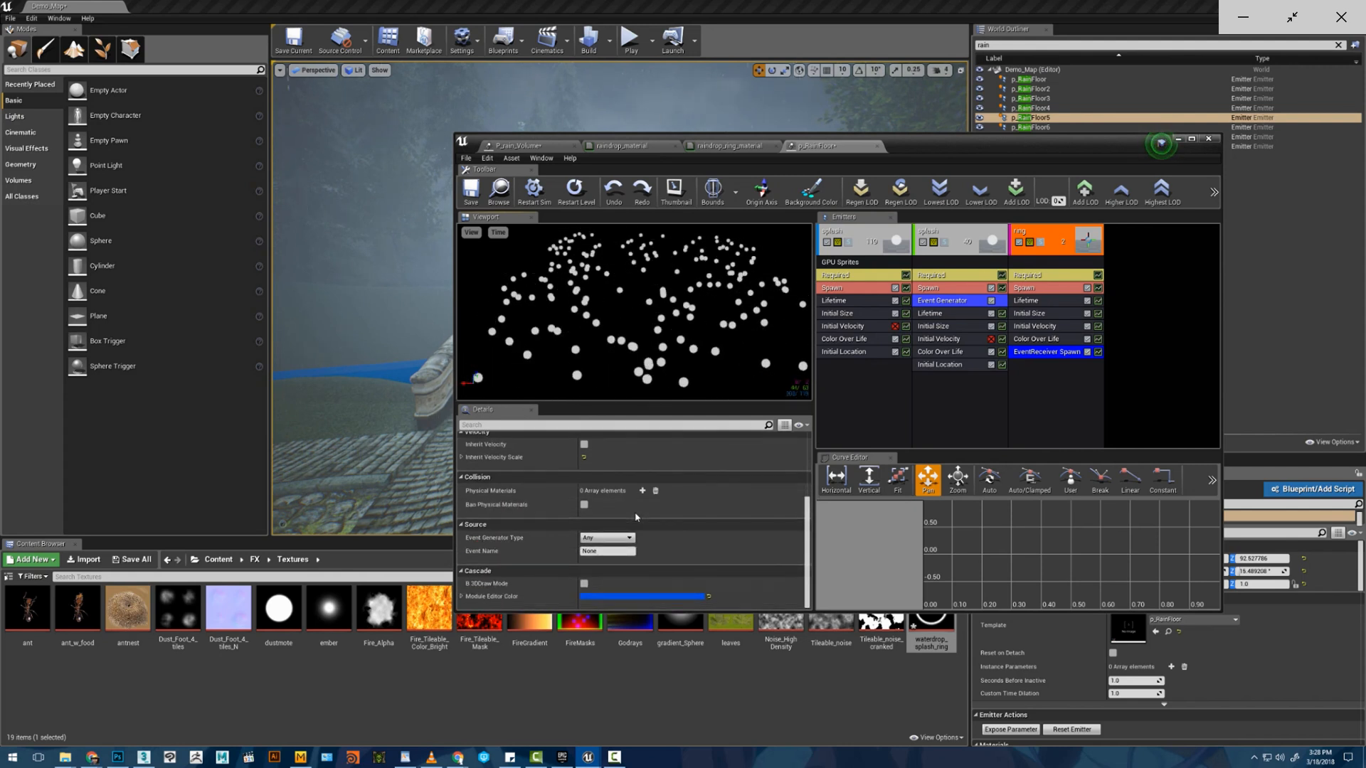
click(604, 550)
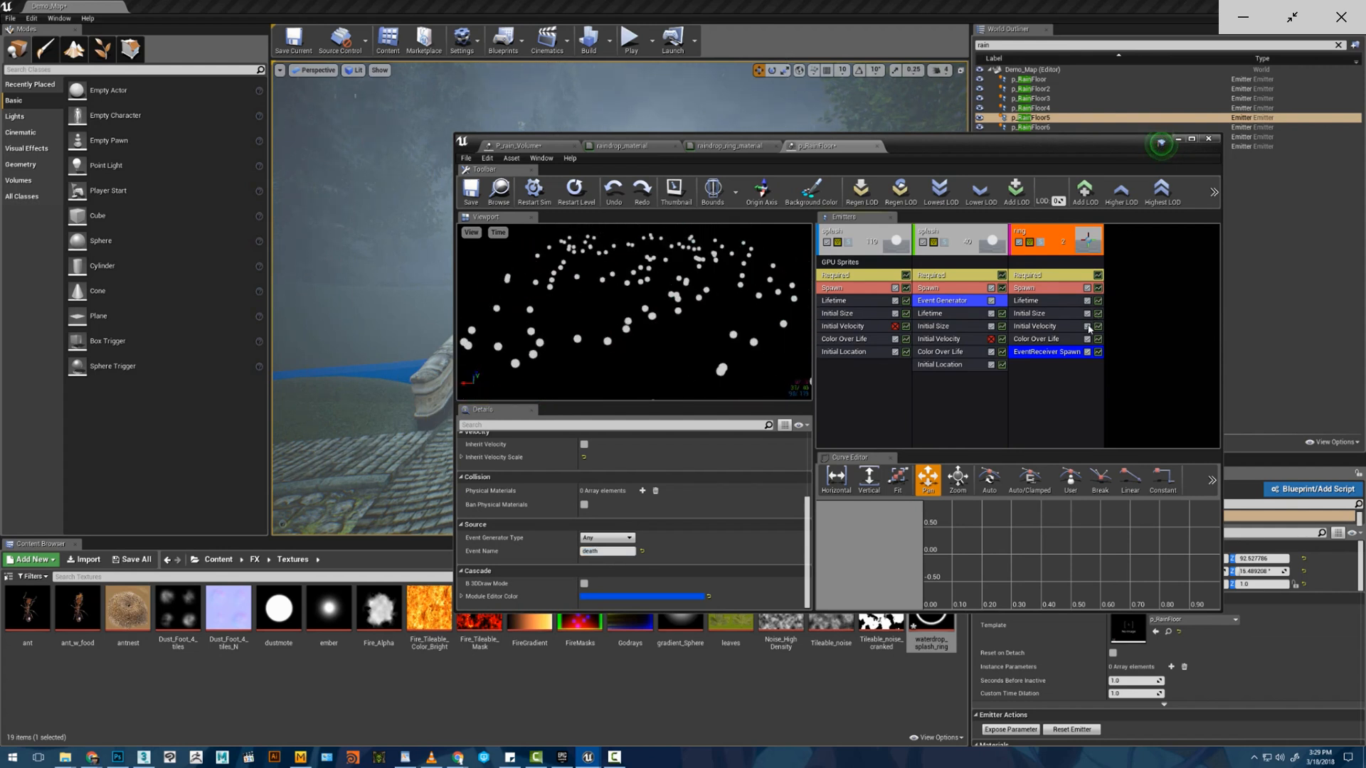
- Set the ring emitter's lifetime to a minimum of 0.2 and a maximum of 0.5
drag(936, 151, 1010, 255)
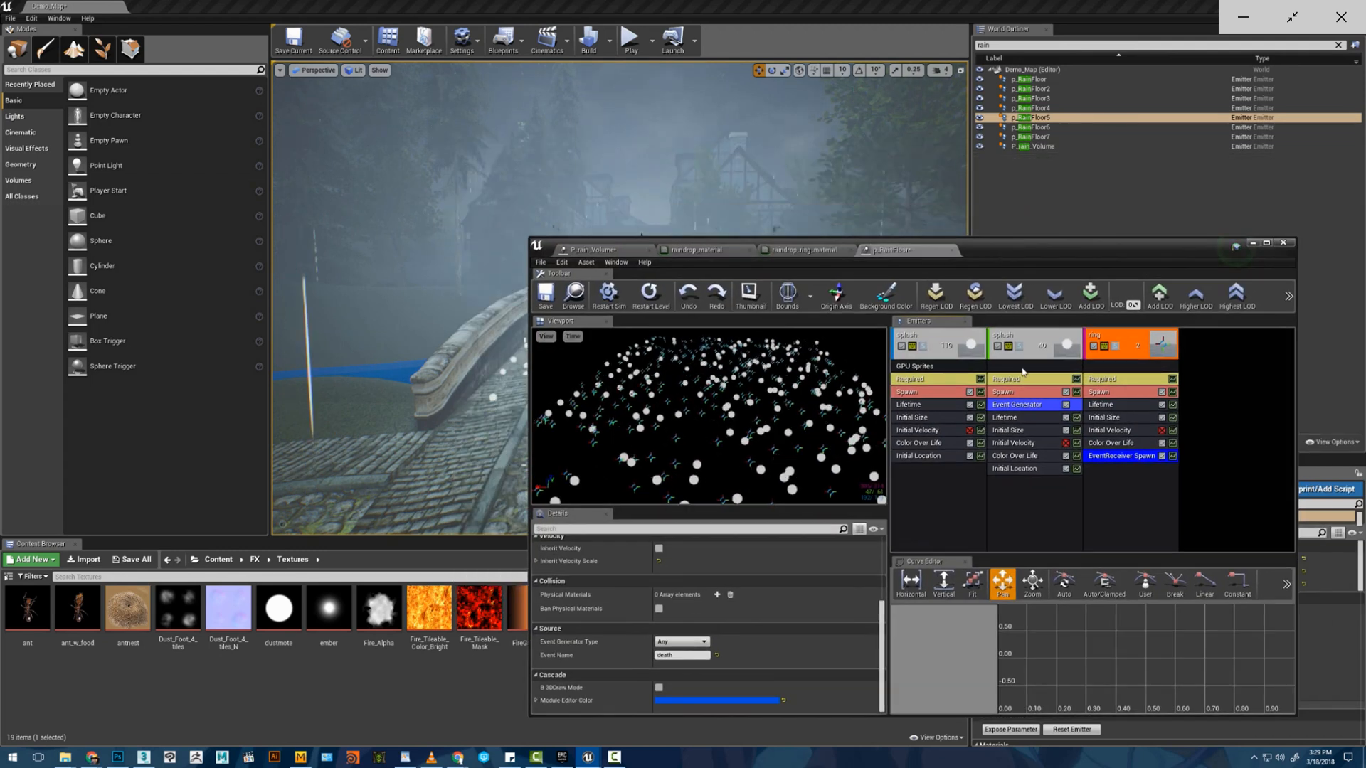
click(1101, 404)
click(672, 581)
text(0.5)
key(Tab)
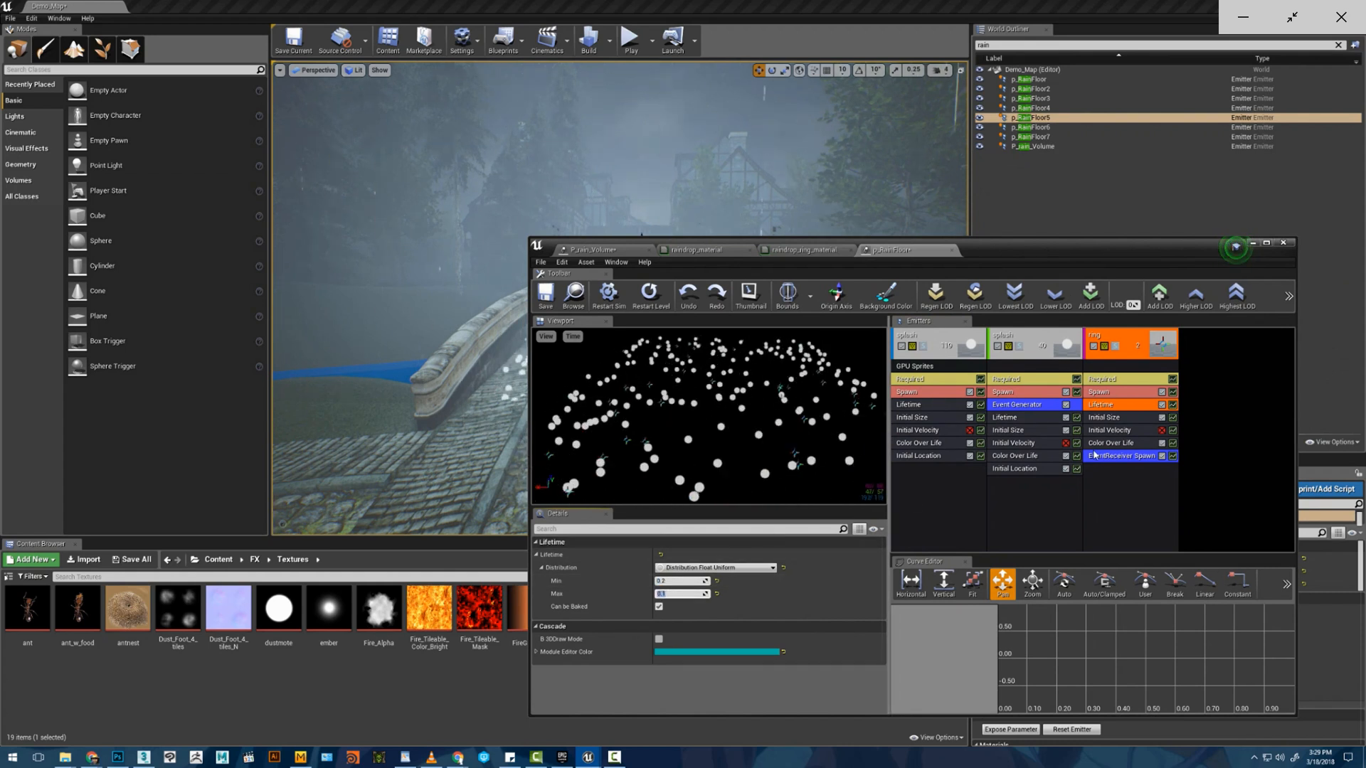
- Change the ring emitter's Initial Size to a Distribution Vector Constant Curve and add its first curve point
click(1122, 417)
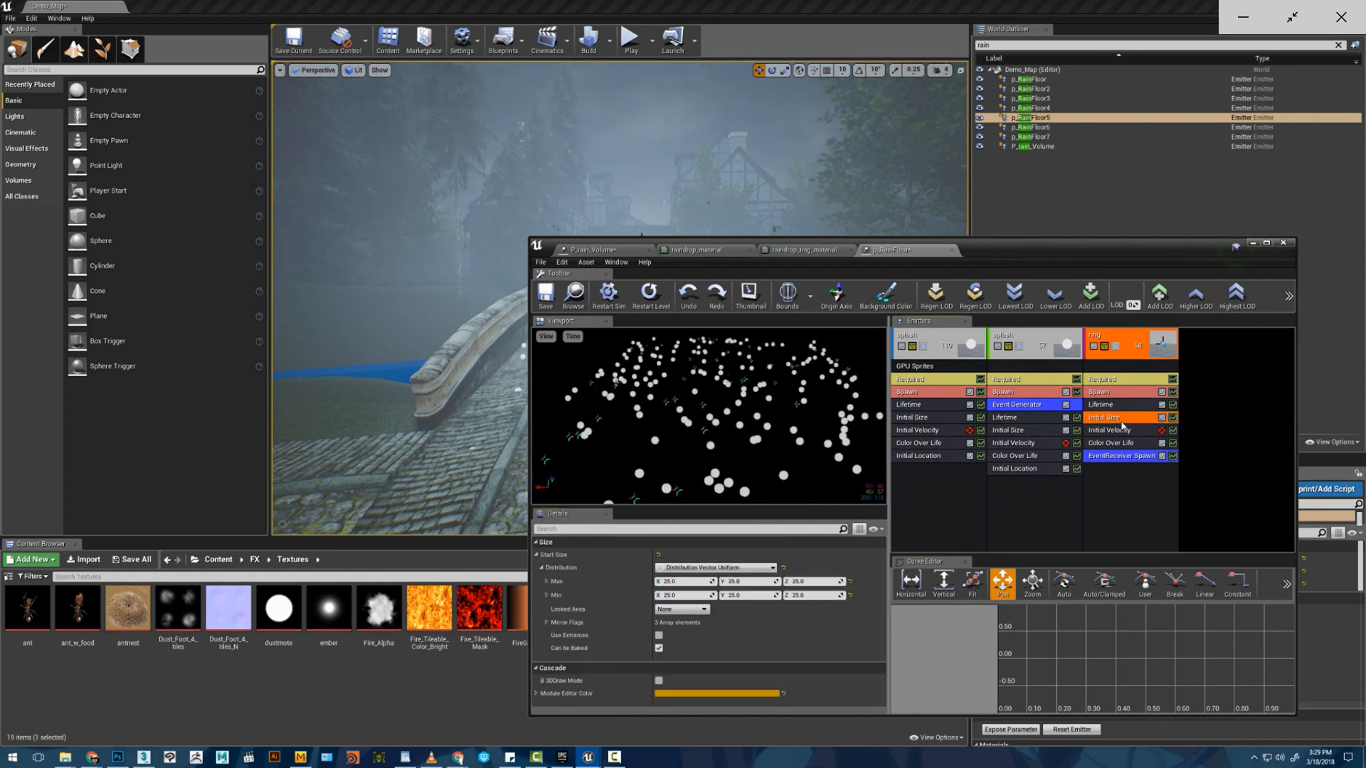
click(743, 569)
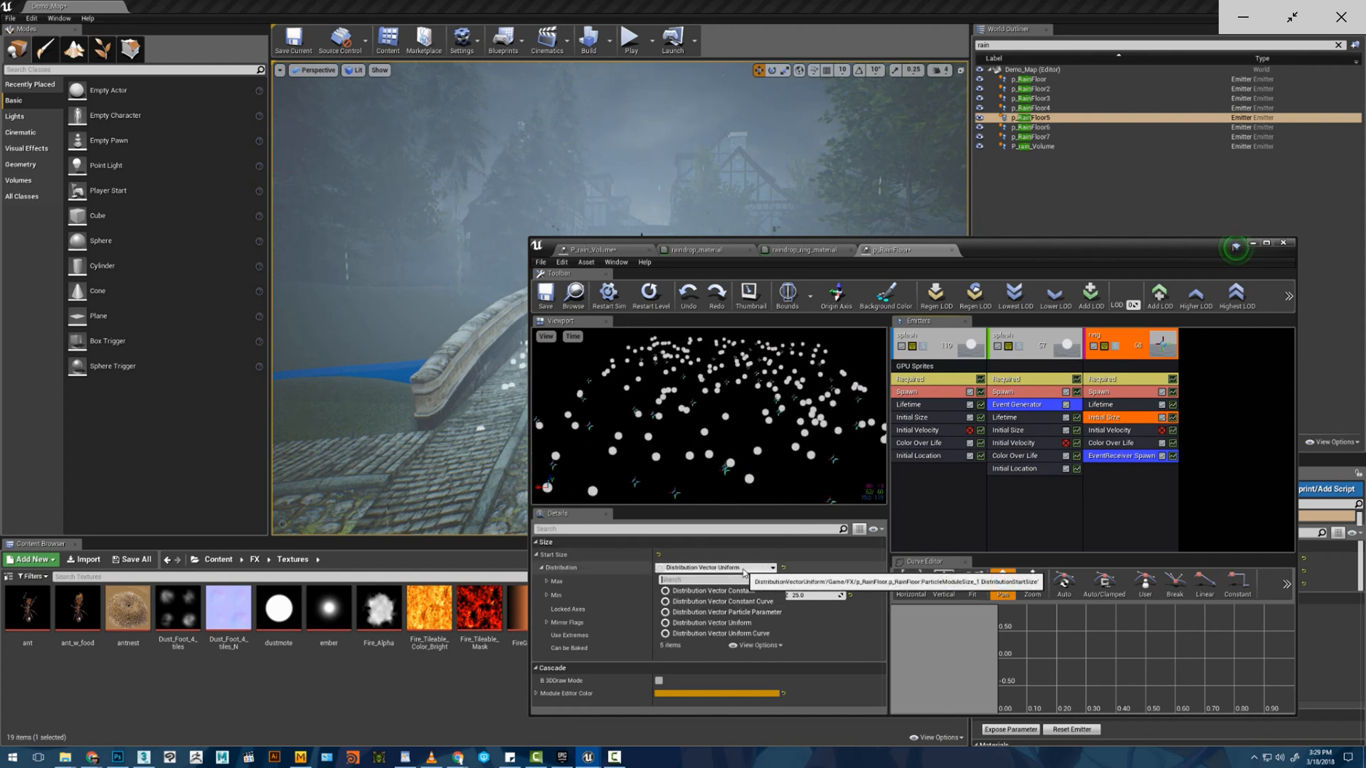
click(724, 602)
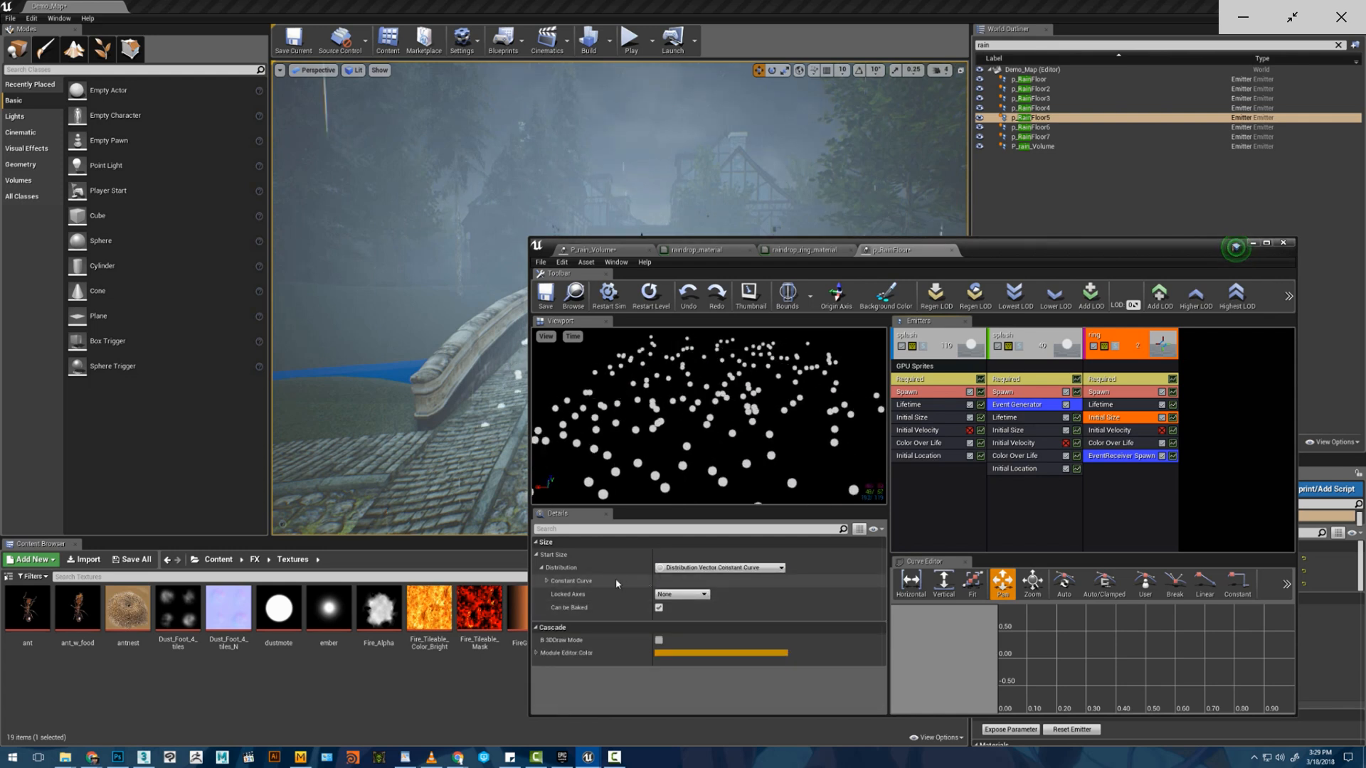
click(547, 580)
click(716, 595)
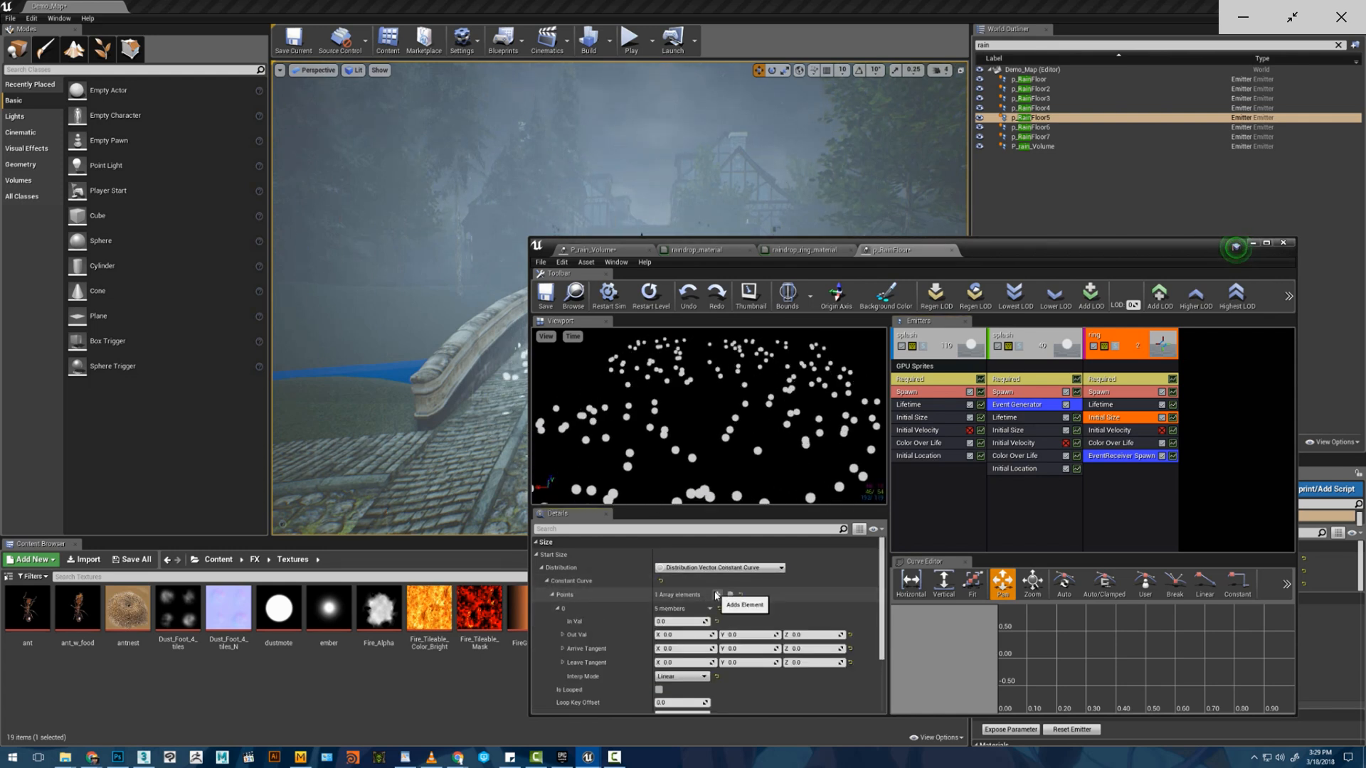
- Set the first size curve point's out value to 50 in X and Y
scroll(727, 617, down, 1)
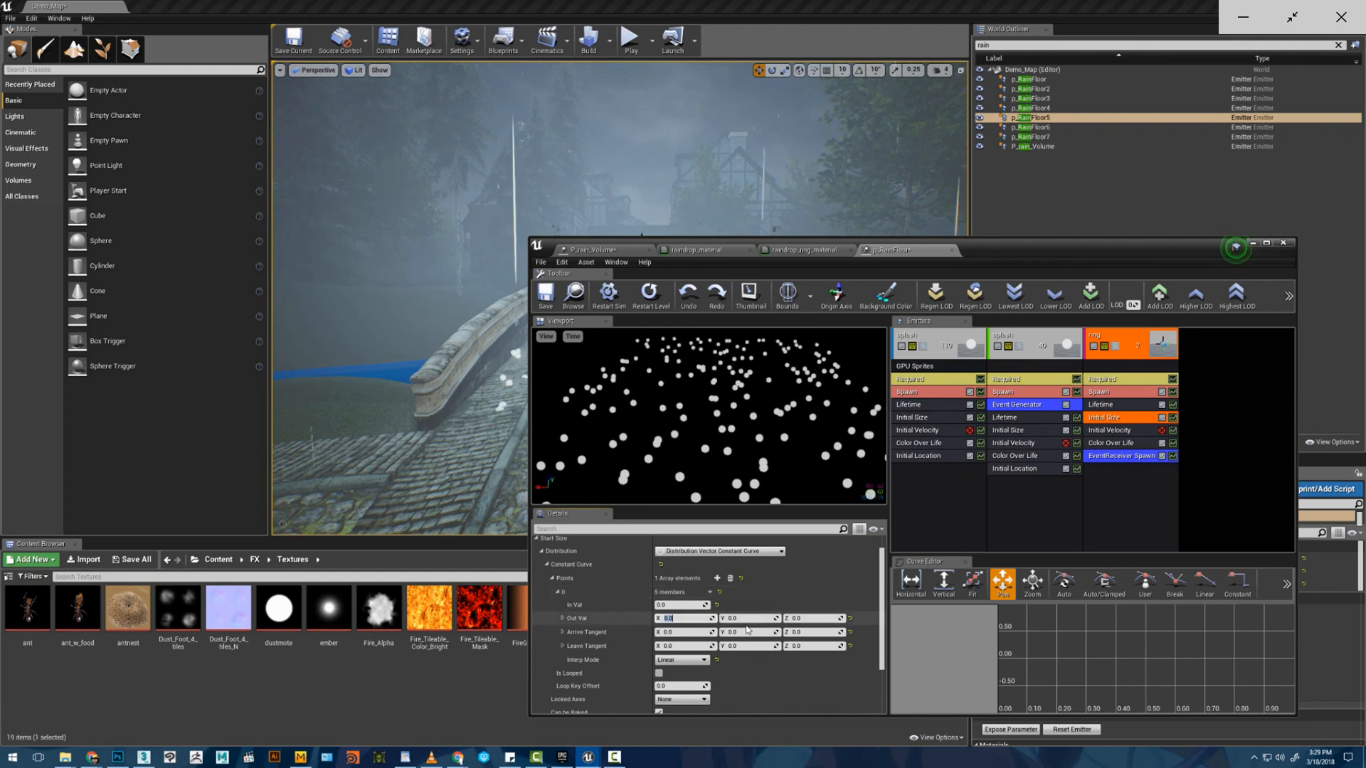
text(11)
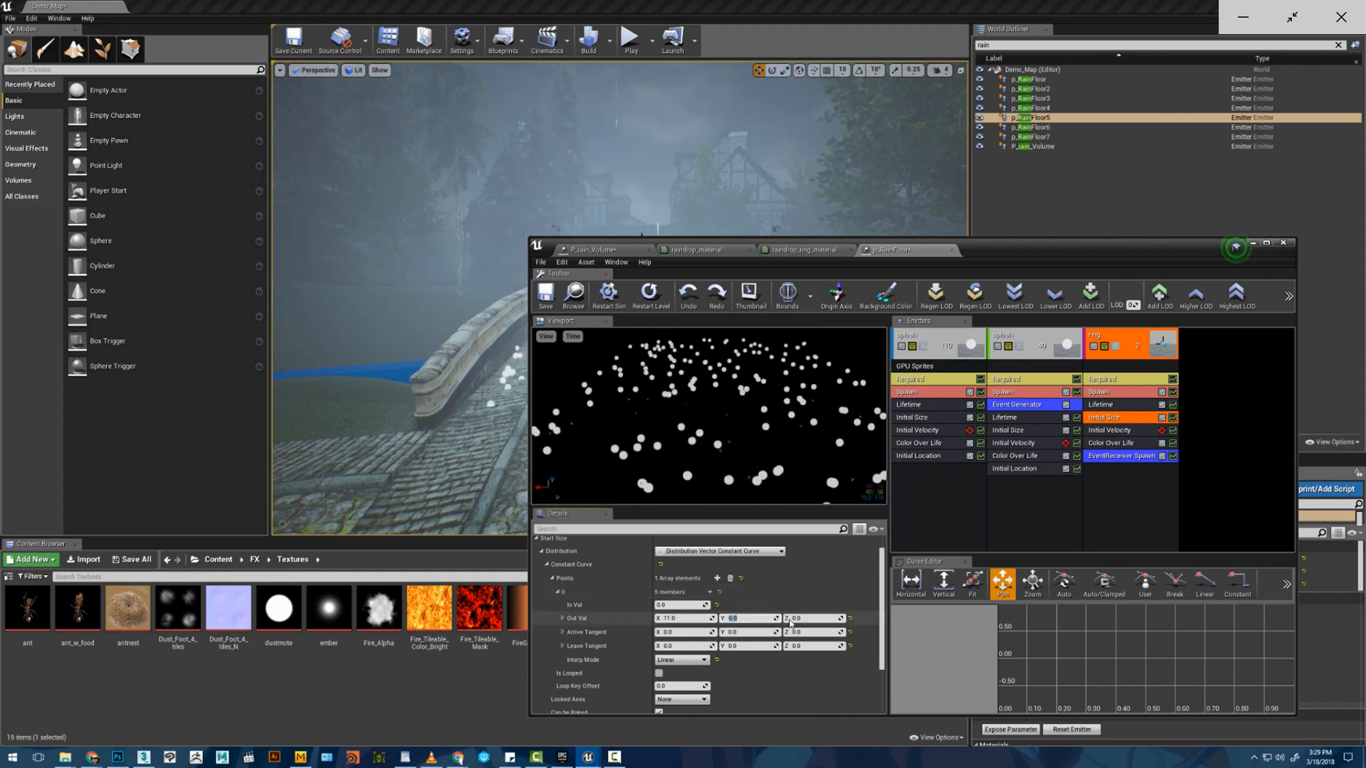
key(Return)
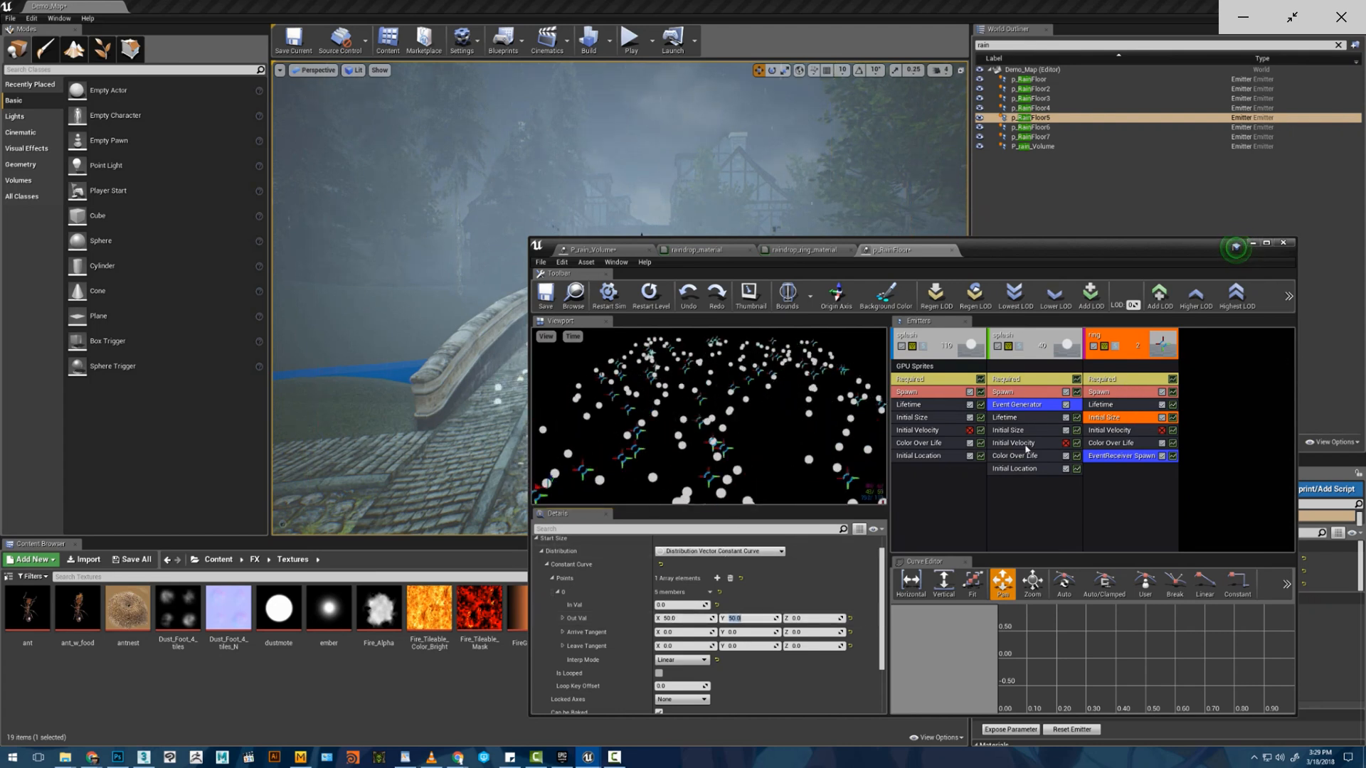
- Add a second size curve point with an in value of 1 and an out value of 100 in X, Y and Z
scroll(807, 626, down, 2)
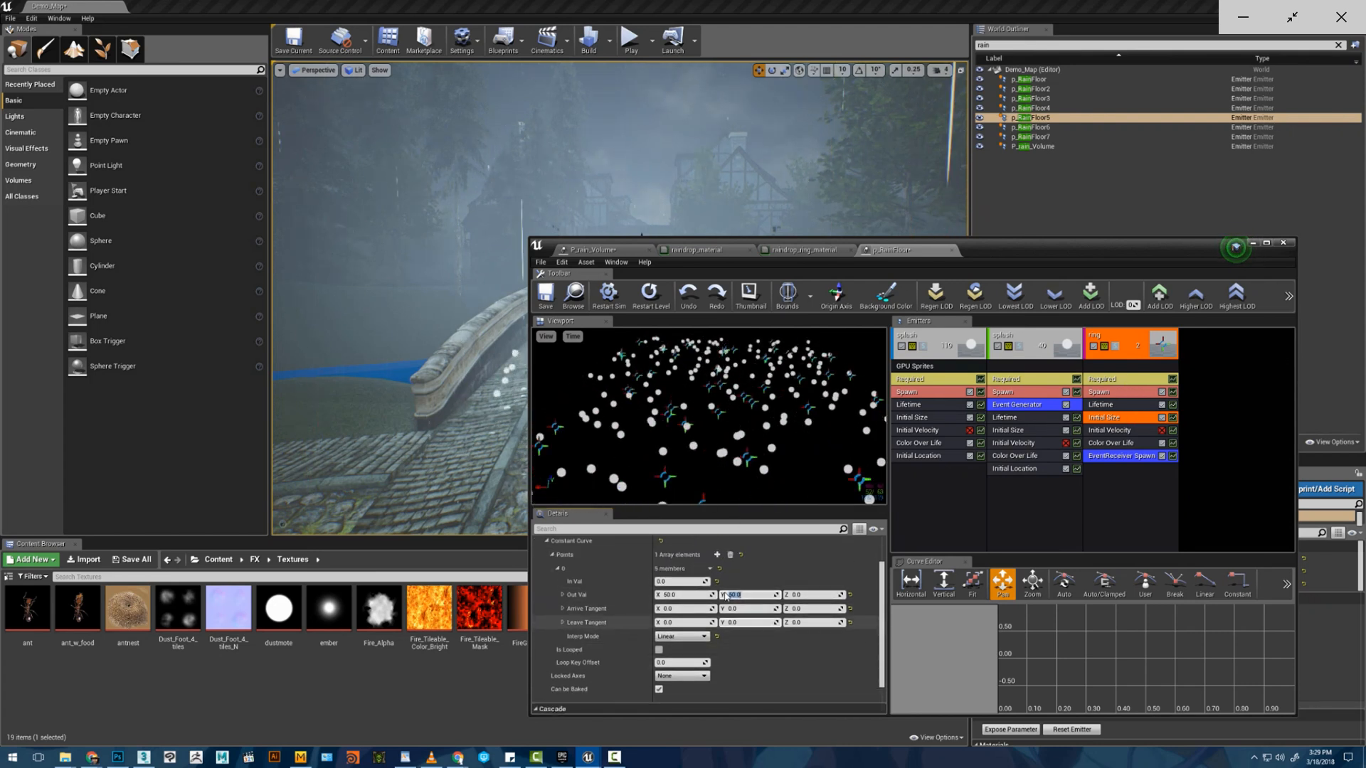
click(717, 554)
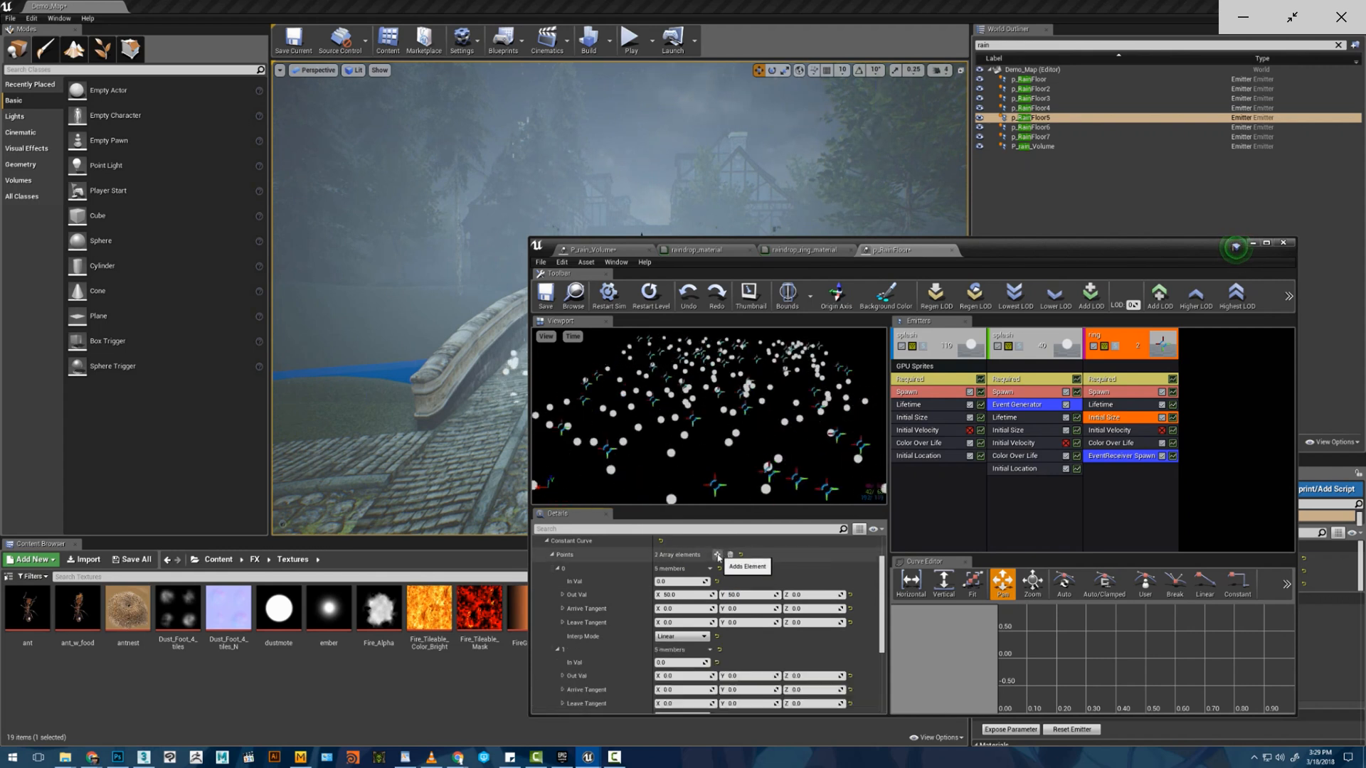
click(676, 662)
text(1)
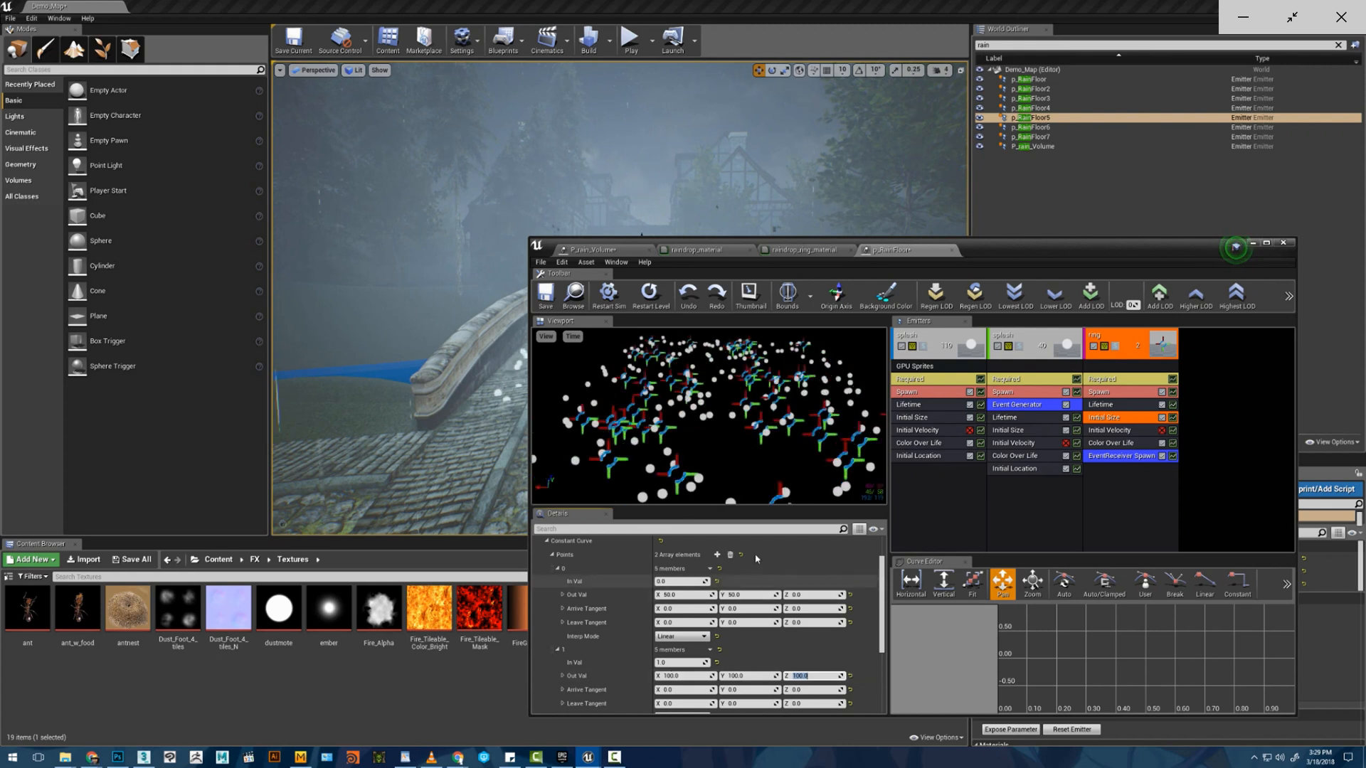
click(781, 458)
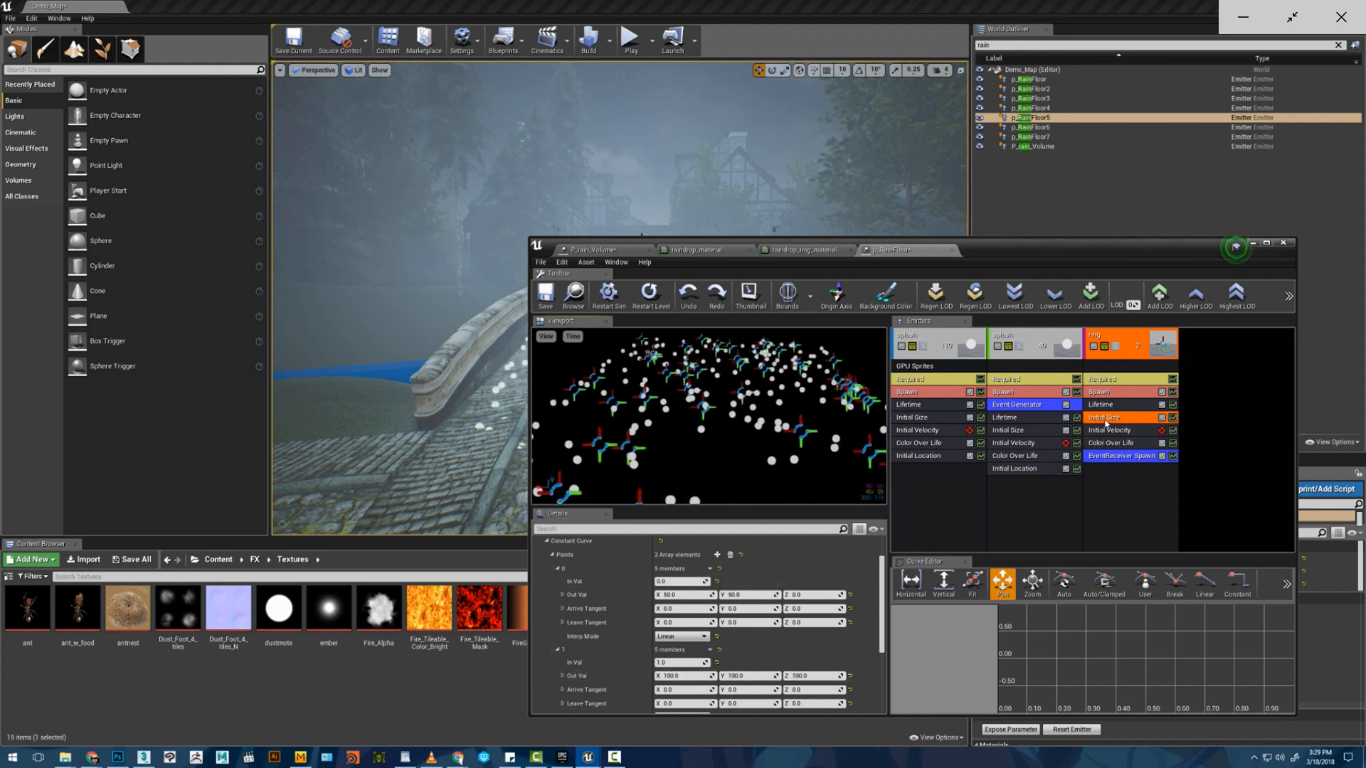
click(1124, 379)
scroll(757, 589, down, 3)
click(682, 539)
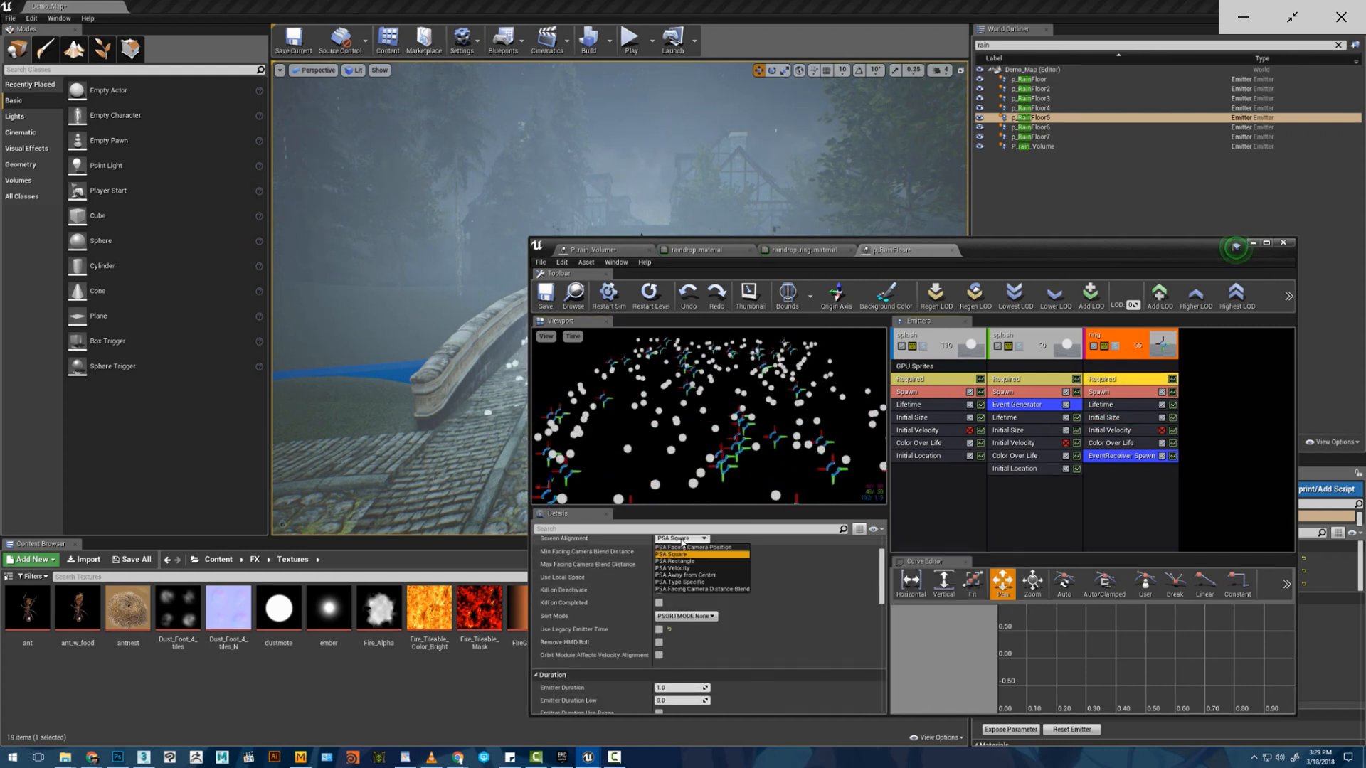
- Add an Orientation Lock Axis module to the ring emitter and set its lock axis flag to Z
right_click(1130, 486)
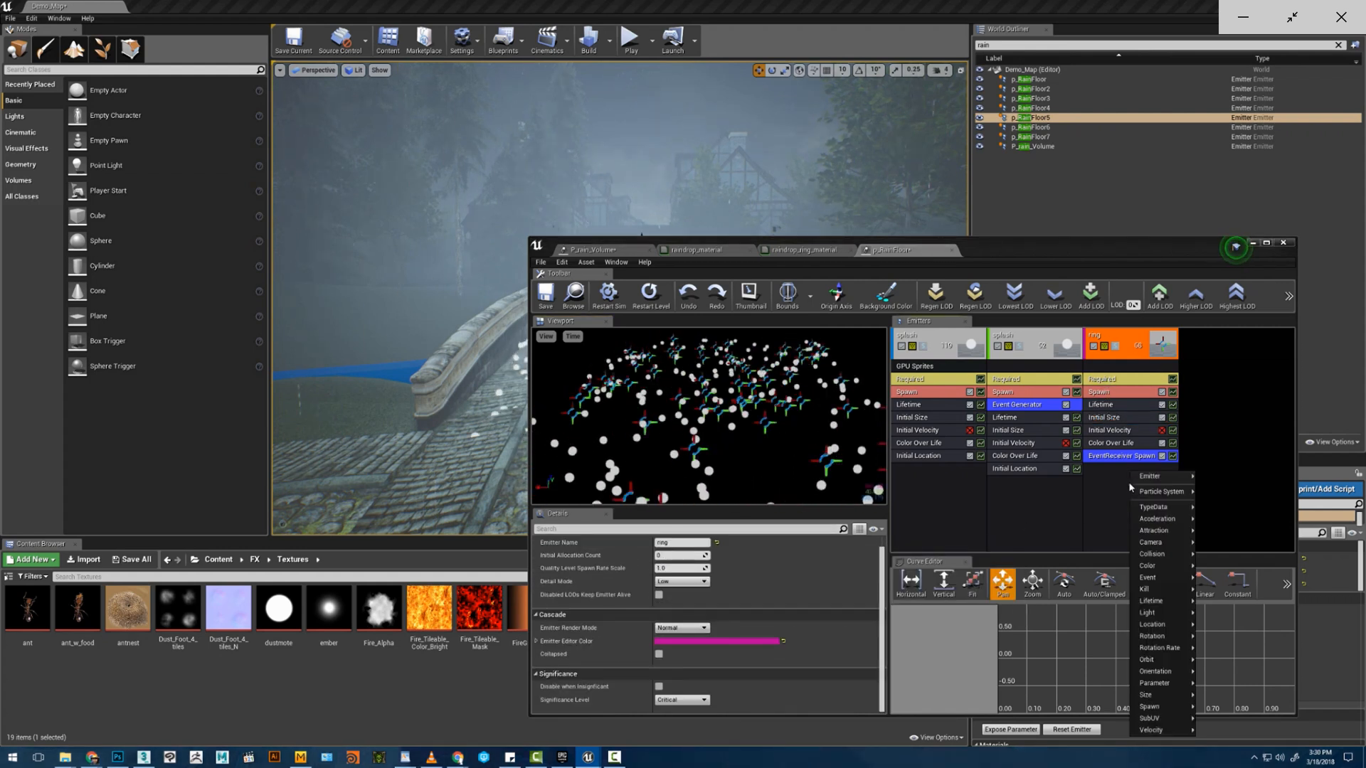
mouse_move(1162, 666)
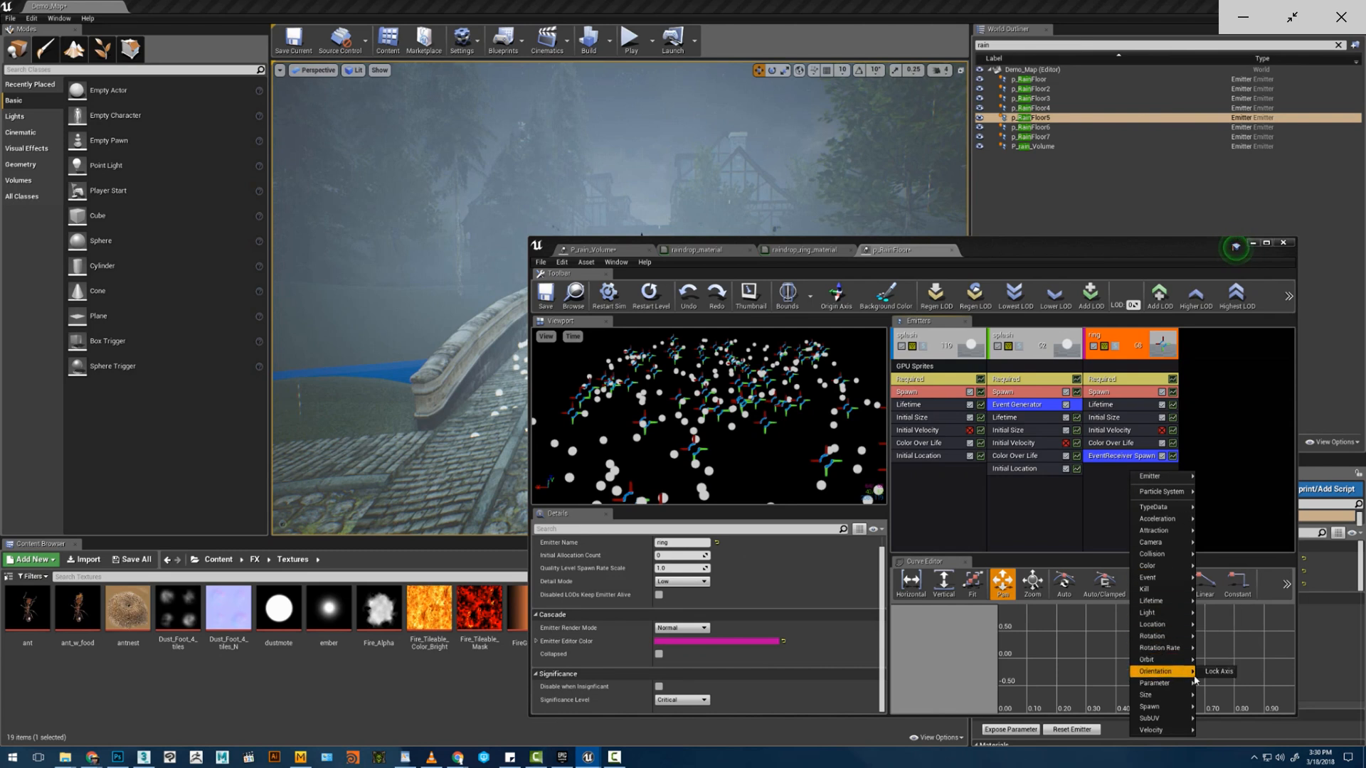
click(1218, 671)
click(1150, 467)
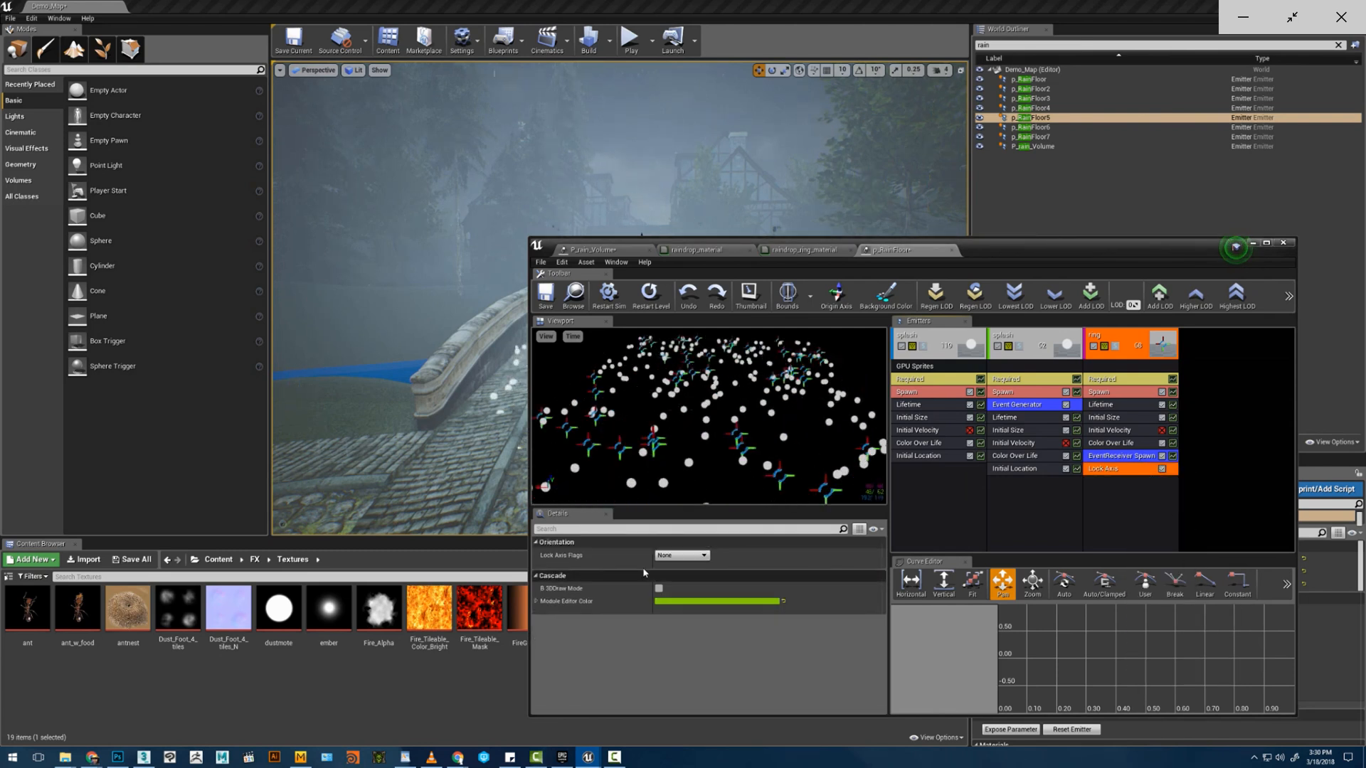
click(681, 554)
click(673, 587)
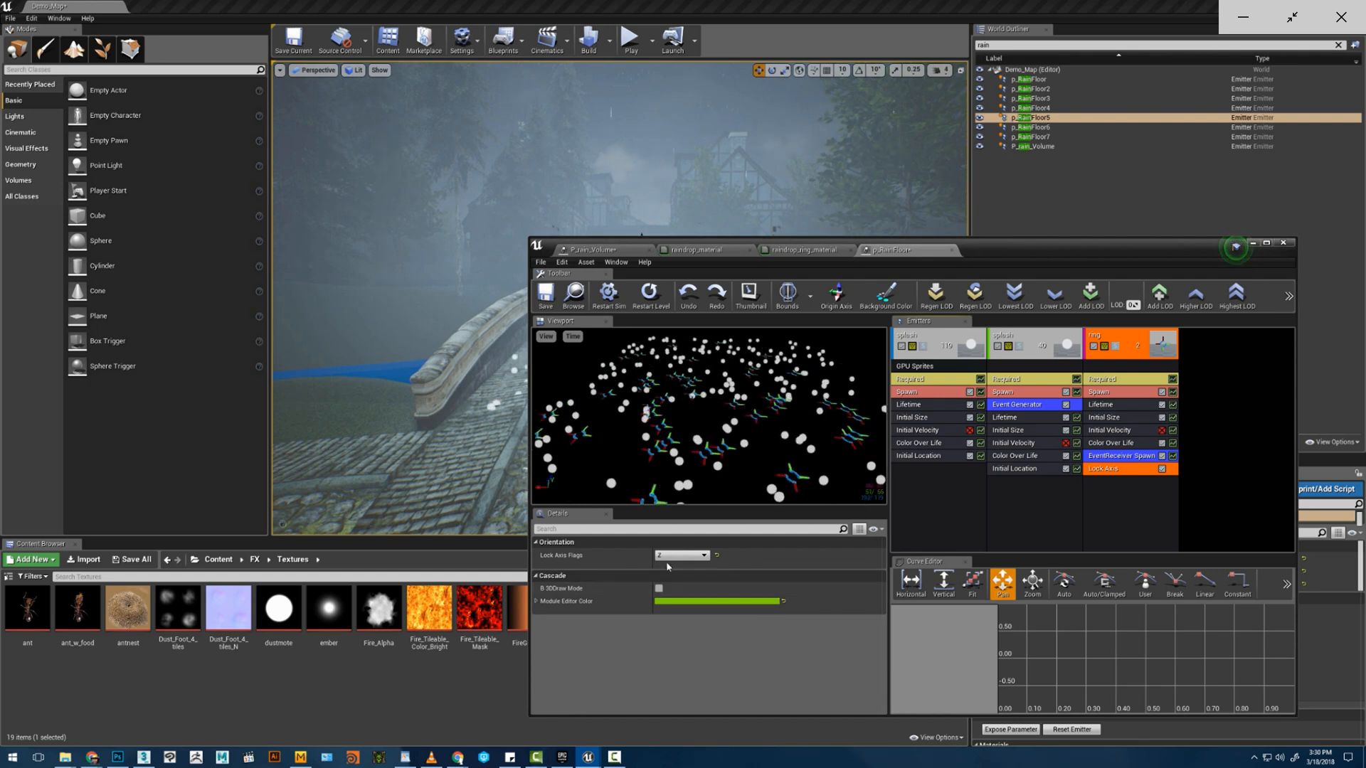
- Save the particle system and inspect its particles on the stone floor in the level
drag(1004, 251, 1115, 247)
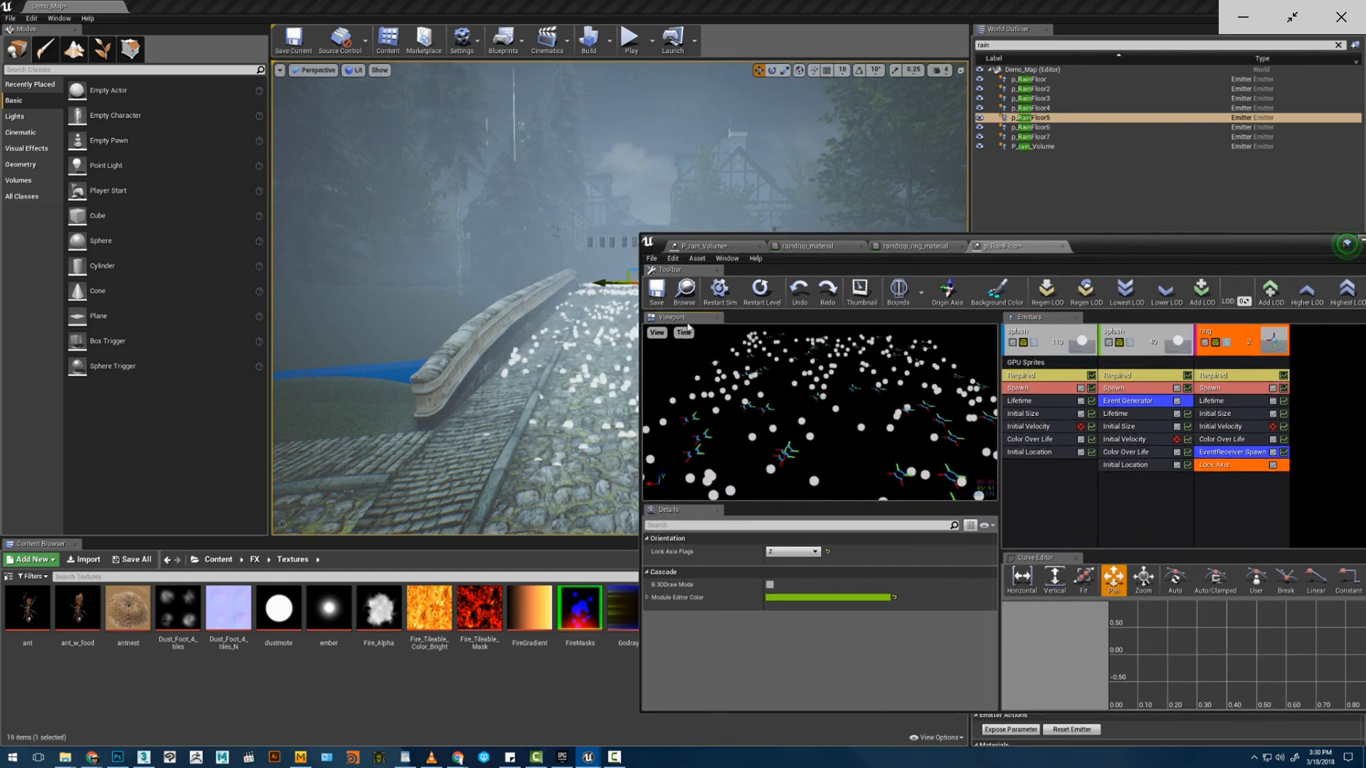
click(655, 293)
right_drag(498, 320, 499, 443)
- Set the emitter origin Z of the duplicated splash emitter to 11
click(1134, 376)
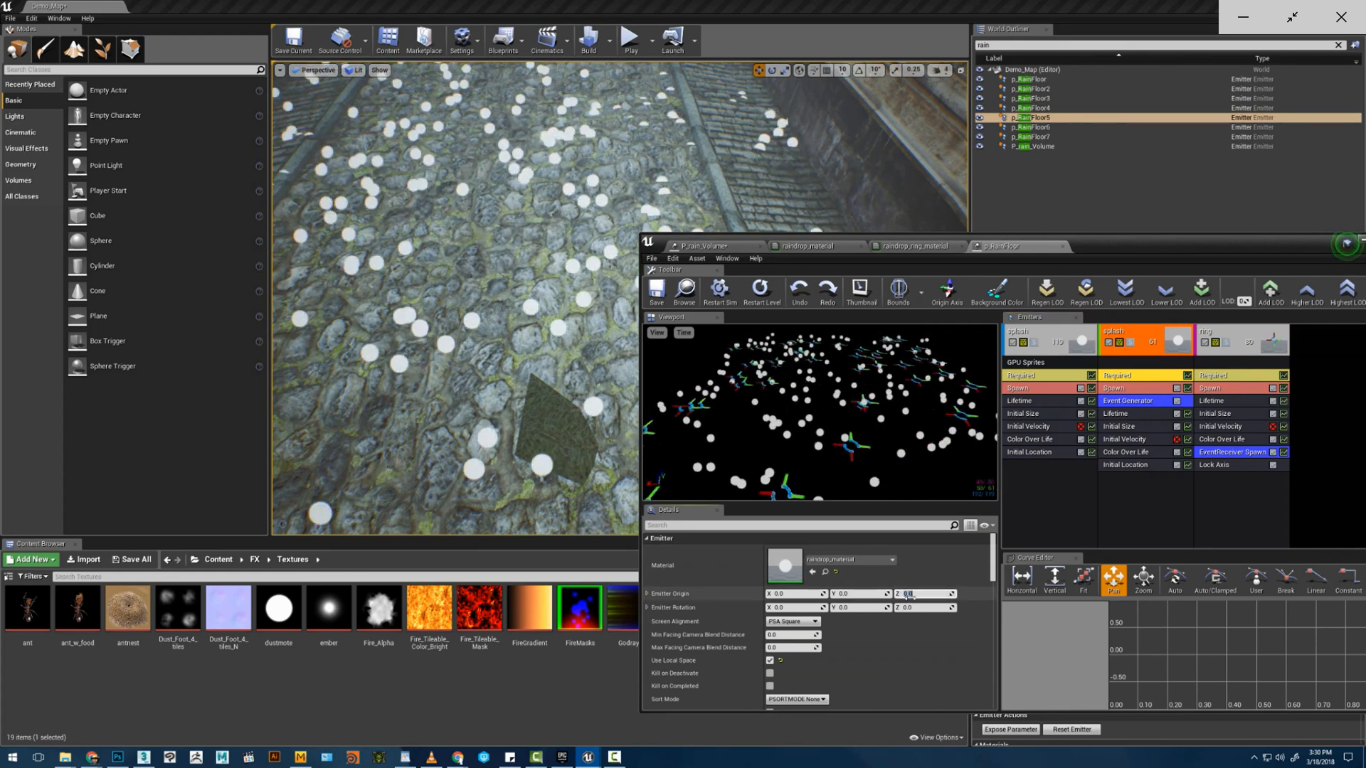
click(917, 594)
text(11)
key(Return)
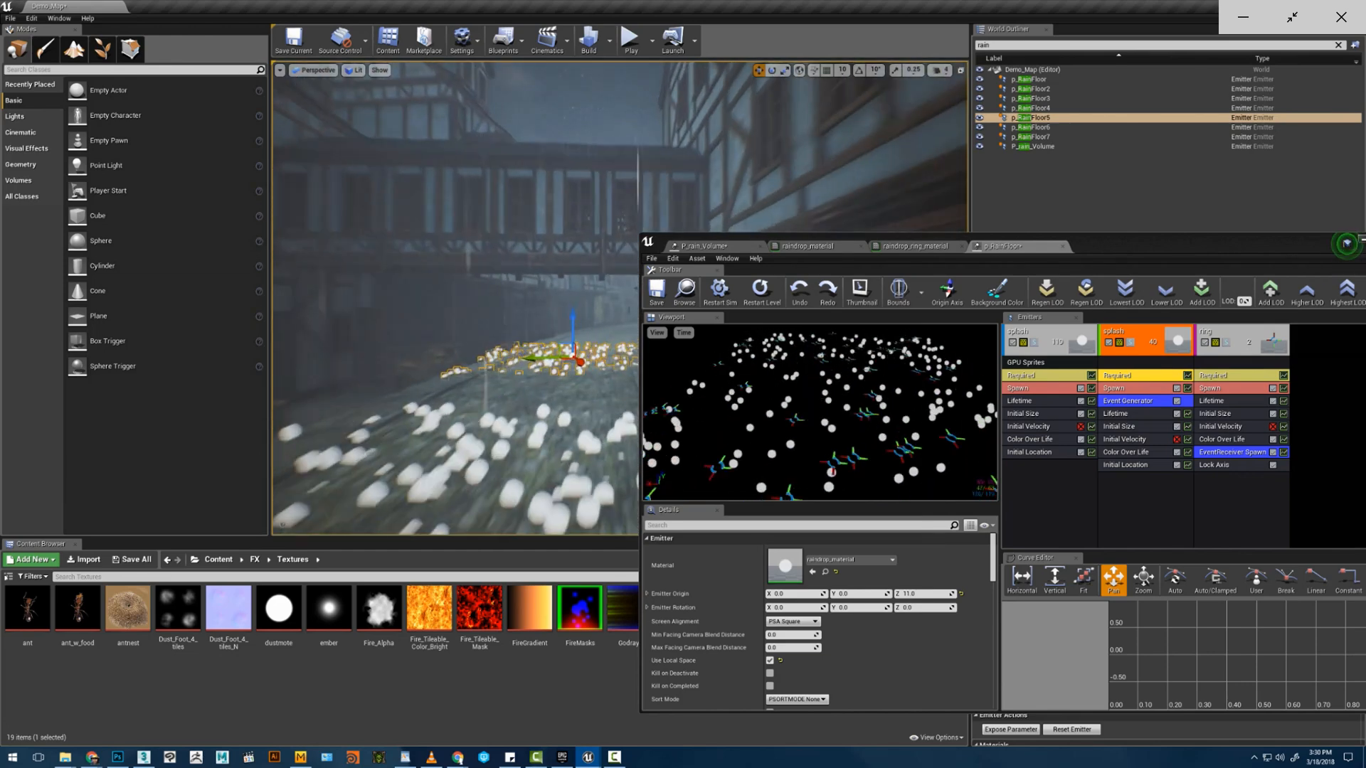
- Check the raised splashes in the level and set the duplicated splash emitter's origin Z back to 0
key(w)
right_drag(498, 313, 502, 342)
click(925, 593)
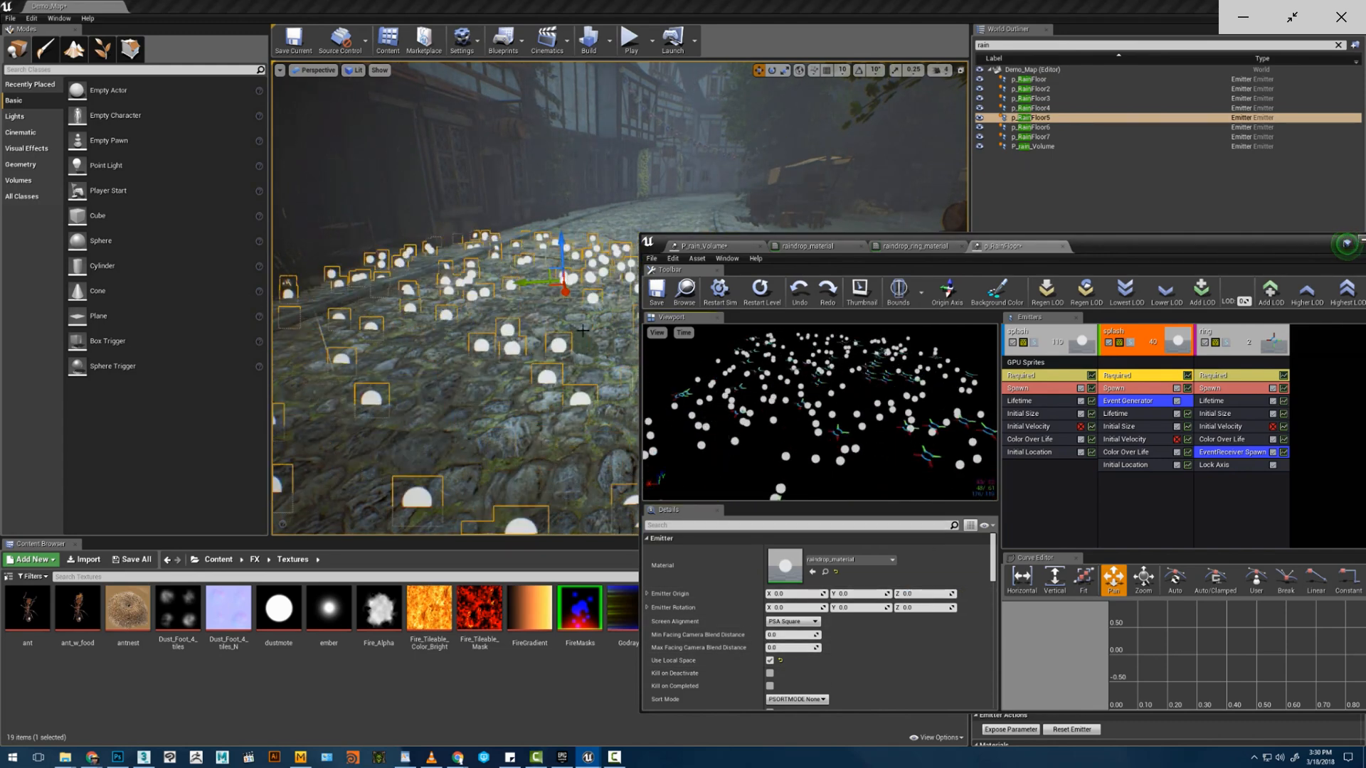
- Inspect the splashes along the cobbled street and save the particle system with the restored emitter origin
key(w)
right_drag(583, 331, 623, 309)
key(w)
drag(1123, 244, 1206, 291)
click(740, 343)
- Examine the splash and ring particles on the bridge in the level and in the particle preview
mouse_move(626, 320)
right_down()
mouse_move(611, 284)
mouse_move(608, 363)
mouse_move(612, 317)
right_up()
key(w)
key(w)
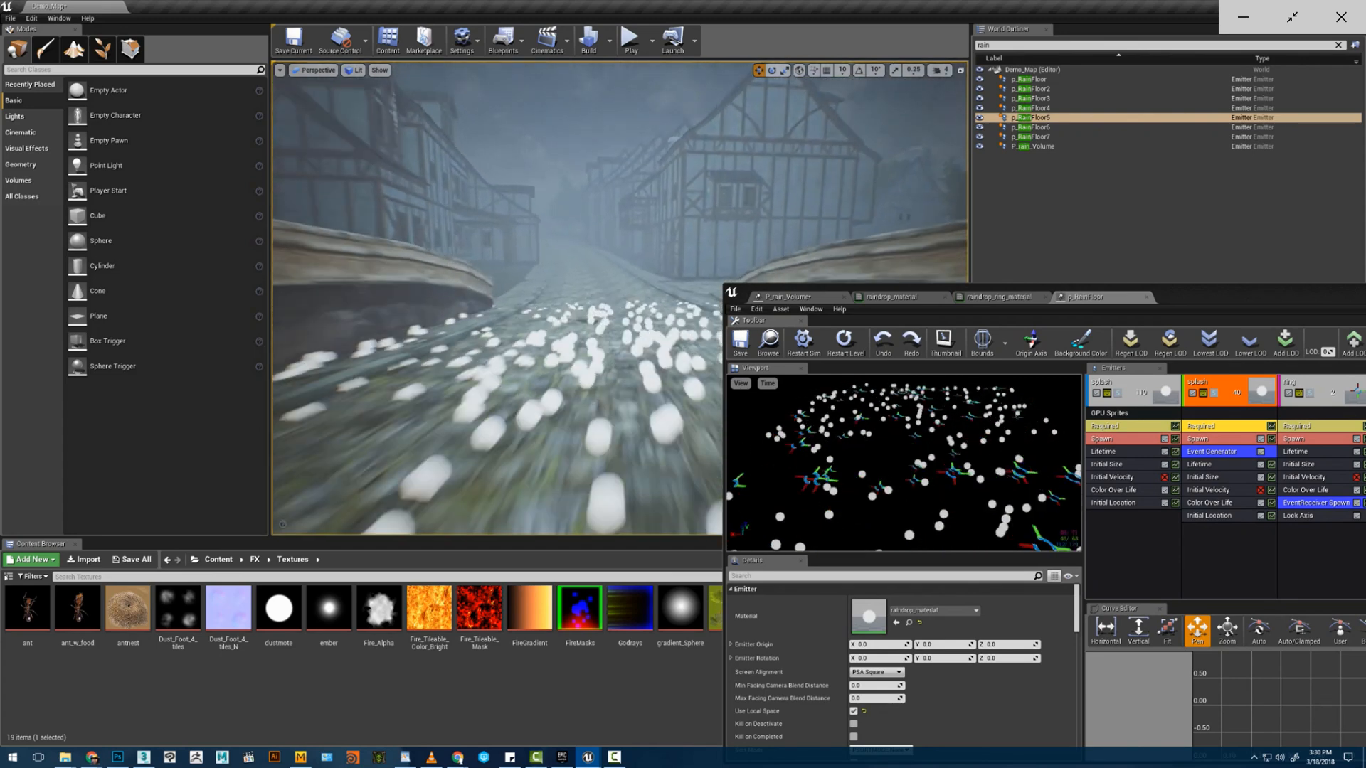
key(f)
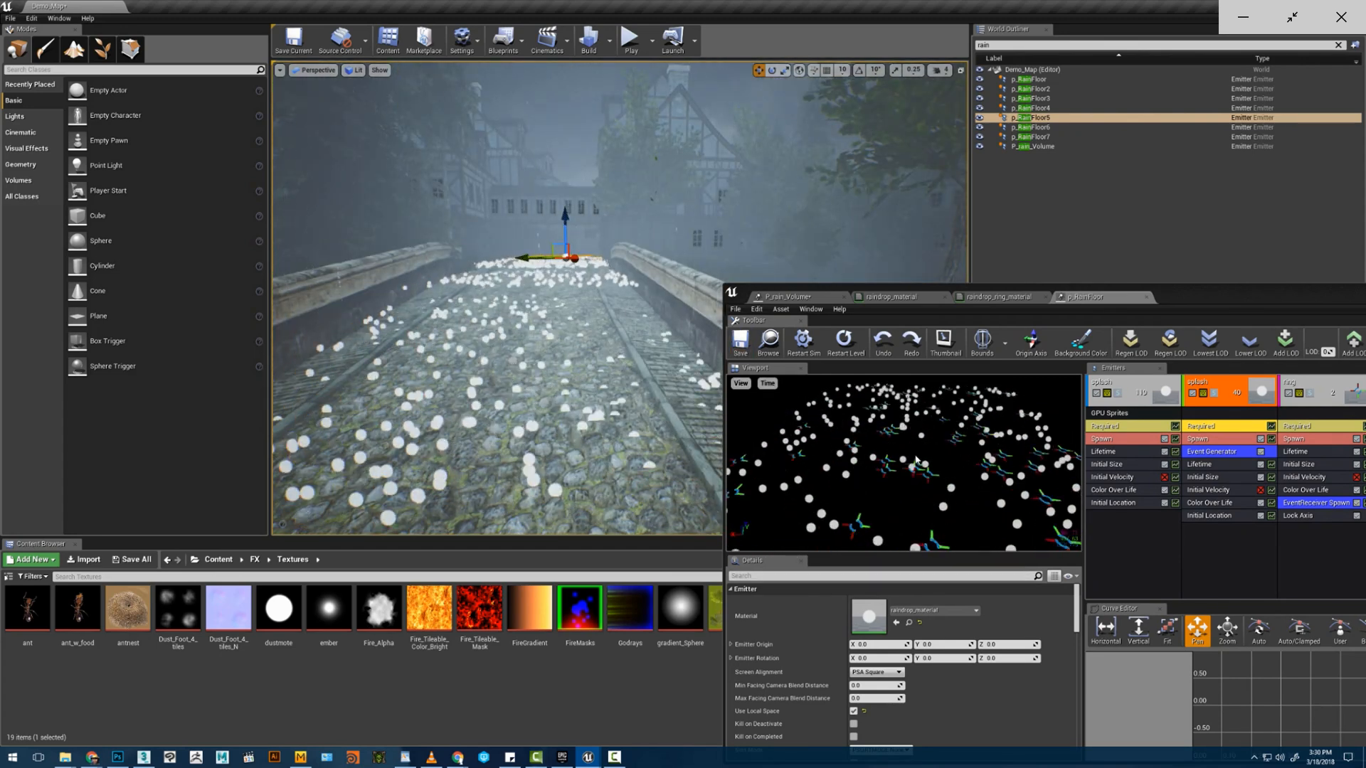
click(915, 461)
scroll(916, 461, down, 6)
scroll(913, 456, up, 5)
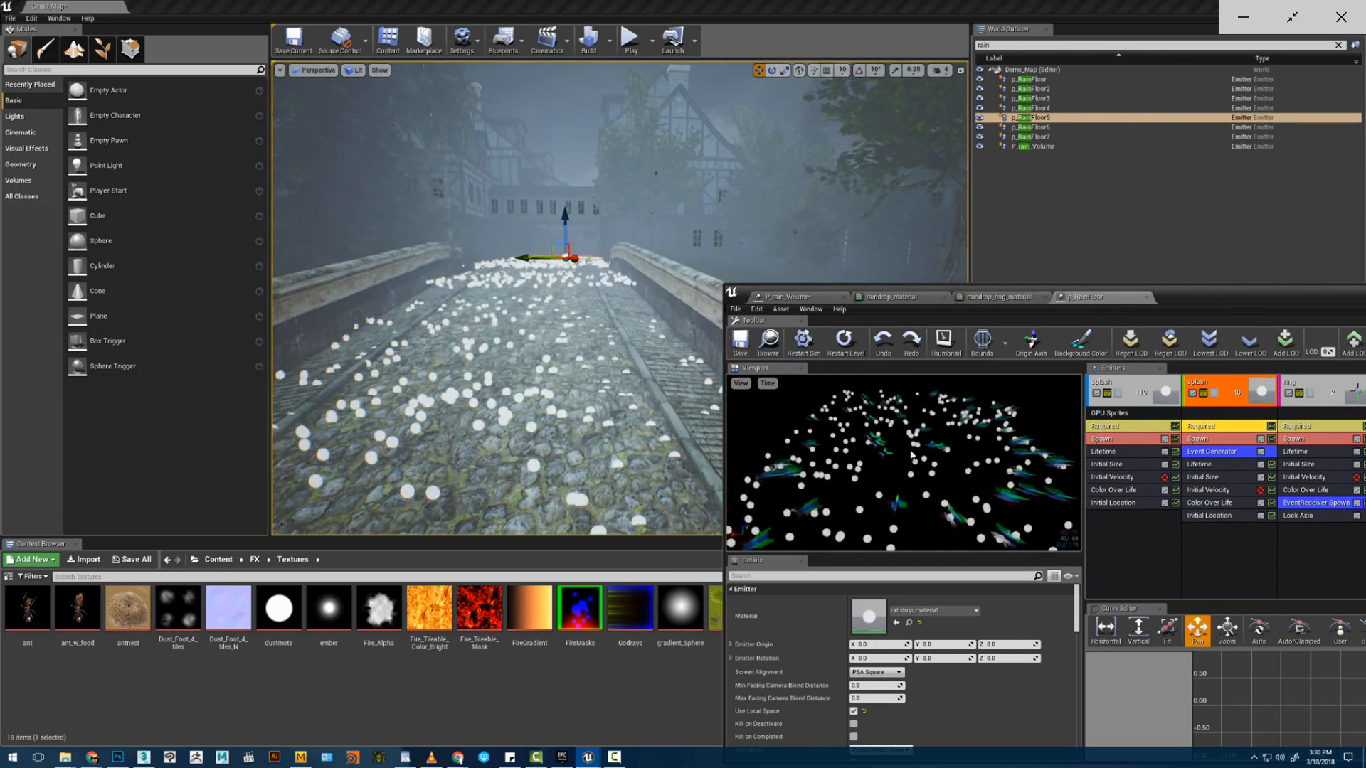
right_drag(610, 372, 601, 371)
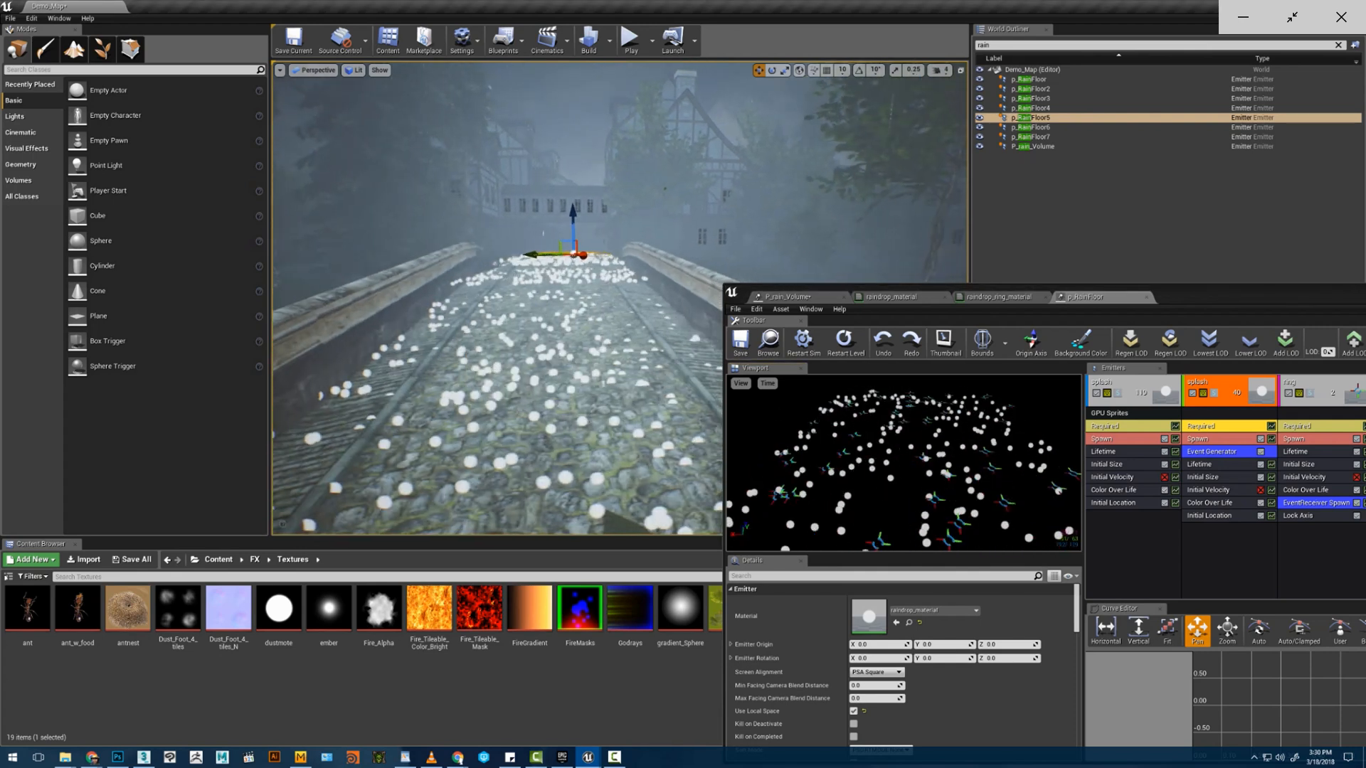
- Set the ring emitter's Lock Axis flag to -Z
drag(1218, 297, 1066, 231)
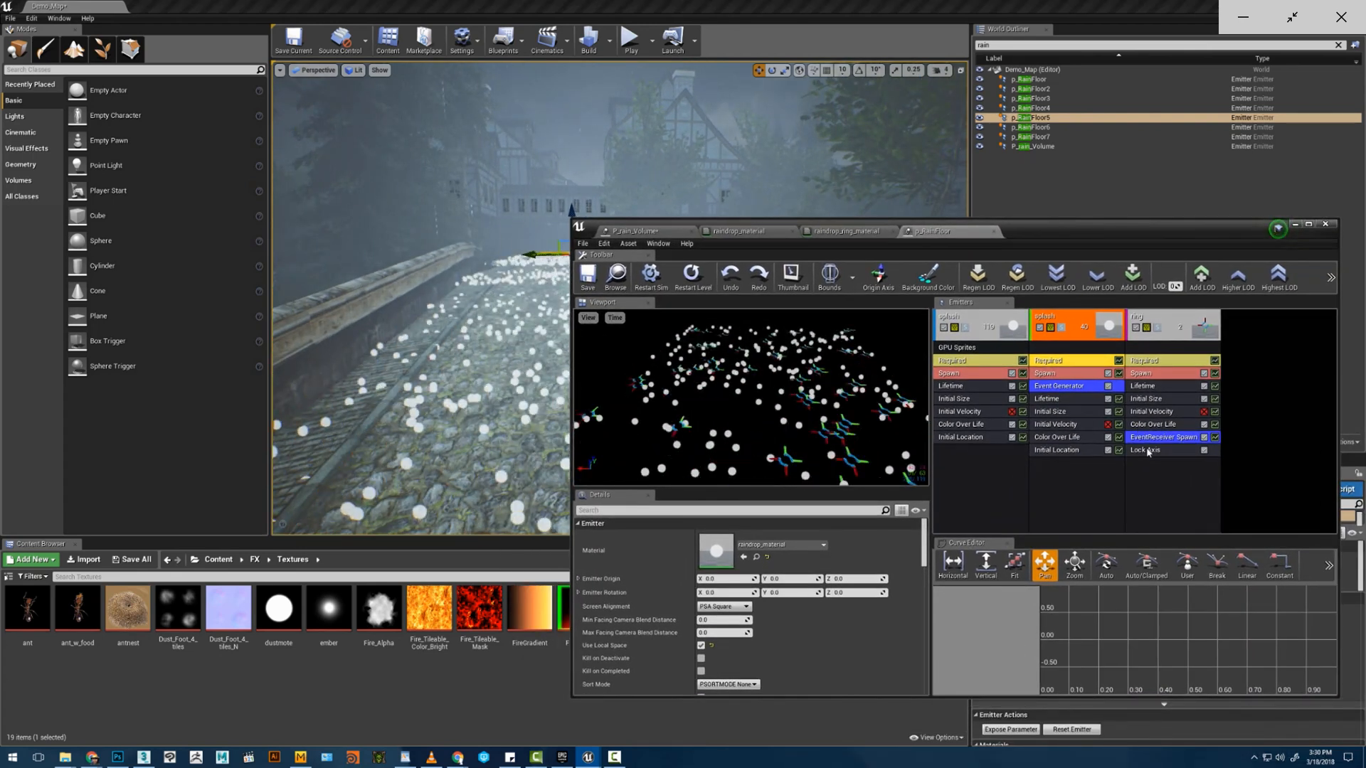
click(1147, 450)
click(721, 537)
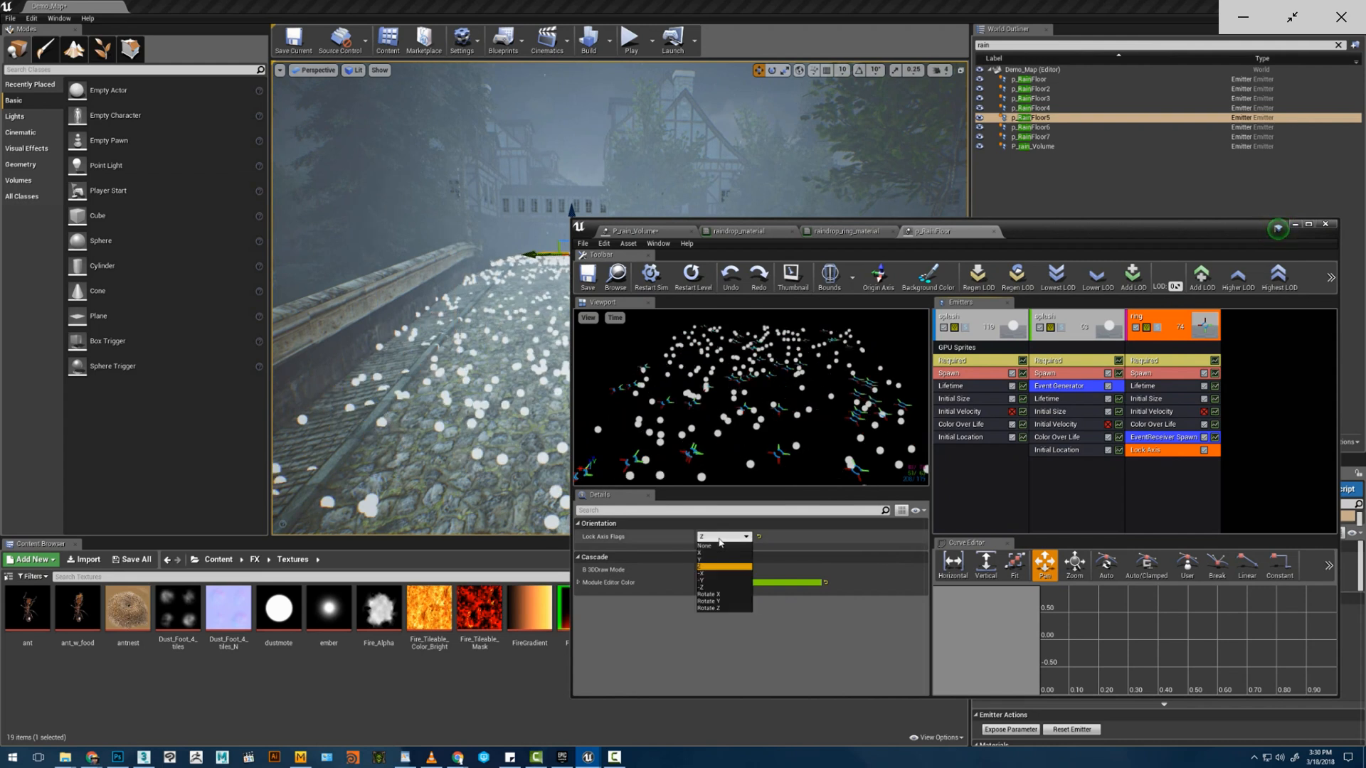
click(707, 588)
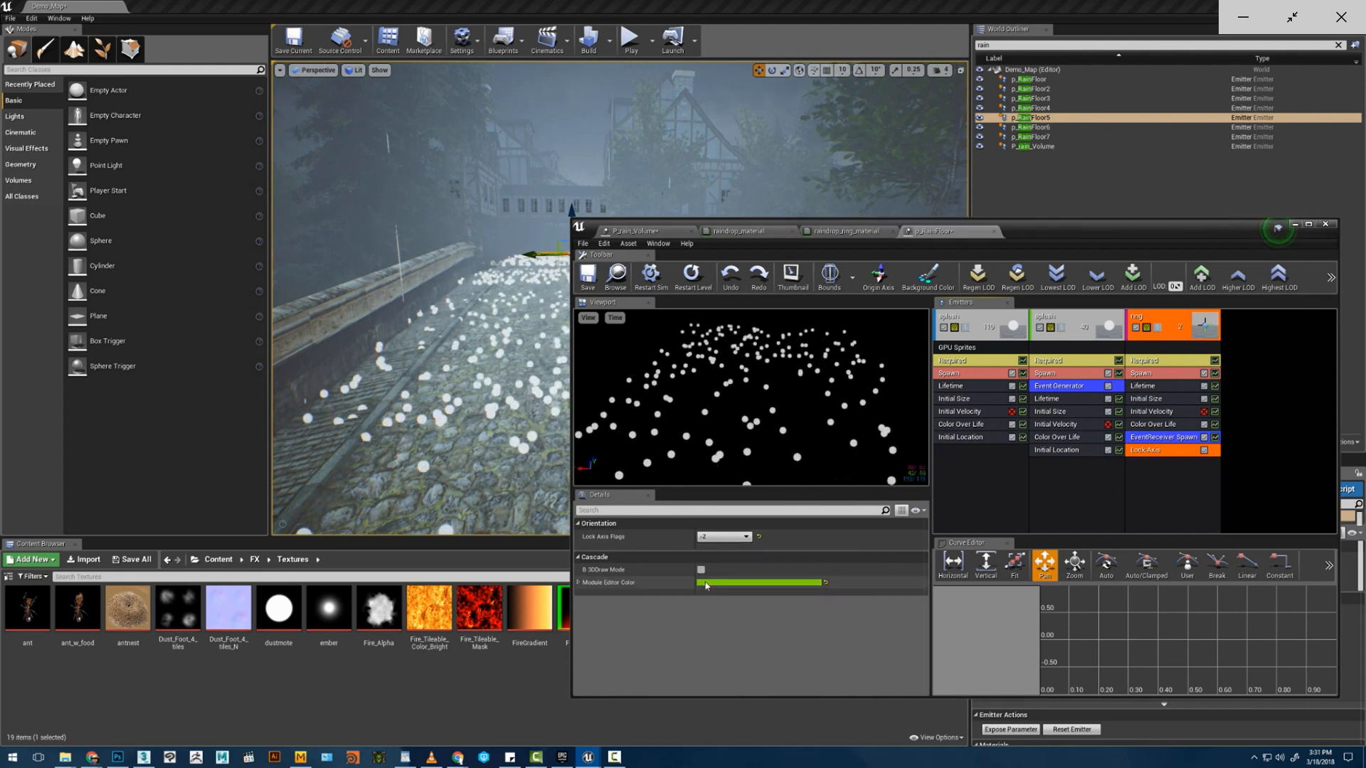
- Set the ring emitter's Lock Axis flag to None, disable that module and place EventReceiver Spawn below it, saving the particle system
click(715, 546)
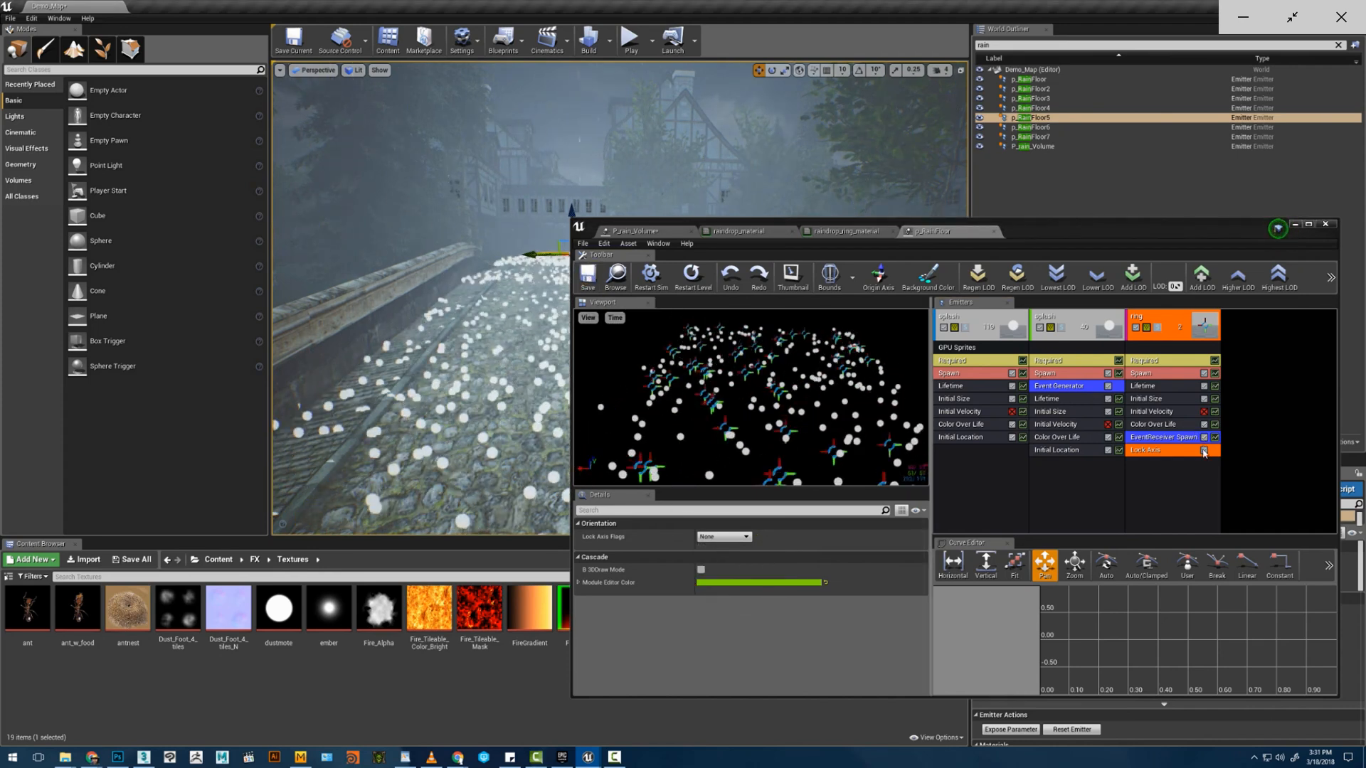
drag(1164, 437, 1183, 462)
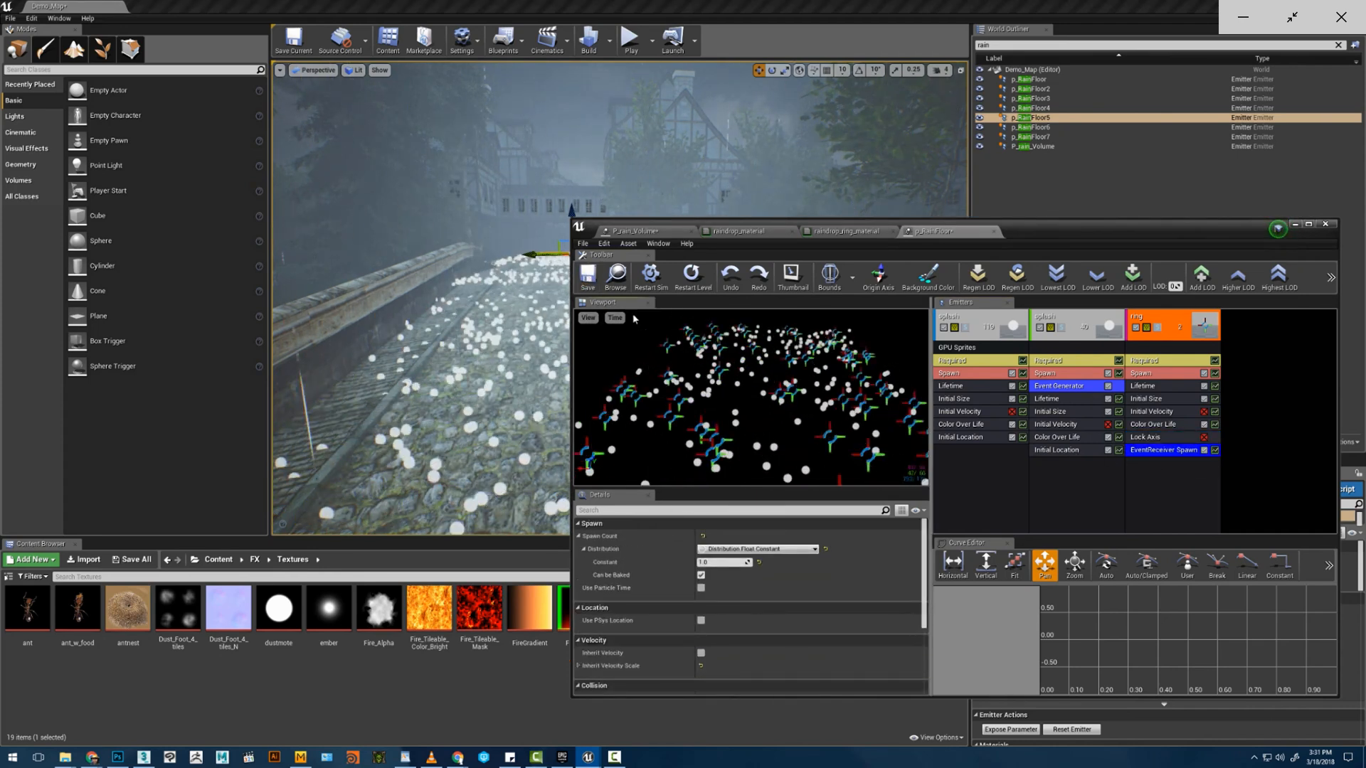
click(588, 276)
- Examine the splash particles along the bridge and close up on the cobblestones in the level
drag(1130, 229, 1248, 232)
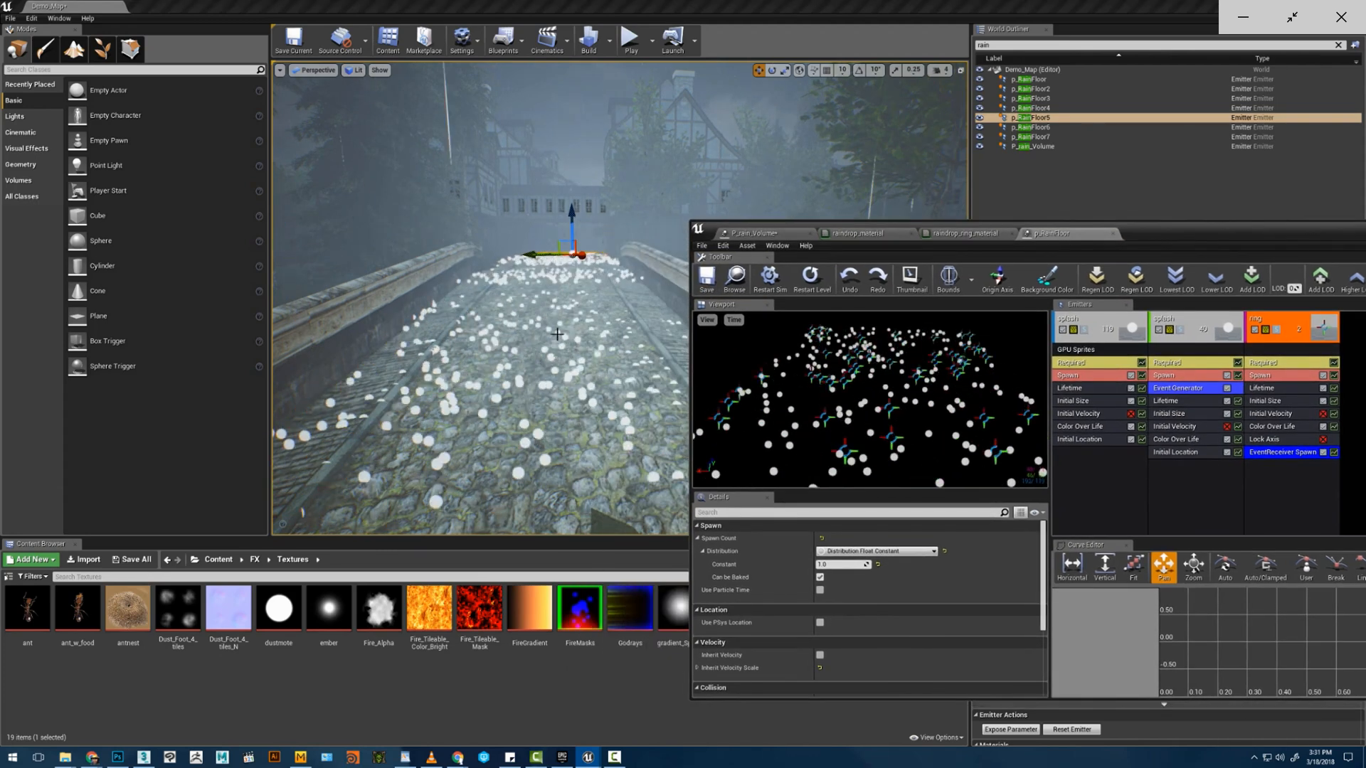
key(w)
mouse_move(557, 335)
right_down()
mouse_move(543, 344)
mouse_move(521, 281)
mouse_move(549, 326)
mouse_move(491, 349)
mouse_move(426, 306)
mouse_move(448, 337)
mouse_move(483, 344)
mouse_move(590, 347)
mouse_move(573, 333)
right_up()
key(s)
key(w)
key(w)
key(s)
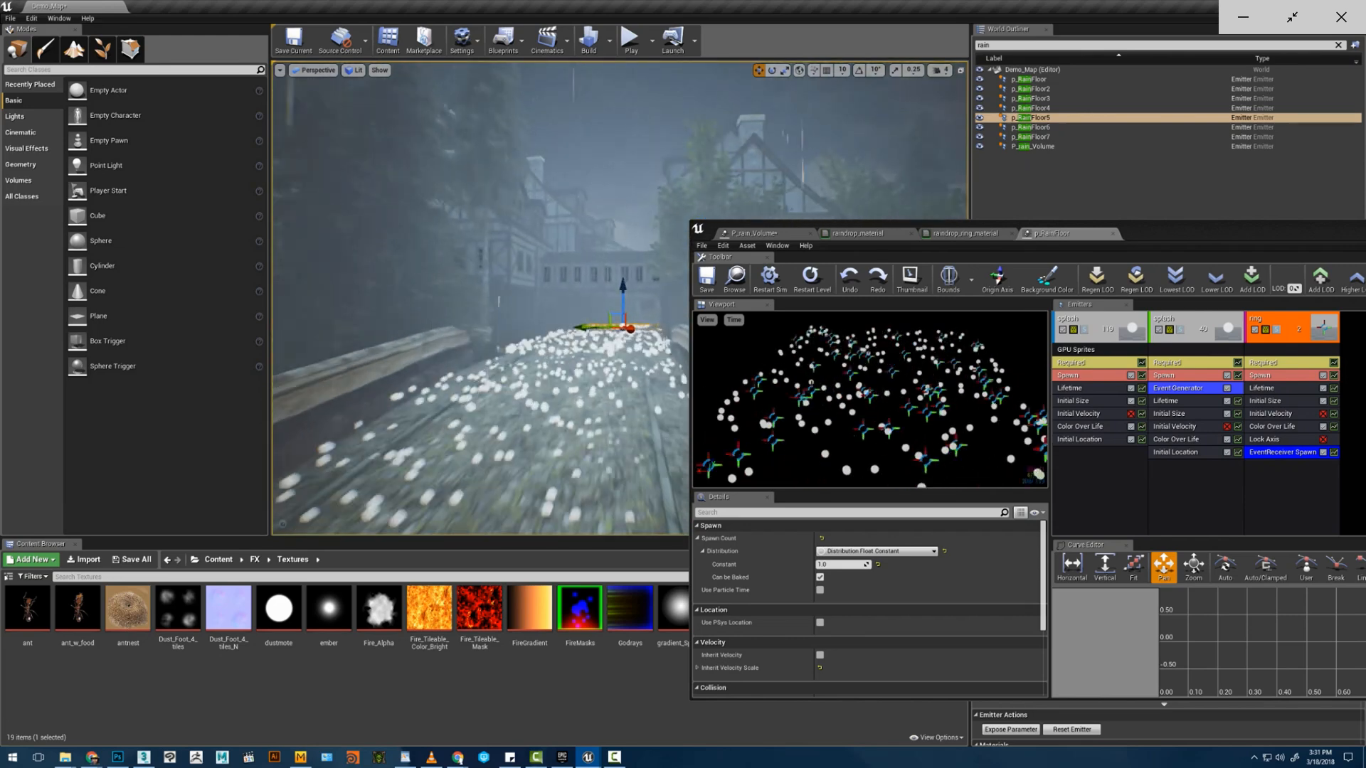
right_drag(477, 299, 432, 366)
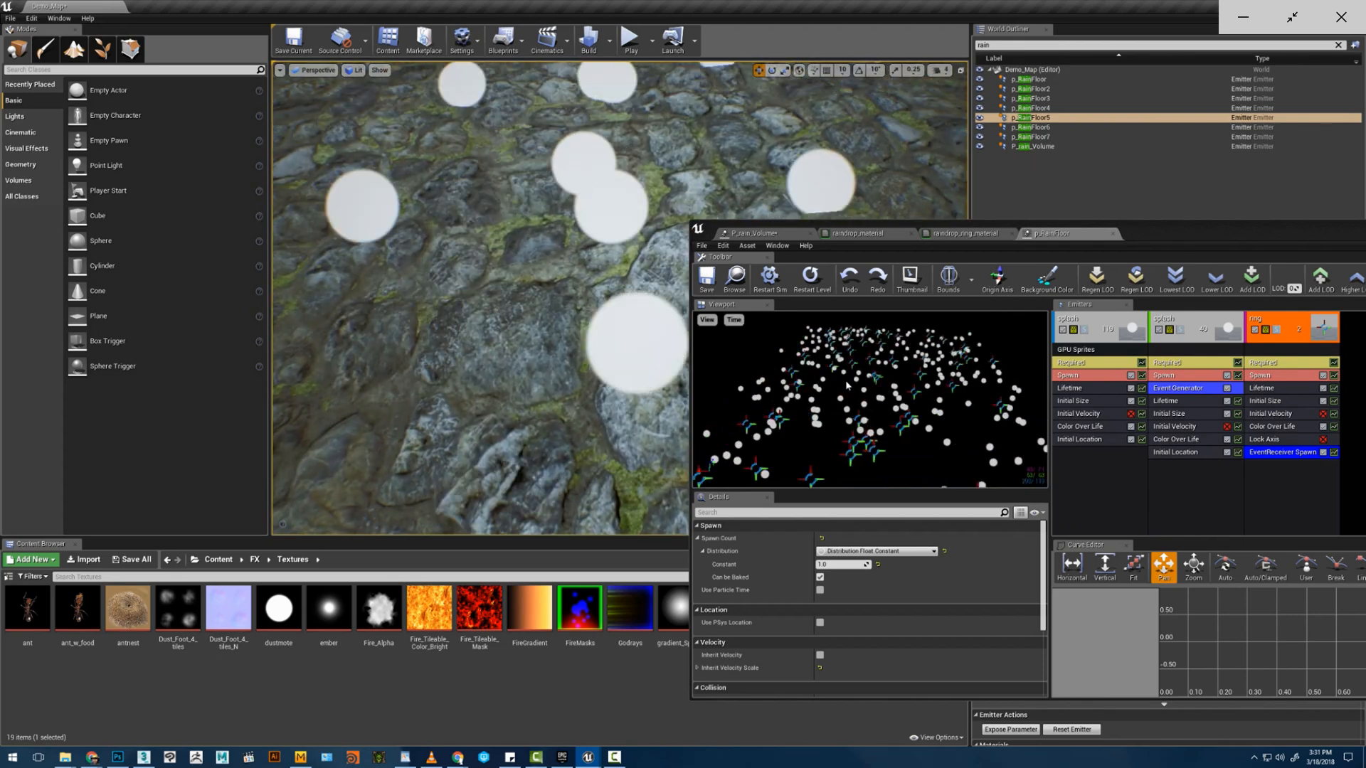
- Review the ring emitter's Required settings, including the available Screen Alignment options
click(1264, 363)
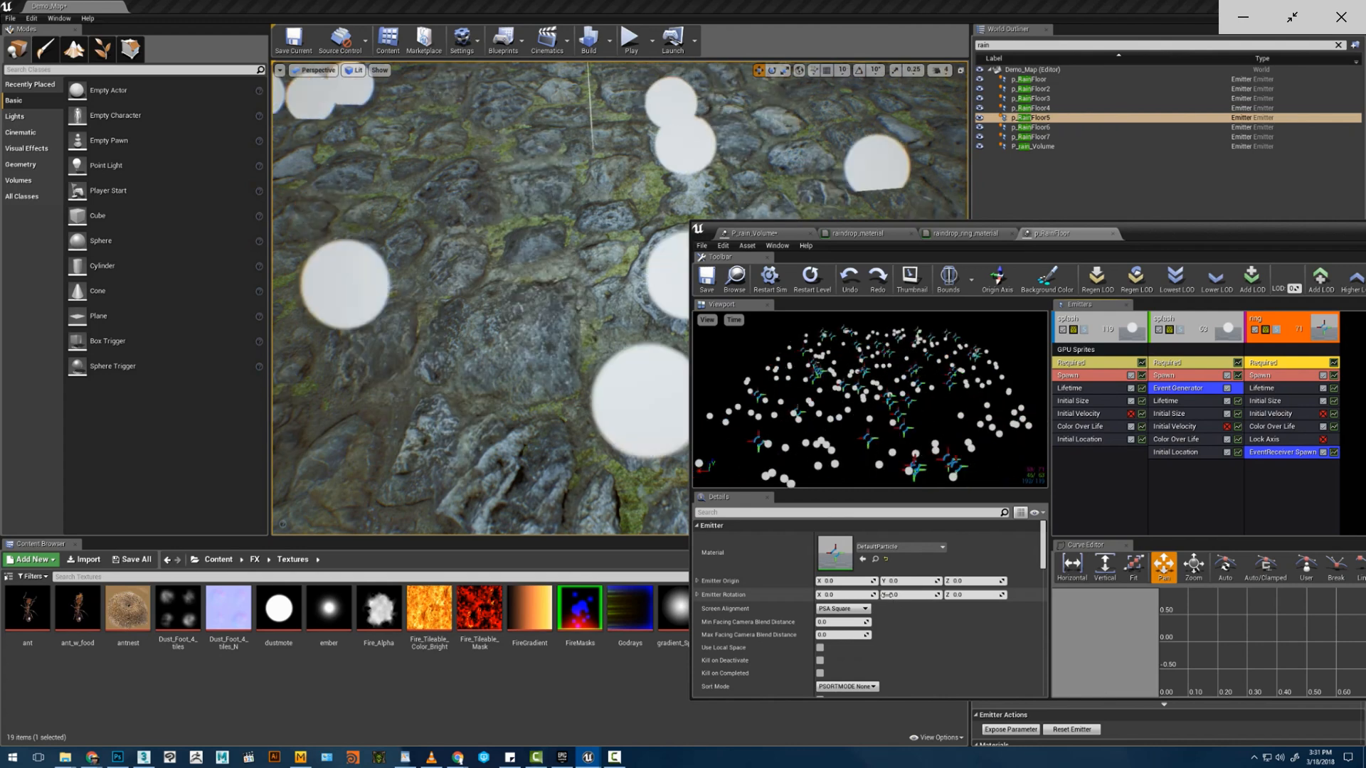
click(866, 609)
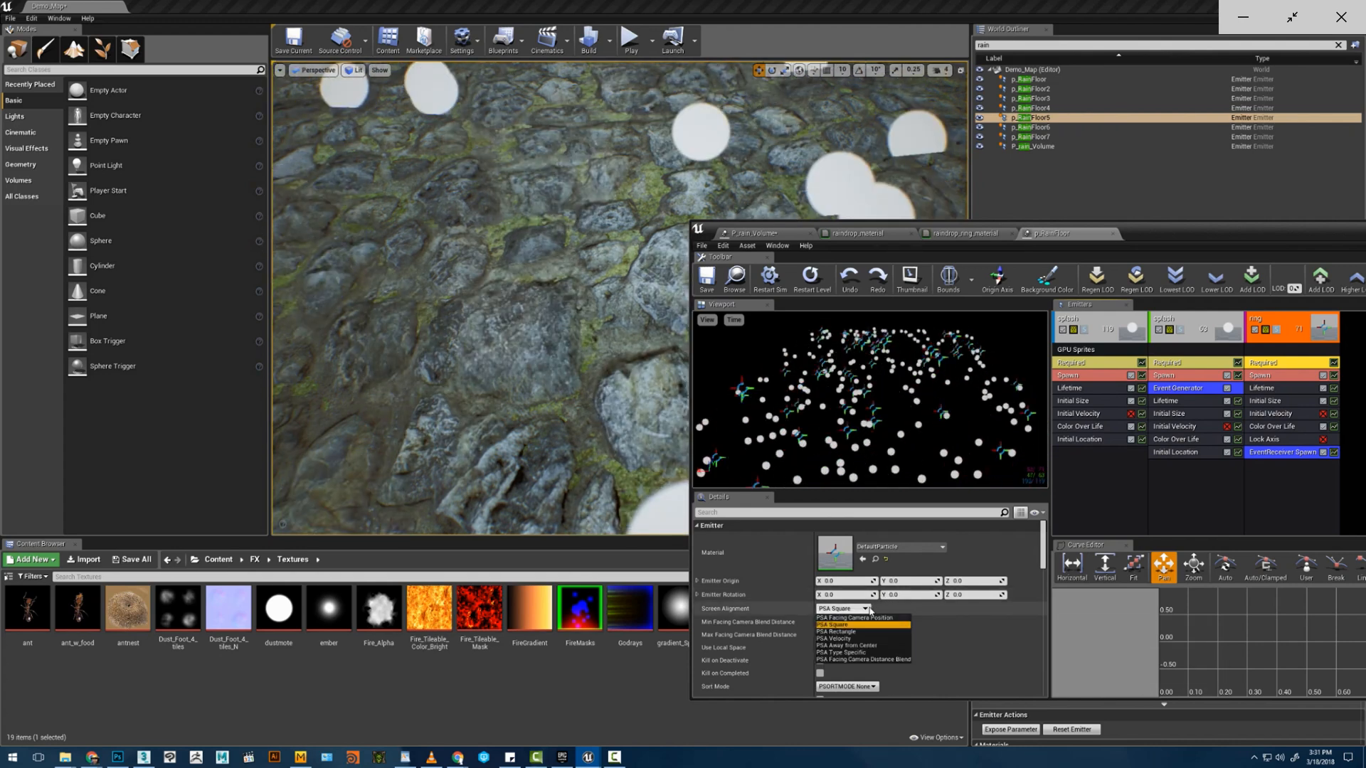
click(869, 611)
scroll(905, 616, down, 3)
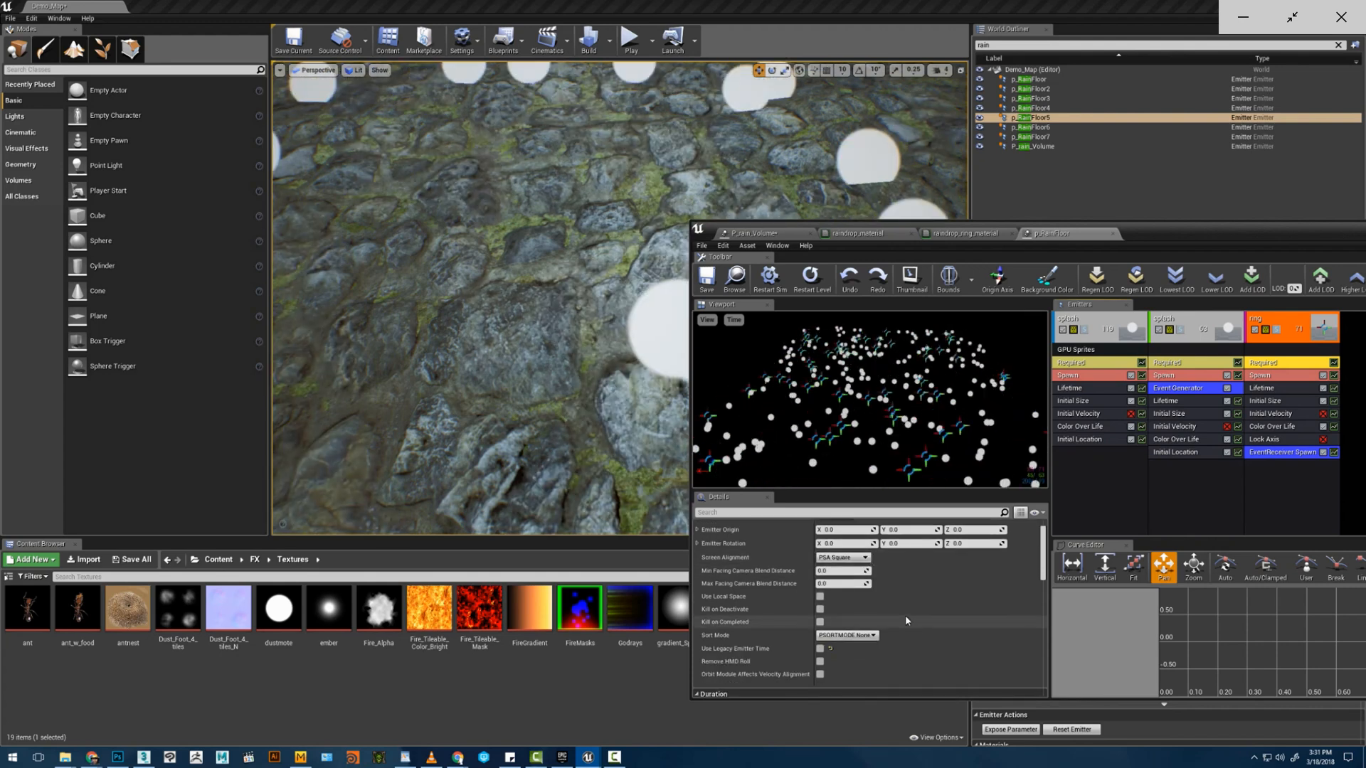
scroll(905, 616, down, 2)
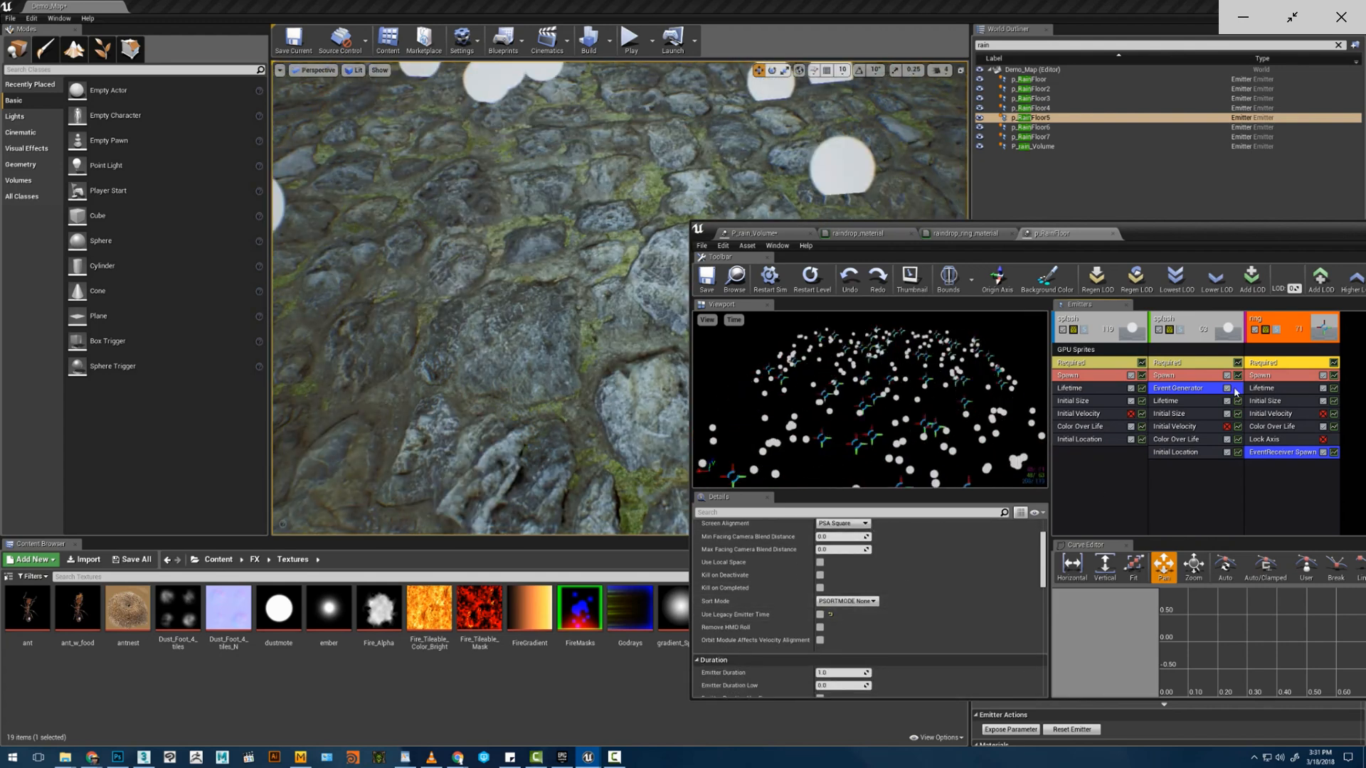
- Change the ring emitter's Start Size to Distribution Vector Constant with X 1111, Y 1111 and Z 111
click(1265, 400)
scroll(878, 551, up, 2)
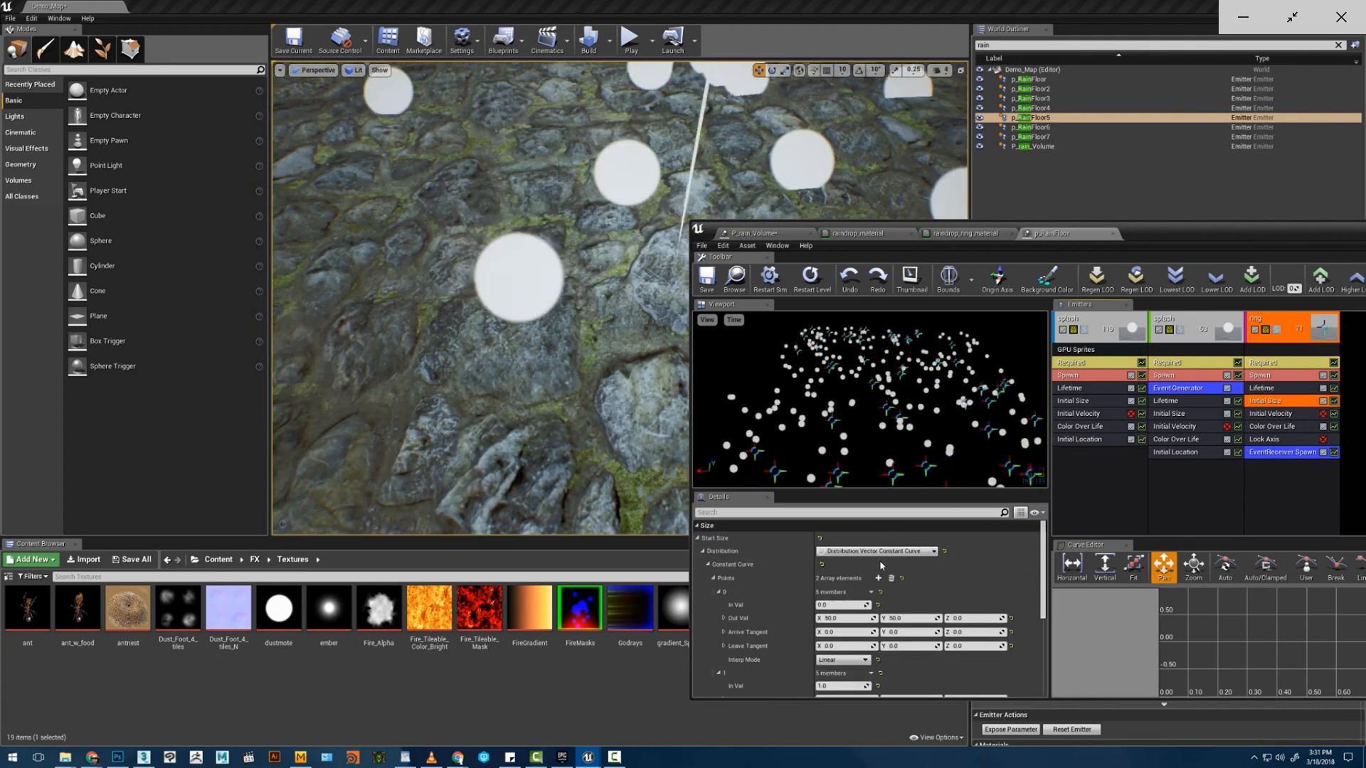
click(882, 551)
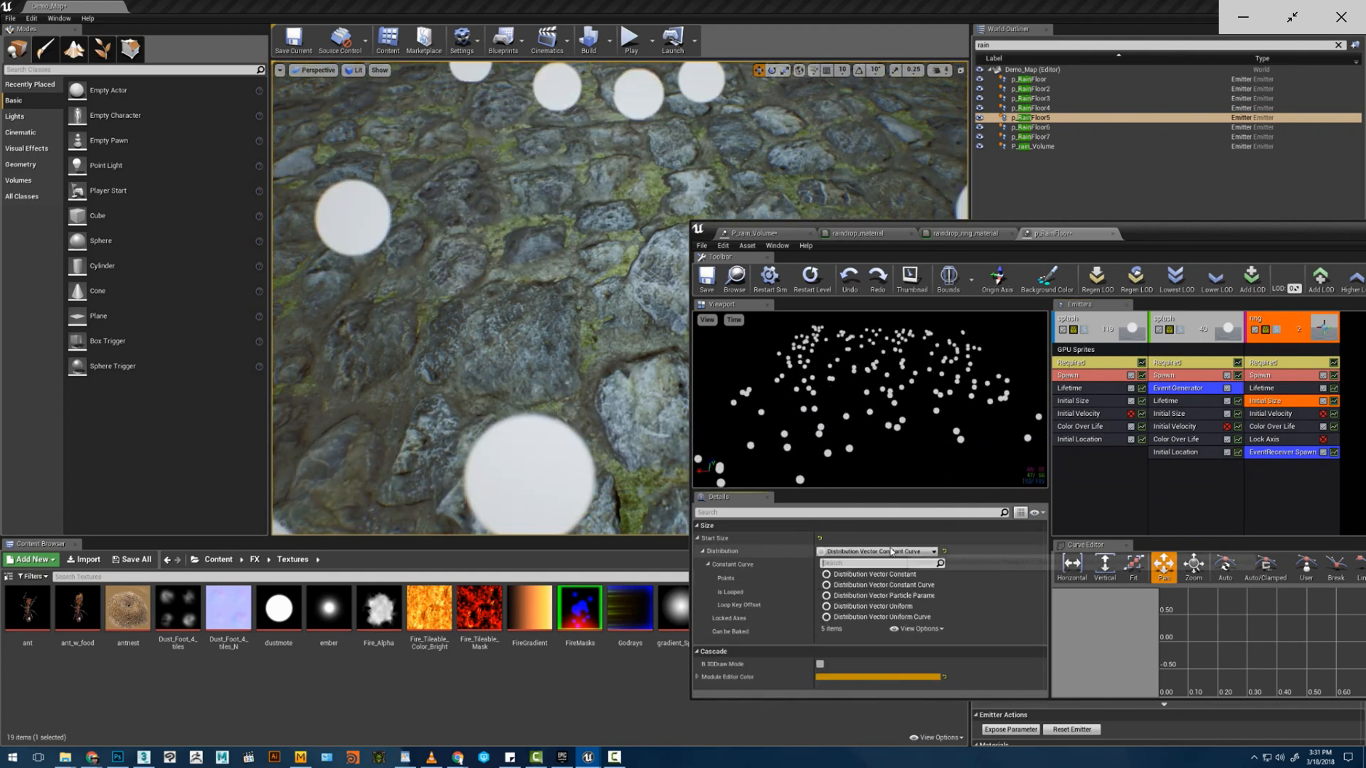
click(875, 583)
click(842, 566)
text(1111)
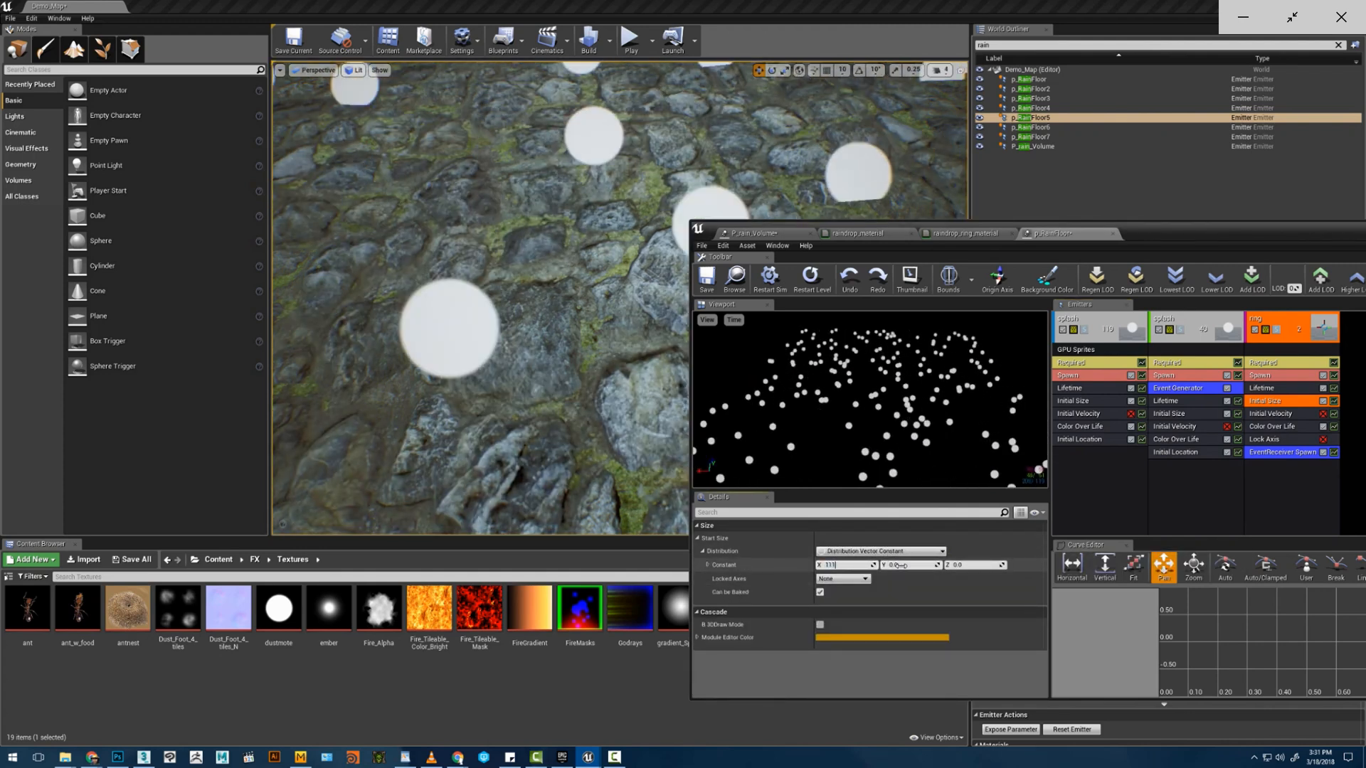
click(906, 565)
text(1111)
click(957, 565)
text(1111)
key(Return)
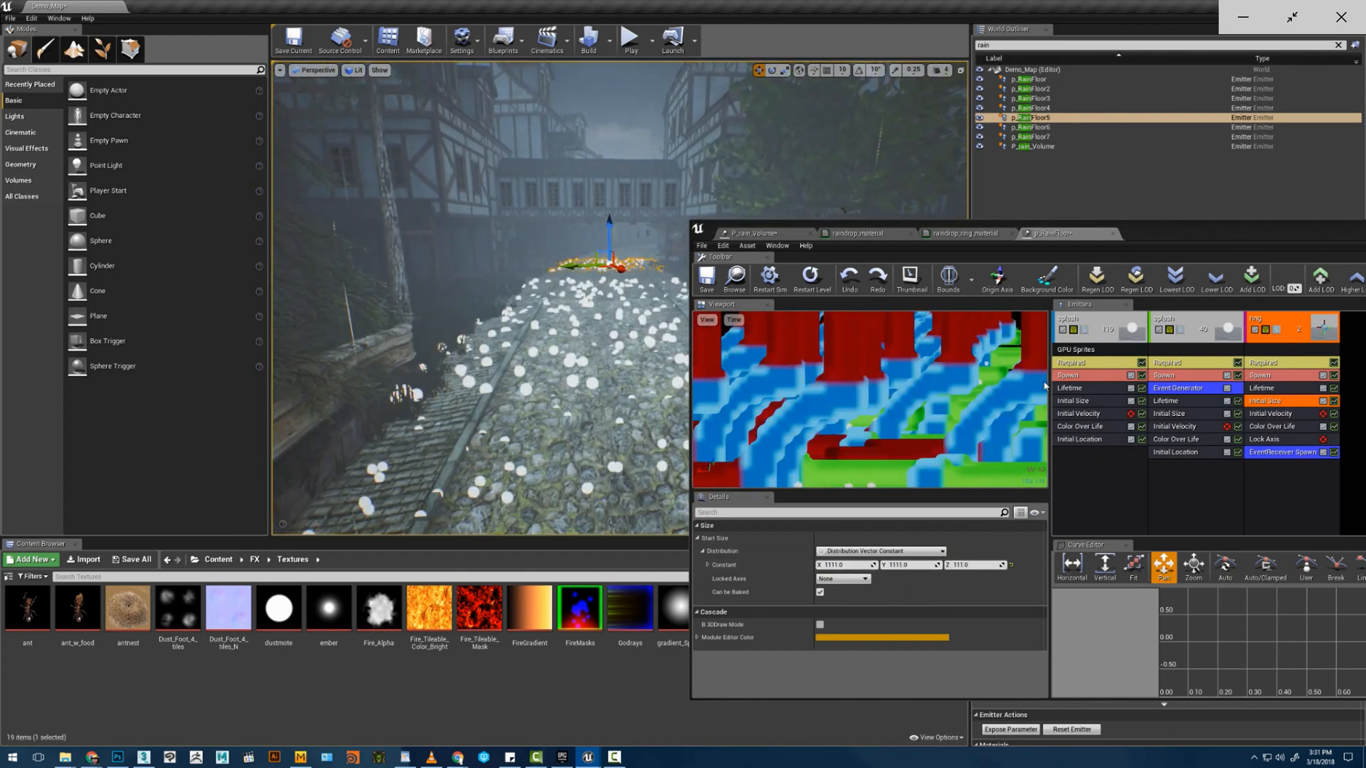
- Assign raindrop_material to the ring emitter and save the particle system
click(1284, 366)
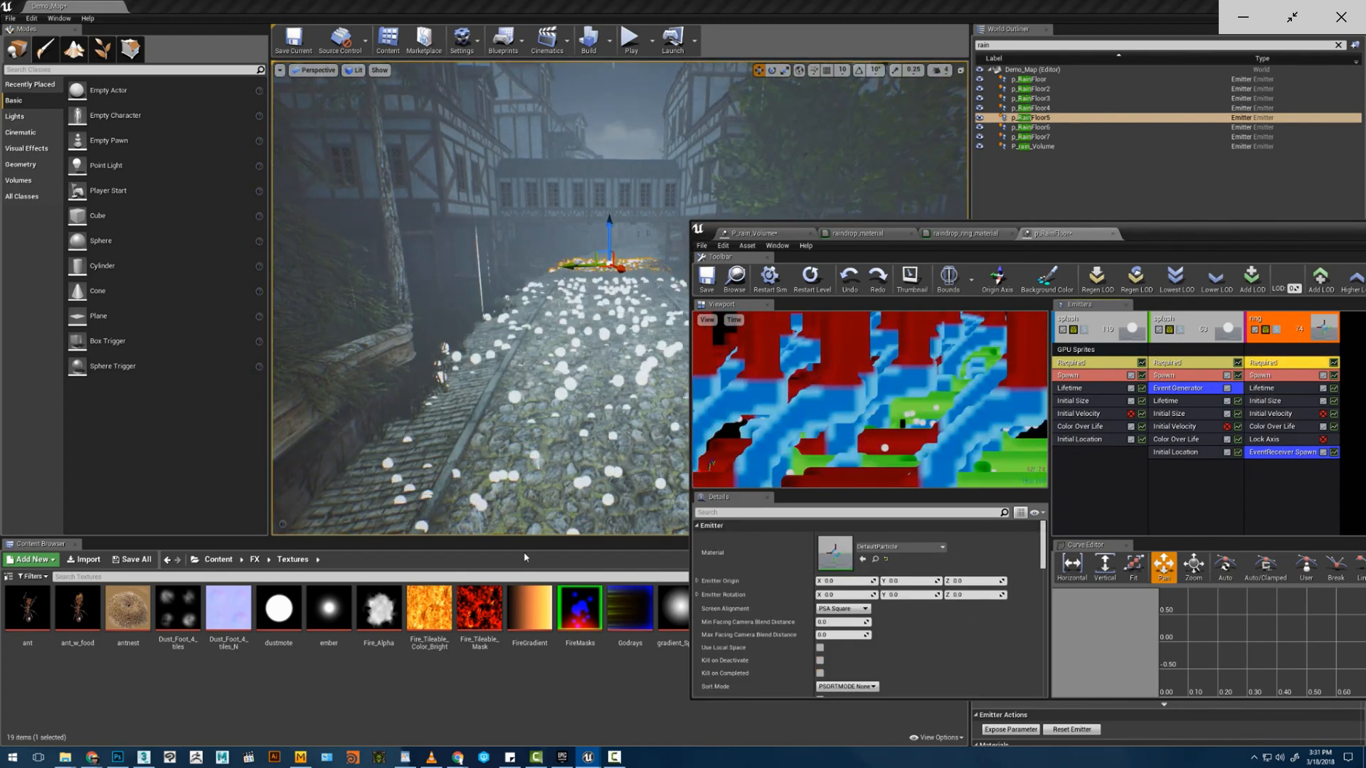
click(1166, 364)
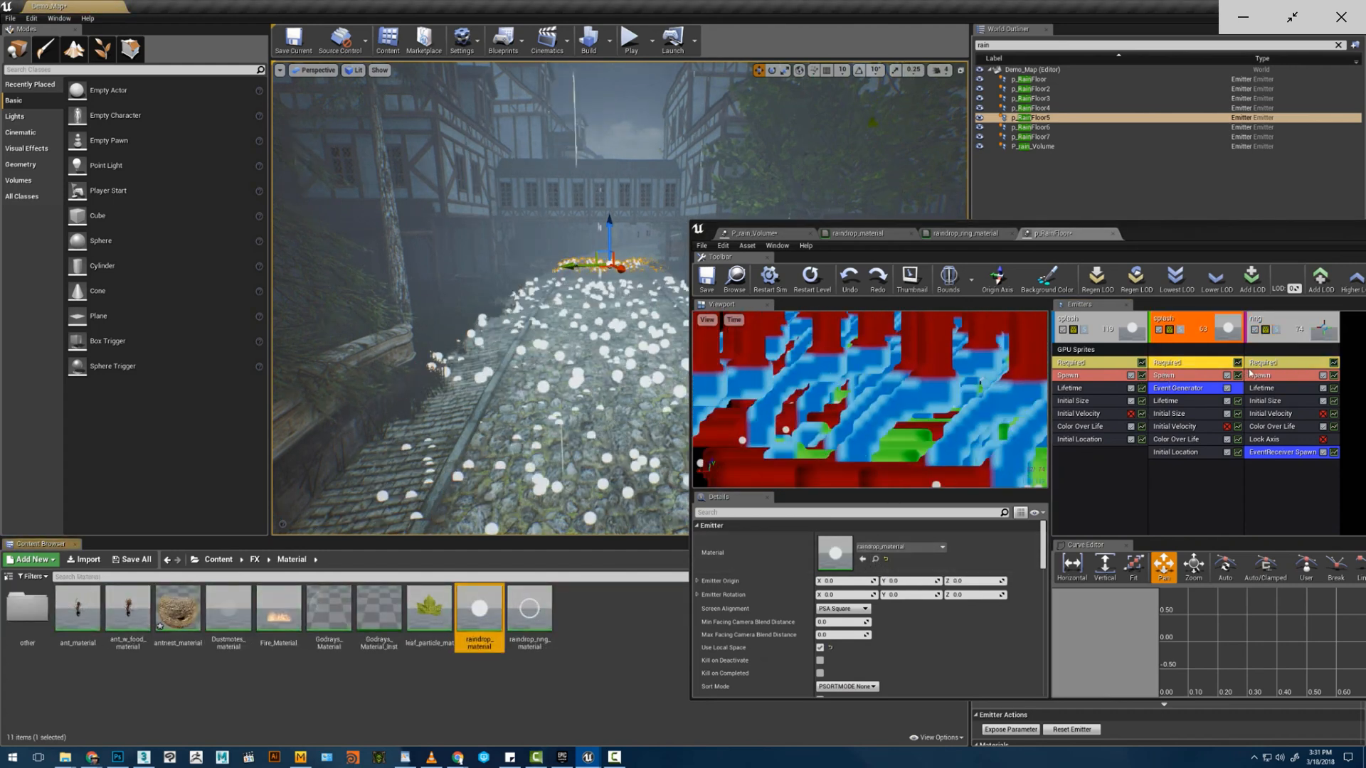
click(1264, 363)
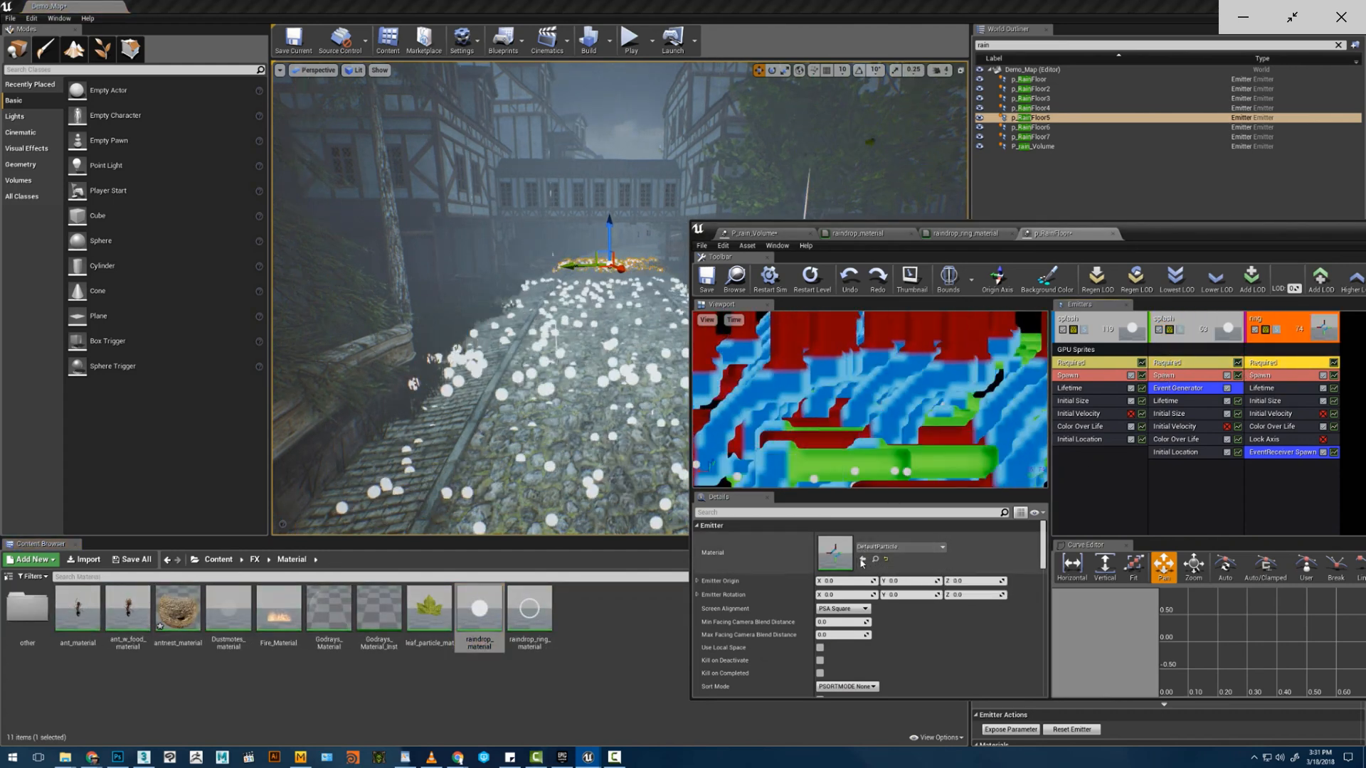
click(862, 560)
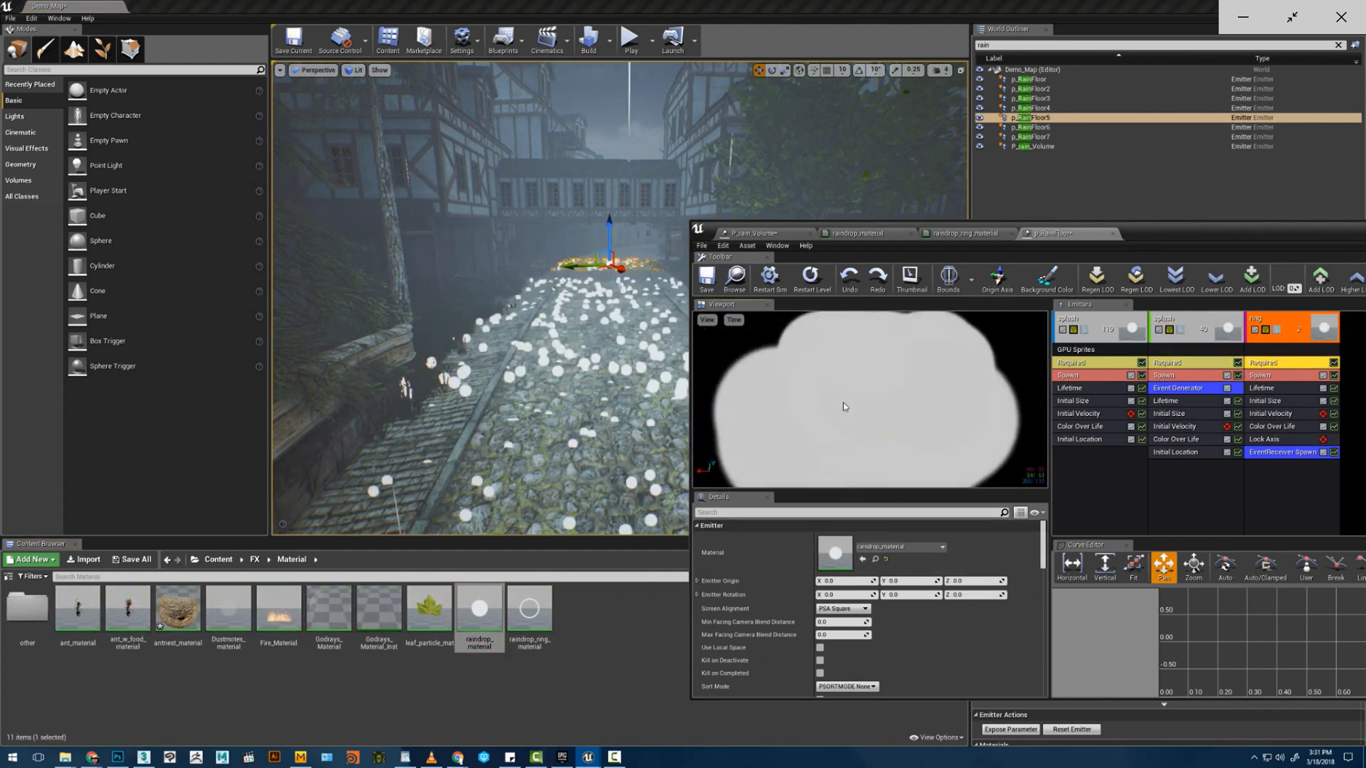
click(708, 279)
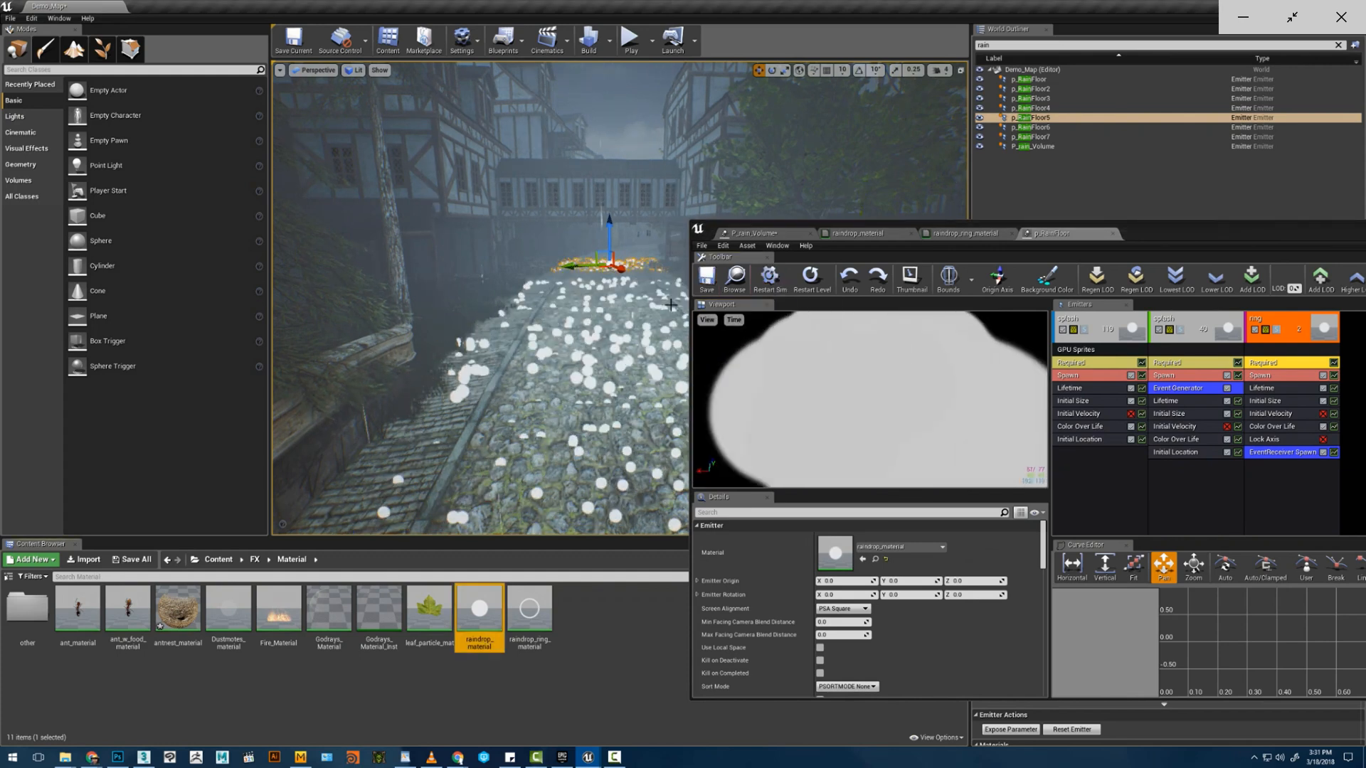
- Inspect the level from ground height and from above the bridge for oversized ring particles
key(s)
right_drag(534, 346, 450, 337)
key(d)
key(w)
key(s)
key(w)
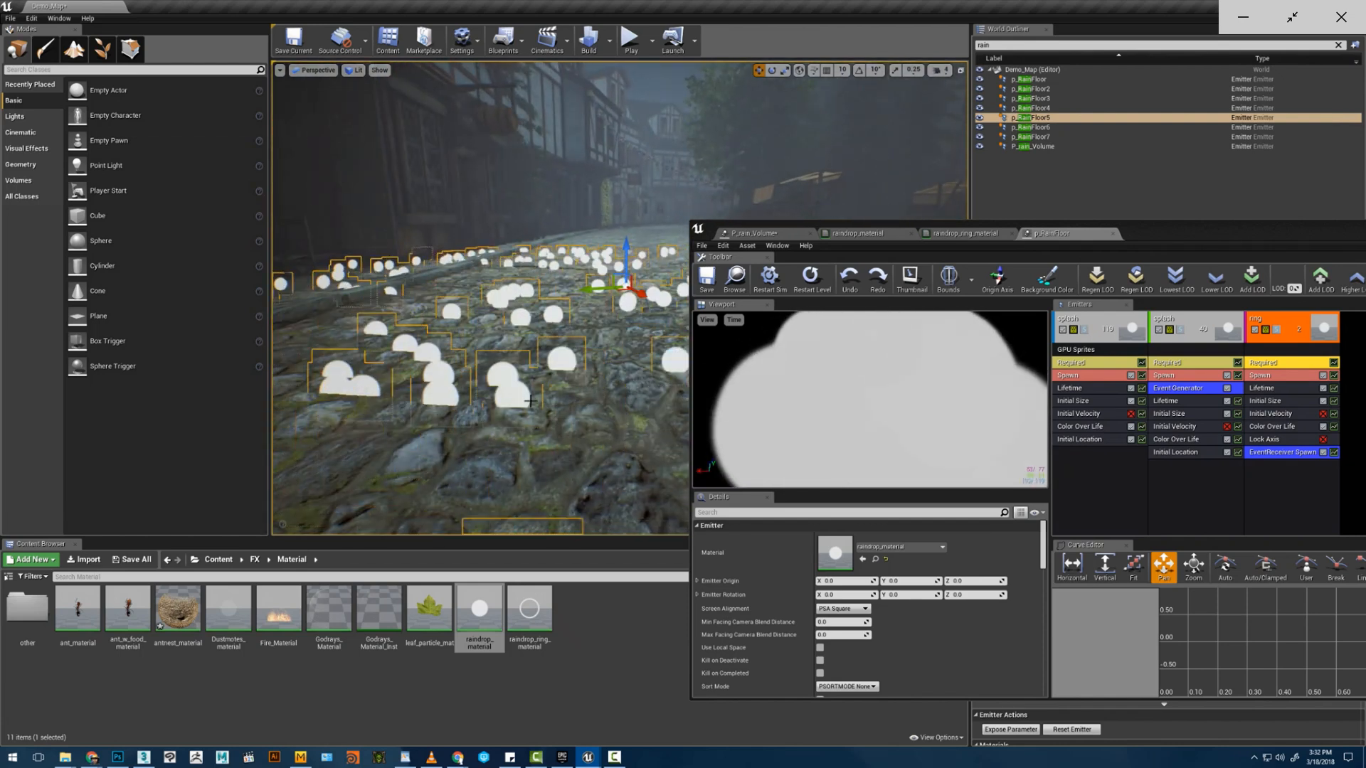
key(w)
right_drag(557, 327, 585, 371)
key(s)
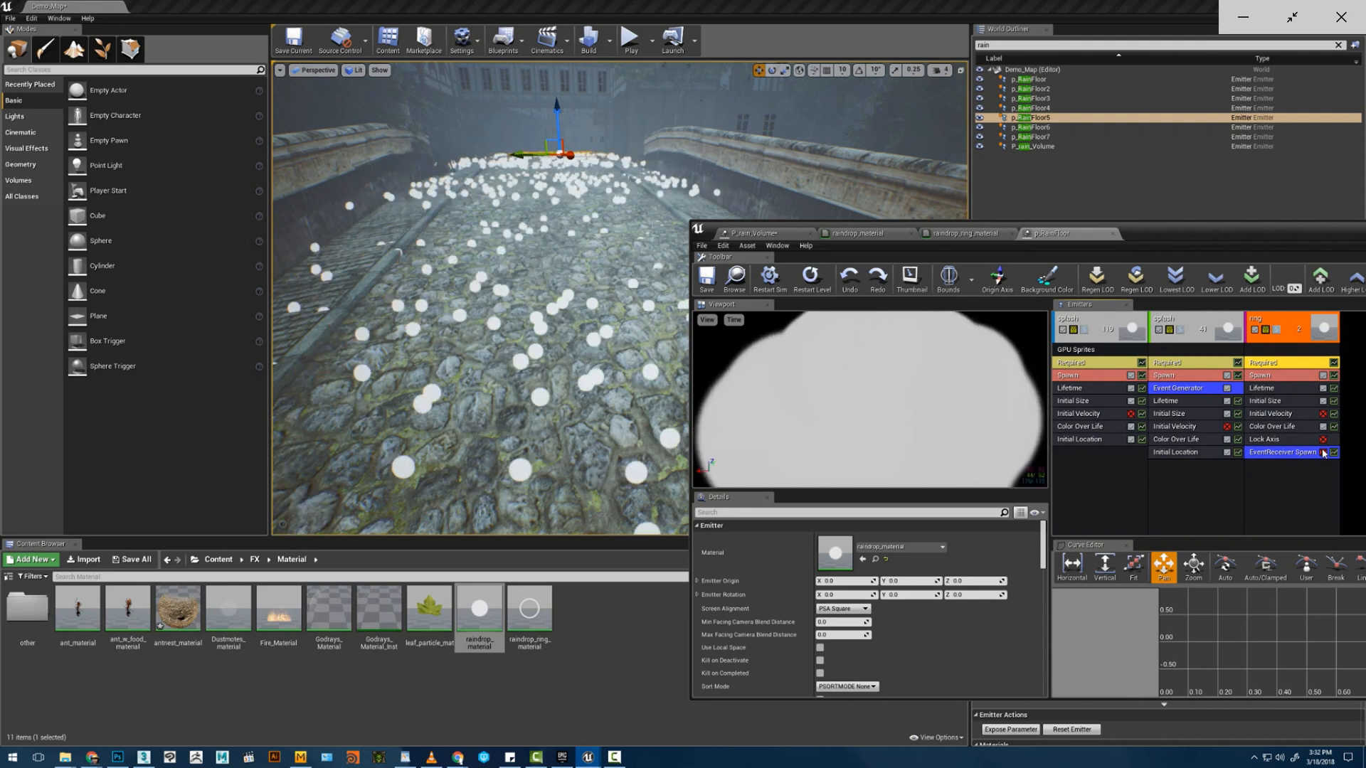
- Set the ring emitter's spawn rate constant to 11 and enable its EventReceiver Spawn module
click(1271, 377)
click(836, 564)
text(11)
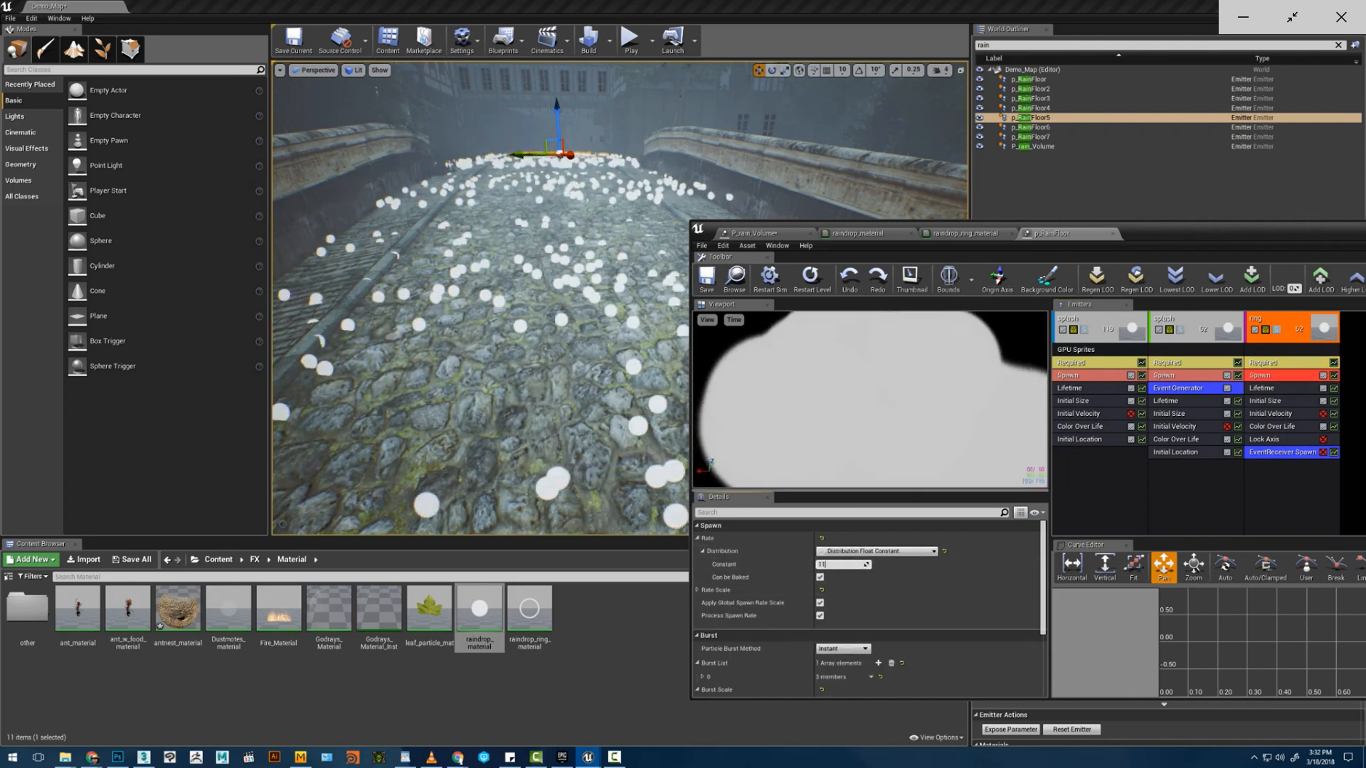
key(Return)
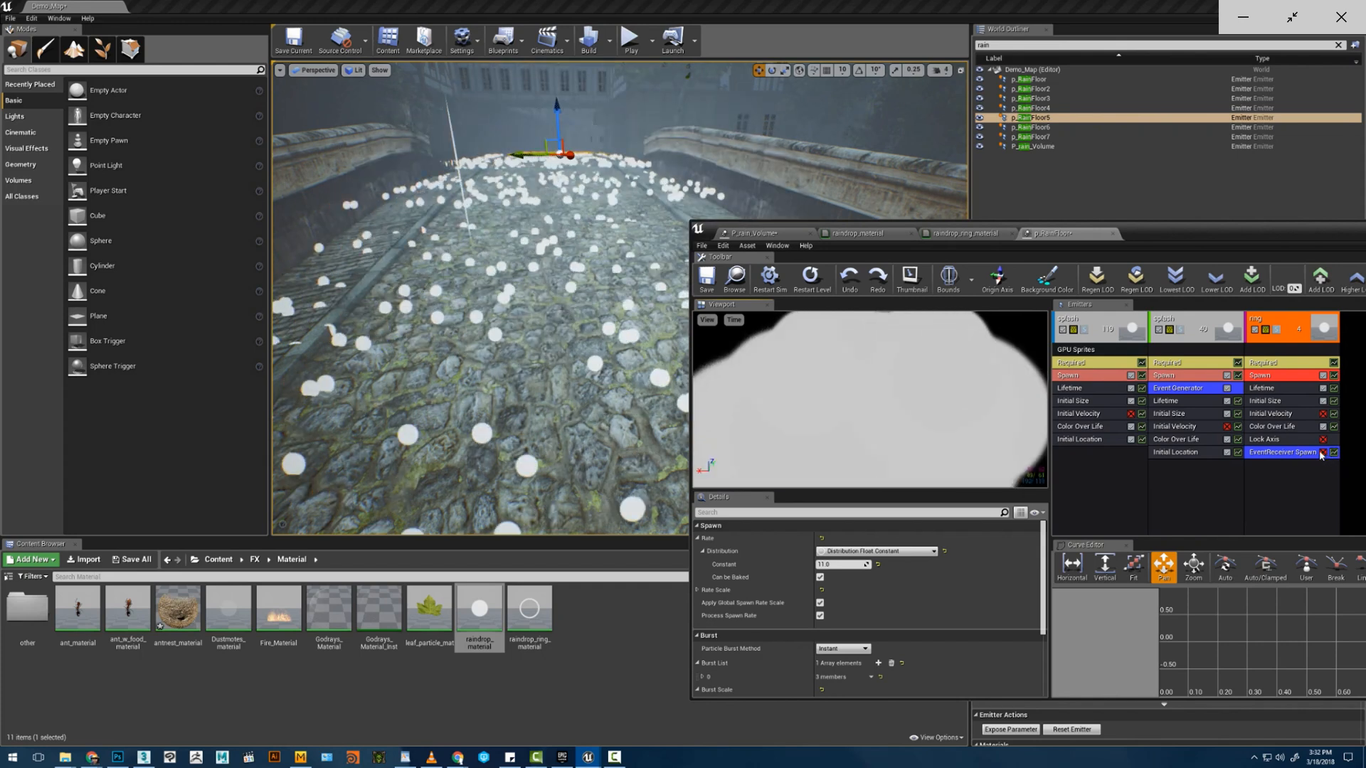
click(1320, 453)
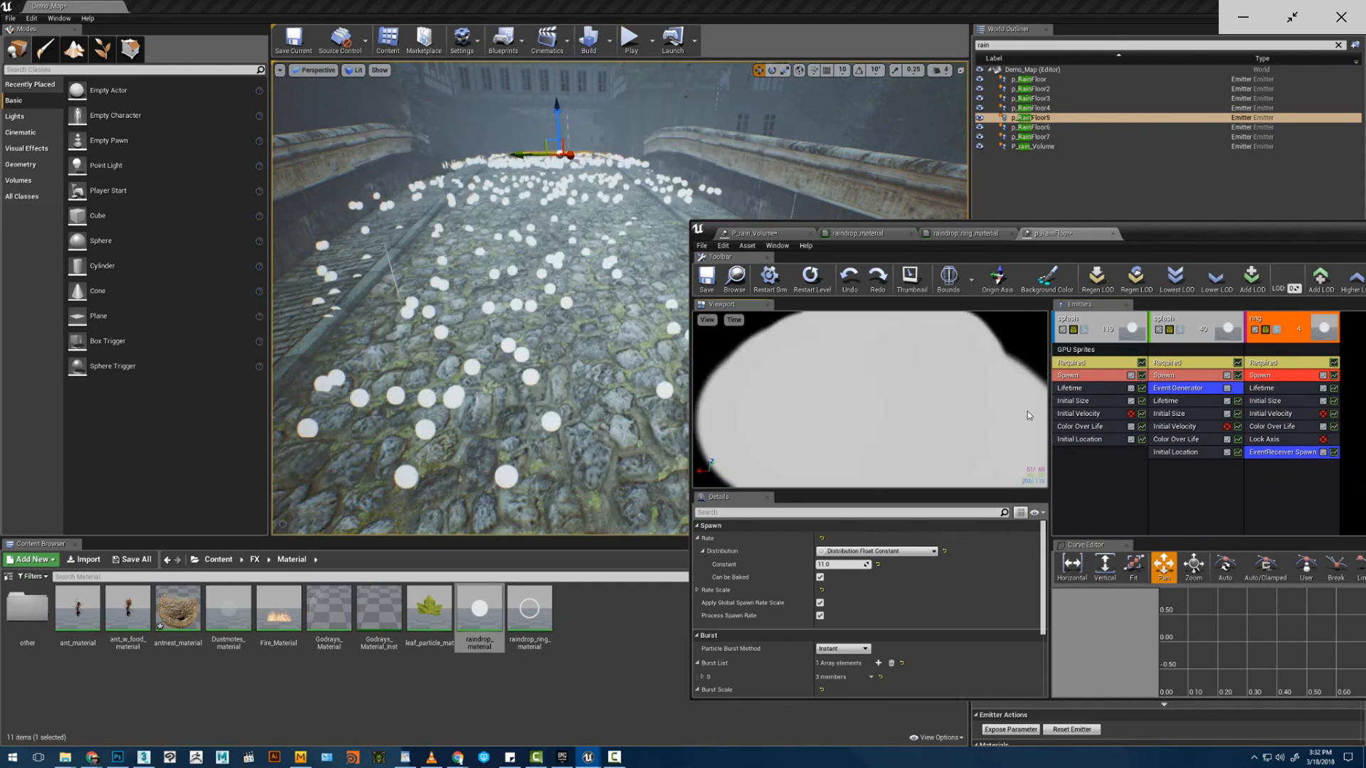
- Set the ring emitter's Emitter Loops to 0 and save the particle system
click(1258, 362)
scroll(837, 604, down, 5)
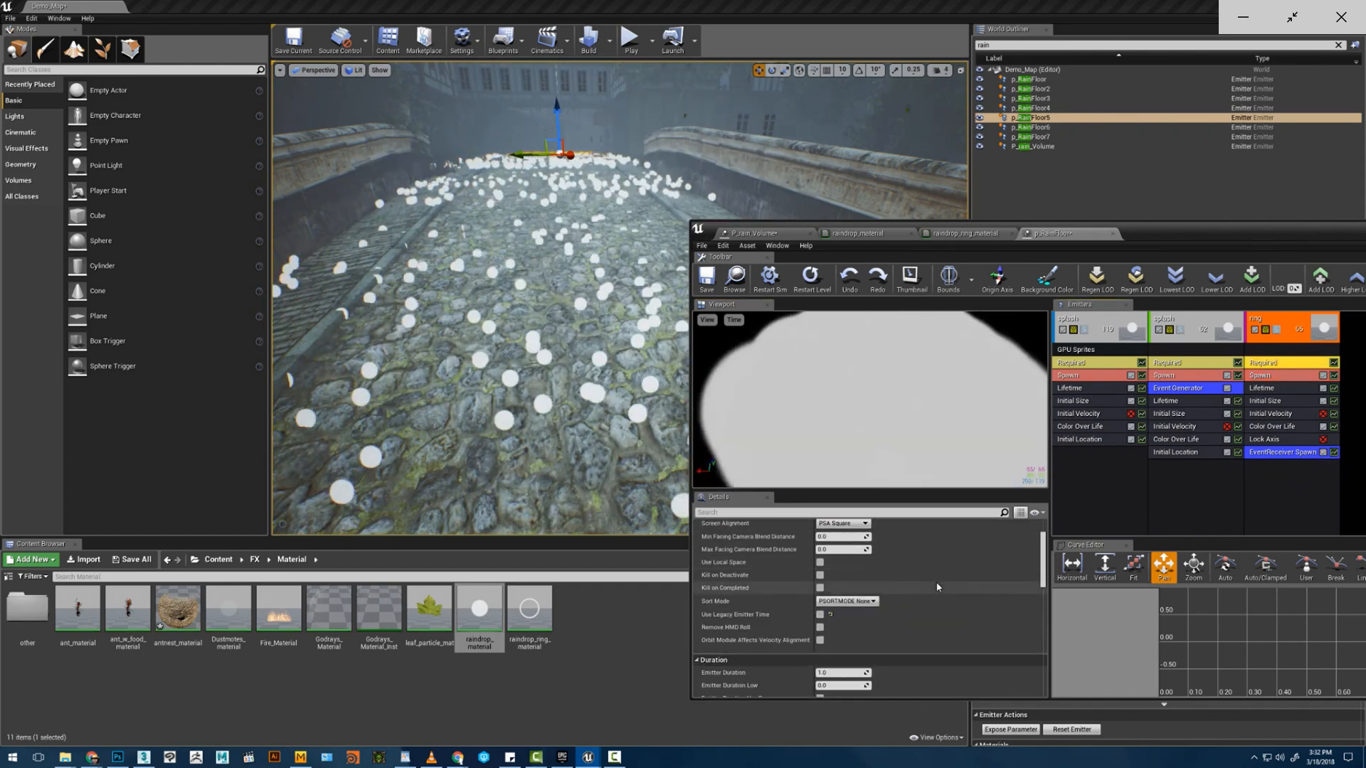
scroll(838, 603, down, 3)
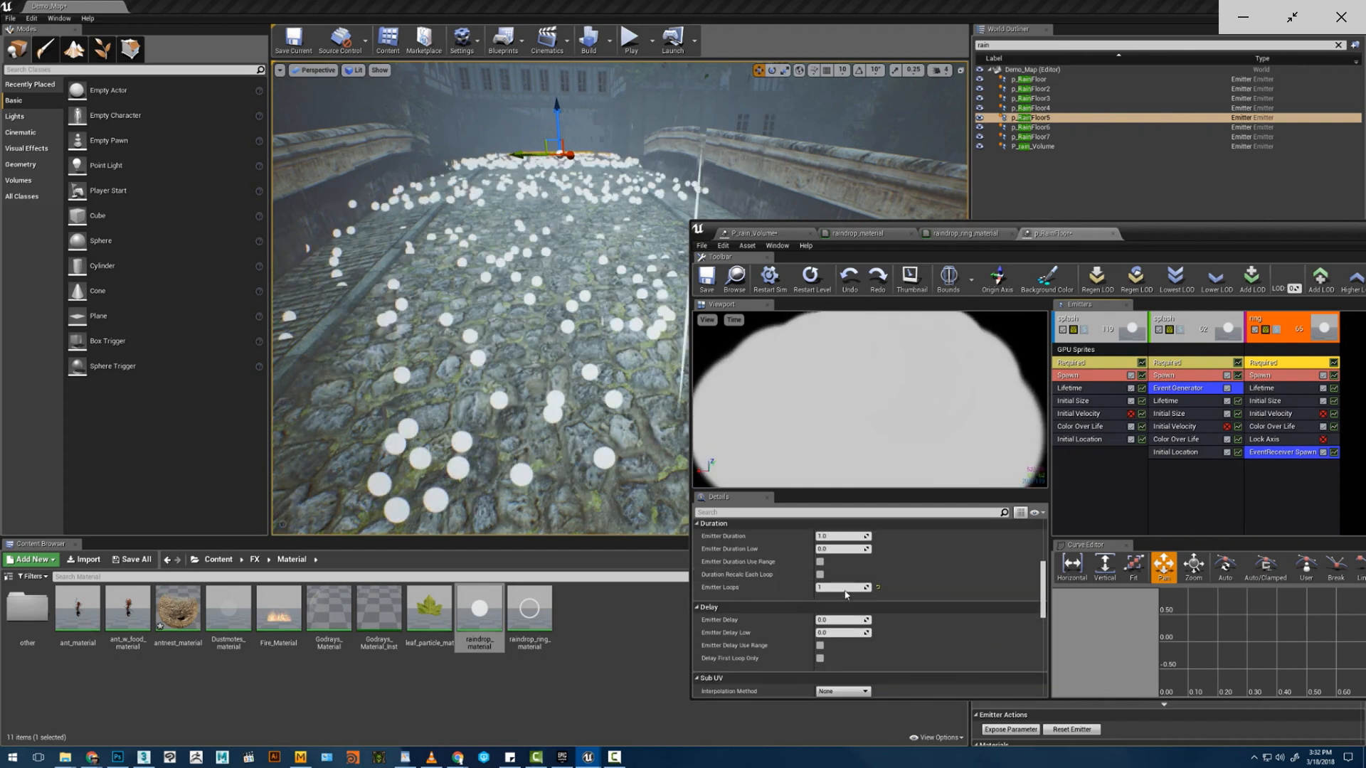
text(0)
key(Return)
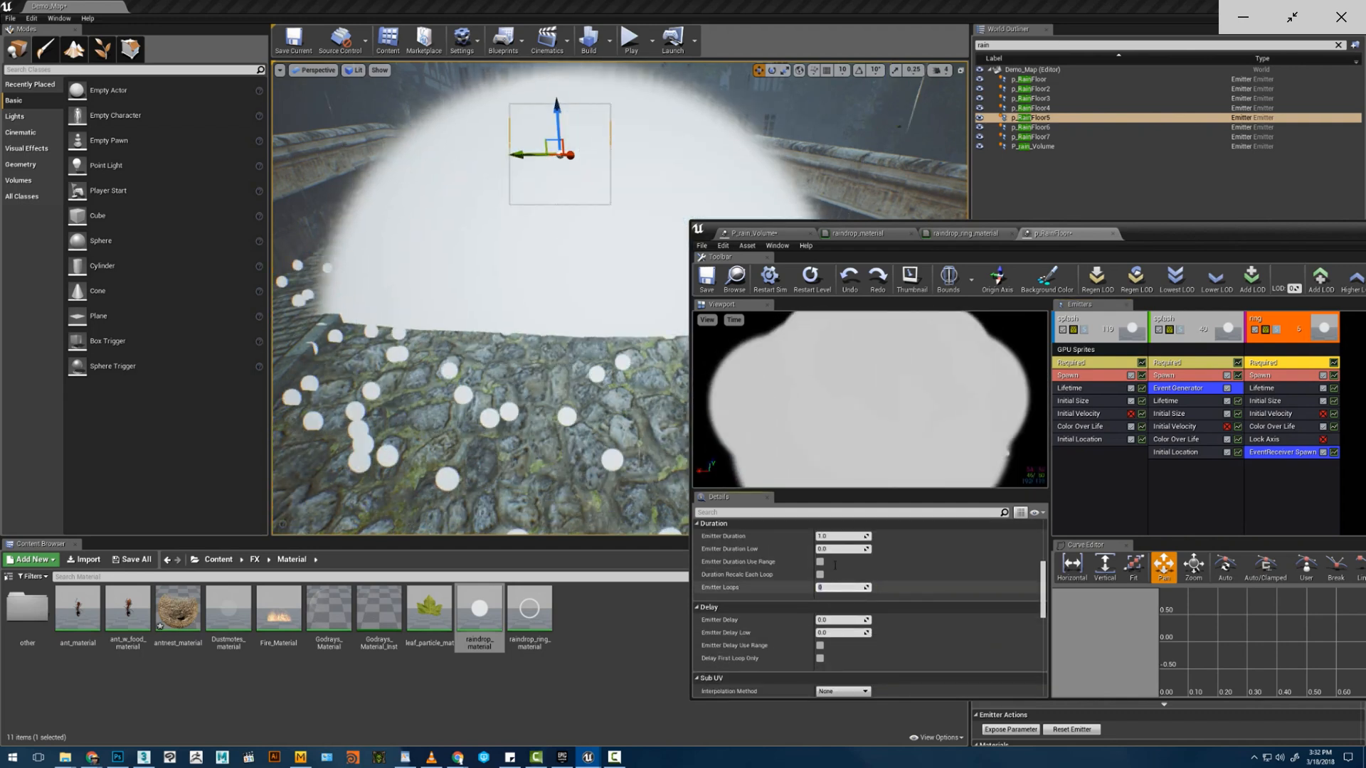
click(707, 276)
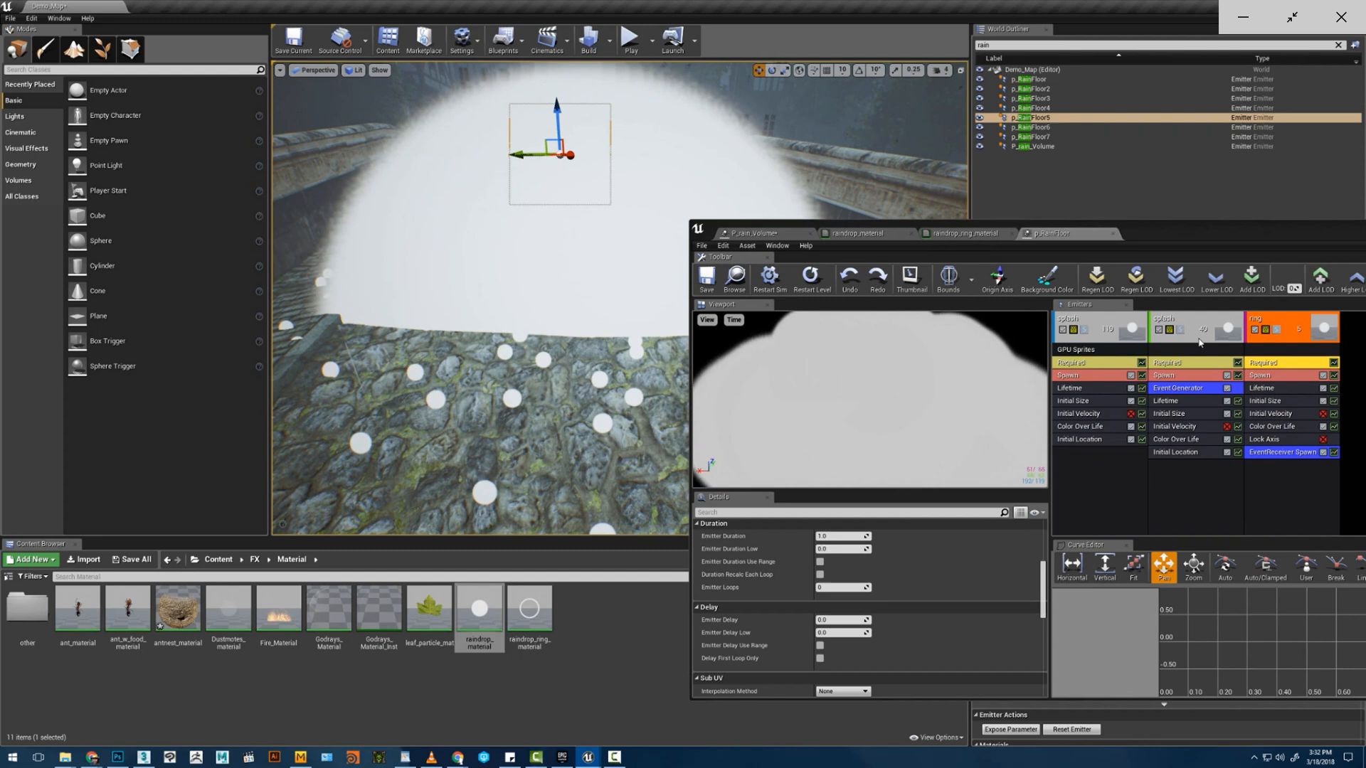
- Set the ring emitter's constant Start Size to 30 for X, Y and Z
click(1272, 399)
click(849, 566)
text(1)
key(Tab)
text(1)
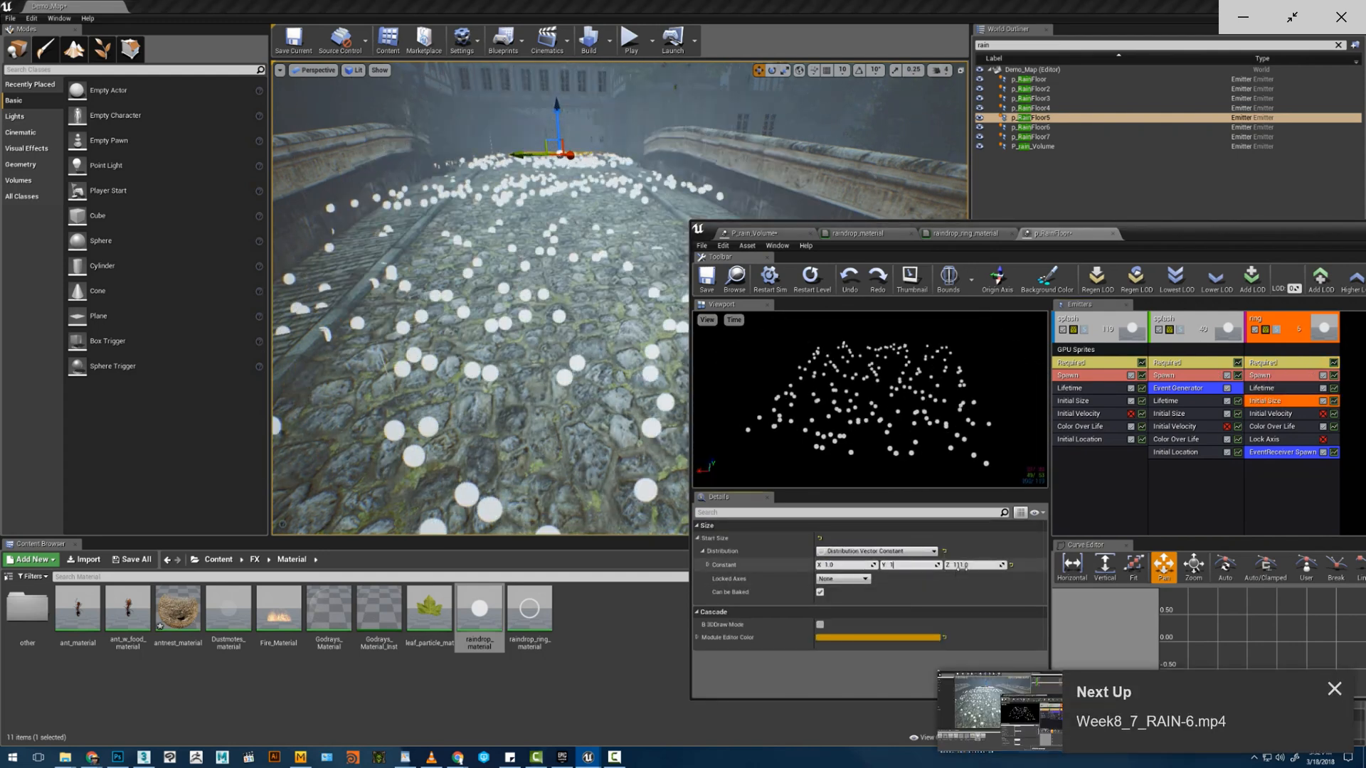
click(836, 566)
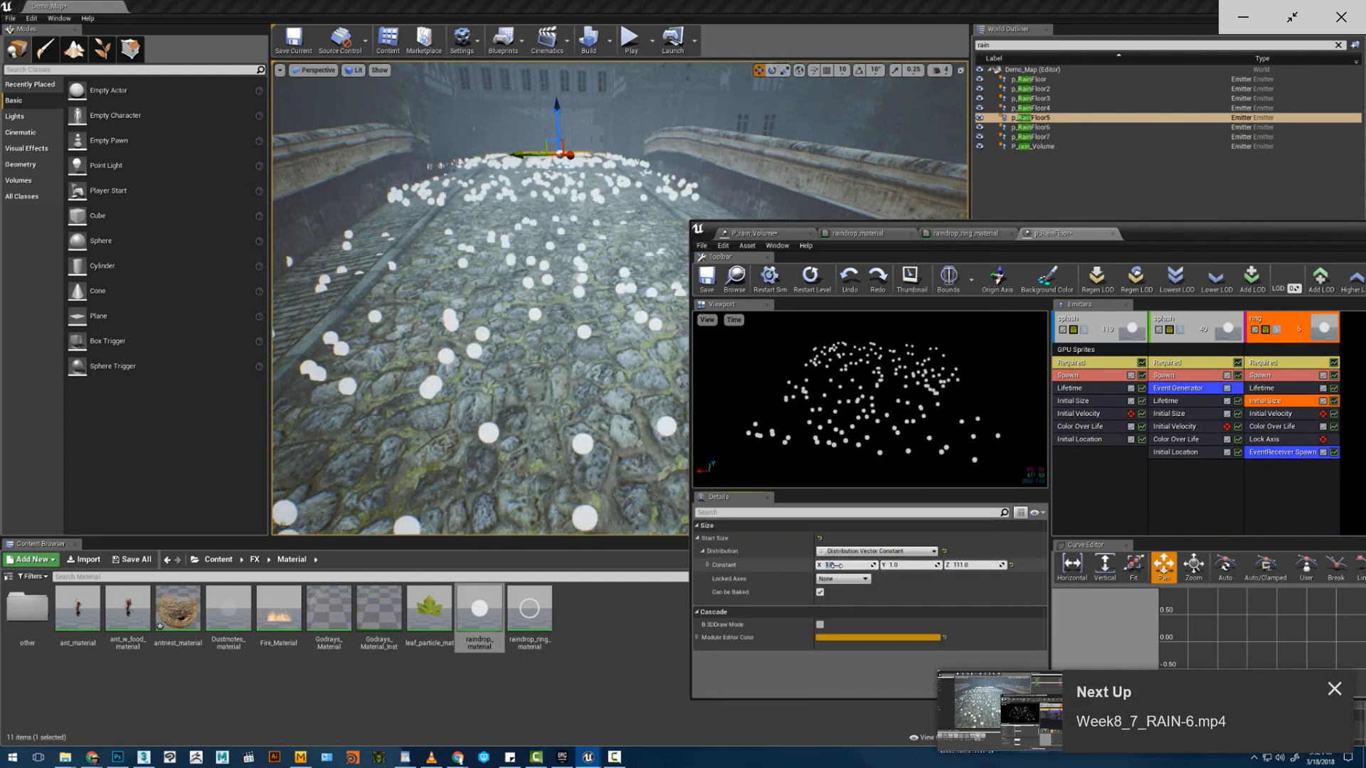
text(30)
key(Tab)
text(30)
key(Tab)
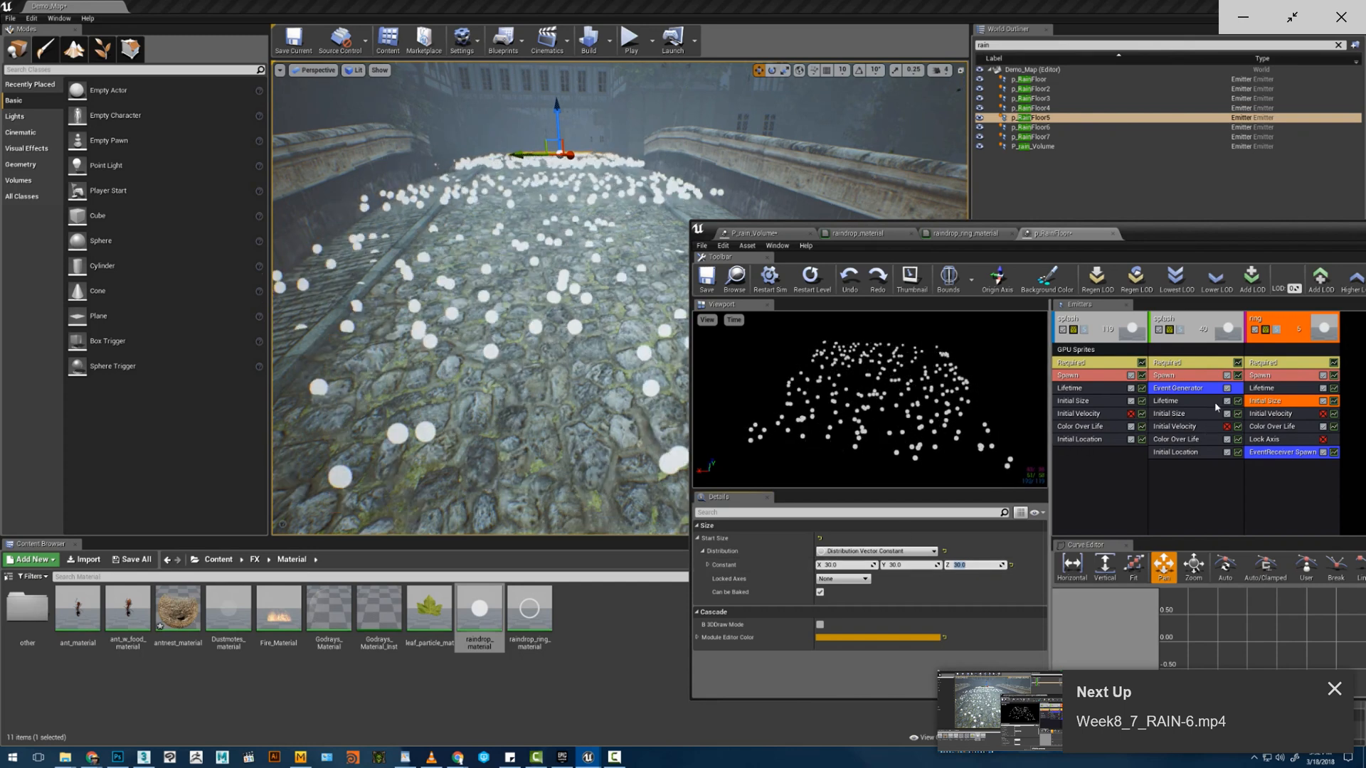
- Assign raindrop_ring_material as the material in the ring emitter's Required module
click(1265, 364)
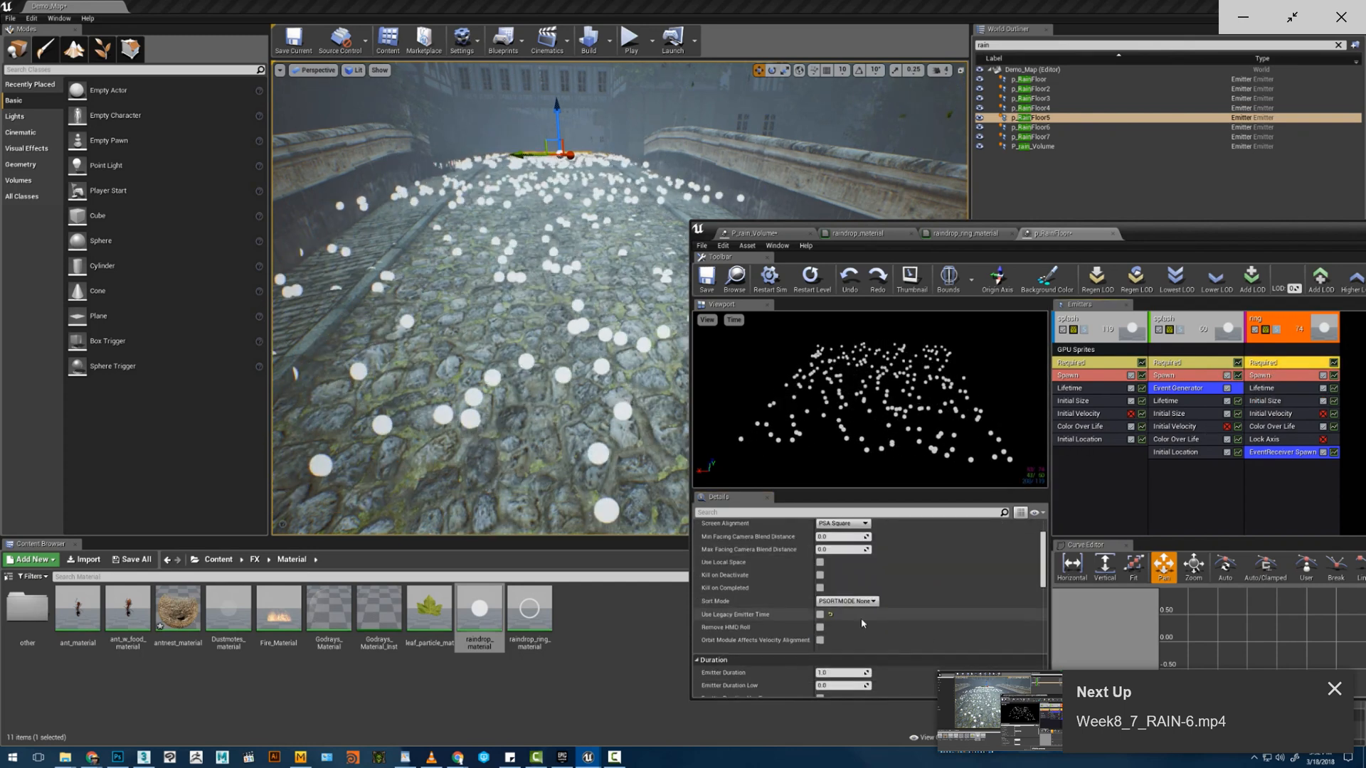
scroll(866, 623, down, 2)
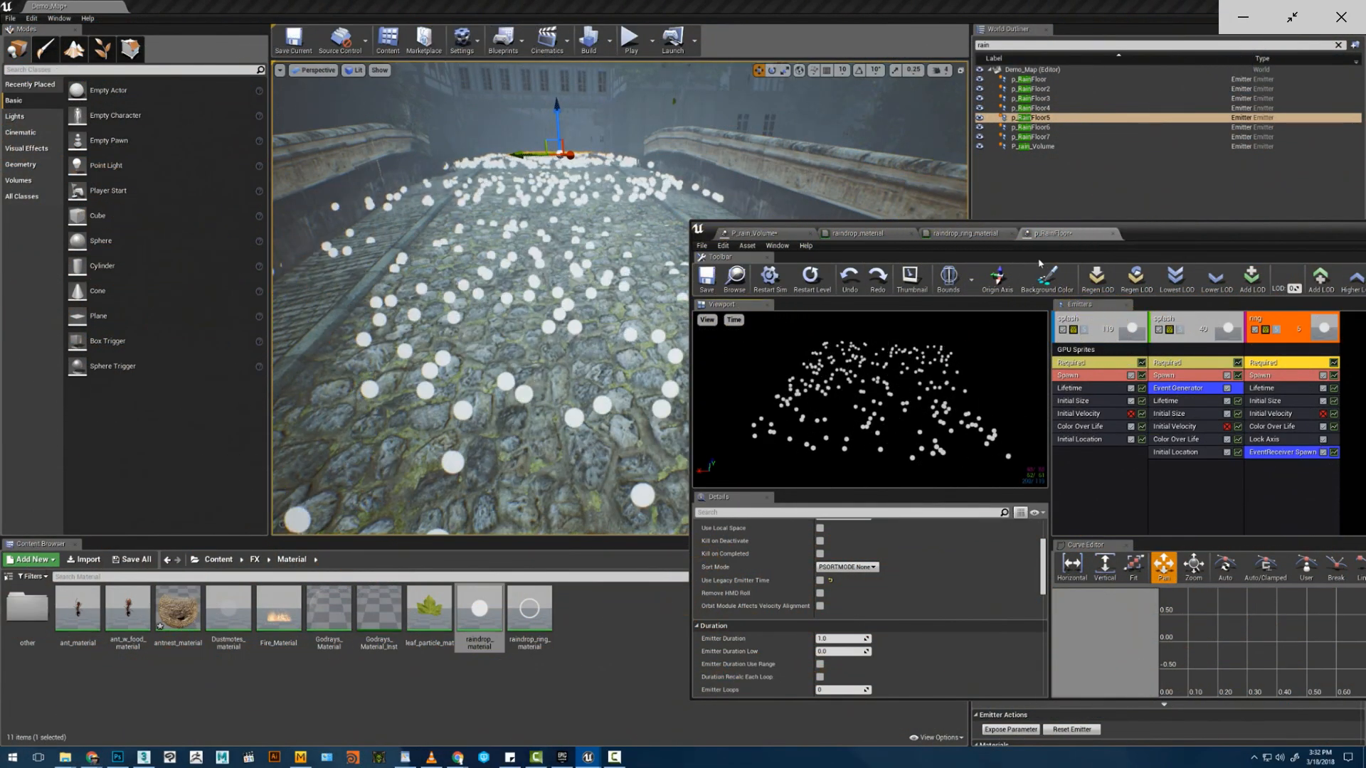
click(976, 235)
click(854, 235)
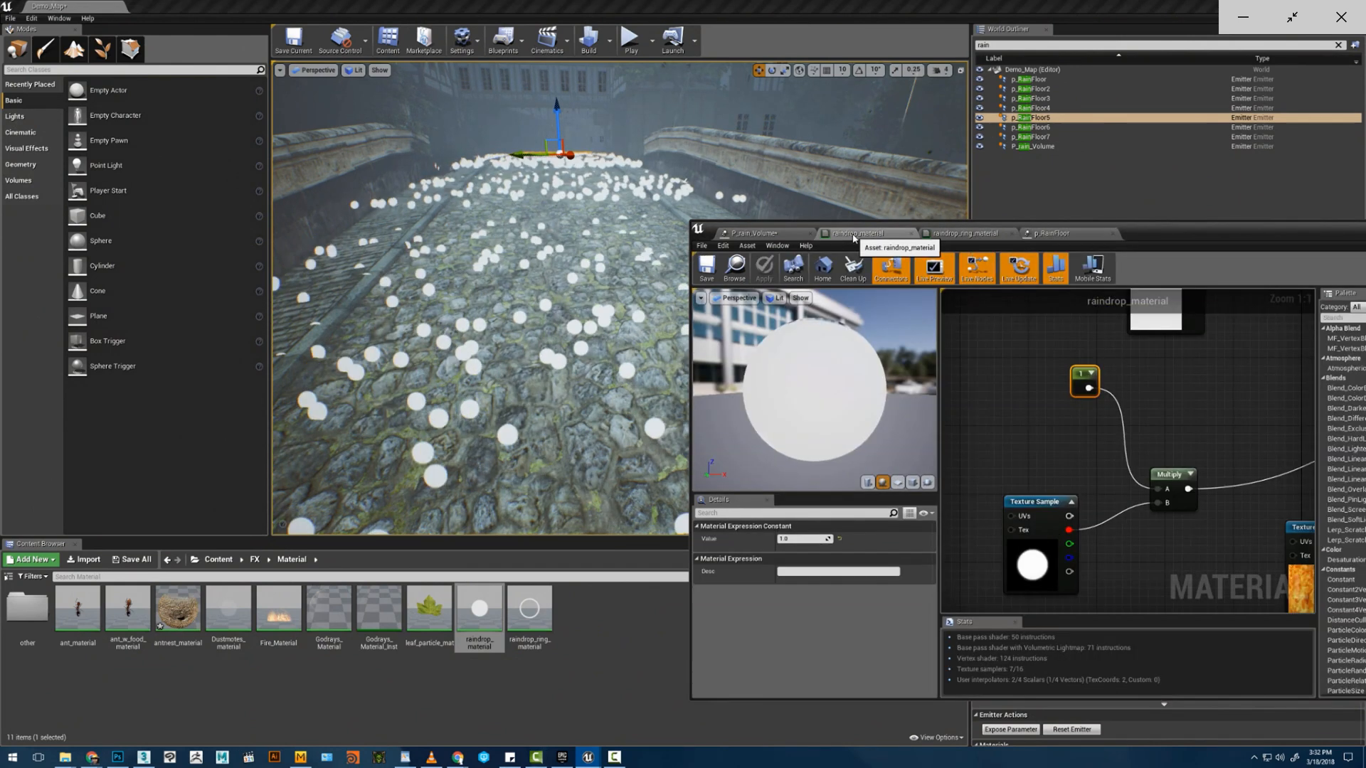
click(1008, 236)
click(728, 268)
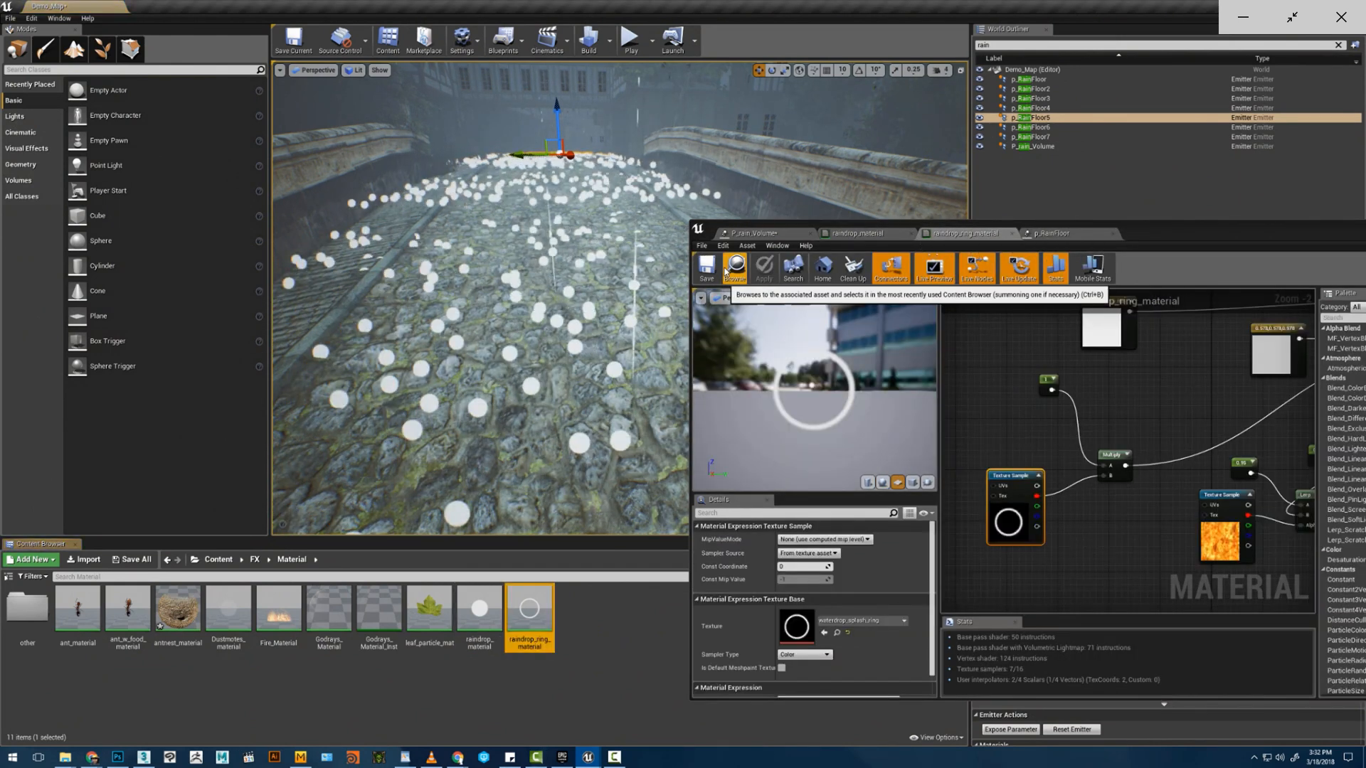
click(1045, 234)
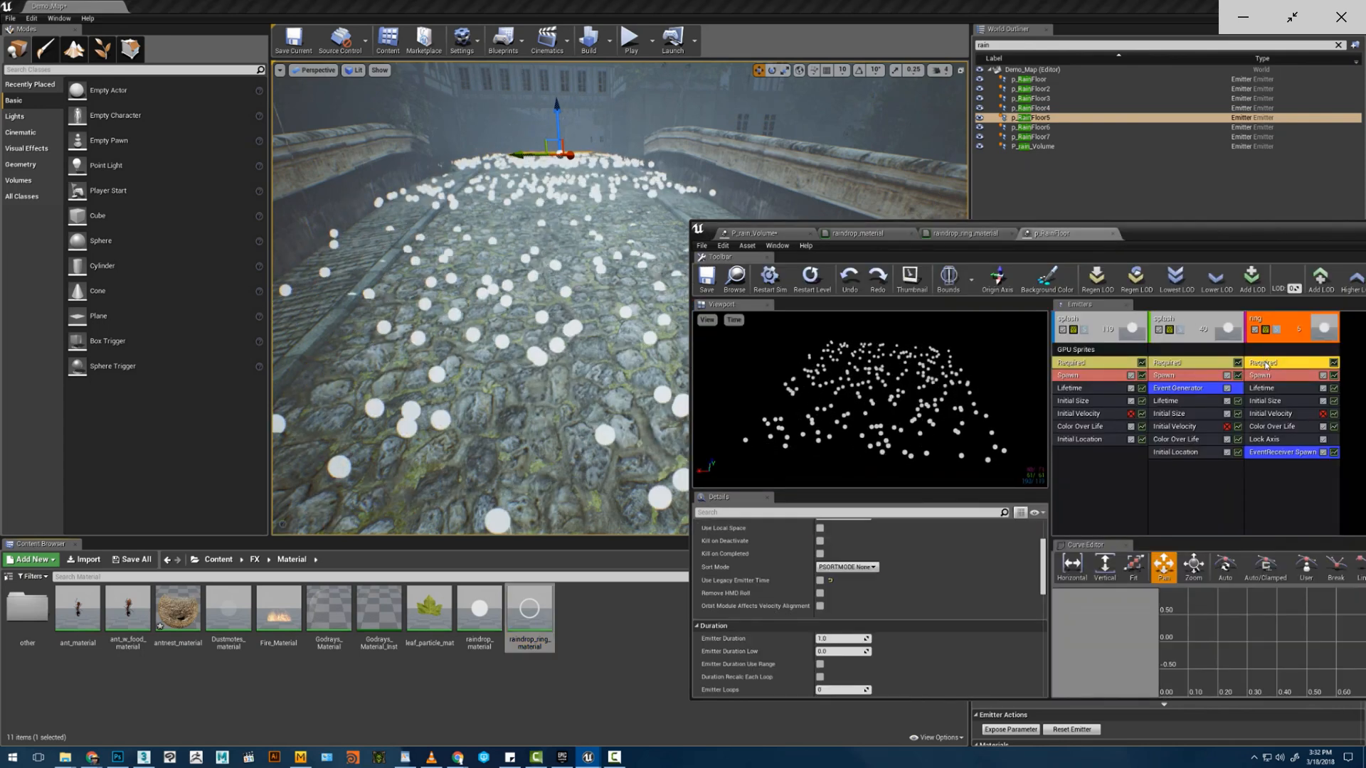
scroll(1010, 547, up, 3)
click(861, 561)
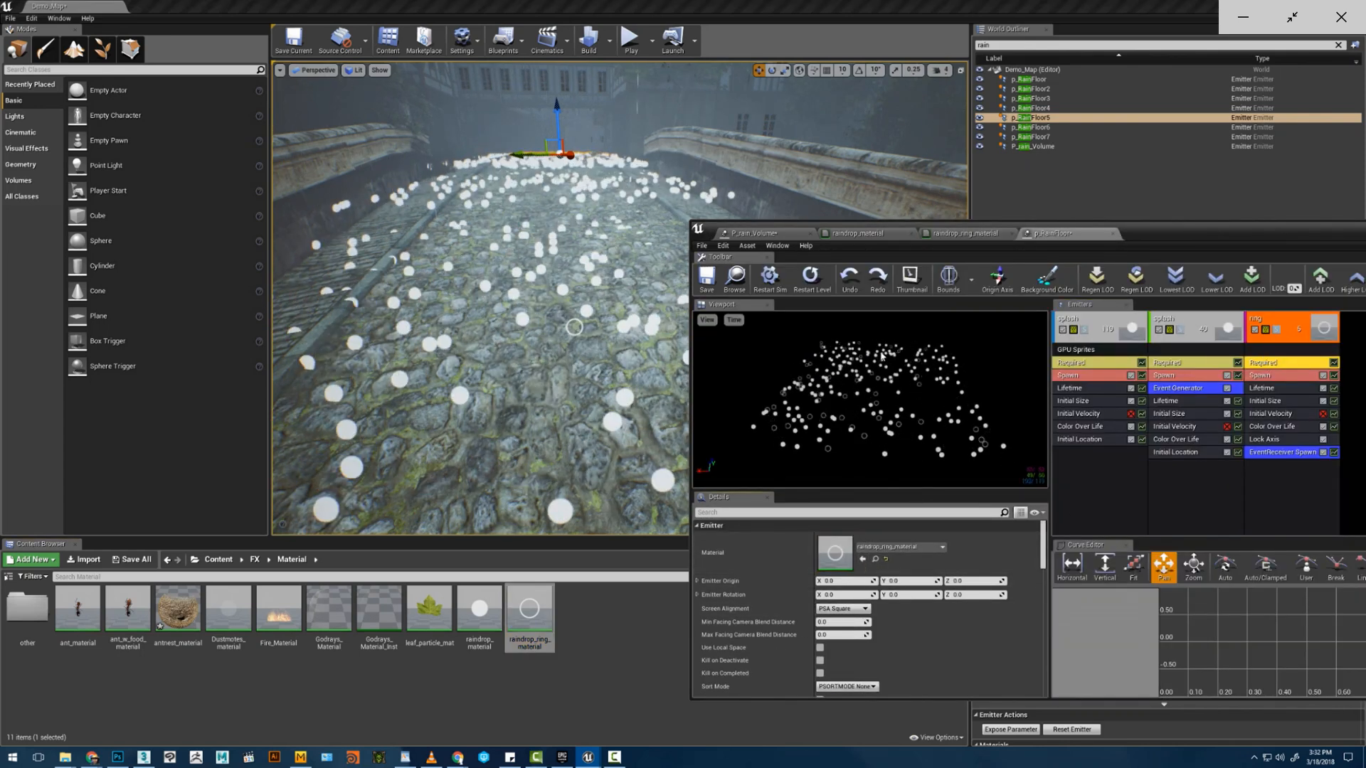
- Try the Spawn type in the second splash emitter's Event Generator, then set the type back to Death
mouse_move(538, 352)
right_down()
mouse_move(542, 395)
mouse_move(529, 360)
right_up()
key(w)
click(1182, 388)
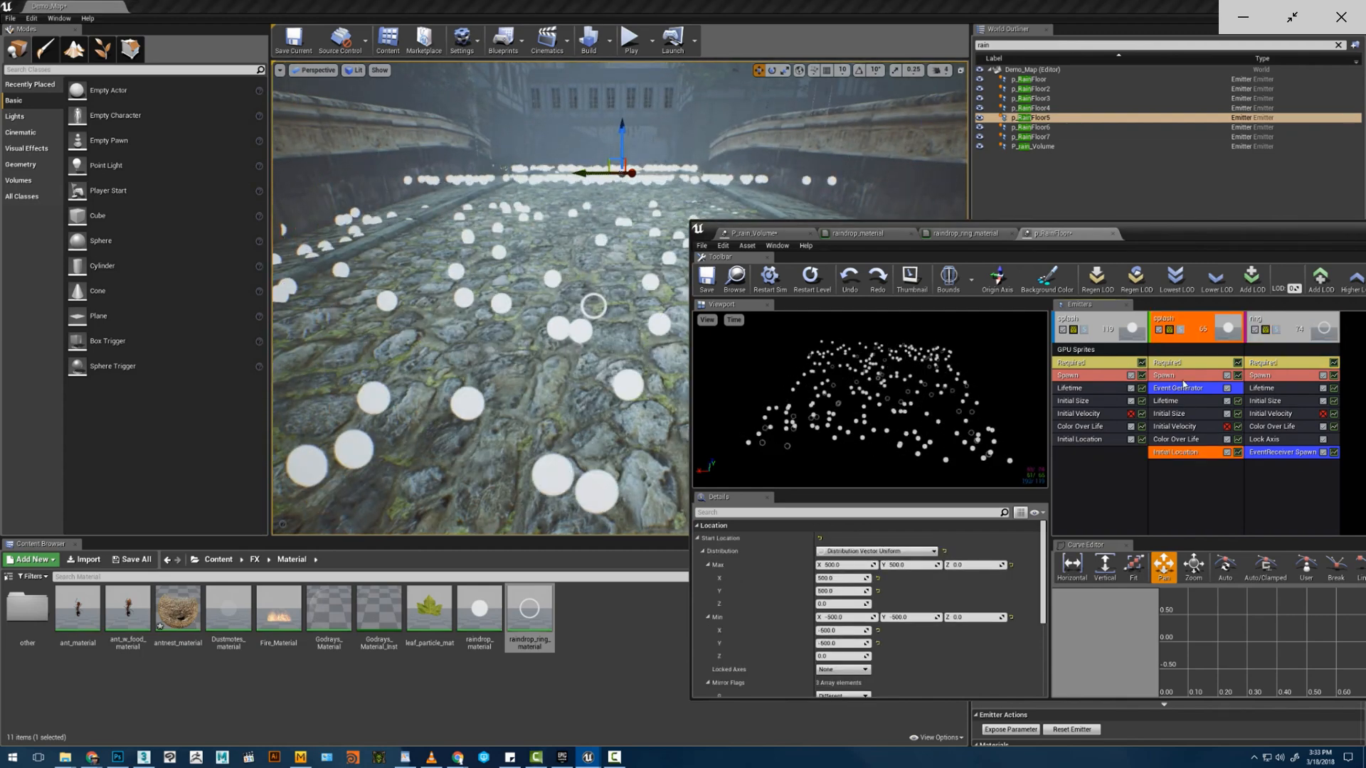
click(858, 567)
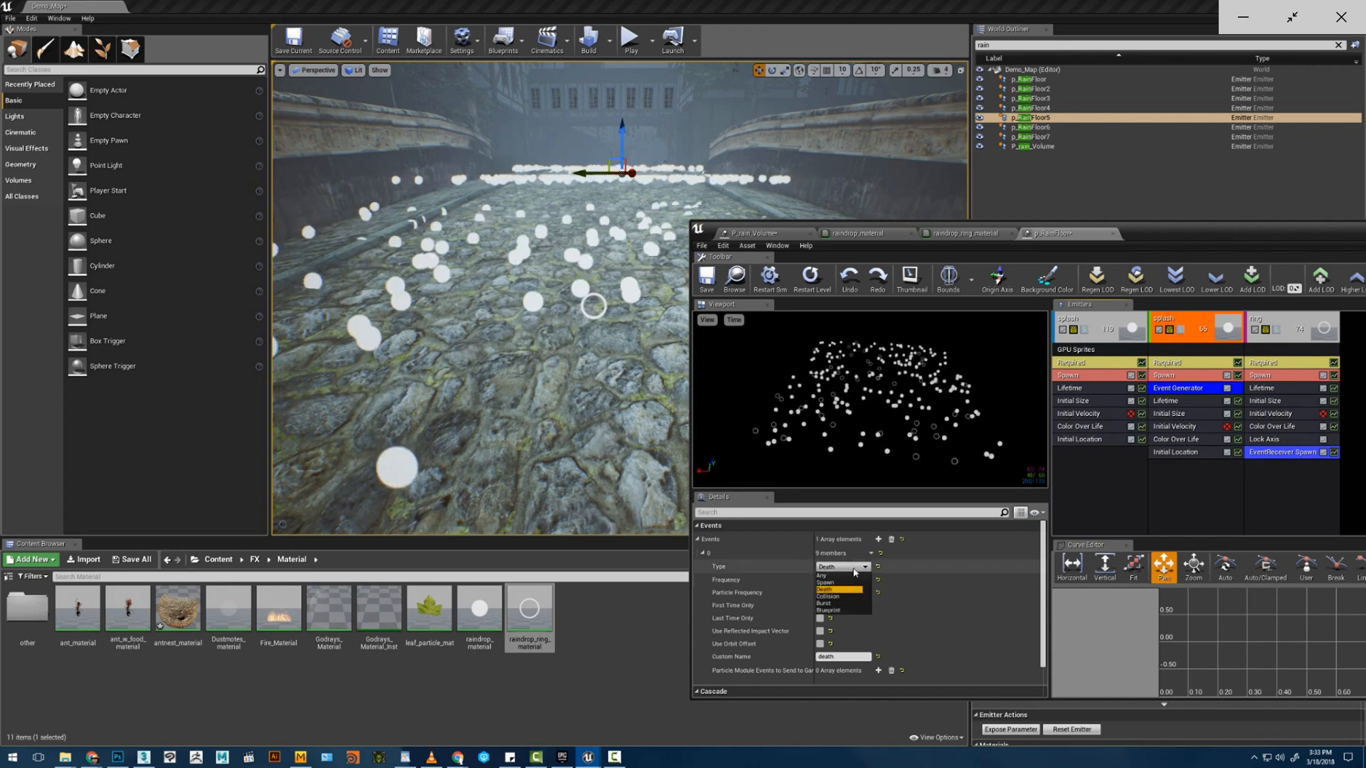
click(841, 589)
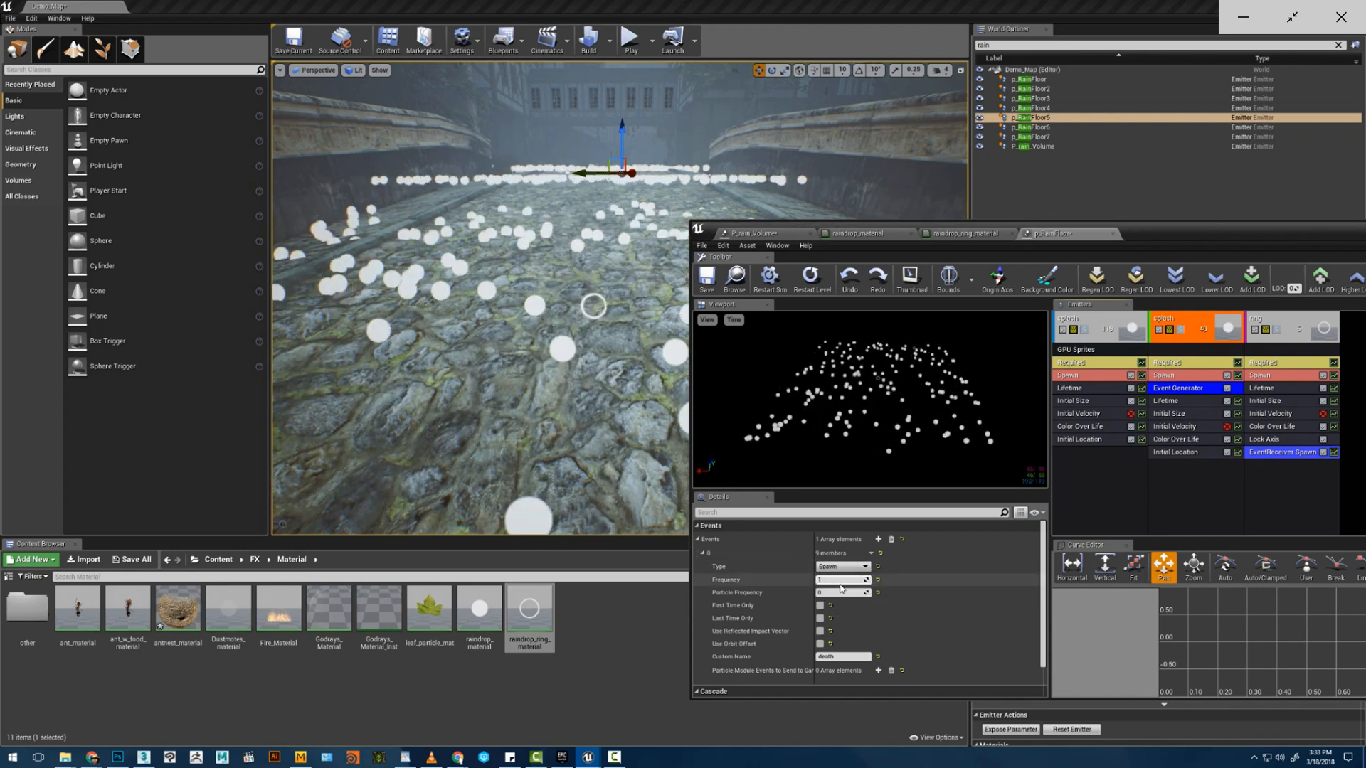
click(842, 567)
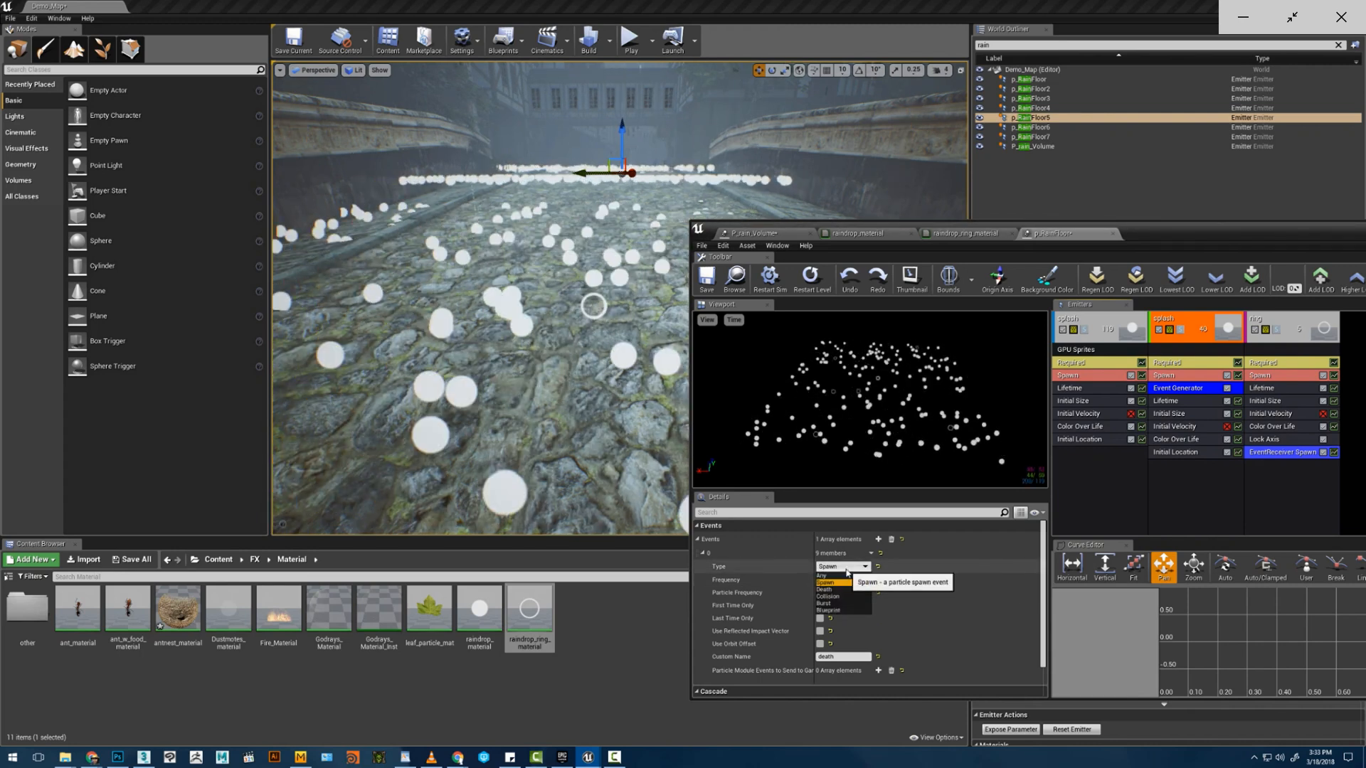
click(840, 590)
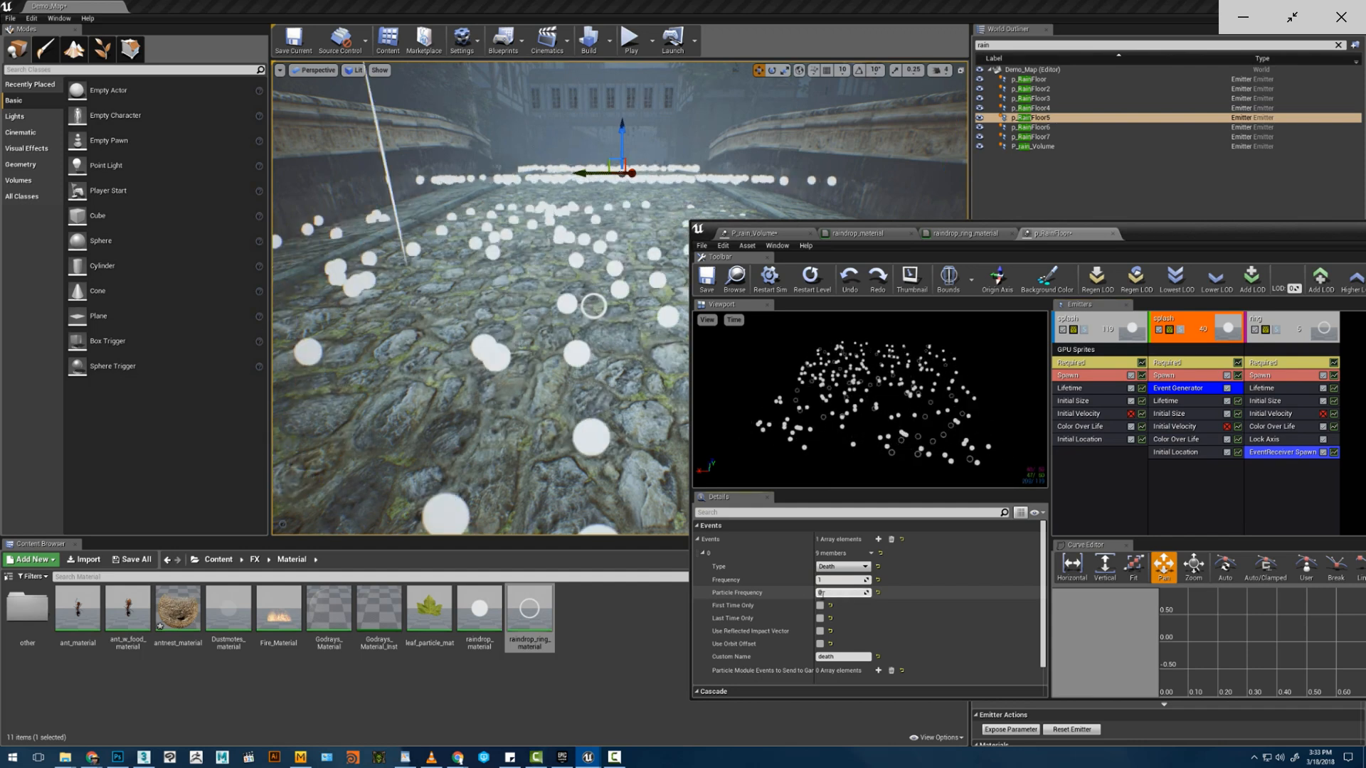
- Set the splash death event's Particle Frequency to 1, save the particle system and review the remaining event options
key(Return)
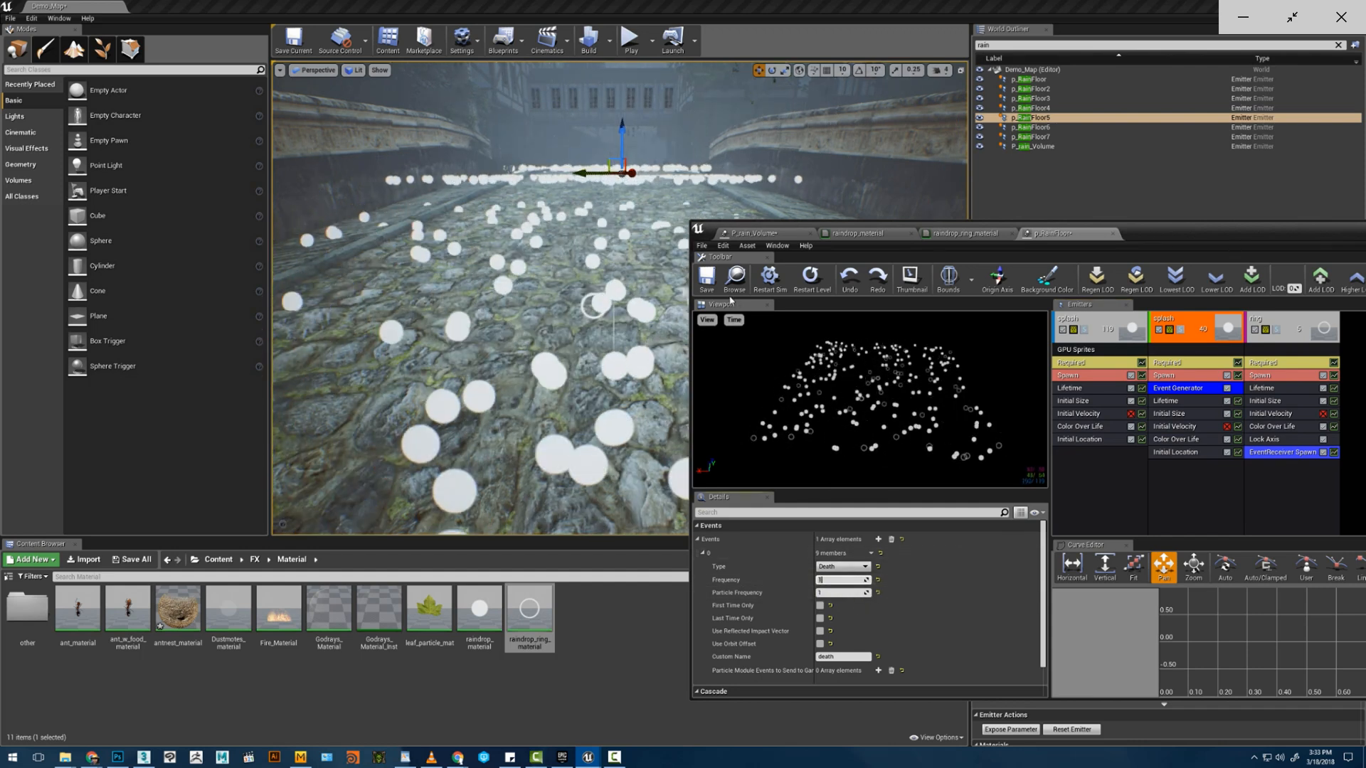
click(707, 280)
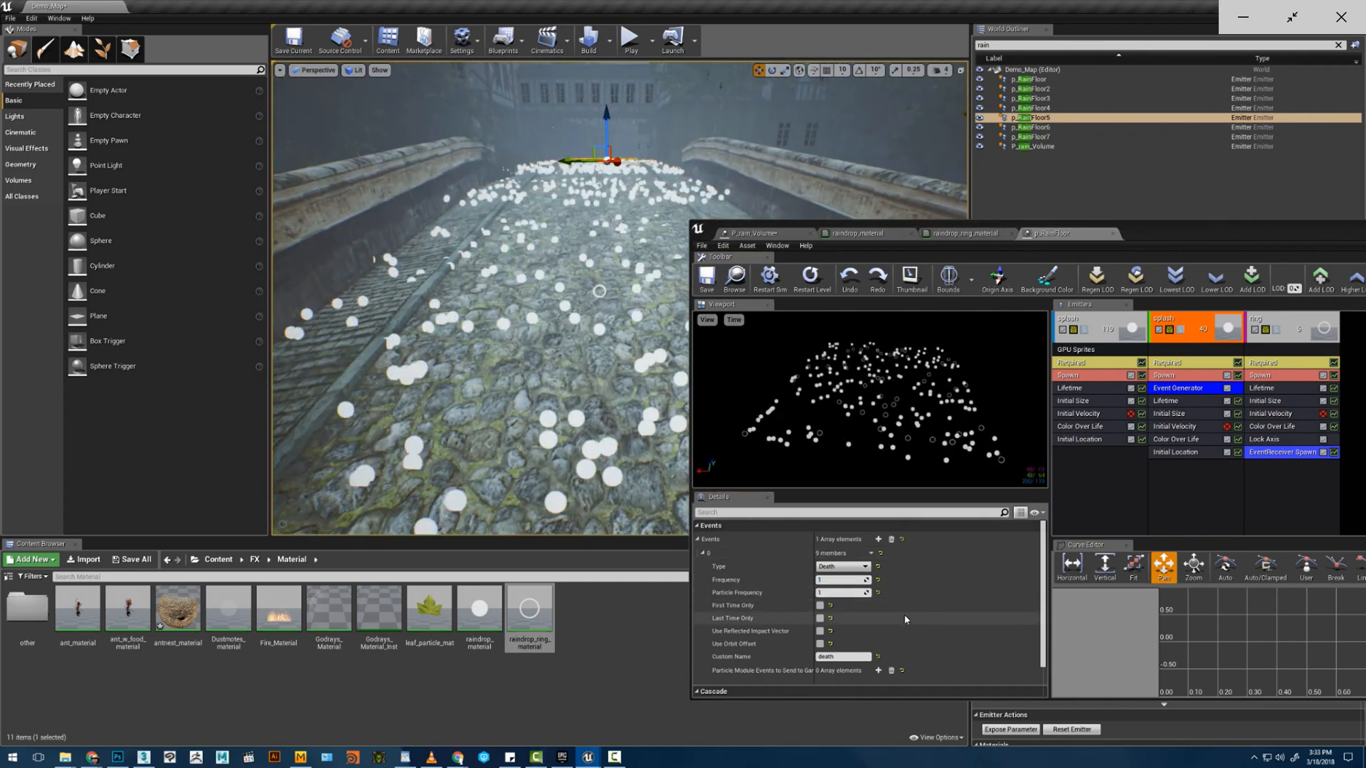
scroll(905, 620, down, 2)
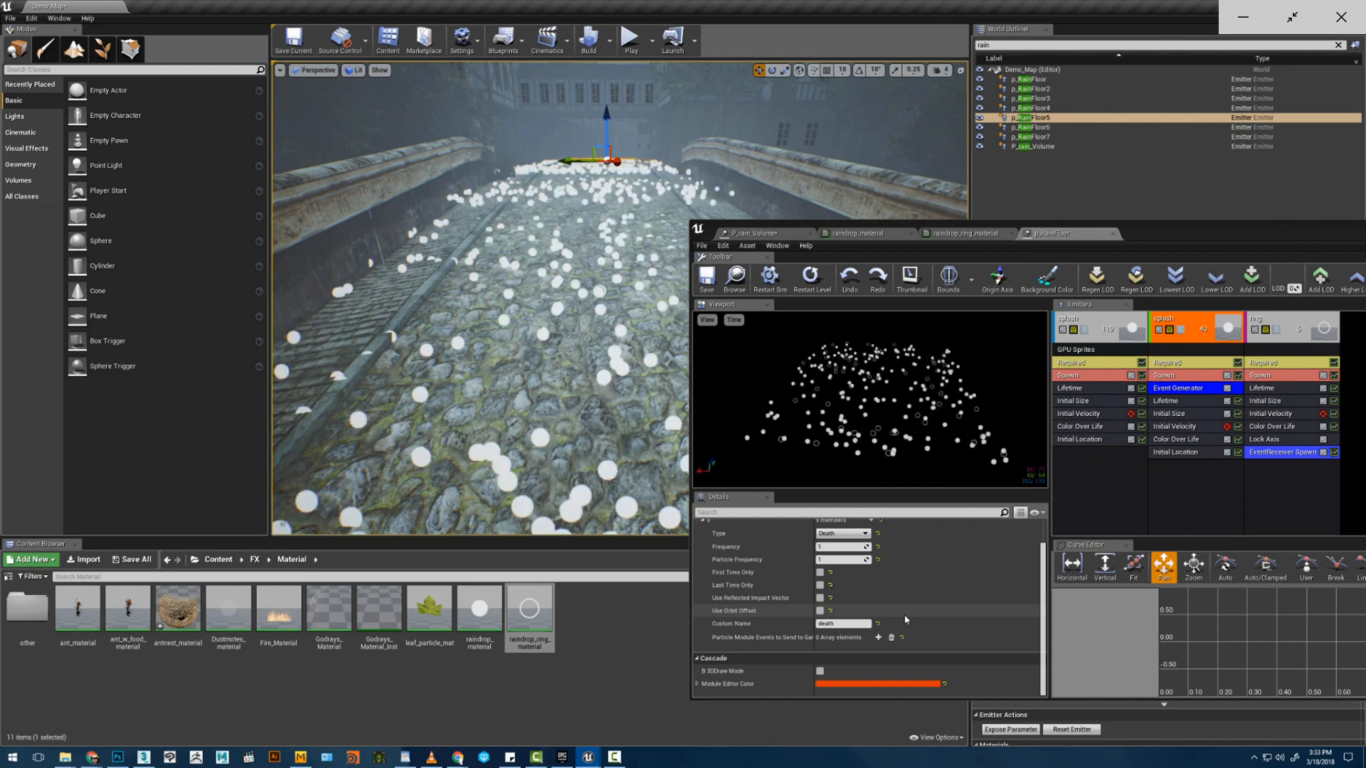
scroll(907, 616, up, 2)
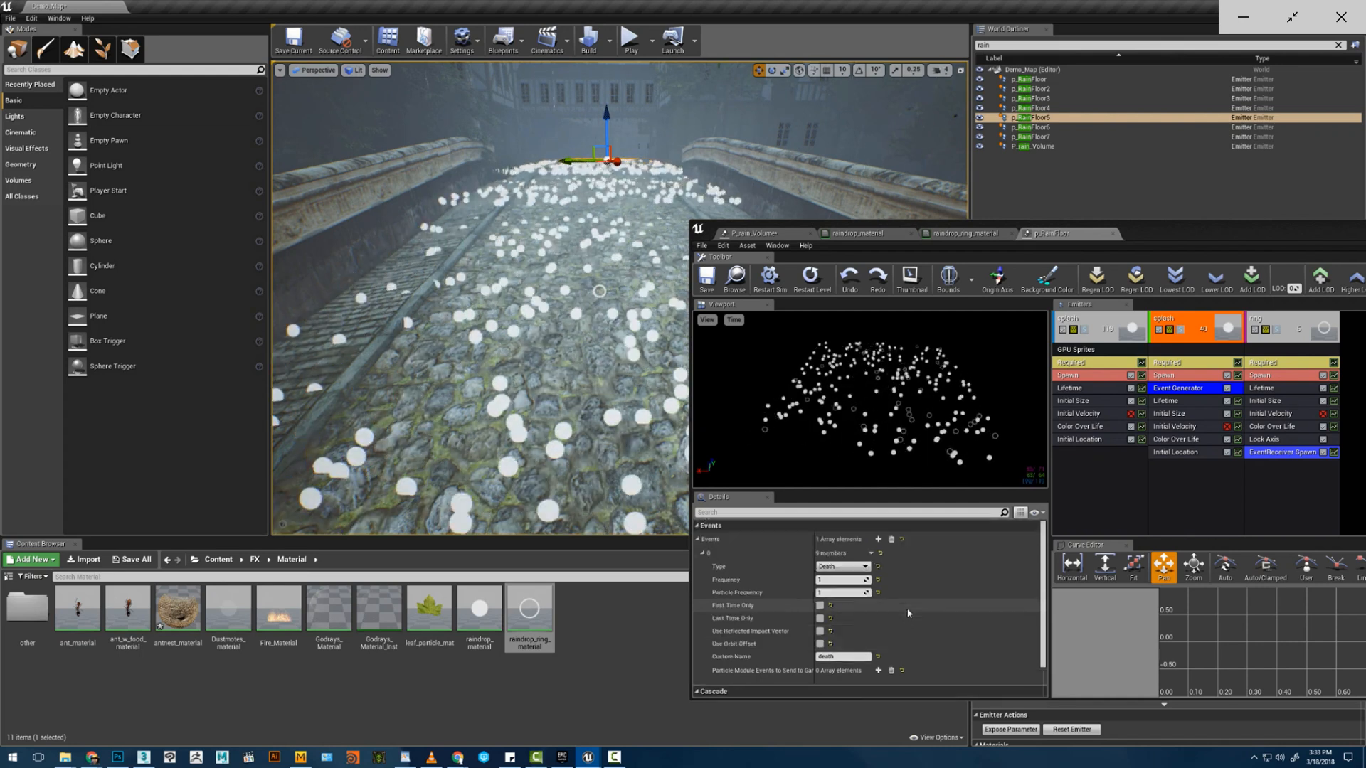
- Try the Any type for the splash event, return it to Death and save the particle system
click(851, 574)
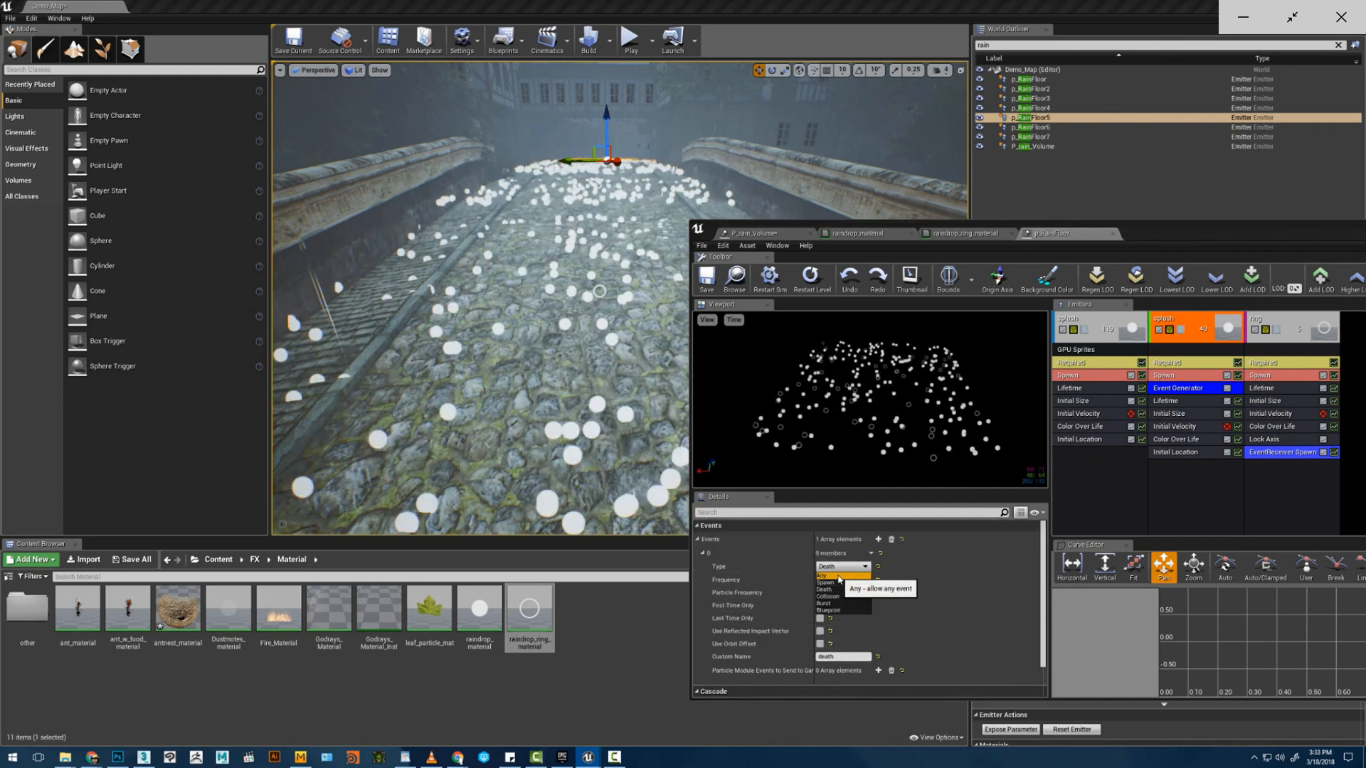
click(843, 575)
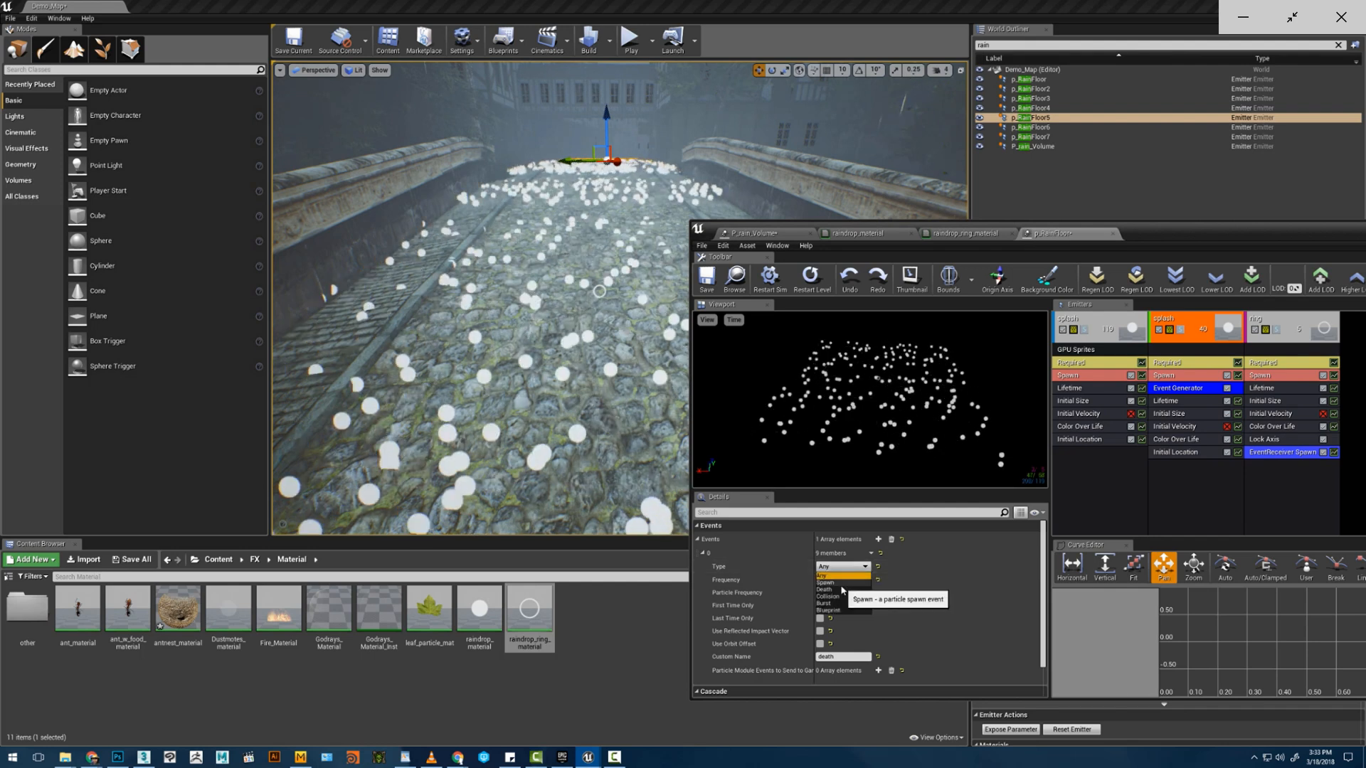
click(832, 589)
click(707, 276)
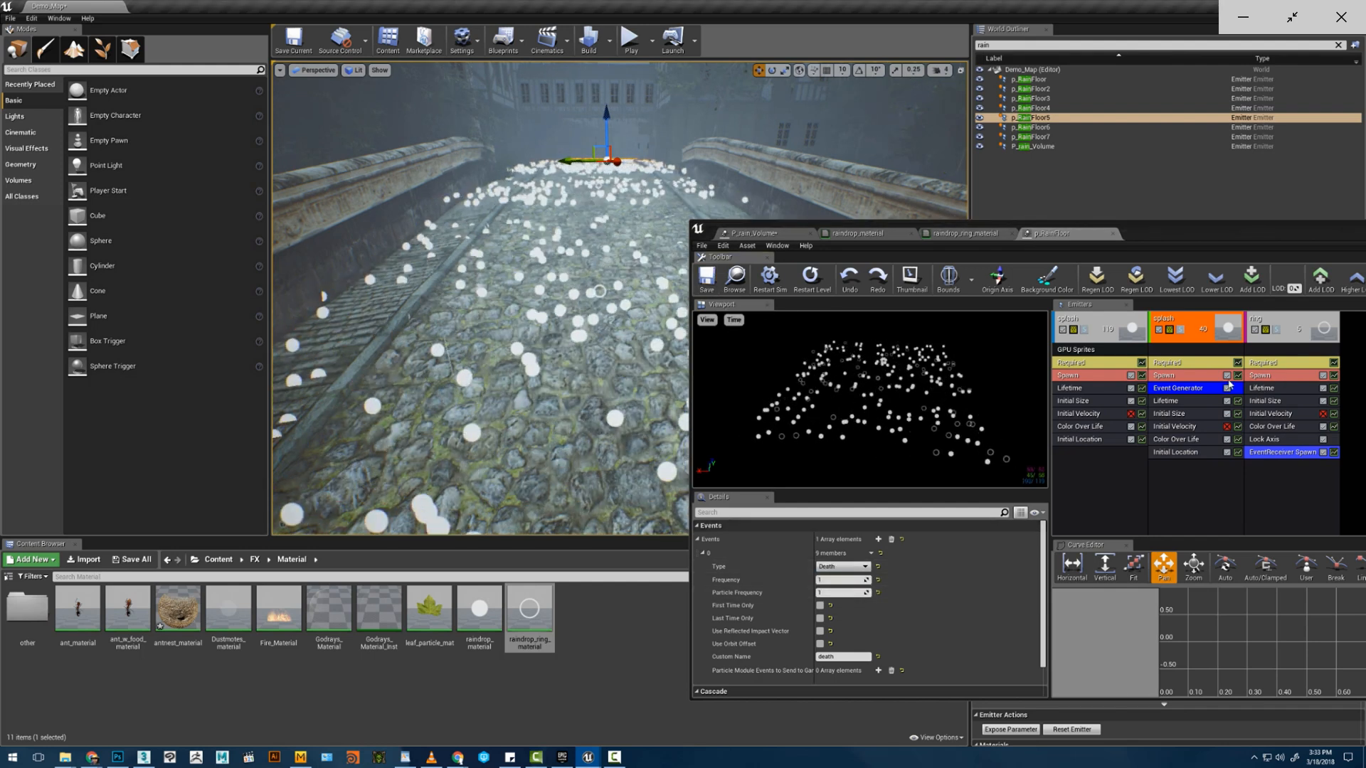
- Check the splash emitter's Lifetime and try a ring emitter Lifetime of 1 for both Min and Max
click(1181, 401)
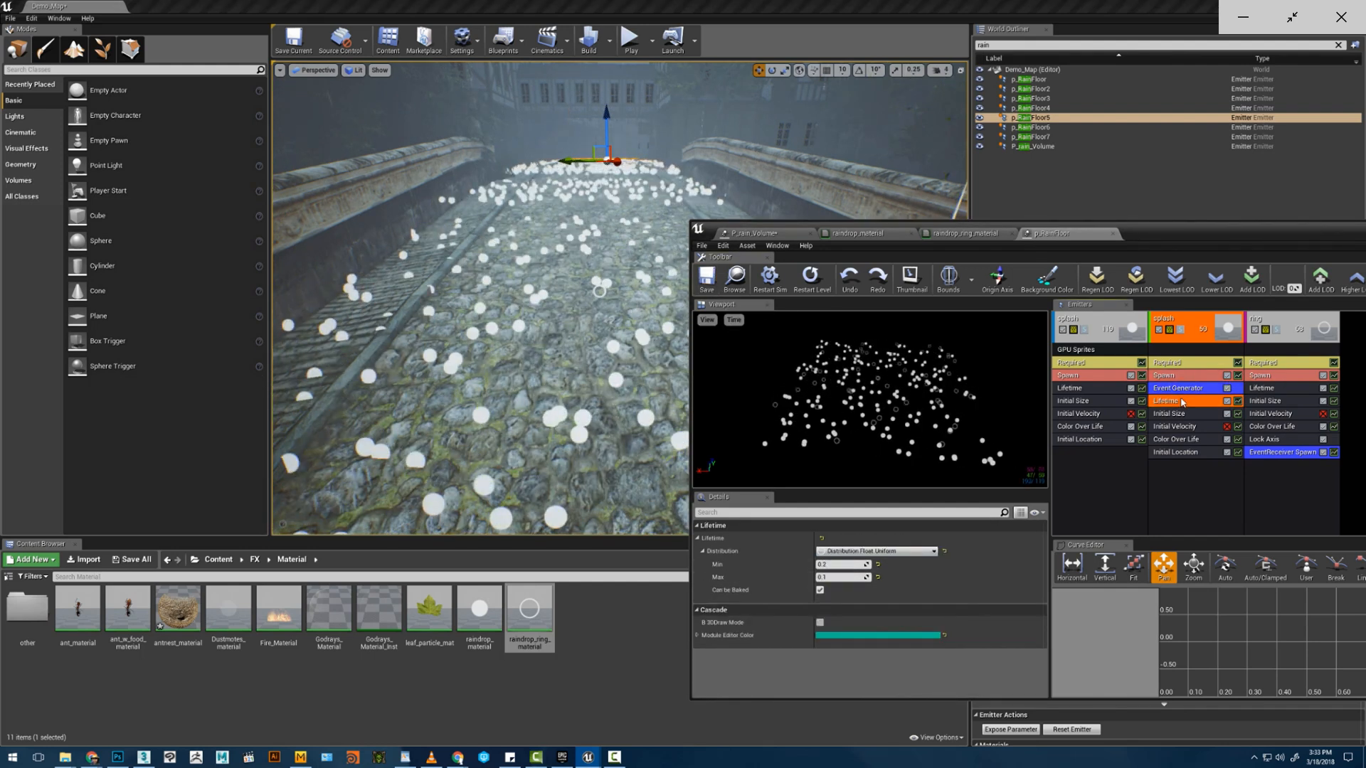
click(1261, 389)
click(842, 565)
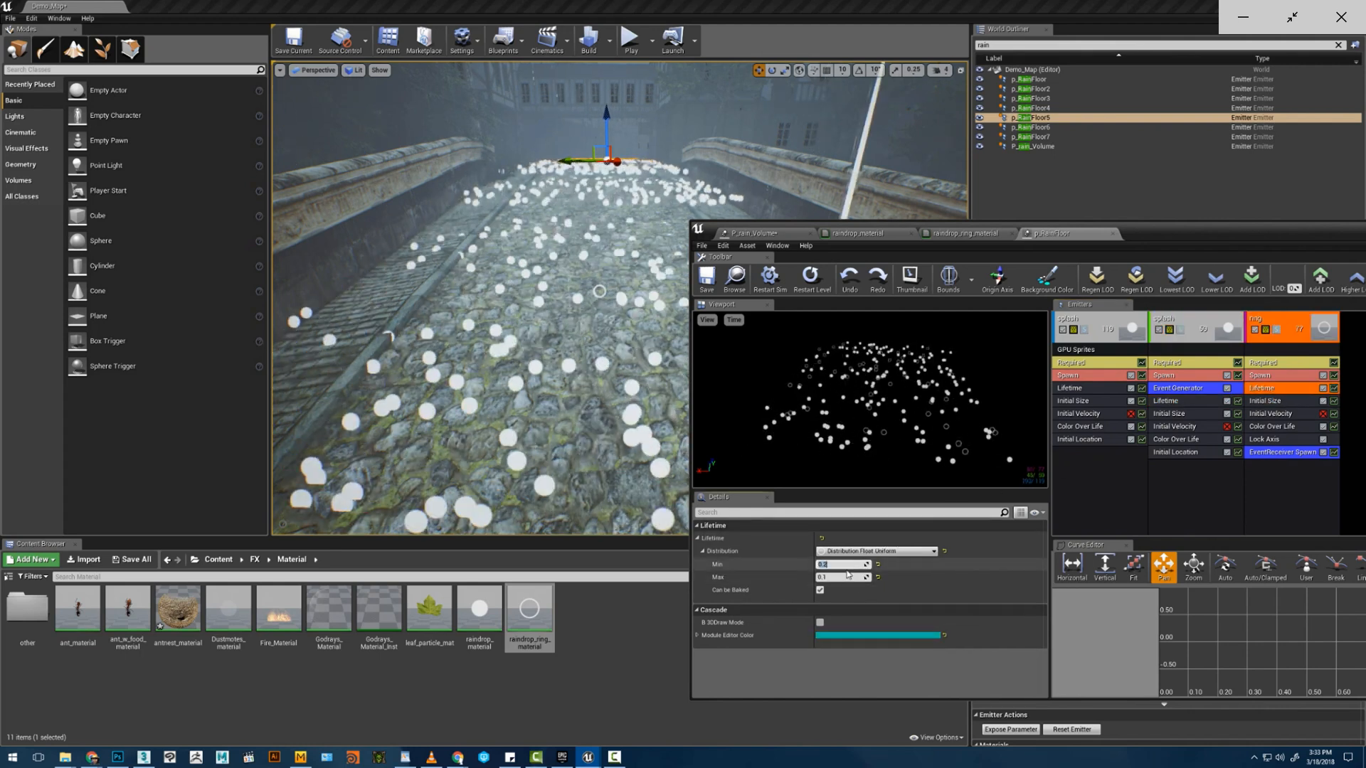
text(1)
key(Tab)
text(1)
key(Return)
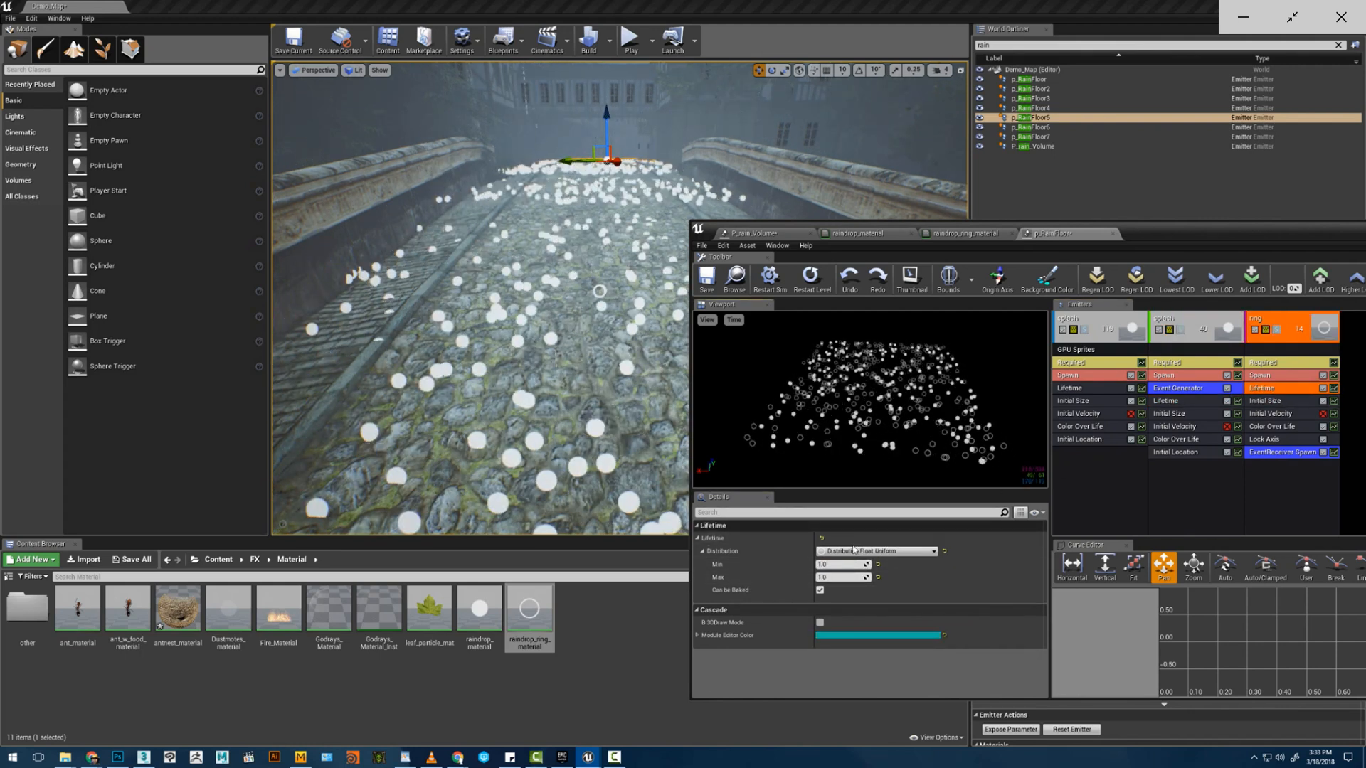
- Set the ring emitter's Lifetime Min and Max to 0.2
text(0.2)
key(Tab)
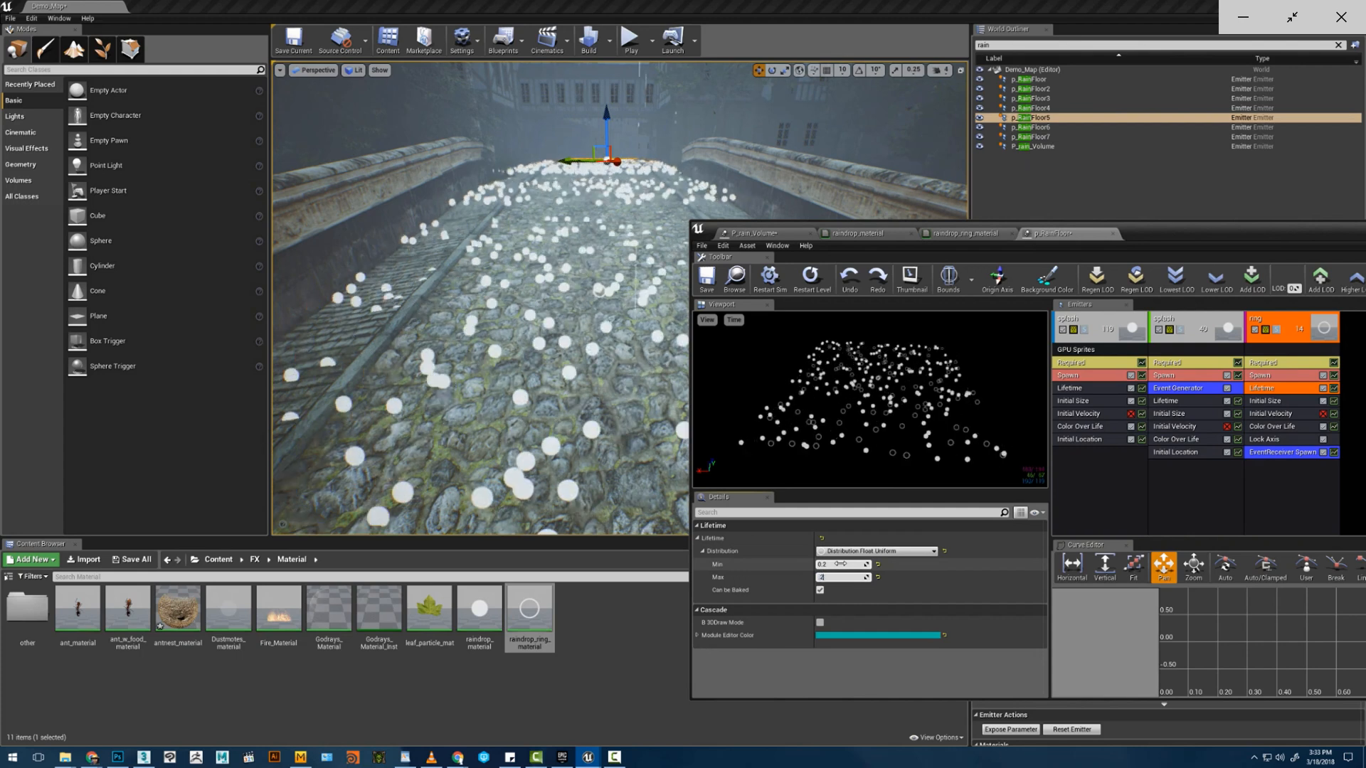
text(.2)
key(Return)
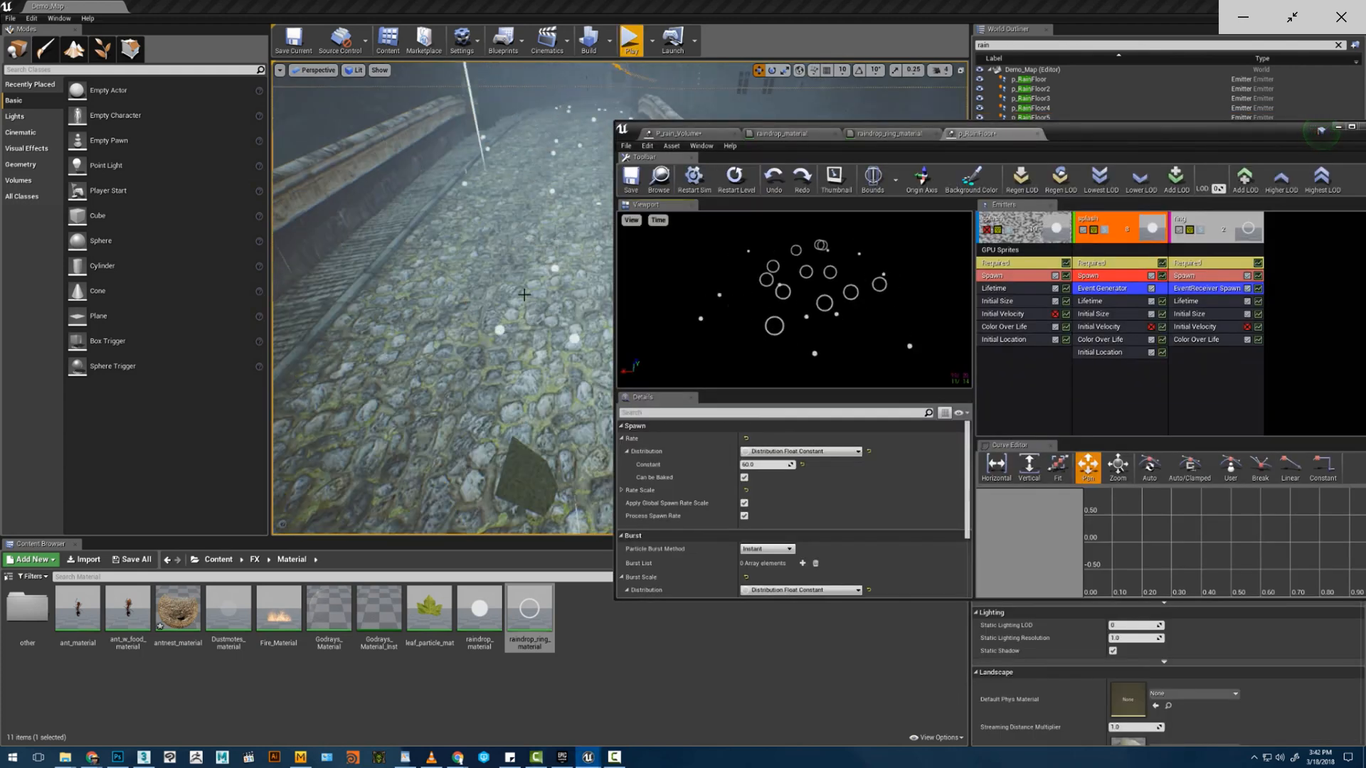
- Examine the splash and ring Spawn modules, compare the event receiver and generator settings, and look for rings on the bridge
mouse_move(524, 295)
right_down()
mouse_move(588, 293)
mouse_move(519, 305)
mouse_move(504, 287)
mouse_move(499, 306)
right_up()
click(1101, 279)
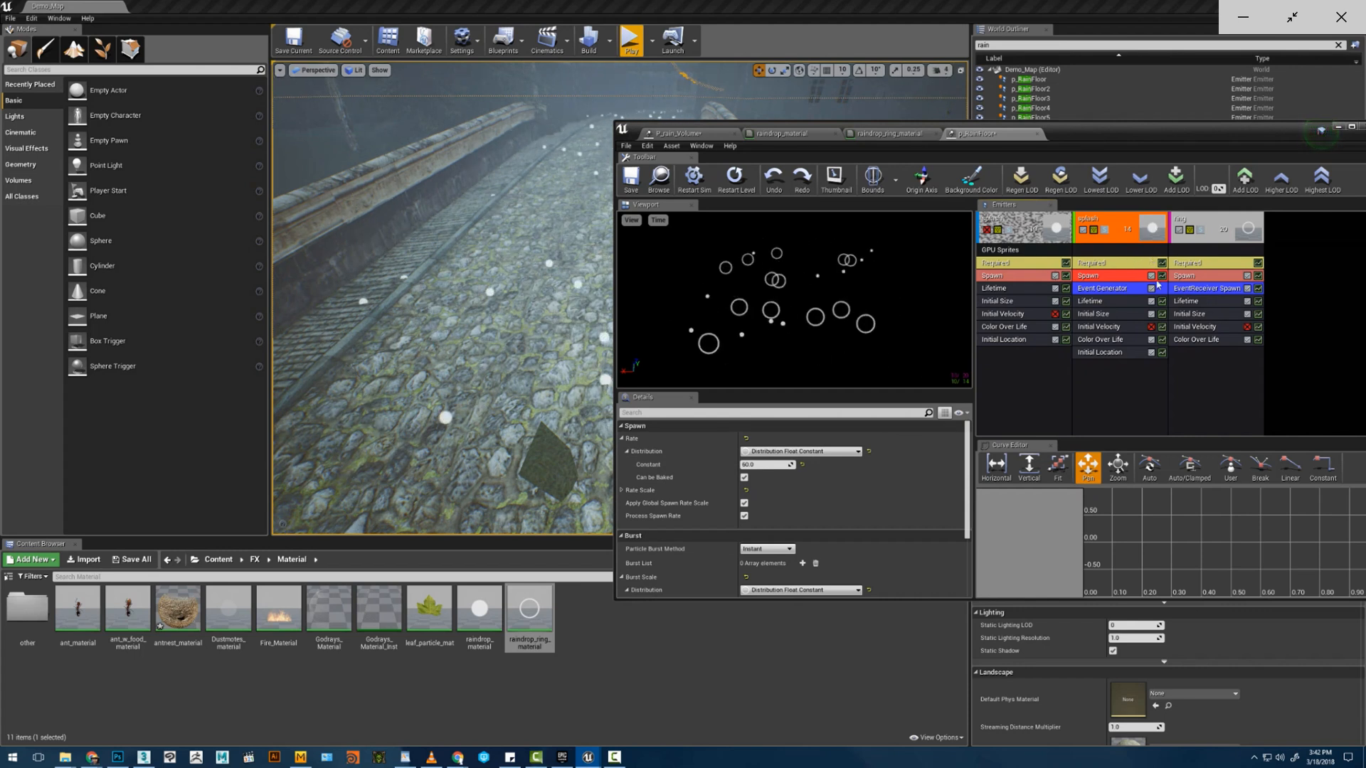
click(1210, 275)
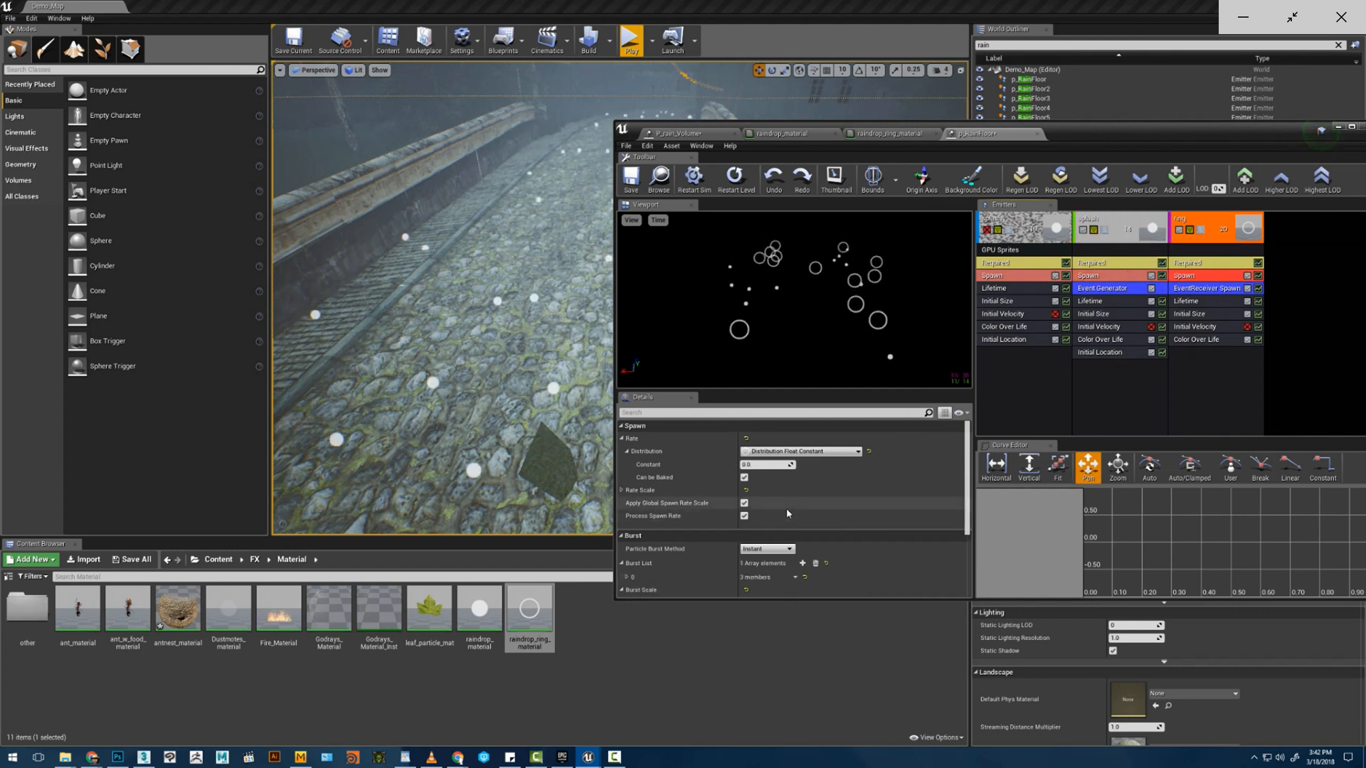
scroll(752, 505, down, 3)
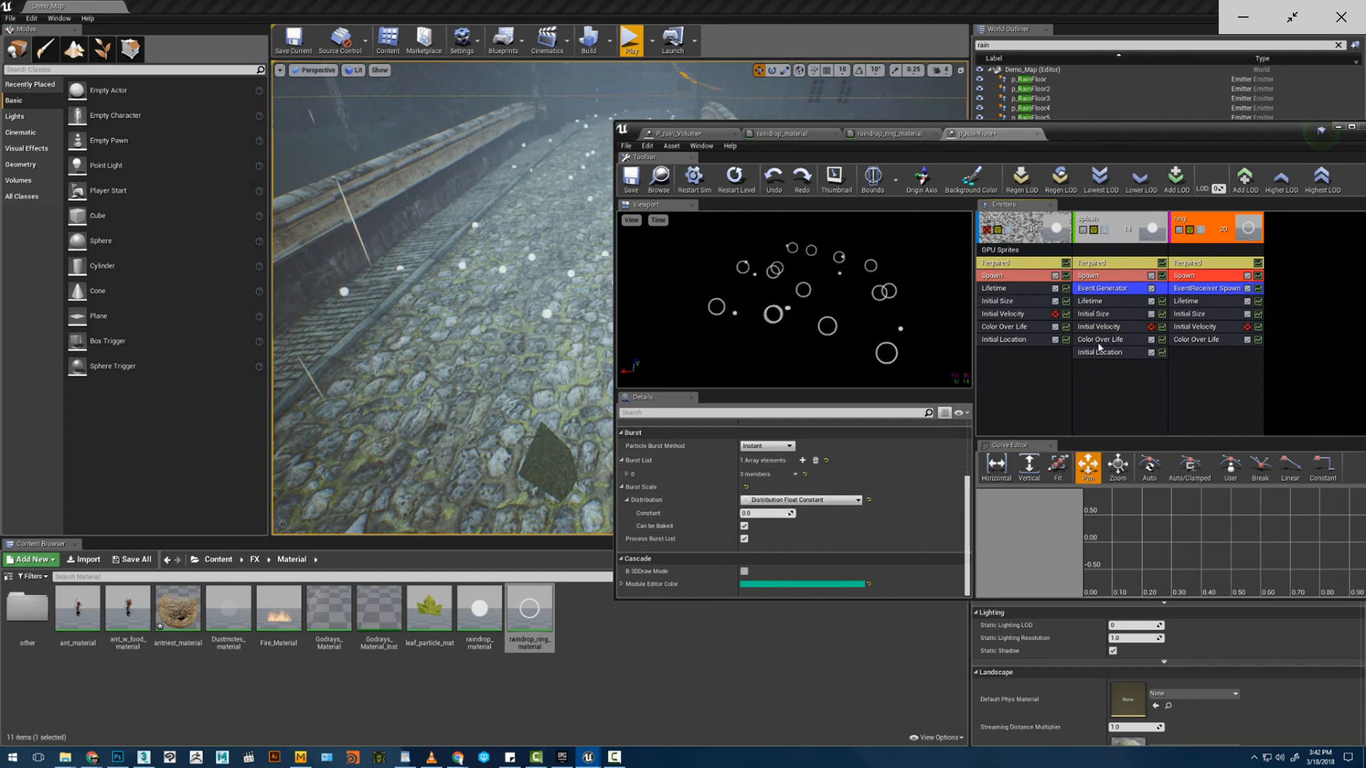
click(1202, 288)
scroll(912, 500, down, 4)
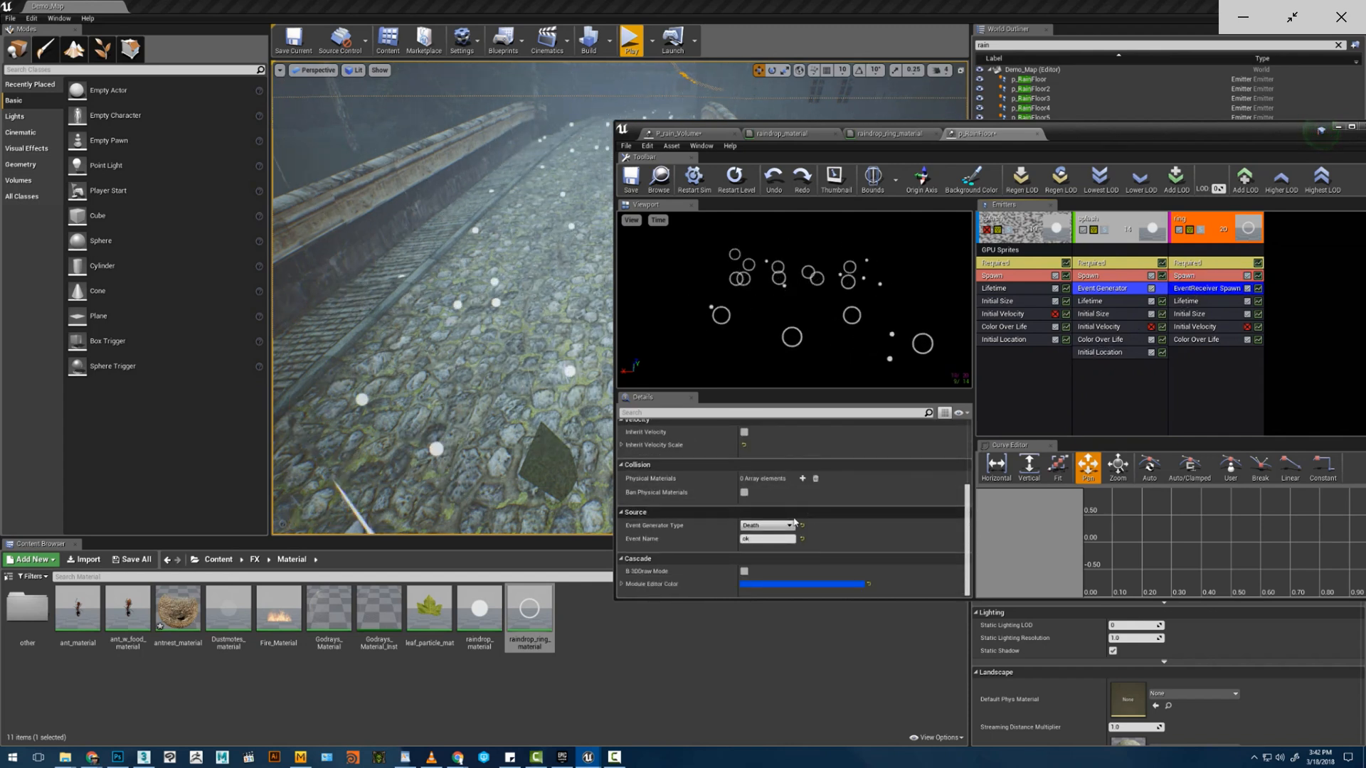
click(1112, 289)
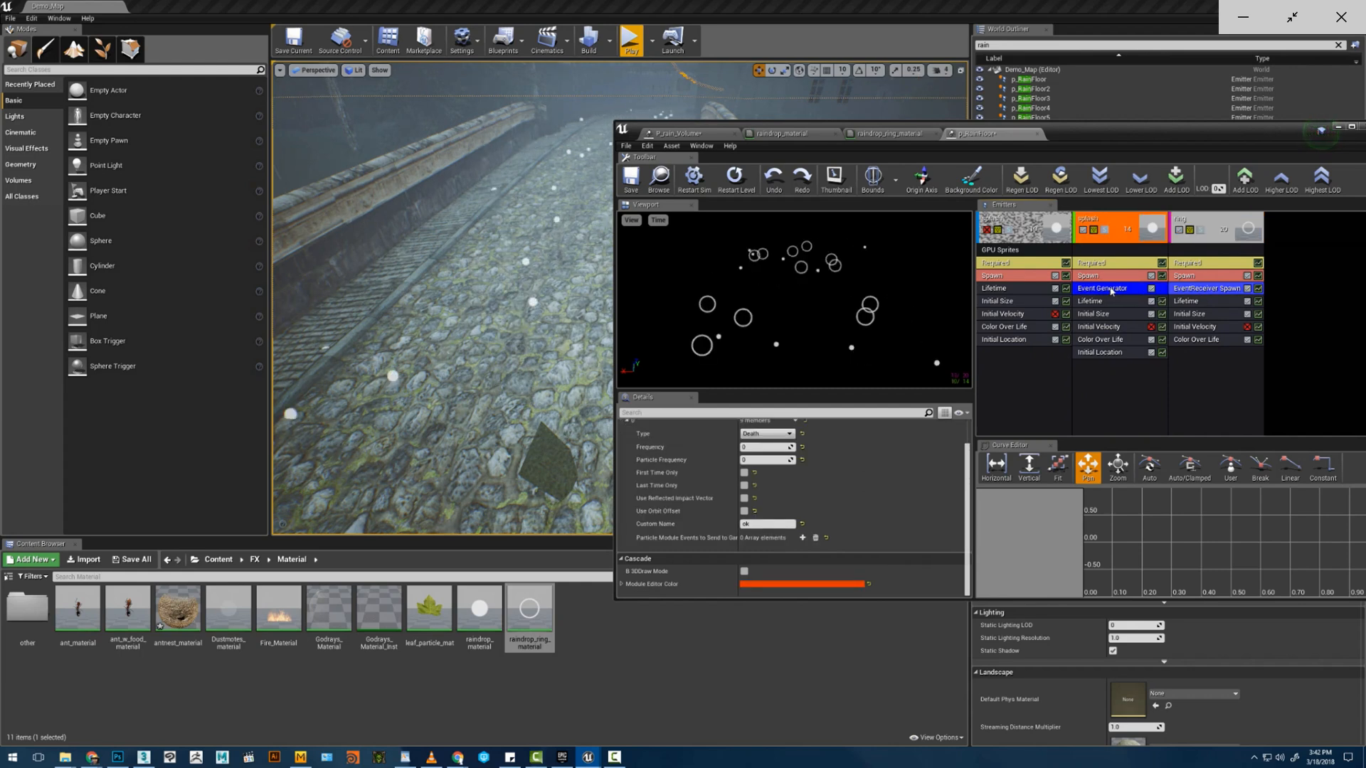
right_drag(530, 306, 476, 335)
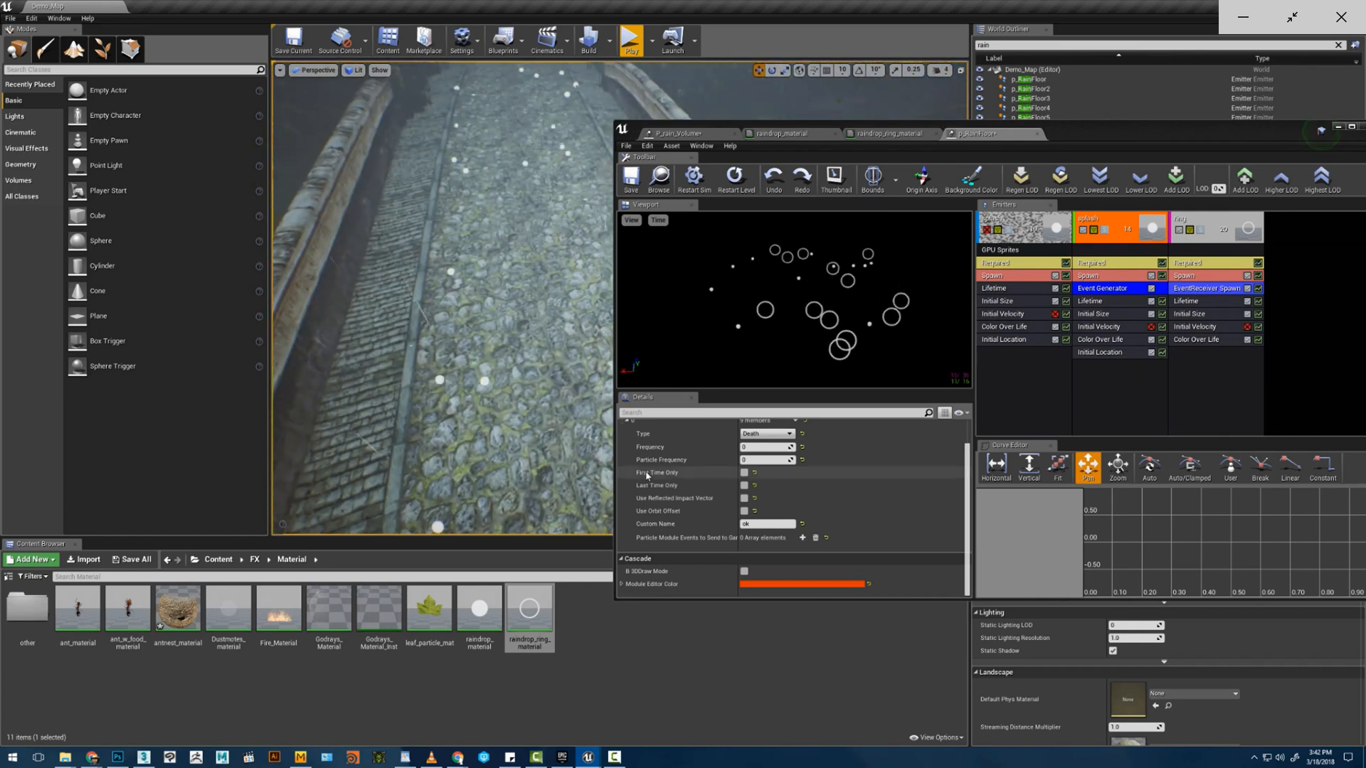
- Enable First Time Only and Last Time Only for the splash death event and set its Frequency and Particle Frequency to 1
click(744, 472)
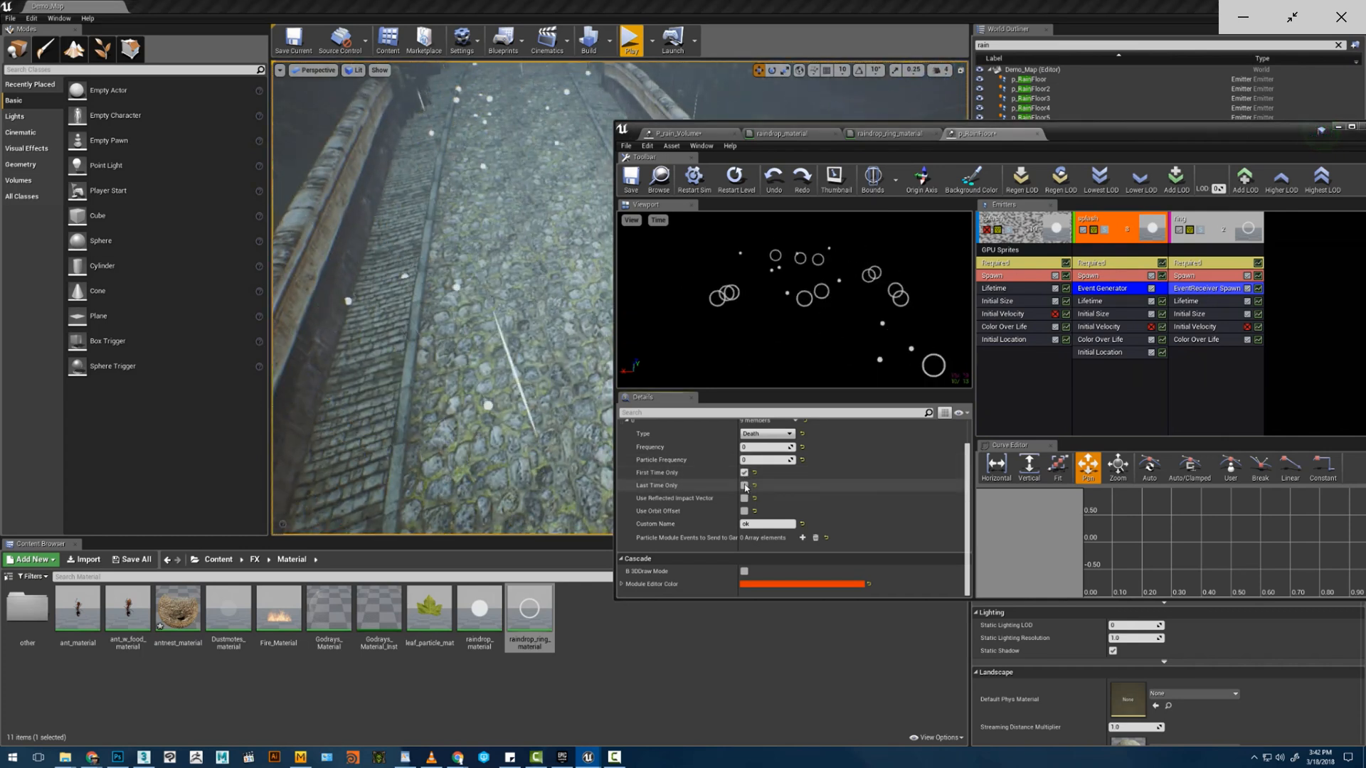
click(744, 485)
click(757, 447)
text(1)
drag(756, 461, 759, 450)
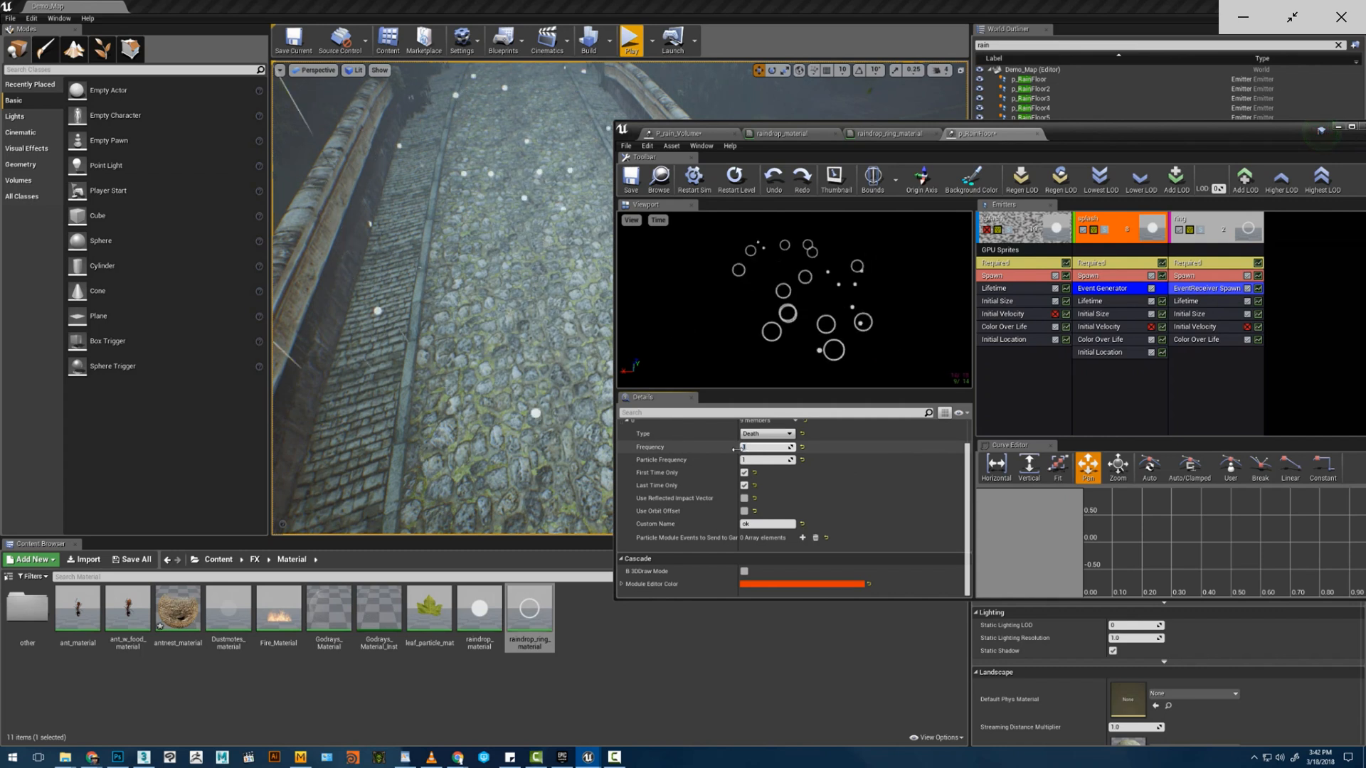
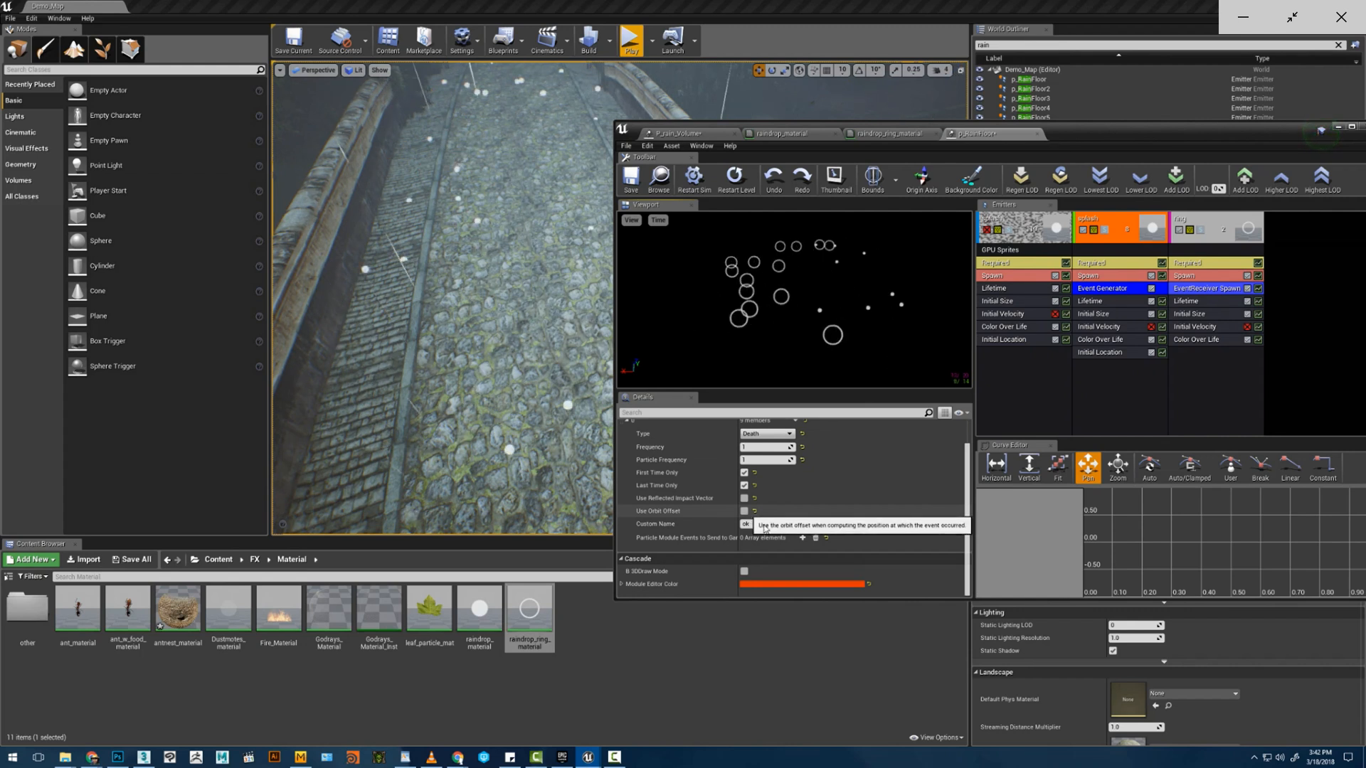
- Add an element to the death event's Particle Module Events to Send to Game array, with None as its value
click(803, 539)
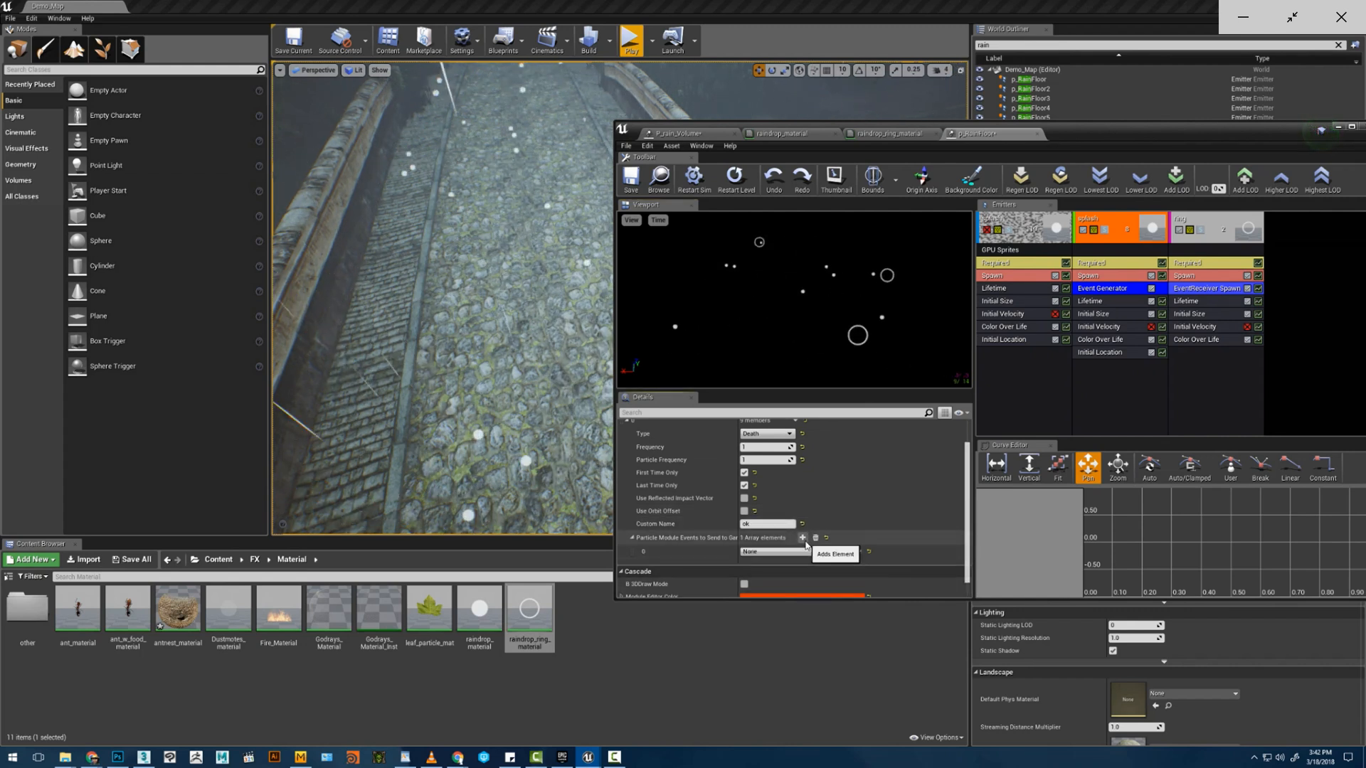
click(796, 552)
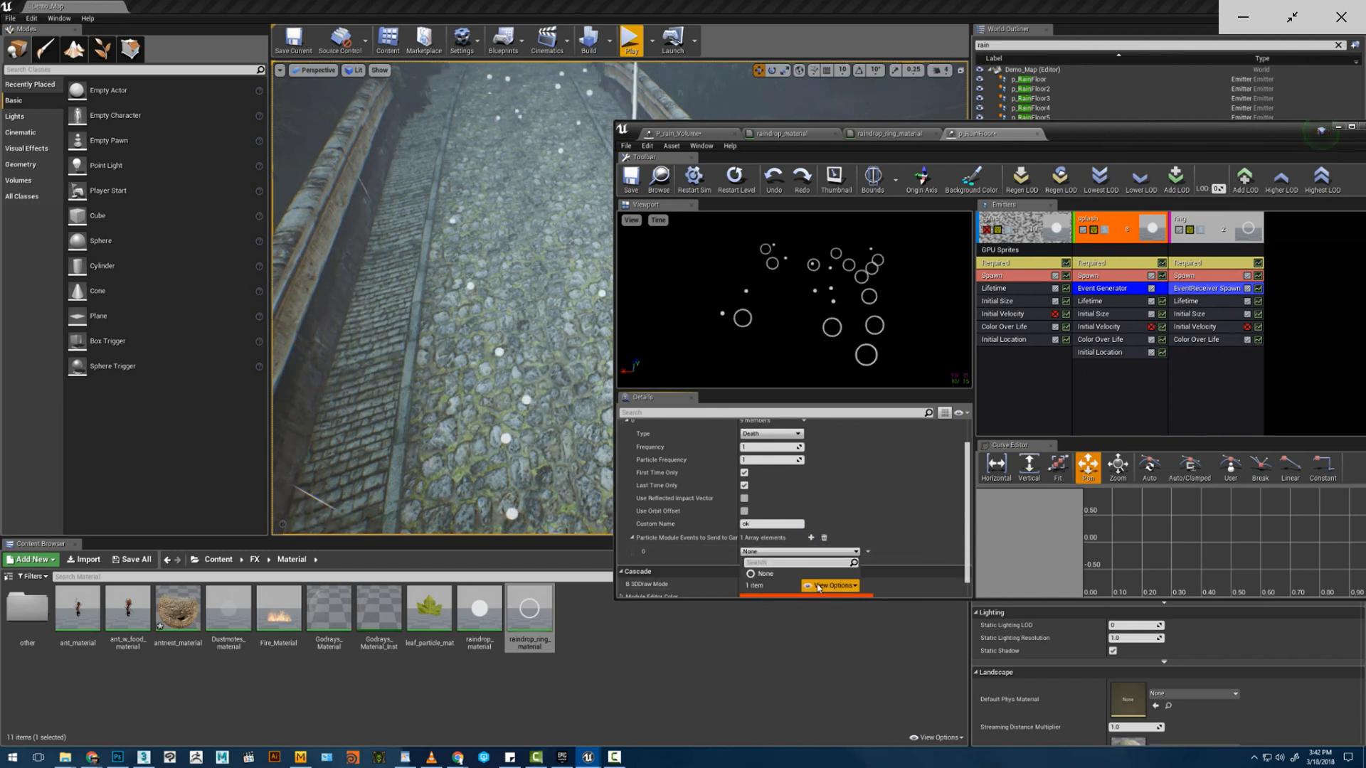
click(766, 575)
scroll(862, 523, up, 2)
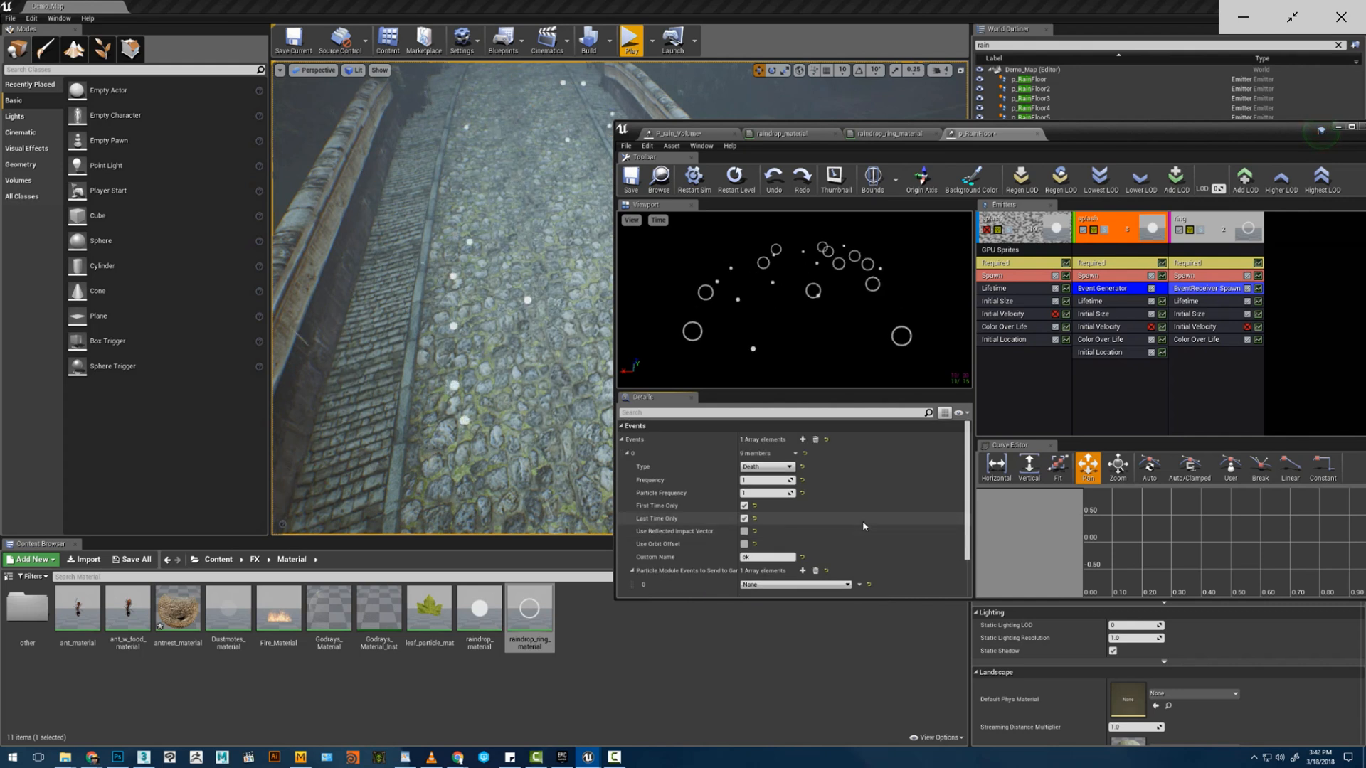
- Remove the element from the splash event's Particle Module Events list and change the event Type to Burst
scroll(860, 523, down, 3)
click(815, 525)
scroll(786, 497, up, 2)
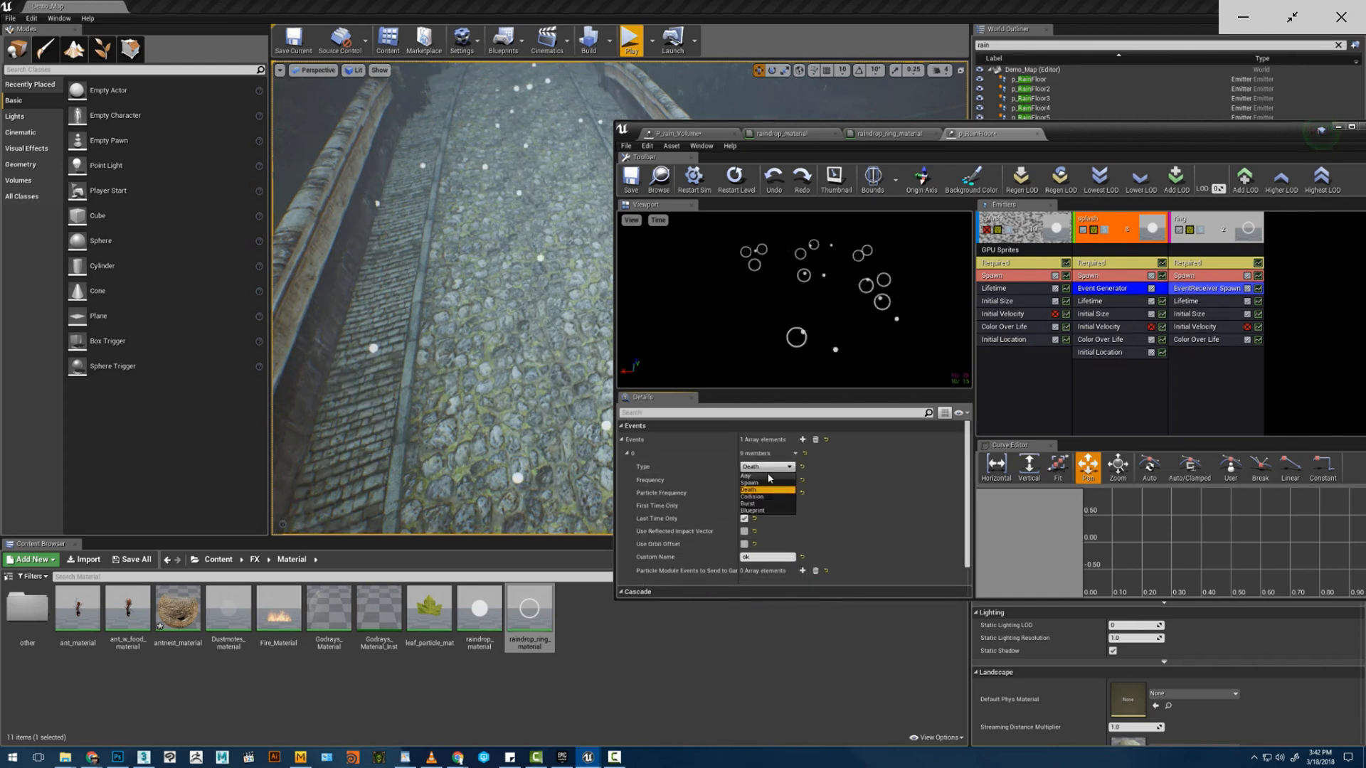
click(762, 483)
- Set Emitter Loops to 1 in the splash emitter's Required module
click(1099, 263)
scroll(774, 518, down, 3)
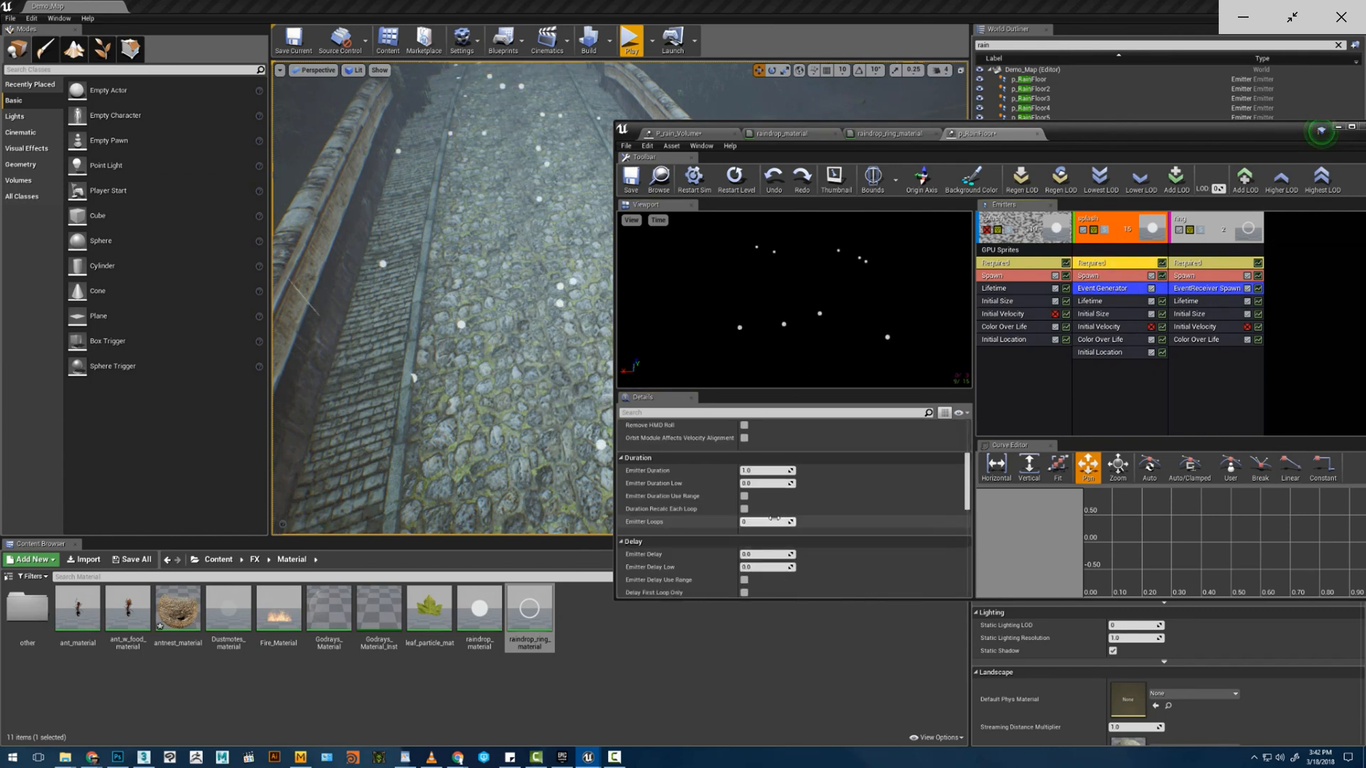
drag(764, 524, 770, 524)
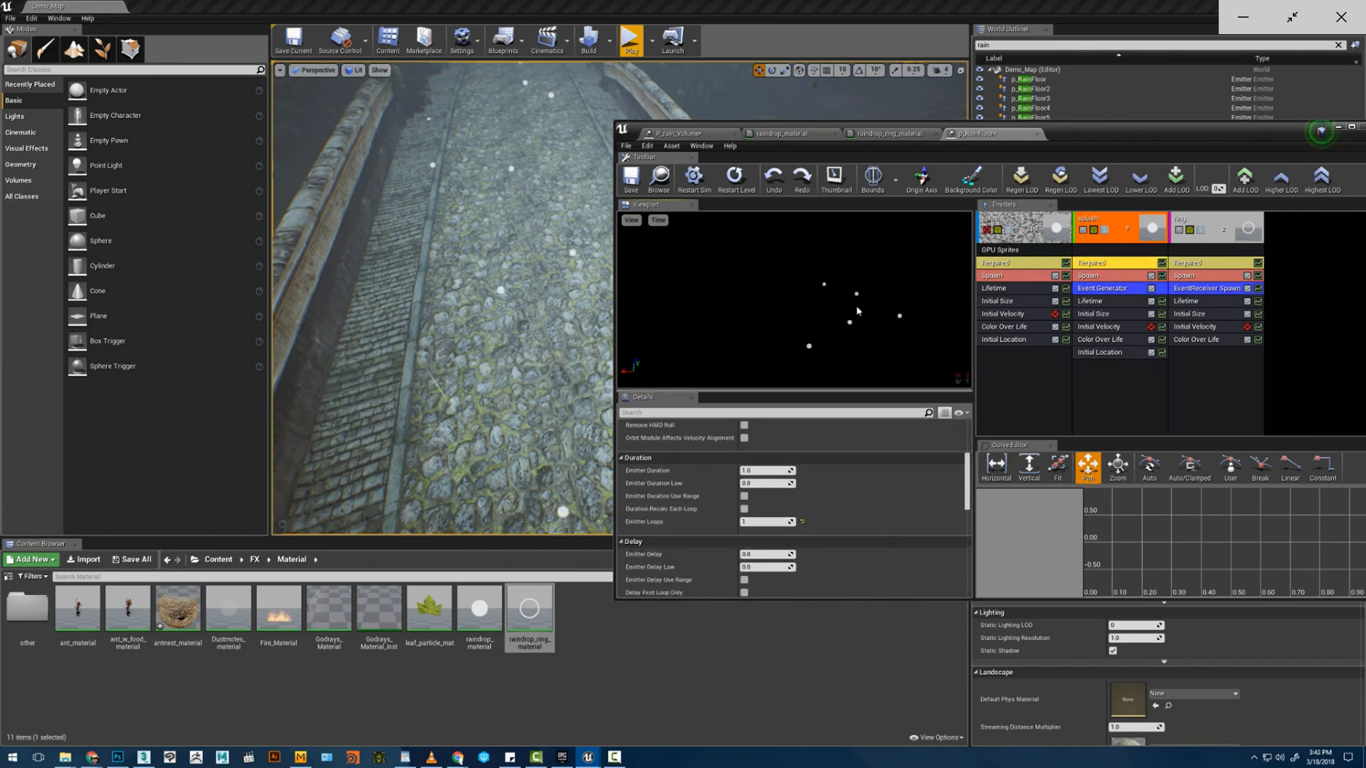
- Try a Burst Scale constant of 11 in the splash emitter's Spawn module and reset it to 0
click(1092, 277)
scroll(772, 502, up, 3)
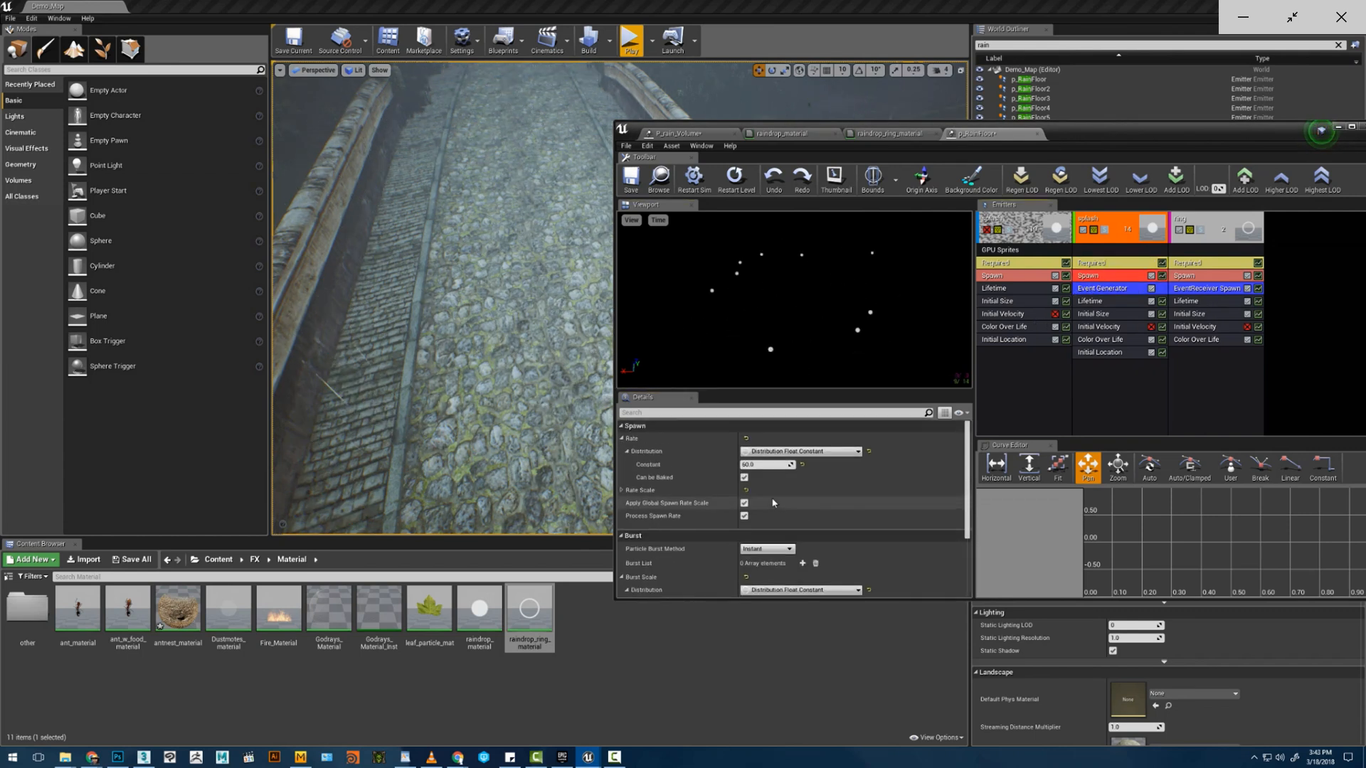
scroll(762, 491, down, 2)
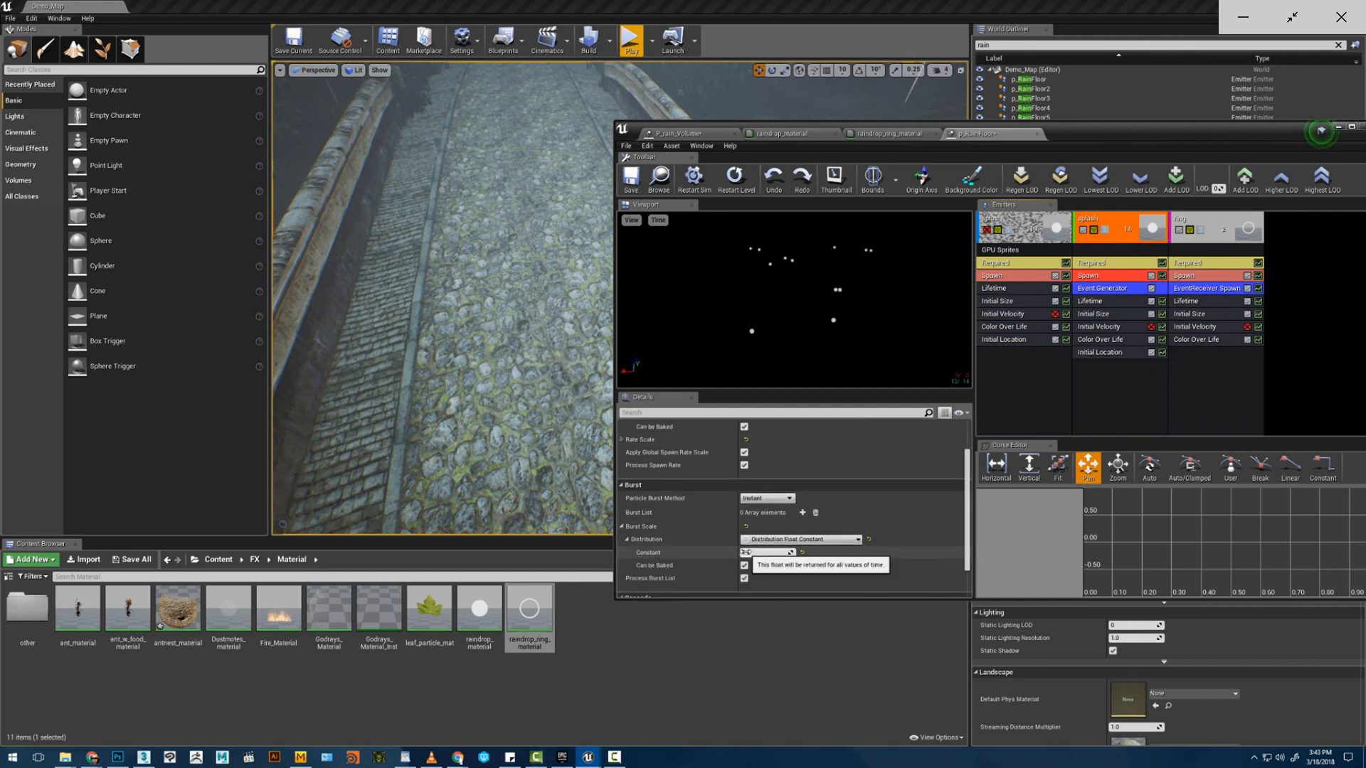
click(751, 552)
text(11)
key(Return)
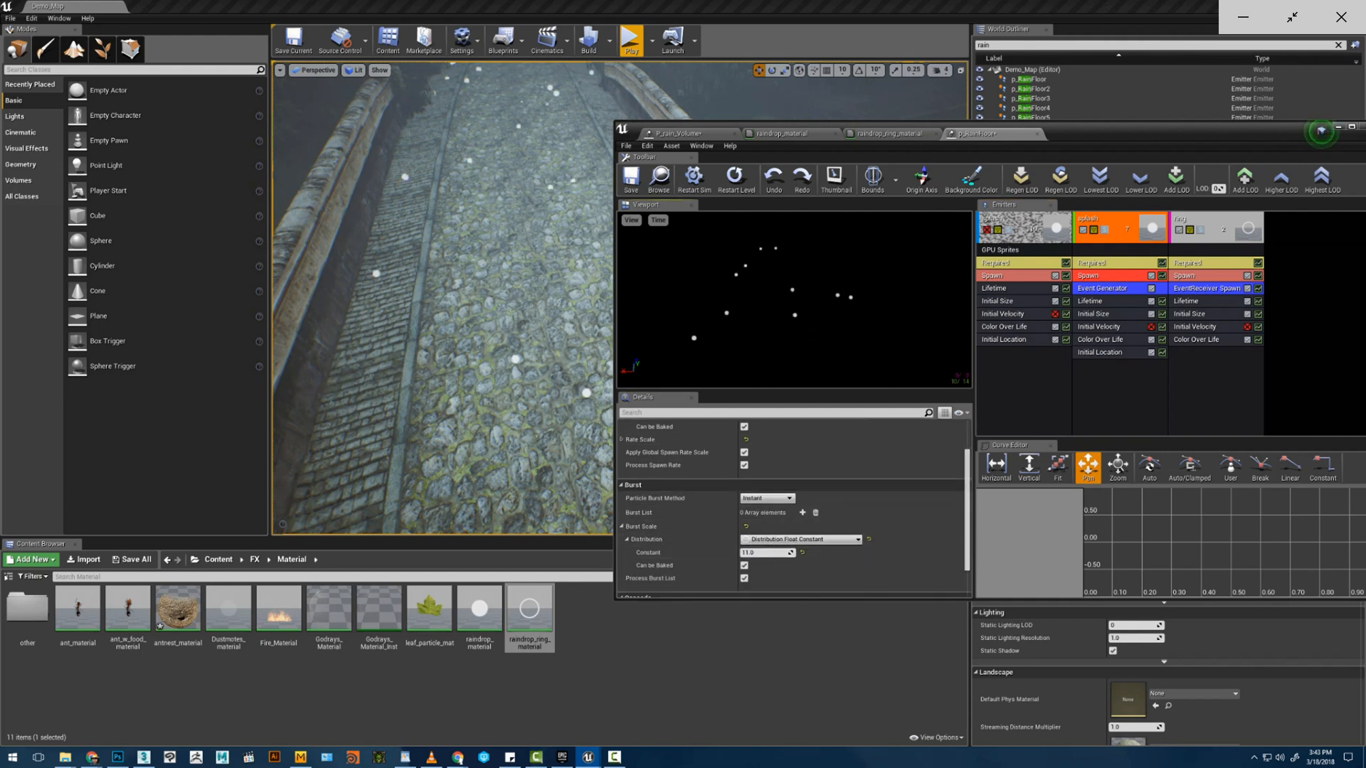
click(762, 551)
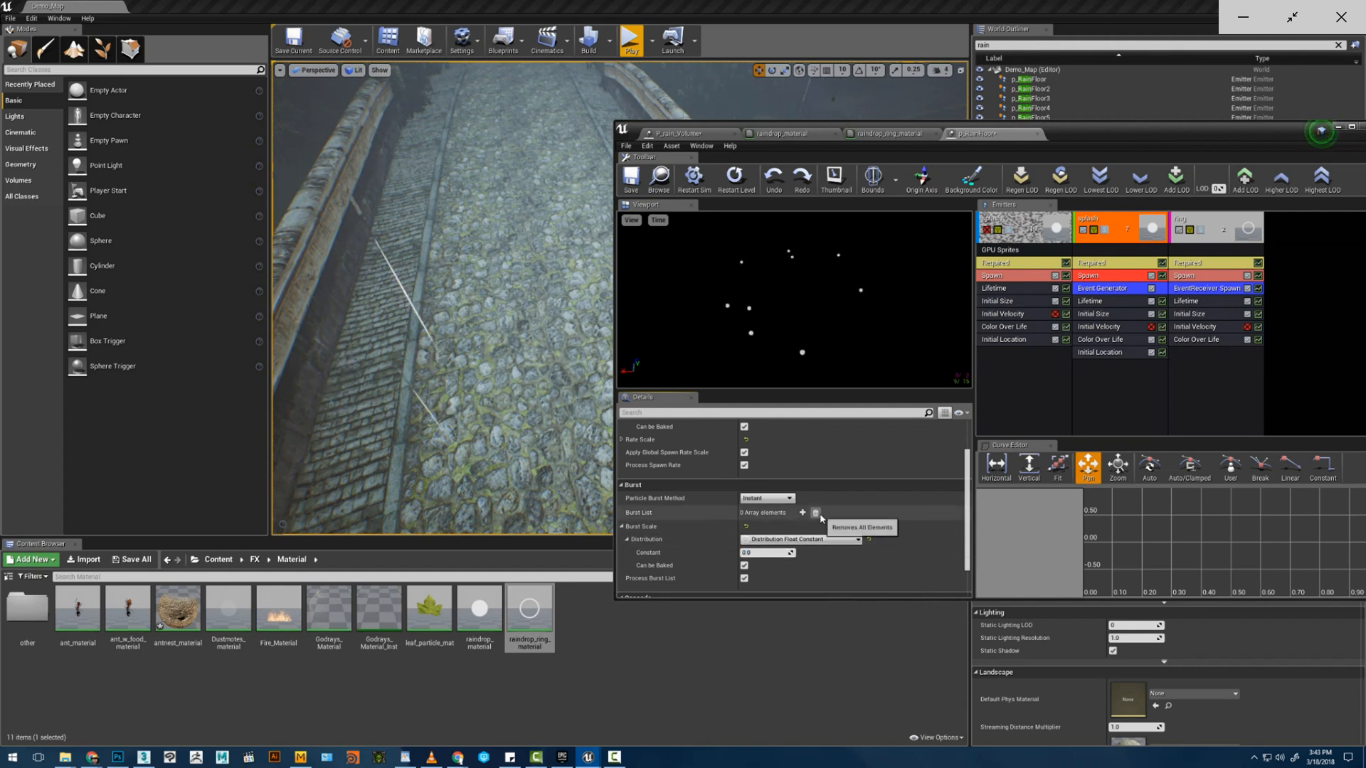
- Raise the splash emitter's Spawn Rate constant and check the particles on the bridge
scroll(819, 514, up, 2)
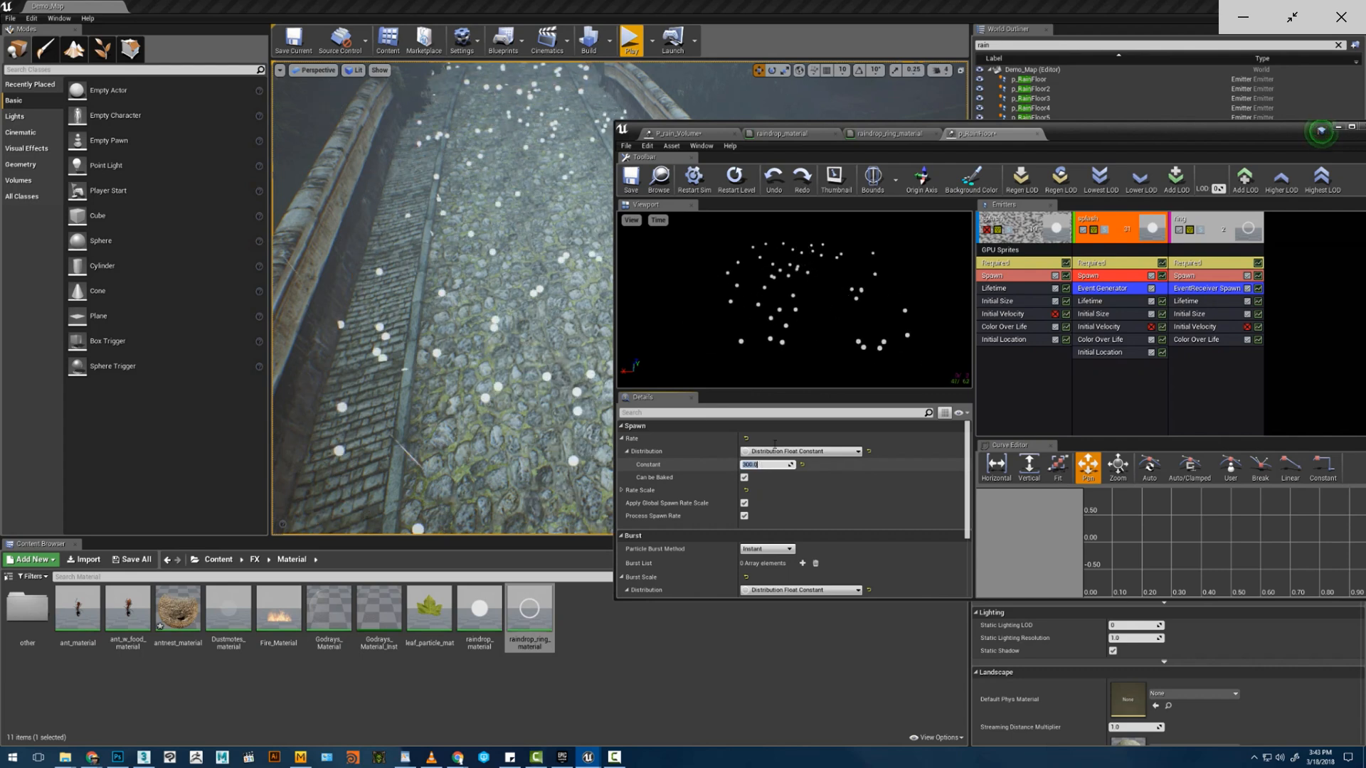
text(0)
key(Return)
right_drag(534, 298, 535, 246)
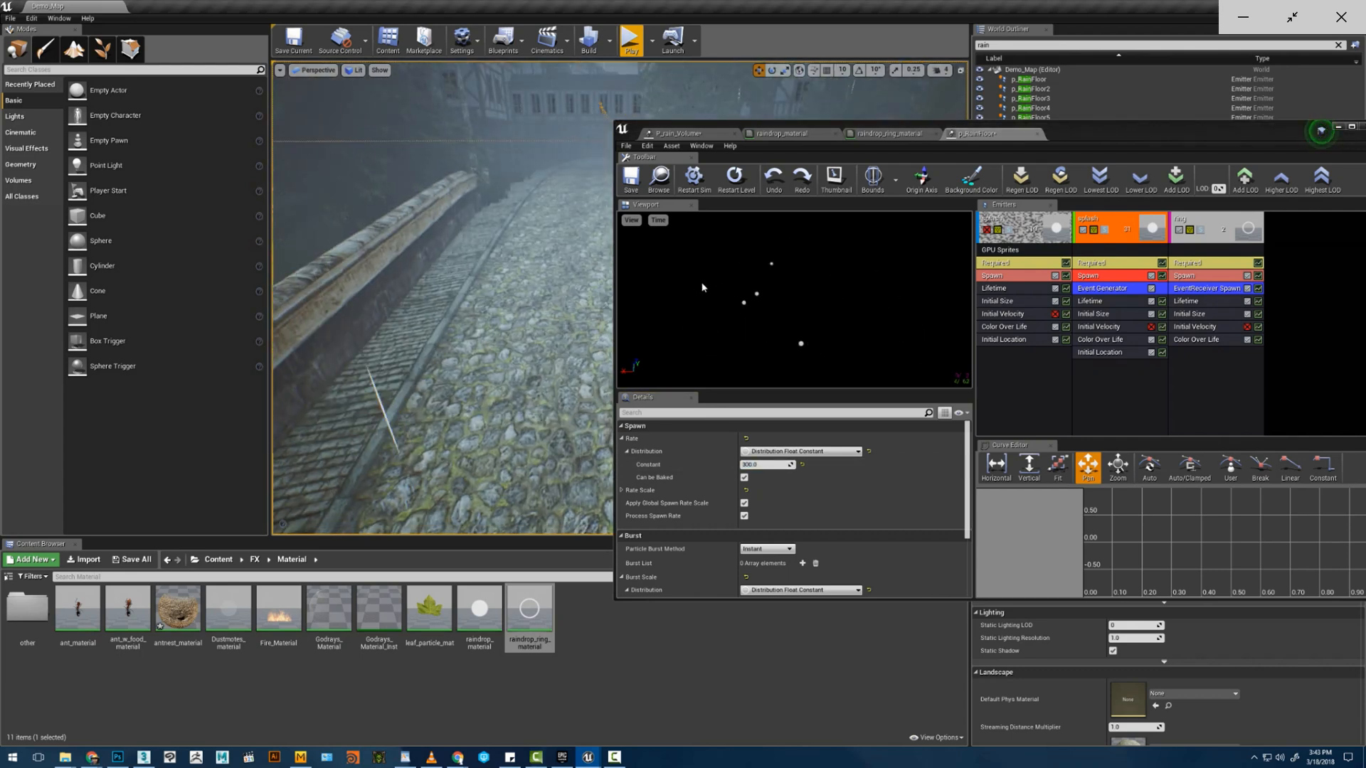
- Set the splash burst event's Frequency to 111 and Particle Frequency to 1111 in the Event Generator
click(1095, 290)
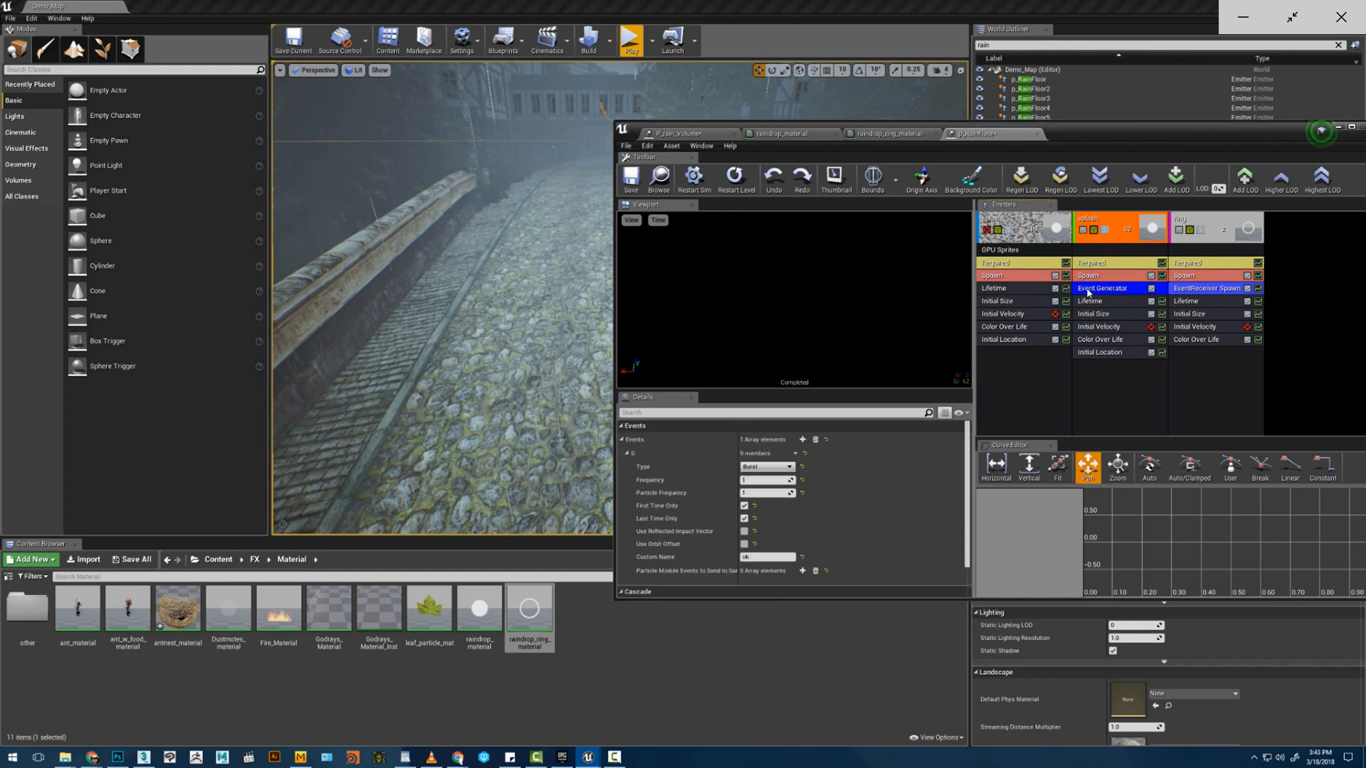
click(763, 480)
text(111)
click(761, 493)
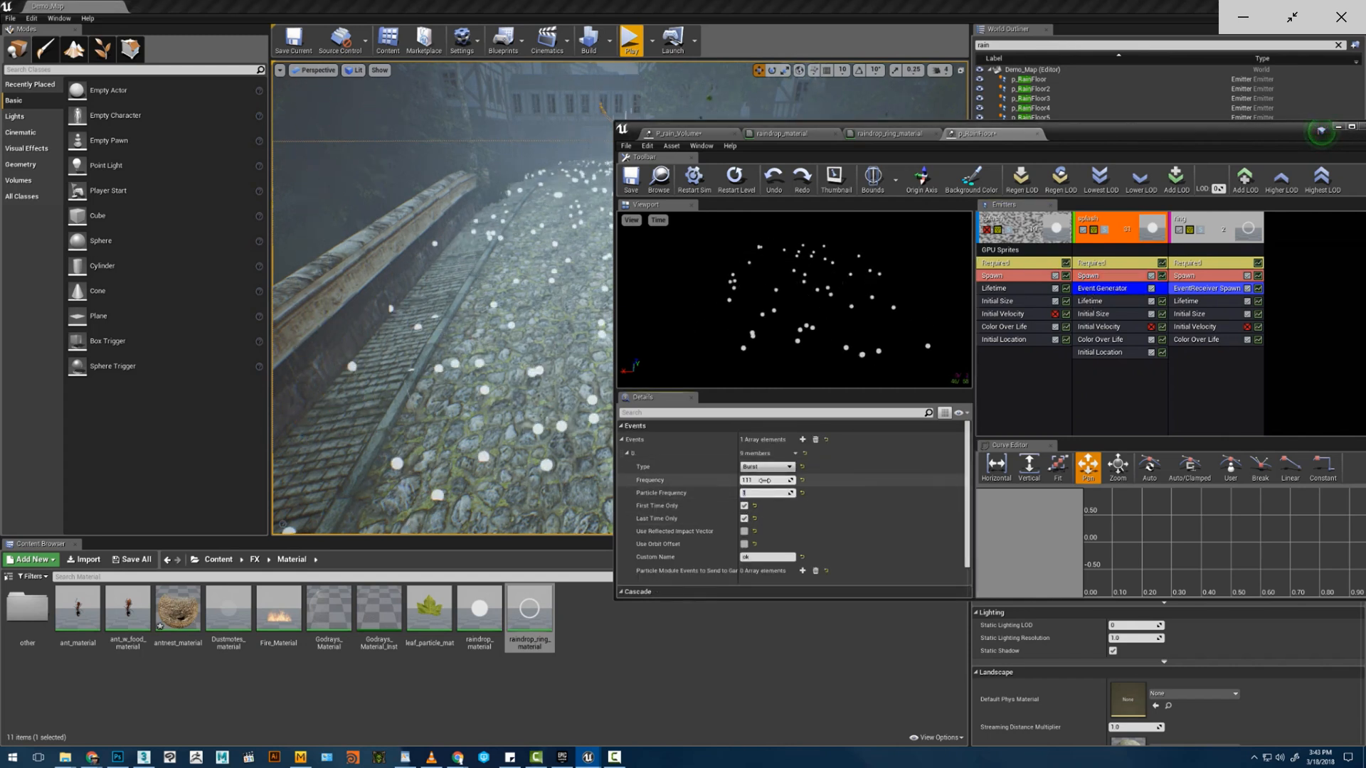
click(764, 492)
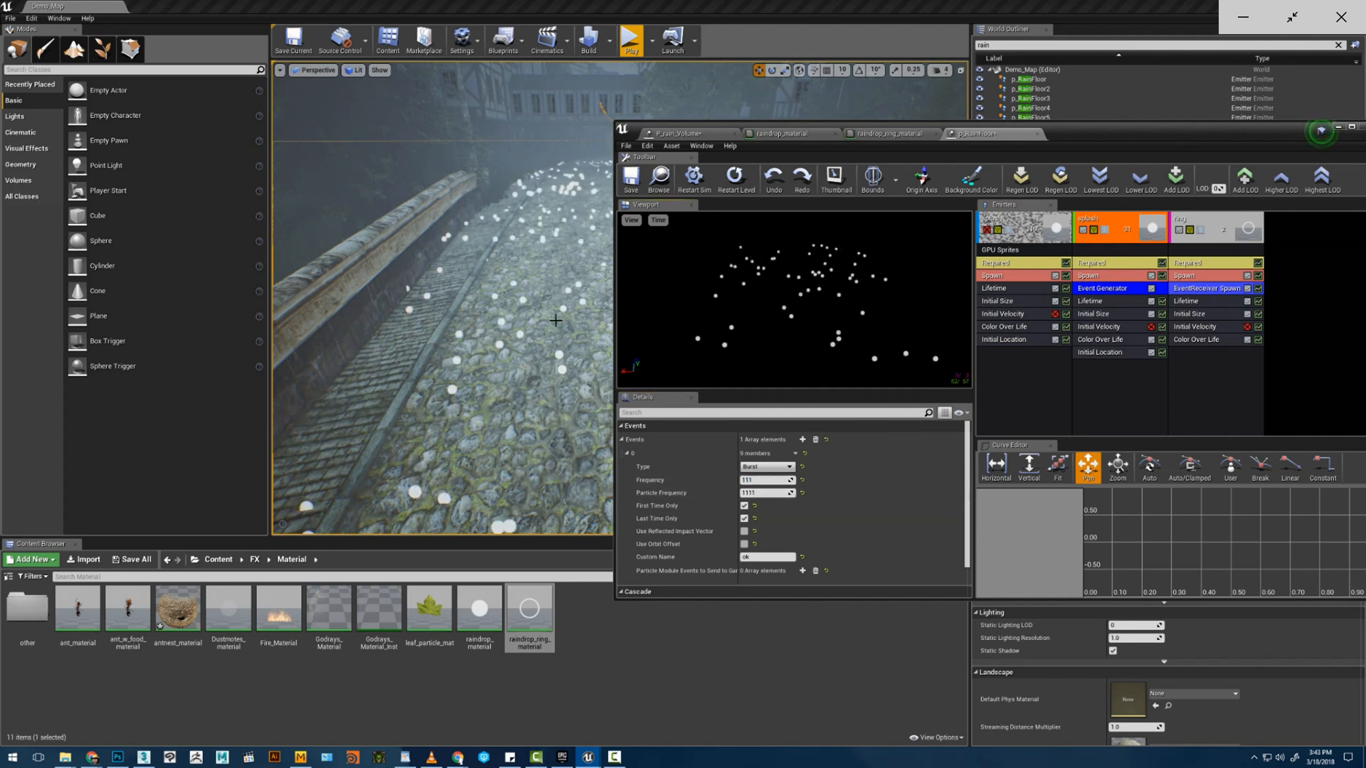
- Look for rings on the bridge and review the splash emitter's event, Spawn, Initial Location and Color Over Life settings
key(s)
right_drag(555, 321, 569, 306)
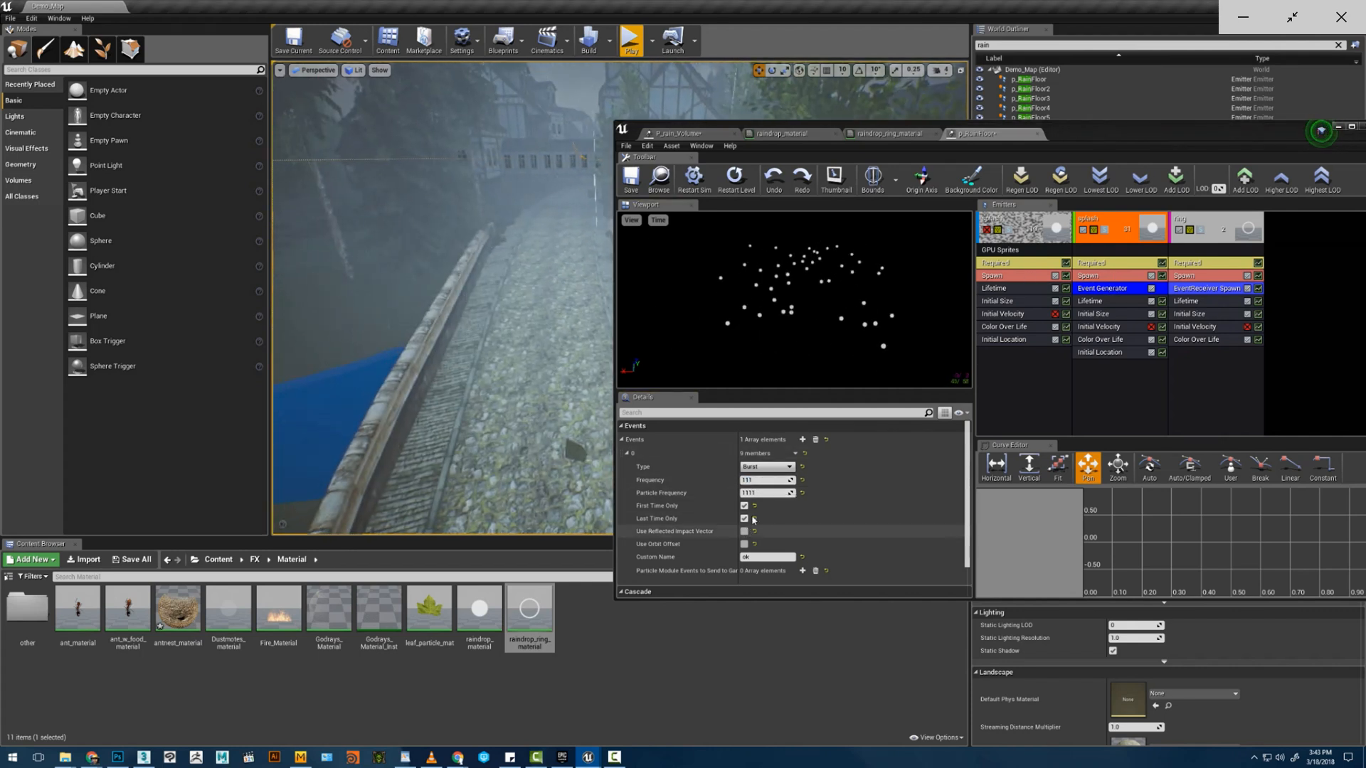
scroll(753, 520, down, 2)
scroll(755, 499, up, 2)
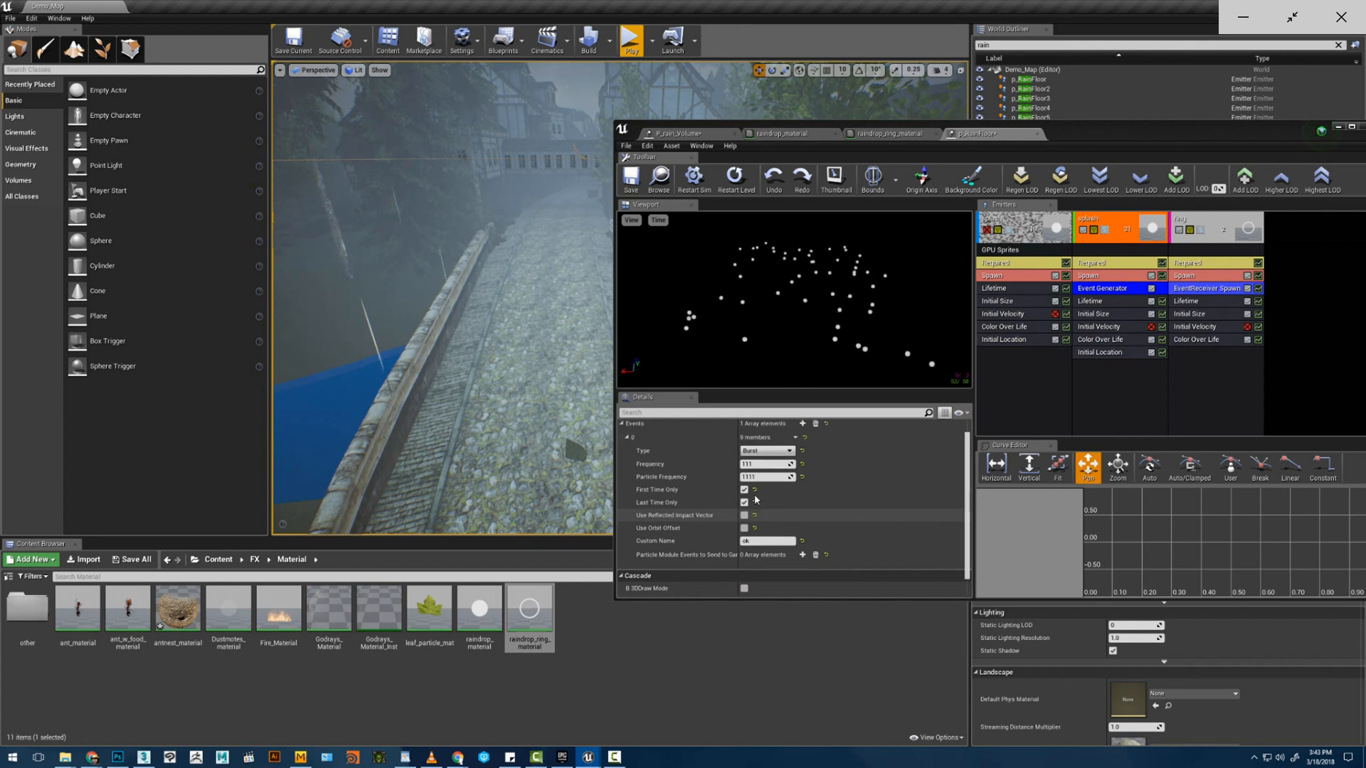
click(1086, 277)
click(1090, 354)
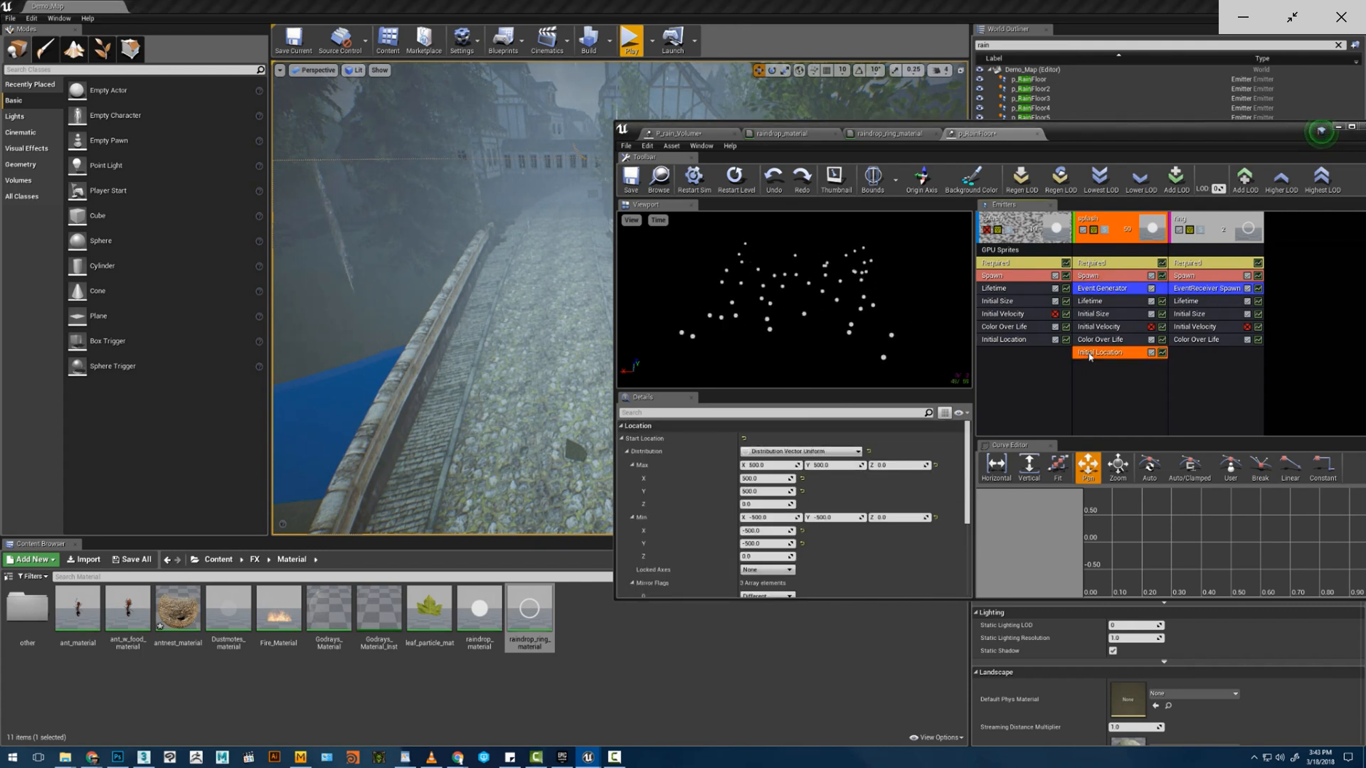
click(1098, 326)
- Delete the event-generating splash emitter and the ring's EventReceiver Spawn module, and re-enable the GPU splash emitter
click(1112, 241)
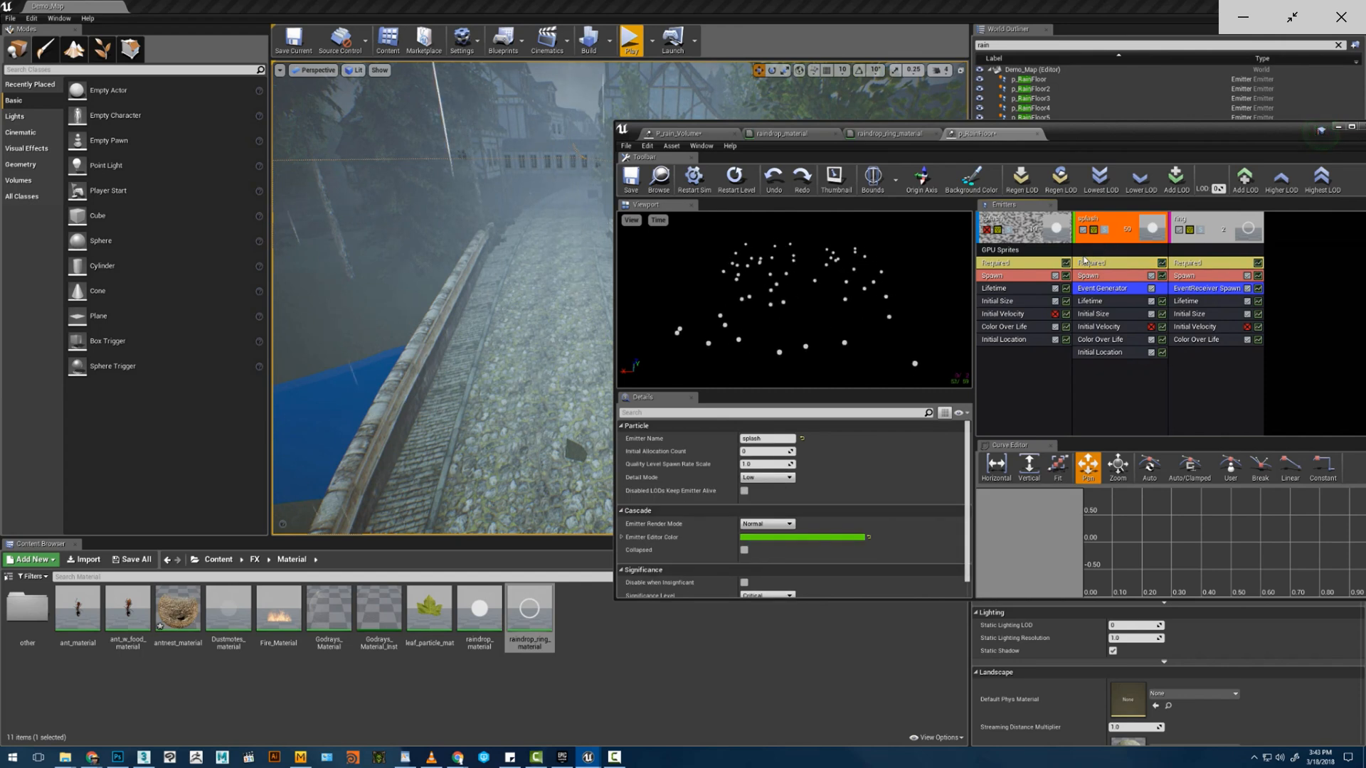
key(Delete)
mouse_move(442, 305)
right_down()
mouse_move(448, 356)
mouse_move(462, 363)
mouse_move(462, 320)
right_up()
key(Delete)
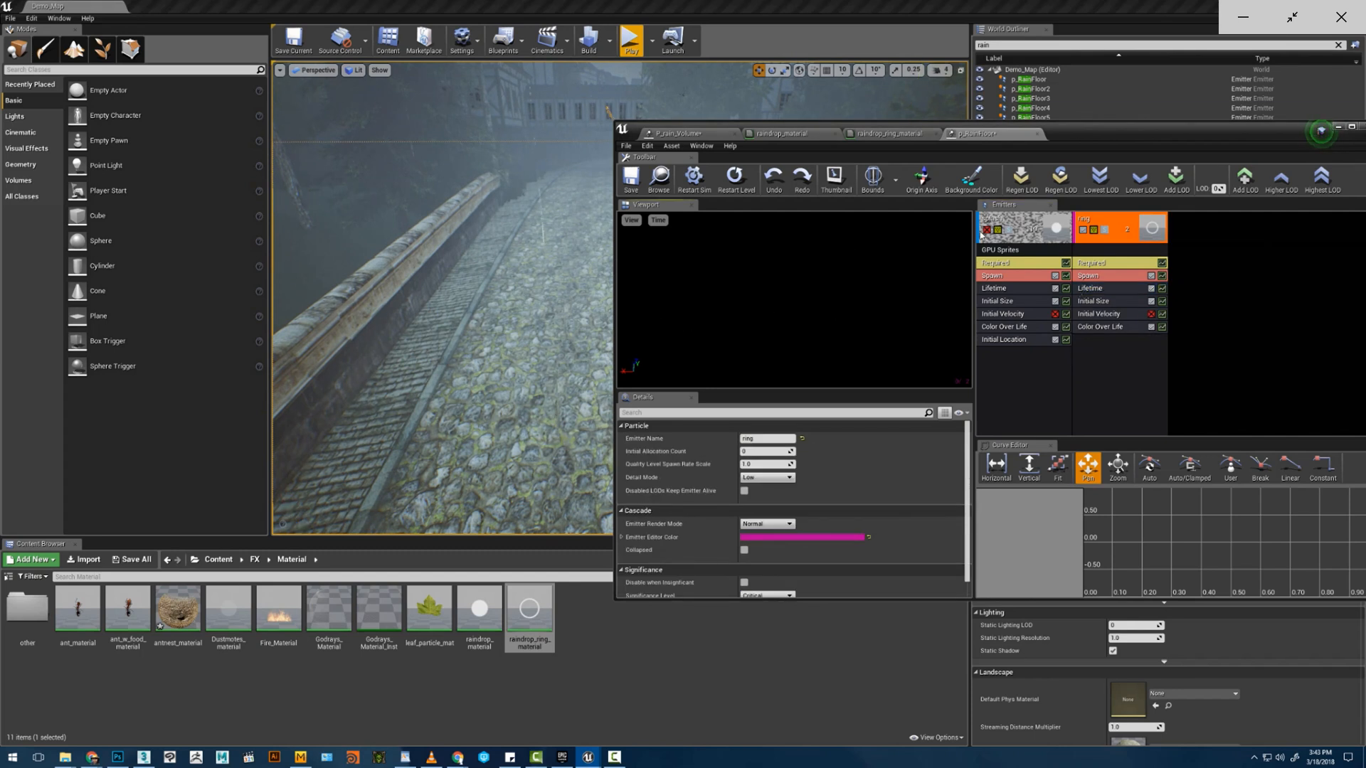
right_drag(526, 306, 528, 285)
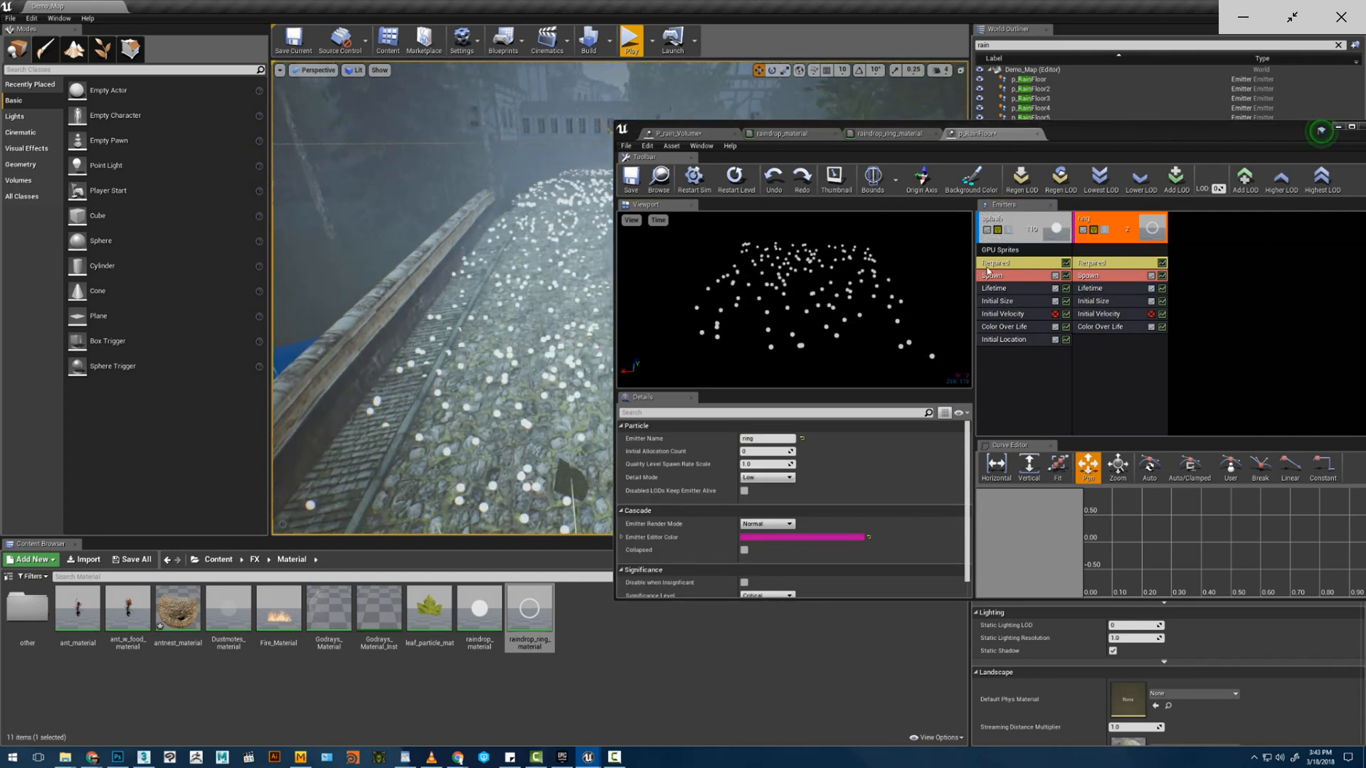
- Examine the ring emitter's Required, Spawn, Lifetime and Initial Size settings for what keeps the rings from appearing
click(1099, 264)
scroll(695, 532, down, 10)
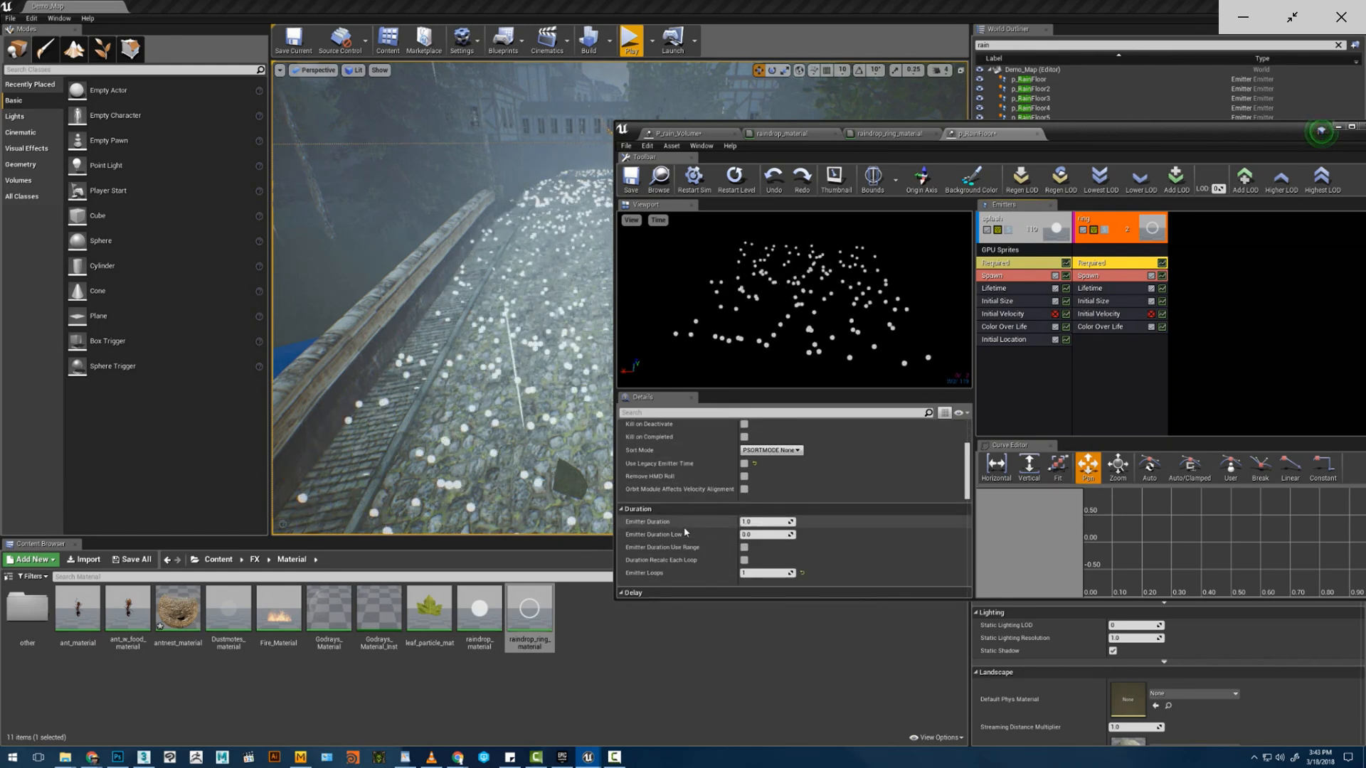
scroll(689, 544, down, 5)
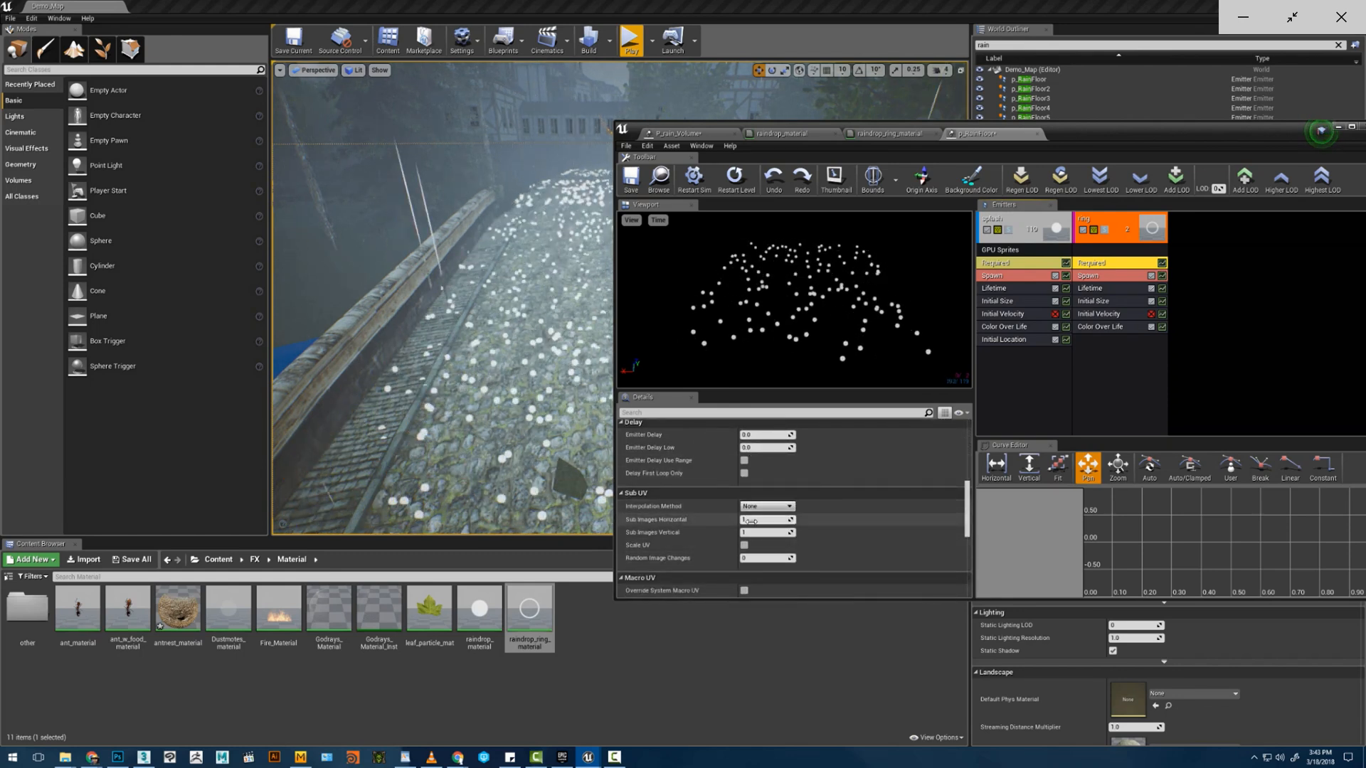
scroll(750, 519, down, 5)
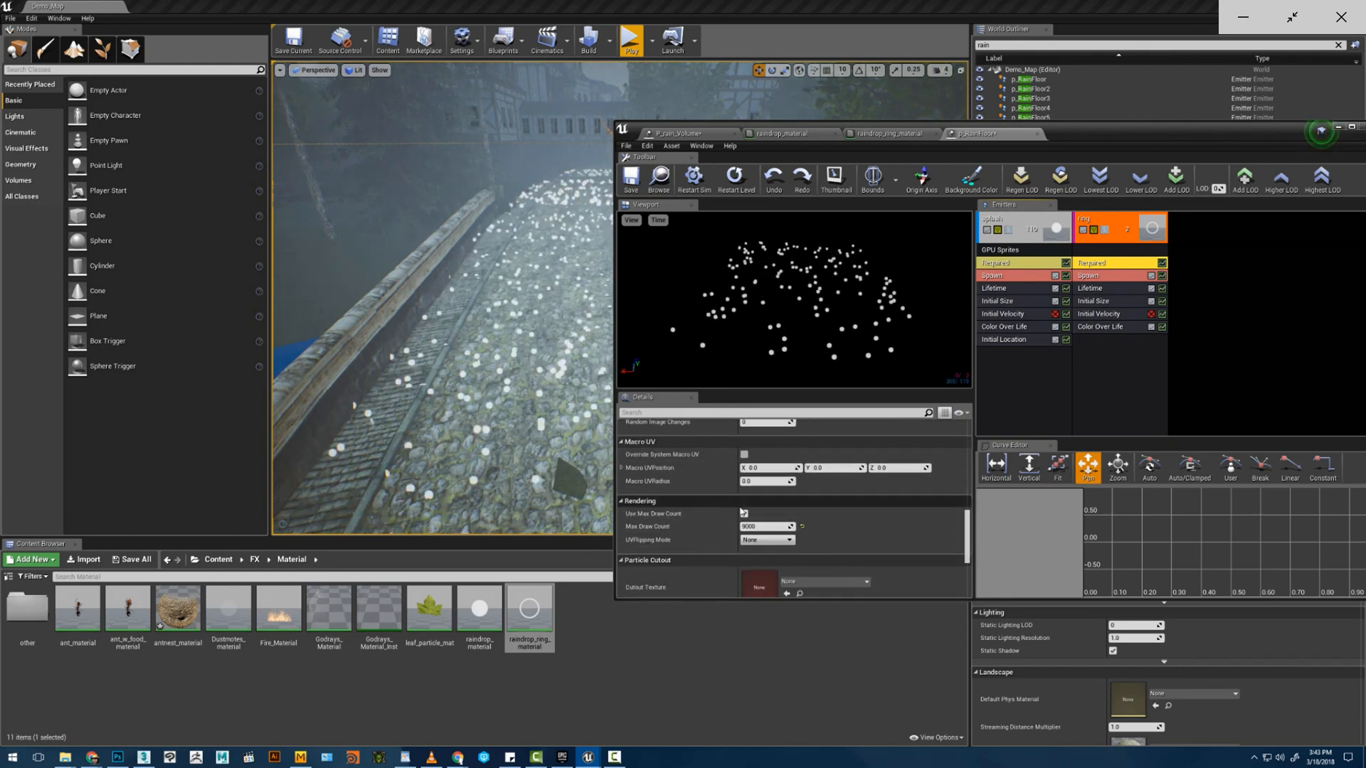
scroll(740, 511, down, 3)
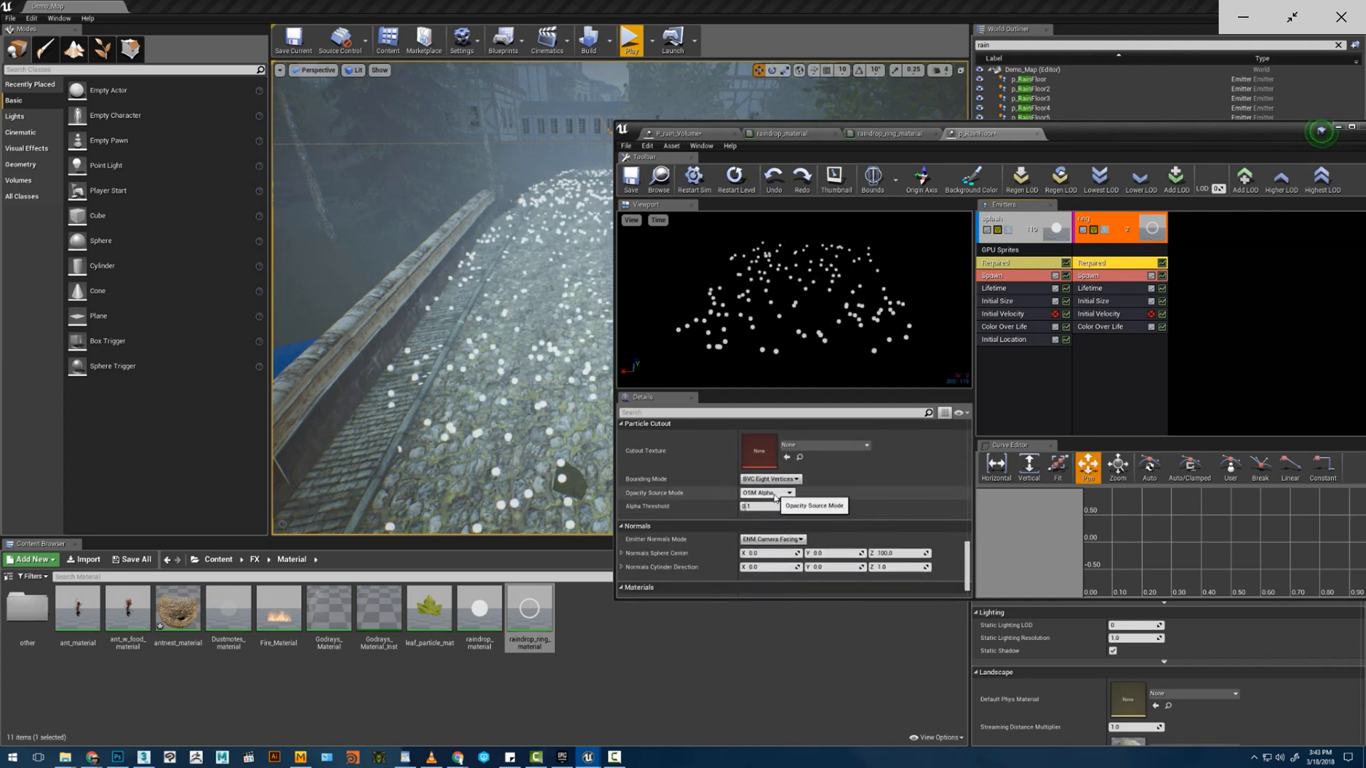
scroll(749, 534, up, 4)
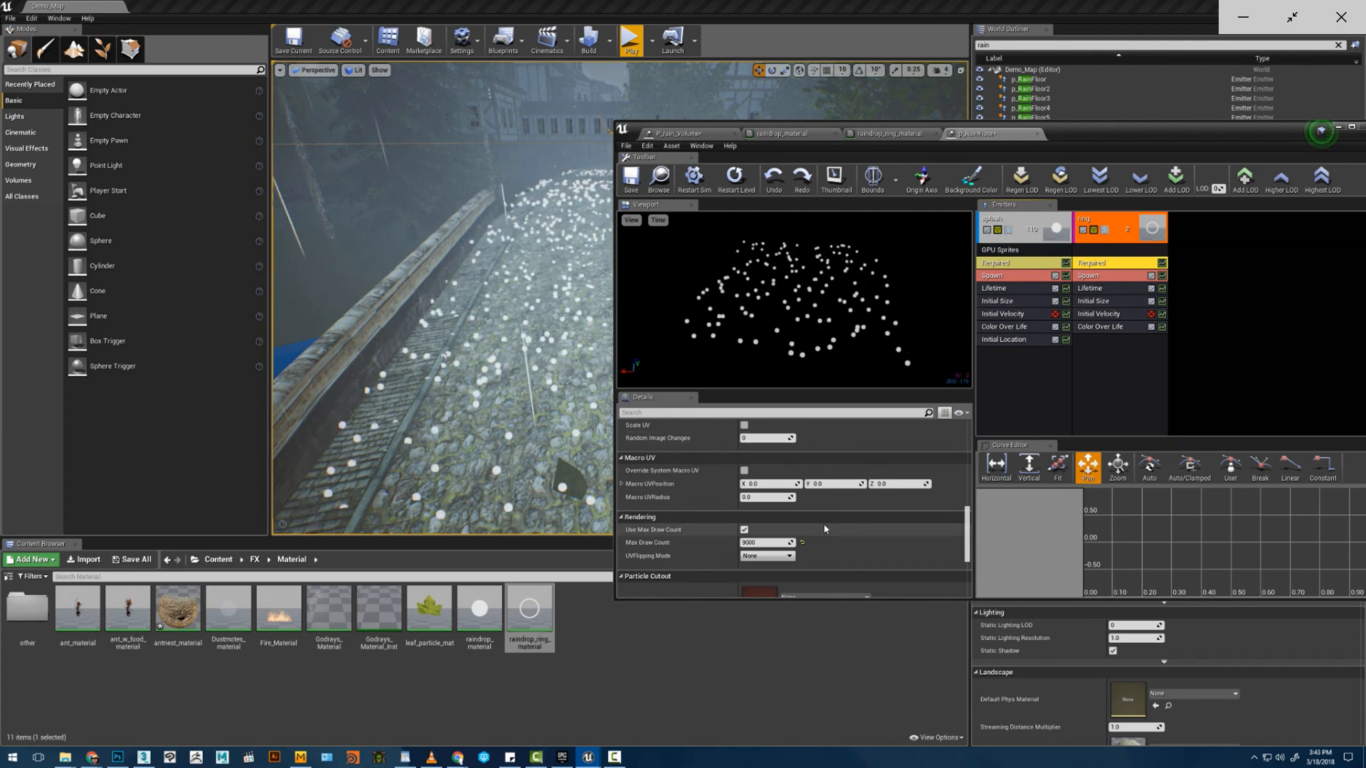
scroll(782, 526, up, 3)
scroll(796, 538, up, 1)
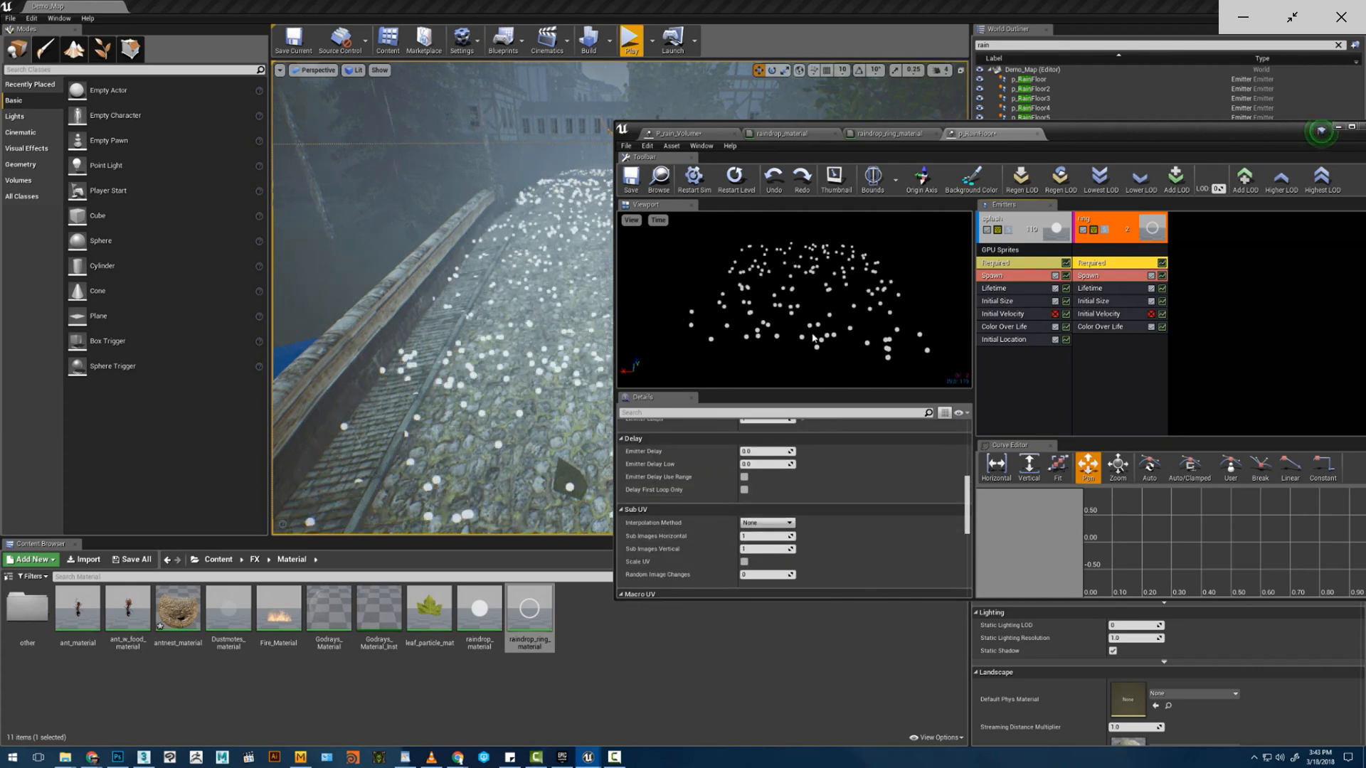
scroll(751, 493, up, 8)
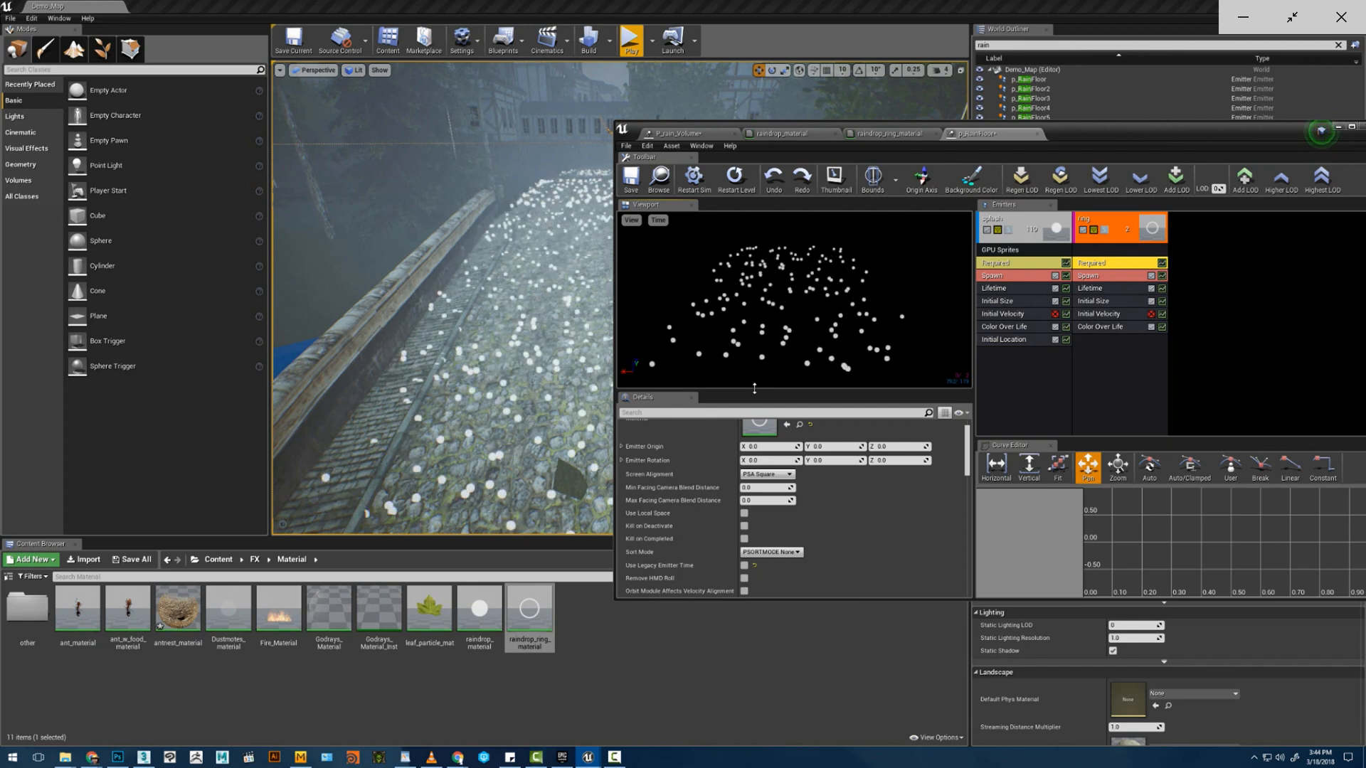
scroll(808, 502, up, 1)
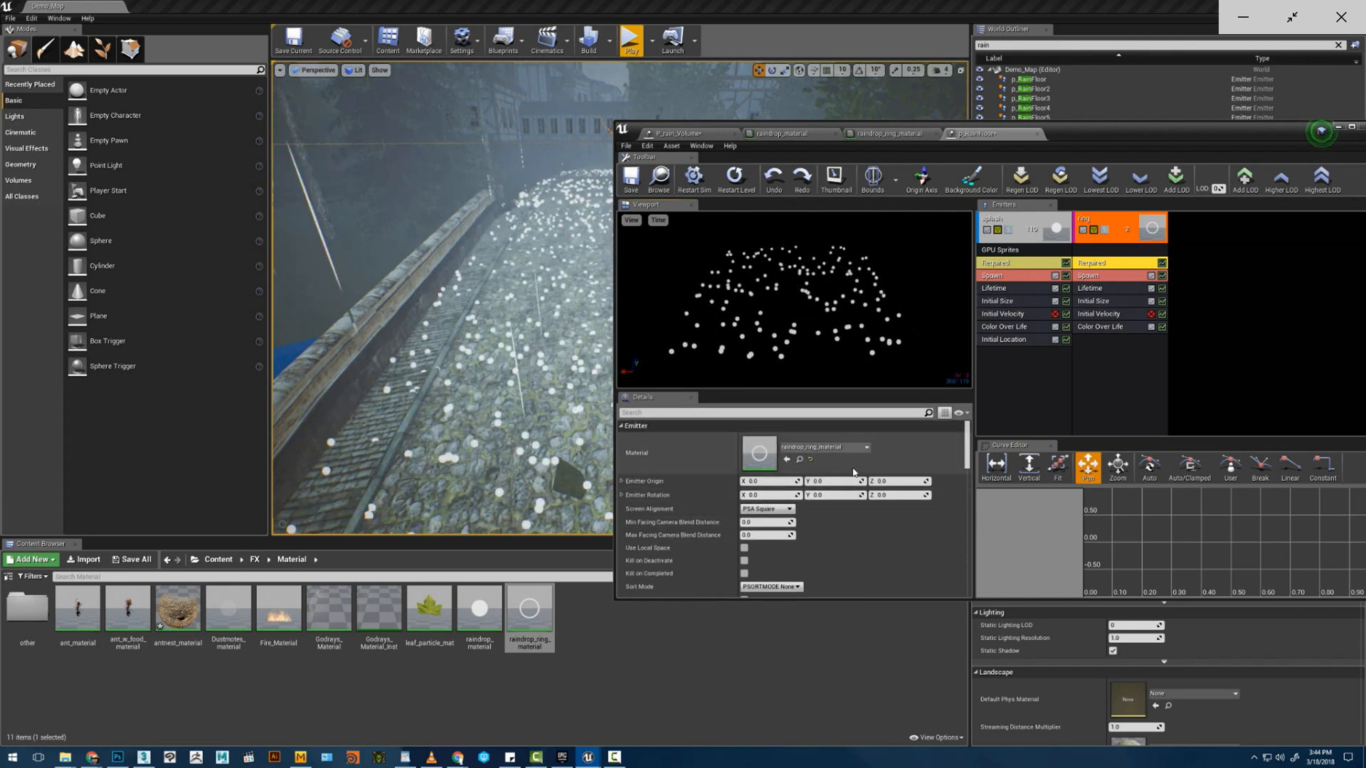
scroll(816, 498, down, 1)
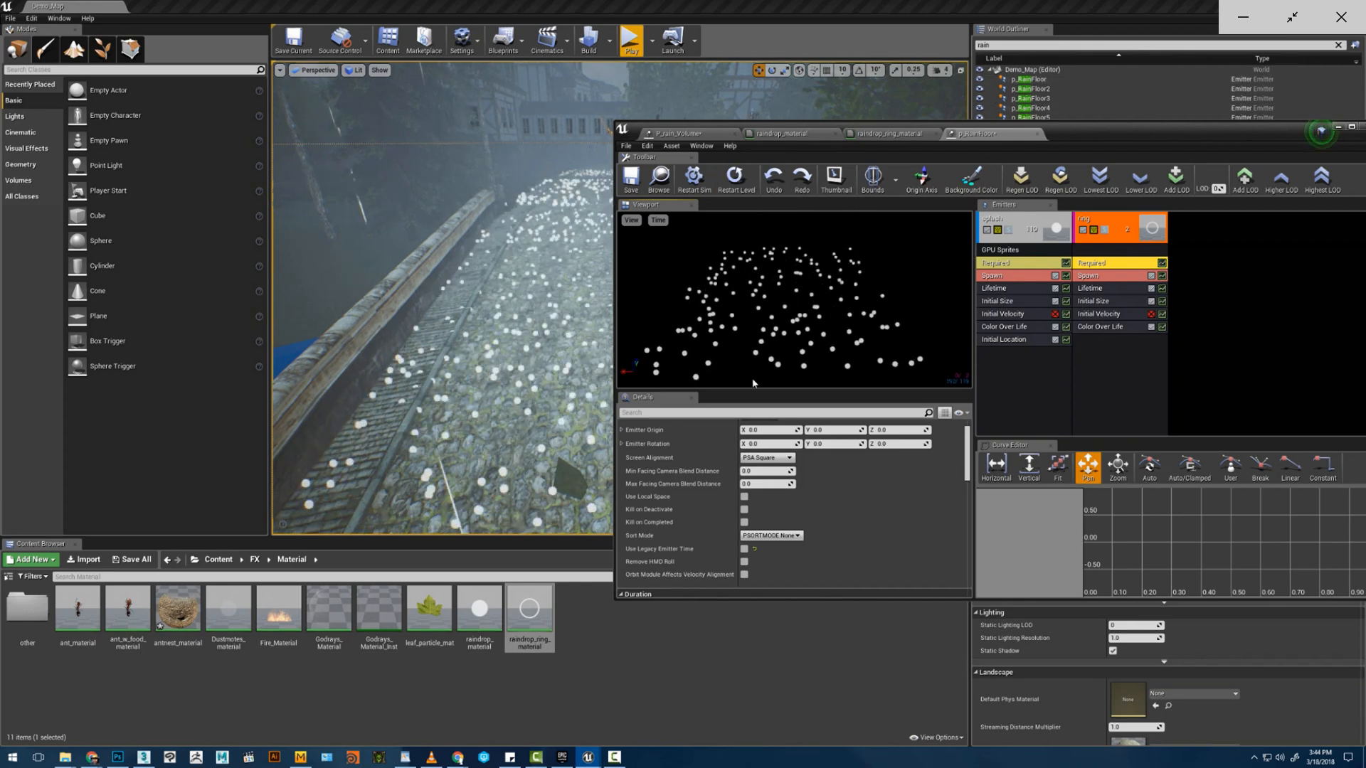
click(1099, 276)
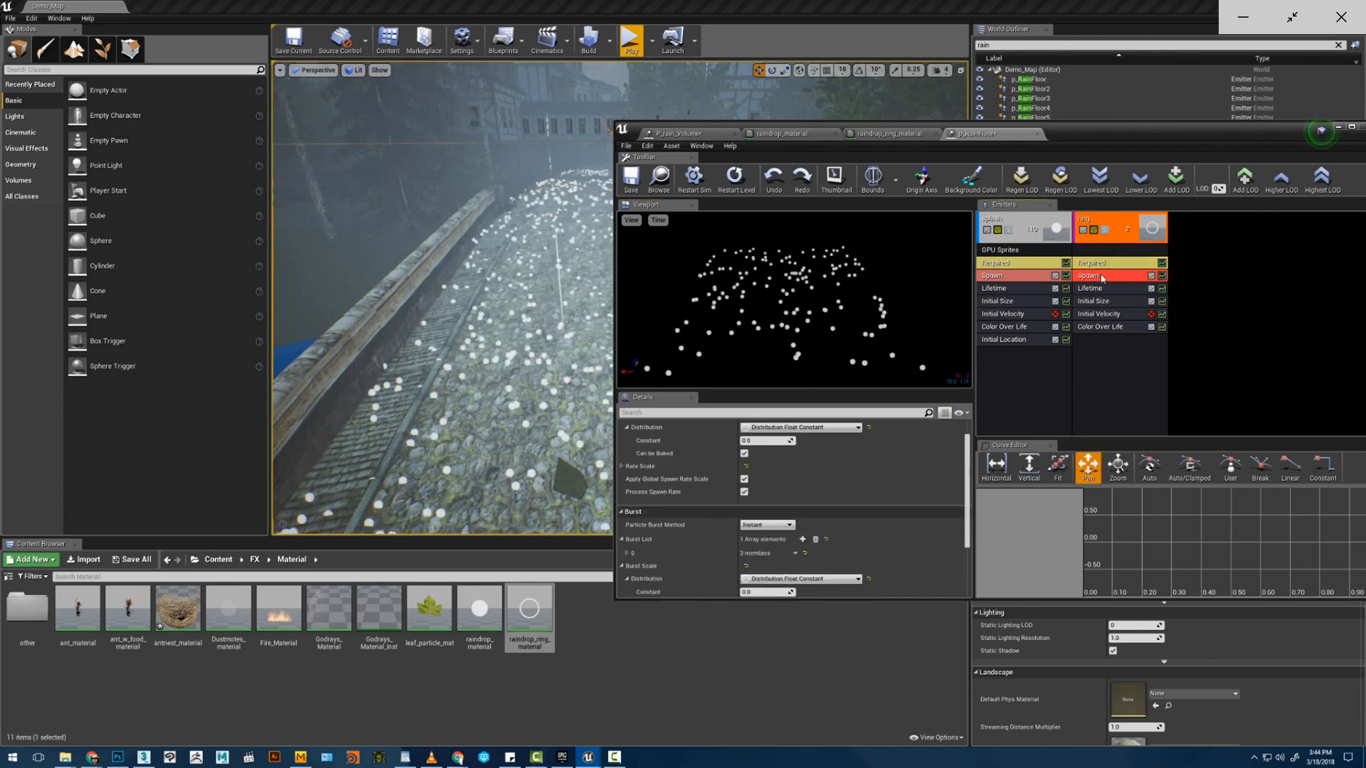
scroll(793, 509, down, 3)
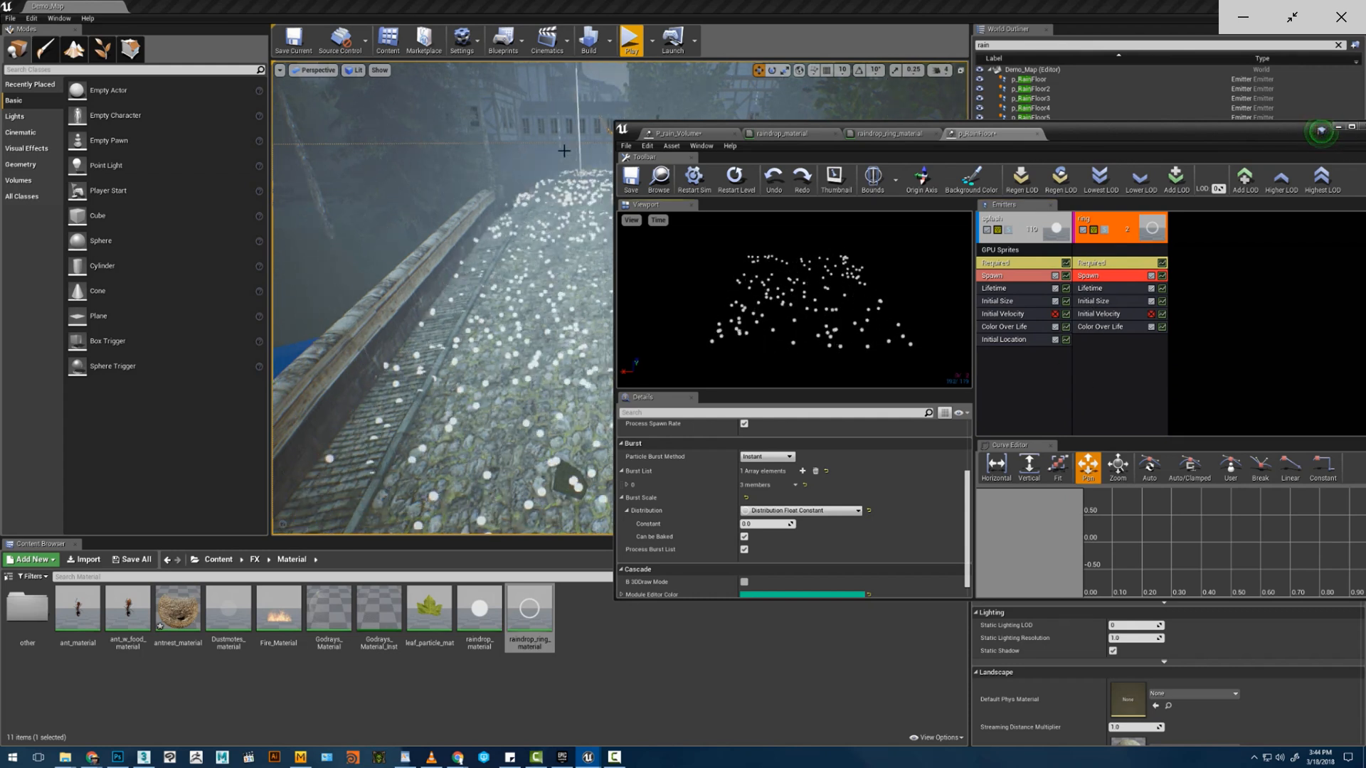
click(1098, 291)
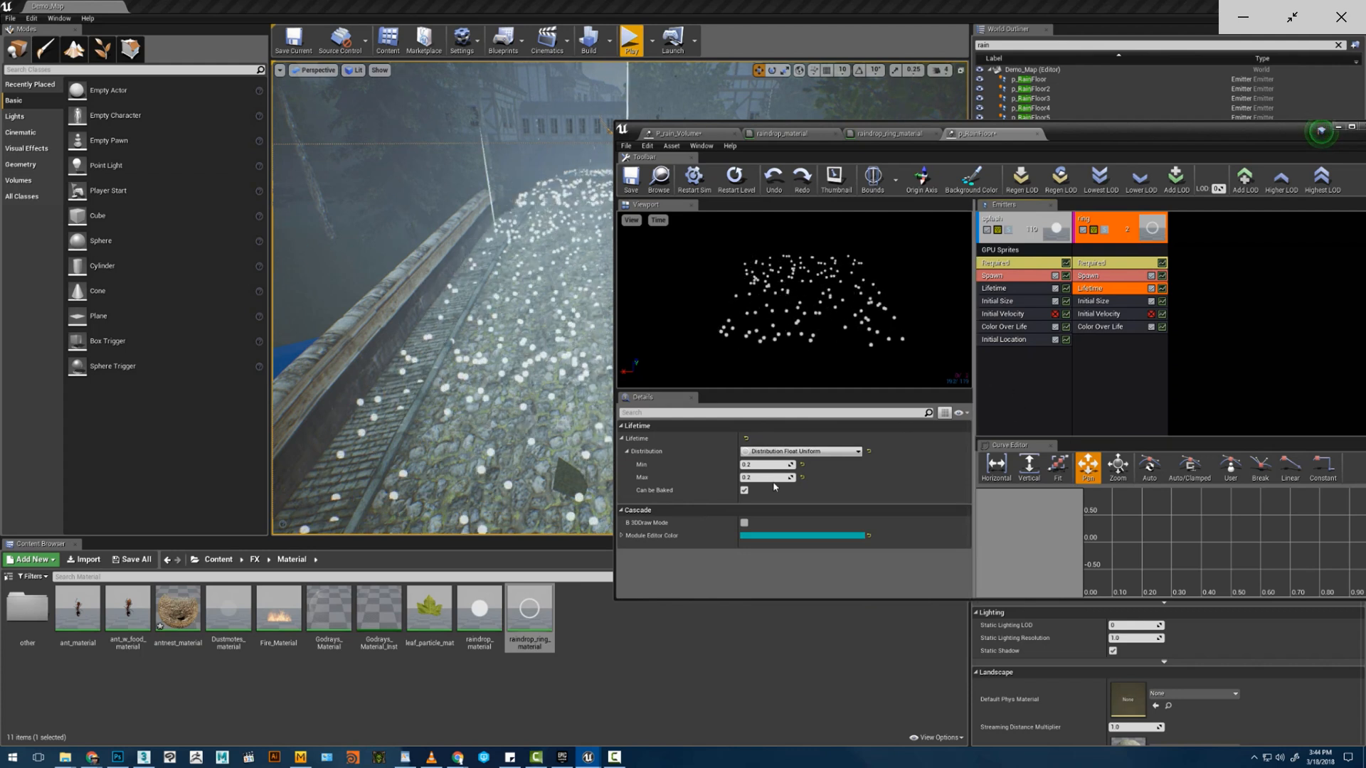
click(1092, 302)
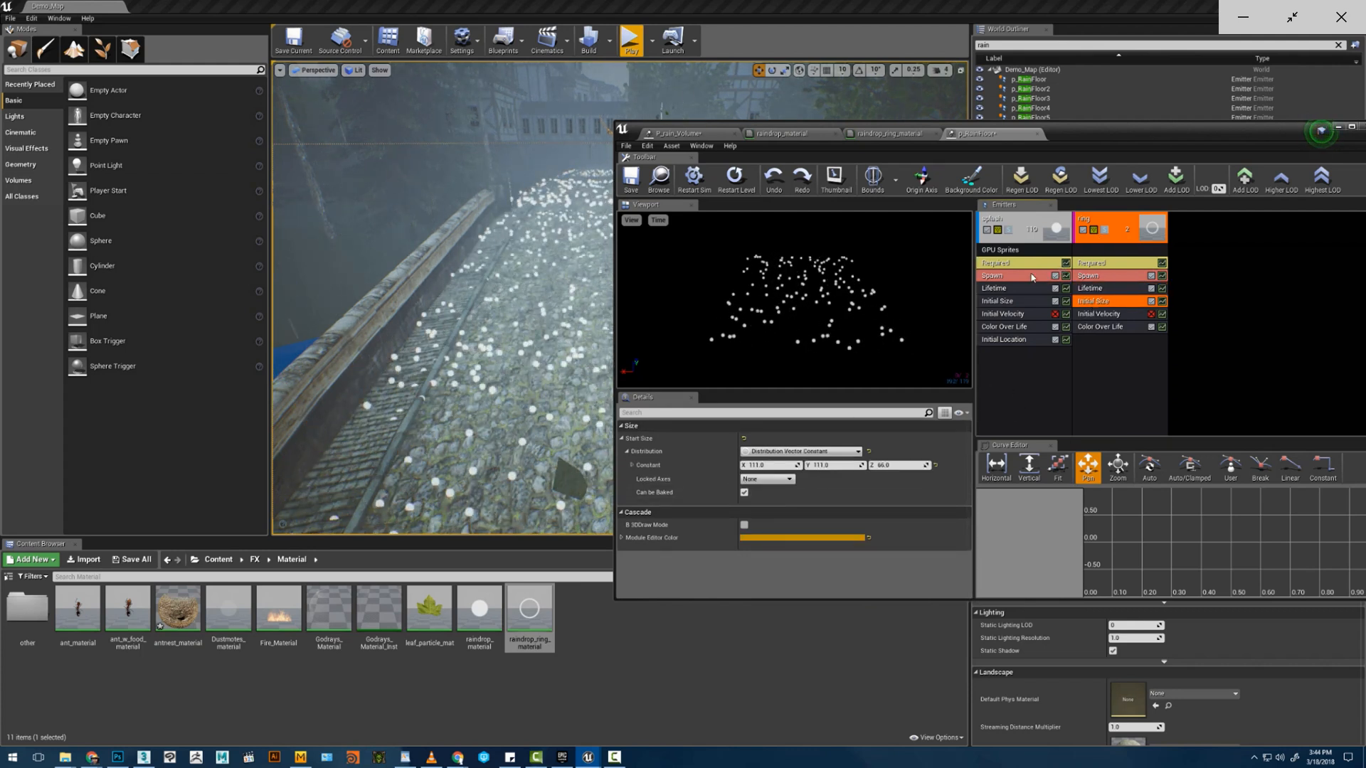
- Delete the ring emitter and duplicate the GPU splash emitter
click(1130, 236)
key(Delete)
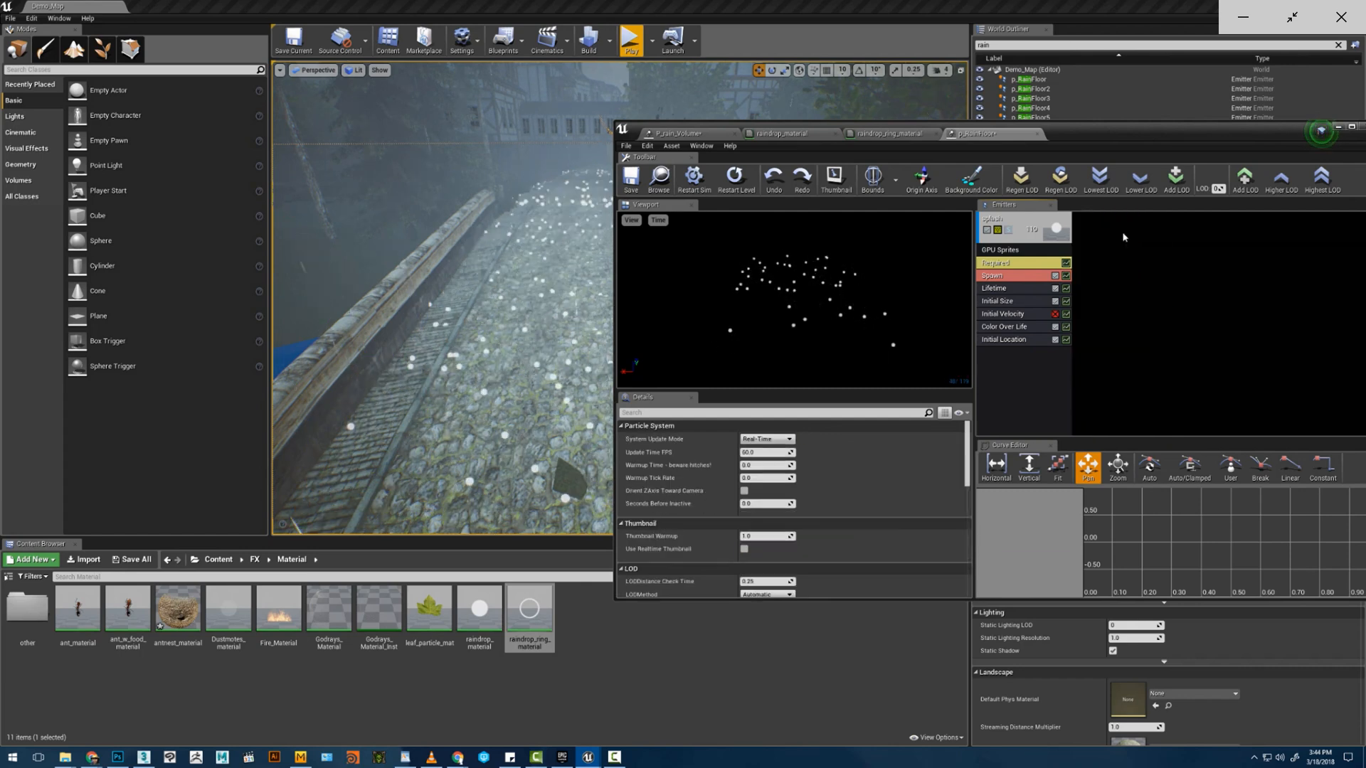
click(1042, 224)
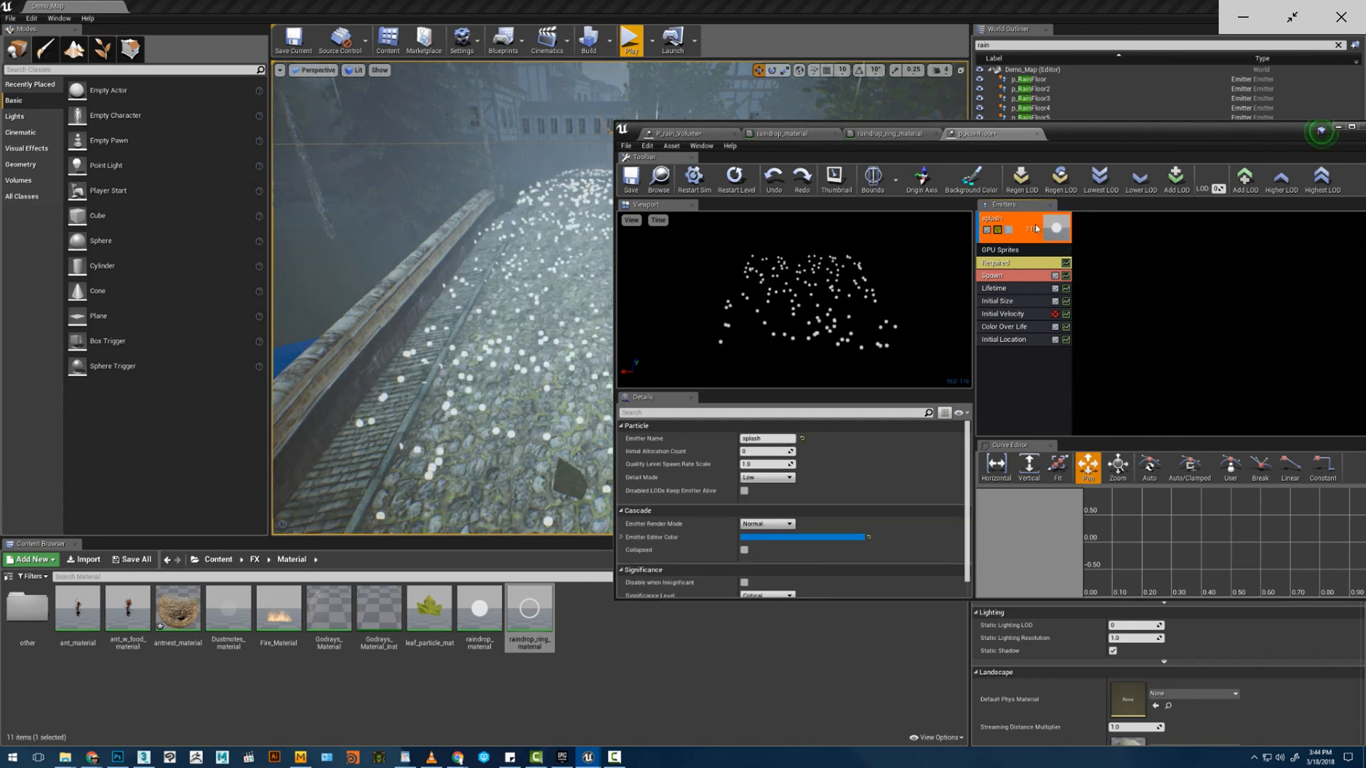
right_click(1036, 228)
click(1134, 250)
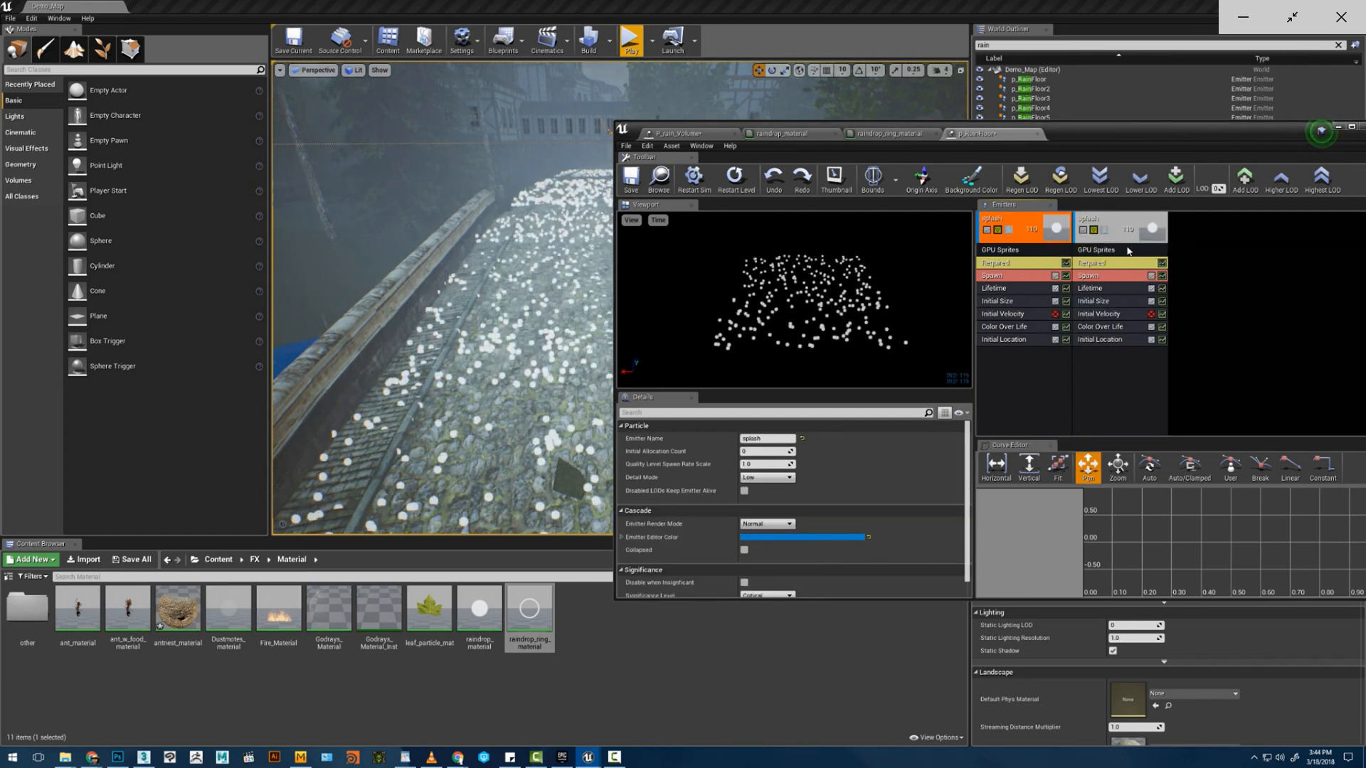
- Examine the original splash emitter's Required settings and its Spawn rate, burst and module color settings
click(1027, 265)
scroll(771, 541, down, 10)
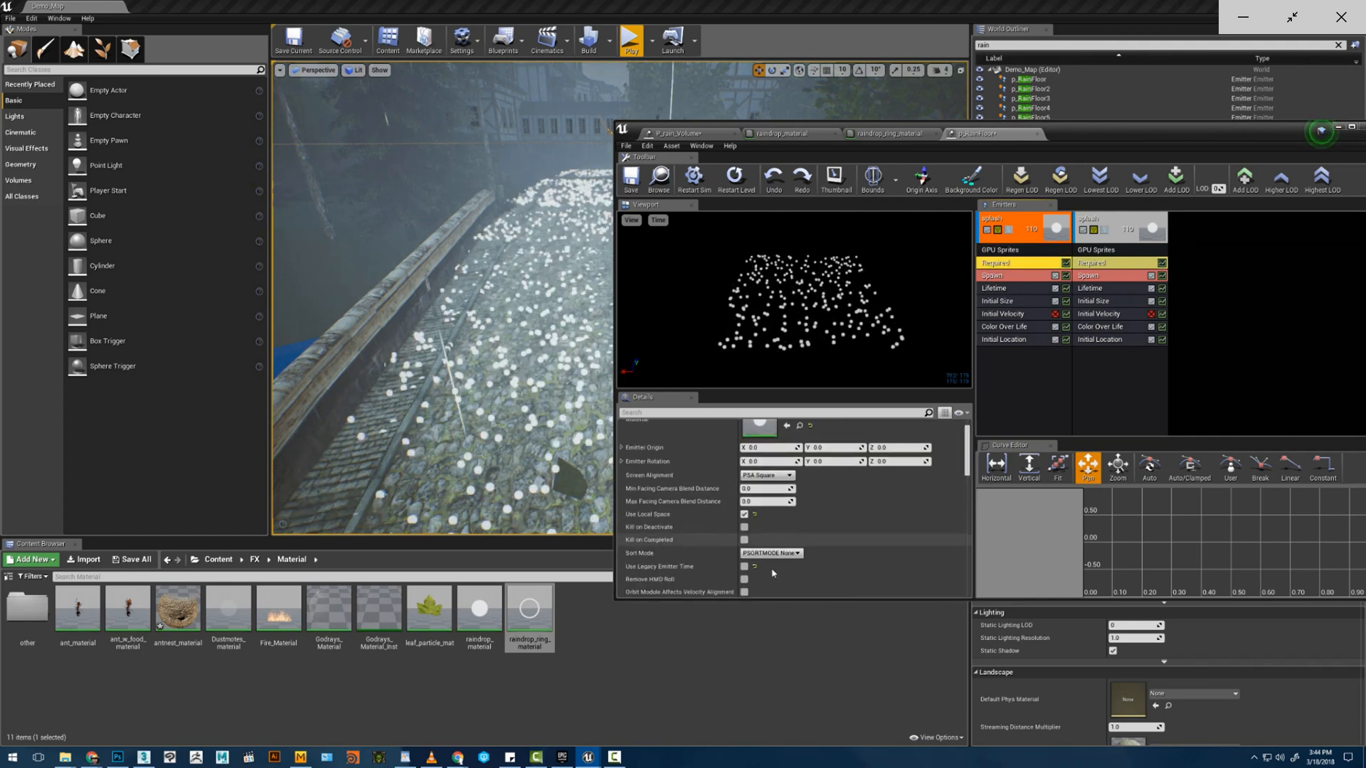
scroll(771, 569, down, 8)
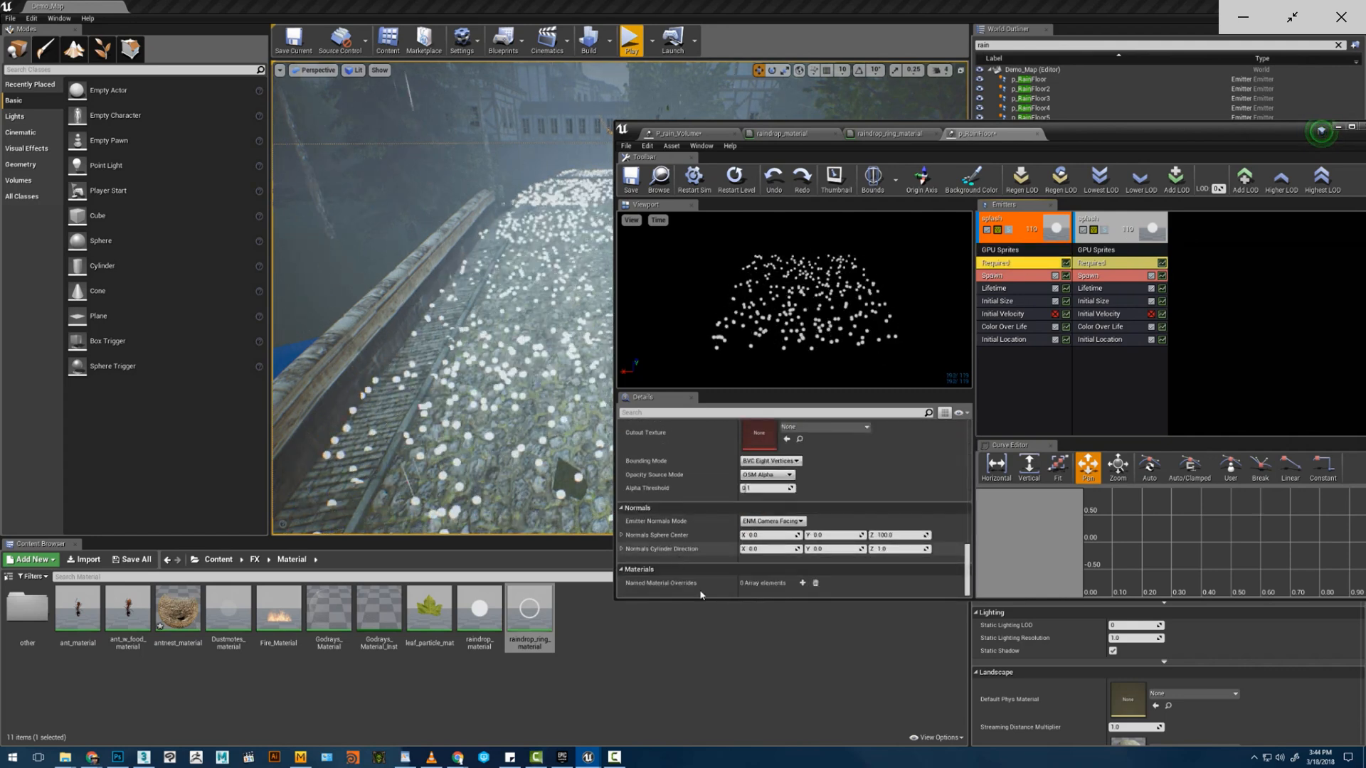
scroll(720, 522, up, 15)
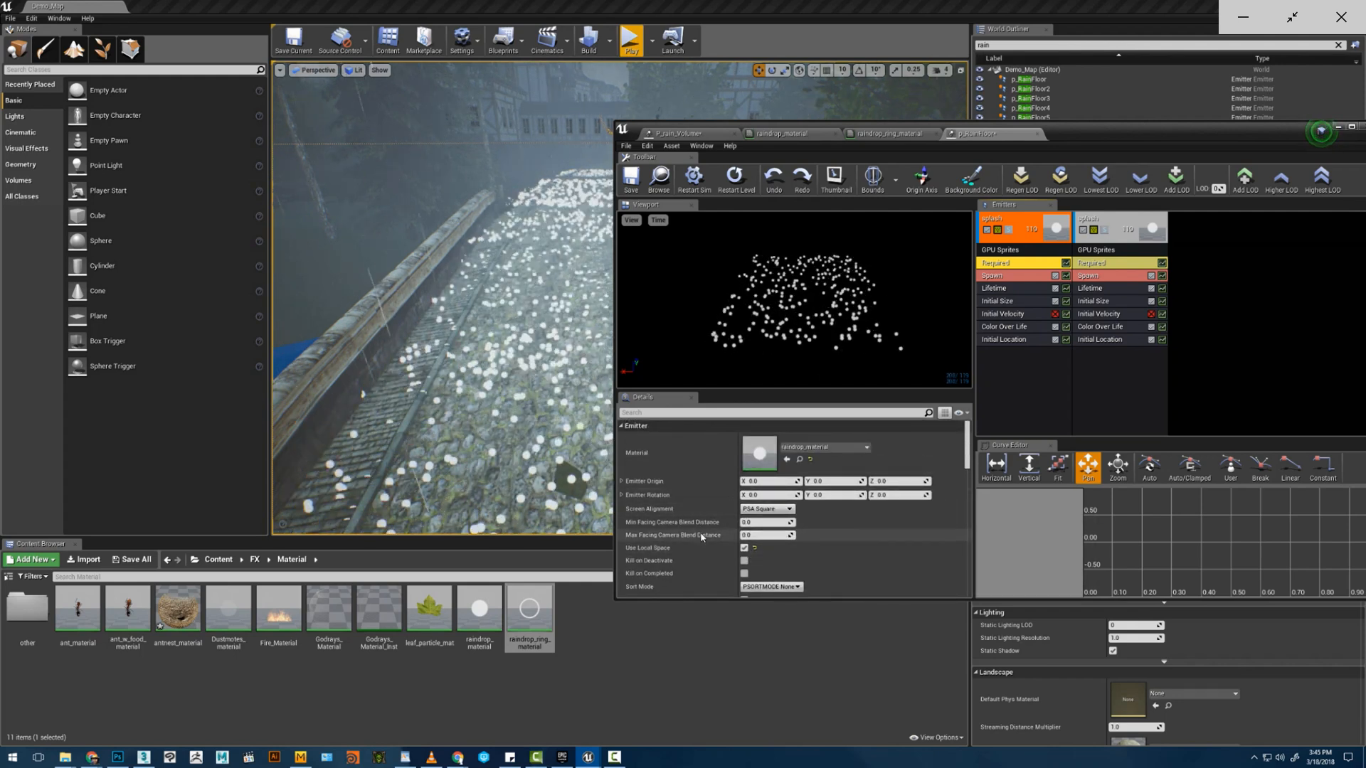
scroll(813, 560, down, 10)
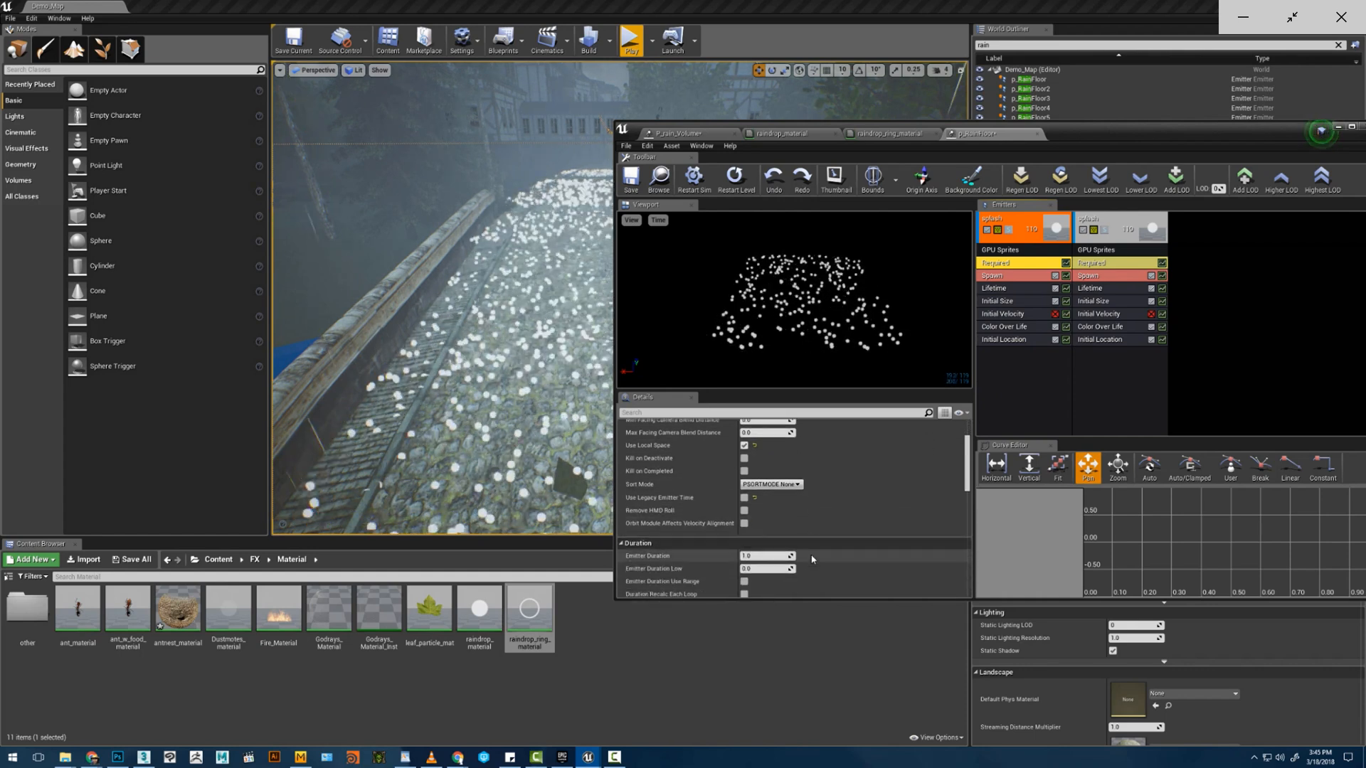
scroll(811, 558, down, 5)
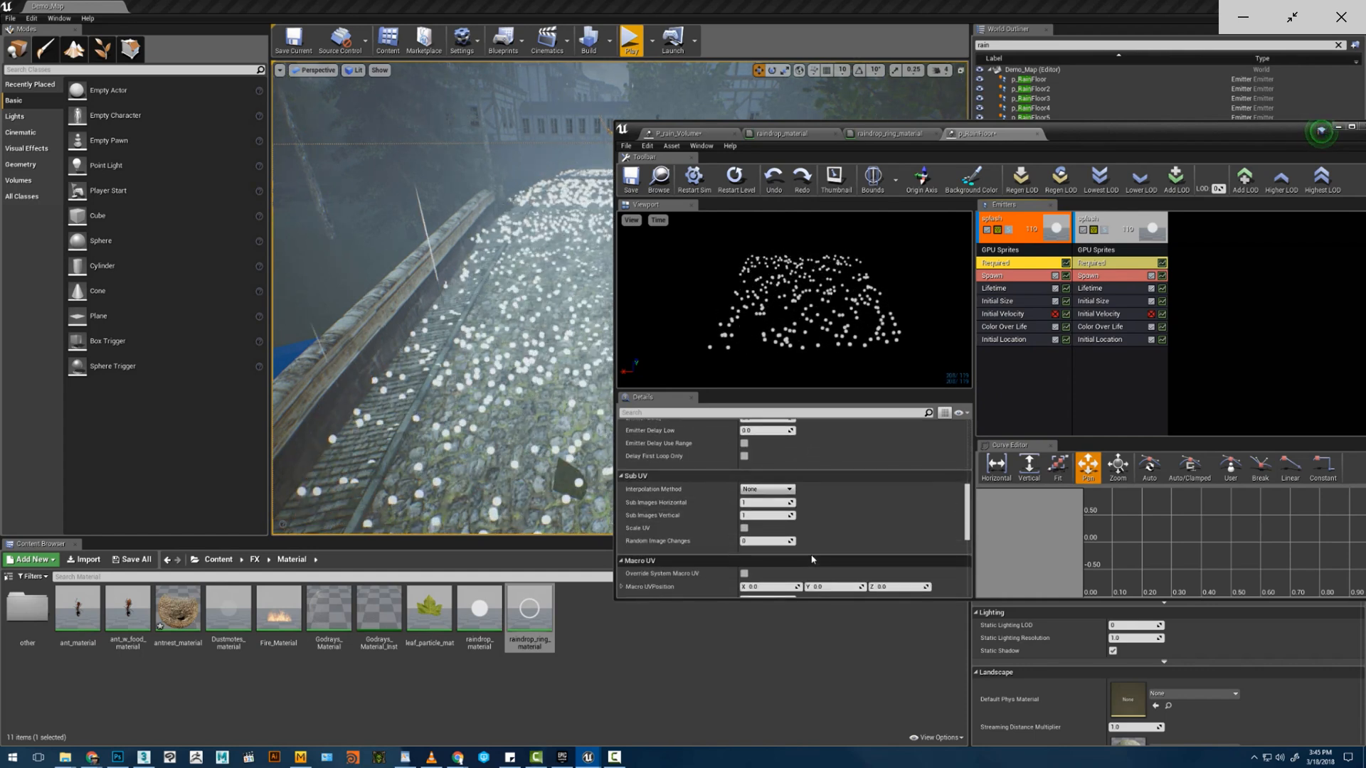
click(994, 275)
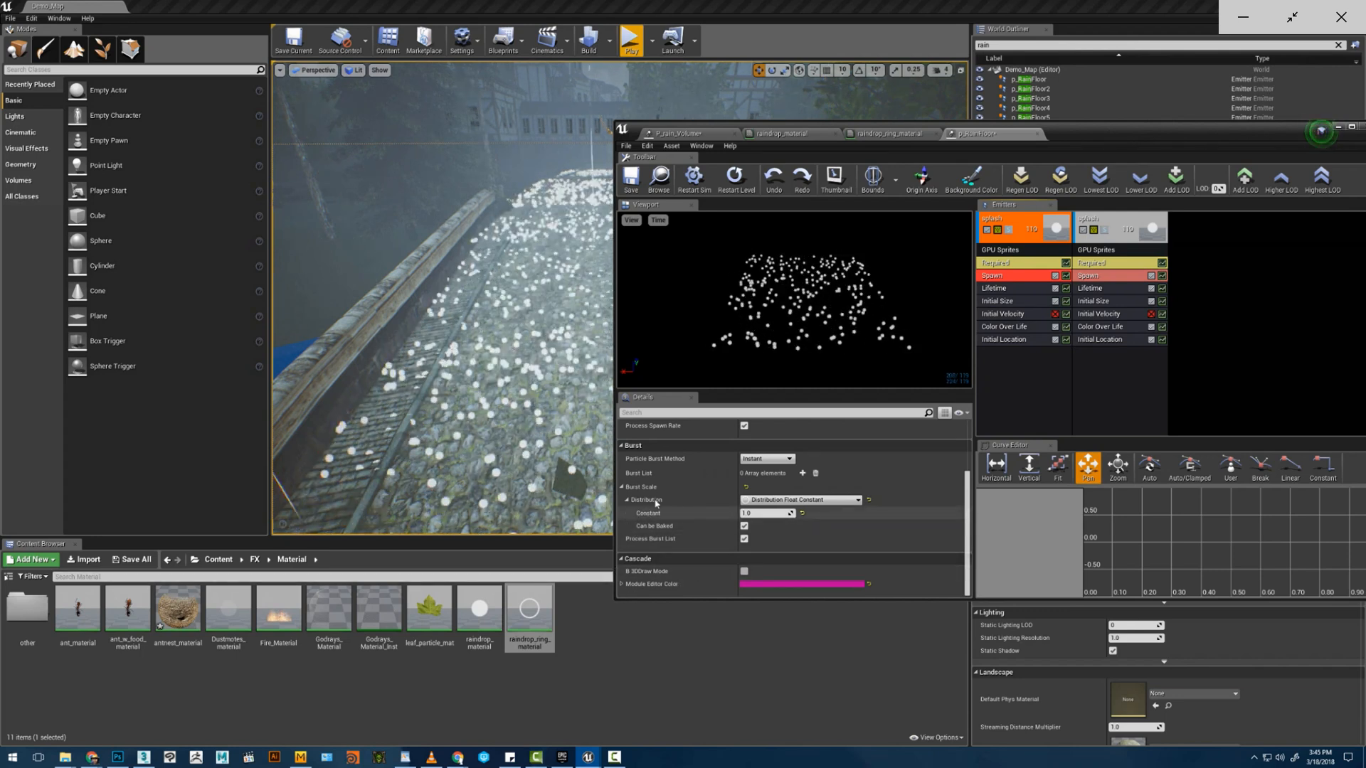
scroll(745, 486, up, 3)
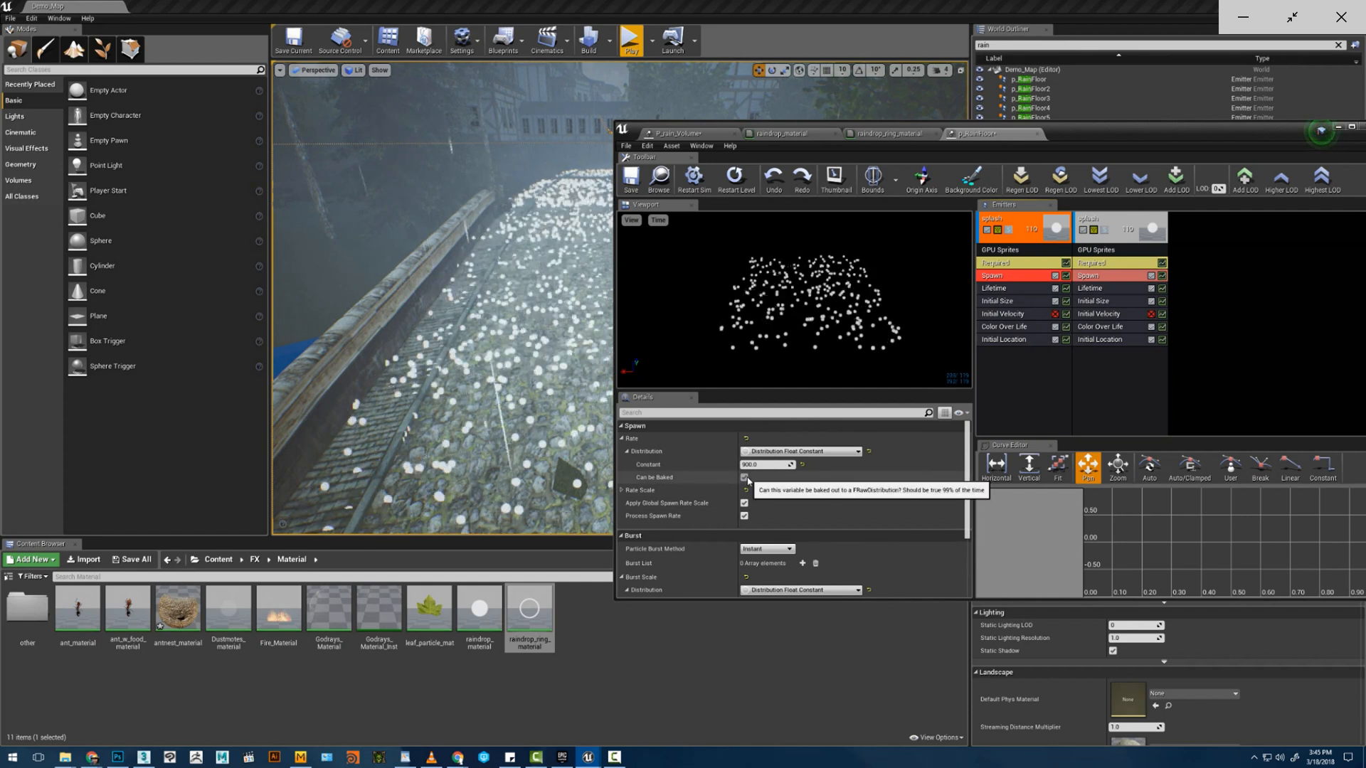
scroll(747, 491, down, 4)
scroll(758, 554, down, 1)
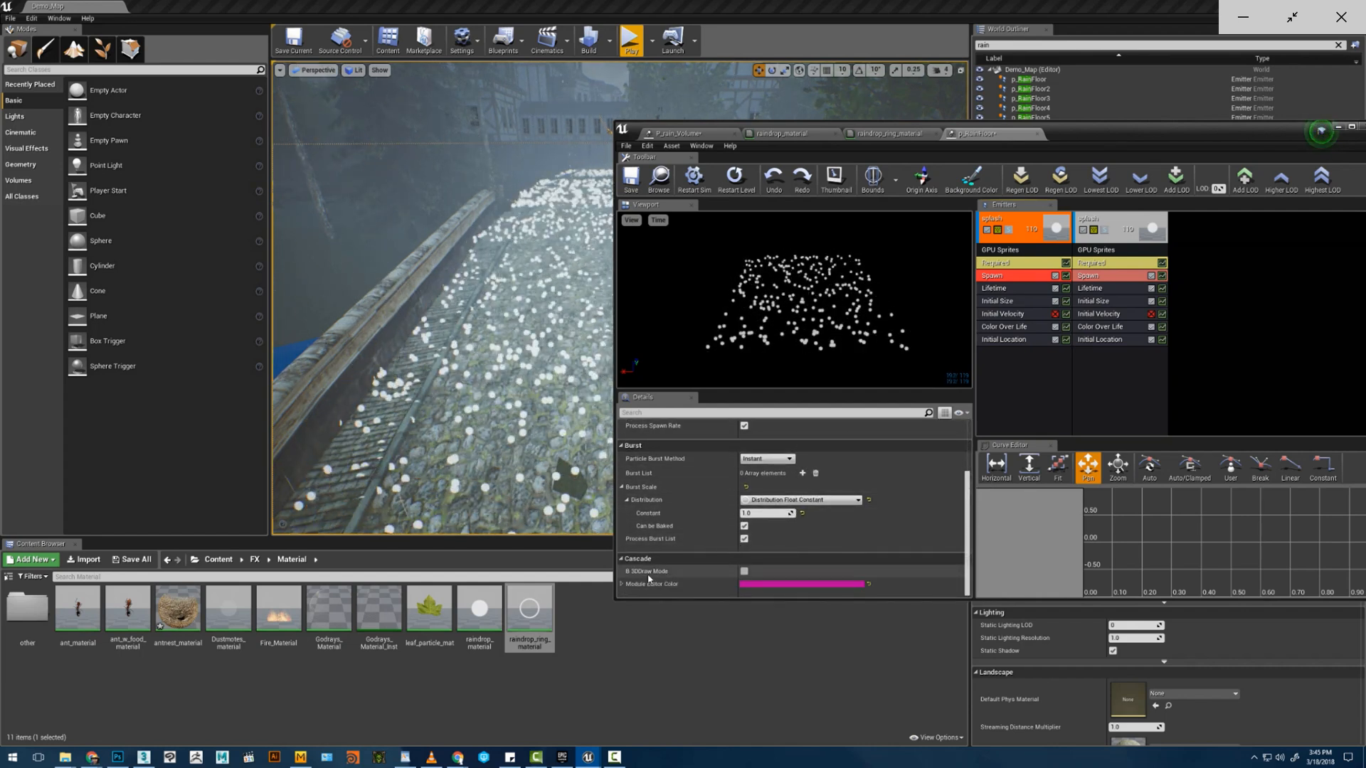
scroll(770, 557, down, 3)
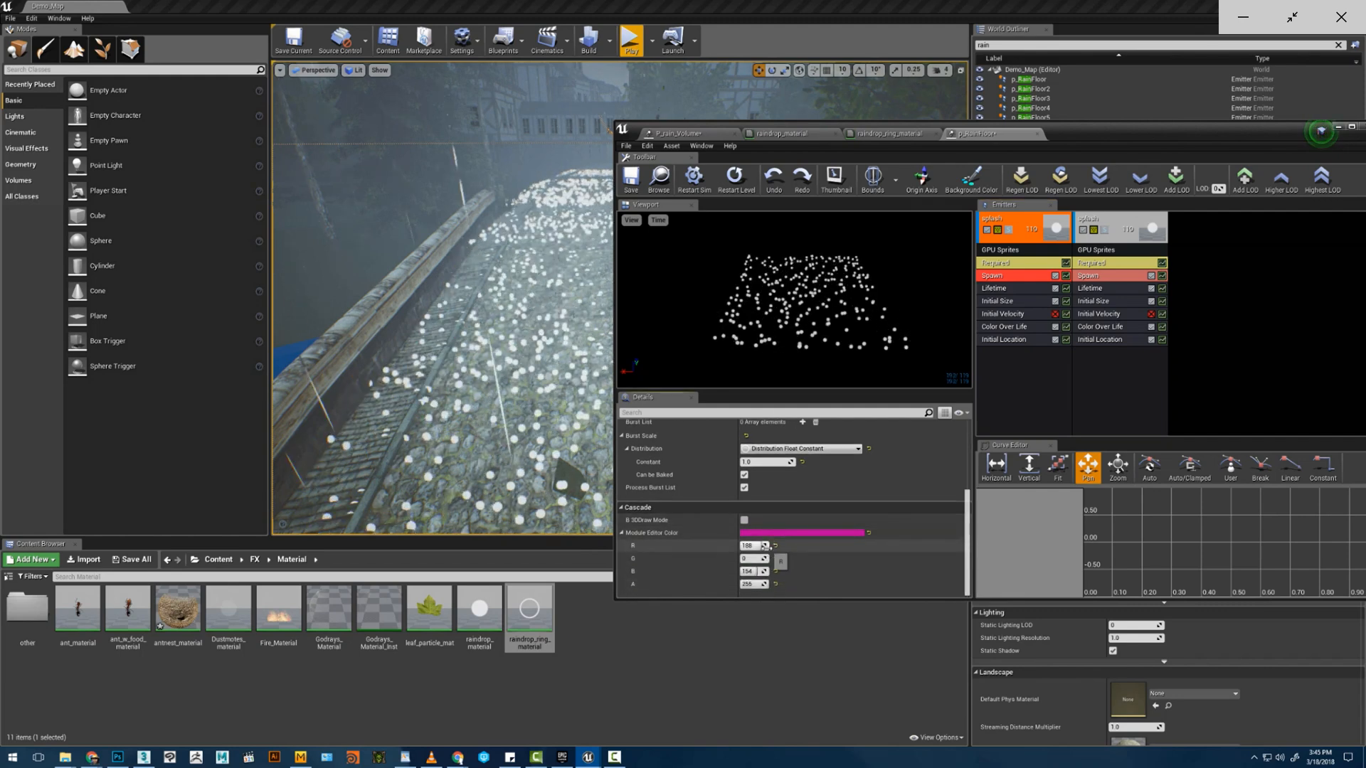
- Recheck the original splash emitter's Required module, covering the duration, delay, Sub UV, Macro UV and rendering settings
click(1010, 264)
scroll(760, 547, down, 10)
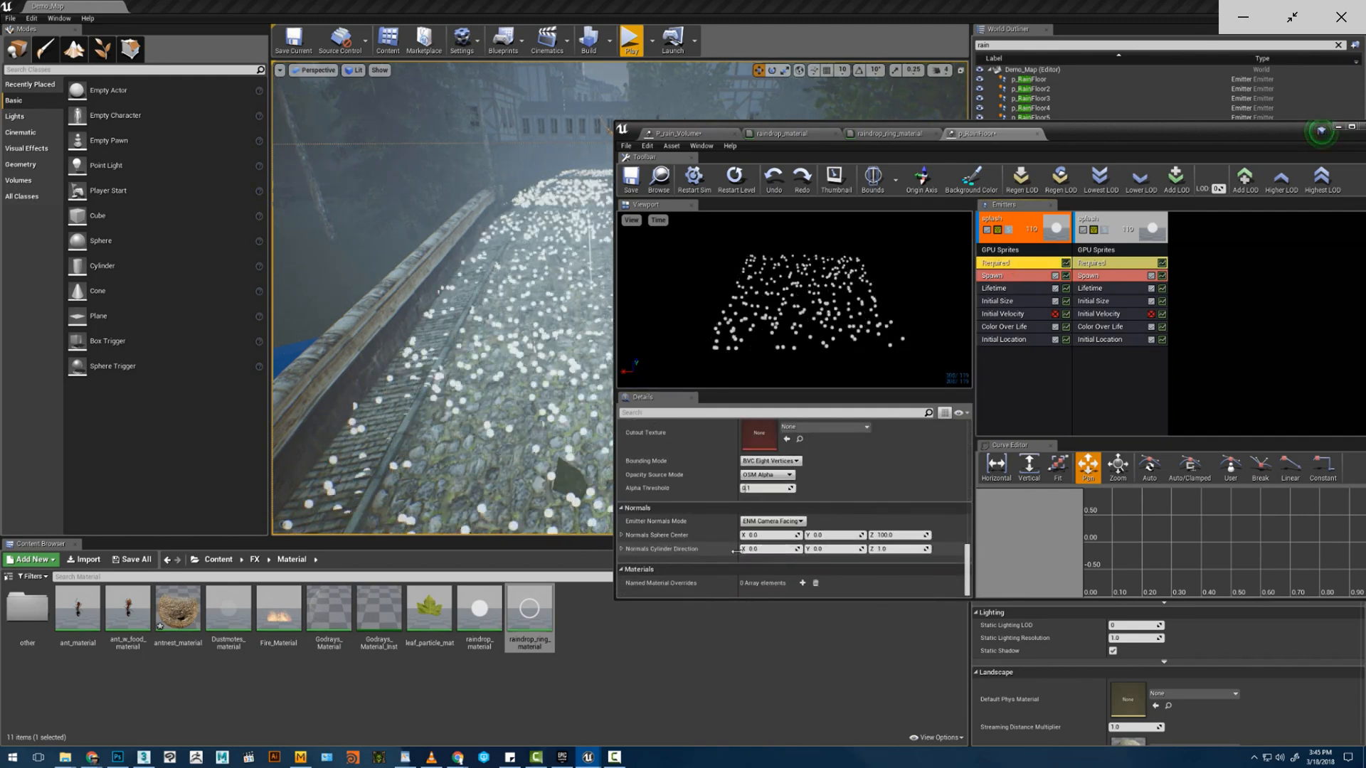
scroll(747, 544, up, 8)
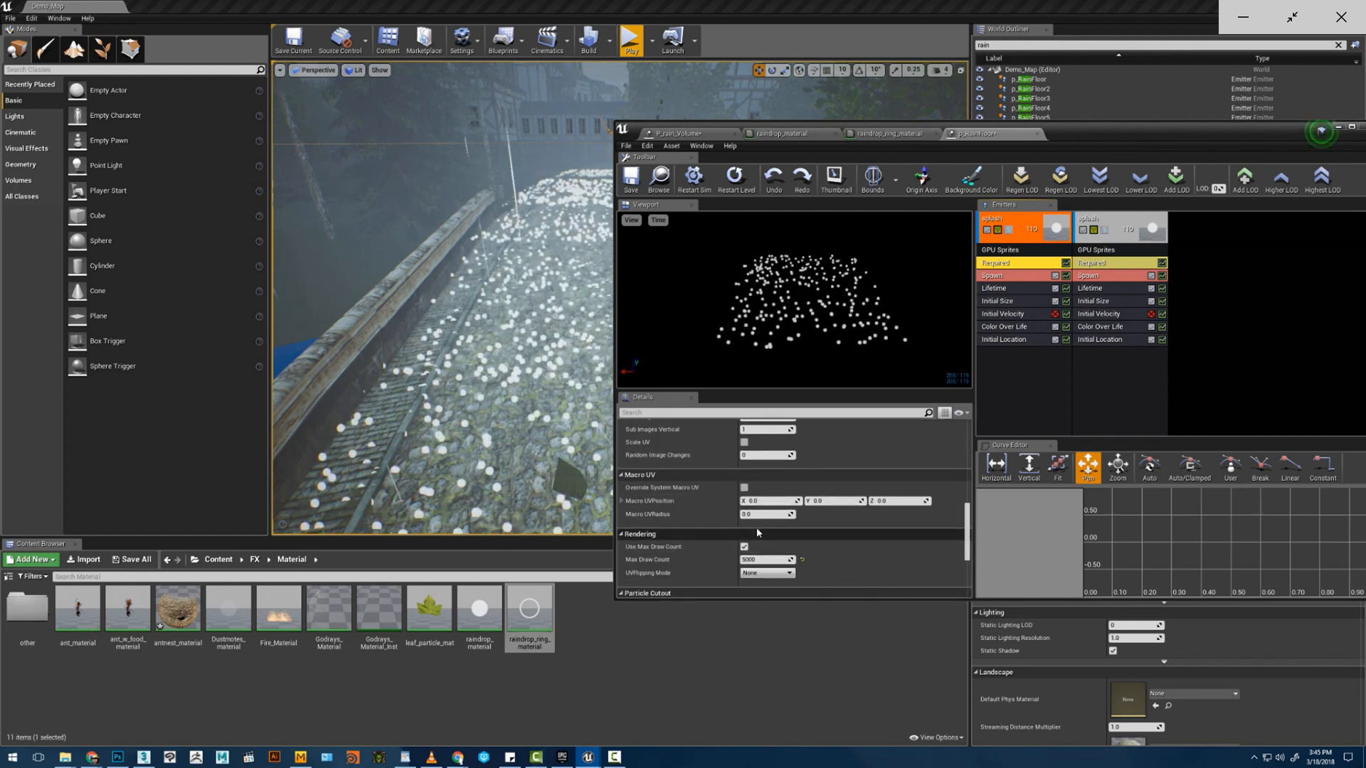
scroll(747, 530, down, 1)
scroll(761, 526, up, 6)
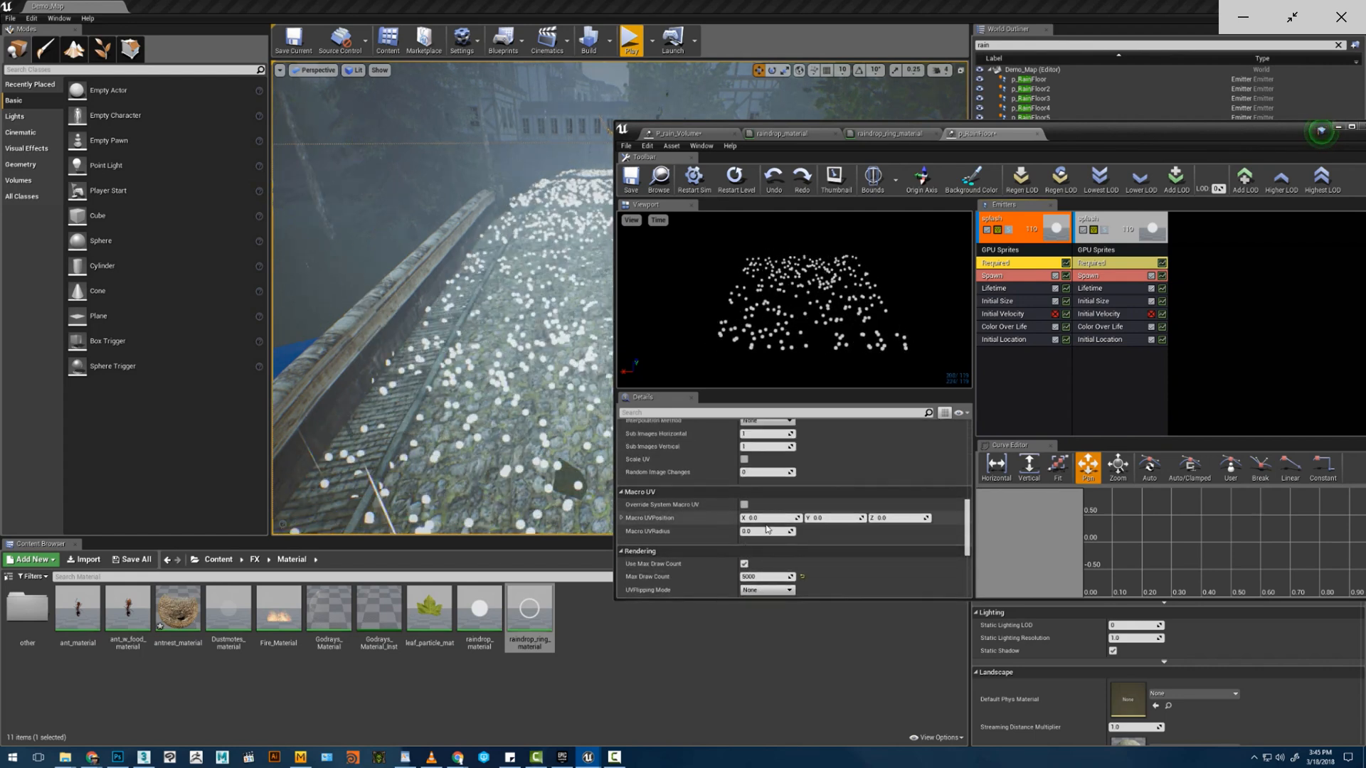
scroll(762, 530, up, 1)
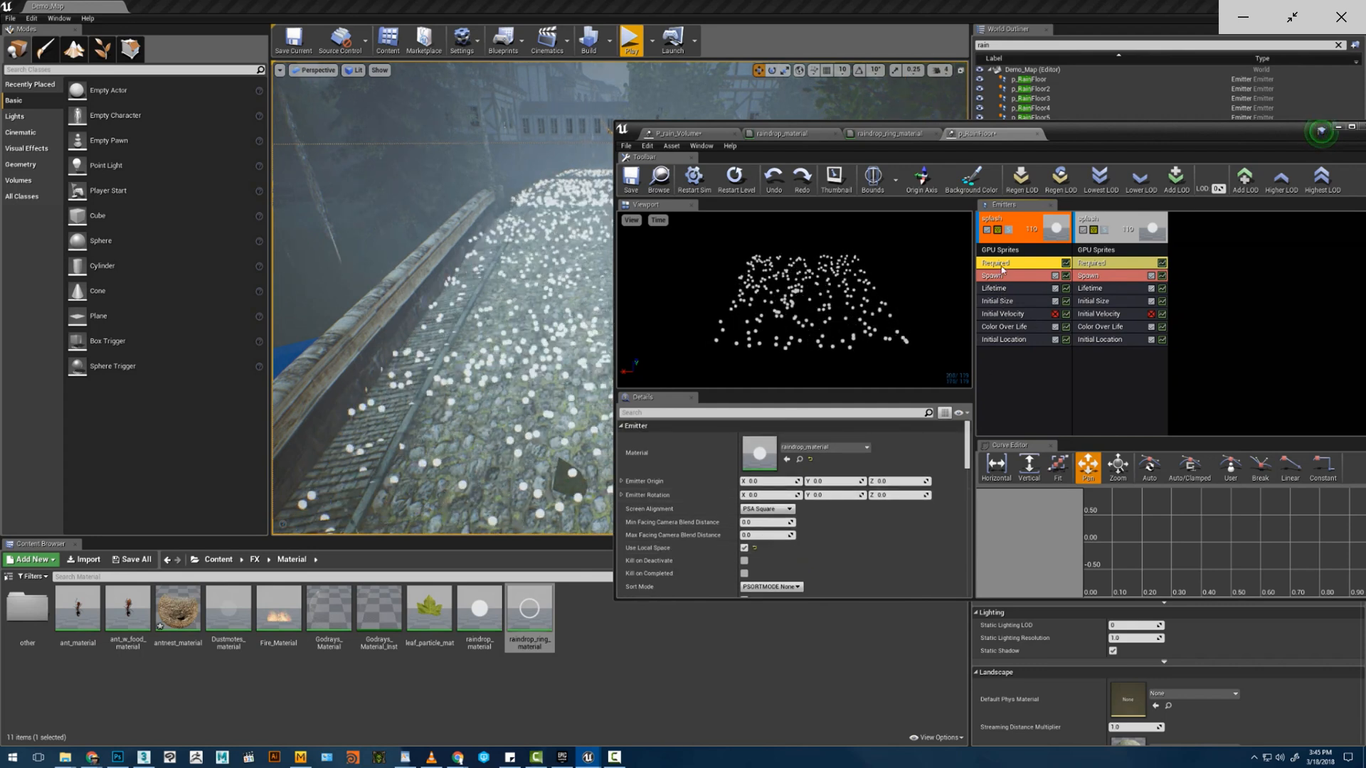
scroll(839, 516, down, 6)
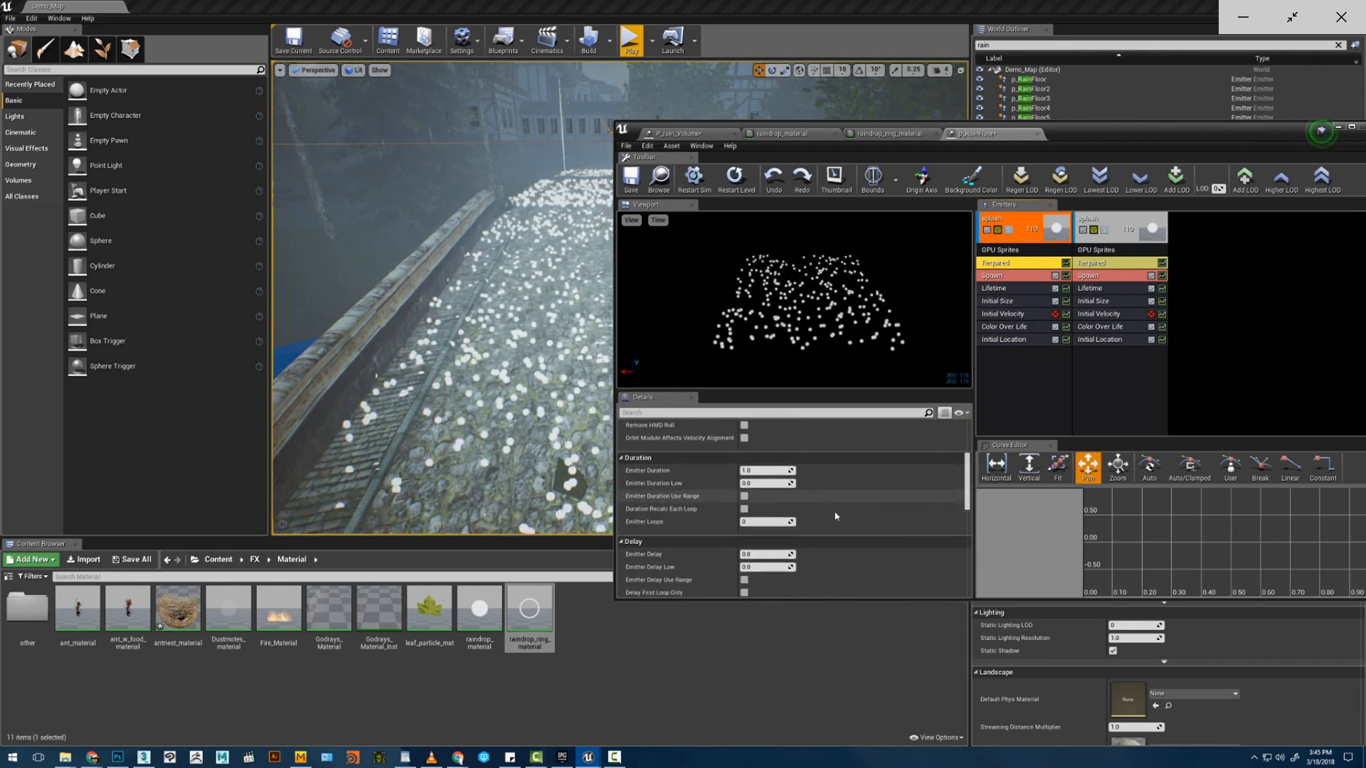
scroll(836, 516, down, 1)
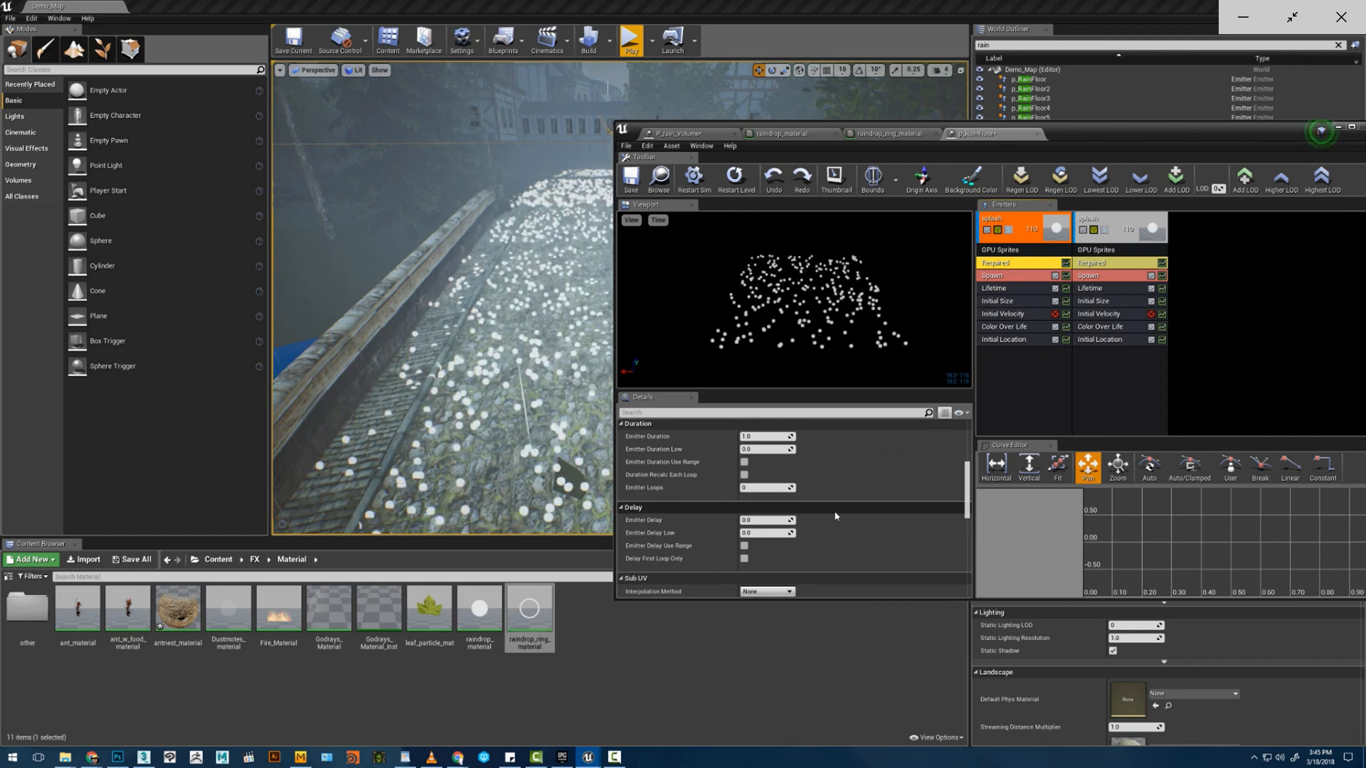
scroll(839, 523, down, 4)
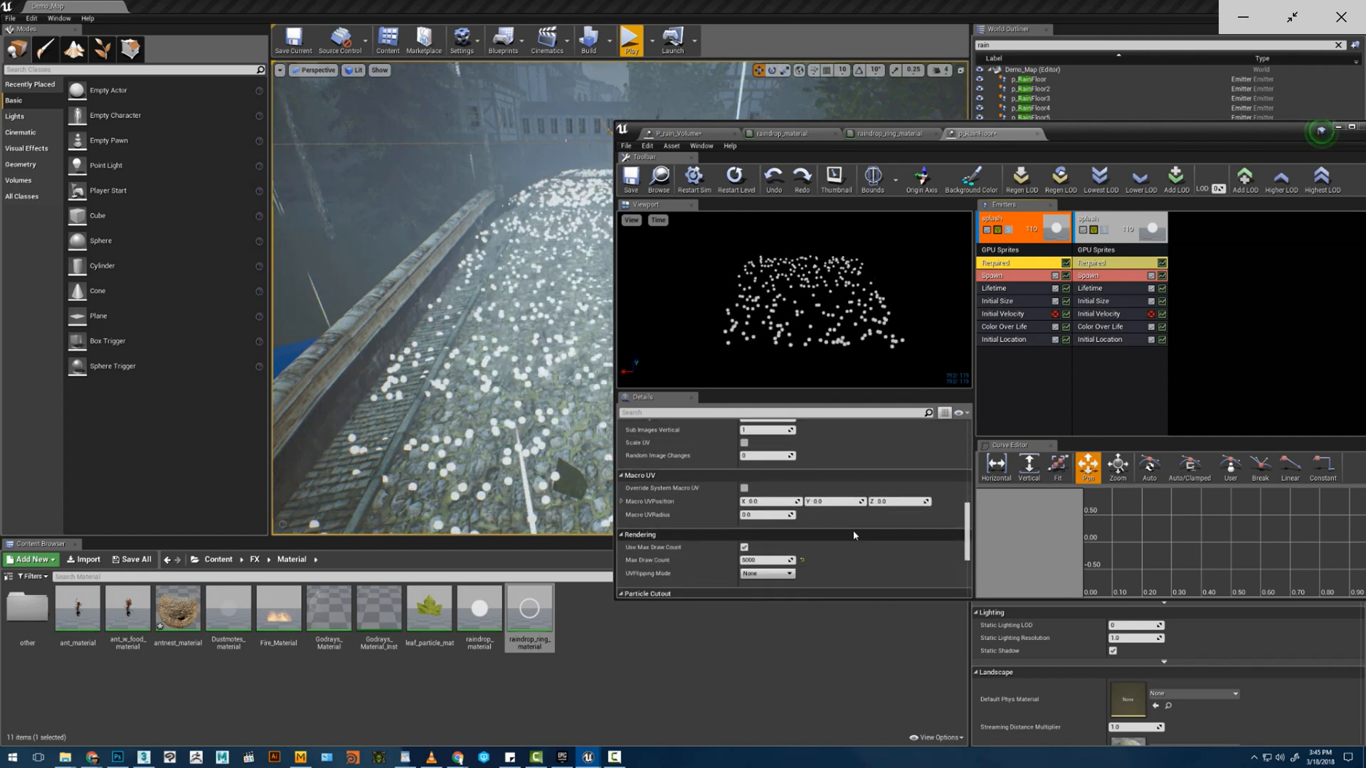
scroll(849, 531, down, 1)
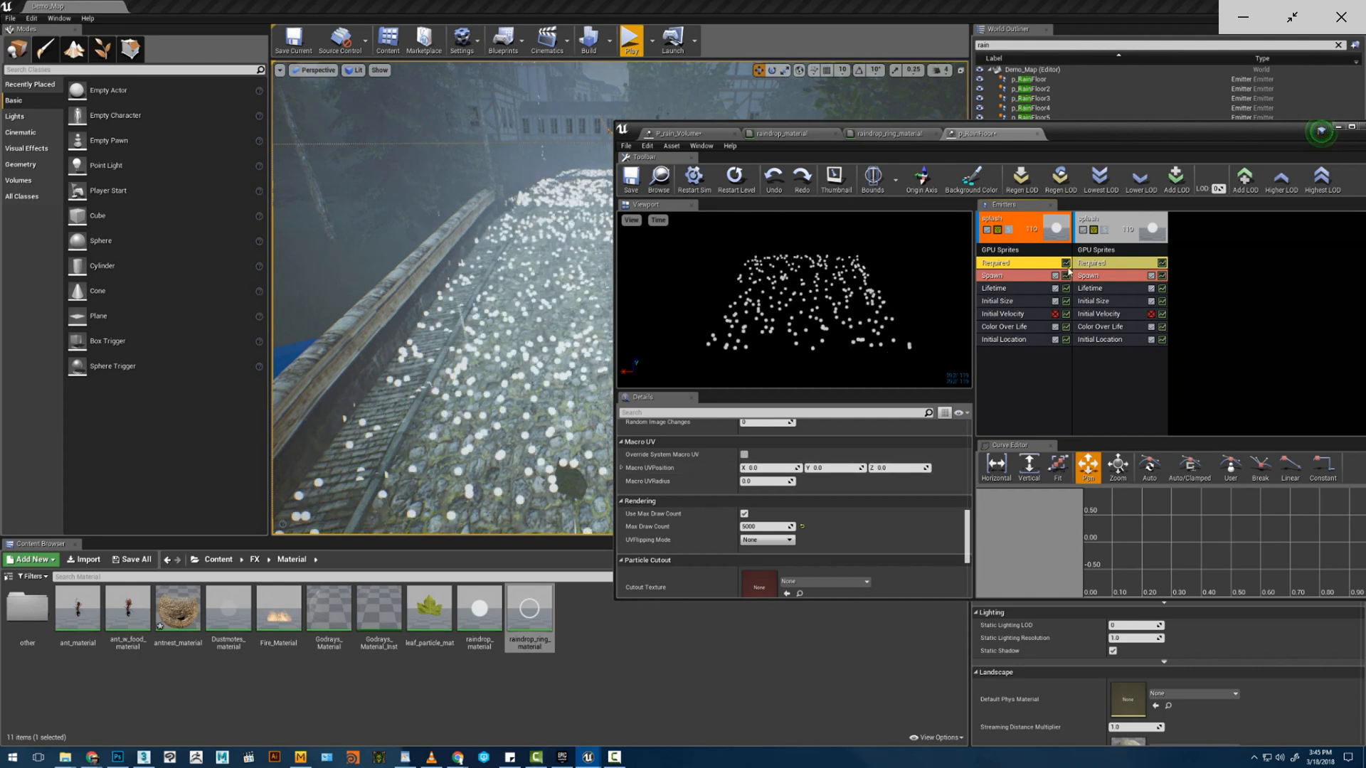
- Rename the duplicated splash emitter to "ring"
right_click(1093, 244)
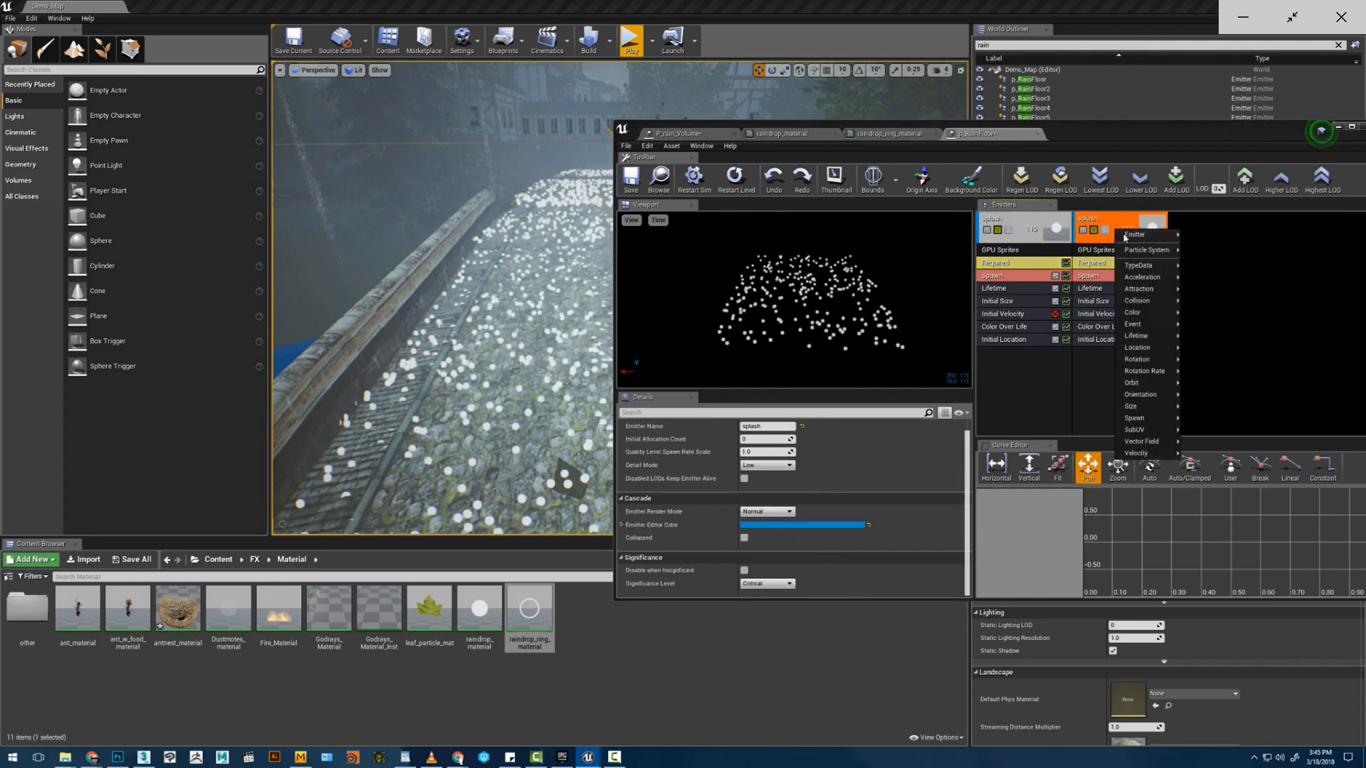
click(1207, 249)
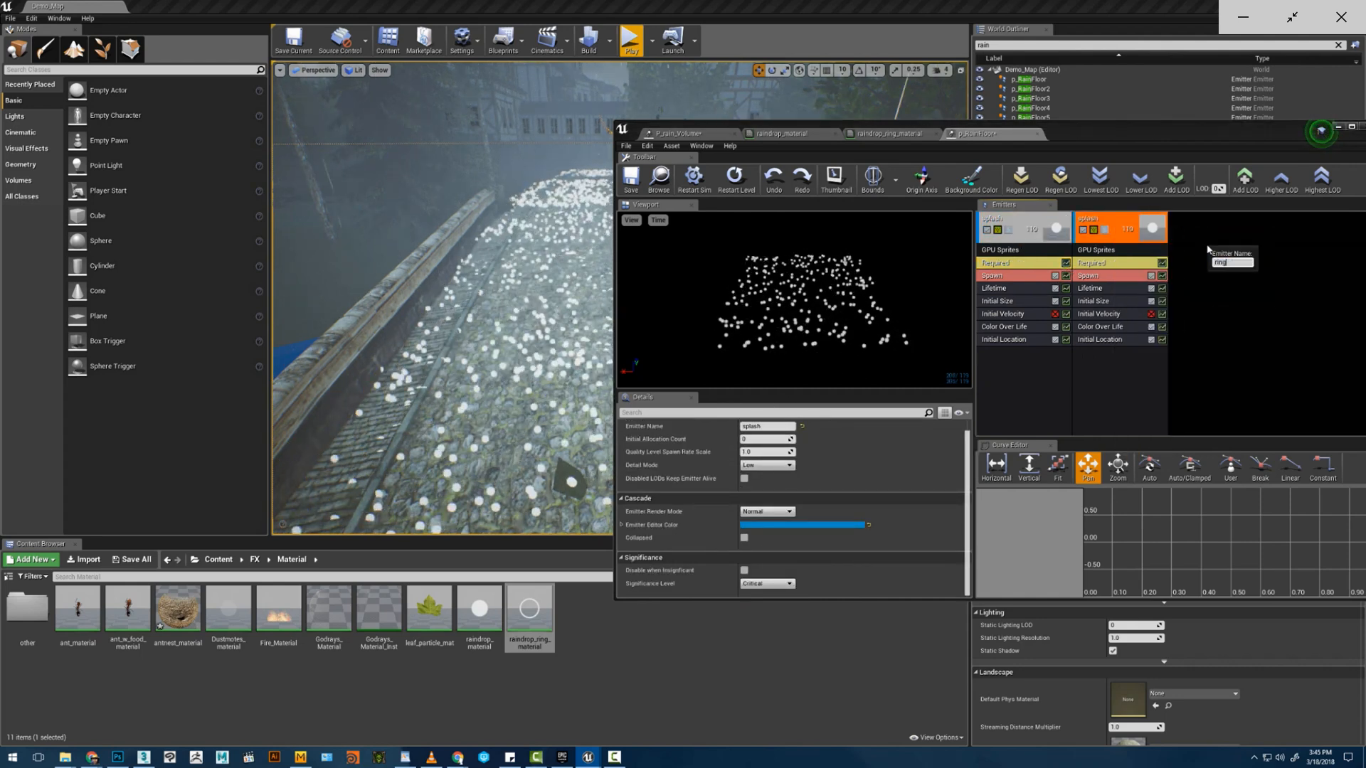
text(ring)
key(Return)
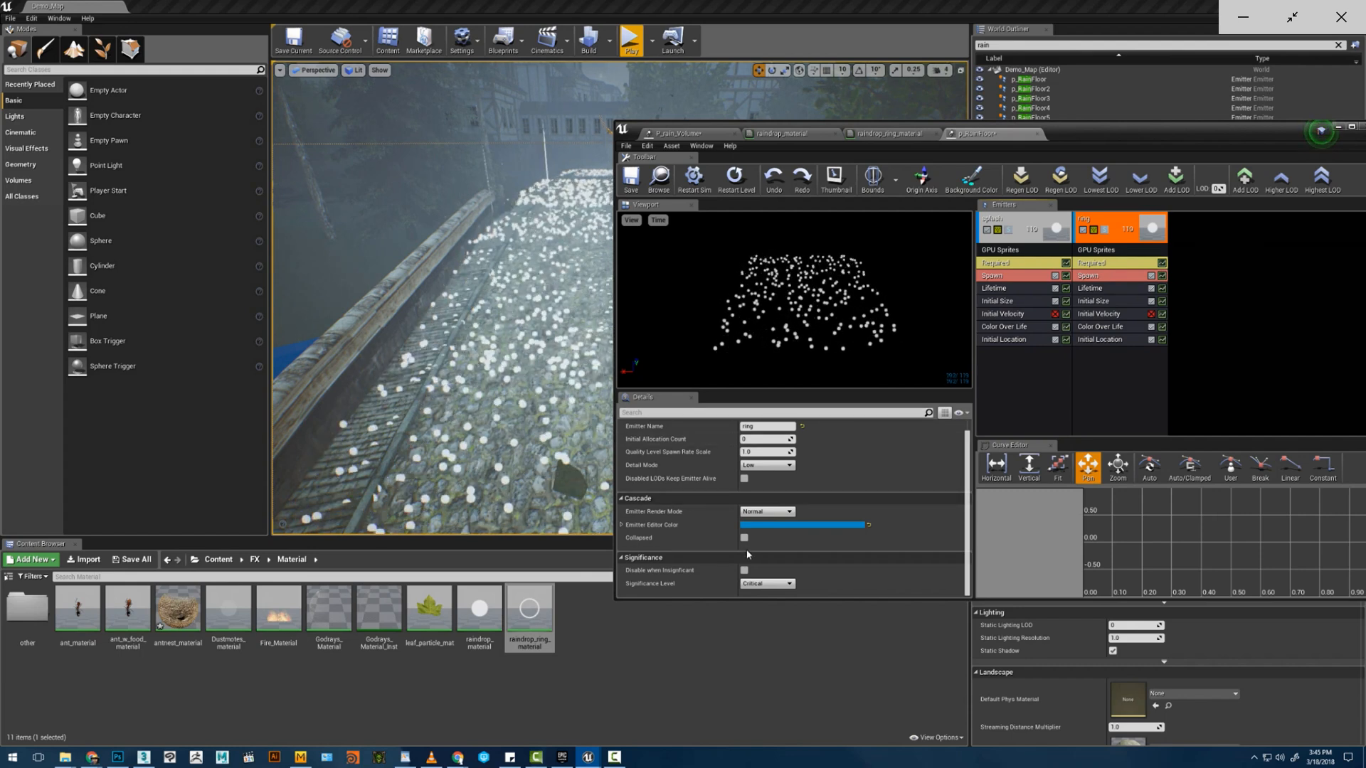
- Review the splash emitter's Required settings from the material through rendering, particle cutout and normals
scroll(768, 476, up, 1)
click(1033, 264)
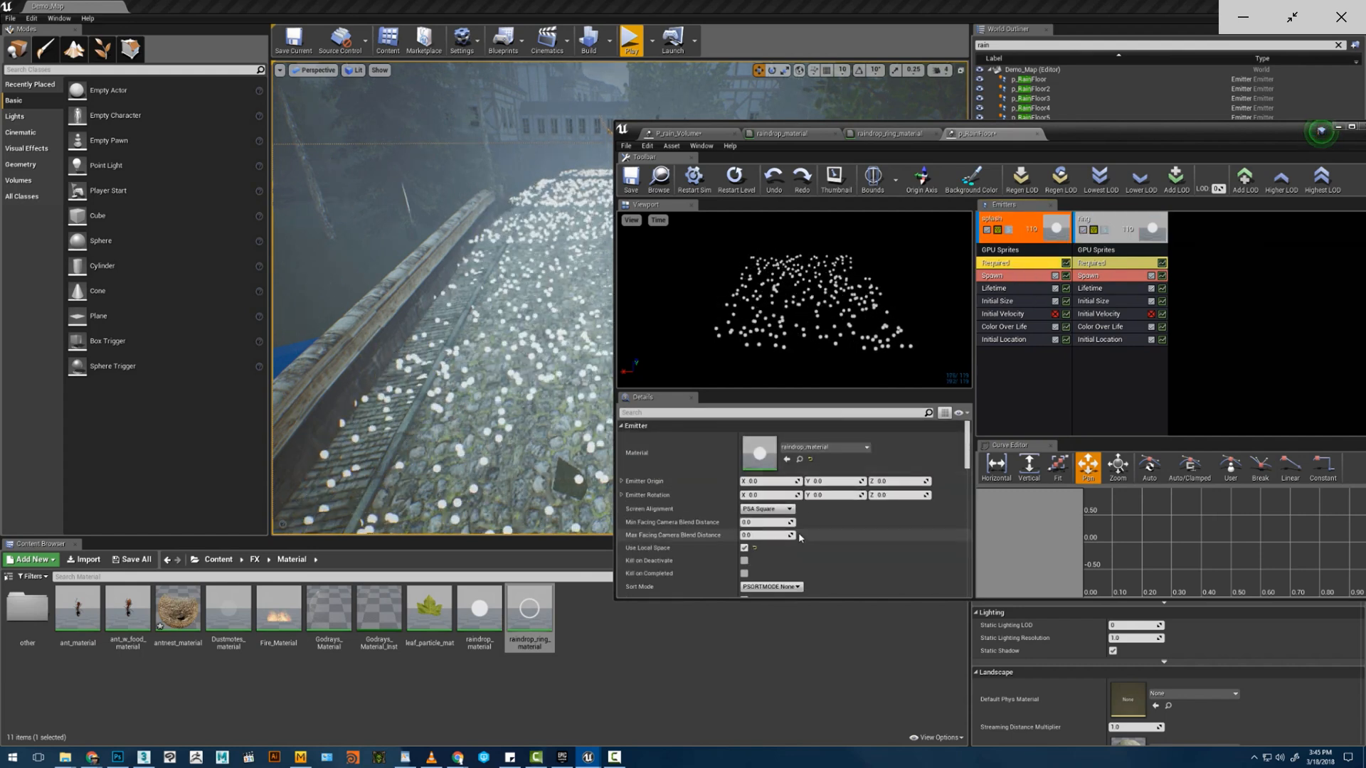
scroll(798, 532, down, 10)
scroll(798, 542, down, 10)
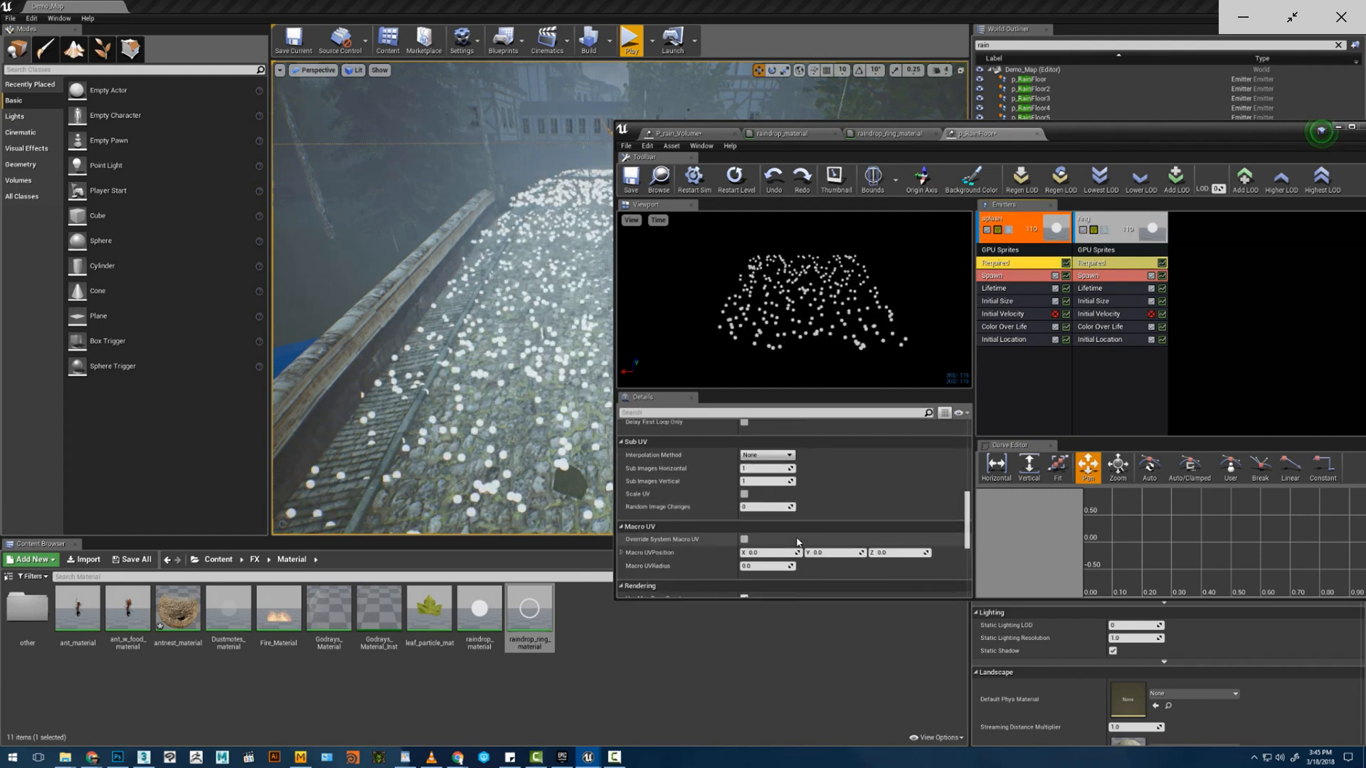
scroll(797, 542, down, 5)
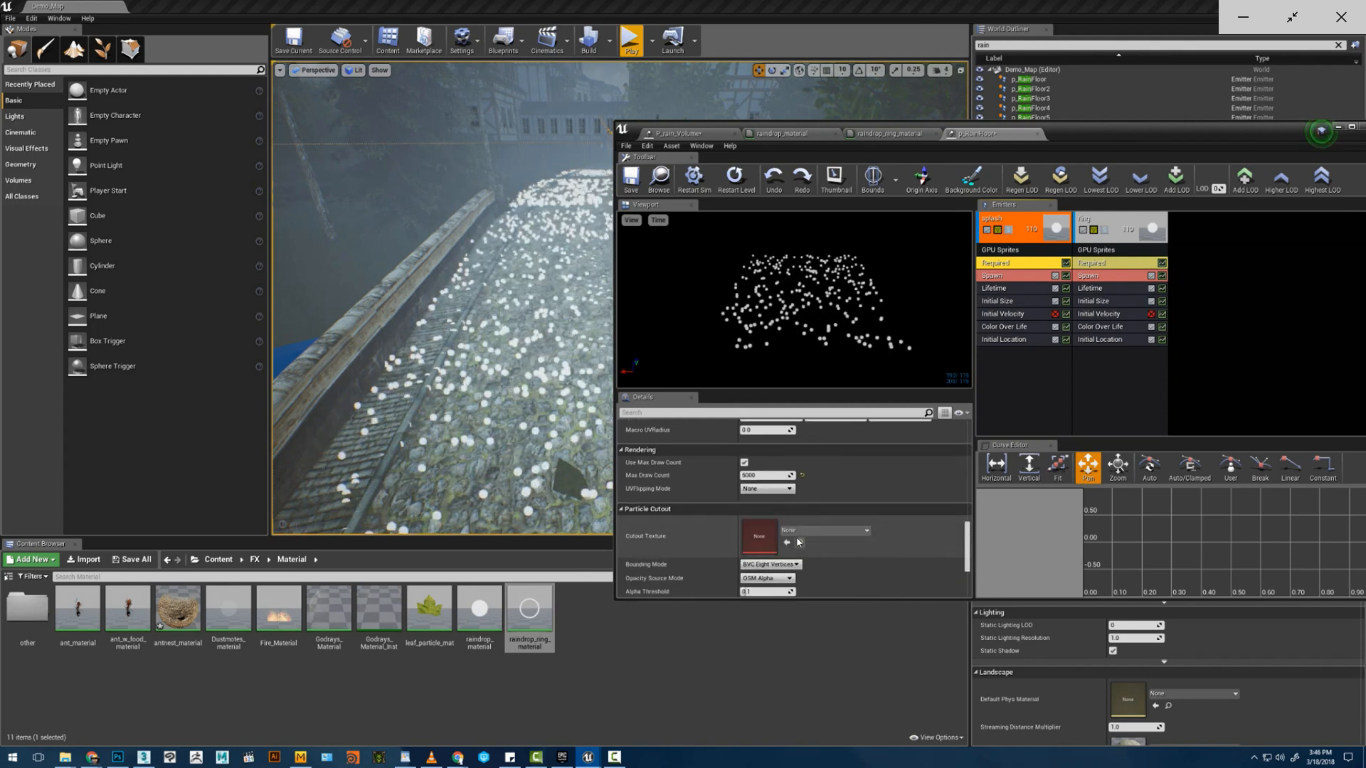
scroll(798, 542, down, 5)
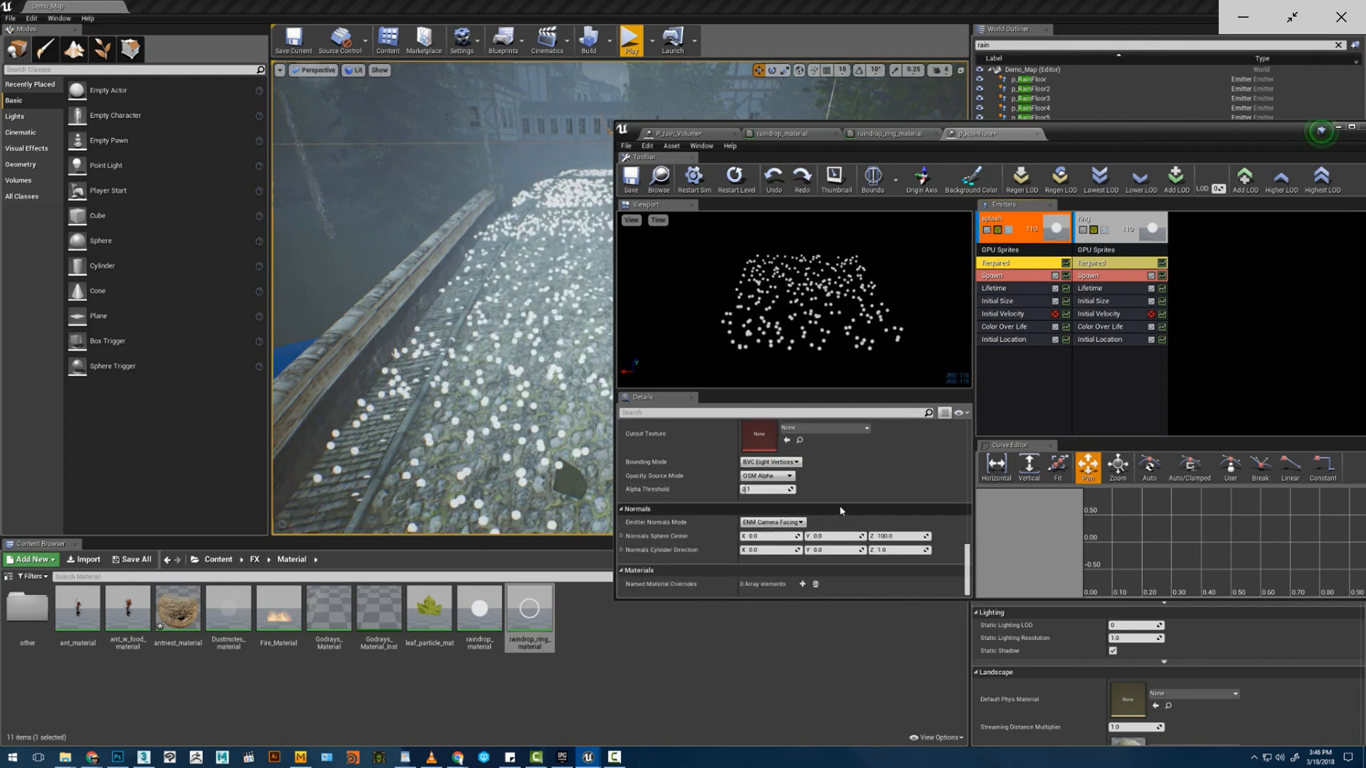
scroll(868, 506, up, 9)
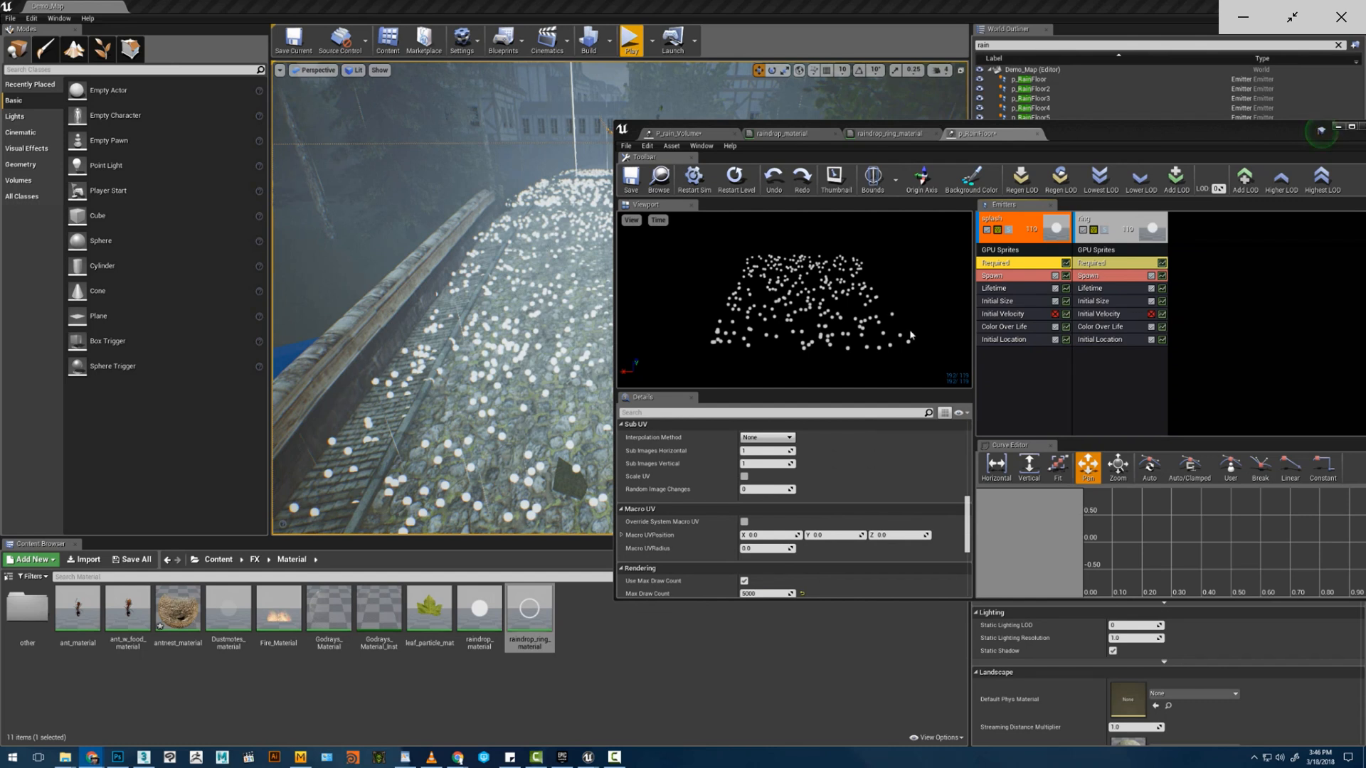
- Assign raindrop_ring_material as the material in the ring emitter's Required module
click(1114, 267)
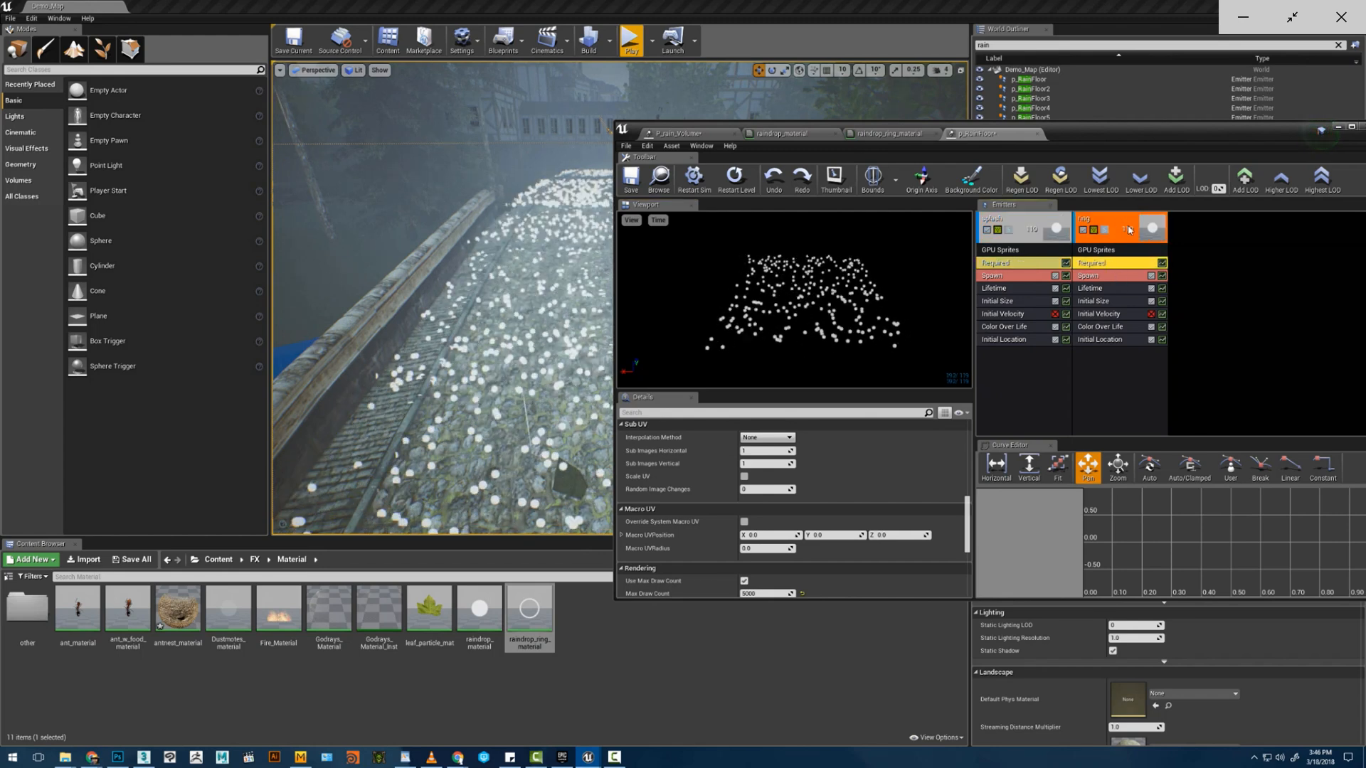
click(1086, 263)
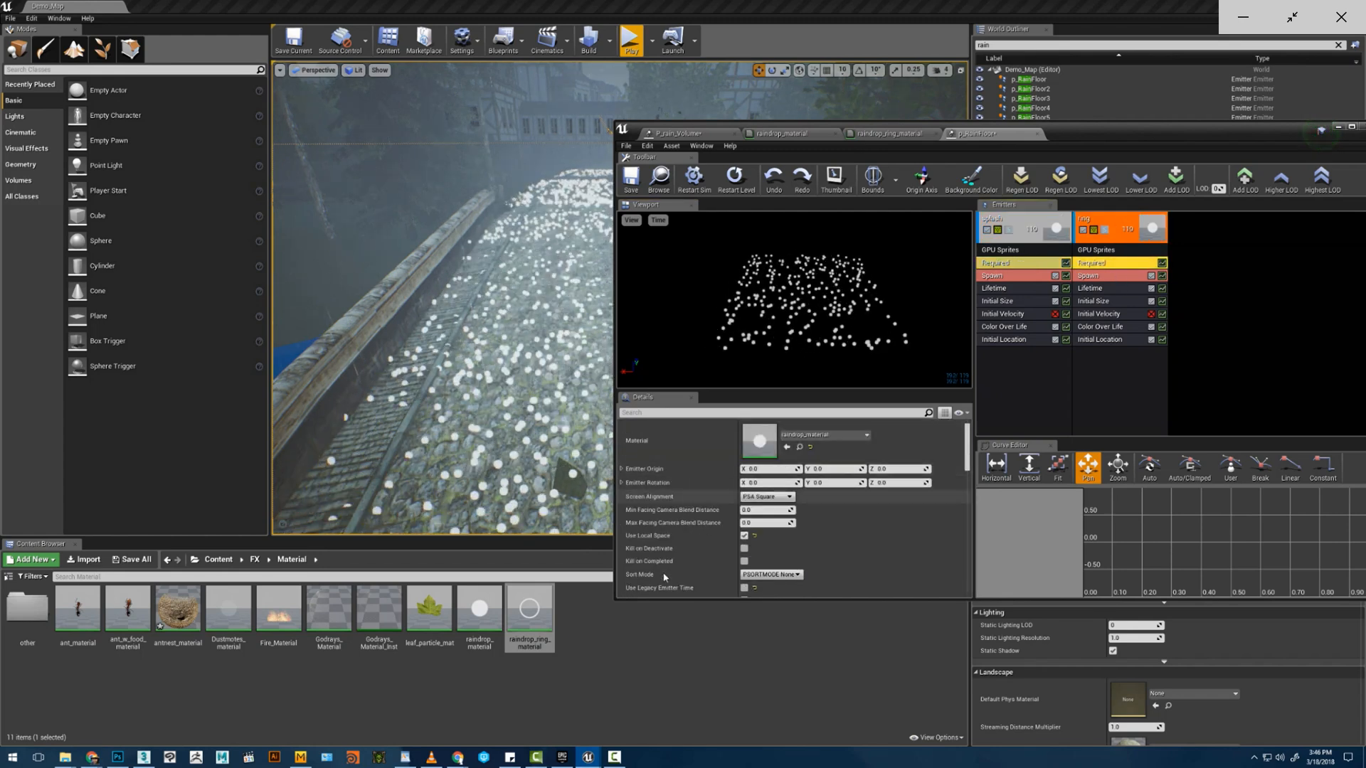
drag(761, 436, 760, 436)
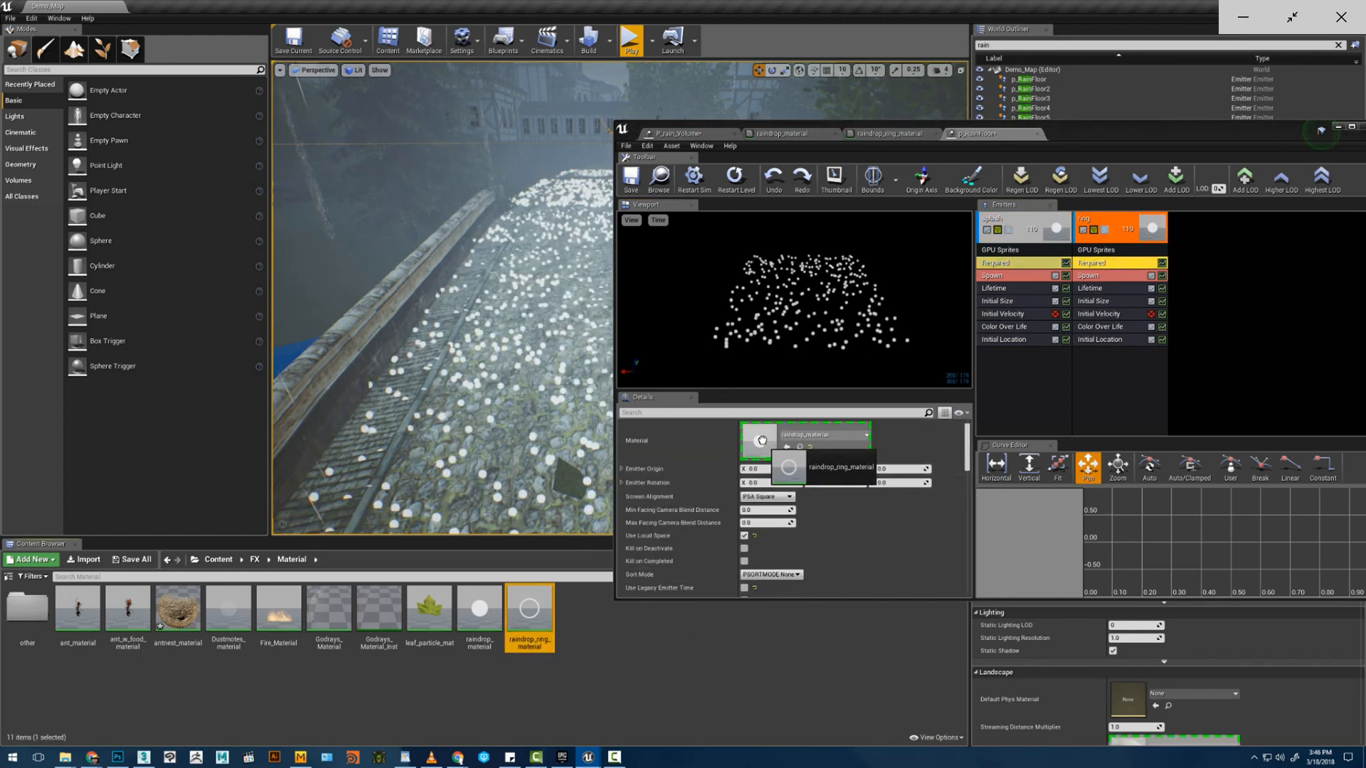
click(1093, 264)
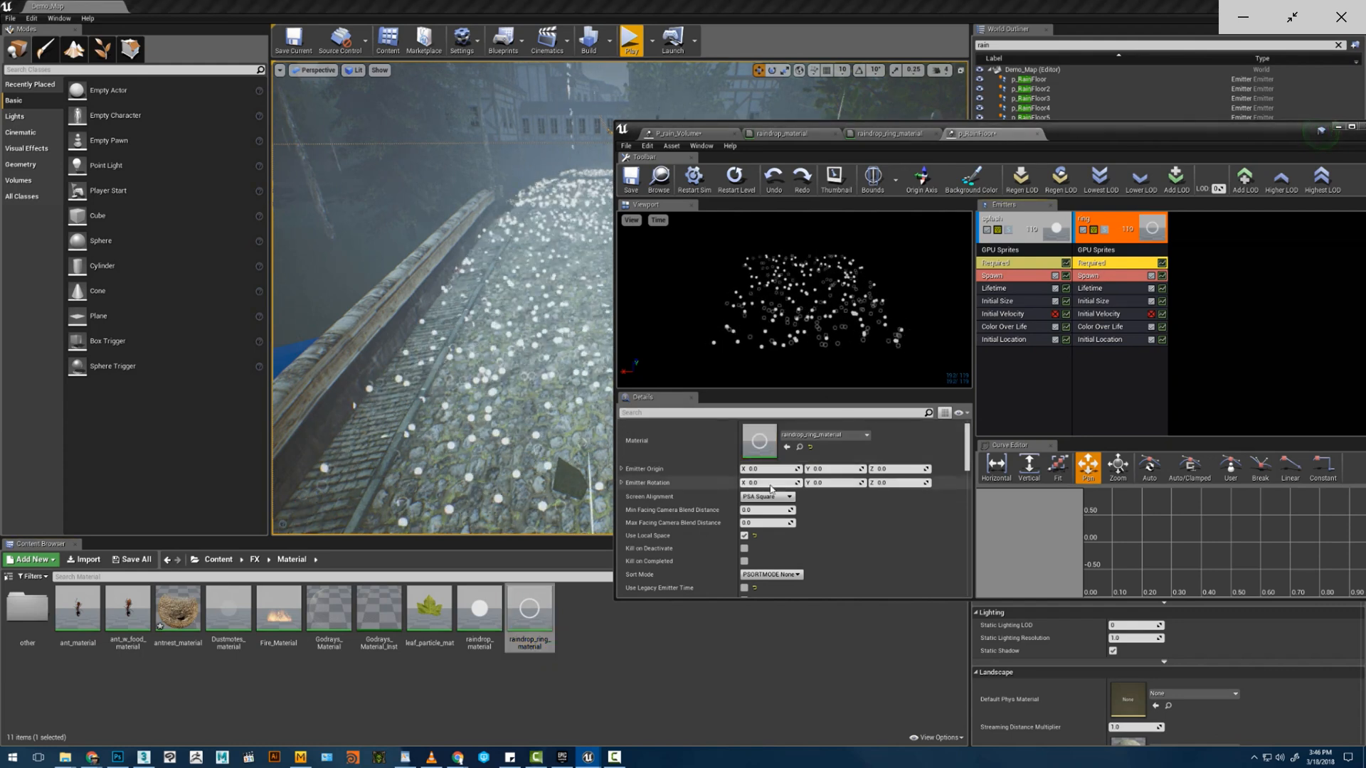
- Add a Lock Axis orientation module to the ring emitter and set its Lock Axis Flags to Z
right_click(1089, 370)
mouse_move(1105, 569)
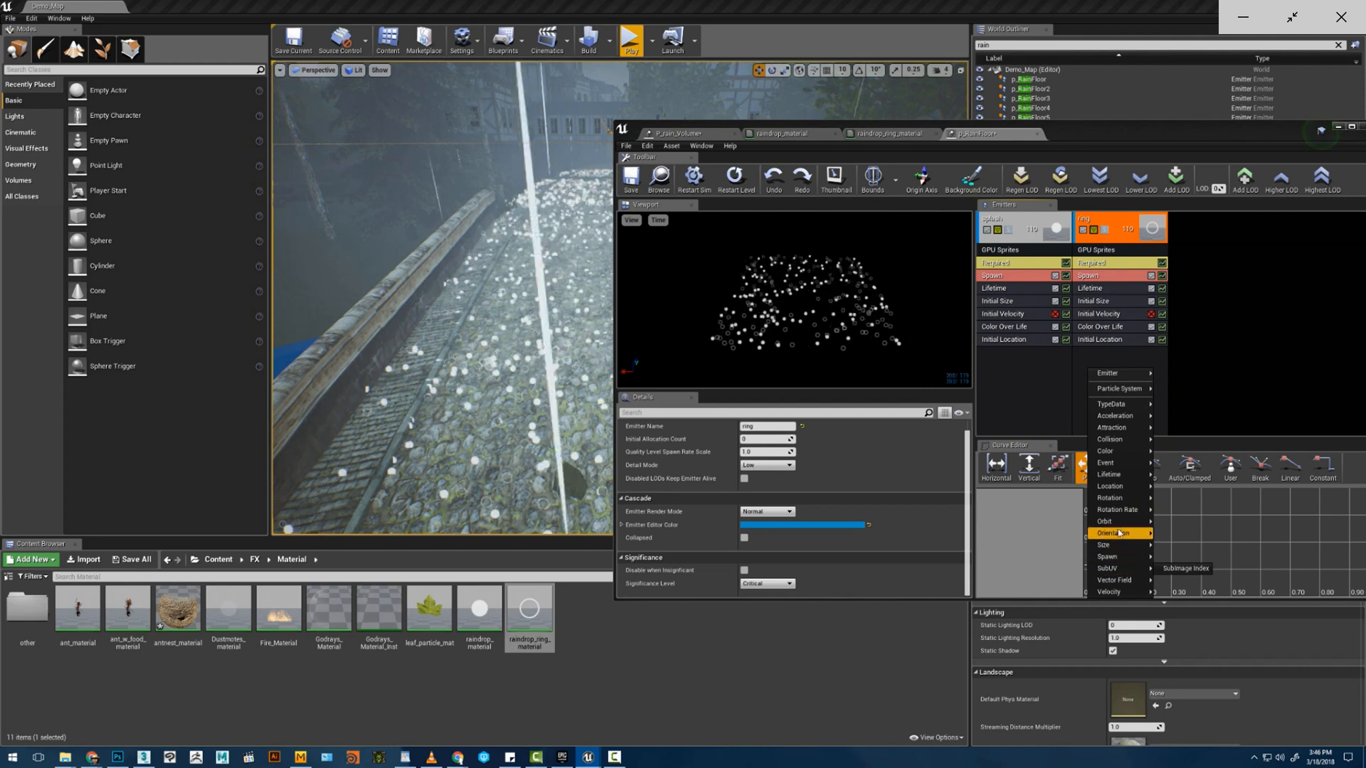
mouse_move(1120, 534)
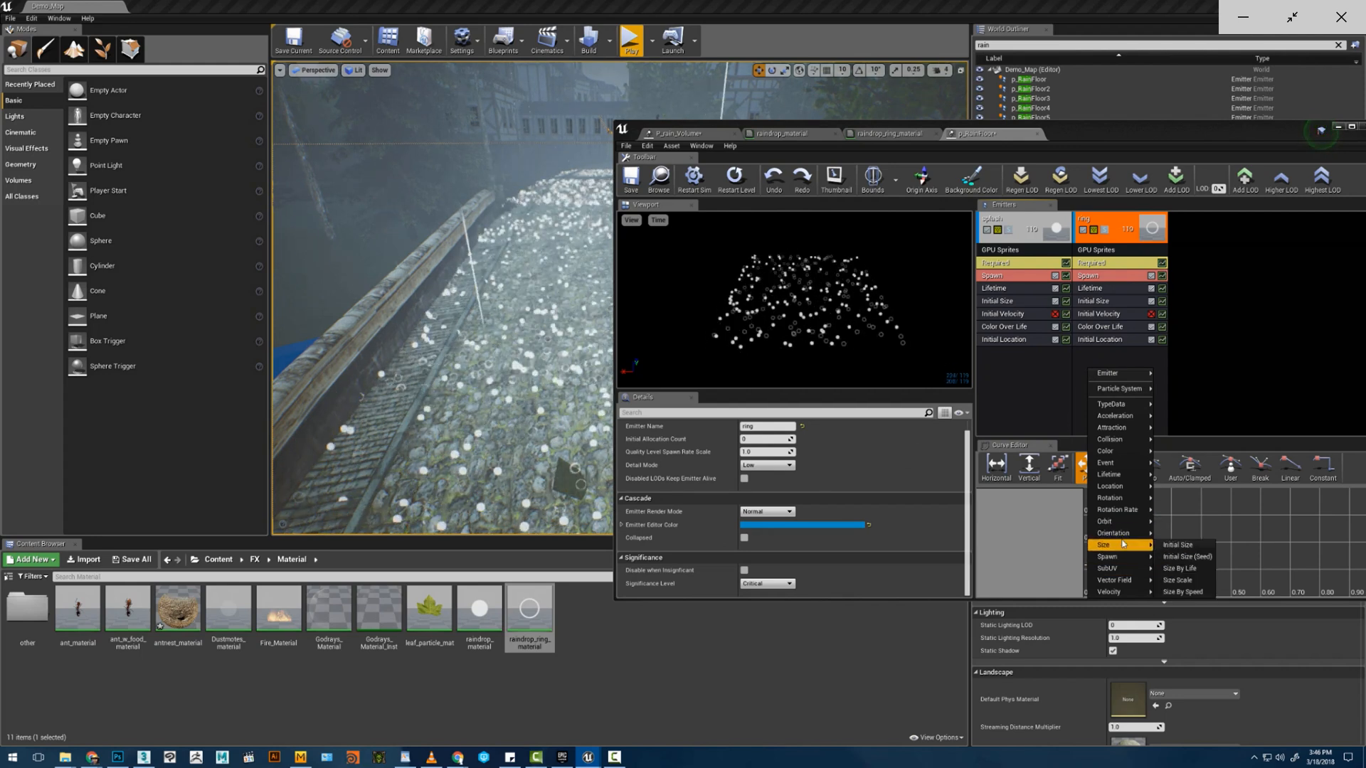
click(1174, 533)
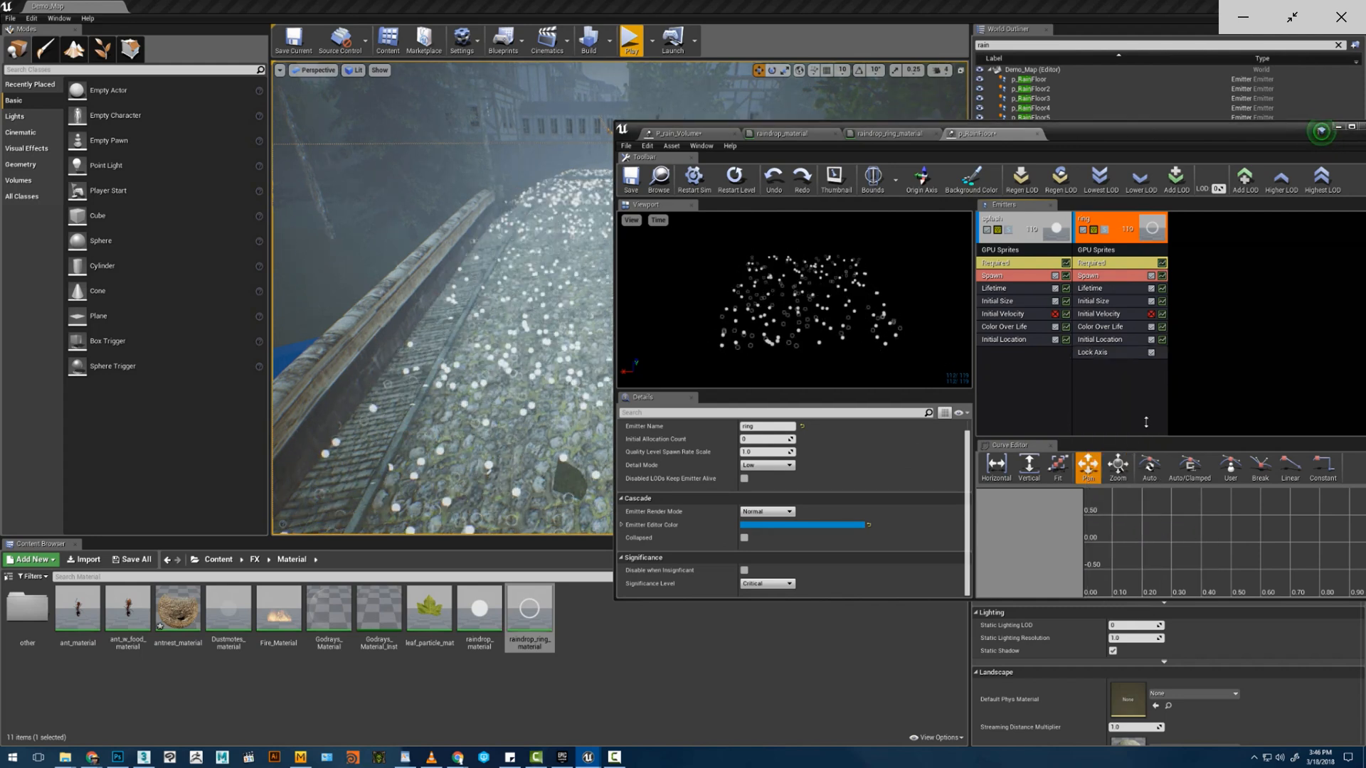
click(1095, 353)
click(772, 439)
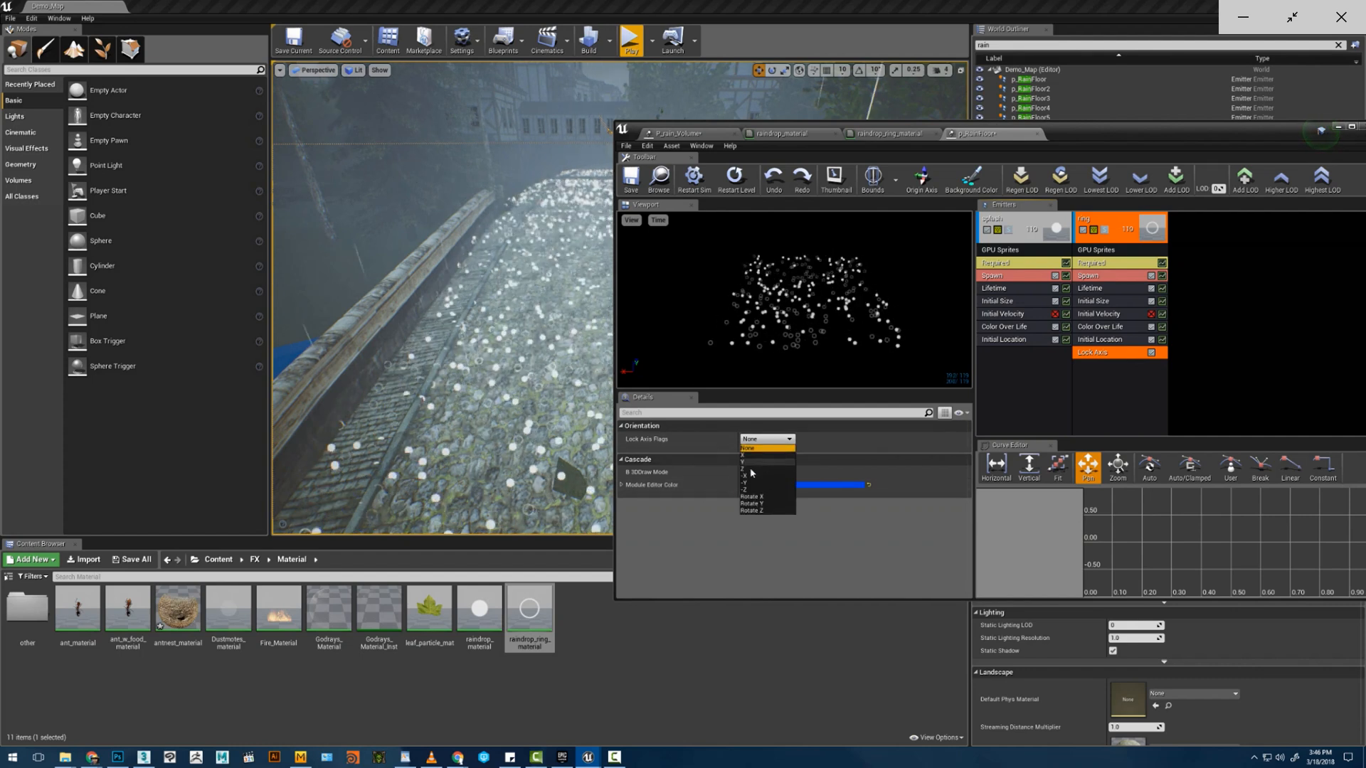
click(747, 468)
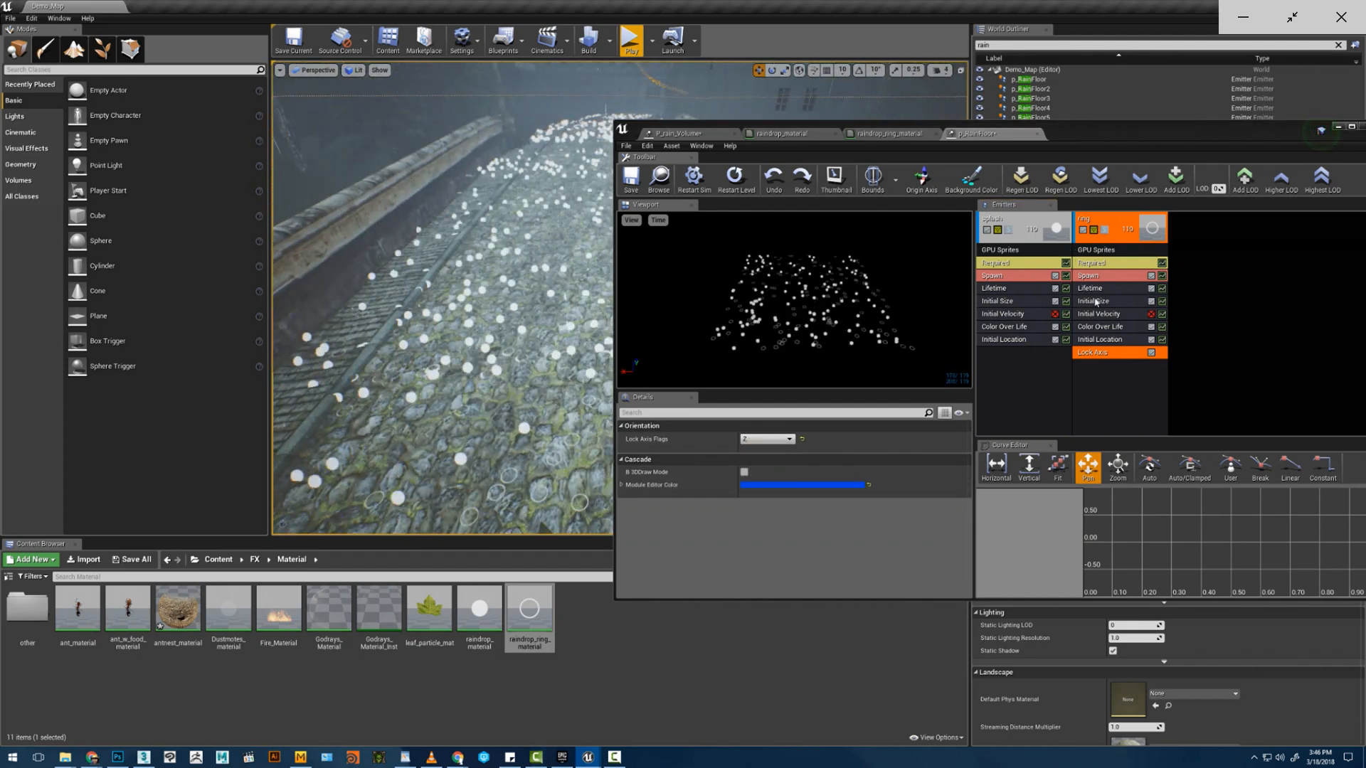
- Change the ring emitter's Initial Size distribution to Distribution Vector Constant Curve and add two points to its curve
click(1096, 301)
click(815, 451)
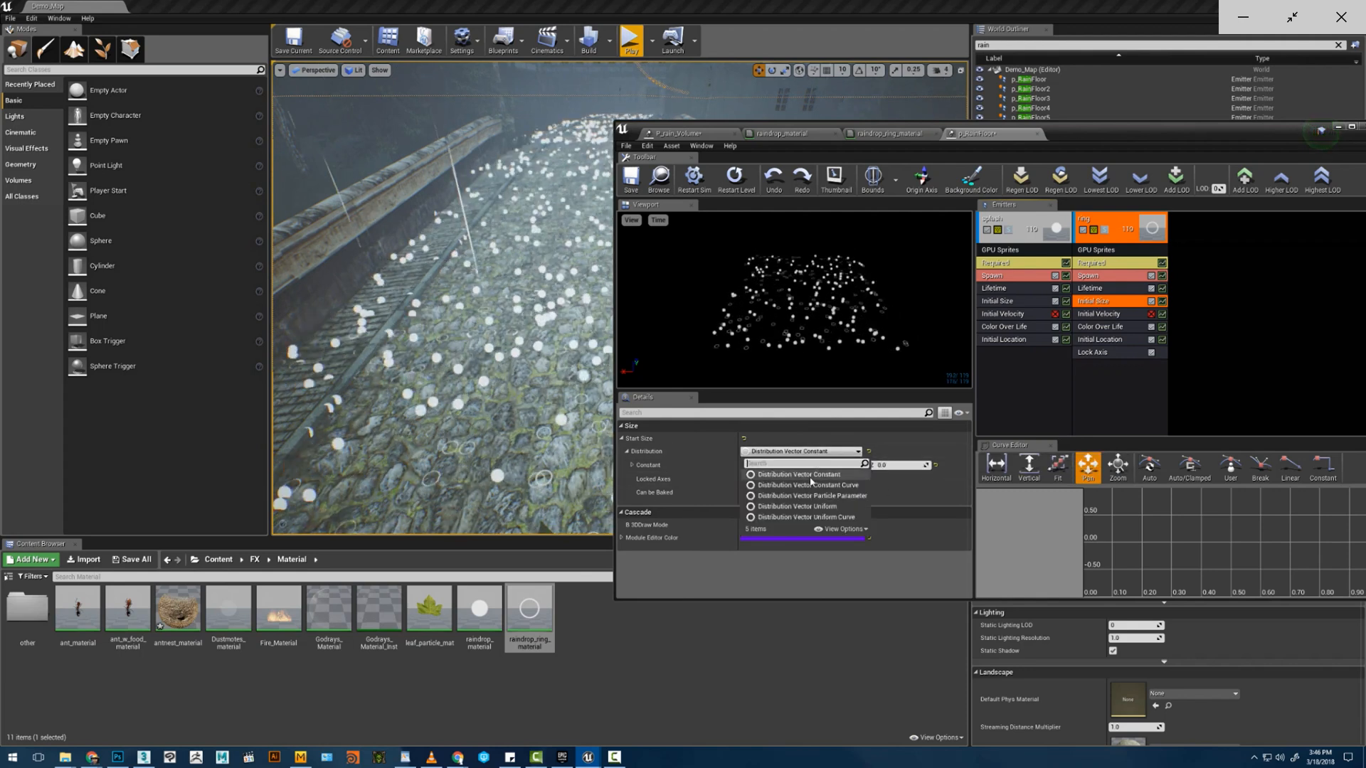
click(818, 476)
click(834, 452)
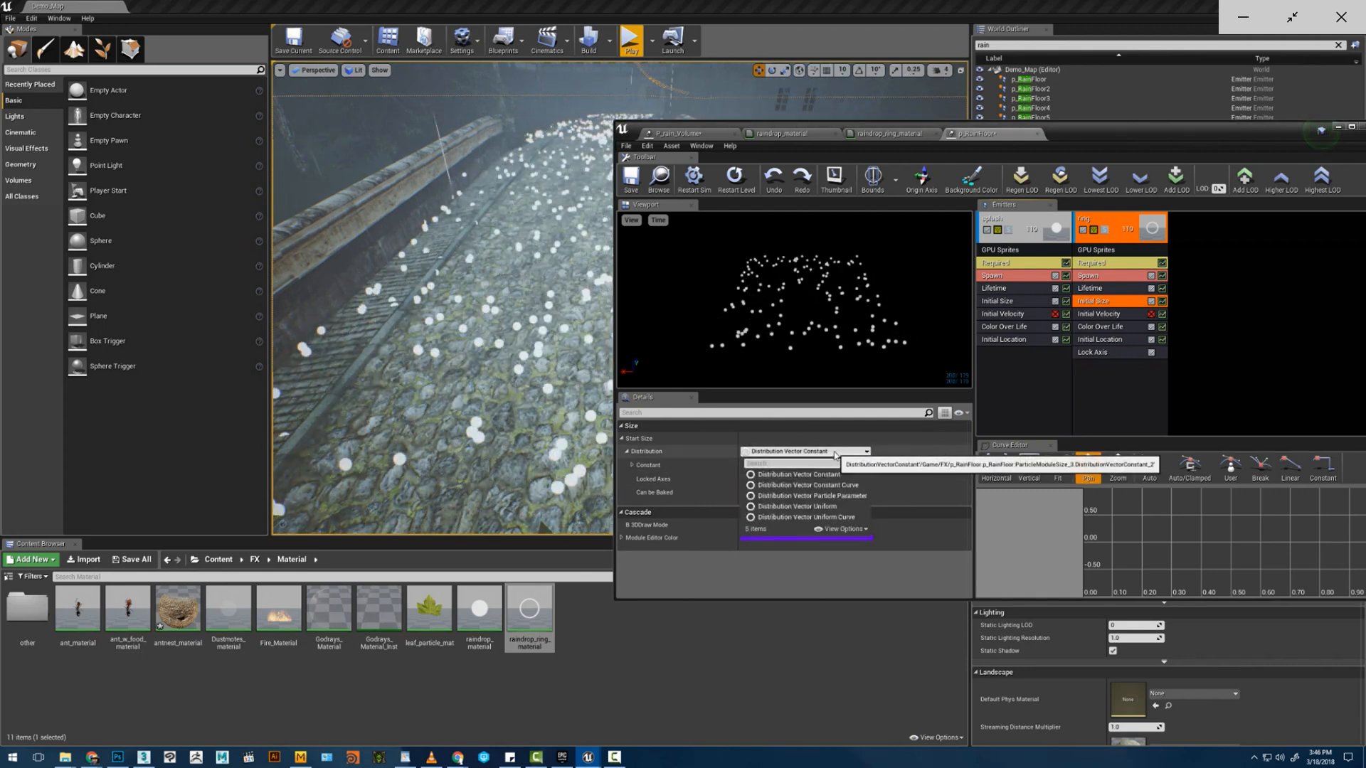
click(834, 486)
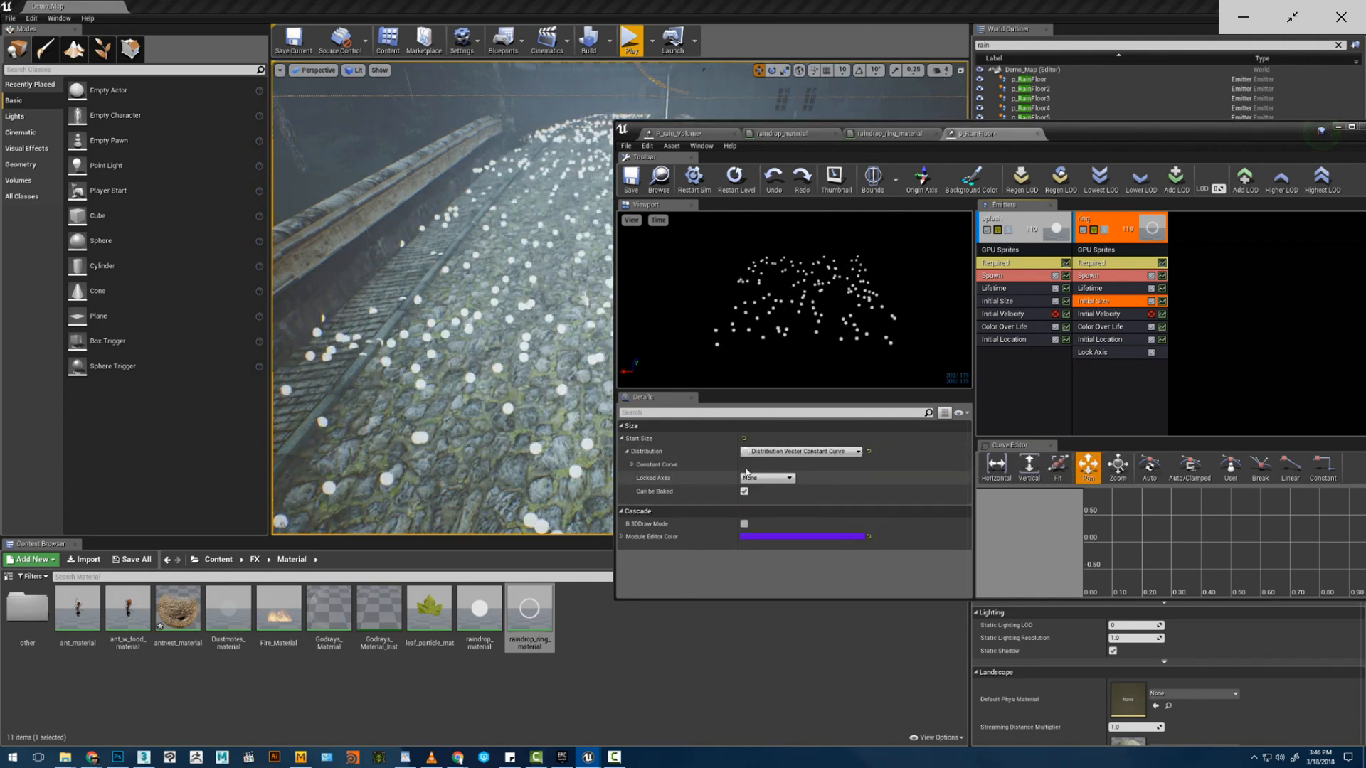
click(632, 464)
click(803, 479)
click(802, 479)
- Set the first size curve point's Out Val to 10 in X, Y and Z and the second point's In Val to 1
scroll(782, 527, down, 1)
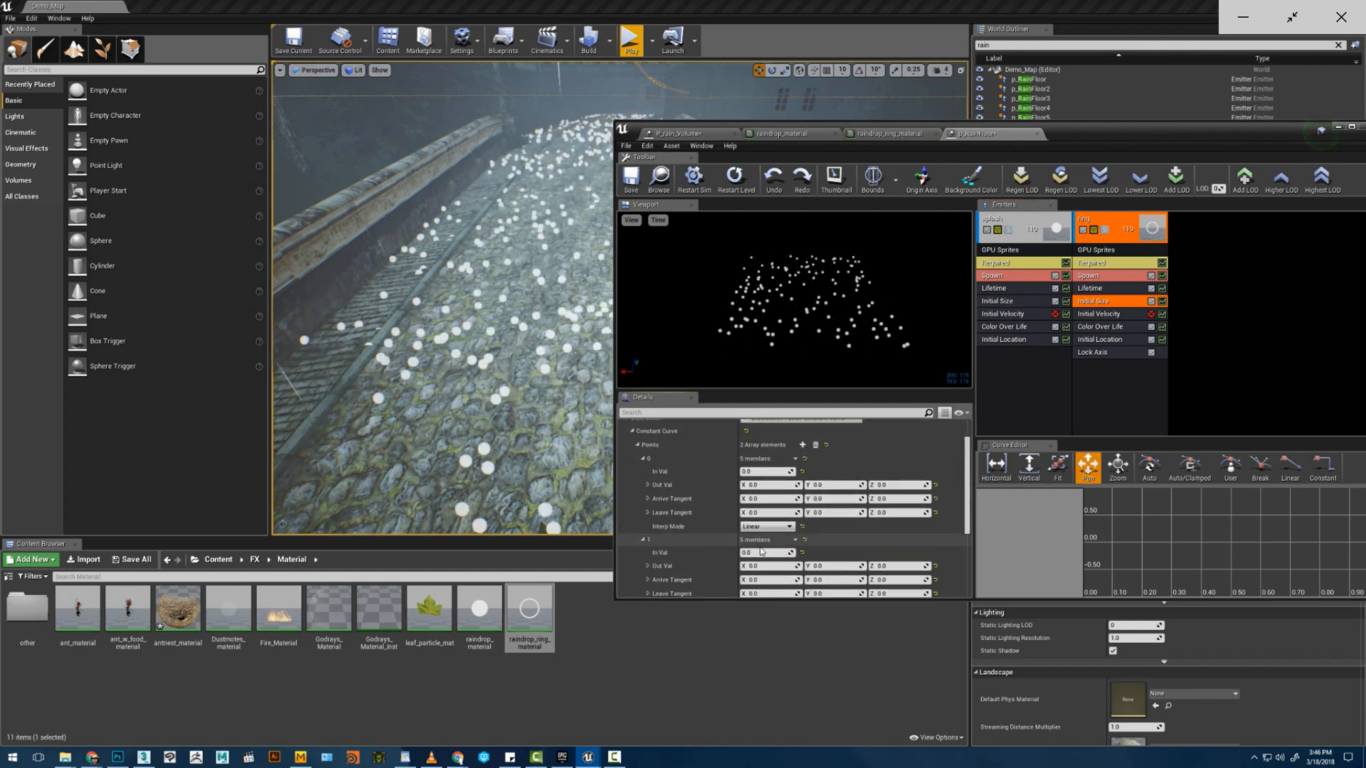
click(758, 566)
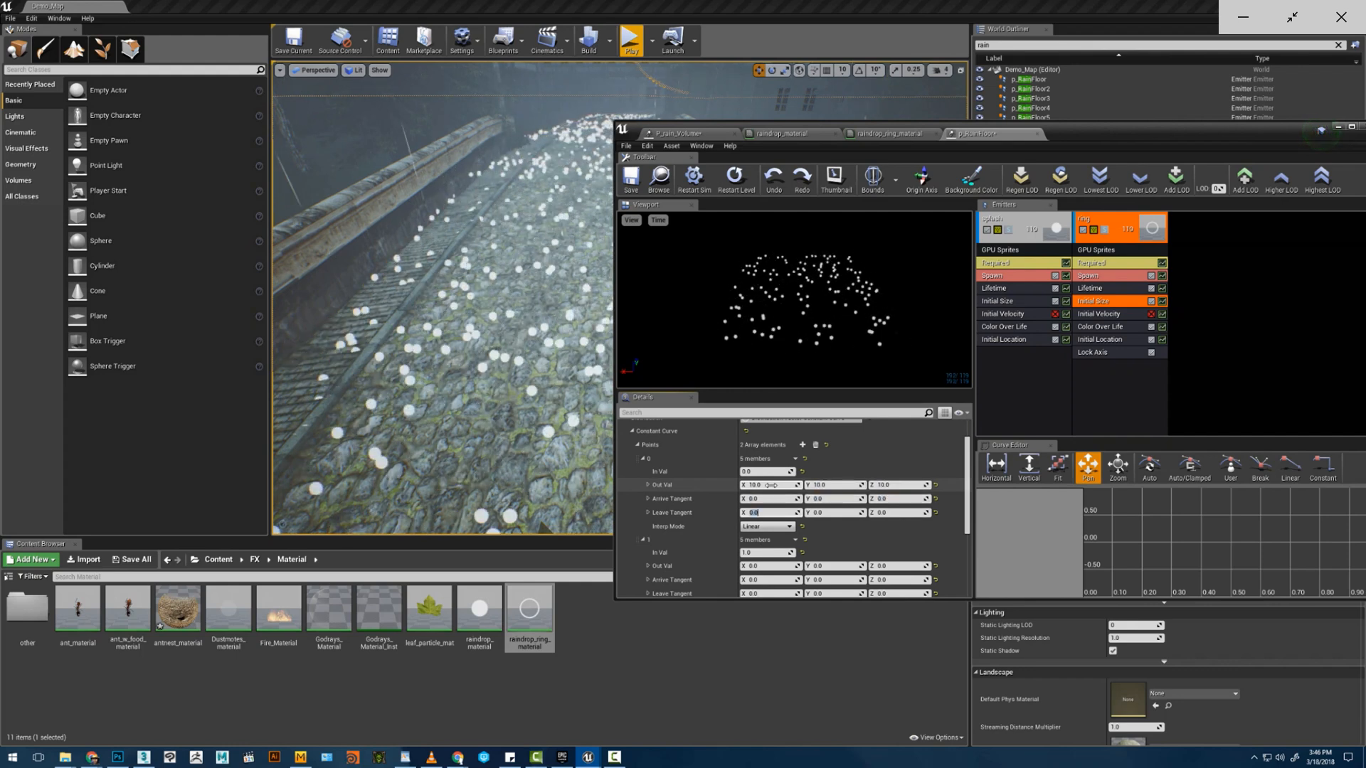
key(Tab)
key(Tab)
key(Tab)
key(Tab)
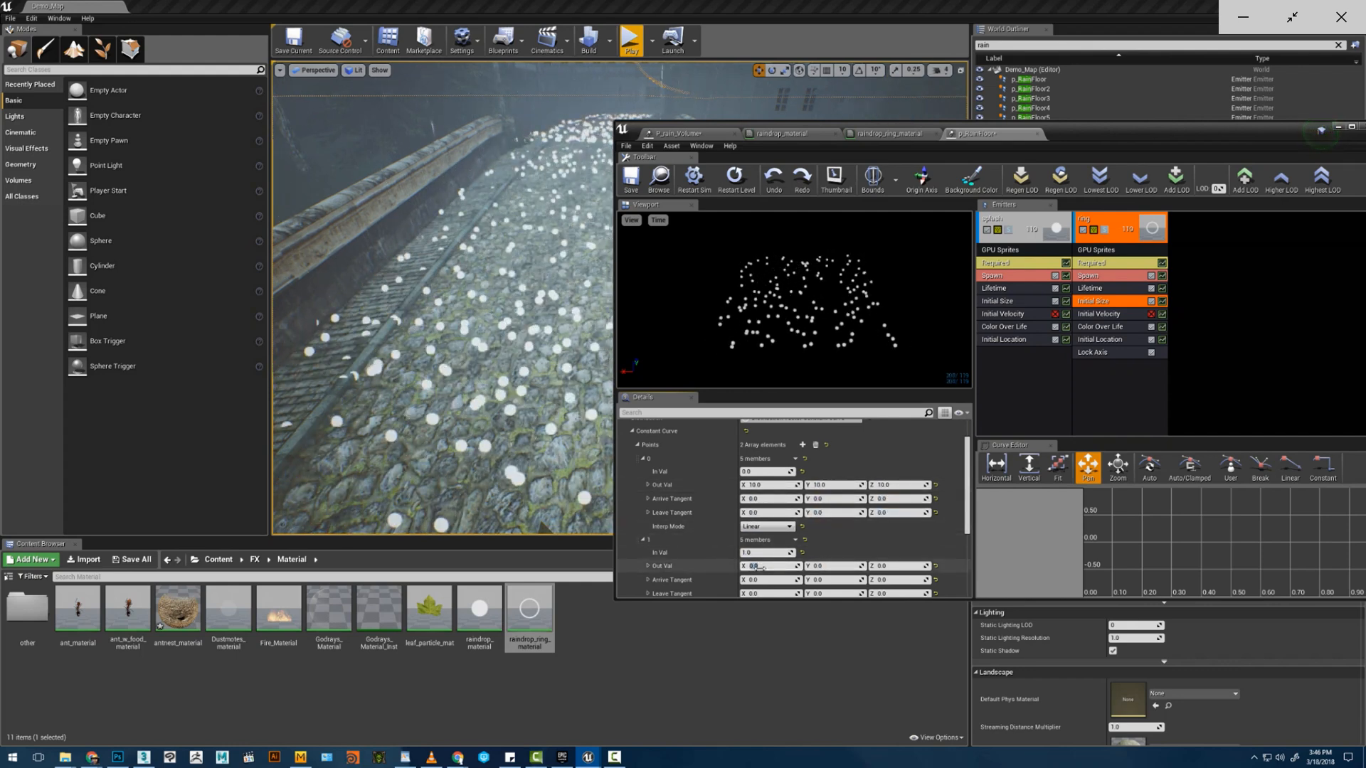
- Set the second size curve point's Out Val to 60 in X, Y and Z
text(60)
key(Tab)
text(60)
key(Tab)
text(60)
key(Return)
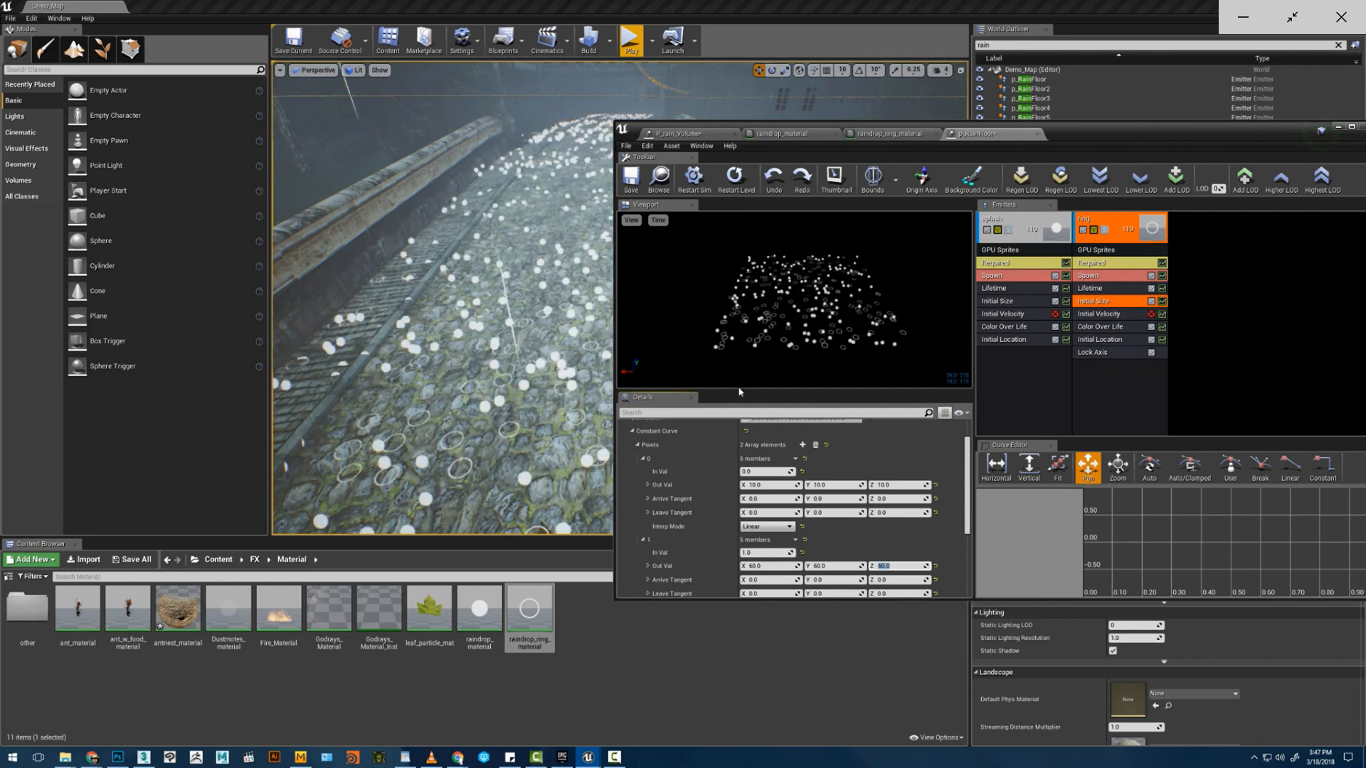
- Set the second size curve point's Out Val to 150 in X, Y and Z
click(757, 566)
text(15)
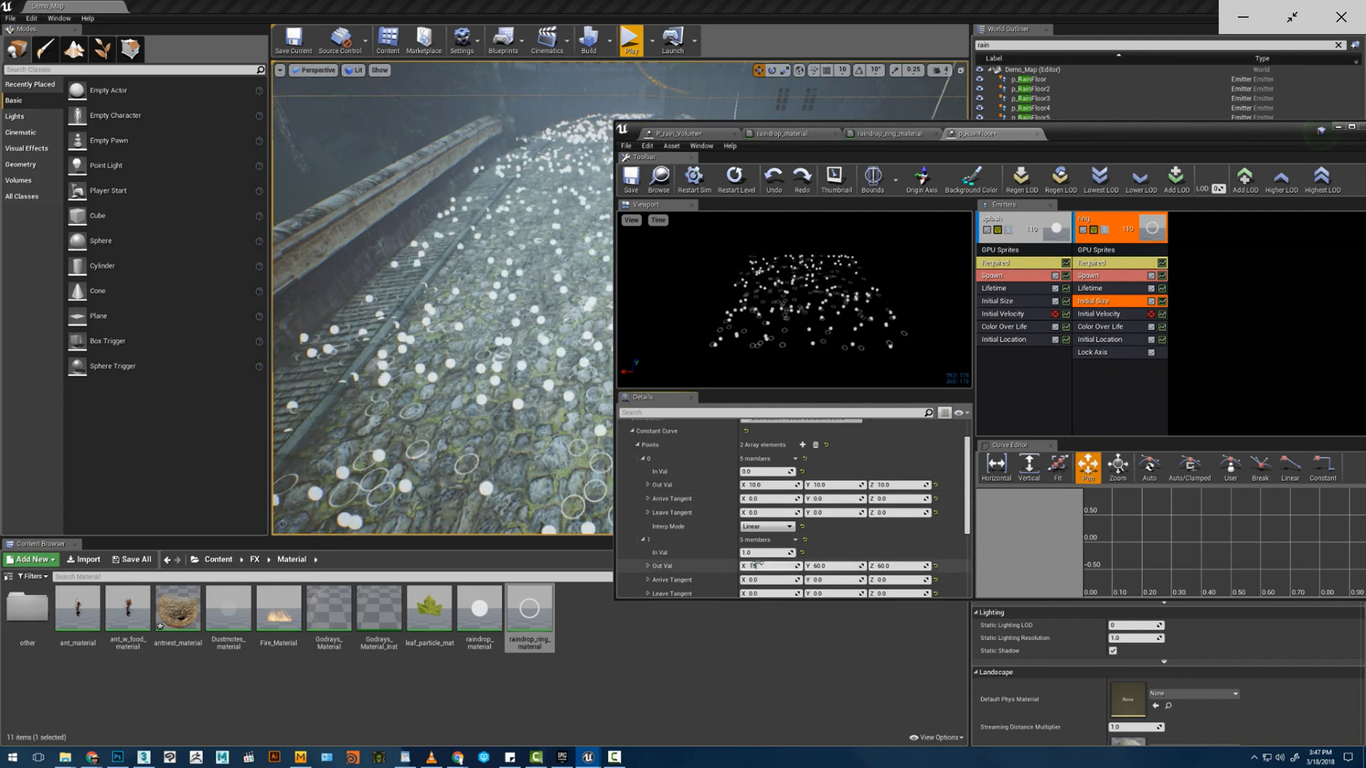
text(0)
key(Tab)
text(150)
key(Tab)
text(150)
key(Return)
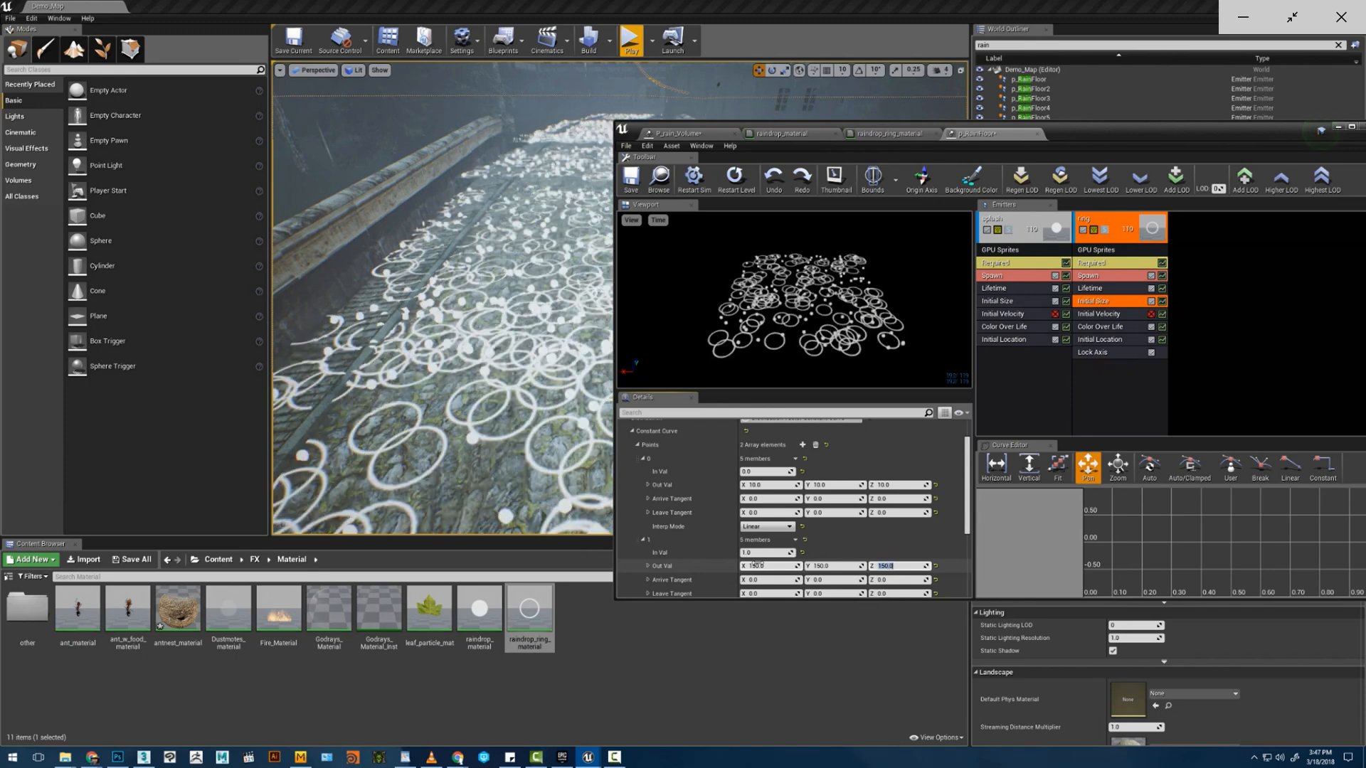
- Set Max Draw Count to 500000 in the ring emitter's Required module
click(1104, 265)
scroll(846, 500, down, 10)
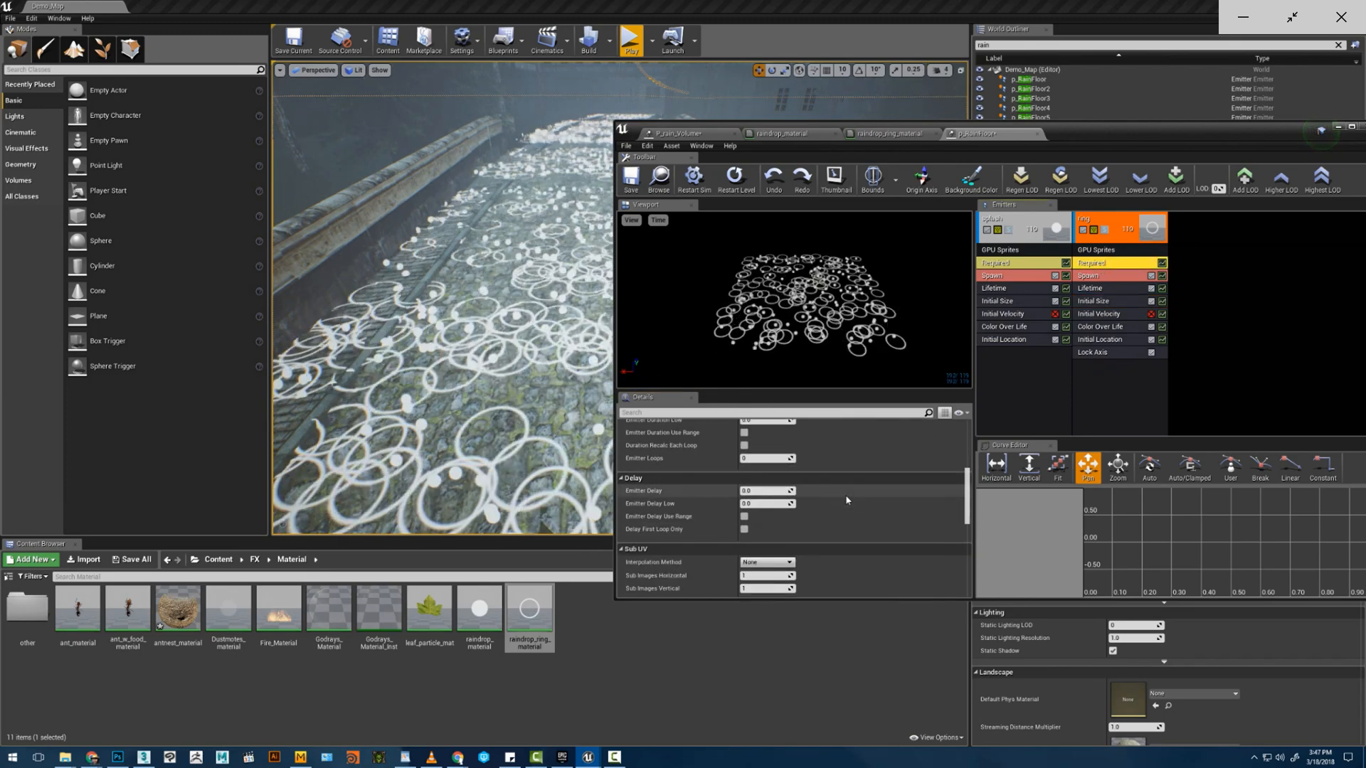
scroll(845, 500, down, 10)
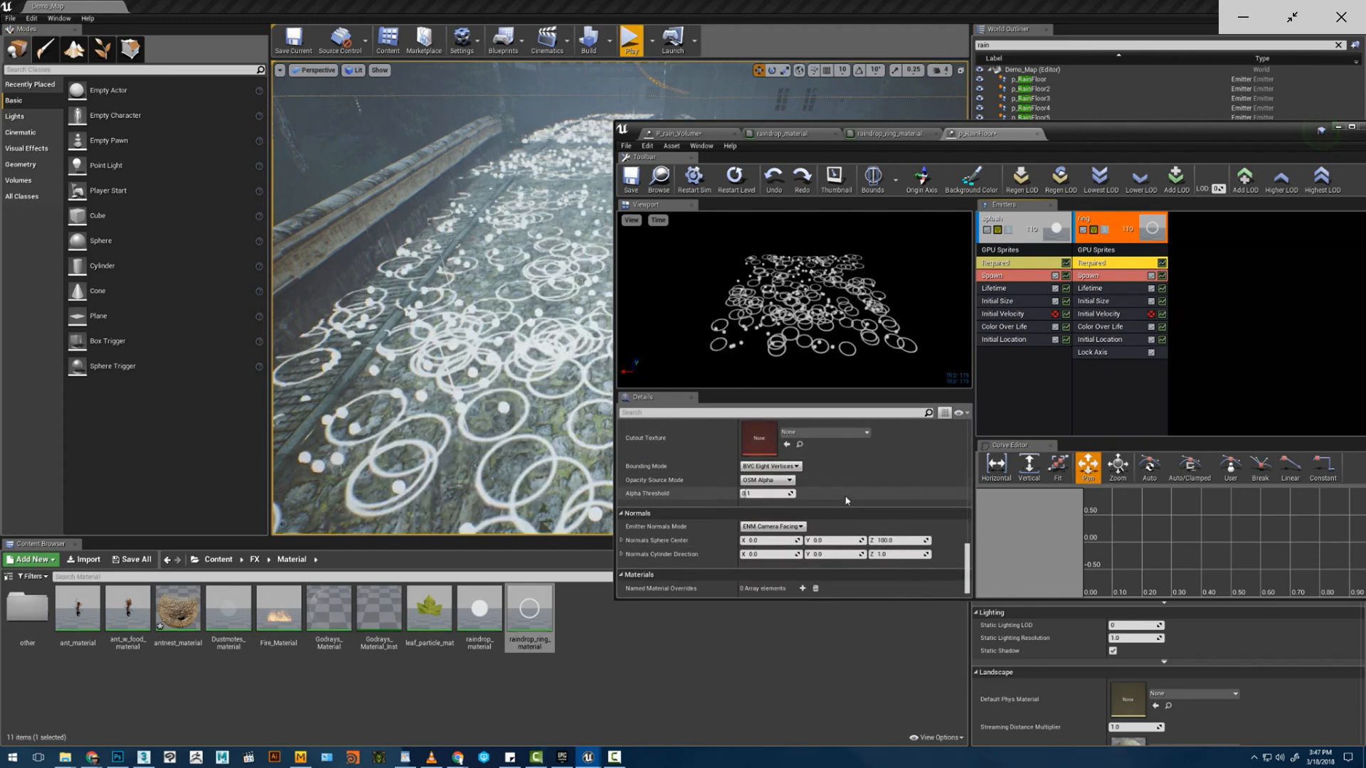
scroll(846, 500, up, 4)
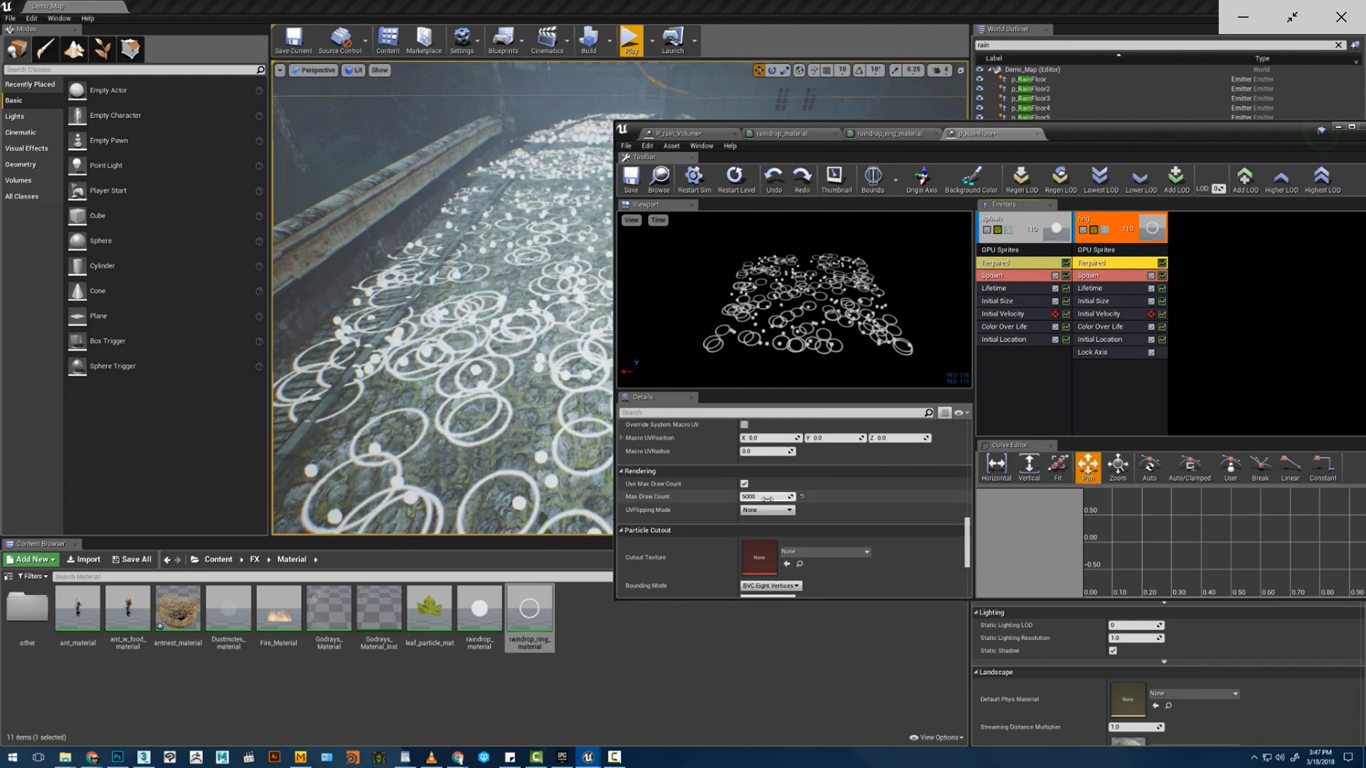
click(772, 498)
text(500000)
key(Return)
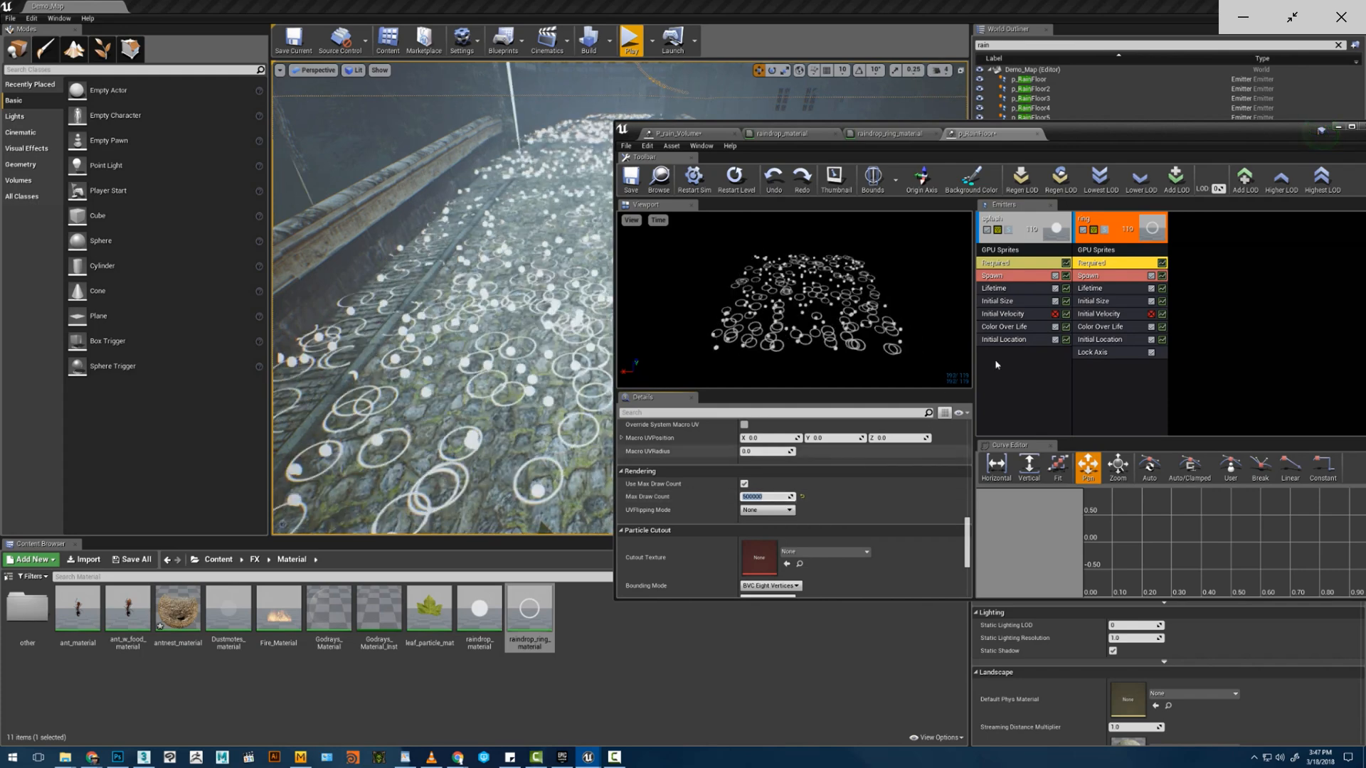
- Set the ring emitter's constant spawn rate to 150
click(1095, 277)
scroll(883, 510, up, 4)
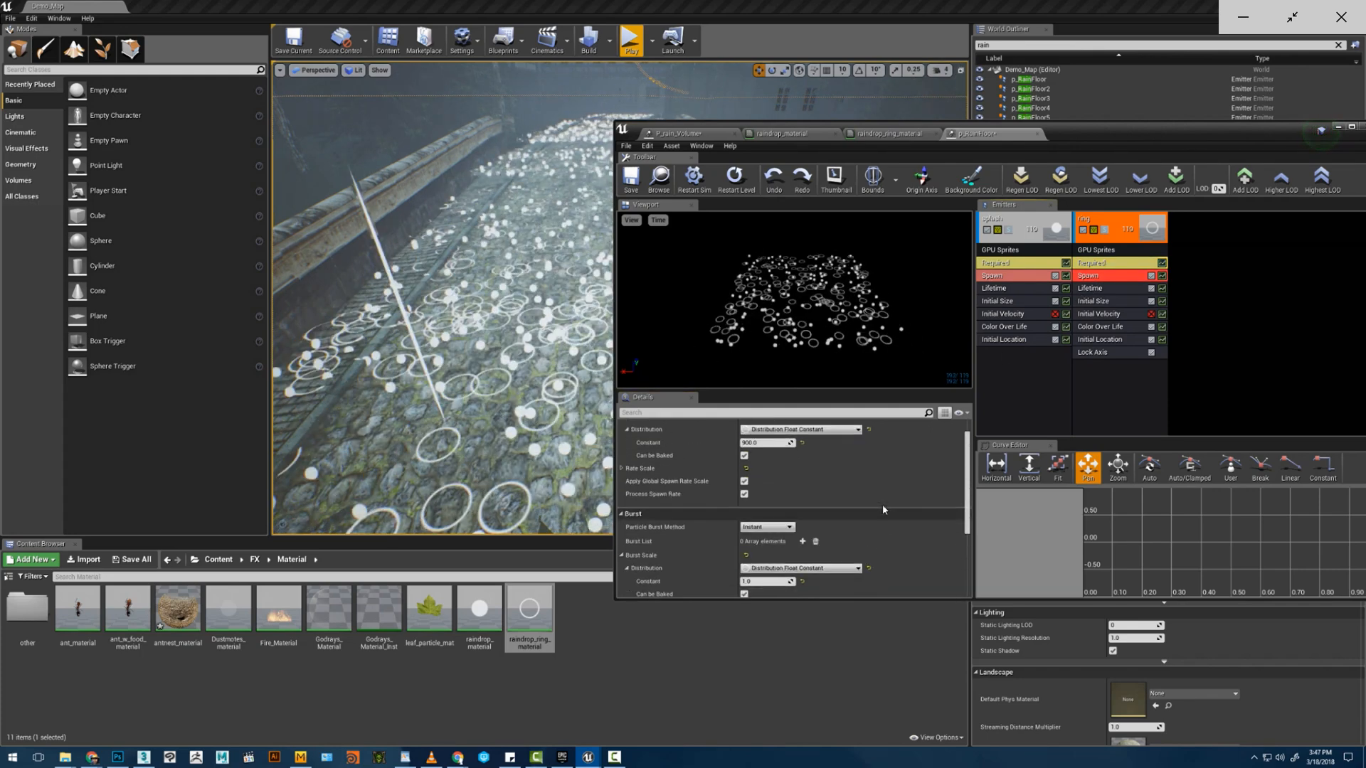
scroll(882, 503, up, 1)
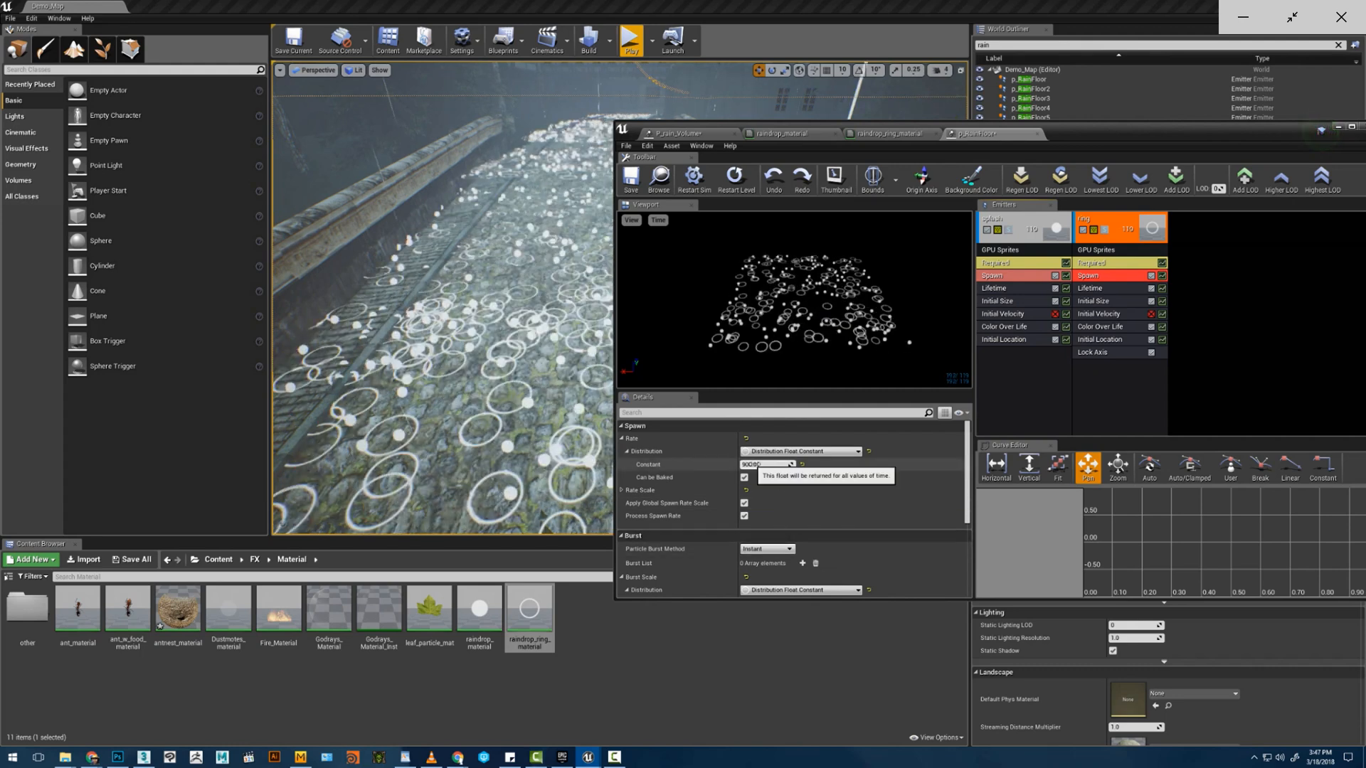
click(756, 465)
text(150)
key(Return)
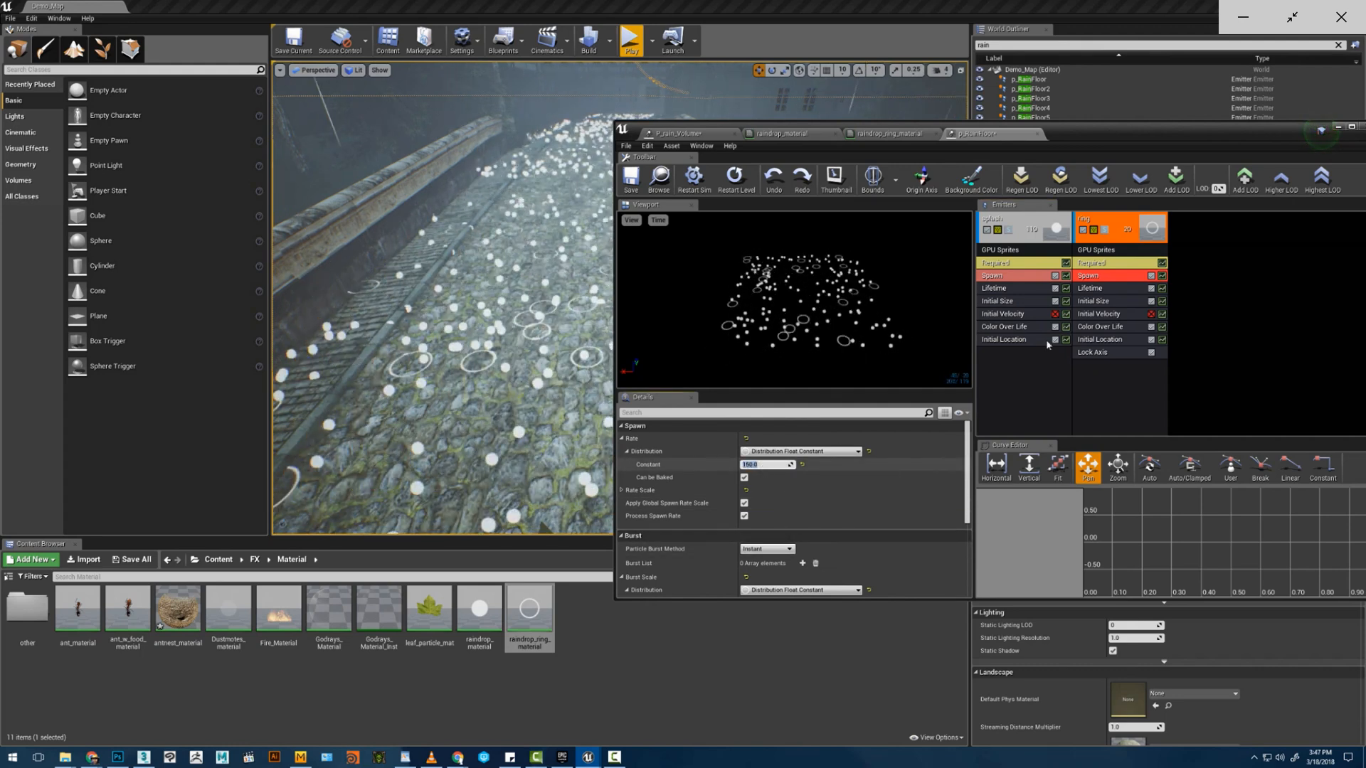
- Add a Particle Color node to the raindrop_ring_material graph
click(890, 134)
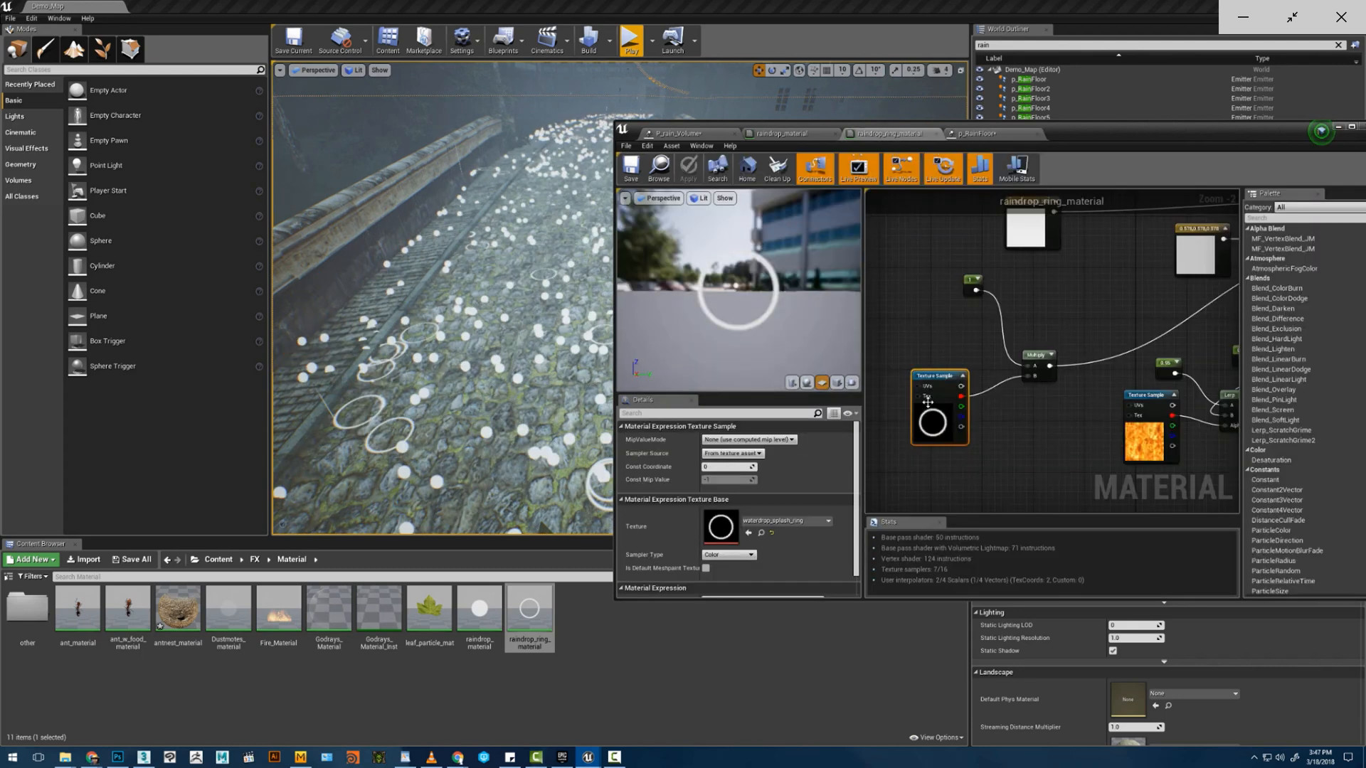
scroll(1099, 413, up, 2)
right_drag(1020, 382, 1098, 410)
right_click(988, 364)
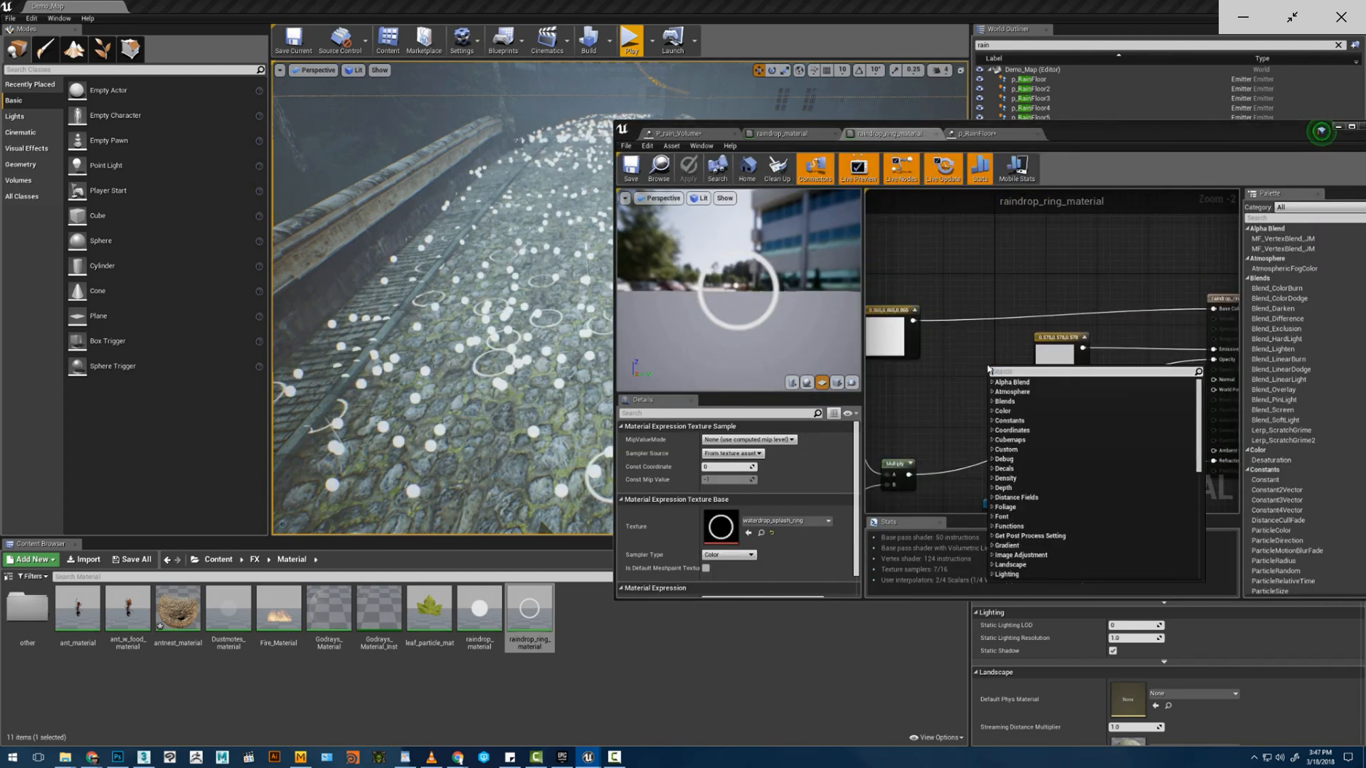
text(particle color)
key(Return)
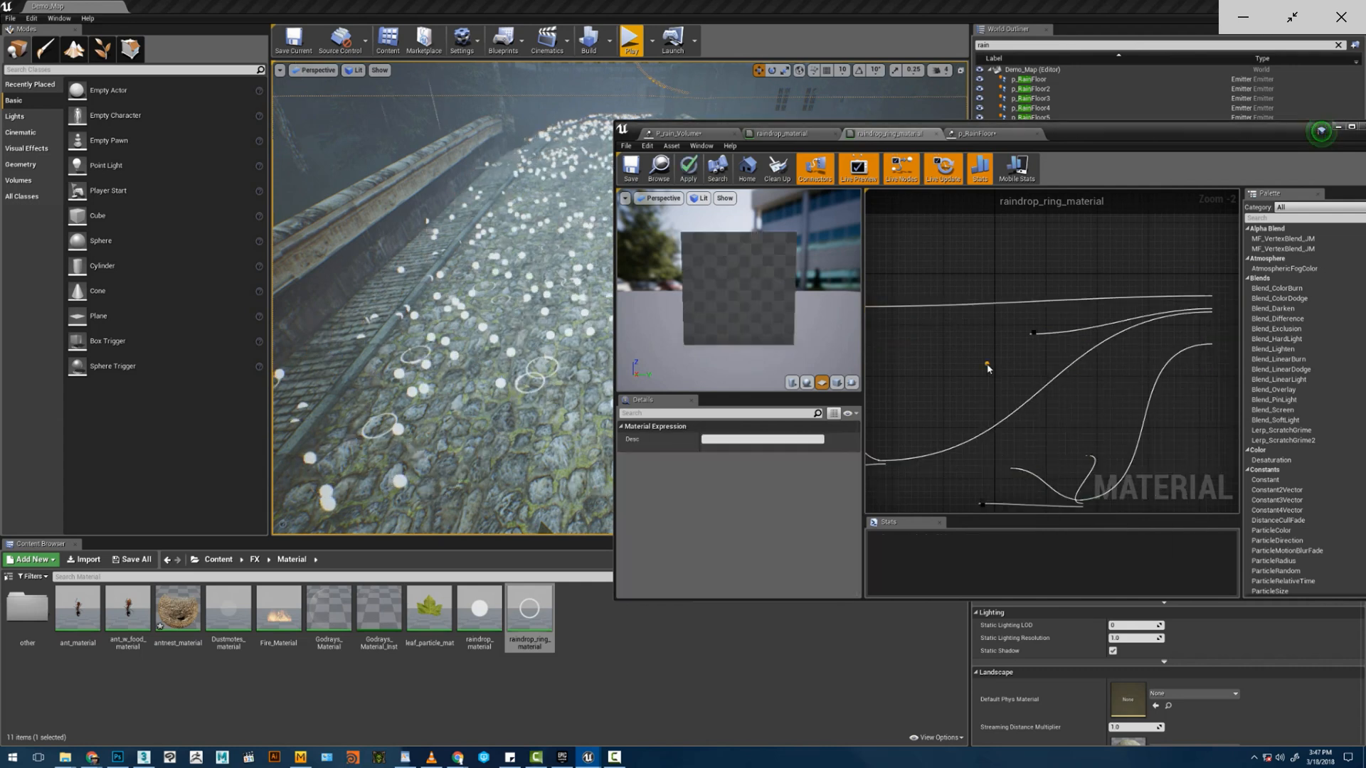
- Move the Particle Color node above the other nodes and shift the material output node away to make room
drag(1003, 385, 999, 249)
right_drag(1130, 261, 1180, 282)
drag(1041, 272, 1014, 244)
right_drag(1166, 346, 1022, 289)
right_drag(1080, 353, 1032, 318)
drag(1089, 222, 1238, 245)
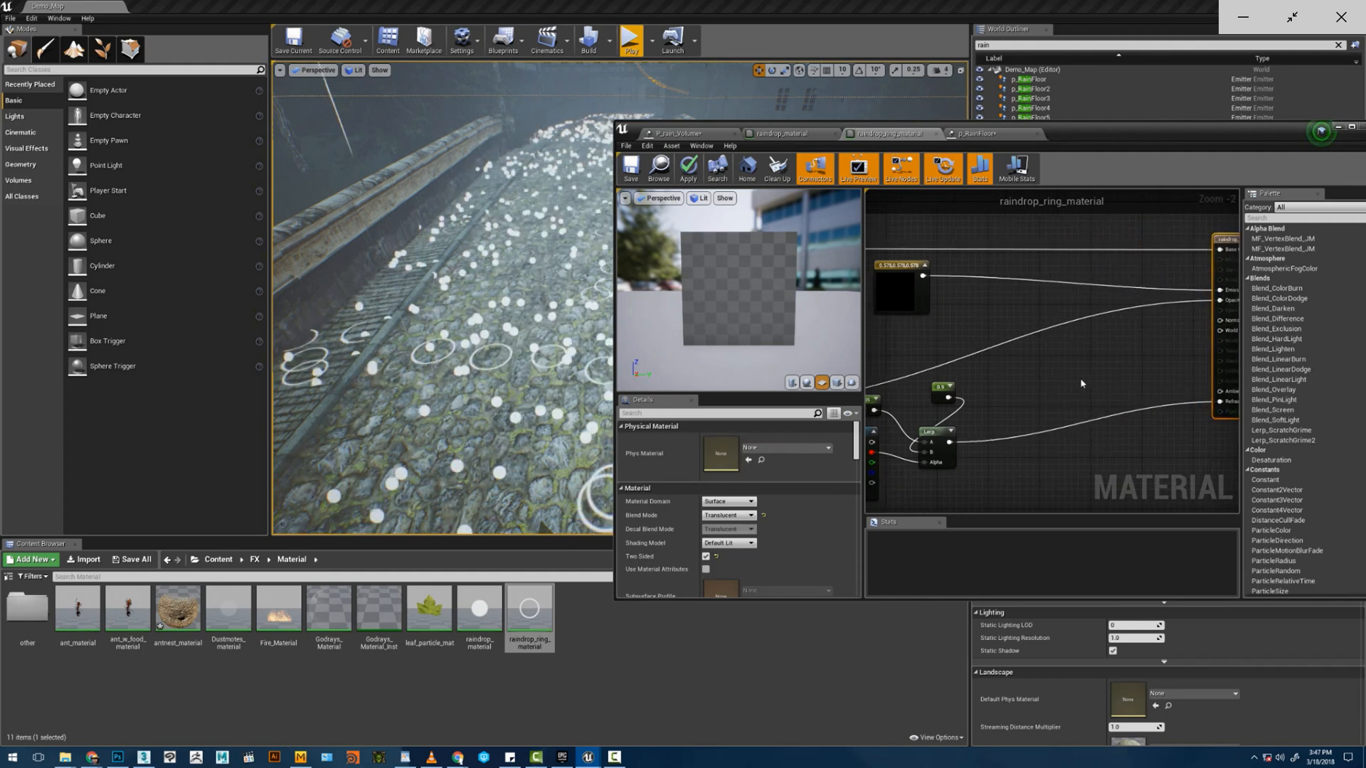
- Add a Multiply node and feed it the Particle Color alpha as A and the ring texture's Multiply result as B
click(1081, 383)
scroll(1161, 353, down, 2)
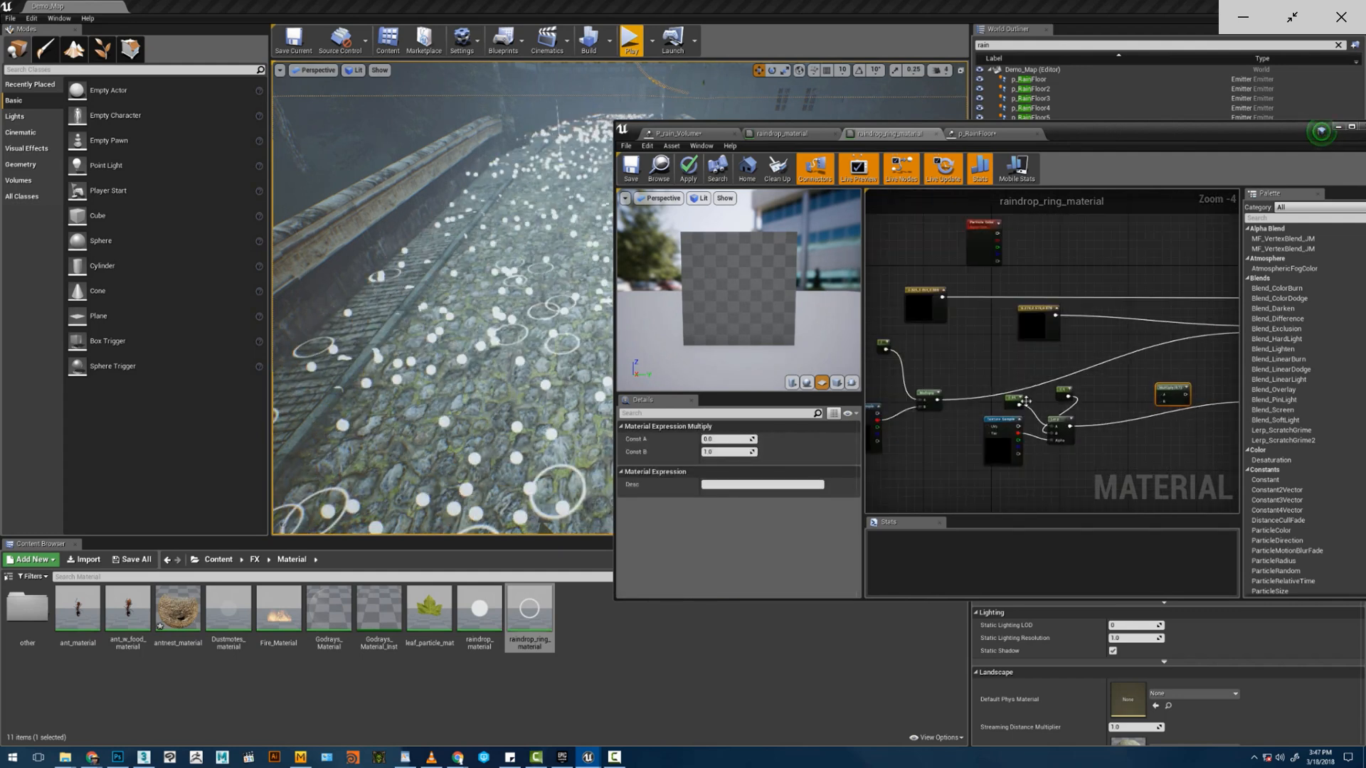
drag(938, 402, 1126, 401)
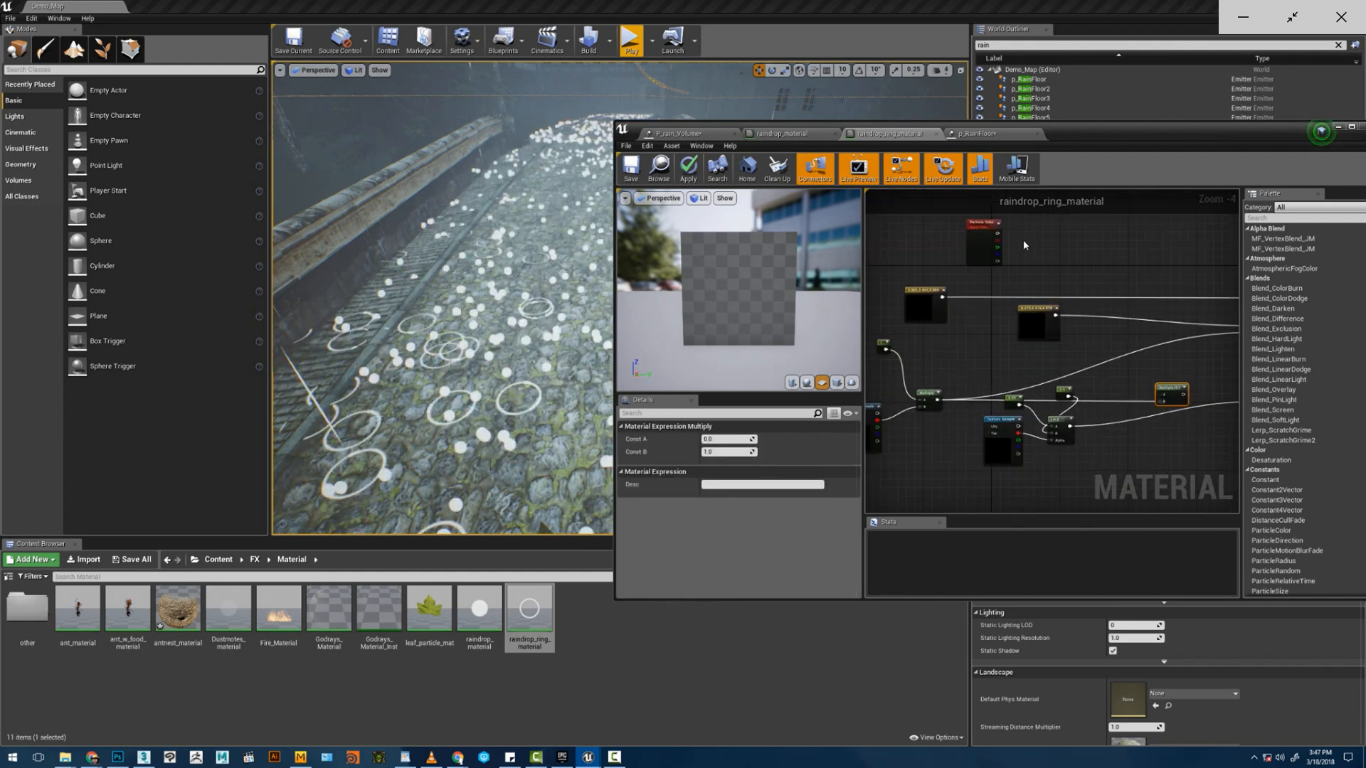
drag(997, 261, 1164, 401)
right_drag(1179, 398, 1020, 369)
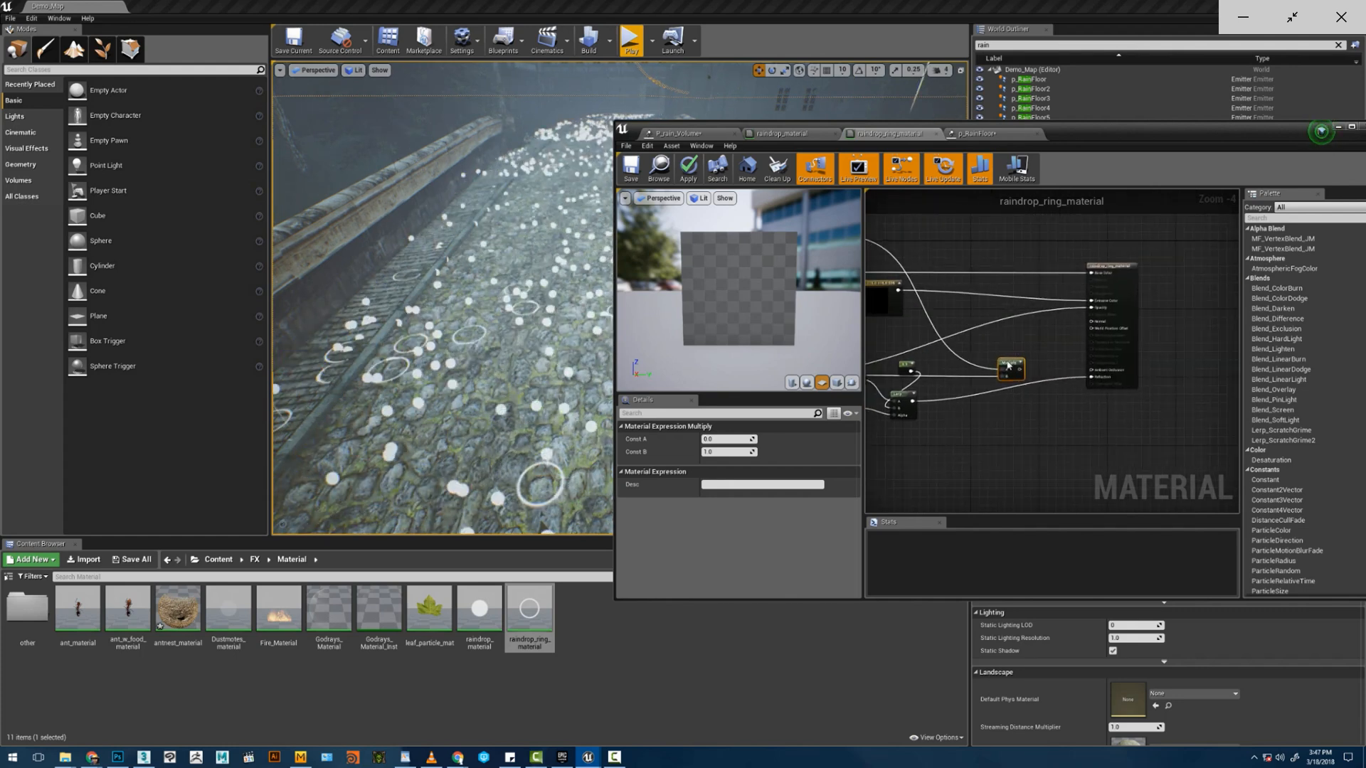
- Place the new Multiply node beside the material output and connect its result to Opacity
scroll(1020, 366, up, 3)
drag(1023, 391, 1024, 333)
drag(1040, 344, 1161, 286)
drag(1063, 359, 1149, 278)
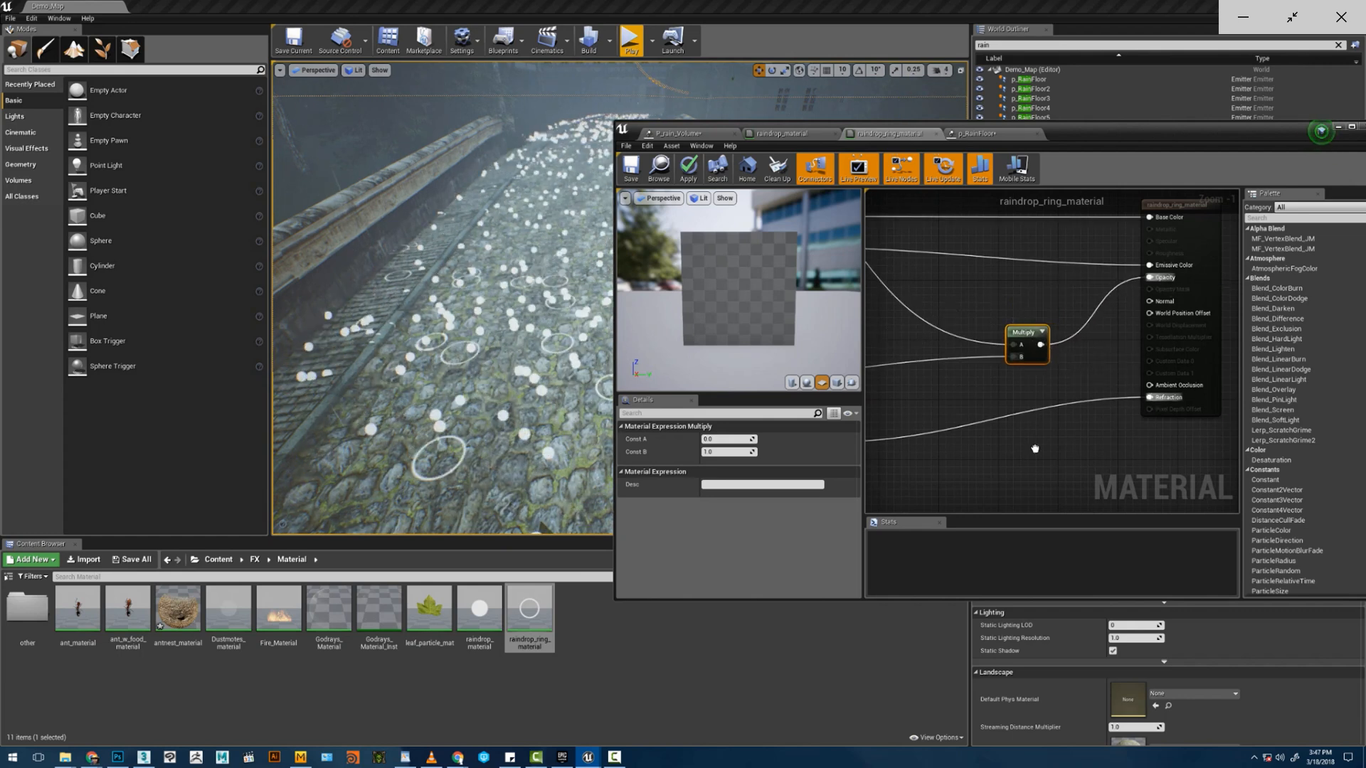
- Disconnect the Refraction input of raindrop_ring_material and apply the material changes
ctrl+drag(1149, 397, 1036, 449)
right_drag(1022, 299, 1023, 352)
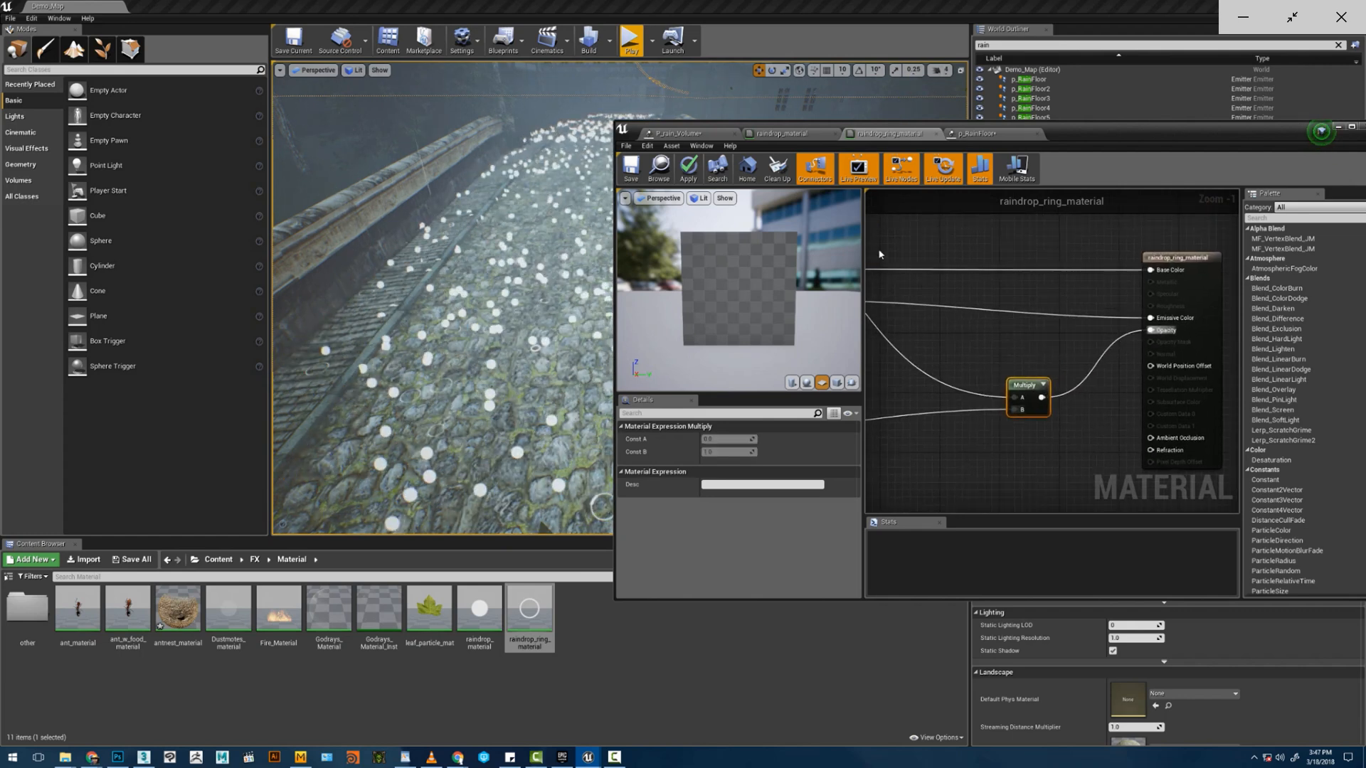
click(687, 167)
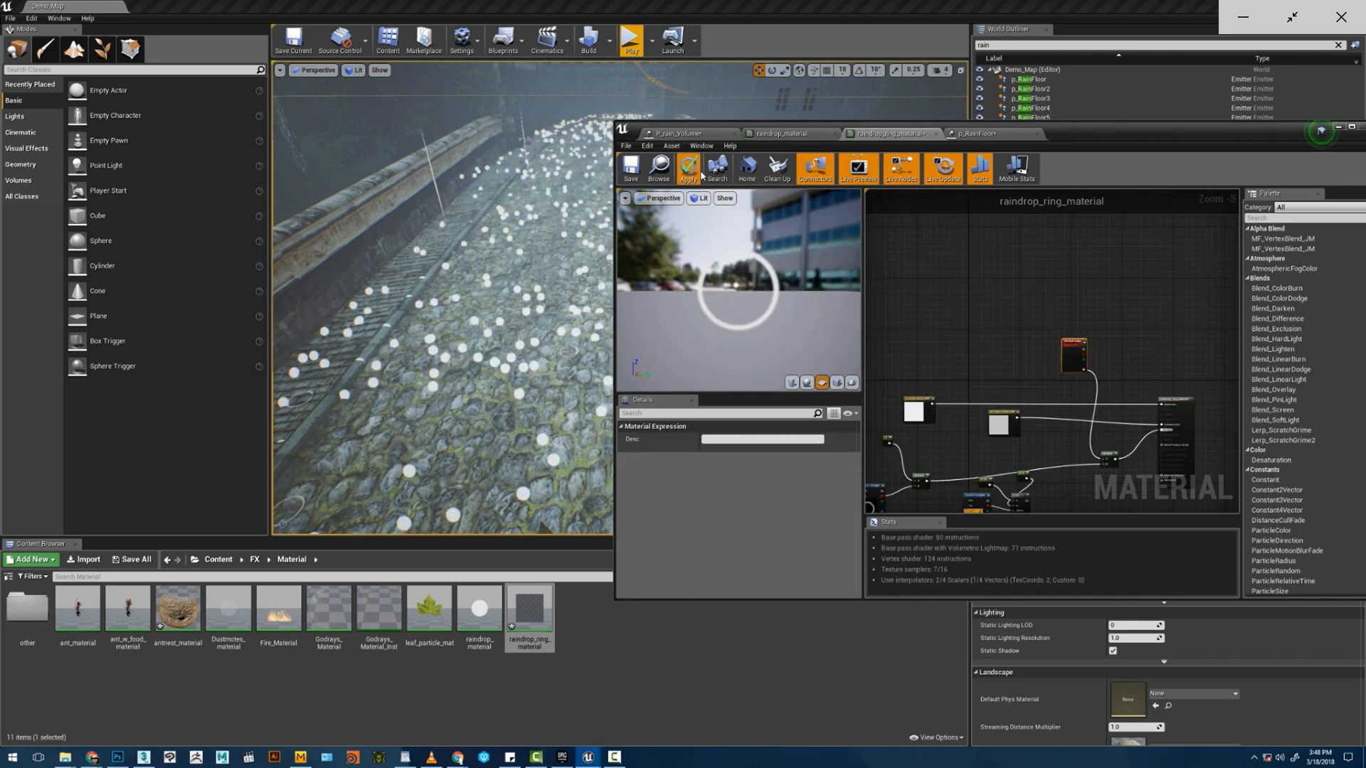
click(688, 169)
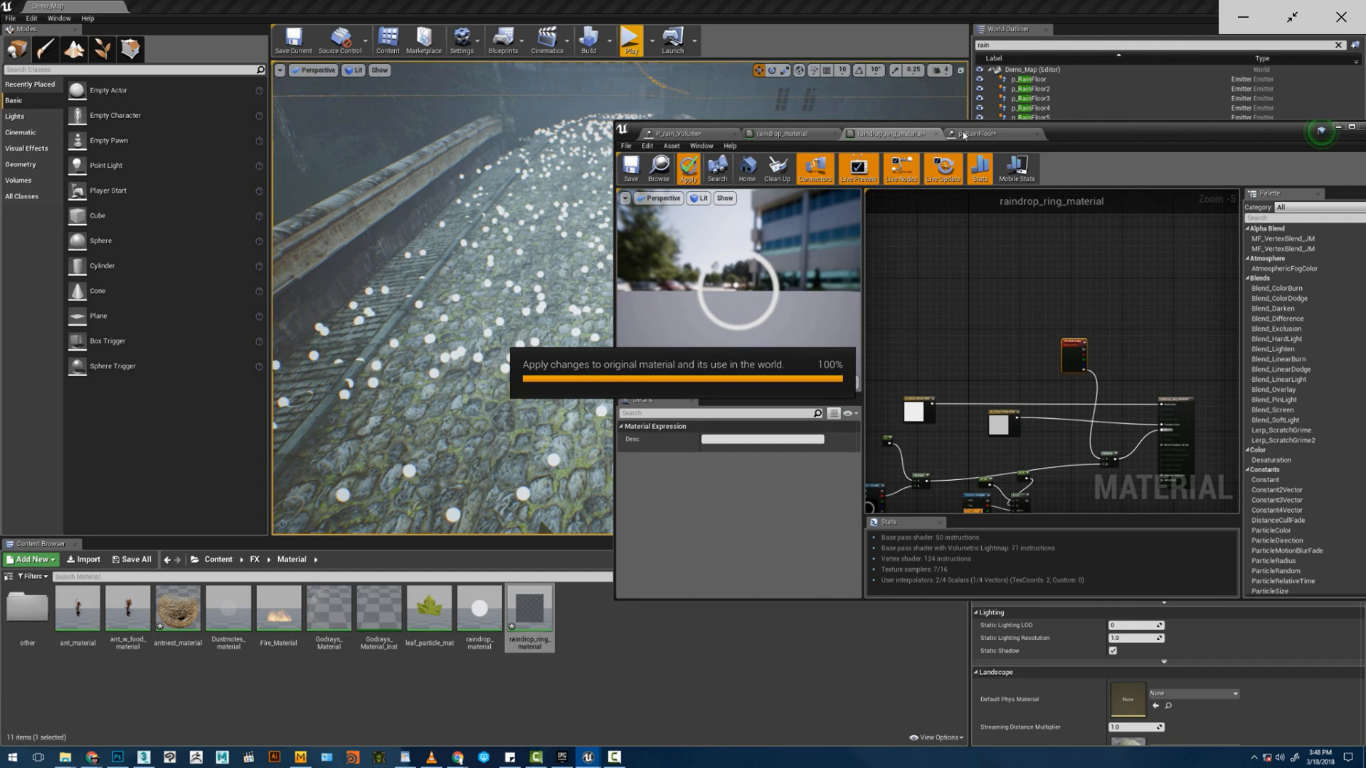
- Add a third point to the Alpha Over Life constant curve in the ring emitter's Color Over Life module
click(963, 135)
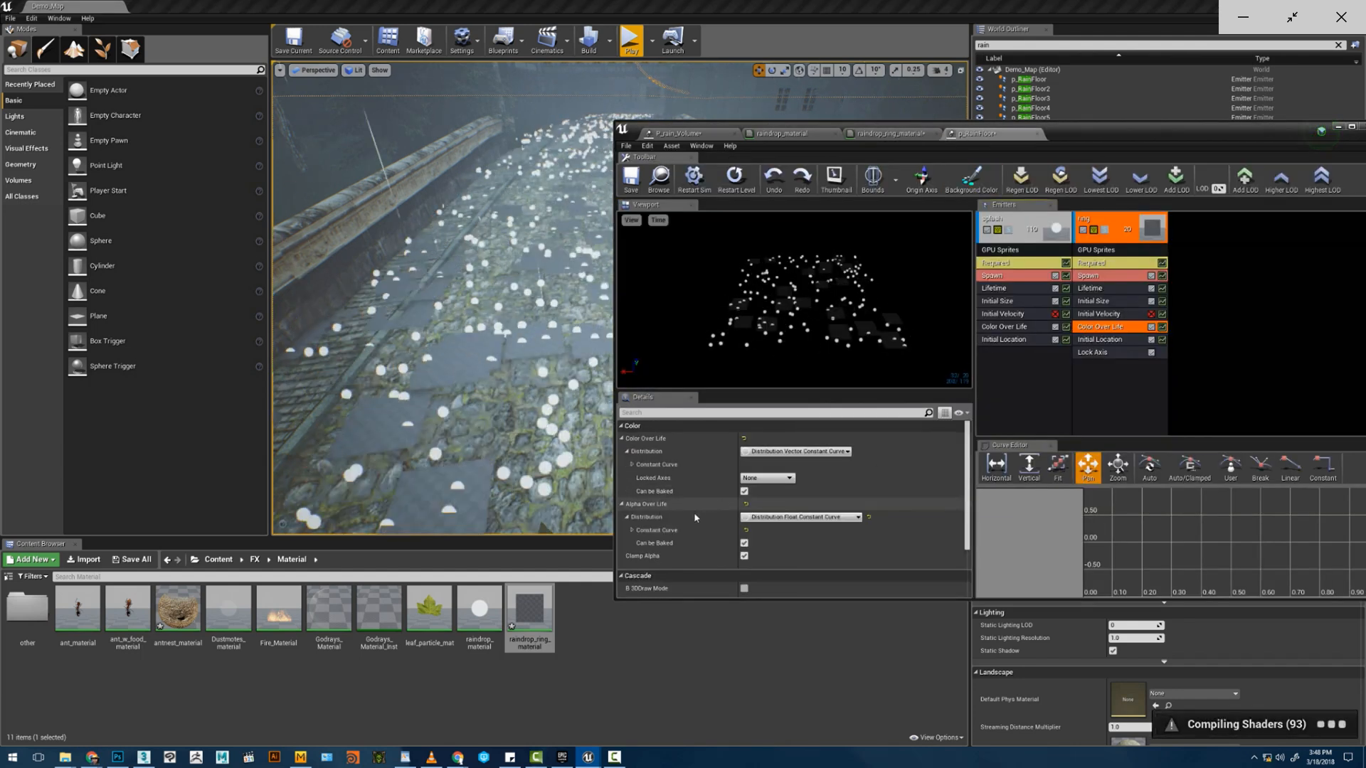
scroll(653, 502, down, 2)
click(631, 479)
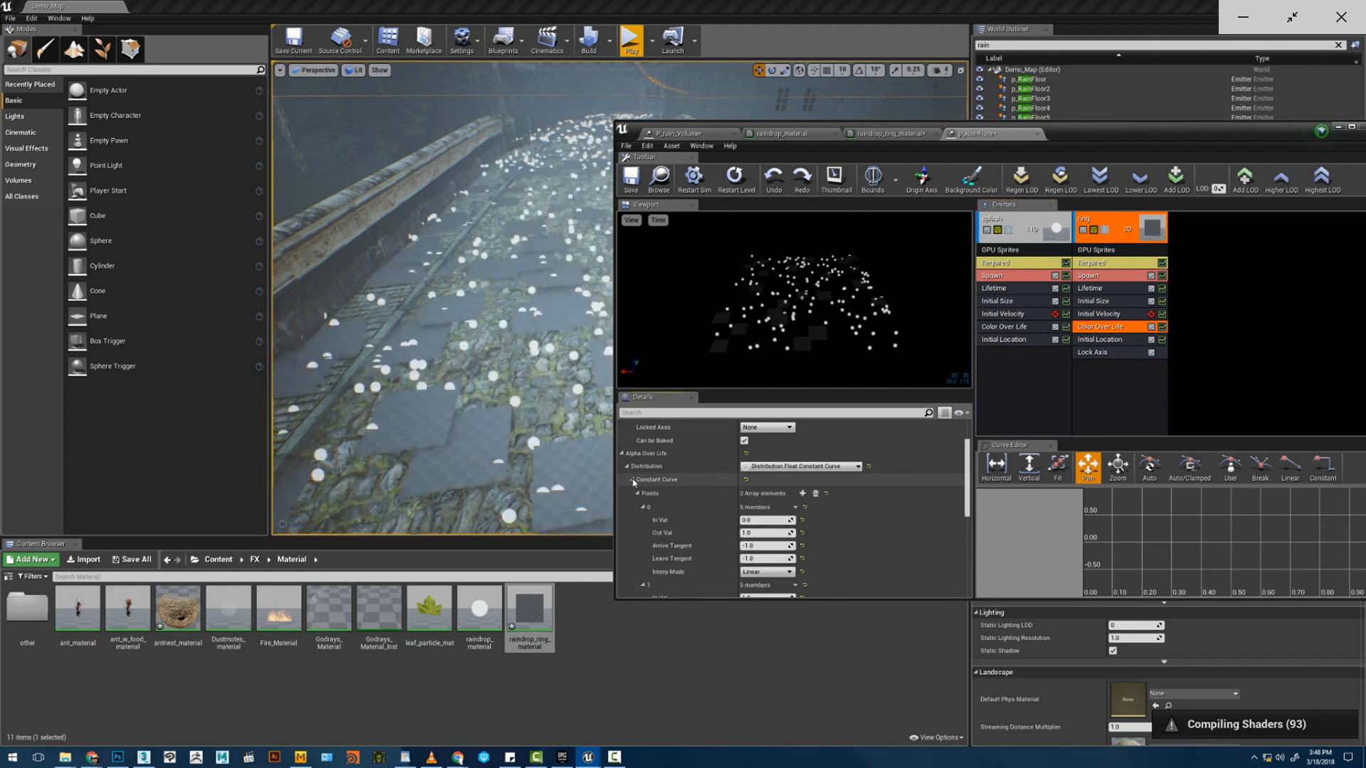
scroll(765, 513, down, 2)
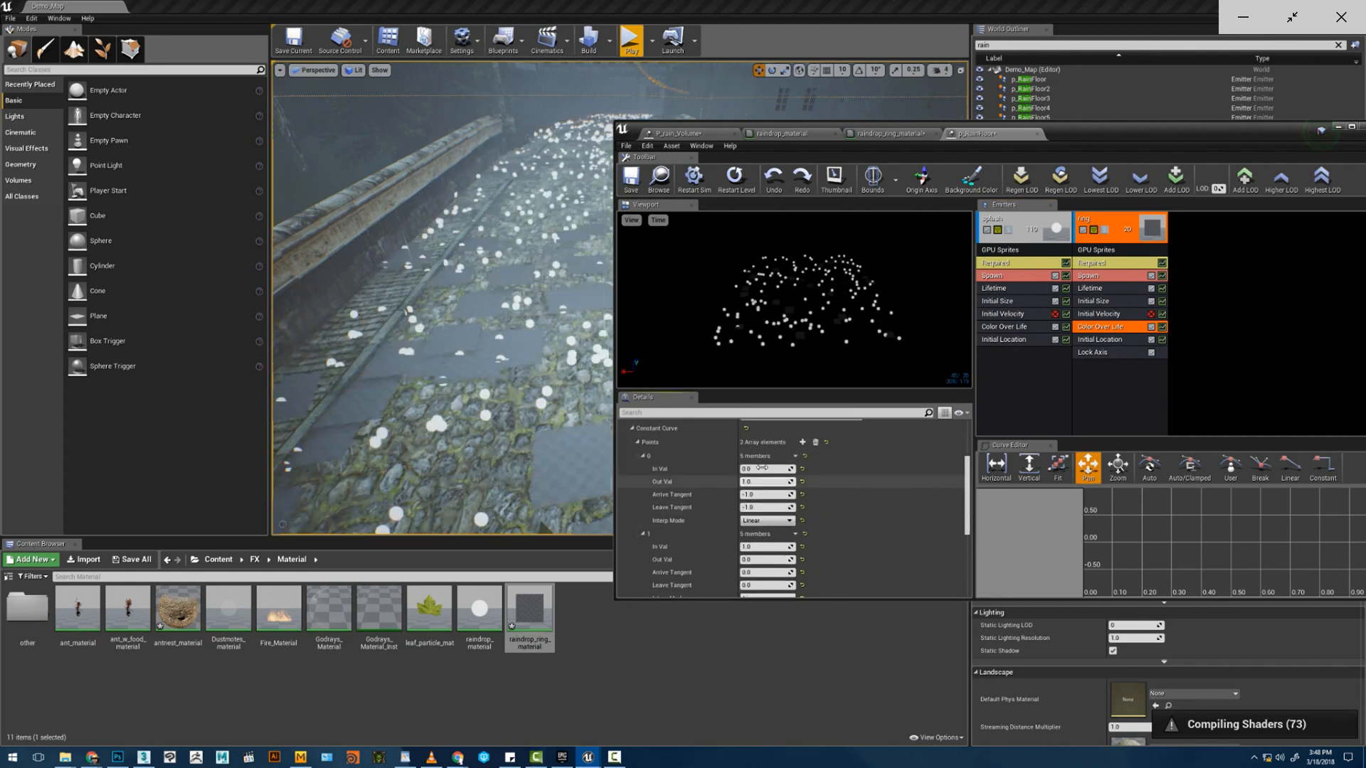
scroll(761, 468, down, 2)
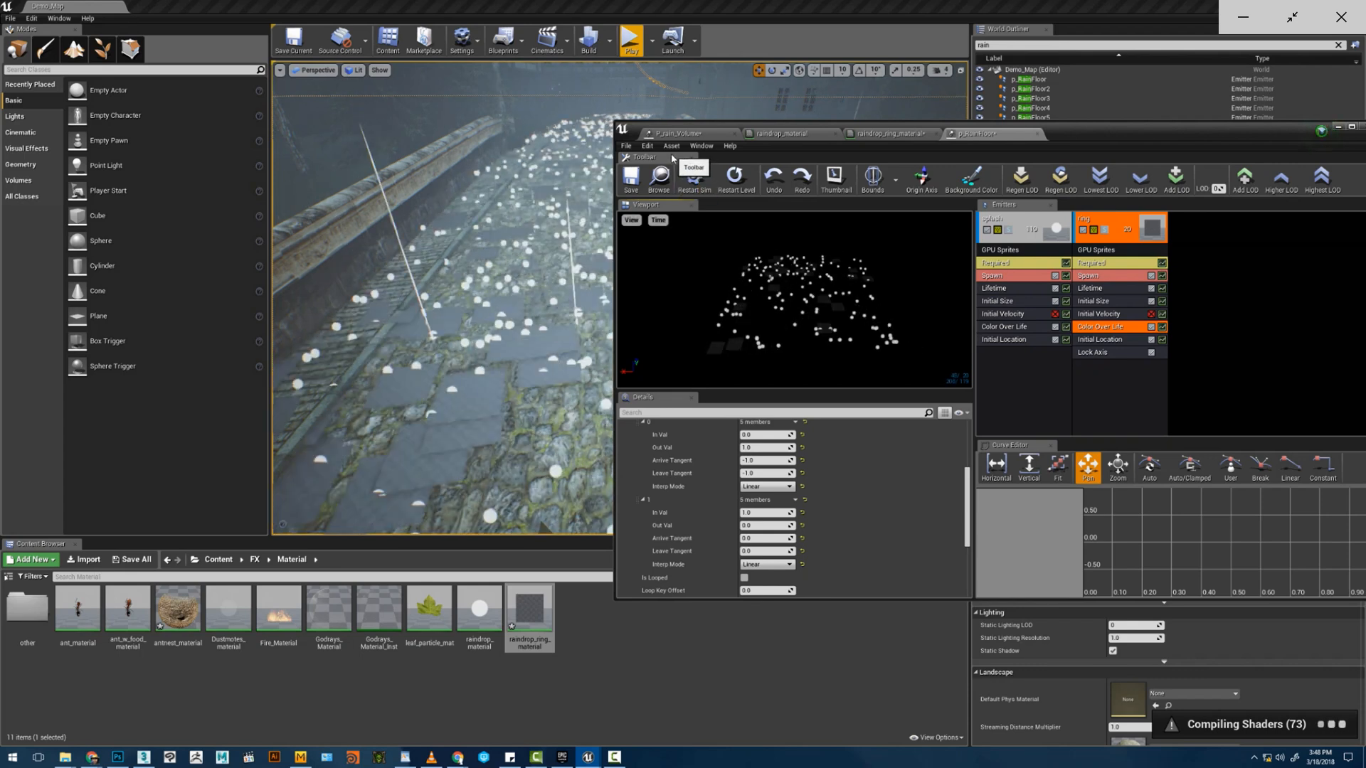
scroll(797, 527, up, 3)
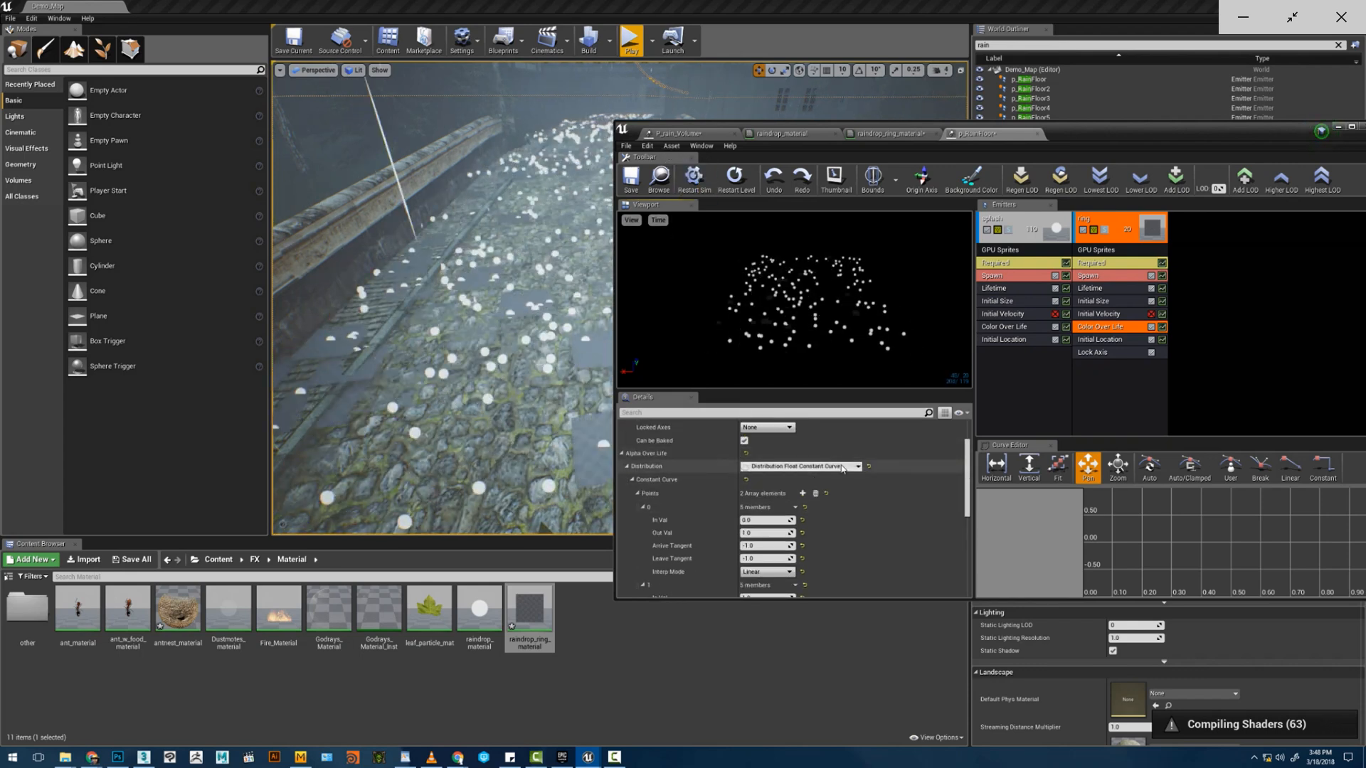
click(804, 530)
scroll(783, 530, down, 2)
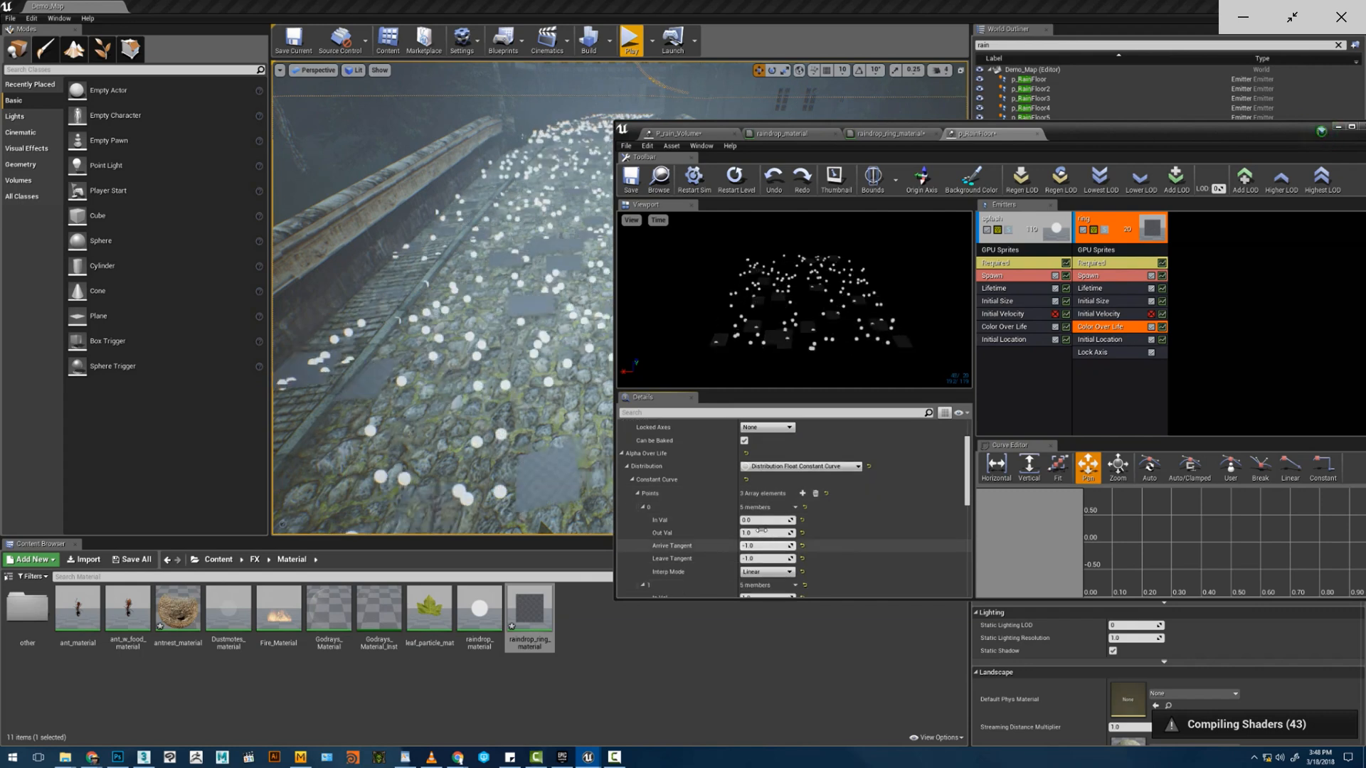
- In the Alpha Over Life curve, set the first point's Out Val to 0 and the second point to In Val 0.2, Out Val 1
click(760, 532)
text(0)
scroll(761, 541, down, 2)
click(763, 548)
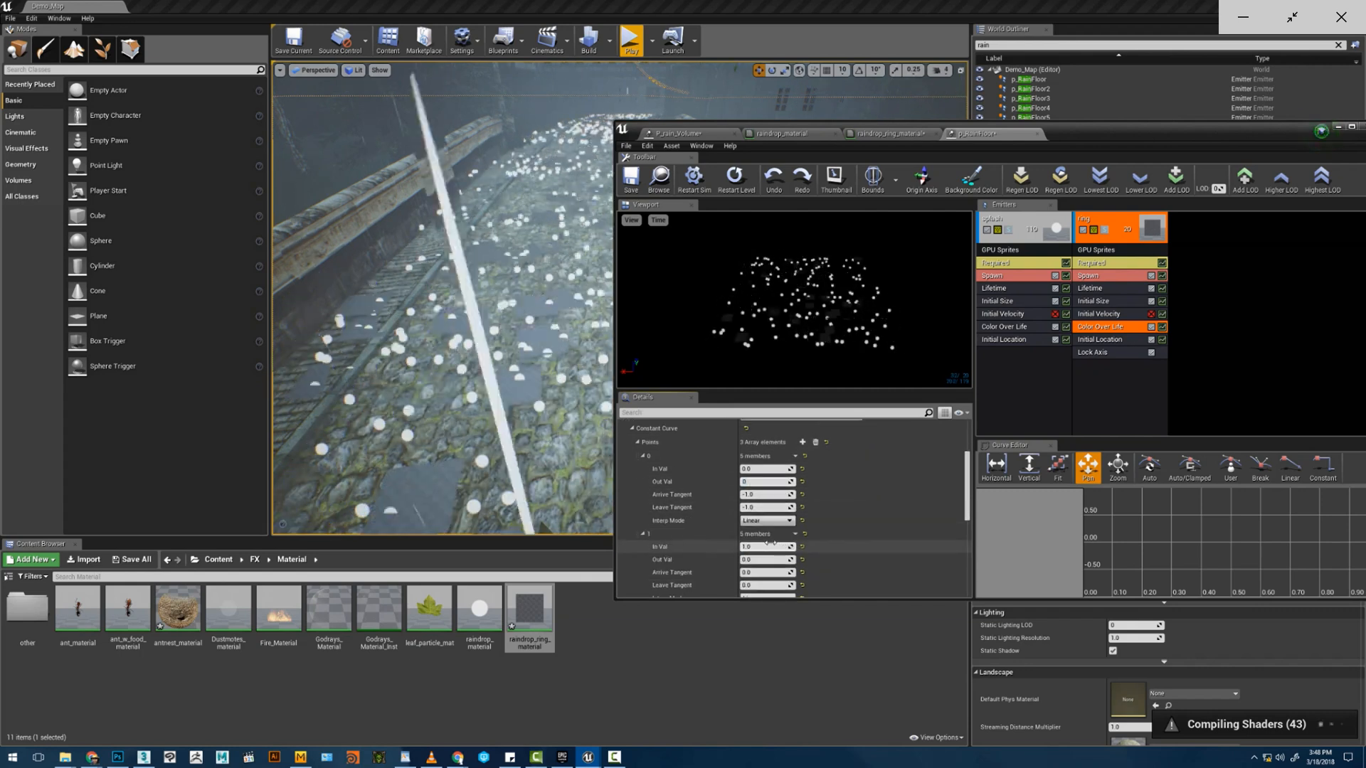
text(0.2)
click(763, 560)
text(1)
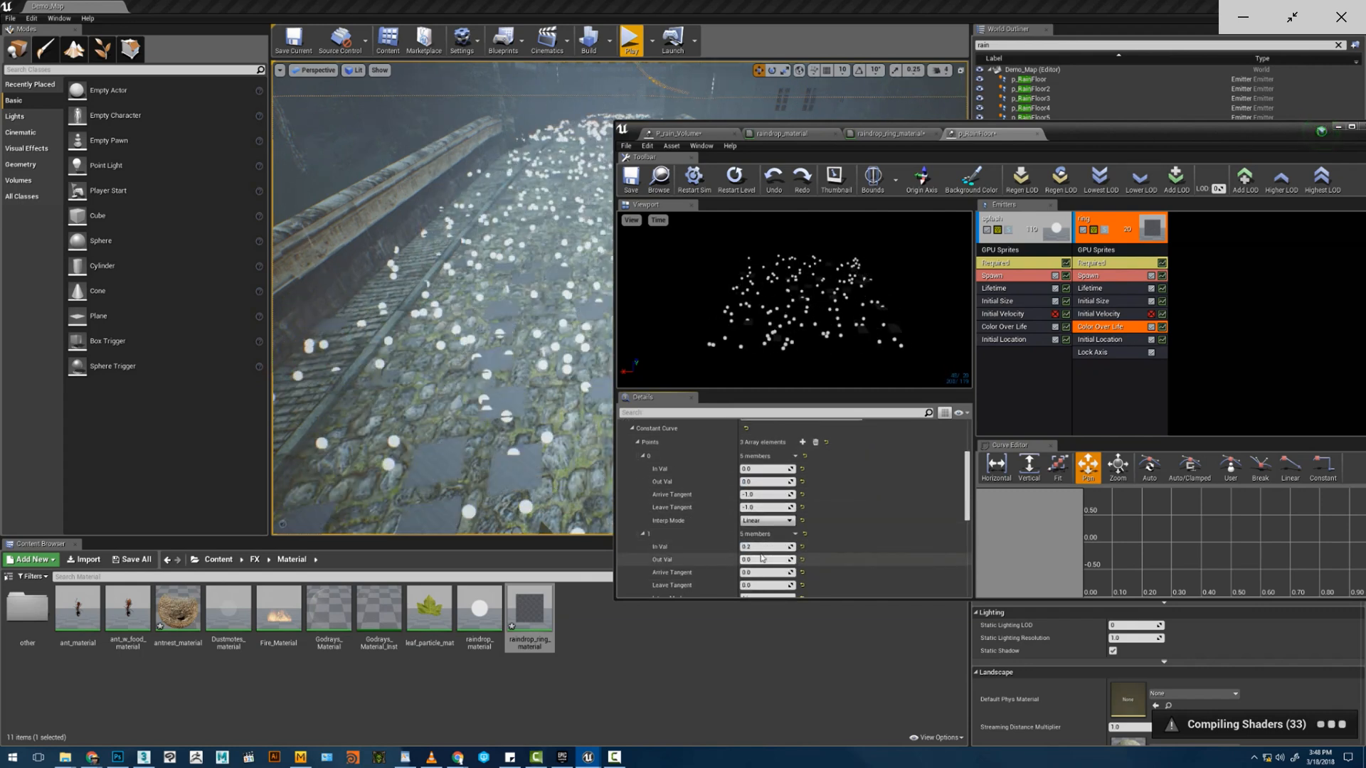
- Set the third Alpha Over Life point to In Val 0.6 and Out Val 1
click(764, 548)
scroll(764, 546, down, 2)
scroll(766, 547, down, 1)
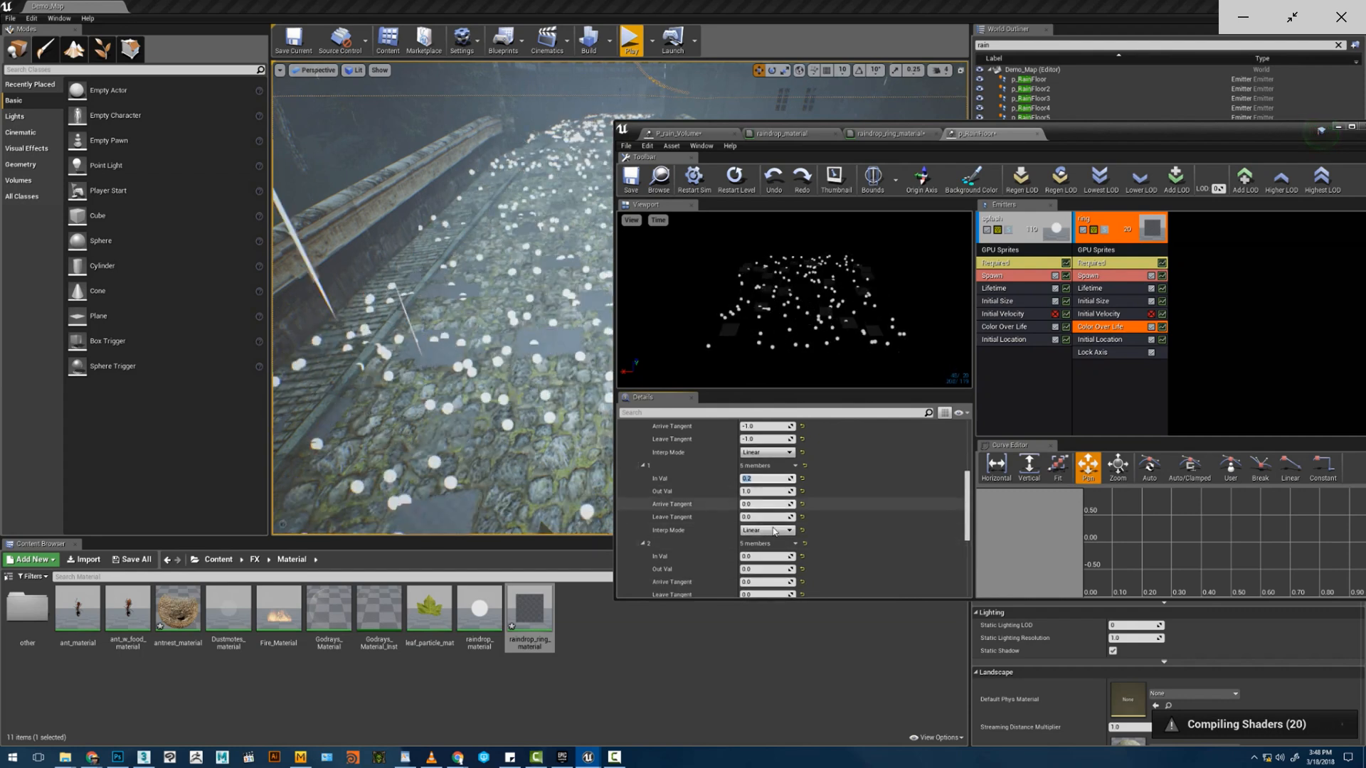
click(750, 573)
text(0)
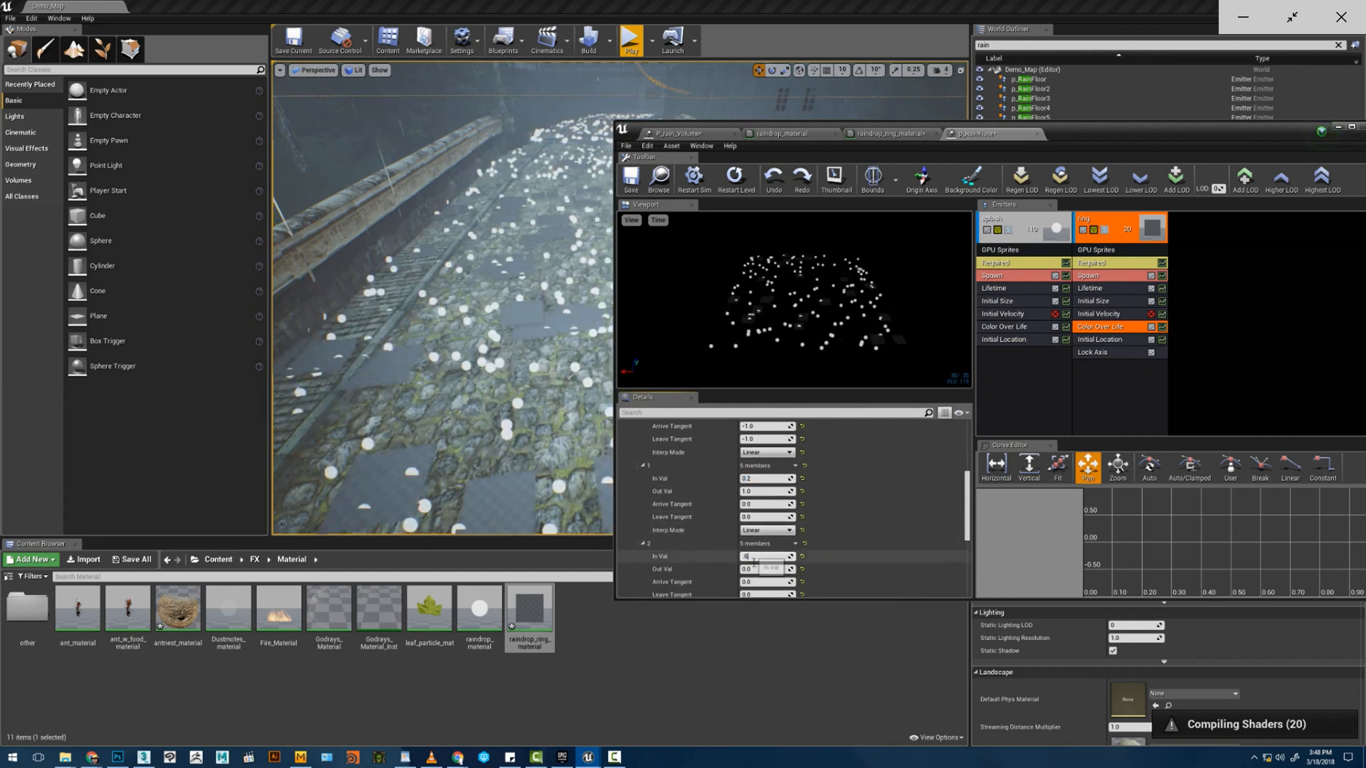
- Add a fourth Alpha Over Life point with In Val 1 and Out Val 0, and save the particle system
scroll(802, 512, up, 5)
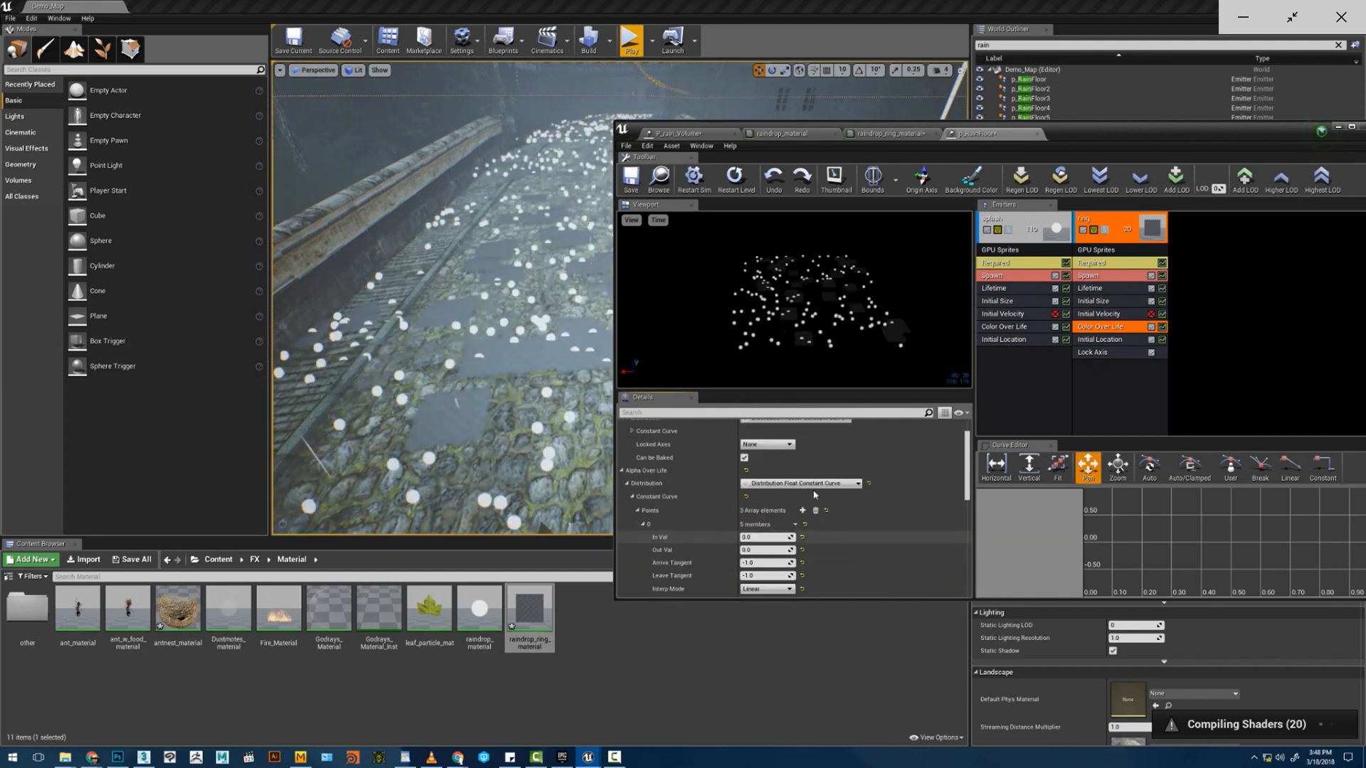
click(801, 511)
scroll(782, 530, down, 5)
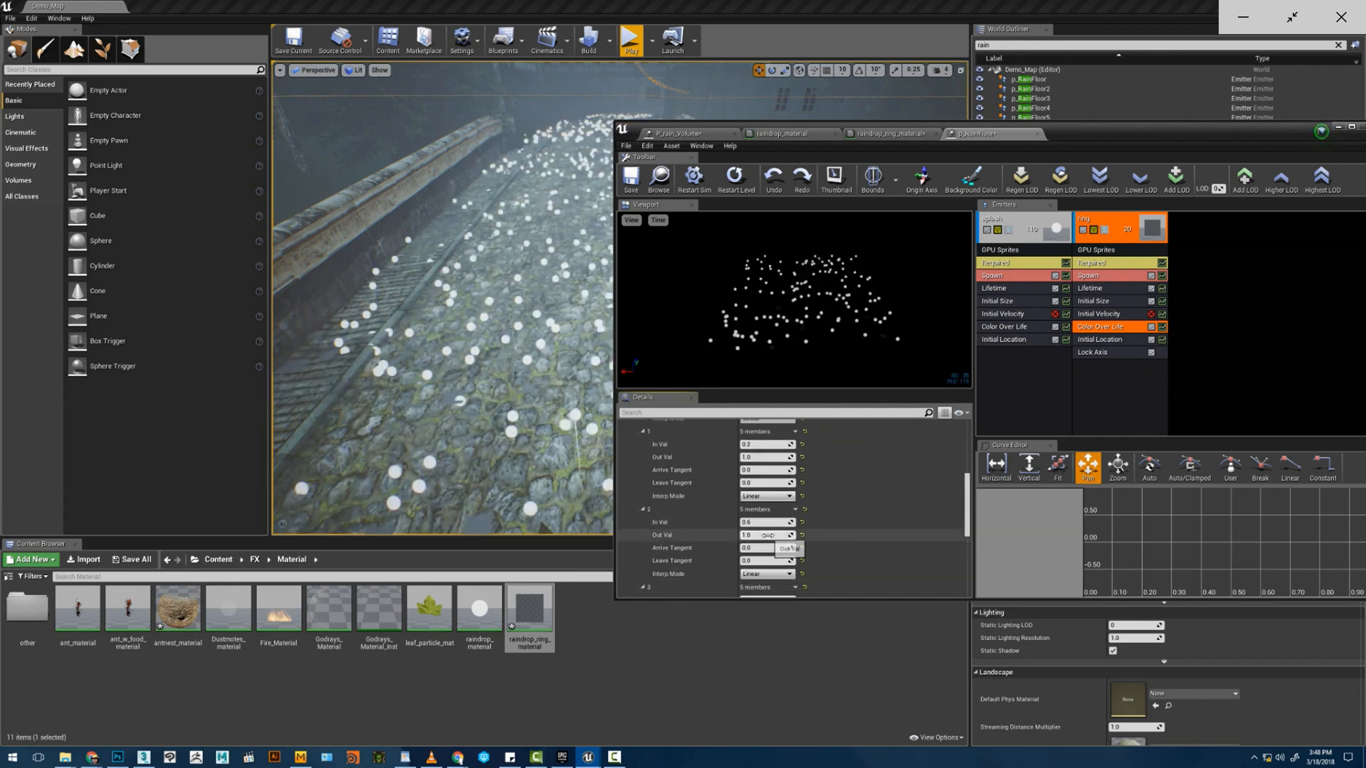
click(762, 549)
text(1)
key(Tab)
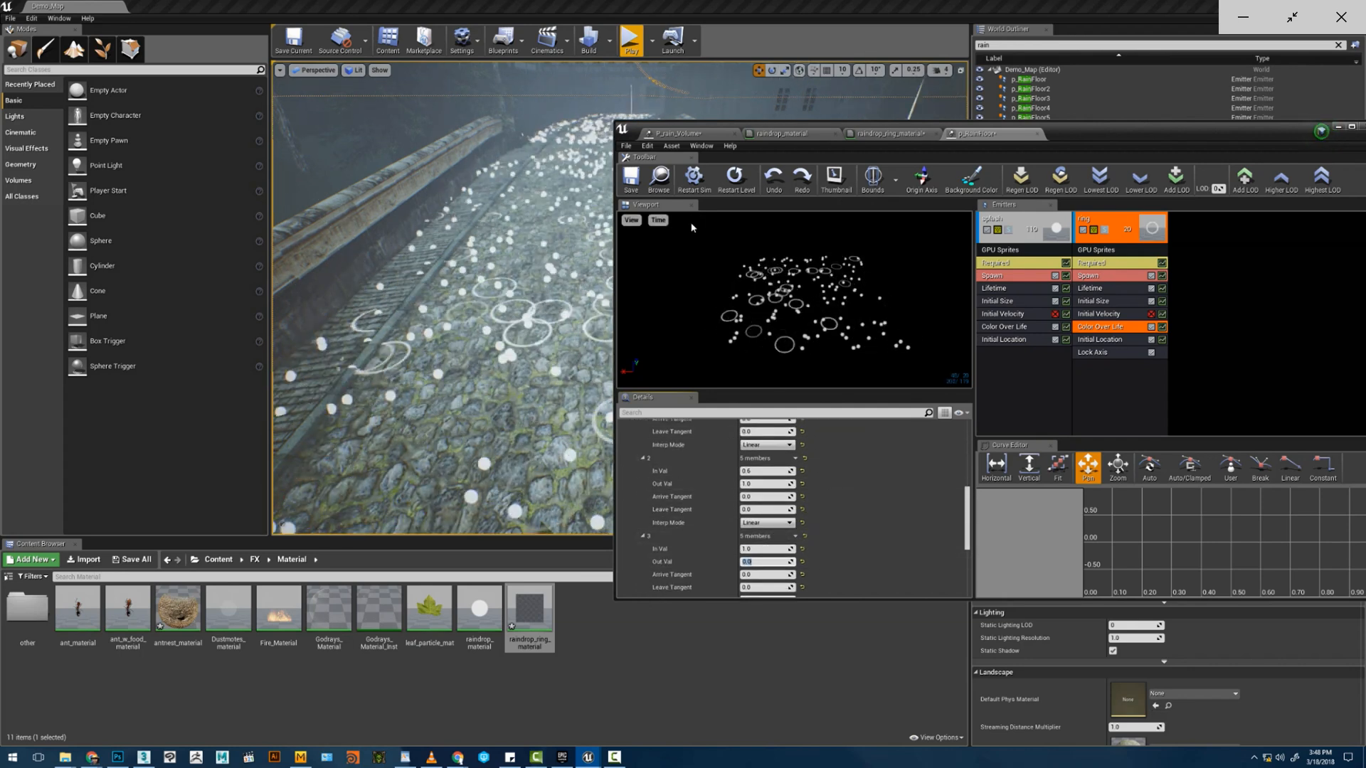
click(632, 182)
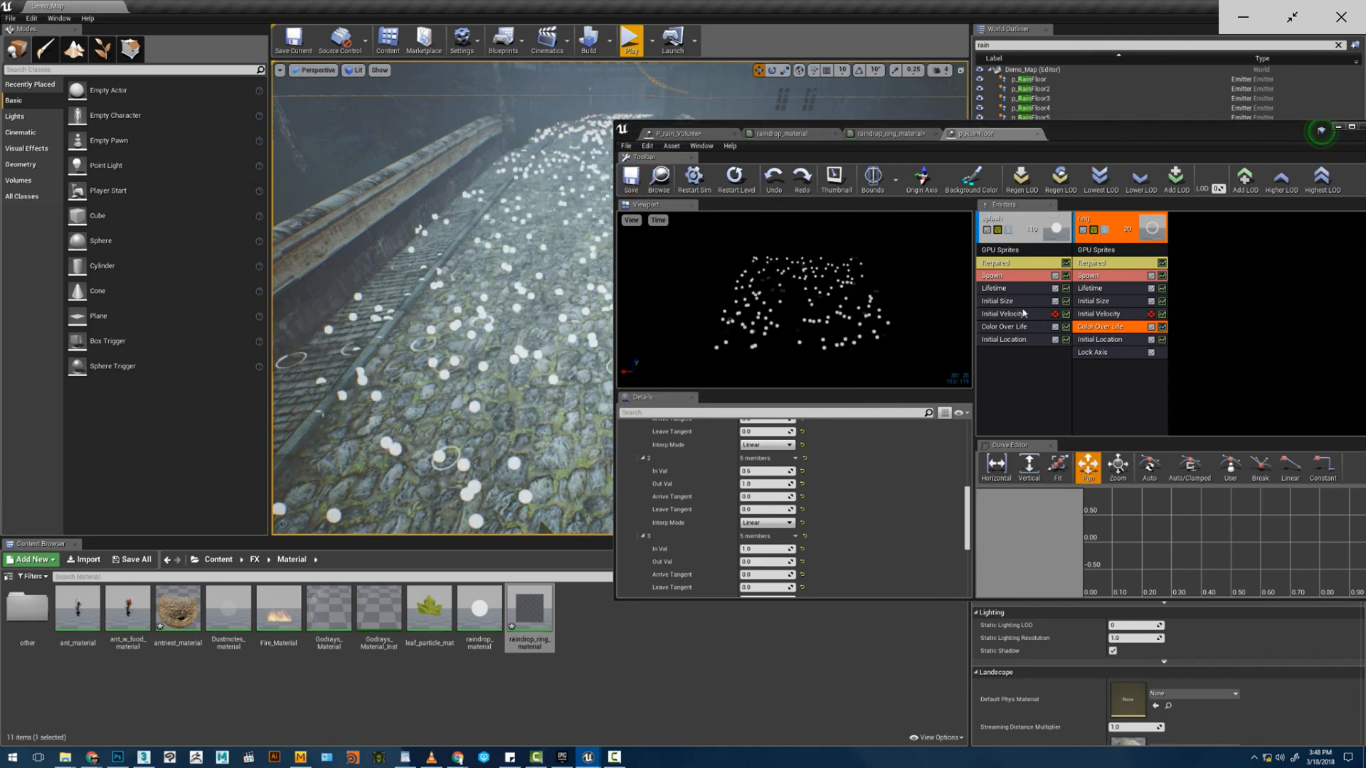
- Delete the ring emitter's Initial Velocity module and set the maximum of its Lifetime to 0.3
click(1131, 315)
key(Delete)
click(1114, 302)
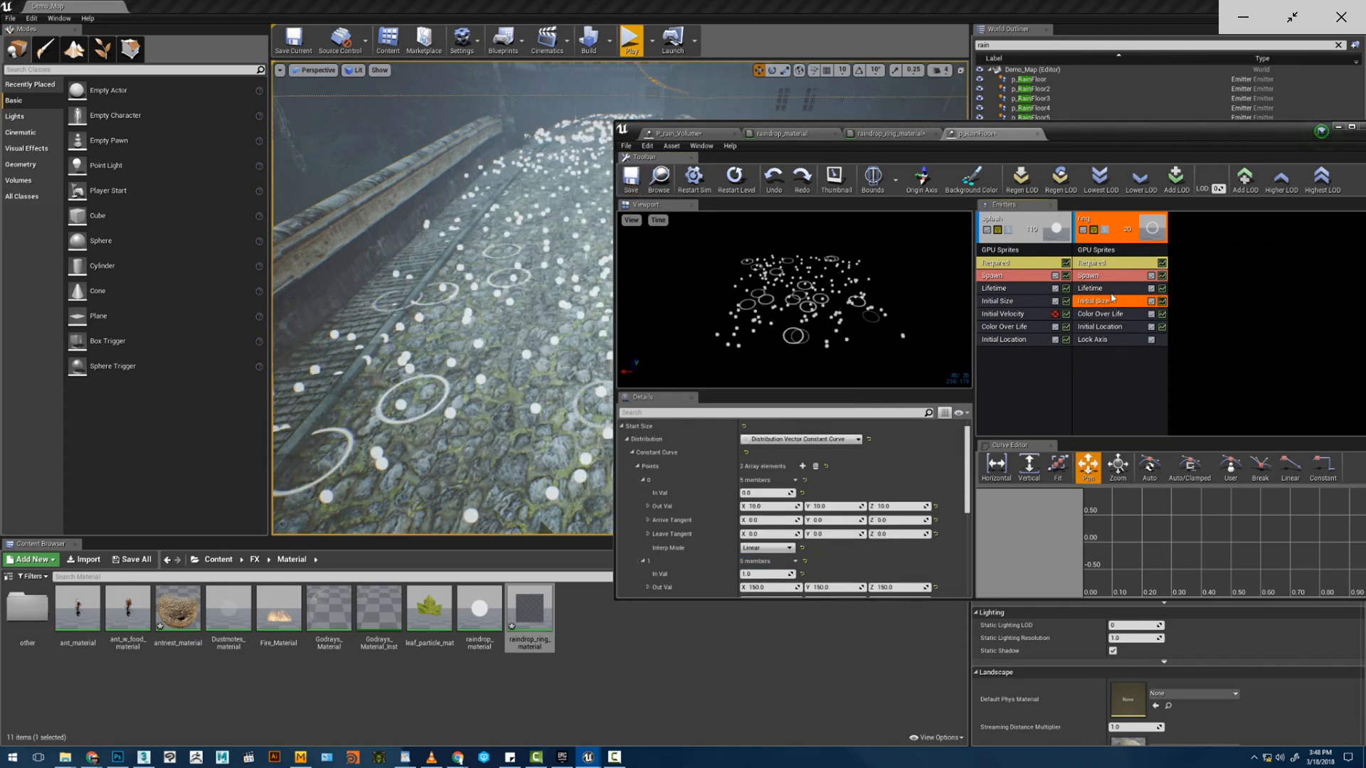
click(1092, 288)
click(756, 476)
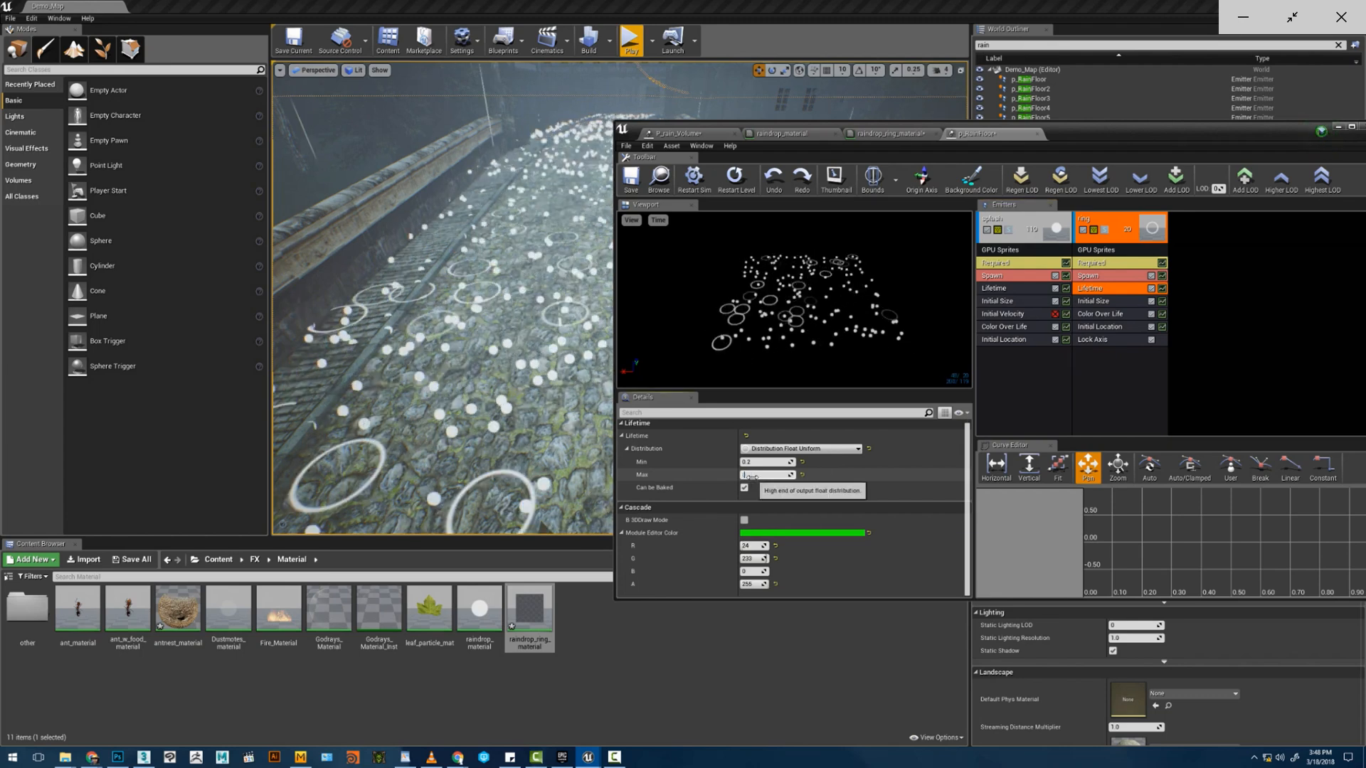
text(0.3)
key(Return)
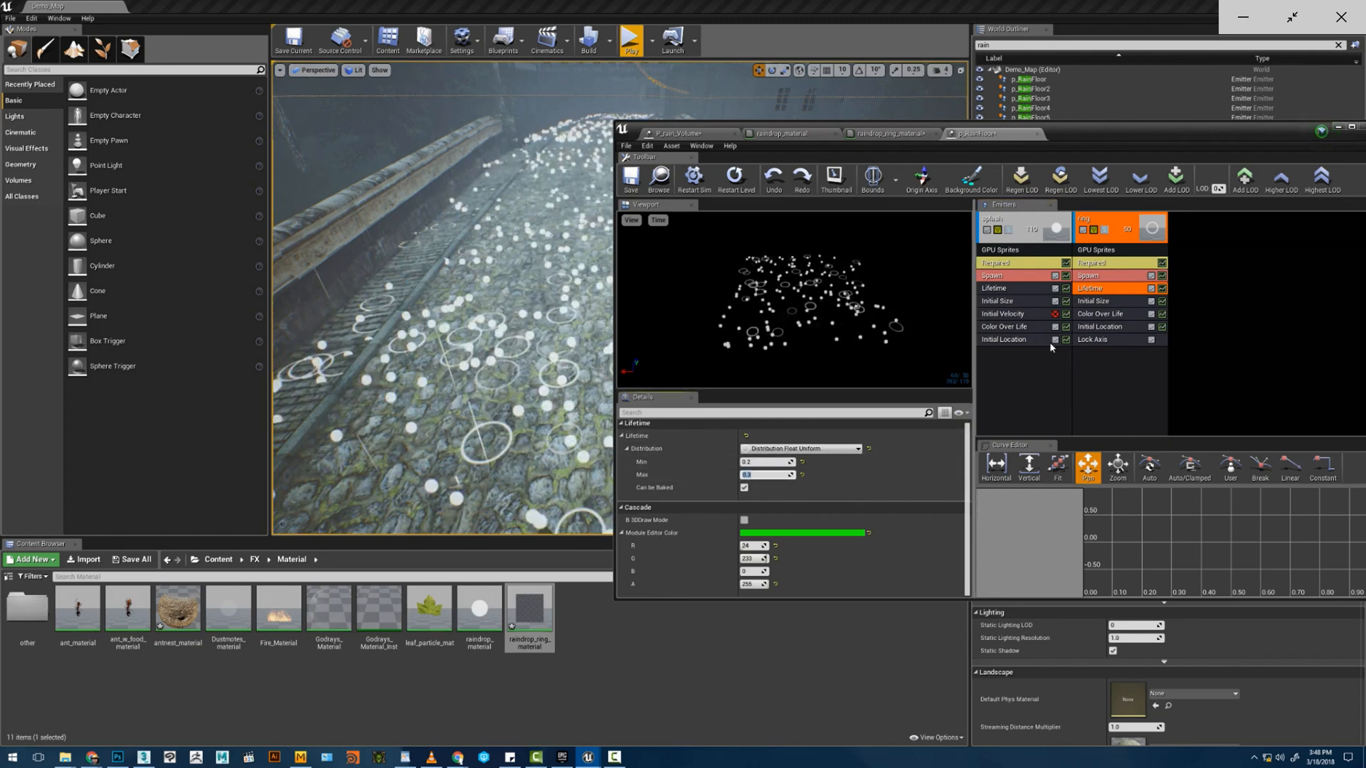
- Set the second Initial Size curve point of the ring emitter to an Out Val of 22 in X, Y and Z
click(1093, 301)
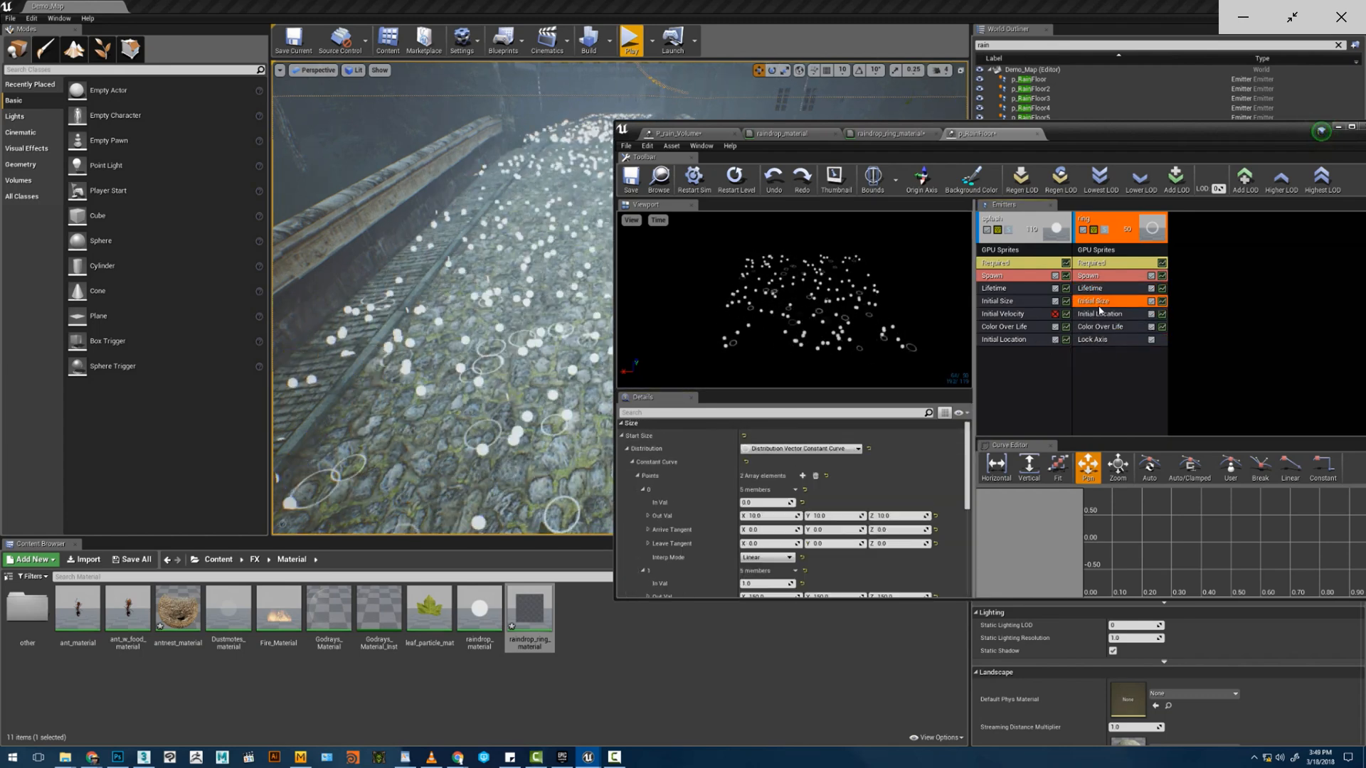
scroll(916, 446, down, 3)
click(767, 528)
text(22)
key(Tab)
text(22)
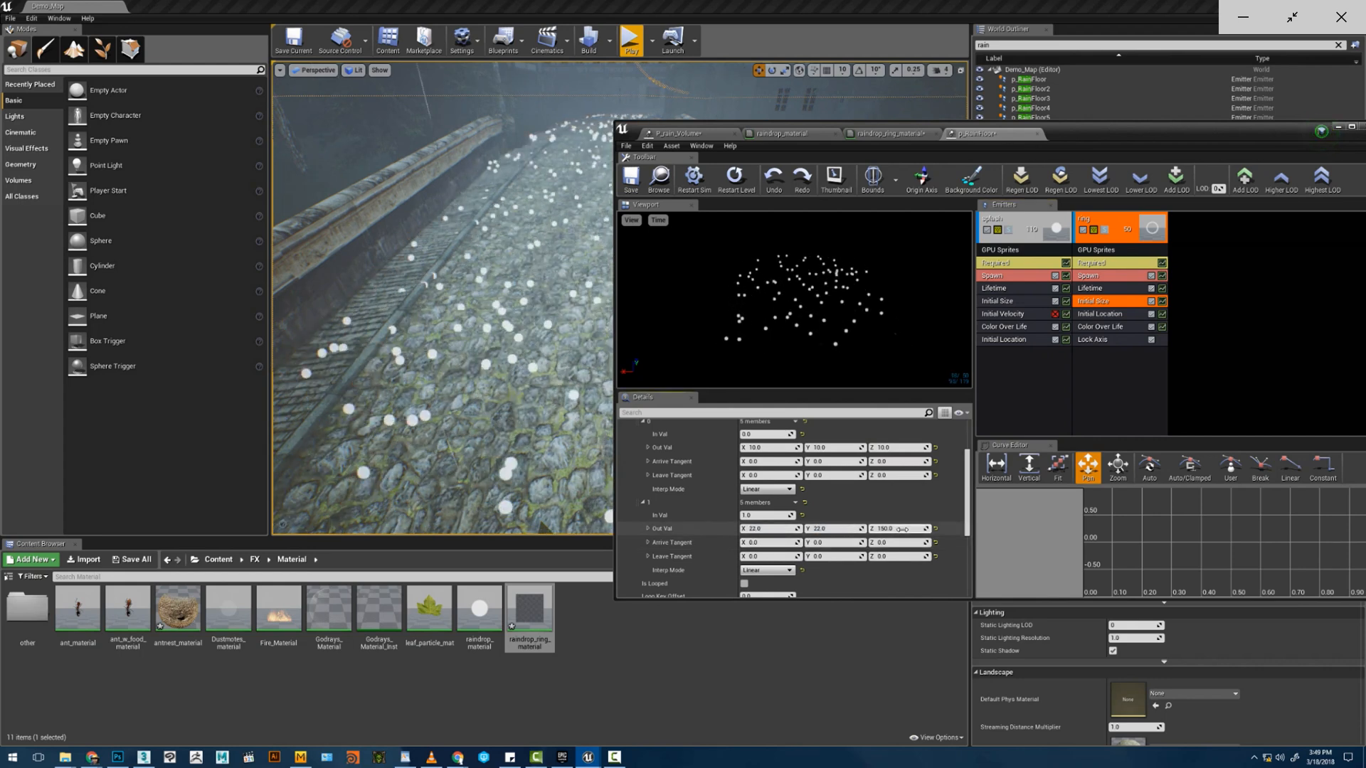
key(Tab)
text(22)
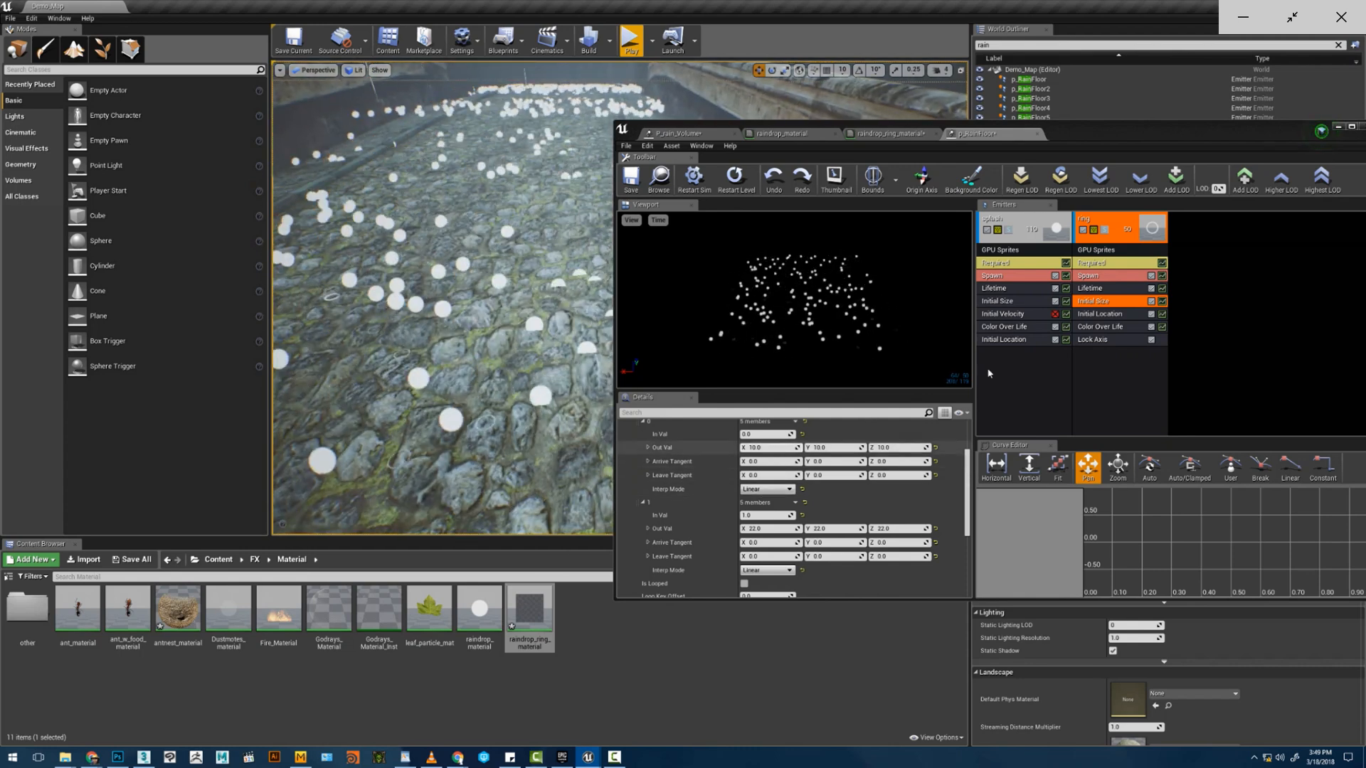
- Add a Size Scale module to the ring emitter and set its X constant to 3
right_click(1103, 365)
mouse_move(1131, 543)
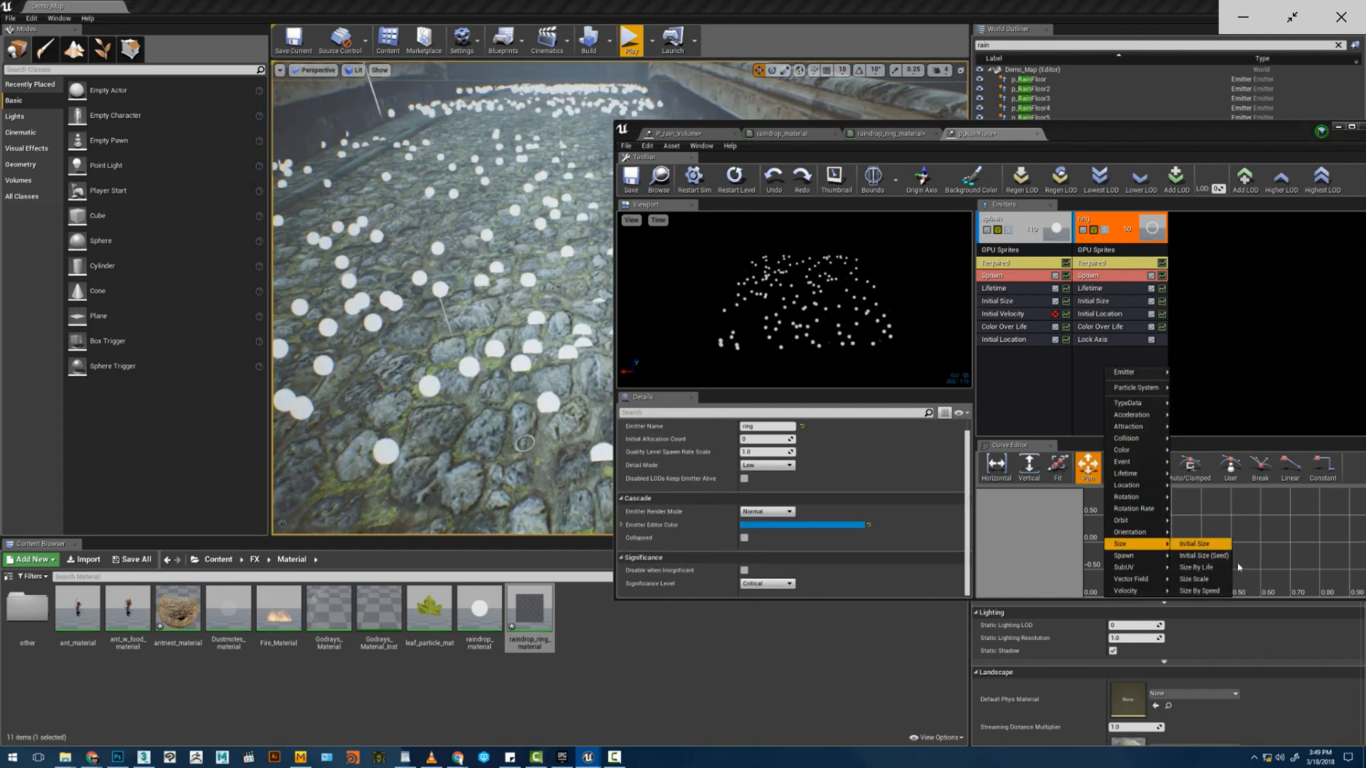
click(1213, 581)
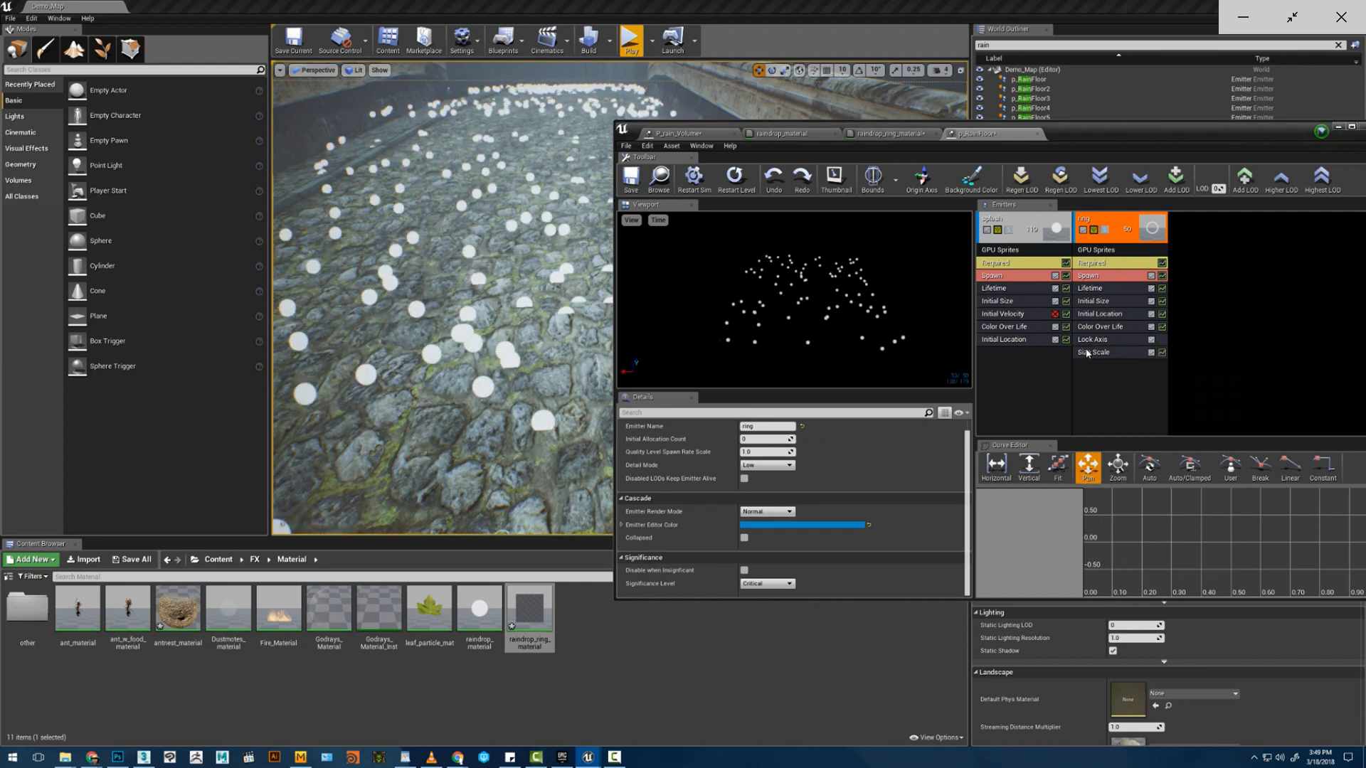
click(1092, 353)
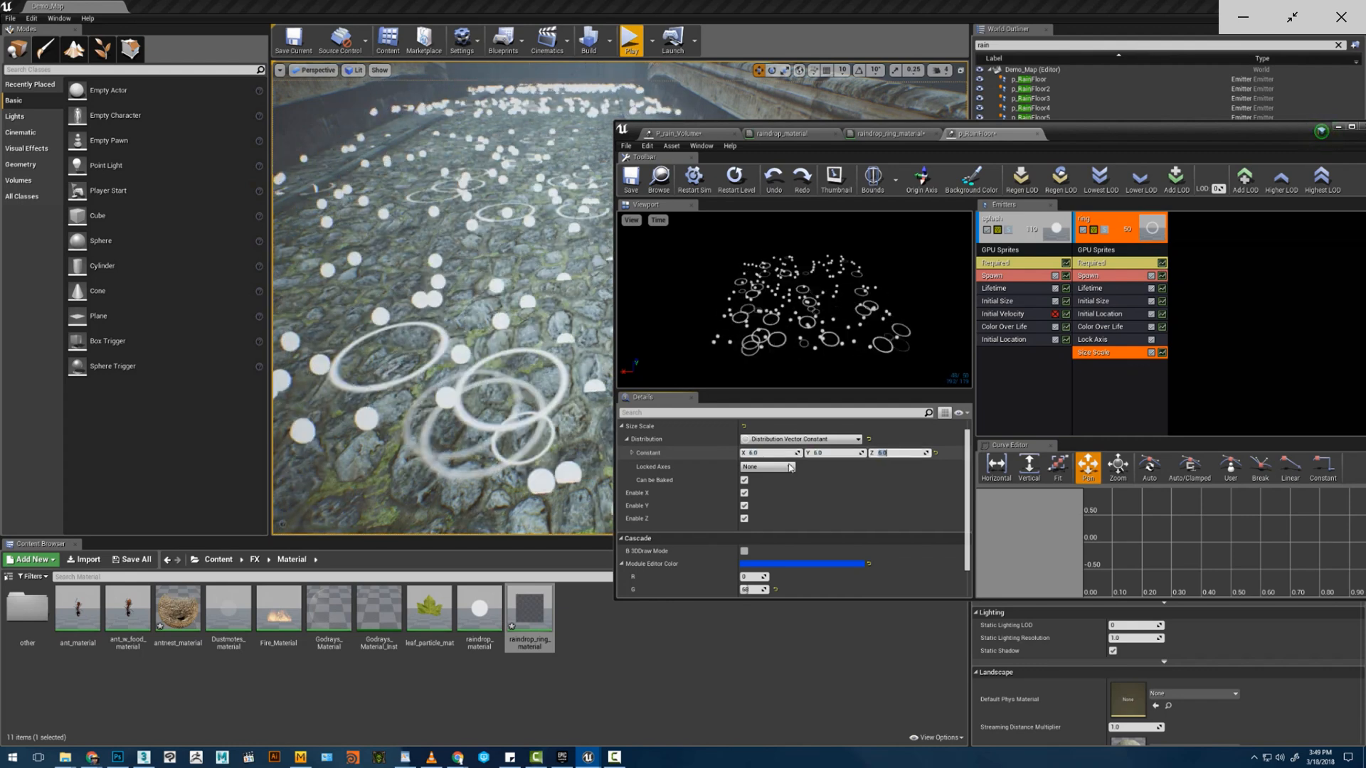
click(756, 452)
text(3)
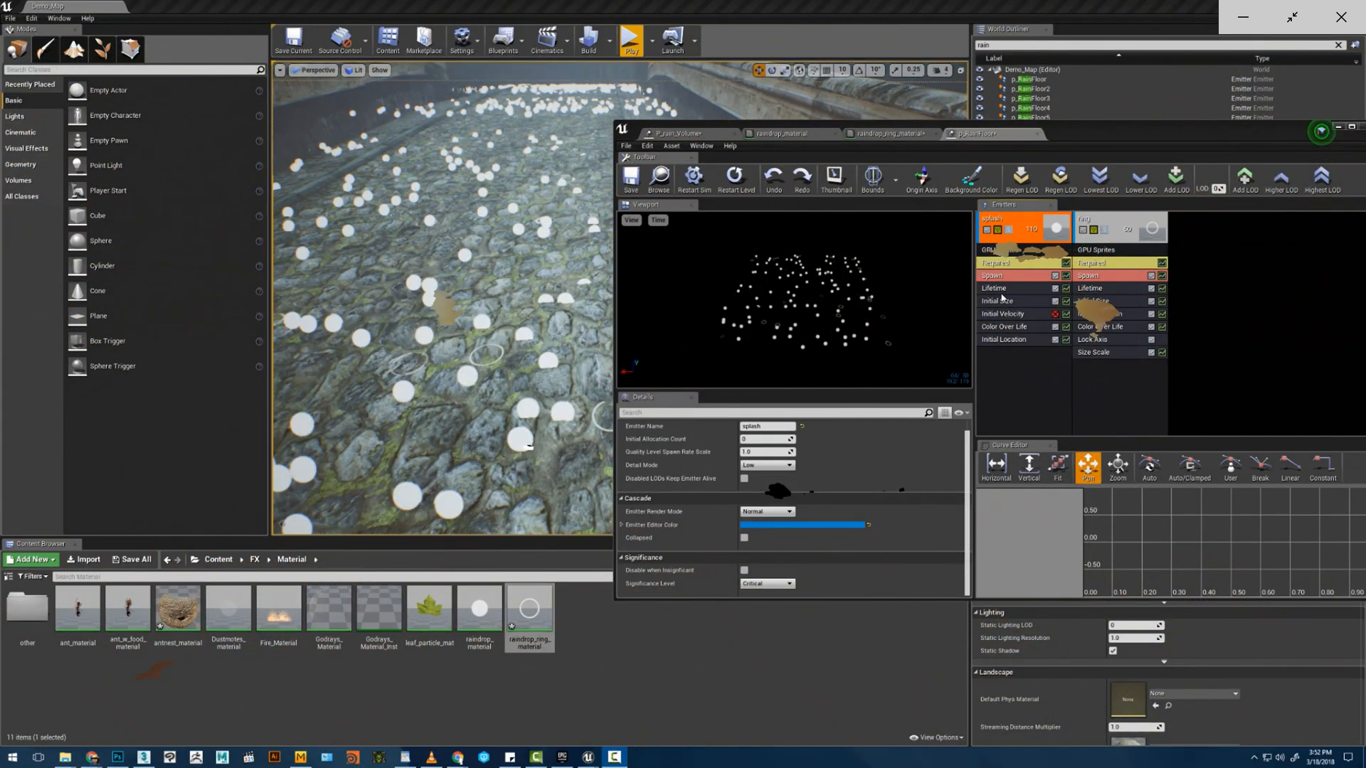
- Convert the splash emitter's Initial Location module to a seeded one
right_click(1005, 283)
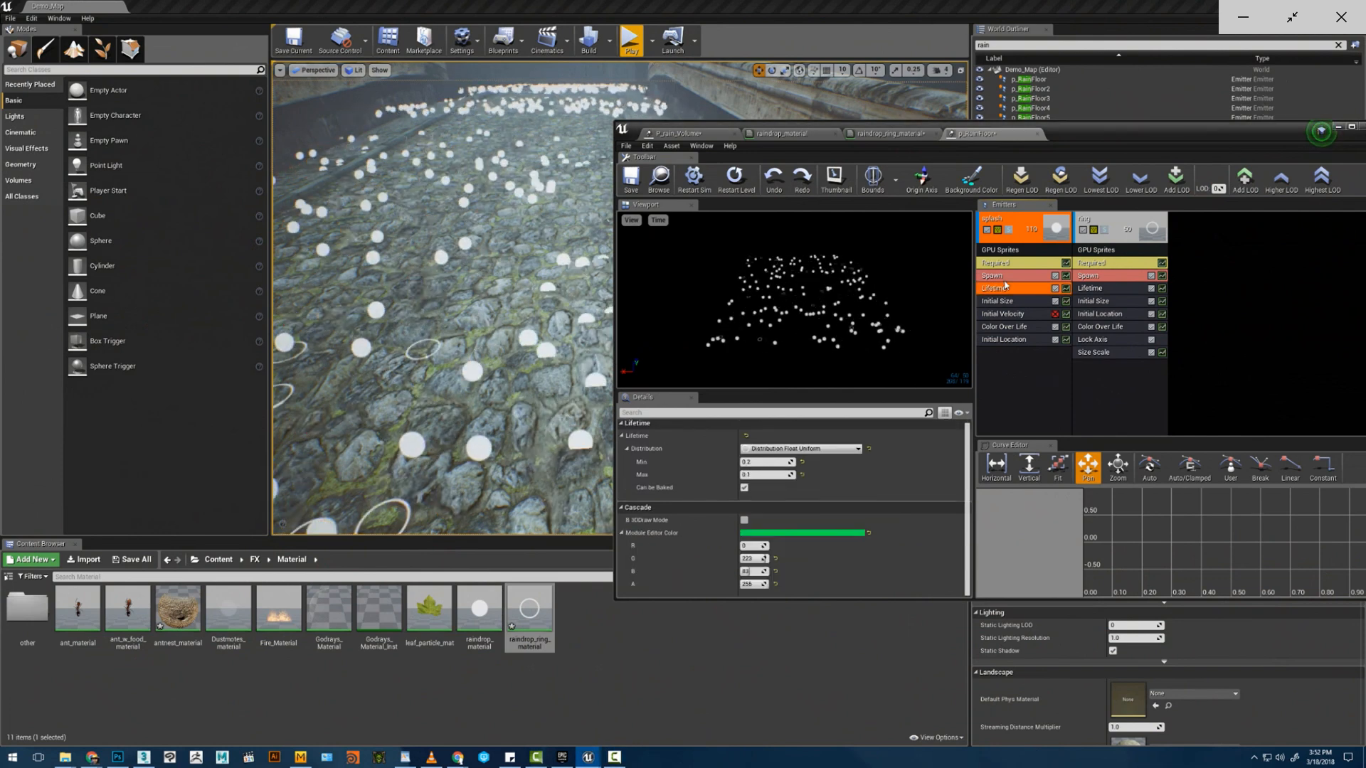
right_click(998, 342)
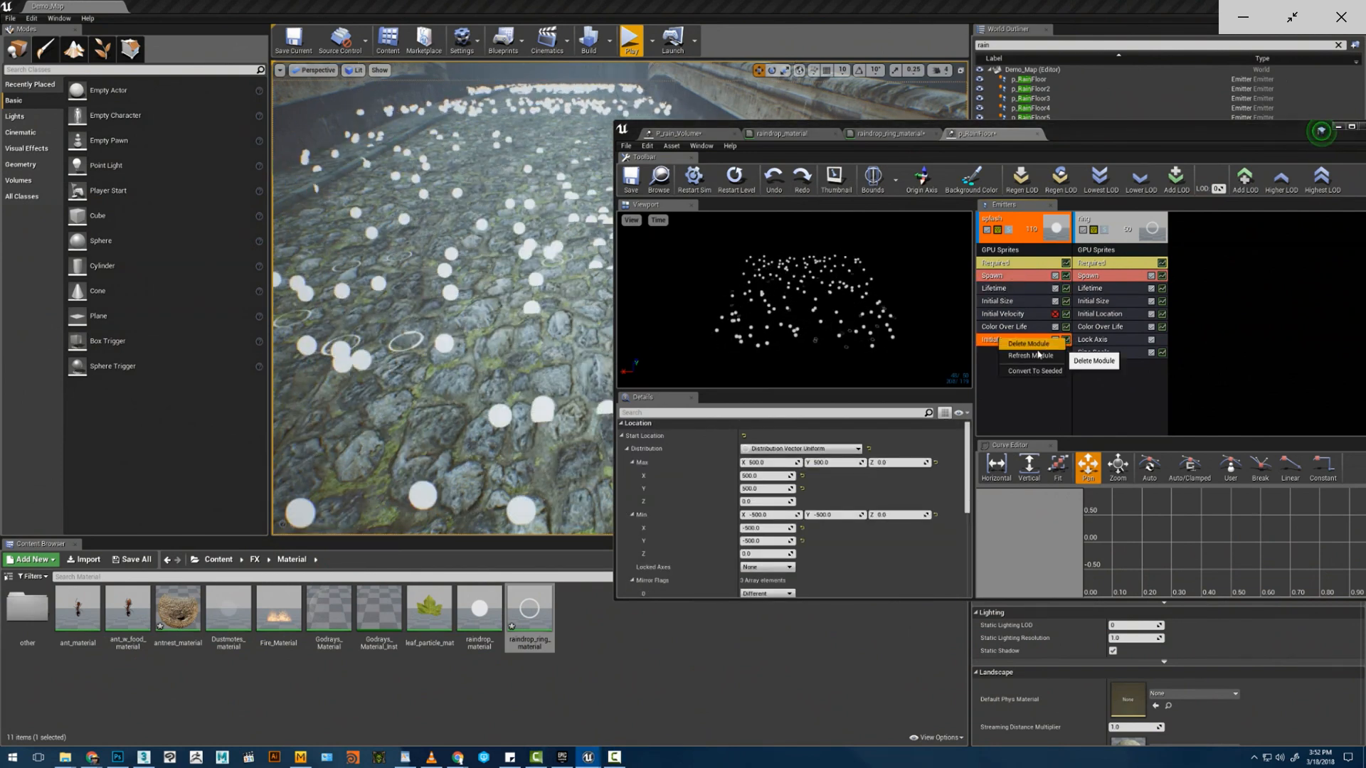
click(1073, 389)
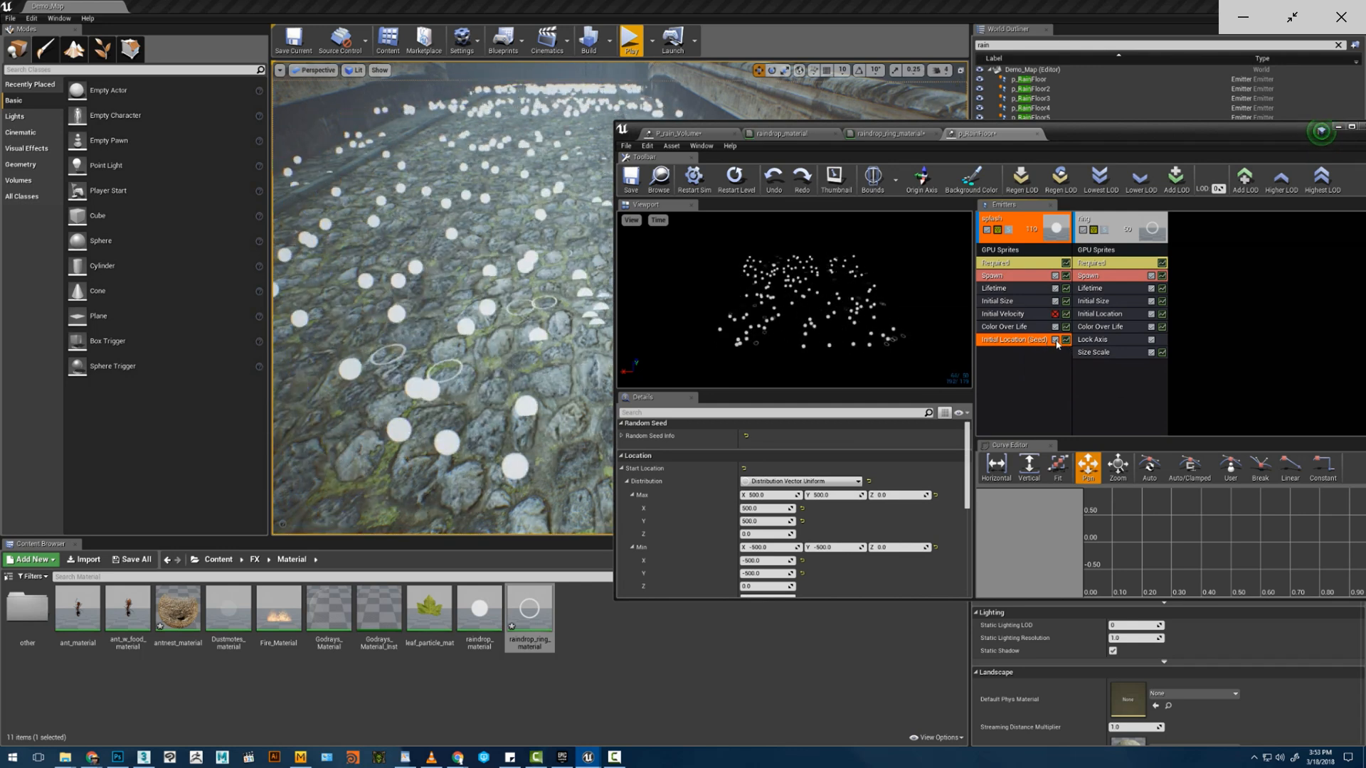
- Copy the seeded Initial Location module into the ring emitter and delete the ring's original Initial Location module
drag(1057, 345, 1109, 388)
click(1108, 365)
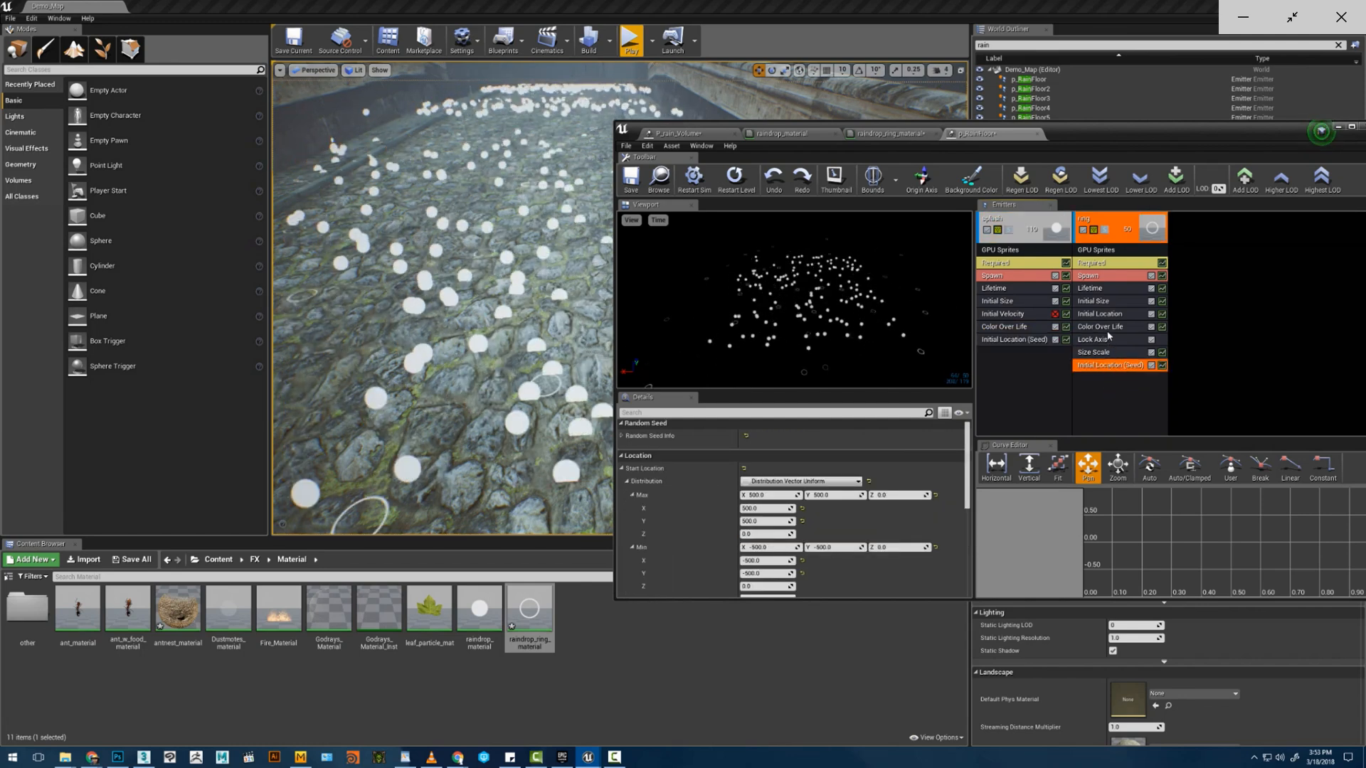
click(1112, 316)
key(Delete)
- Replace the ring's copied Initial Location (Seed) module with an instance shared from the splash emitter
click(1094, 355)
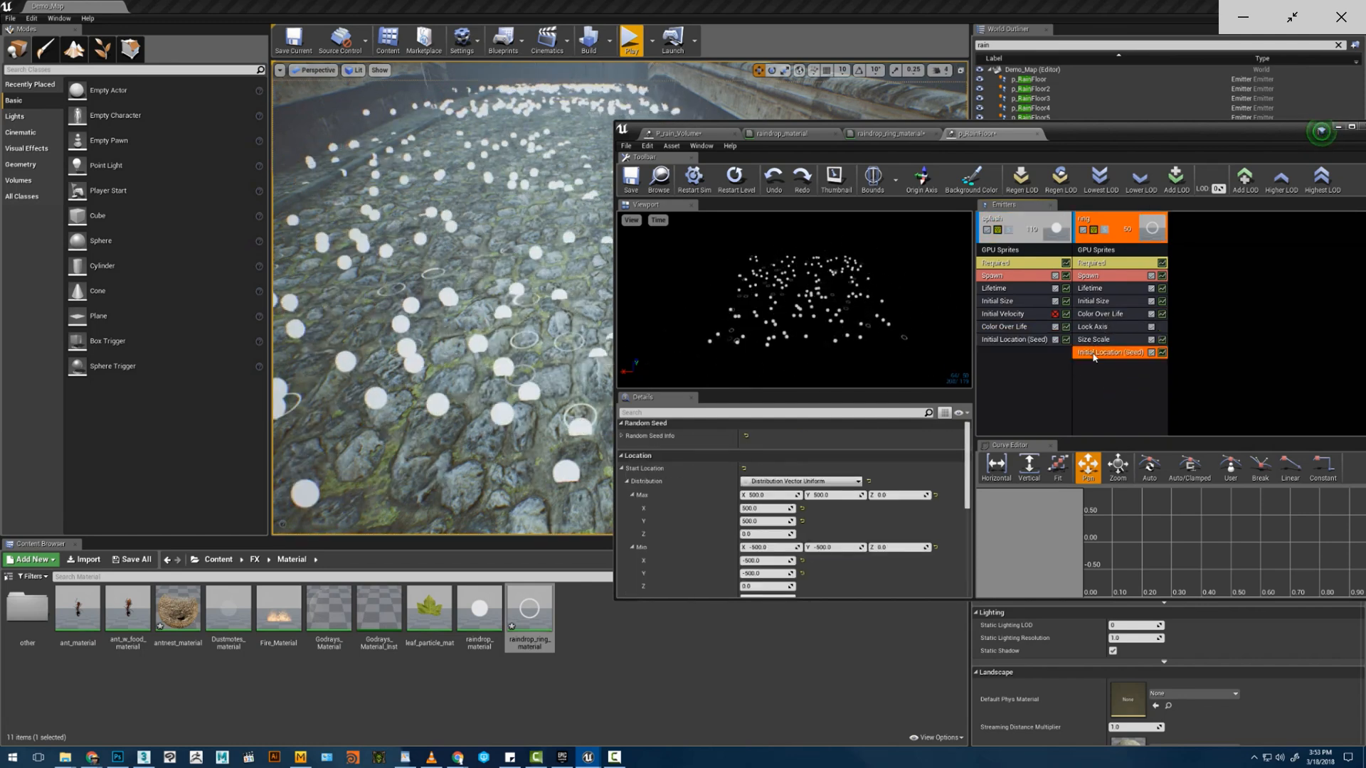
click(1020, 340)
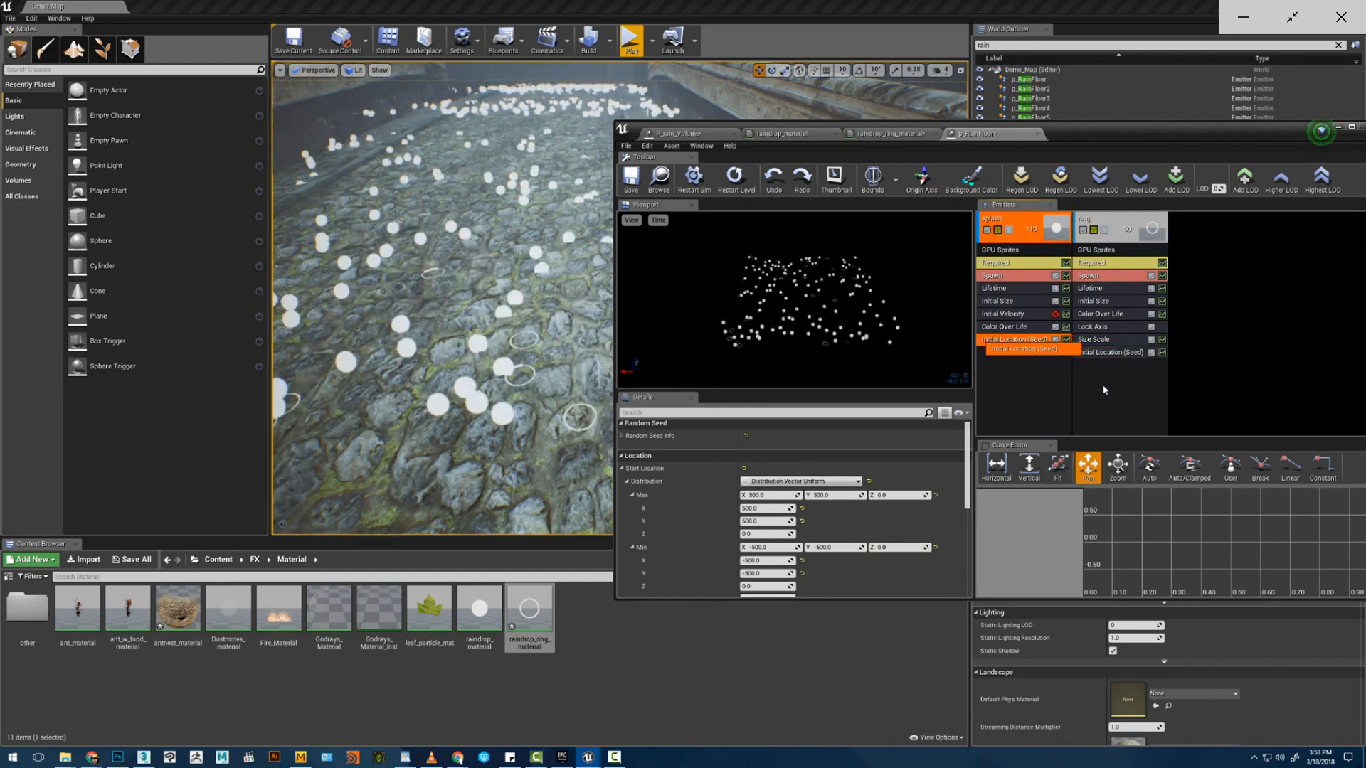
shift+drag(1103, 390, 1100, 384)
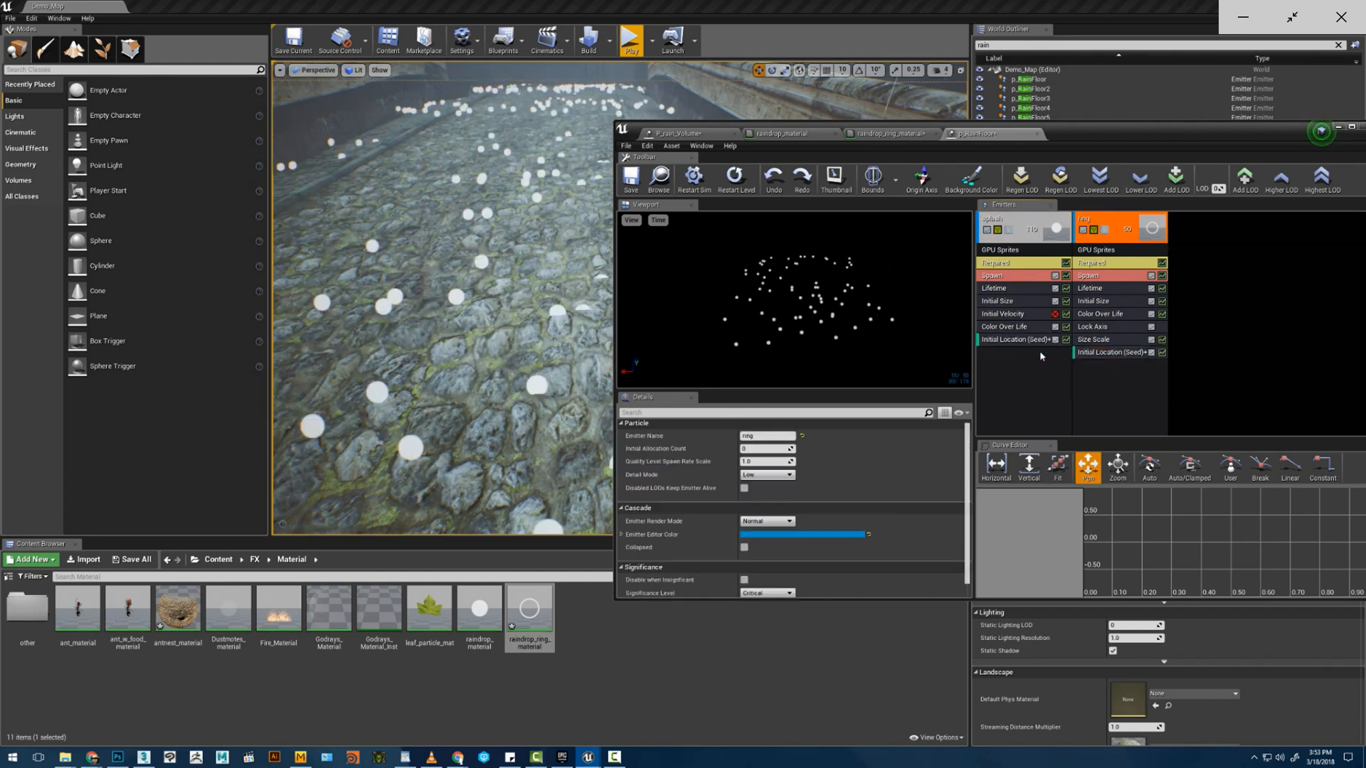
- In the shared location module's Random Seed Info, set the Parameter Name to SEED and enable Get Seed from Instance
click(1022, 340)
scroll(719, 512, down, 5)
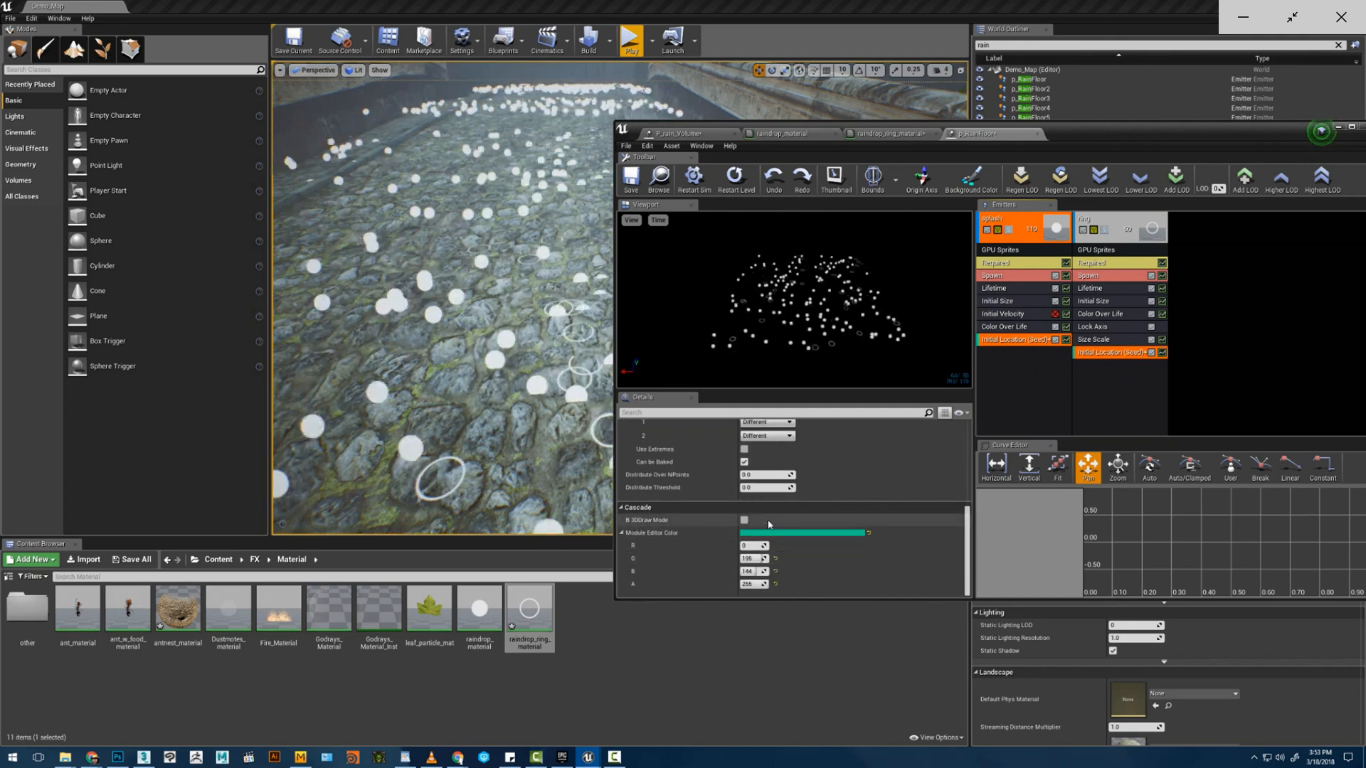
scroll(768, 524, up, 10)
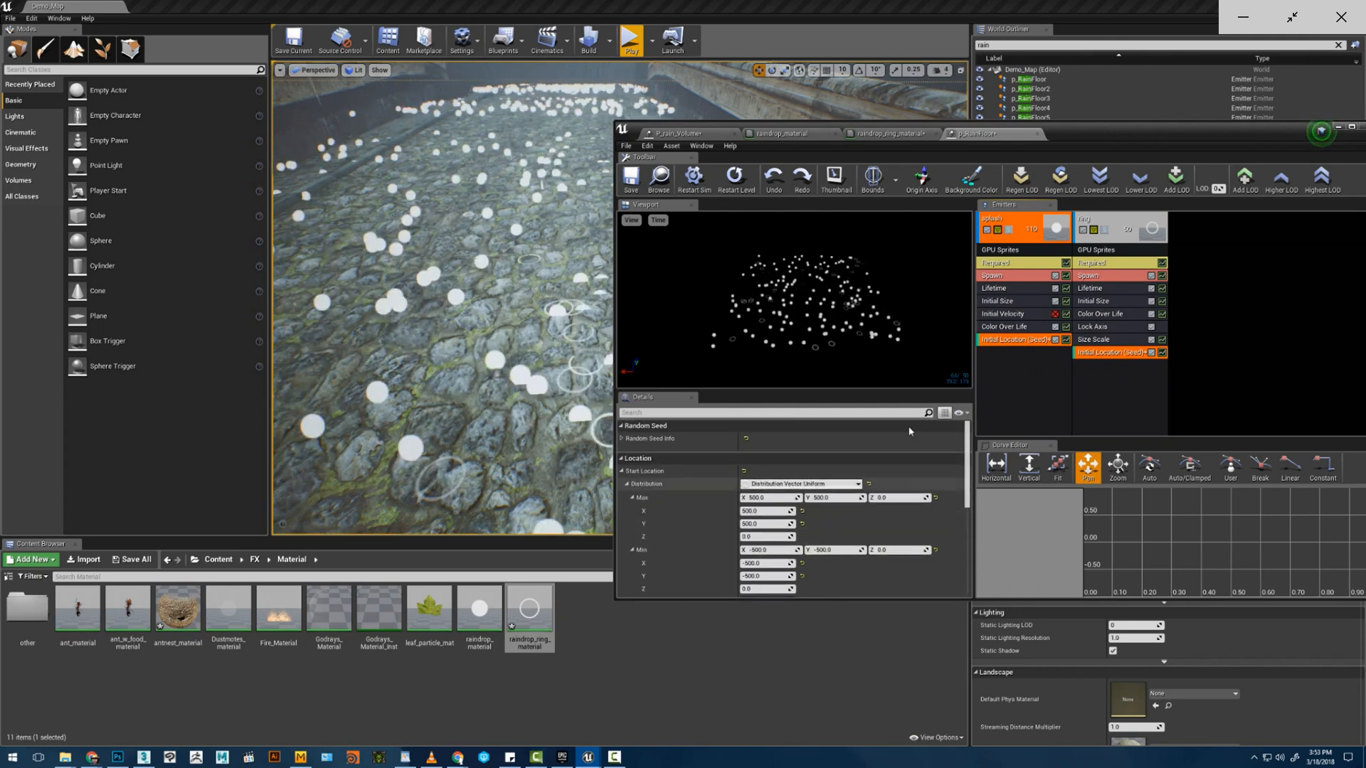
click(622, 439)
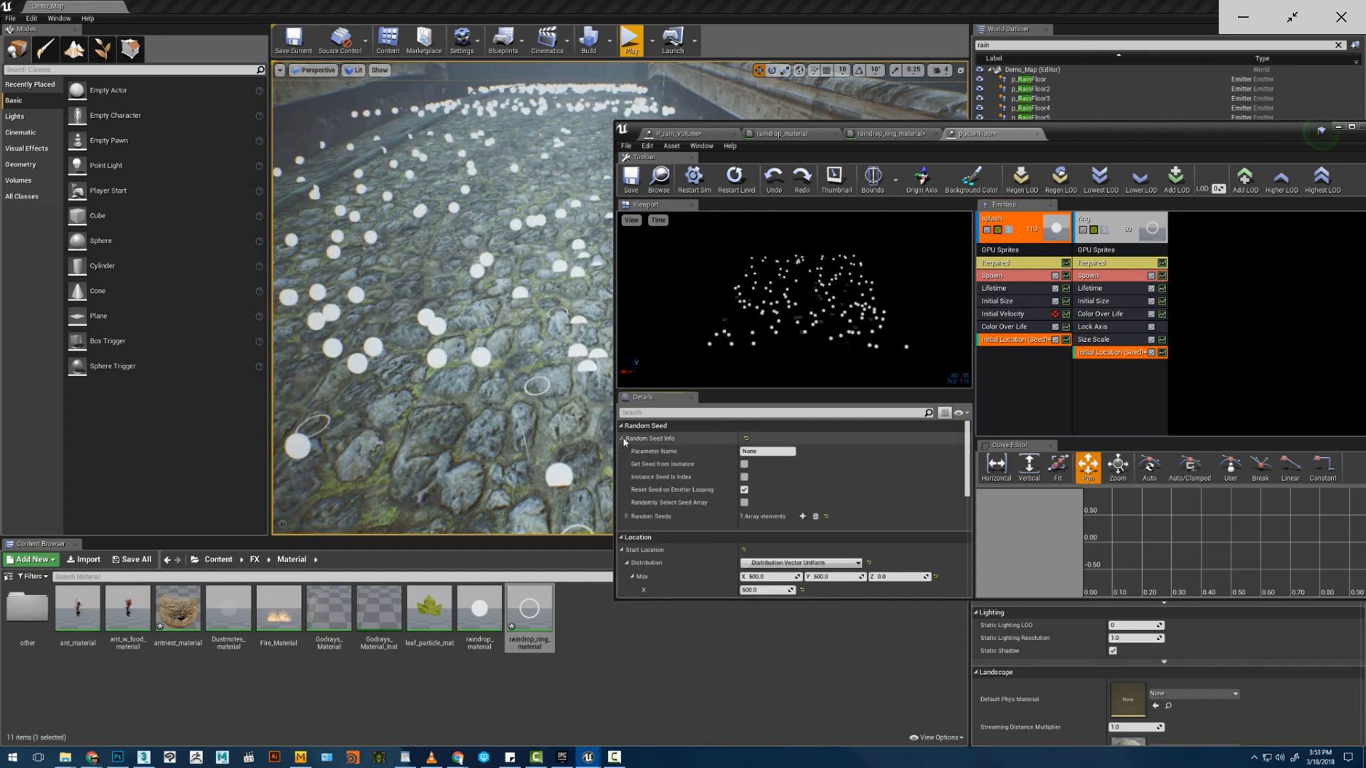
click(756, 451)
text(SEED)
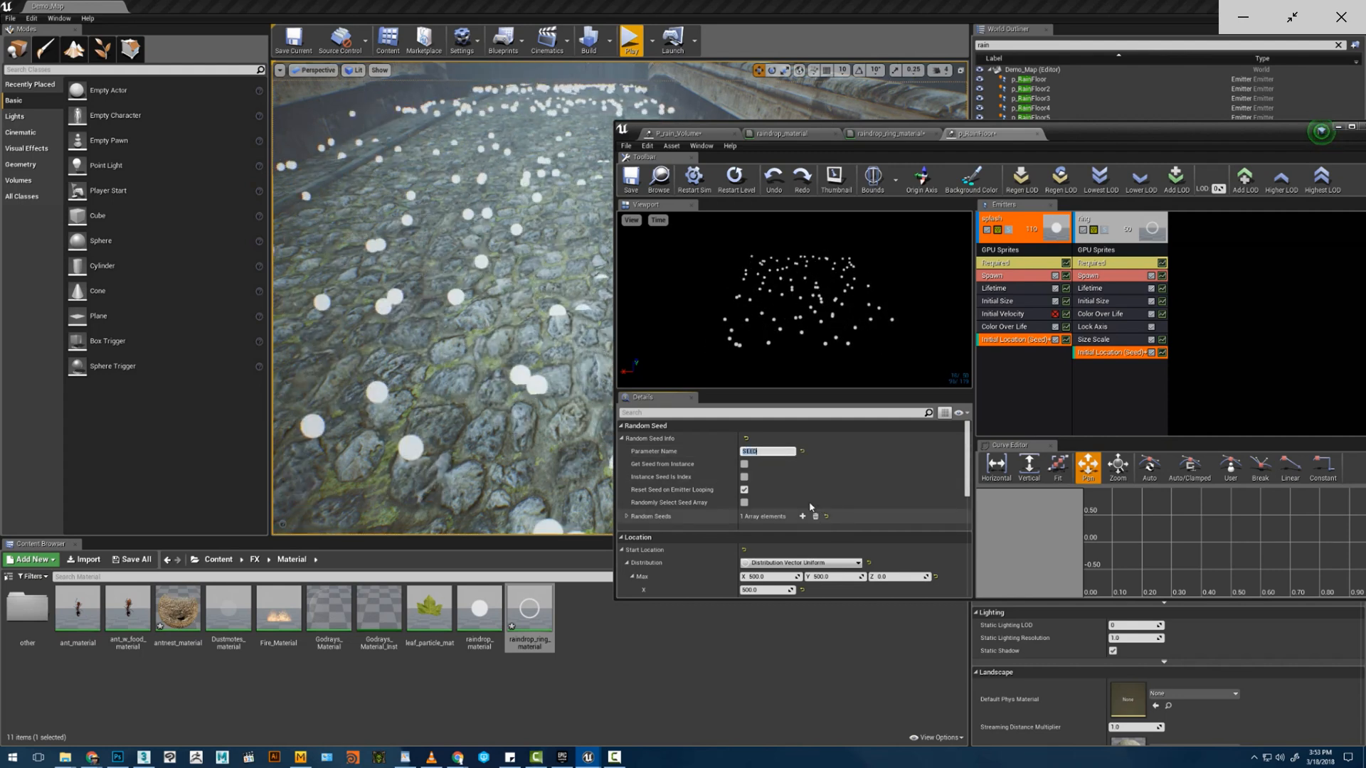
click(744, 466)
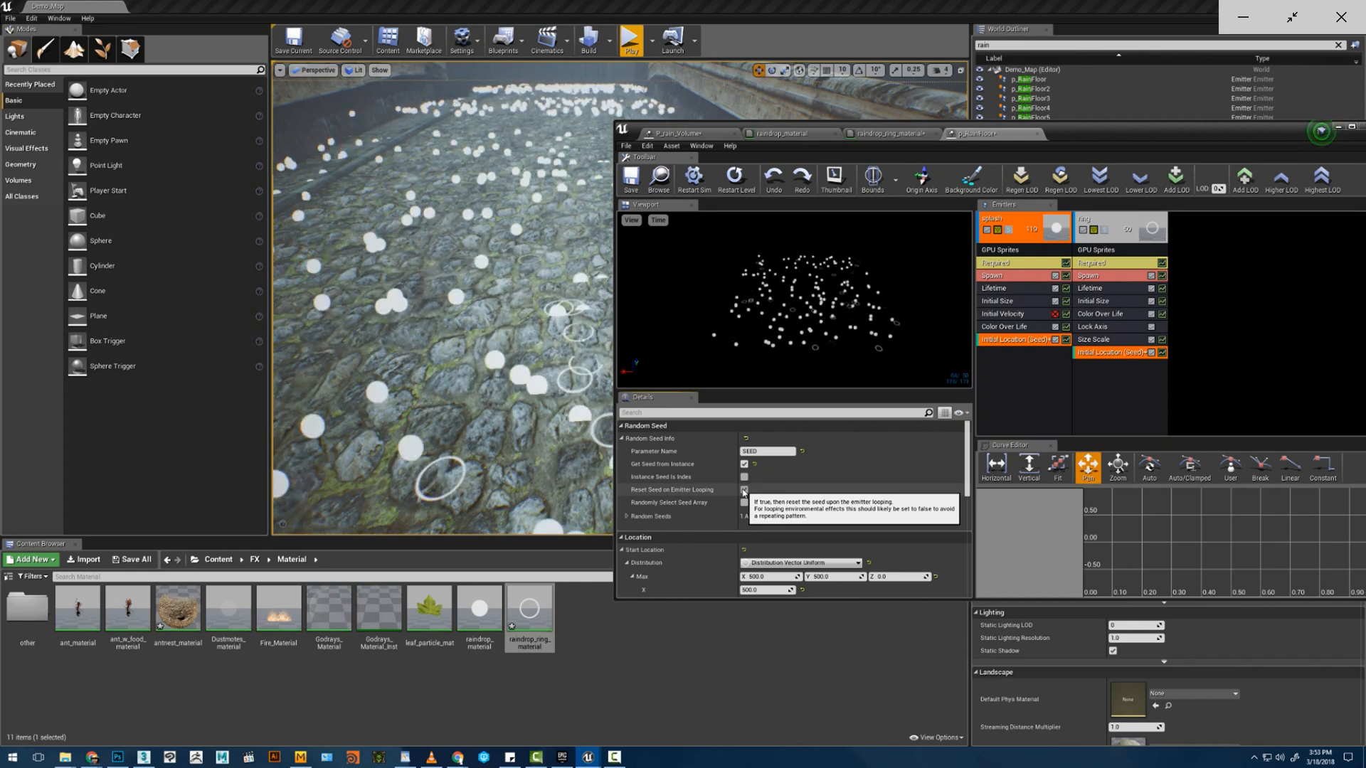
click(743, 490)
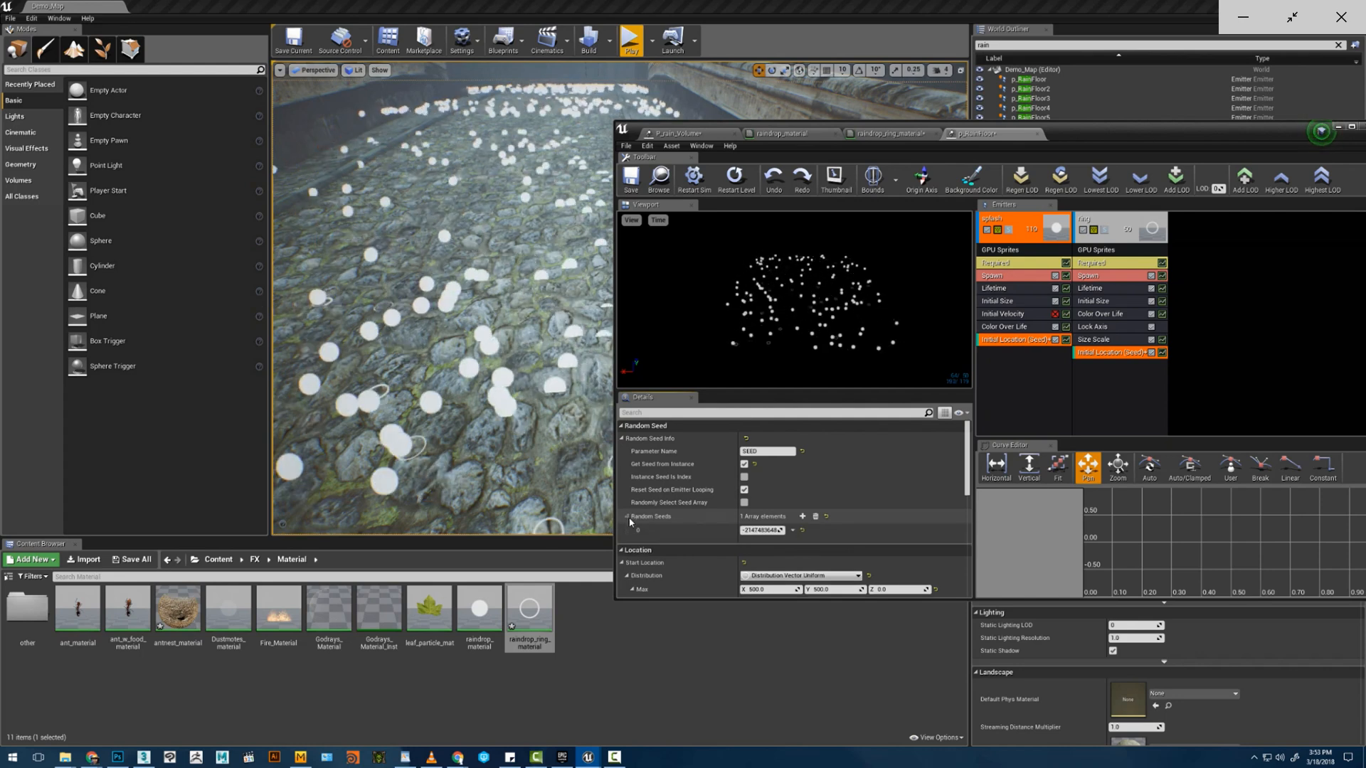
- Set the ring emitter's constant spawn rate to 500
click(1007, 276)
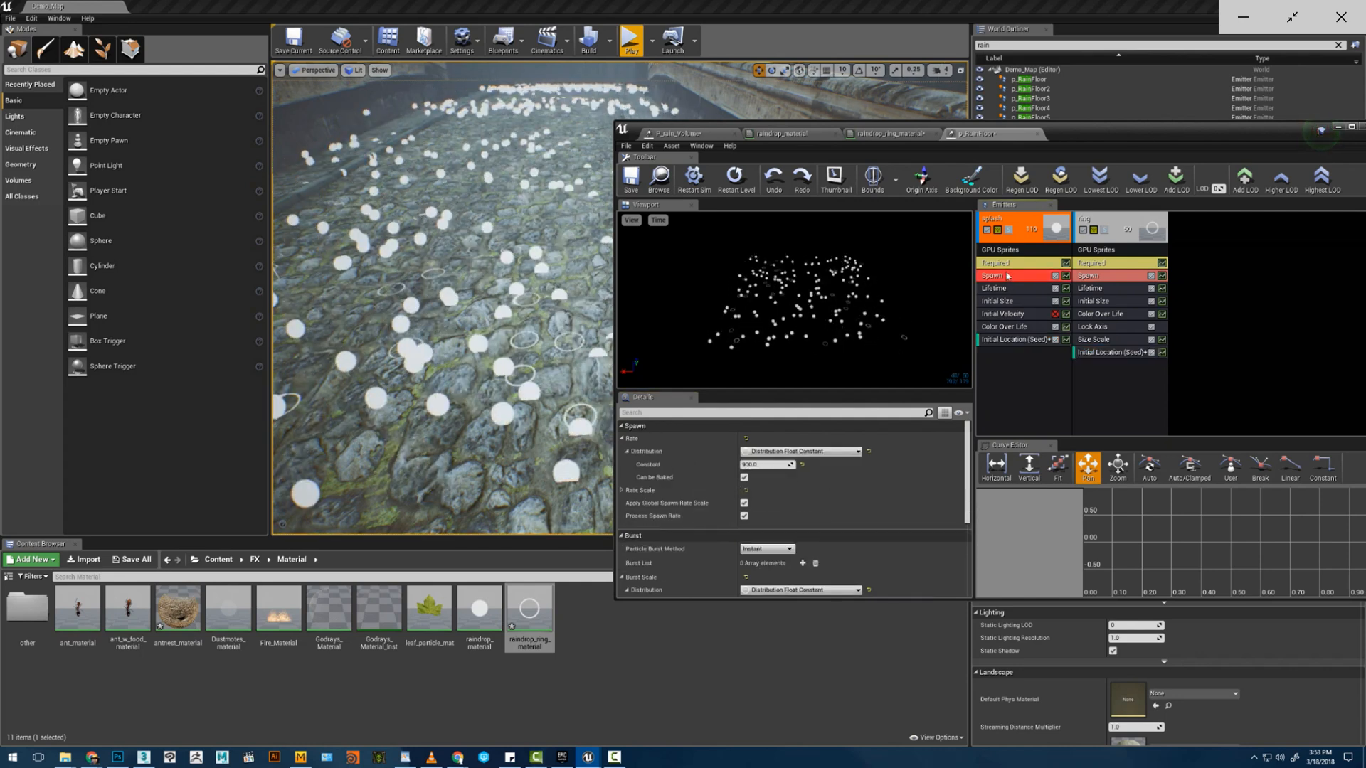
click(1088, 276)
click(762, 465)
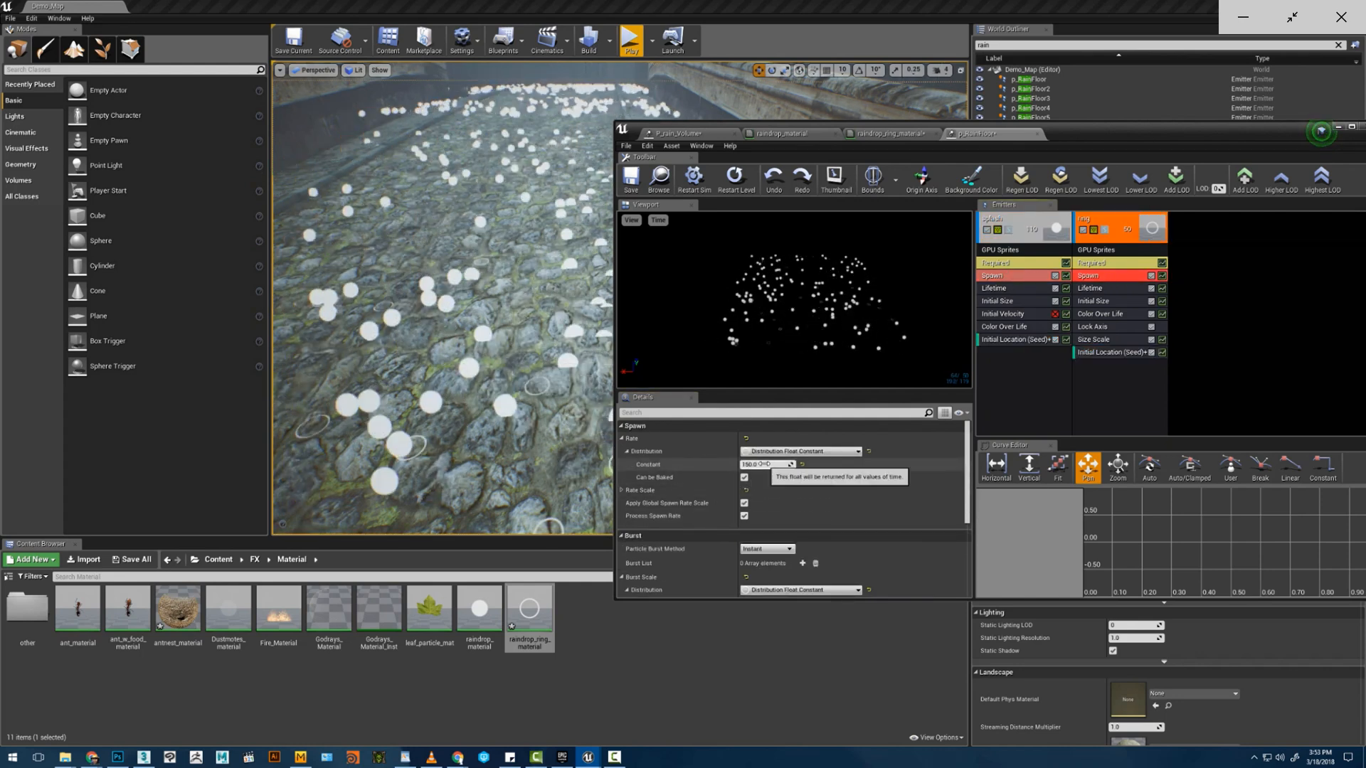
text(500)
key(Return)
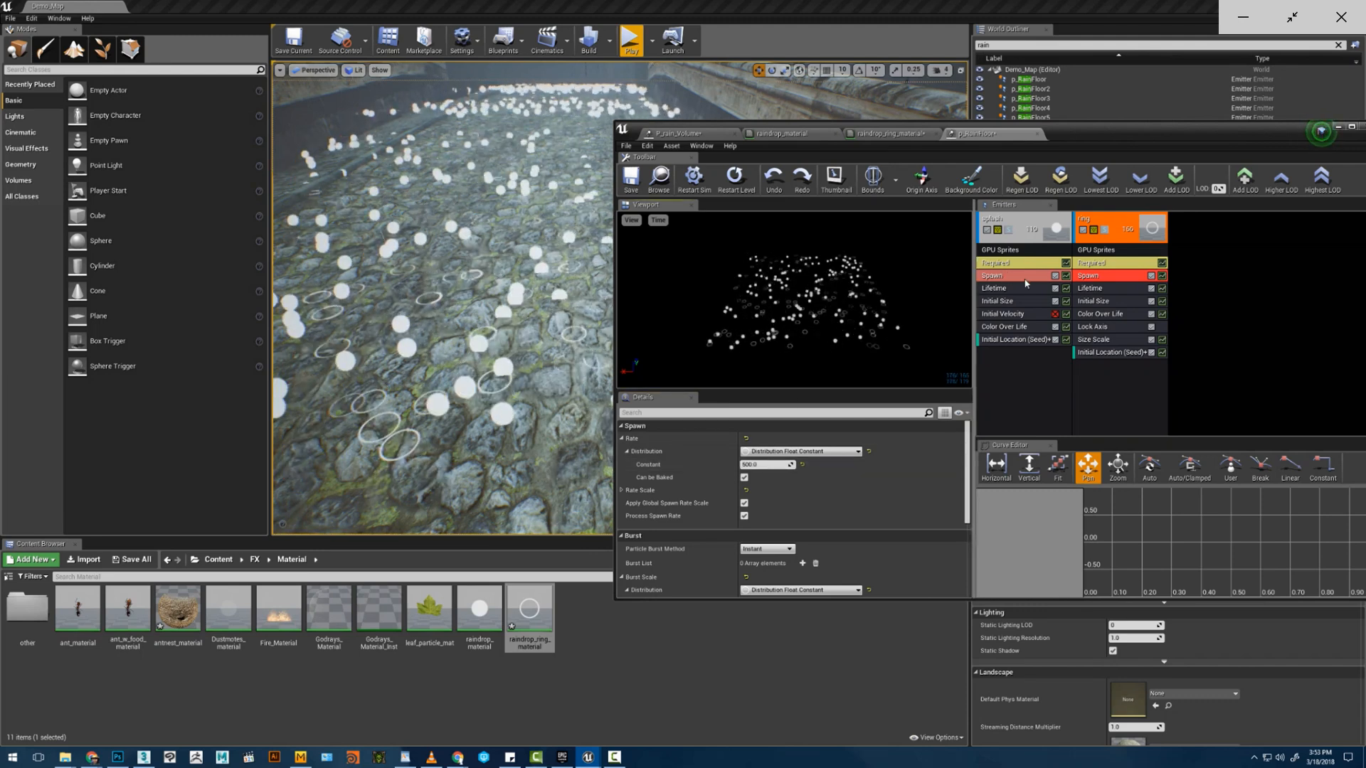
- Set the splash emitter's constant spawn rate to 500
click(1004, 276)
click(762, 465)
text(500)
key(Return)
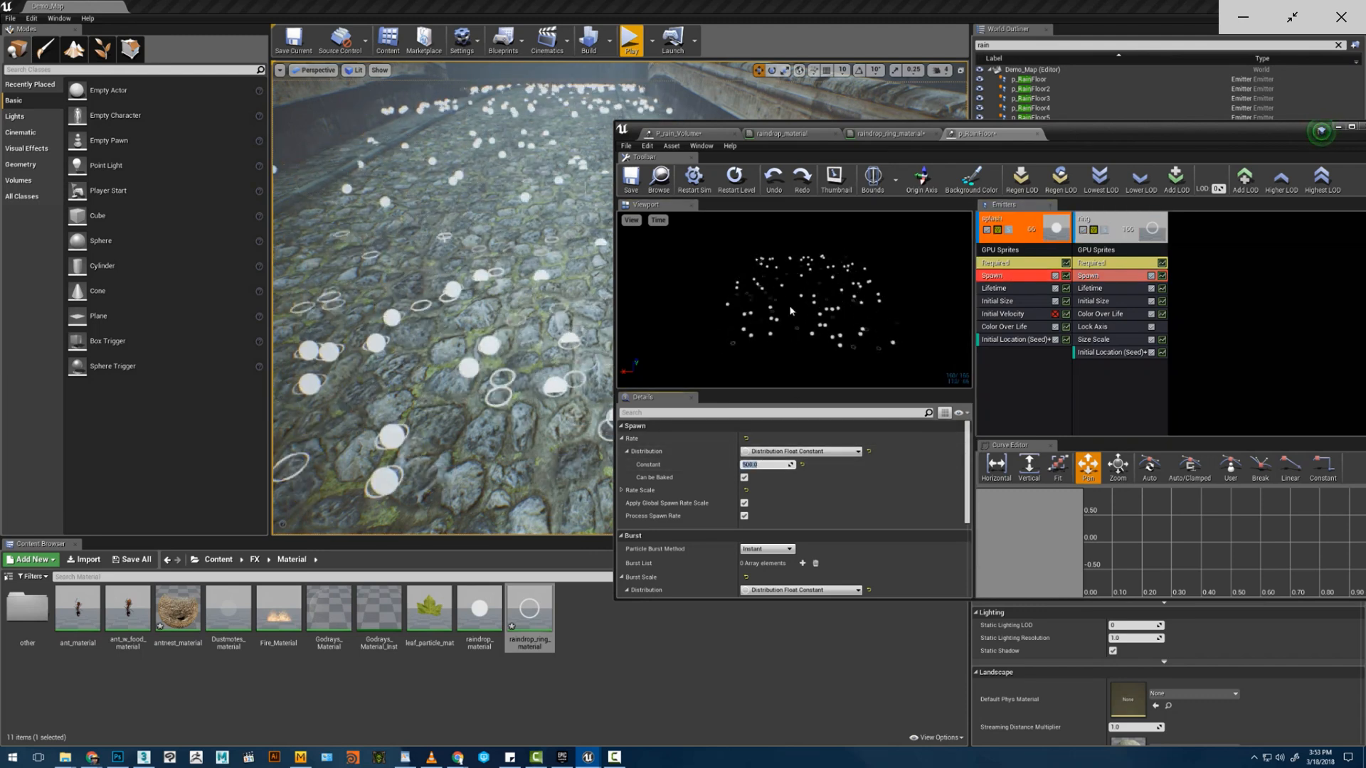
- Examine the ring and splash emitters' seeded location, Spawn and Lifetime modules for differences between them
mouse_move(498, 306)
right_down()
mouse_move(555, 305)
mouse_move(501, 279)
mouse_move(477, 341)
mouse_move(462, 338)
mouse_move(456, 242)
mouse_move(426, 238)
mouse_move(426, 281)
mouse_move(414, 279)
right_up()
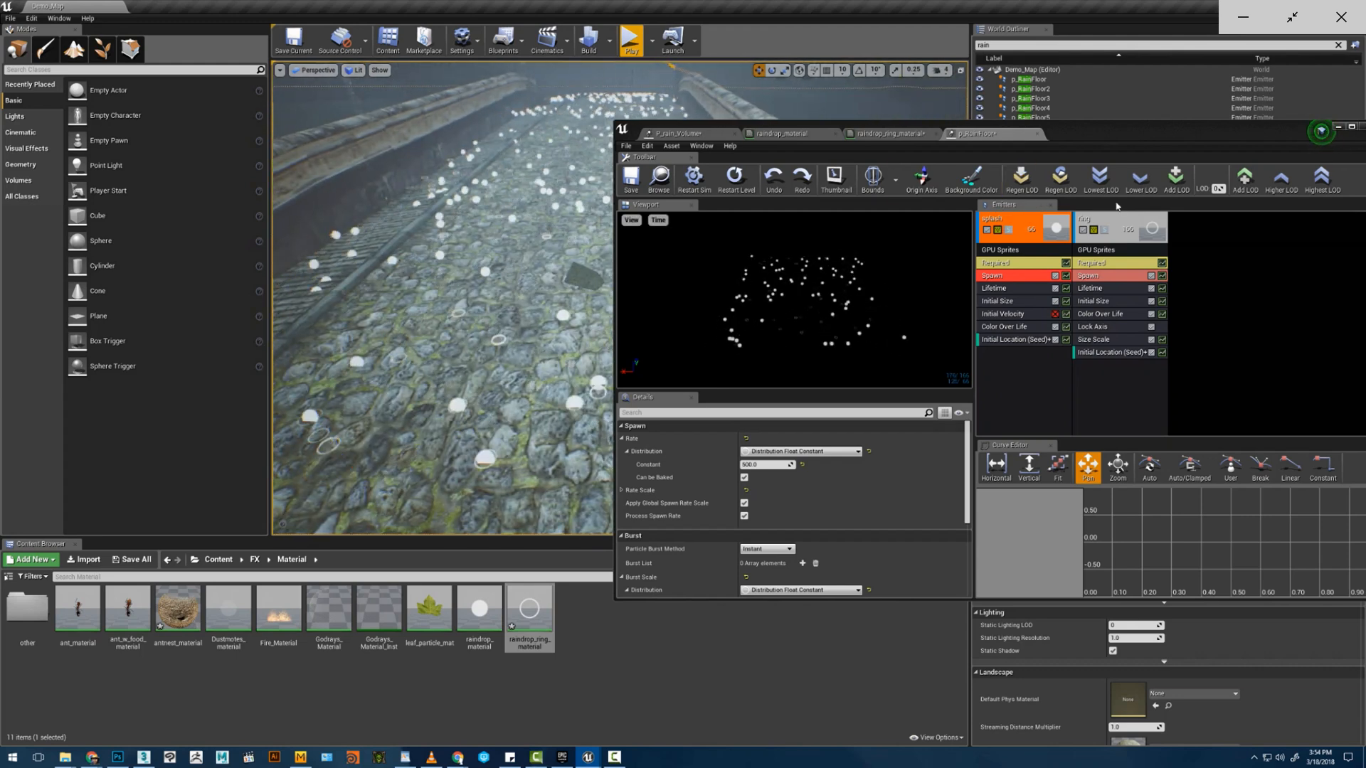
click(1082, 352)
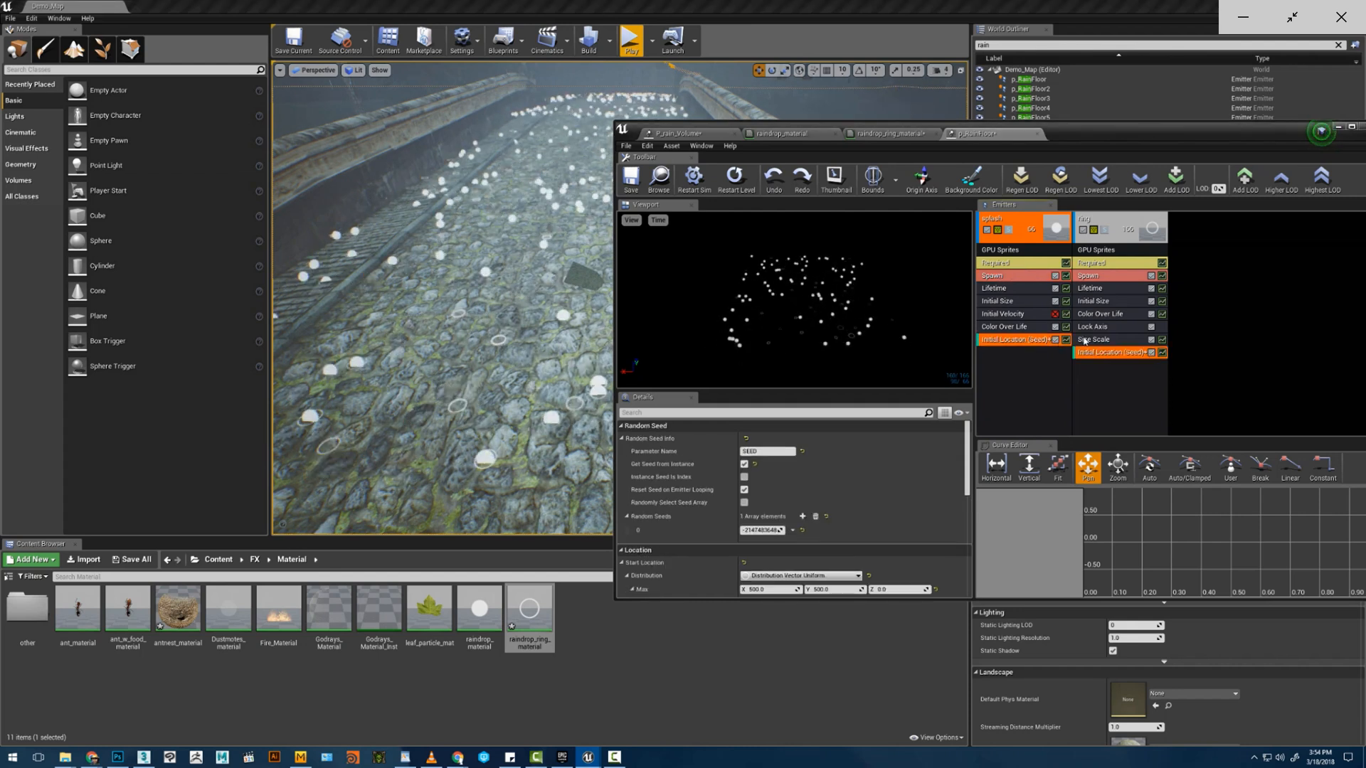
click(1087, 278)
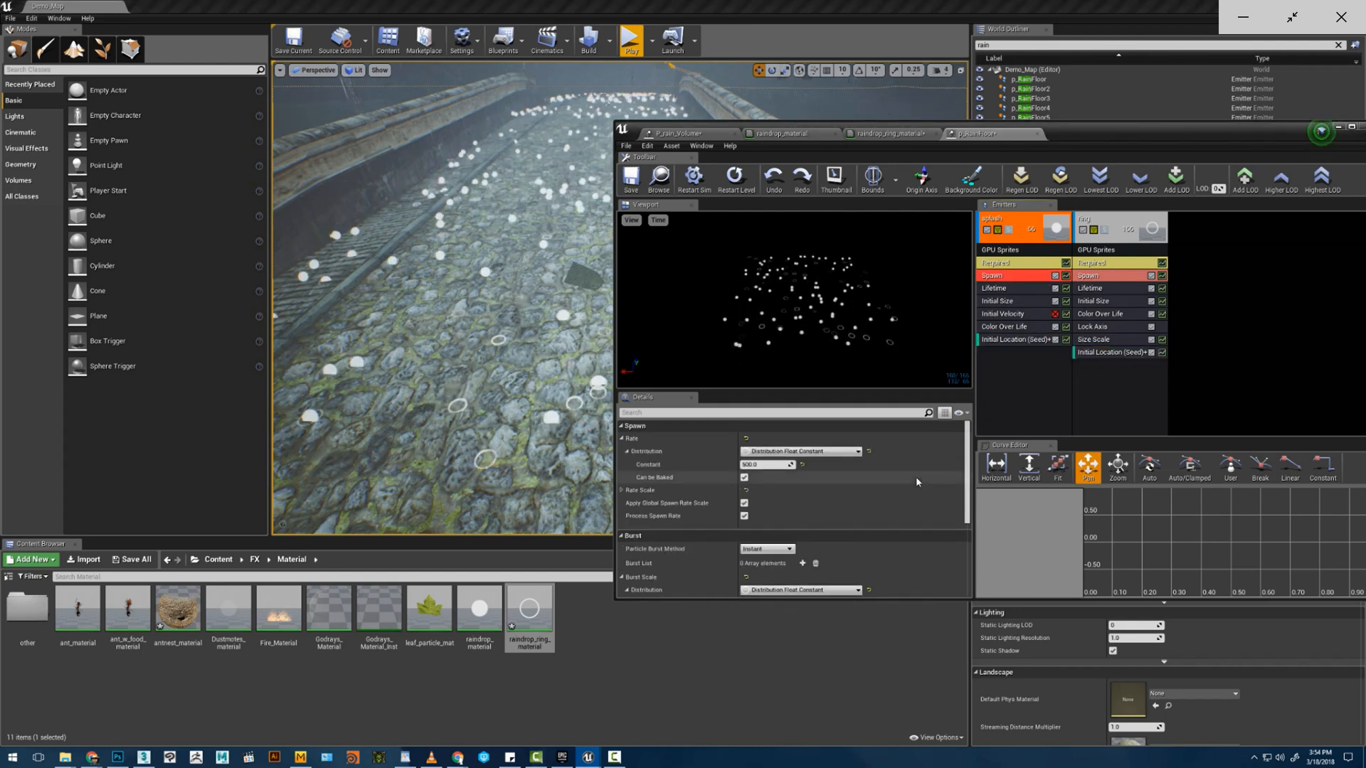
scroll(918, 481, down, 5)
click(1086, 277)
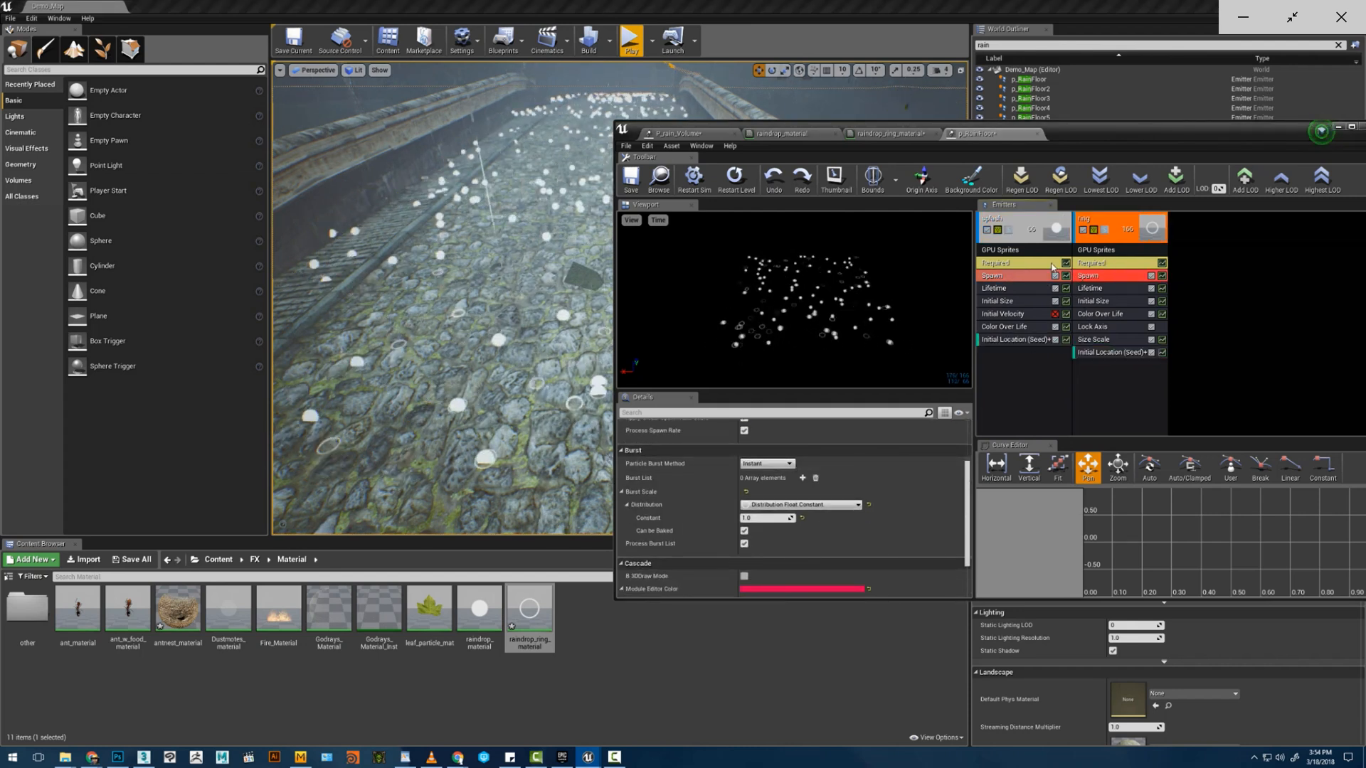
click(1034, 264)
click(1035, 290)
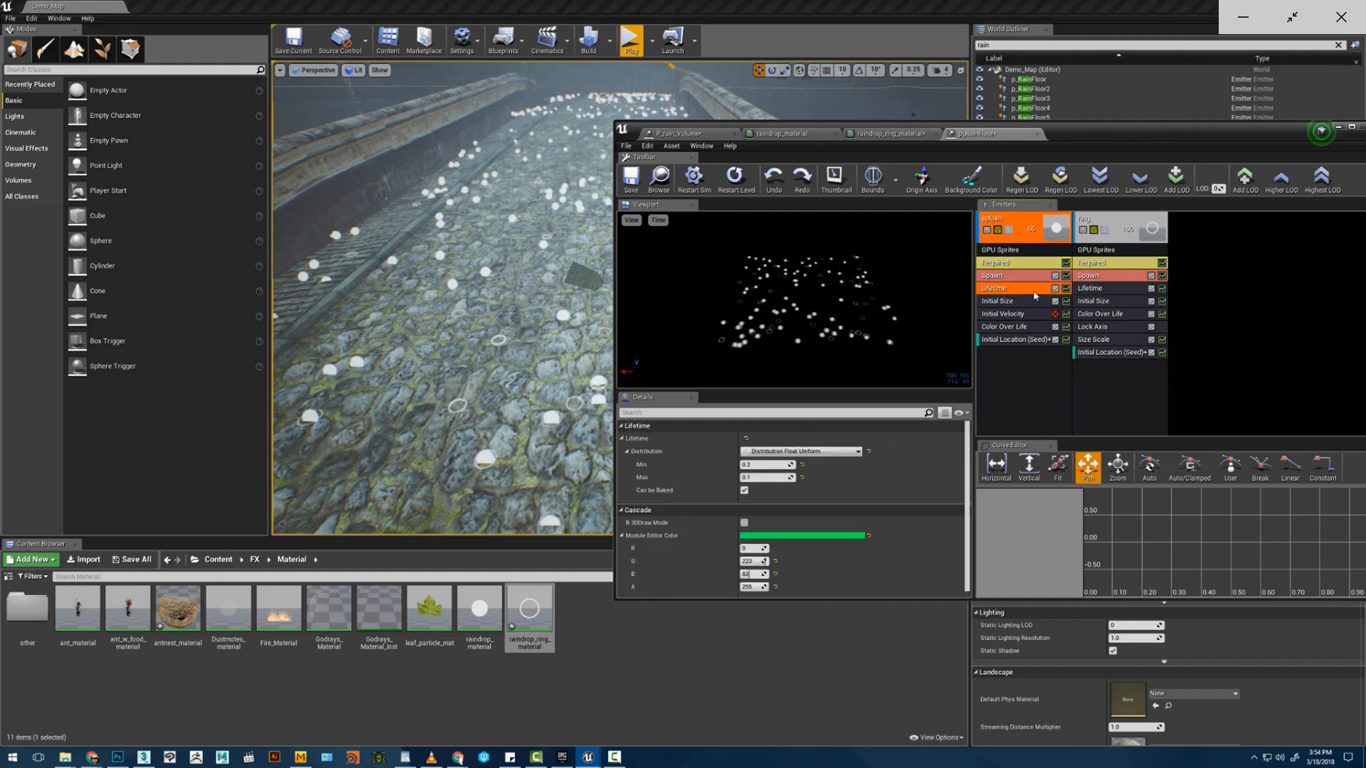
click(1078, 290)
click(1027, 289)
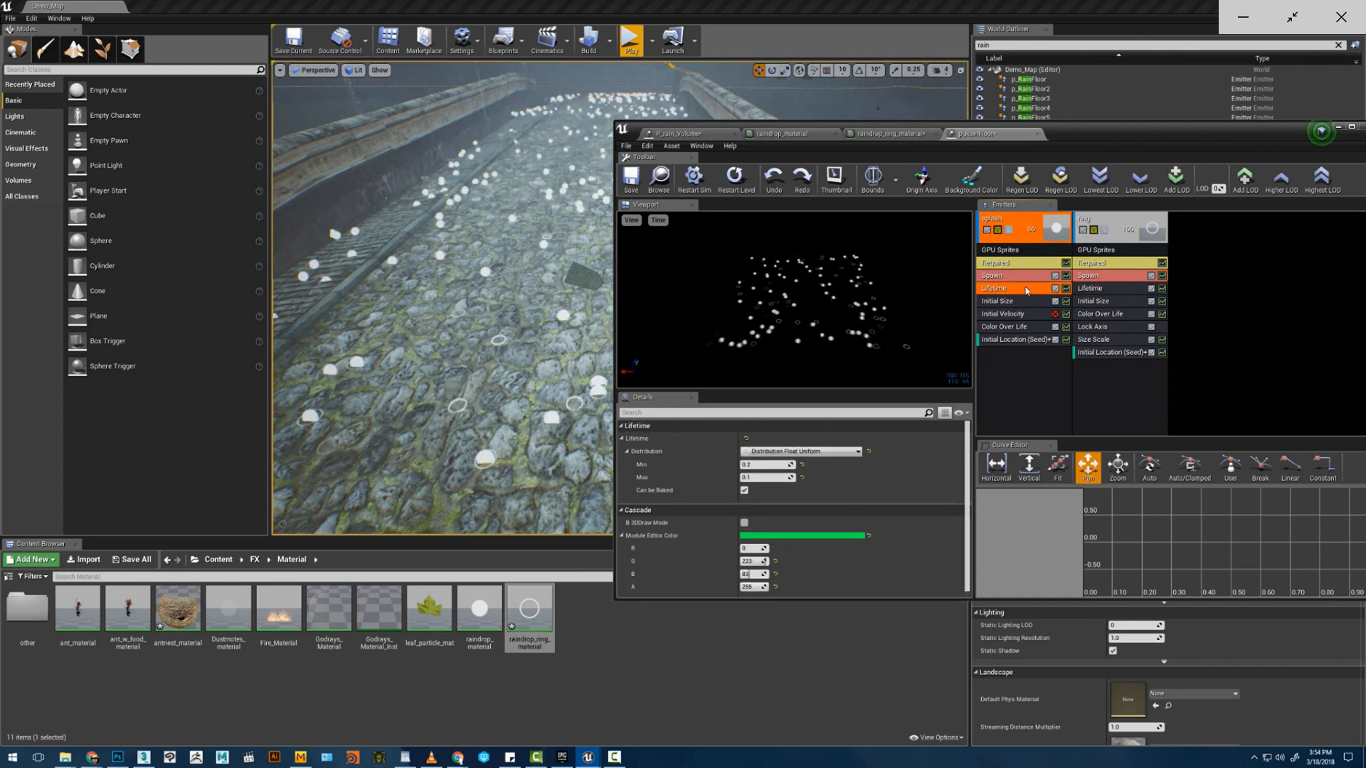
click(1097, 290)
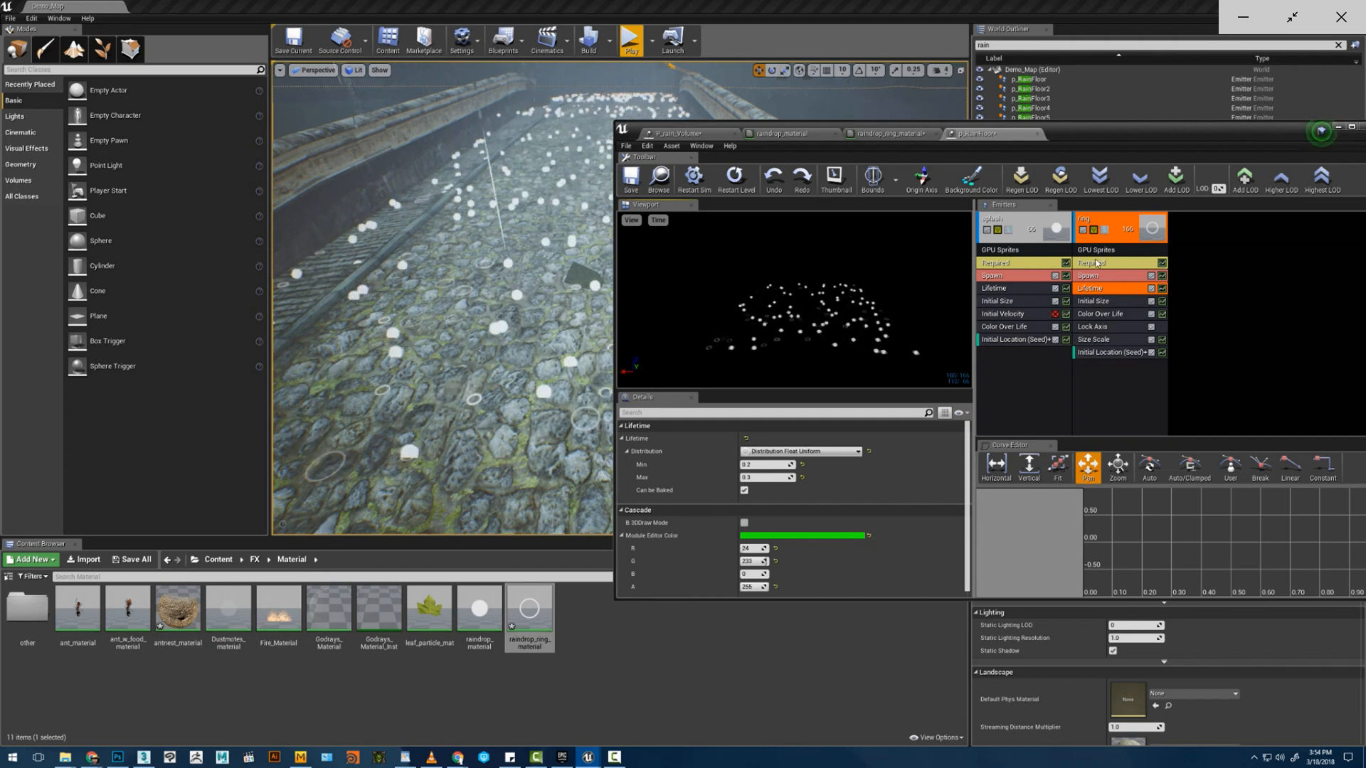
- Delete the splash emitter's Initial Velocity module and move the ring's shared Initial Location (Seed) directly below its Color Over Life
click(1035, 313)
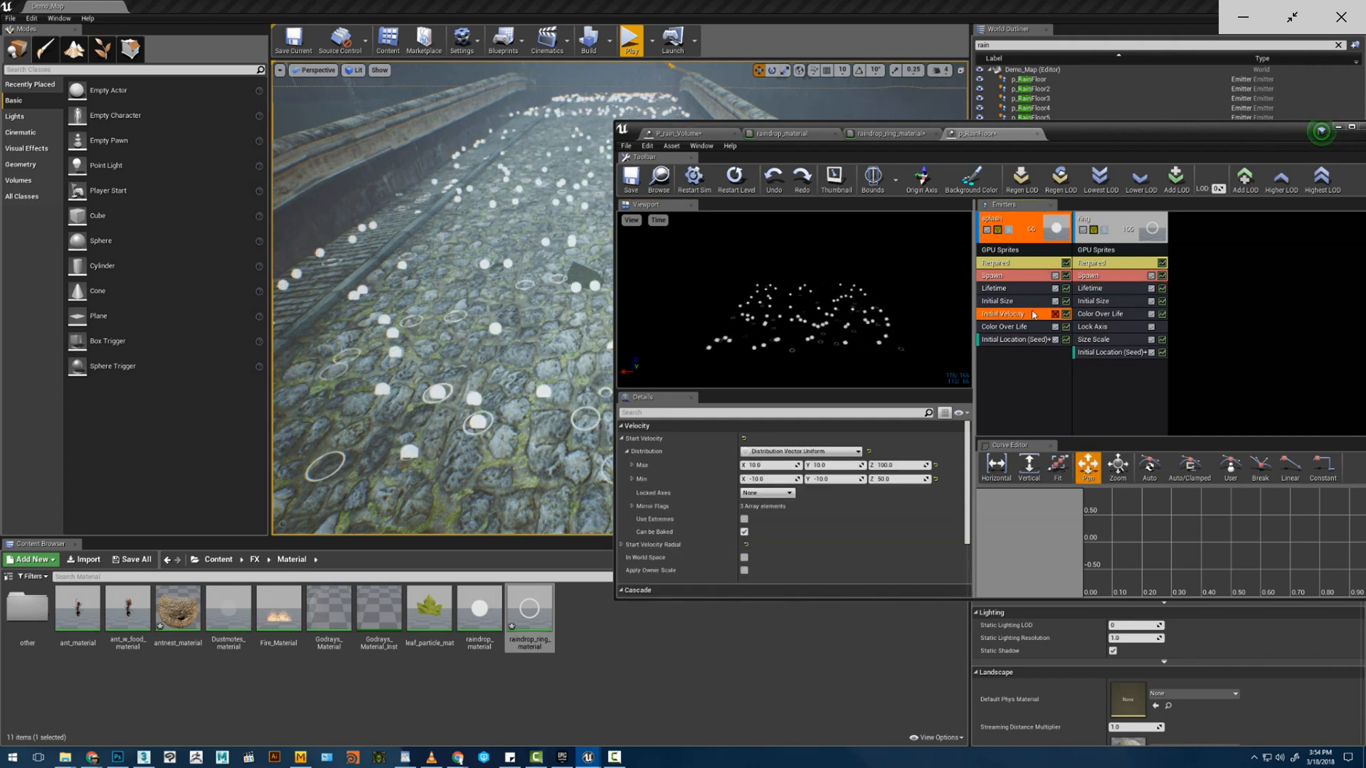
key(Delete)
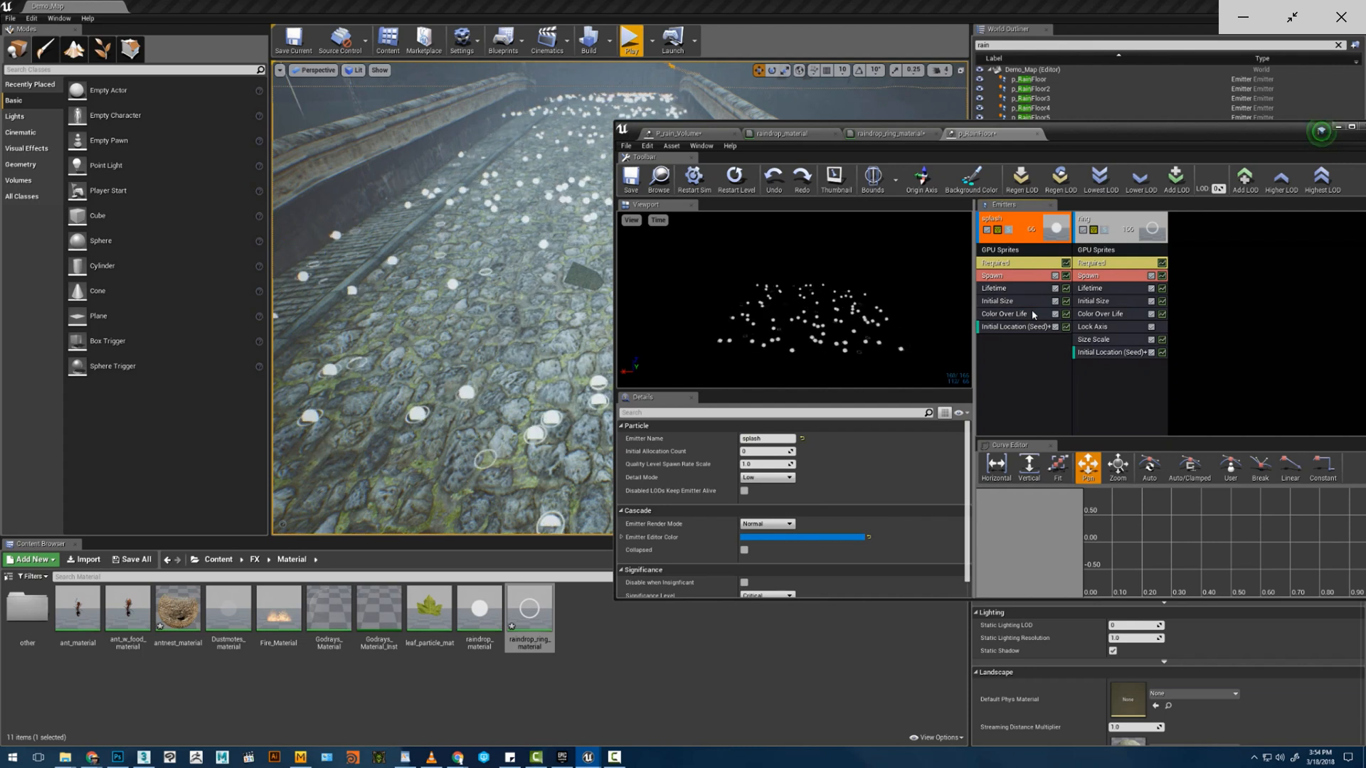
click(1094, 302)
click(1092, 314)
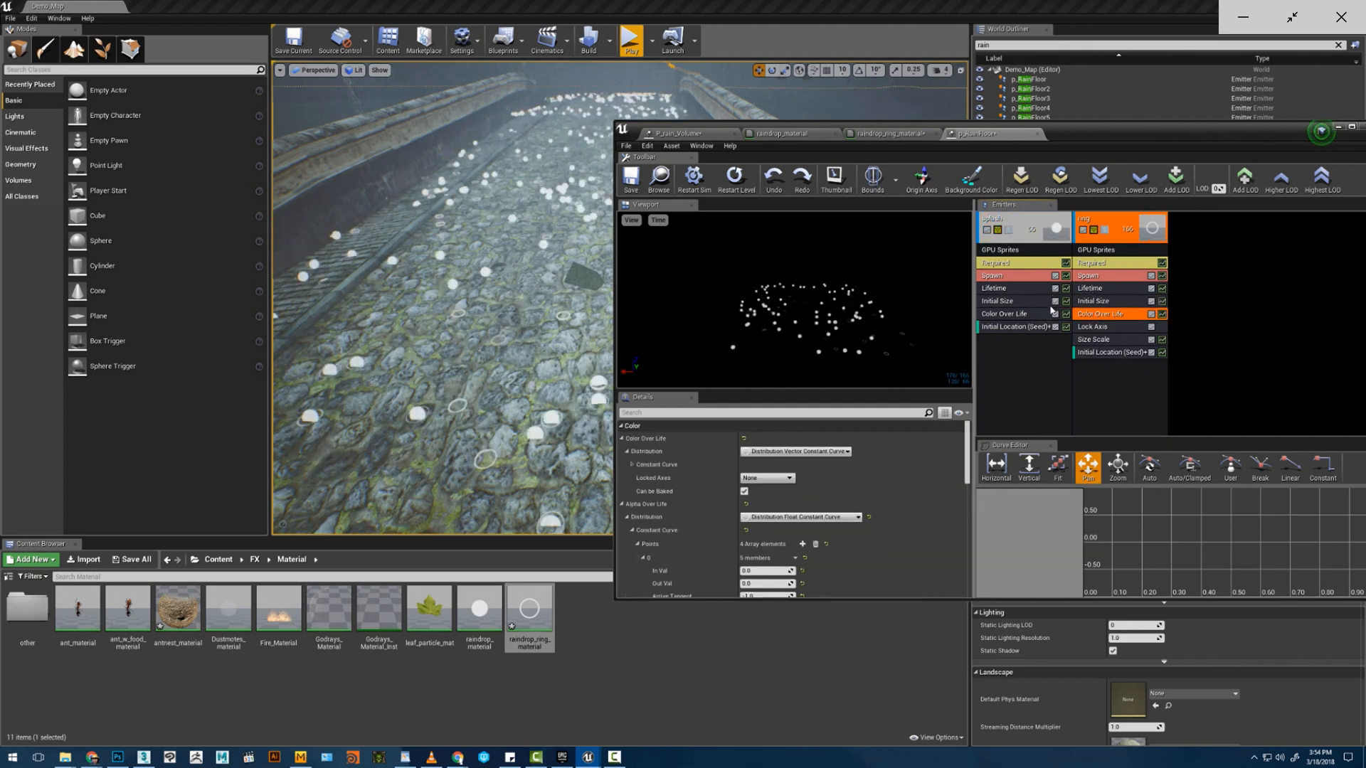
drag(1099, 350, 1097, 336)
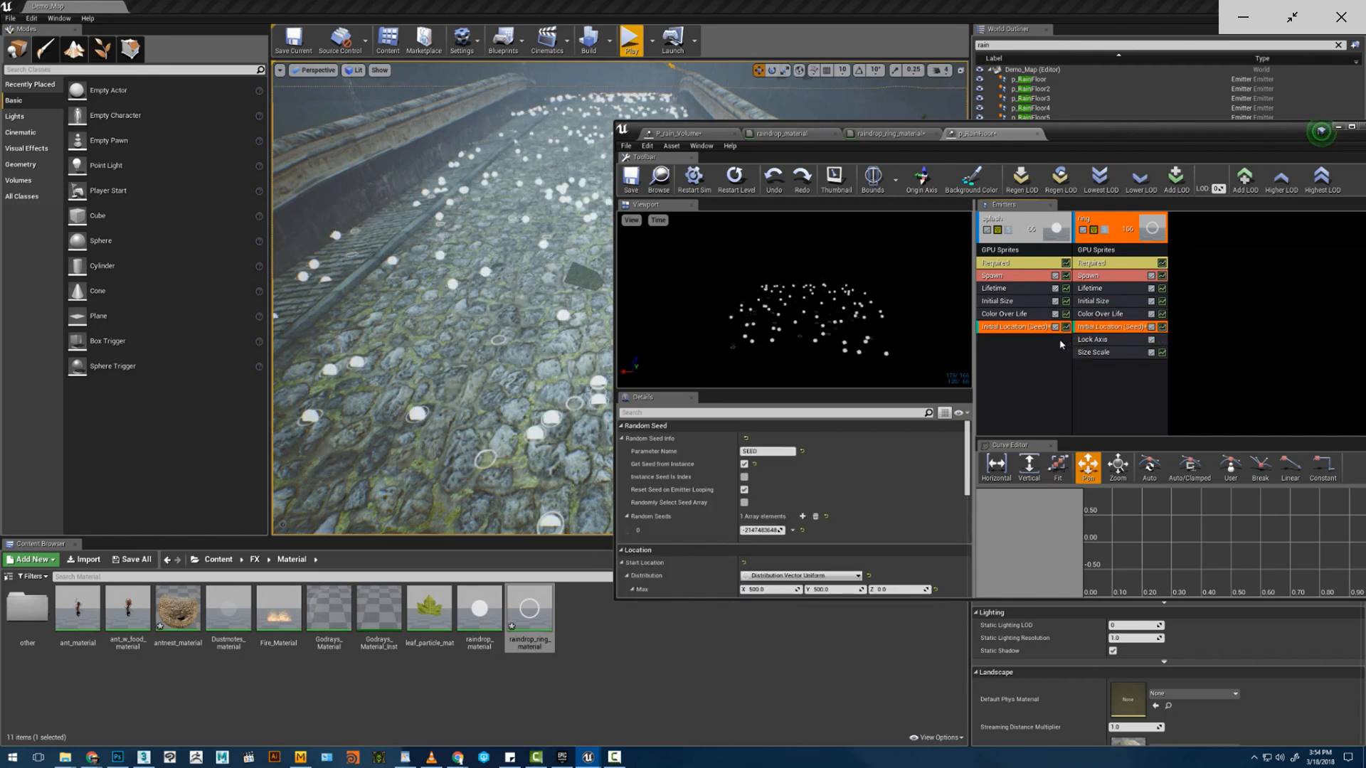
- Compare the Required and Spawn module settings of the splash and ring emitters
click(1040, 276)
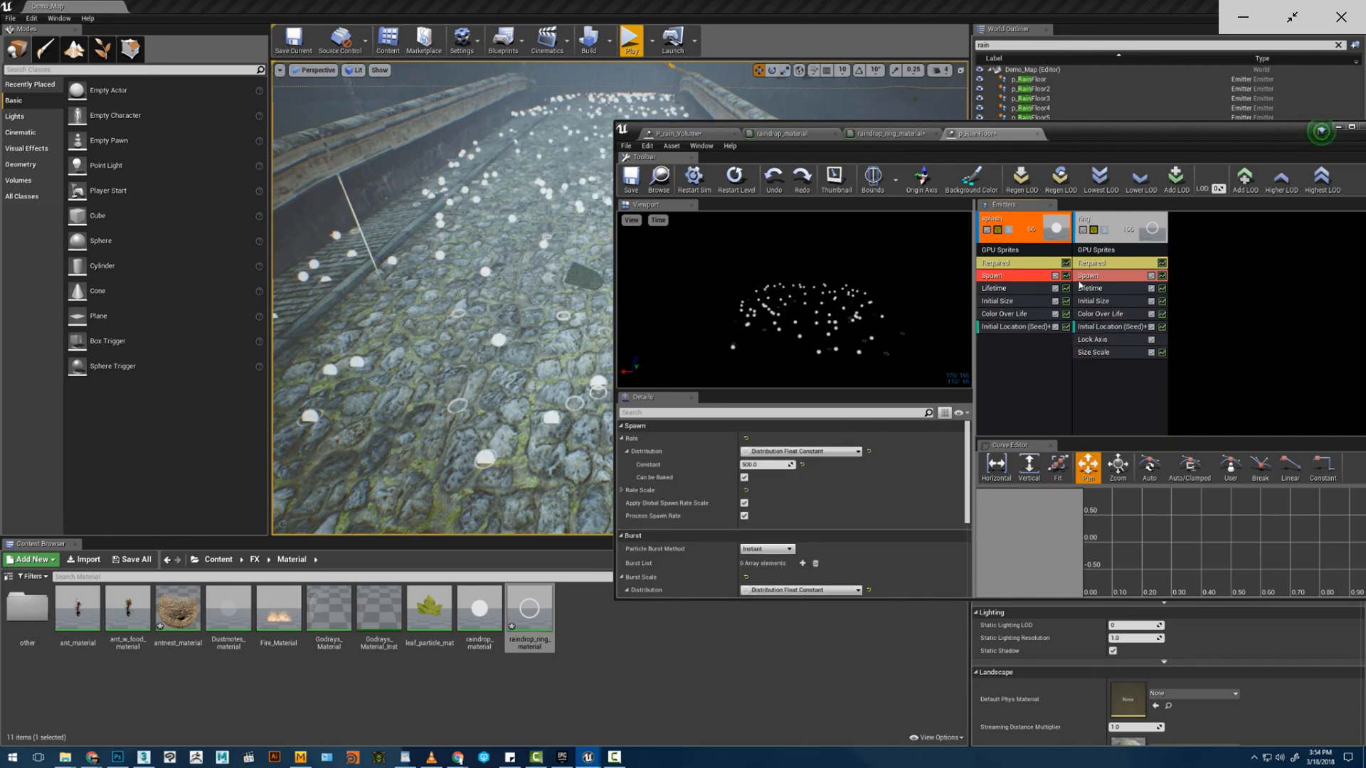
click(1094, 278)
click(1050, 263)
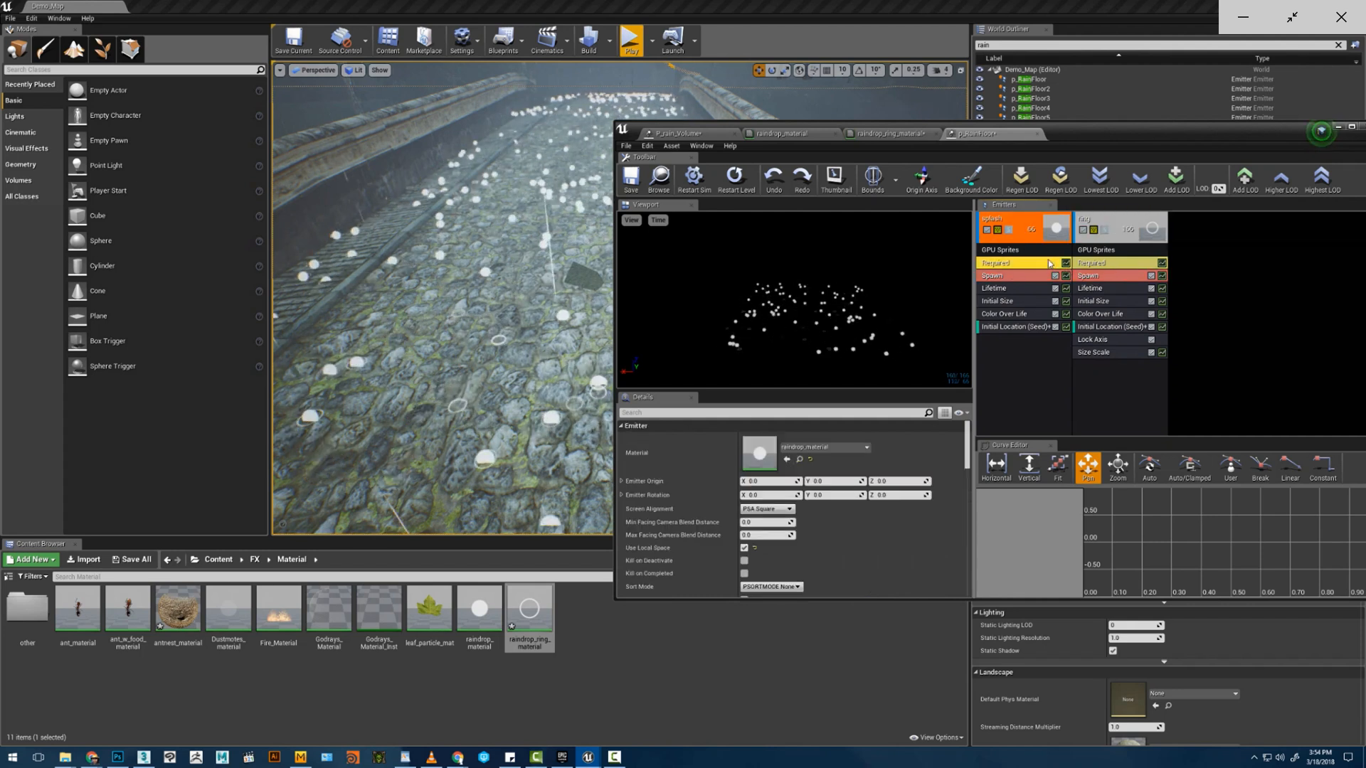
scroll(923, 463, down, 5)
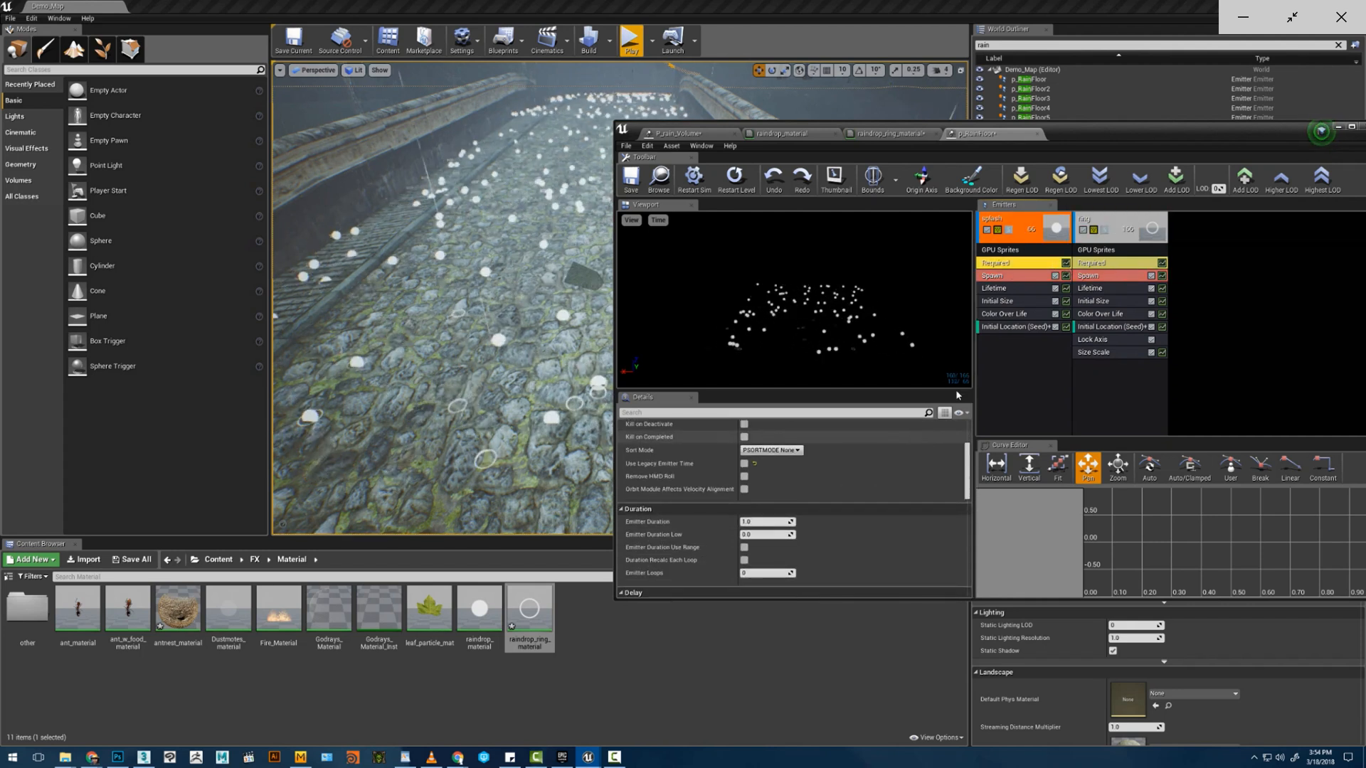
click(1086, 265)
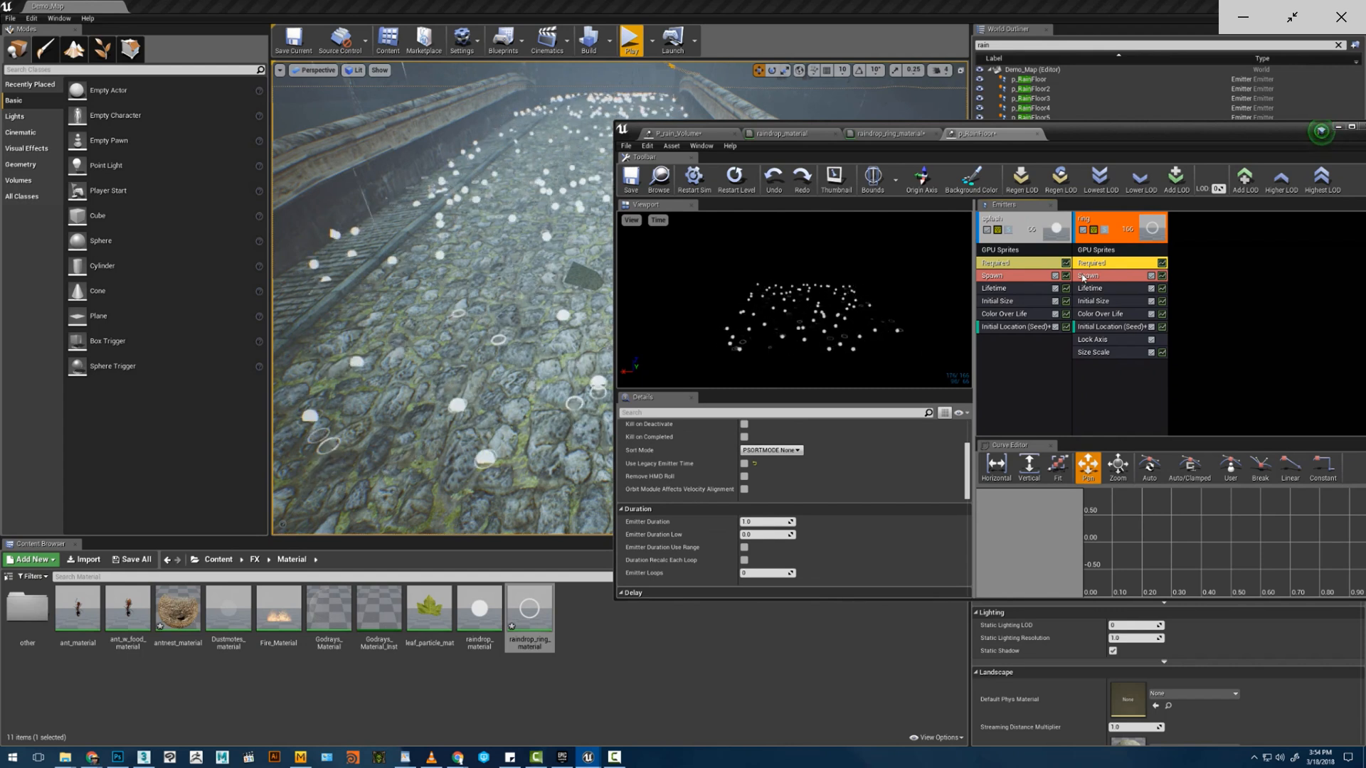
click(1083, 277)
right_click(1007, 282)
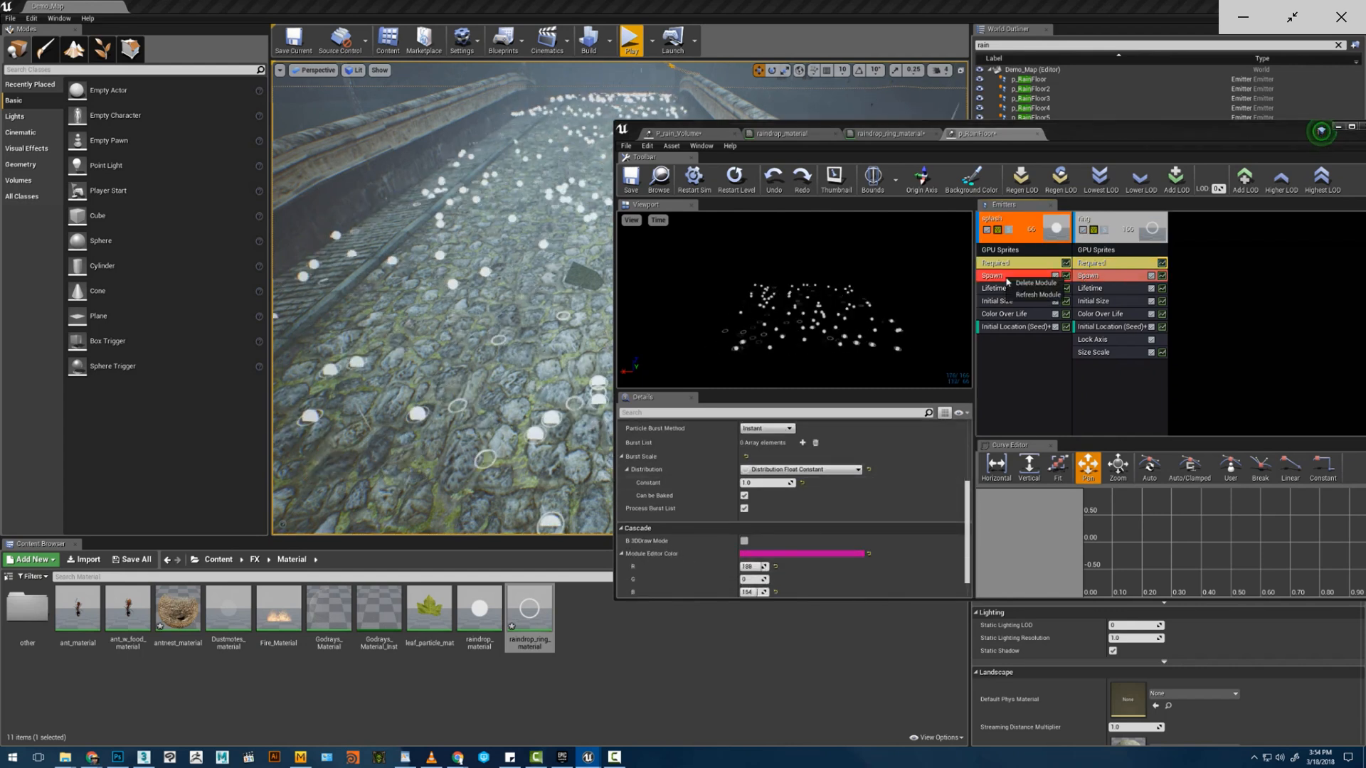
right_click(1092, 278)
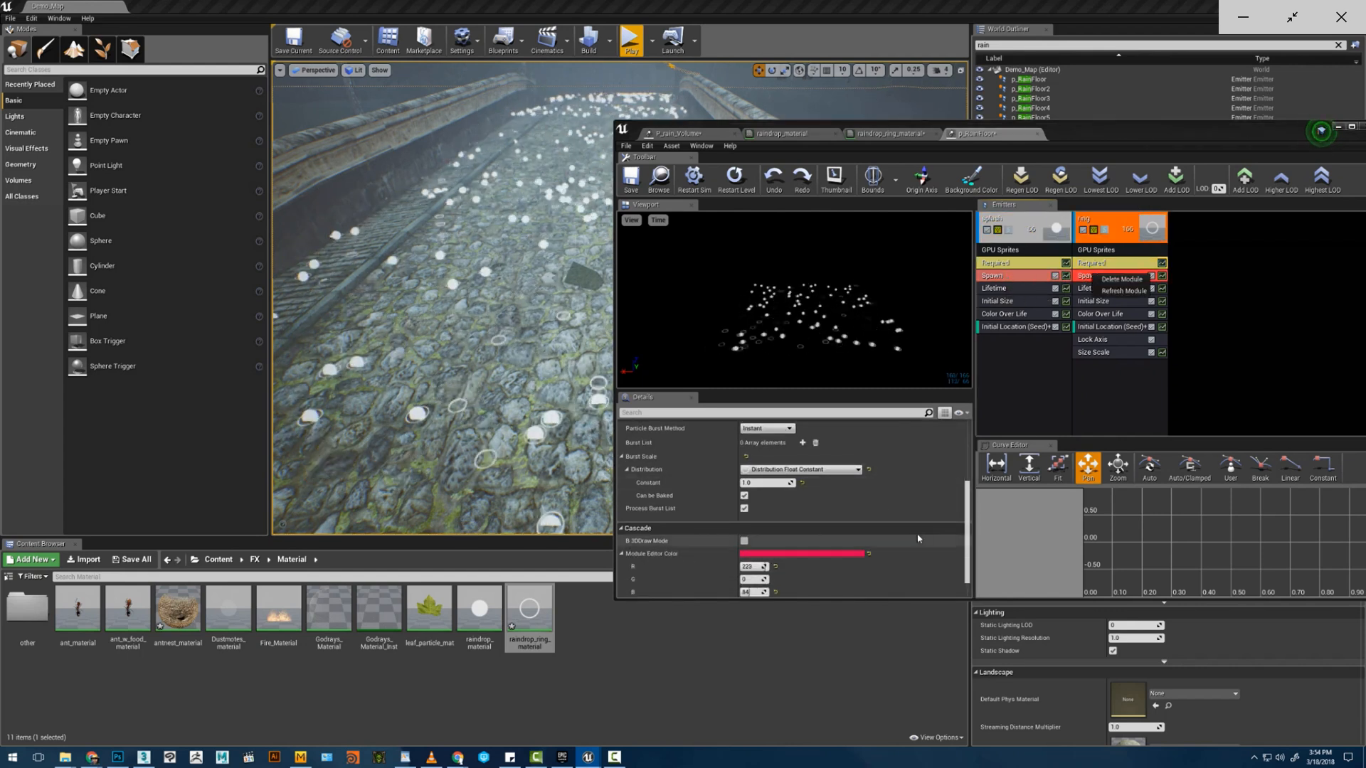
drag(966, 499, 965, 467)
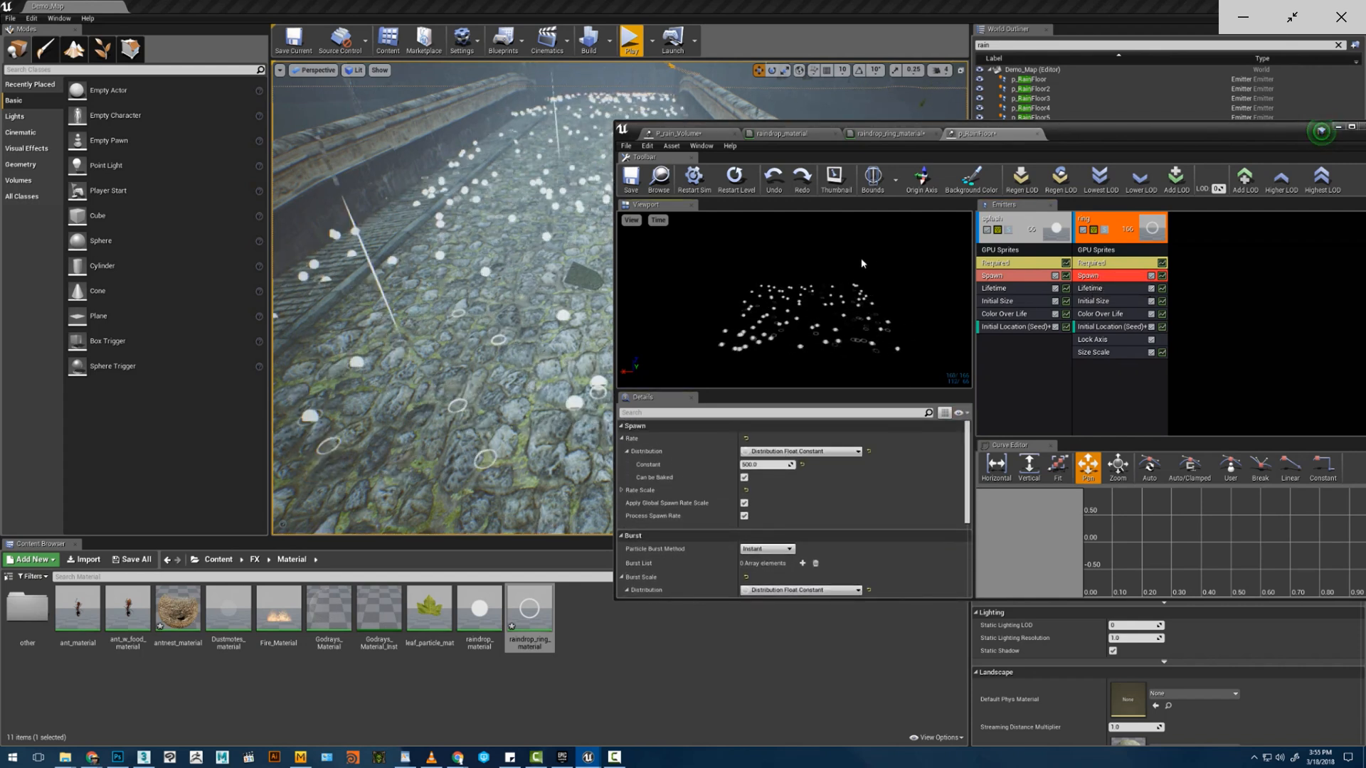
- In the shared Initial Location (Seed) module, disable Reset Seed on Emitter Looping and keep Get Seed from Instance enabled
click(1015, 300)
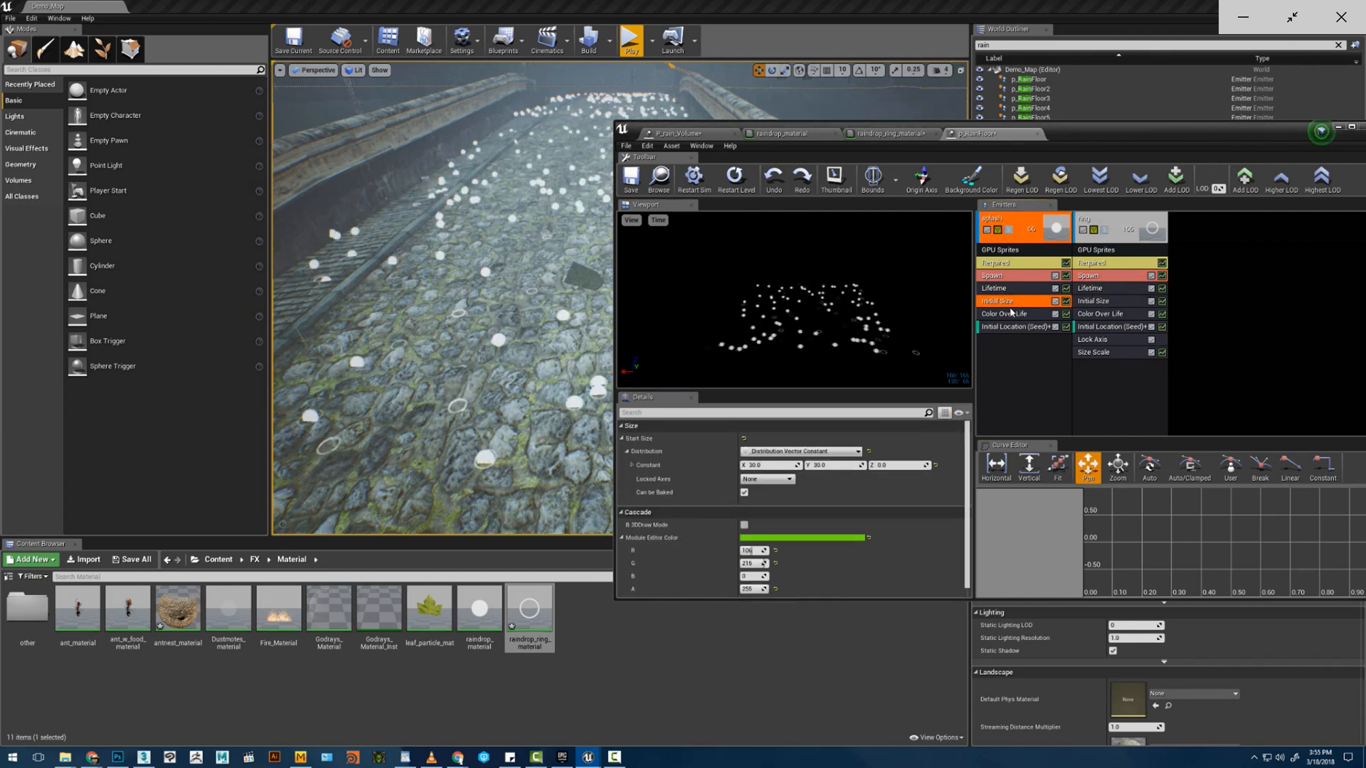
click(1014, 326)
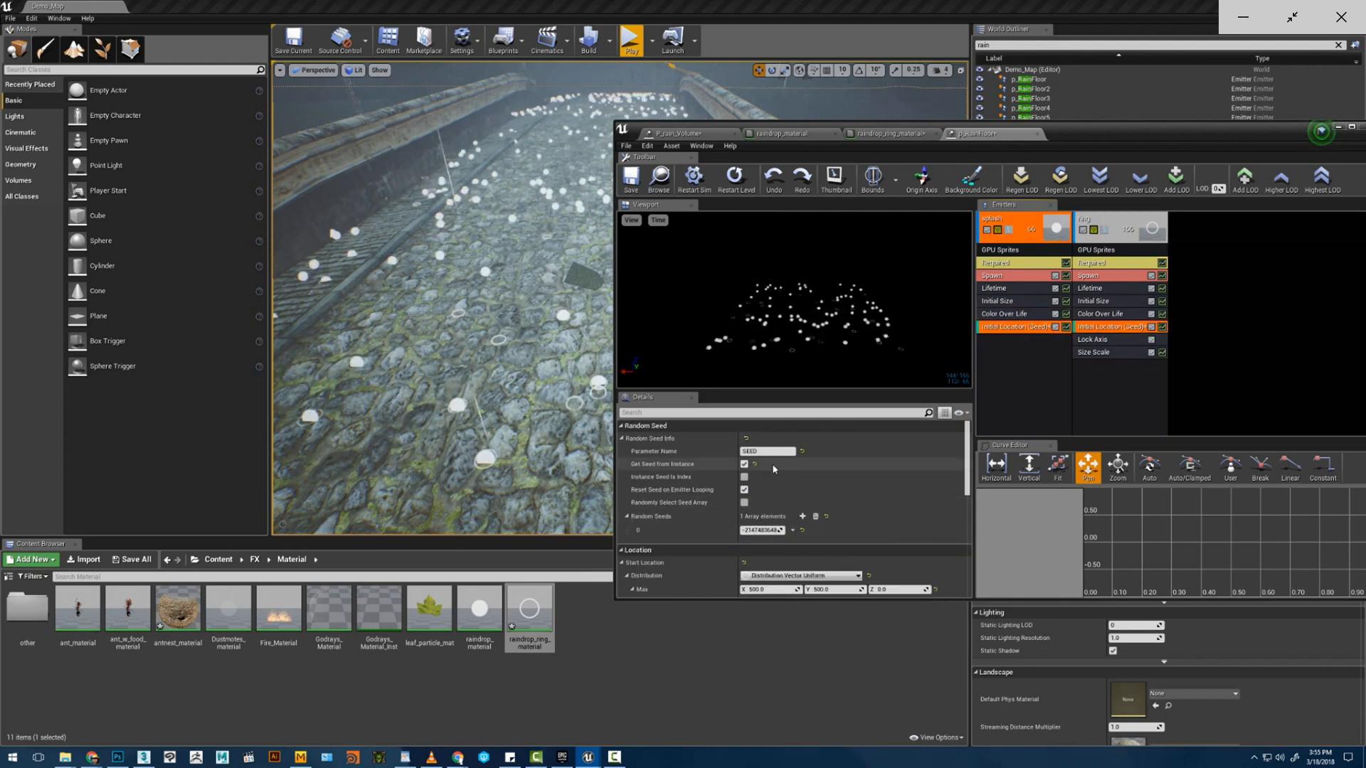
click(745, 464)
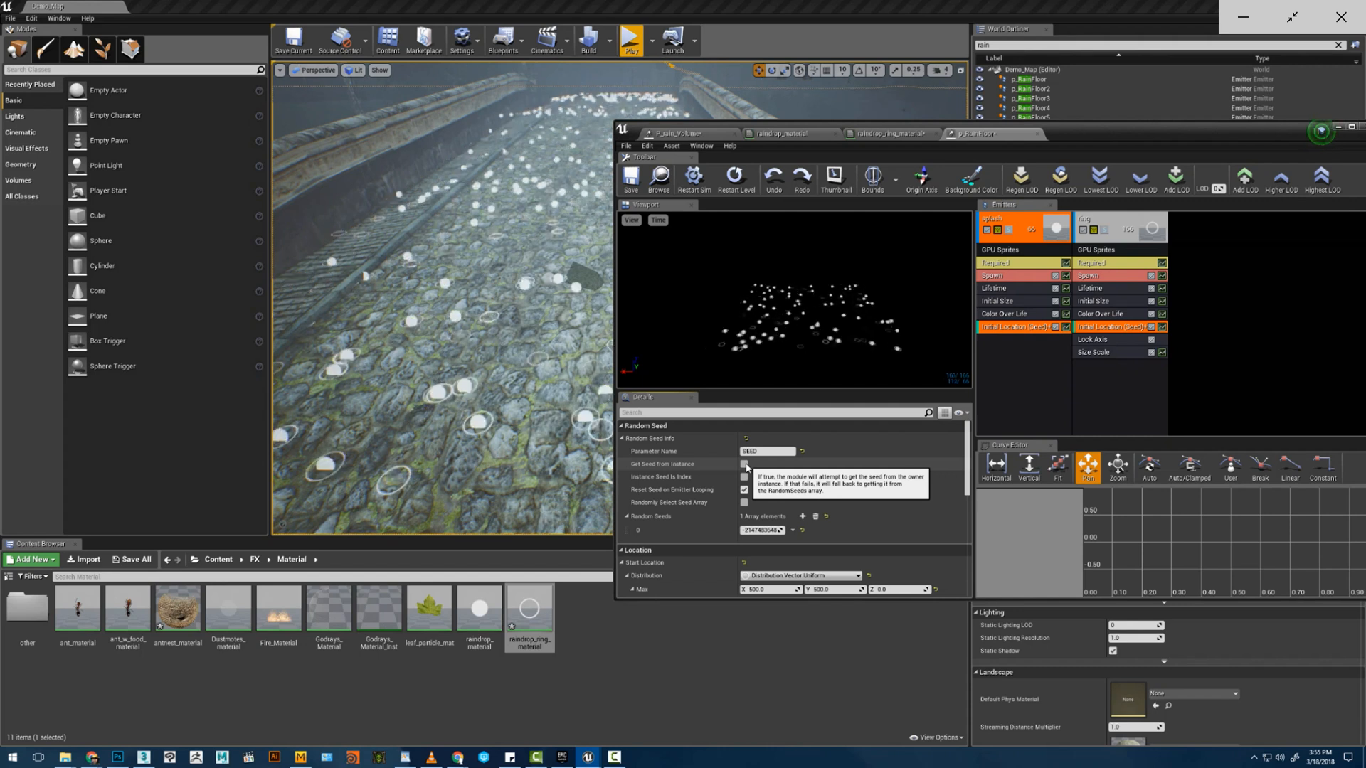
click(745, 464)
click(744, 490)
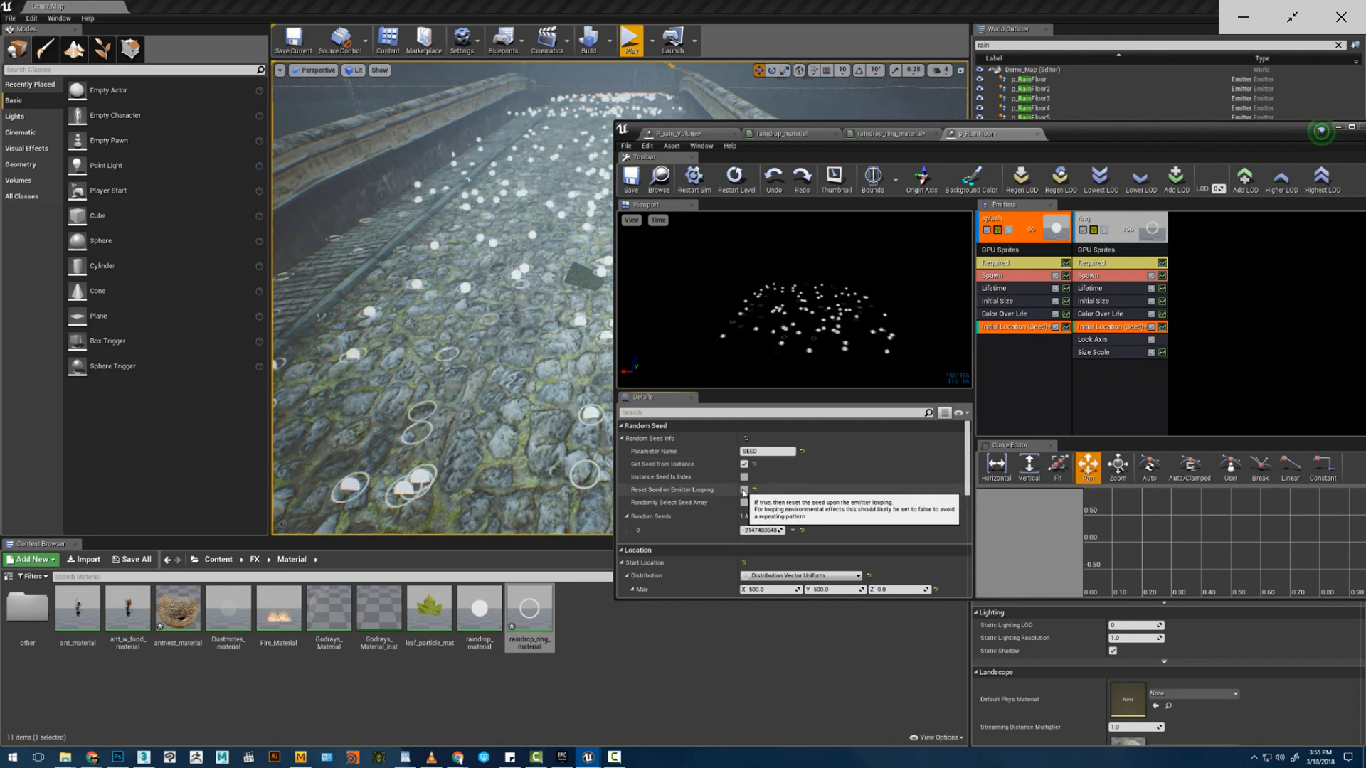
- Share the splash emitter's Lifetime module with the ring emitter and disable the ring's own Lifetime module
click(1088, 288)
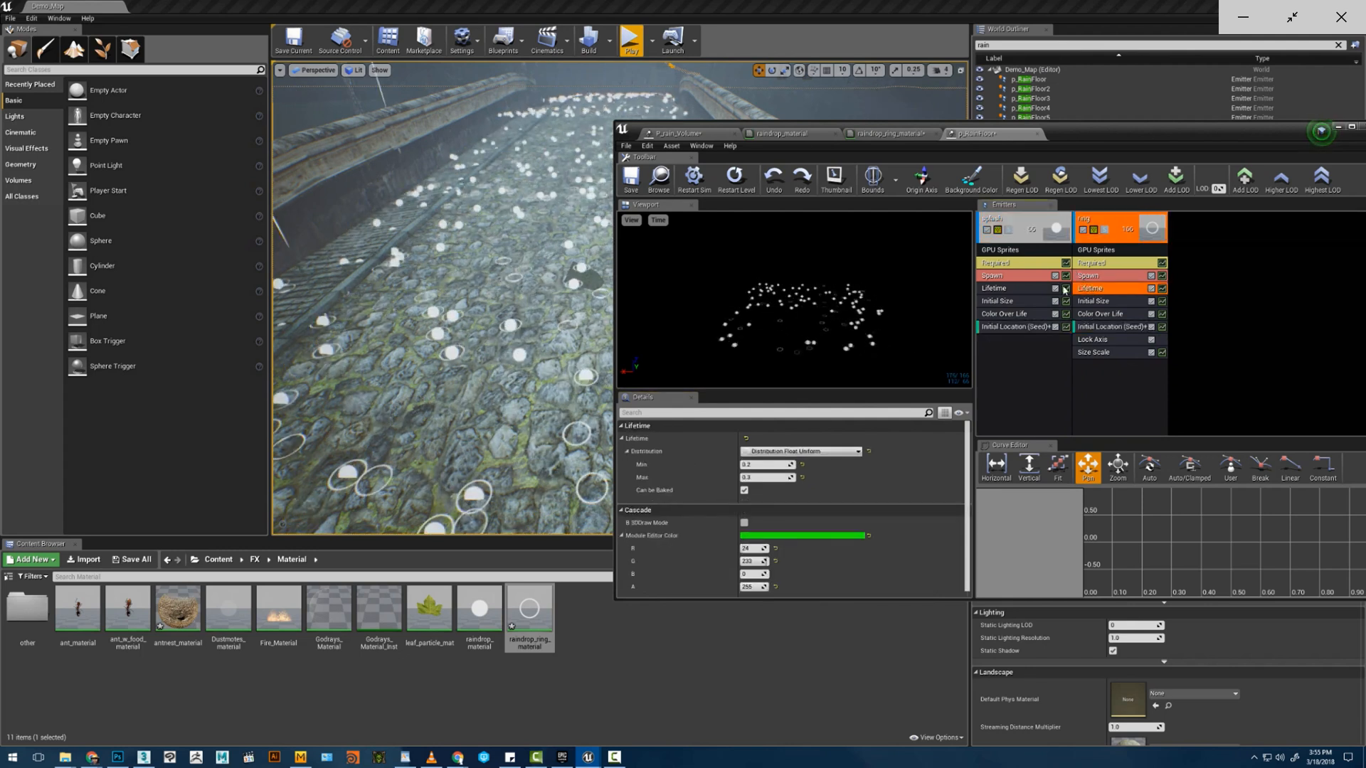
shift+drag(1016, 290, 1100, 290)
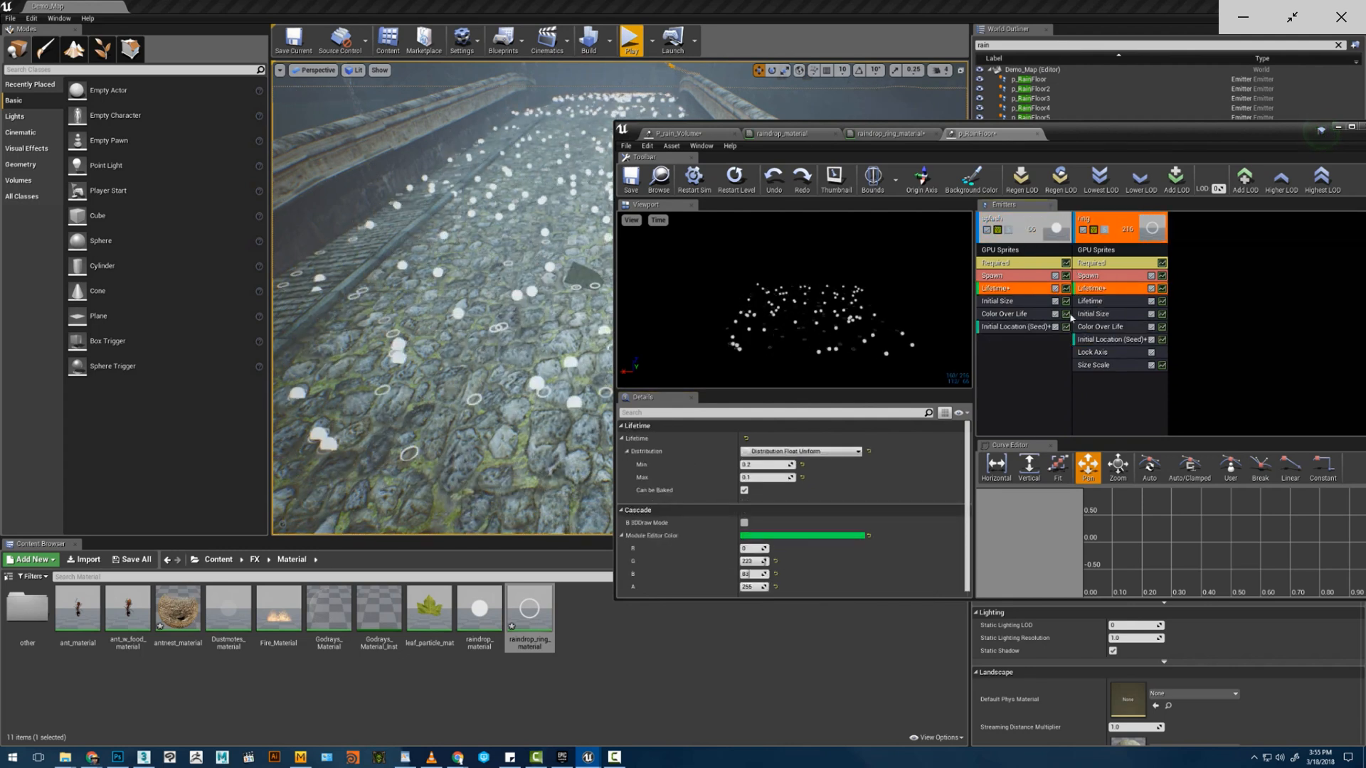
click(1152, 301)
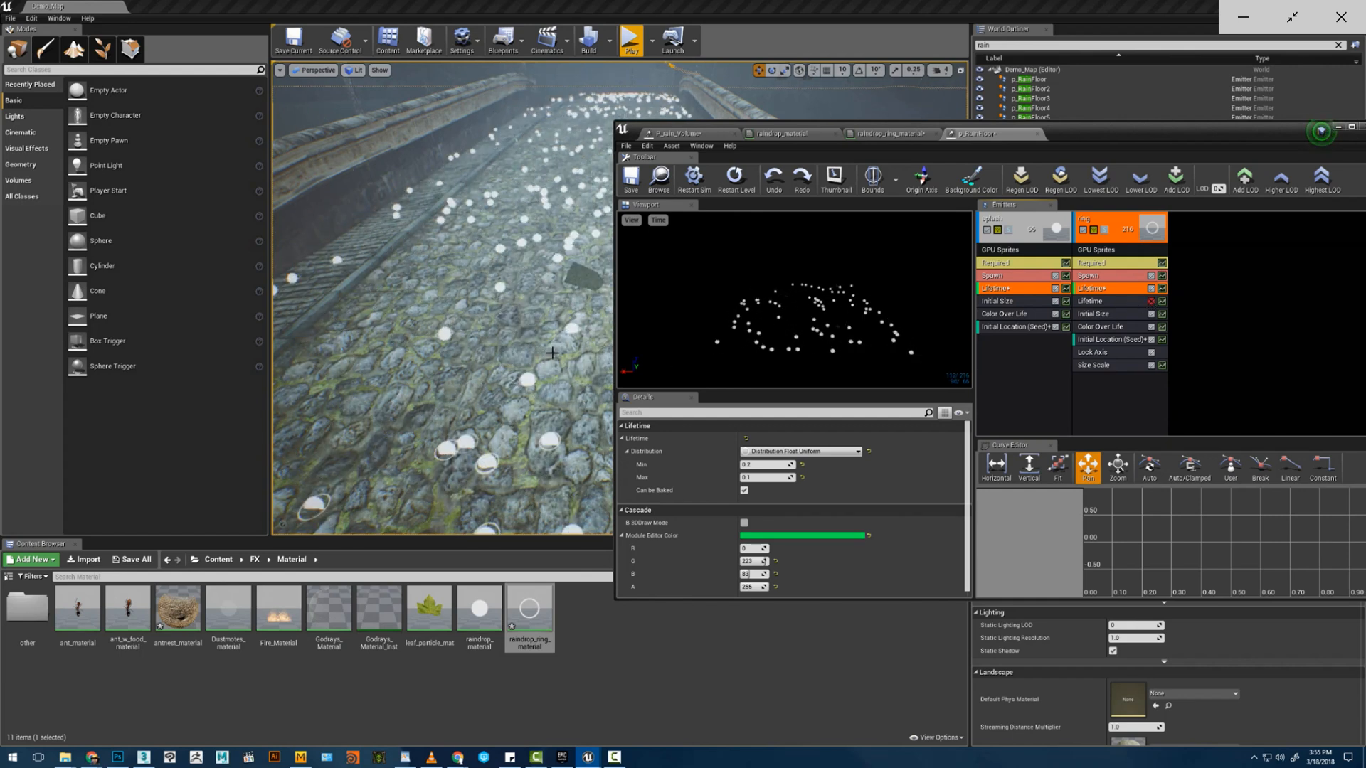
- Inspect how the rings and splashes line up on the bridge floor and check the placed p_RainFloor emitters
right_drag(498, 284, 534, 320)
right_drag(455, 299, 448, 327)
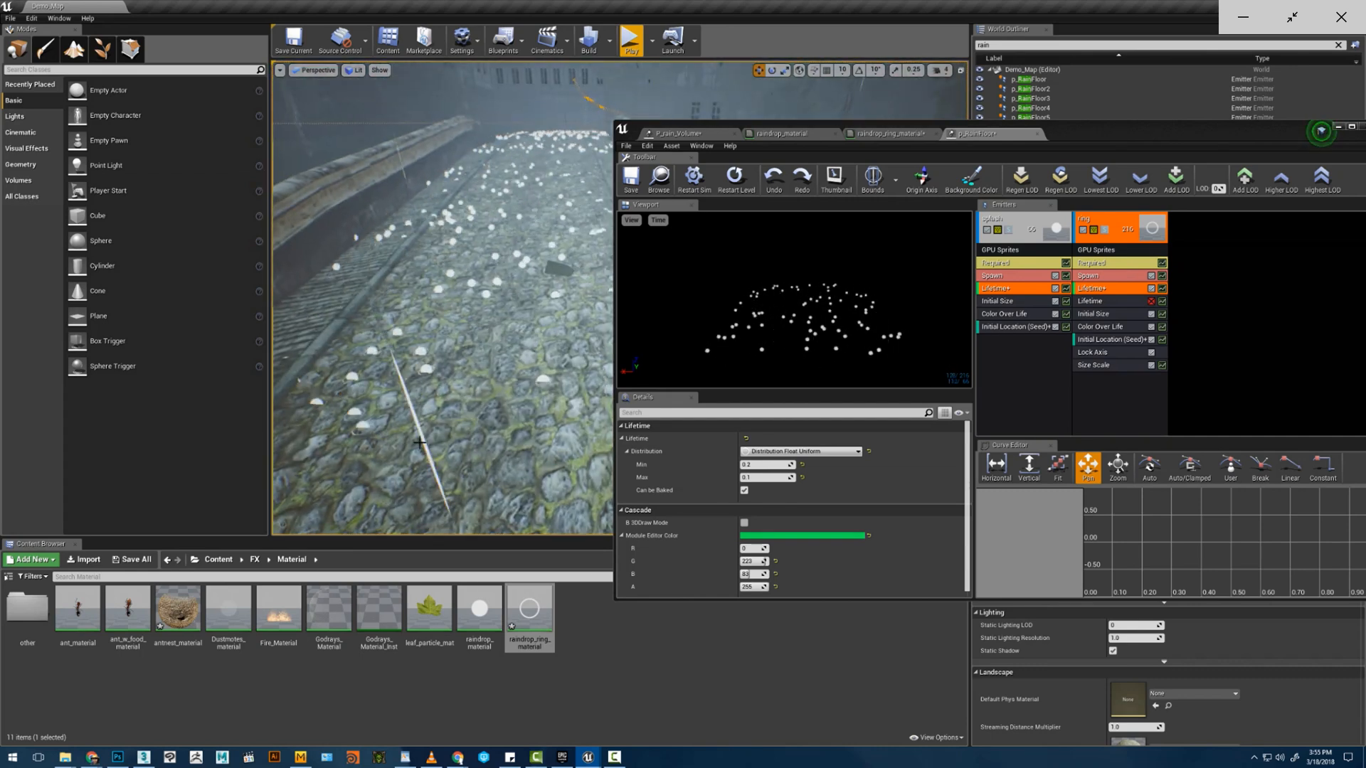
drag(1005, 136, 1009, 370)
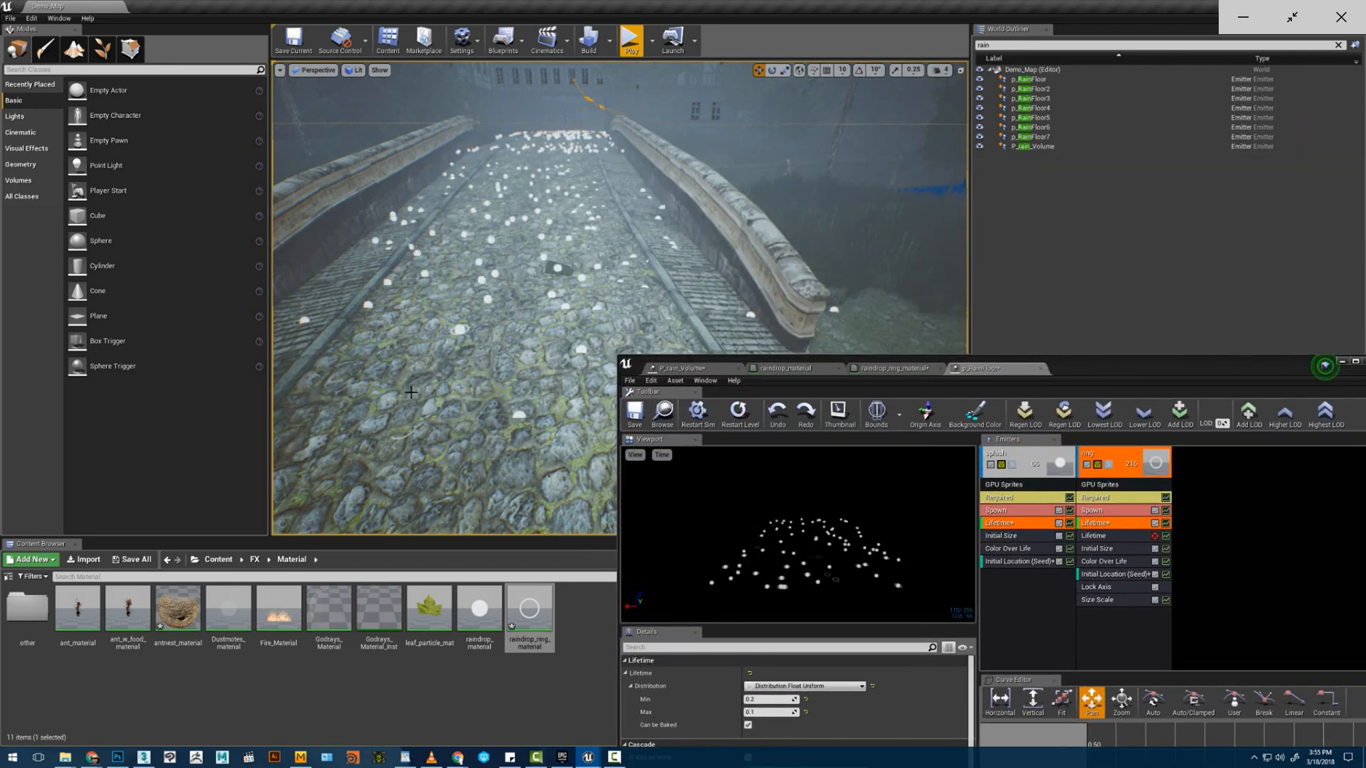
click(1041, 136)
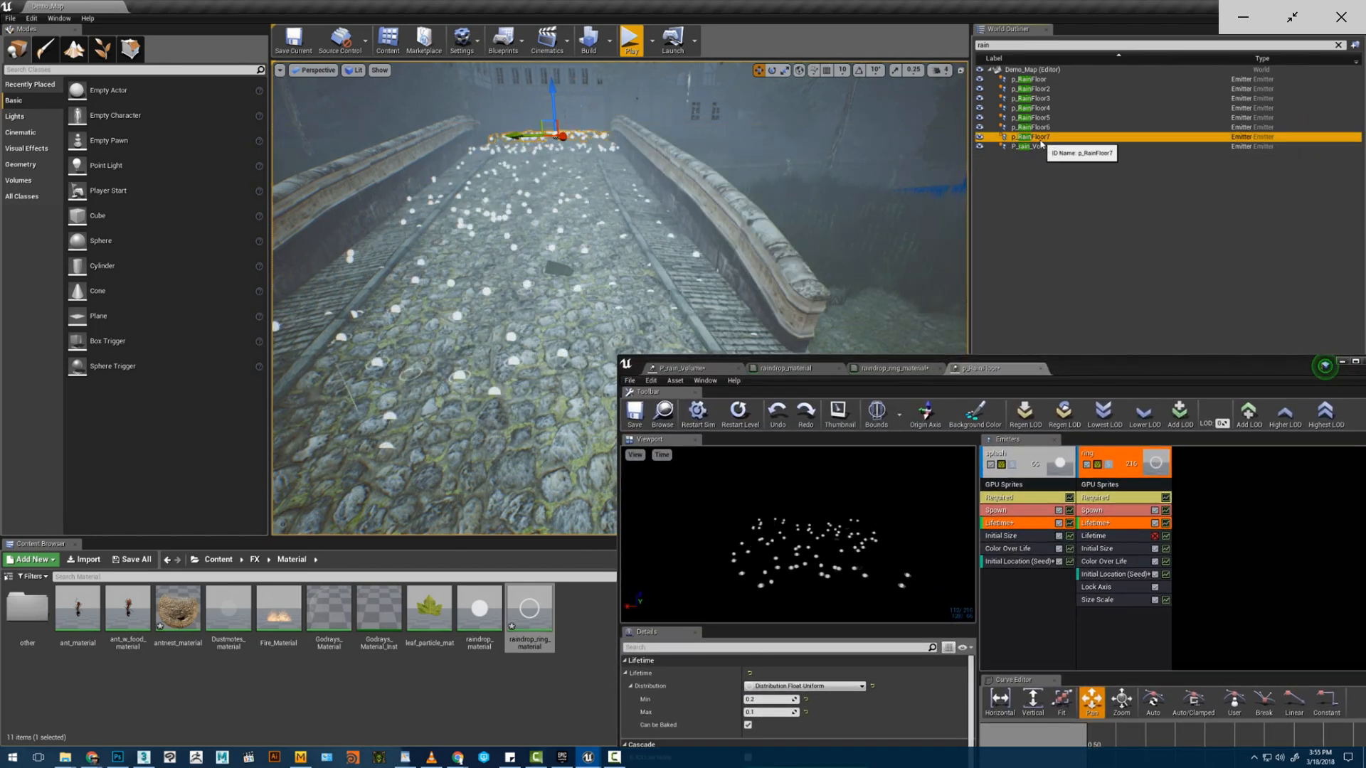
click(1041, 127)
click(1042, 117)
click(1033, 79)
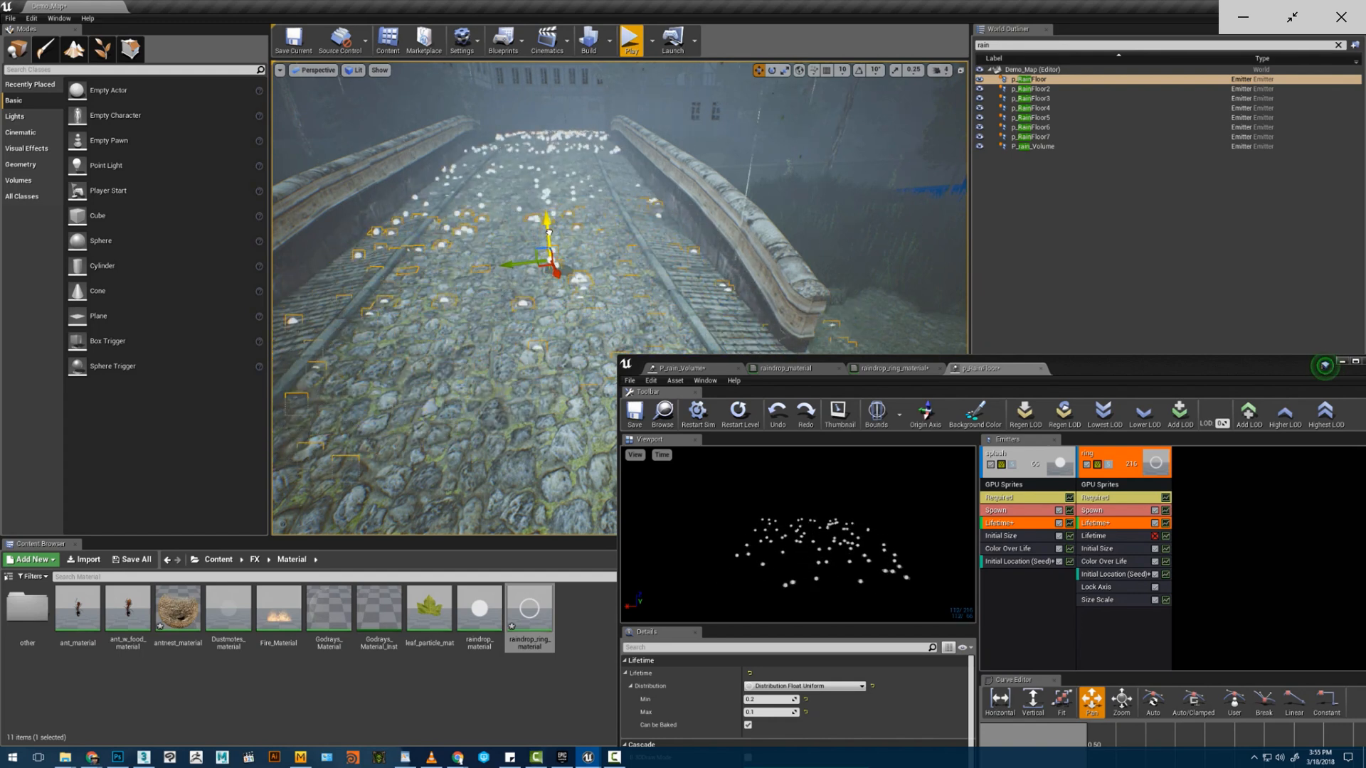
click(808, 173)
right_drag(808, 173, 965, 293)
- Delete the ring emitter's disabled Lifetime module, keeping the one shared from the splash emitter
drag(1095, 366, 1079, 163)
click(1087, 398)
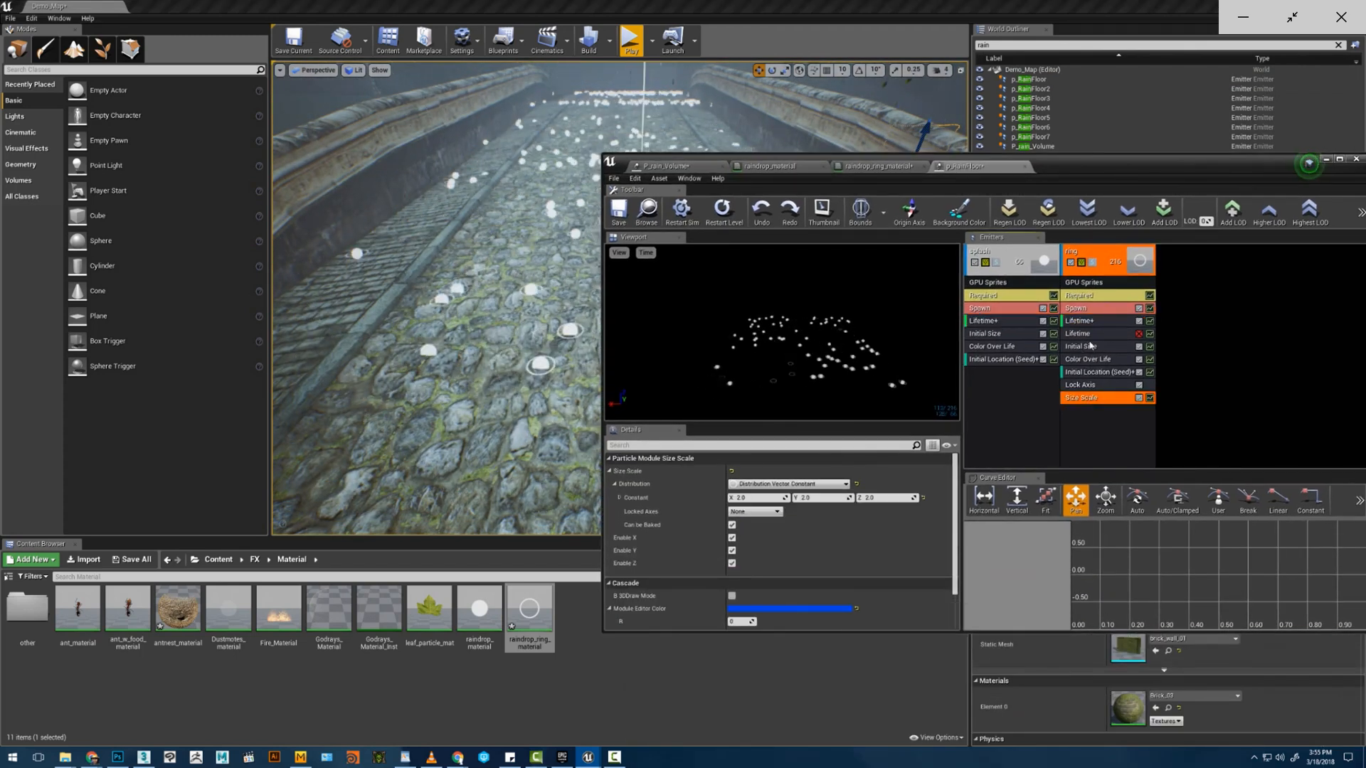
click(1091, 347)
click(1099, 334)
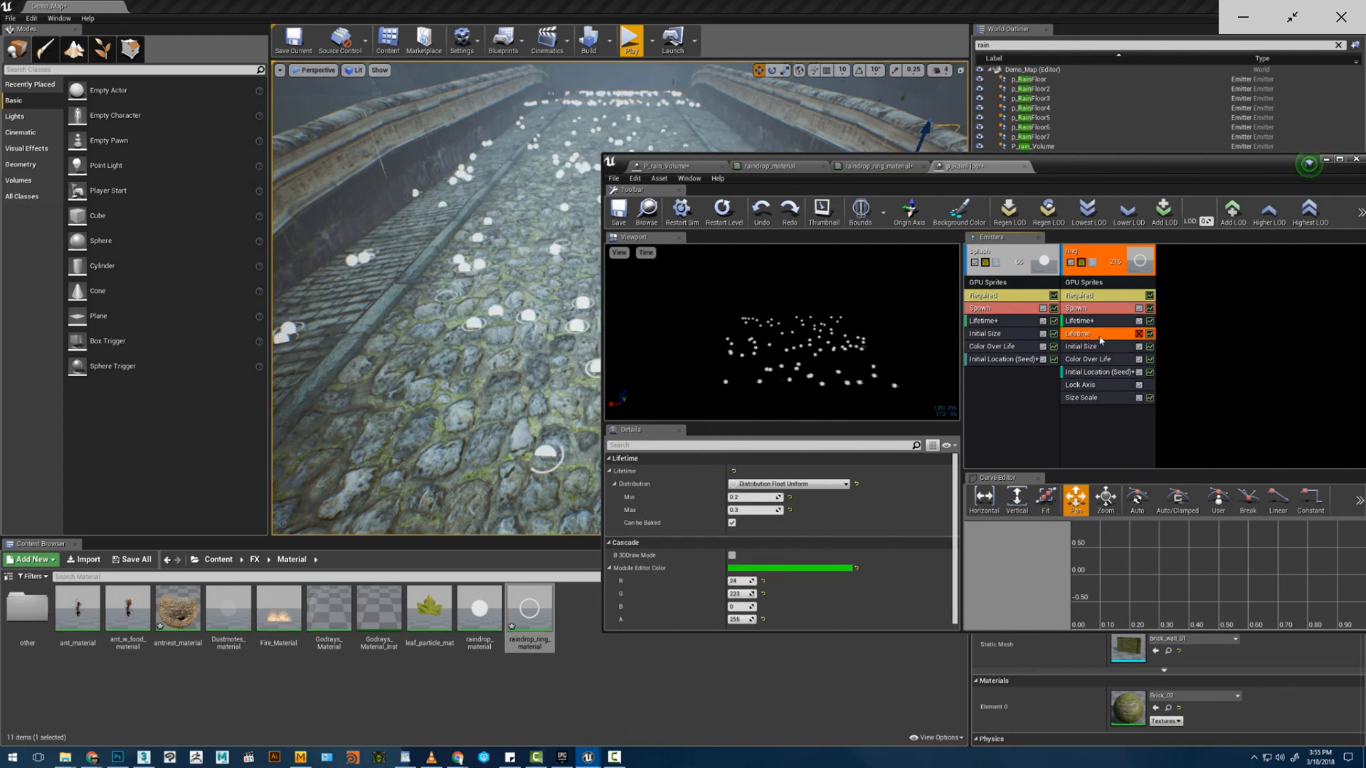
key(Delete)
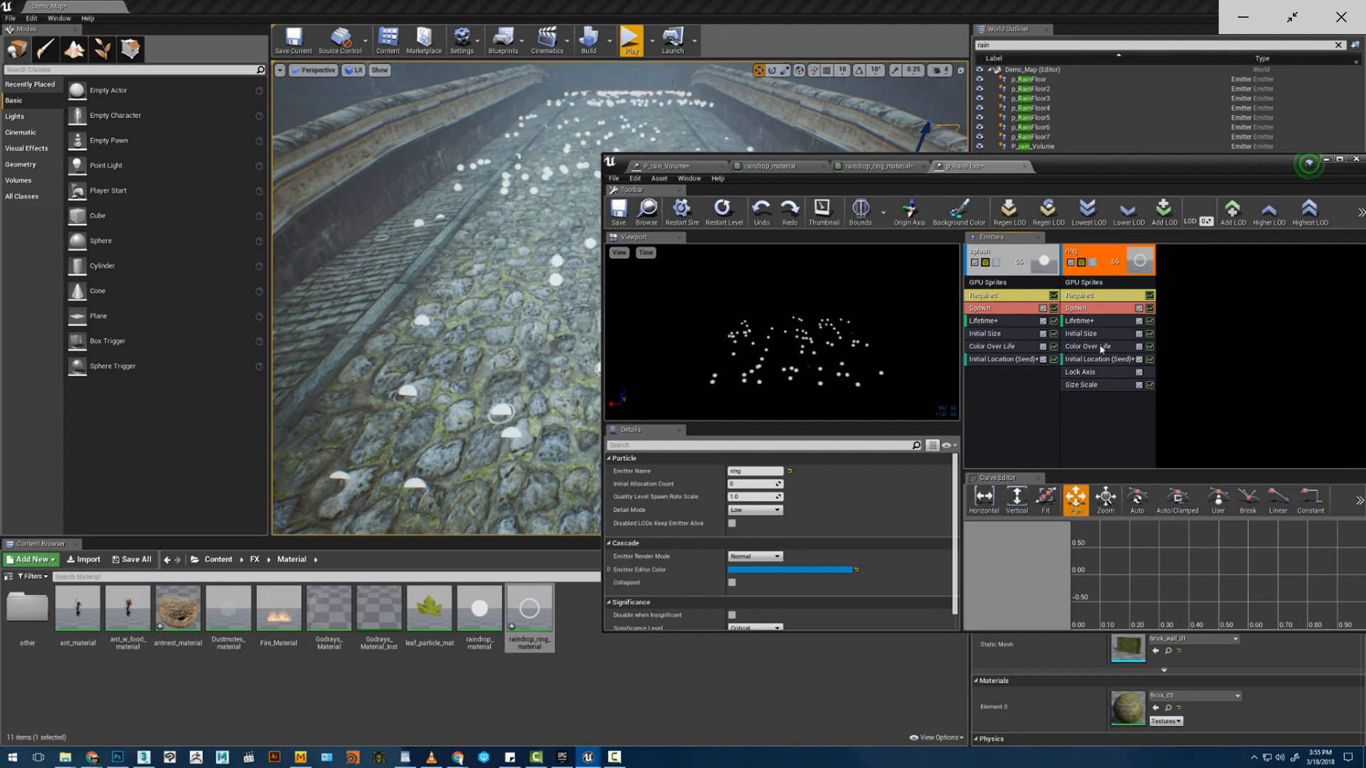
- Set the ring emitter's Size Scale constant to 3 in X, Y and Z
click(1083, 385)
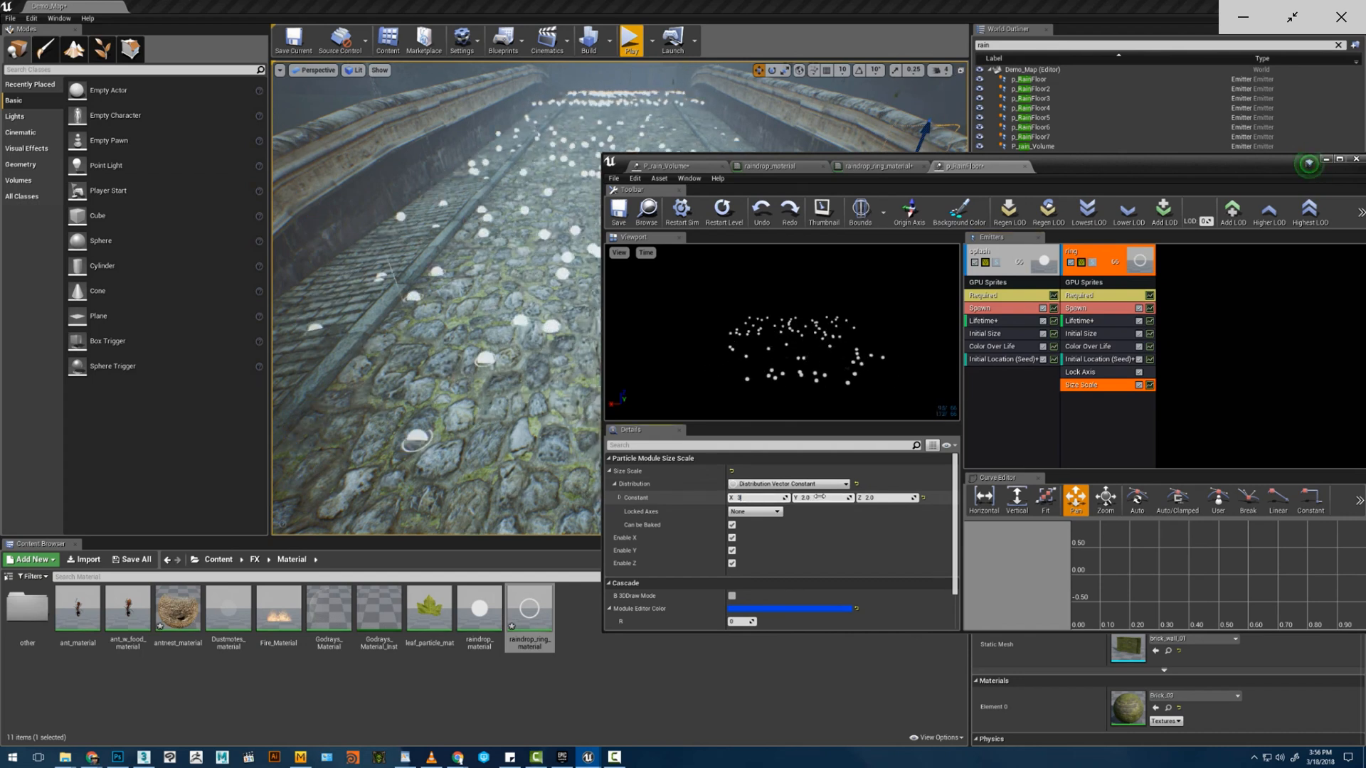
click(867, 498)
text(3)
click(854, 377)
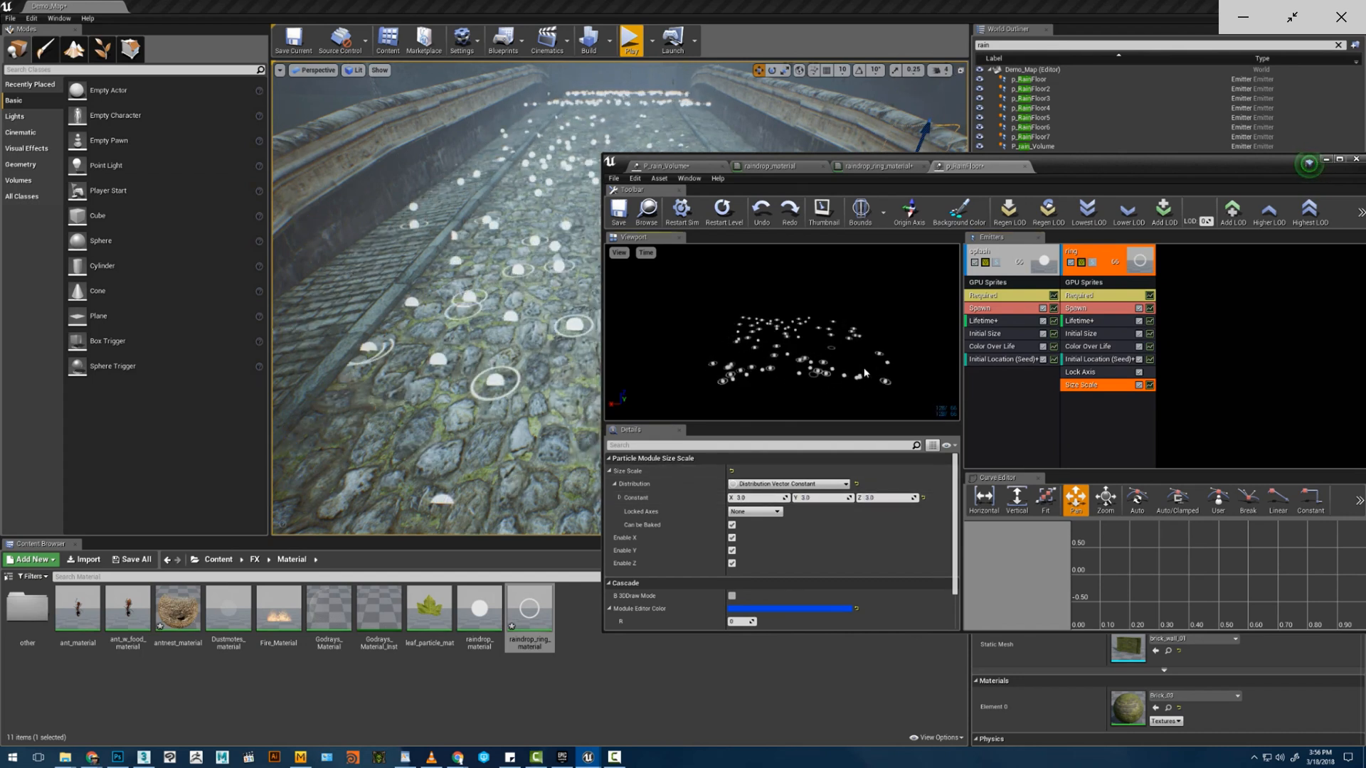
- Set the Max of the Lifetime module shared by the splash and ring emitters to 0.25
click(1018, 321)
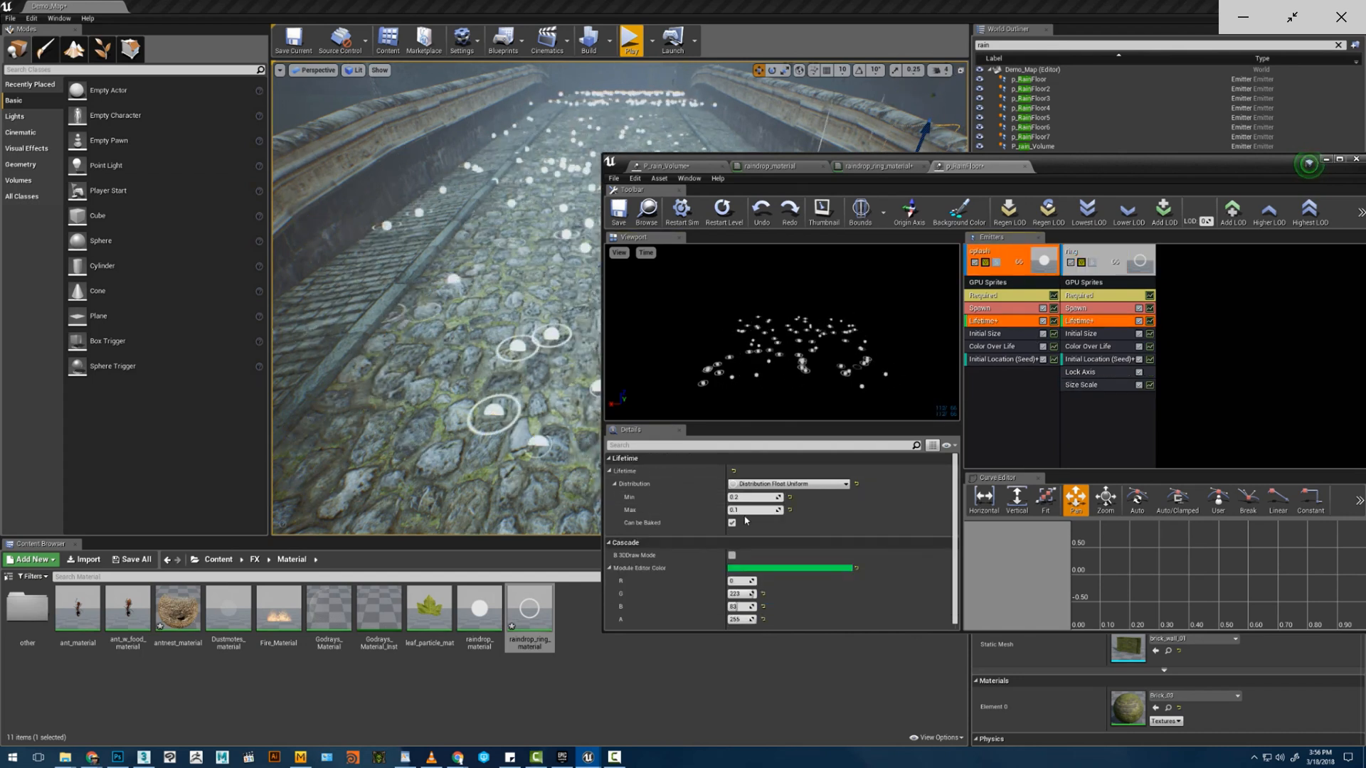
click(751, 498)
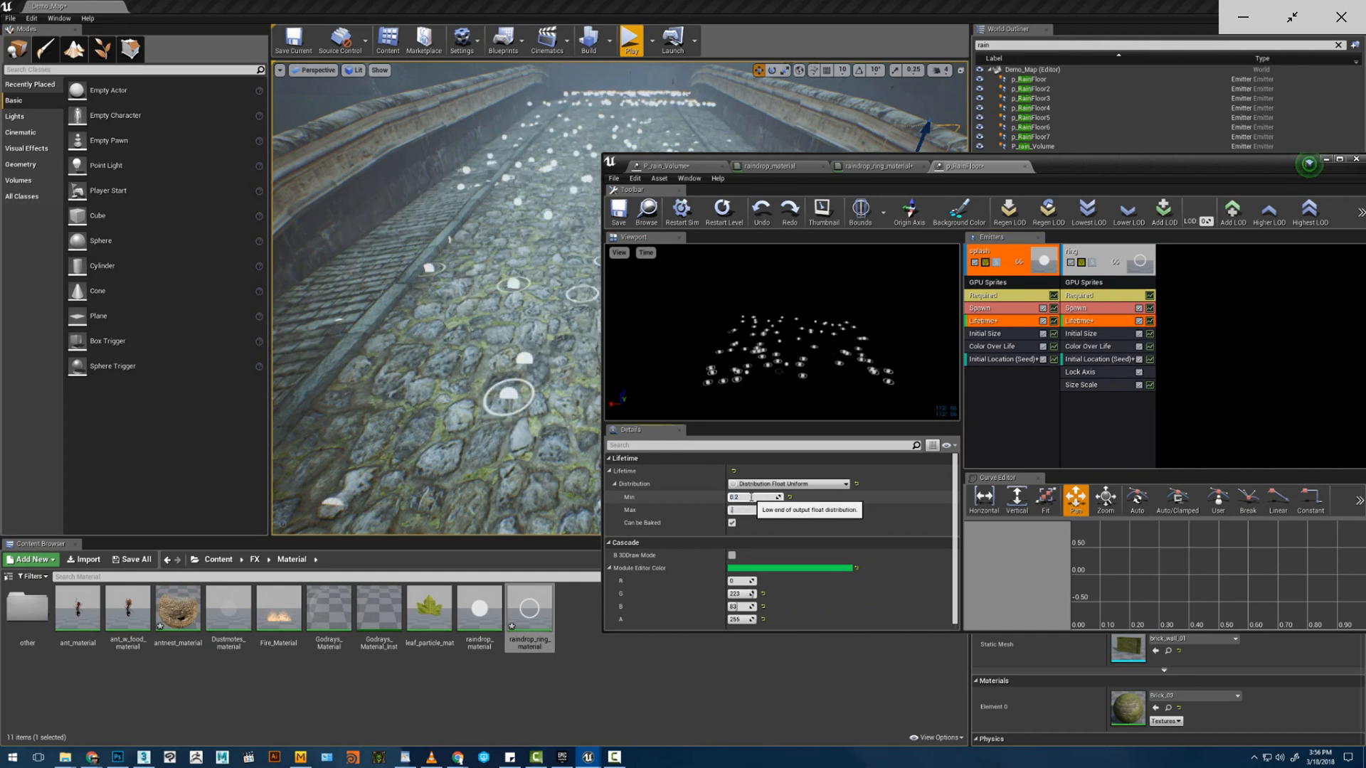
key(Tab)
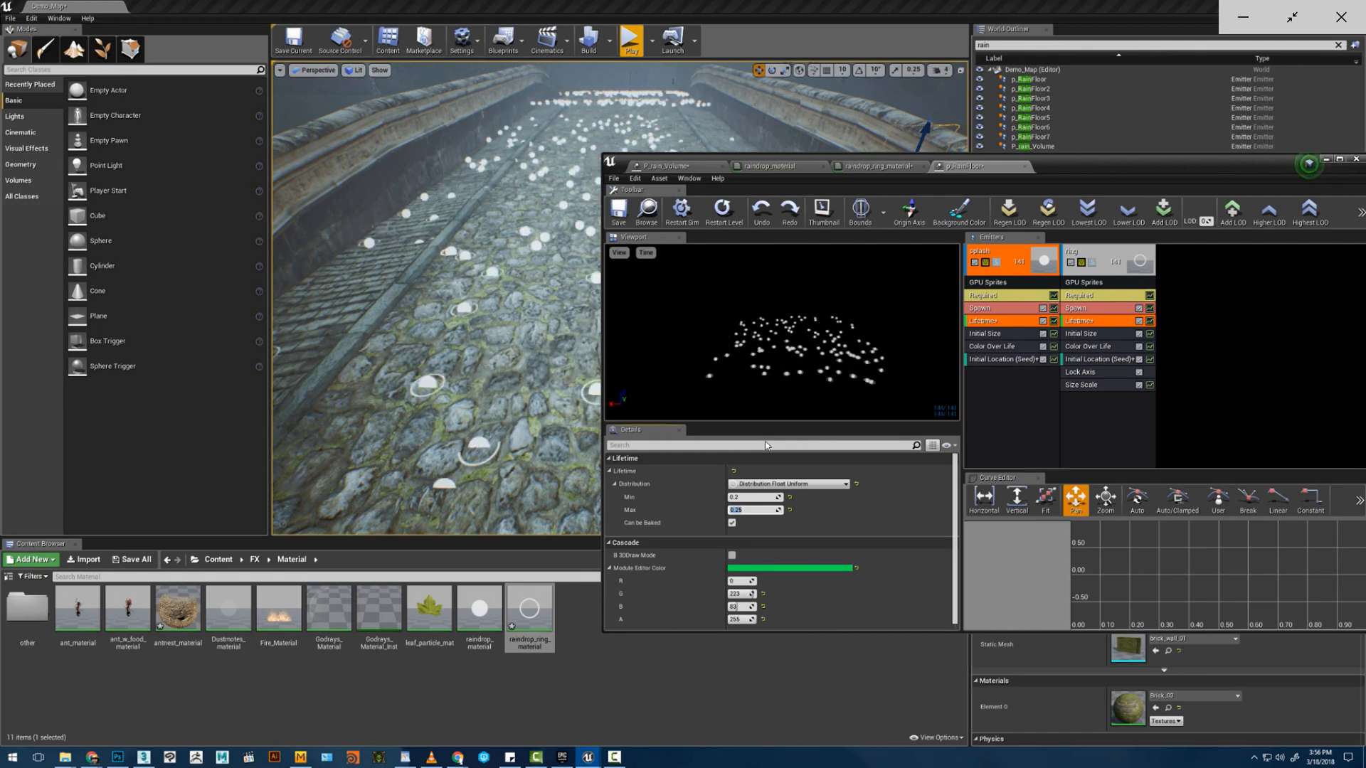
- Set the first curve point of the ring emitter's Initial Size to an Out Val of 0 in X, Y and Z
click(1081, 333)
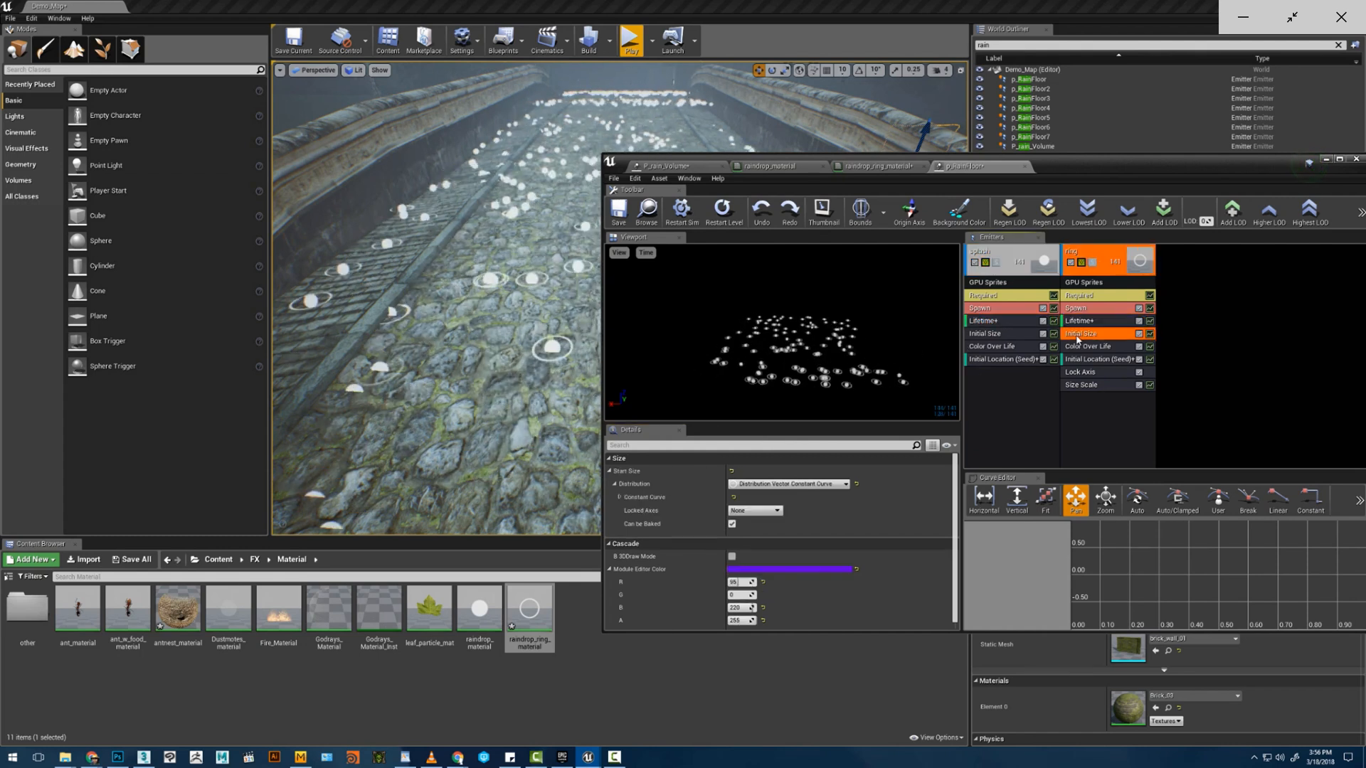
click(622, 496)
click(743, 551)
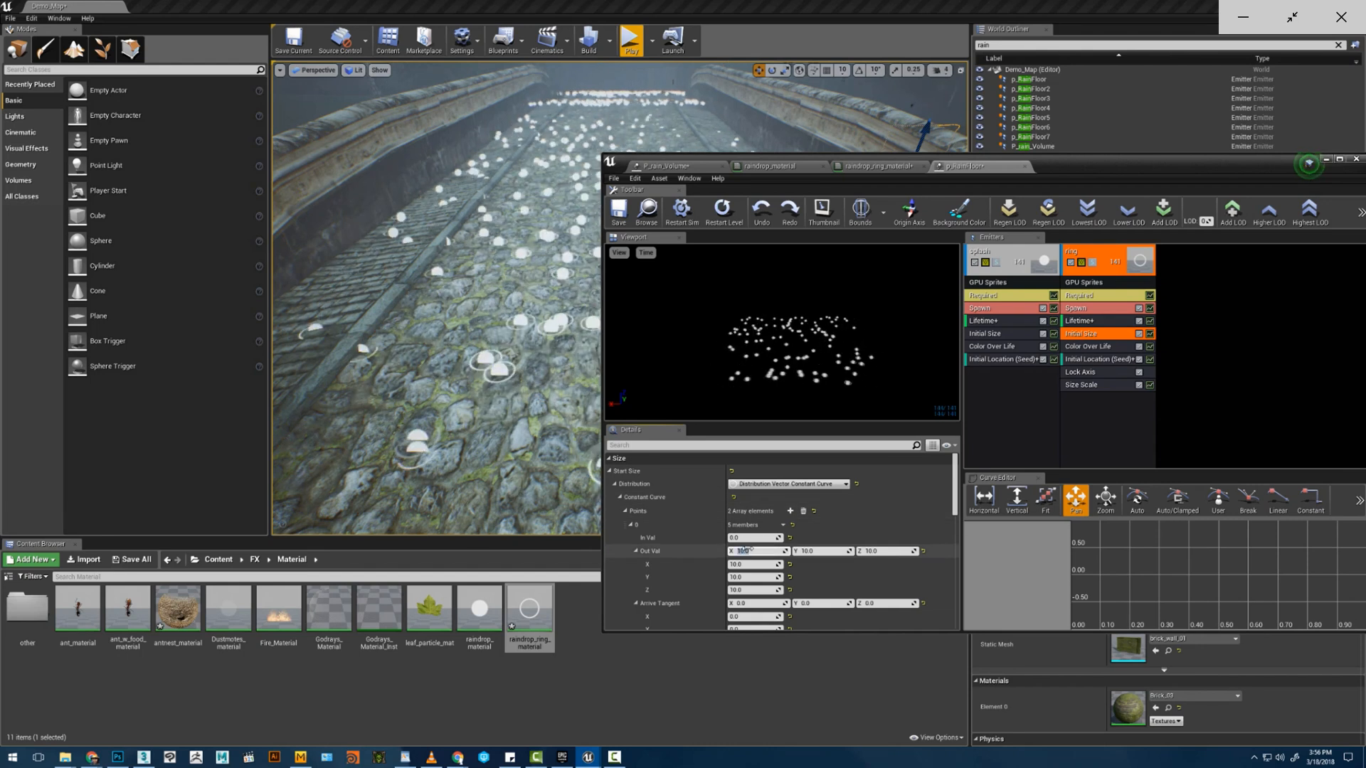
text(0)
key(Tab)
text(0)
key(Tab)
text(0)
key(Return)
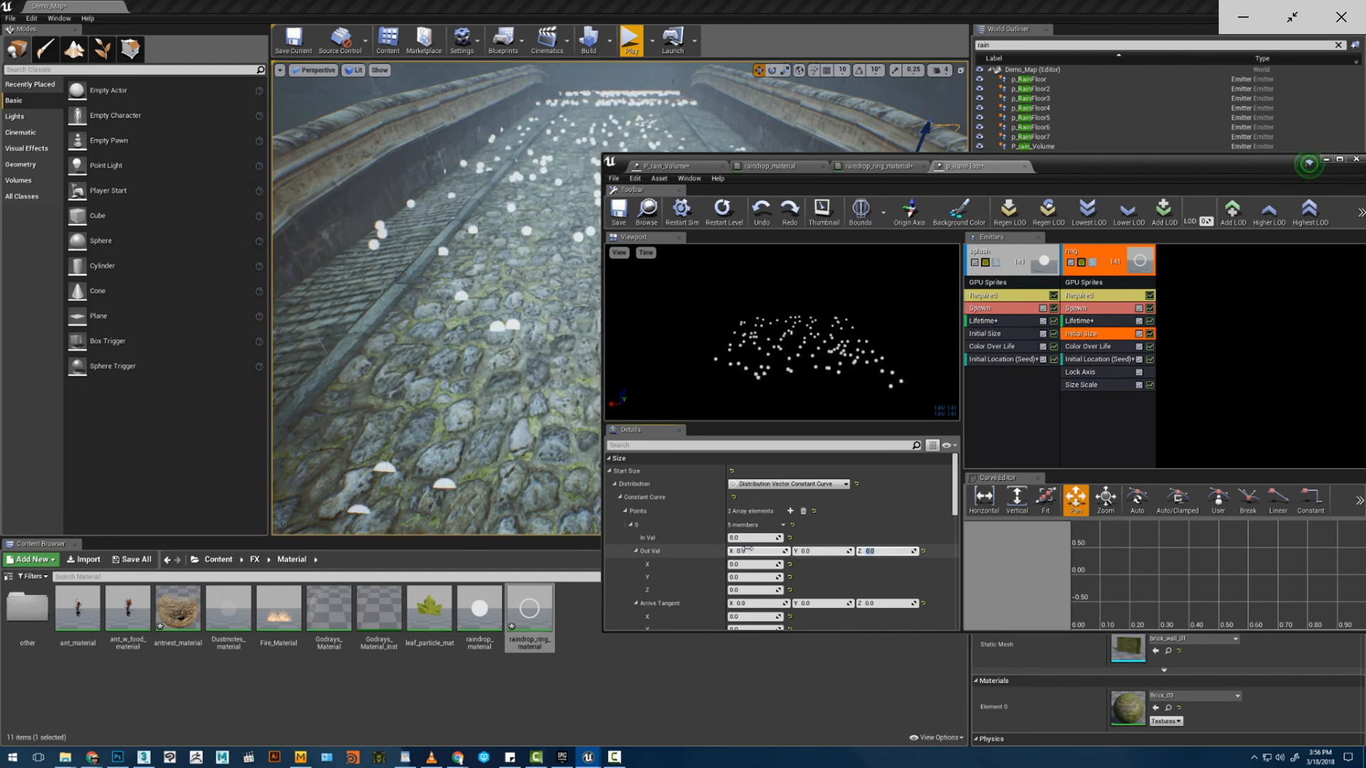
- Set both Min and Max of the shared Lifetime module to 1
click(984, 321)
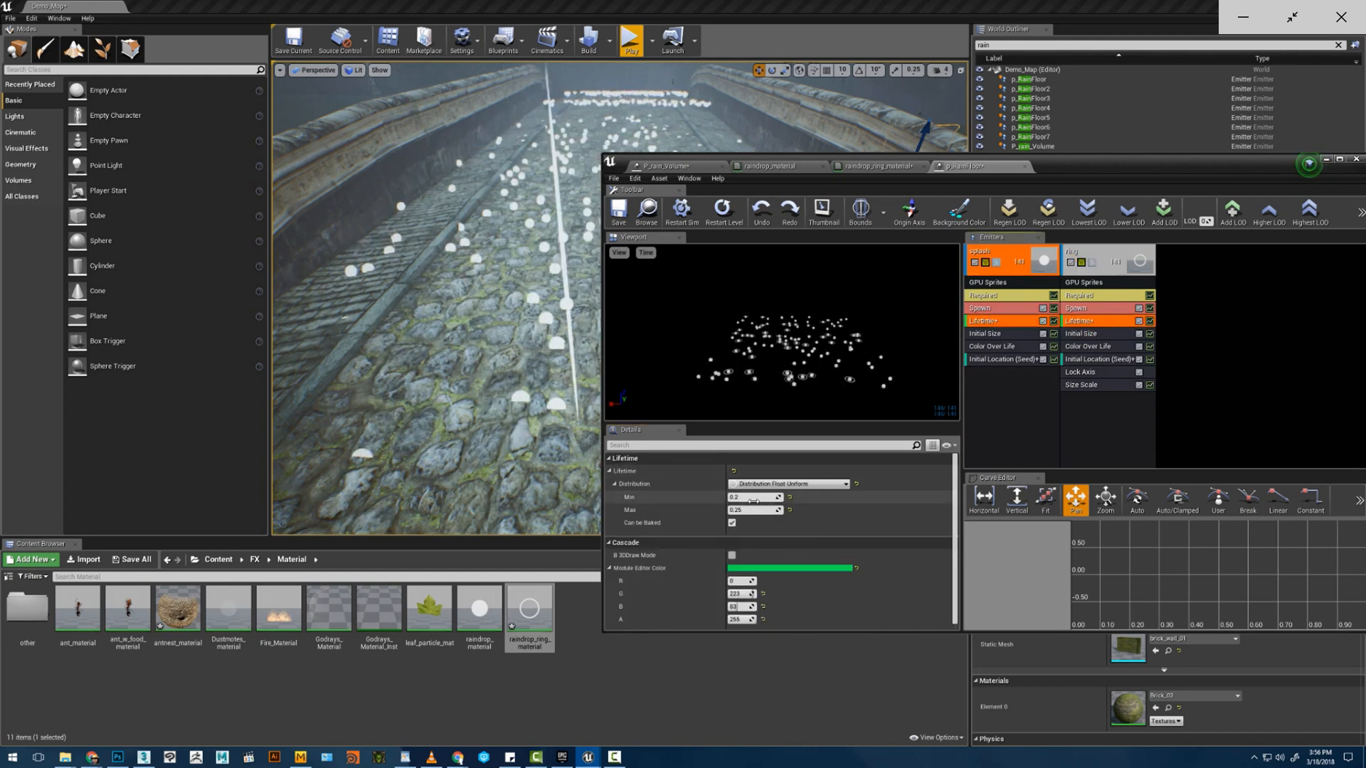
click(753, 500)
text(1)
click(753, 510)
text(1)
key(Return)
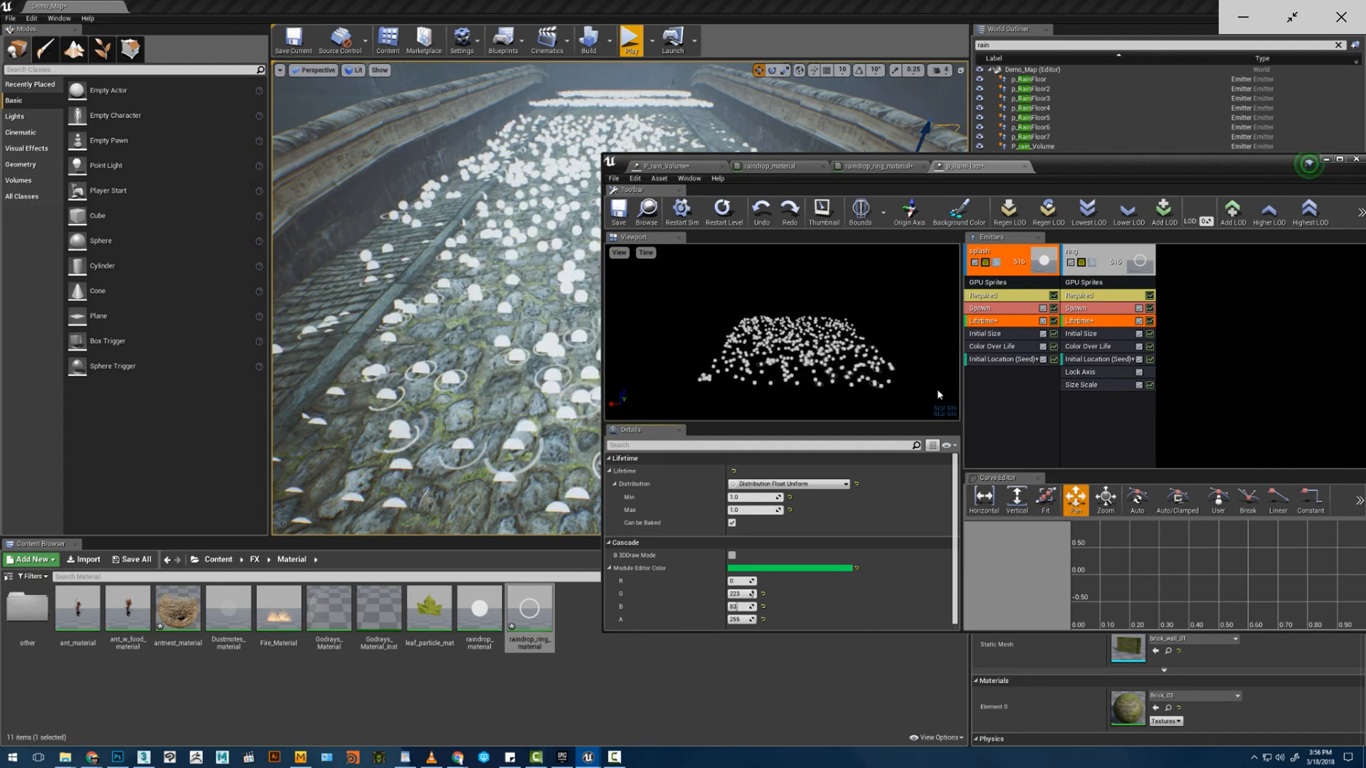
- Change the ring emitter's Size Scale distribution to Distribution Vector Constant Curve and add two curve points
click(1092, 384)
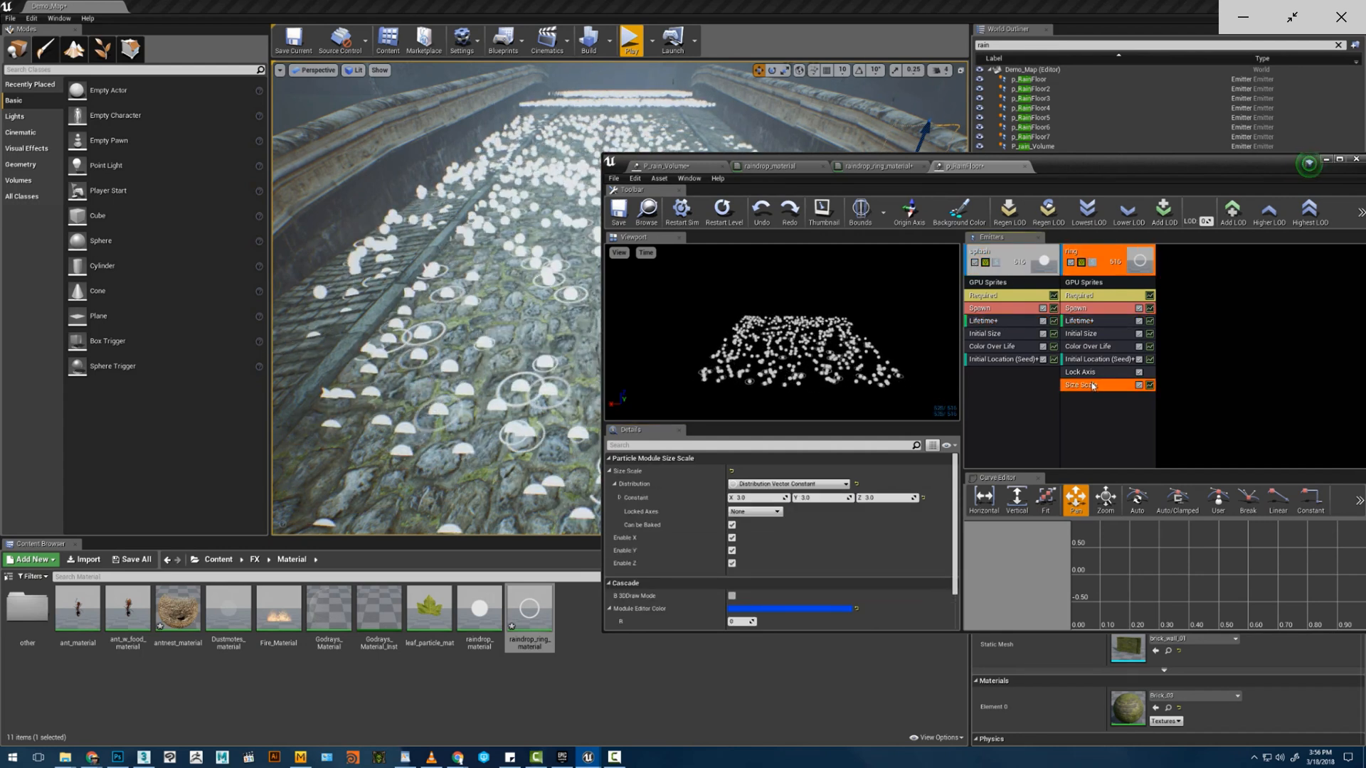
click(790, 484)
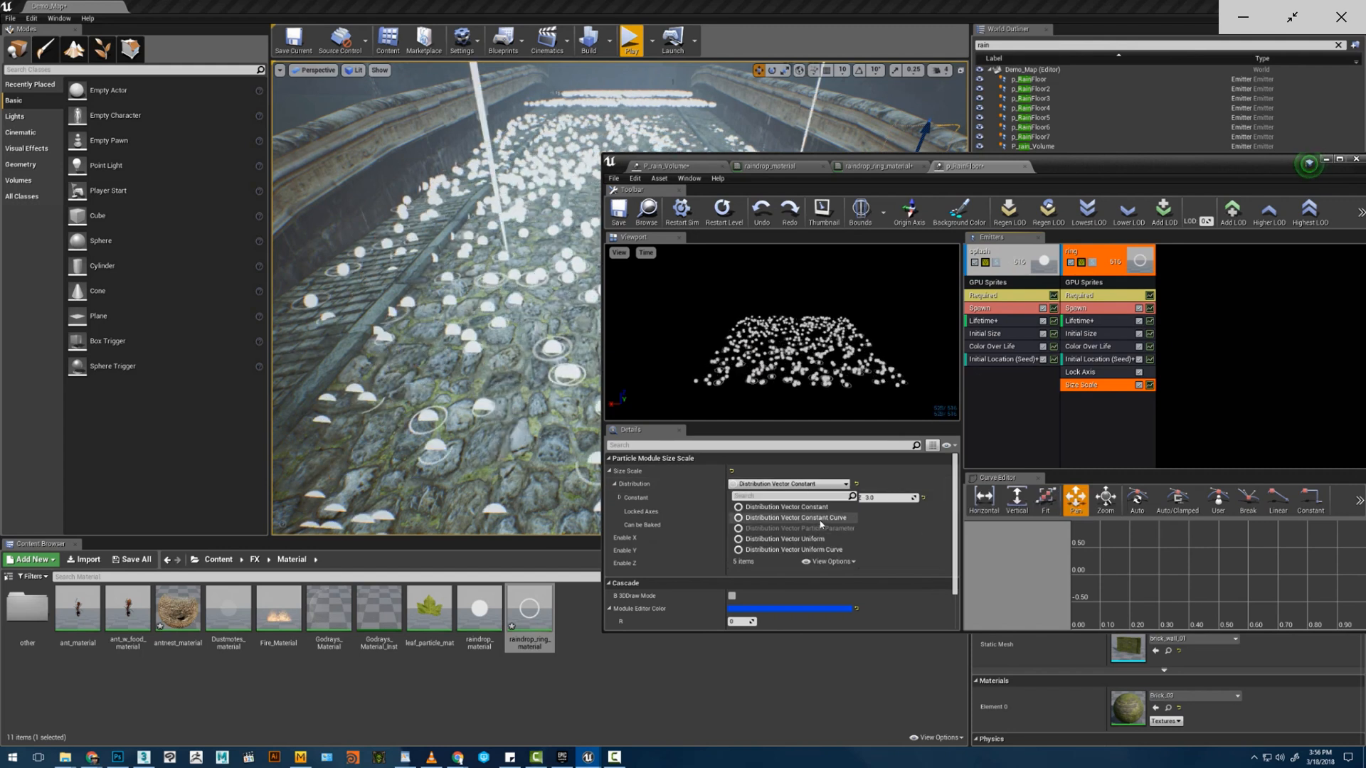
click(820, 519)
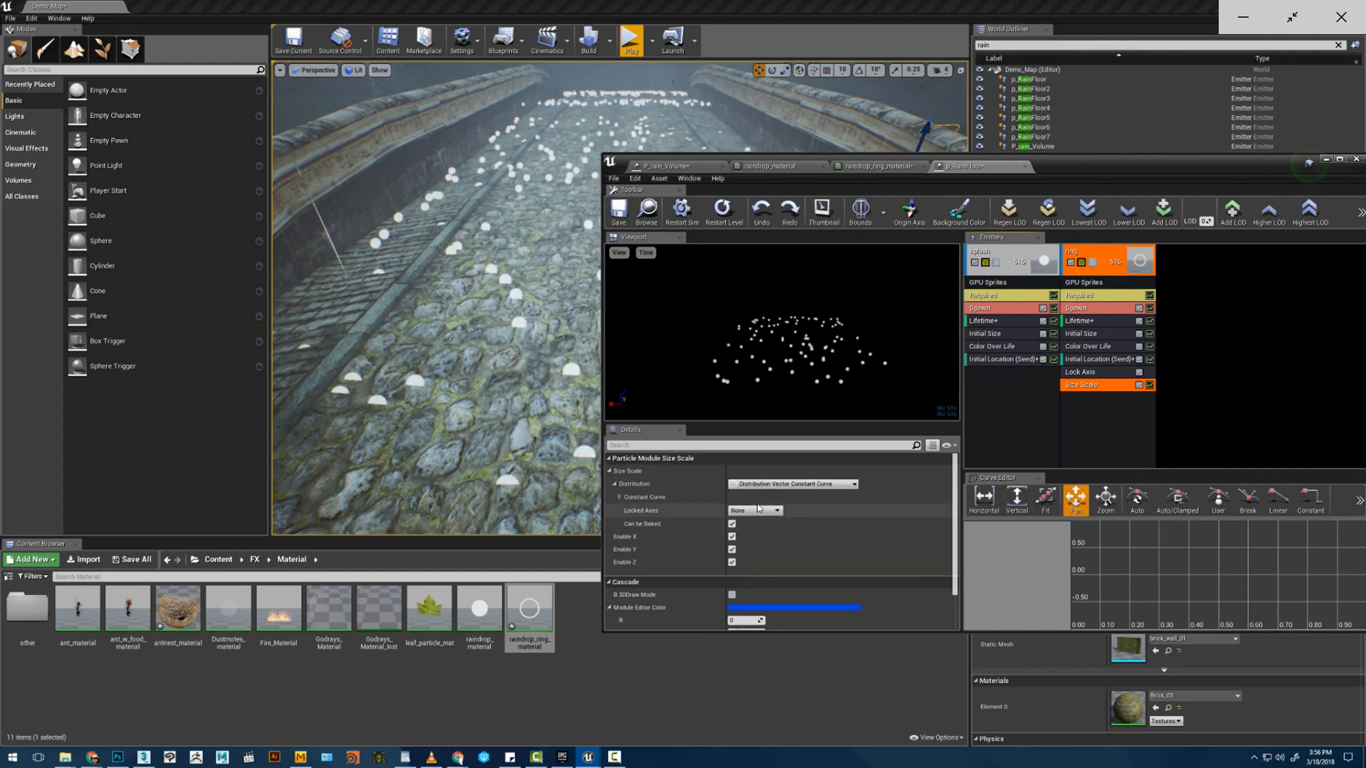
click(619, 497)
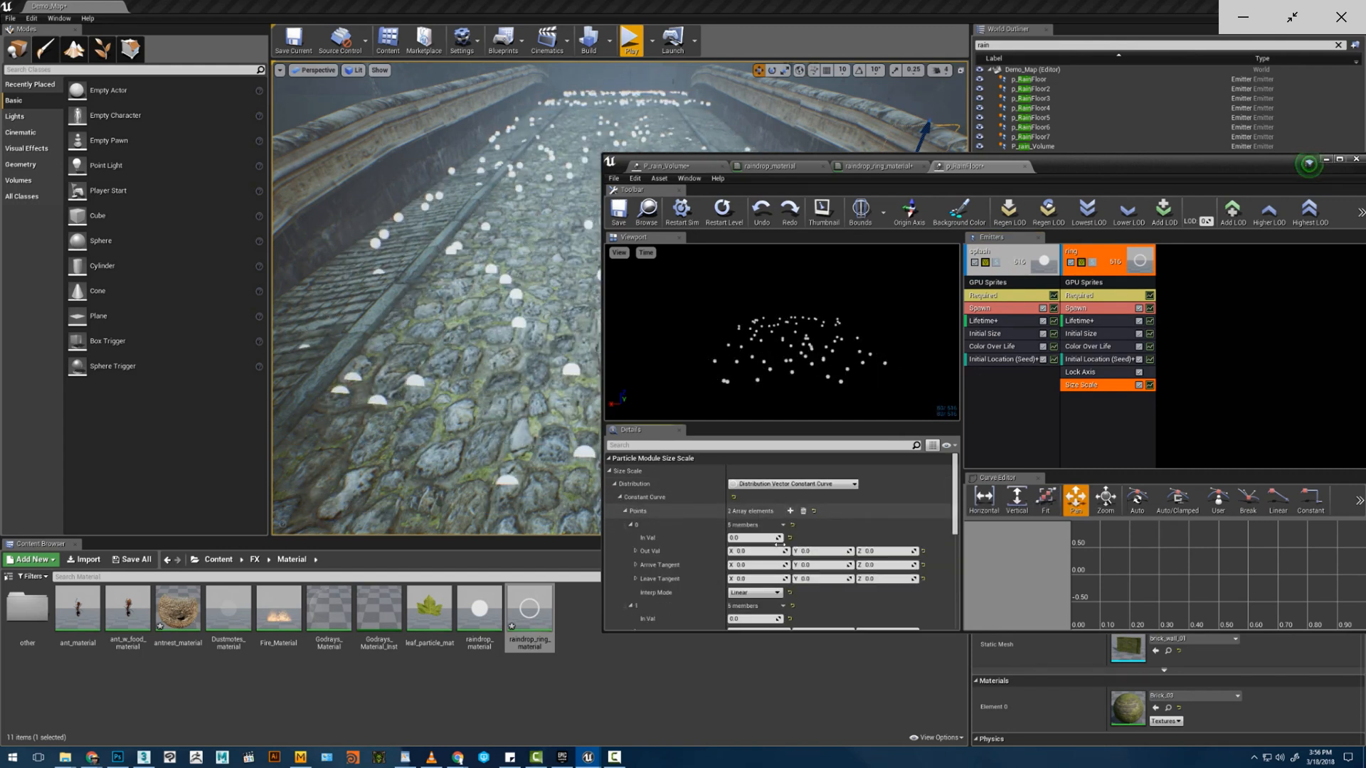
- Set the second Size Scale curve point to In Val 1 with an Out Val of 3 in X and Y
scroll(750, 558, down, 2)
click(745, 585)
text(1)
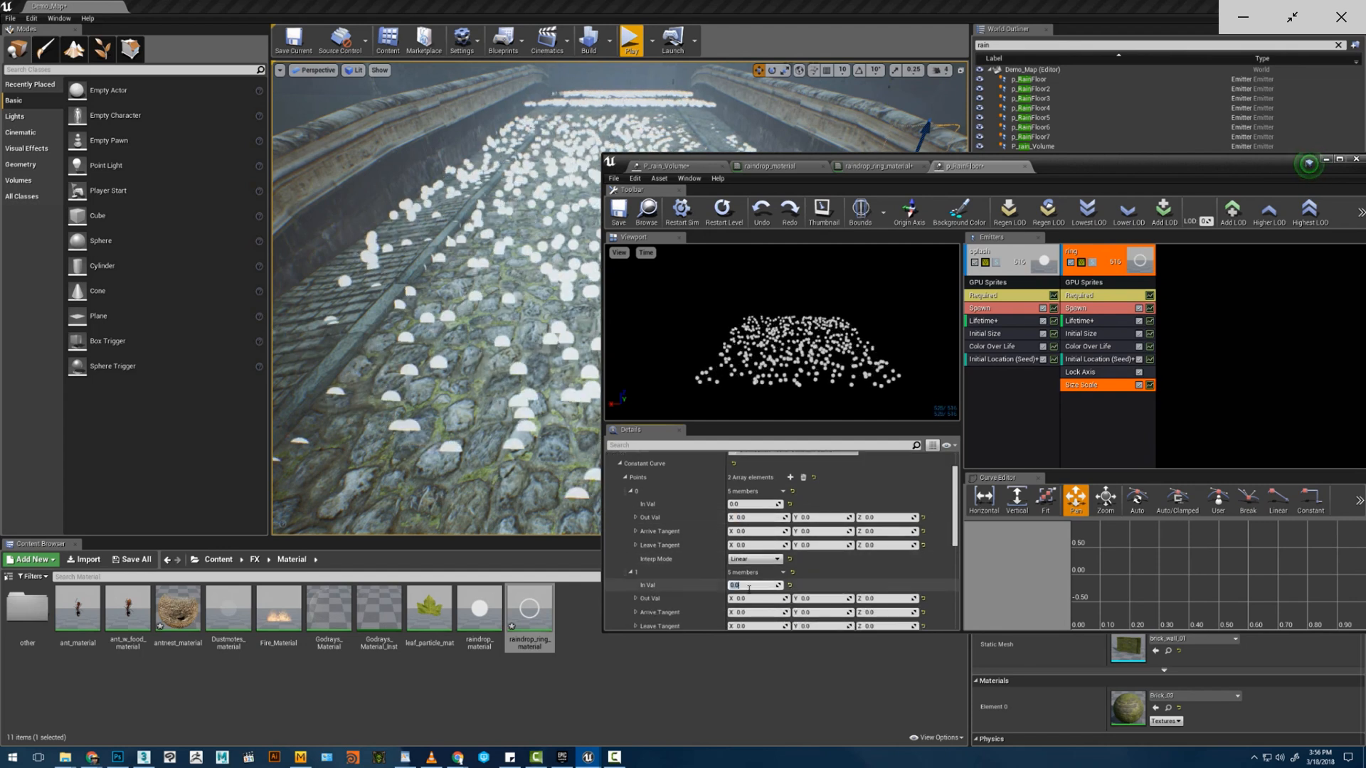
click(745, 598)
text(3)
key(Tab)
text(3)
key(Tab)
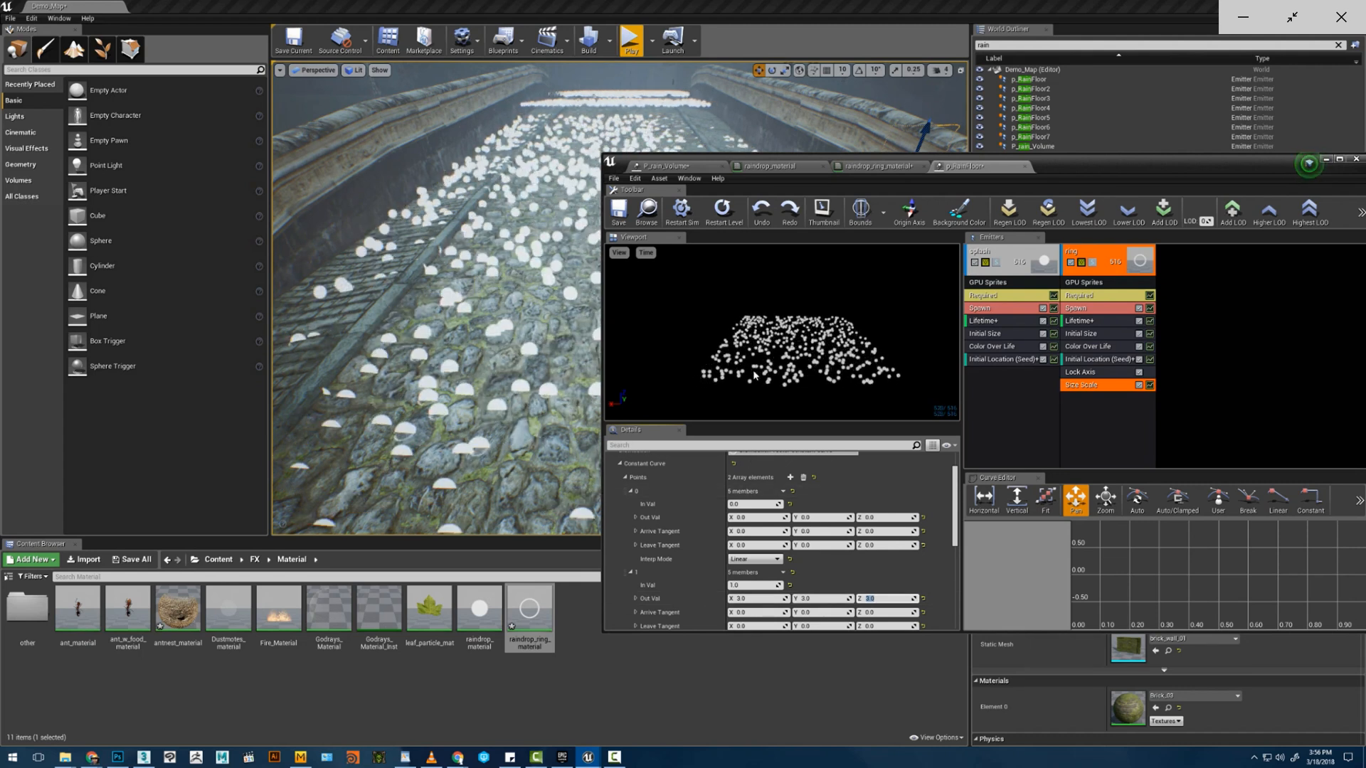
- Set the shared Lifetime module's Min to 0.2 and Max to 0.25
click(998, 320)
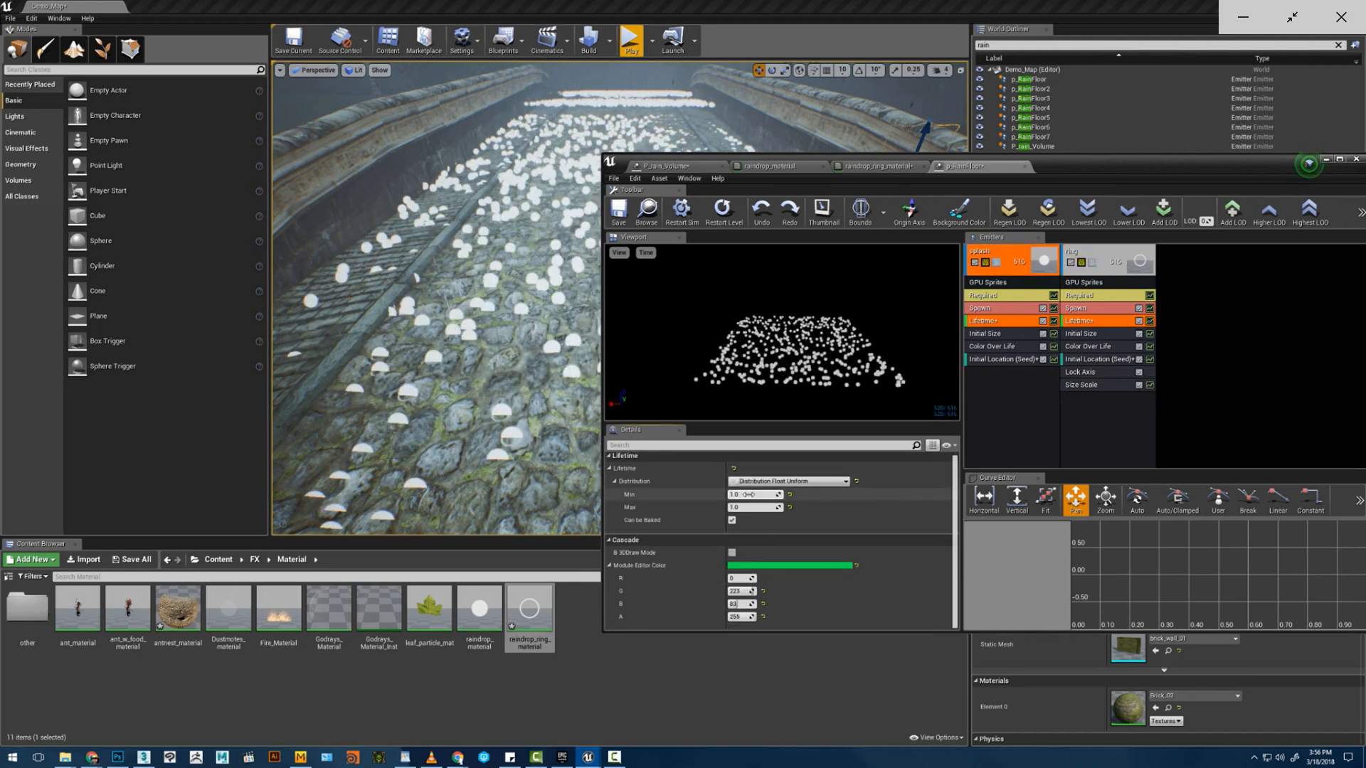
key(Tab)
text(.)
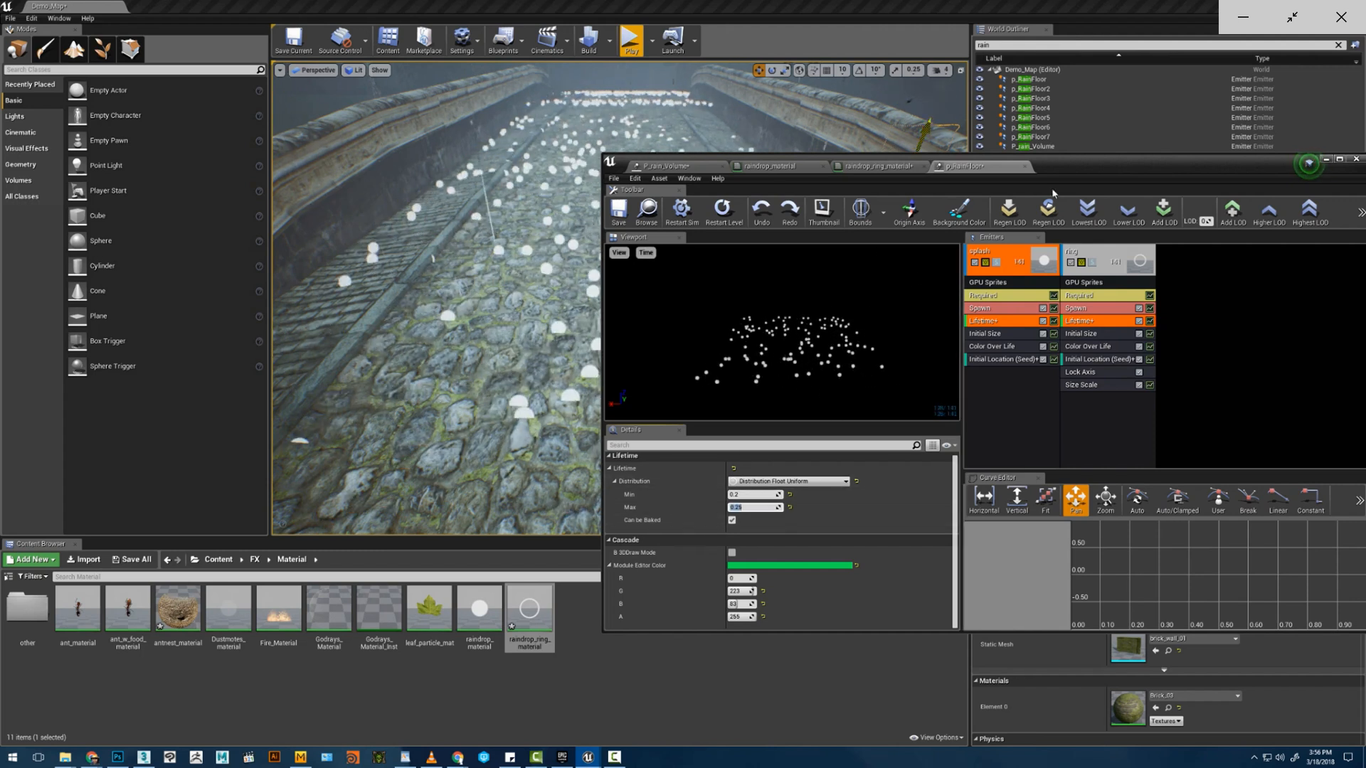
- Inspect the splashes and rings along the bridge floor from near and far, and save the particle system
drag(997, 174, 1168, 187)
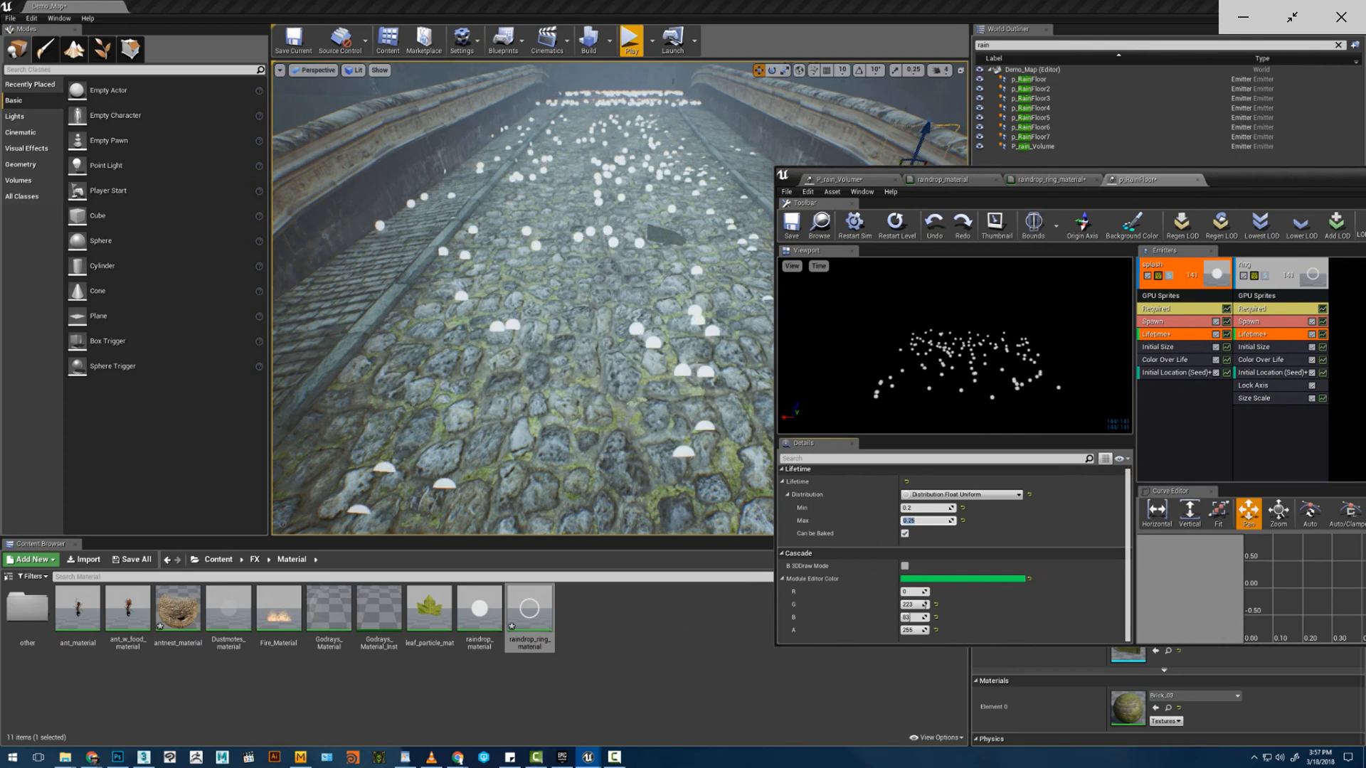
right_drag(641, 334, 634, 273)
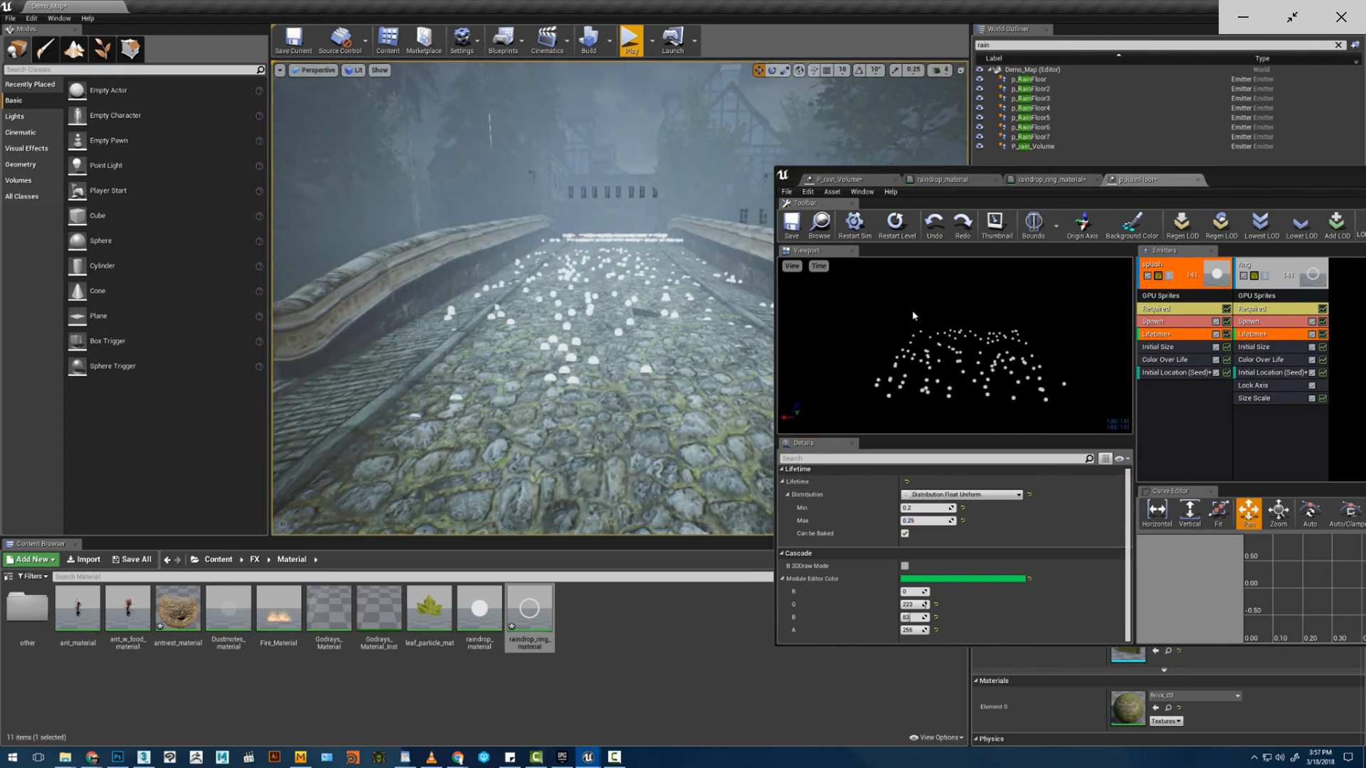
click(1268, 311)
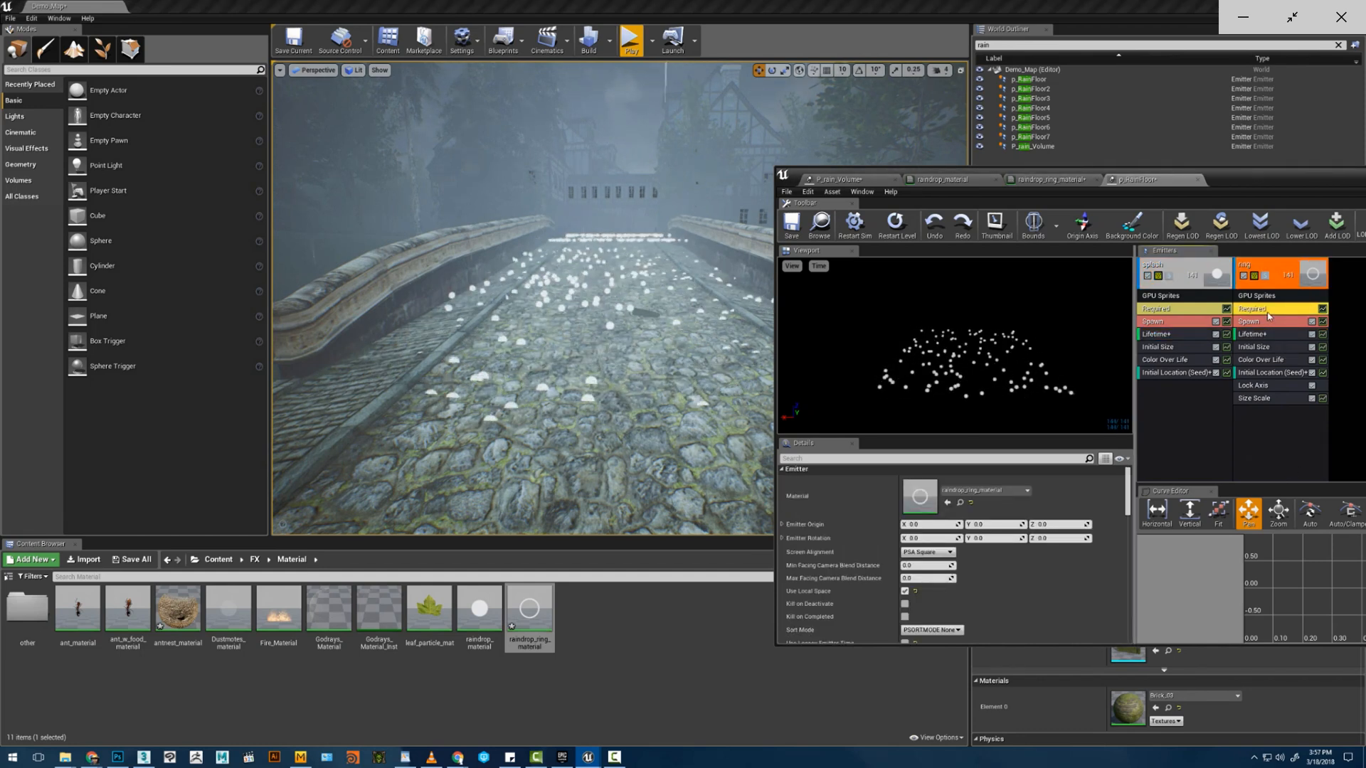
key(w)
mouse_move(737, 290)
right_down()
mouse_move(736, 363)
mouse_move(737, 287)
right_up()
key(s)
key(w)
key(s)
key(w)
key(s)
key(w)
key(w)
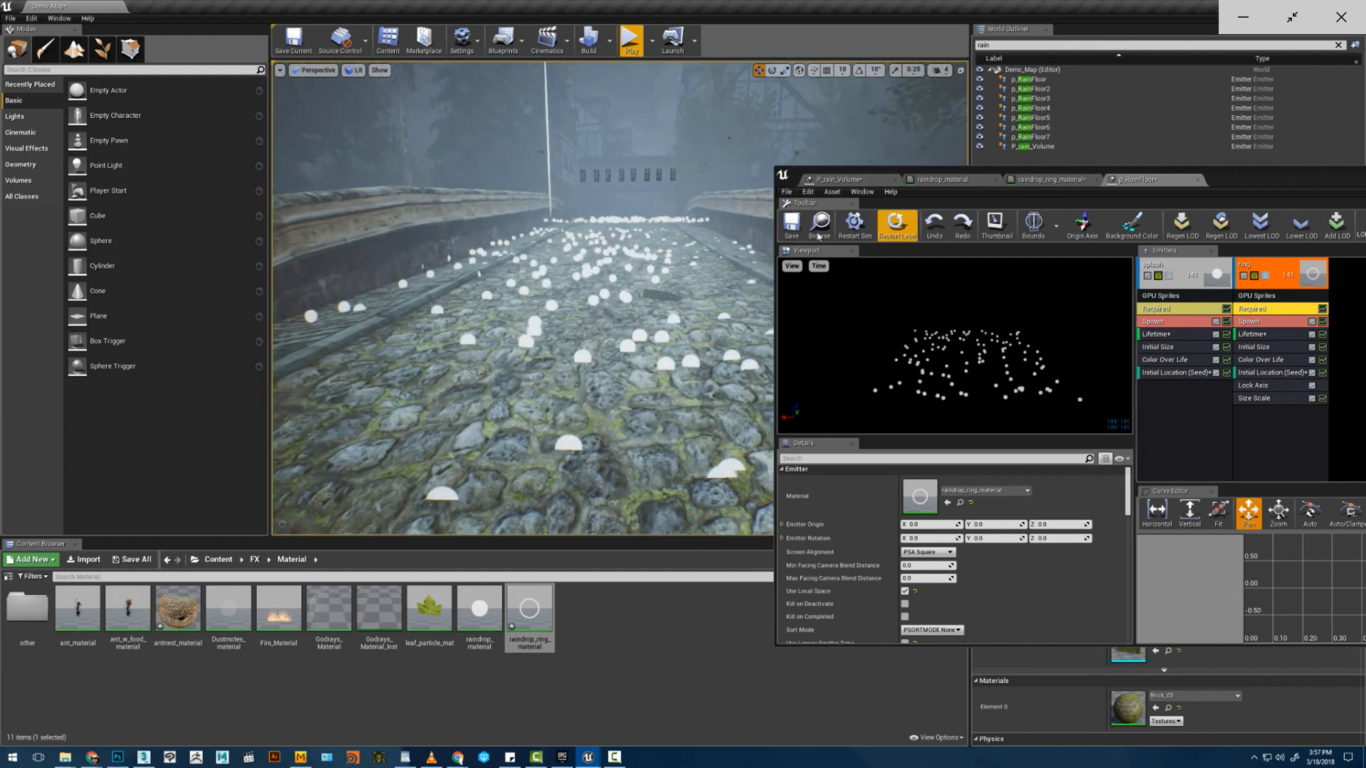
click(795, 236)
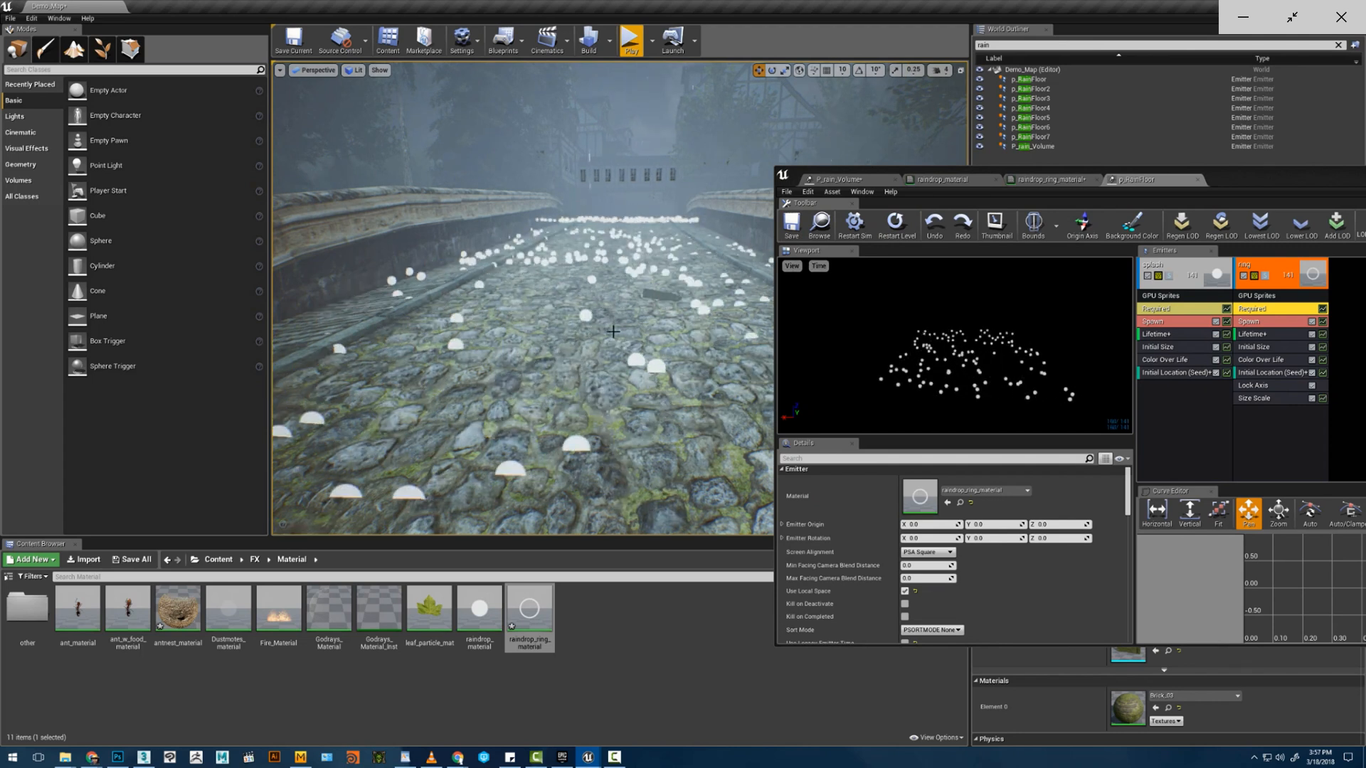
- Set the constant Spawn rate of both the splash and ring emitters to 900
click(1152, 322)
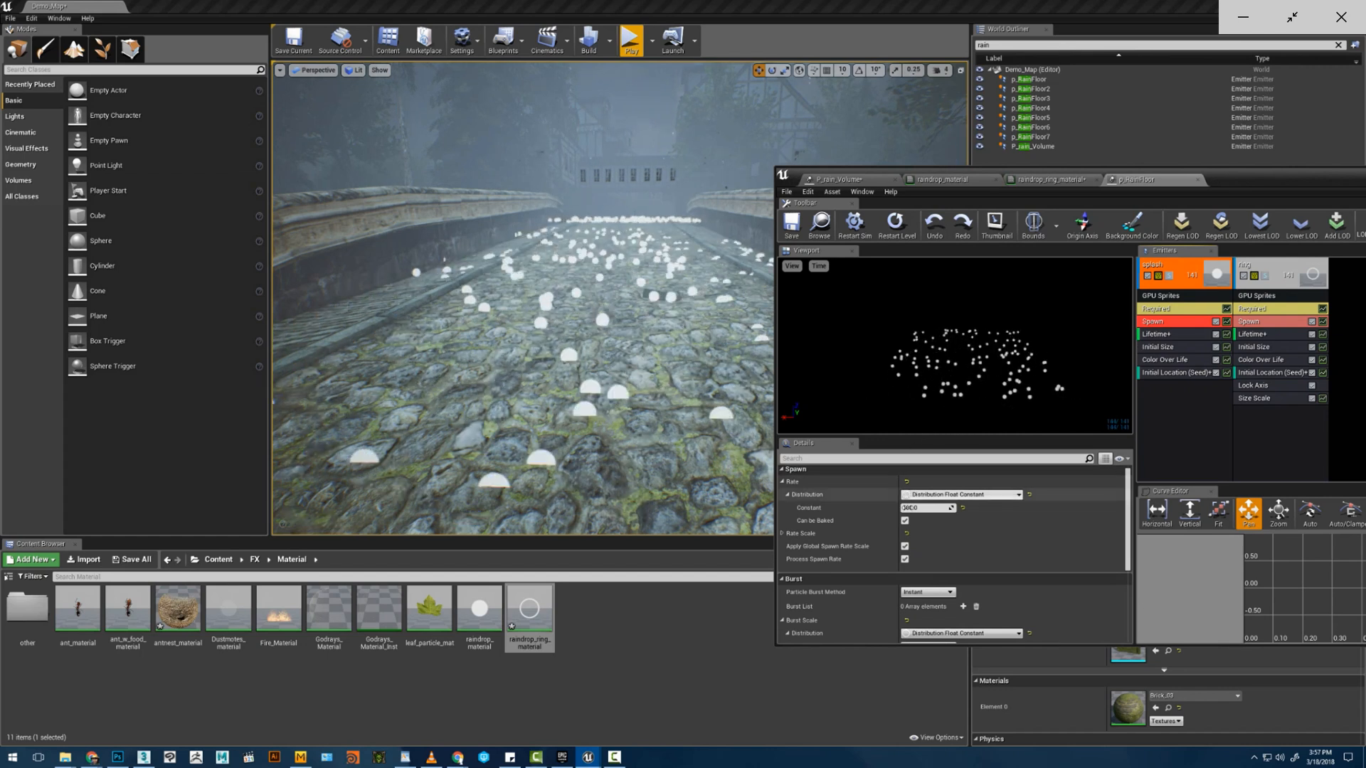
click(923, 508)
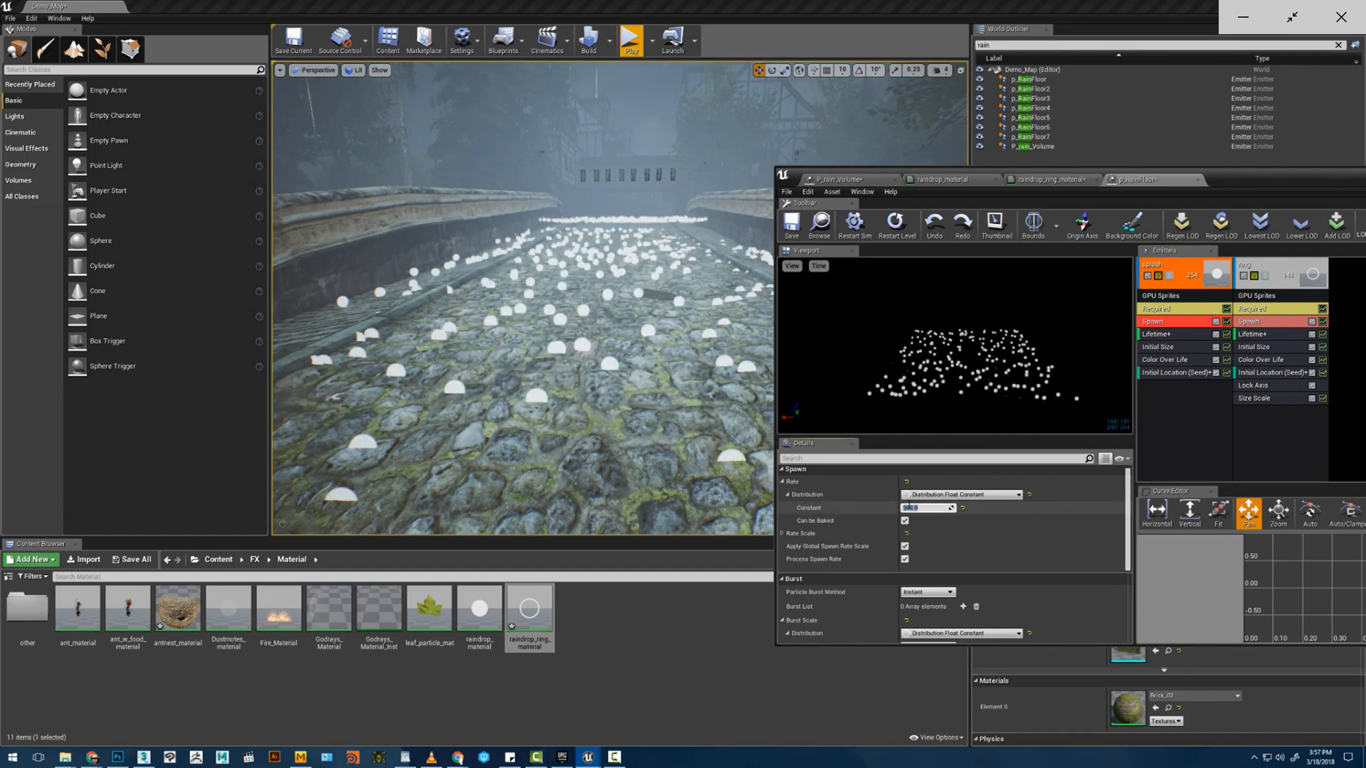
click(1247, 322)
click(925, 508)
text(900)
key(Return)
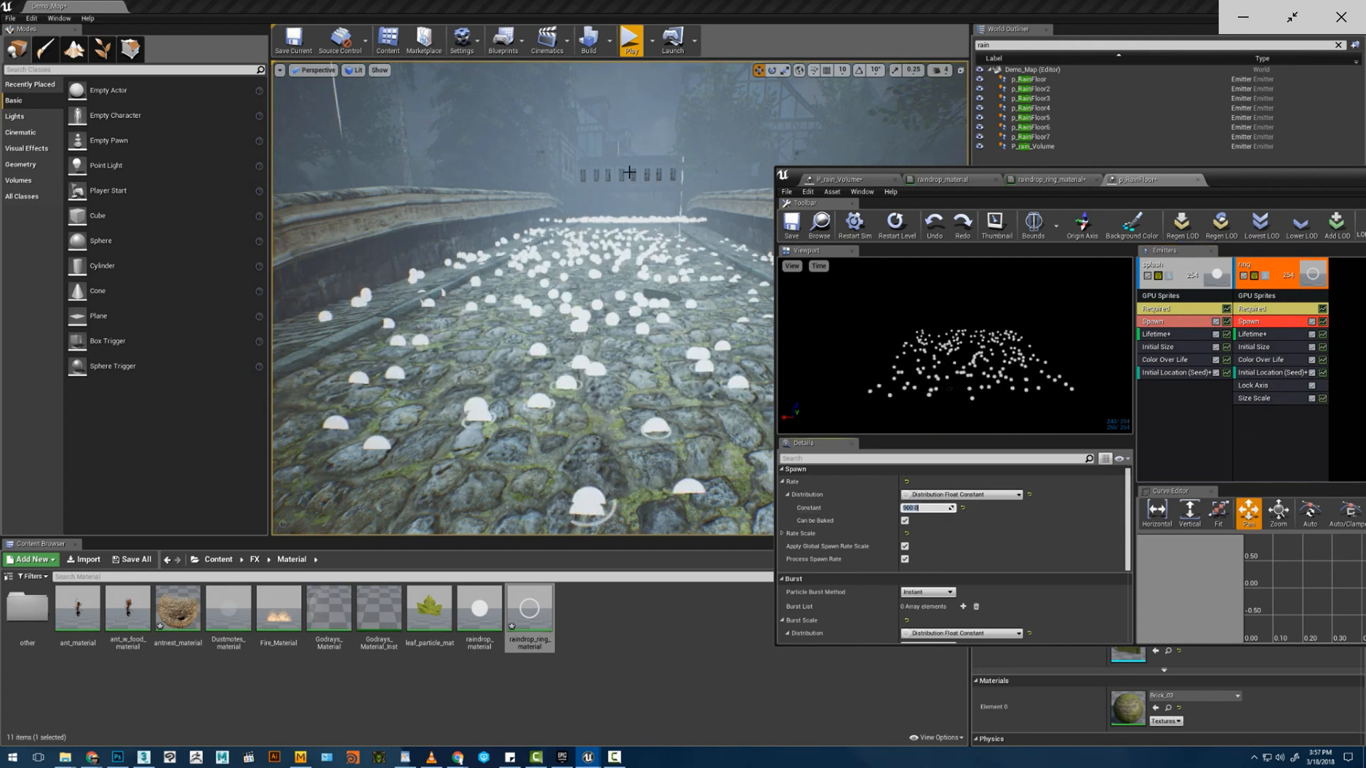
- Set the splash emitter's Max Draw Count to 500000 and compare it with the ring emitter's Max Draw Count
scroll(970, 488, down, 2)
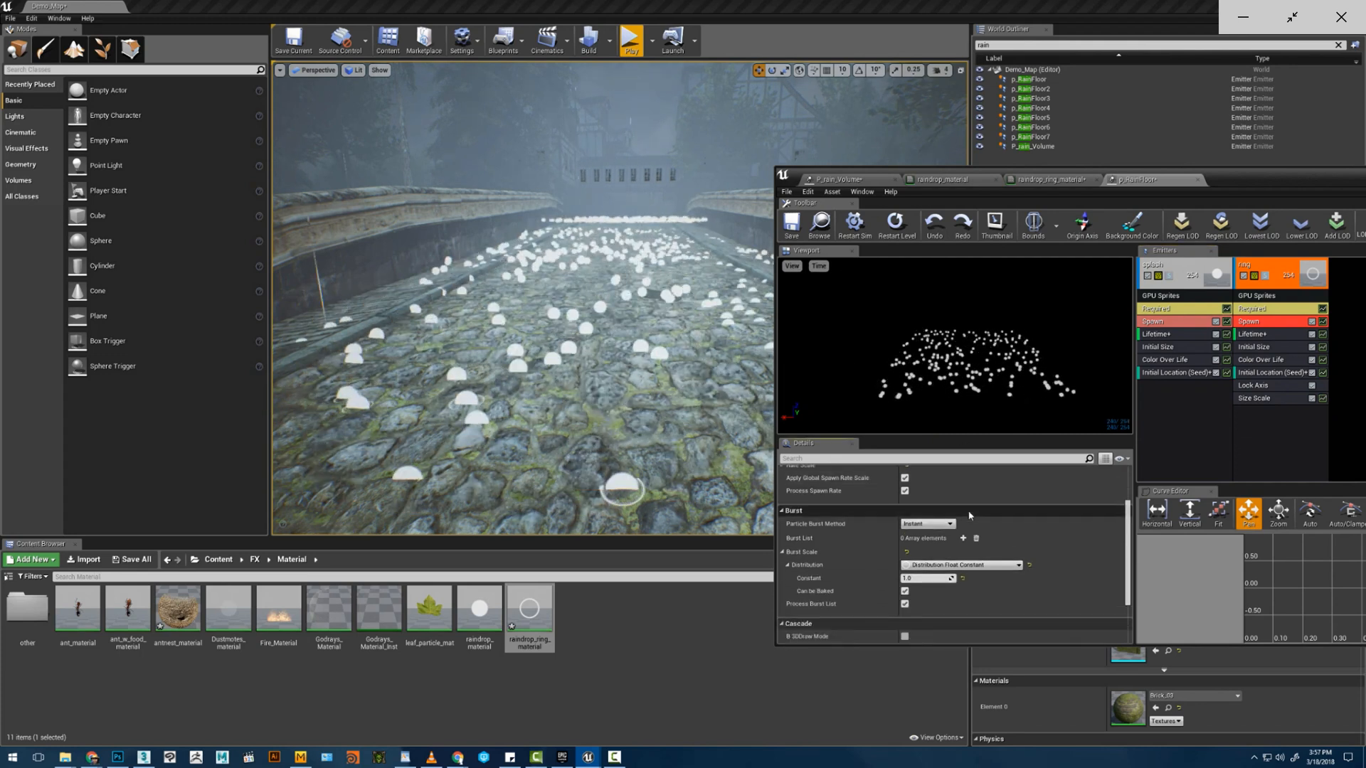
click(1162, 299)
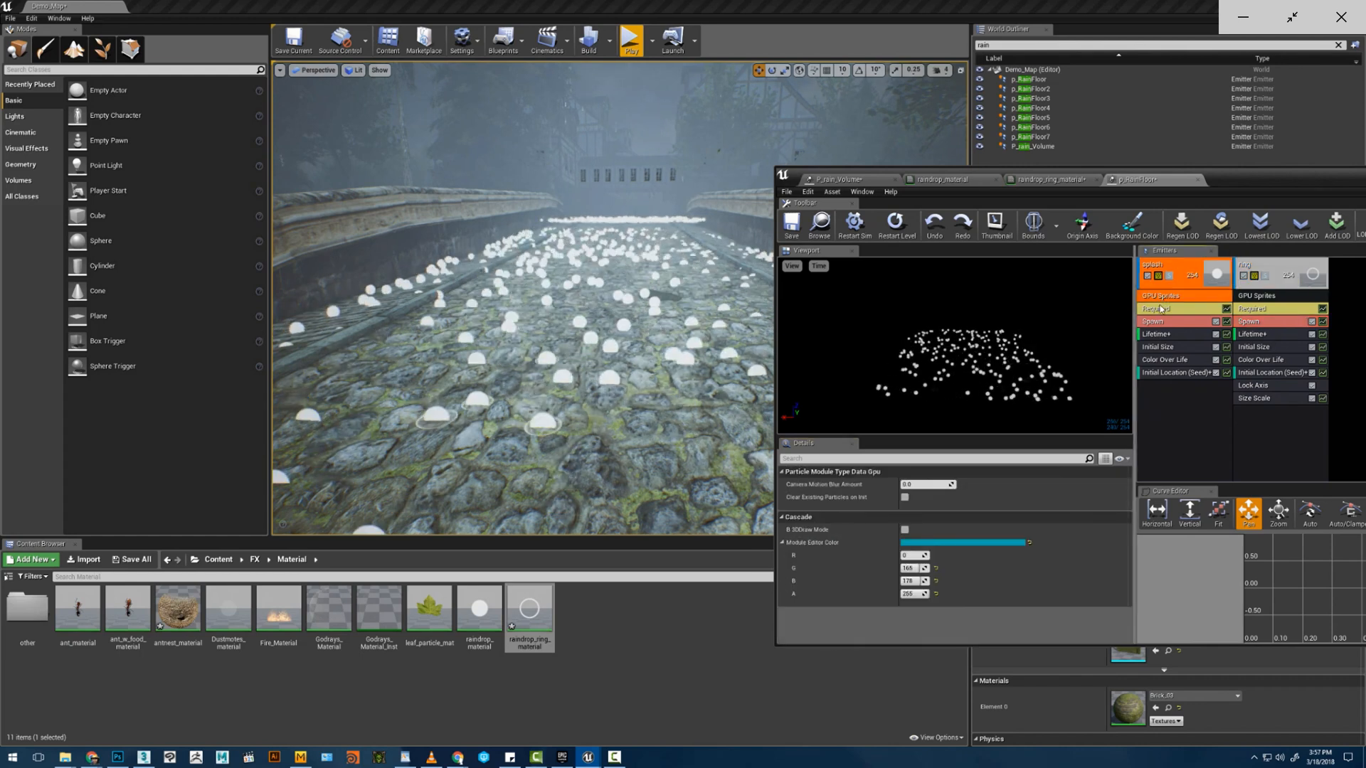
click(1158, 311)
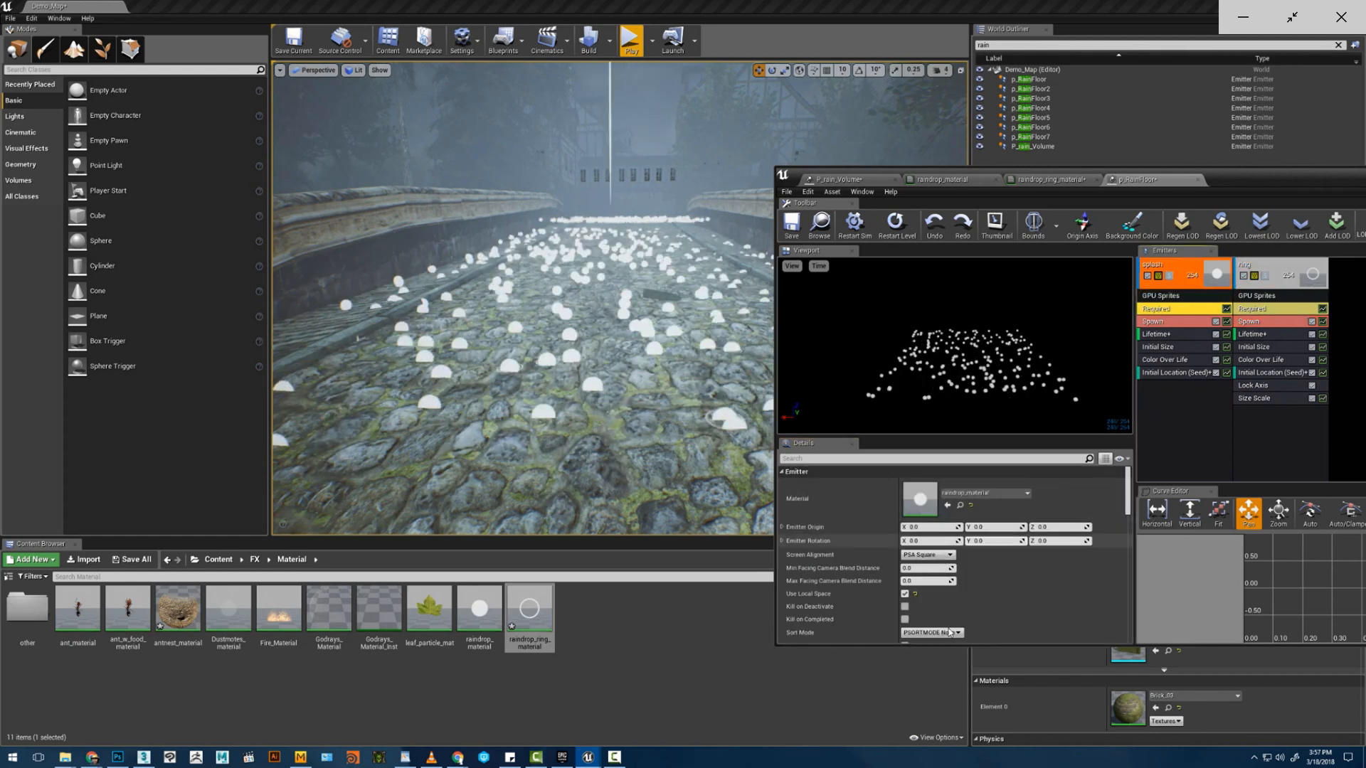
scroll(949, 626, down, 8)
scroll(949, 626, down, 6)
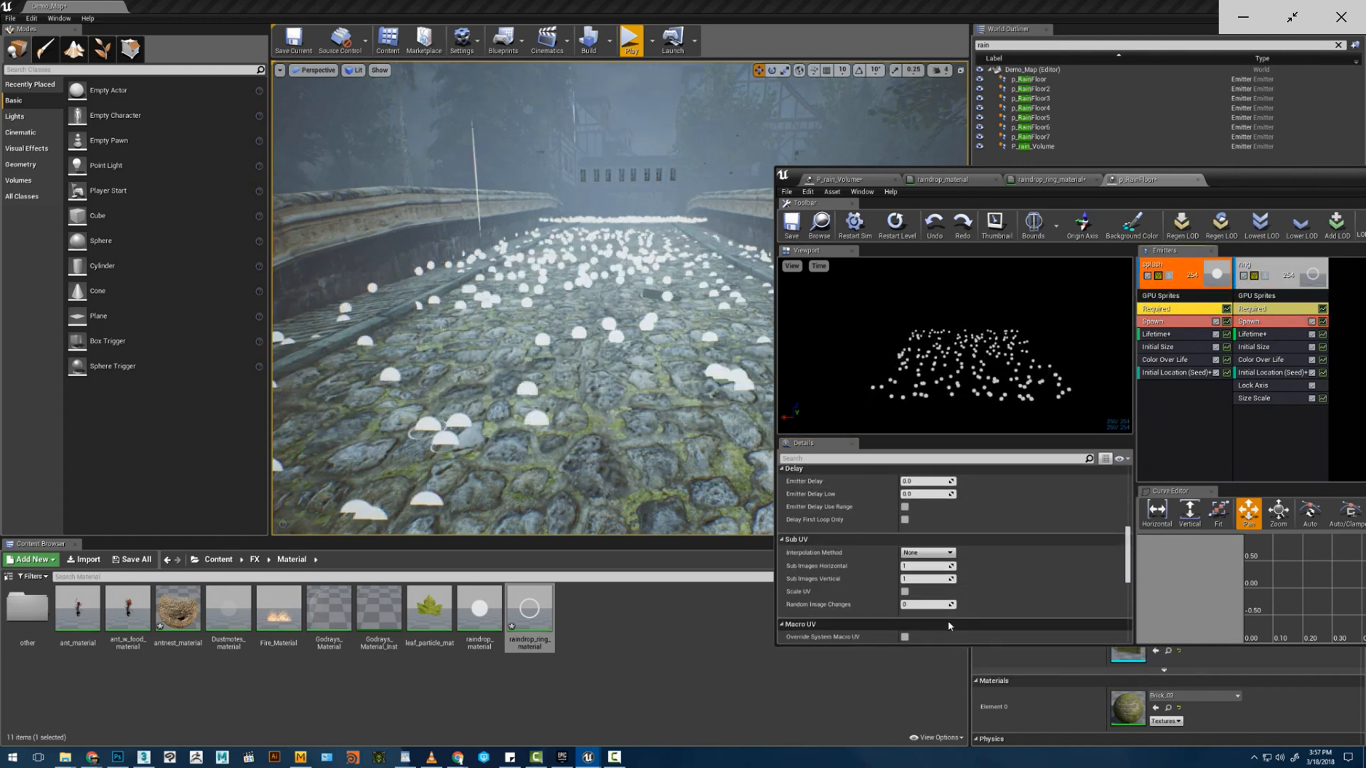
click(926, 524)
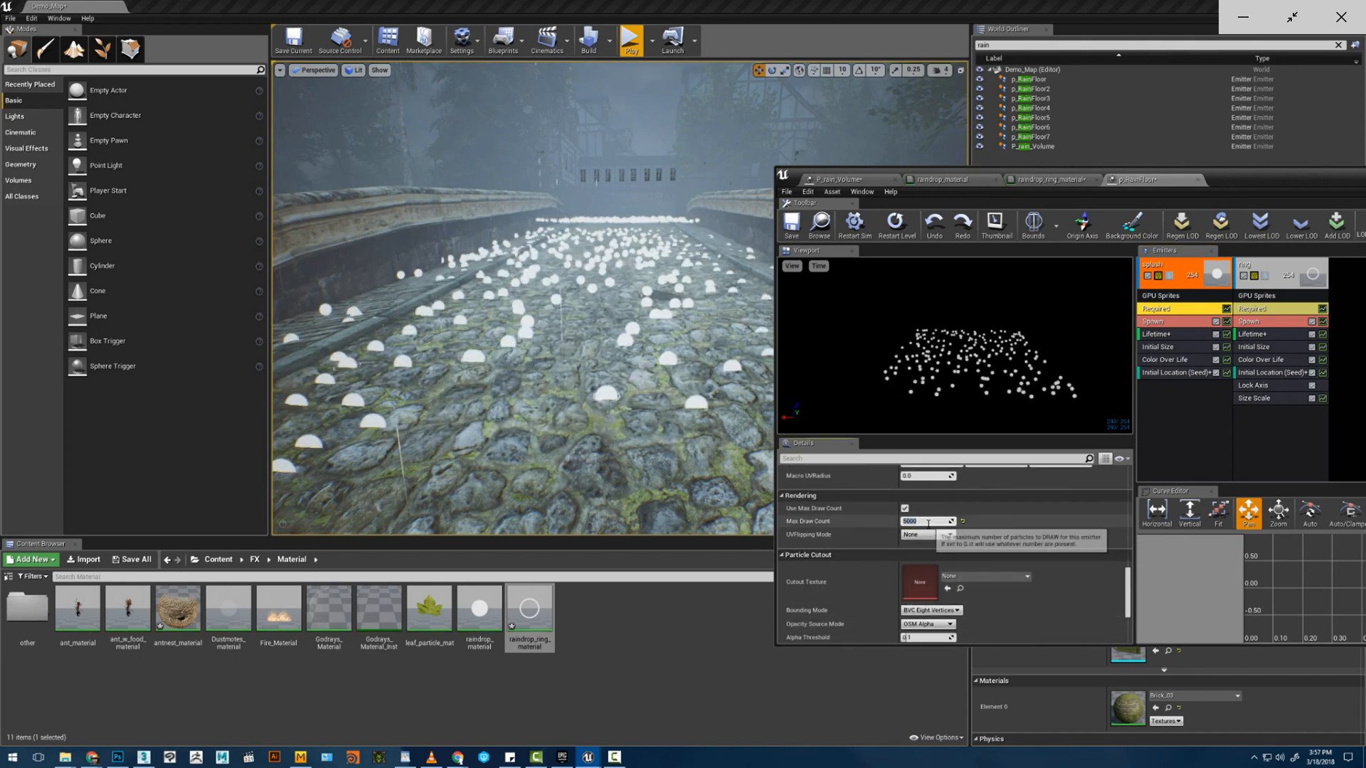
text(50000)
key(Return)
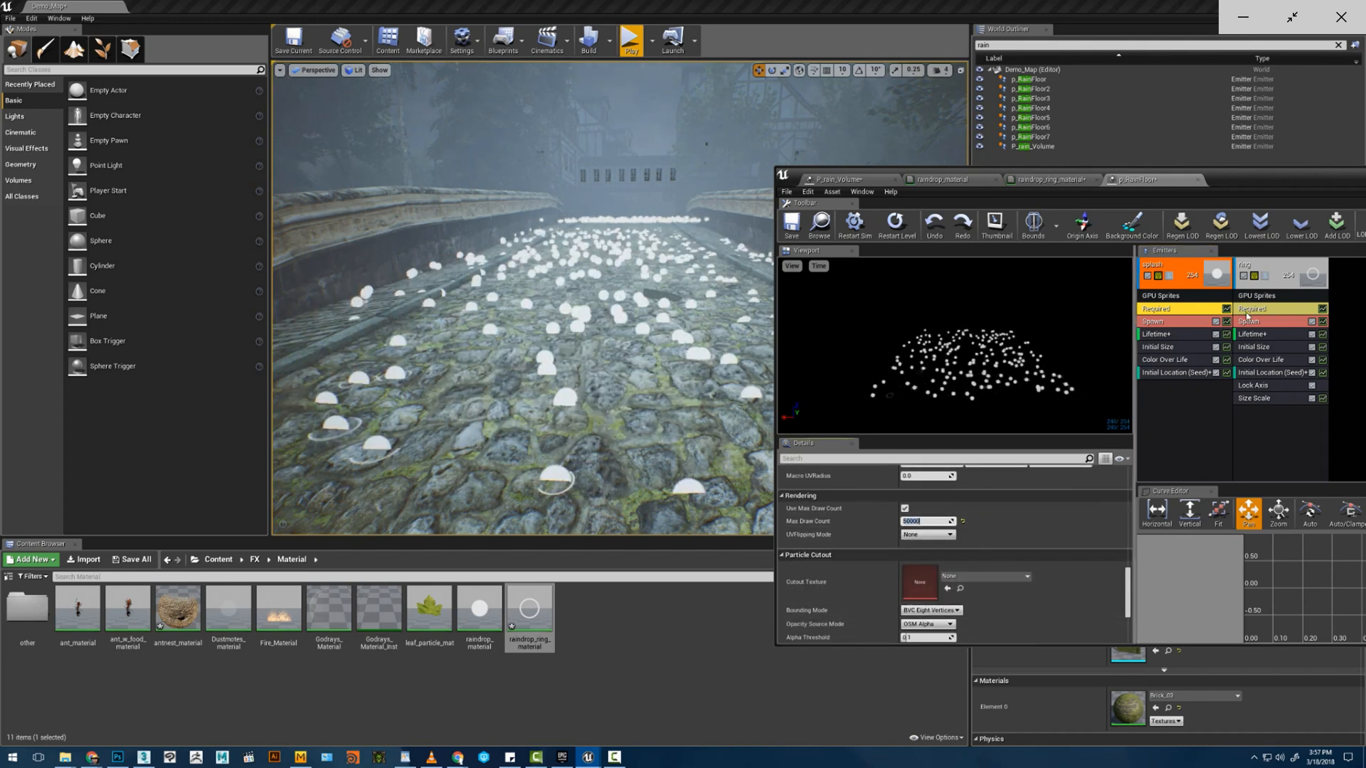
click(1246, 312)
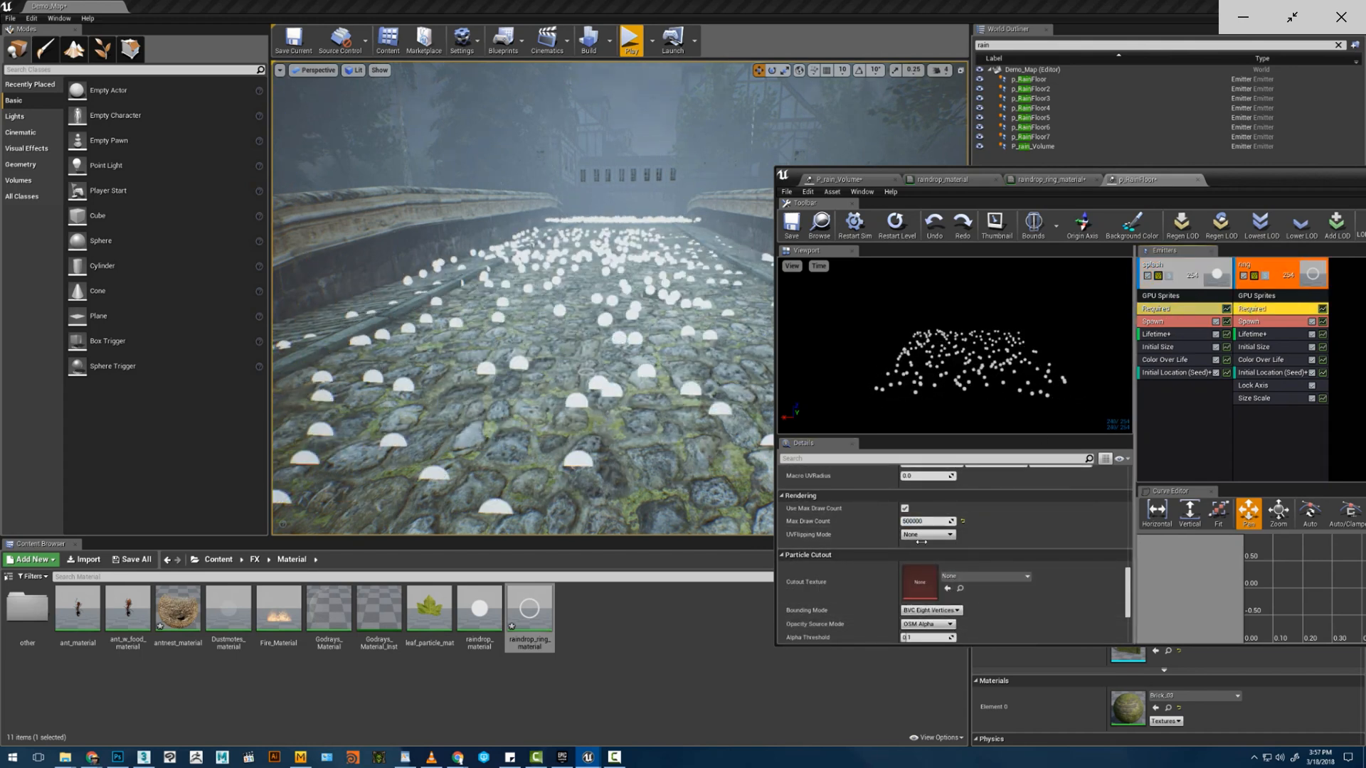
click(1170, 315)
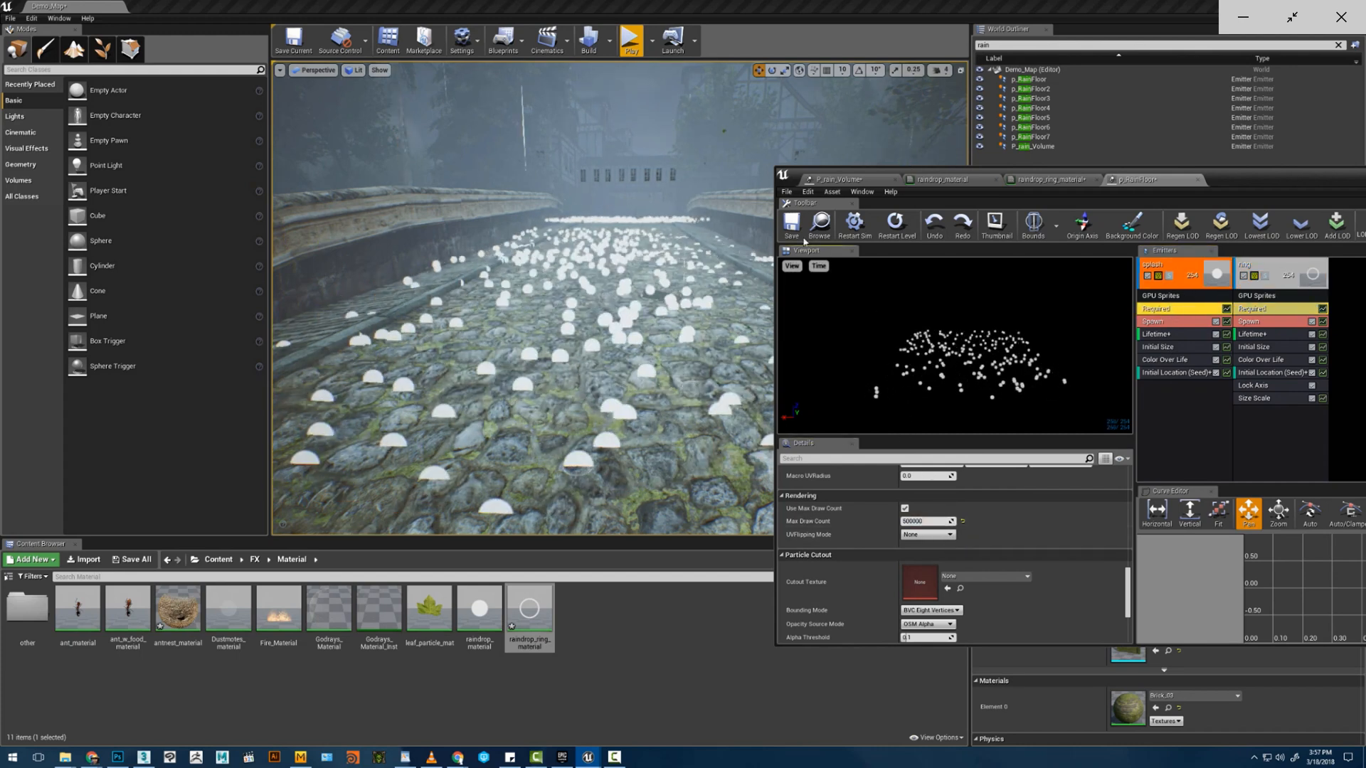
- Change the shared Lifetime module's distribution to Distribution Float Constant and give it a constant value
right_drag(626, 320, 635, 354)
key(w)
key(s)
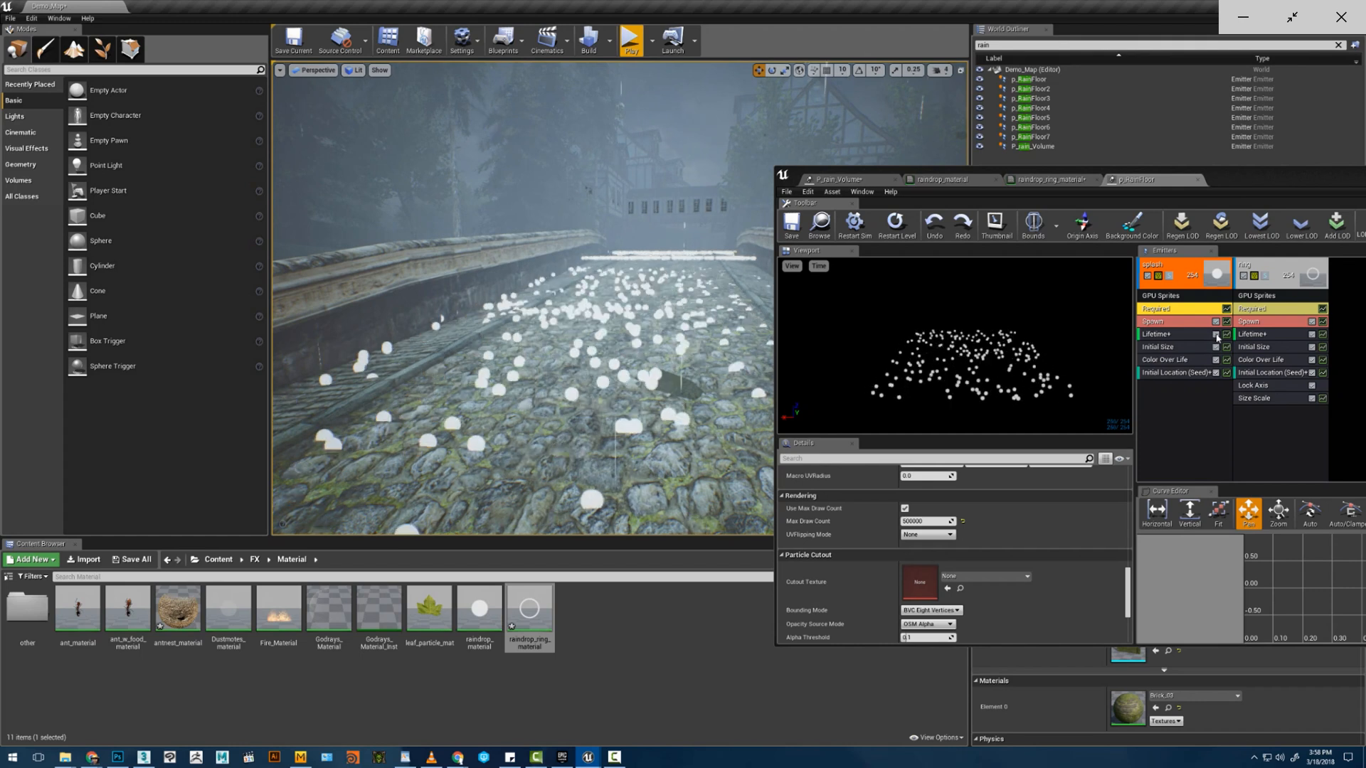
click(1254, 322)
click(1164, 334)
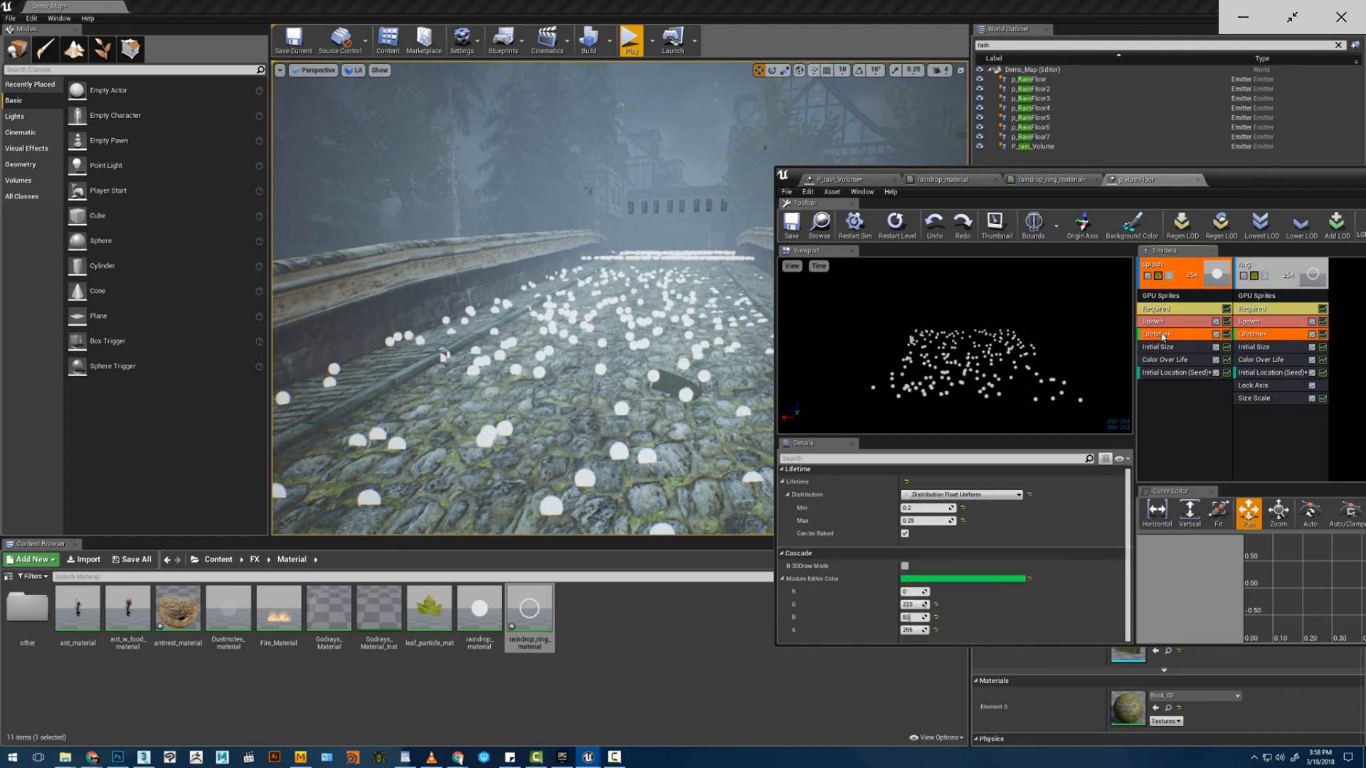
click(999, 496)
click(949, 508)
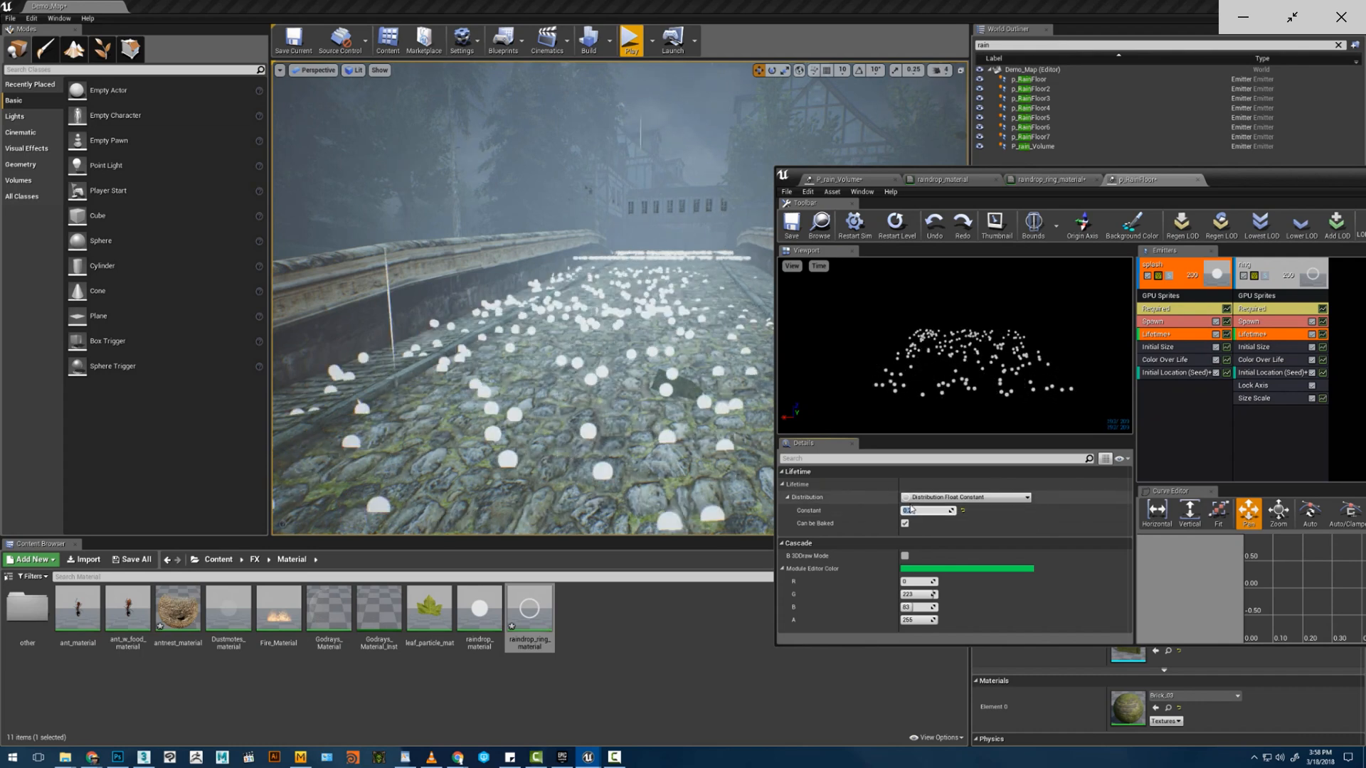
- Set the shared Lifetime constant to 0.2 and save both the particle system and raindrop_ring_material
right_drag(671, 429, 693, 399)
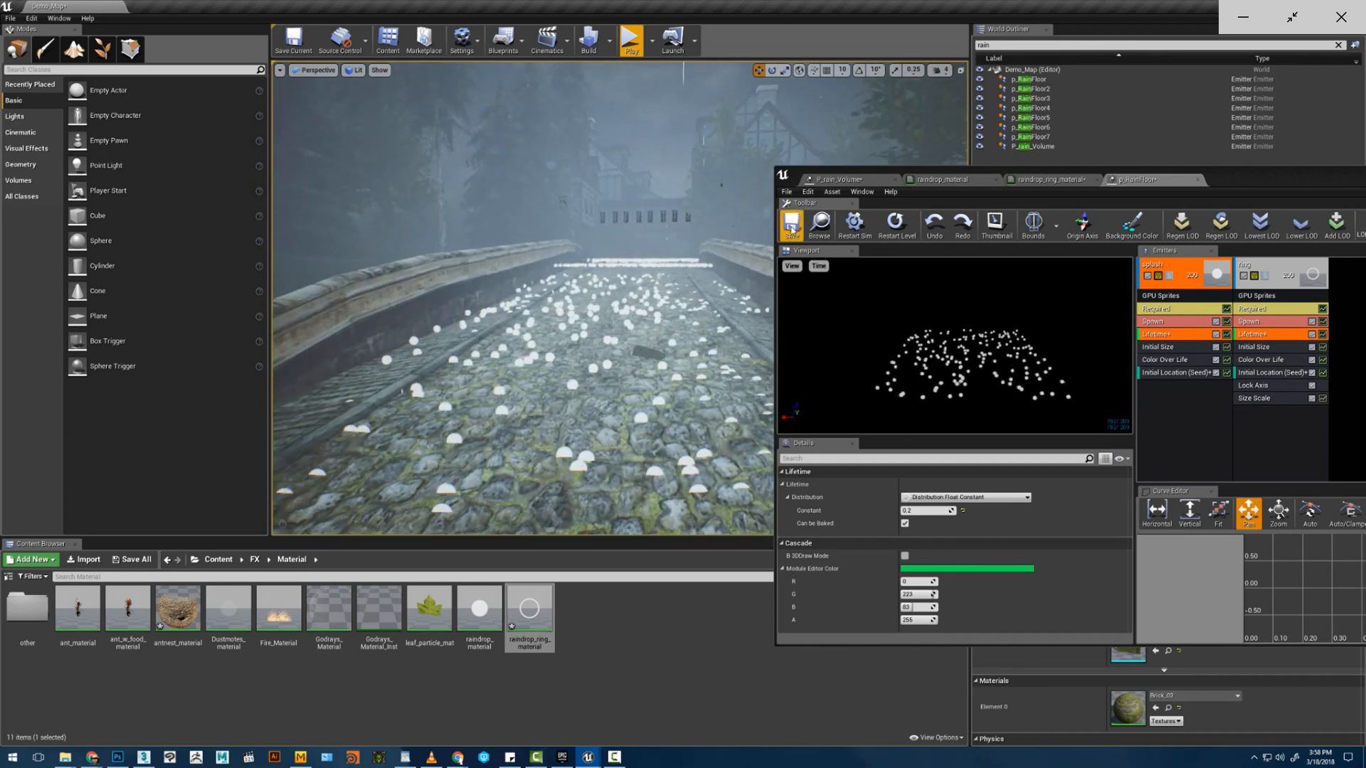
click(791, 225)
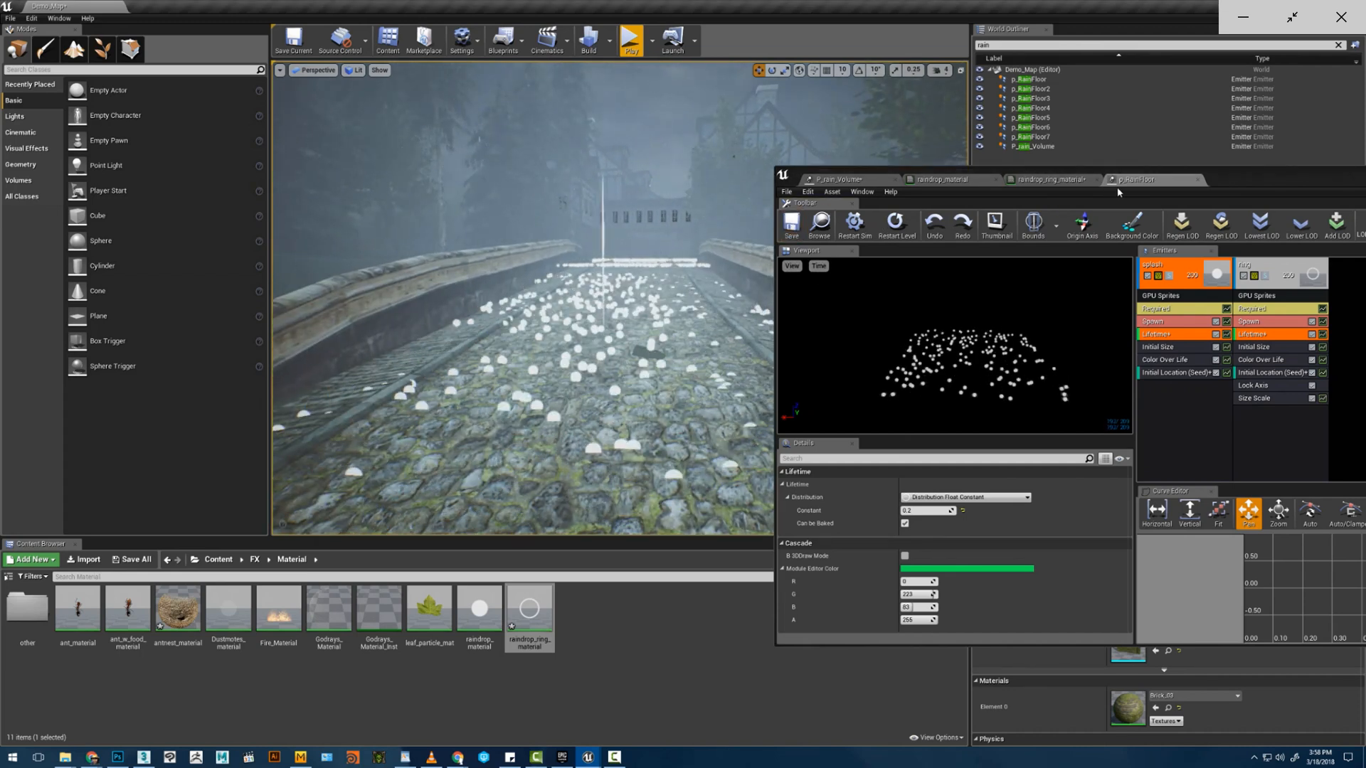
click(1052, 179)
click(799, 226)
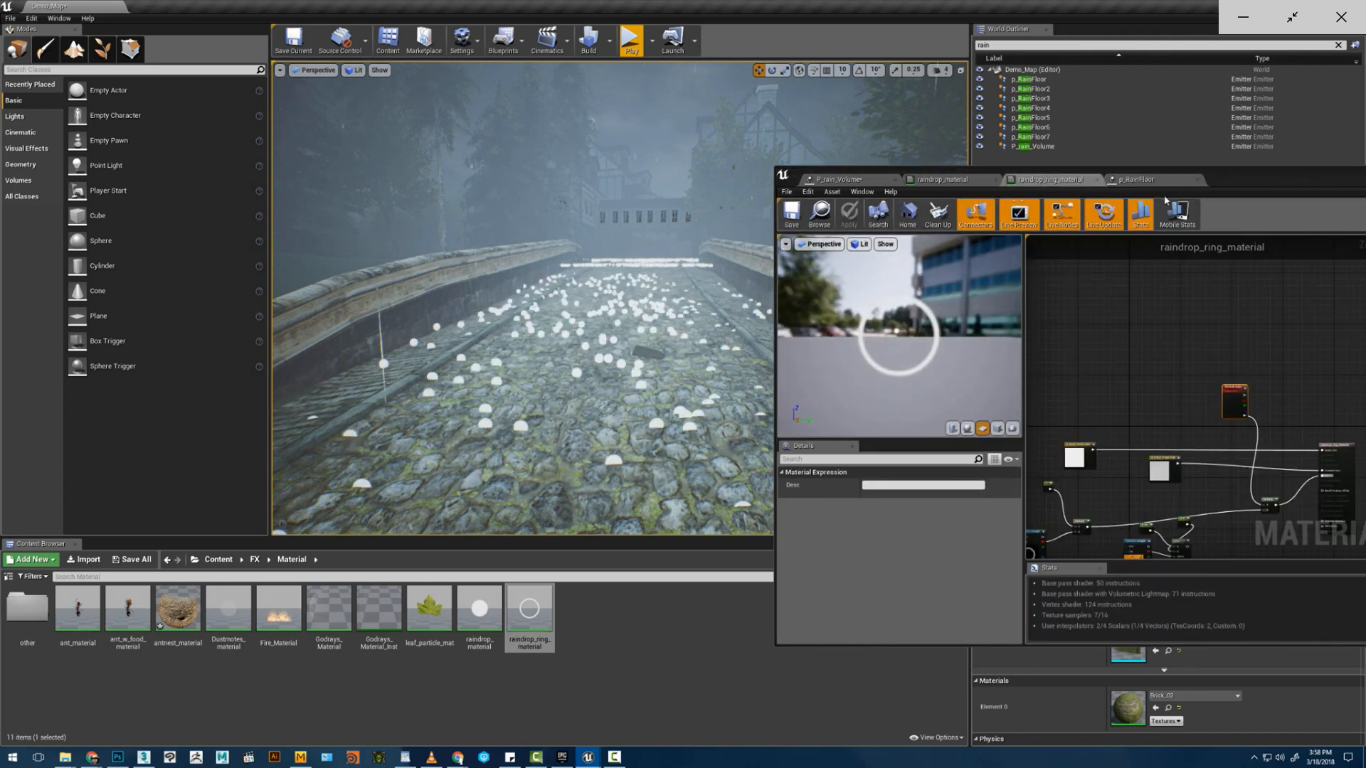
- Reposition the Particle Color node in the raindrop_ring_material graph, keeping its connection to the Multiply node
drag(1231, 183, 1035, 217)
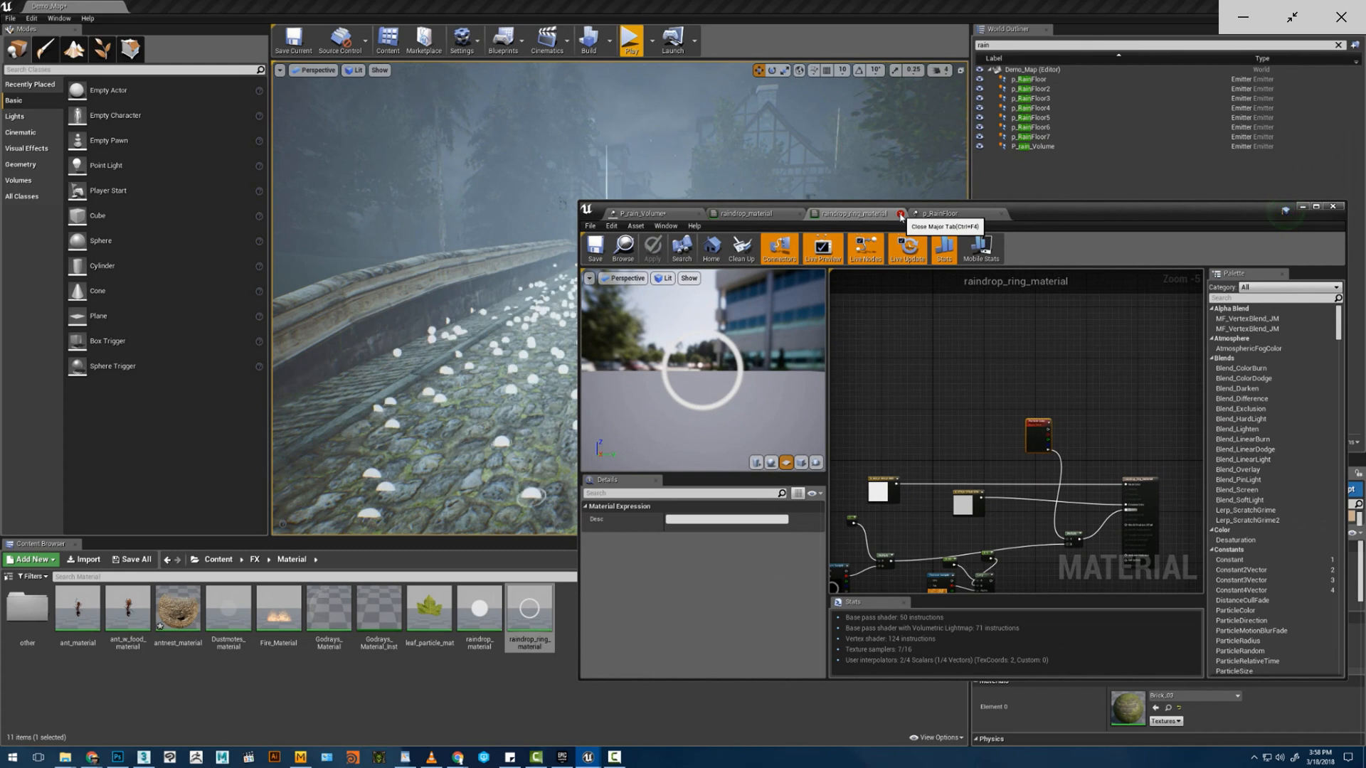
scroll(892, 407, up, 3)
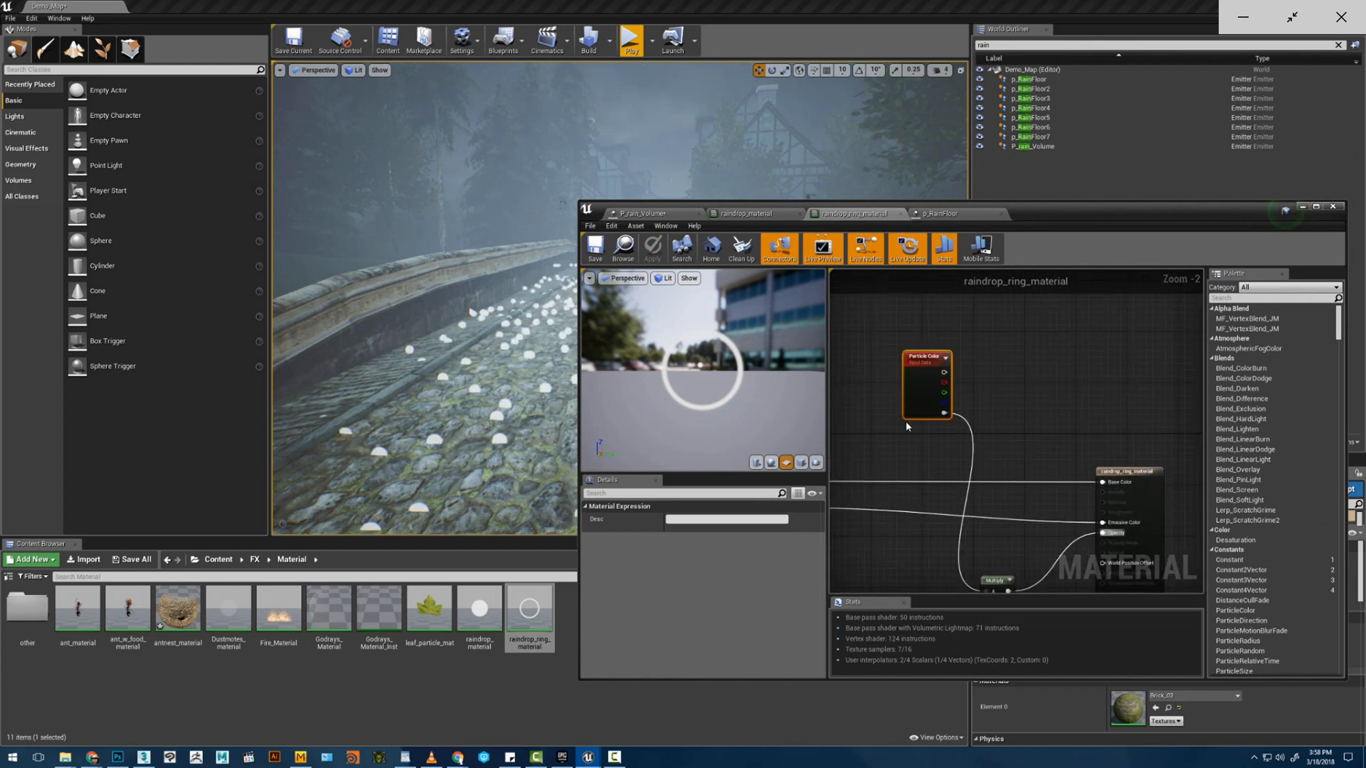
drag(906, 400, 875, 432)
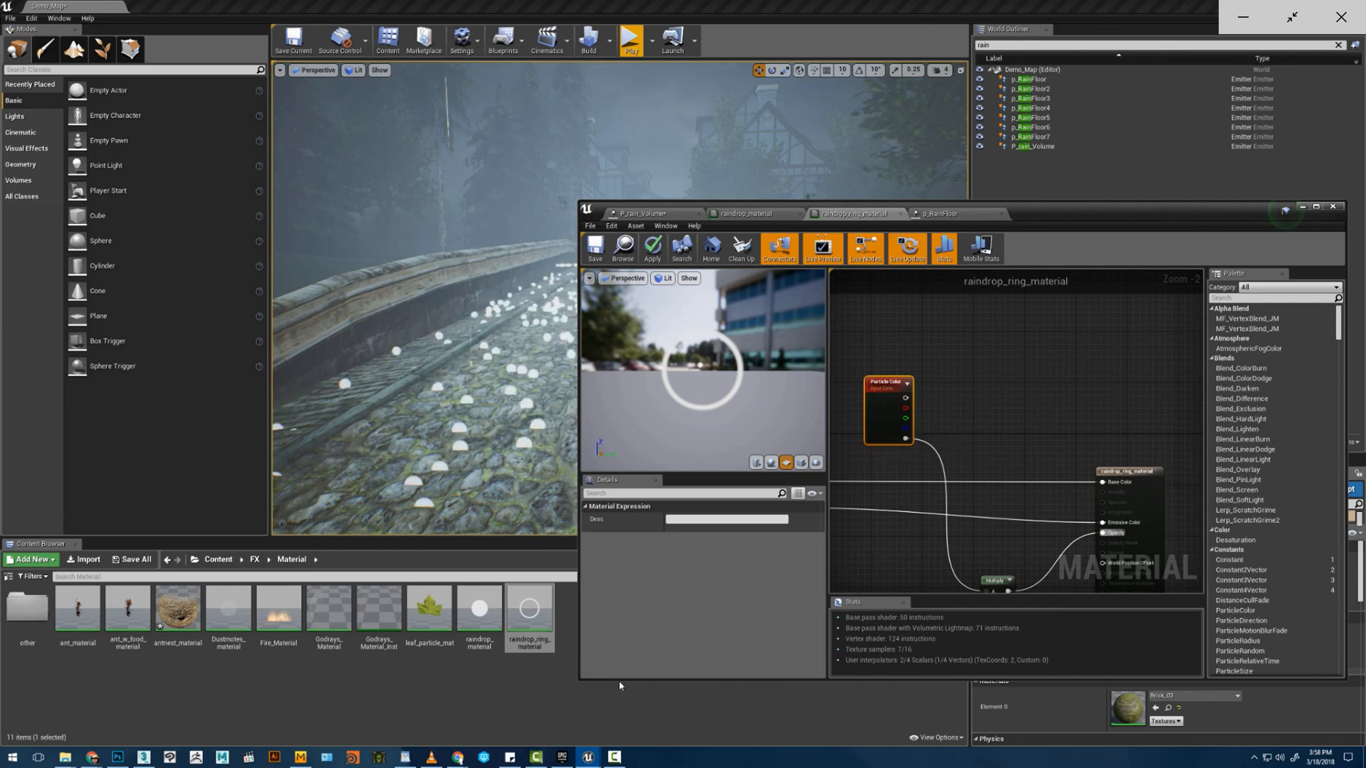
- Switch to Photoshop and apply a Gaussian Blur with a 9.0 pixel radius to the white ring layer
click(118, 757)
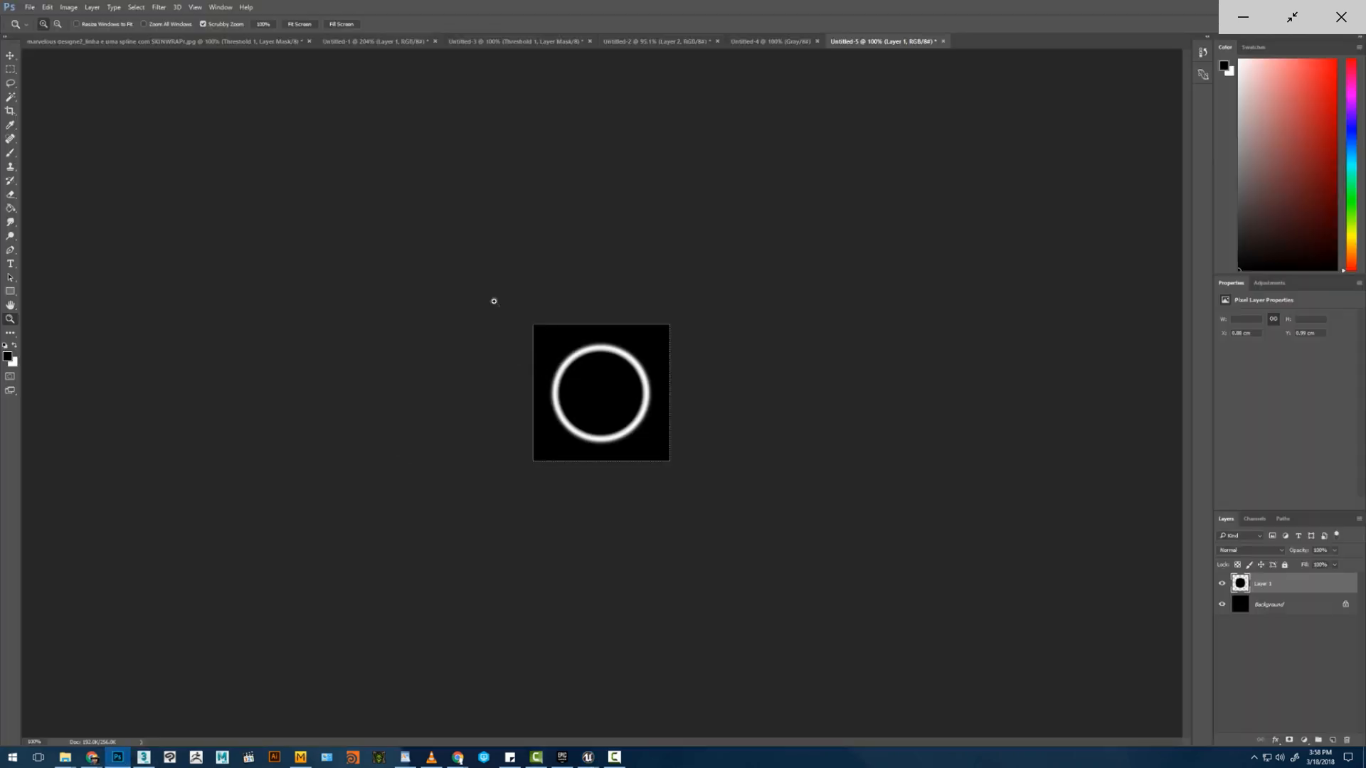
click(160, 8)
mouse_move(165, 124)
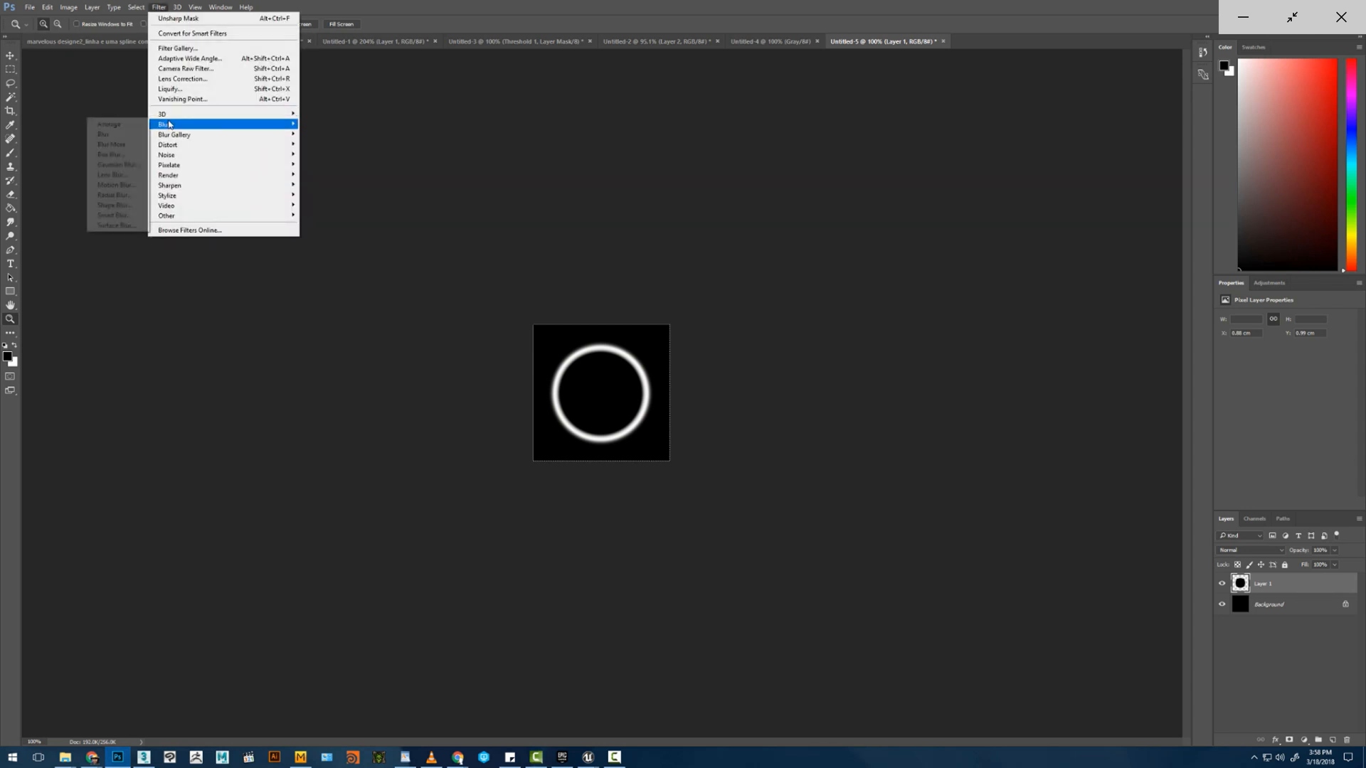
click(118, 165)
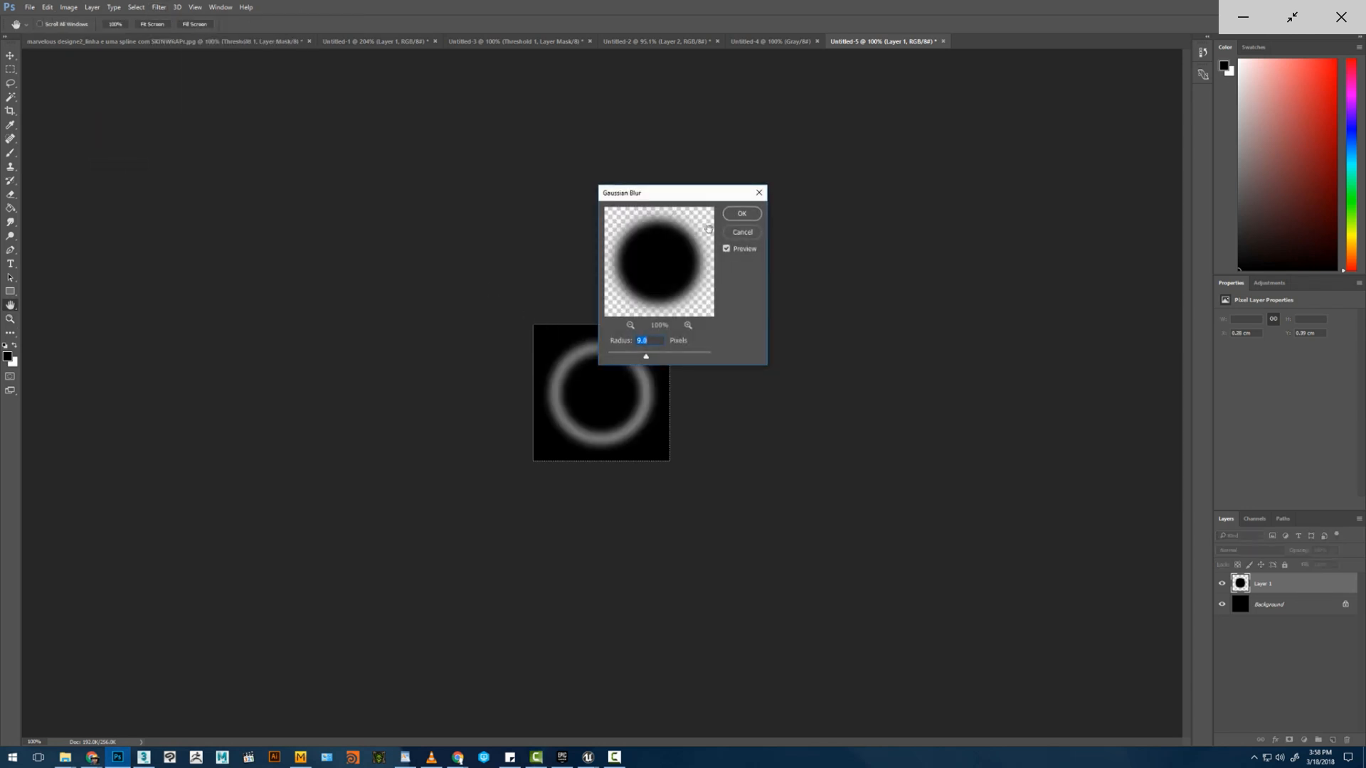
click(740, 215)
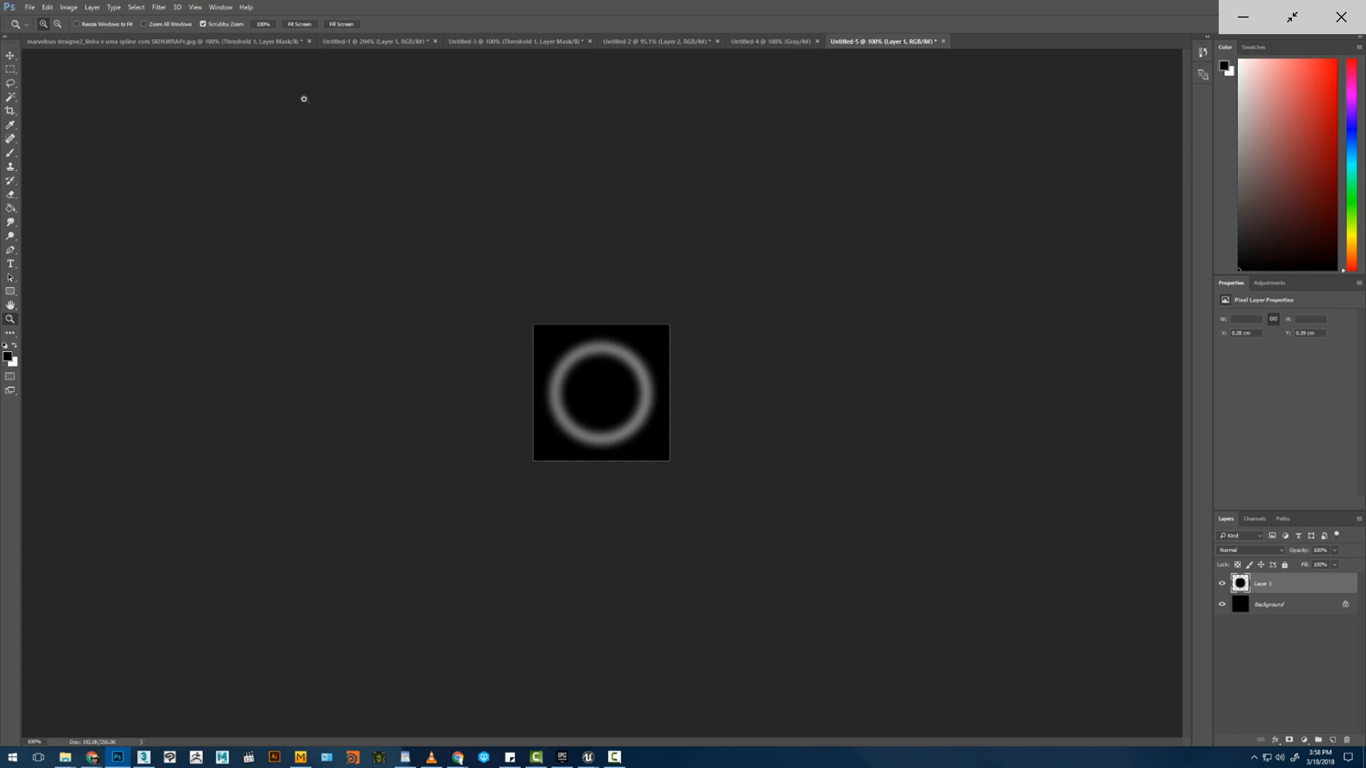
- Save the blurred ring image over the existing waterdrop_splash_ring.tga file
click(29, 7)
click(45, 125)
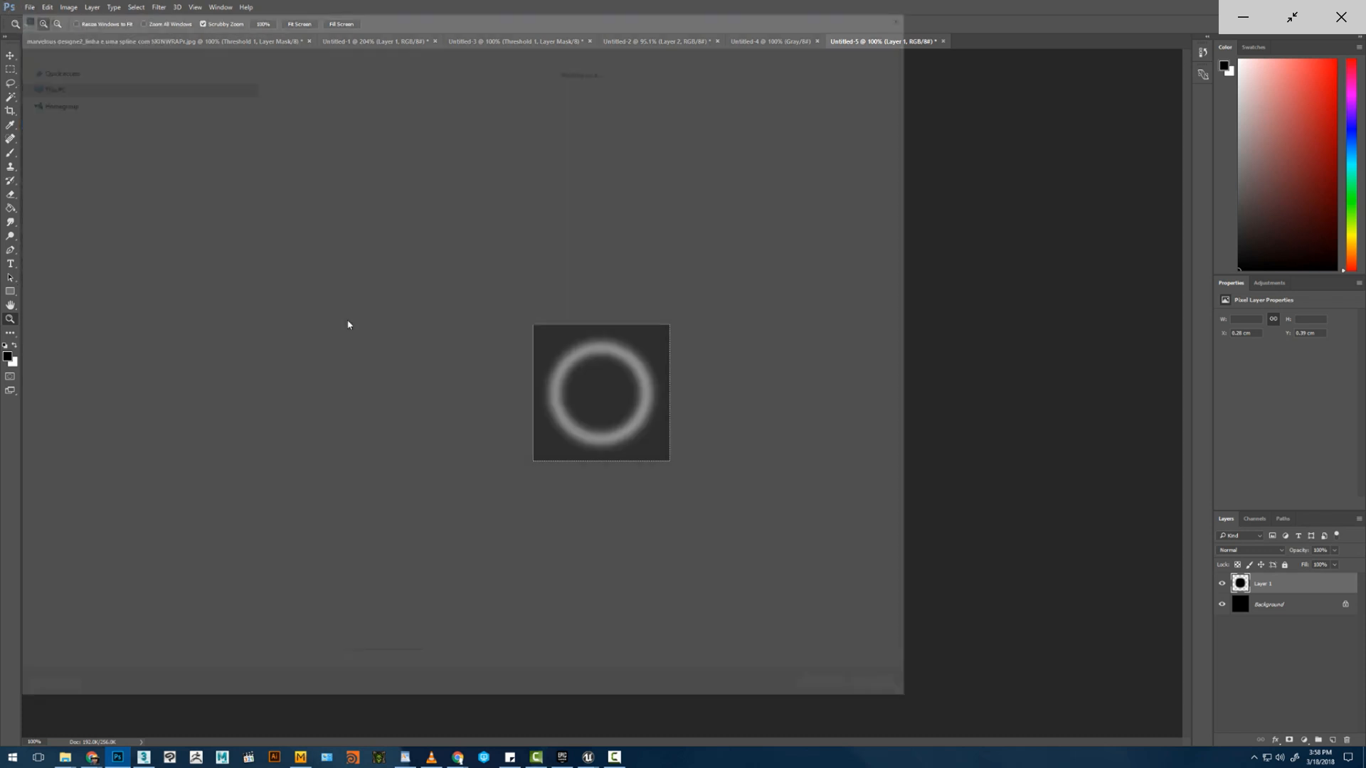
key(Return)
click(715, 245)
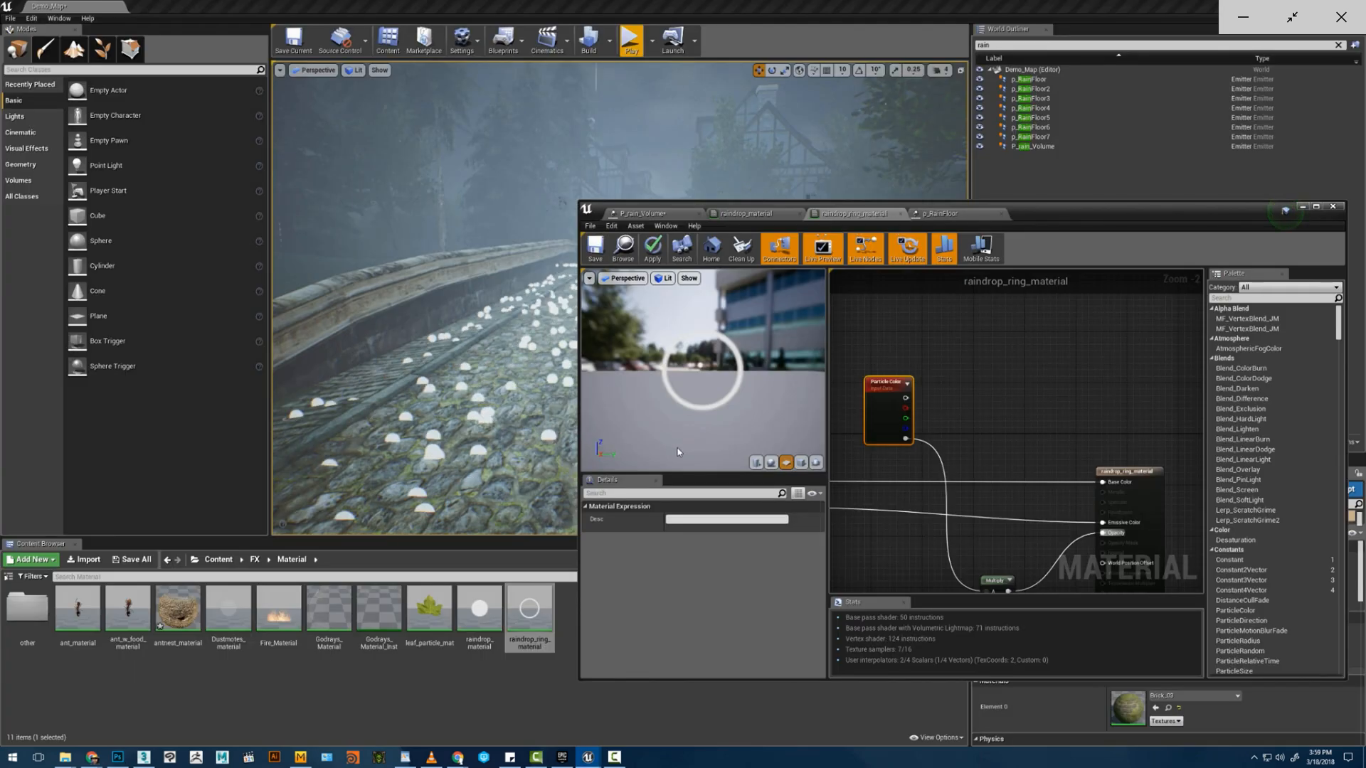
- Return to Unreal Editor, locate the ring material's waterdrop_splash_ring texture in the Textures folder and reimport it
right_click(529, 610)
click(671, 452)
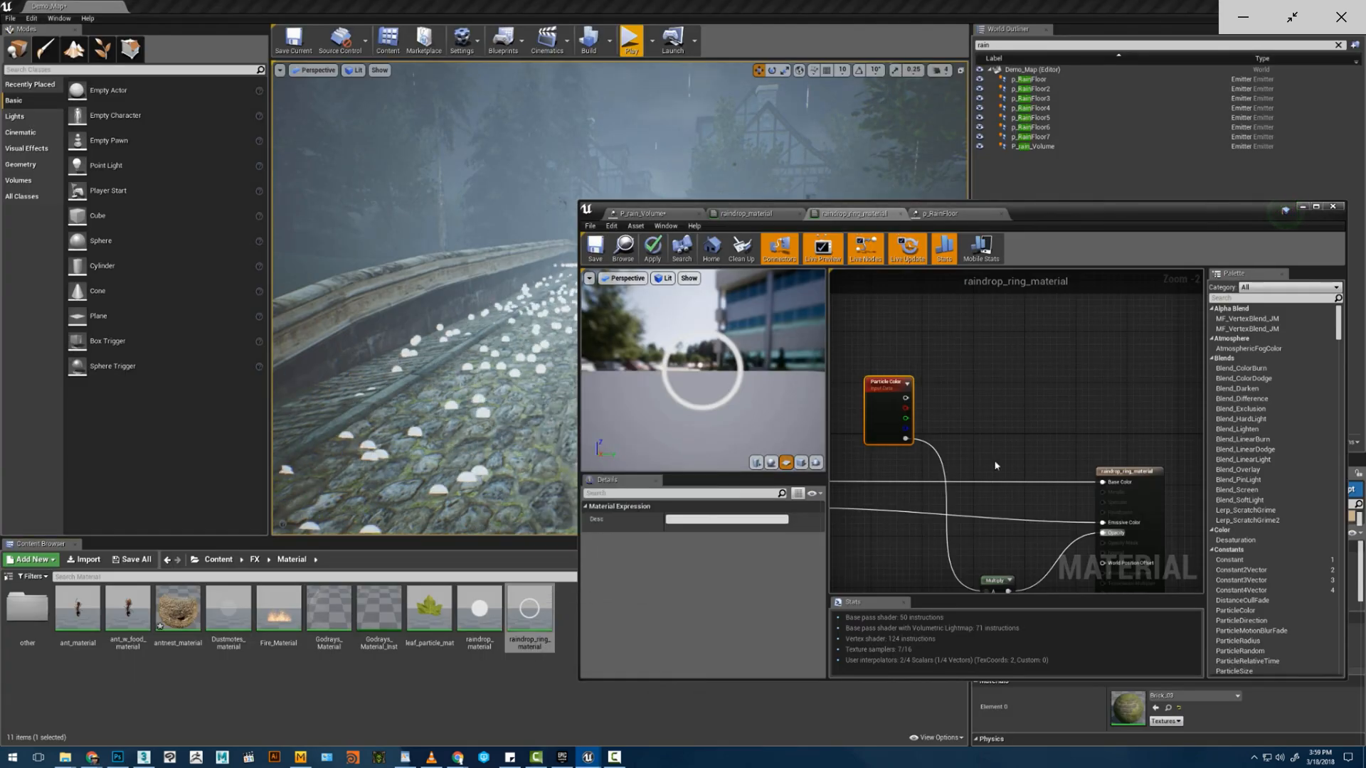
right_drag(967, 441, 1146, 320)
right_drag(944, 482, 1132, 379)
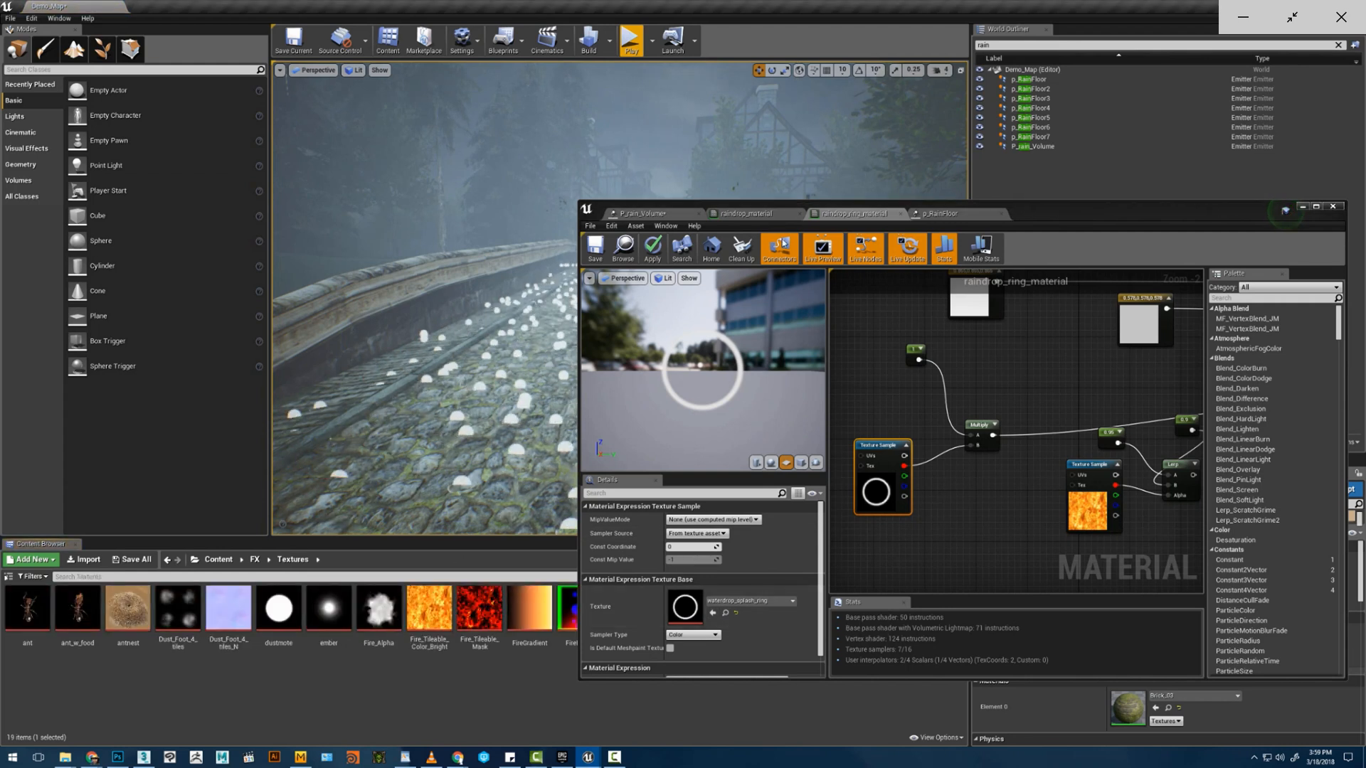
drag(998, 215, 946, 70)
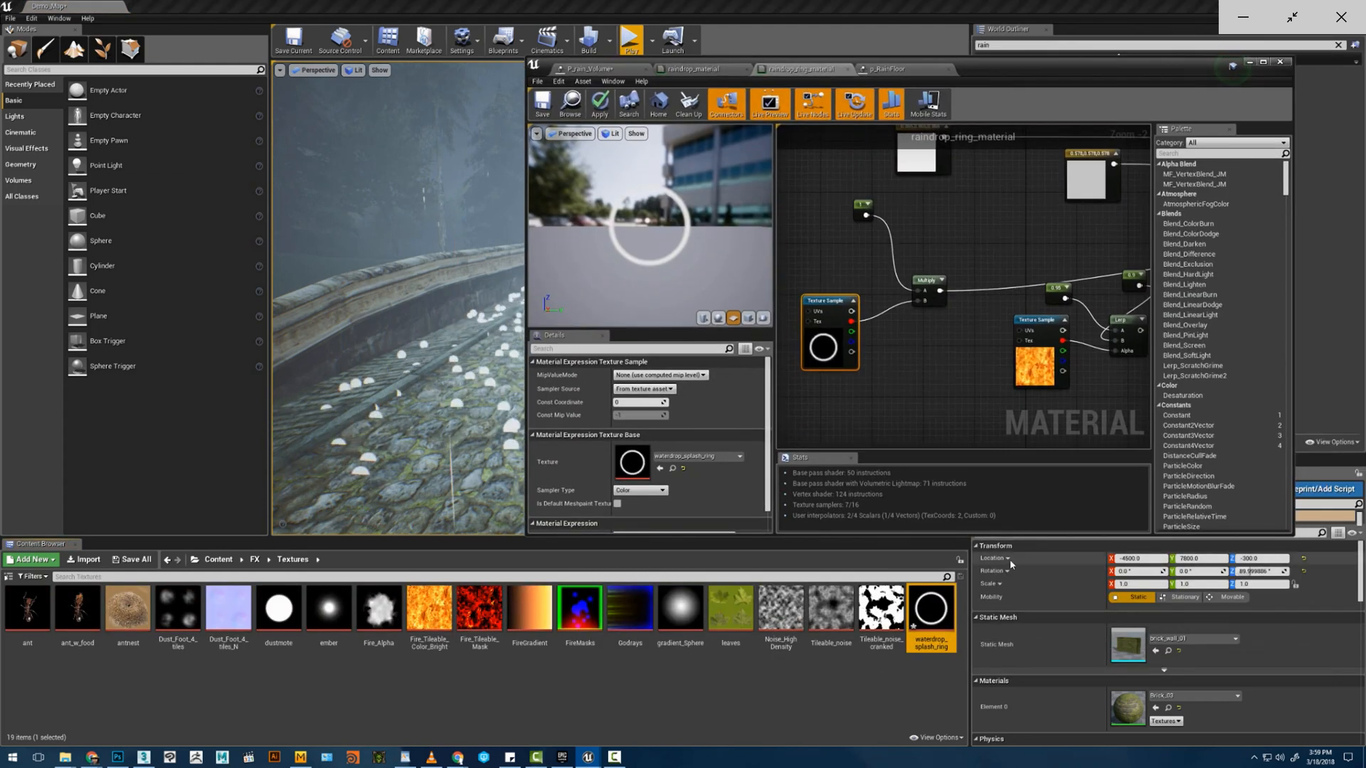
right_click(914, 624)
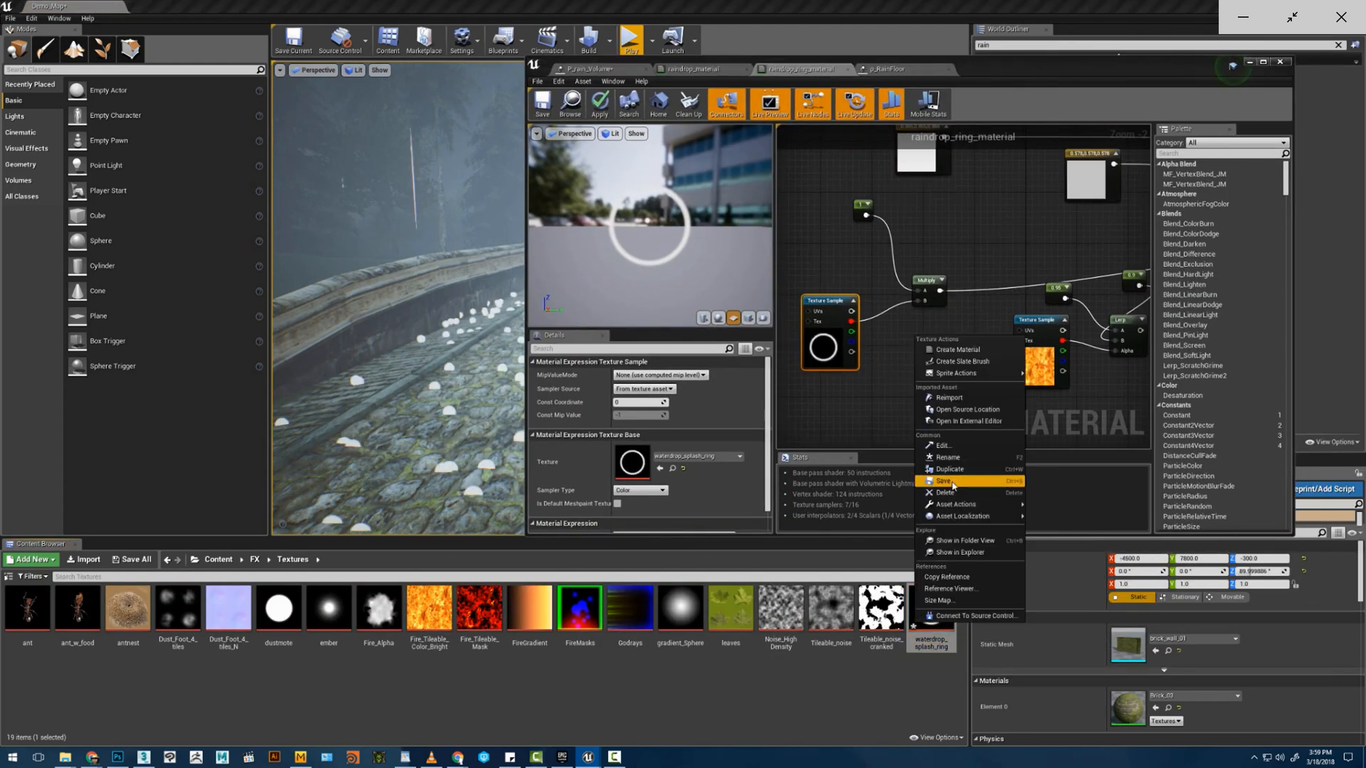
click(944, 398)
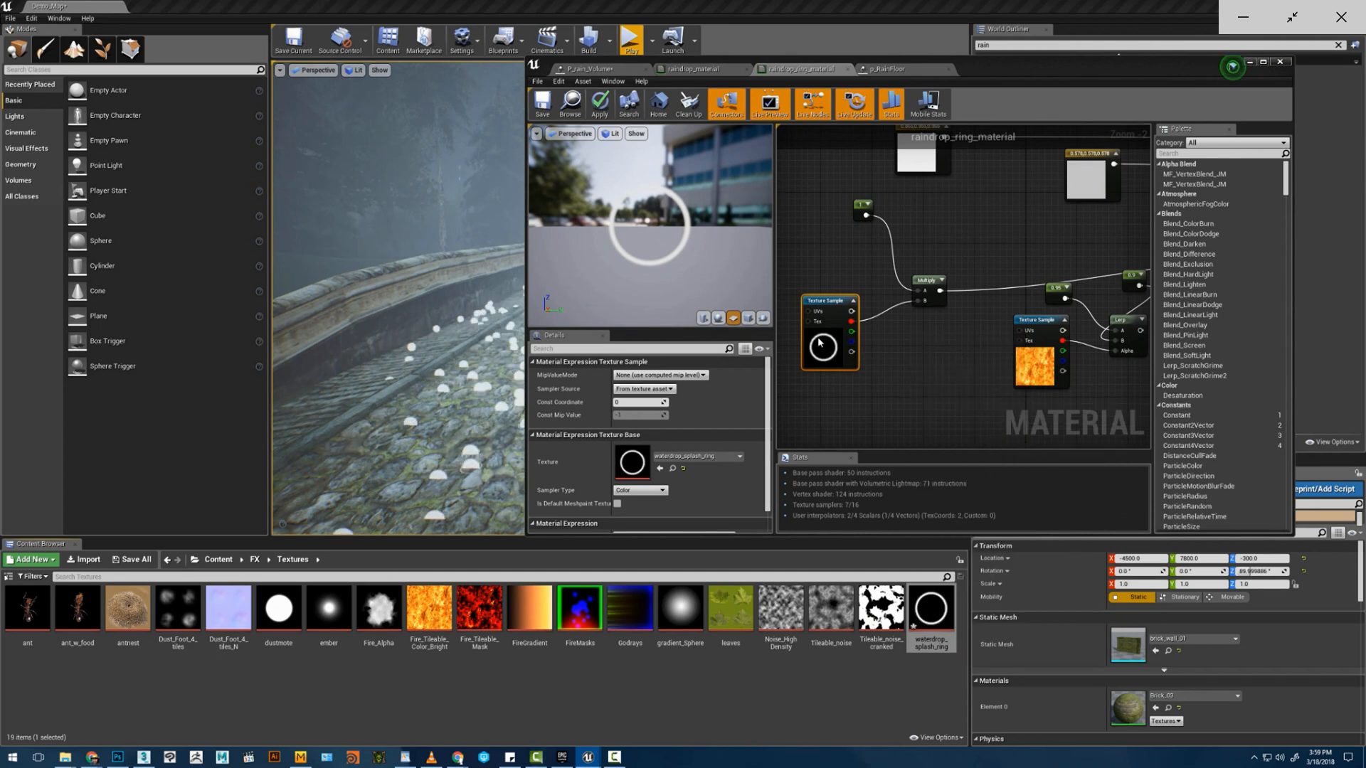
- Apply and save raindrop_ring_material and its ring texture, and inspect the rings close to the bridge floor
click(543, 110)
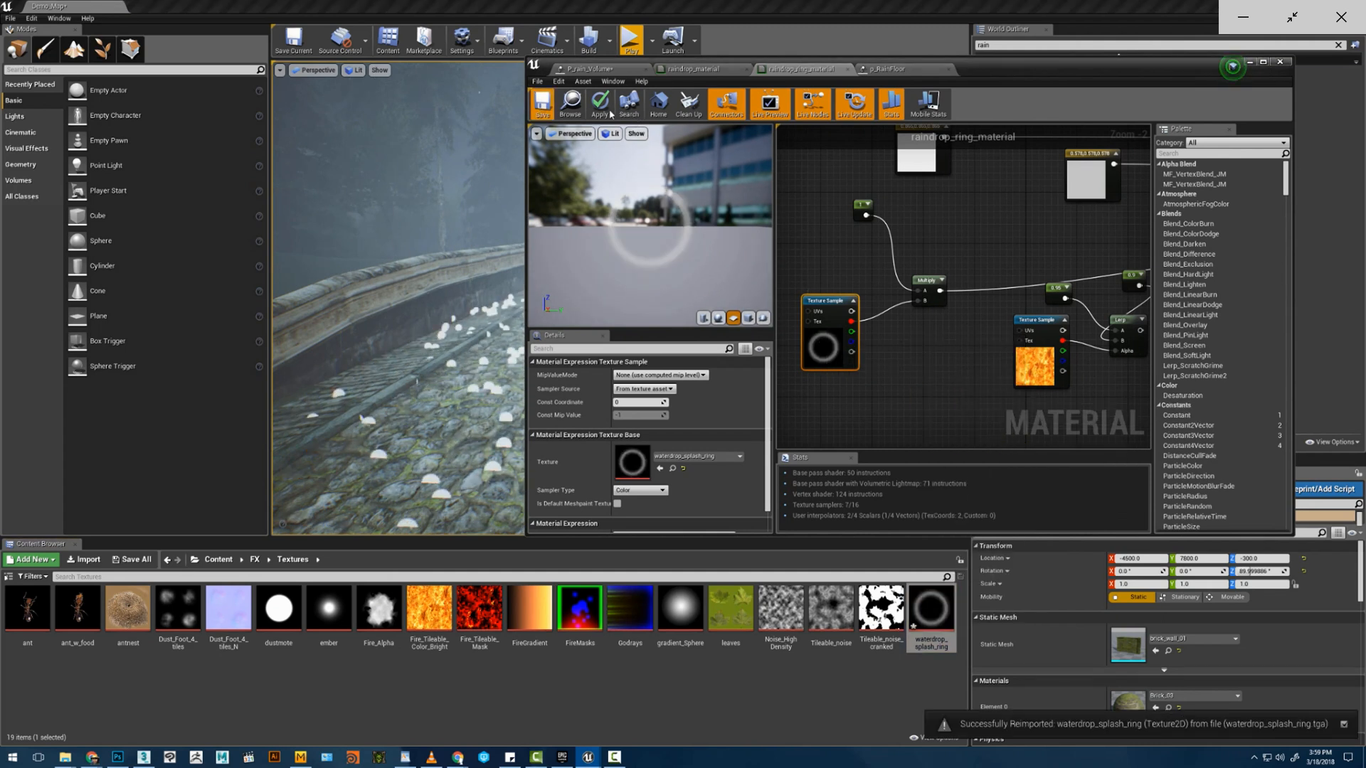
click(601, 104)
key(ctrl+s)
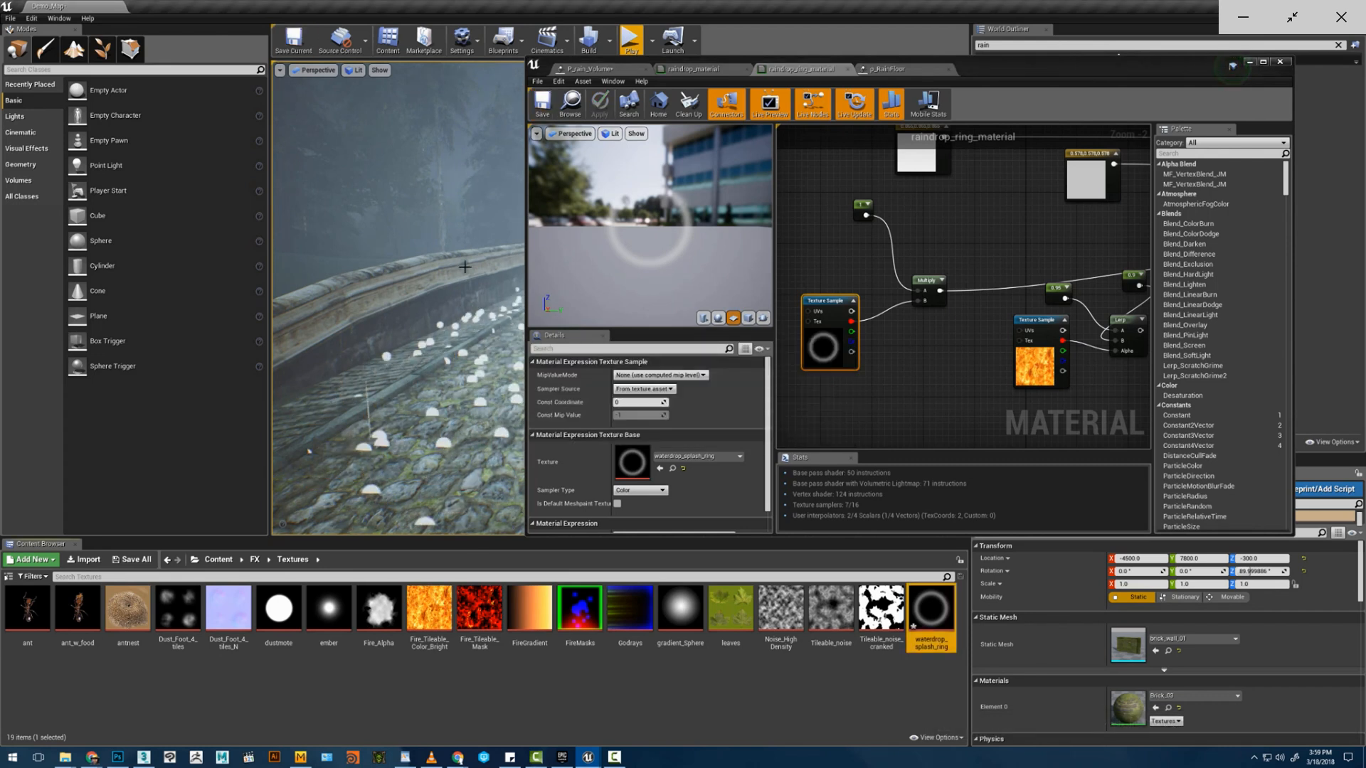
key(w)
right_drag(410, 527, 391, 452)
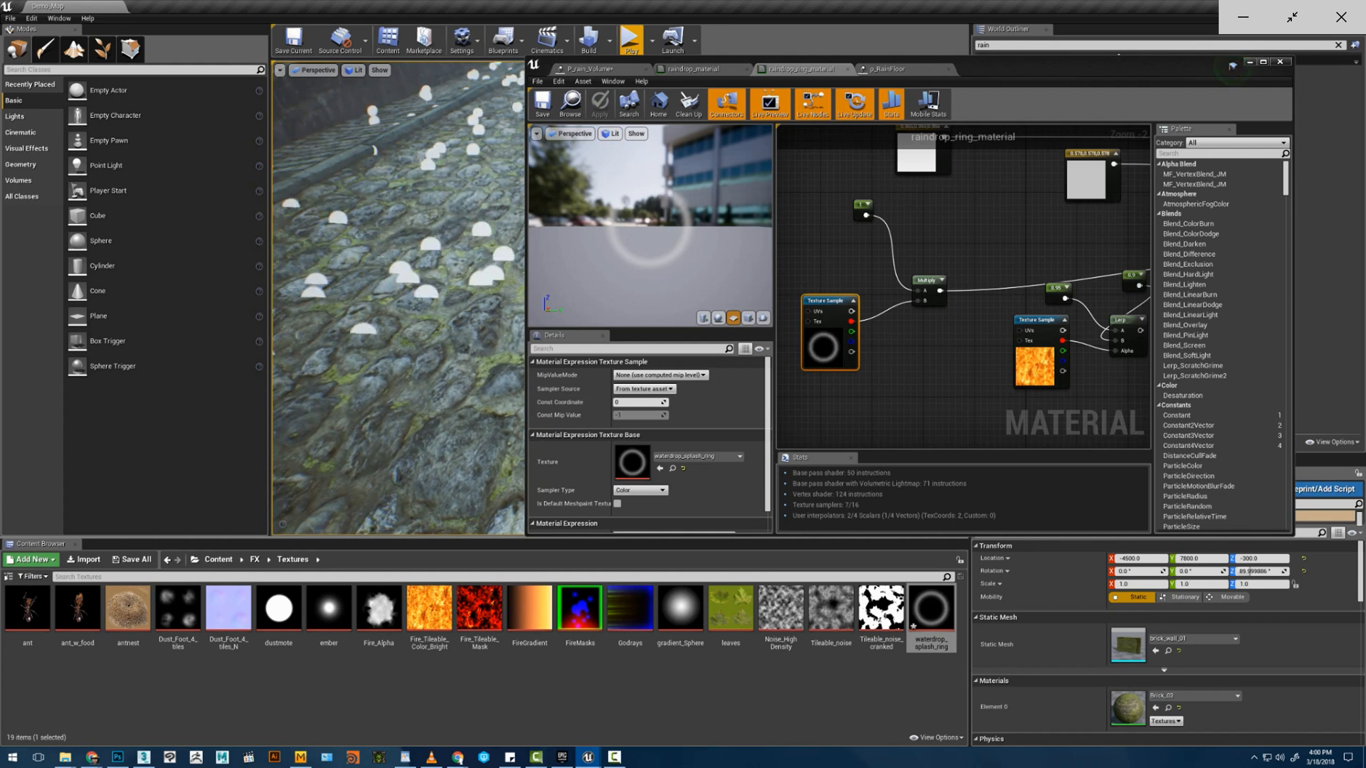
- Duplicate the ring emitter in the p_RainFloor particle system
click(888, 69)
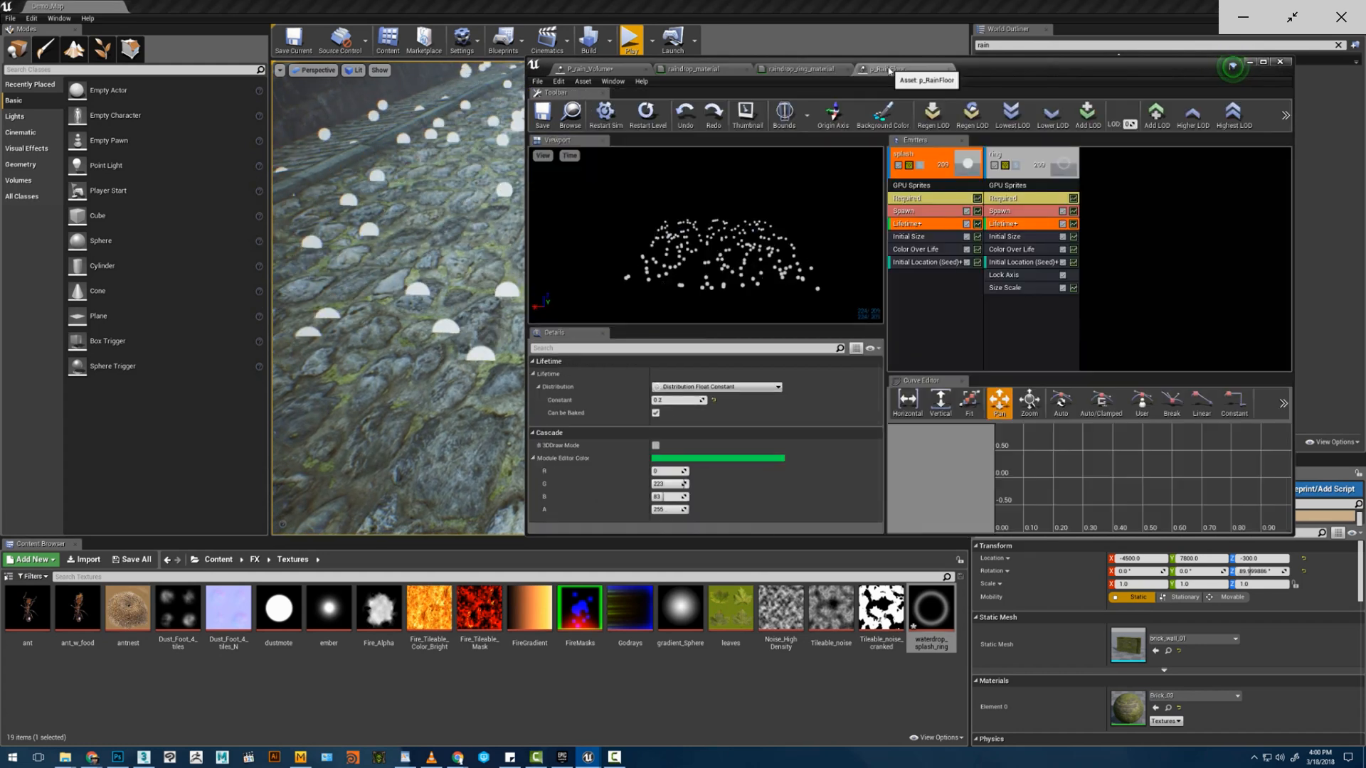
right_click(1032, 167)
mouse_move(1067, 189)
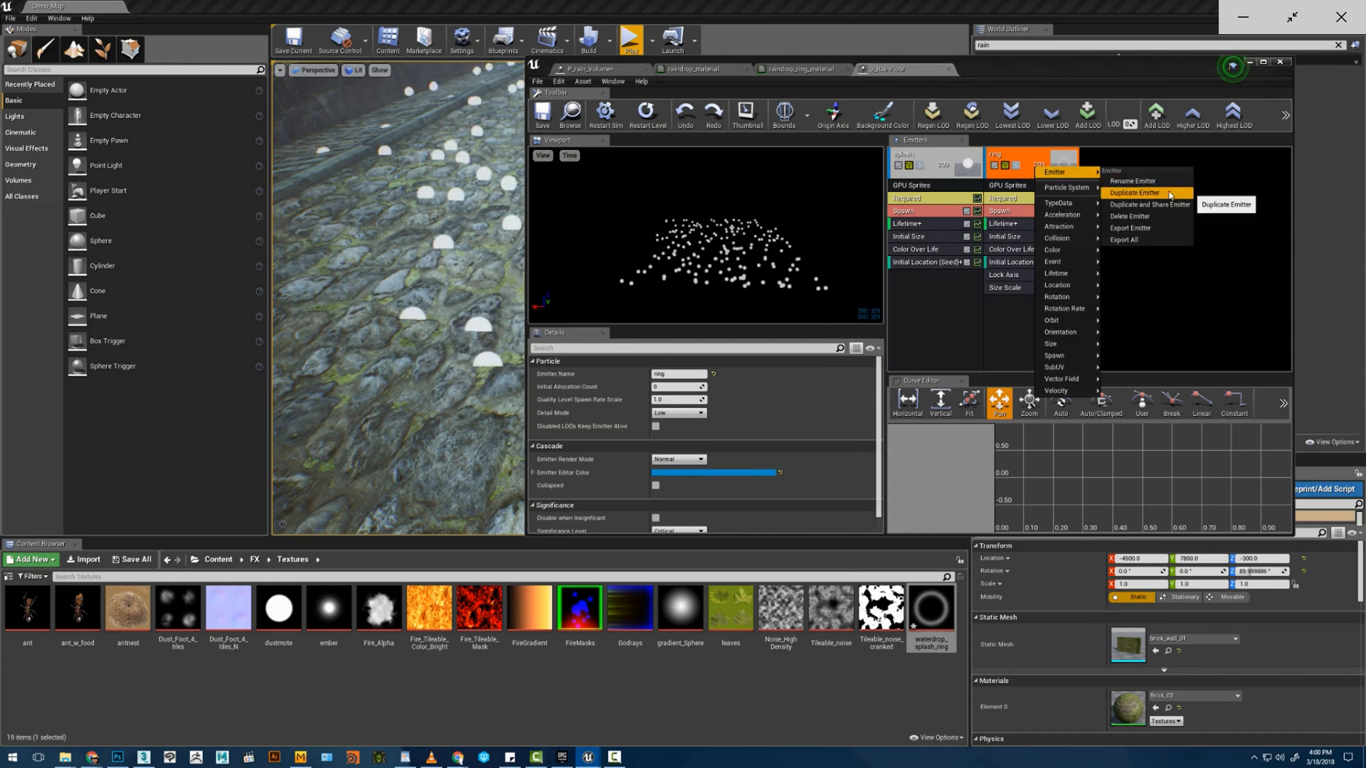
- Duplicate the ring emitter and check the copy's Initial Size settings
click(1147, 195)
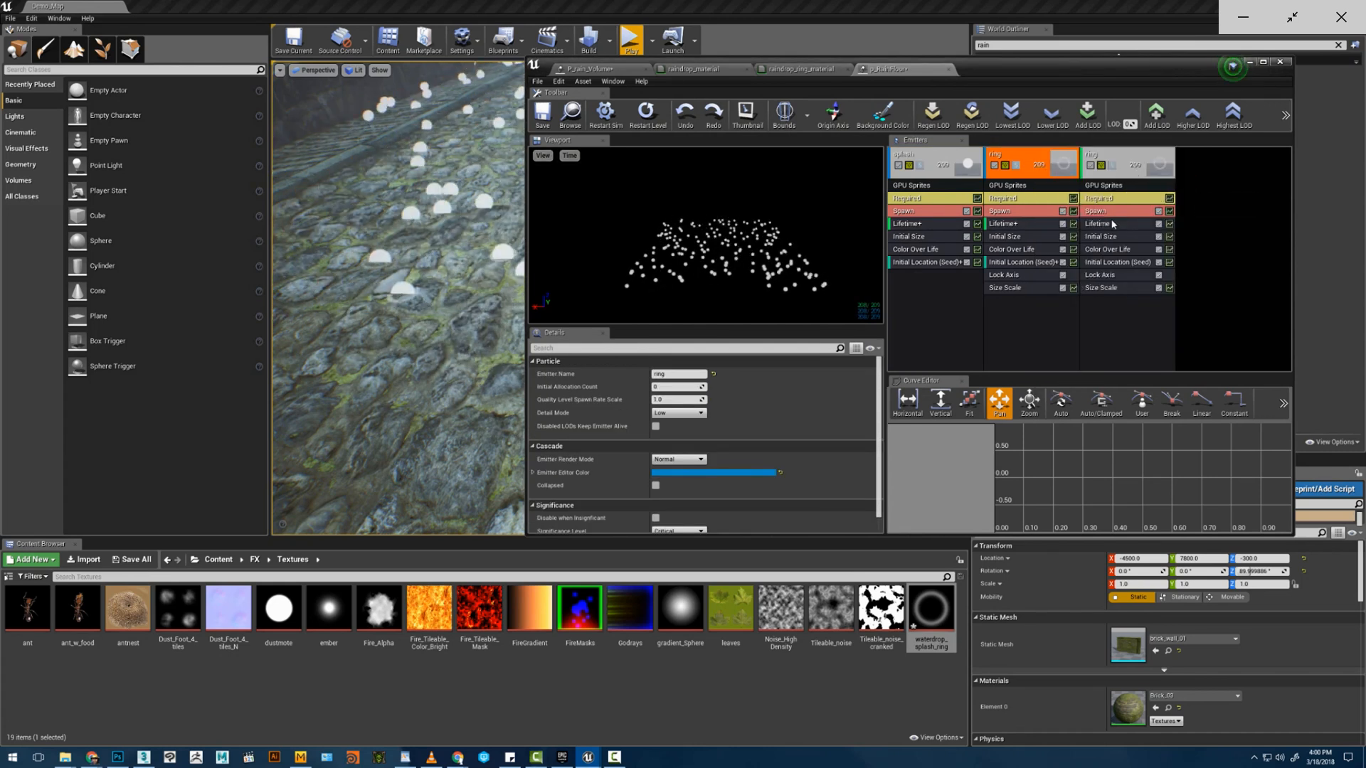
click(1099, 223)
click(1096, 237)
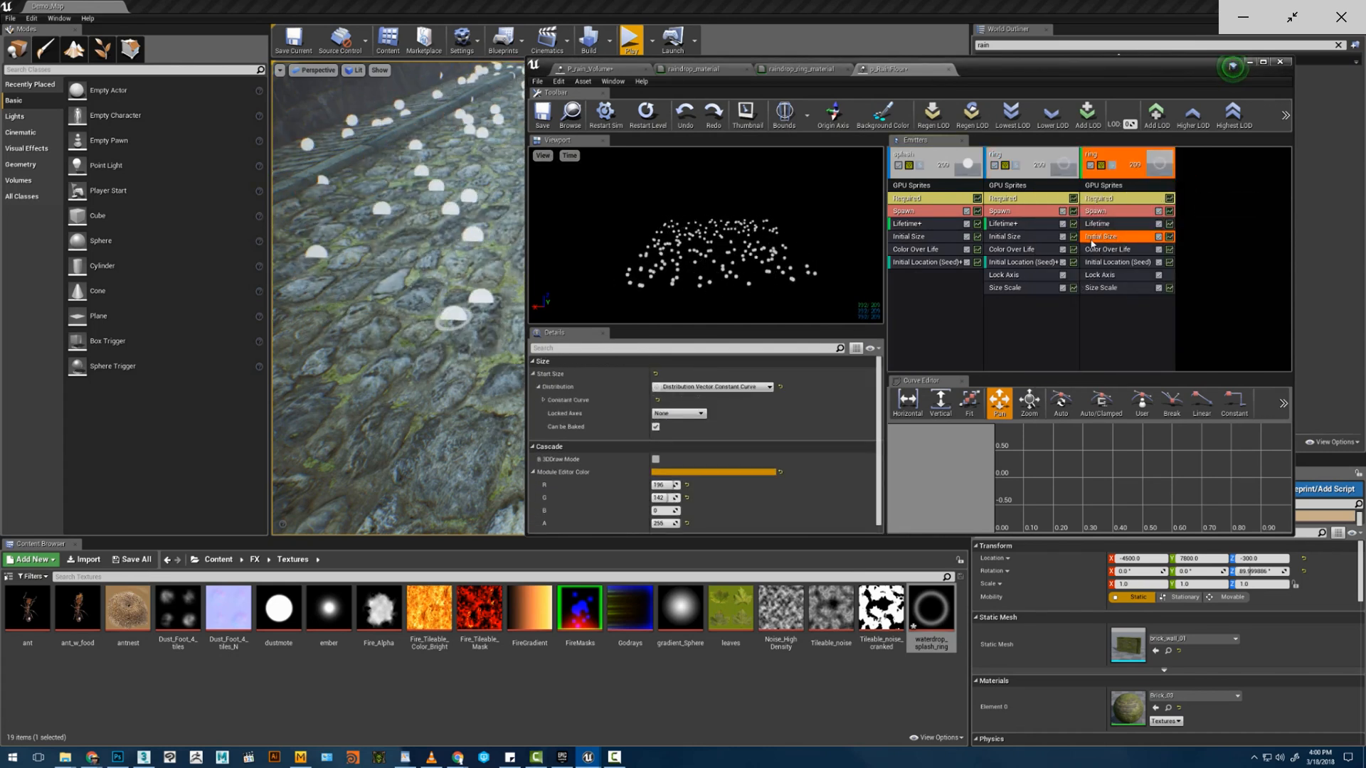
scroll(807, 440, down, 1)
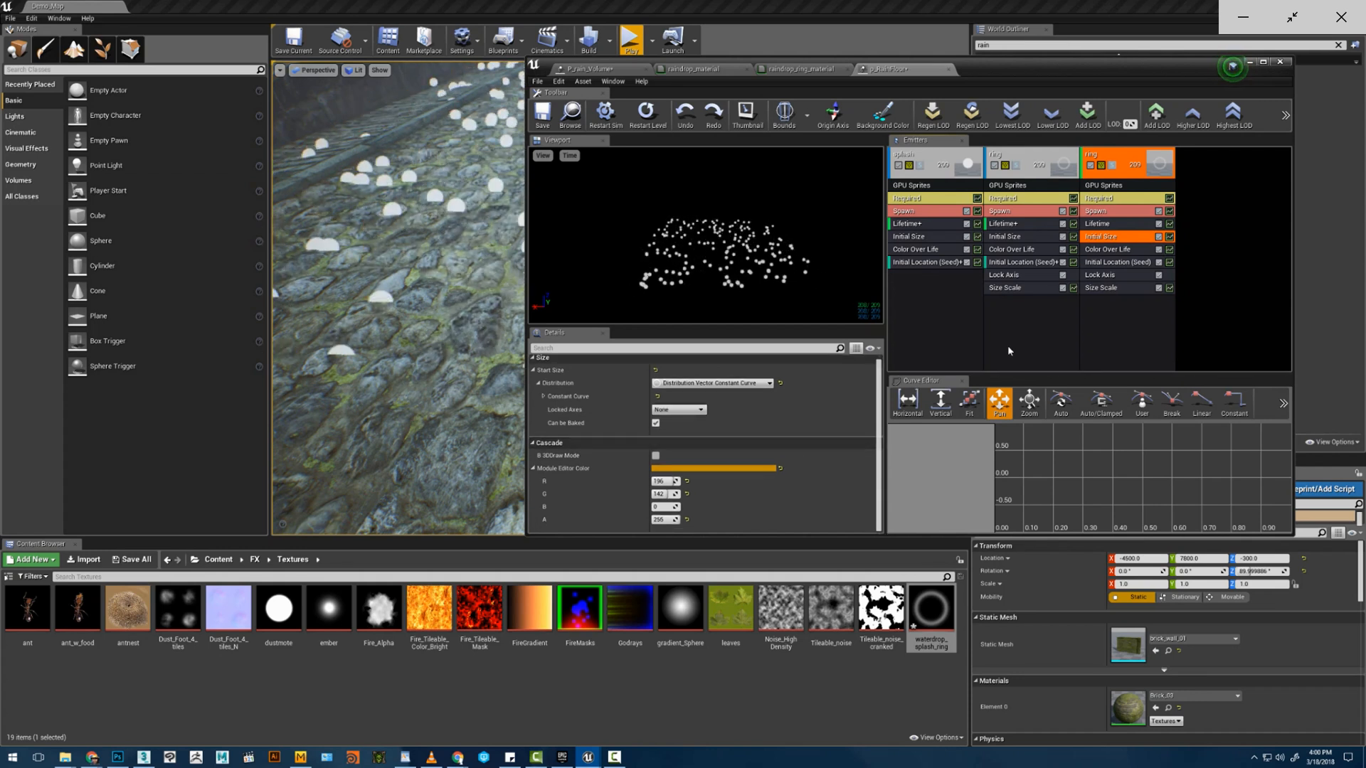
- Set the first Size Scale curve point's Out Val to 1.0 on X, Y and Z for the duplicated ring
click(1100, 288)
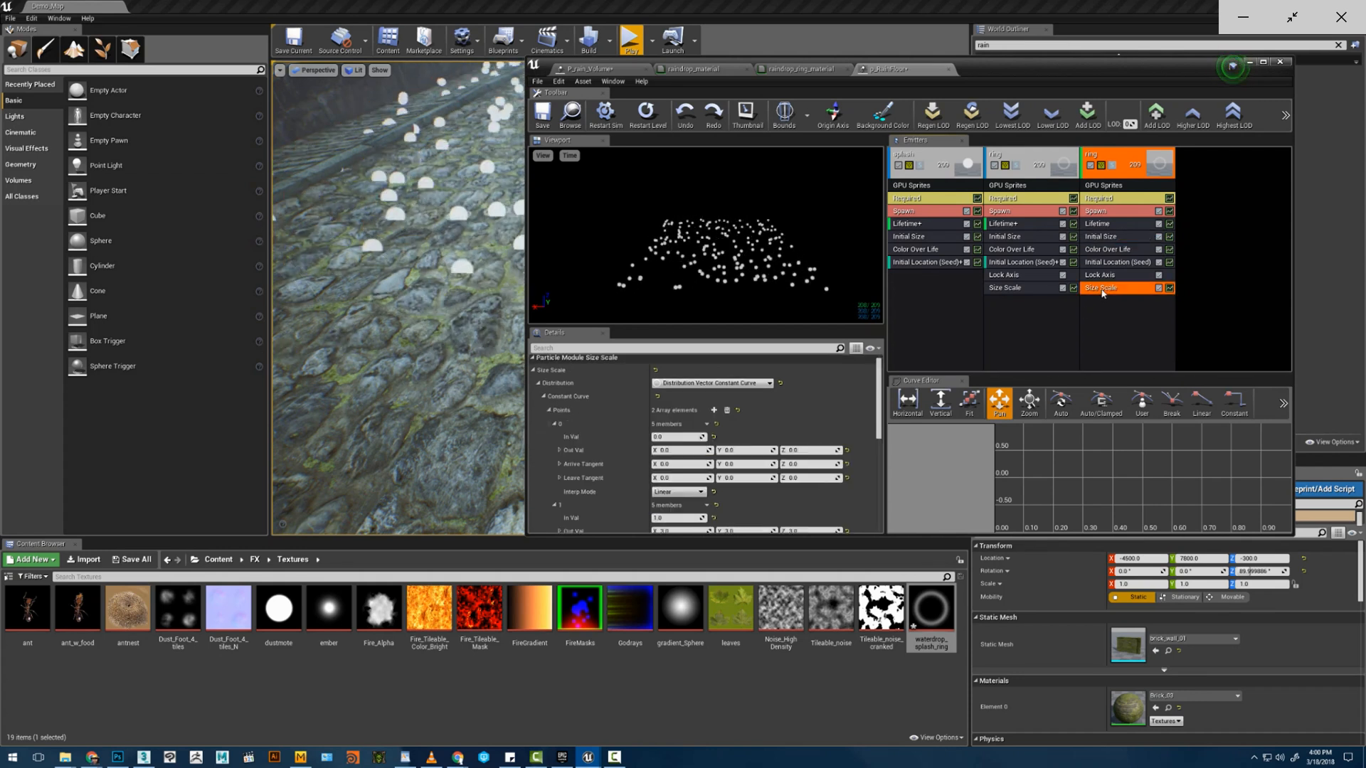
click(691, 452)
click(792, 450)
text(1)
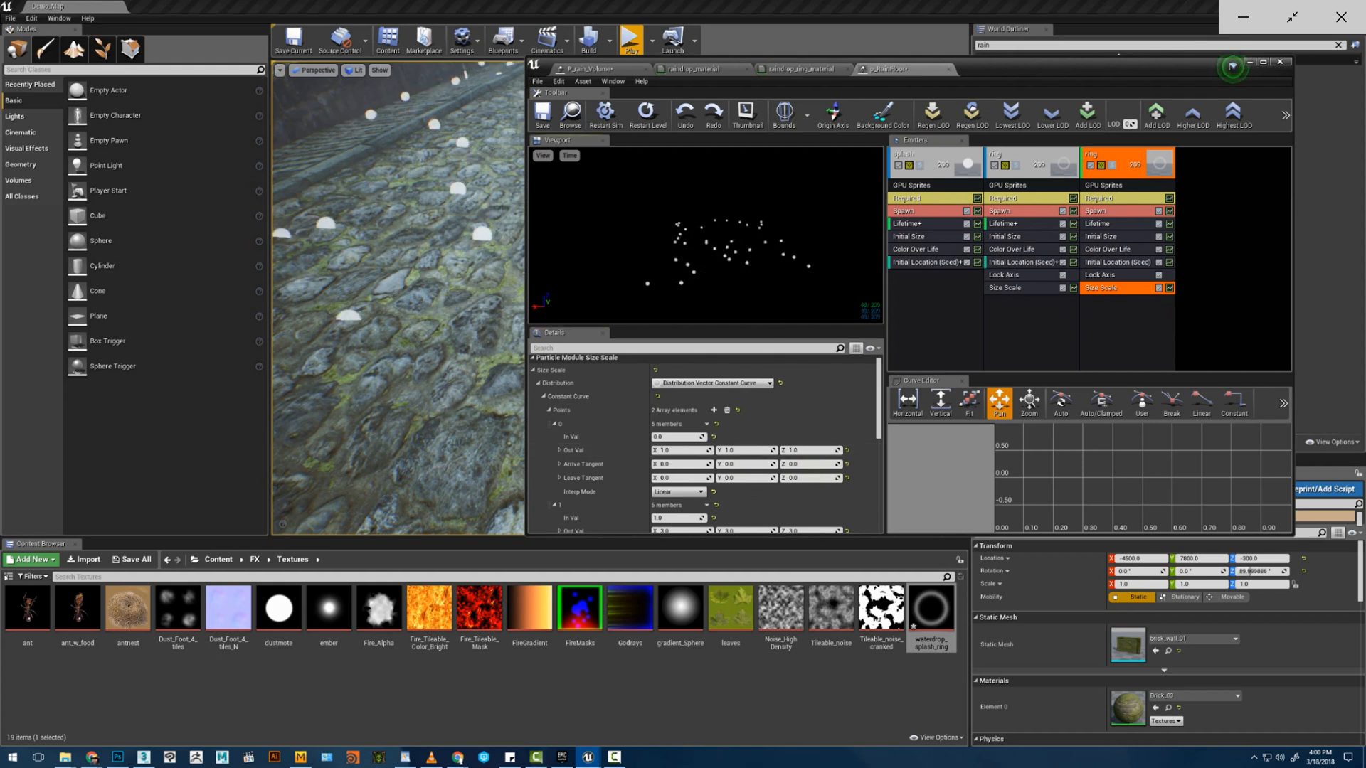
key(Return)
- Set the second Size Scale curve point's Out Val to 5.0 on X, Y and Z for the duplicated ring
scroll(795, 453, down, 3)
click(665, 480)
text(5)
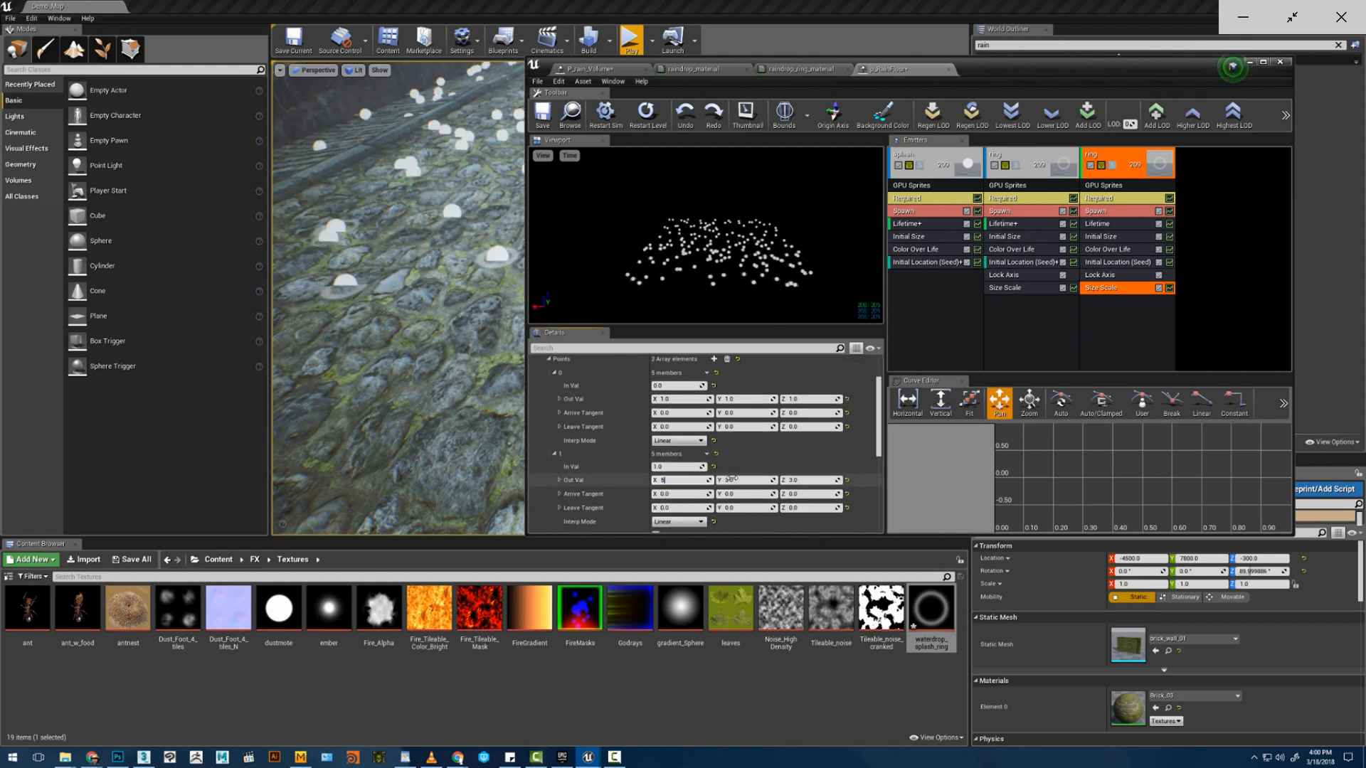
click(810, 479)
text(5)
key(Return)
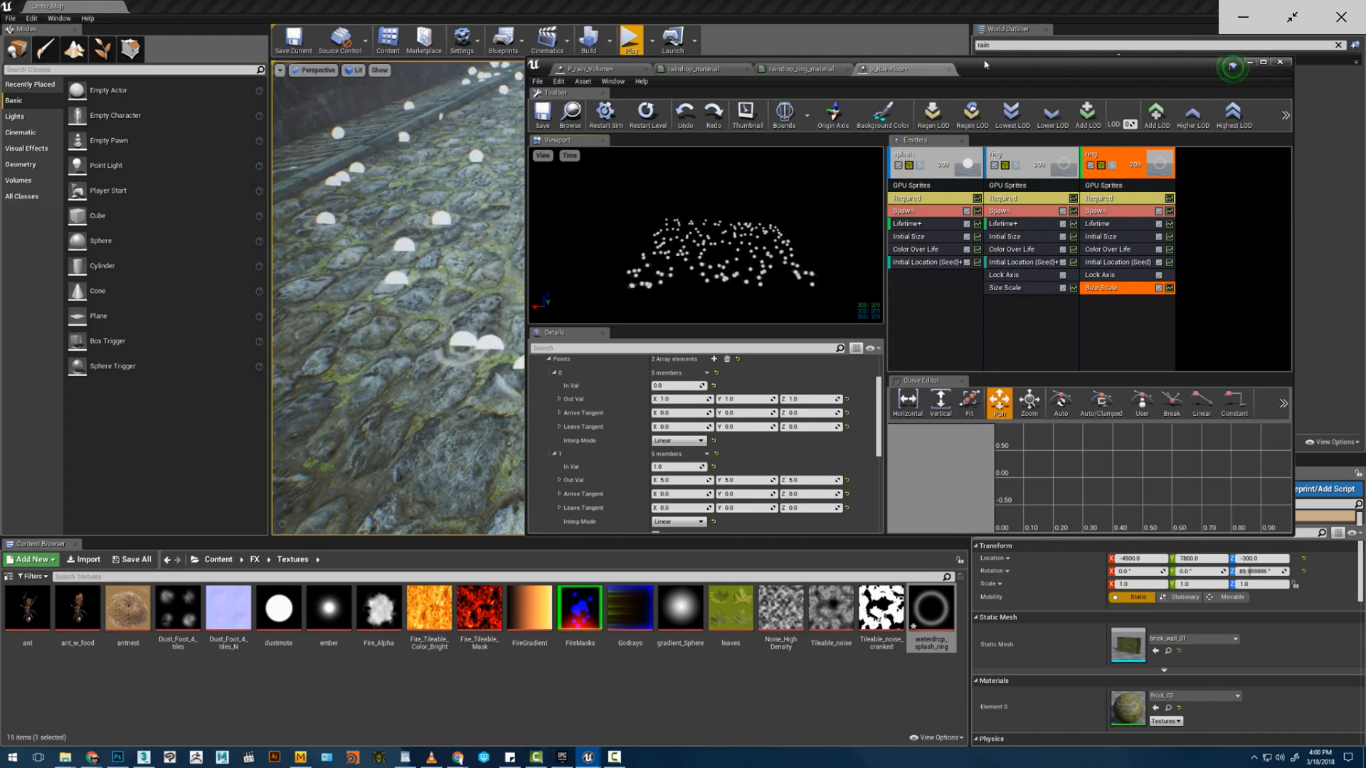
- Uncover more of the level view and set the first Size Scale point's Out Val to 0.0 on all axes
drag(986, 67, 1202, 72)
right_drag(701, 244, 687, 212)
key(s)
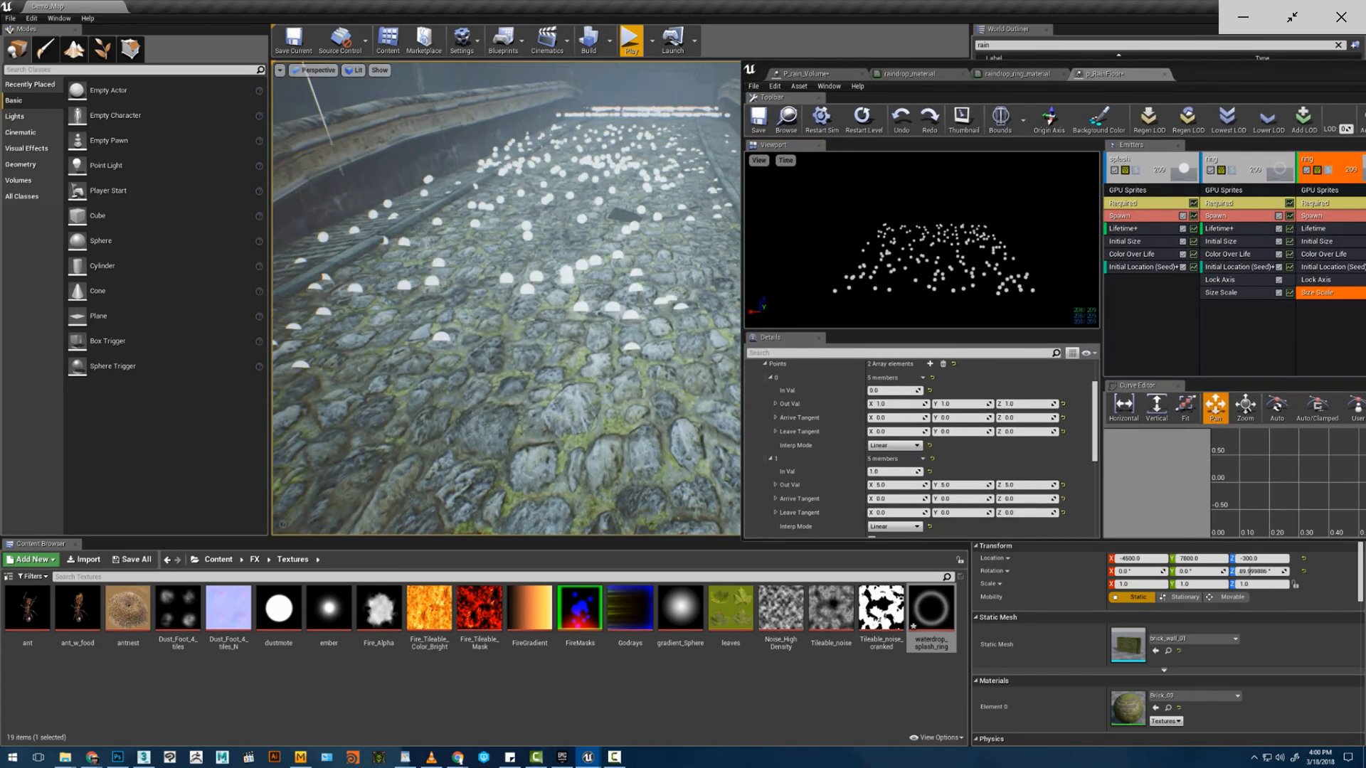
click(898, 404)
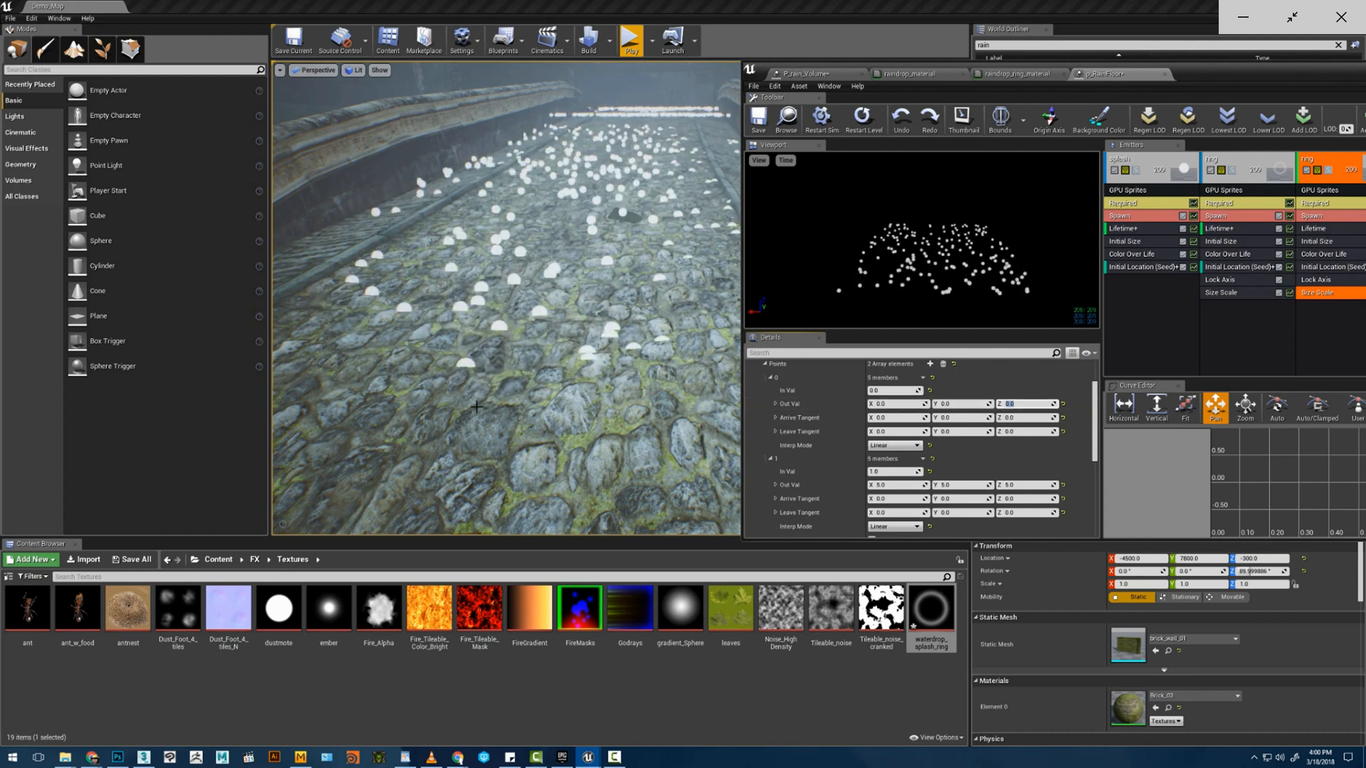
- Set the Out Val of point 1 in the duplicated ring's Alpha Over Life curve to 0.6
click(1307, 256)
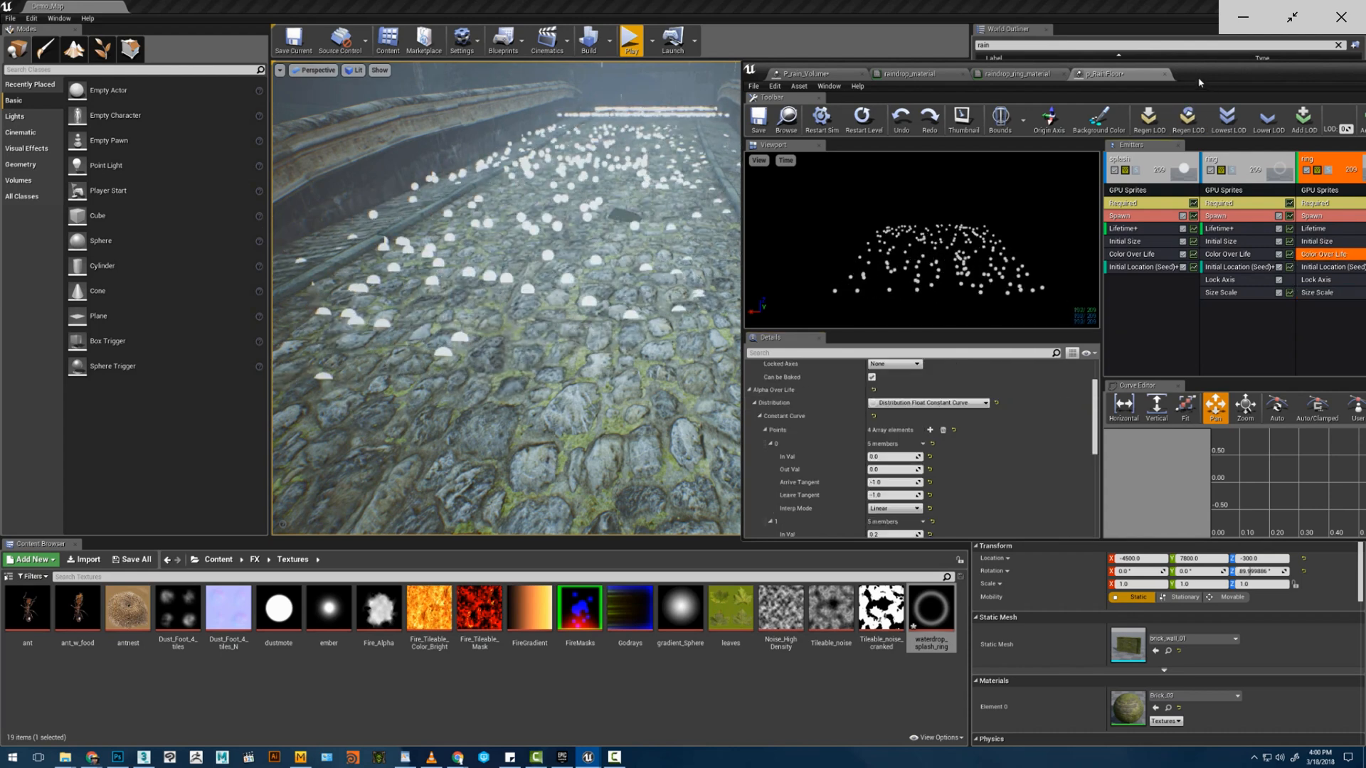
drag(1199, 77, 1087, 53)
scroll(811, 405, down, 1)
scroll(806, 411, down, 2)
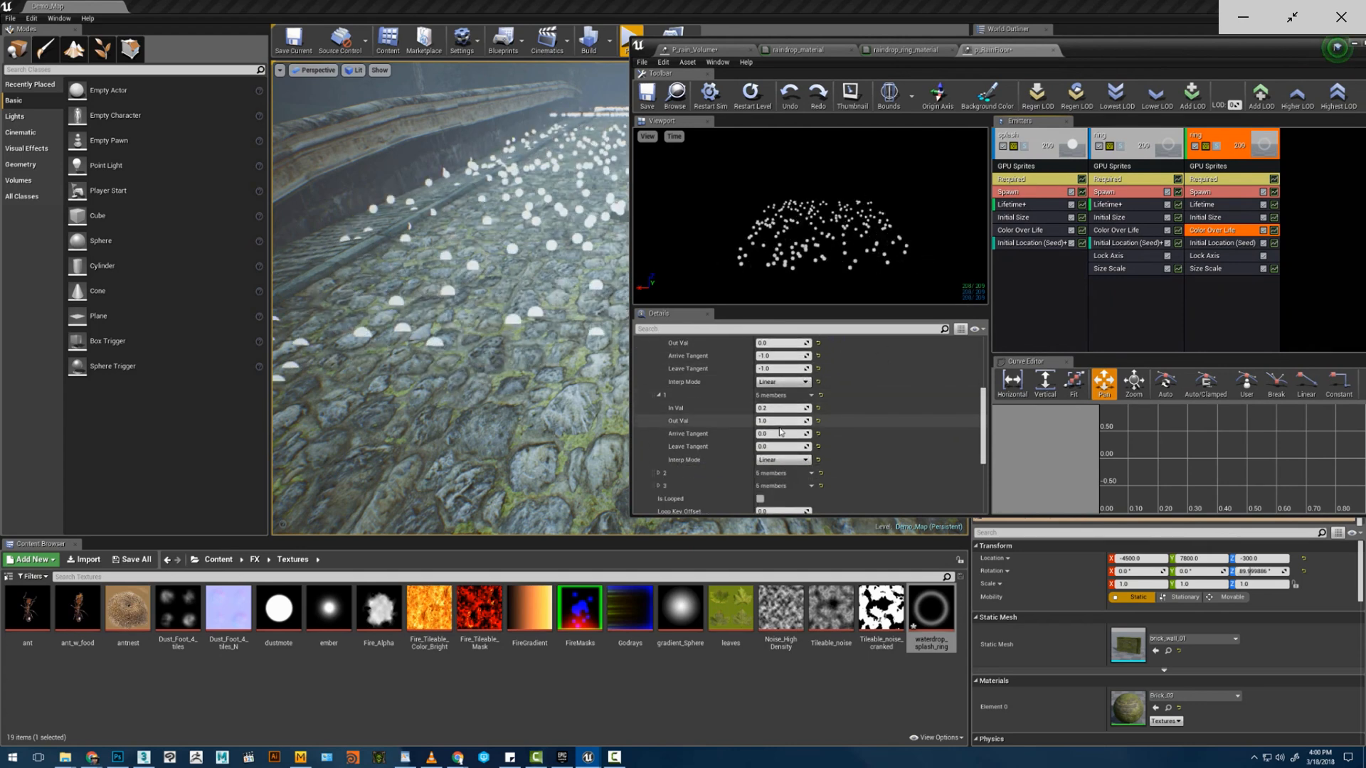
scroll(781, 424, down, 2)
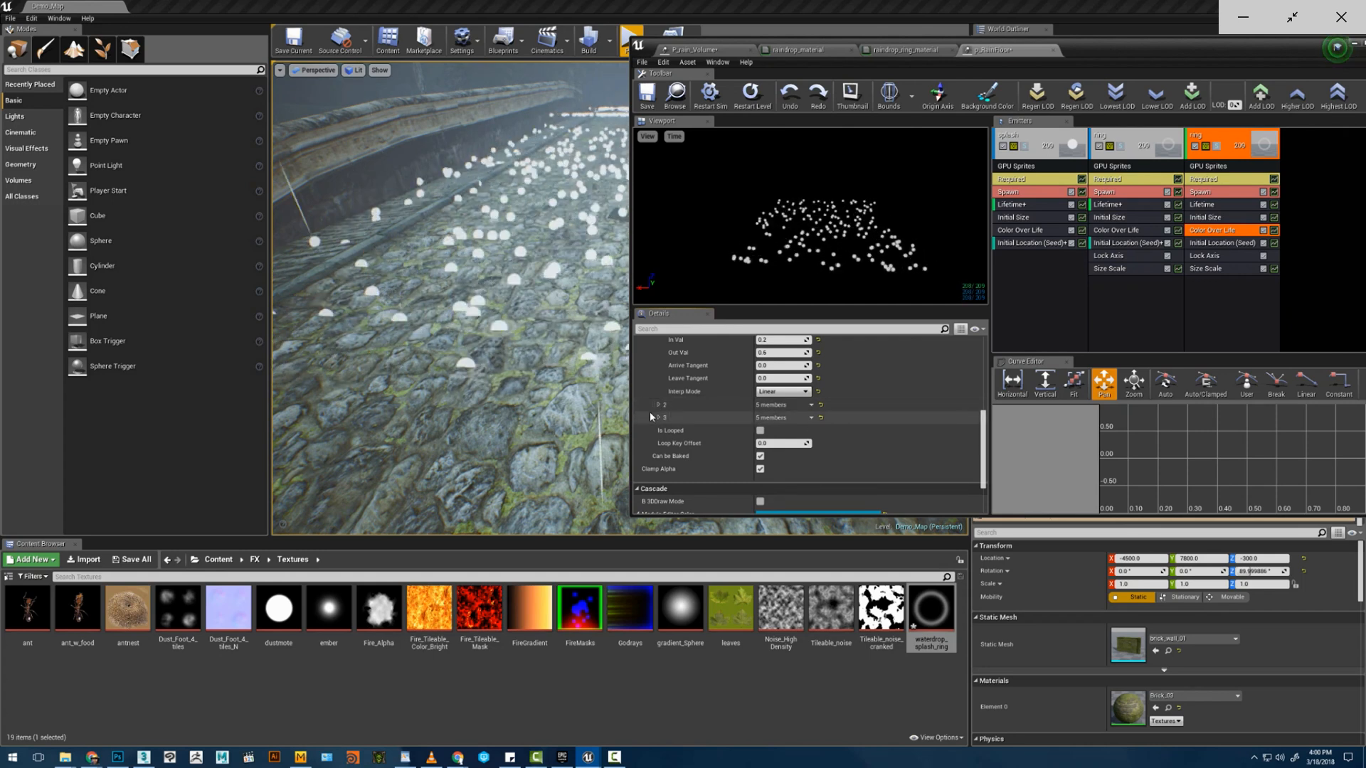
- Set the Out Val of point 2 in the duplicated ring's Alpha Over Life curve to 0.6
click(658, 405)
click(772, 430)
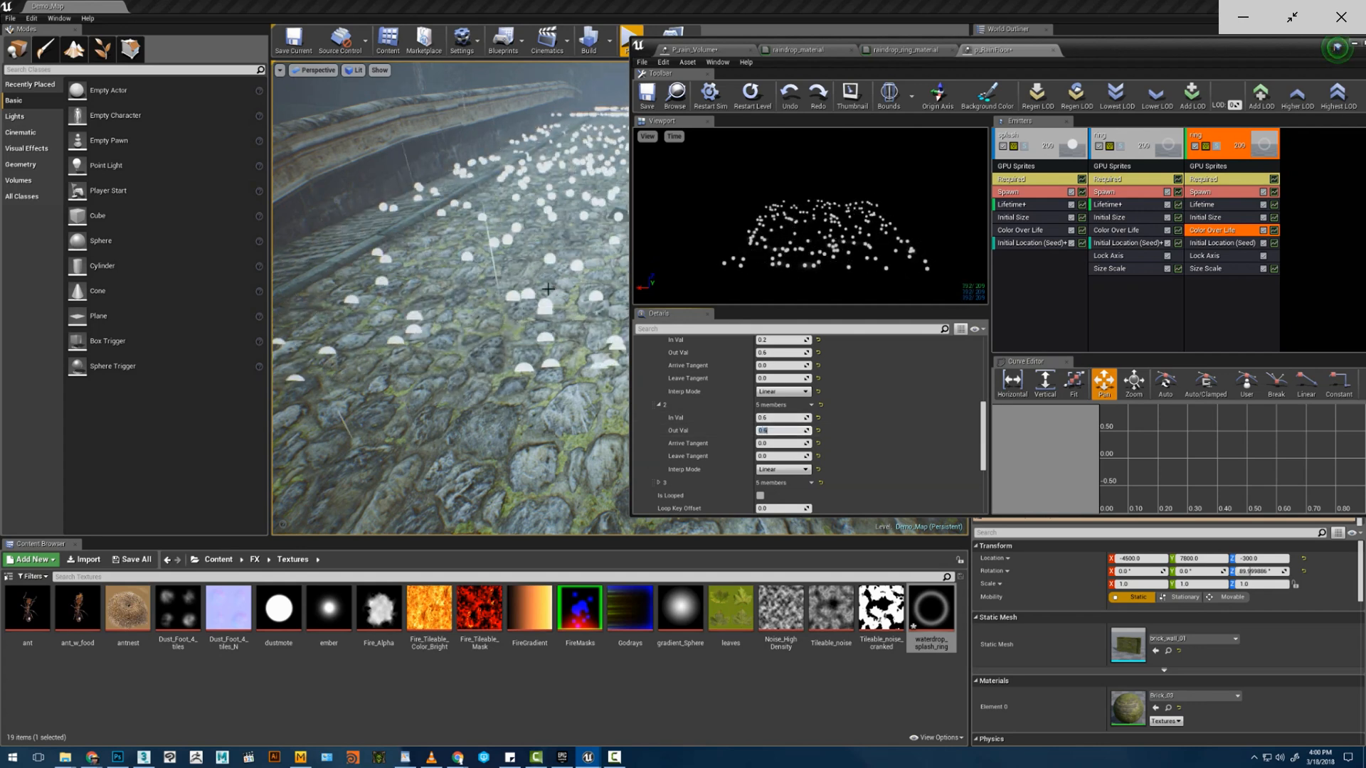
right_drag(548, 289, 540, 291)
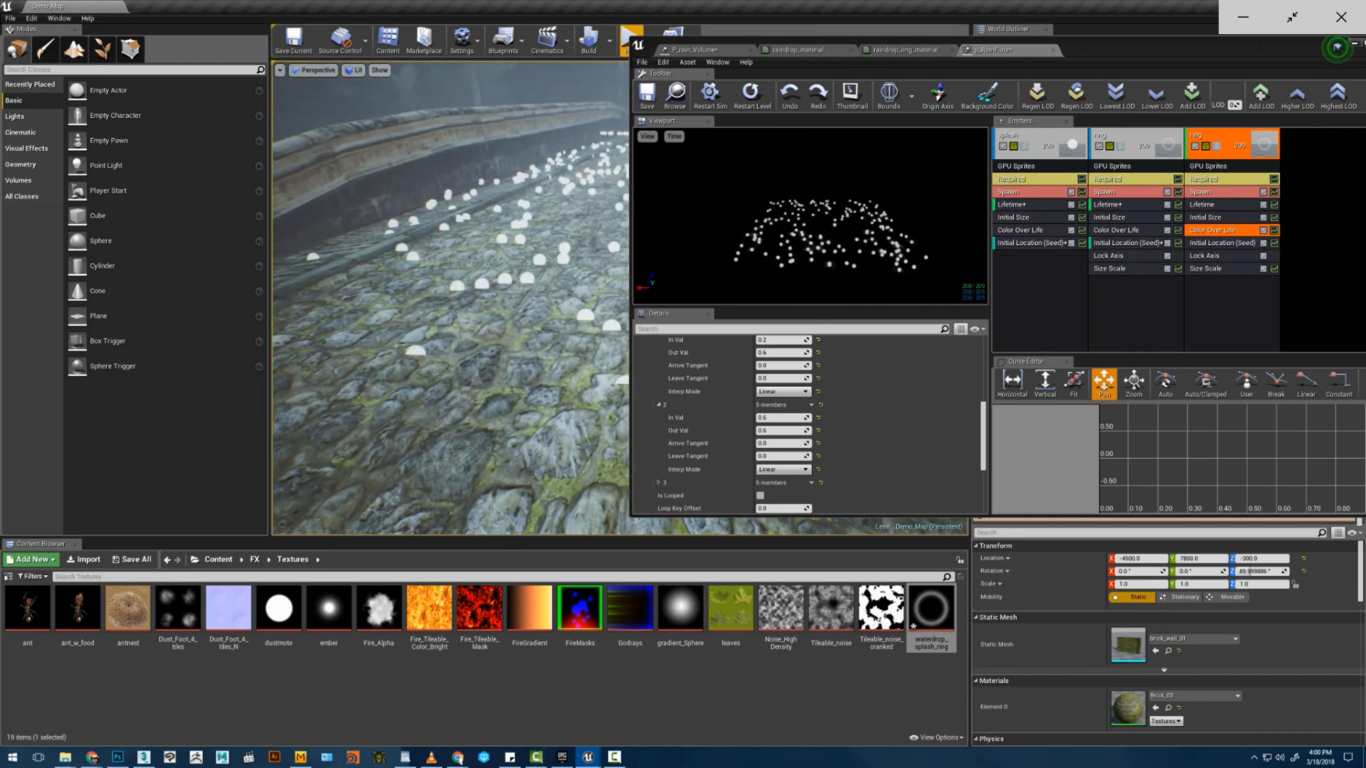
- Set the duplicated ring's Lifetime constant to 0.35 and save the particle system
click(1210, 204)
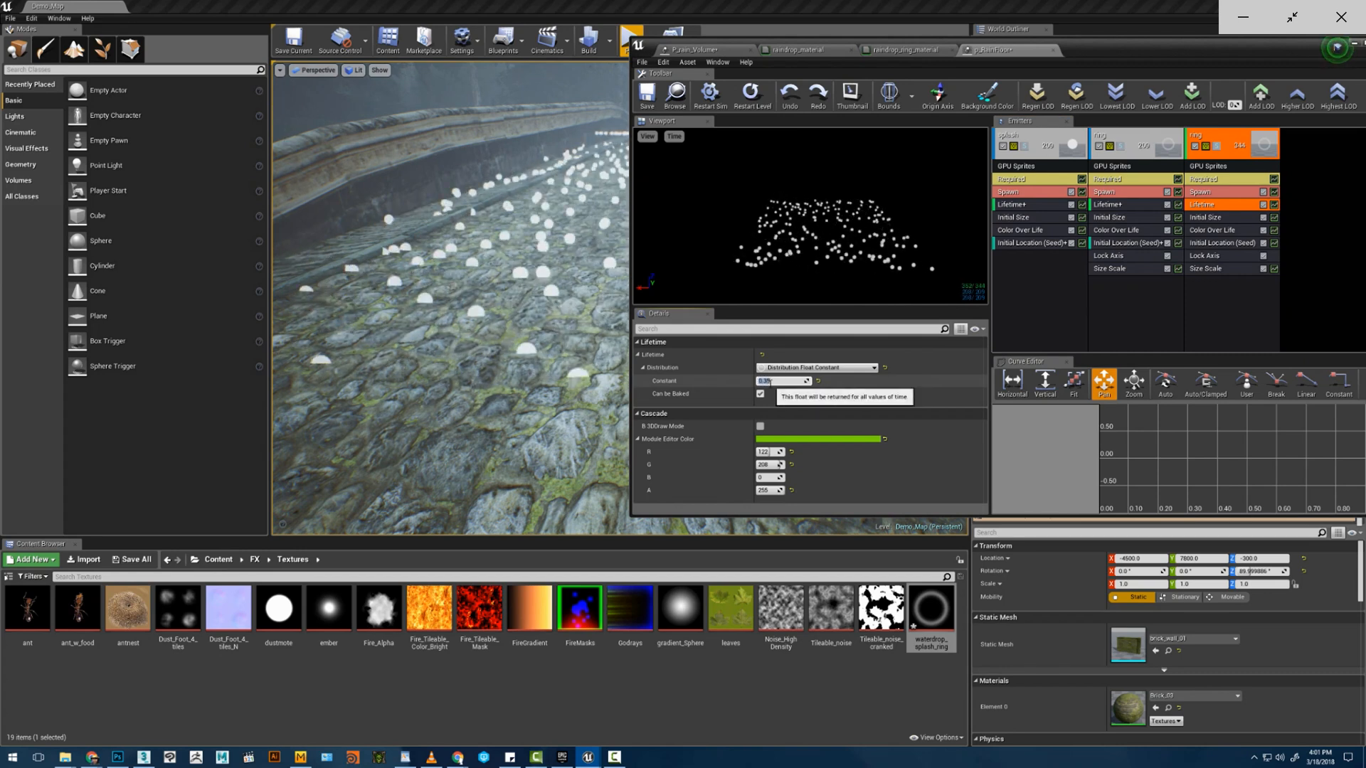
mouse_move(546, 299)
right_down()
mouse_move(535, 293)
mouse_move(547, 286)
right_up()
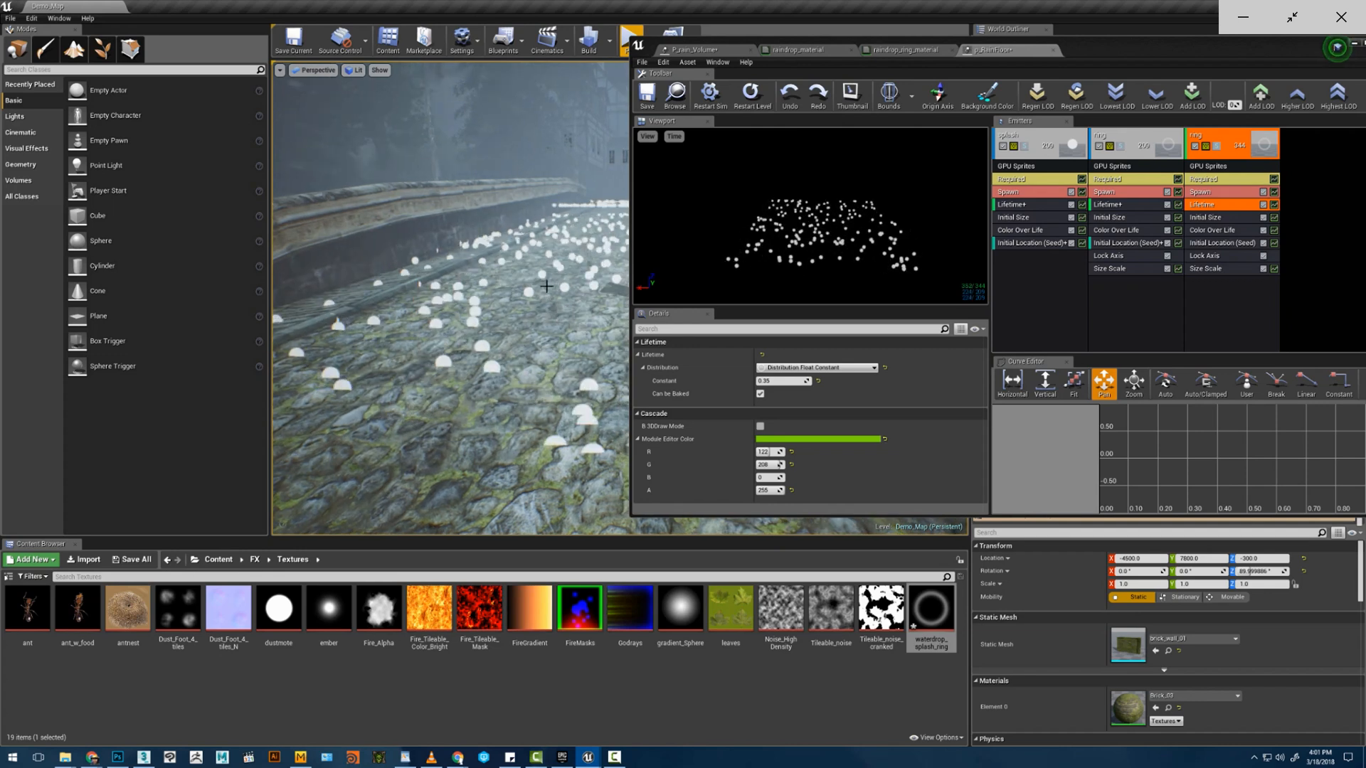
click(646, 100)
mouse_move(548, 213)
right_down()
mouse_move(570, 213)
mouse_move(546, 213)
mouse_move(557, 234)
right_up()
- Examine the duplicated ring's Required settings for the emitter duration, delay, rendering and normals options
click(1212, 179)
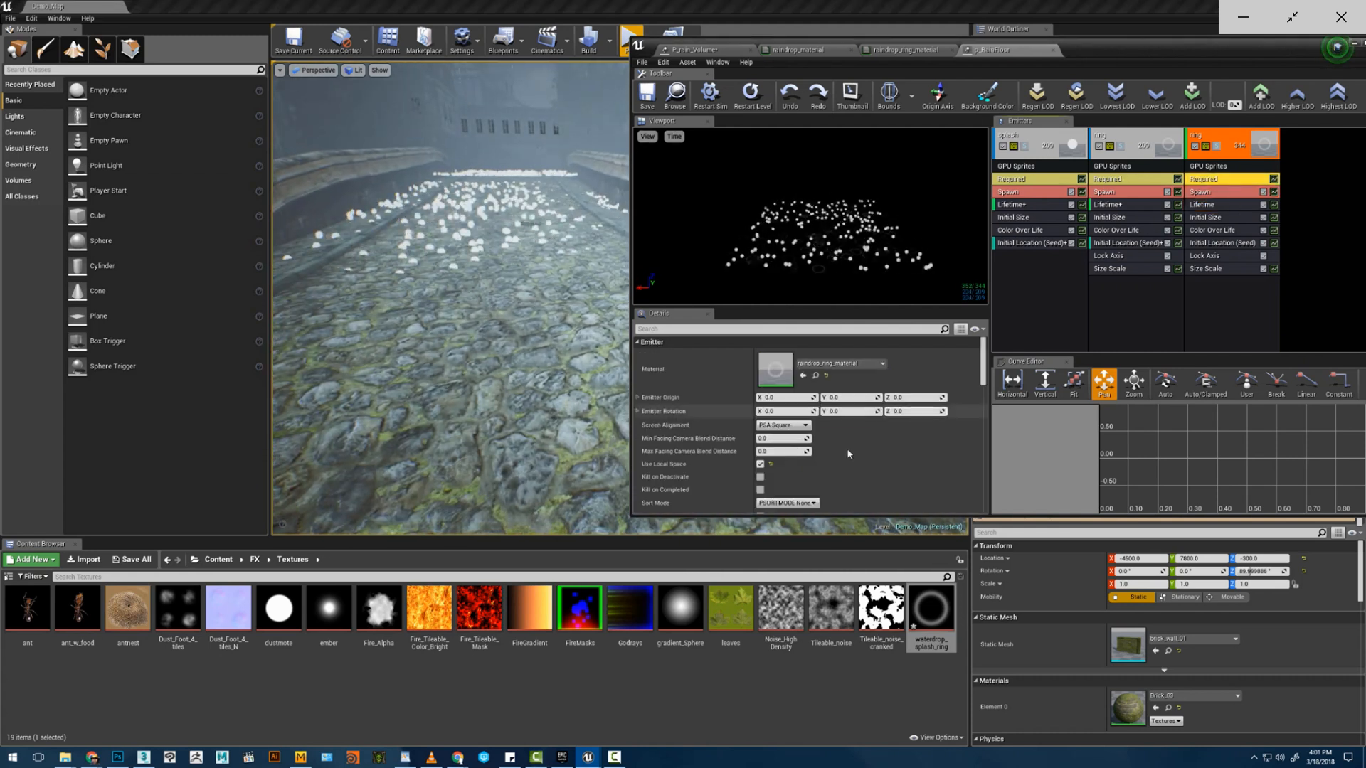
scroll(849, 446, down, 5)
scroll(849, 445, down, 8)
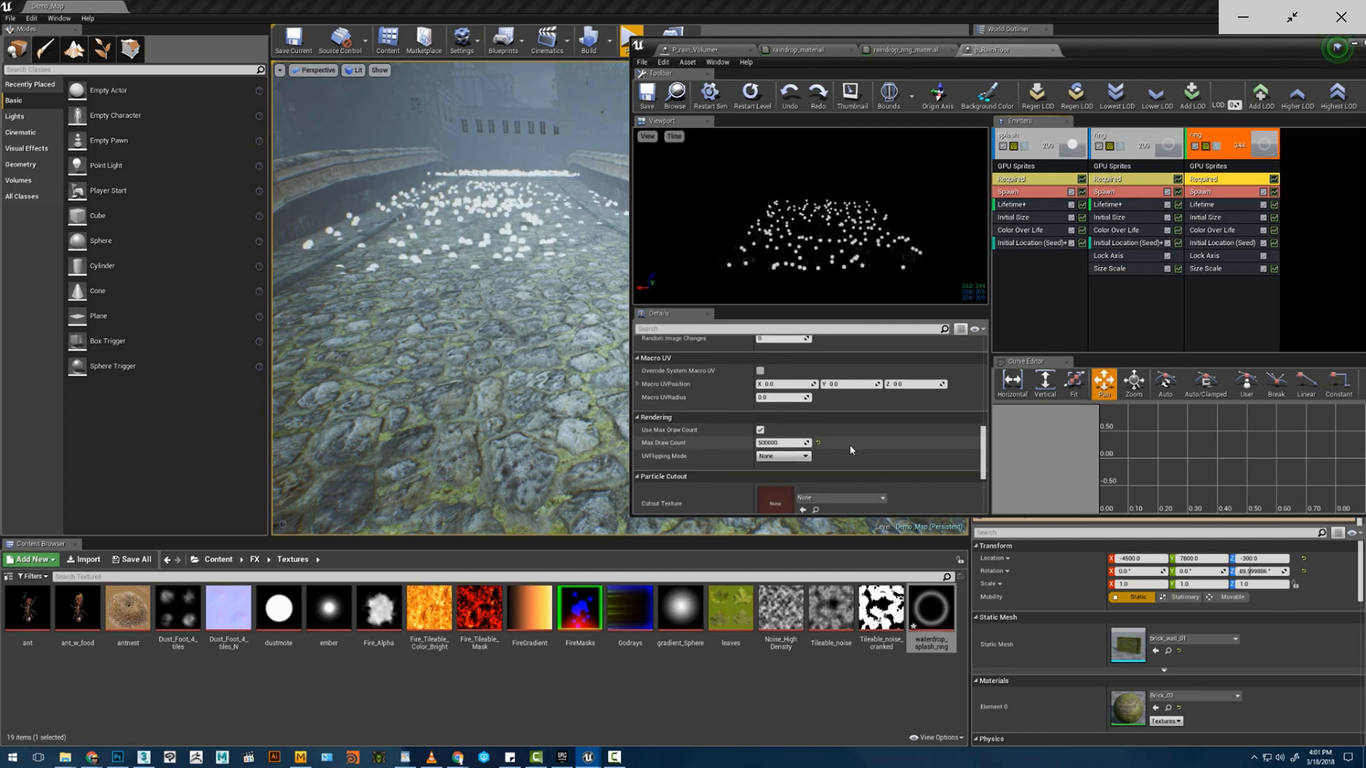
scroll(850, 447, down, 2)
scroll(848, 450, up, 3)
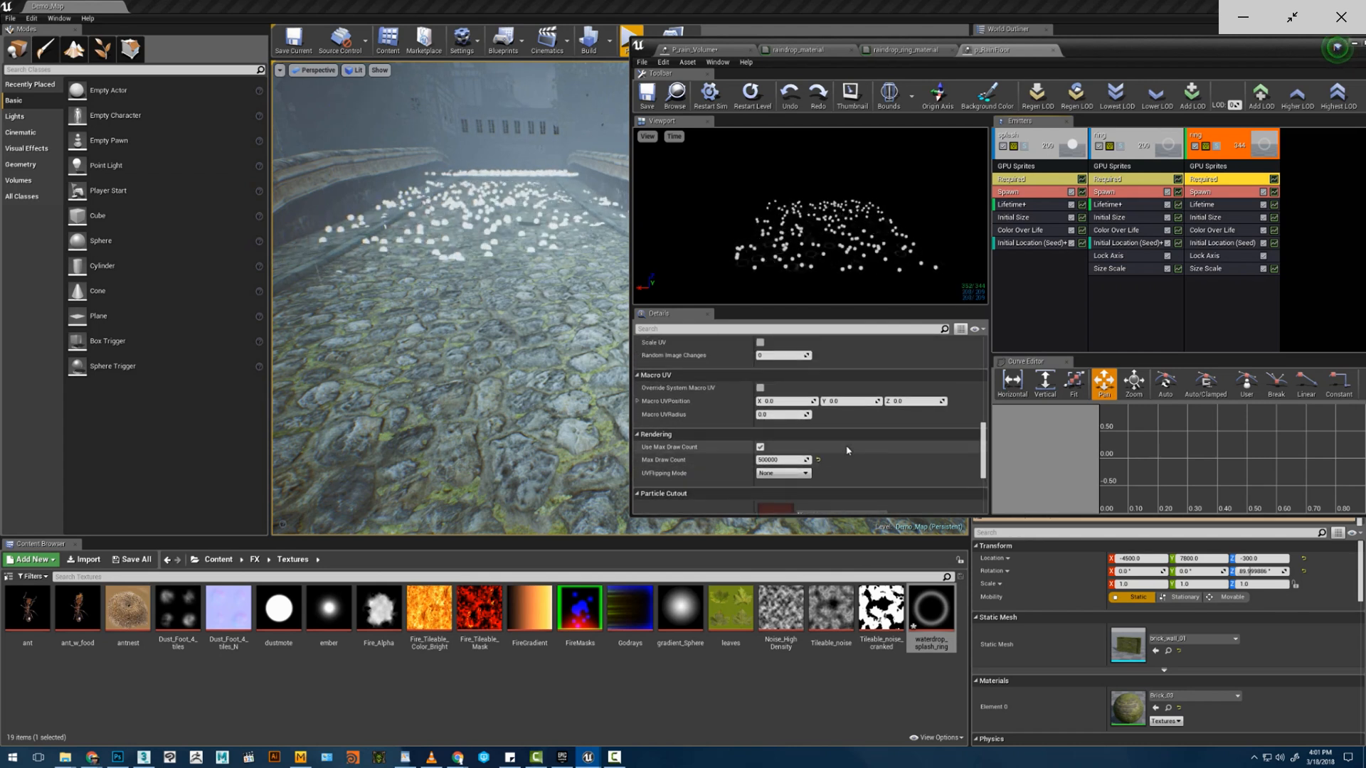
scroll(846, 450, down, 9)
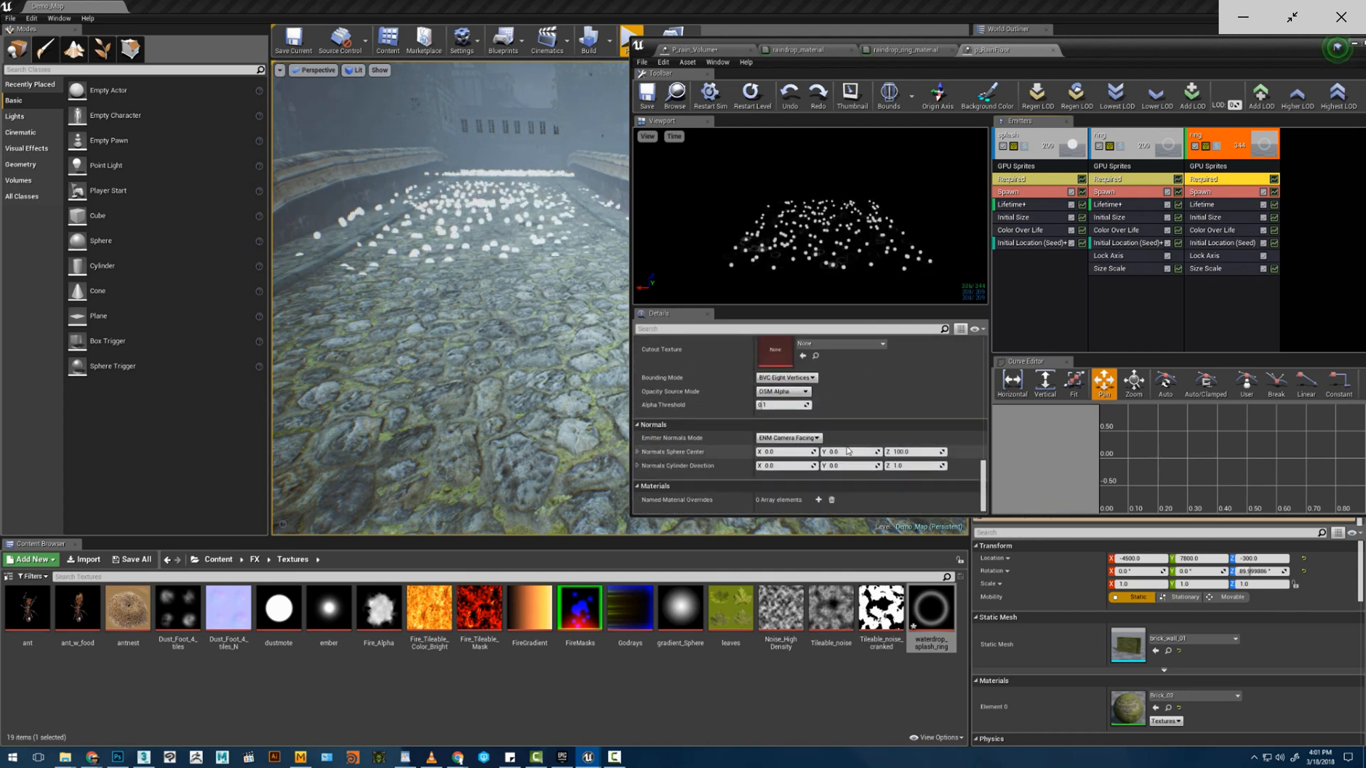
scroll(845, 451, up, 10)
scroll(844, 451, up, 8)
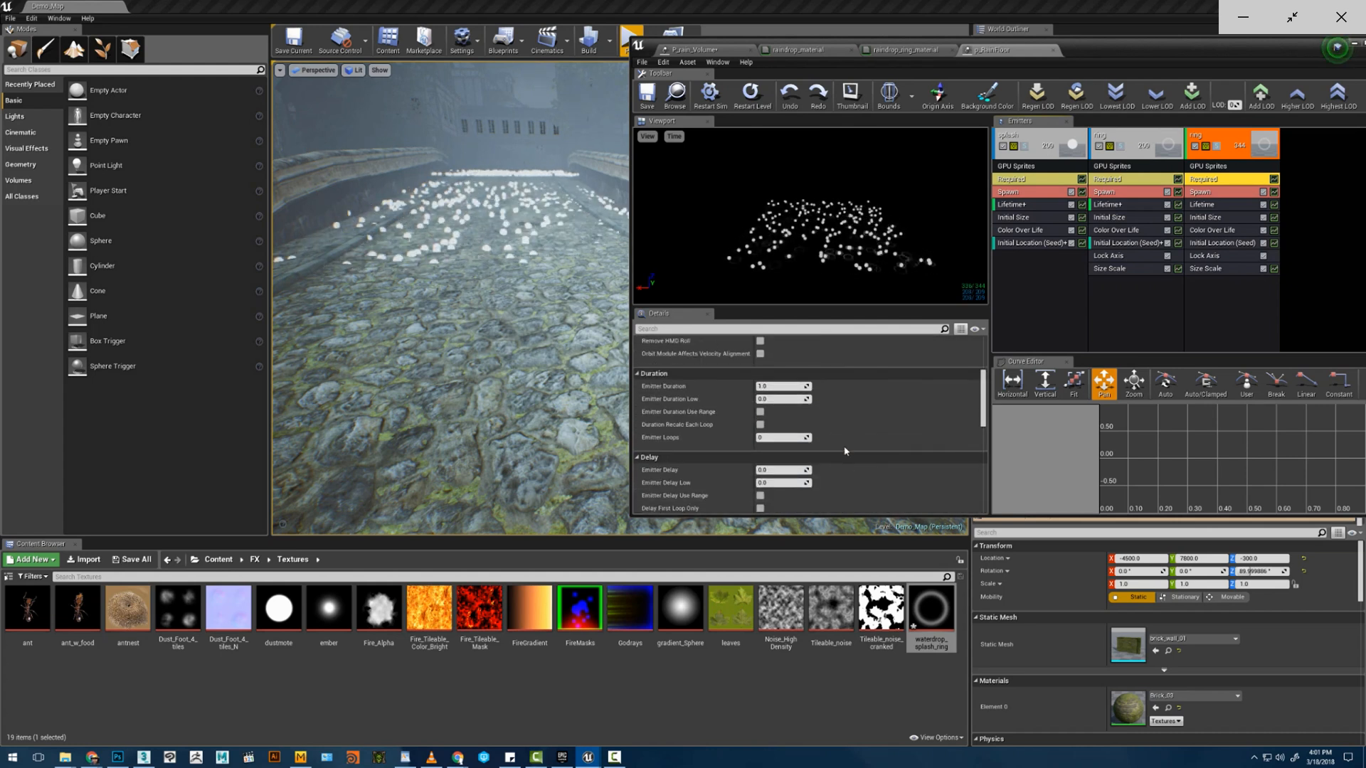
click(781, 404)
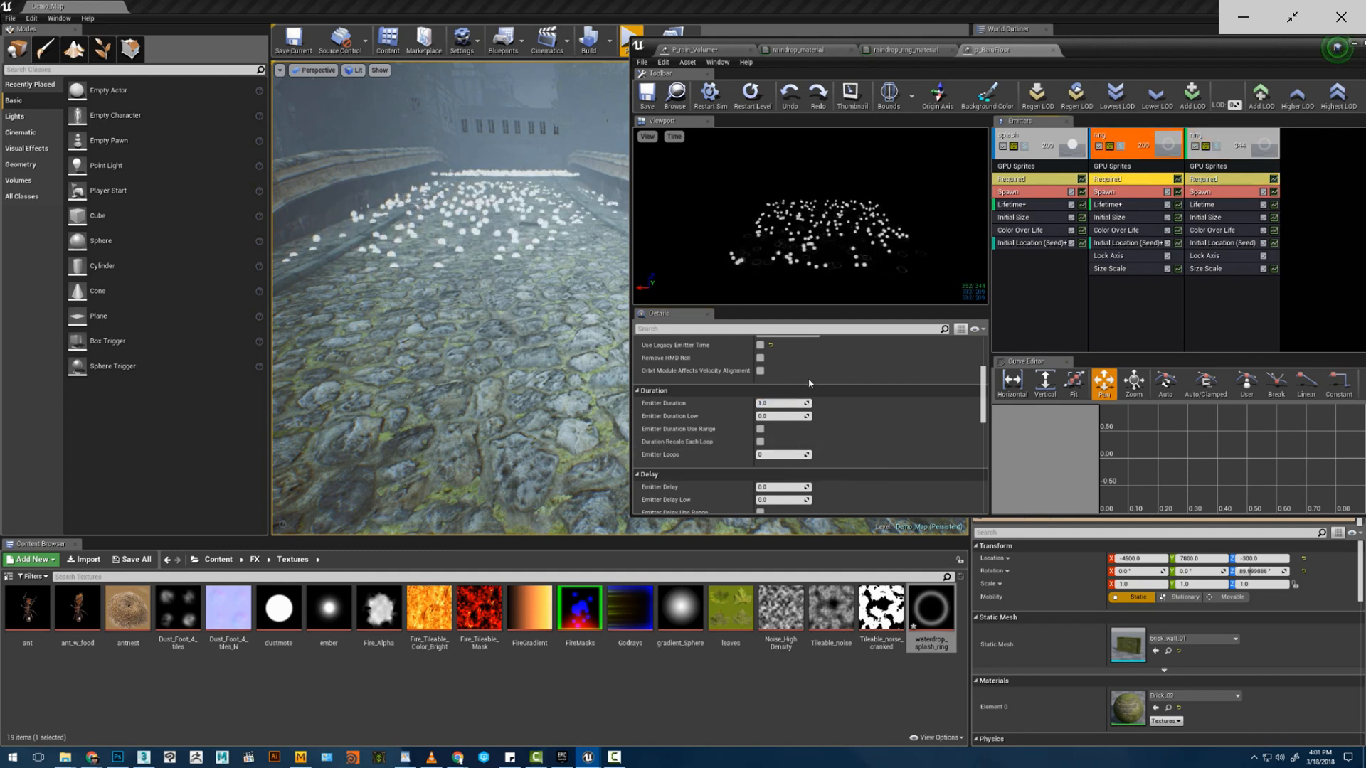
- Set the splash emitter's Emitter Duration to 4.0 and inspect the splashes in the level
click(1032, 190)
click(1032, 180)
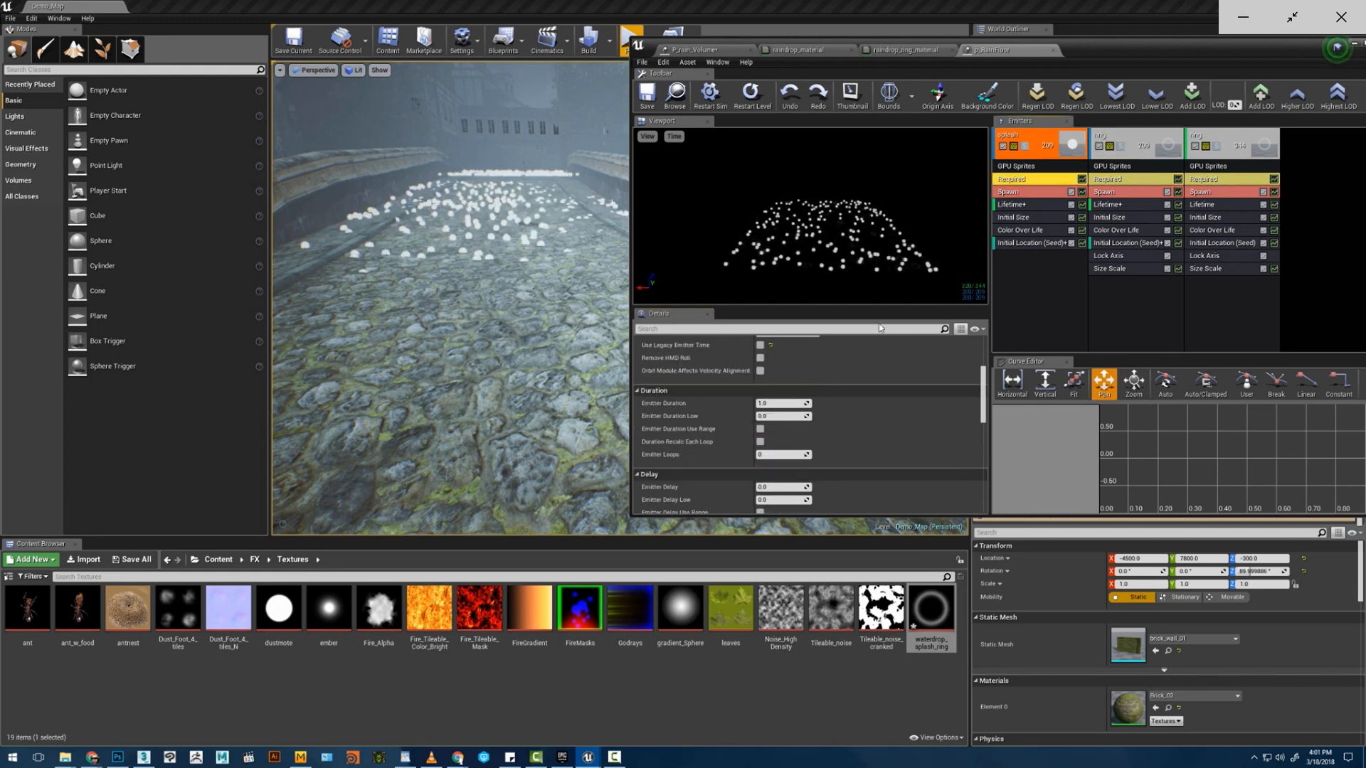
click(783, 403)
text(4)
key(Return)
mouse_move(526, 285)
right_down()
mouse_move(502, 228)
mouse_move(501, 291)
right_up()
key(w)
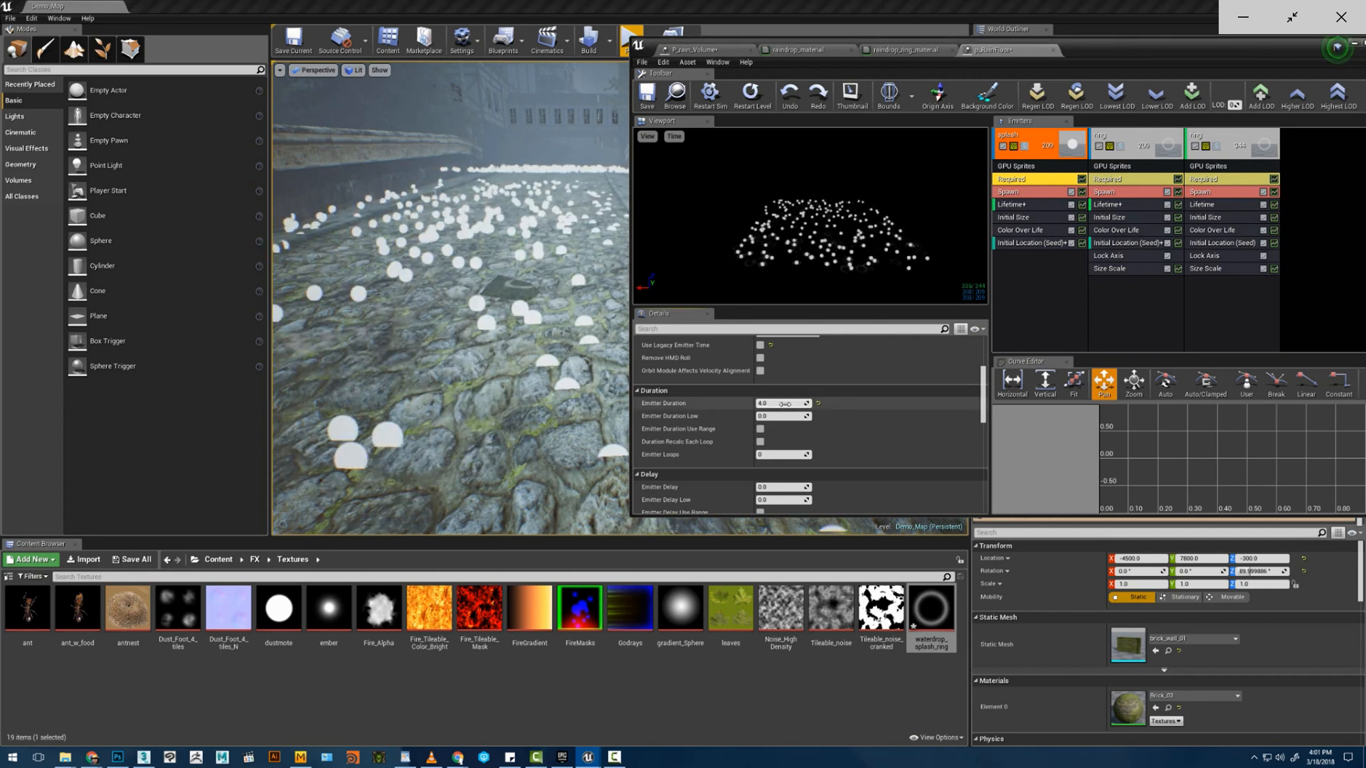
- Set the Emitter Duration of both ring emitters to 0.5
click(1110, 179)
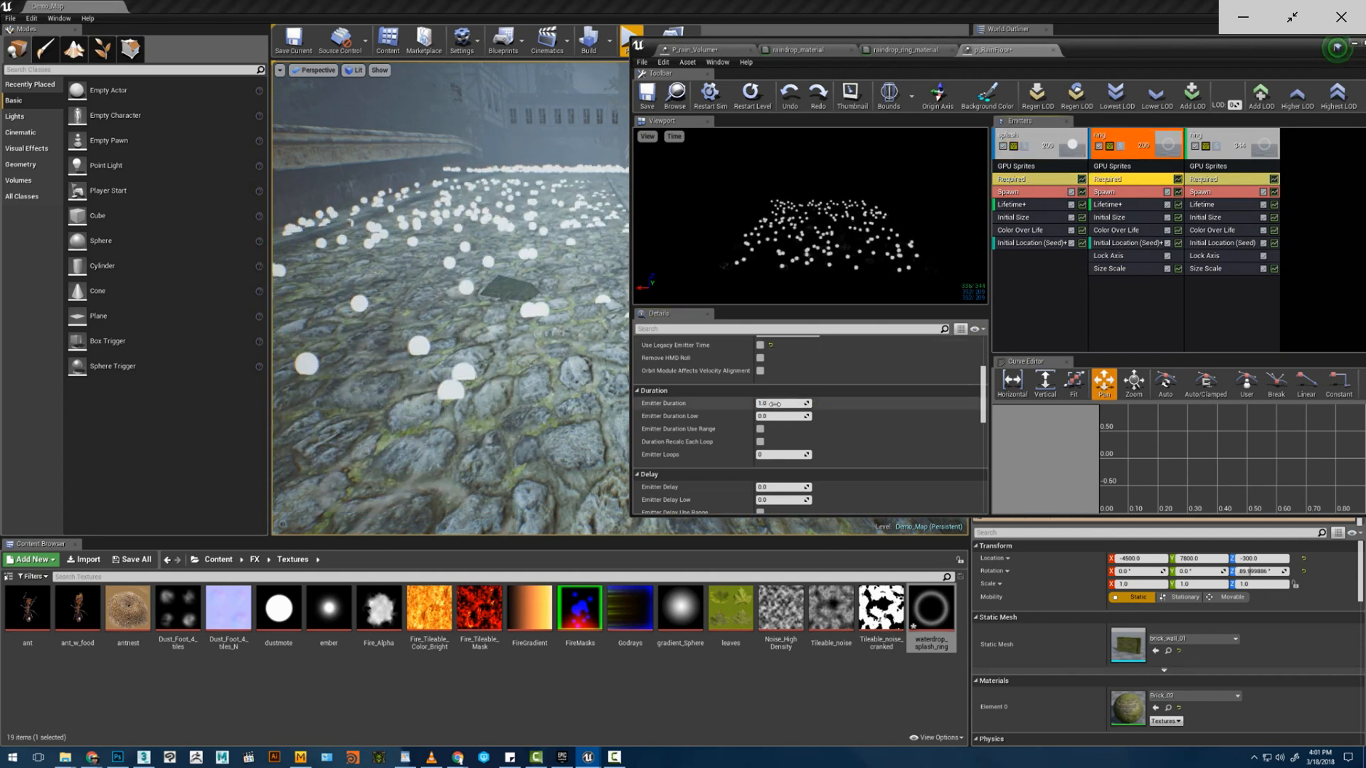
click(783, 403)
text(.5)
click(1209, 179)
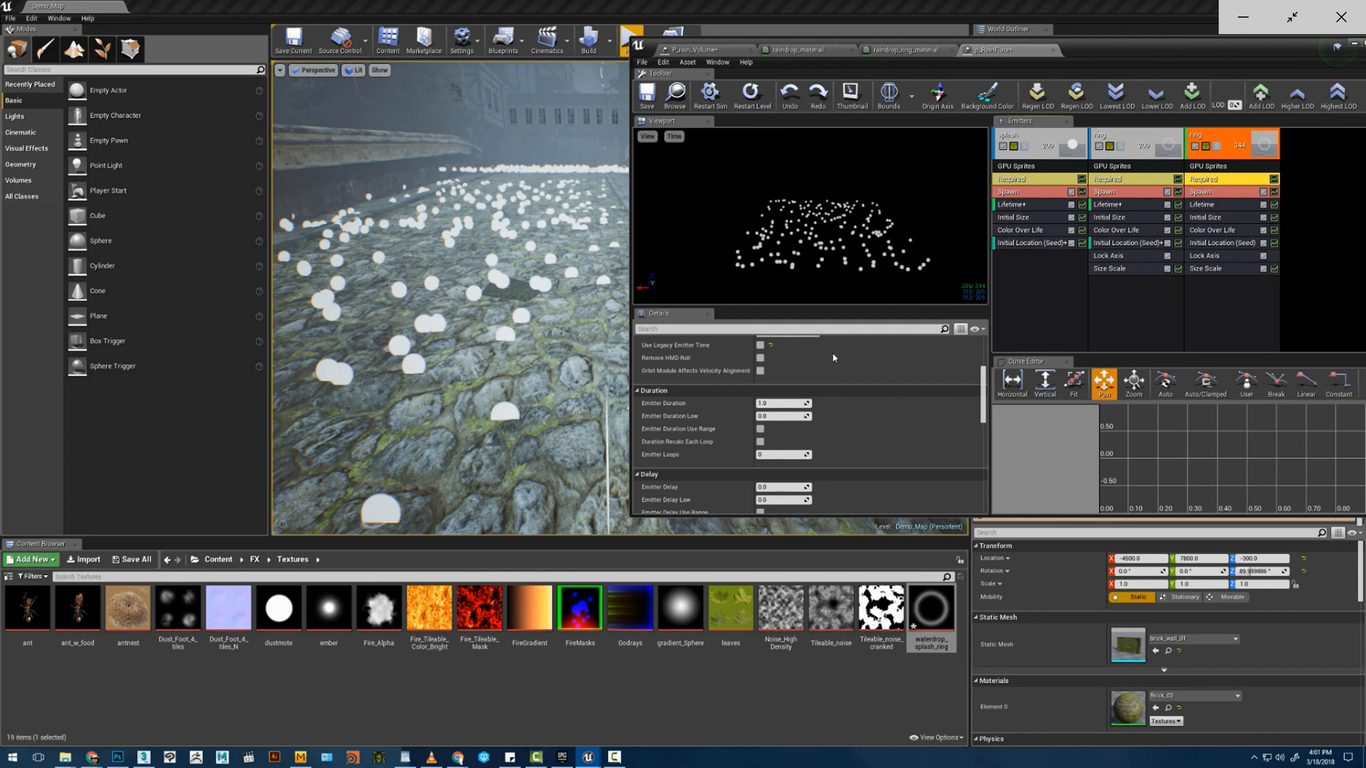
click(784, 404)
text(.5)
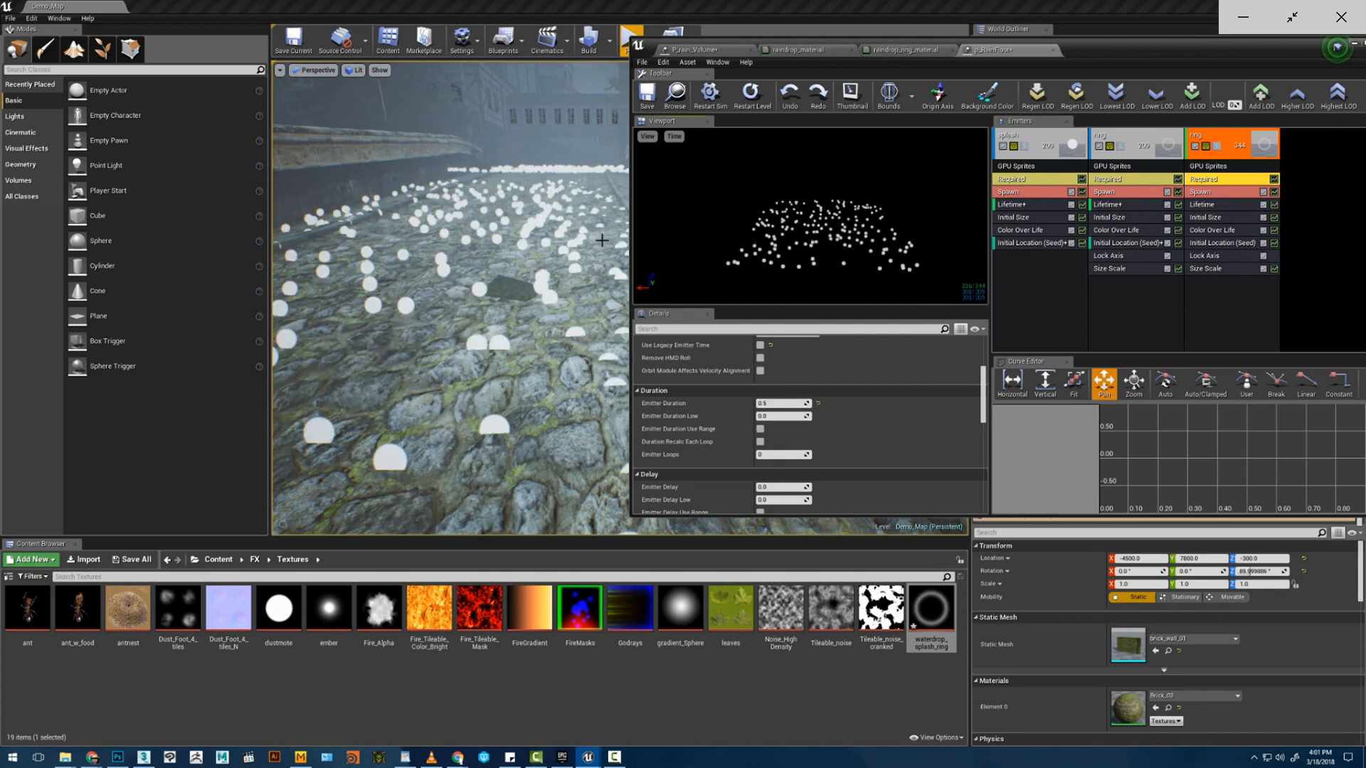
- Inspect the rain on the cobblestones and set both ring emitters' Emitter Duration back to 1.0
right_drag(512, 303, 484, 284)
key(s)
key(w)
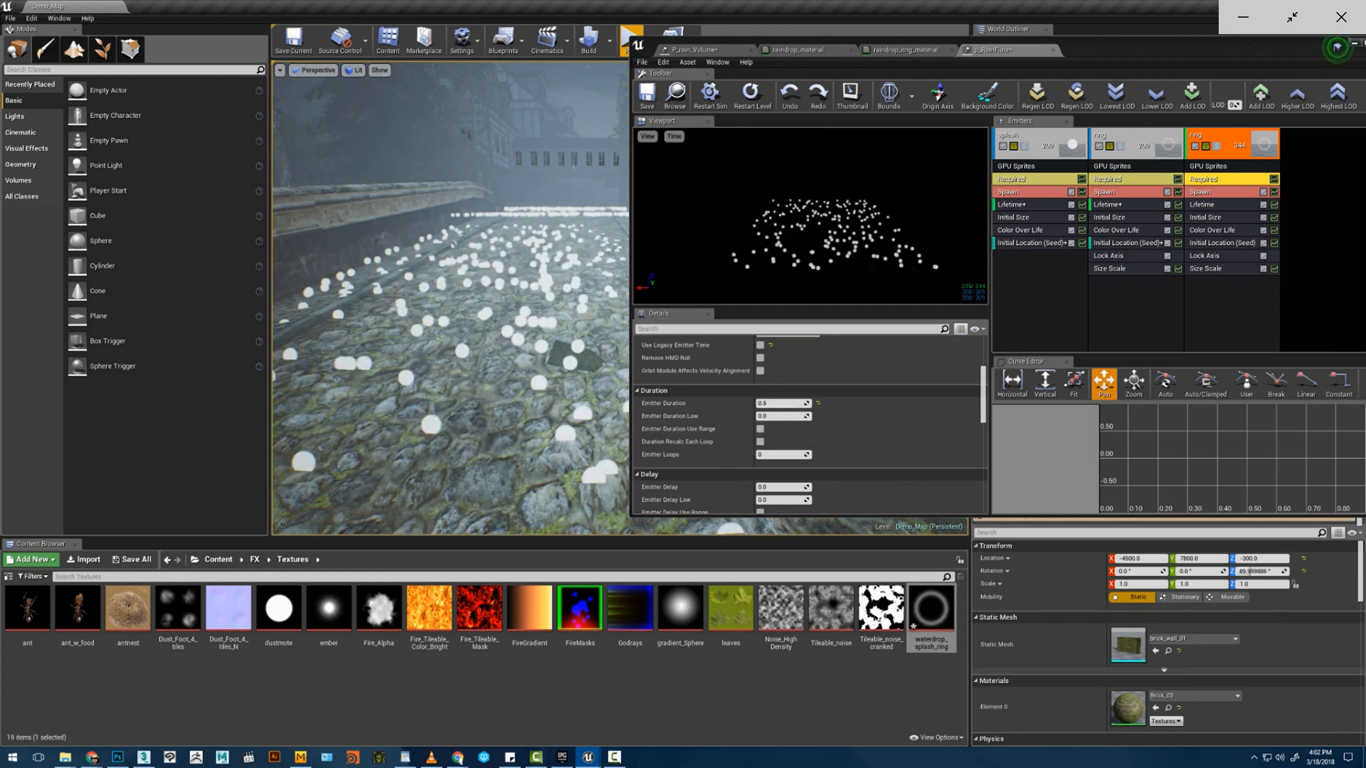
right_drag(526, 299, 549, 387)
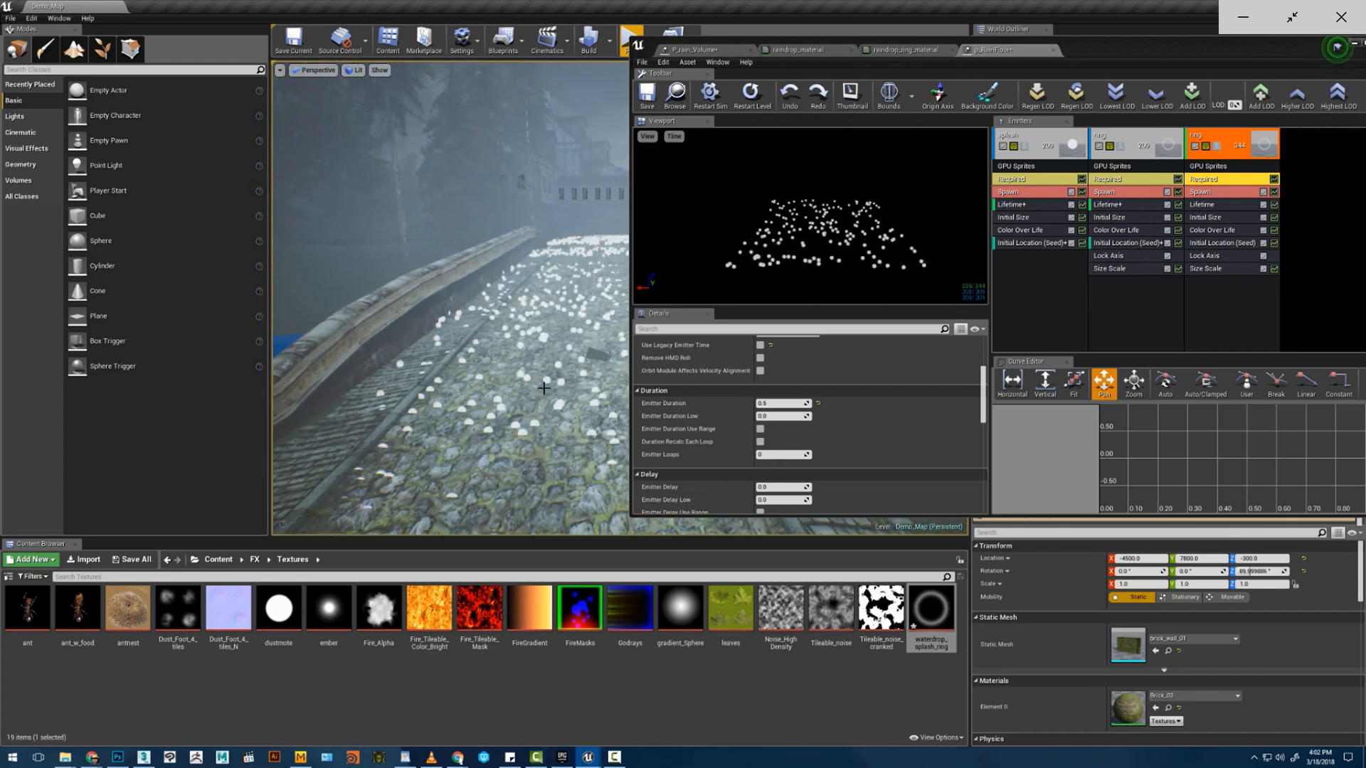
click(772, 404)
text(1)
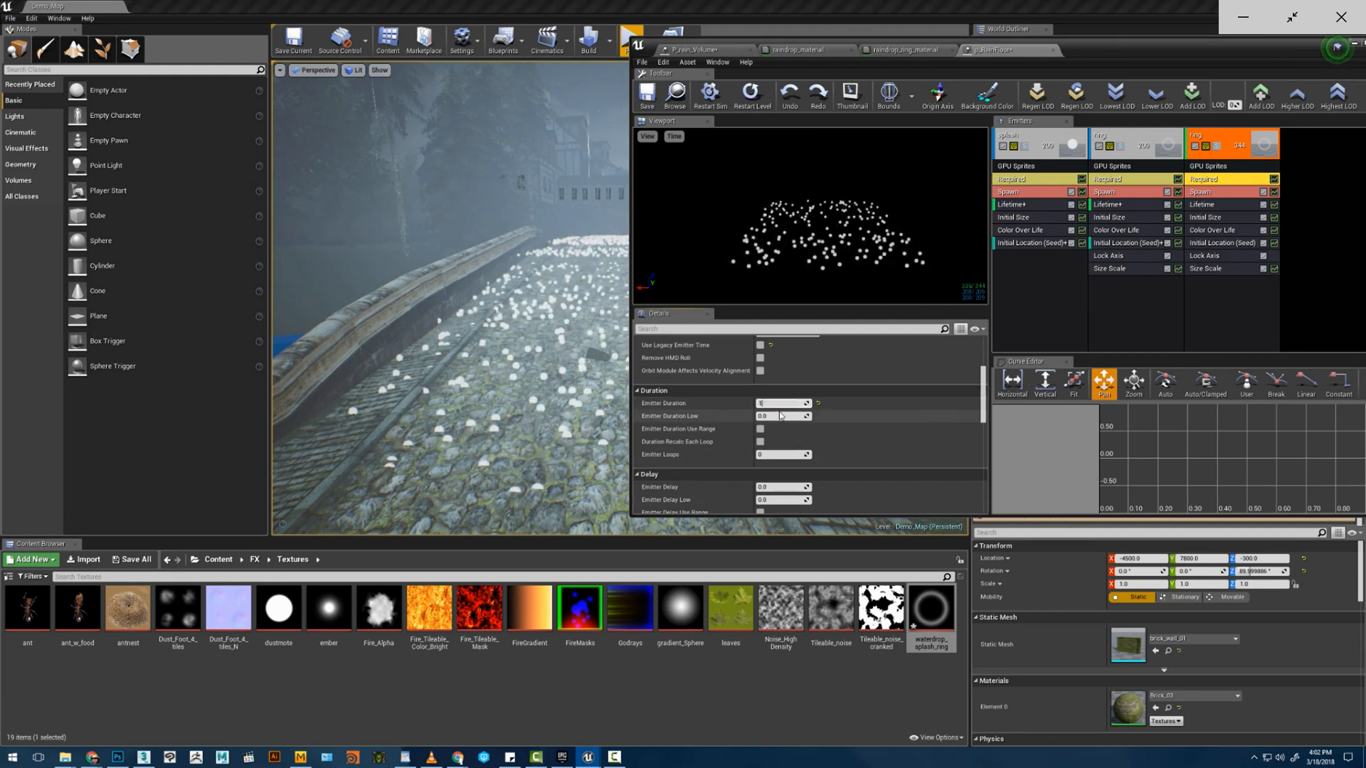
click(1126, 183)
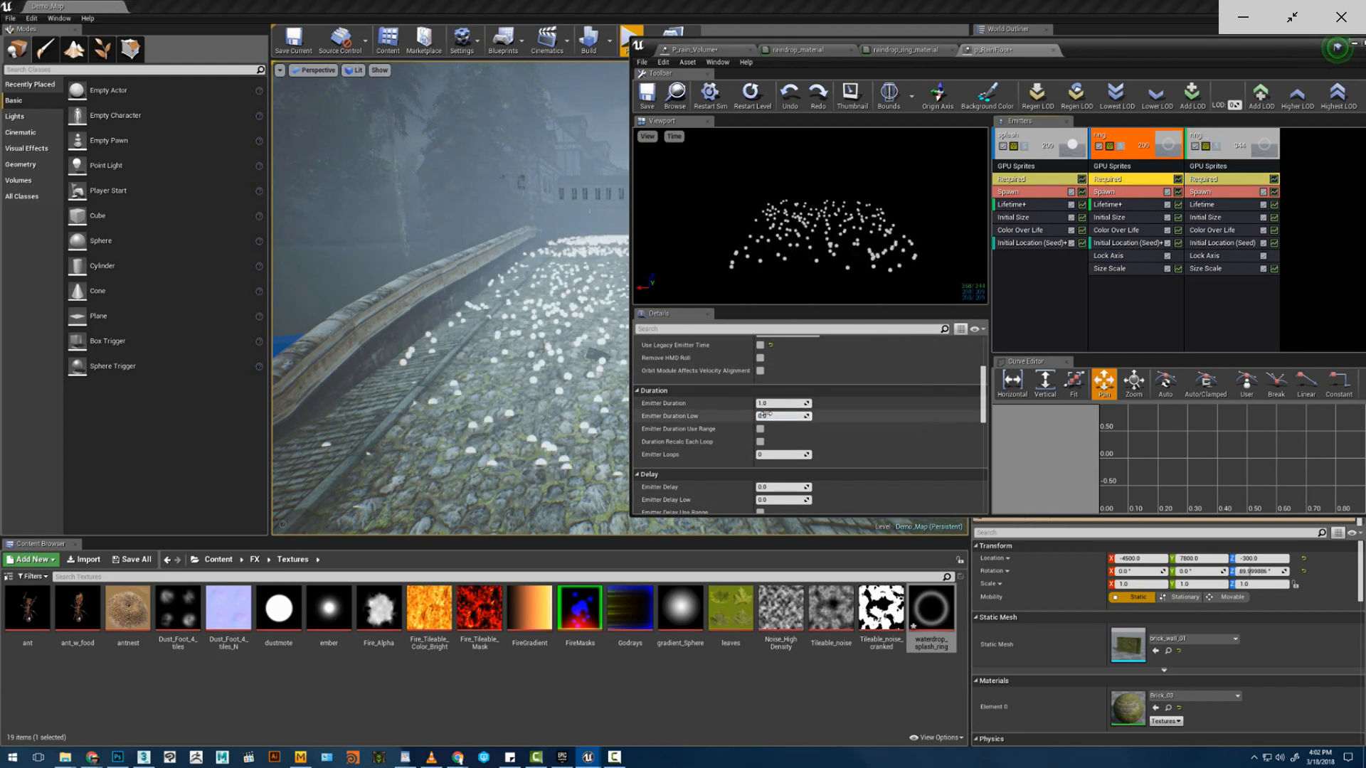
- Shorten the splash emitter's Emitter Duration to 0.9 and the first ring emitter's Emitter Duration to 0.5
click(1024, 182)
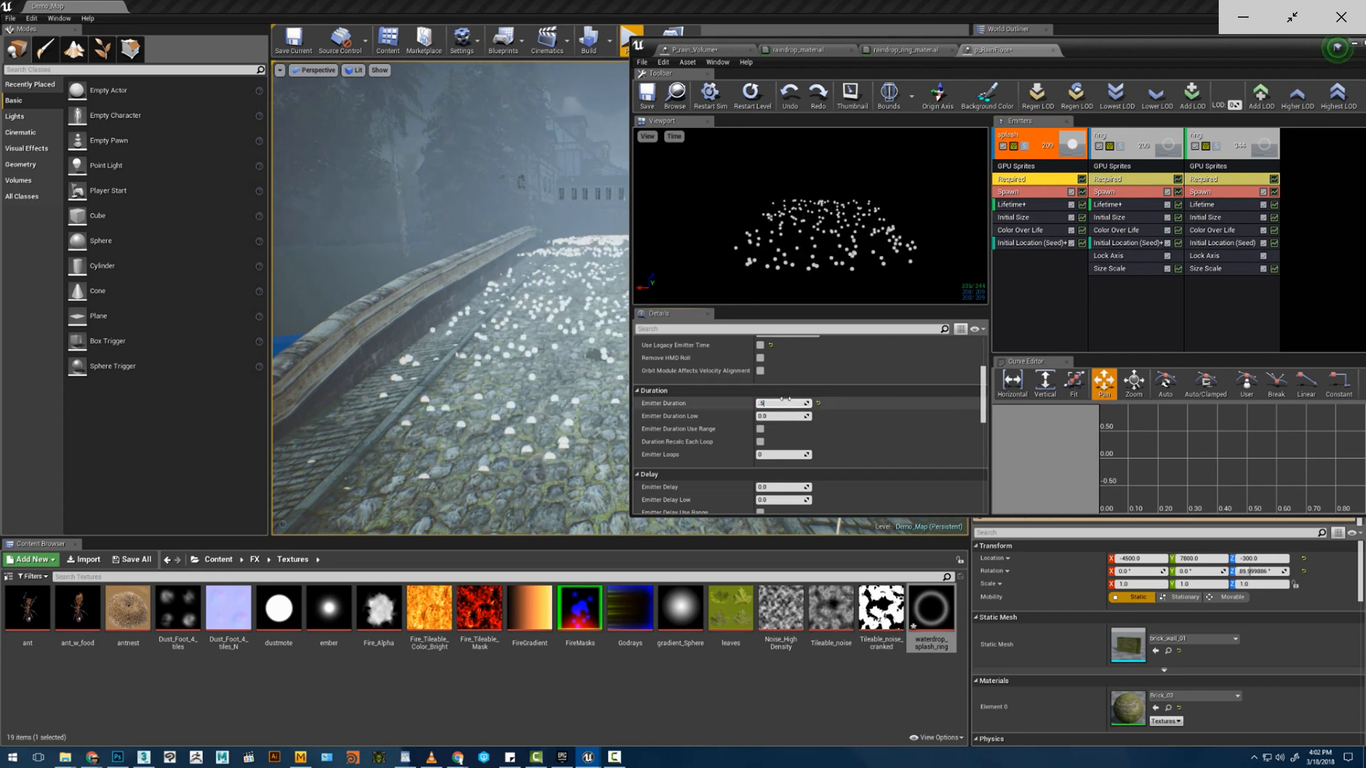
click(1126, 182)
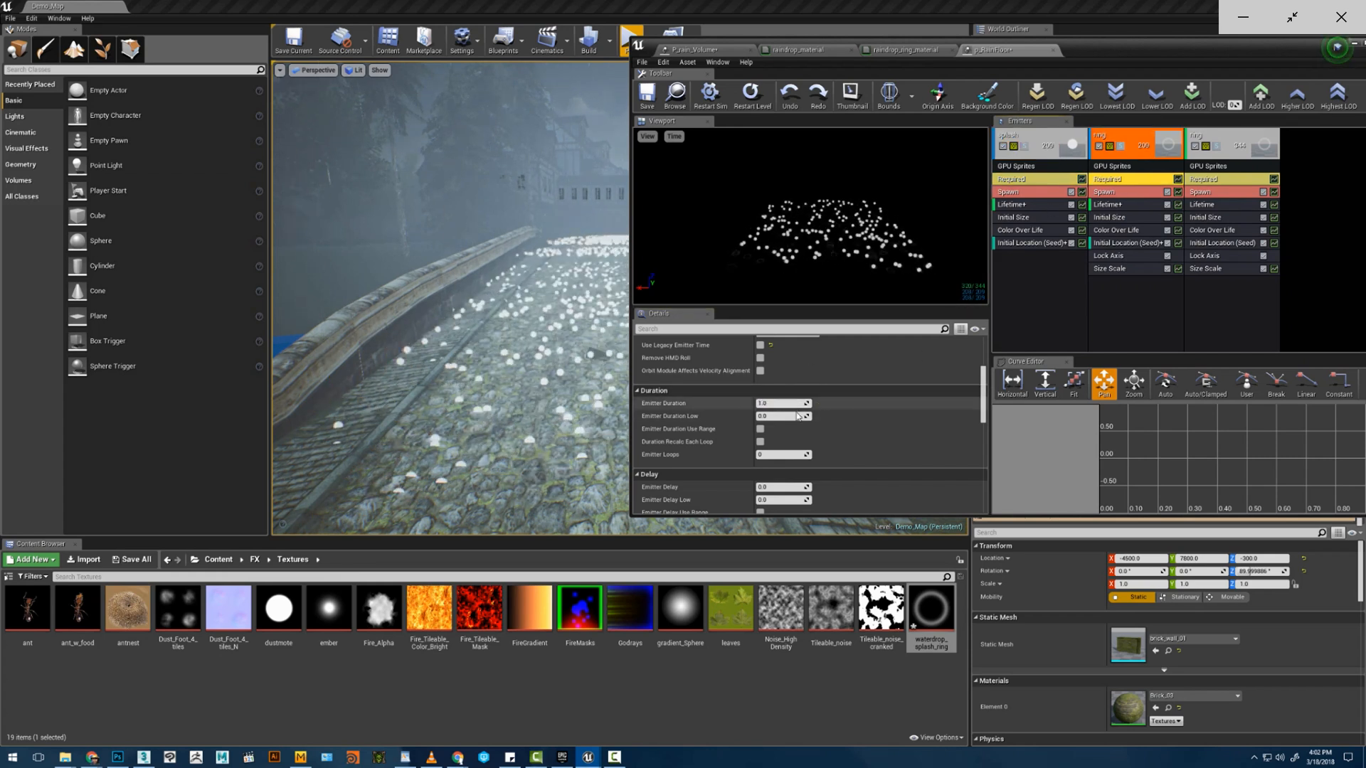
click(772, 405)
text(.4)
drag(773, 404, 751, 400)
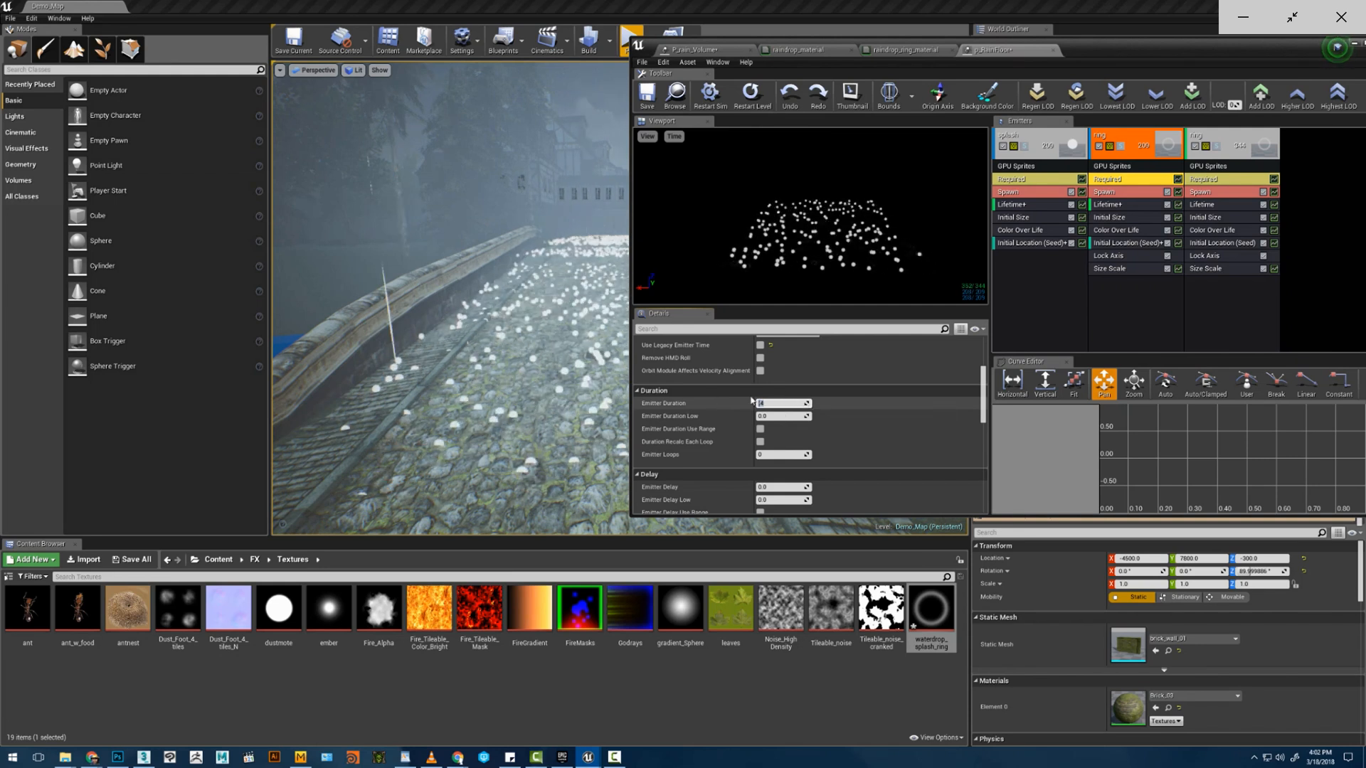
click(1195, 183)
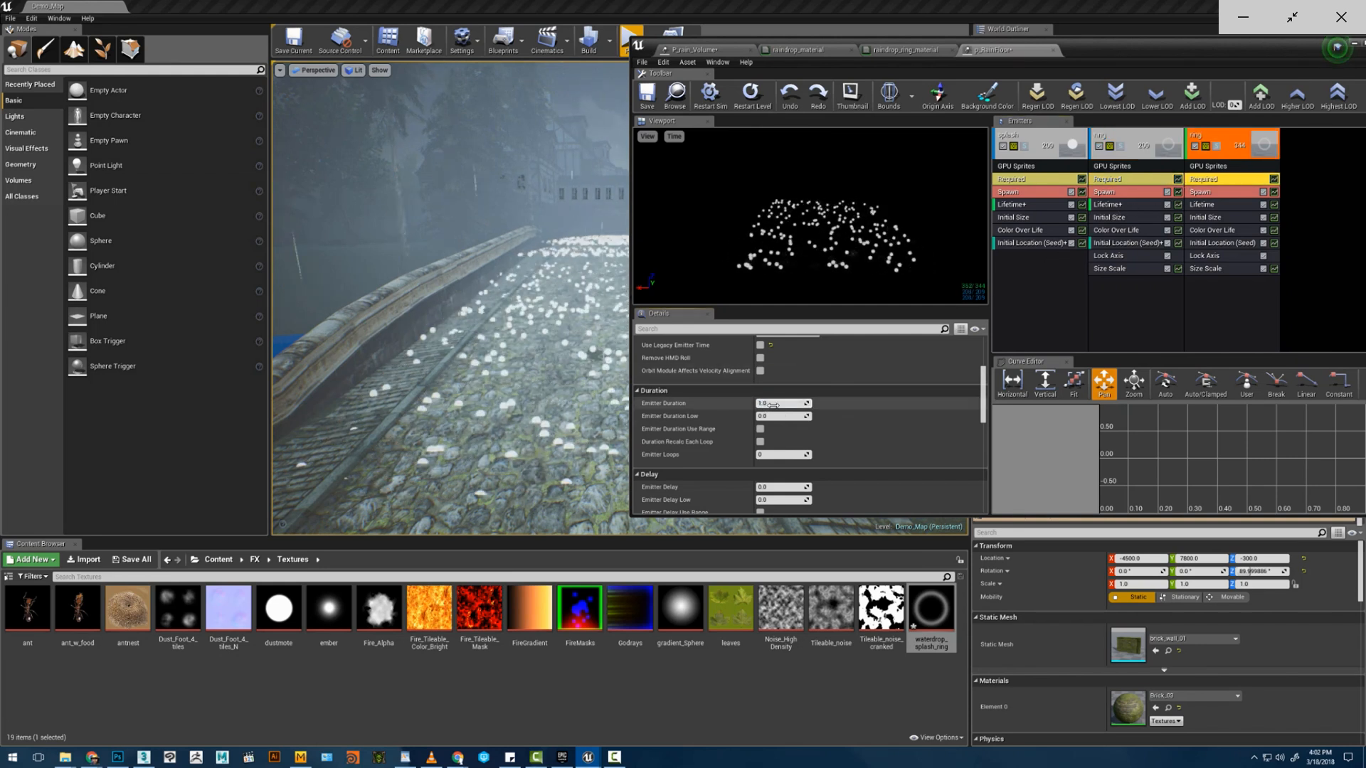
click(1152, 183)
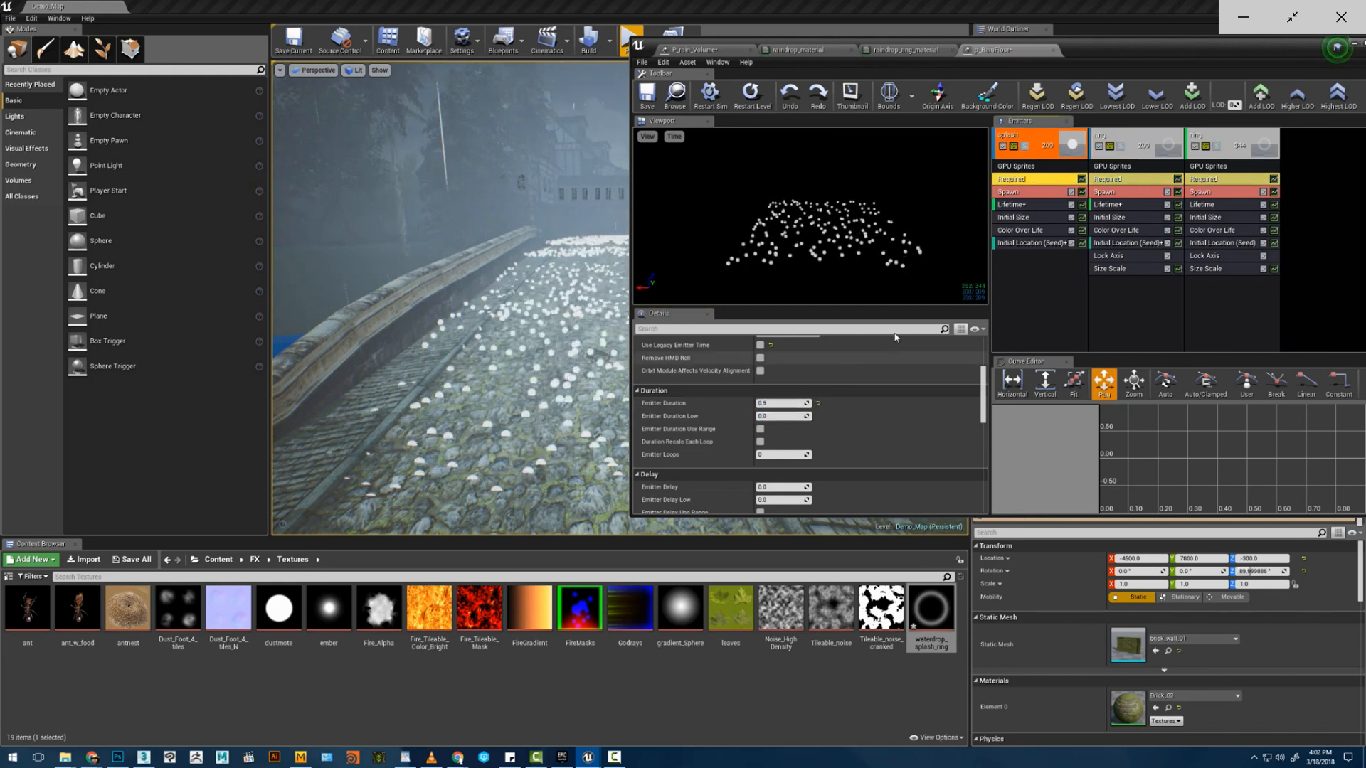
click(784, 403)
text(.)
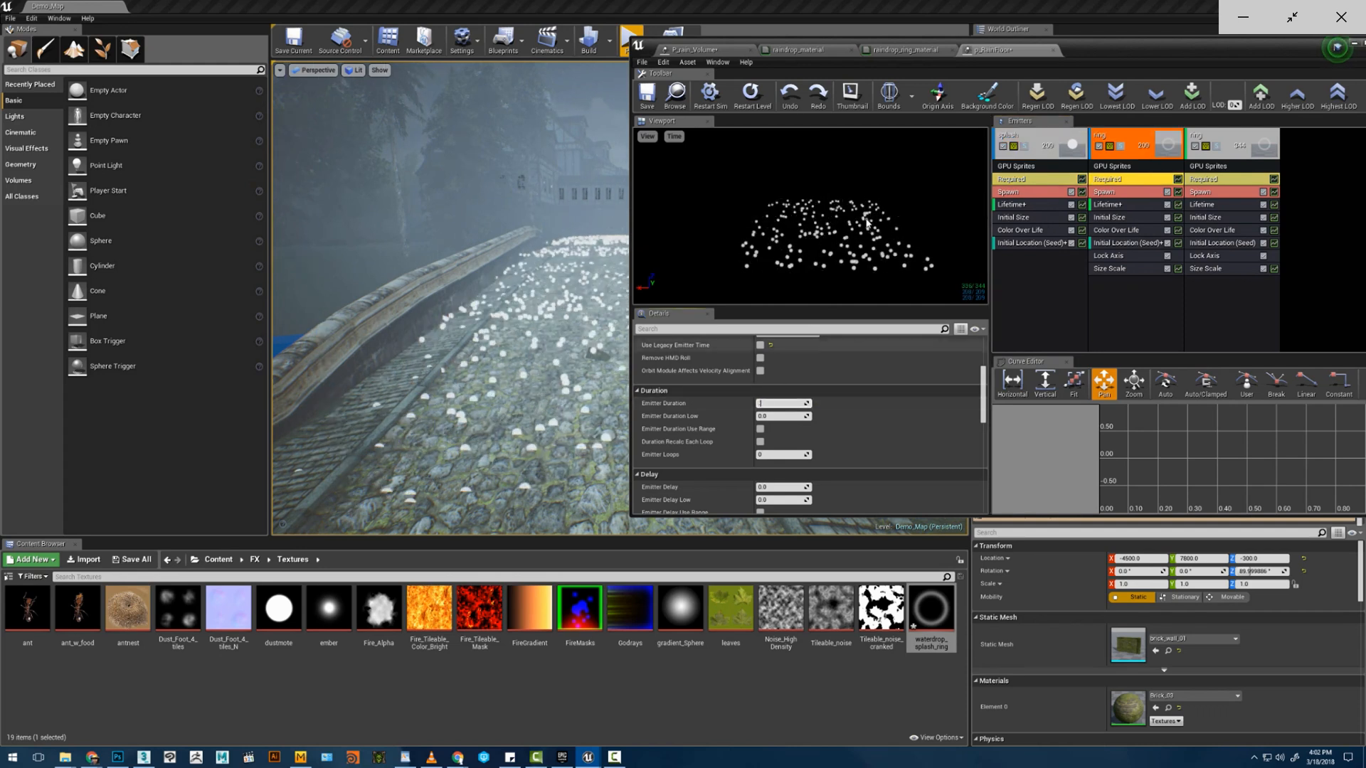
- Check the splashes in the level and the emitters' Required settings, and save the particle system
right_drag(541, 384, 587, 372)
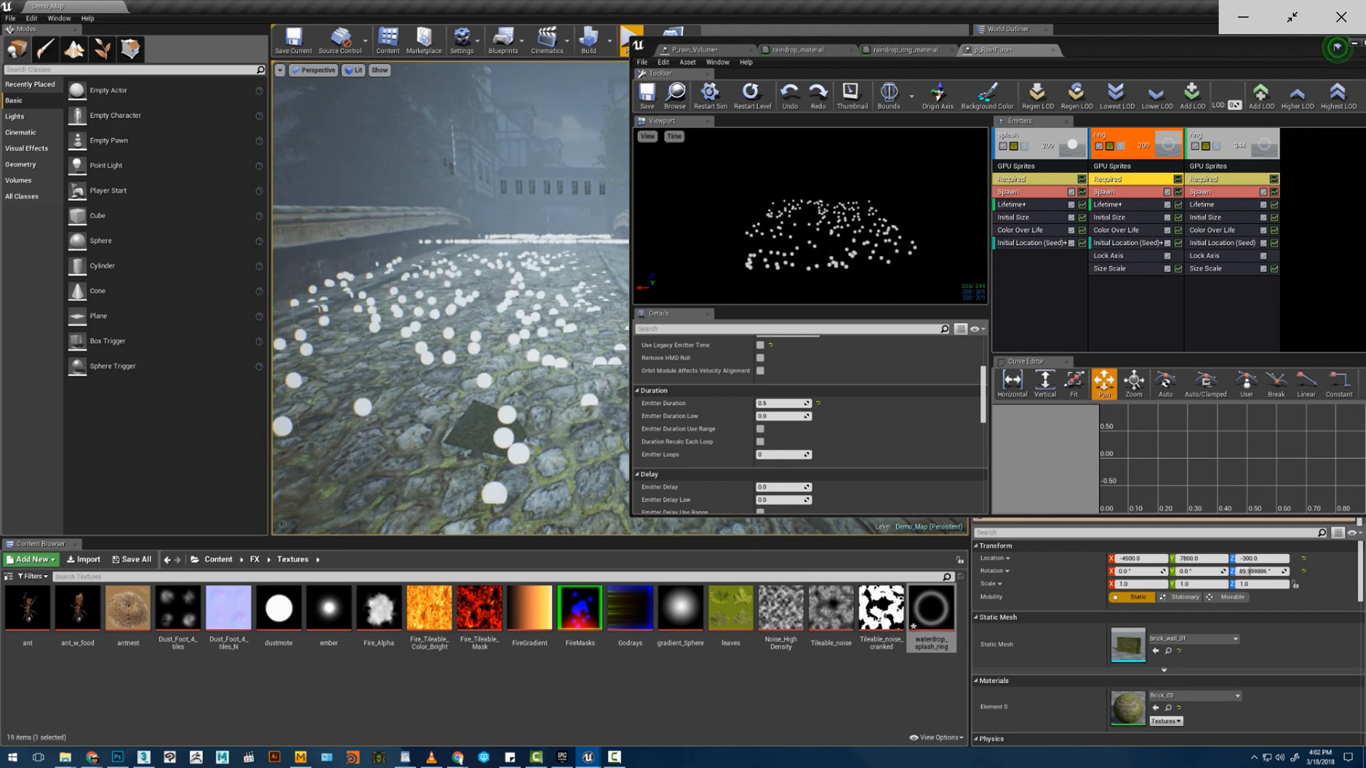
right_drag(587, 371, 485, 364)
scroll(815, 427, down, 5)
scroll(814, 410, down, 1)
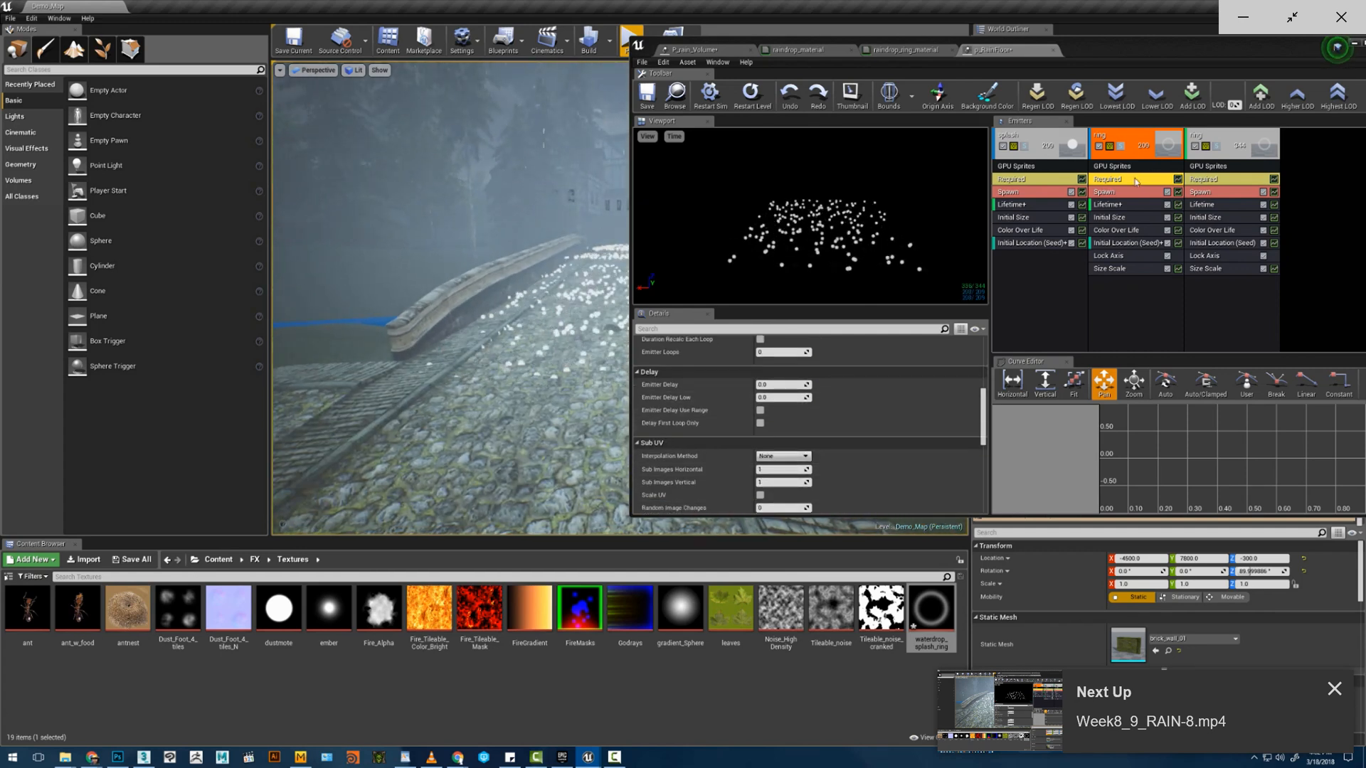
click(1202, 180)
click(1144, 183)
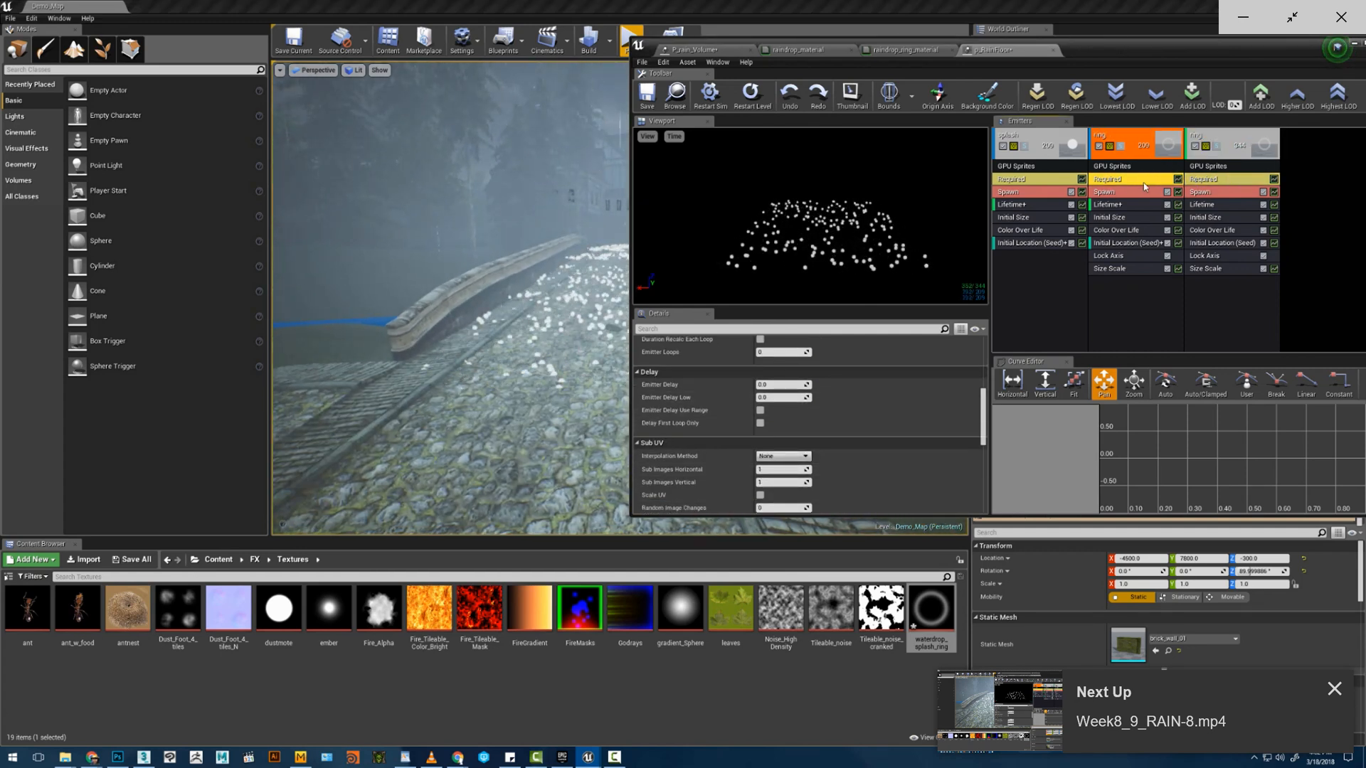
click(1042, 185)
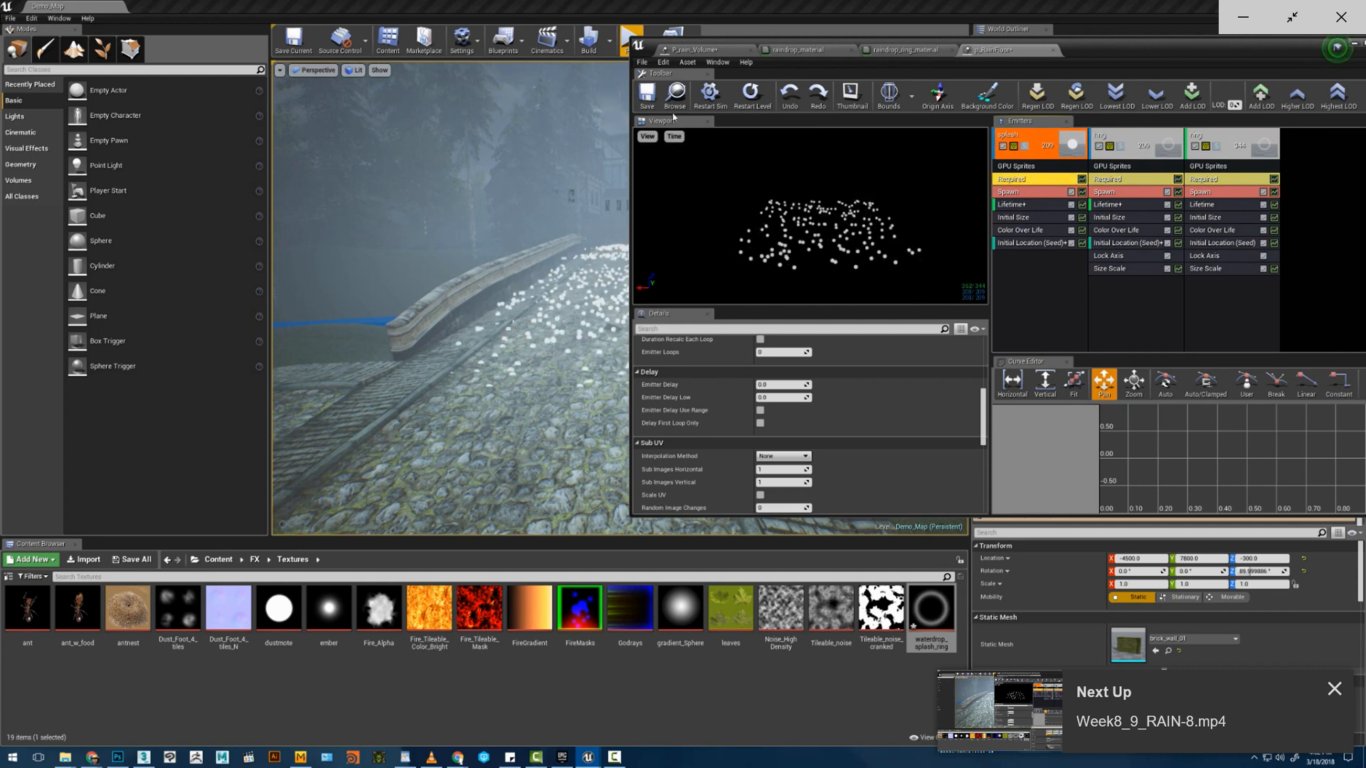
click(648, 98)
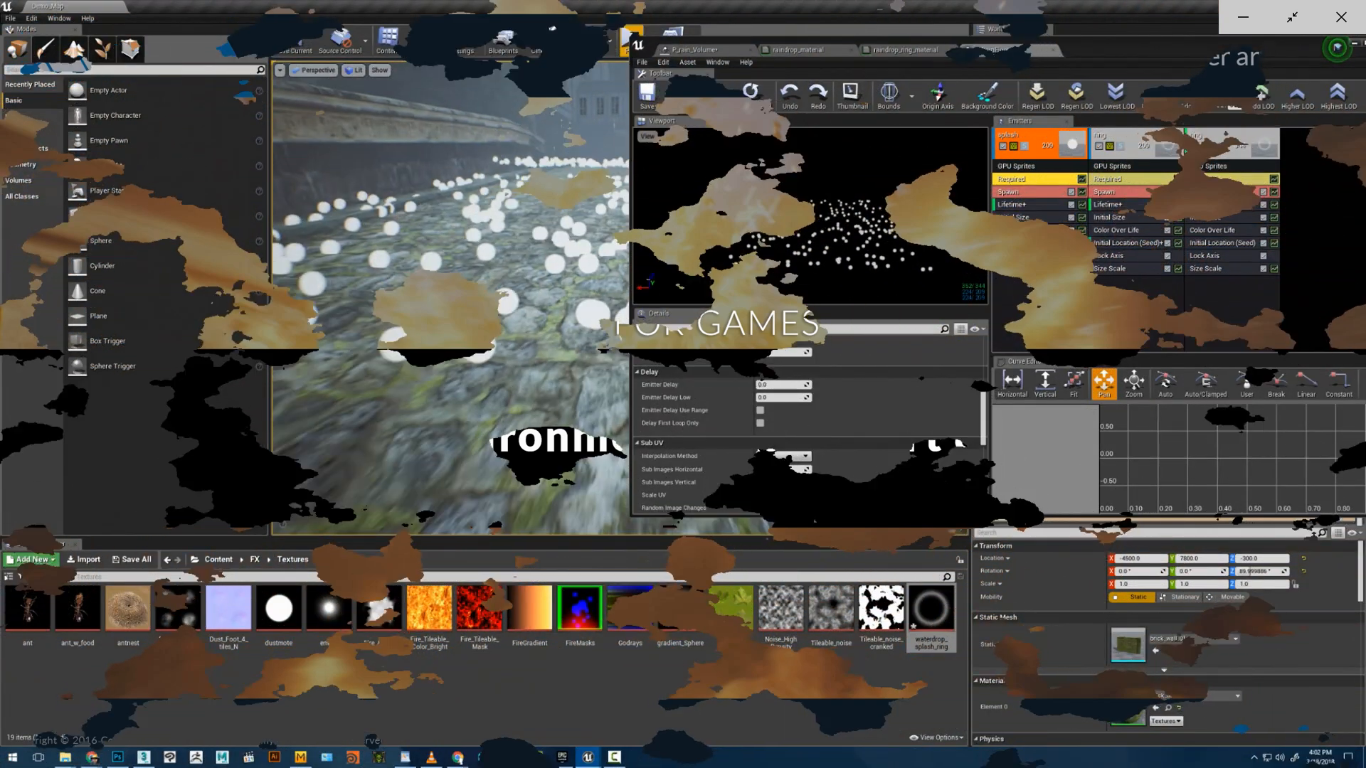
- Move the Cascade window clear of the level view and save the P_rain_Volume particle system
right_drag(450, 298, 439, 247)
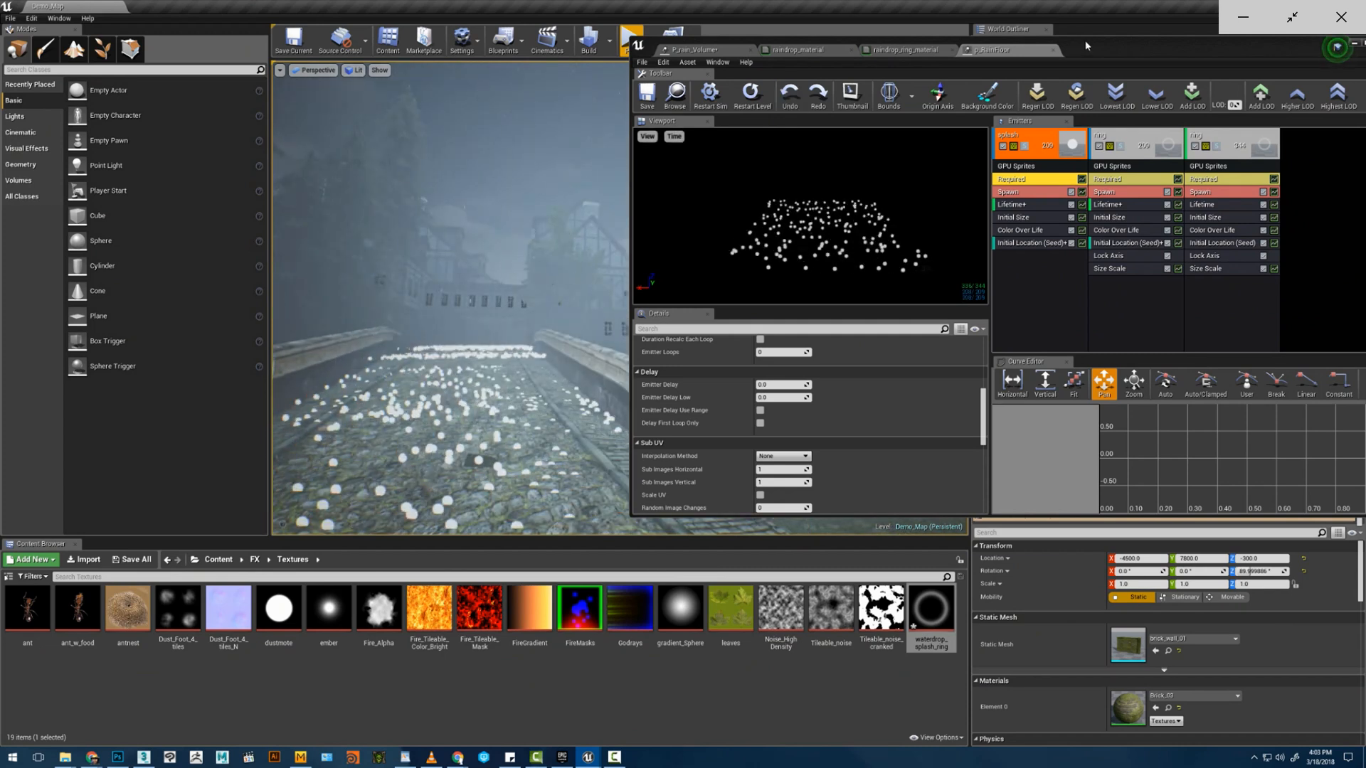
drag(1089, 46, 1232, 403)
right_drag(860, 291, 843, 316)
click(869, 407)
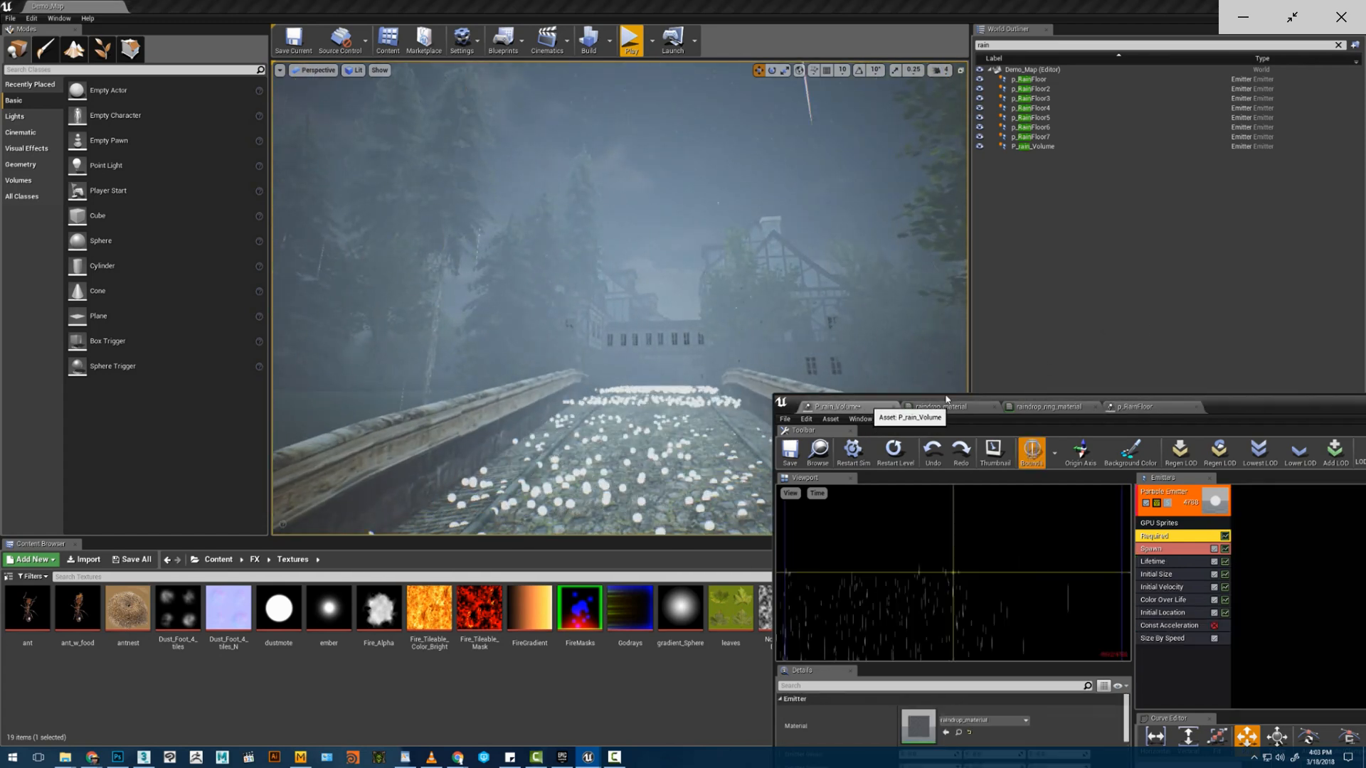
click(791, 451)
- Set the Max Draw Count to 50000 in the Required rendering settings of P_rain_Volume
drag(1248, 407, 1228, 227)
scroll(1007, 591, down, 5)
scroll(1007, 591, down, 10)
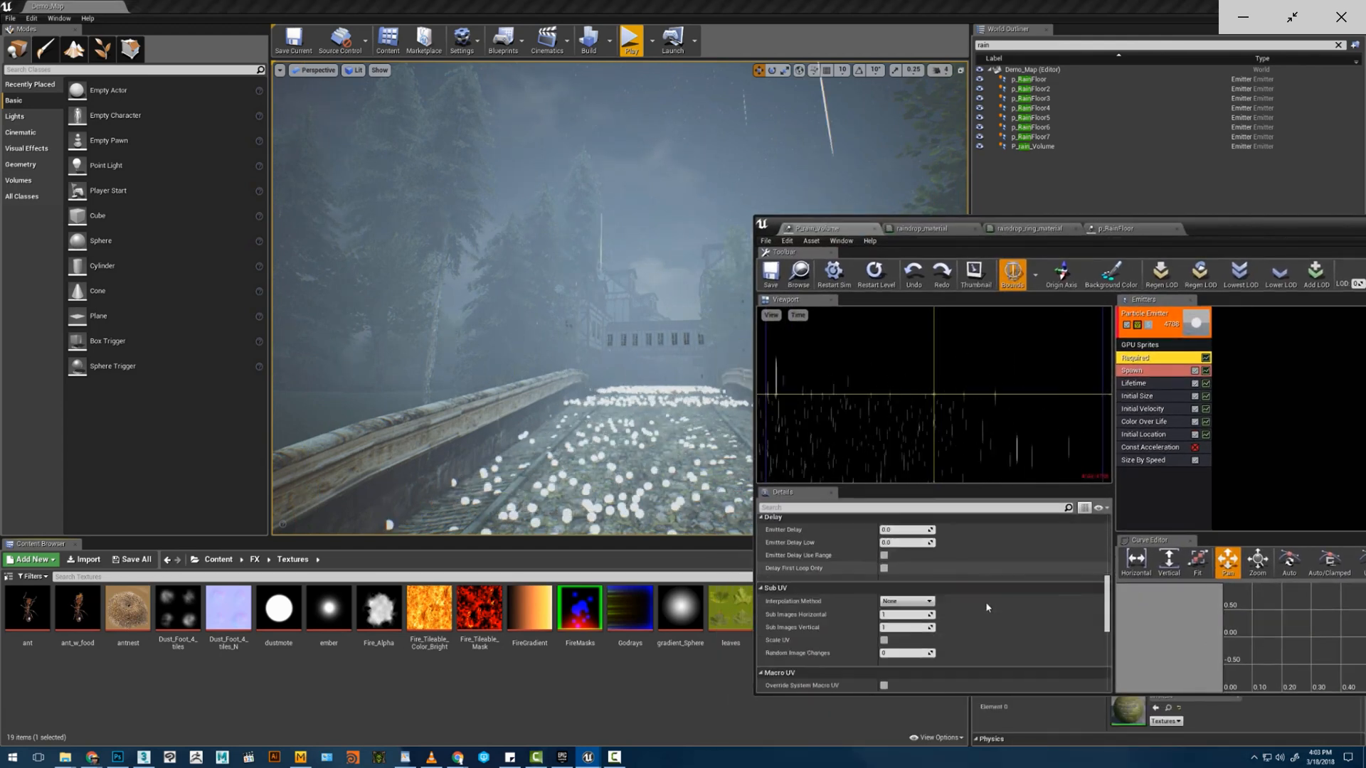
click(911, 552)
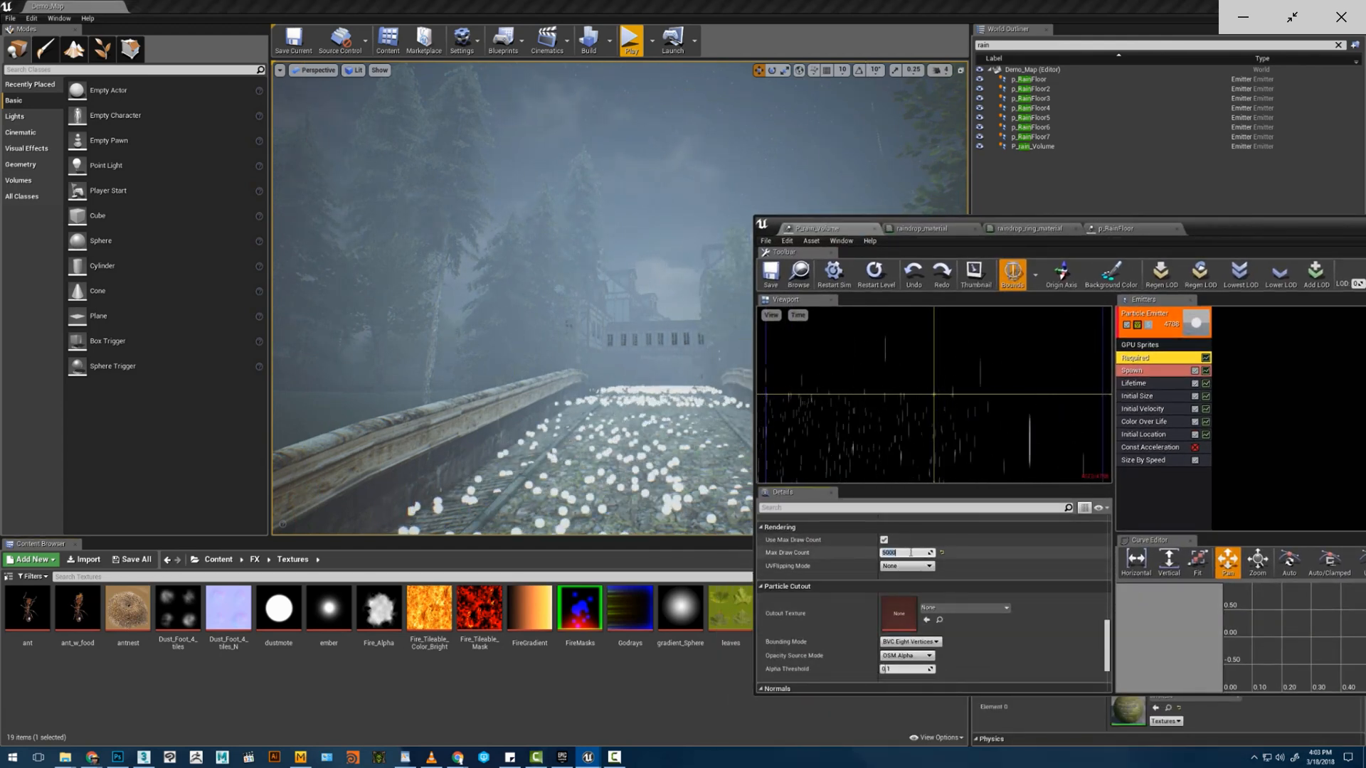
text(0)
key(Return)
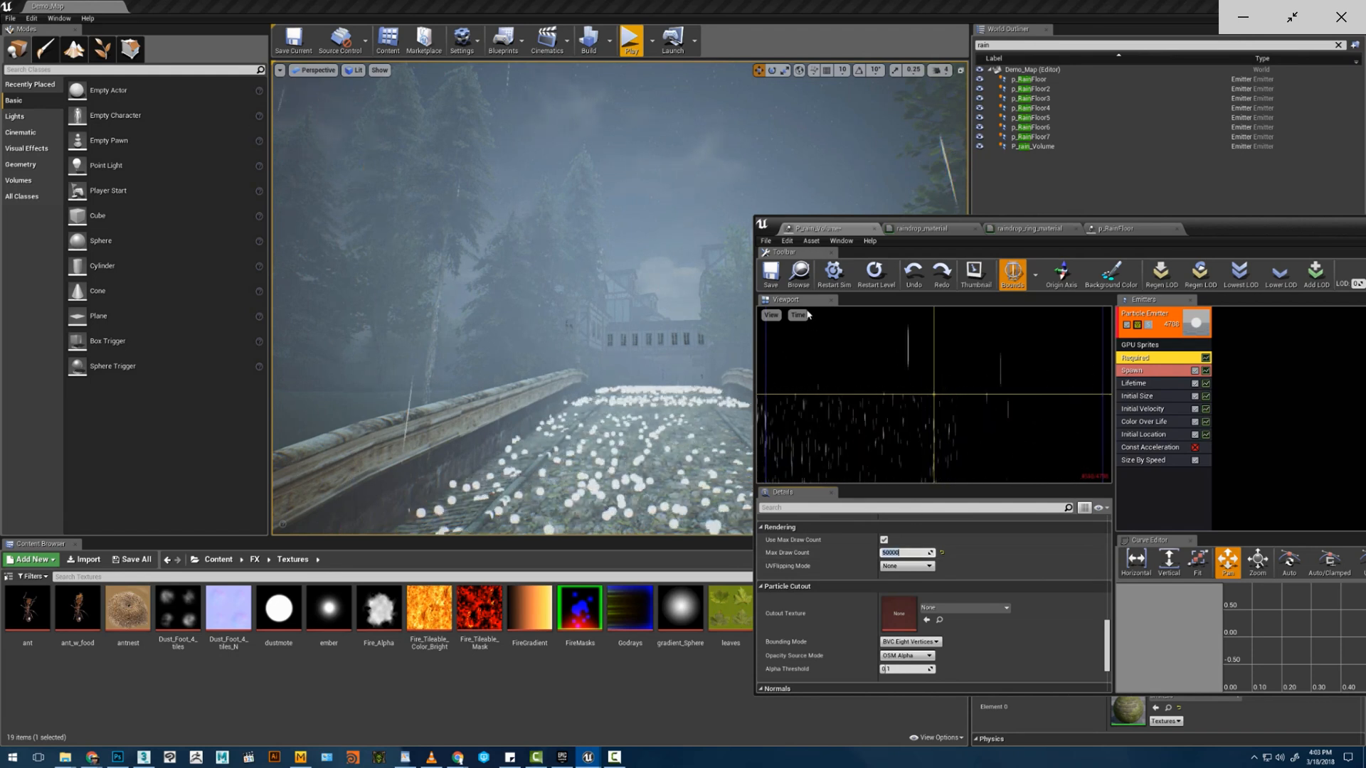
- Set the rain emitter's Initial Size to X 3.0 and Y 9.0
scroll(1002, 616, down, 1)
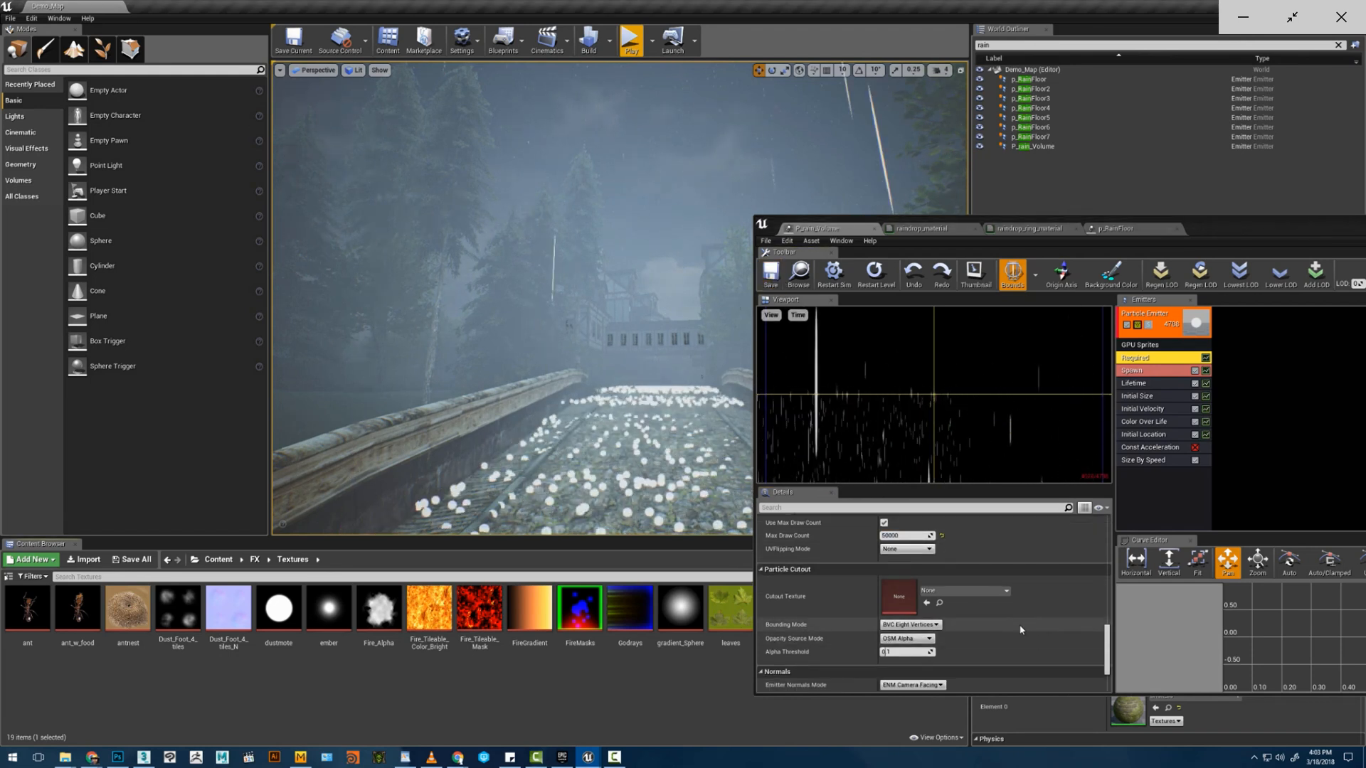
scroll(1000, 615, down, 2)
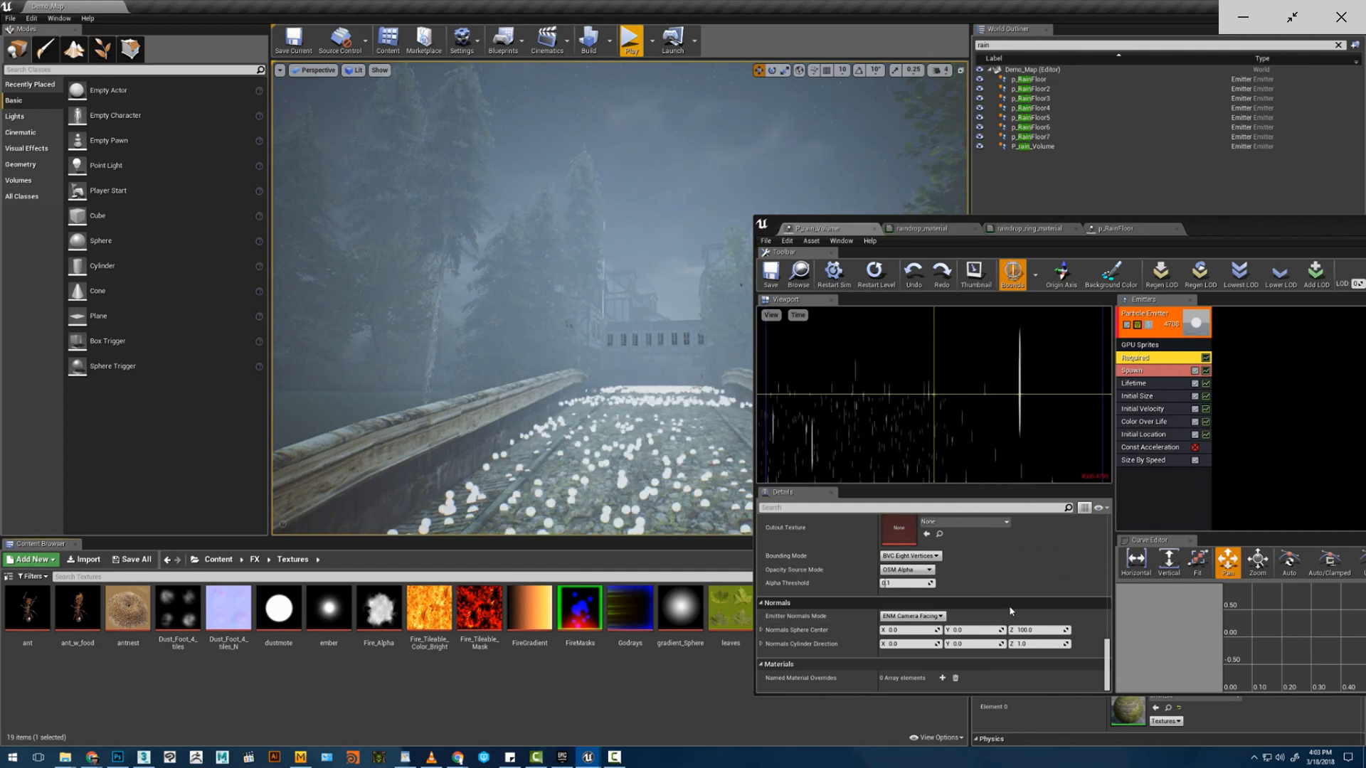
click(1138, 396)
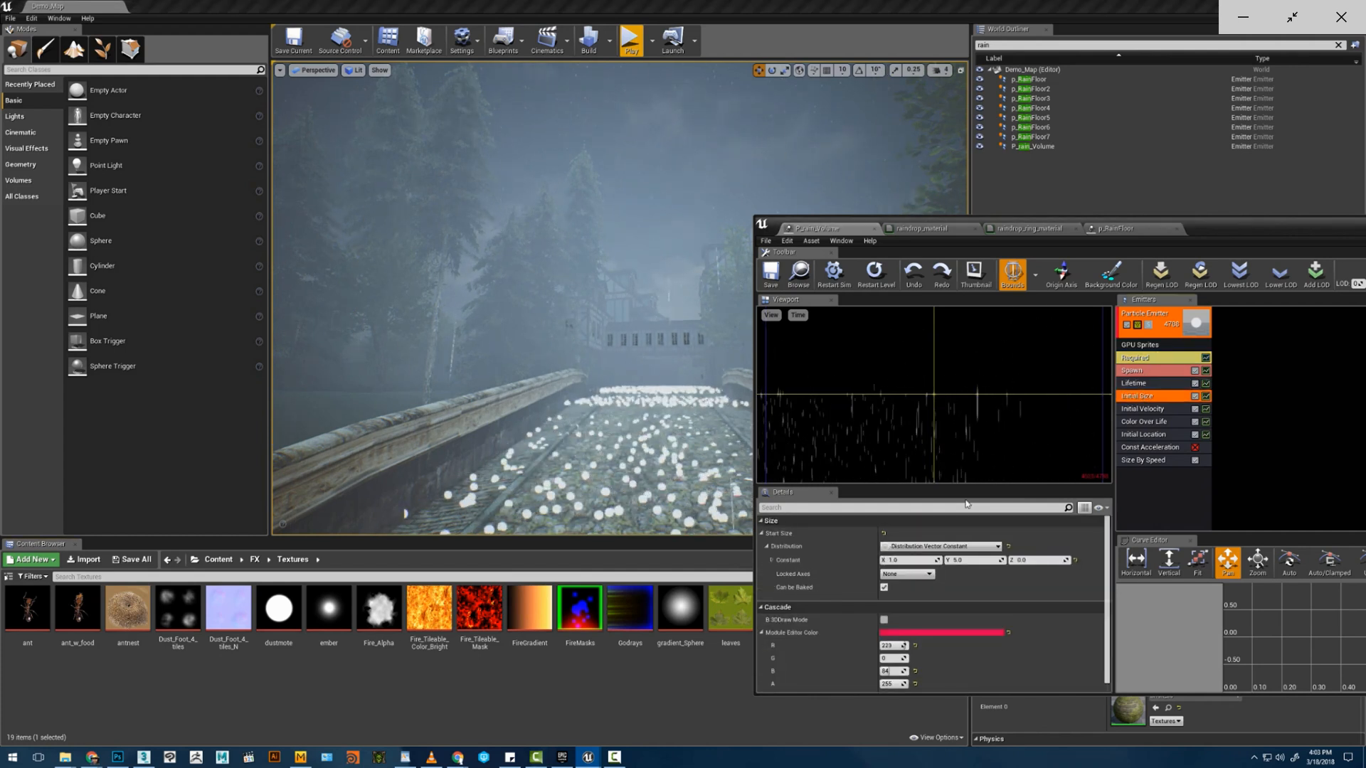
text(3)
key(Tab)
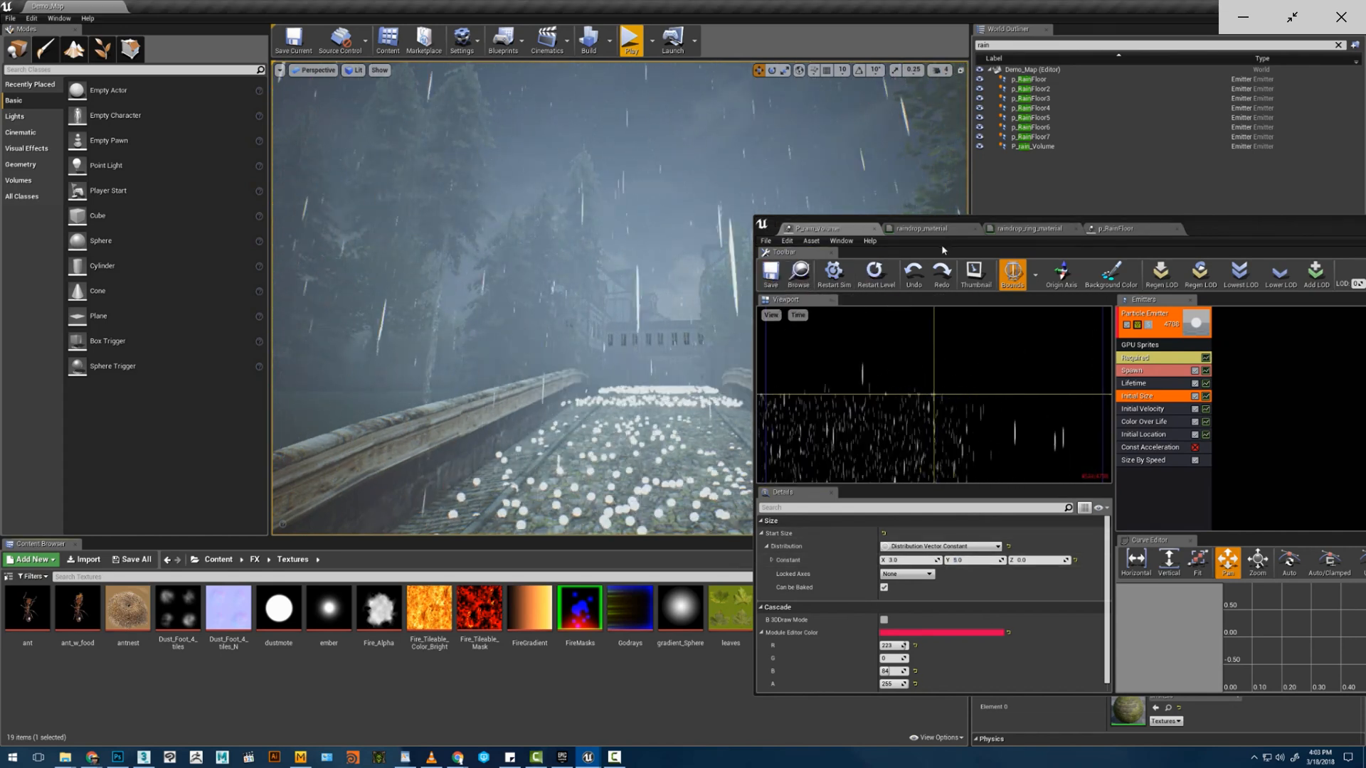
- Set the constant feeding the opacity Multiply in raindrop_material to 0.3 and apply the material
click(928, 228)
right_drag(1152, 434, 1038, 429)
click(862, 534)
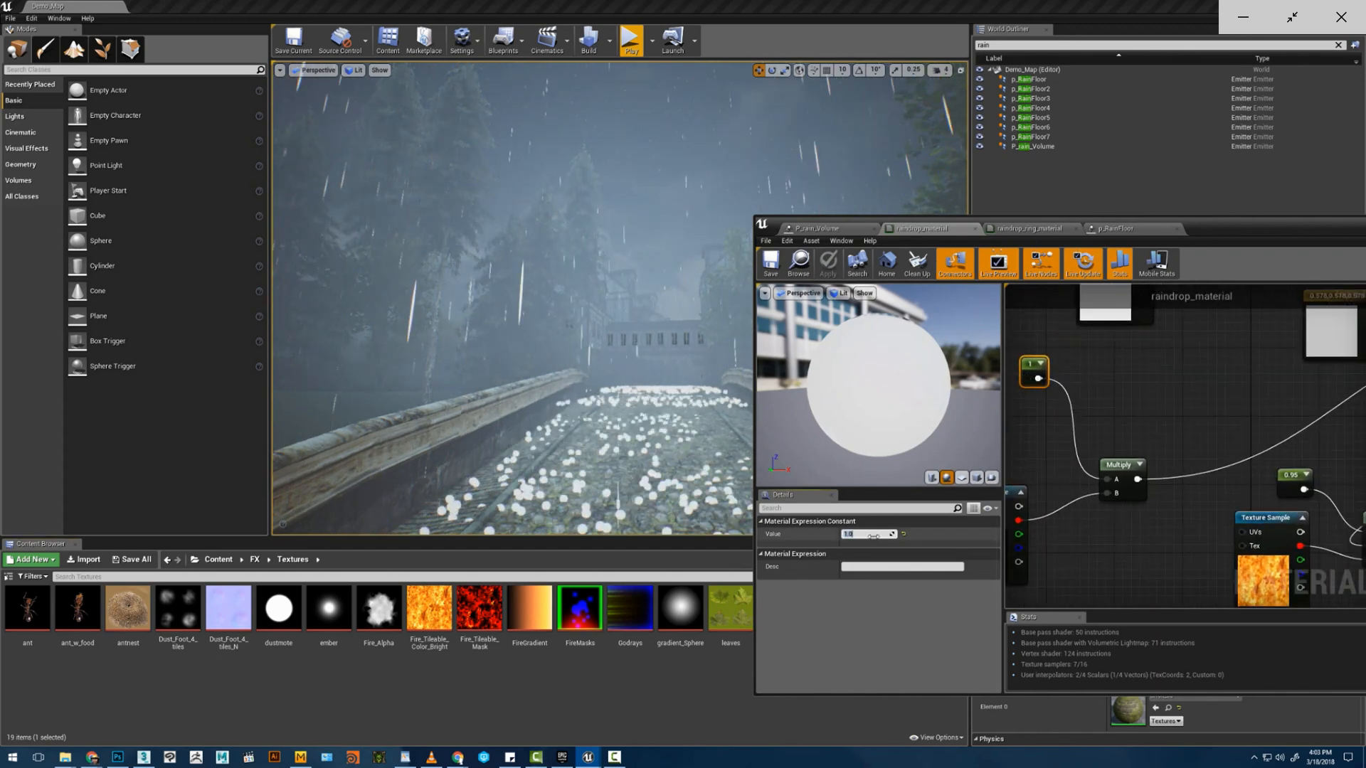
text(.3)
key(Return)
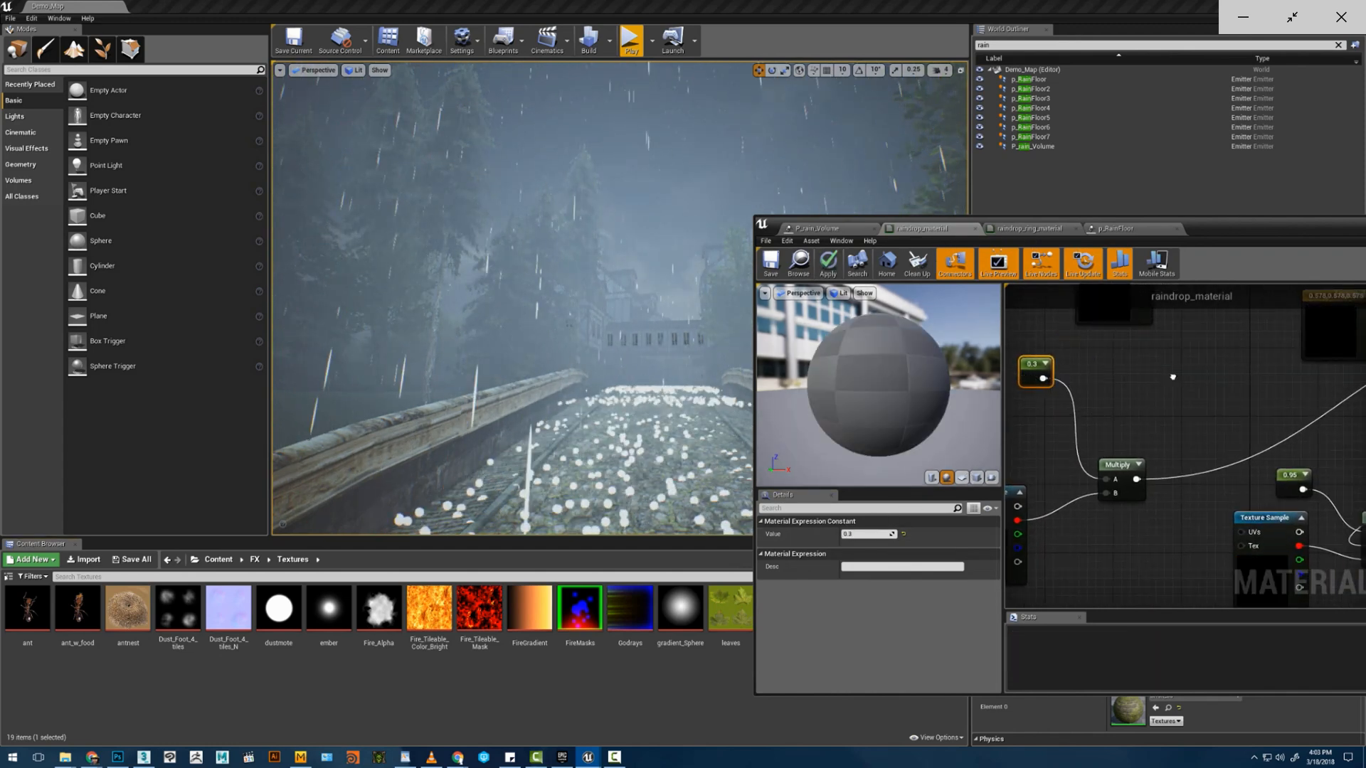
scroll(1129, 403, down, 4)
right_drag(1129, 404, 1171, 400)
click(836, 263)
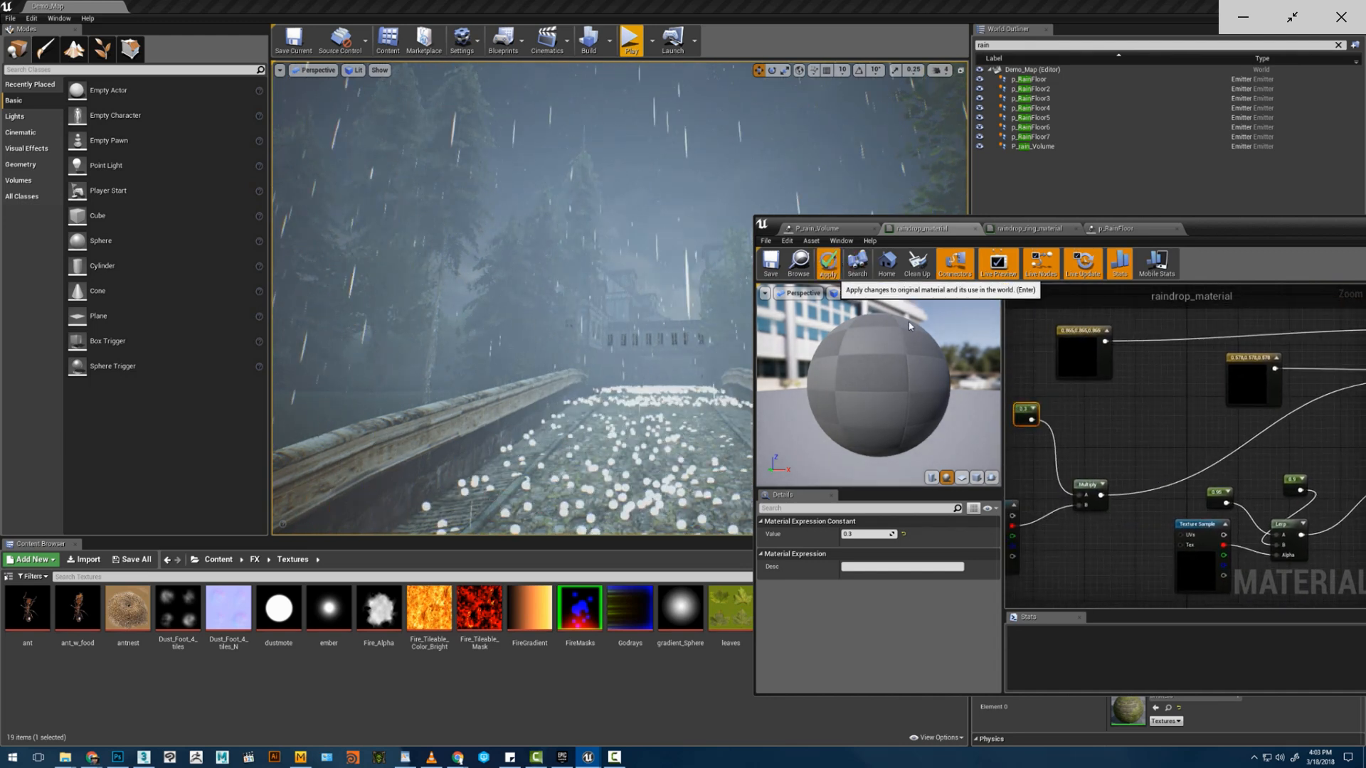
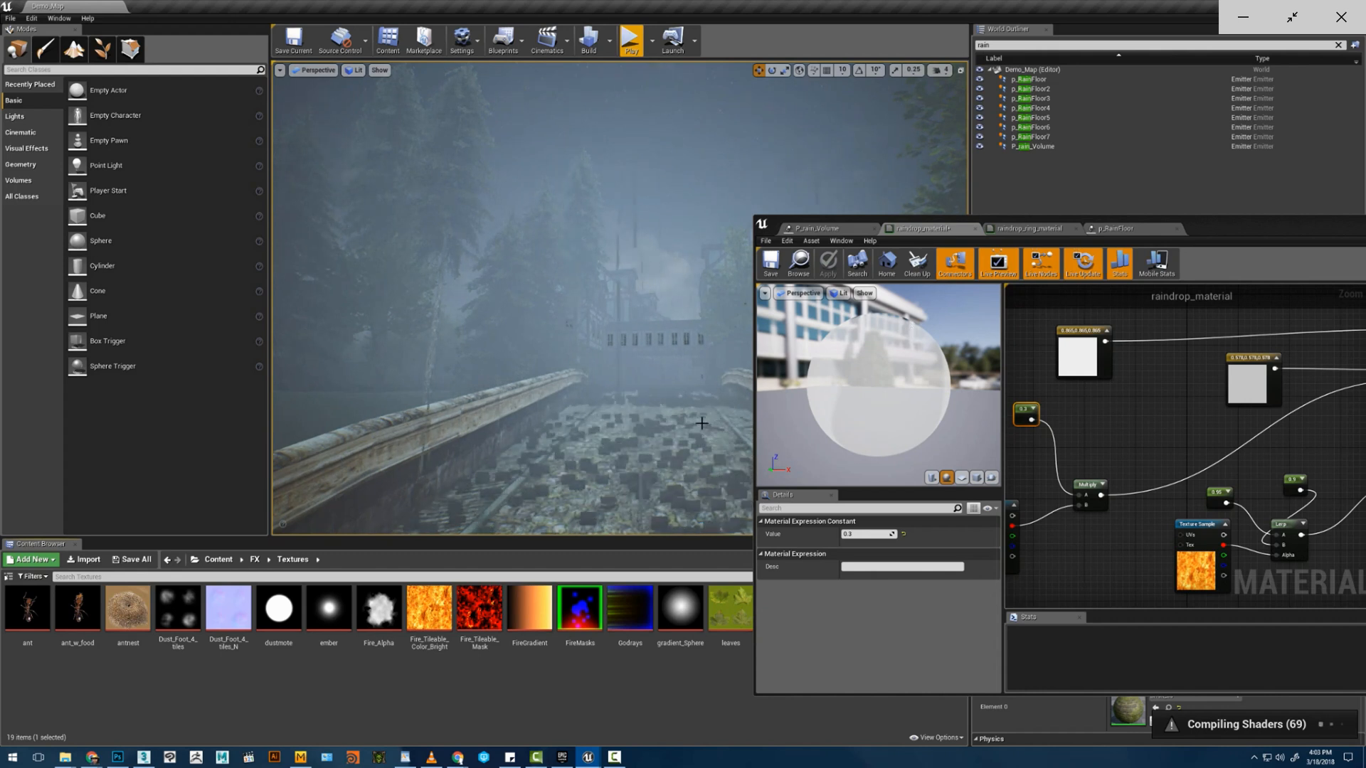
- Examine the falling rain and the splashes along the bridge with the updated raindrop material
right_drag(512, 306, 521, 337)
key(s)
key(w)
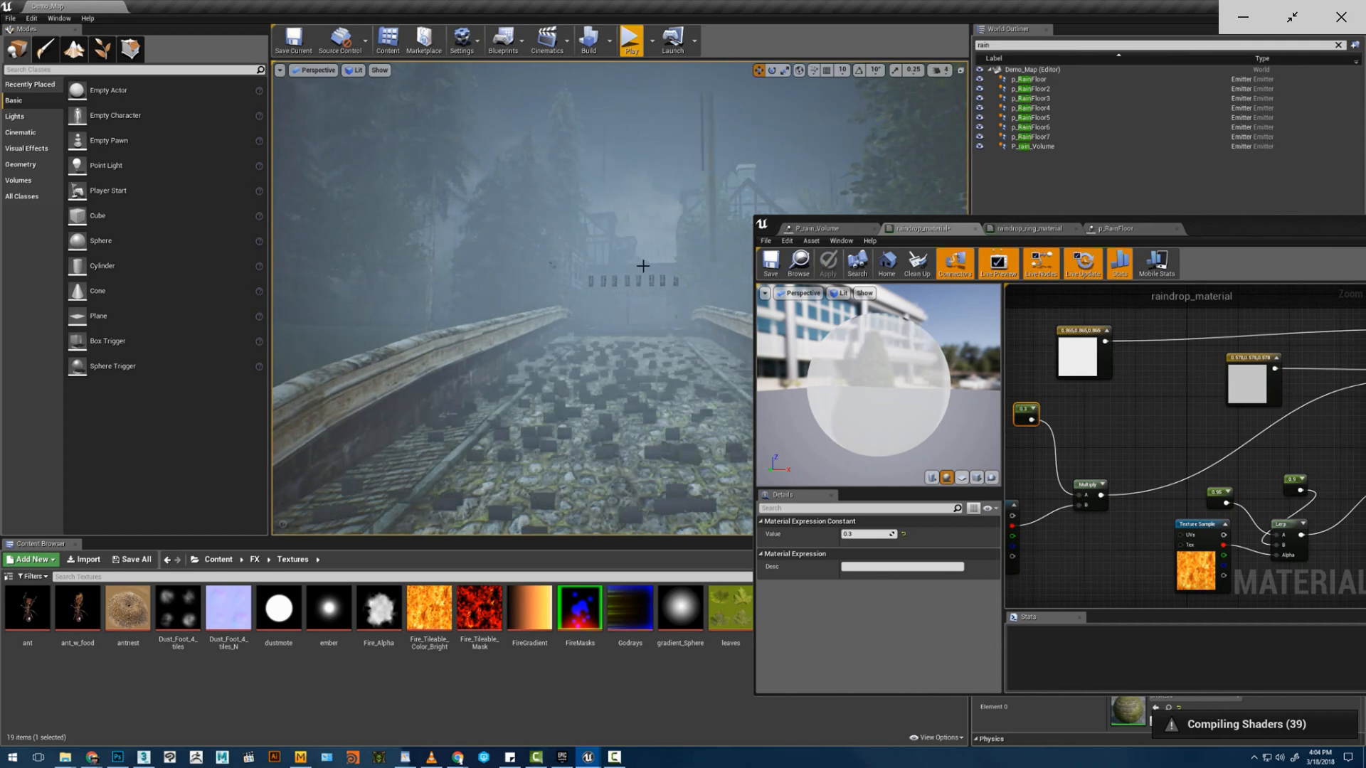
mouse_move(643, 307)
right_down()
mouse_move(663, 278)
mouse_move(648, 294)
right_up()
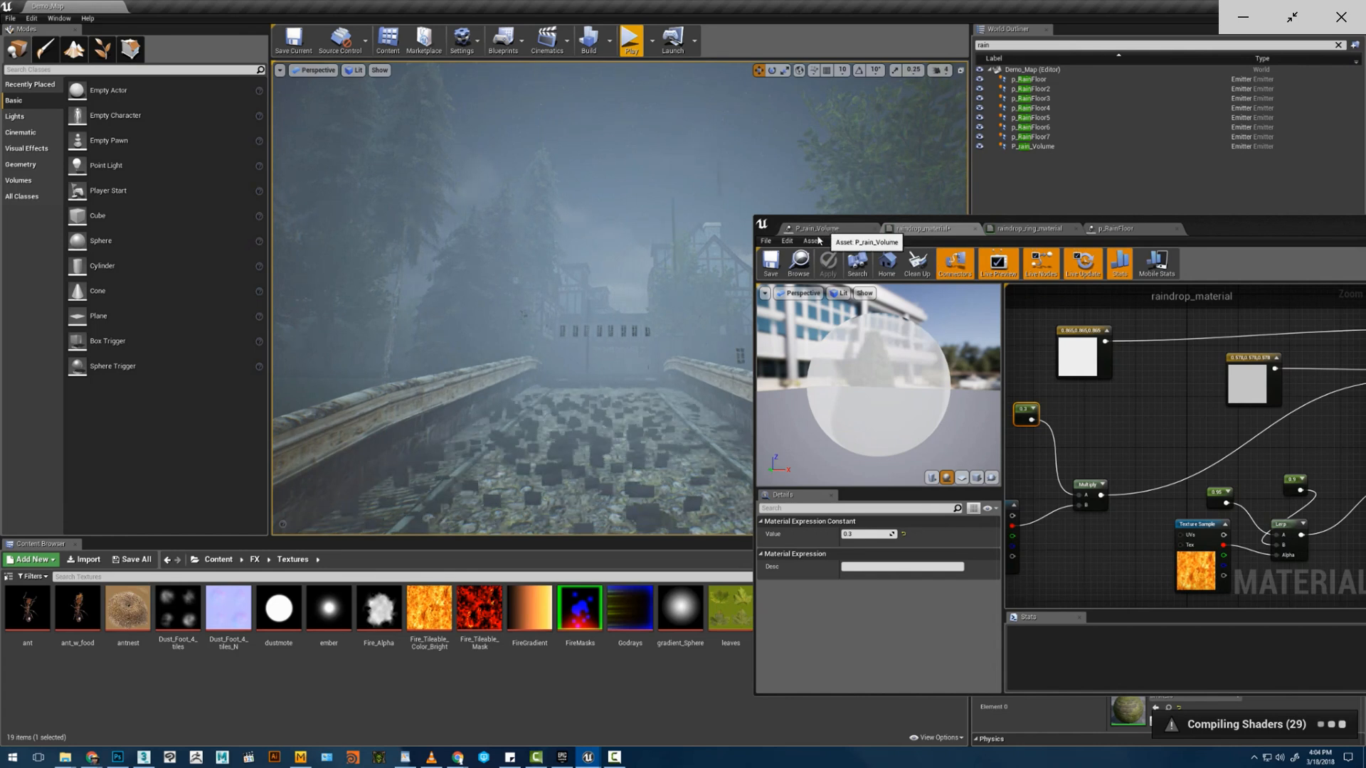
right_drag(1087, 439, 1076, 405)
scroll(1145, 382, down, 1)
scroll(1094, 416, down, 1)
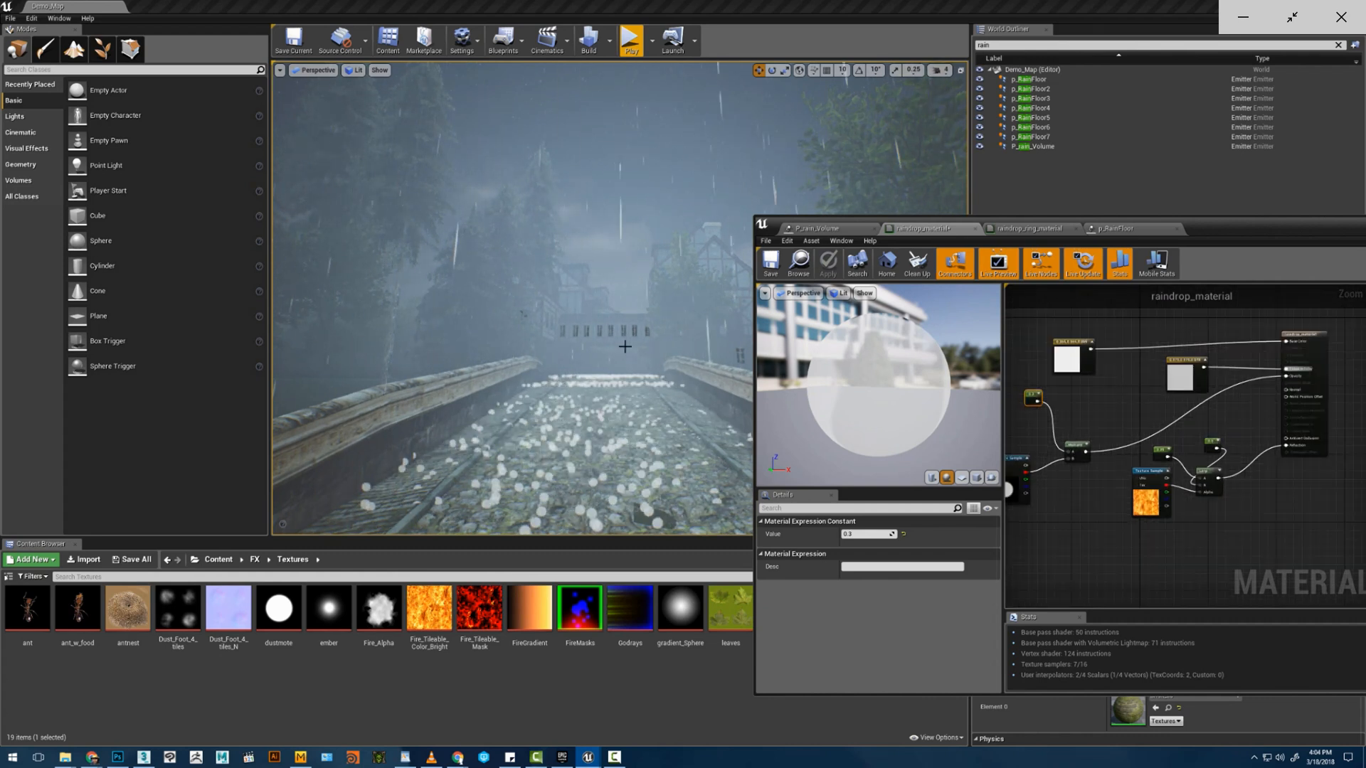
right_drag(628, 314, 628, 340)
key(s)
key(w)
key(w)
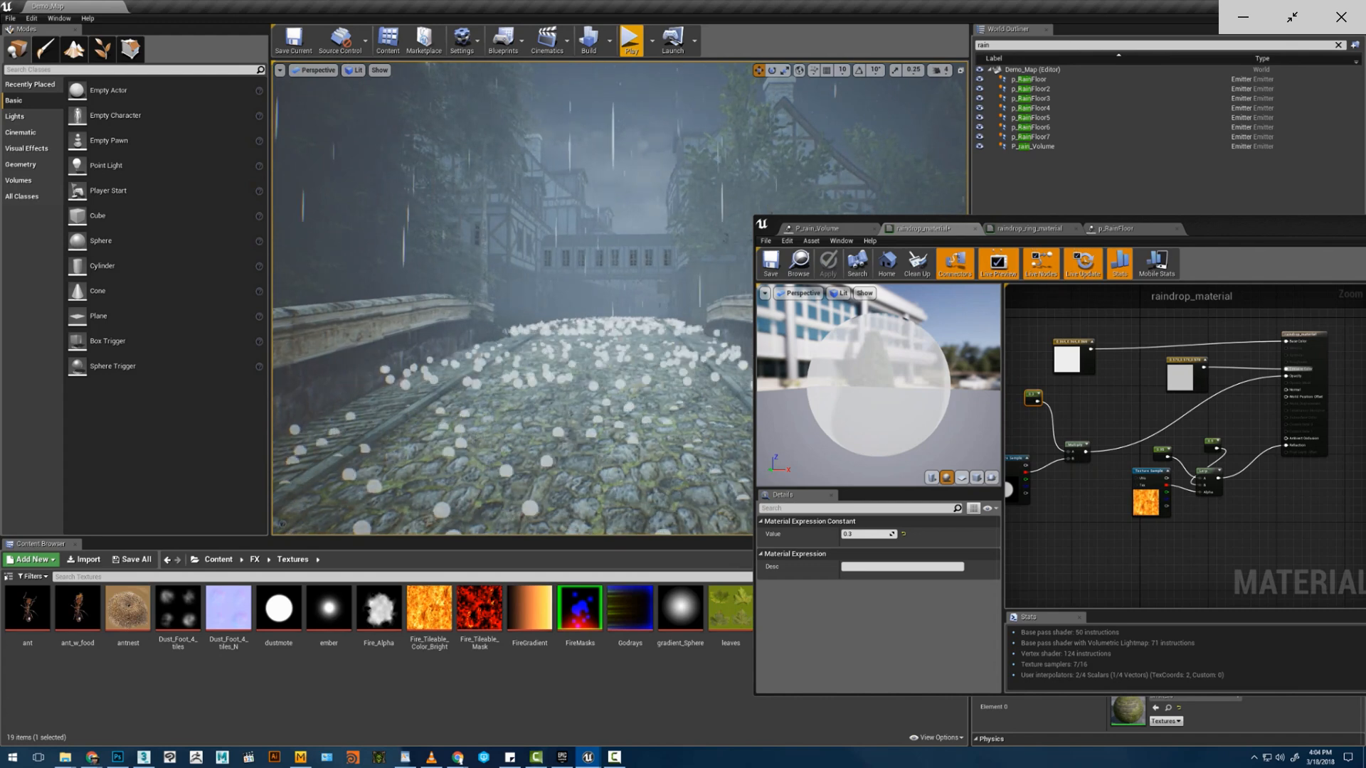
- Raise the p_RainFloor3 emitter slightly above the cobblestones, deselect it and review the splashes from farther back
click(536, 376)
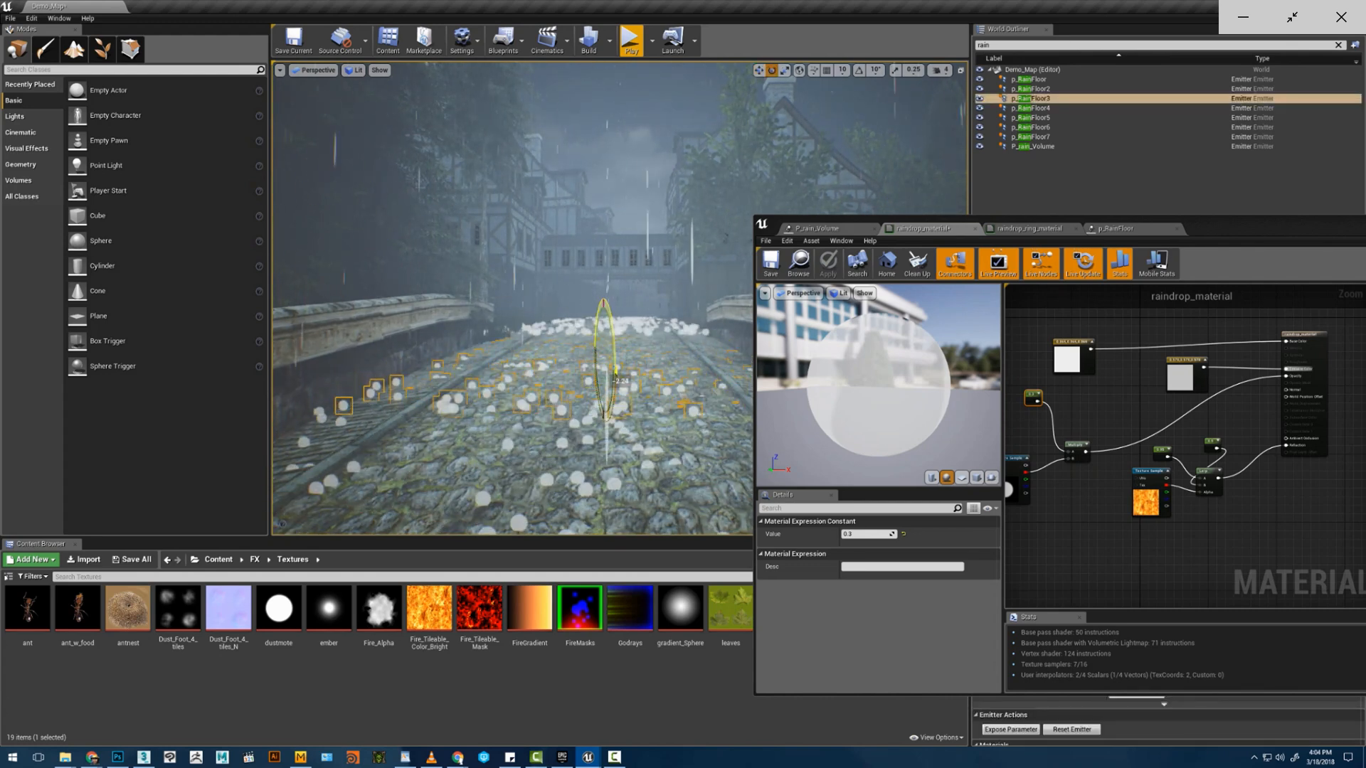
drag(606, 321, 605, 314)
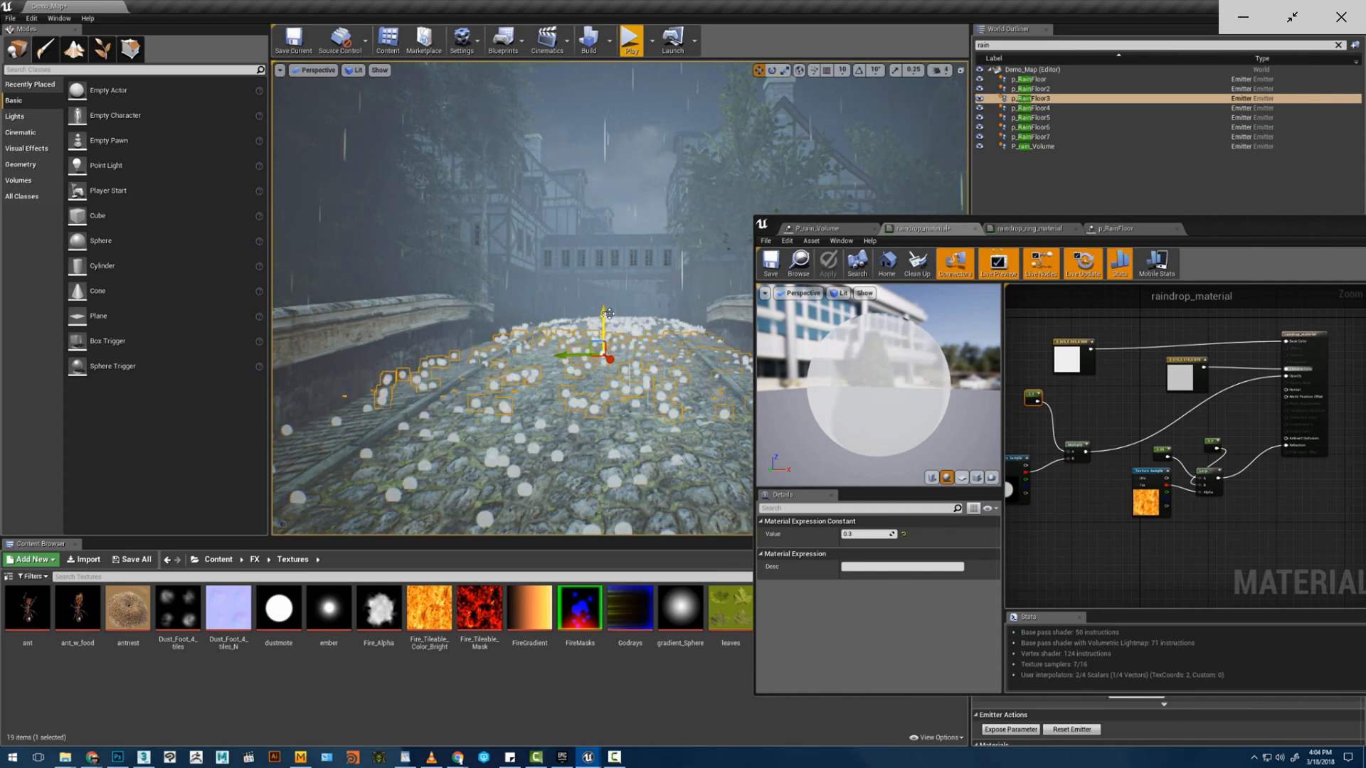
click(626, 290)
key(s)
right_drag(627, 291, 701, 311)
click(1055, 186)
key(w)
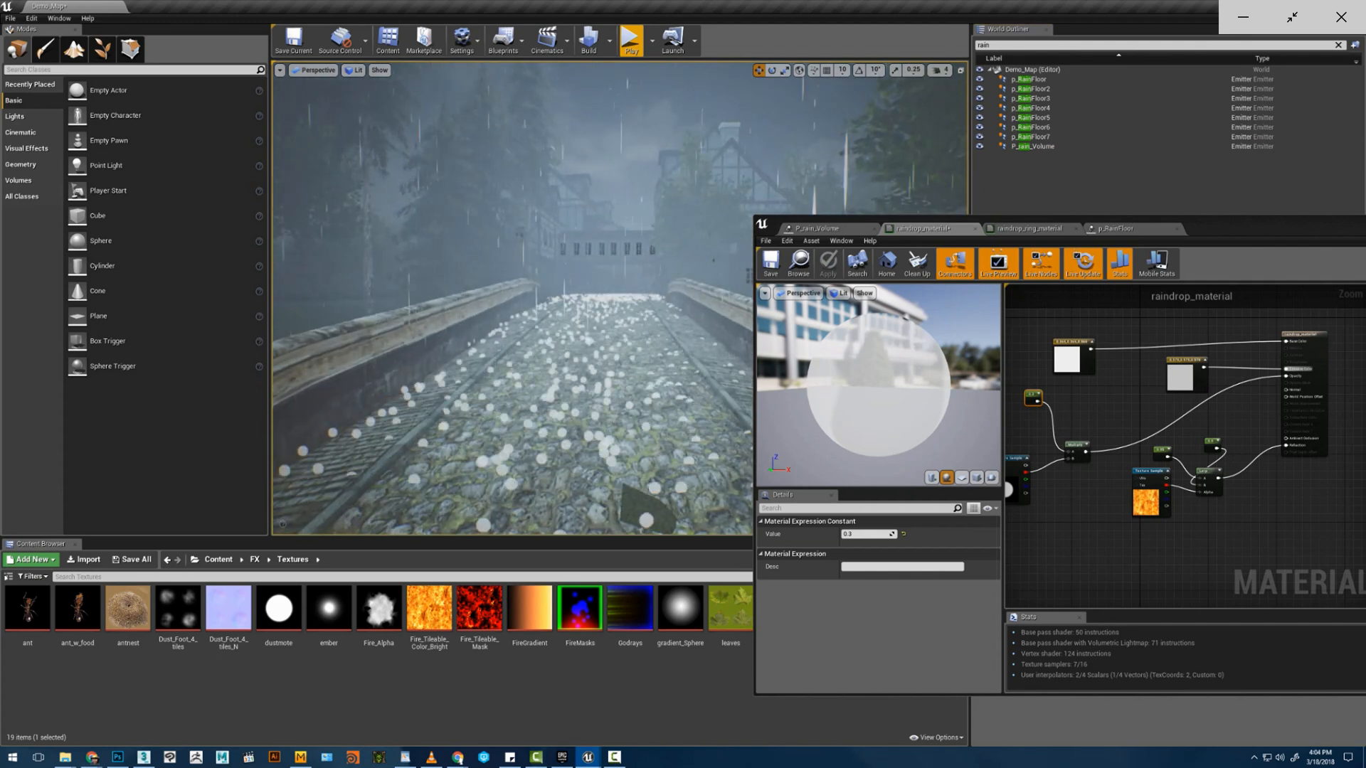
- Darken the emissive colour constant in raindrop_material to a grey of 0.167 and apply the material
scroll(1167, 377, up, 5)
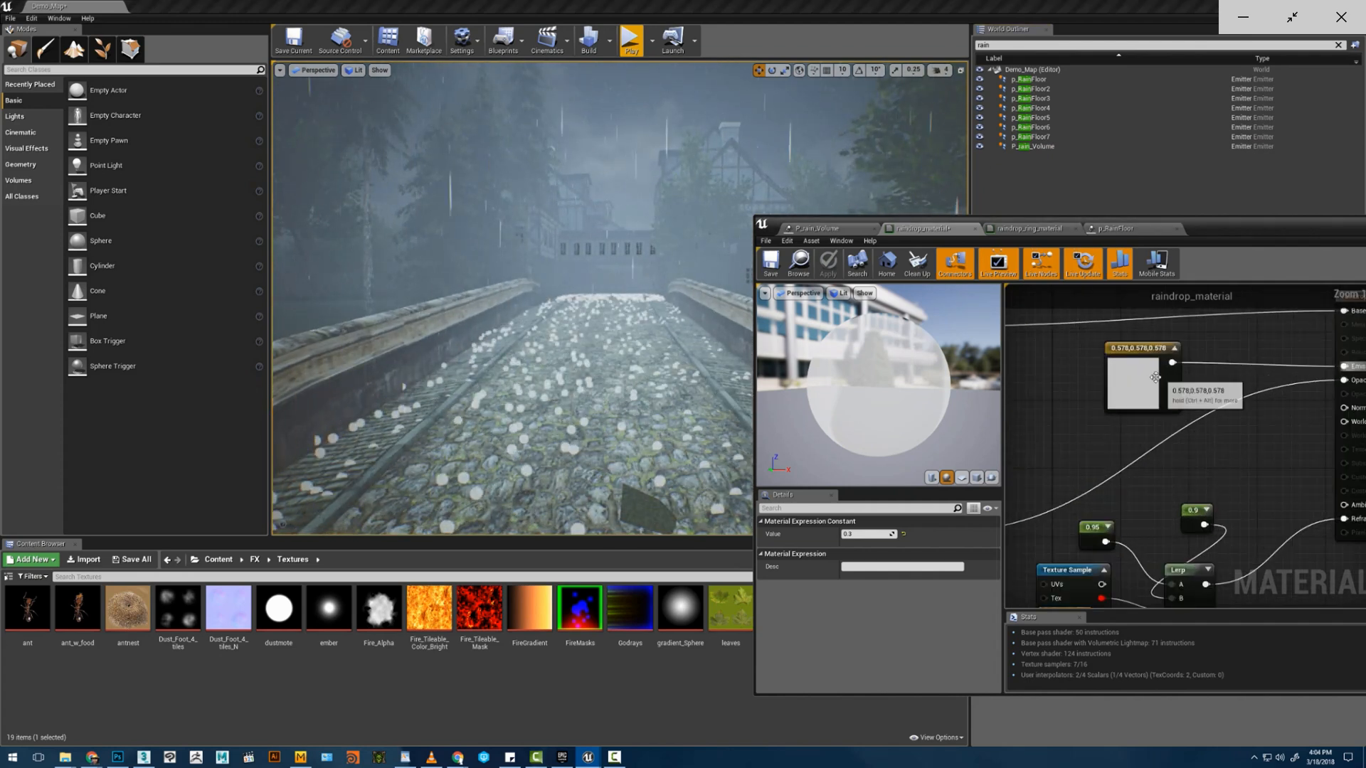
click(1156, 377)
click(918, 534)
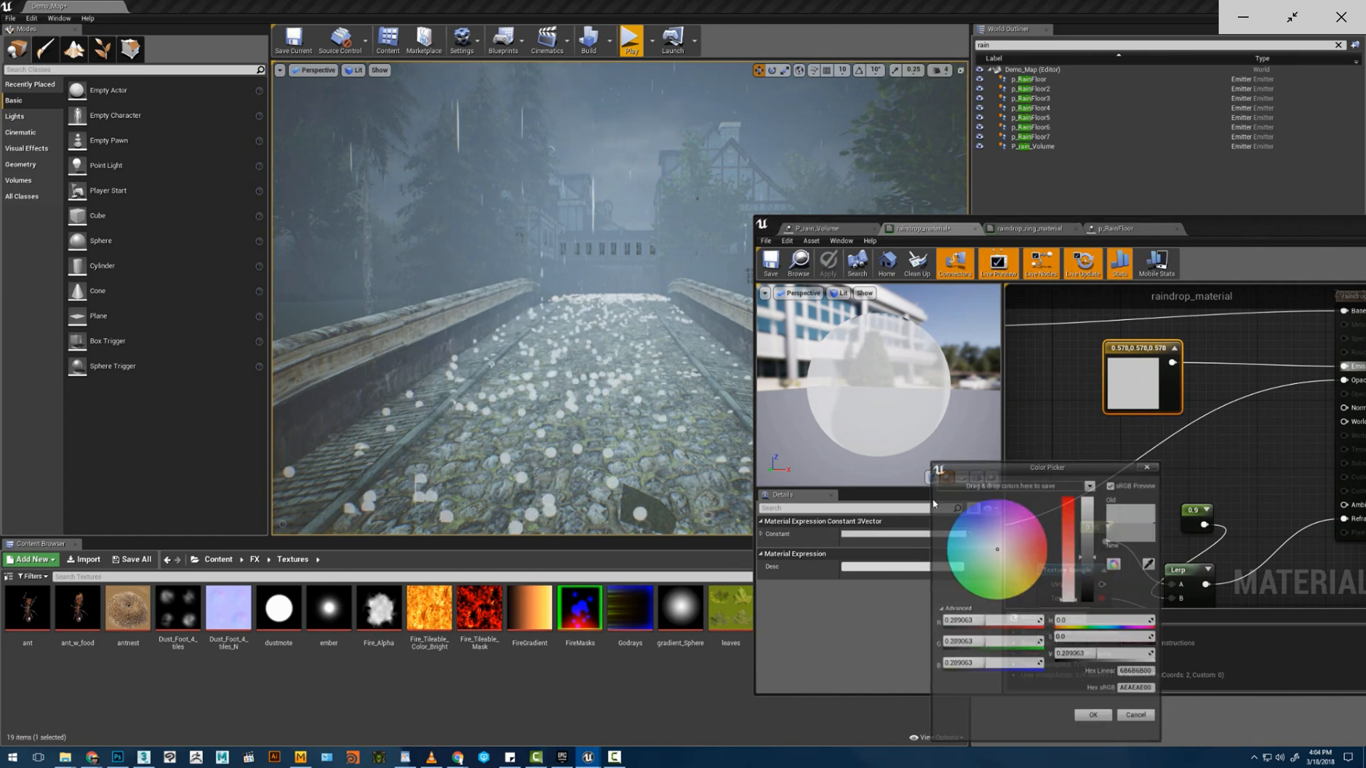
drag(1088, 542, 1094, 584)
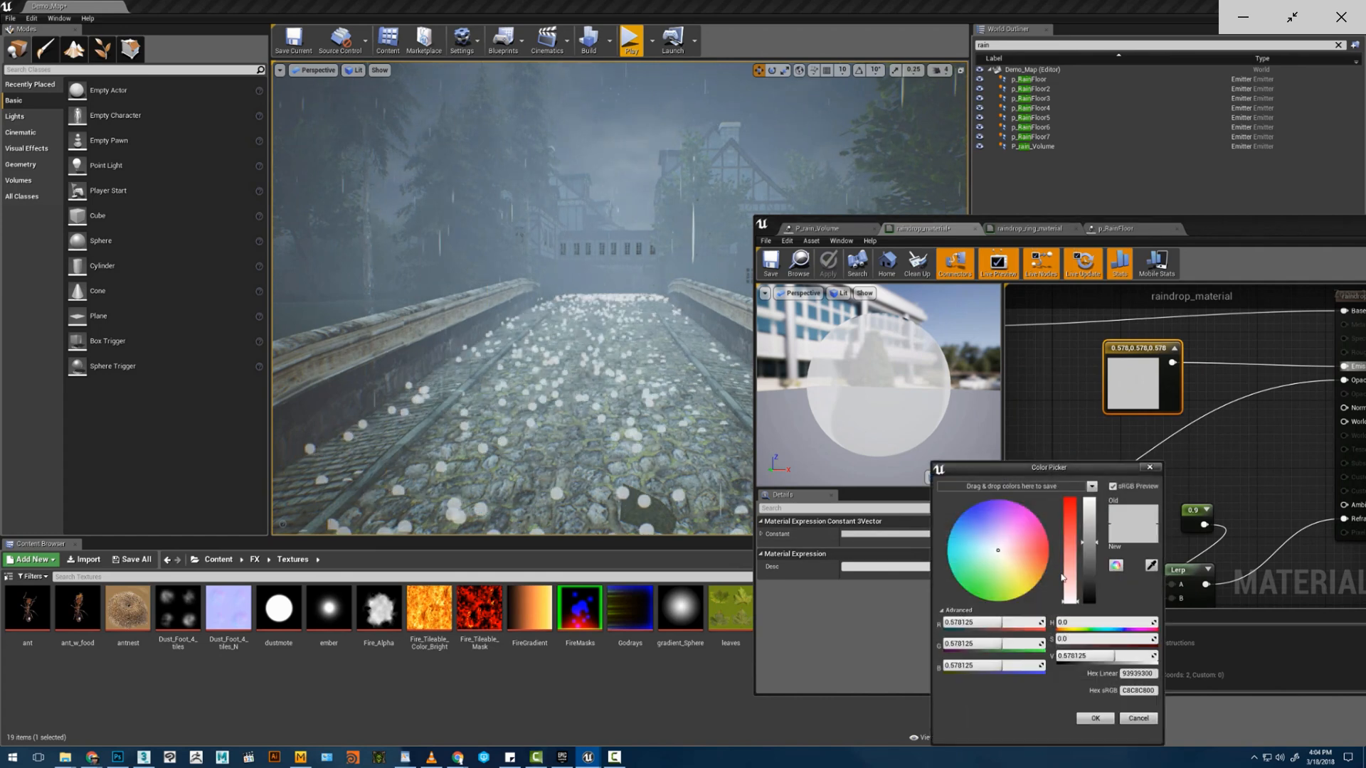
click(1095, 719)
click(827, 264)
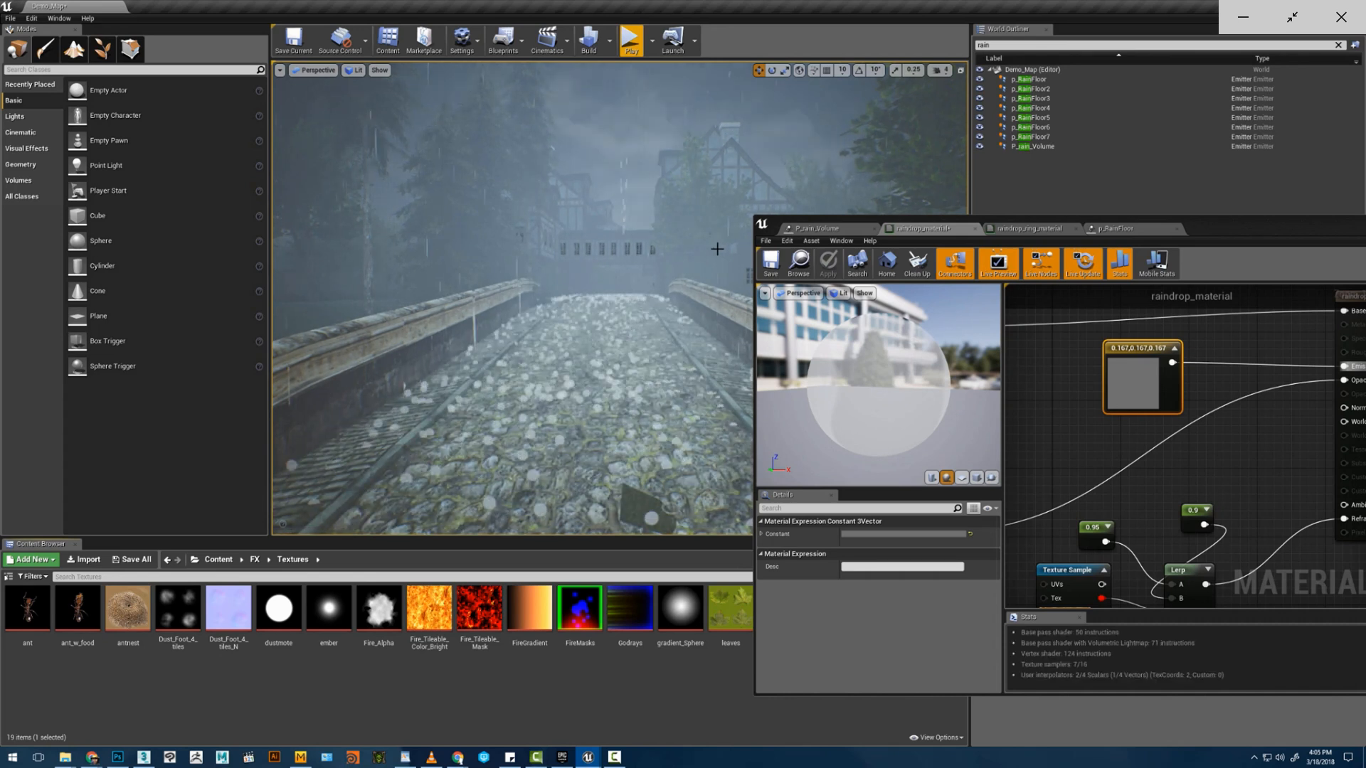
- Examine the falling rain and the ground splashes along the bridge from several distances with the darkened raindrop material
right_drag(649, 345, 652, 318)
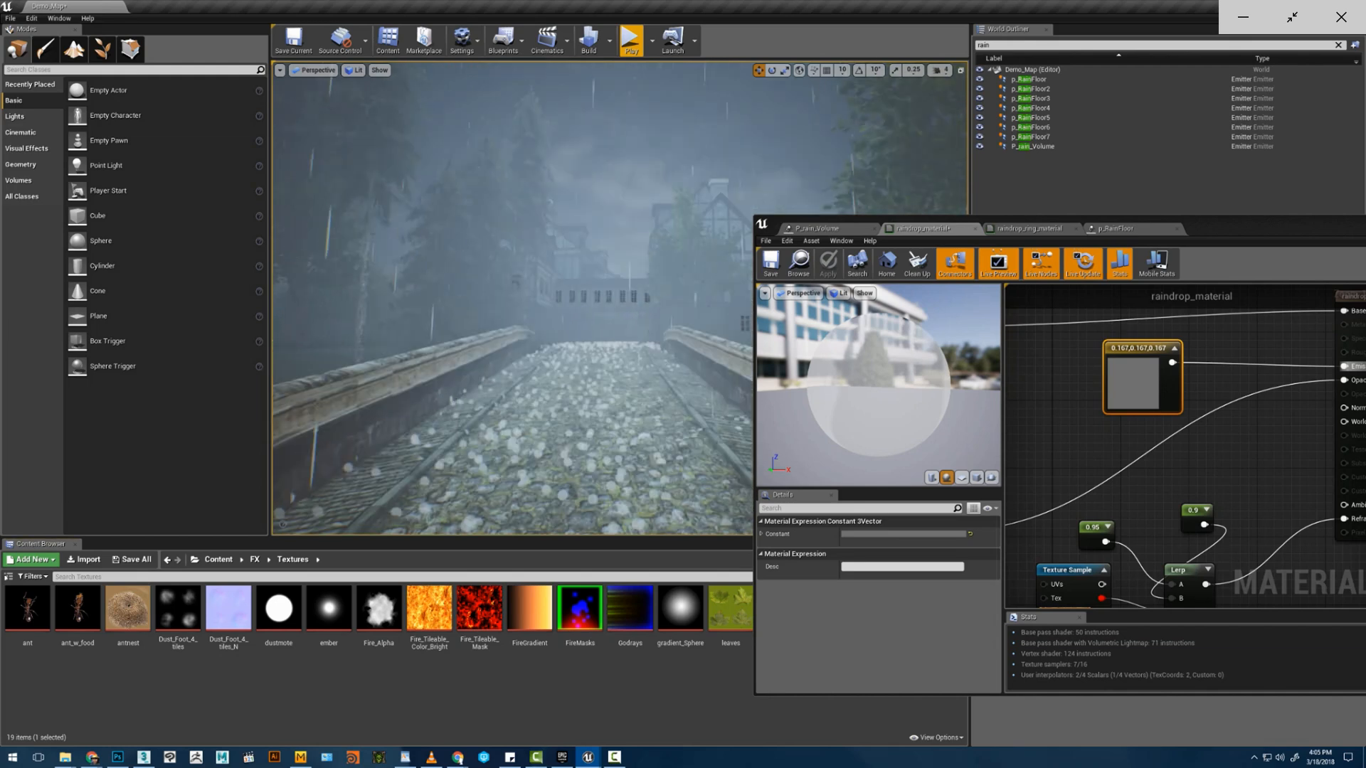
key(w)
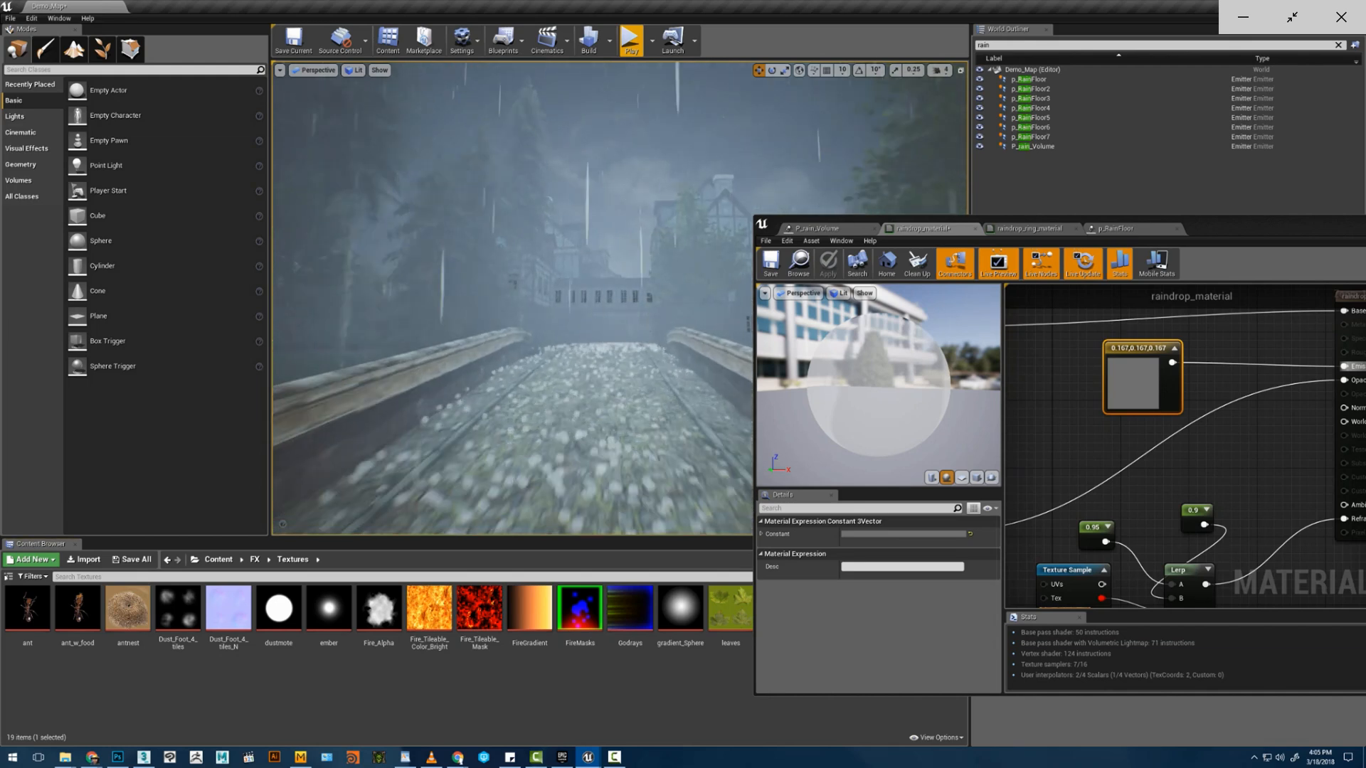
key(s)
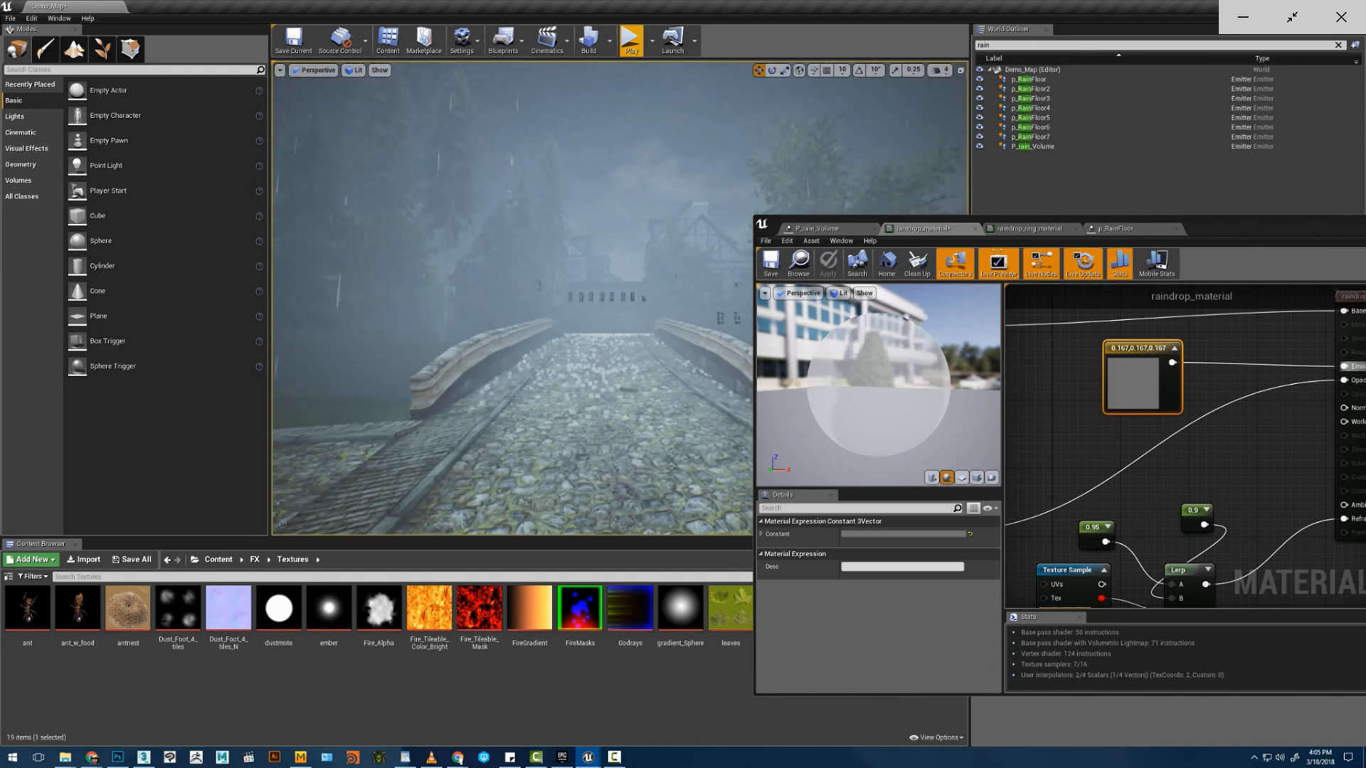
key(w)
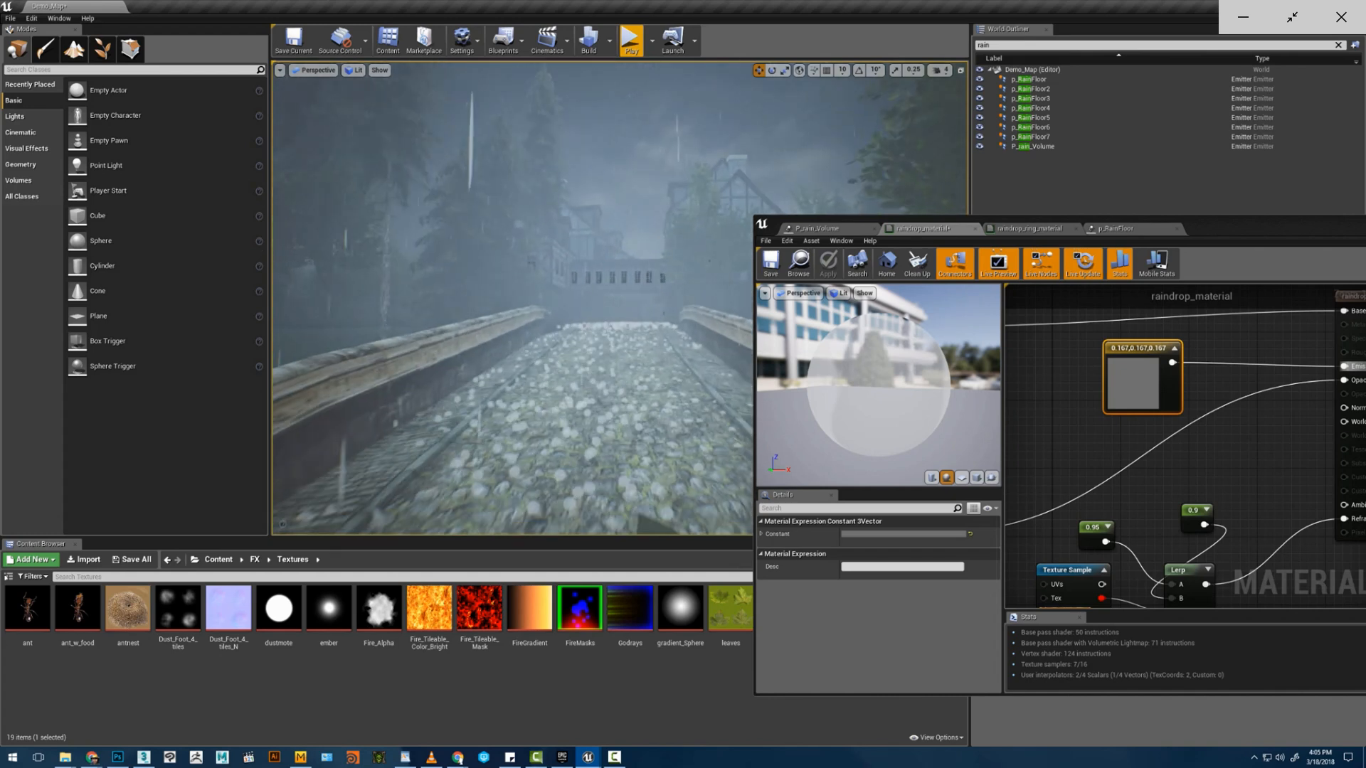
right_drag(512, 299, 520, 253)
key(d)
key(s)
key(w)
key(s)
key(w)
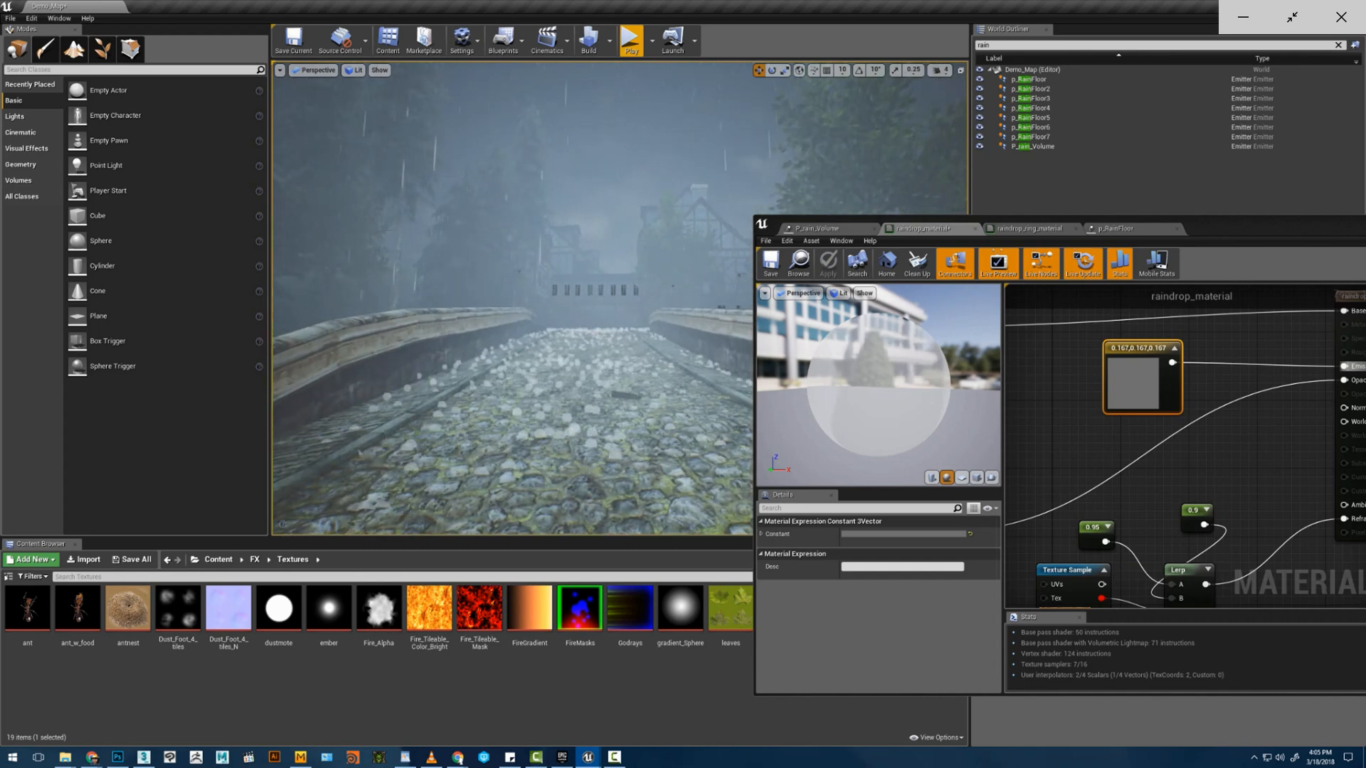
right_drag(520, 253, 521, 228)
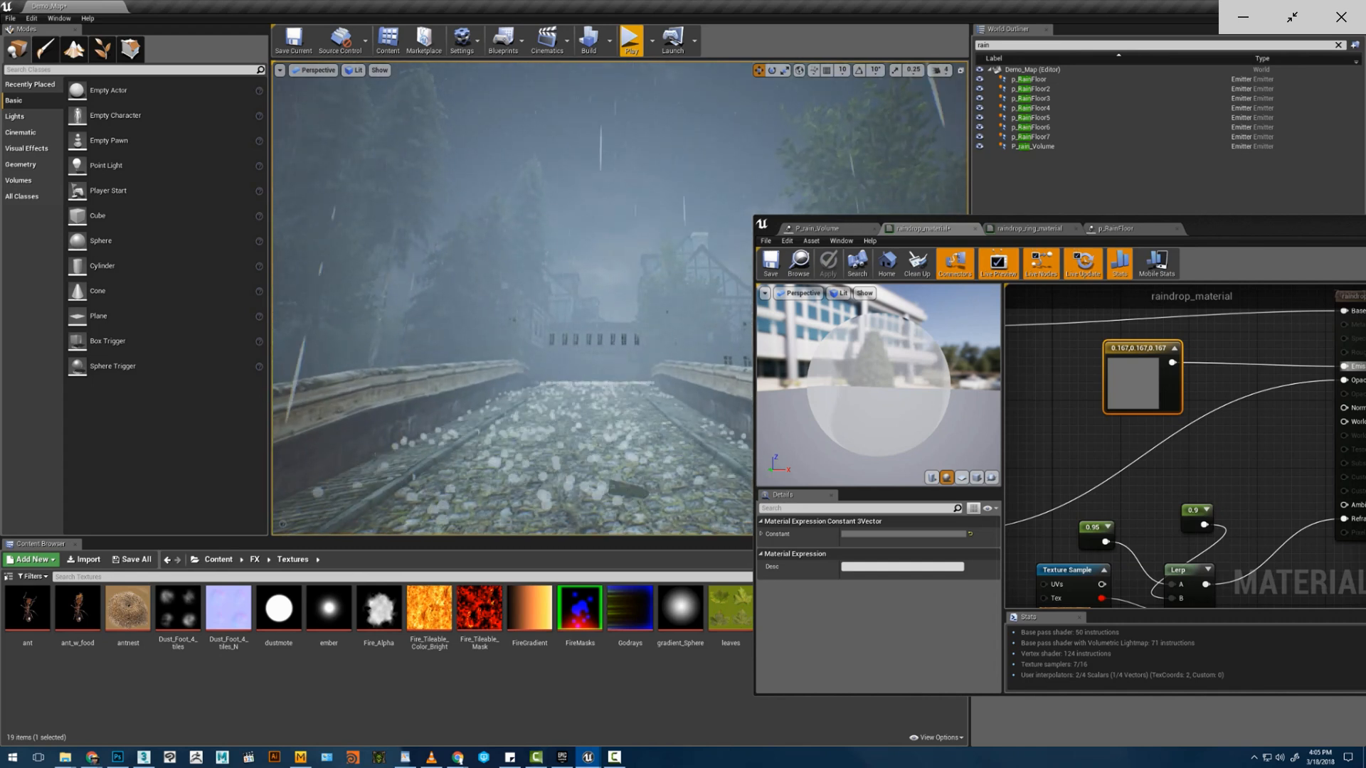
- Delete the Const Acceleration module from the particle emitter in P_rain_Volume
click(1114, 230)
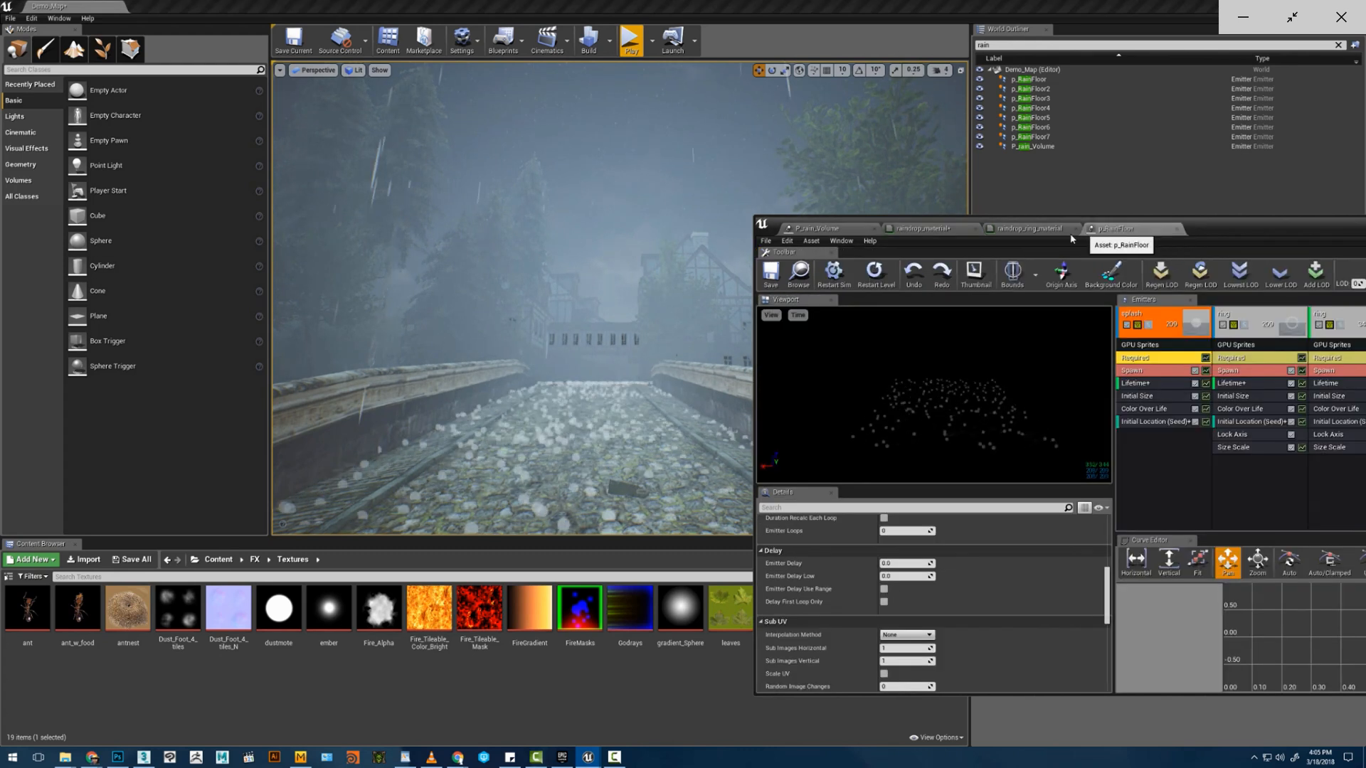
click(854, 231)
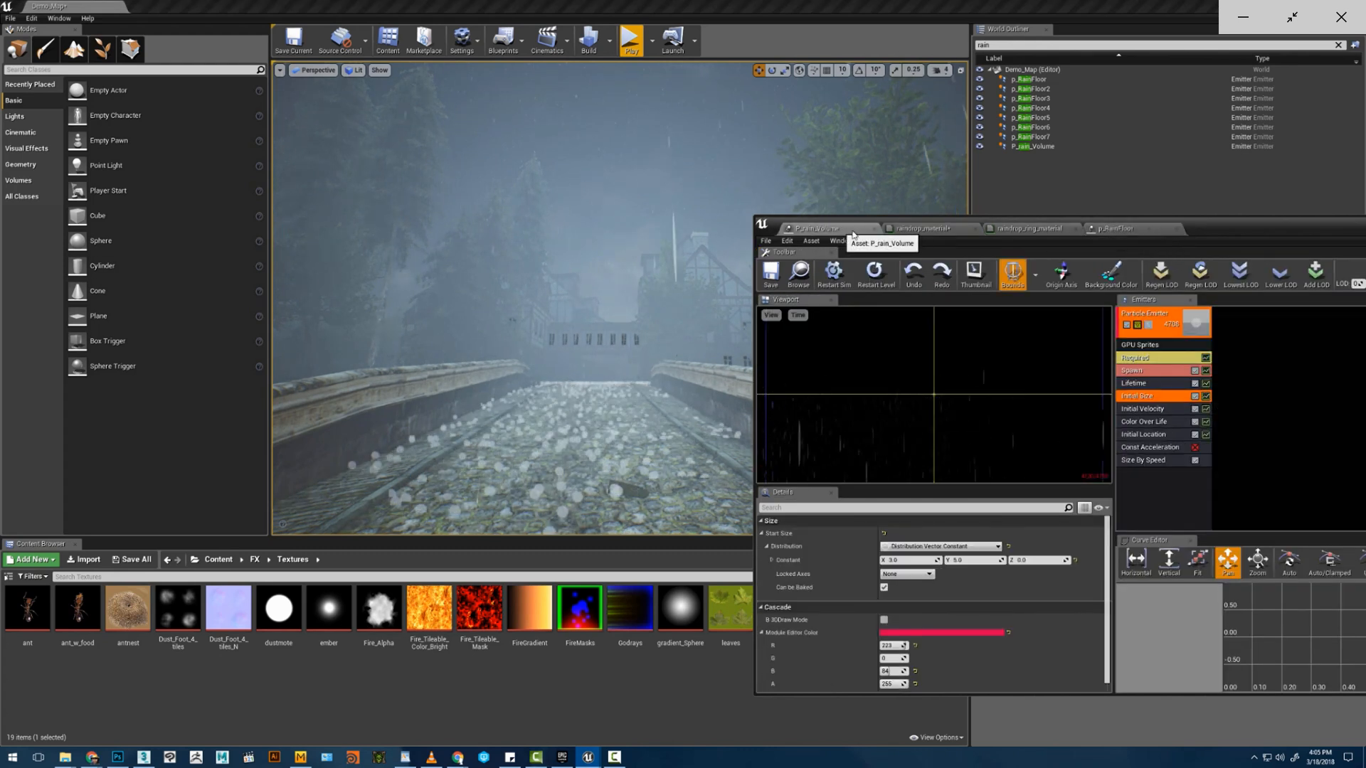
click(1137, 461)
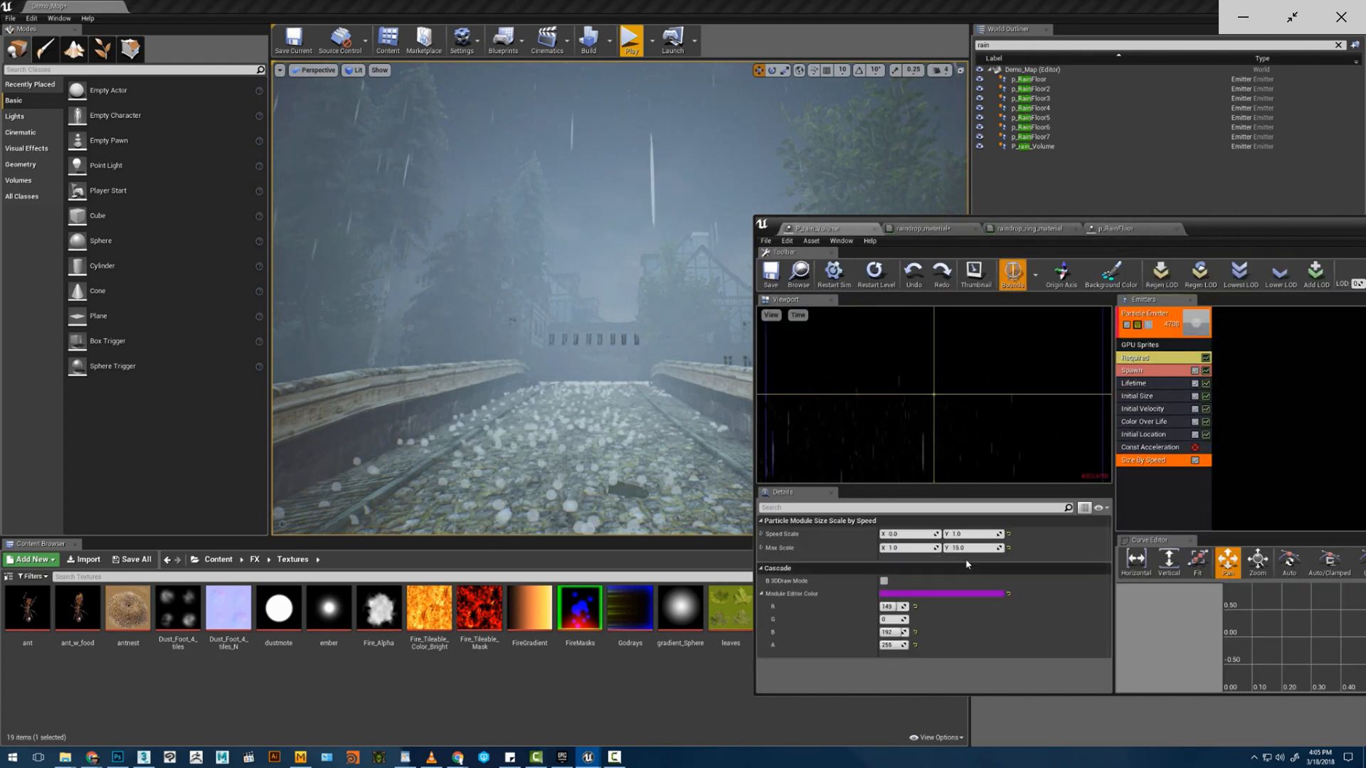
click(1134, 448)
key(Delete)
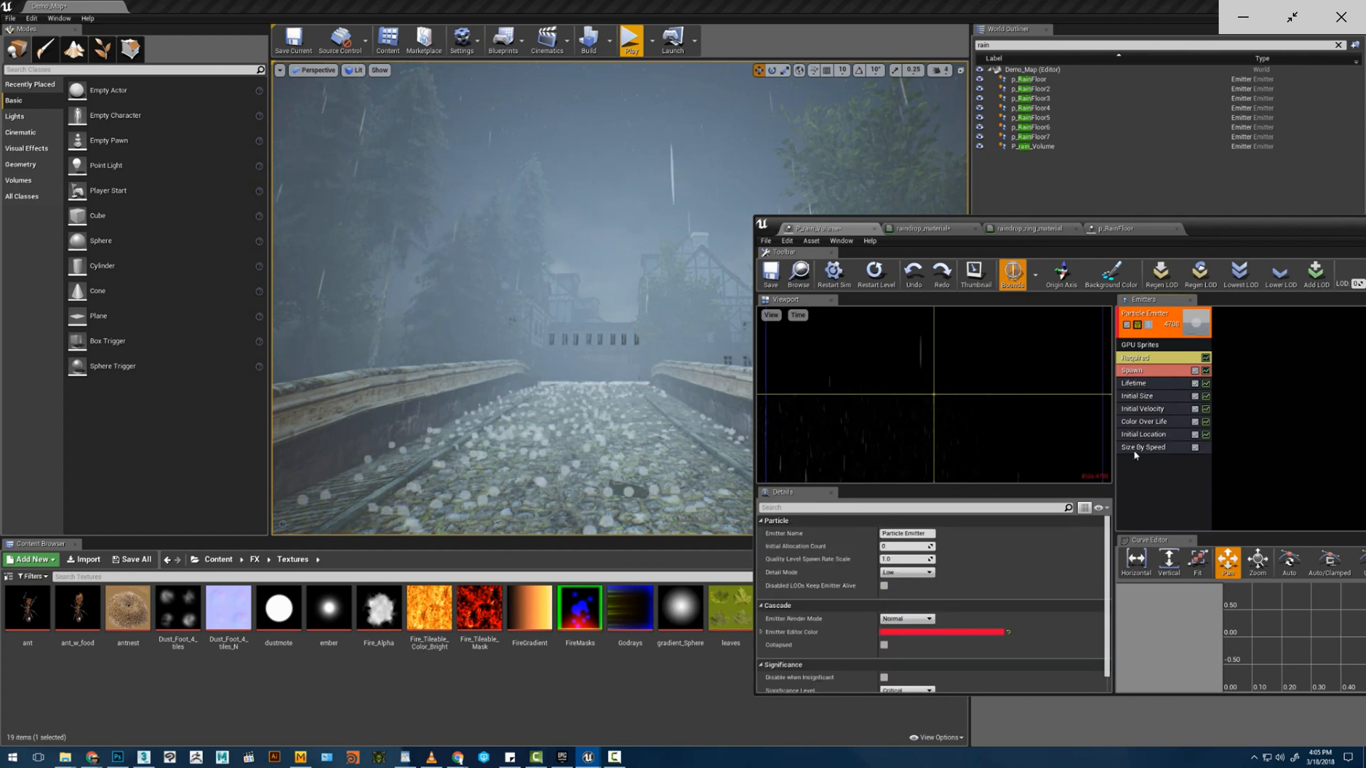
- Try Max Scale Y values of 111, 22 and 30 in the Size By Speed module, reviewing the rain in the level
click(1136, 447)
click(973, 548)
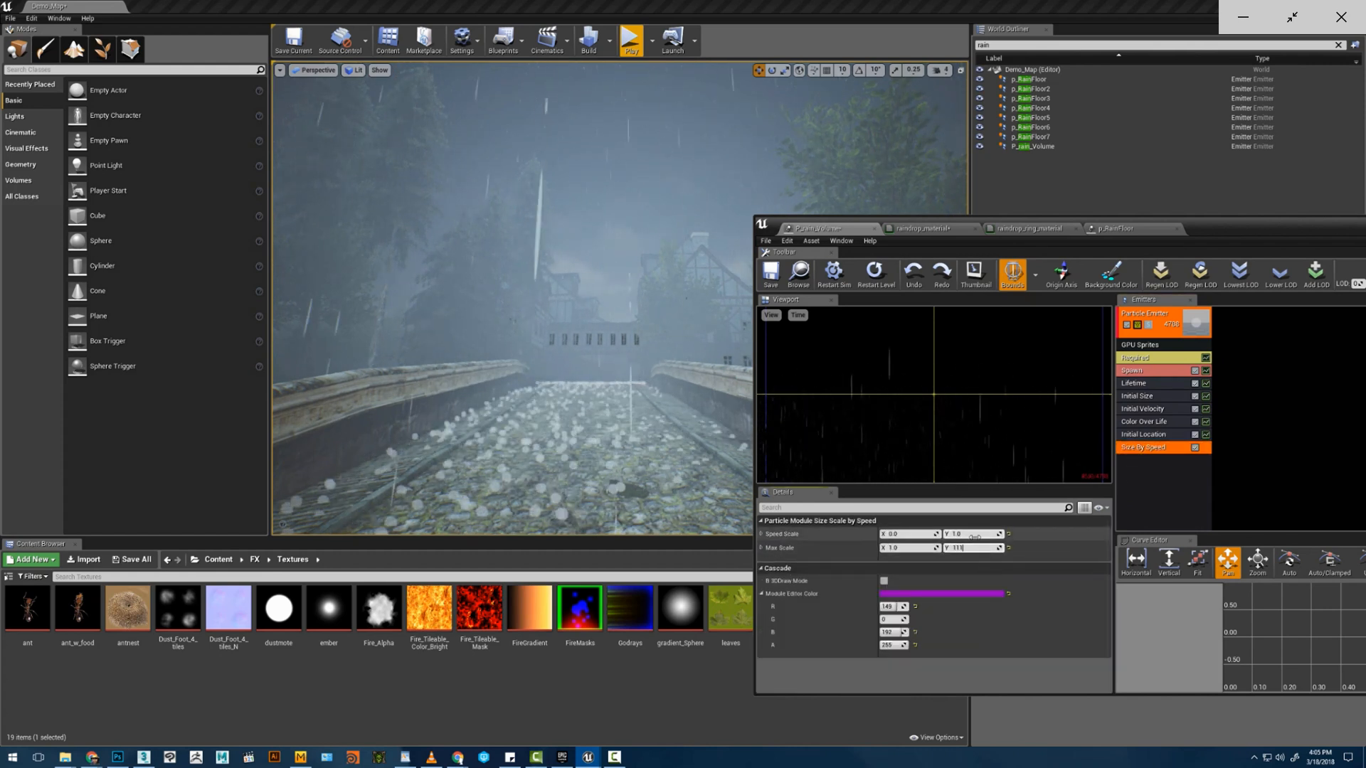
key(Return)
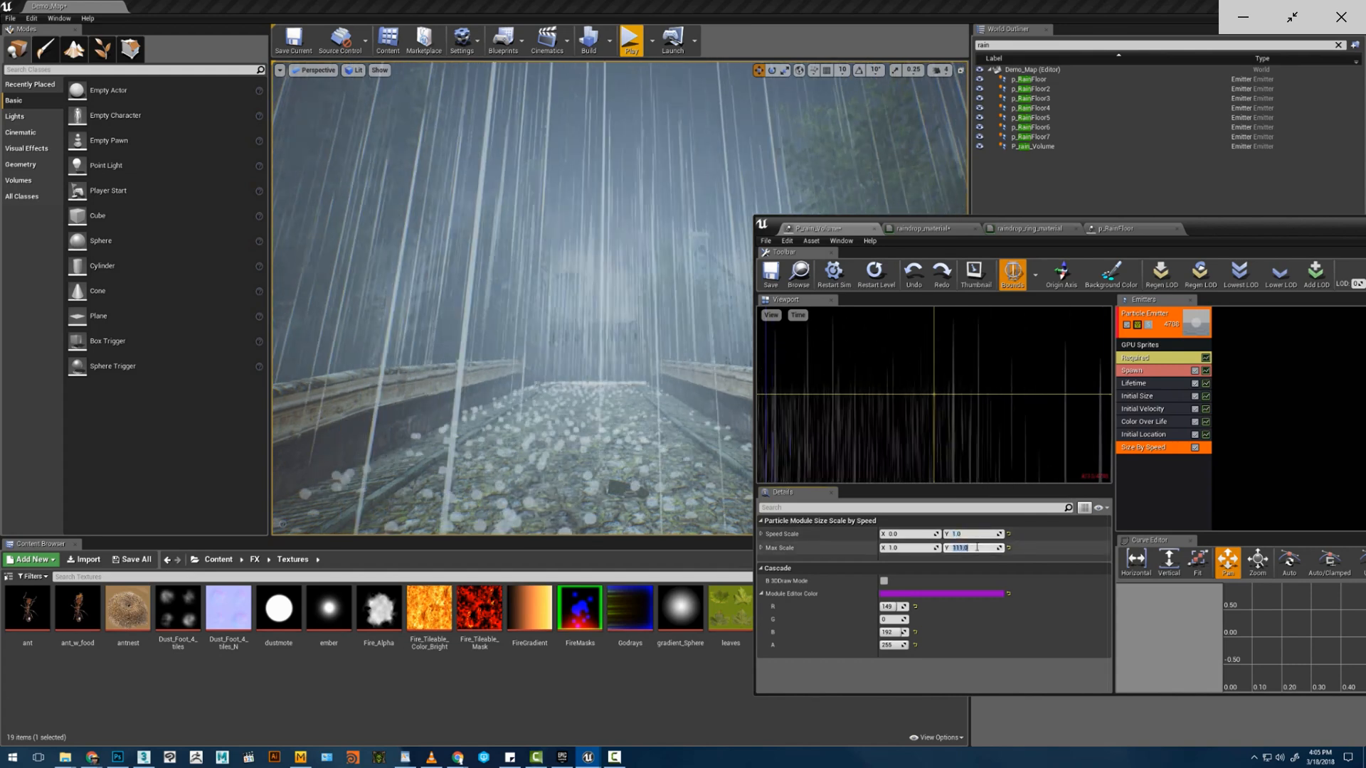
text(22)
click(979, 534)
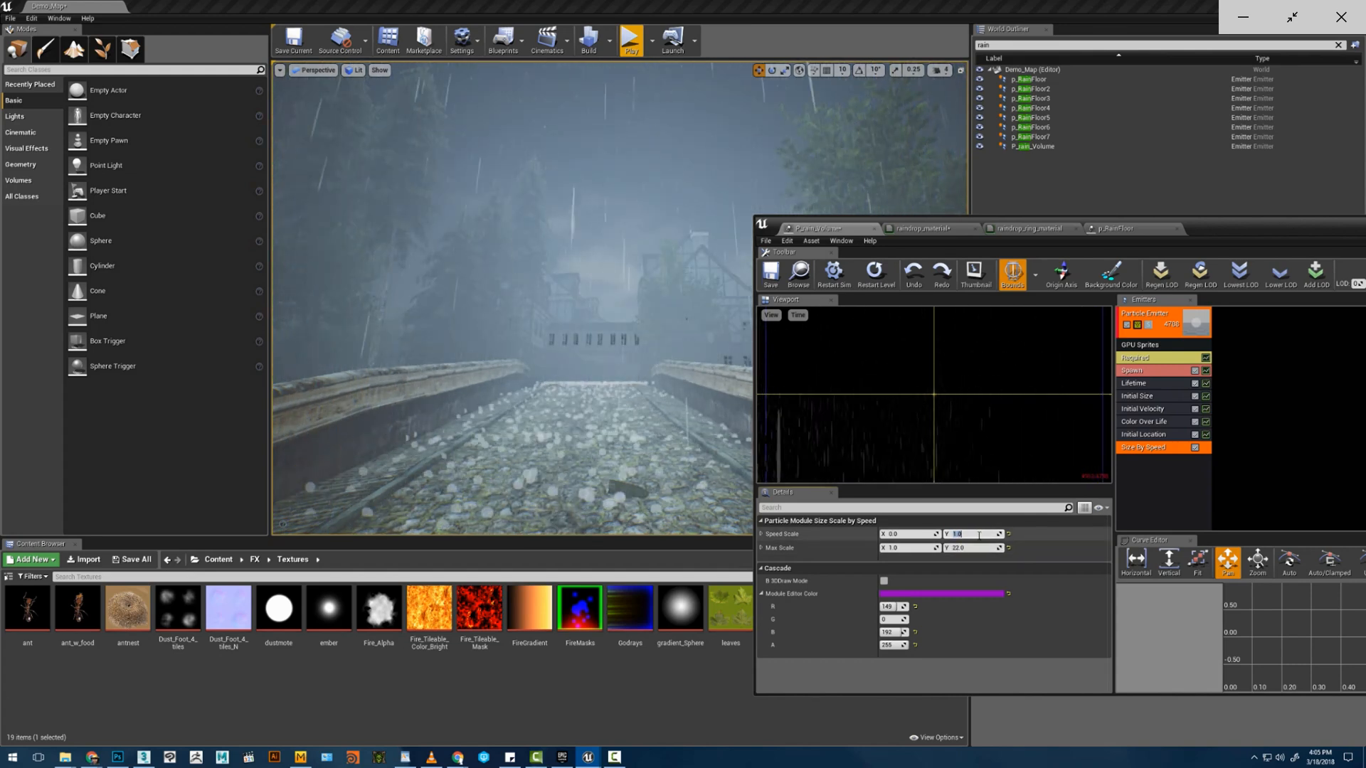
click(976, 547)
text(1)
click(978, 537)
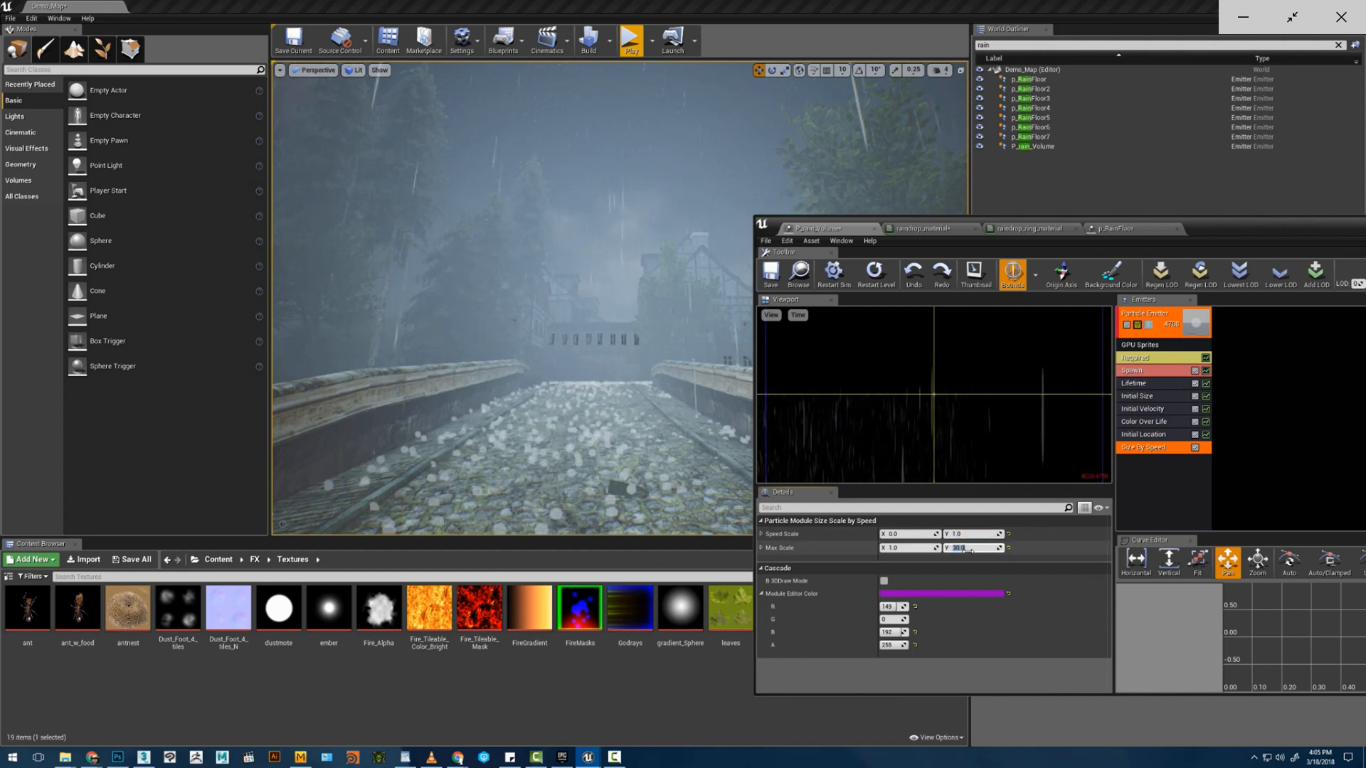
mouse_move(626, 341)
right_down()
mouse_move(626, 370)
mouse_move(619, 354)
right_up()
key(s)
key(w)
key(s)
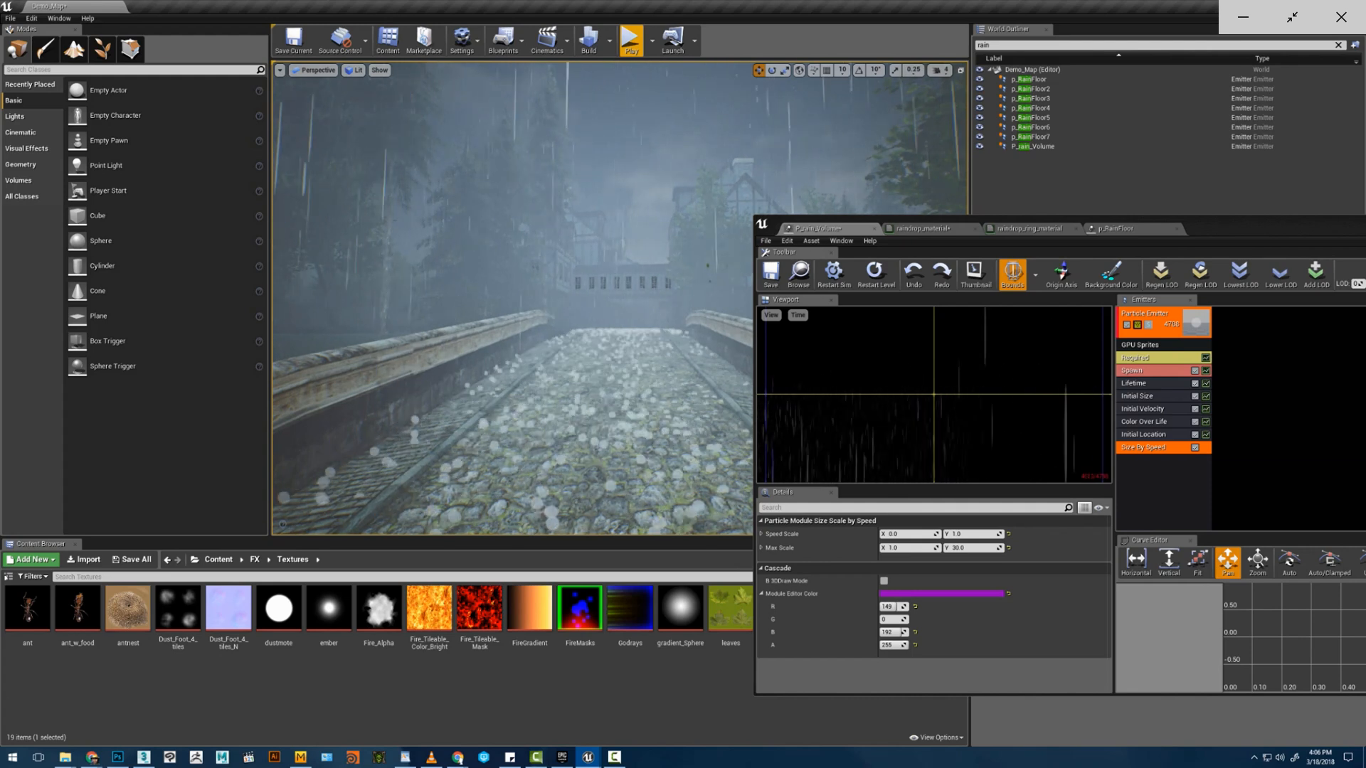
- Set the Size By Speed module's Max Scale Y to 15 and save P_rain_Volume
click(963, 547)
text(2)
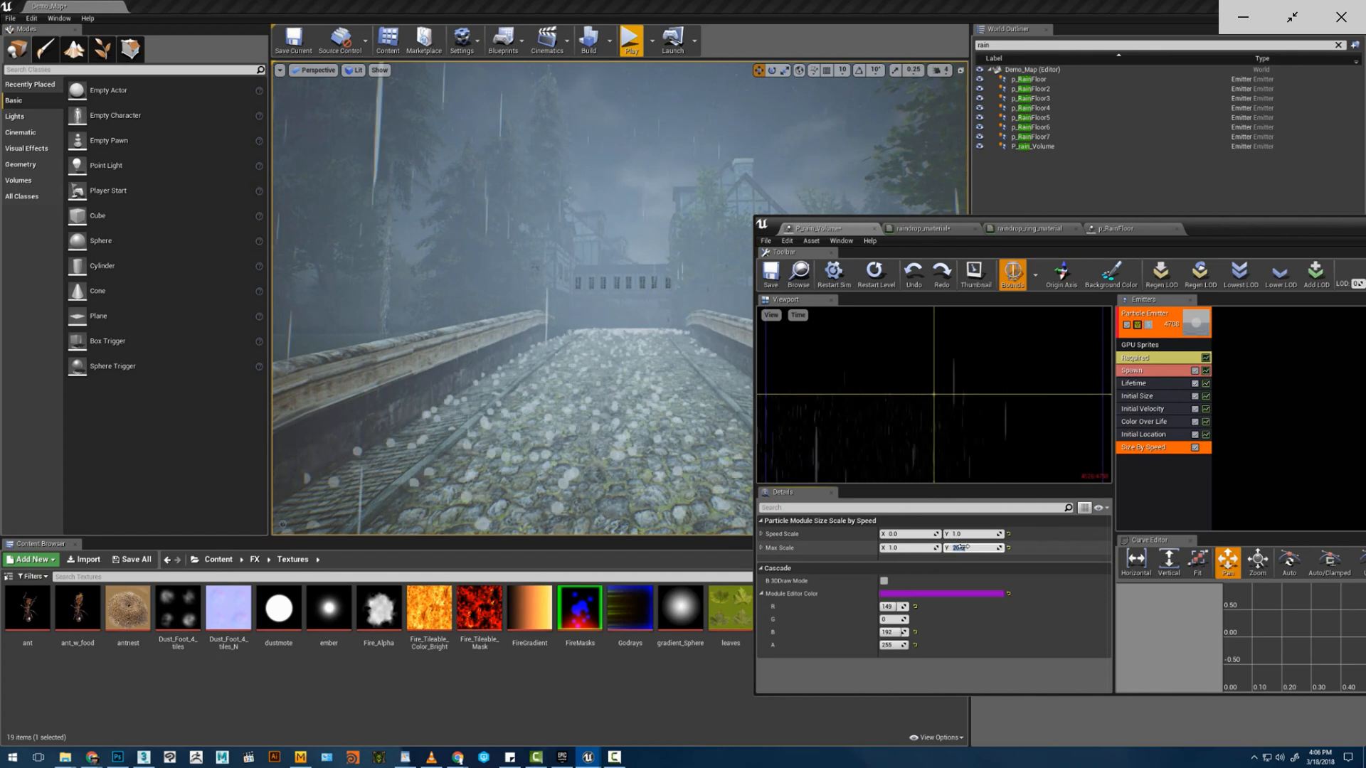
text(15)
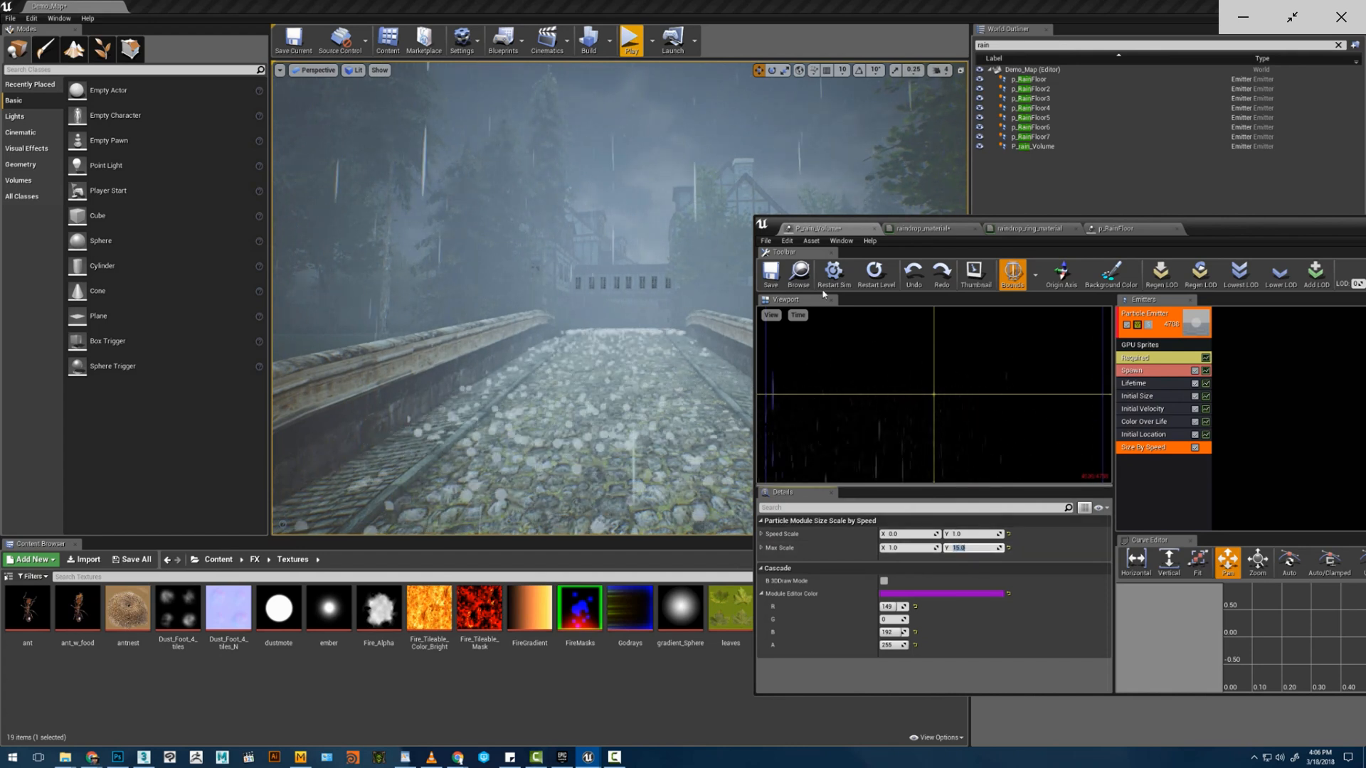
click(774, 277)
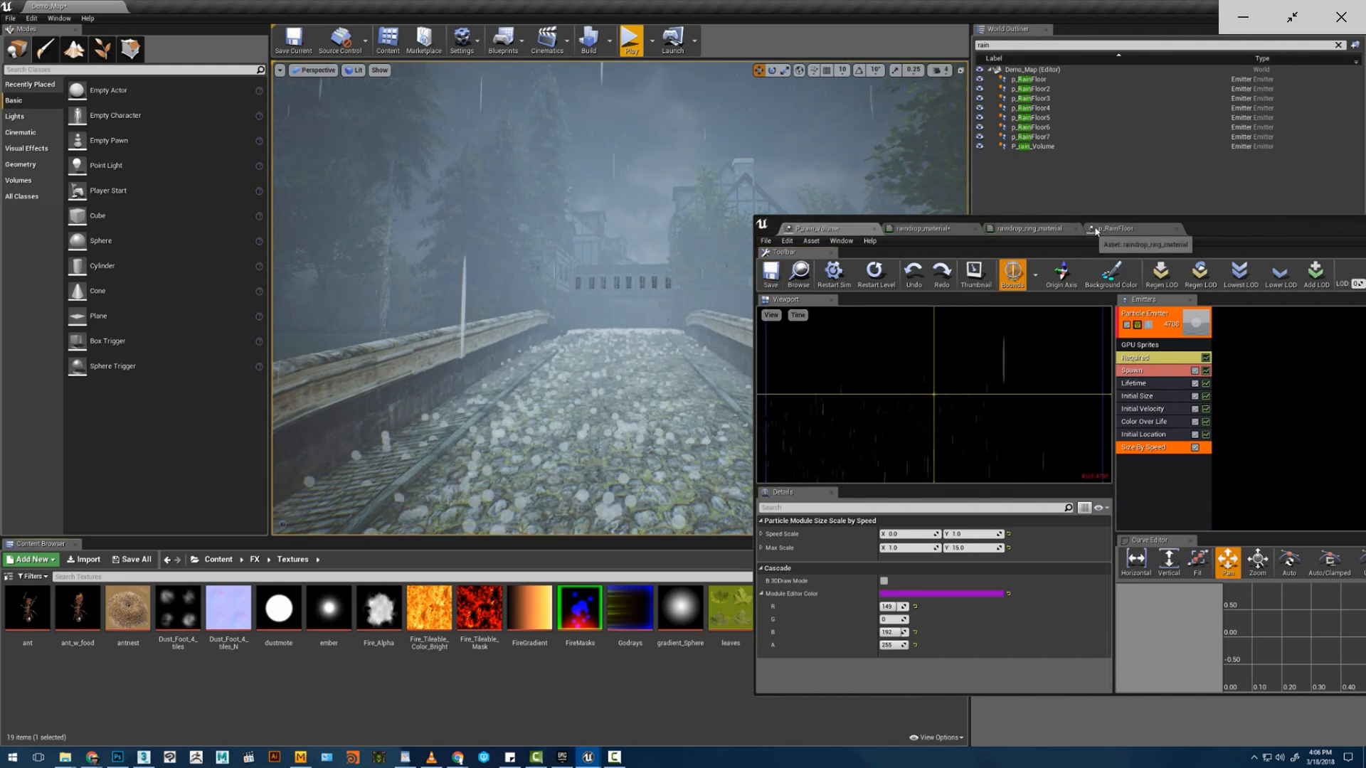
click(1116, 229)
click(1029, 228)
click(932, 233)
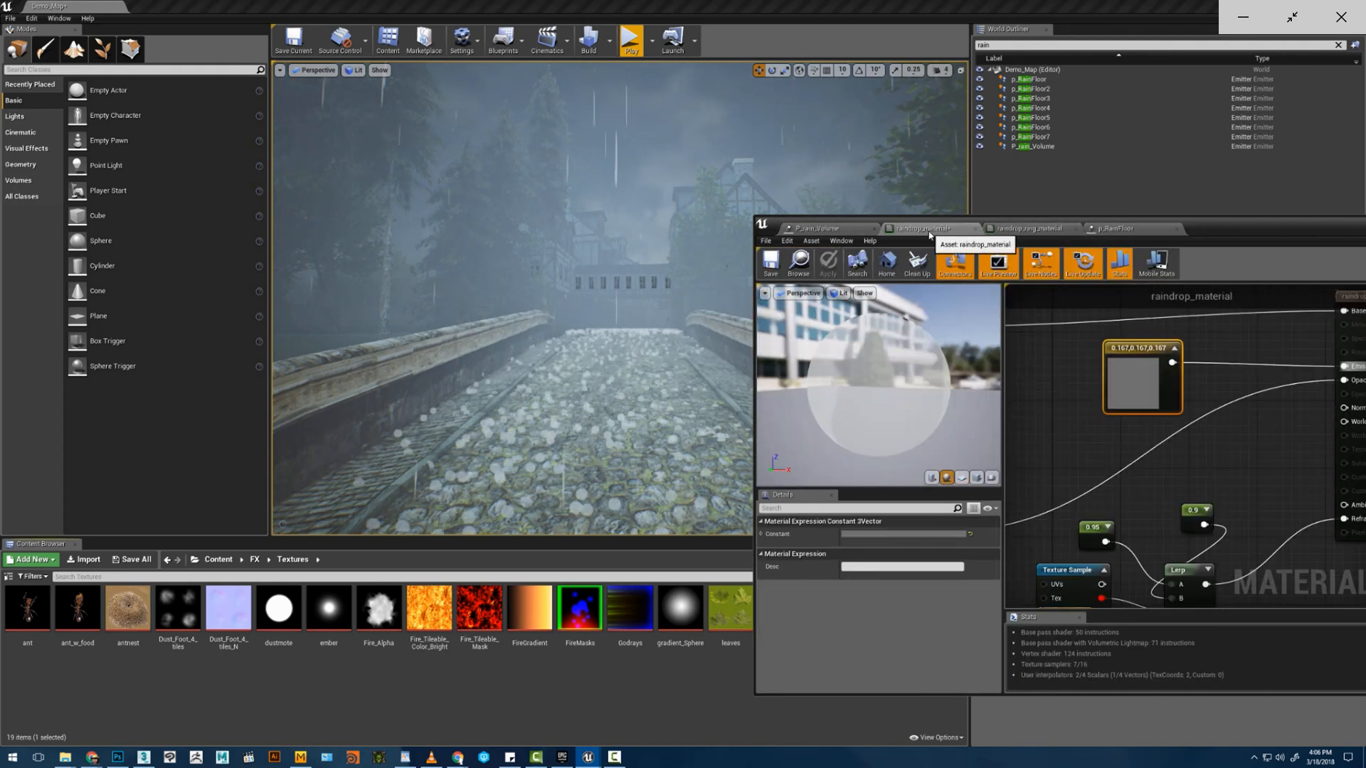
click(857, 229)
click(920, 228)
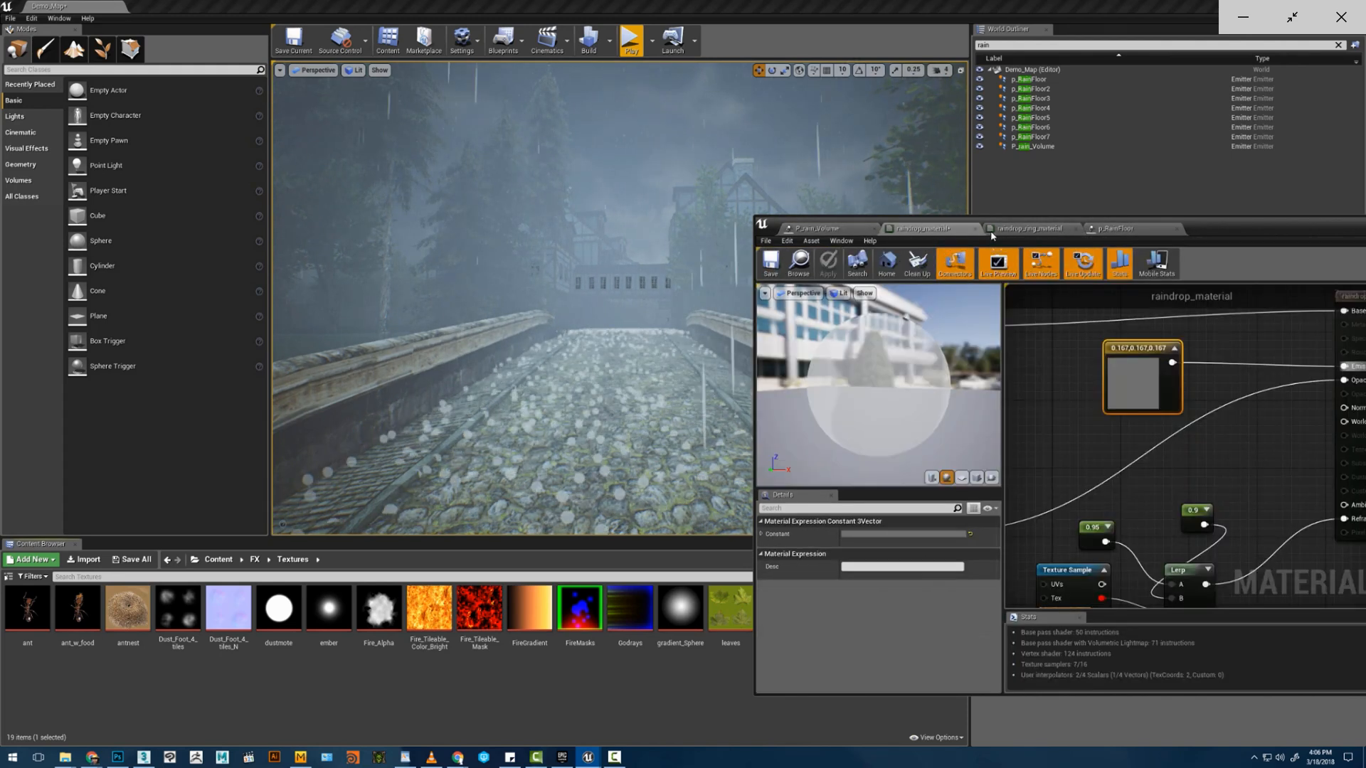
click(1029, 229)
click(923, 228)
click(820, 228)
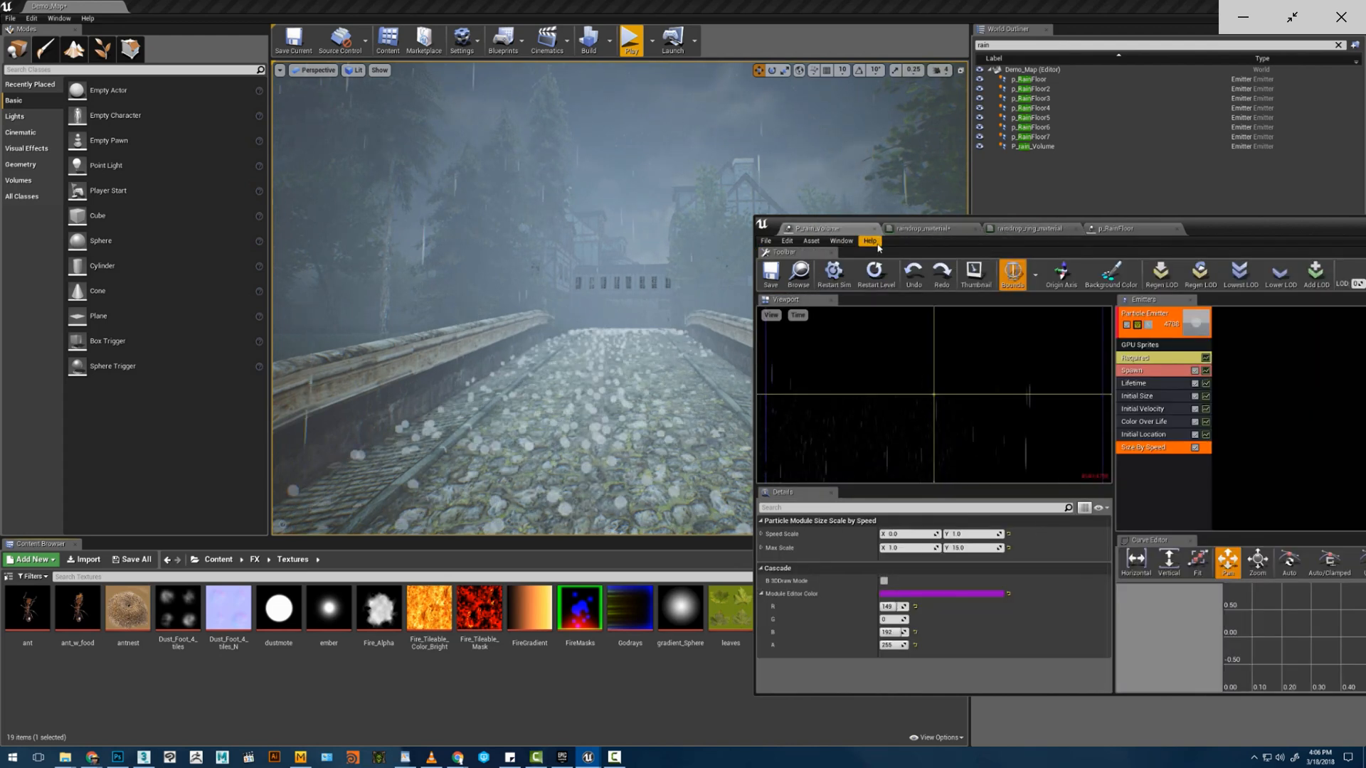
right_drag(563, 417, 568, 420)
key(s)
key(w)
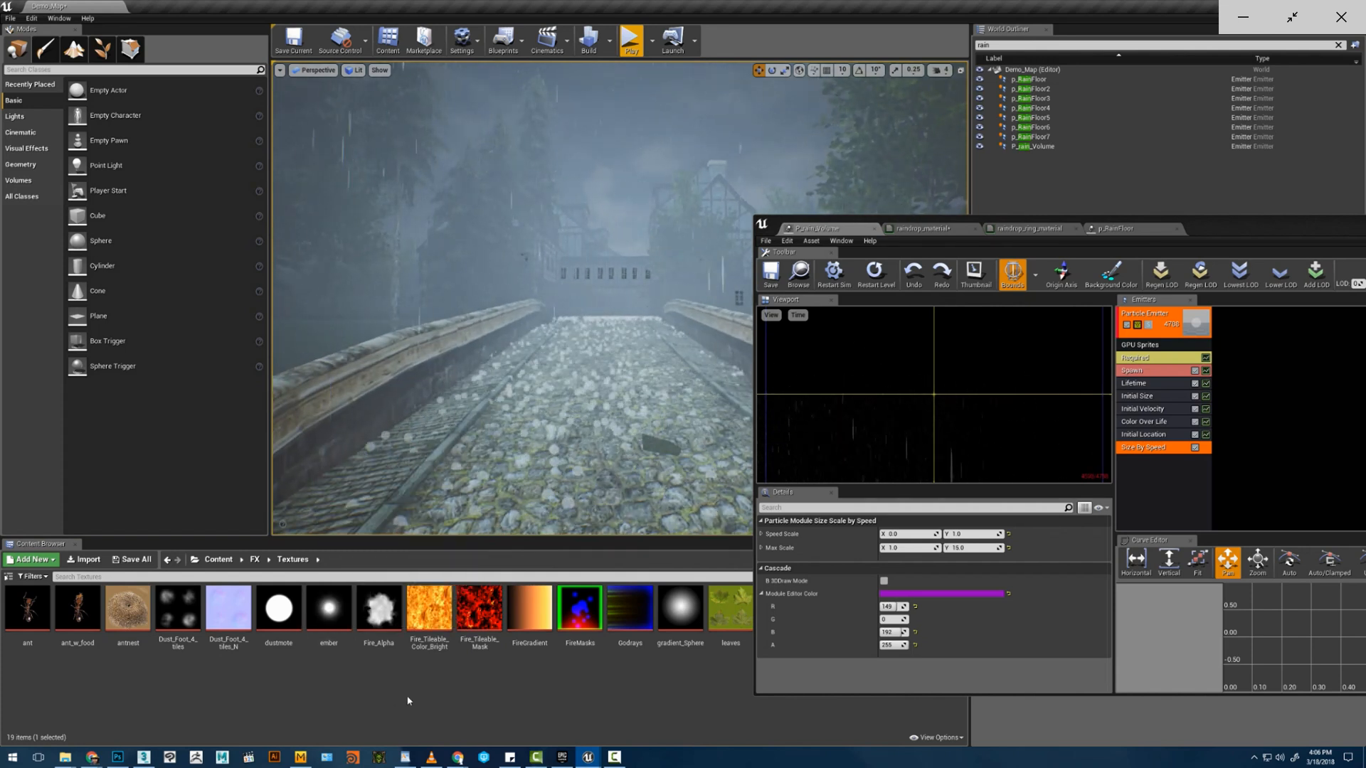
- Open Godrays_Material from the FX Material folder and maximize its editor with the node graph in view
click(216, 563)
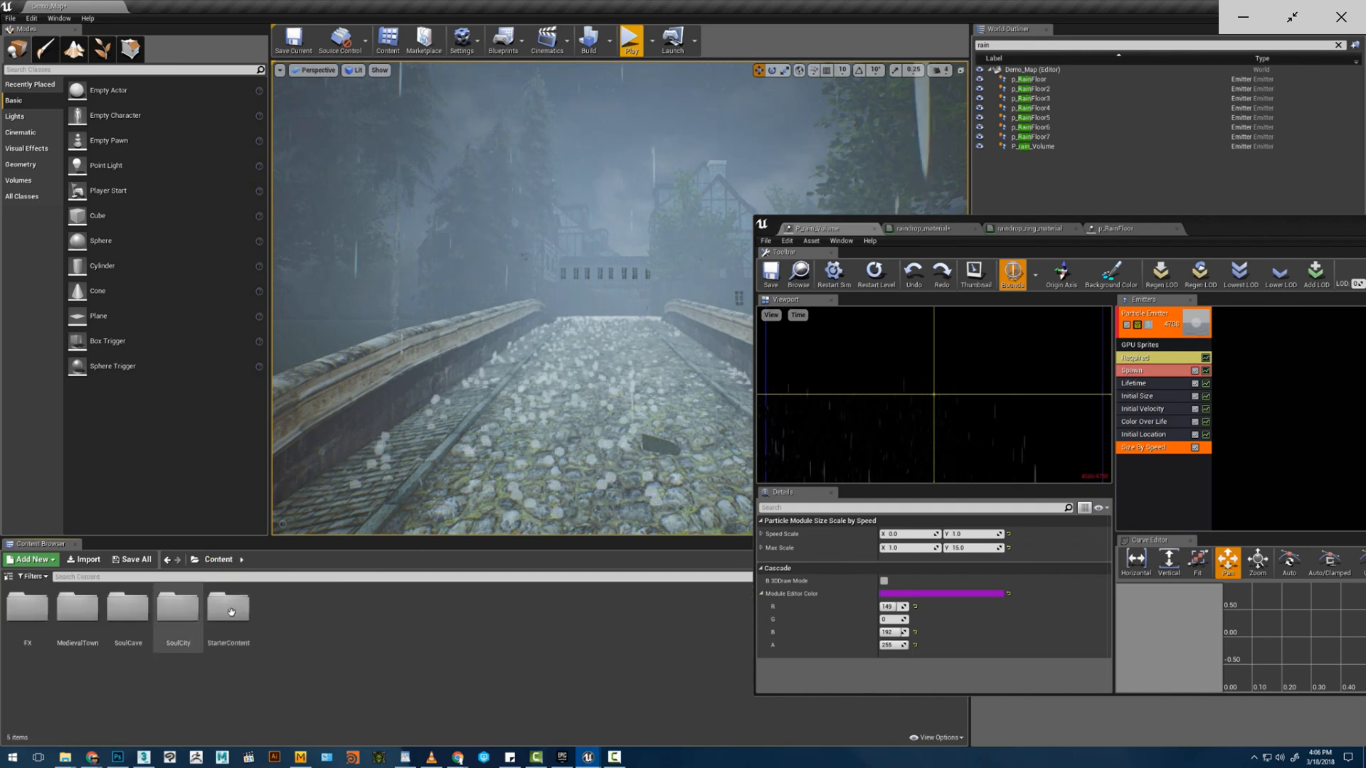
double_click(34, 611)
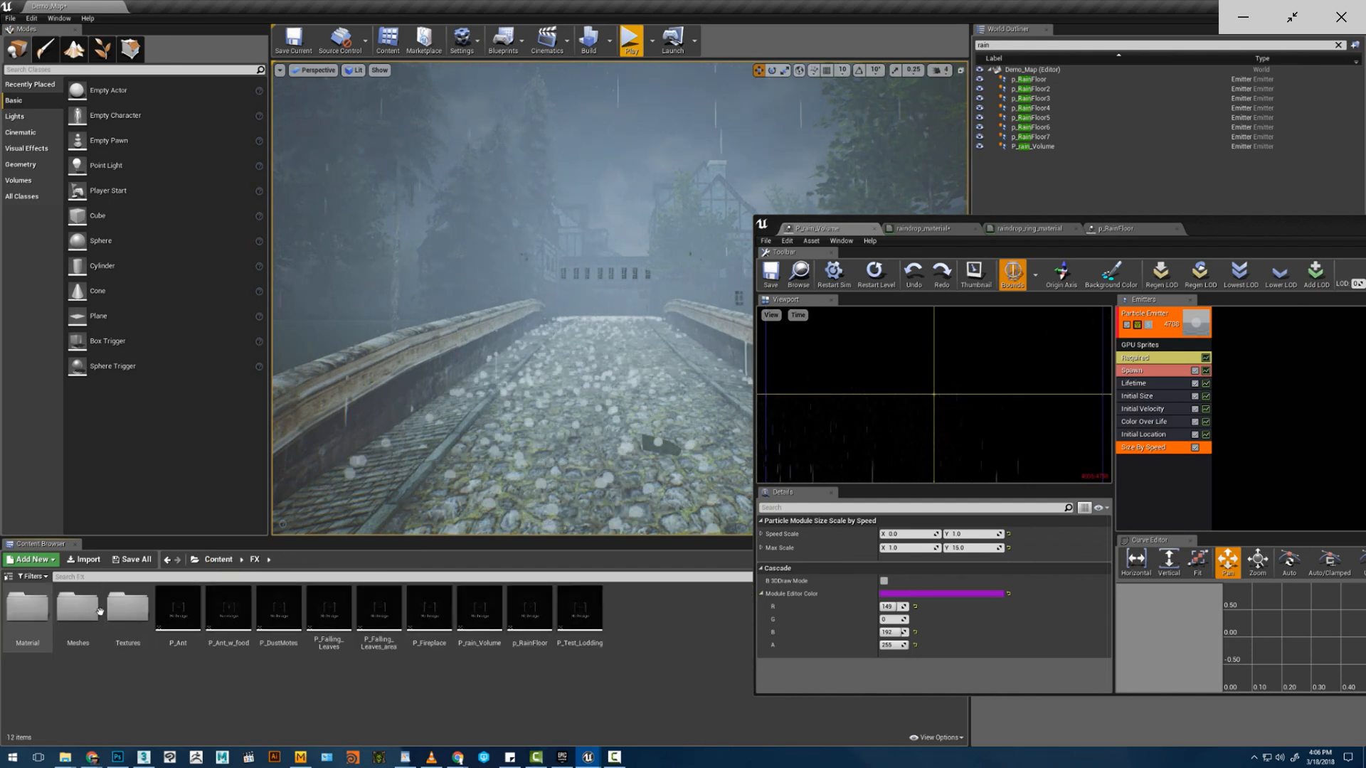
double_click(27, 608)
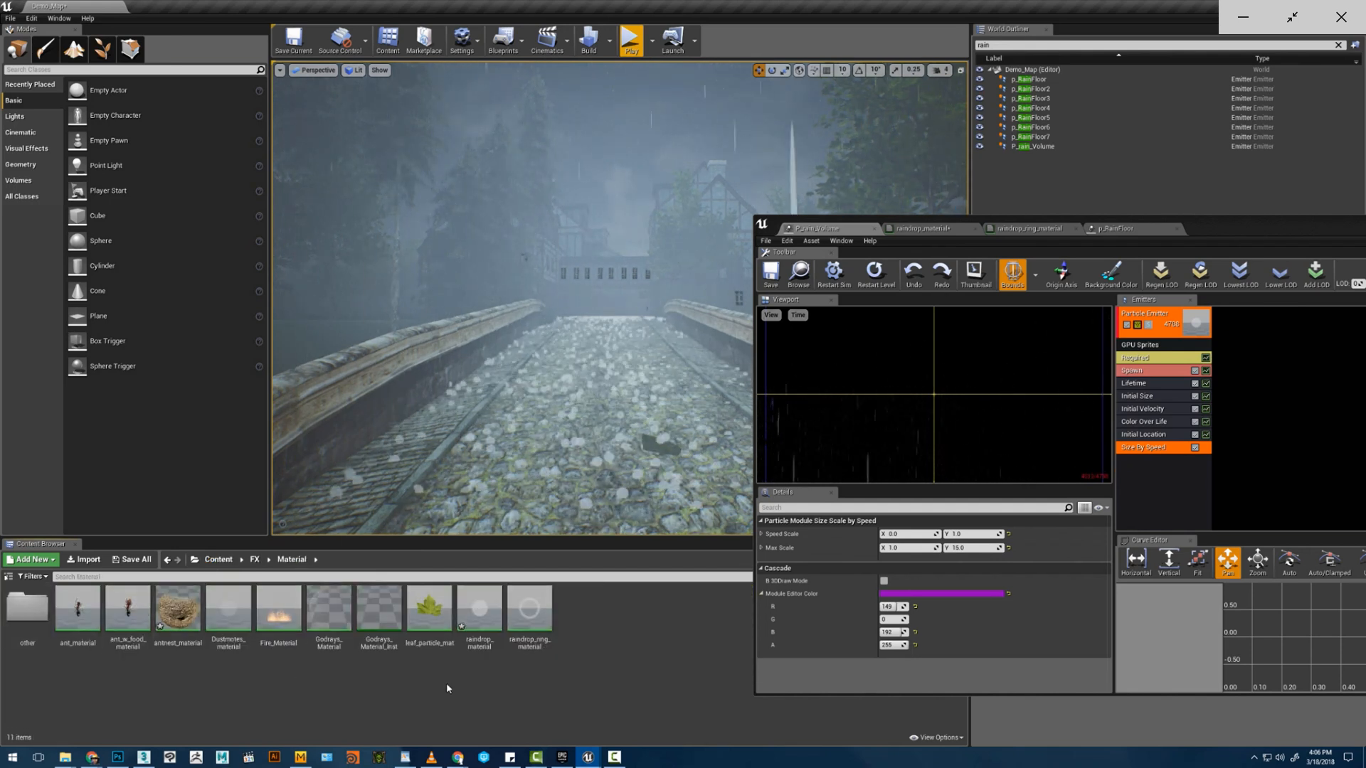
double_click(348, 620)
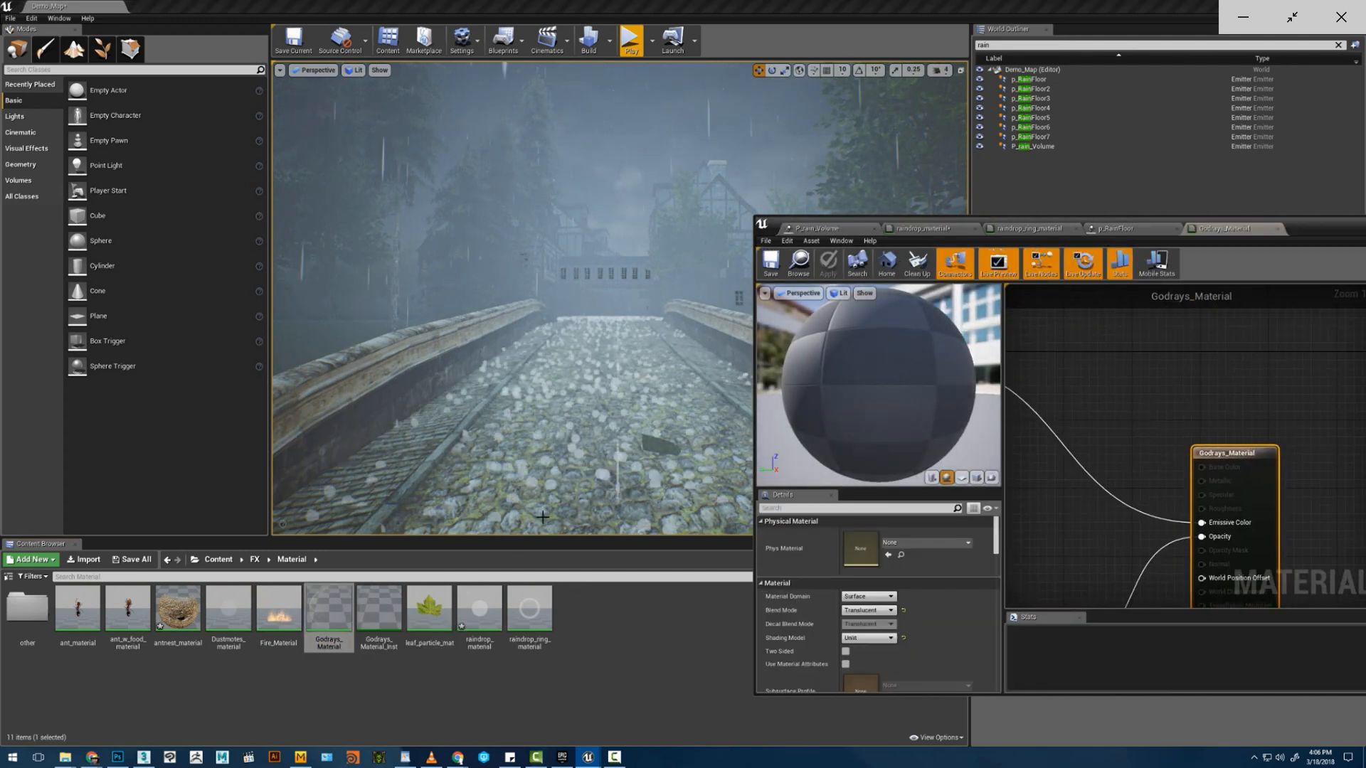
drag(1316, 231, 958, 254)
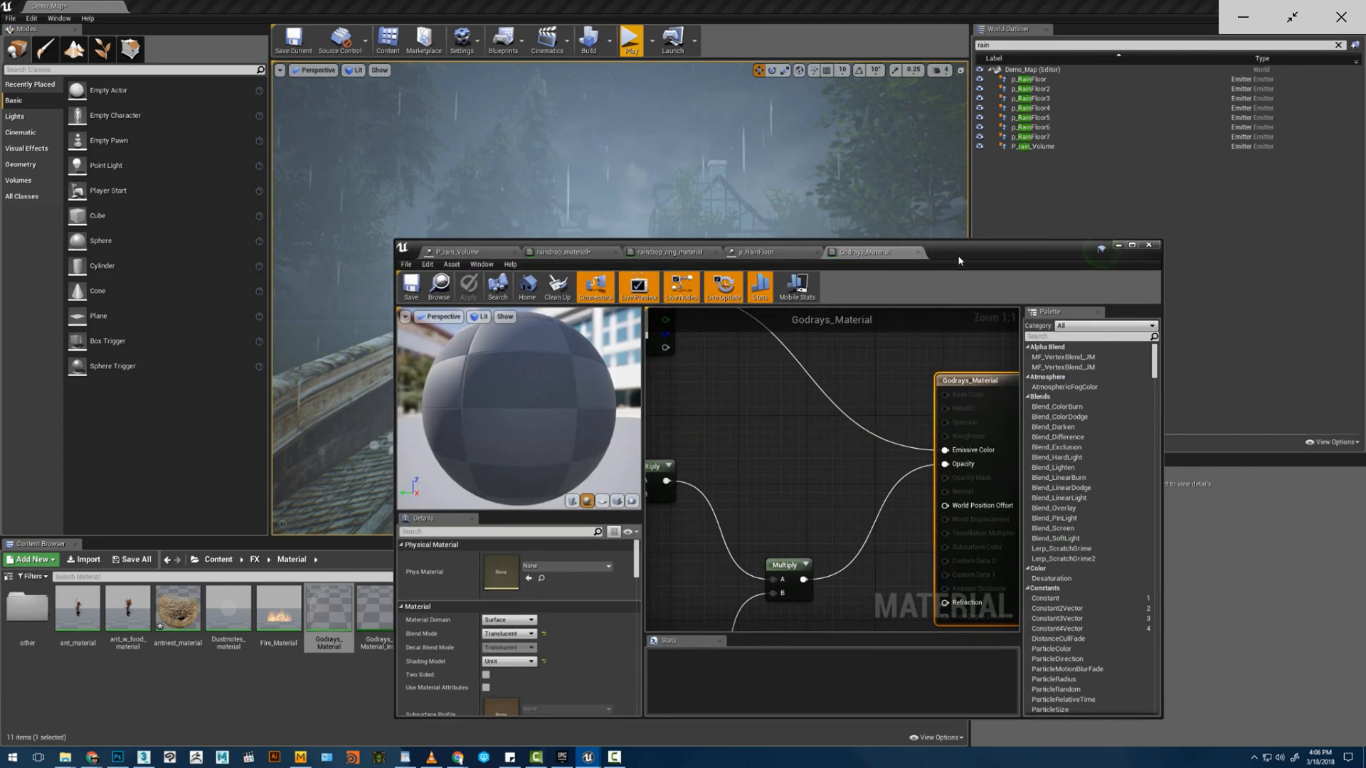
double_click(957, 255)
scroll(782, 381, down, 4)
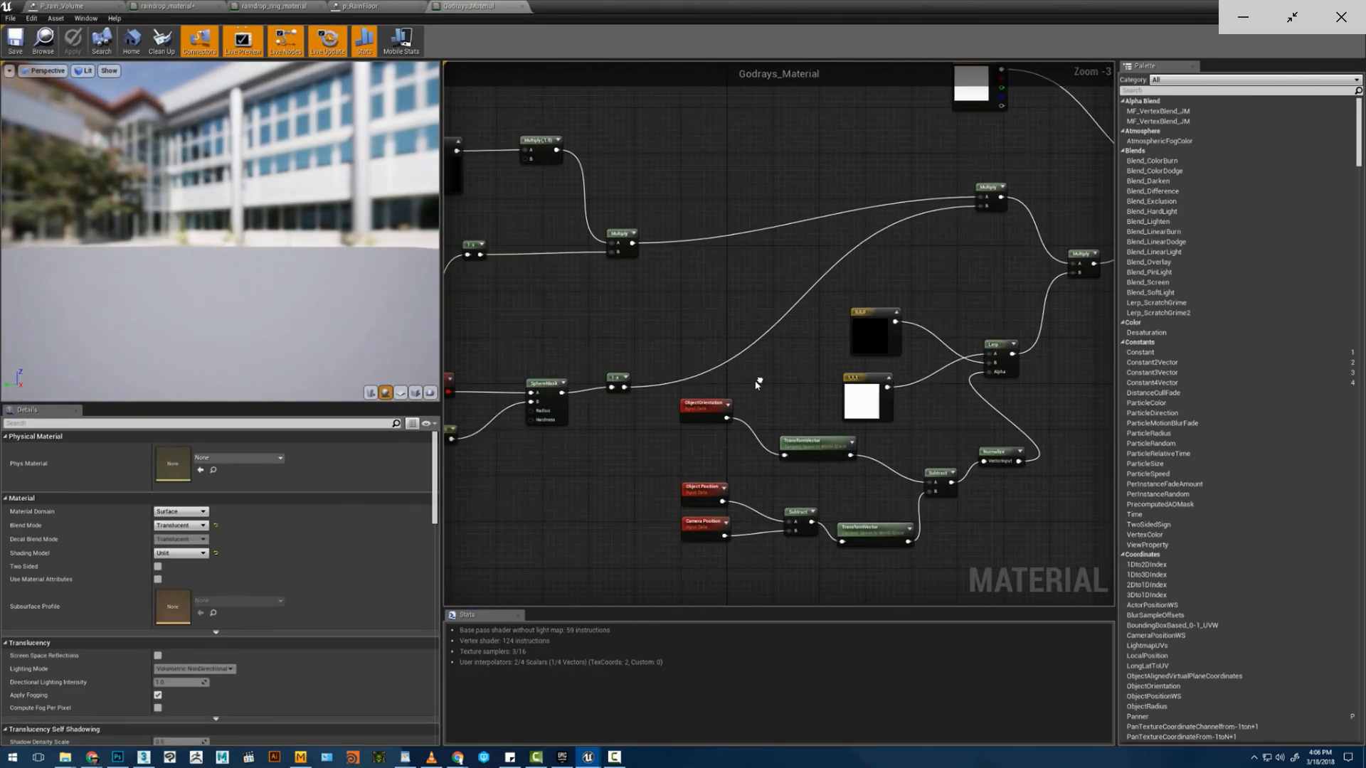
- Copy the PixelDepth, constant, SphereMask and 1-x nodes in the Godrays_Material graph
drag(777, 389, 1001, 559)
right_drag(804, 437, 954, 451)
drag(571, 358, 649, 378)
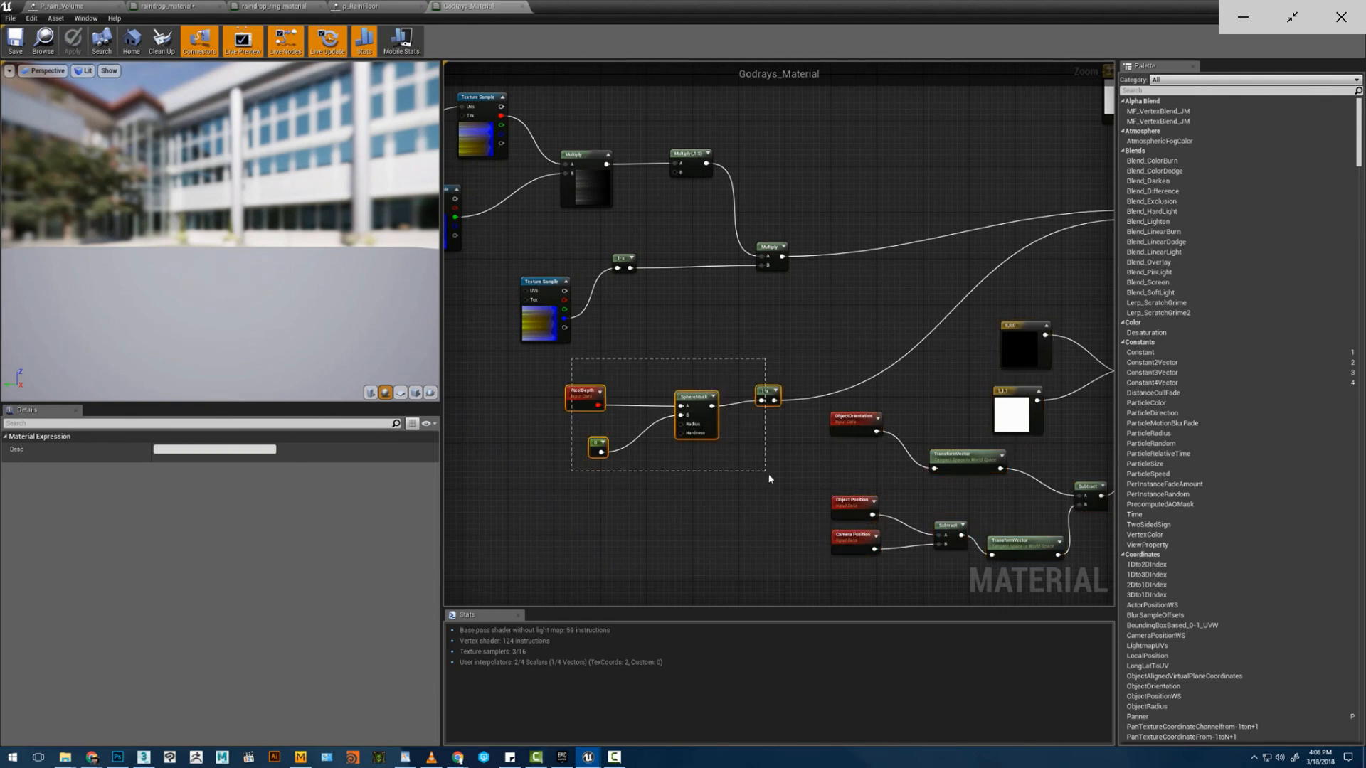
drag(768, 475, 770, 477)
right_drag(871, 320, 848, 282)
right_click(677, 369)
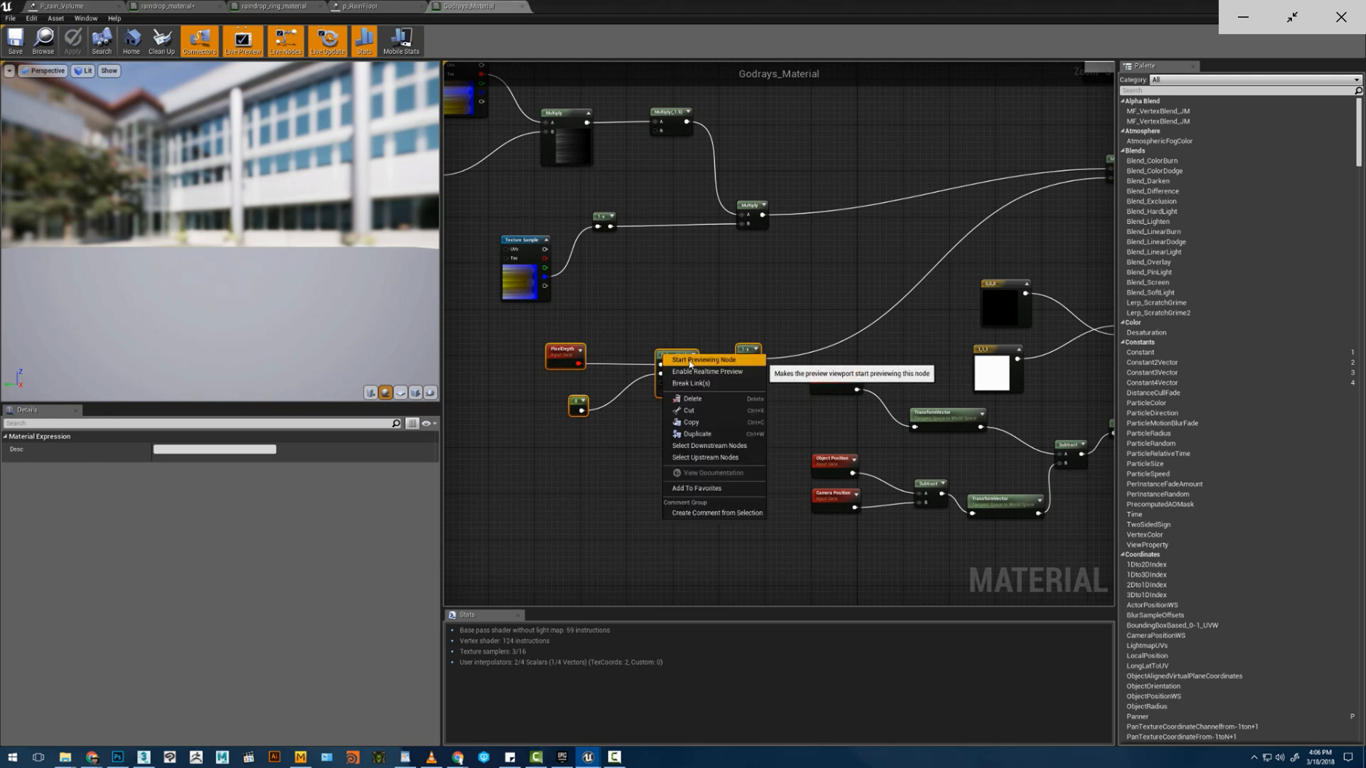
click(681, 422)
- Examine how the SphereMask branch is multiplied with the texture branch to feed the opacity of Godrays_Material
right_drag(921, 265, 912, 376)
right_drag(557, 271, 732, 323)
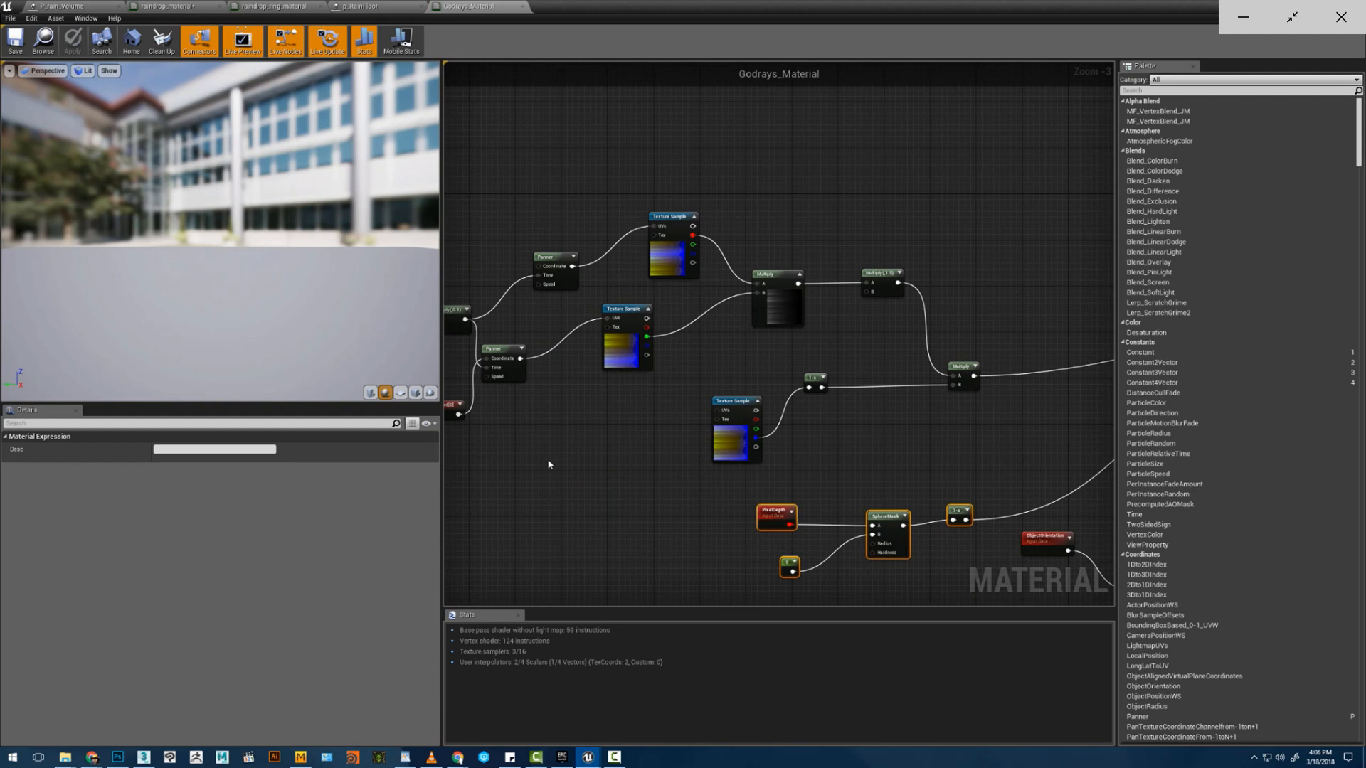
right_drag(549, 464, 462, 483)
right_drag(1075, 443, 813, 446)
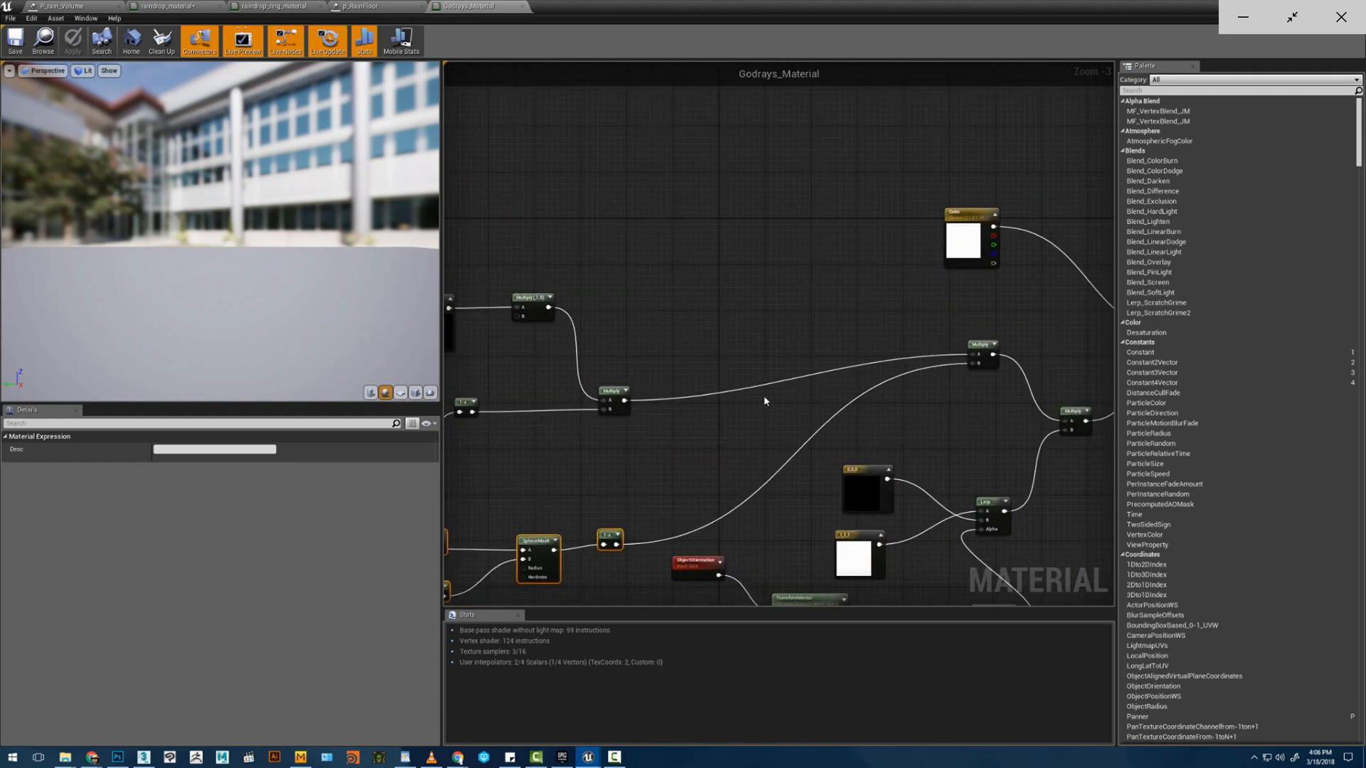
right_drag(765, 401, 829, 392)
right_drag(977, 357, 839, 389)
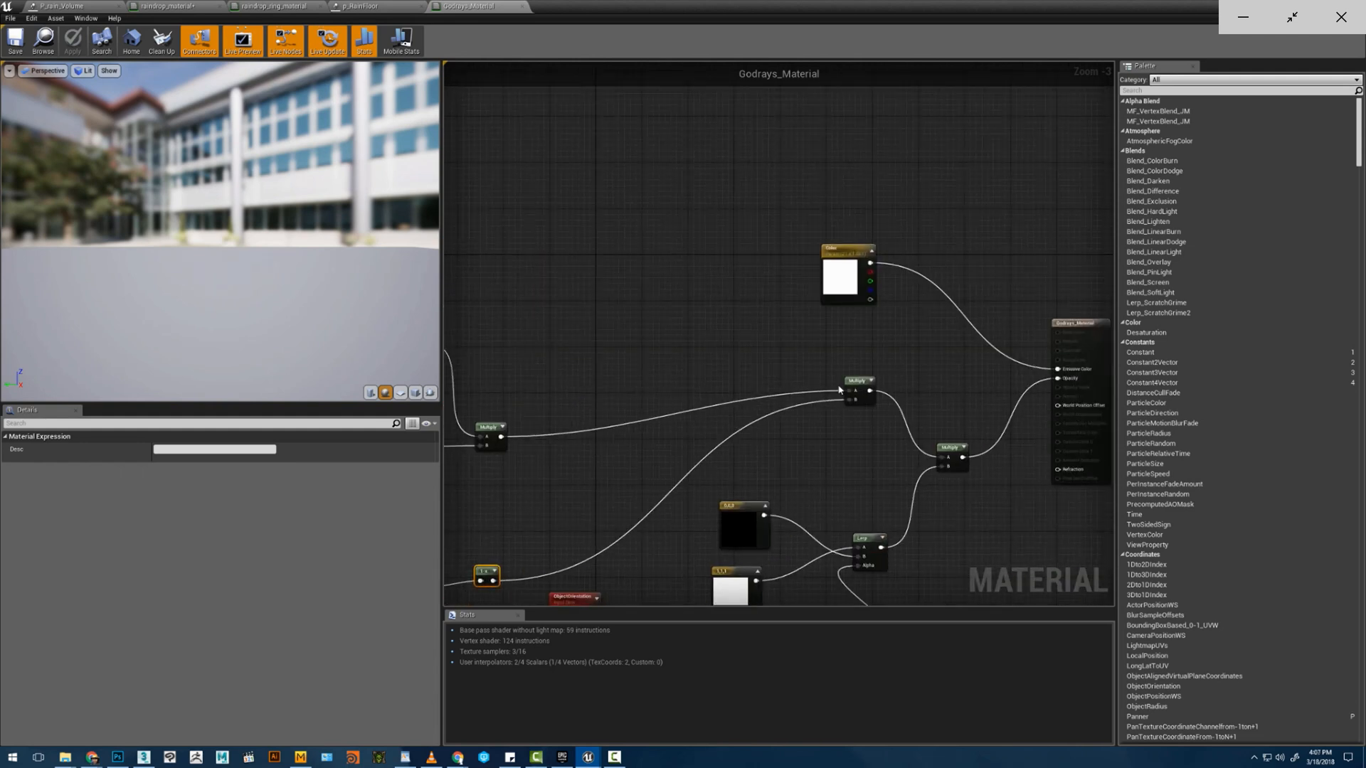
- In raindrop_material, move the constant, circular Texture Sample and Multiply nodes of the opacity branch farther from the material output
click(265, 9)
click(166, 12)
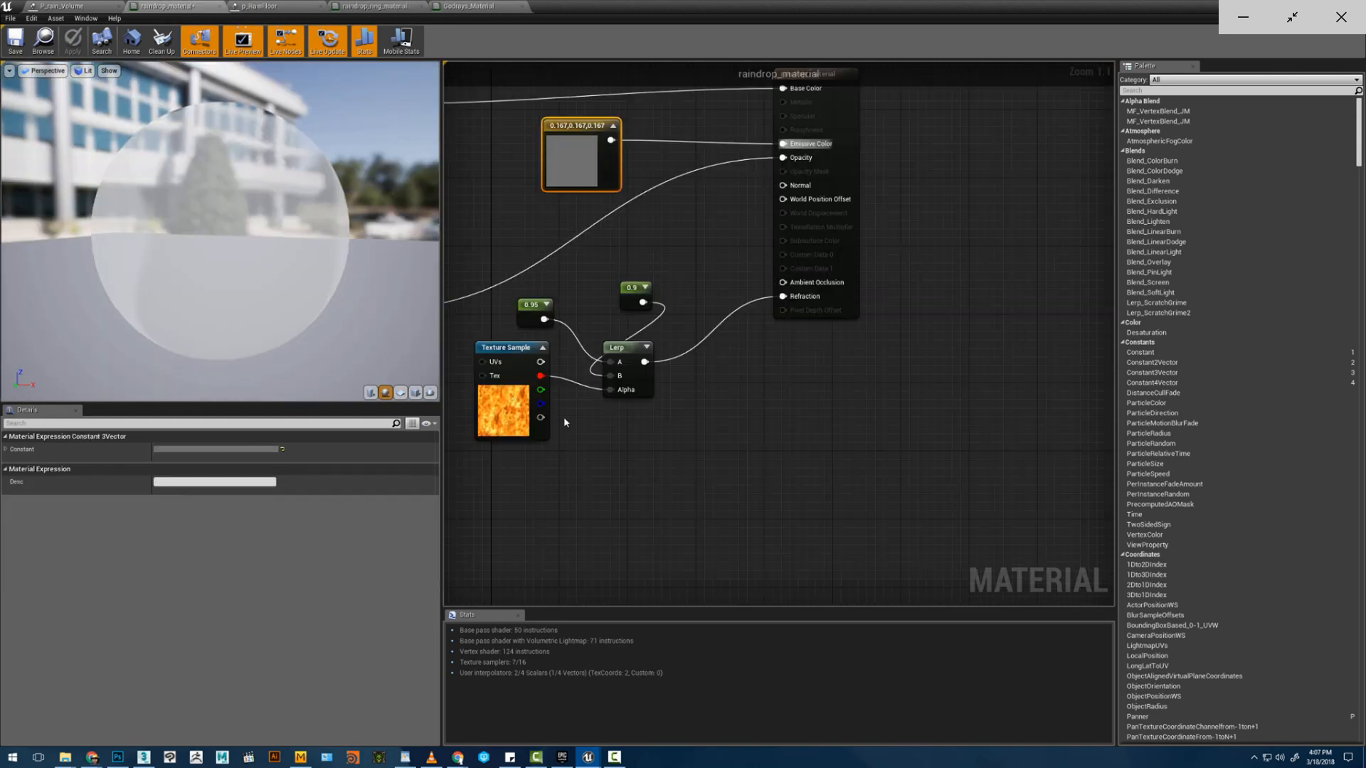
scroll(565, 423, down, 3)
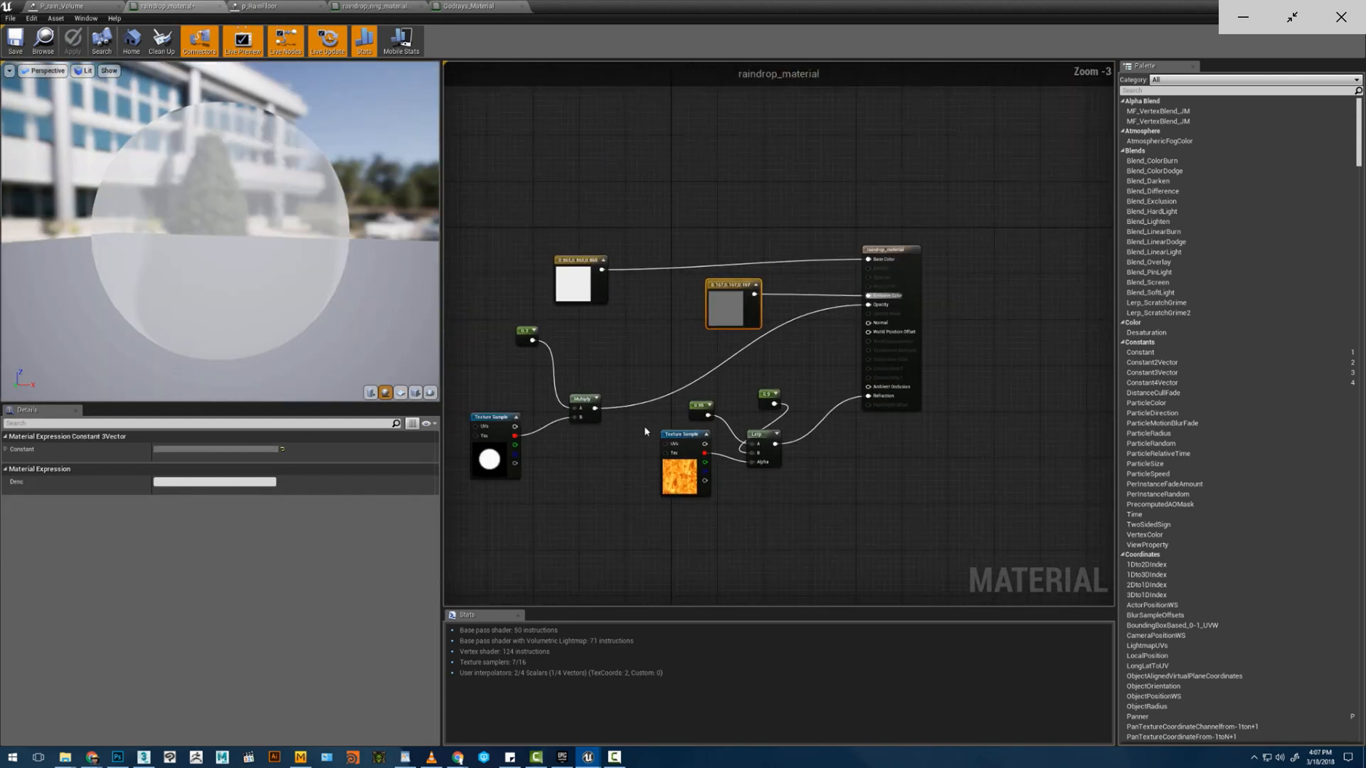
right_drag(644, 430, 647, 331)
drag(755, 398, 788, 407)
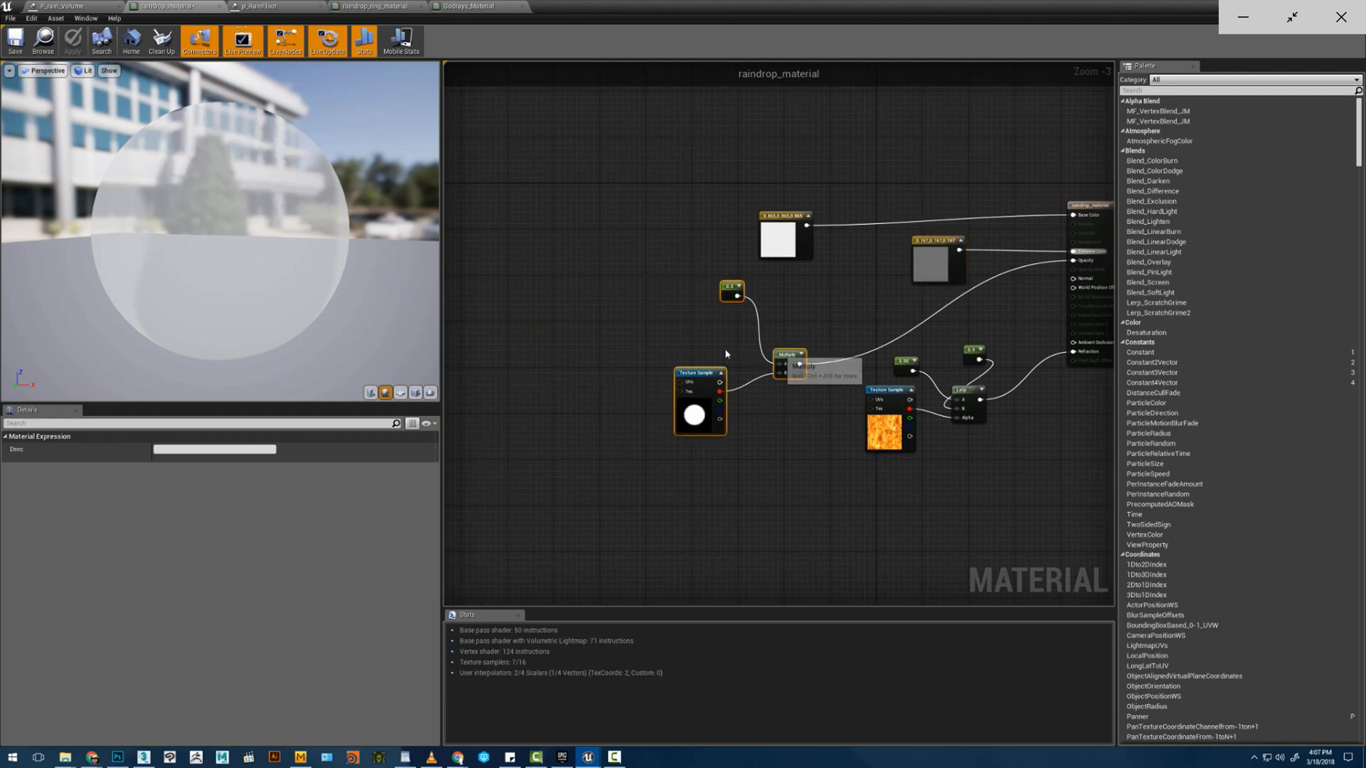
drag(778, 353, 512, 336)
- Paste the copied PixelDepth, constant, SphereMask and 1-x nodes below the opacity branch in raindrop_material
right_drag(552, 457, 747, 411)
click(769, 462)
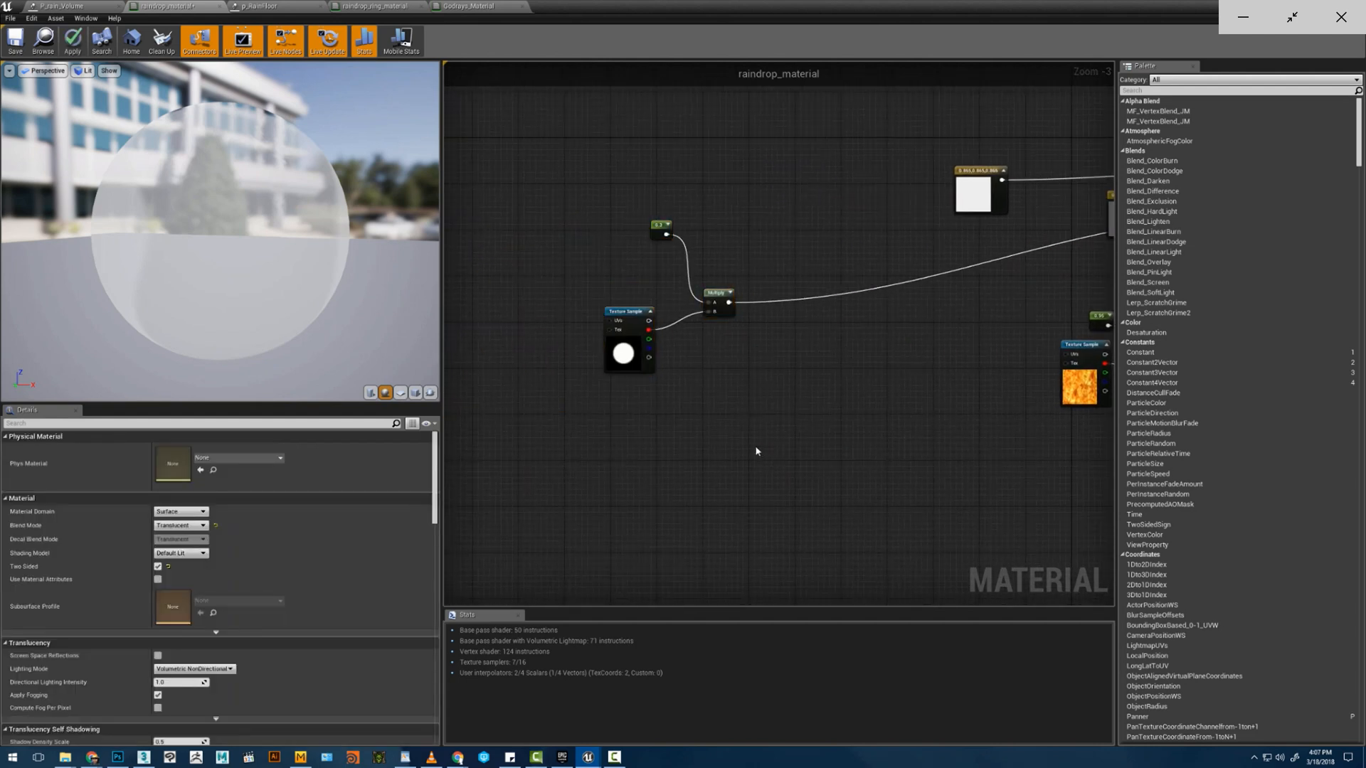
right_click(712, 446)
click(681, 431)
key(ctrl+v)
right_drag(741, 381, 728, 395)
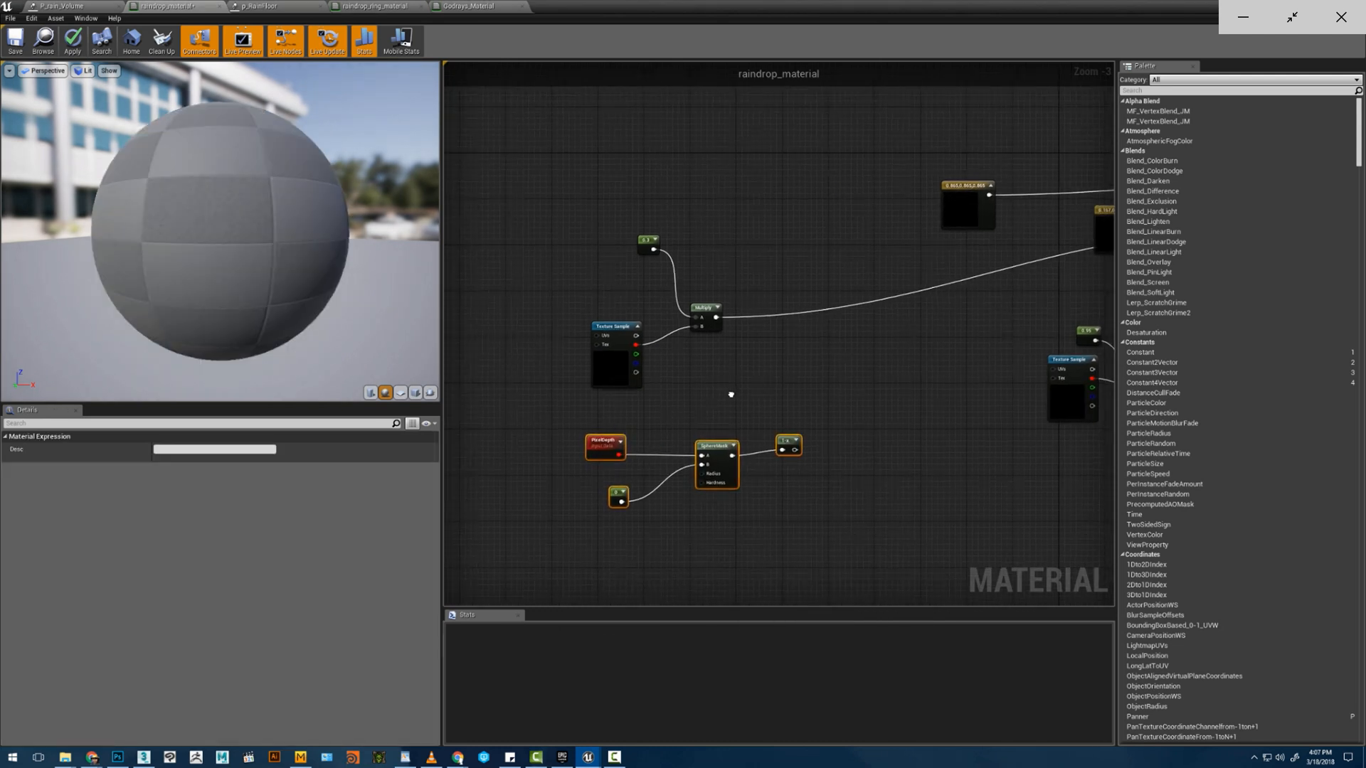
- Multiply the existing opacity result by the 1-x output with a new Multiply node, and feed it into raindrop_material's Opacity
drag(739, 385, 835, 353)
click(825, 343)
drag(793, 451, 798, 452)
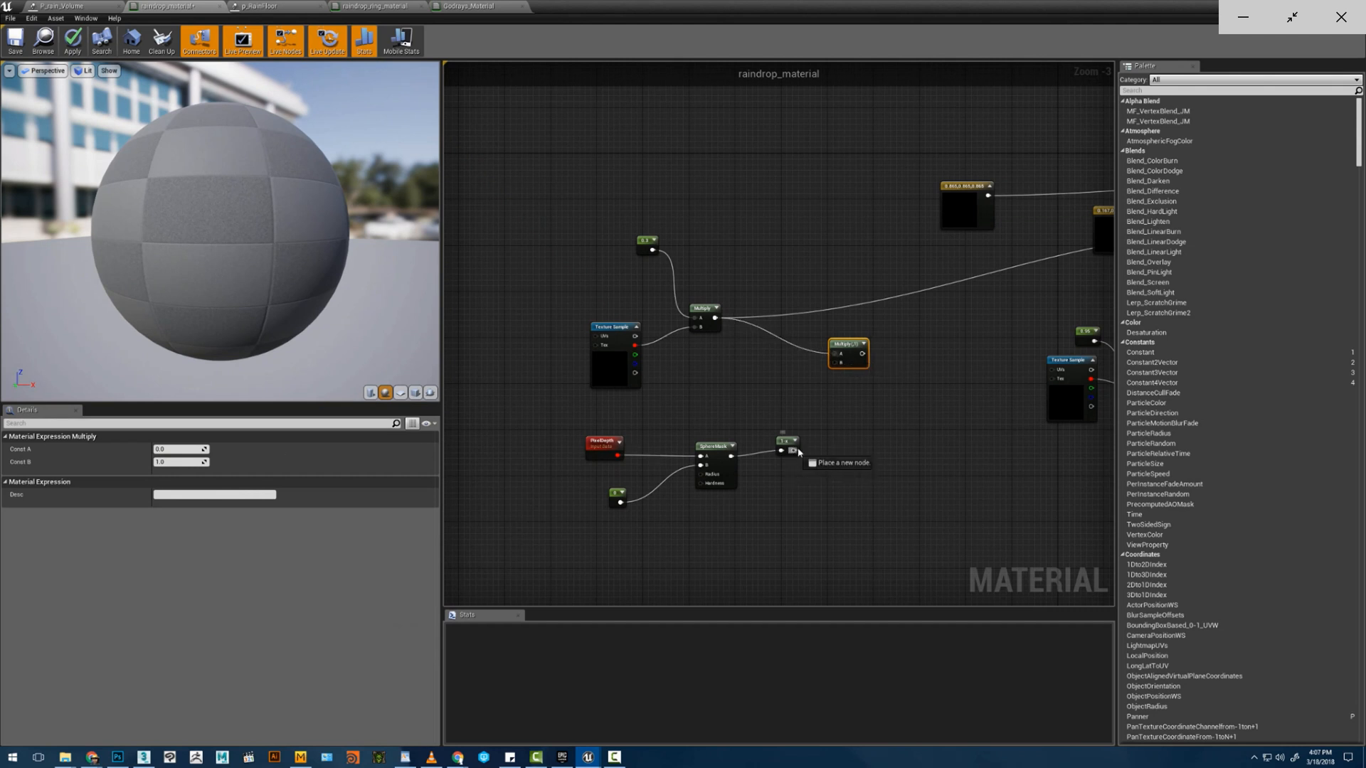
drag(834, 369, 837, 363)
right_drag(929, 296, 663, 343)
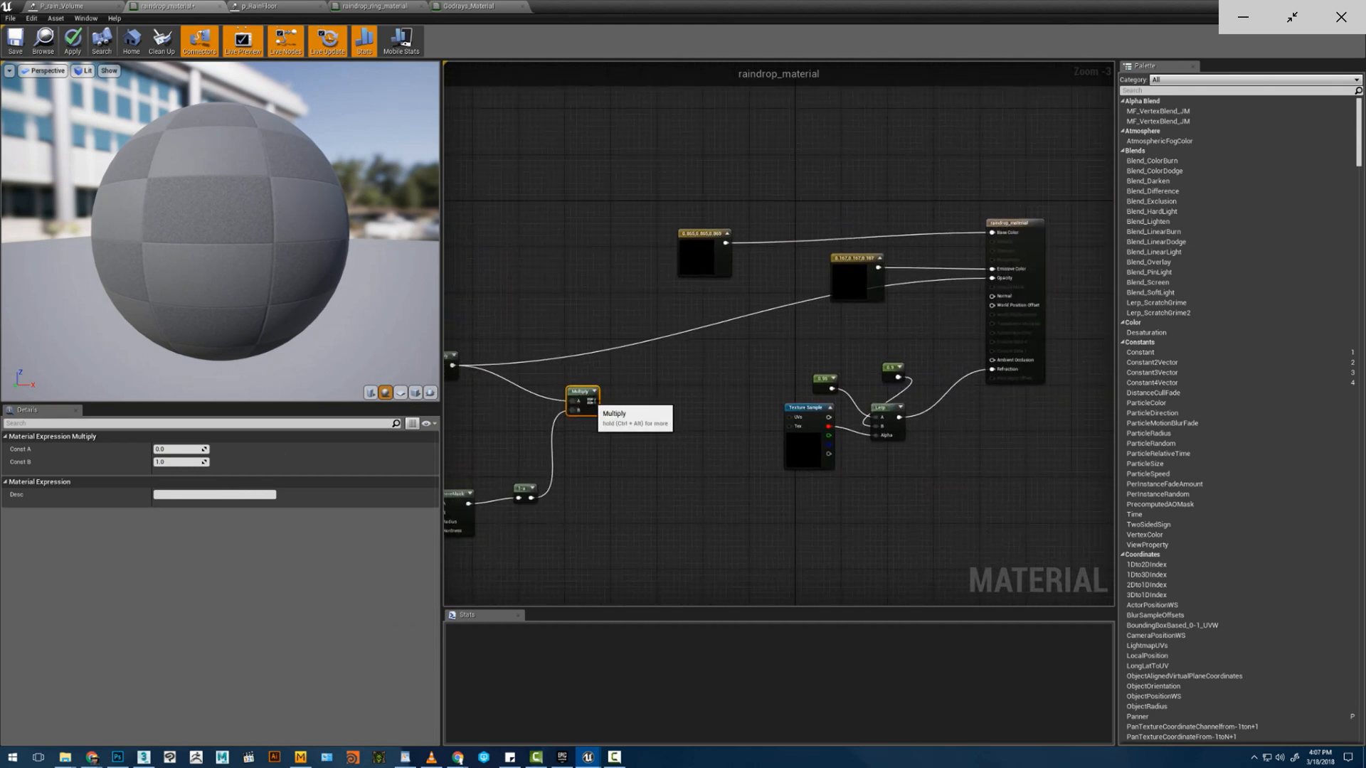
drag(592, 400, 993, 282)
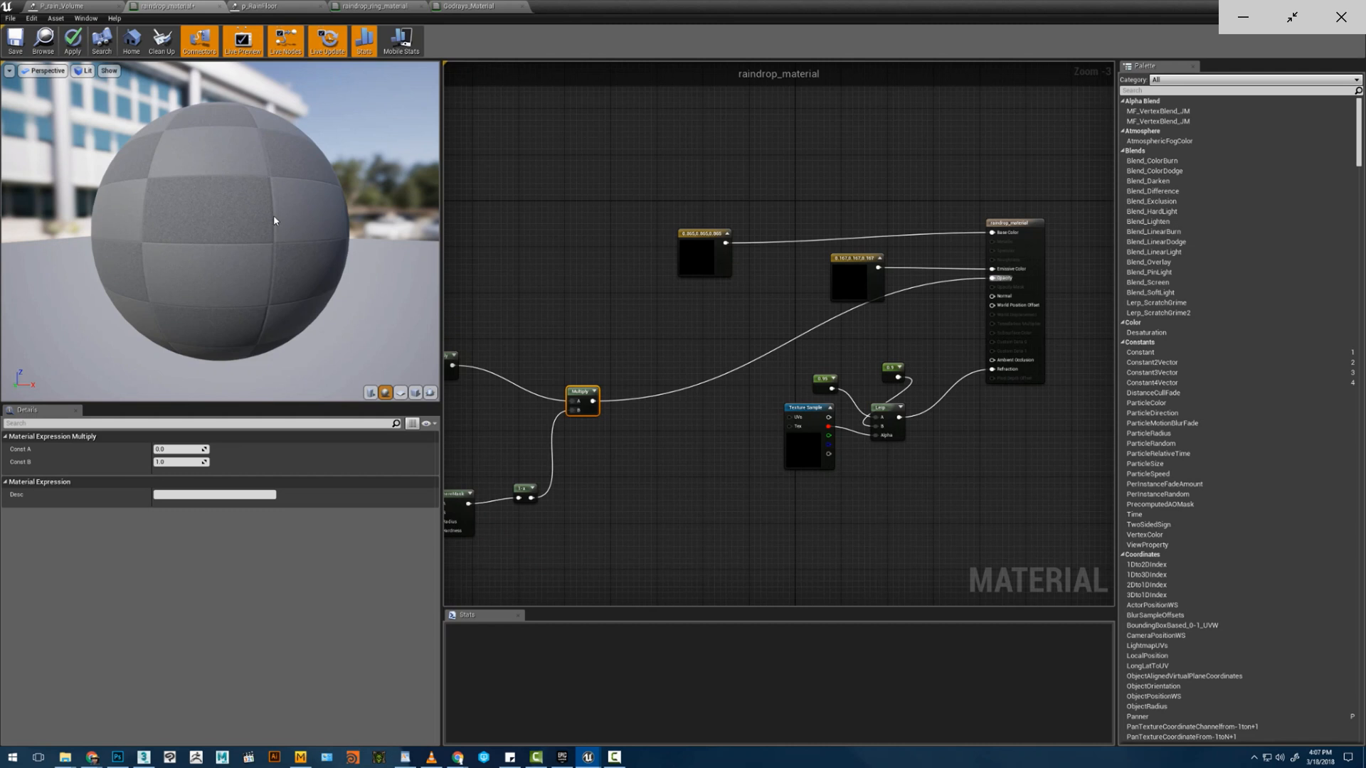
- Check the raindrop_material preview sphere from farther away and save the material
right_drag(220, 231, 220, 175)
right_drag(221, 96, 221, 114)
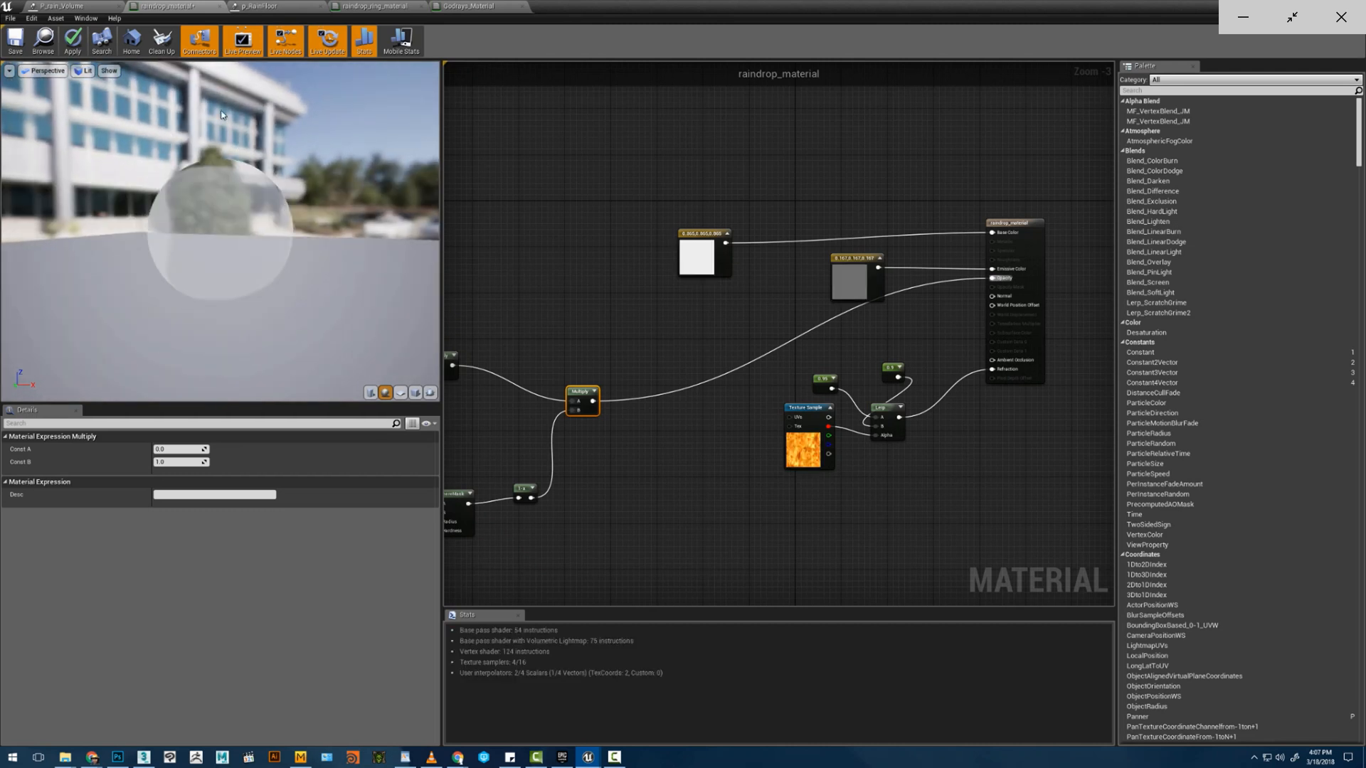
click(15, 46)
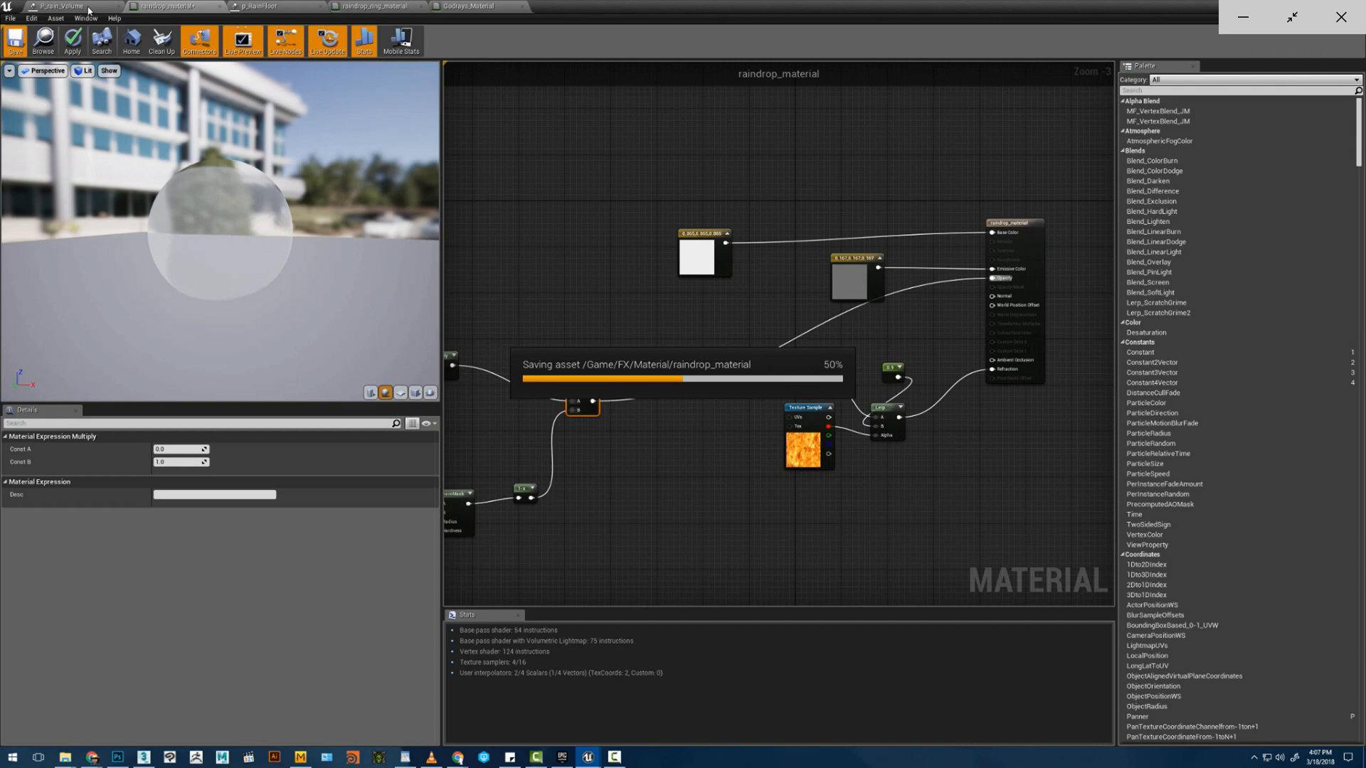
- Examine the falling rain in the level along the bridge, with the P_rain_Volume editor moved out of the way
click(89, 10)
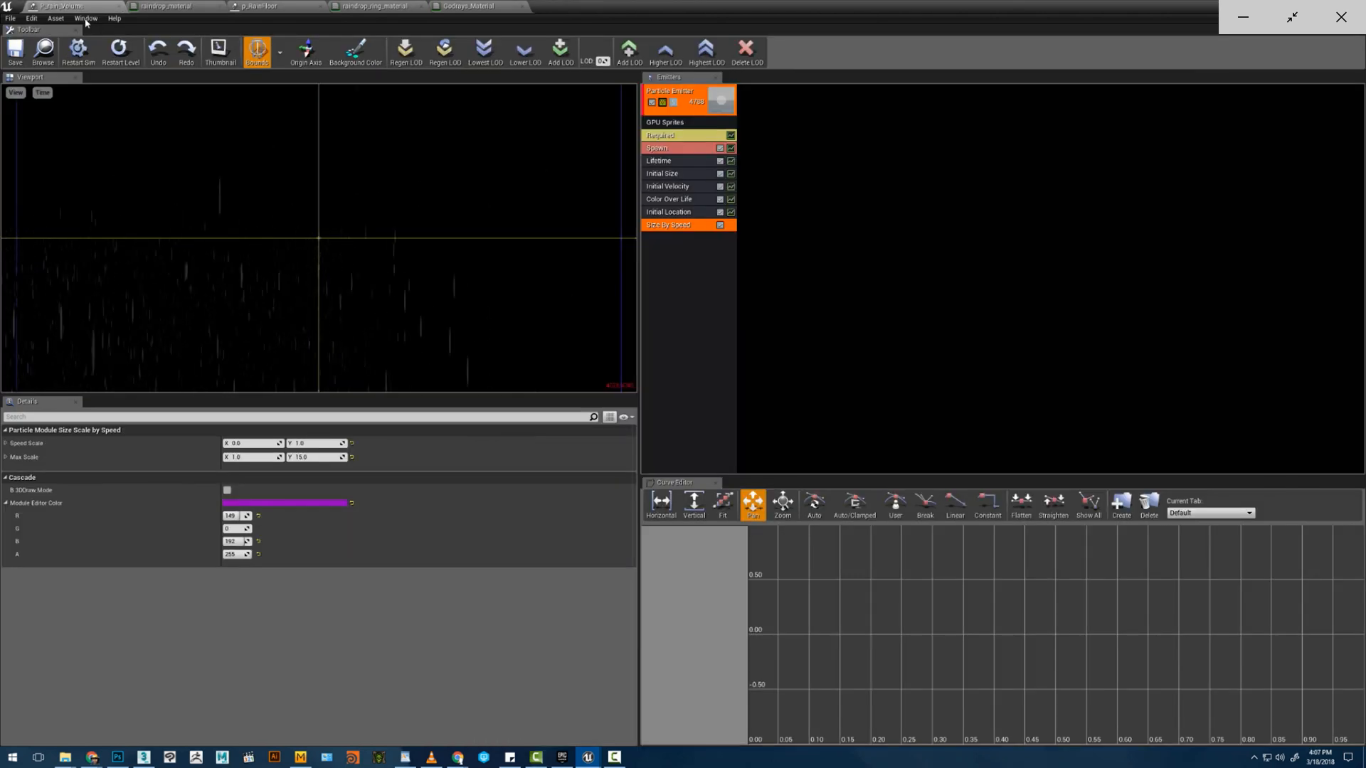
drag(589, 10, 1040, 372)
right_drag(840, 284, 836, 291)
key(s)
key(w)
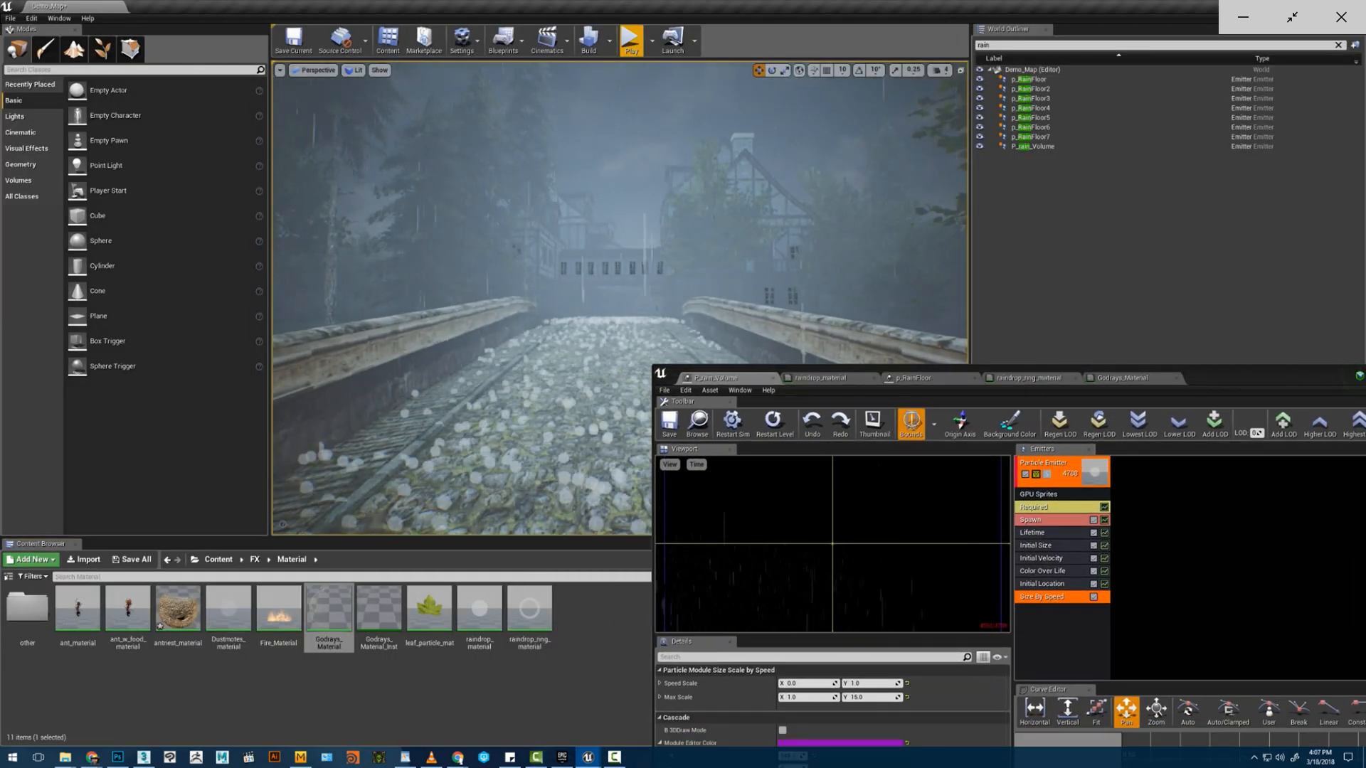
key(w)
right_drag(558, 126, 558, 125)
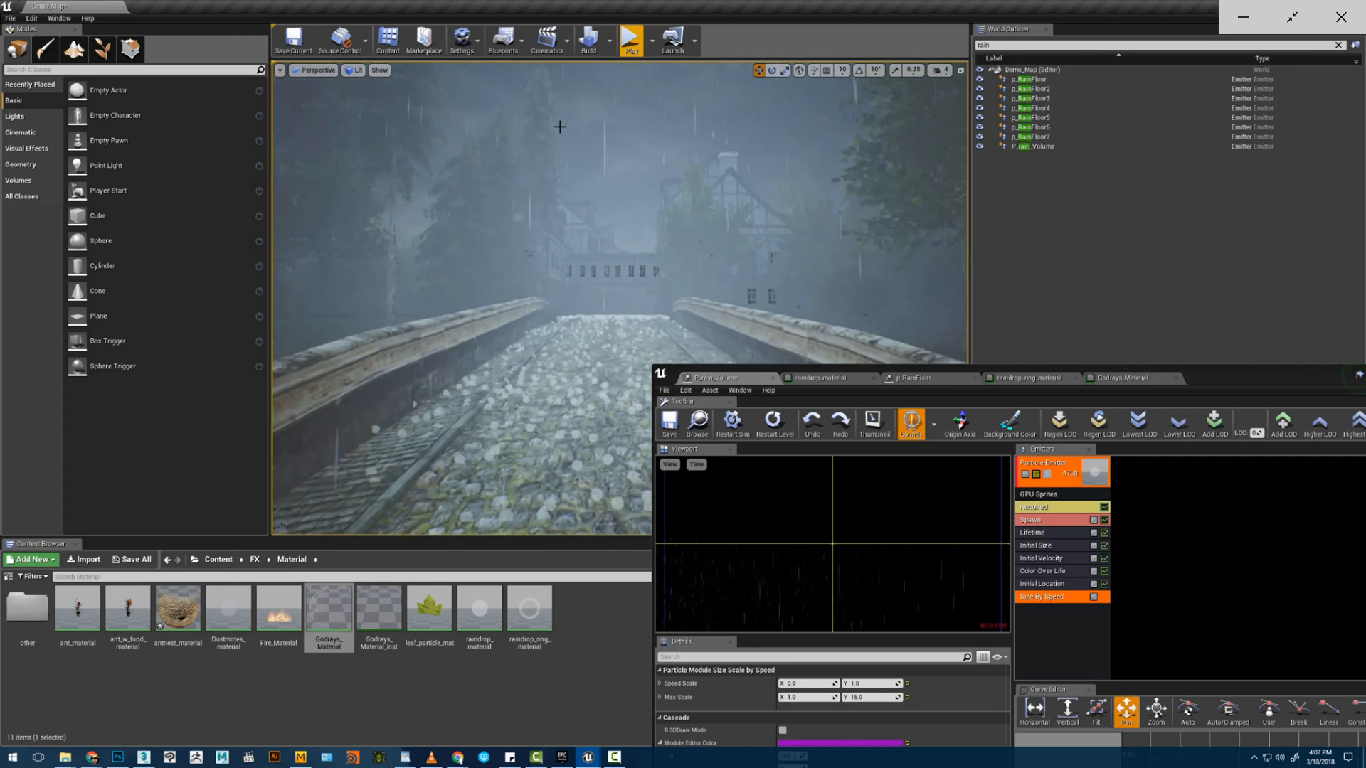
drag(1200, 367, 1238, 322)
right_drag(478, 234, 479, 217)
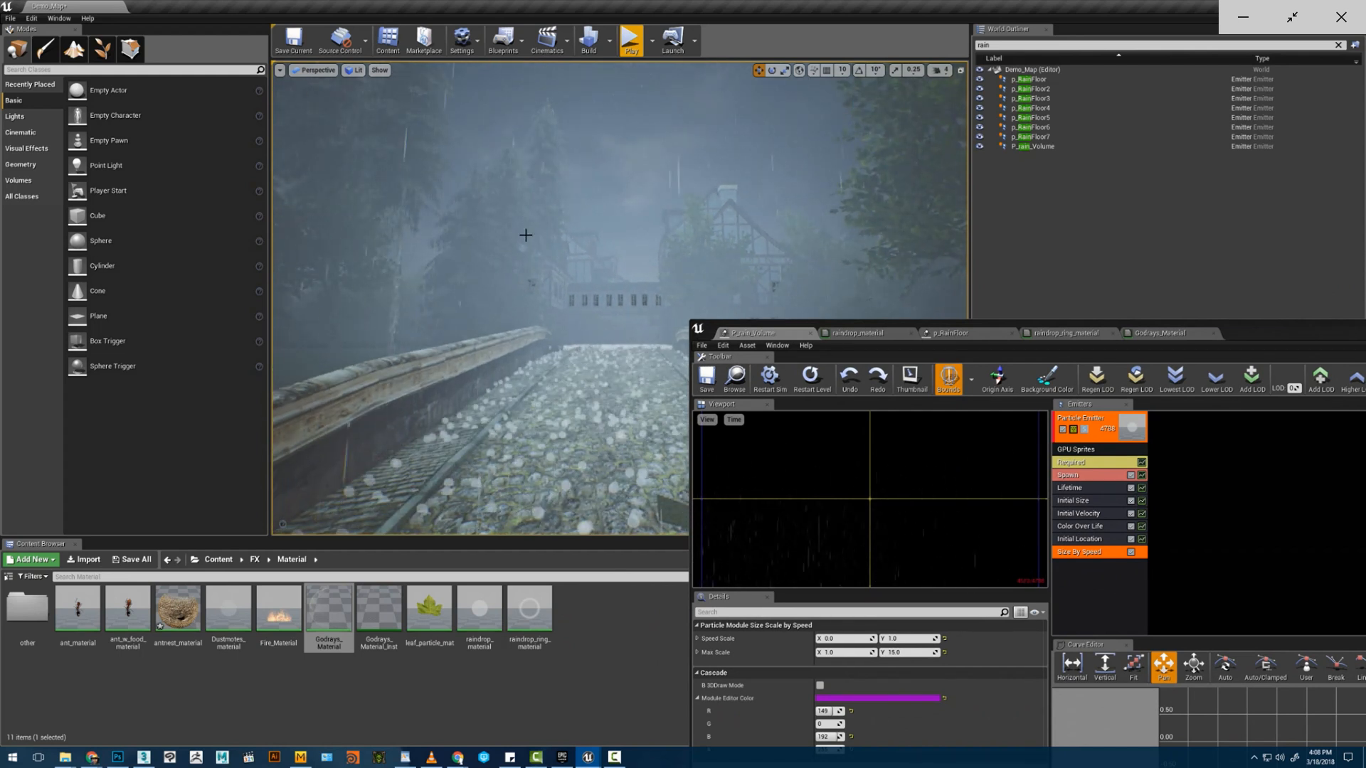
right_drag(497, 238, 497, 238)
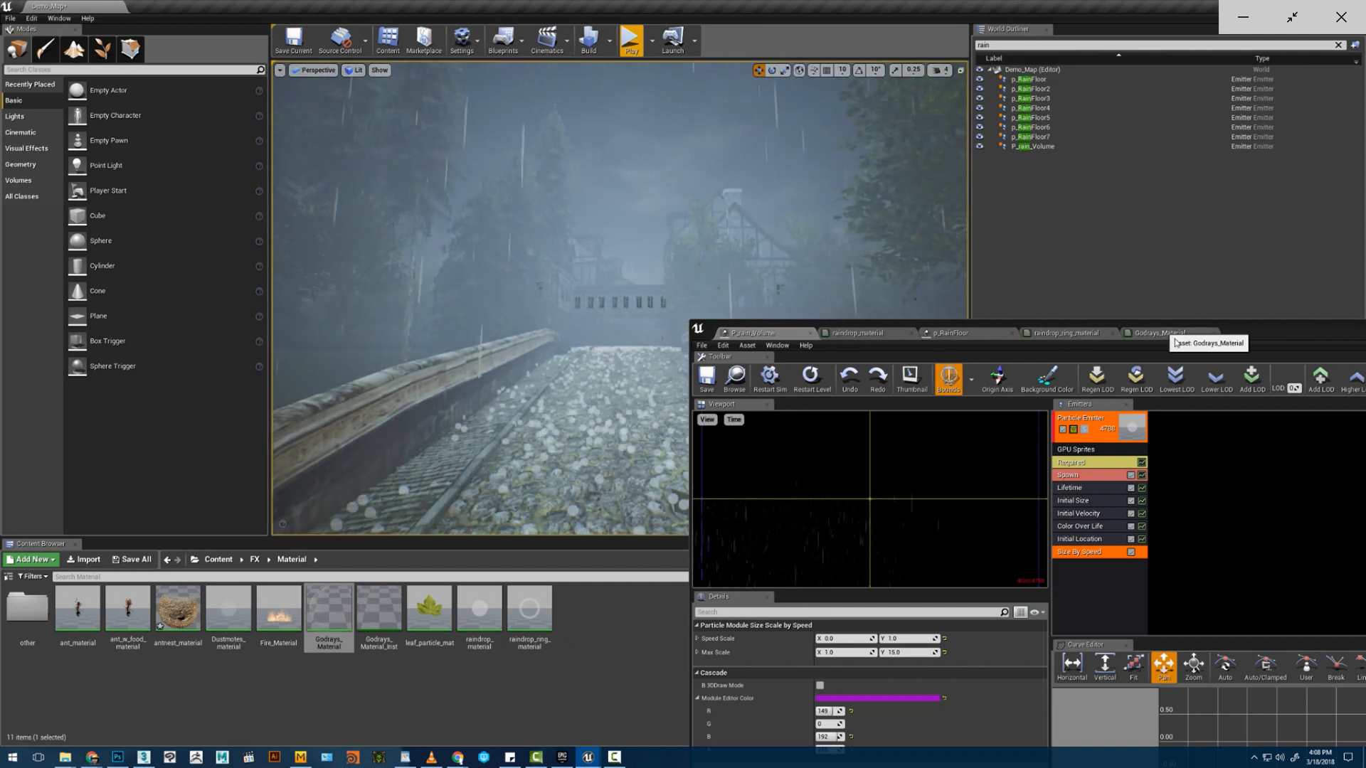
- Close the Godrays_Material editor and bring up P_RainFloor in the repositioned editor window
click(1218, 337)
click(1214, 333)
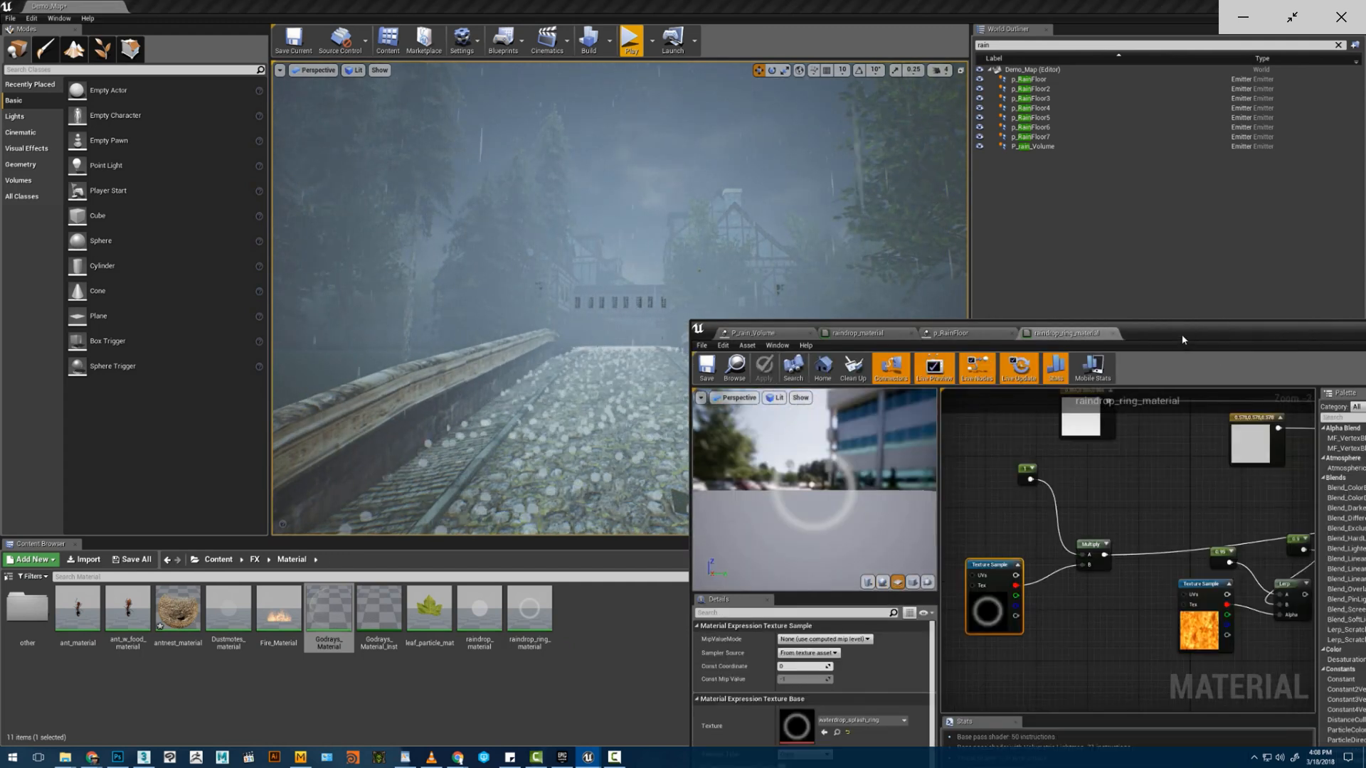
drag(1183, 339, 789, 250)
click(865, 241)
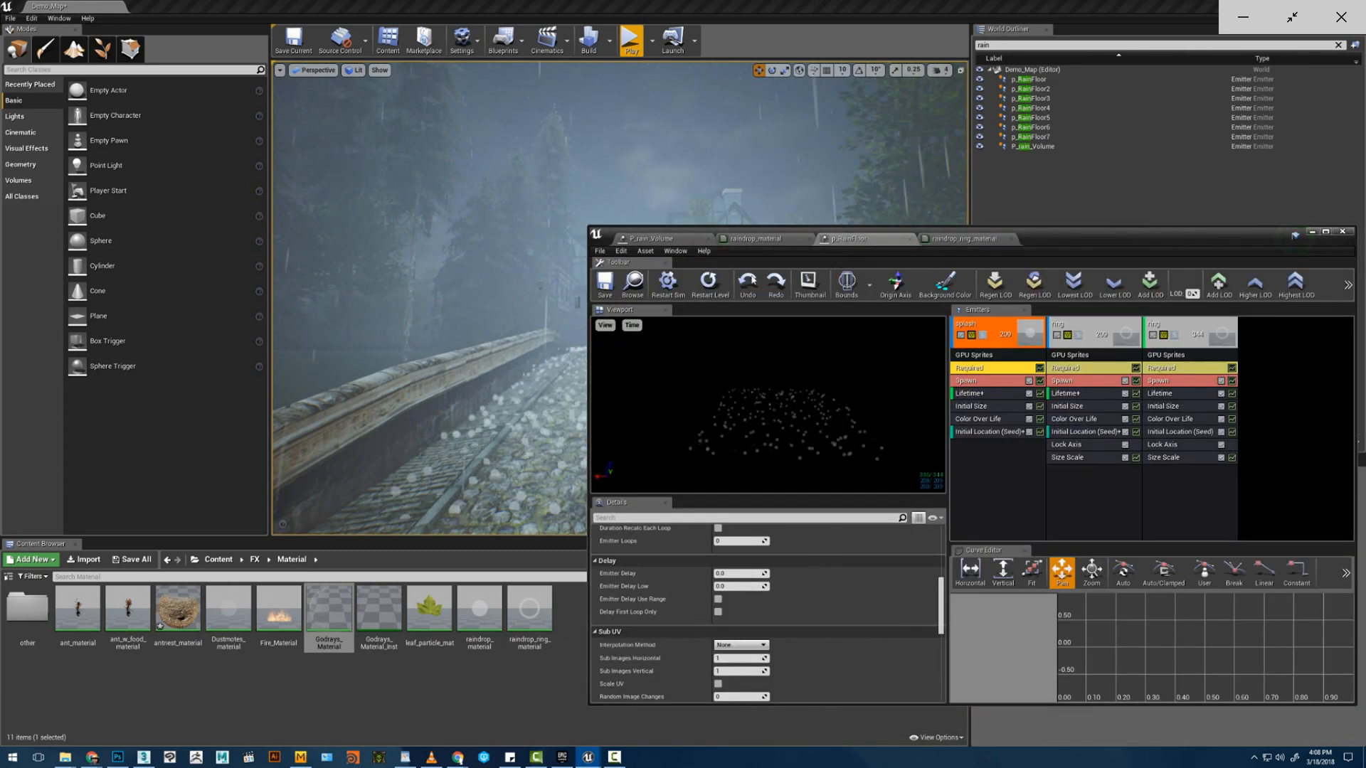
- In raindrop_material, move the circular Texture Sample node farther from its Multiply node
click(756, 239)
right_drag(1021, 456, 960, 323)
scroll(960, 421, down, 3)
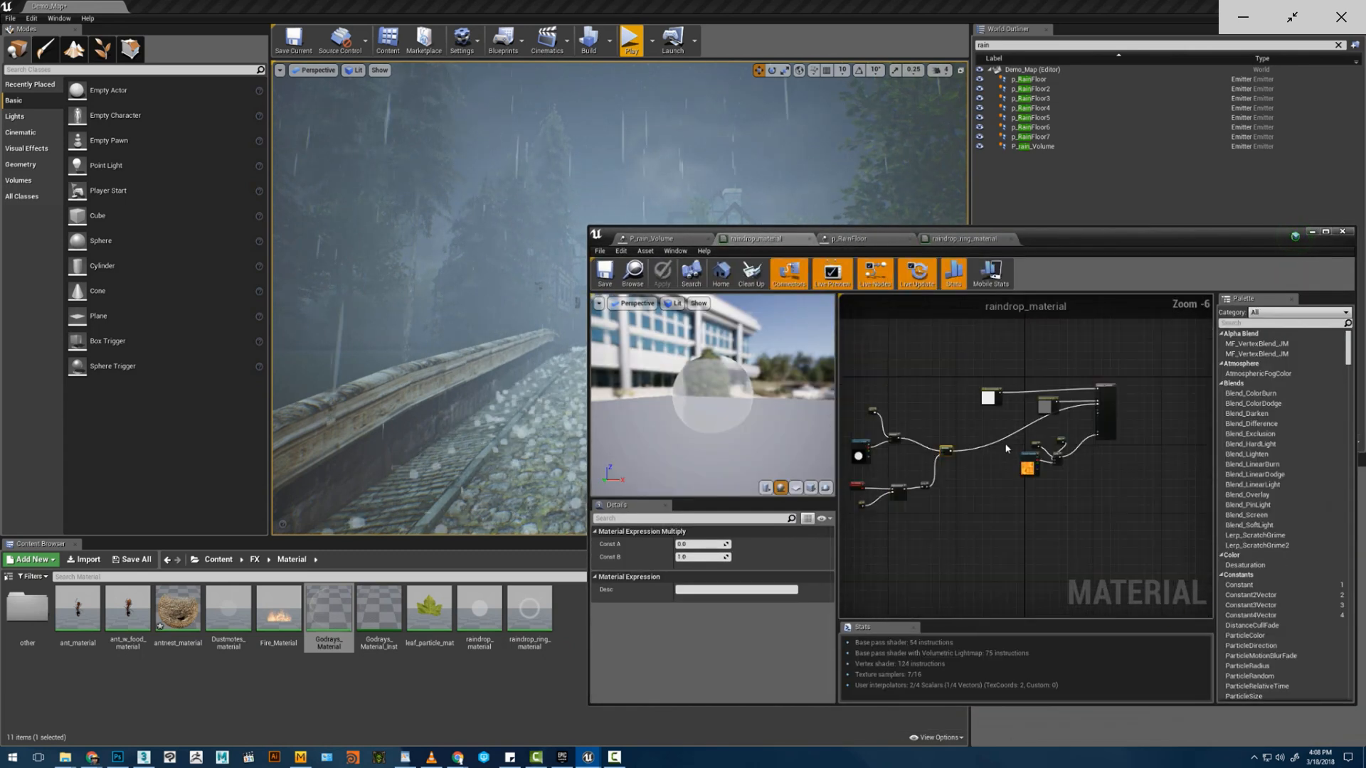
right_drag(932, 468, 1072, 393)
scroll(965, 424, up, 3)
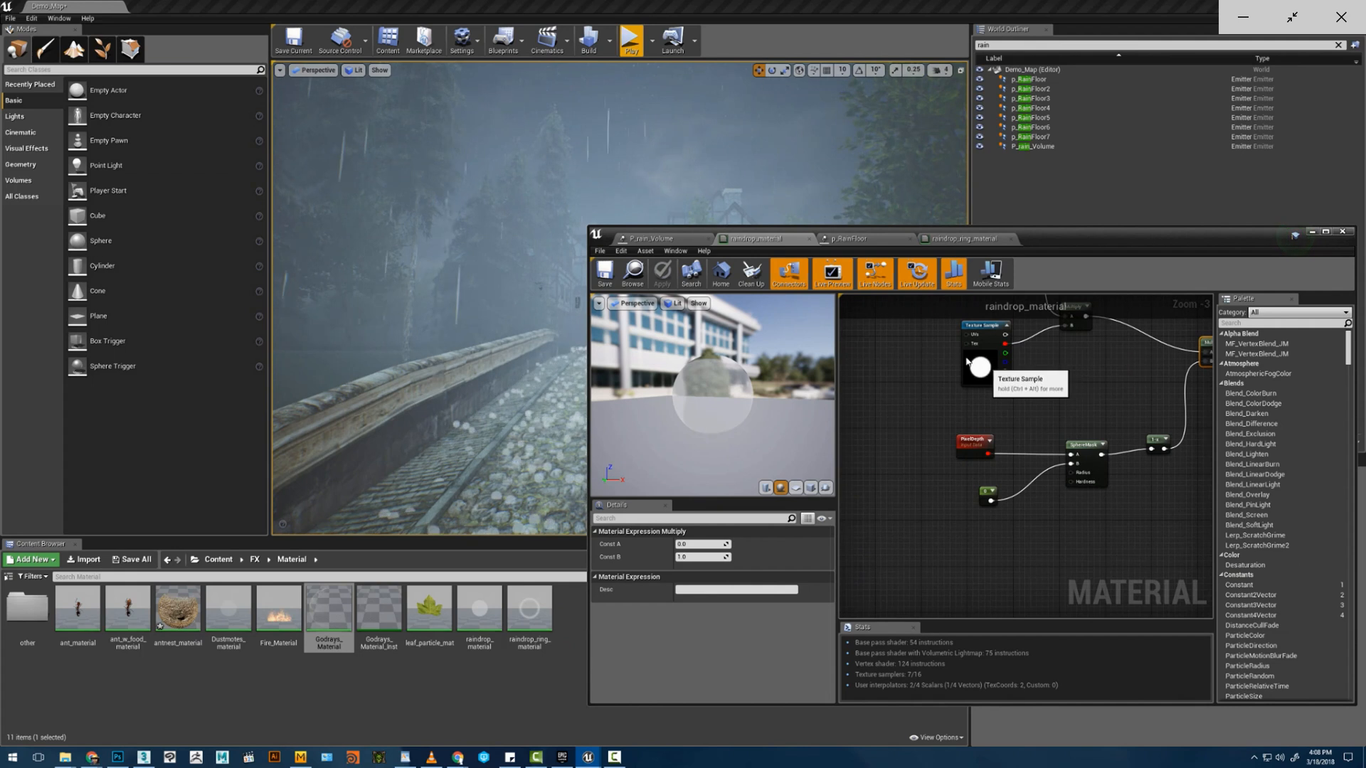
drag(989, 365, 951, 339)
right_drag(969, 357, 986, 391)
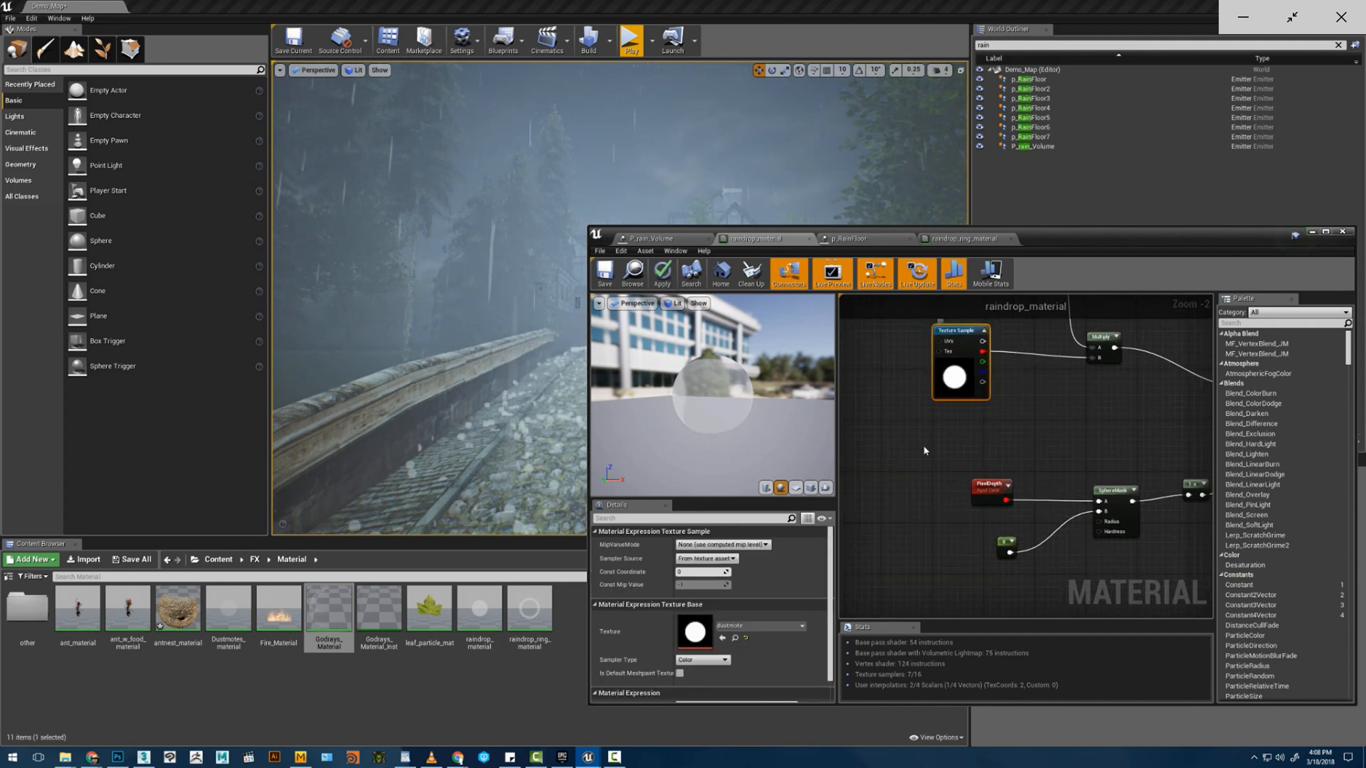
- Examine the Lerp-based refraction nodes of raindrop_material alongside the rain in the level
right_drag(1160, 404, 951, 448)
right_drag(1133, 372, 997, 424)
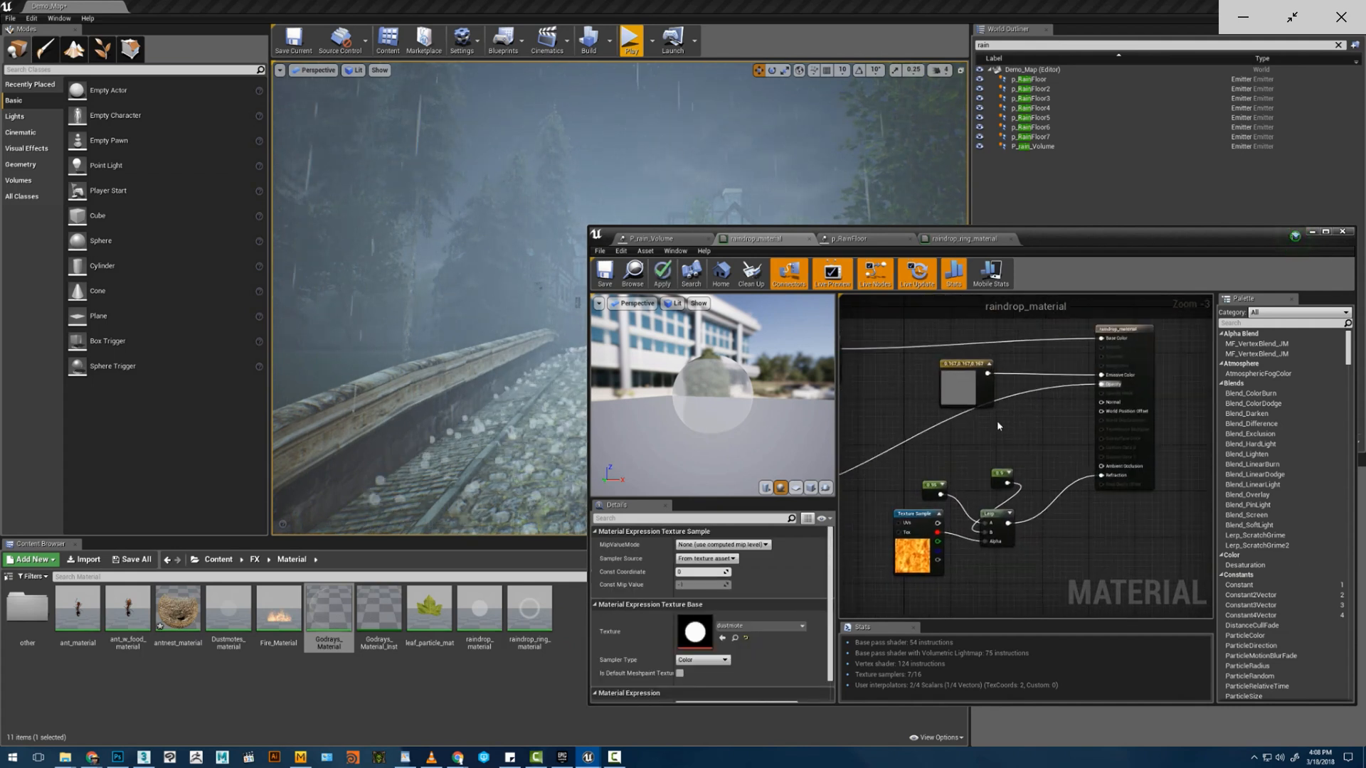
right_drag(472, 199, 487, 186)
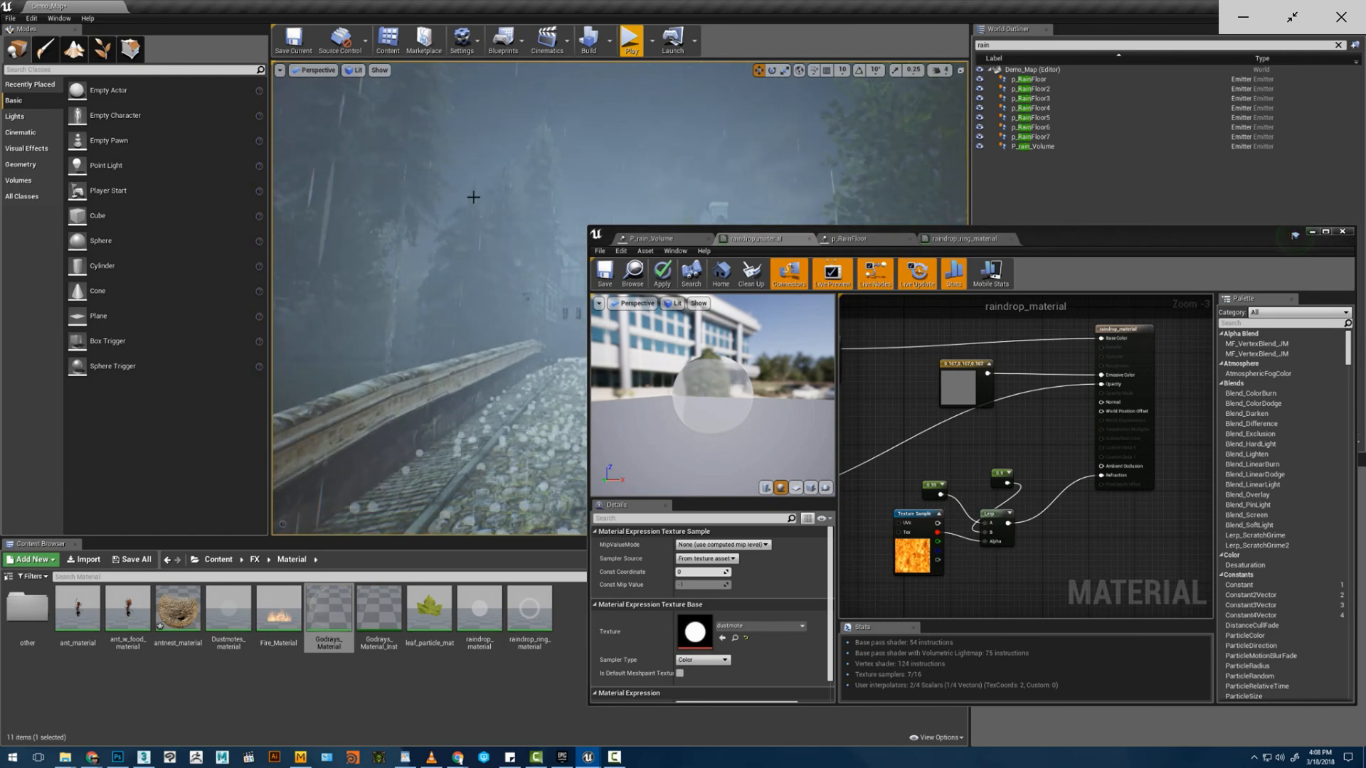
right_drag(953, 491, 992, 466)
scroll(992, 467, up, 3)
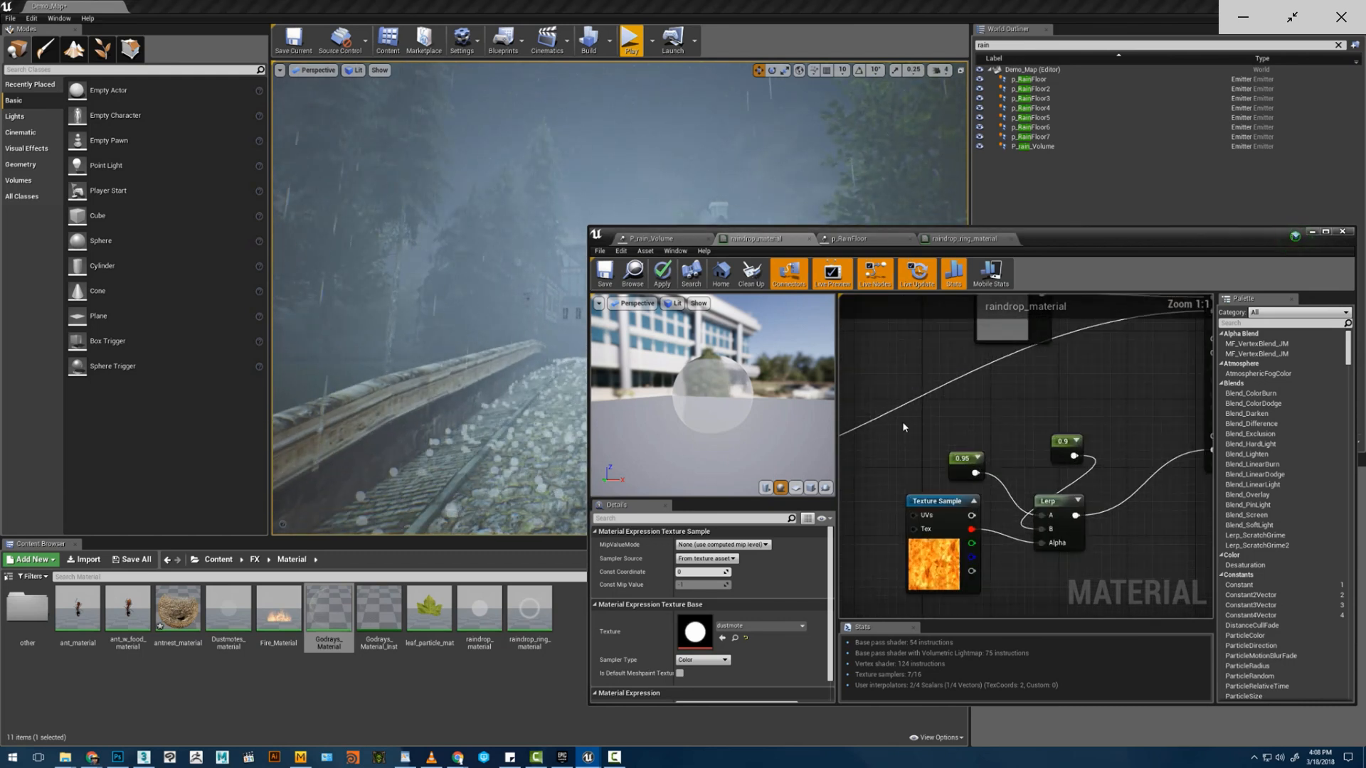
drag(903, 426, 1132, 601)
right_drag(547, 351, 530, 355)
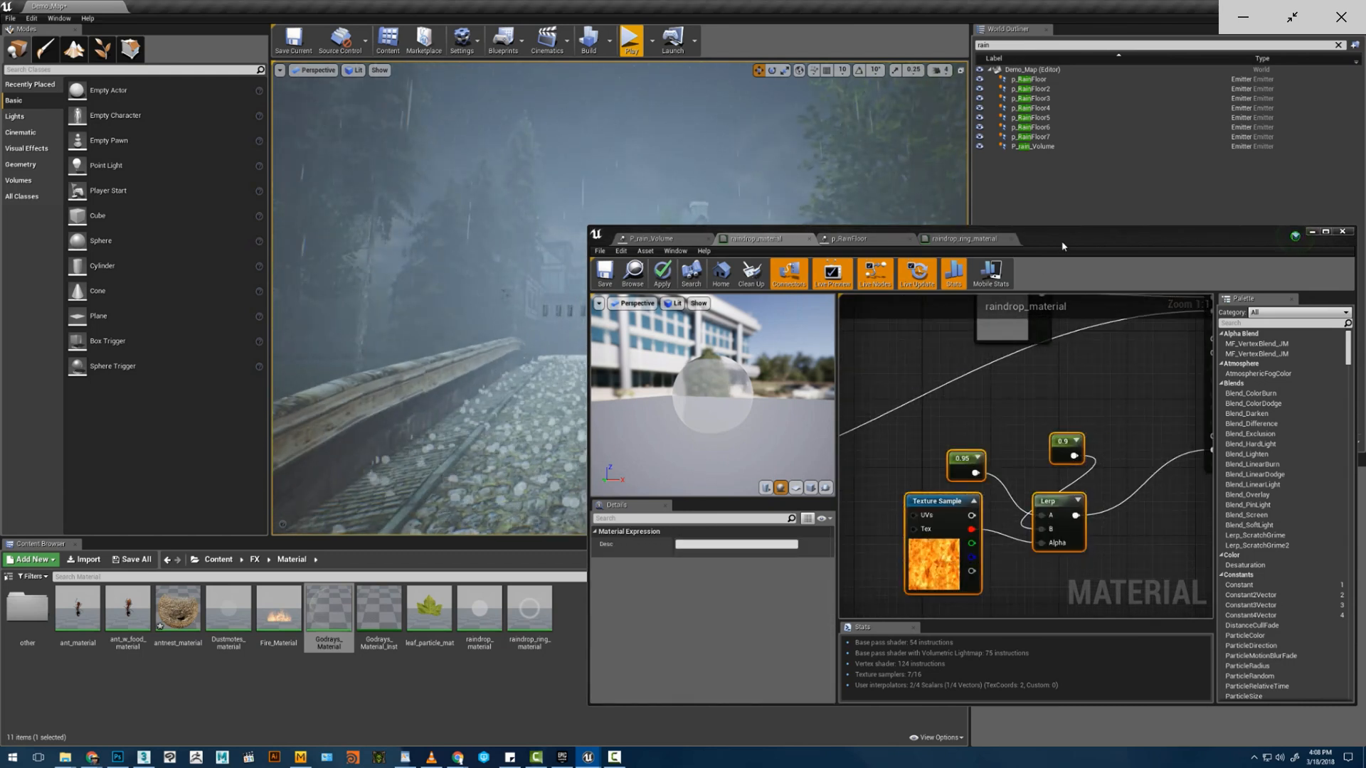
- Examine the rain and ground splashes on the cobblestone bridge with the material editor moved clear of the level view
drag(1062, 246, 1038, 568)
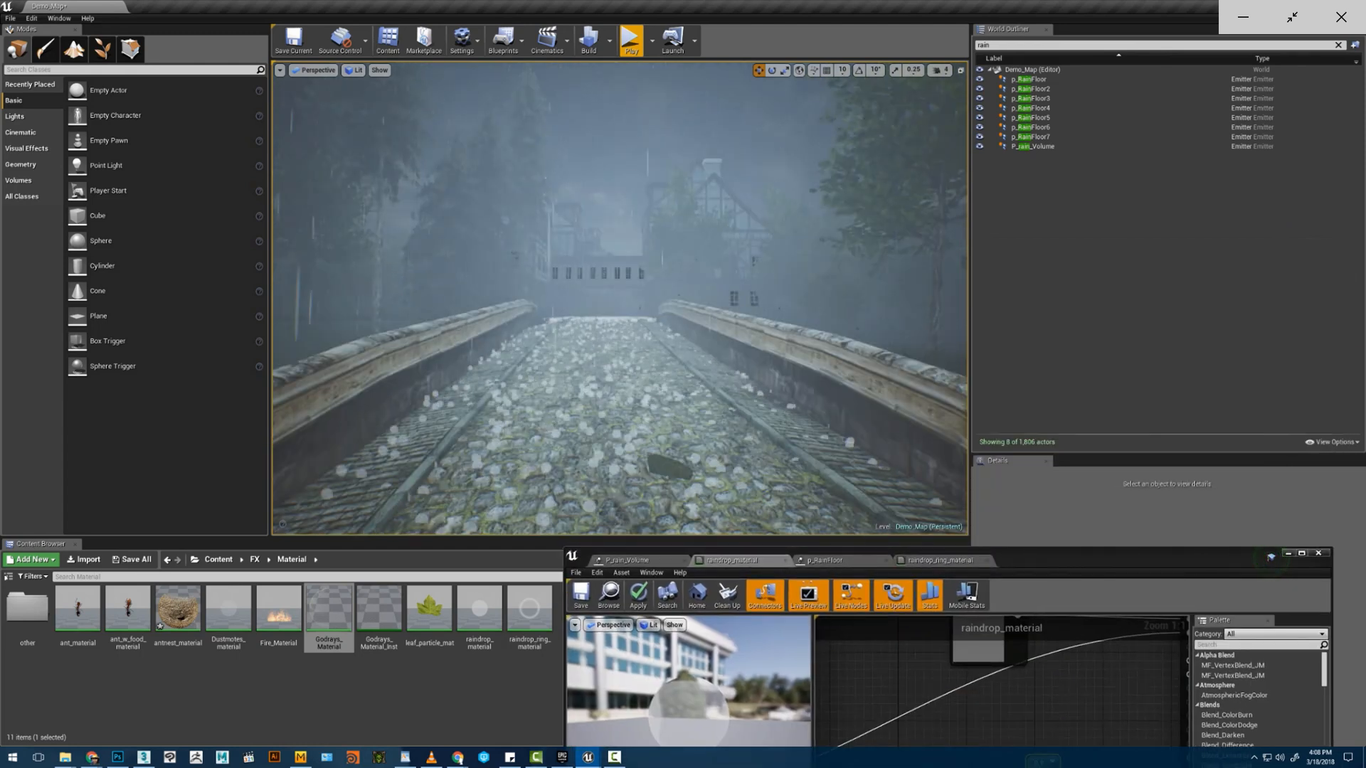
right_drag(619, 306, 607, 286)
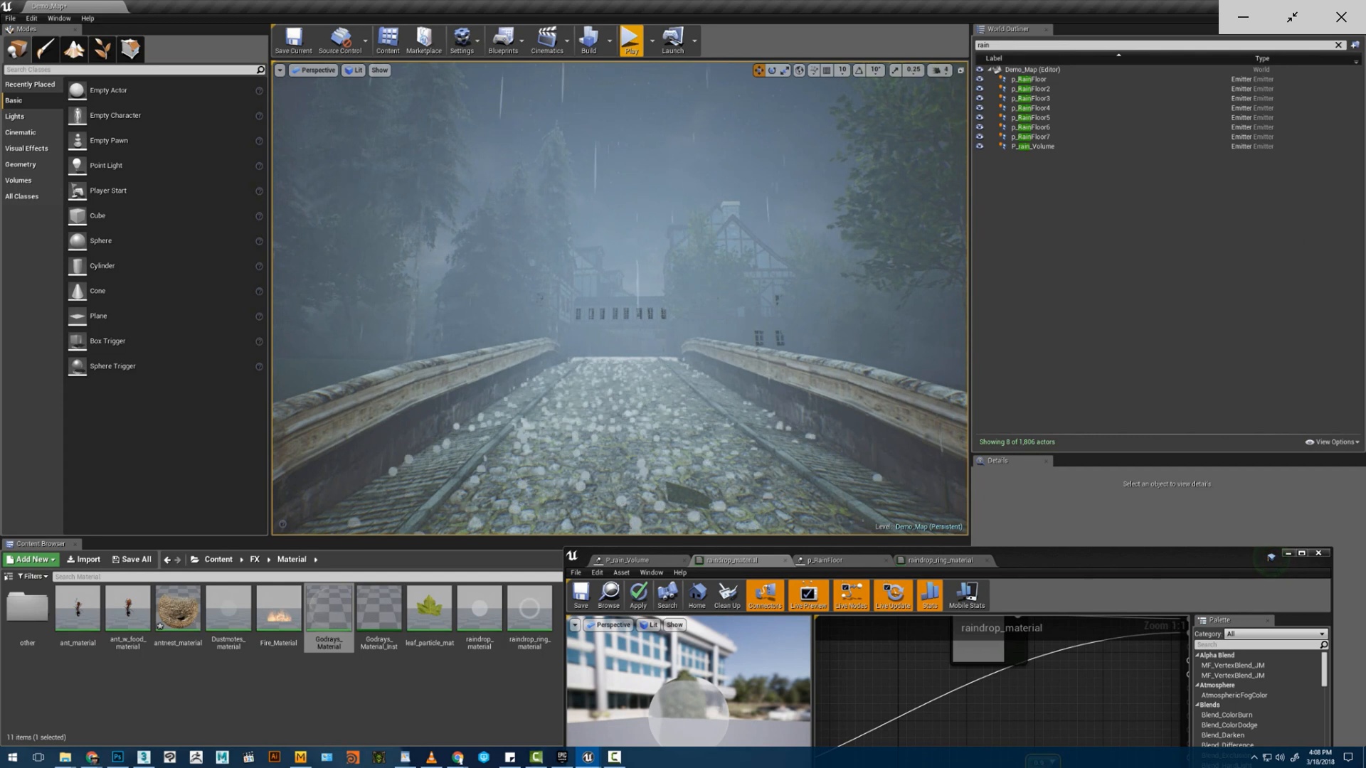
right_drag(705, 350, 699, 348)
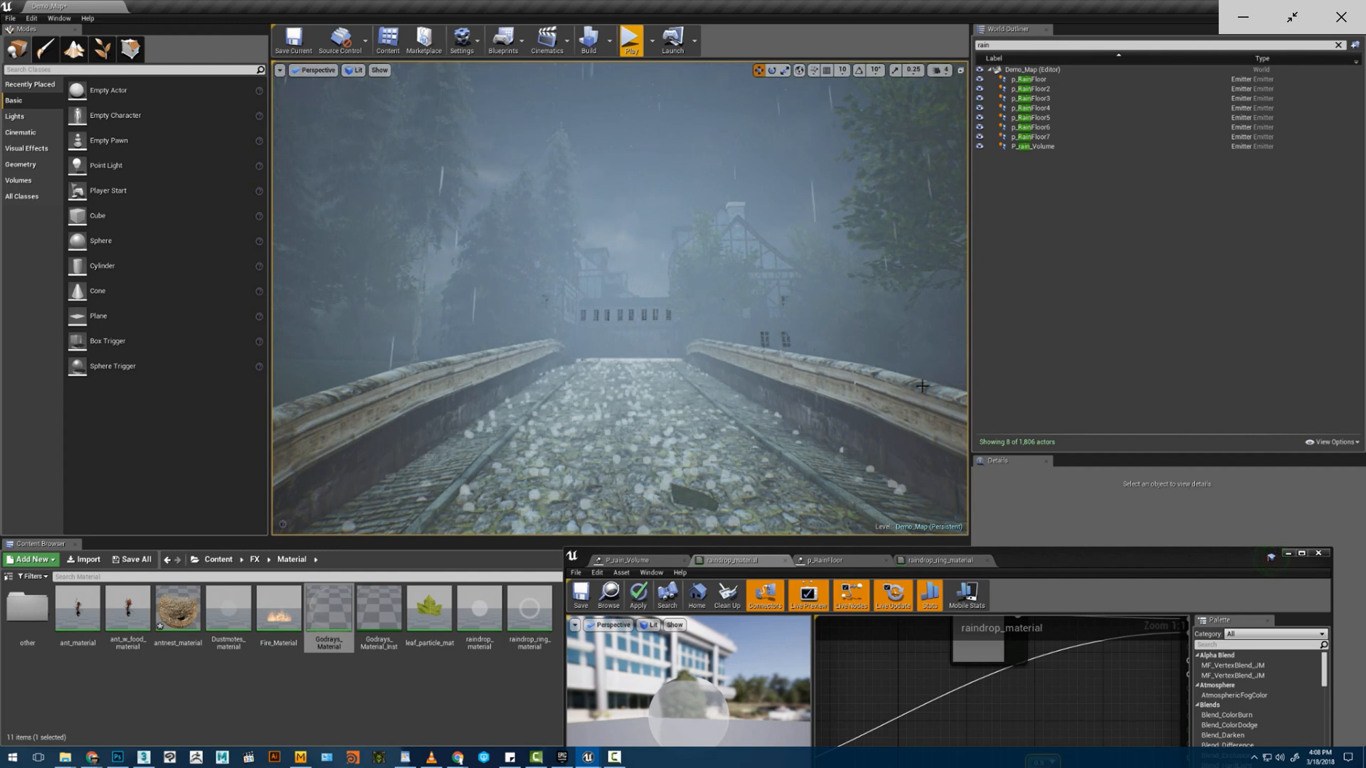
right_drag(922, 387, 928, 426)
key(s)
key(w)
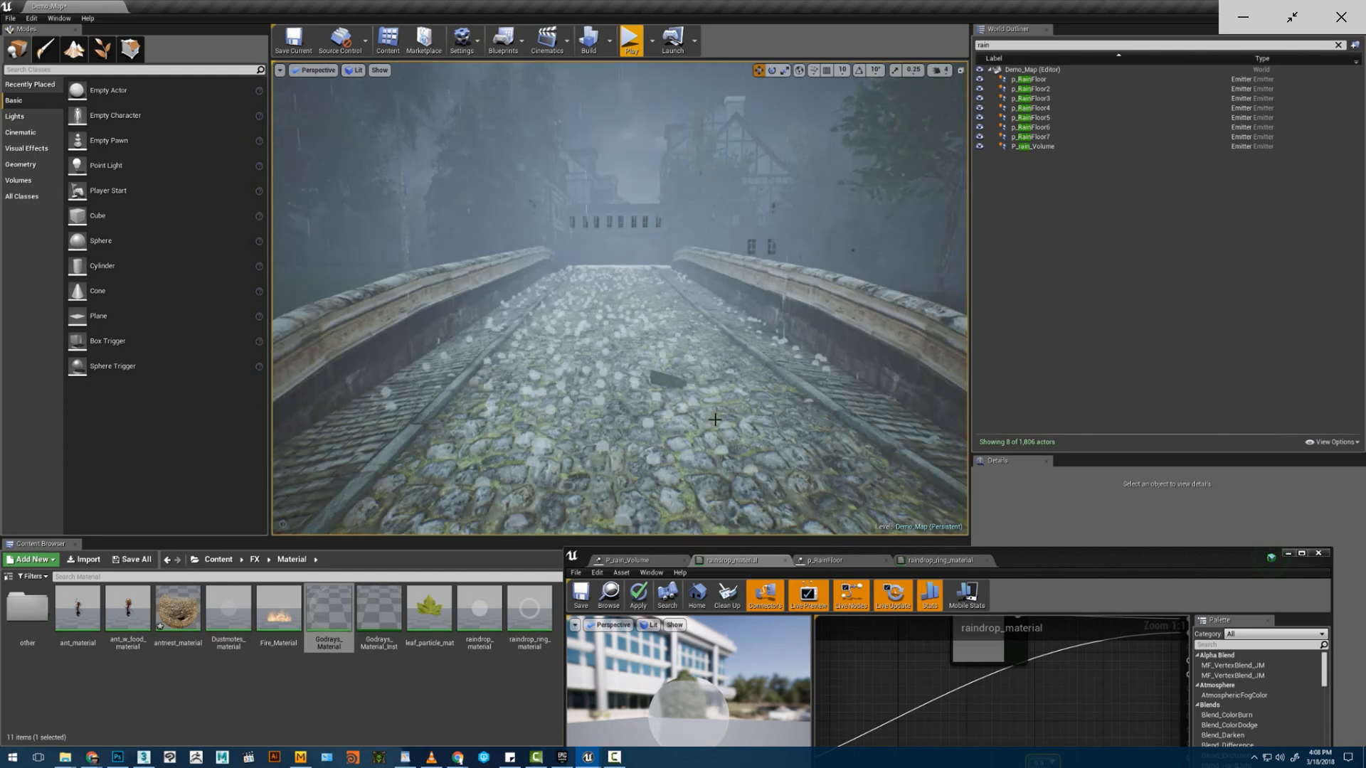
right_drag(746, 391, 746, 409)
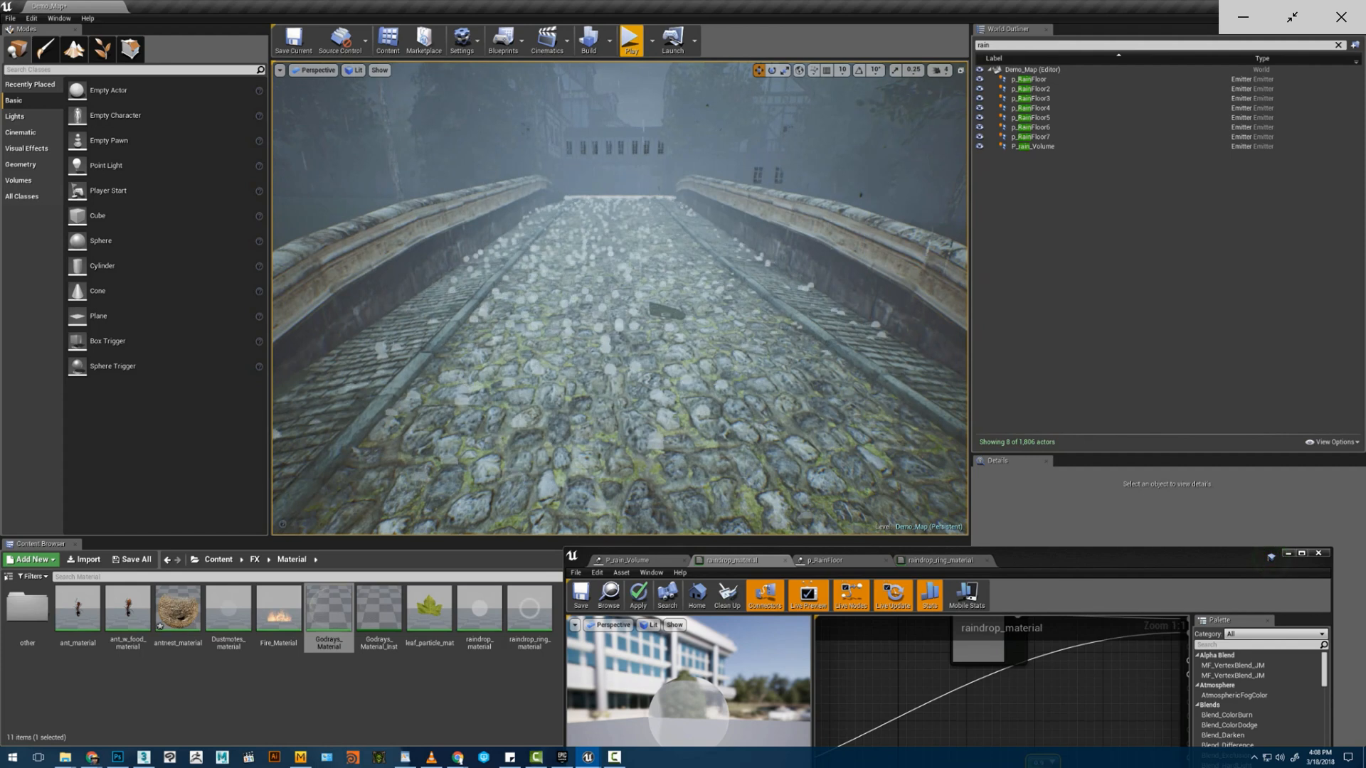
right_drag(668, 452, 669, 448)
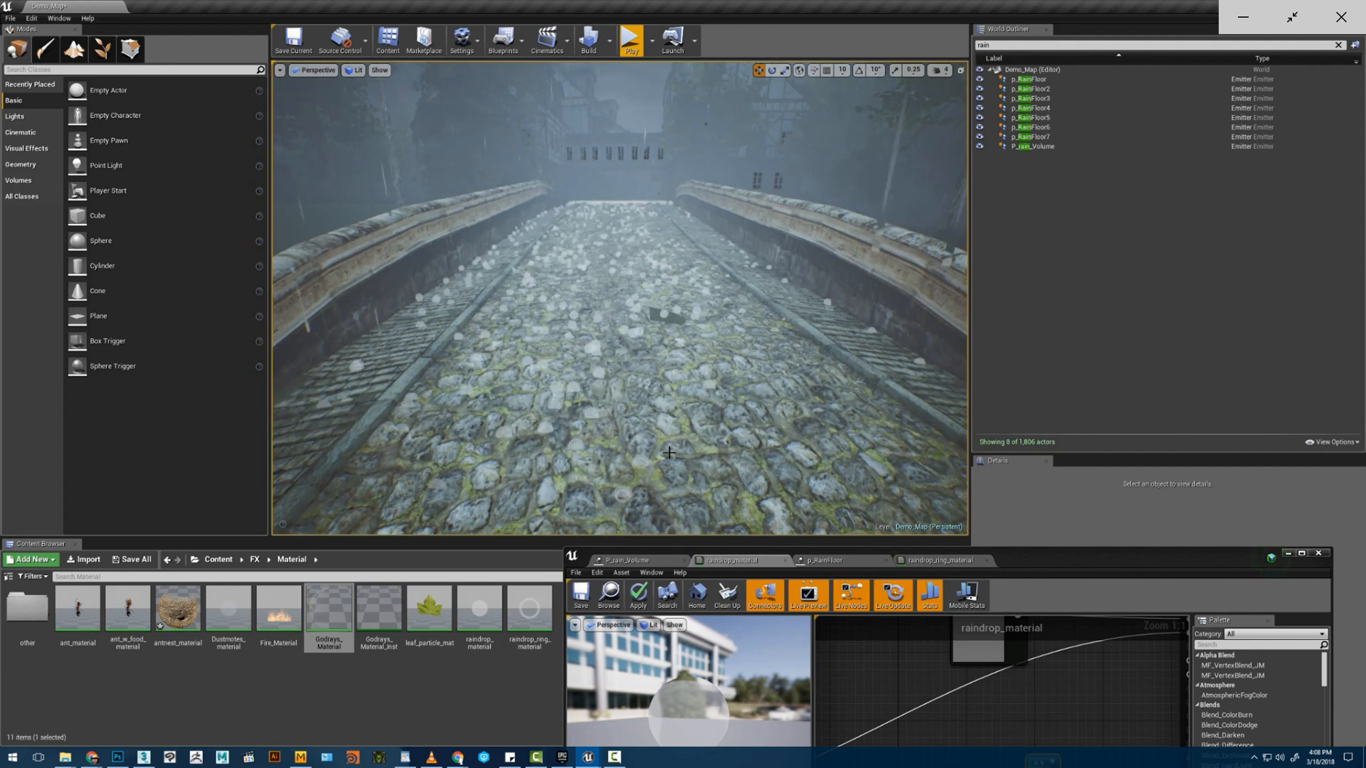
- In P_RainFloor, set the Lifetime constant shared by the splash and first ring emitters to 0.1
click(828, 560)
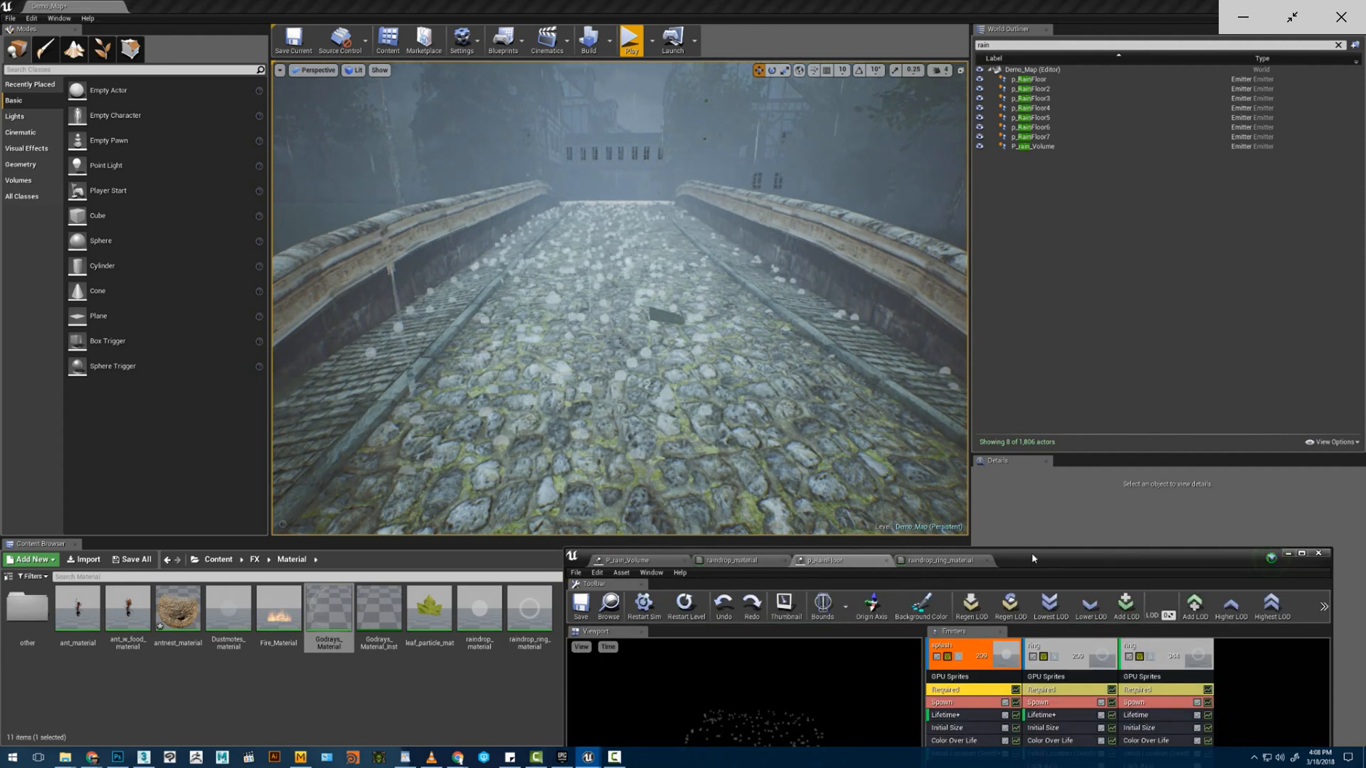
drag(1030, 559, 1030, 339)
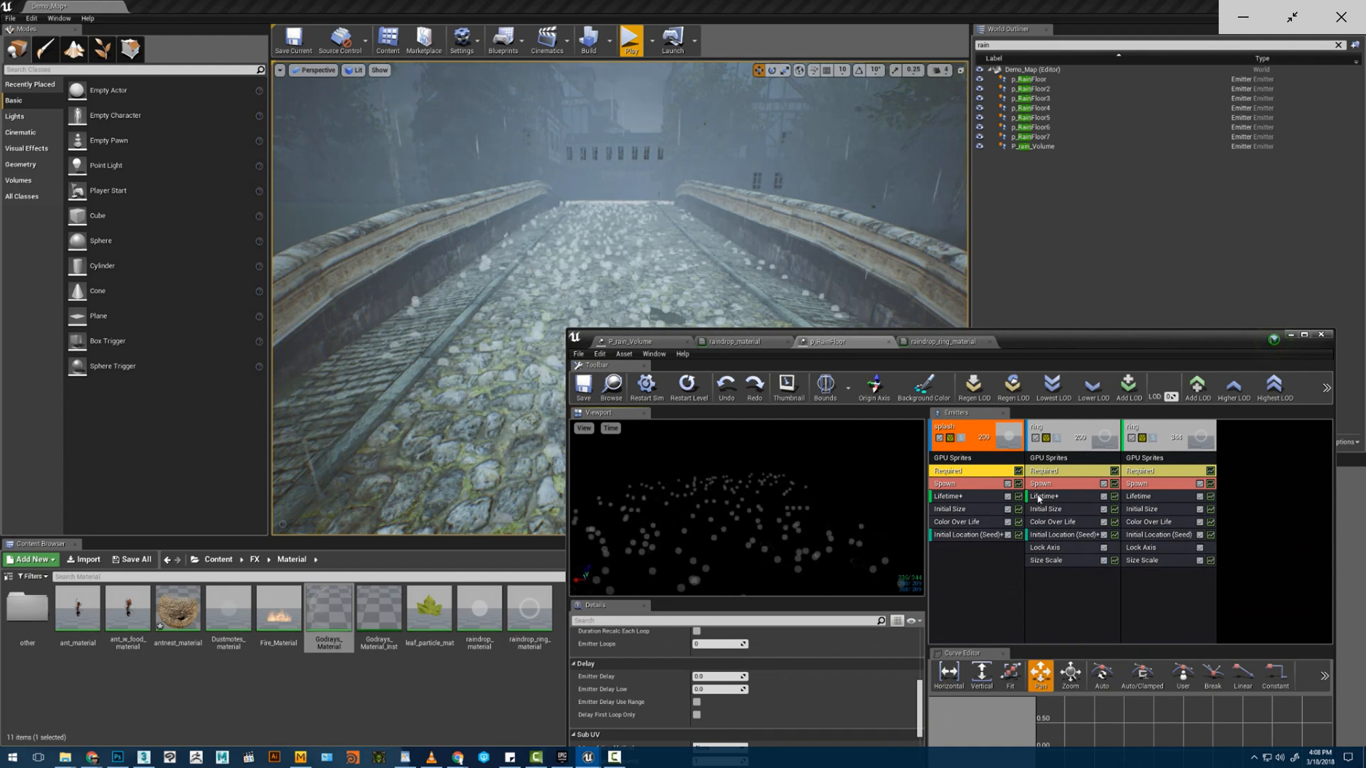
click(1044, 496)
click(708, 672)
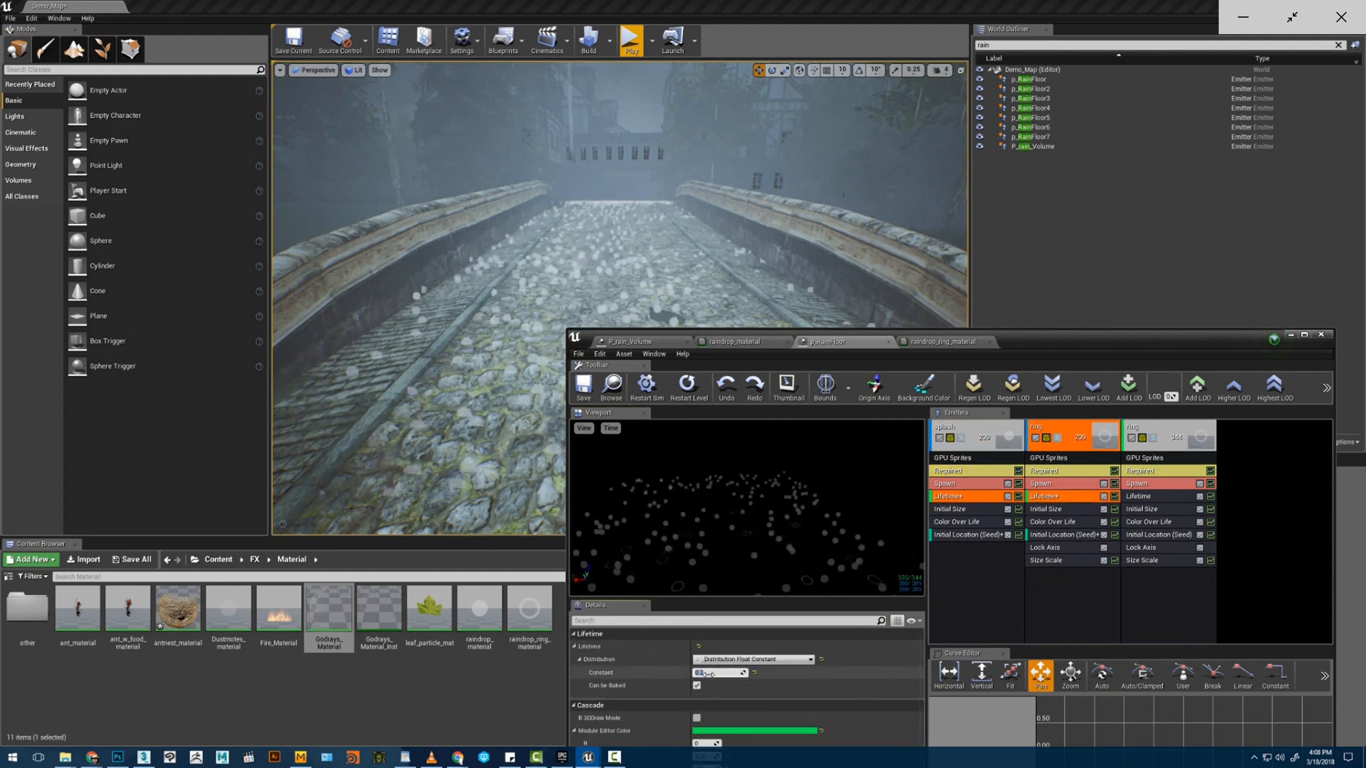
text(0.1)
key(Return)
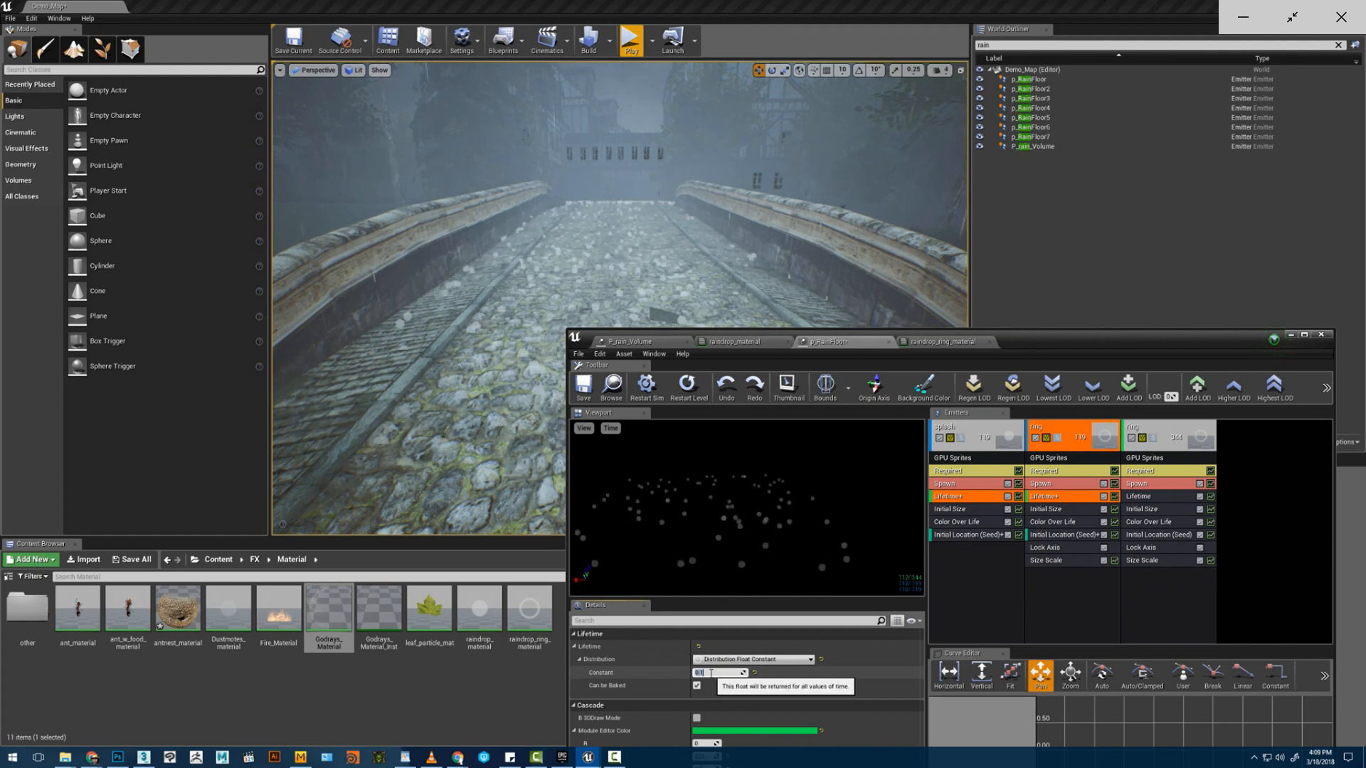
- Set the second ring emitter's Lifetime constant to 0.2 and save P_RainFloor
click(1138, 496)
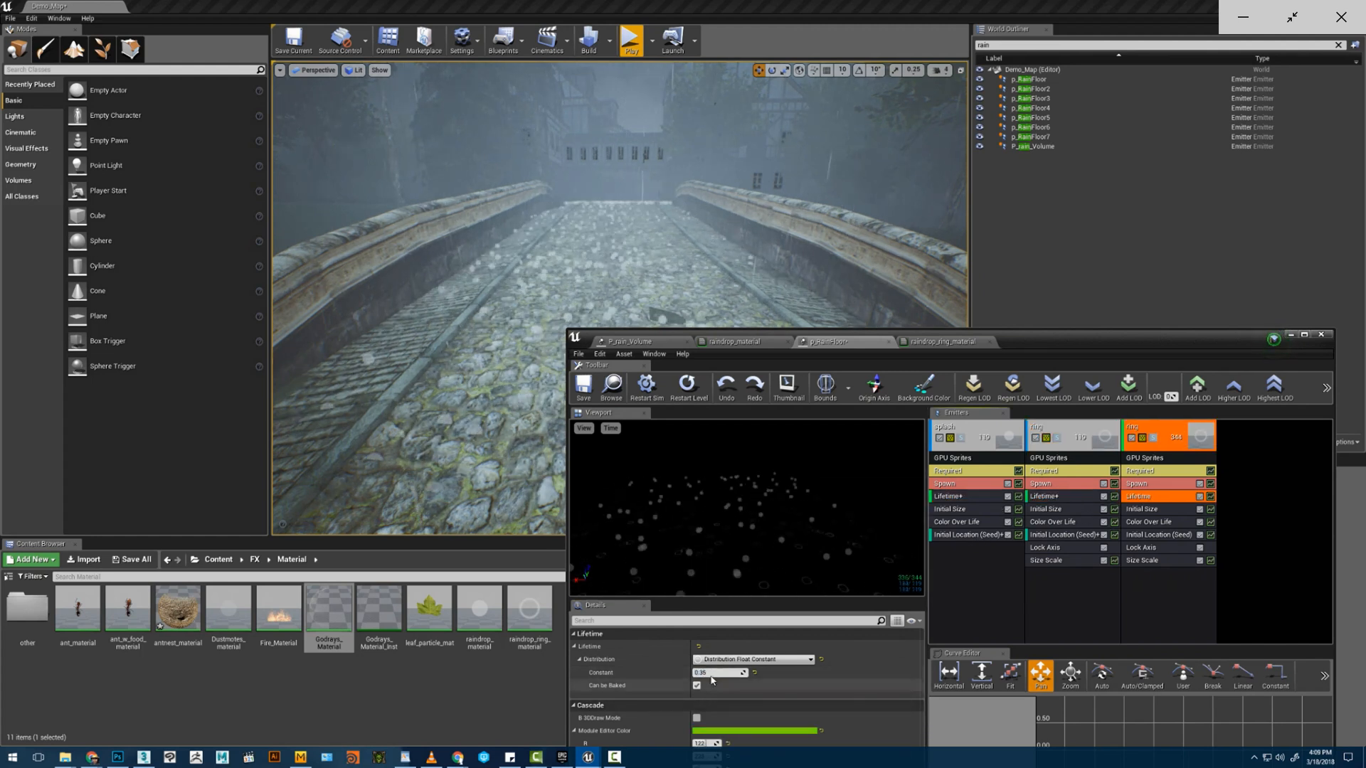
click(715, 673)
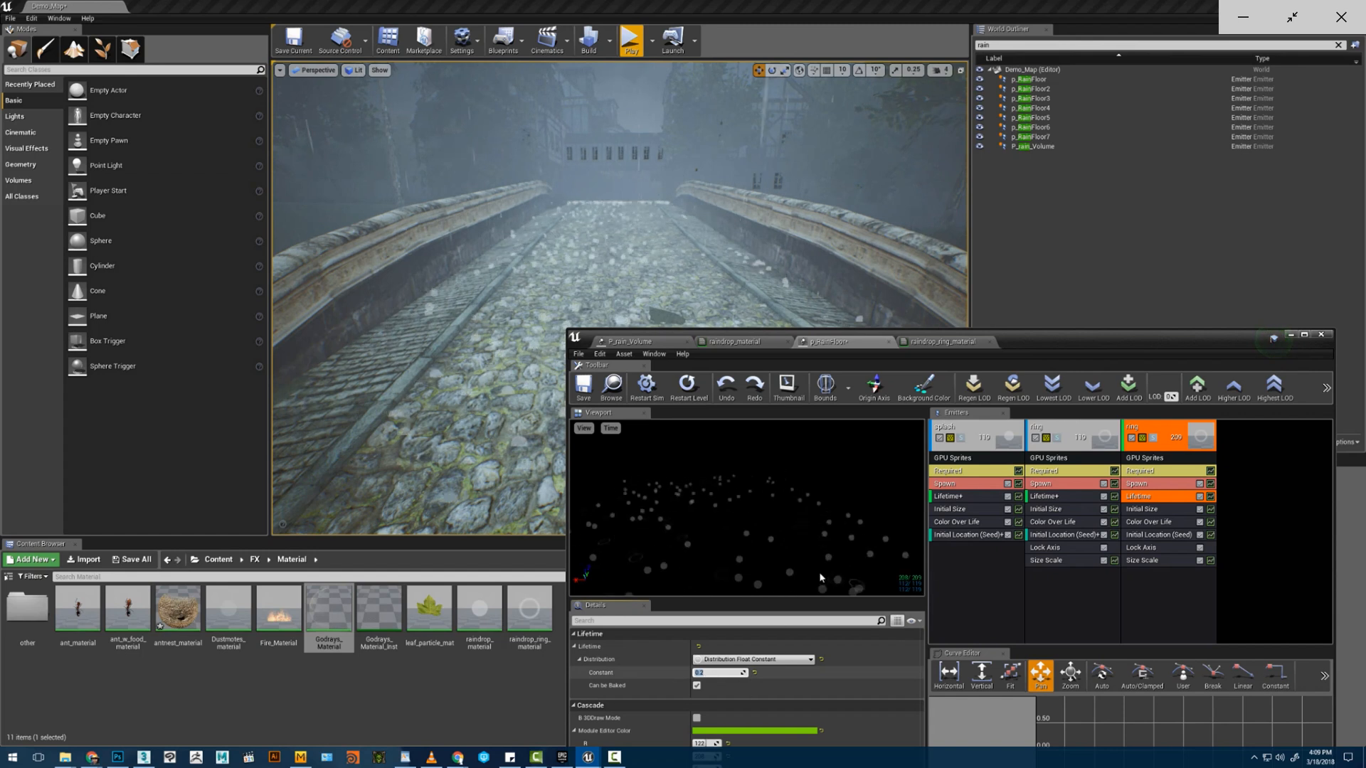
click(953, 496)
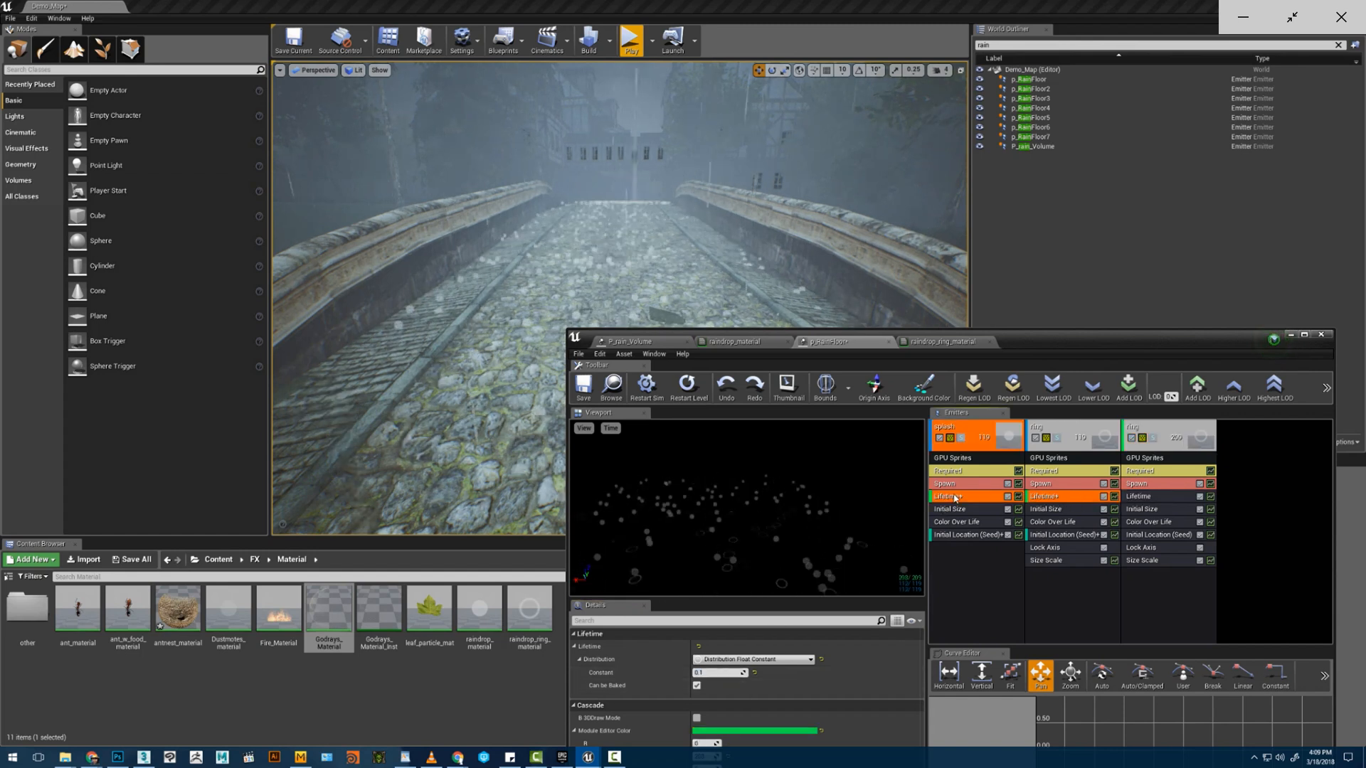
click(578, 390)
- Examine the rain and ground splashes along the bridge with the particle editor moved clear of the level view, and bring up P_rain_Volume
right_drag(498, 320, 559, 321)
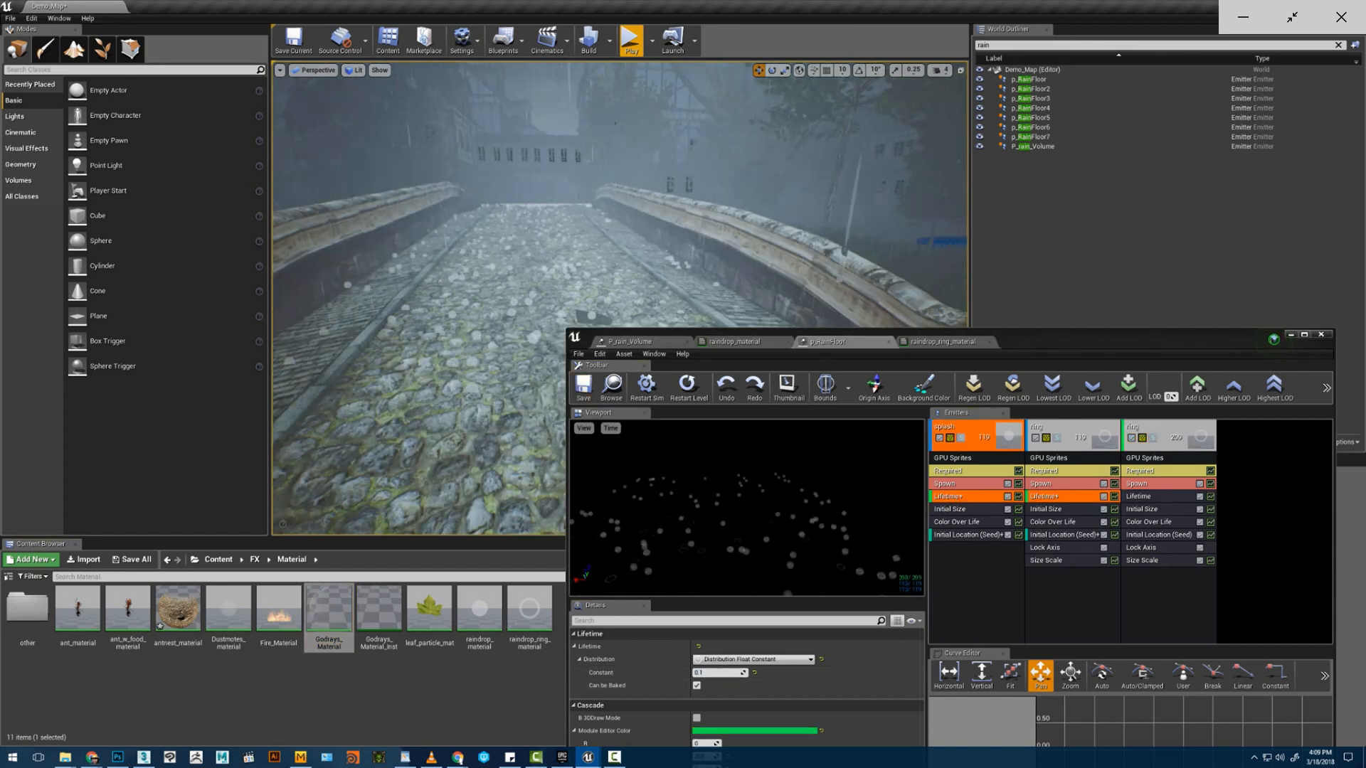
drag(724, 355, 735, 599)
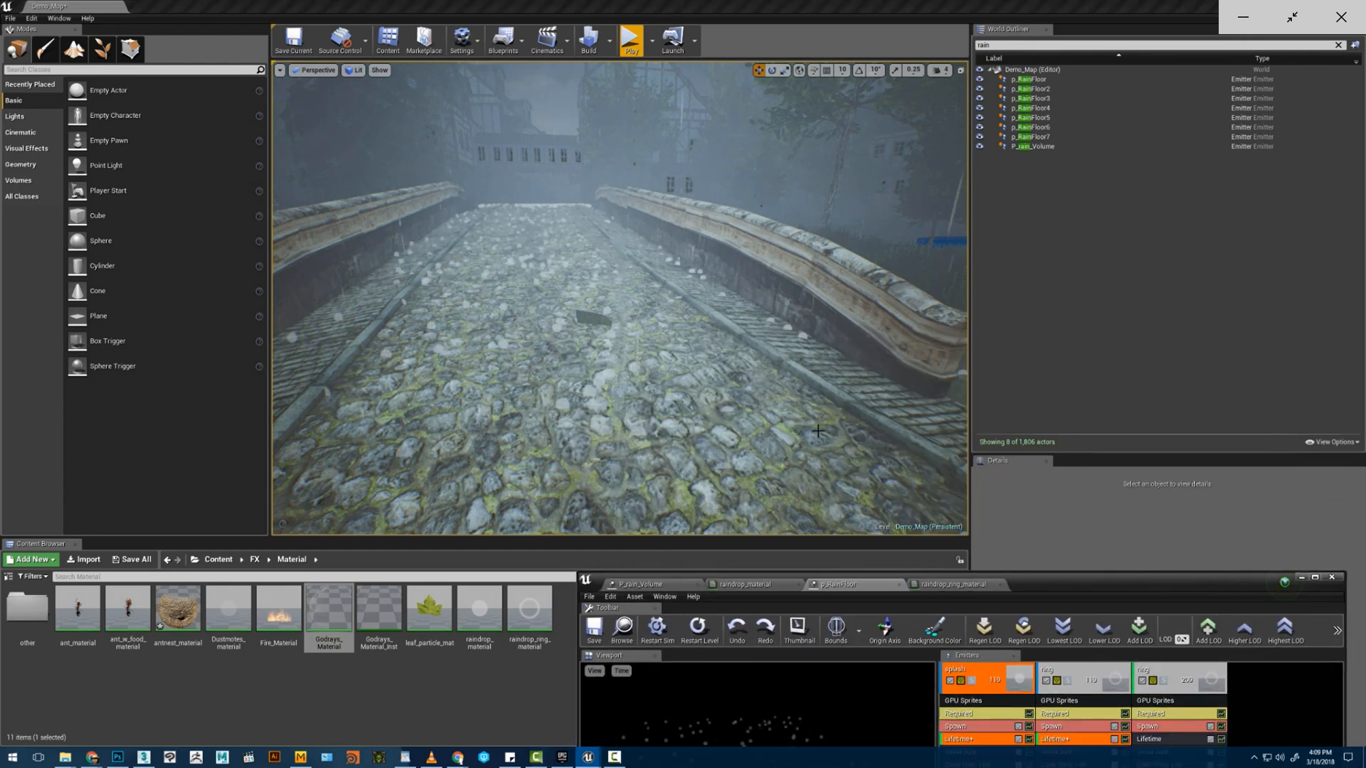
right_drag(619, 320, 587, 278)
key(s)
key(w)
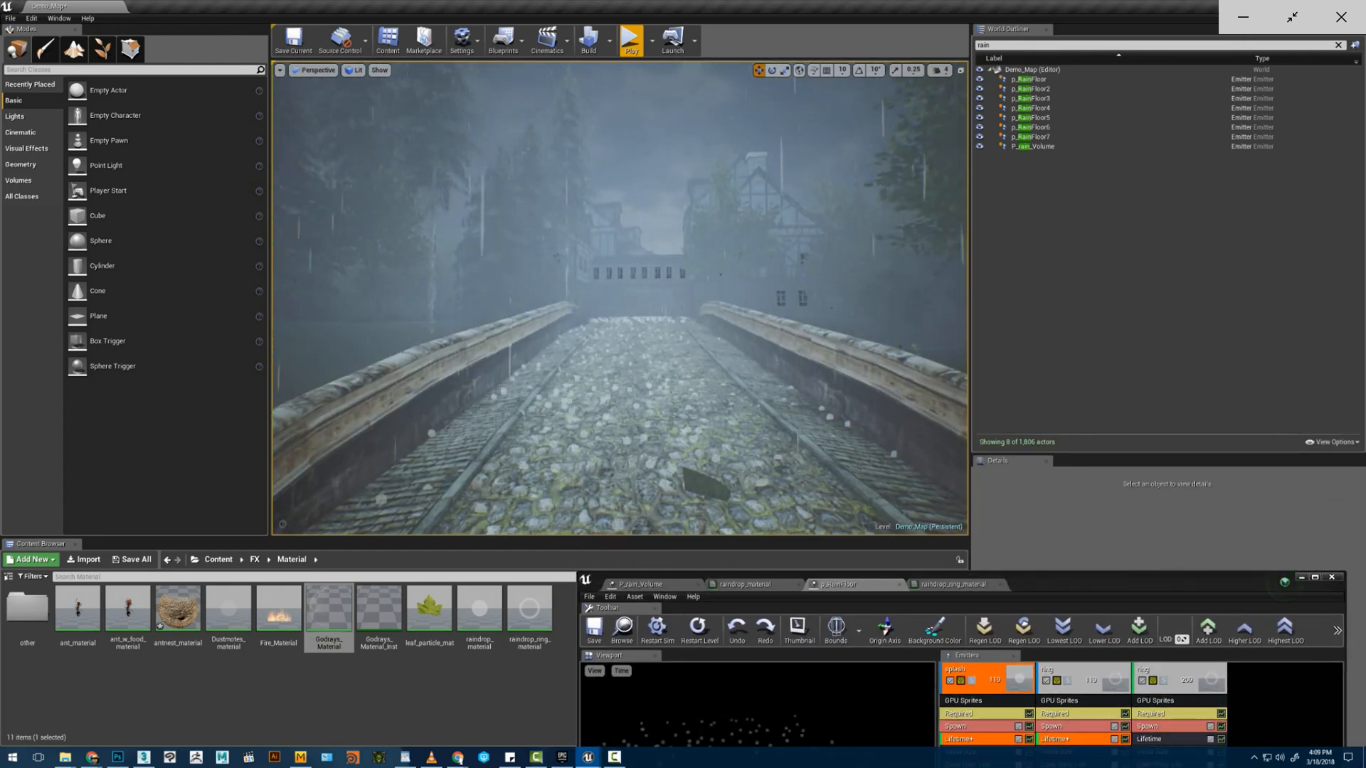
right_drag(796, 443, 796, 435)
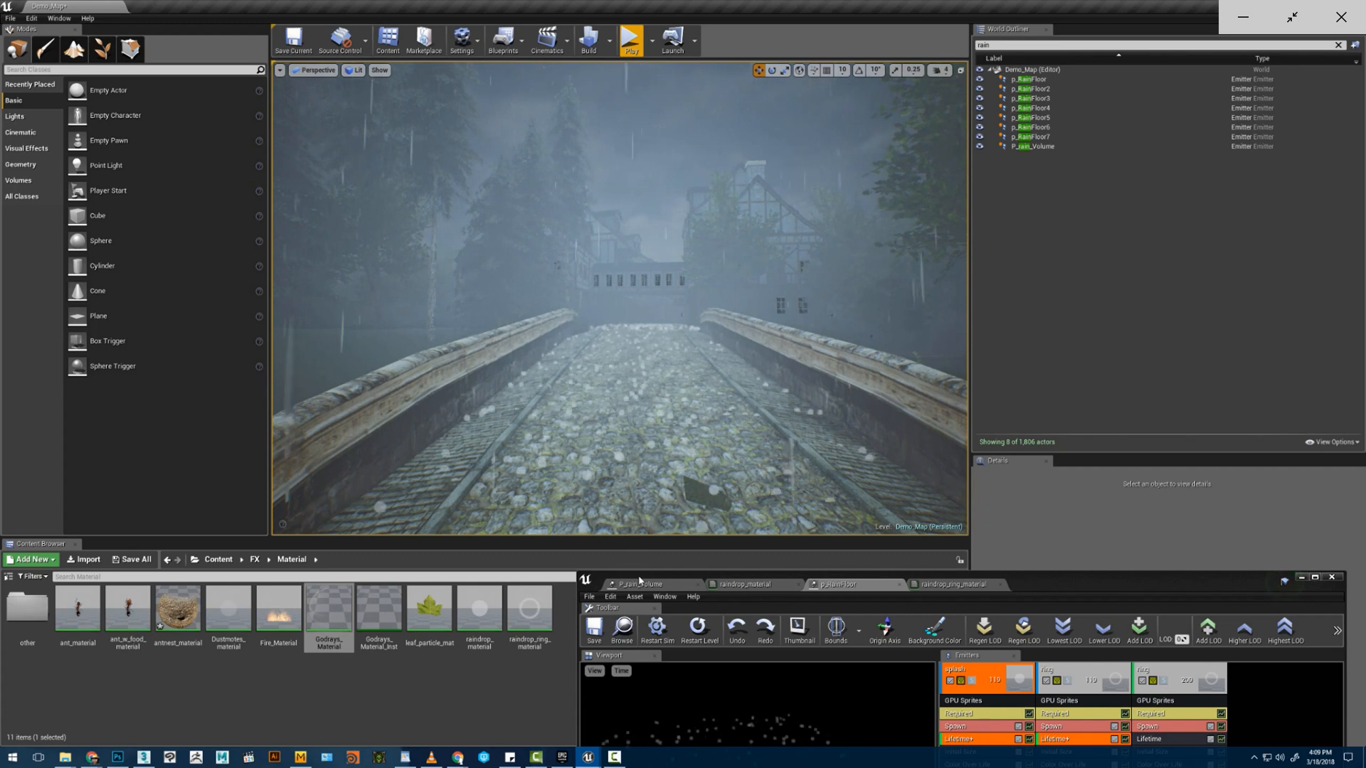
mouse_move(733, 447)
right_down()
mouse_move(772, 440)
mouse_move(714, 454)
mouse_move(722, 445)
right_up()
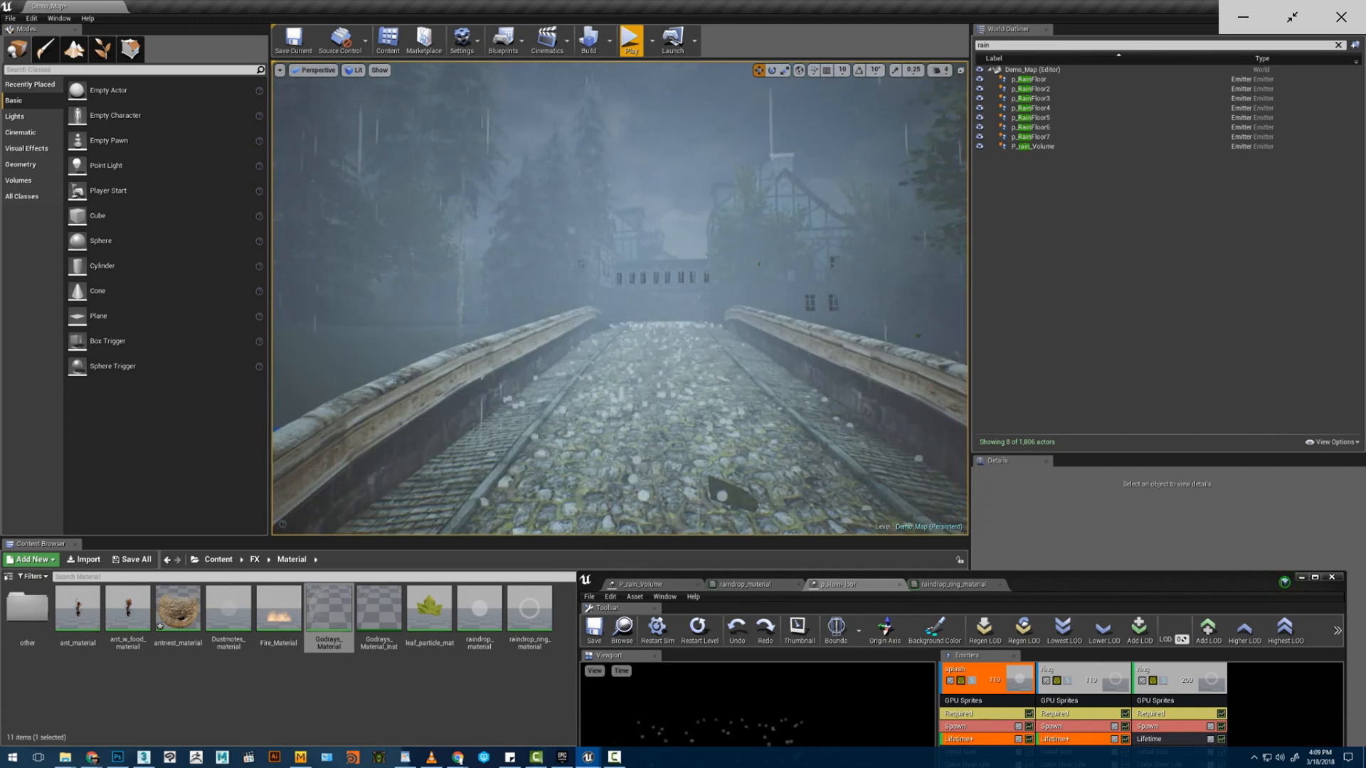
click(659, 585)
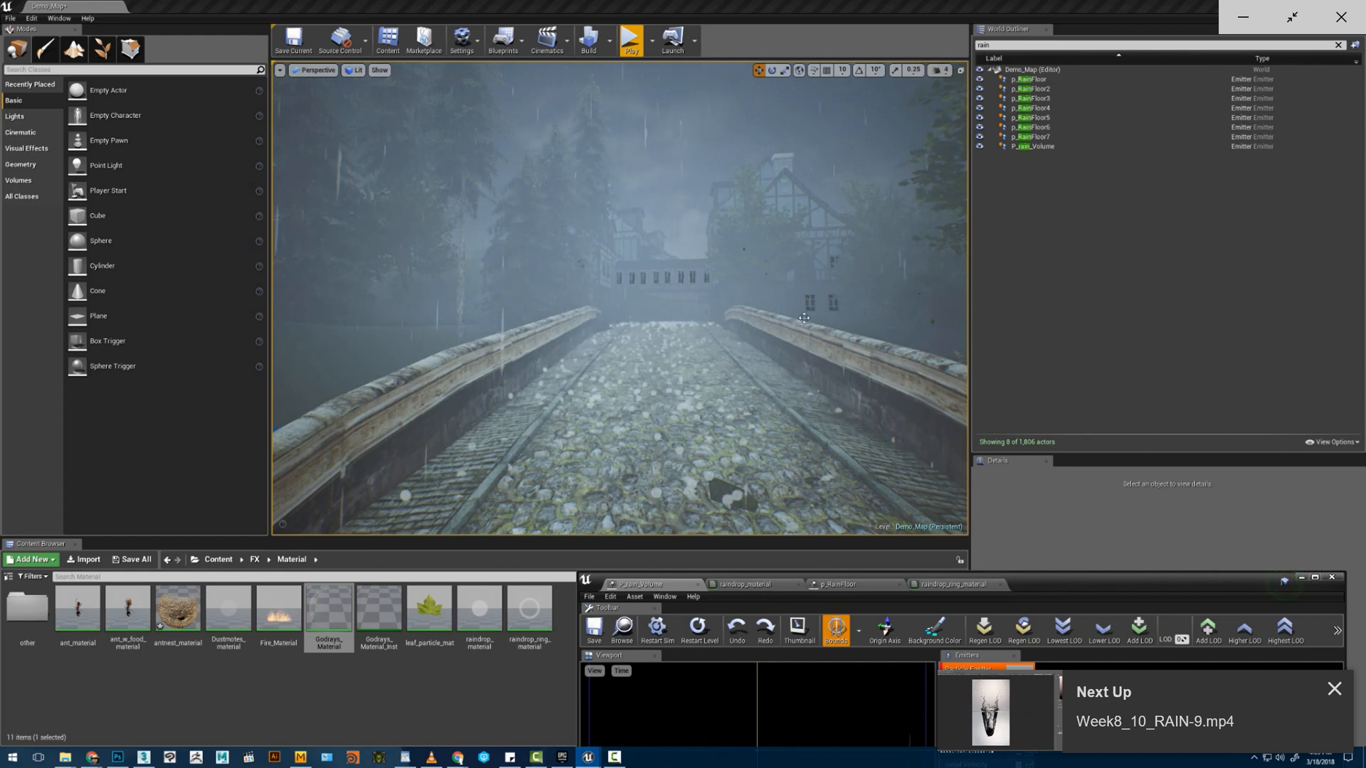
right_drag(766, 344, 840, 284)
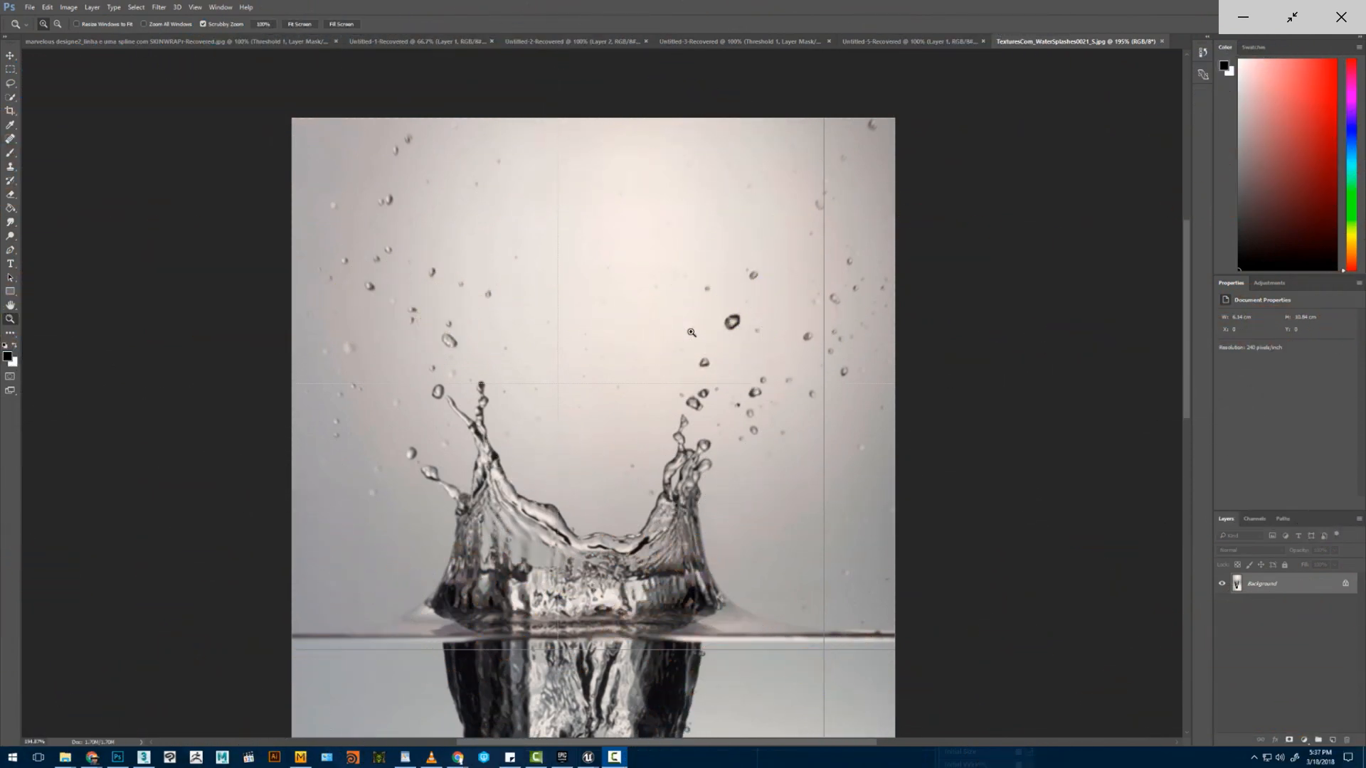
- In Photoshop, outline the part of the water splash photo above the waterline with the Lasso tool
alt+scroll(484, 444, down, 9)
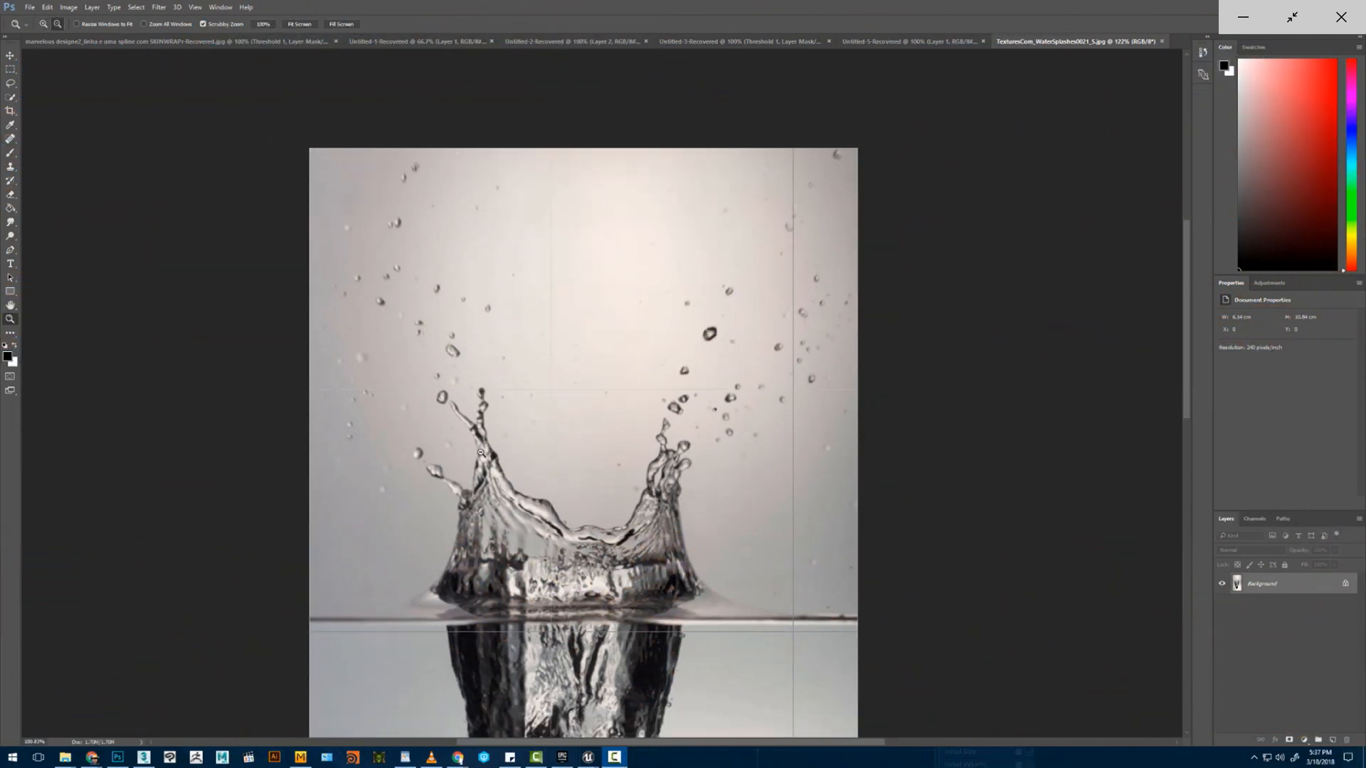
alt+scroll(585, 292, up, 11)
drag(556, 118, 575, 343)
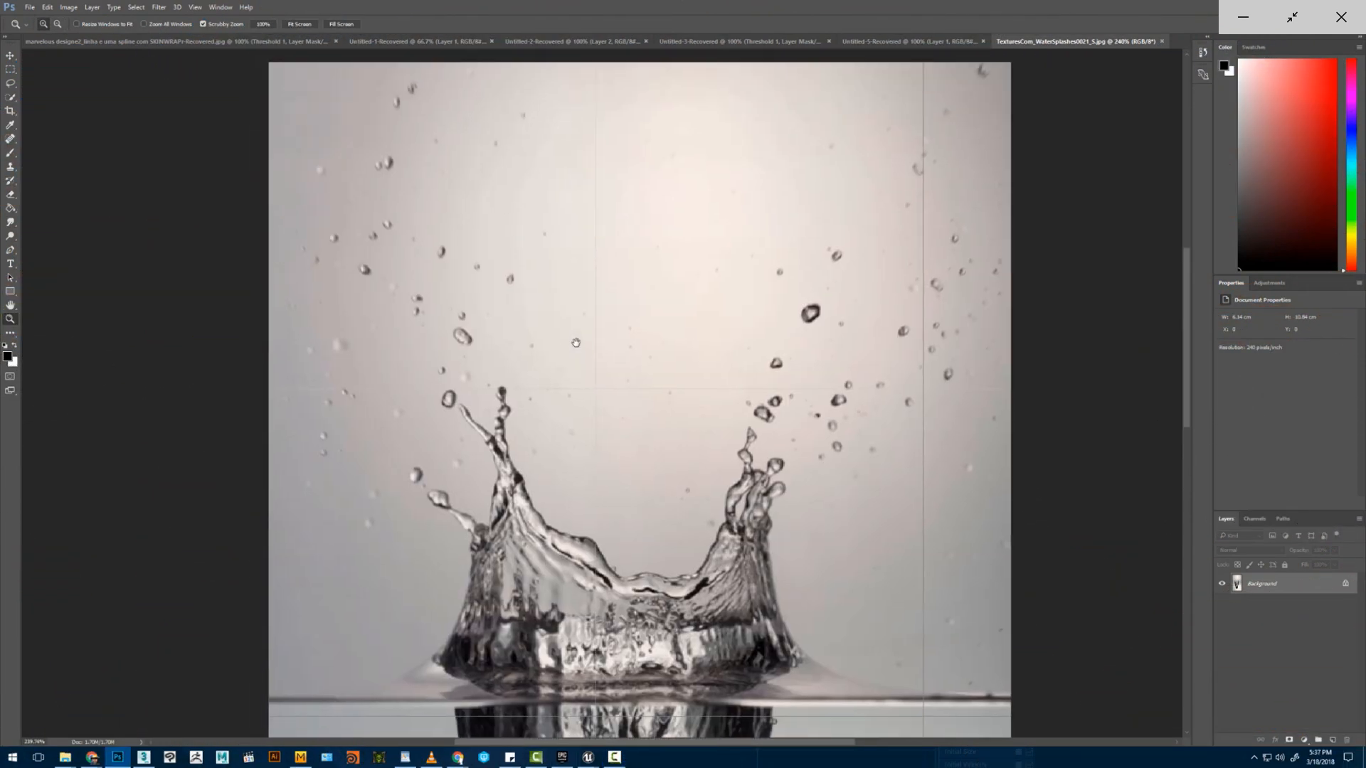
key(l)
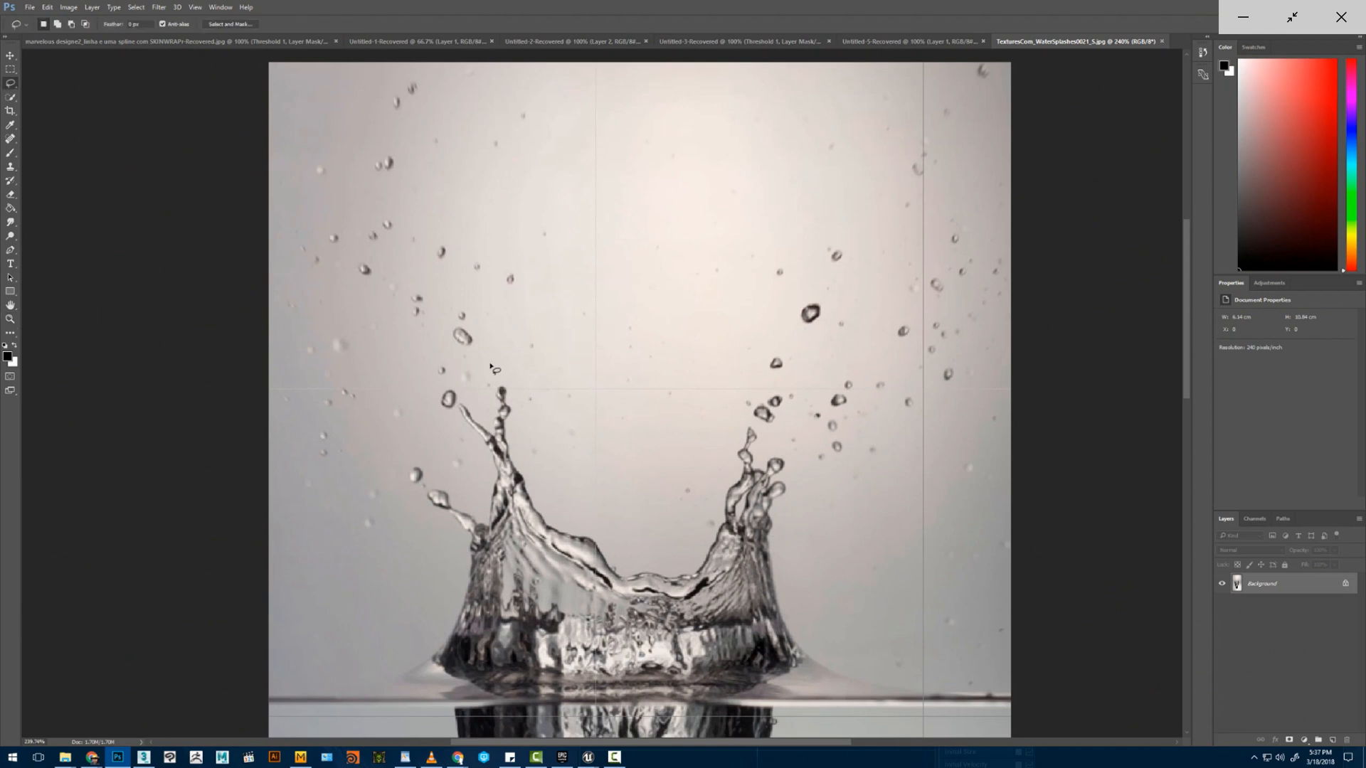
alt+scroll(468, 384, down, 2)
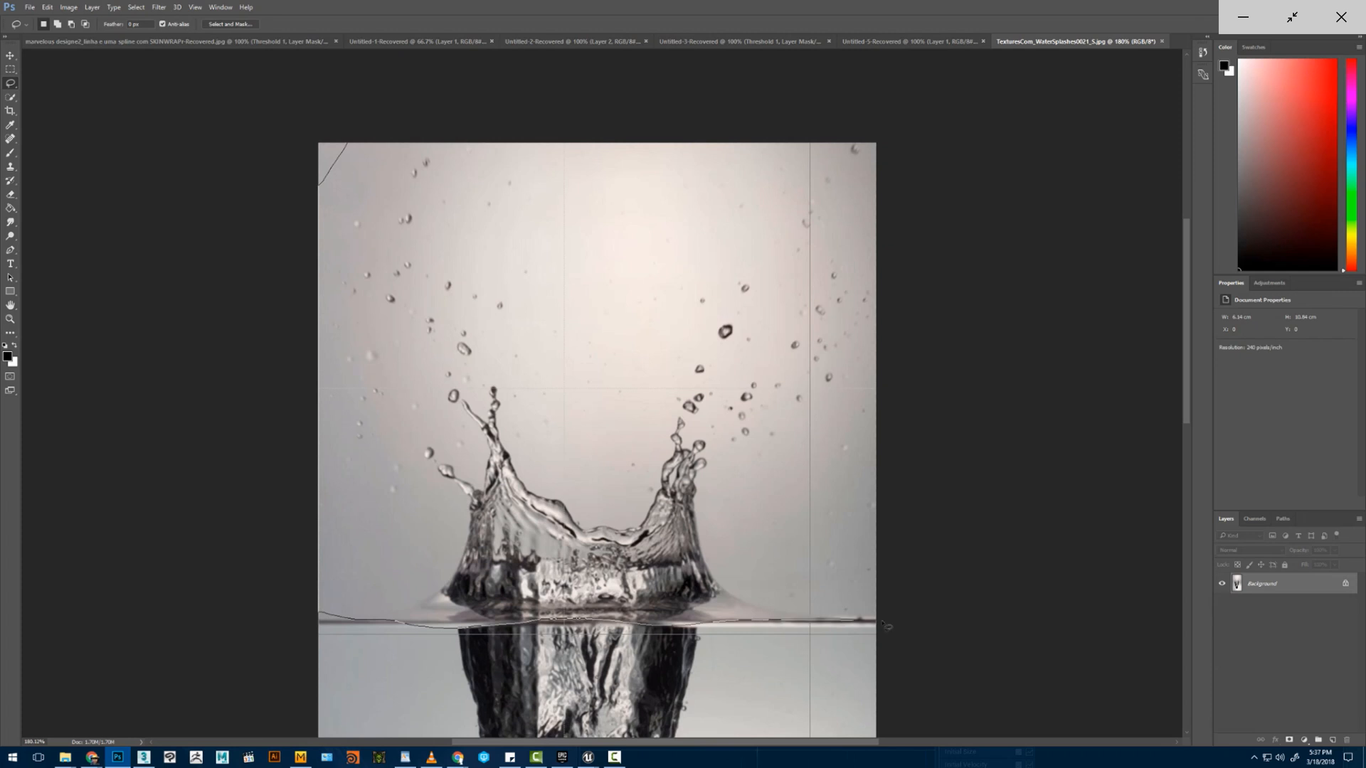
drag(259, 124, 263, 163)
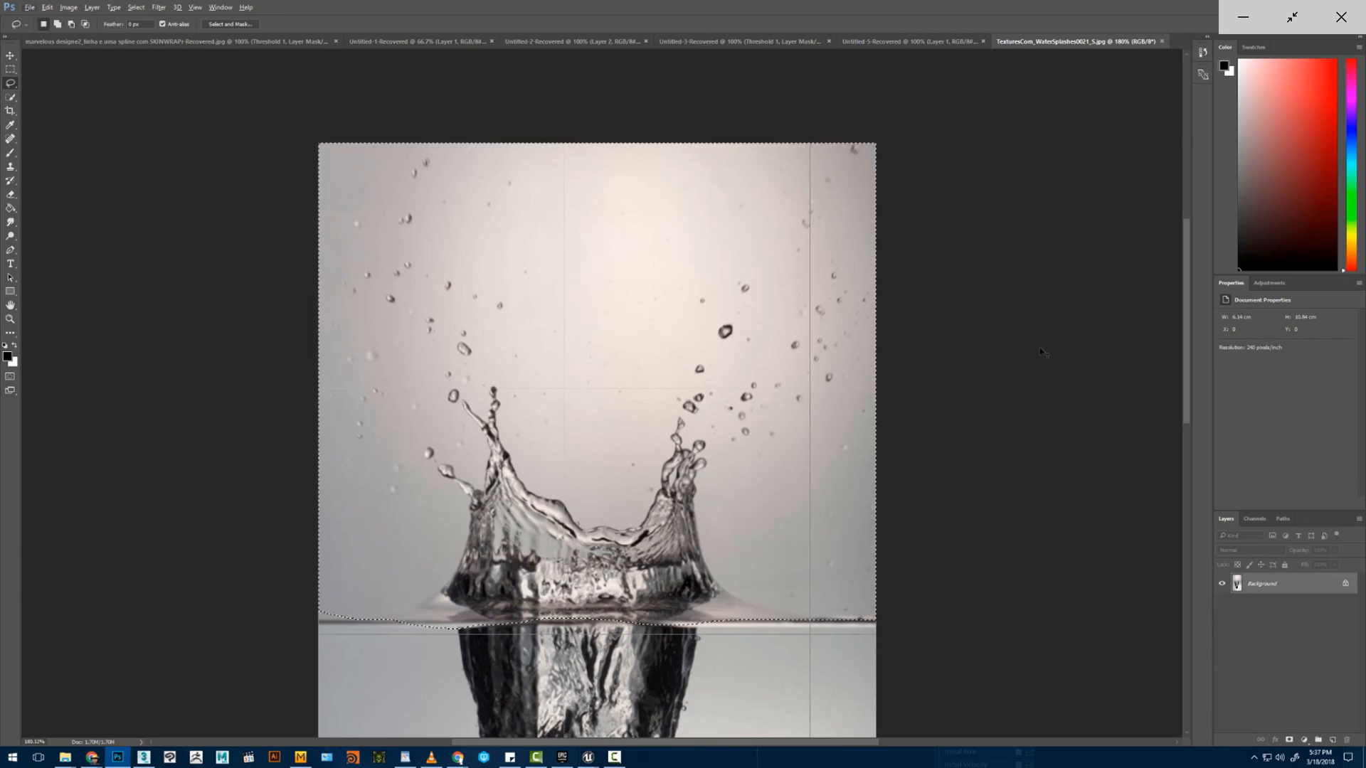
- Create a 580 x 506 pixel document at 240 pixels/inch from the copied selection and paste the splash into it
click(30, 7)
click(37, 19)
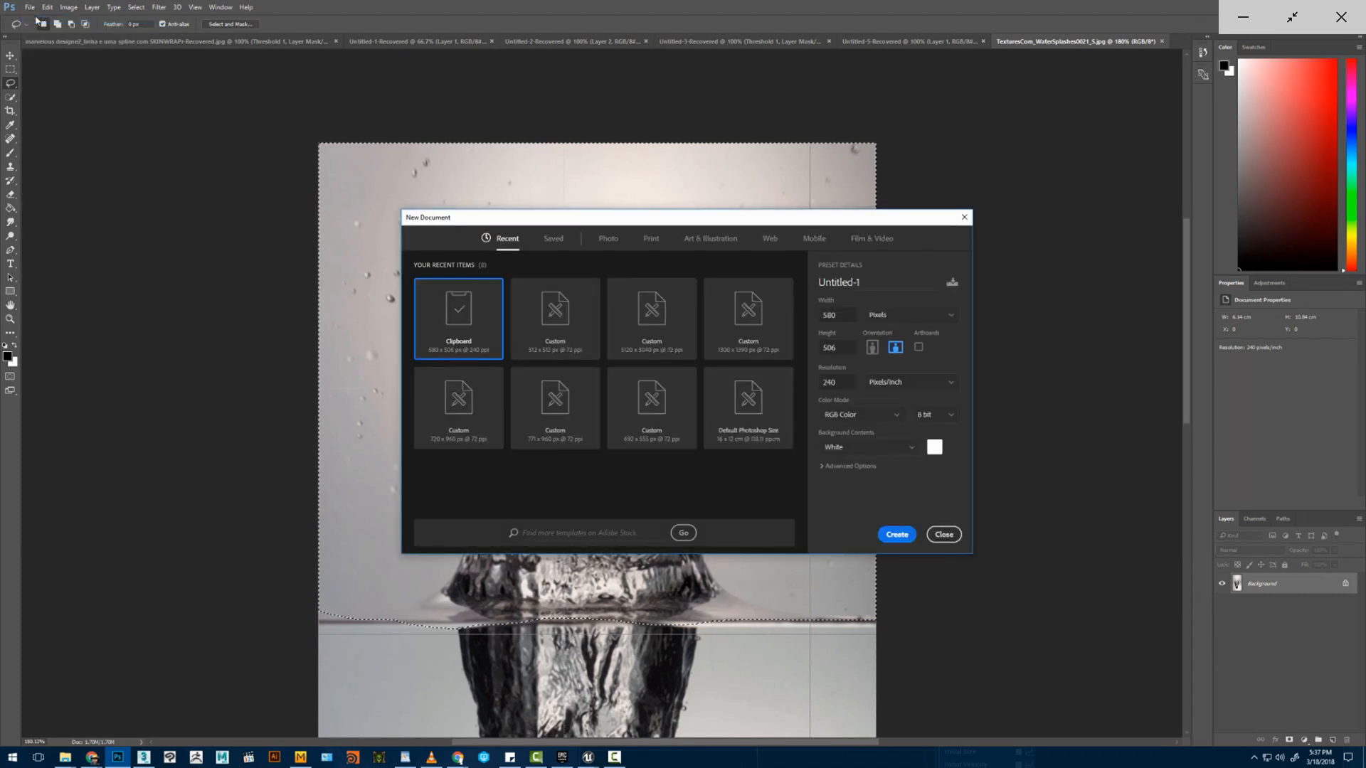
click(891, 533)
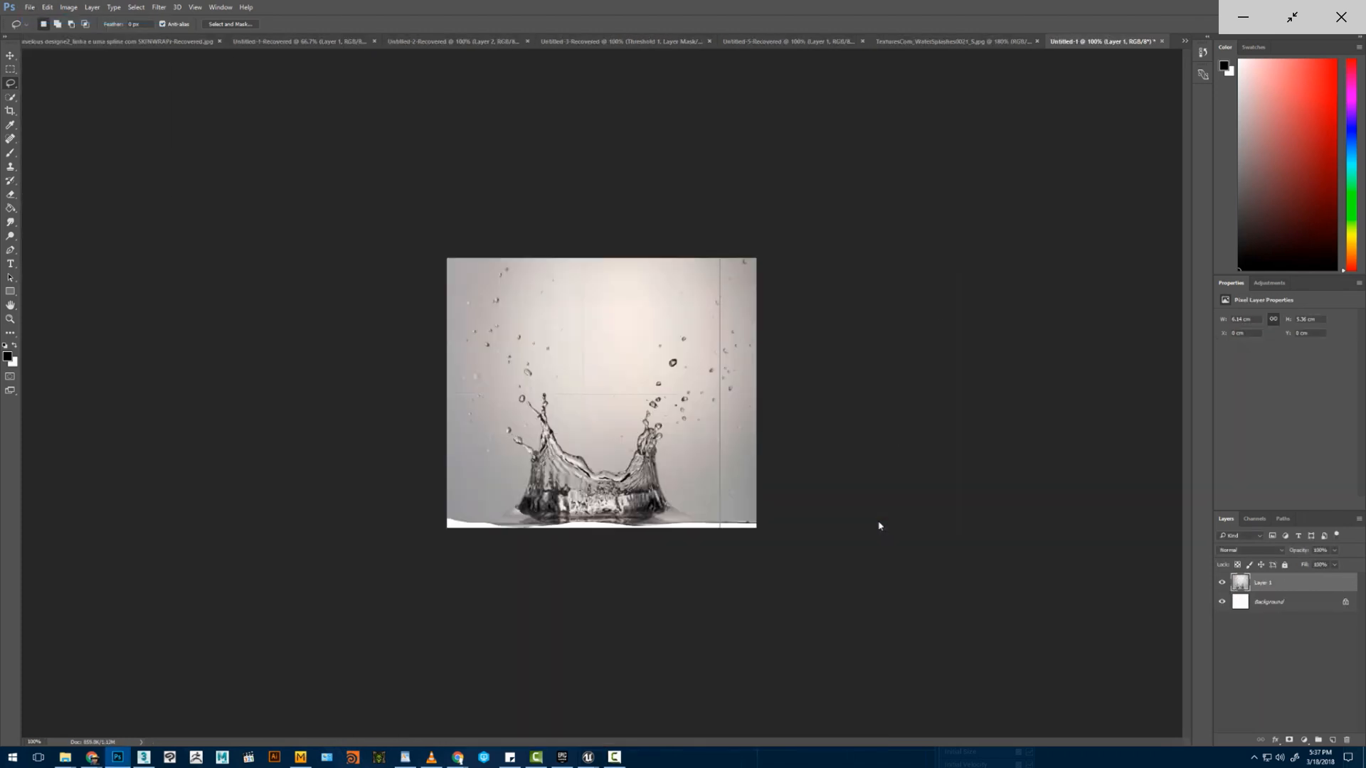
alt+scroll(661, 490, up, 6)
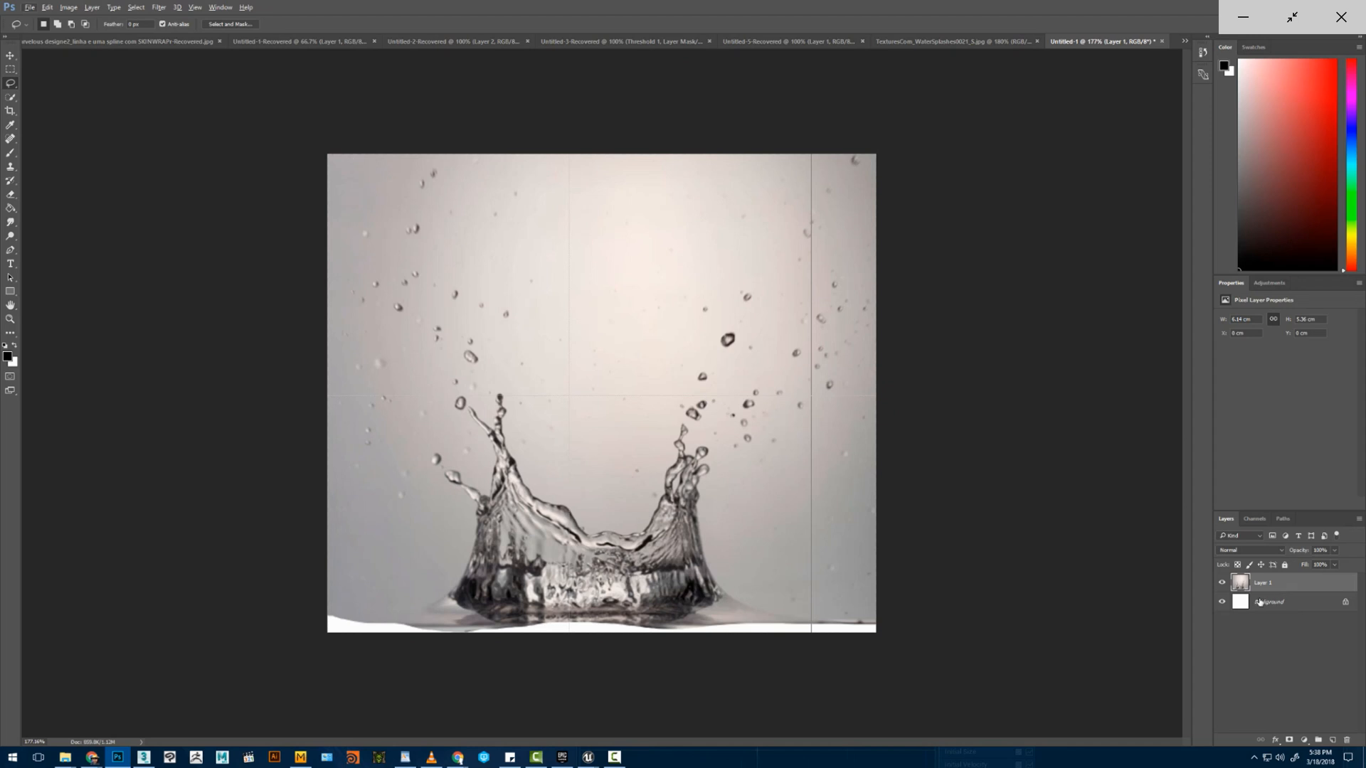
- Hide the Background, add a layer mask to Layer 1, and mask out the backdrop beside the splash's right edge with a 0% hardness brush
click(1222, 601)
click(1289, 740)
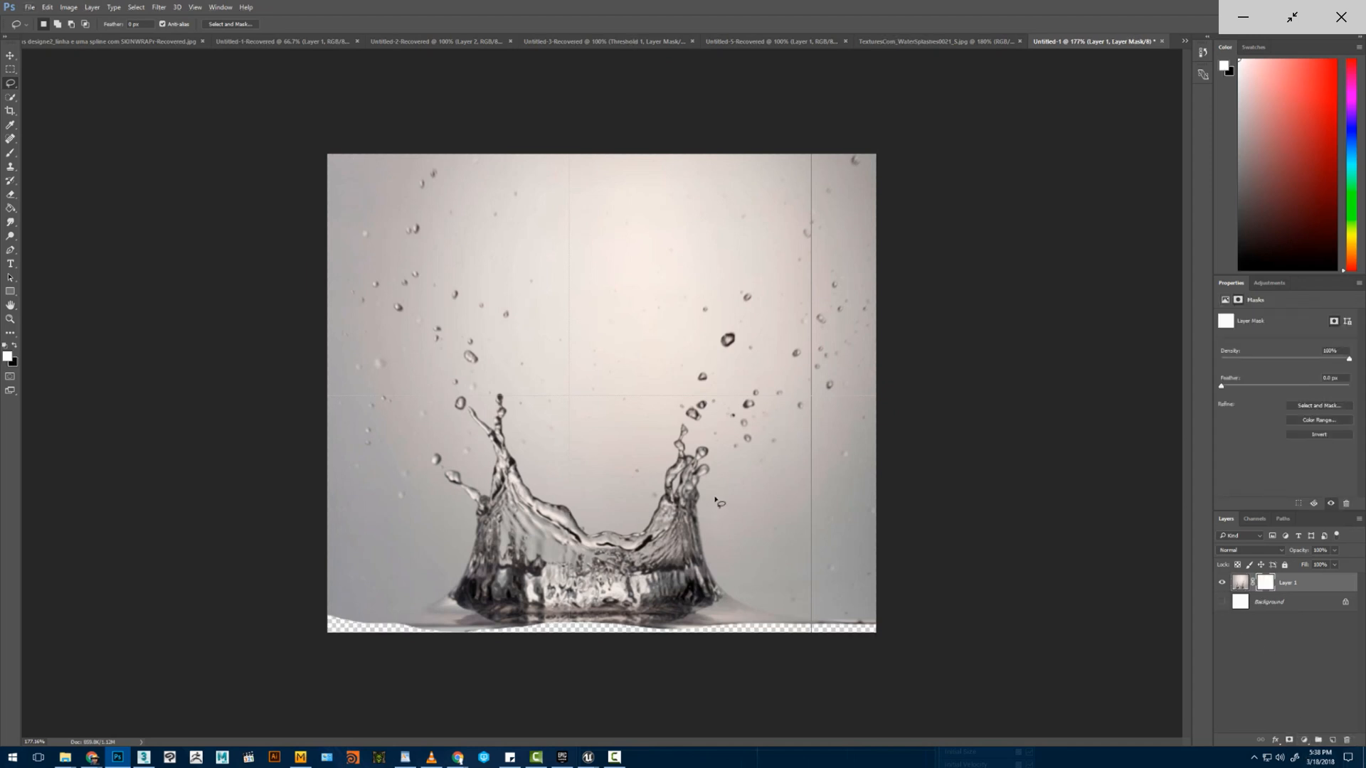
key(b)
alt+right_drag(690, 510, 711, 509)
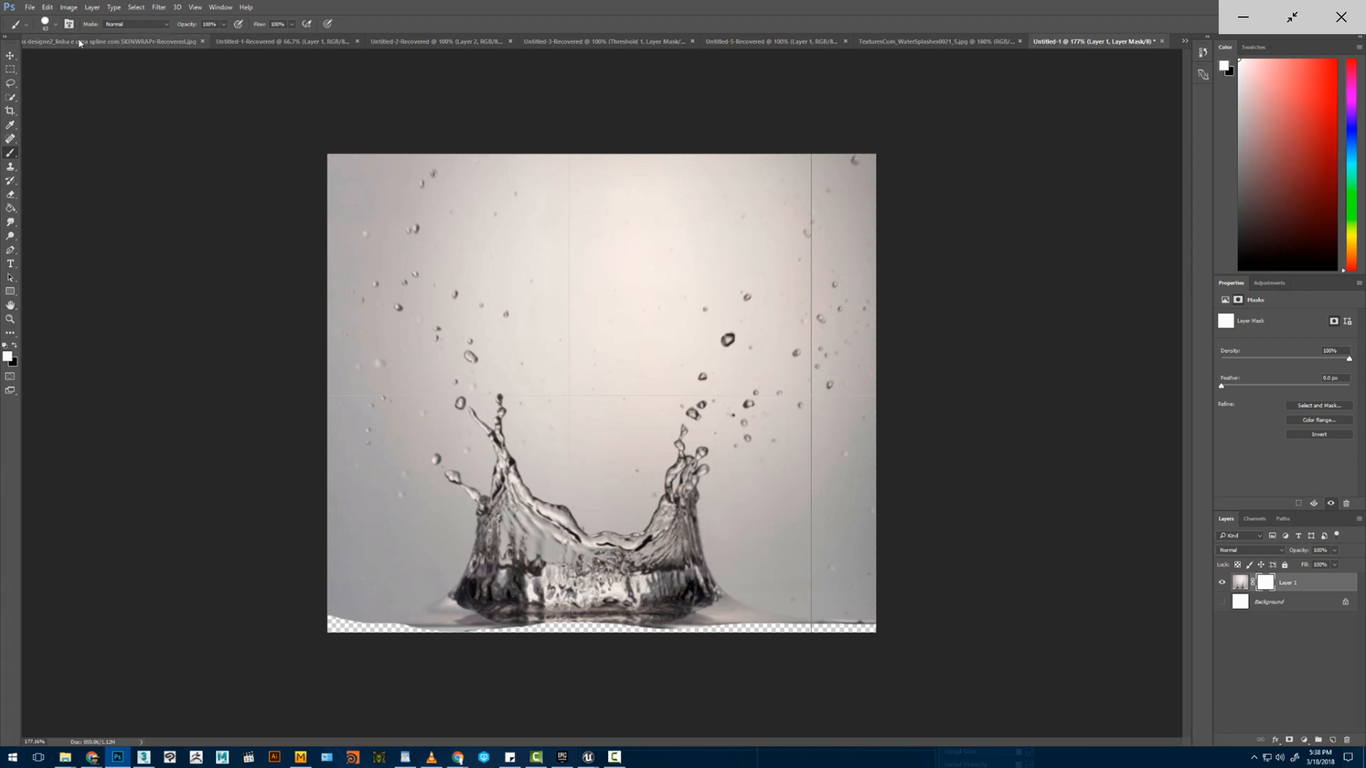
click(49, 27)
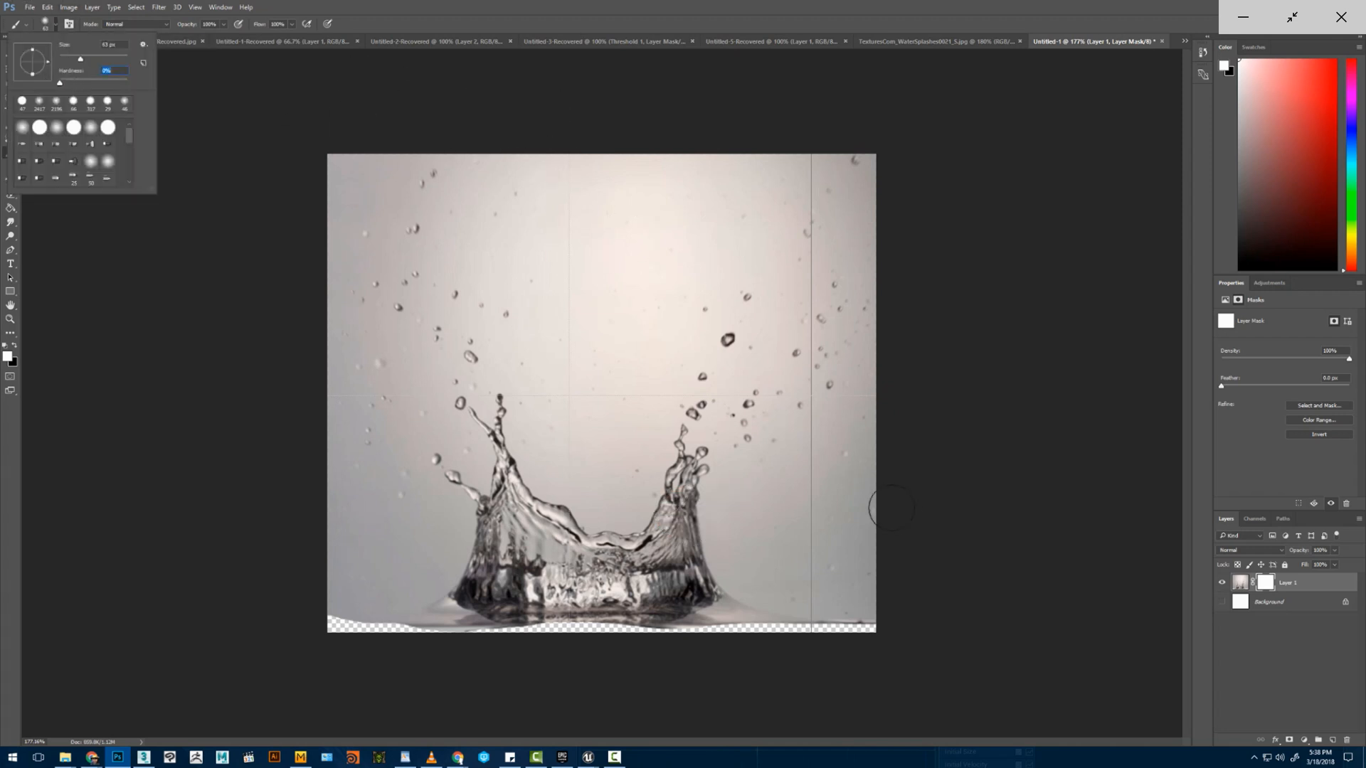
key(Return)
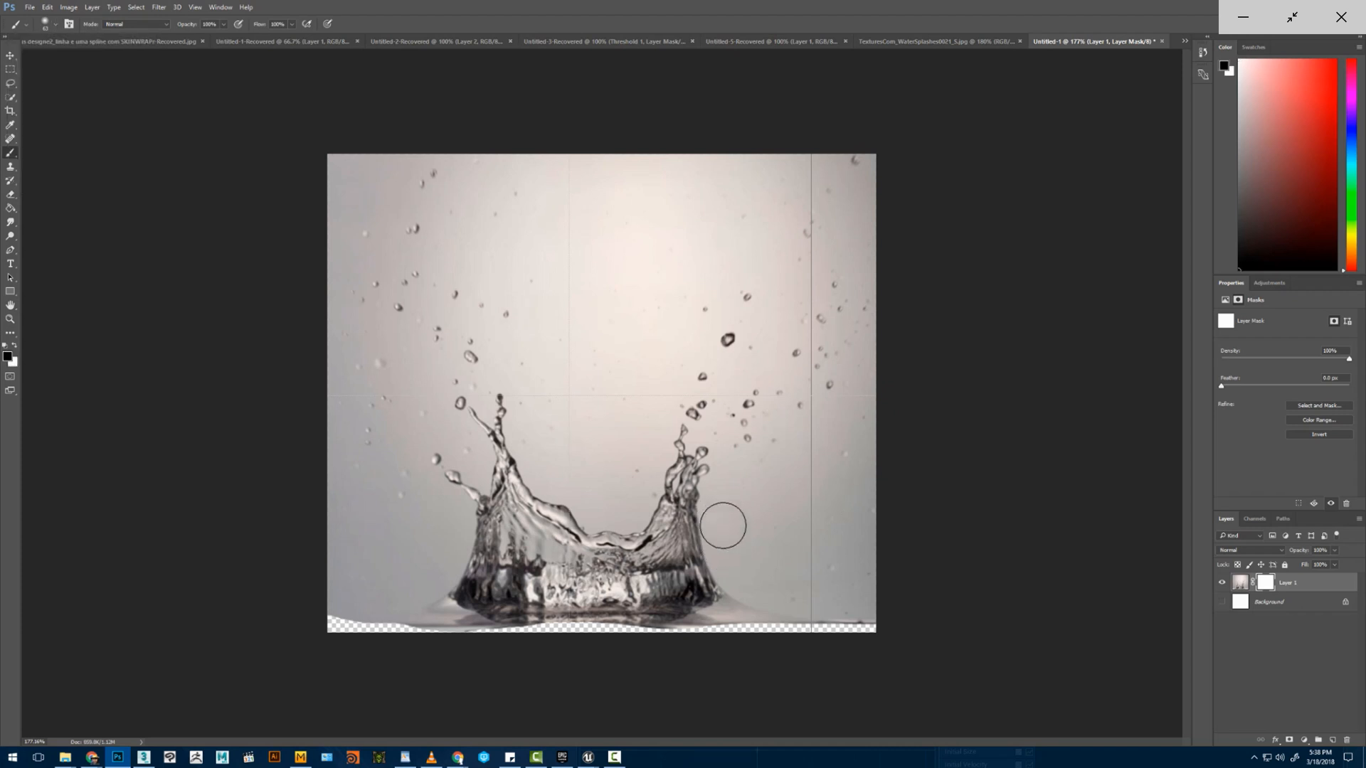
mouse_move(723, 526)
mouse_down()
mouse_move(750, 567)
mouse_move(845, 567)
mouse_move(749, 513)
mouse_move(740, 485)
mouse_move(796, 470)
mouse_move(842, 491)
mouse_move(857, 526)
mouse_up()
- Try to mask out the backdrop inside the splash through a selection loaded from the Red channel
click(1252, 518)
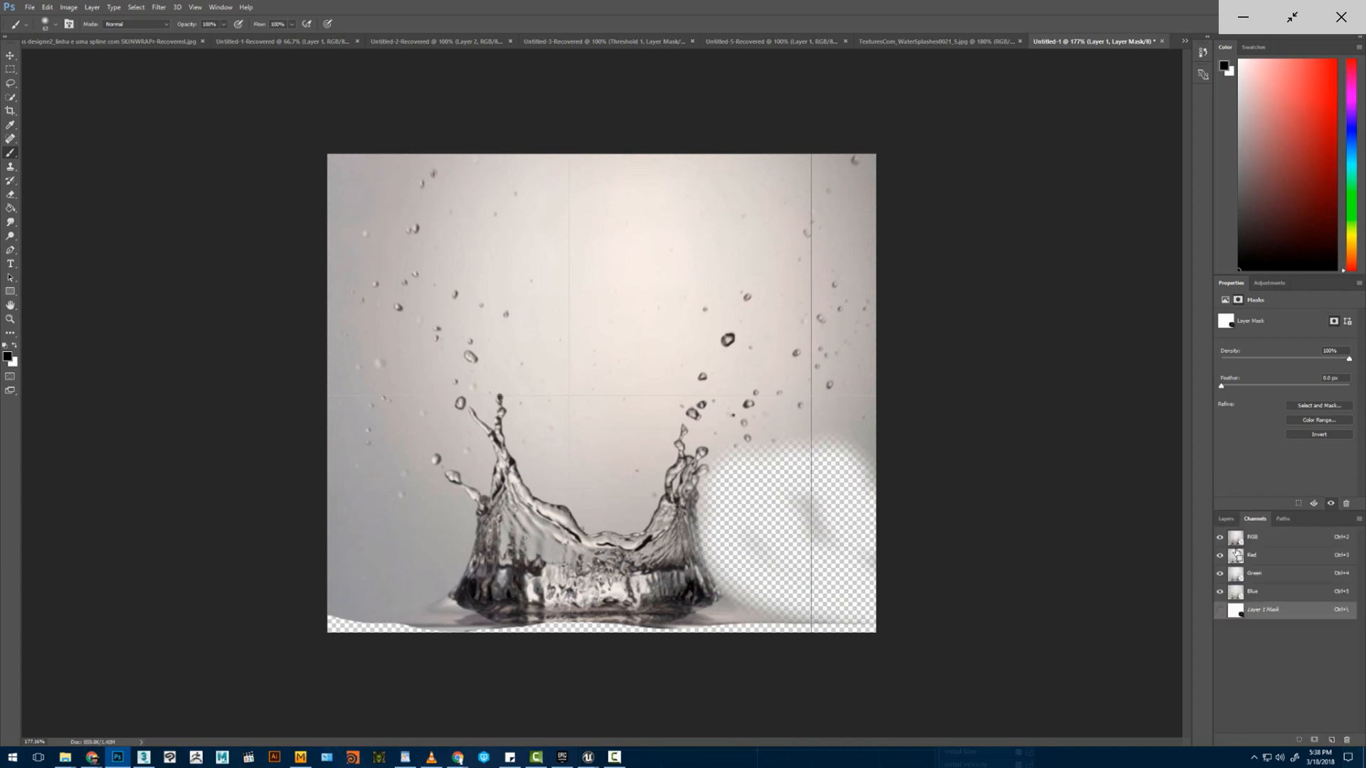
ctrl+click(1238, 555)
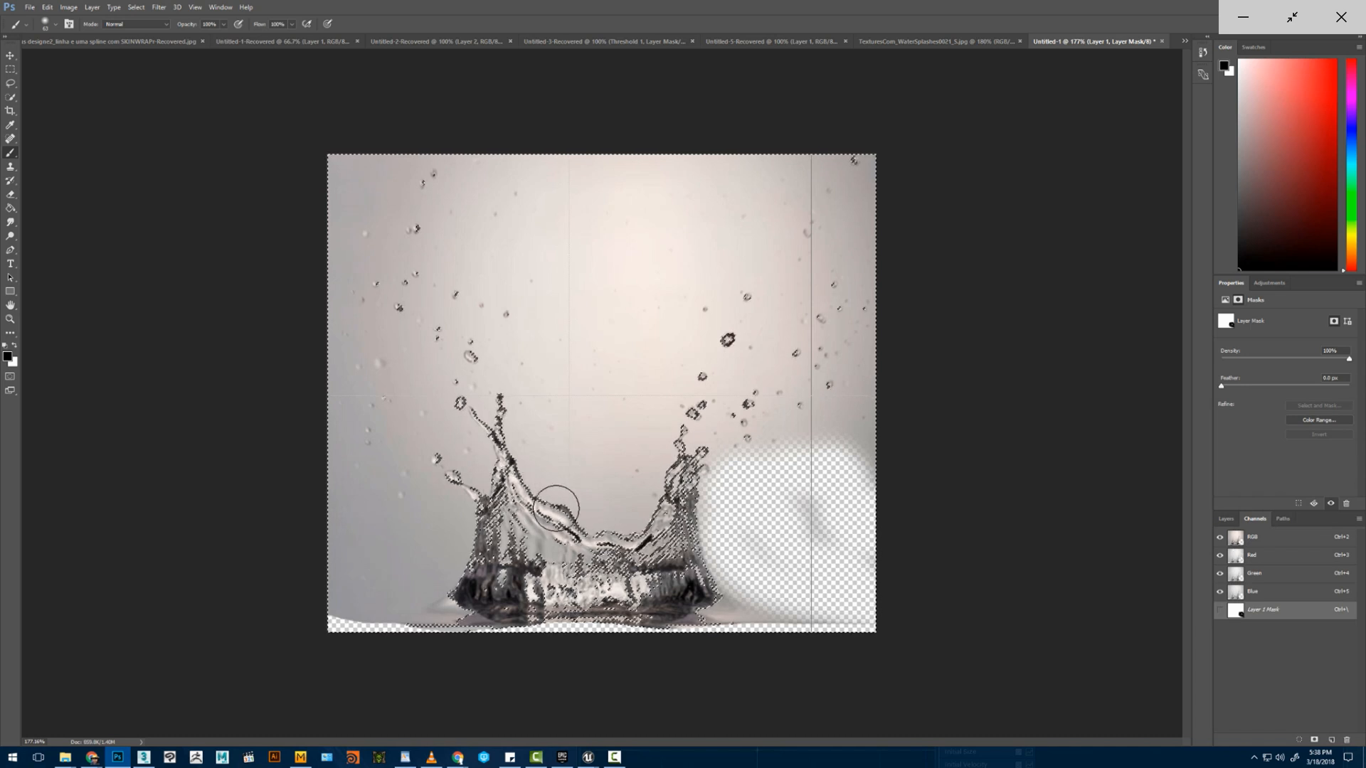
mouse_move(556, 509)
mouse_down()
mouse_move(534, 498)
mouse_move(600, 518)
mouse_move(535, 453)
mouse_up()
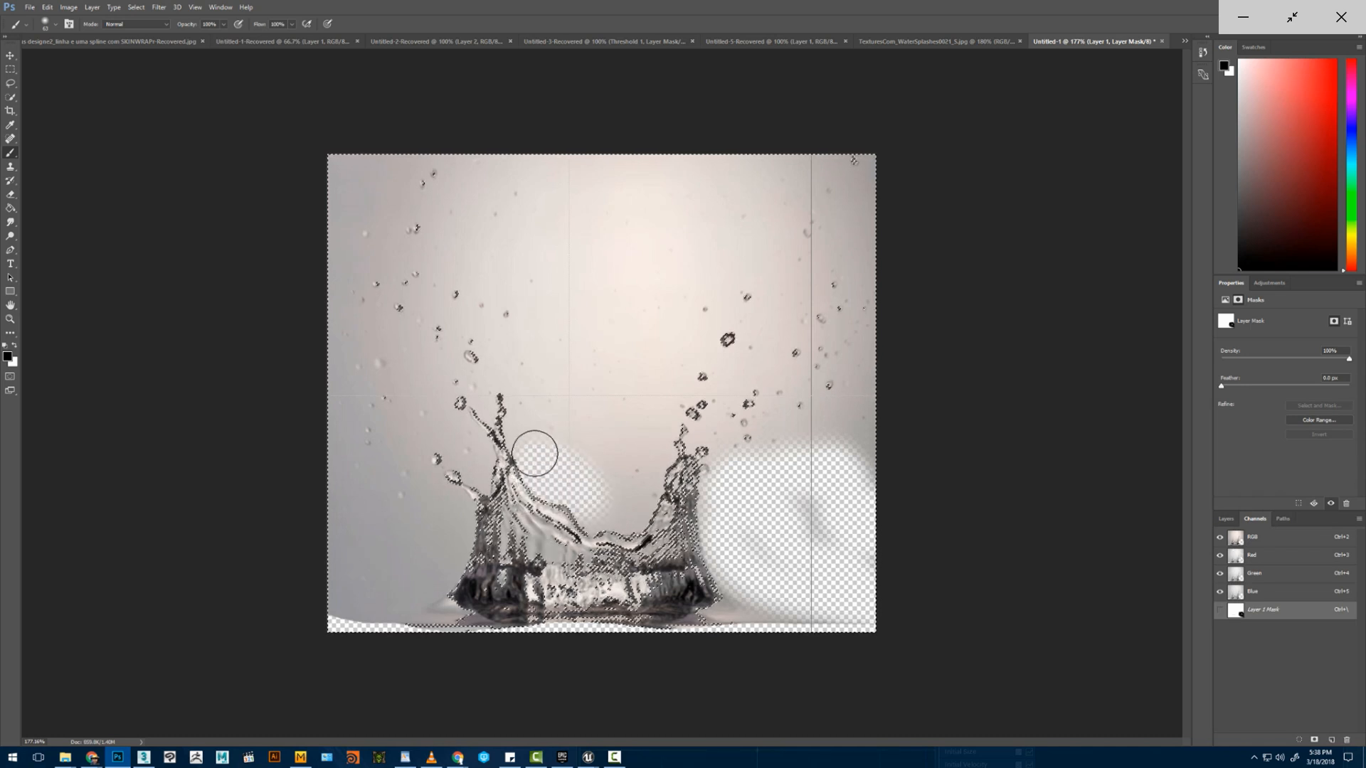
key(ctrl+z)
click(1226, 518)
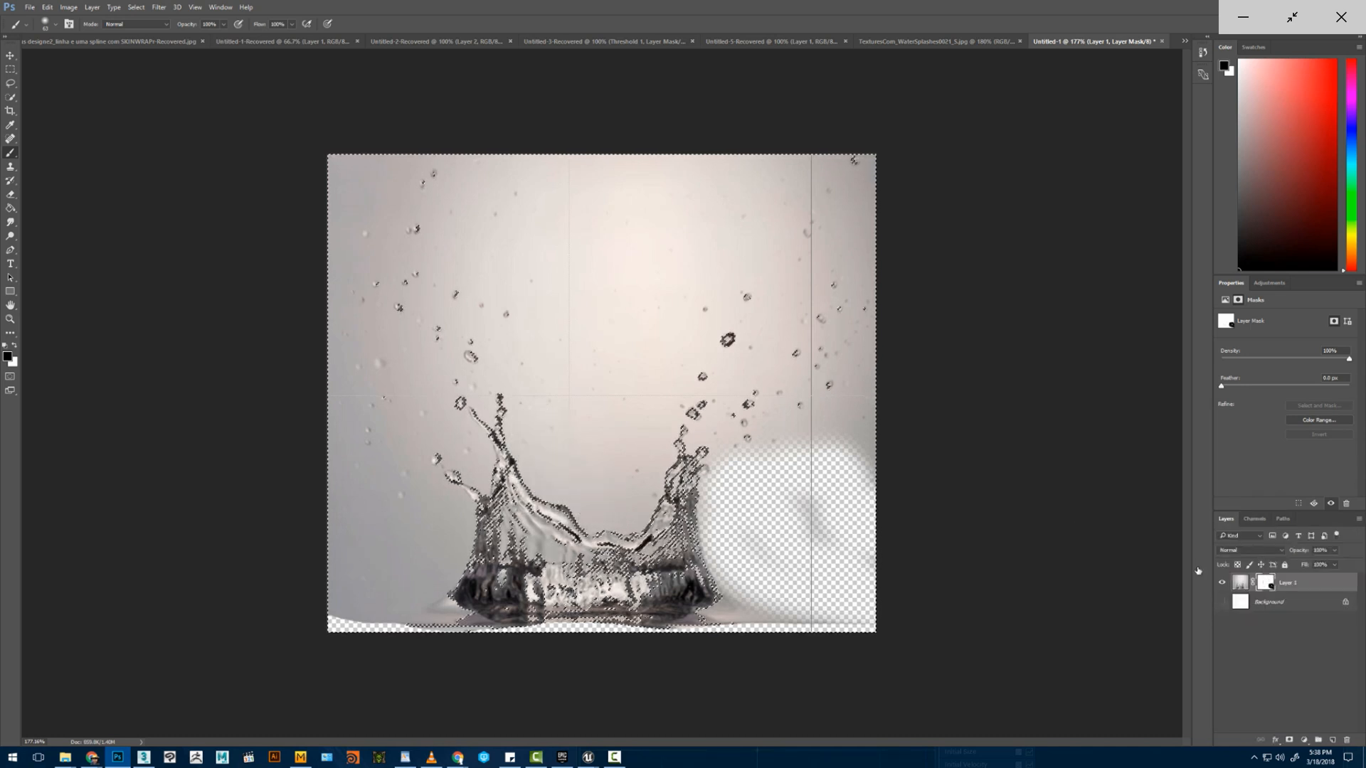
key(l)
key(ctrl+d)
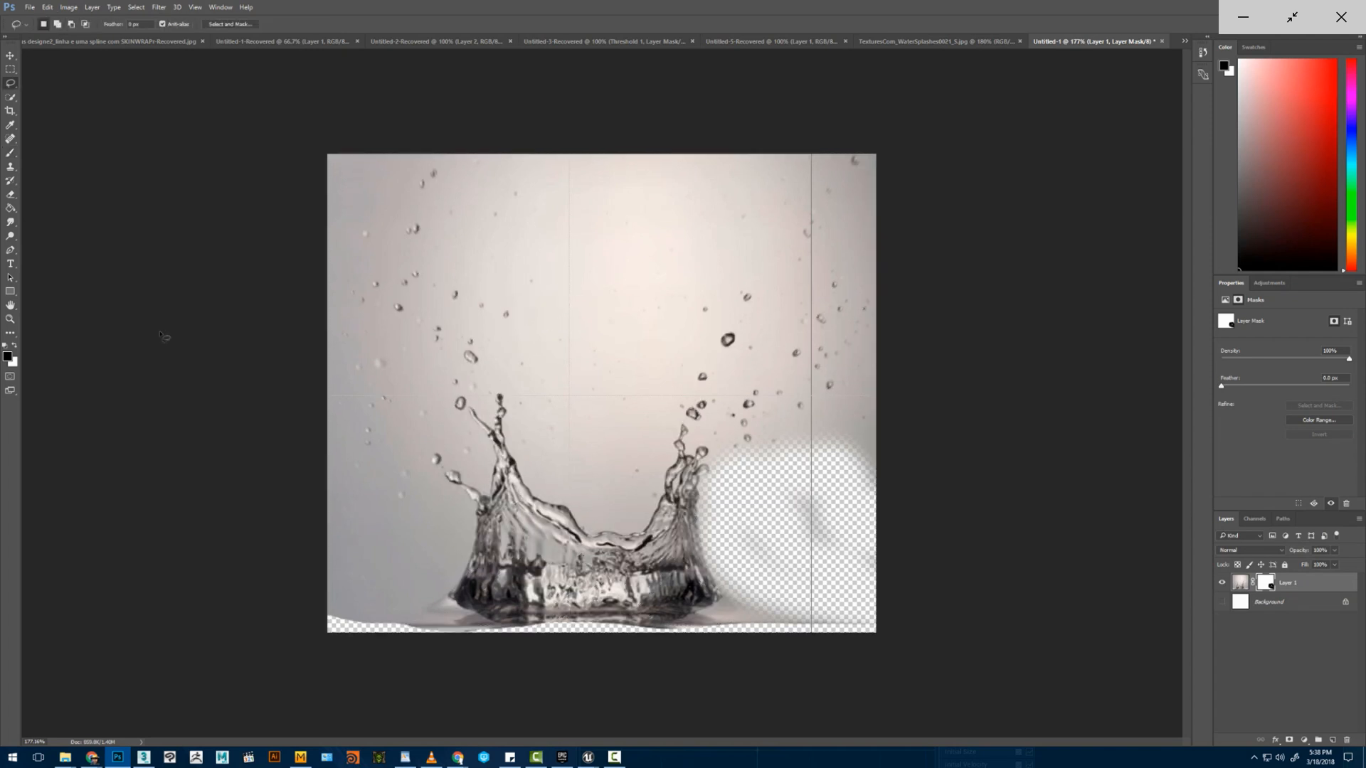
- Add a Threshold adjustment layer above the splash layer with a slightly raised threshold level and hide it
click(1305, 741)
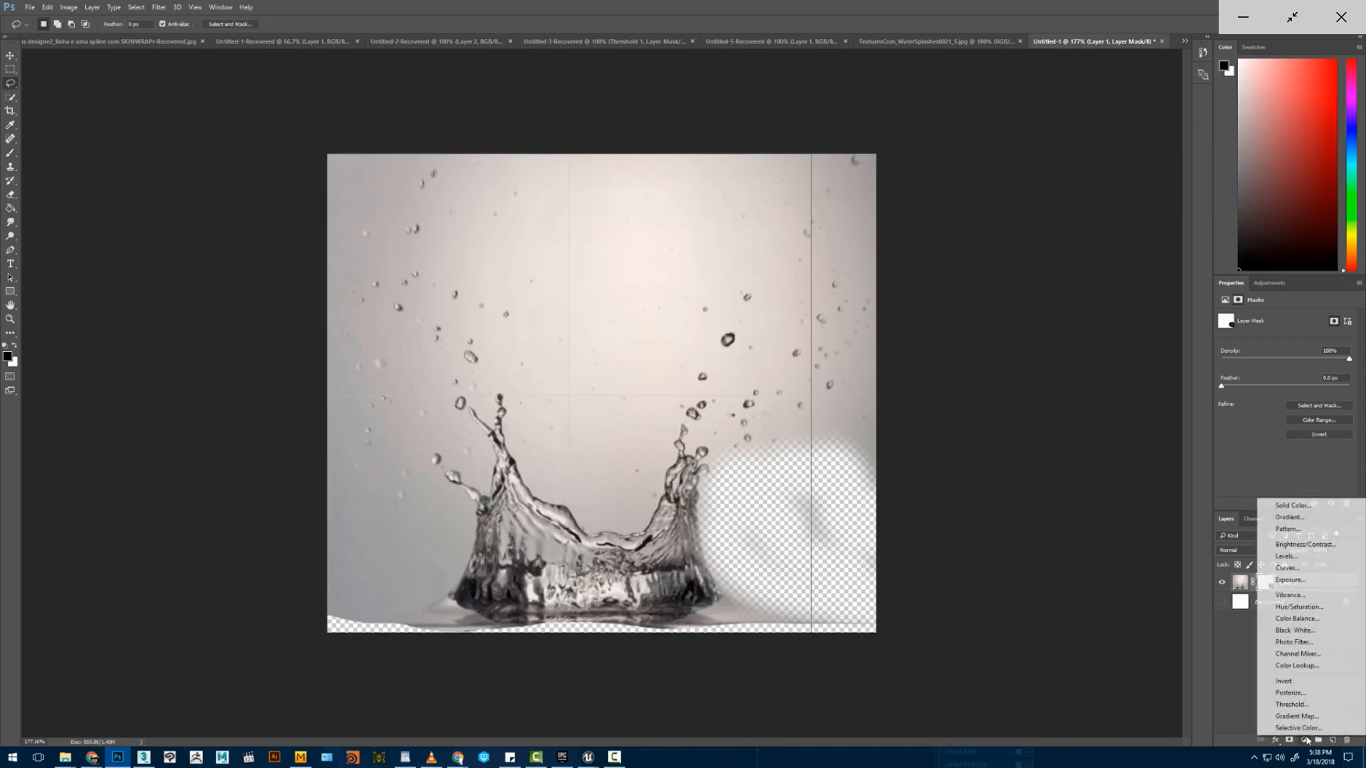
click(1302, 707)
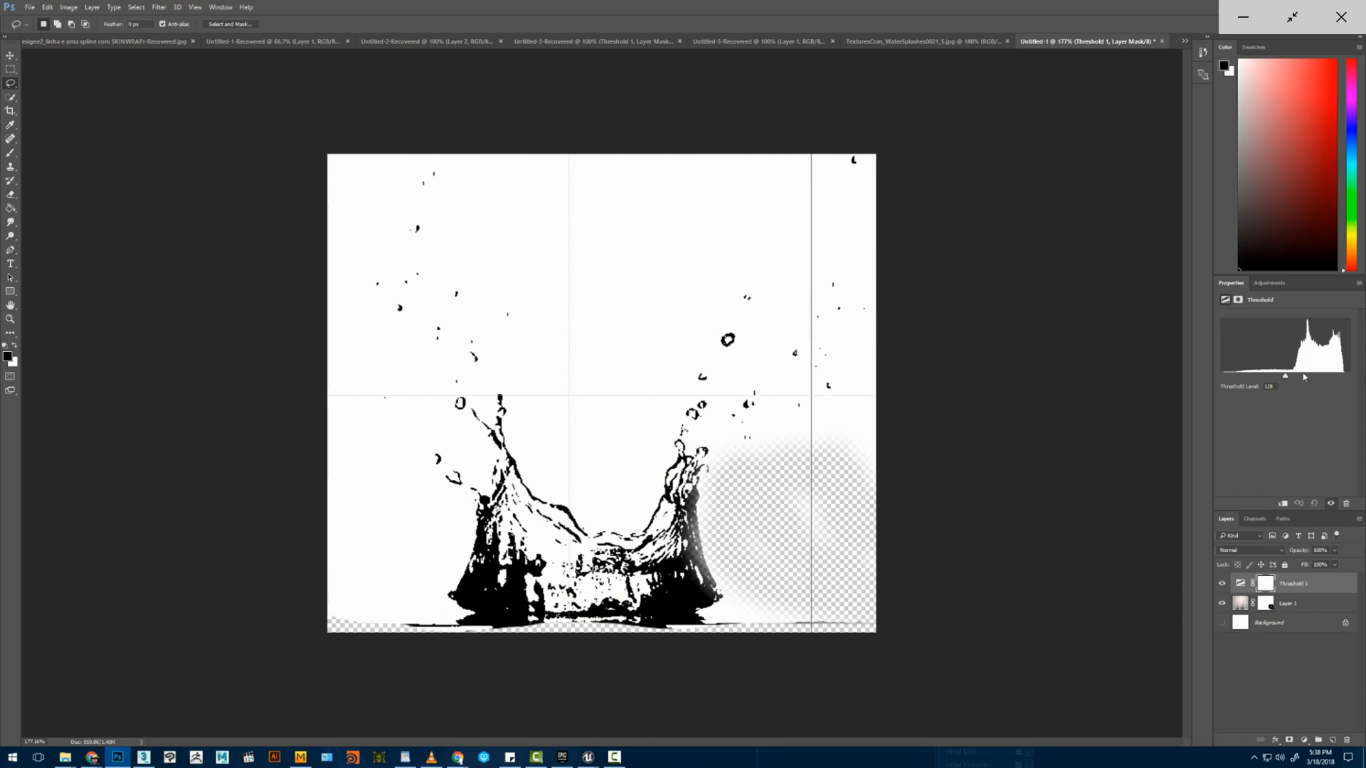
mouse_move(1285, 376)
mouse_down()
mouse_move(1226, 373)
mouse_move(1312, 375)
mouse_move(1287, 375)
mouse_up()
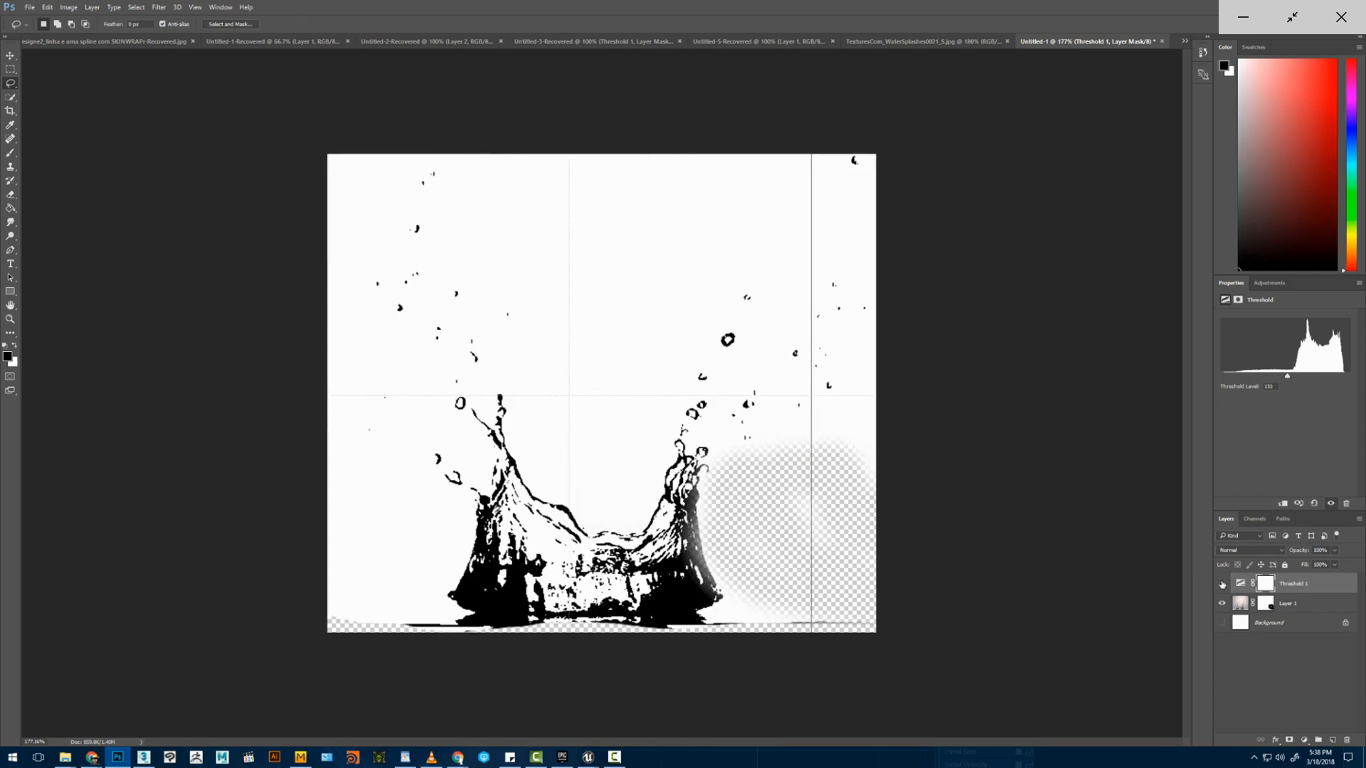
click(1222, 584)
- On Layer 1's mask, paint out the backdrop inside the splash crown and between its tips, resizing the soft brush as needed
click(1266, 603)
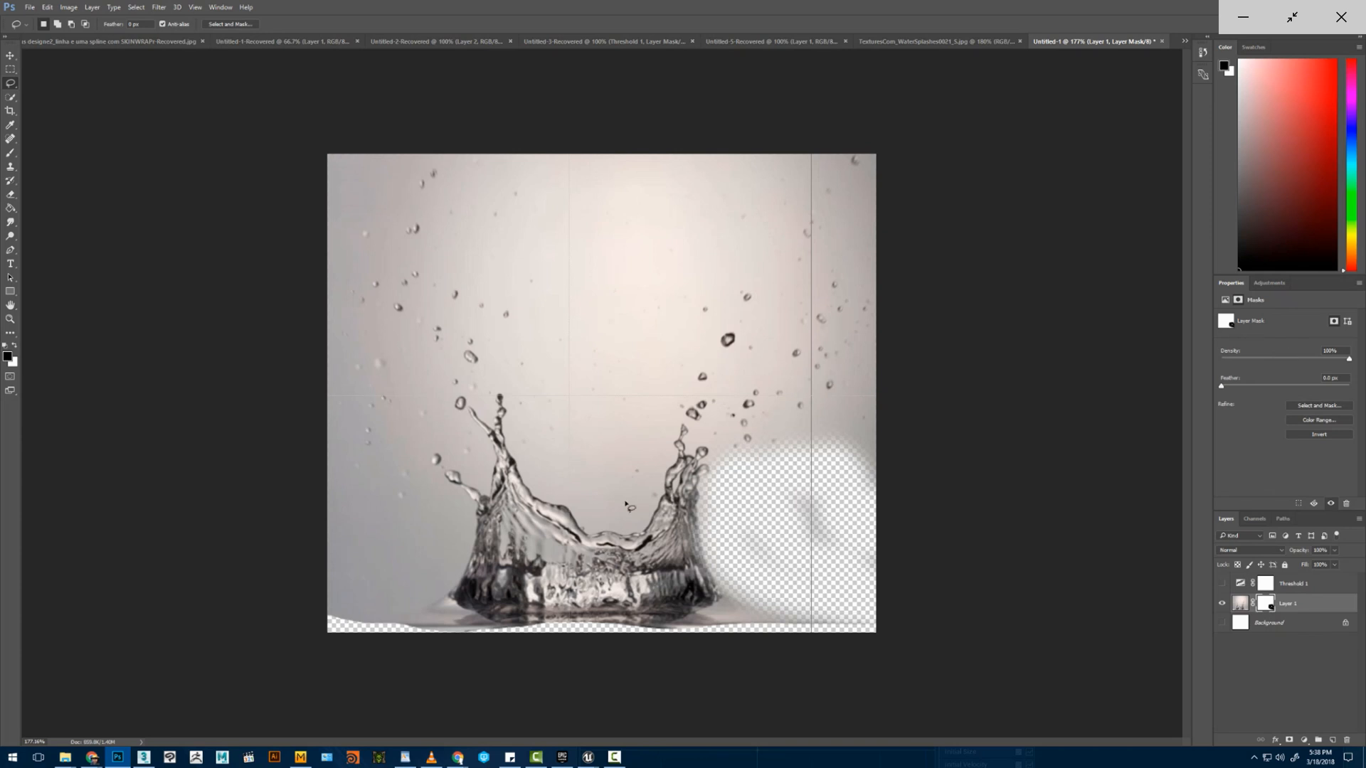
key(b)
mouse_move(616, 476)
mouse_down()
mouse_move(619, 488)
mouse_move(567, 457)
mouse_move(544, 425)
mouse_up()
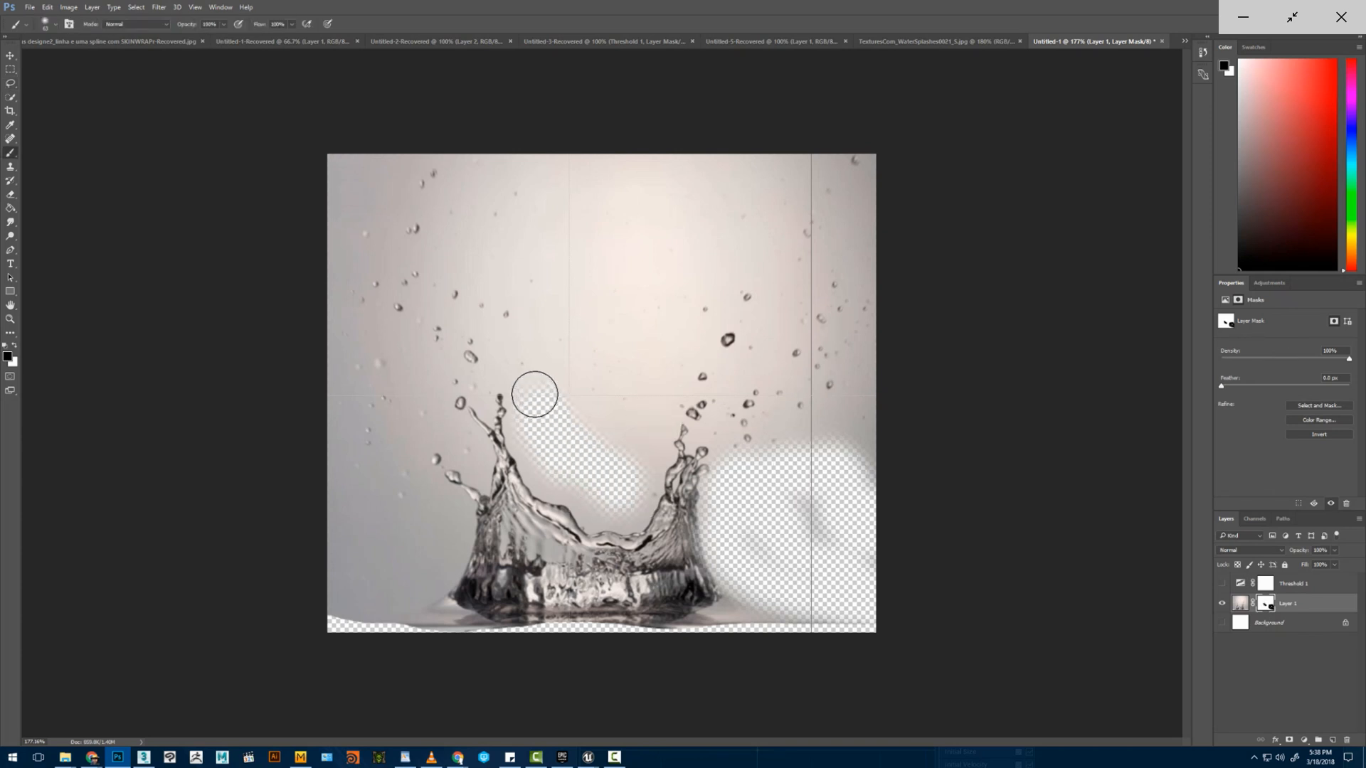
alt+right_drag(532, 365, 507, 365)
drag(506, 365, 500, 379)
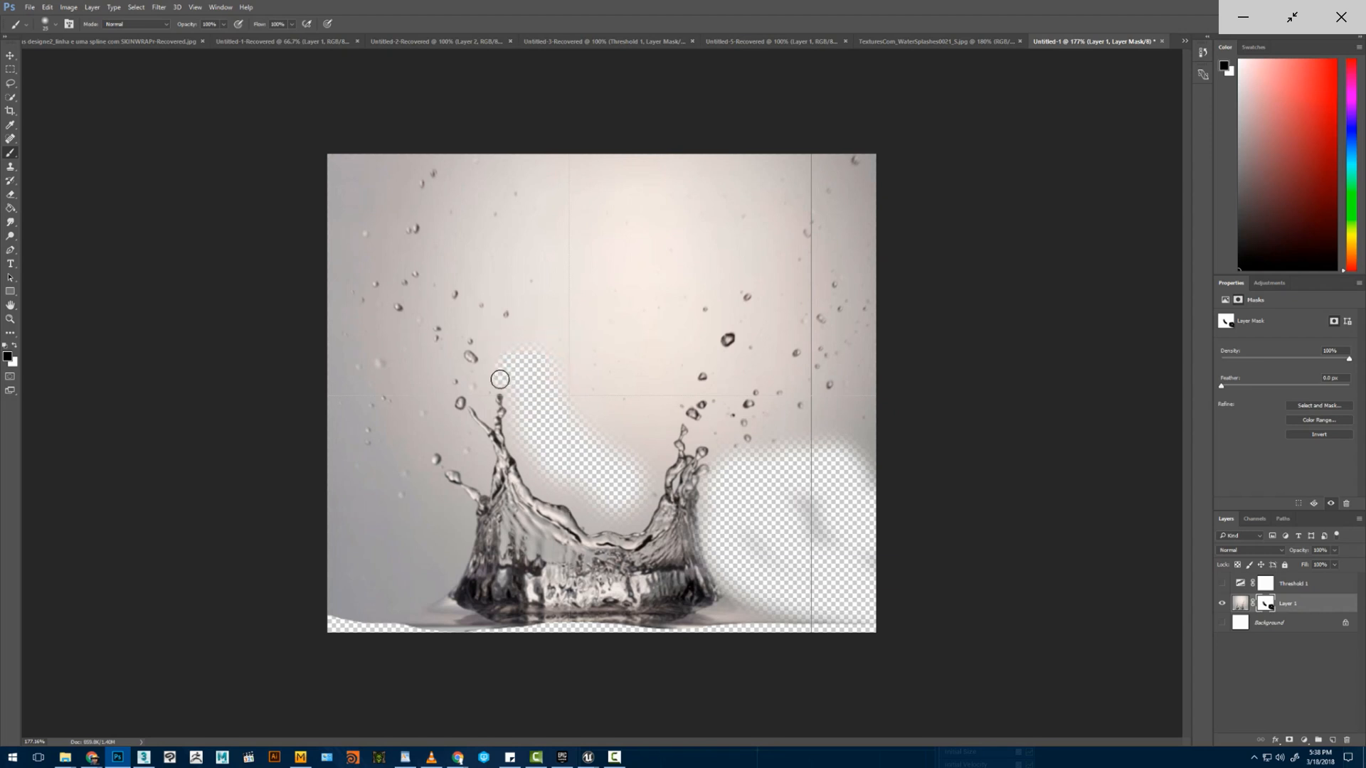
alt+right_drag(508, 381, 513, 376)
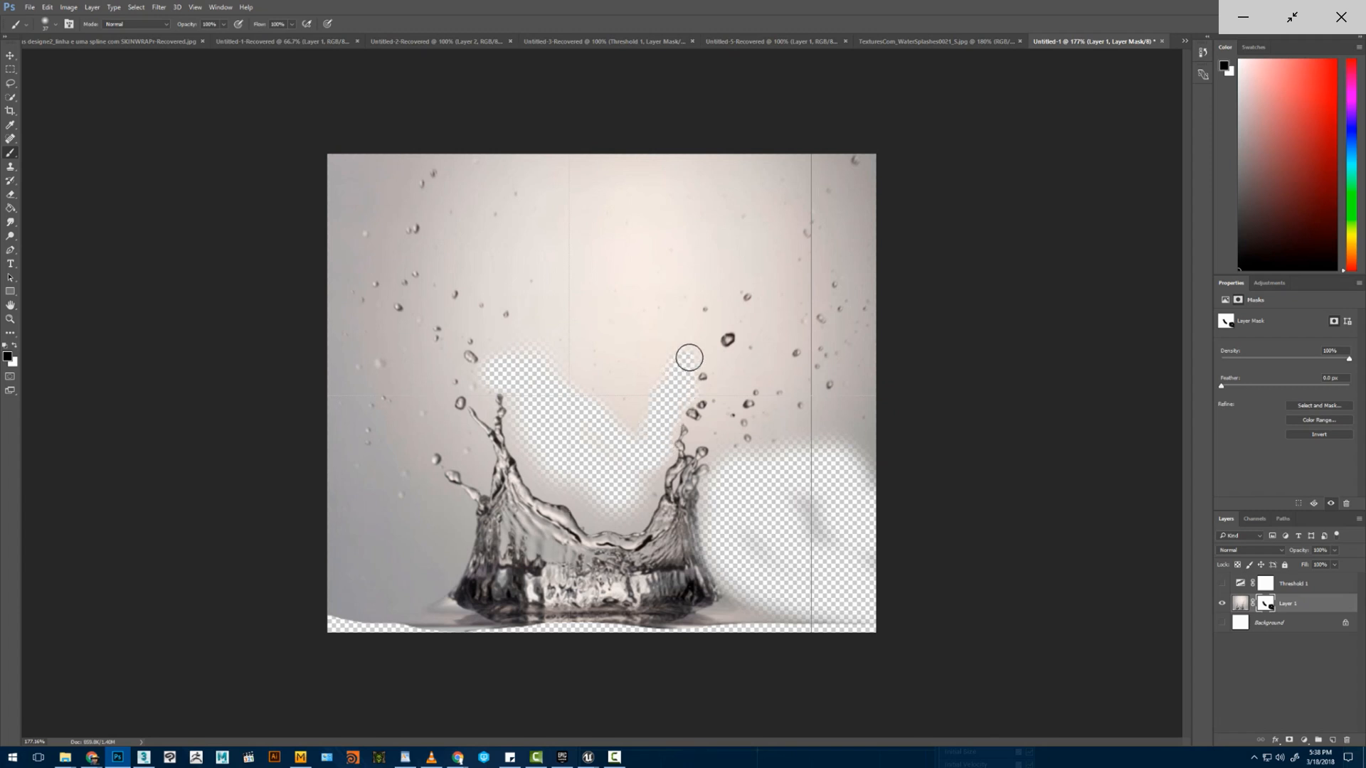
drag(882, 228, 886, 224)
- Mask out the remaining backdrop above and around the splash with a larger soft brush
alt+right_drag(711, 249, 747, 250)
mouse_move(845, 211)
mouse_down()
mouse_move(259, 246)
mouse_move(469, 179)
mouse_move(808, 214)
mouse_move(774, 405)
mouse_move(808, 579)
mouse_move(850, 345)
mouse_up()
mouse_move(750, 229)
mouse_down()
mouse_move(631, 369)
mouse_move(478, 244)
mouse_move(366, 314)
mouse_move(339, 426)
mouse_move(367, 557)
mouse_move(349, 658)
mouse_up()
mouse_move(622, 711)
mouse_down()
mouse_move(787, 652)
mouse_move(747, 694)
mouse_up()
- Touch up the mask around the right foot of the splash with black and white dabs, undoing the last dab
key(x)
click(723, 584)
right_click(740, 576)
alt+right_drag(731, 546, 703, 555)
key(x)
click(689, 596)
key(ctrl+z)
key(x)
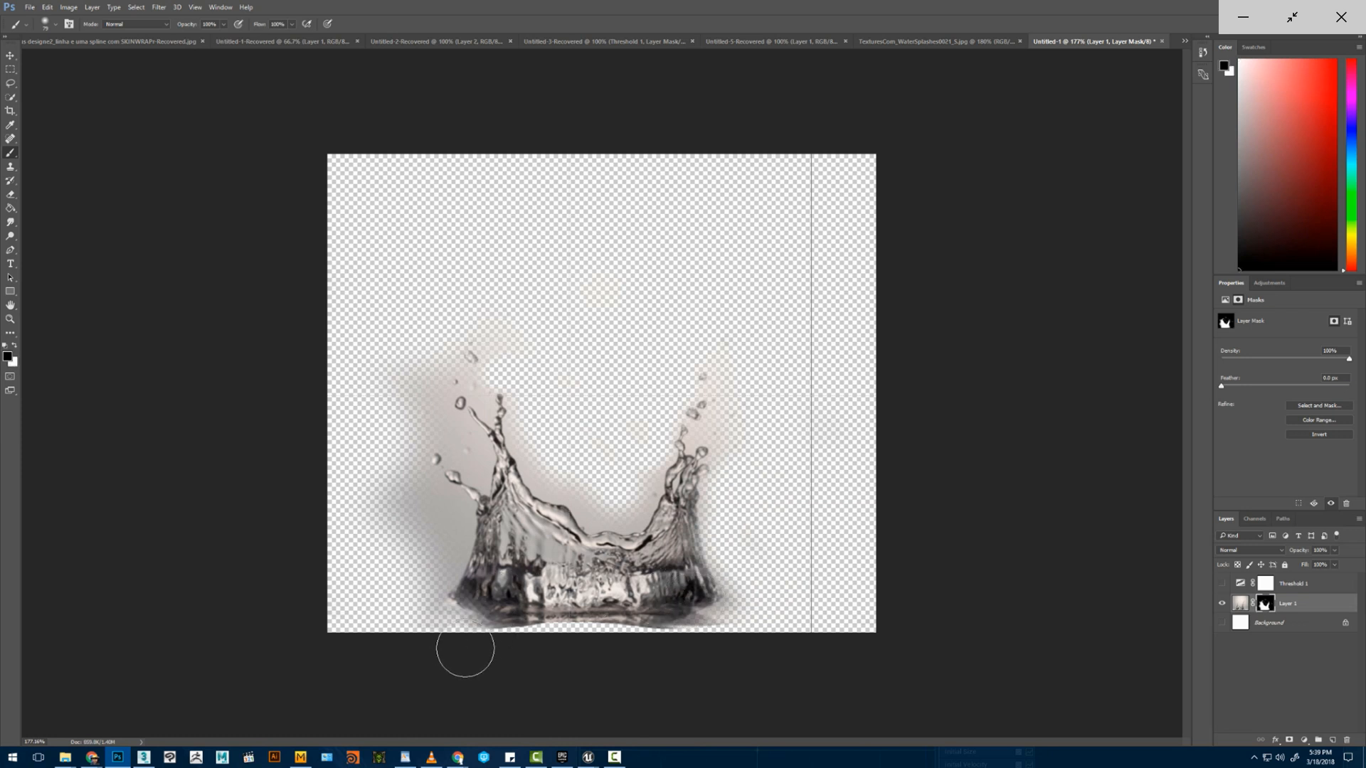
- Mask out the backdrop below the splash base and beside its left wall on Layer 1's mask, resizing the soft brush as needed
key(x)
alt+right_drag(473, 588, 459, 590)
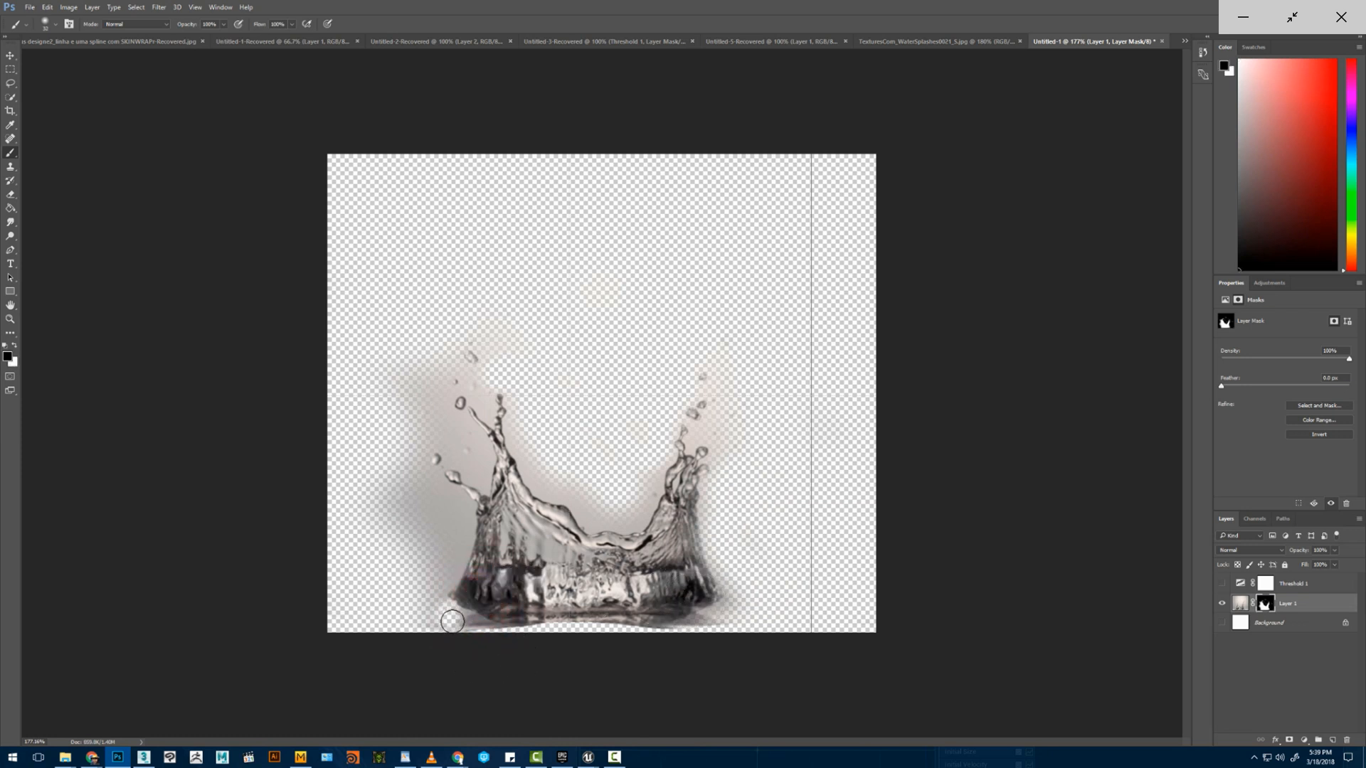
mouse_move(462, 632)
mouse_down()
mouse_move(690, 624)
mouse_move(751, 599)
mouse_up()
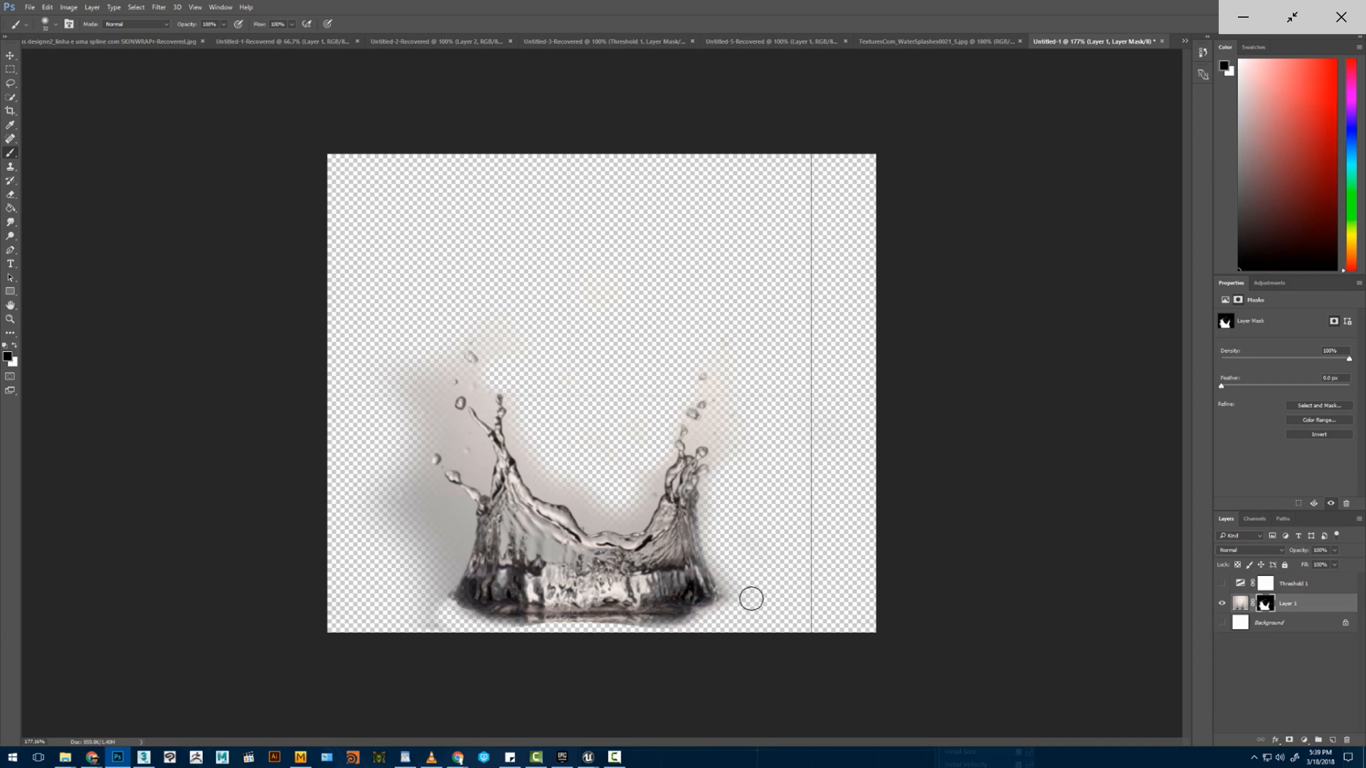
mouse_move(691, 635)
mouse_down()
mouse_move(685, 619)
mouse_move(383, 606)
mouse_up()
click(443, 532)
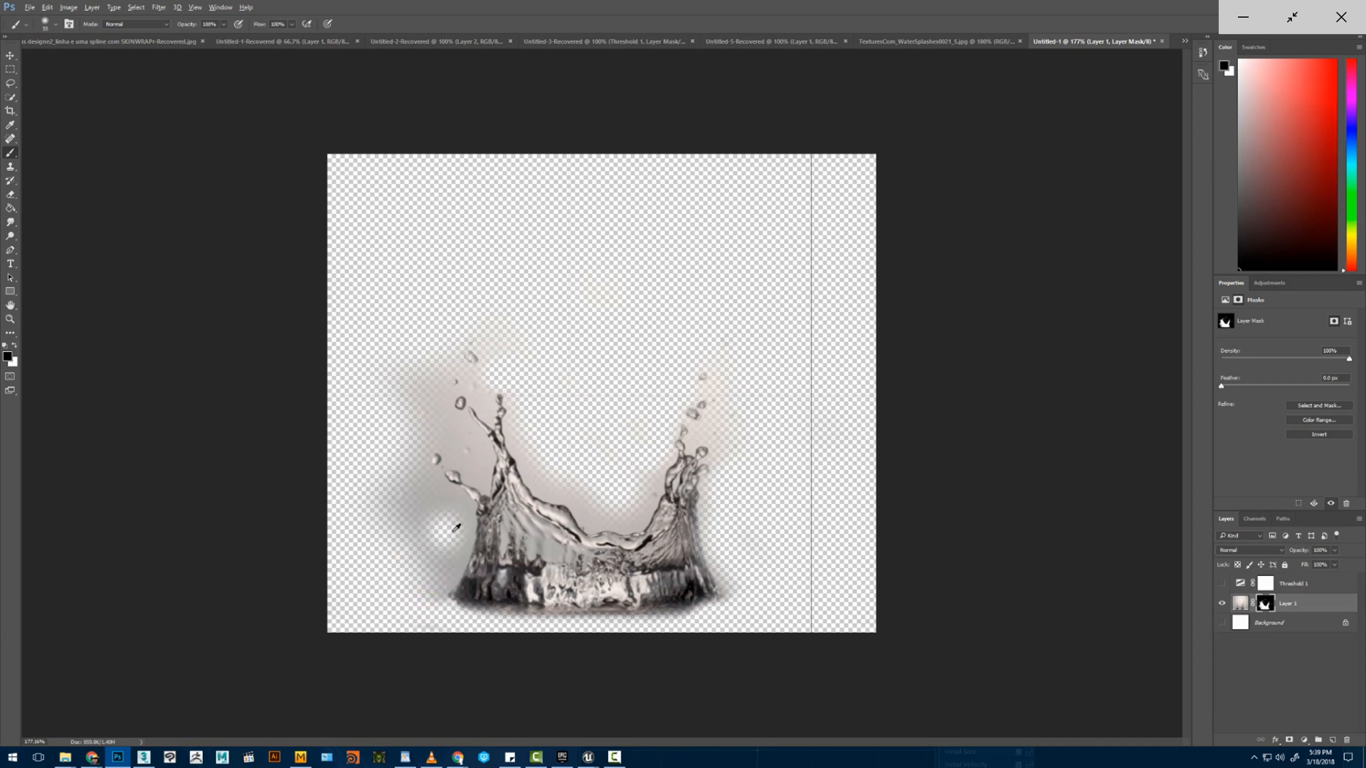
alt+right_drag(444, 531, 456, 525)
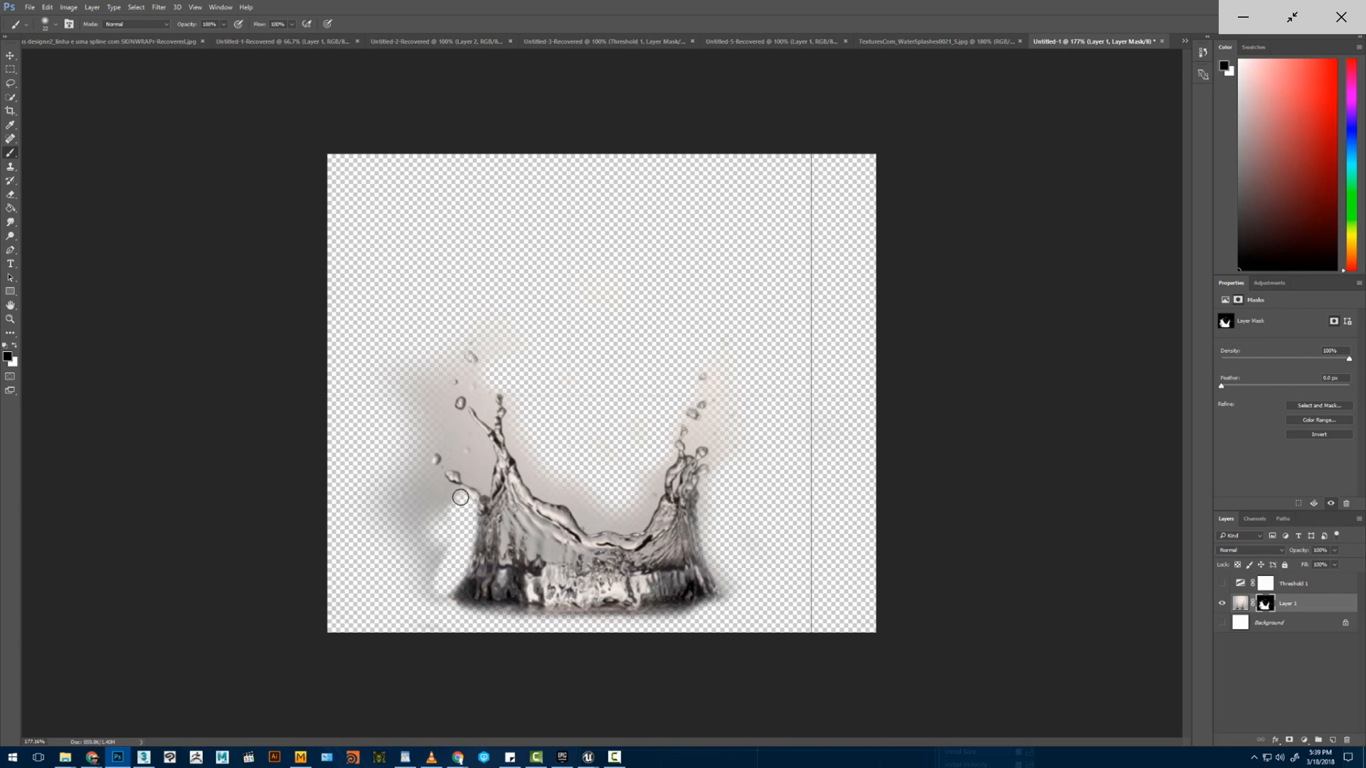
mouse_move(399, 513)
mouse_down()
mouse_move(399, 472)
mouse_move(427, 509)
mouse_move(430, 583)
mouse_move(401, 532)
mouse_up()
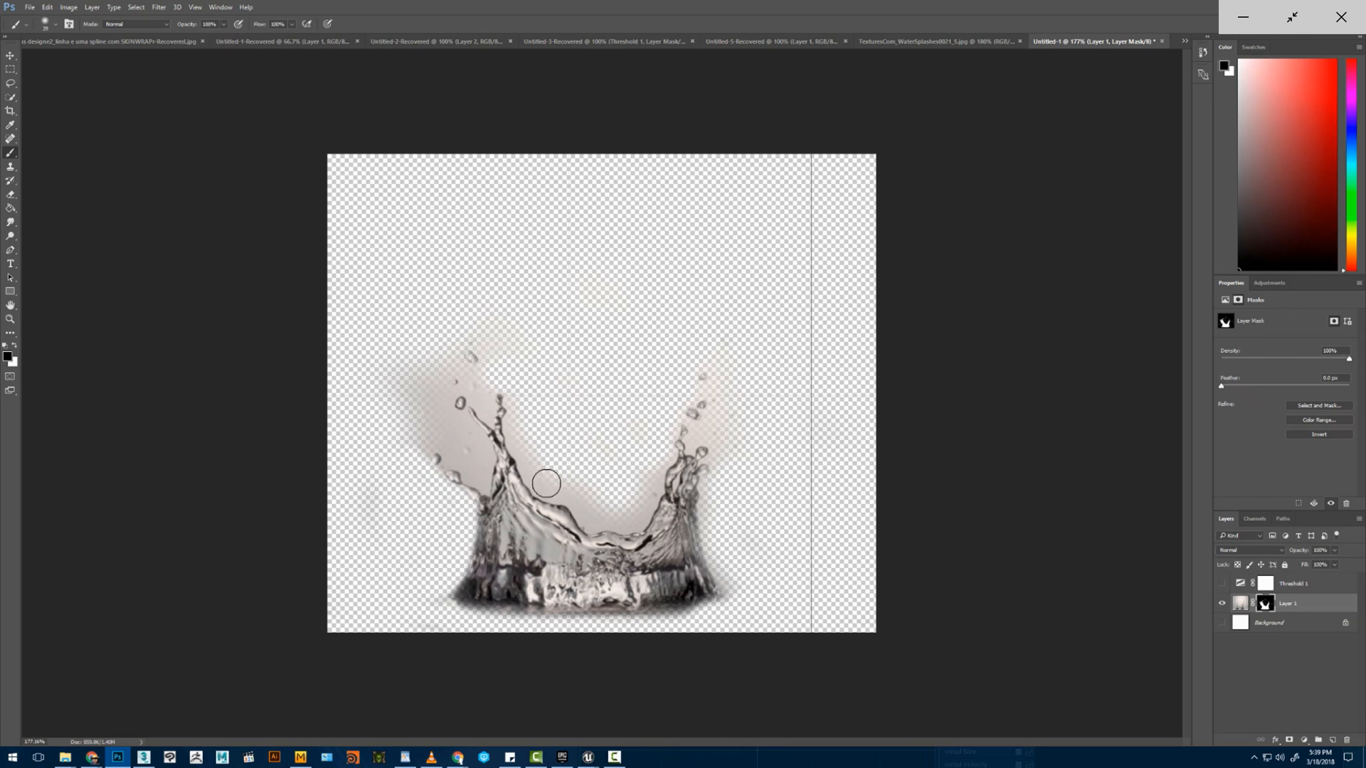
- Mask out the haze along the crown's inner rim and around the left tips and droplets, varying the soft brush size
mouse_move(546, 484)
mouse_down()
mouse_move(593, 520)
mouse_move(625, 518)
mouse_move(646, 481)
mouse_up()
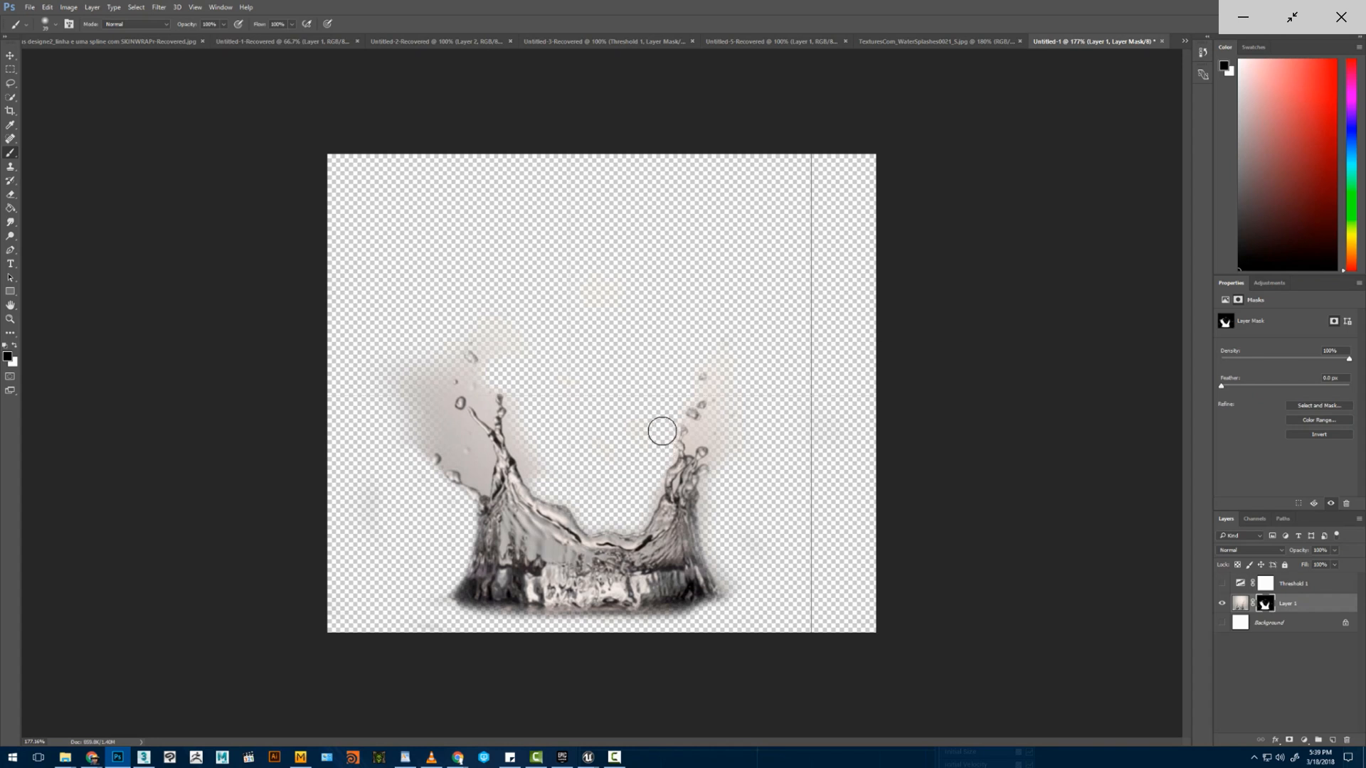
drag(537, 477, 529, 445)
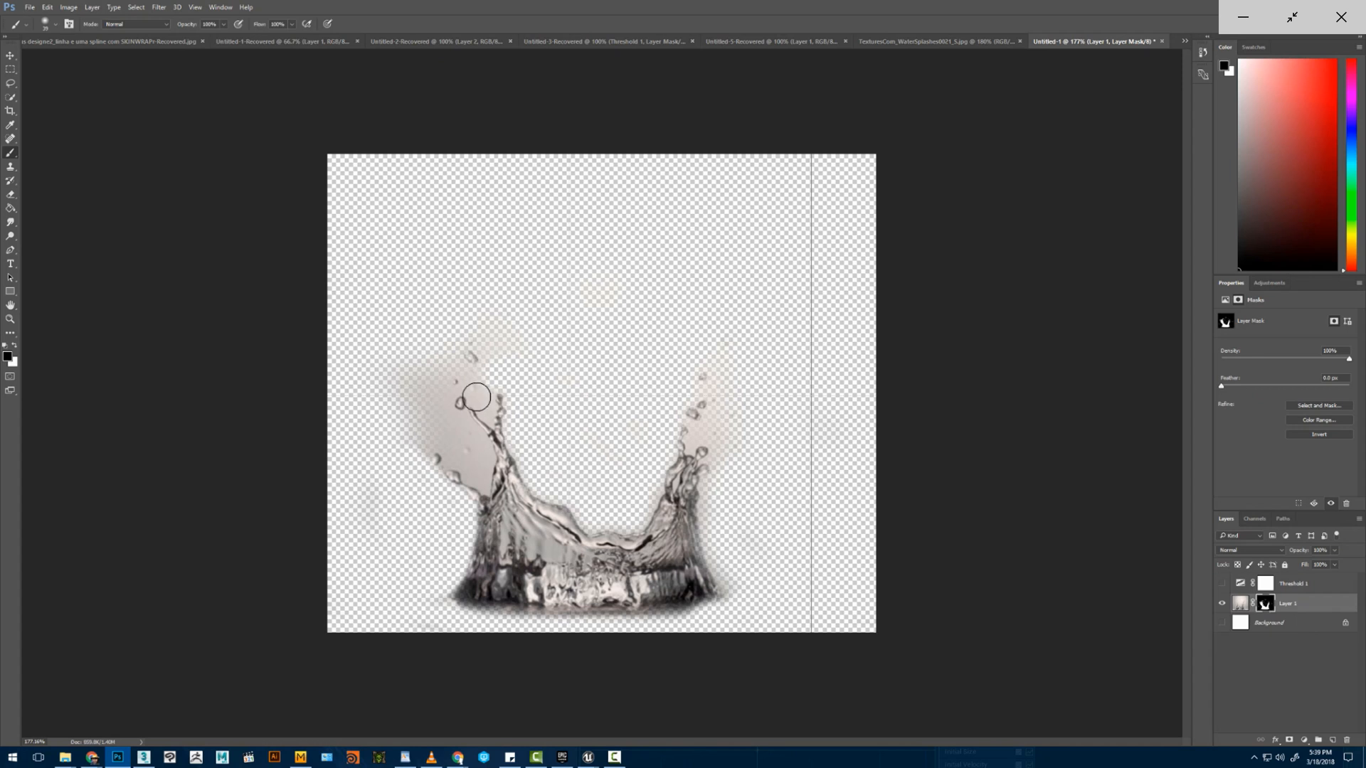
drag(476, 397, 487, 403)
alt+right_drag(482, 404, 473, 404)
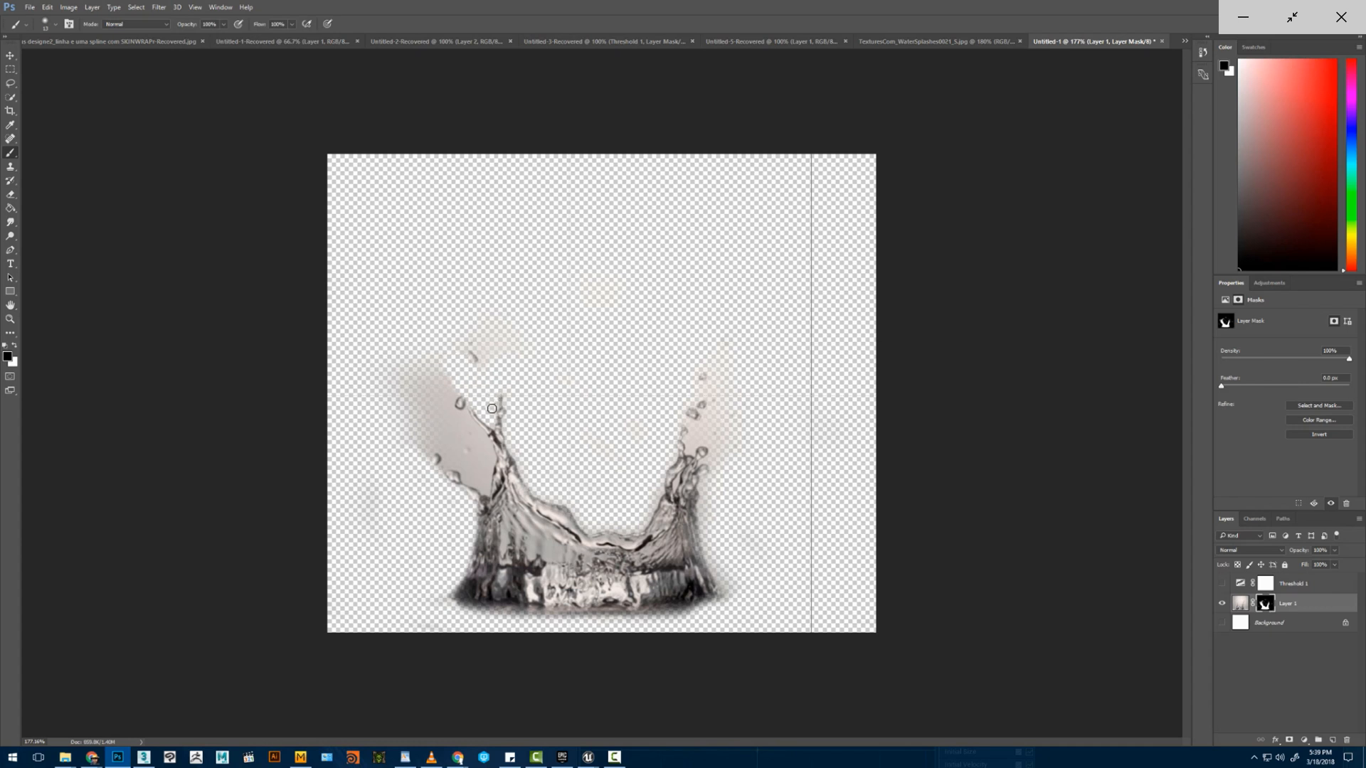
alt+right_drag(495, 354, 504, 354)
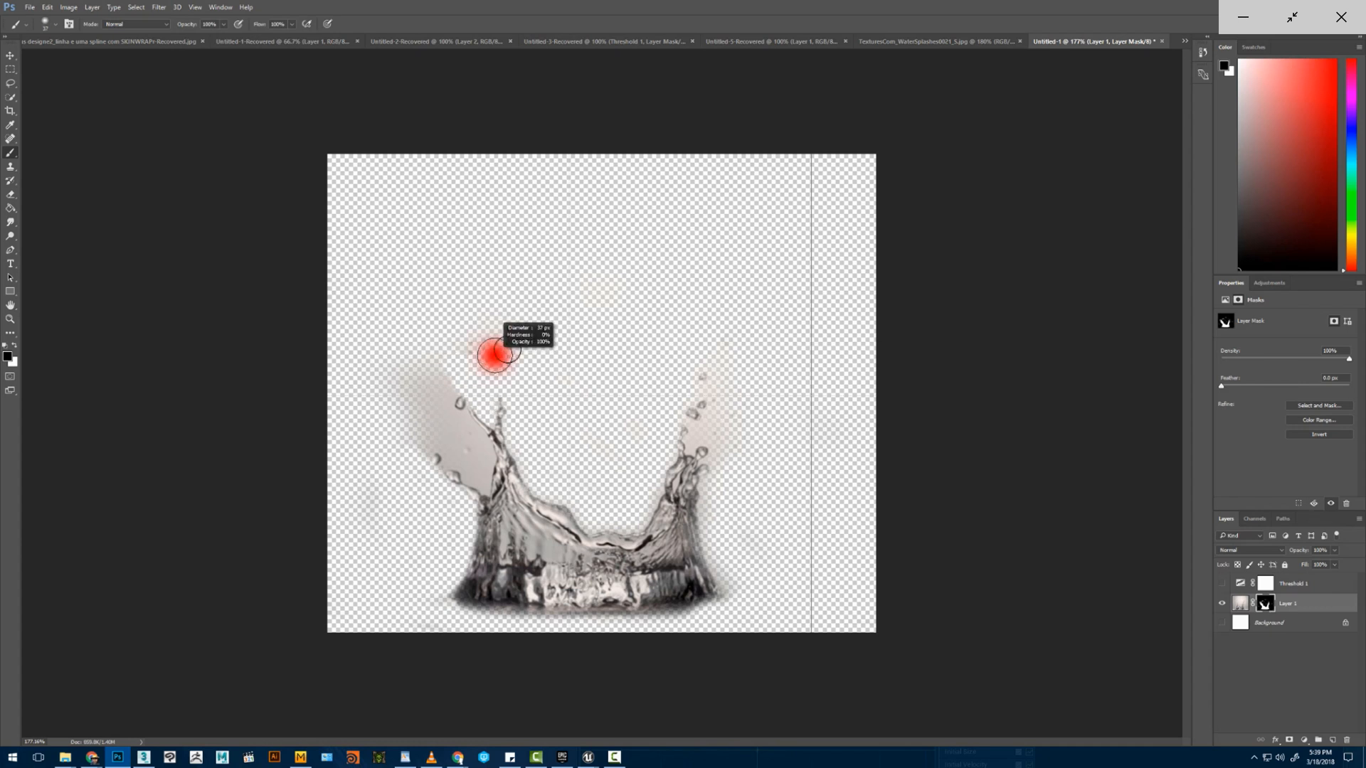
mouse_move(500, 345)
mouse_down()
mouse_move(451, 360)
mouse_move(445, 391)
mouse_move(412, 366)
mouse_move(427, 427)
mouse_move(468, 467)
mouse_up()
alt+right_drag(468, 466, 466, 469)
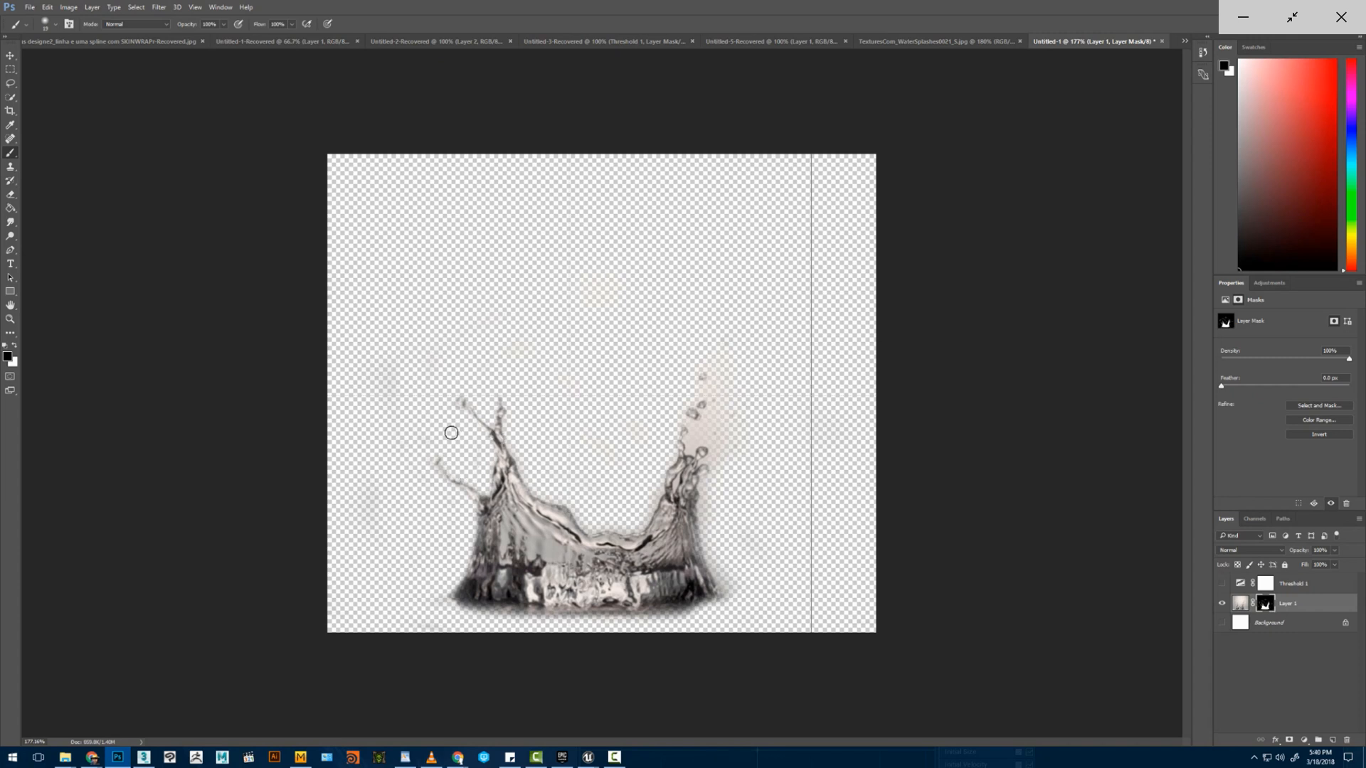
- Convert Layer 1's image to grayscale with a Black & White adjustment using the Default preset
alt+scroll(590, 515, up, 3)
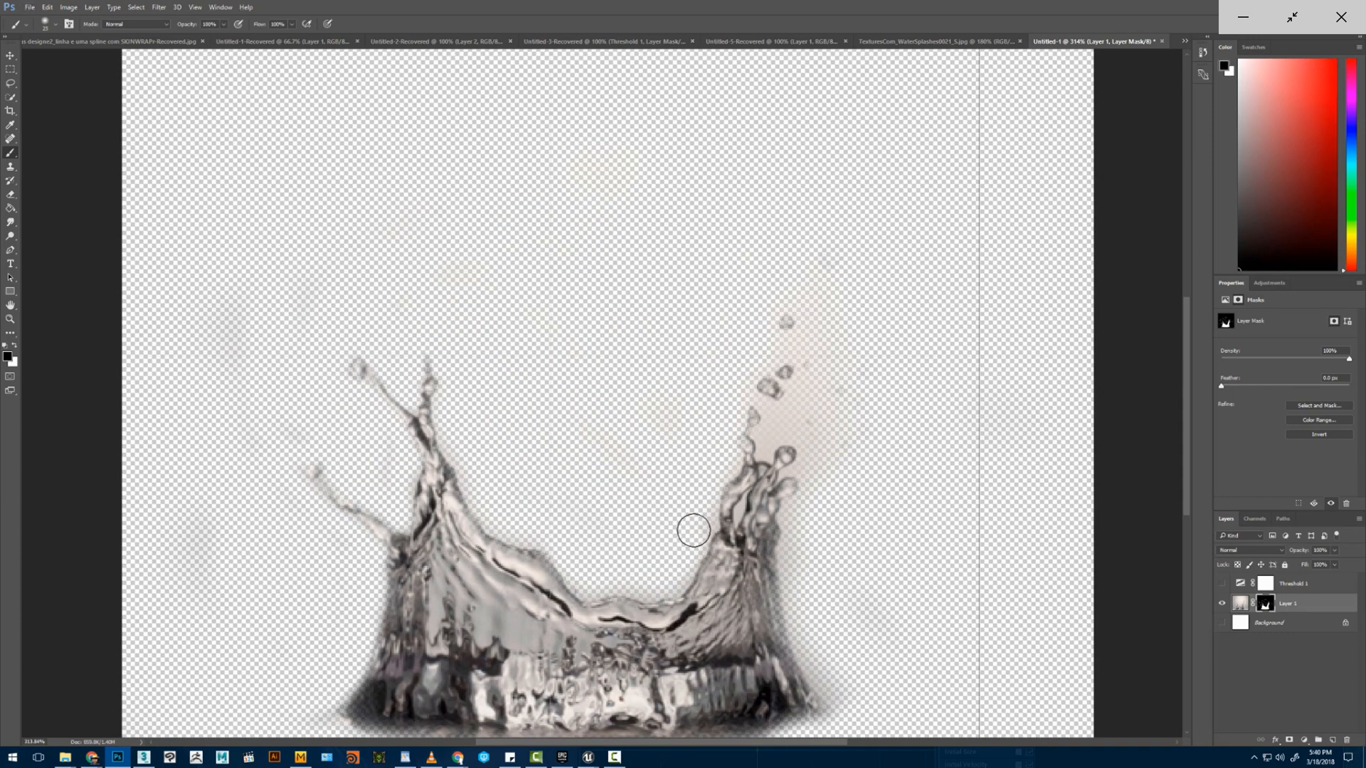
click(1240, 603)
click(68, 7)
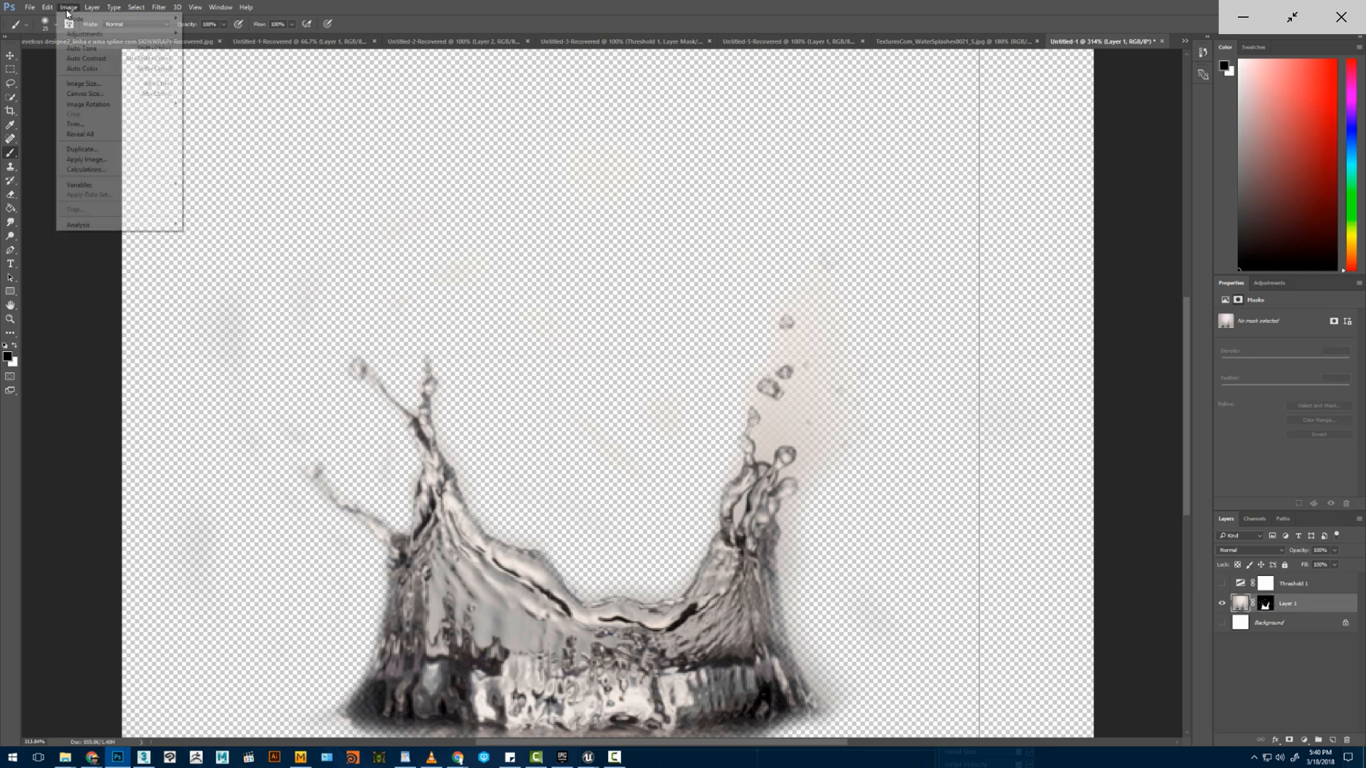
mouse_move(84, 34)
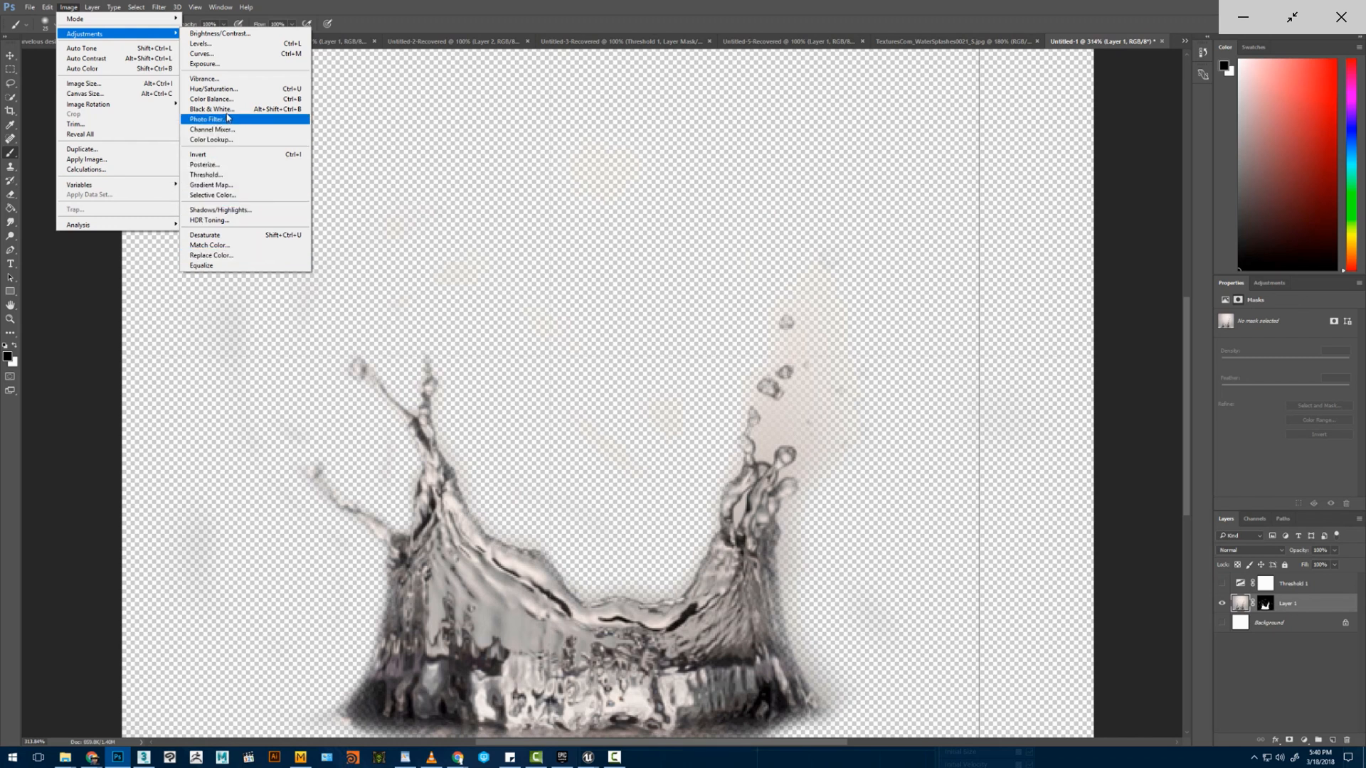
click(217, 109)
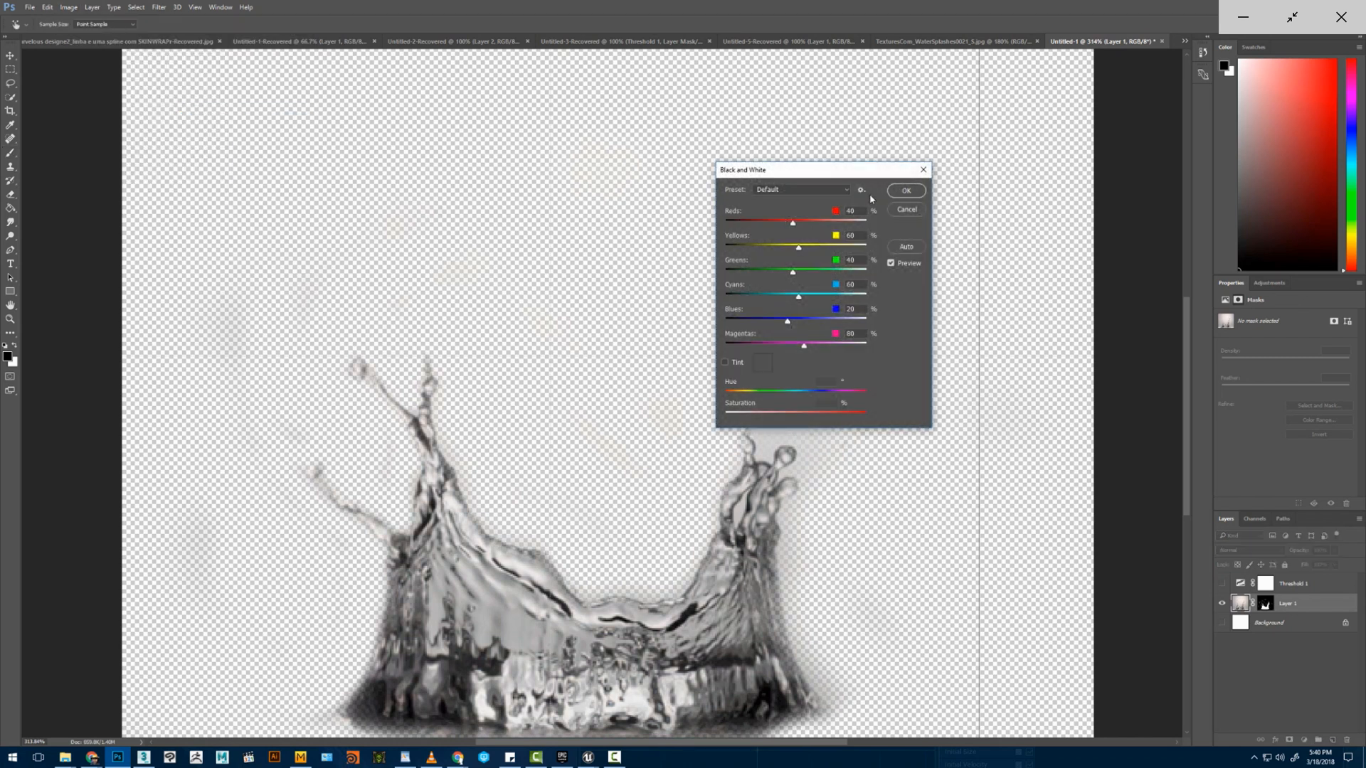
click(913, 191)
- On Layer 1's mask, paint out the grey backdrop around the splash's right tips and droplets with a small soft brush
alt+right_drag(752, 461, 743, 461)
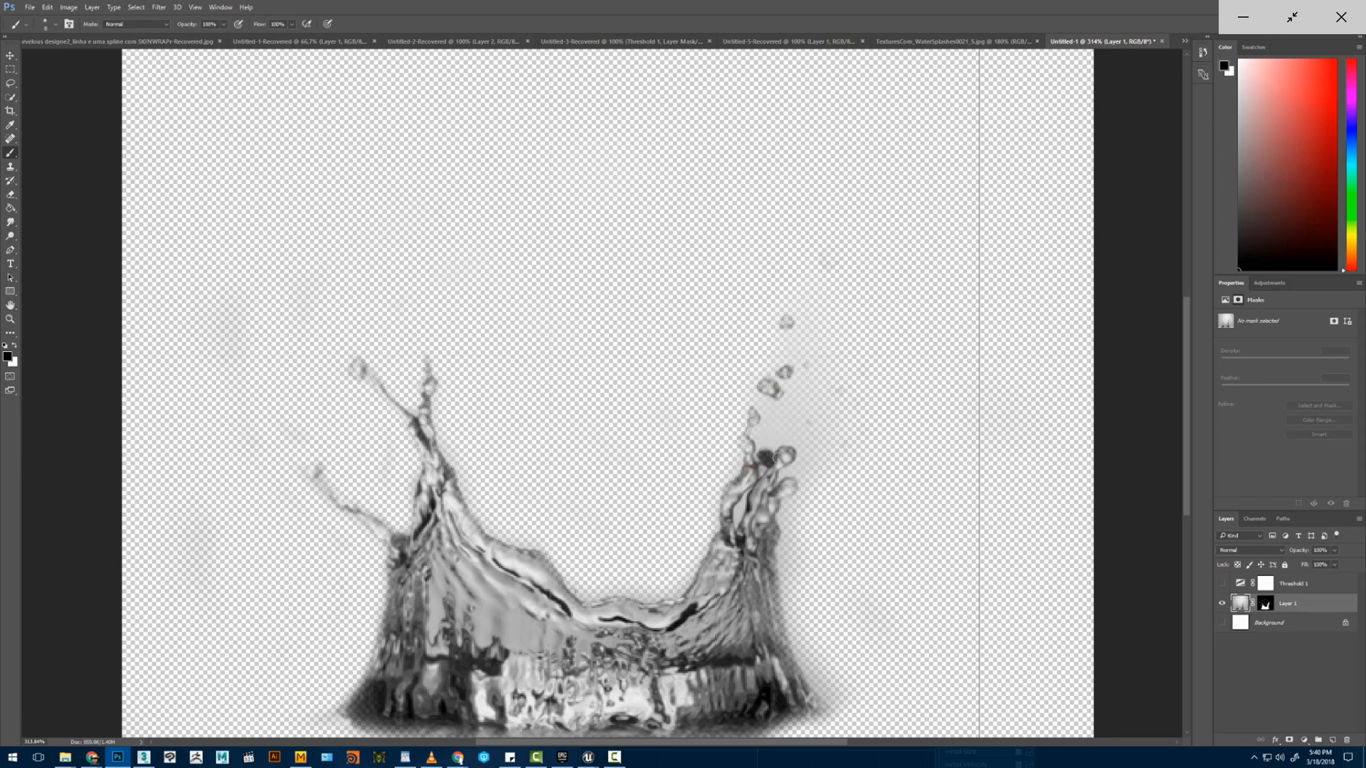
click(1267, 603)
alt+right_drag(839, 474, 851, 473)
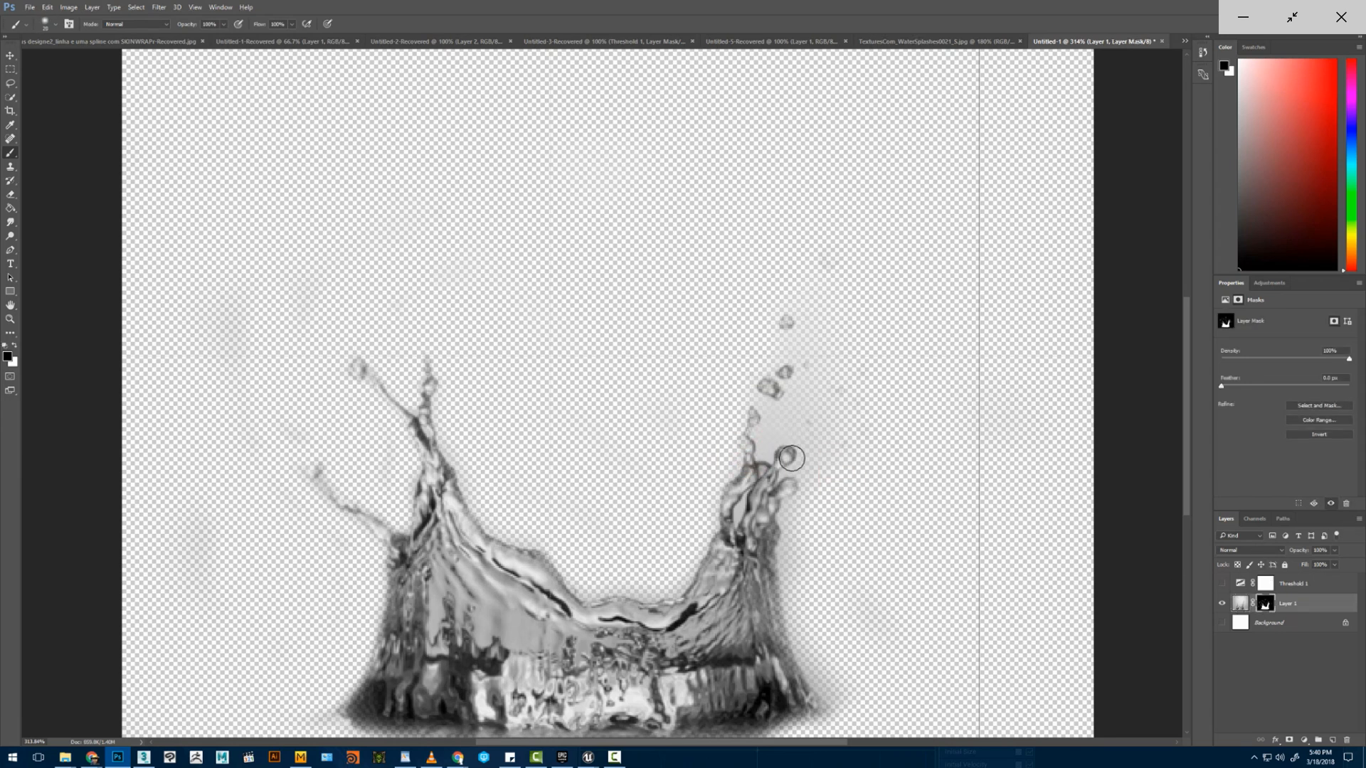
mouse_move(764, 453)
mouse_down()
mouse_move(764, 408)
mouse_move(735, 386)
mouse_up()
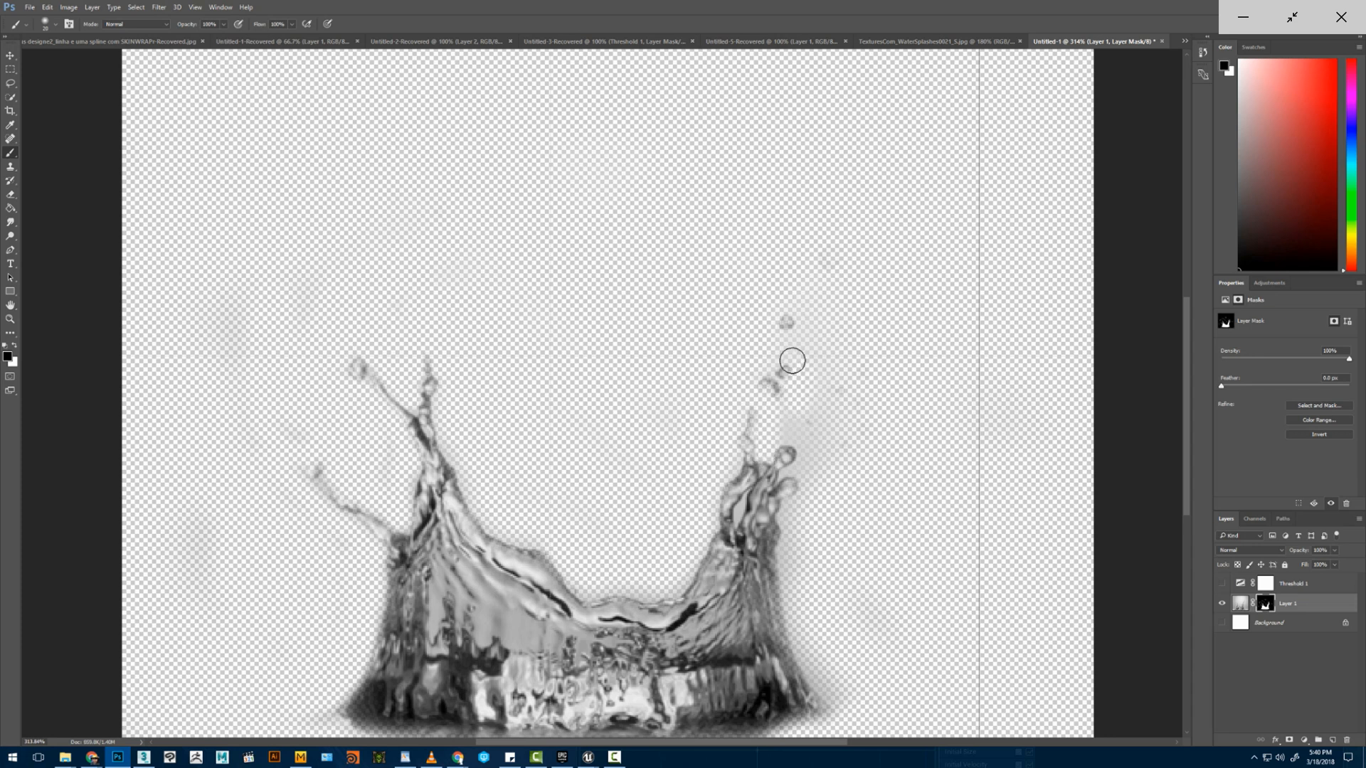
mouse_move(815, 384)
mouse_down()
mouse_move(783, 433)
mouse_move(808, 430)
mouse_move(811, 467)
mouse_up()
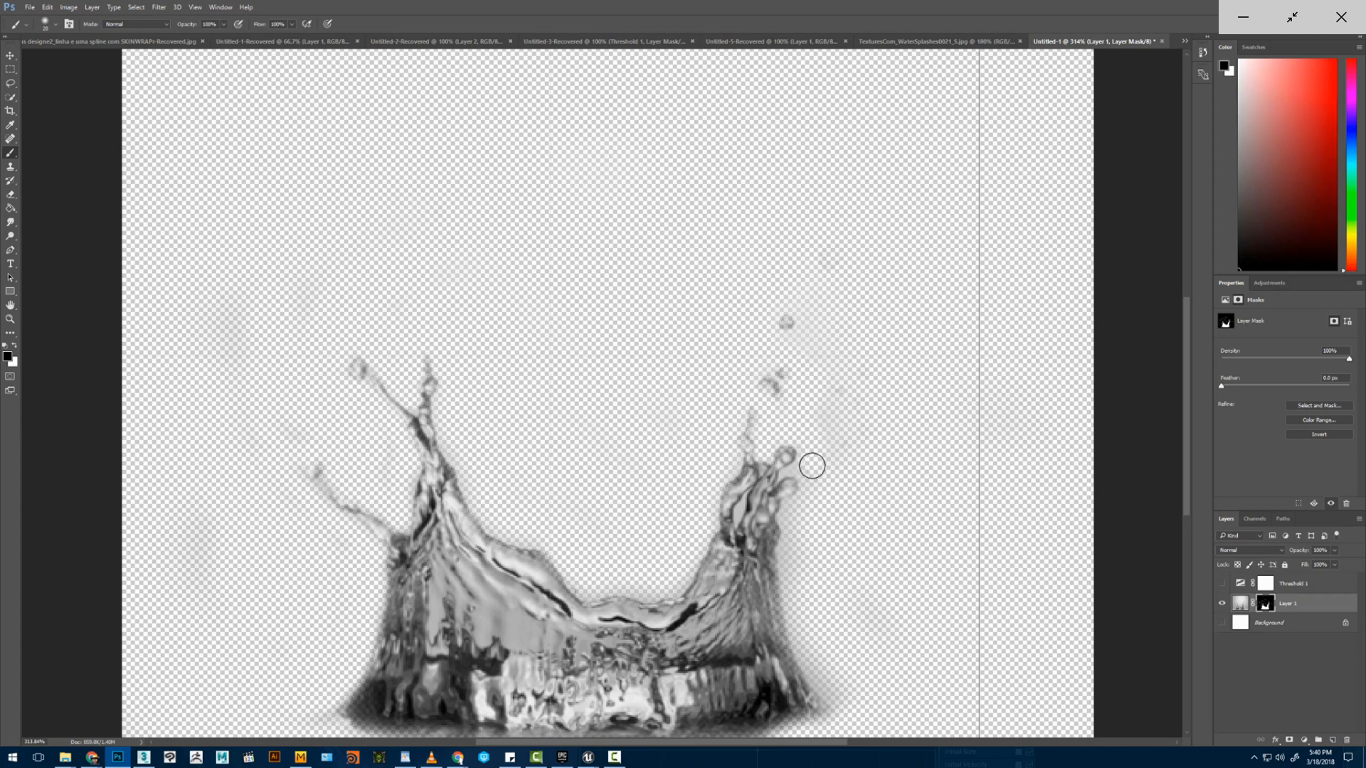
alt+right_drag(810, 470, 804, 470)
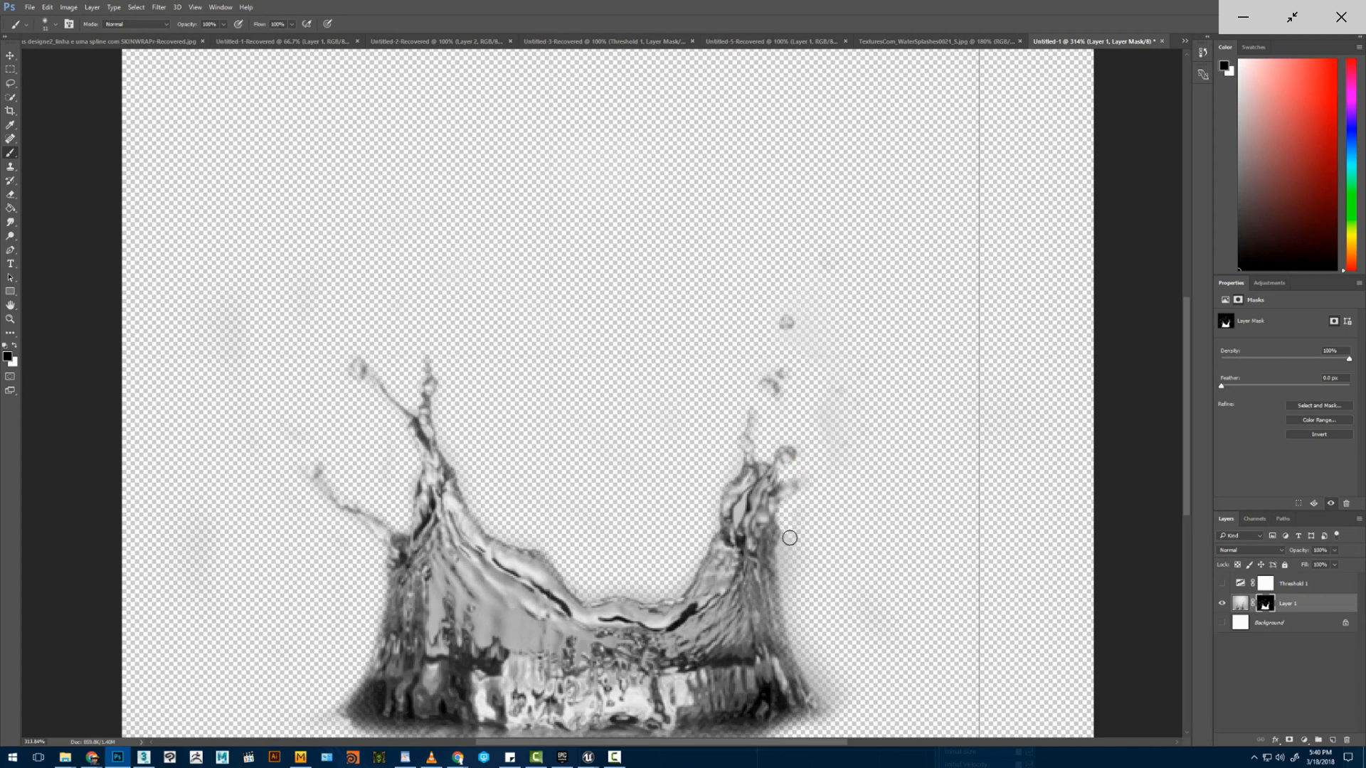
- Clean the mask along the splash's right wall and foot, and fade the backdrop around the upper right droplets
mouse_move(794, 620)
mouse_down()
mouse_move(823, 690)
mouse_move(856, 700)
mouse_up()
alt+right_drag(832, 645, 838, 645)
mouse_move(805, 646)
mouse_down()
mouse_move(786, 604)
mouse_move(796, 537)
mouse_up()
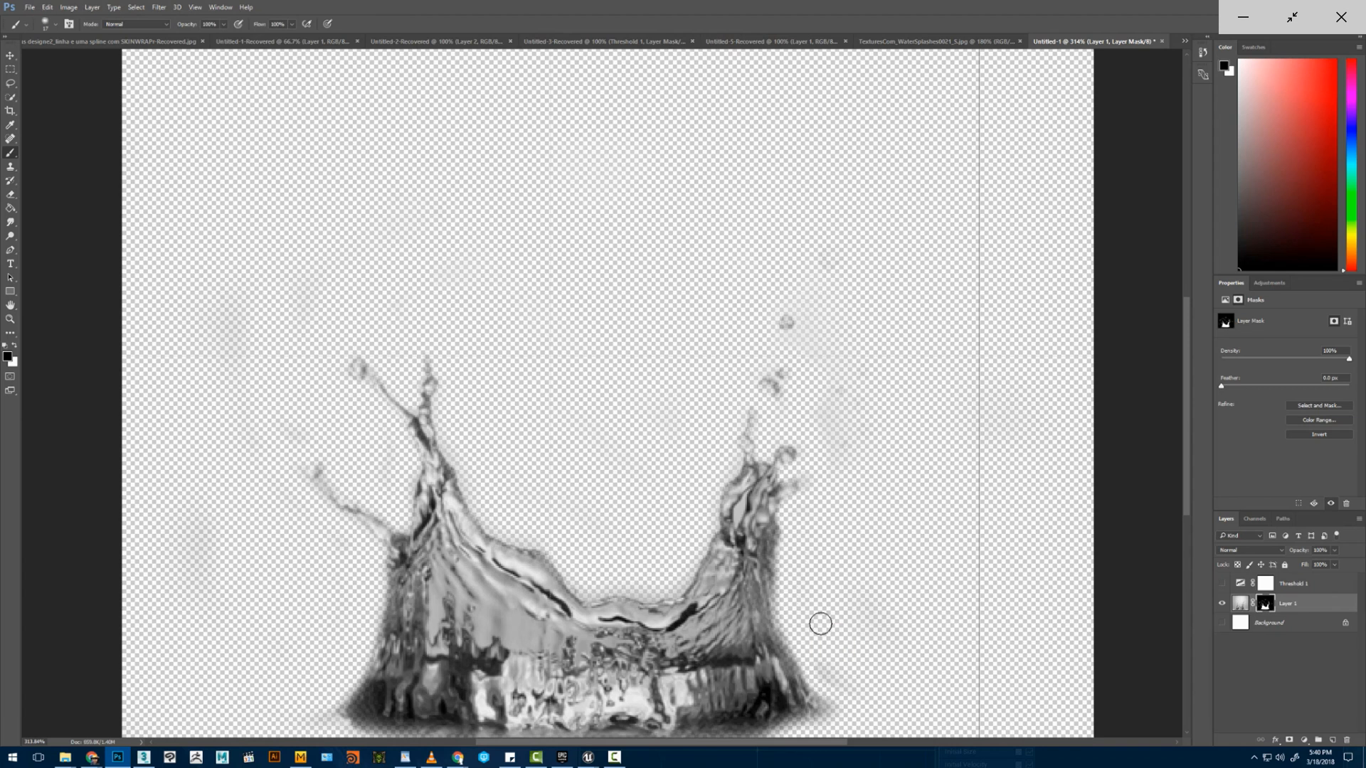
mouse_move(802, 647)
mouse_down()
mouse_move(814, 659)
mouse_move(787, 616)
mouse_move(807, 548)
mouse_up()
mouse_move(845, 468)
mouse_down()
mouse_move(823, 433)
mouse_move(823, 299)
mouse_move(782, 339)
mouse_up()
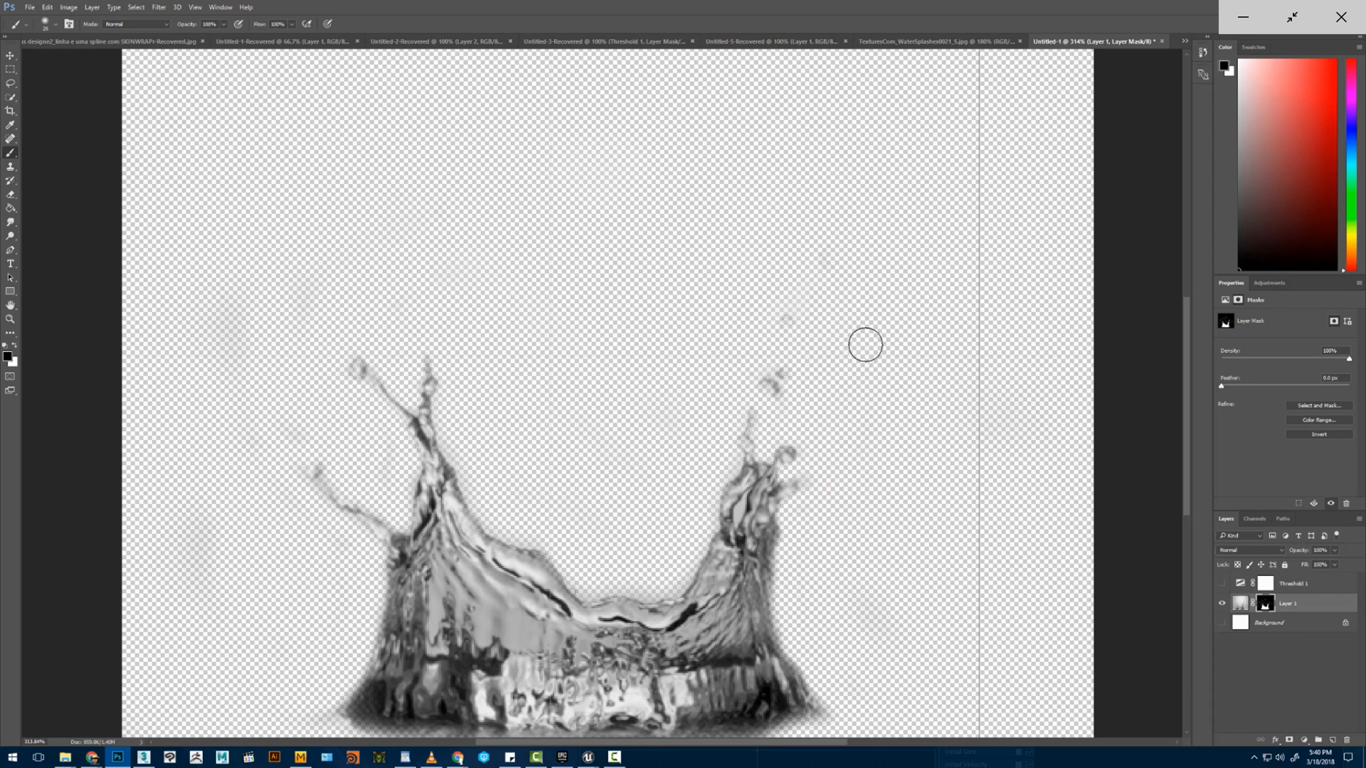
- Paint out the faint leftover smudges to the left of the splash with a larger soft brush on the mask
alt+scroll(789, 500, down, 5)
alt+scroll(681, 511, up, 2)
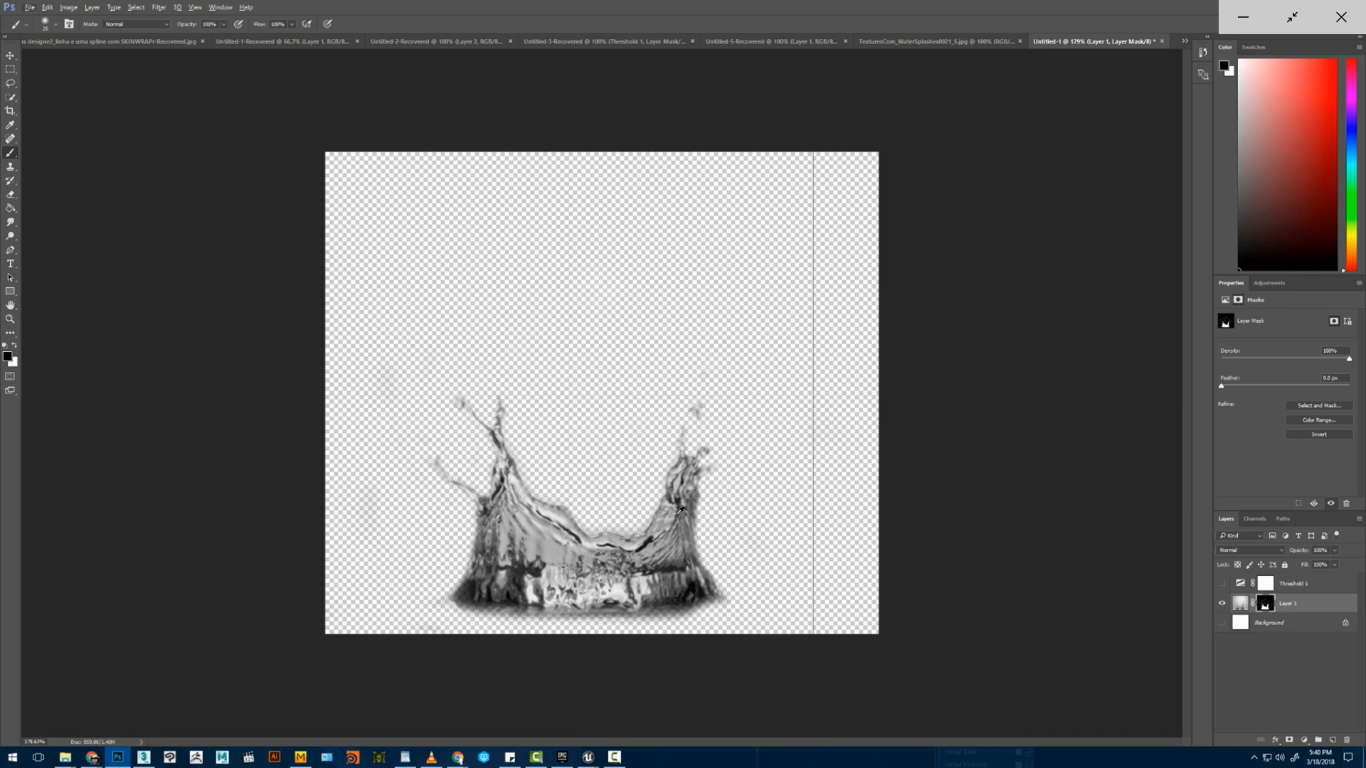
alt+scroll(590, 480, up, 4)
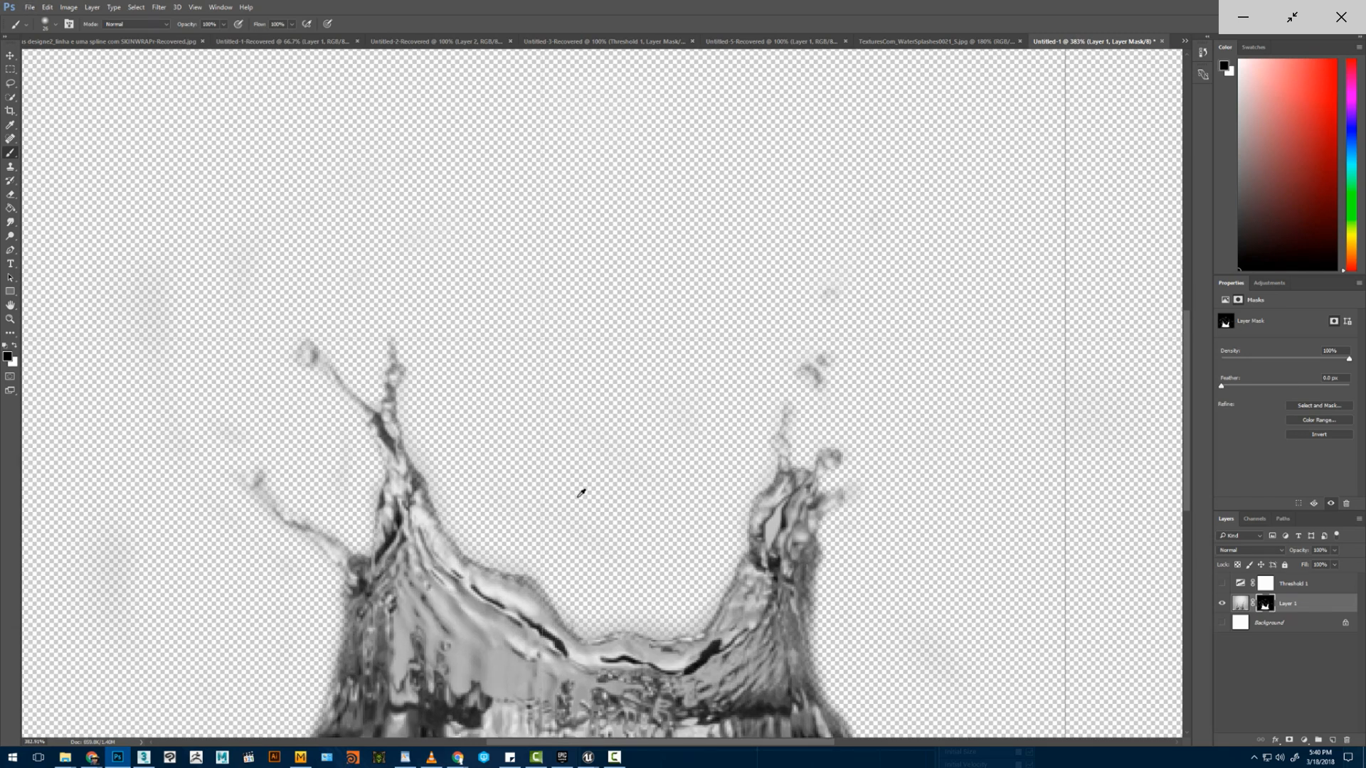
alt+scroll(612, 492, down, 1)
drag(512, 560, 592, 438)
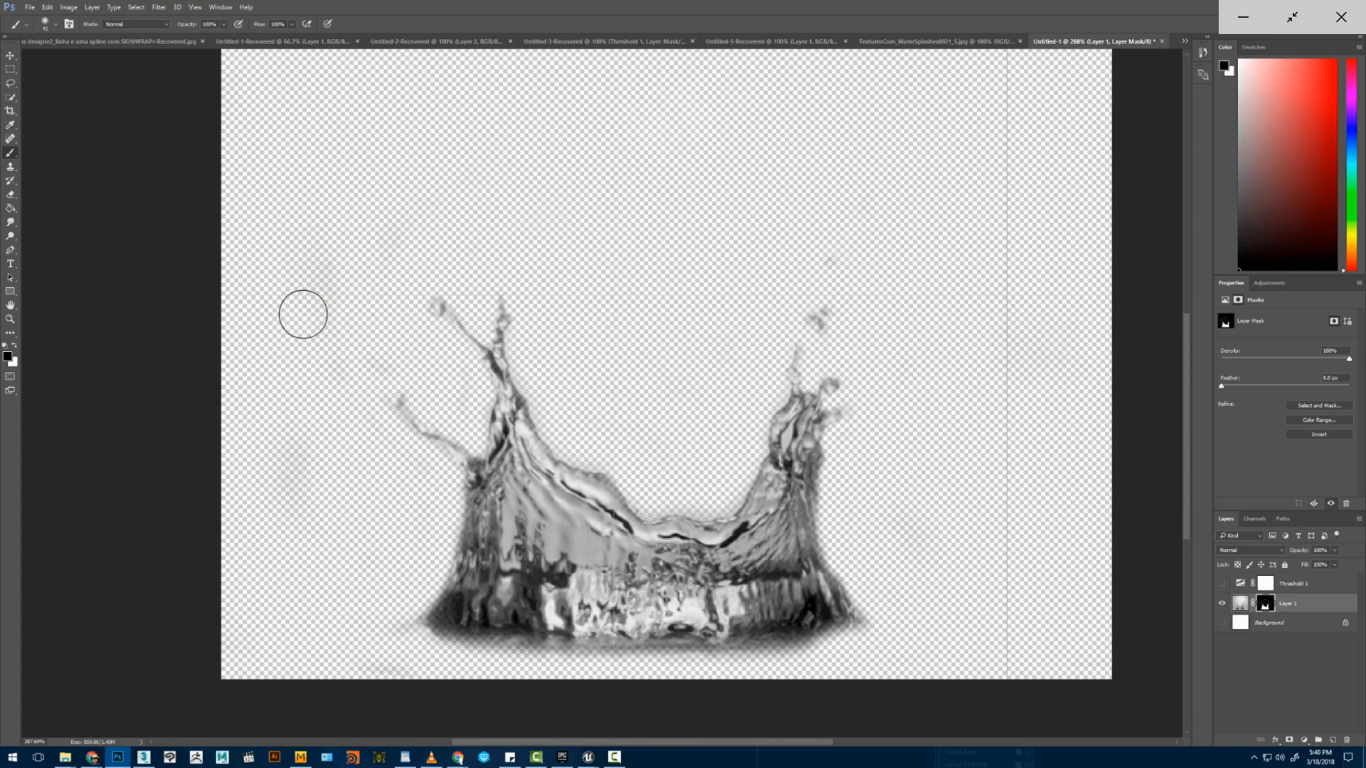
mouse_move(395, 358)
mouse_down()
mouse_move(263, 522)
mouse_move(320, 625)
mouse_move(381, 622)
mouse_move(380, 674)
mouse_up()
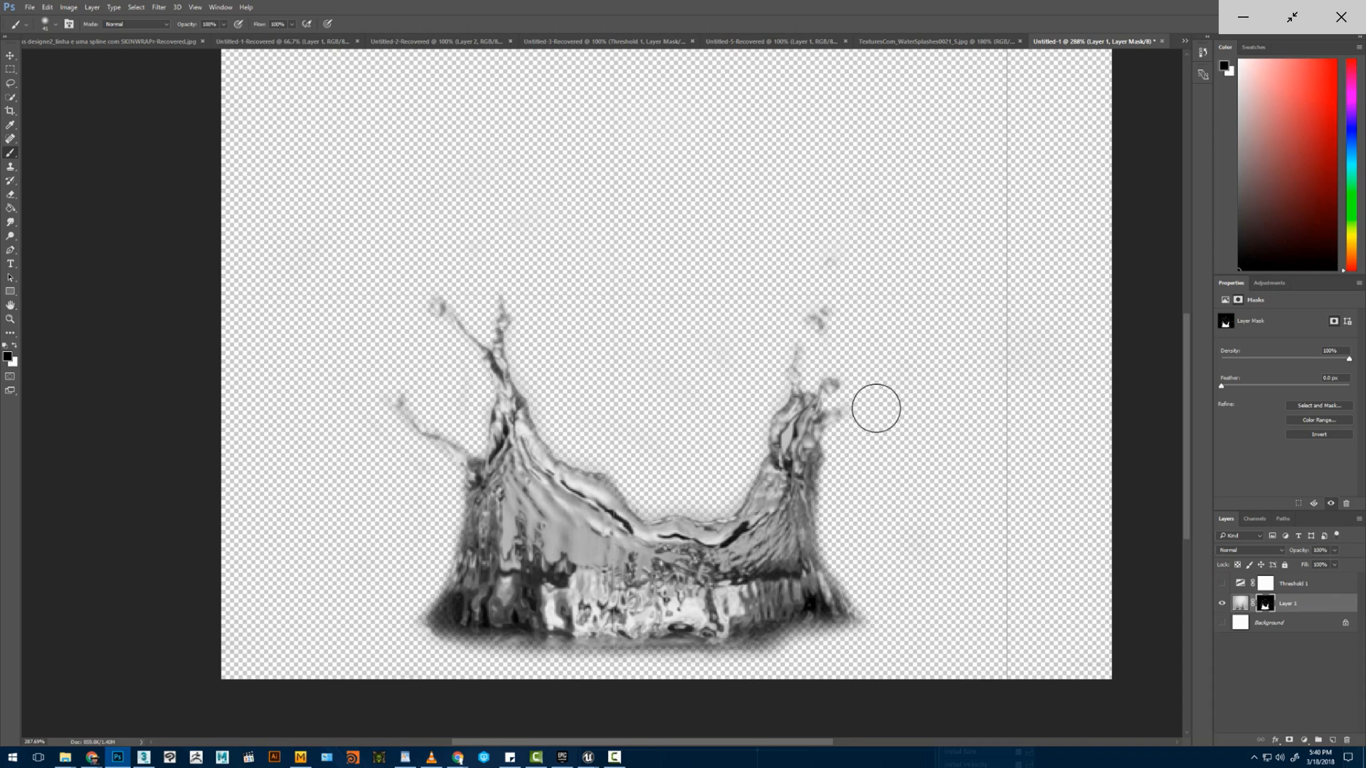
scroll(871, 384, up, 2)
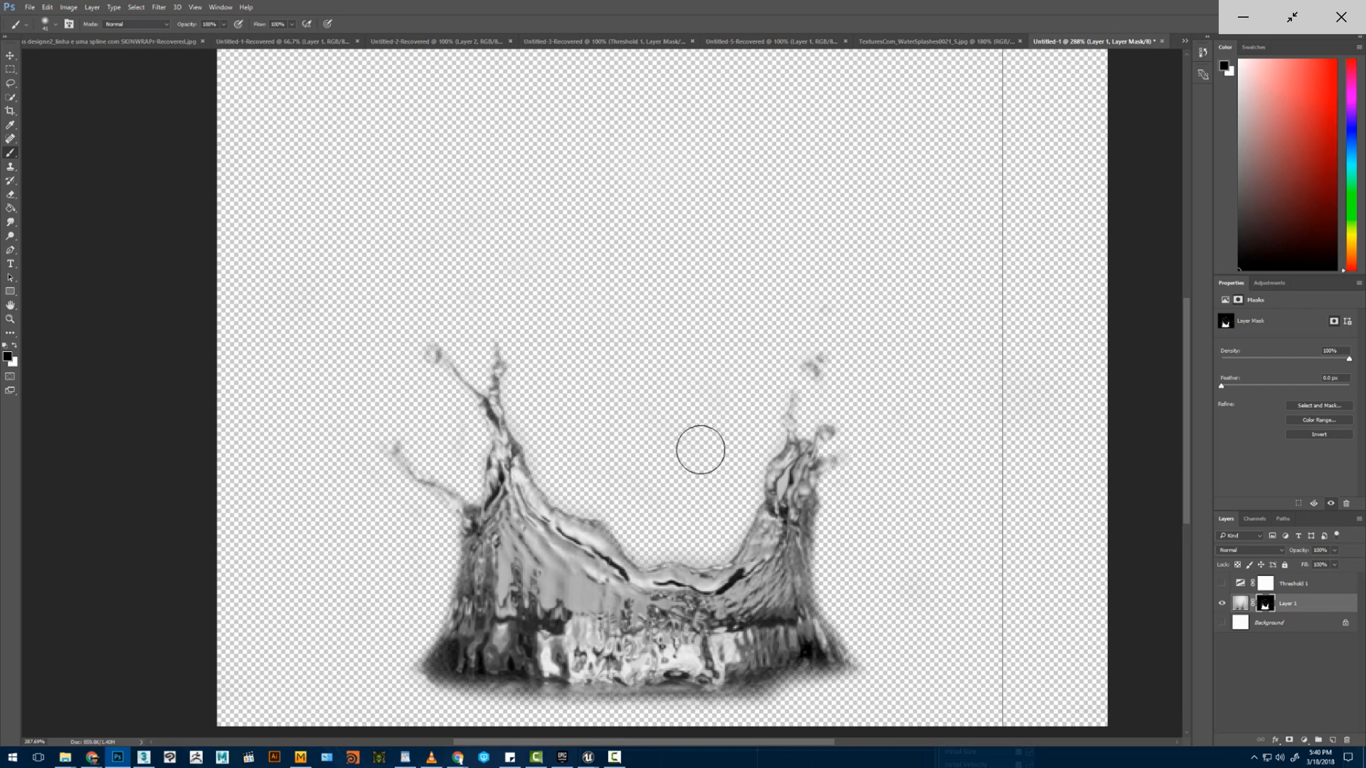
- Tighten the mask along the crown's inner rim with a smaller brush, tracing both the right and left slopes
alt+scroll(676, 459, down, 5)
alt+scroll(584, 484, up, 9)
mouse_move(564, 521)
alt+right_down()
mouse_move(533, 528)
mouse_move(520, 552)
alt+right_up()
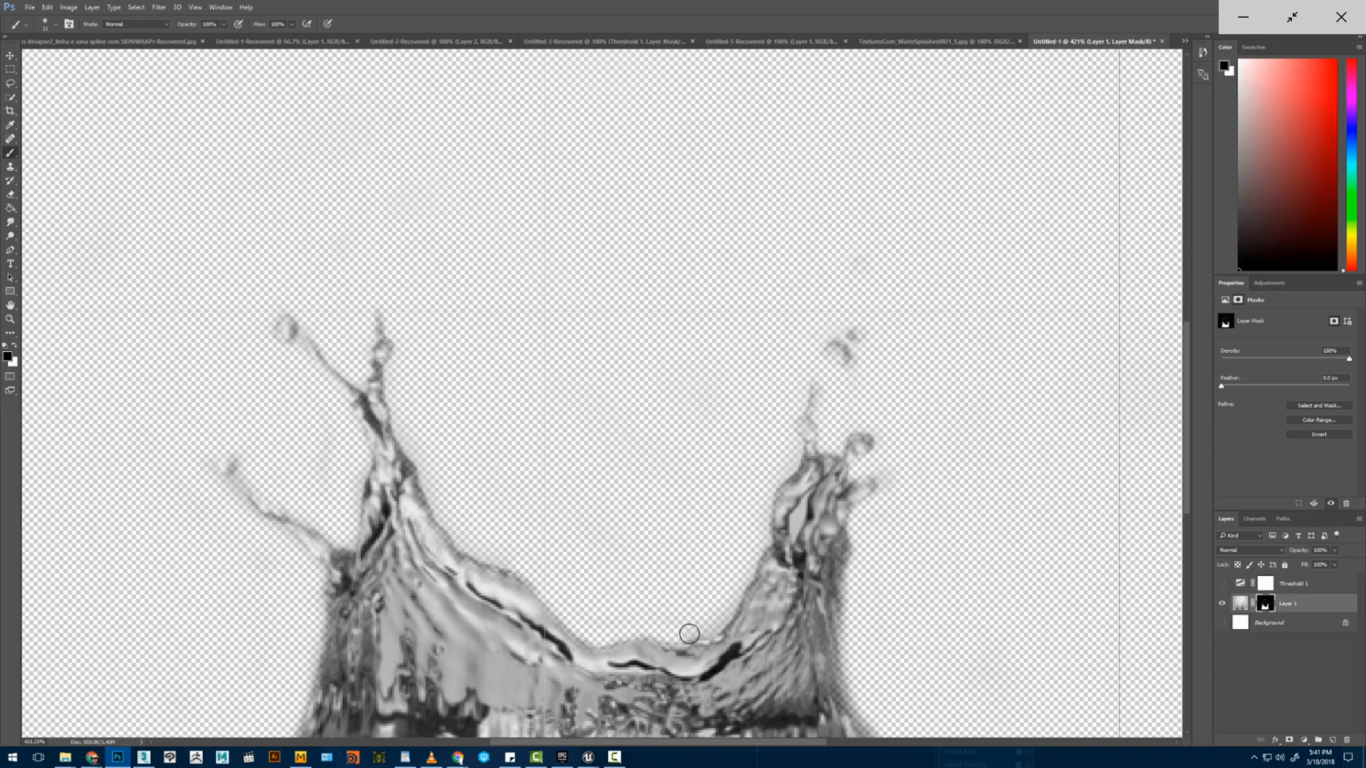
mouse_move(689, 634)
mouse_down()
mouse_move(725, 617)
mouse_move(739, 570)
mouse_up()
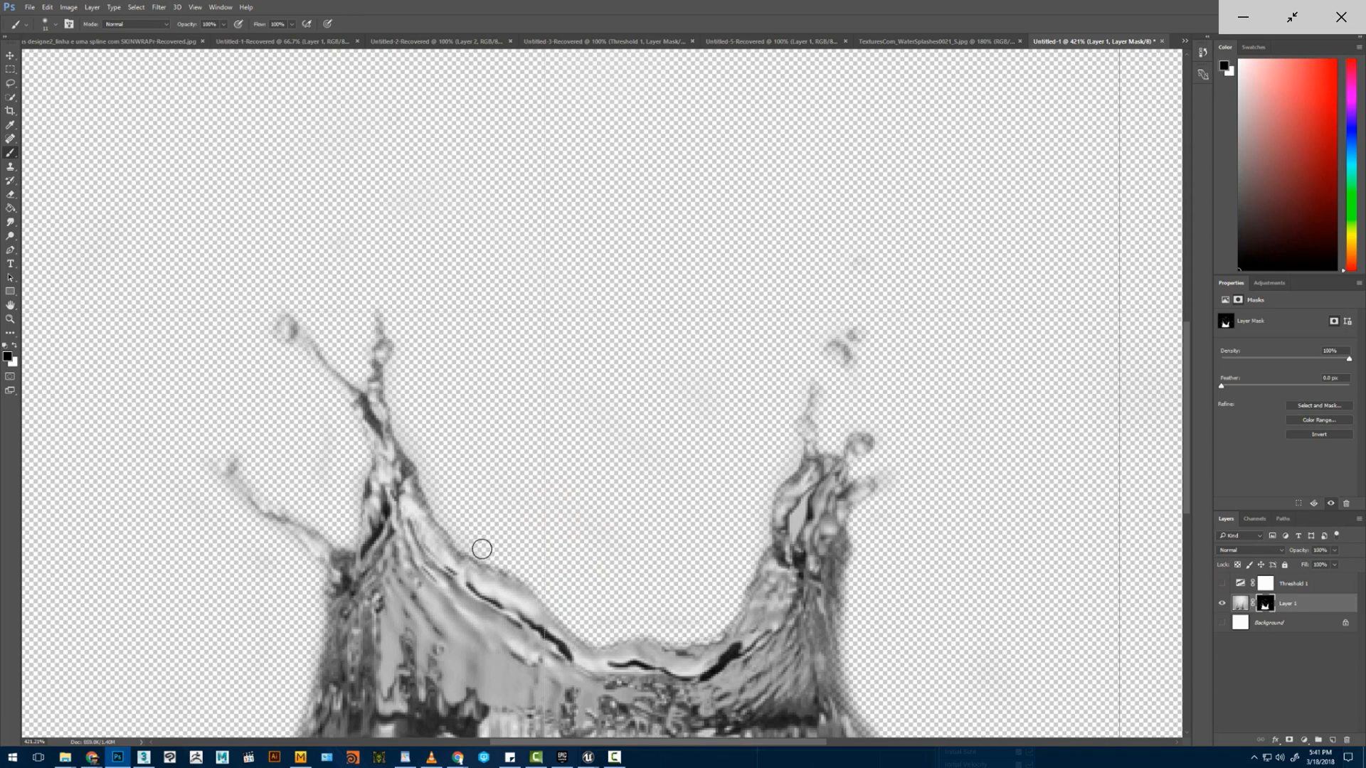
mouse_move(443, 517)
mouse_down()
mouse_move(424, 485)
mouse_move(427, 512)
mouse_move(467, 549)
mouse_move(540, 582)
mouse_up()
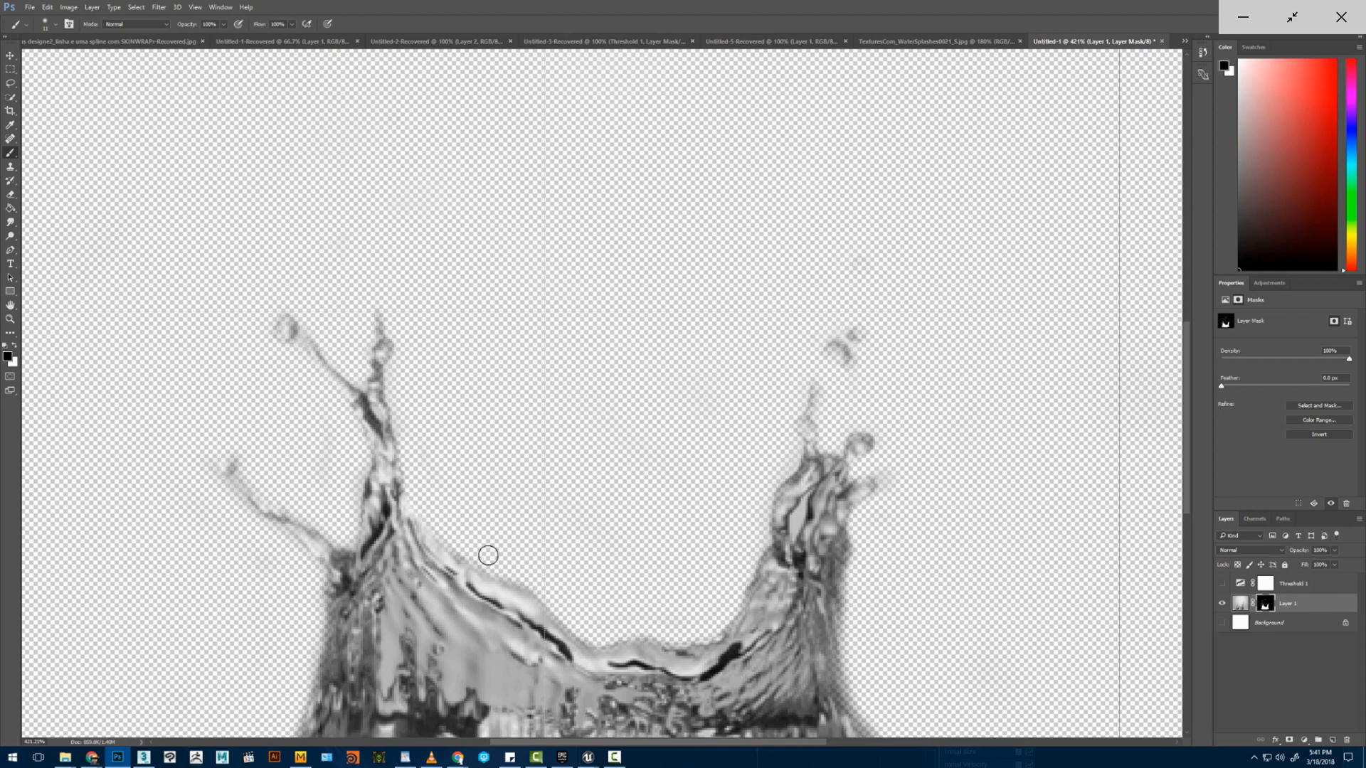
drag(471, 556, 498, 570)
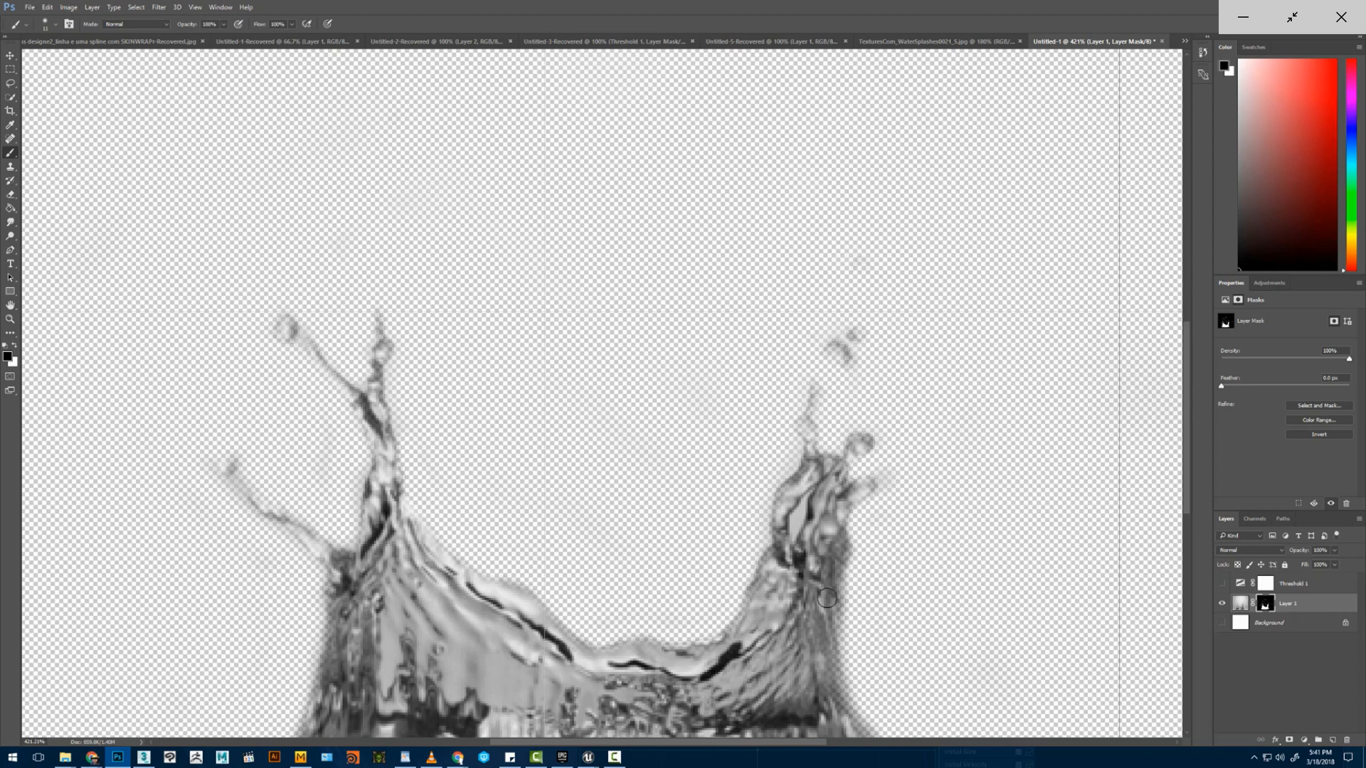
- Show the white Background layer and mask out the faint smudges above the splash's left tips with a larger brush
click(1223, 623)
alt+scroll(860, 564, down, 5)
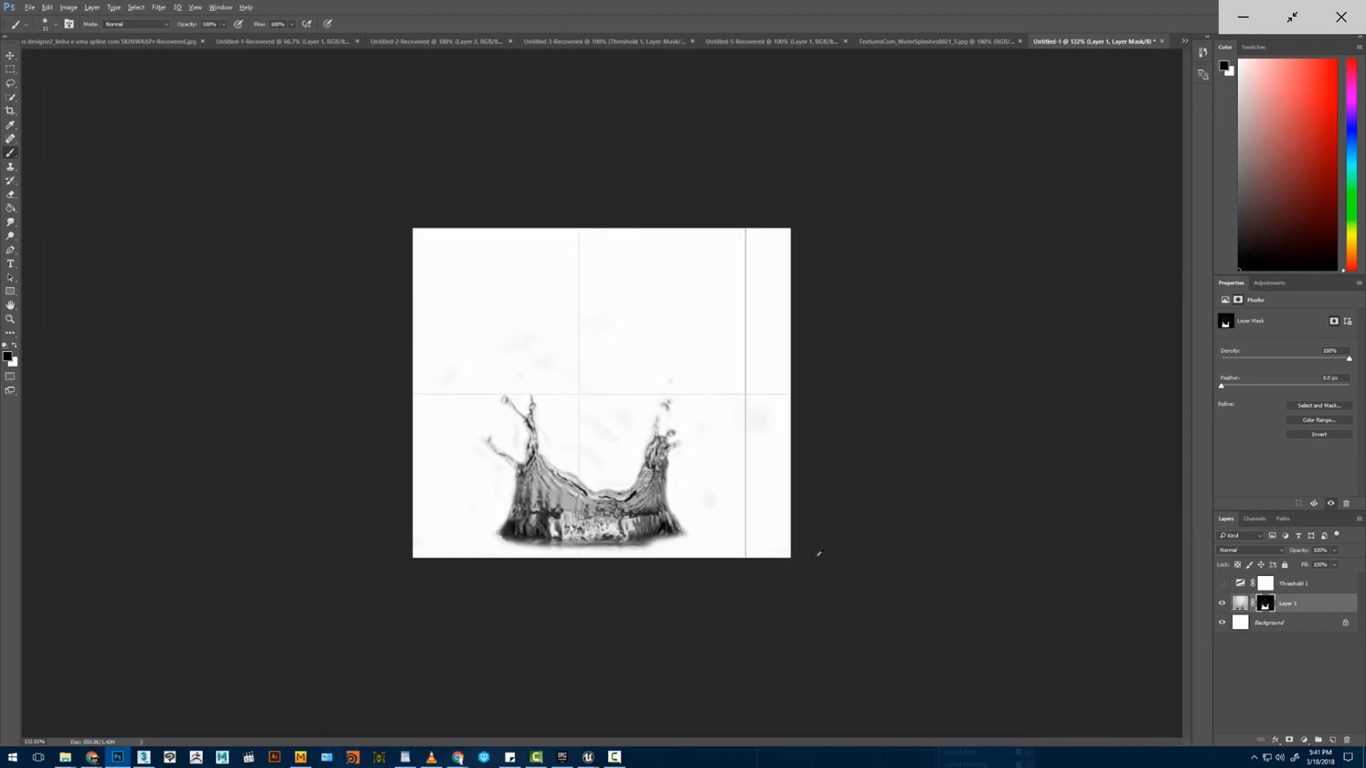
alt+scroll(815, 556, up, 3)
alt+right_drag(542, 419, 591, 446)
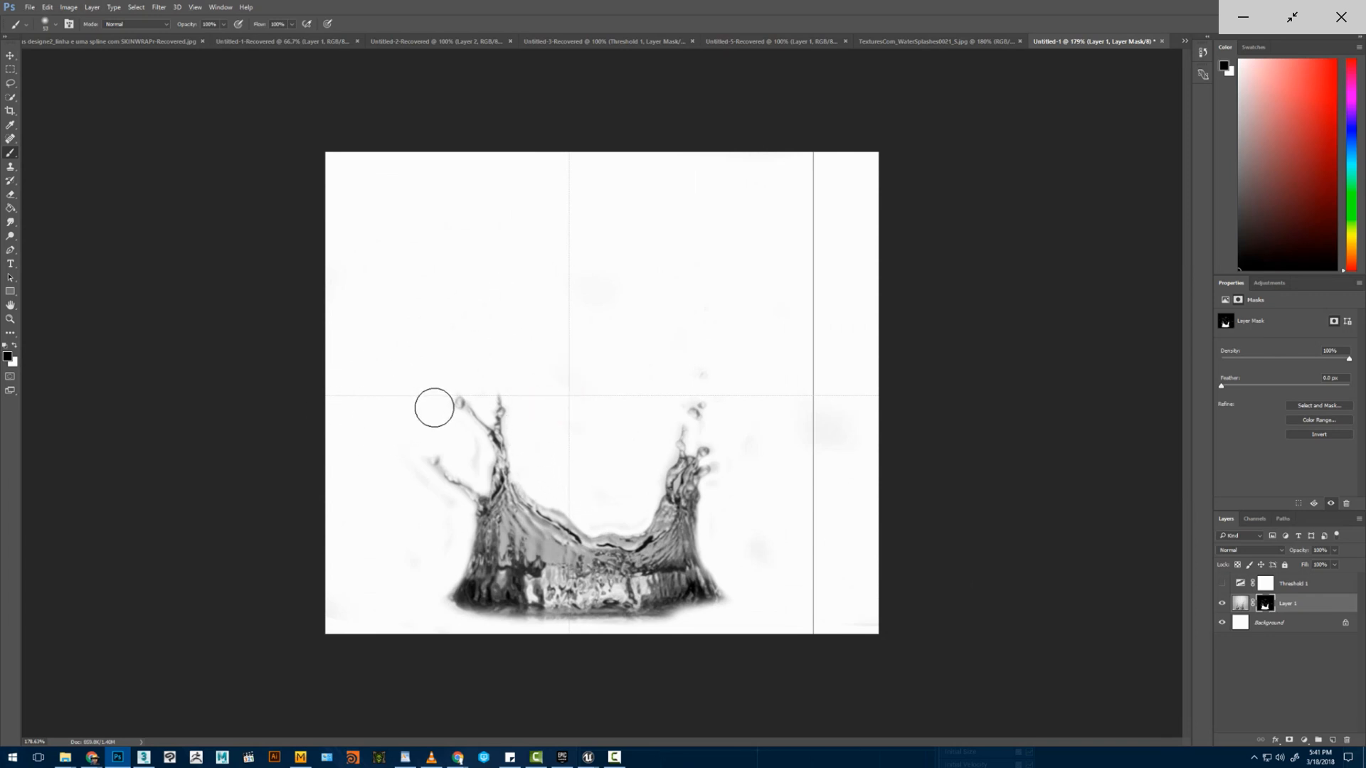
- Mask out the residue around the splash's left arms and the faint streaks beside the lower left droplet, adjusting the brush size
alt+scroll(433, 400, up, 5)
mouse_move(414, 407)
alt+right_down()
mouse_move(359, 409)
mouse_move(360, 395)
alt+right_up()
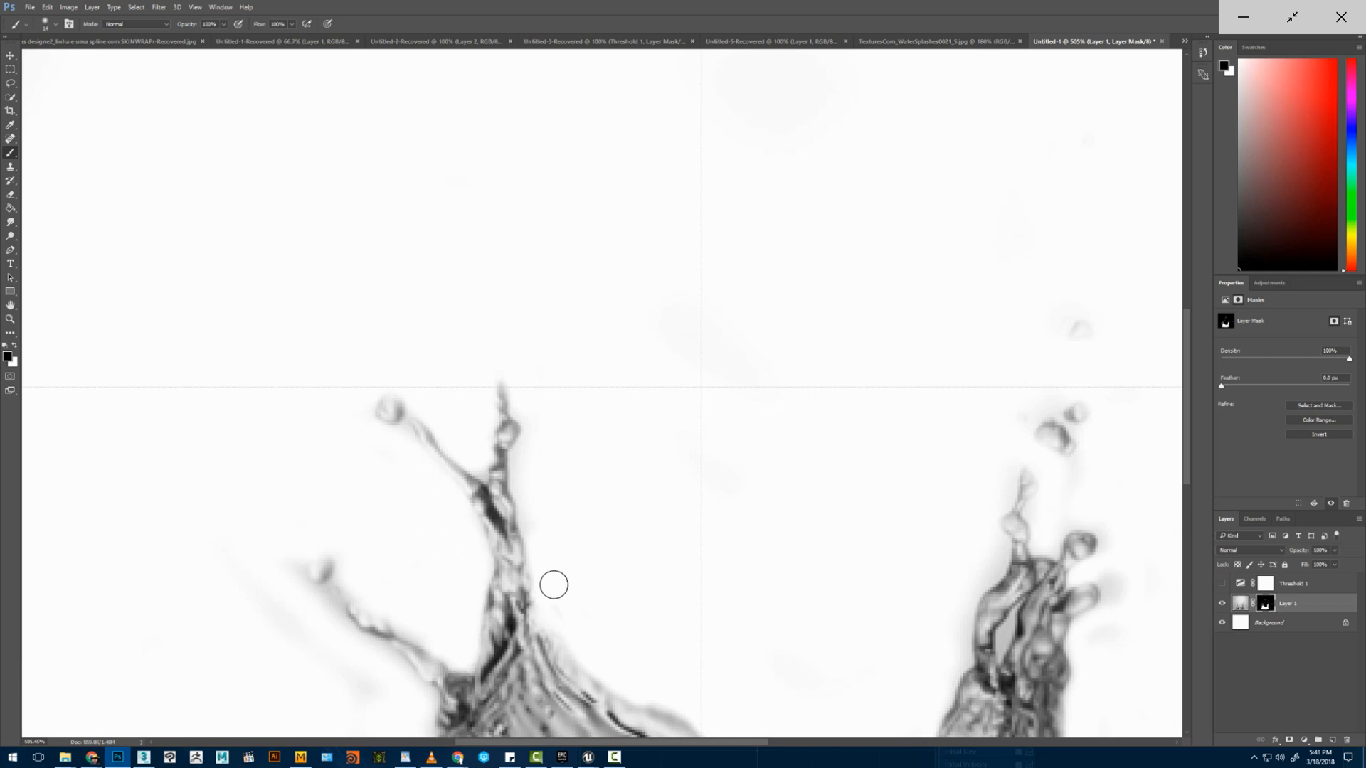
drag(470, 628, 557, 481)
drag(477, 556, 393, 513)
alt+right_drag(383, 503, 403, 502)
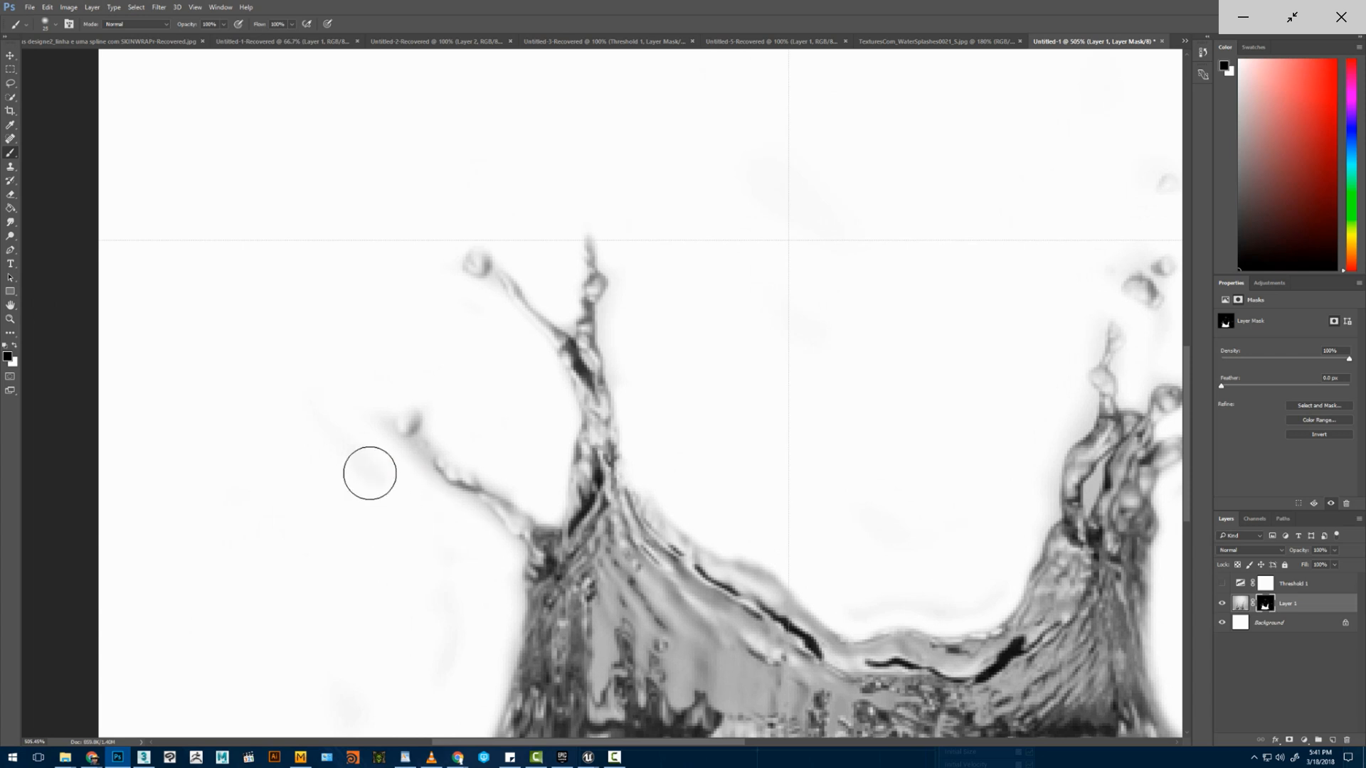
mouse_move(370, 473)
mouse_down()
mouse_move(356, 396)
mouse_move(416, 490)
mouse_move(409, 455)
mouse_move(402, 519)
mouse_move(430, 524)
mouse_up()
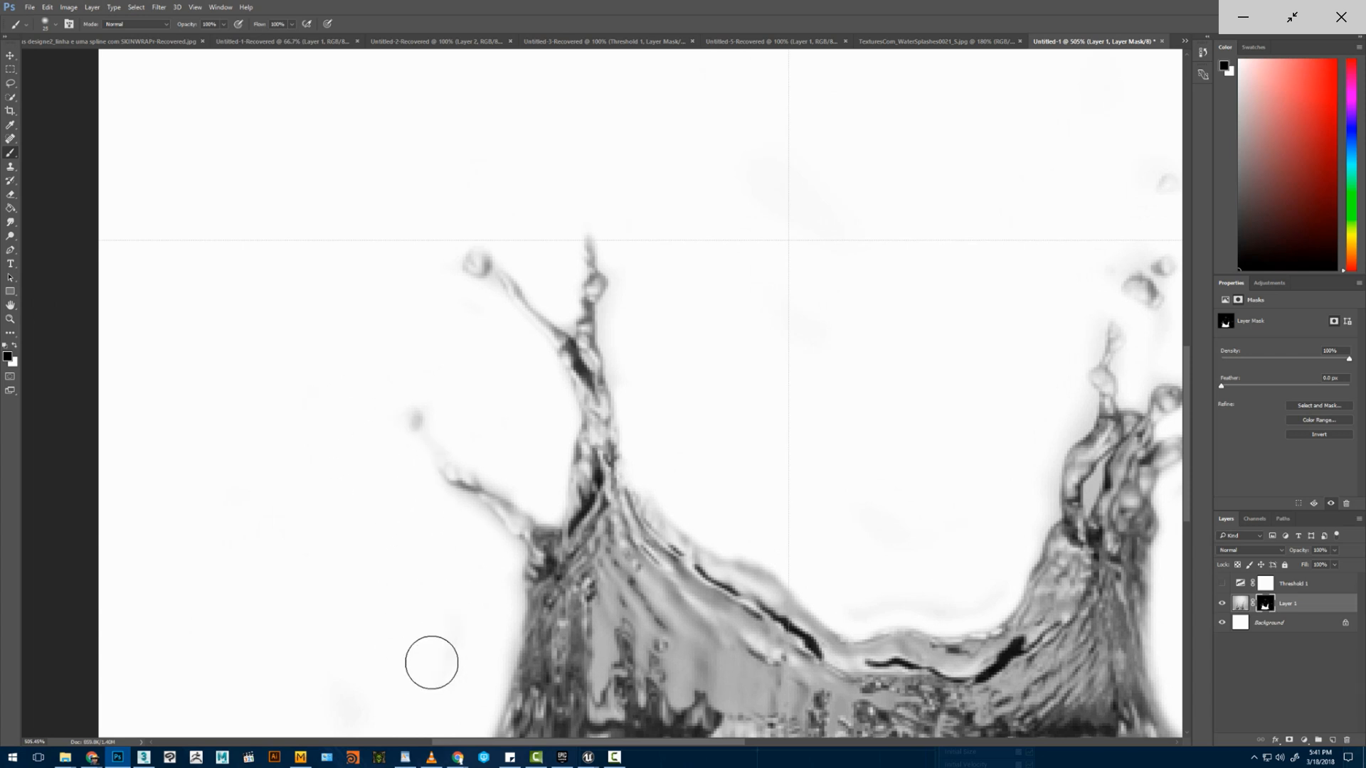
- Fade the splash's base edge on the mask with a larger soft brush and paint out the smudges beside its left and right sides
alt+scroll(360, 467, down, 9)
alt+scroll(332, 527, up, 4)
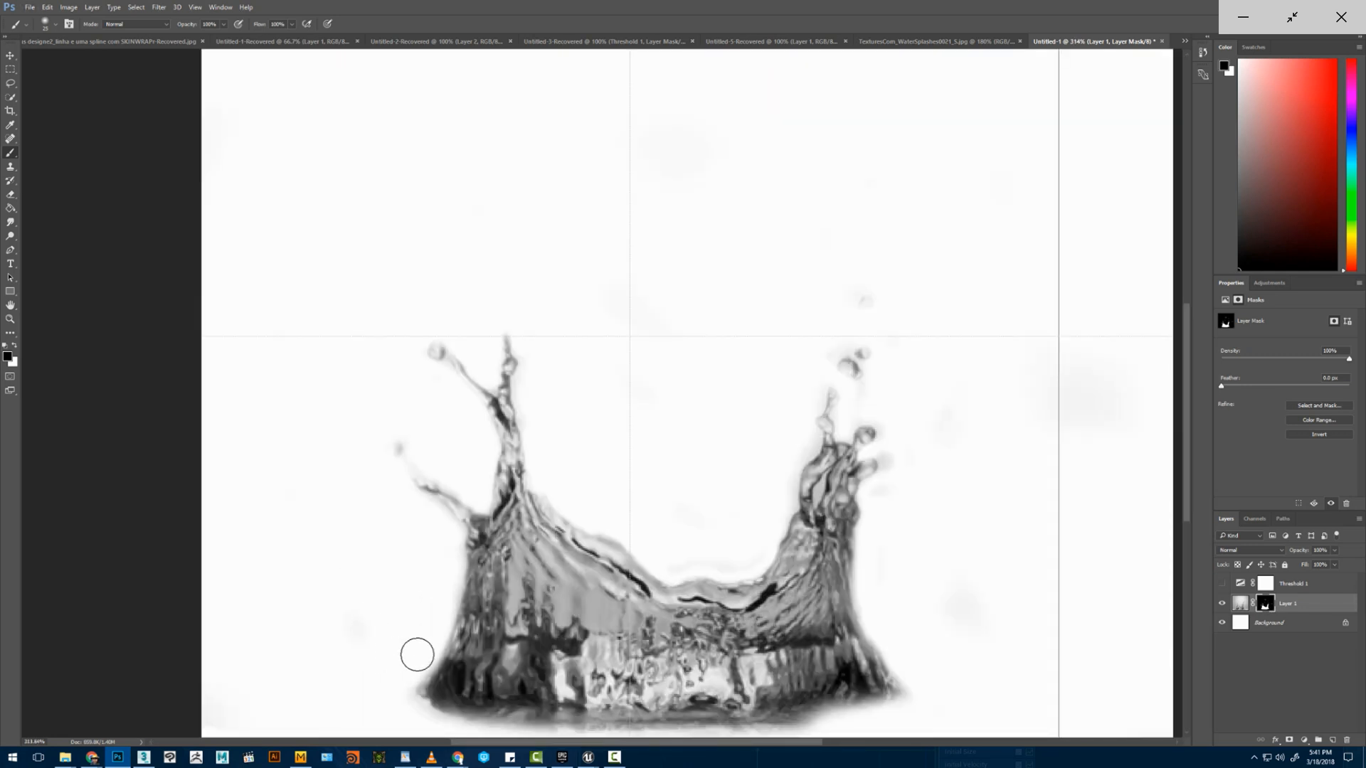
scroll(456, 508, down, 3)
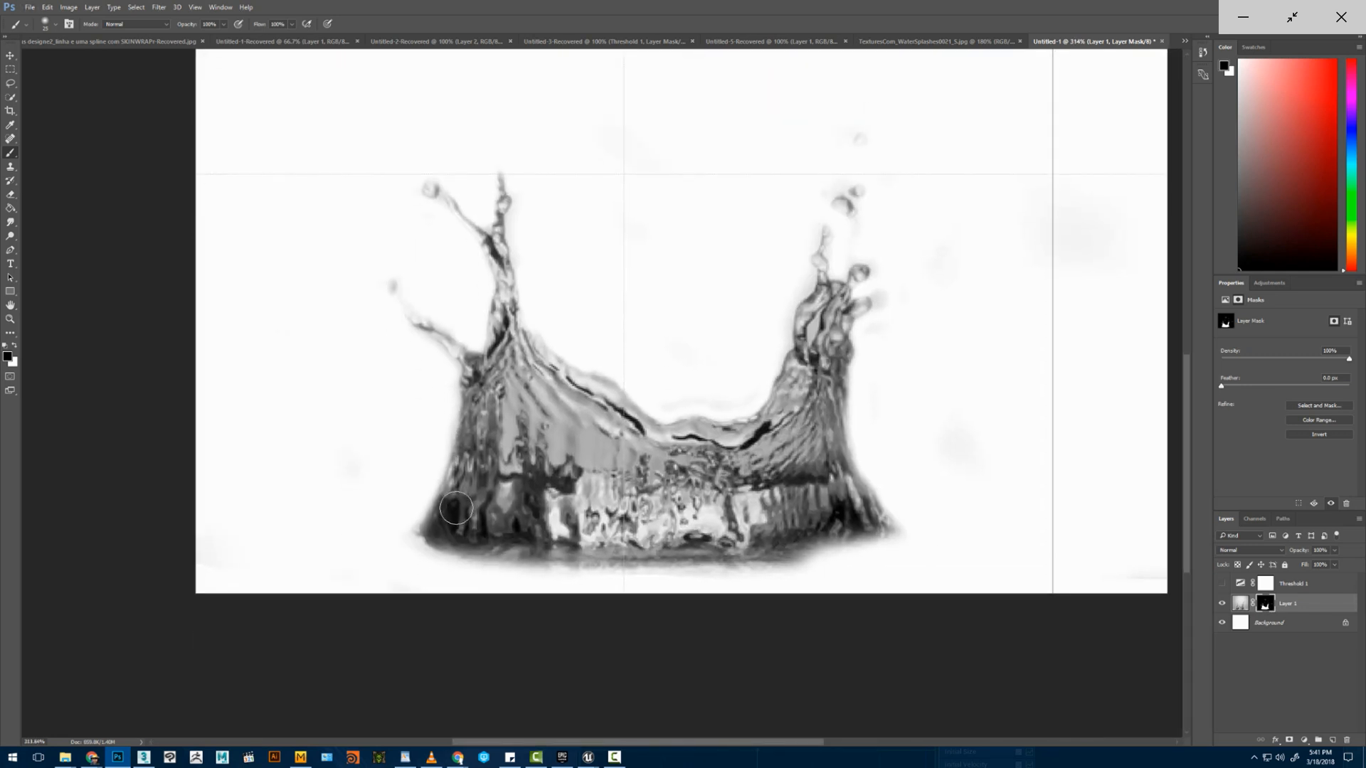
alt+right_drag(456, 508, 512, 508)
mouse_move(381, 555)
mouse_down()
mouse_move(486, 619)
mouse_move(372, 512)
mouse_move(389, 587)
mouse_up()
mouse_move(535, 597)
mouse_down()
mouse_move(685, 616)
mouse_move(922, 556)
mouse_move(811, 613)
mouse_move(967, 476)
mouse_move(908, 372)
mouse_move(930, 290)
mouse_move(922, 329)
mouse_move(988, 285)
mouse_up()
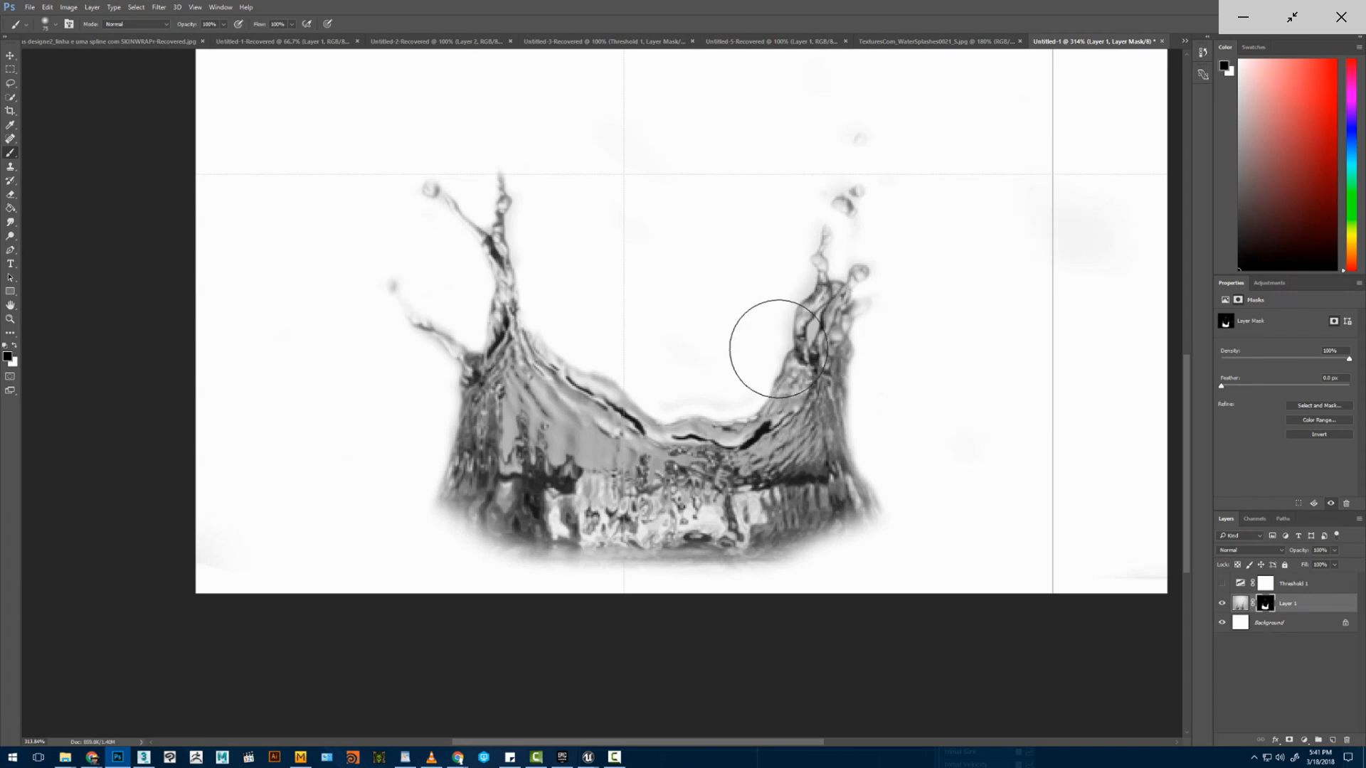
- Hide the guides and mask out the remaining faint residue along the image's bottom edge and to the right of the splash
mouse_move(723, 389)
alt+right_down()
mouse_move(704, 392)
mouse_move(719, 396)
alt+right_up()
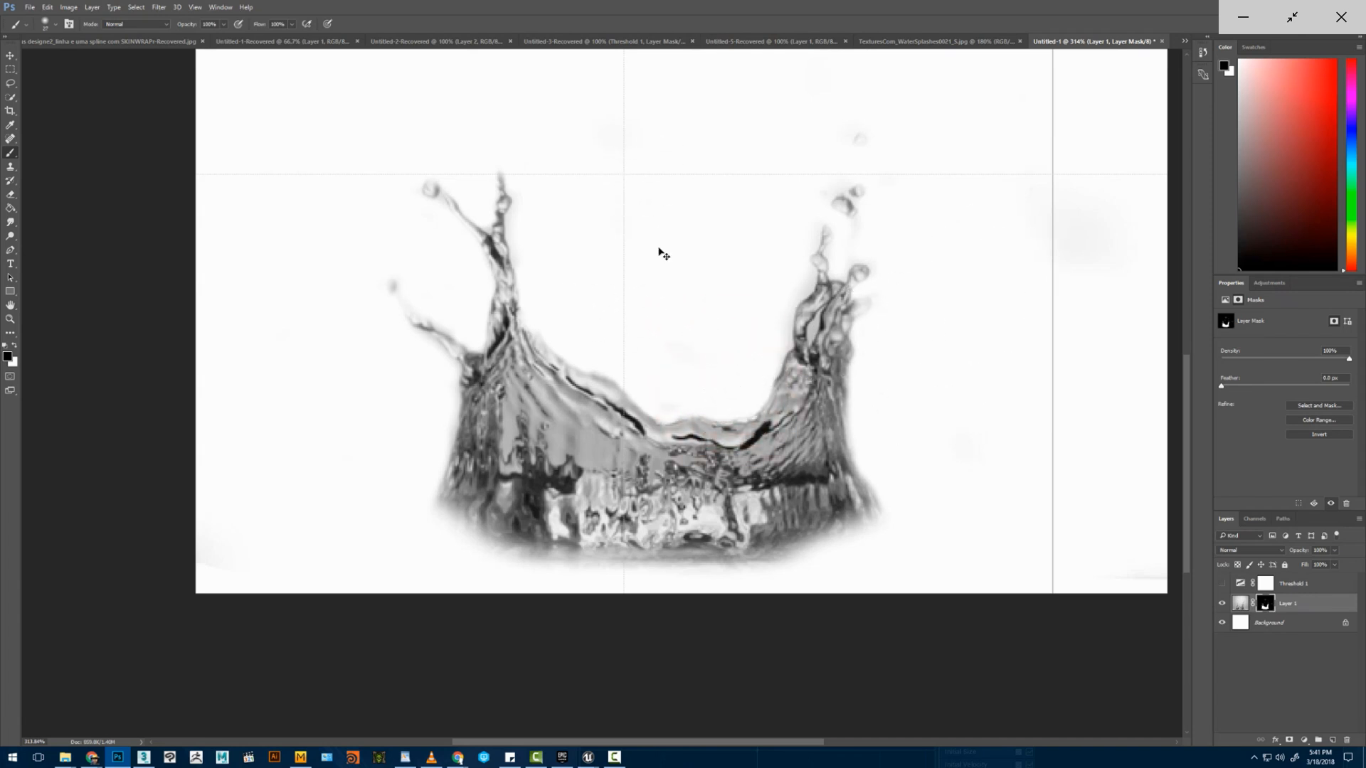
key(ctrl+semicolon)
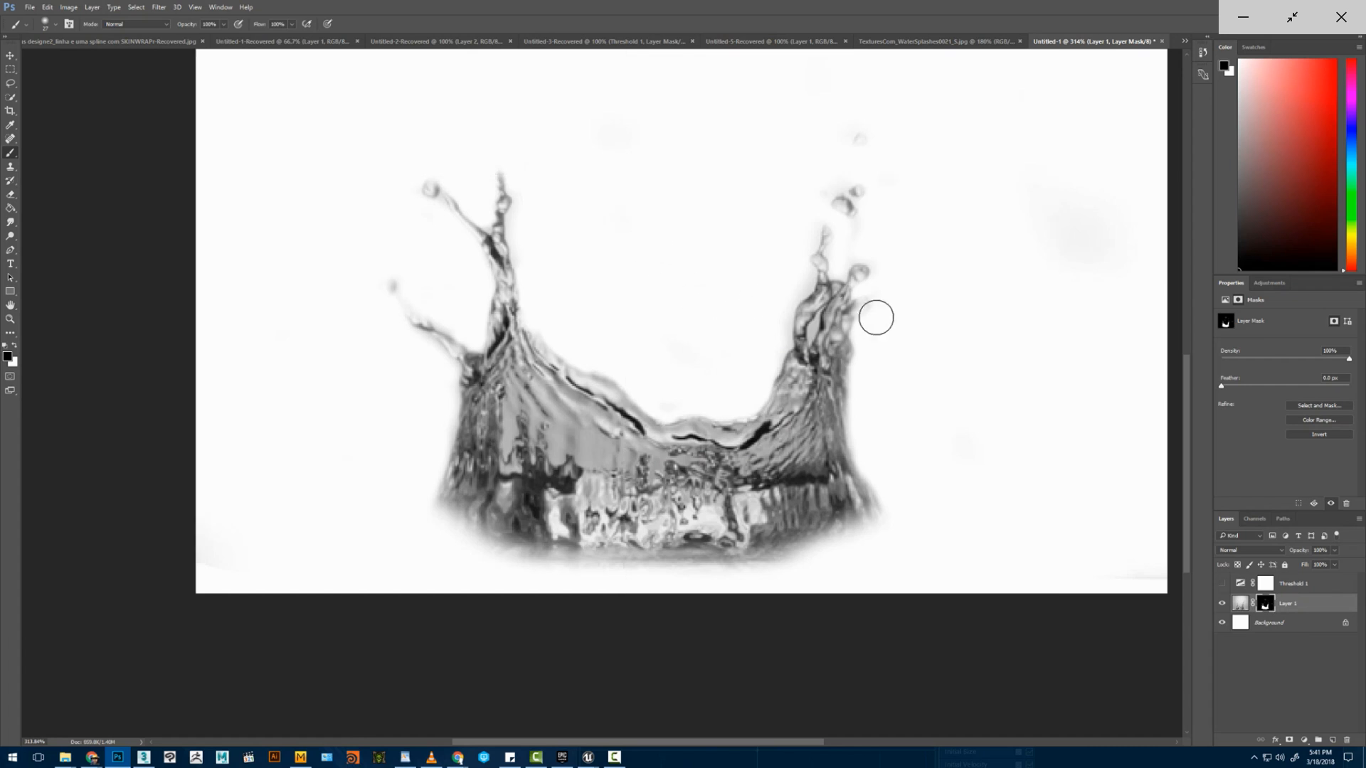
alt+right_drag(317, 458, 355, 460)
mouse_move(854, 622)
mouse_down()
mouse_move(1124, 521)
mouse_move(1024, 533)
mouse_up()
alt+scroll(721, 161, down, 5)
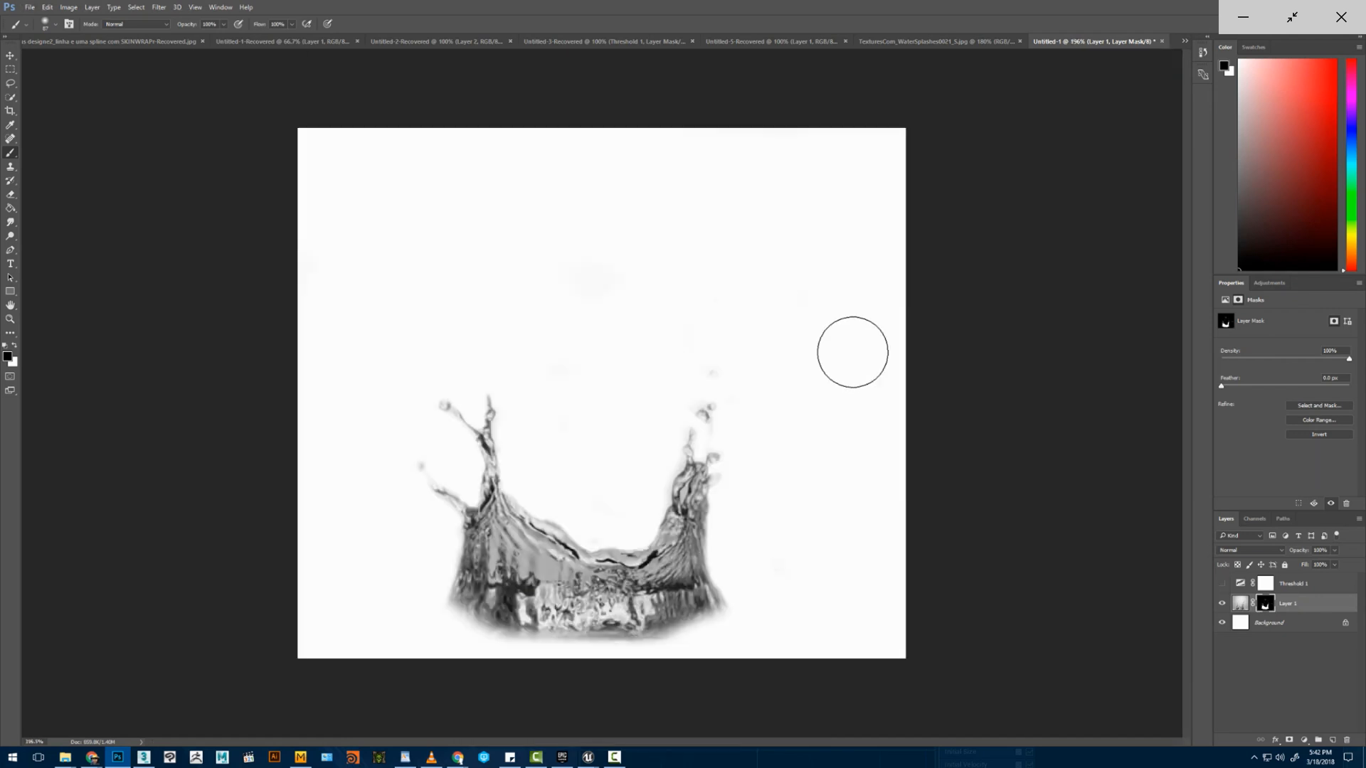
alt+scroll(718, 362, up, 5)
alt+right_drag(716, 365, 619, 372)
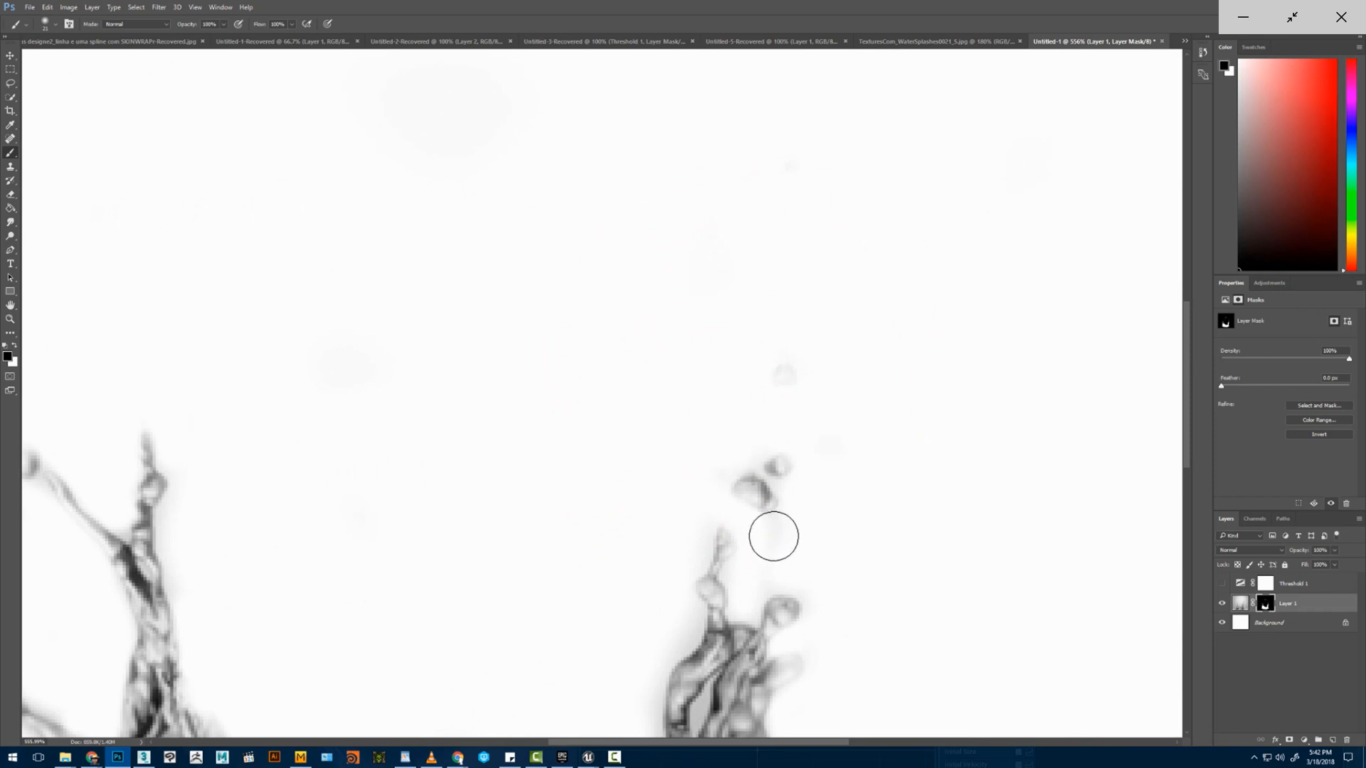
alt+scroll(582, 406, down, 7)
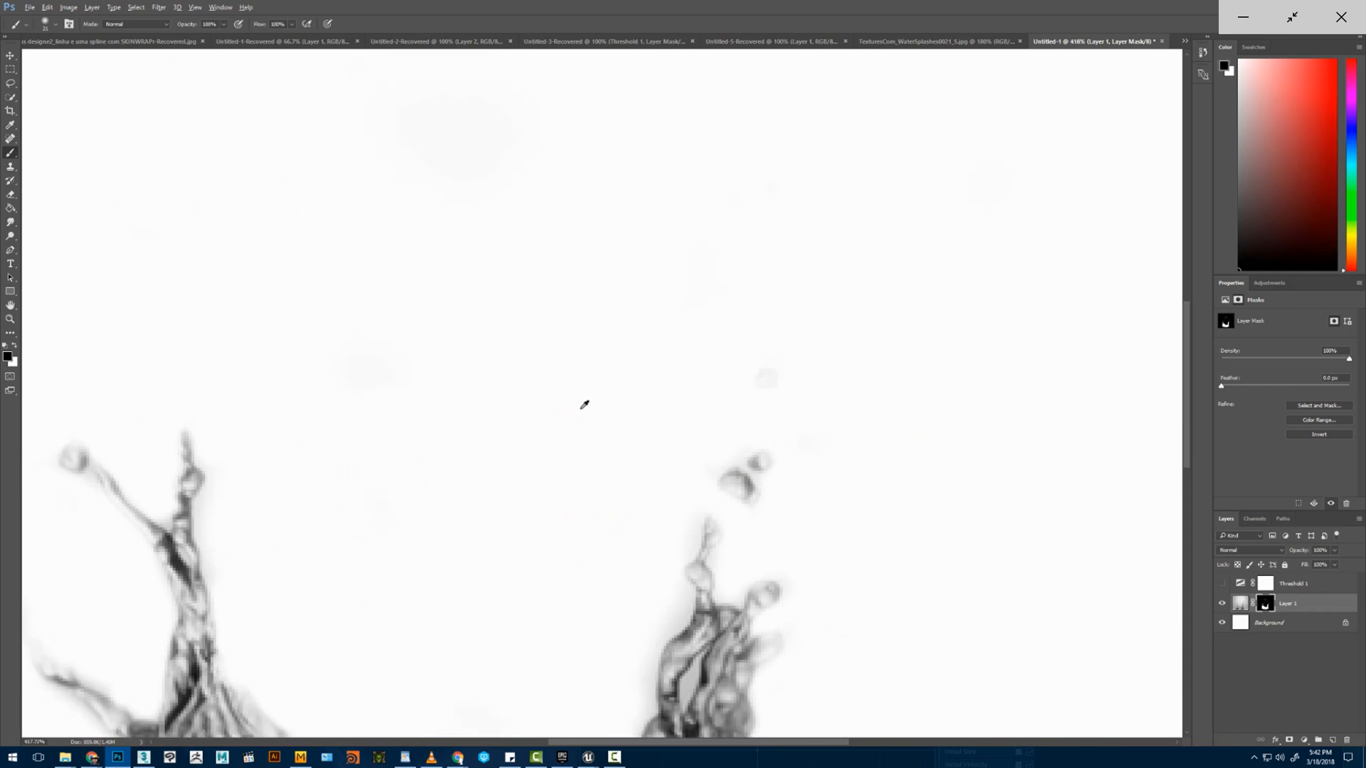
- Crop the image closely around the splash, leaving a small margin on all sides
key(c)
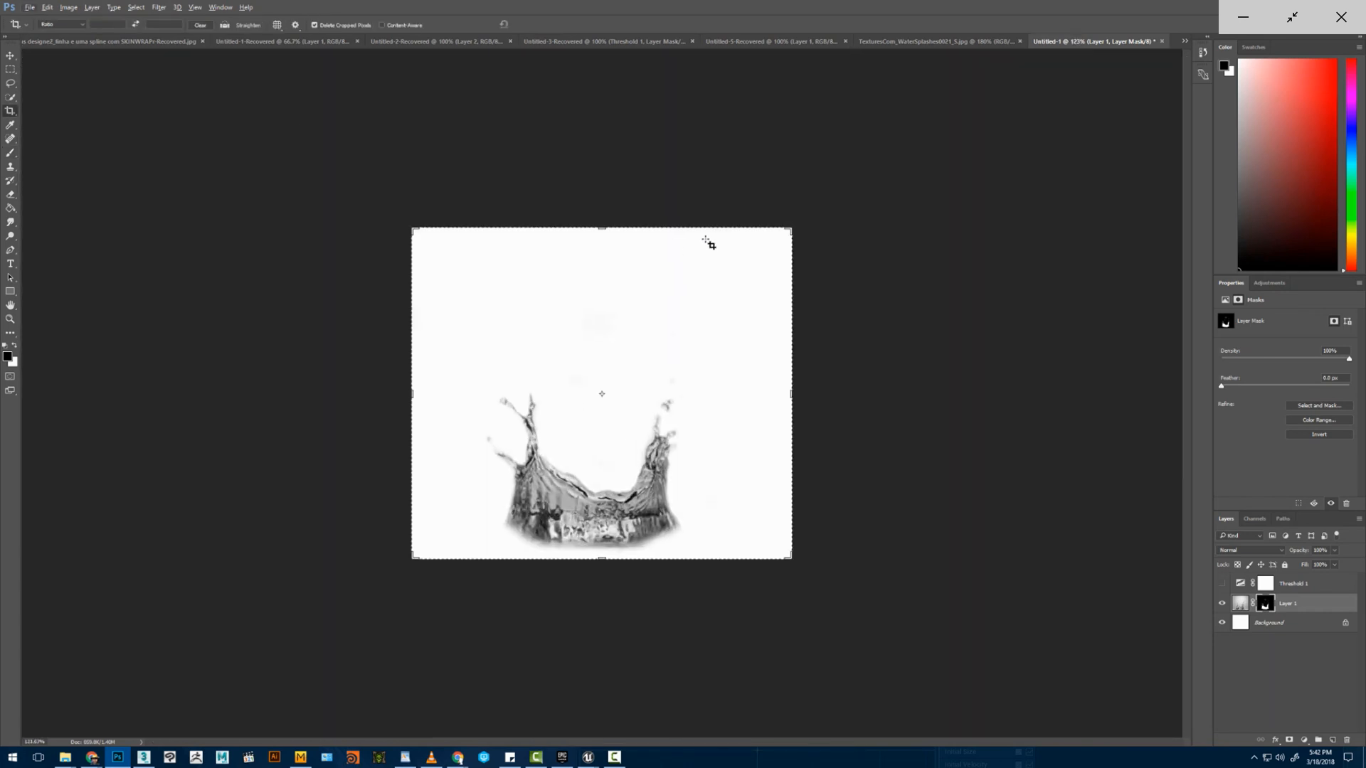
drag(788, 229, 697, 311)
drag(631, 407, 558, 415)
drag(556, 414, 555, 414)
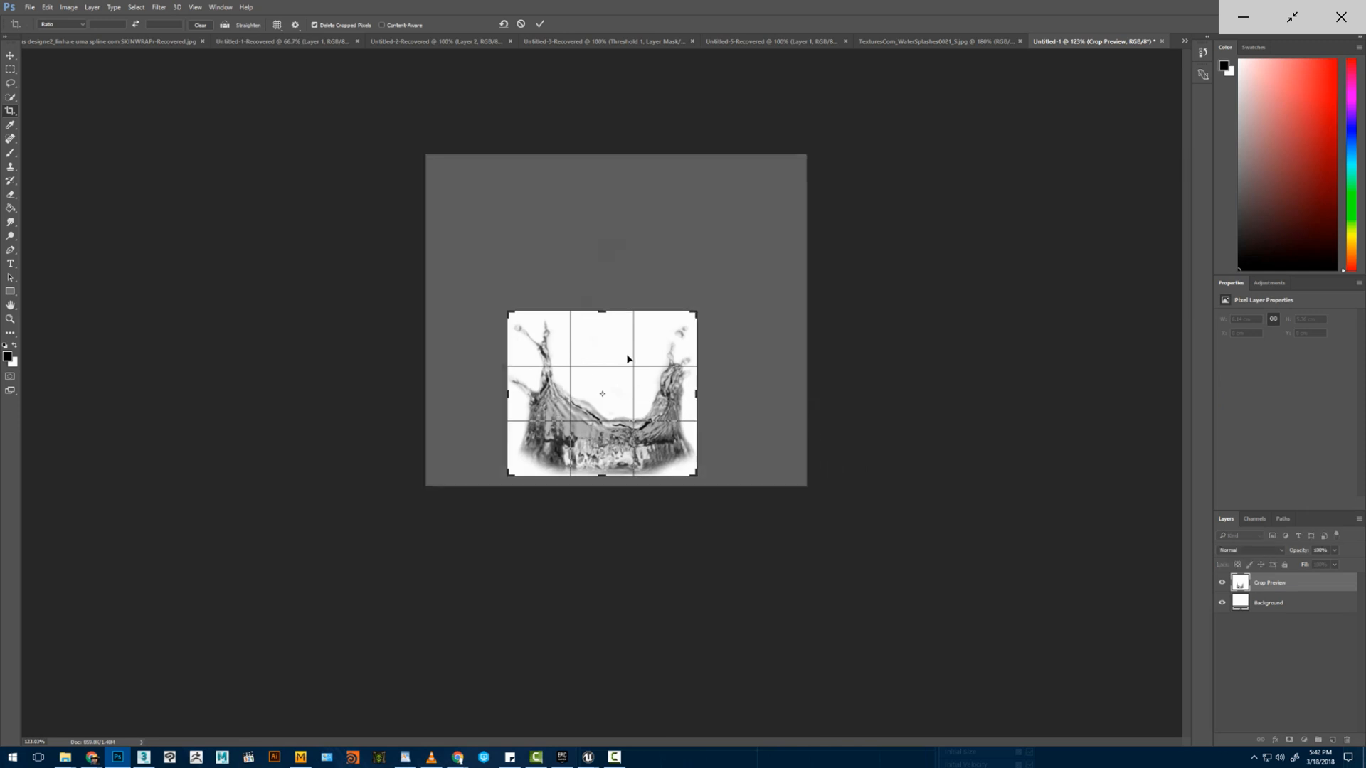
drag(695, 314, 713, 298)
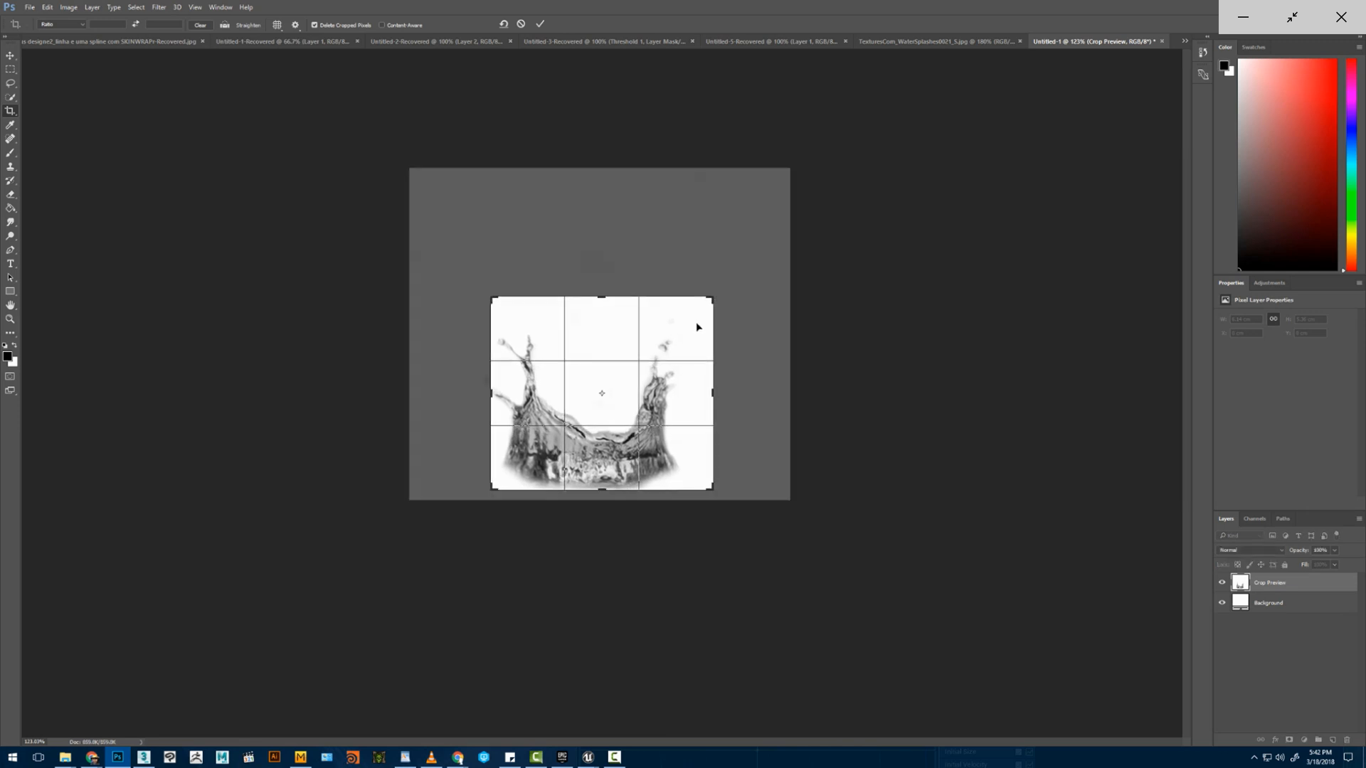
drag(681, 350, 698, 341)
key(Return)
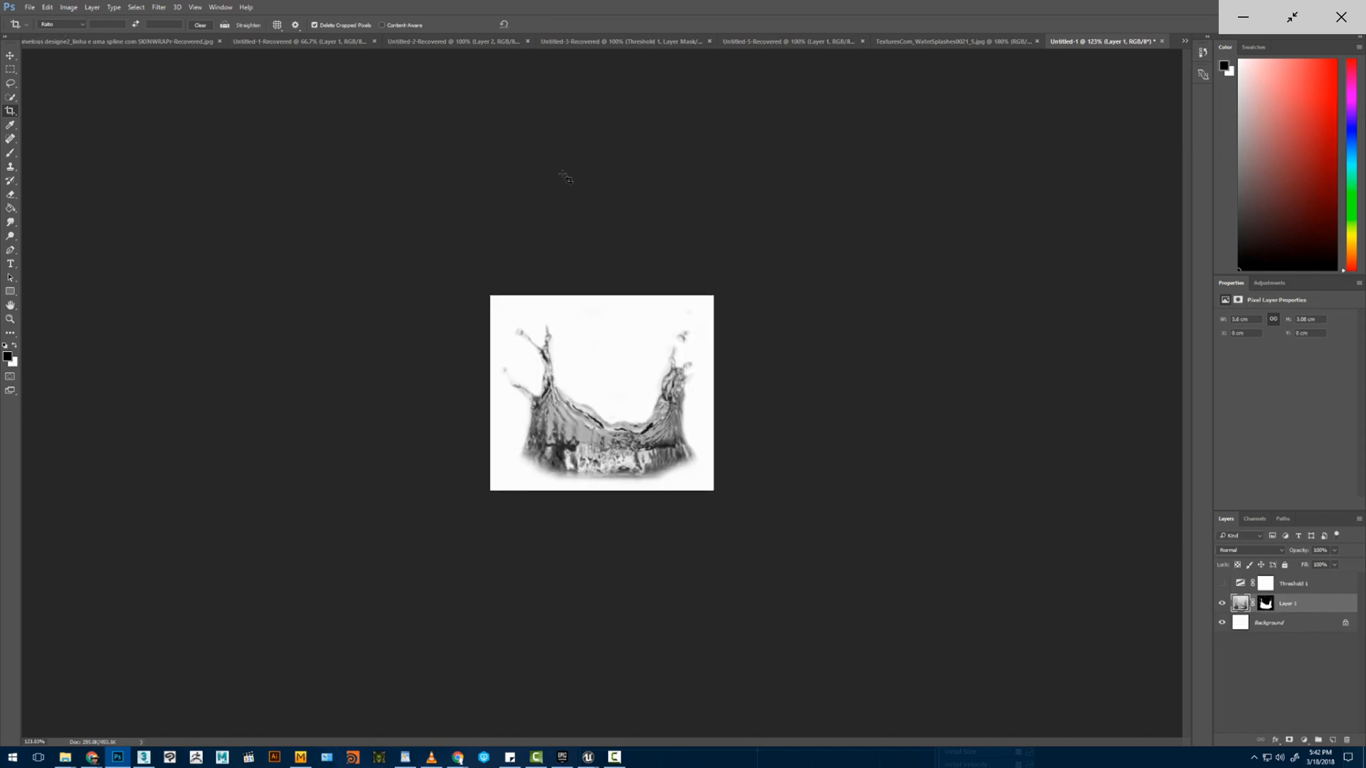
- Resize the canvas to a 256 by 256 pixel square, accepting the clipping
click(71, 8)
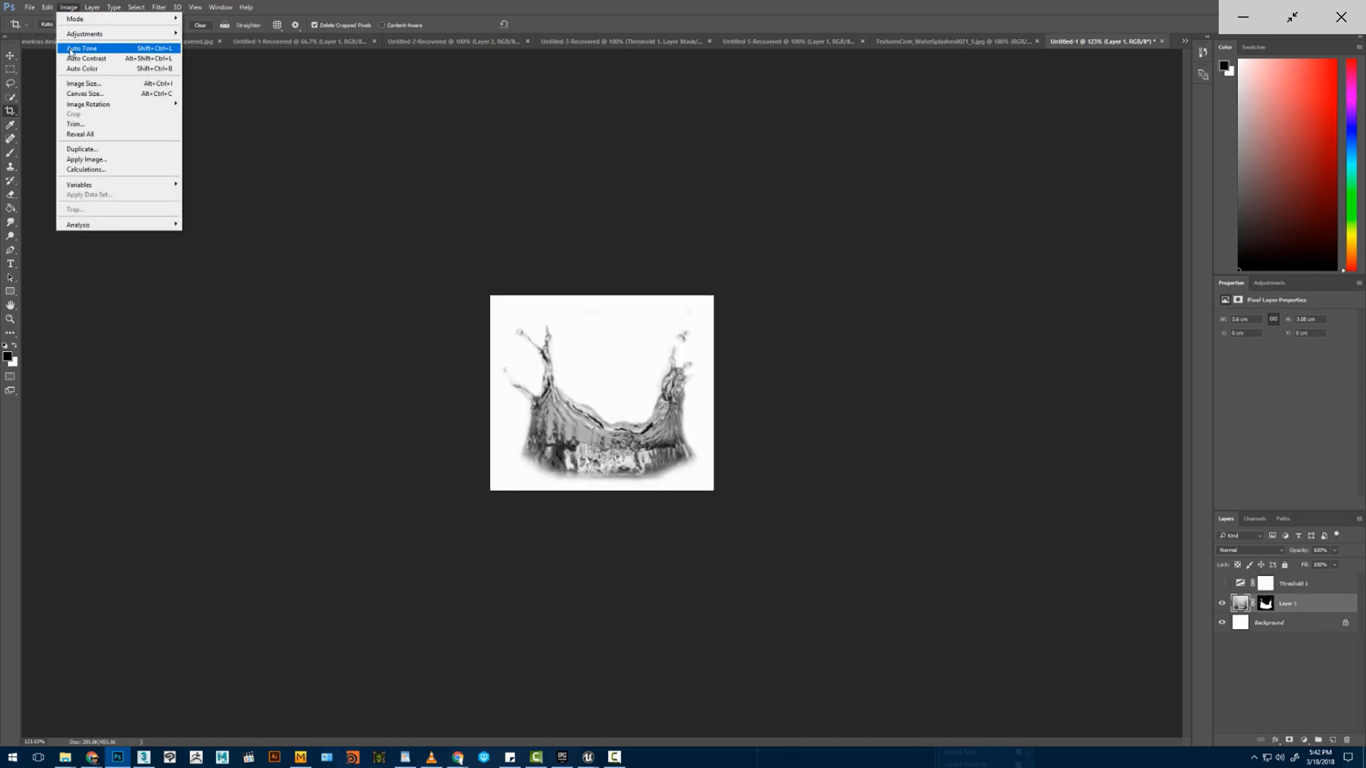
click(82, 94)
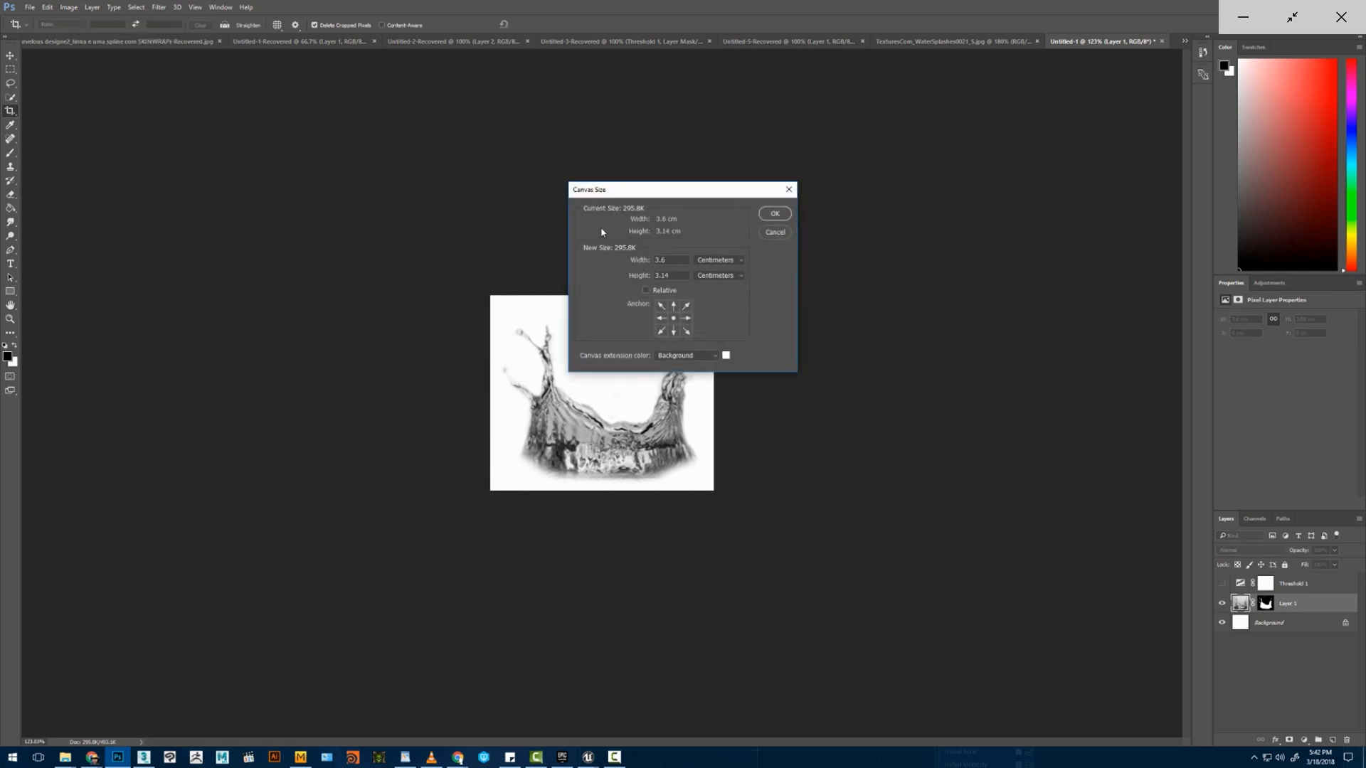
click(699, 262)
click(701, 269)
key(Return)
key(Return)
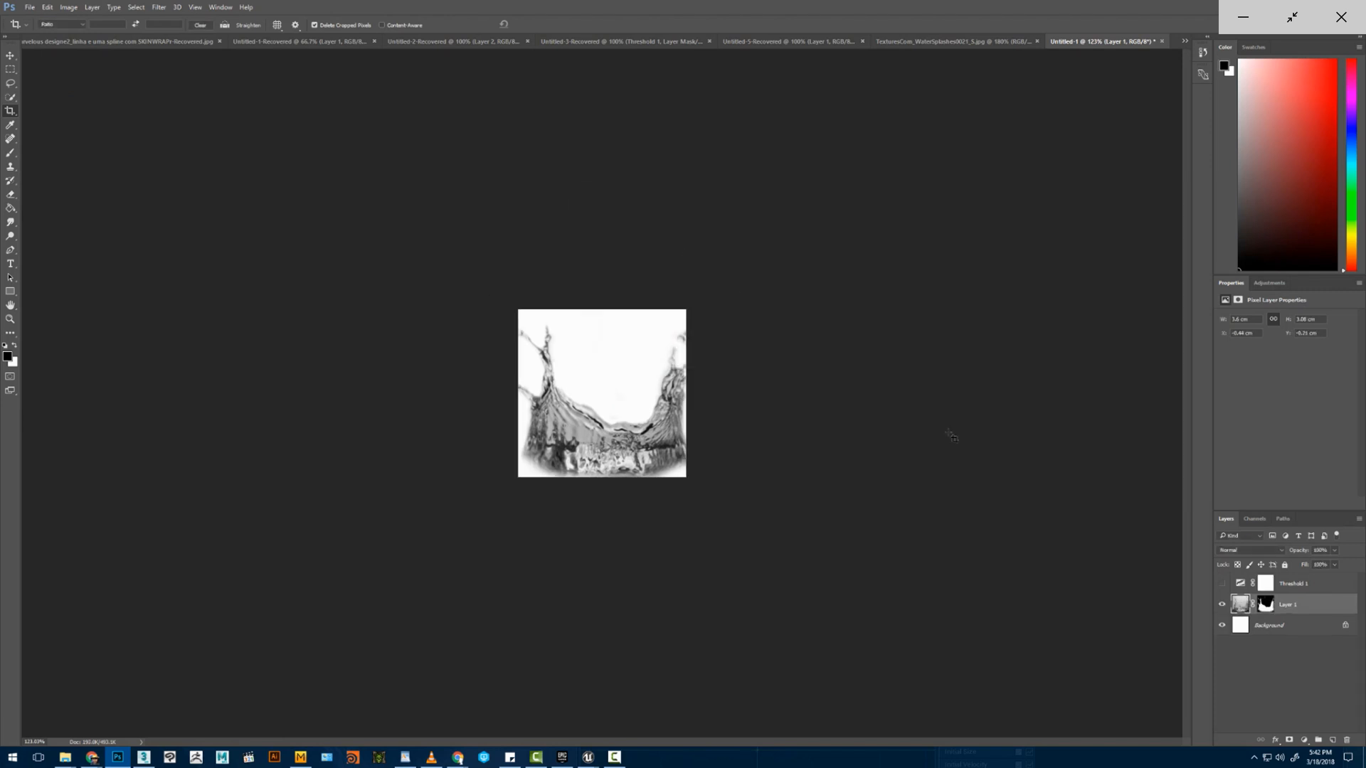
- Scale the splash layer down to about 82% so both arms fit within the square canvas
key(ctrl+t)
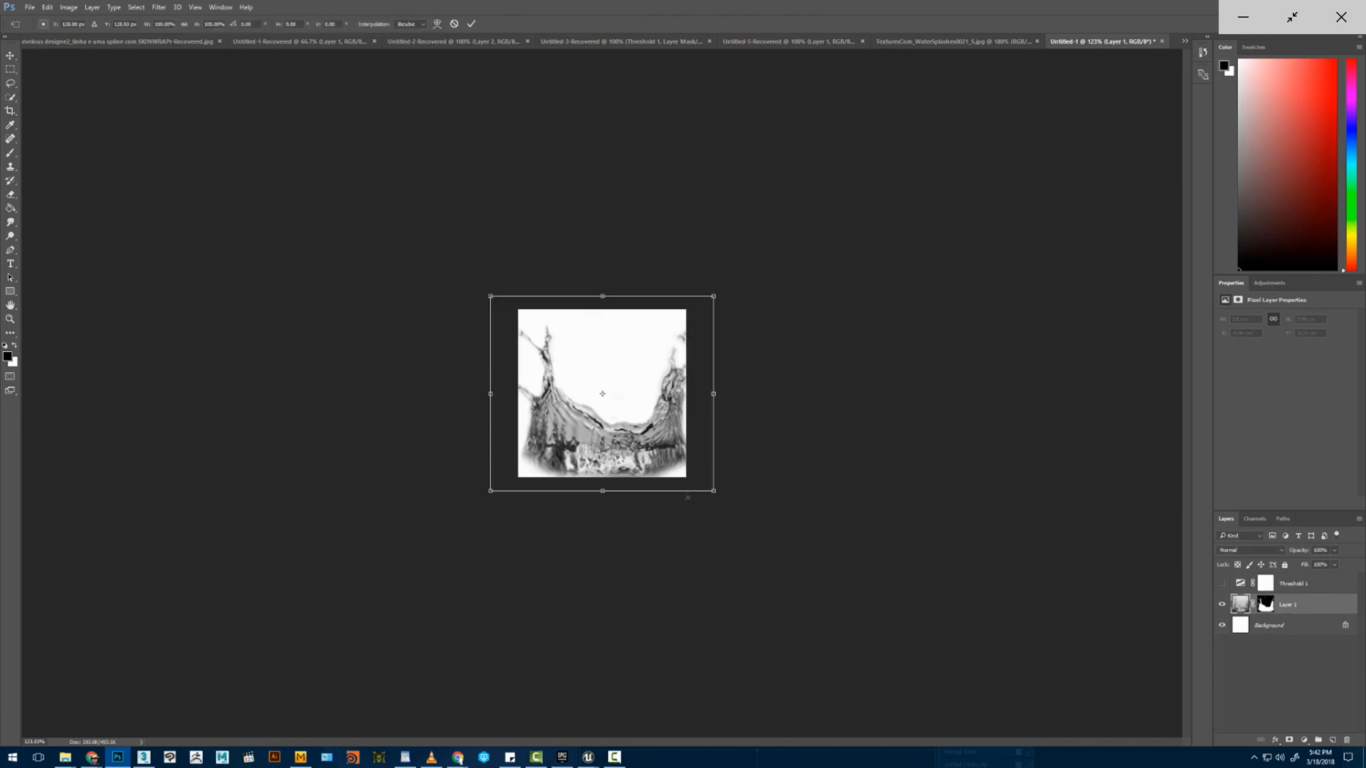
drag(695, 484, 659, 460)
drag(594, 397, 623, 441)
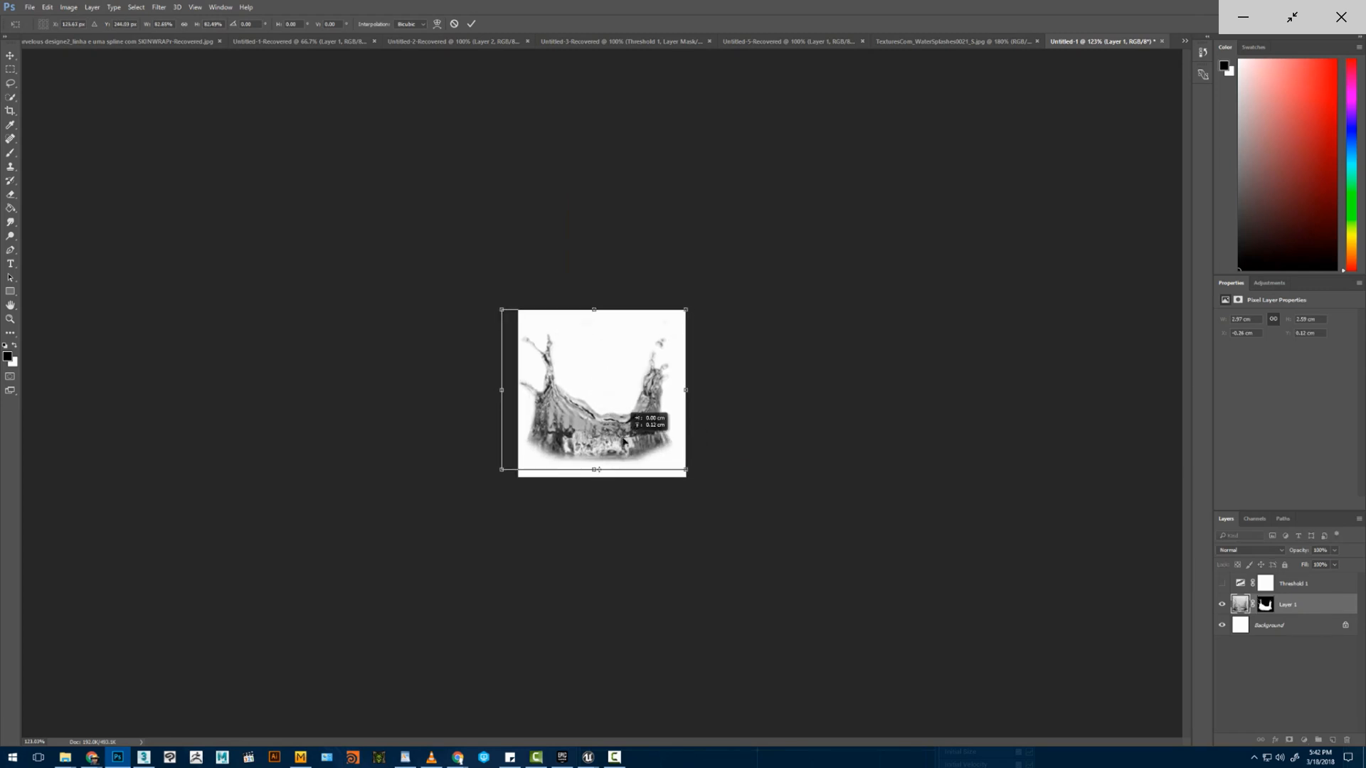
- Nudge the scaled splash right and down until it is centred near the canvas's lower edge, and apply the transform
key(Right)
key(Right)
key(Right)
key(Down)
key(Down)
key(Down)
key(Down)
key(Down)
key(Down)
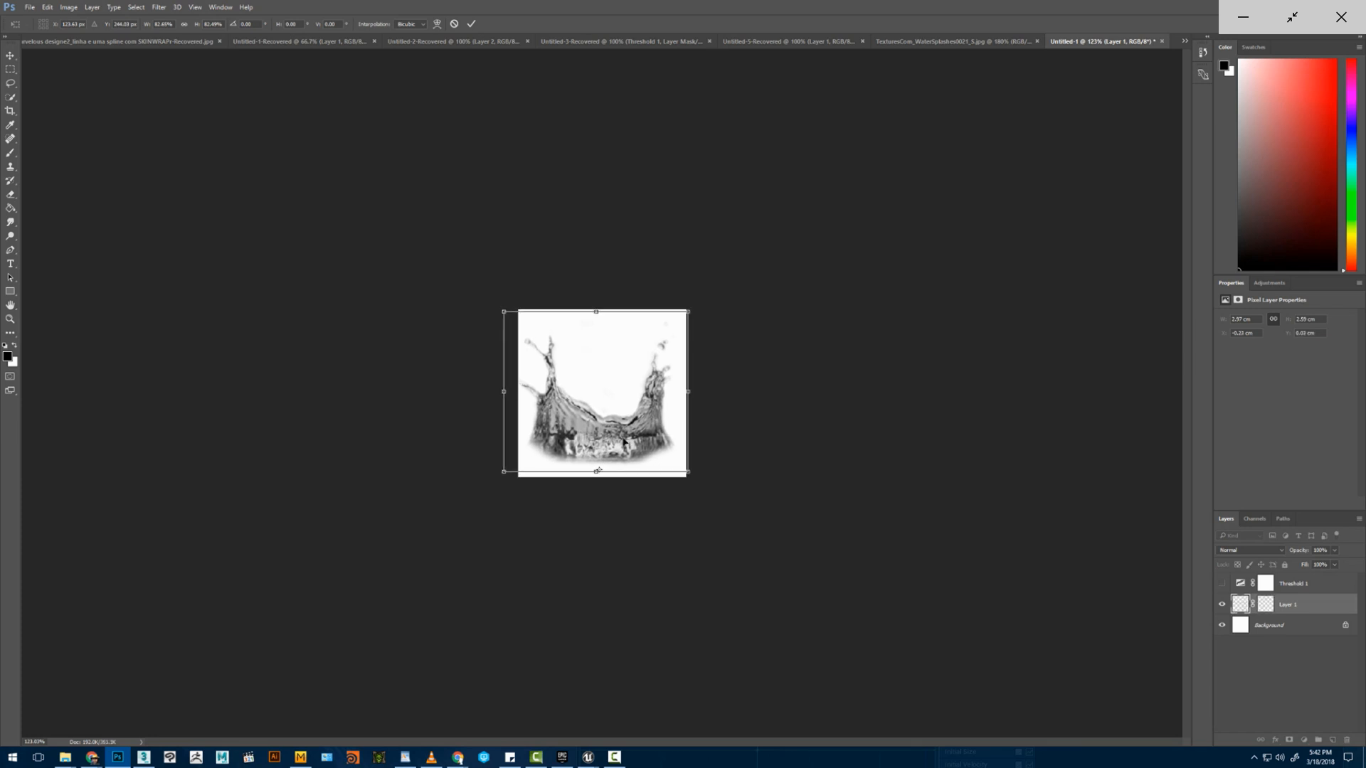
key(Right)
key(Down)
key(Down)
key(Down)
key(Down)
key(Down)
key(Down)
key(Down)
key(Down)
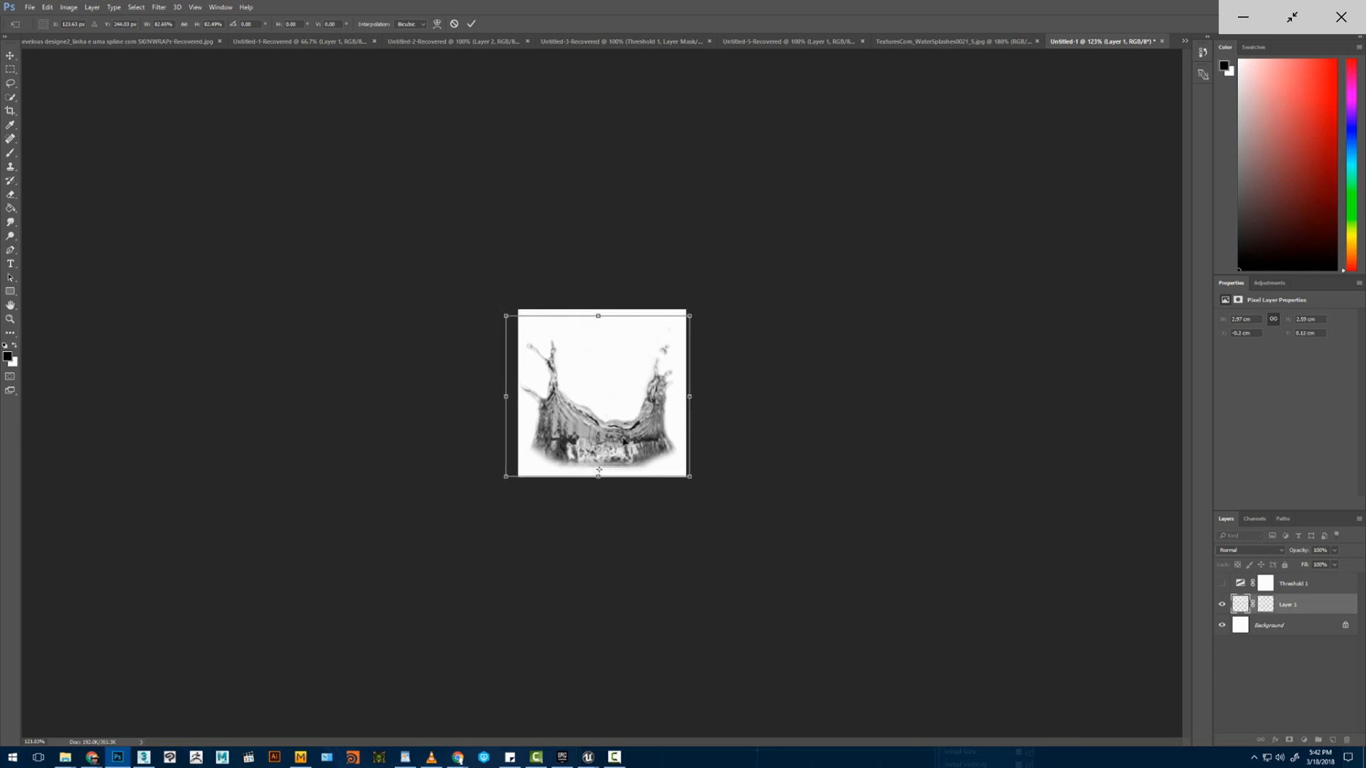
key(Down)
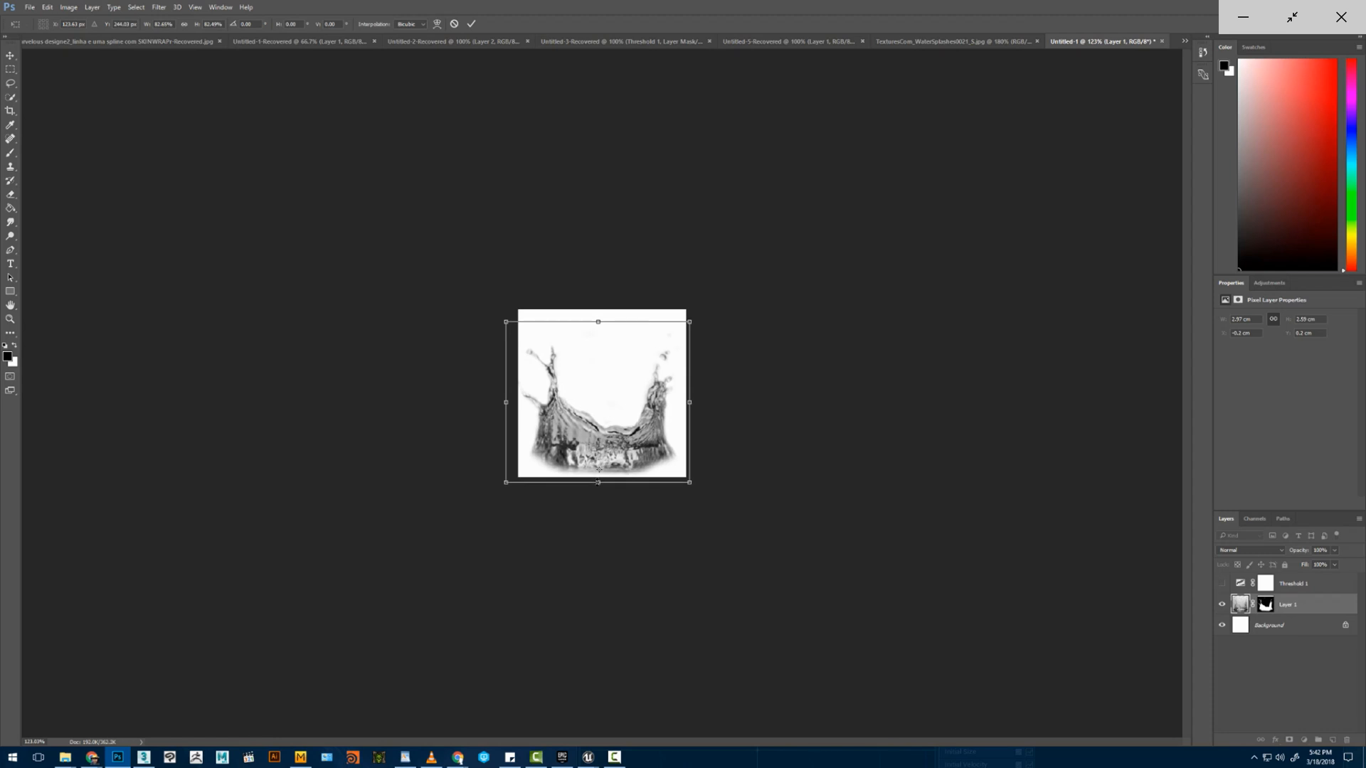
key(Right)
key(Right)
key(Right)
key(Right)
key(Right)
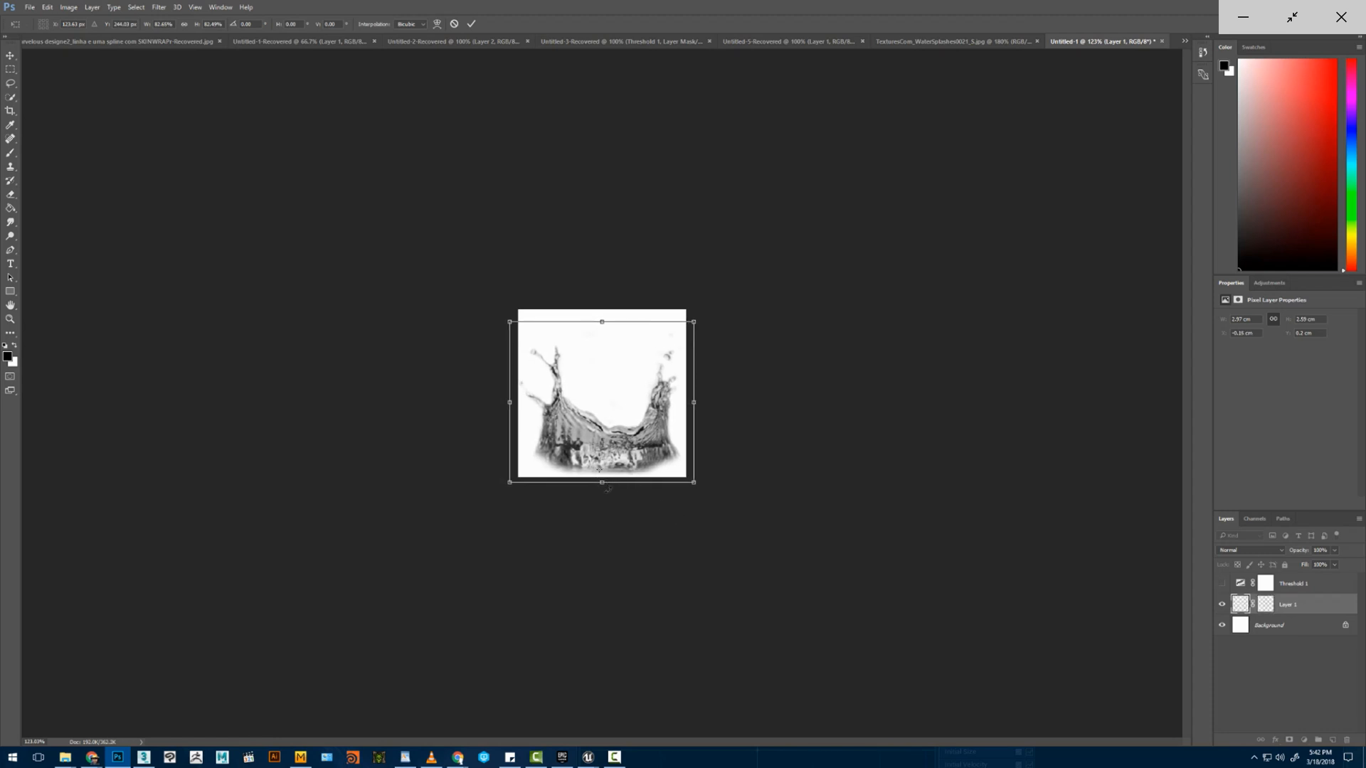
key(c)
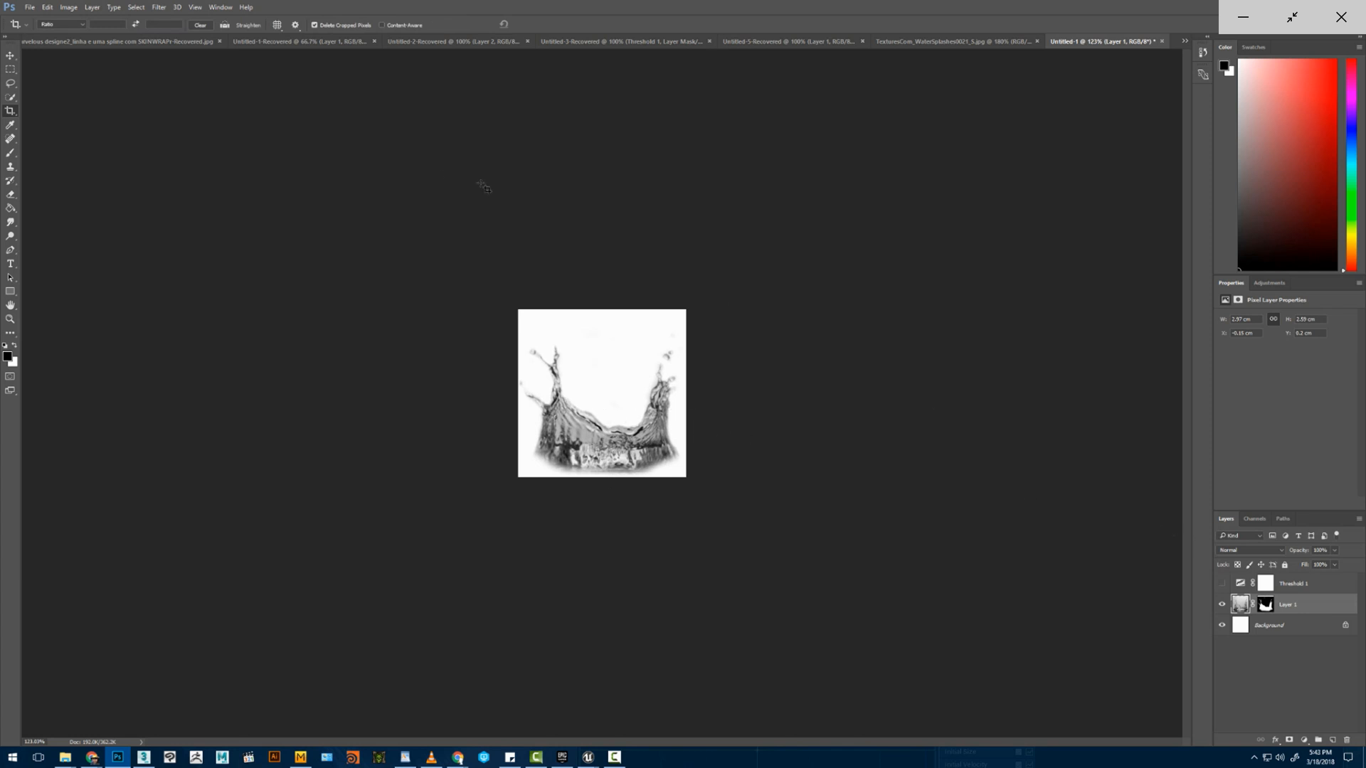
- Brighten the splash layer with Levels, setting the midtone input to 1.15 and the white input to 202
click(68, 7)
mouse_move(81, 36)
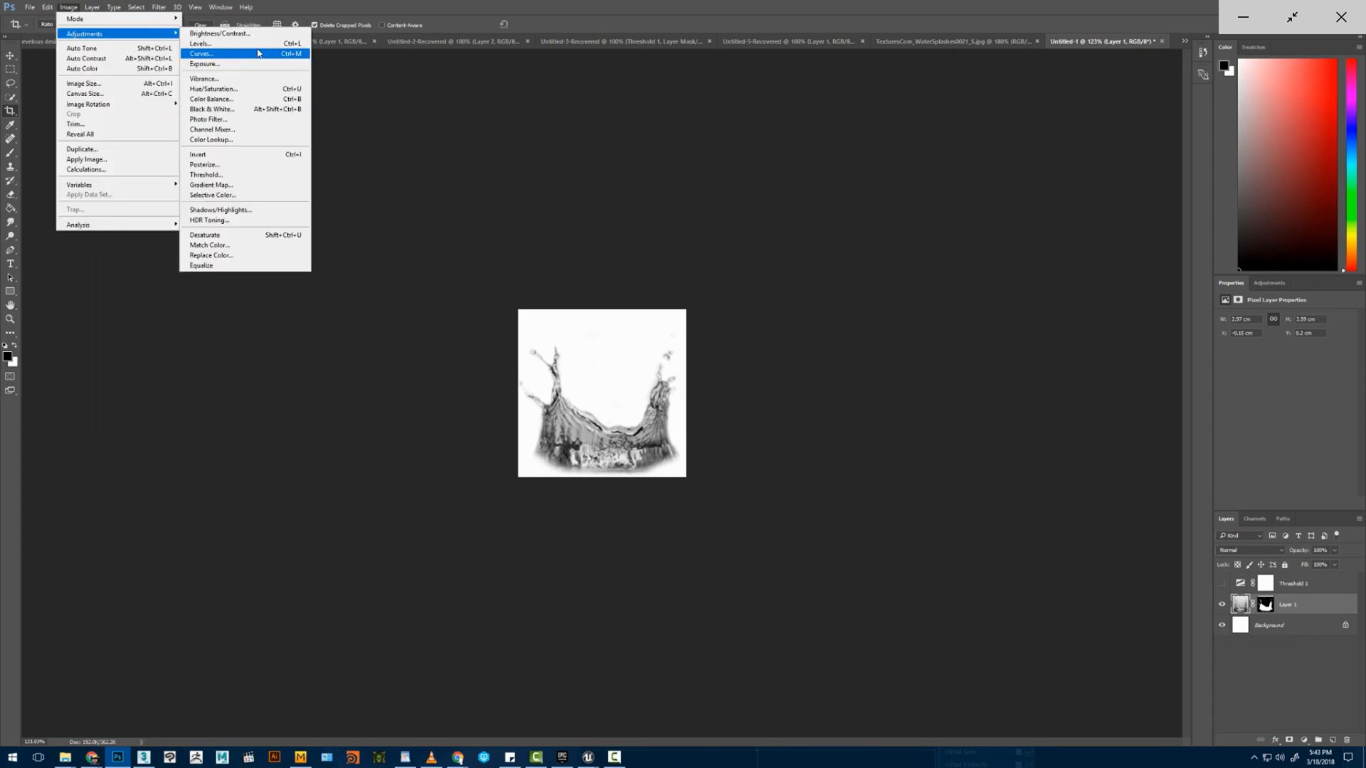
click(257, 50)
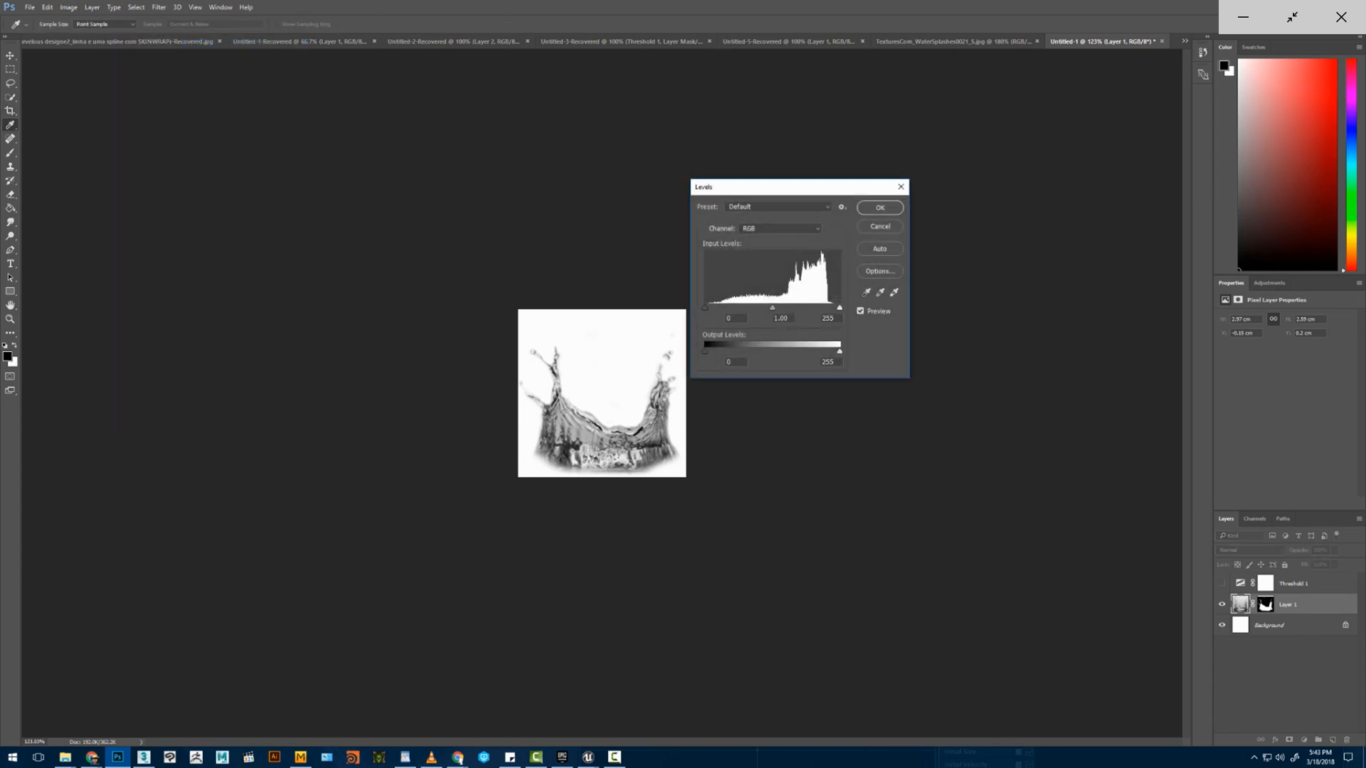
drag(839, 307, 752, 308)
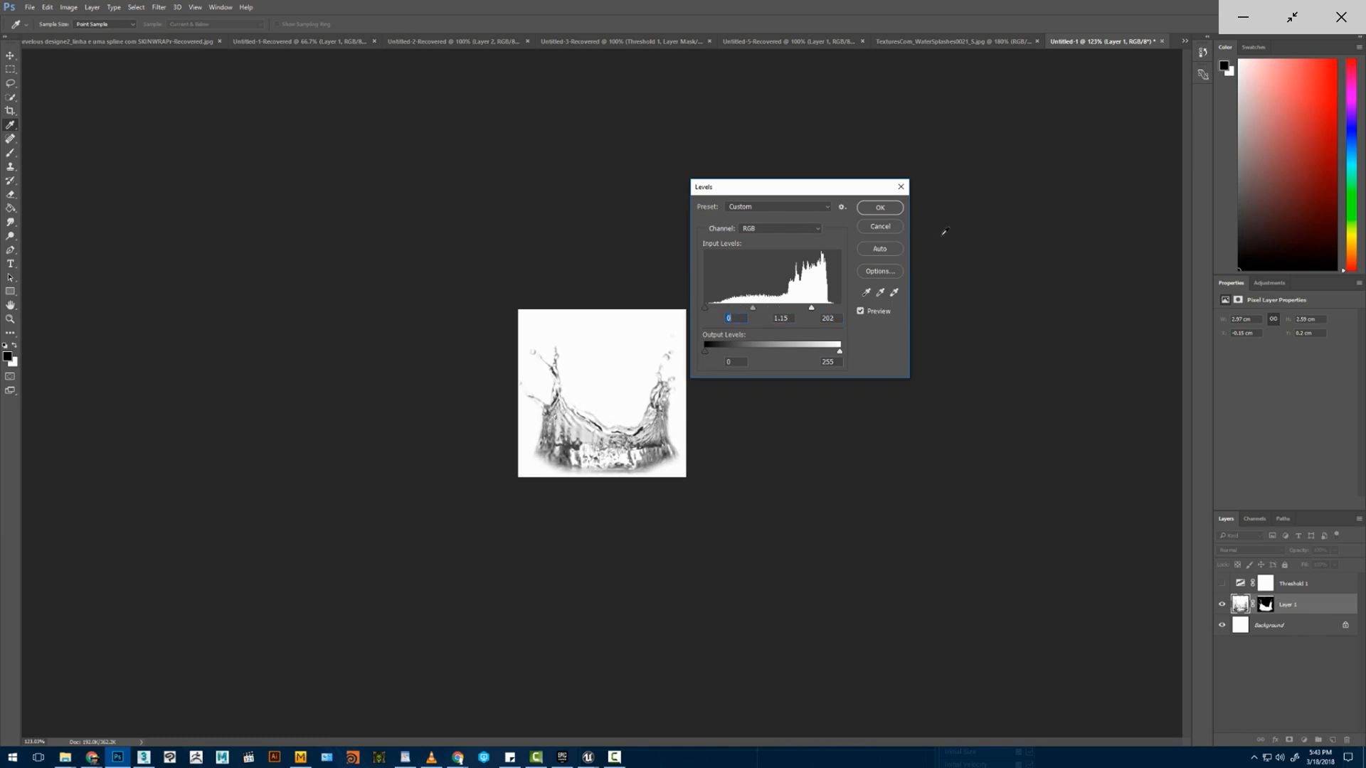
click(880, 208)
- Hide the white Background layer and check the splash against transparency at 100% view
alt+scroll(666, 414, down, 9)
alt+scroll(557, 469, up, 14)
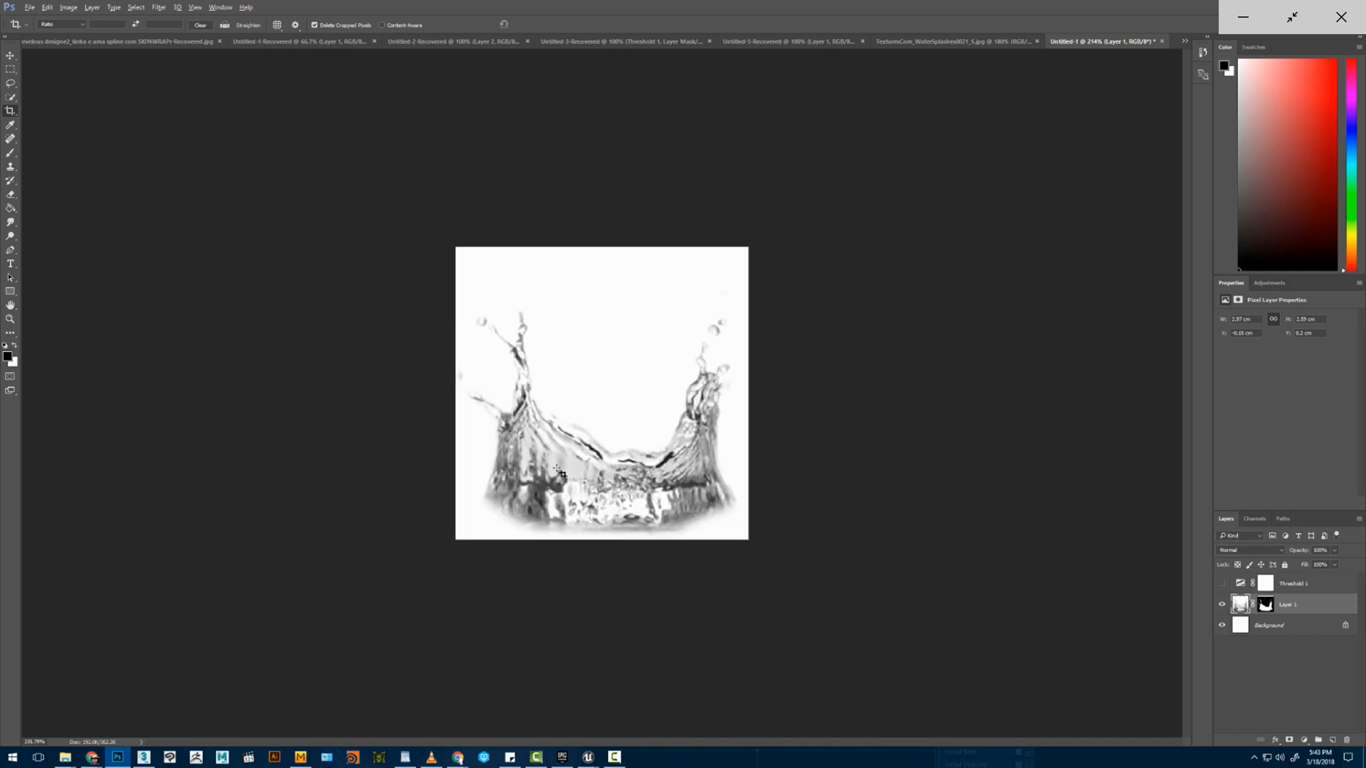
alt+scroll(562, 474, up, 2)
alt+scroll(464, 381, down, 8)
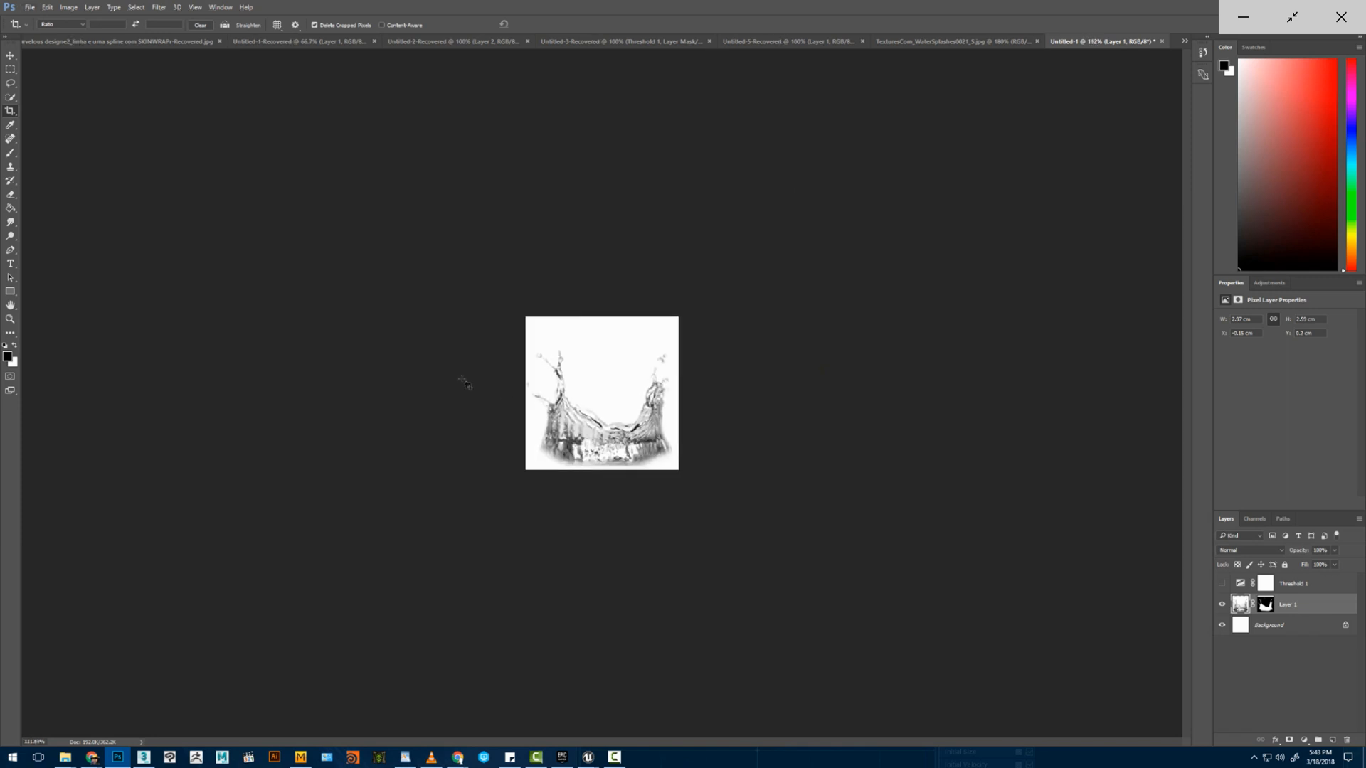
click(10, 319)
right_click(623, 371)
click(651, 391)
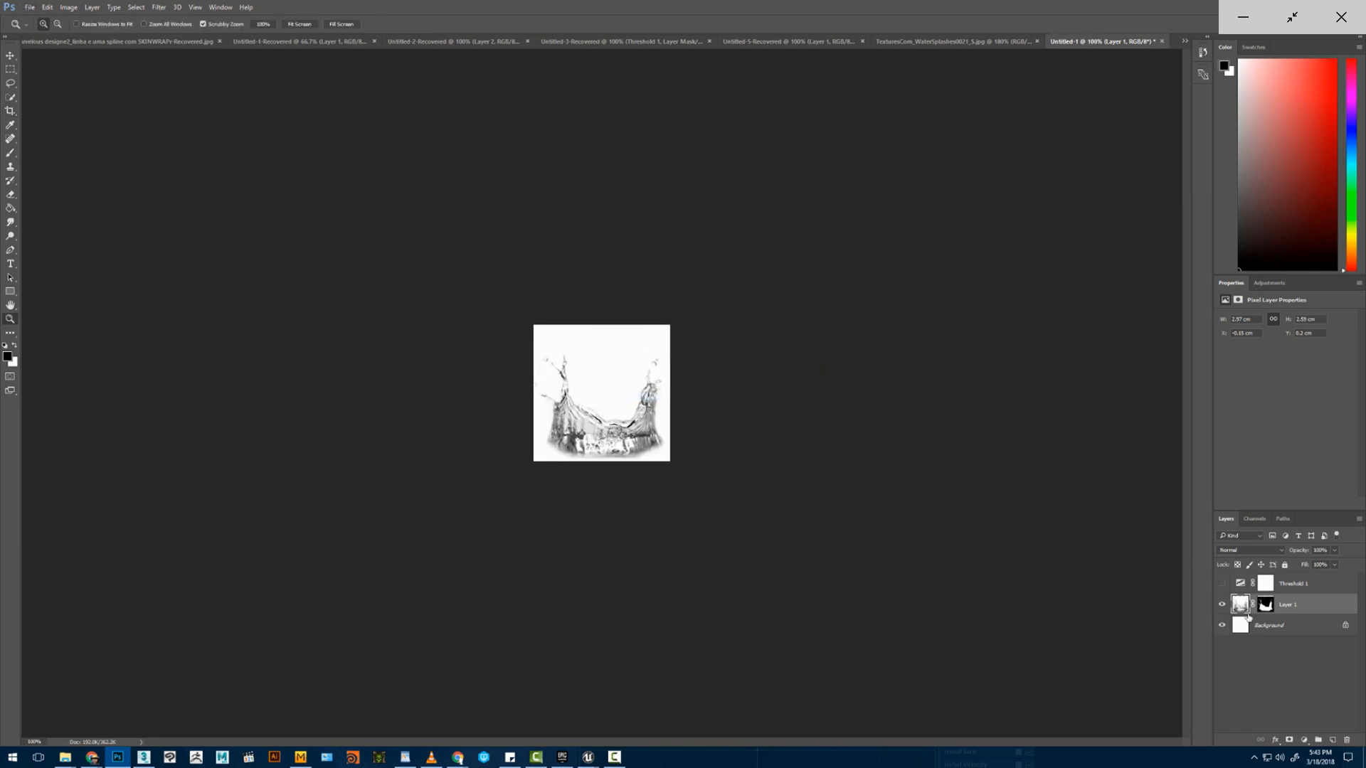
click(1226, 628)
alt+scroll(652, 396, up, 8)
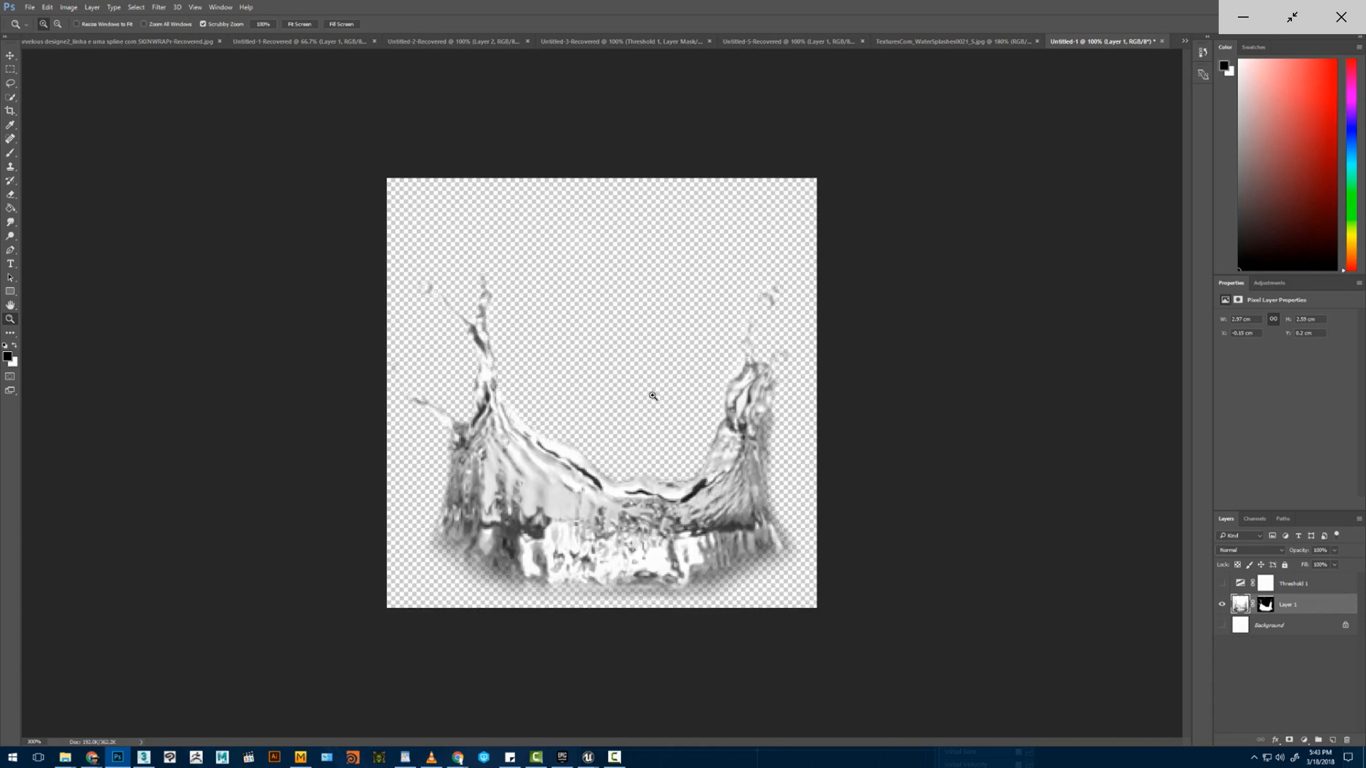
right_click(652, 396)
click(677, 416)
- Flatten the image into a single layer, discarding the hidden layers
click(32, 8)
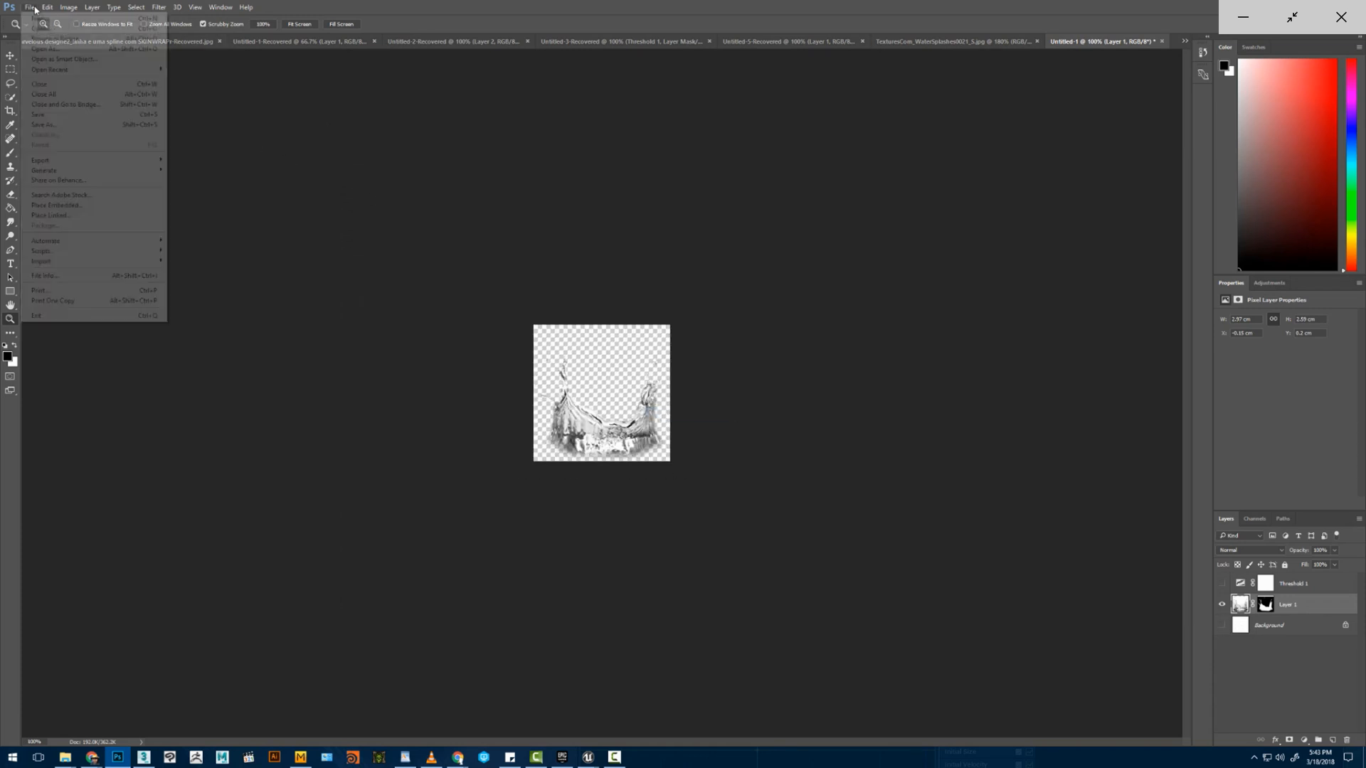
click(1261, 525)
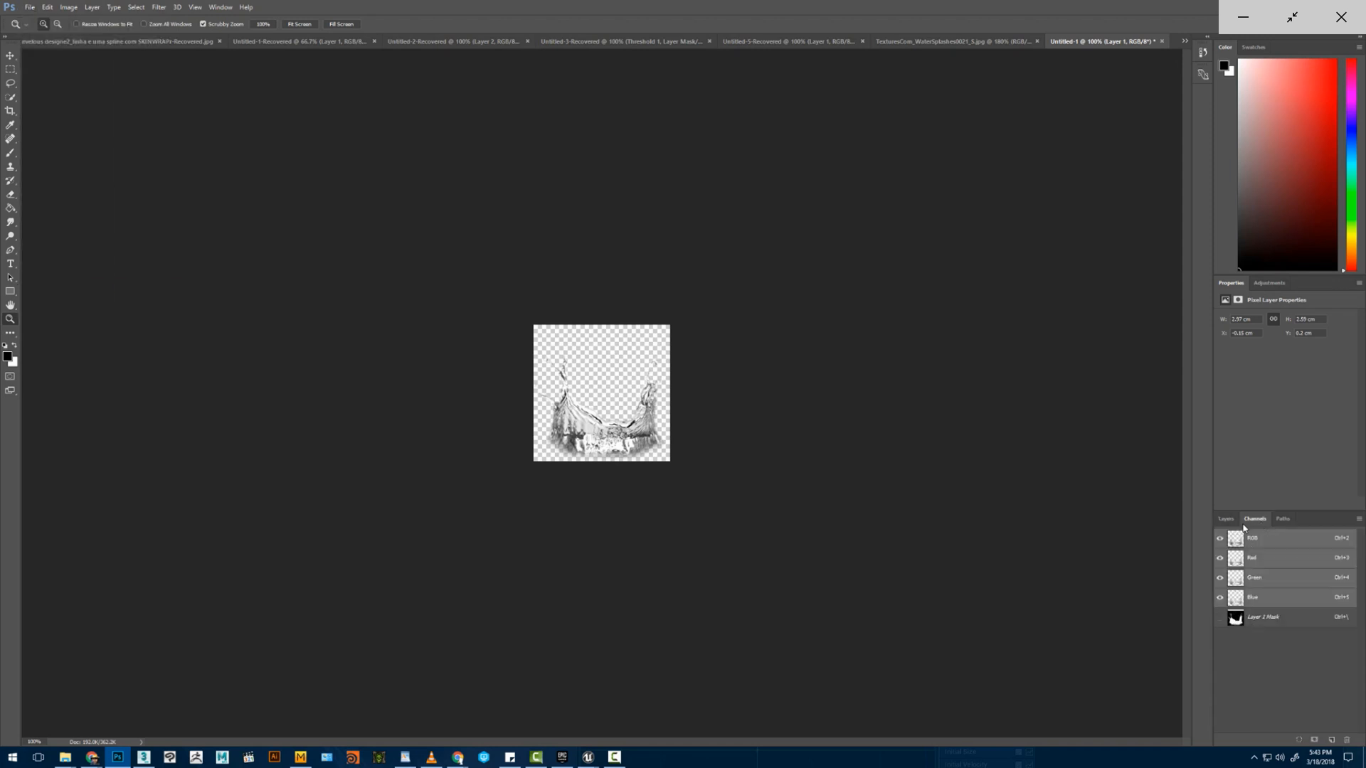
click(1225, 520)
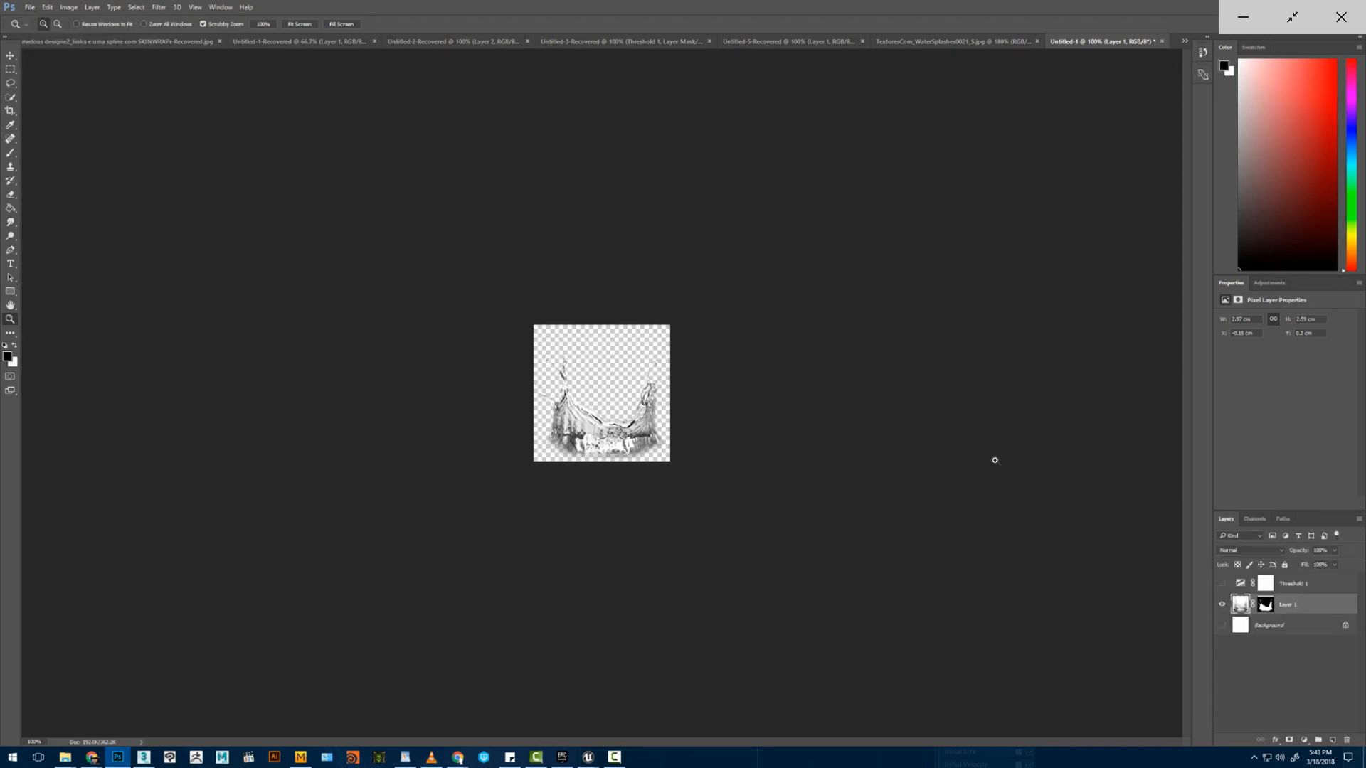
click(137, 8)
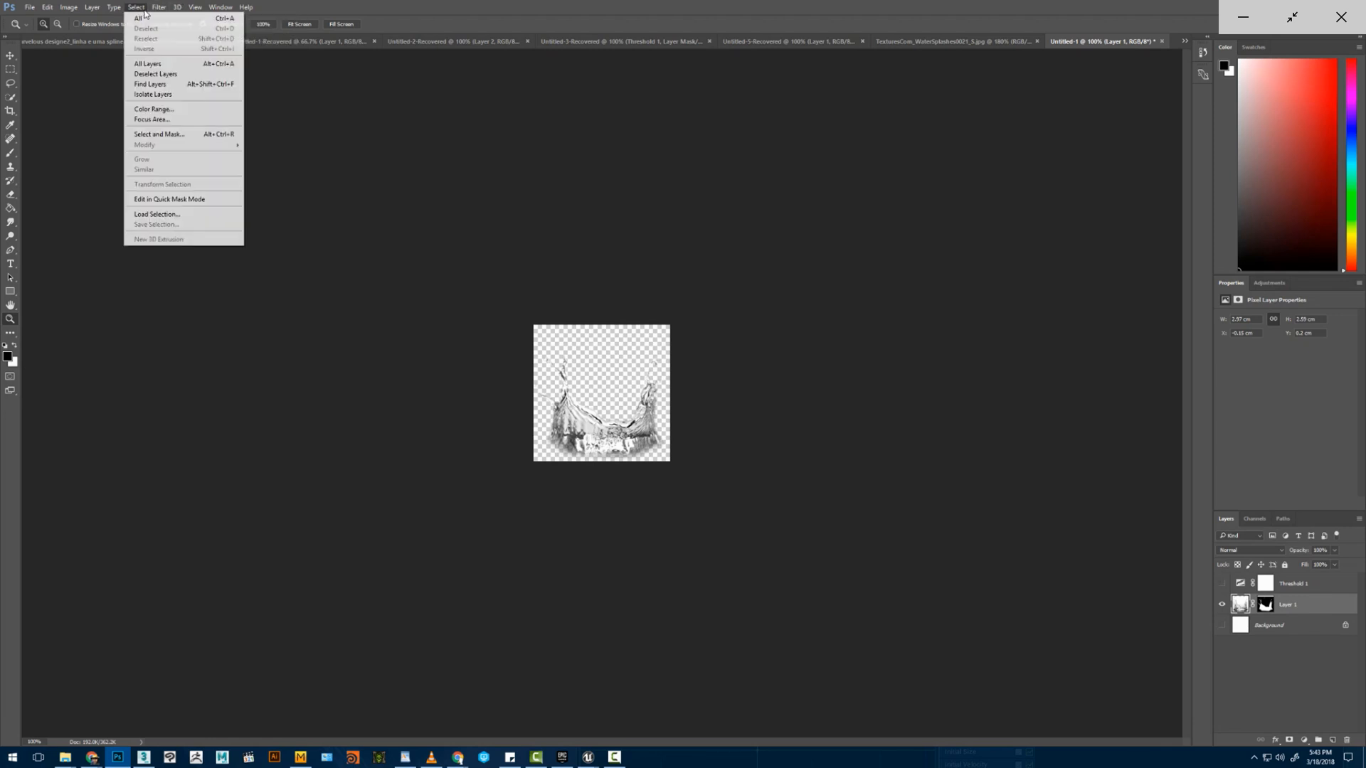
mouse_move(103, 7)
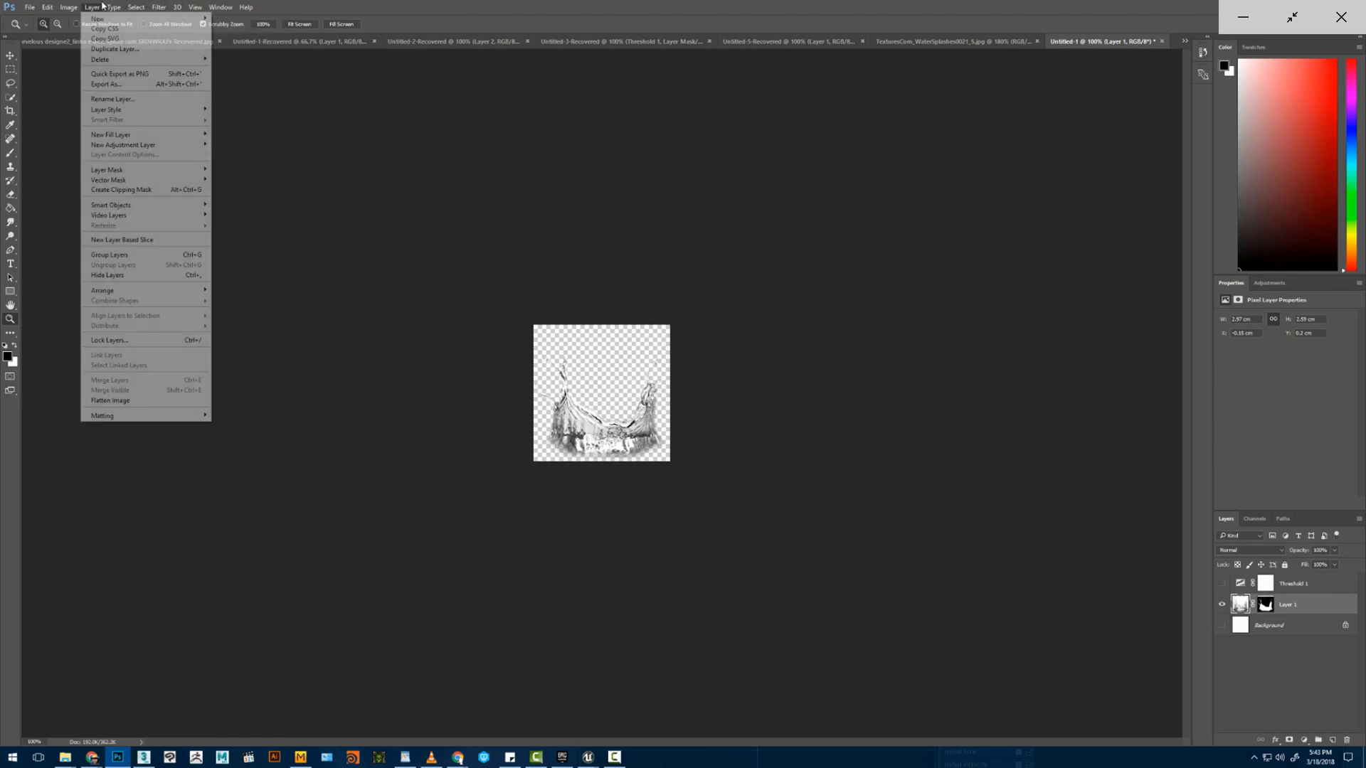
click(110, 400)
click(653, 275)
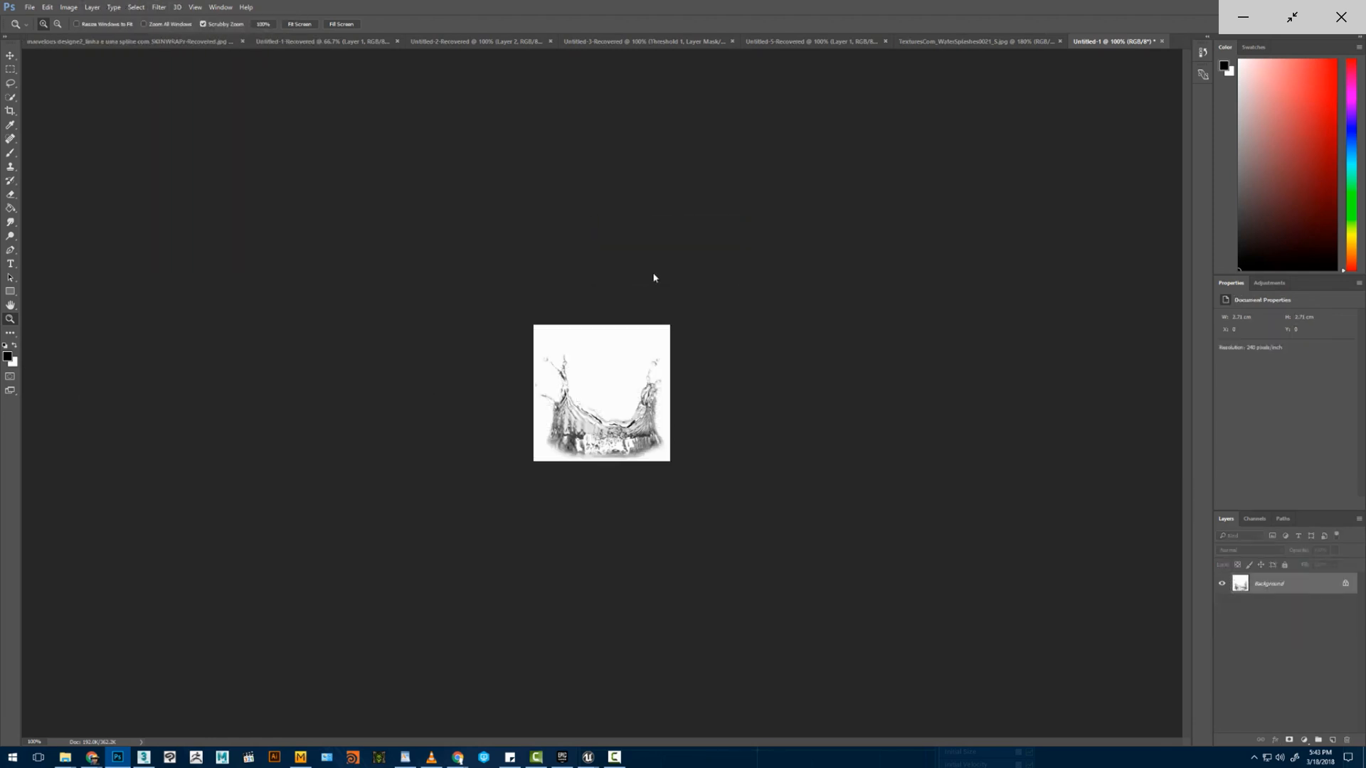
- Undo the flattening and apply Layer 1's mask permanently to the splash
key(ctrl+z)
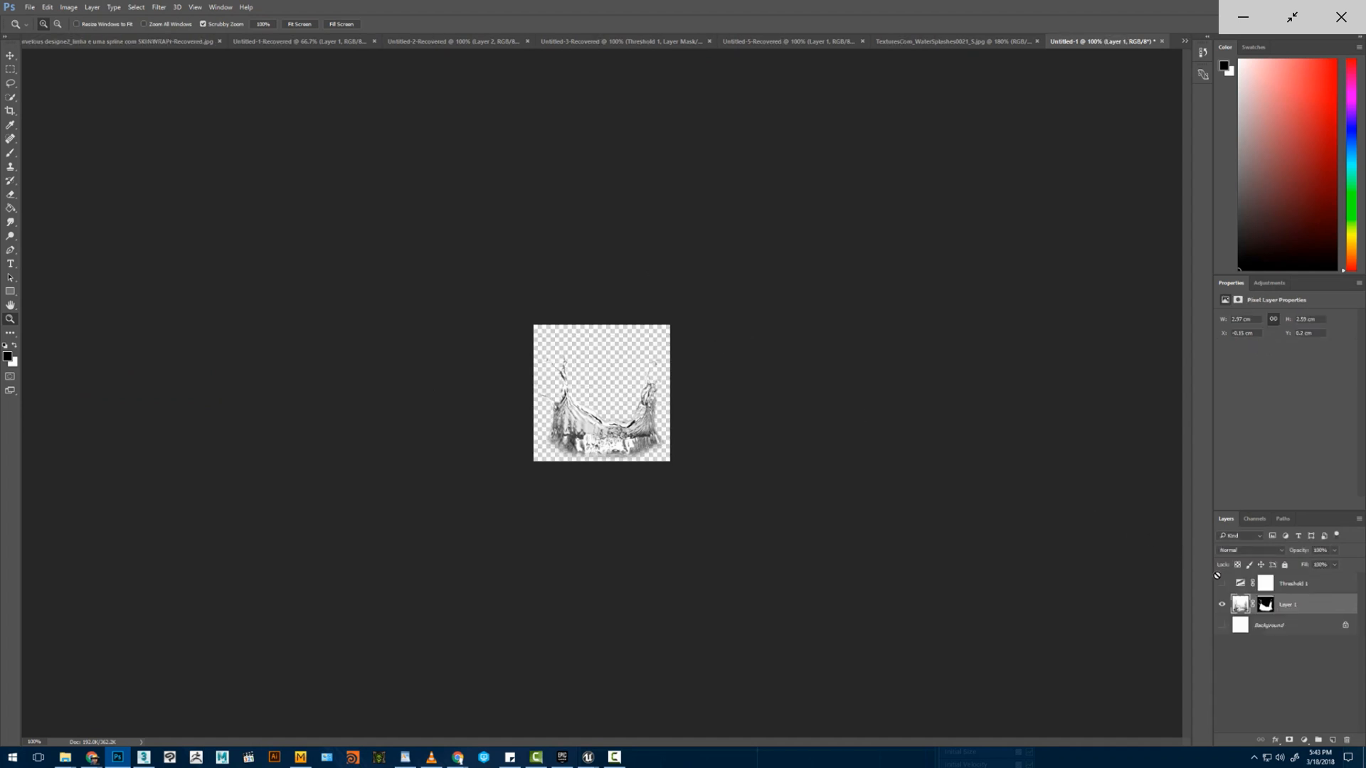
right_click(1265, 605)
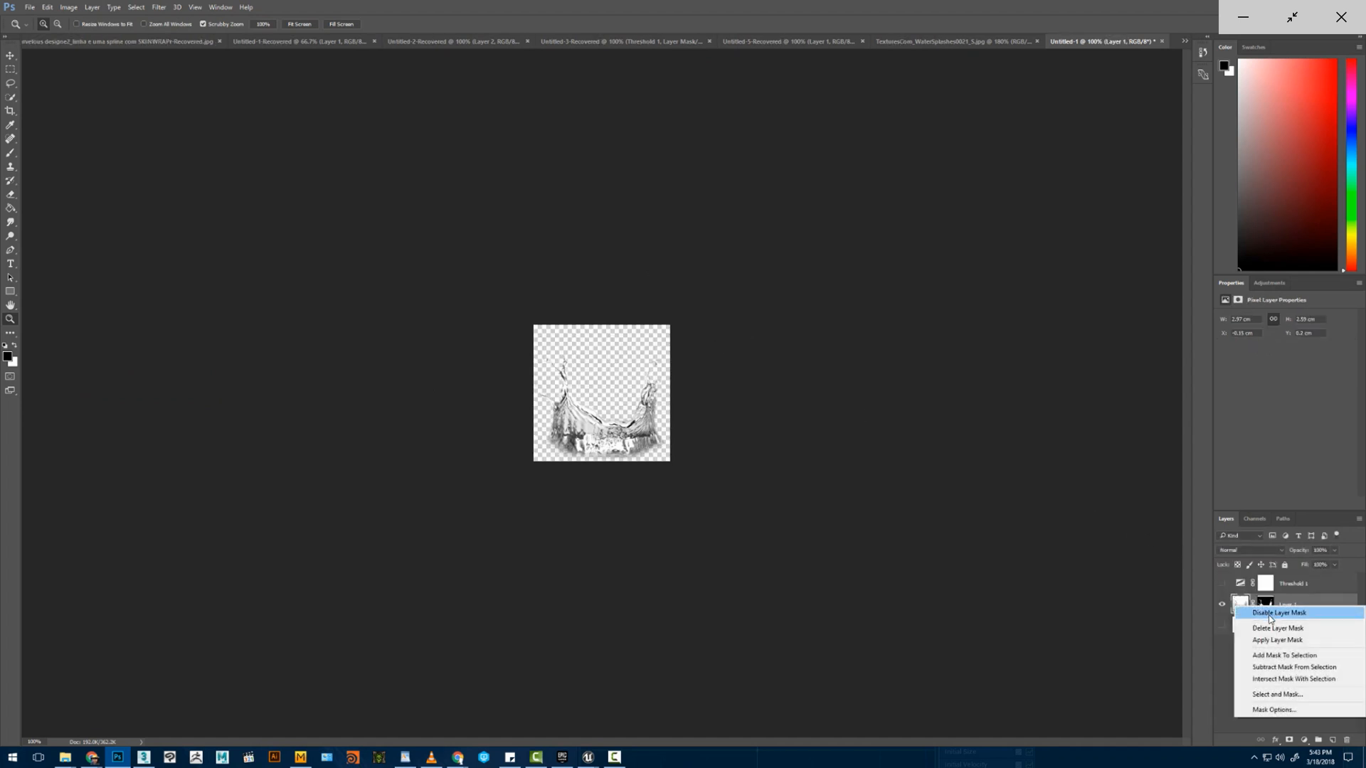
click(1272, 641)
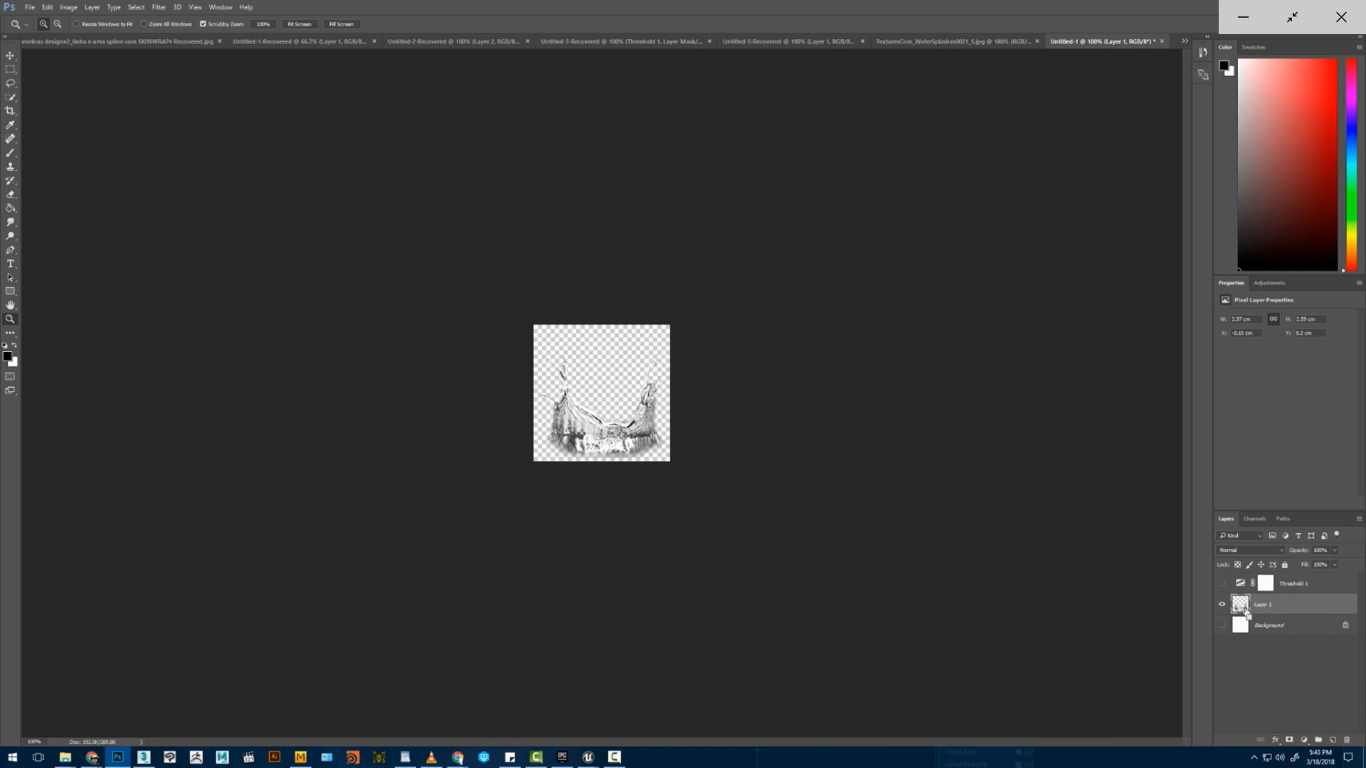
- Add an alpha channel, paint the selected splash outline white in it with a large brush, and clear the selection
click(1255, 520)
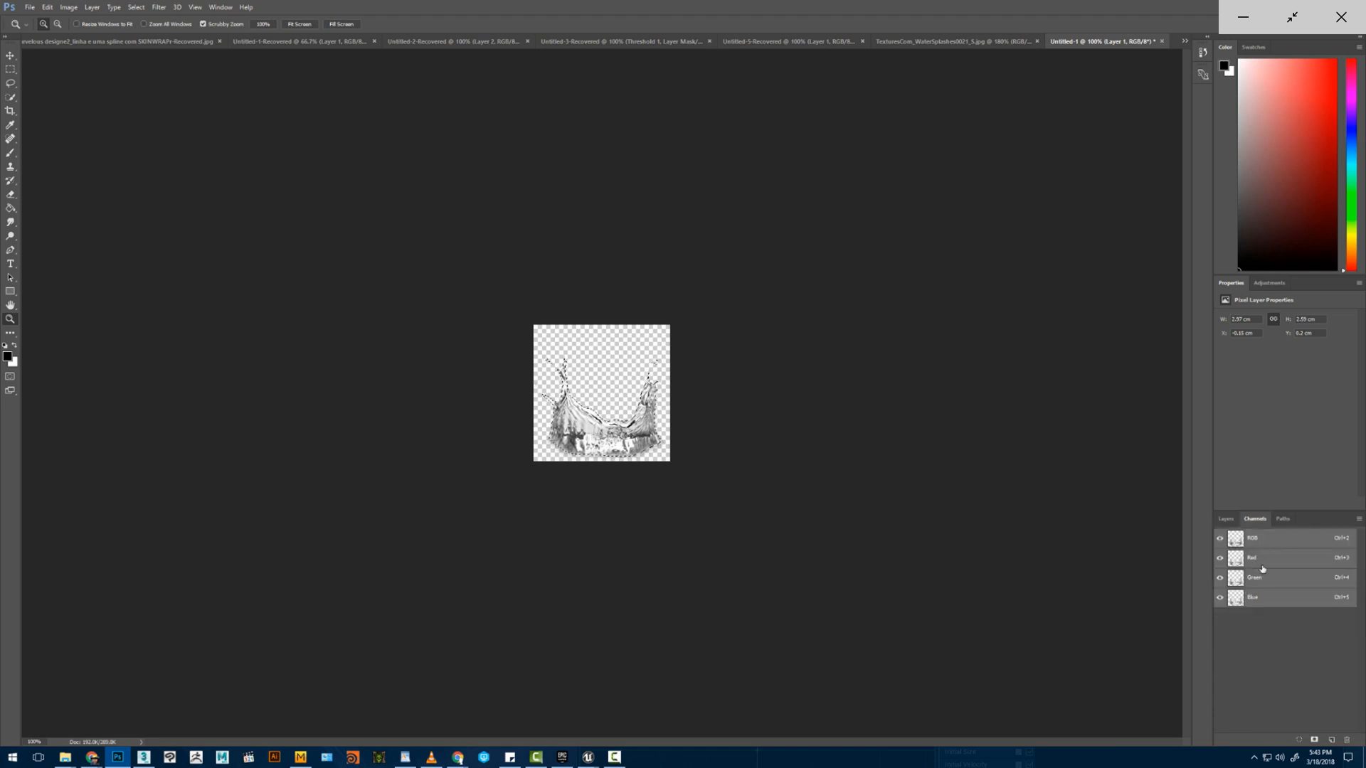
click(1331, 739)
key(b)
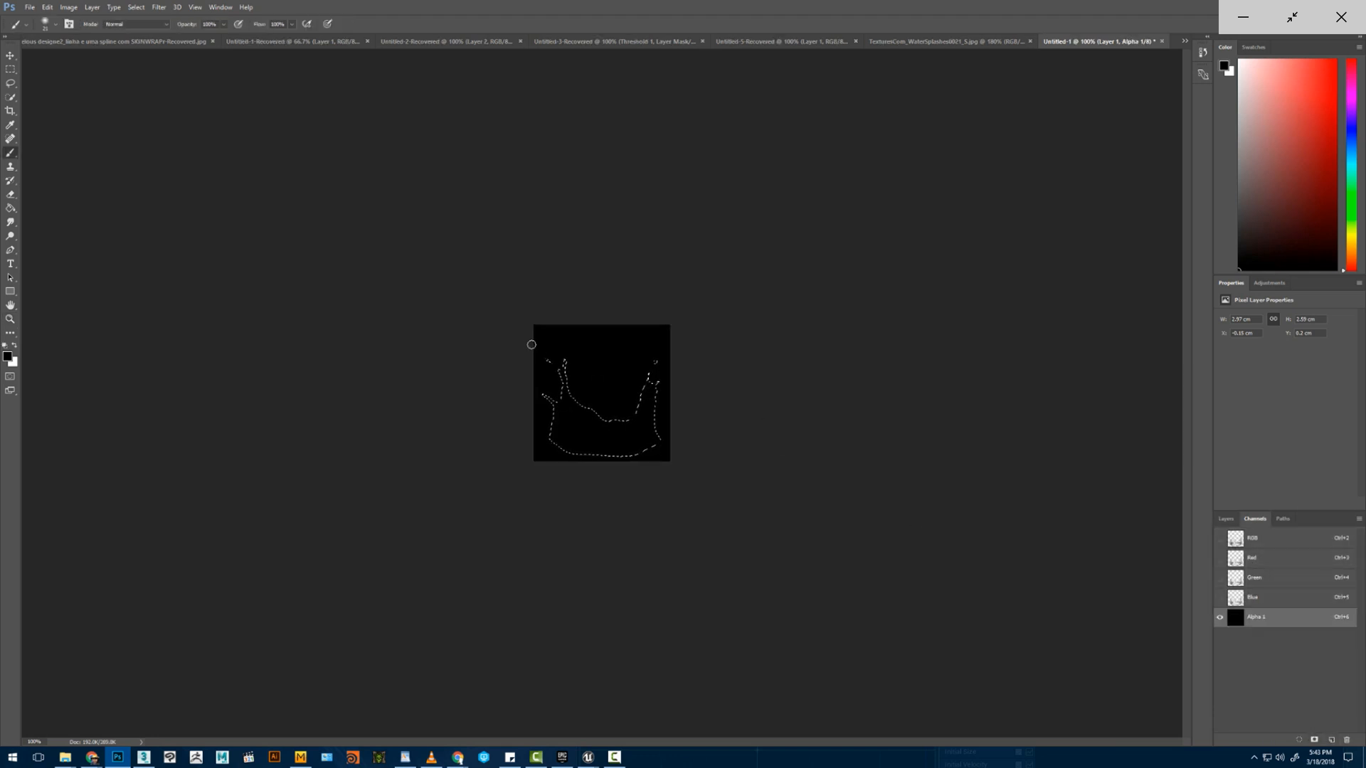
key(x)
mouse_move(613, 387)
mouse_down()
mouse_move(597, 427)
mouse_move(663, 385)
mouse_up()
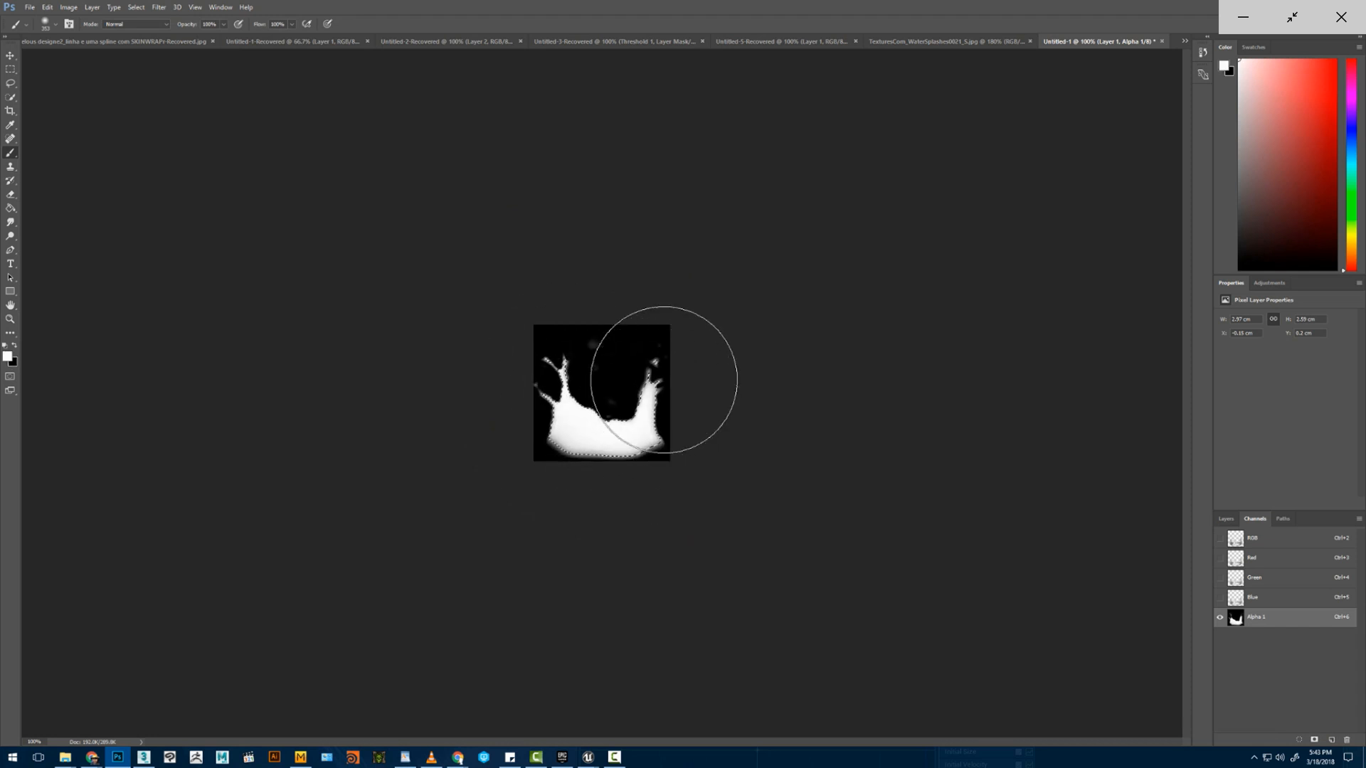
key(ctrl+z)
mouse_move(655, 330)
mouse_down()
mouse_move(534, 308)
mouse_move(469, 276)
mouse_up()
key(ctrl+z)
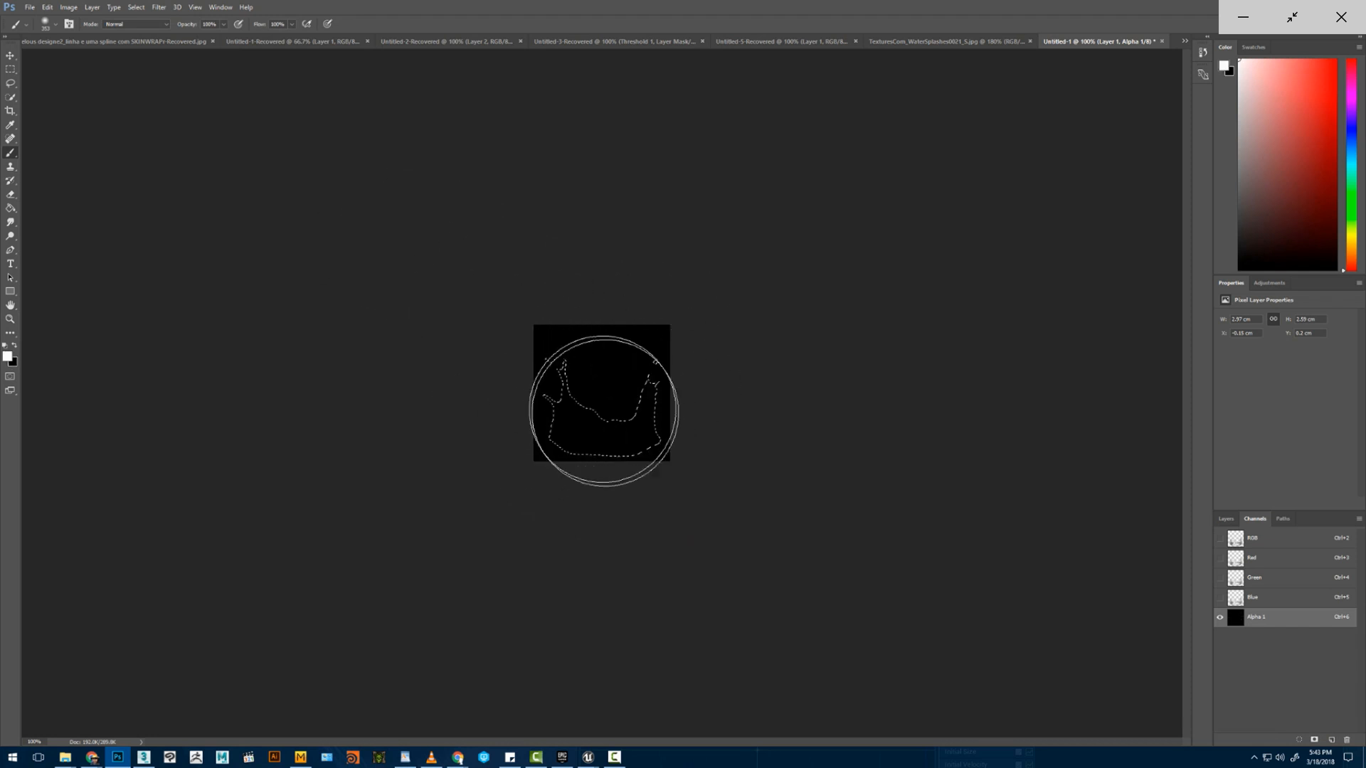
click(616, 408)
click(603, 398)
click(613, 389)
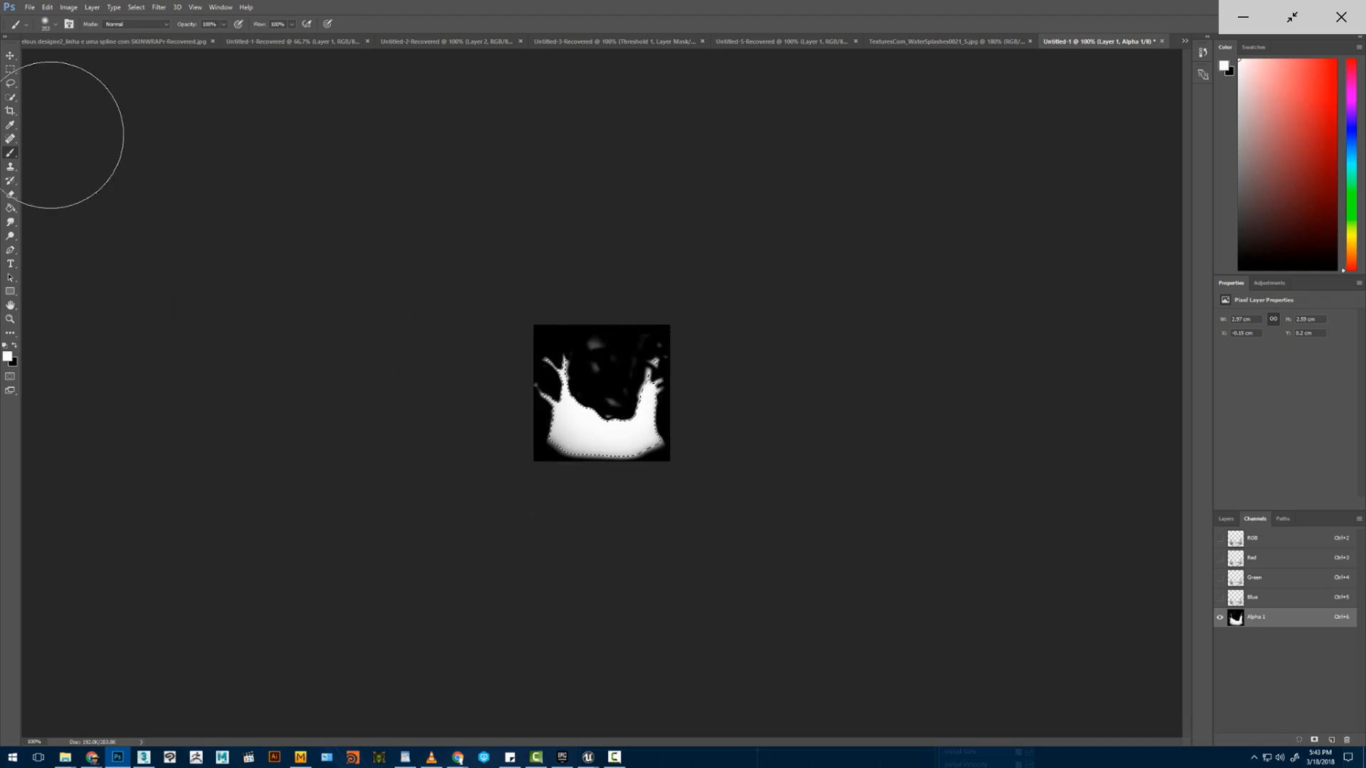
click(10, 69)
click(857, 425)
- Check the alpha channel as an overlay on the RGB channels, and delete the alpha channel
click(1226, 520)
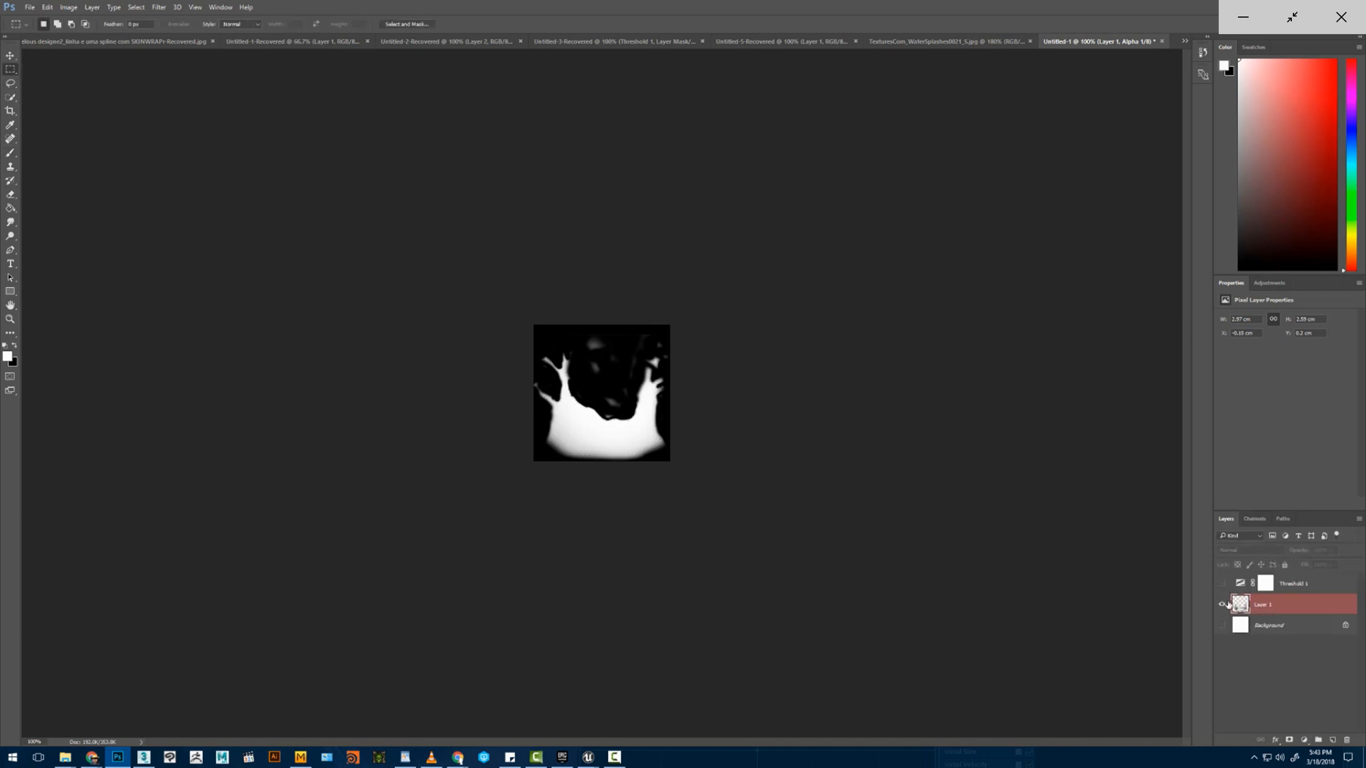
click(1254, 520)
click(1219, 538)
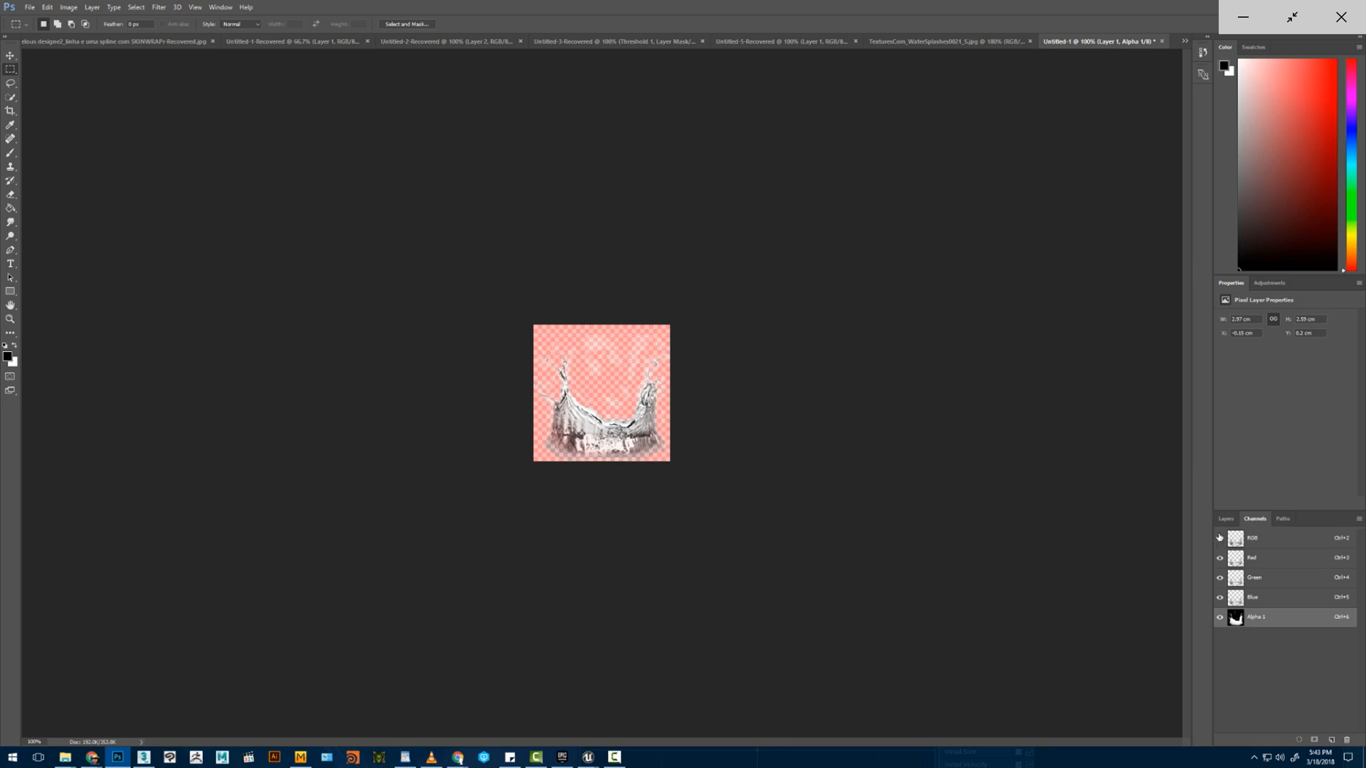
click(1227, 521)
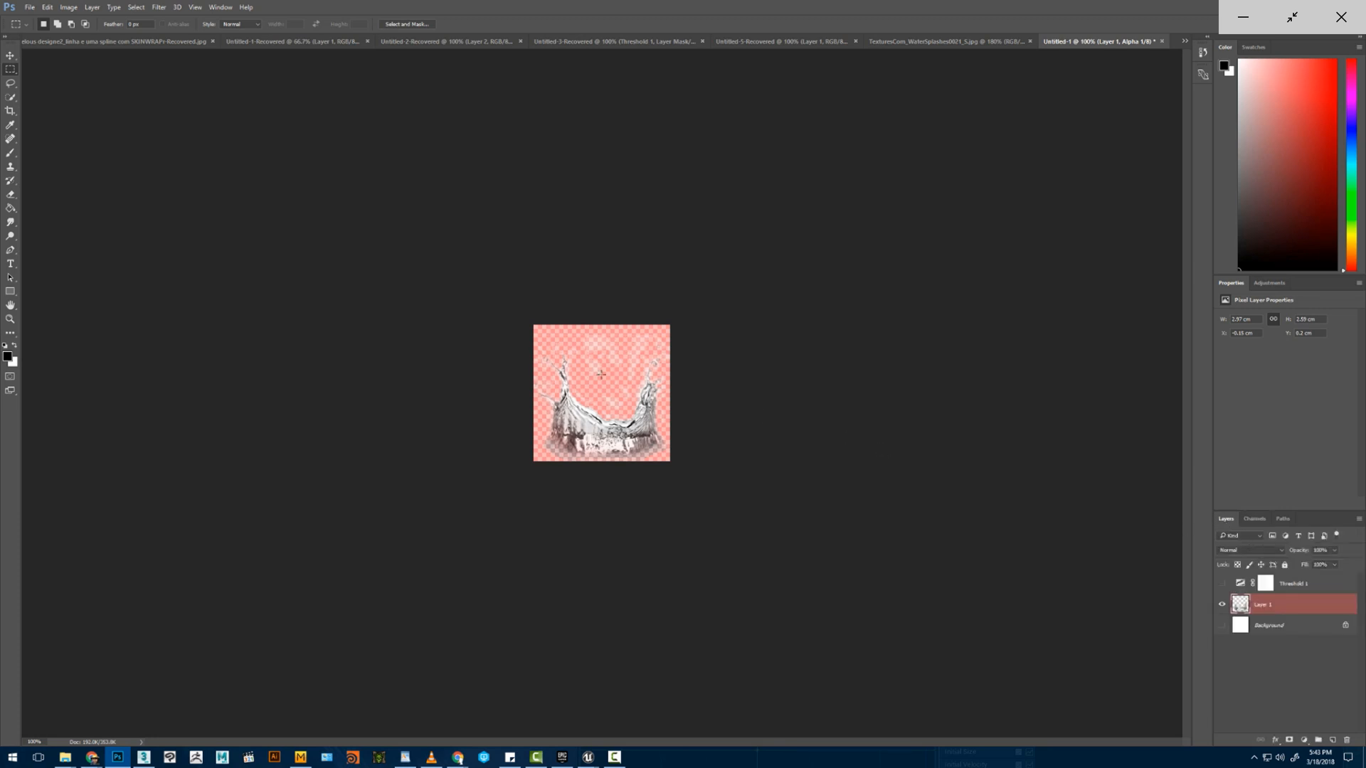
alt+scroll(601, 374, up, 3)
click(1253, 519)
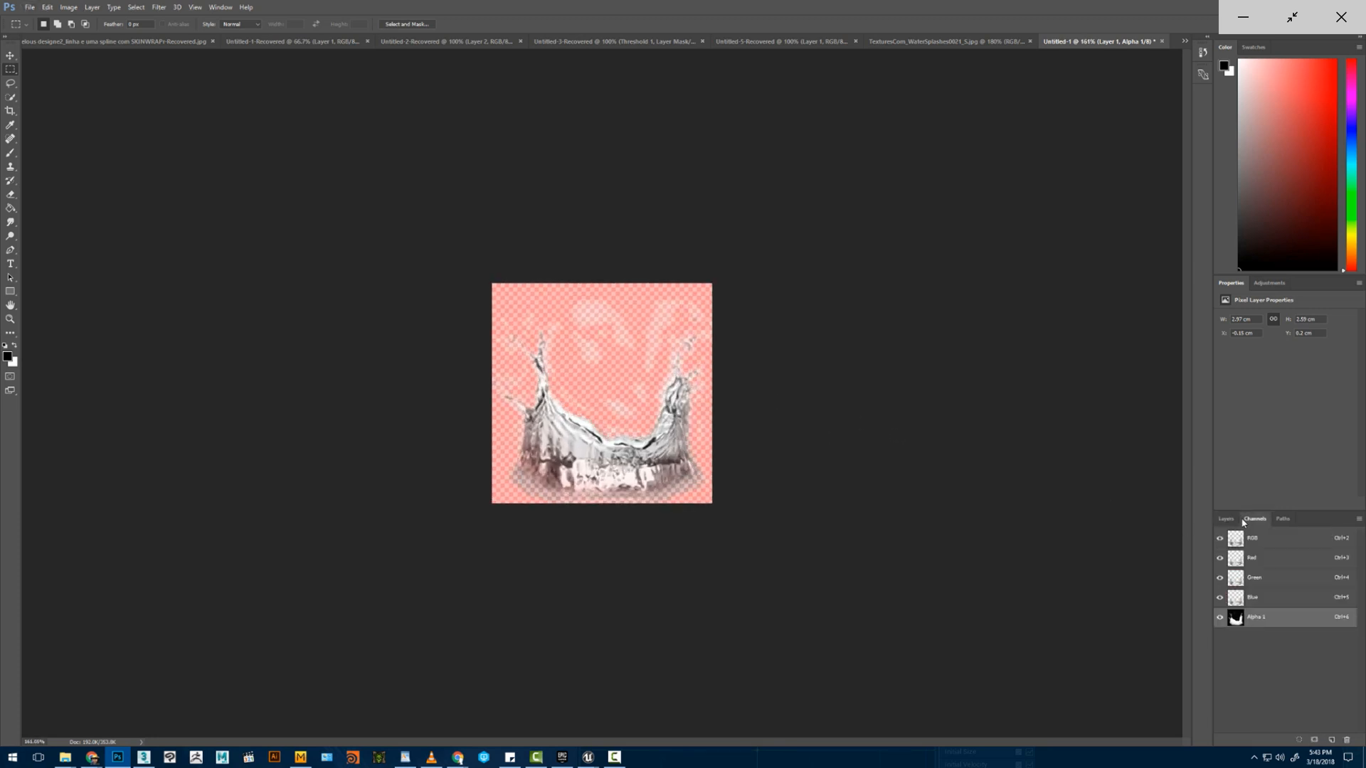
drag(1253, 625, 1345, 738)
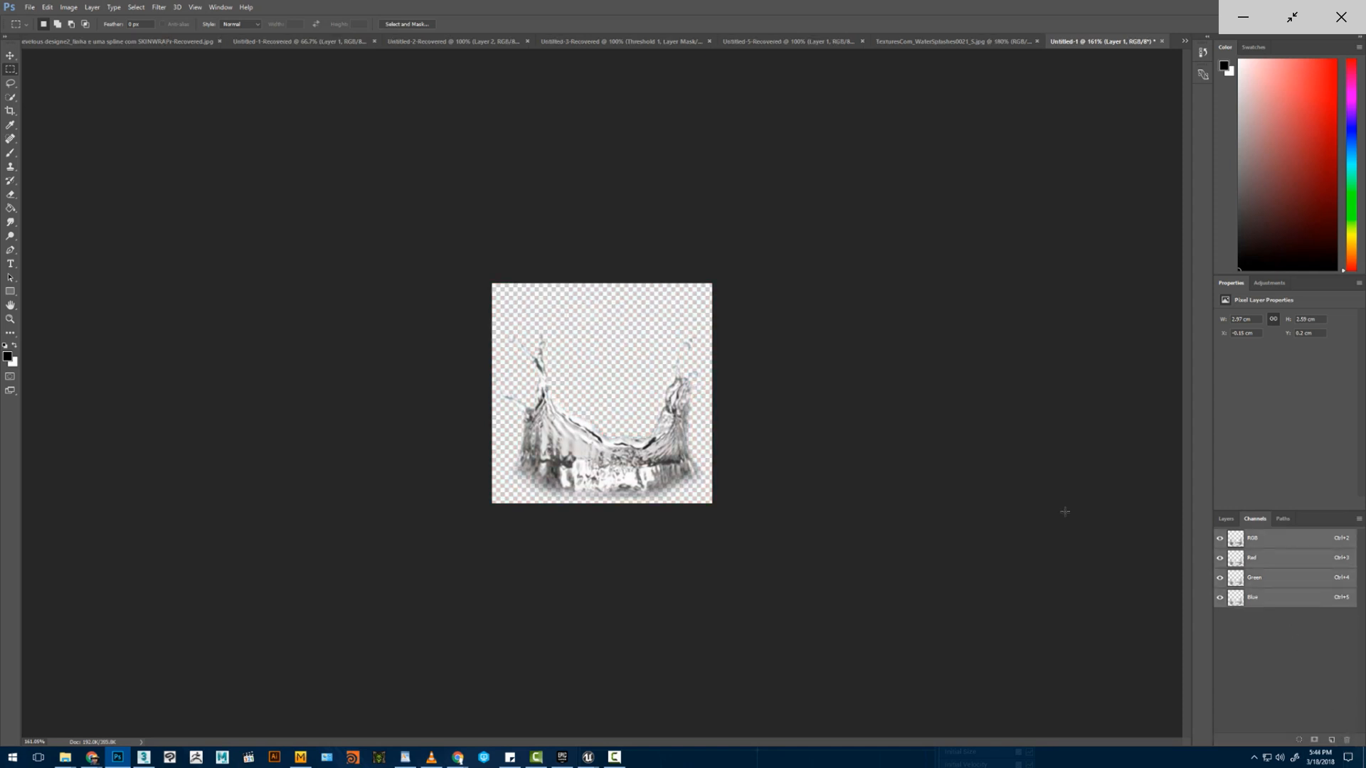
- Show the Background layer and fill it with a saturated blue-violet using the Paint Bucket
click(1226, 520)
click(1261, 626)
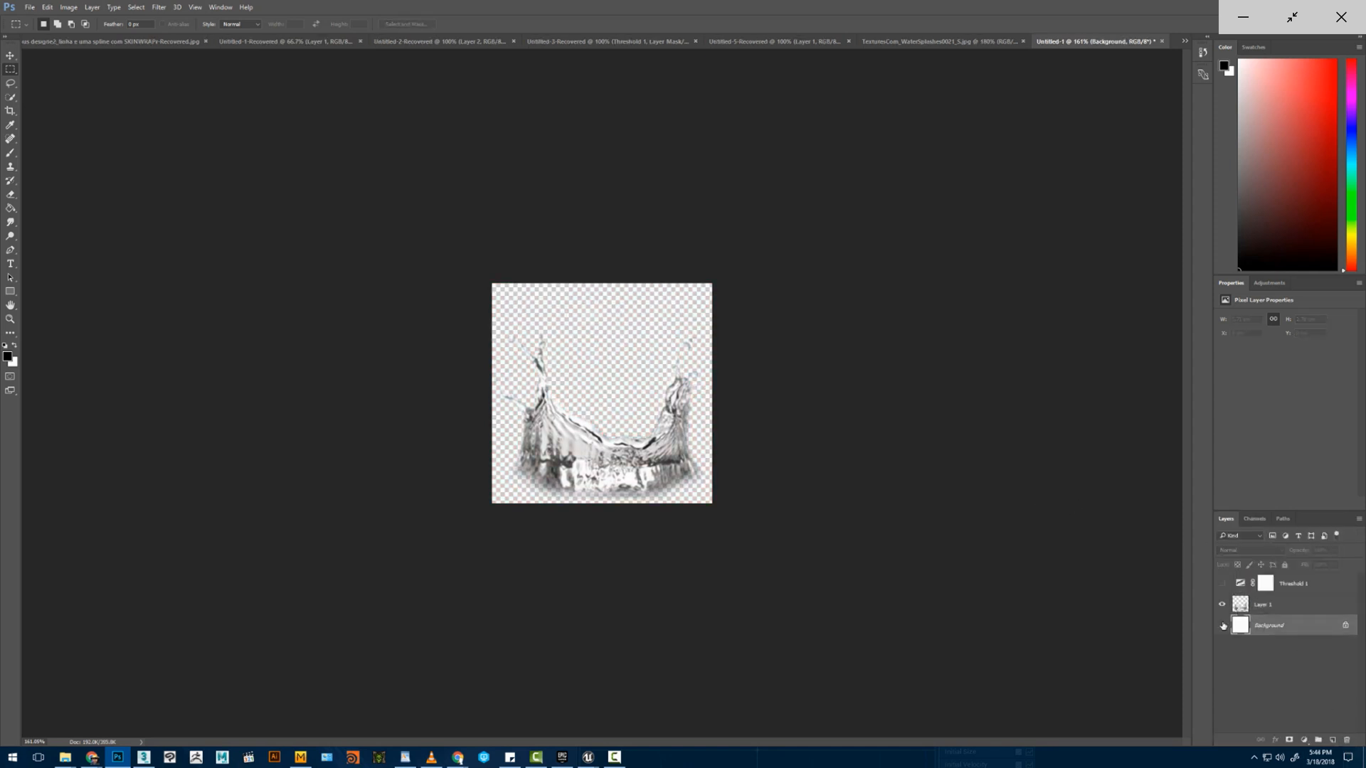
click(1223, 626)
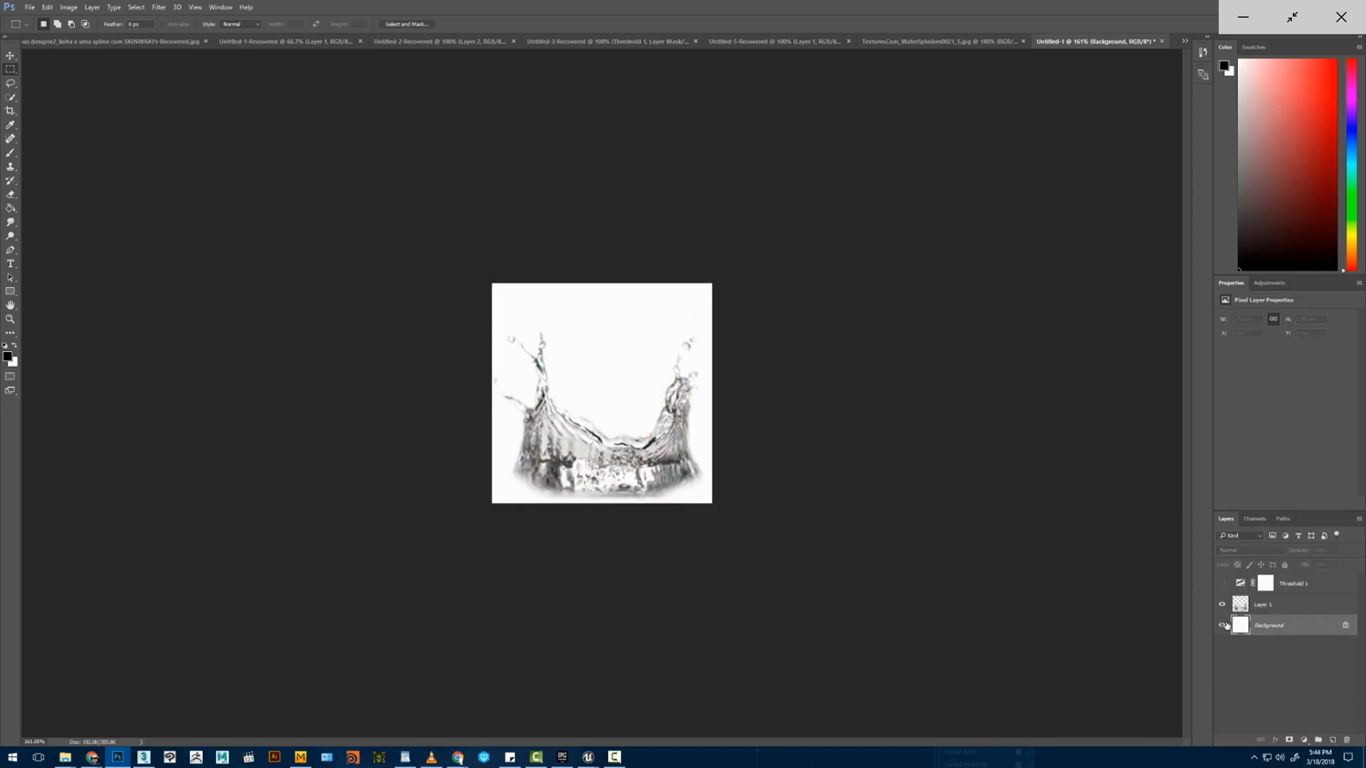
click(11, 207)
click(1350, 114)
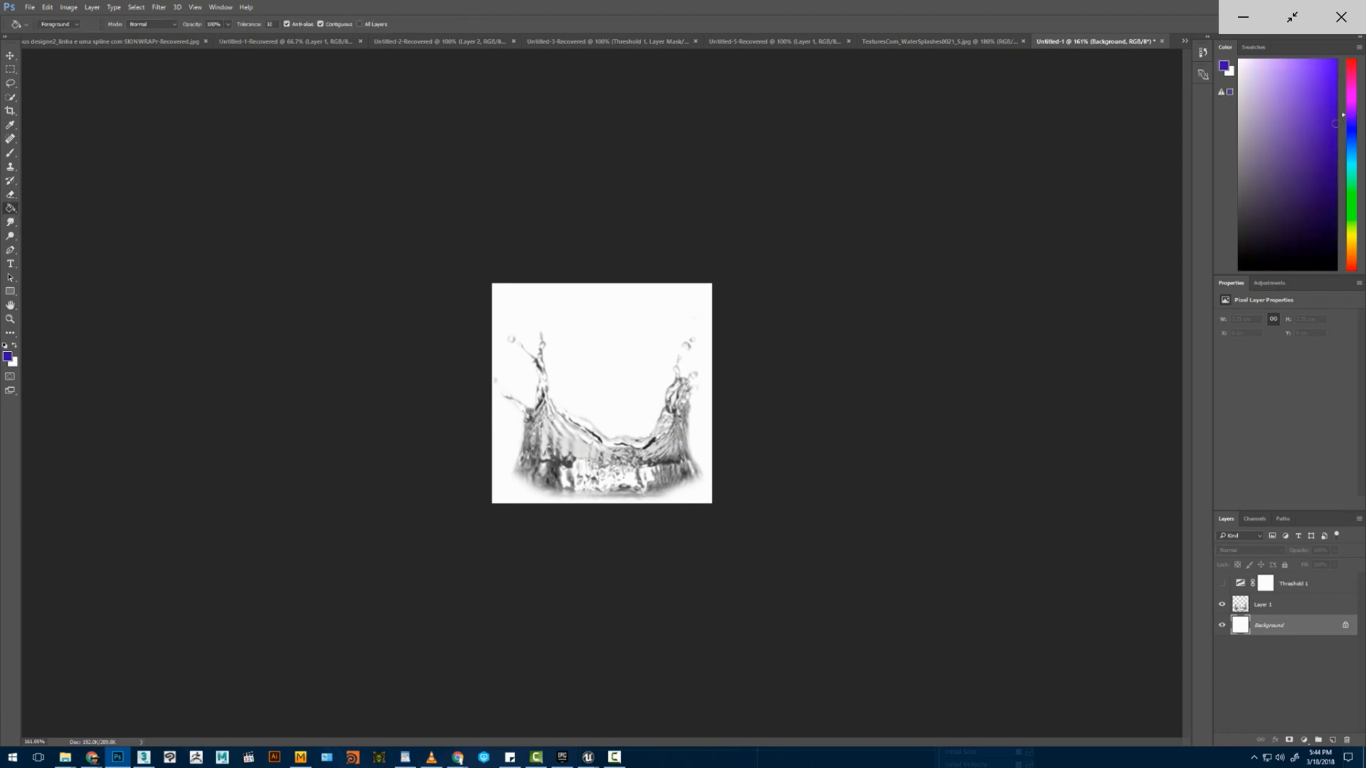
click(687, 369)
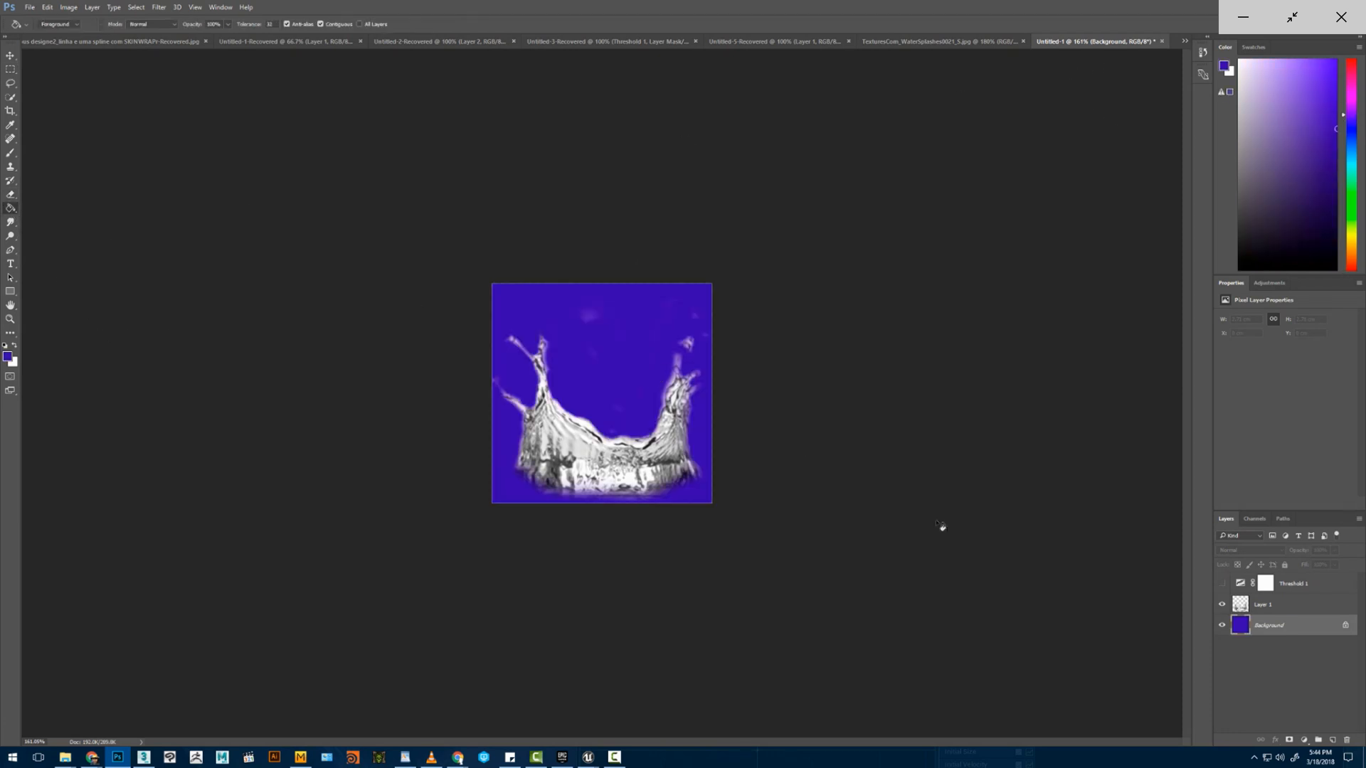
- Erase the faint stray specks above the splash on Layer 1 with a soft Eraser
click(1267, 601)
key(e)
alt+right_drag(586, 382, 590, 365)
mouse_move(587, 325)
mouse_down()
mouse_move(632, 334)
mouse_move(685, 305)
mouse_move(707, 324)
mouse_move(673, 298)
mouse_move(678, 335)
mouse_move(640, 332)
mouse_move(653, 366)
mouse_up()
alt+scroll(638, 366, up, 10)
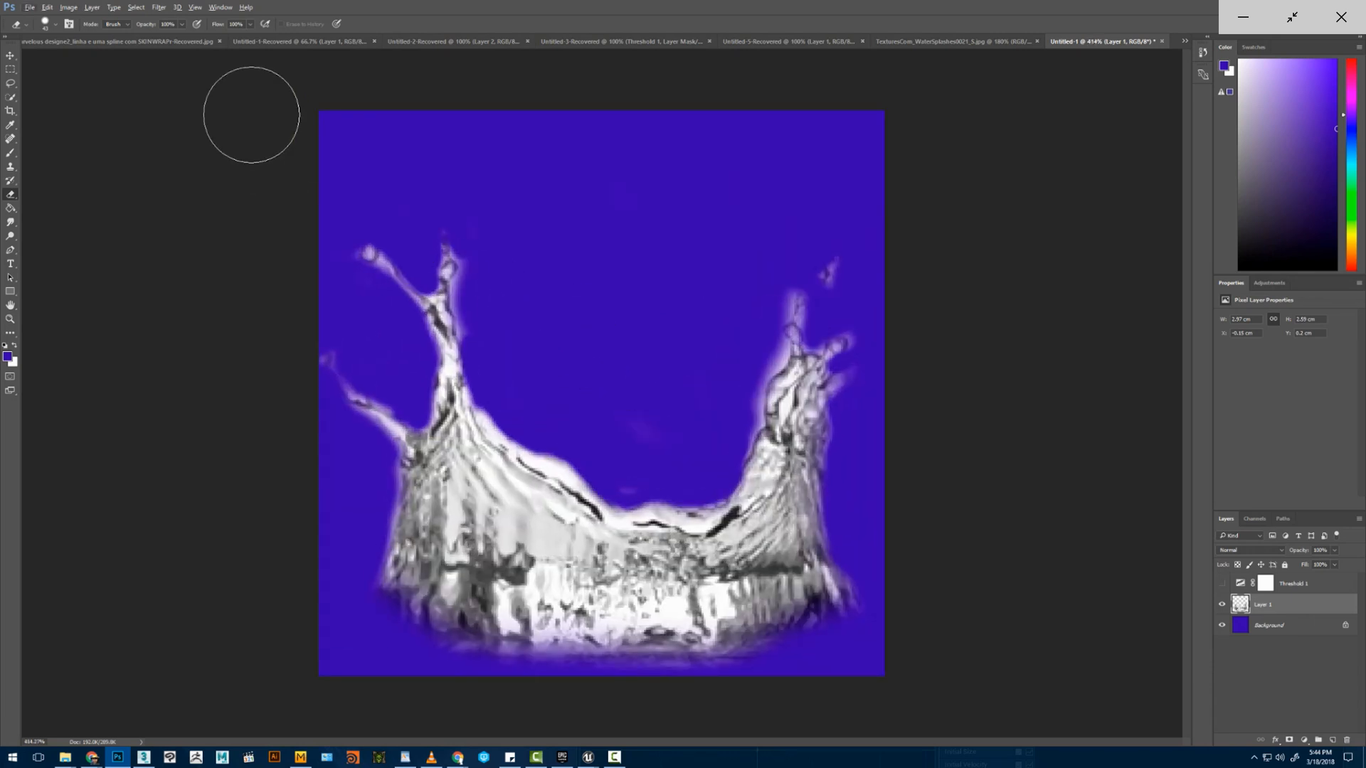
- Reduce the soft Eraser's size and erase the pale halos along the inner edges and thin spikes of the splash
click(49, 25)
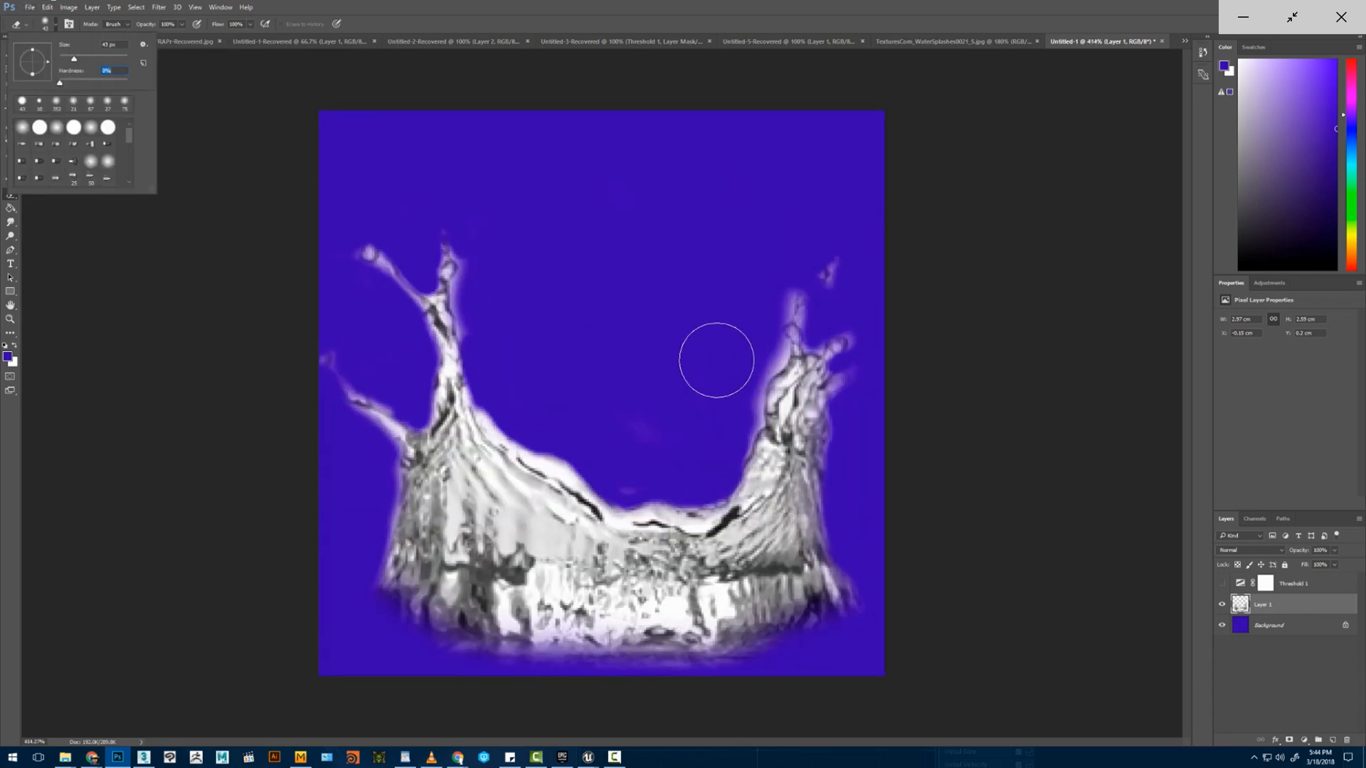
alt+right_drag(715, 370, 714, 370)
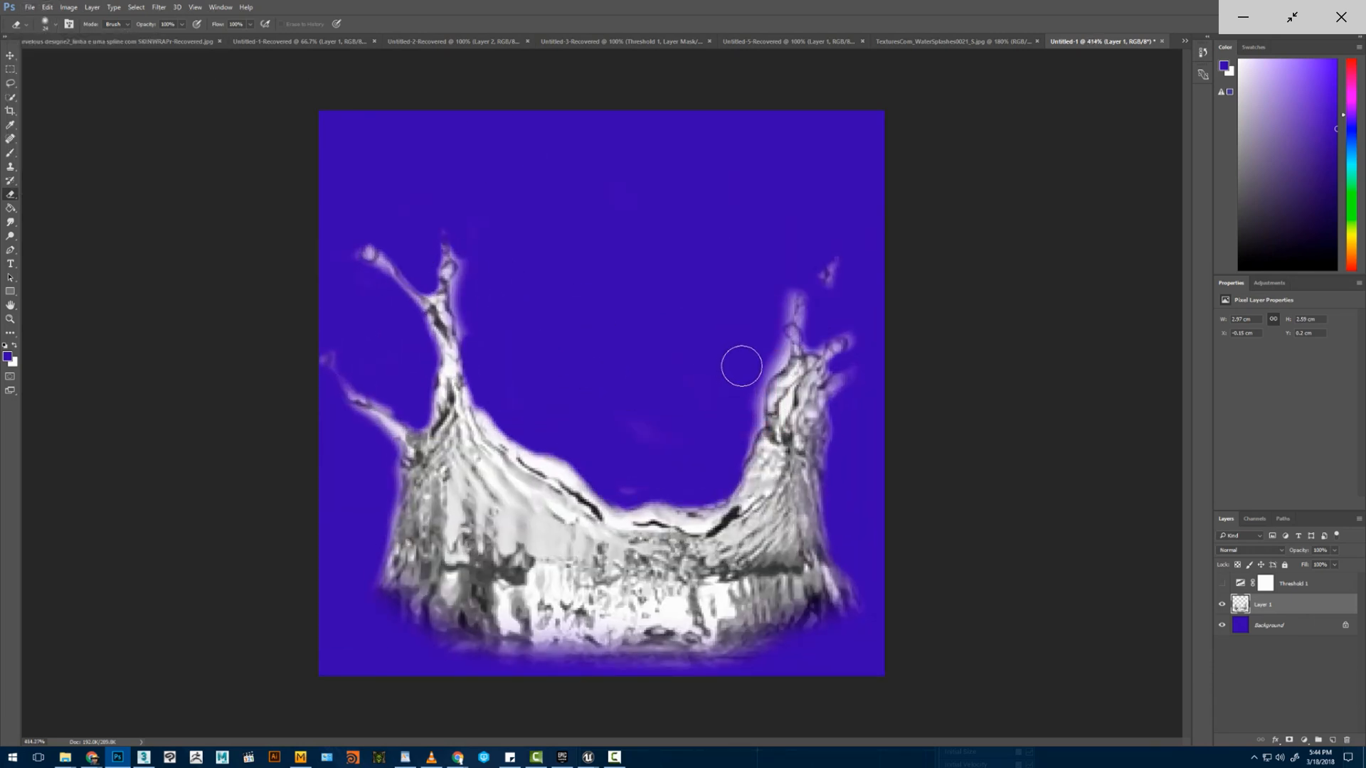
mouse_move(767, 347)
mouse_down()
mouse_move(778, 296)
mouse_move(721, 482)
mouse_move(644, 480)
mouse_move(626, 417)
mouse_up()
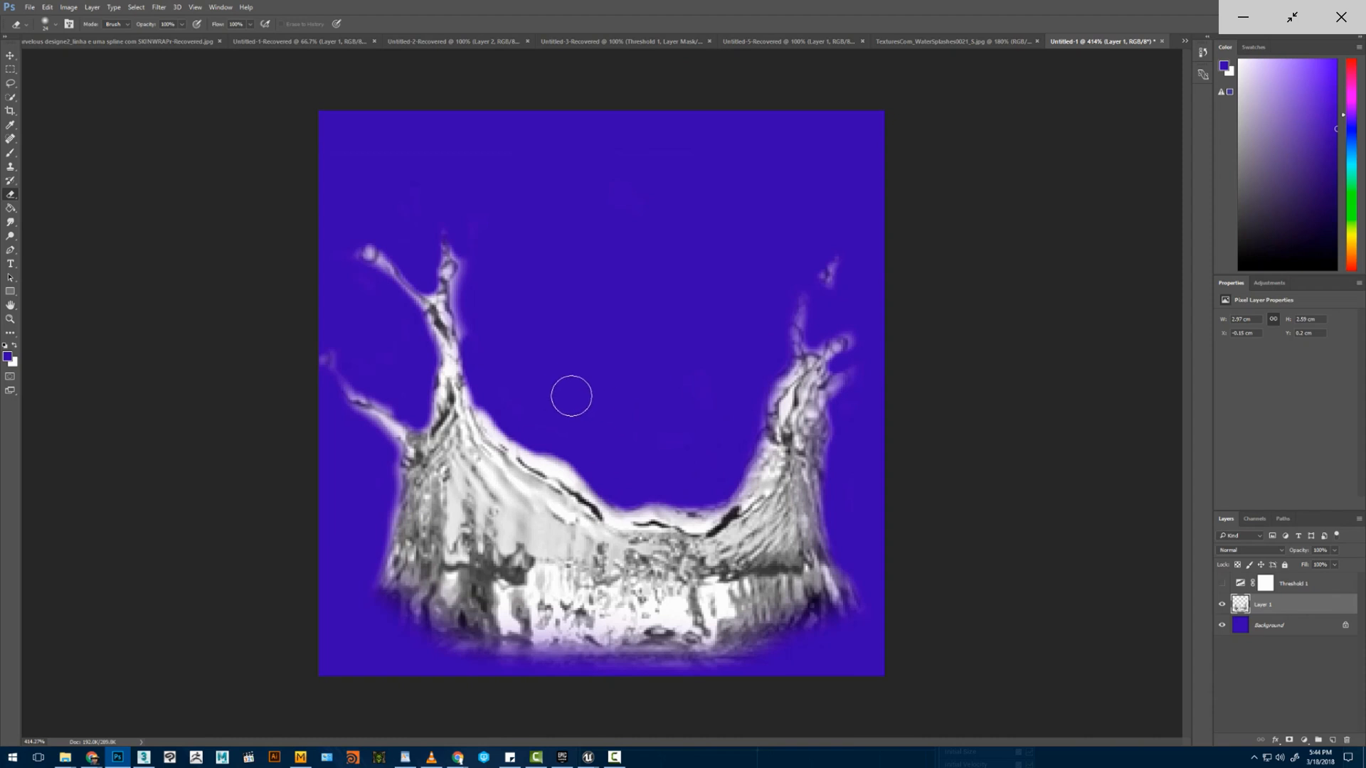
mouse_move(466, 292)
mouse_down()
mouse_move(476, 247)
mouse_move(491, 356)
mouse_up()
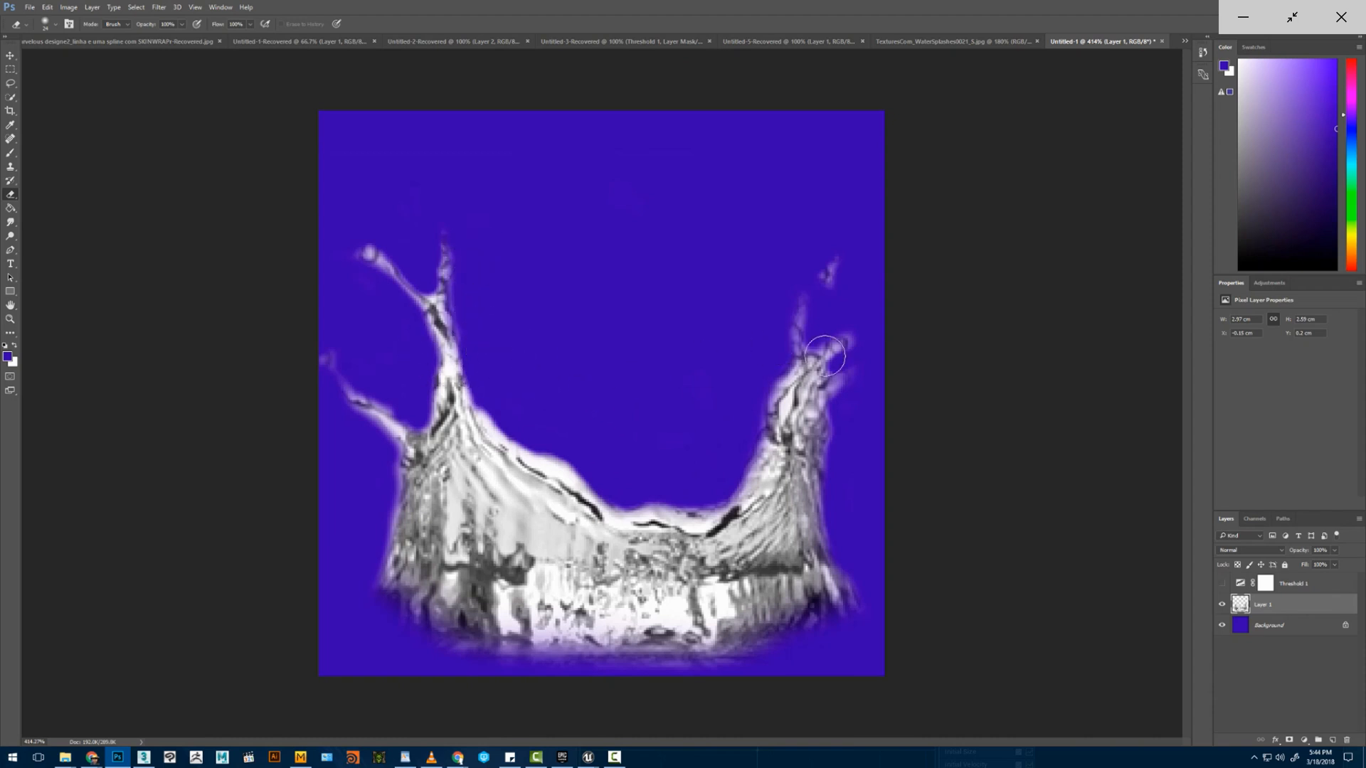
alt+scroll(505, 479, down, 3)
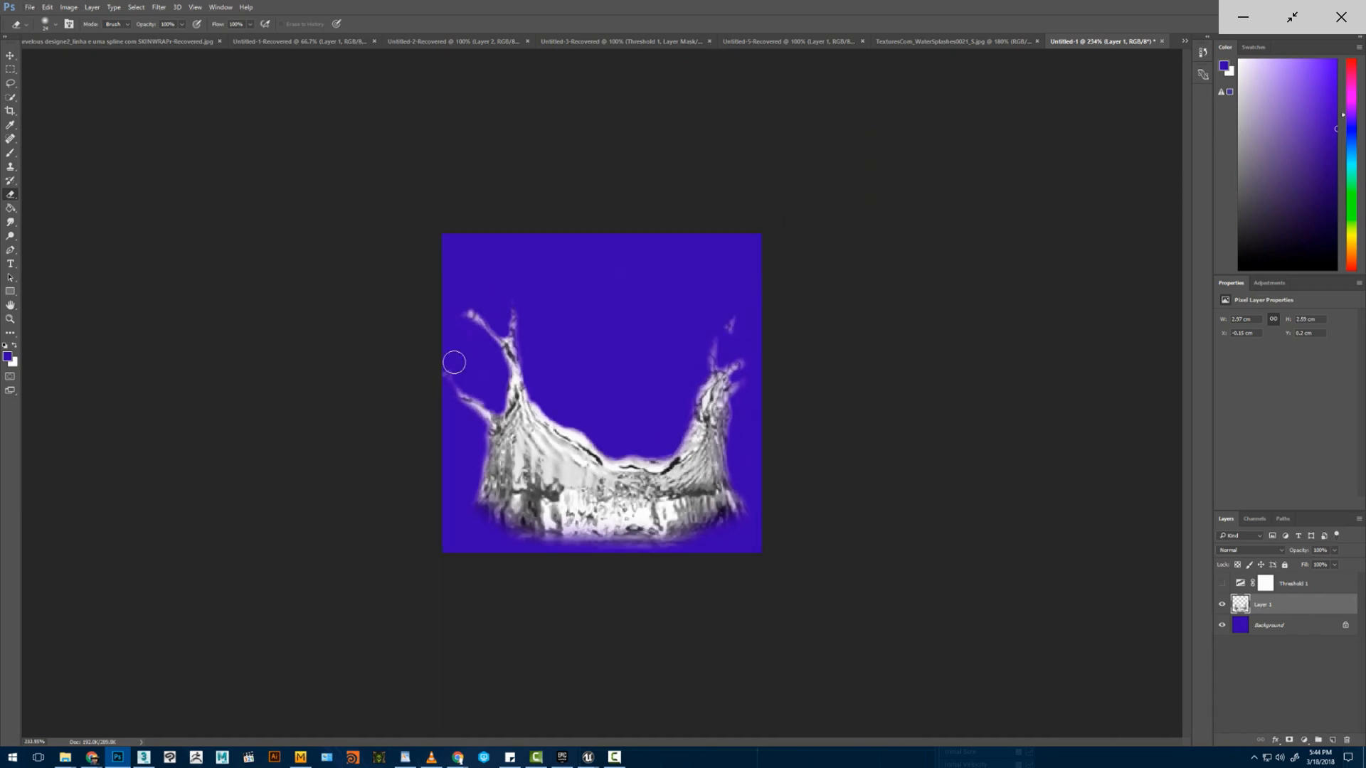
alt+scroll(424, 428, down, 10)
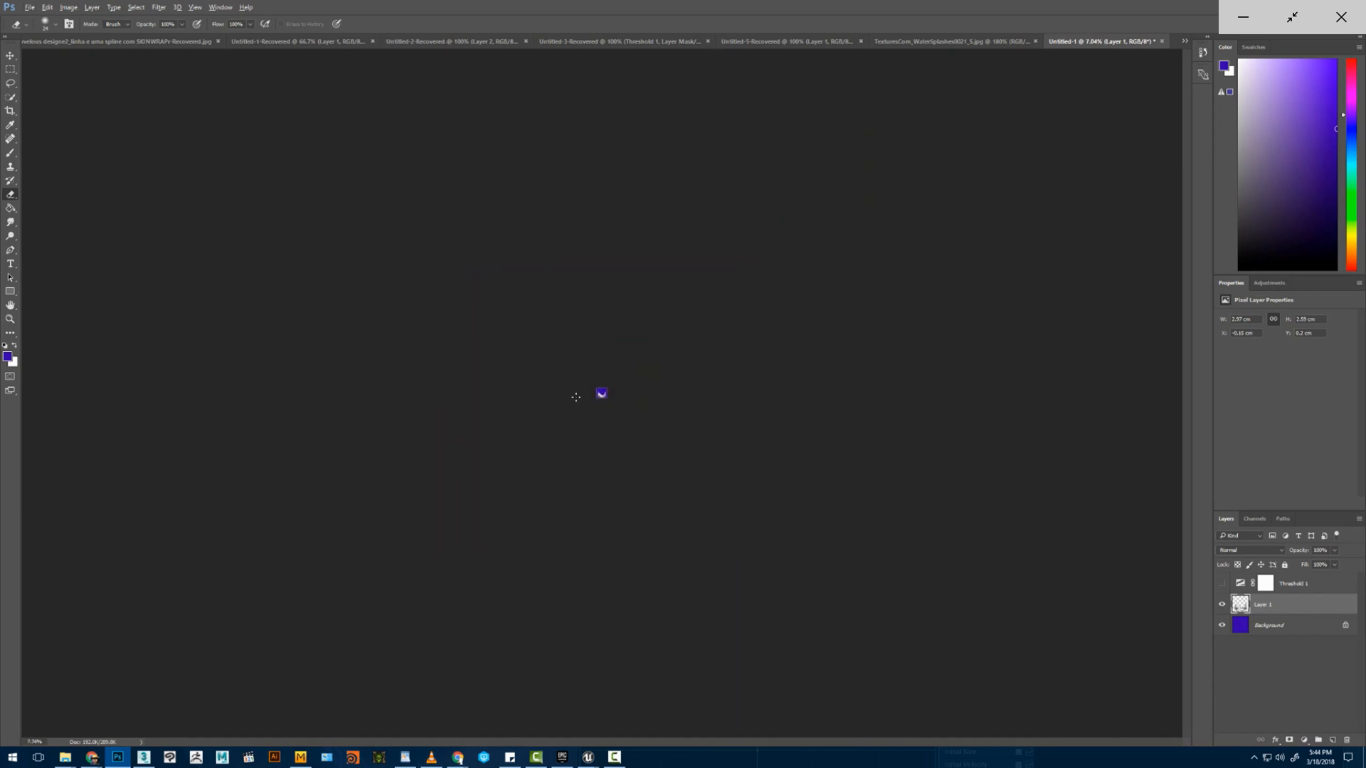
alt+scroll(629, 398, up, 8)
alt+scroll(629, 398, up, 2)
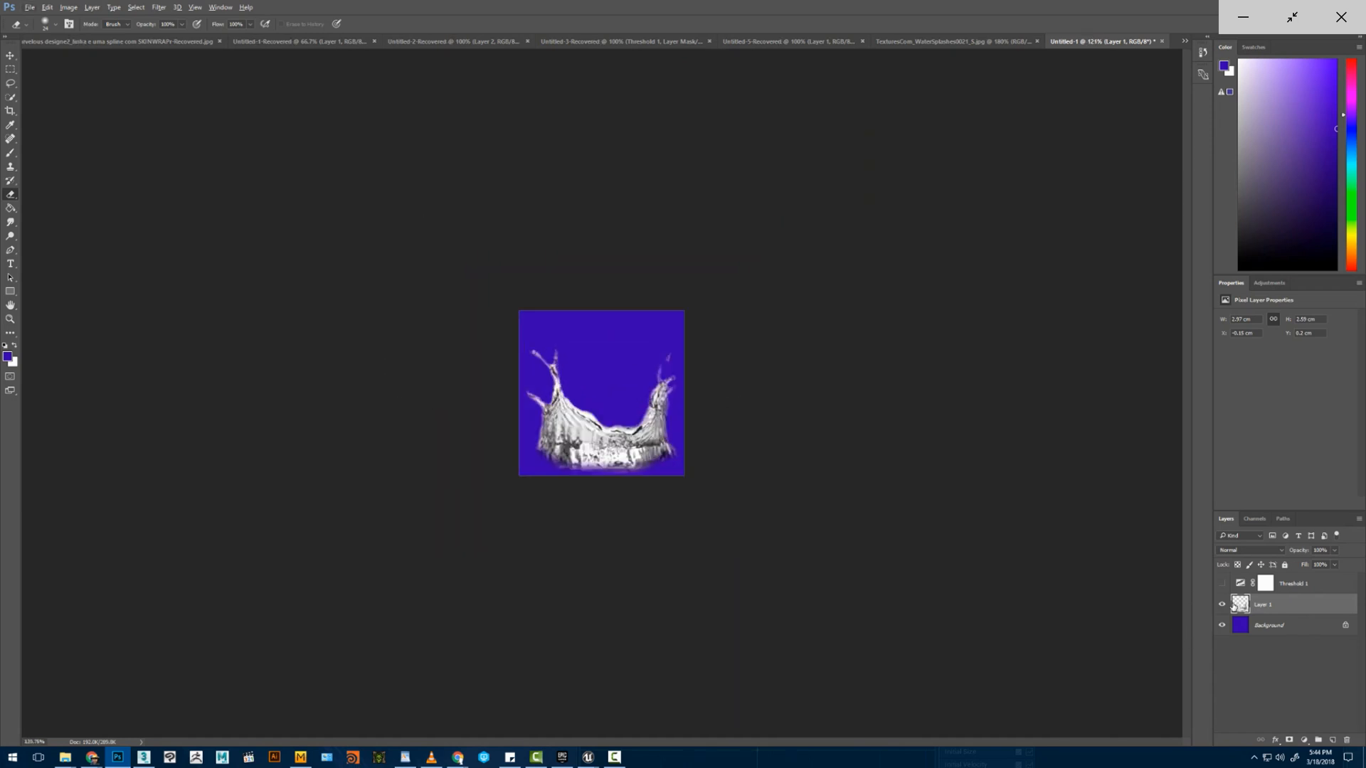
click(1253, 519)
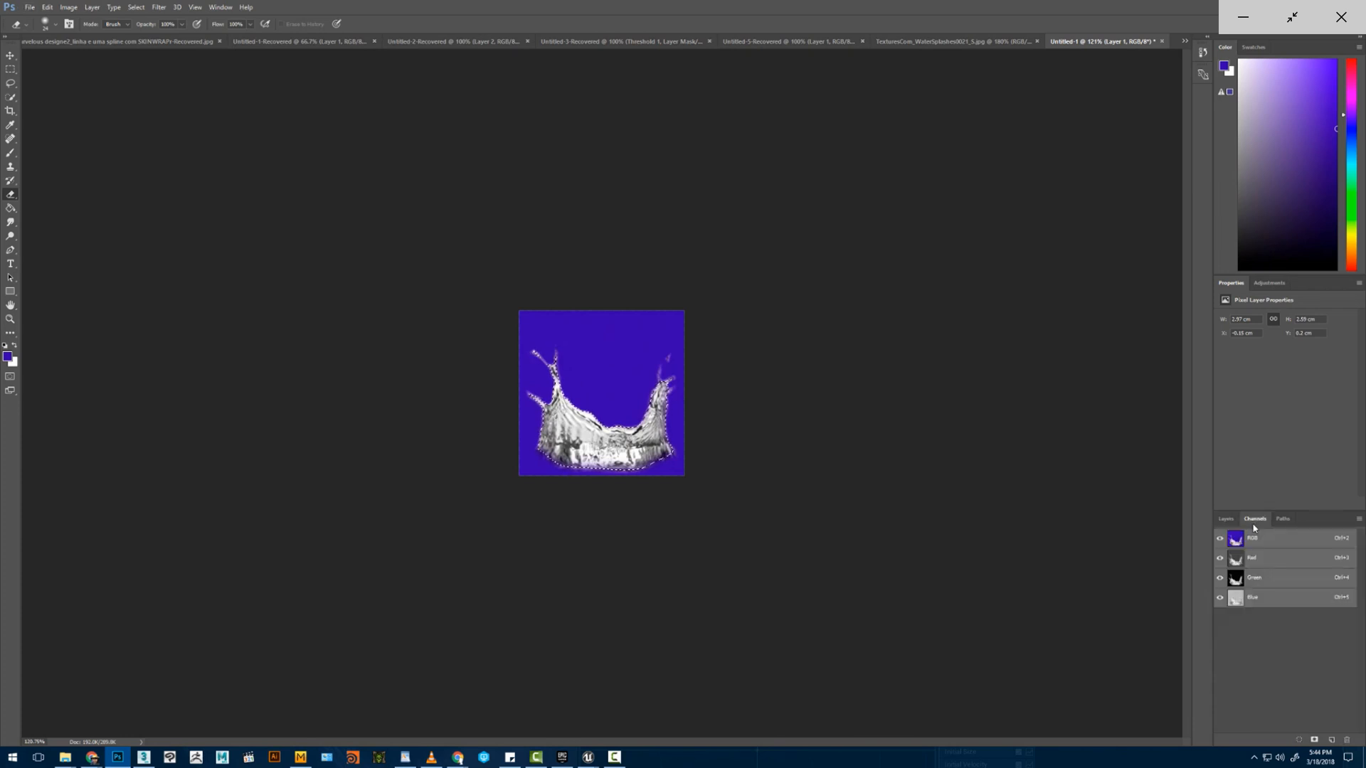
click(1226, 520)
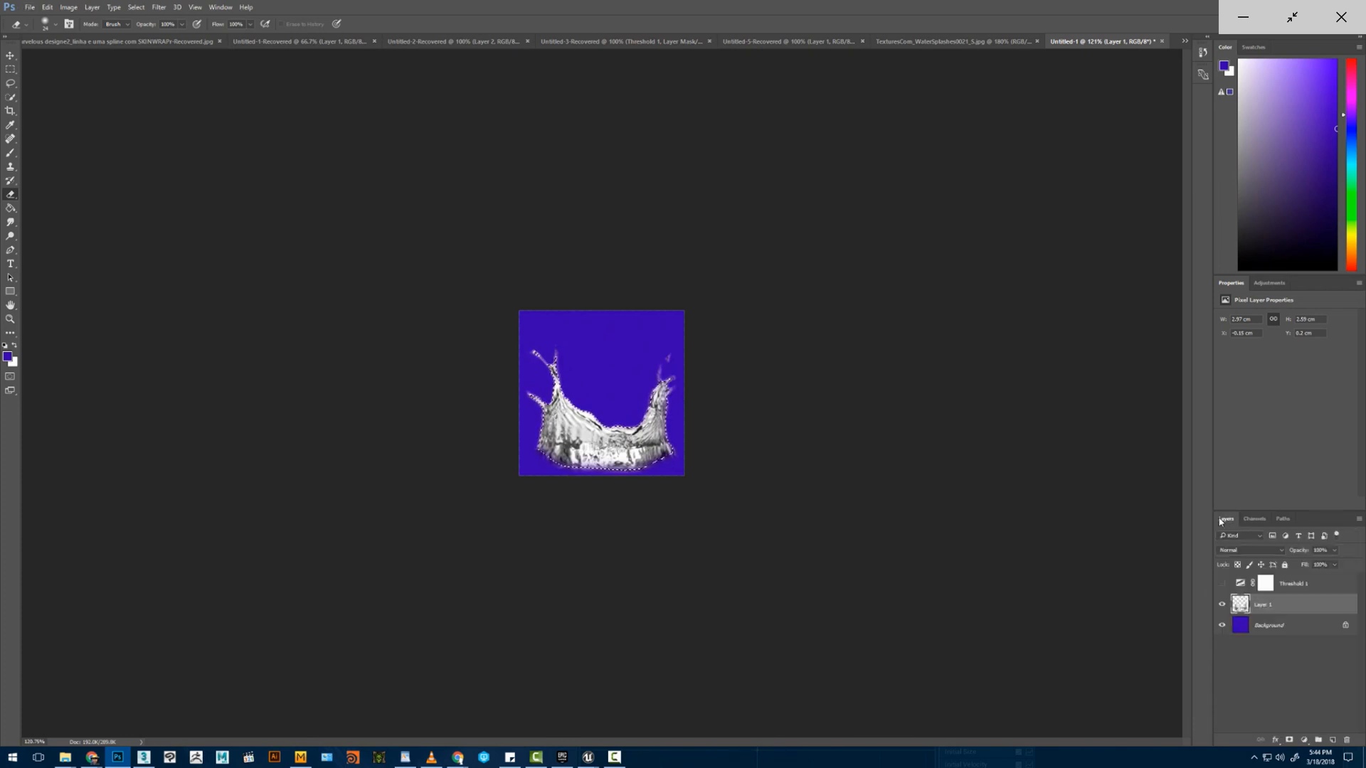
click(10, 69)
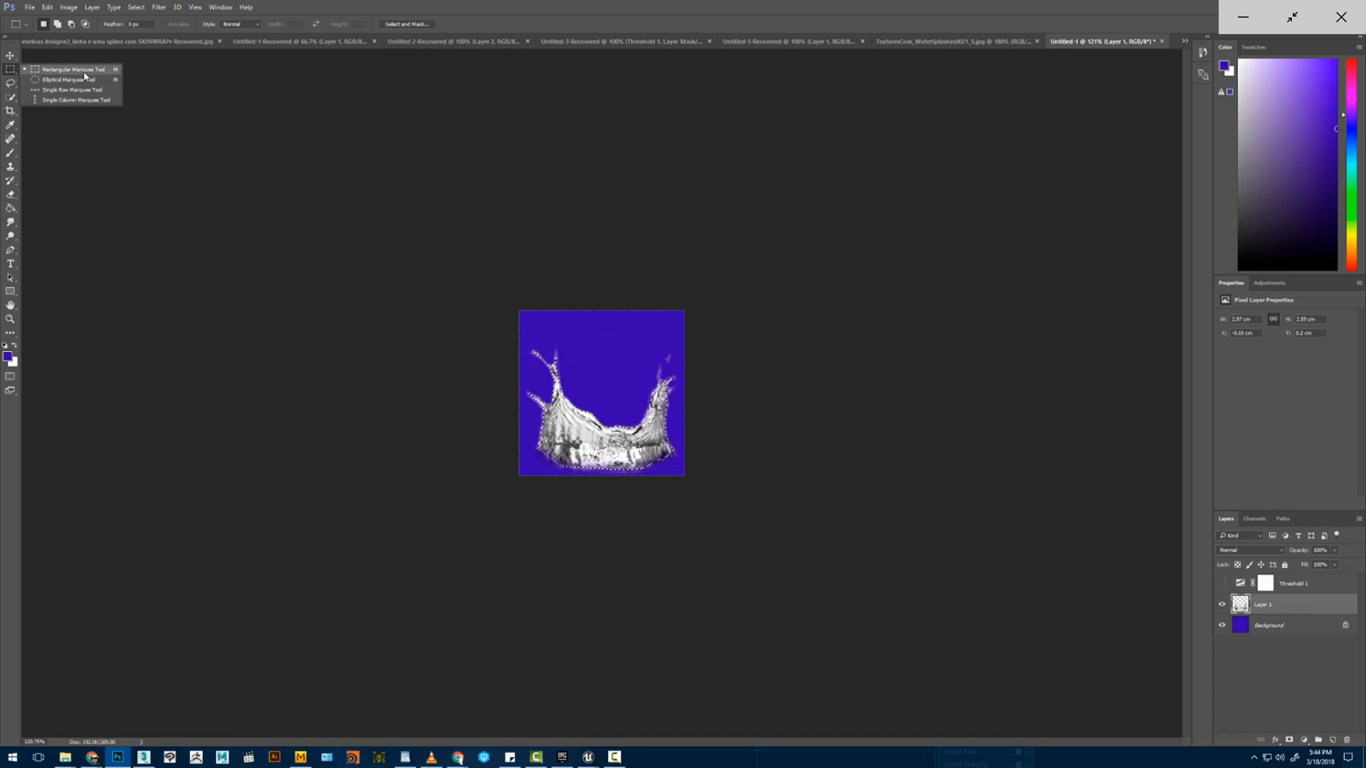
click(457, 262)
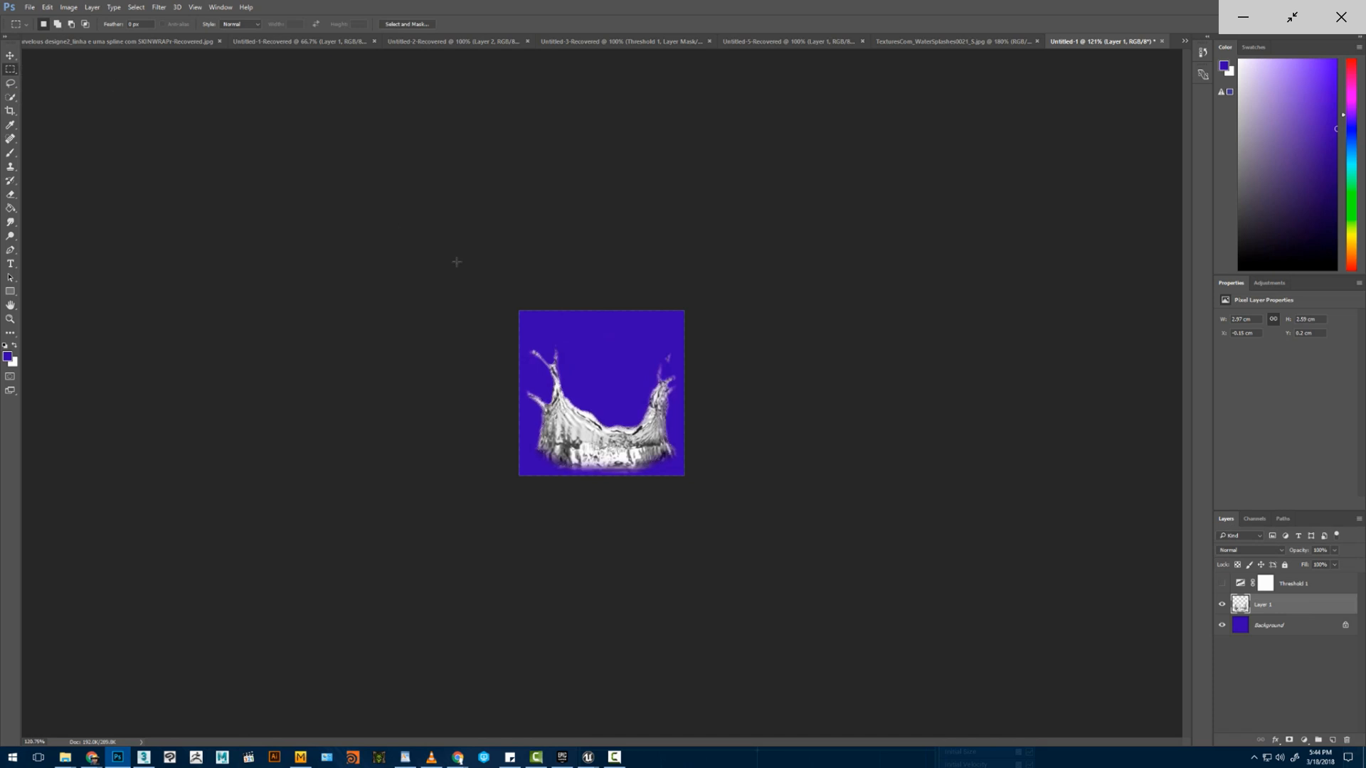
- Load Layer 1's transparency as a selection with the Background layer active, and add a new alpha channel
click(1263, 627)
ctrl+click(1241, 604)
click(1255, 520)
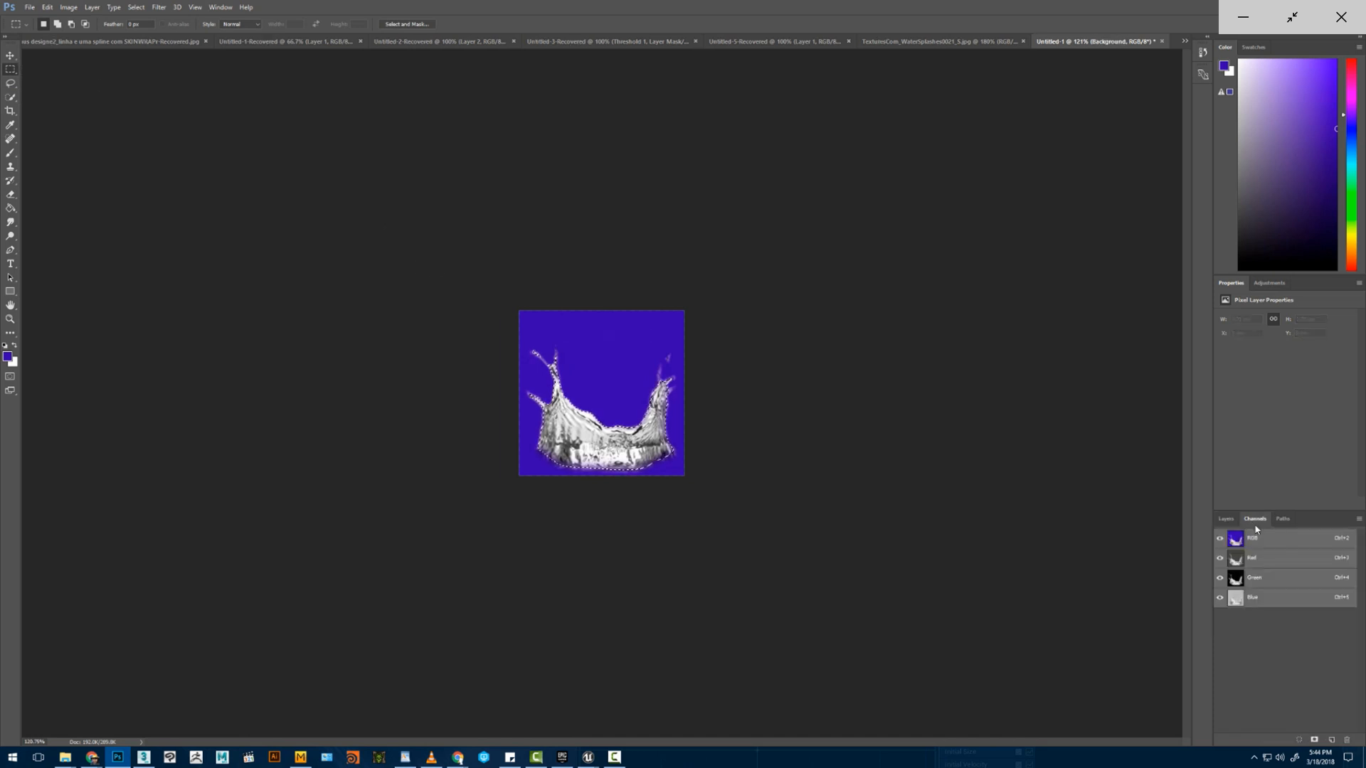
click(1333, 739)
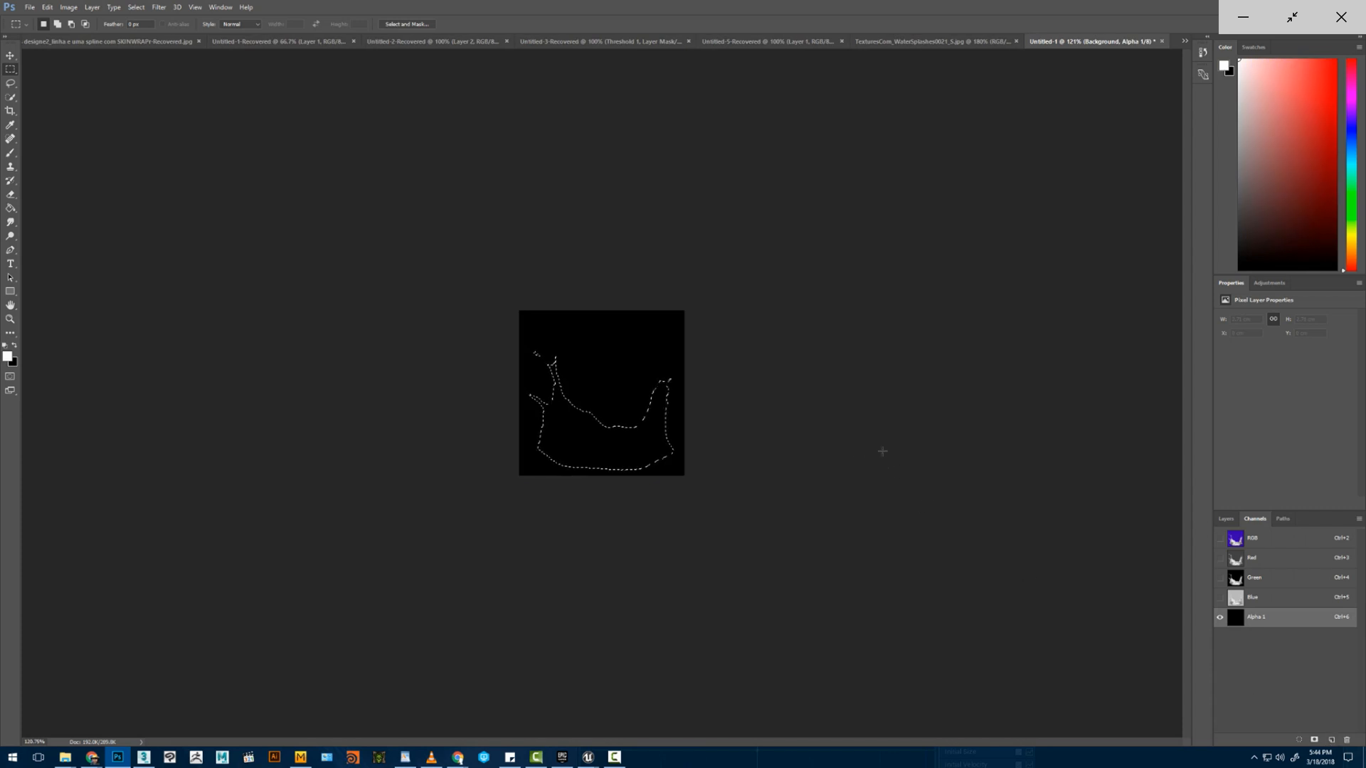
- Paint the selected splash shape solid white in the alpha channel with a large brush, and clear the selection
key(b)
mouse_move(601, 408)
alt+right_down()
mouse_move(621, 418)
mouse_move(608, 421)
alt+right_up()
drag(559, 448, 636, 387)
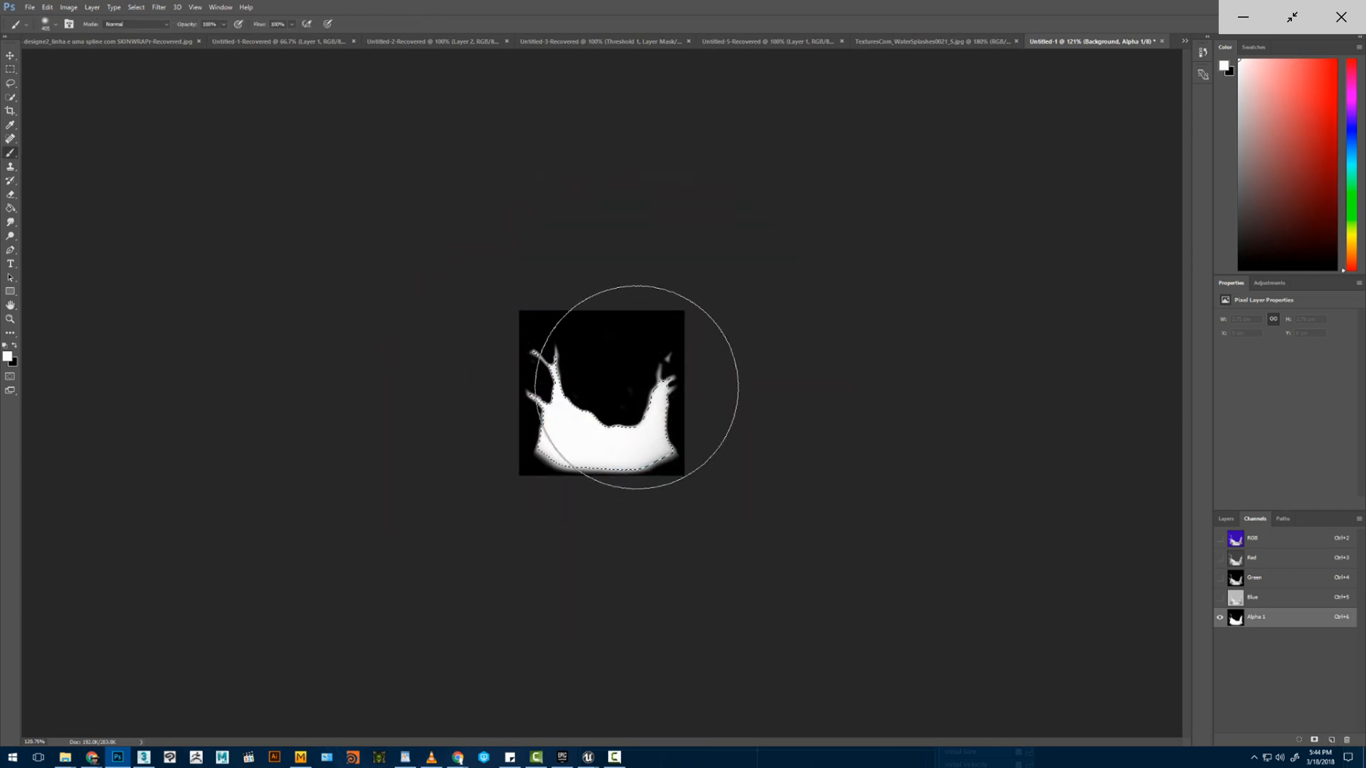
key(ctrl+d)
key(m)
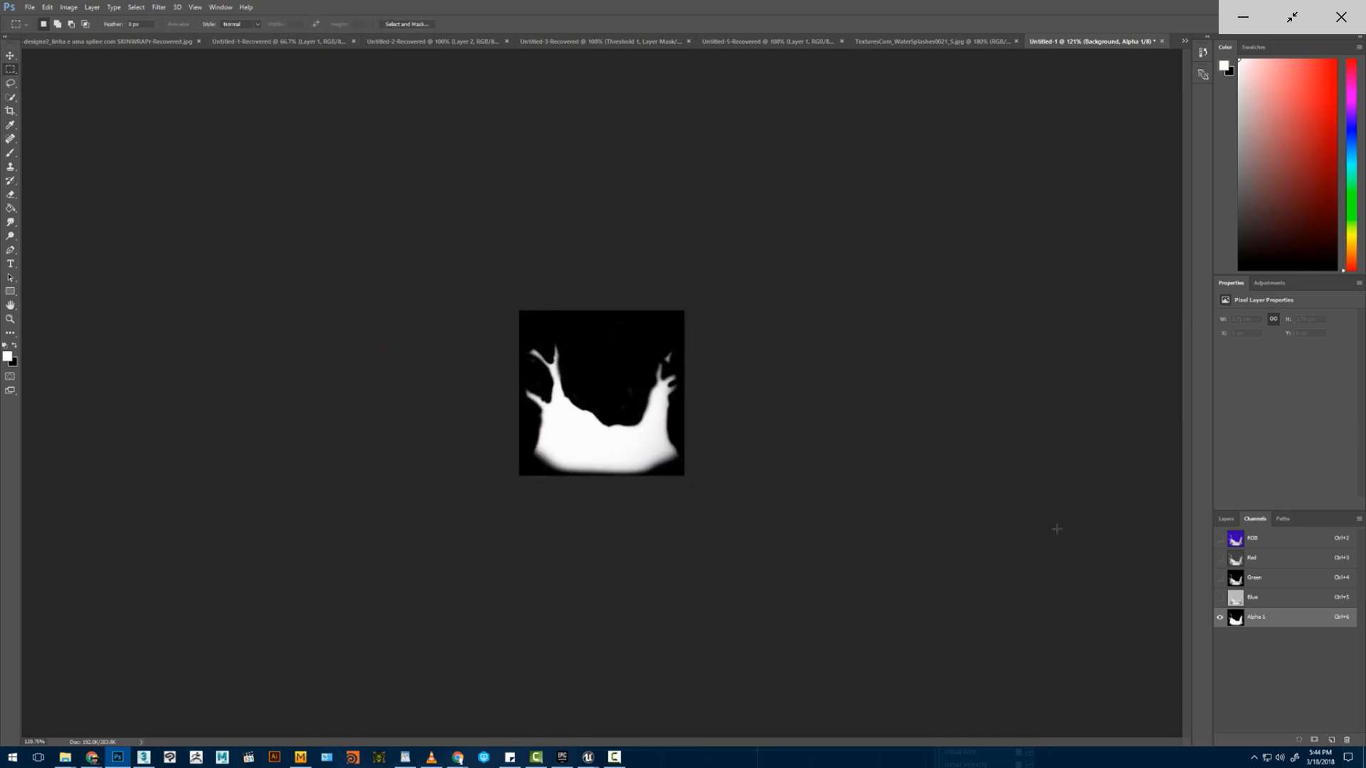
- Return to the RGB composite and the layer list with the Background layer active
click(1269, 540)
alt+scroll(675, 366, up, 2)
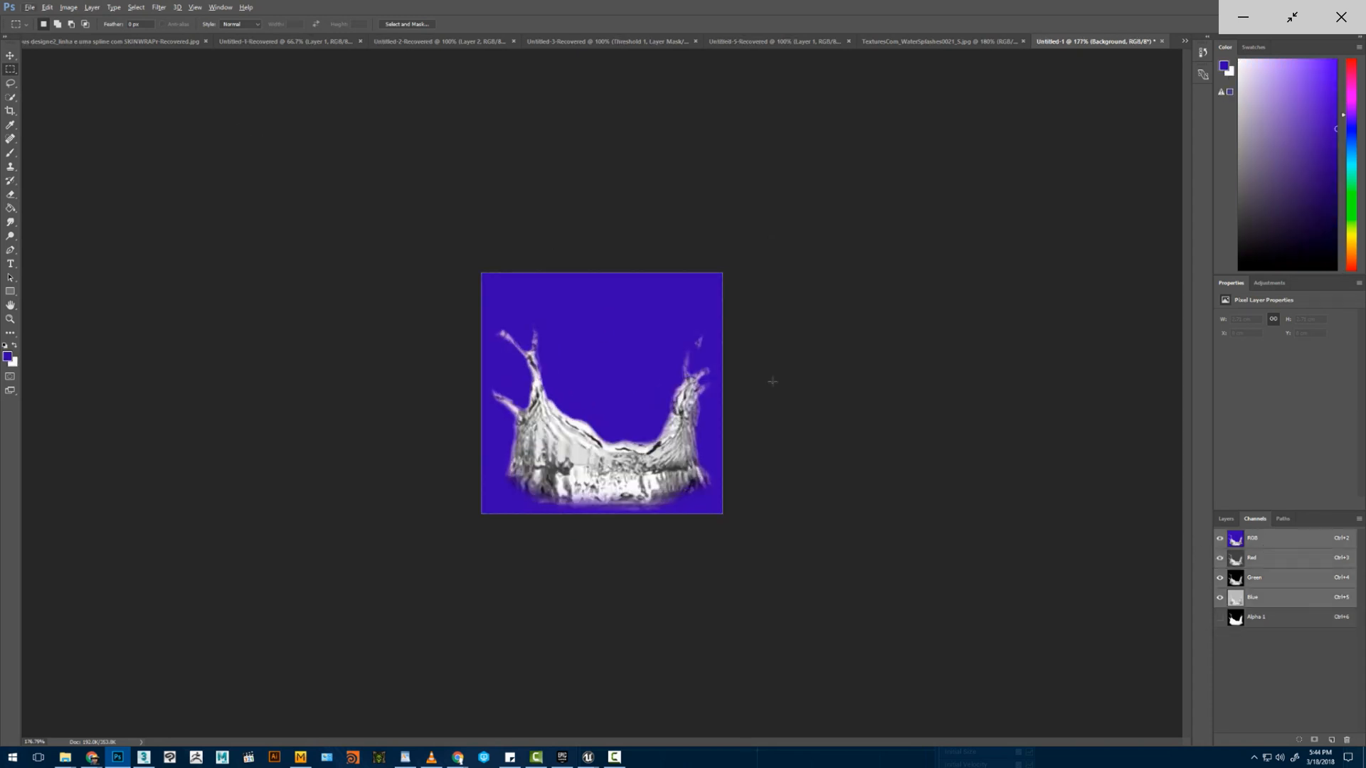
click(1226, 519)
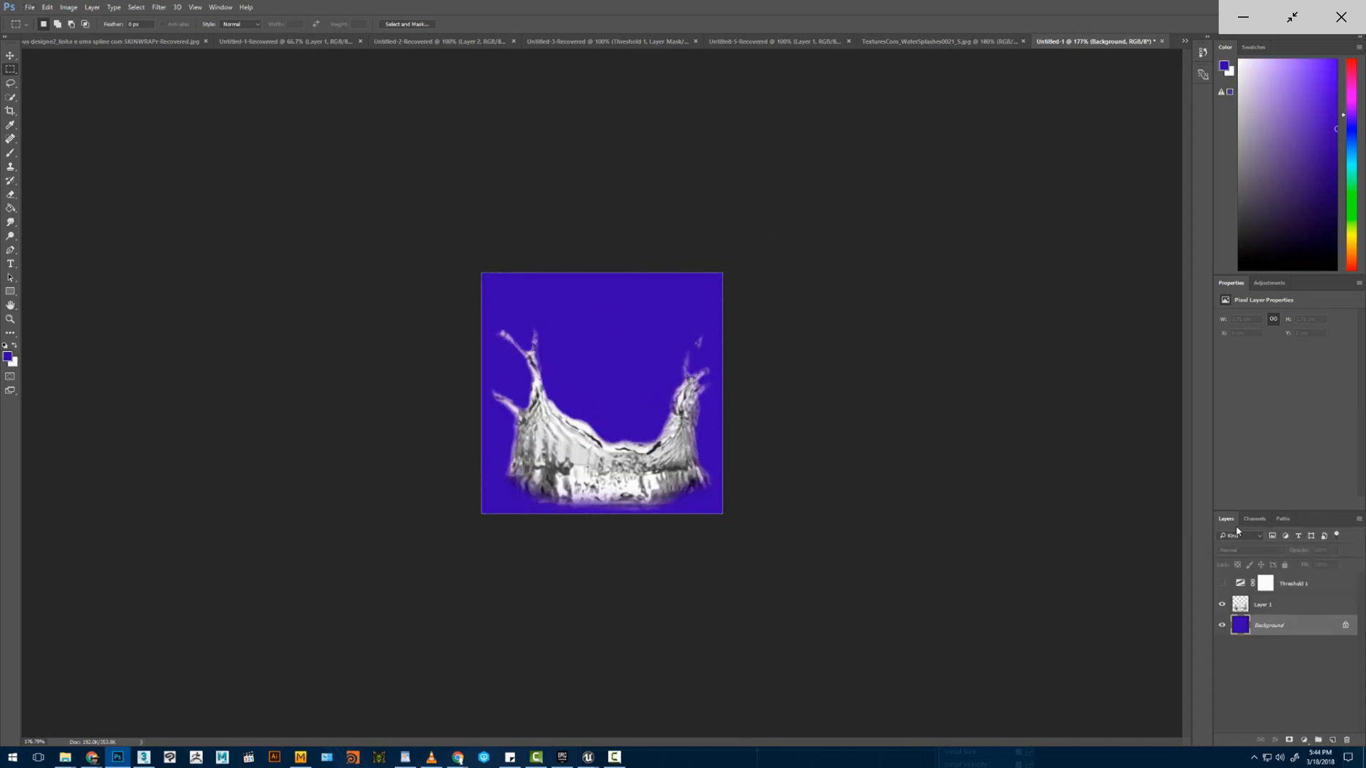
- Reset the foreground color to black and fill the blue Background layer with it using the Paint Bucket
click(1222, 625)
click(1222, 626)
click(7, 209)
click(5, 346)
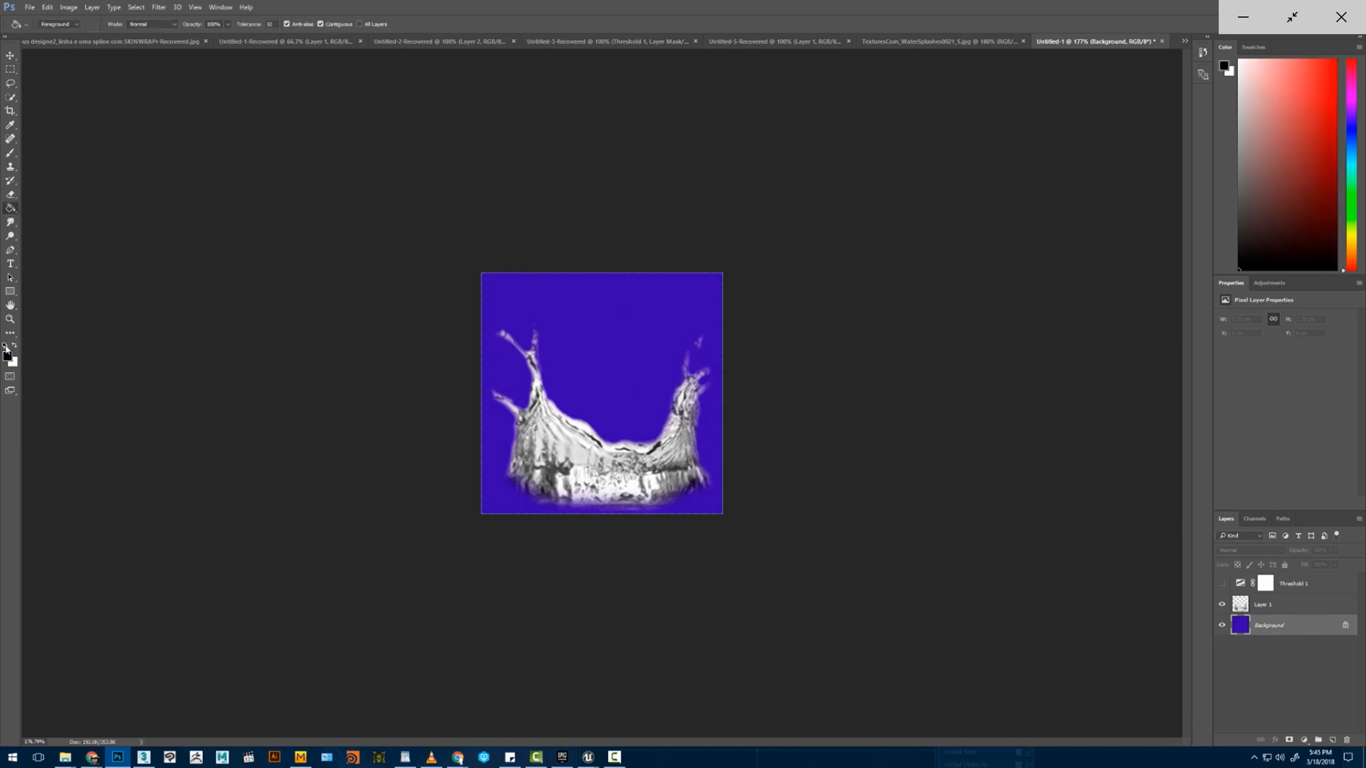
click(658, 323)
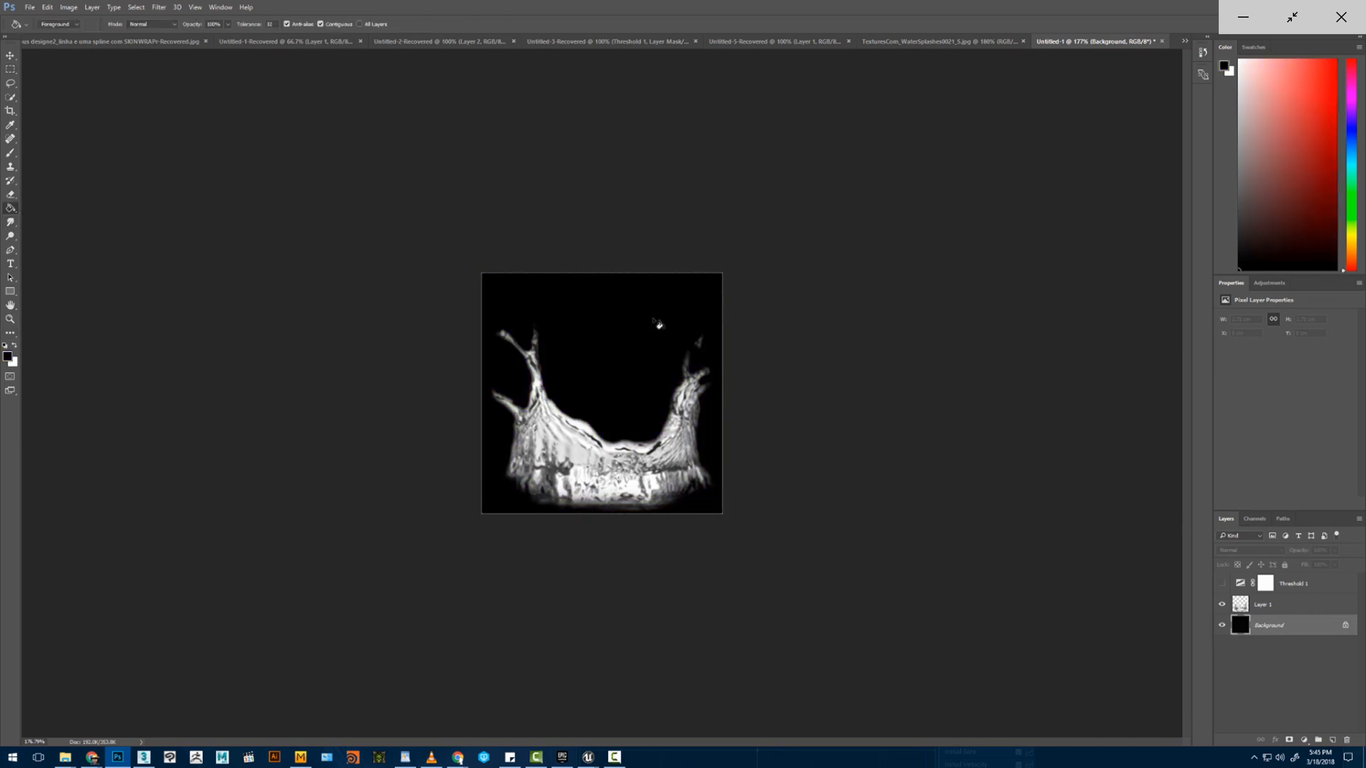
- Save the splash image as a Targa file at 32 bits/pixel
click(30, 8)
click(49, 130)
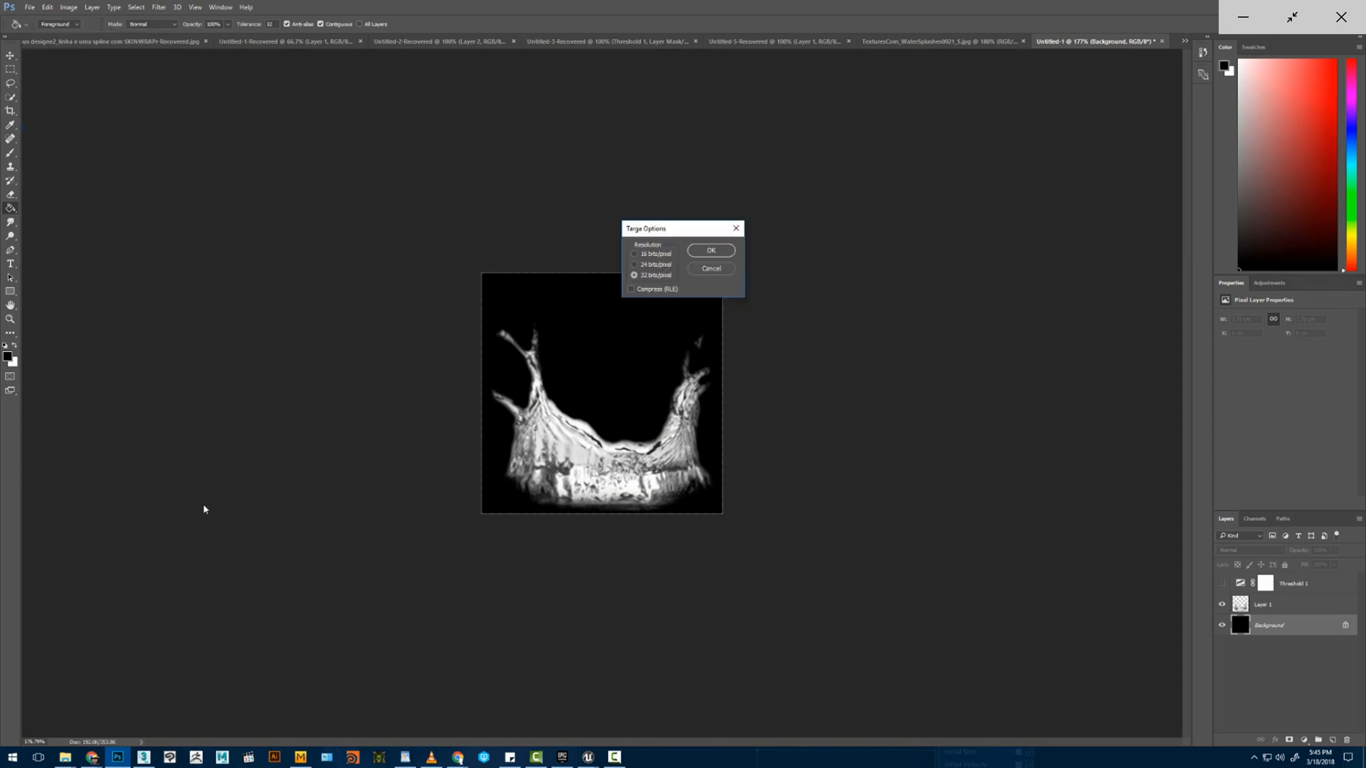
key(Return)
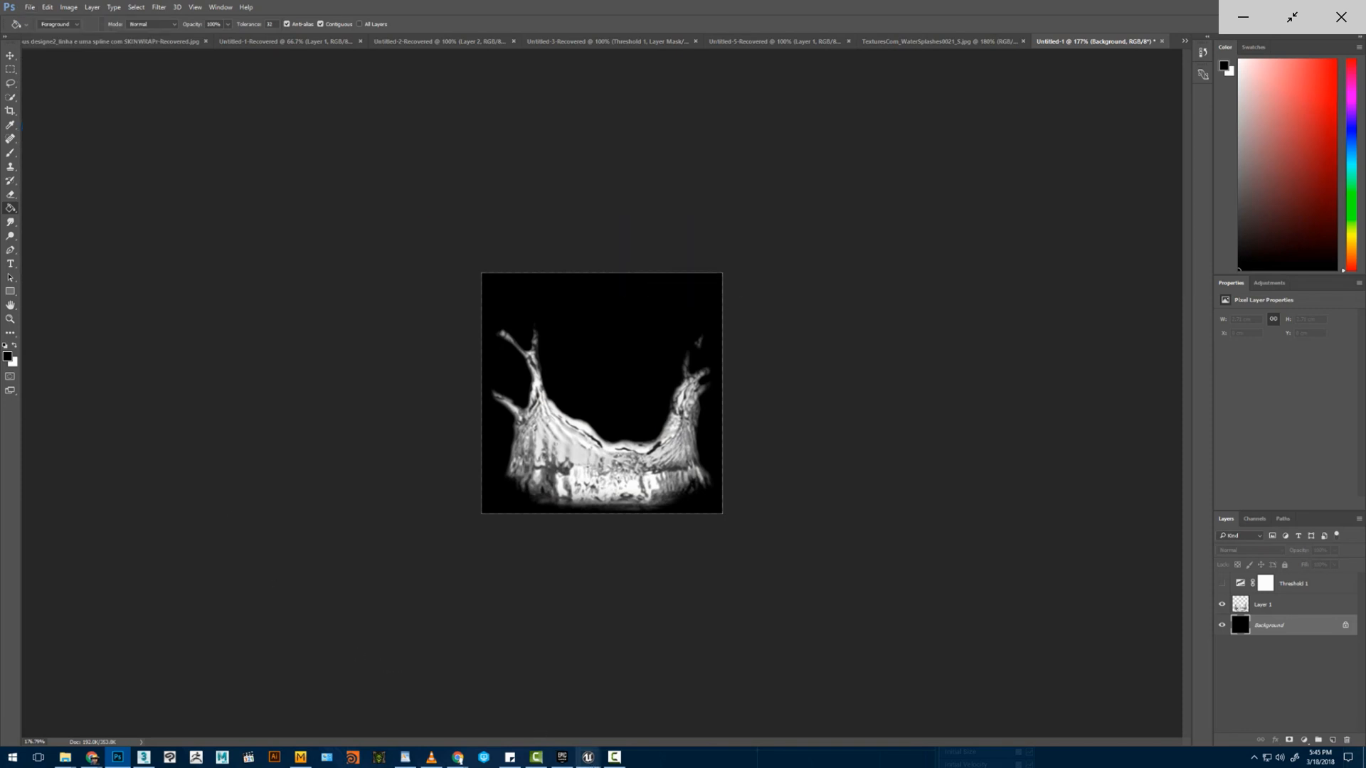
- Switch to Unreal Editor and duplicate raindrop_material in the FX/Material folder, naming the copy raindrop_crown_material
mouse_move(594, 763)
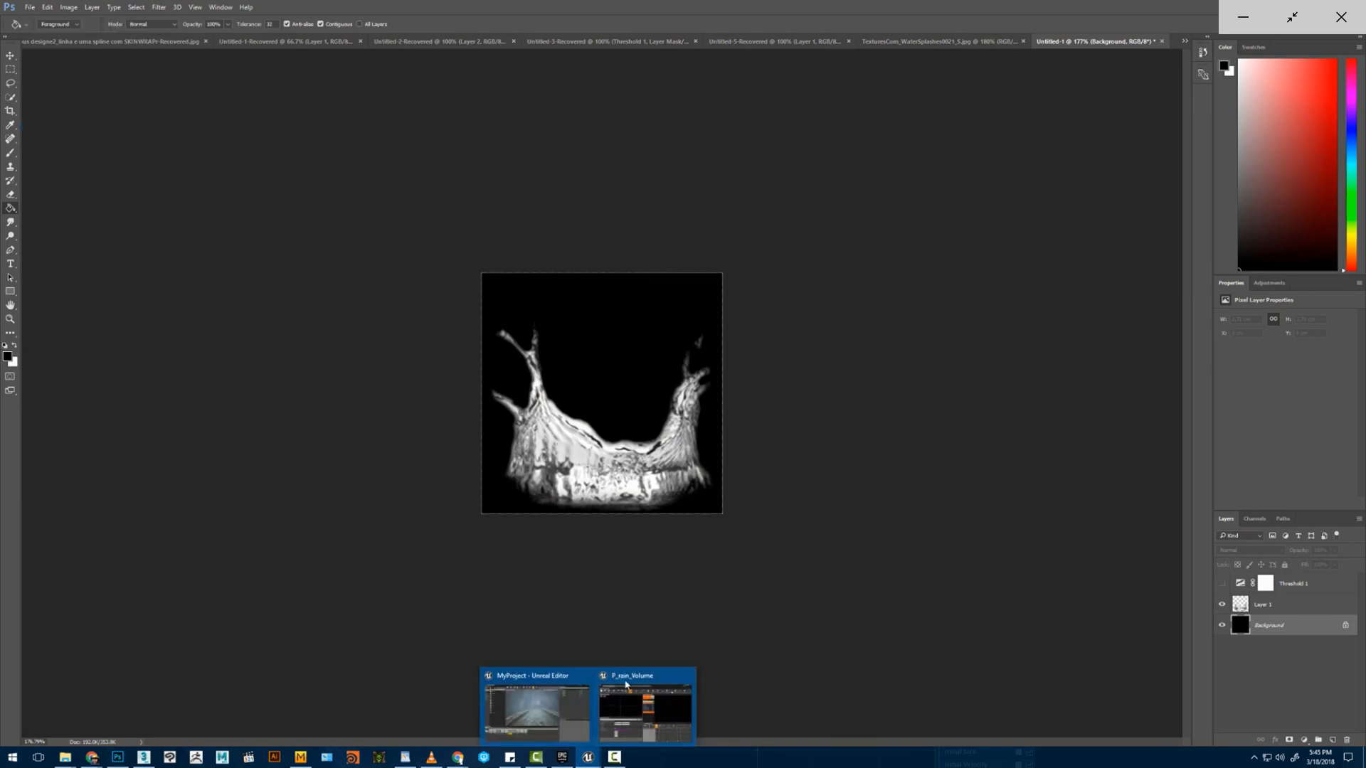
click(646, 698)
right_drag(732, 381, 733, 390)
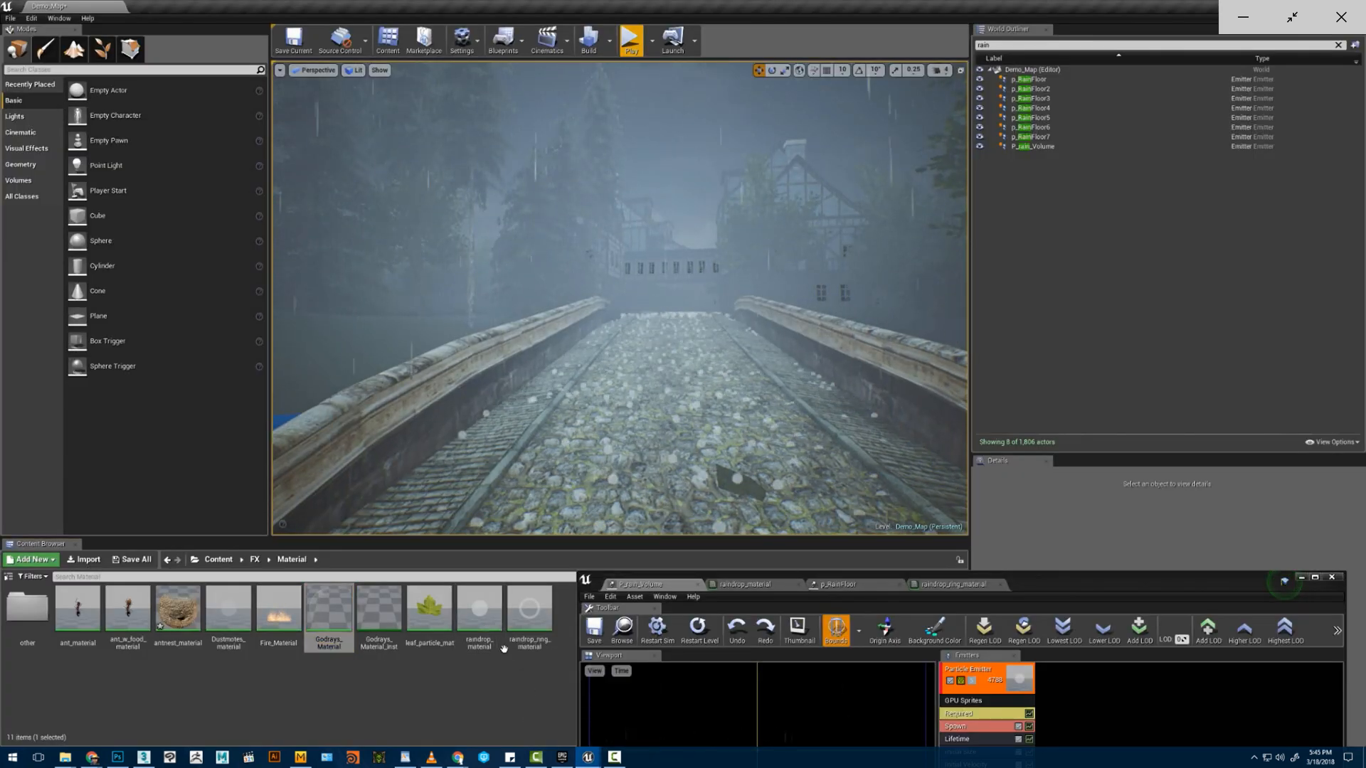
right_click(481, 626)
click(523, 447)
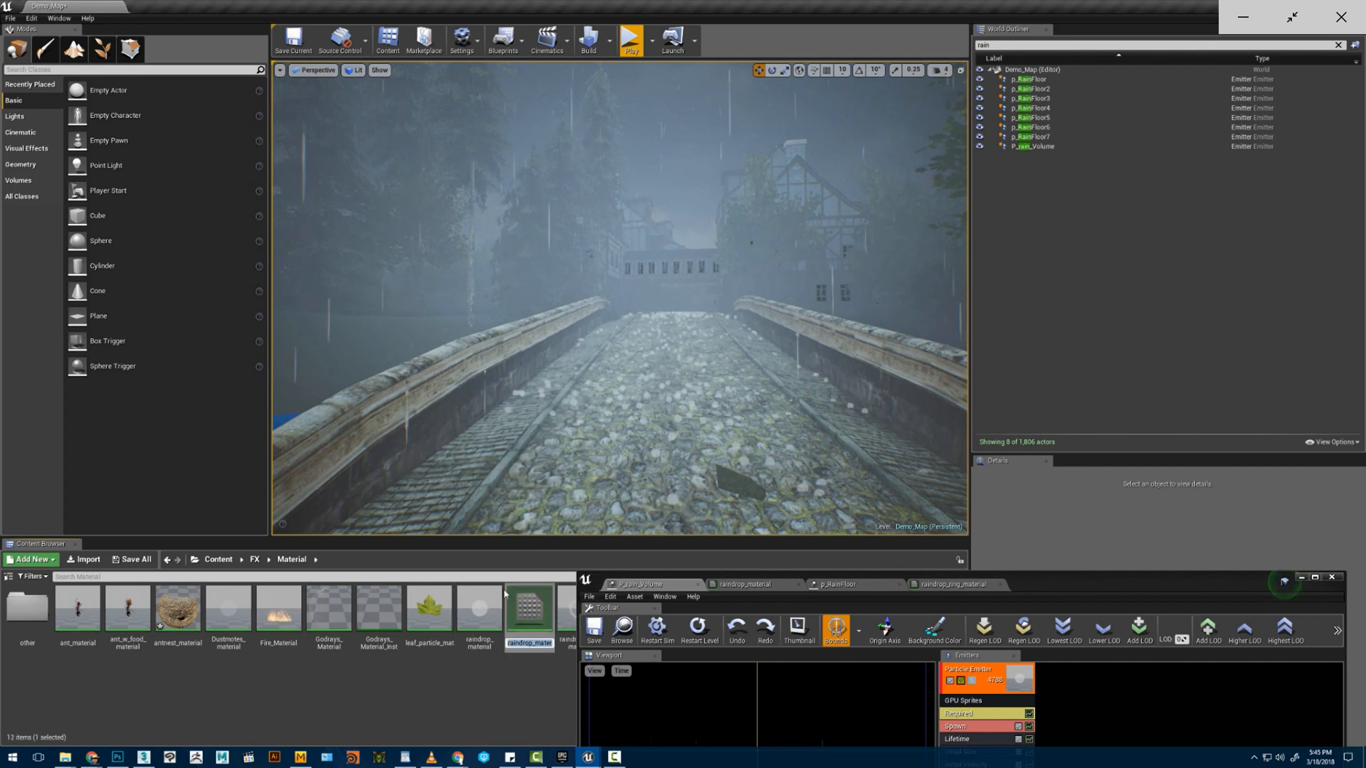
text(raindrop_c)
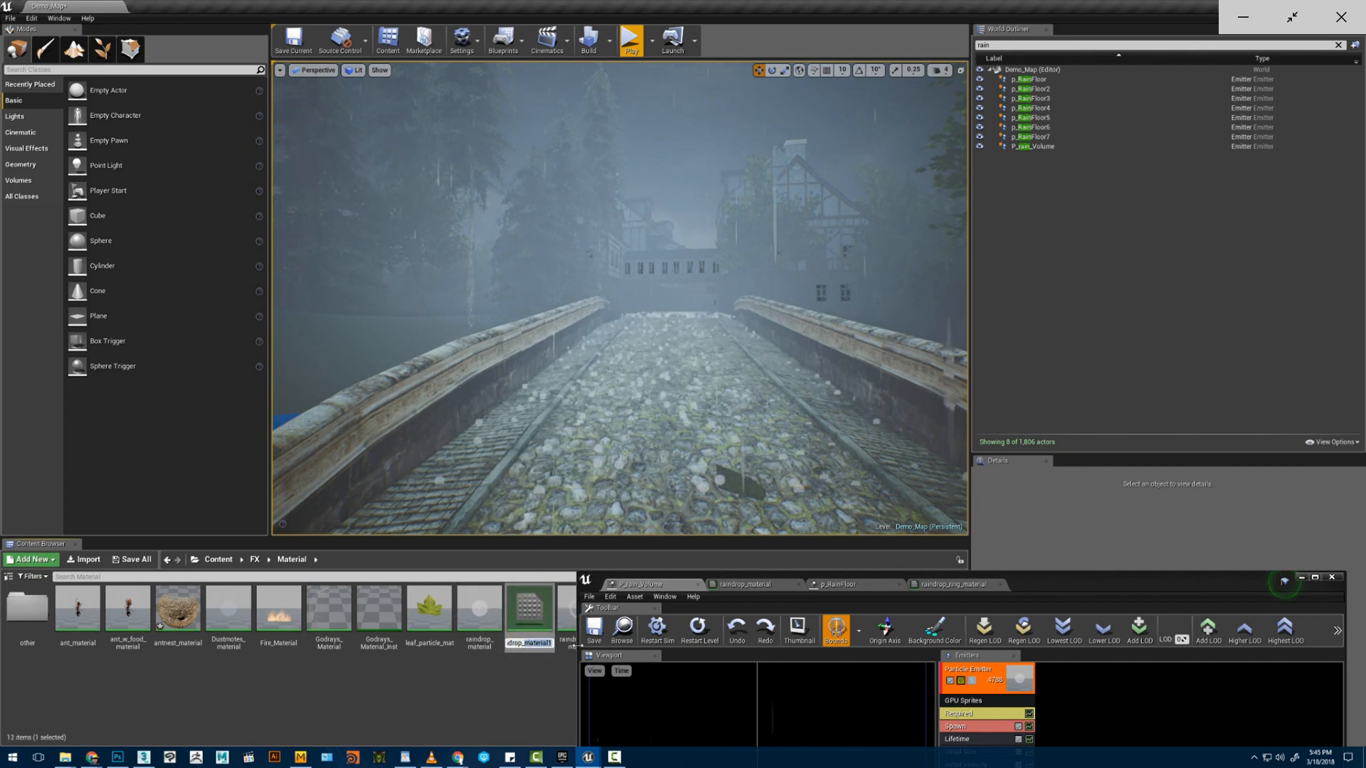
text(rown)
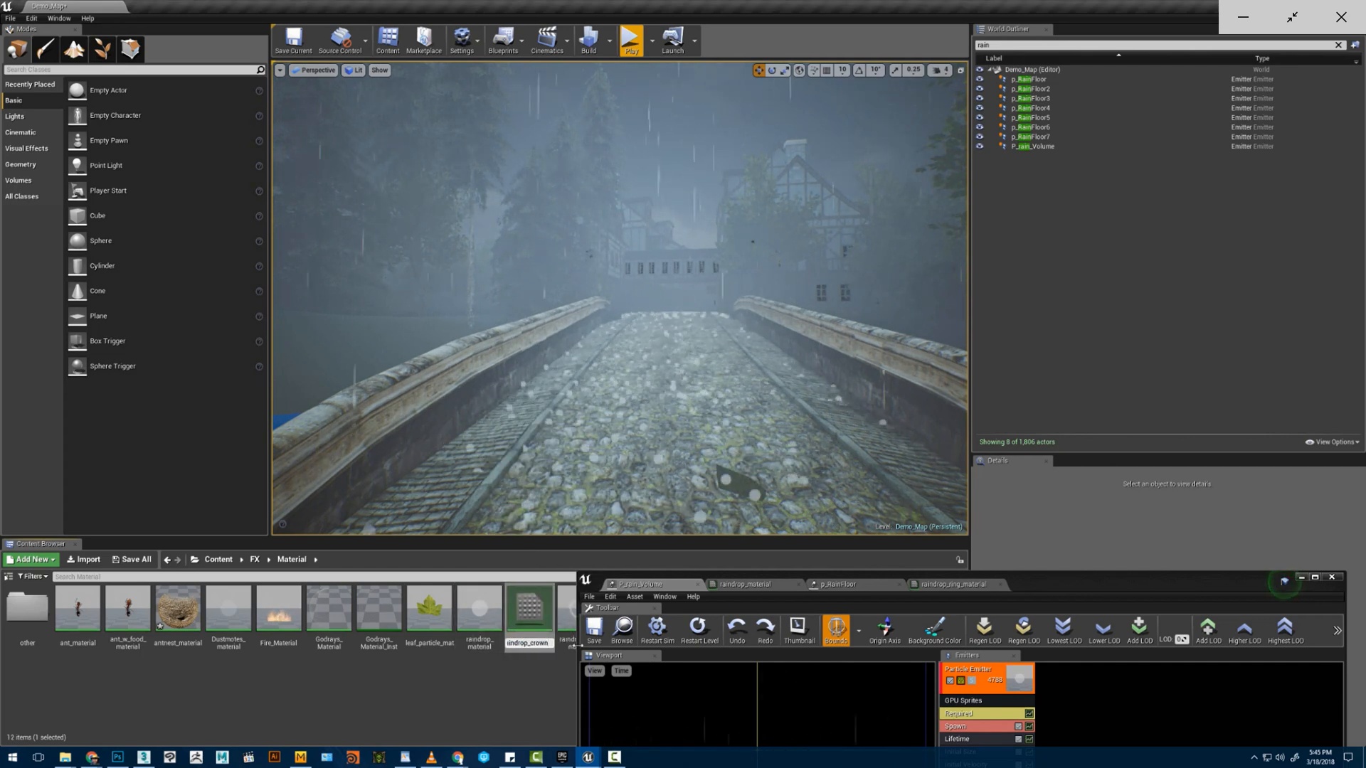
text(_material)
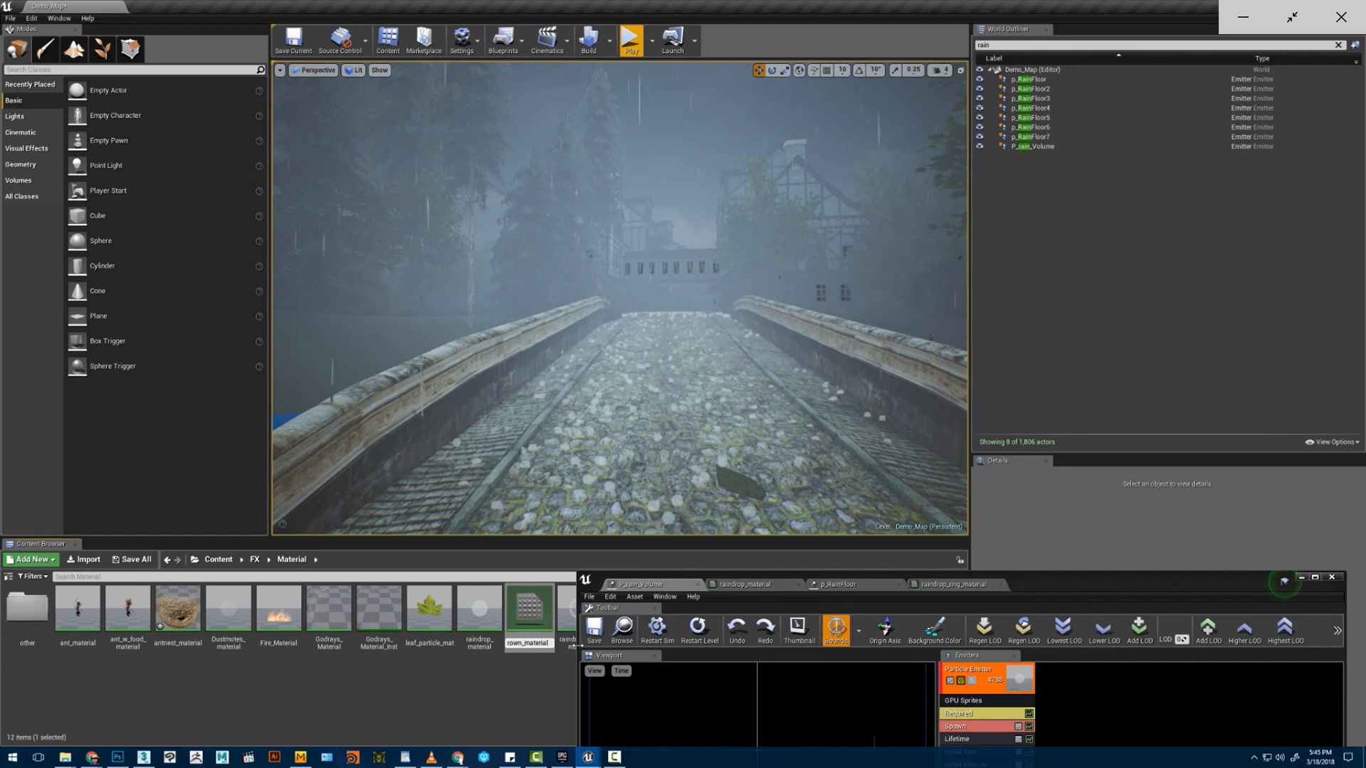
key(Return)
- Import waterdrop_splash_crown.tga into the FX/Textures folder
right_click(402, 728)
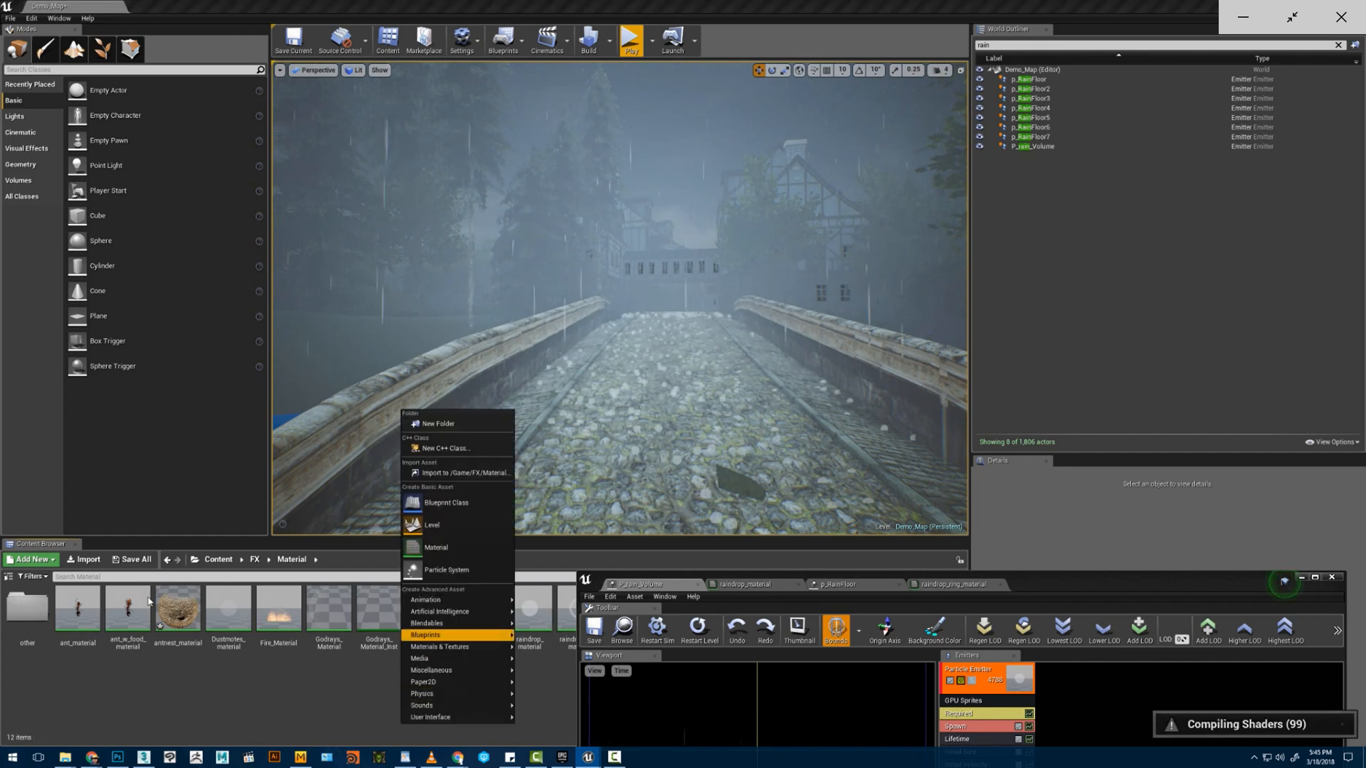
click(256, 561)
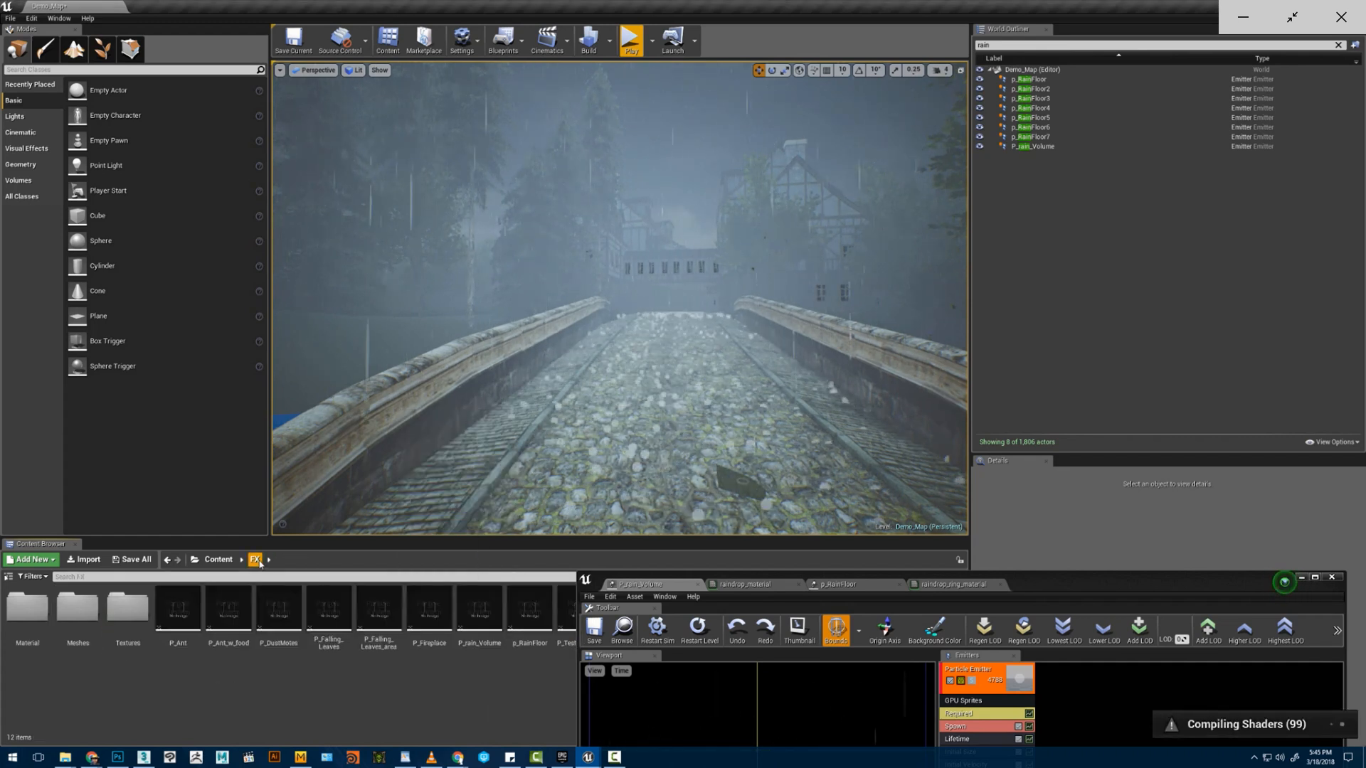
click(101, 616)
double_click(127, 612)
right_click(189, 680)
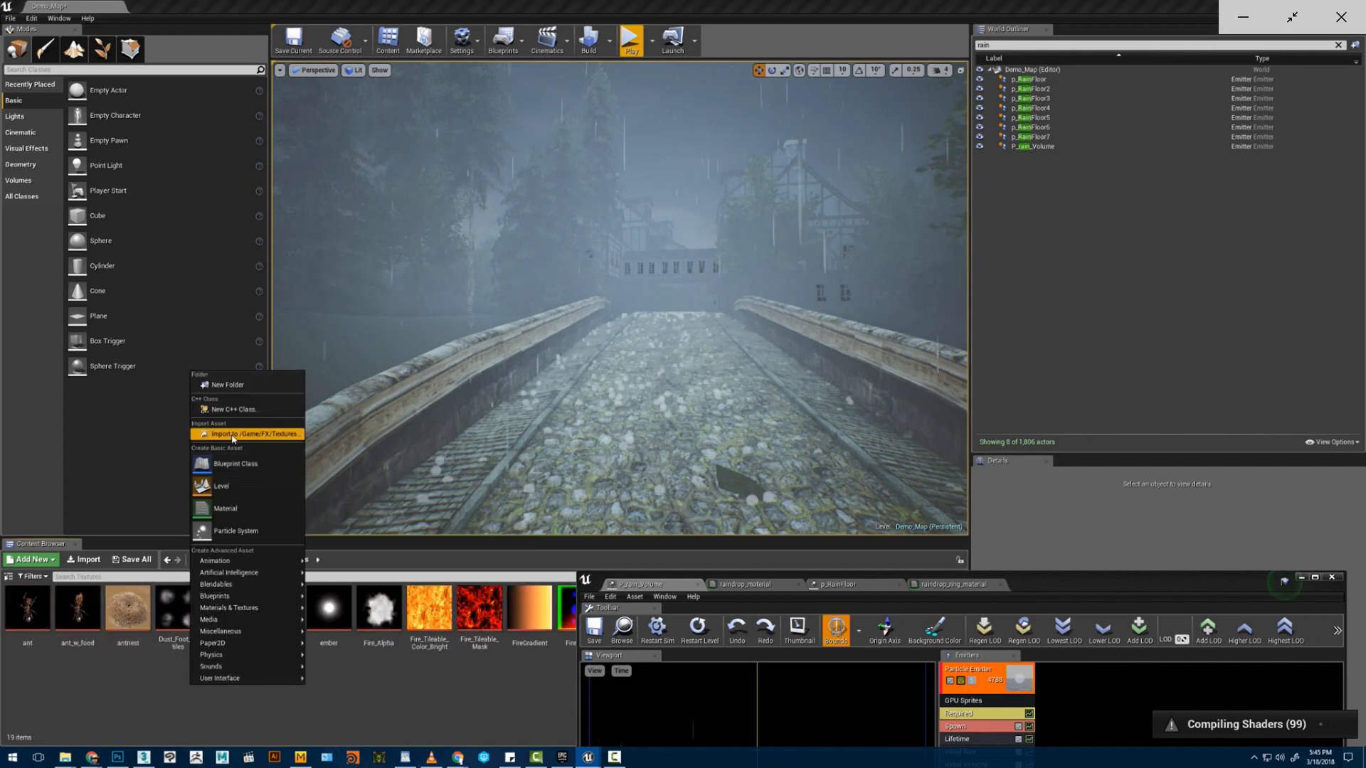
click(432, 379)
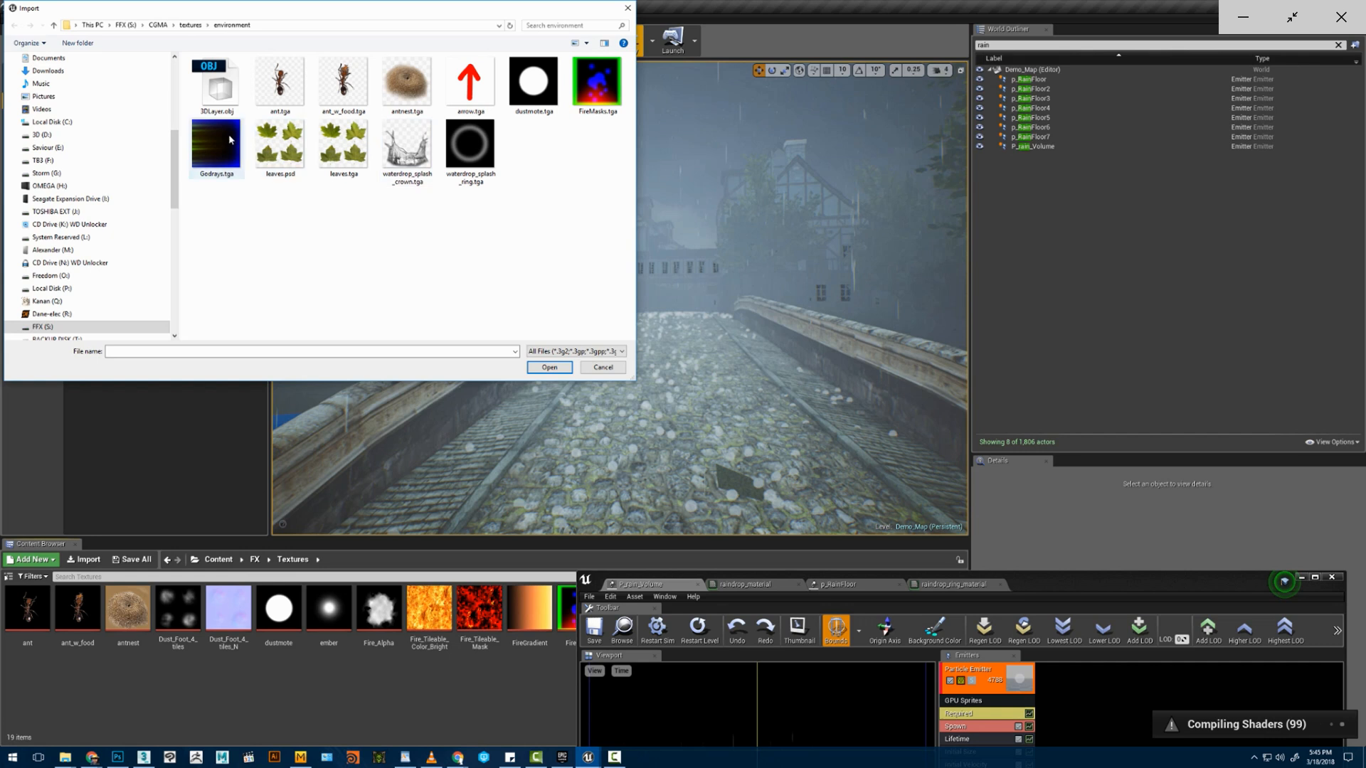
double_click(426, 169)
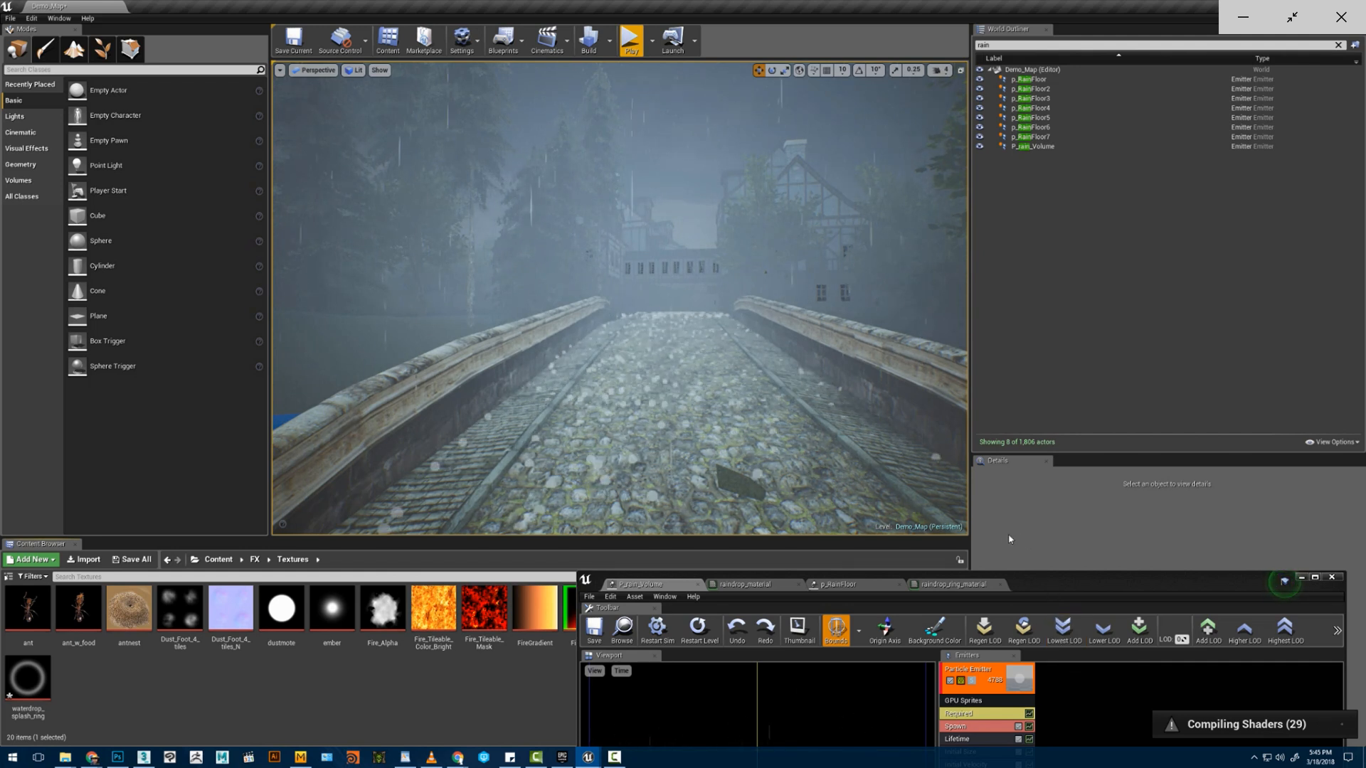
- Open the waterdrop_splash_crown texture, set its Texture Group to Effects, and save it
drag(1073, 581, 1024, 69)
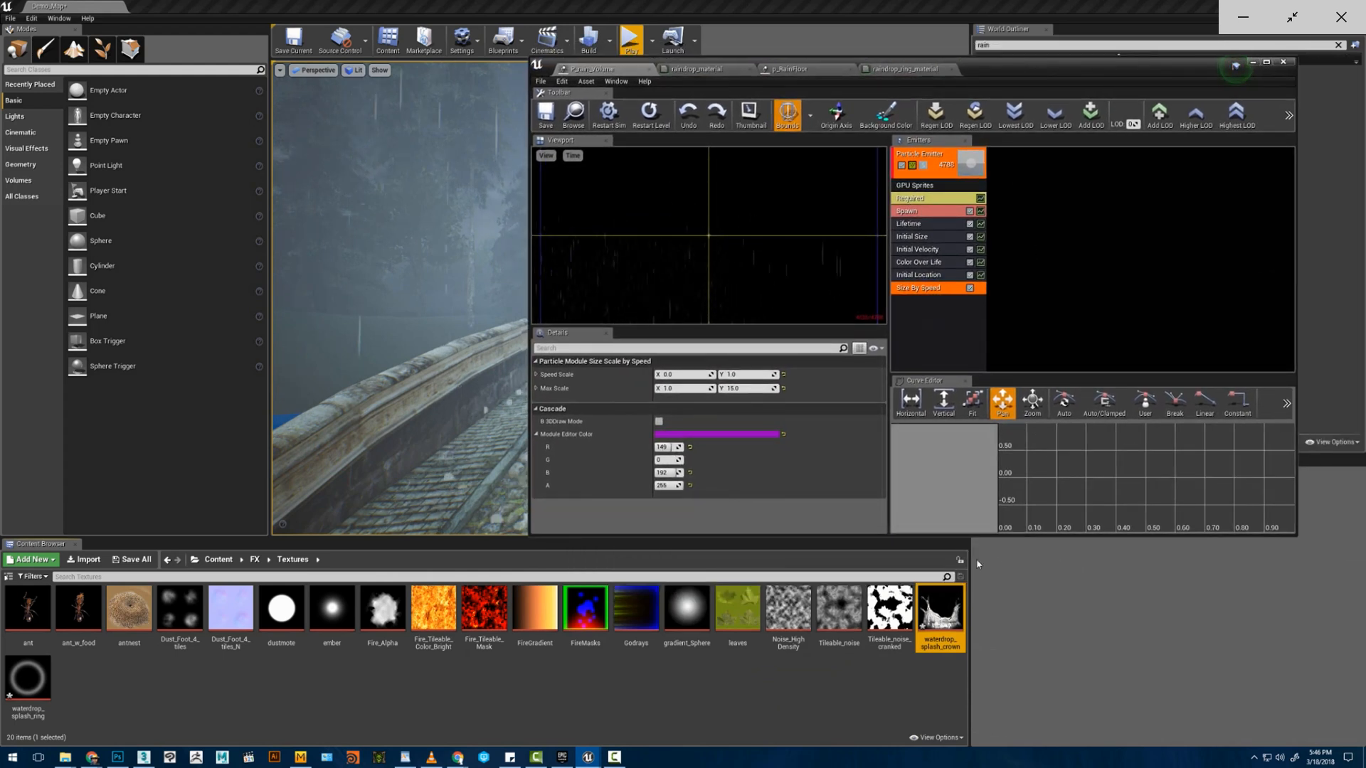
double_click(941, 613)
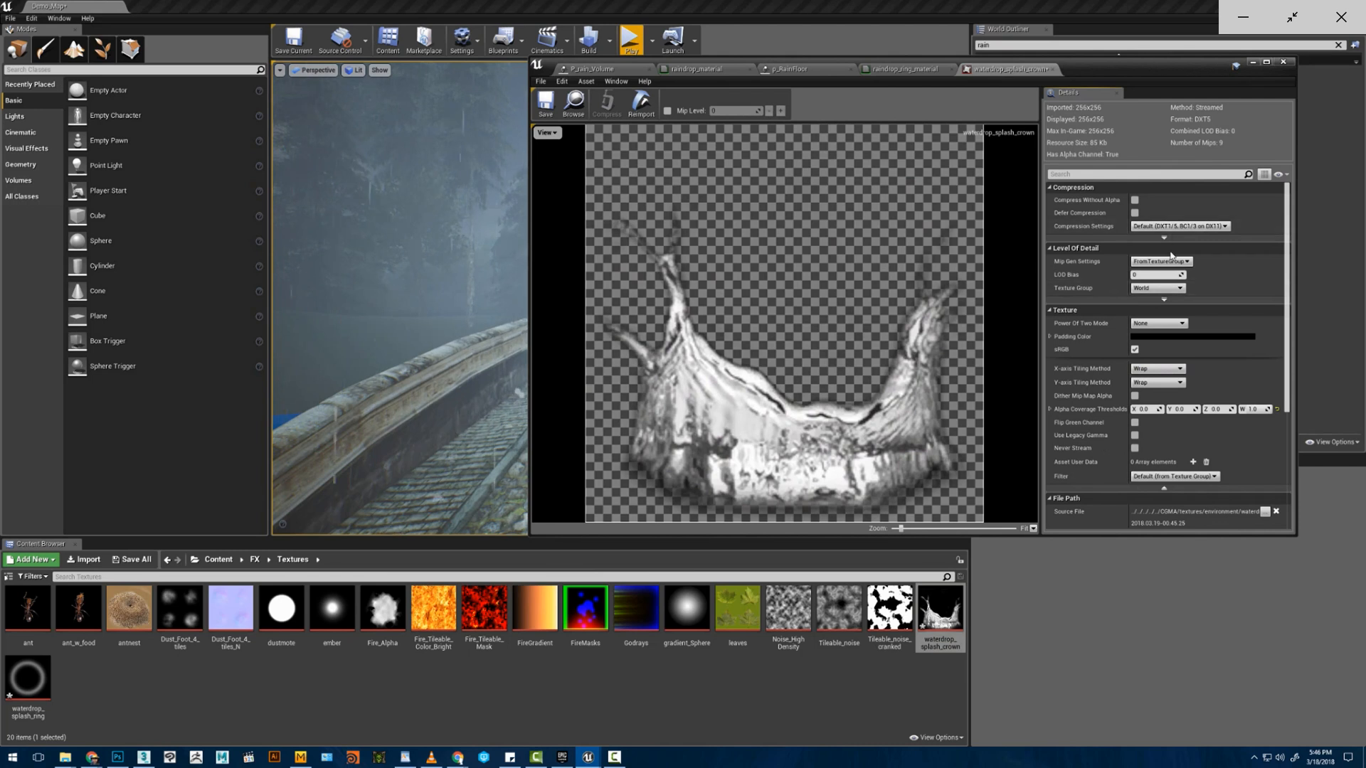
click(1150, 289)
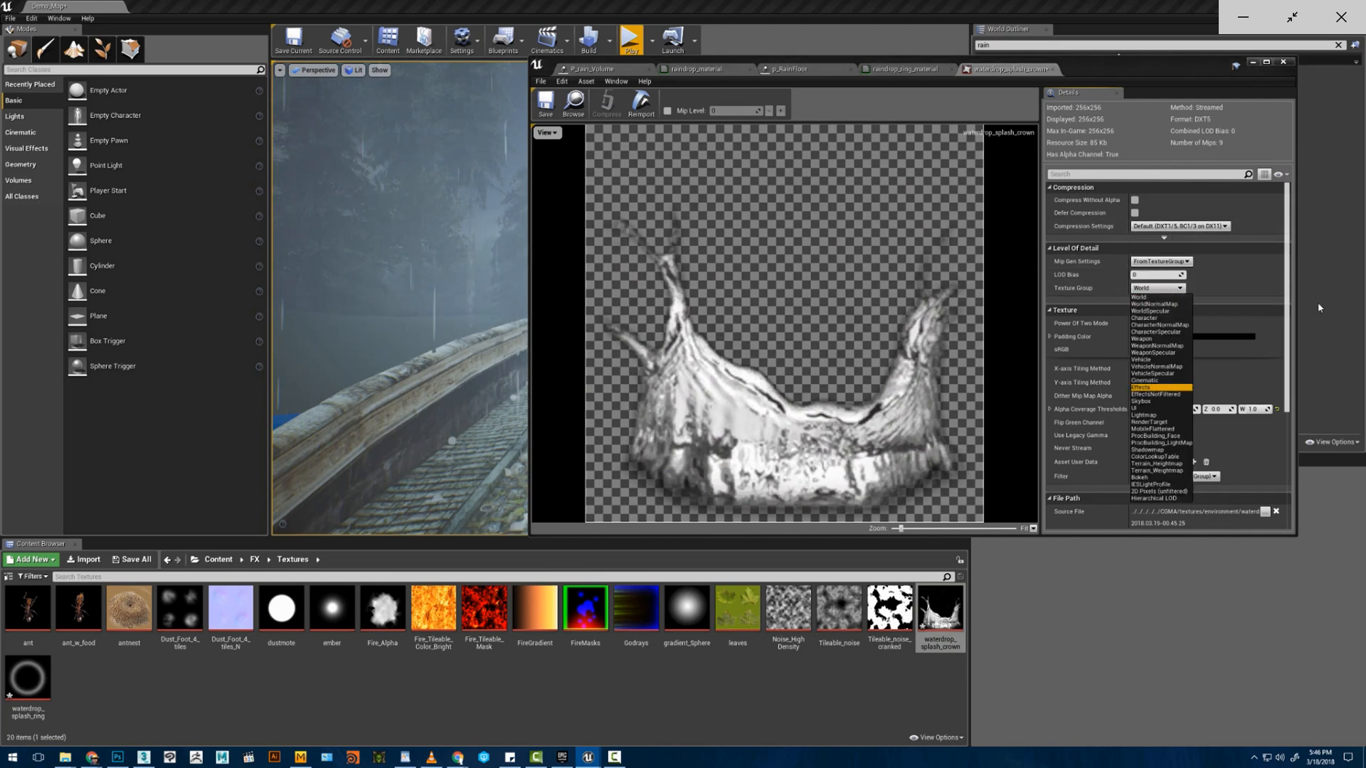
click(1158, 391)
drag(1291, 282, 1286, 405)
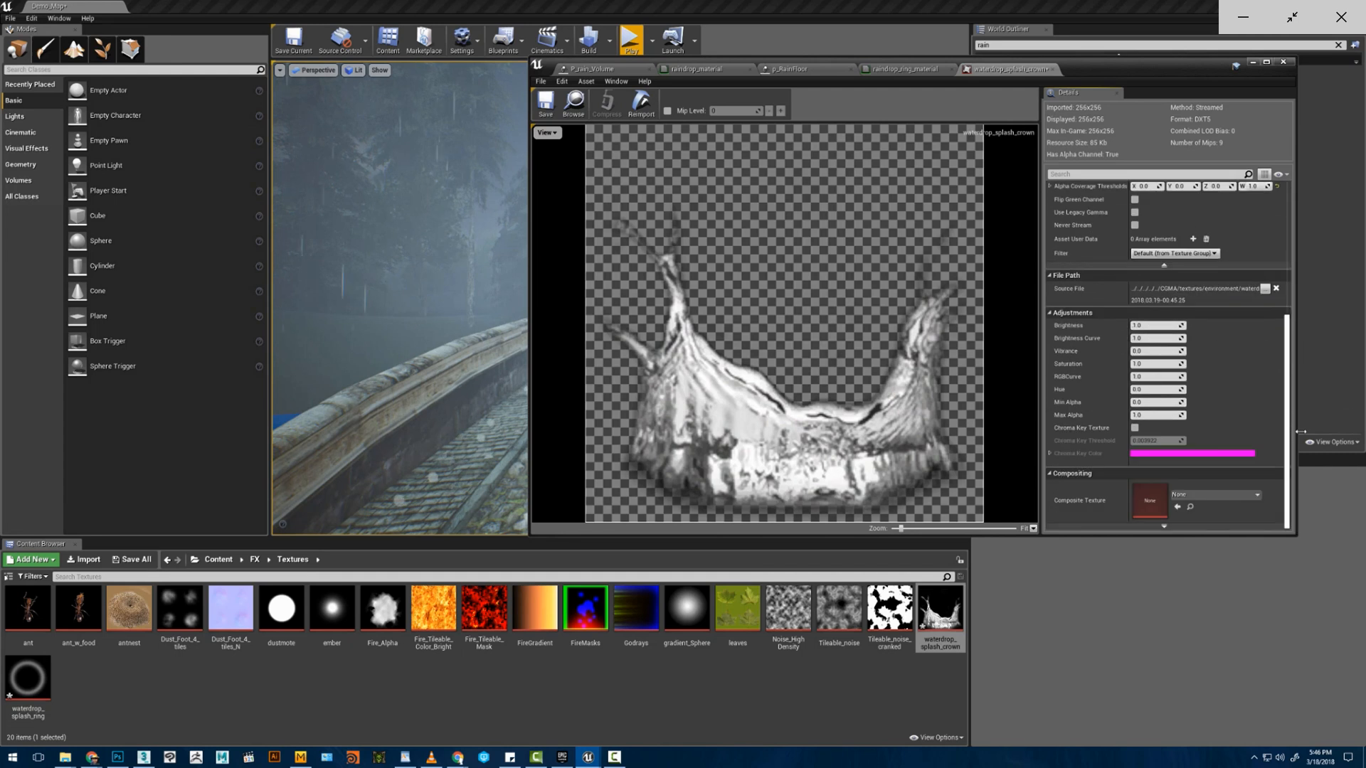
click(554, 104)
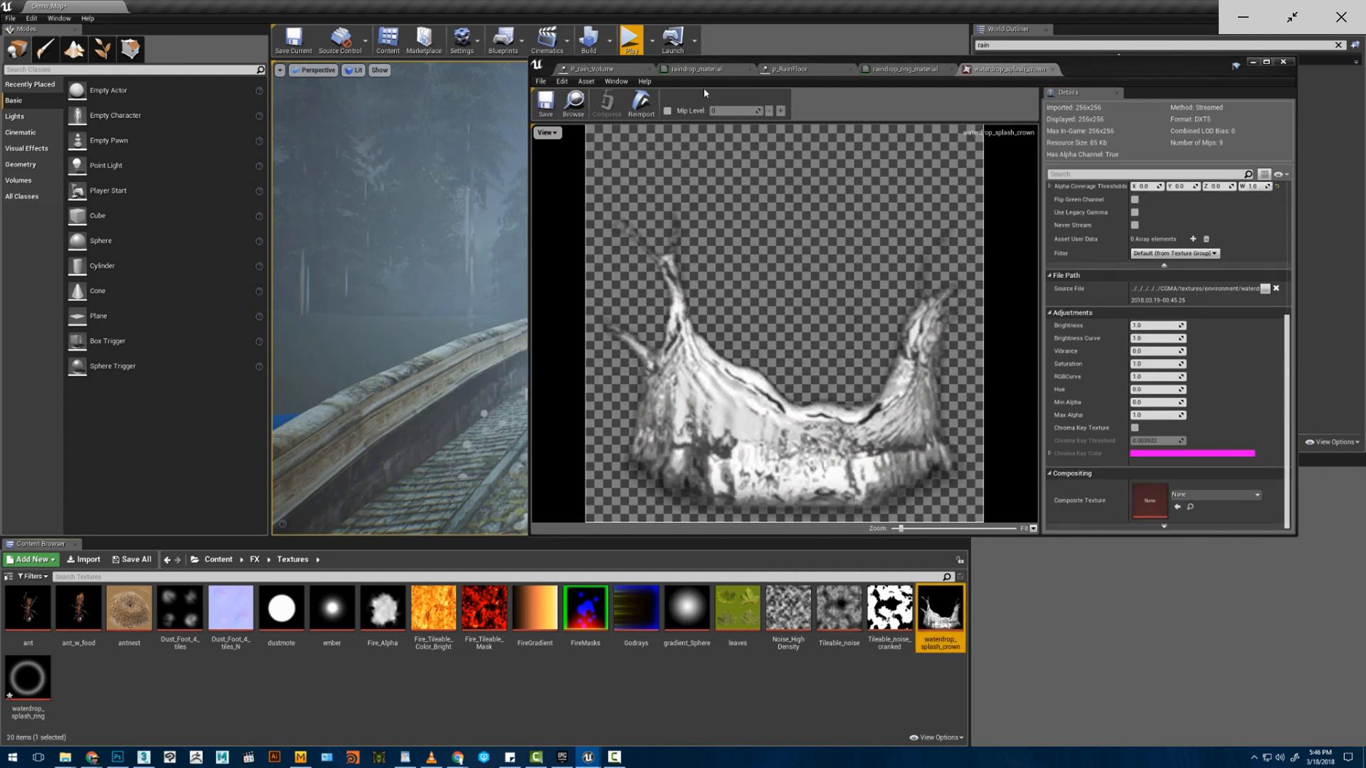
- Open raindrop_crown_material from the FX/Material folder in the material editor
click(918, 69)
scroll(933, 251, up, 2)
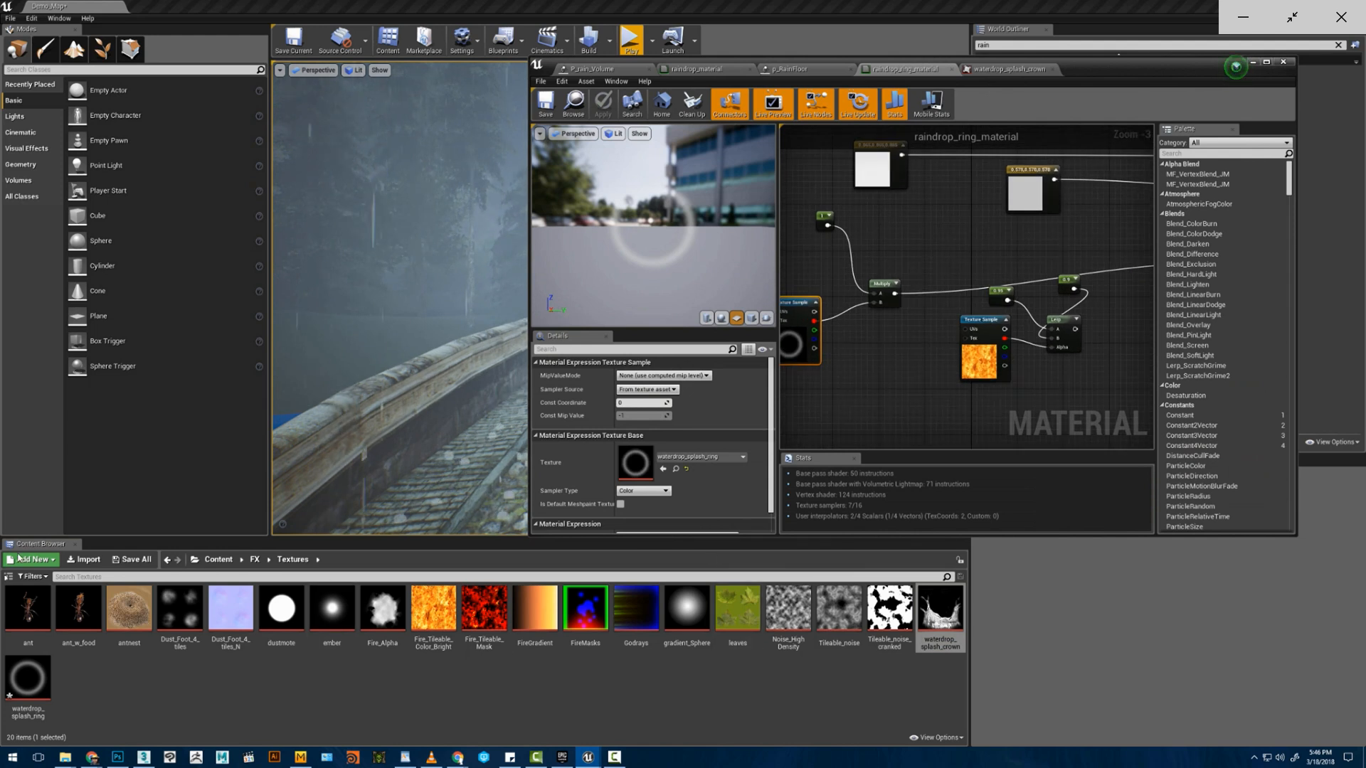
click(254, 559)
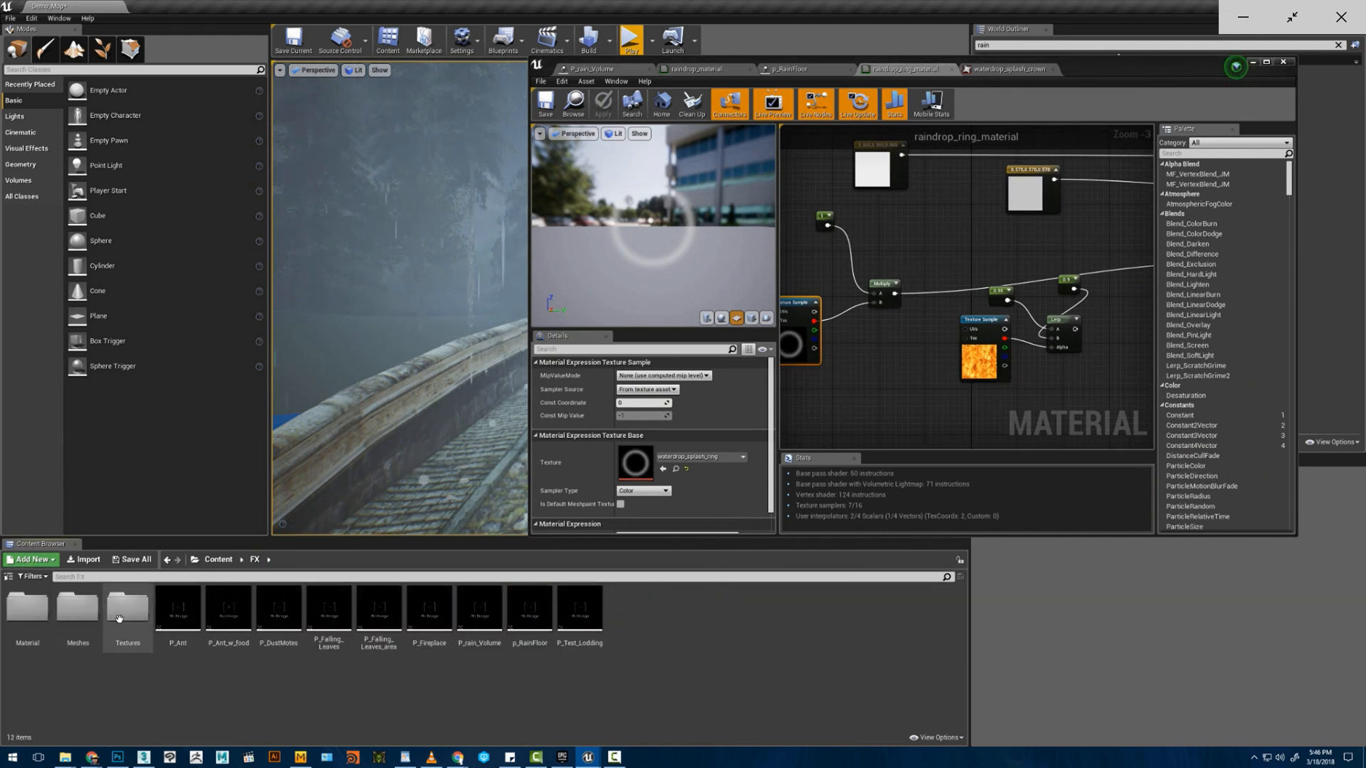
click(34, 614)
double_click(34, 614)
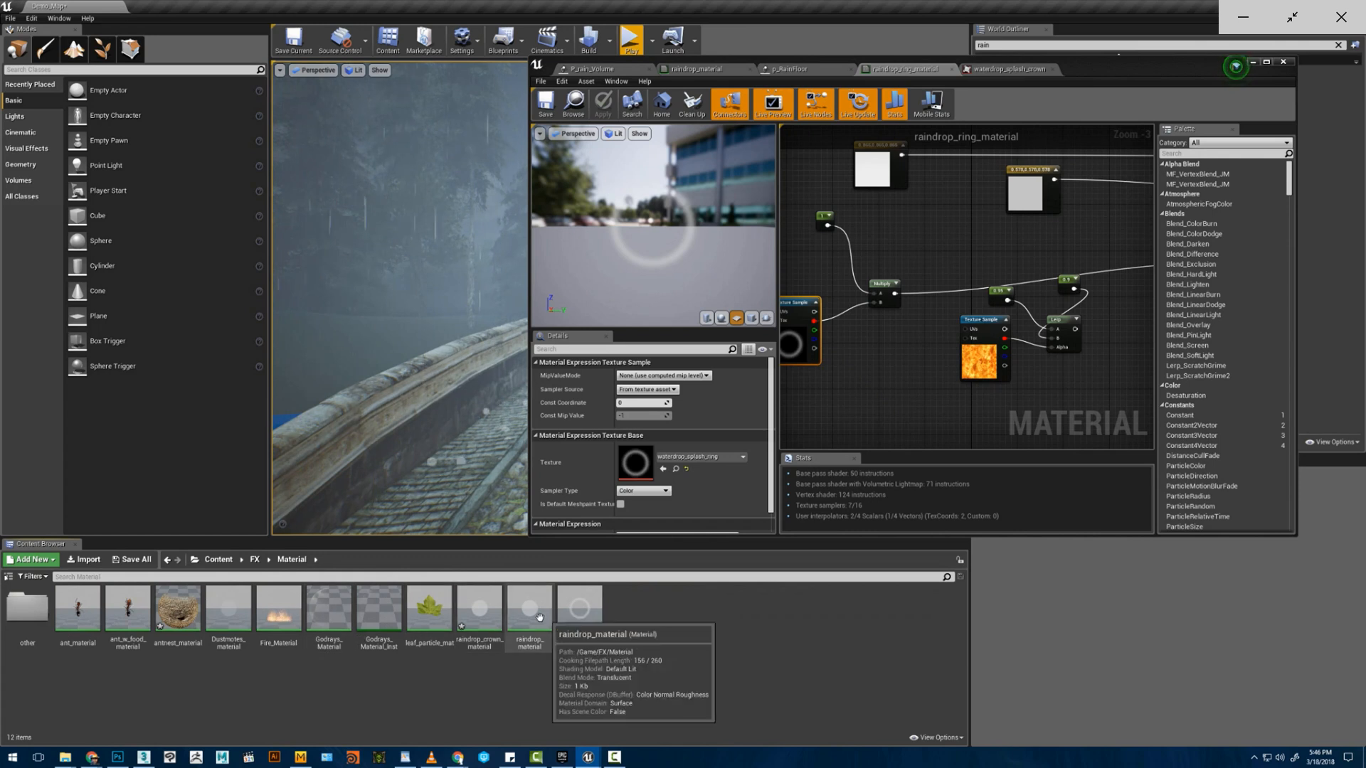
double_click(478, 611)
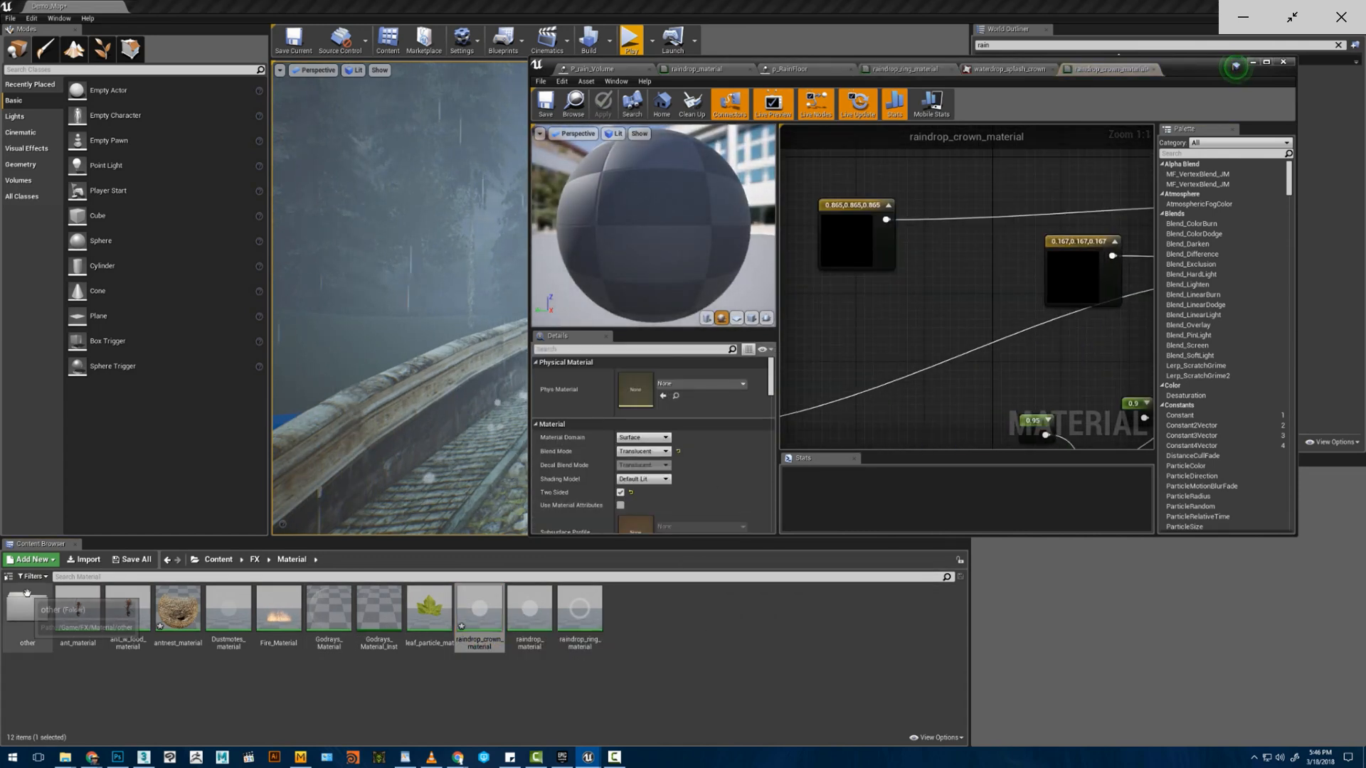
- Replace the dustmote texture in the opacity Texture Sample node with waterdrop_splash_crown
scroll(951, 296, down, 4)
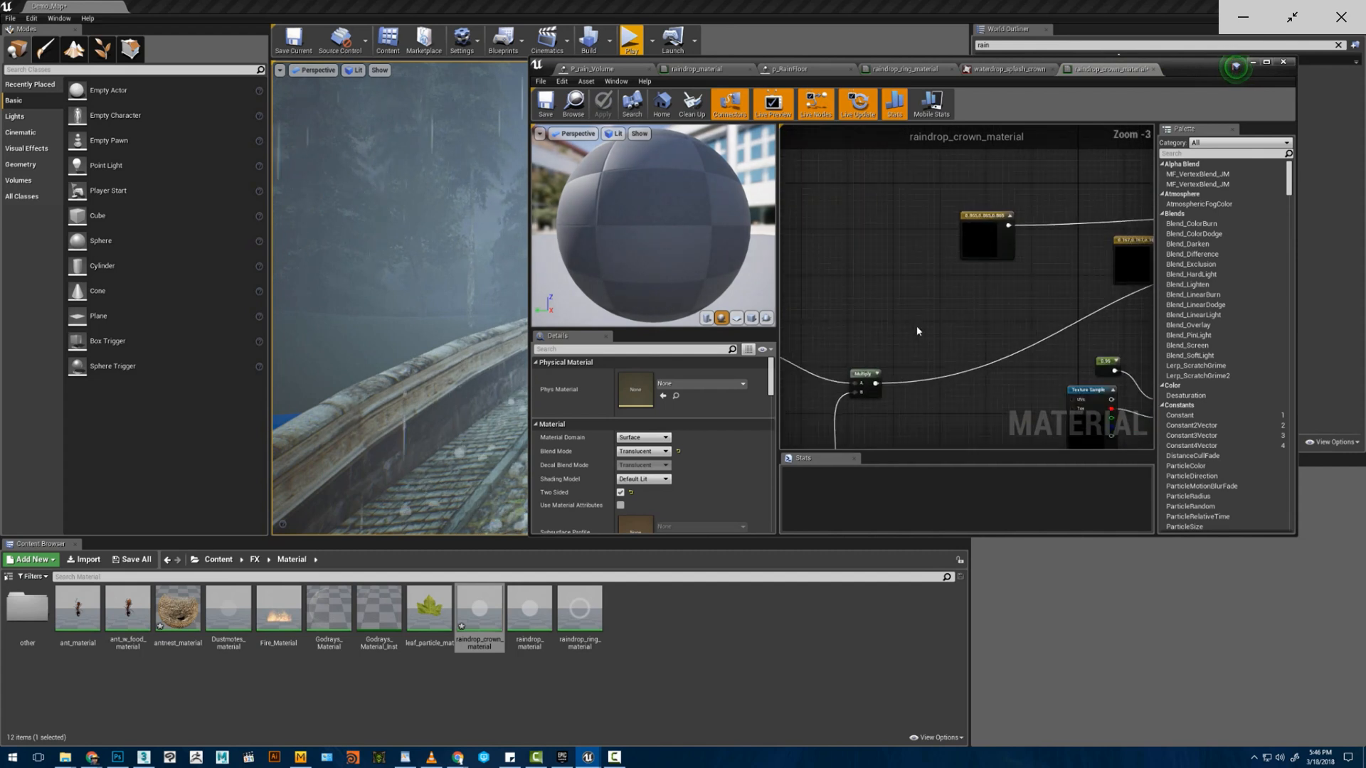
click(968, 249)
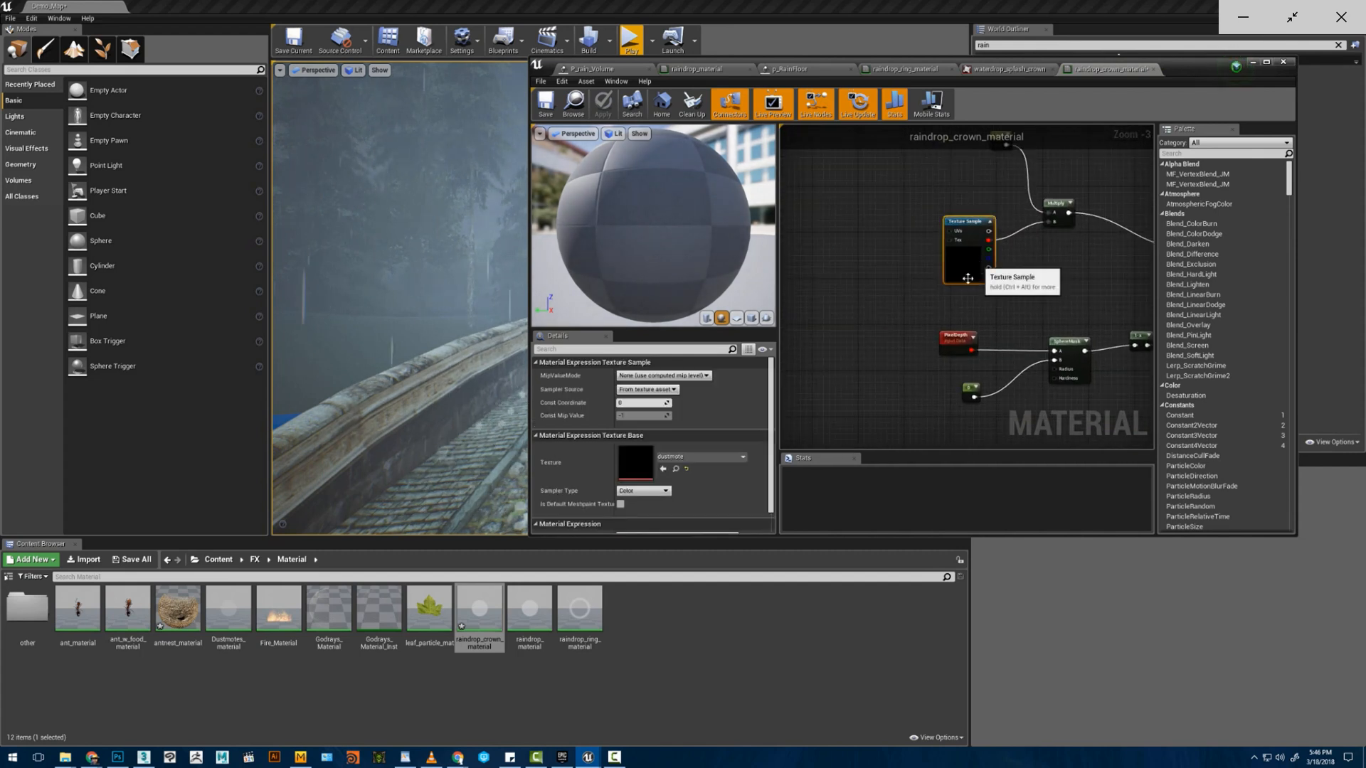
click(676, 468)
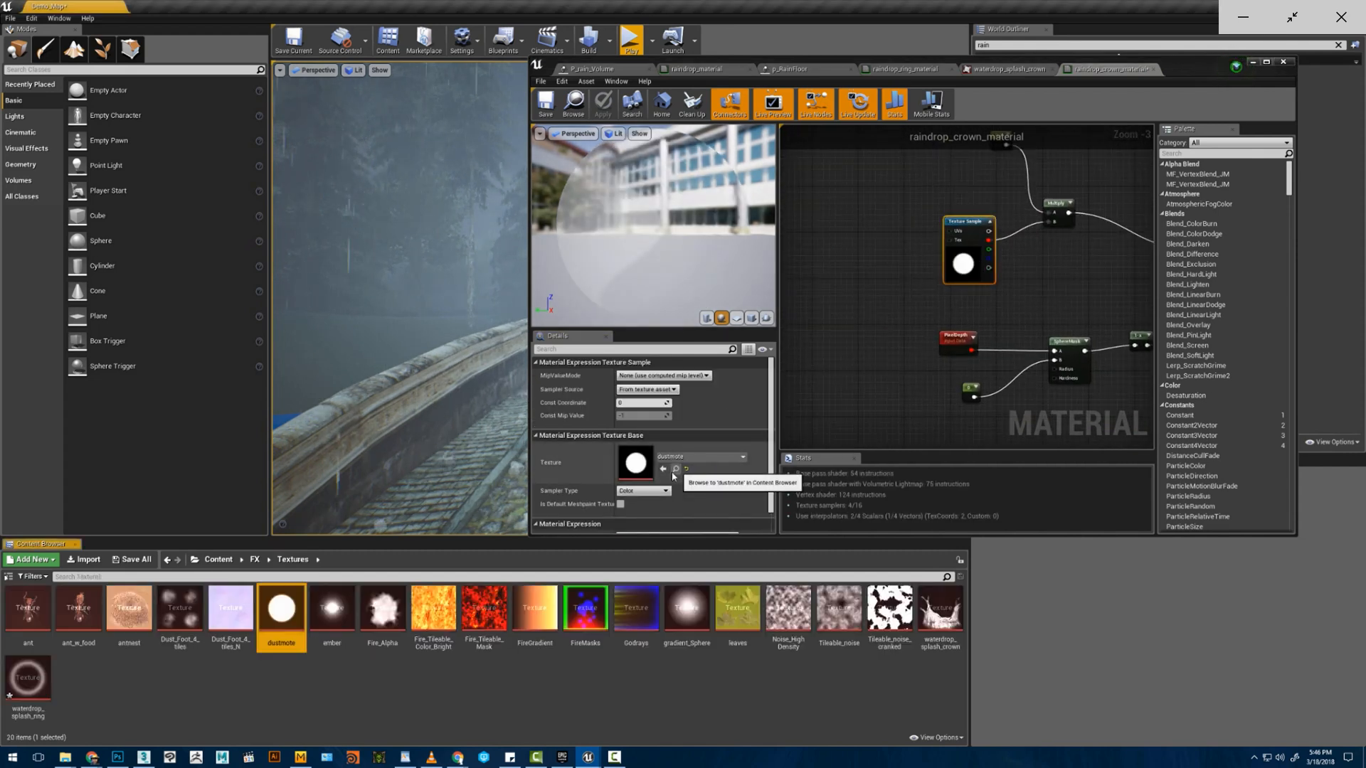
click(941, 614)
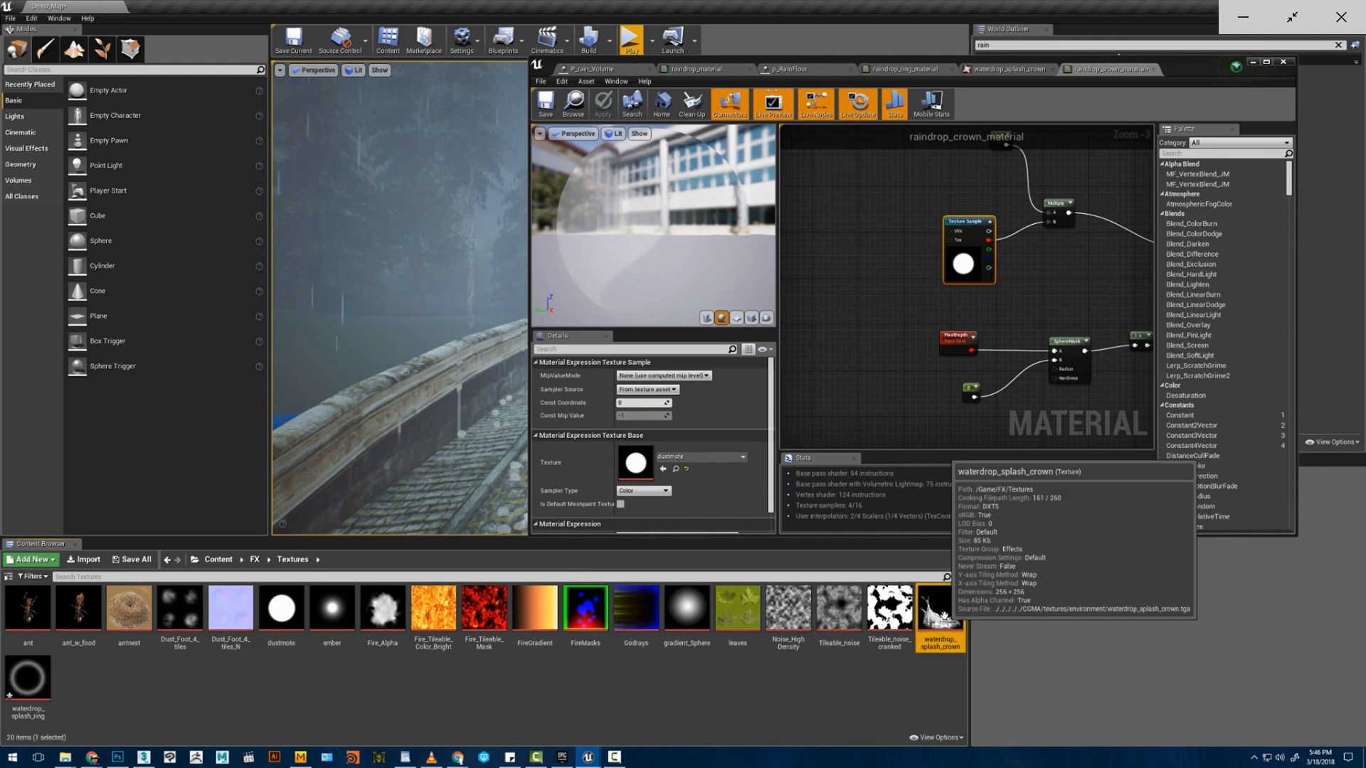
click(663, 469)
- Duplicate the waterdrop_splash_crown Texture Sample node and move the copy above the color constants near the material output
right_drag(903, 311, 777, 412)
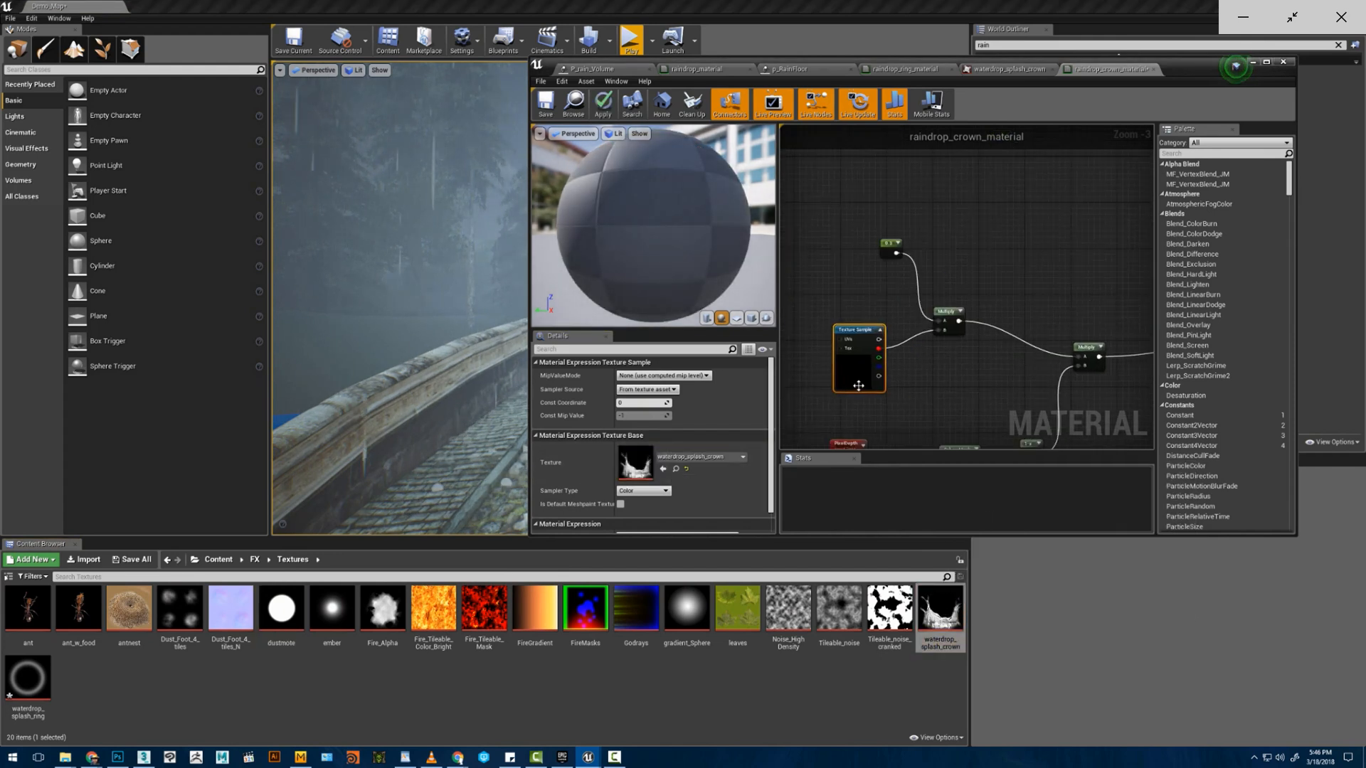
drag(858, 378, 939, 330)
click(995, 289)
click(815, 375)
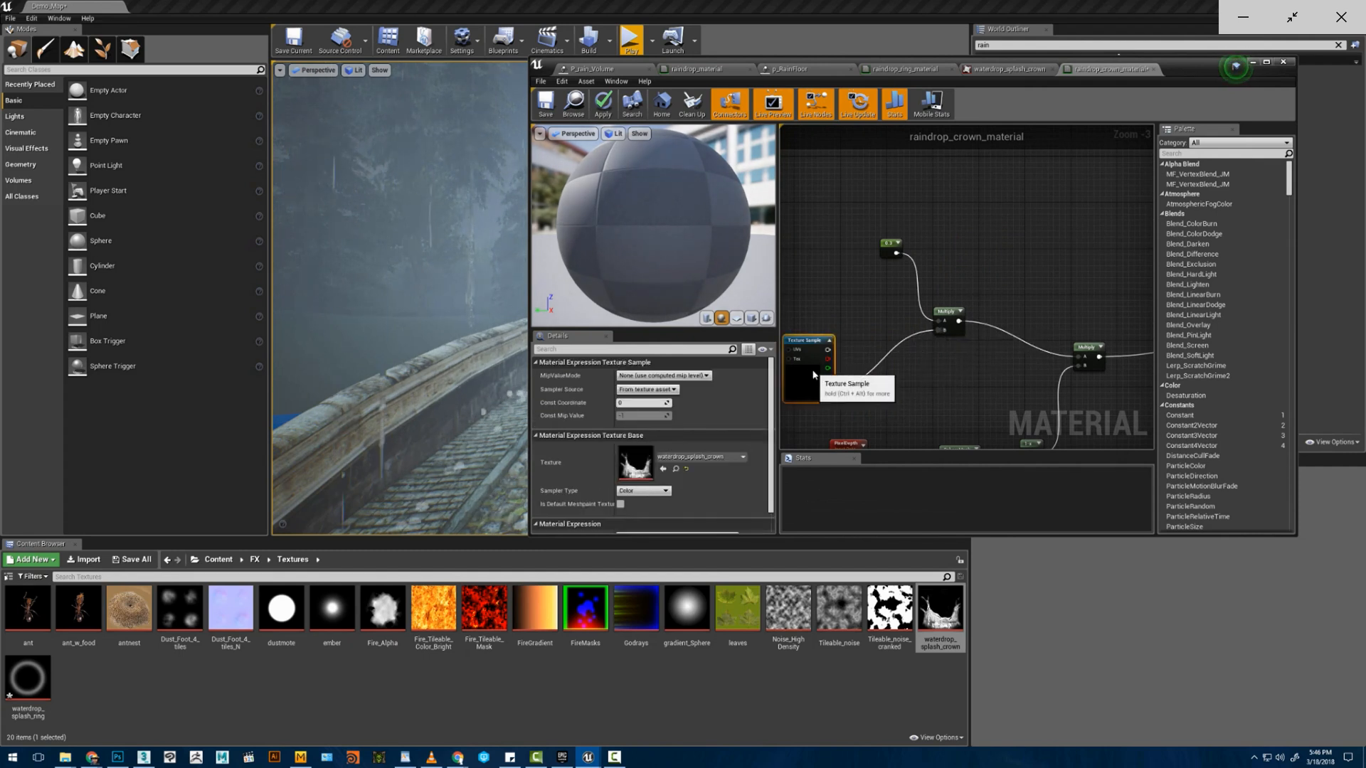
key(ctrl+v)
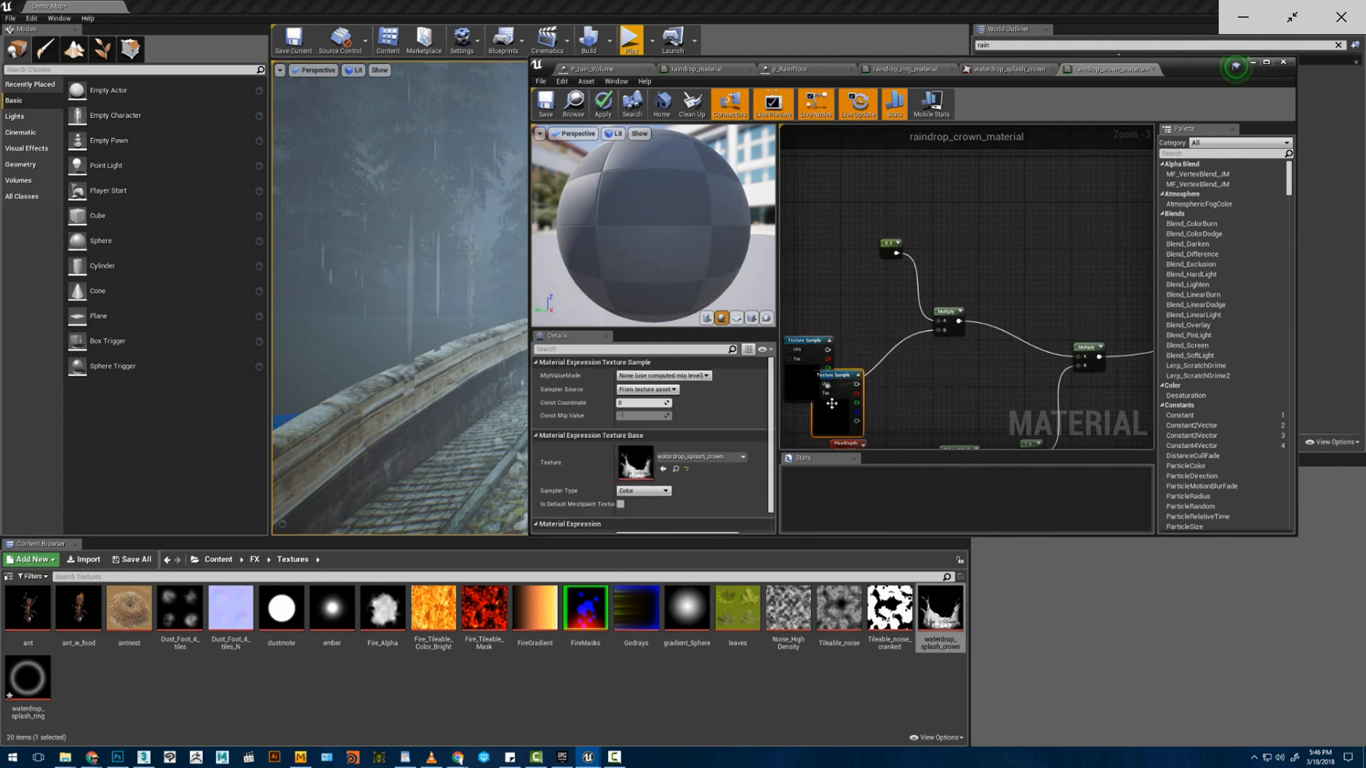
drag(845, 376, 1038, 239)
right_drag(1102, 278, 969, 336)
scroll(880, 320, down, 2)
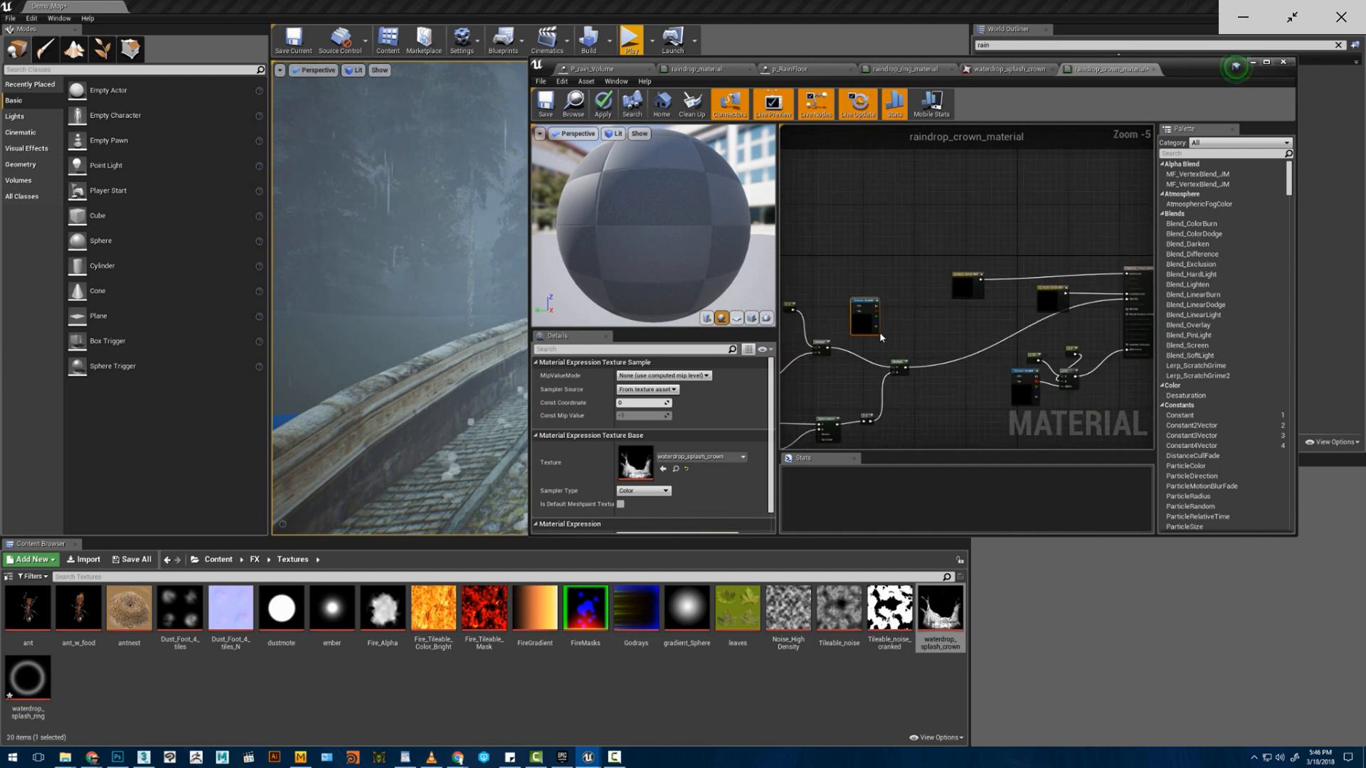
scroll(879, 331, up, 1)
drag(871, 324, 1019, 229)
- Connect the duplicated Texture Sample's RGB output to the material's Base Color, replacing the color constant
right_drag(1066, 226, 877, 274)
scroll(873, 285, up, 1)
drag(826, 214, 1086, 285)
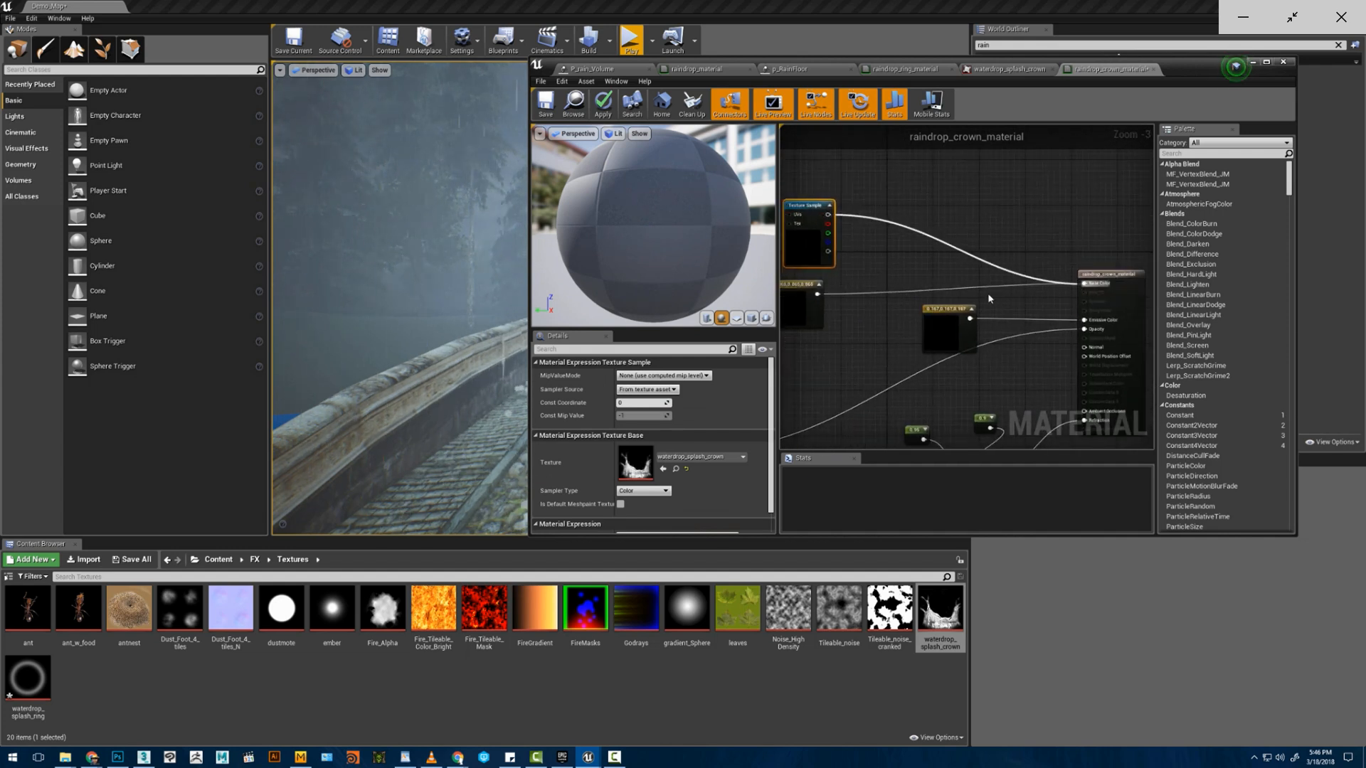
- Tidy the graph by placing the duplicated Texture Sample just below the disconnected color constant
drag(948, 331, 931, 354)
right_drag(811, 277, 877, 226)
drag(877, 209, 842, 352)
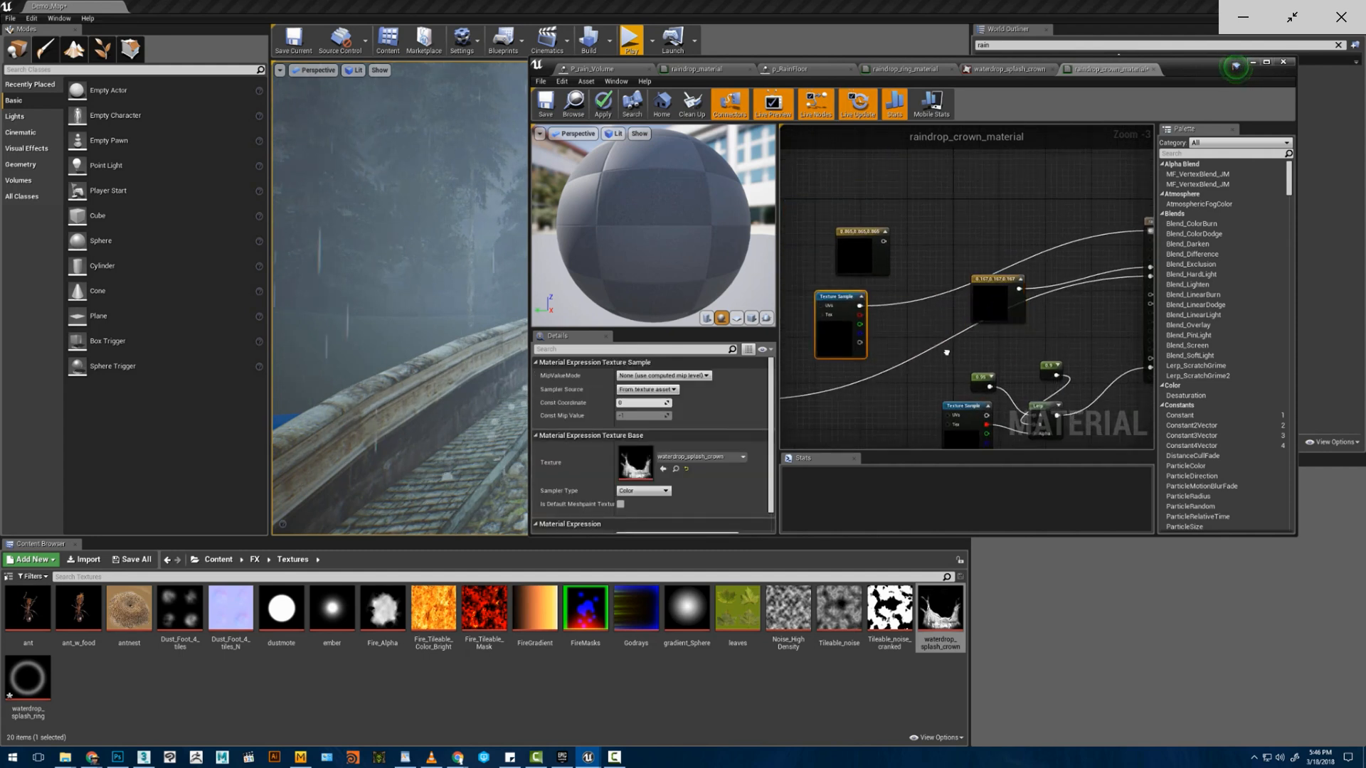
right_drag(943, 359, 916, 275)
scroll(916, 274, down, 1)
scroll(917, 278, up, 1)
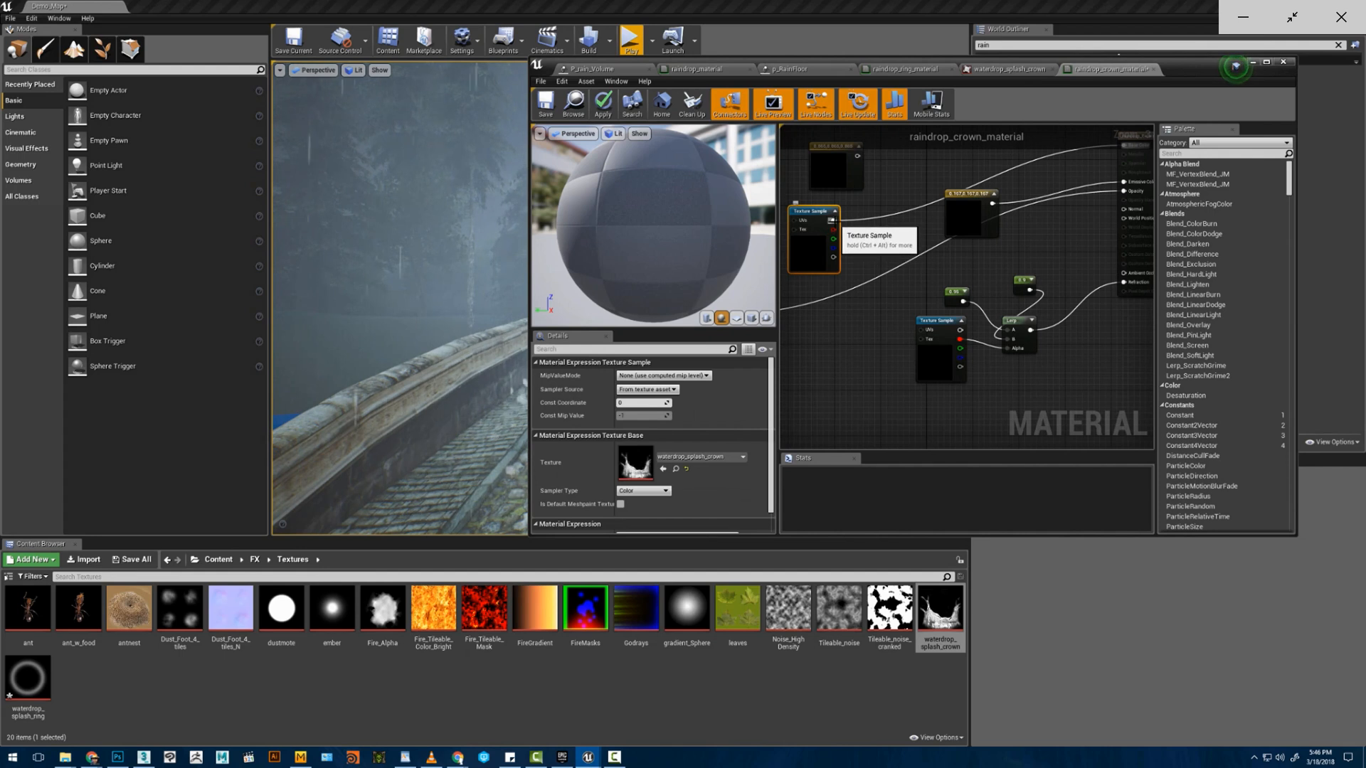
- Move the fire Texture Sample aside and connect the splash Texture Sample's red channel to the Lerp node's Alpha input in its place
drag(833, 221, 876, 432)
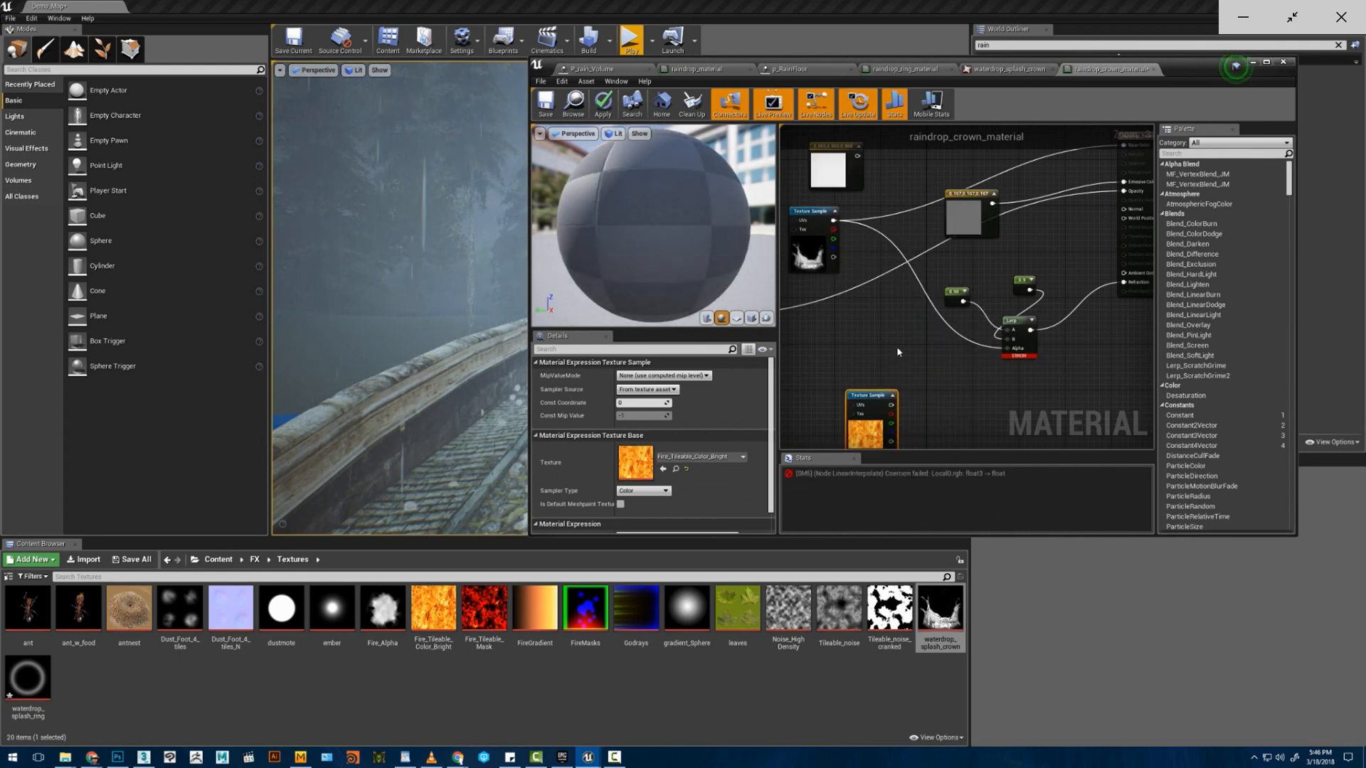
drag(833, 229, 1007, 348)
right_drag(956, 350, 900, 389)
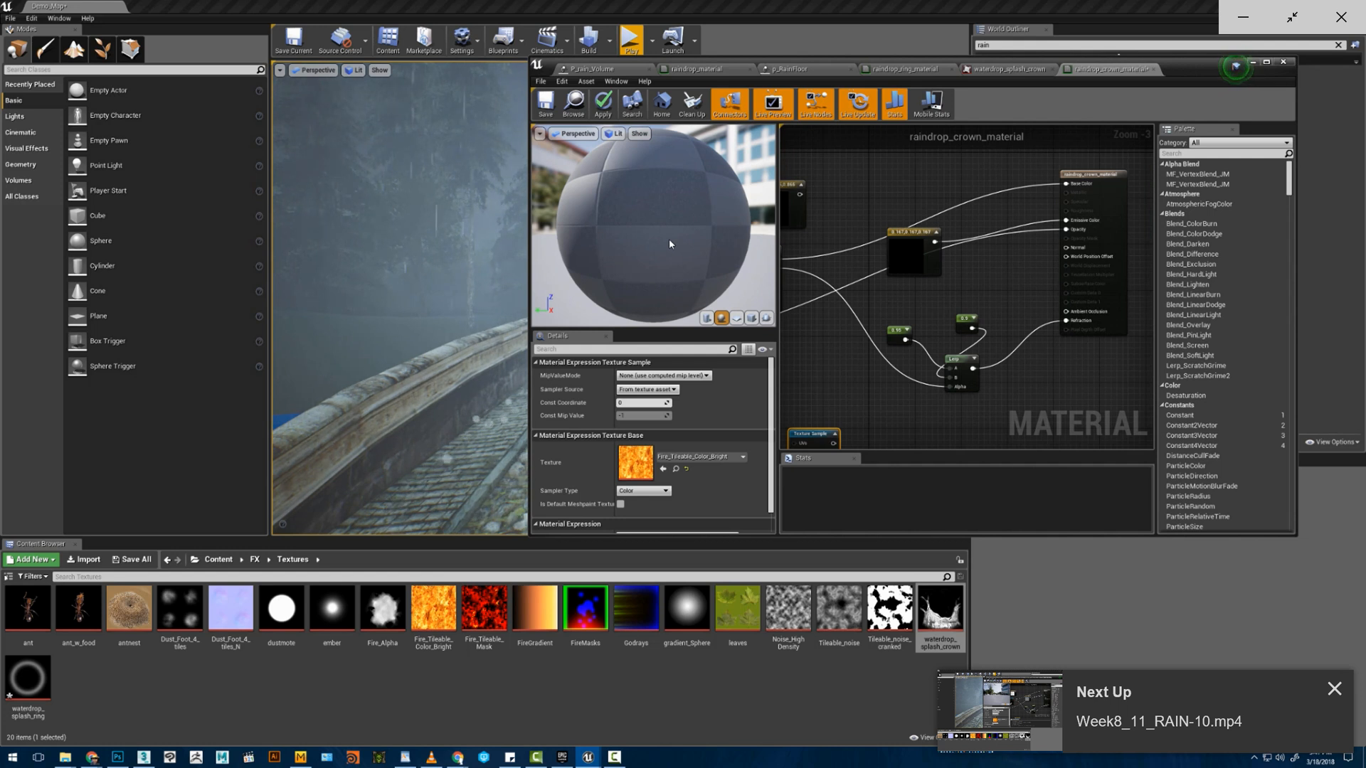
- Switch the material preview mesh to a plane and rotate the preview to inspect it
click(736, 318)
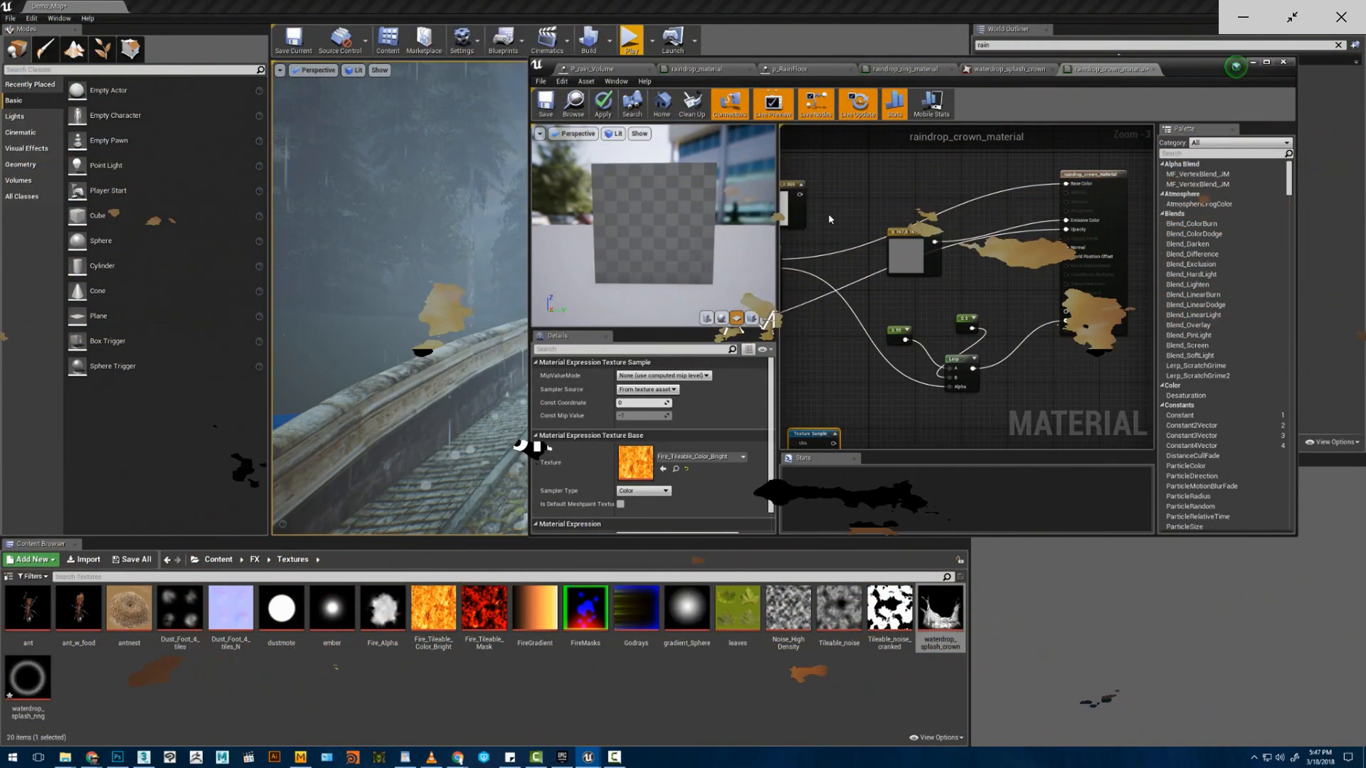
mouse_move(675, 262)
mouse_down()
mouse_move(722, 245)
mouse_move(658, 262)
mouse_up()
- Move the dark grey emissive color constant above the other nodes and brighten its color to light grey
right_drag(939, 233, 968, 244)
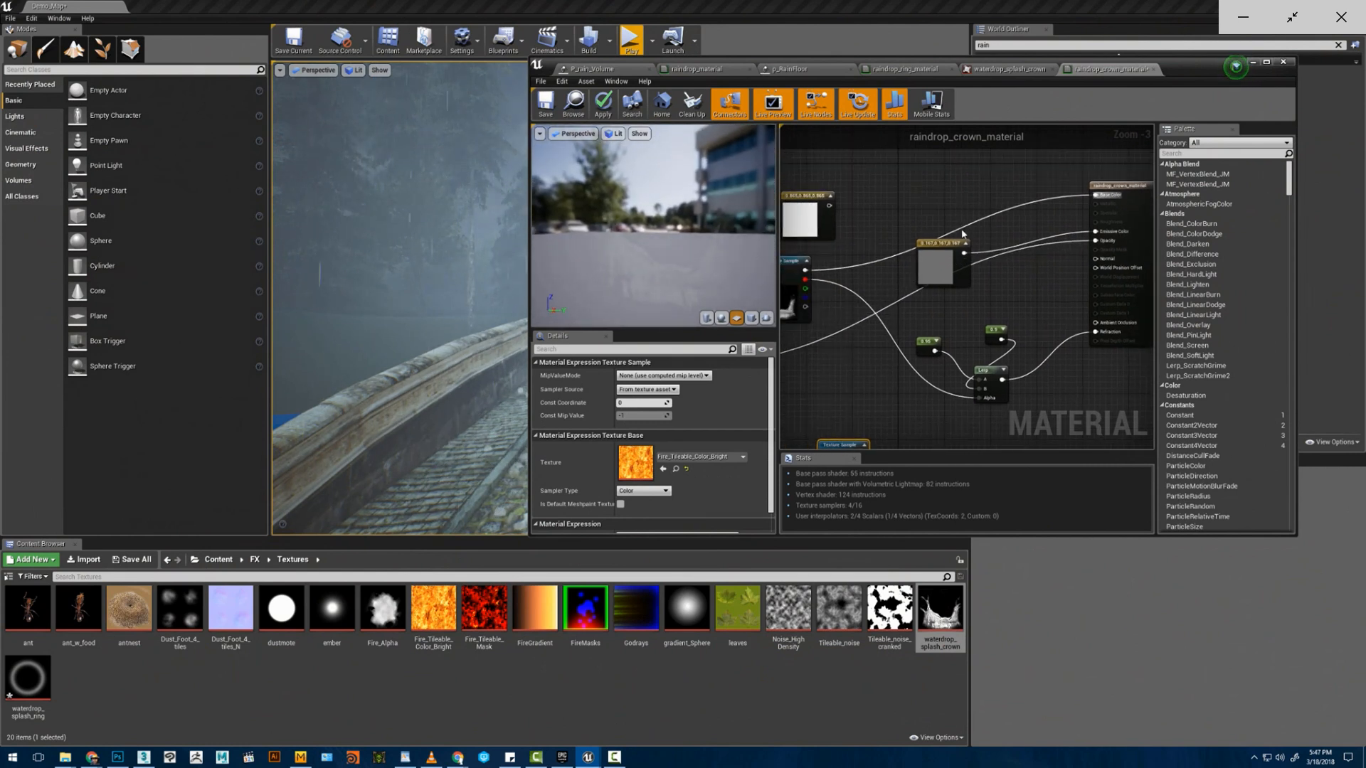
drag(937, 264, 896, 183)
right_drag(885, 228, 879, 270)
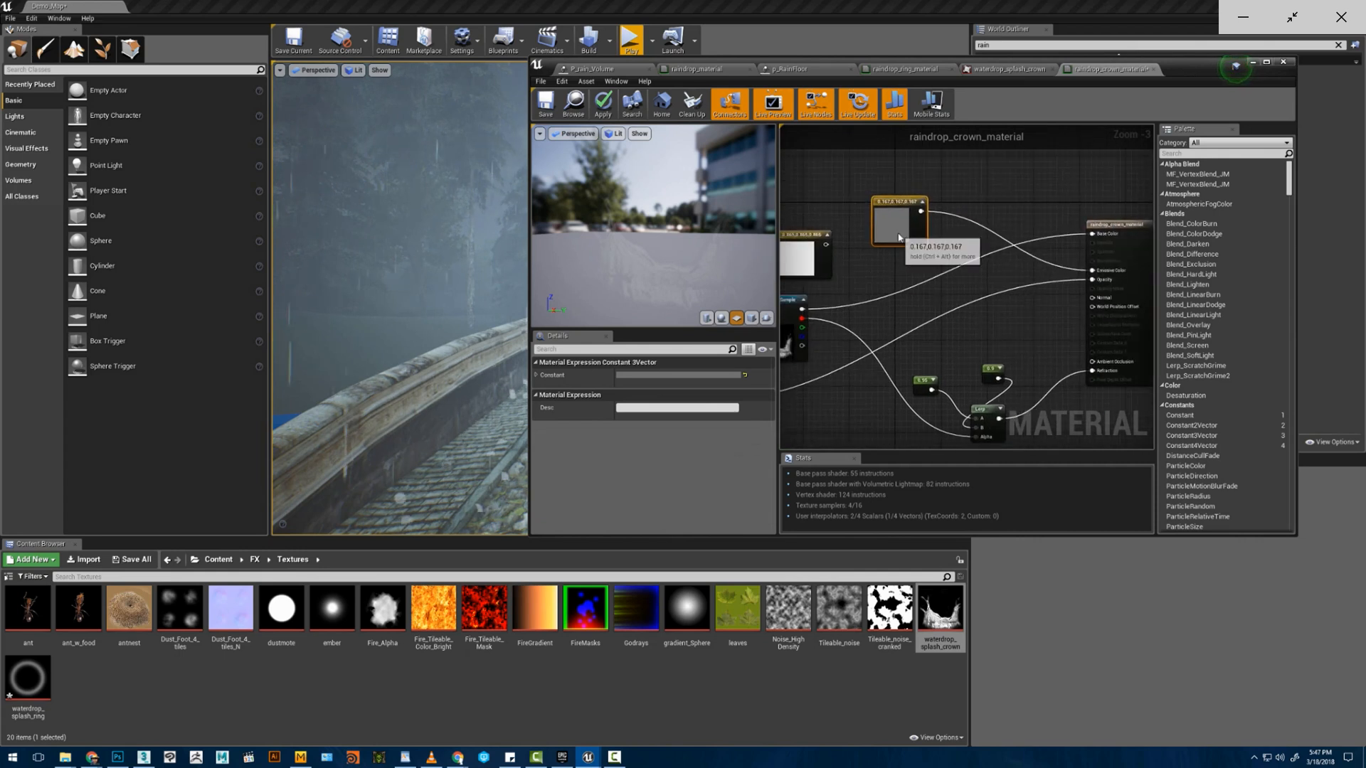
click(656, 374)
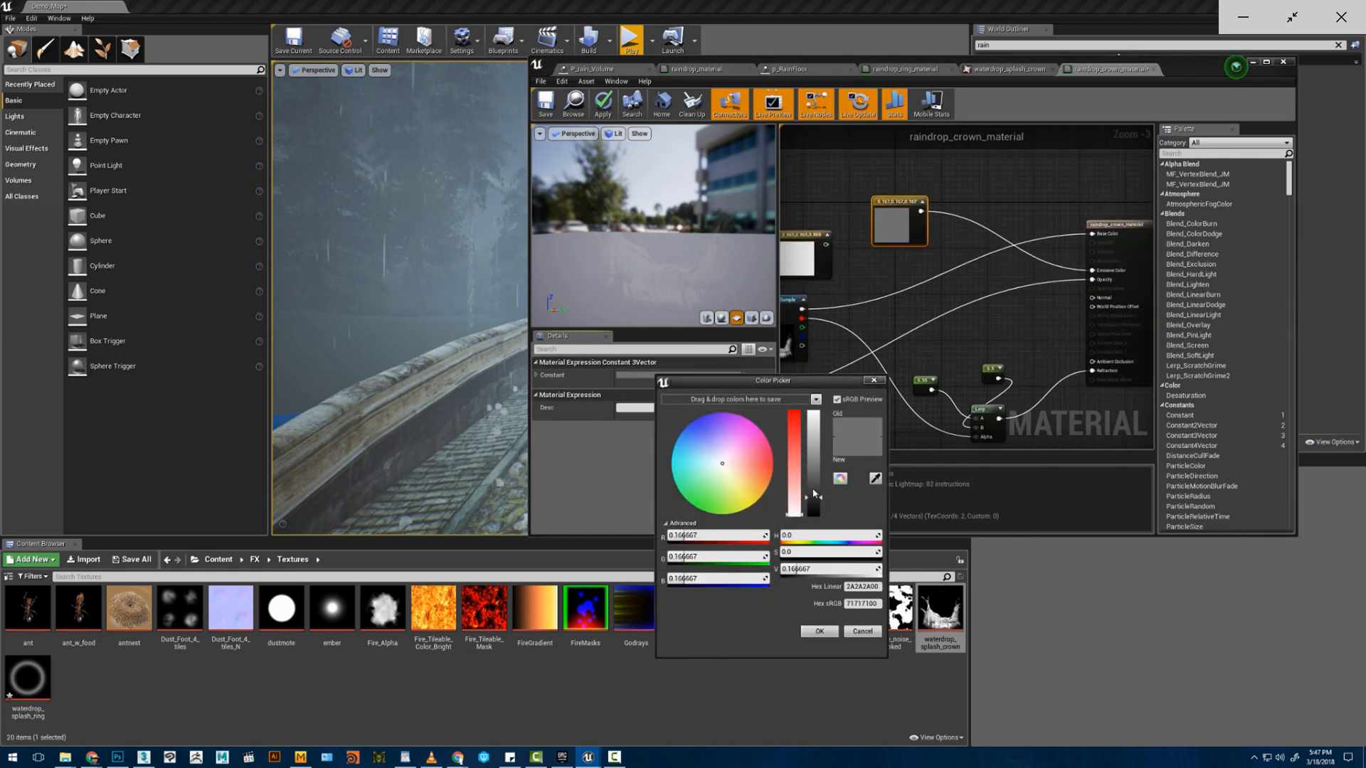
drag(816, 452, 814, 501)
click(819, 631)
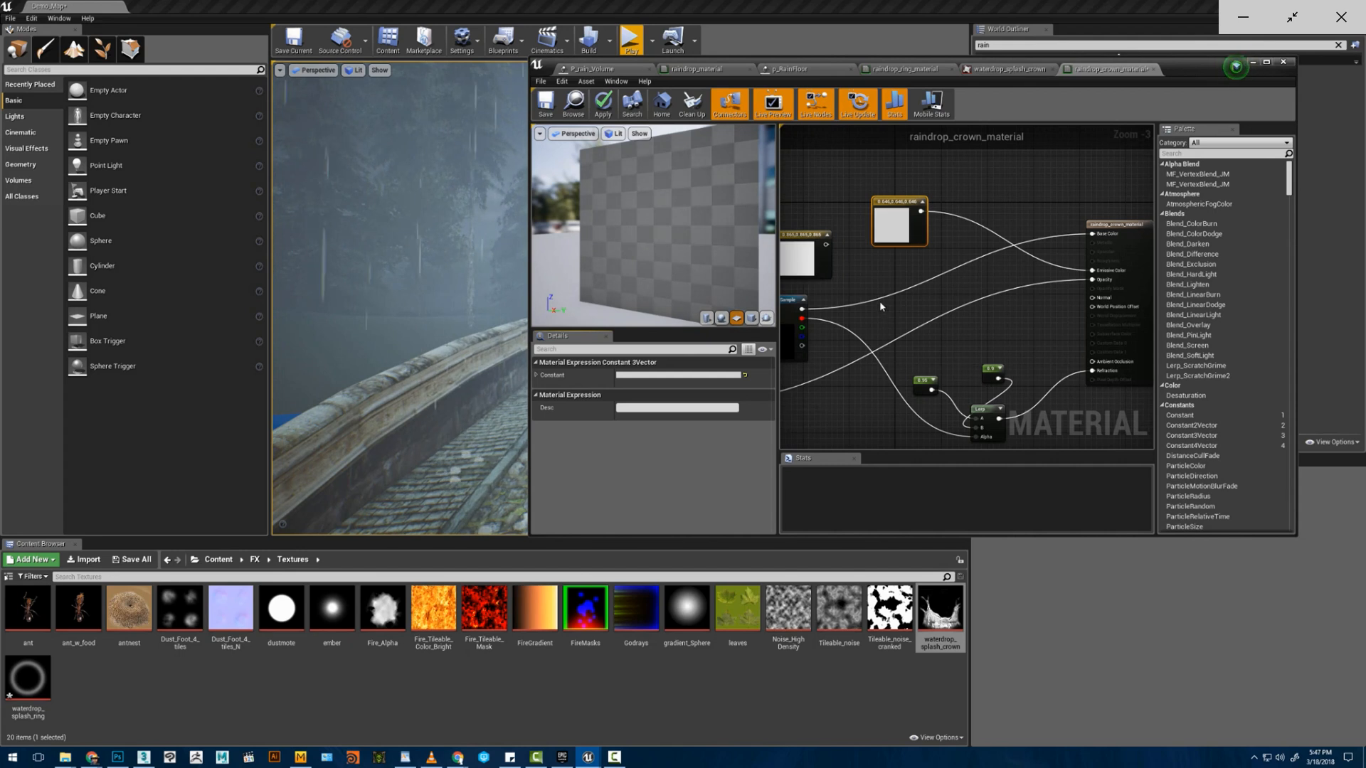
- Add a ComponentMask node near the opacity Texture Sample and connect the sample's RGB output to the Multiply node's B input instead of its alpha
drag(701, 263, 729, 245)
right_drag(828, 335, 1093, 281)
scroll(951, 285, down, 3)
right_drag(790, 366, 750, 418)
scroll(1008, 321, up, 4)
scroll(939, 323, down, 1)
right_drag(938, 323, 865, 341)
right_click(928, 368)
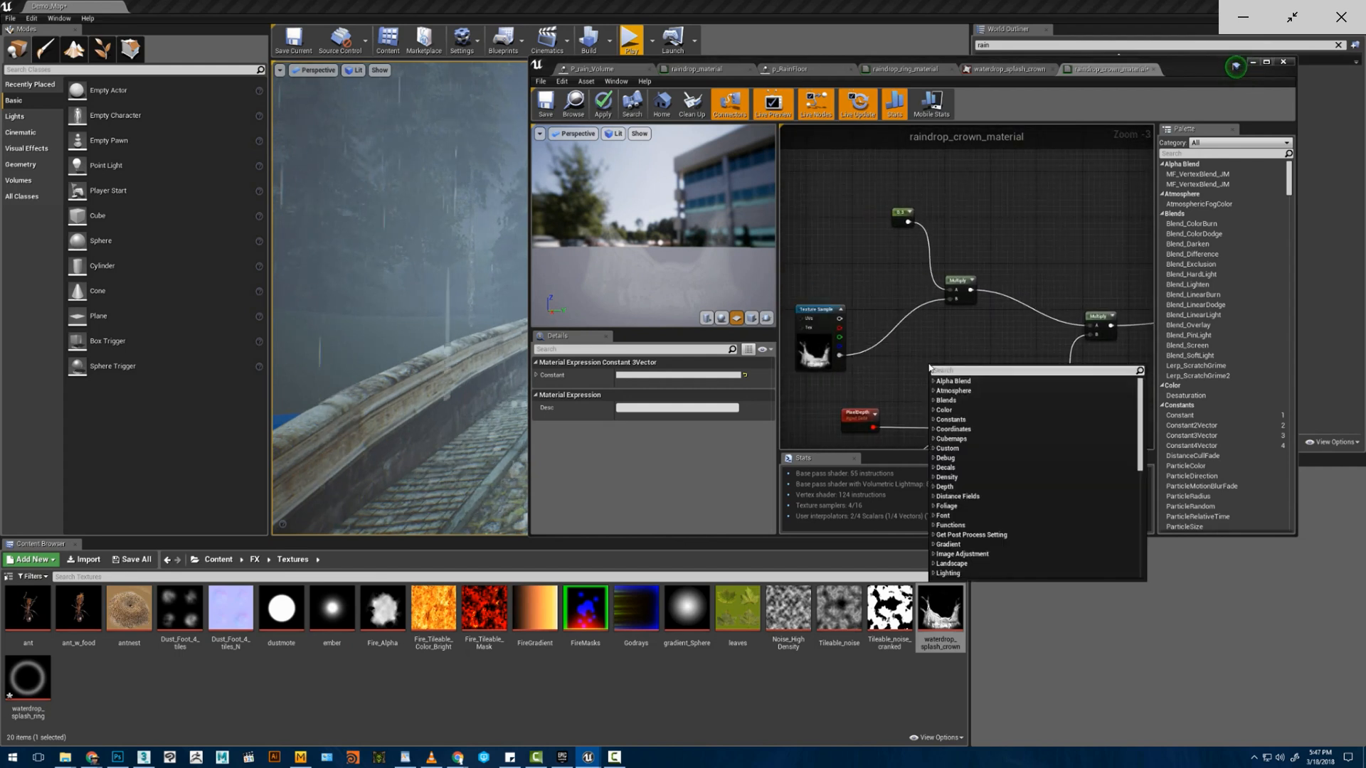
text(compo)
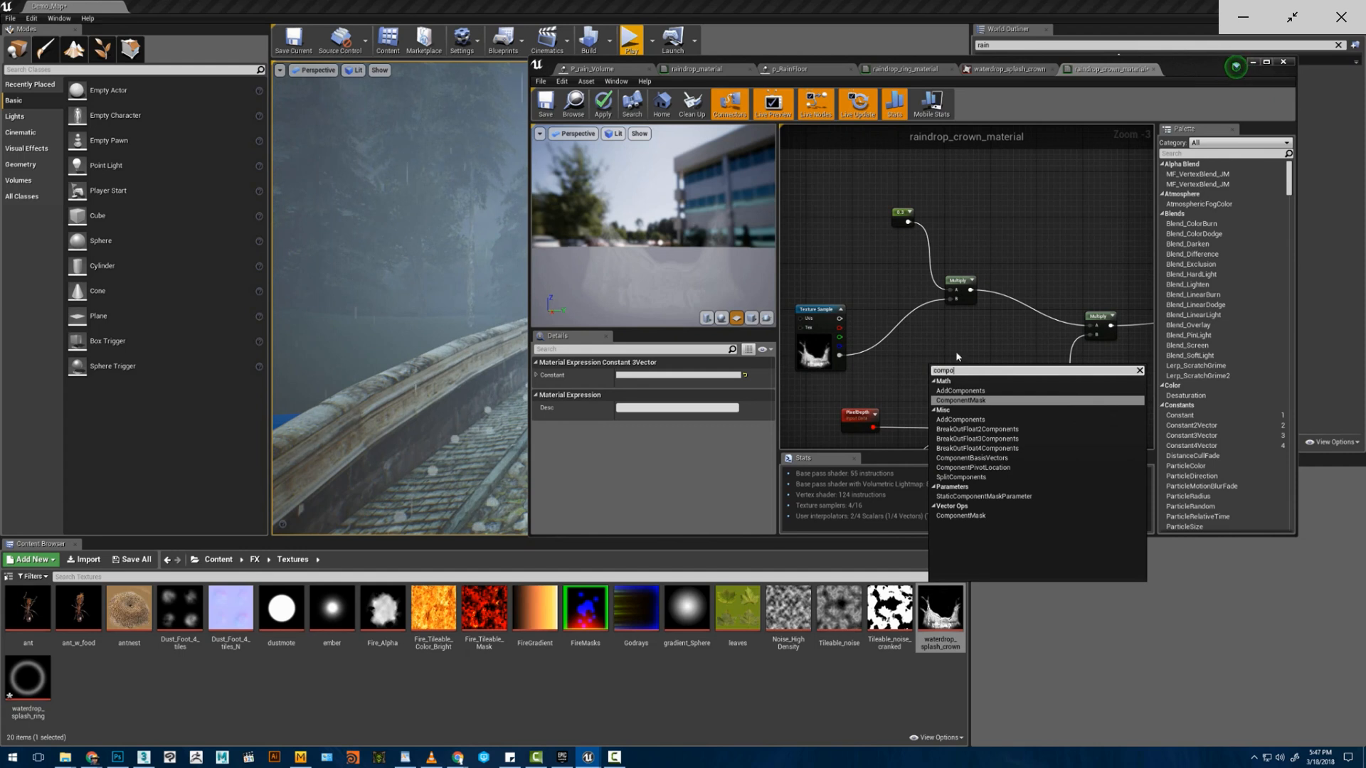
click(966, 402)
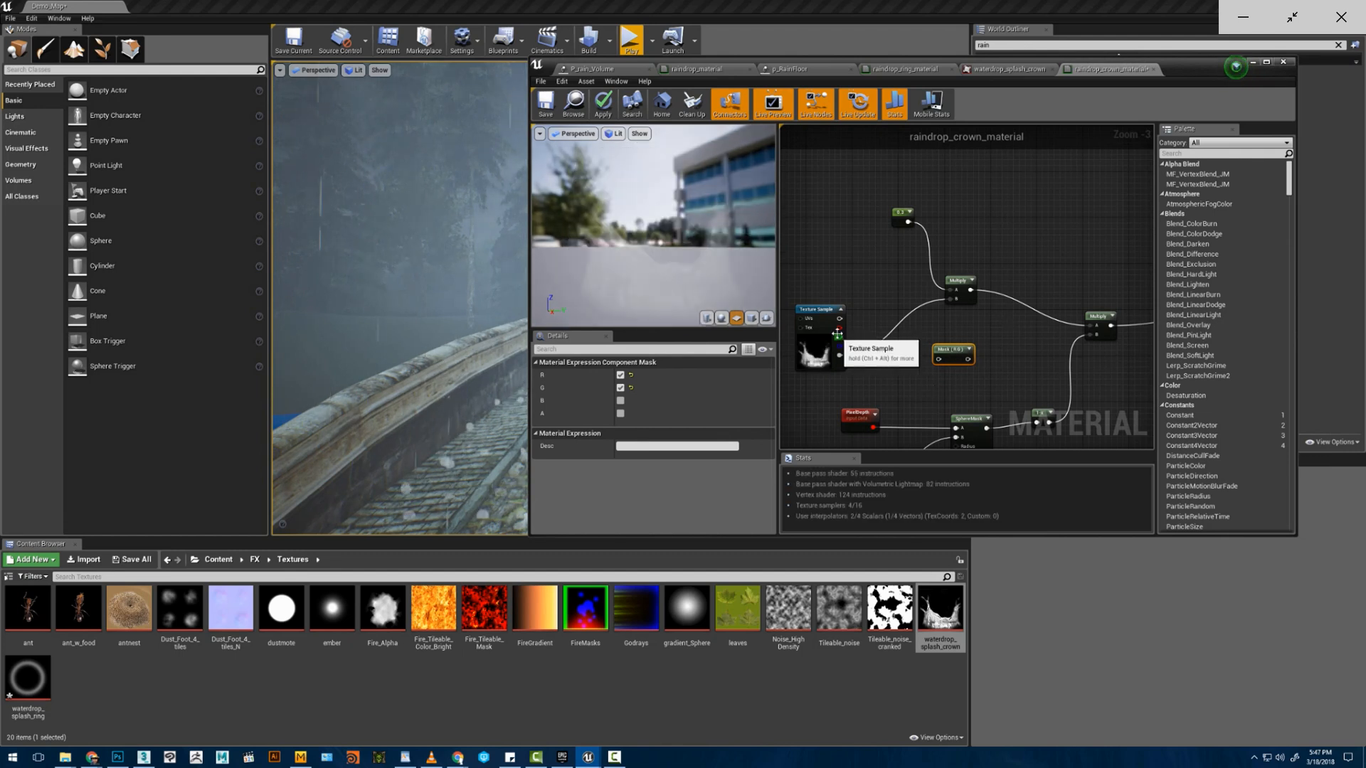
drag(840, 319, 951, 299)
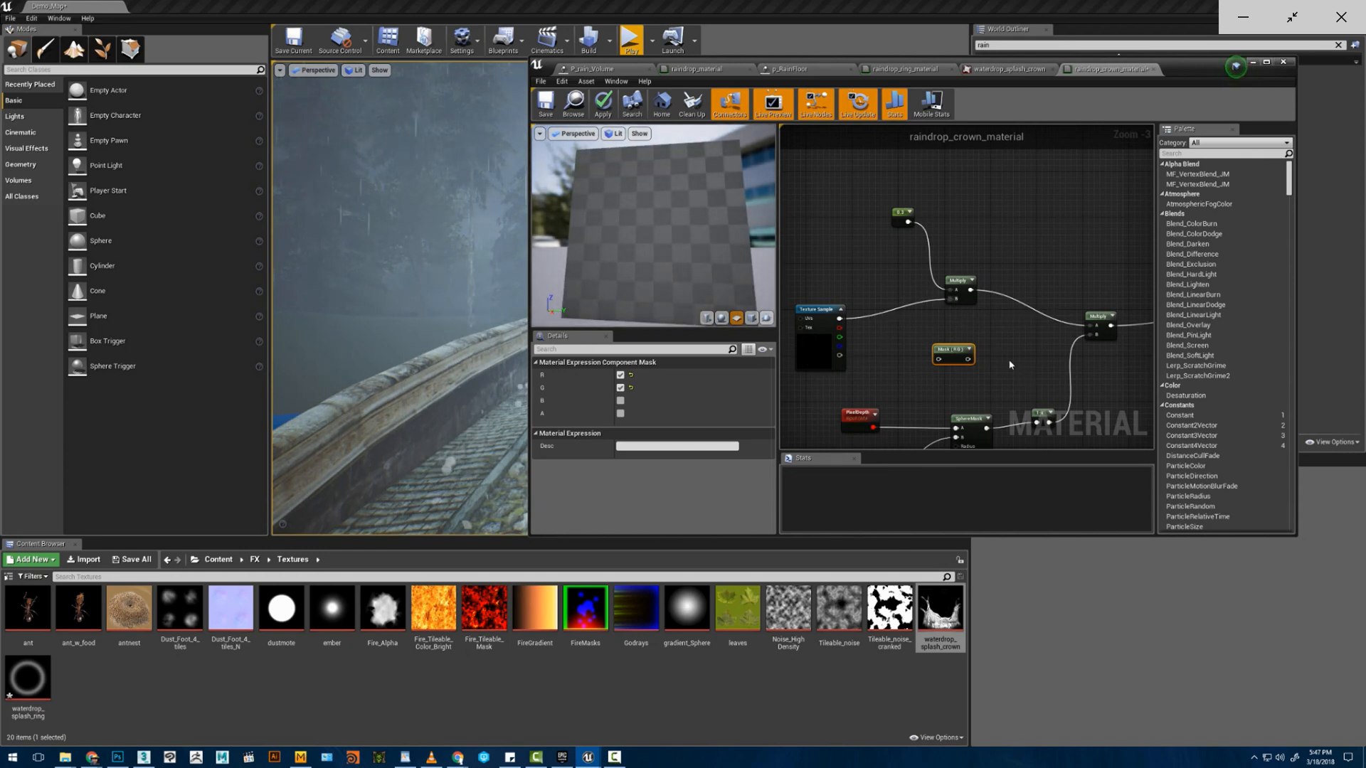
- Move the light grey emissive color constant higher in the graph to make room above the splash Texture Sample near the material output
scroll(1010, 365, down, 2)
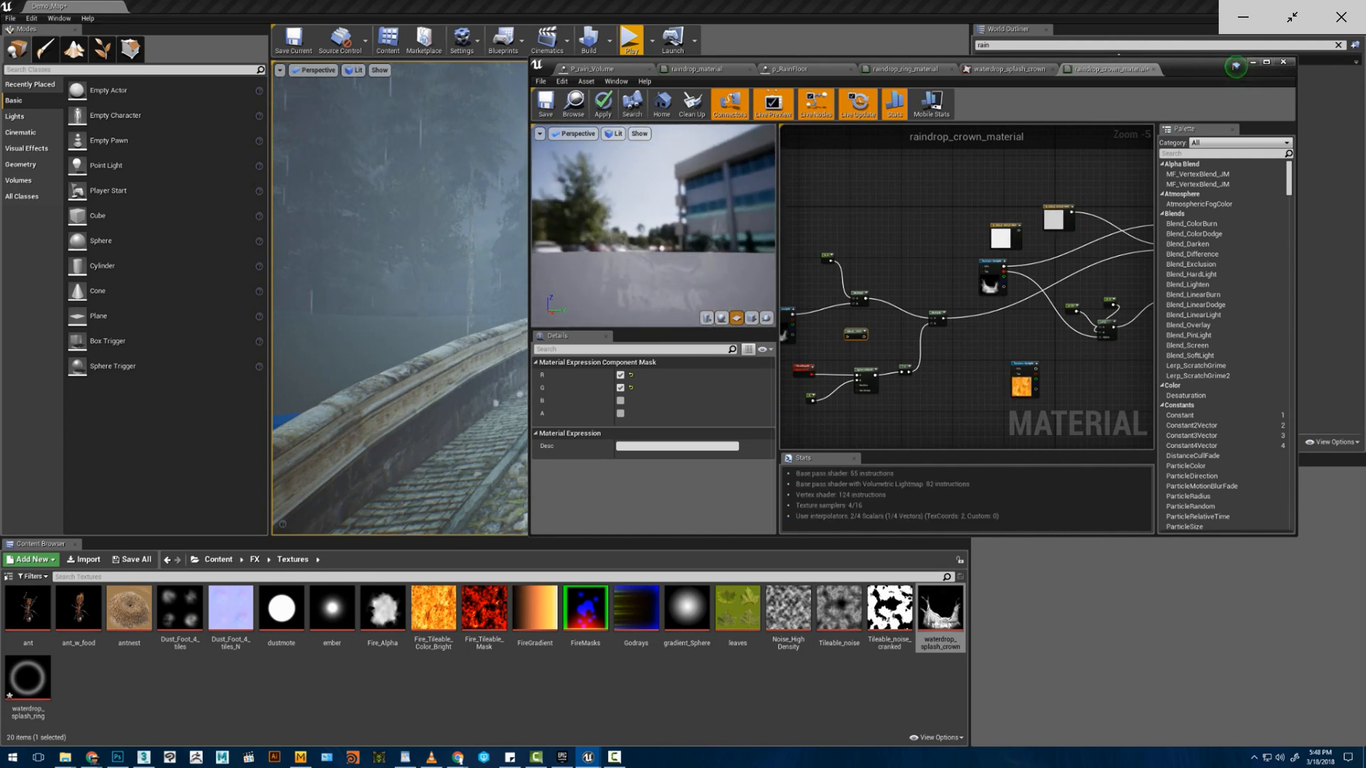
right_drag(1072, 238, 893, 283)
scroll(886, 281, up, 3)
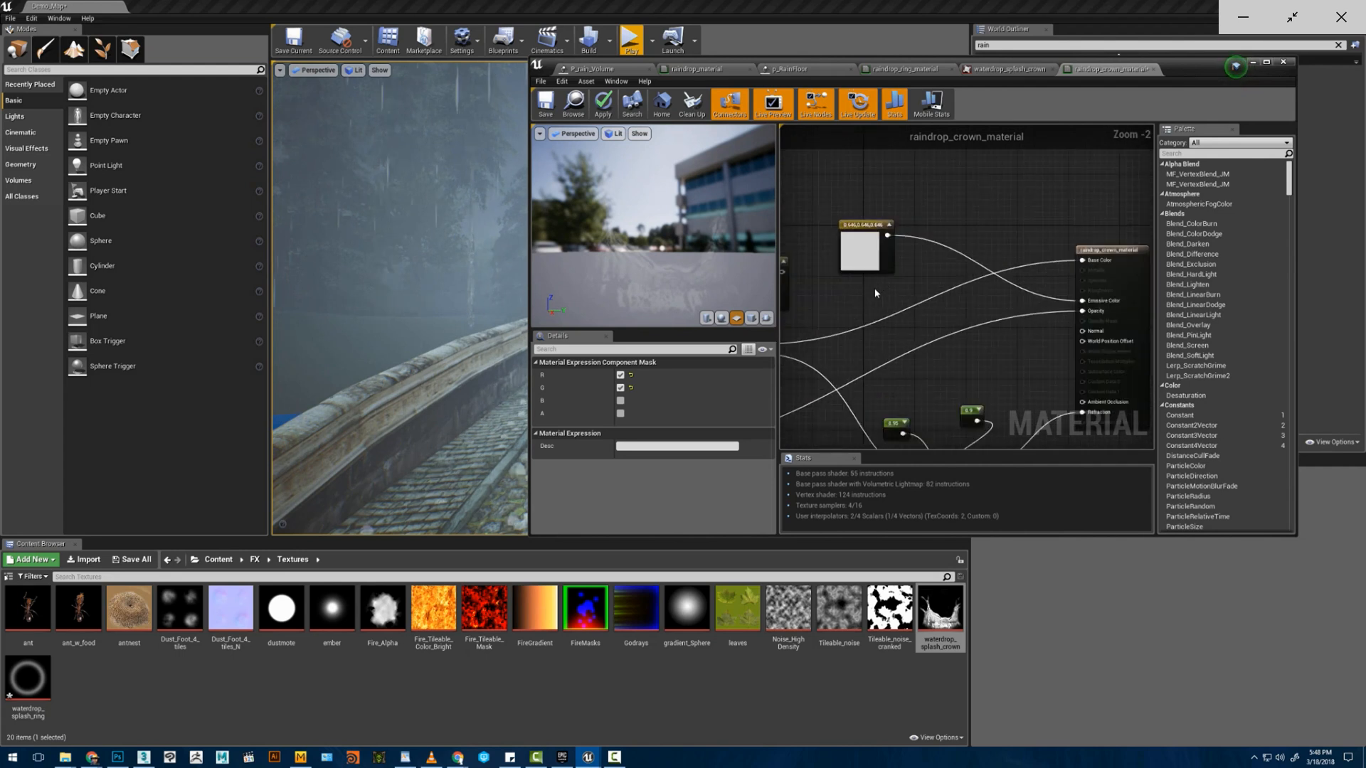
right_drag(825, 310, 1003, 326)
scroll(1004, 325, down, 2)
drag(943, 361, 901, 351)
right_drag(1010, 325, 885, 335)
drag(905, 297, 925, 189)
right_drag(904, 273, 958, 278)
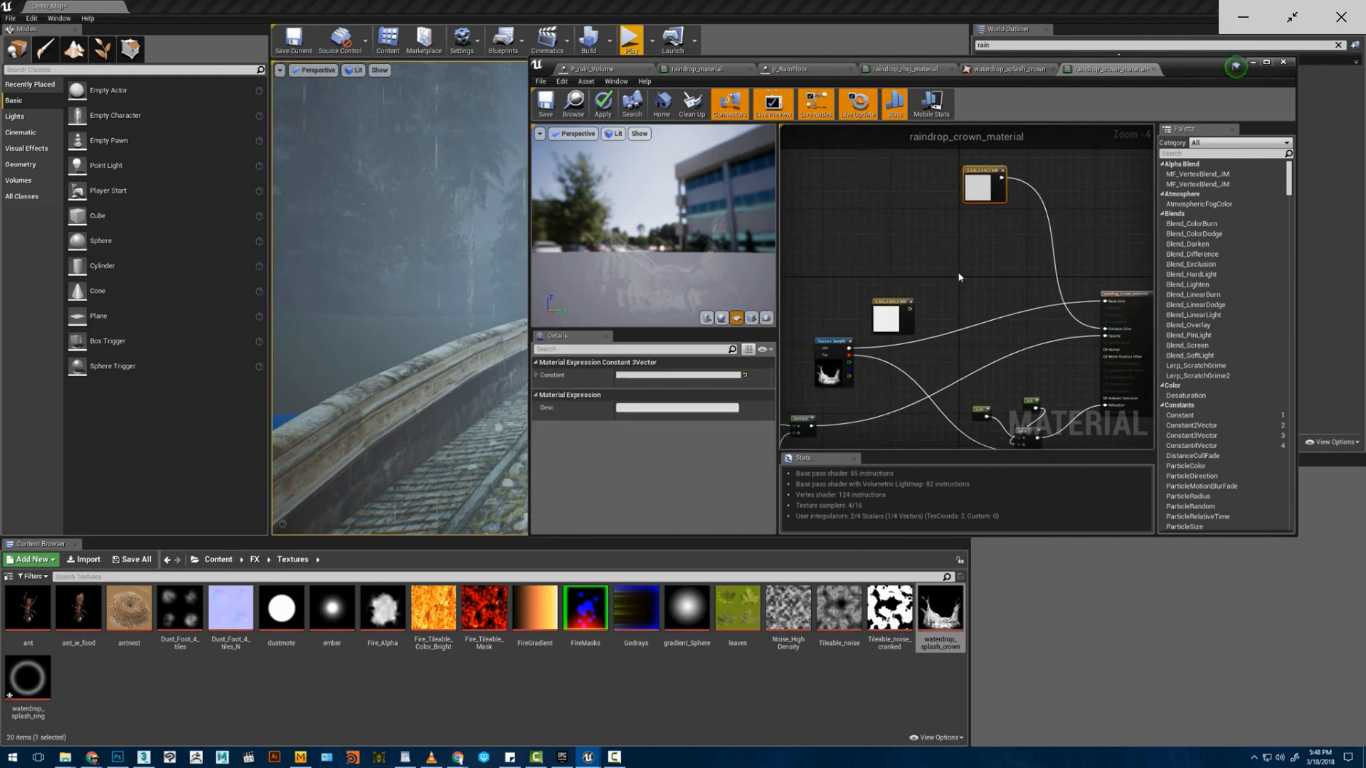
- Add a Multiply node with the splash Texture Sample's RGB output in B and a new Constant node in A
key(m)
click(962, 282)
drag(842, 350, 963, 301)
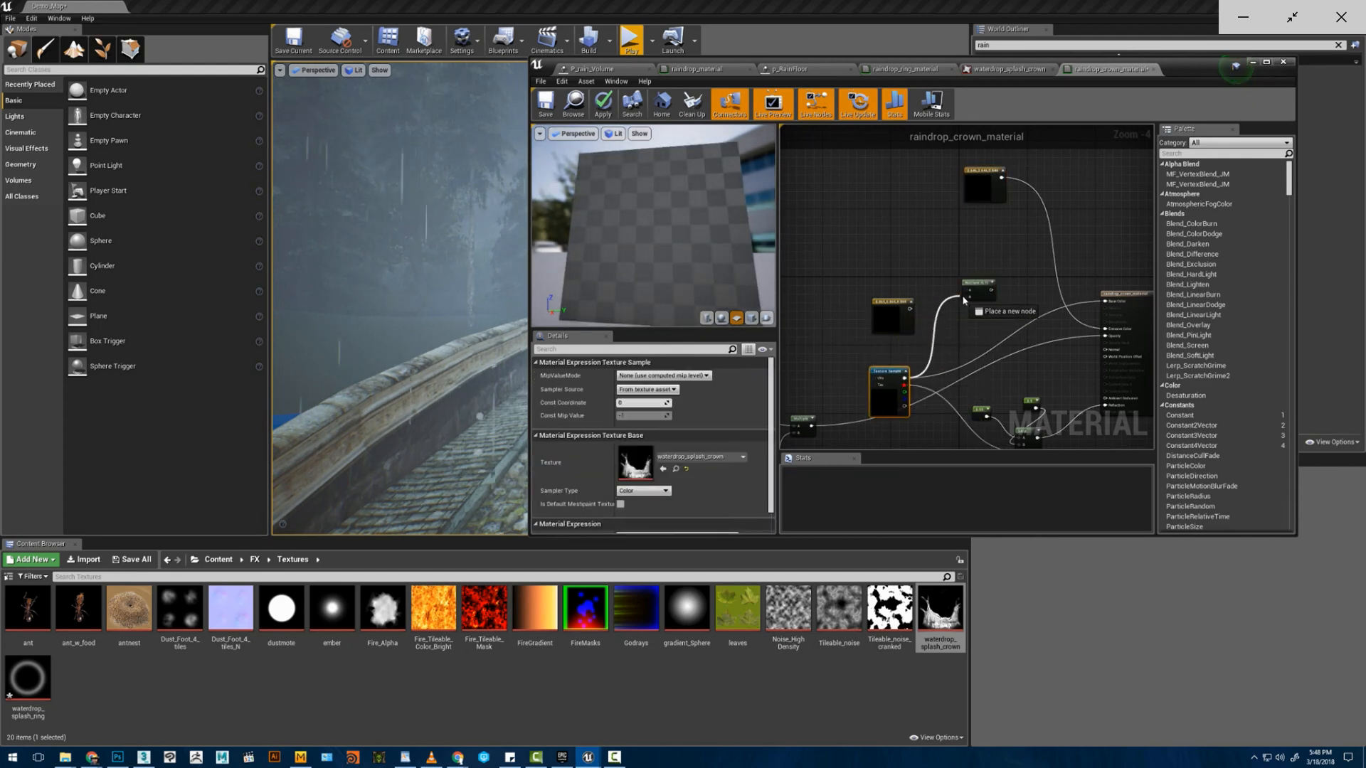
scroll(916, 260, up, 2)
key(1)
click(901, 244)
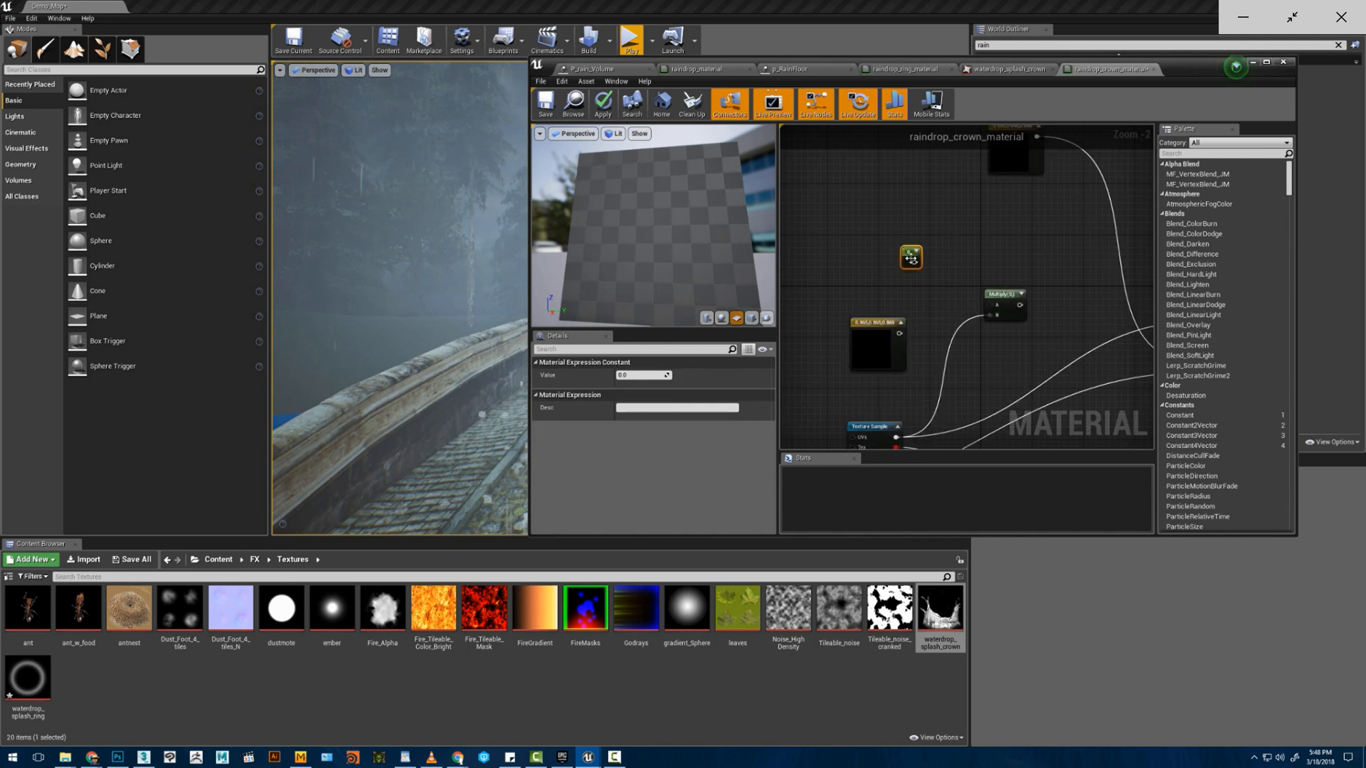
drag(914, 263, 991, 305)
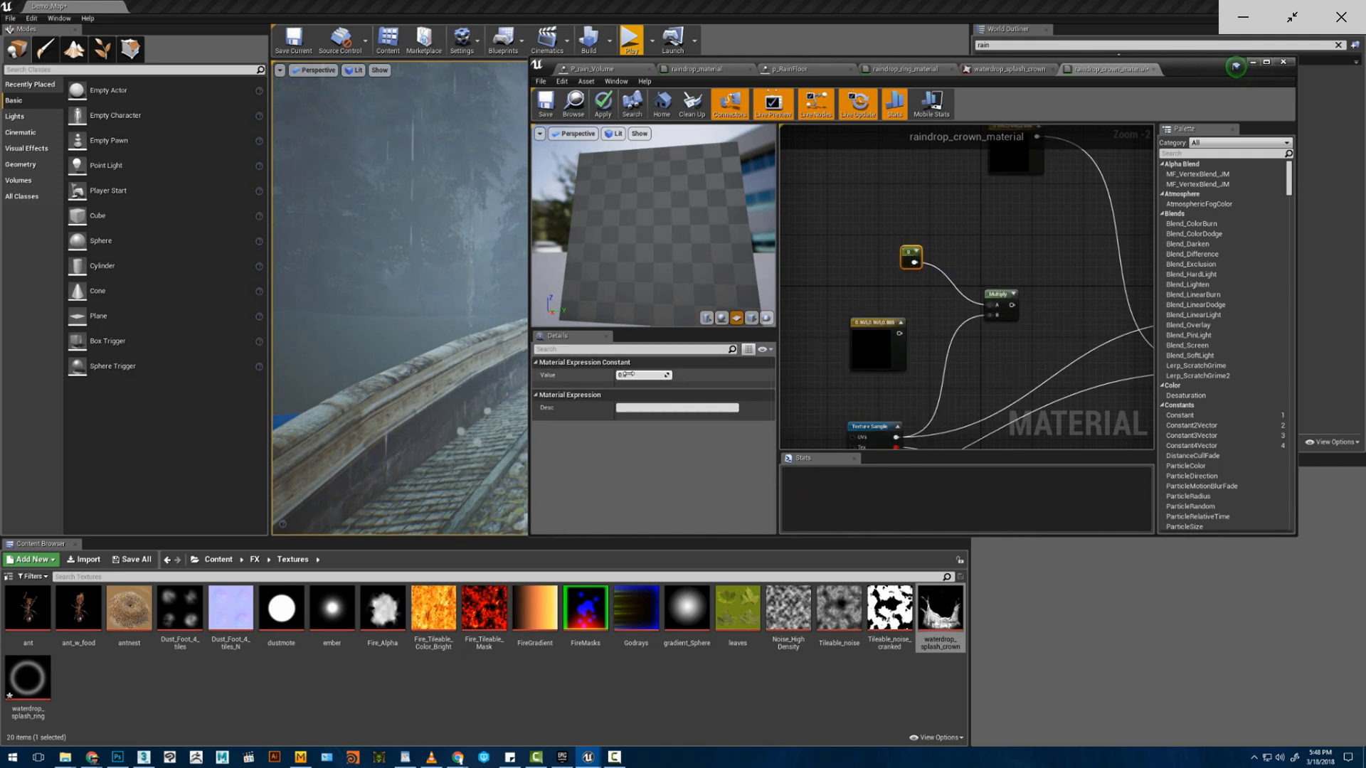
click(978, 359)
- Connect the new Multiply node's output to the material's Base Color and check the preview plane
right_drag(1031, 338, 925, 316)
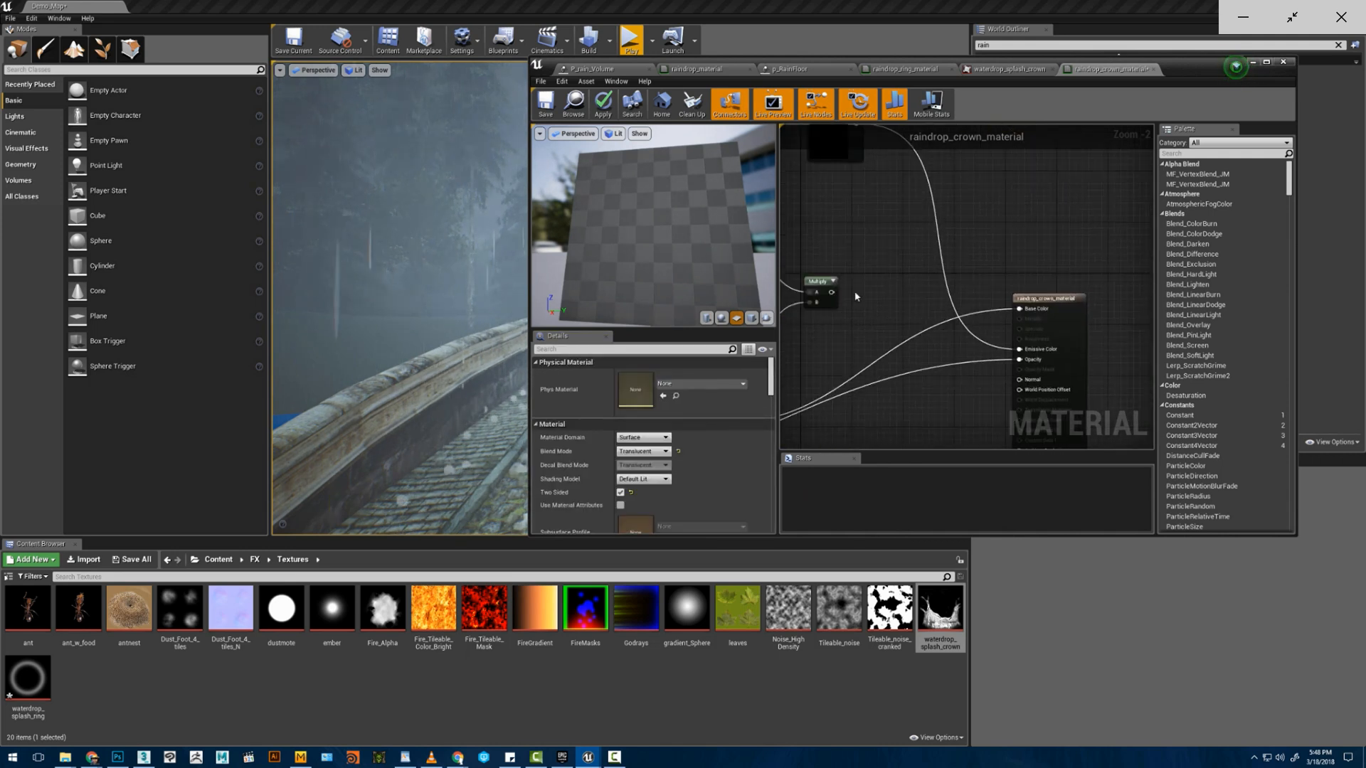
drag(836, 293, 1025, 312)
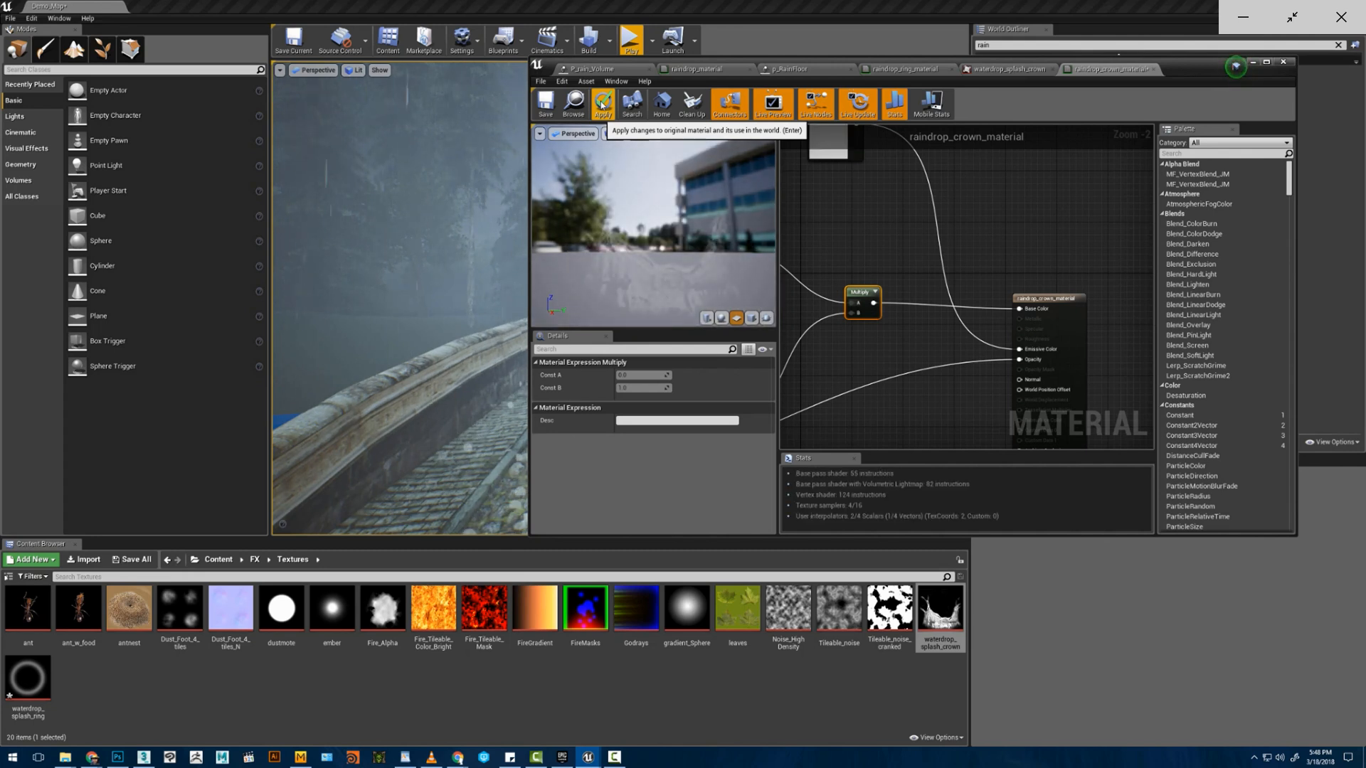
drag(658, 207, 679, 224)
- Raise the value of the Constant feeding the new Multiply node to about 43.69
right_drag(798, 240, 923, 271)
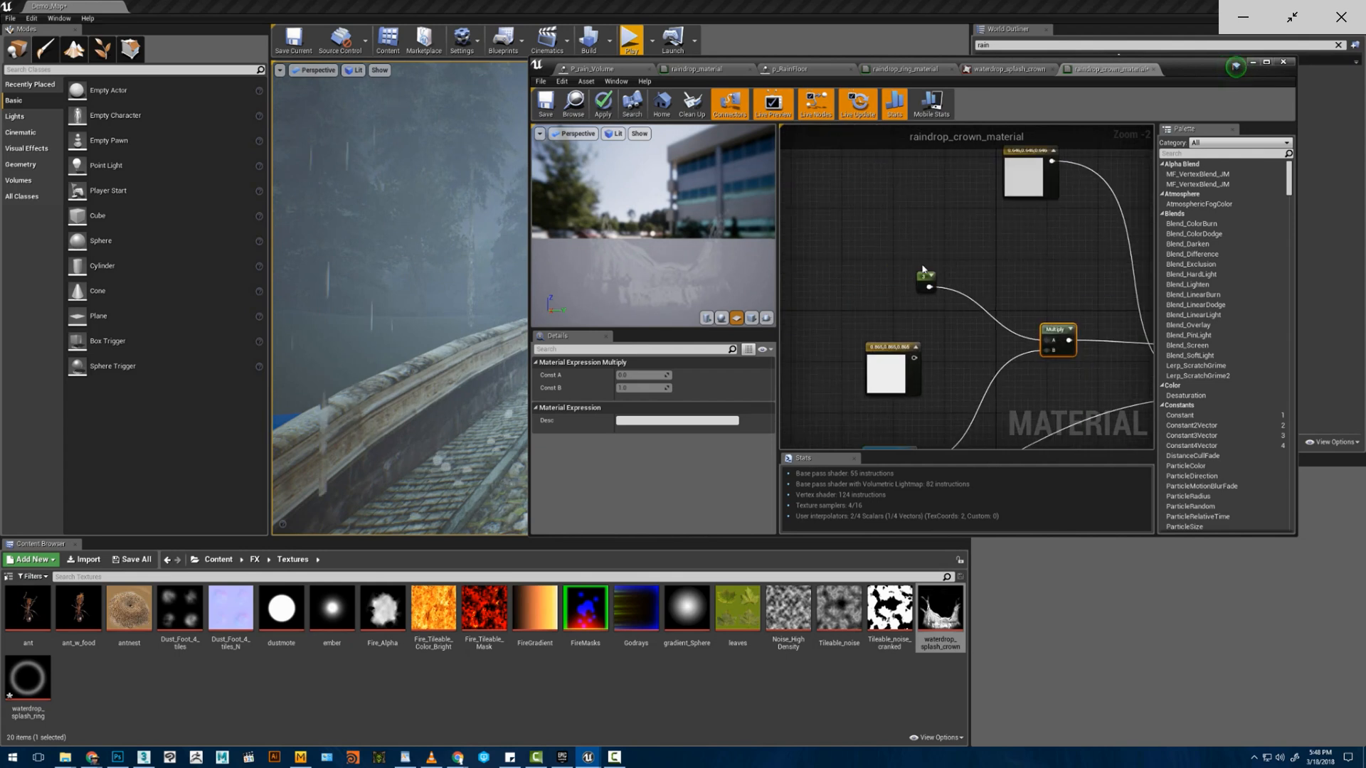
click(924, 273)
click(937, 299)
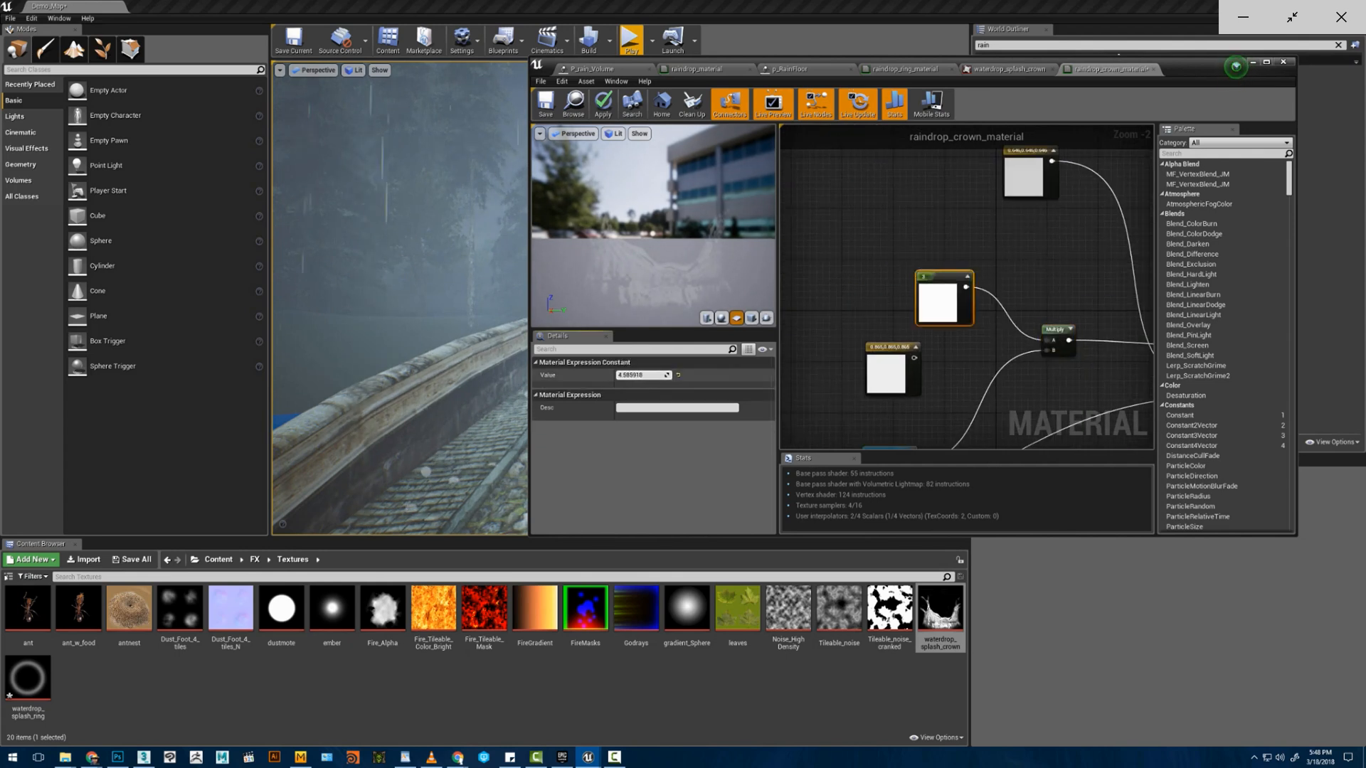
drag(636, 375, 667, 374)
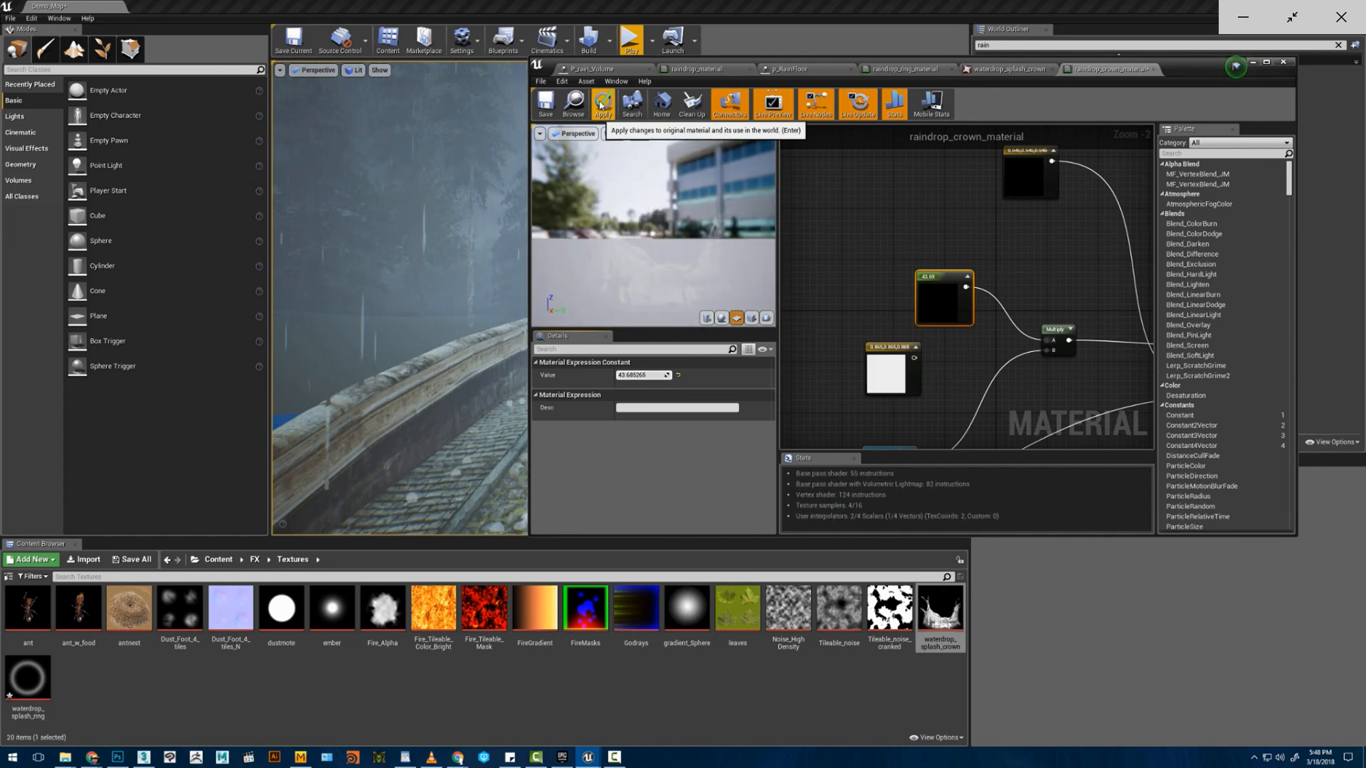
- Connect the splash Texture Sample's RGB output directly to Base Color, replacing the Multiply node
right_drag(988, 312, 866, 237)
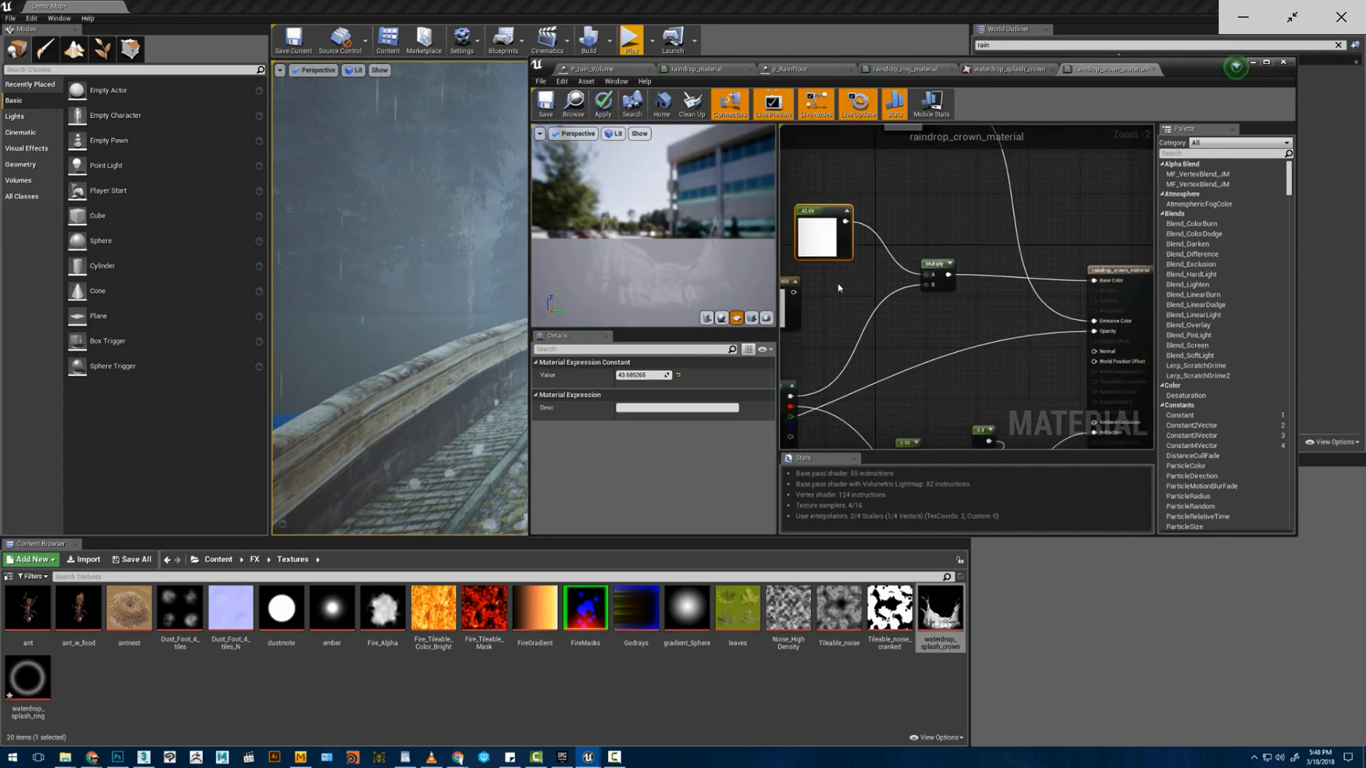
right_drag(839, 287, 898, 290)
scroll(903, 291, down, 2)
scroll(912, 337, up, 2)
drag(892, 379, 1089, 264)
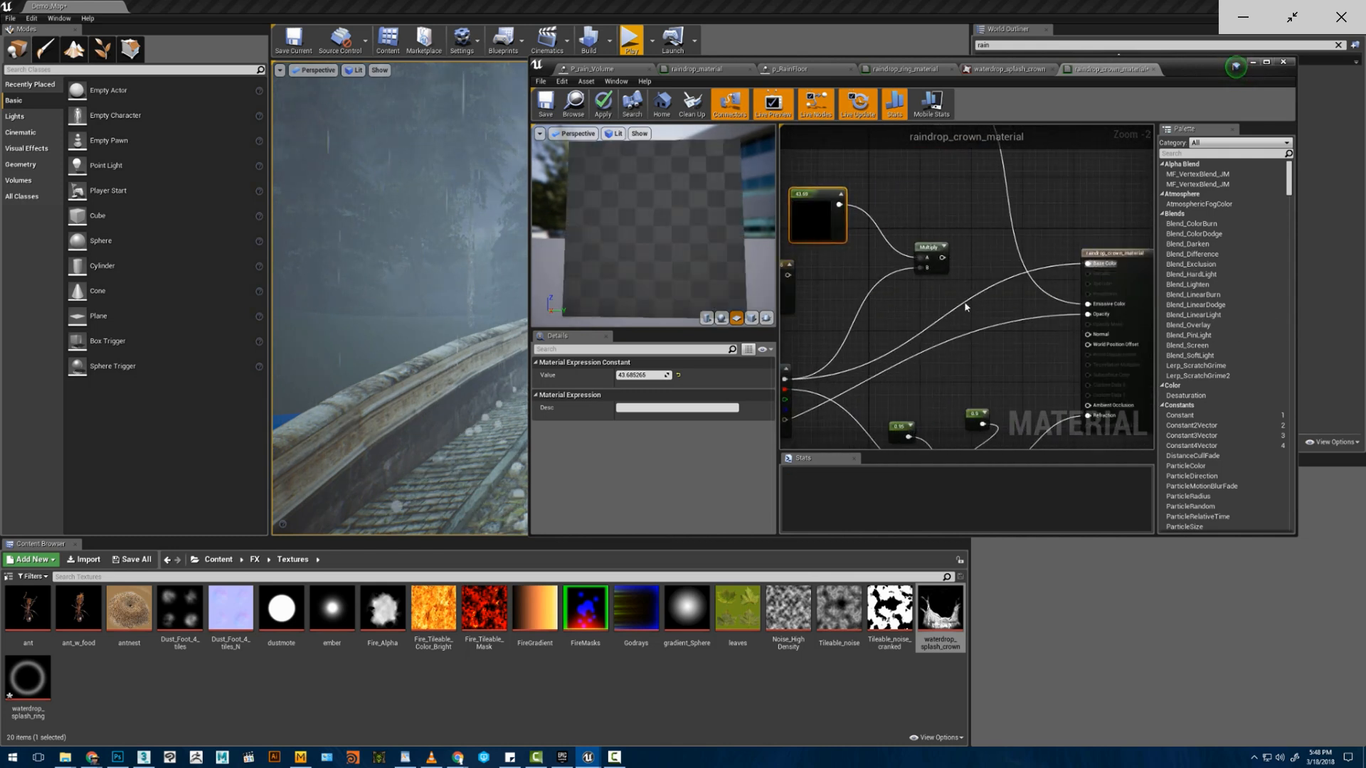
- Connect the splash Texture Sample's RGB output to the material's Emissive Color, replacing the light grey constant
right_drag(972, 330, 1068, 297)
click(841, 336)
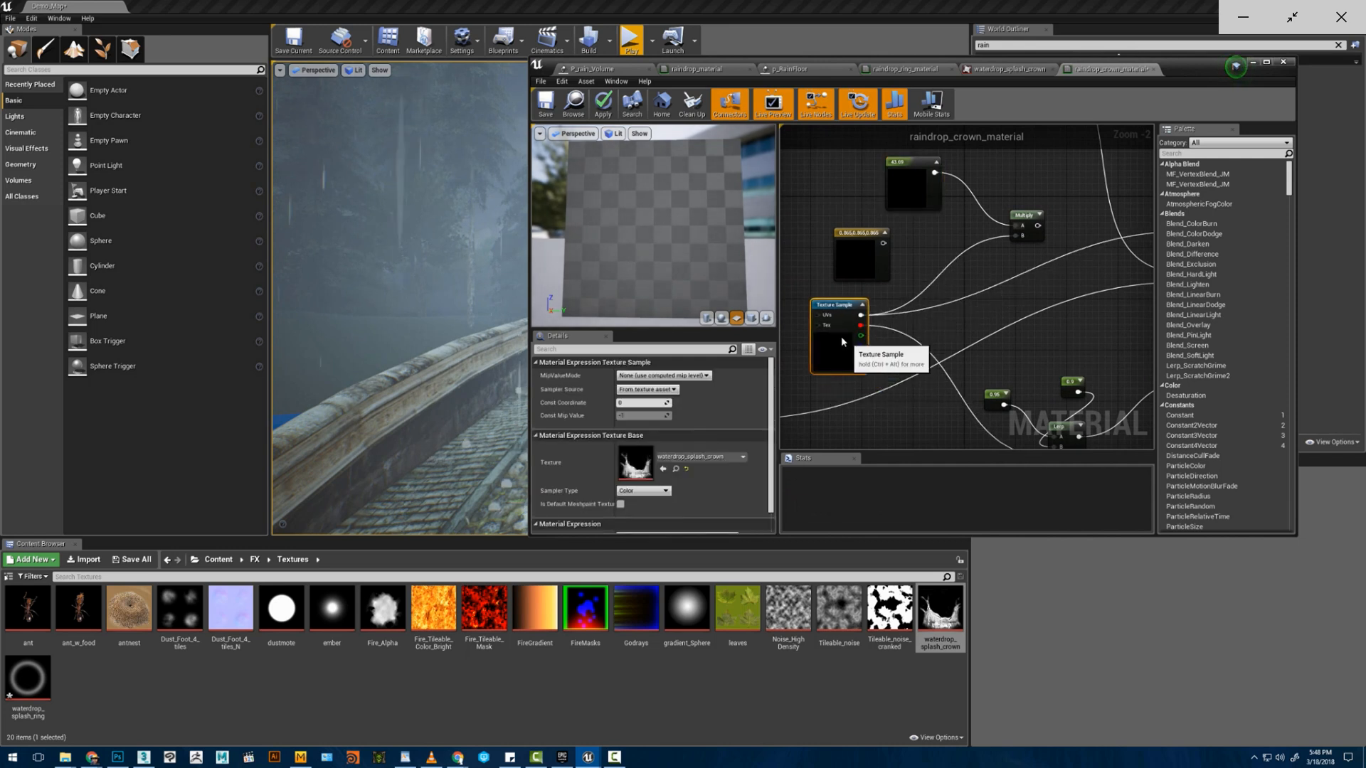
right_drag(957, 310, 1151, 249)
scroll(921, 319, down, 1)
scroll(1081, 278, down, 1)
right_drag(943, 281, 800, 307)
scroll(1007, 266, up, 2)
right_drag(1007, 266, 872, 322)
right_drag(927, 223, 917, 288)
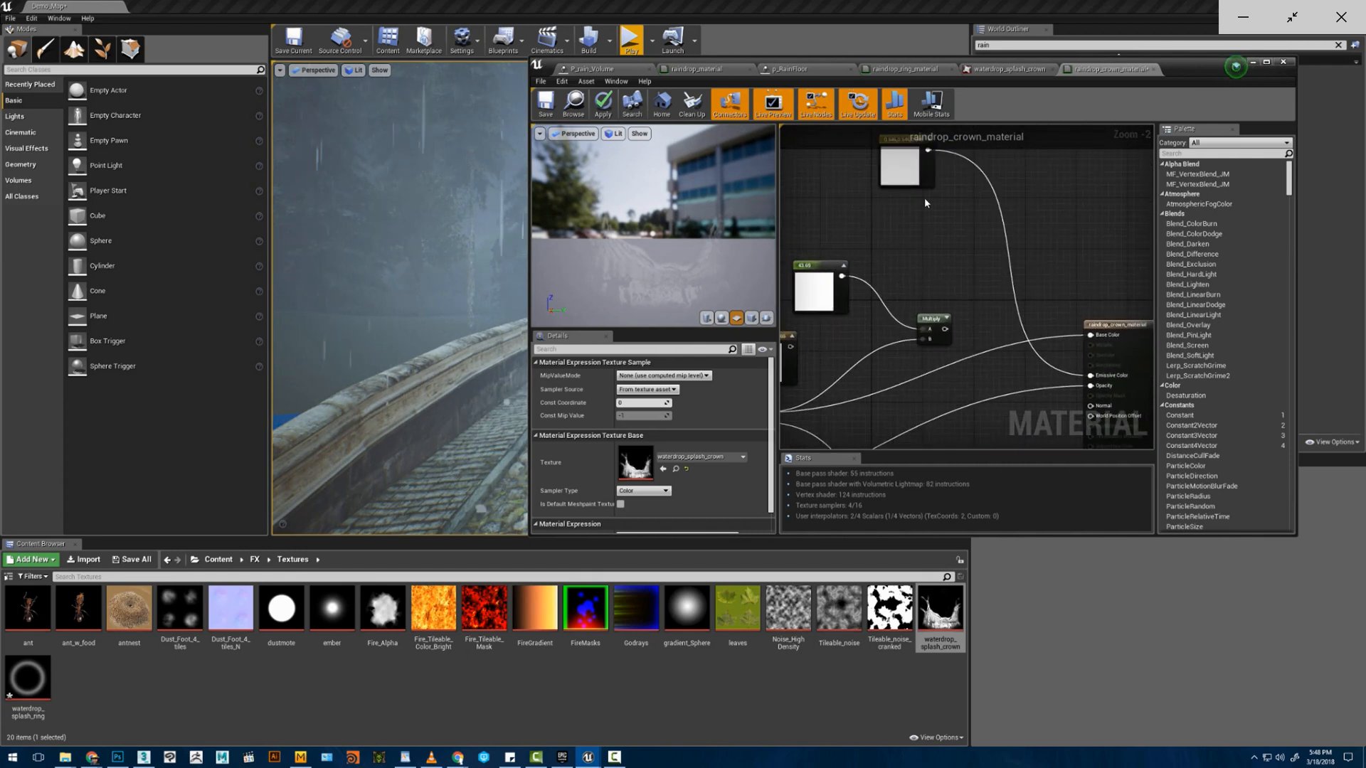
right_drag(835, 319, 940, 296)
scroll(938, 295, down, 2)
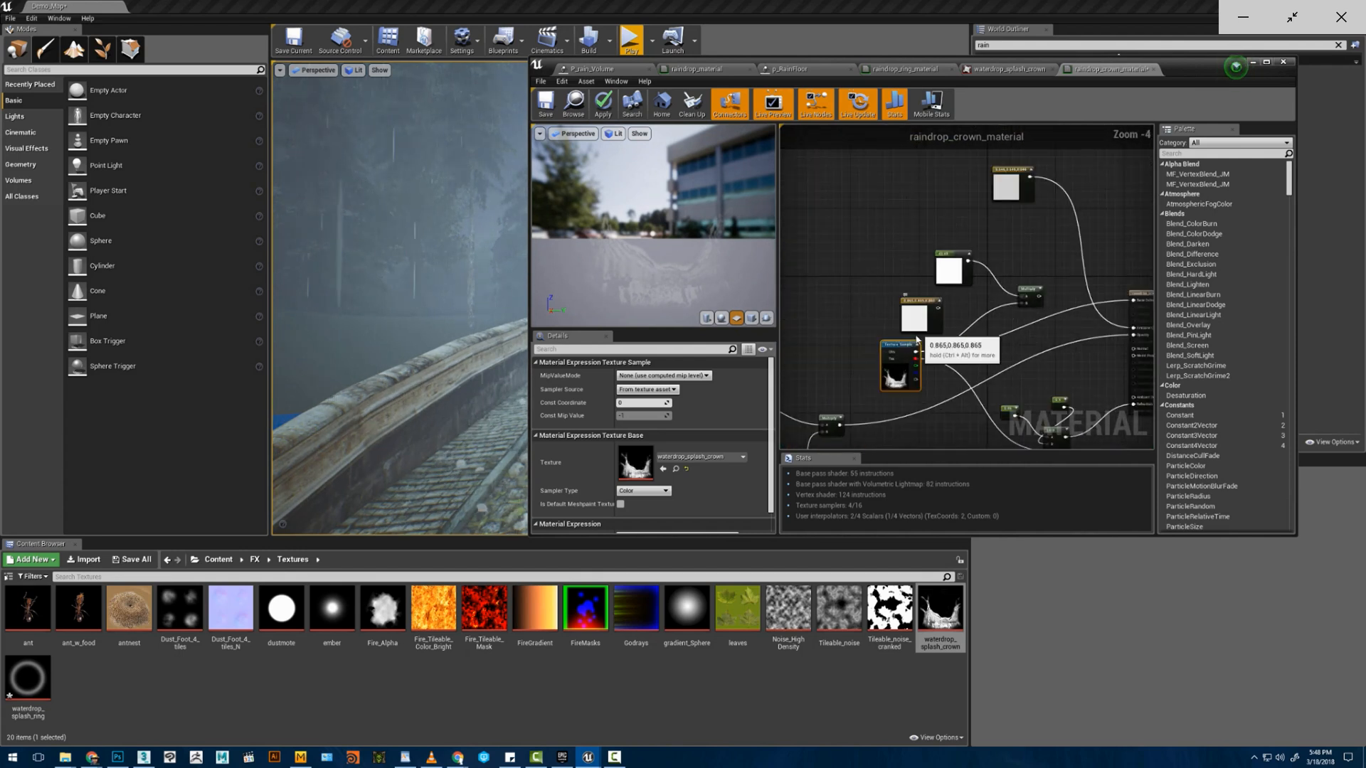
drag(916, 350, 1065, 333)
- Delete the disconnected Multiply node and the 43.69 Constant that feeds it
scroll(902, 318, up, 1)
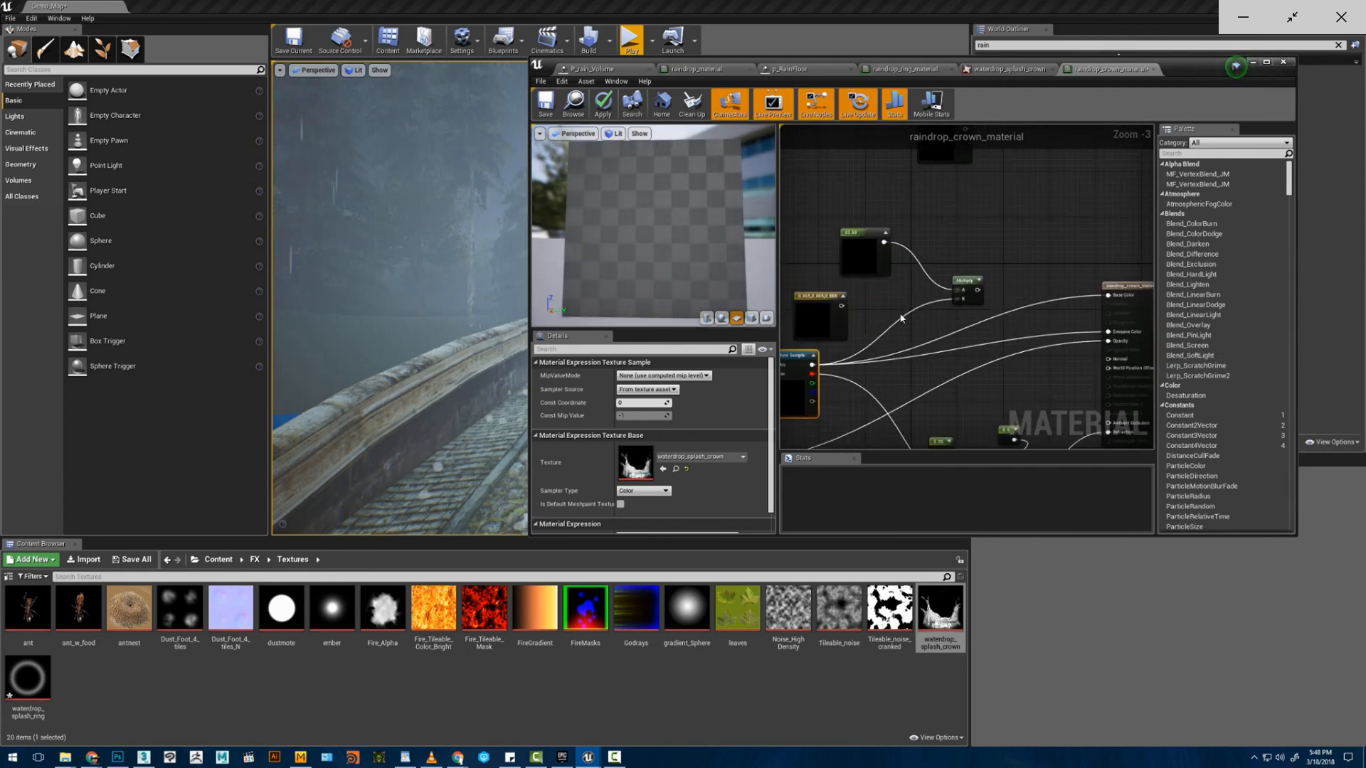
click(966, 282)
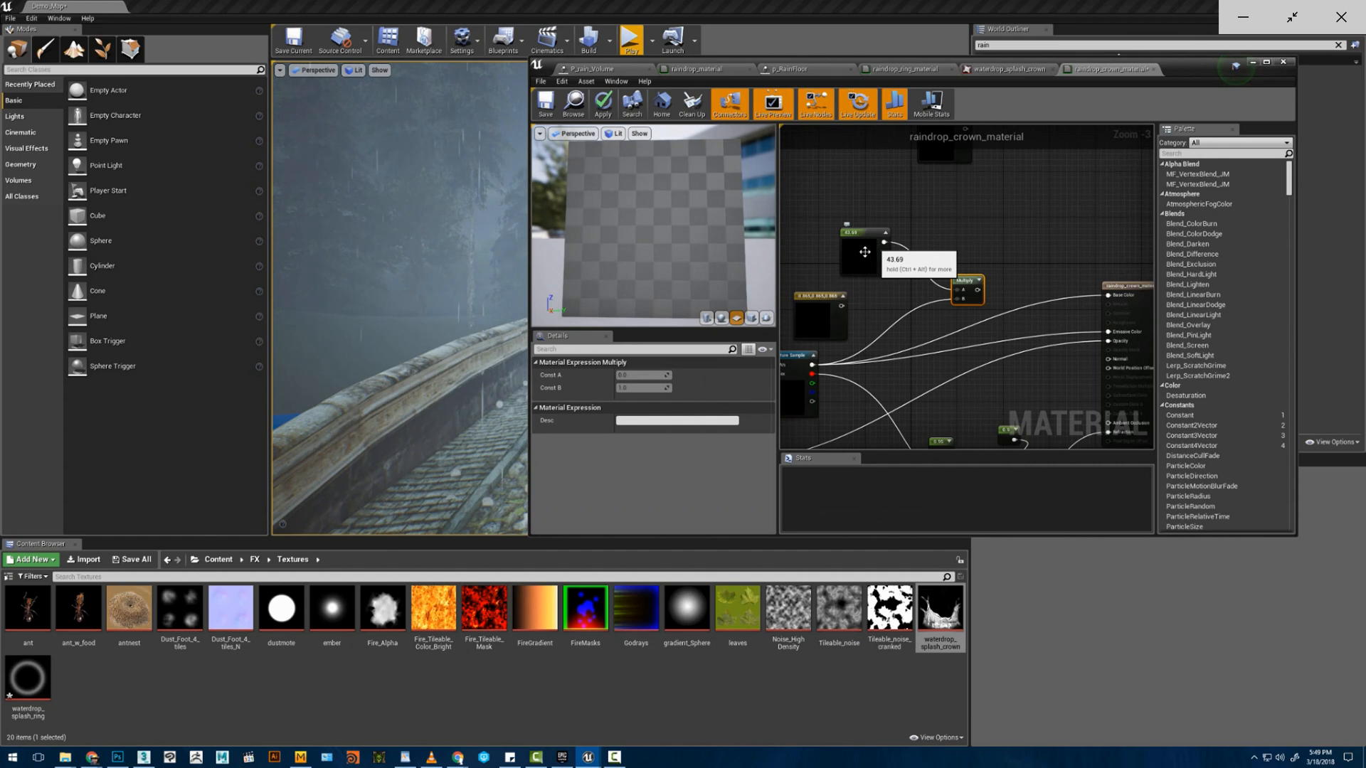
key(Delete)
click(864, 252)
key(Delete)
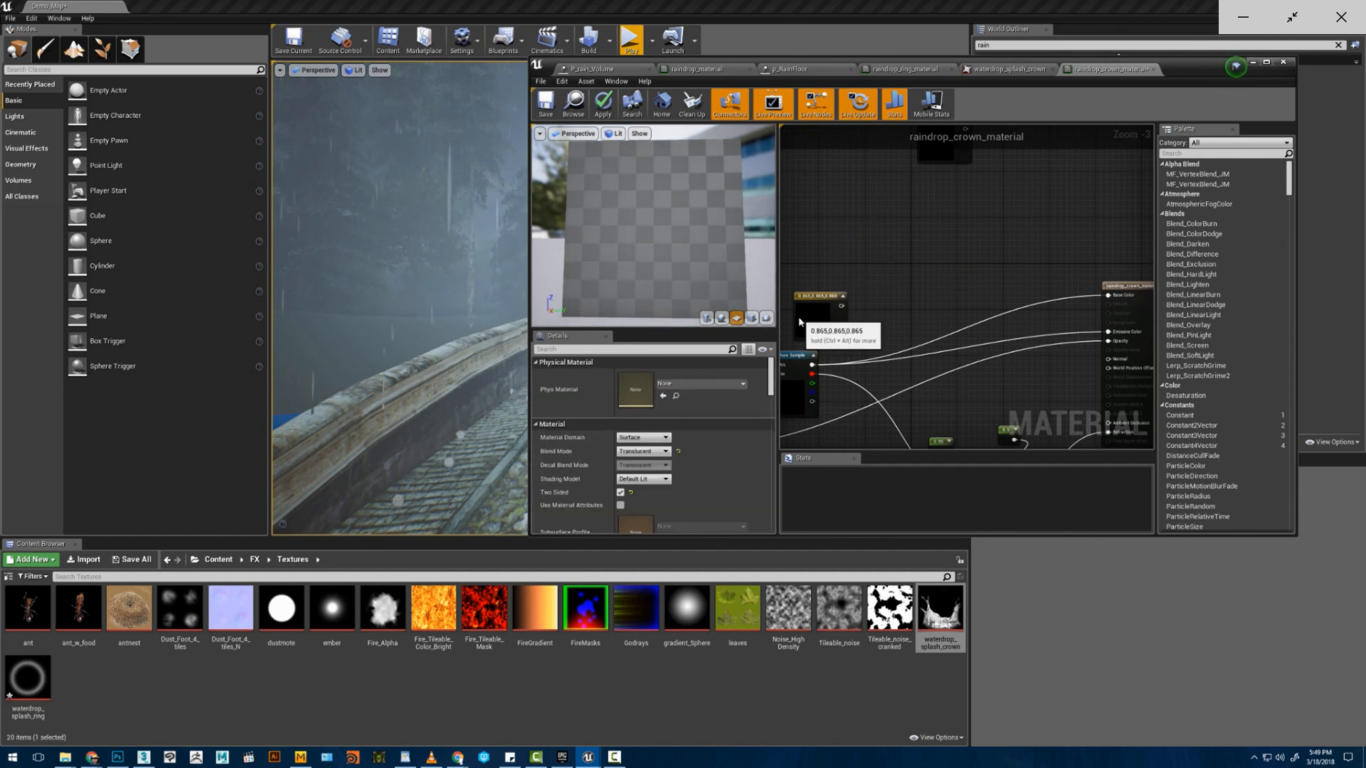
- Delete the two unused color constants and the disconnected fire Texture Sample from the graph
click(800, 317)
key(Delete)
right_drag(865, 252, 958, 183)
click(927, 246)
key(Delete)
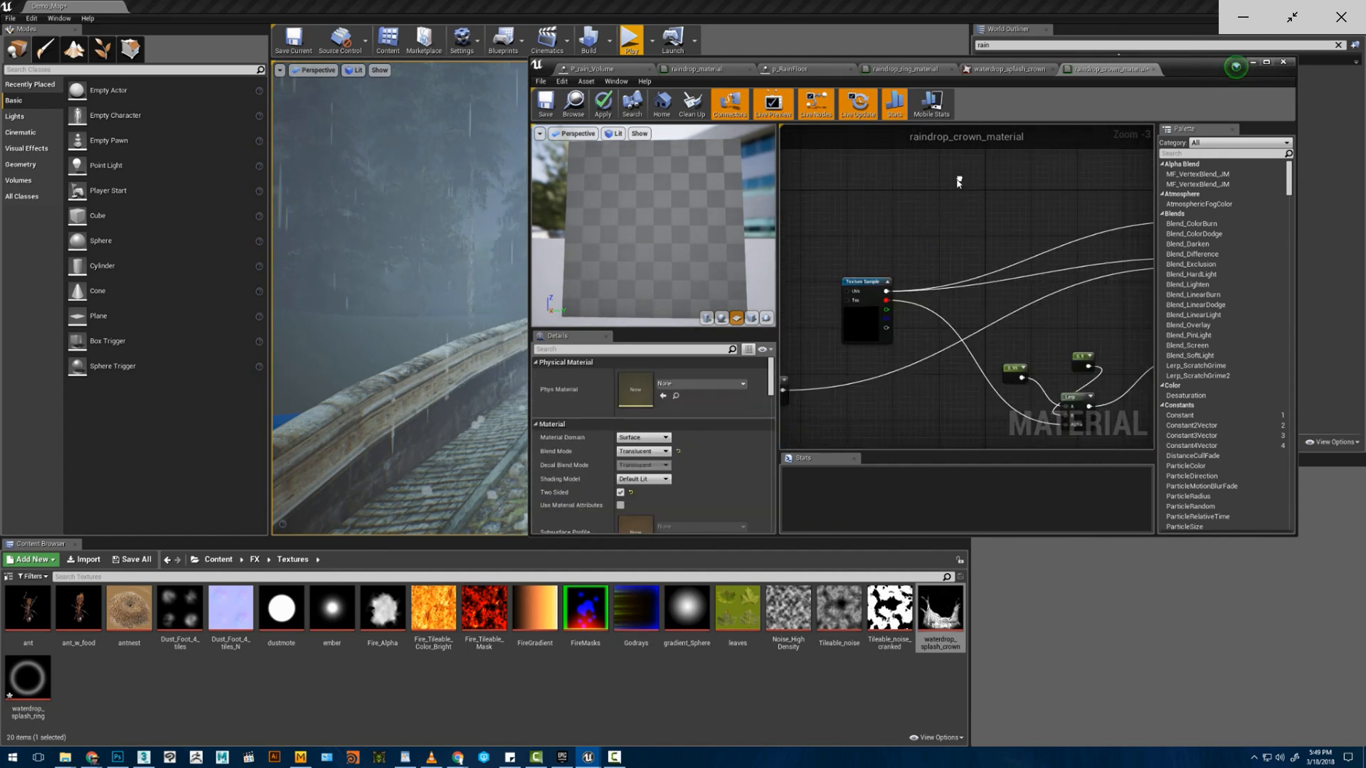
scroll(926, 275, down, 2)
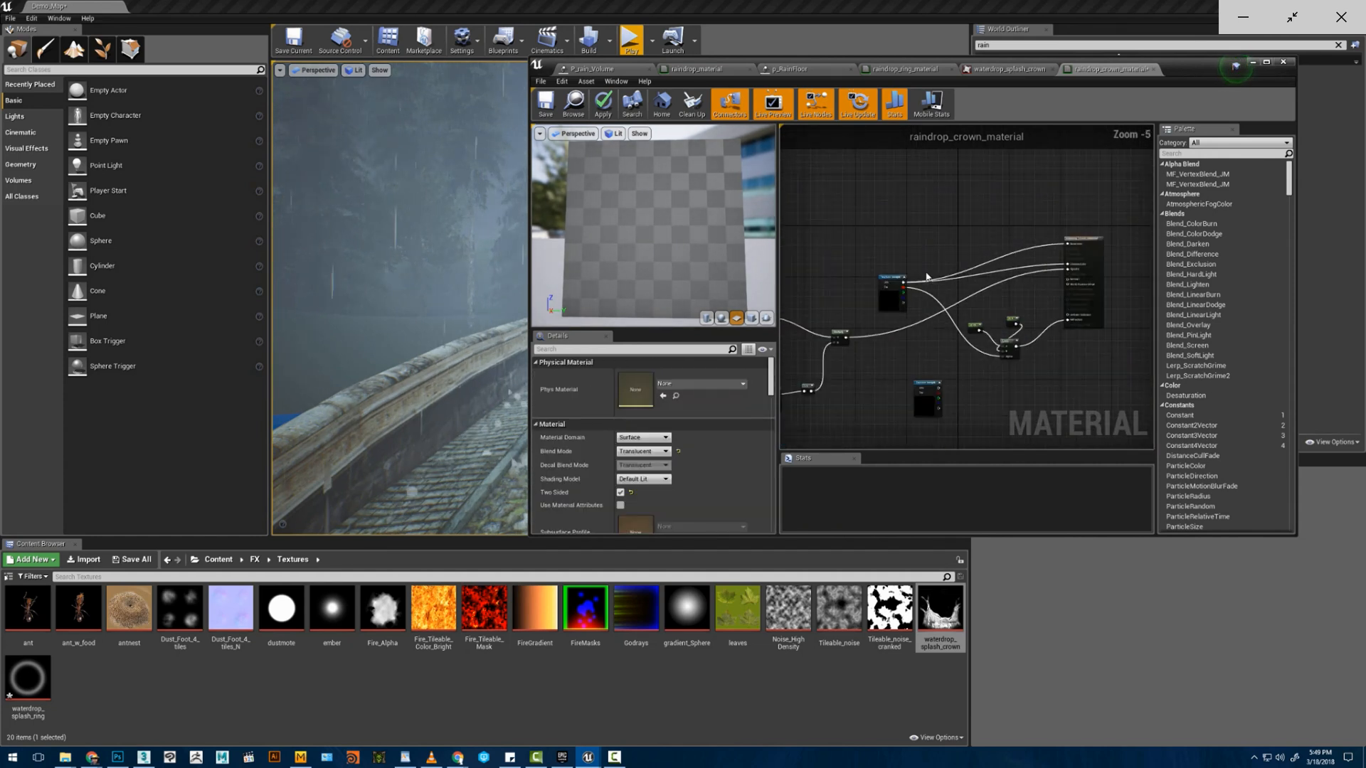
click(922, 397)
key(Delete)
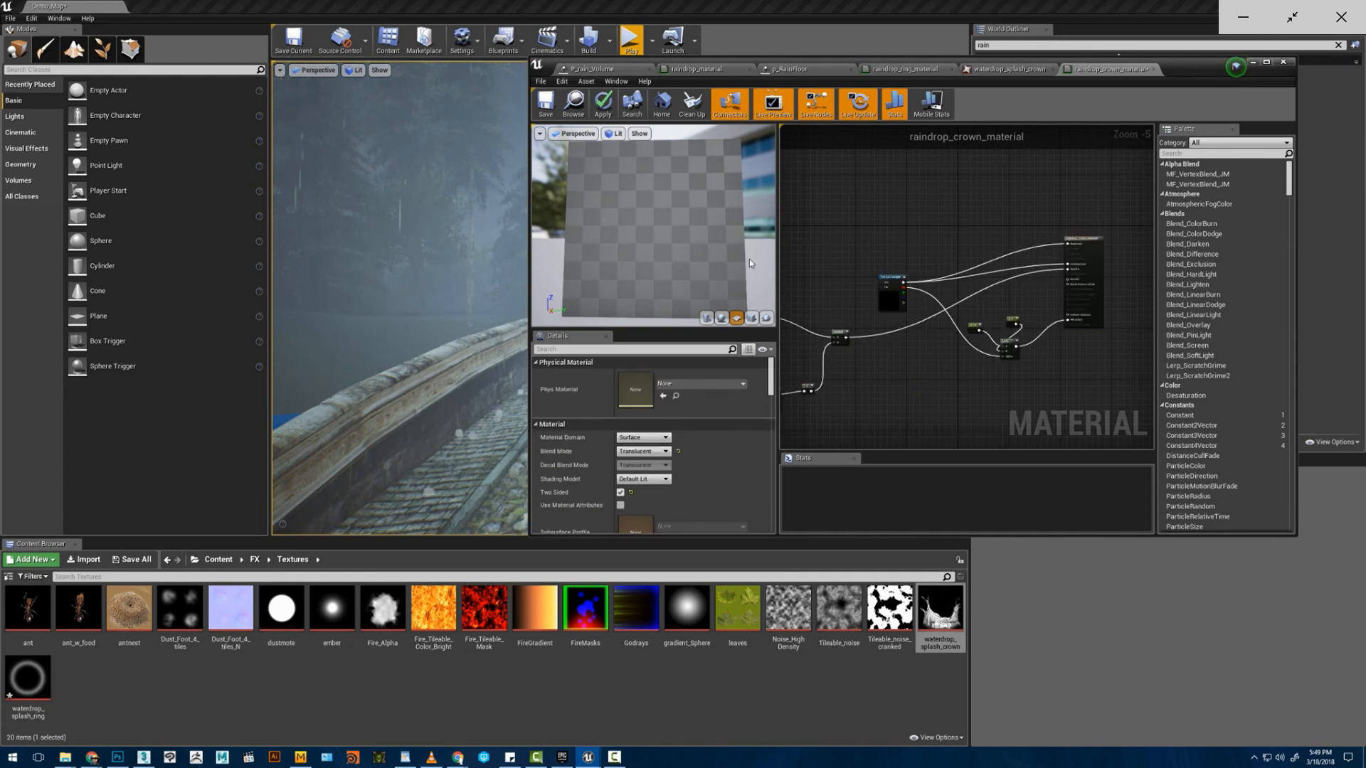
drag(746, 228, 754, 229)
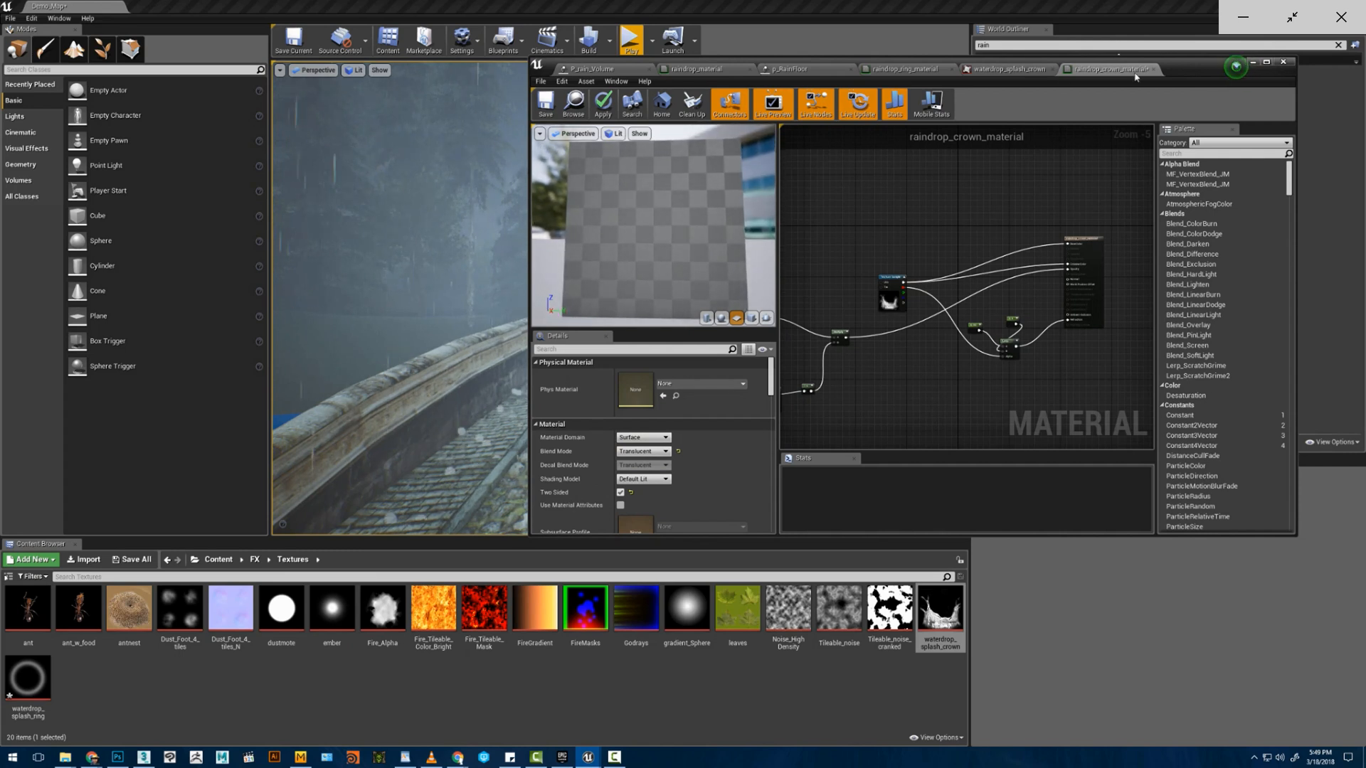
drag(1172, 67, 1157, 71)
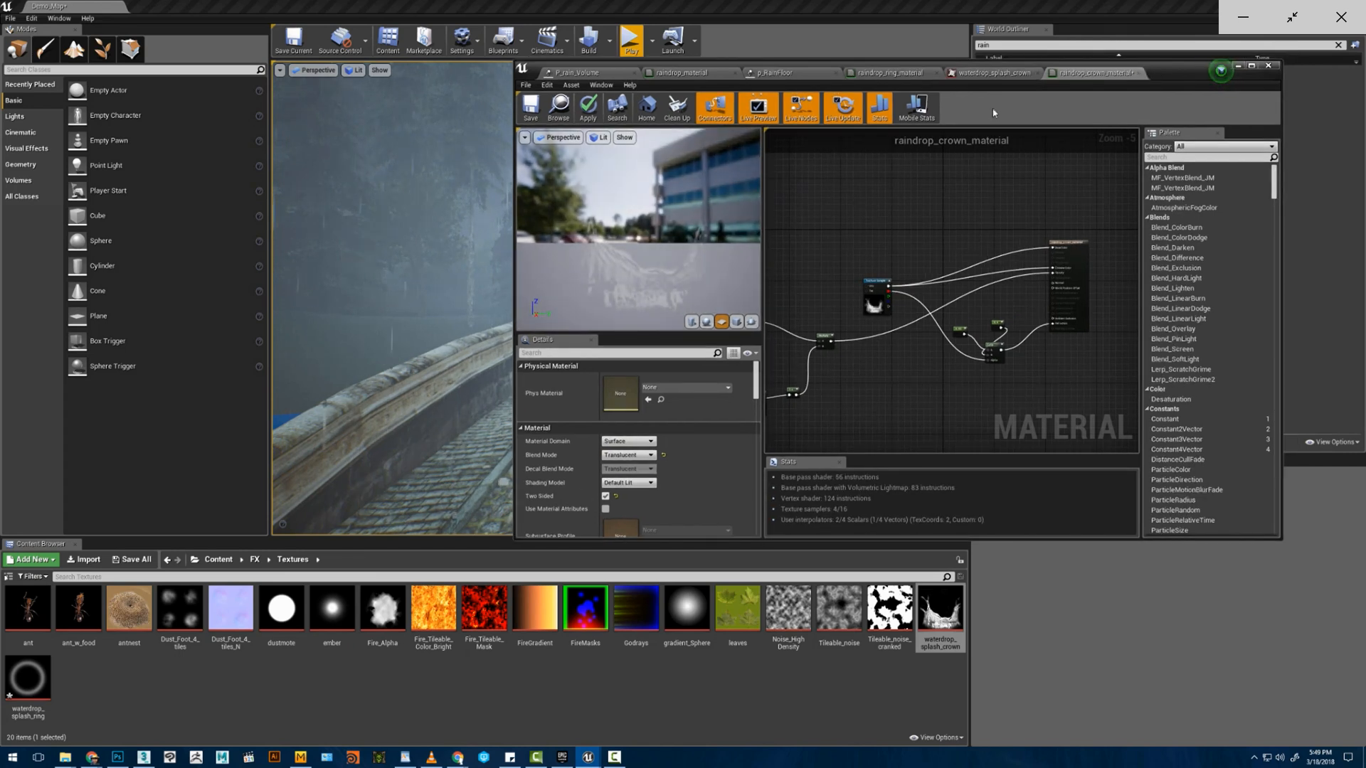
- Apply the changes to raindrop_crown_material and save the asset
click(589, 109)
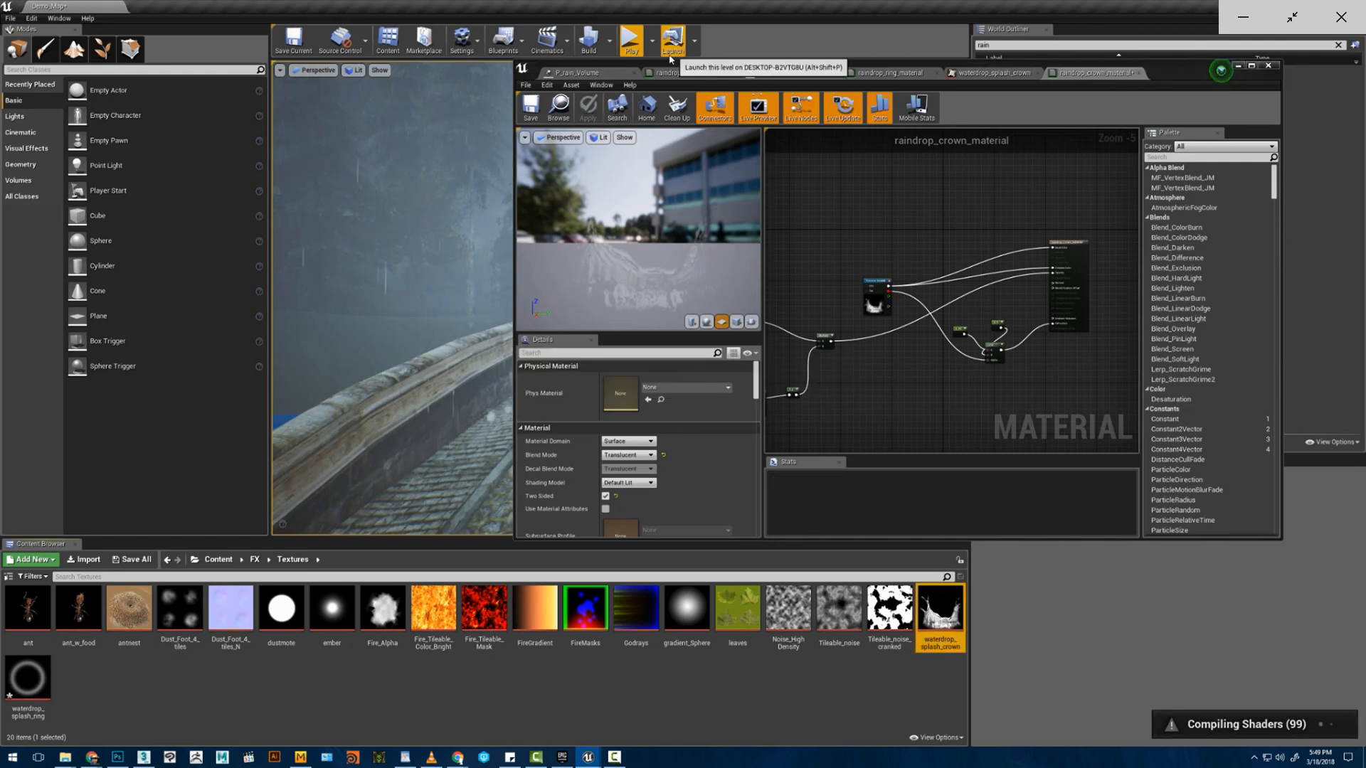
click(530, 108)
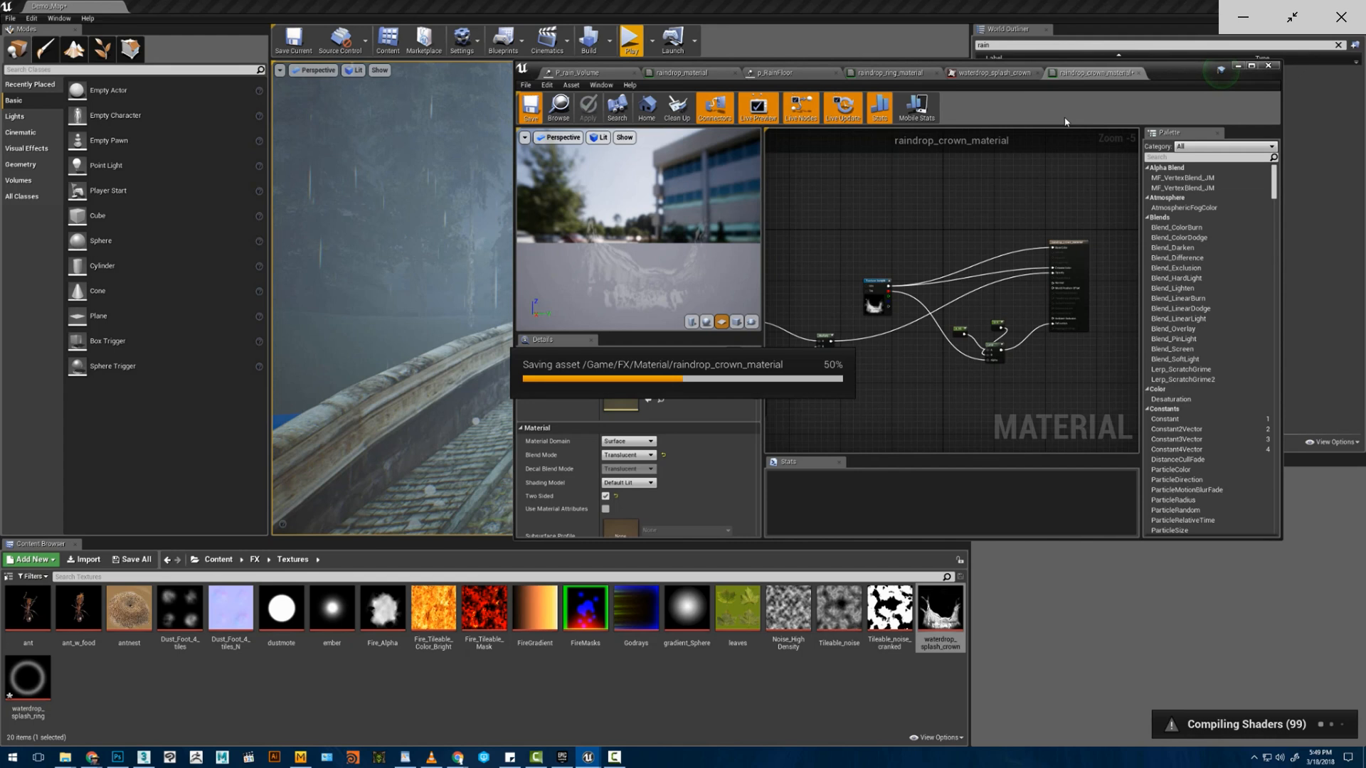
- Locate raindrop_crown_material in the Content Browser and assign it as the splash emitter's material in the p_RainFloor particle system
click(989, 74)
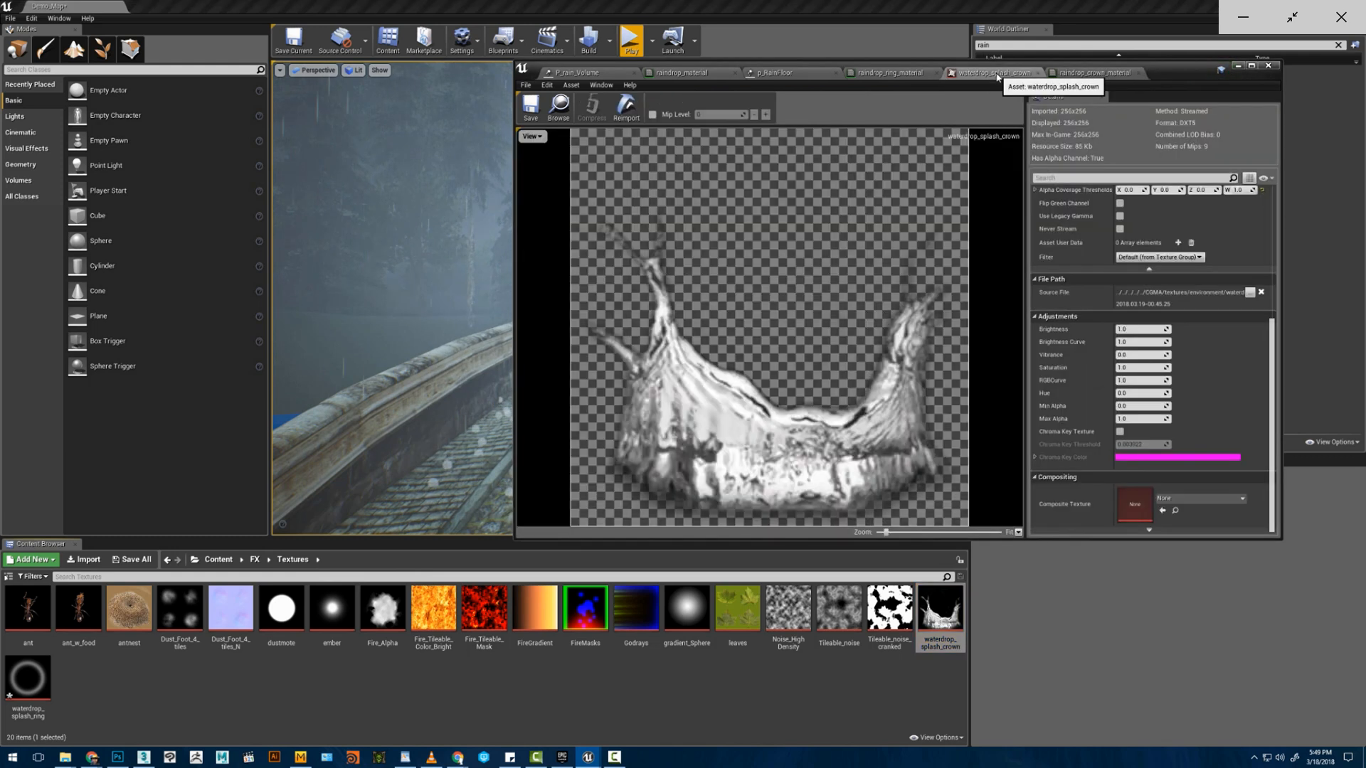
click(890, 73)
click(774, 72)
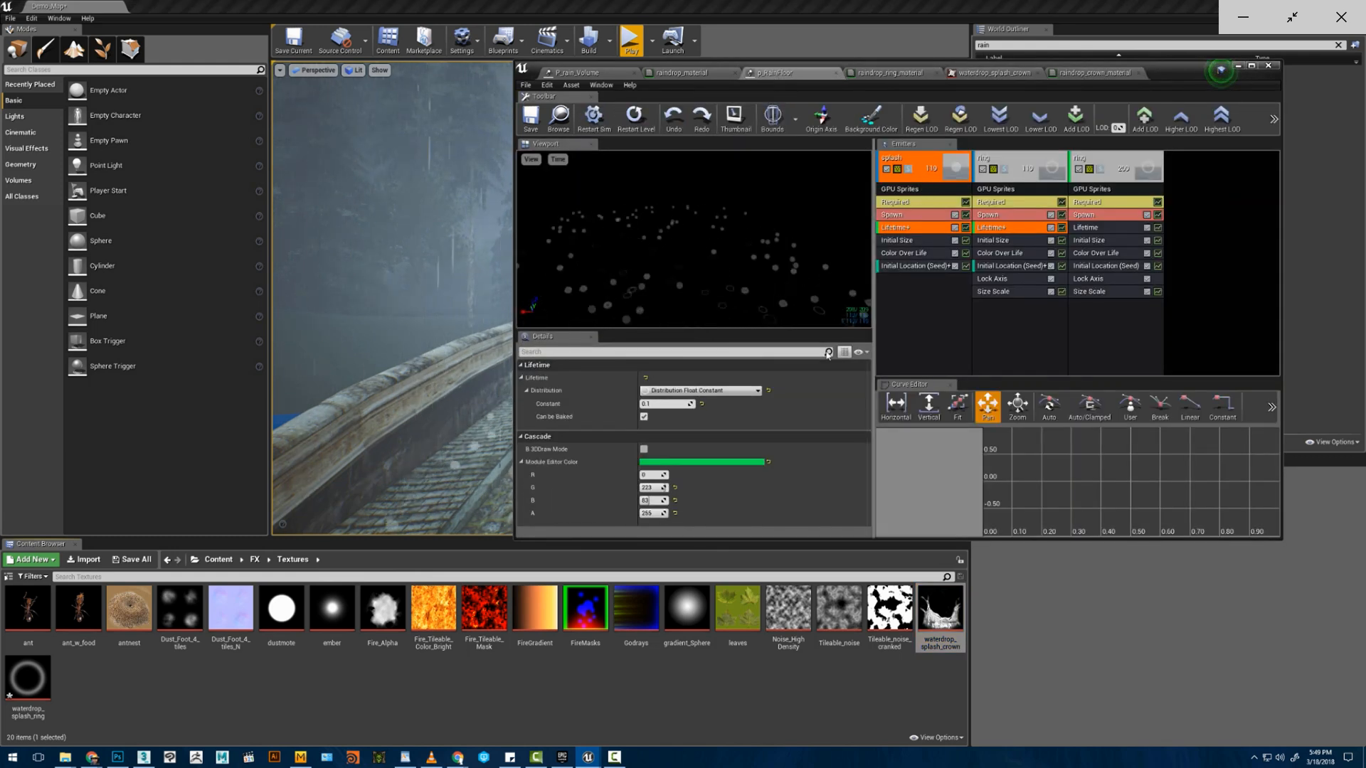
click(1095, 72)
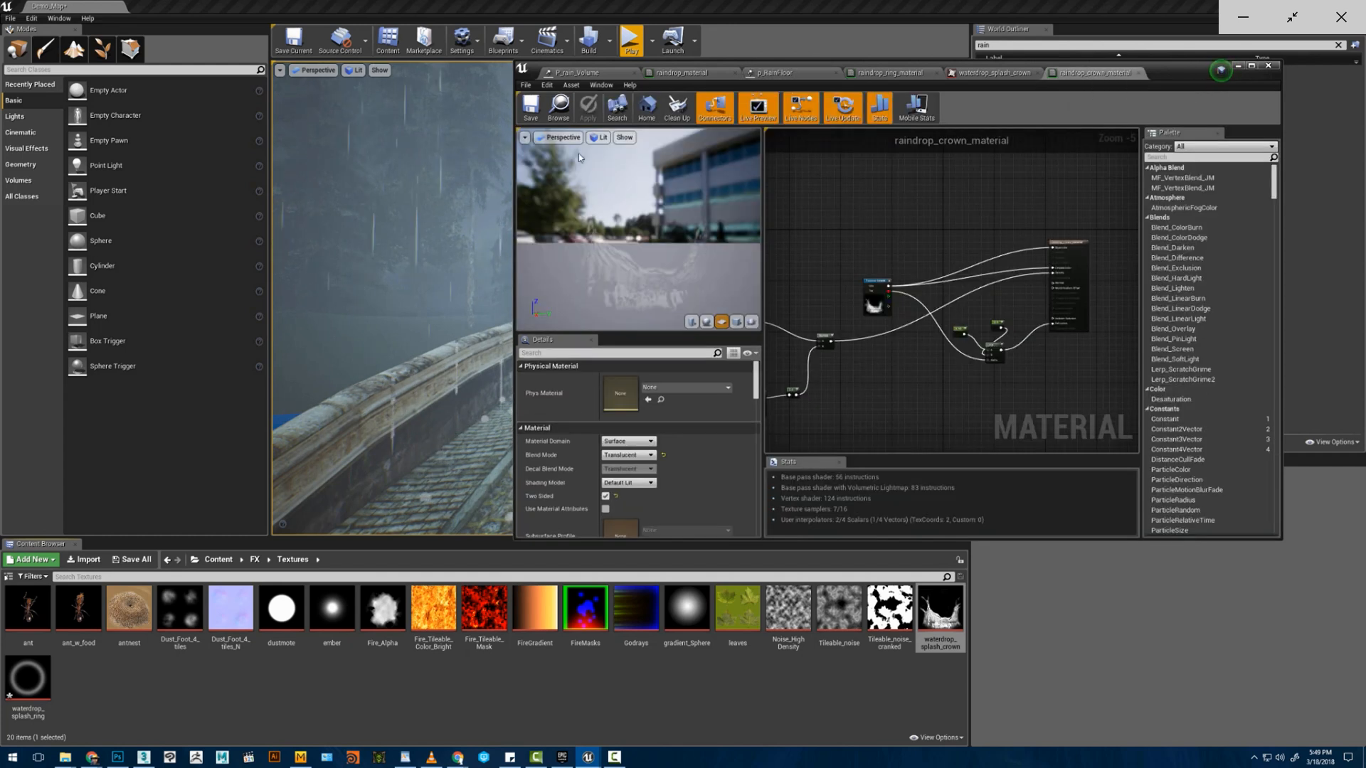
click(566, 109)
click(700, 73)
click(754, 73)
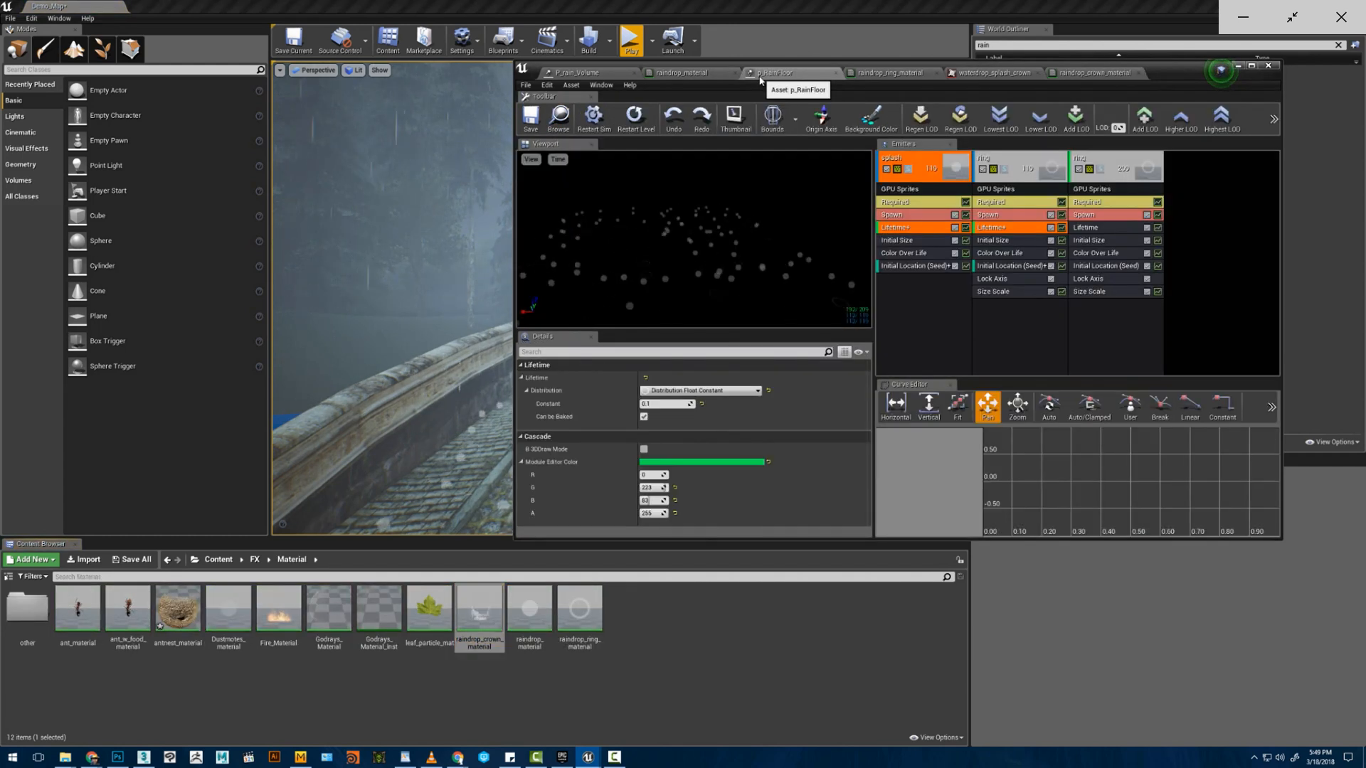
click(916, 203)
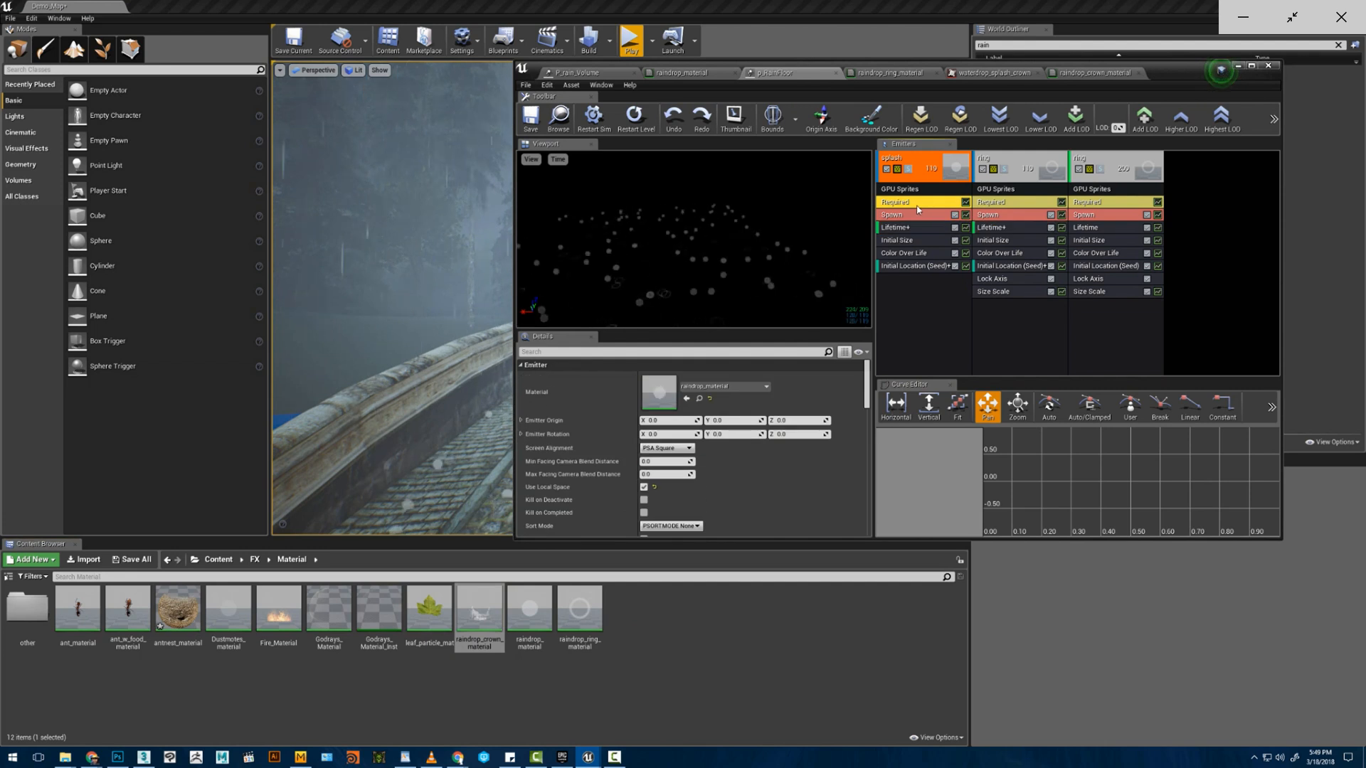
click(686, 398)
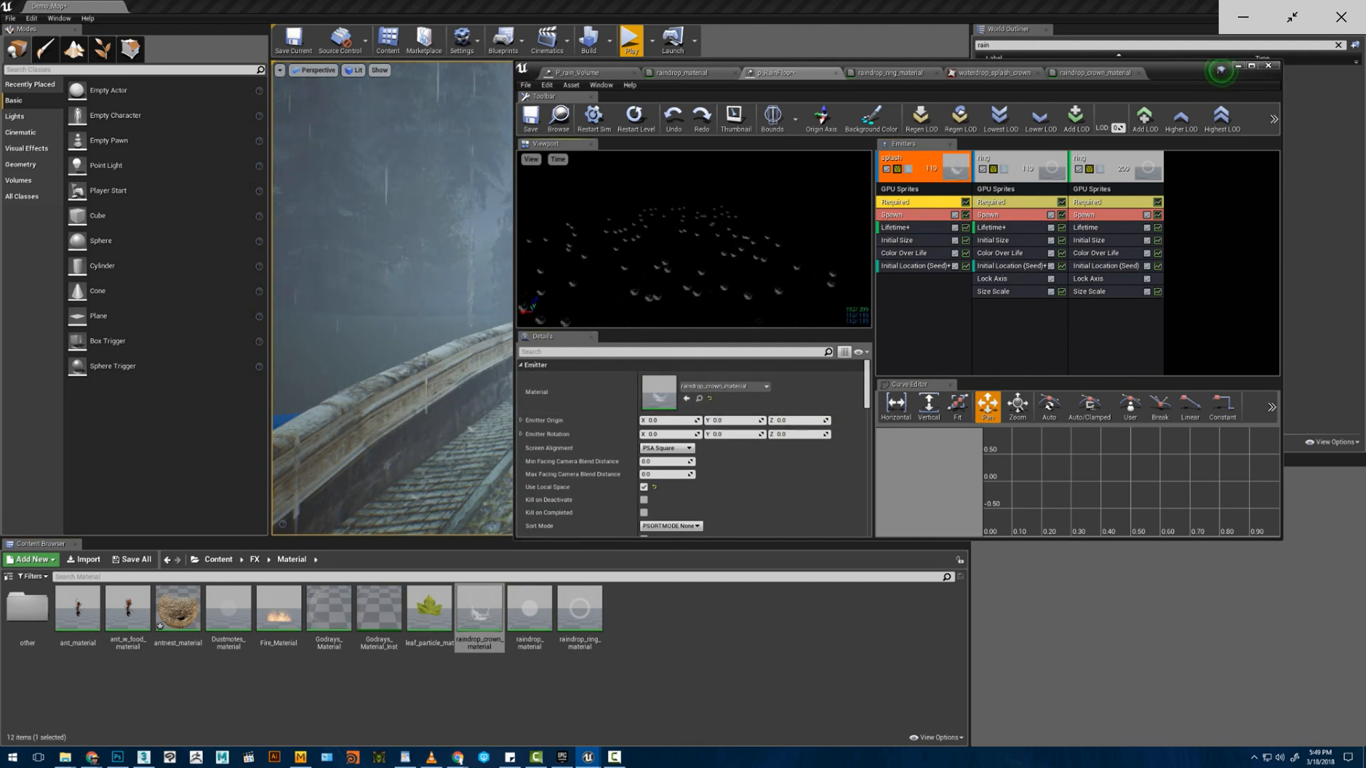
- Share the Size Scale module of the last ring emitter with the splash emitter
right_drag(427, 370, 461, 399)
key(w)
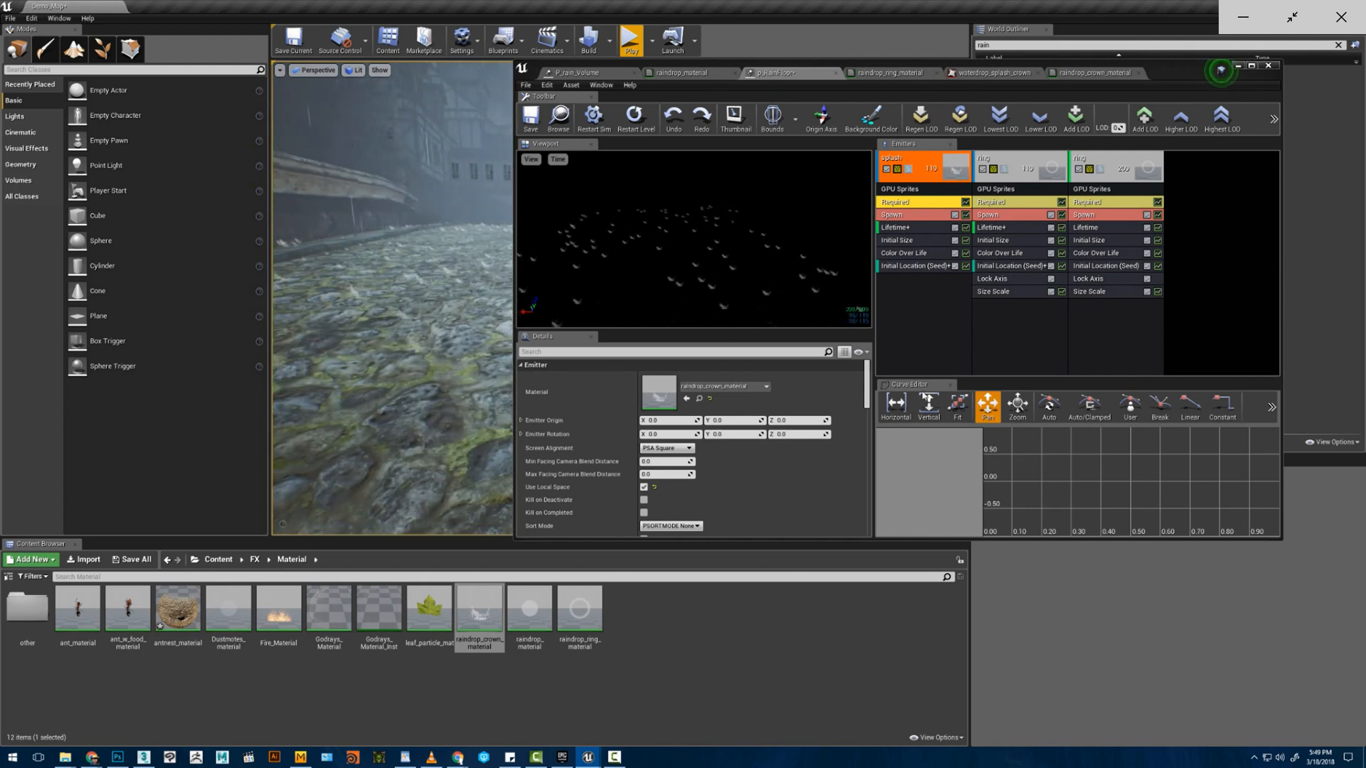
click(1031, 308)
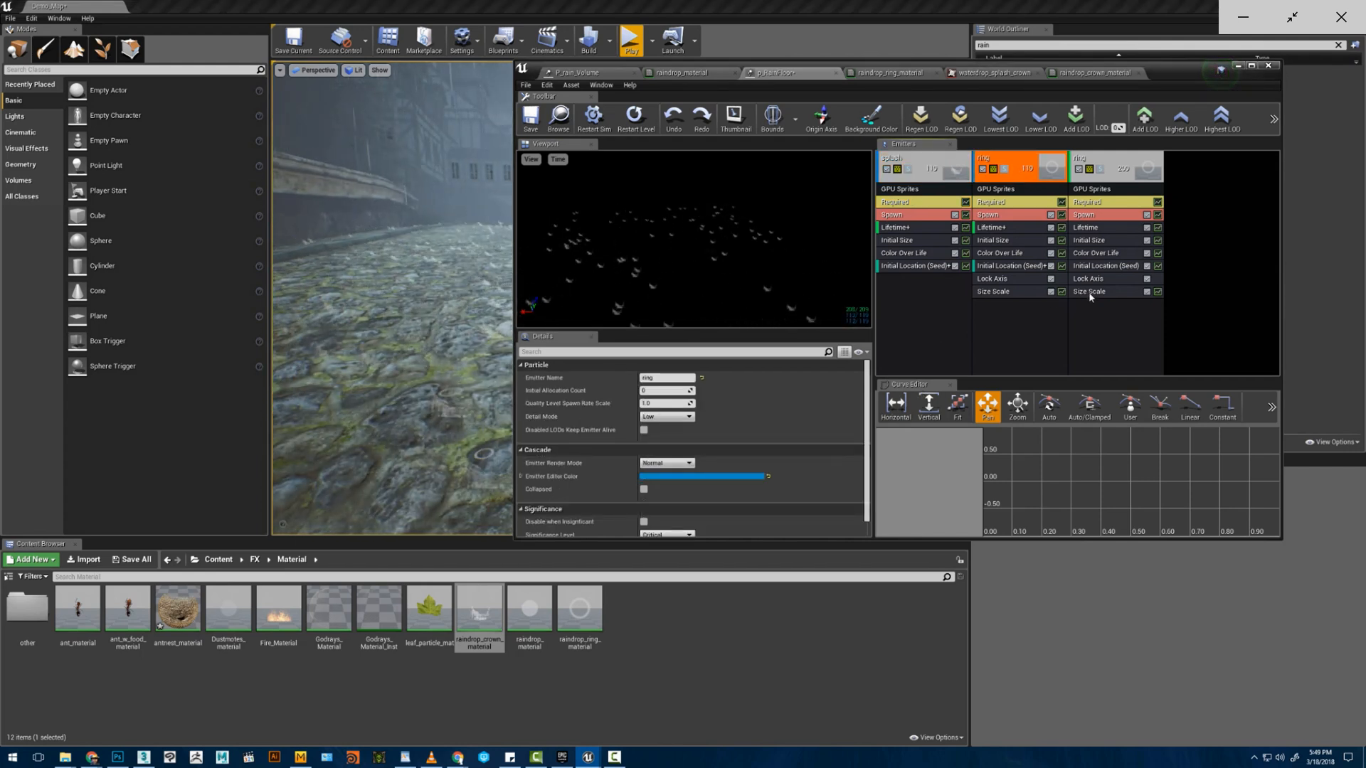
click(1089, 291)
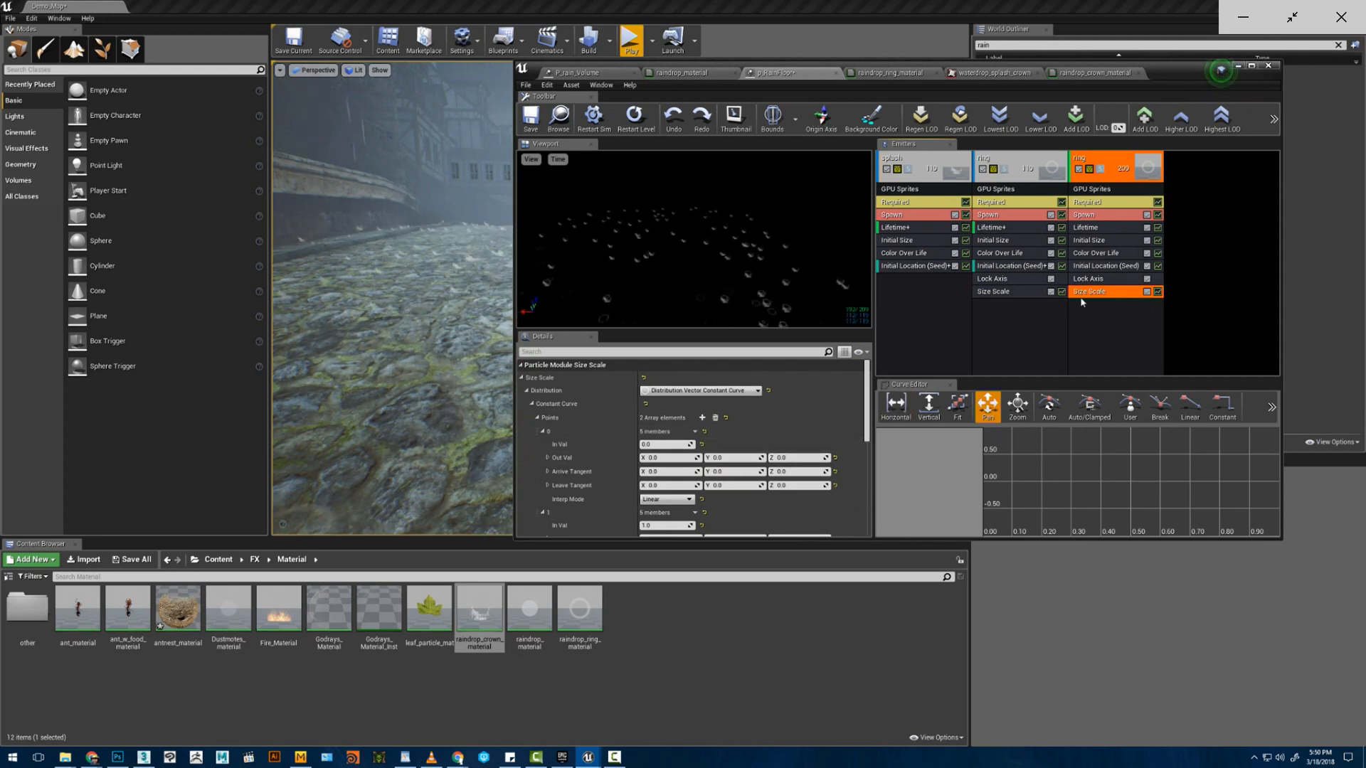
drag(1088, 291, 937, 314)
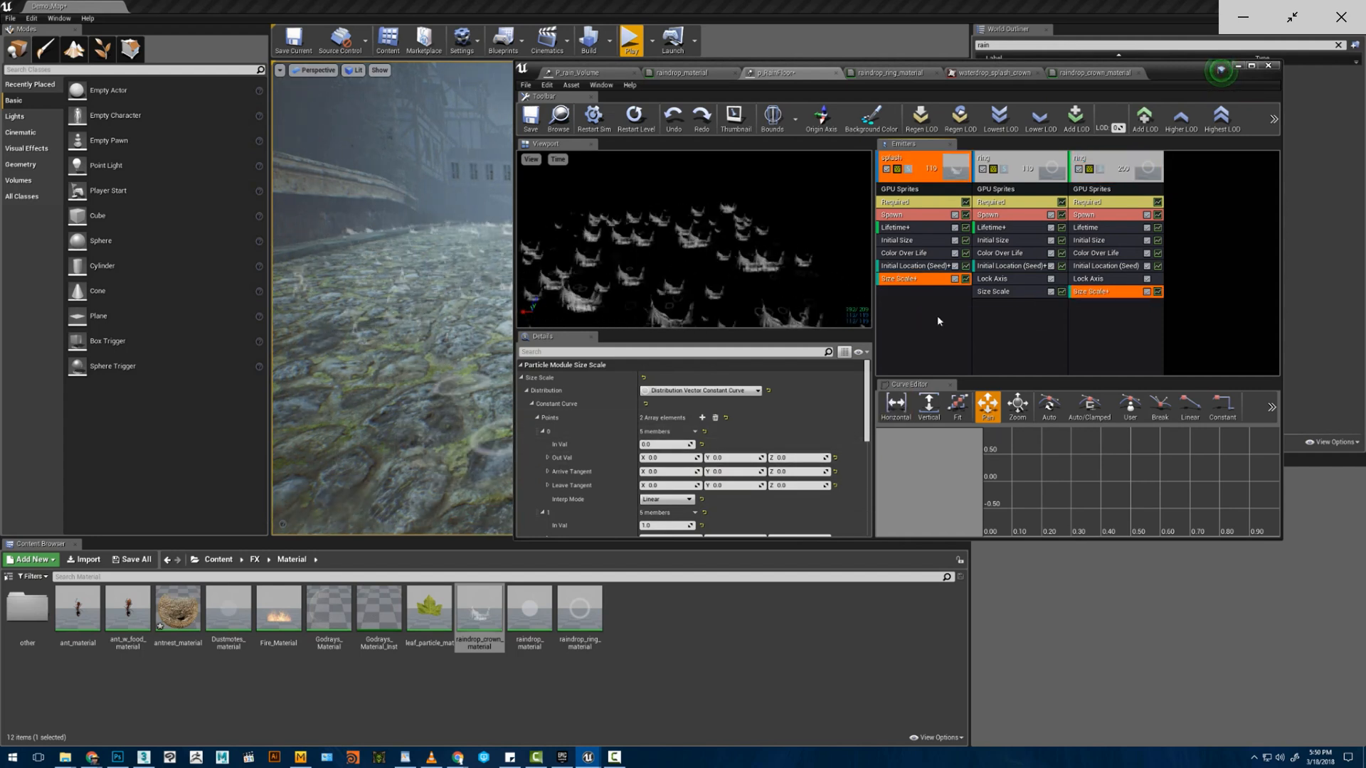
- Add a Pivot Offset module to the splash emitter and set its Y offset to -0.5
mouse_move(474, 263)
right_down()
mouse_move(490, 251)
mouse_move(474, 263)
right_up()
right_click(912, 318)
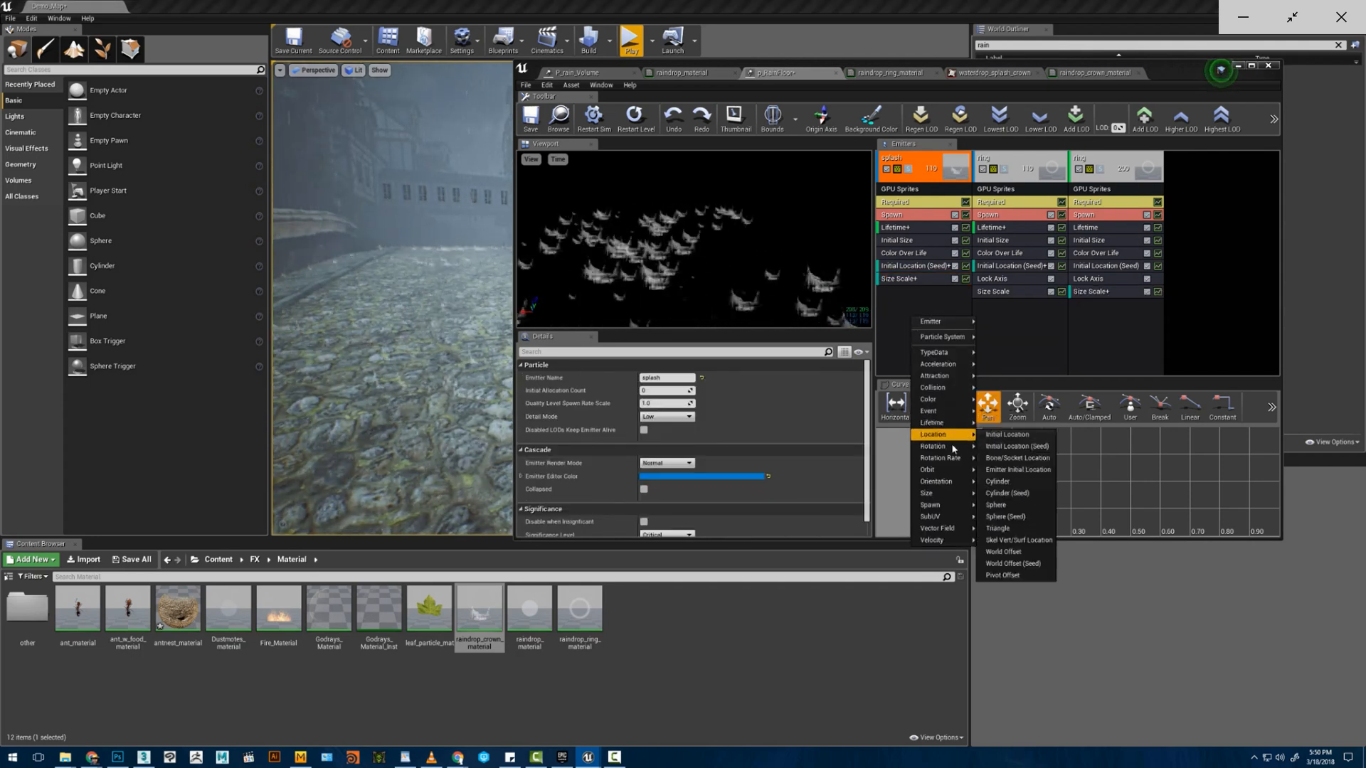
mouse_move(949, 436)
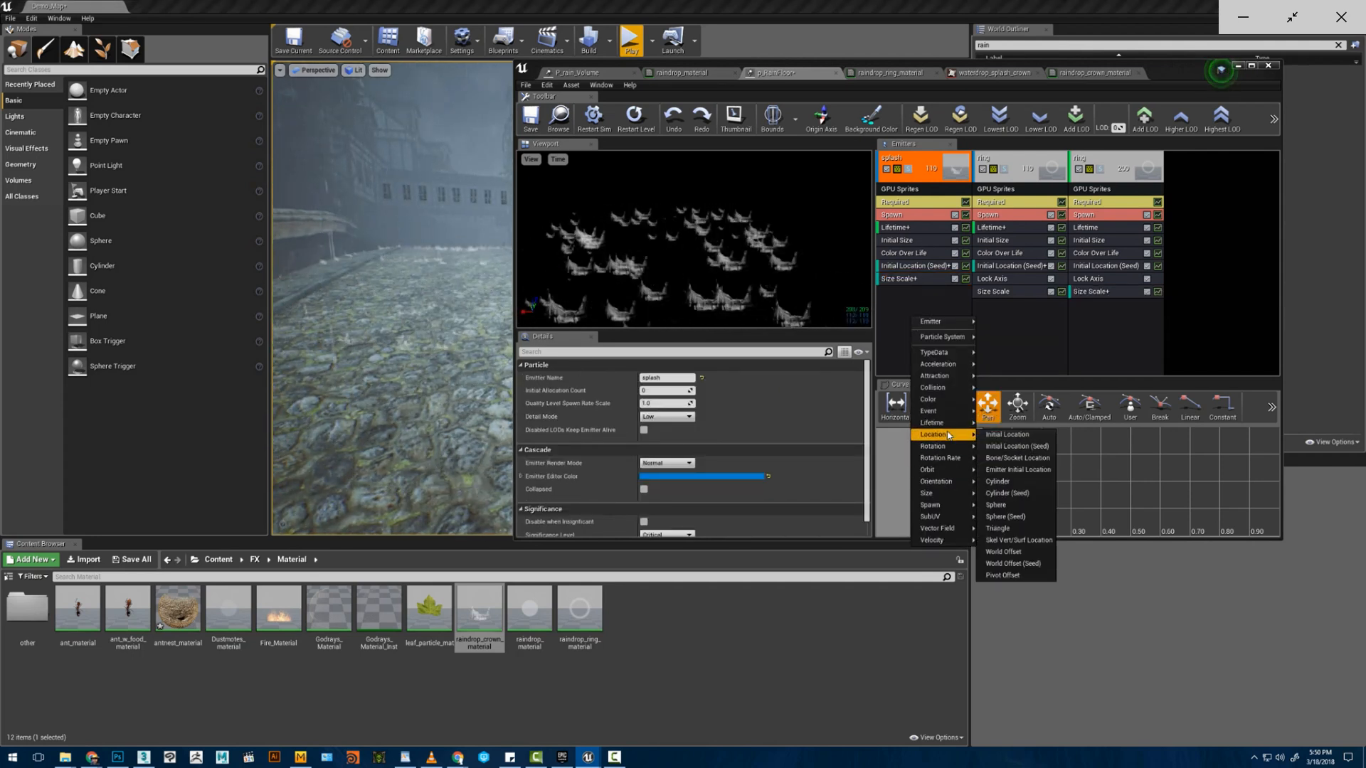
click(1003, 576)
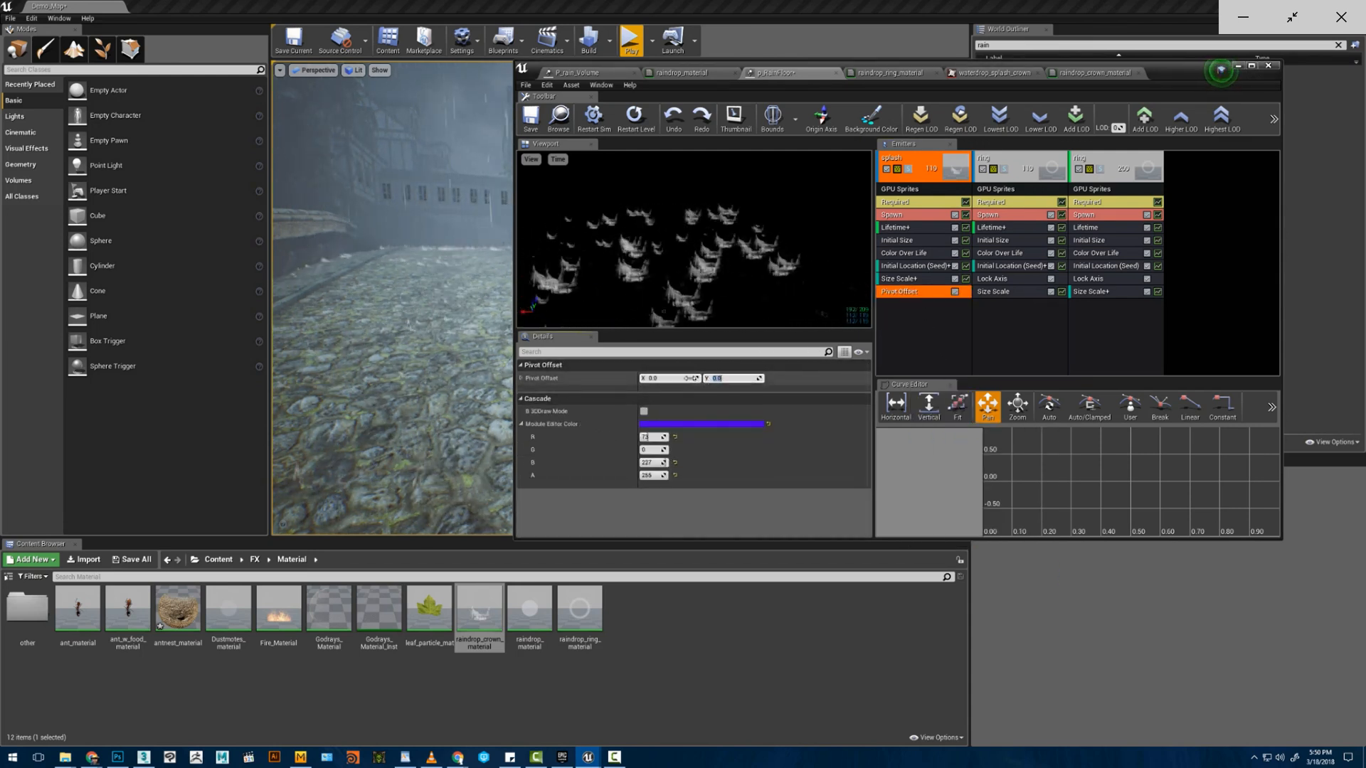
text(-)
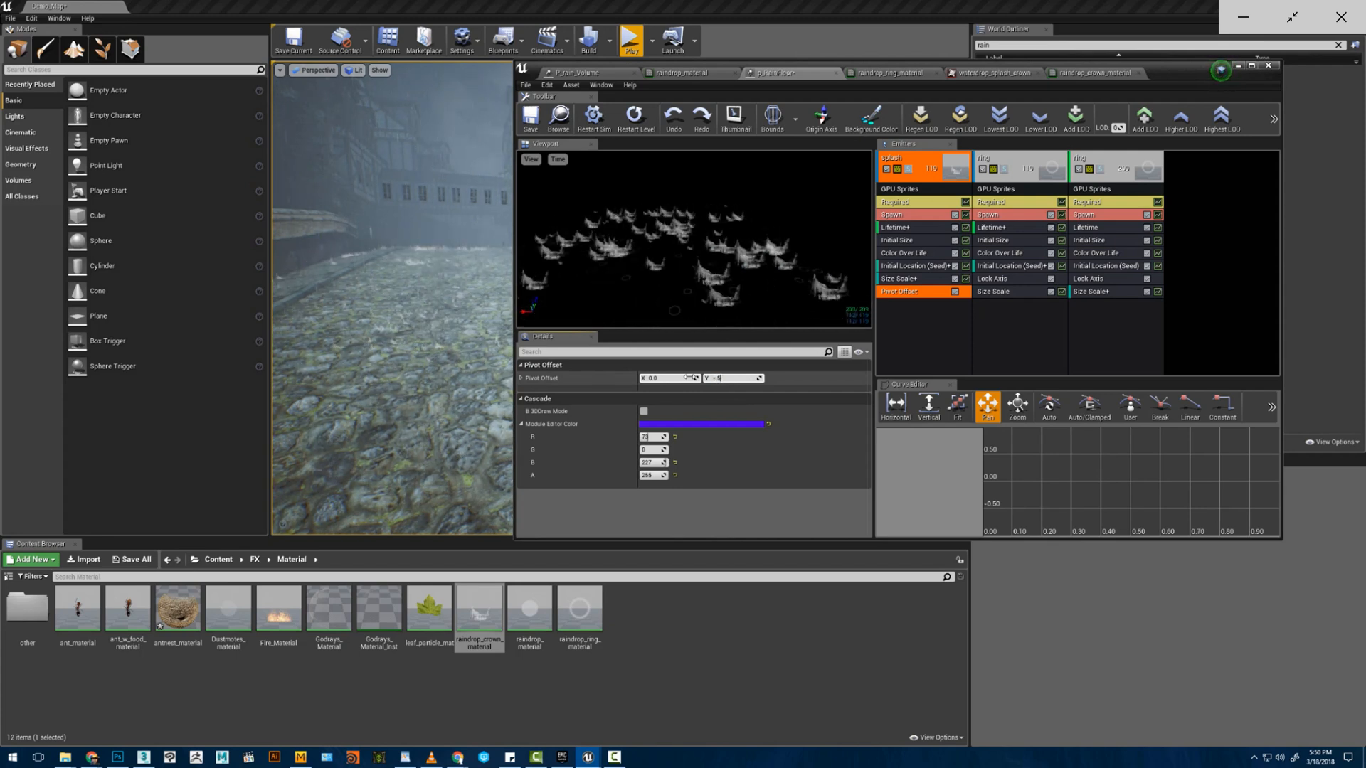
text(0.5)
key(Return)
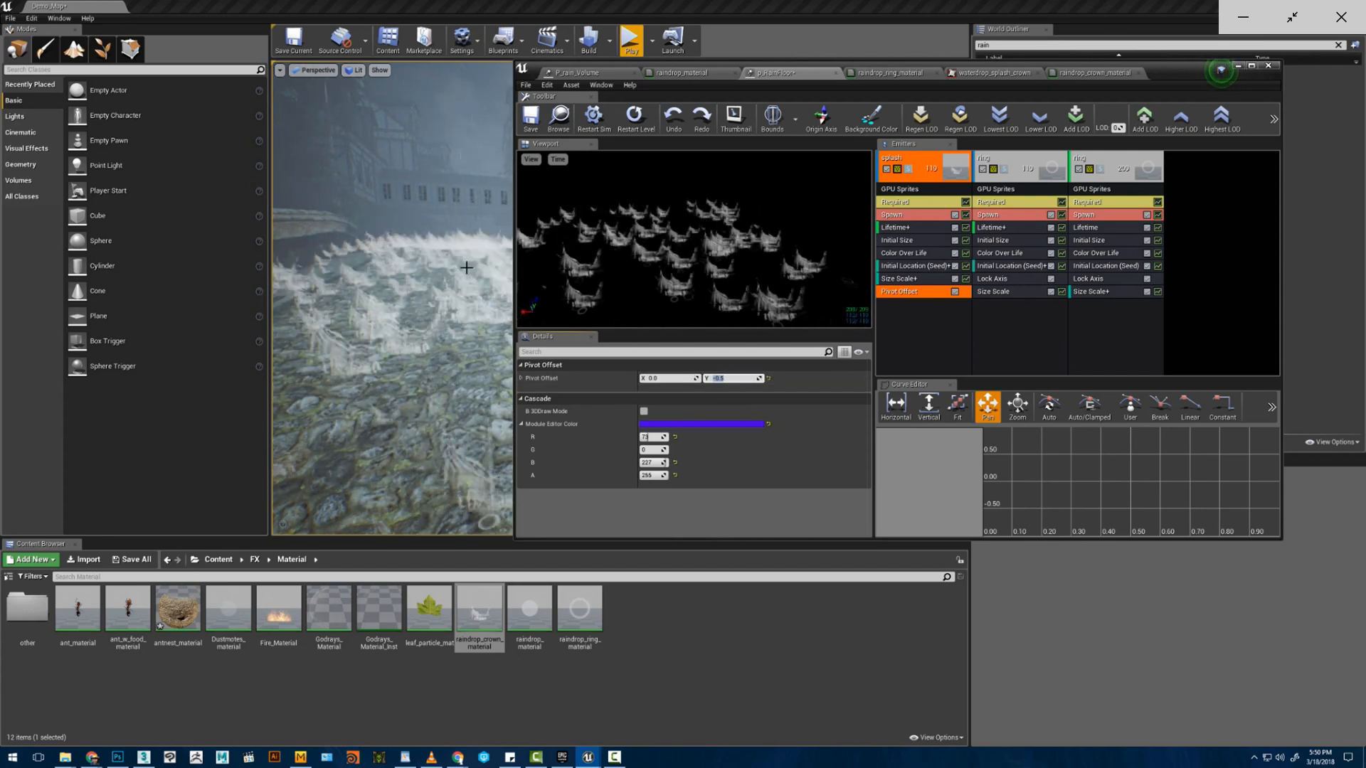
- Change the splash emitter's Initial Size distribution to Distribution Vector Uniform
right_drag(391, 299, 418, 313)
key(w)
click(897, 240)
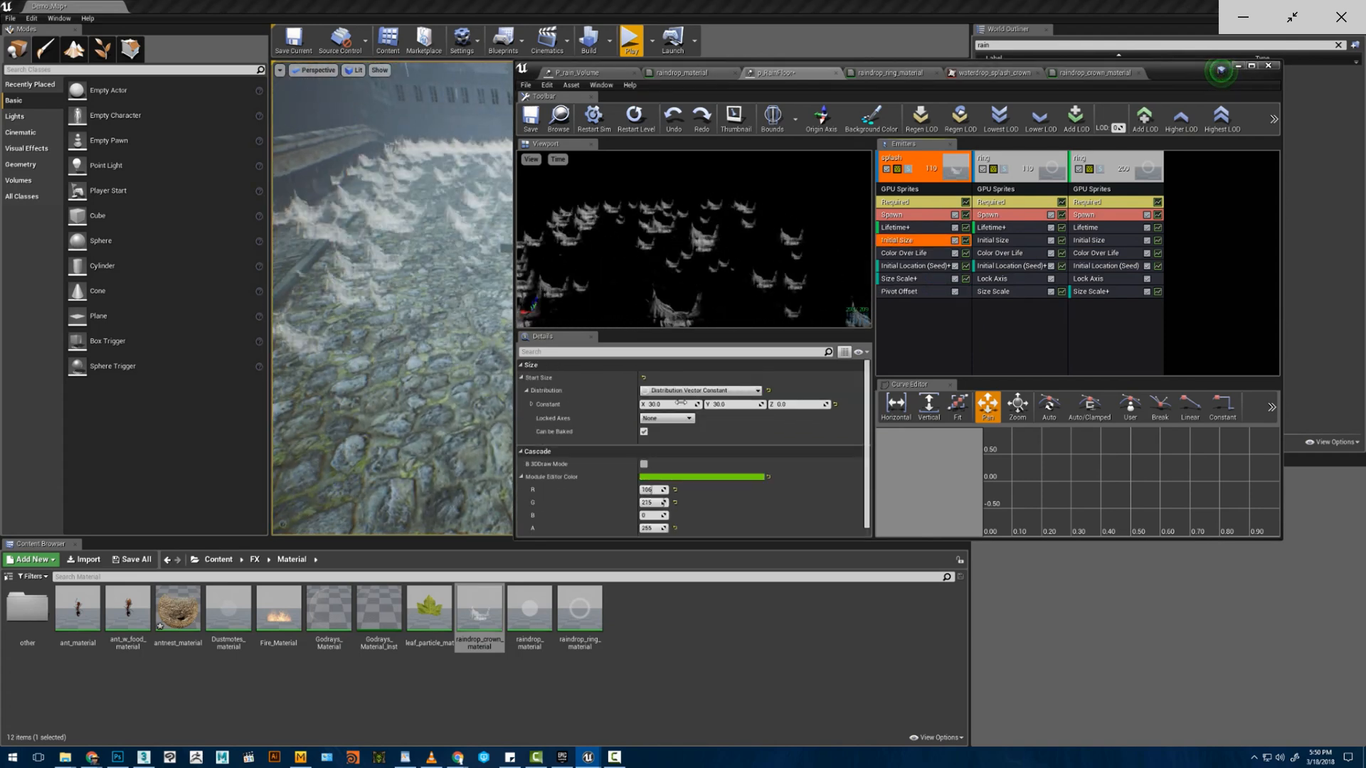
click(712, 392)
click(681, 403)
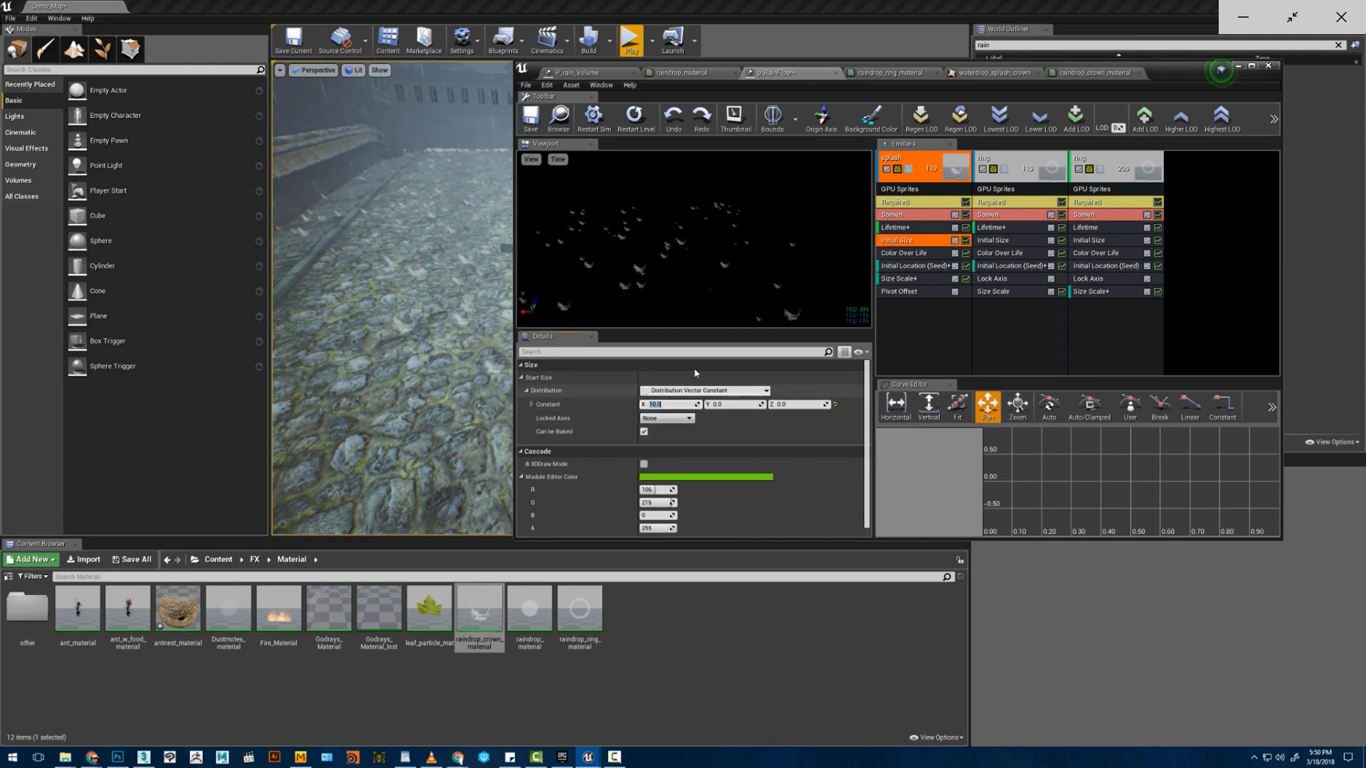
click(712, 390)
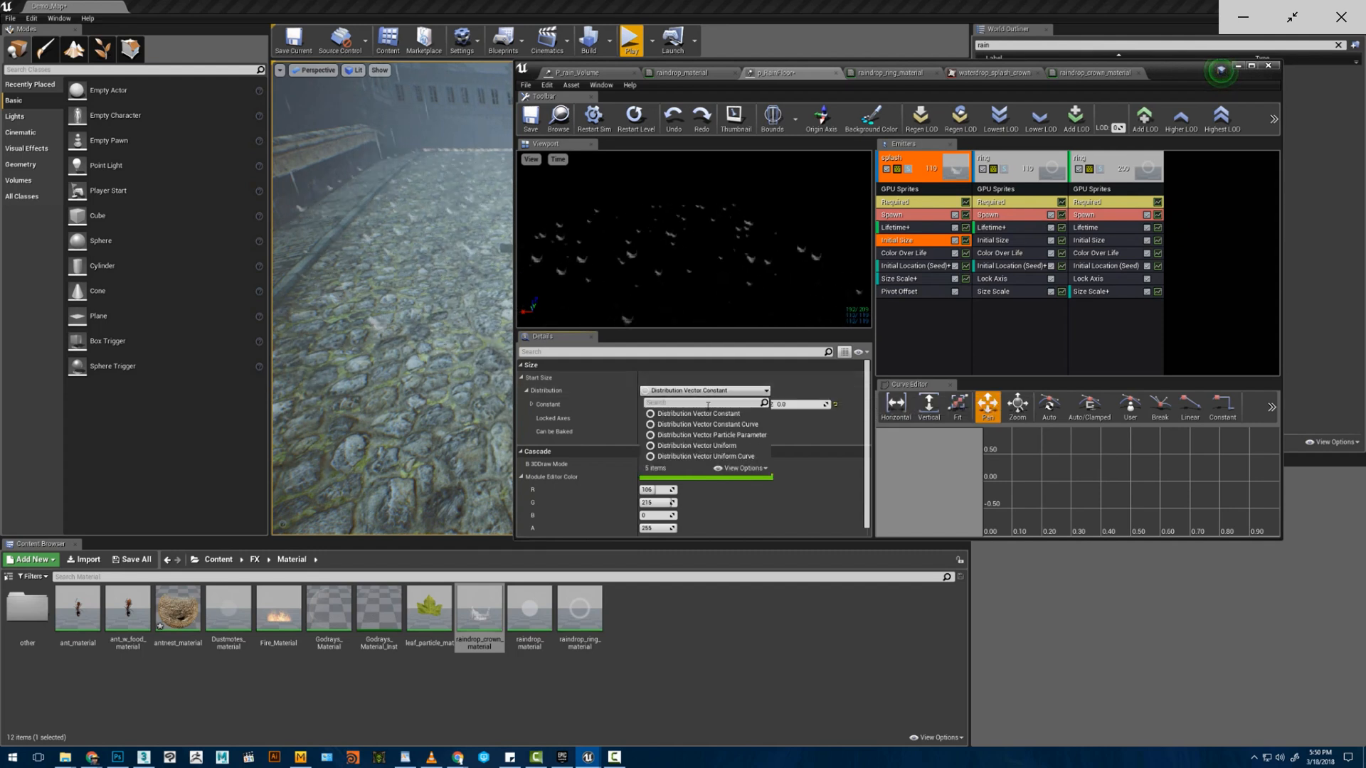
click(713, 446)
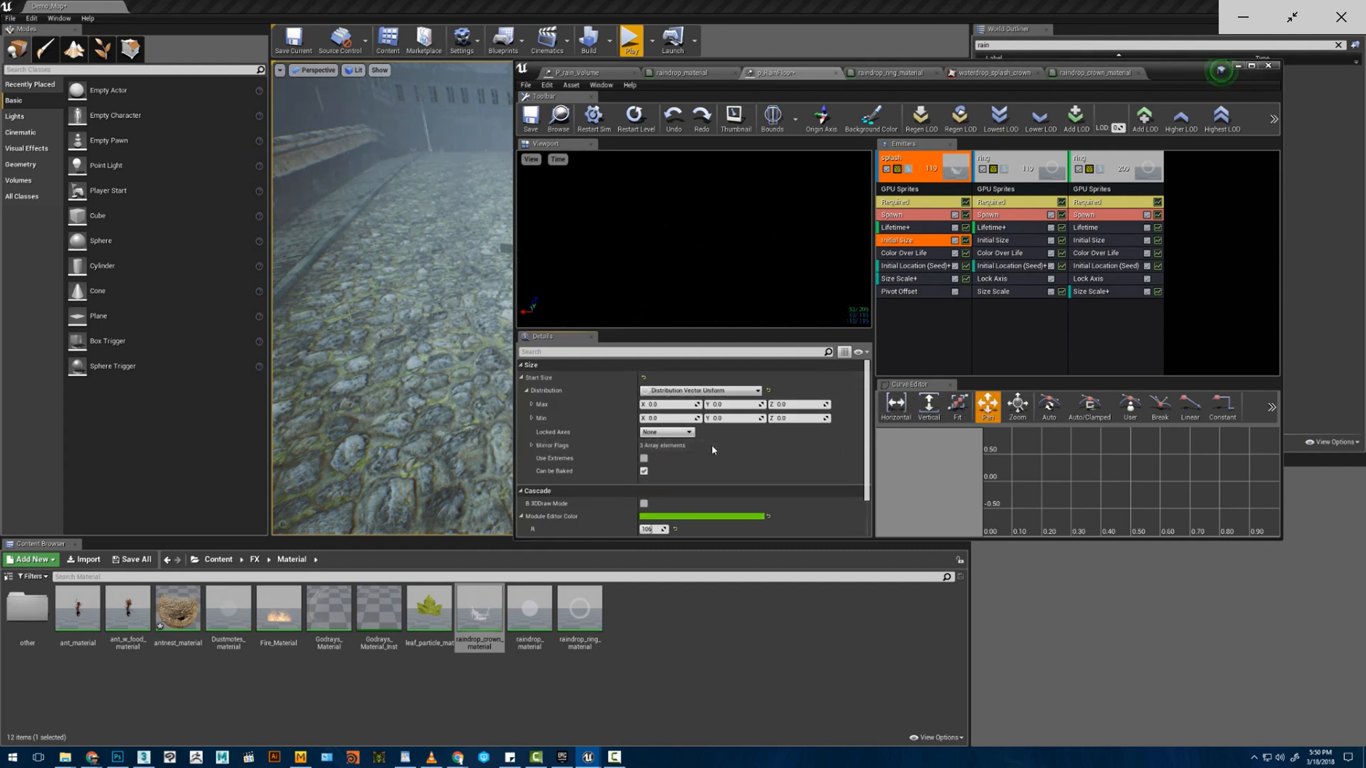
- Set the splash start size maximum to 2 in X and Y, and the minimum X to 1
click(681, 405)
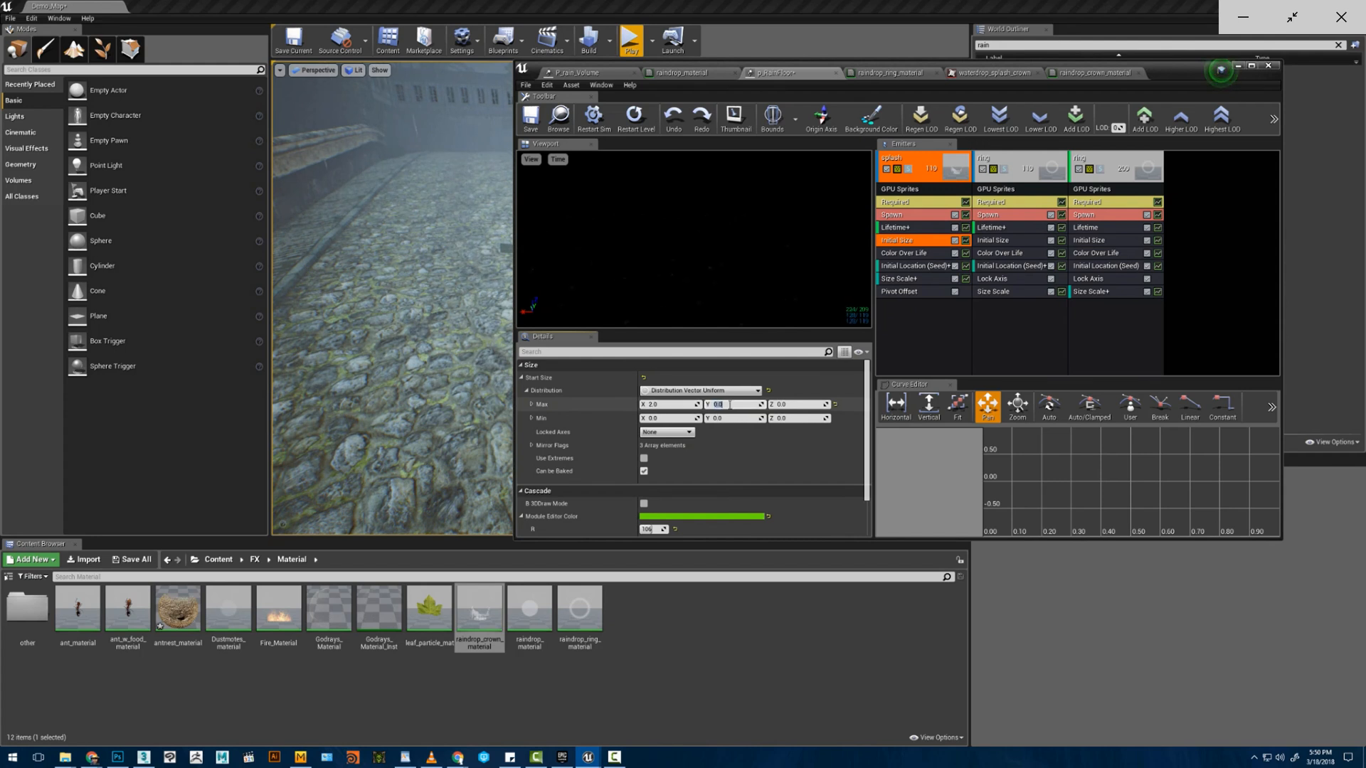
click(677, 418)
text(1)
key(Return)
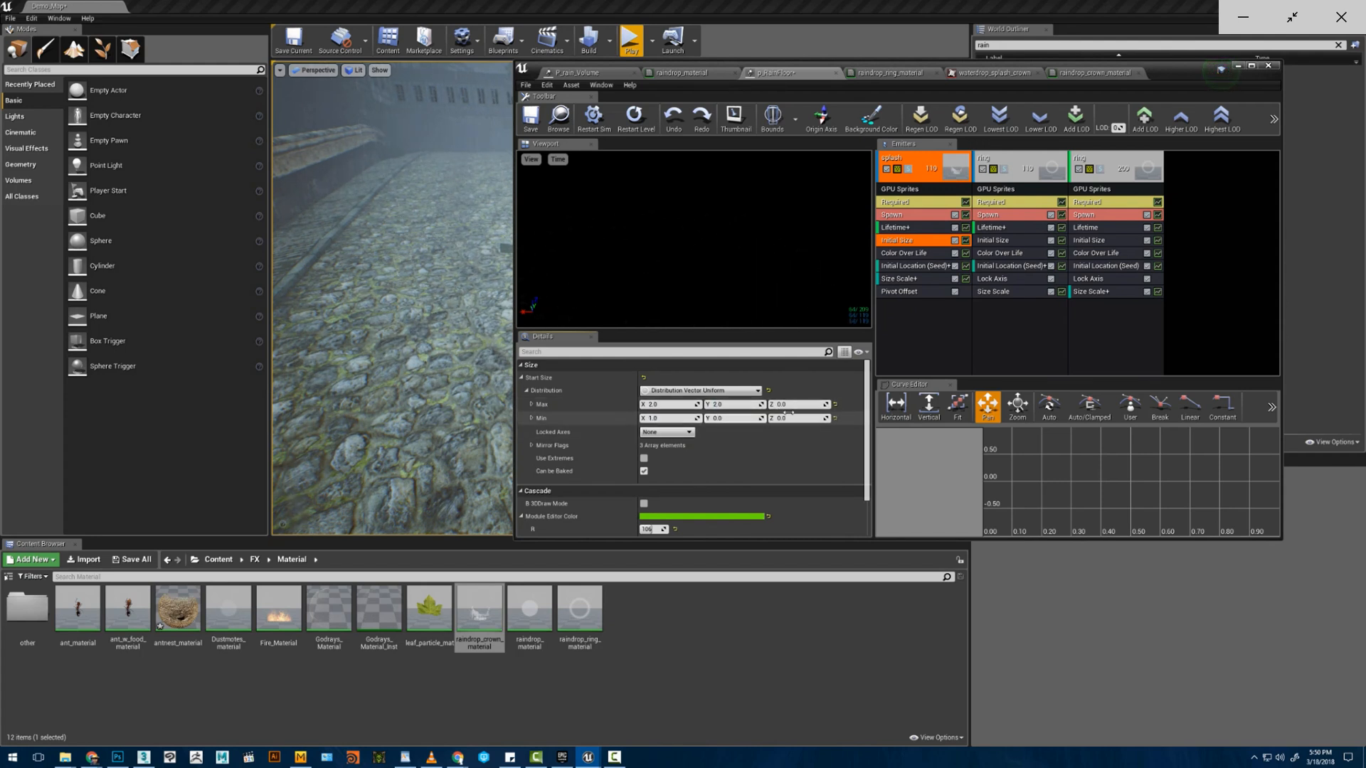
- Set the splash start size maximum to 4 and the minimum to 11 in both X and Y
click(768, 353)
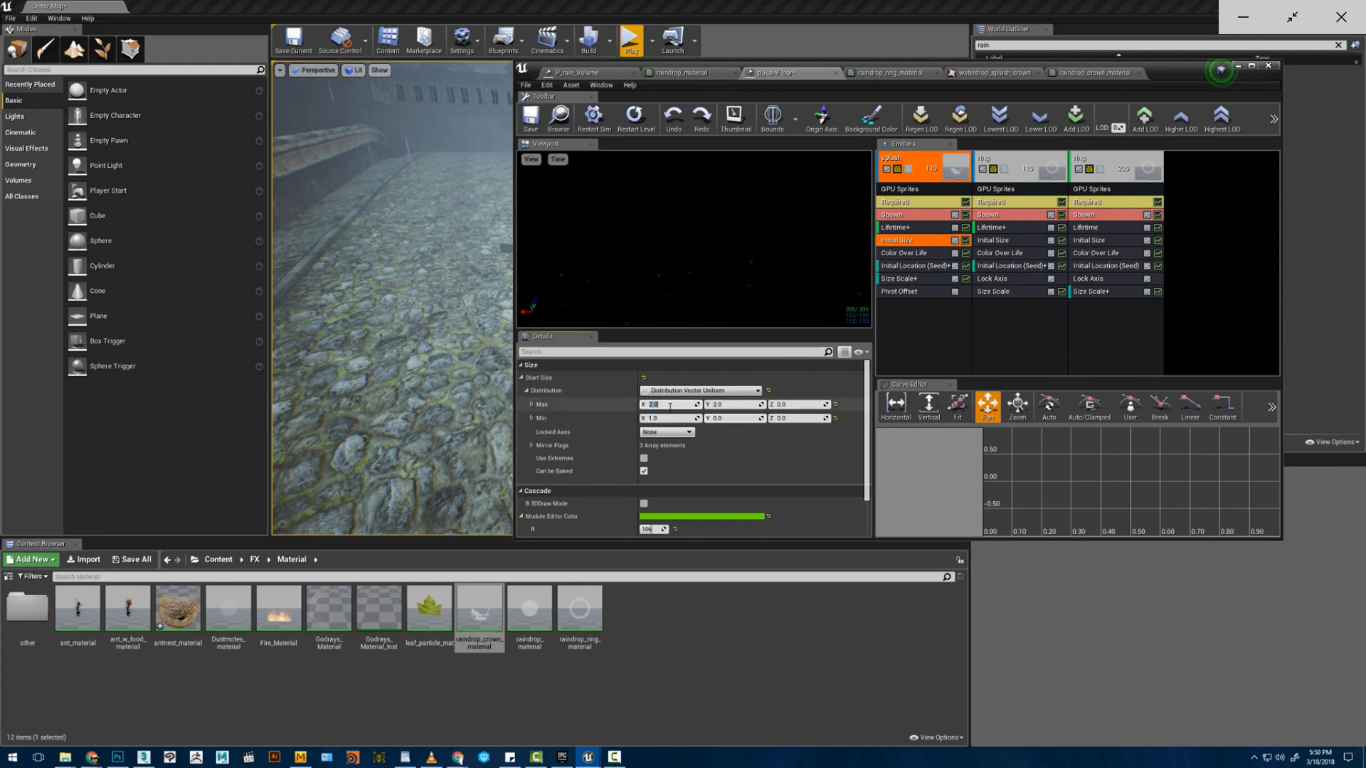
click(722, 404)
text(4)
click(679, 418)
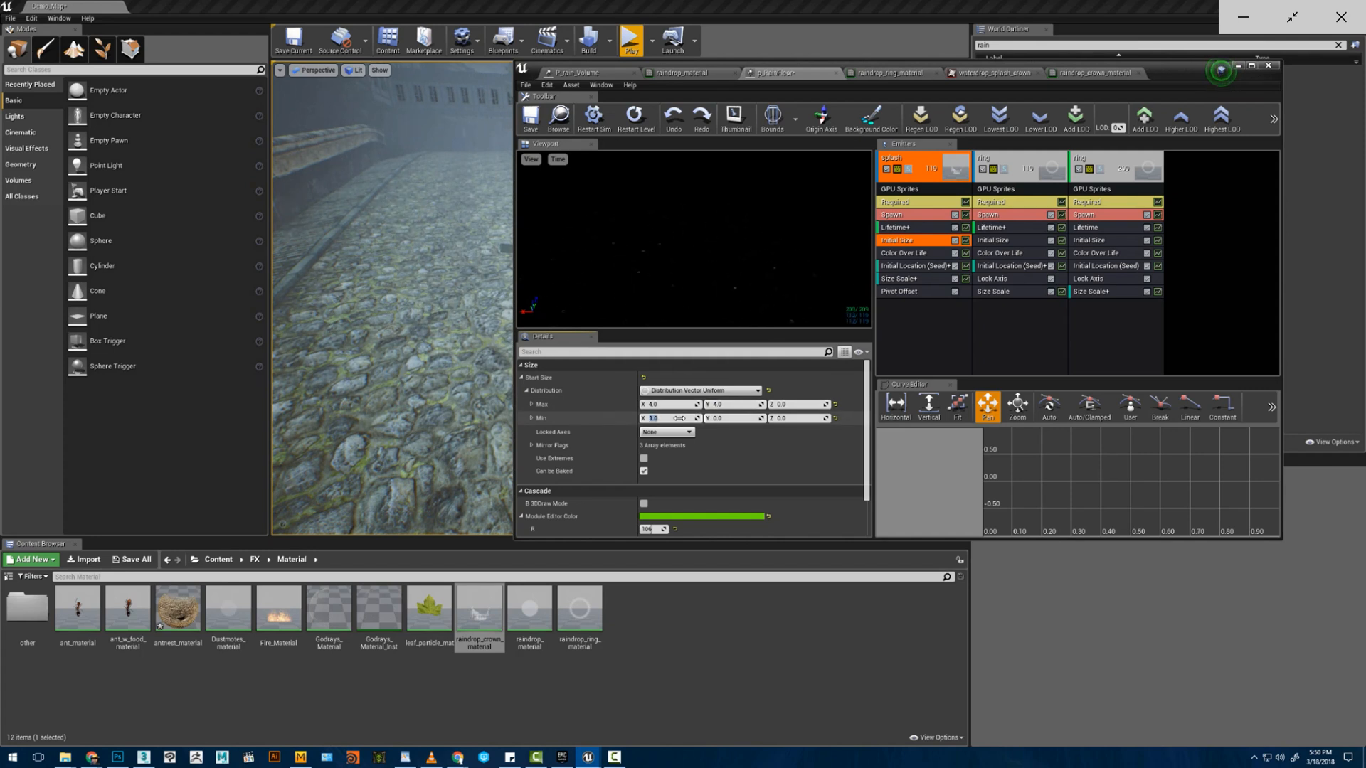
click(679, 418)
text(11)
- Set the splash start size minimum to 44 and the maximum to 33 in both X and Y
click(743, 405)
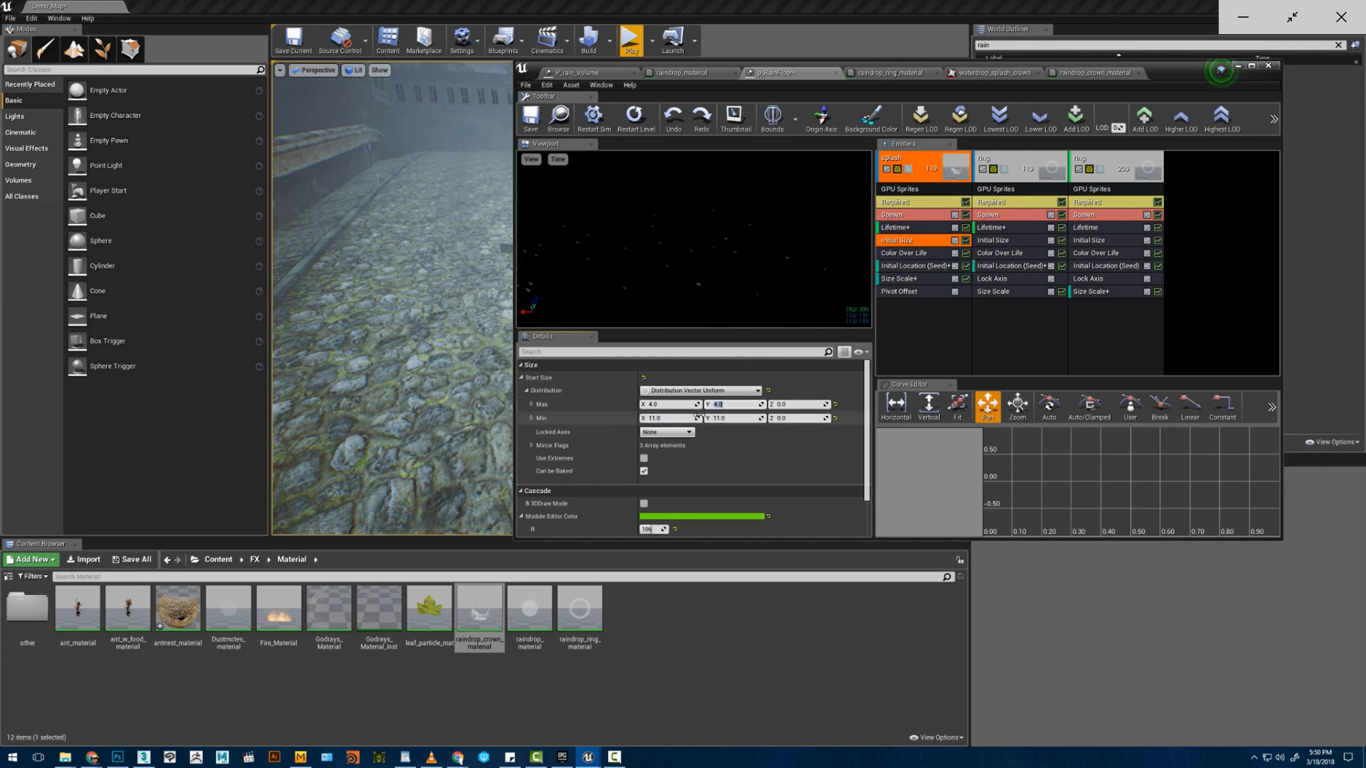
text(44)
click(718, 419)
text(4)
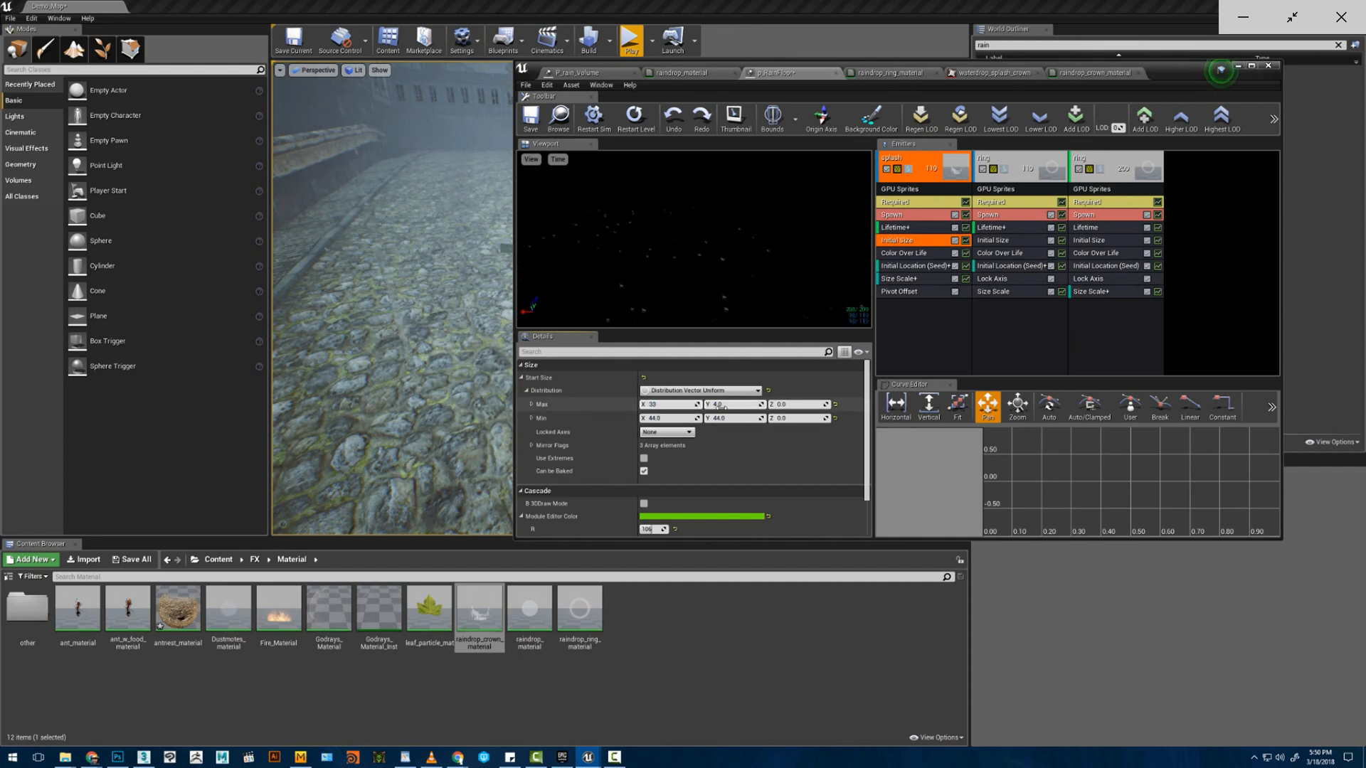
click(721, 406)
text(33)
- Set the splash start size maximum to 5 and the minimum to 25 in both X and Y
click(681, 404)
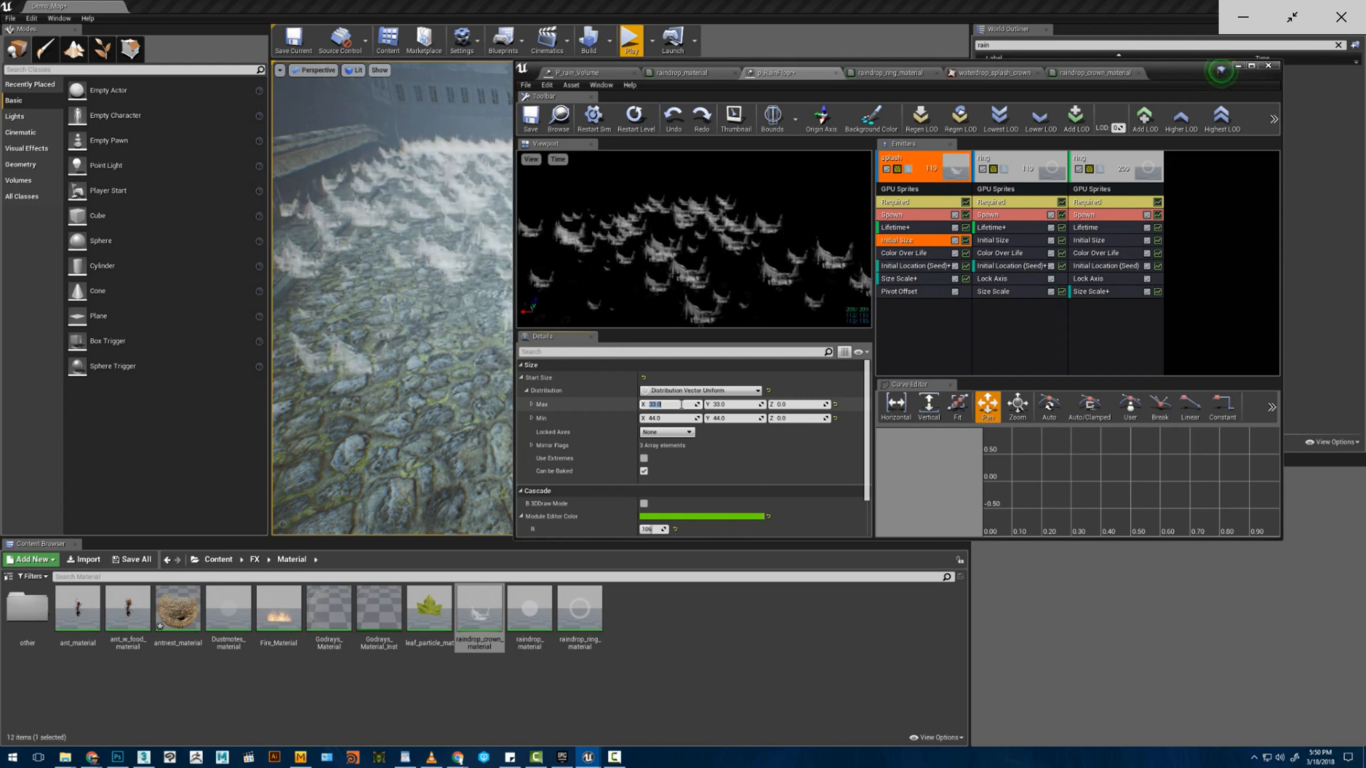
text(15)
key(Tab)
text(15)
key(Return)
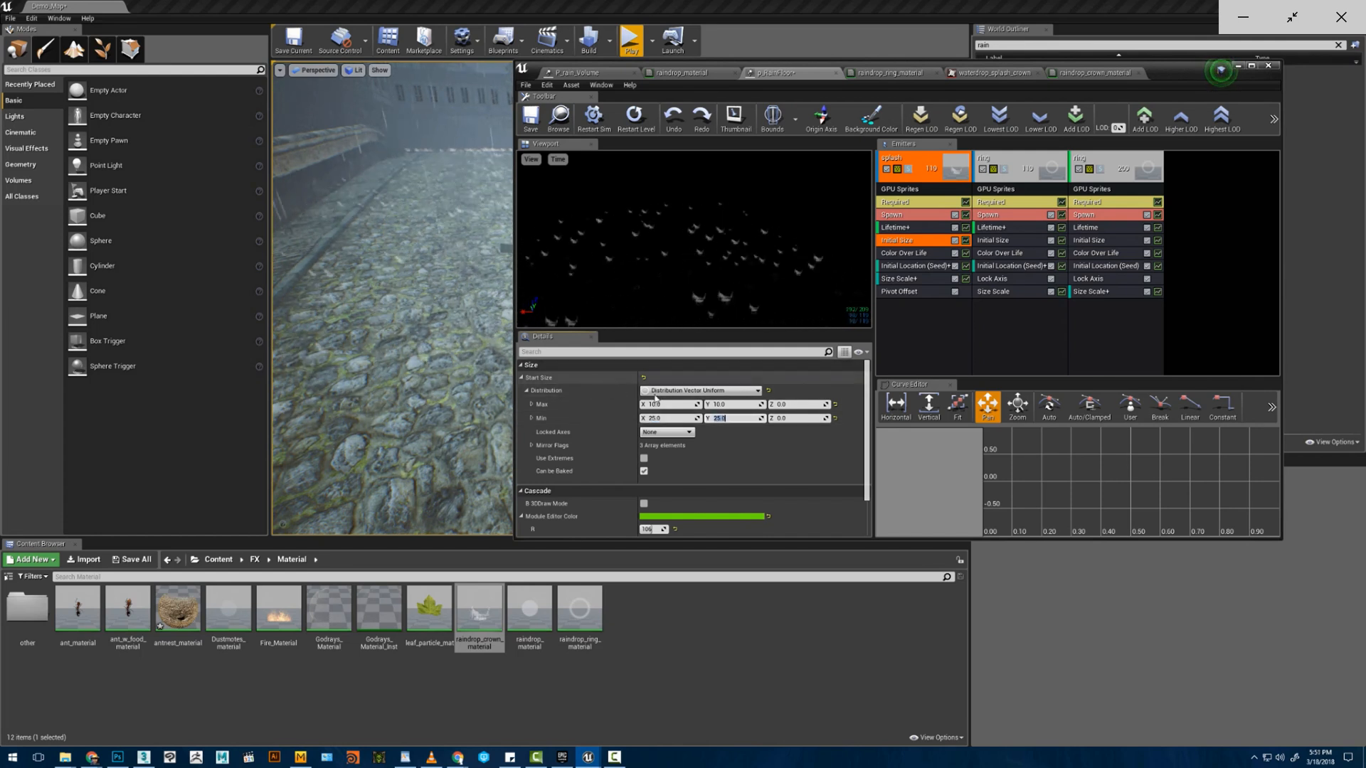
click(699, 405)
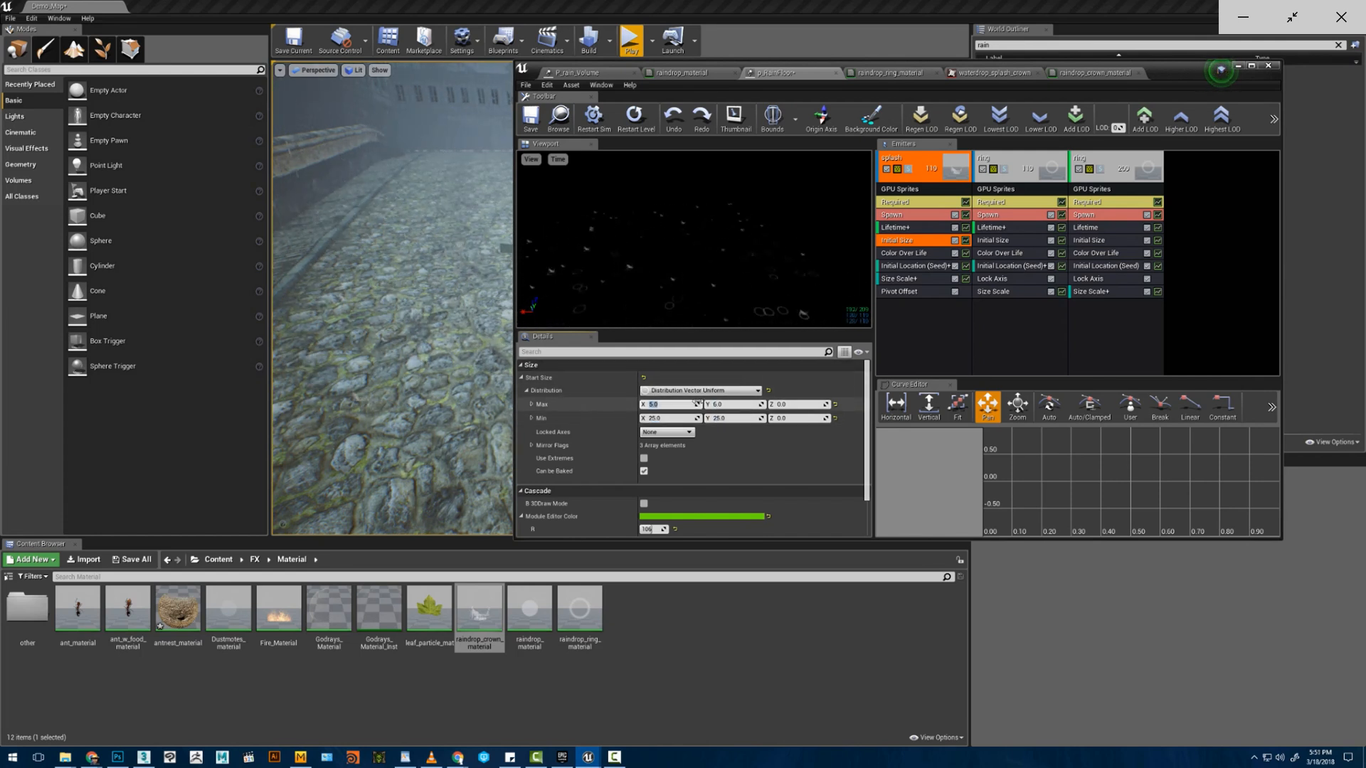
- Move the particle editor window aside to uncover more of the level viewport and view the splashes on the cobblestones
right_drag(441, 398, 438, 355)
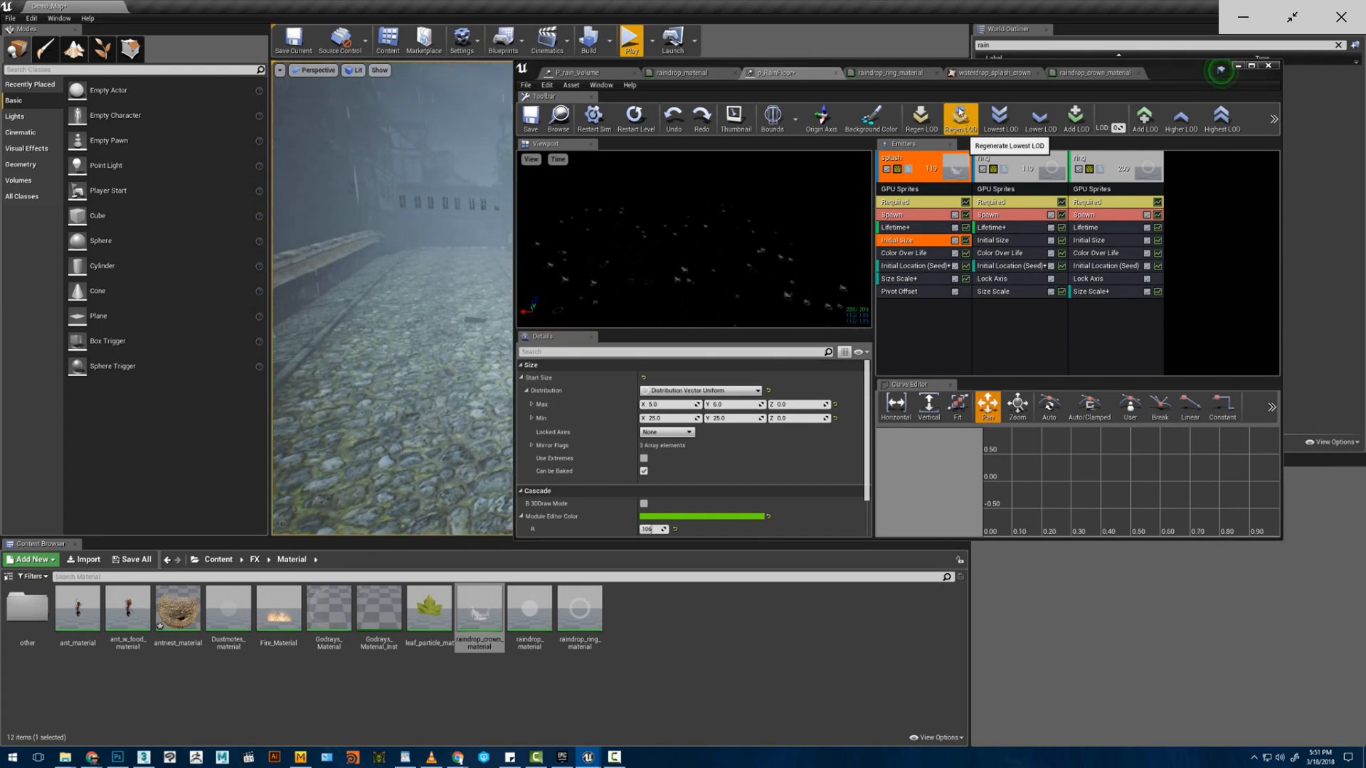
drag(1110, 79, 1264, 104)
key(w)
mouse_move(512, 321)
right_down()
mouse_move(519, 363)
mouse_move(505, 334)
mouse_move(470, 332)
mouse_move(498, 331)
right_up()
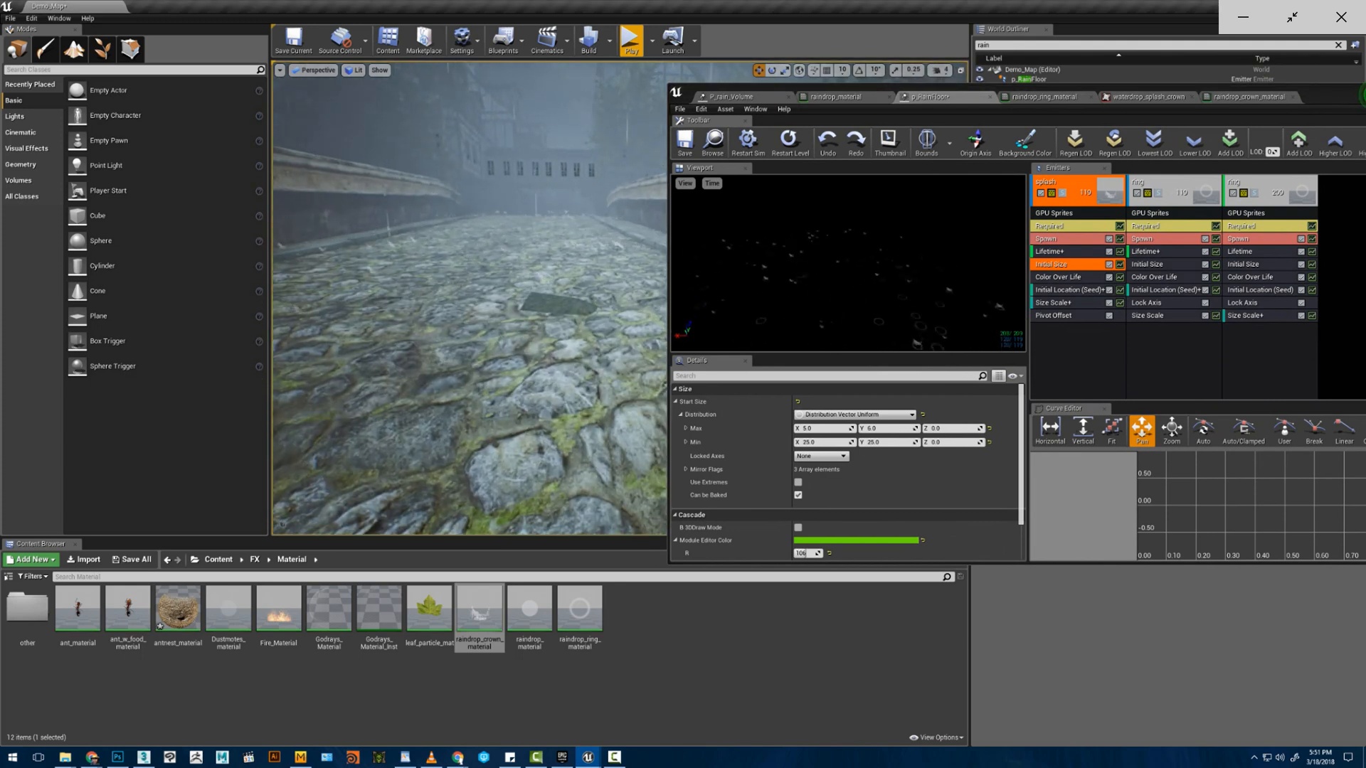
- Set the constant of the Lifetime module shared by the splash and first ring emitters to 0.25
click(1060, 252)
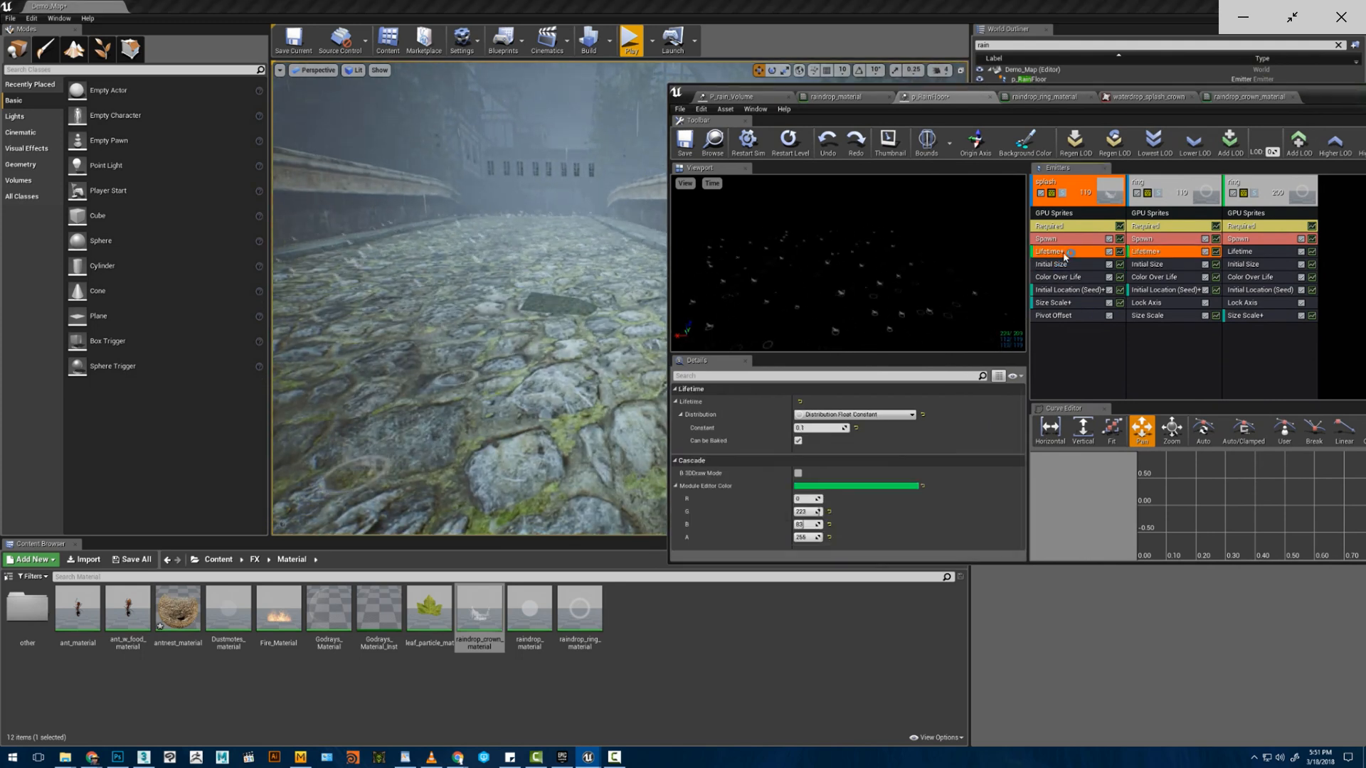
click(823, 430)
text(0.25)
key(Return)
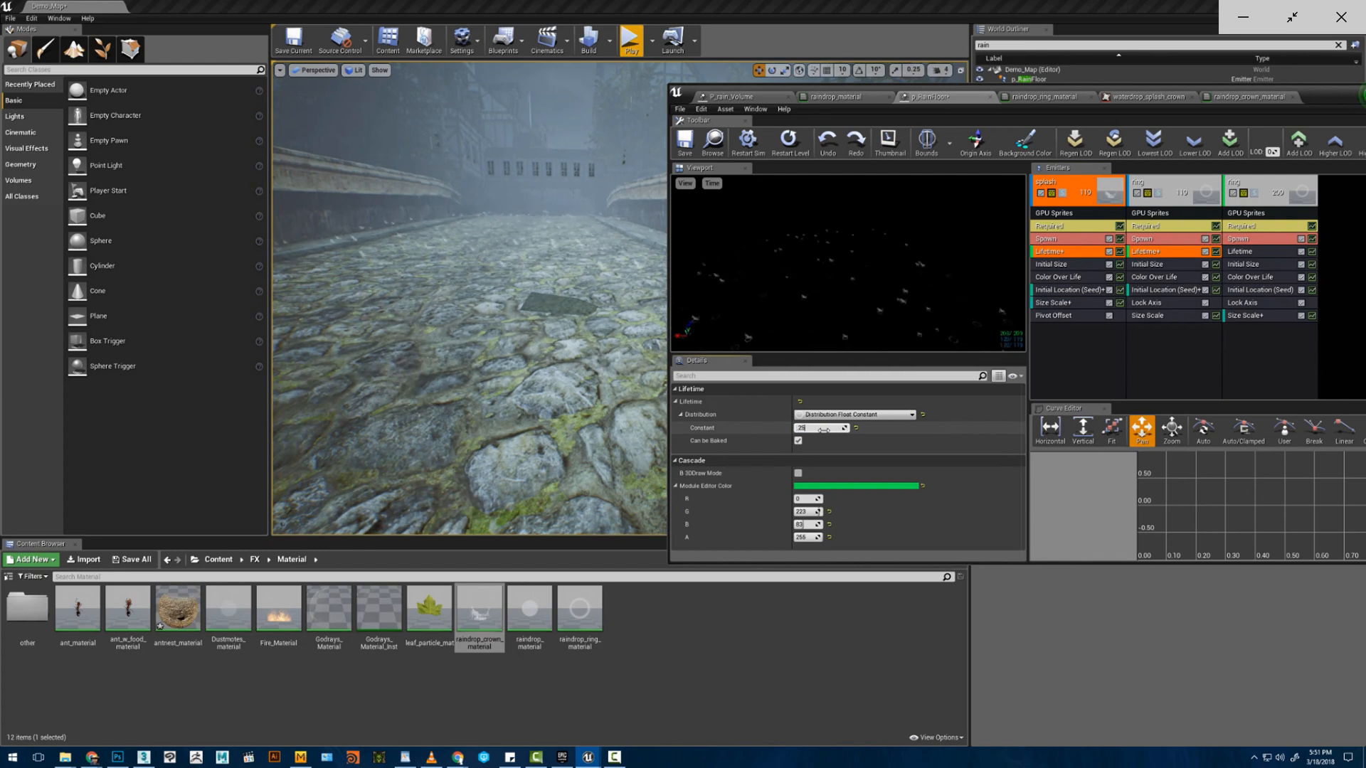
text(.)
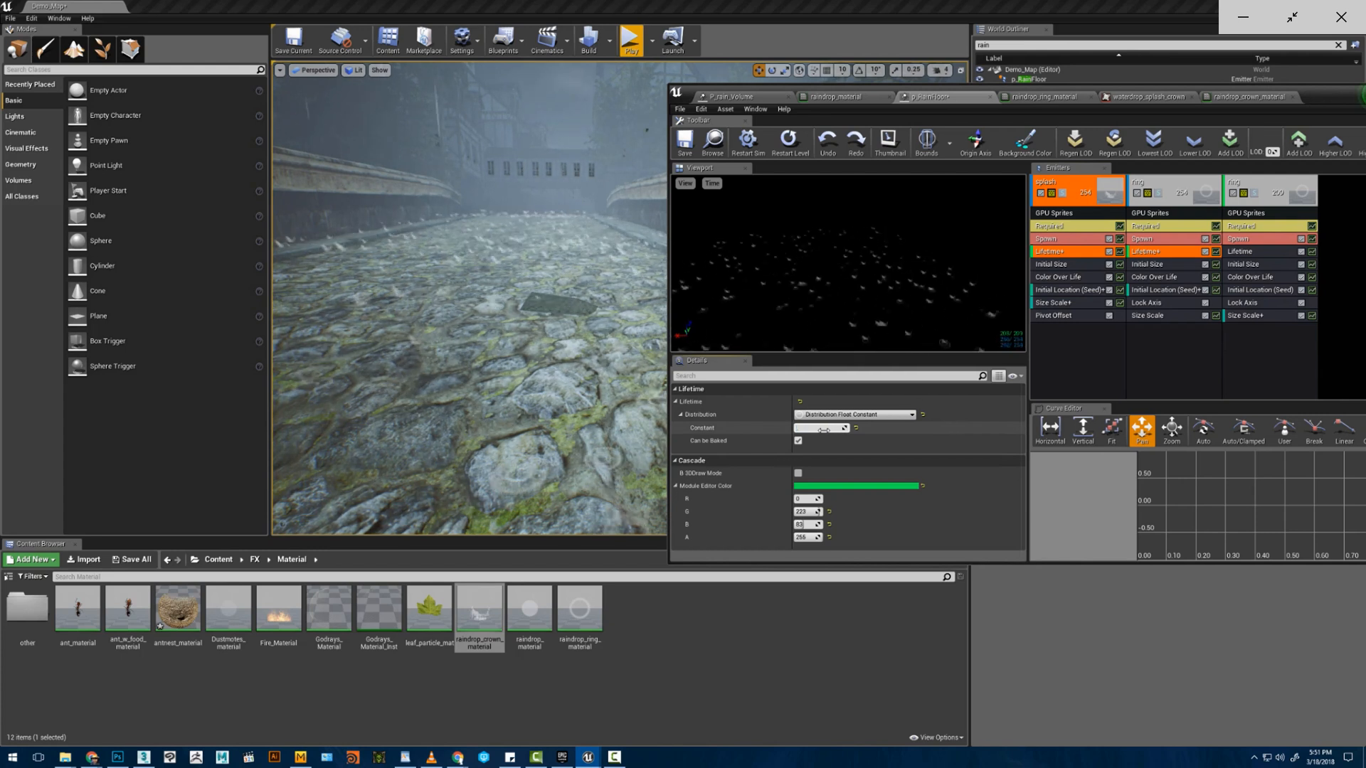
- Change the shared Lifetime distribution to Distribution Float Uniform with Min 0.12 and Max 0.2
click(854, 415)
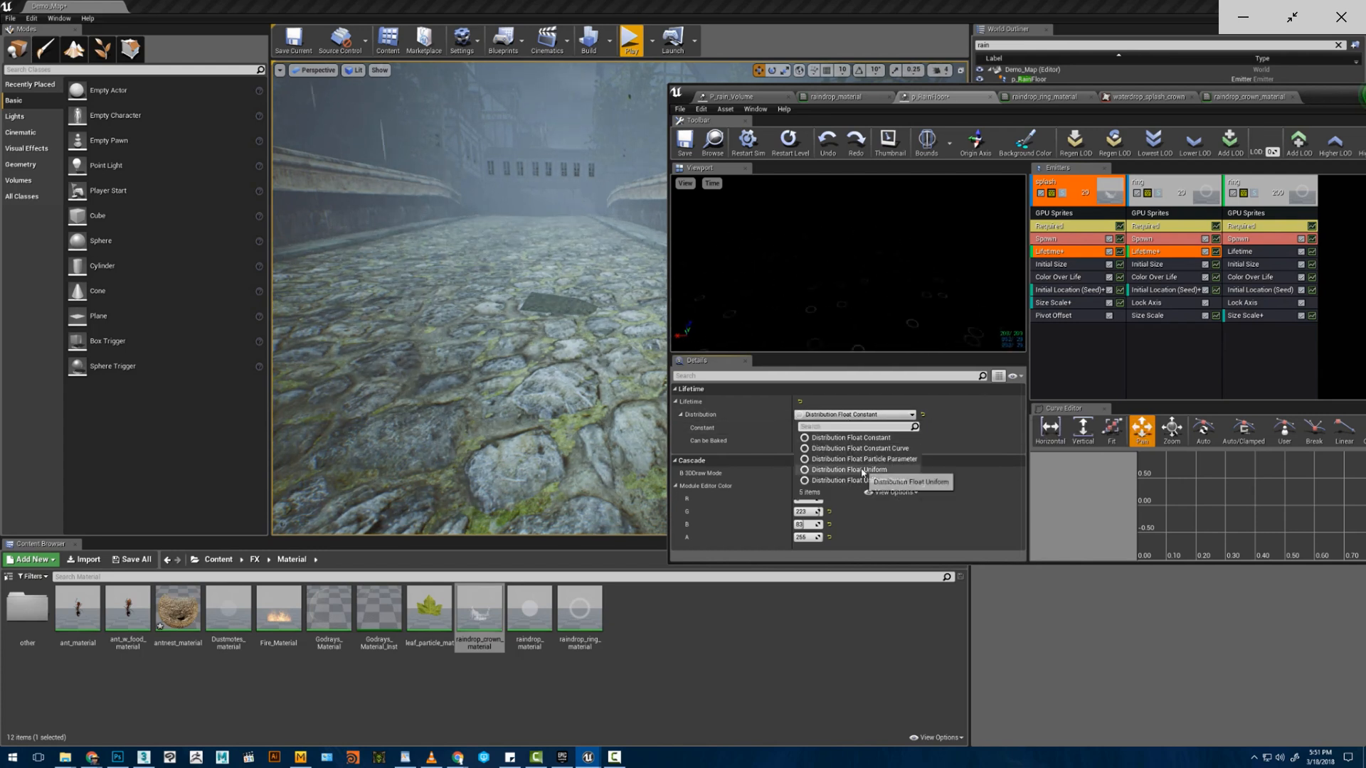
click(843, 458)
click(816, 427)
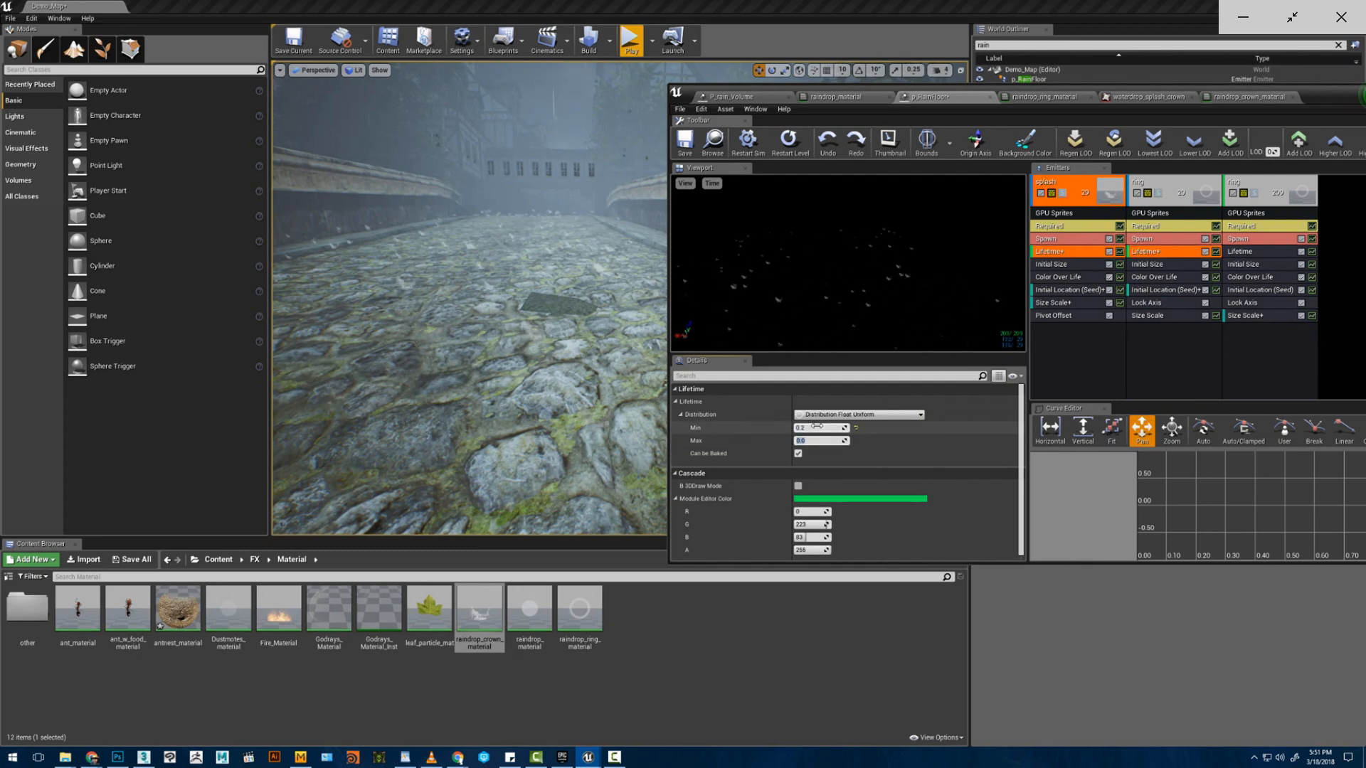
click(817, 426)
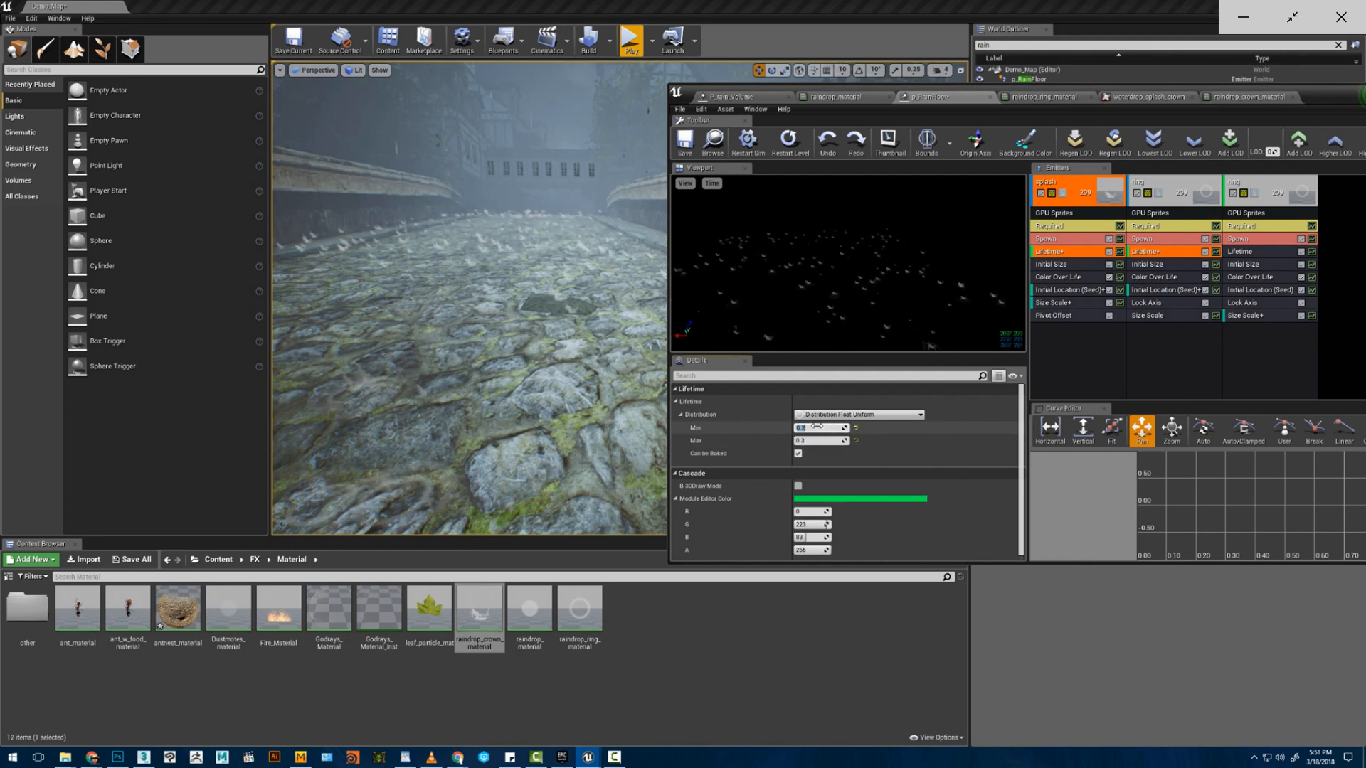
text(0.12)
key(Tab)
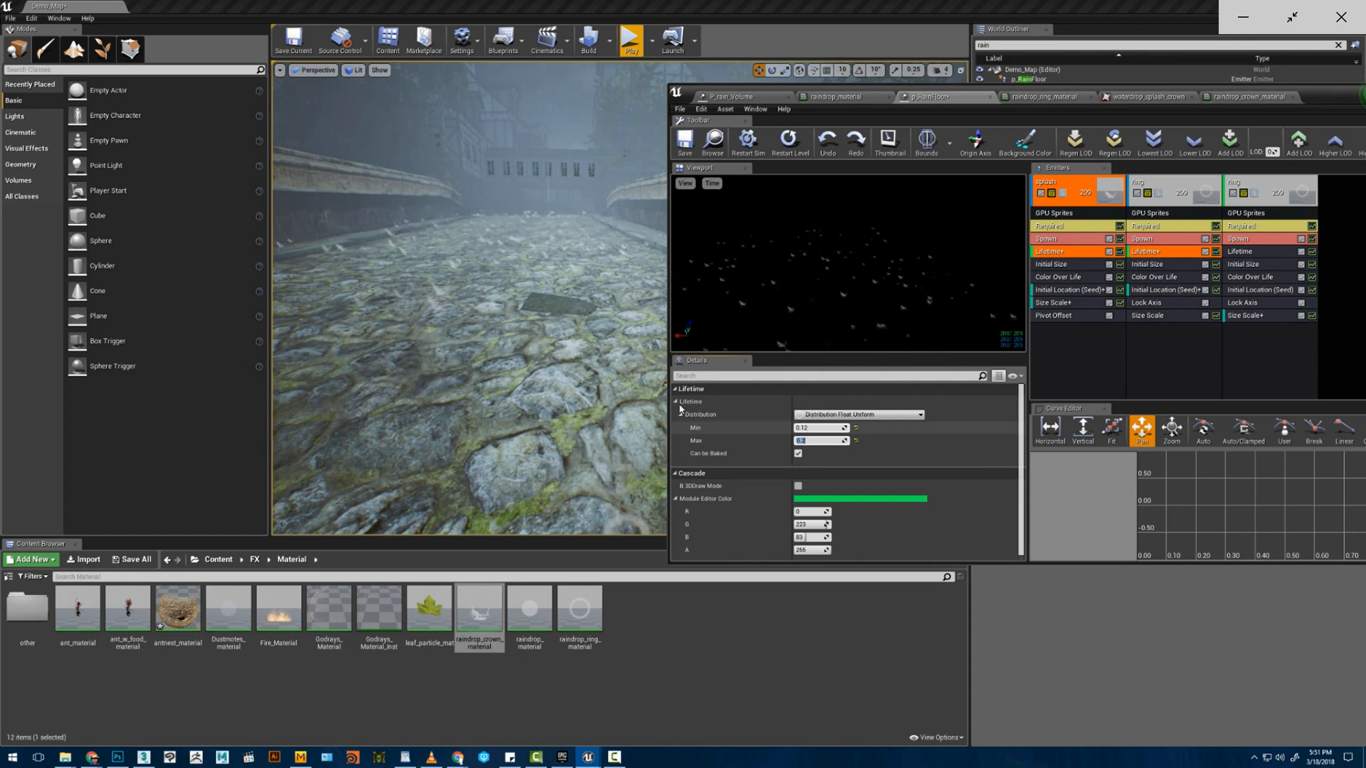
- Examine the rain splashes along the cobblestone street from several viewpoints in the level
key(s)
right_drag(540, 313, 556, 338)
key(w)
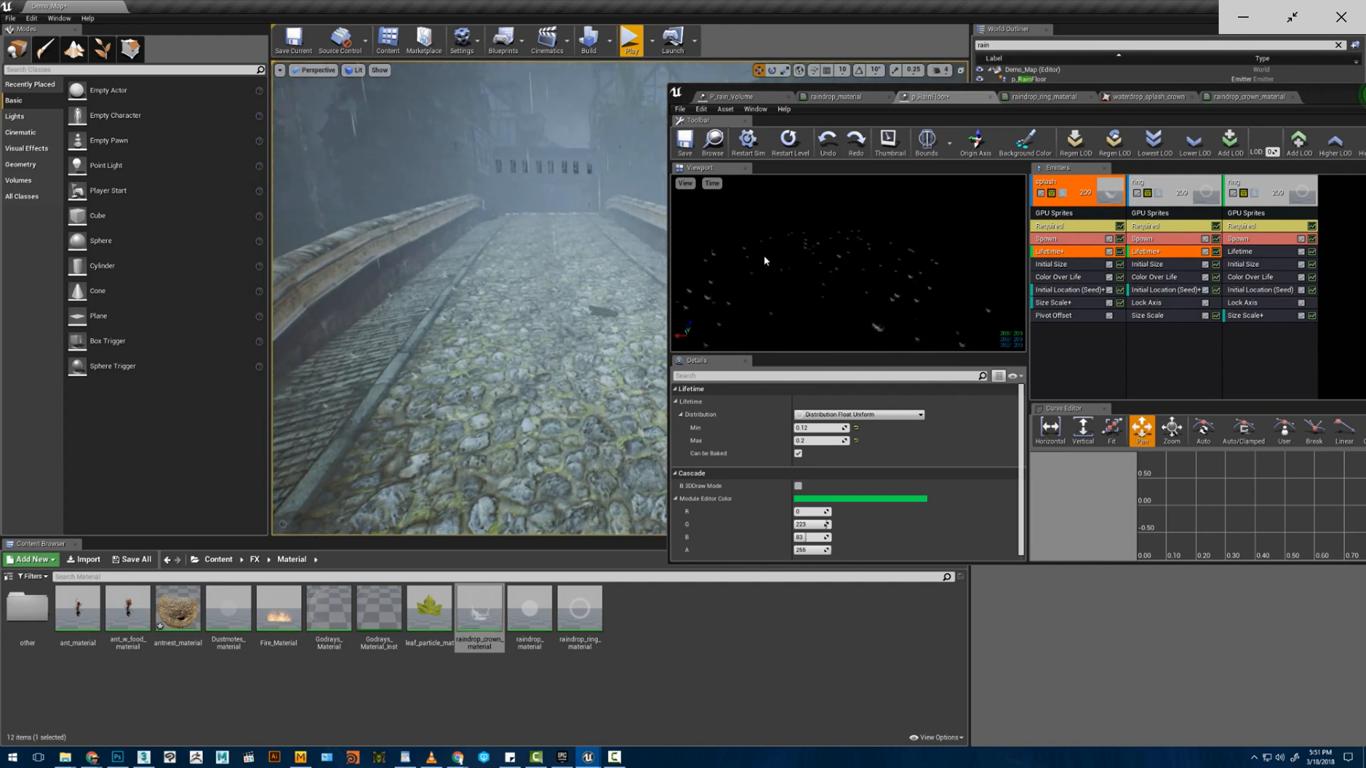
mouse_move(537, 258)
right_down()
mouse_move(516, 259)
mouse_move(517, 274)
mouse_move(514, 242)
mouse_move(515, 276)
mouse_move(513, 249)
right_up()
key(w)
key(s)
key(s)
key(w)
key(s)
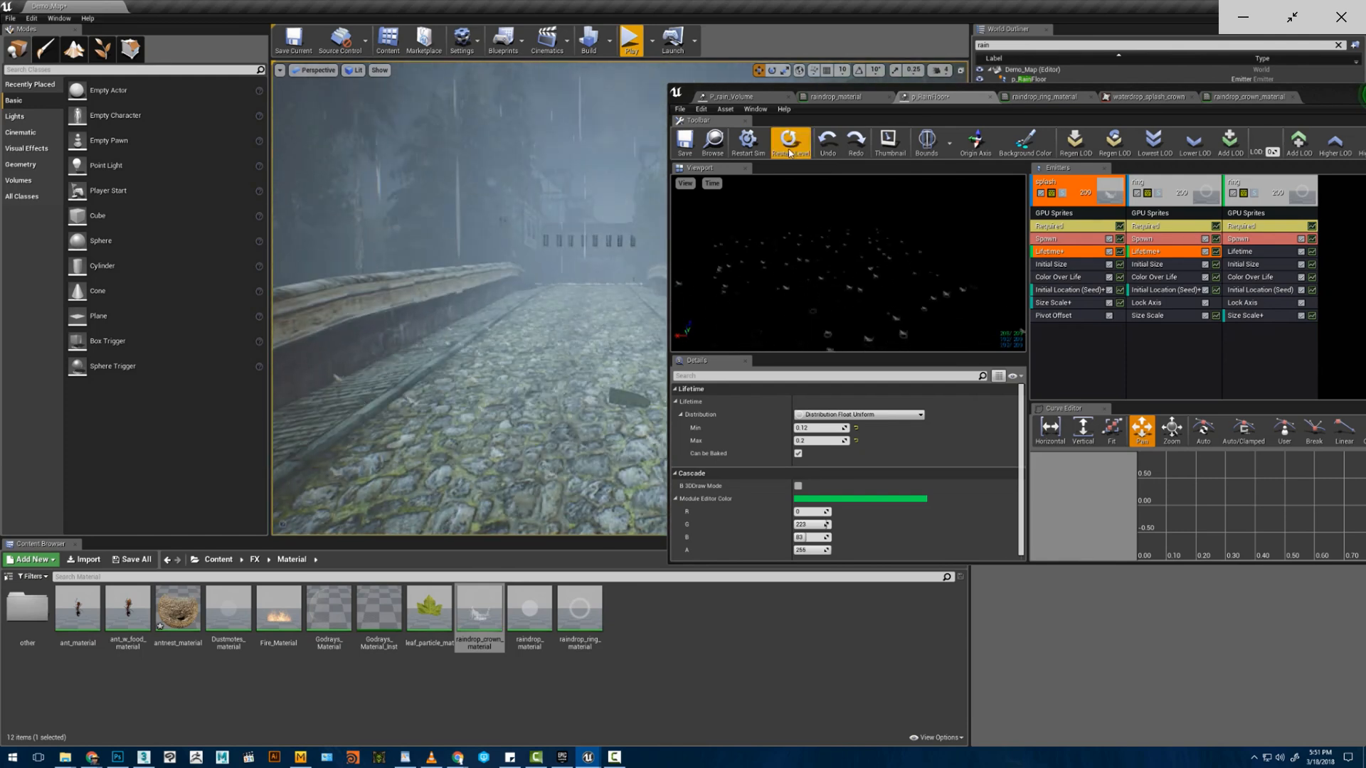
- Disconnect the texture from the Emissive Color input in raindrop_crown_material
click(1032, 97)
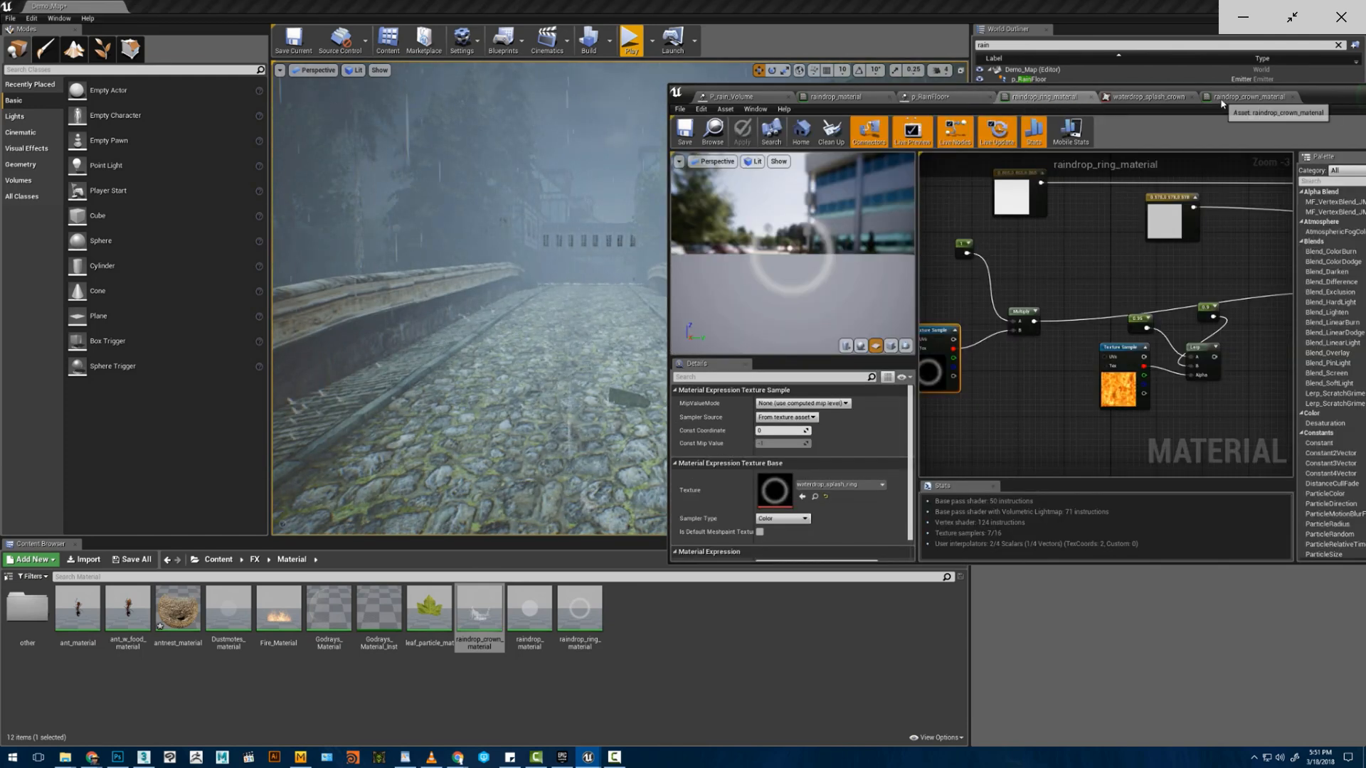
click(1248, 97)
scroll(1113, 272, up, 1)
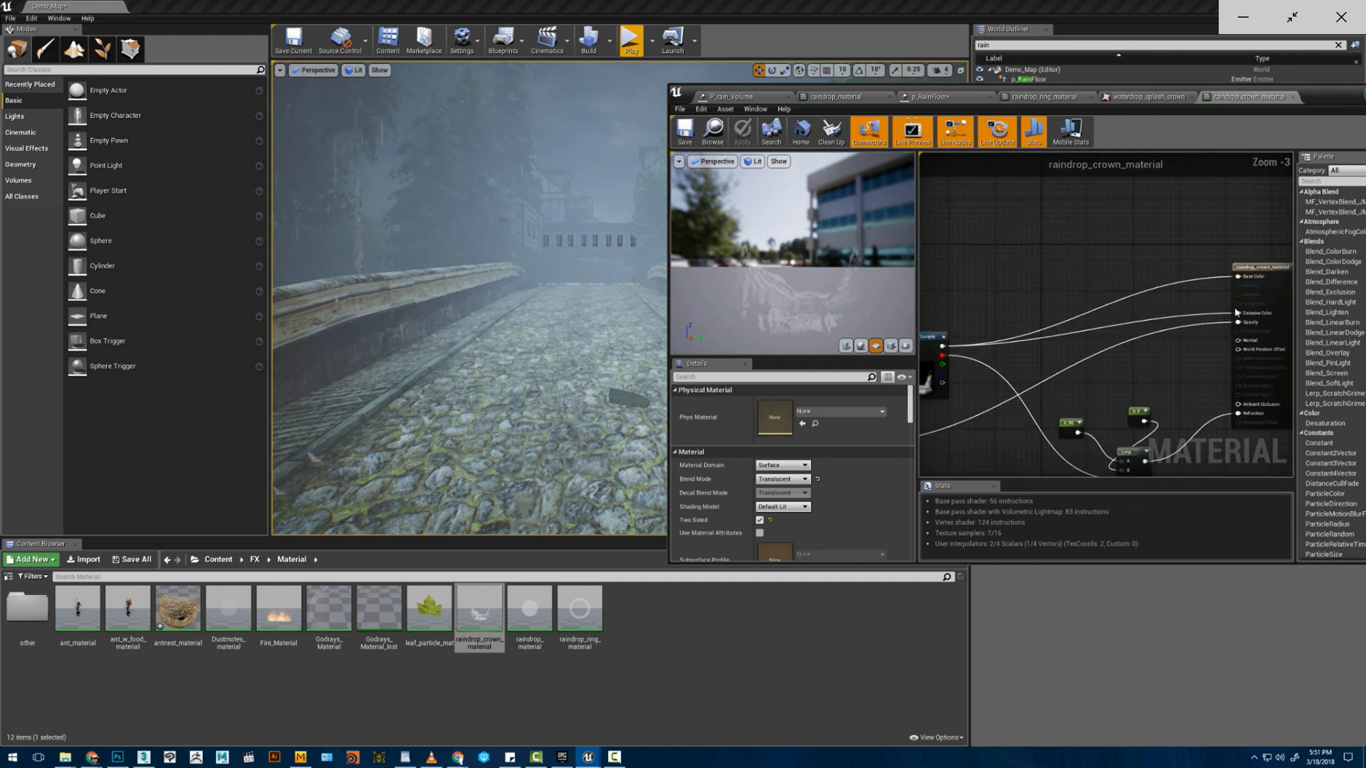
ctrl+drag(1239, 313, 1150, 304)
click(1053, 253)
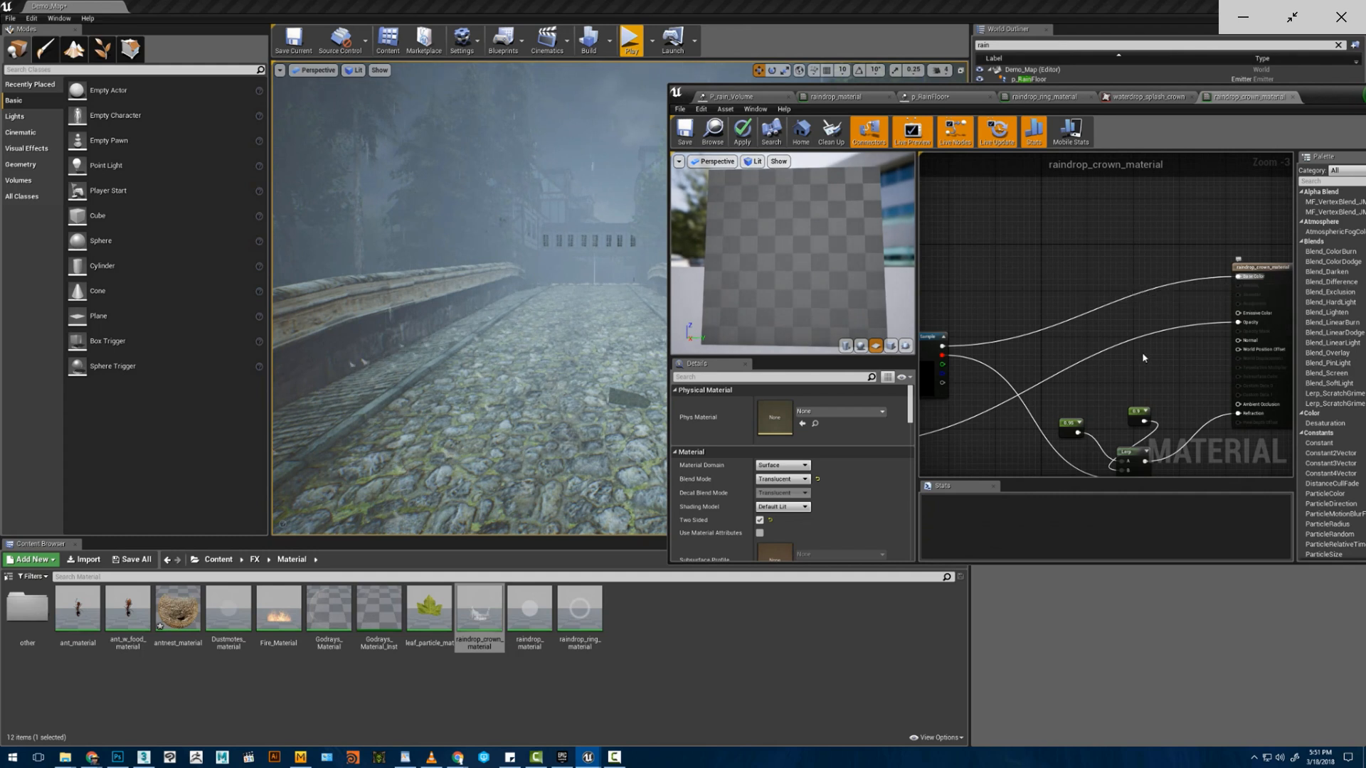
- Apply the raindrop_crown_material changes and check how the splashes look on the street
right_drag(1050, 371, 1155, 280)
scroll(1108, 299, down, 2)
scroll(1013, 315, up, 3)
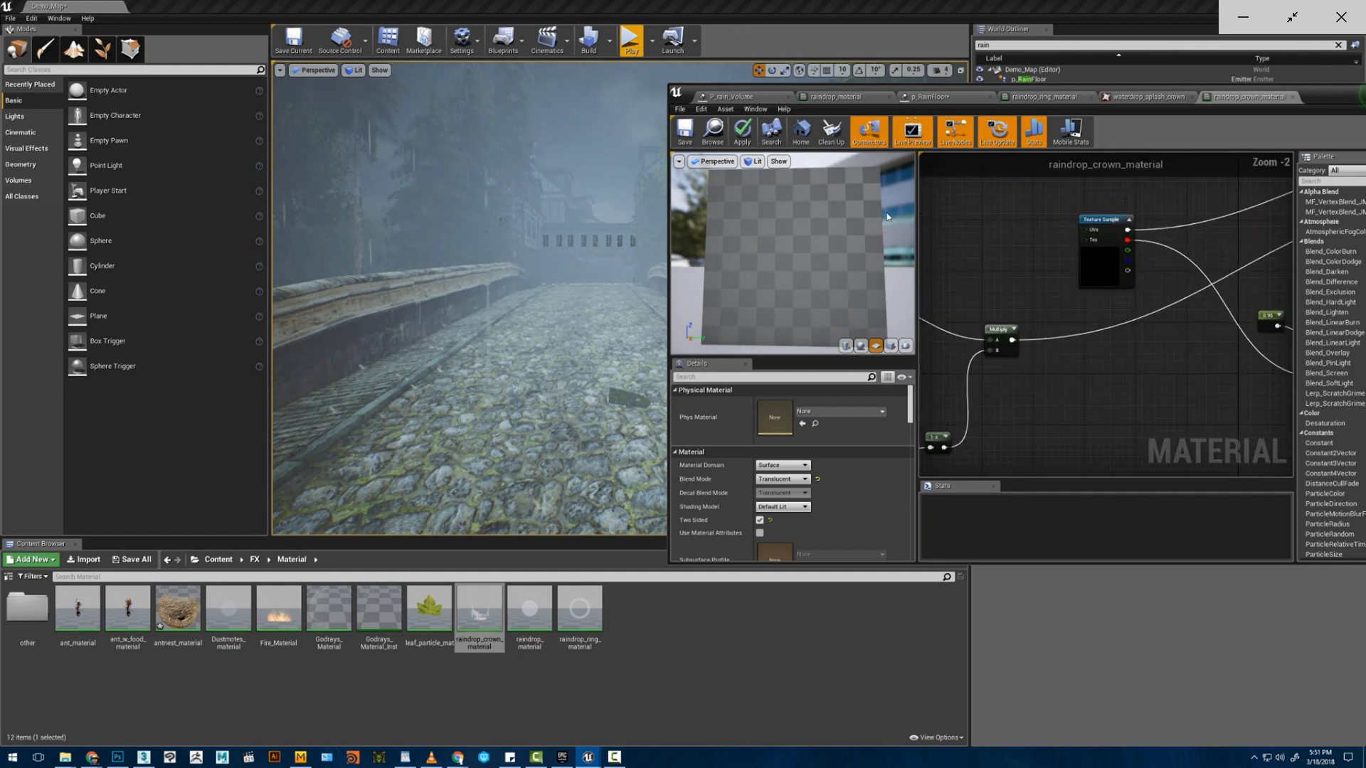
click(742, 132)
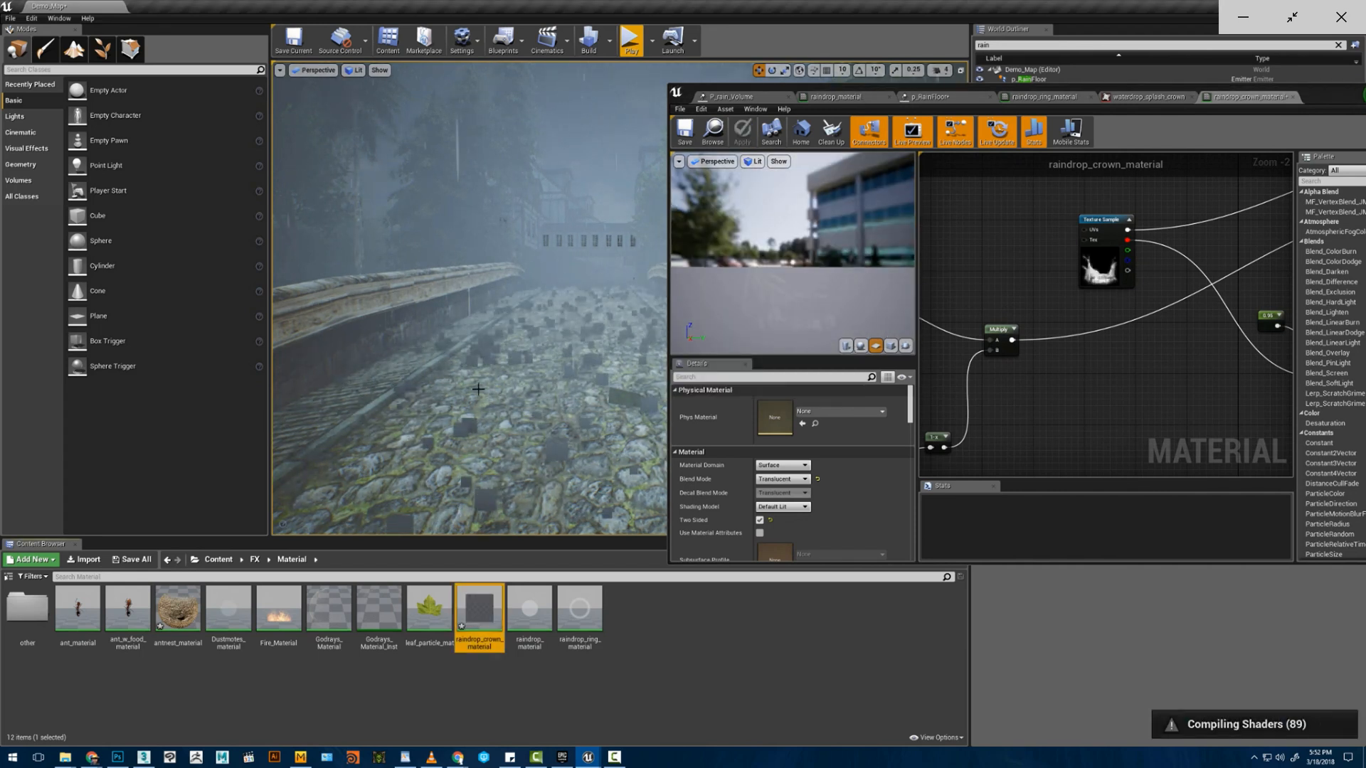
right_drag(534, 375, 506, 396)
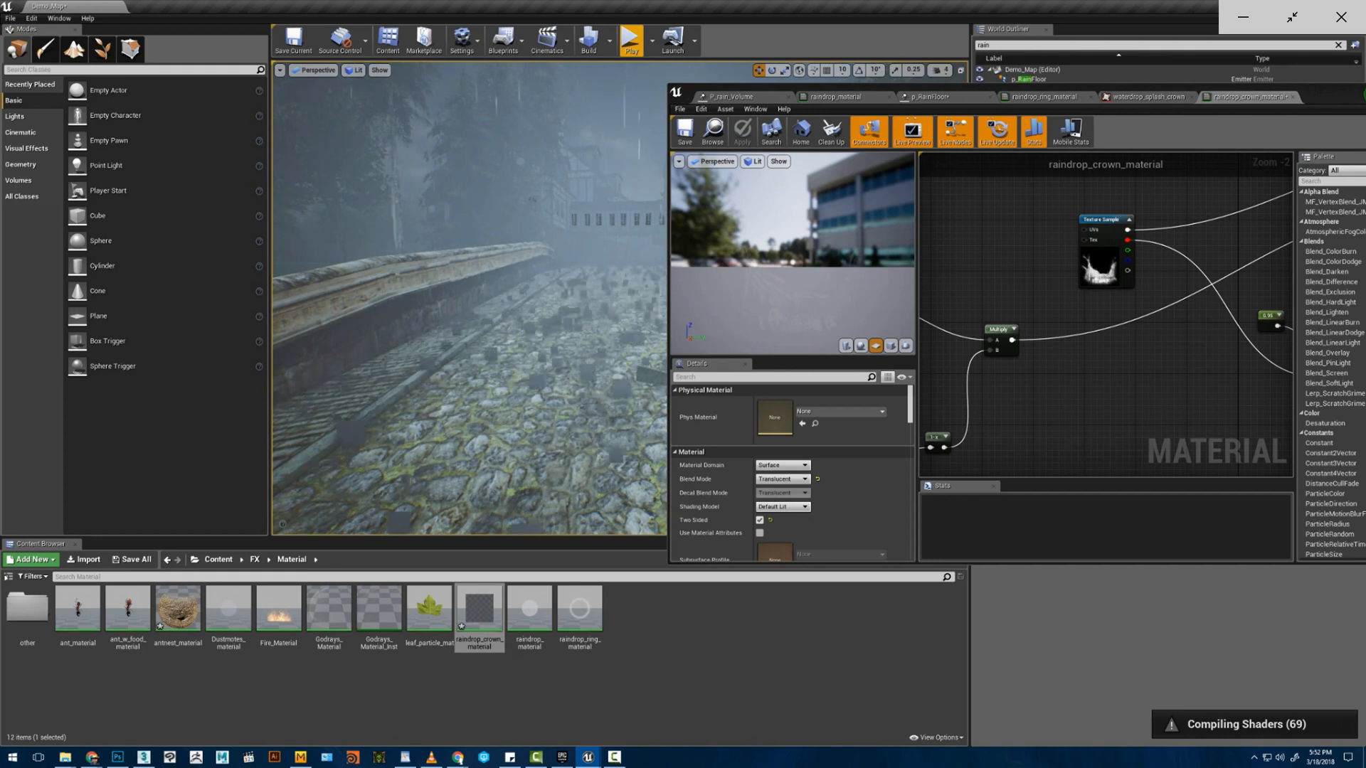
right_drag(530, 360, 544, 359)
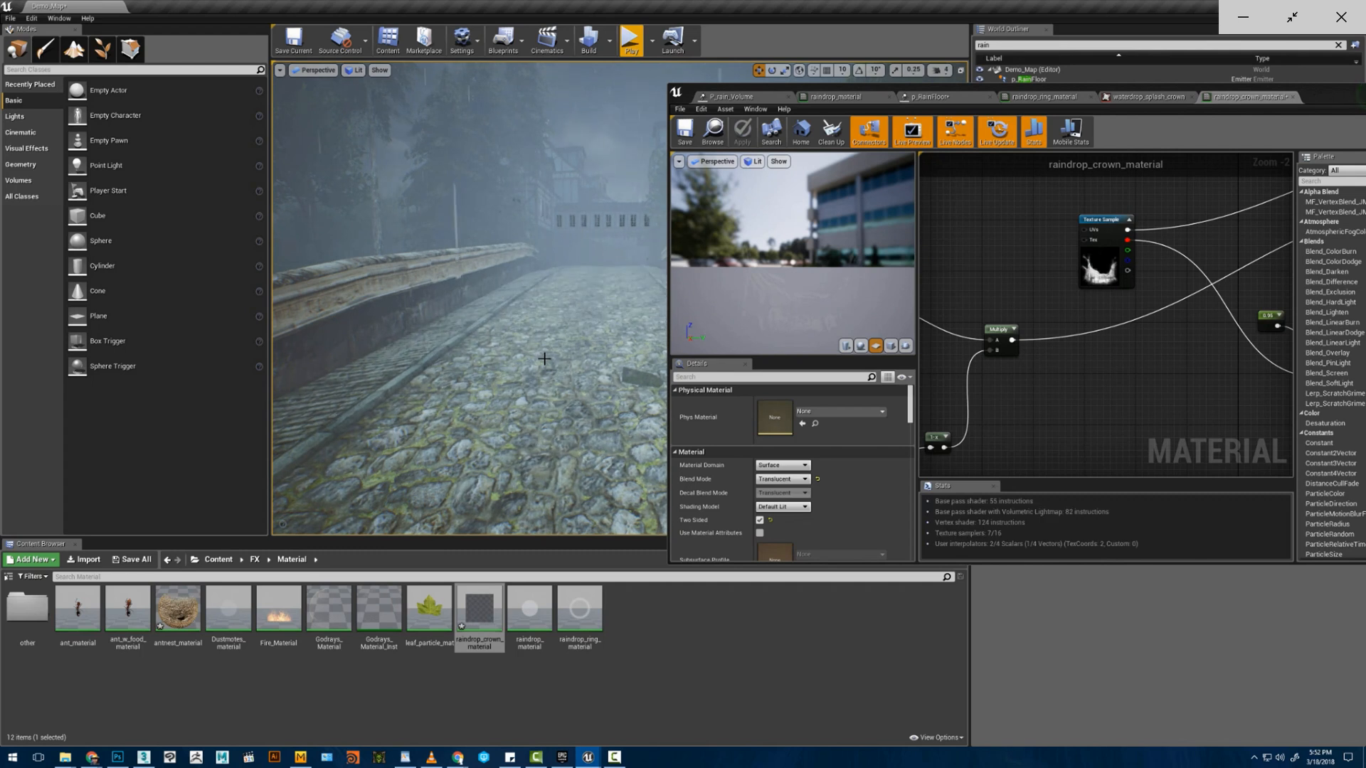
right_drag(476, 372, 458, 383)
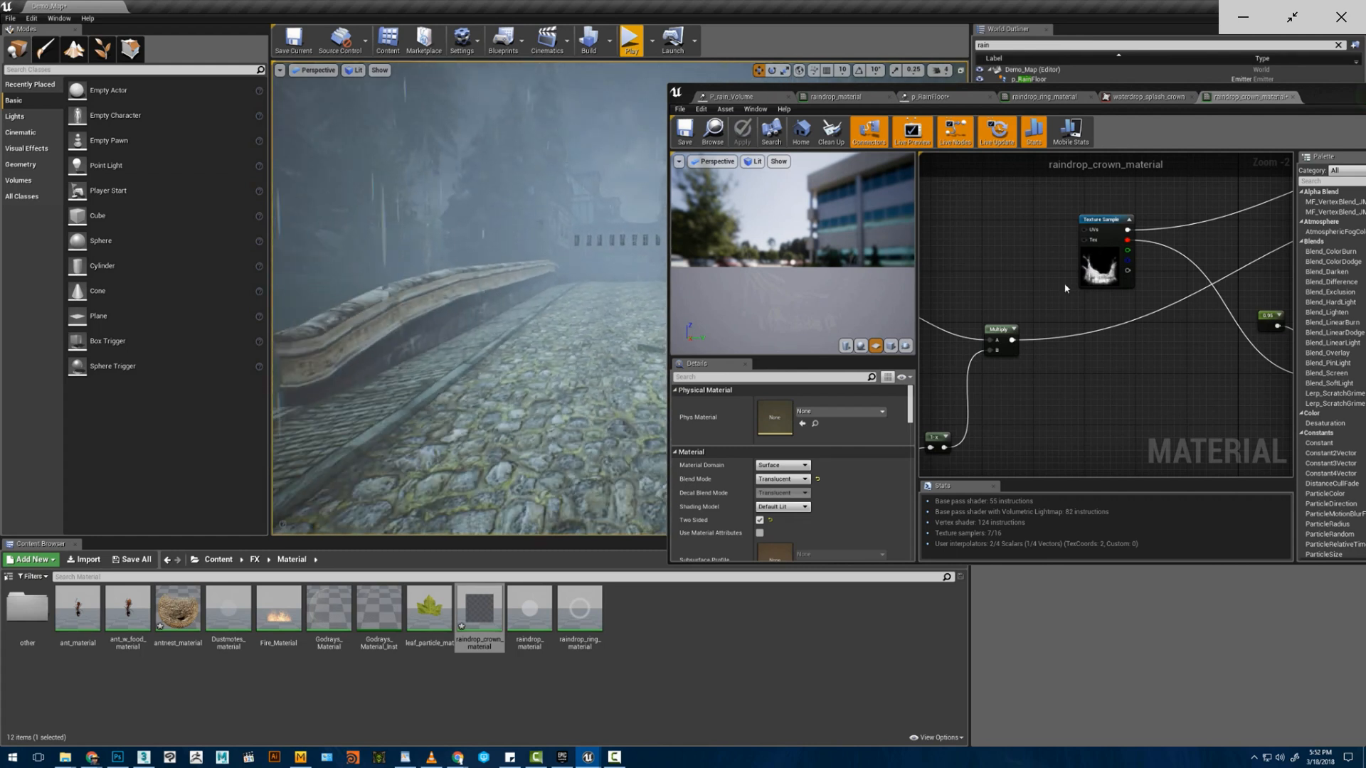
- Reposition the 0.9 constant node slightly farther from the refraction Lerp node in the raindrop_crown_material graph
scroll(1067, 290, down, 1)
right_drag(1128, 317, 994, 390)
scroll(1046, 374, down, 1)
scroll(1122, 374, up, 3)
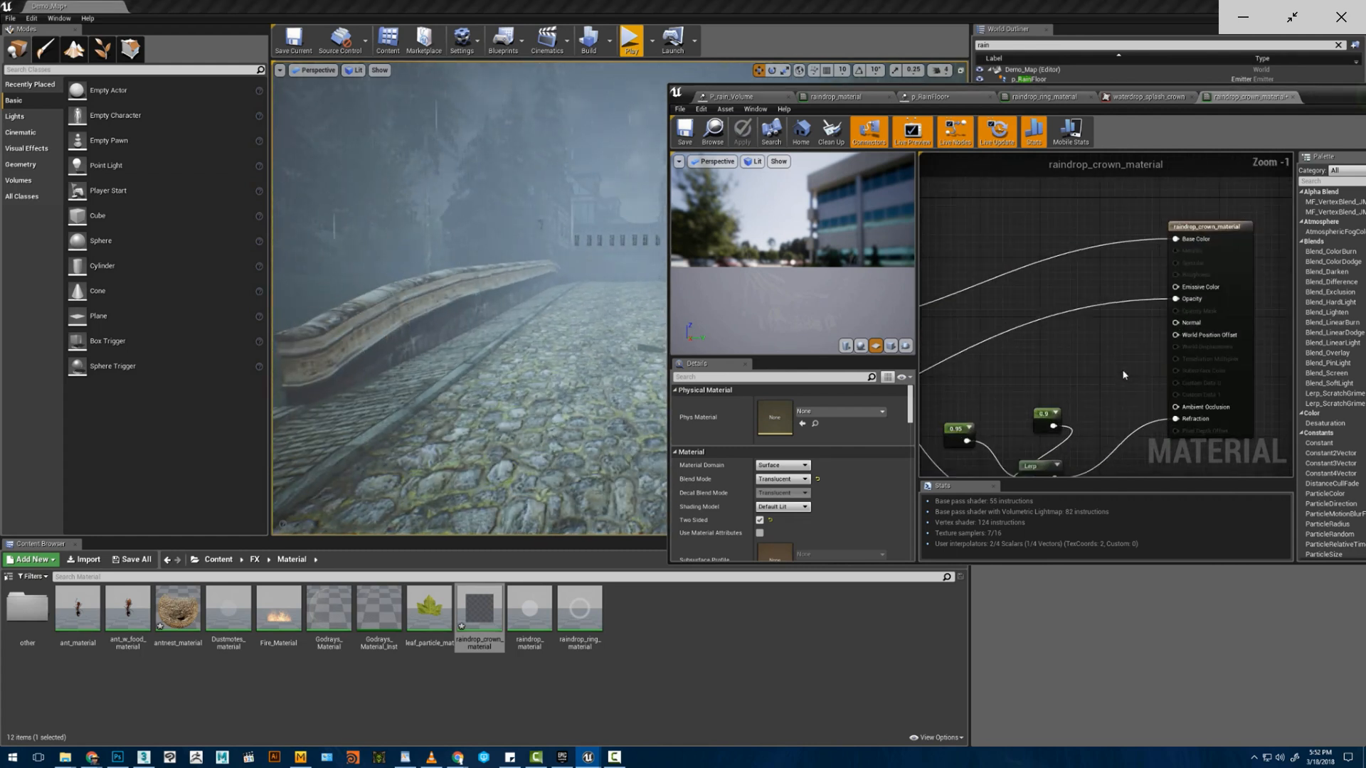
right_drag(1121, 373, 1141, 320)
click(1060, 362)
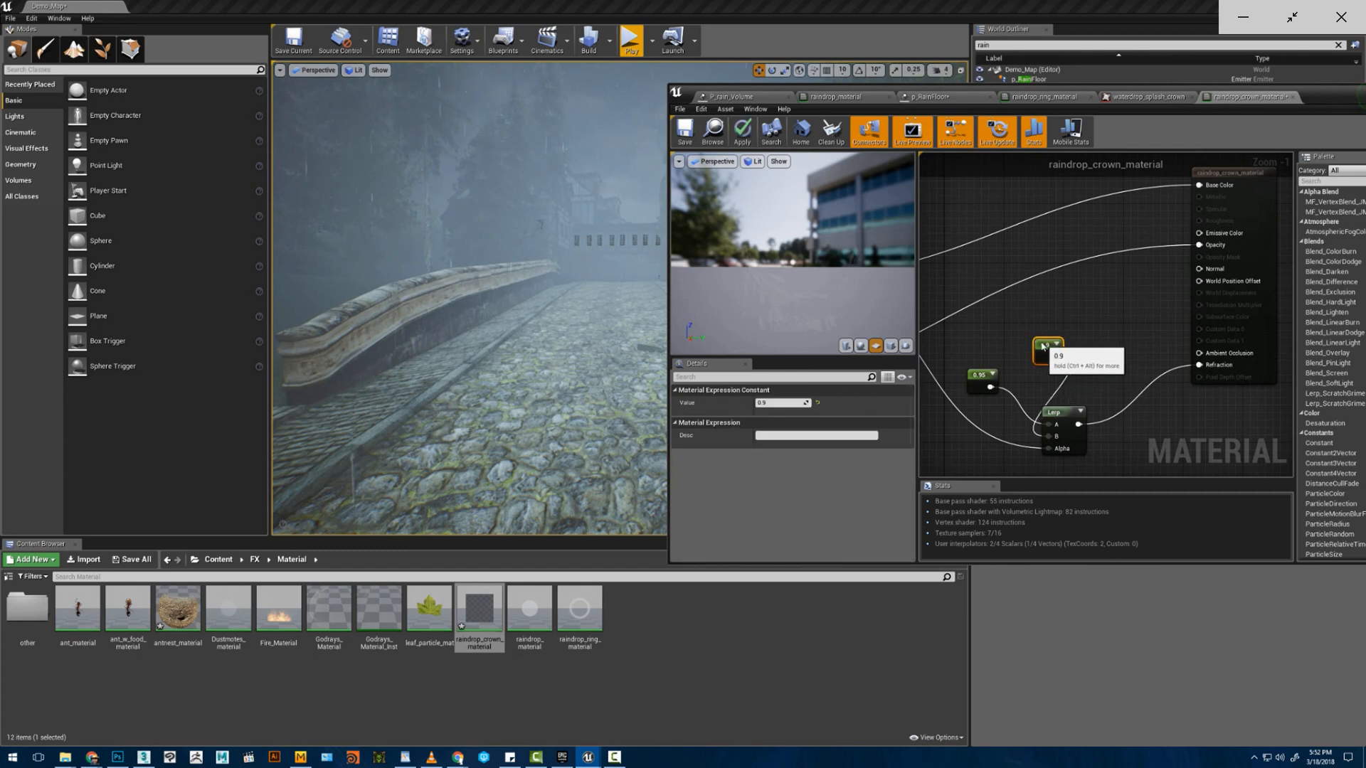
drag(1060, 362, 1039, 340)
right_drag(1004, 259, 1165, 292)
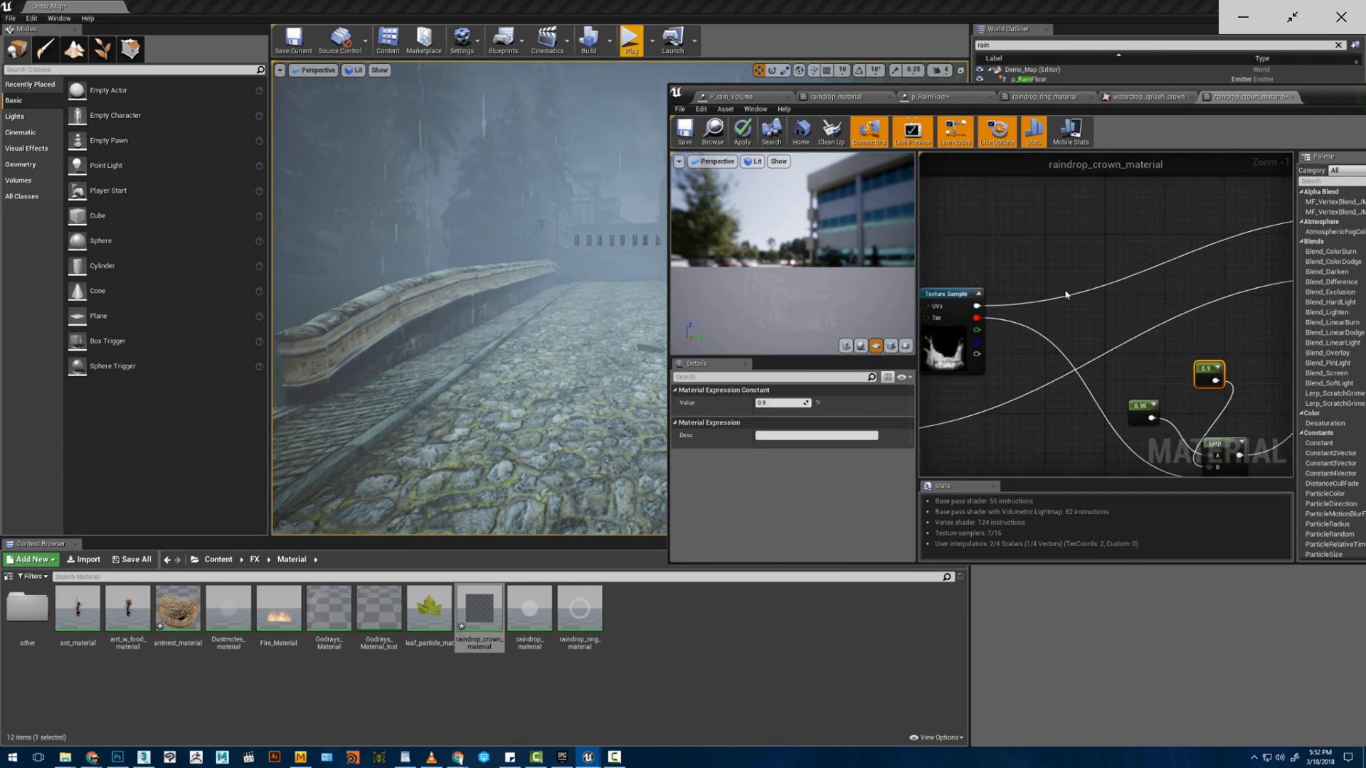
- Insert a Multiply node between the Texture Sample and the Base Color input in the raindrop_crown_material graph
key(m)
click(1093, 247)
drag(976, 306, 1099, 262)
right_drag(1194, 255, 1106, 286)
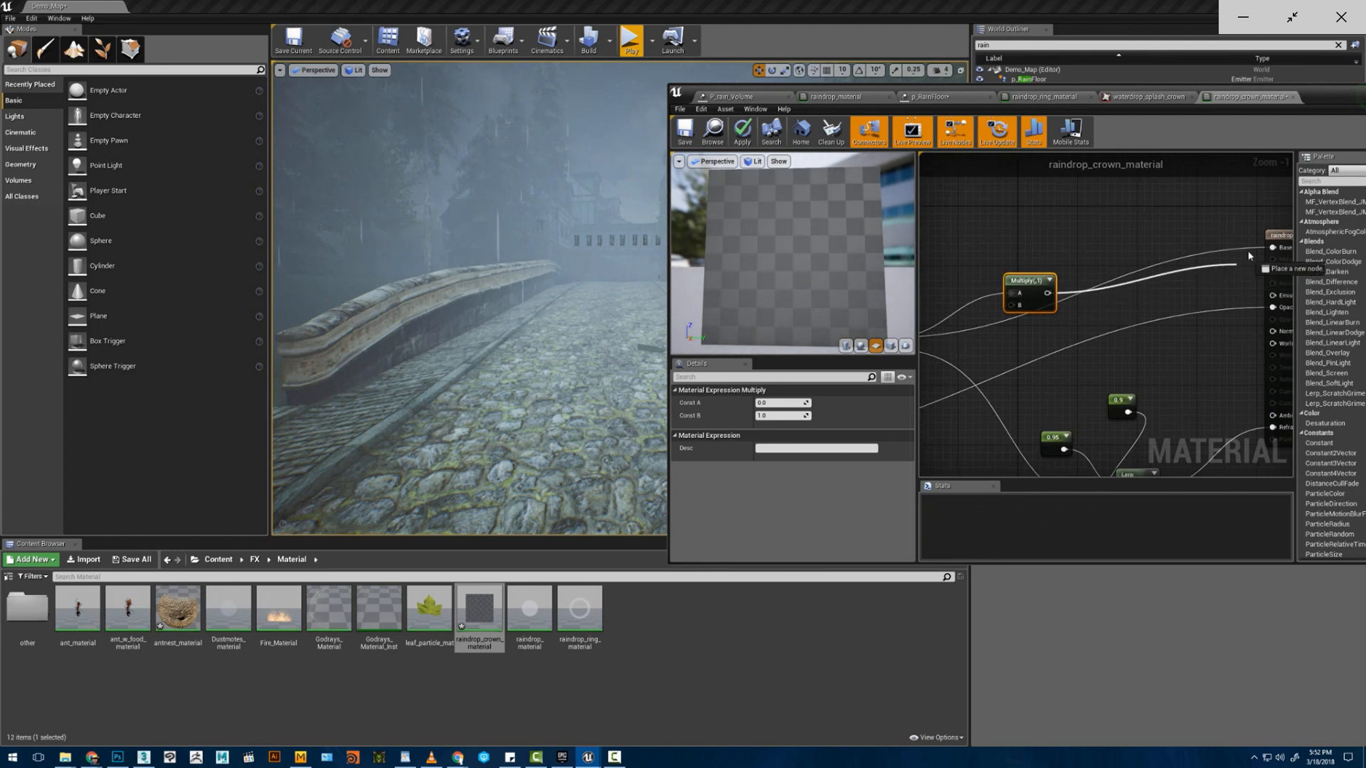
right_drag(1063, 244, 1144, 238)
right_drag(1122, 240, 1065, 255)
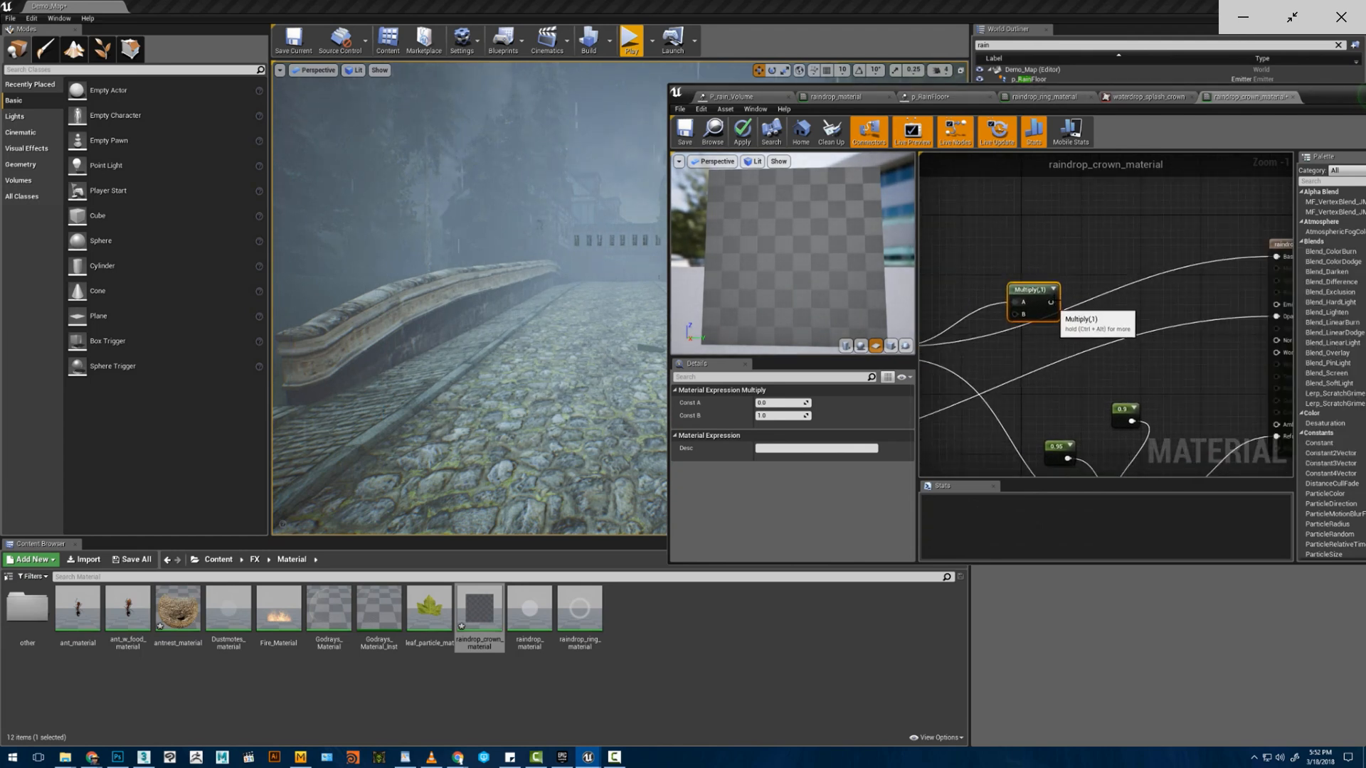
drag(1052, 302, 1277, 257)
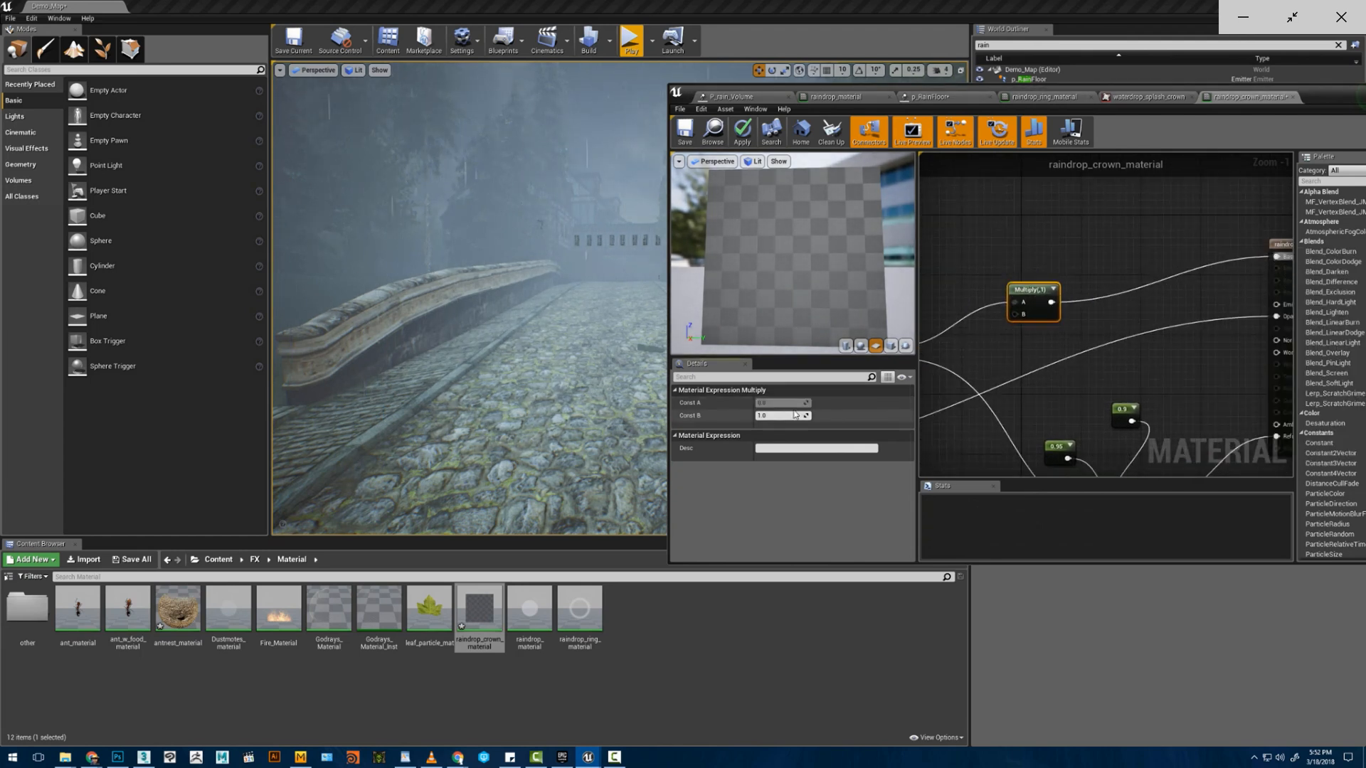
- Set the Multiply node's Const B to 5 and apply the material changes
text(5)
key(Return)
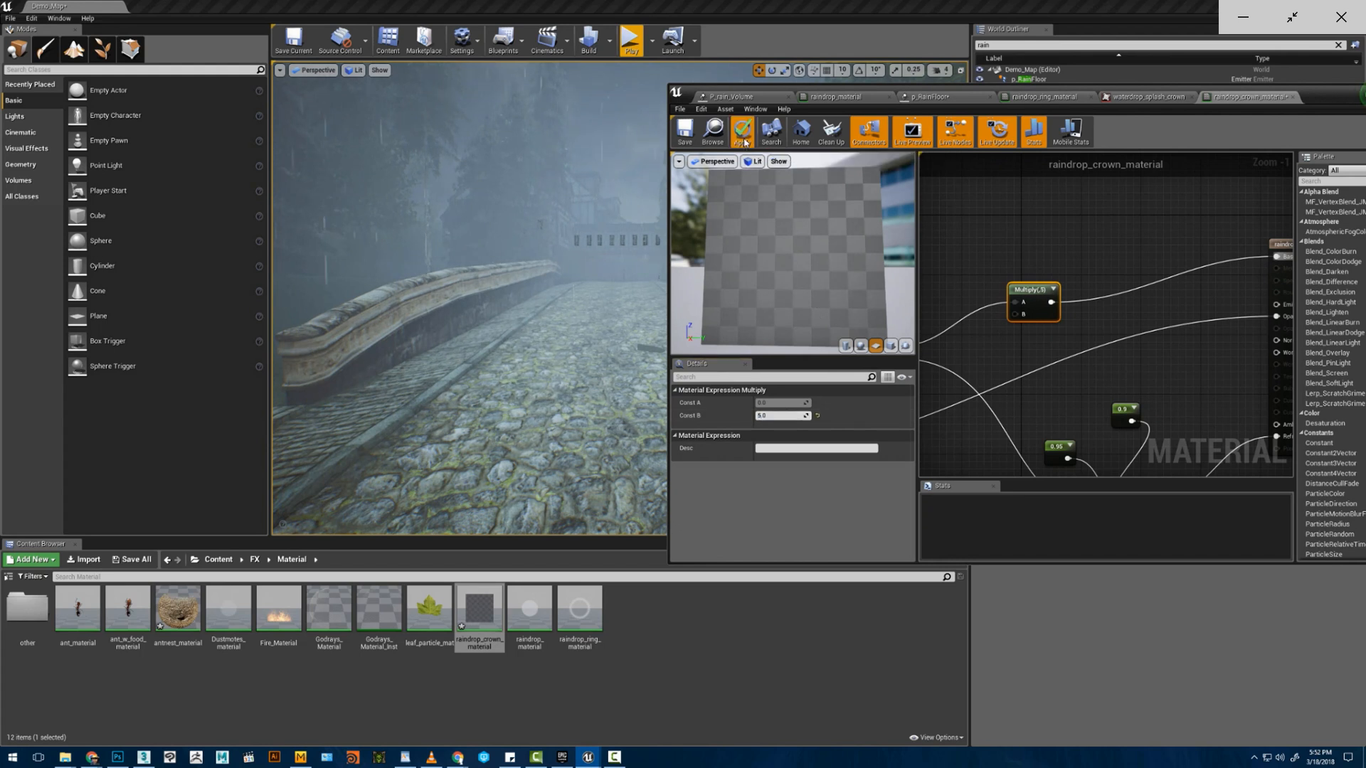
click(743, 132)
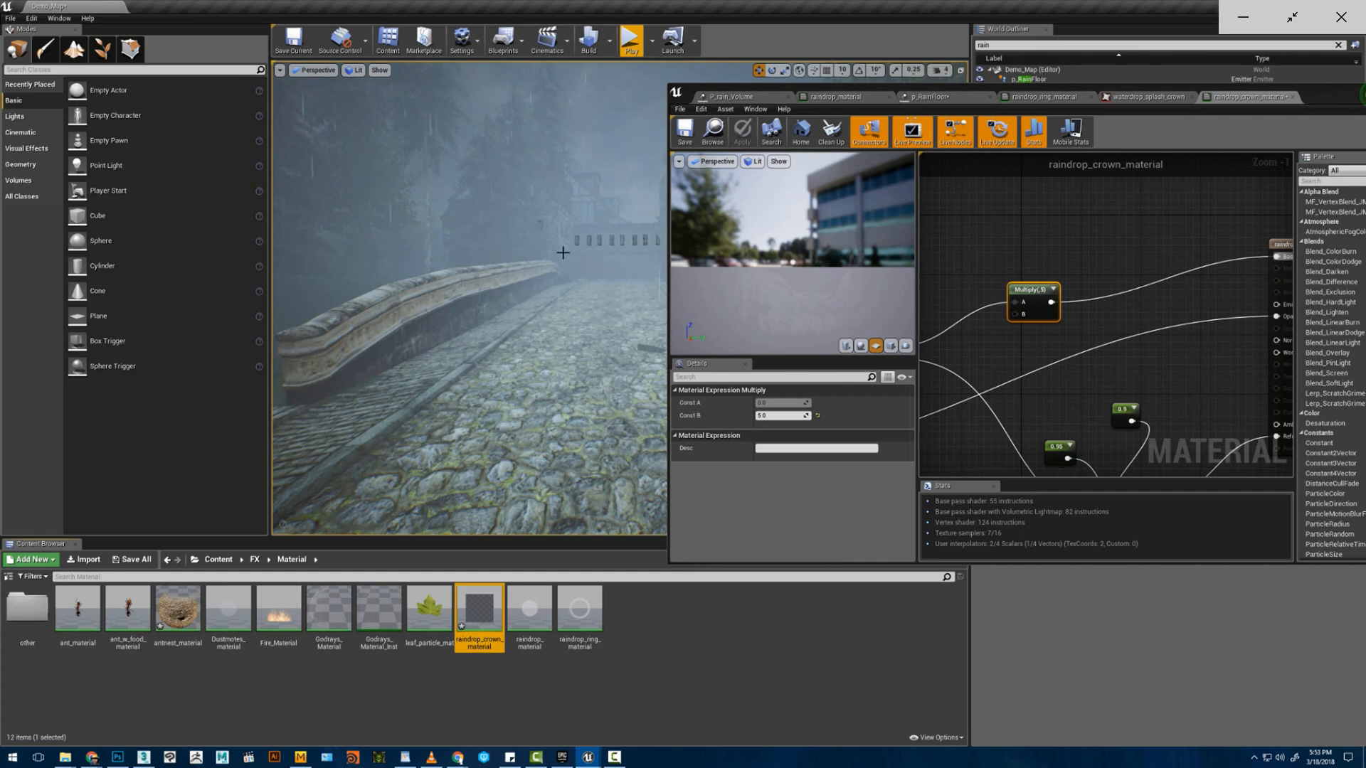
- Move along the cobblestone street in the level and examine how the brighter splashes look
key(w)
mouse_move(563, 253)
right_down()
mouse_move(547, 297)
mouse_move(556, 253)
mouse_move(572, 253)
right_up()
key(w)
key(w)
key(w)
key(s)
key(w)
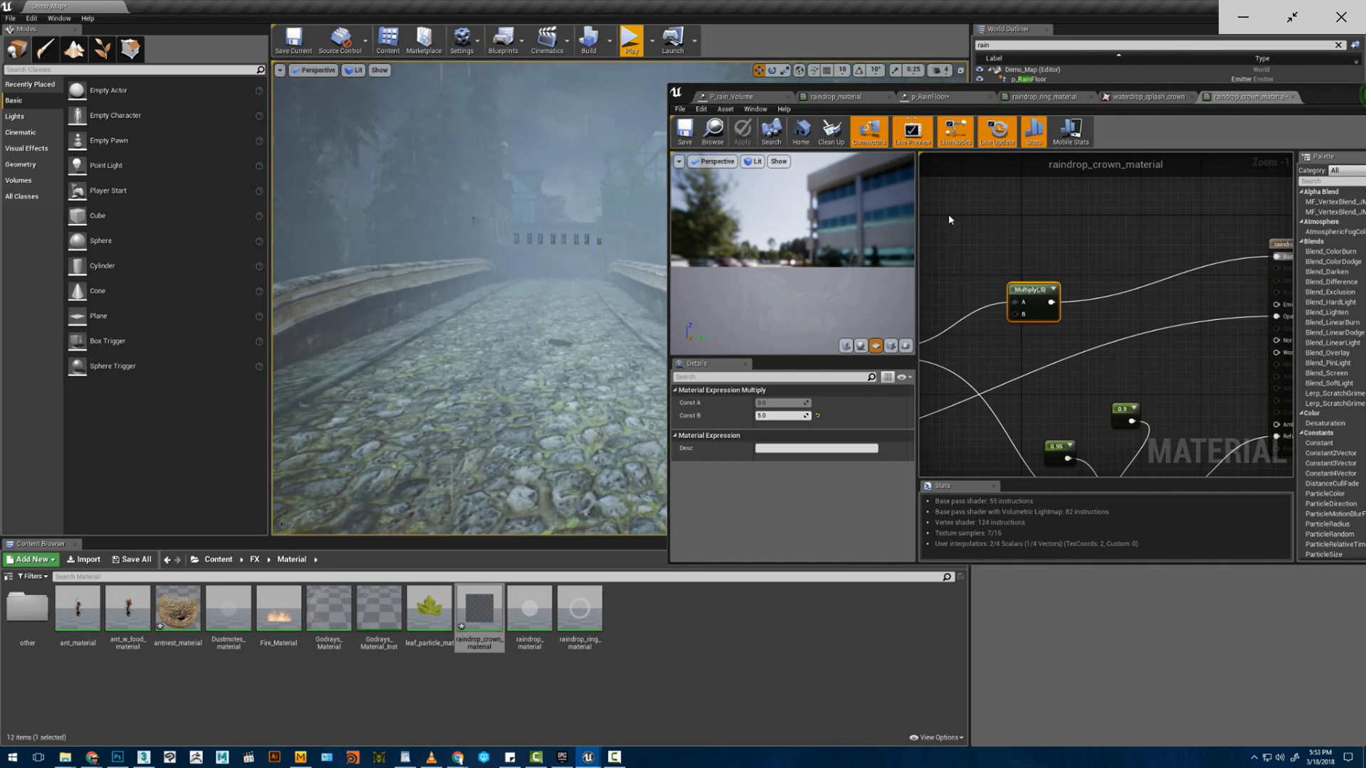
- Set the splash emitter's Initial Size Min to 35 on all three axes and save the rain floor particle system
click(1107, 100)
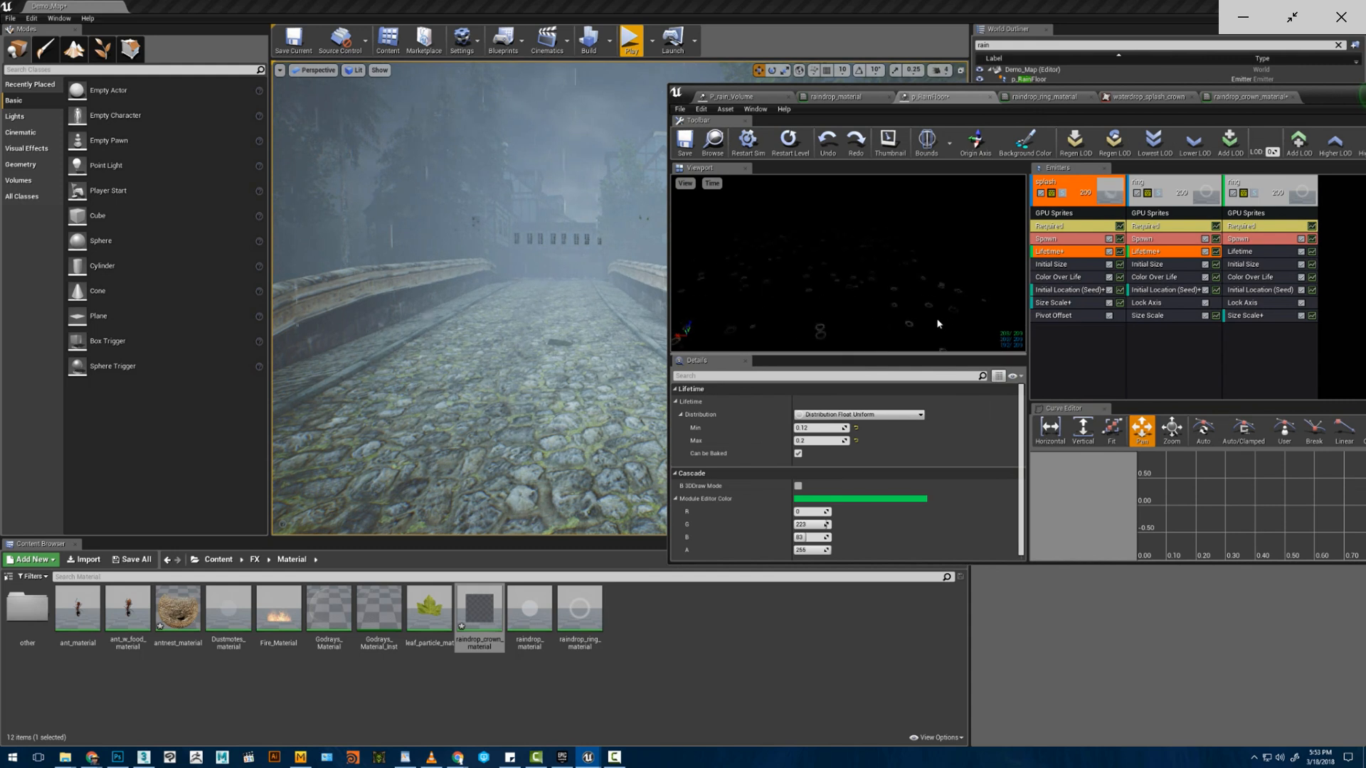
click(1052, 264)
click(836, 441)
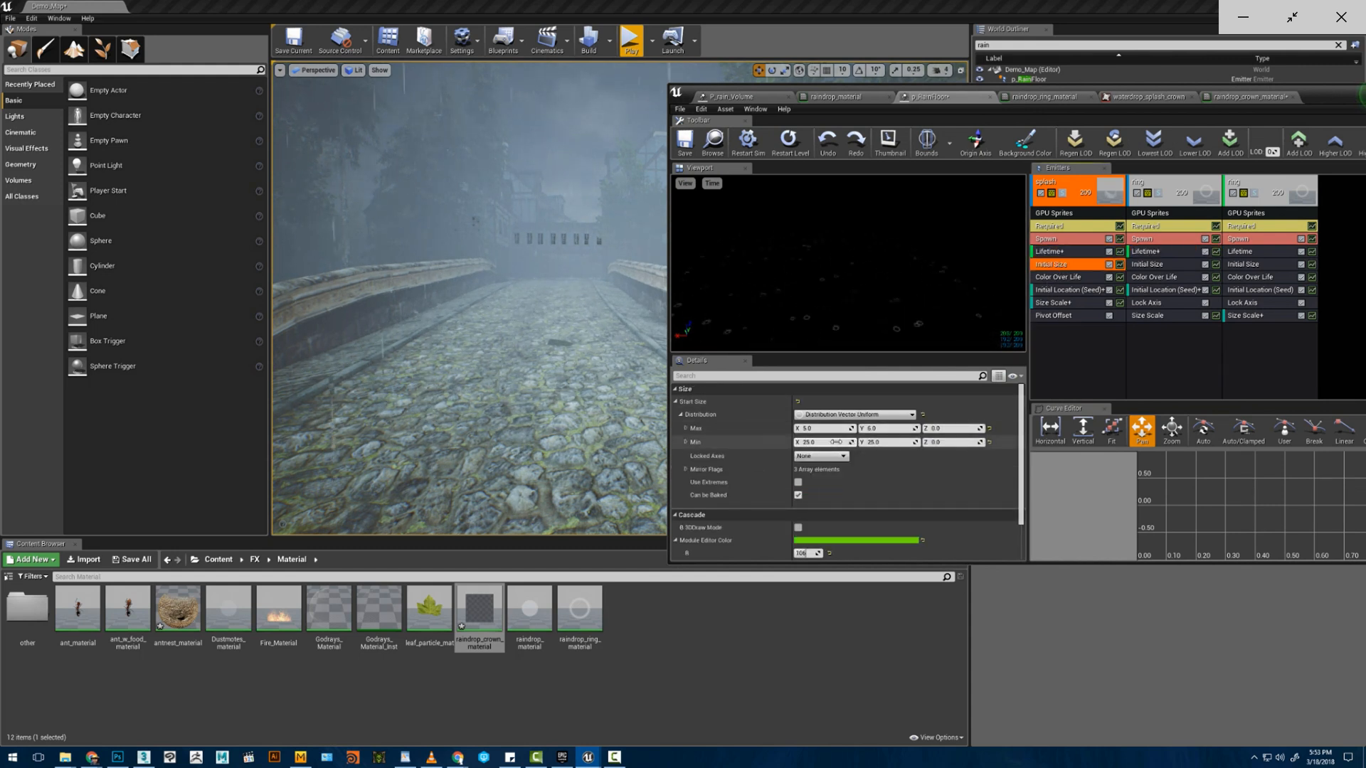
text(3)
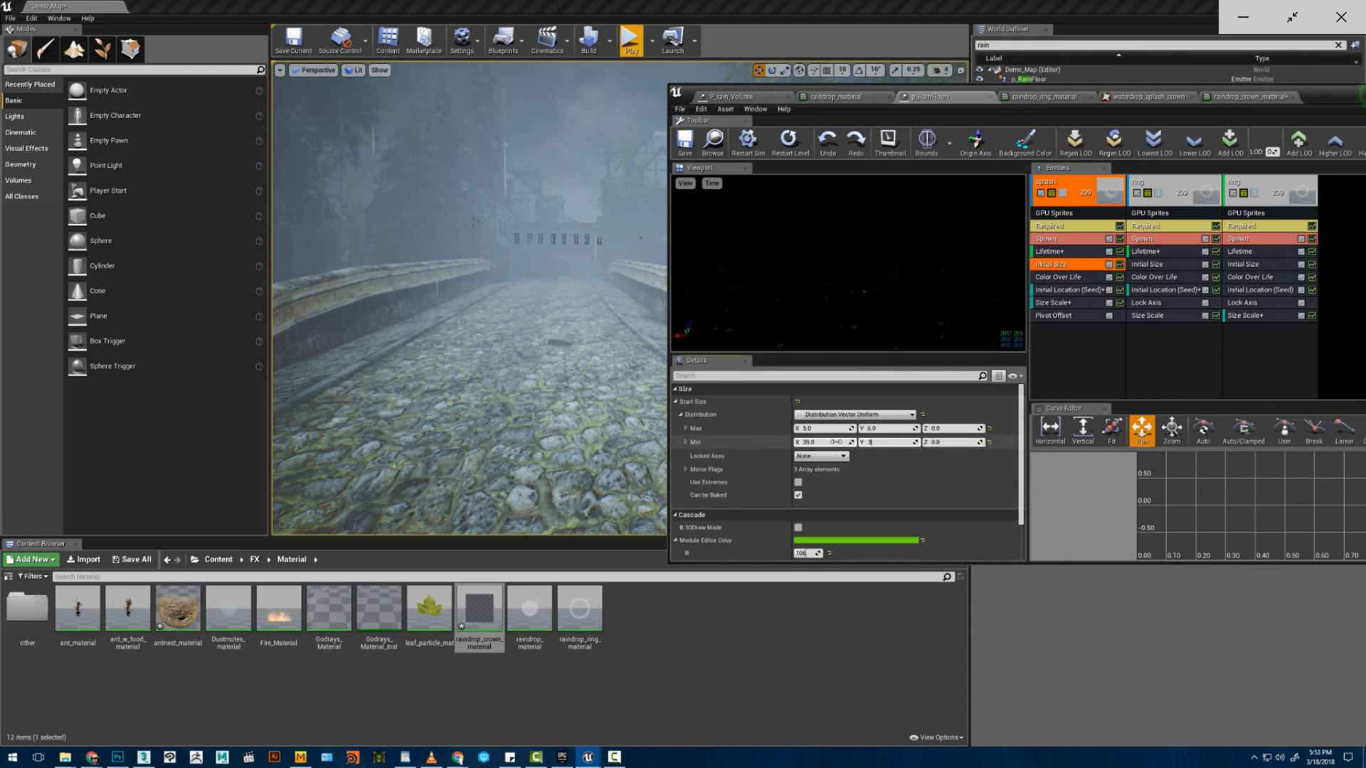
text(5)
key(Tab)
text(3)
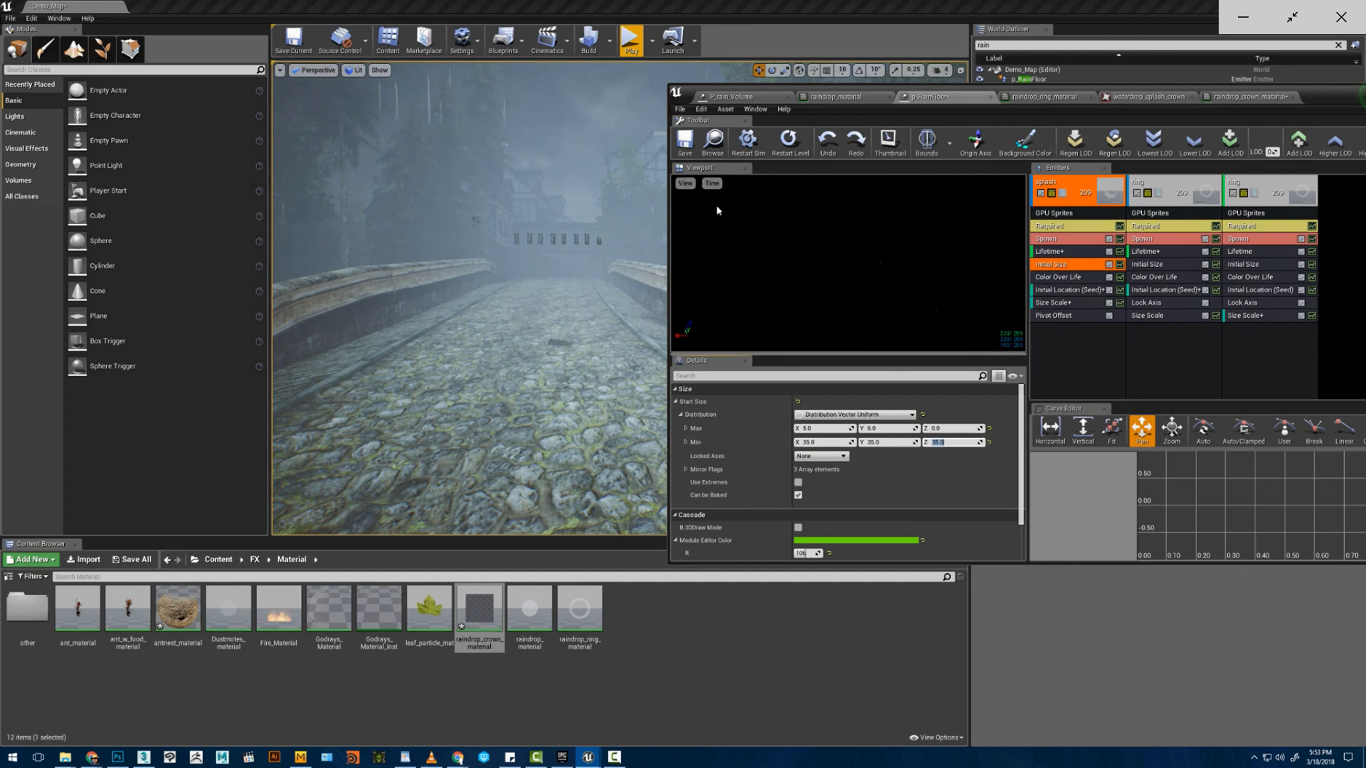
click(684, 143)
right_drag(604, 305, 590, 301)
key(w)
key(a)
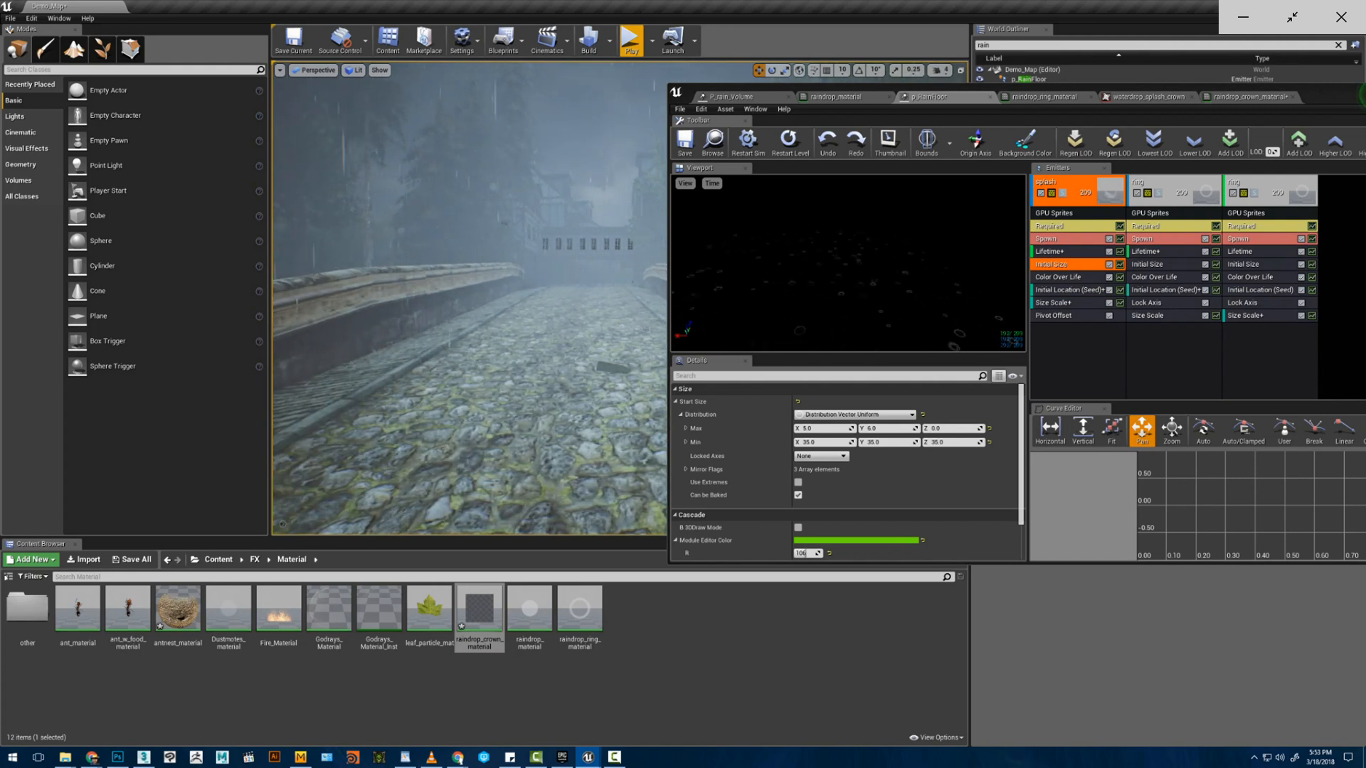
- Adjust the middle ring emitter's maximum Lifetime and the last ring emitter's constant Lifetime
click(1140, 252)
click(821, 440)
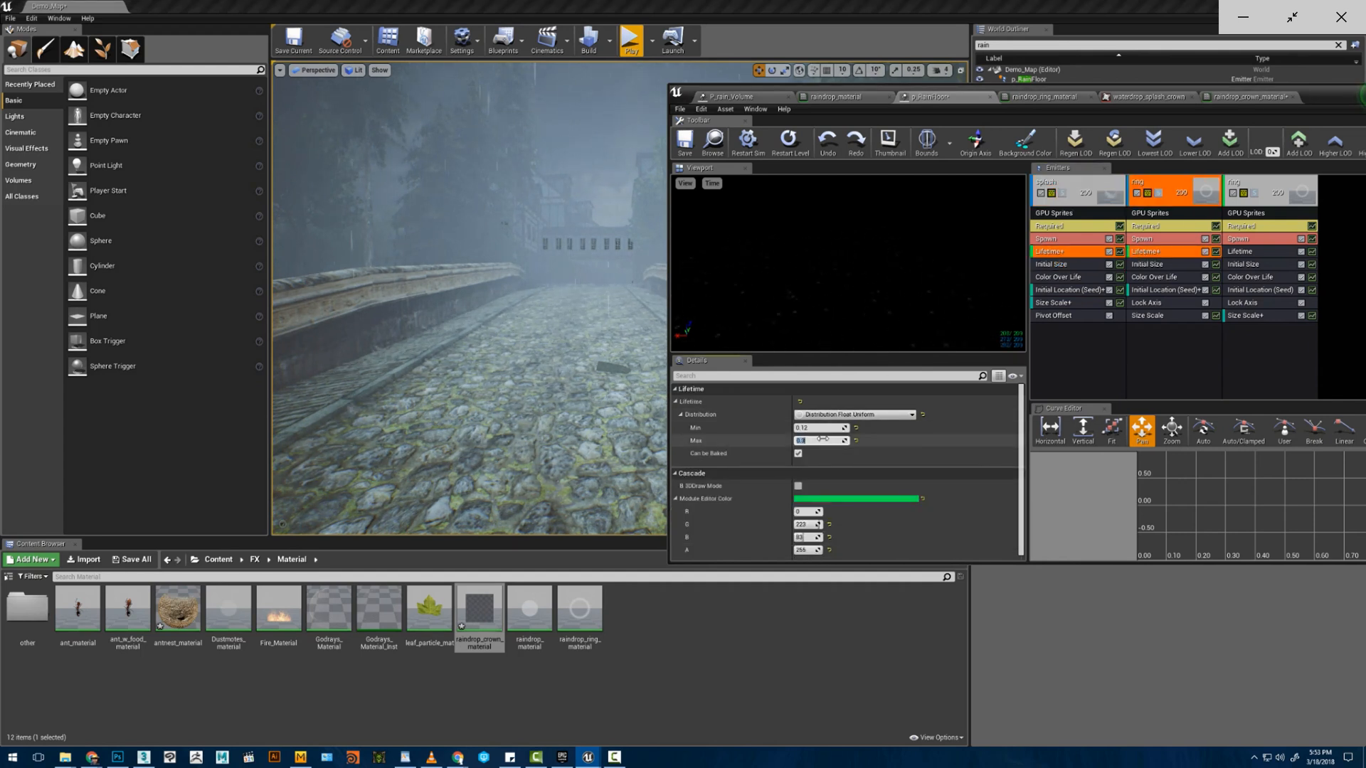
click(1238, 252)
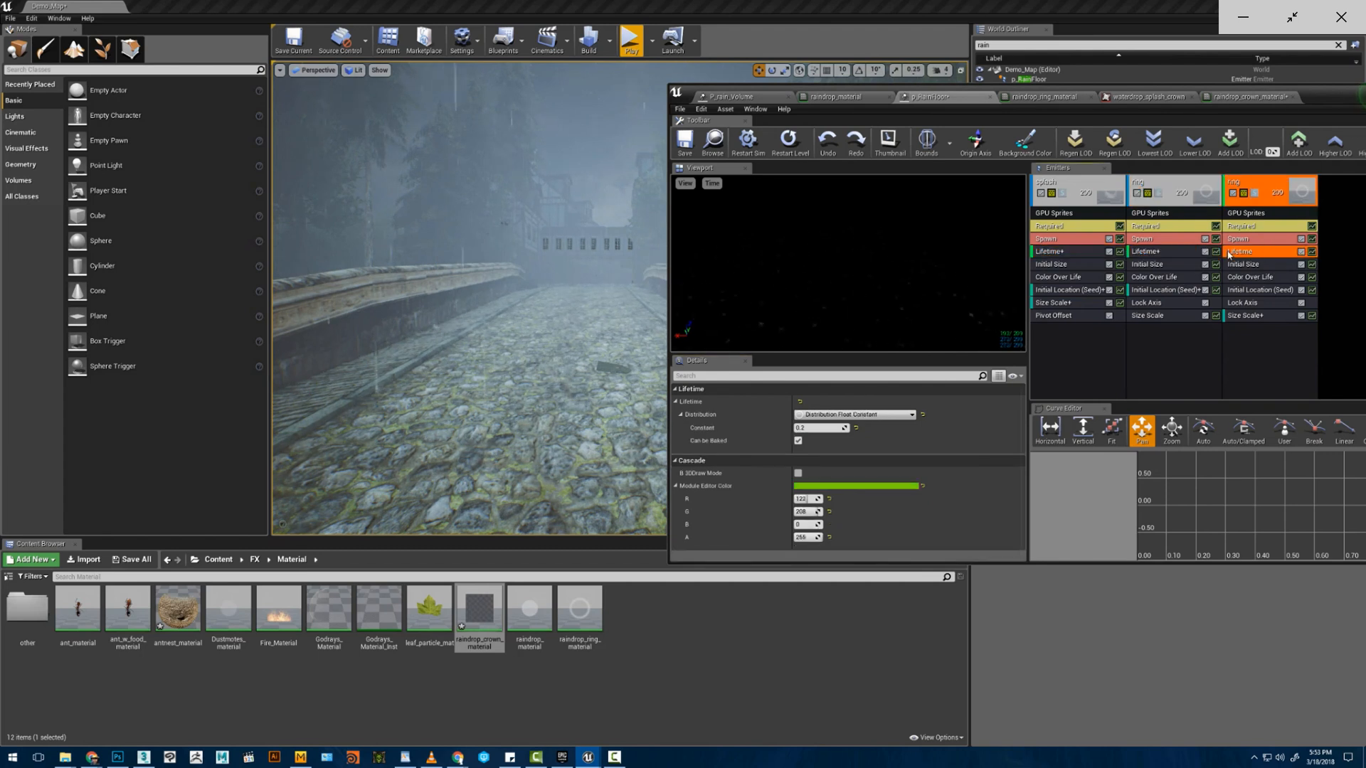
click(823, 427)
text(4)
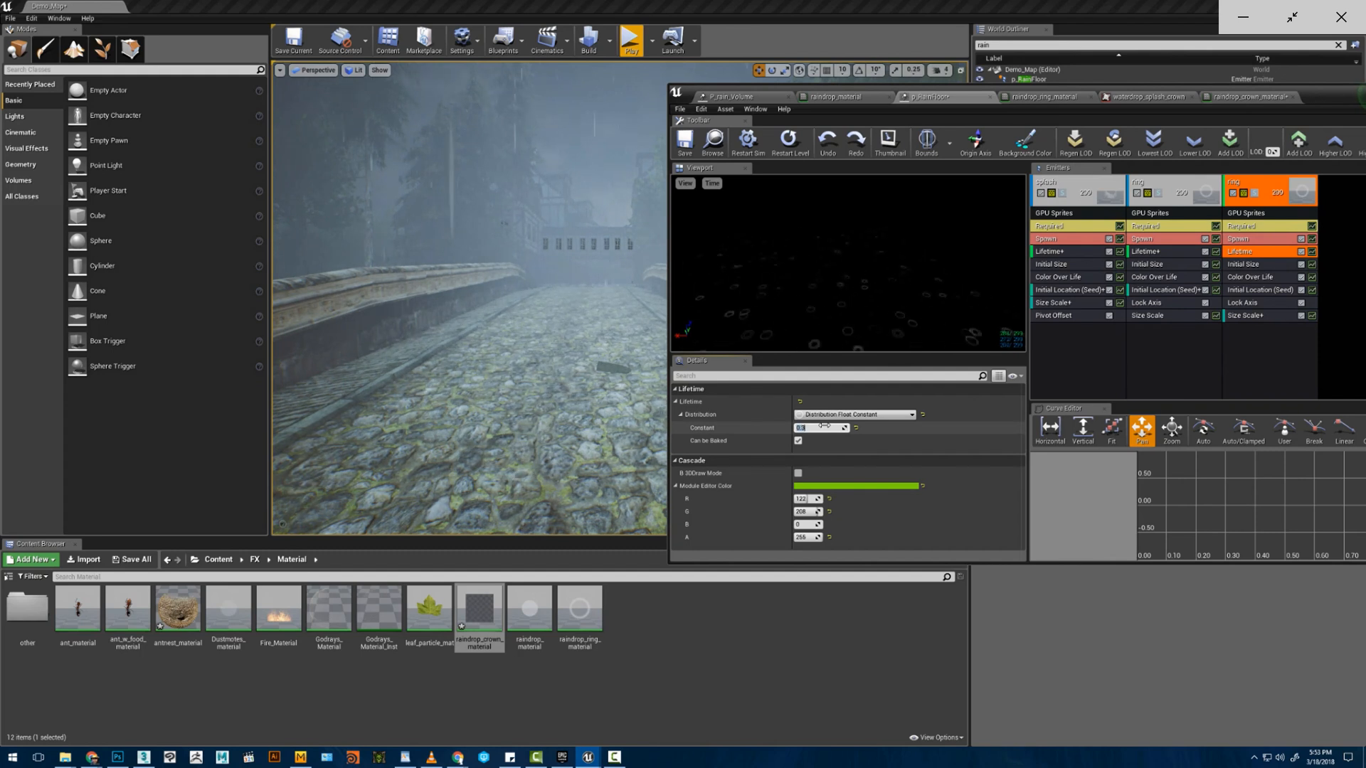
- Set the Alpha Over Life Out Val of curve points 1 and 2 to 0.6 for both ring emitters
click(1250, 277)
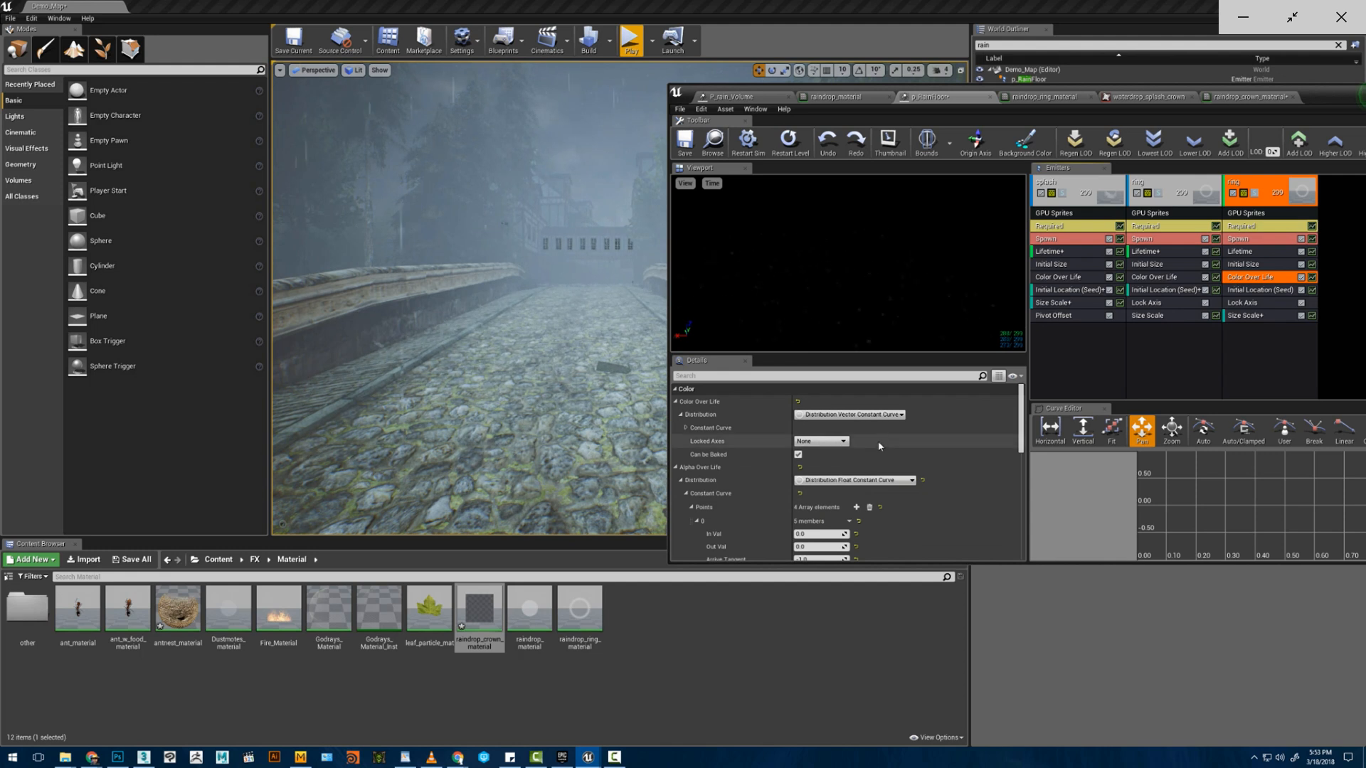
scroll(877, 453, down, 5)
scroll(825, 475, down, 3)
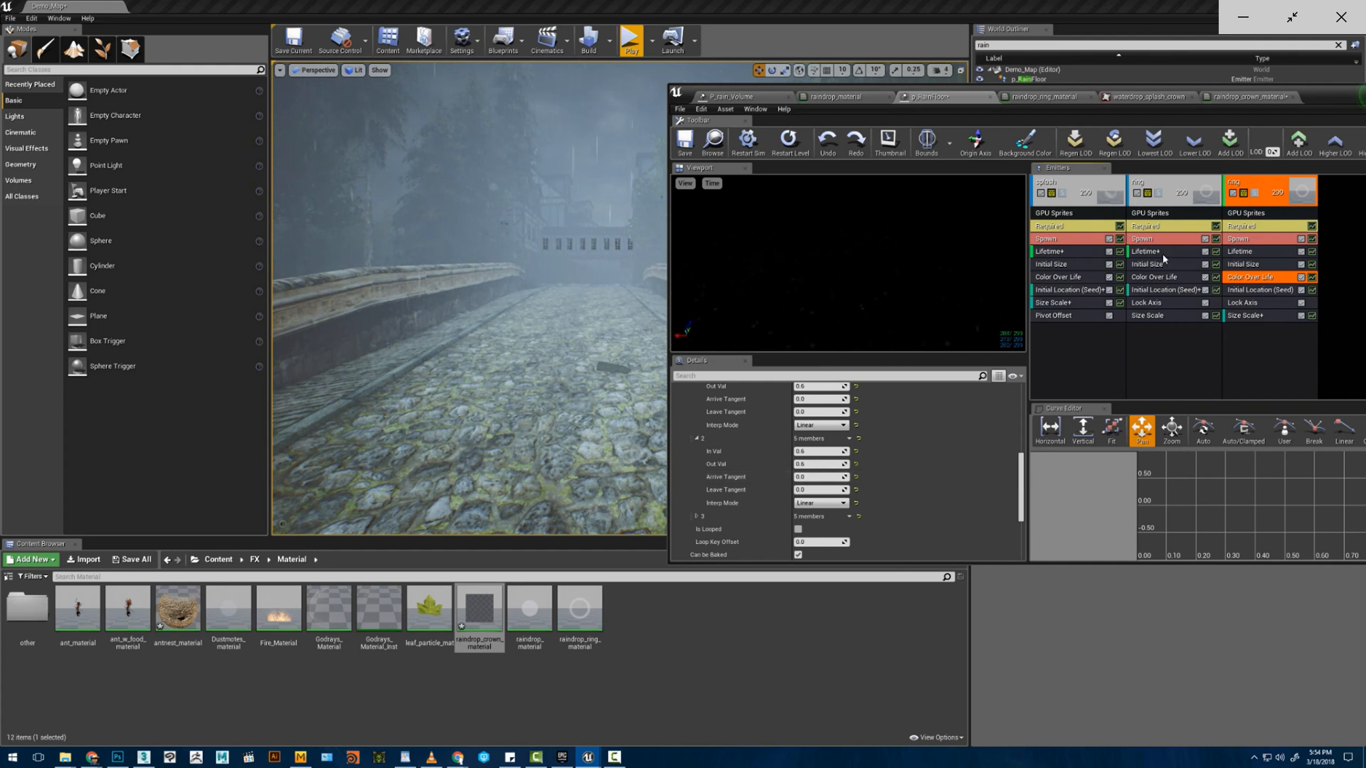
click(1150, 278)
scroll(875, 473, up, 3)
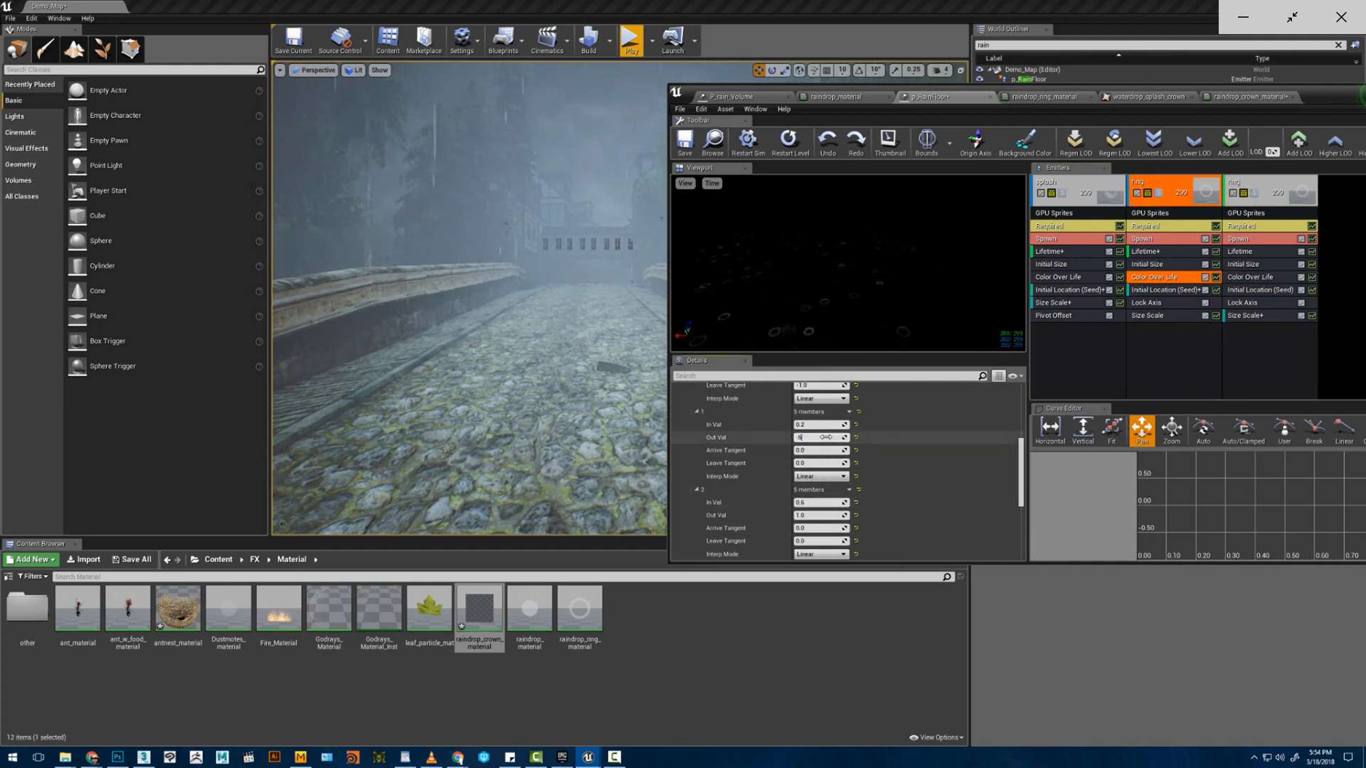
key(Return)
scroll(823, 498, up, 2)
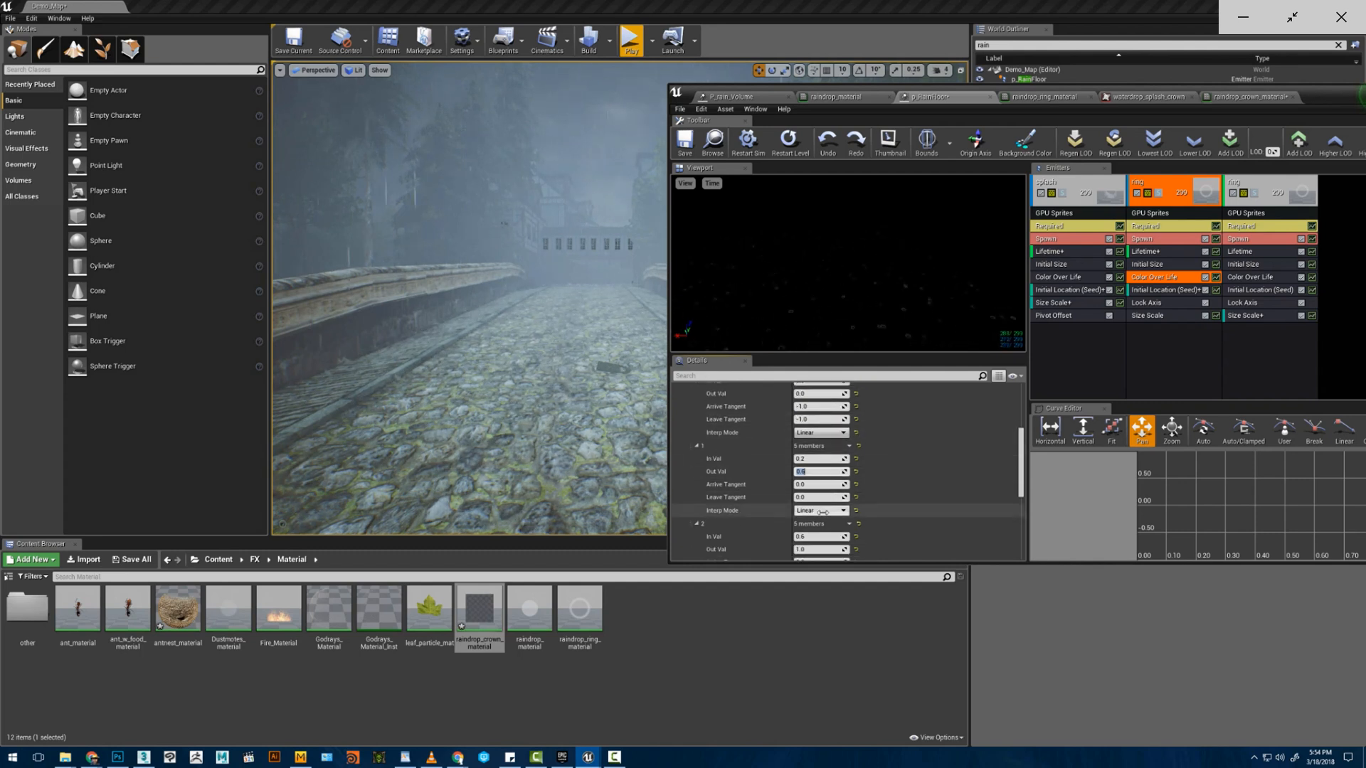
scroll(824, 517, down, 4)
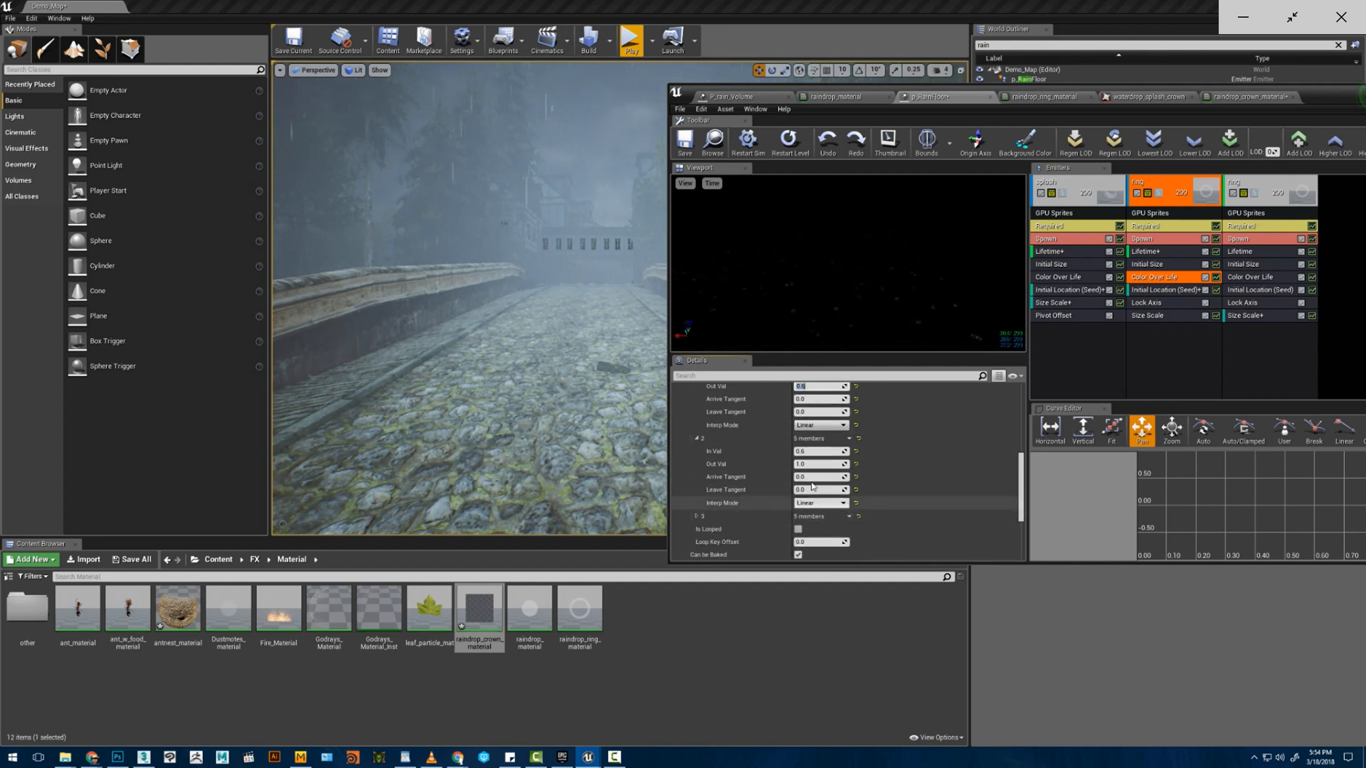
click(811, 465)
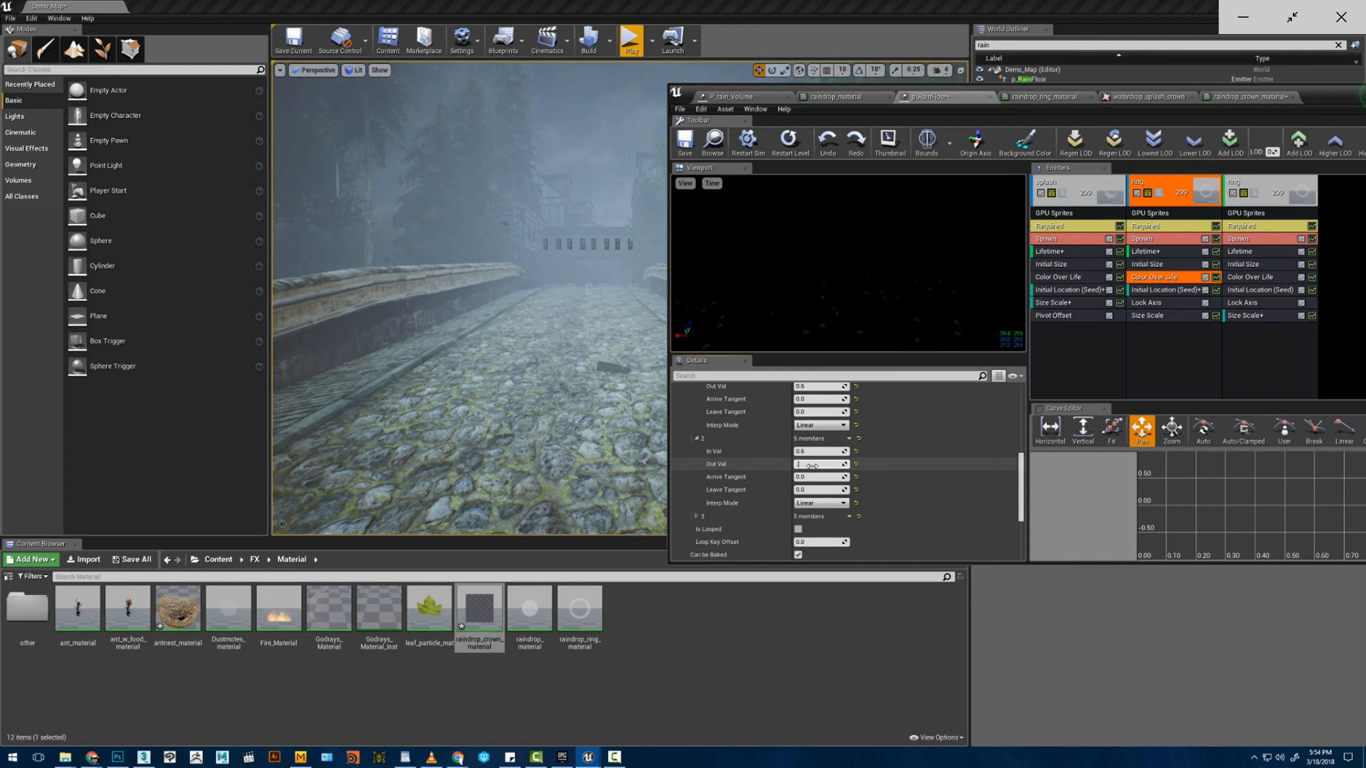
text(.6)
key(Return)
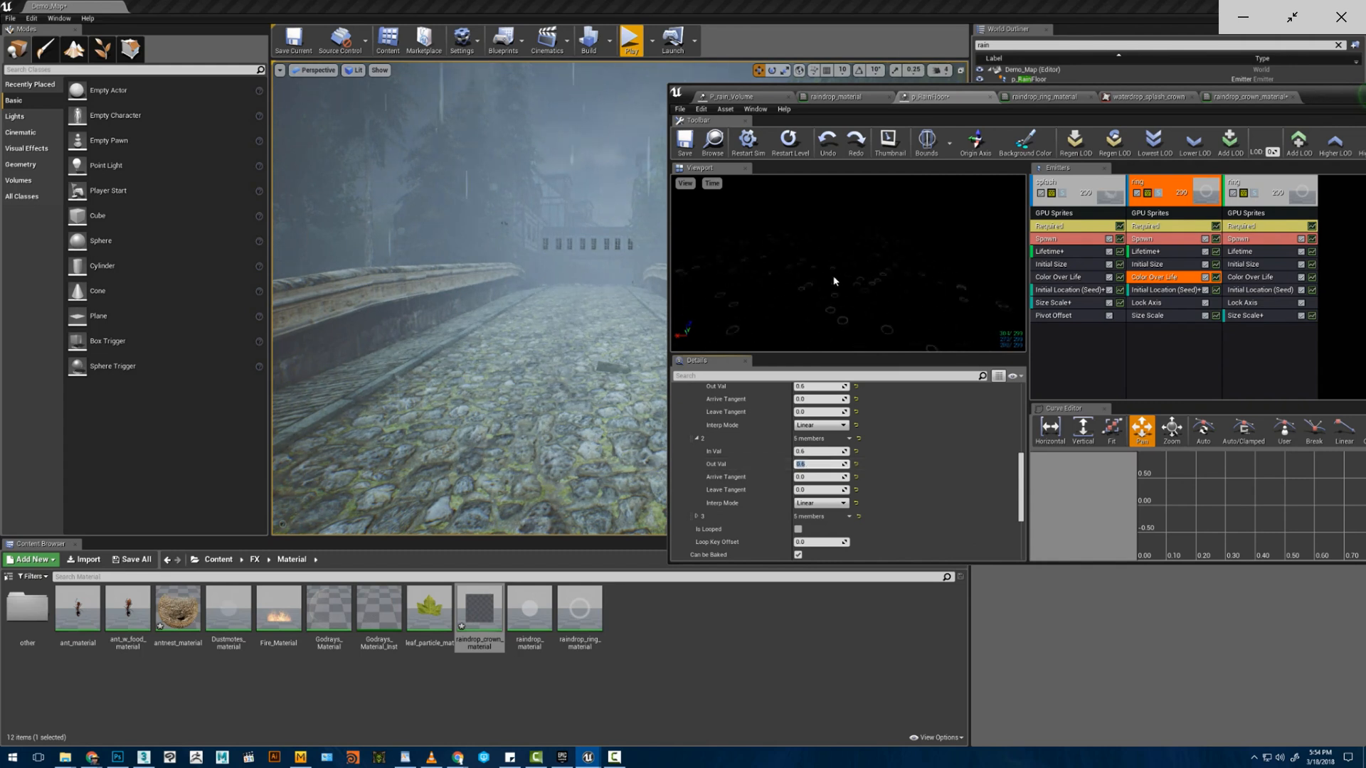
- Save the rain floor particle system and close its editor along with the raindrop_ring_material editor
click(551, 282)
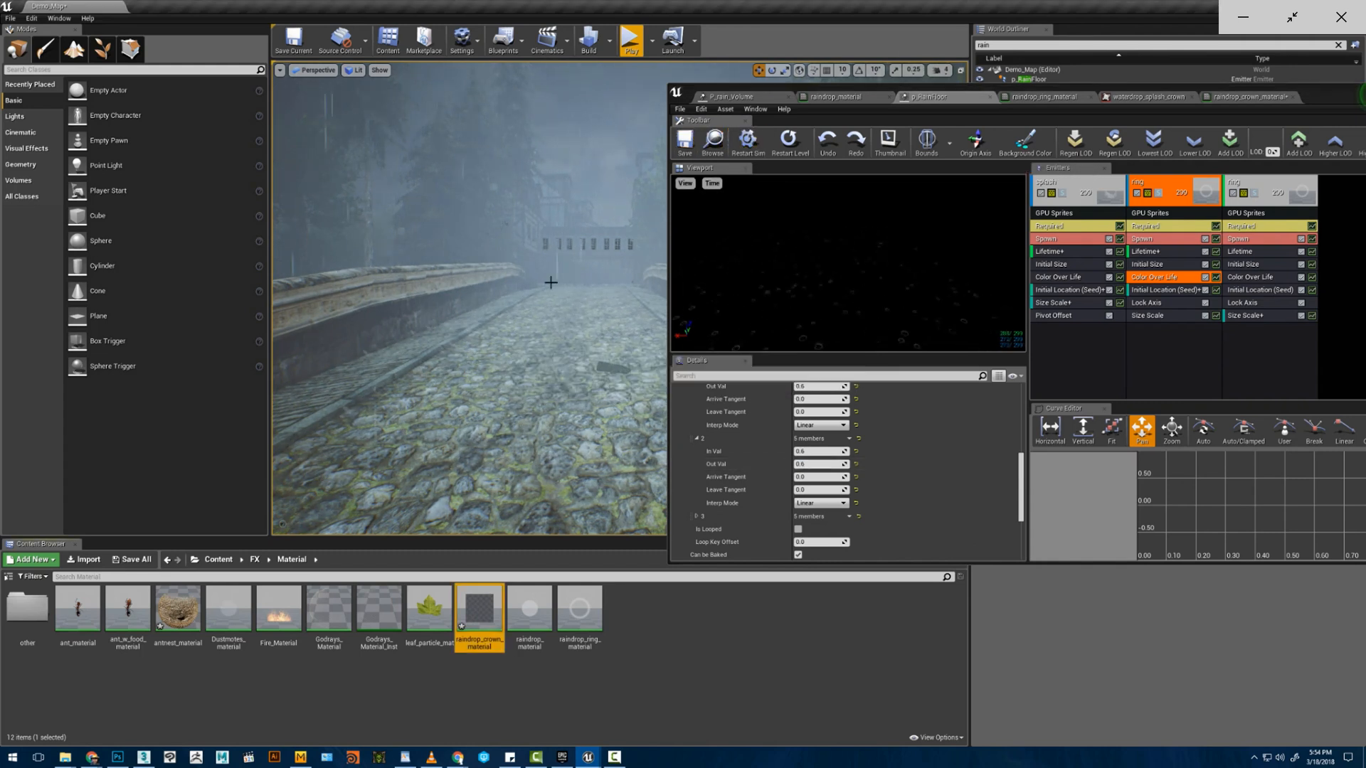
right_drag(550, 282, 596, 272)
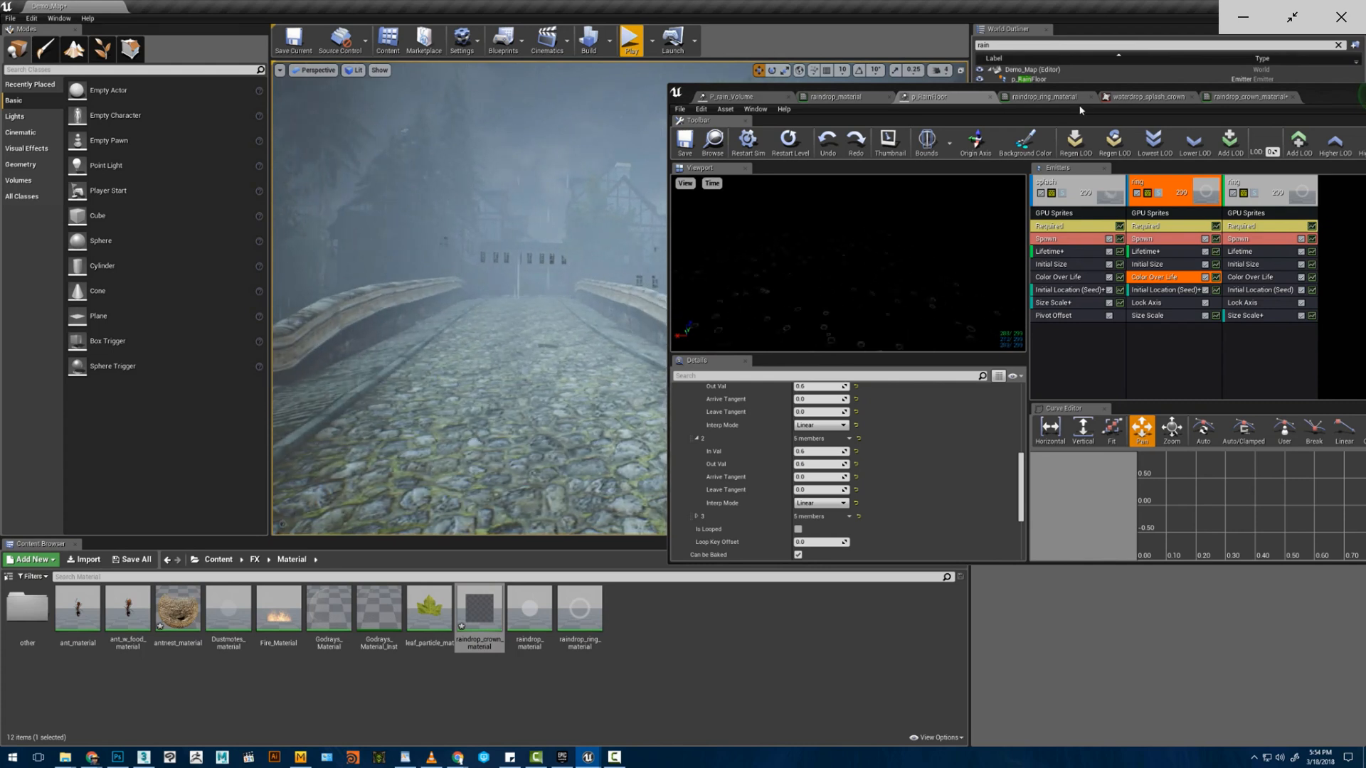
click(684, 148)
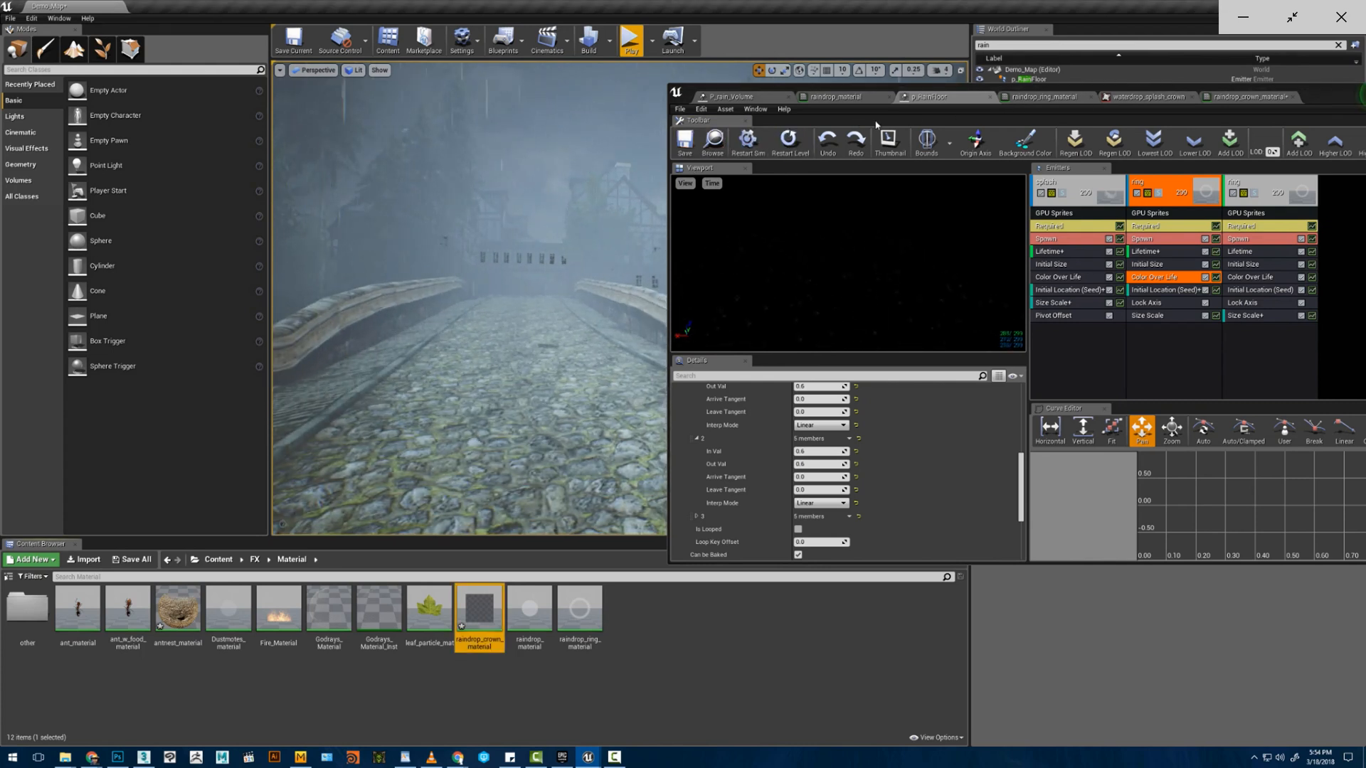
click(977, 101)
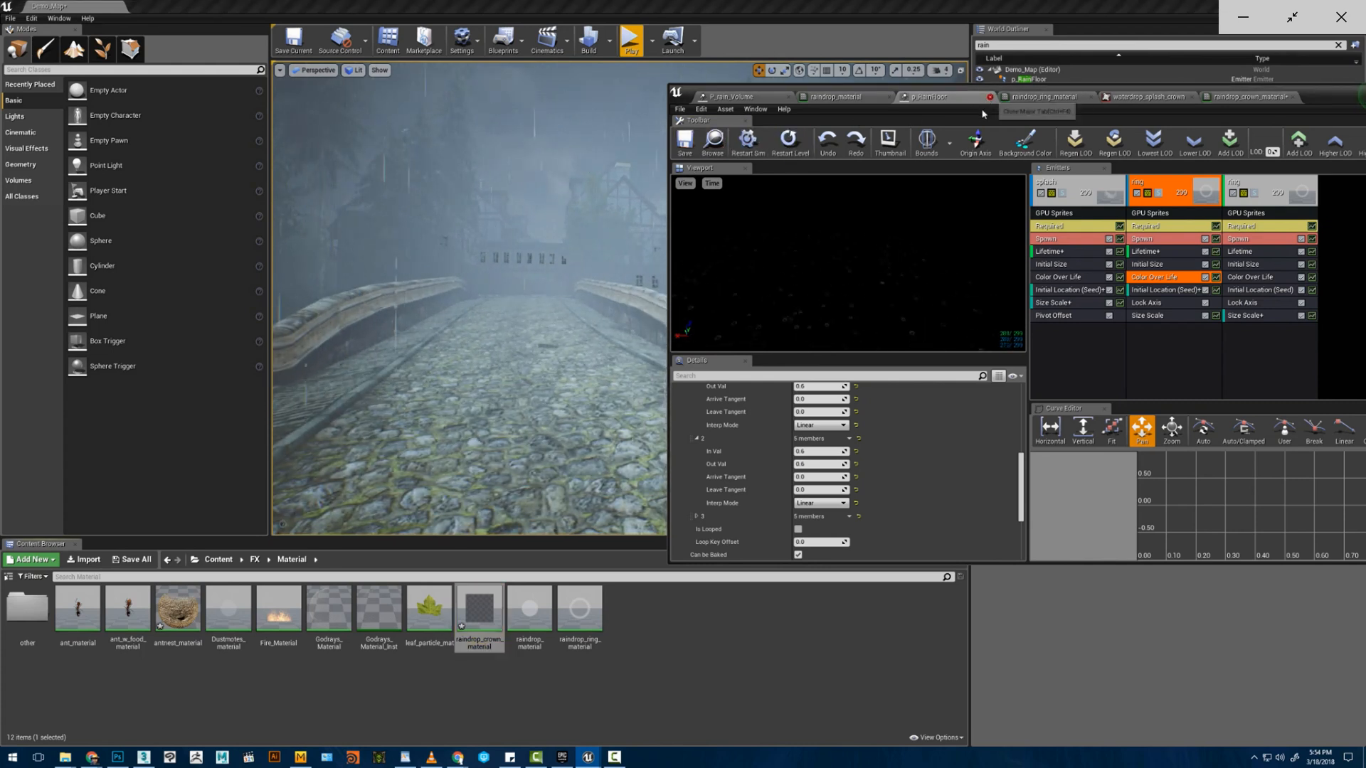
click(989, 98)
click(988, 98)
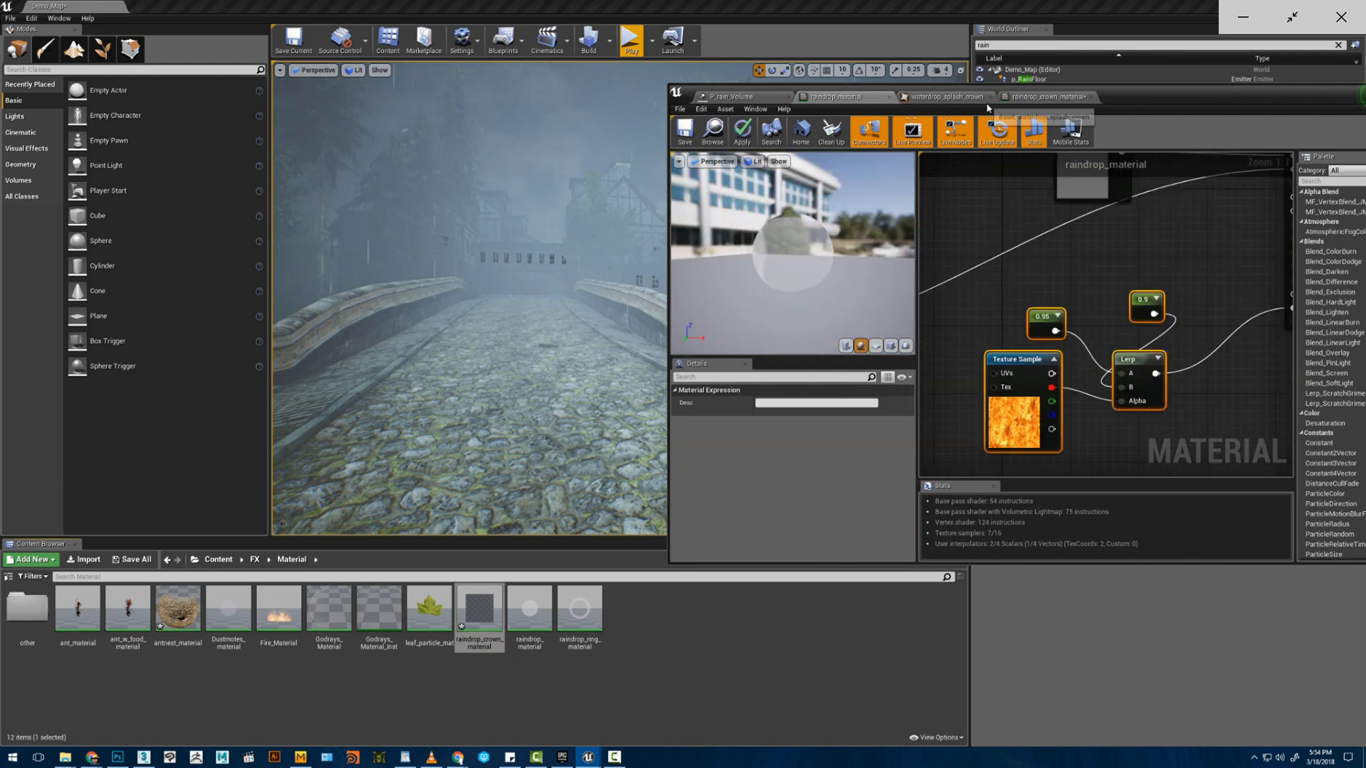
- Save the changes to raindrop_material and raindrop_crown_material
click(889, 98)
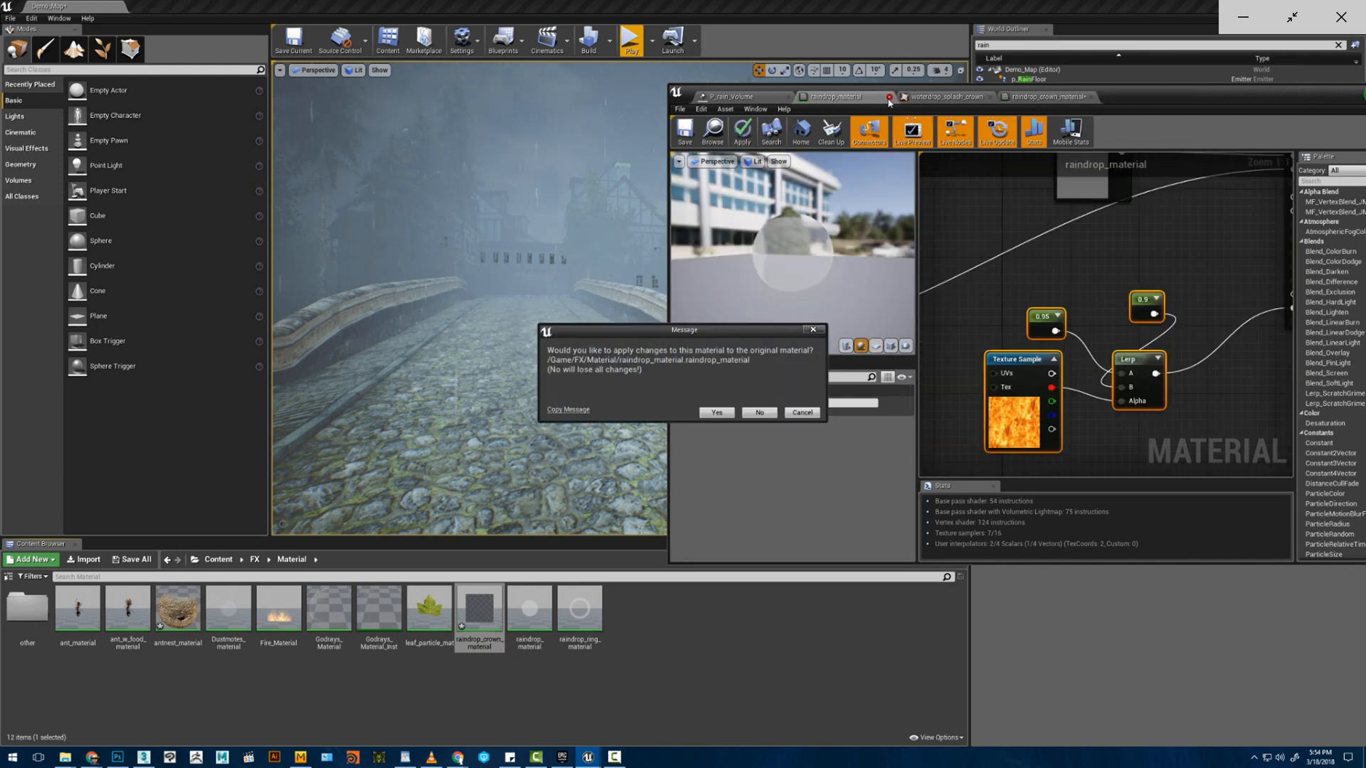
click(803, 416)
click(684, 135)
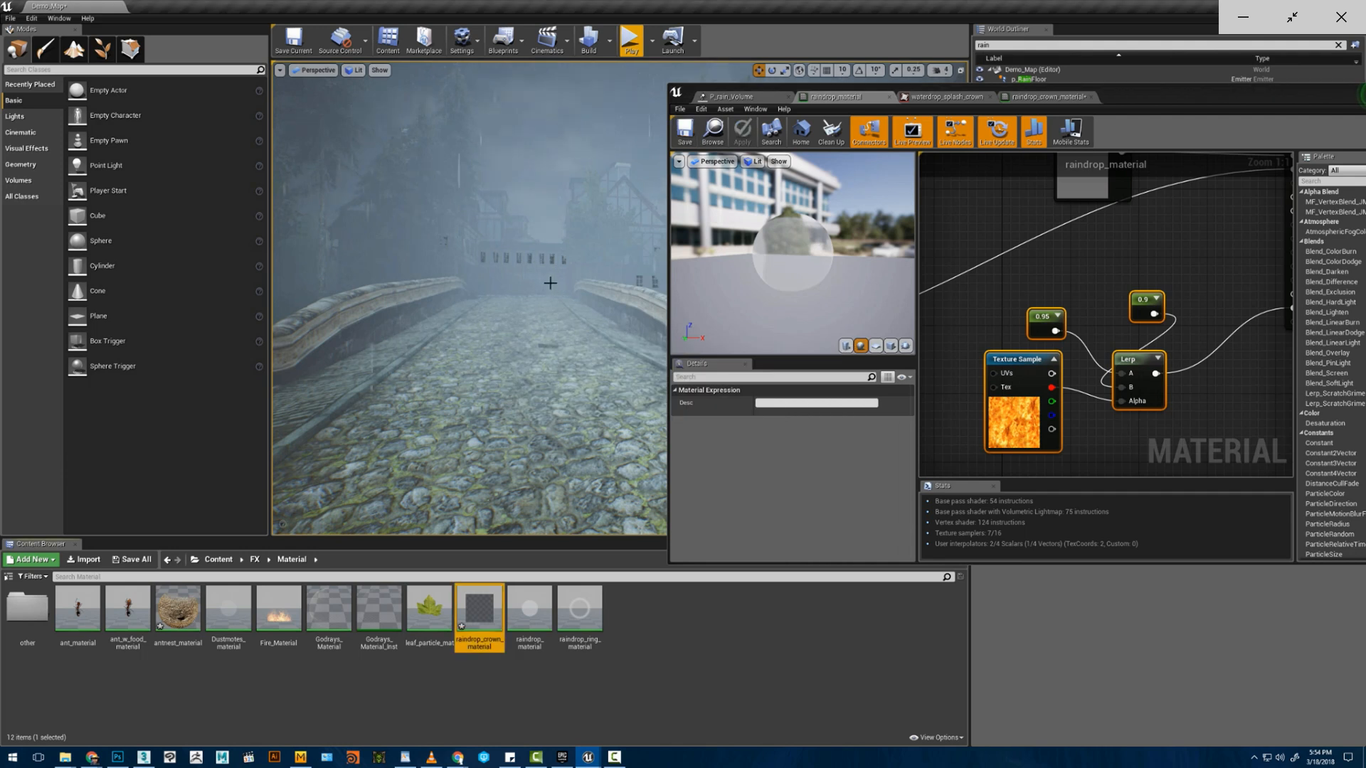
click(968, 99)
click(1040, 99)
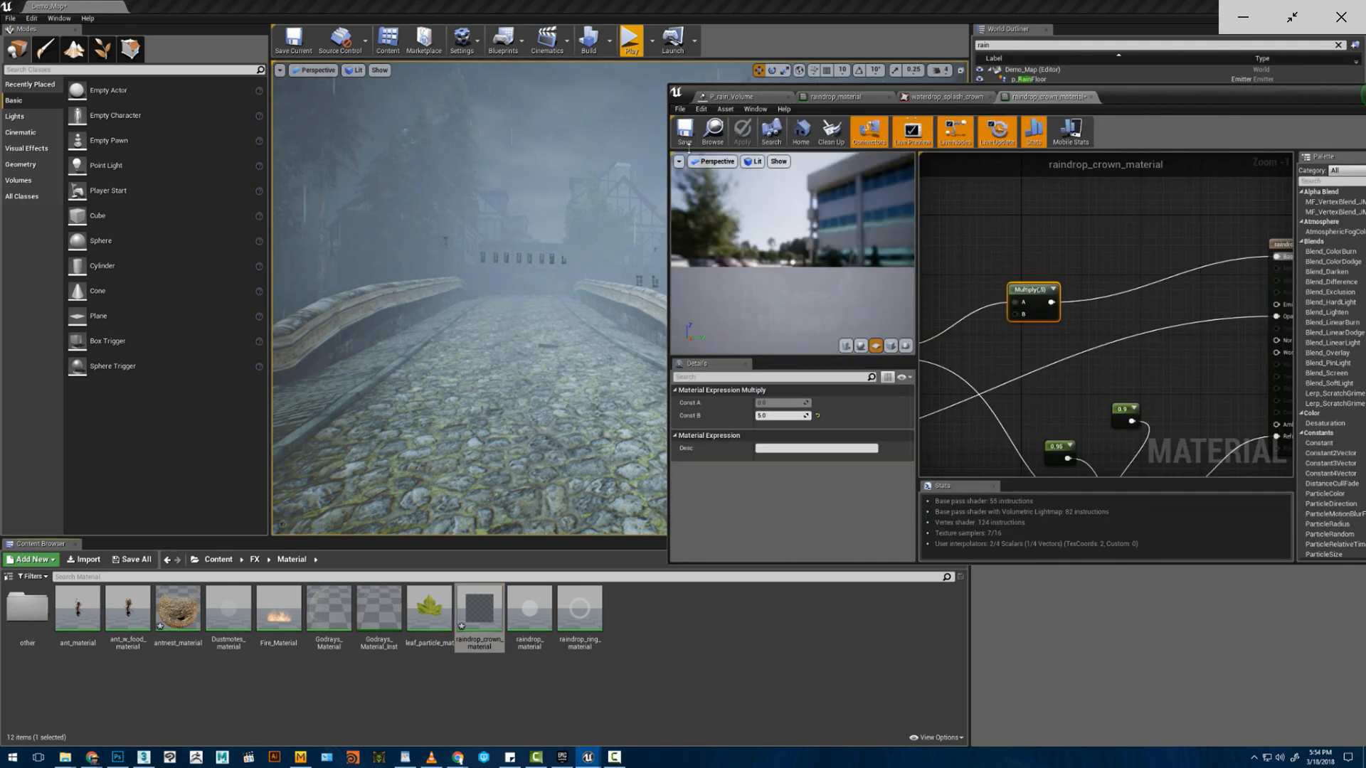
click(686, 135)
- Select the building mesh with the lattice window in the level and open its stained_glass_01 material
key(w)
right_drag(541, 284, 509, 281)
click(498, 279)
scroll(1098, 624, down, 1)
scroll(1098, 624, down, 3)
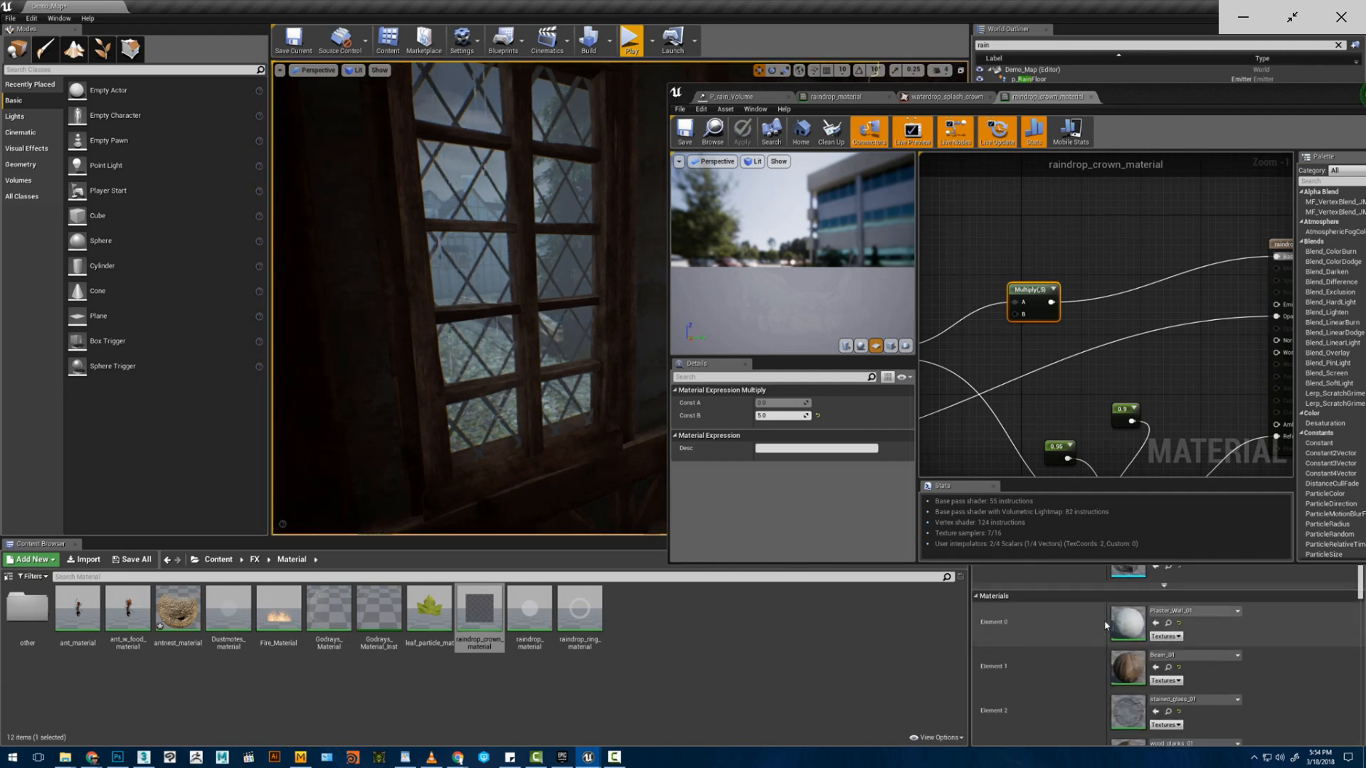
double_click(1125, 663)
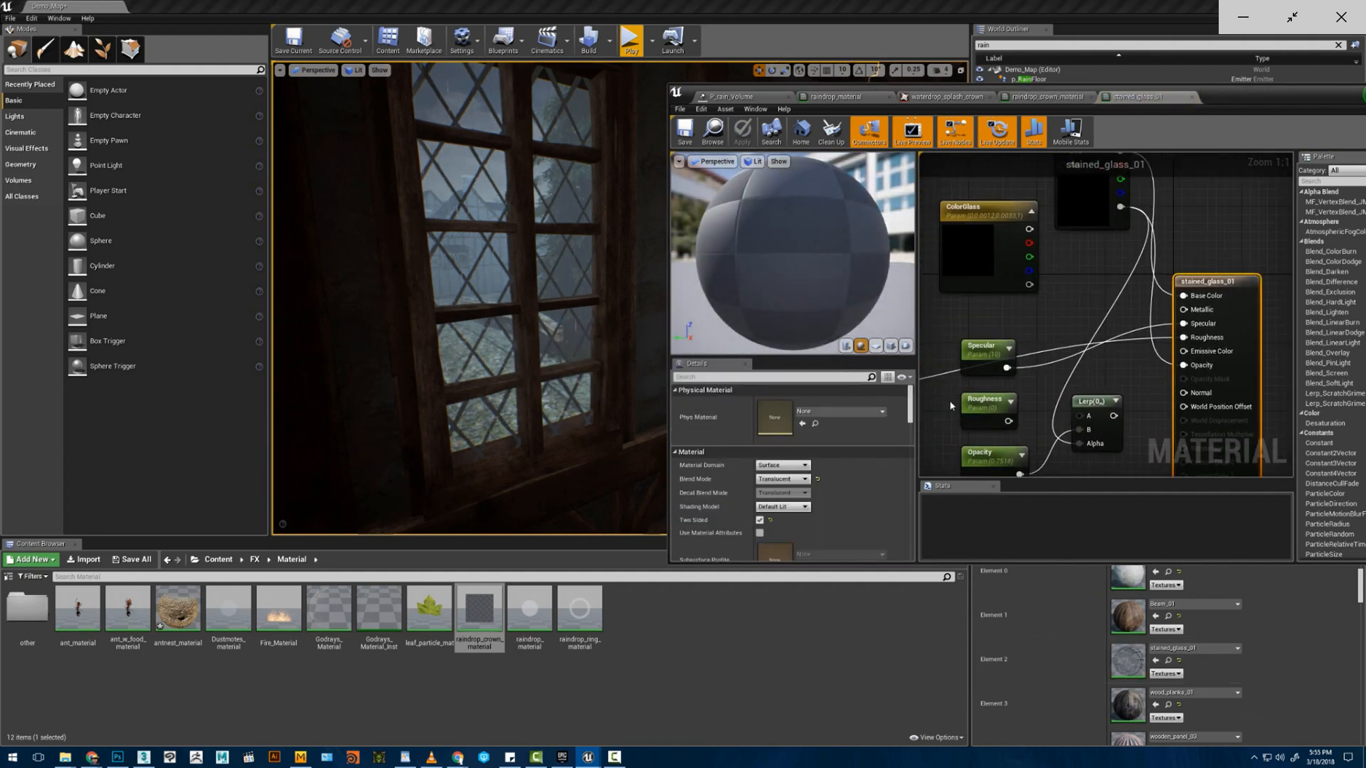
- Turn off Apply Fogging in the Translucency settings of the stained_glass_01 material
scroll(838, 459, down, 5)
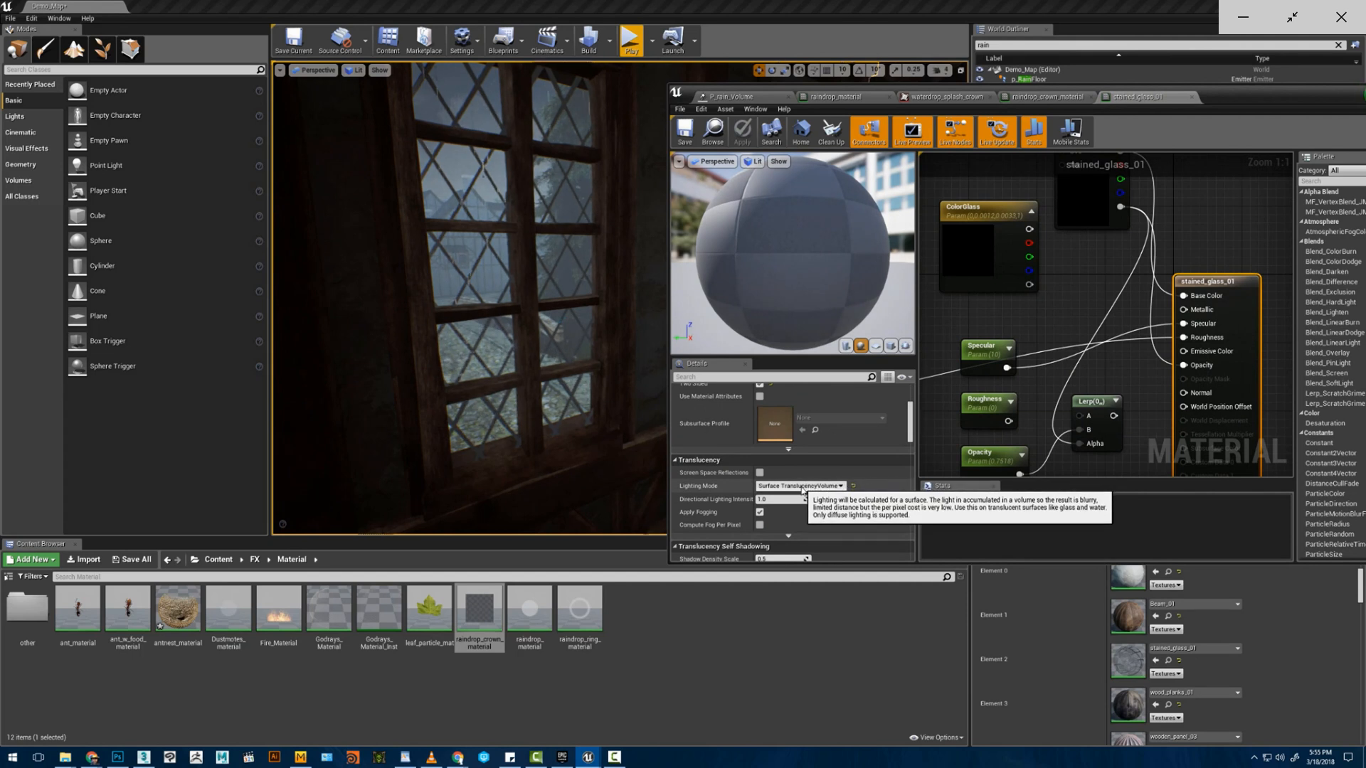
click(759, 512)
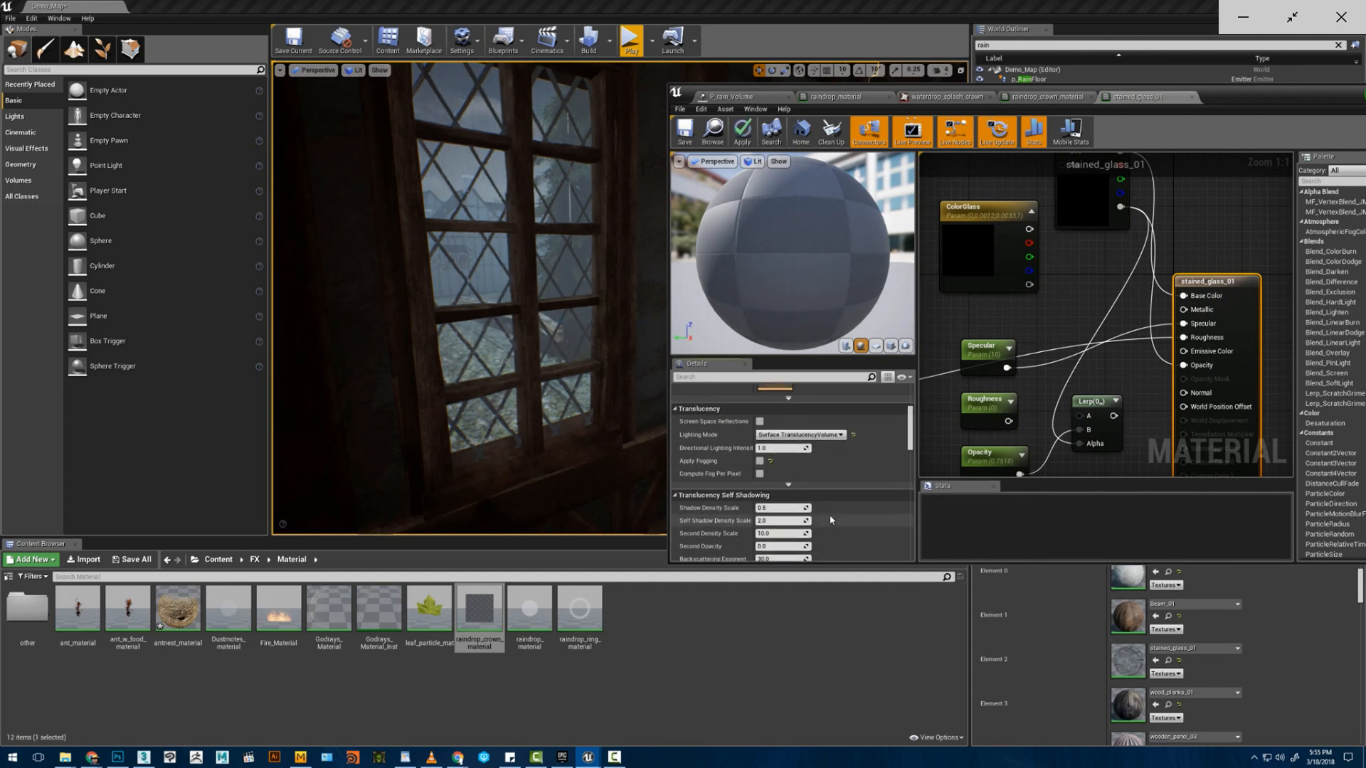
scroll(789, 491, down, 2)
scroll(1107, 163, down, 5)
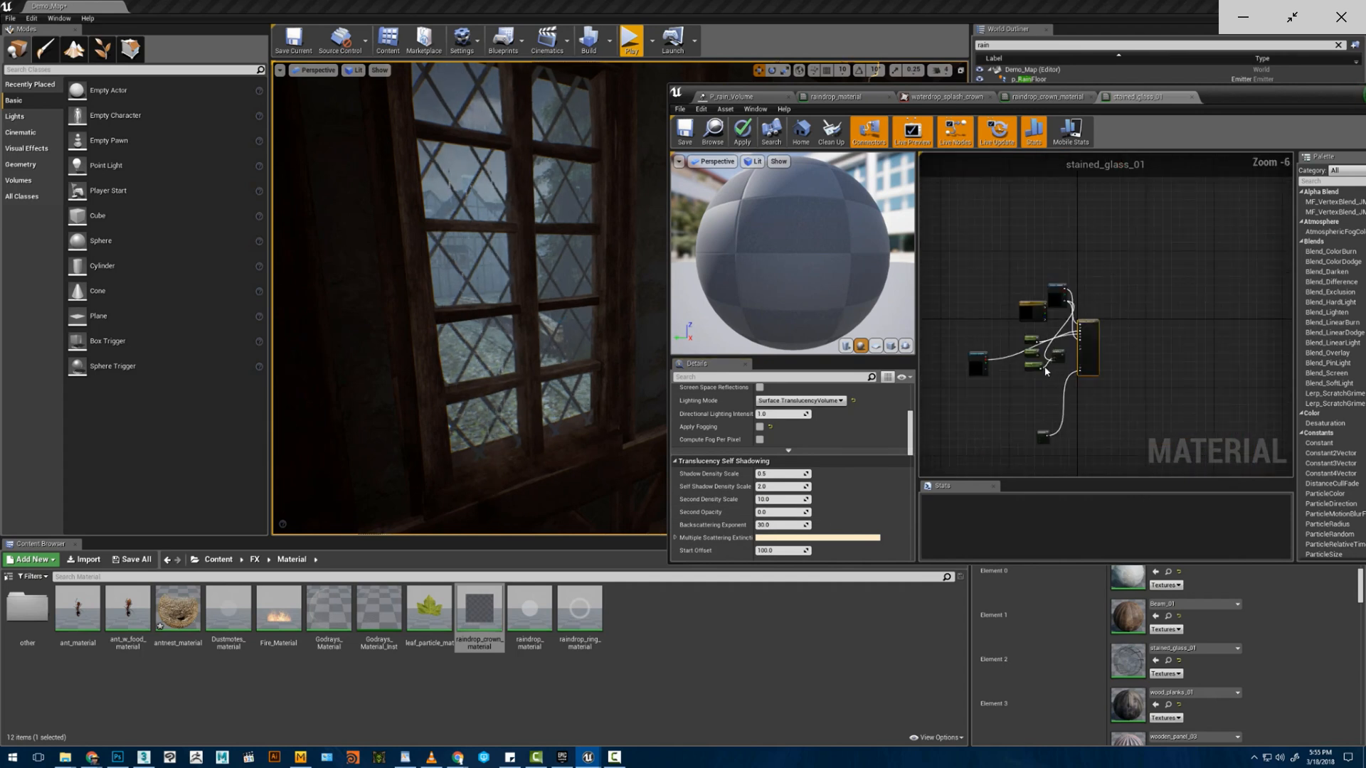
scroll(1107, 163, up, 2)
scroll(1187, 586, down, 2)
scroll(1187, 586, down, 4)
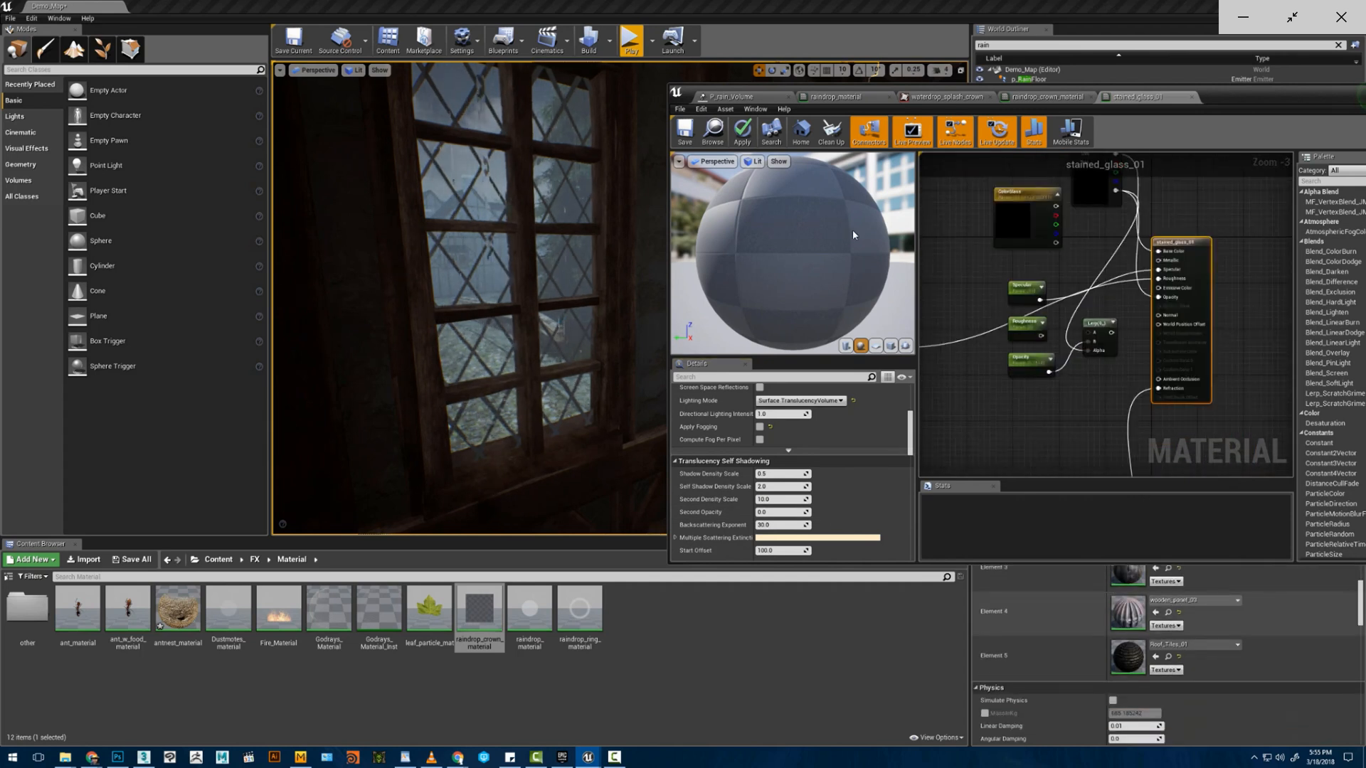
- Apply the stained_glass_01 changes to the level, save the material and close the editor window
click(755, 136)
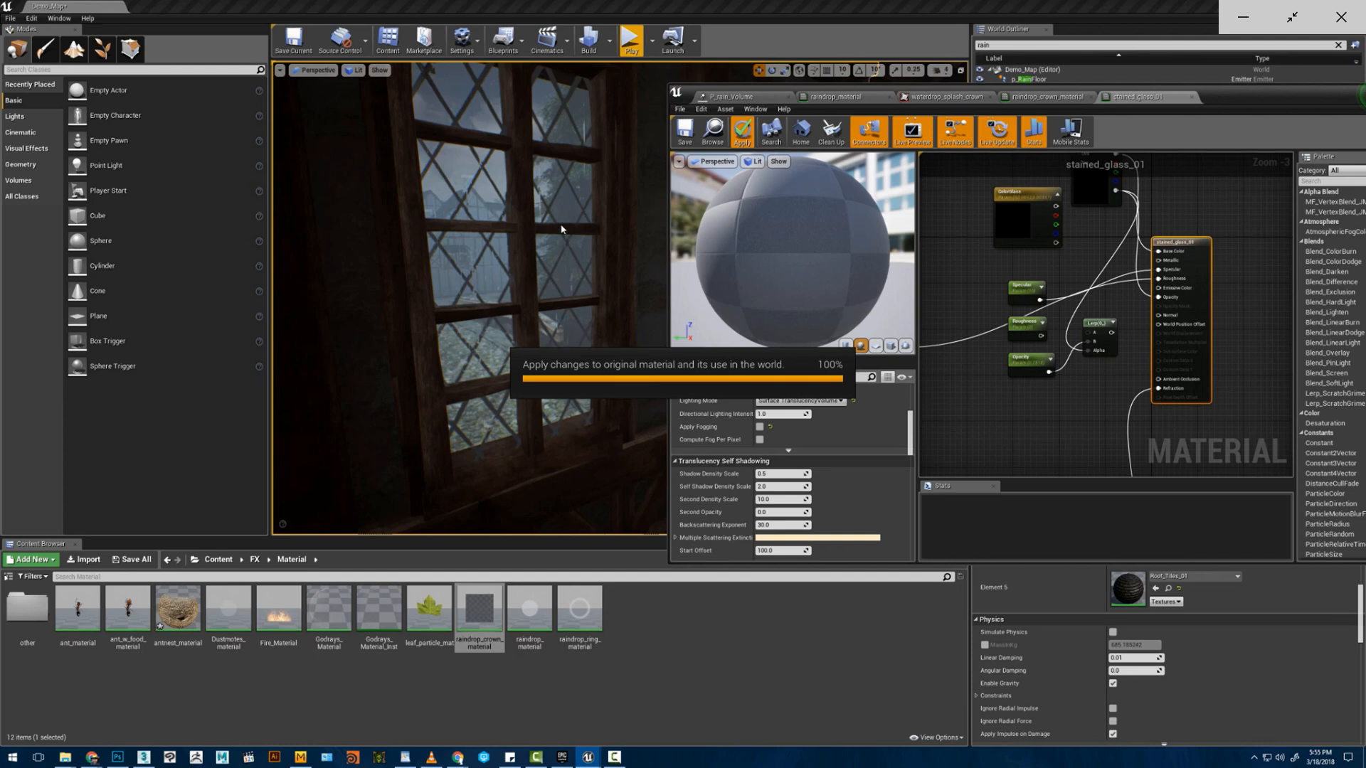
right_drag(557, 234, 431, 303)
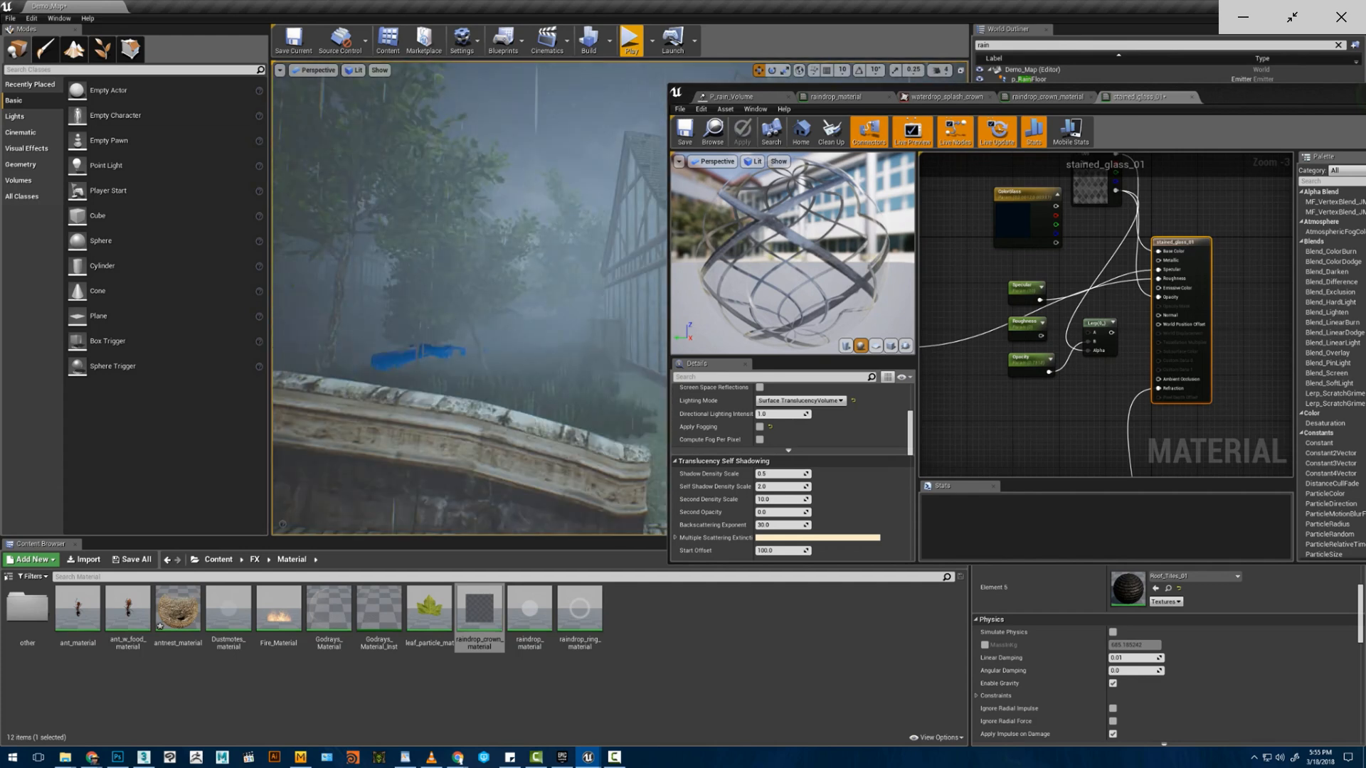
click(646, 238)
drag(1225, 102, 1098, 244)
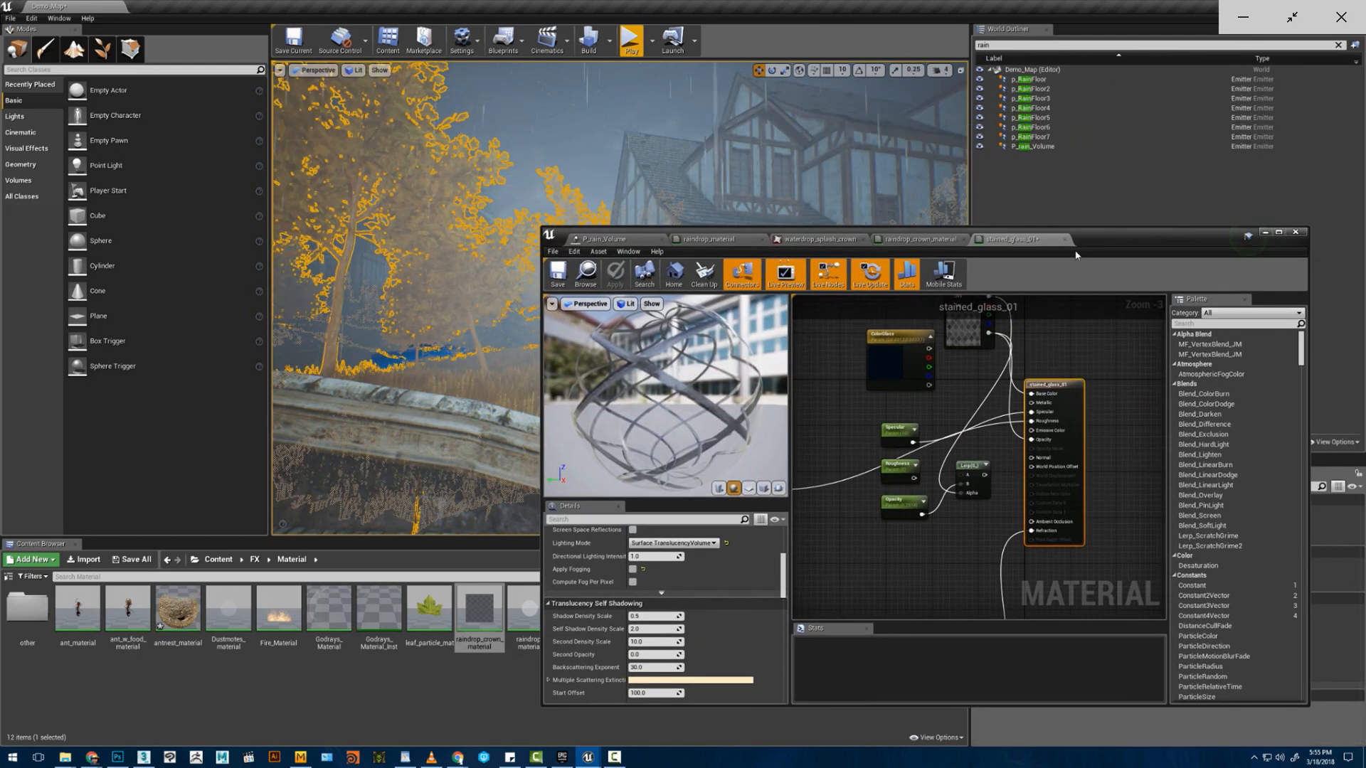
click(557, 274)
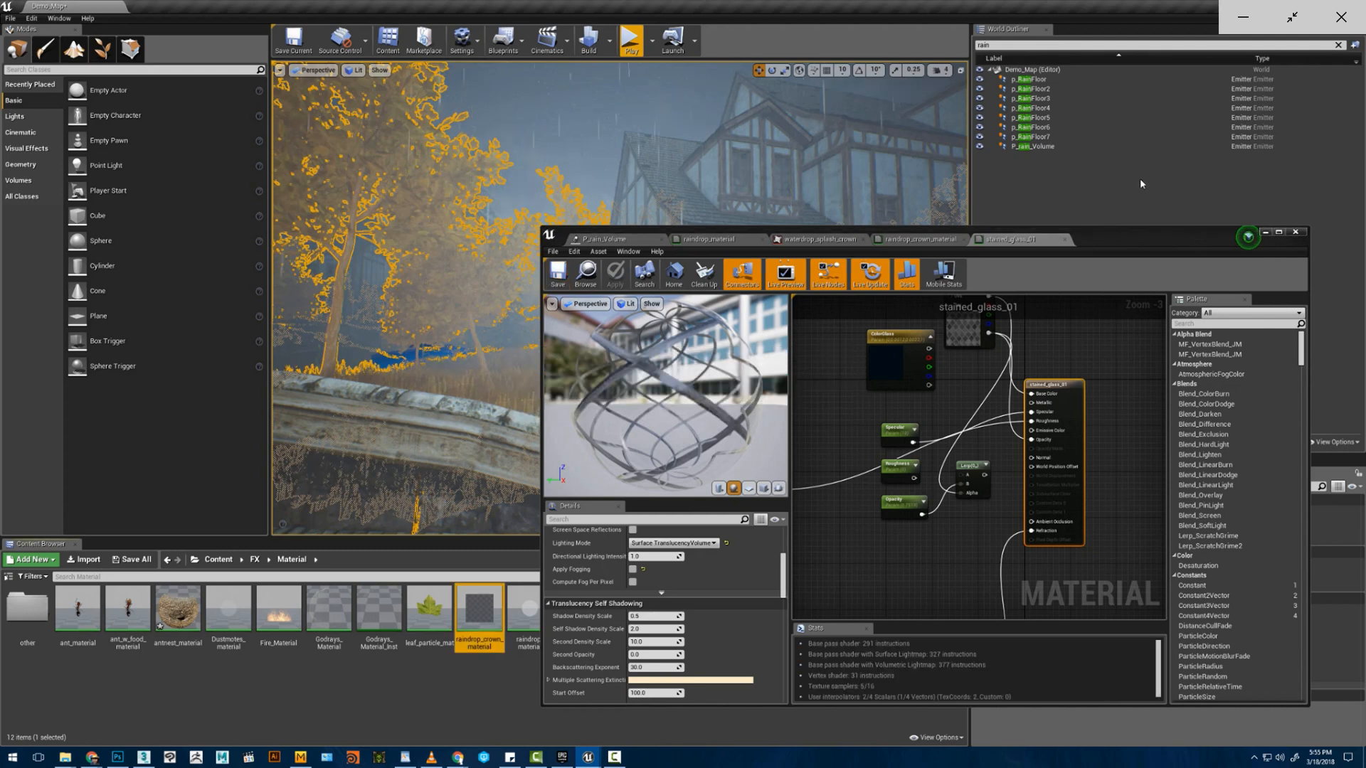
click(1295, 232)
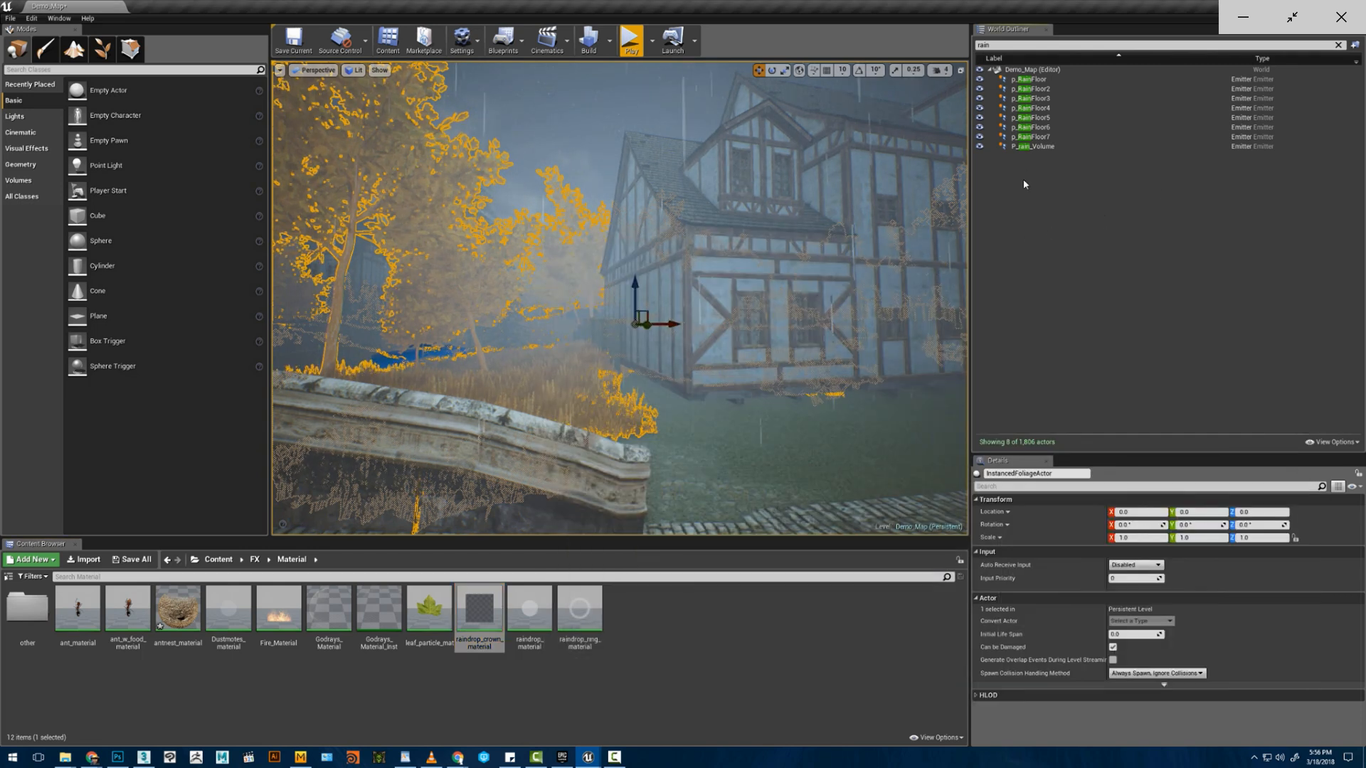
- Examine the walkway's lattice windows from outside, from inside and from far down the cobbled street in the fog
click(1033, 137)
right_drag(768, 278, 496, 252)
click(1043, 69)
key(w)
click(722, 261)
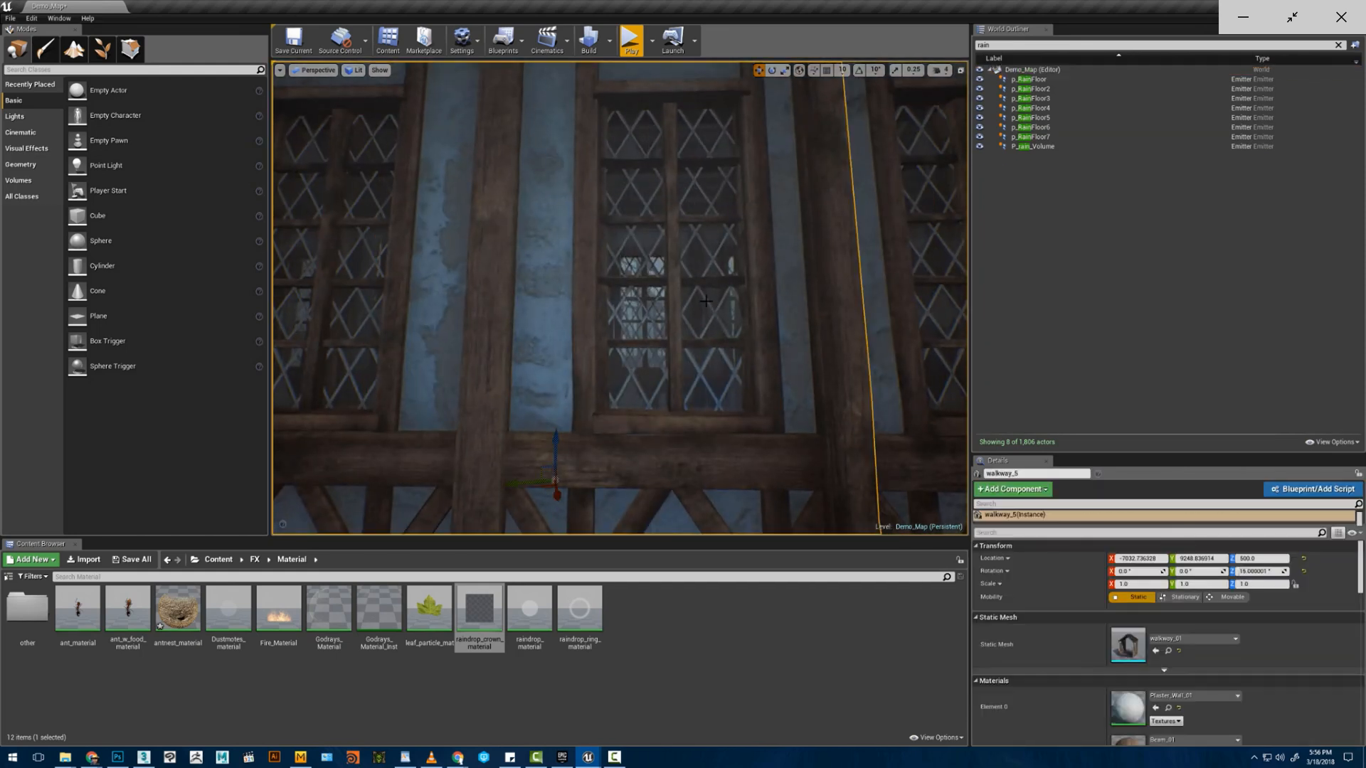
key(f)
key(w)
mouse_move(695, 287)
right_down()
mouse_move(683, 287)
mouse_move(695, 287)
right_up()
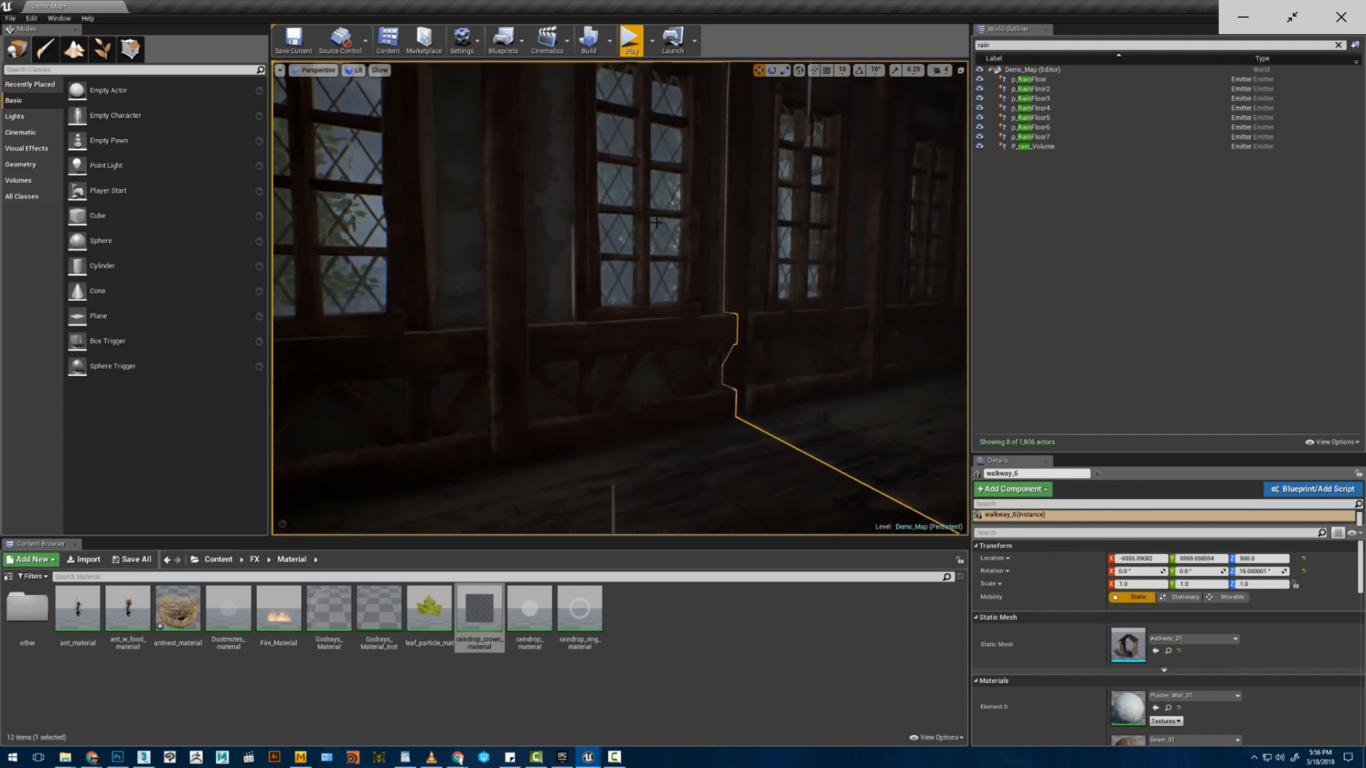
key(s)
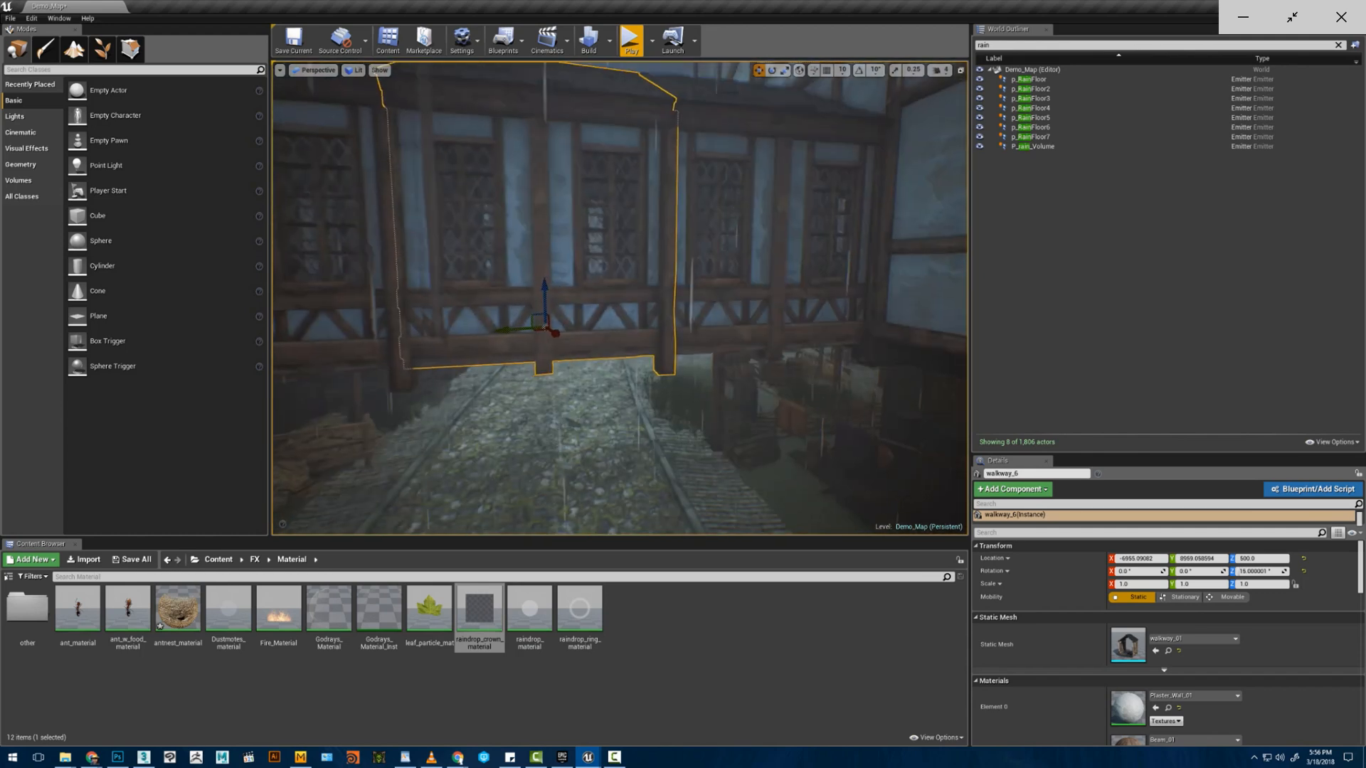
key(s)
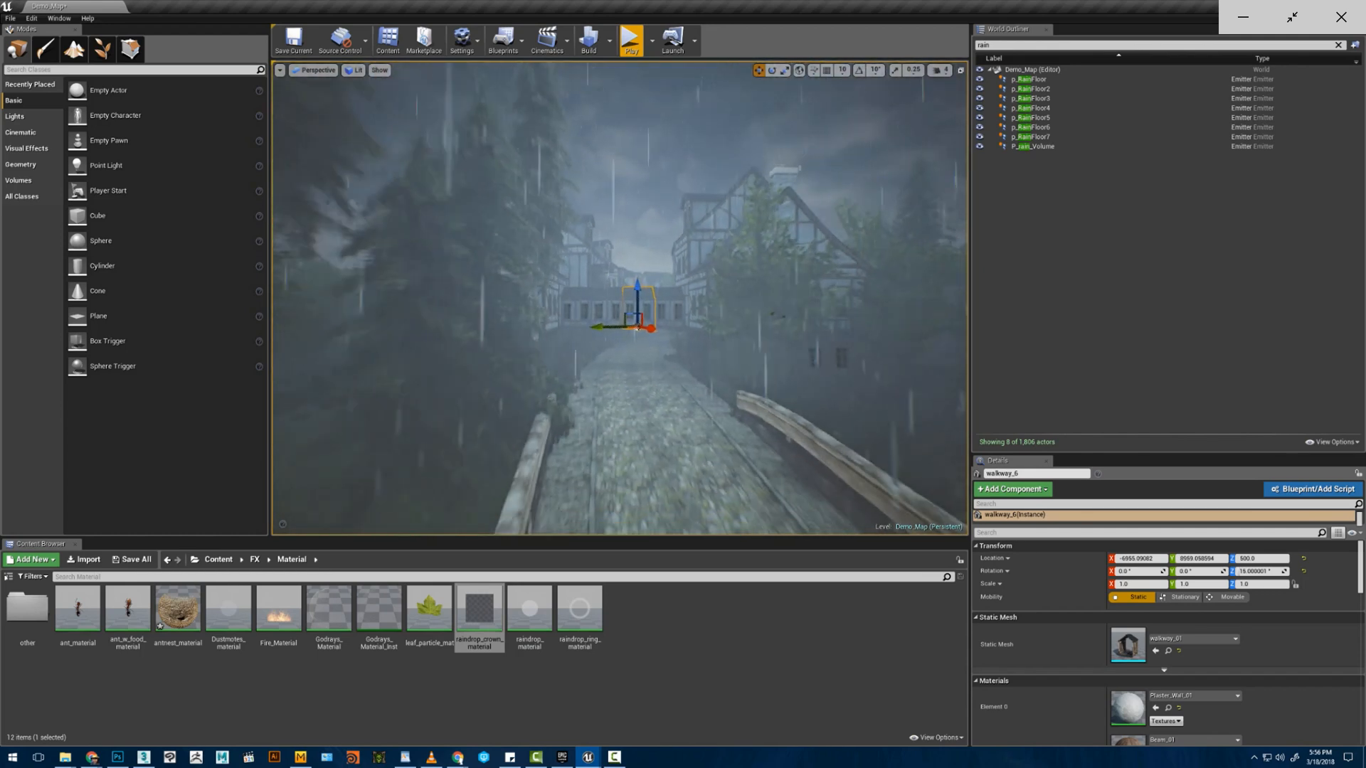
mouse_move(618, 299)
right_down()
mouse_move(619, 409)
mouse_move(640, 423)
mouse_move(619, 306)
right_up()
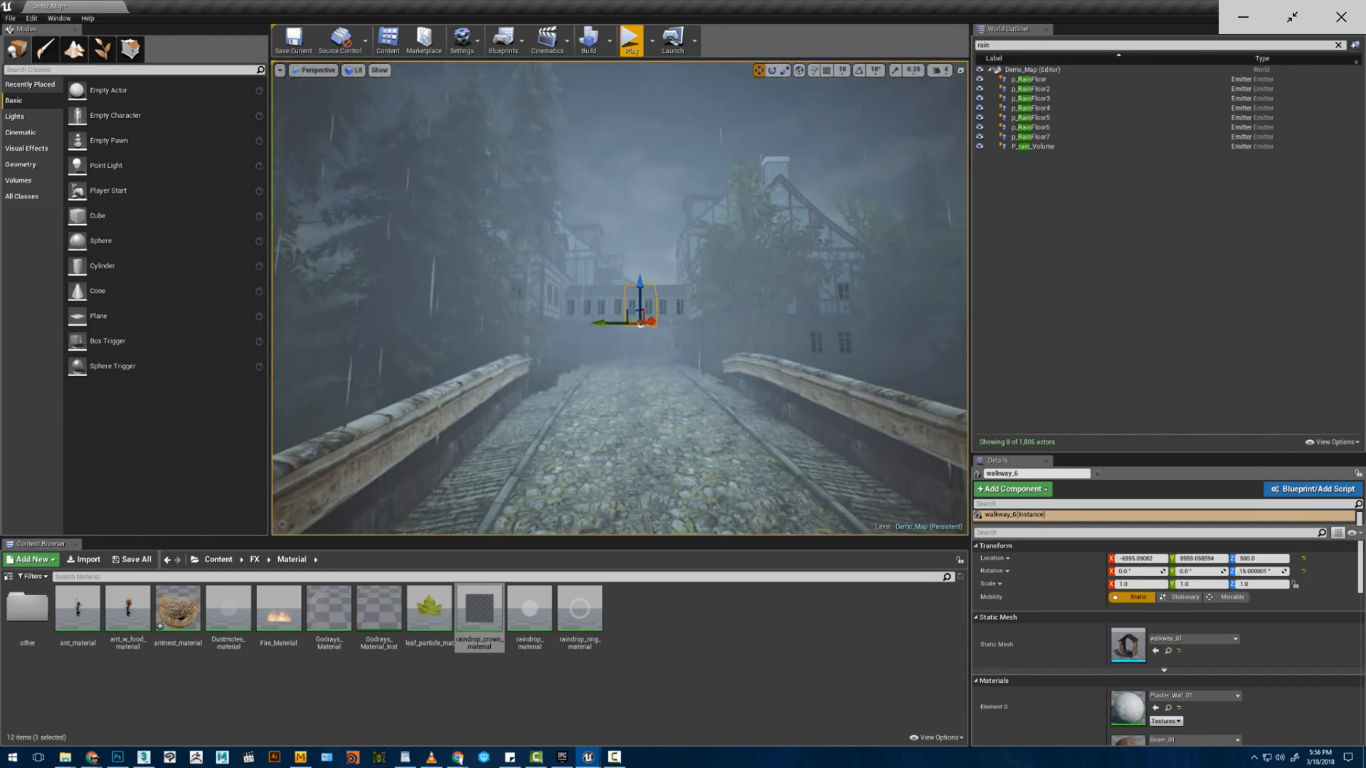
right_drag(693, 242, 722, 217)
- Select the walkway mesh spanning the street and open its stained_glass_01 material
click(900, 216)
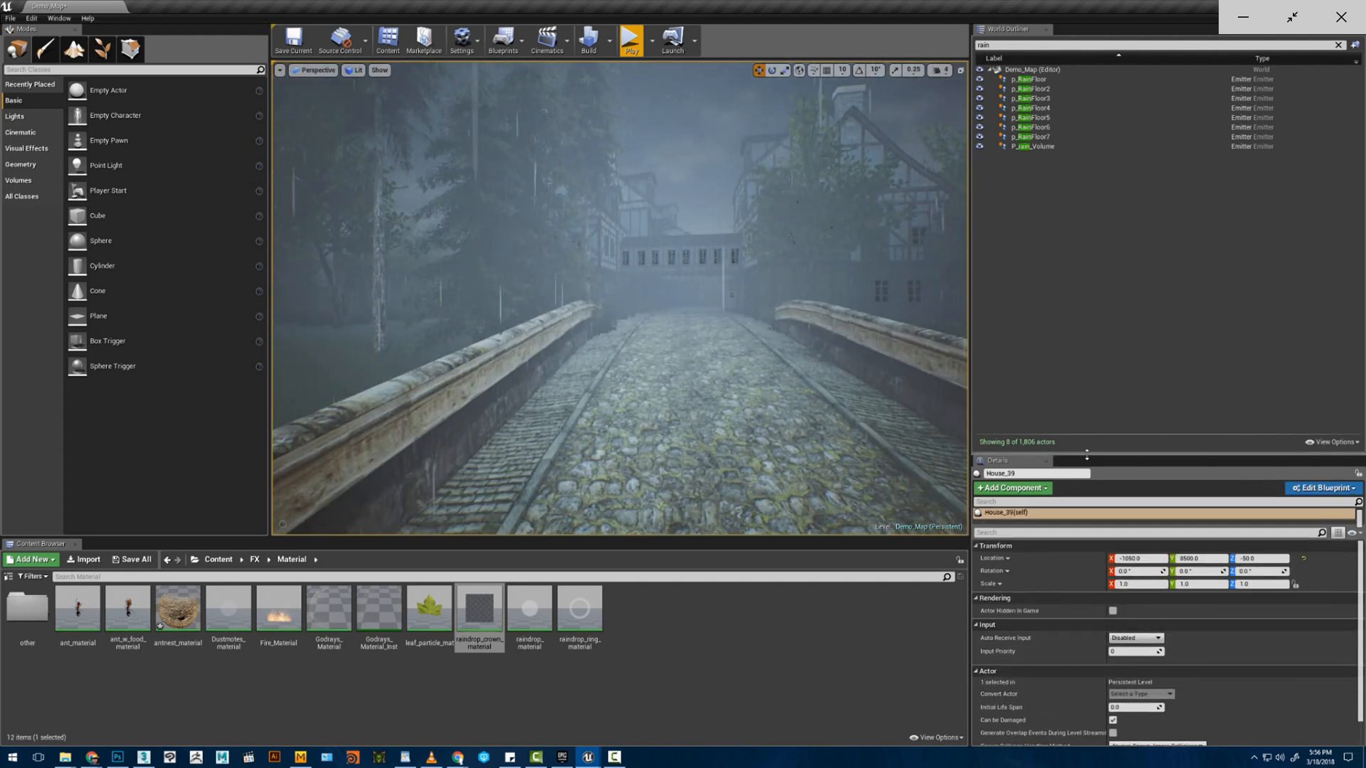
click(673, 247)
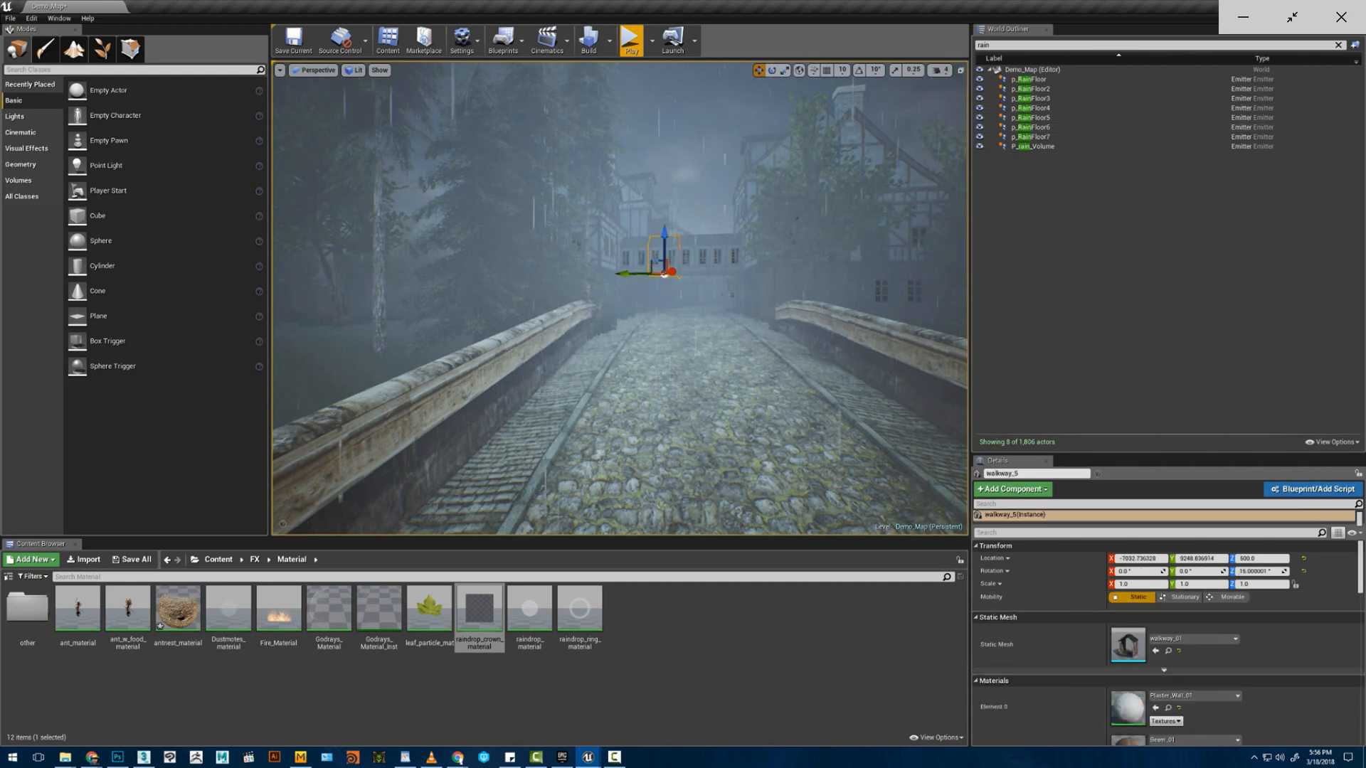
scroll(1113, 646, down, 1)
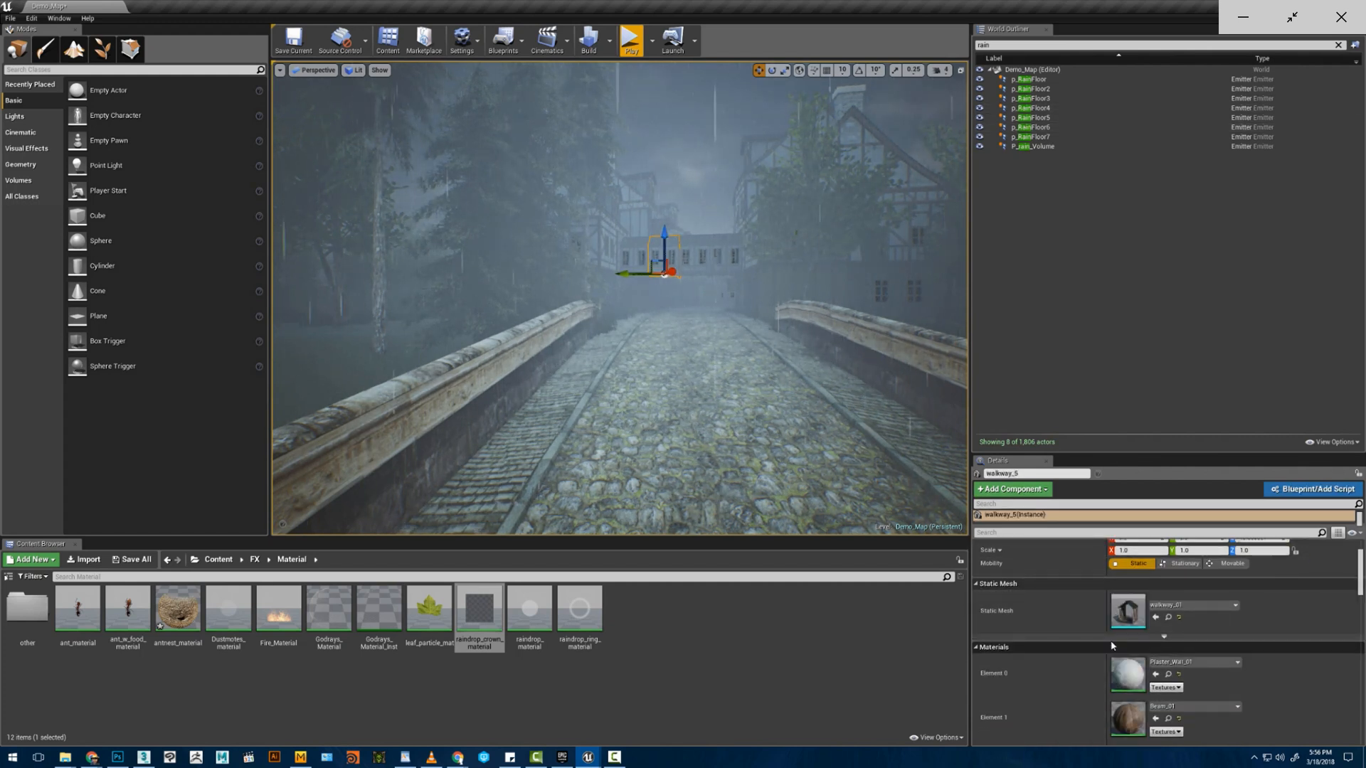
scroll(1113, 646, down, 5)
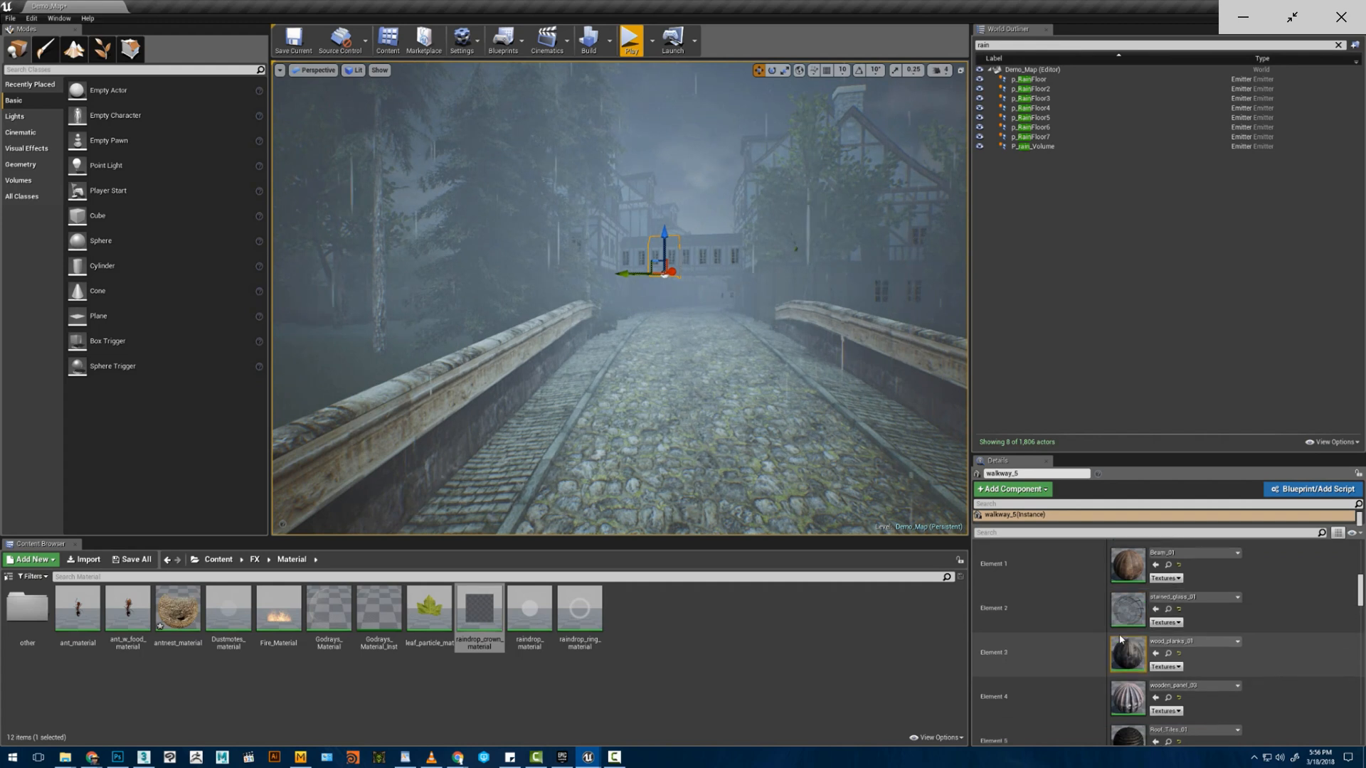
scroll(1121, 639, down, 6)
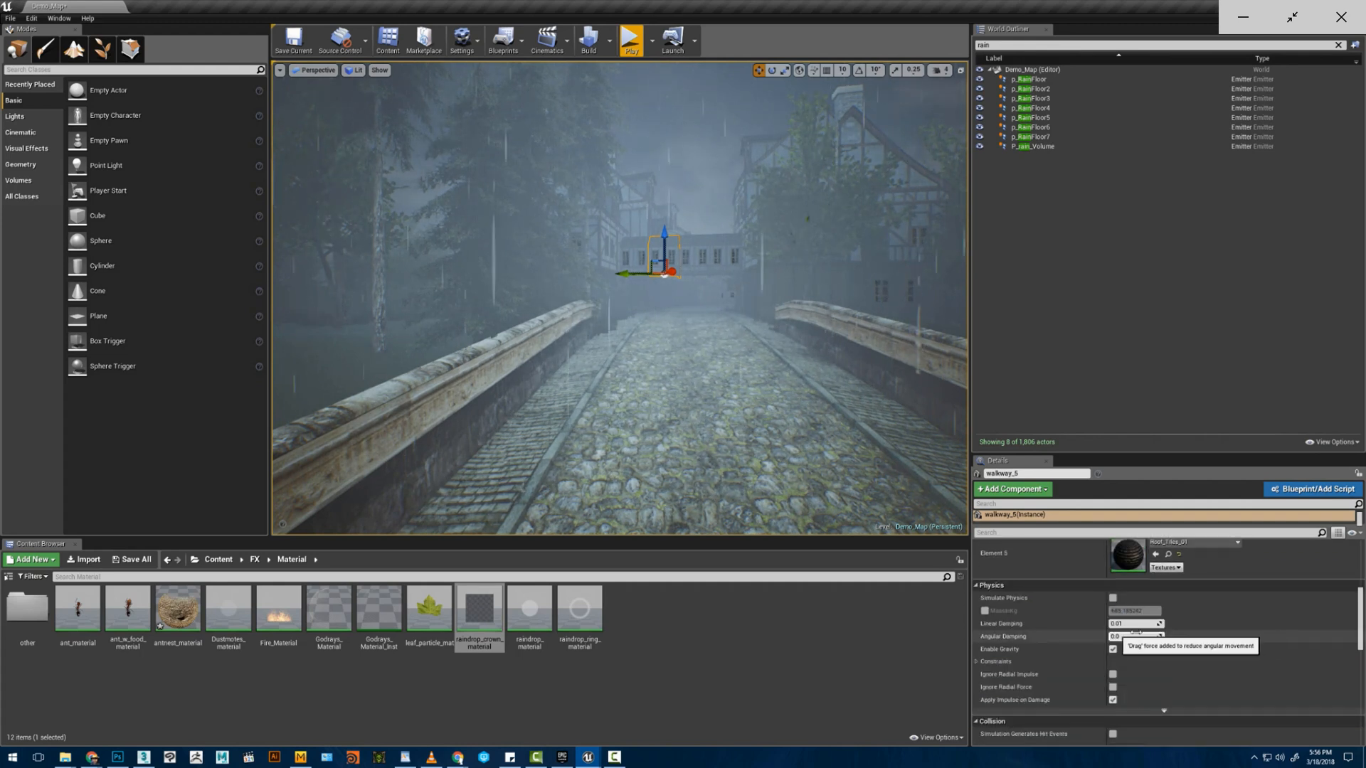
scroll(1136, 632, up, 1)
scroll(1139, 642, up, 2)
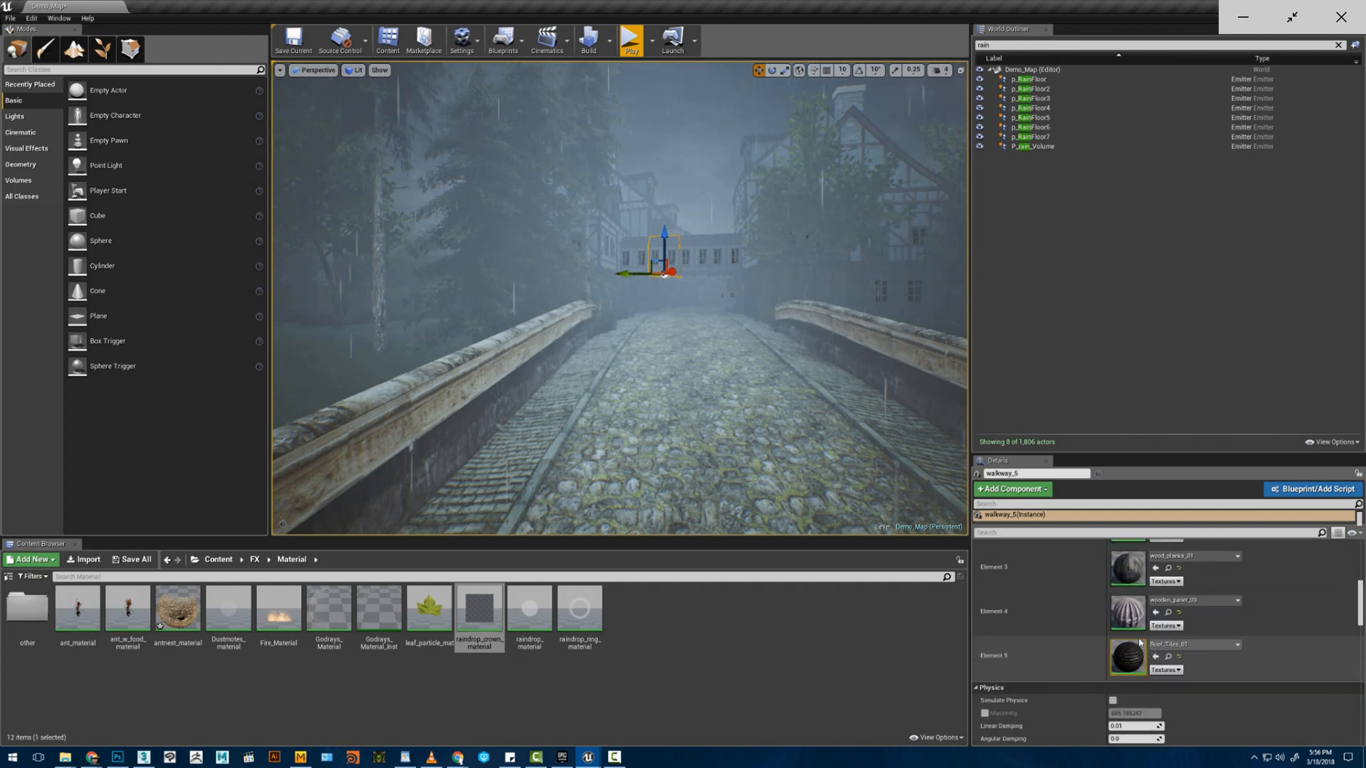
scroll(1138, 626, up, 2)
double_click(1127, 598)
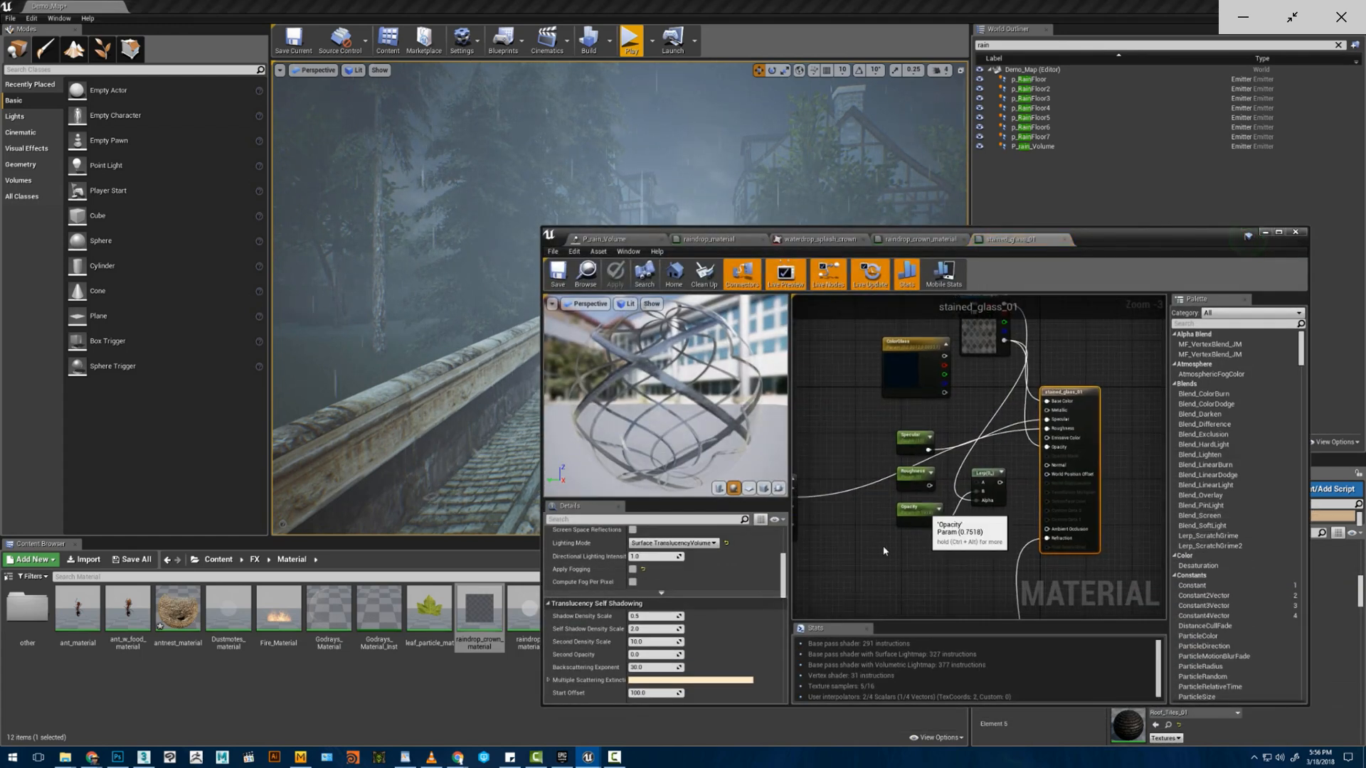
- Wire a new Constant node with value 0 into the Opacity input of stained_glass_01 and apply the material
drag(915, 508, 1166, 383)
right_drag(1160, 377, 960, 404)
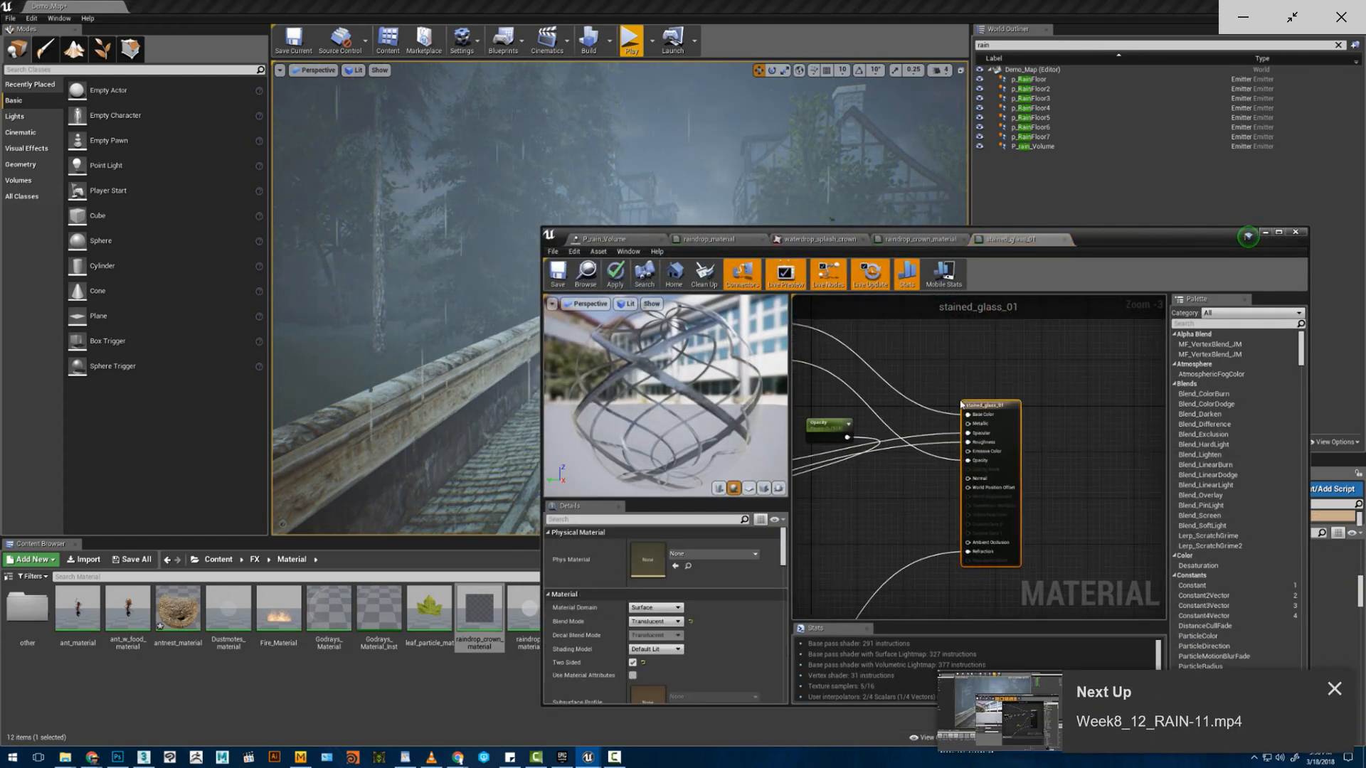
drag(962, 404, 1060, 381)
click(934, 536)
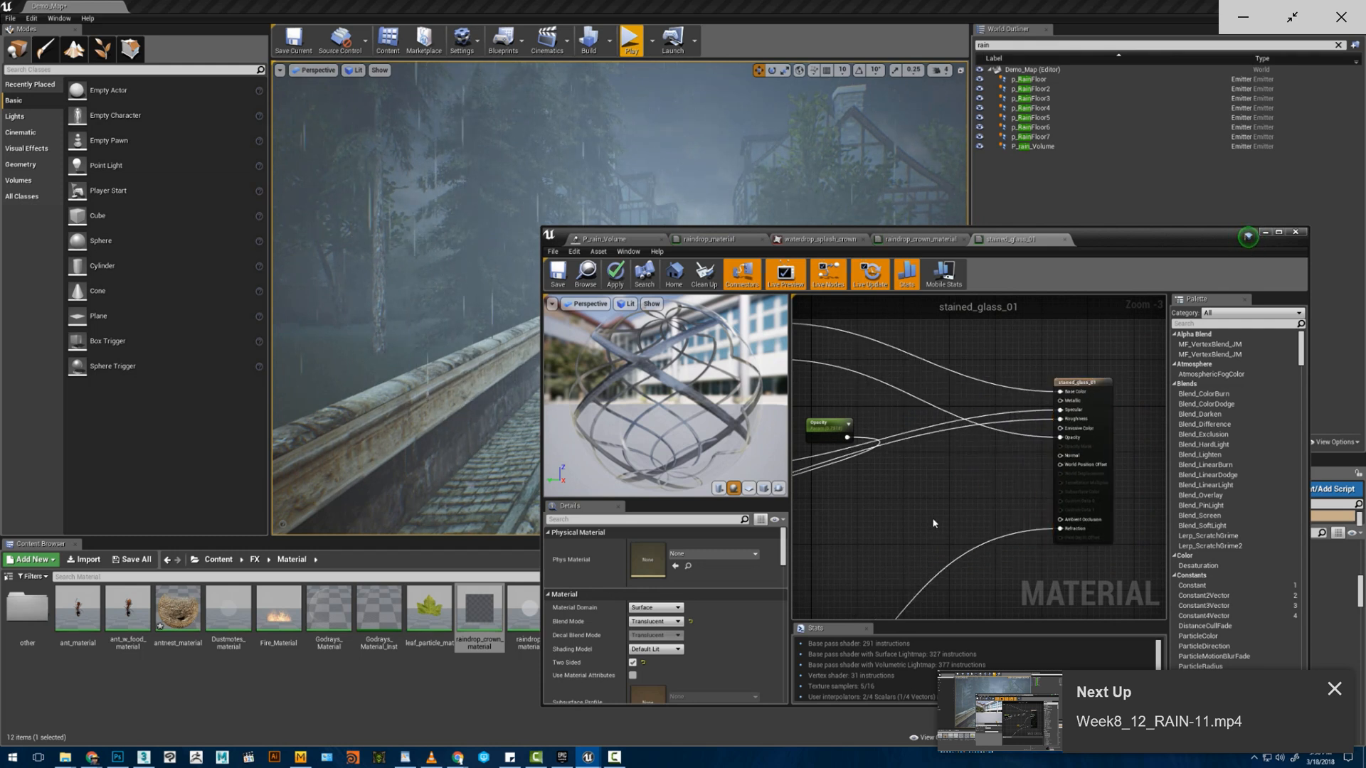
key(1)
click(933, 520)
drag(939, 527, 1059, 438)
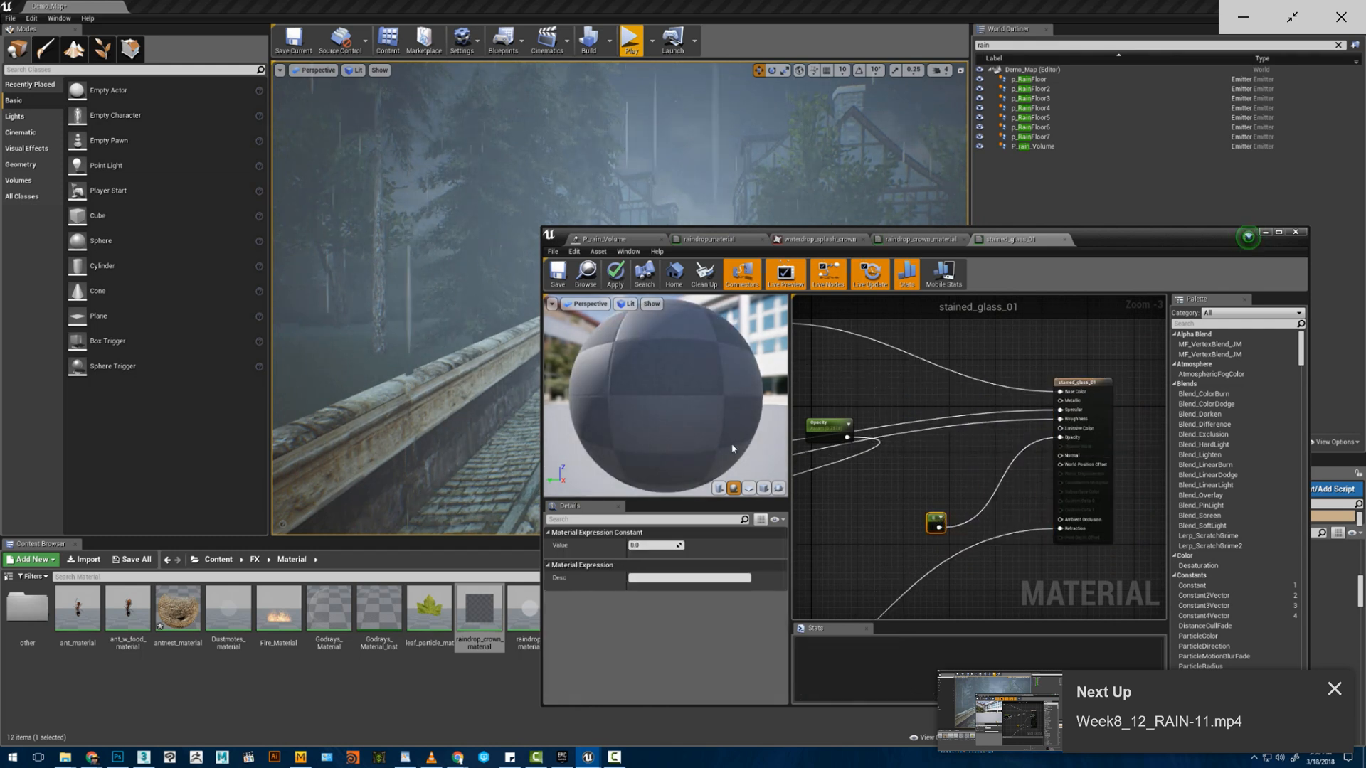
click(617, 275)
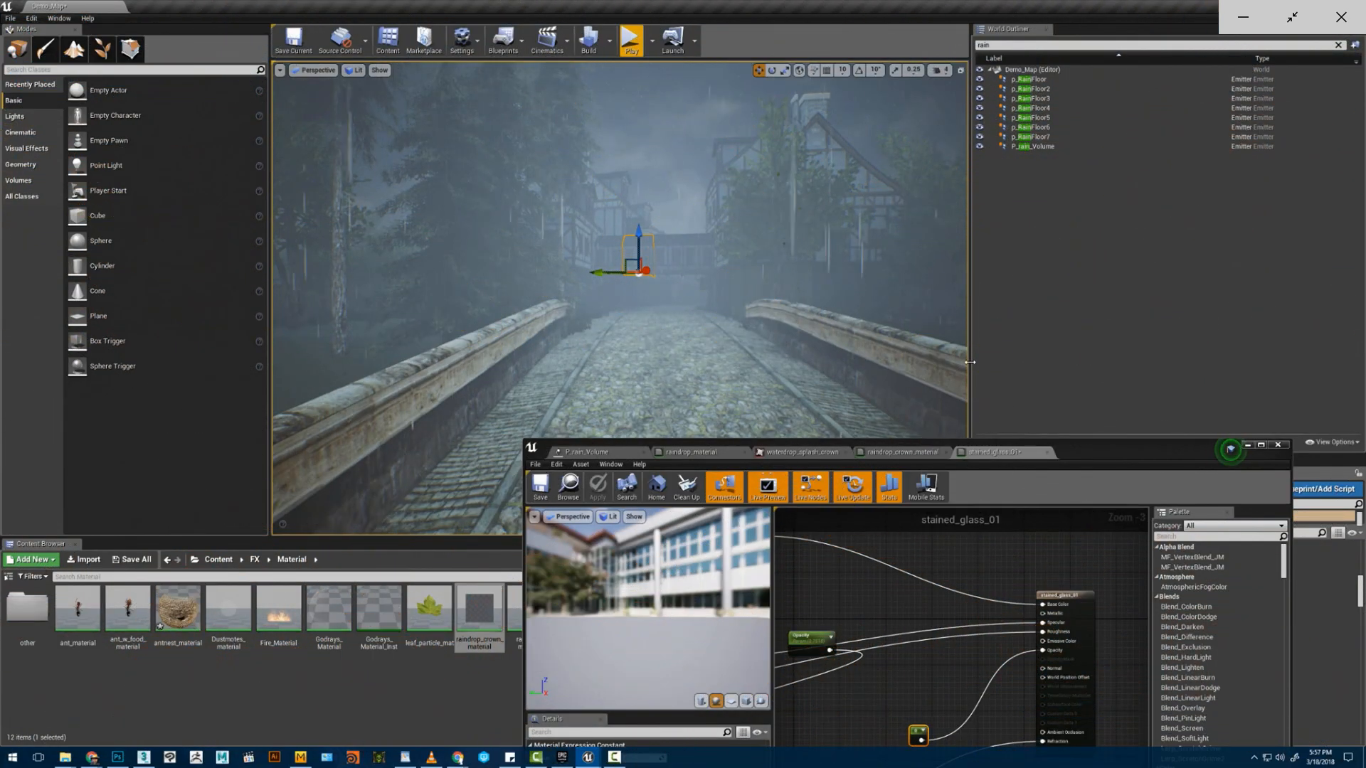
- Inspect the walkway windows with the fully transparent glass from the street and from inside the walkway
drag(1083, 450, 880, 649)
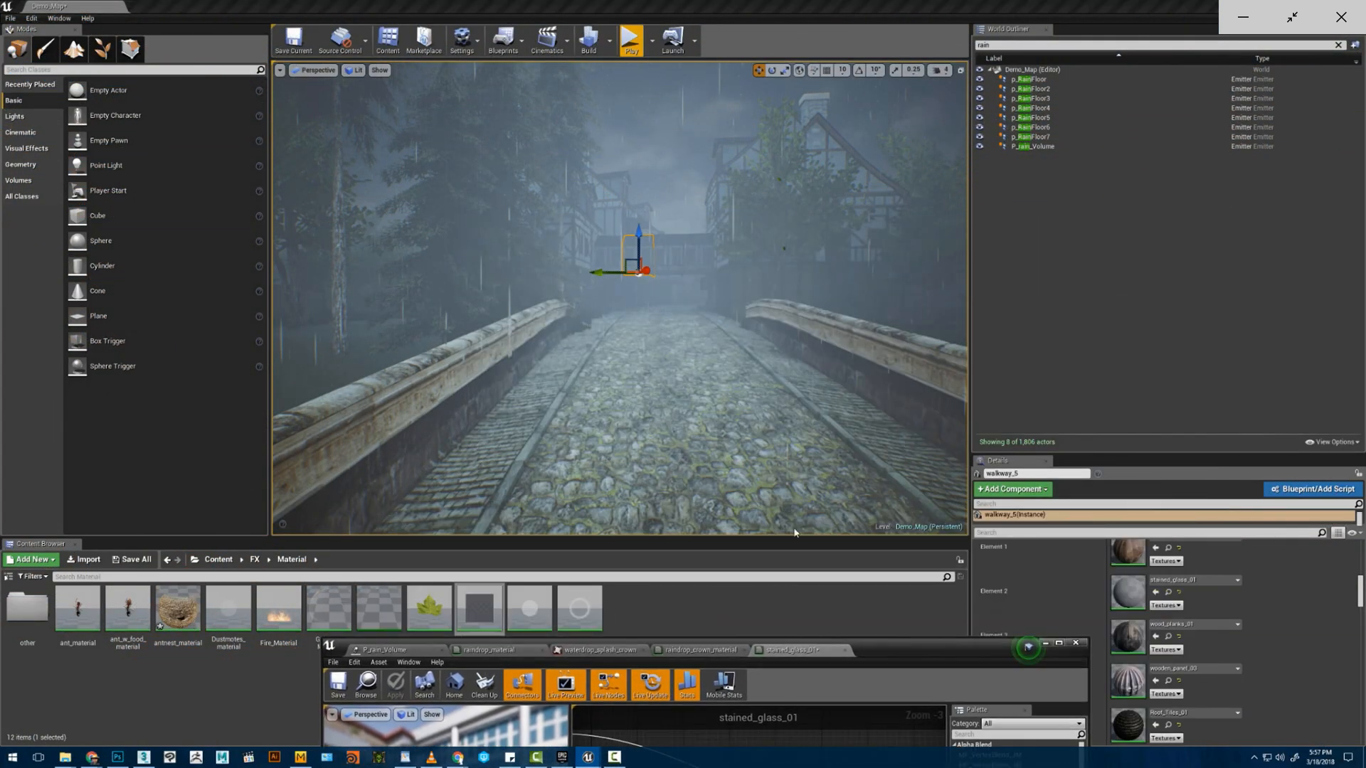
scroll(698, 410, up, 5)
click(790, 273)
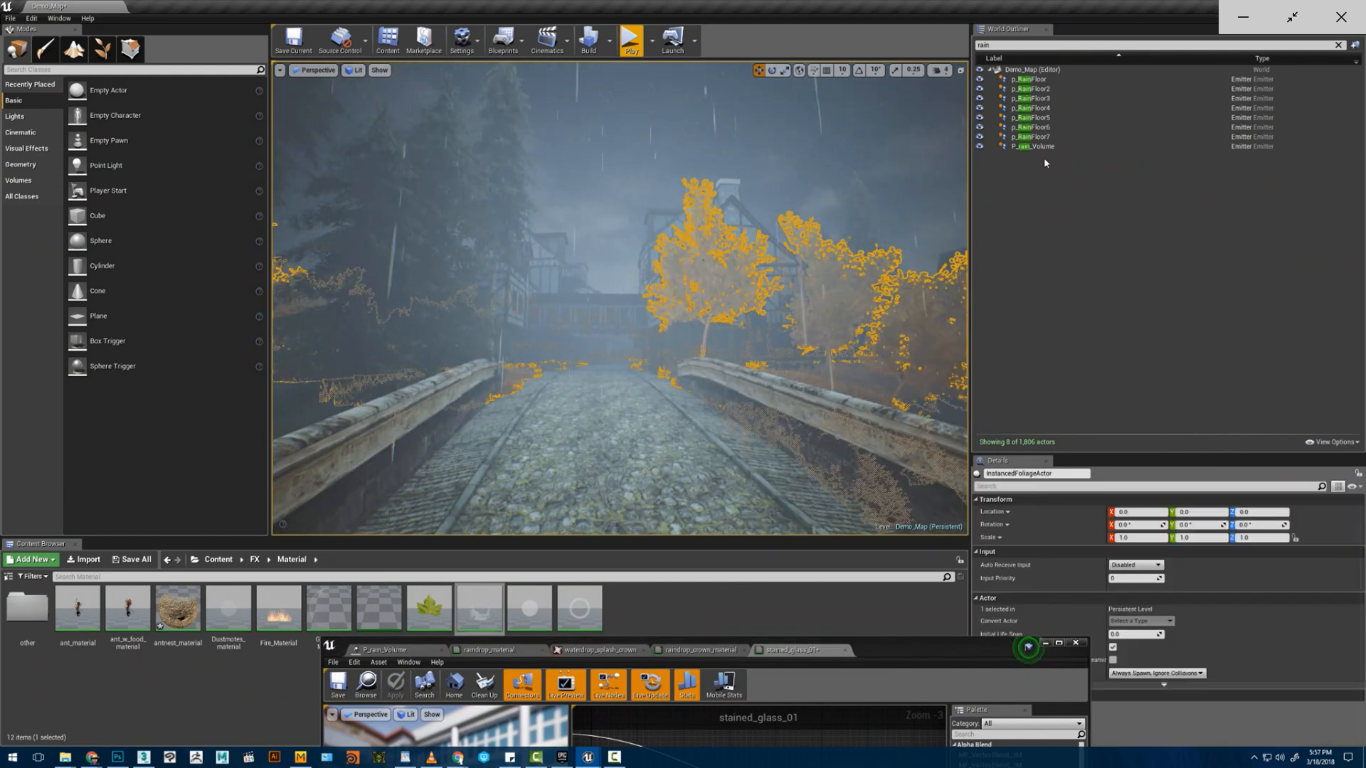
click(1032, 70)
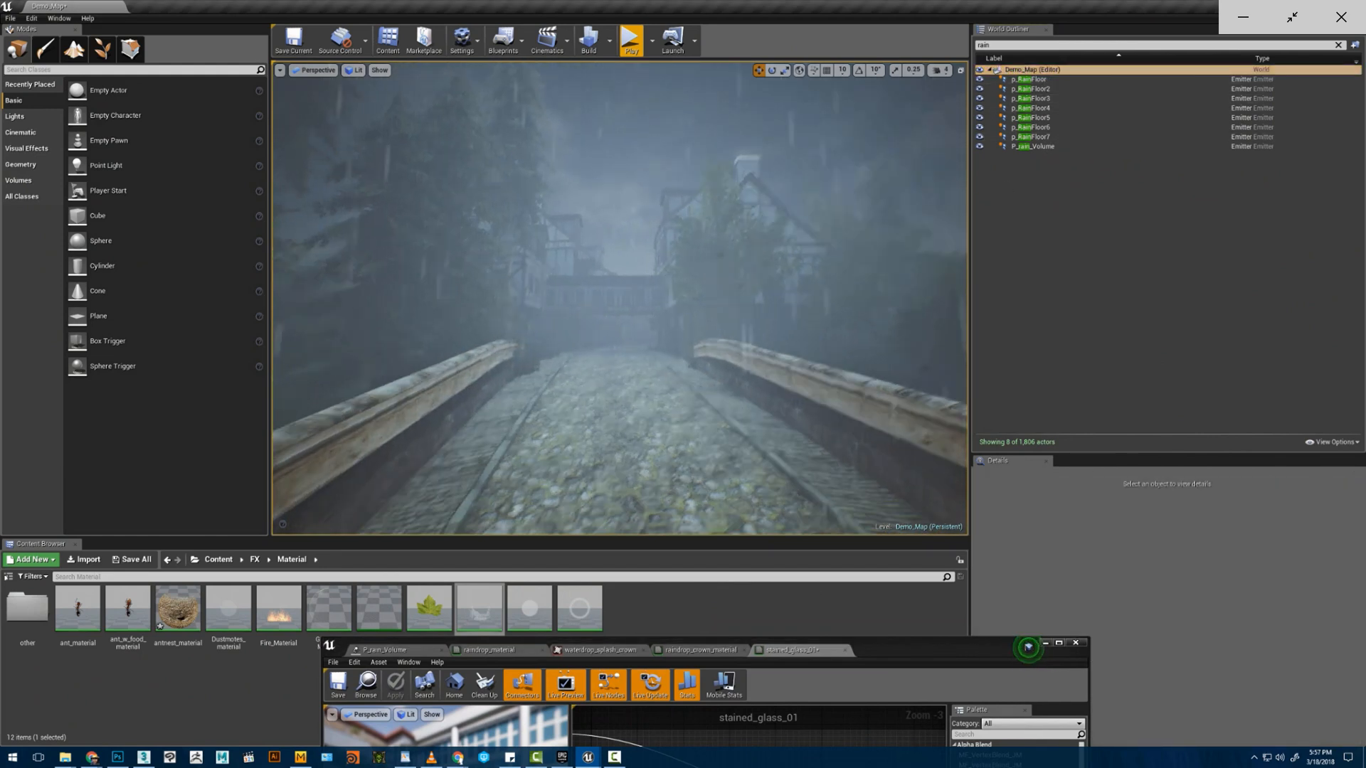
key(w)
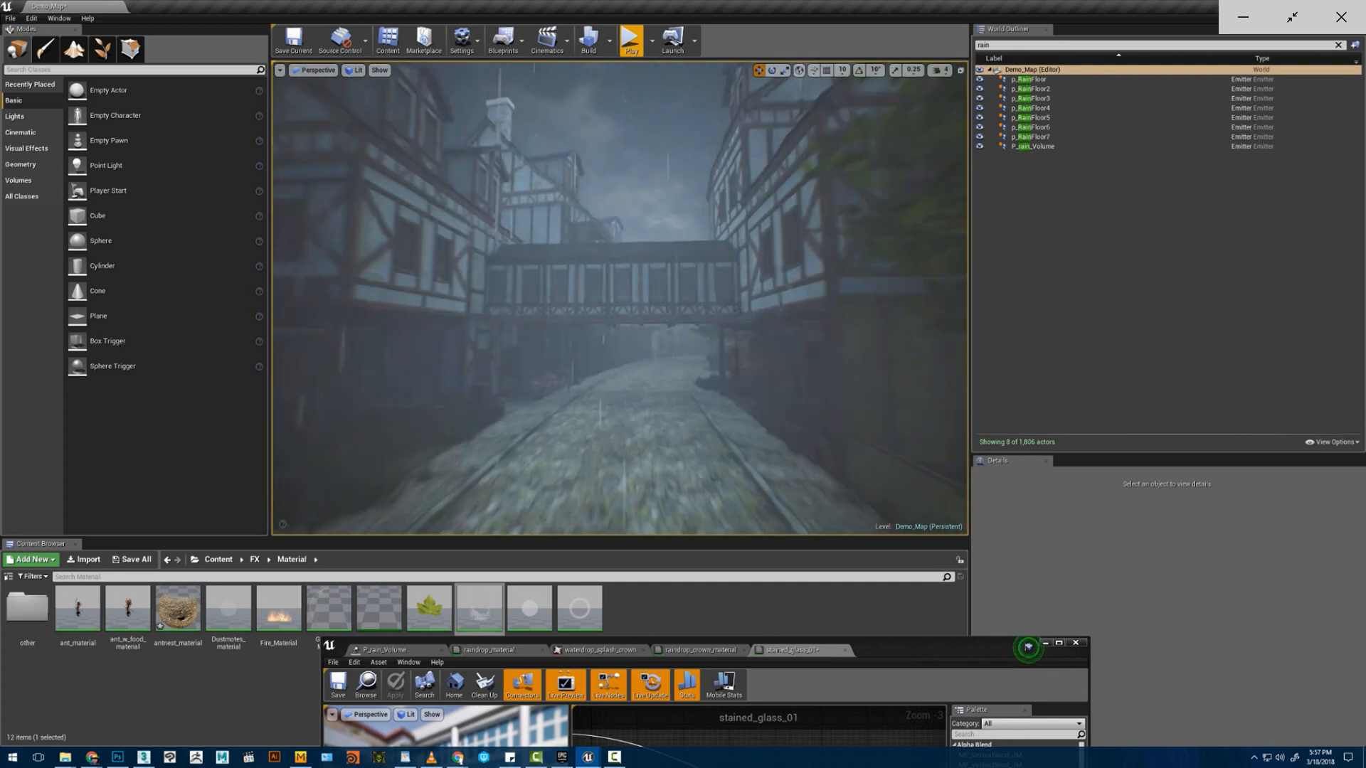
key(w)
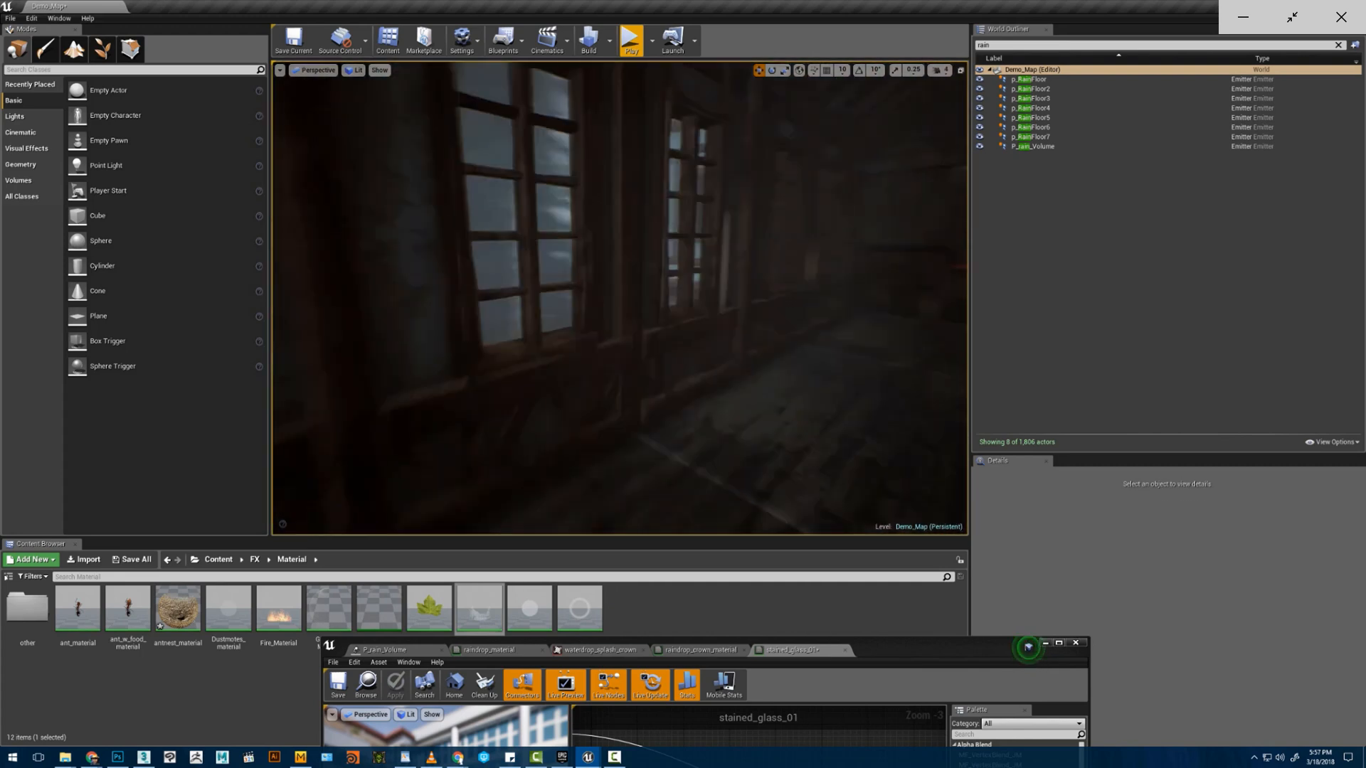
key(w)
key(s)
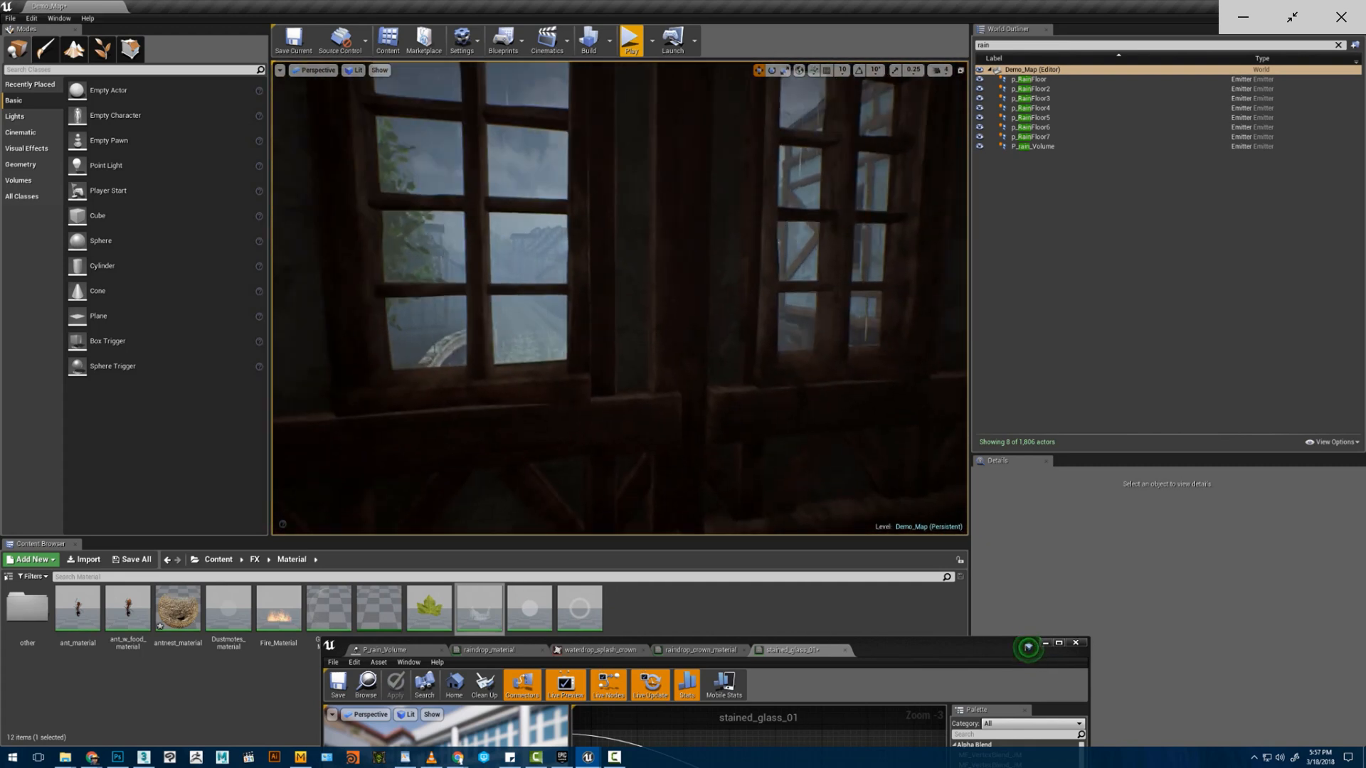
key(w)
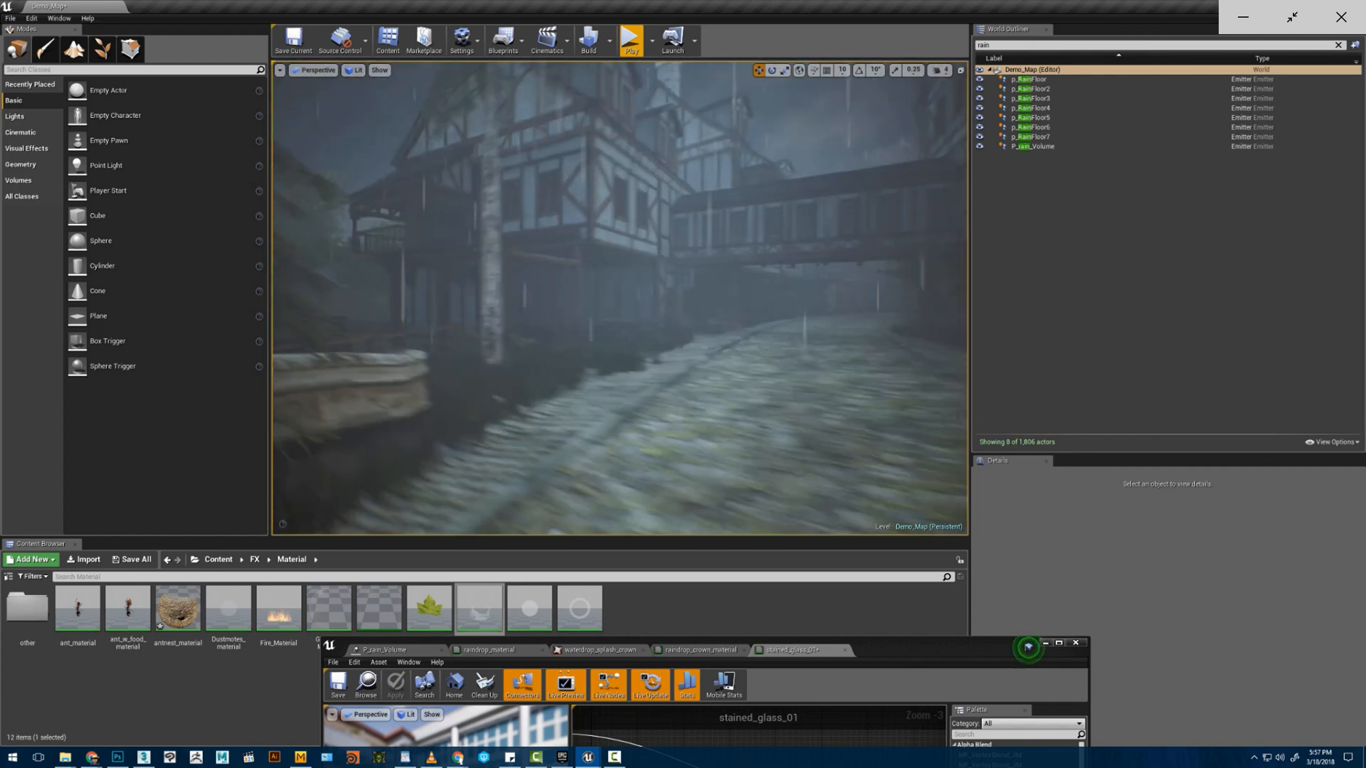
key(s)
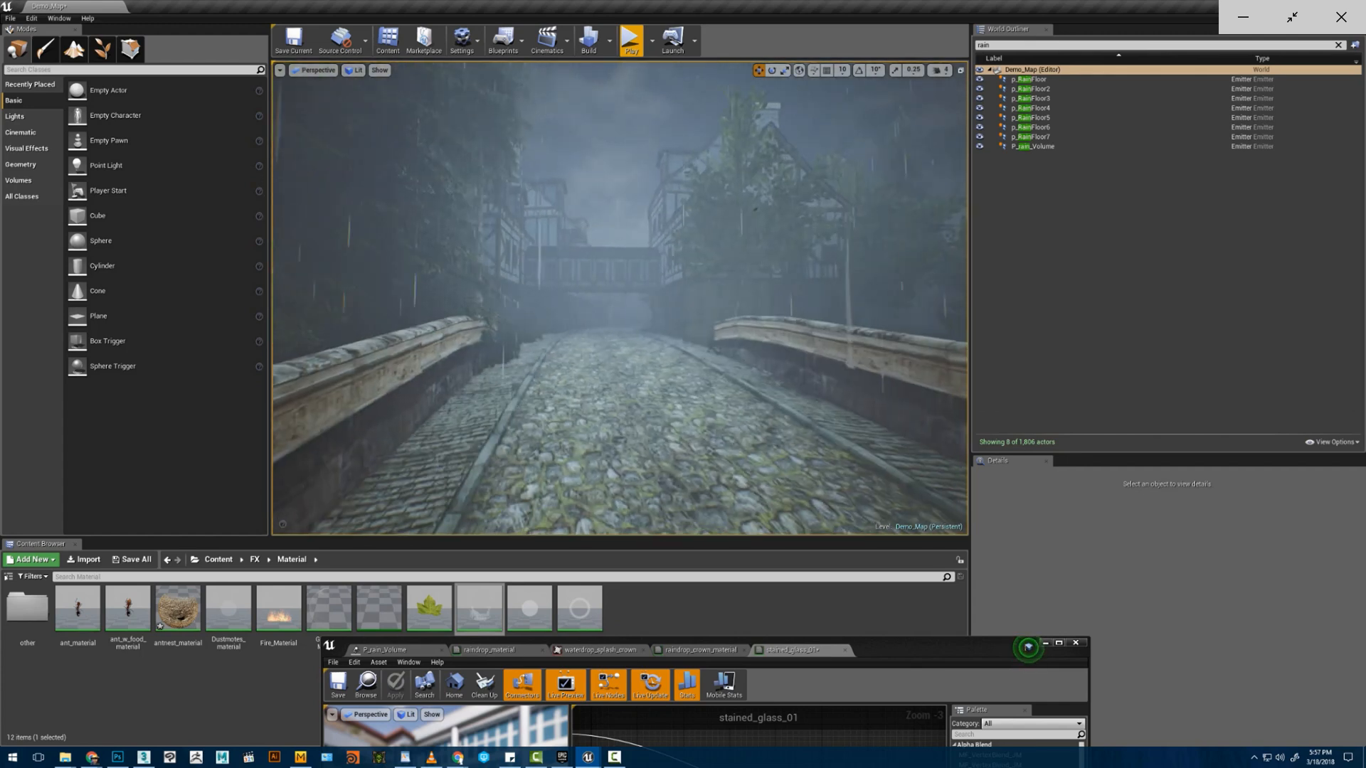
key(s)
key(s)
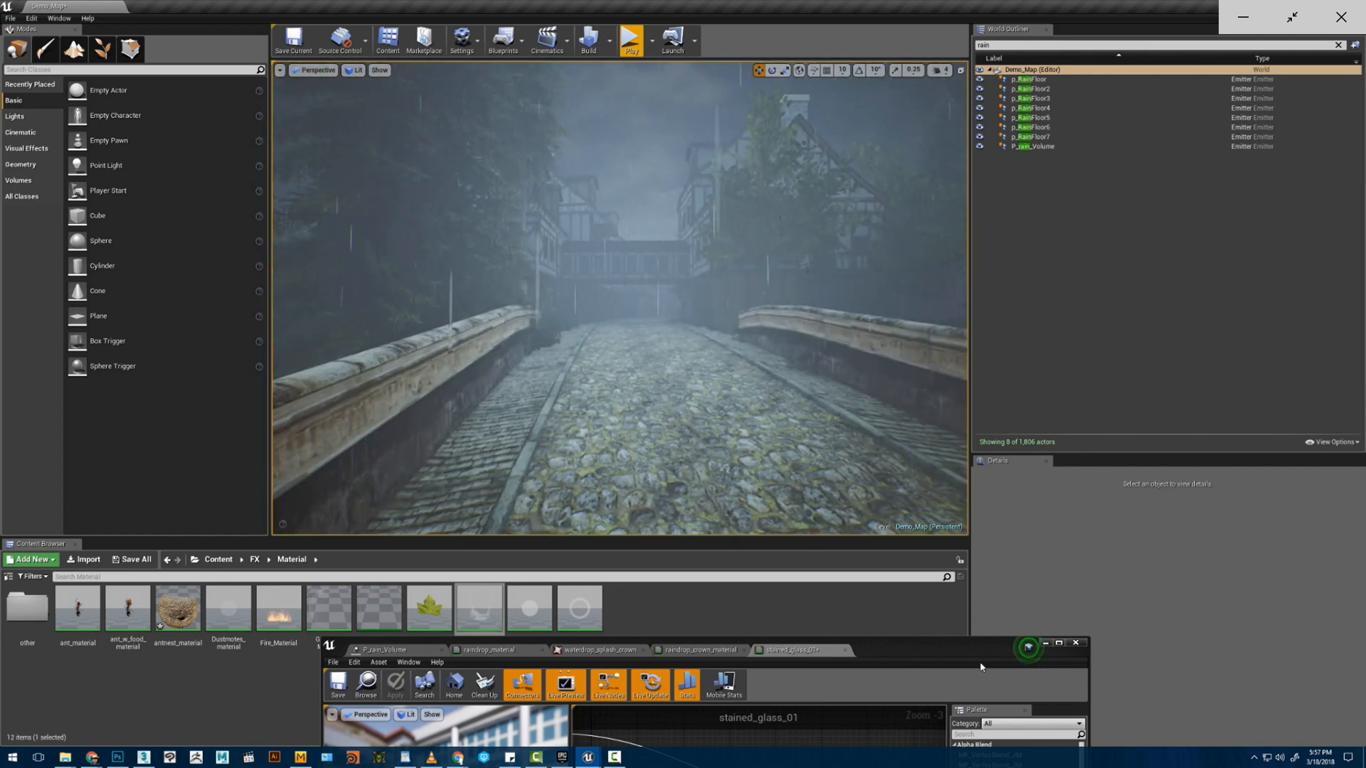
- Close the waterdrop splash crown texture, raindrop_material and P_rain_Volume editors
drag(946, 645, 1165, 367)
click(978, 366)
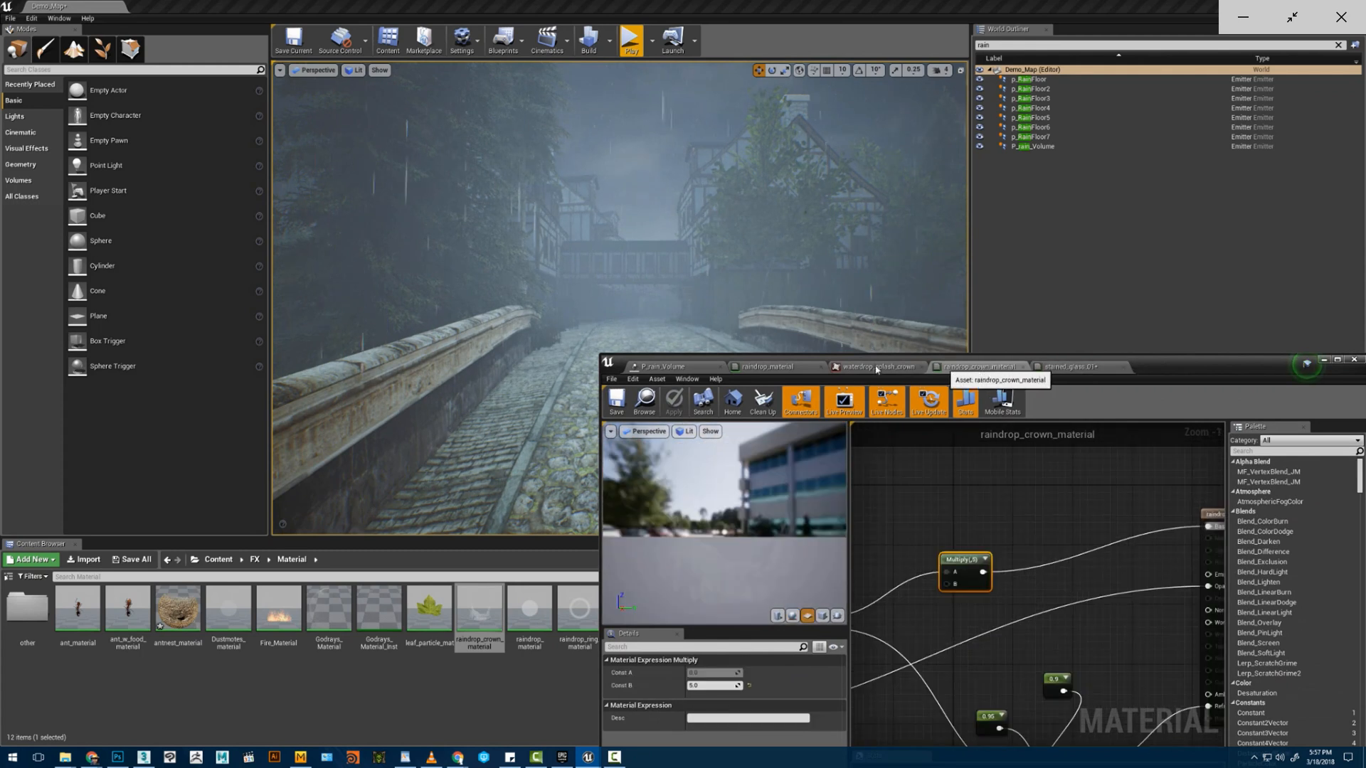
click(875, 368)
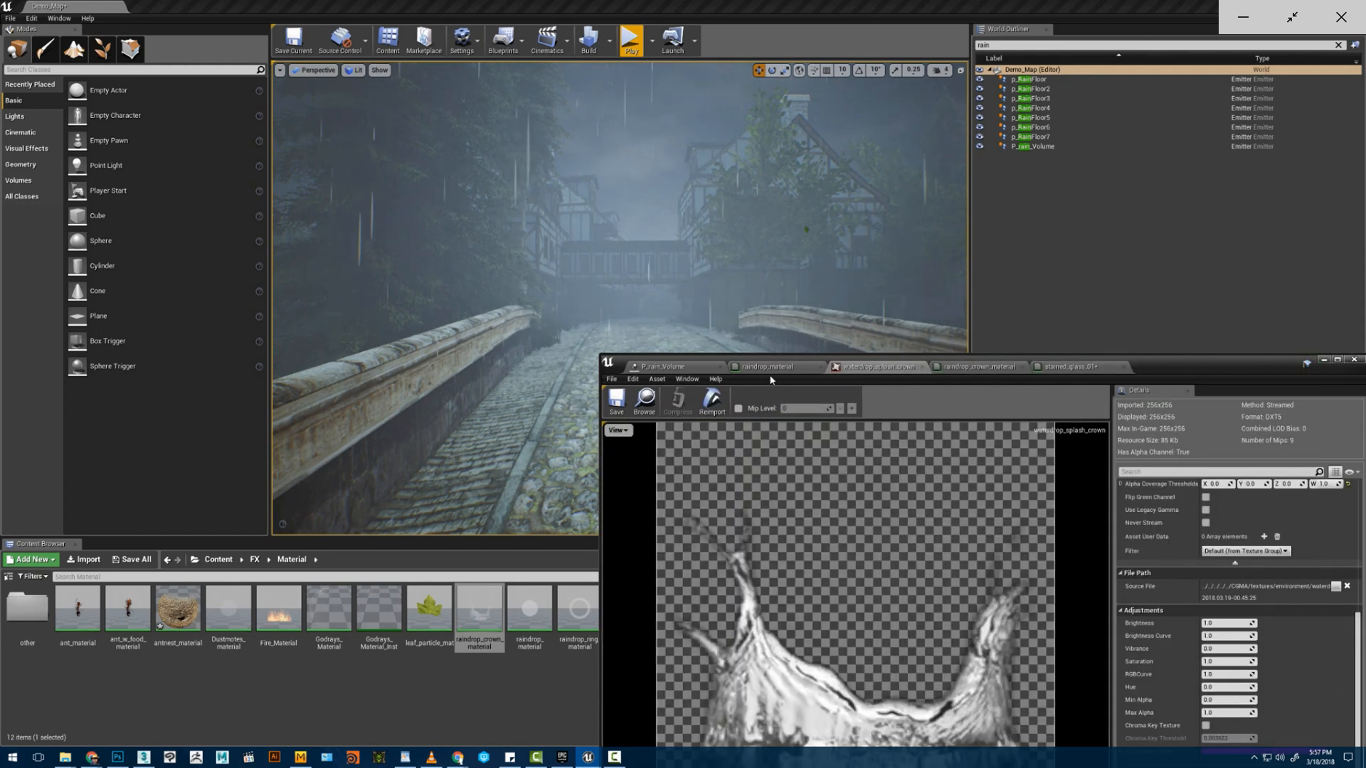
click(922, 367)
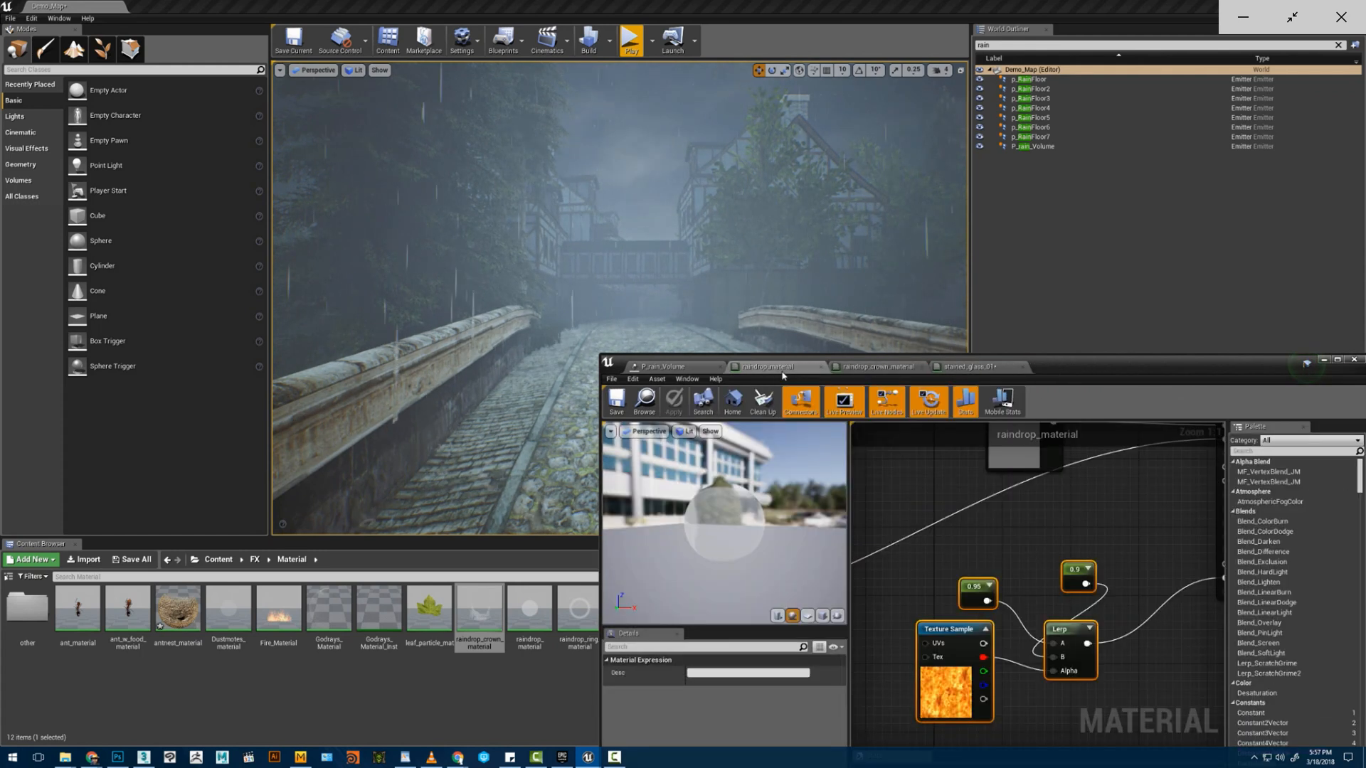
click(820, 367)
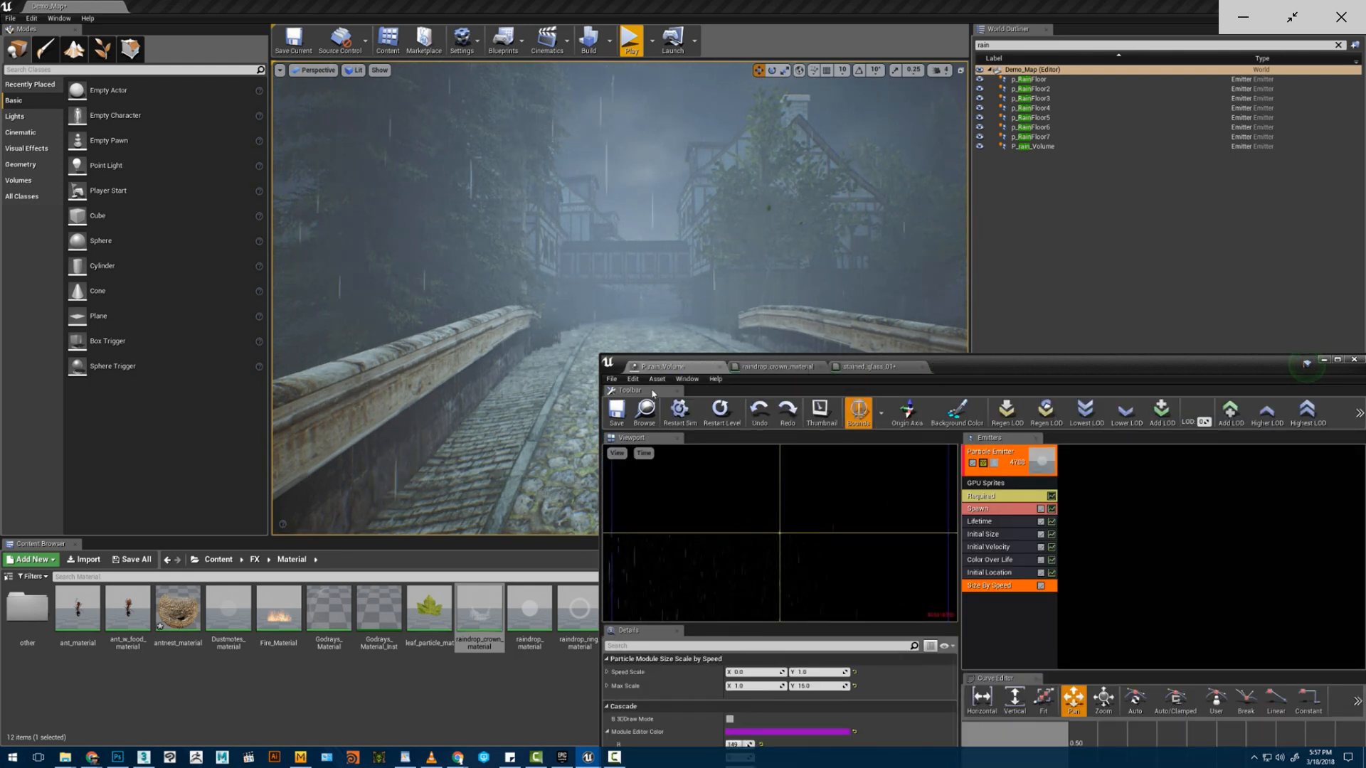
click(719, 368)
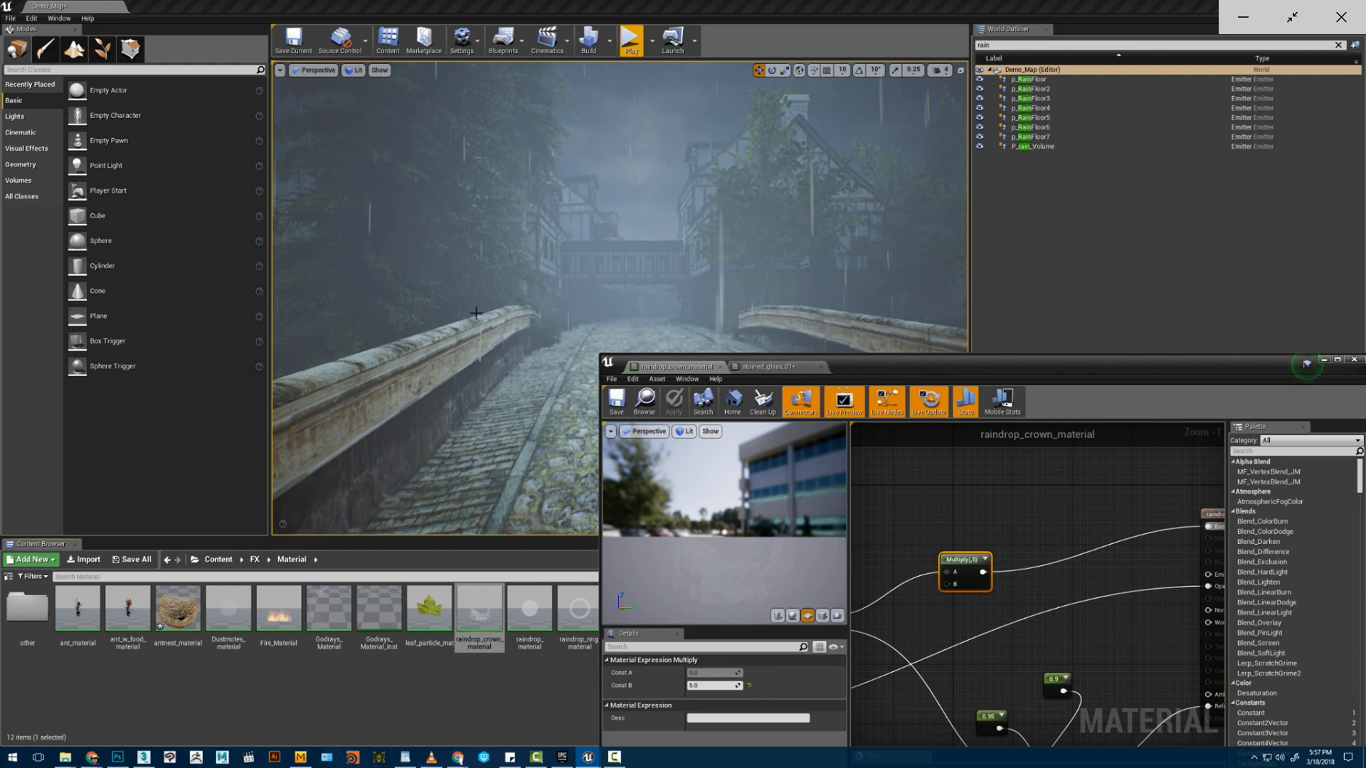
- Open the p_RainFloor particle system from the FX folder and examine the Start Location range of its splash emitter
drag(884, 368, 1062, 475)
click(687, 442)
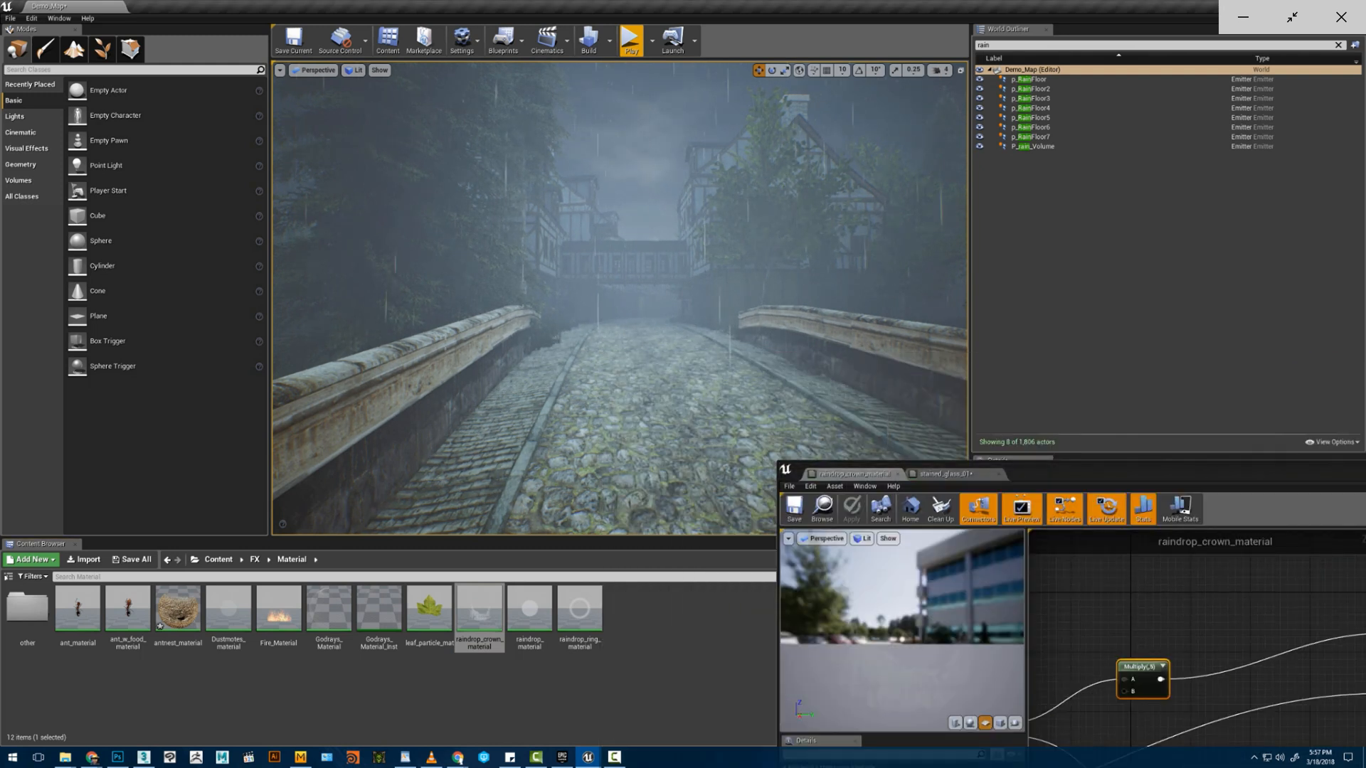
scroll(691, 420, up, 3)
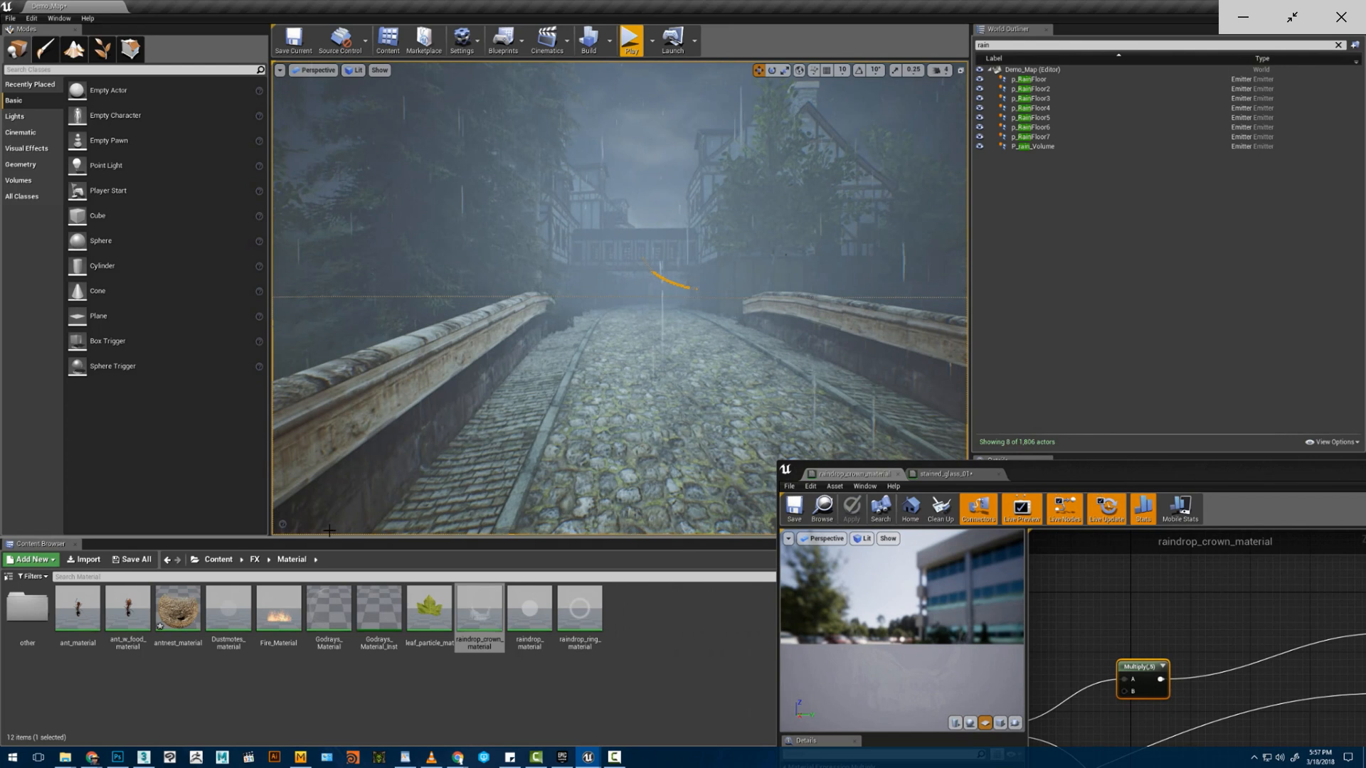
click(218, 559)
double_click(27, 608)
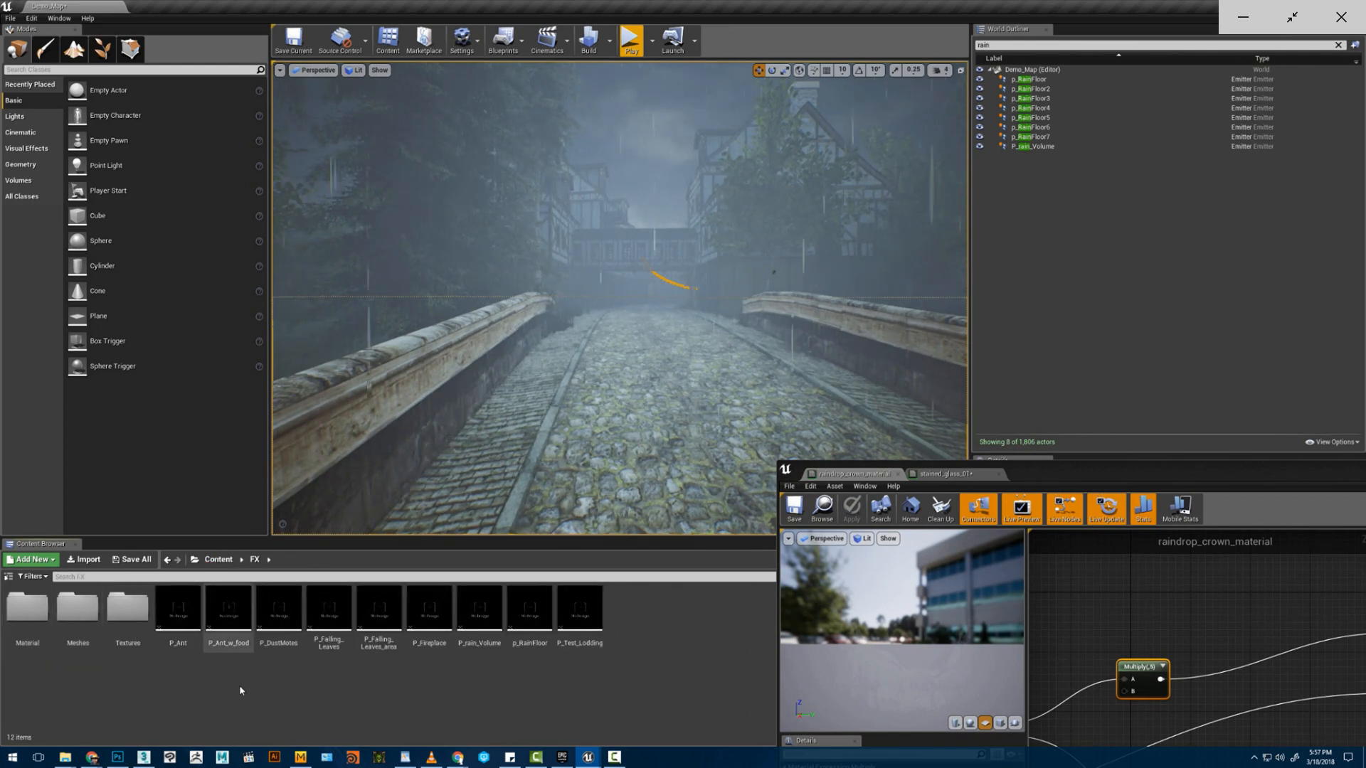
double_click(531, 608)
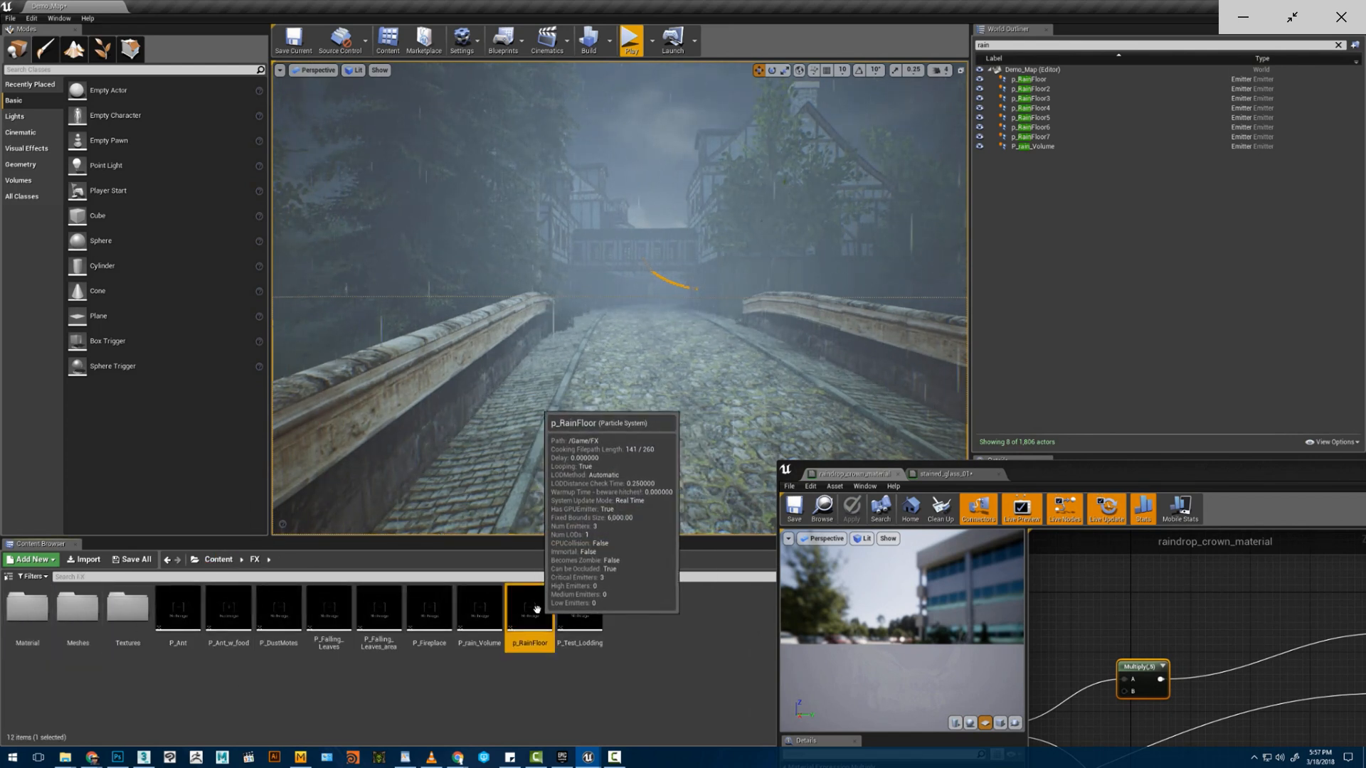
click(1177, 569)
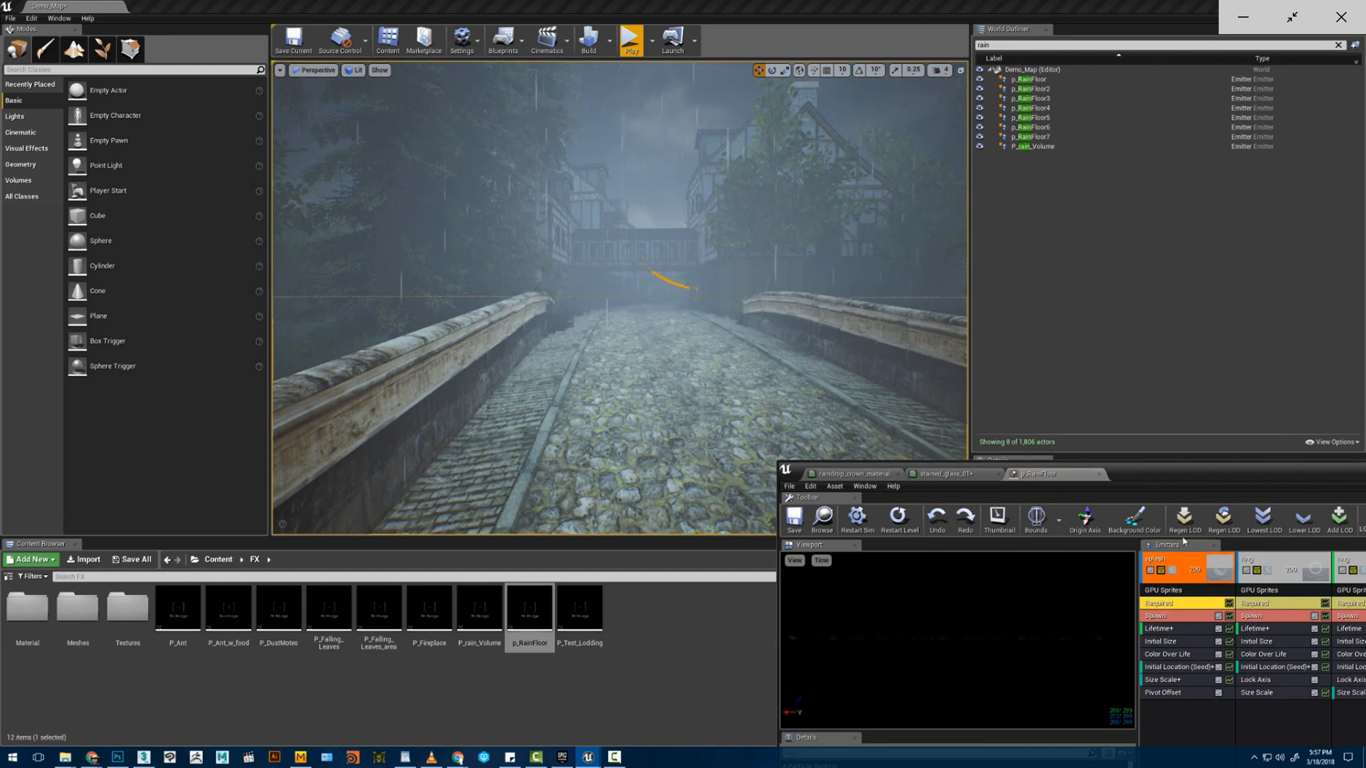
drag(1180, 484, 1129, 254)
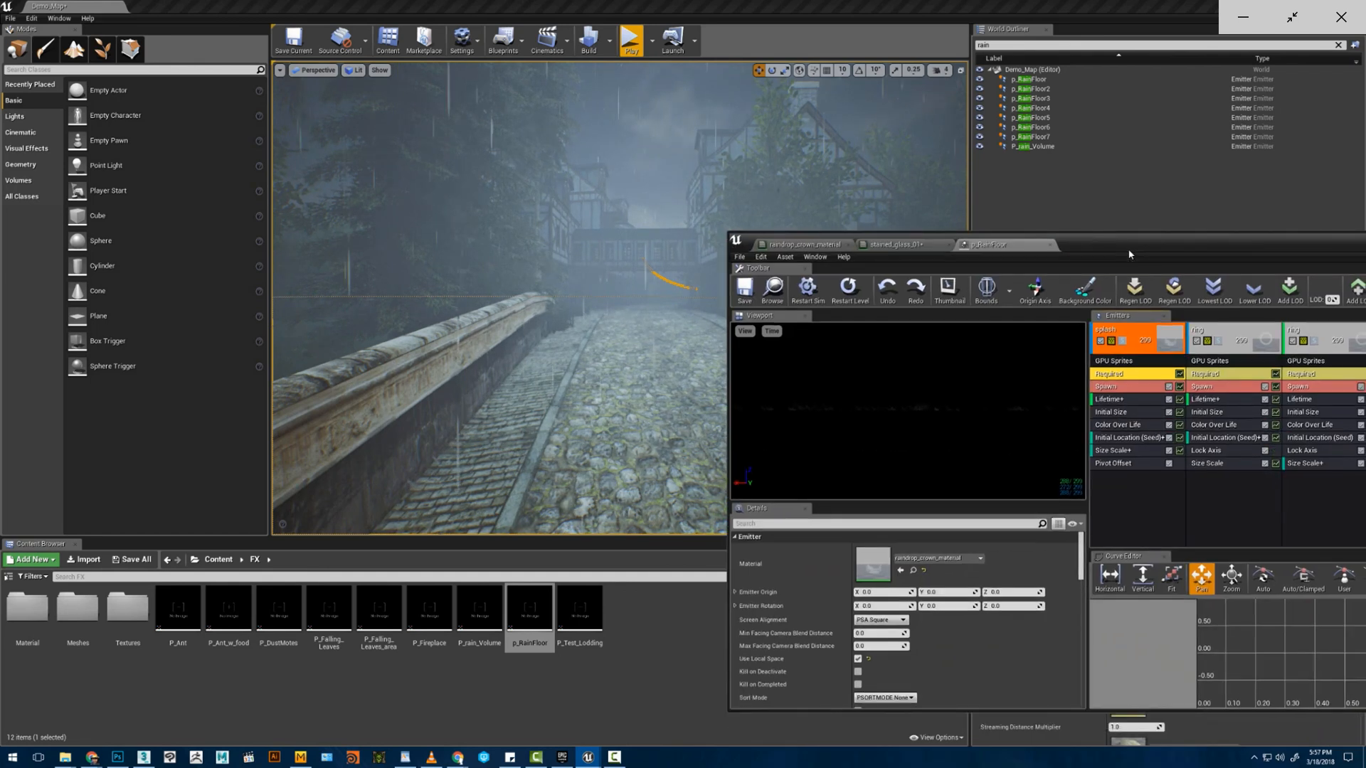
click(1121, 439)
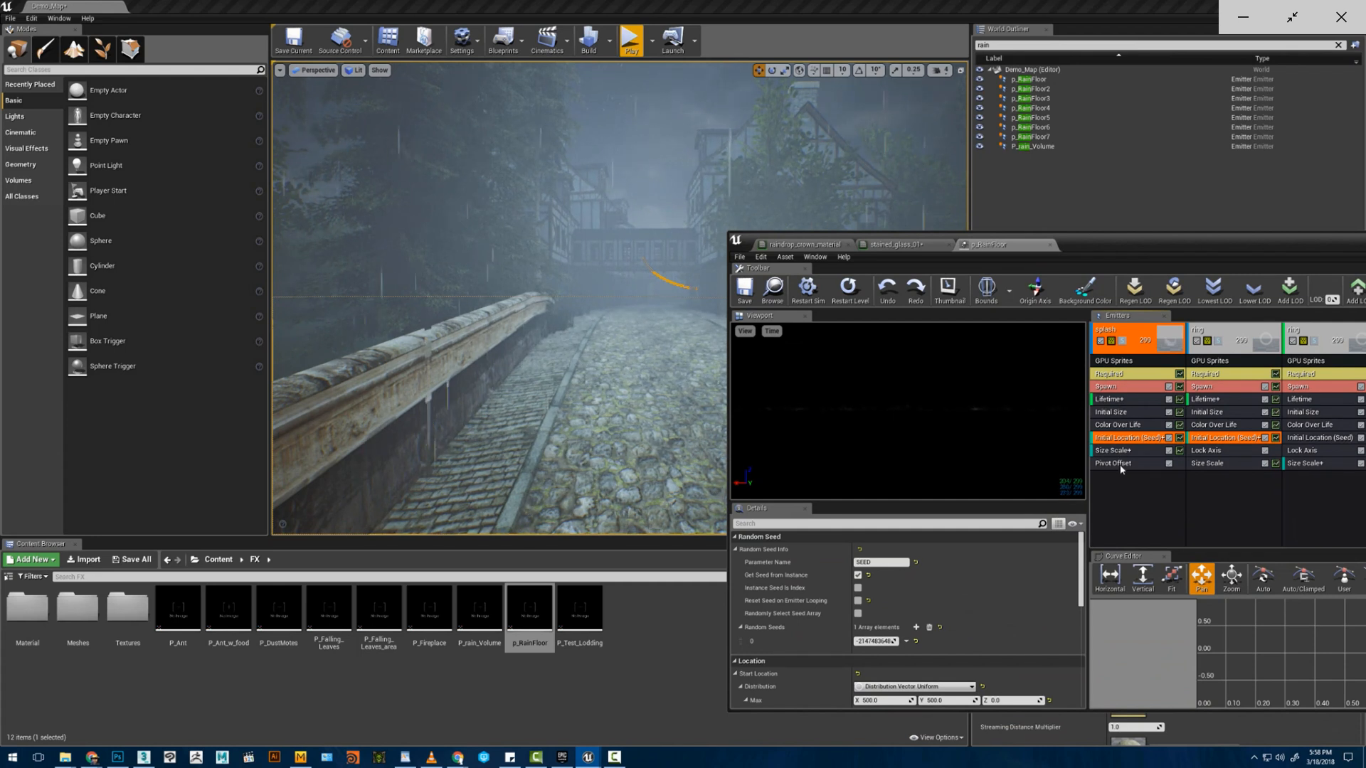
scroll(996, 577, down, 3)
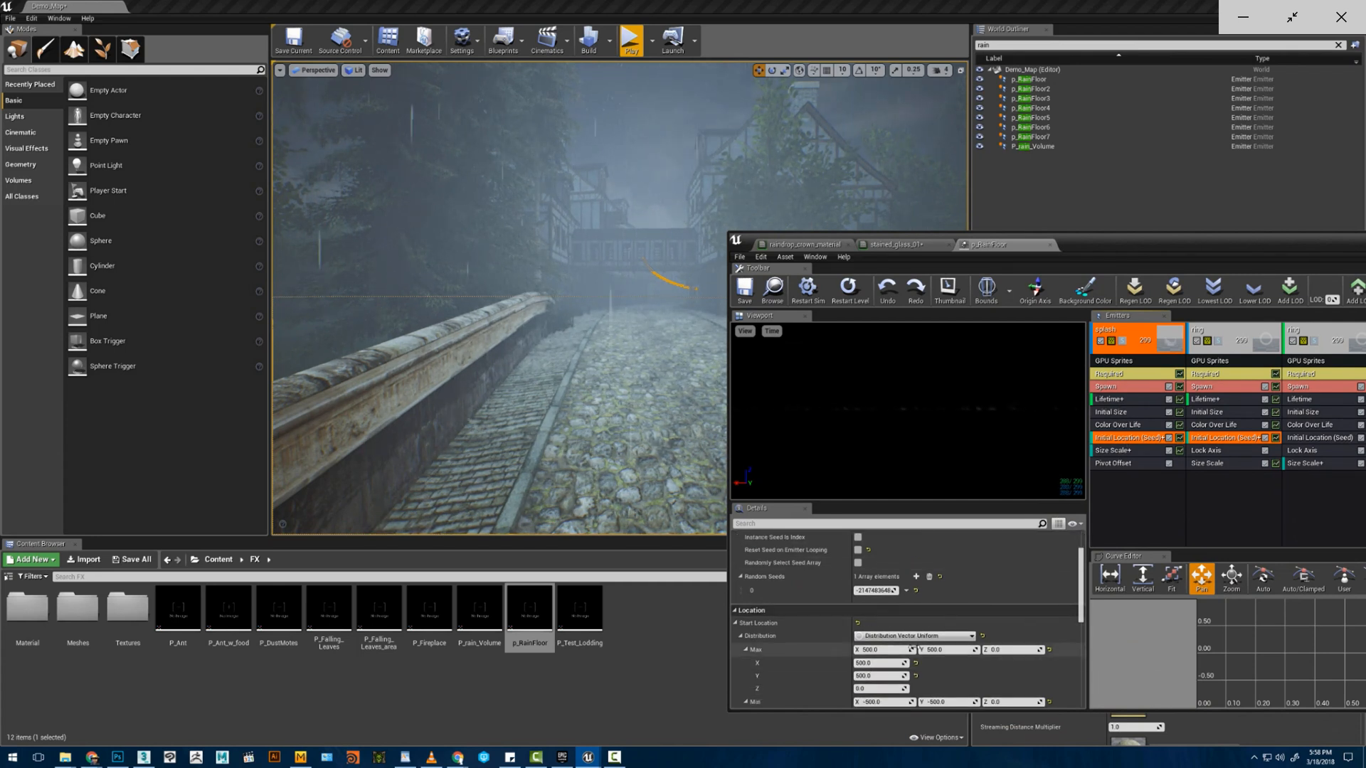
- Rename the p_RainFloor particle system as p_RainFloor_500x500
right_click(549, 624)
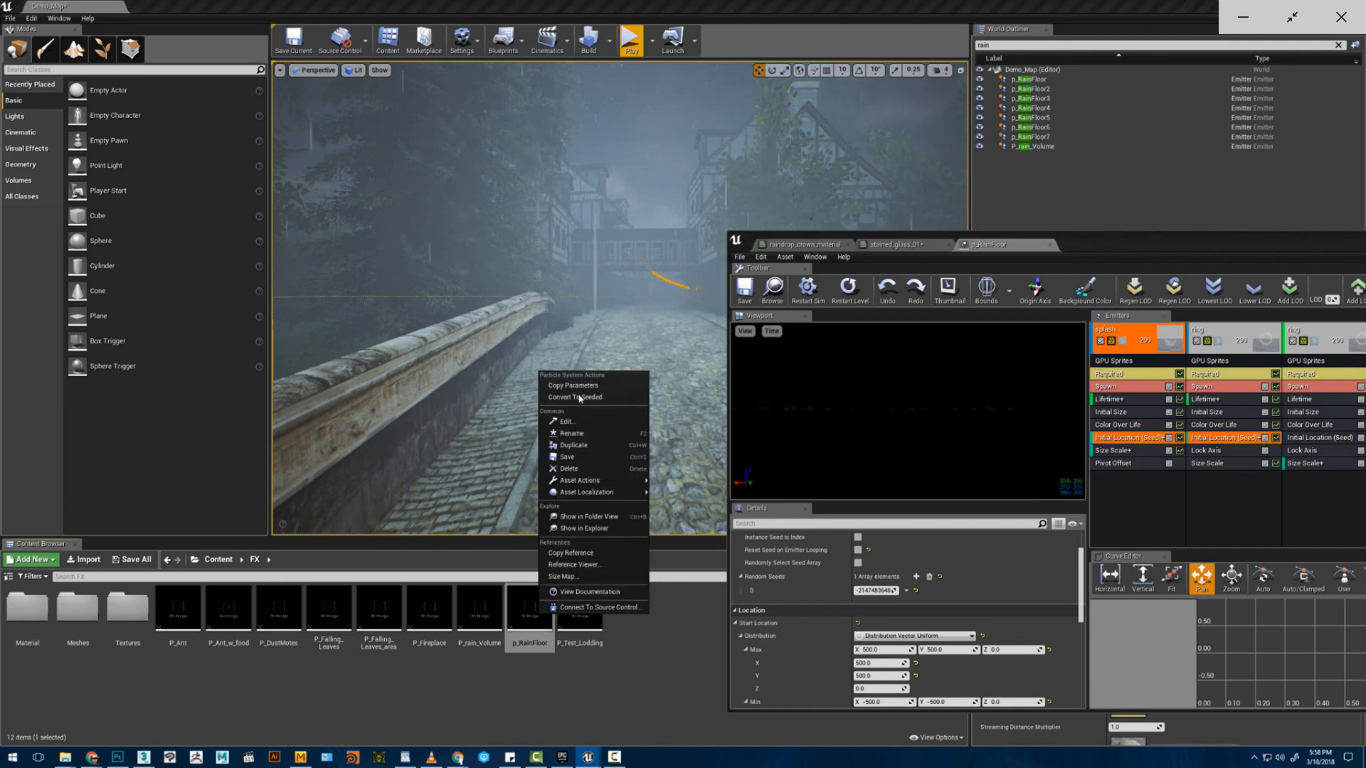
click(569, 434)
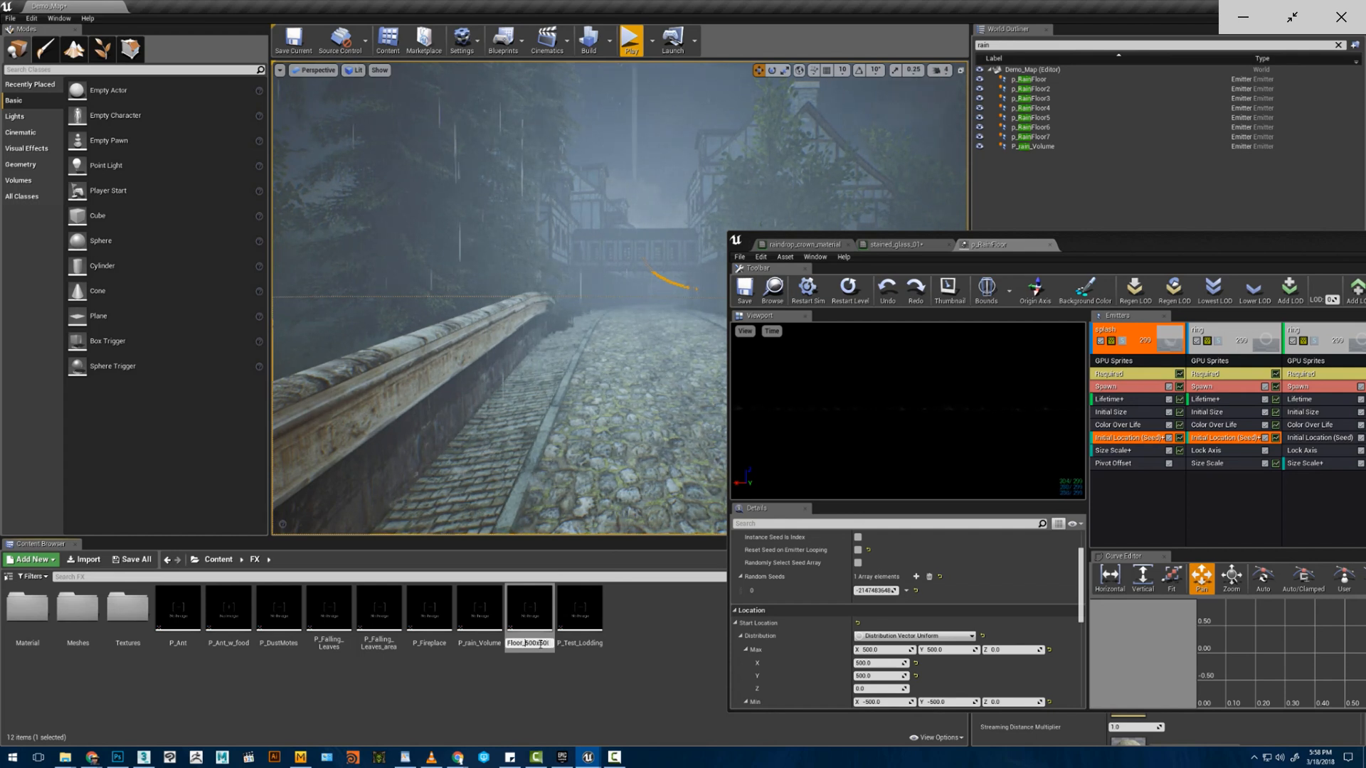
key(Return)
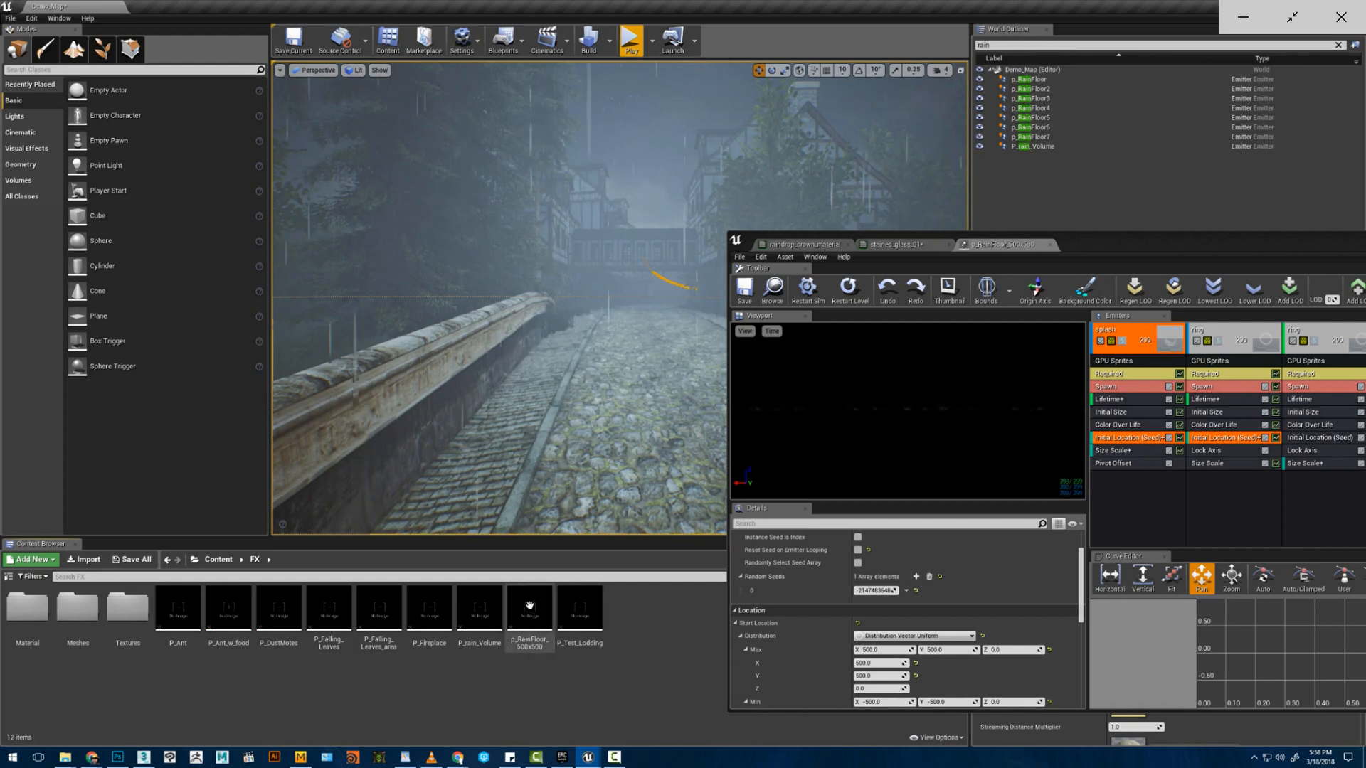
click(527, 603)
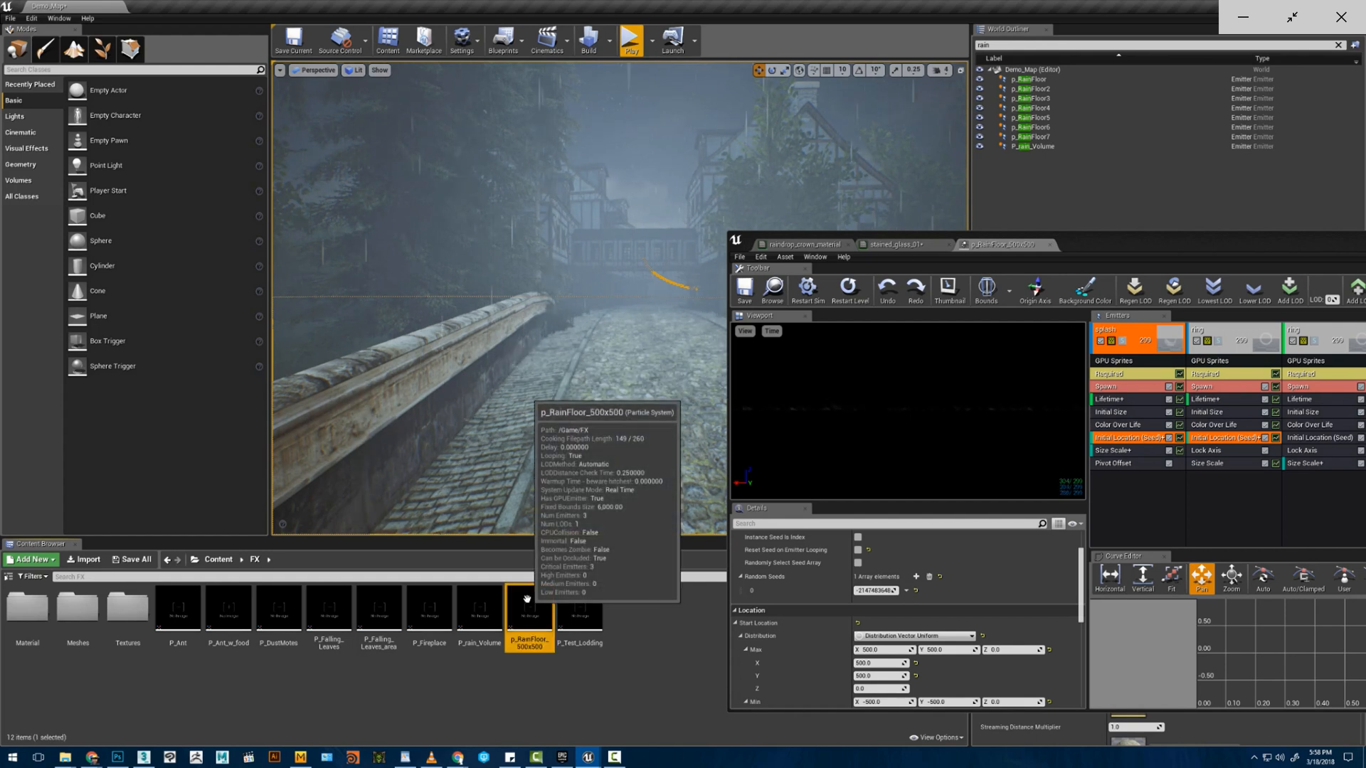
click(562, 668)
click(539, 622)
key(ctrl+w)
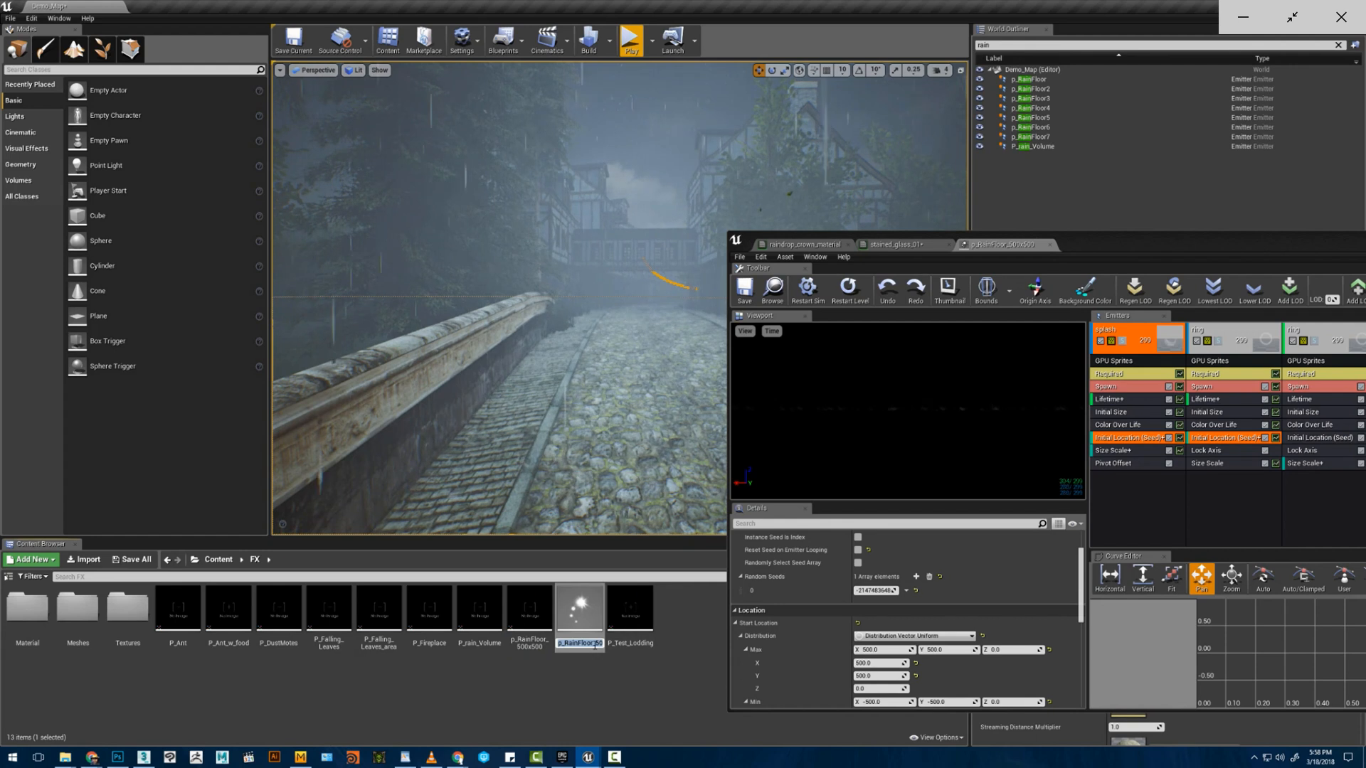
key(Escape)
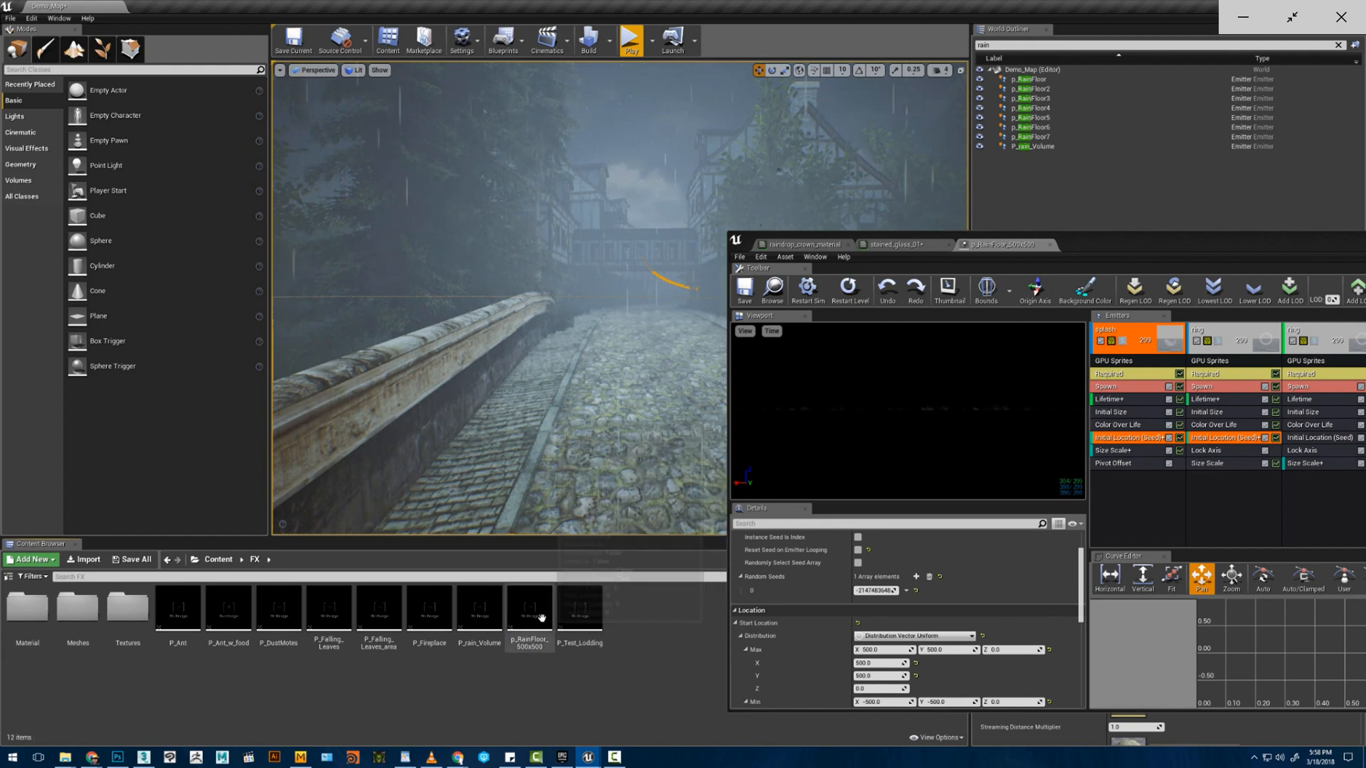
- Duplicate the p_RainFloor_500x500 particle system and place the copy in the street along the base of the stone wall
mouse_move(541, 618)
mouse_down()
mouse_move(517, 596)
mouse_move(530, 600)
mouse_up()
click(554, 625)
click(631, 607)
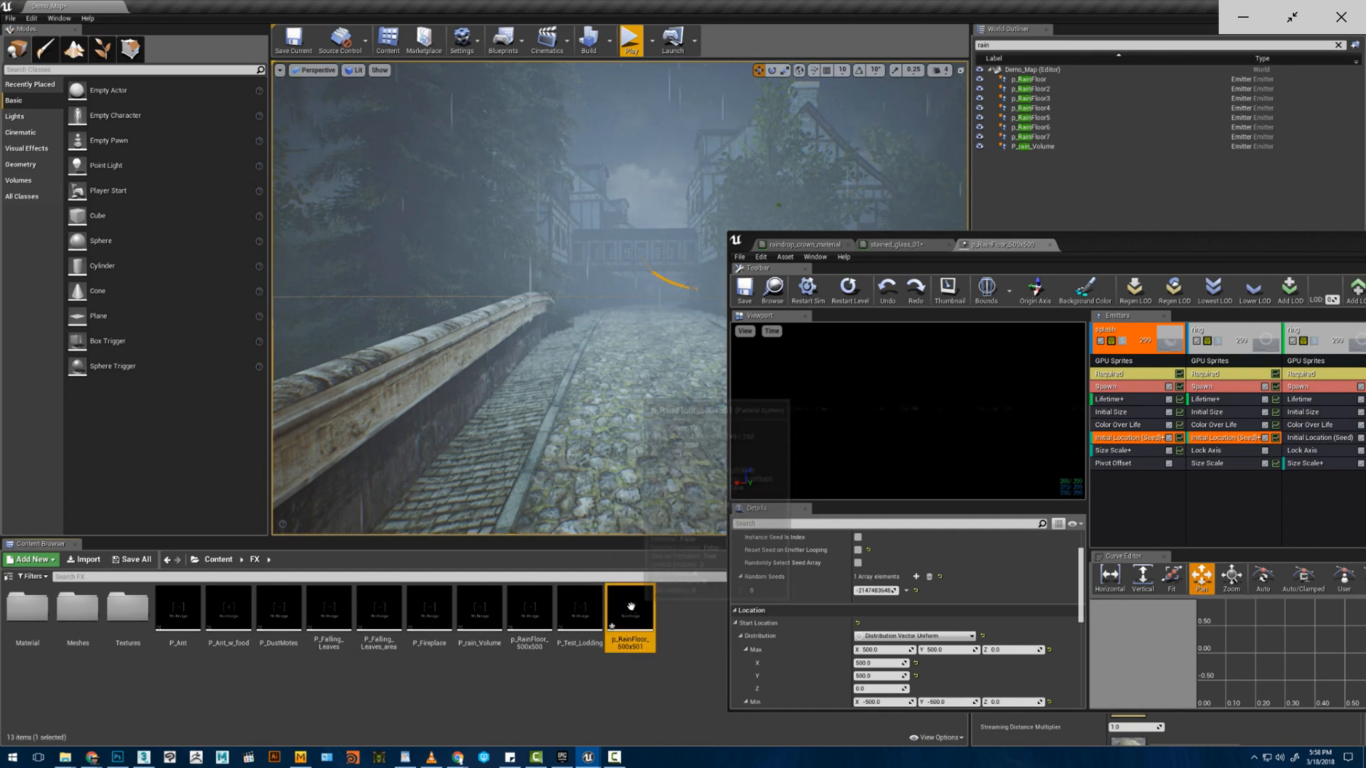
drag(631, 607, 474, 464)
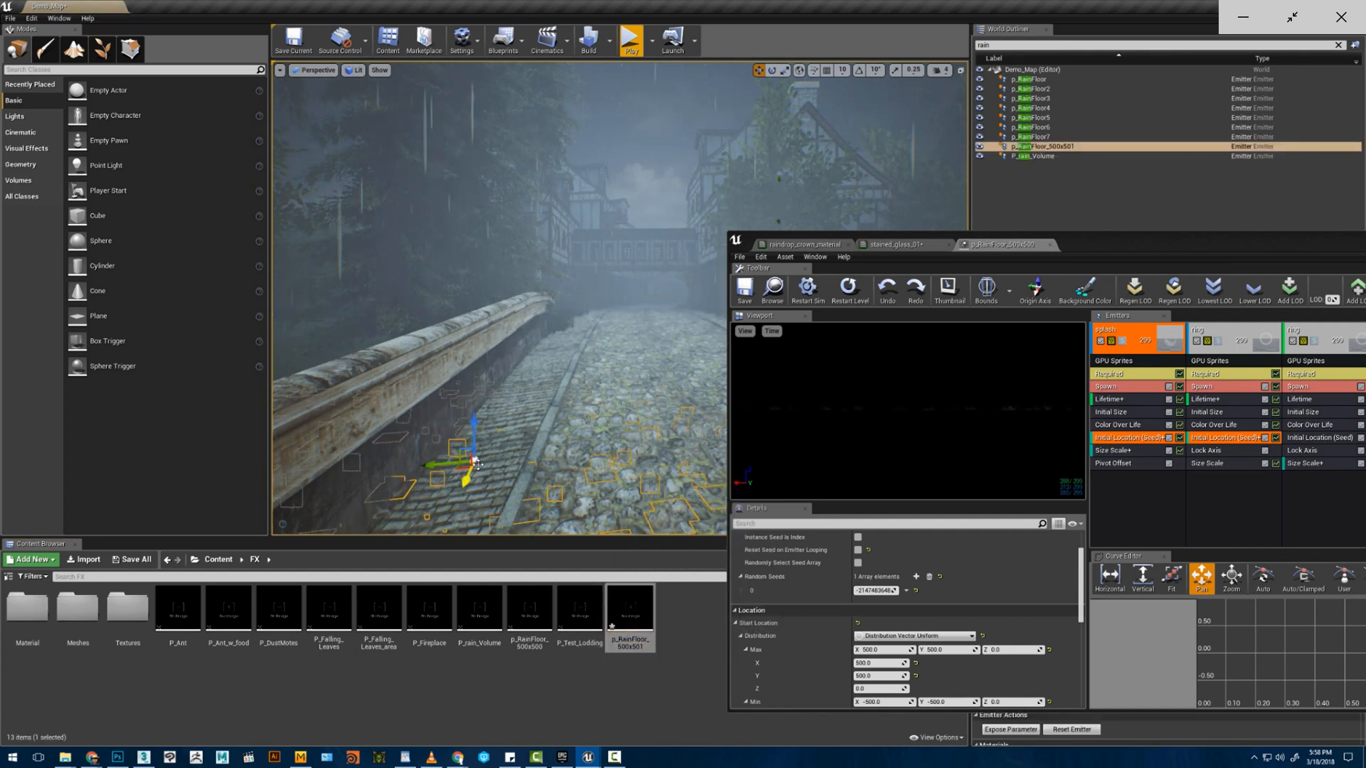
- Open the duplicated particle system, close the original's editor, and show the splash emitter's Initial Location settings
double_click(630, 612)
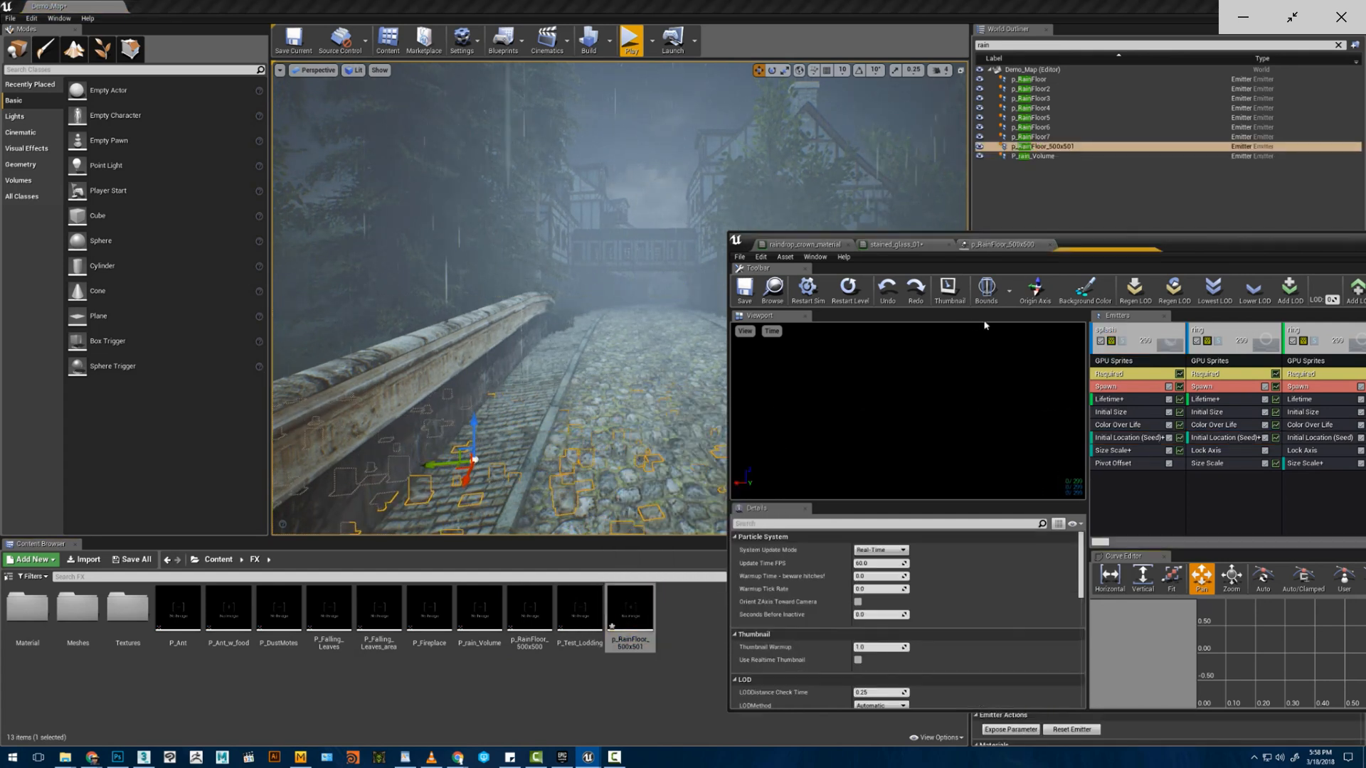
click(1050, 244)
click(1003, 244)
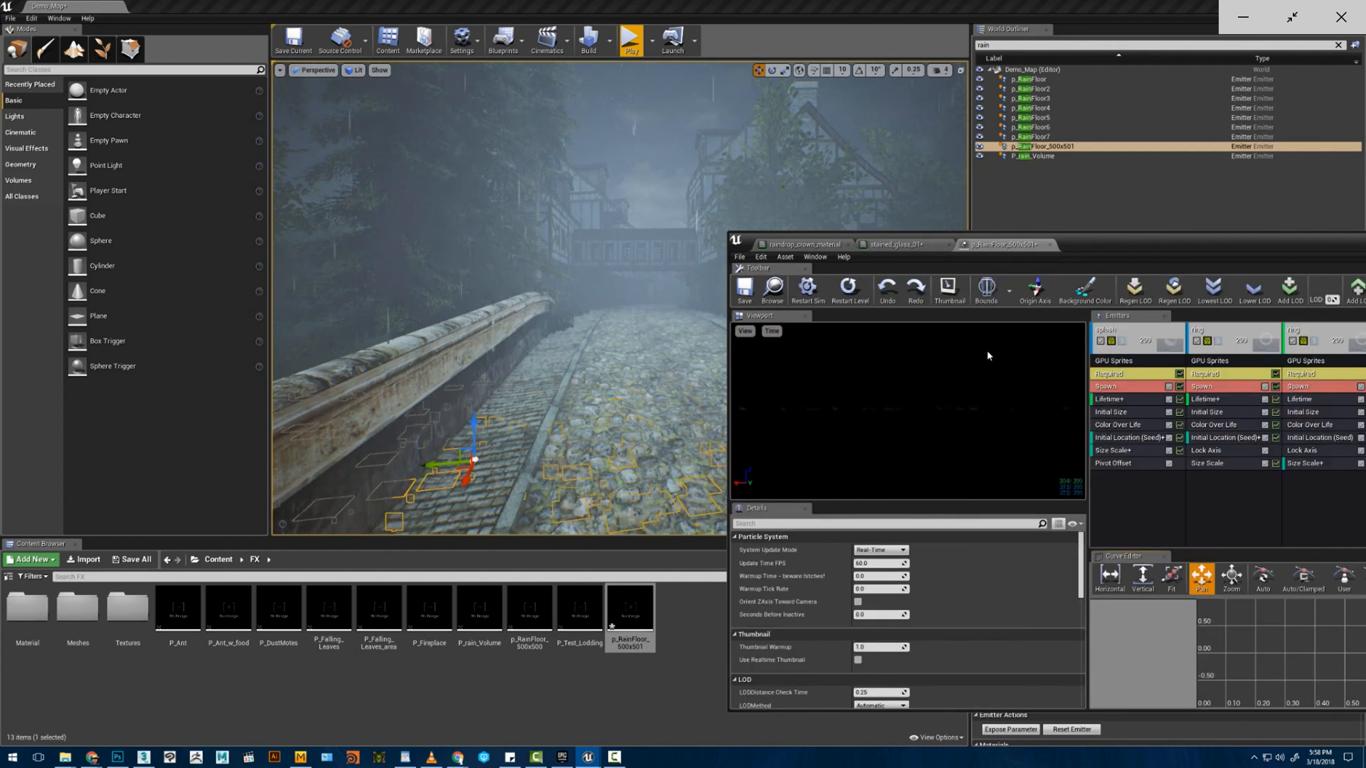
click(1135, 377)
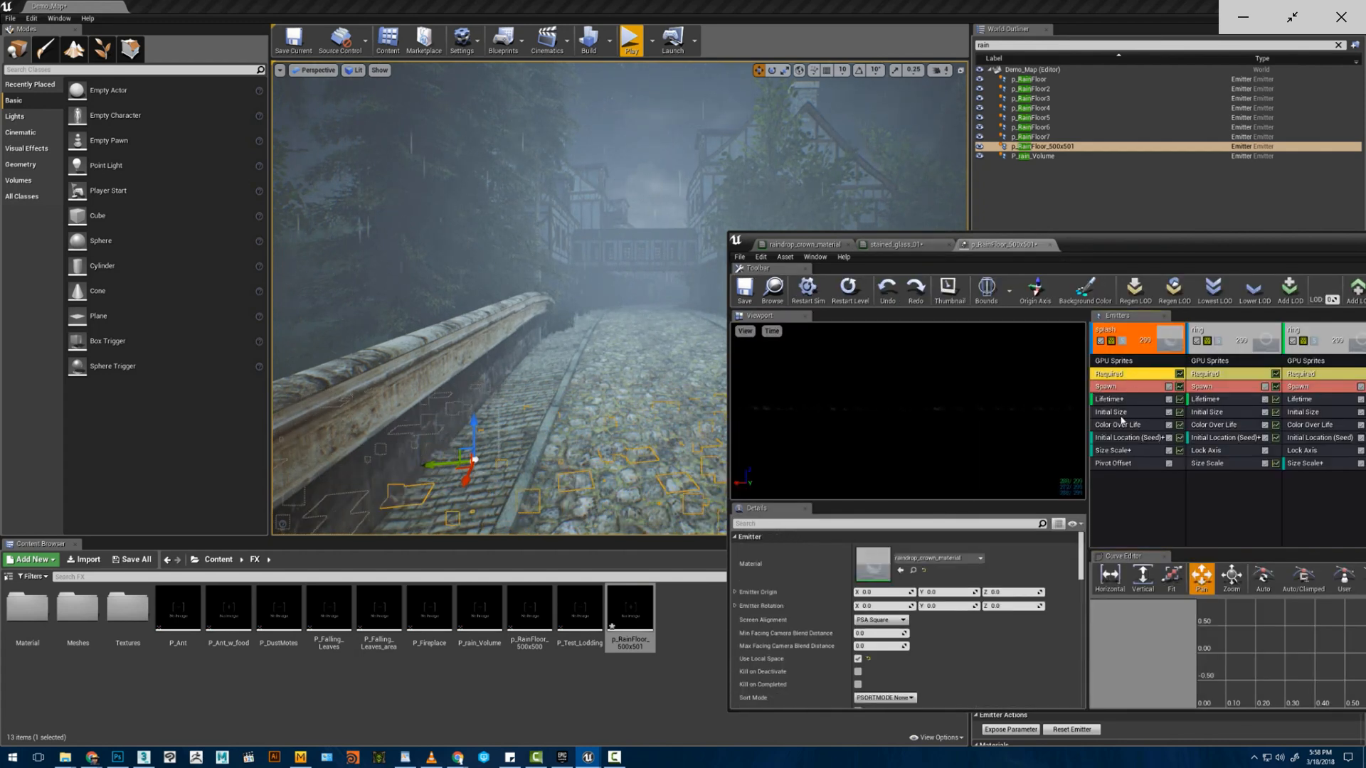
click(1114, 463)
click(1121, 451)
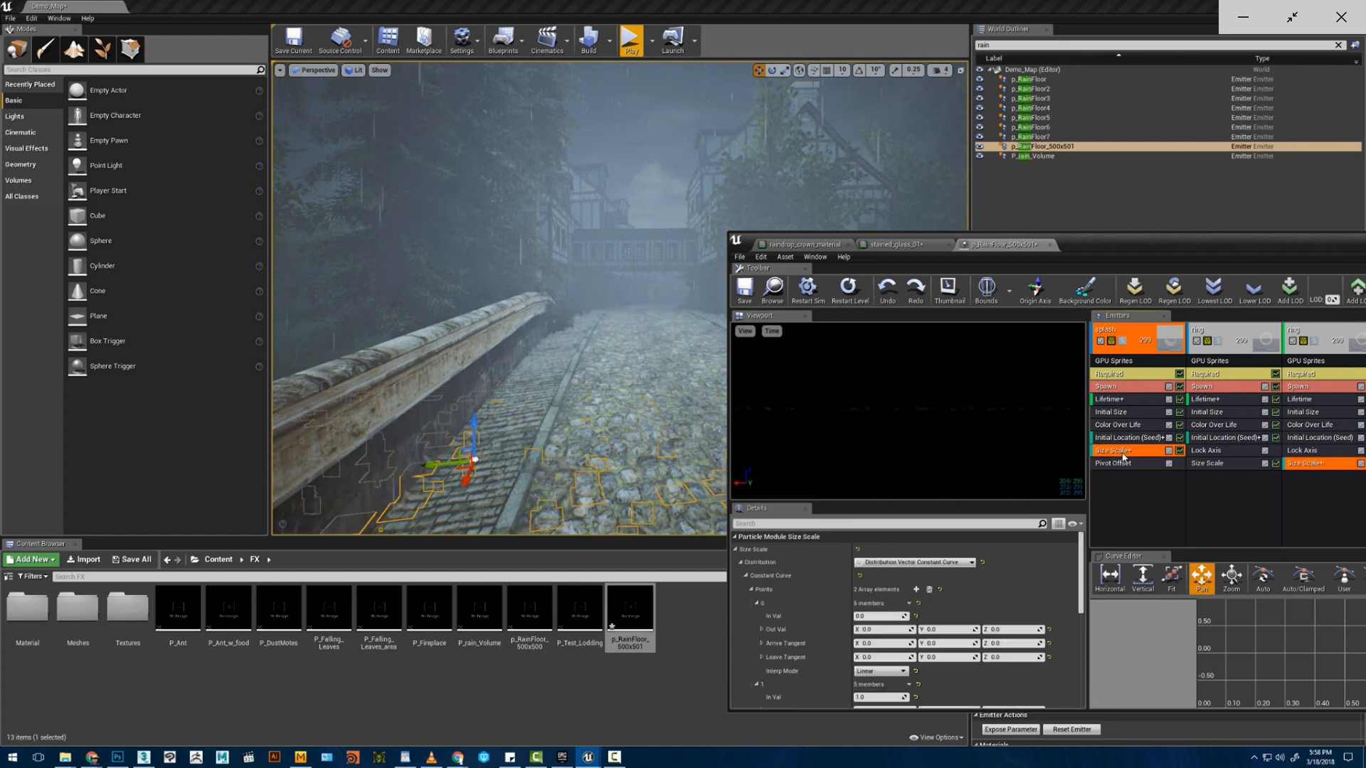
click(1129, 437)
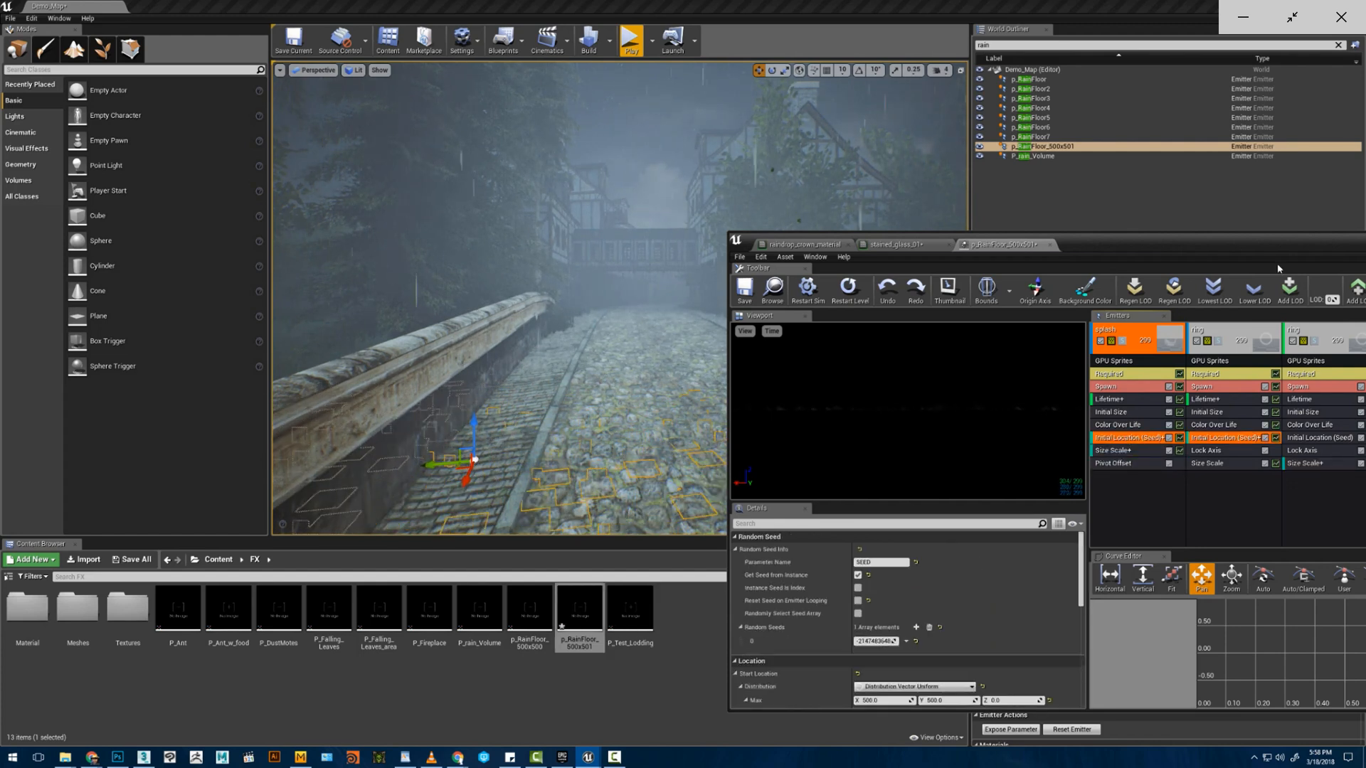
- Share the seeded Initial Location module with the third emitter and delete that emitter's own Initial Location module
drag(1260, 249, 1131, 251)
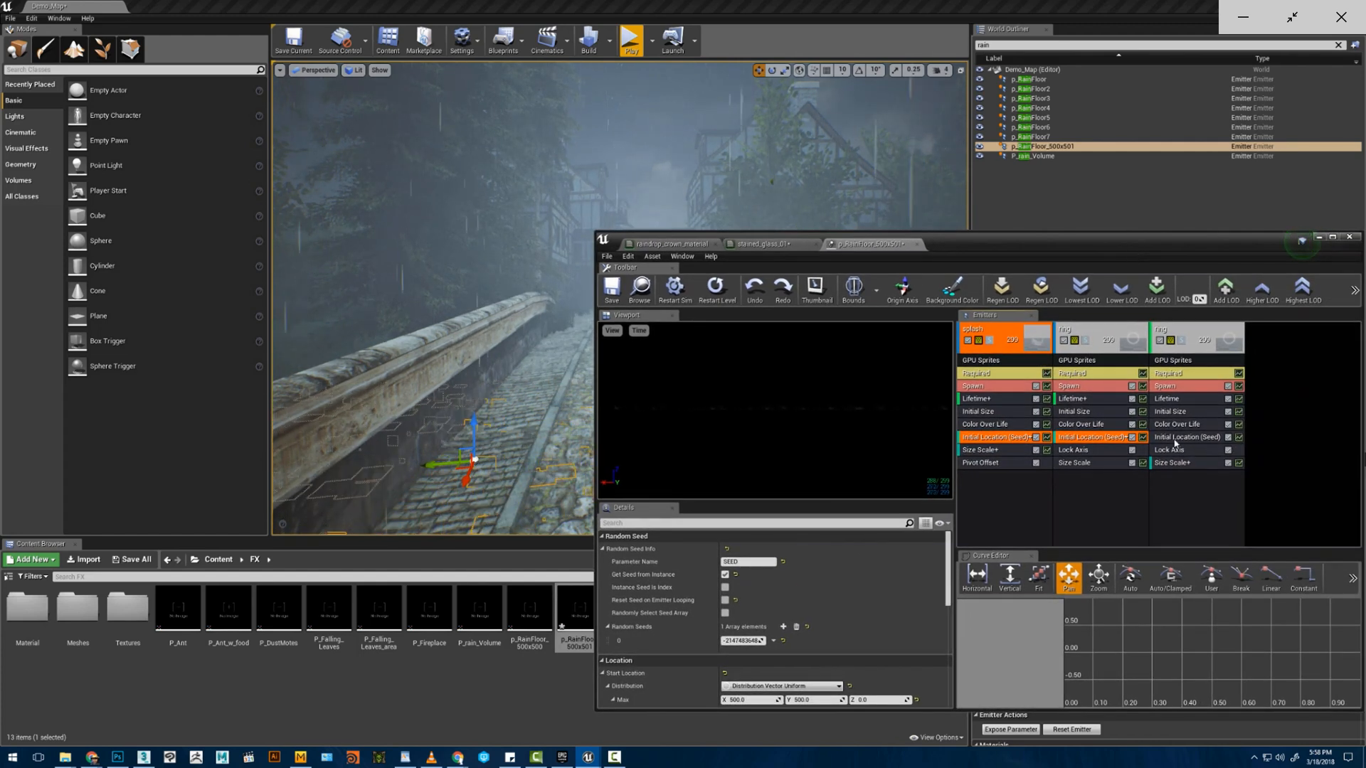
drag(1135, 442, 1199, 451)
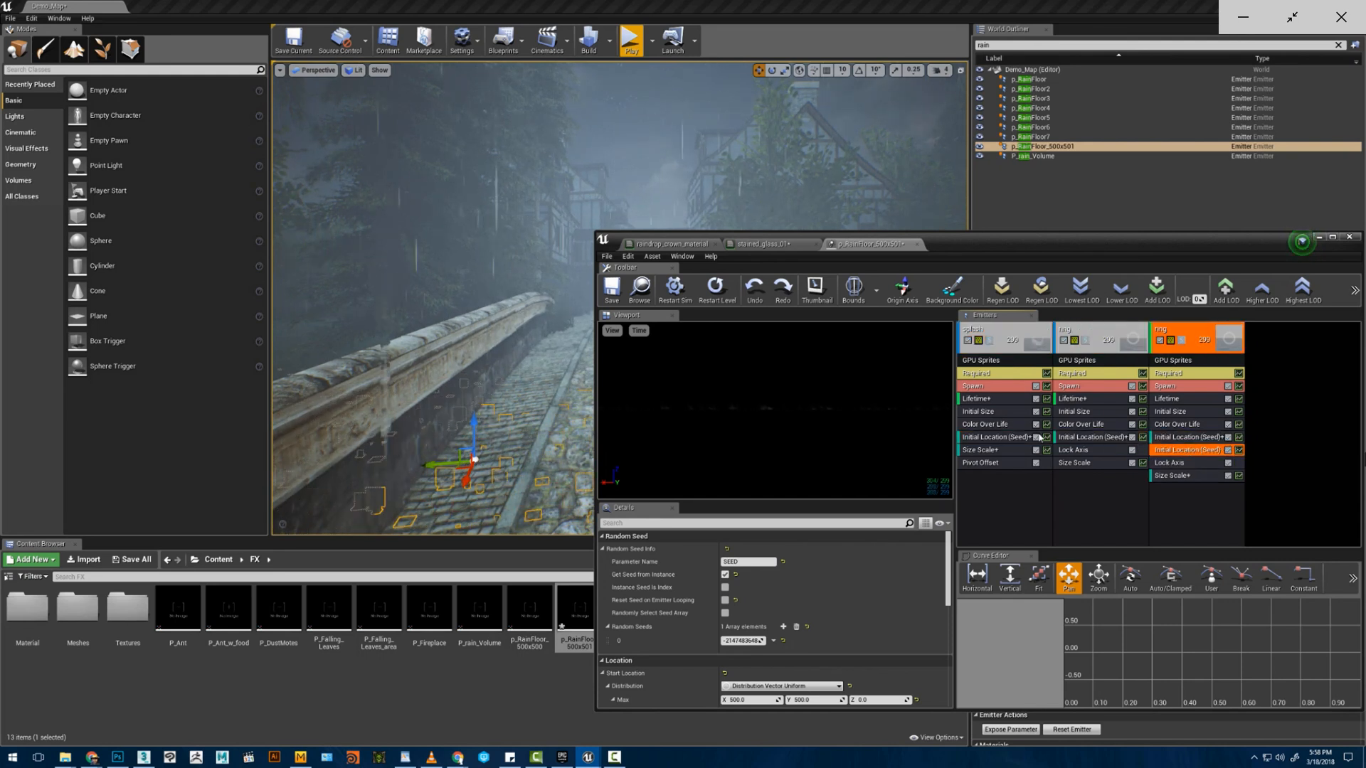
key(Delete)
- Narrow the shared Initial Location's Start Location range to Y 11 for Max and Y -10 for Min
click(1013, 436)
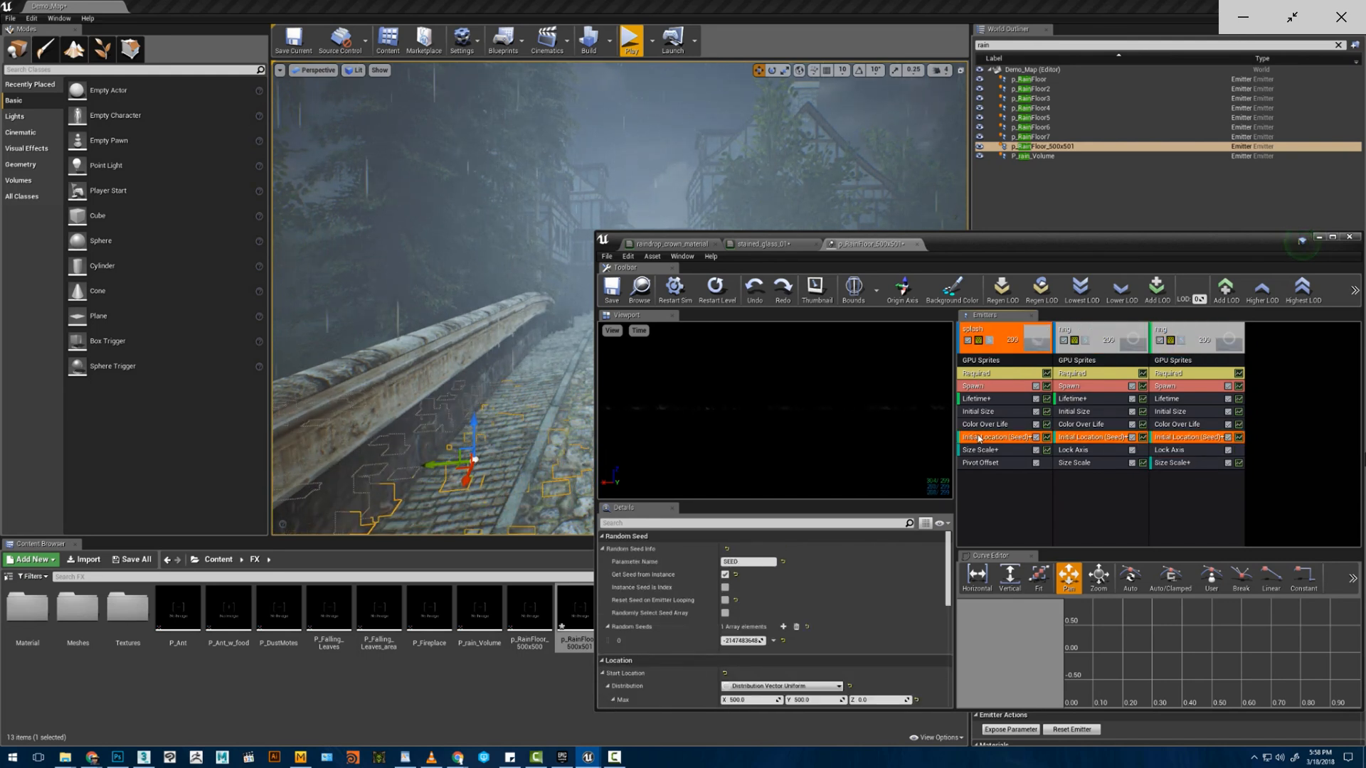
scroll(825, 602, down, 3)
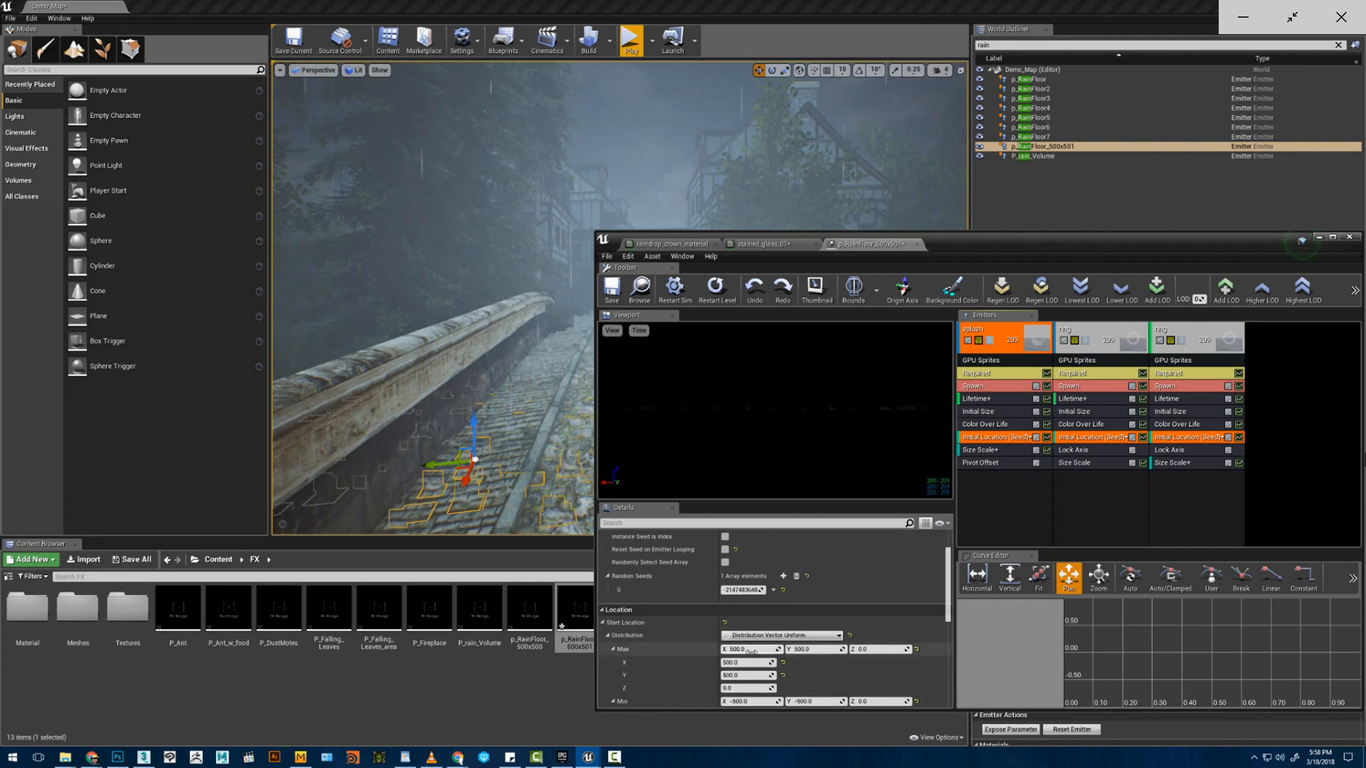
click(825, 650)
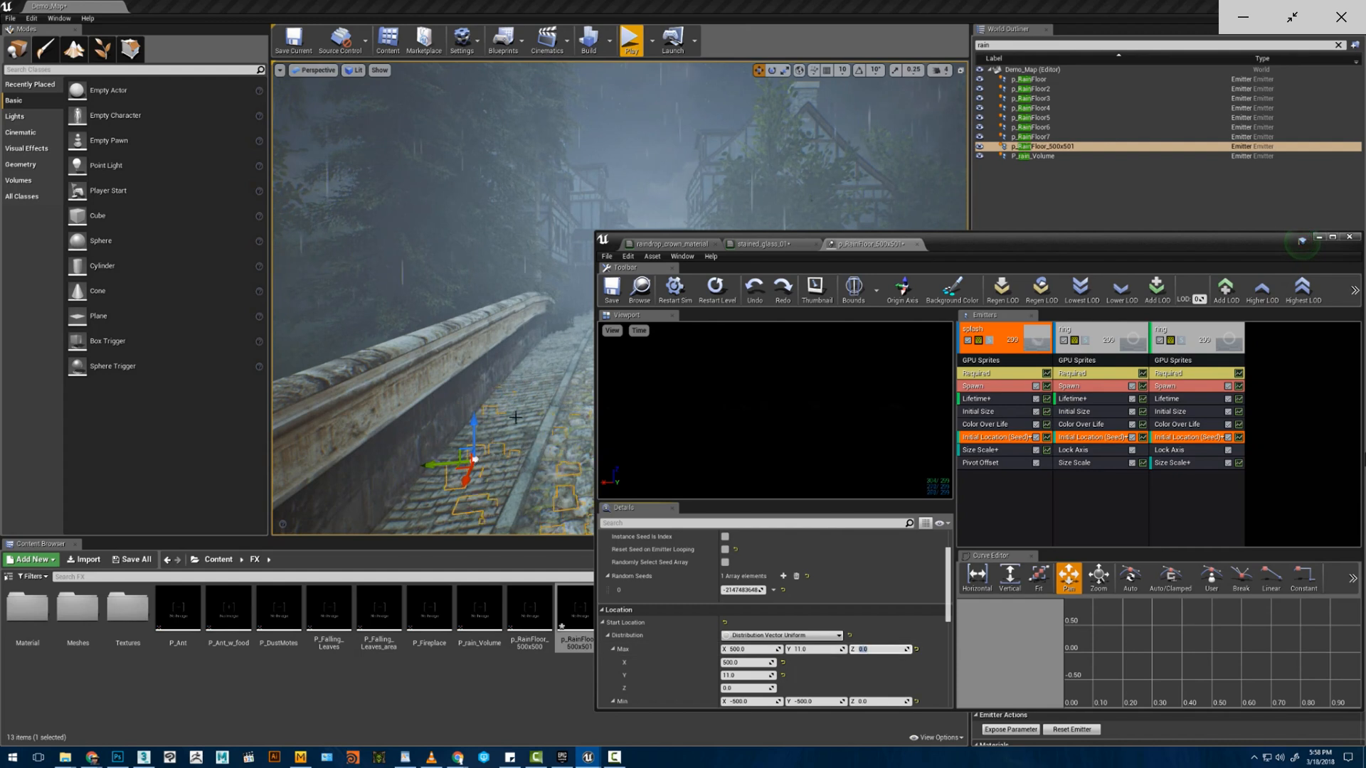
mouse_move(498, 298)
right_down()
mouse_move(533, 349)
mouse_move(611, 341)
mouse_move(498, 345)
mouse_move(495, 299)
right_up()
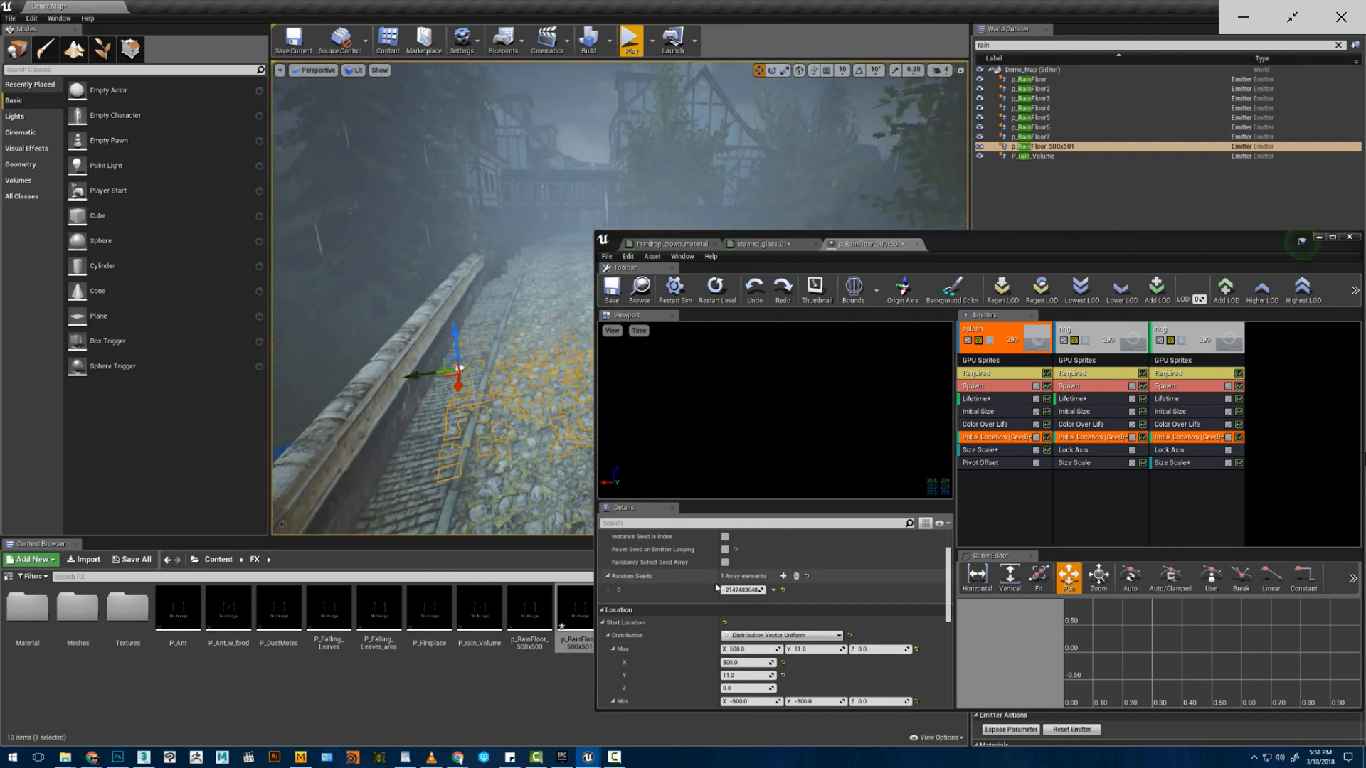
scroll(804, 687, down, 1)
click(803, 687)
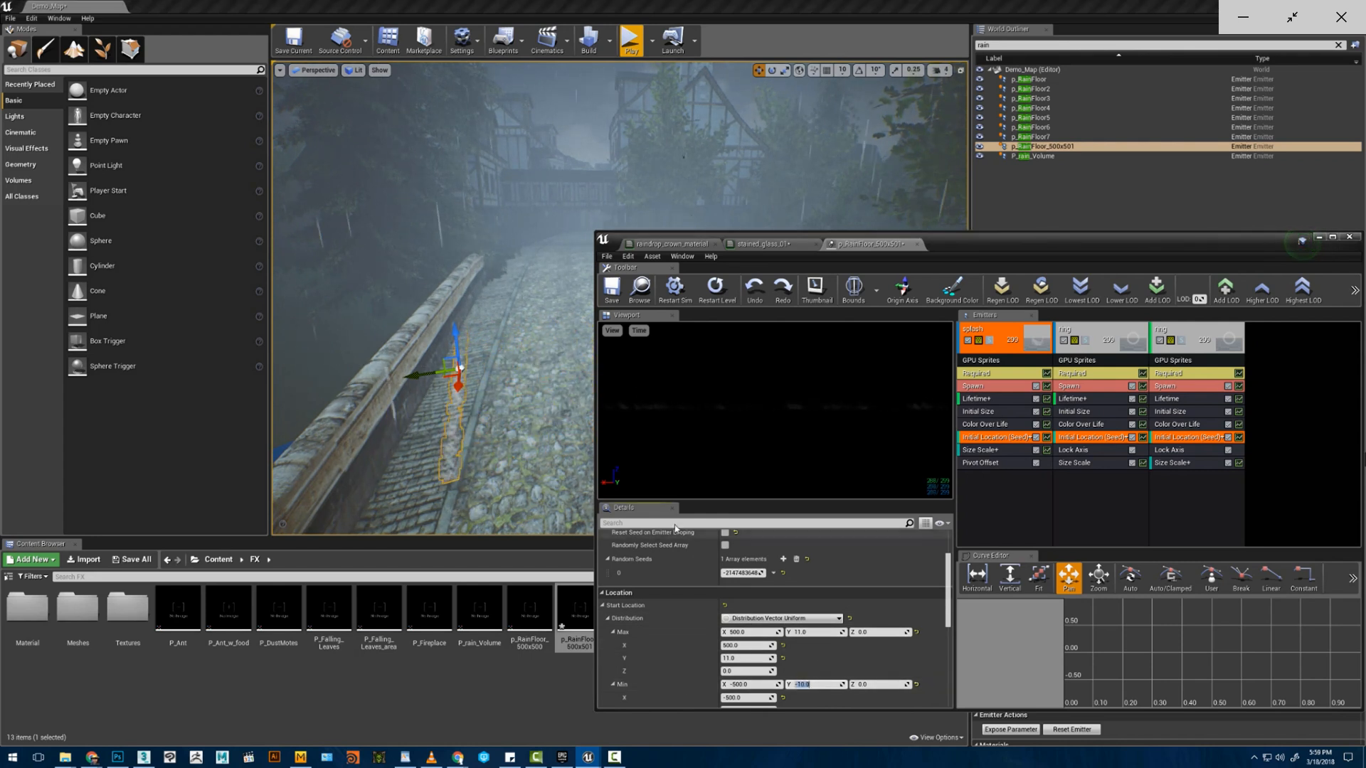
- Move the narrow rain emitter onto the top of the wall and rotate it to align with the wall's direction
click(426, 376)
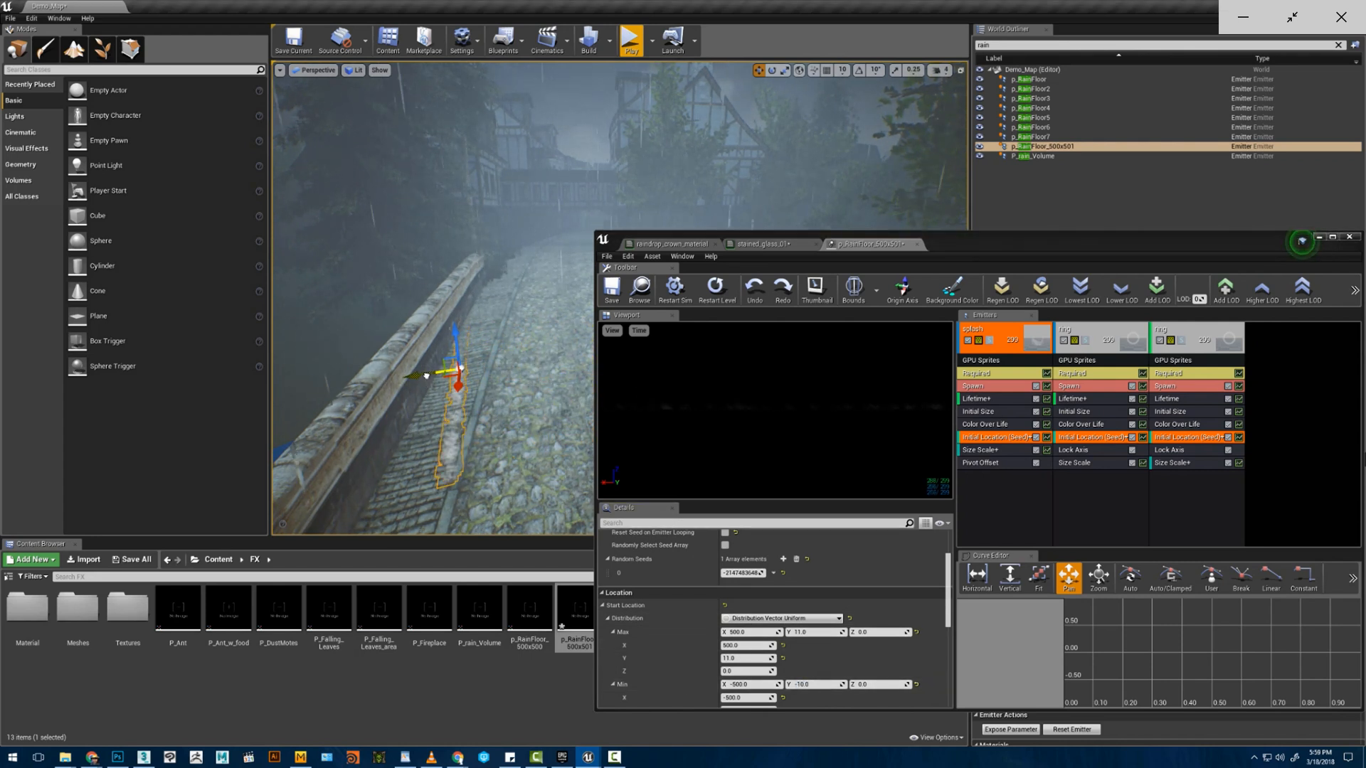
key(e)
key(a)
right_drag(368, 374, 494, 406)
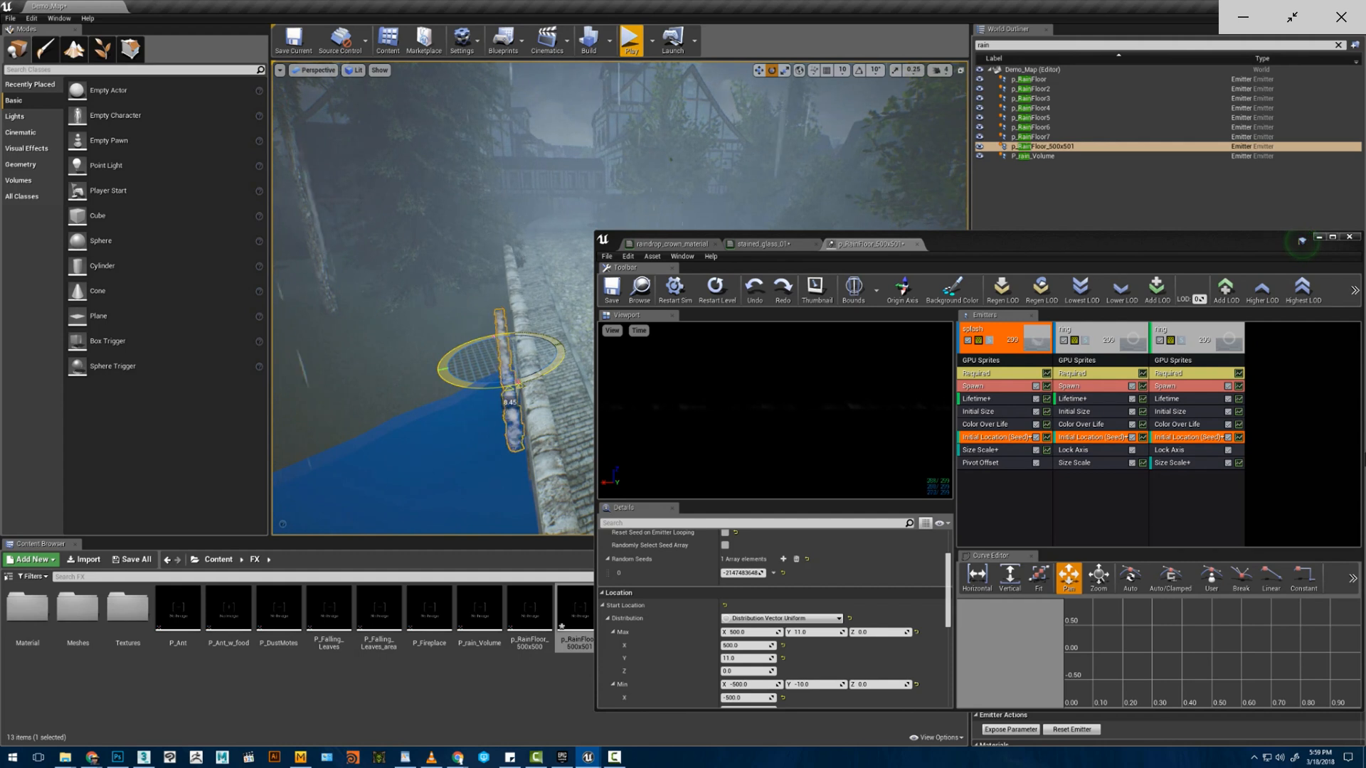
drag(482, 364, 489, 365)
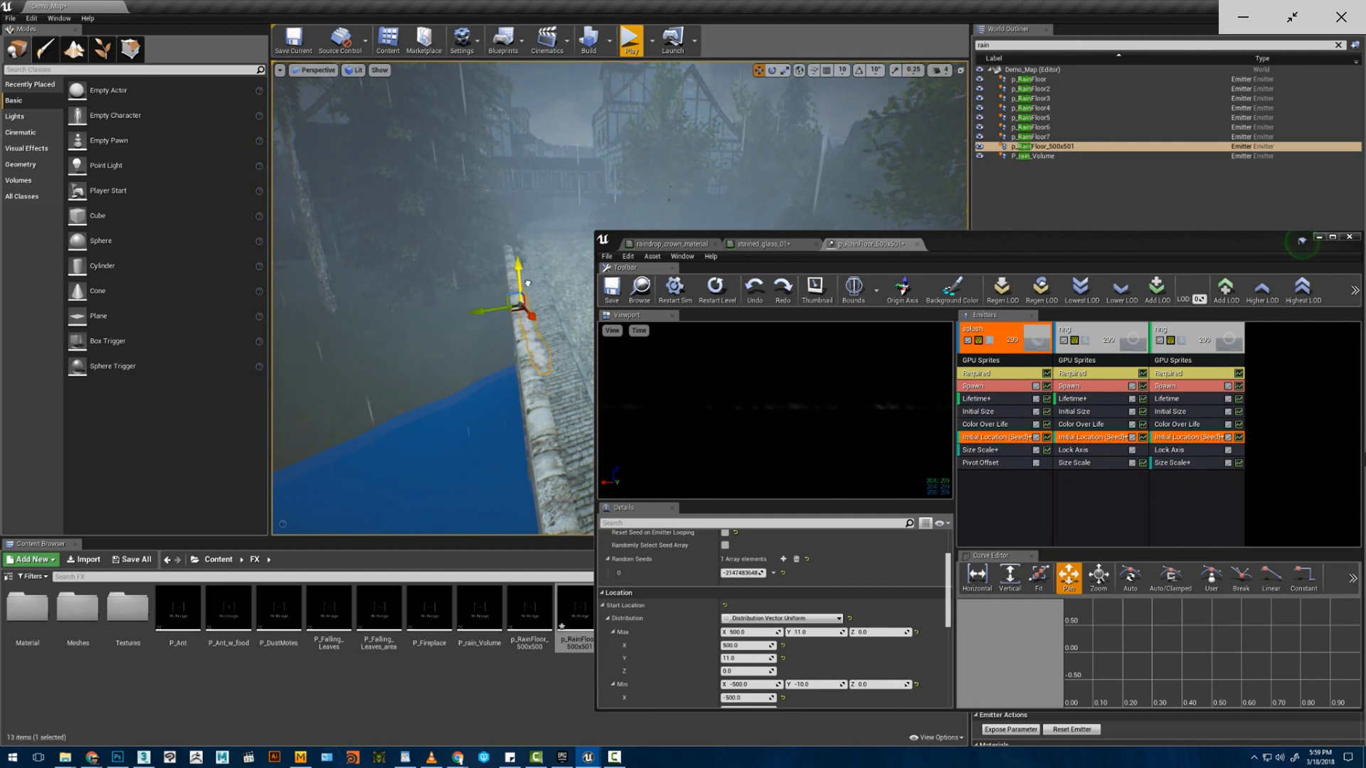
key(w)
right_drag(527, 287, 523, 344)
key(e)
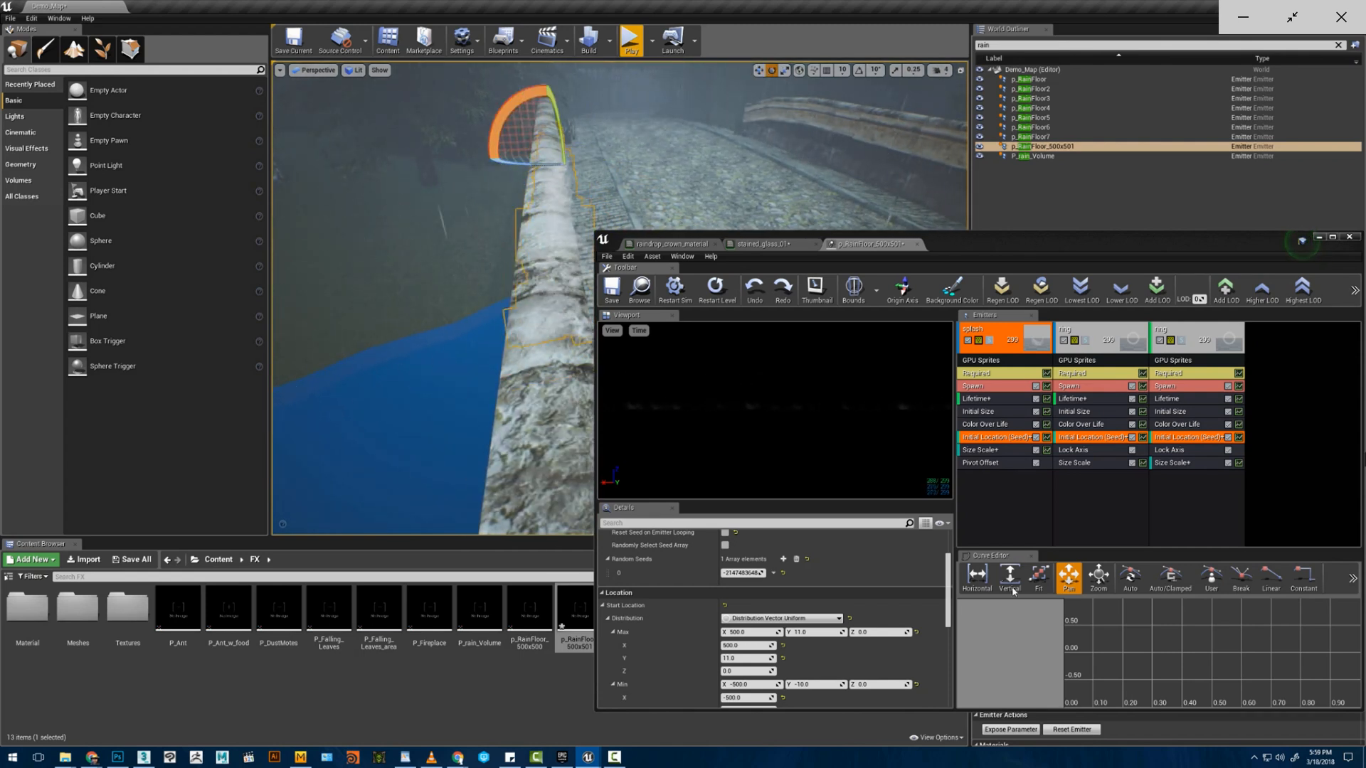
- Adjust the Start Location's Max and Min Y values to fit the wall's width and reposition the emitter along the wall top
click(817, 633)
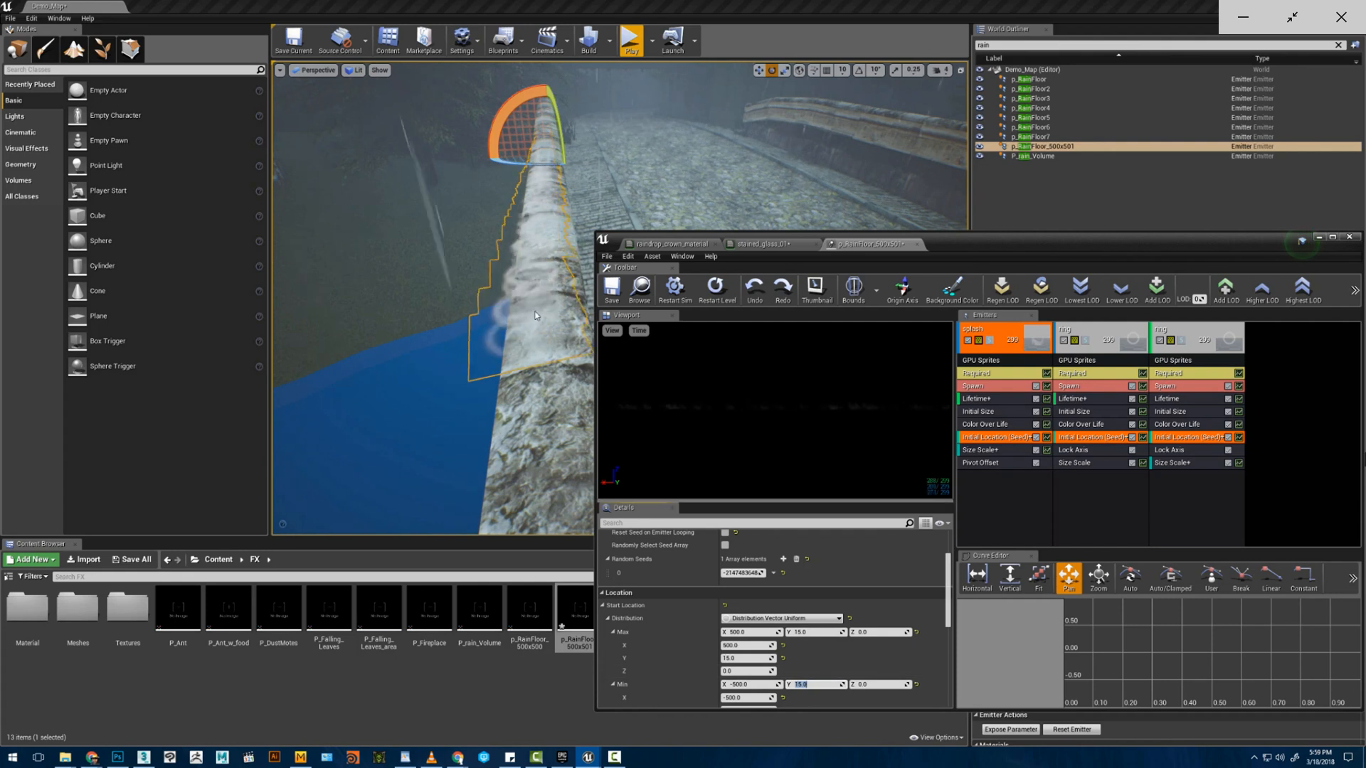
right_drag(530, 200, 530, 178)
key(w)
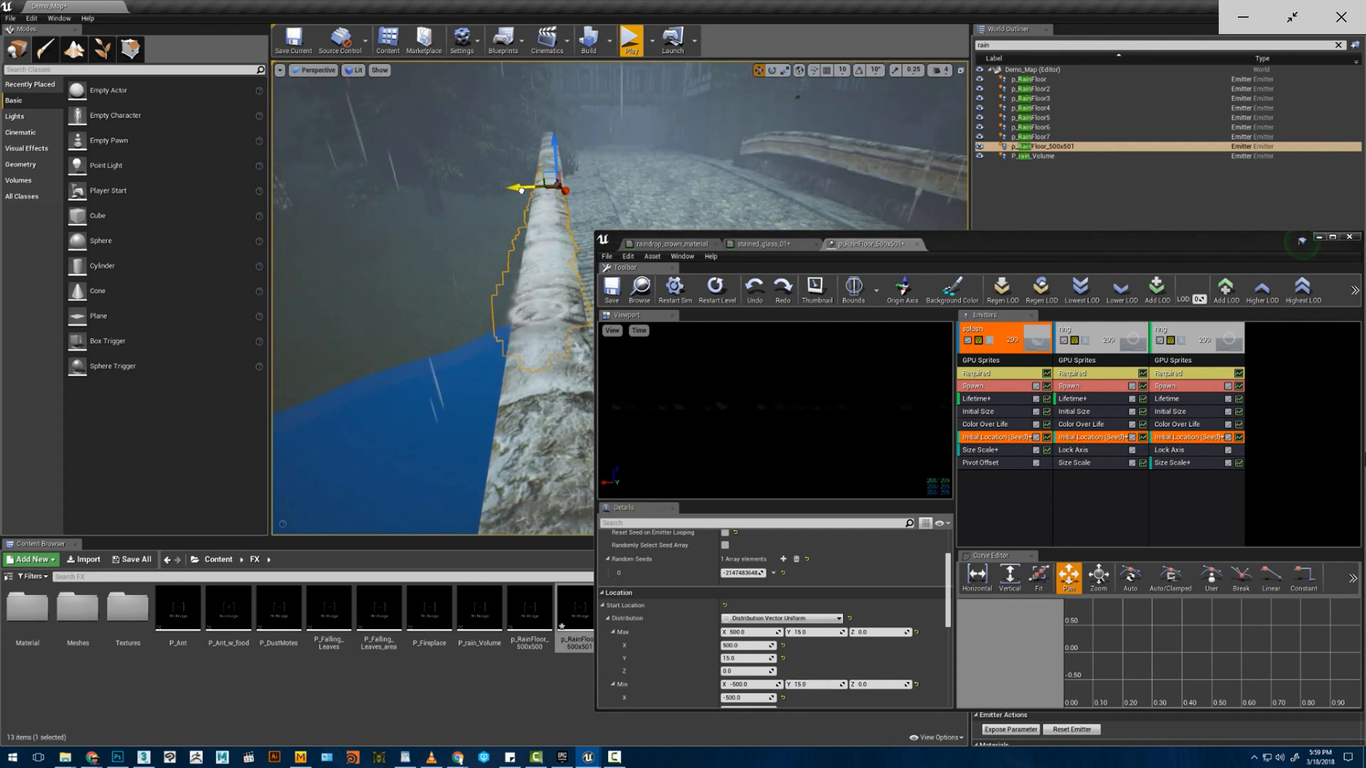
- Set the constant spawn rate to 50 for the splash emitter and the first ring emitter
click(1007, 388)
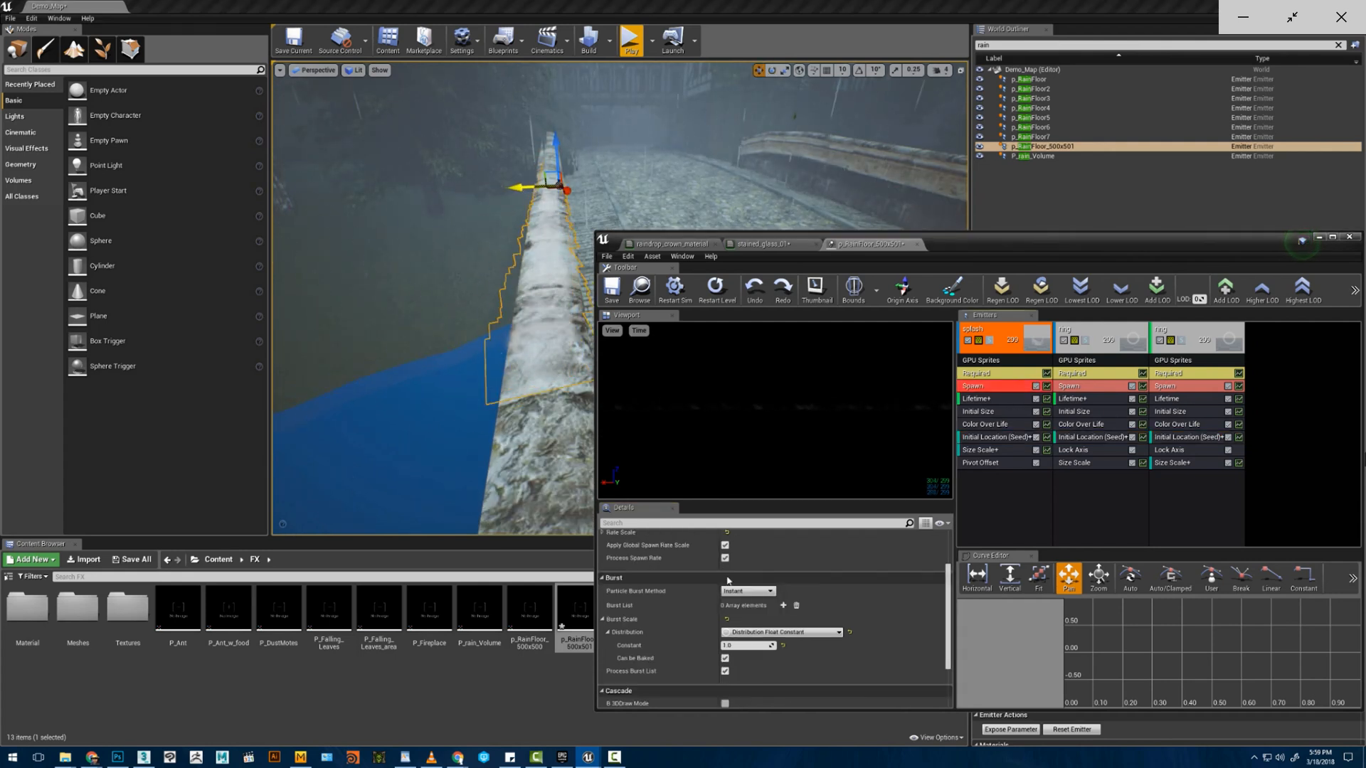
scroll(727, 579, up, 3)
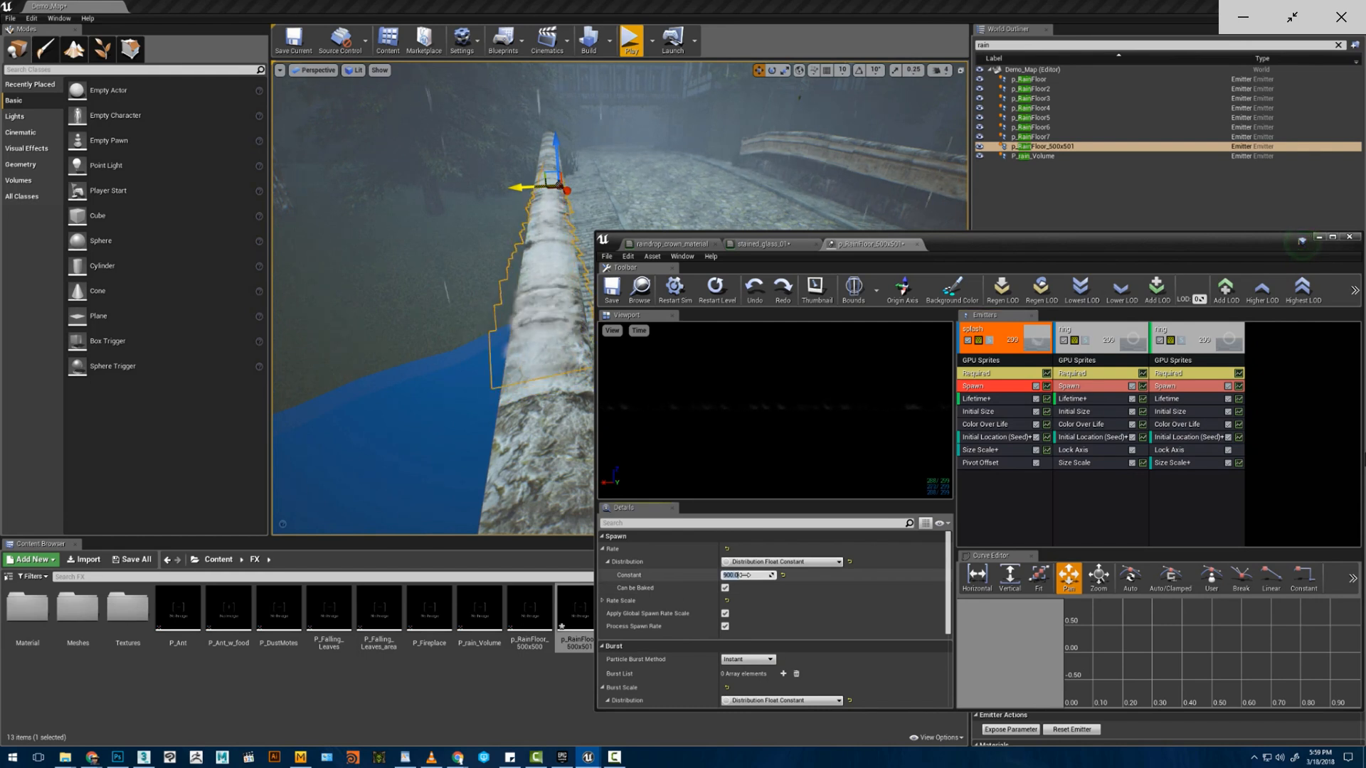
click(1084, 388)
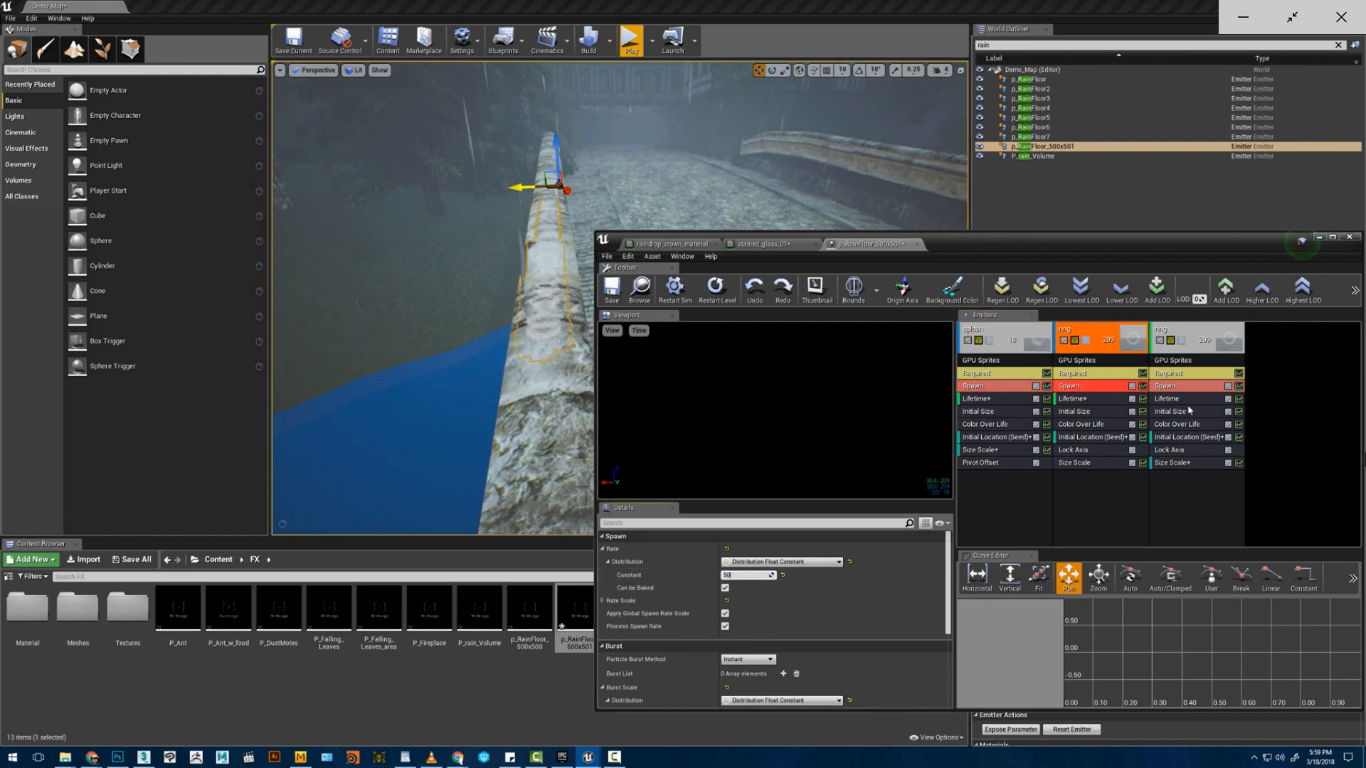
- Disable both ring emitters so that only the splash emitter stays active
click(1182, 386)
click(1159, 341)
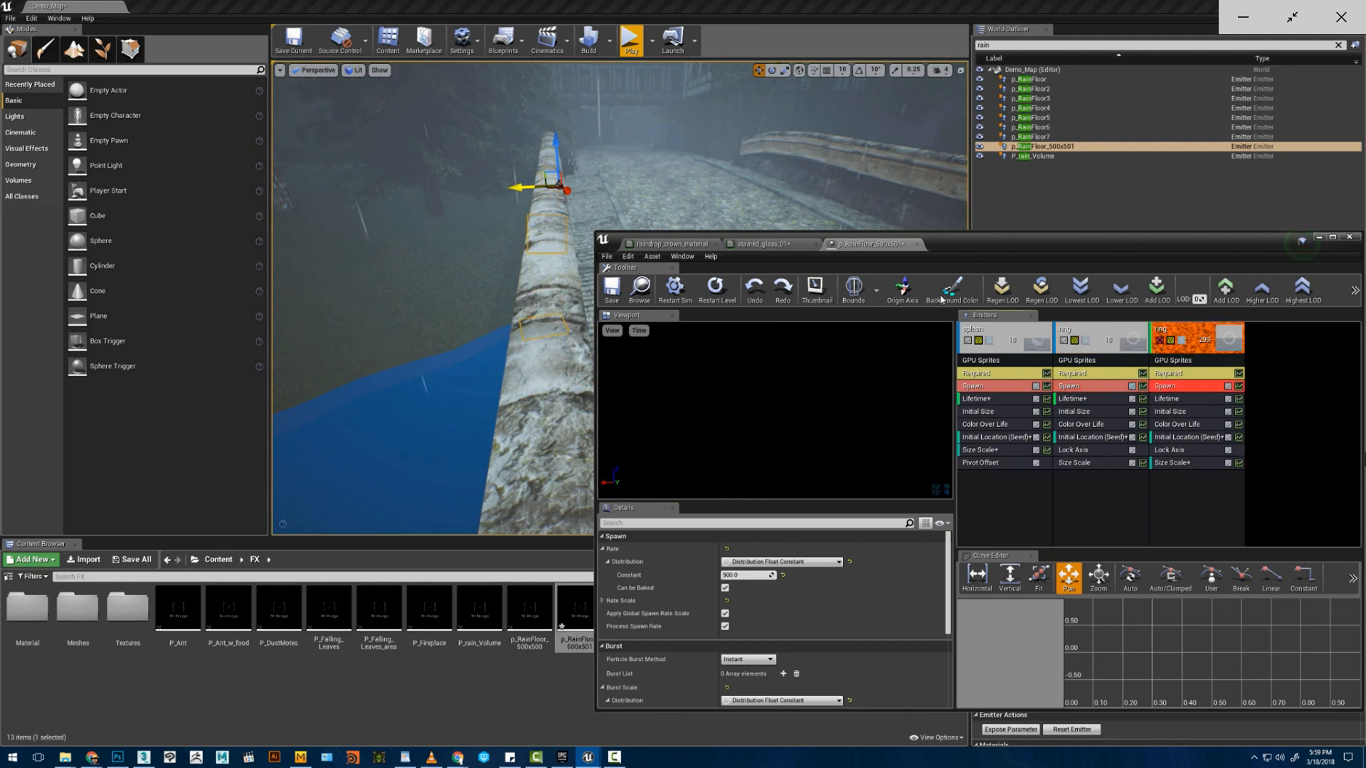
click(1064, 341)
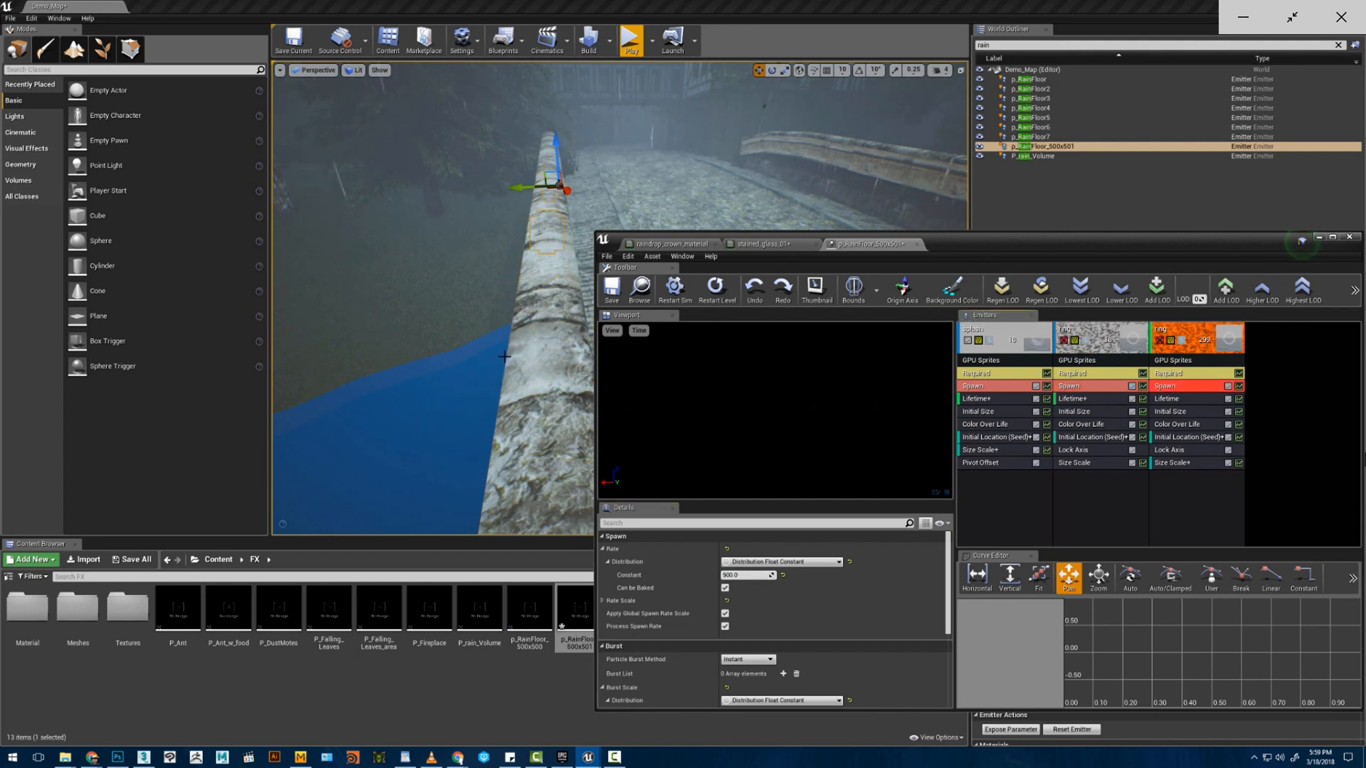
- Rotate the narrow rain emitter to follow the slope of the wall top and adjust its height
right_drag(455, 299, 406, 263)
right_drag(586, 346, 550, 344)
key(e)
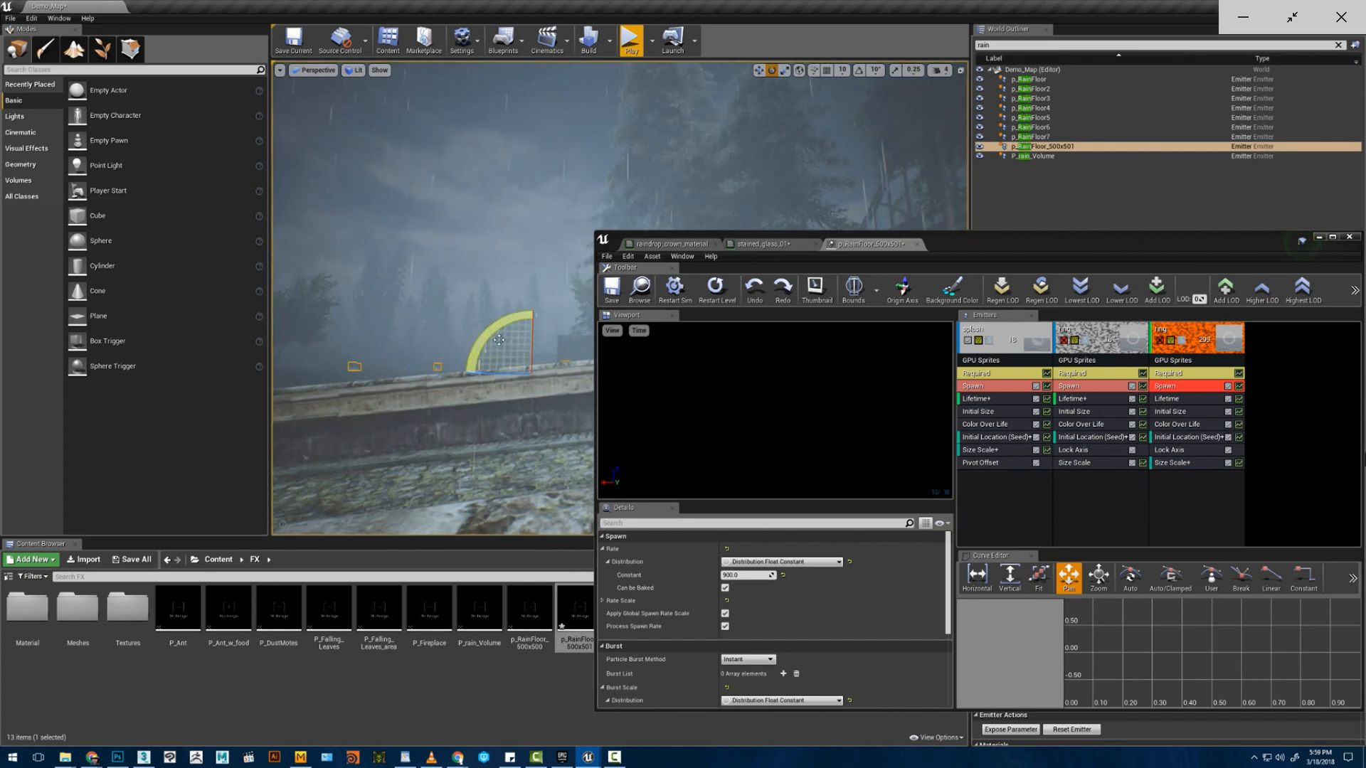
drag(550, 343, 547, 349)
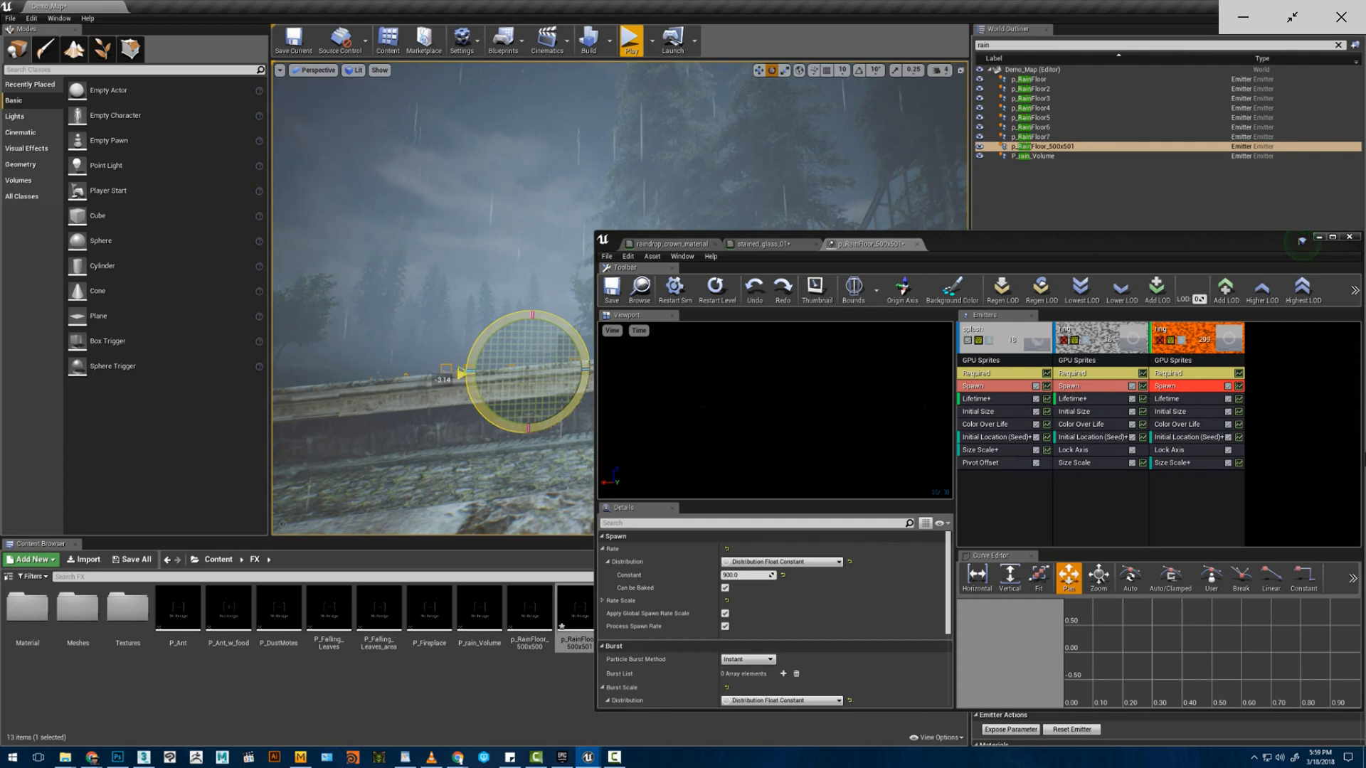
right_drag(483, 338, 545, 349)
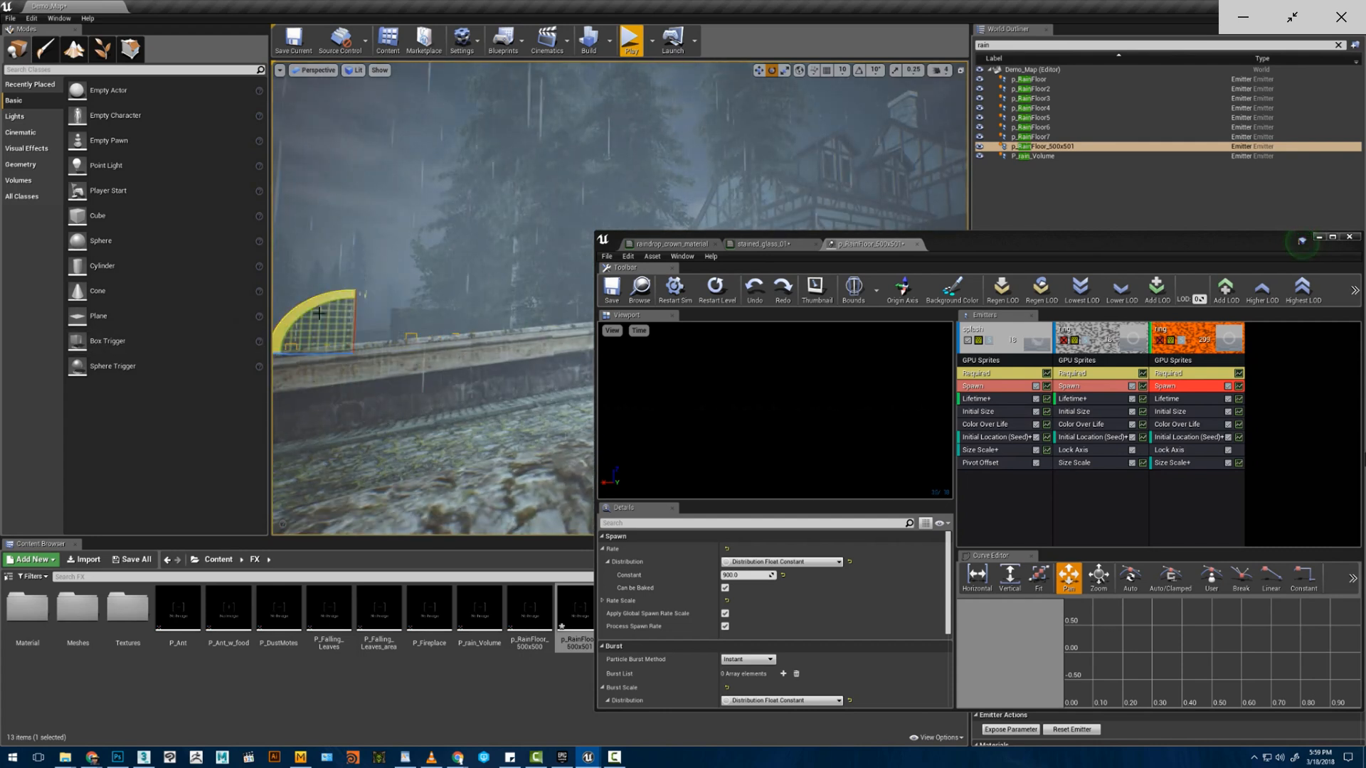
key(w)
drag(354, 309, 354, 304)
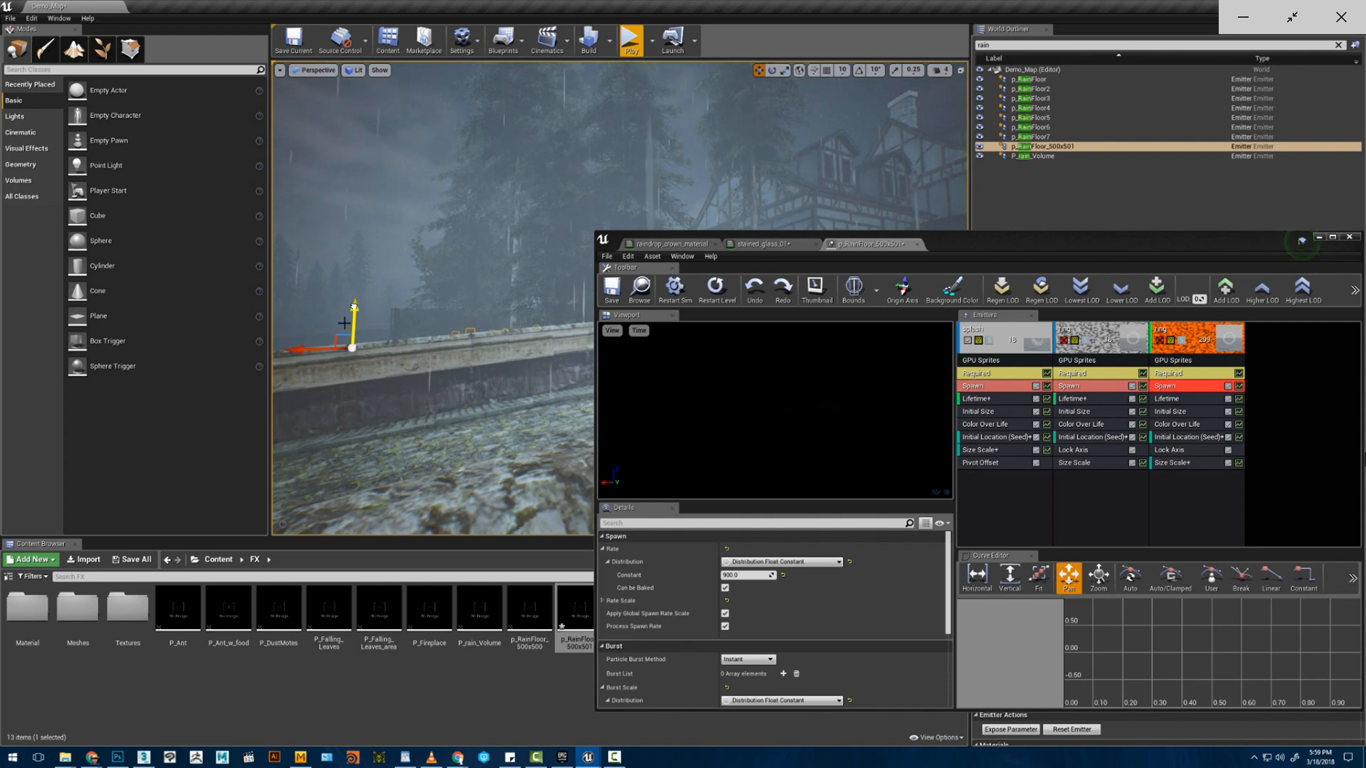
- Examine the splashes along the top of the wall from close range
right_drag(344, 323, 534, 346)
key(a)
key(w)
key(a)
key(a)
key(d)
key(d)
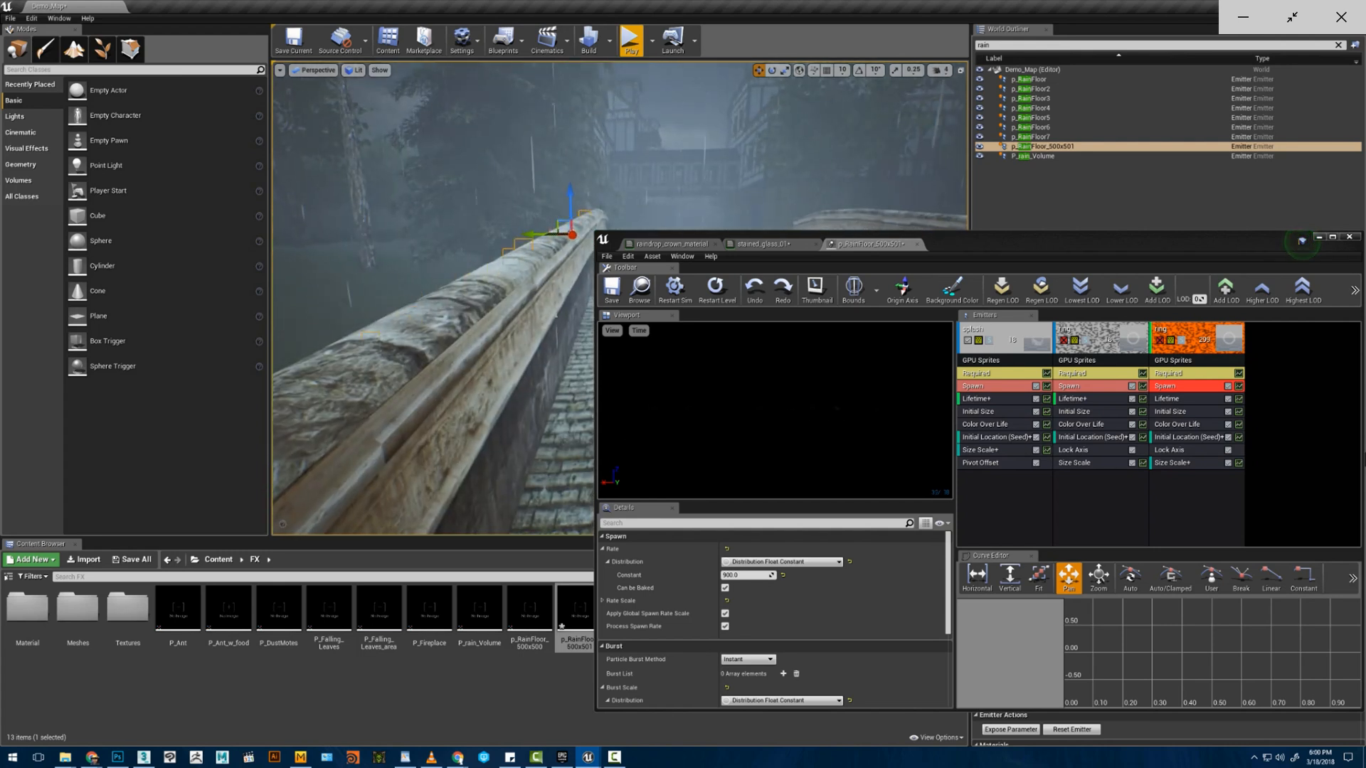
- Try 25 for the splash emitter's Start Size Max X and Y, and settle on 12 for both
click(993, 413)
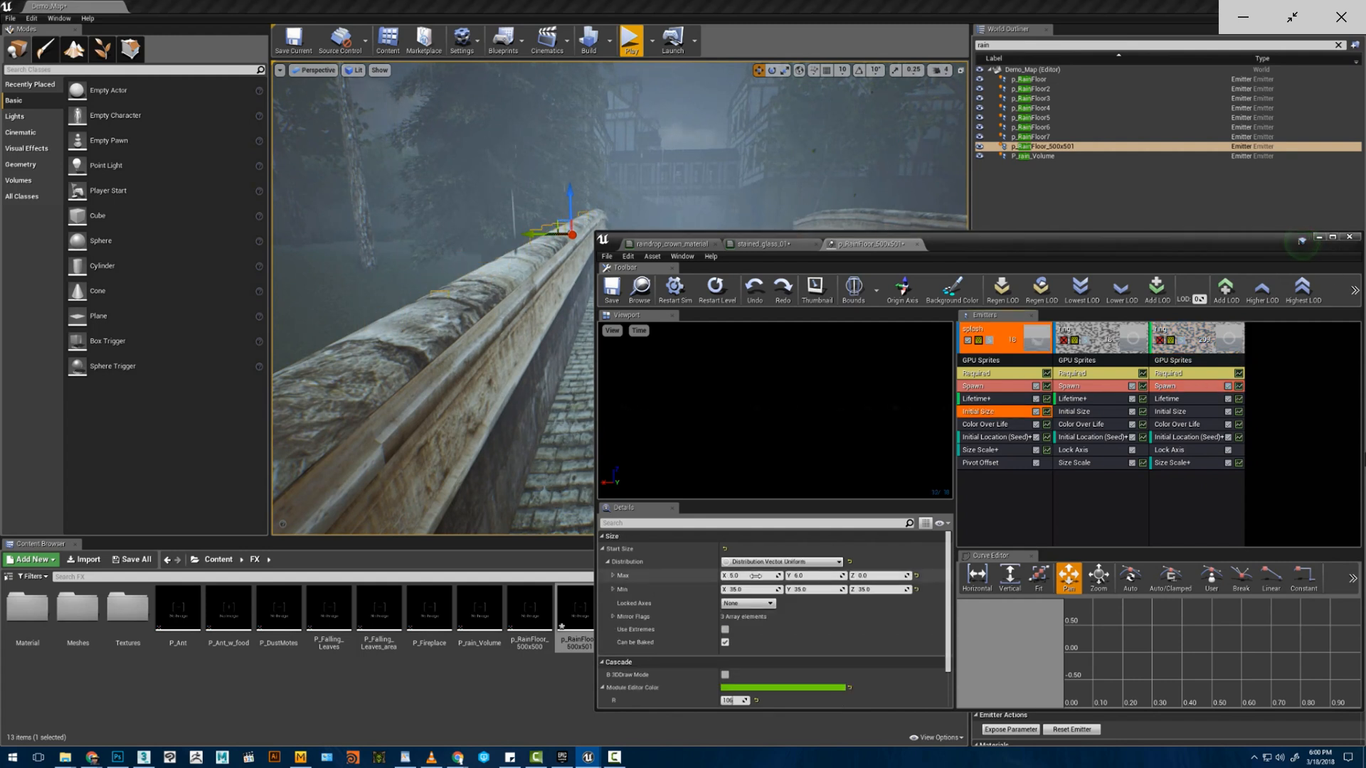
key(Tab)
text(3)
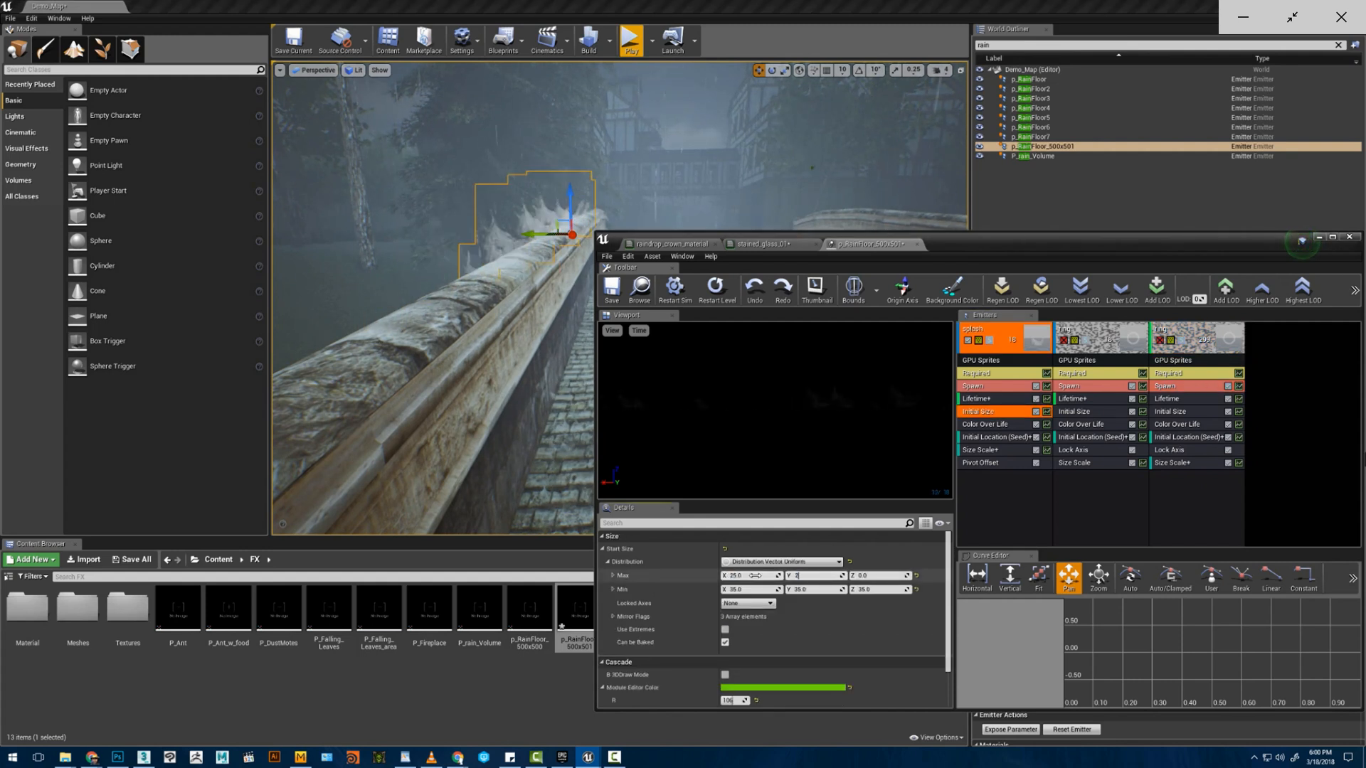
click(747, 574)
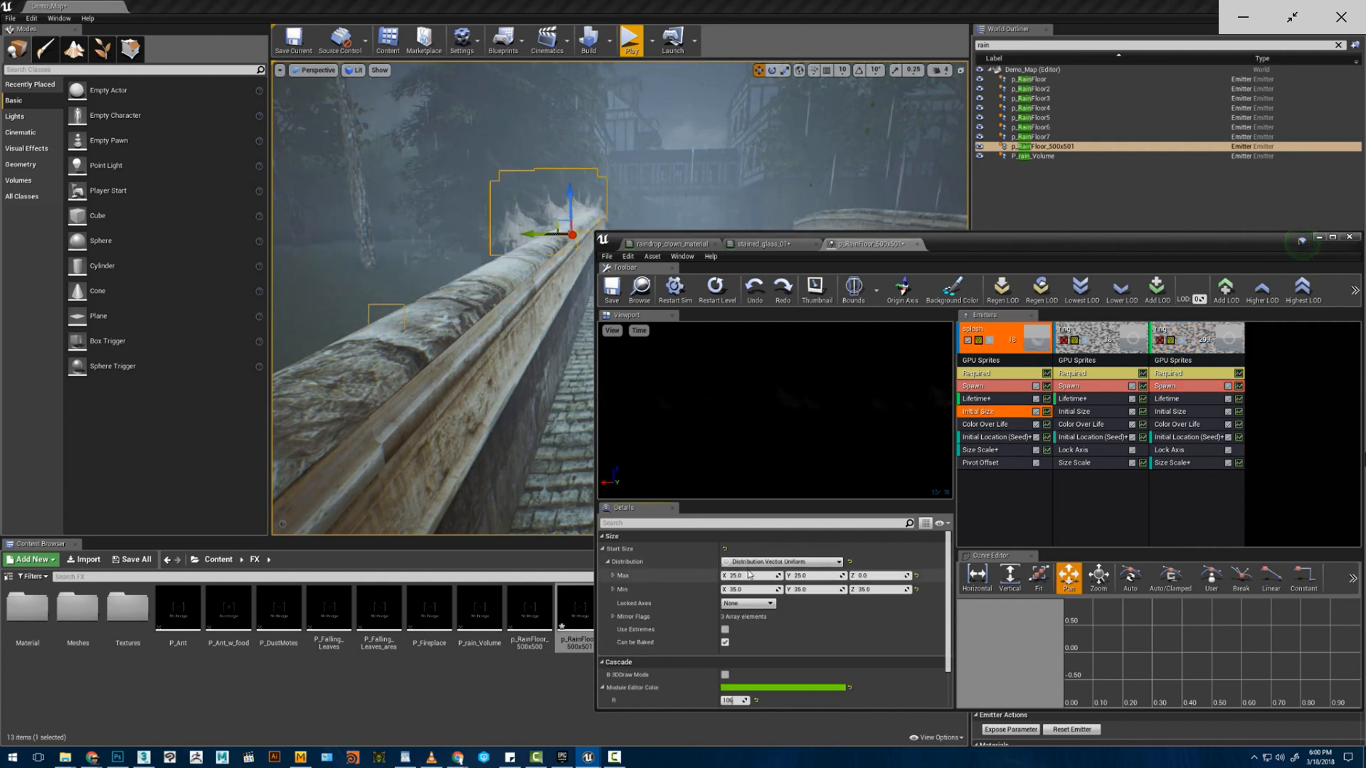
text(12)
key(Tab)
text(12)
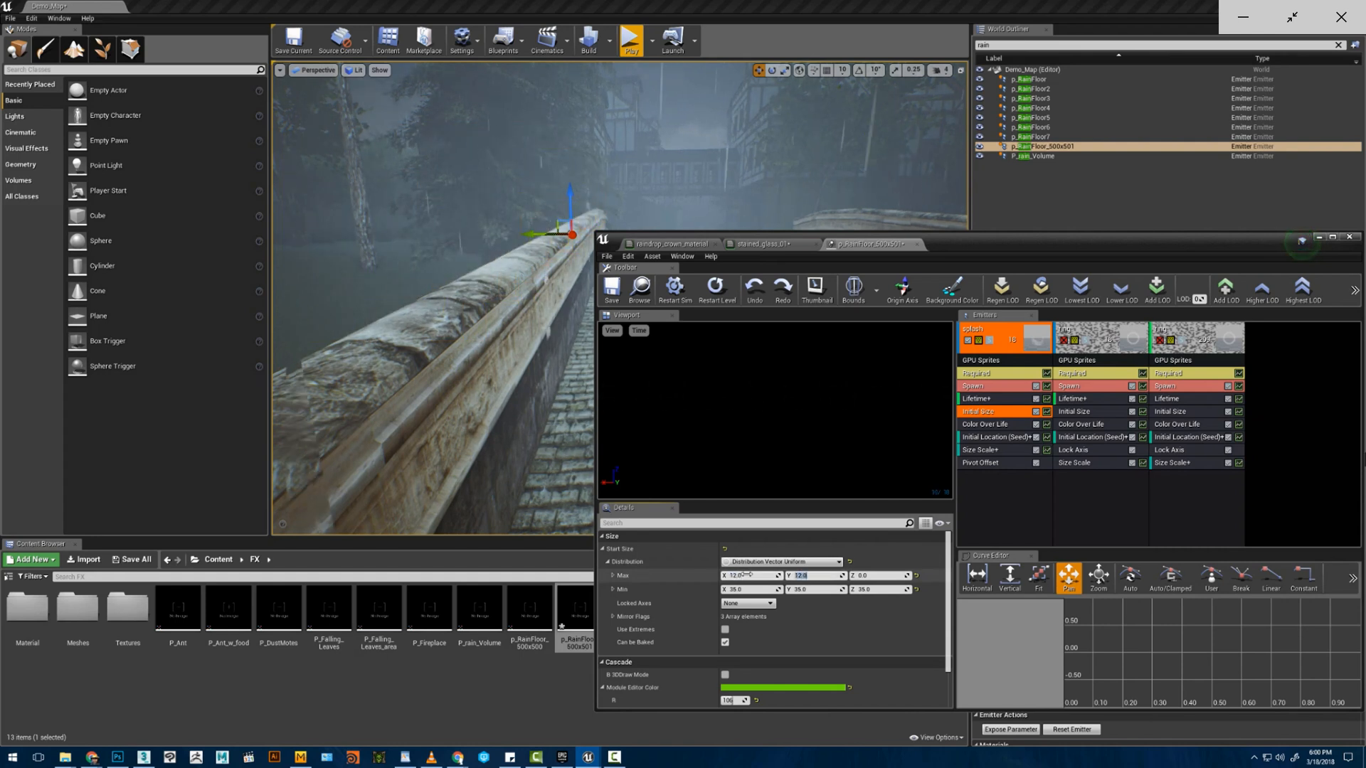
key(Return)
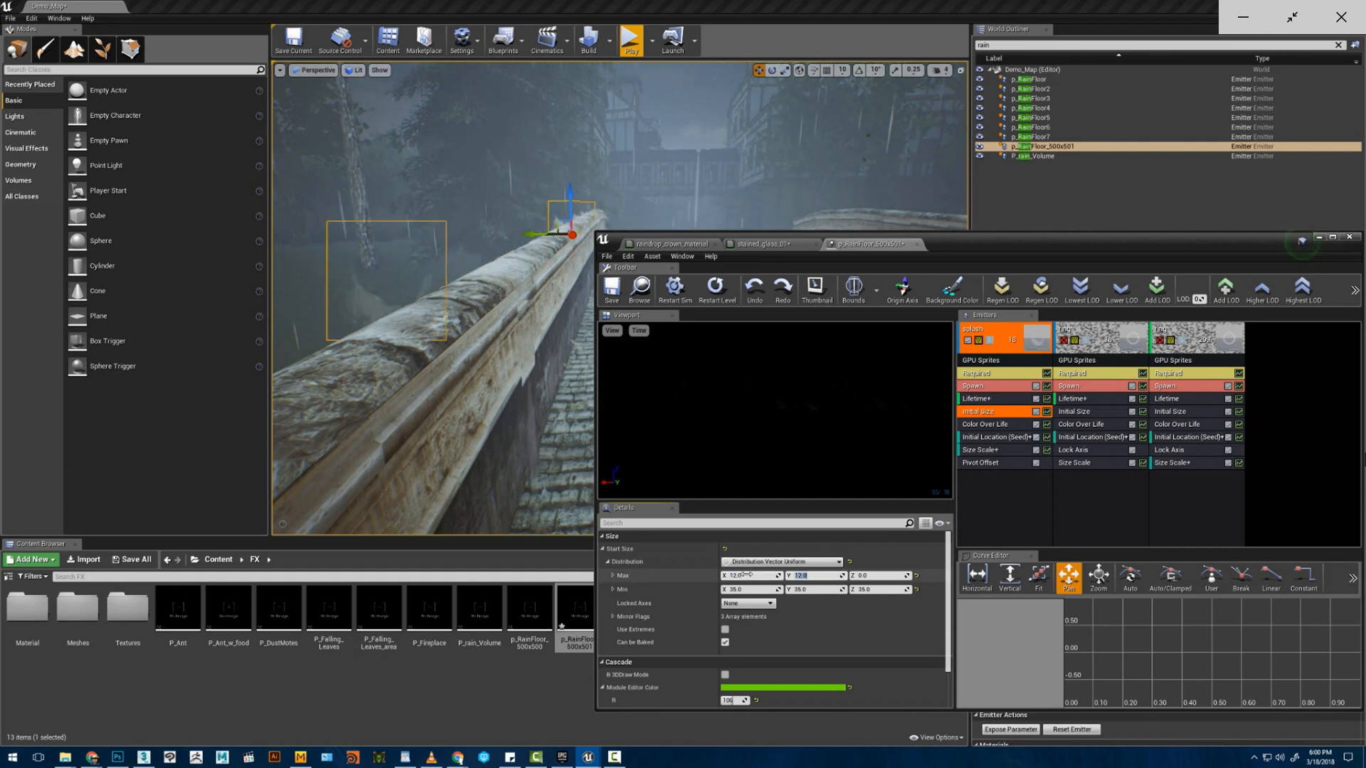
- Add an Initial Rotation module to the splash emitter with Start Rotation Min -0.2 and Max 0.2
right_click(1025, 512)
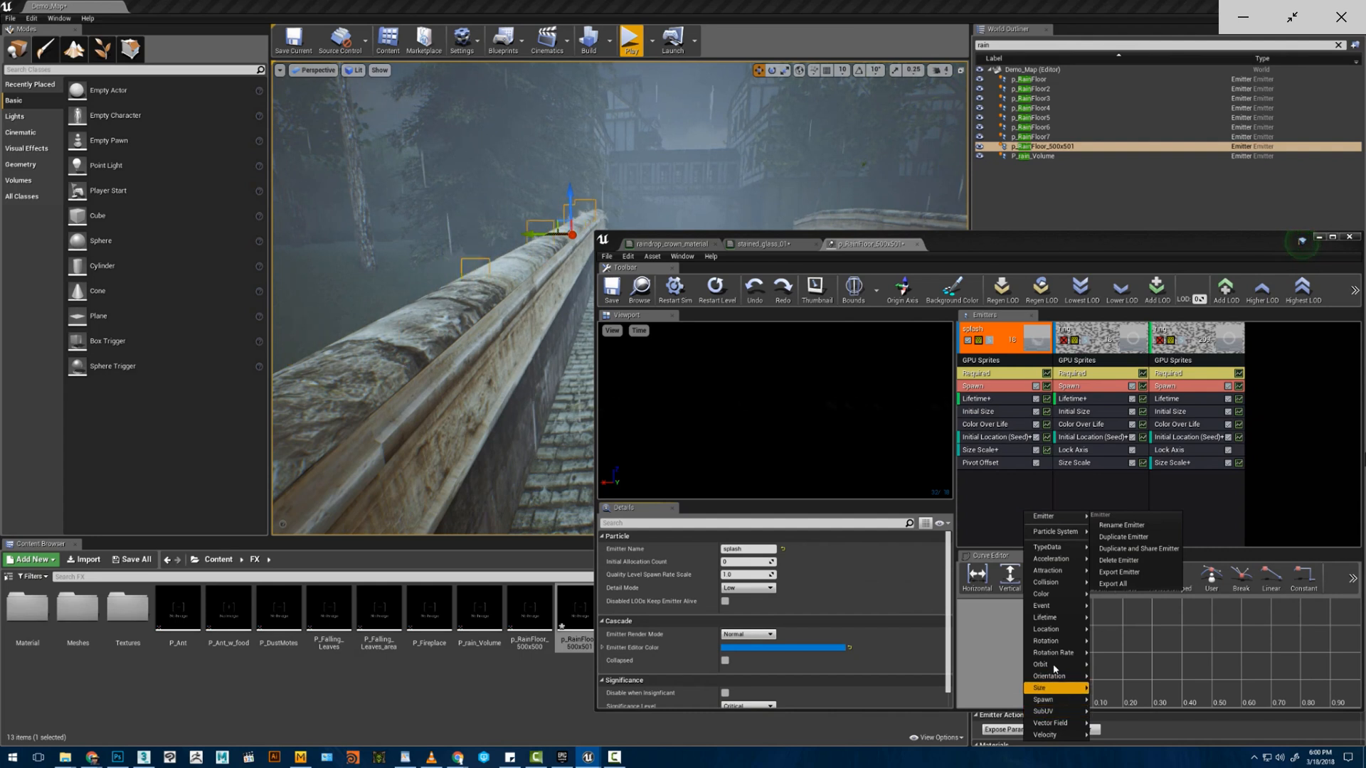
click(1120, 641)
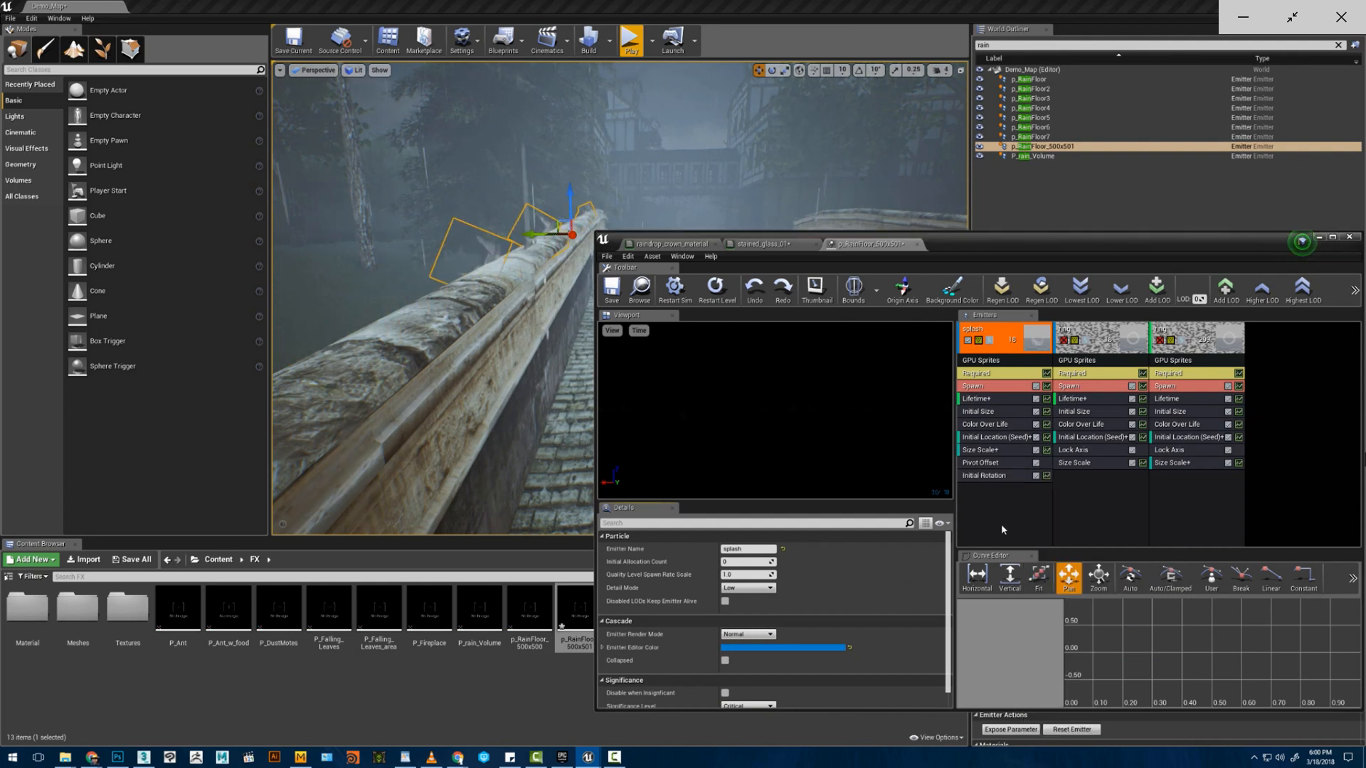
click(990, 475)
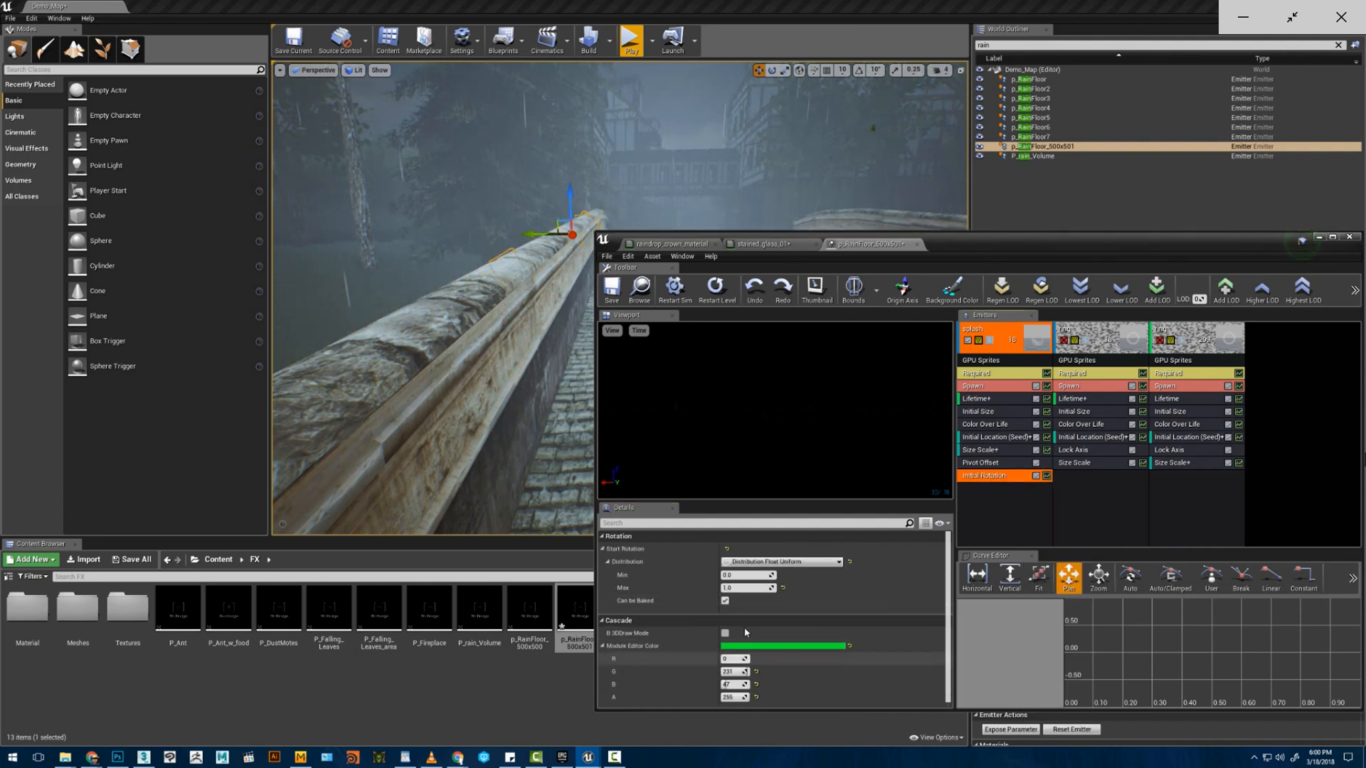
click(745, 577)
text(-0.2)
key(Tab)
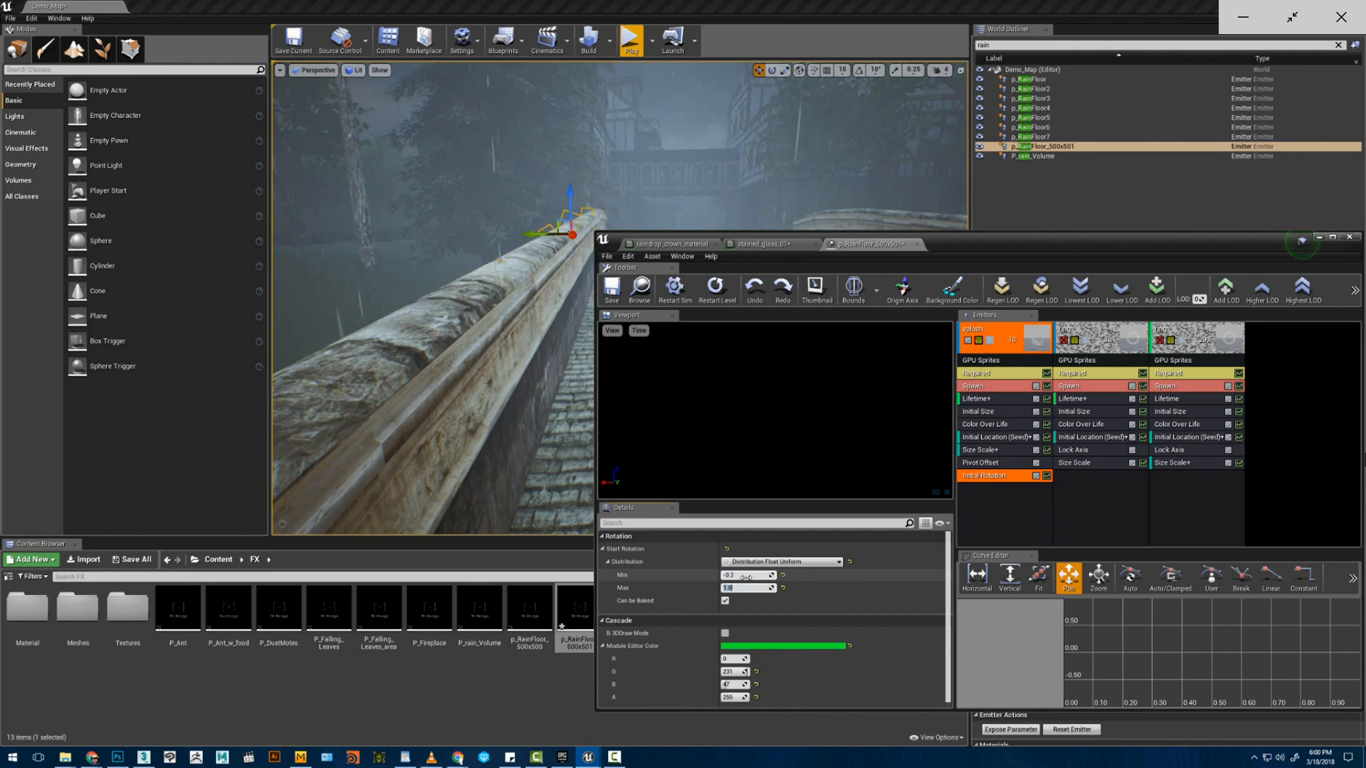
text(0.2)
key(Return)
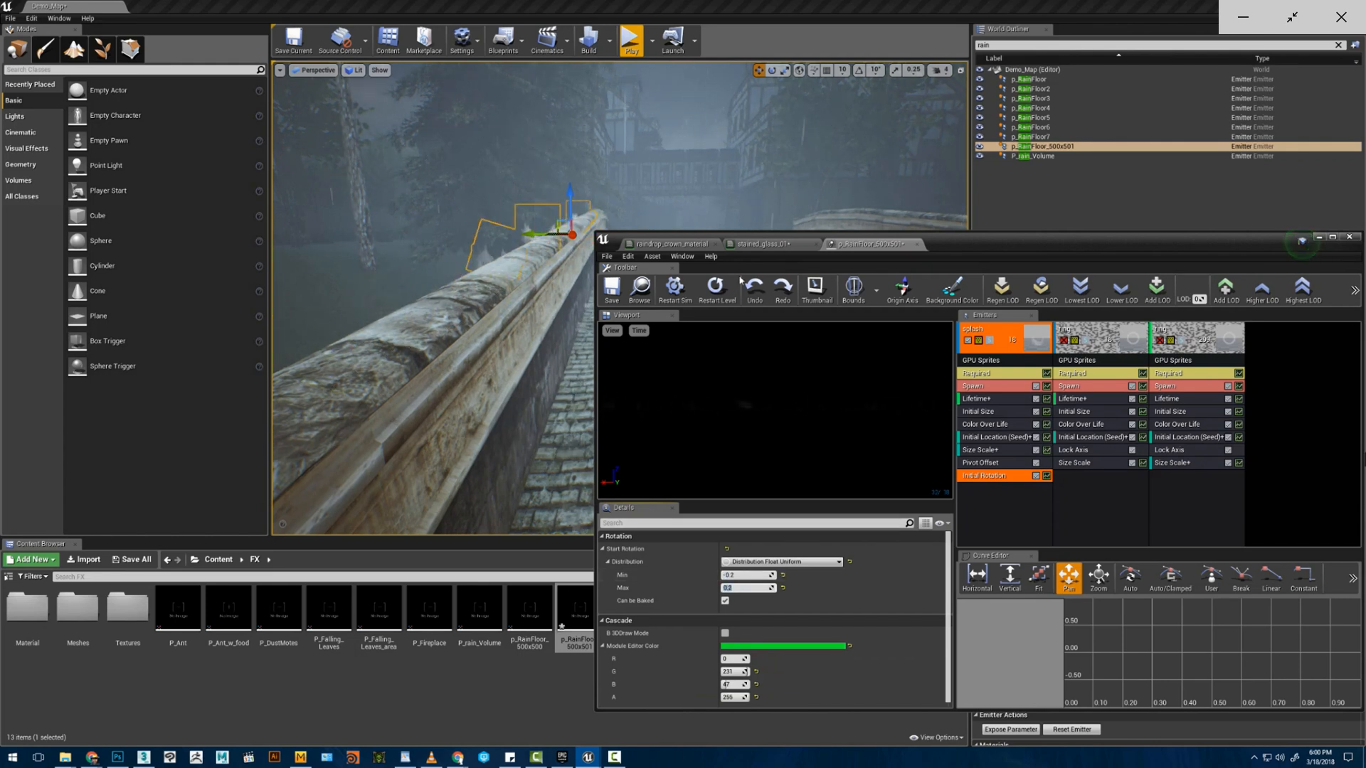
- Set the splash emitter's constant spawn rate to 99 and save the particle system
click(984, 388)
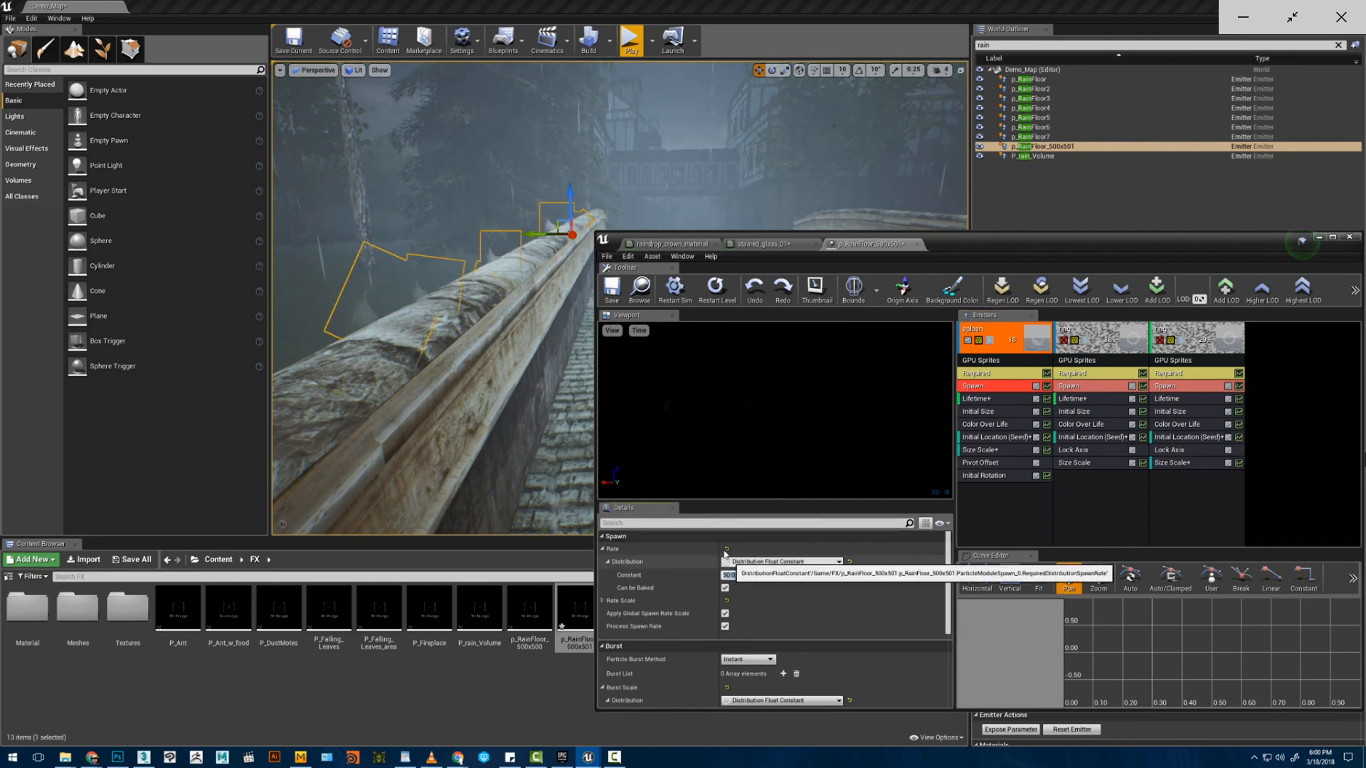
text(99)
key(Return)
click(611, 289)
- Rename the p_RainFloor_500x501 particle system asset to p_RainFloor_500x10
drag(916, 259, 1147, 267)
right_click(580, 612)
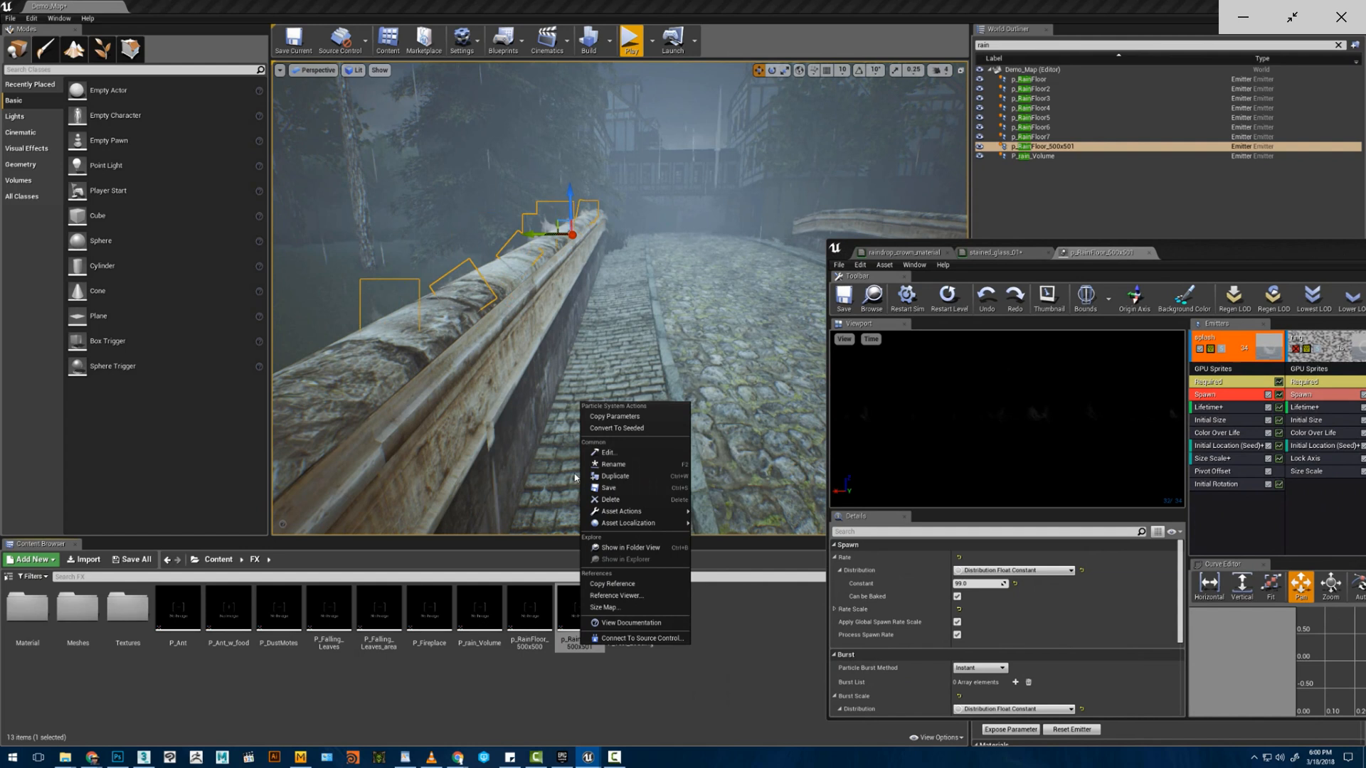
click(613, 464)
click(587, 643)
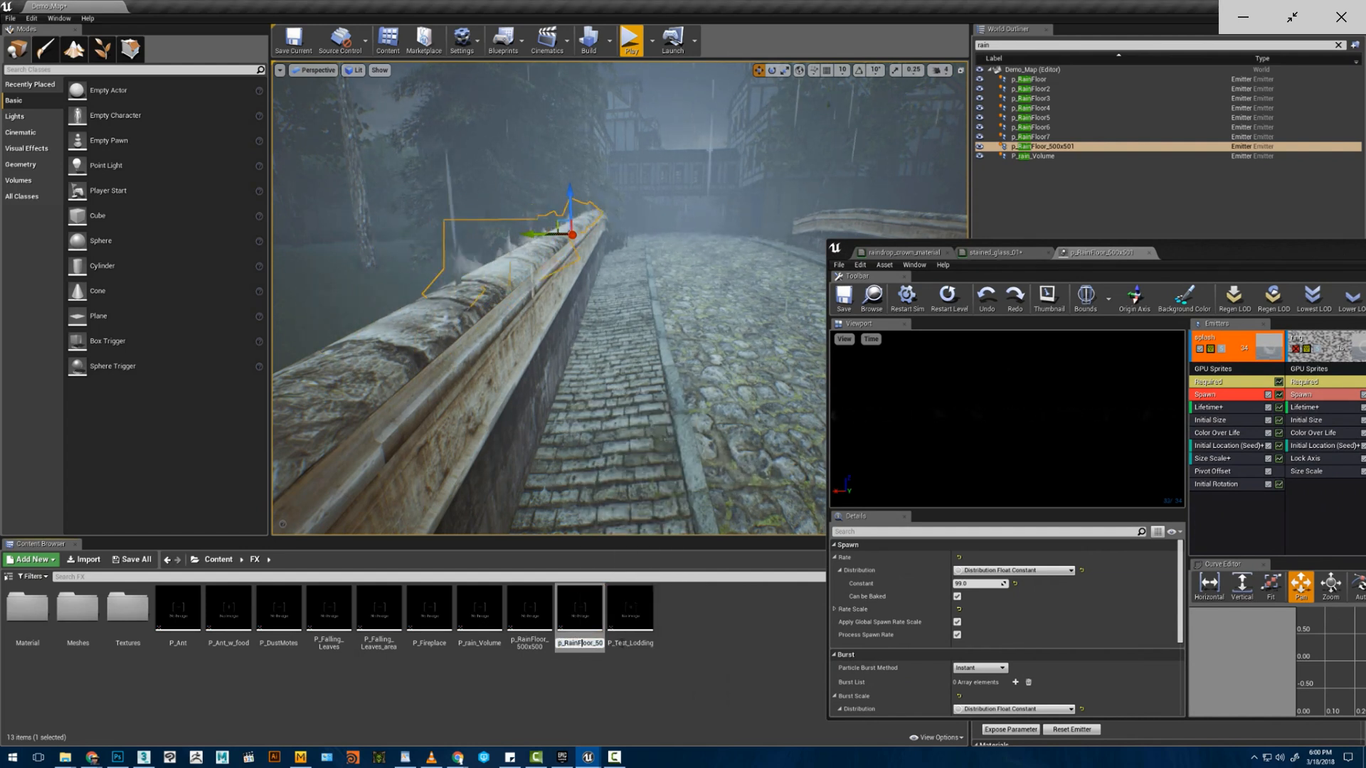
drag(583, 643, 614, 643)
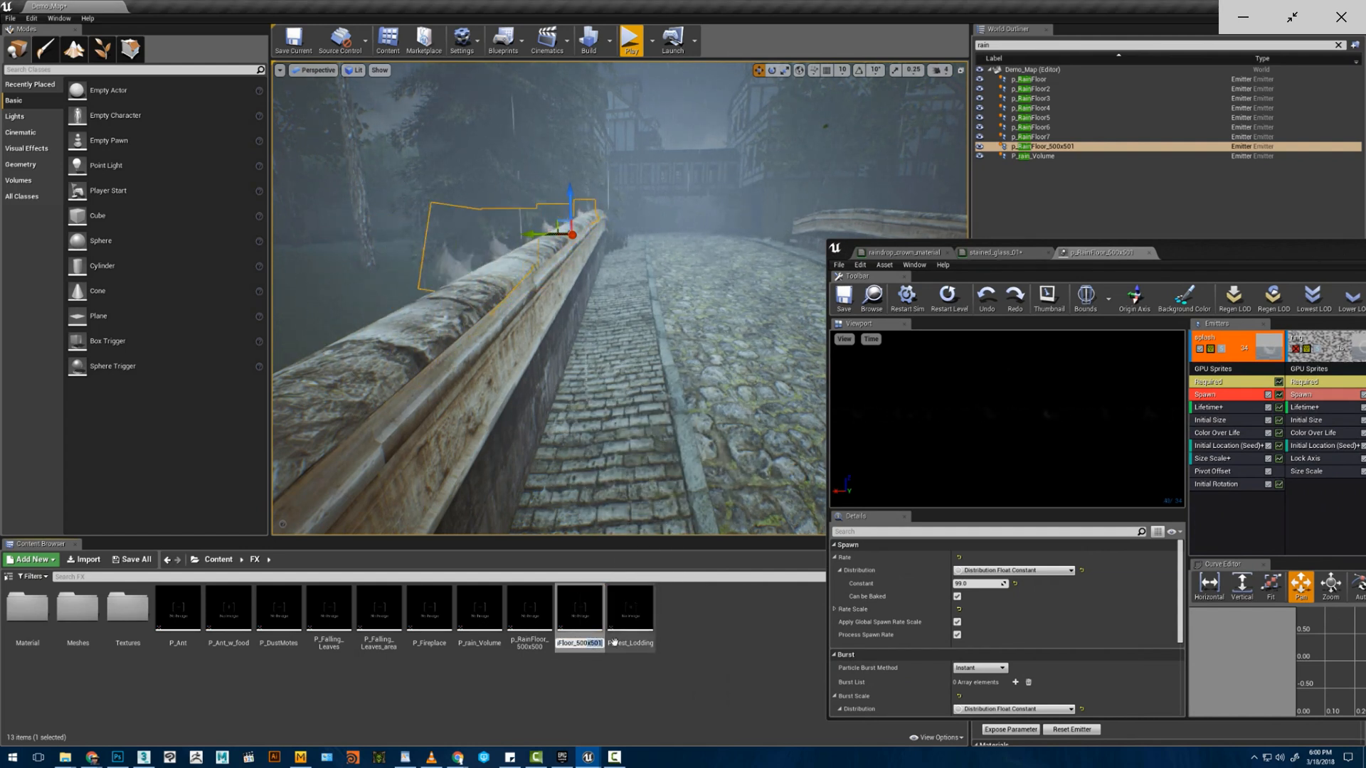
text(x10)
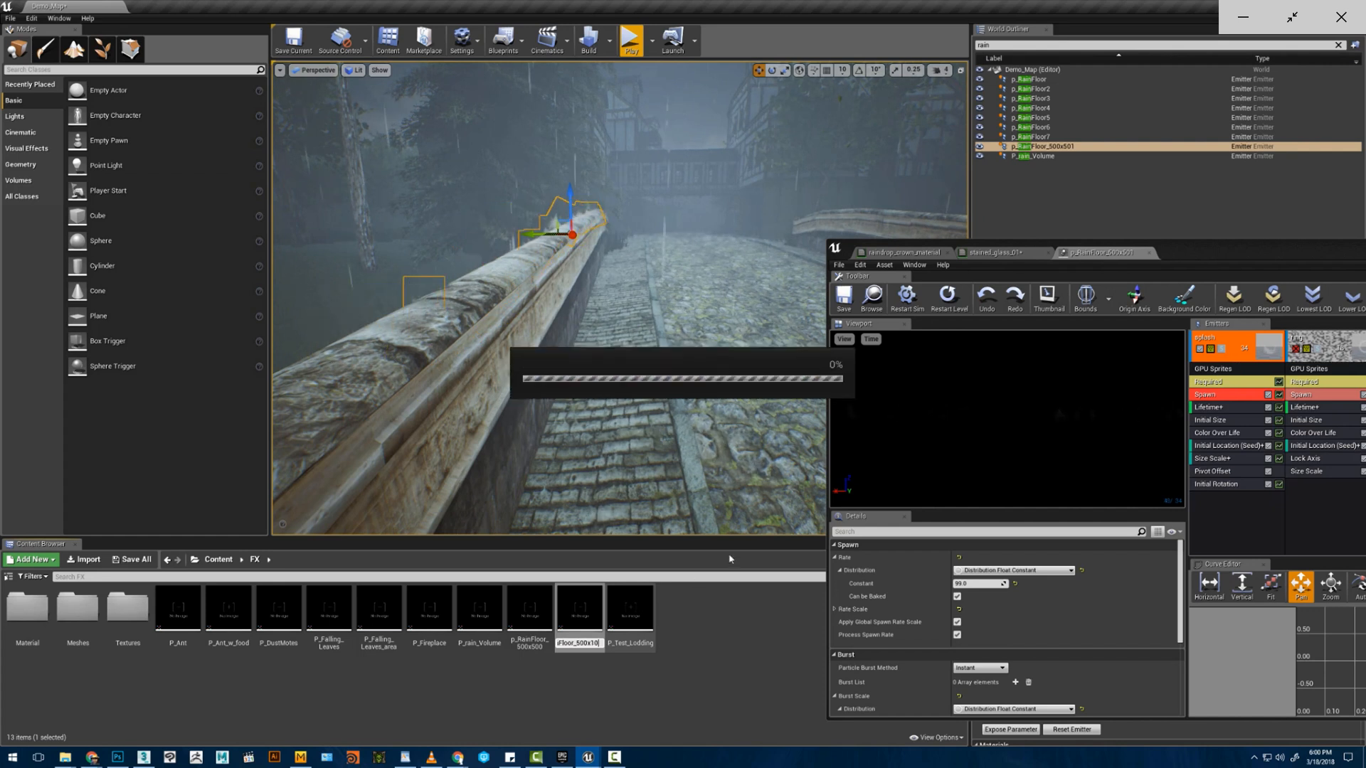
- Check the splash emitter's Start Location range and rename the asset as p_RainFloor_500x15 to match its width
click(1202, 484)
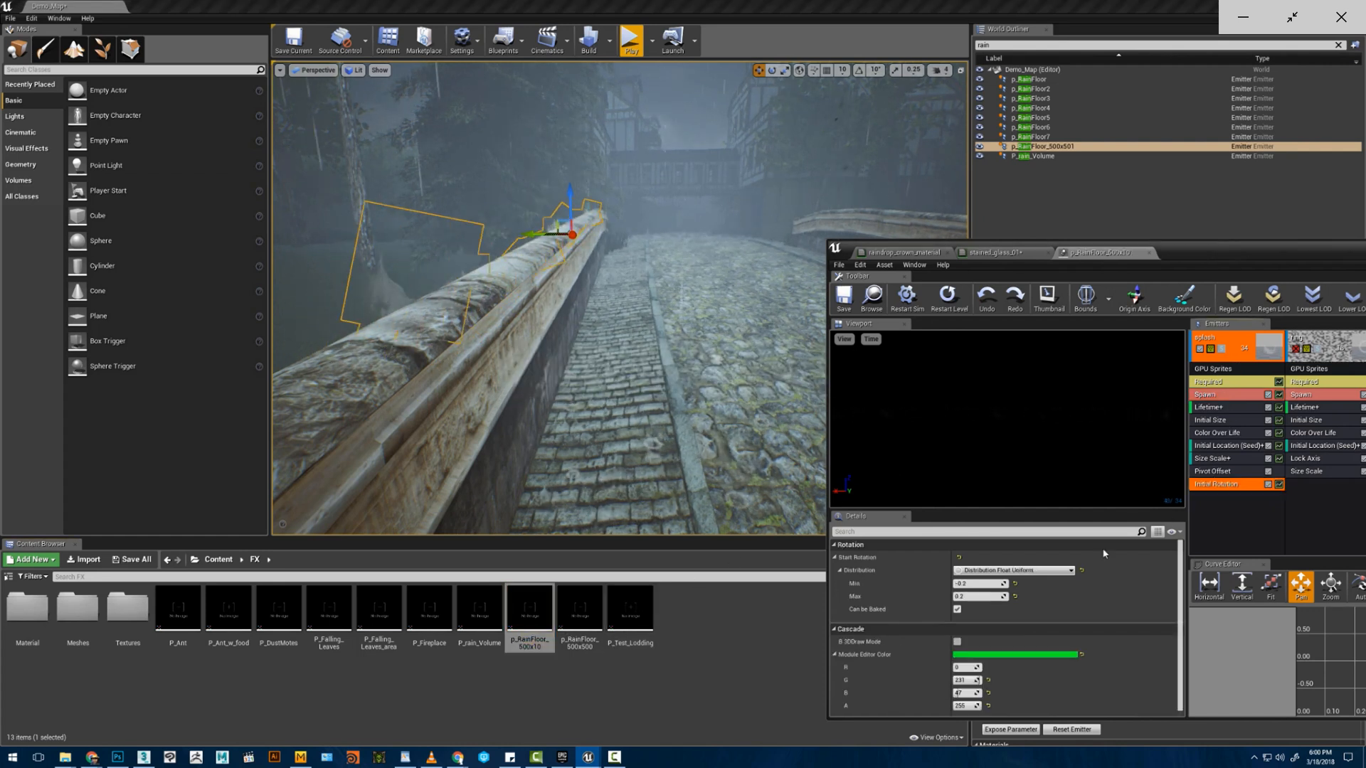
click(1221, 448)
scroll(1064, 672, down, 3)
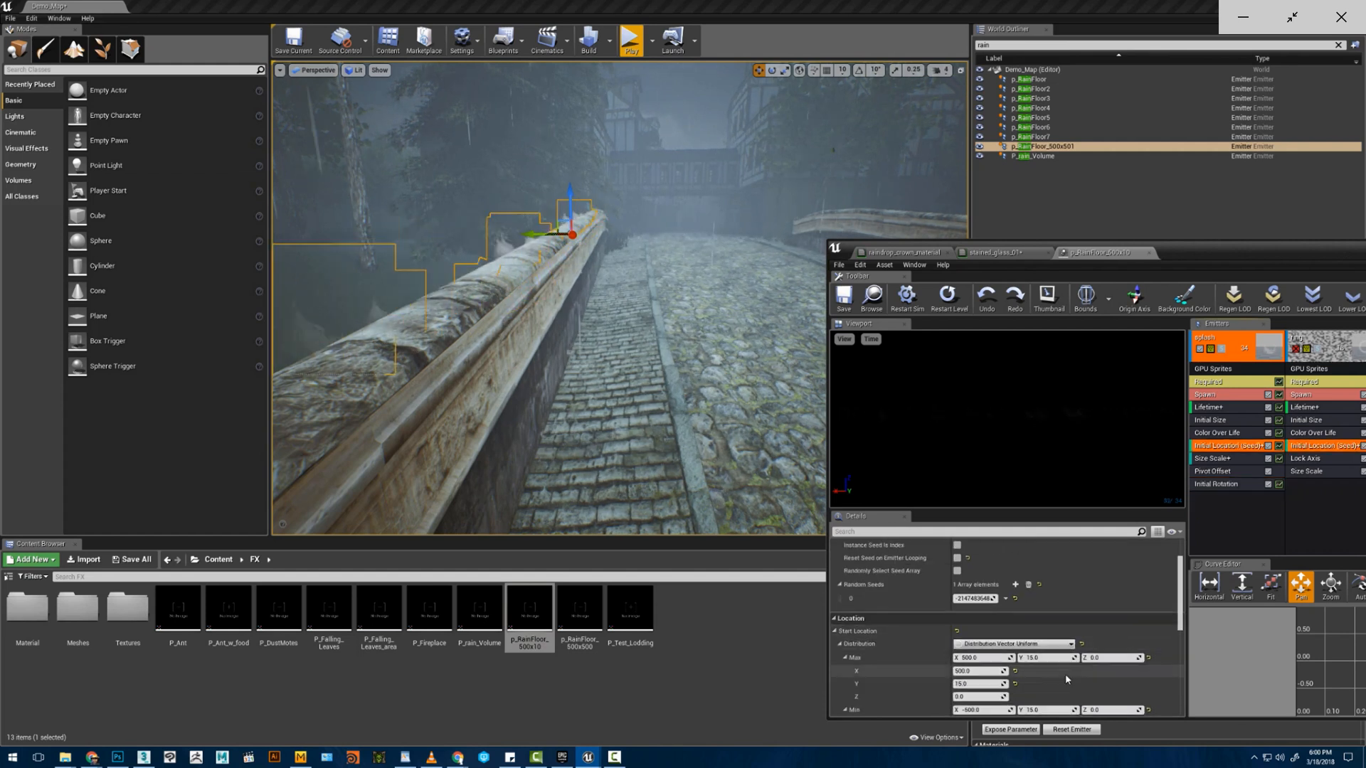
right_click(539, 640)
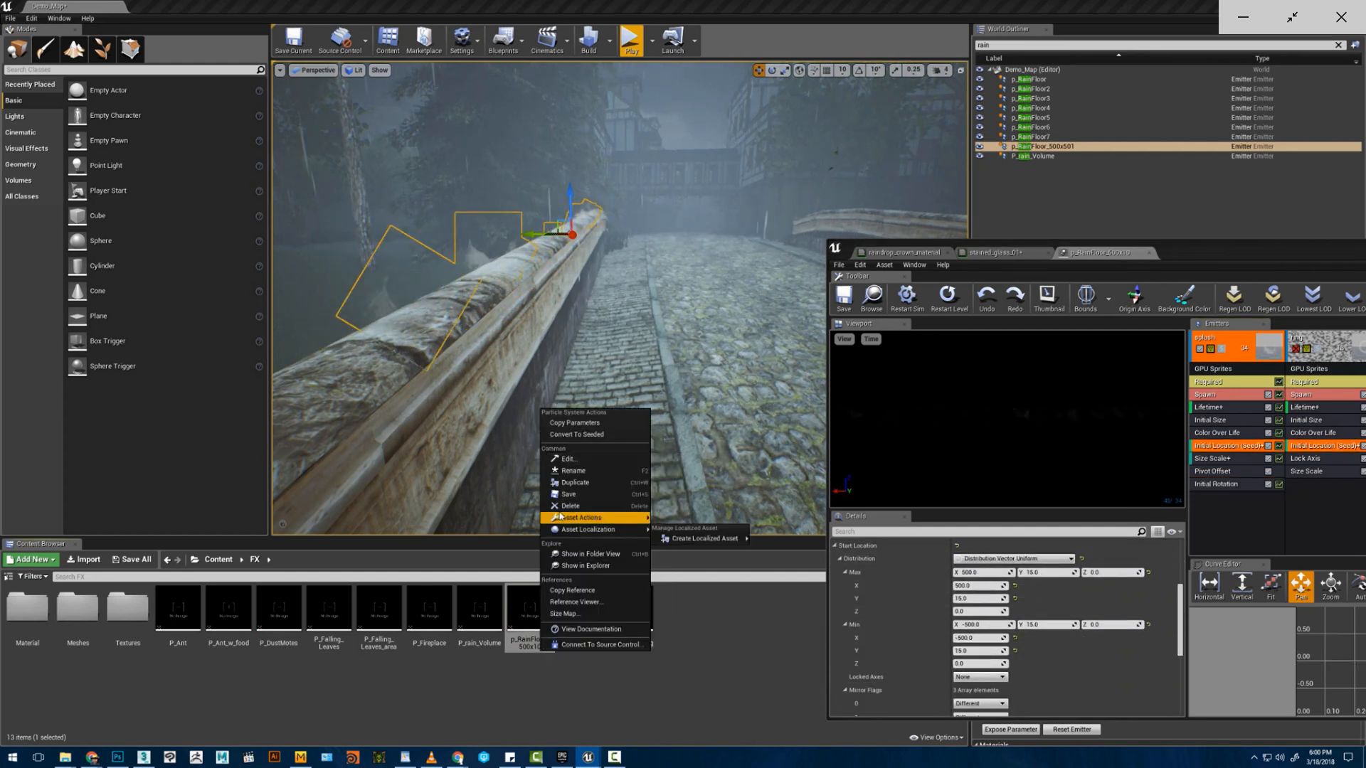
click(573, 471)
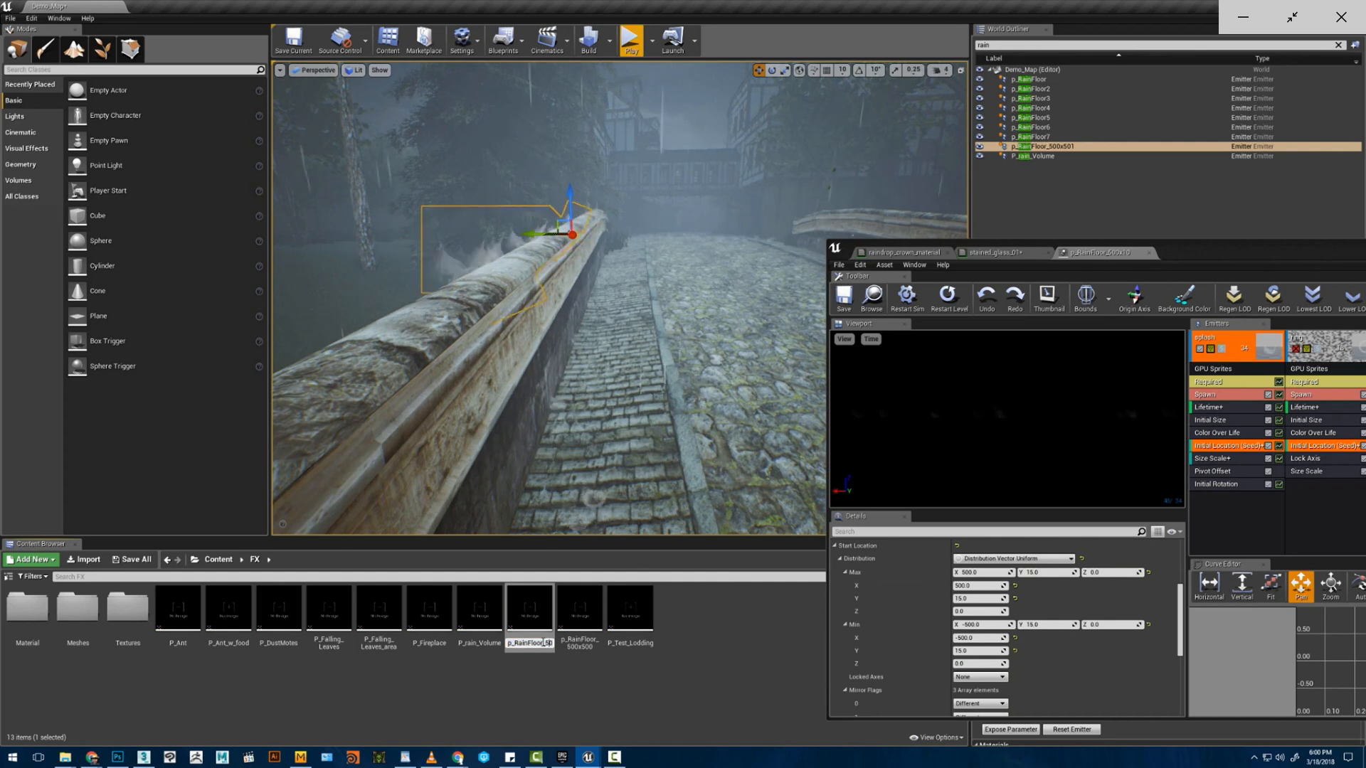
drag(546, 642, 559, 641)
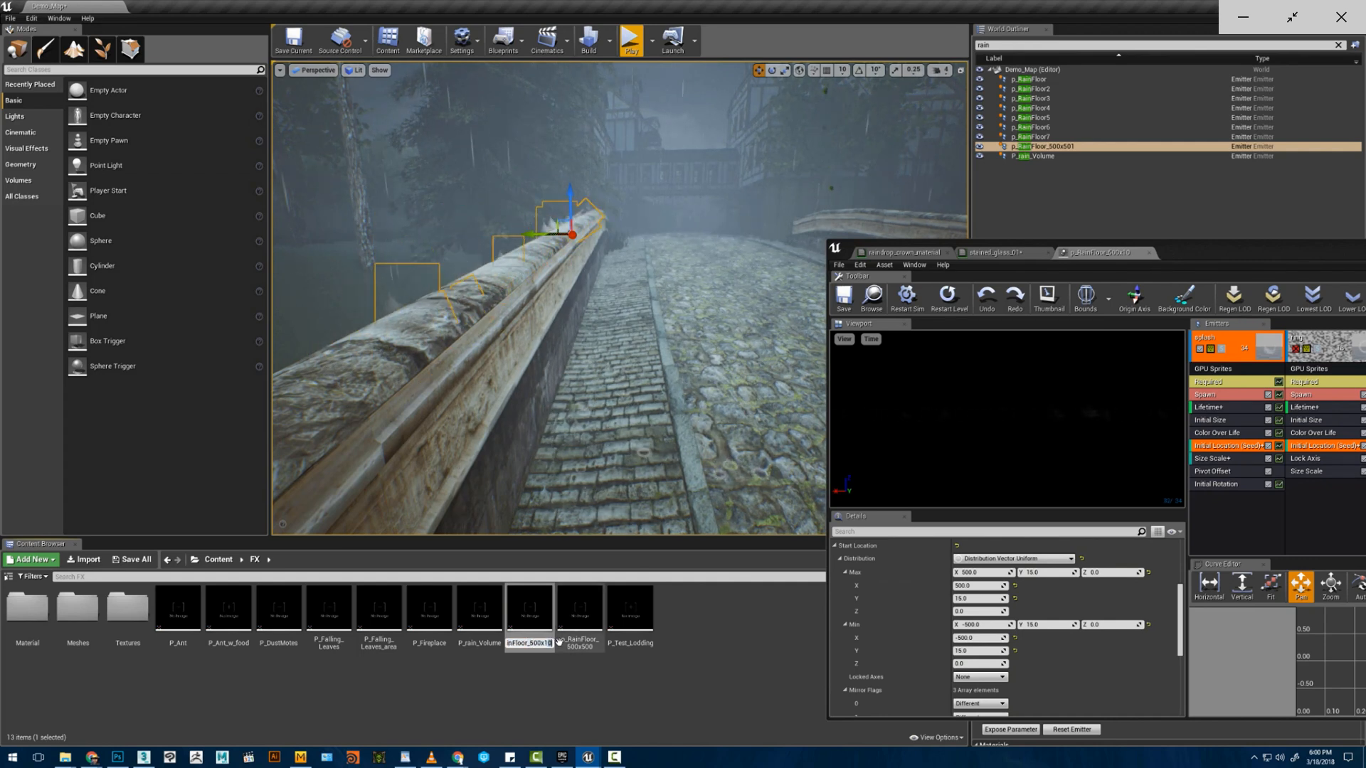
text(5)
key(Return)
- Deselect the rain emitter and set the splash emitter's Start Size Min to 20 for X and Y
click(662, 310)
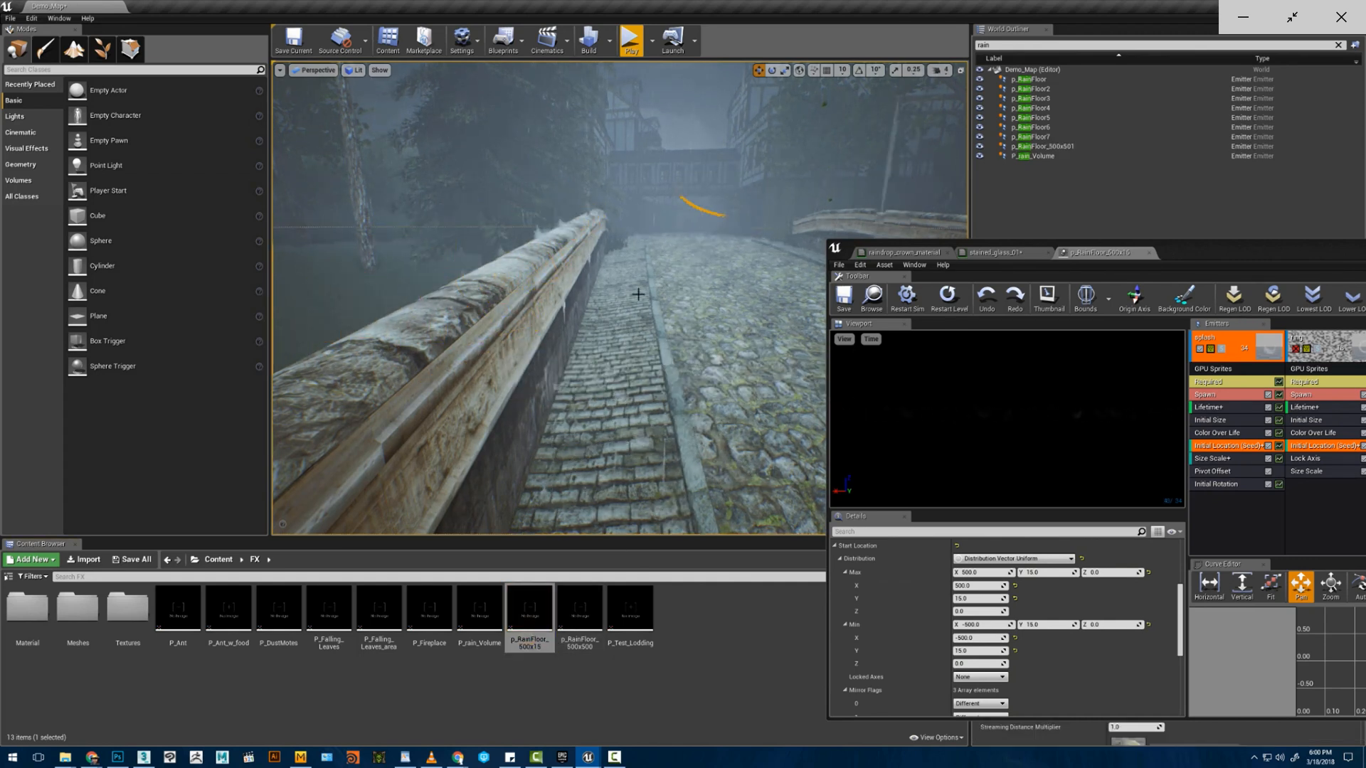
mouse_move(661, 309)
right_down()
mouse_move(668, 286)
mouse_move(671, 334)
mouse_move(666, 292)
mouse_move(683, 286)
mouse_move(674, 305)
mouse_move(671, 291)
right_up()
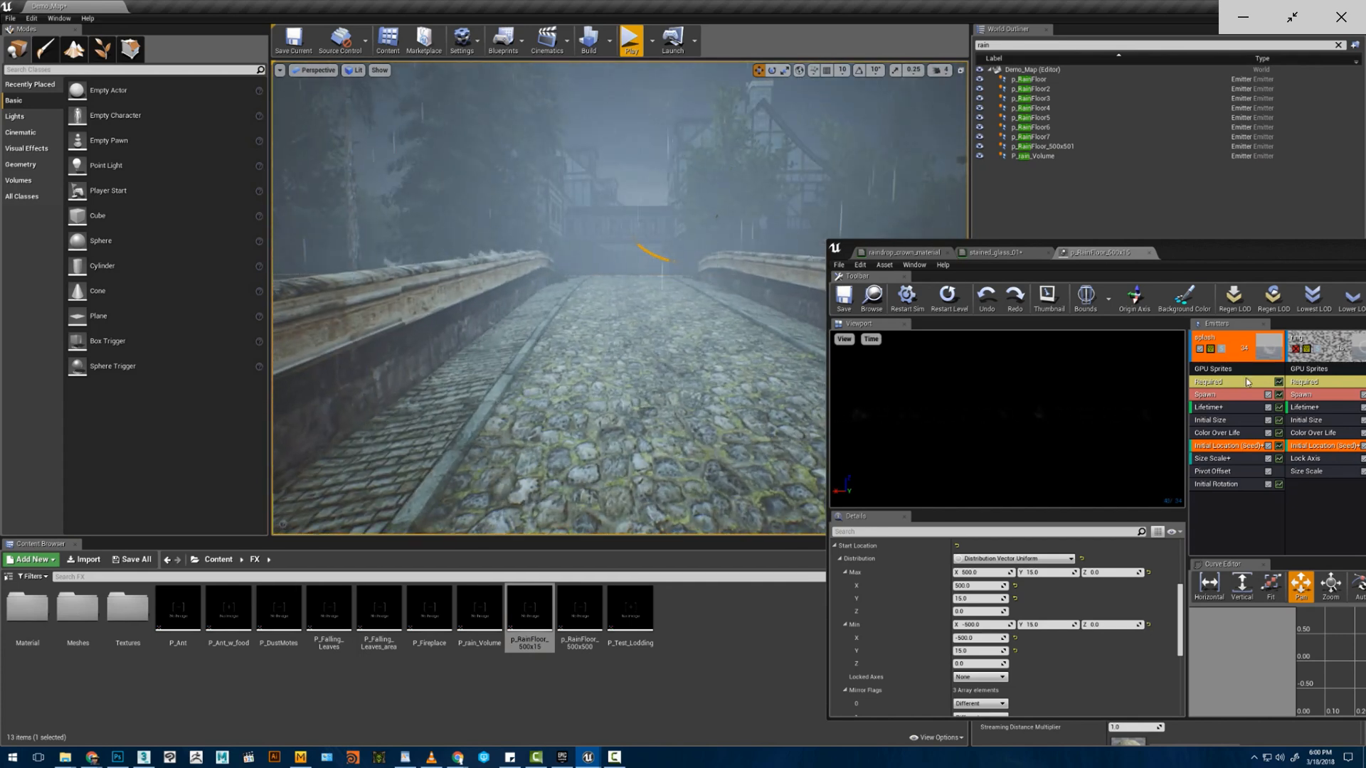
click(1214, 422)
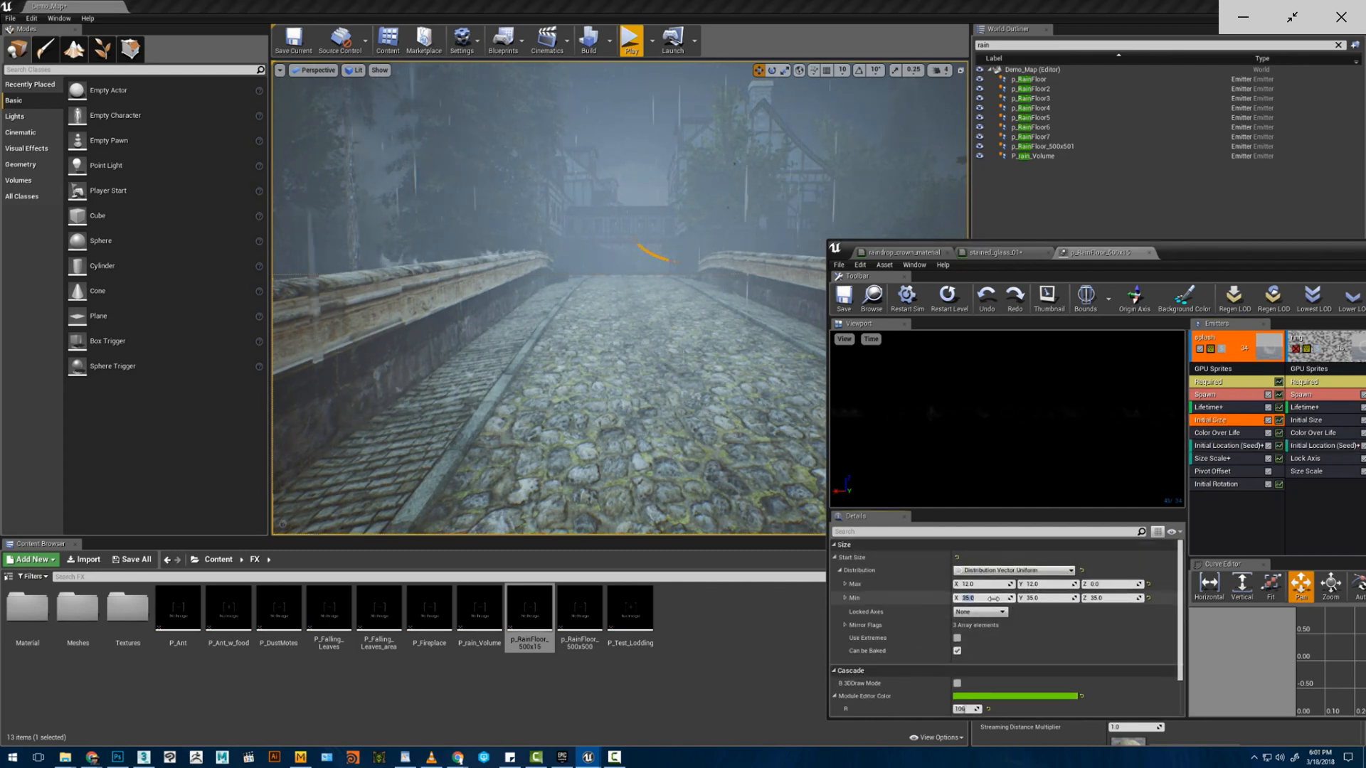
click(993, 598)
text(20)
key(Tab)
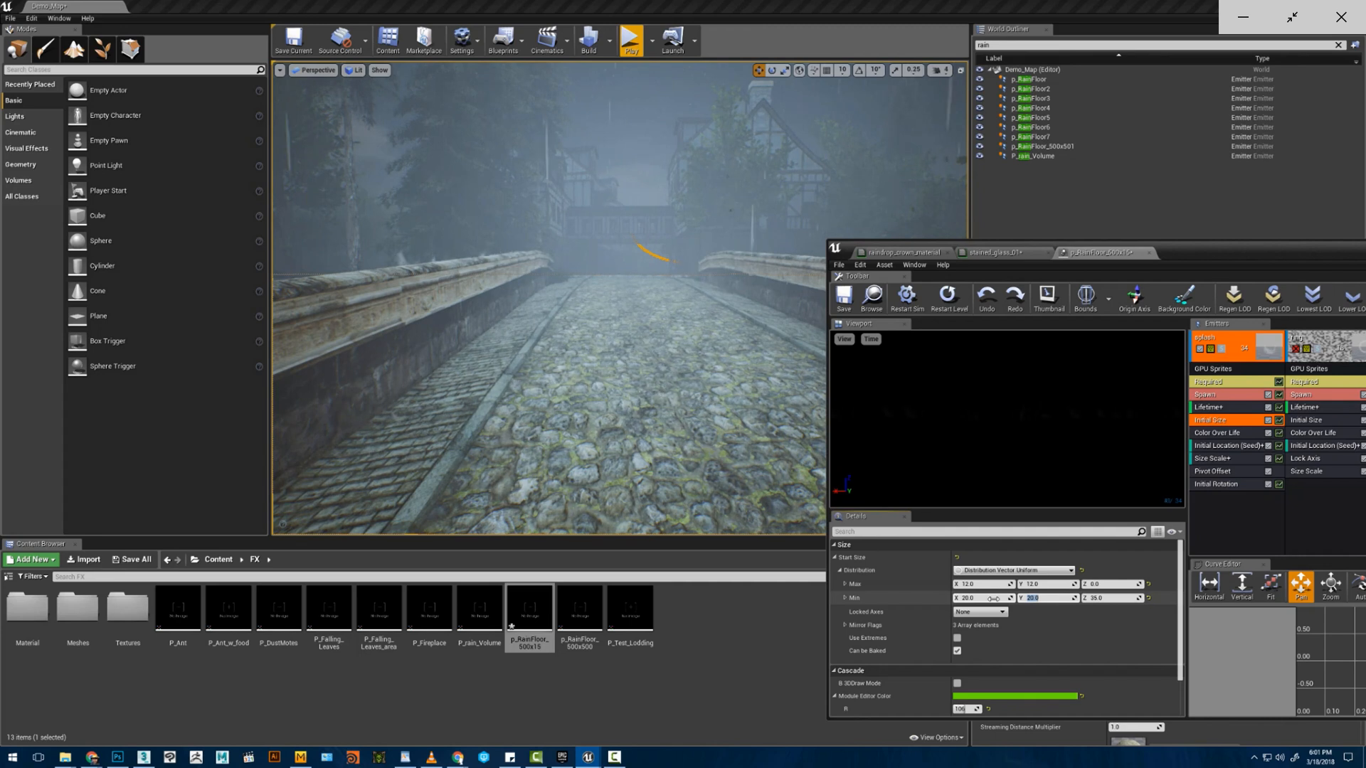
right_drag(668, 341, 617, 302)
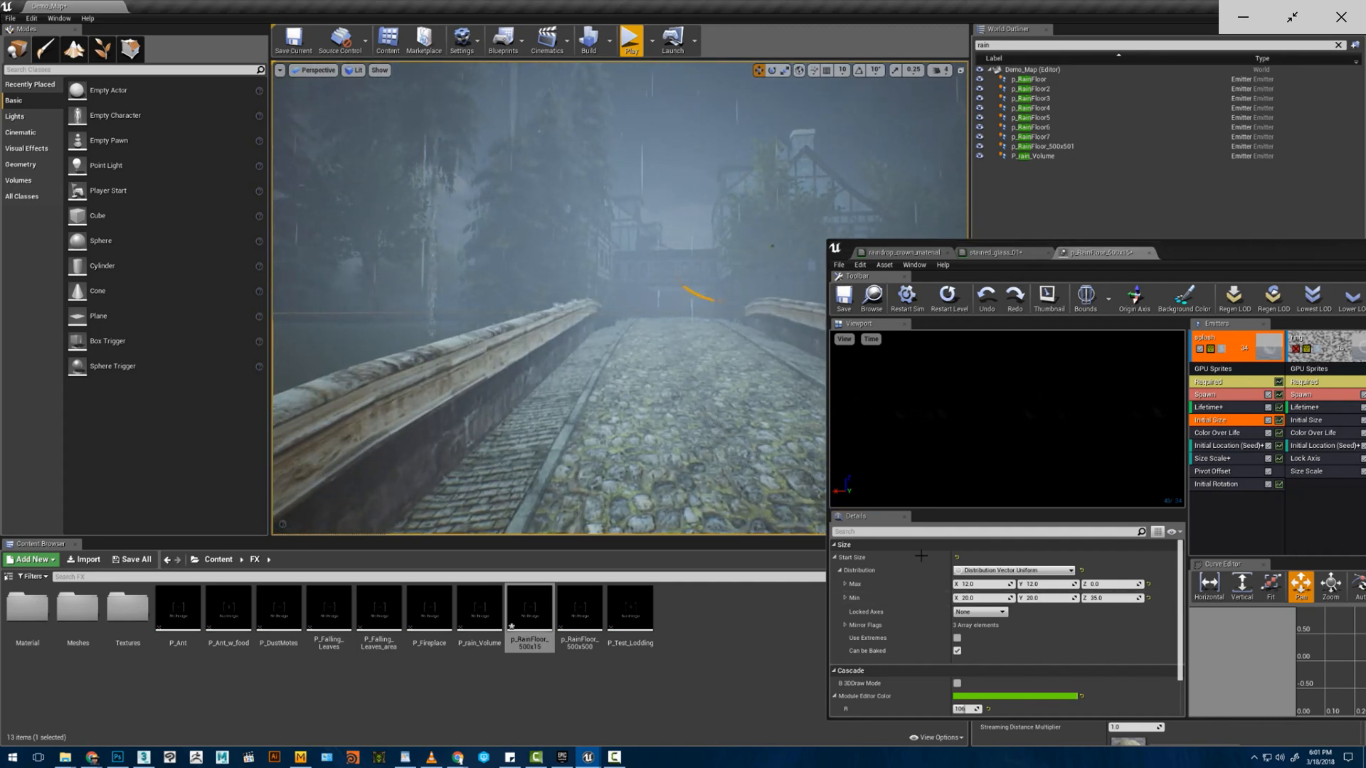
- Set the splash emitter's Start Size Max to 6 for X, Y and Z
click(981, 583)
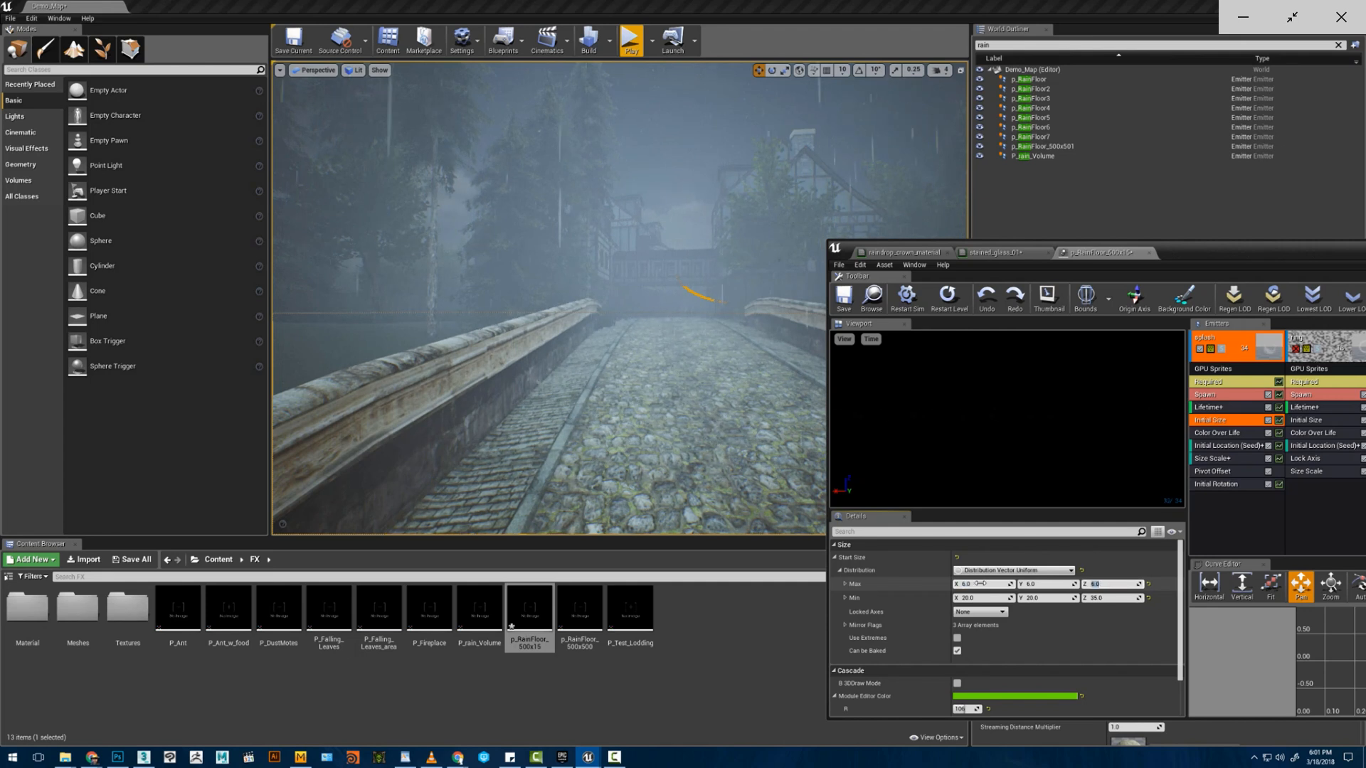
right_drag(703, 375, 703, 371)
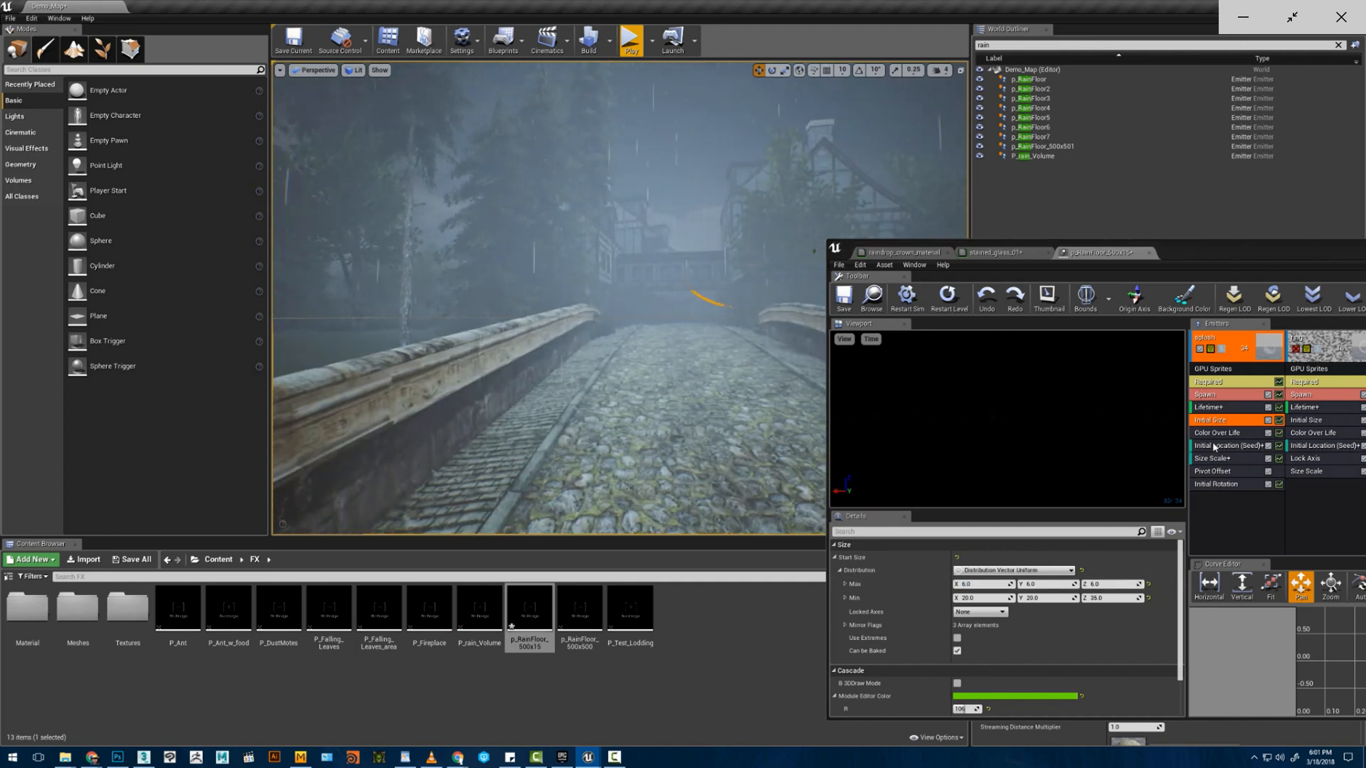
click(1216, 459)
click(1218, 421)
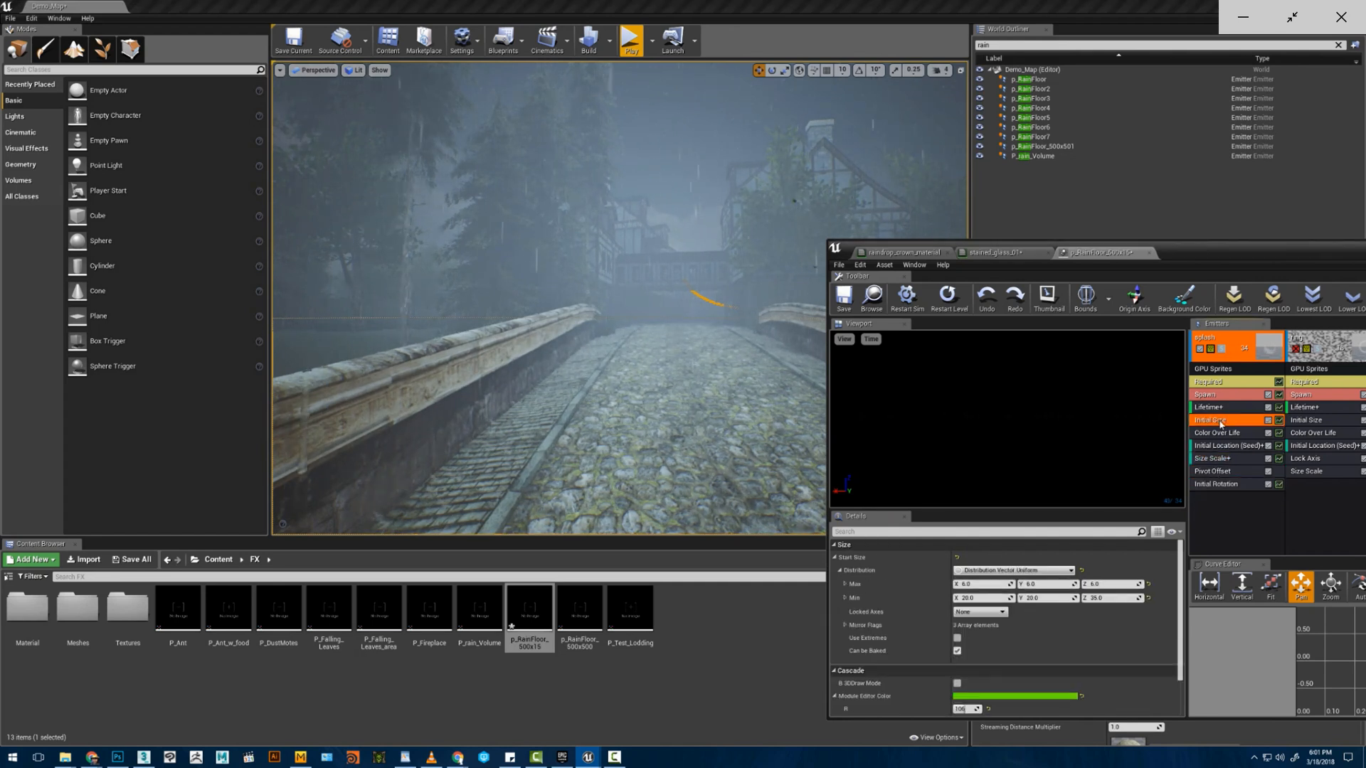
- Widen the splash emitter's Start Location Y range to 35 for Max and -35 for Min
click(1224, 447)
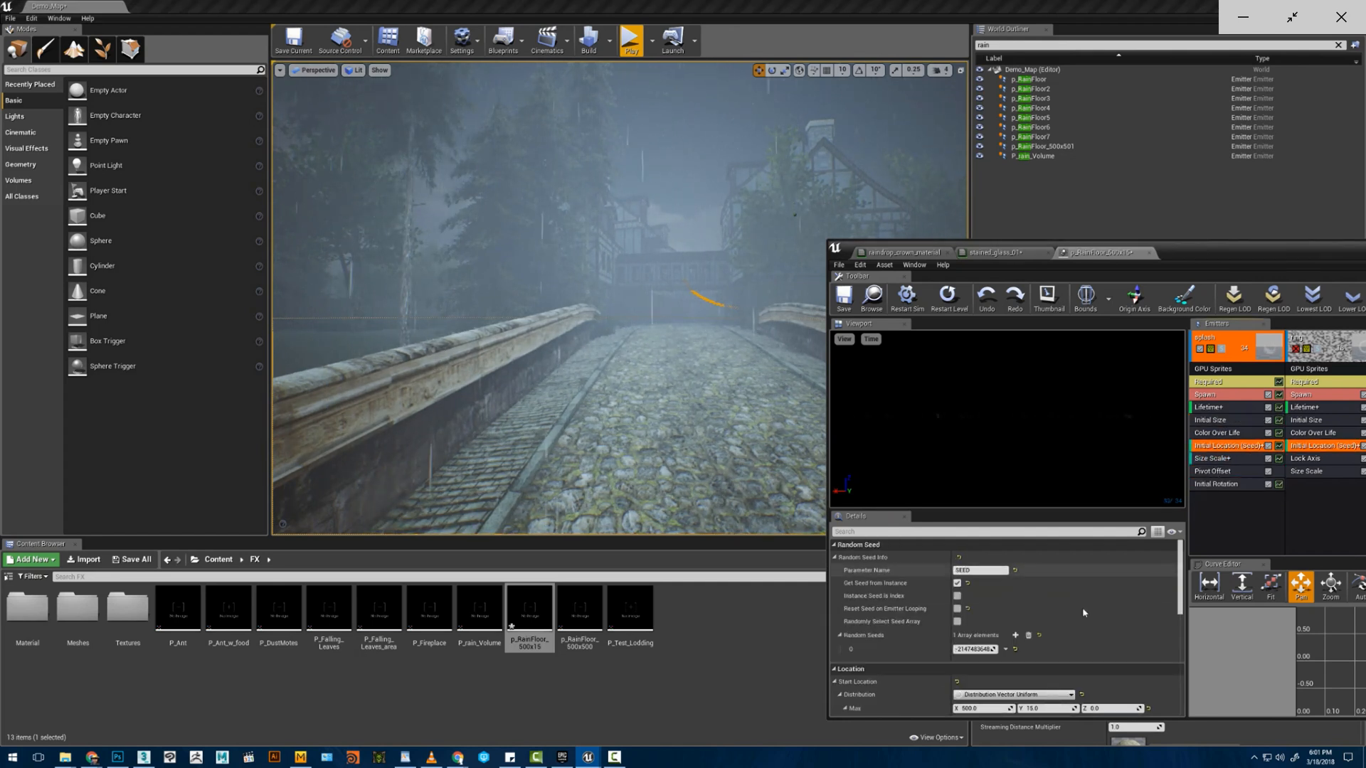
scroll(1081, 607, down, 5)
click(1038, 674)
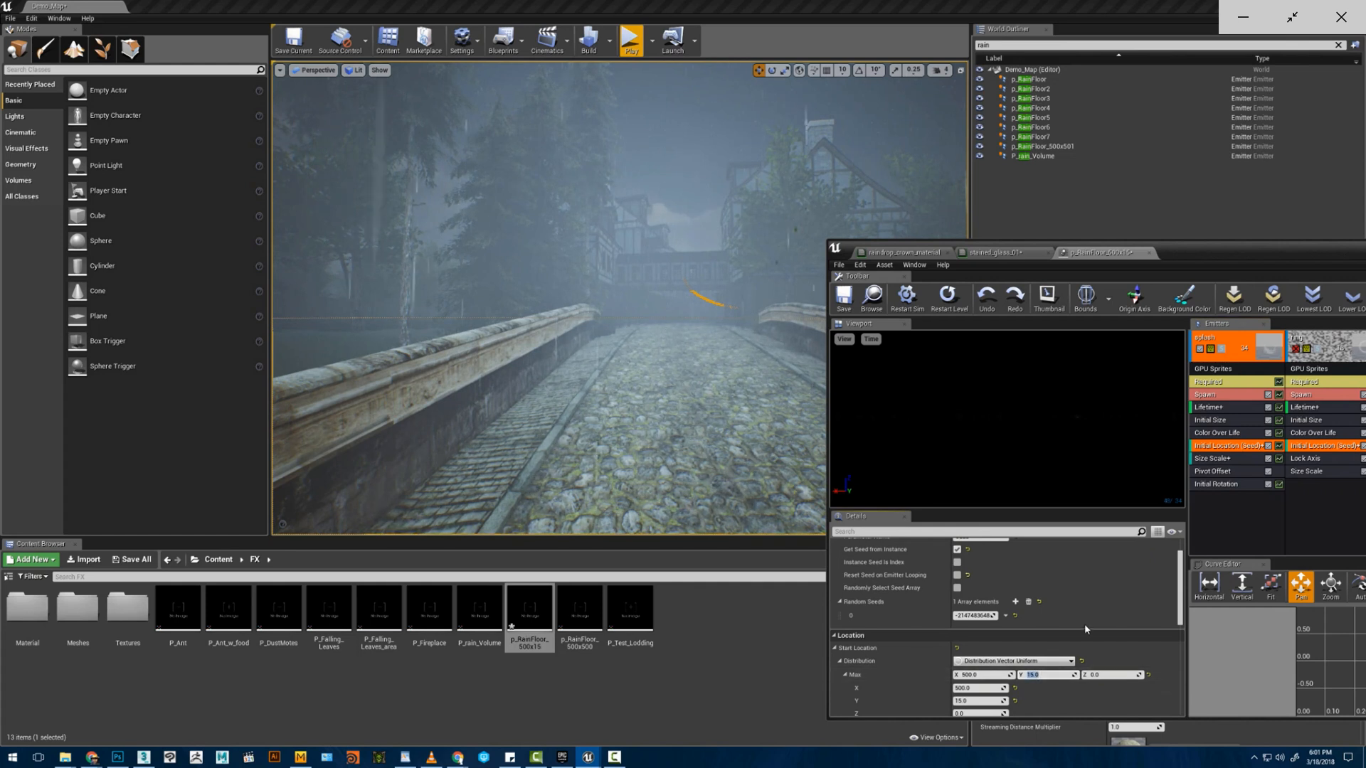
text(35)
key(Return)
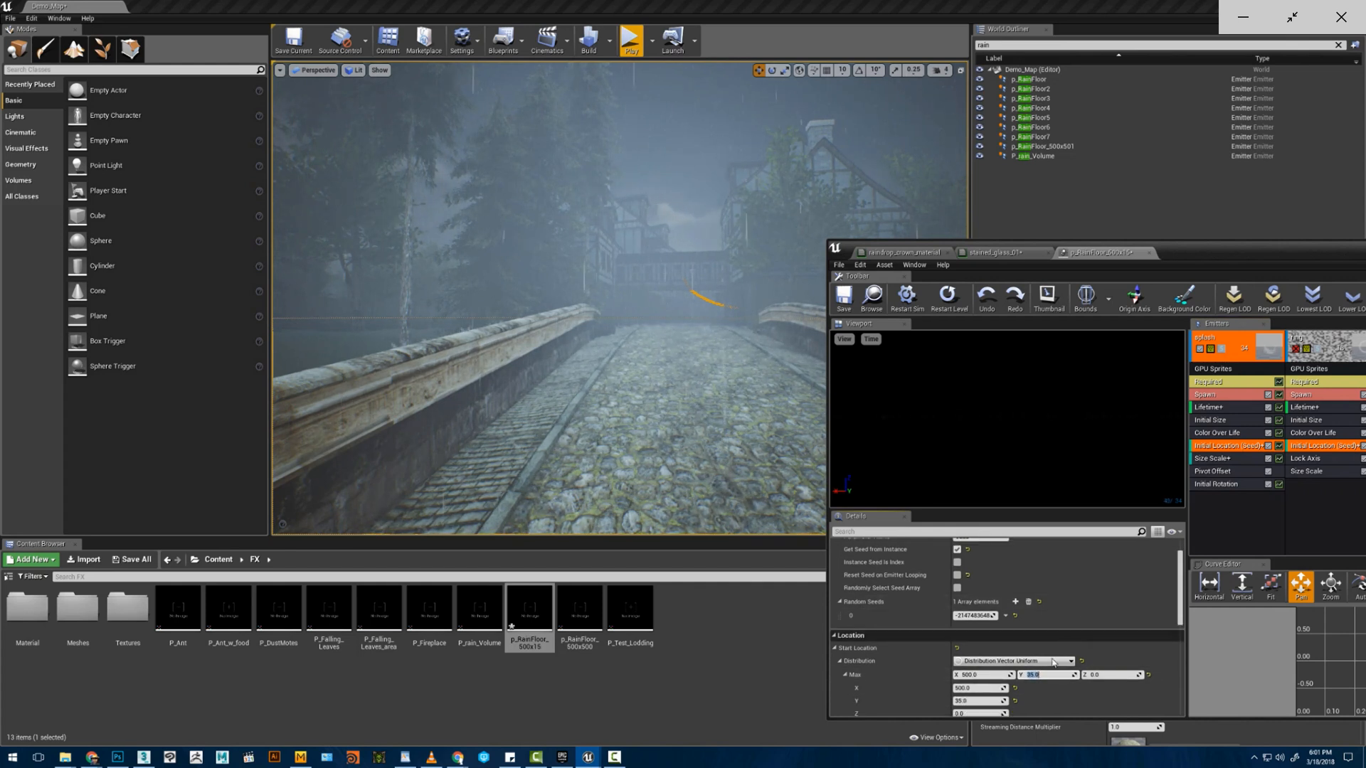
scroll(1081, 633, down, 2)
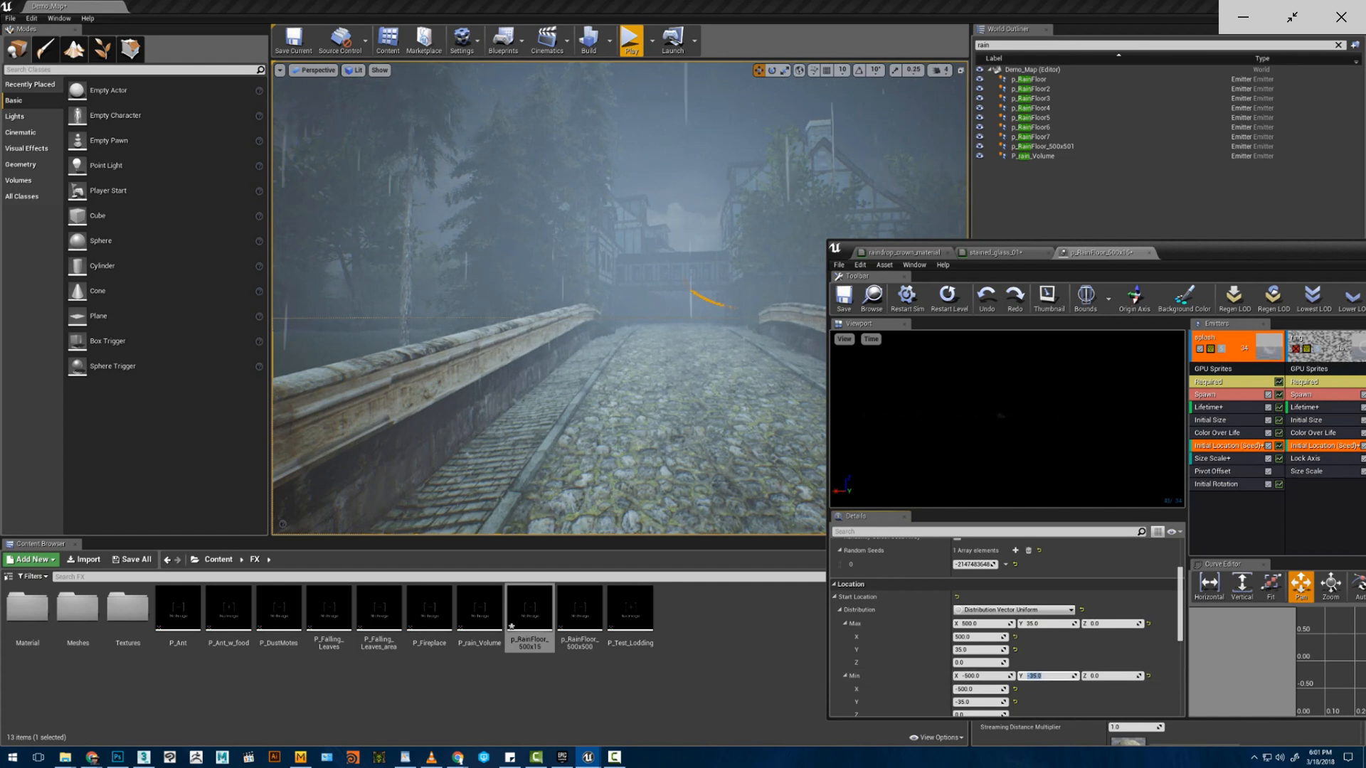
- Set the splash emitter's Start Location Y range to 20 for Max and -20 for Min
key(a)
right_drag(640, 356, 641, 378)
key(d)
key(w)
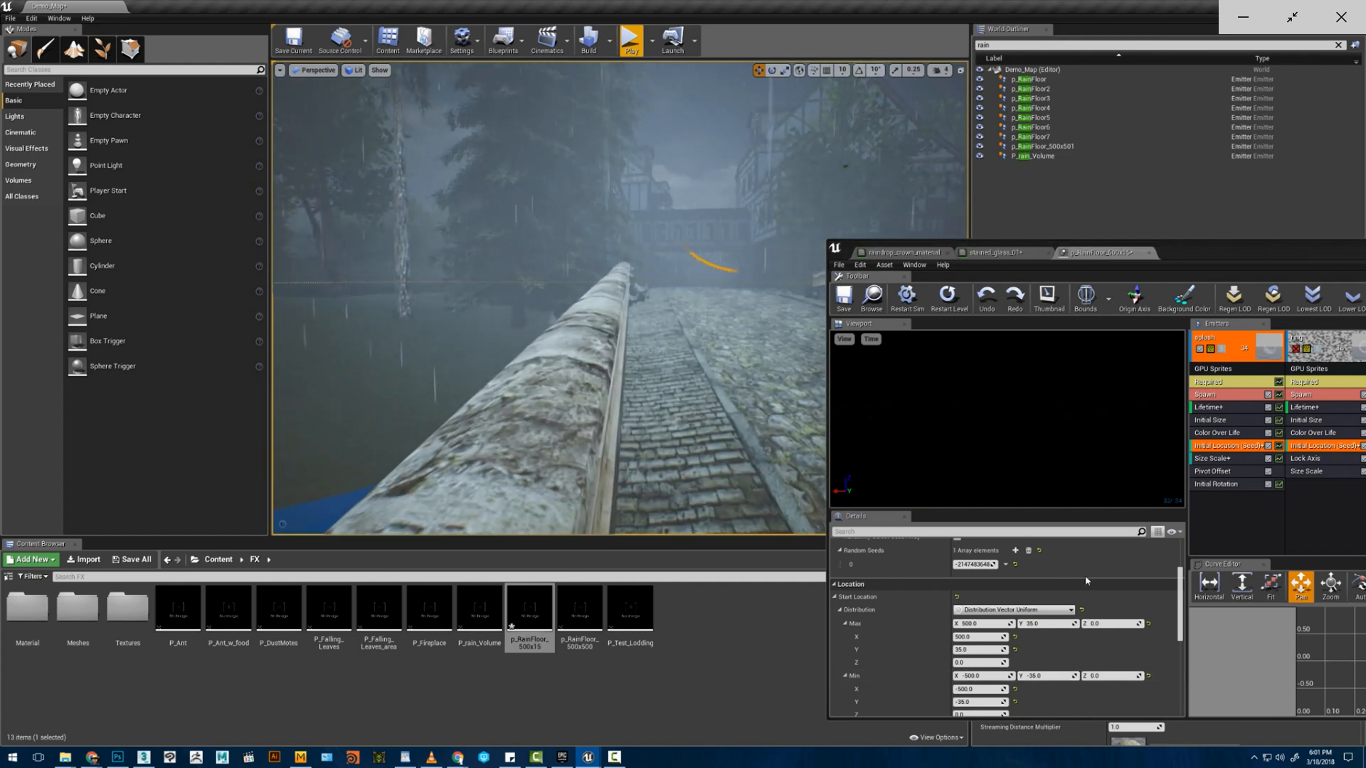
click(1038, 624)
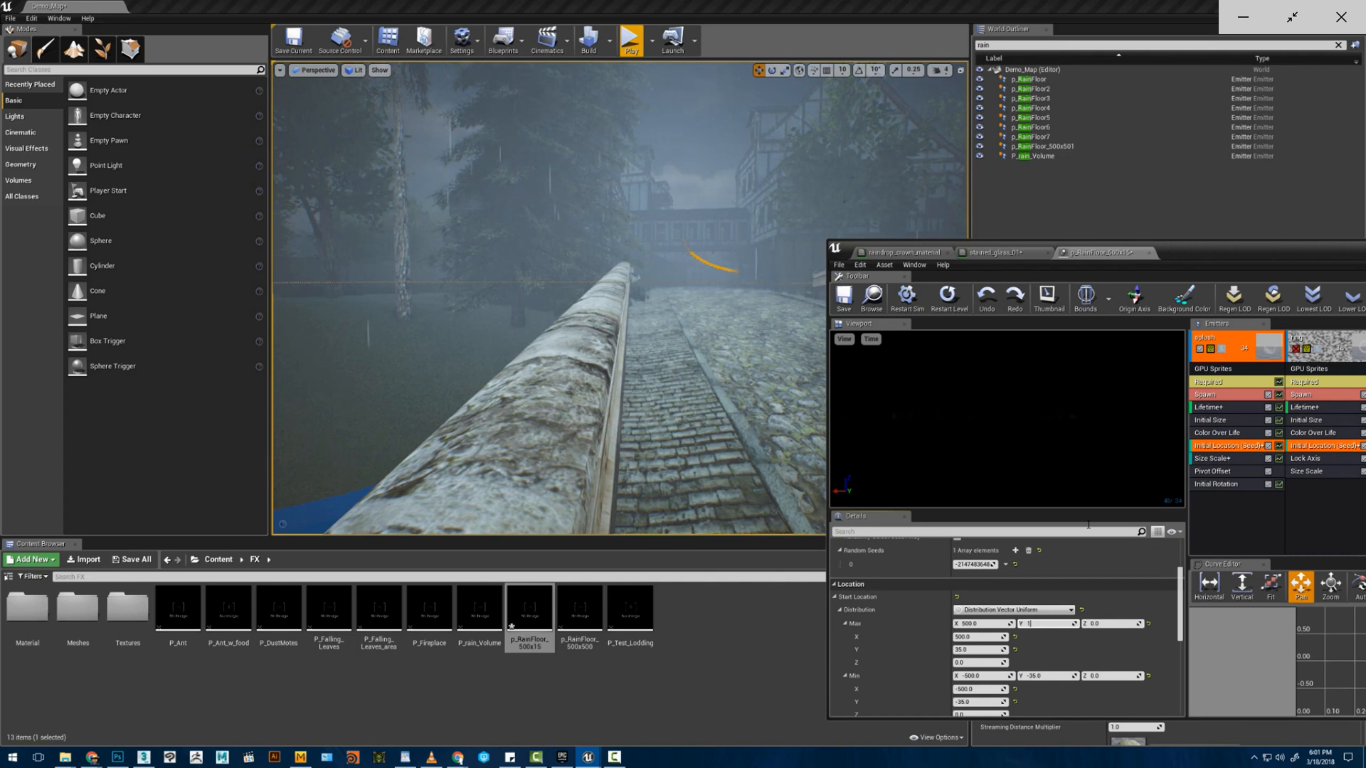
text(20)
key(Tab)
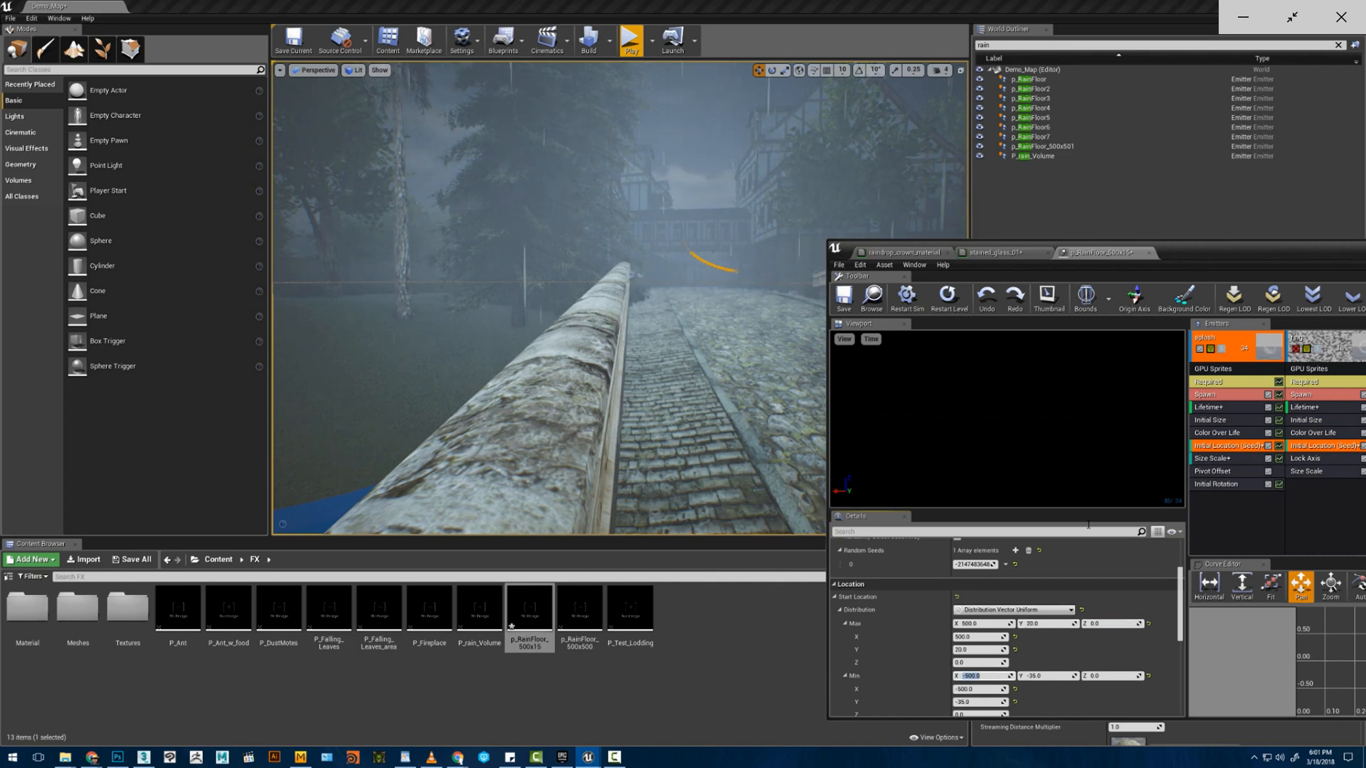
key(Tab)
text(-)
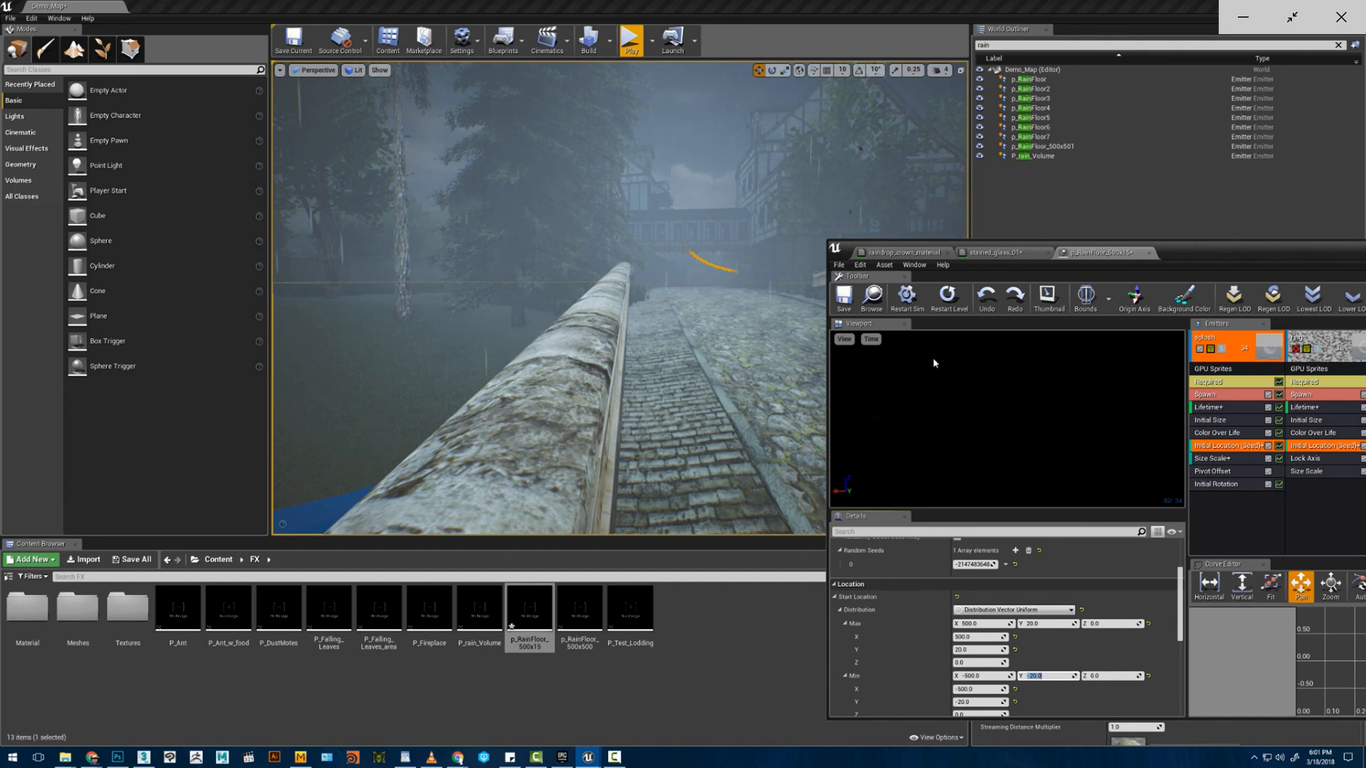
right_drag(774, 278, 756, 297)
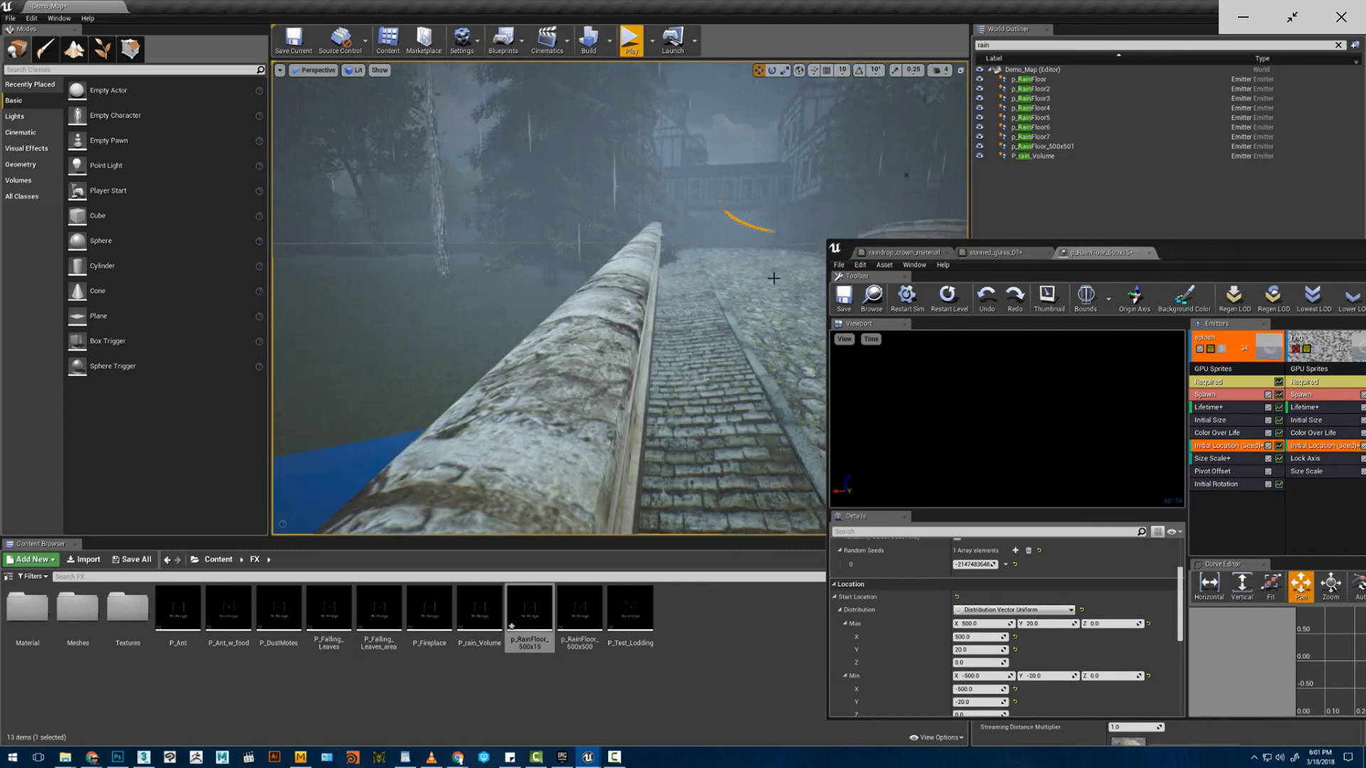
- Duplicate the p_RainFloor_500x501 emitter and align the copy with the next stretch of the bridge wall's top
click(1039, 146)
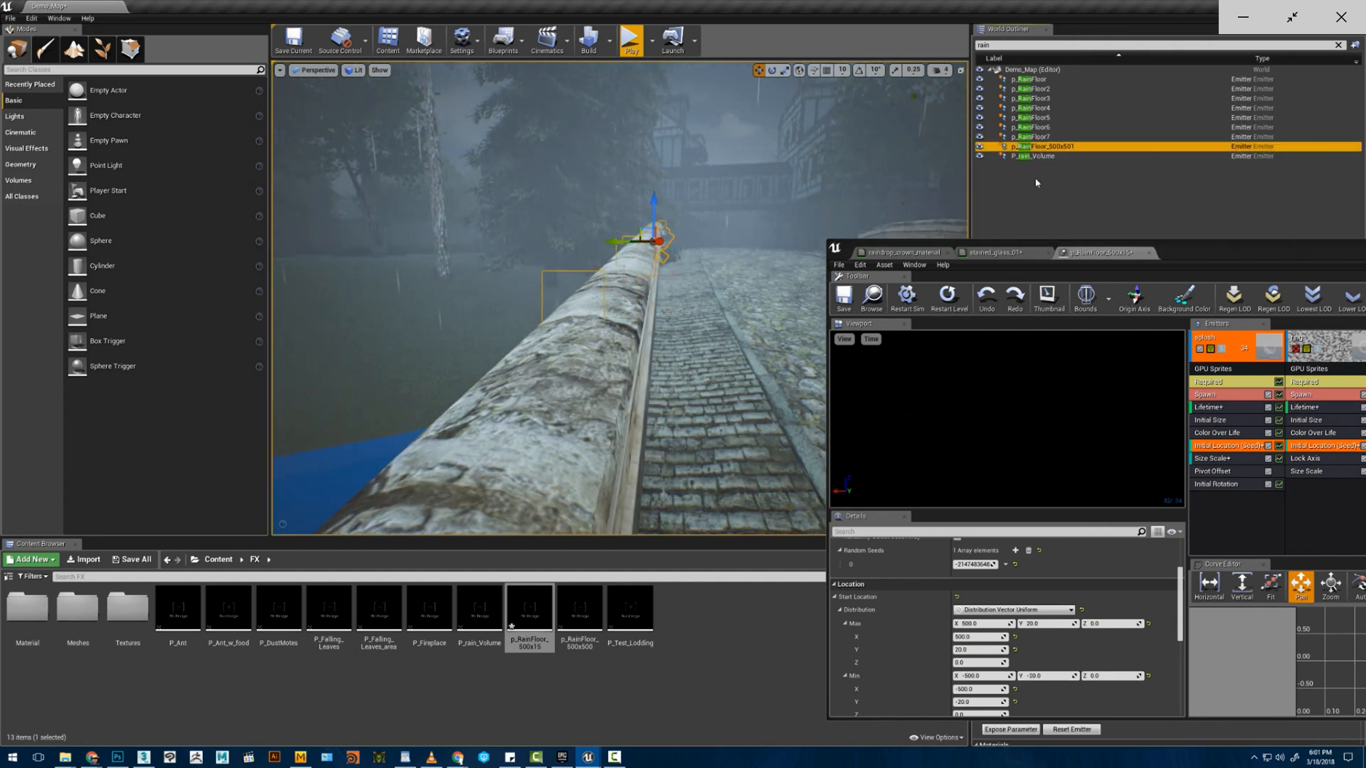
click(1044, 147)
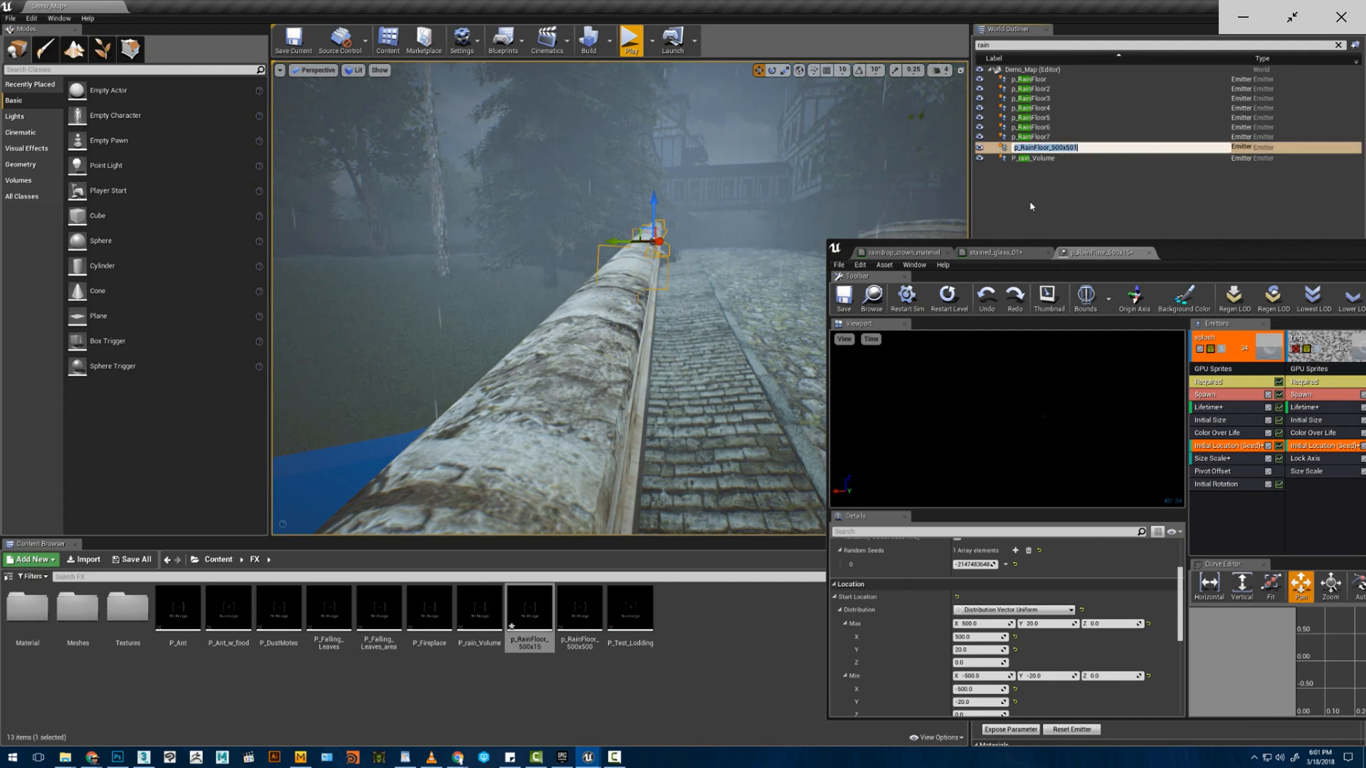
click(1031, 206)
click(1051, 147)
drag(622, 242, 623, 242)
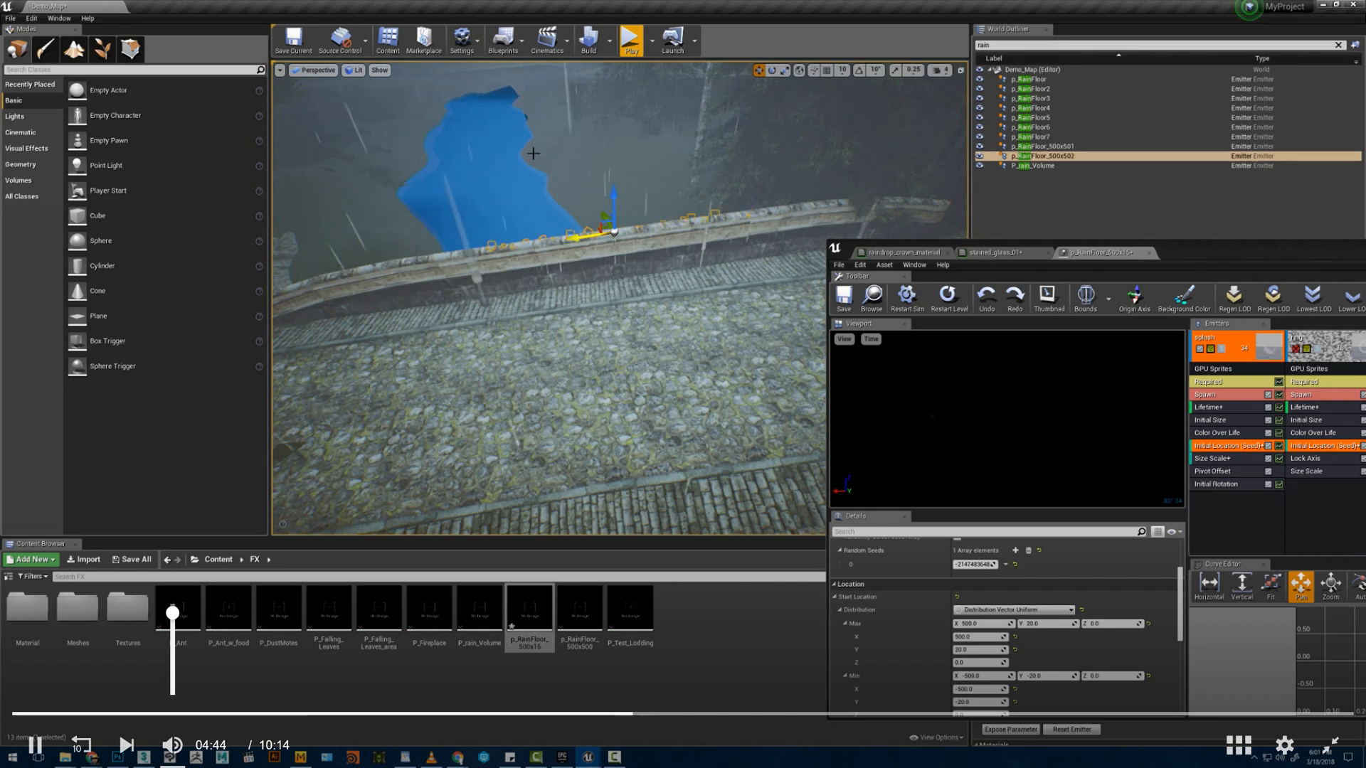
click(802, 72)
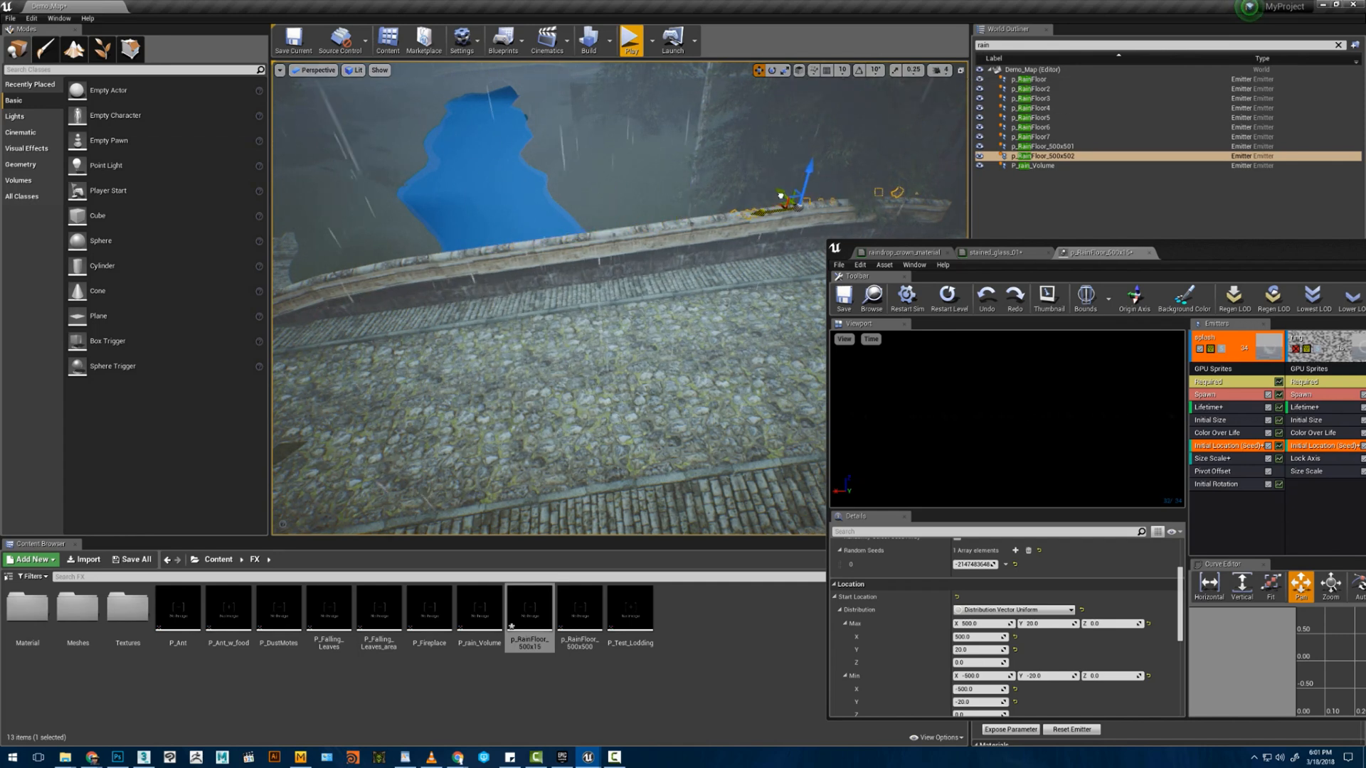
right_drag(787, 195, 935, 224)
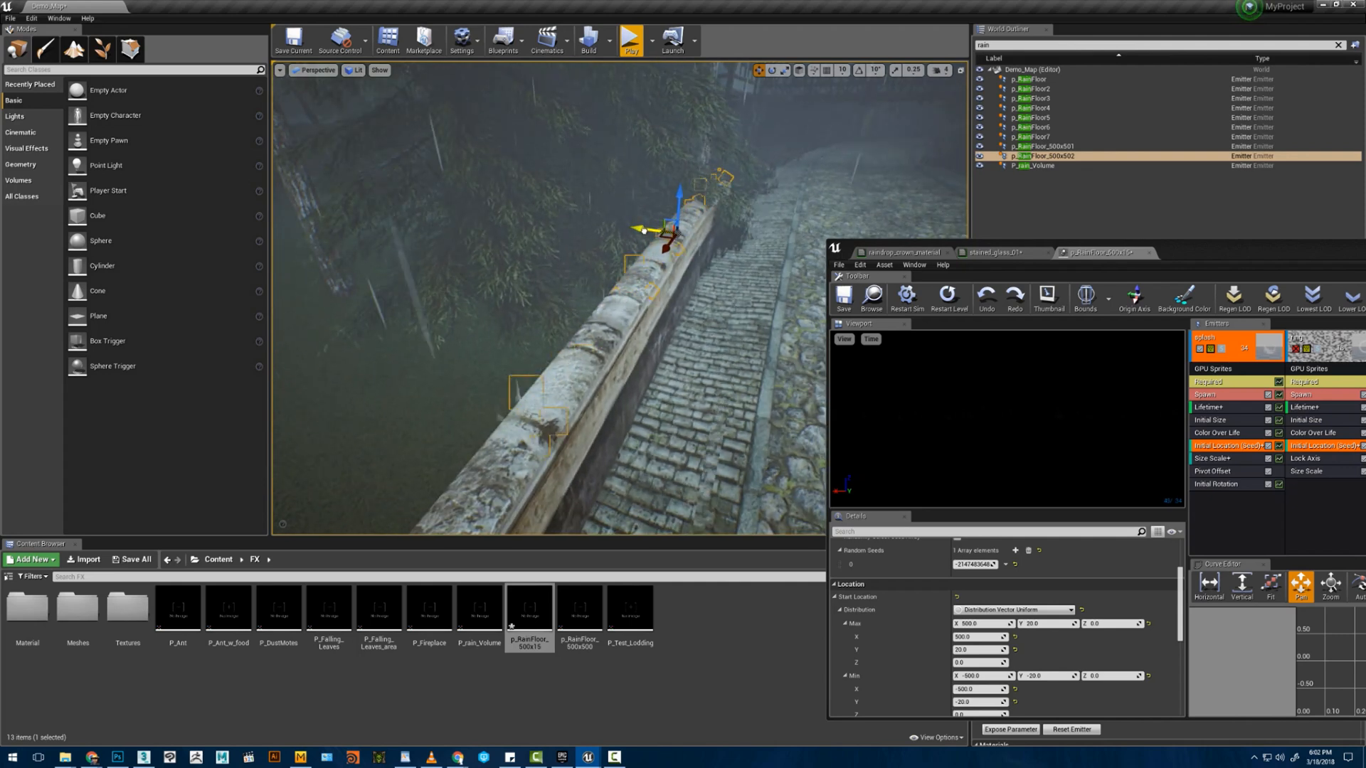
right_drag(645, 231, 688, 274)
- Duplicate the splash emitter again, placing the copy at the uncovered end of the same wall and rotating it to follow the slope
key(ctrl+w)
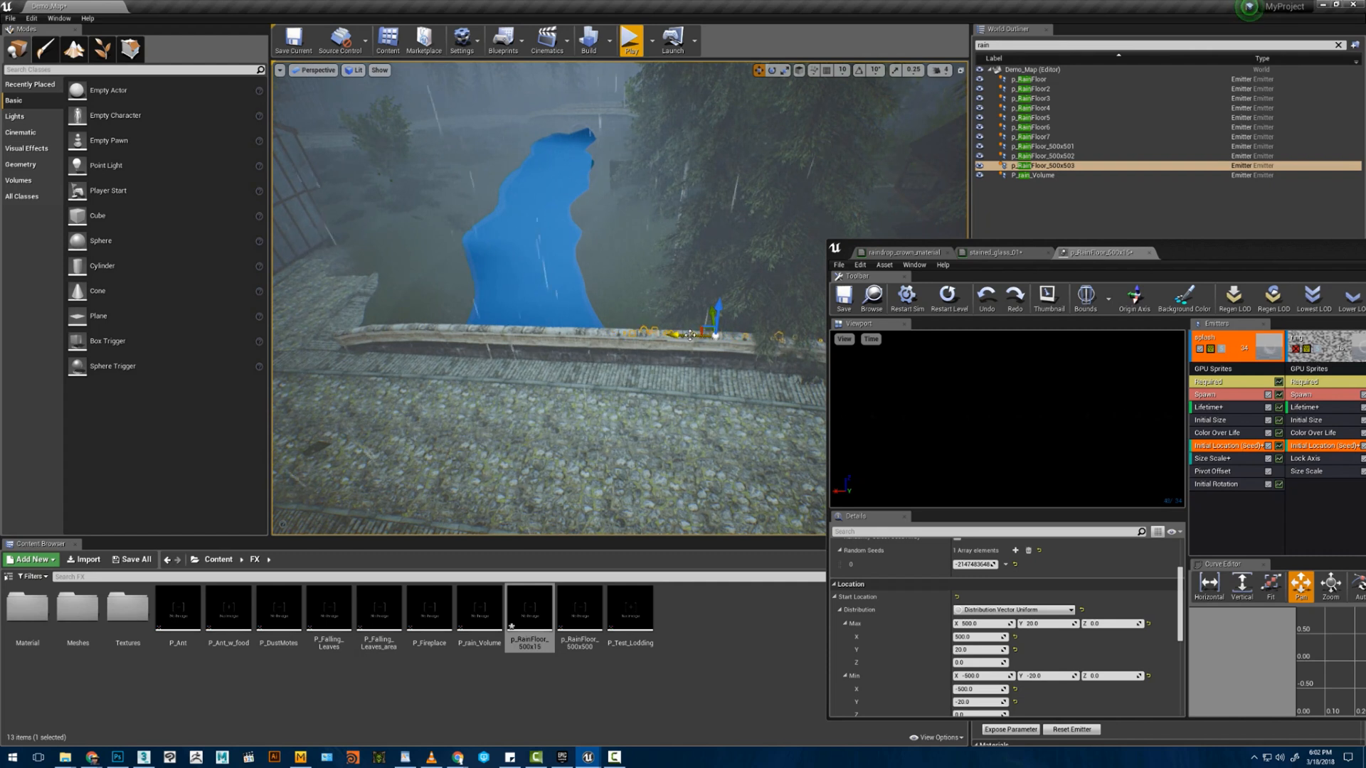
drag(689, 335, 430, 290)
key(e)
key(w)
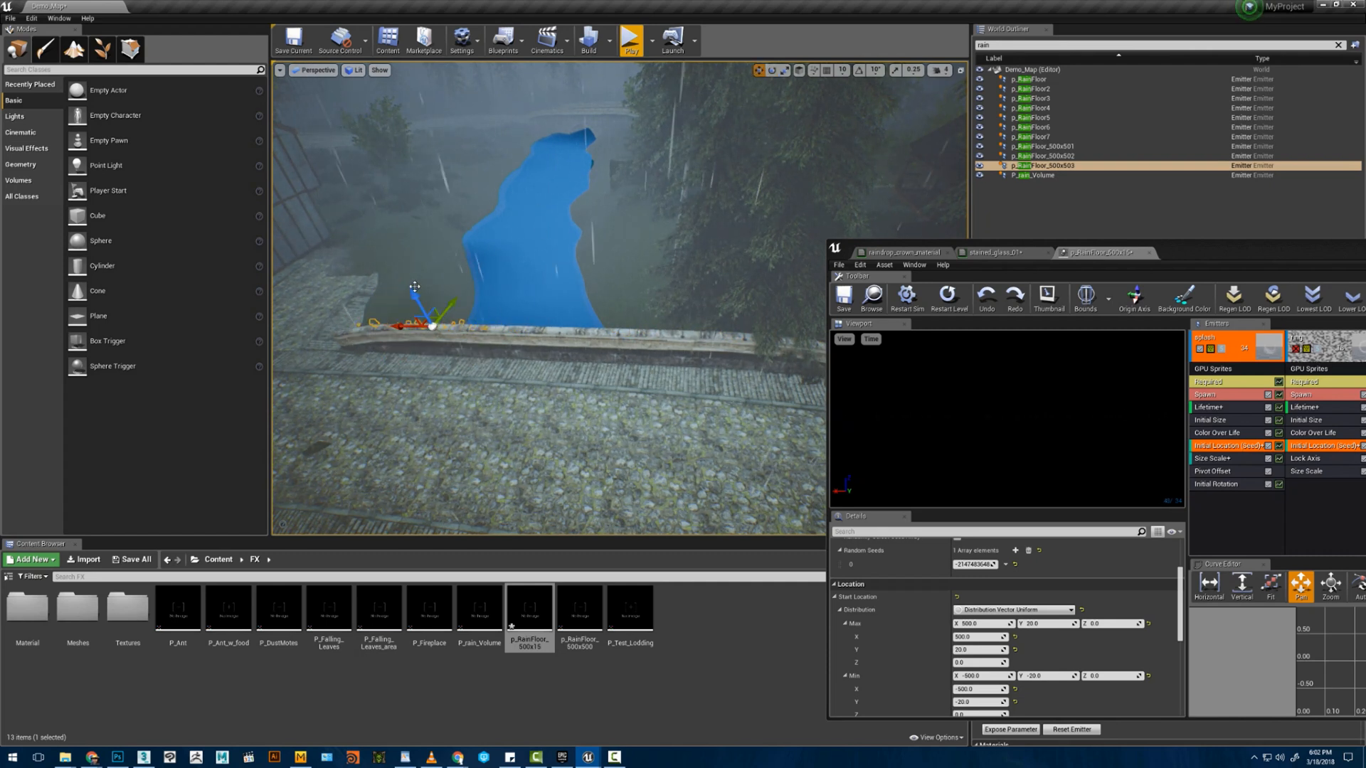
right_drag(415, 298, 613, 384)
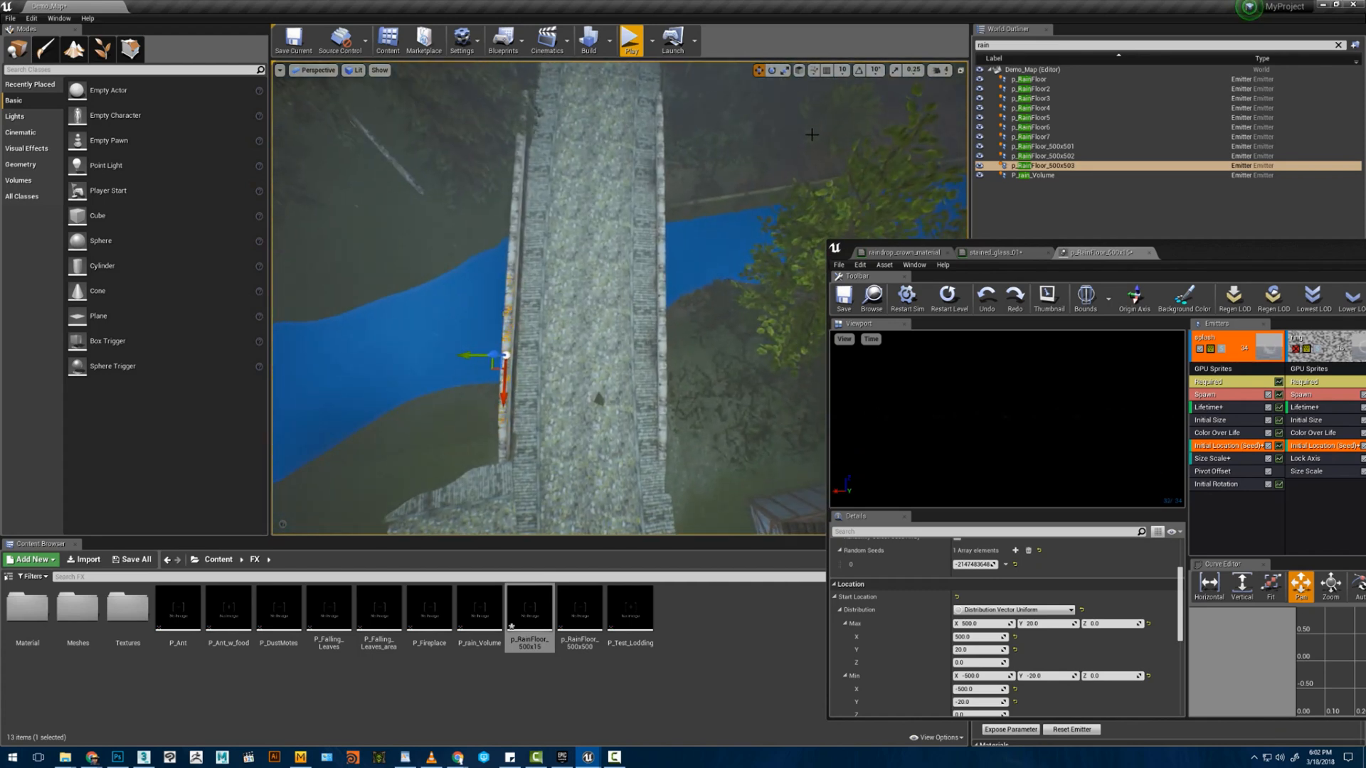
- Select all three wall-top splash emitters, duplicate them onto the opposite bridge wall and rotate the copies to match its direction
ctrl+click(1053, 150)
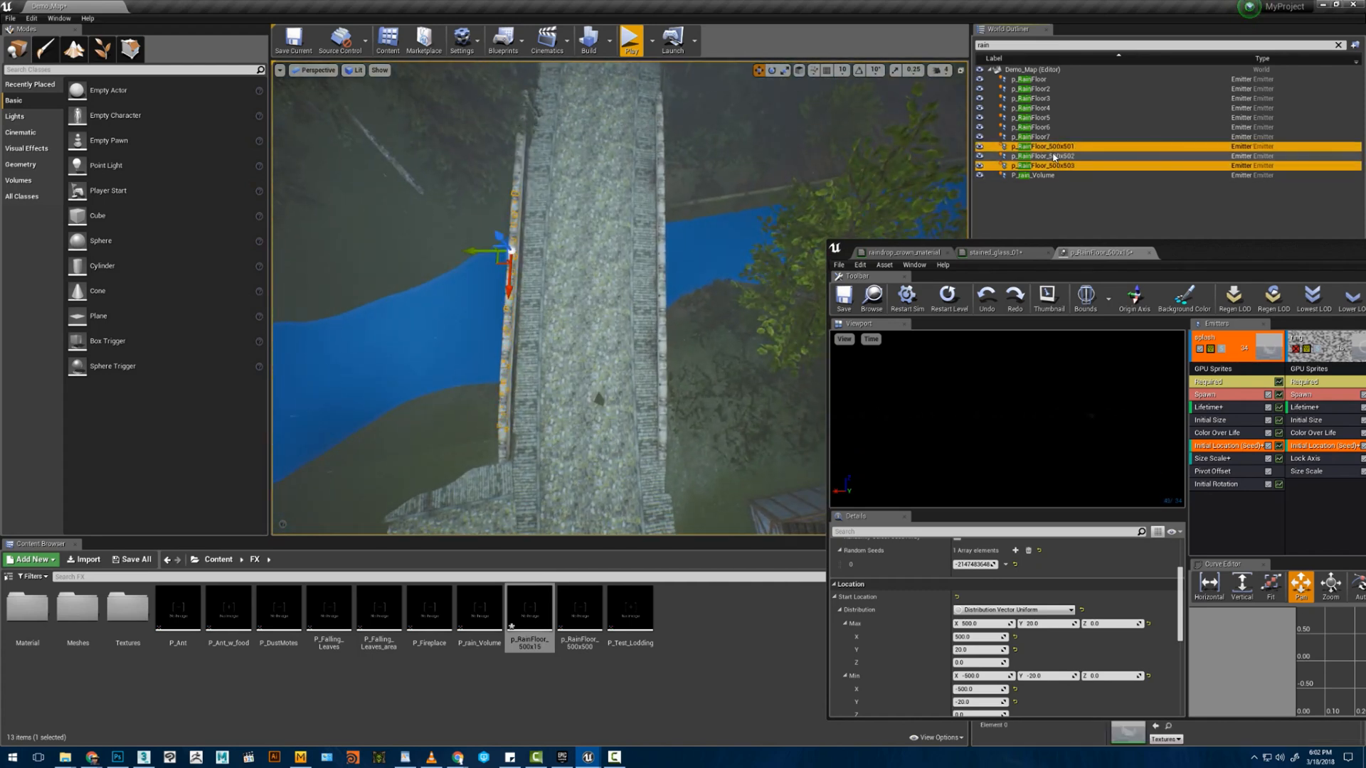
ctrl+click(1053, 156)
key(ctrl+w)
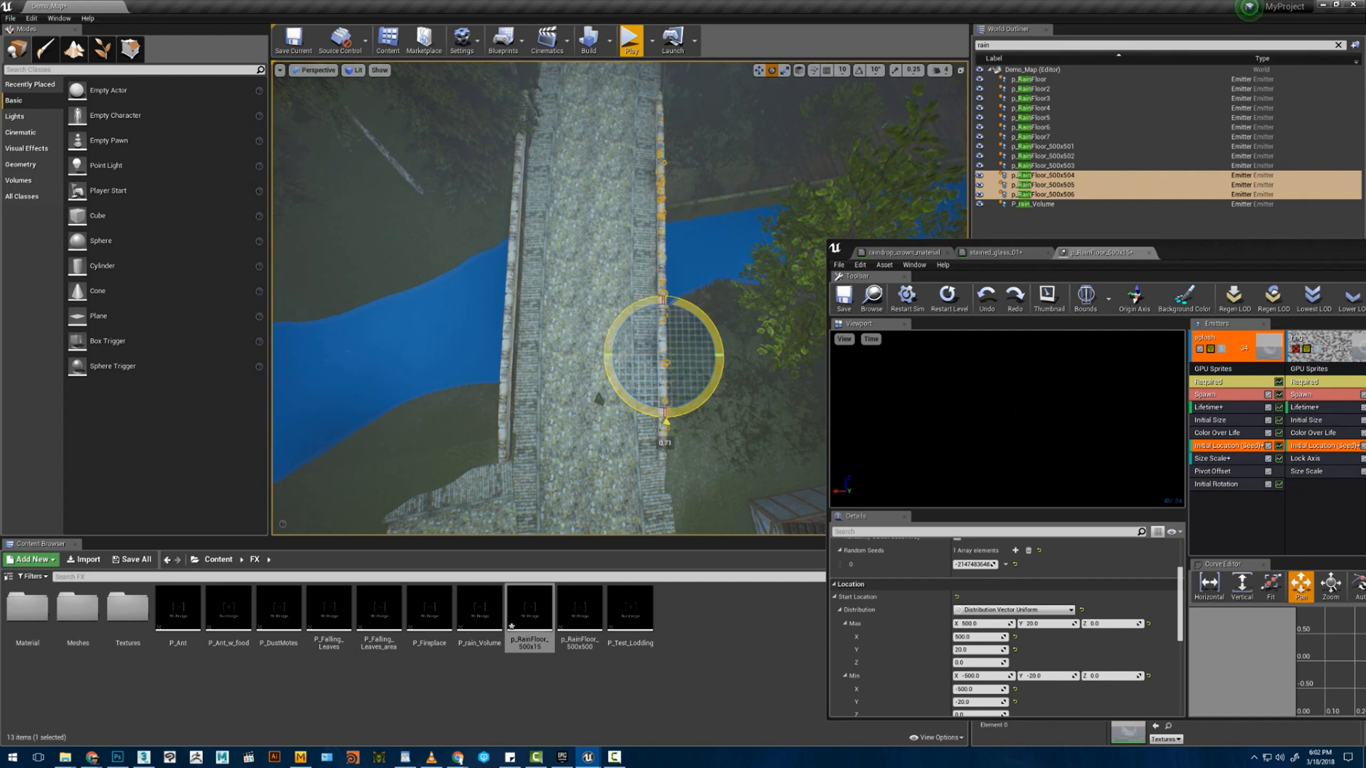
click(576, 389)
- Select the emitters p_RainFloor_500x504, 500x505 and 500x506 and shift them sideways onto the top of their wall
key(w)
right_drag(577, 389, 555, 278)
key(w)
key(d)
key(s)
key(w)
key(s)
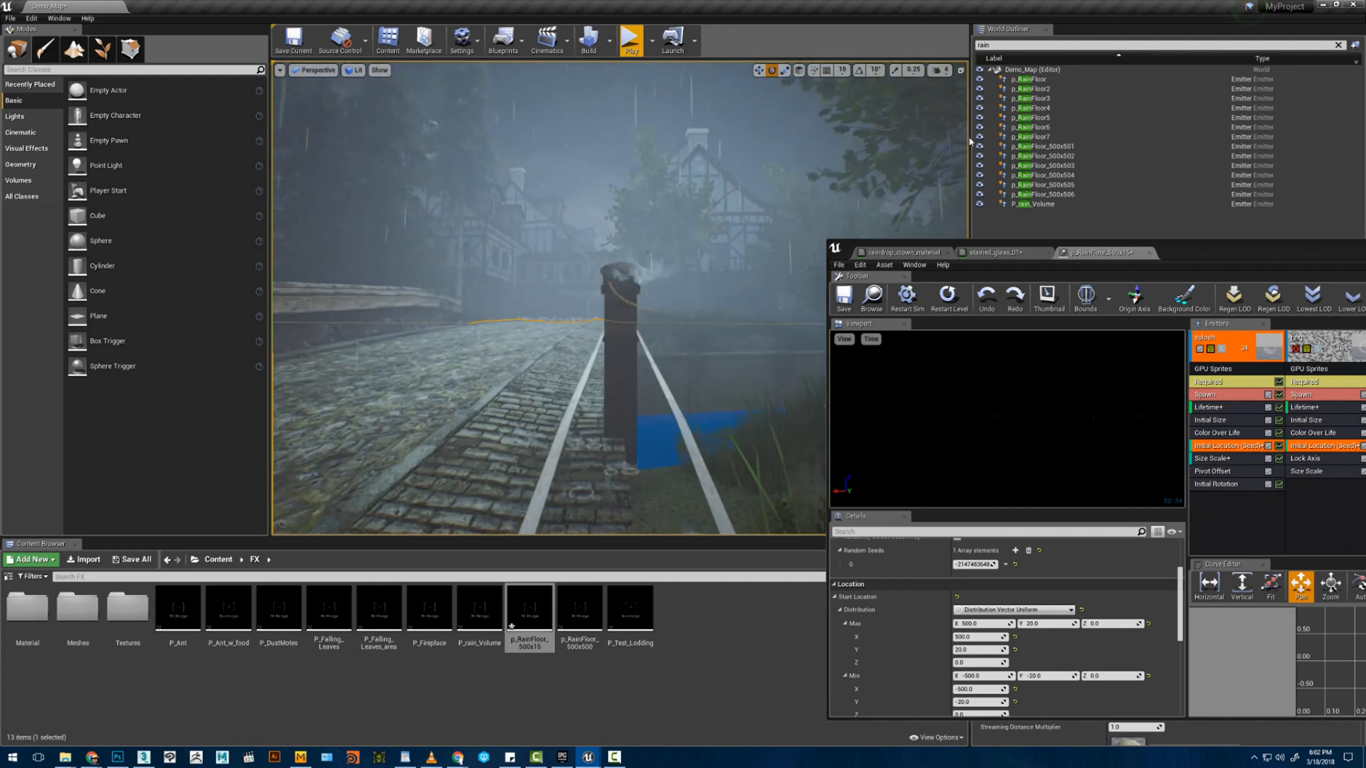
click(1037, 193)
ctrl+click(1039, 187)
ctrl+click(1042, 175)
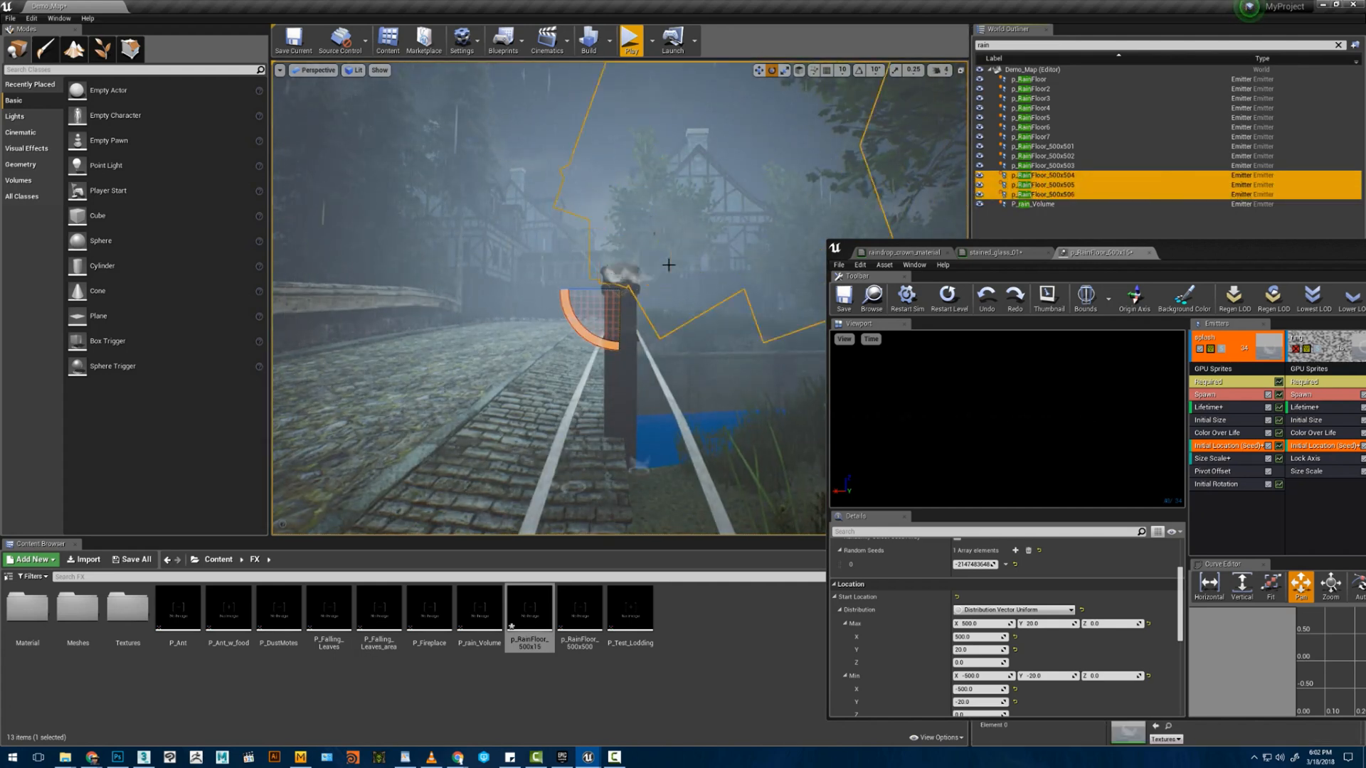
right_drag(667, 262, 669, 302)
key(s)
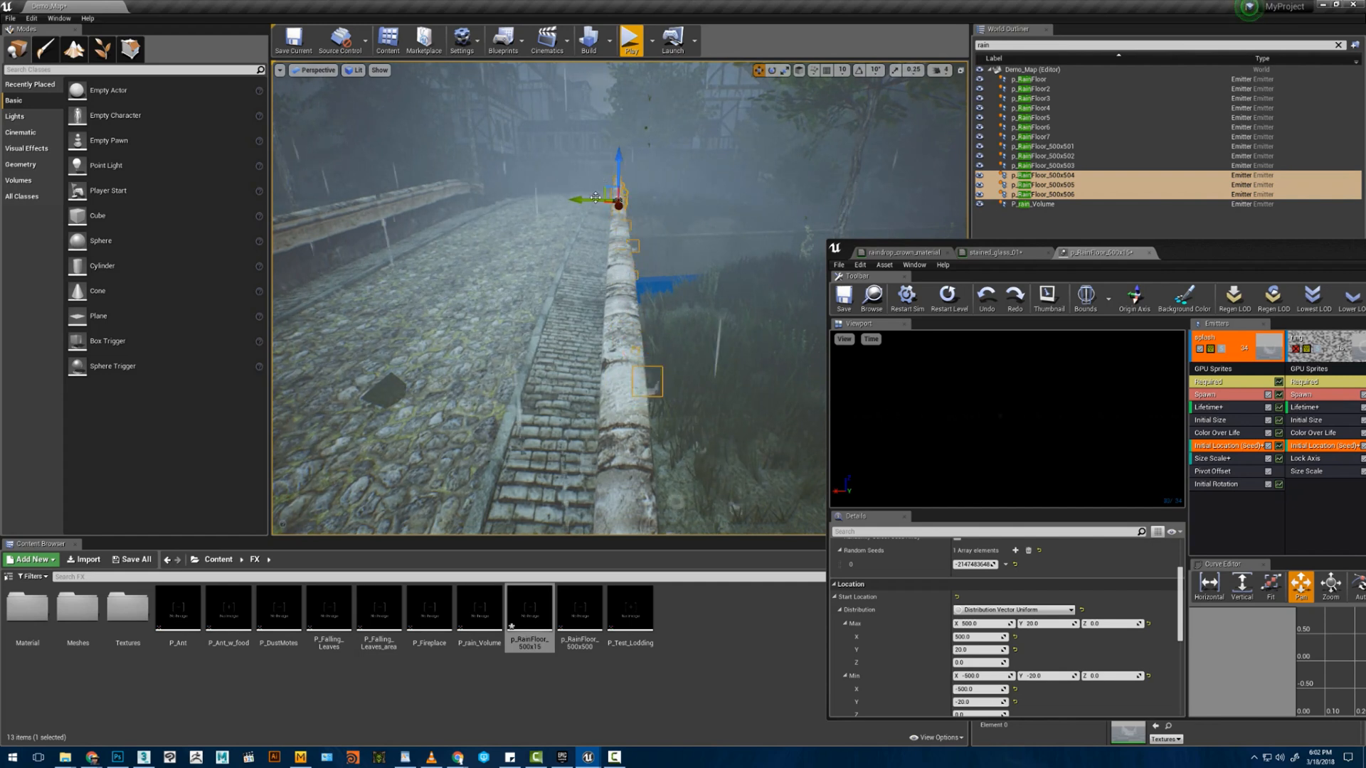
click(668, 291)
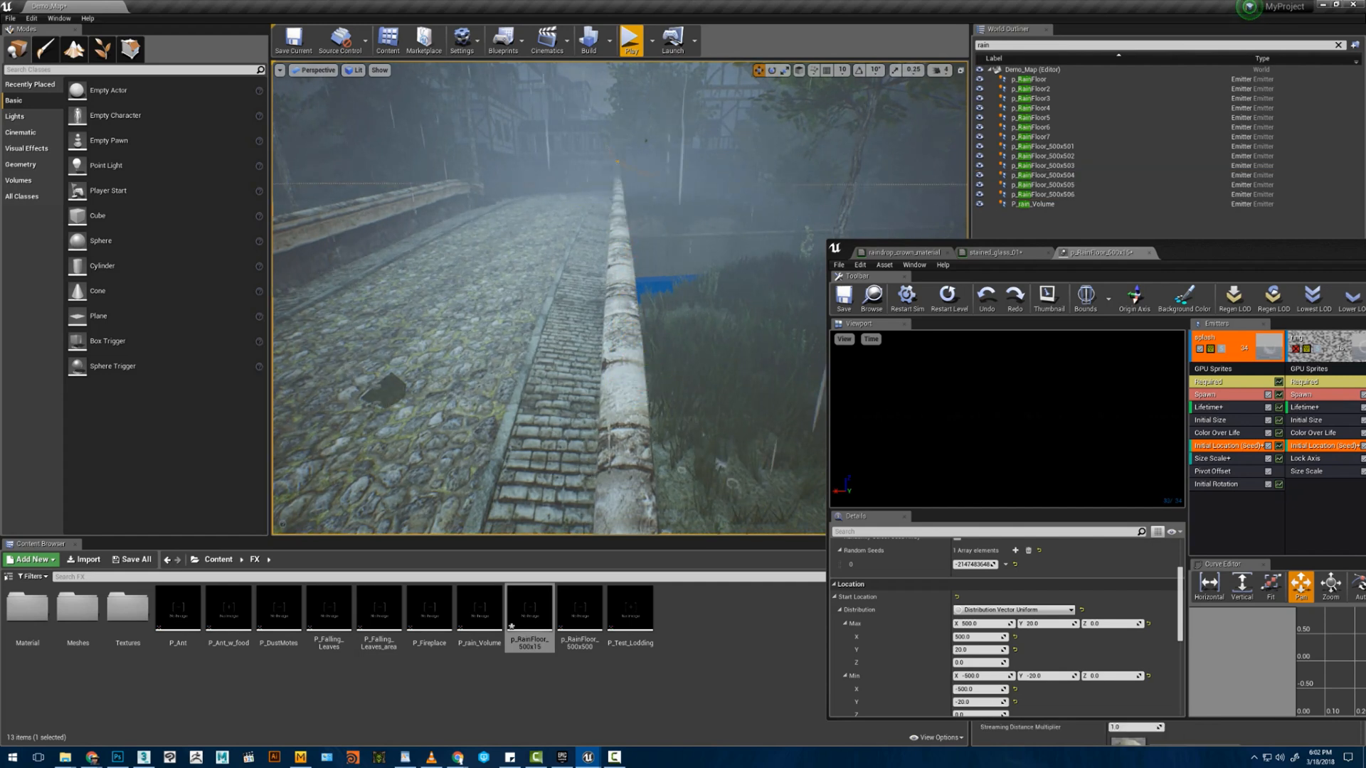
- Adjust the tilt and height of the p_RainFloor_500x503 emitter to fit the curved wall top
key(w)
right_drag(669, 292, 462, 228)
key(s)
key(d)
key(w)
key(d)
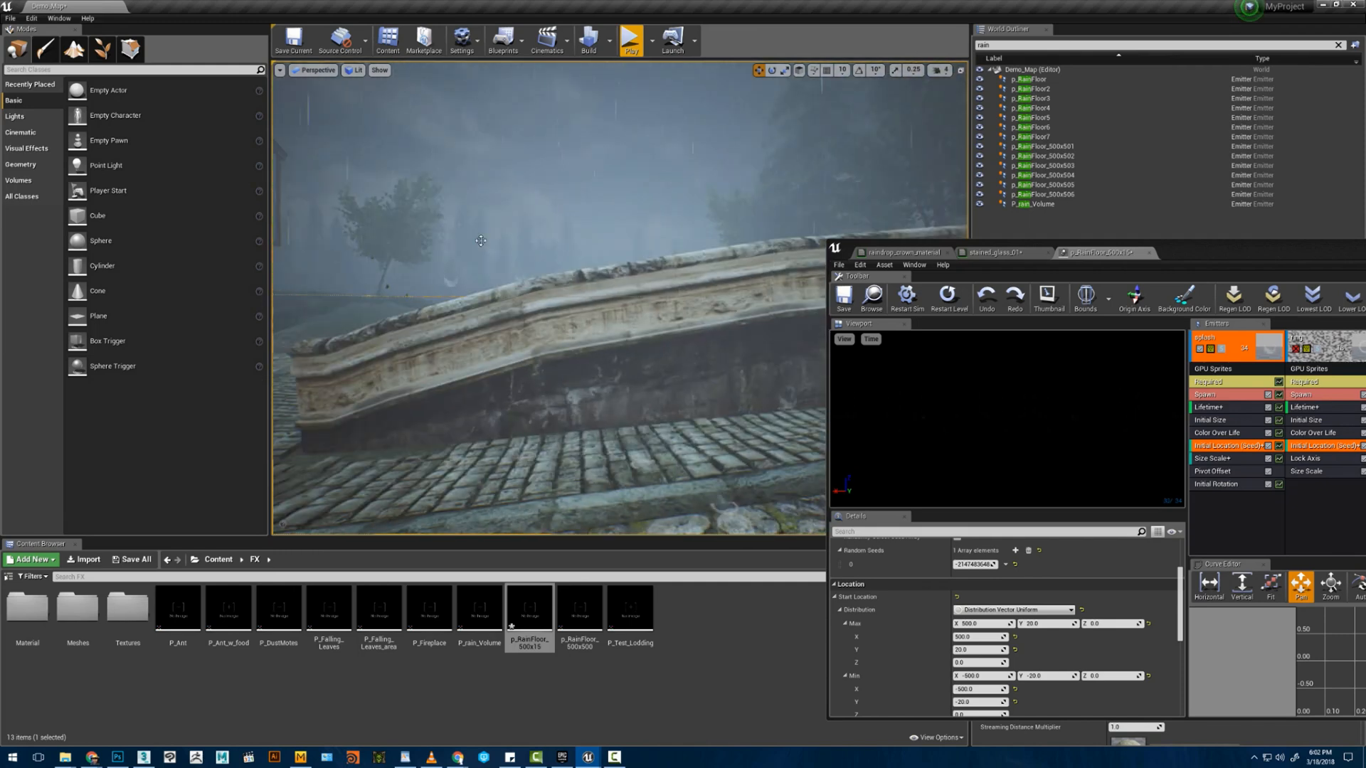
click(457, 286)
key(e)
right_drag(607, 275, 649, 302)
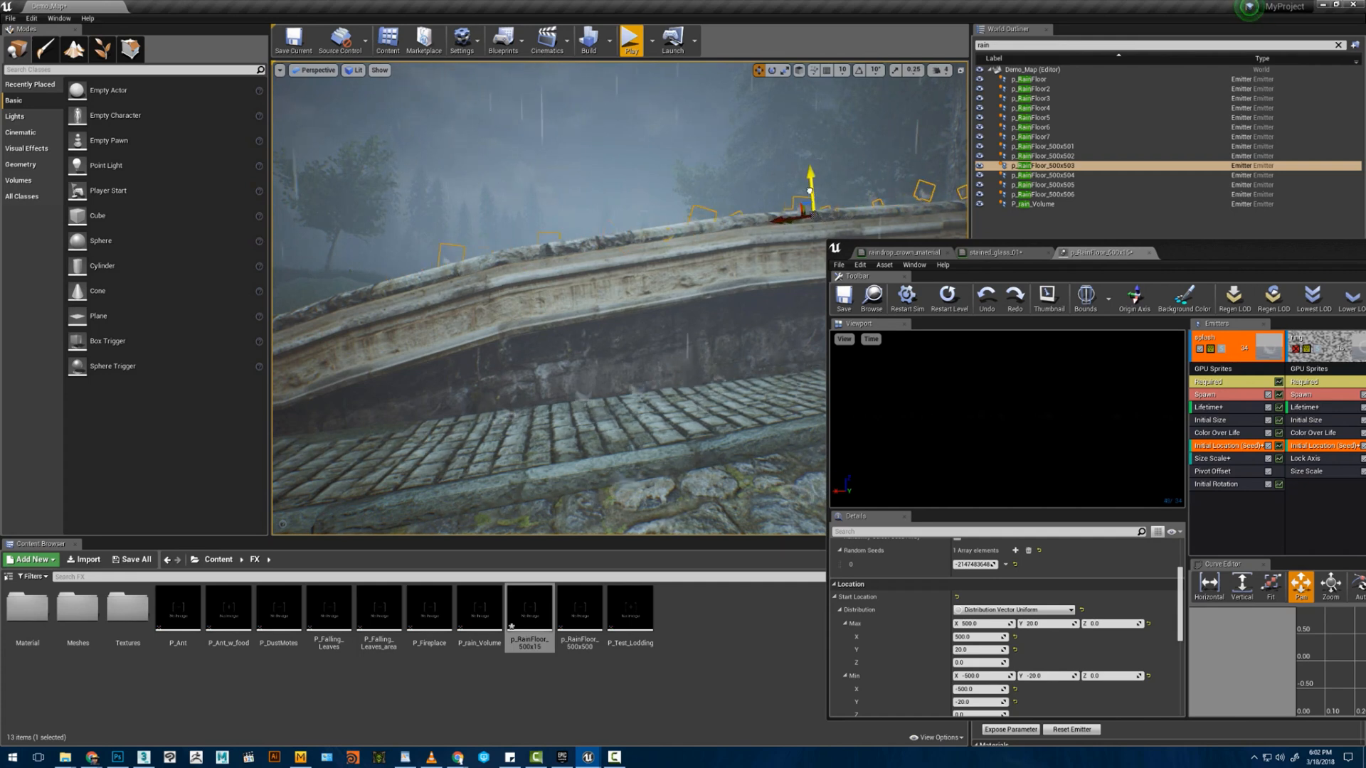
click(604, 306)
- Fine-tune the rotation of the p_RainFloor_500x503 emitter so its splashes run along the sloping wall end
mouse_move(605, 306)
right_down()
mouse_move(711, 342)
mouse_move(751, 299)
mouse_move(683, 341)
mouse_move(648, 299)
mouse_move(640, 356)
mouse_move(598, 289)
right_up()
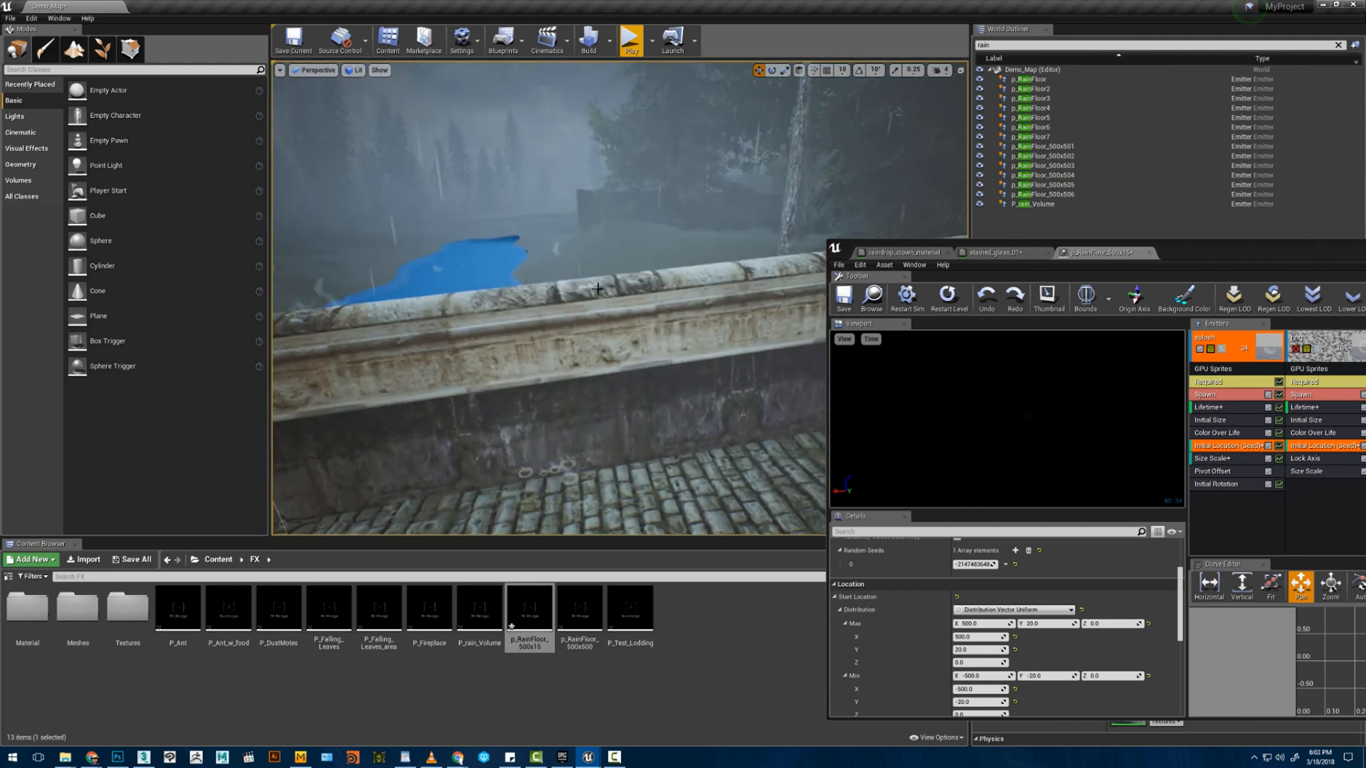
click(516, 258)
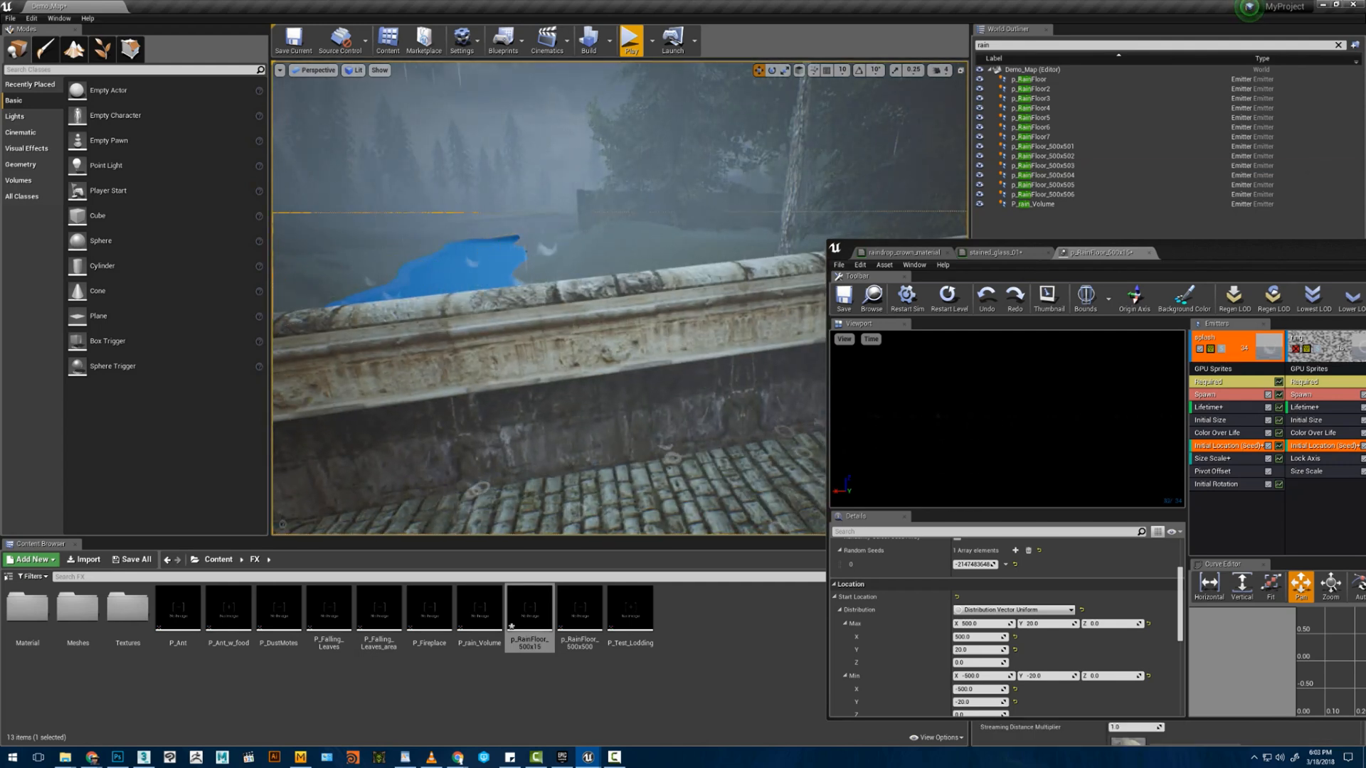
click(526, 251)
key(s)
right_drag(525, 249, 490, 199)
right_drag(378, 314, 348, 309)
key(e)
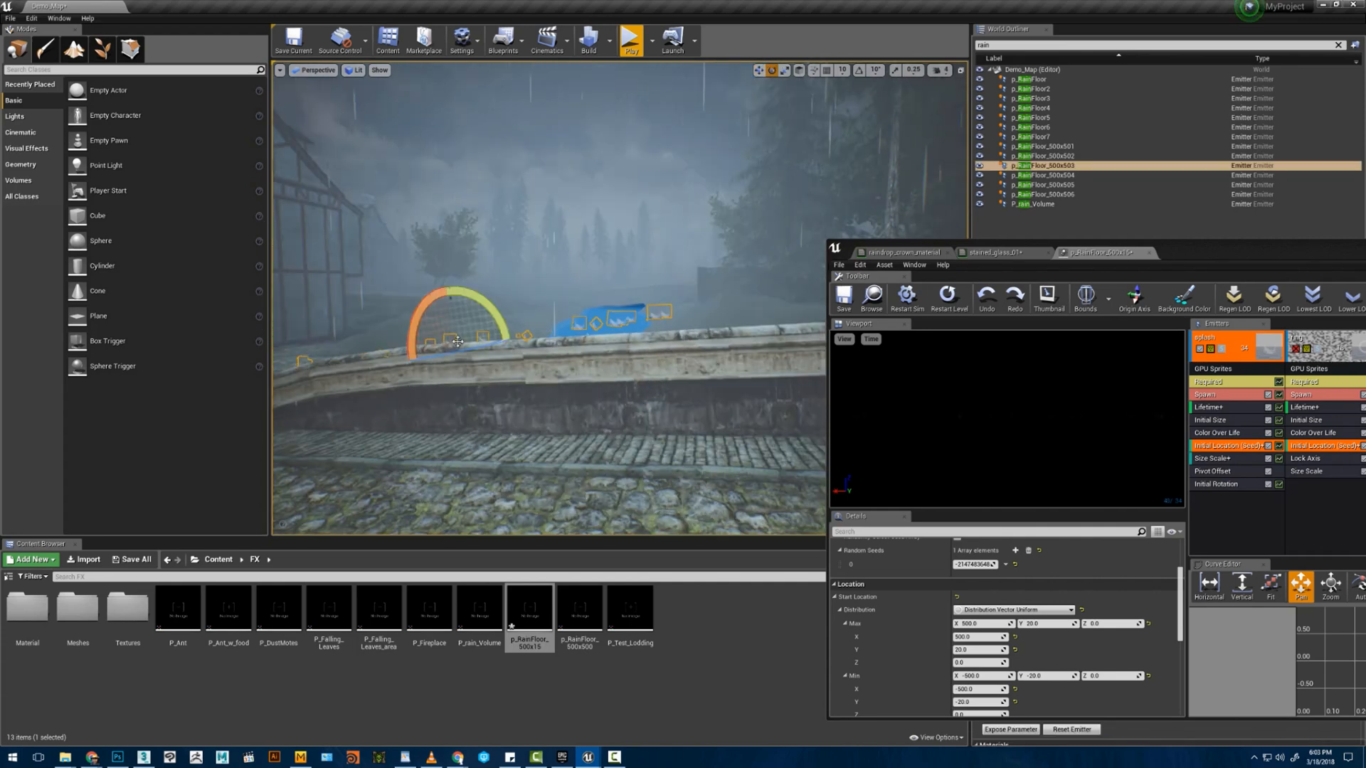
drag(488, 310, 490, 311)
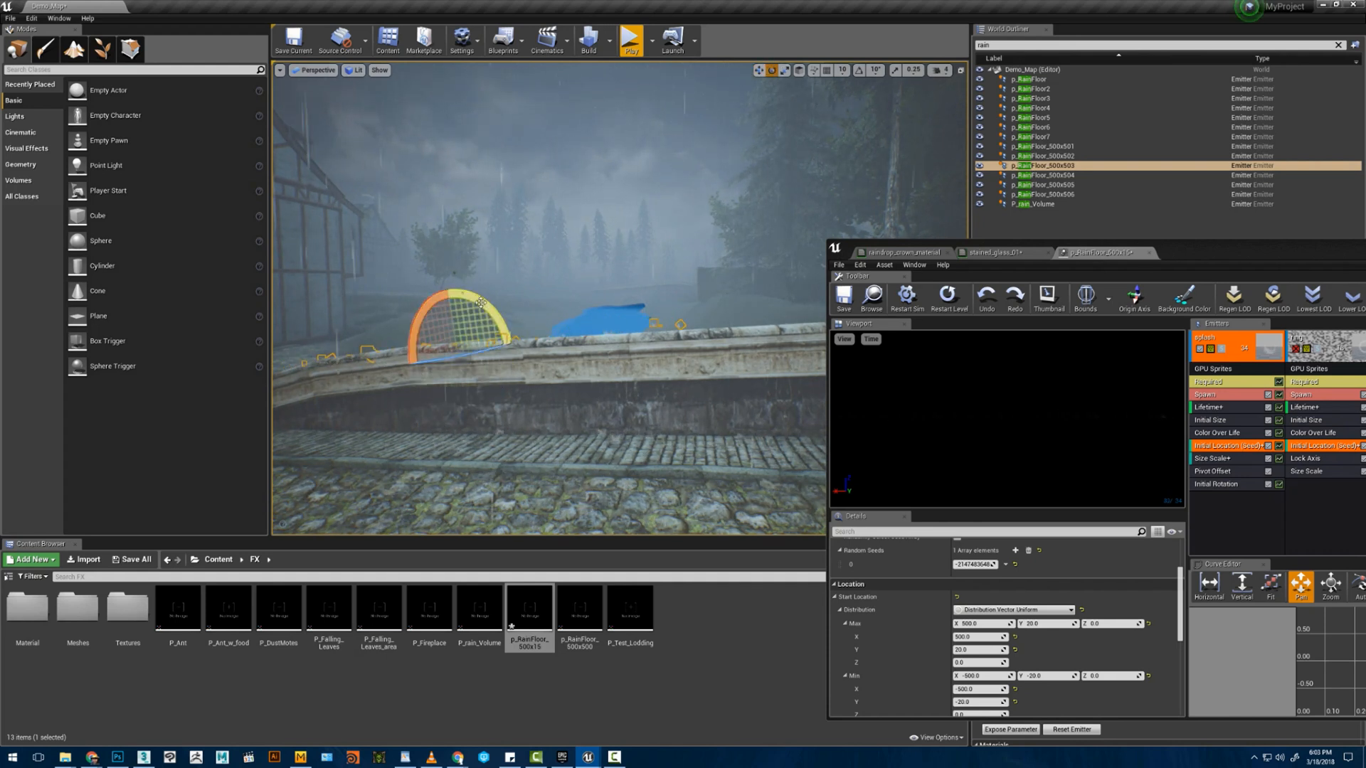
click(569, 185)
- Try lifting the p_RainFloor_500x501 emitter well above the bridge wall to identify its splashes, and undo the move
key(w)
right_drag(569, 214, 570, 309)
key(s)
key(d)
key(a)
key(a)
key(a)
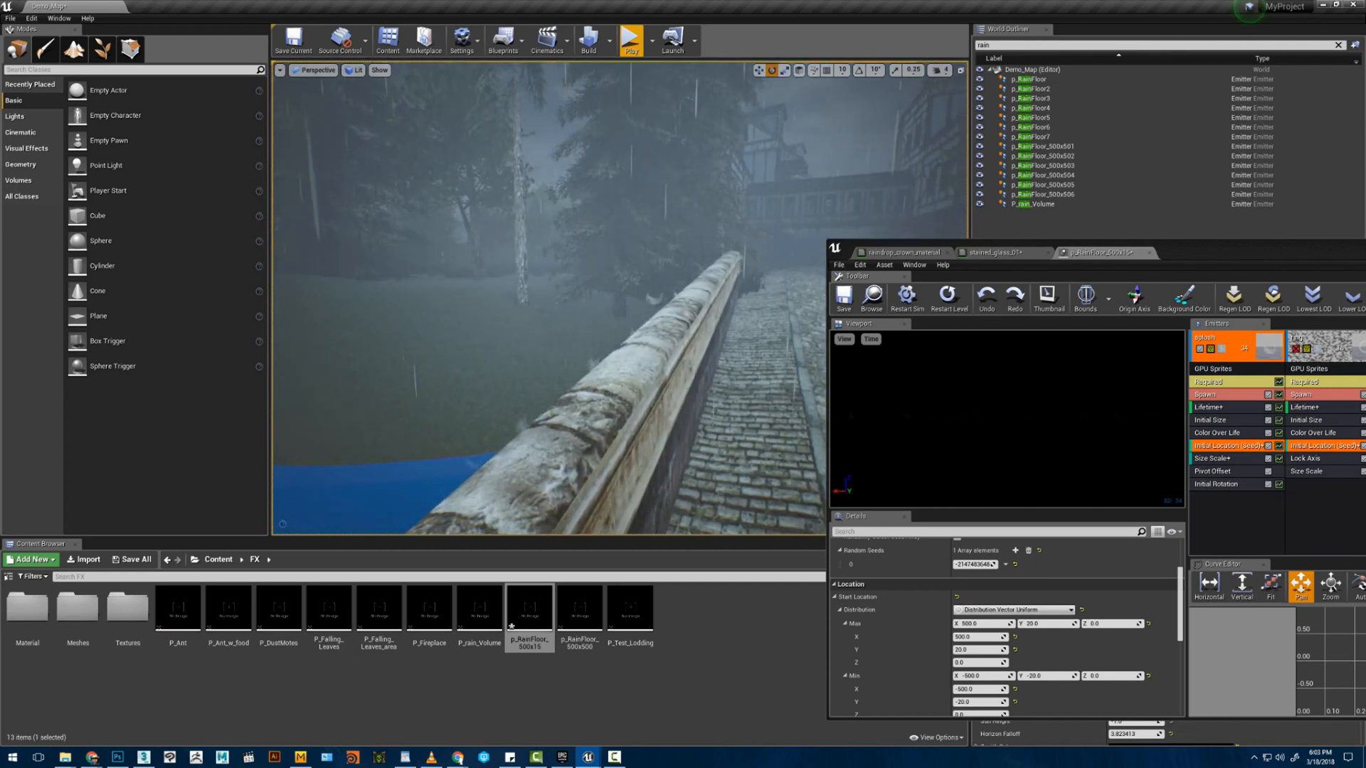
click(656, 300)
right_drag(634, 334, 664, 335)
key(w)
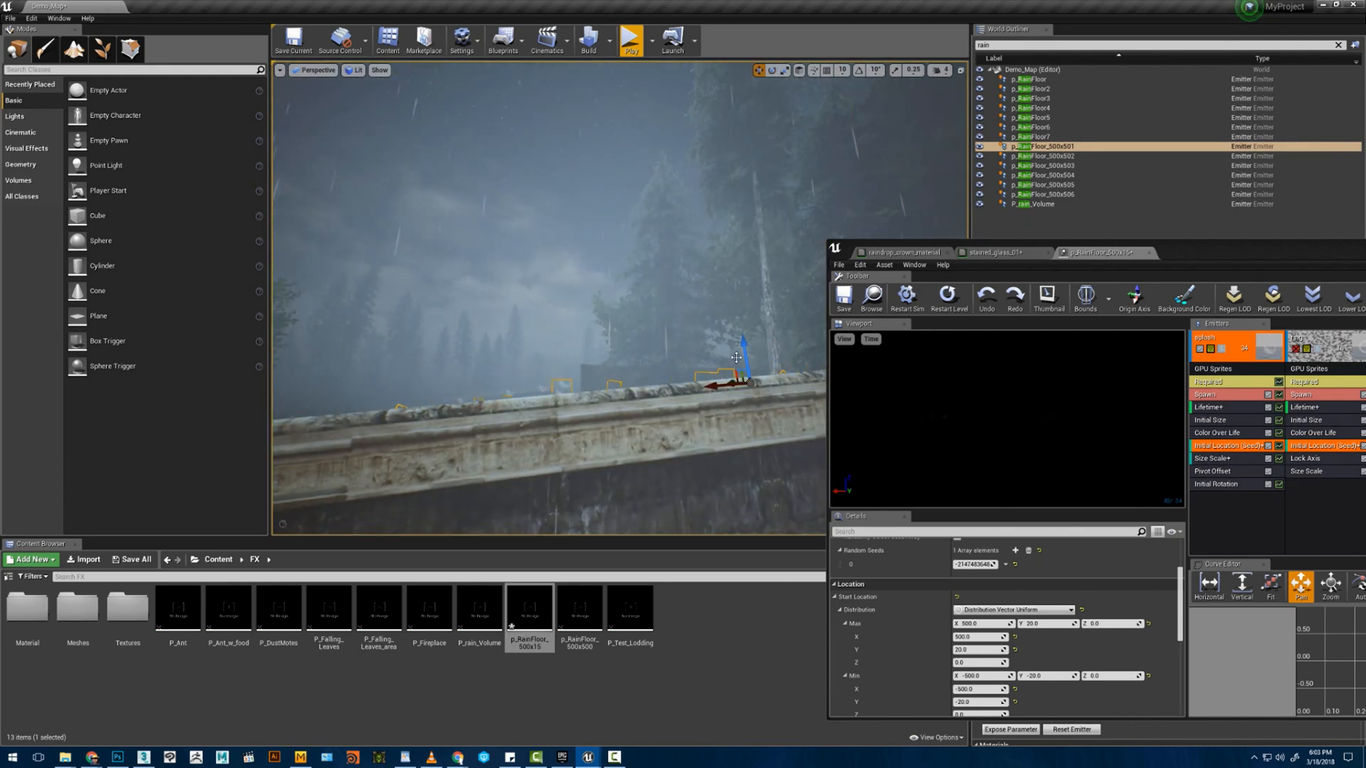
drag(748, 349, 715, 174)
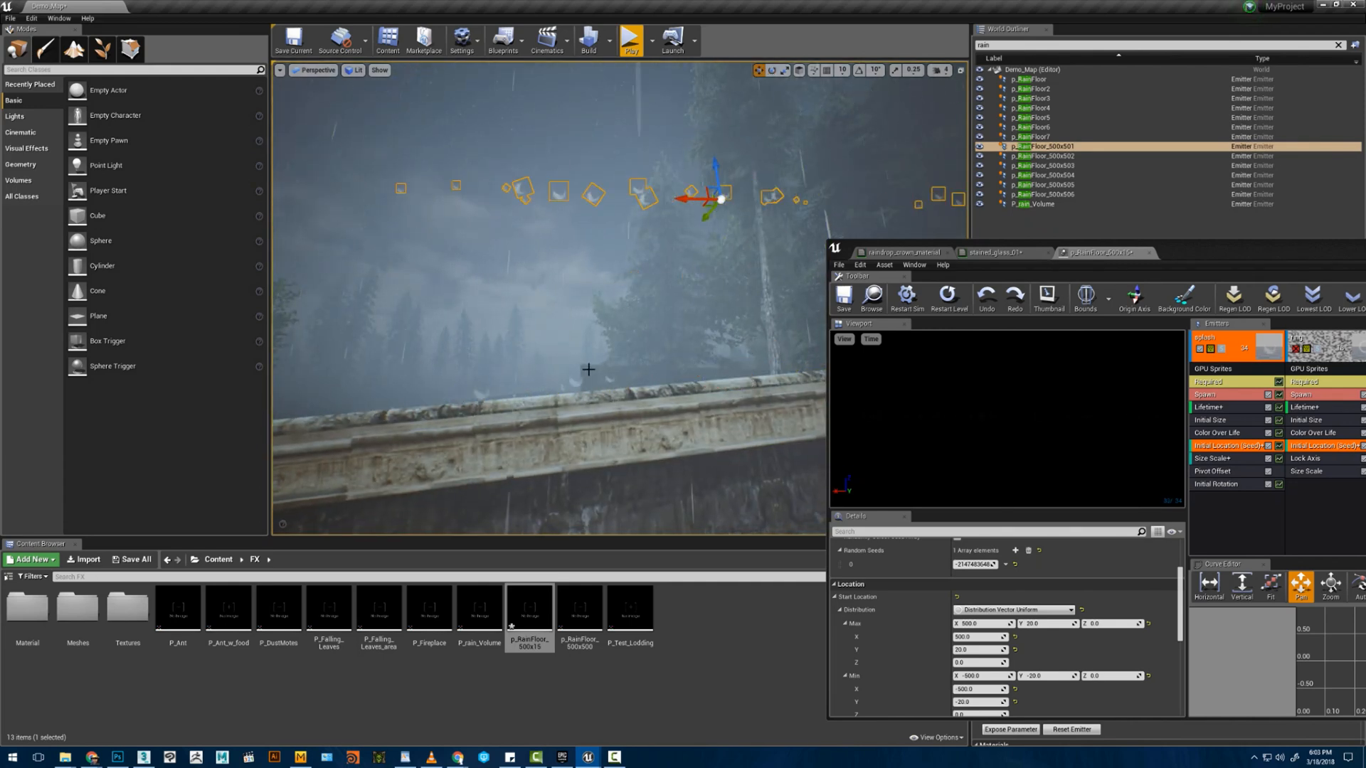
key(ctrl+z)
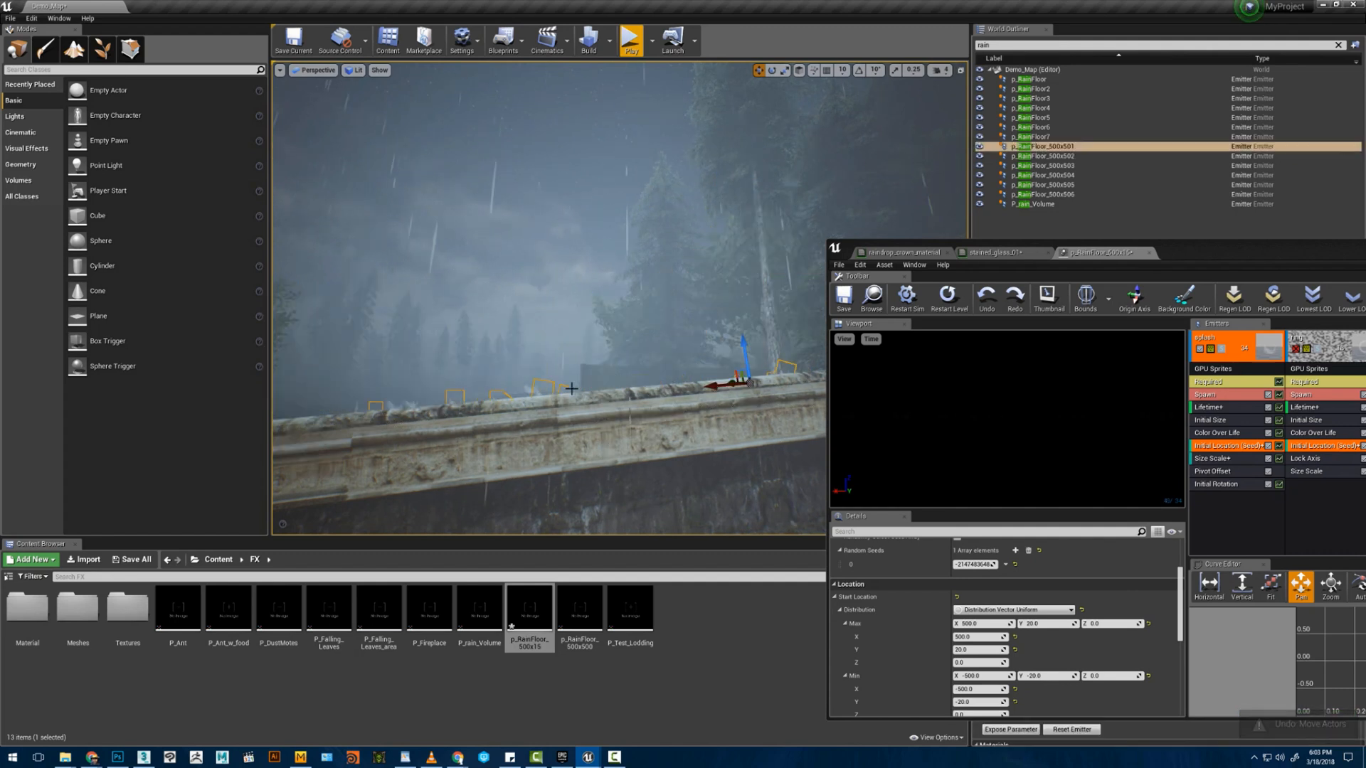
click(571, 388)
click(751, 384)
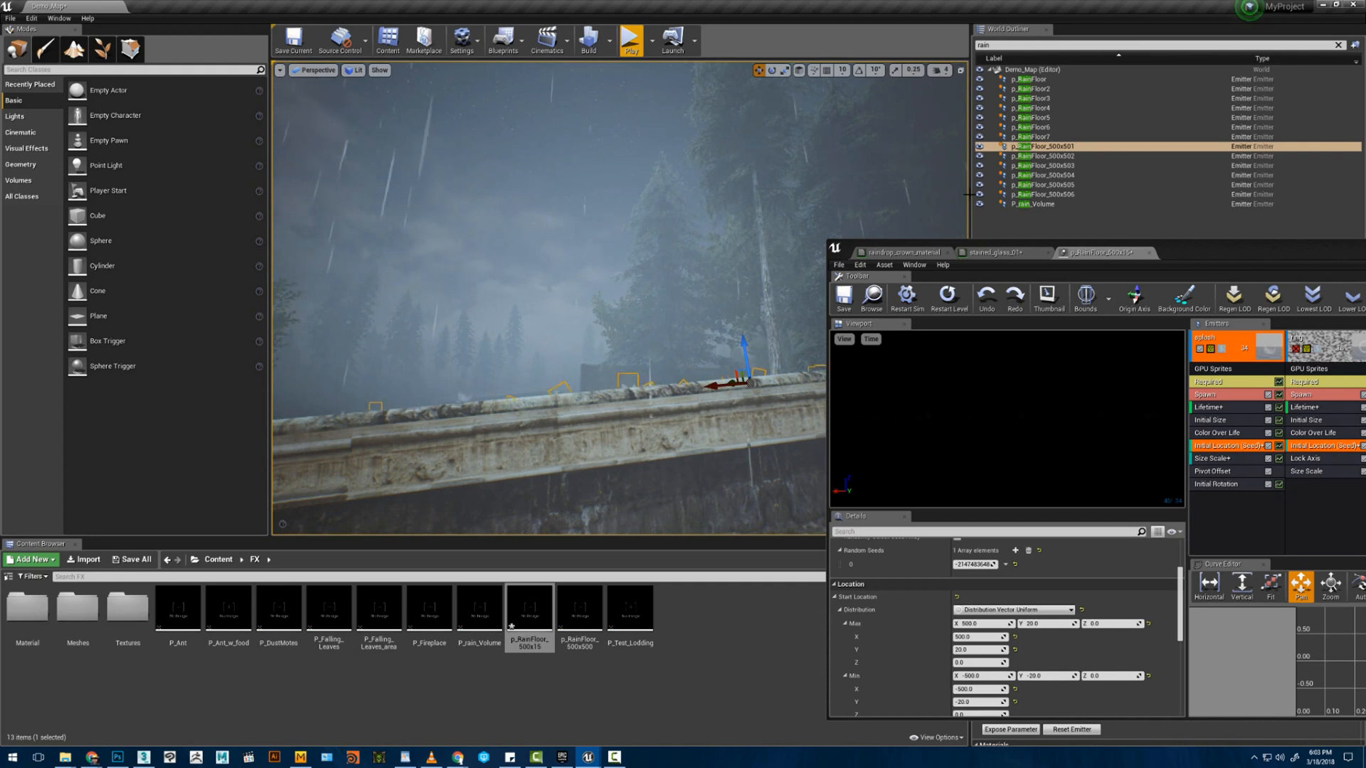
- Select the p_RainFloor_500x503 emitter and slightly adjust its tilt along the curved wall top
click(1060, 155)
click(1057, 166)
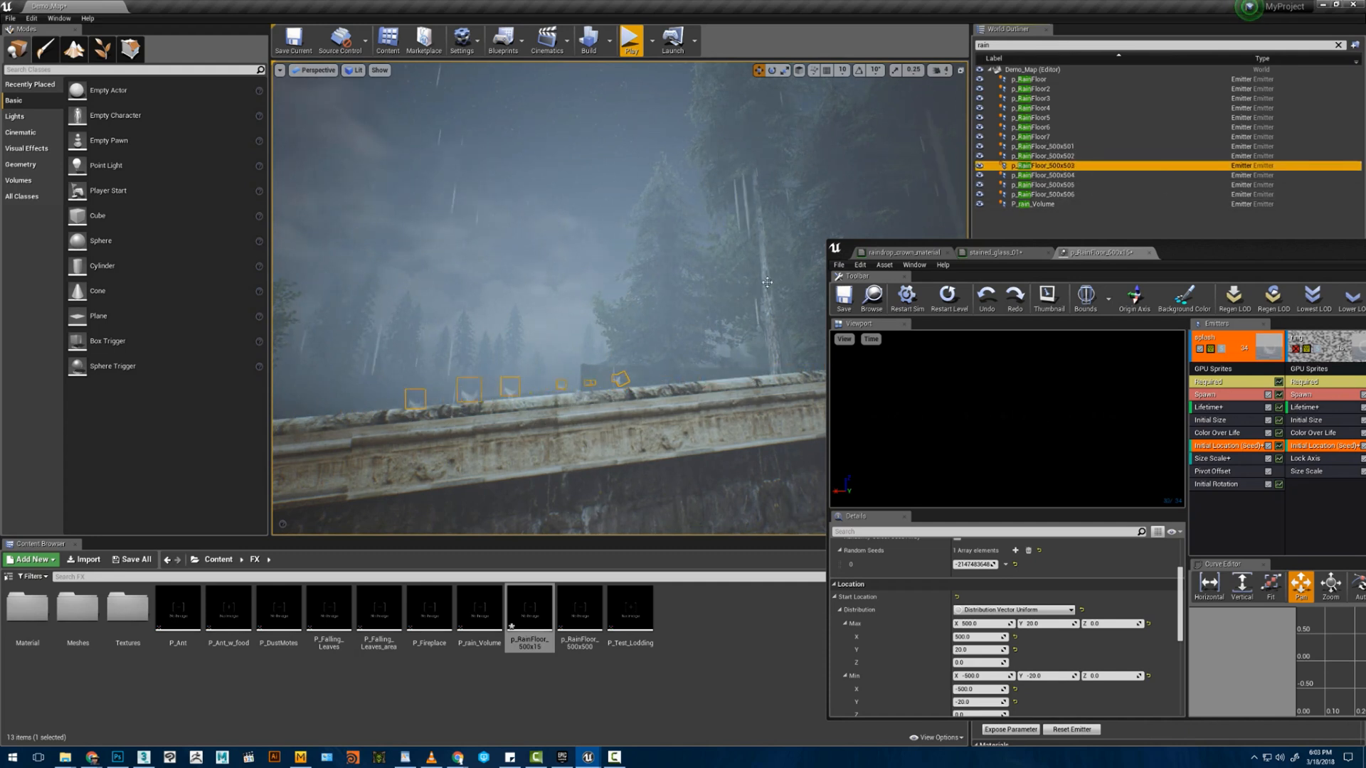
key(f)
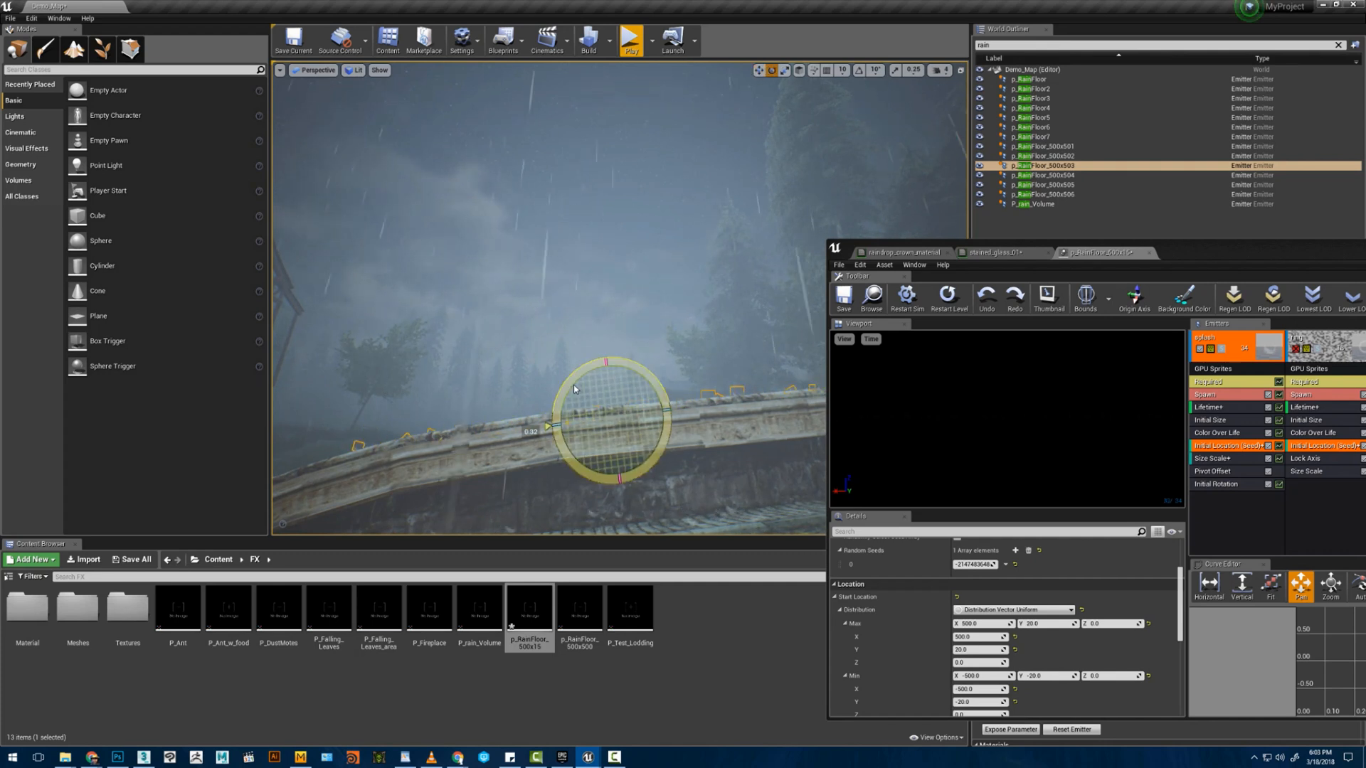
right_drag(574, 389, 605, 437)
right_drag(960, 206, 946, 213)
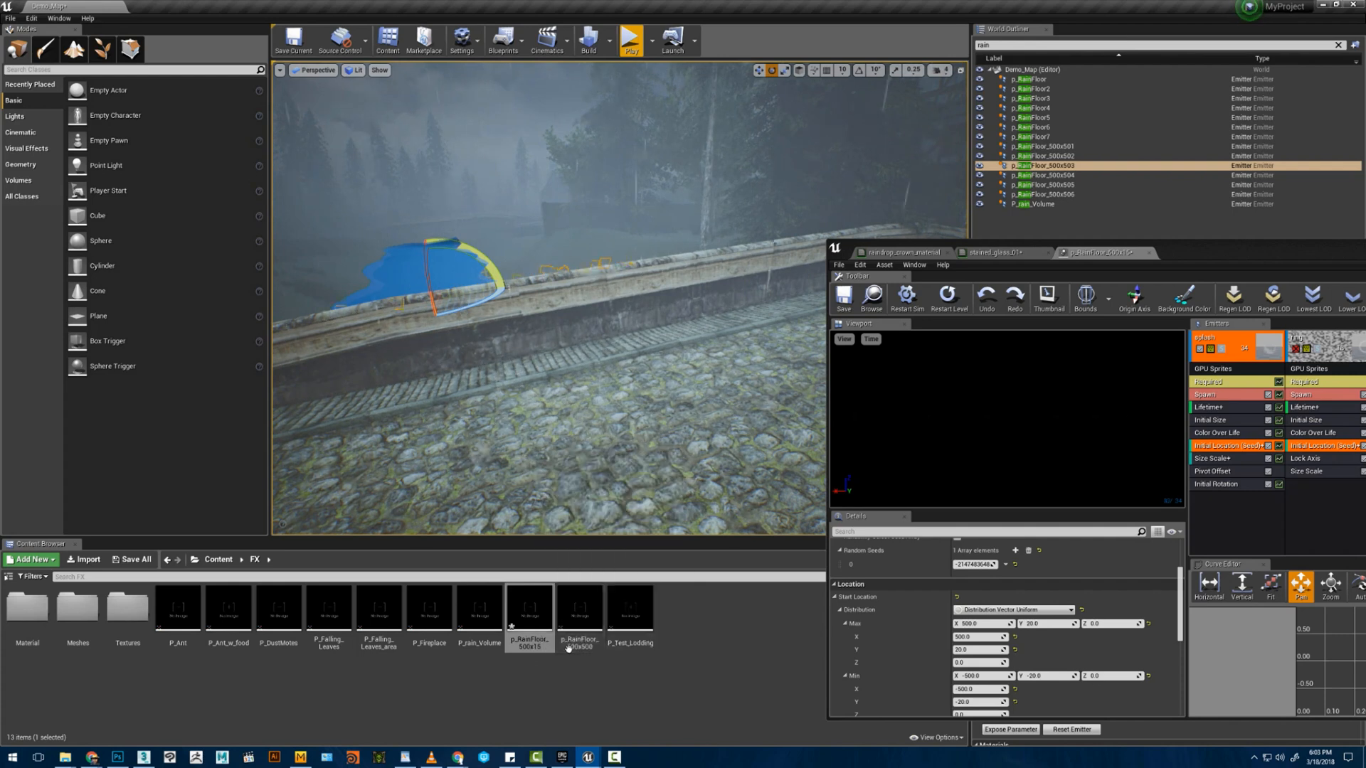
right_drag(522, 397, 552, 384)
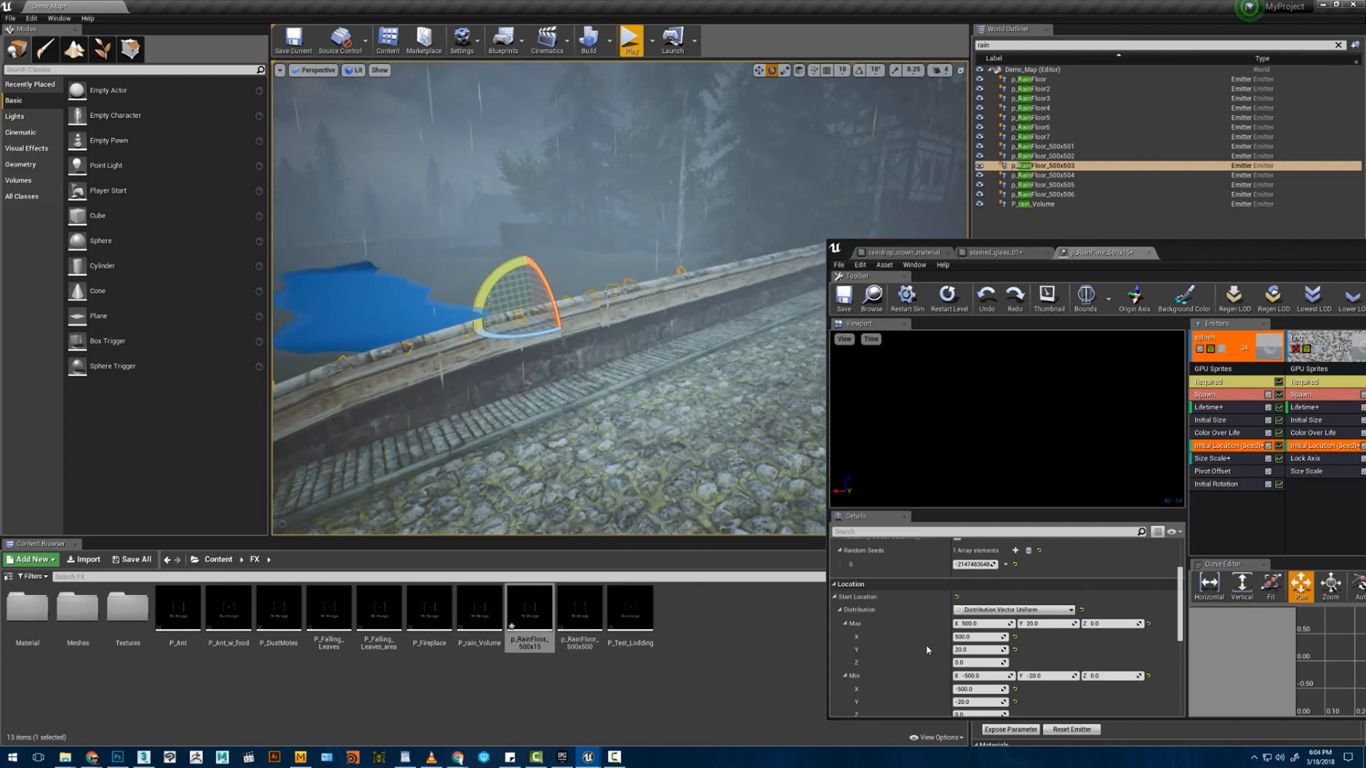
- Rename the p_RainFloor_500x15 particle system to p_RainFloor_500x20
right_click(528, 617)
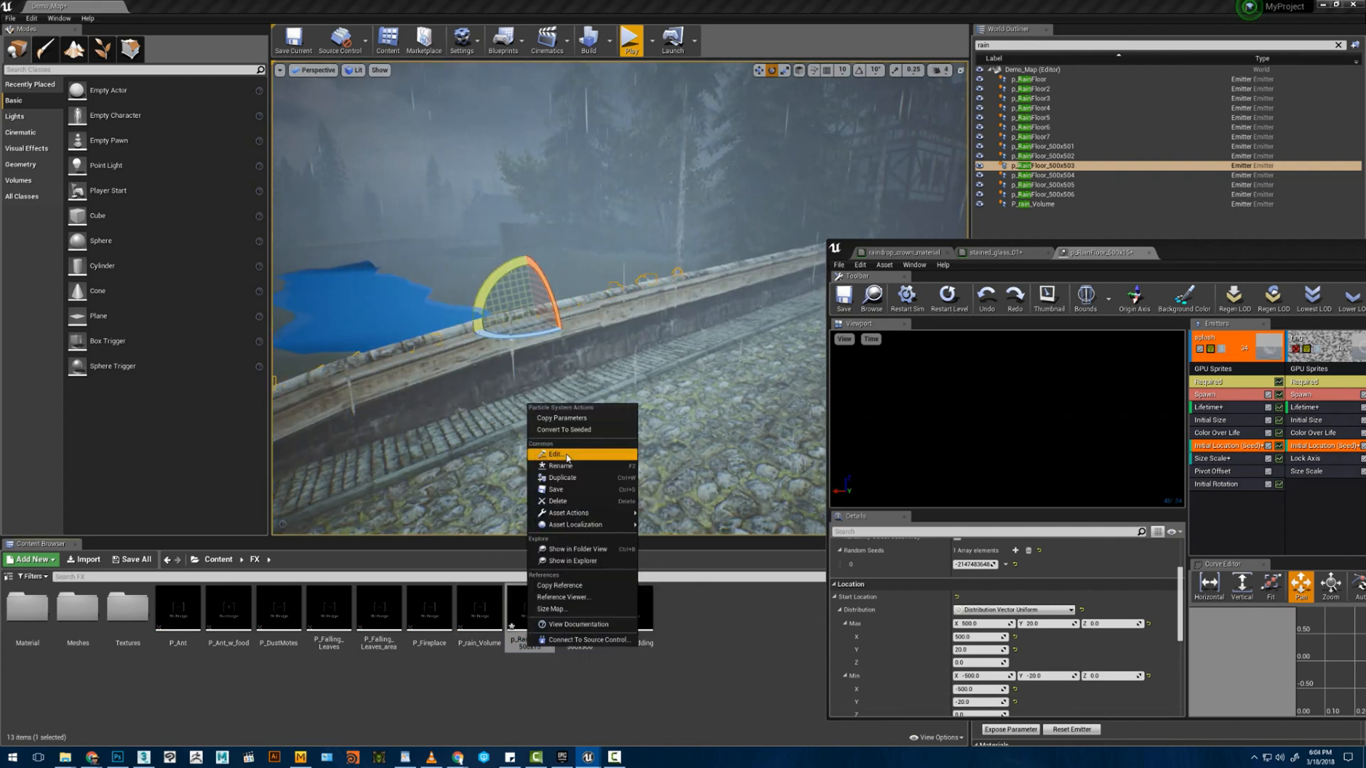
click(564, 466)
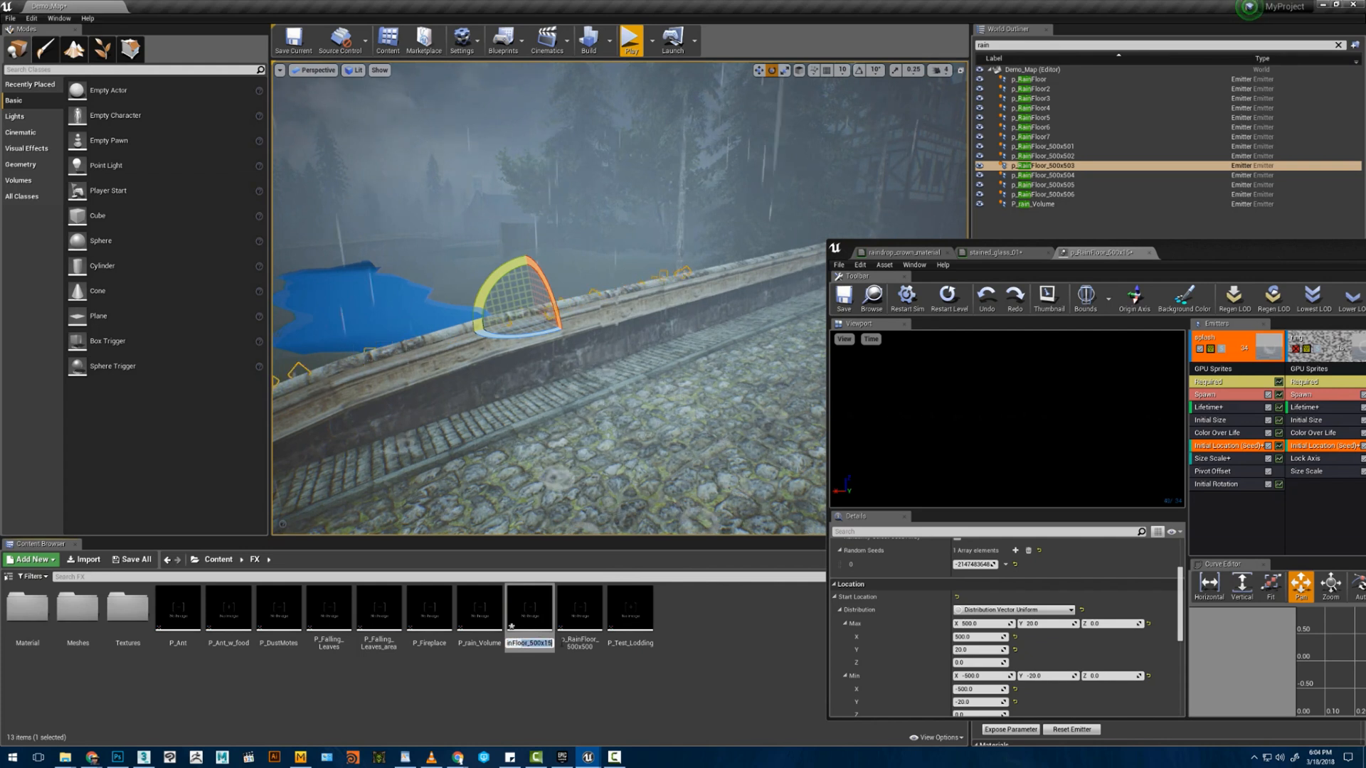
click(542, 643)
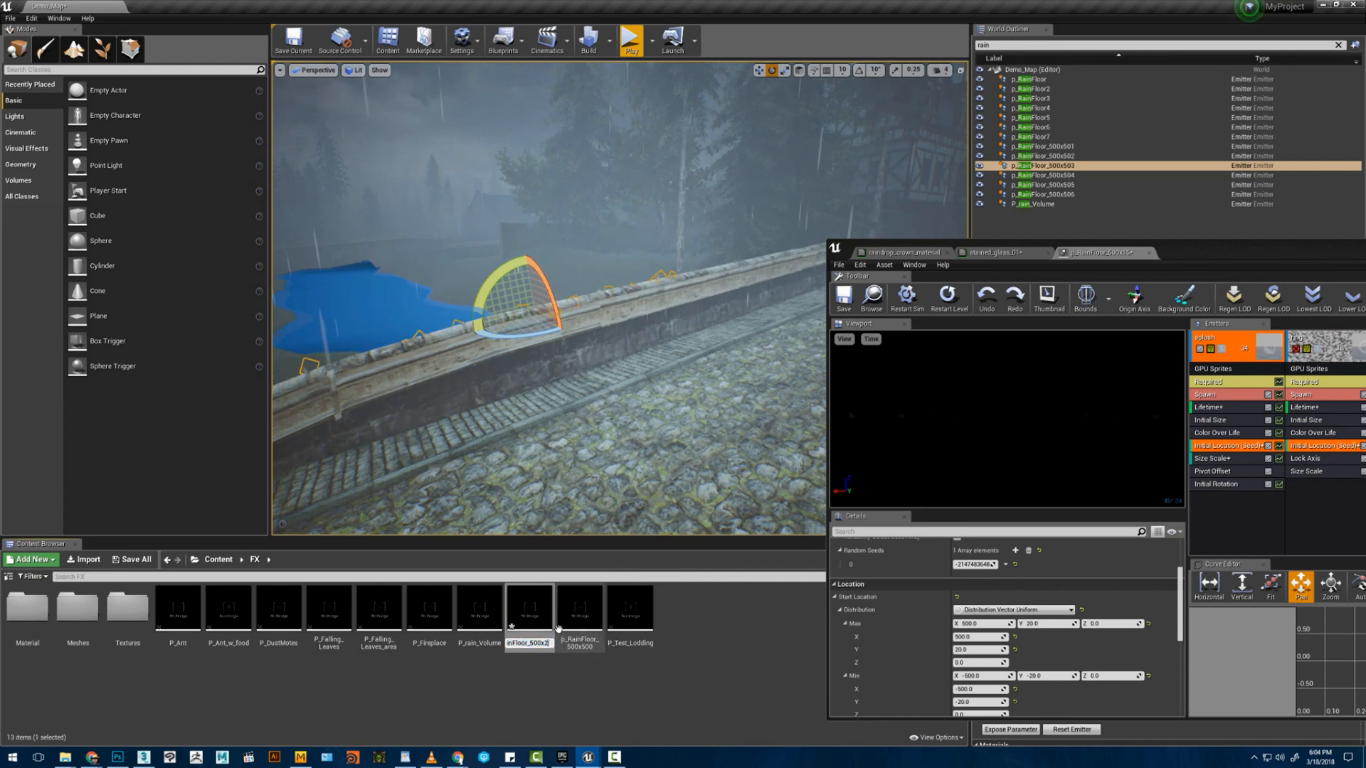
key(Return)
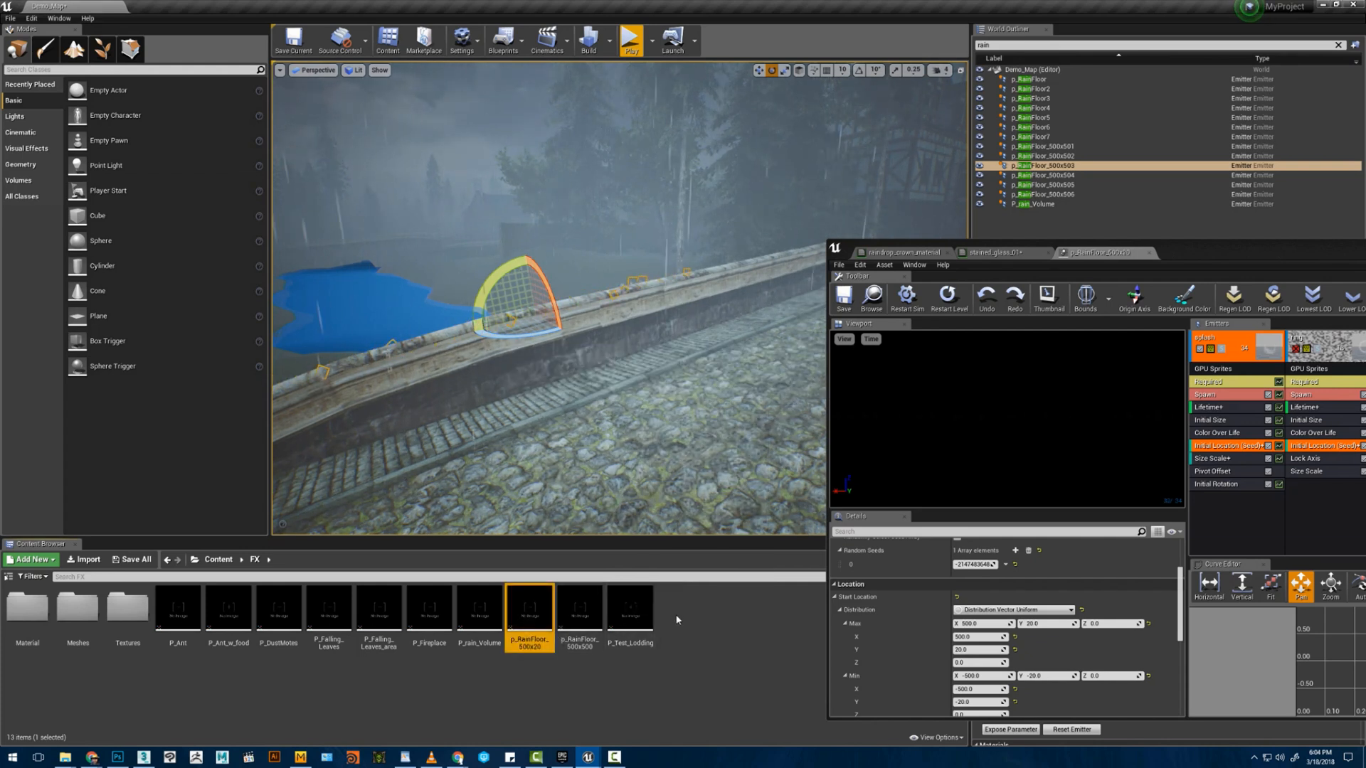
- Reselect the p_RainFloor_500x503 emitter and try refining its height against the curved wall top
click(677, 620)
right_drag(517, 299, 575, 390)
click(633, 269)
right_drag(634, 279, 437, 303)
click(1031, 71)
click(683, 272)
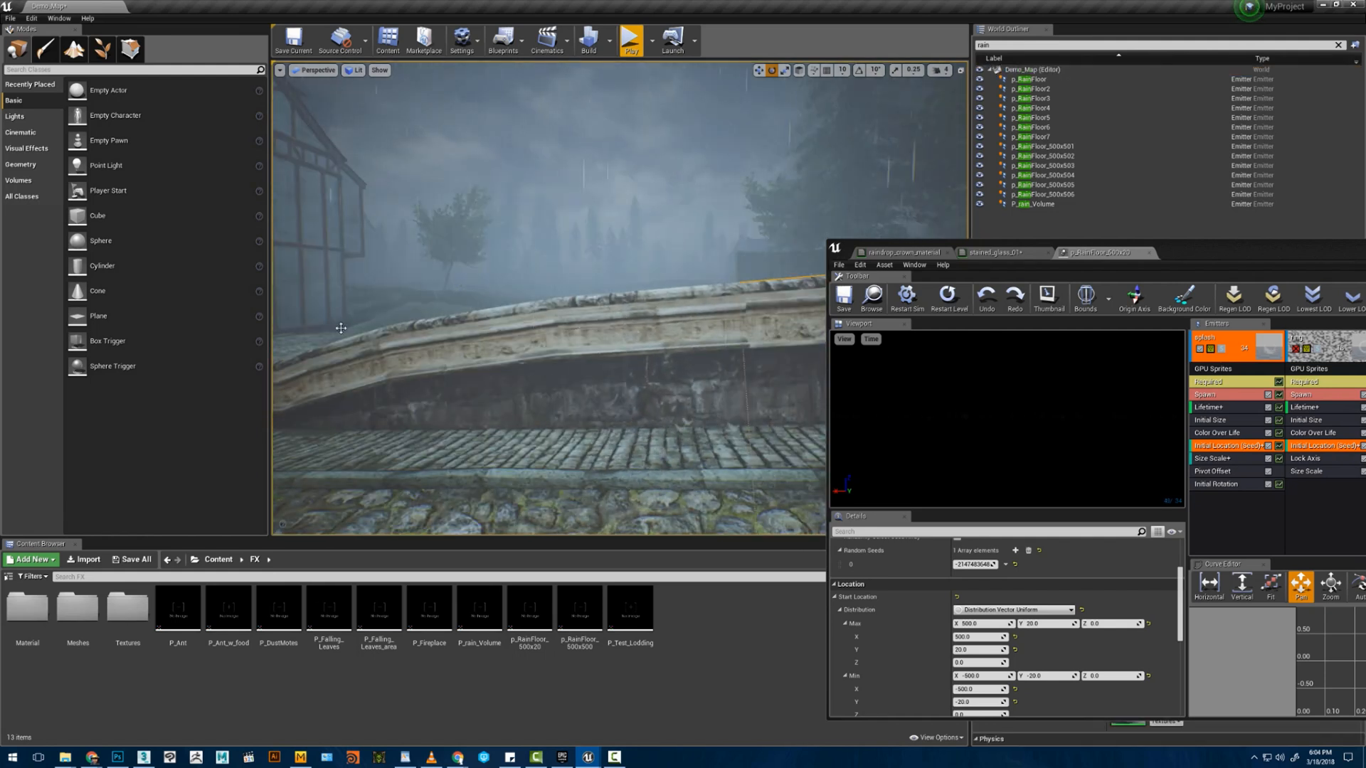
click(1040, 146)
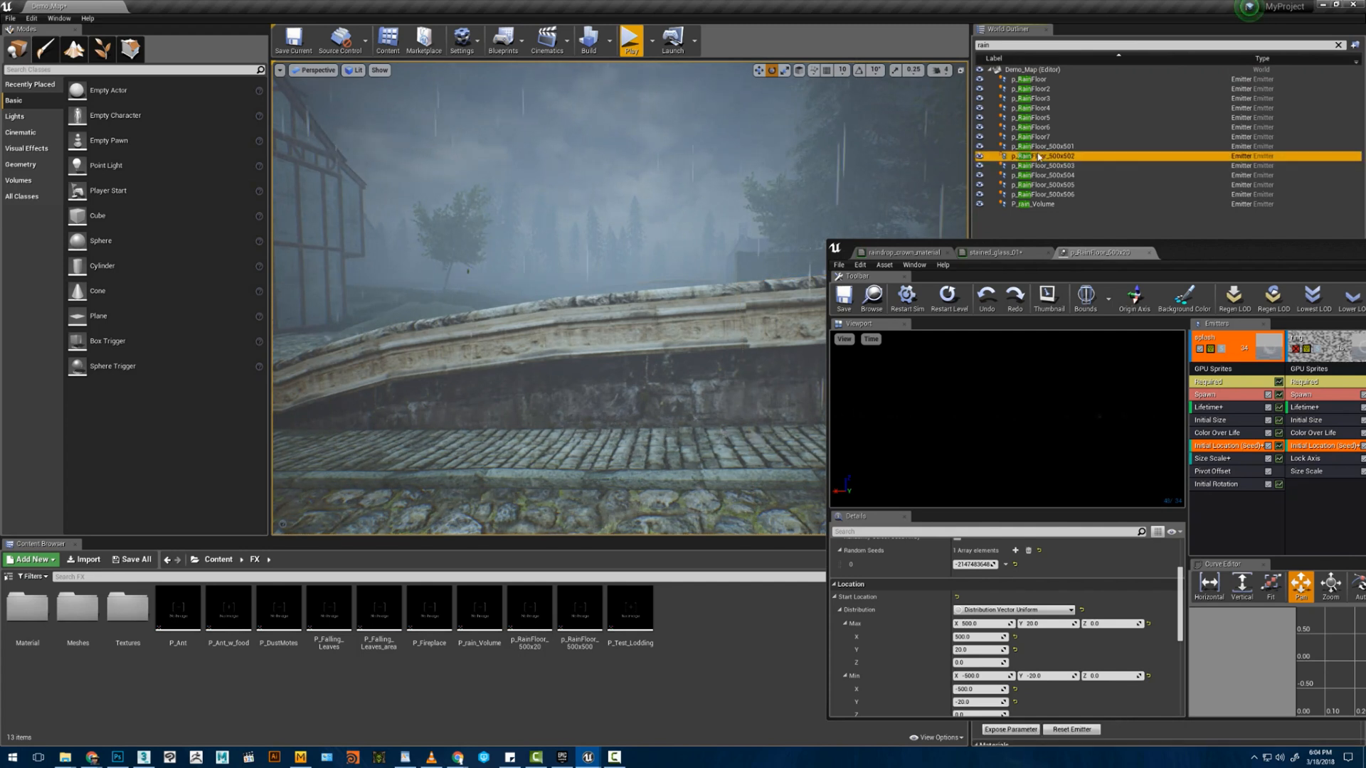
double_click(1042, 165)
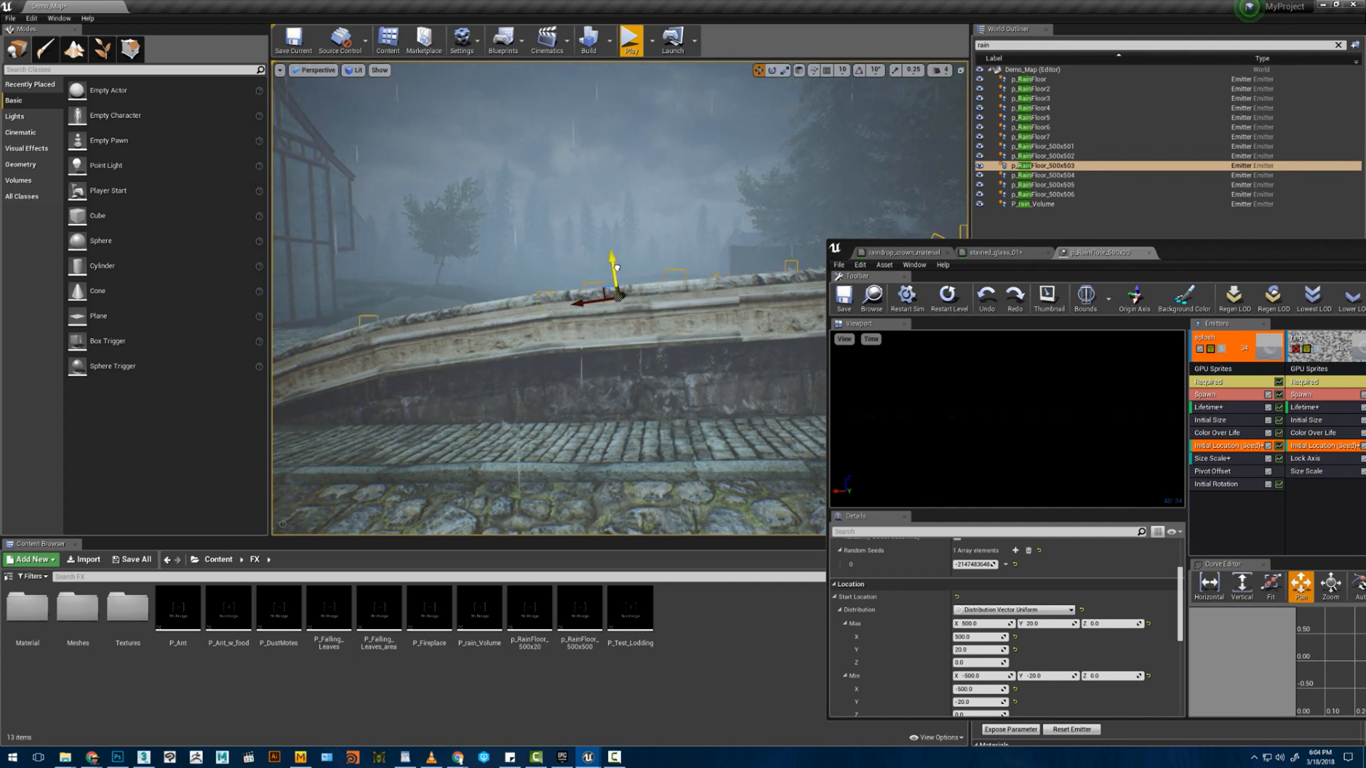
click(654, 248)
key(w)
right_drag(654, 247, 625, 259)
key(ctrl+z)
scroll(605, 271, down, 5)
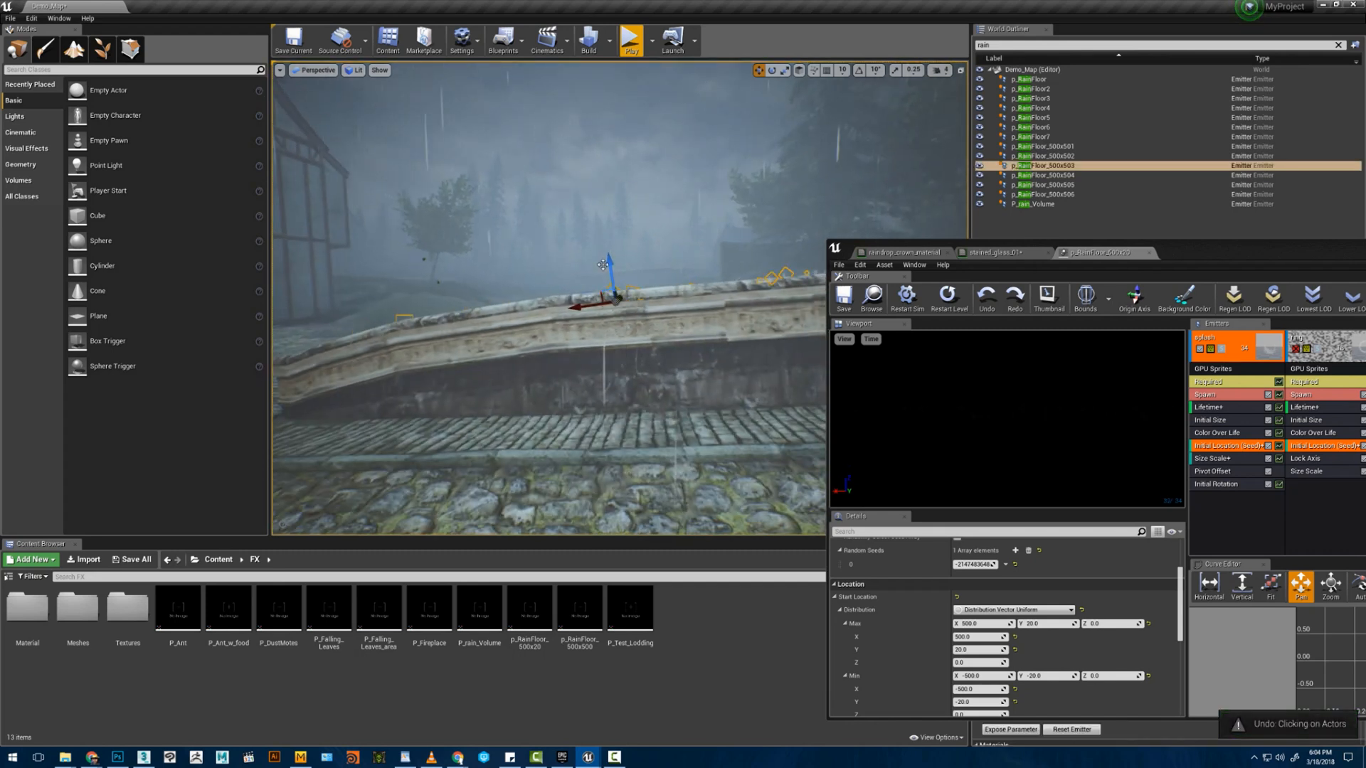
- Try small tilt corrections on the p_RainFloor_500x503 emitter to match the slope of the wall
key(e)
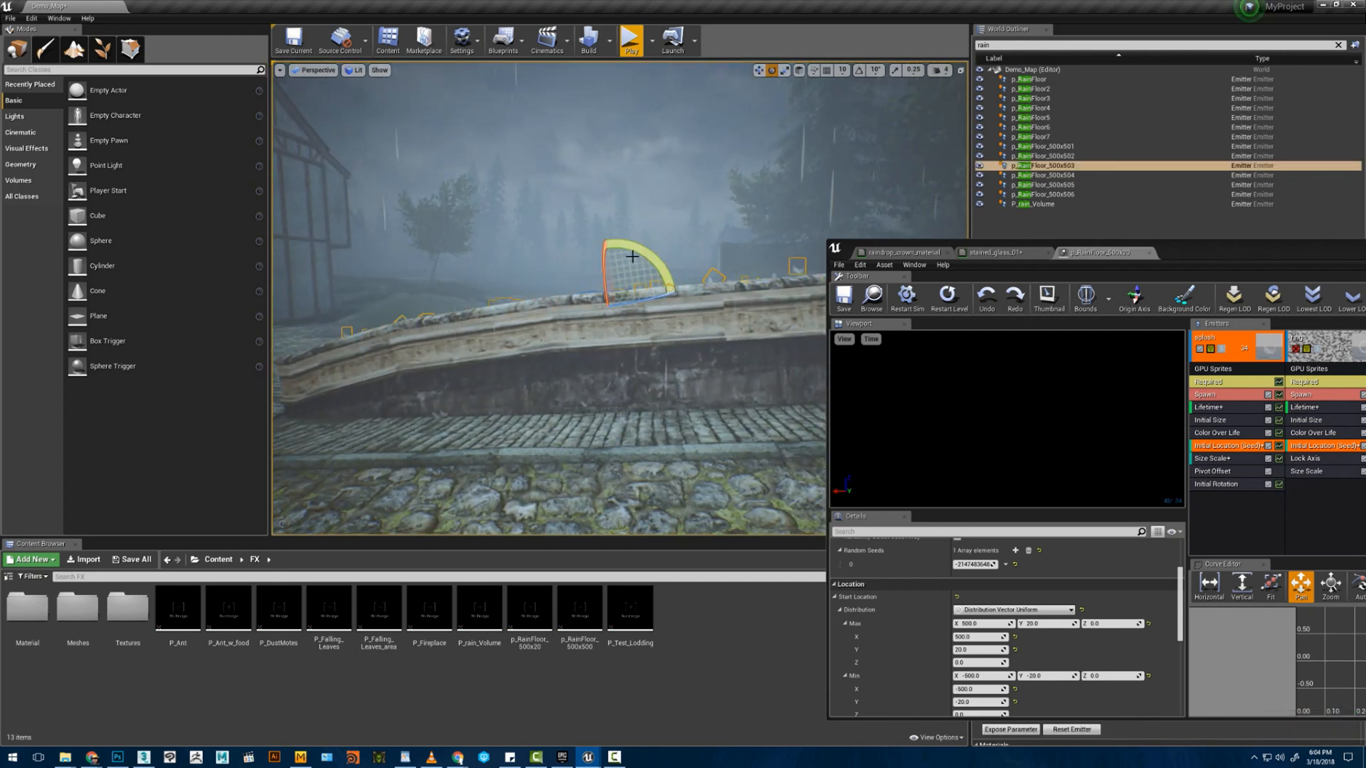
drag(640, 261, 639, 253)
key(w)
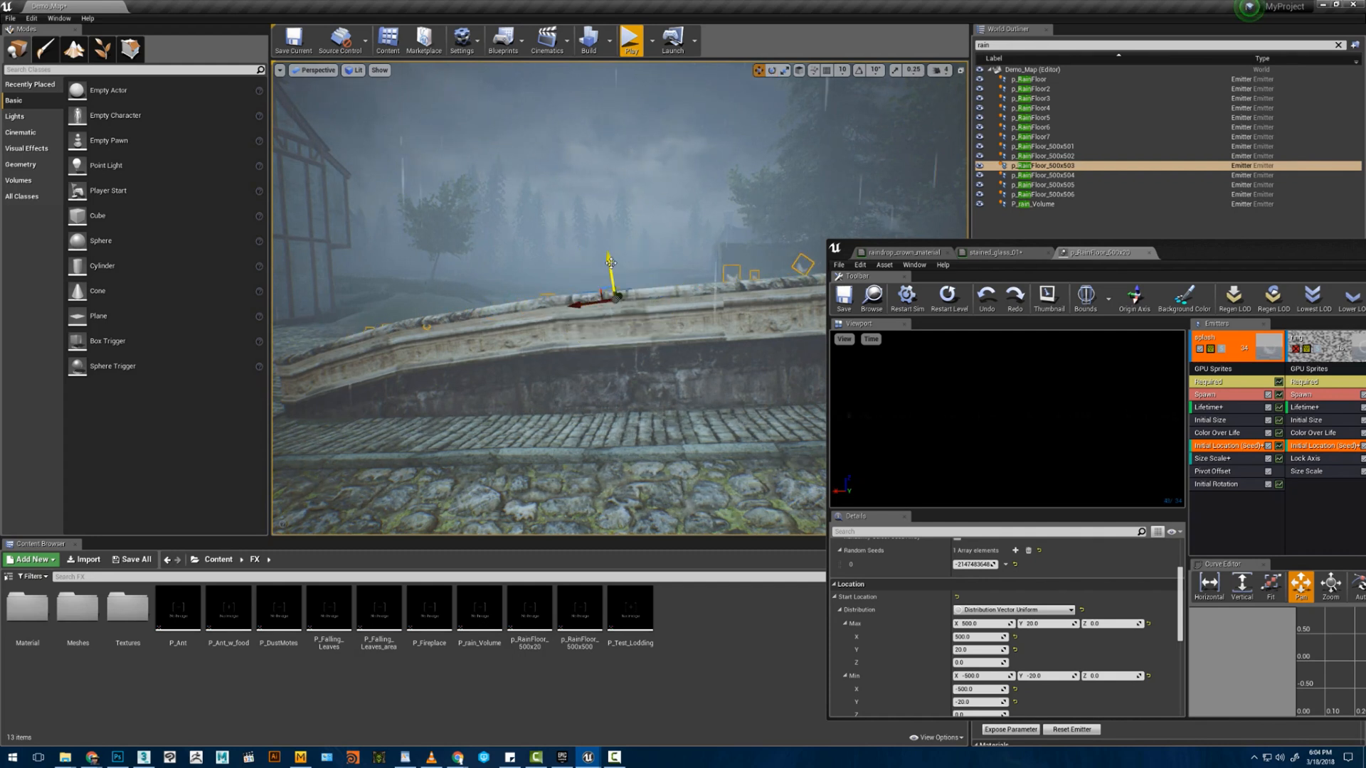
key(e)
drag(644, 251, 646, 256)
- Delete the p_RainFloor_500x503 emitter from the curved end of the bridge wall
right_drag(646, 256, 619, 278)
key(w)
key(s)
key(a)
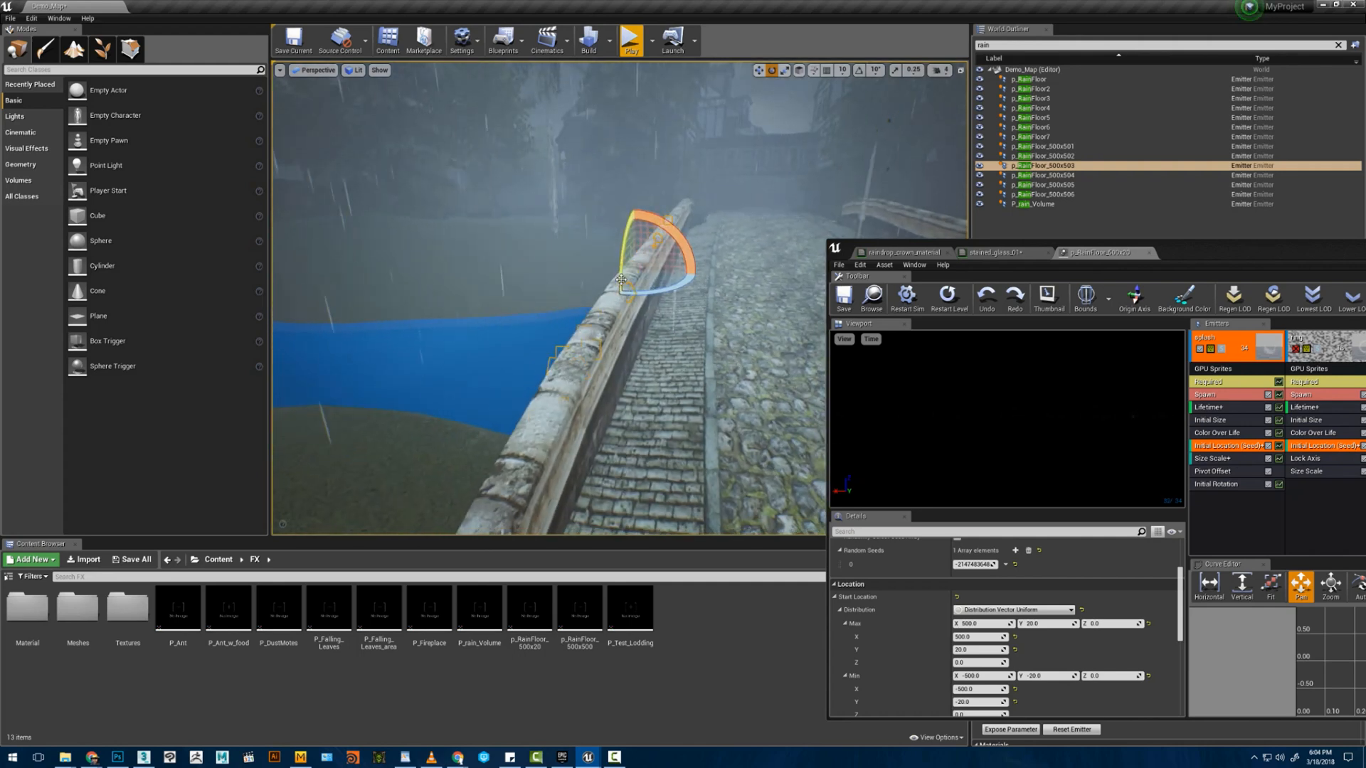
key(Delete)
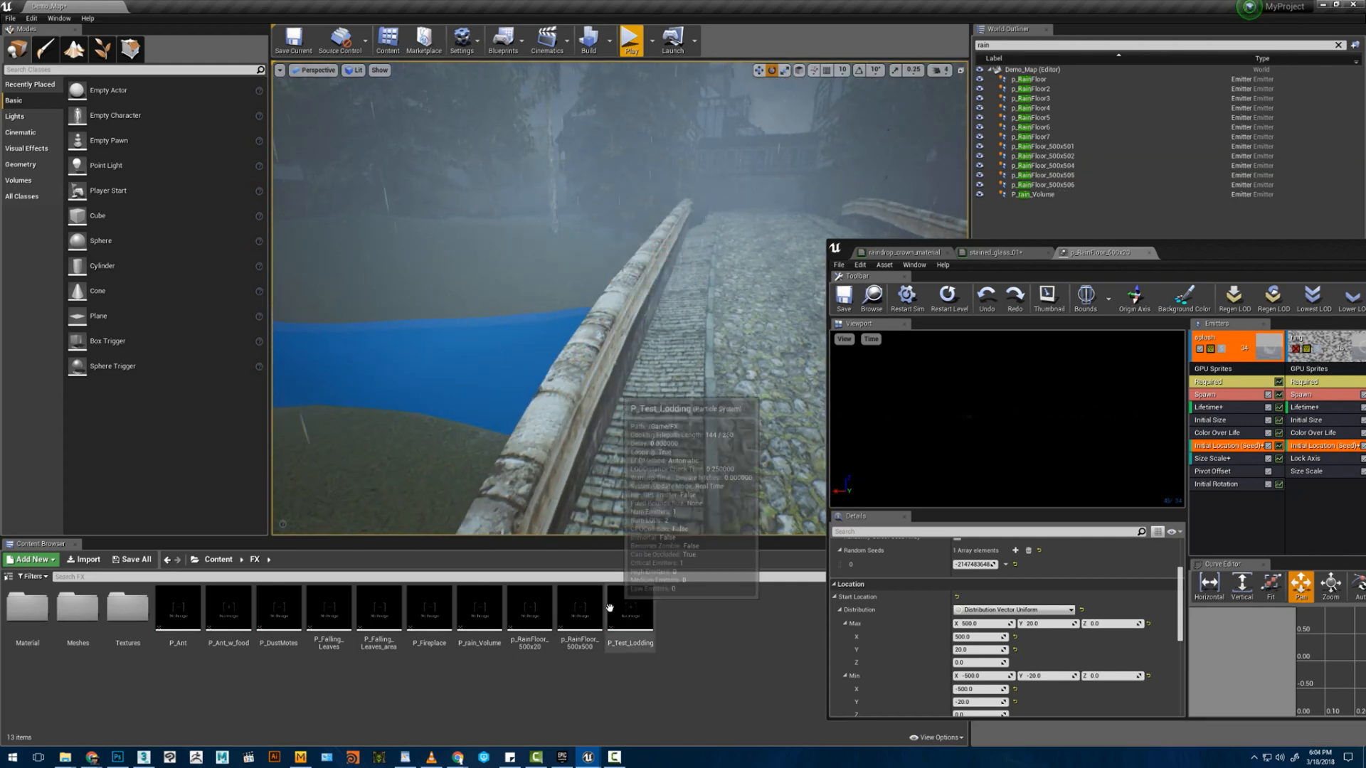
- Duplicate the p_RainFloor_500x20 particle system and name the copy p_RainFloor_200x20
right_click(583, 614)
right_click(529, 619)
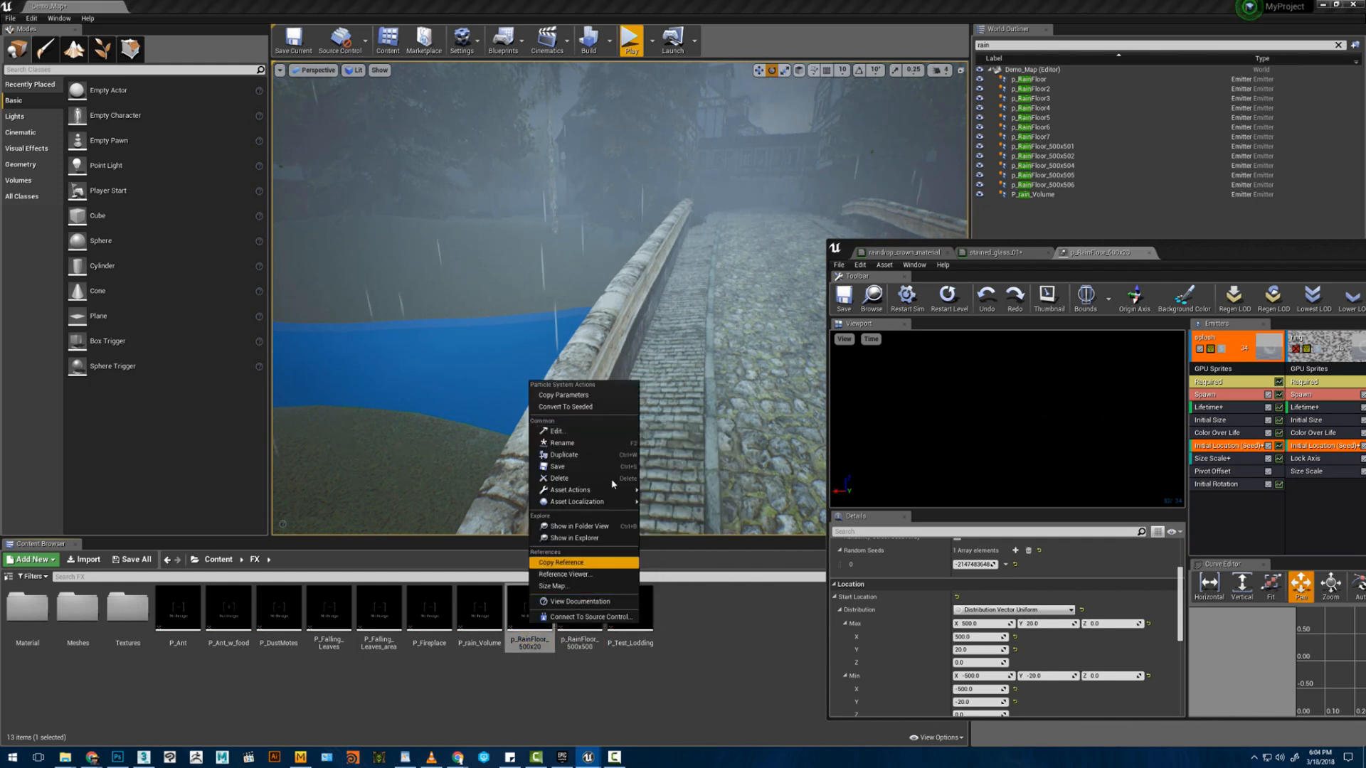
click(569, 453)
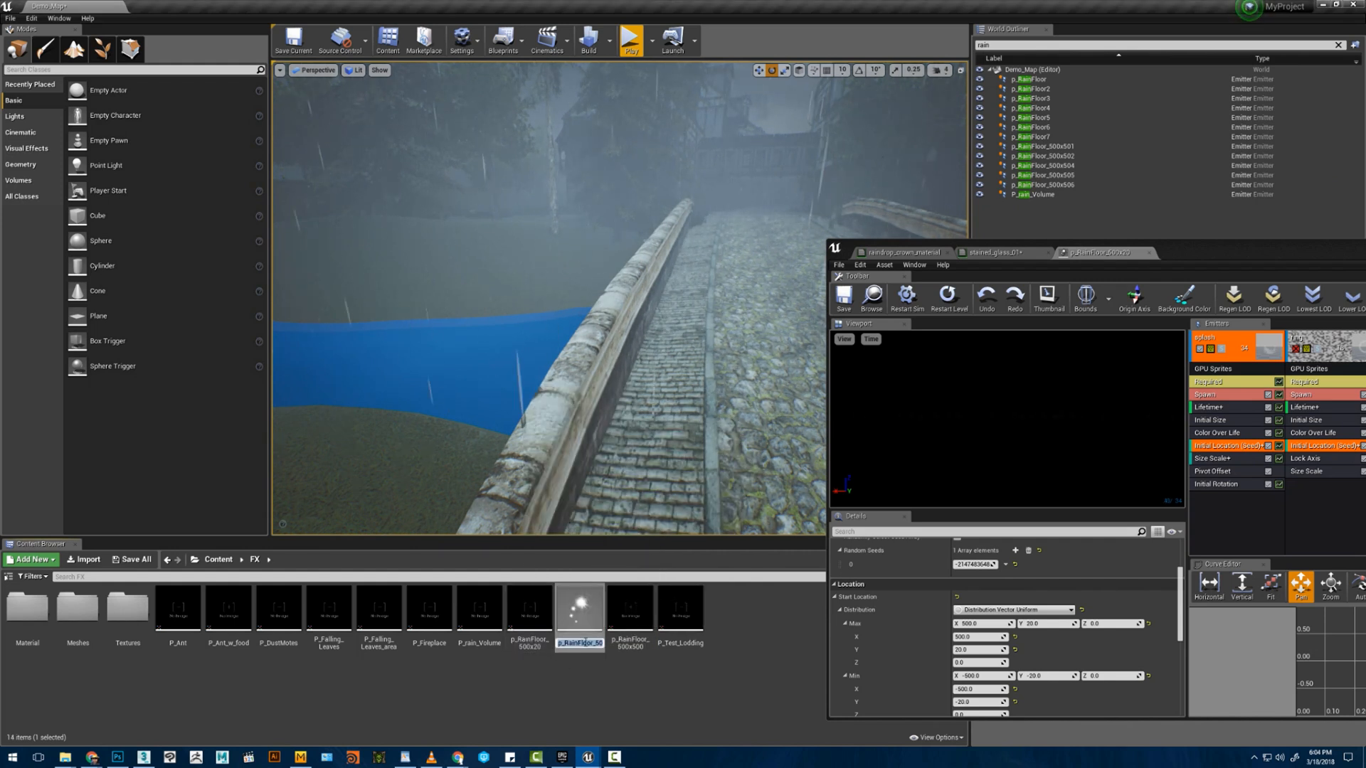
click(588, 643)
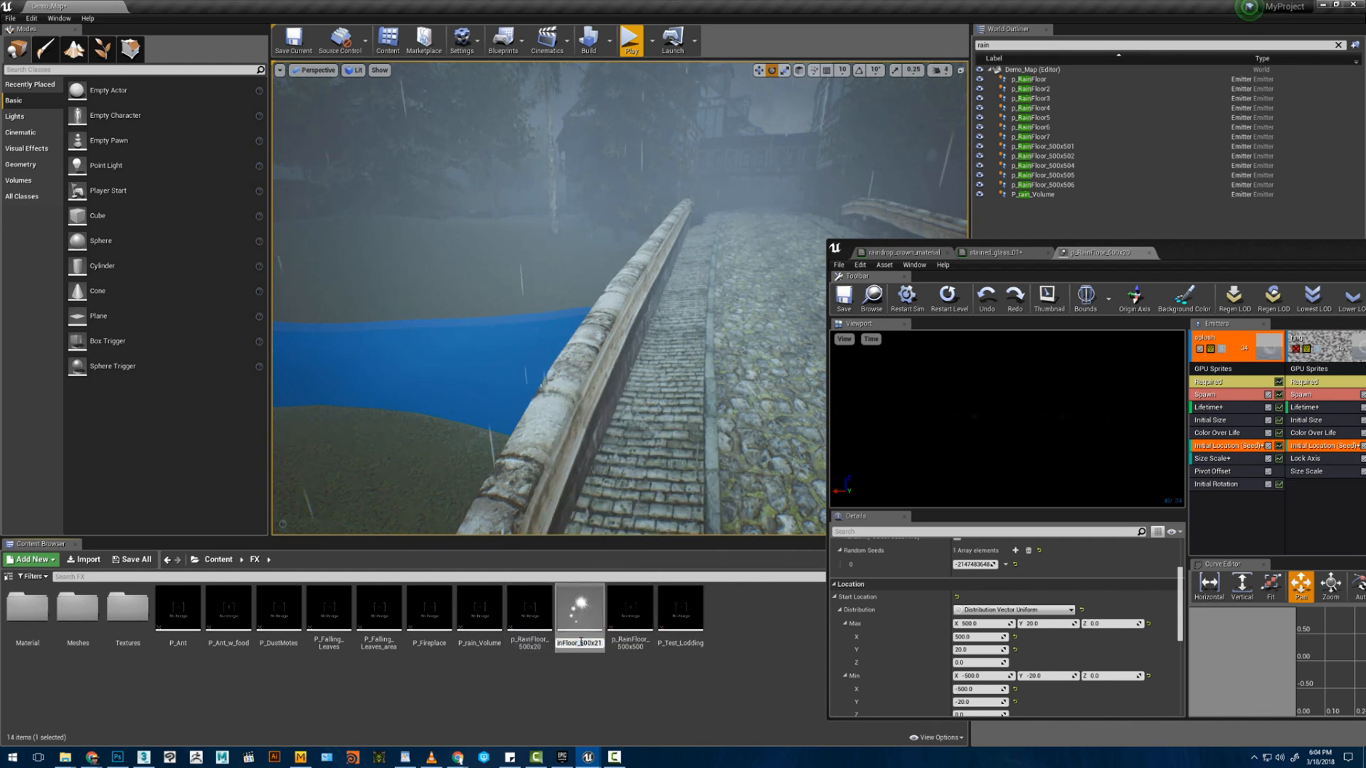
drag(578, 643, 607, 641)
text(200x20)
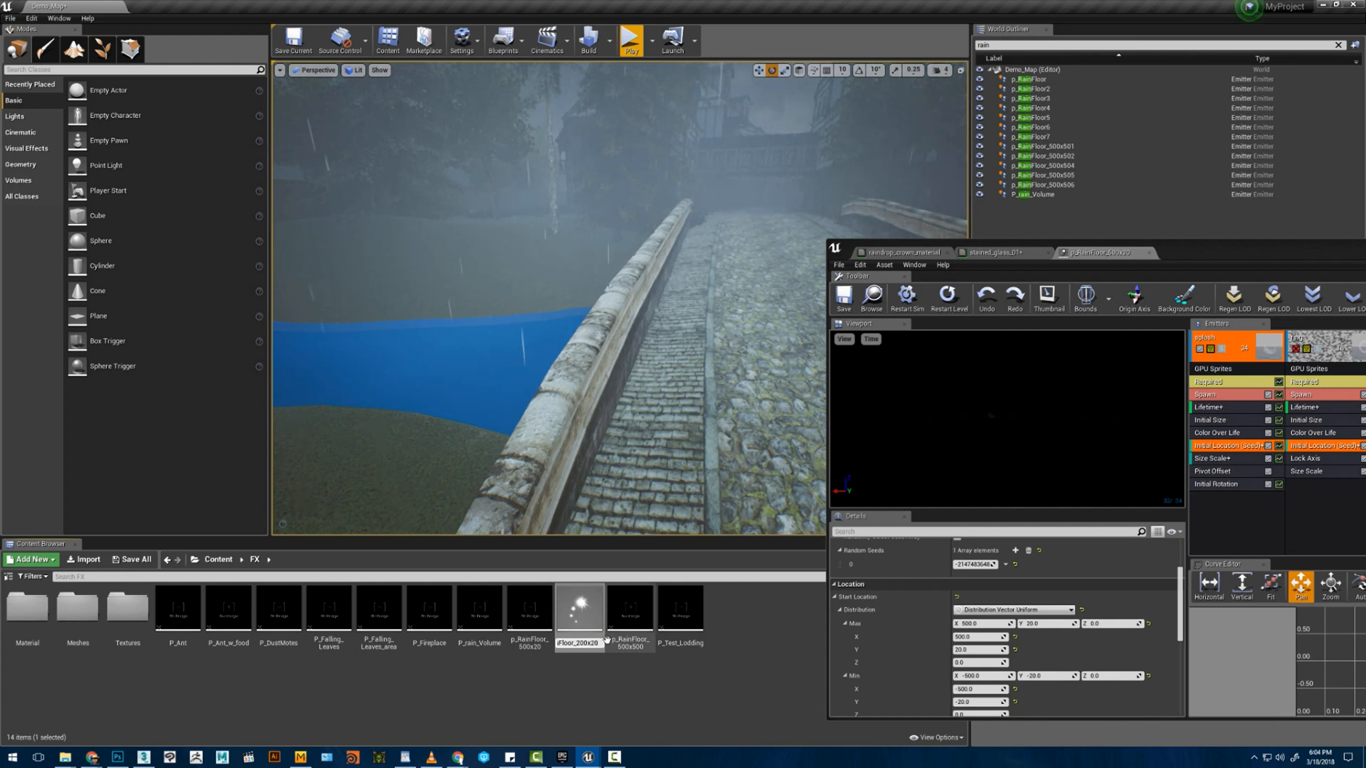
key(Return)
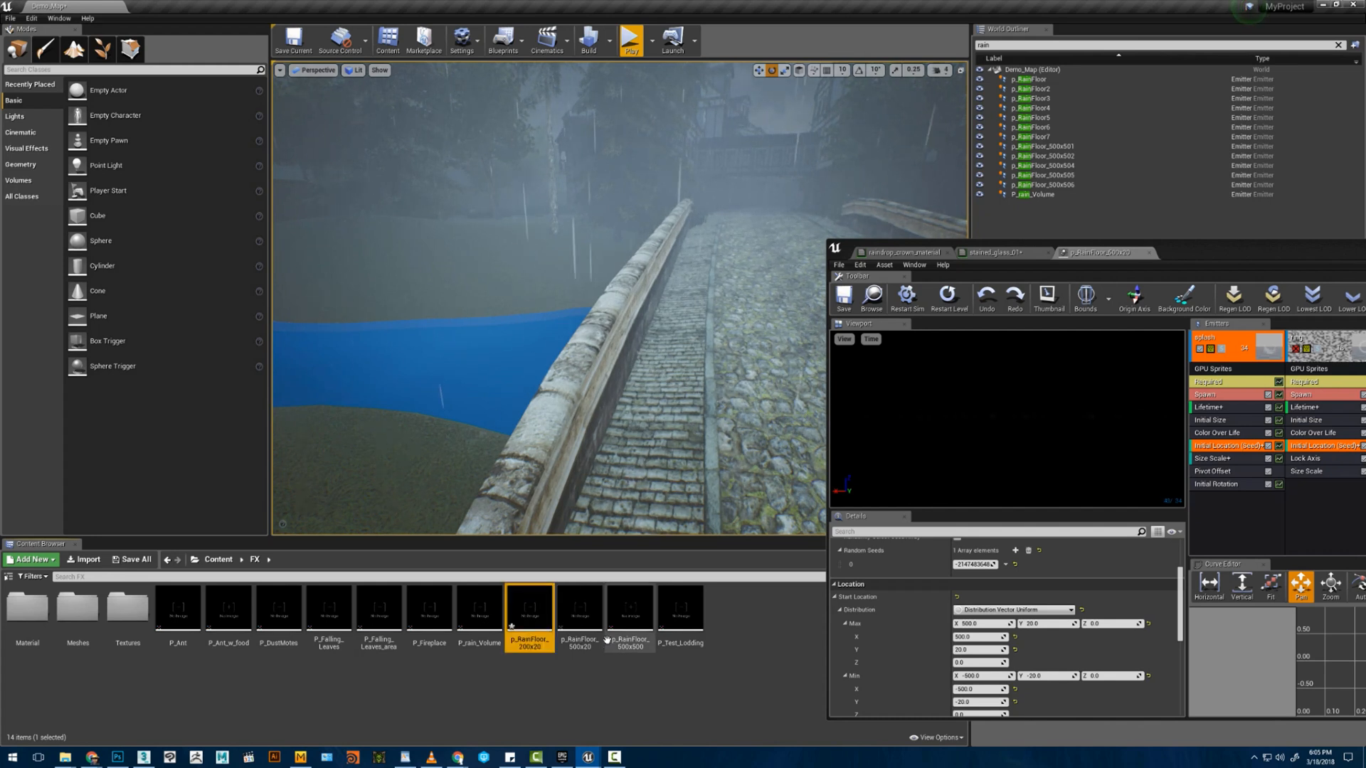
- Open p_RainFloor_200x20 and set the splash emitter's Initial Location to Max X 200 and Min X -200
double_click(529, 609)
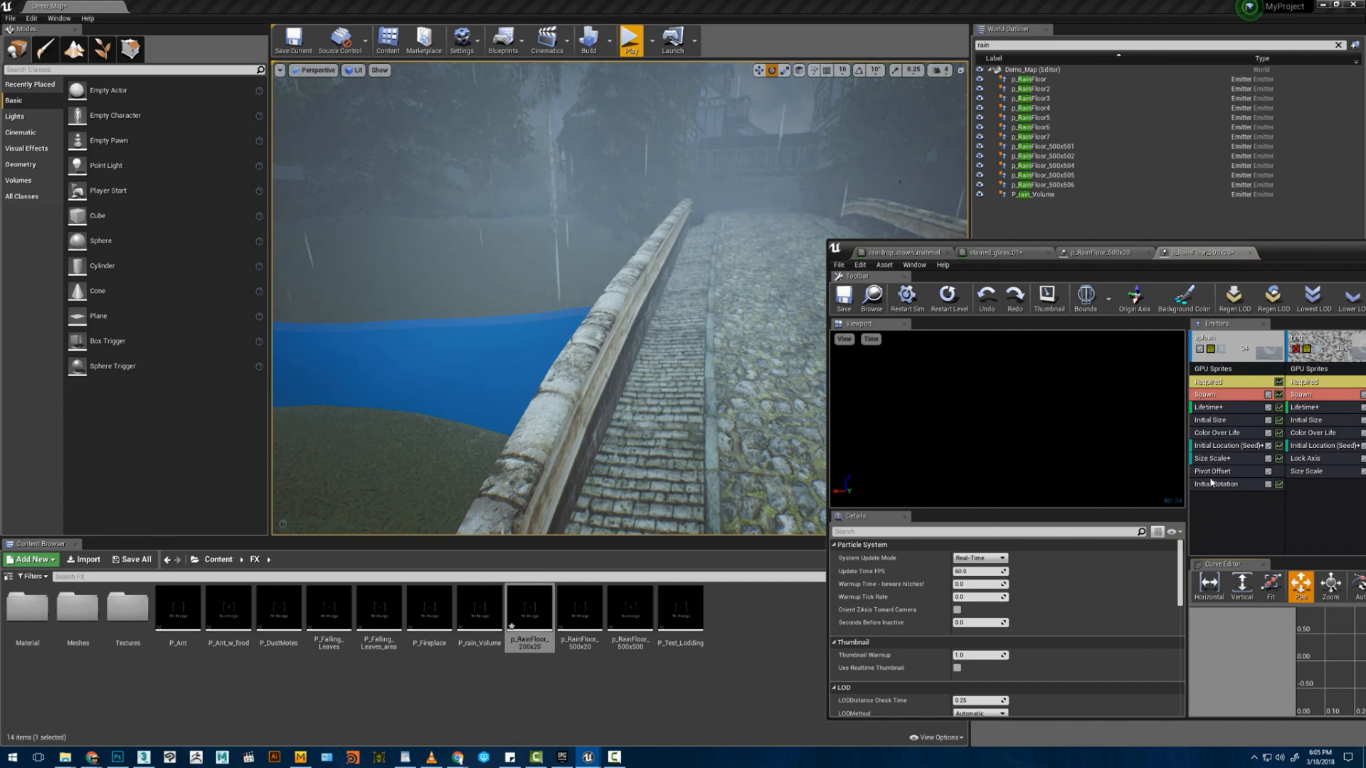
click(1224, 445)
scroll(1029, 629, down, 2)
click(981, 639)
text(200)
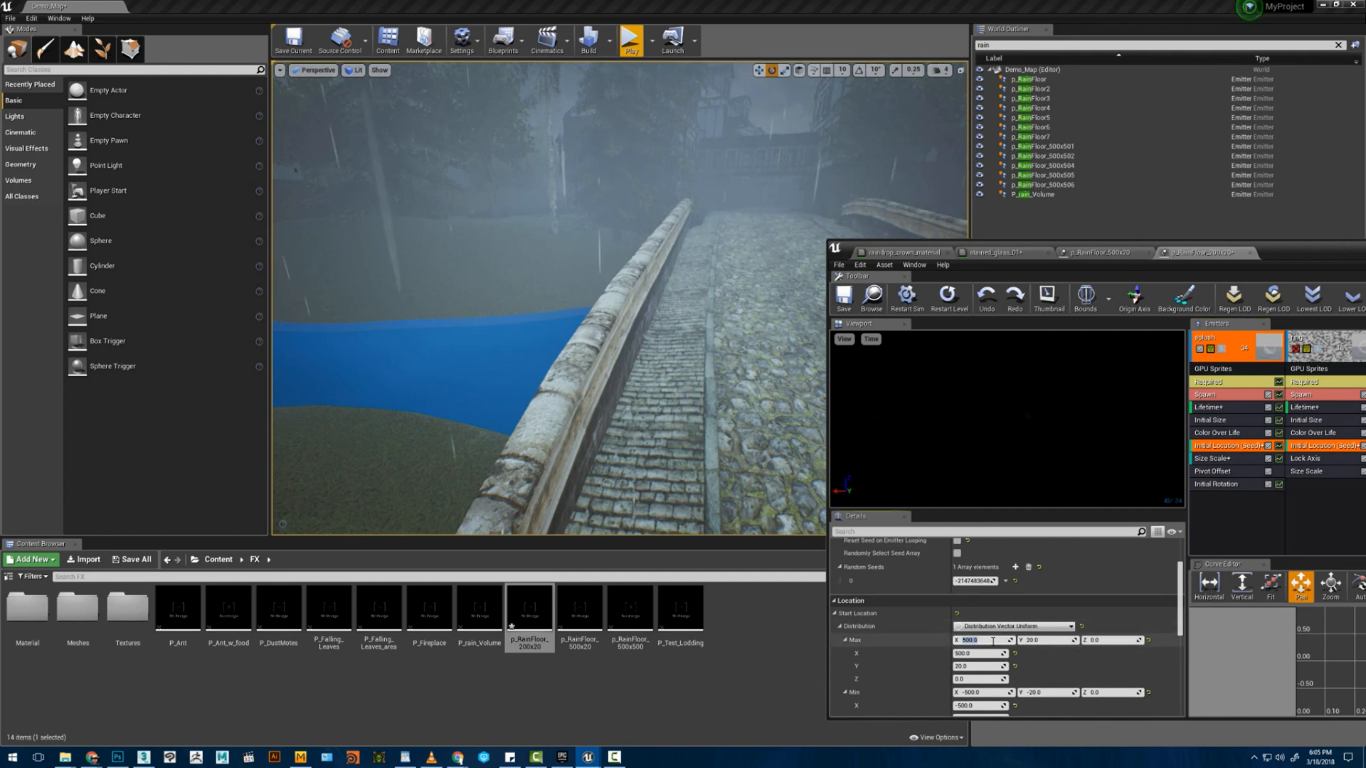
click(982, 693)
text(-)
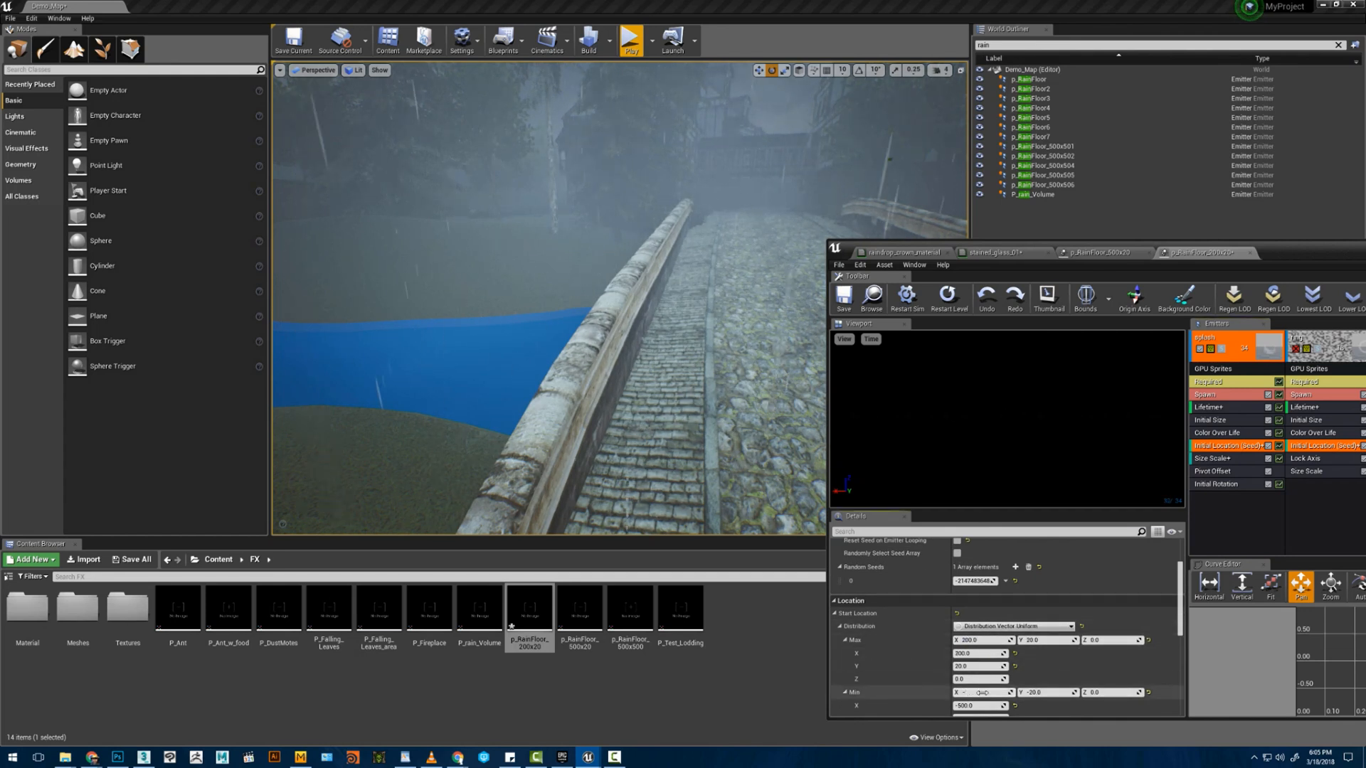
text(200)
key(Return)
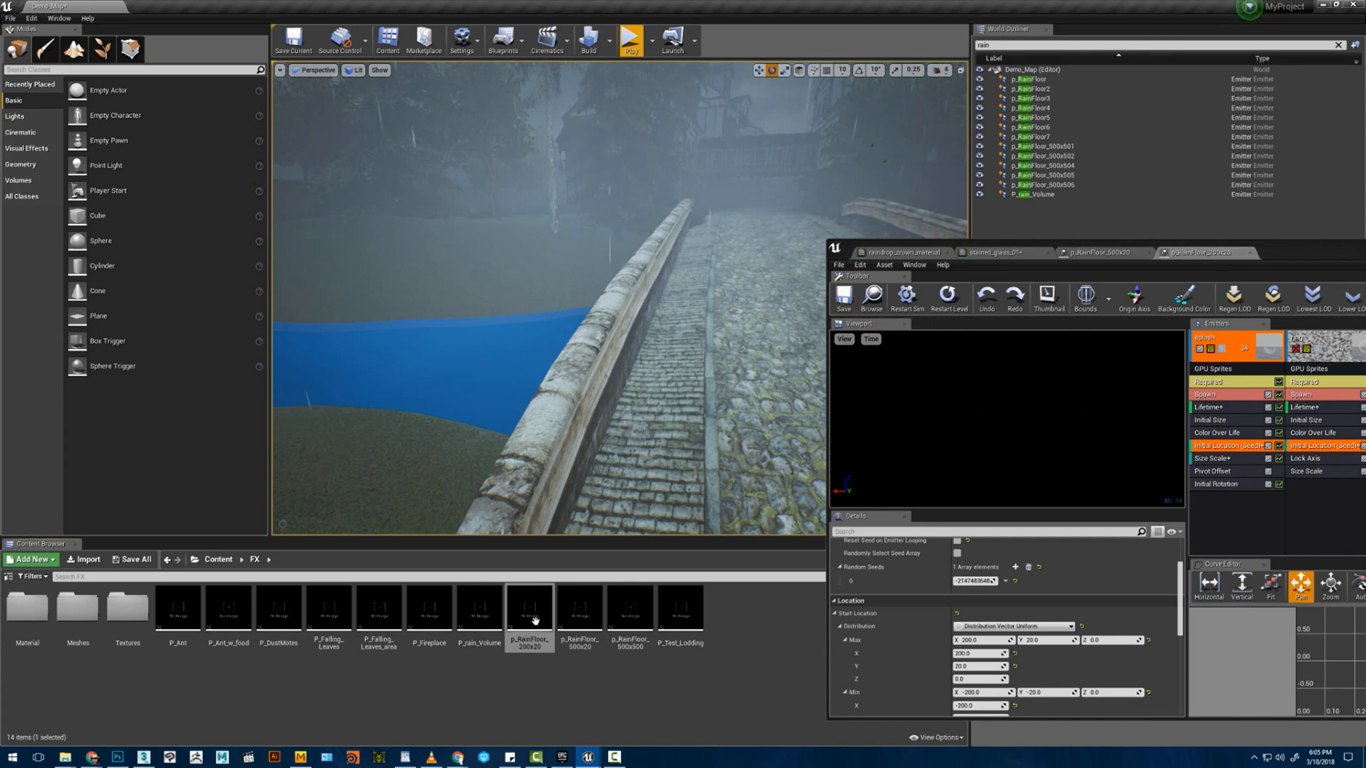
- Place p_RainFloor_200x20 on top of the curved wall end and tilt it to follow the slope
drag(535, 621, 568, 408)
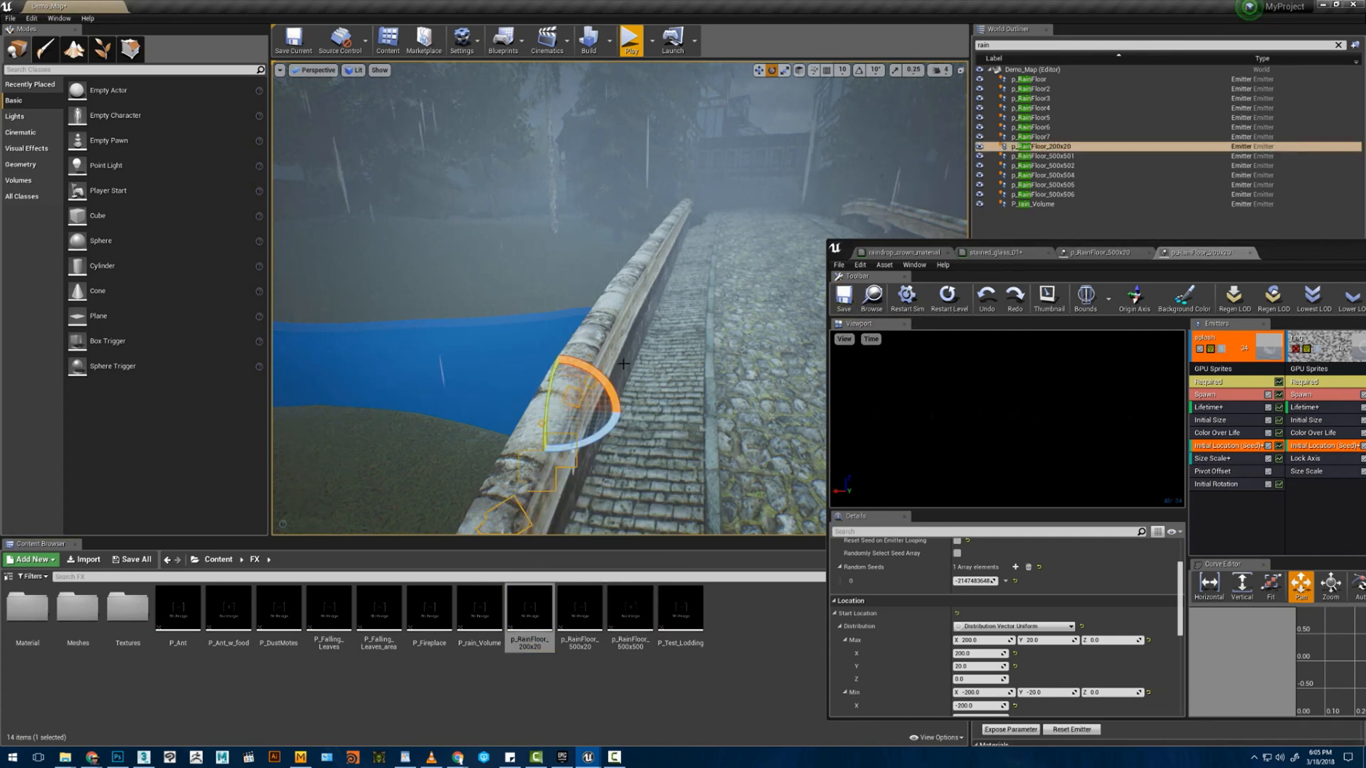
right_drag(623, 364, 625, 366)
key(w)
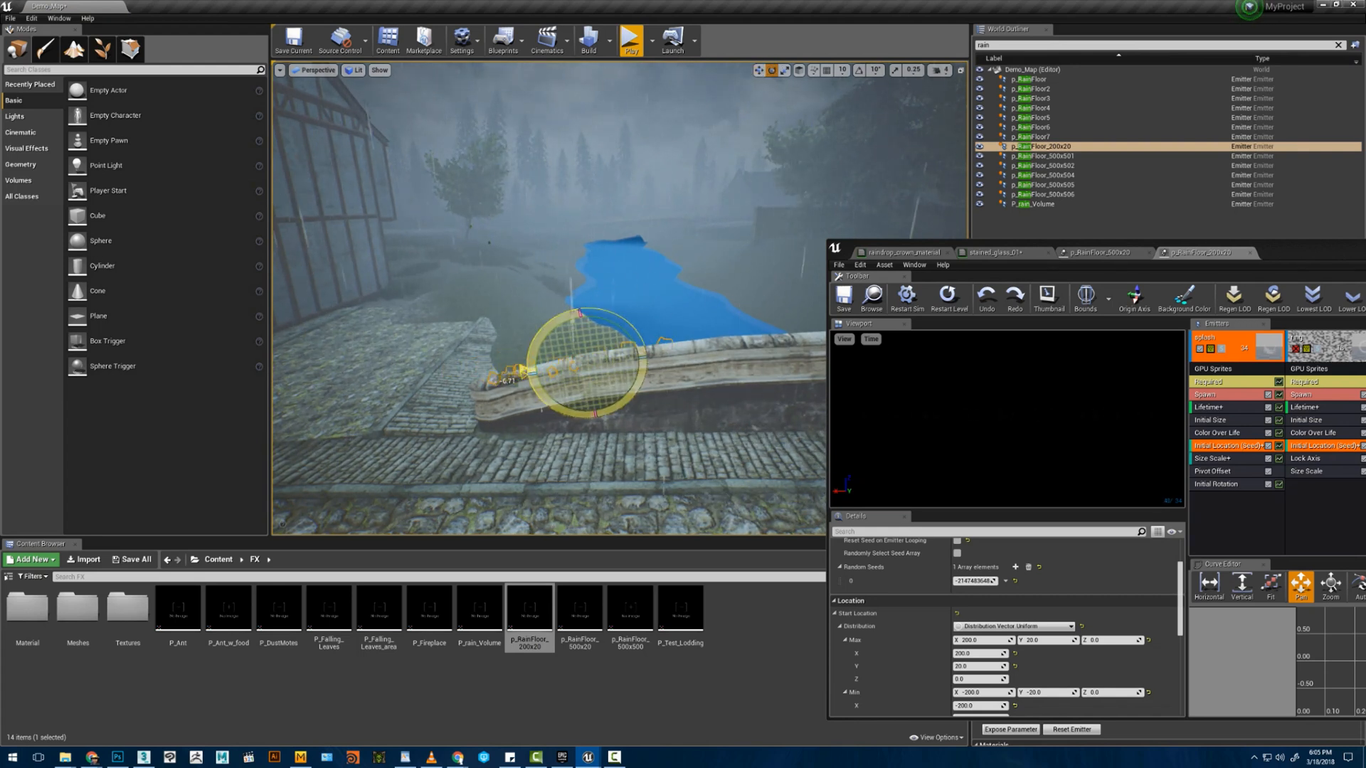
key(w)
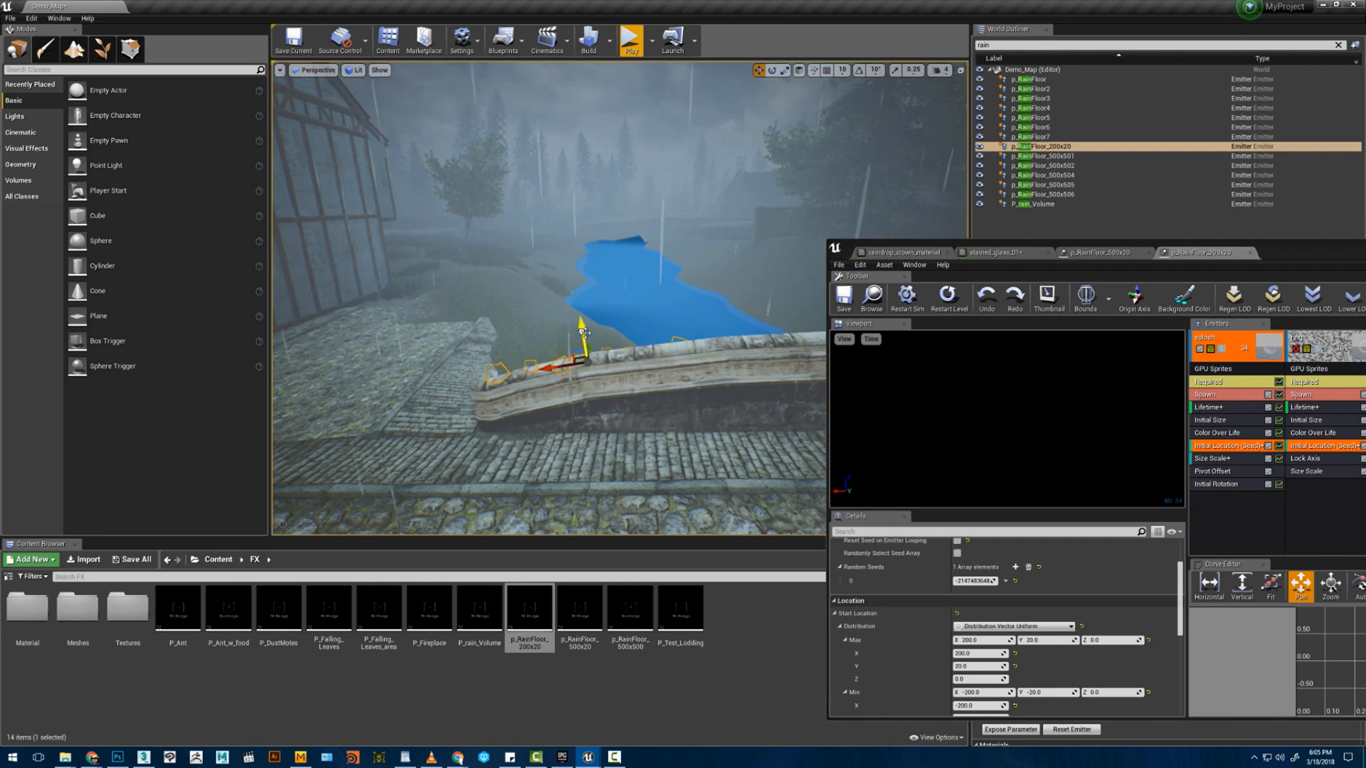
key(e)
drag(606, 318, 606, 322)
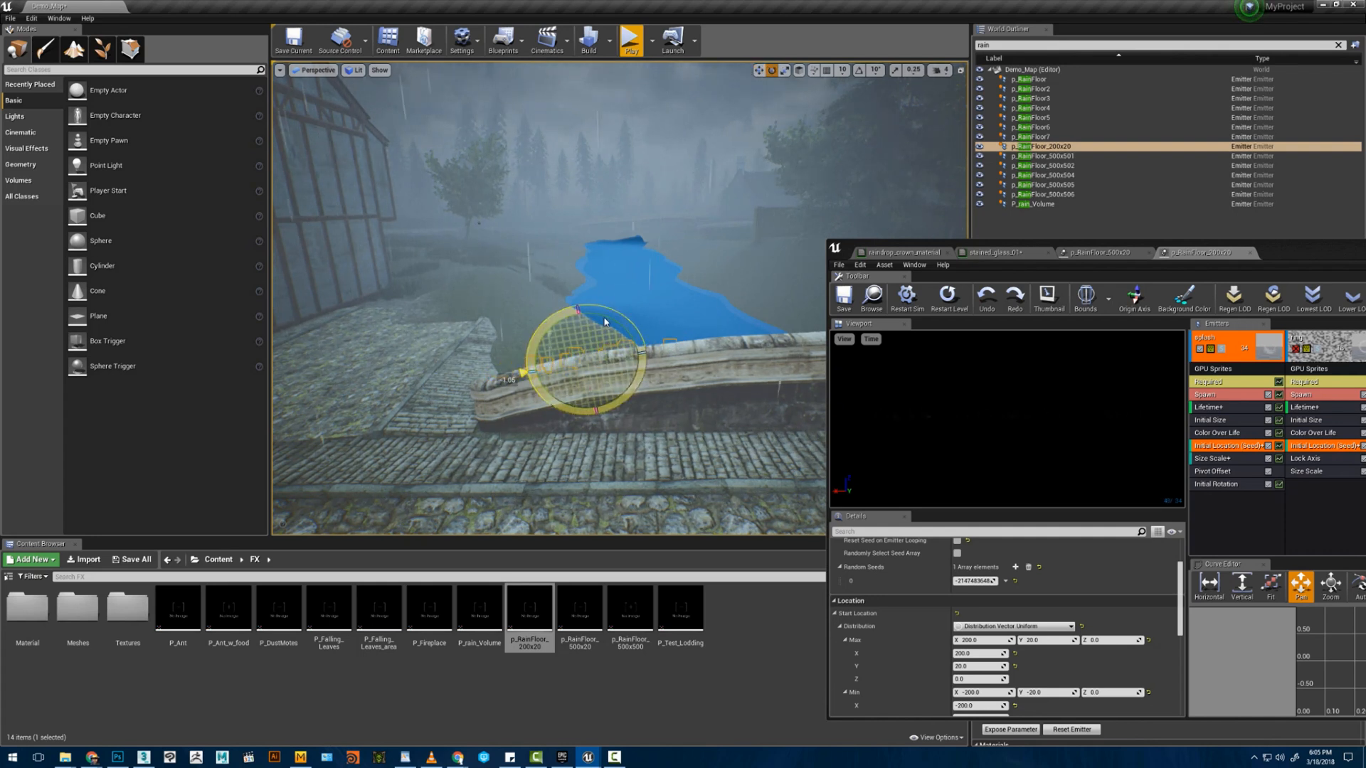
- Duplicate the p_RainFloor_200x20 emitter and position the copy farther along the bridge wall top, past the curved end
key(w)
alt+drag(547, 372, 549, 376)
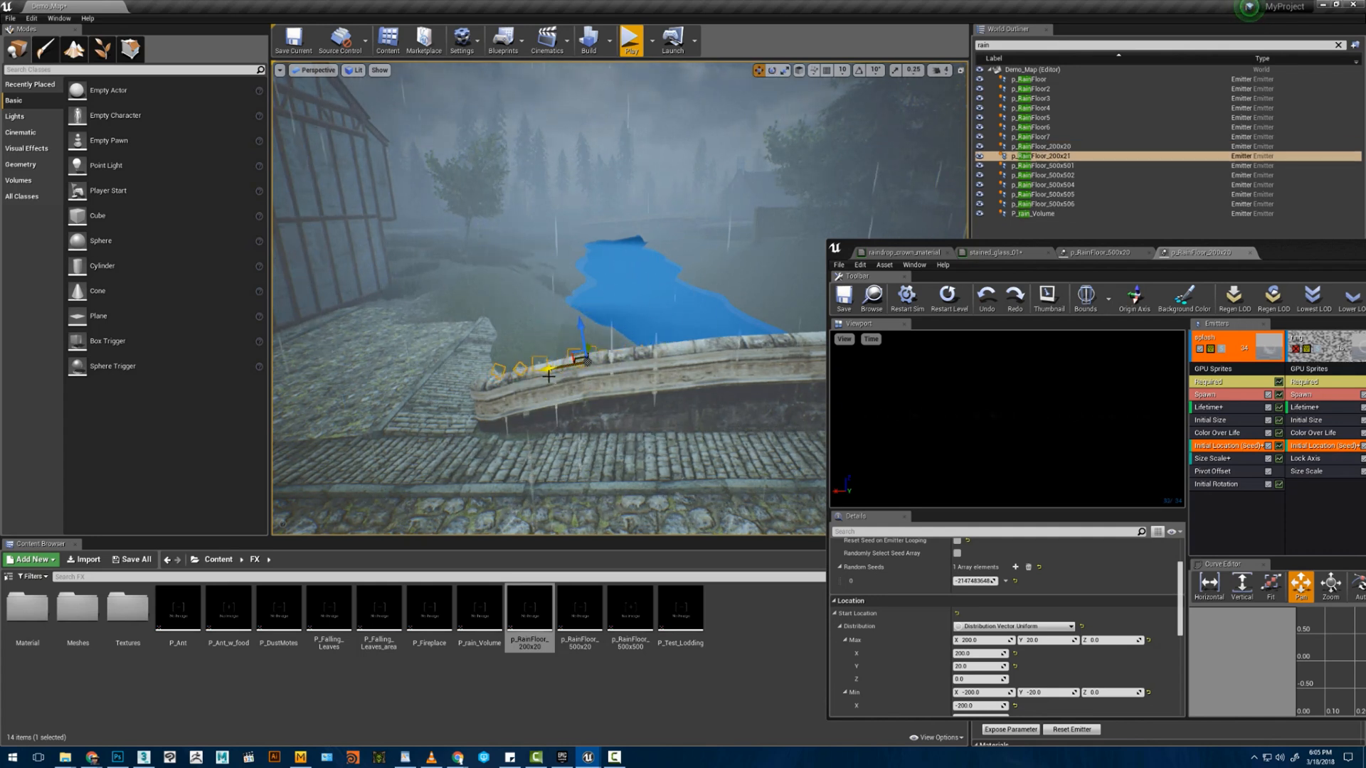
key(w)
mouse_move(717, 334)
right_down()
mouse_move(761, 349)
mouse_move(818, 334)
mouse_move(789, 370)
mouse_move(719, 334)
right_up()
right_drag(586, 360, 586, 348)
key(s)
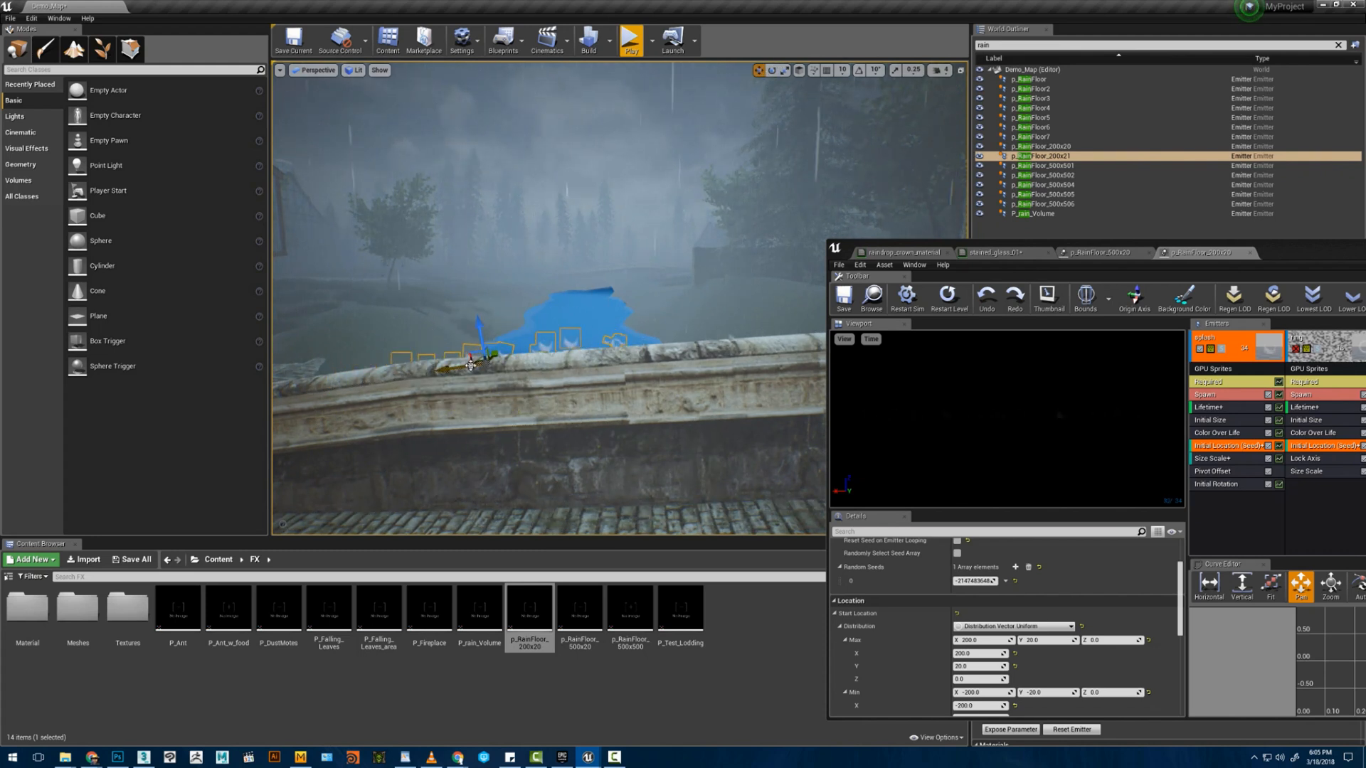
drag(470, 366, 476, 366)
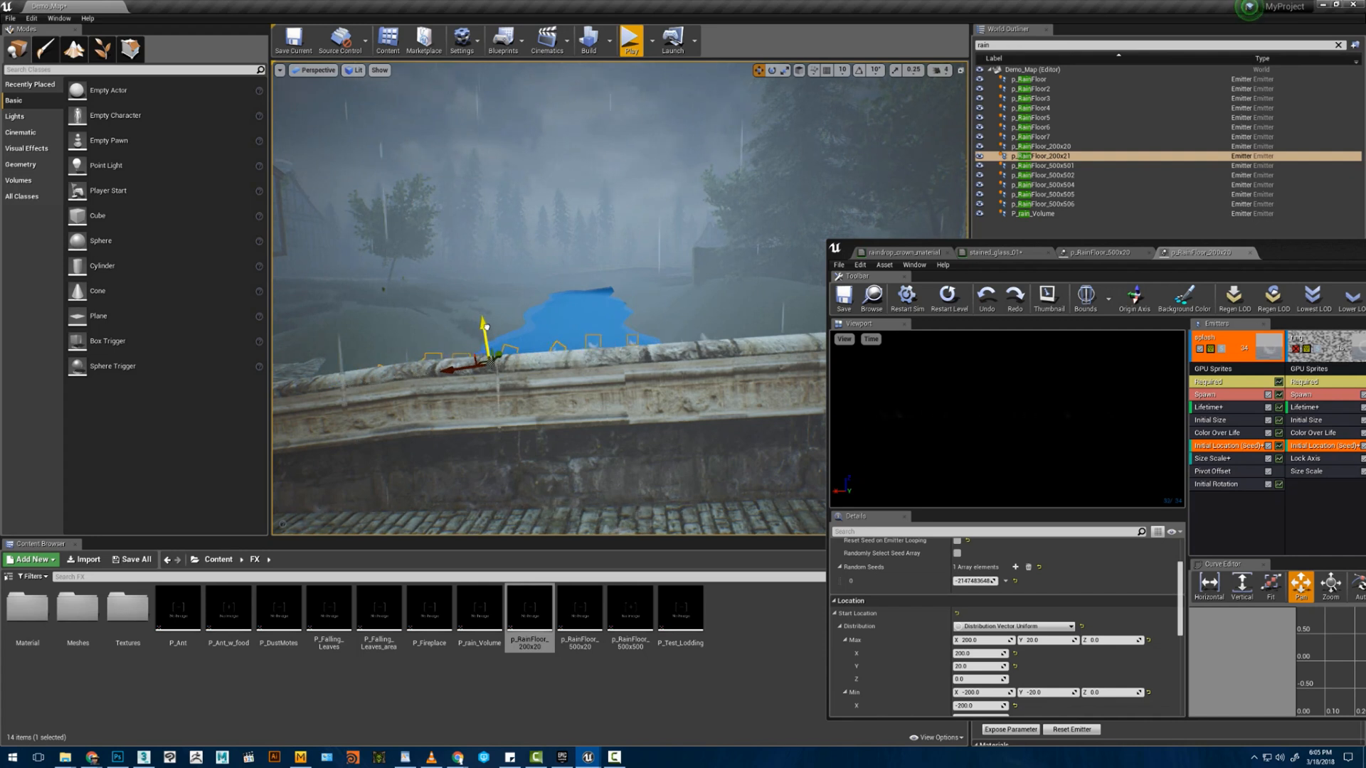
- Duplicate the p_RainFloor_200x21 emitter and place this copy on the next stretch of the bridge wall top
key(ctrl+w)
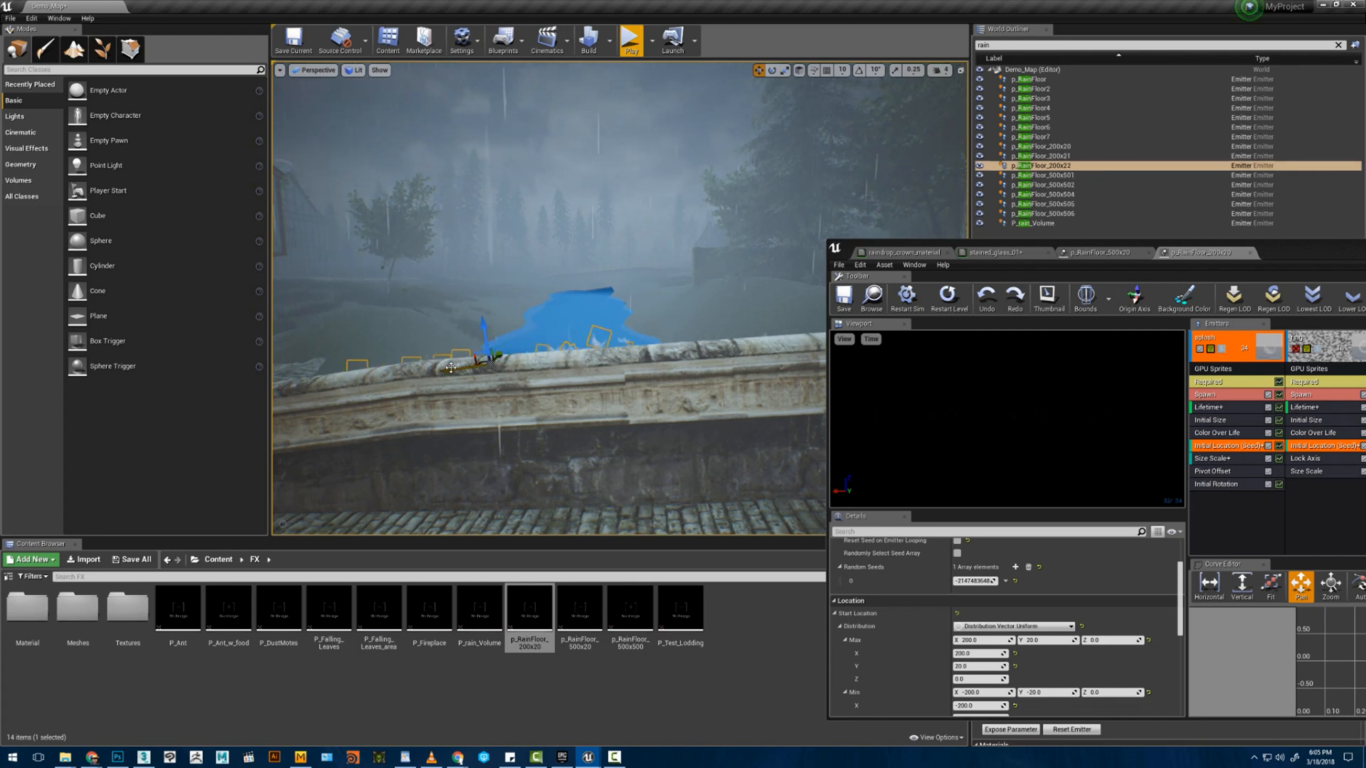
right_drag(671, 328, 527, 191)
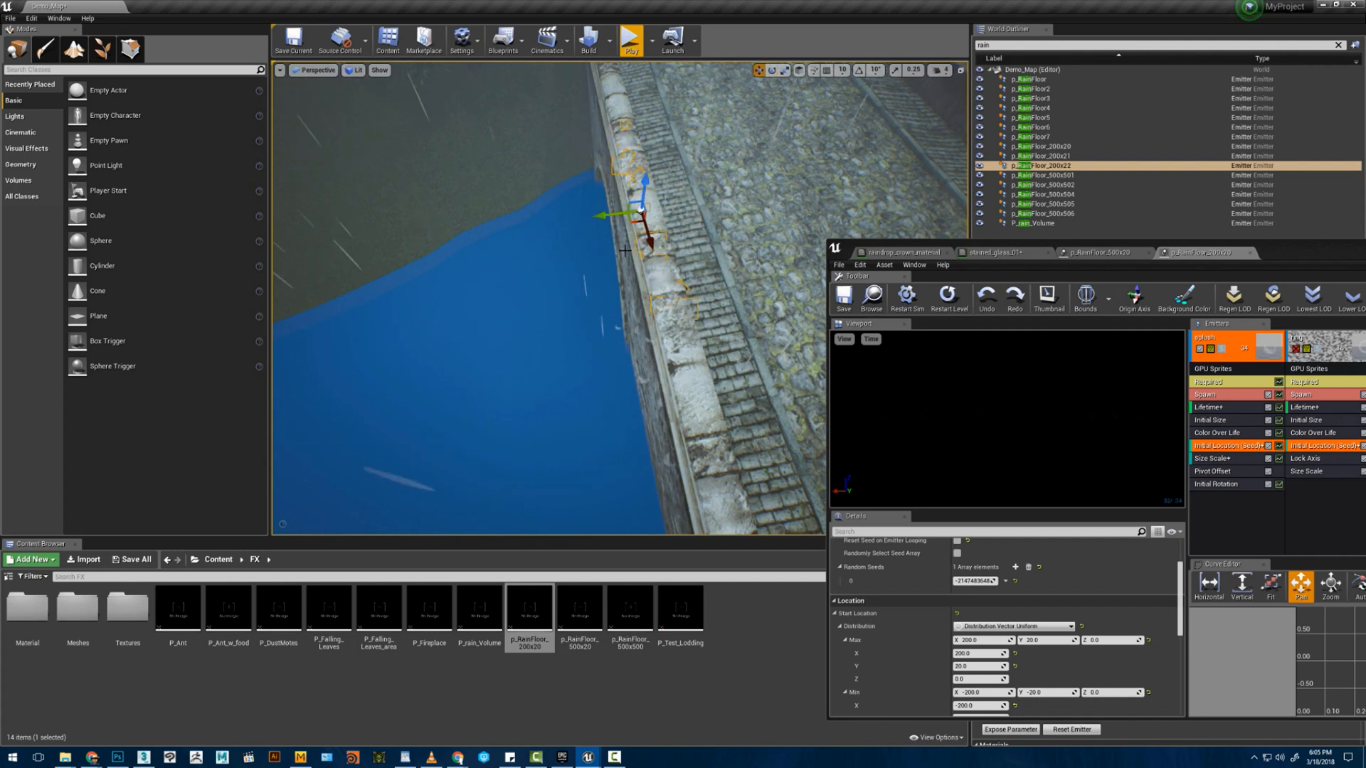
scroll(609, 213, up, 2)
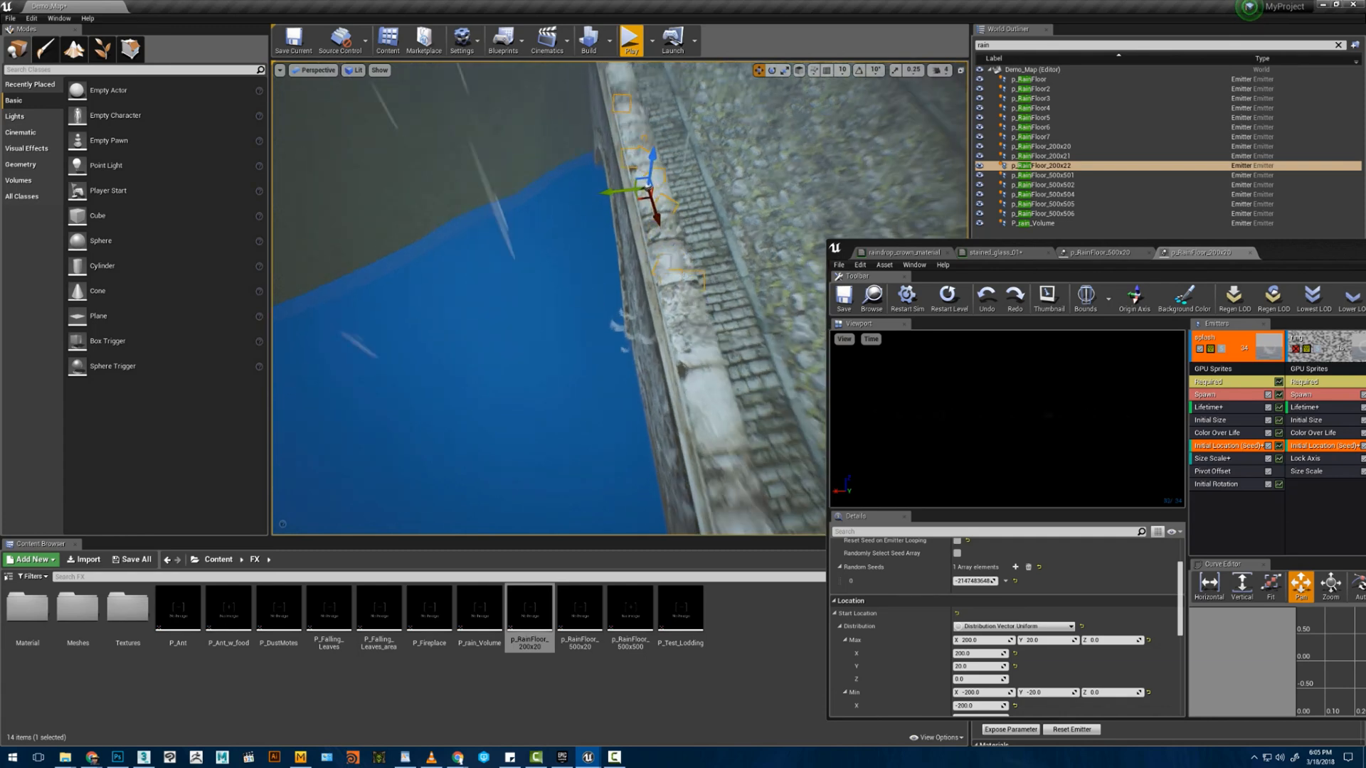
click(608, 213)
- Rotate and shift the p_RainFloor_200x21 emitter so its splashes line up with the top of the bridge wall
click(1024, 156)
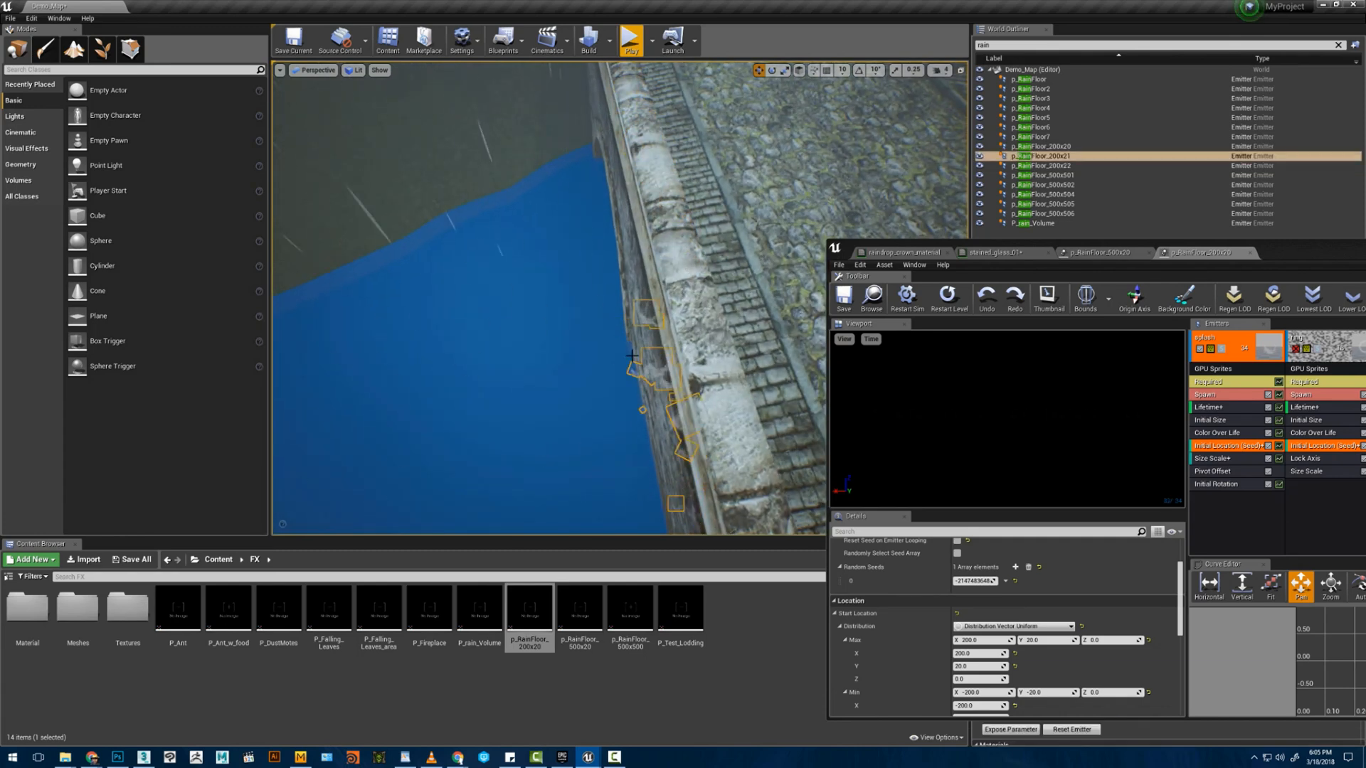
key(f)
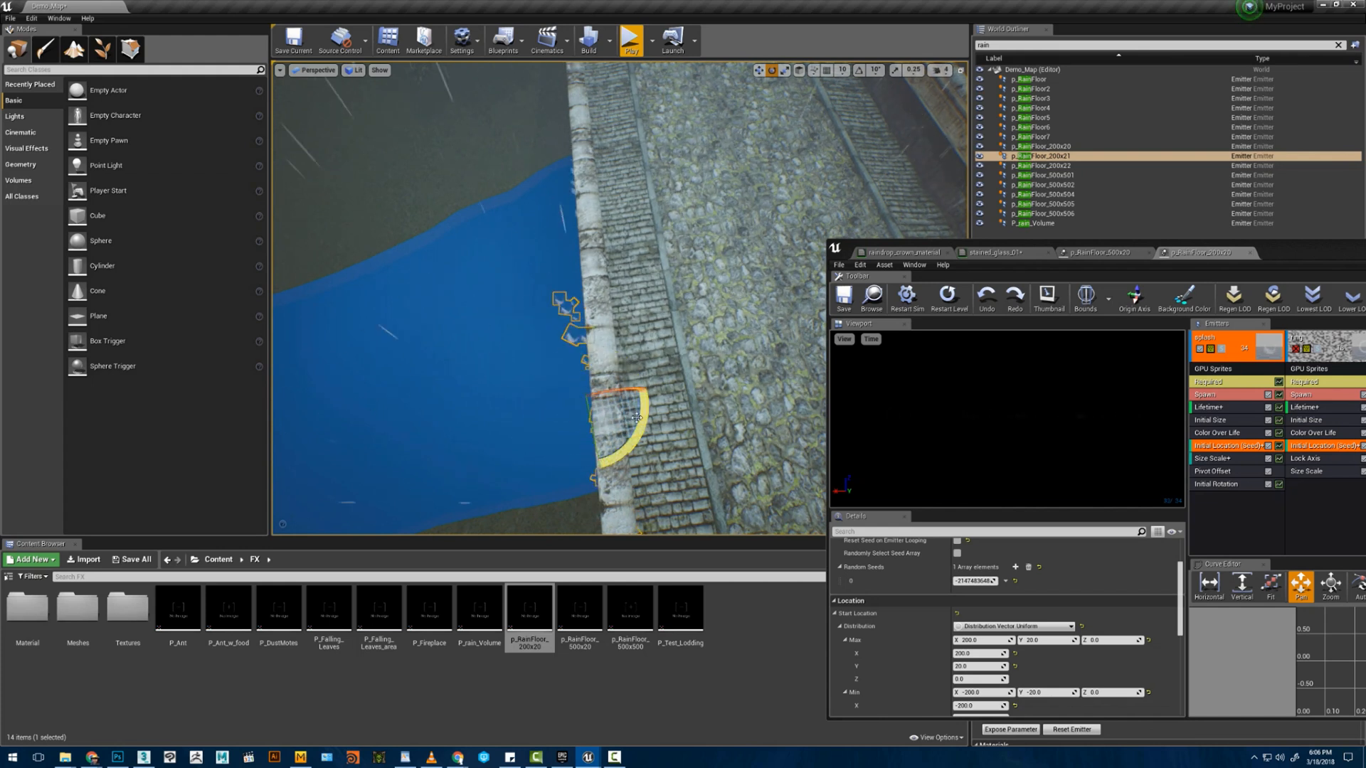
drag(589, 404, 583, 407)
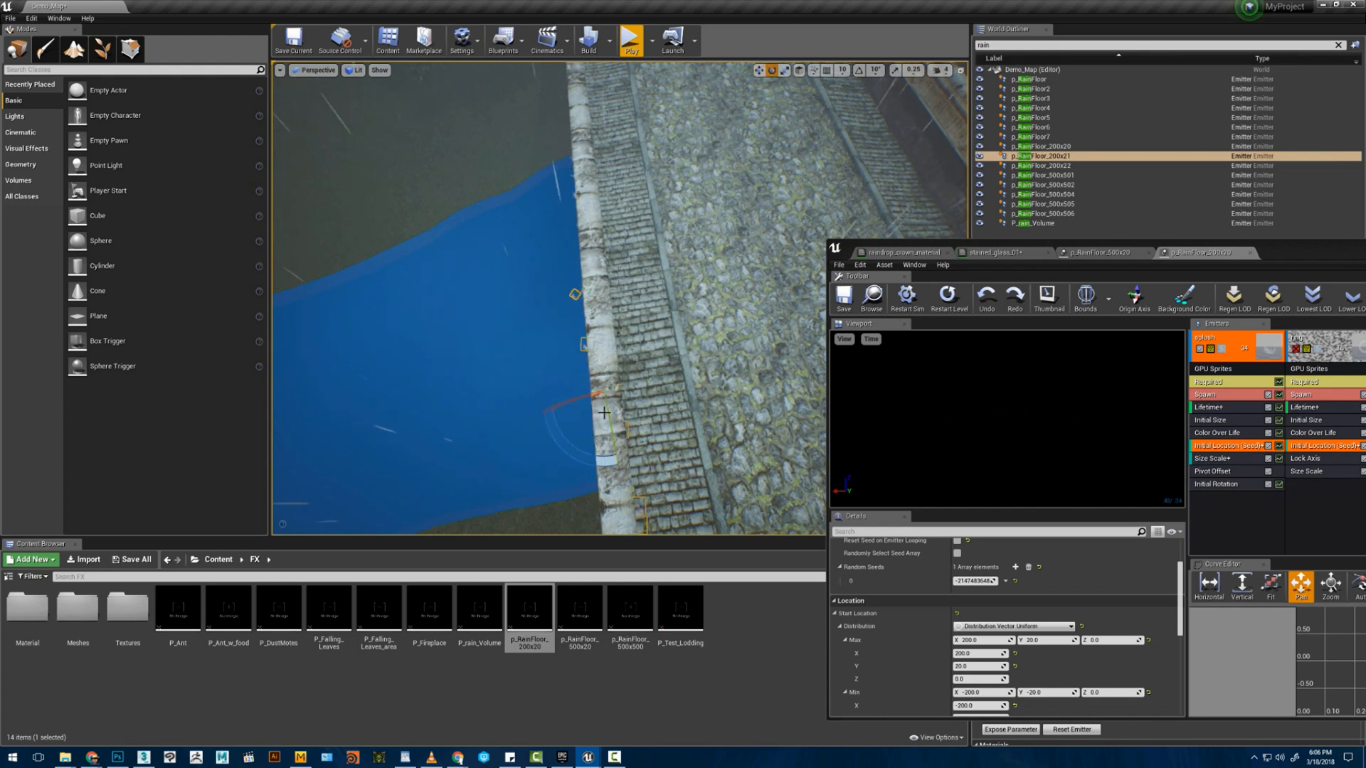
drag(584, 457, 584, 467)
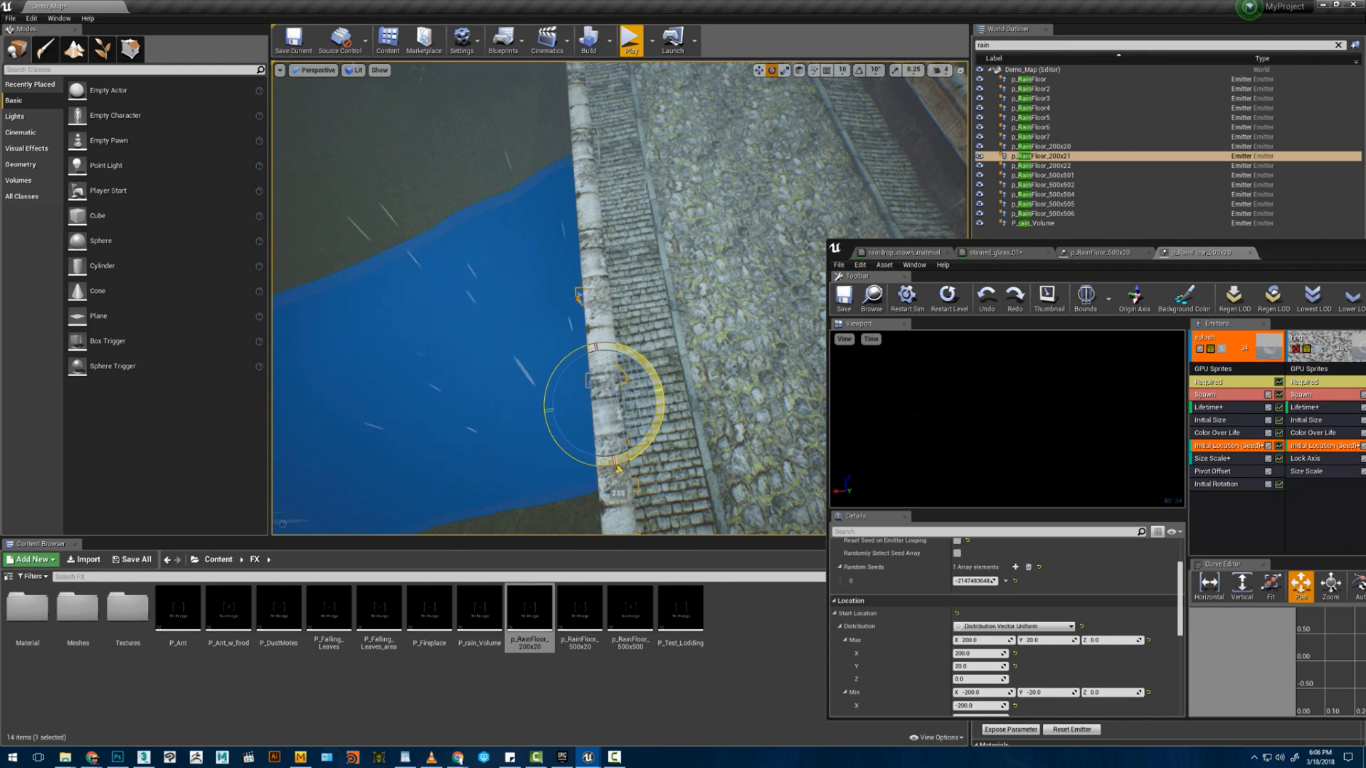
right_drag(624, 395, 480, 295)
right_drag(600, 356, 591, 354)
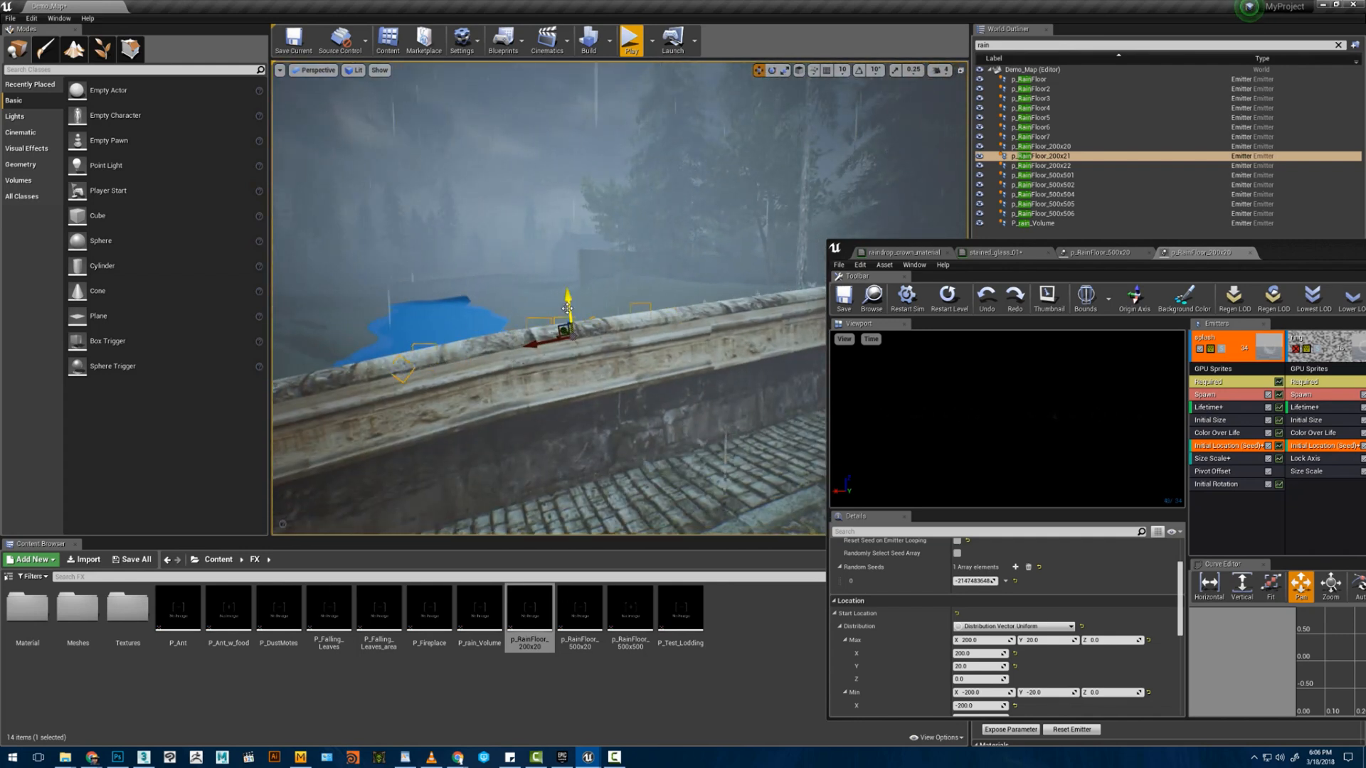
- Deselect the emitter, then save the p_RainFloor_200x20 particle system and the current level
click(633, 270)
right_drag(633, 270, 674, 273)
click(1025, 71)
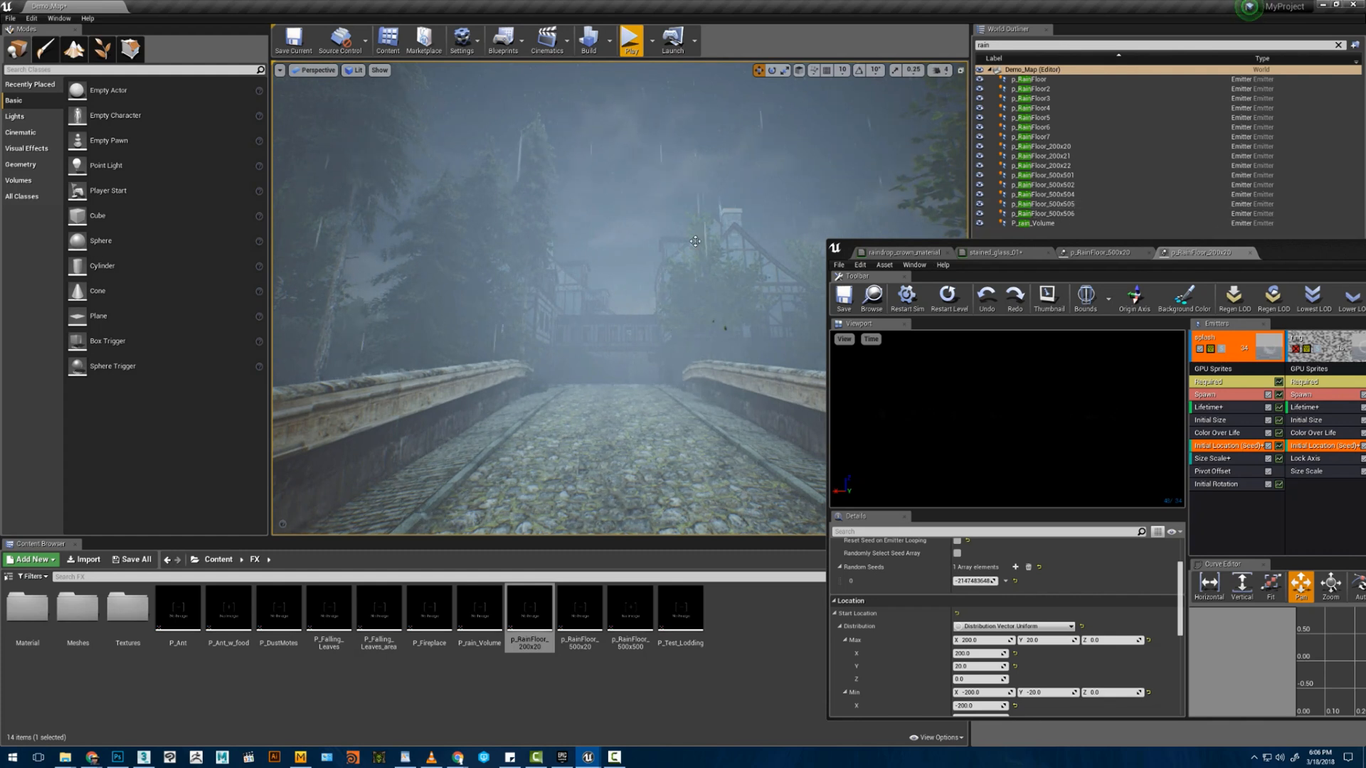
right_drag(695, 241, 695, 246)
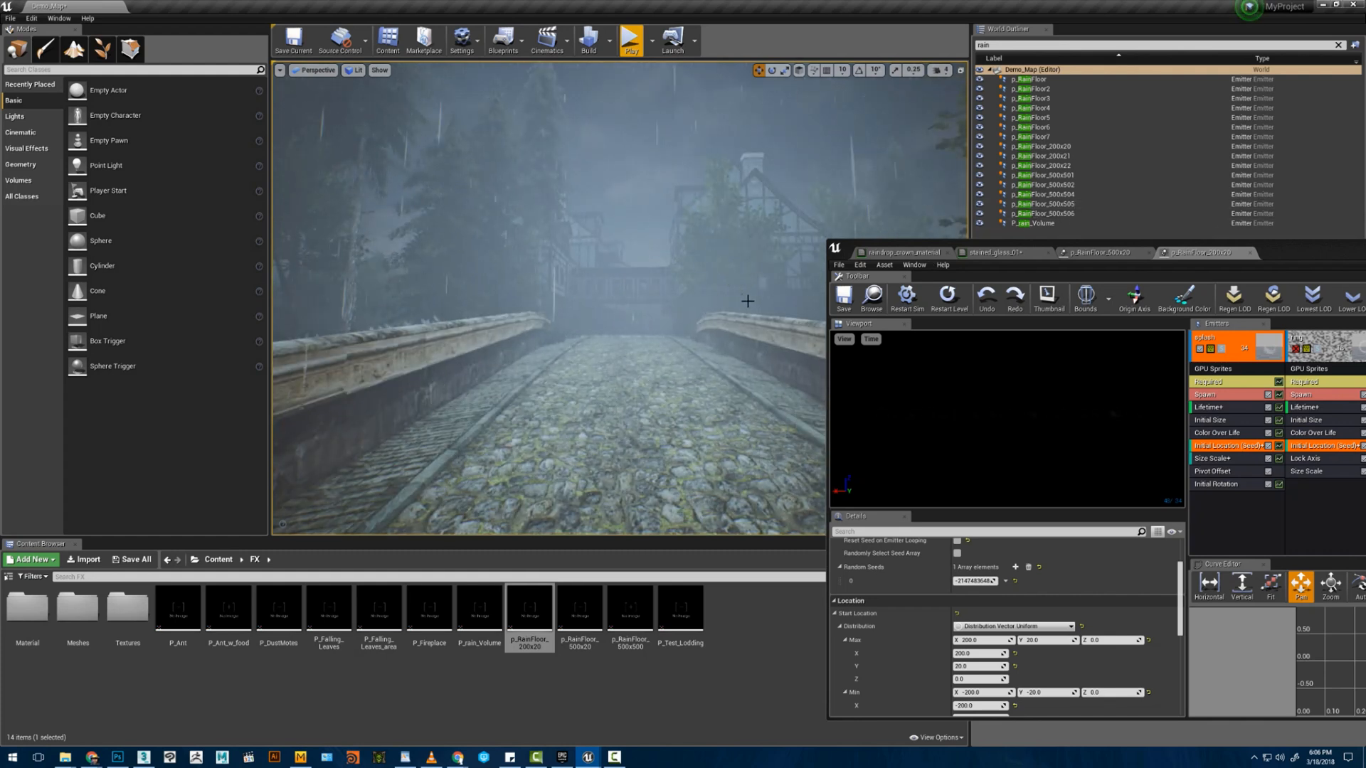
right_drag(682, 330, 682, 335)
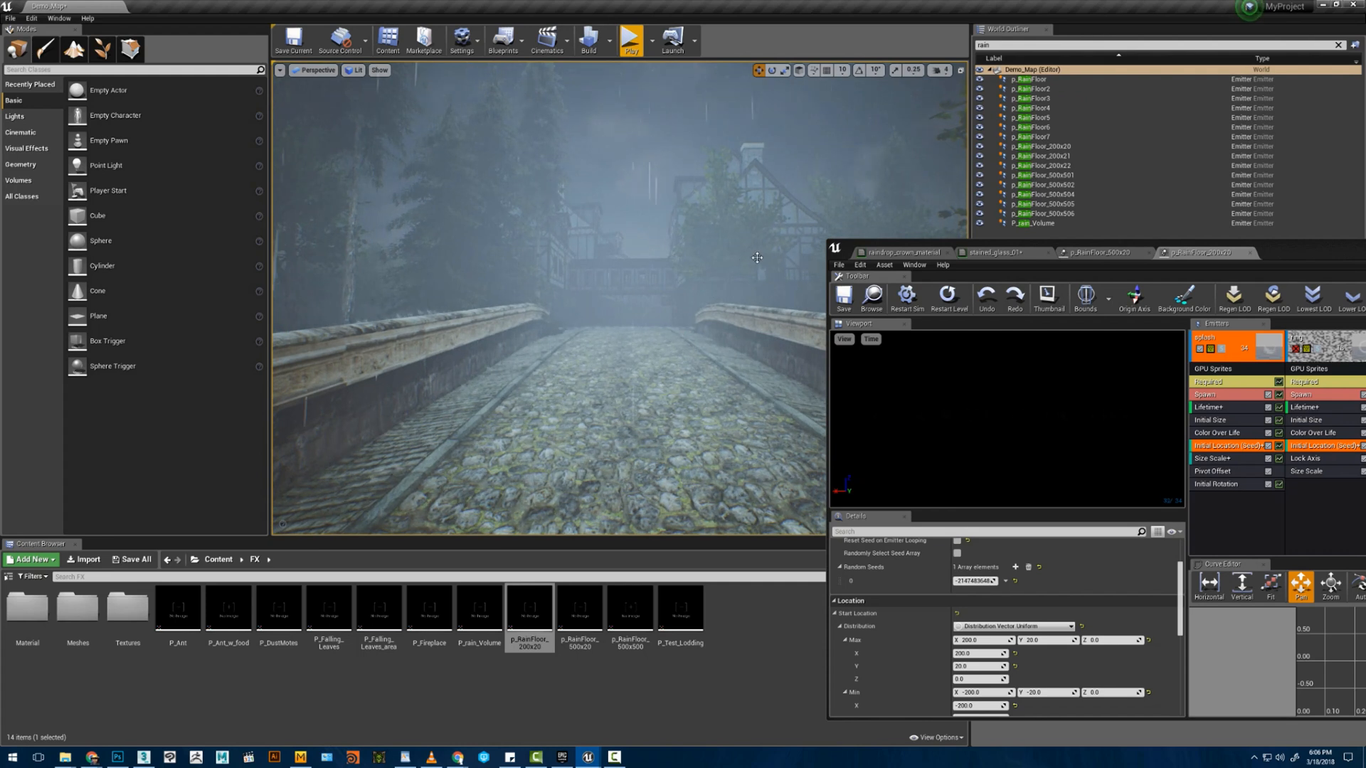
click(841, 302)
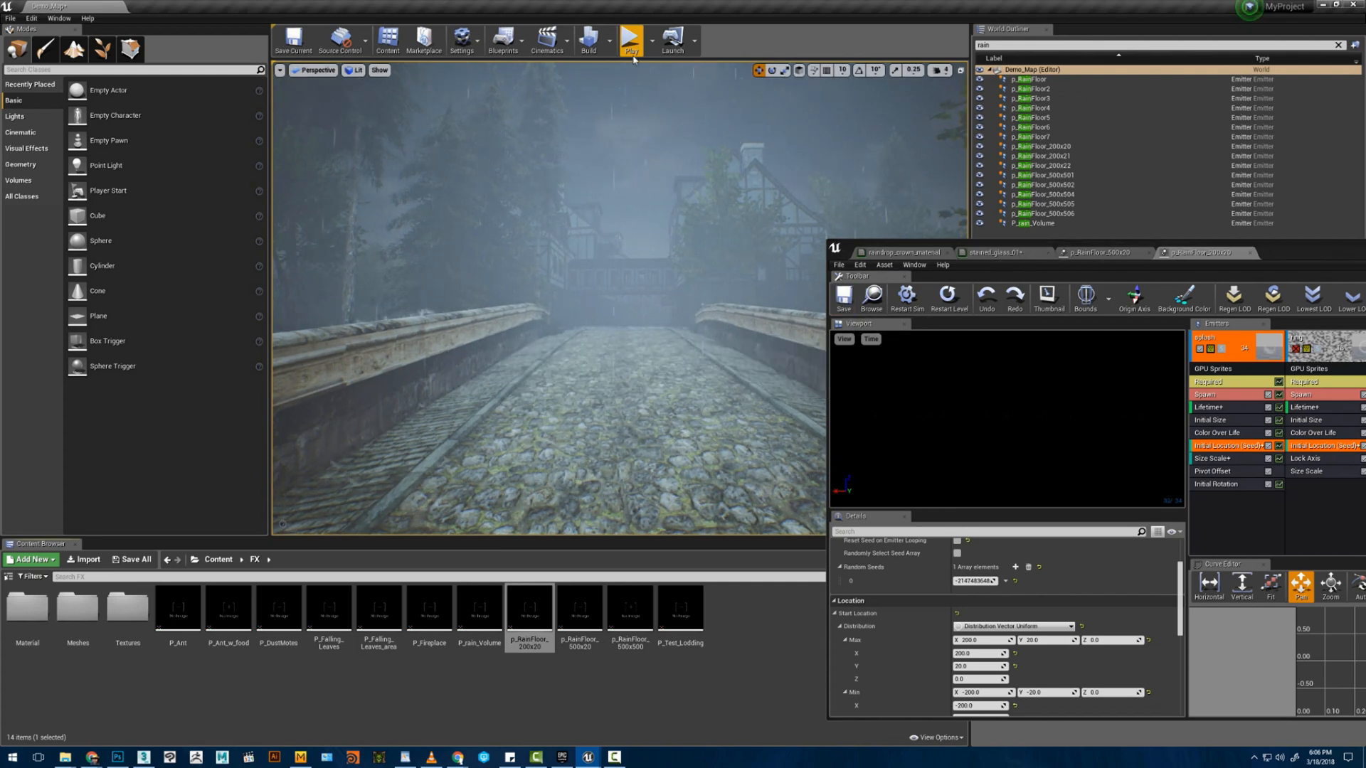
click(302, 47)
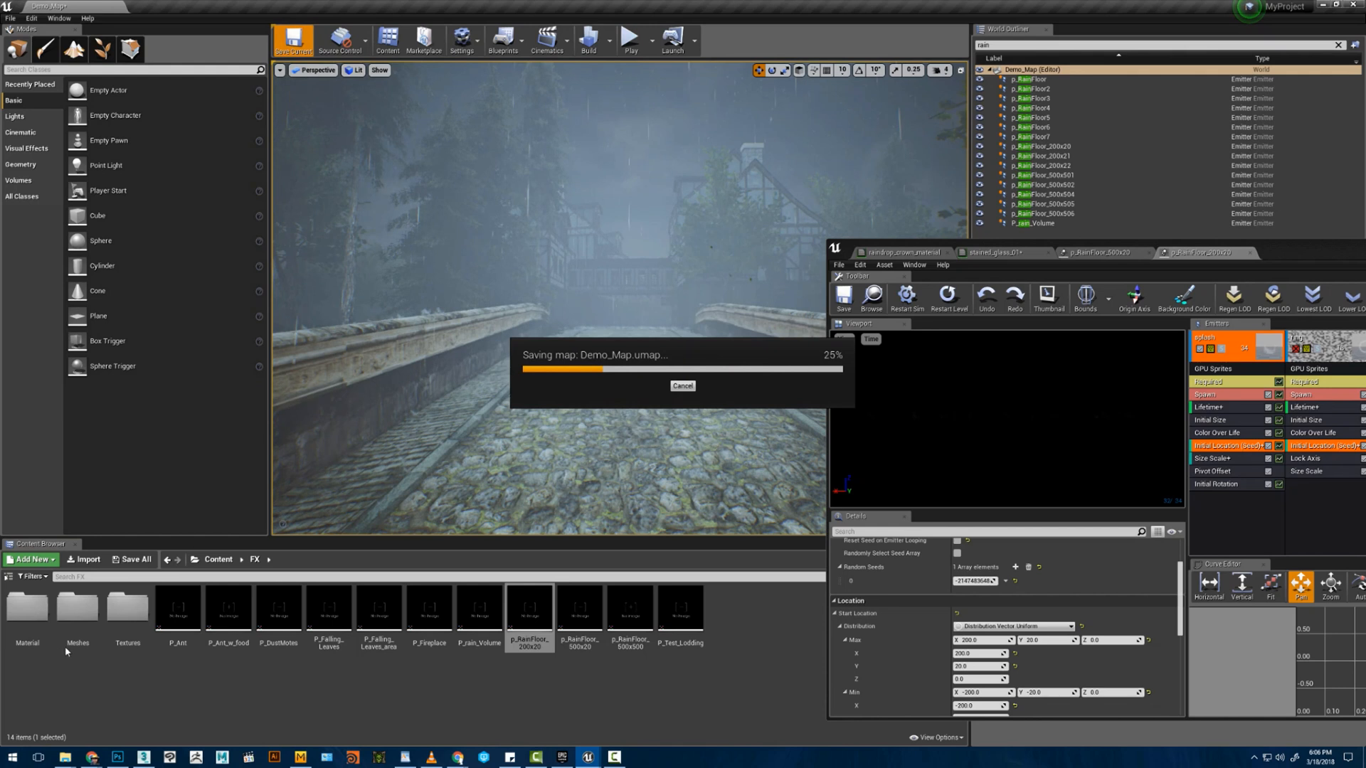
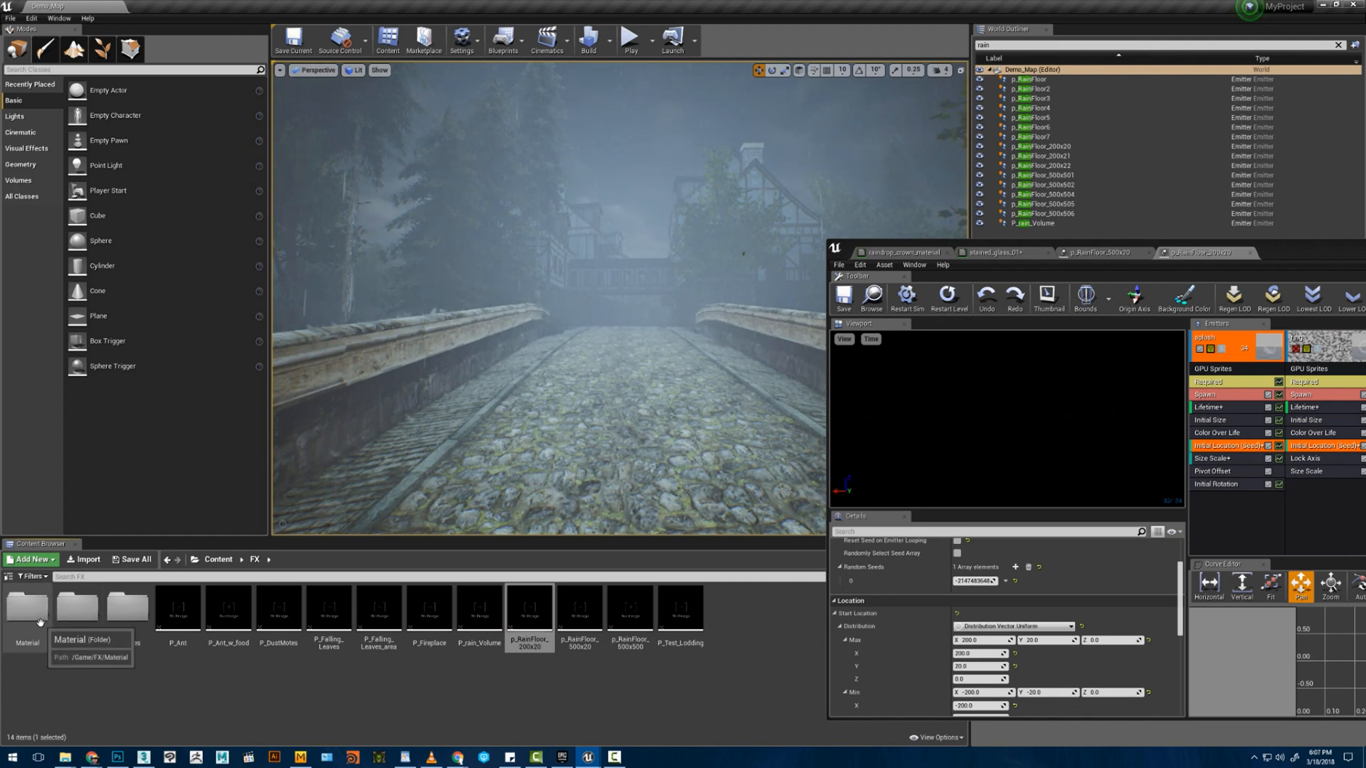
- Enable Compute Fog Per Pixel in the leaf_particle_mat material from the FX Material folder, save it and close it
double_click(39, 621)
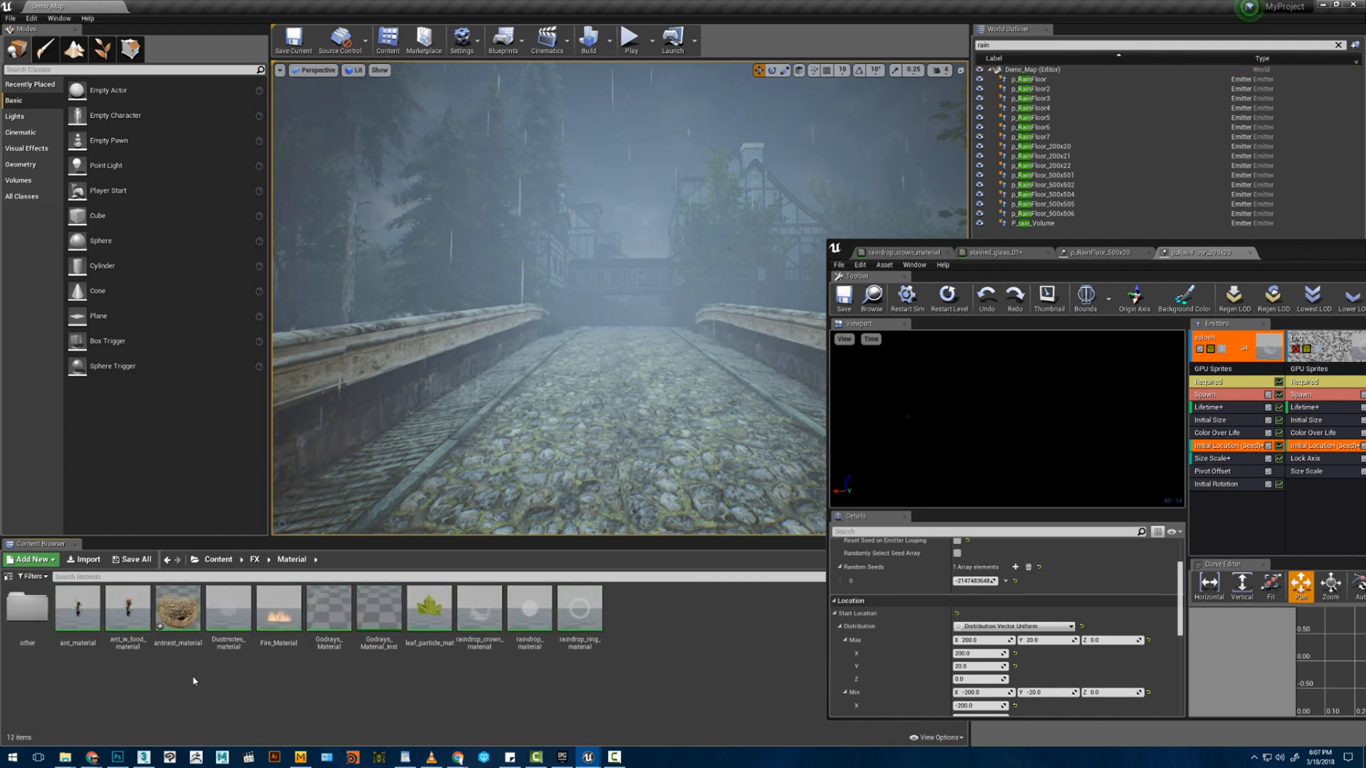
double_click(421, 616)
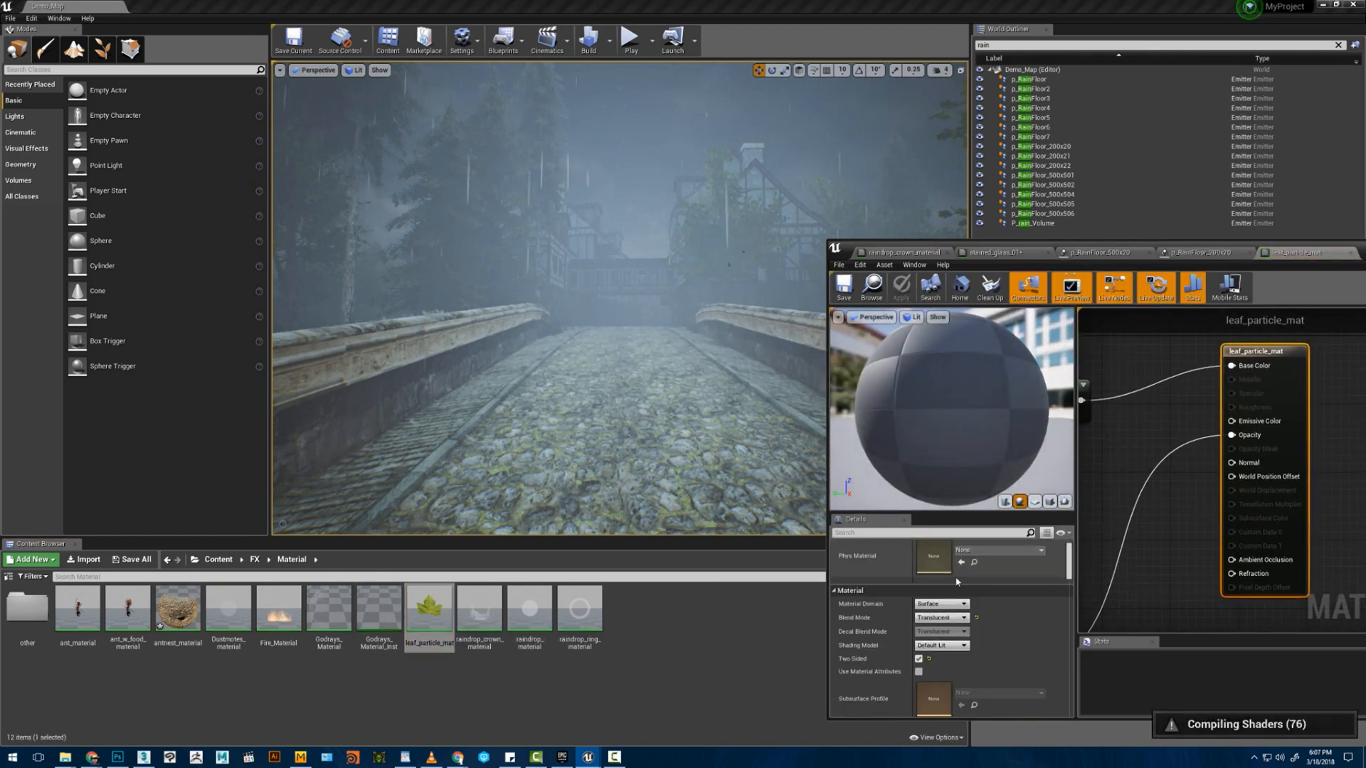
scroll(957, 581, down, 5)
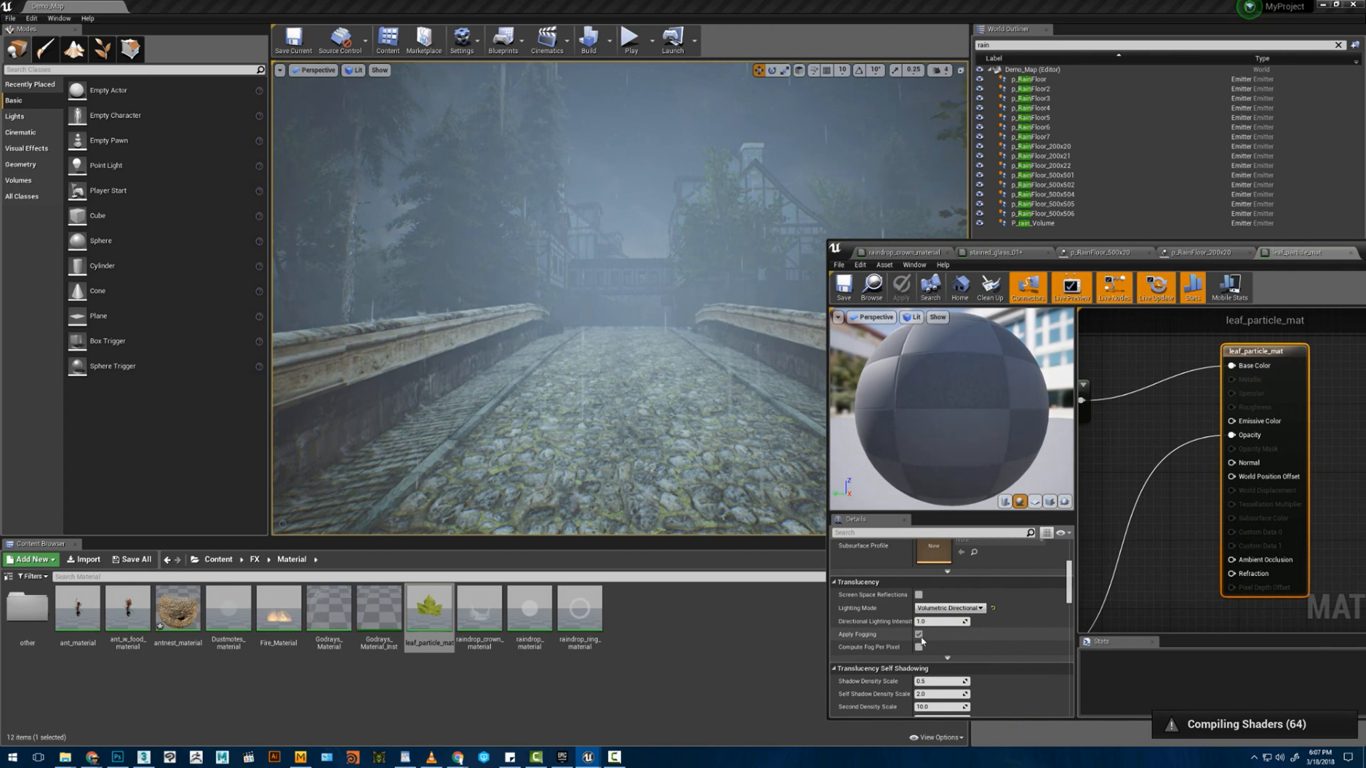
click(918, 647)
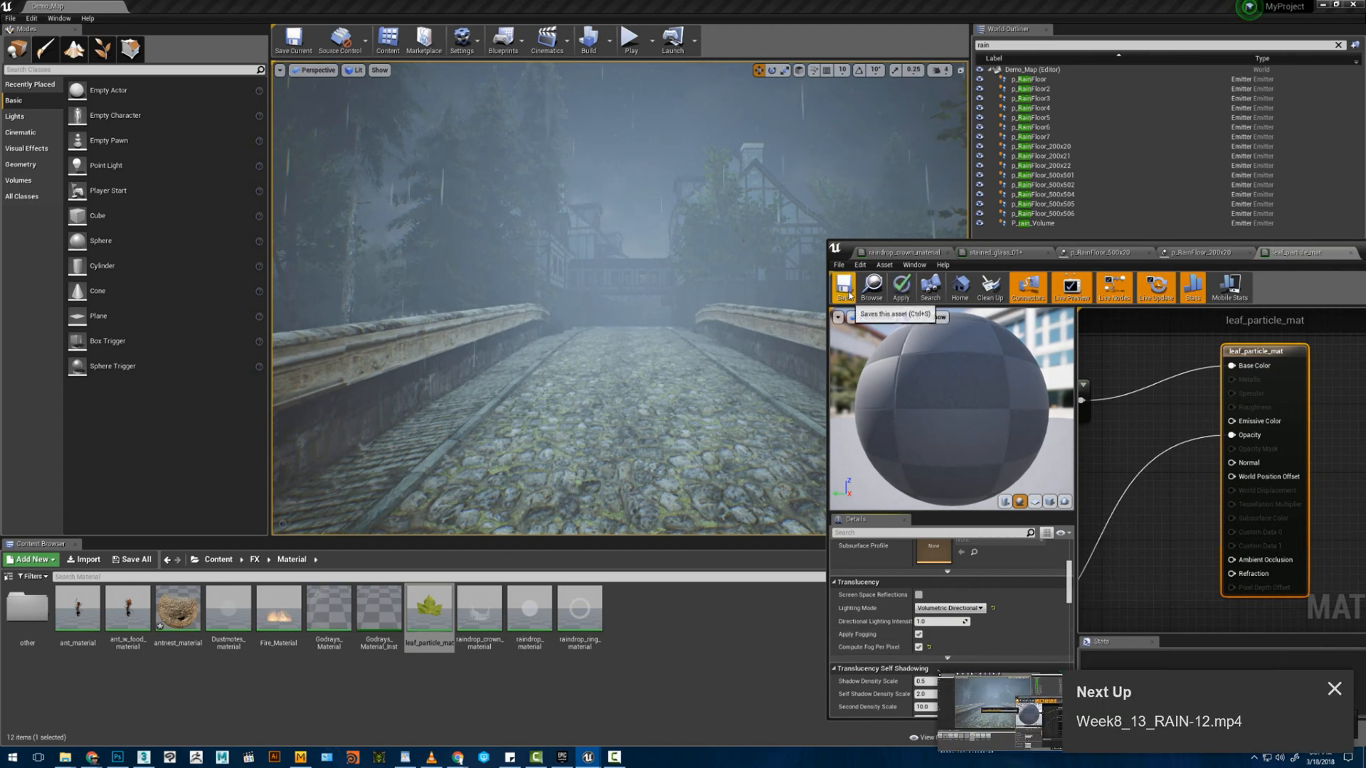
key(ctrl+s)
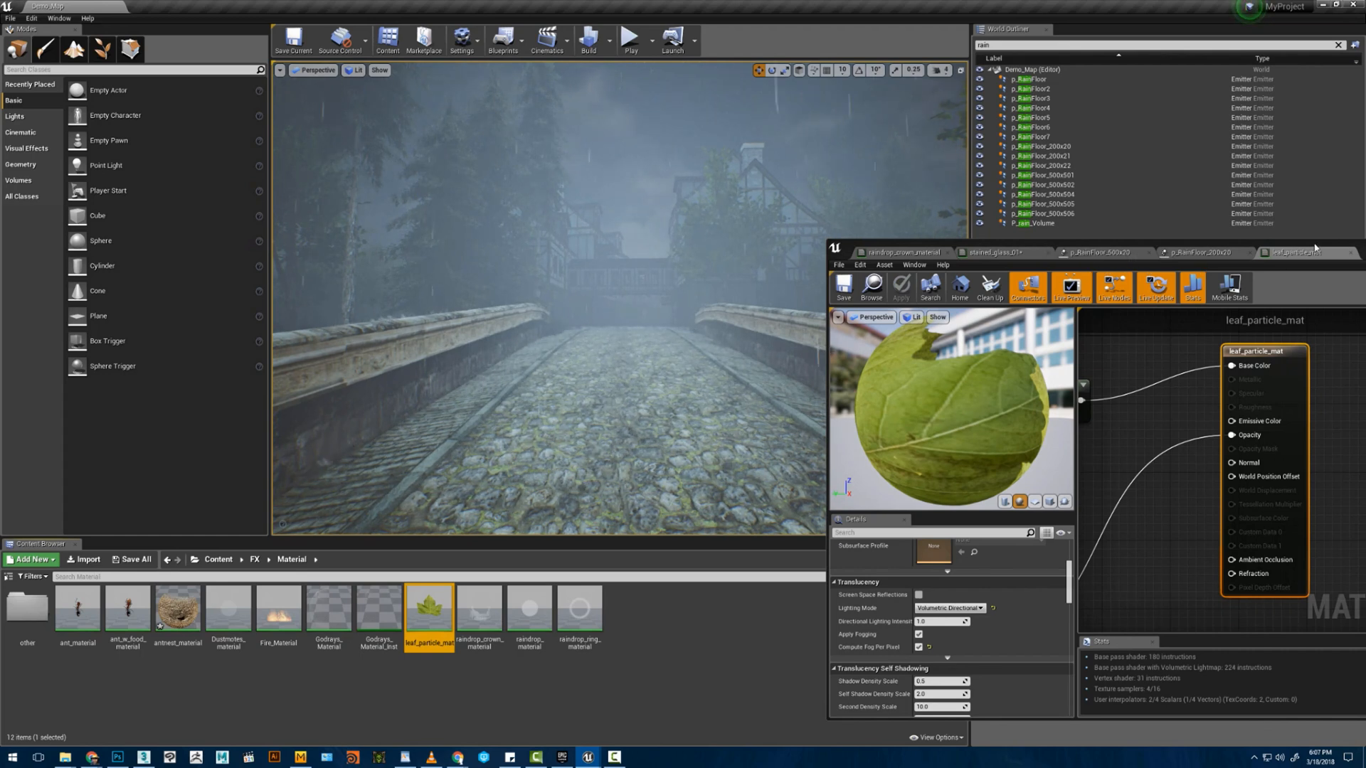
drag(1314, 249, 1218, 392)
click(945, 291)
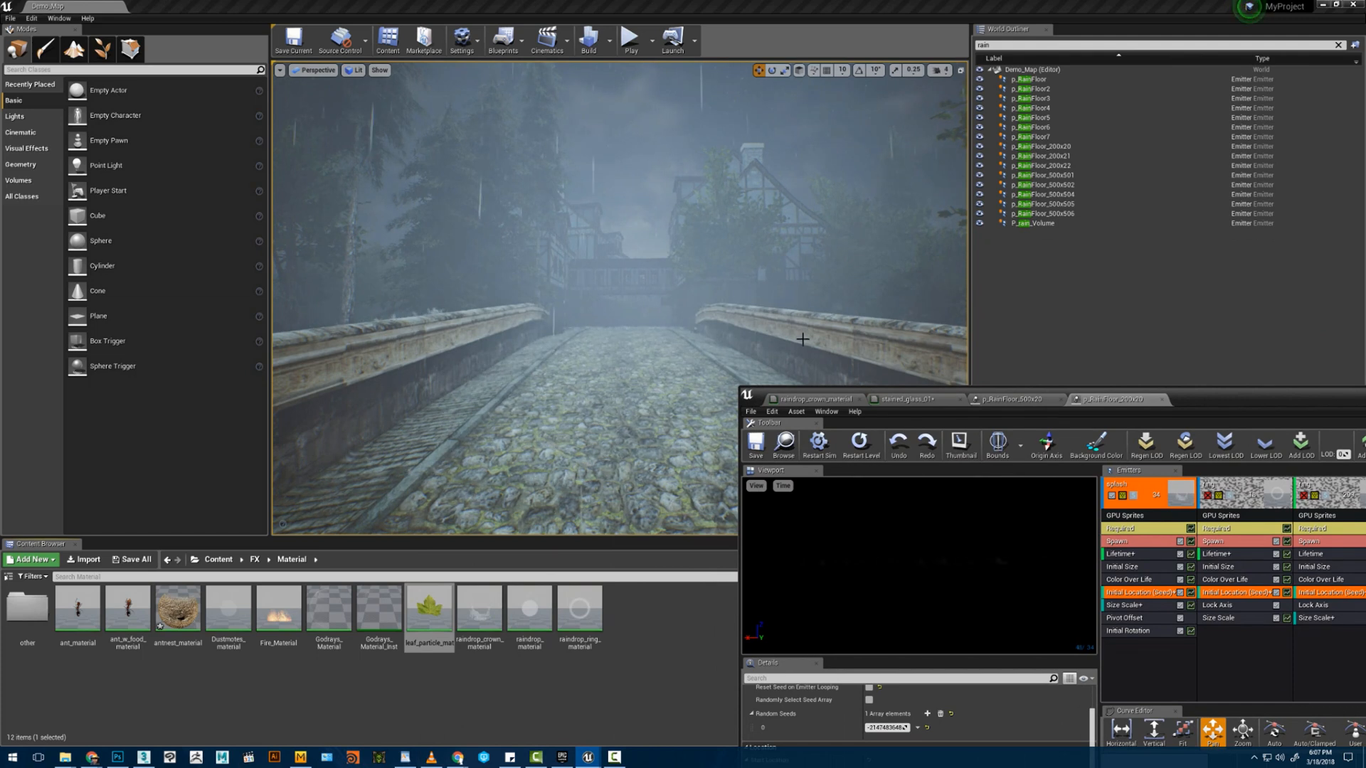
- Delete the bright blue water surface beside the bridge
right_drag(794, 327, 705, 321)
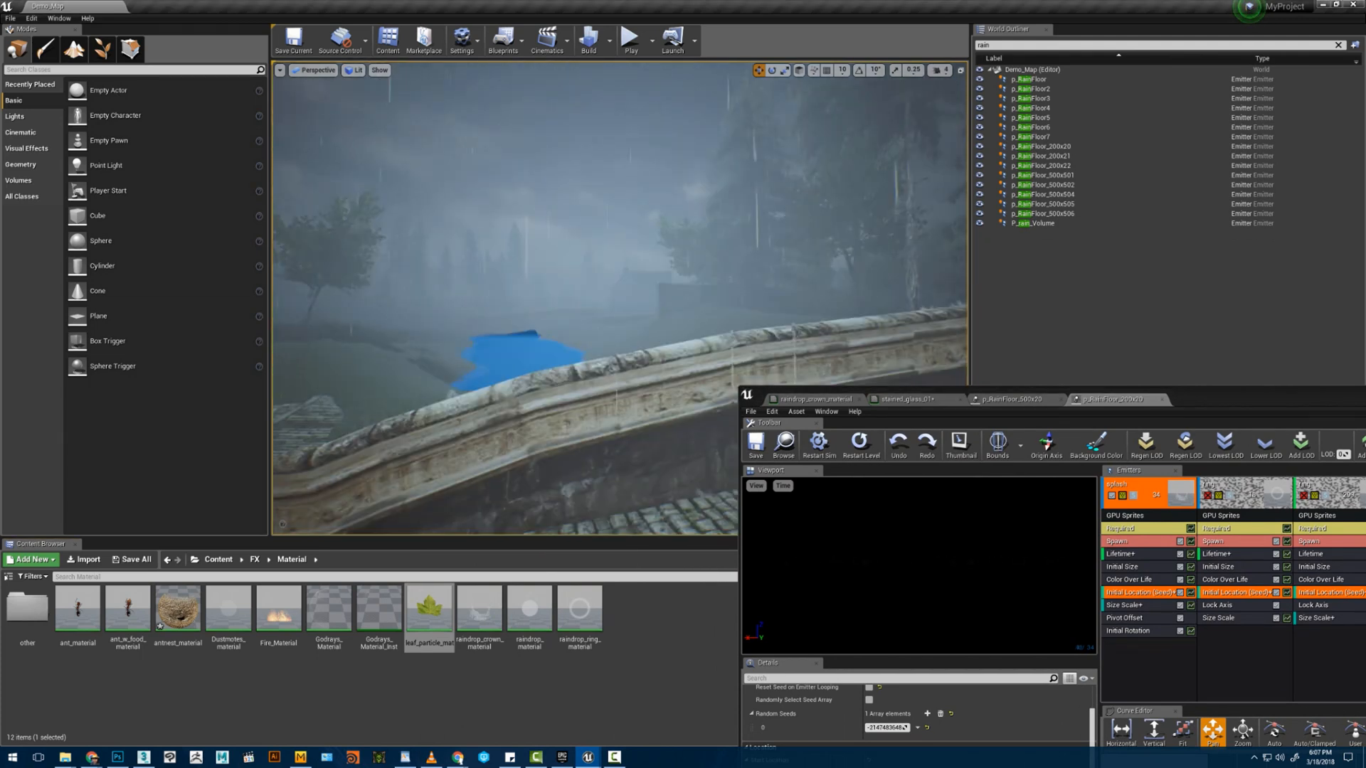
key(w)
right_drag(531, 341, 561, 325)
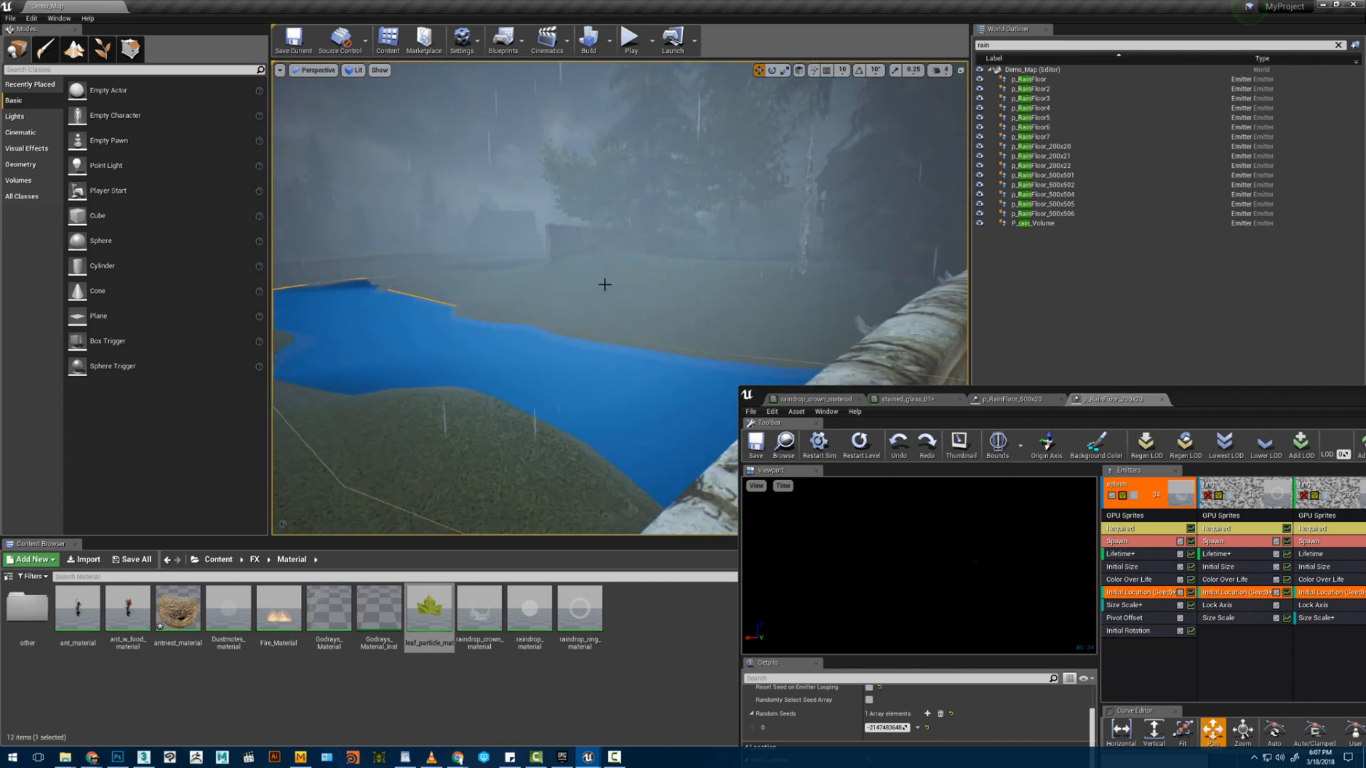
key(Delete)
key(s)
right_drag(606, 275, 436, 286)
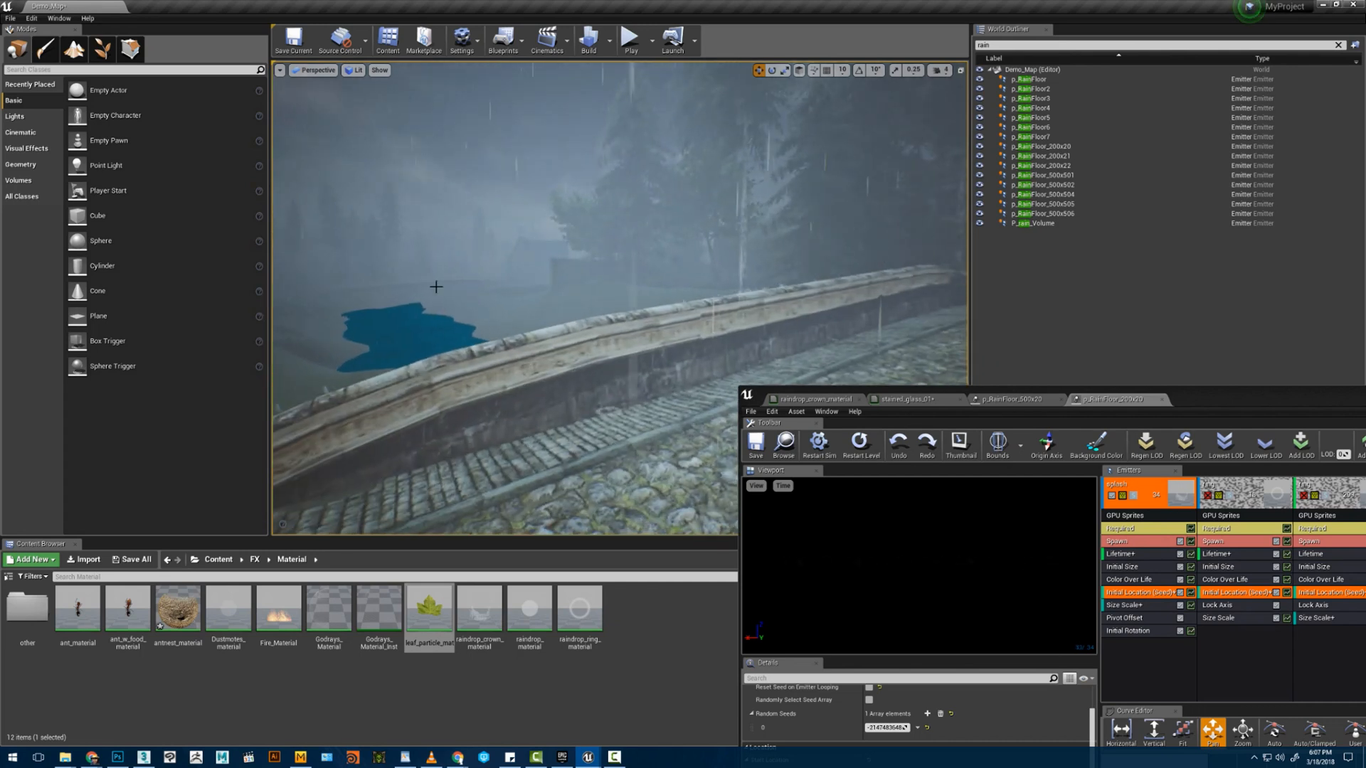
- Delete the remaining teal water surface beyond the bridge wall
key(w)
right_drag(475, 341, 517, 422)
key(w)
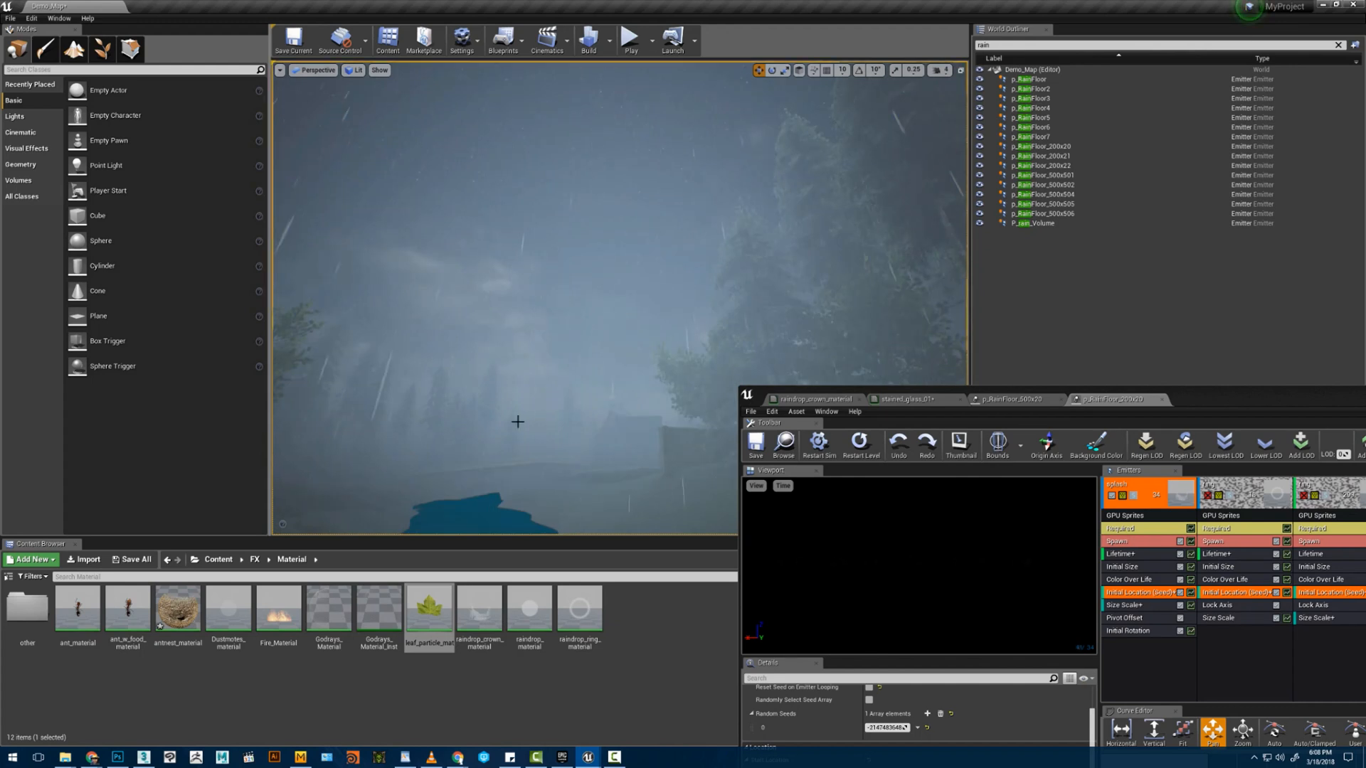
right_drag(490, 515, 692, 338)
key(Delete)
key(w)
key(w)
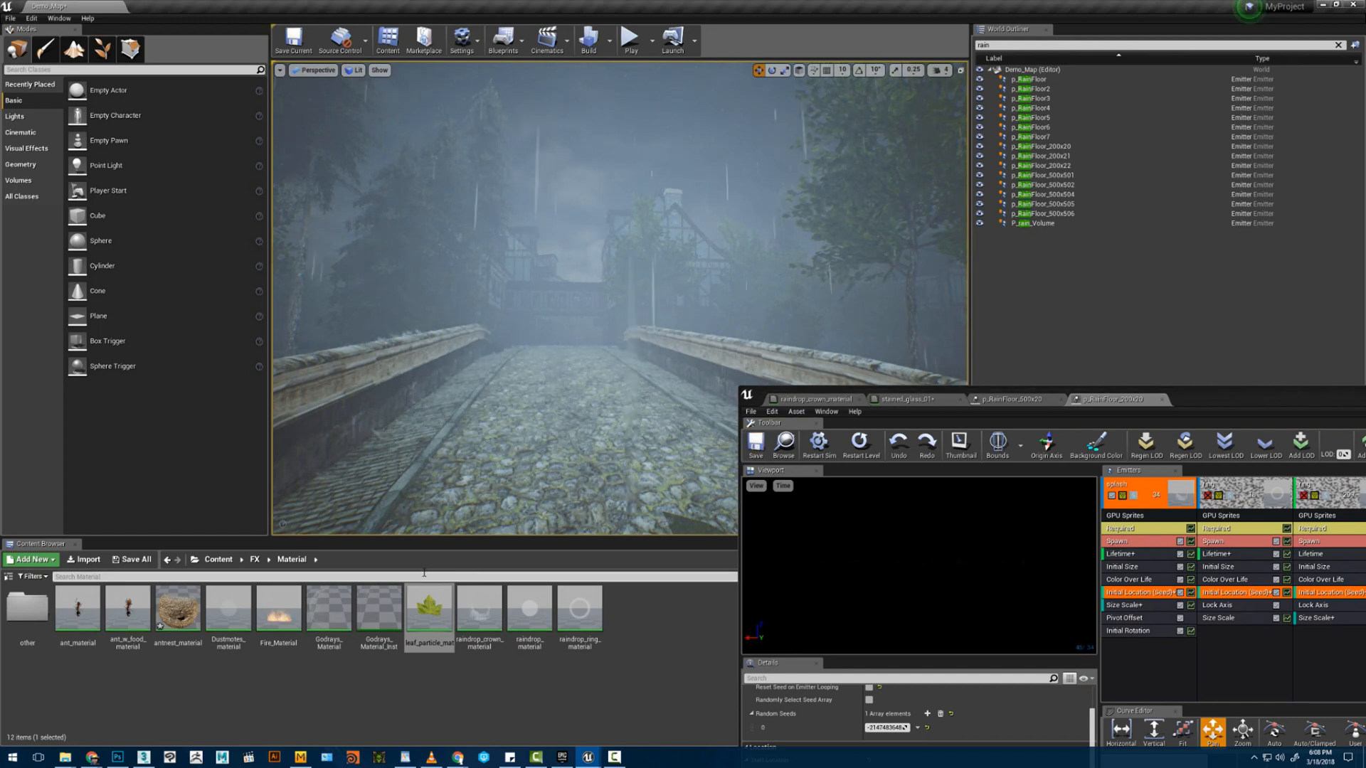
- Duplicate the P_Falling_Leaves_area particle system in the FX folder and name the copy P_Falling_Leaves_area_wind
click(218, 559)
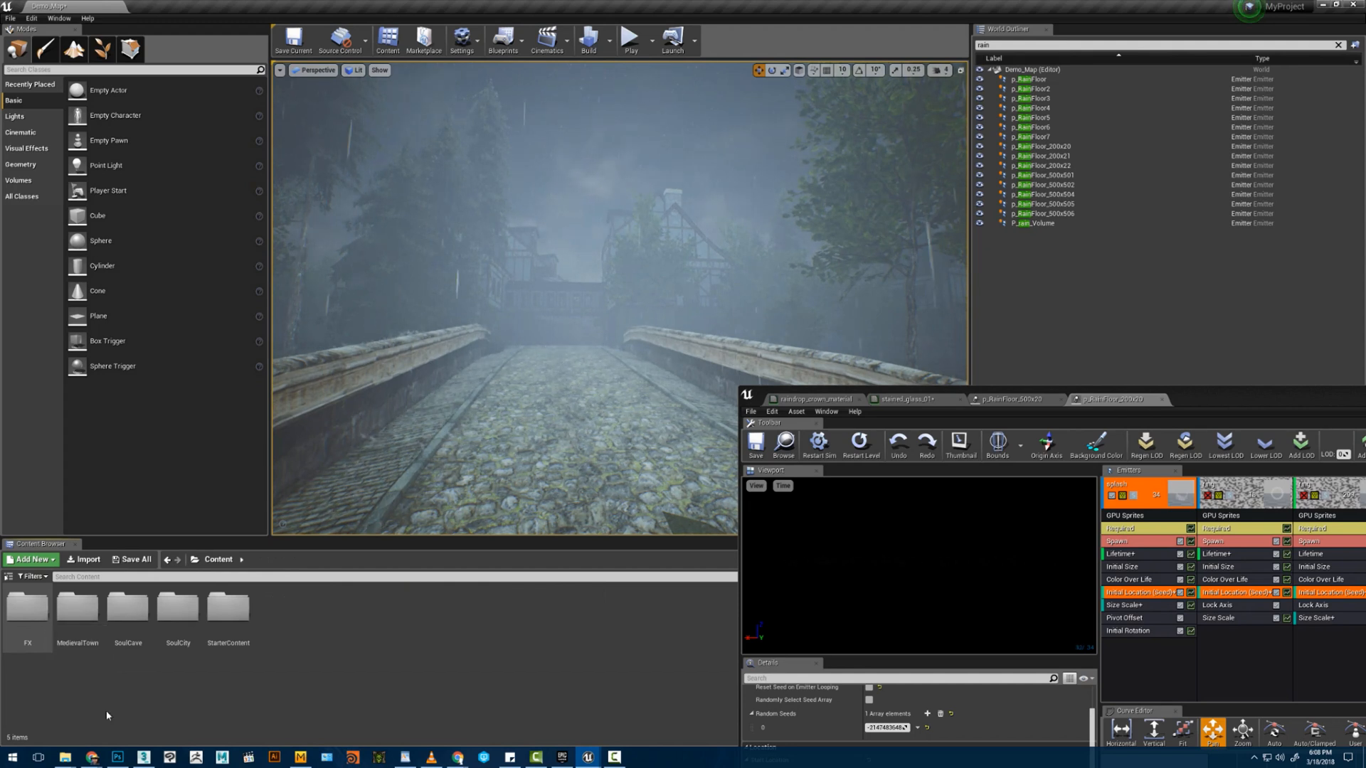
double_click(32, 612)
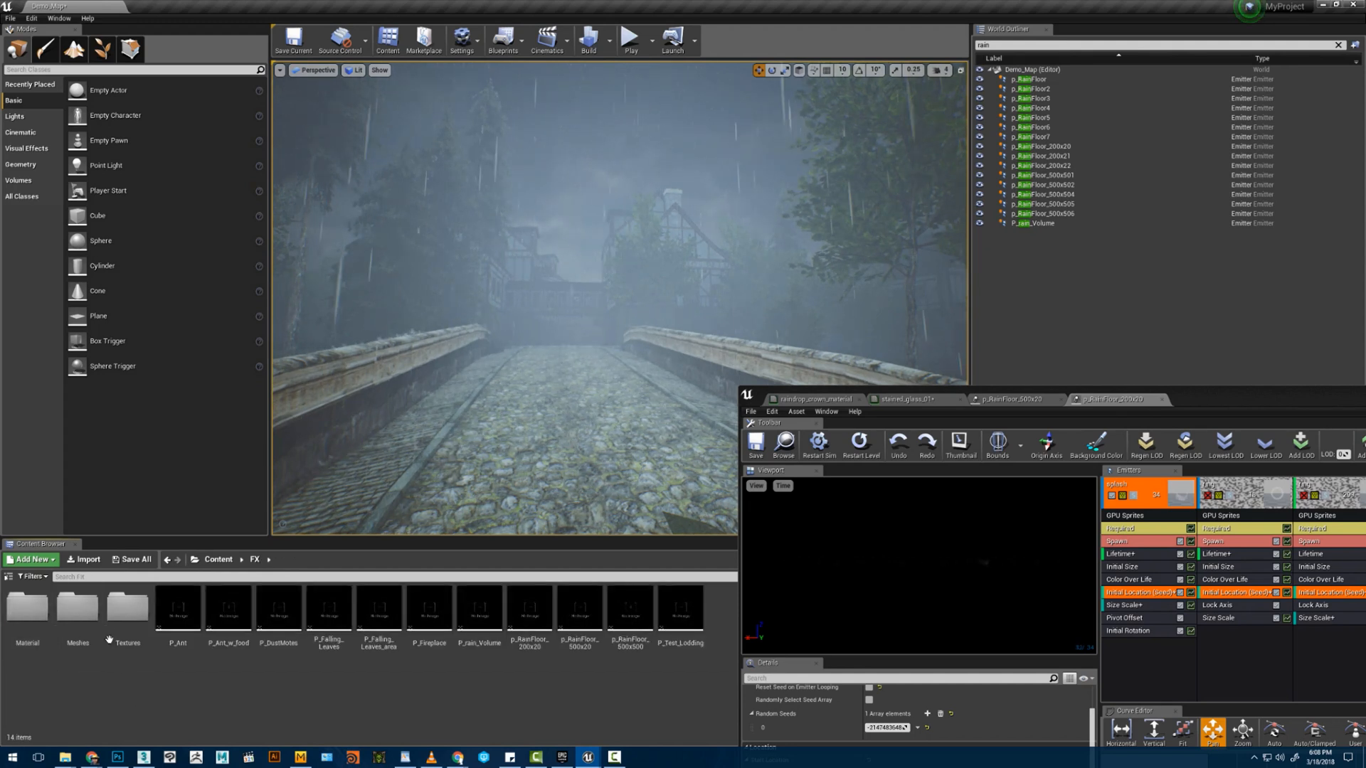
click(314, 627)
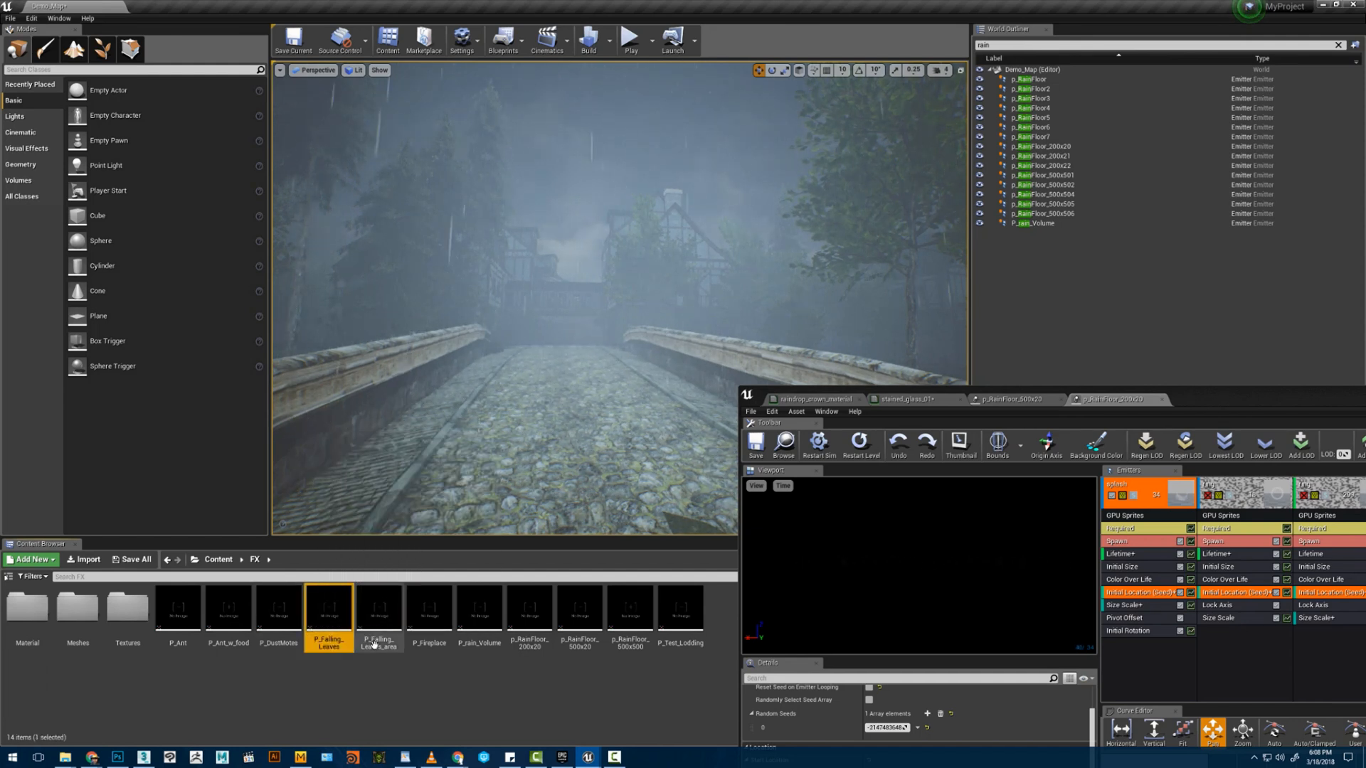
click(382, 619)
key(ctrl+w)
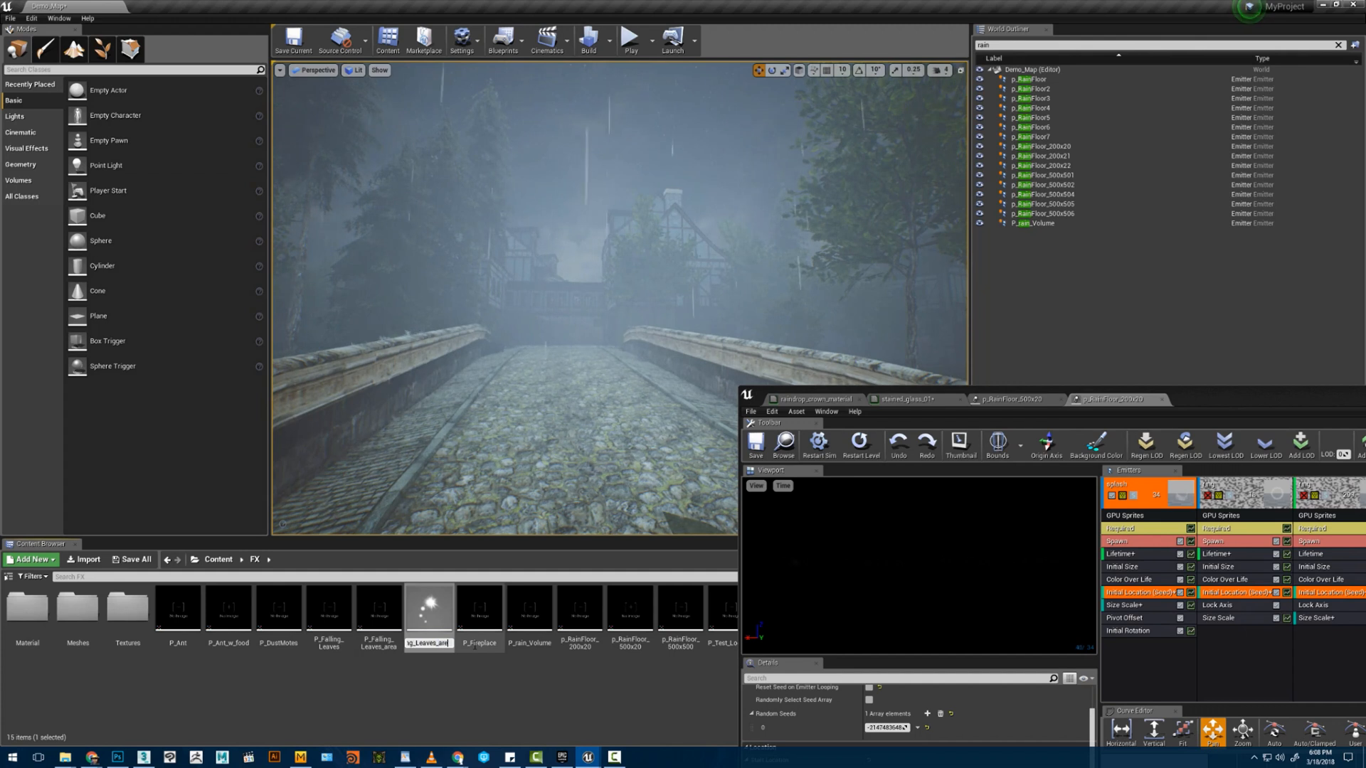
text(a_wind)
key(Return)
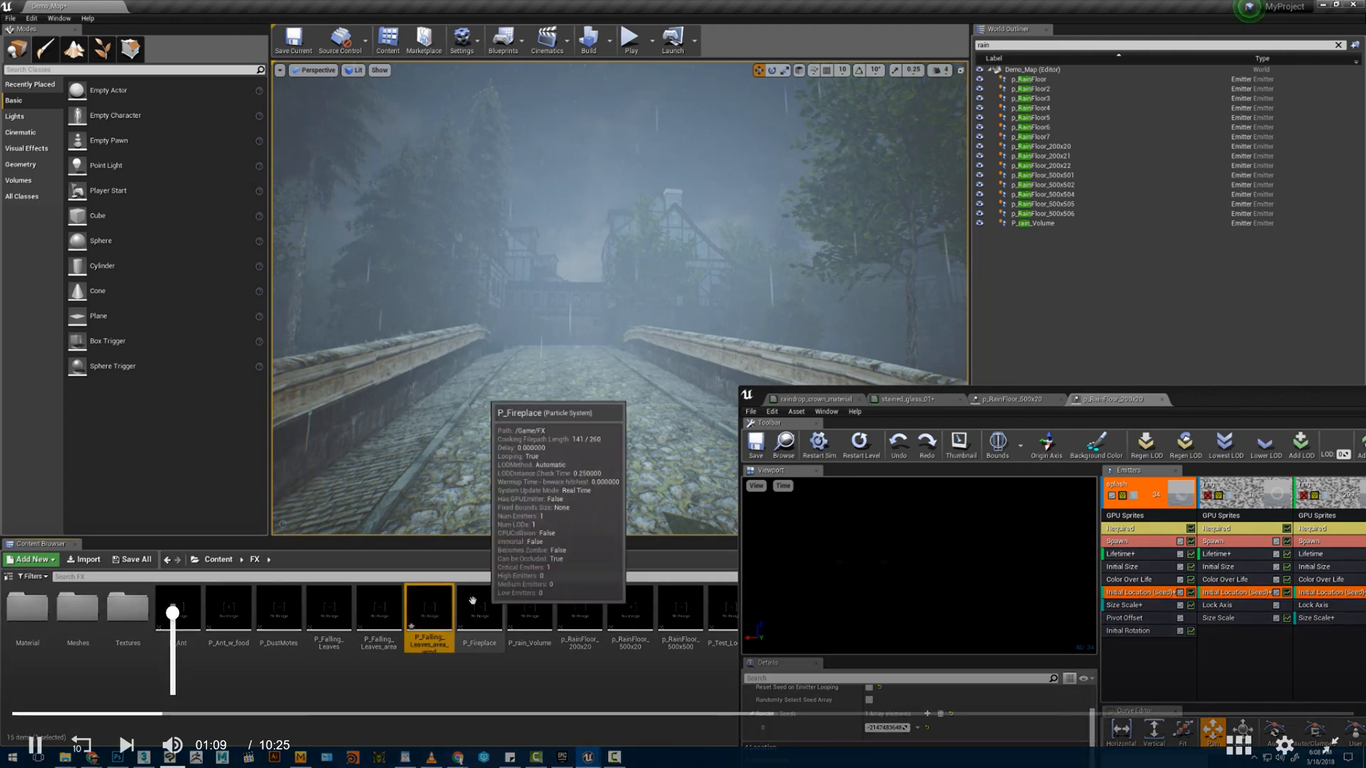
- Place P_Falling_Leaves_area_wind in the level beside the bridge wall and rotate it onto its side so the leaves blow across the bridge
drag(429, 608, 493, 422)
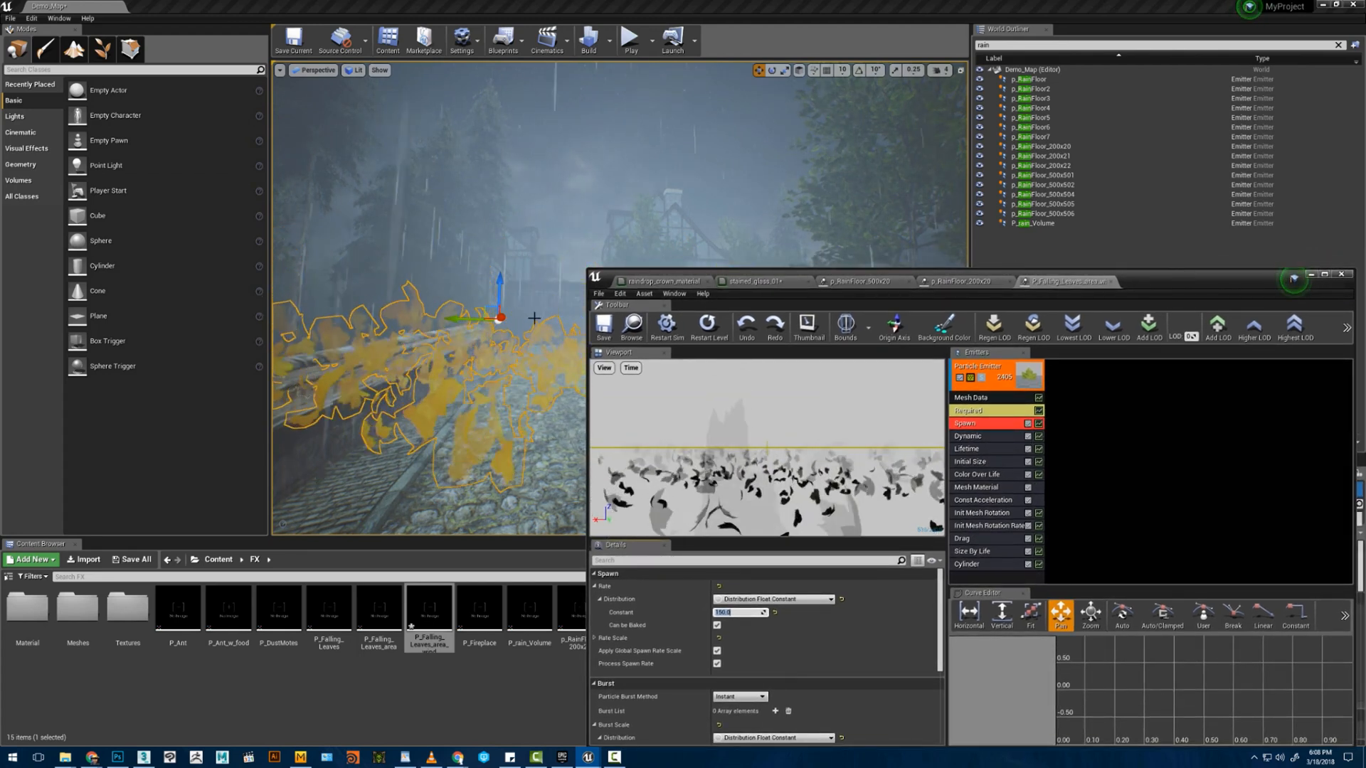
right_click(525, 294)
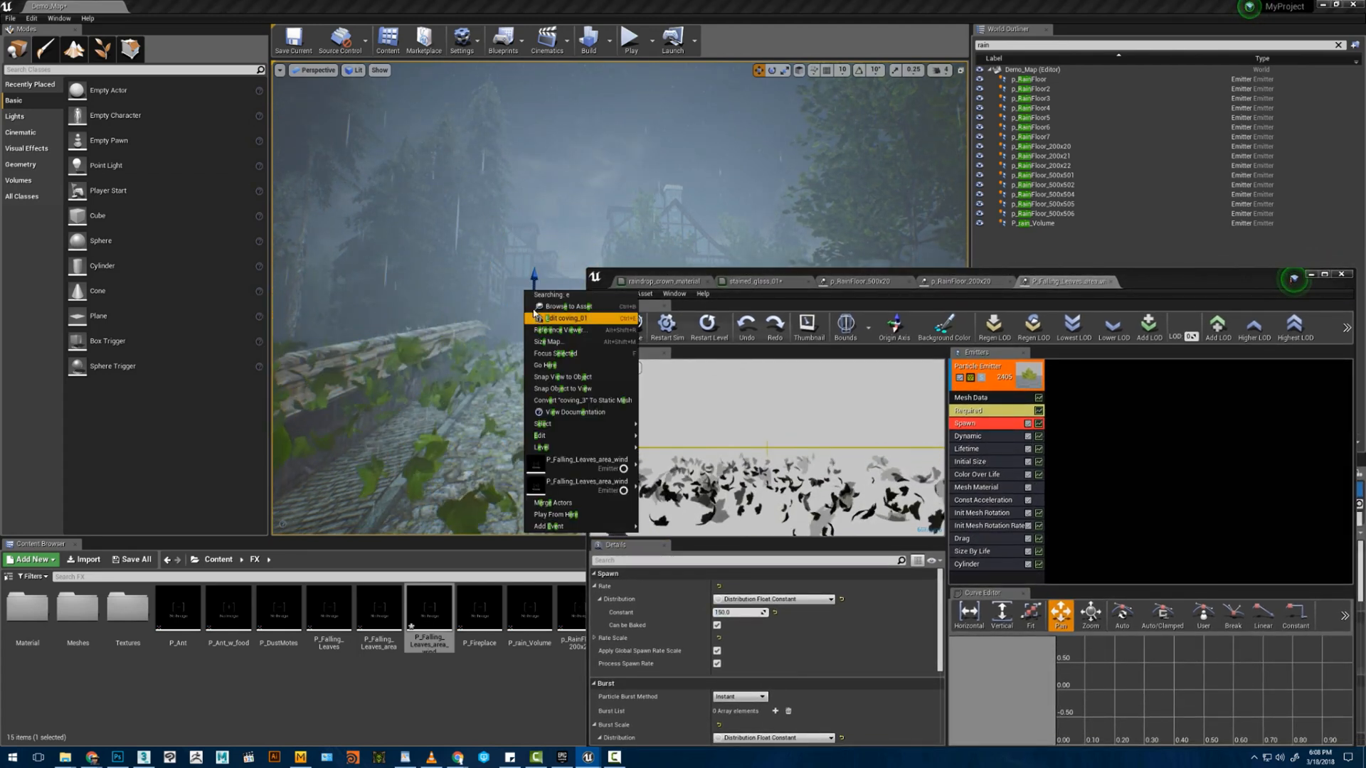
mouse_move(453, 369)
right_down()
mouse_move(478, 370)
mouse_move(451, 360)
right_up()
click(454, 370)
key(e)
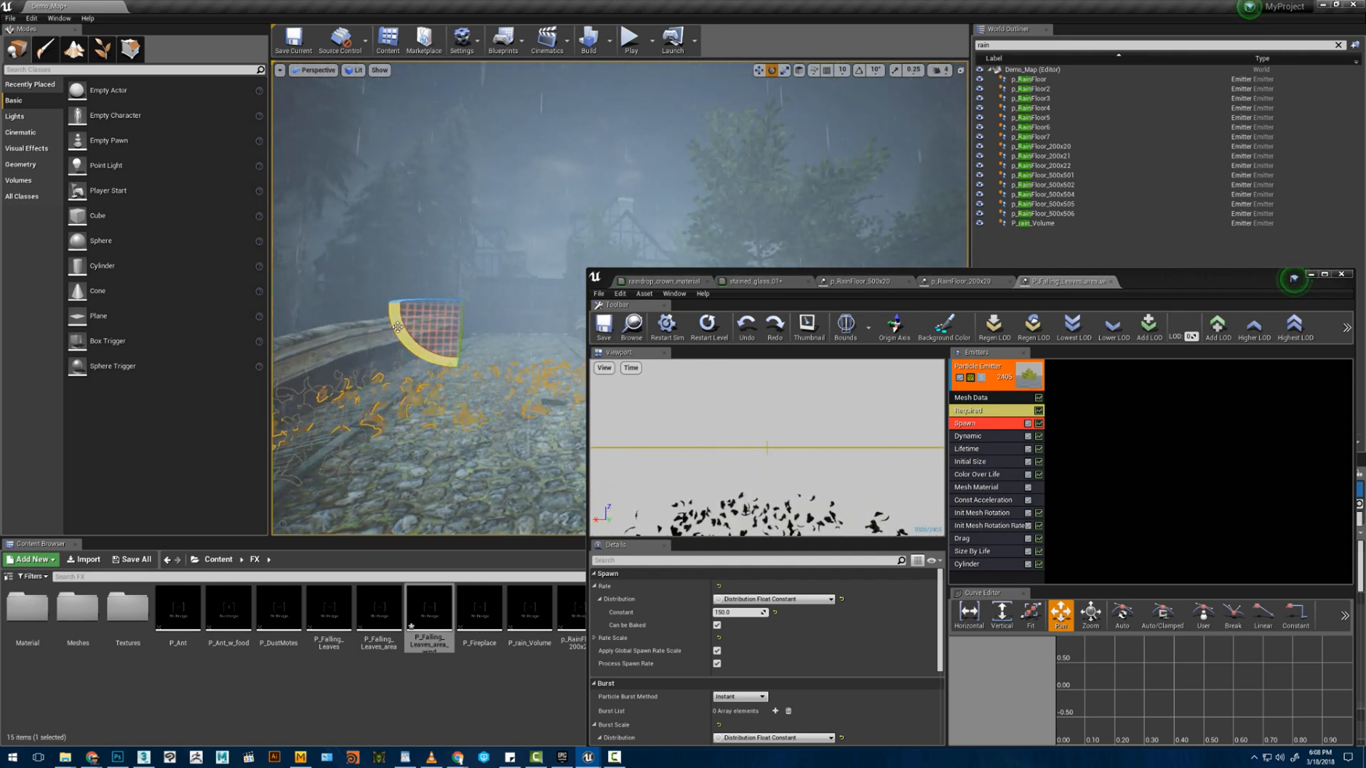
drag(411, 329, 448, 375)
key(w)
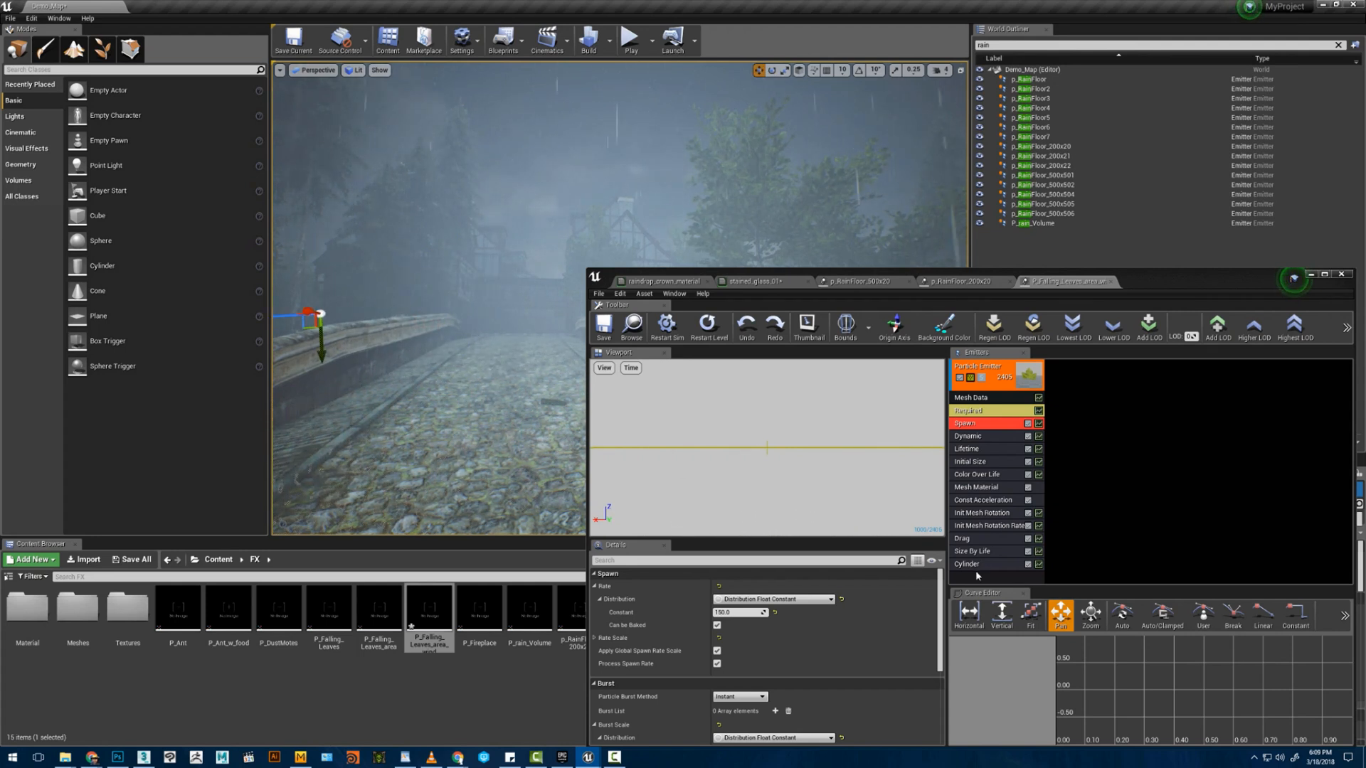
- Add an Initial Velocity module to the leaf emitter of P_Falling_Leaves_area_wind
right_click(977, 574)
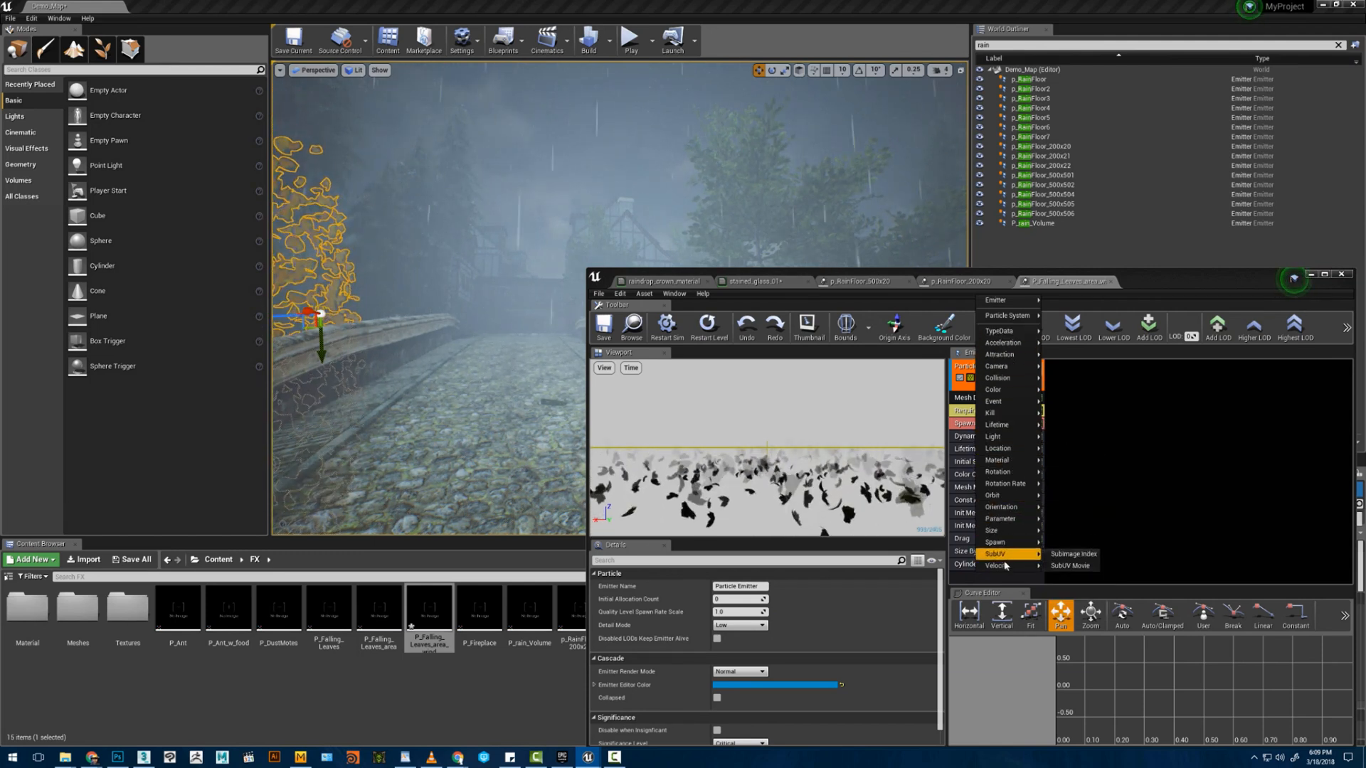
click(1070, 566)
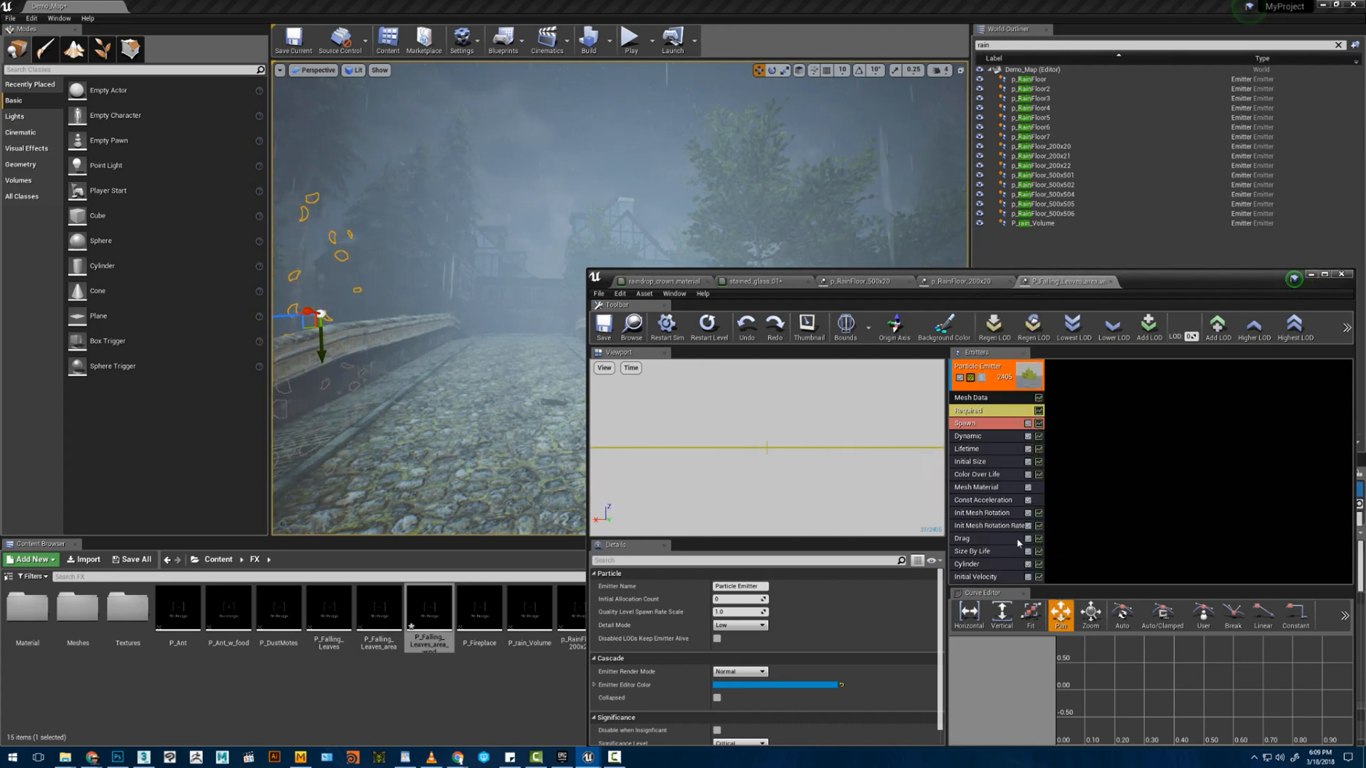
click(987, 576)
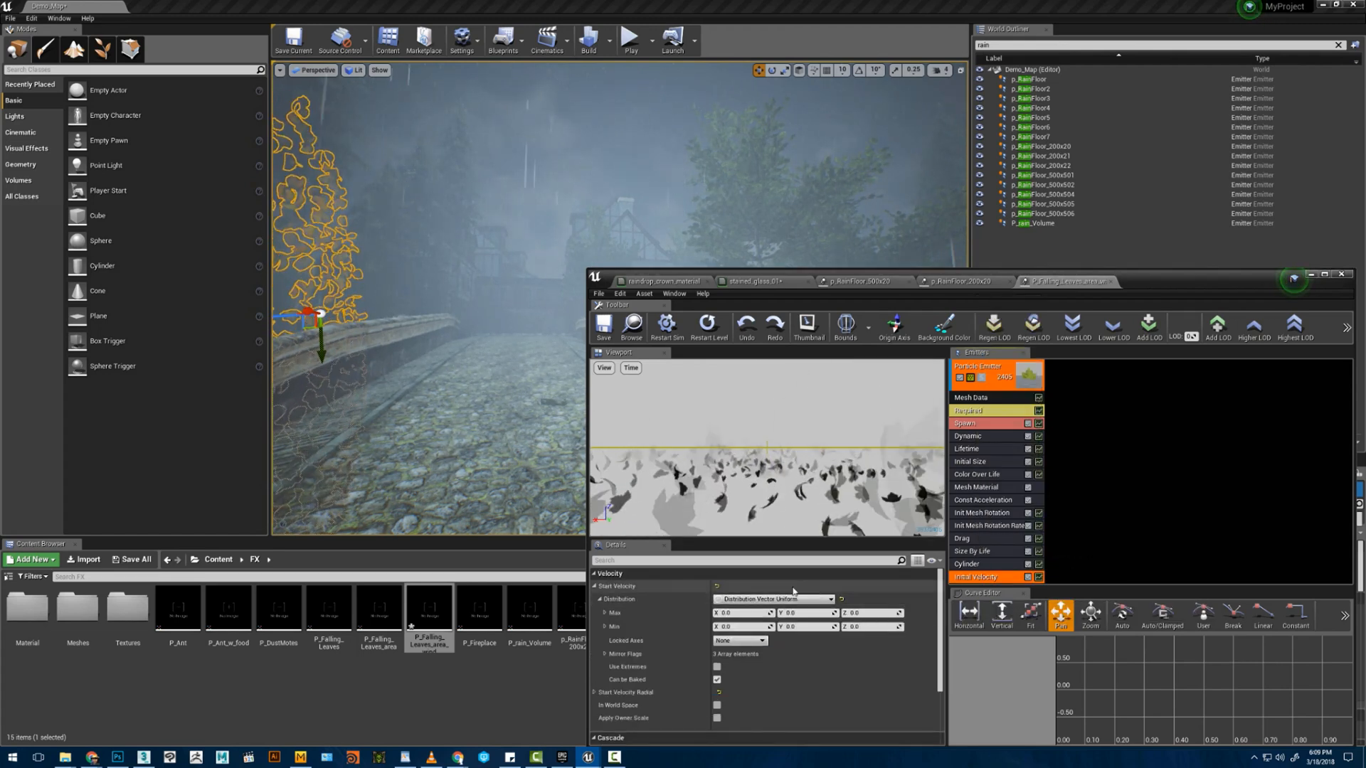
- Set the Start Velocity of the leaf emitter to a maximum Z of -300 and a minimum Z of -250
click(864, 613)
text(111)
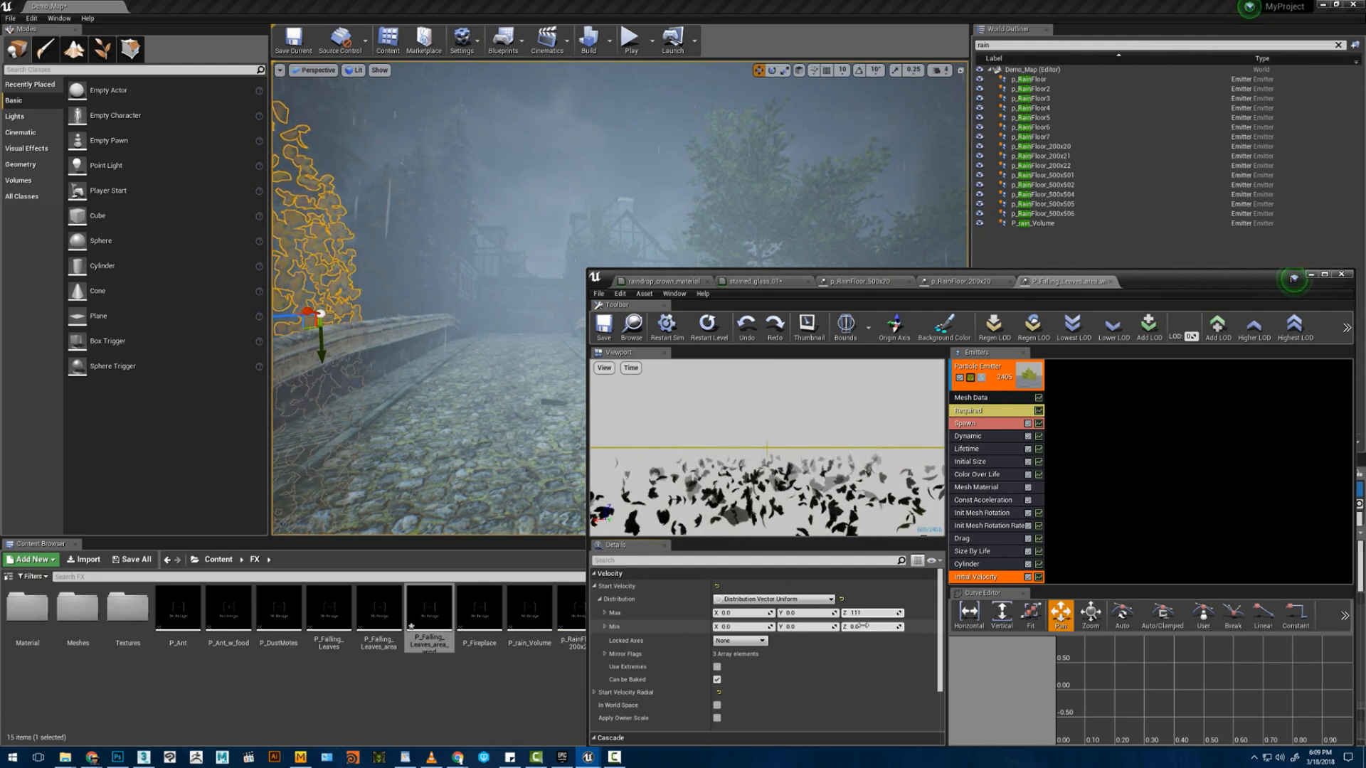
click(867, 613)
text(4)
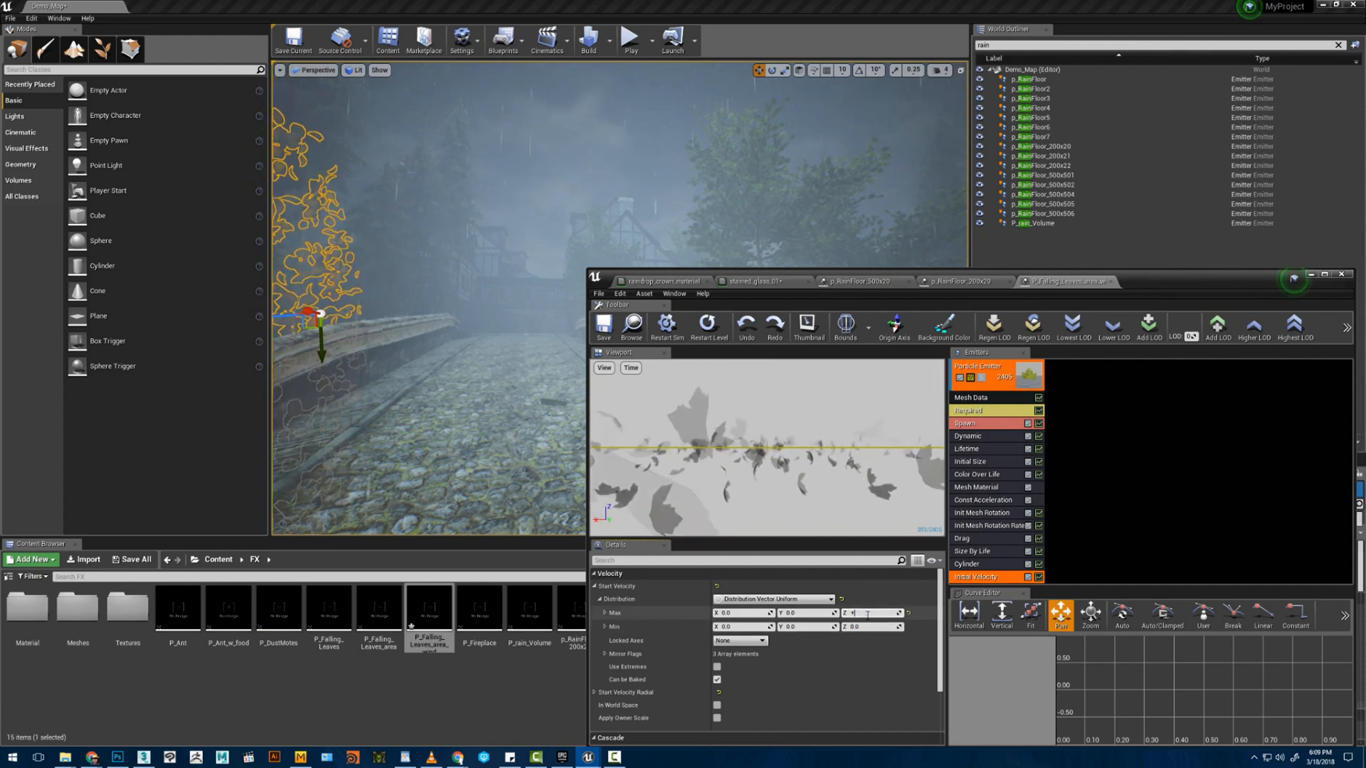
text(300)
key(Tab)
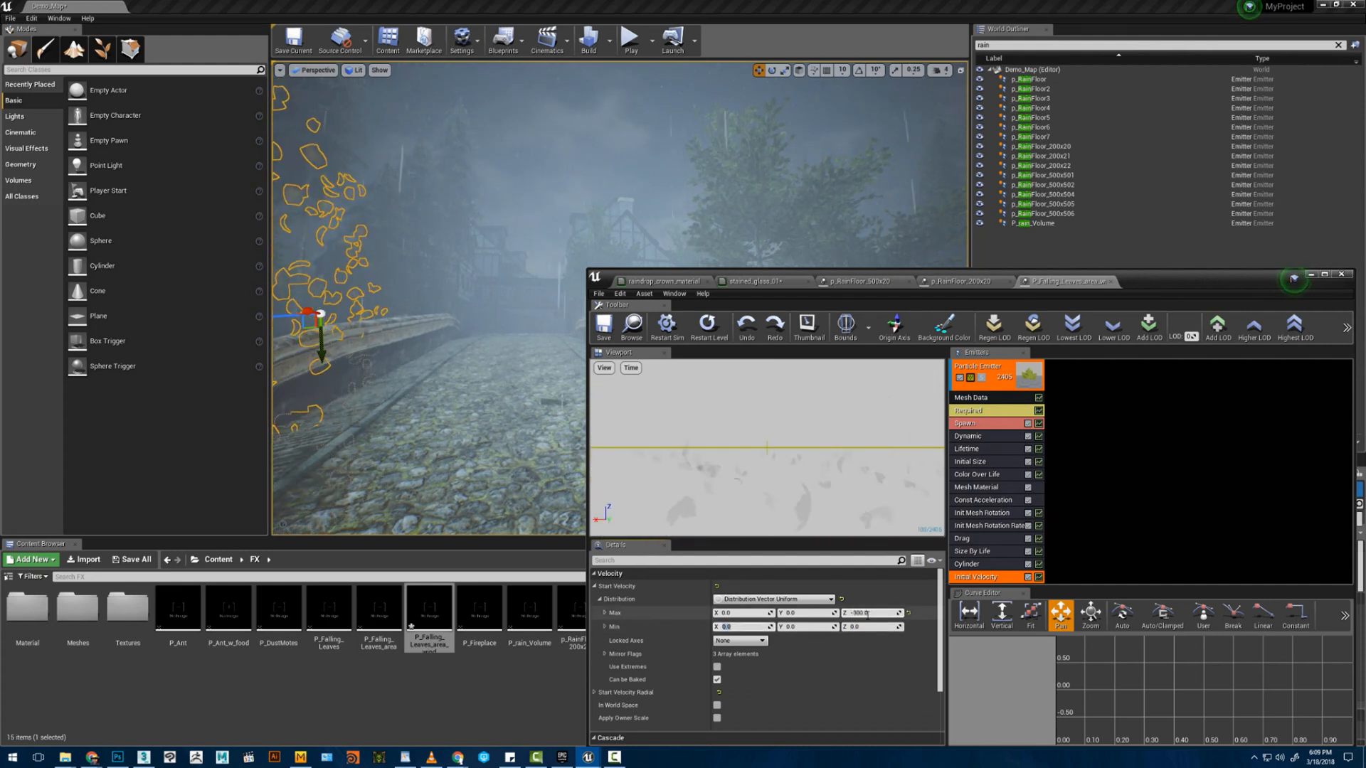
key(Tab)
key(Tab)
text(-250)
key(Return)
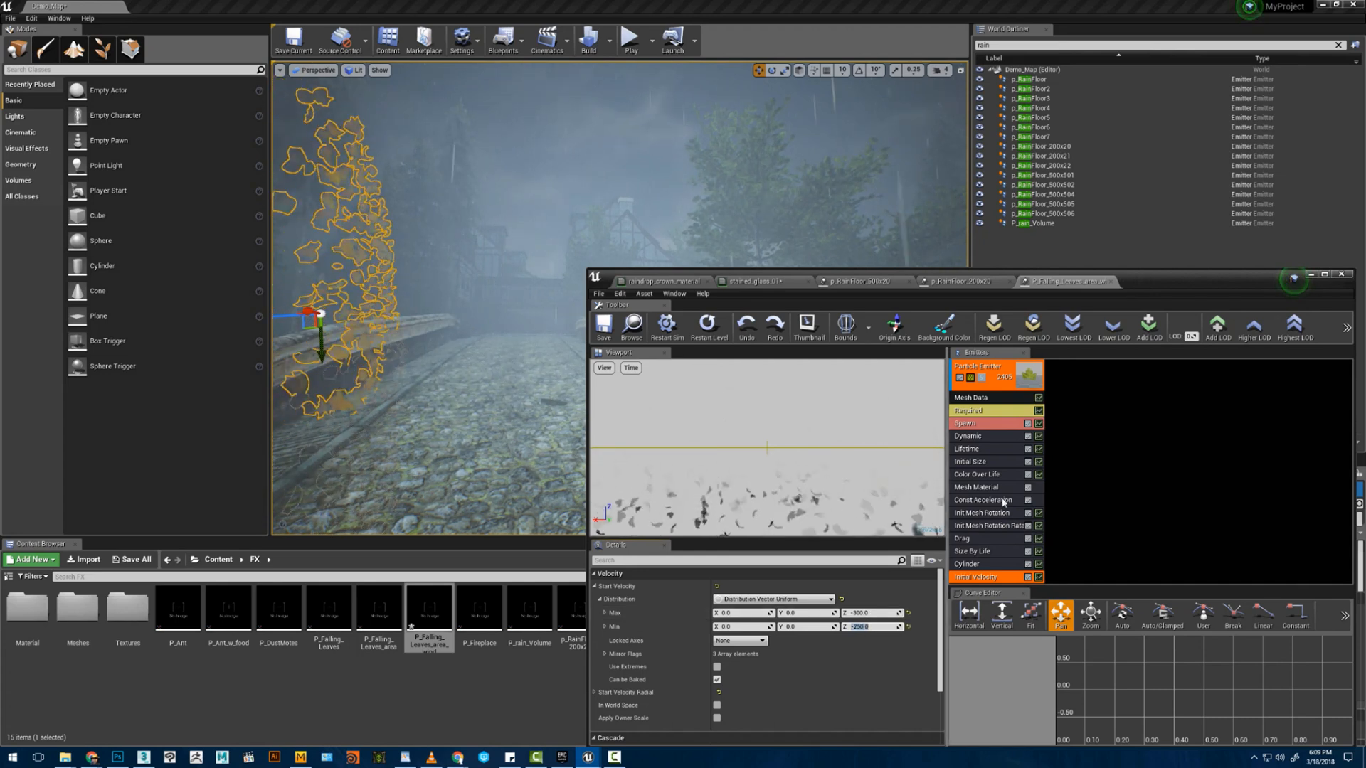
- Disable the leaf emitter's Drag module and clear the leaf effect's selection in the level to see the leaves without outlines
click(1028, 539)
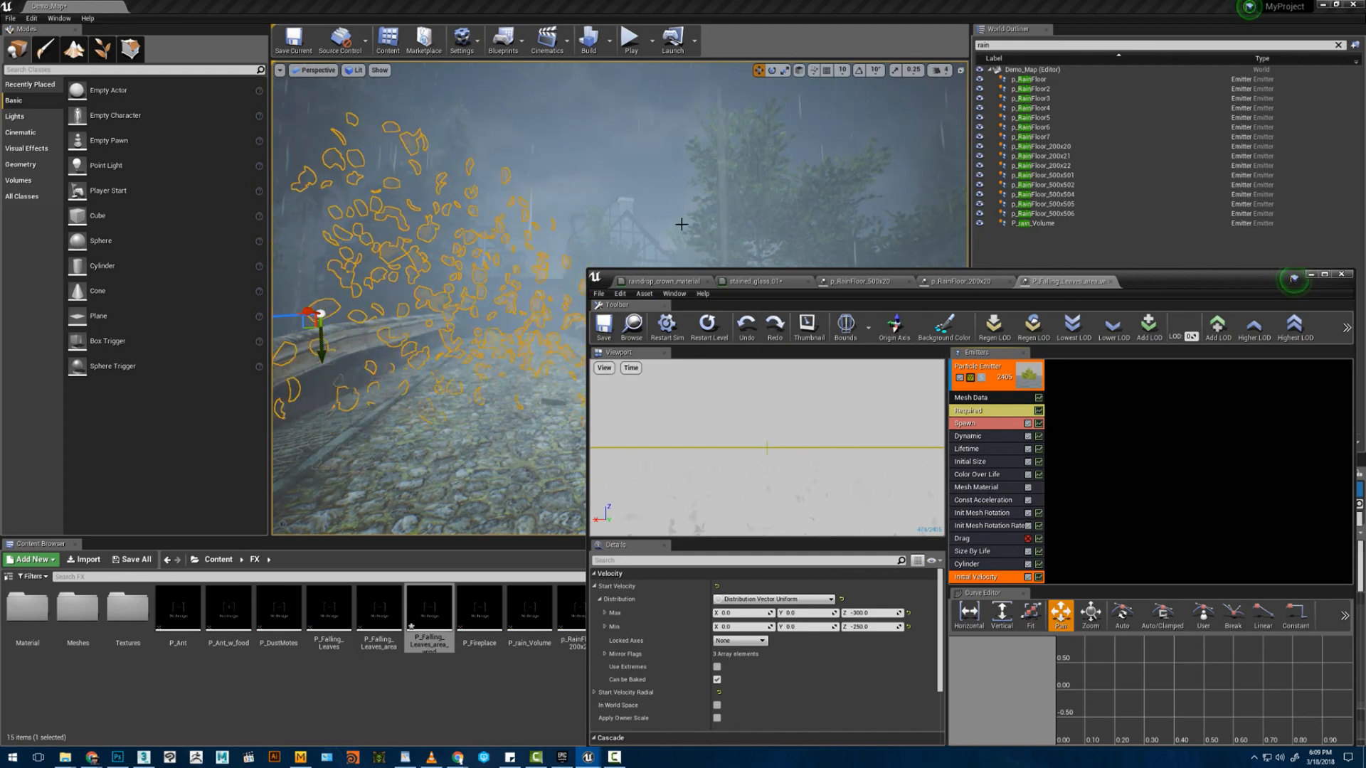
click(1032, 70)
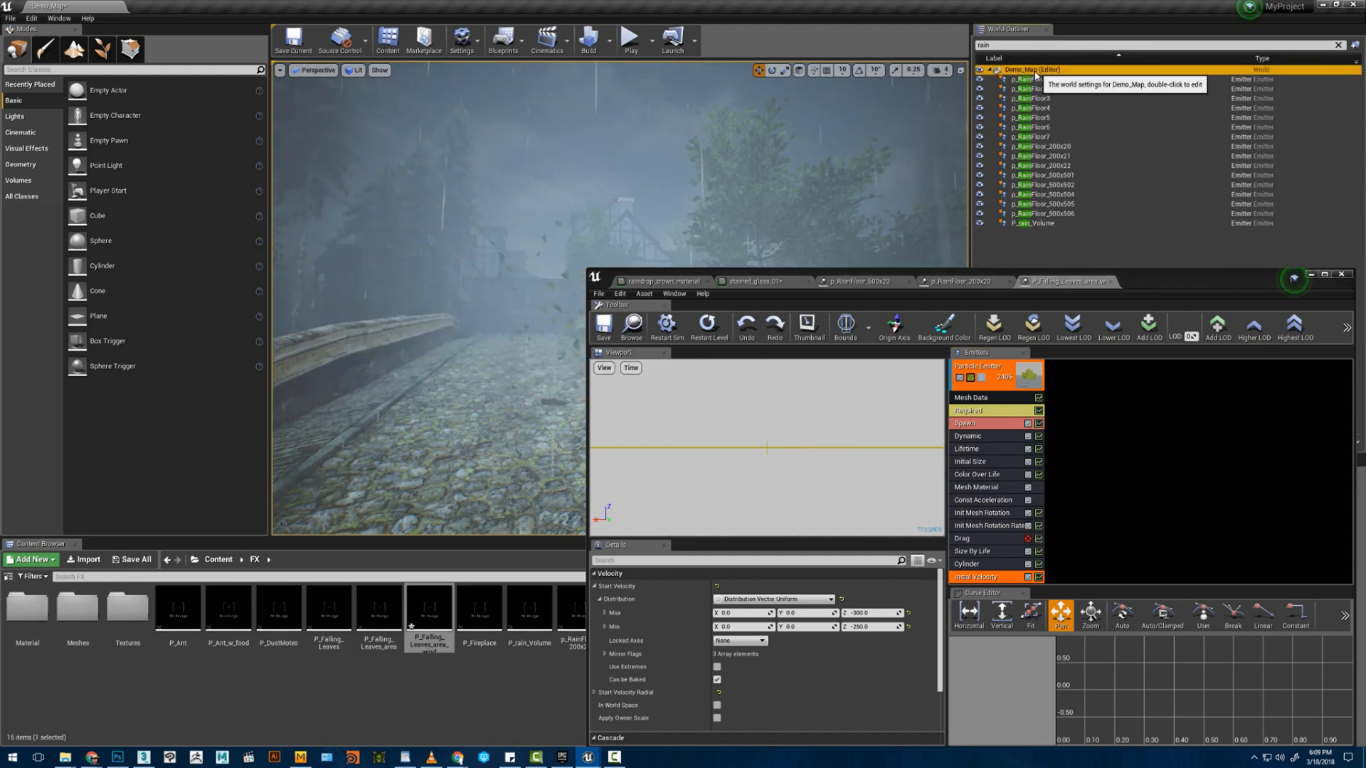
- Set the Max Draw Count to 9999 in the Required module's rendering settings
click(972, 412)
scroll(750, 624, down, 10)
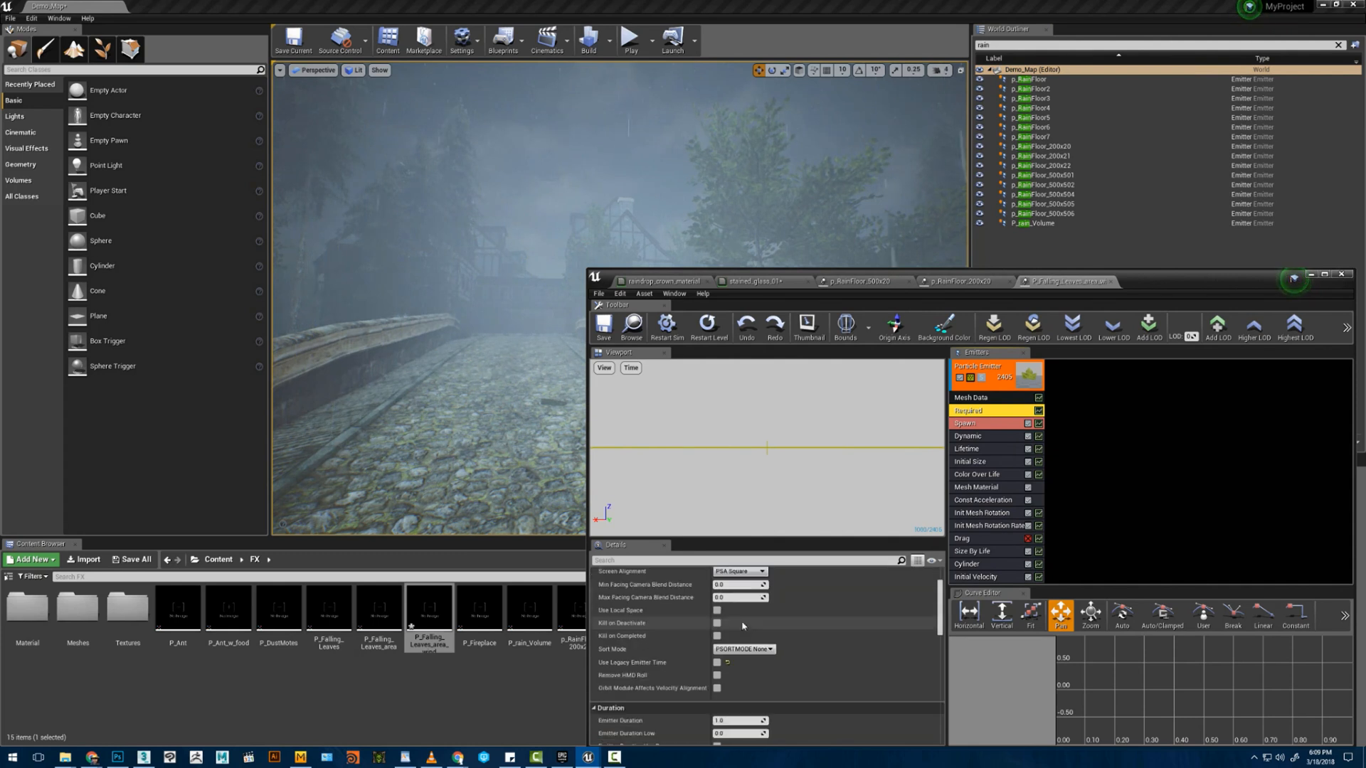
scroll(750, 625, down, 8)
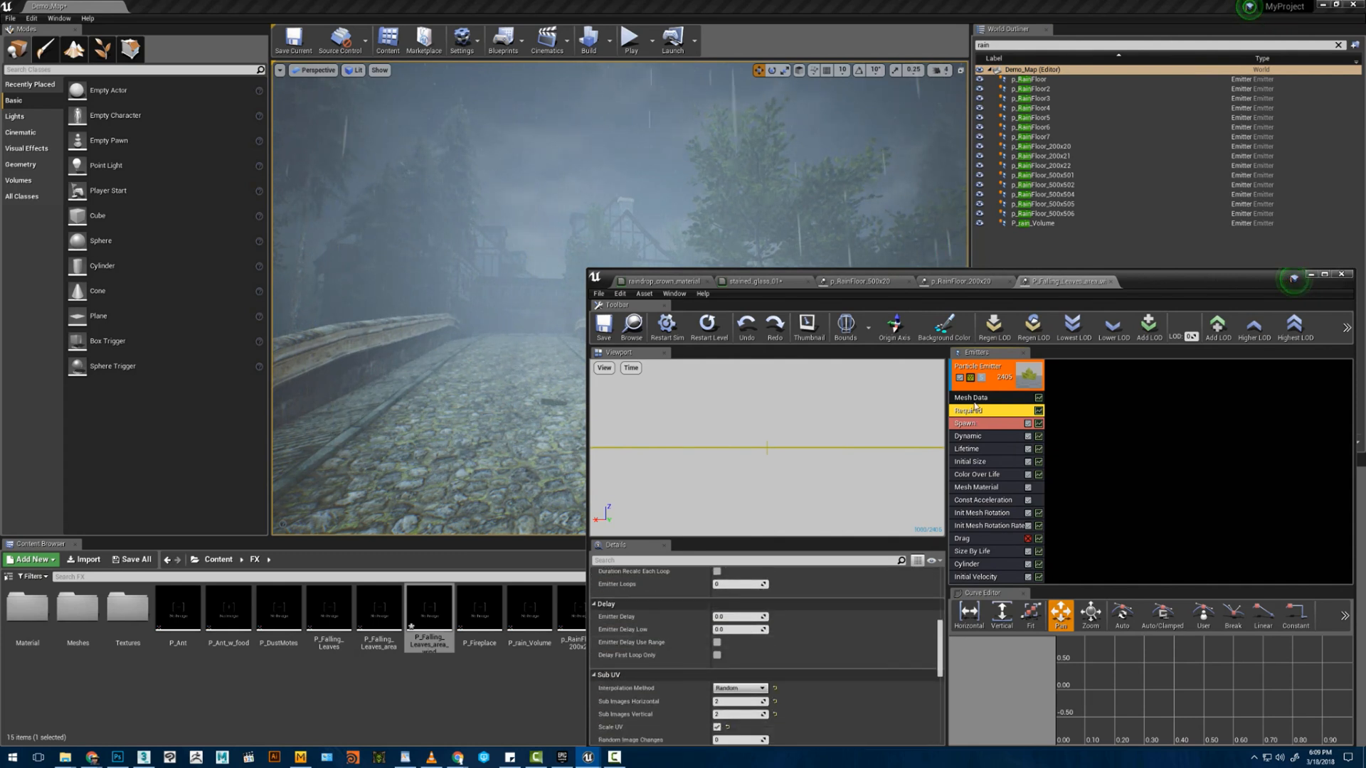
click(966, 422)
click(969, 411)
scroll(779, 647, down, 10)
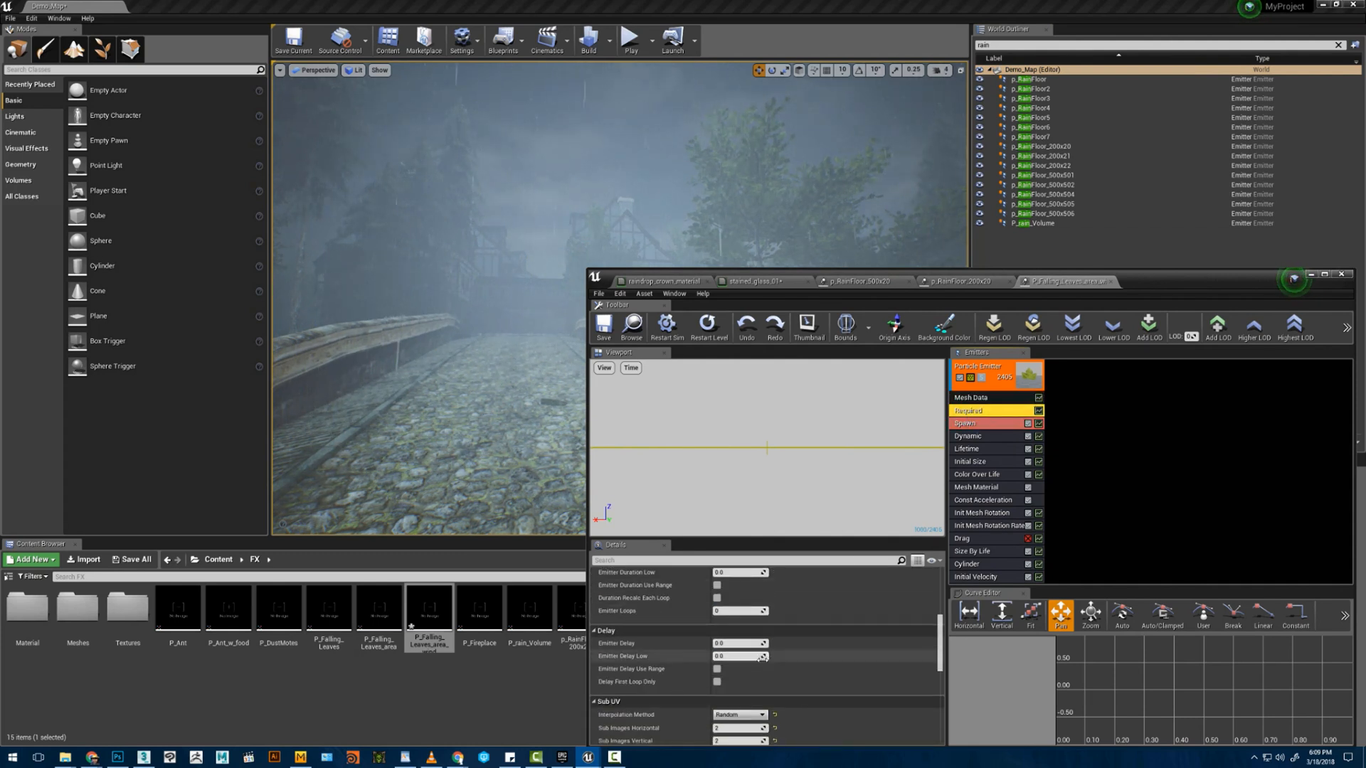
scroll(796, 659, down, 3)
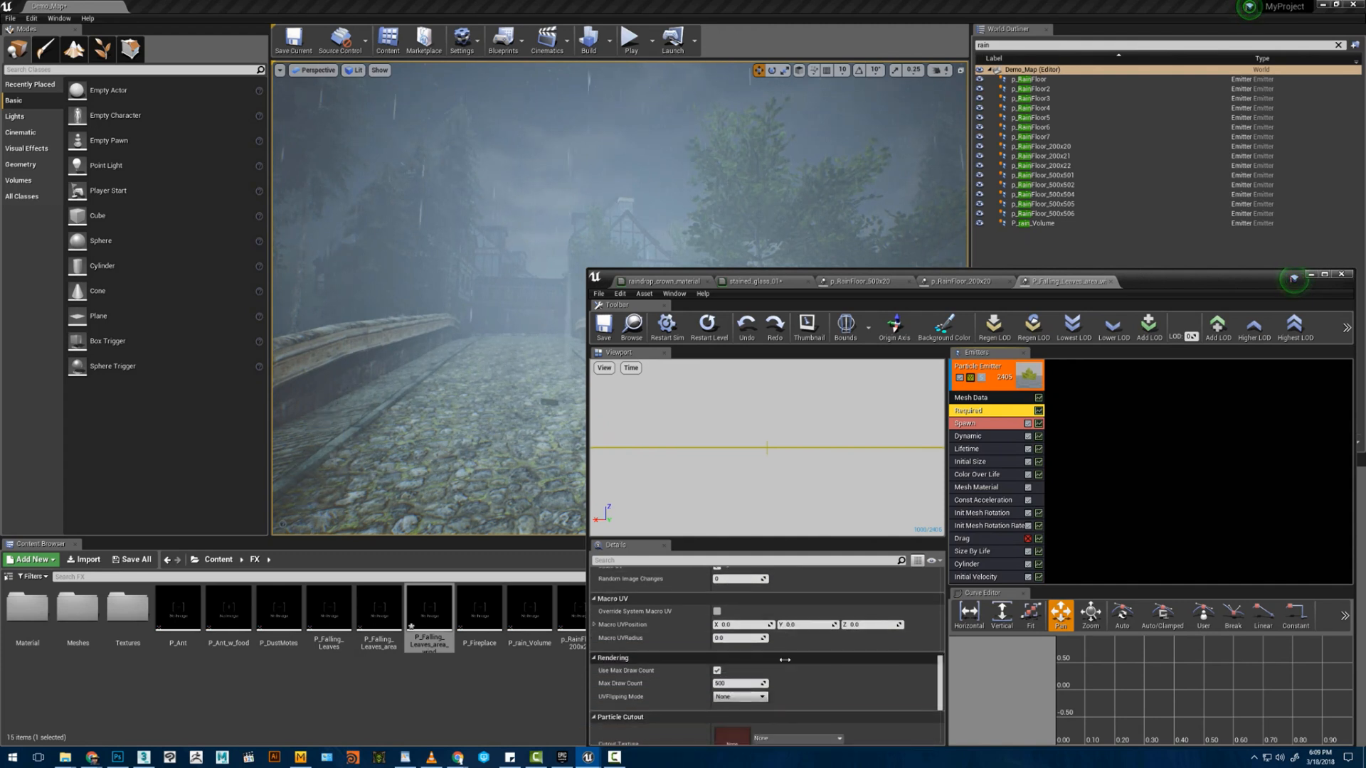
click(736, 682)
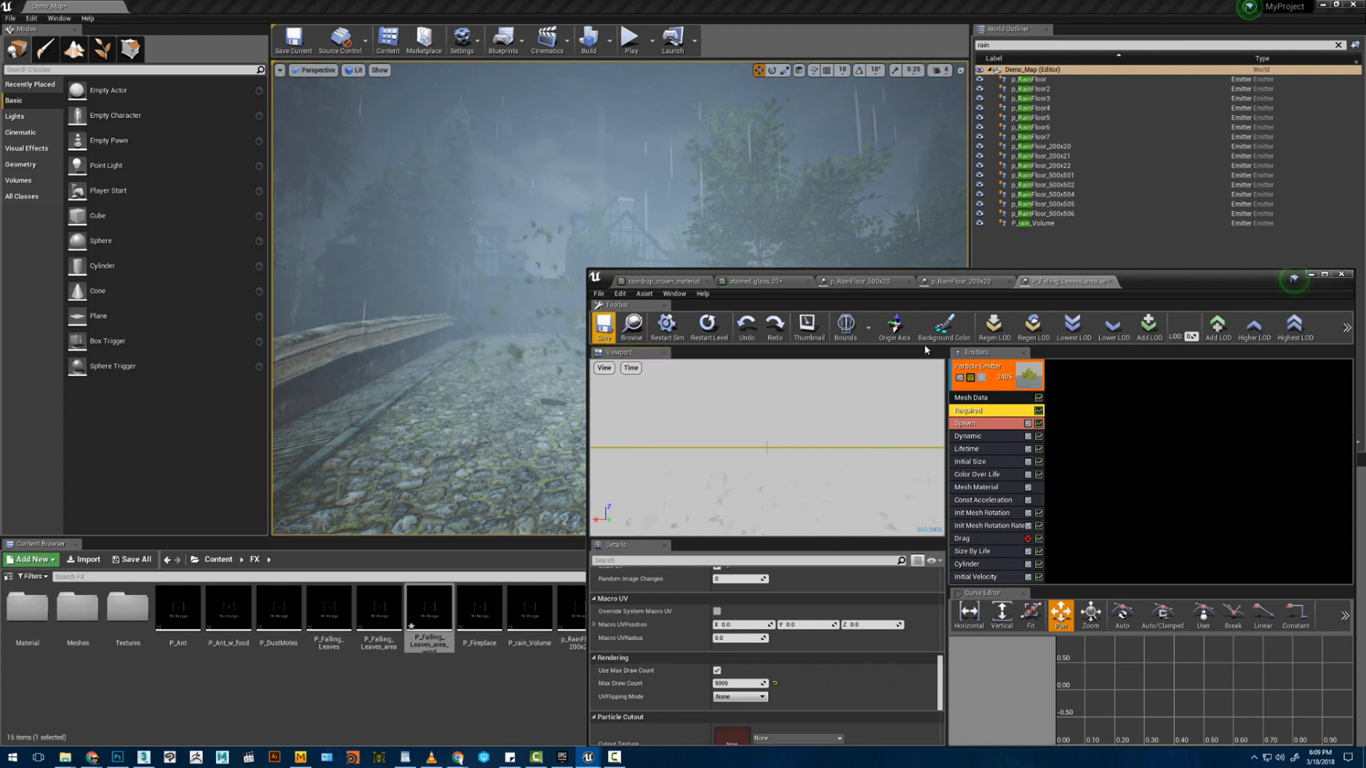
- Delete the Drag module from the leaf emitter
click(970, 567)
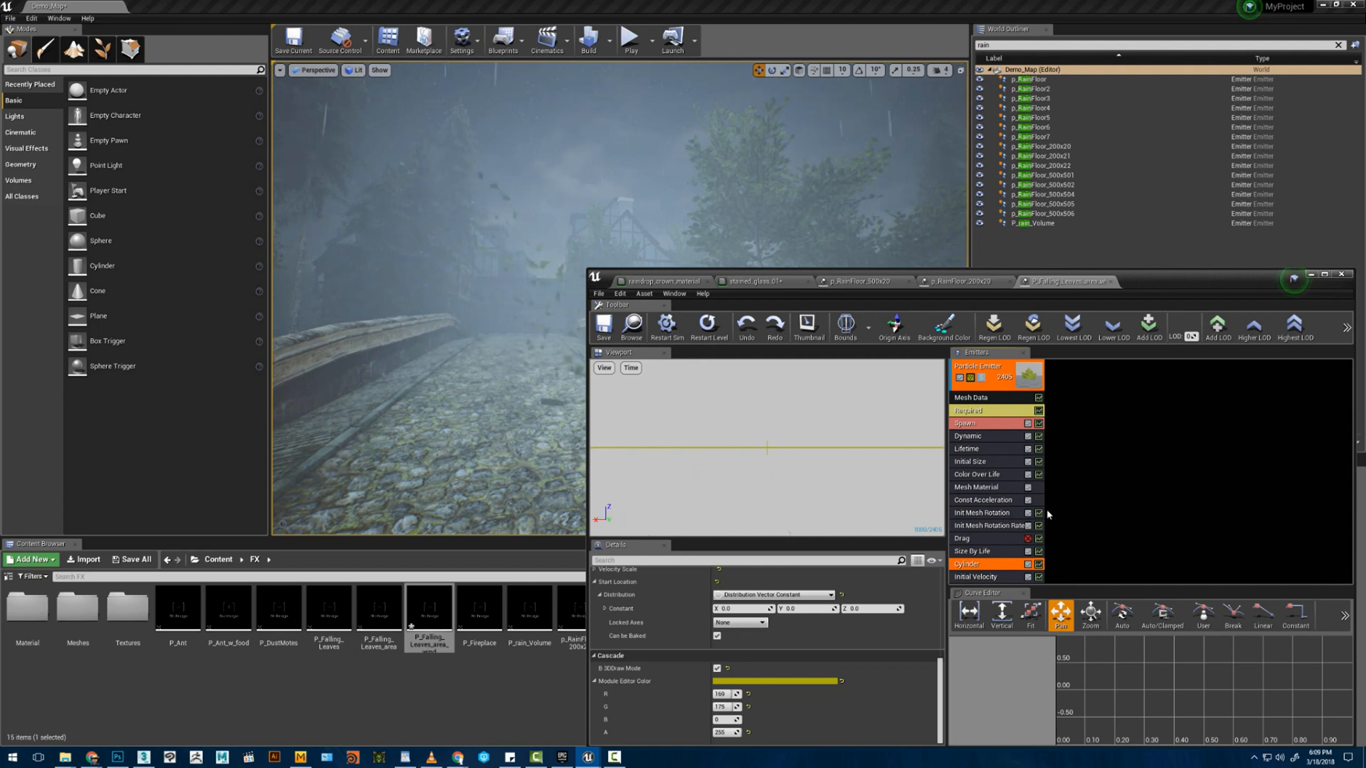
click(998, 542)
key(Delete)
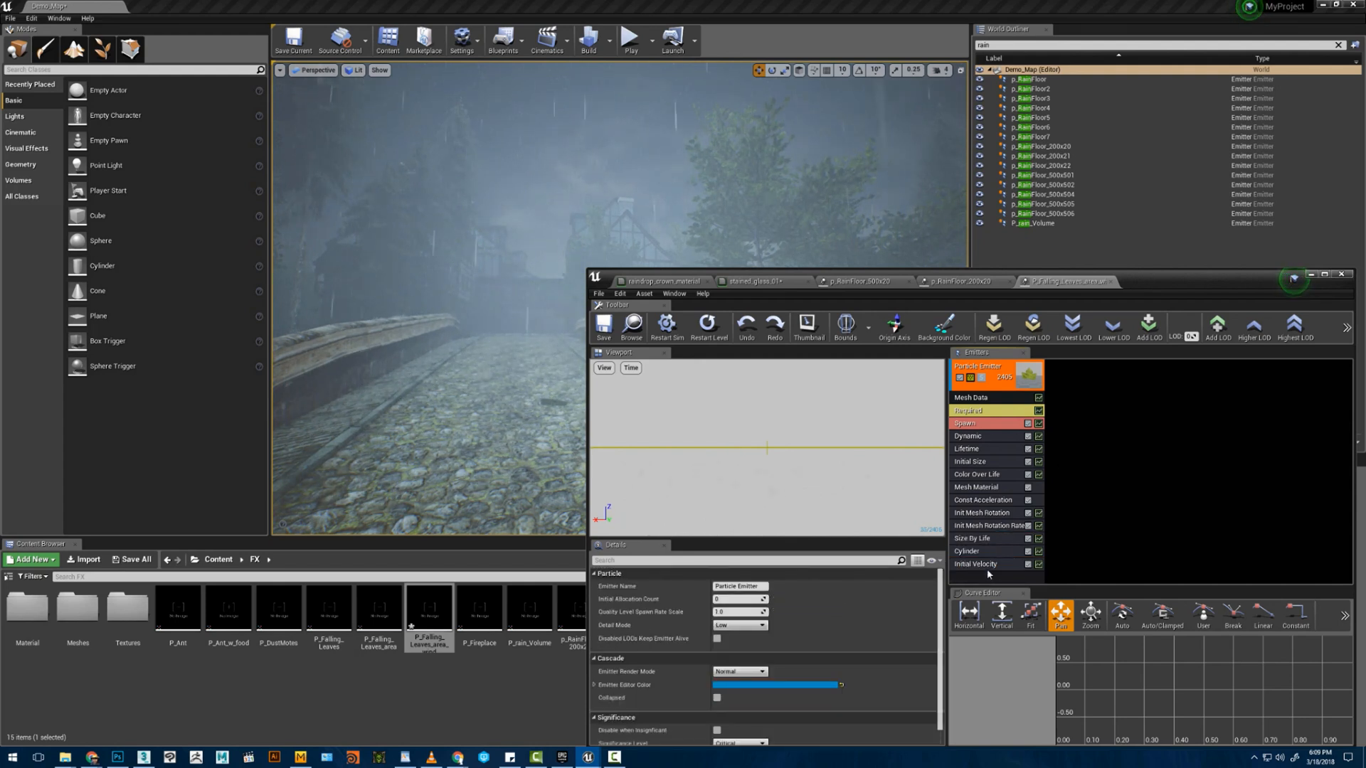
- Add an Orbit module to the leaf emitter and set its maximum Y offset amount to 10
right_click(984, 574)
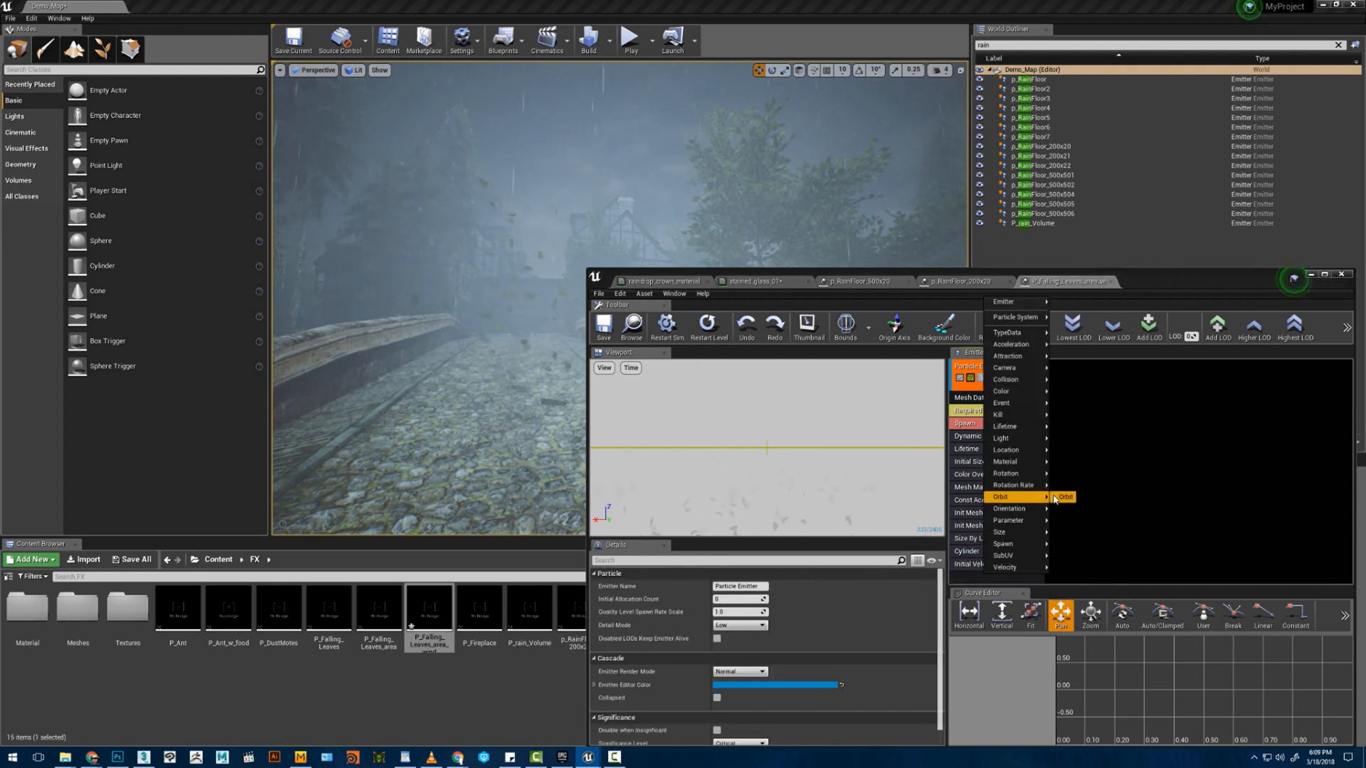
click(1054, 496)
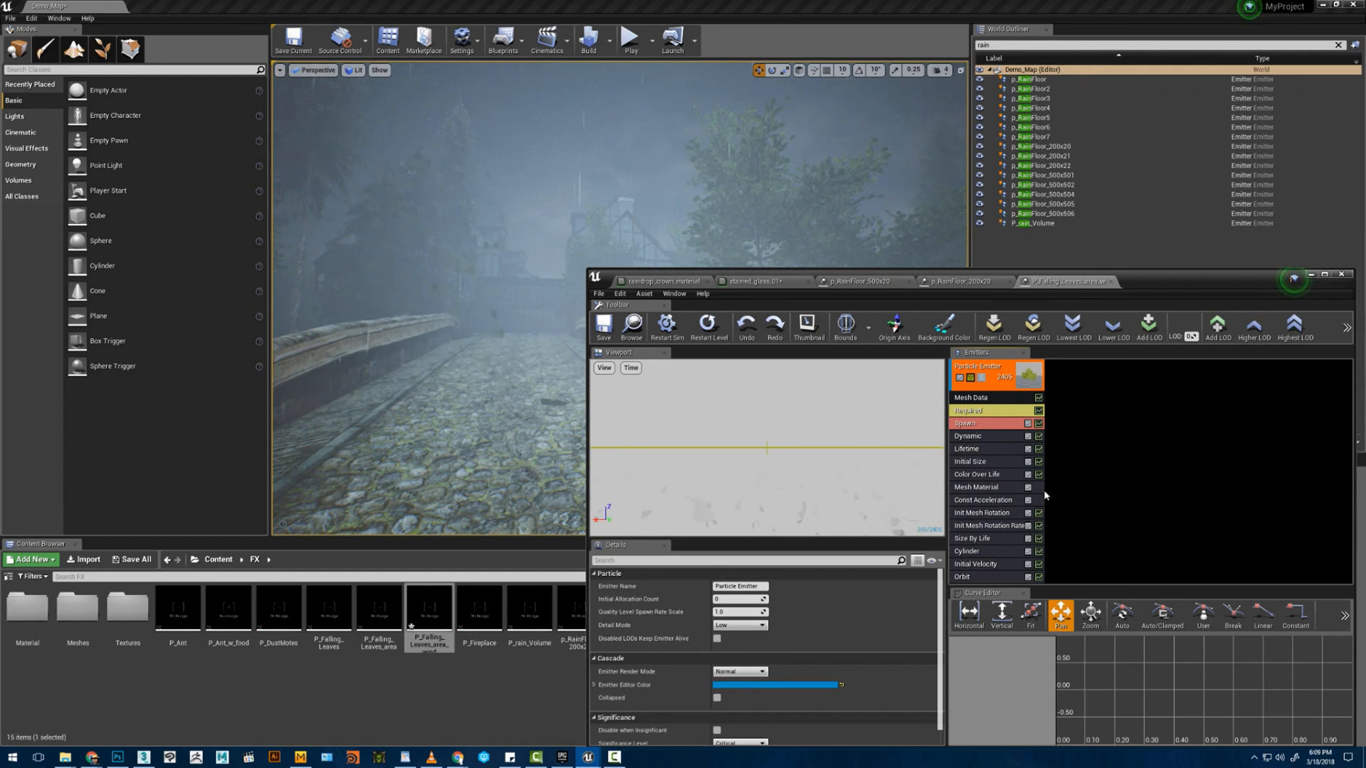
click(968, 578)
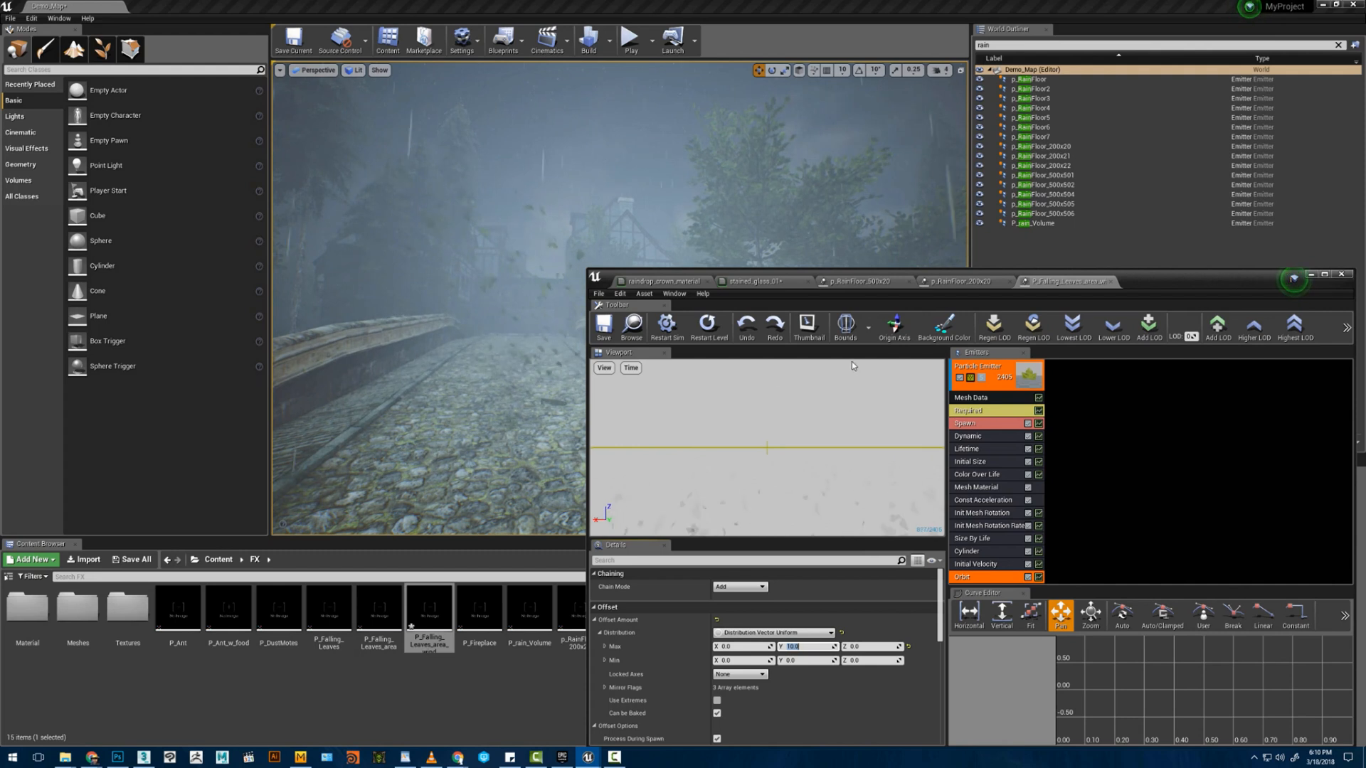
- Set the leaf emitter's constant spawn rate to 100
drag(1143, 285, 1205, 196)
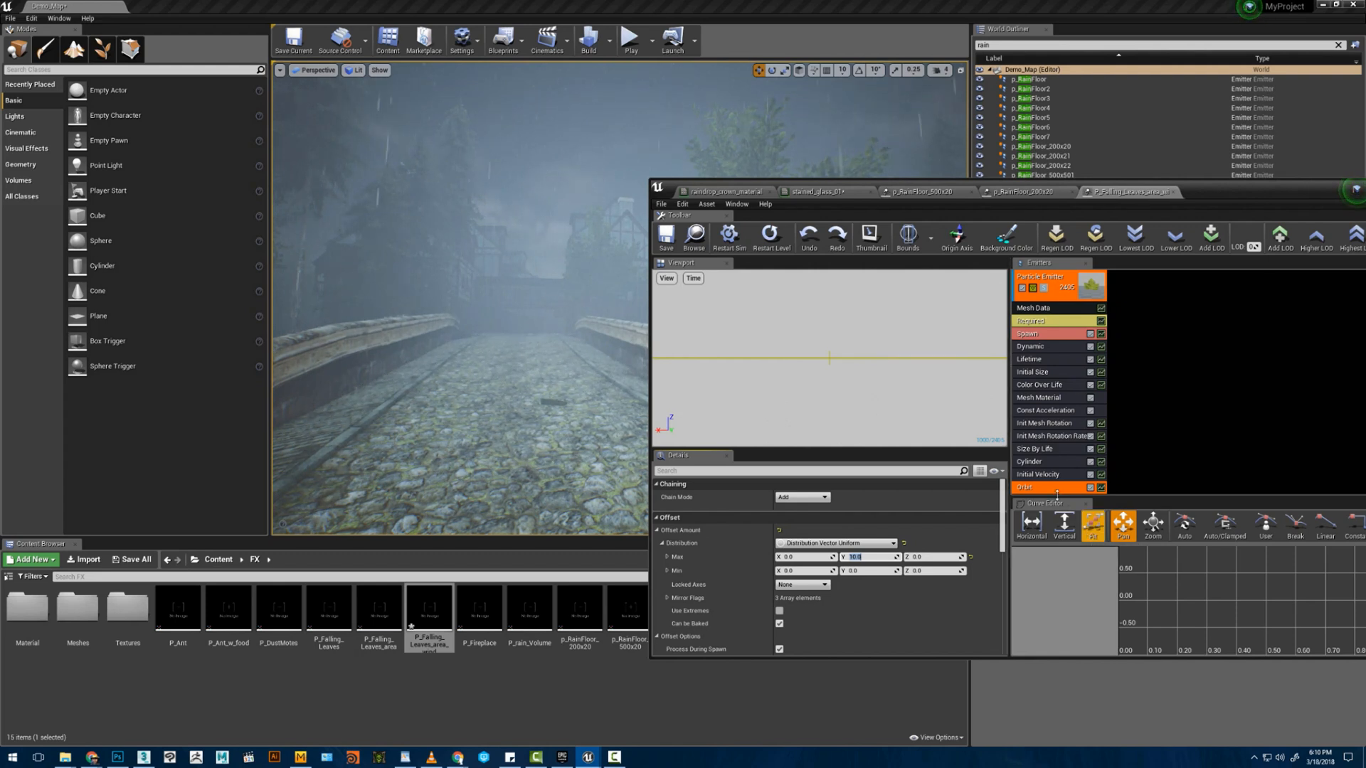
click(1040, 477)
click(1037, 488)
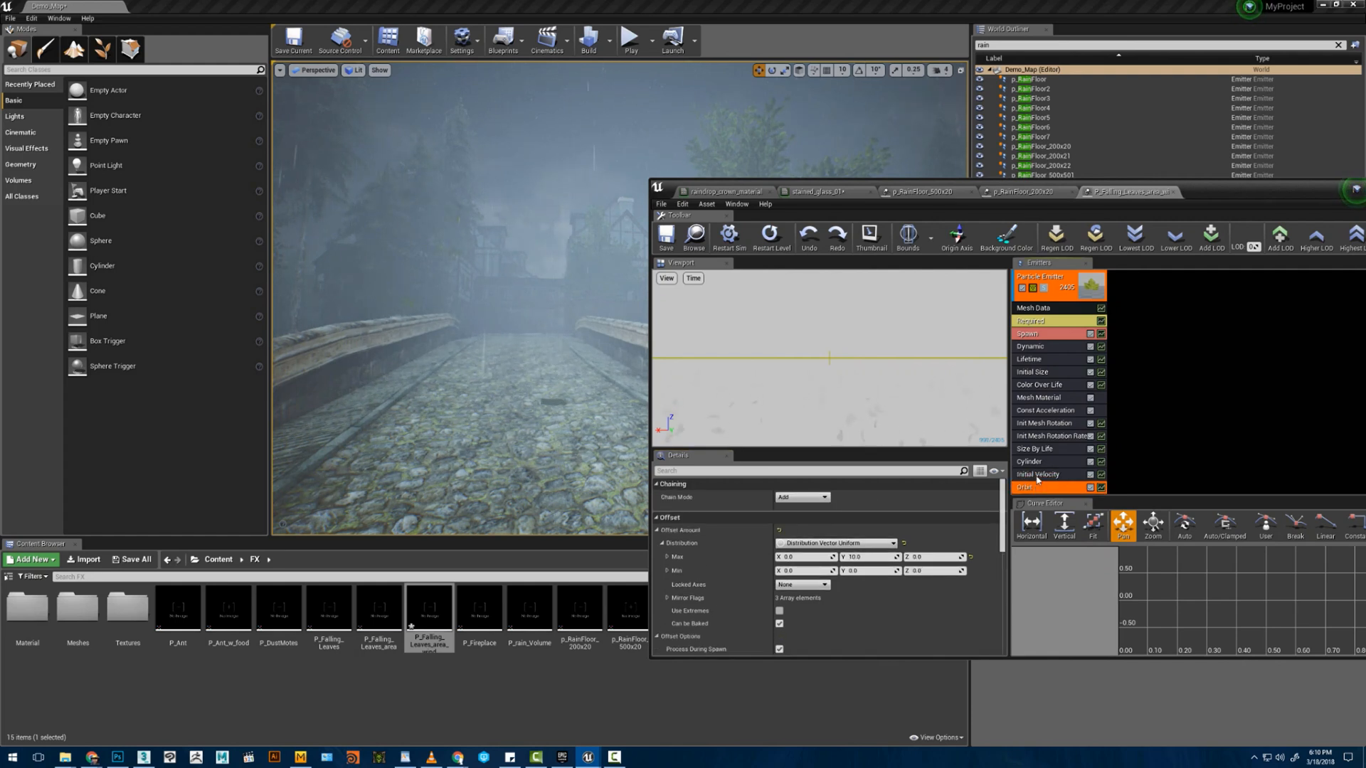
click(1027, 334)
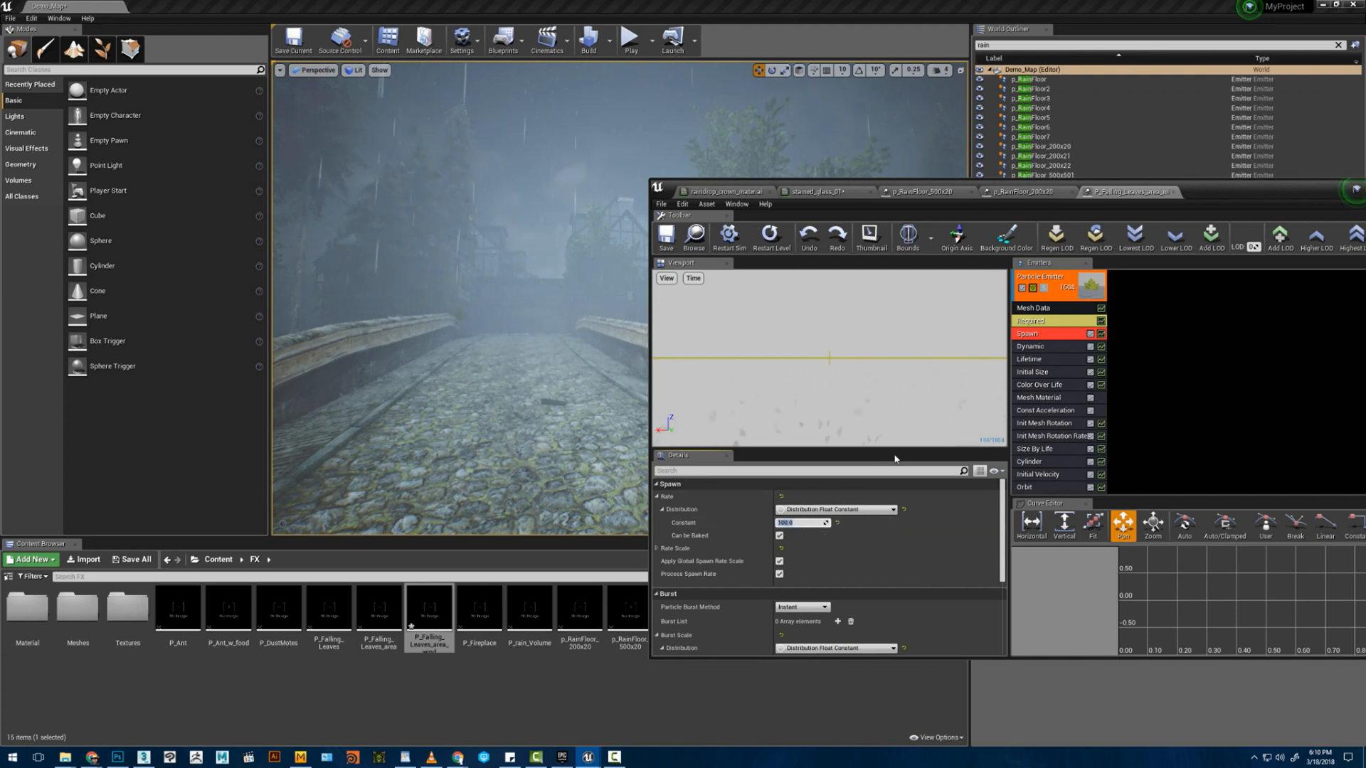
- Review the emitter's Required and Mesh Data settings and examine the wind-blown leaves over the bridge from a closer view
click(1039, 324)
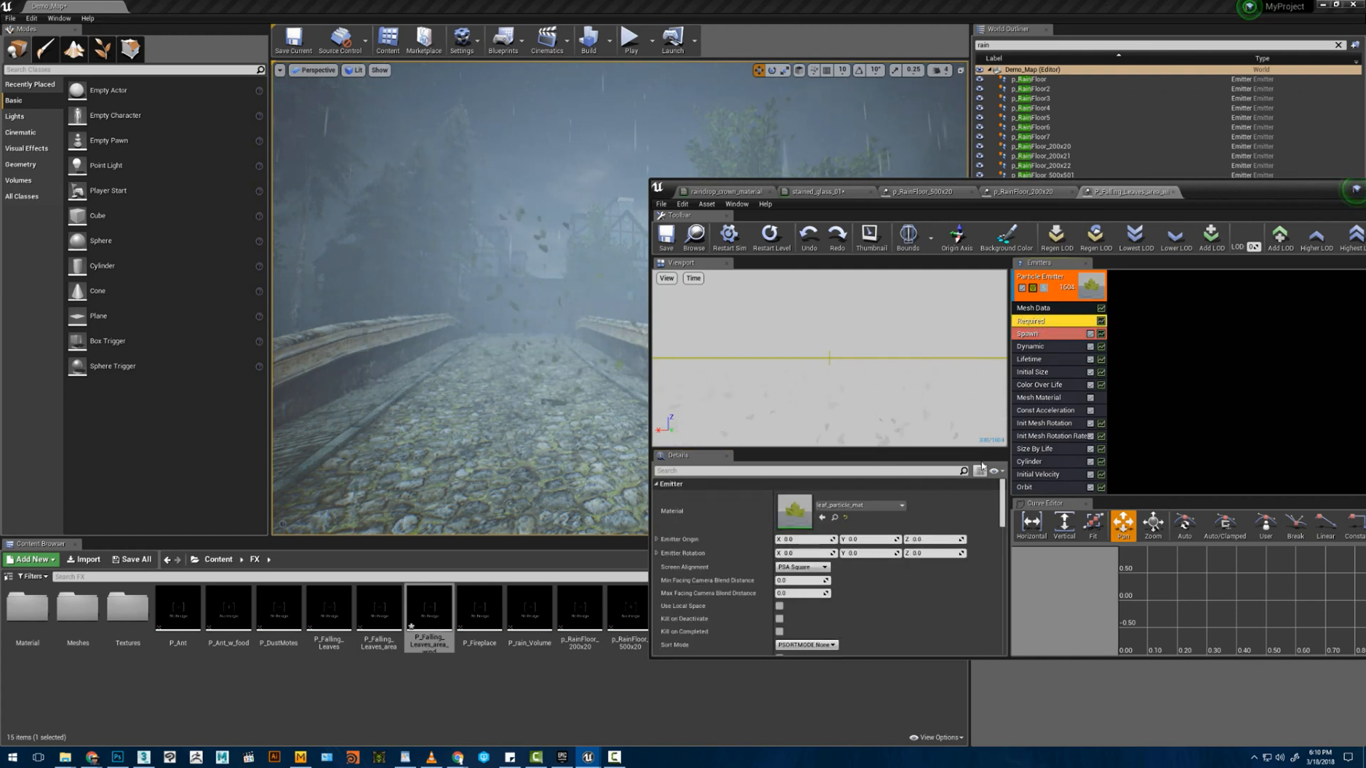
scroll(901, 569, down, 10)
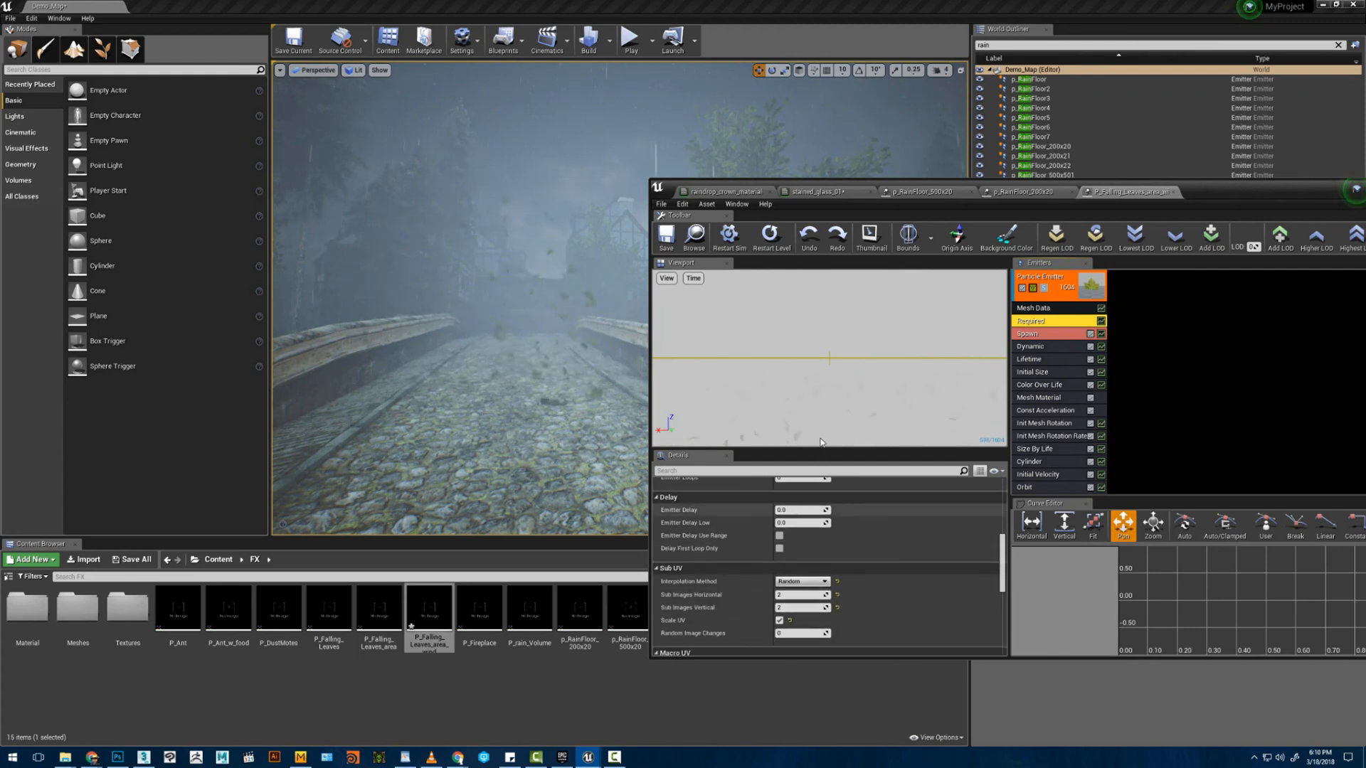
click(531, 335)
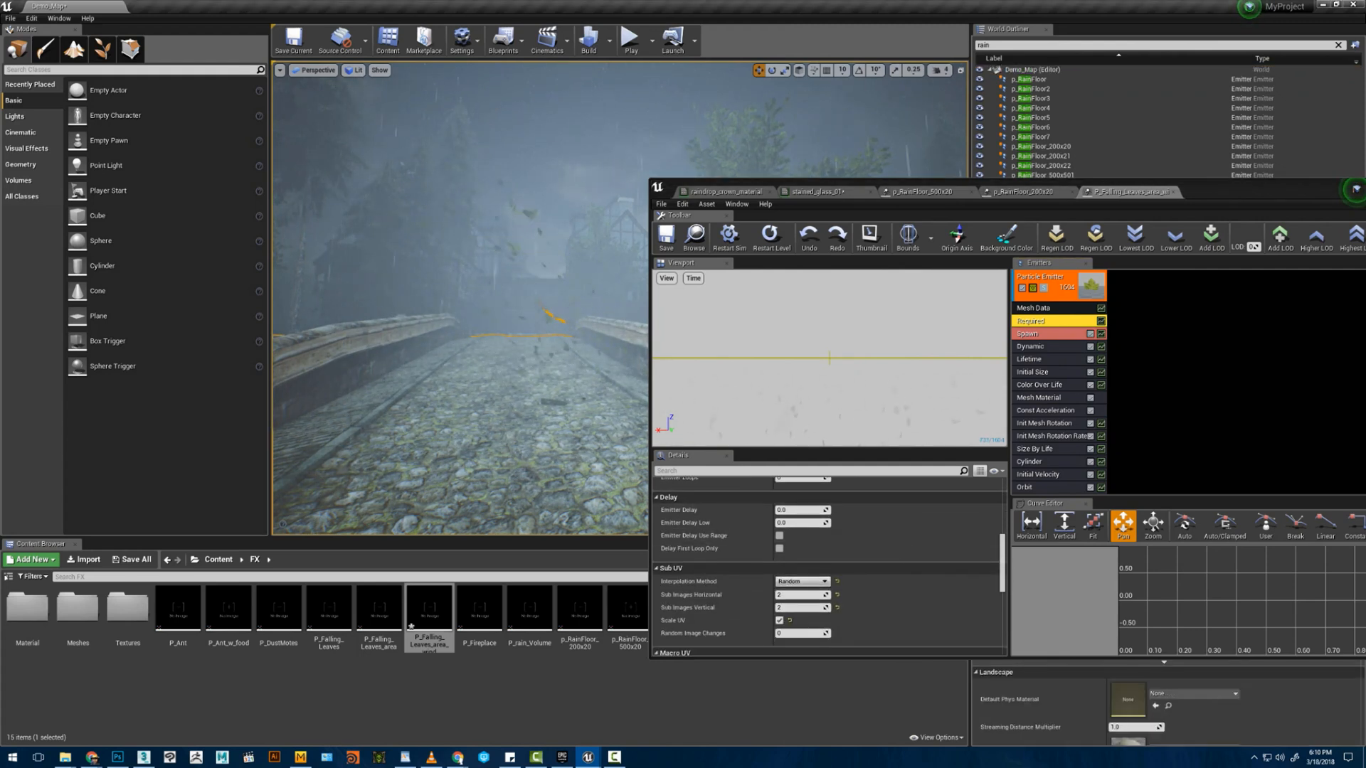
click(604, 168)
click(743, 135)
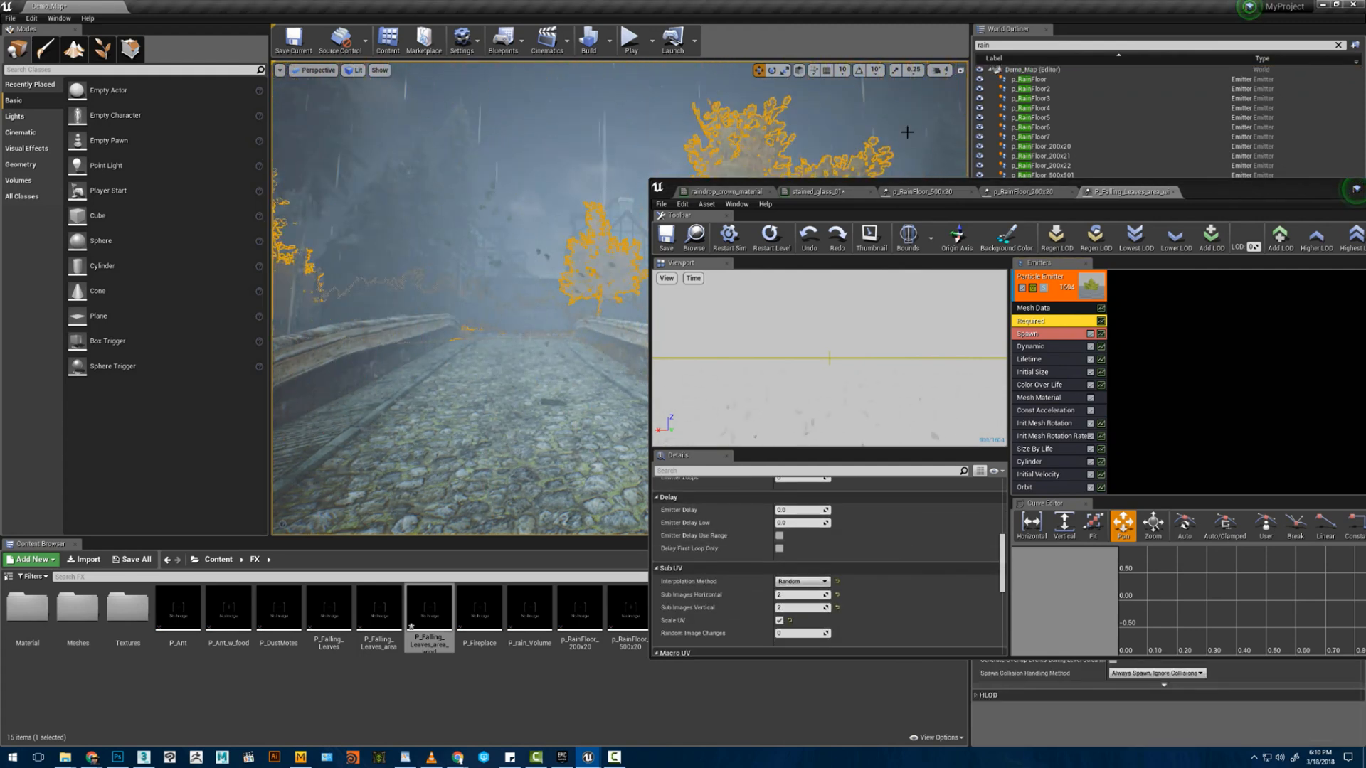
click(1031, 70)
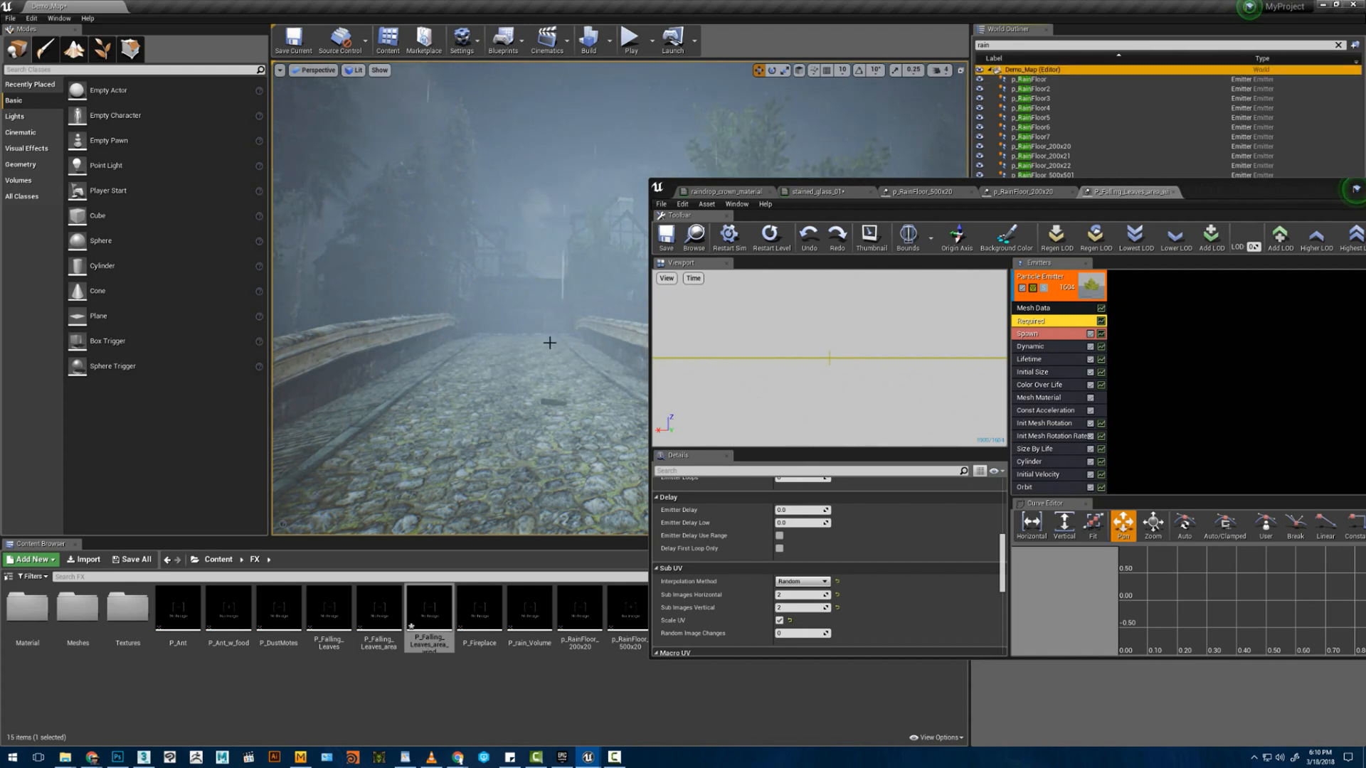
click(1078, 310)
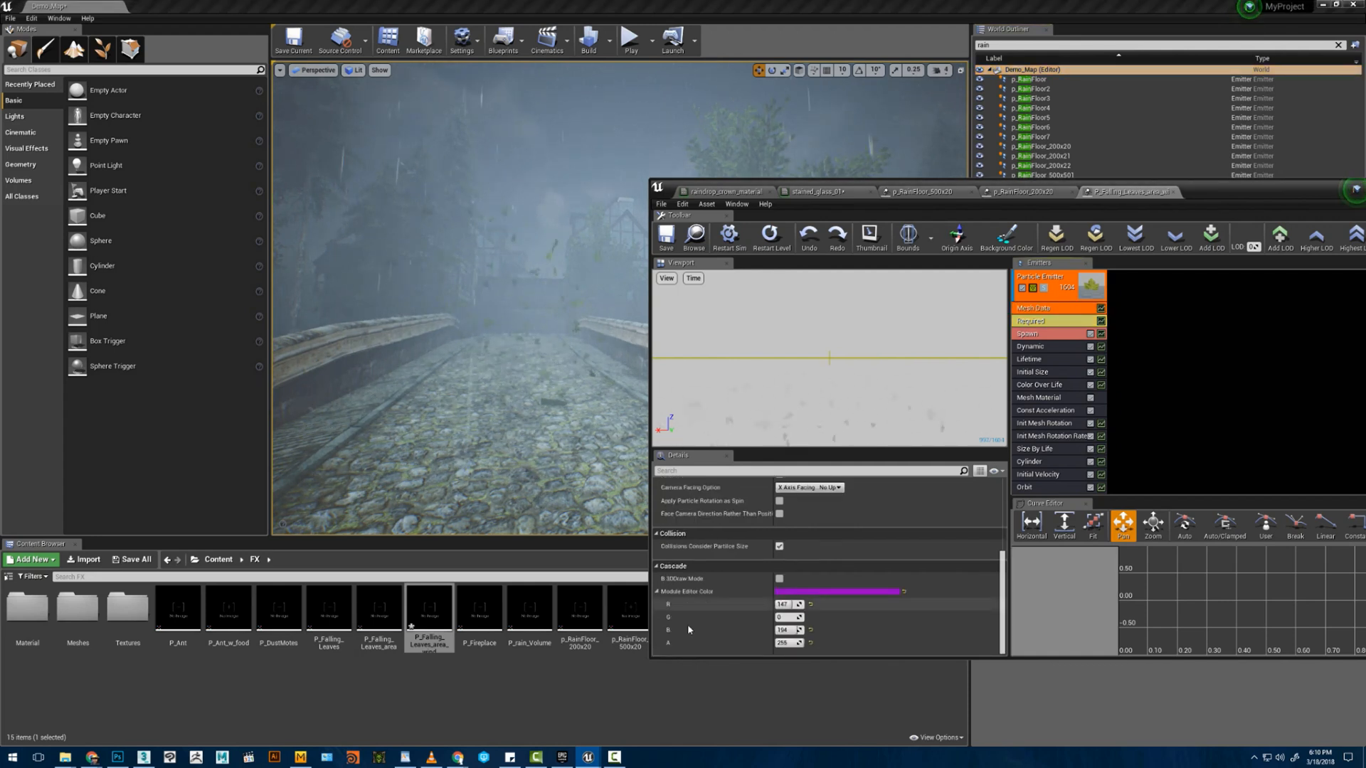
right_drag(541, 427, 462, 426)
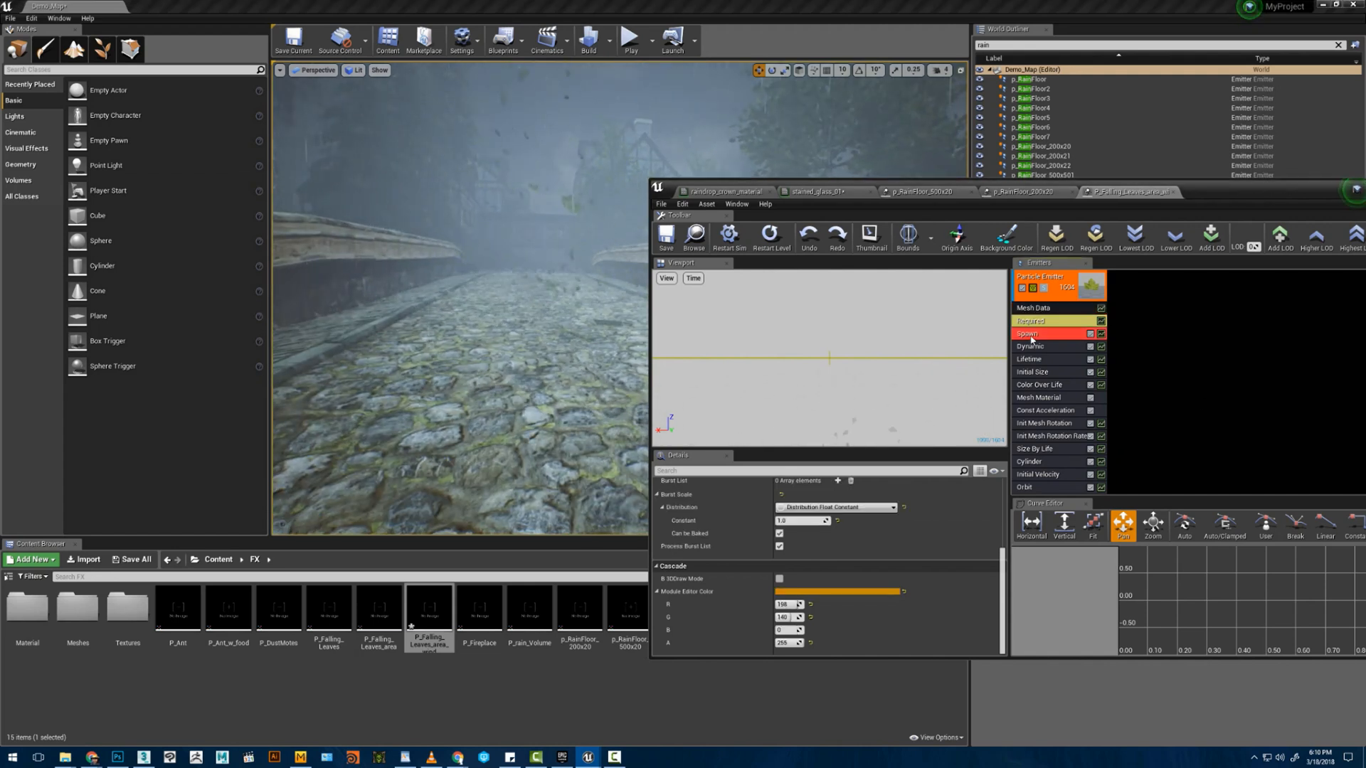
- Reduce the leaf emitter's constant spawn rate to 15
click(1030, 334)
click(806, 524)
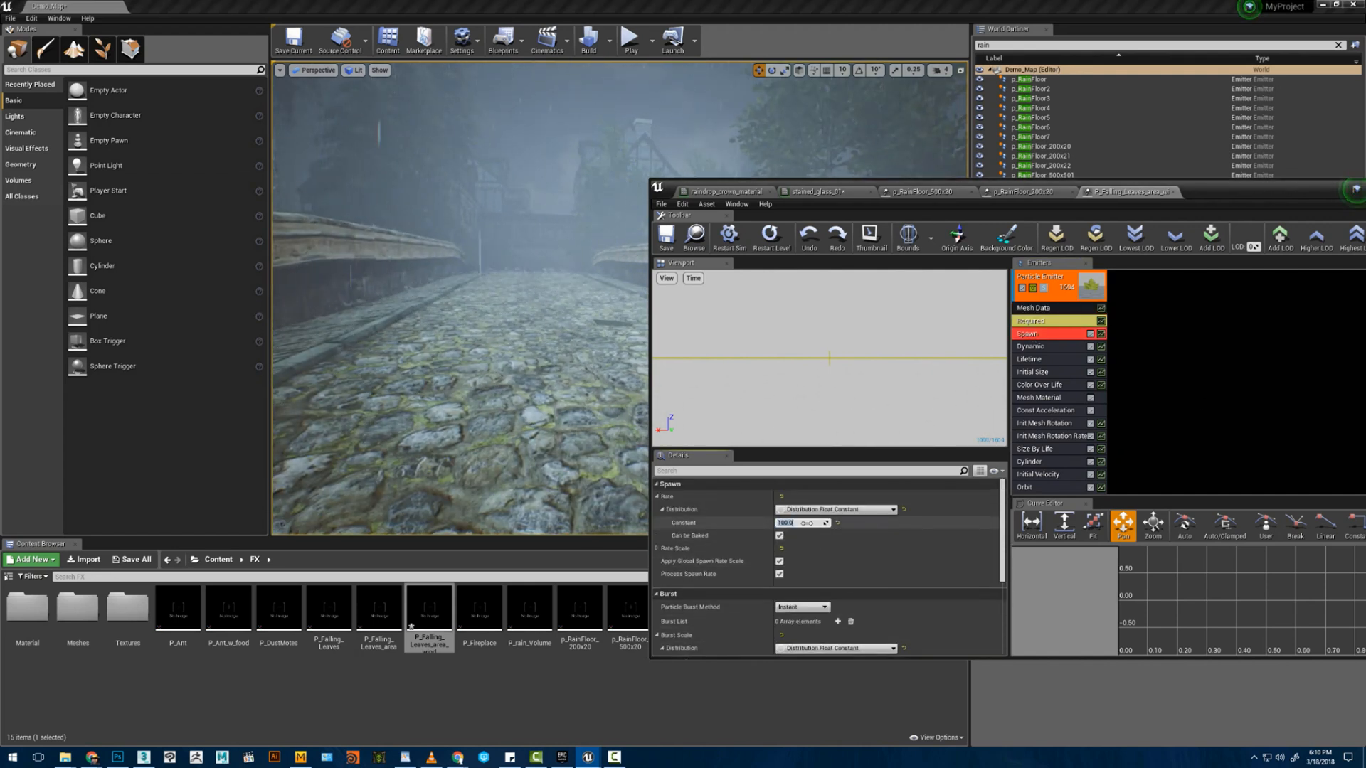
key(Return)
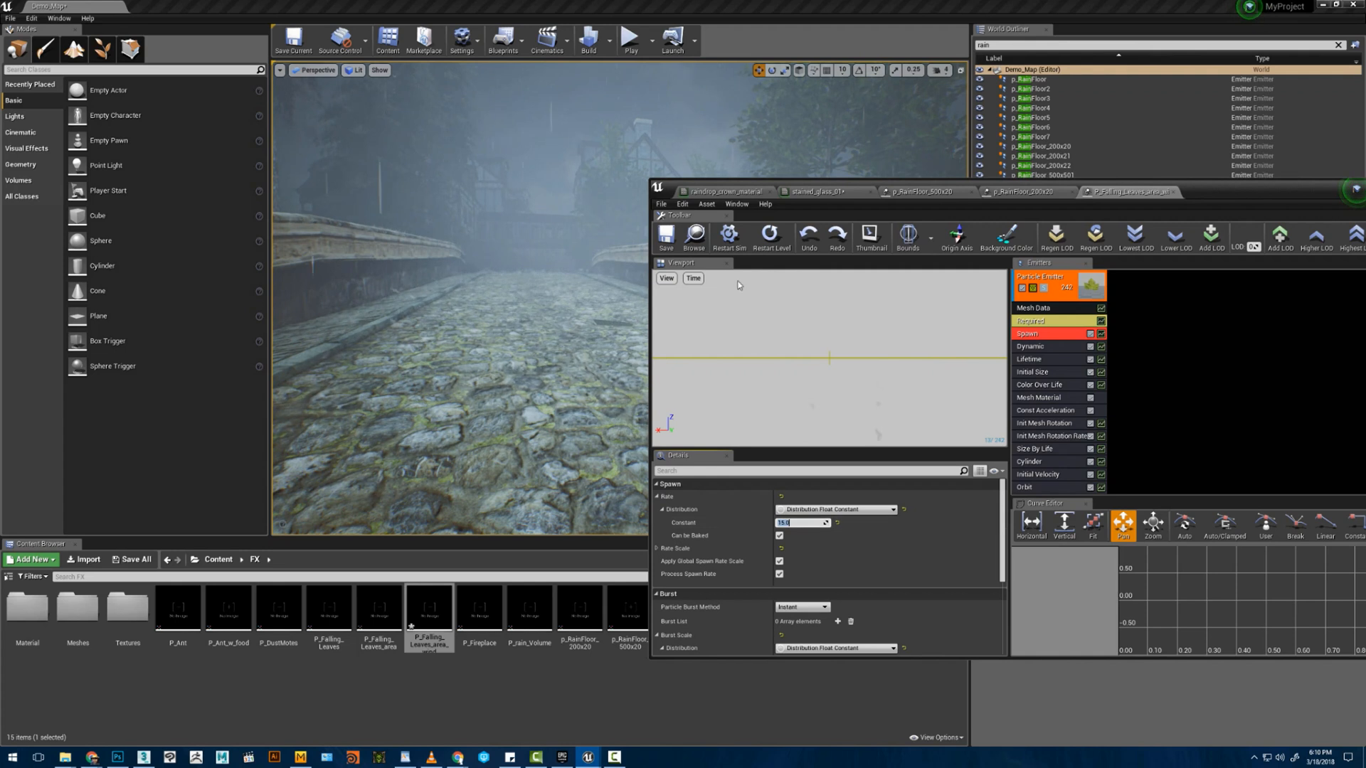
- Try a maximum Y offset amount of 111 in the leaf emitter's Orbit module
click(1056, 489)
scroll(818, 603, down, 3)
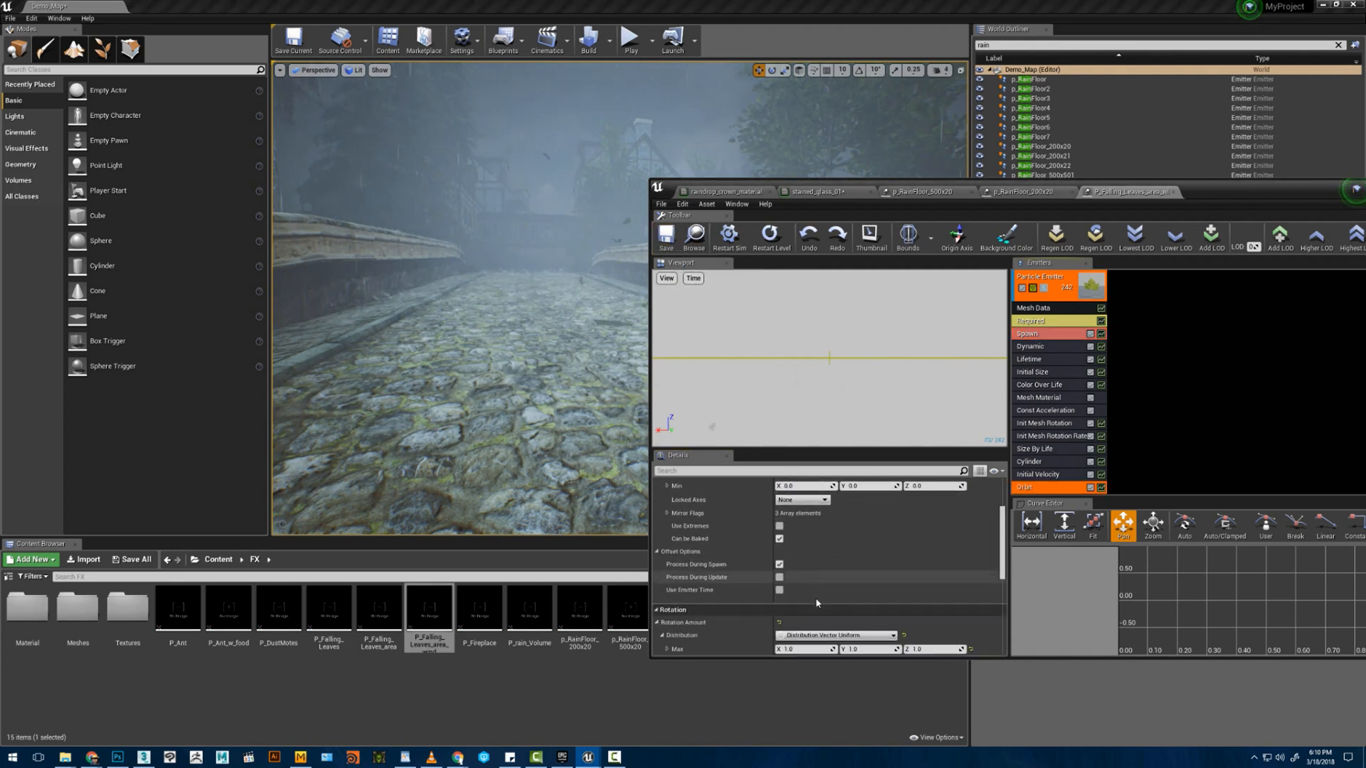
scroll(817, 603, down, 3)
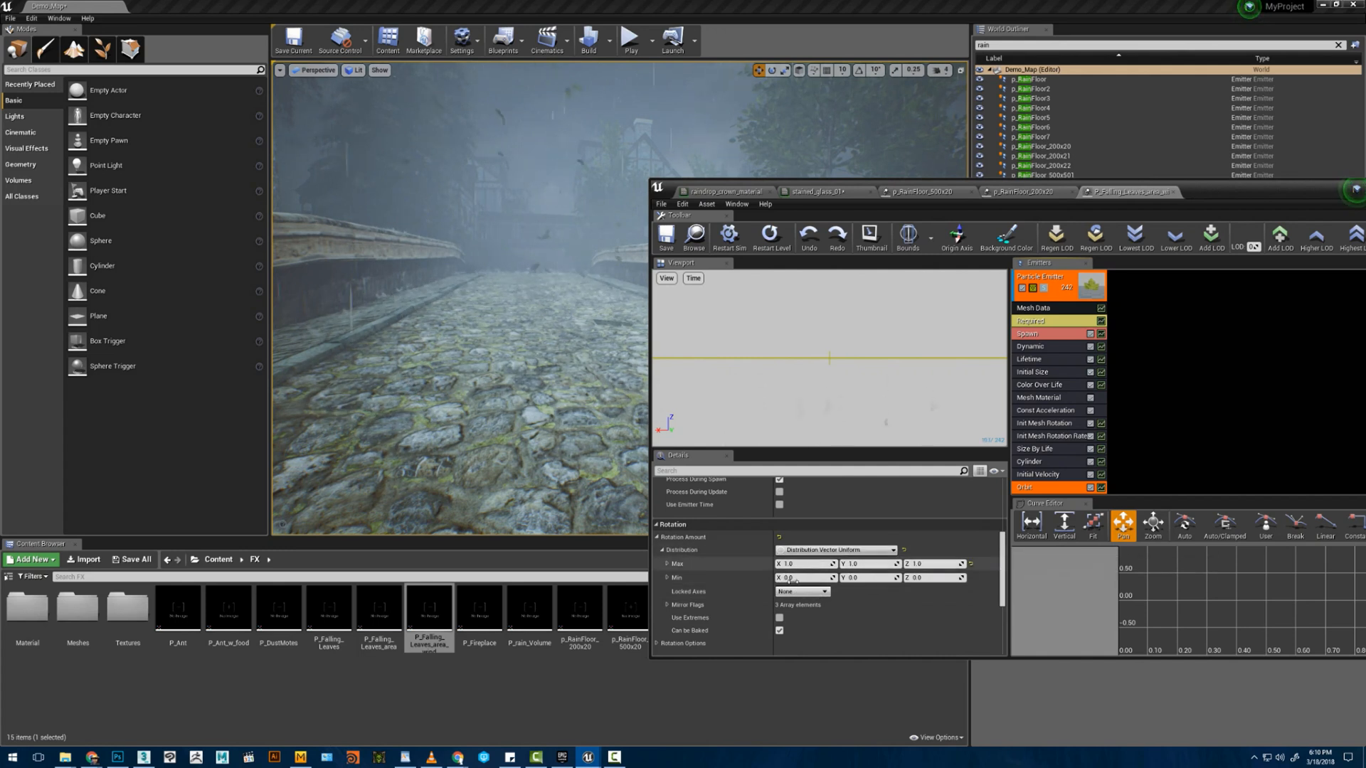
scroll(791, 585, up, 3)
scroll(795, 586, up, 6)
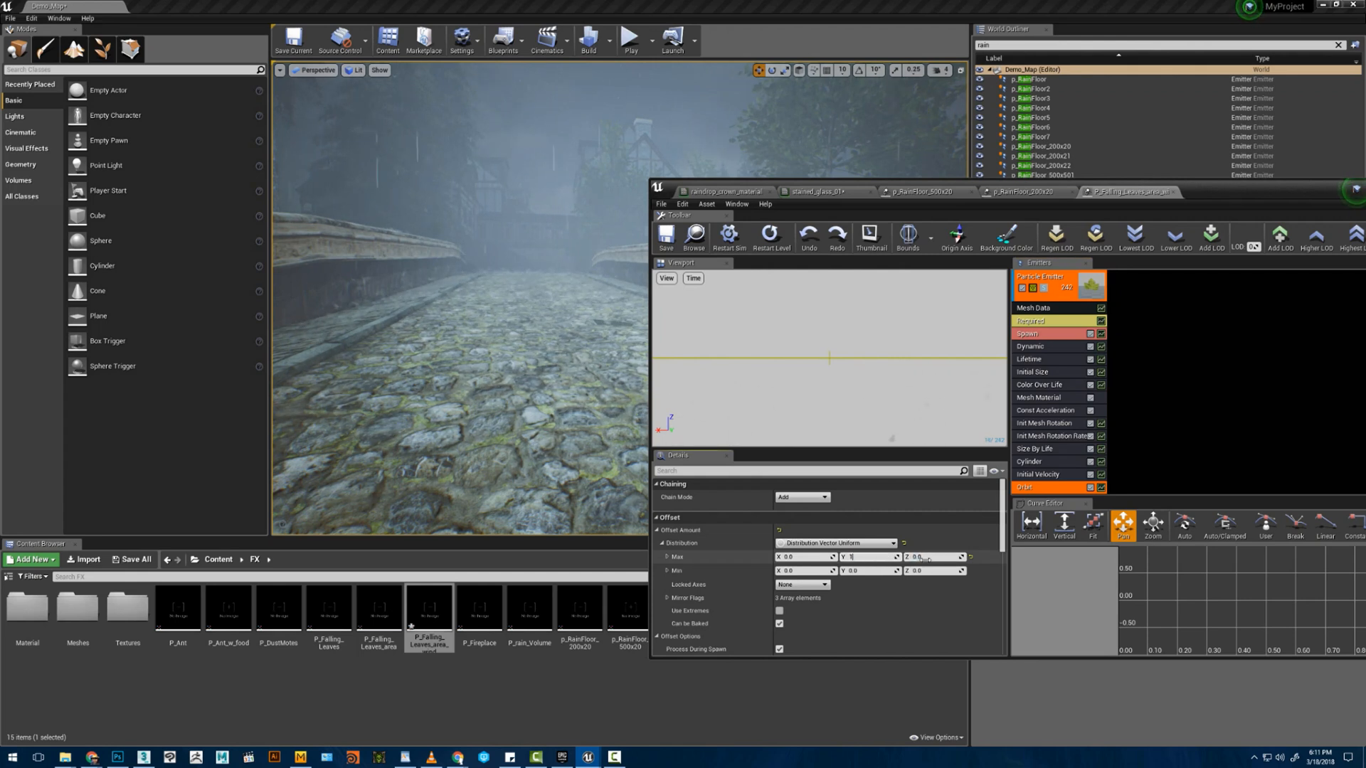
mouse_move(541, 370)
right_down()
mouse_move(523, 382)
mouse_move(526, 359)
right_up()
- Set the Orbit module's maximum rotation amount to 0.2 on X, Y and Z
scroll(814, 596, down, 5)
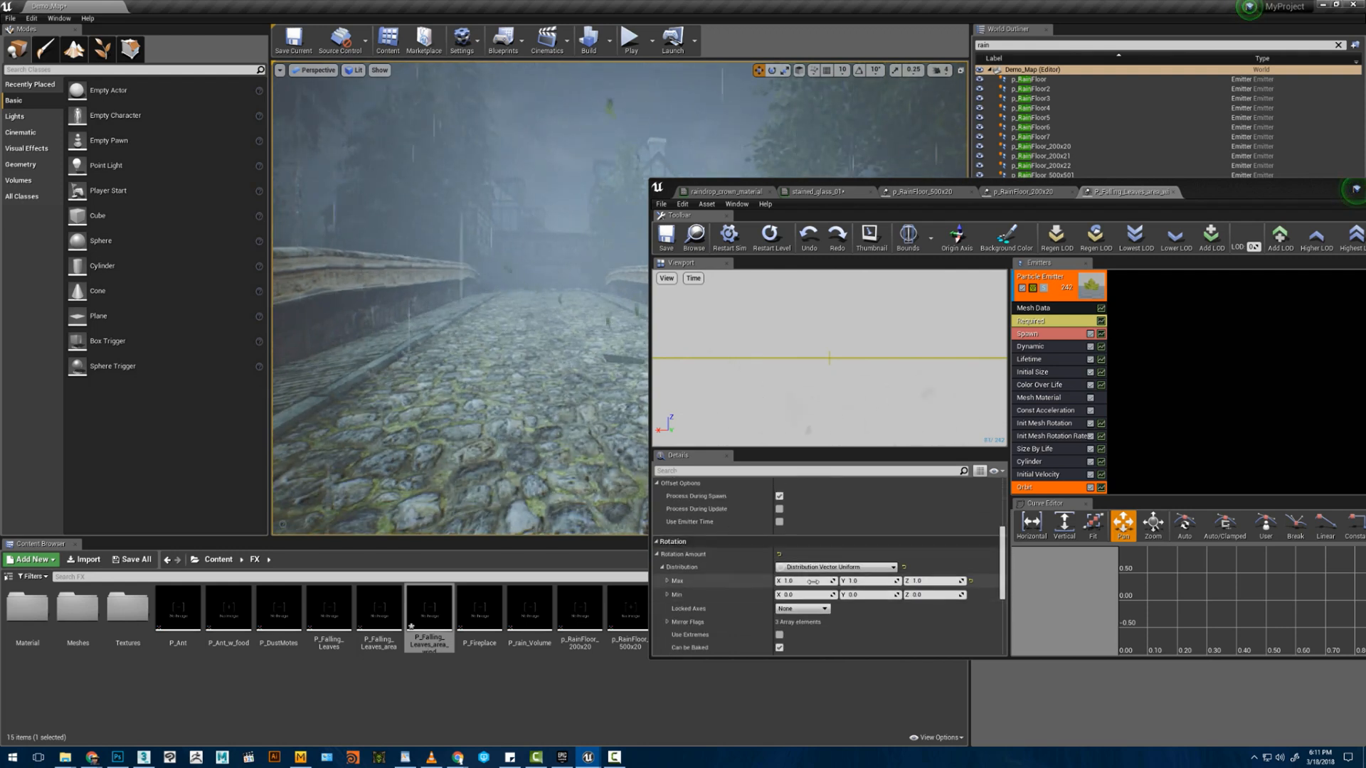
click(811, 582)
text(.2)
key(Tab)
text(.2)
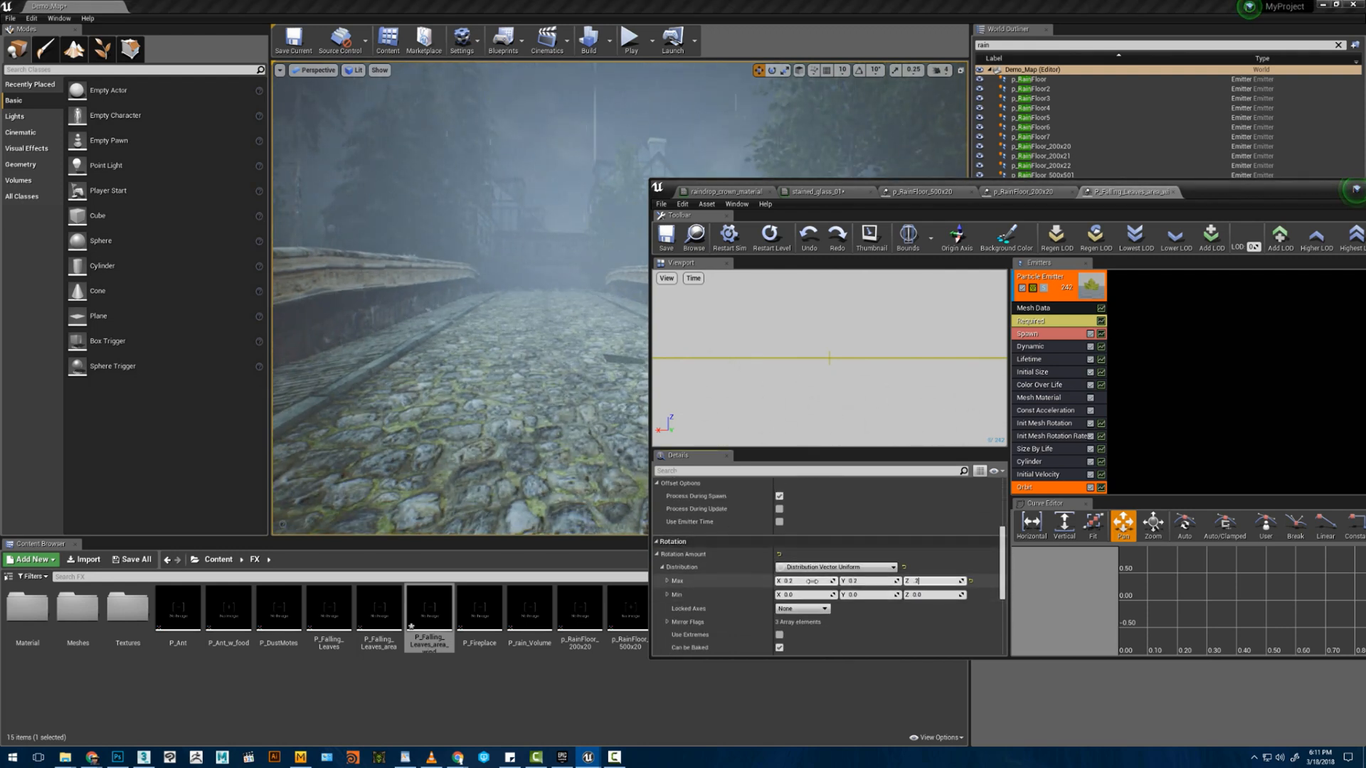
- Set the Orbit module's maximum Z and Y offset amounts to 30
scroll(775, 579, up, 5)
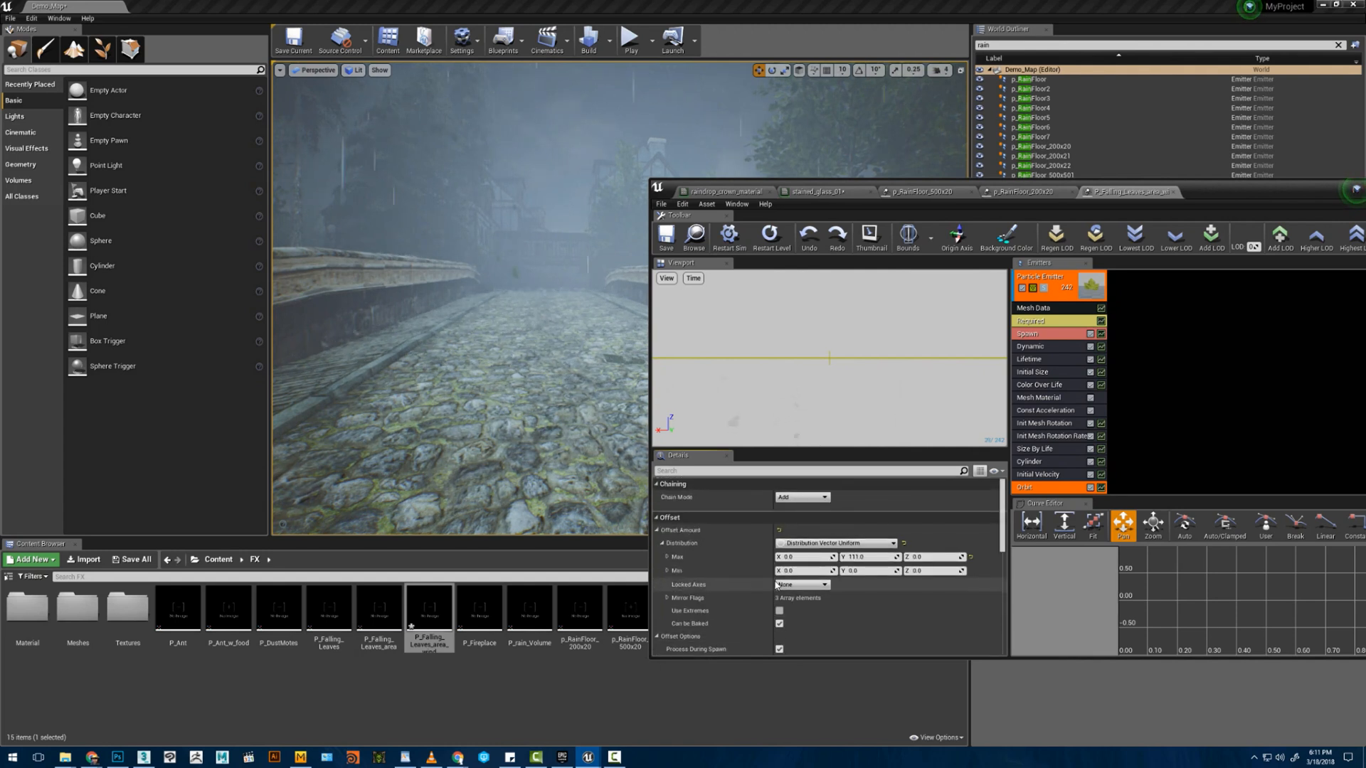
click(918, 557)
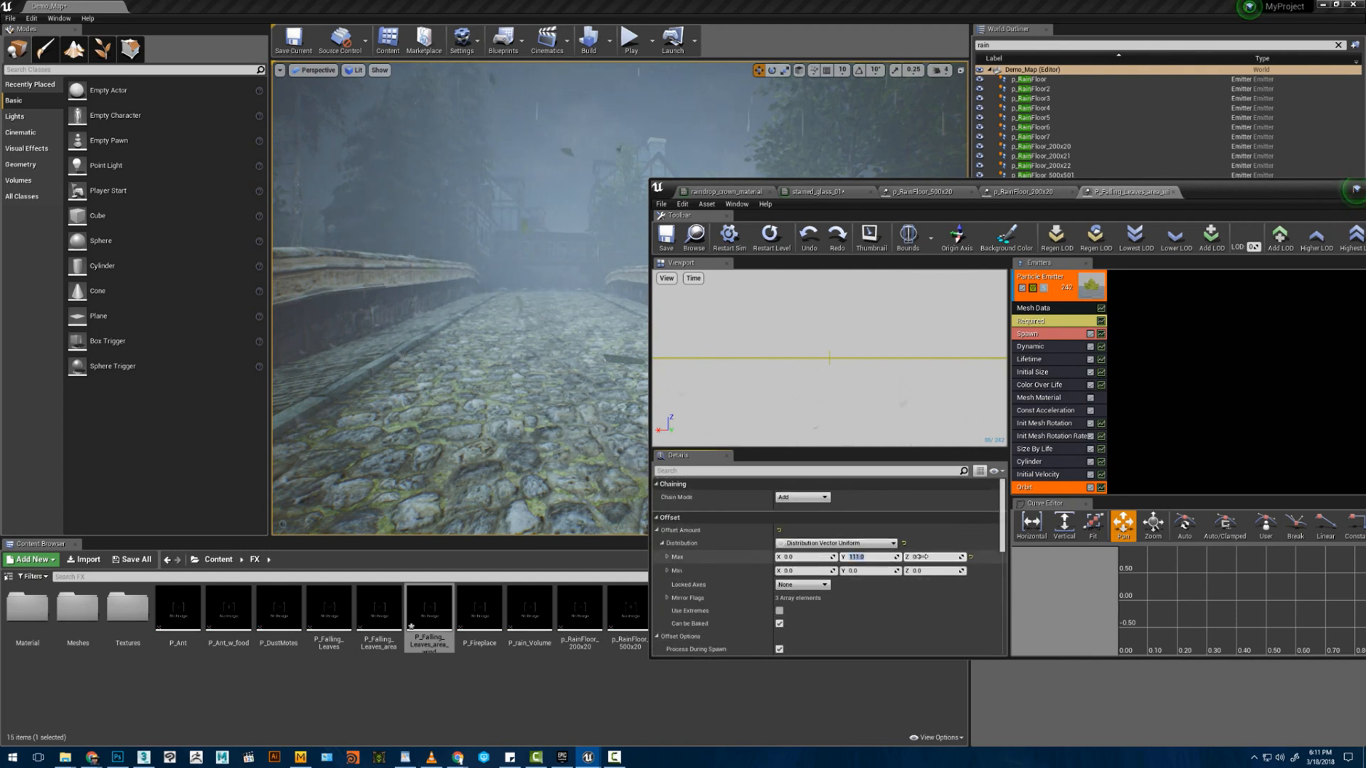
text(30)
key(Return)
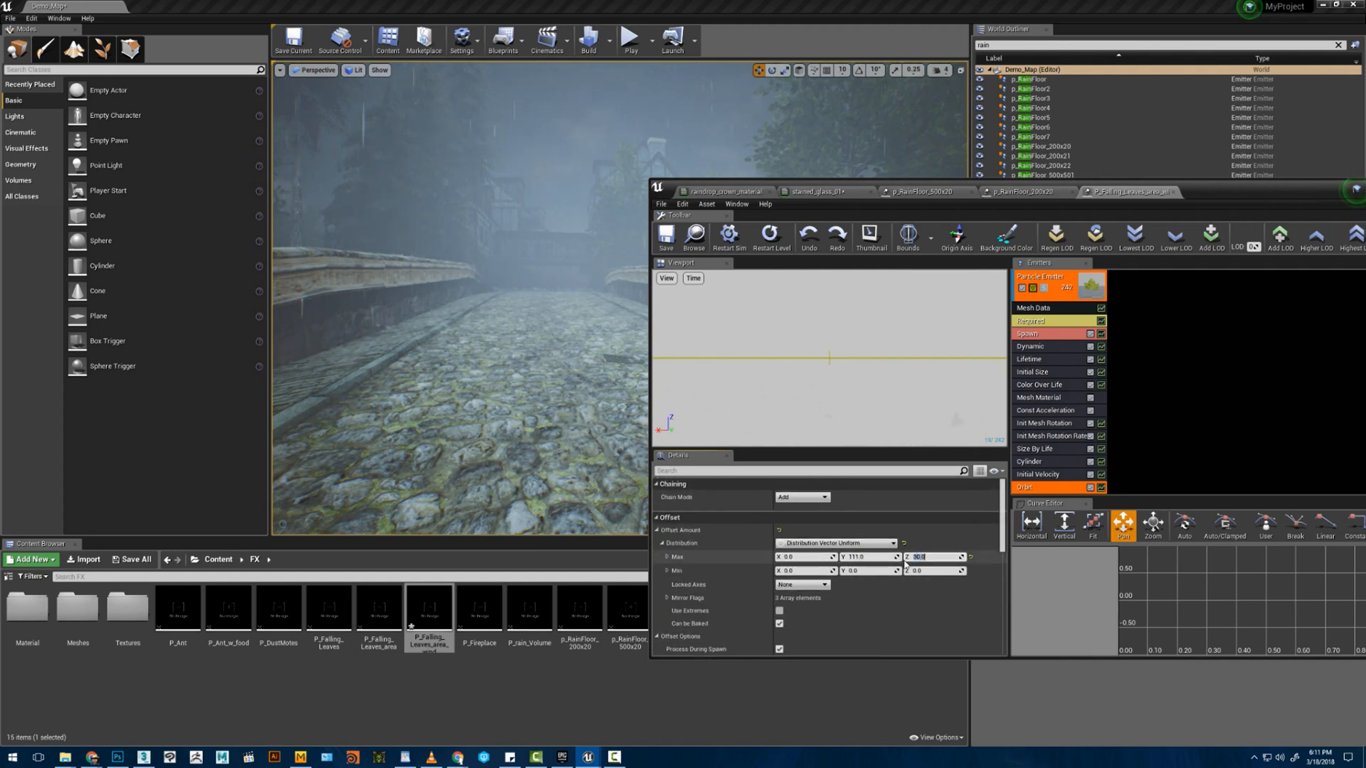
click(863, 557)
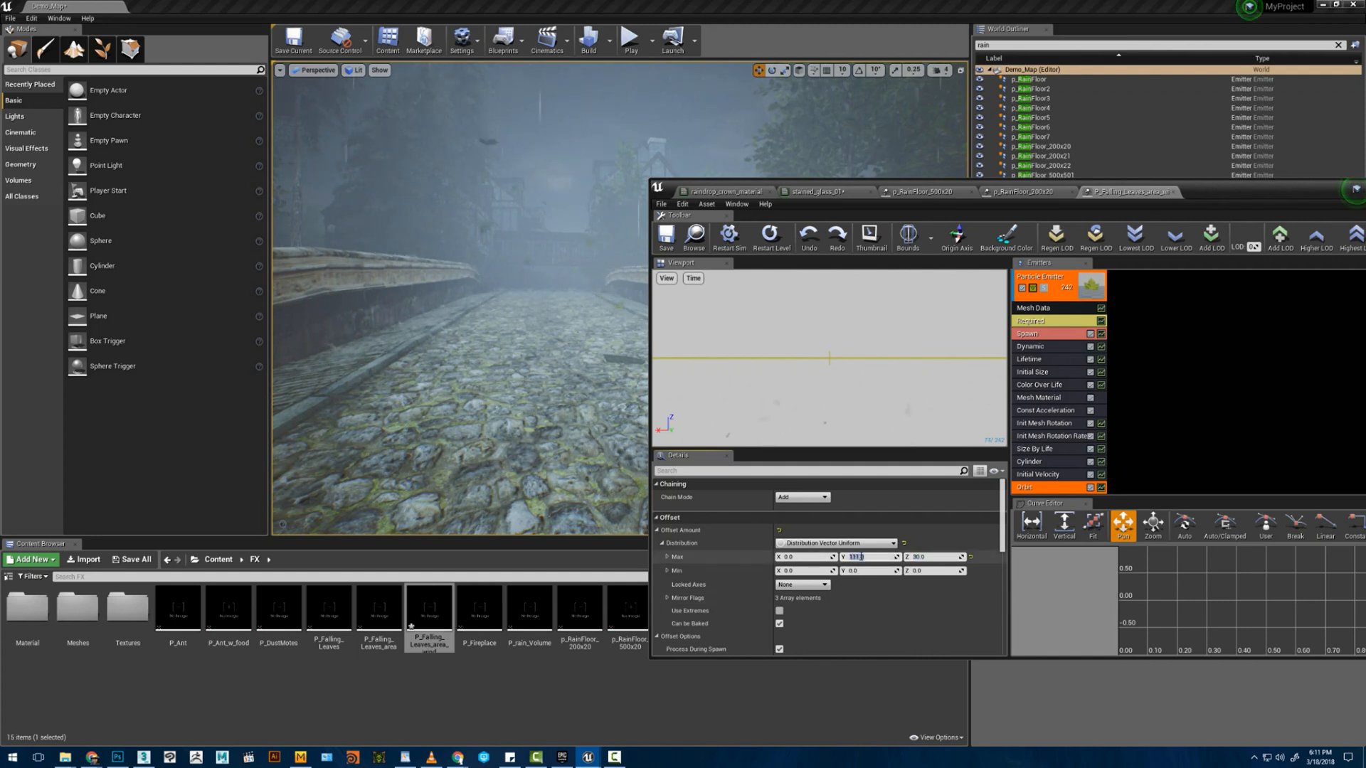
key(Return)
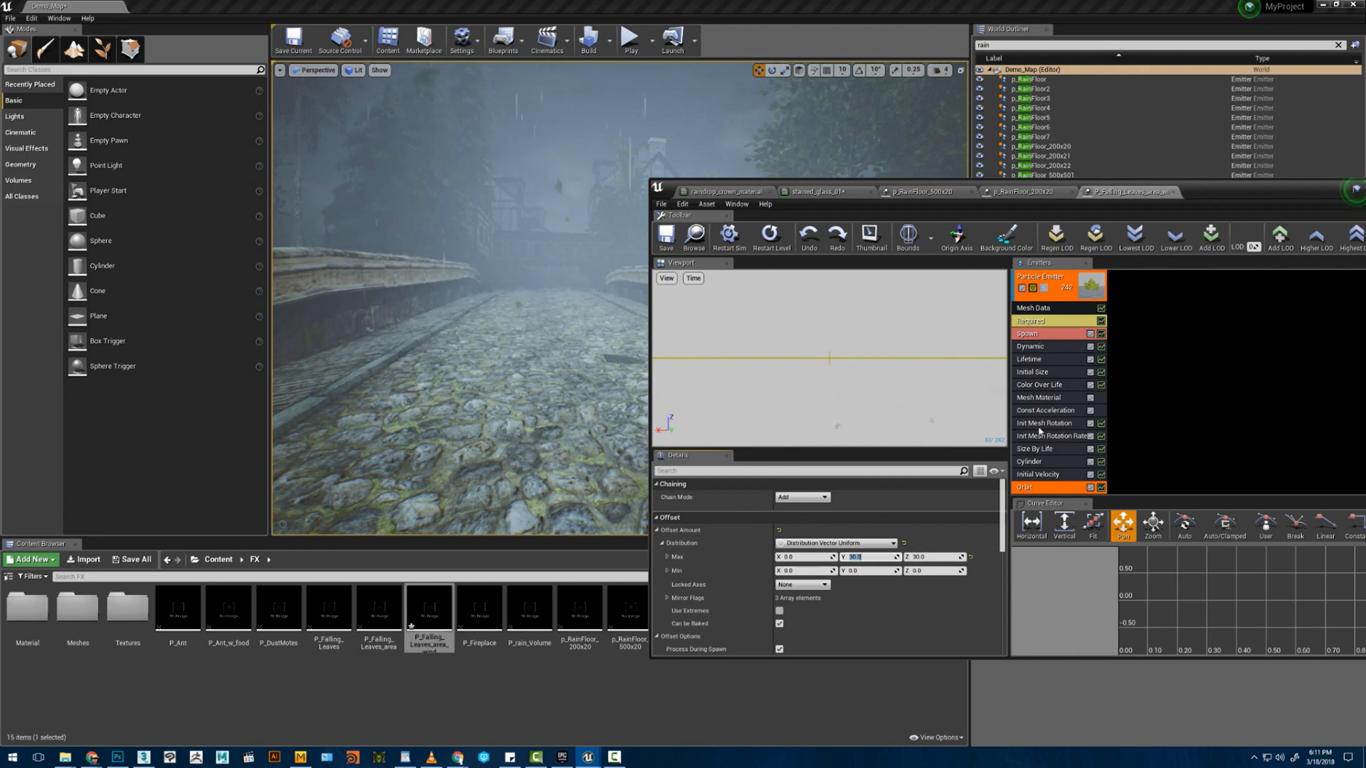
- Enlarge the space for the leaf emitter's module list and move the Const Acceleration module below Orbit
click(1033, 475)
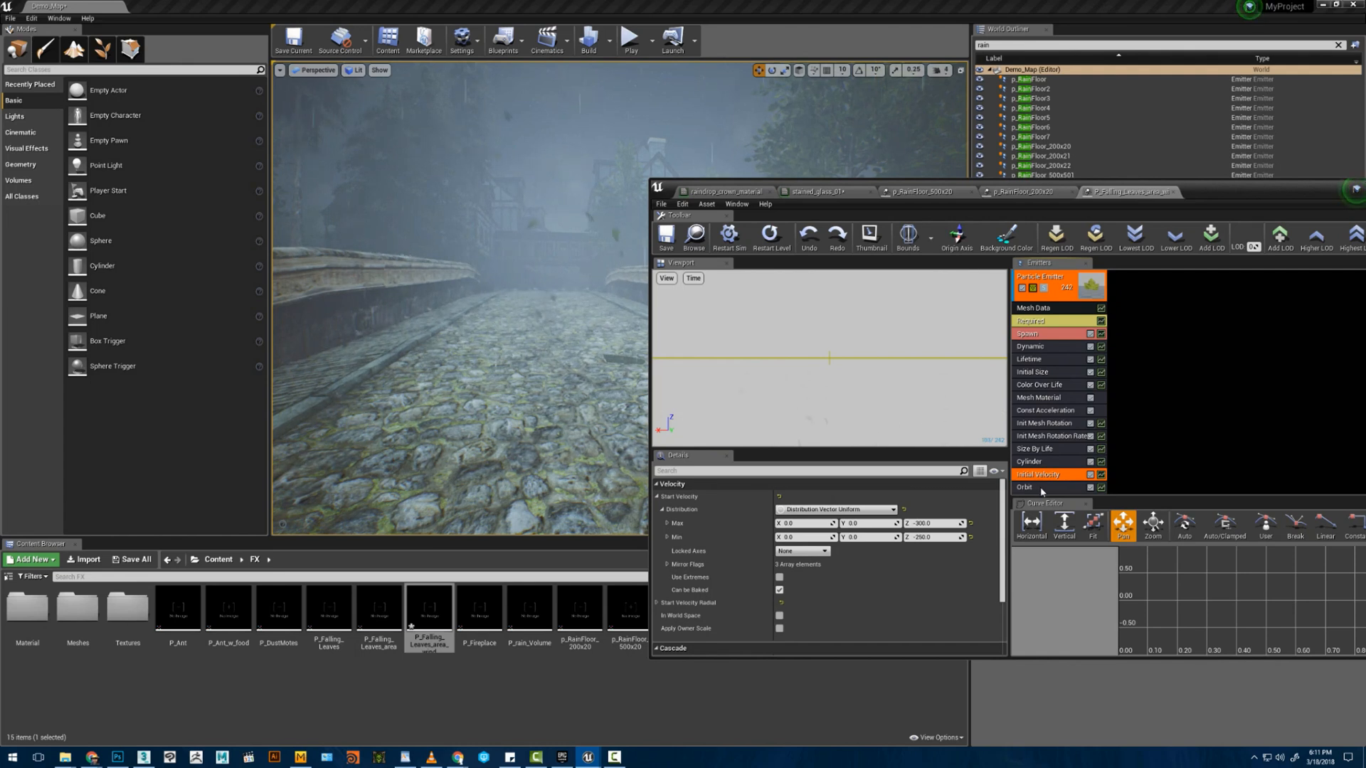
drag(1059, 495, 1059, 580)
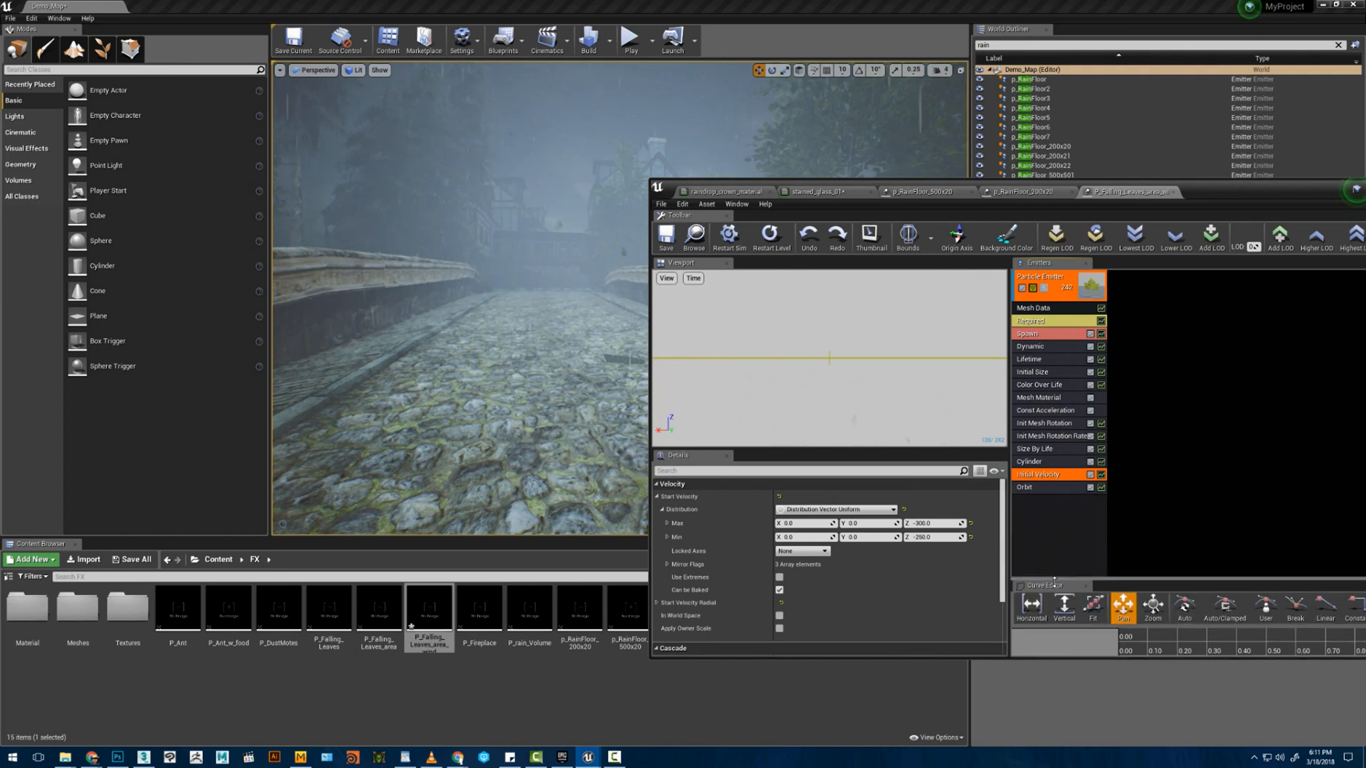
right_click(1060, 526)
mouse_move(1066, 511)
click(1152, 322)
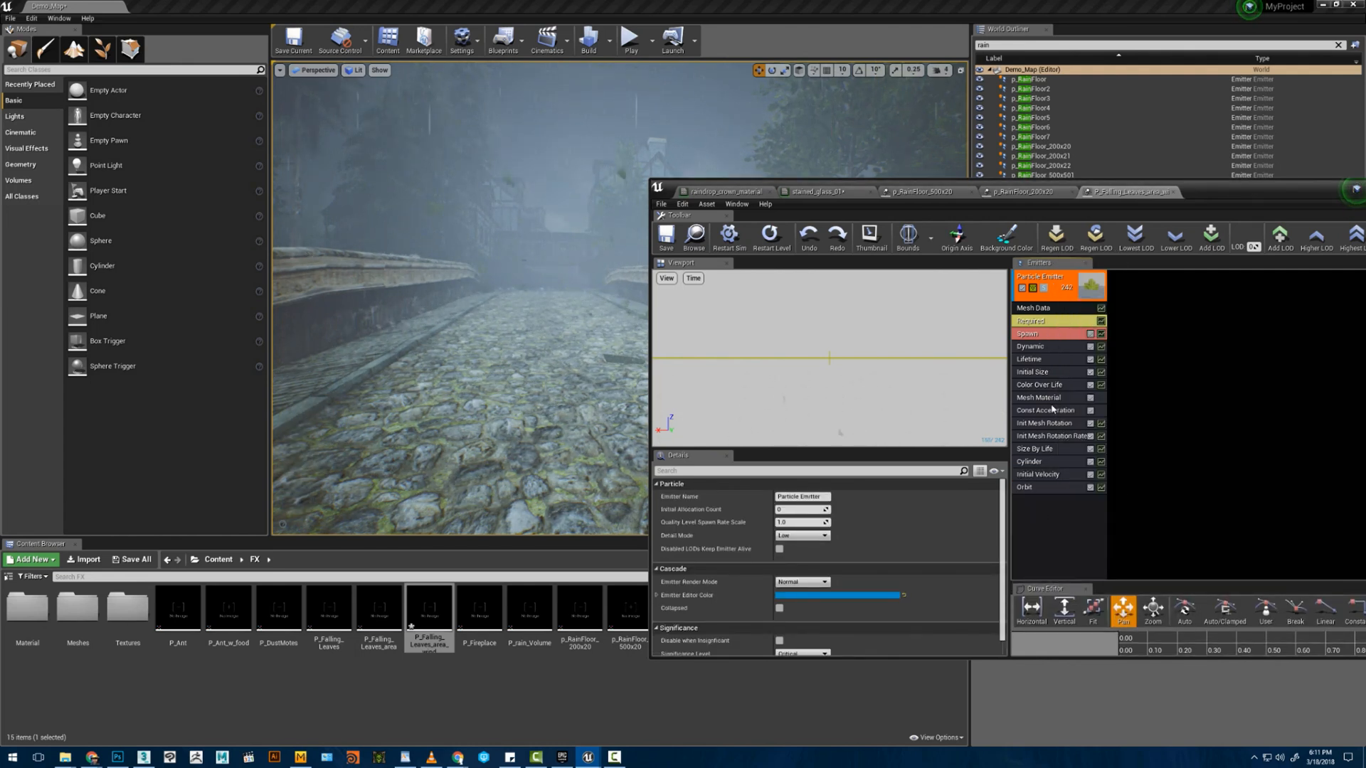
click(1053, 490)
- Try Z accelerations of 150 and 30 in the Const Acceleration module and check the leaves over the bridge
click(925, 497)
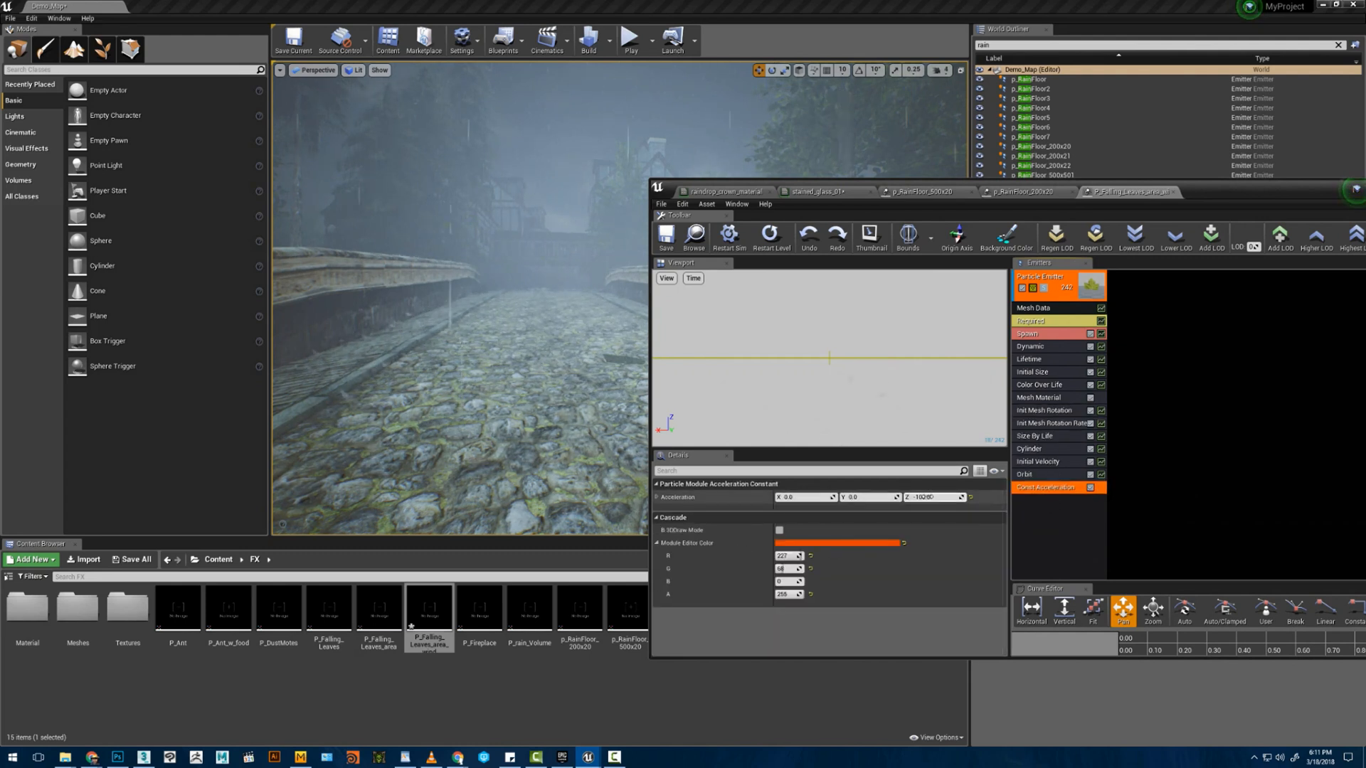
text(150)
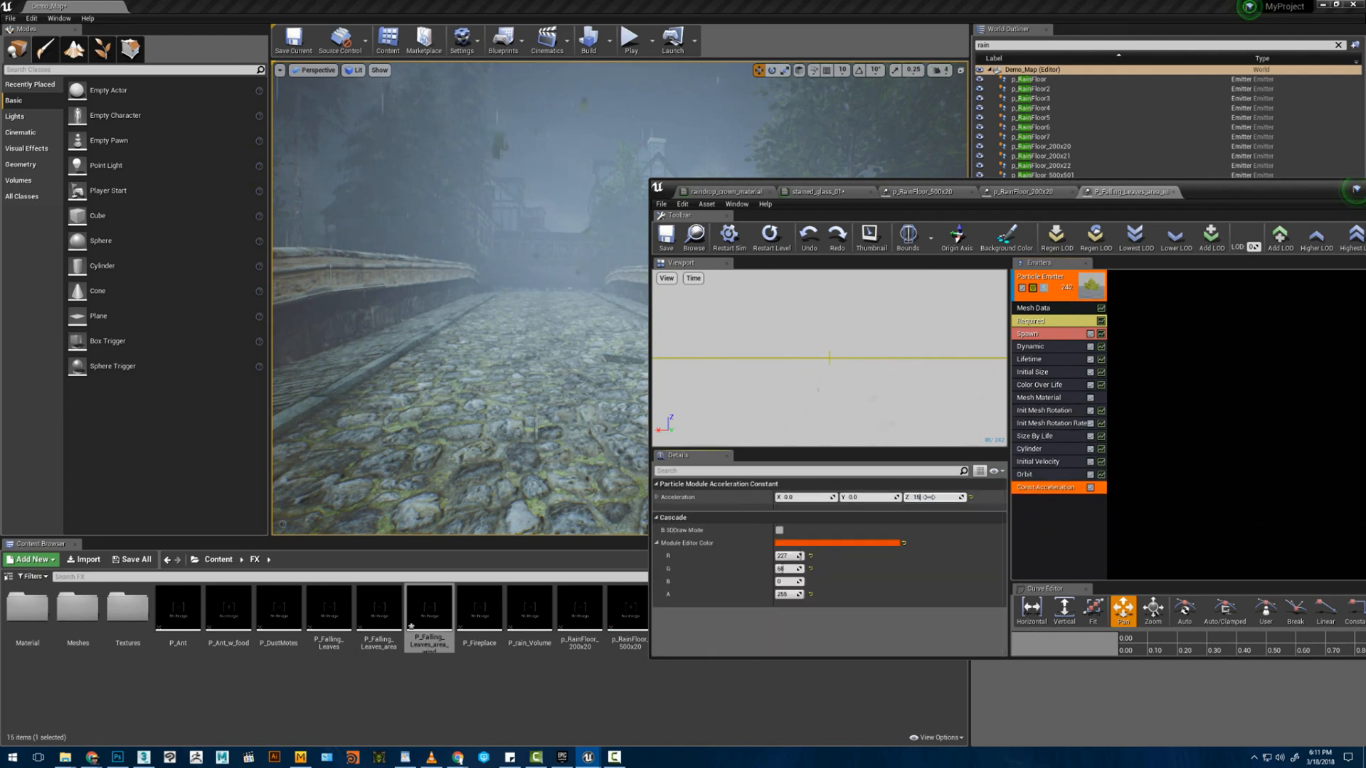
key(Return)
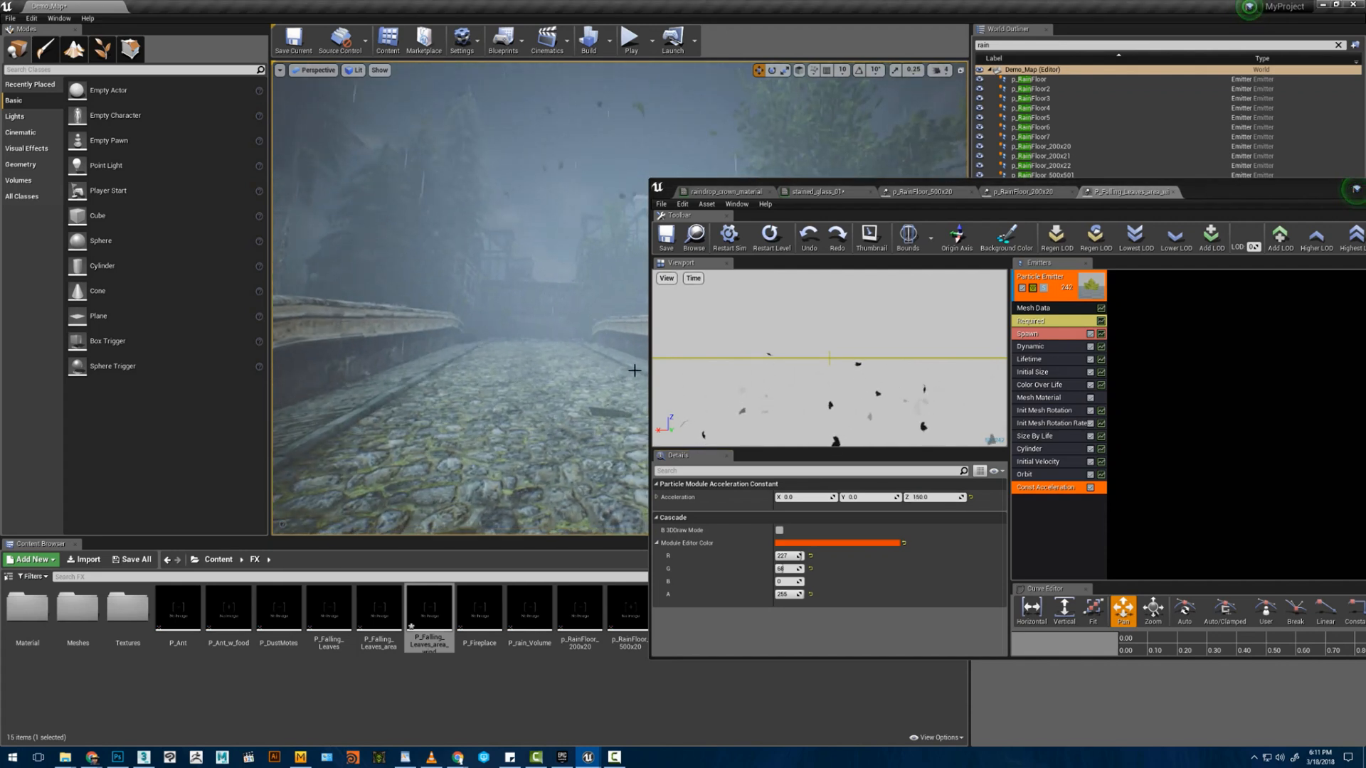
click(923, 497)
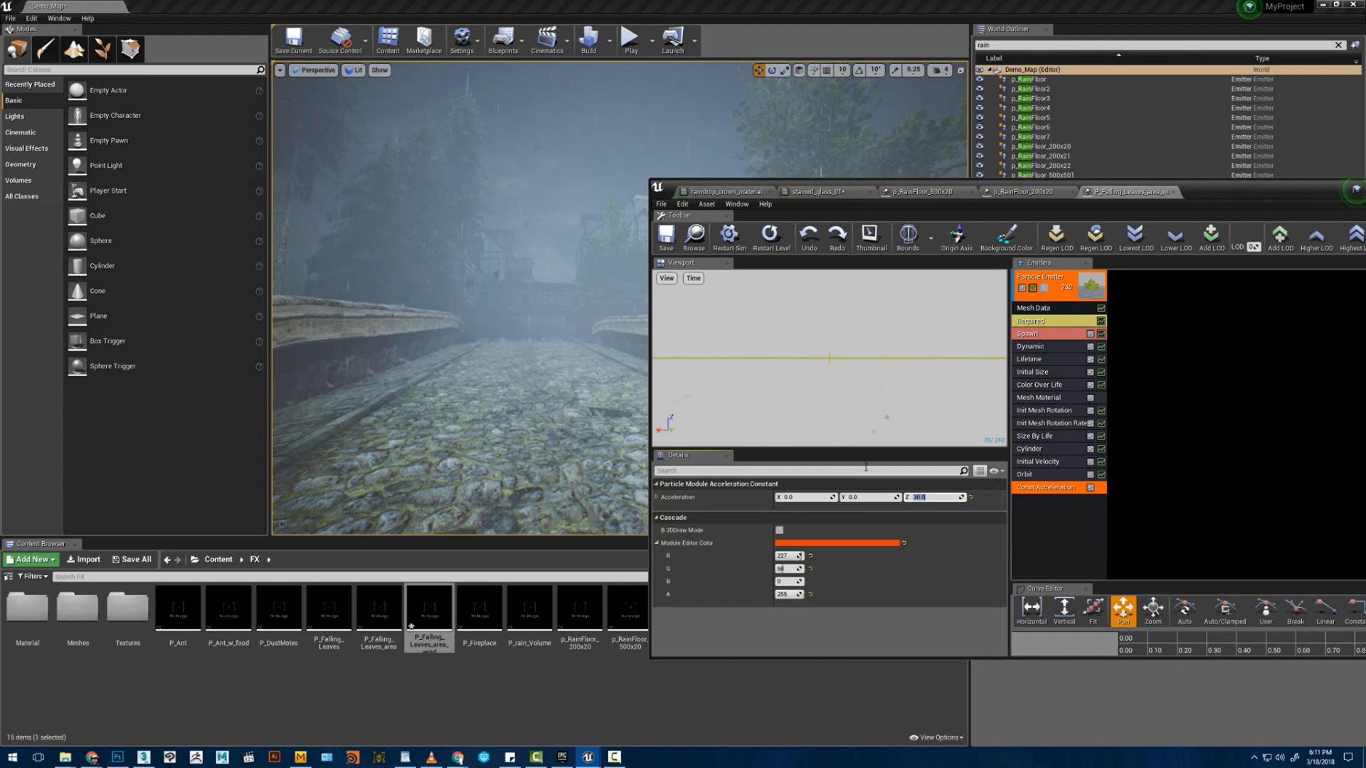
right_drag(573, 348, 574, 404)
key(w)
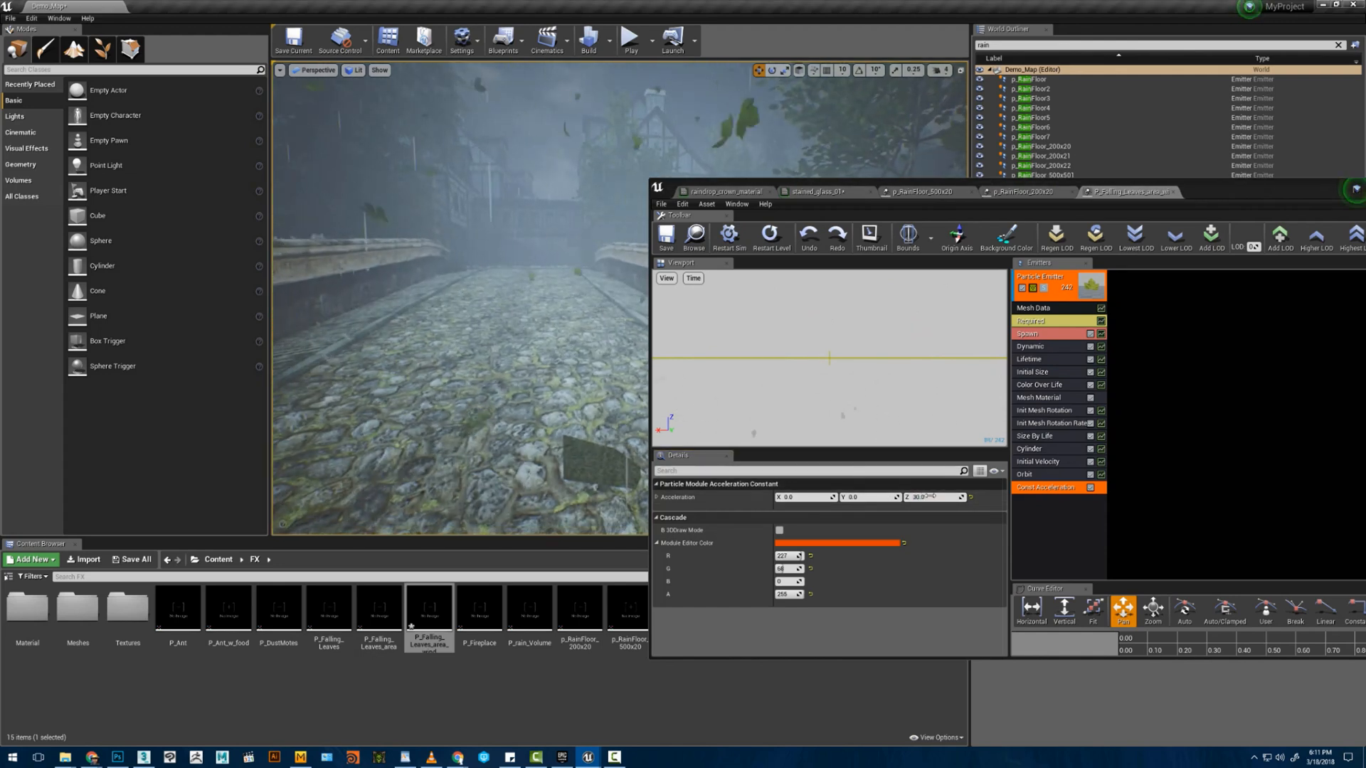
- Set the leaf emitter's constant Z acceleration to 5
click(930, 497)
text(5)
text(0)
key(Return)
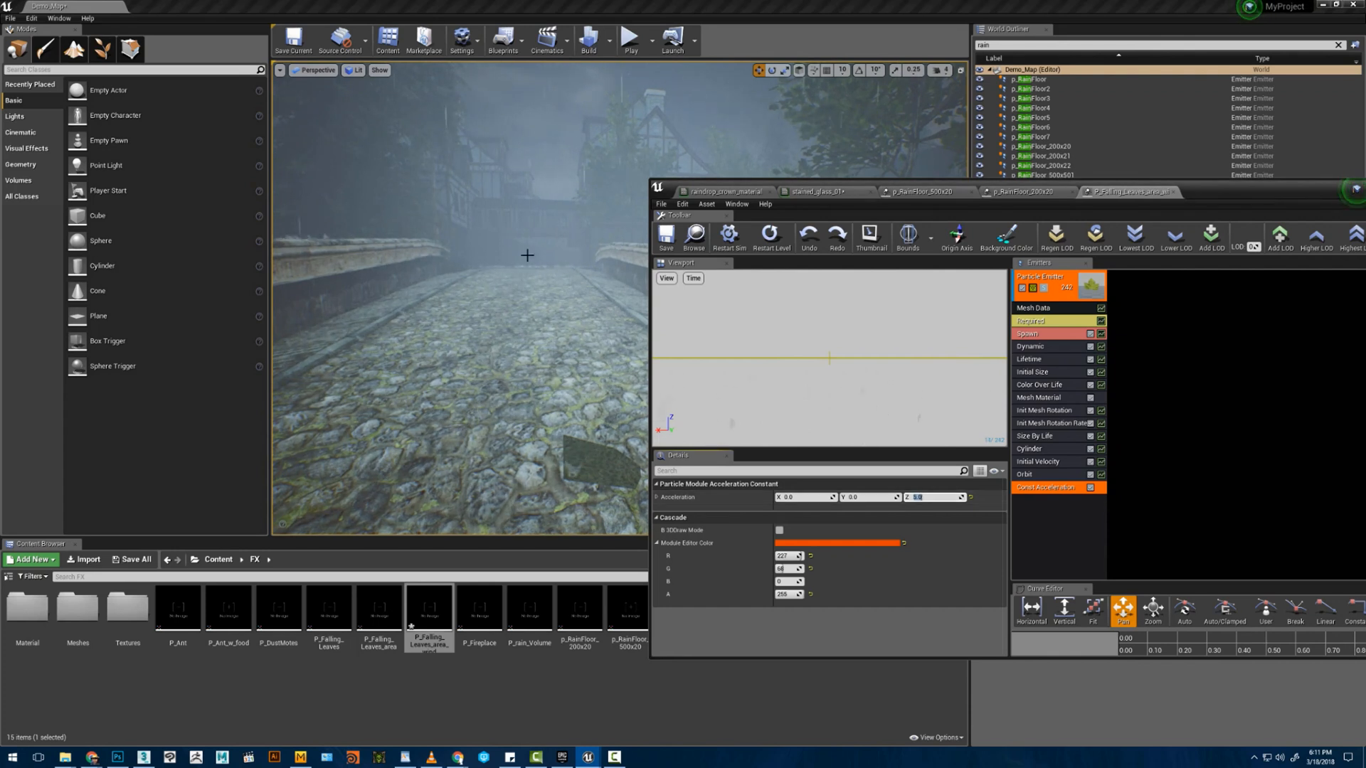
right_drag(524, 249, 513, 237)
- Select the P_rain_Volume emitter in the level, rotate it slightly to slant the rain, and check the result along the bridge
drag(1214, 185, 1063, 275)
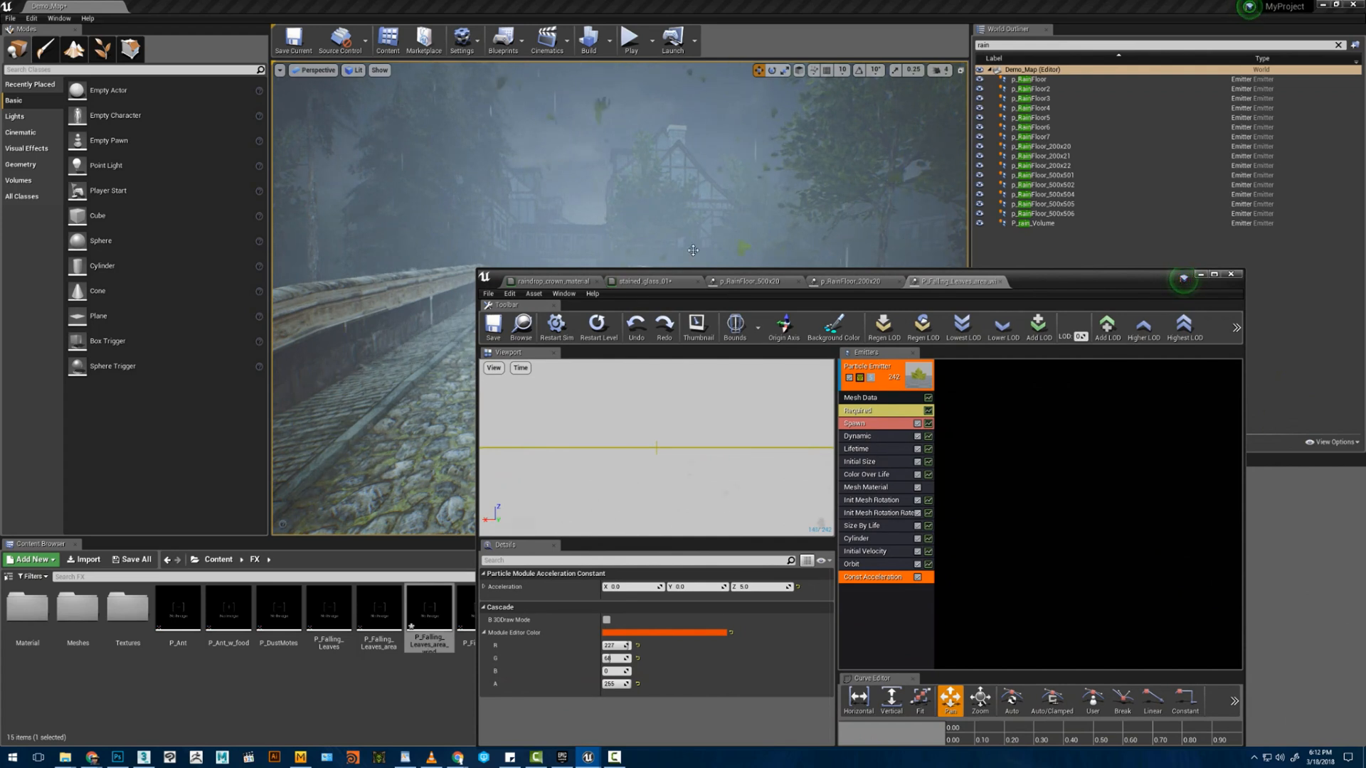
key(w)
right_drag(719, 207, 692, 181)
click(692, 181)
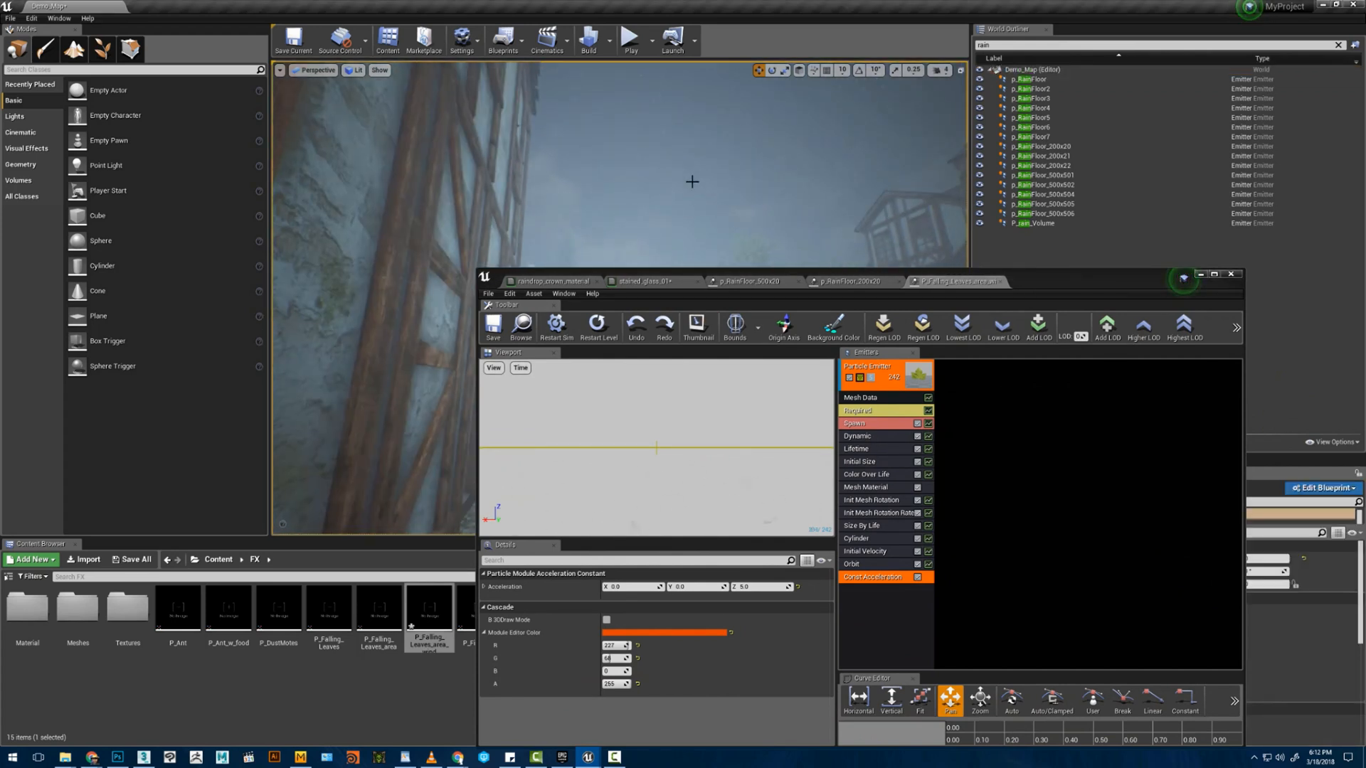
click(1042, 223)
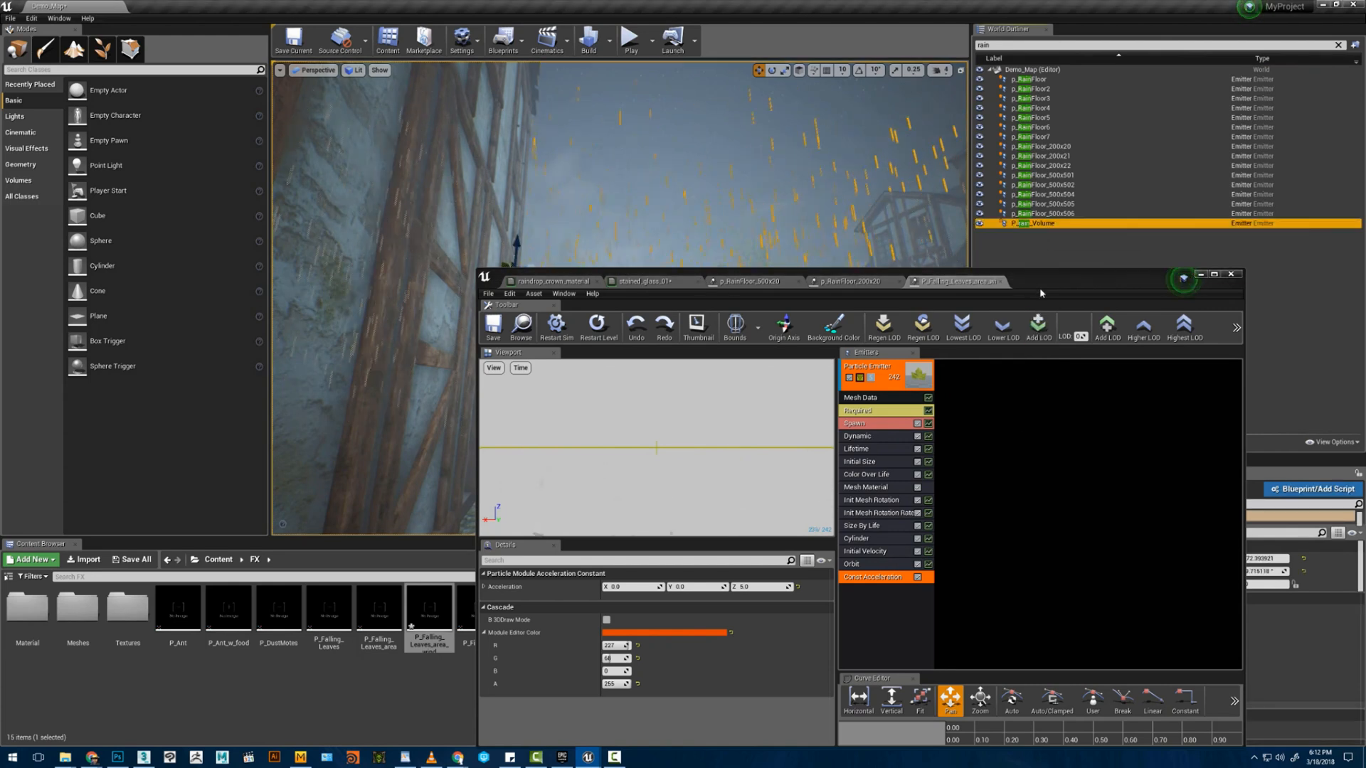
drag(1040, 283, 1021, 552)
key(e)
drag(582, 268, 578, 251)
click(674, 353)
key(w)
mouse_move(674, 353)
right_down()
mouse_move(672, 388)
mouse_move(676, 372)
right_up()
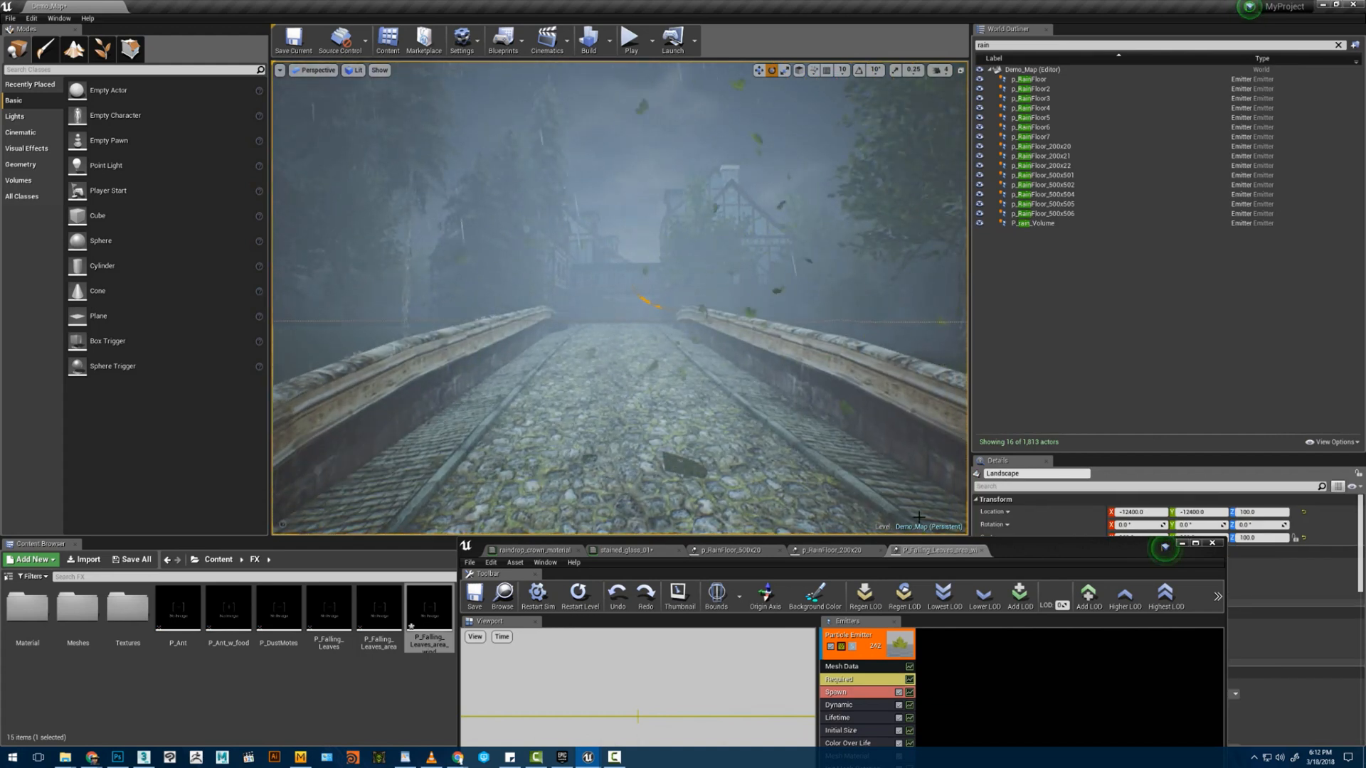
- Try a maximum Z start velocity of -600 in the leaf emitter's Initial Velocity module and check the leaves in the level
drag(1015, 555, 1158, 298)
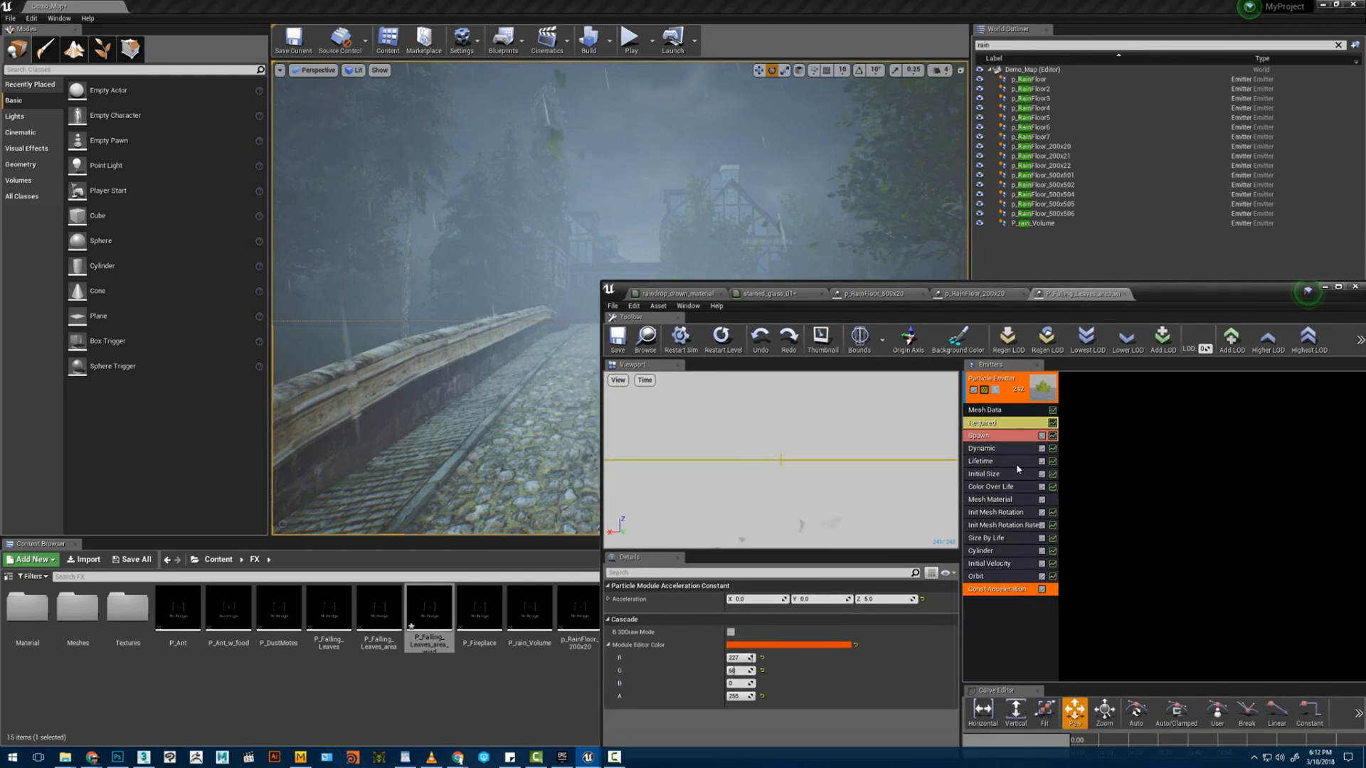
click(992, 563)
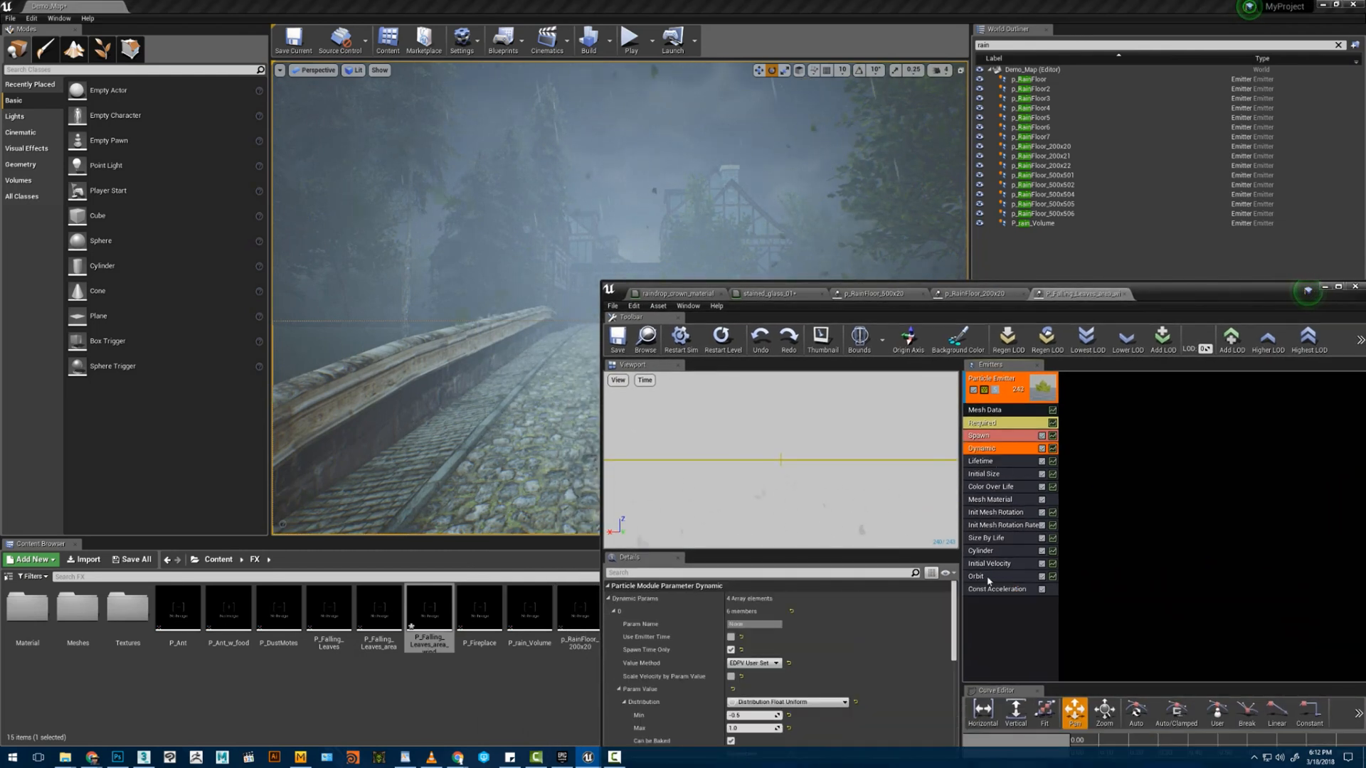
click(882, 638)
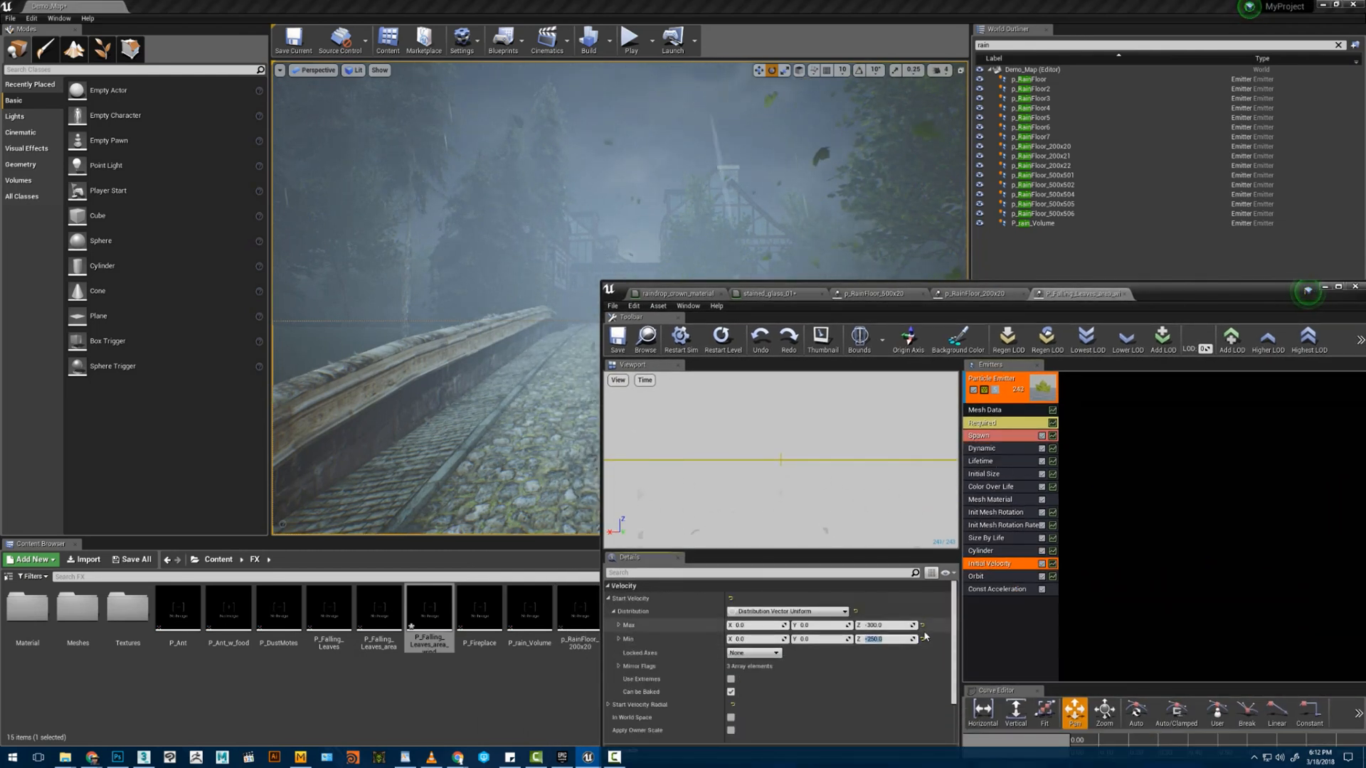
click(887, 625)
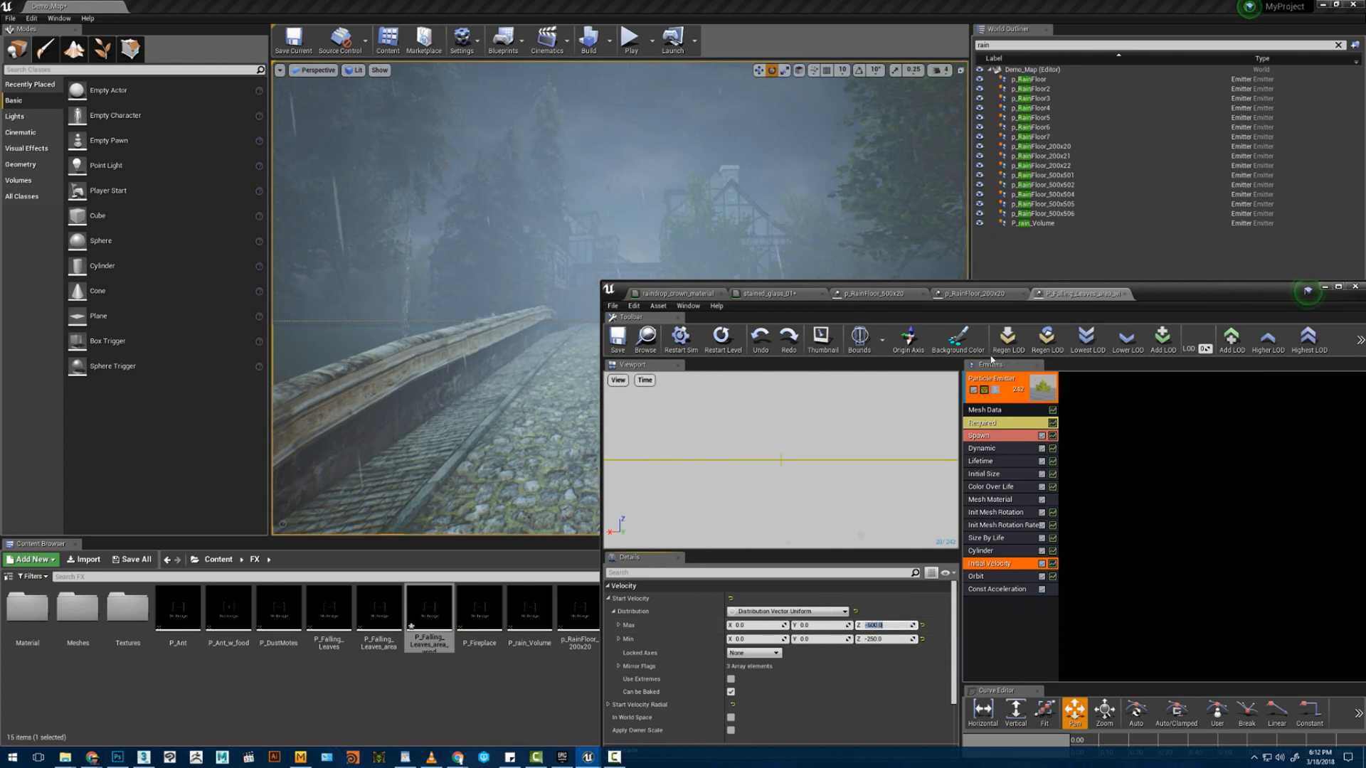
drag(1145, 311, 1100, 461)
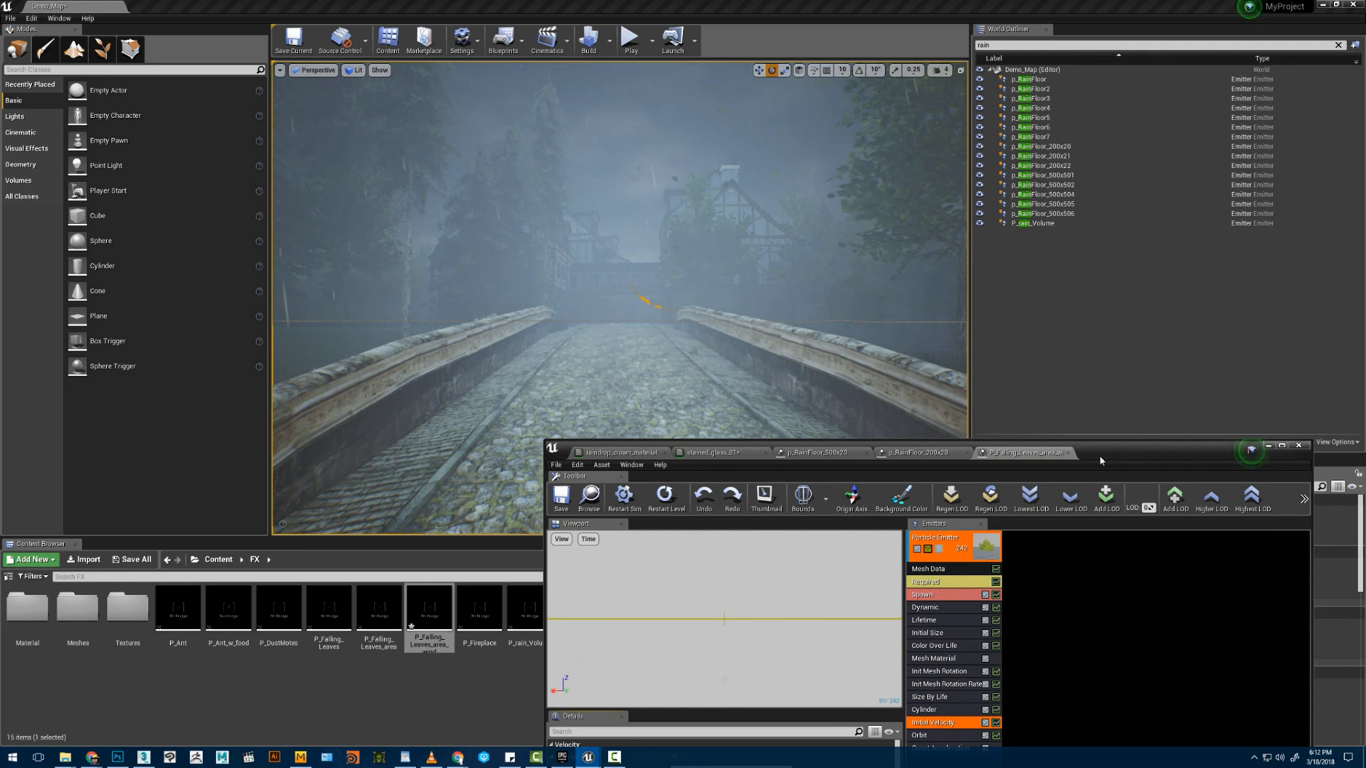
drag(1110, 458, 1113, 271)
- Try a minimum Z start velocity of -600 with a stronger negative maximum Z and check the leaves
click(831, 612)
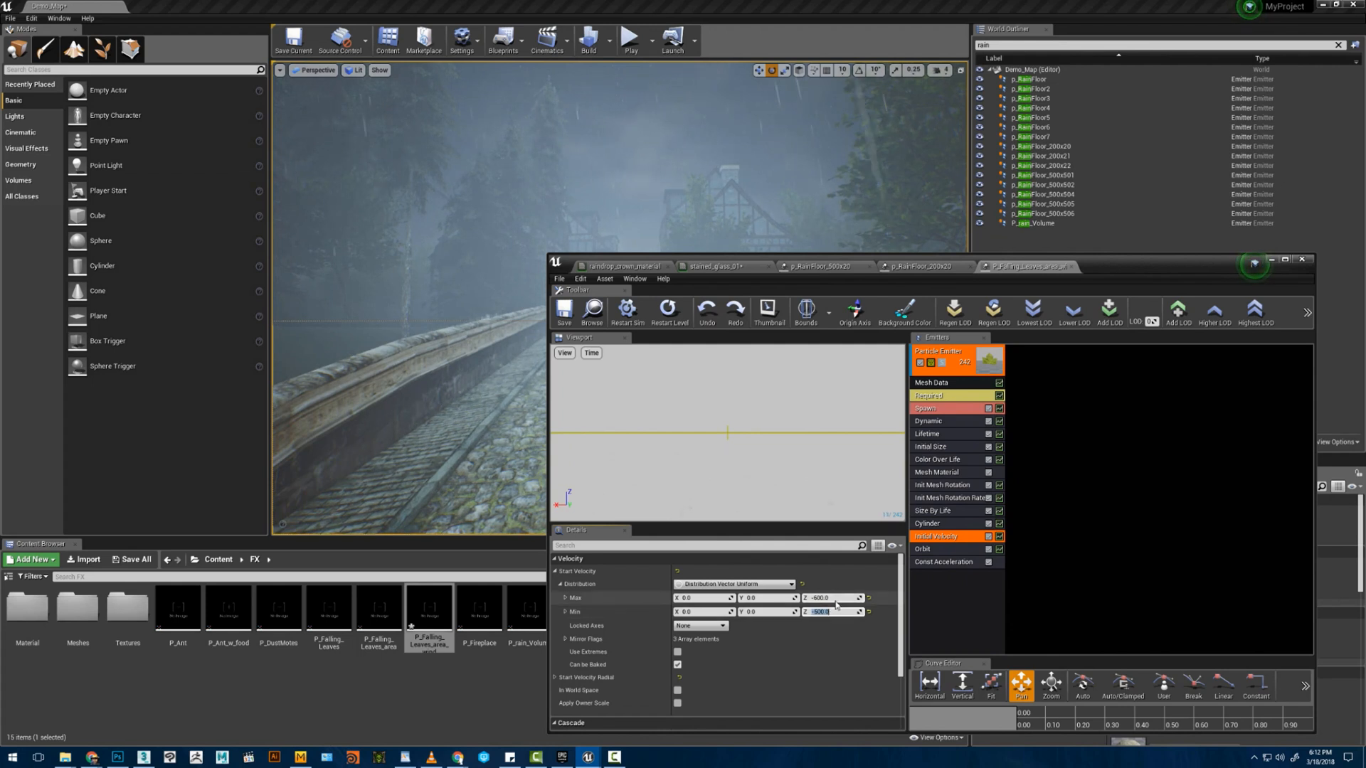
click(829, 596)
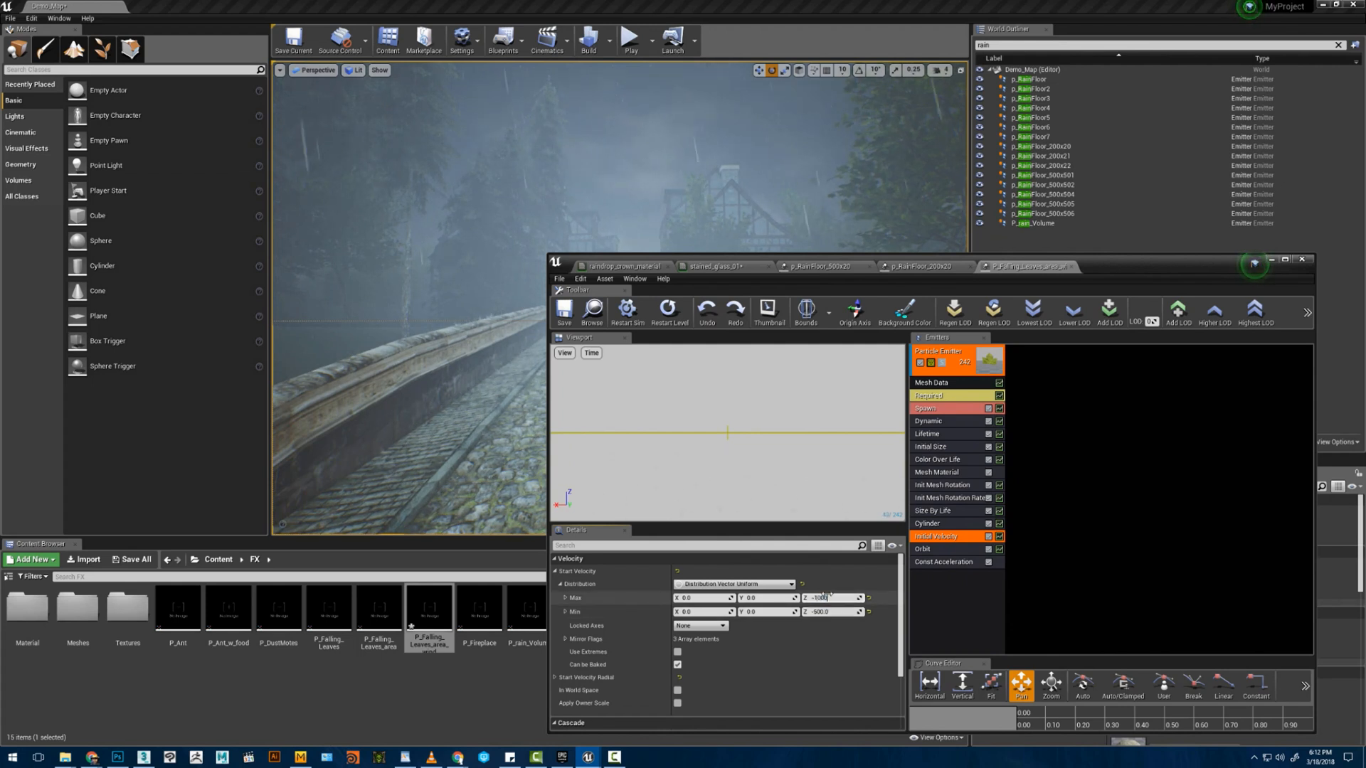
drag(1102, 271, 1093, 460)
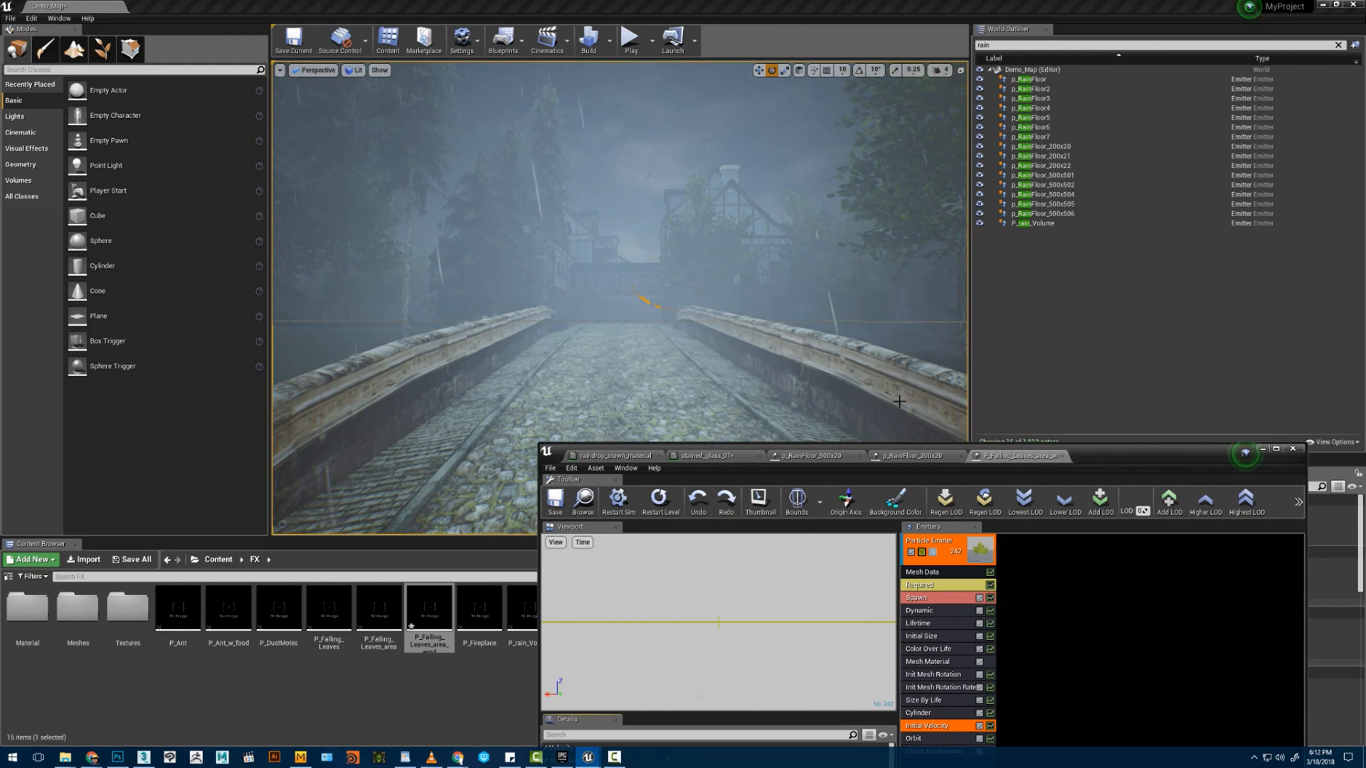
- Set the leaf emitter's Z start velocity to a maximum of -700 and a minimum of -400
drag(1100, 457, 1128, 237)
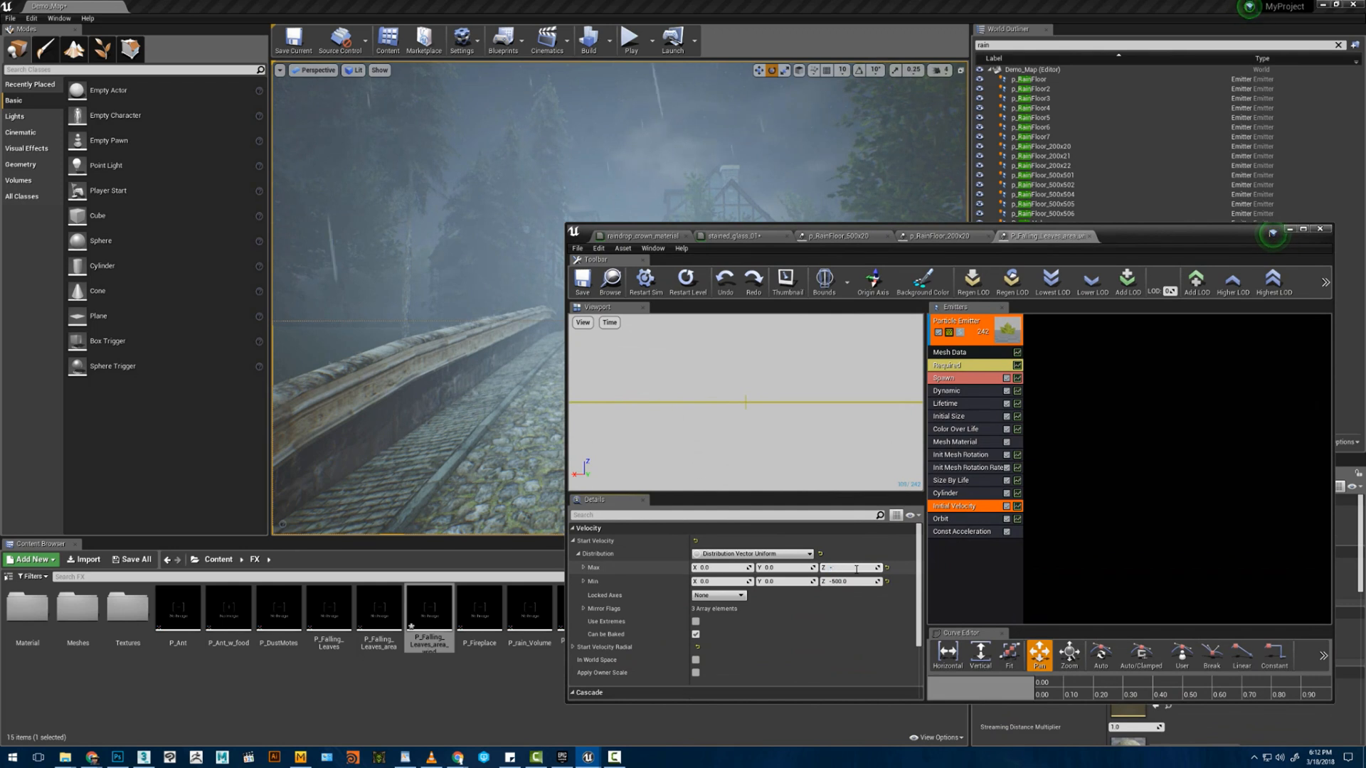
key(Tab)
key(Tab)
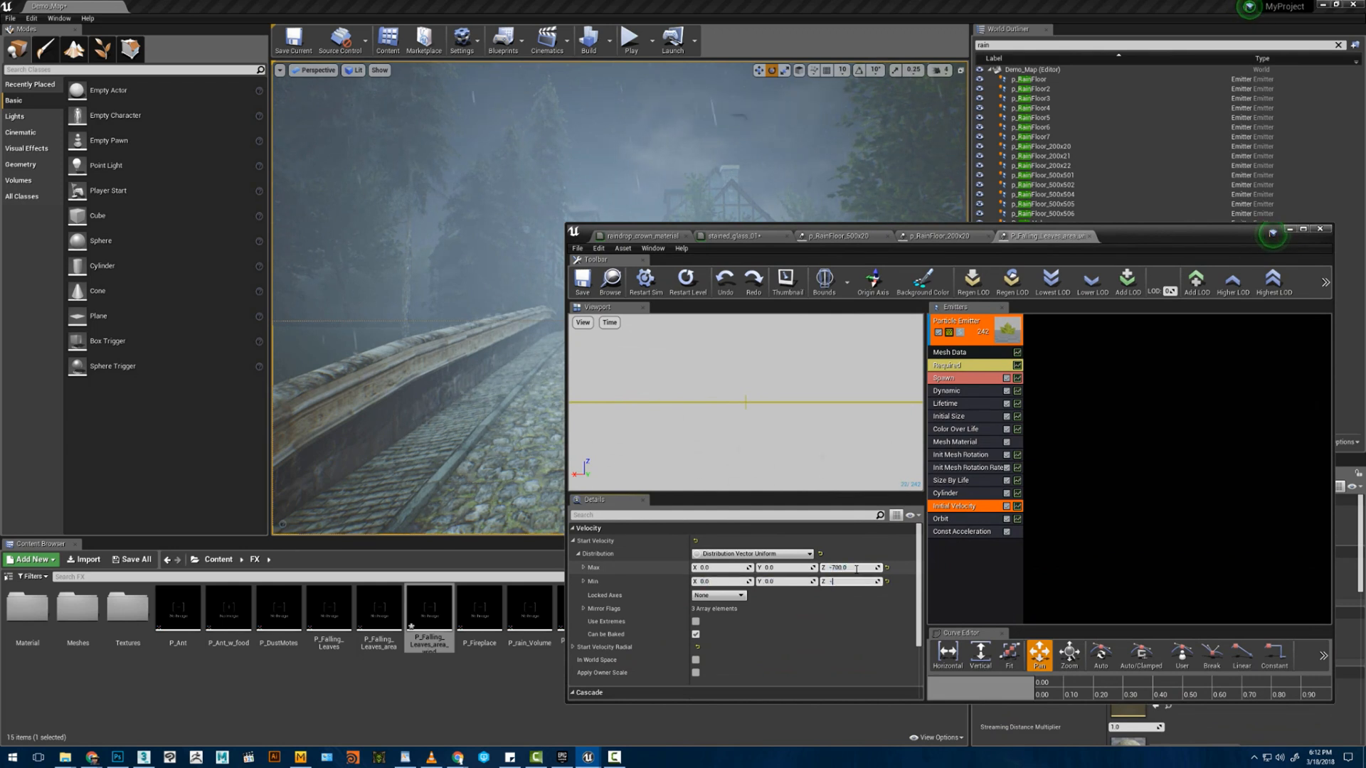
- Set the leaf emitter's start velocity to maximum X 30 and Y 30, minimum X -48 and Y -30, and check the leaves
click(715, 567)
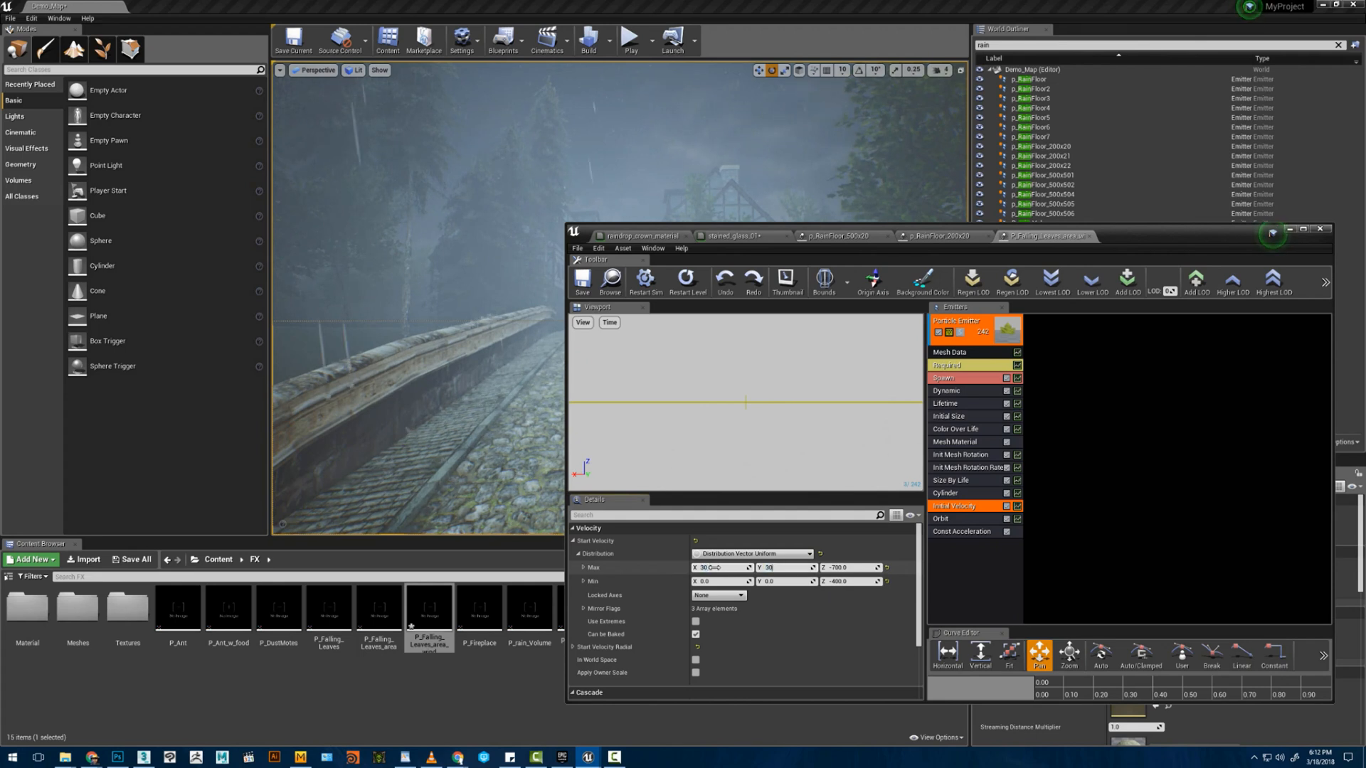
key(Tab)
key(Tab)
text(-)
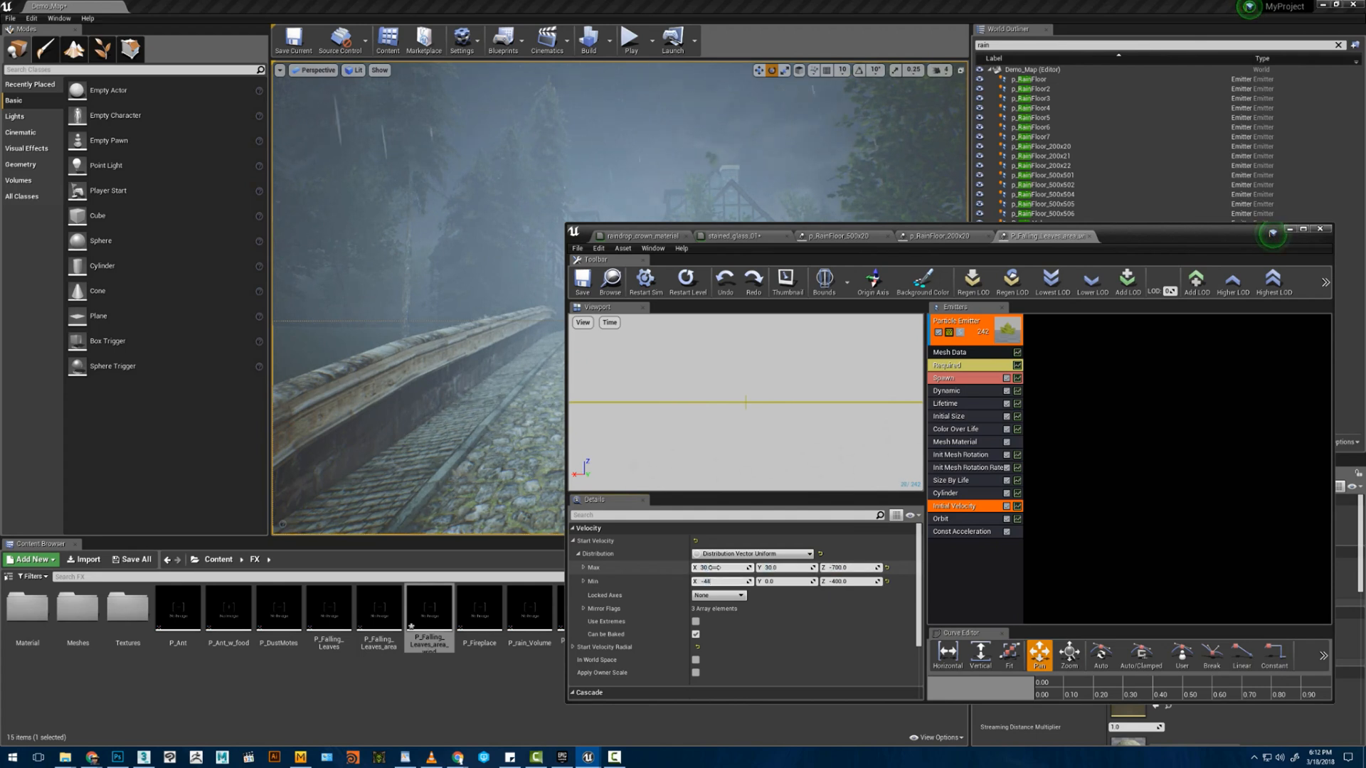
text(48)
key(Tab)
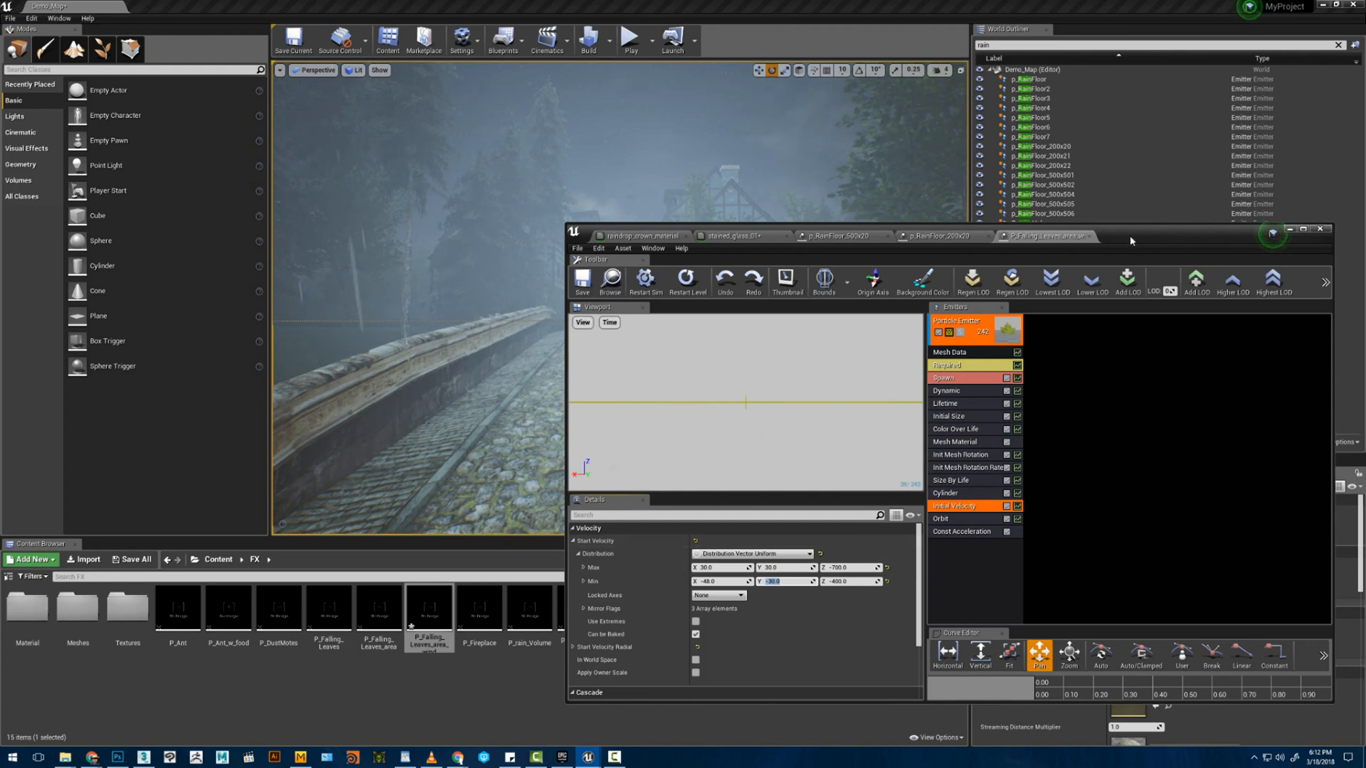
drag(1131, 240, 1121, 409)
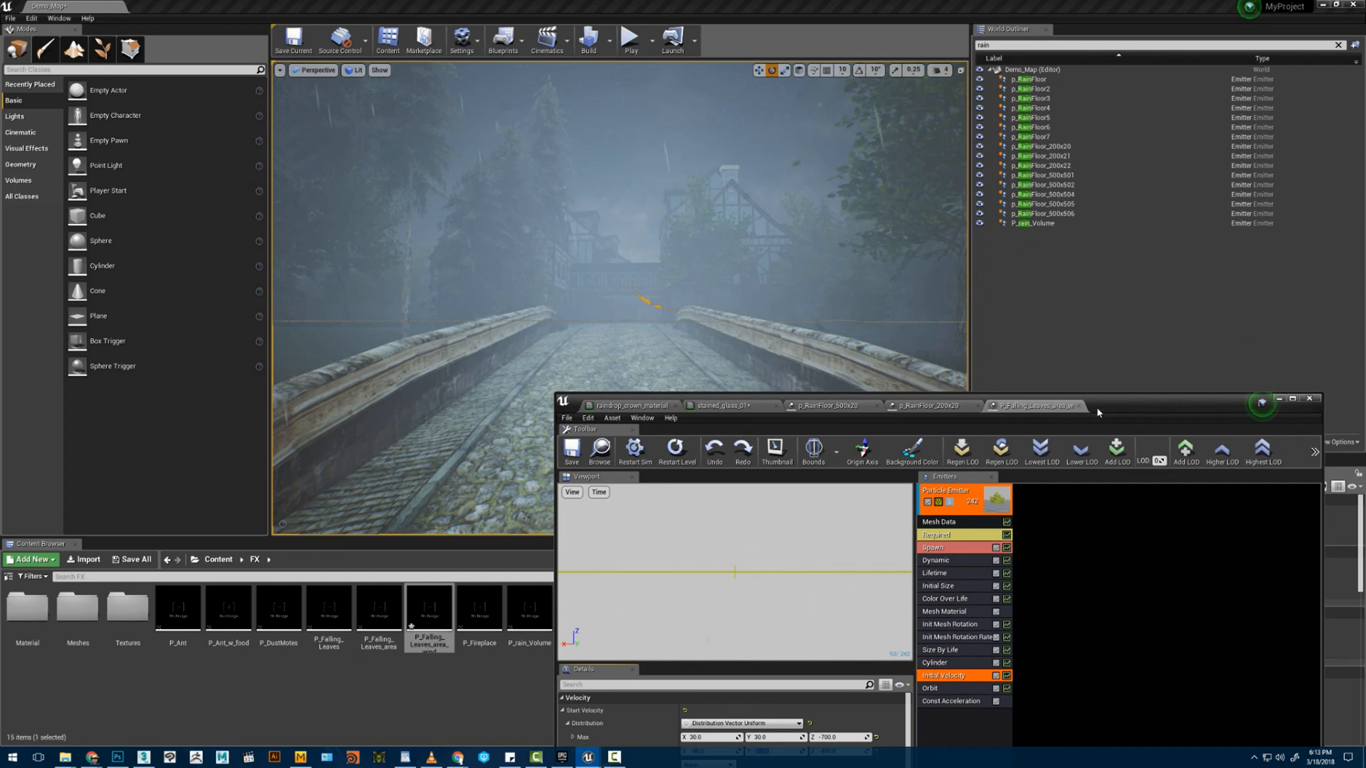
- Try a maximum Y offset of 300 in the leaf emitter's Orbit module and check the leaves in the level
drag(1098, 412, 1200, 218)
click(1030, 496)
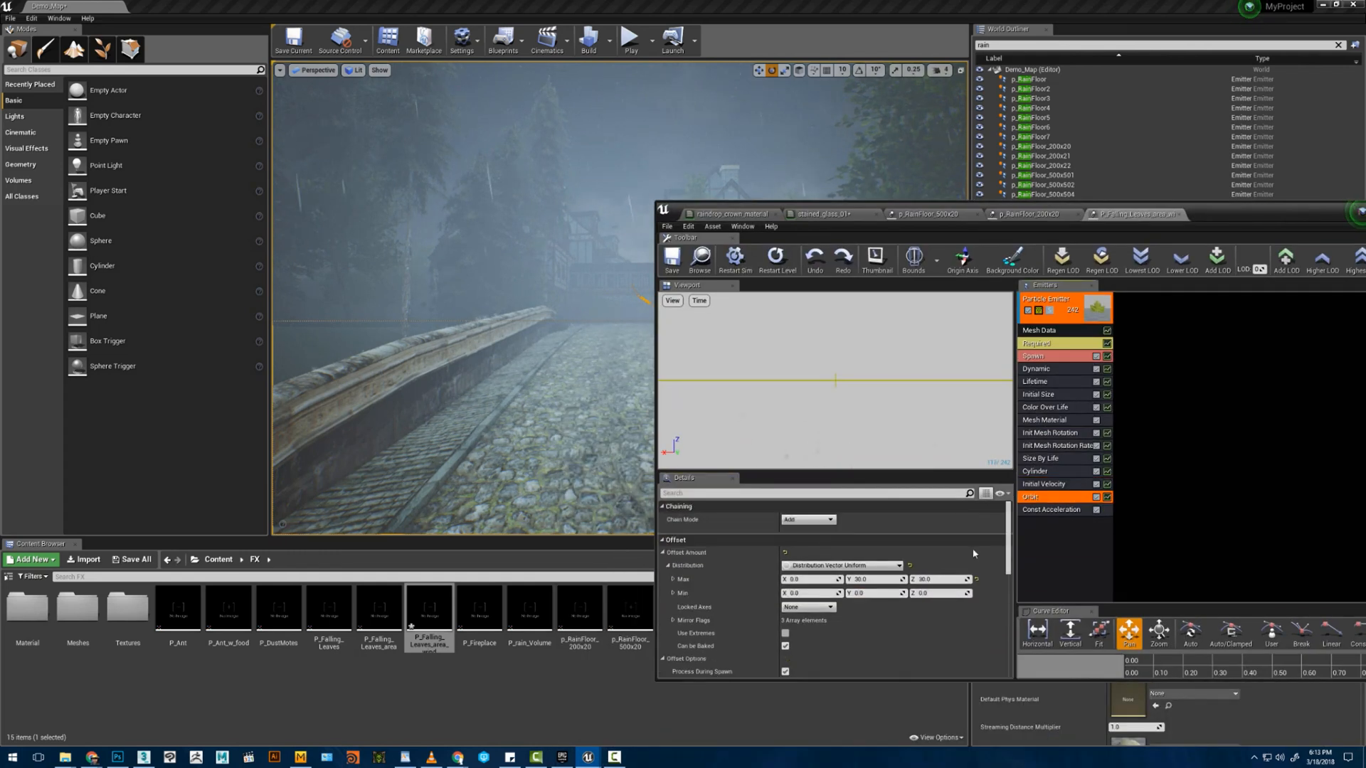
click(874, 580)
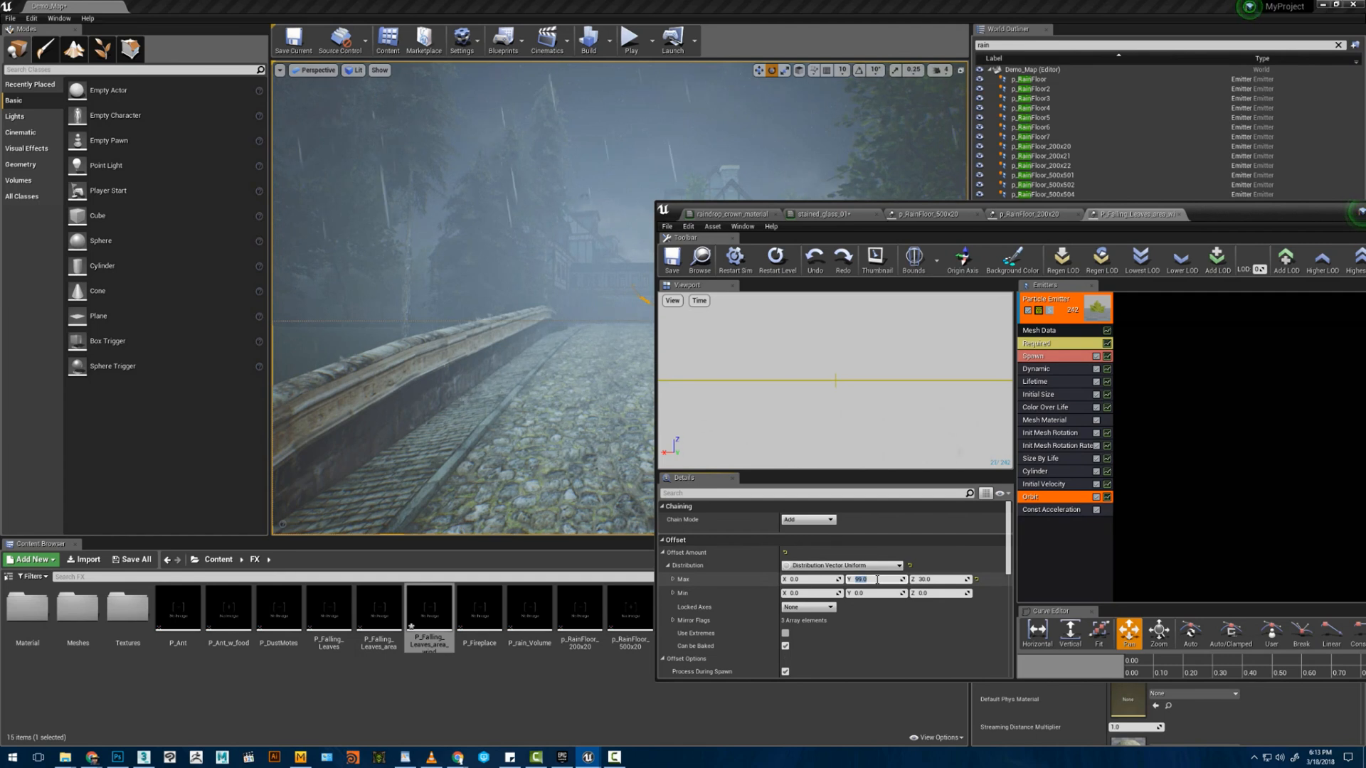
text(300)
drag(1204, 216, 1212, 348)
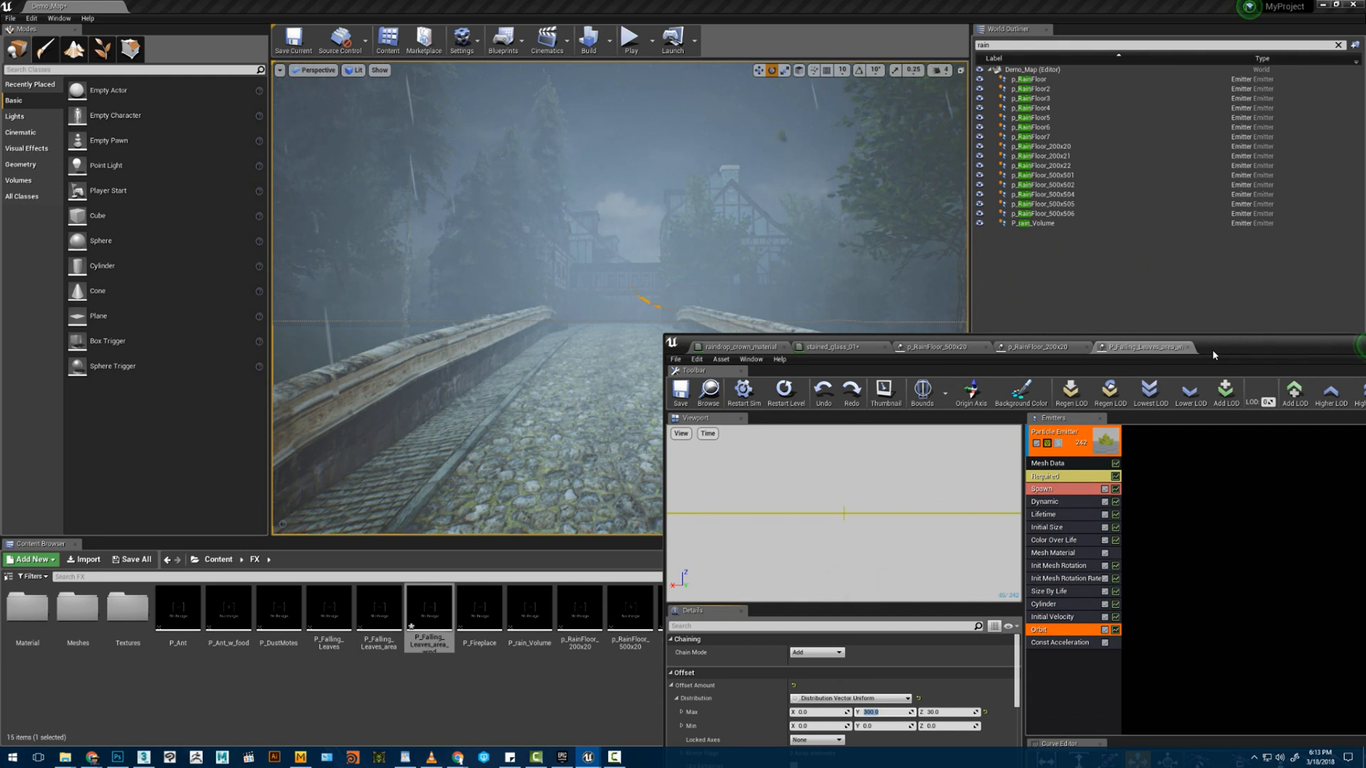
- Set the Orbit module's offset amount to a maximum Y of 150 and a minimum Y of -75
drag(1212, 351, 1302, 263)
text(150)
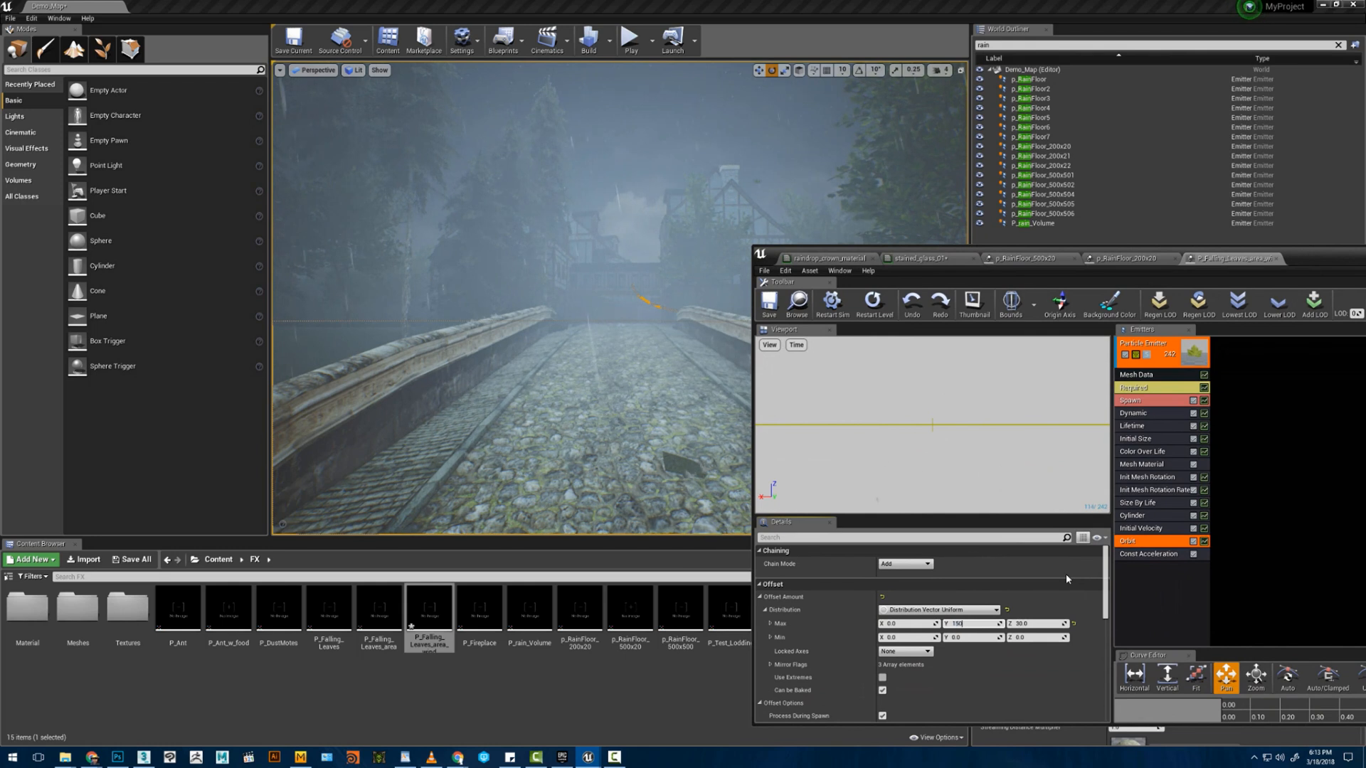
key(Tab)
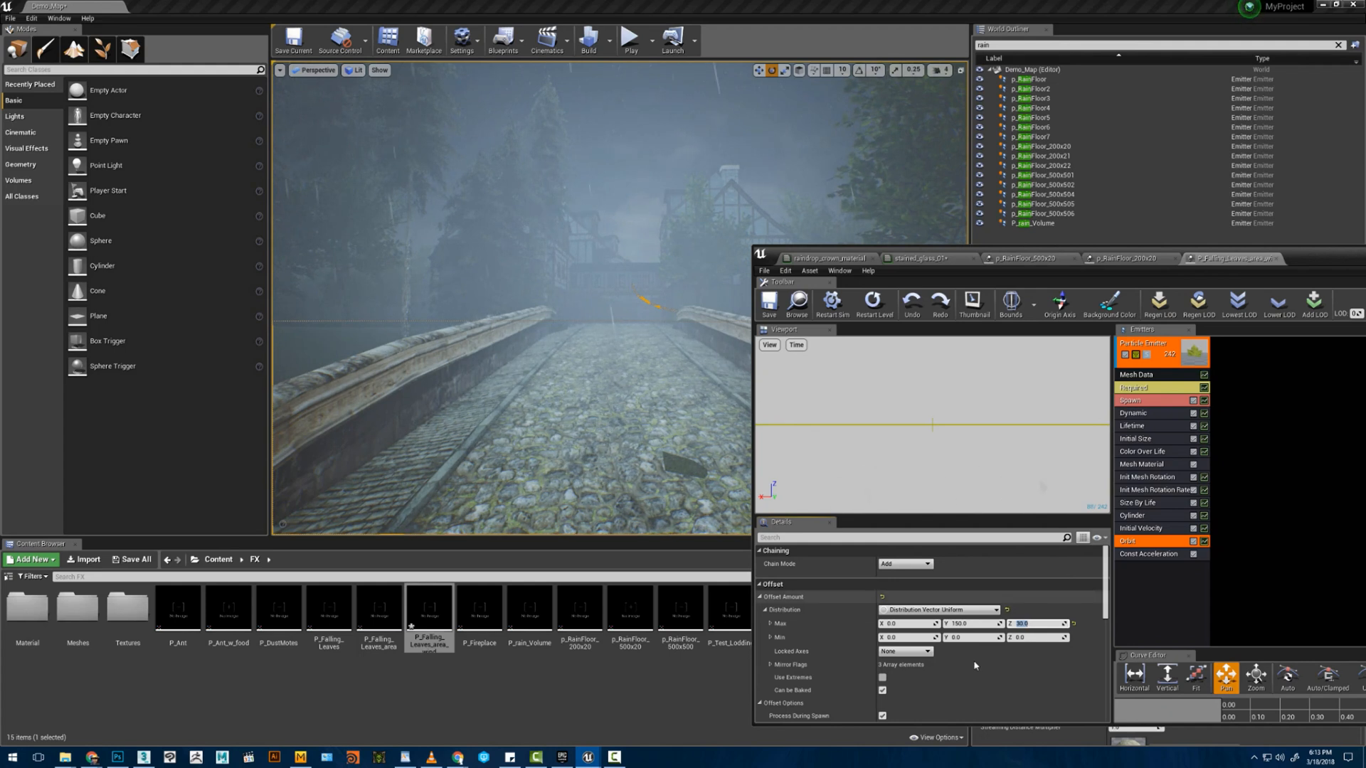
key(Tab)
key(Tab)
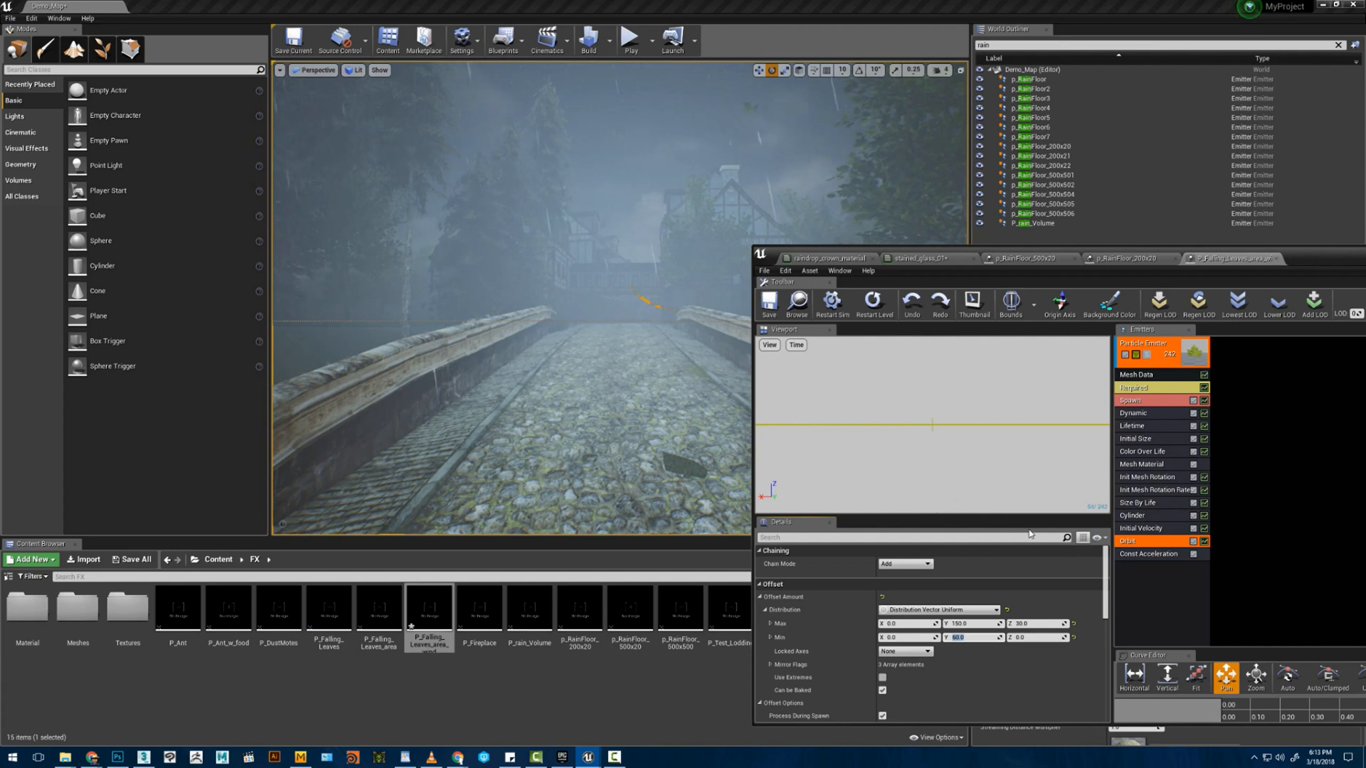
text(-75)
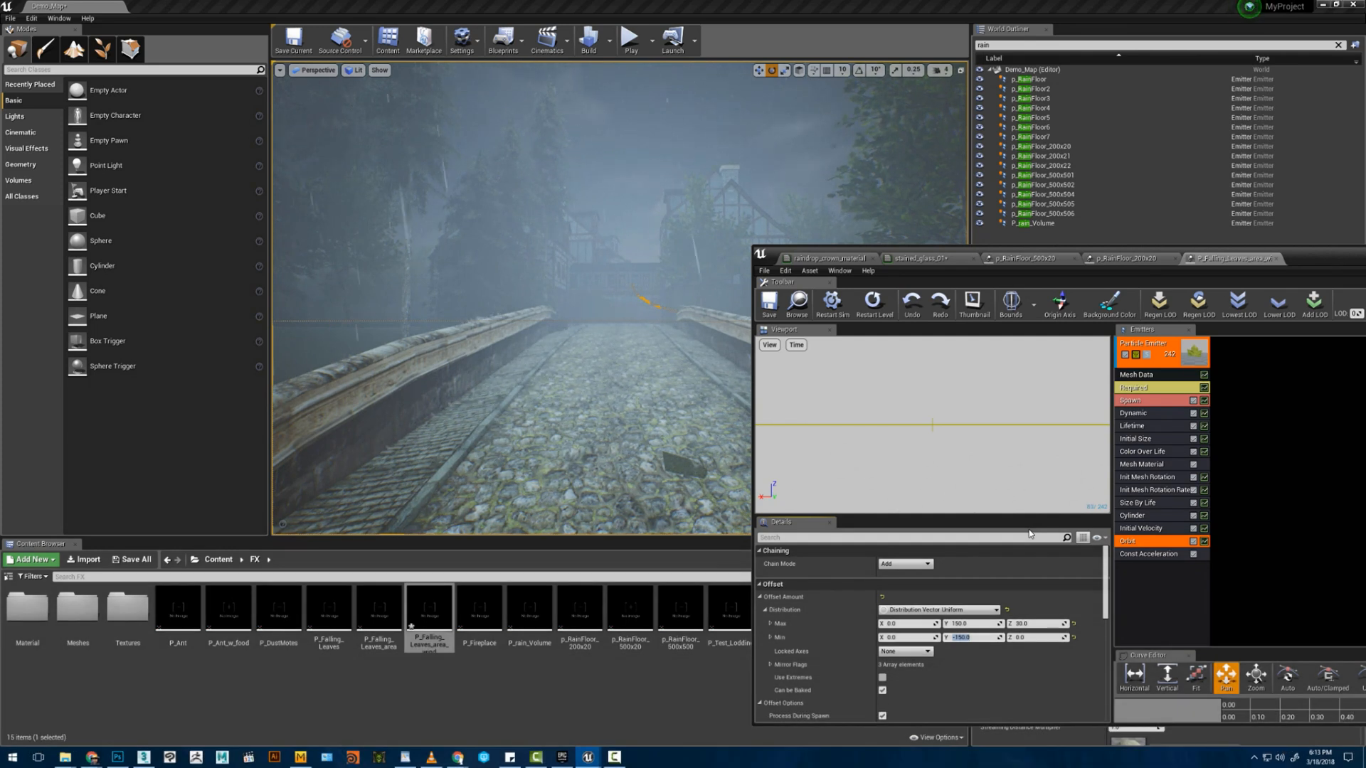
- Set the orbit offset's maximum Y to 75 and minimum Z to -5, and check the leaves over the bridge
click(978, 623)
text(7)
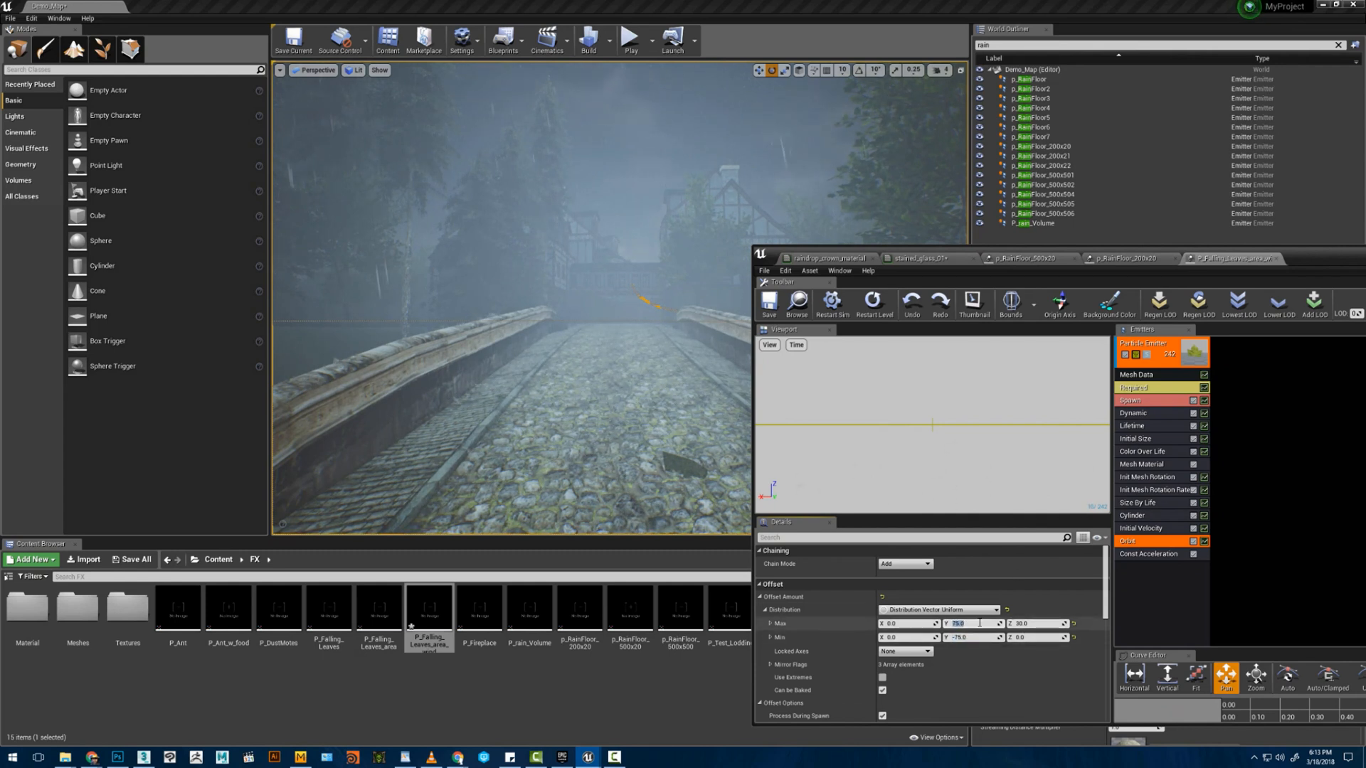
click(1028, 633)
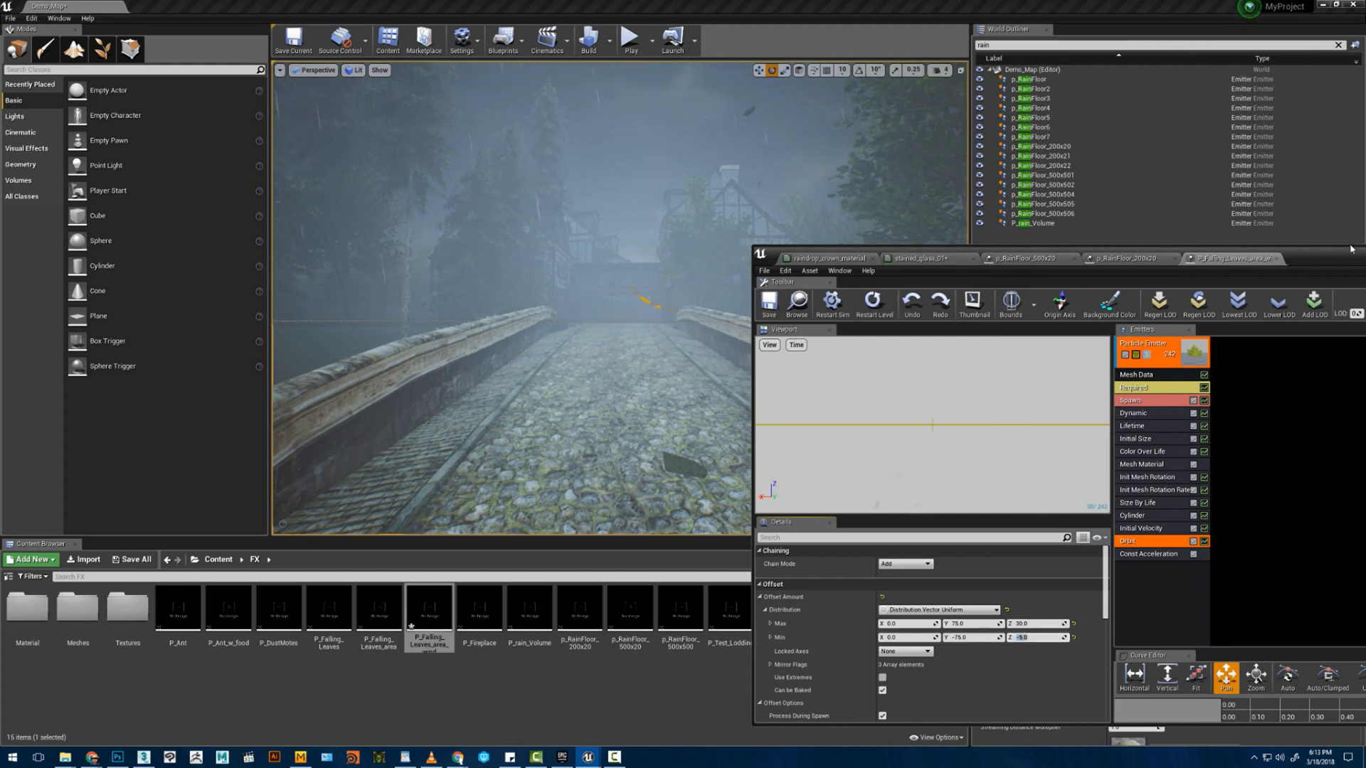
drag(1339, 259, 1251, 416)
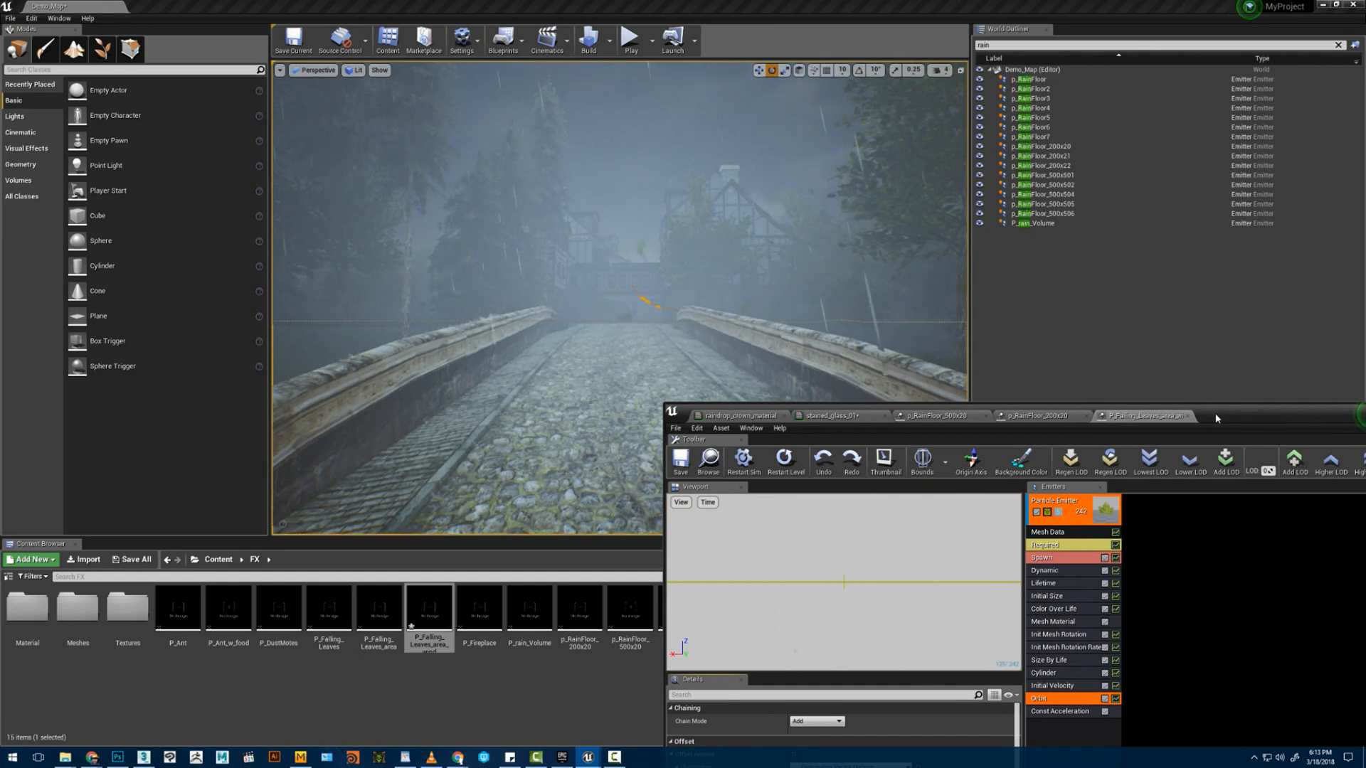
- Set the orbit offset's maximum Y to 150 and watch the leaves in the level
drag(1215, 413, 1357, 184)
key(Return)
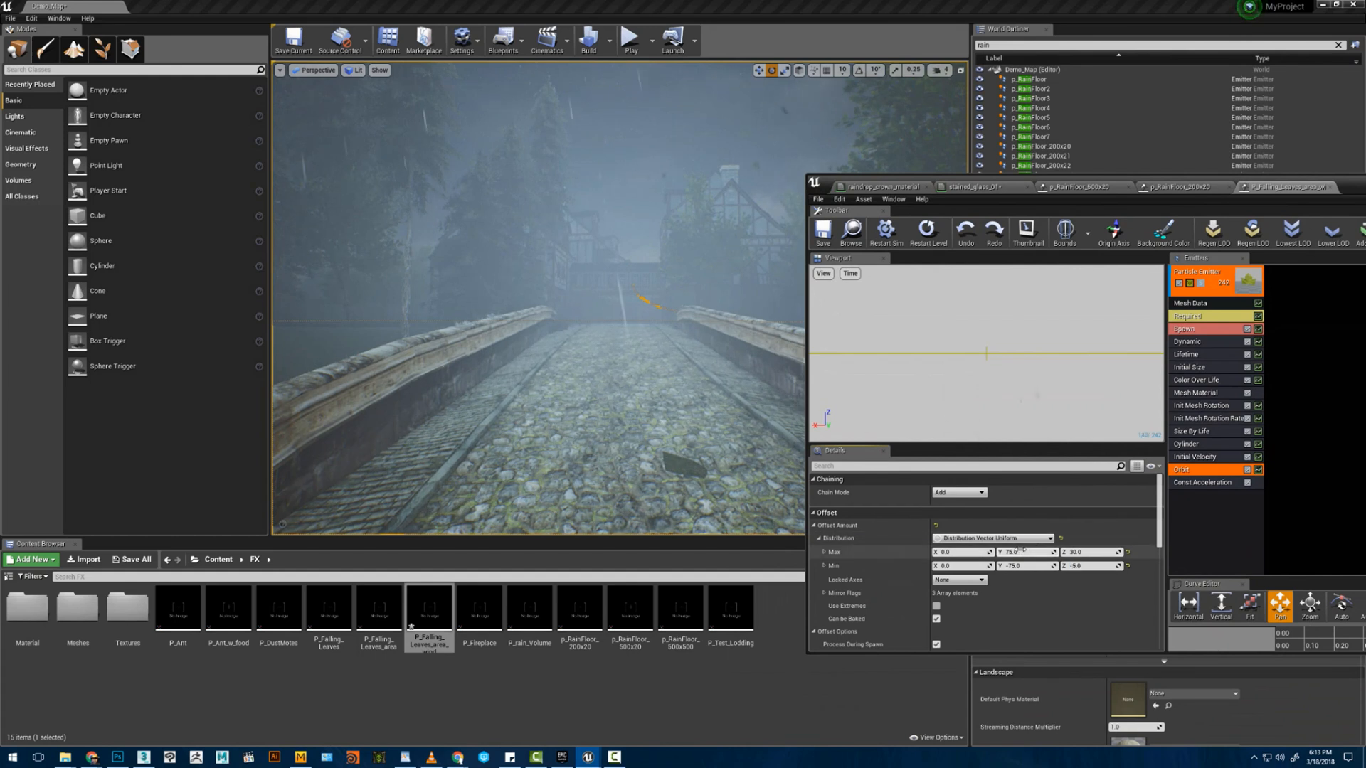
text(150)
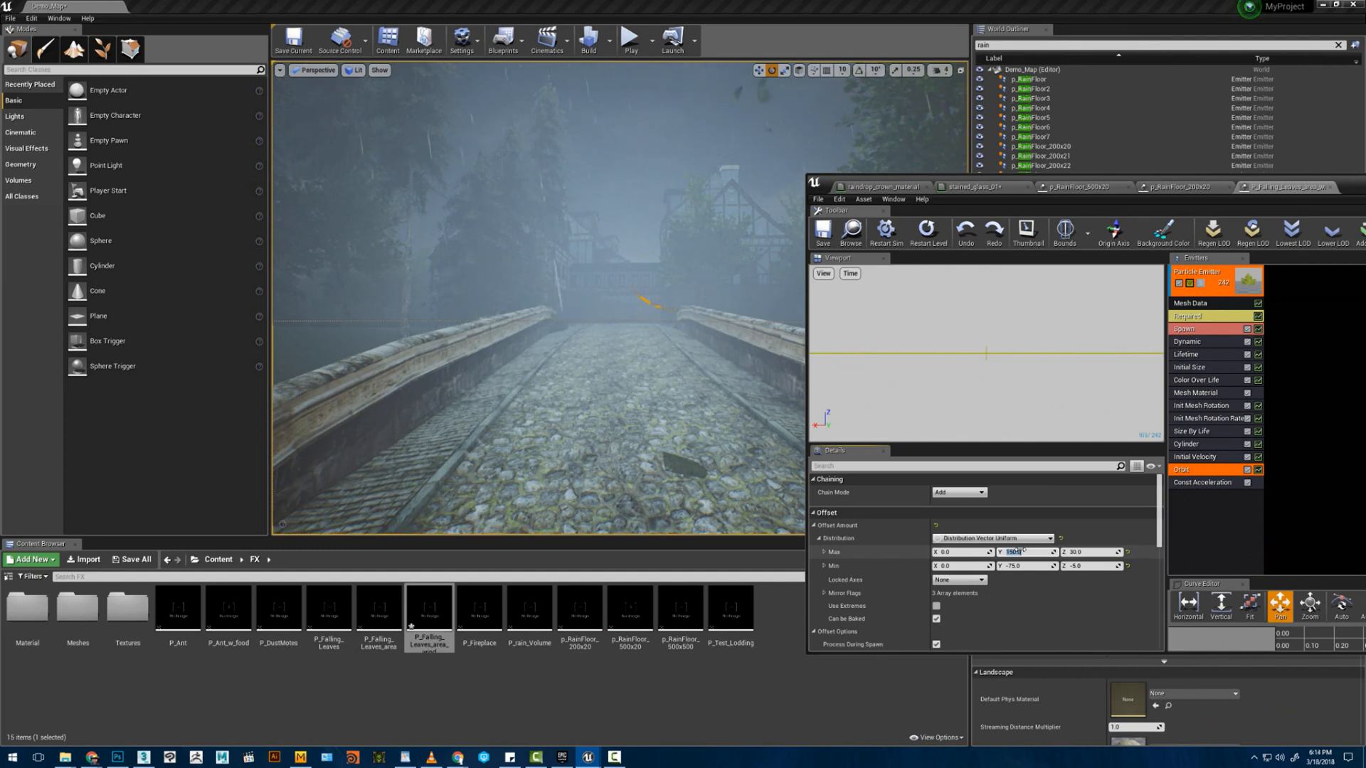
key(Return)
- Set the maximum X of the Orbit module's rotation amount to 1.0
scroll(1087, 578, down, 5)
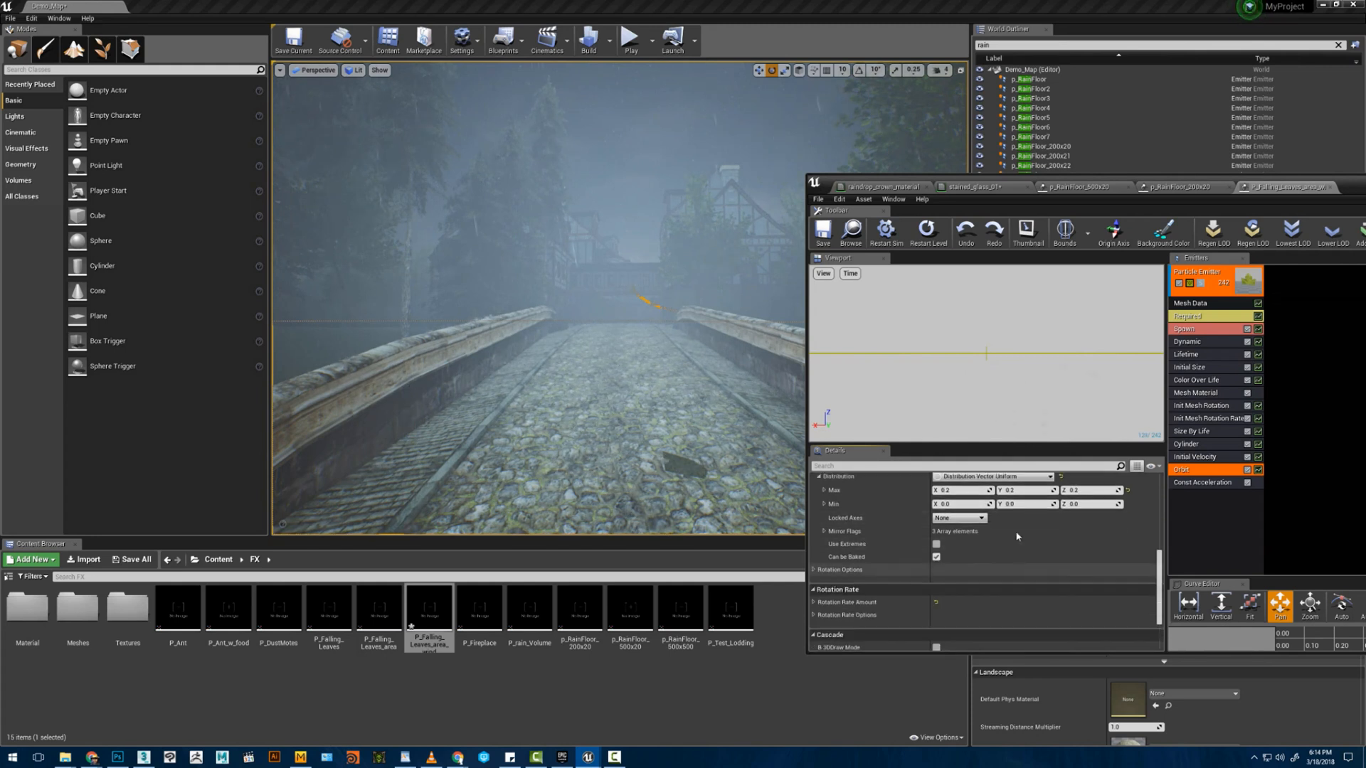
click(976, 524)
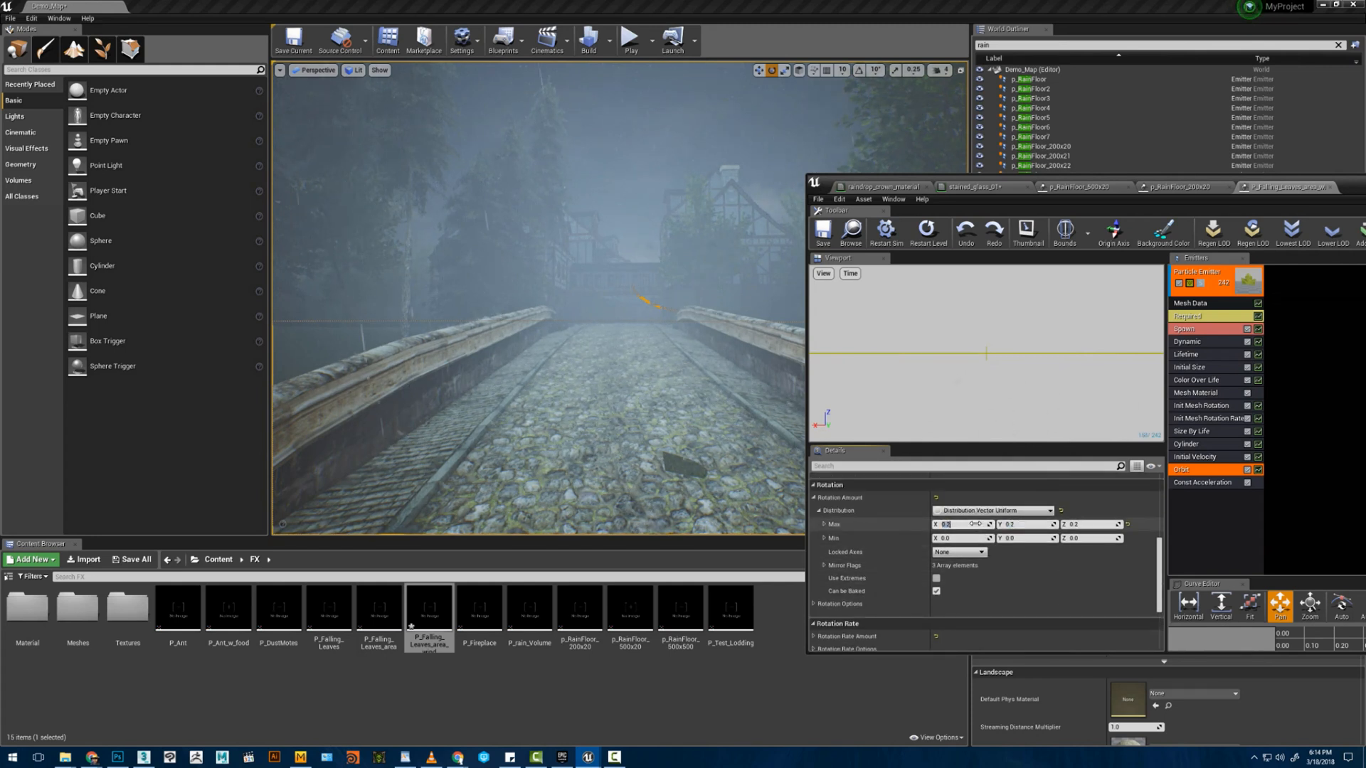
key(Return)
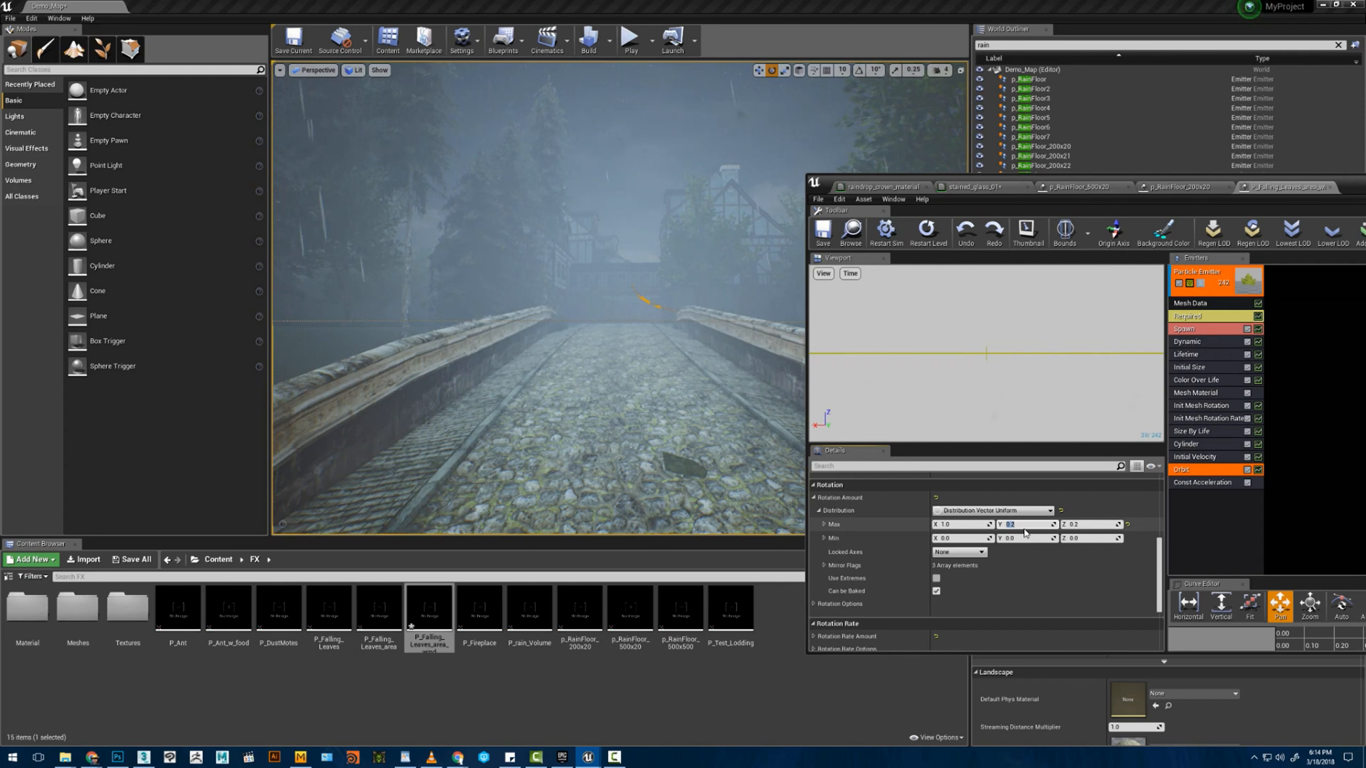
- Set the Orbit module's maximum rotation amount to 1 on Y and Z
text(1)
key(Return)
click(1070, 525)
text(1)
key(Return)
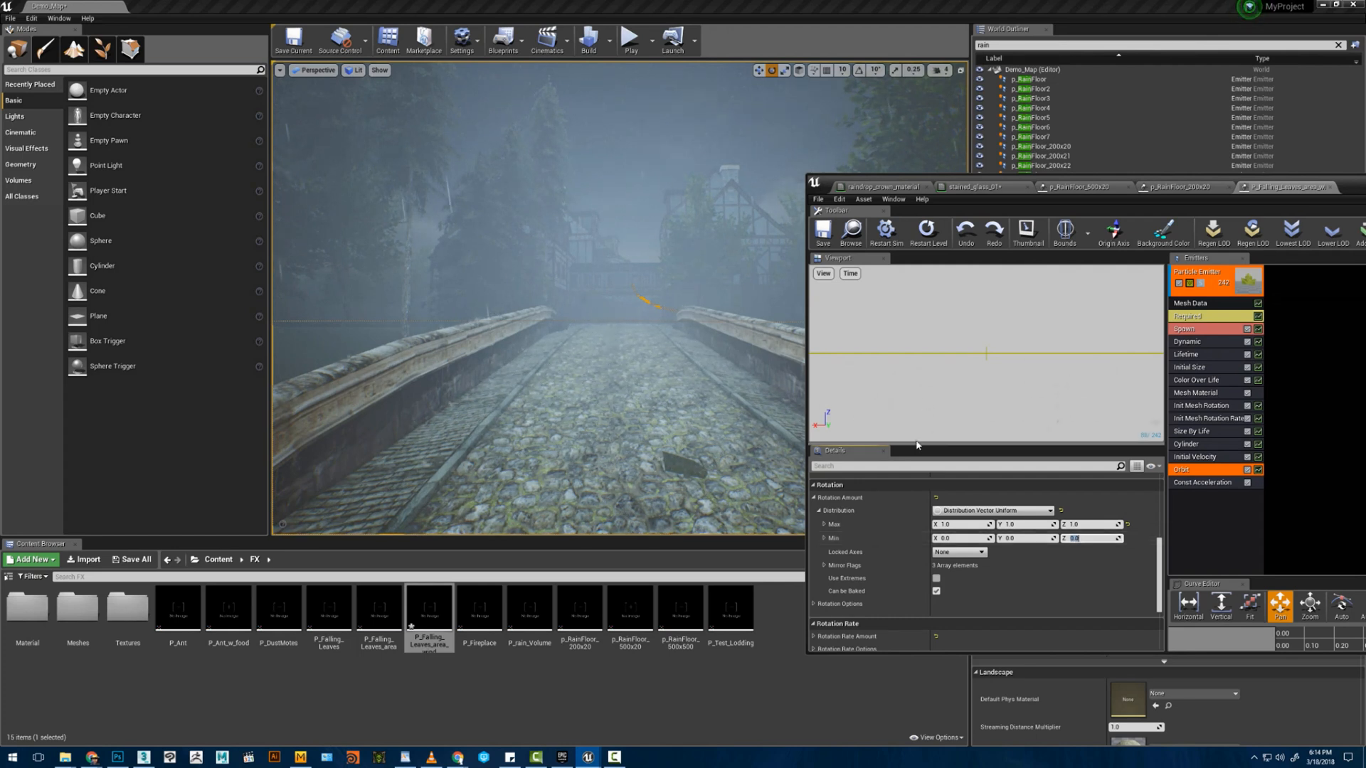
- Set the Orbit module's minimum rotation amount to -1 on X, Y and Z, and enable Use Extremes
click(954, 539)
text(-1)
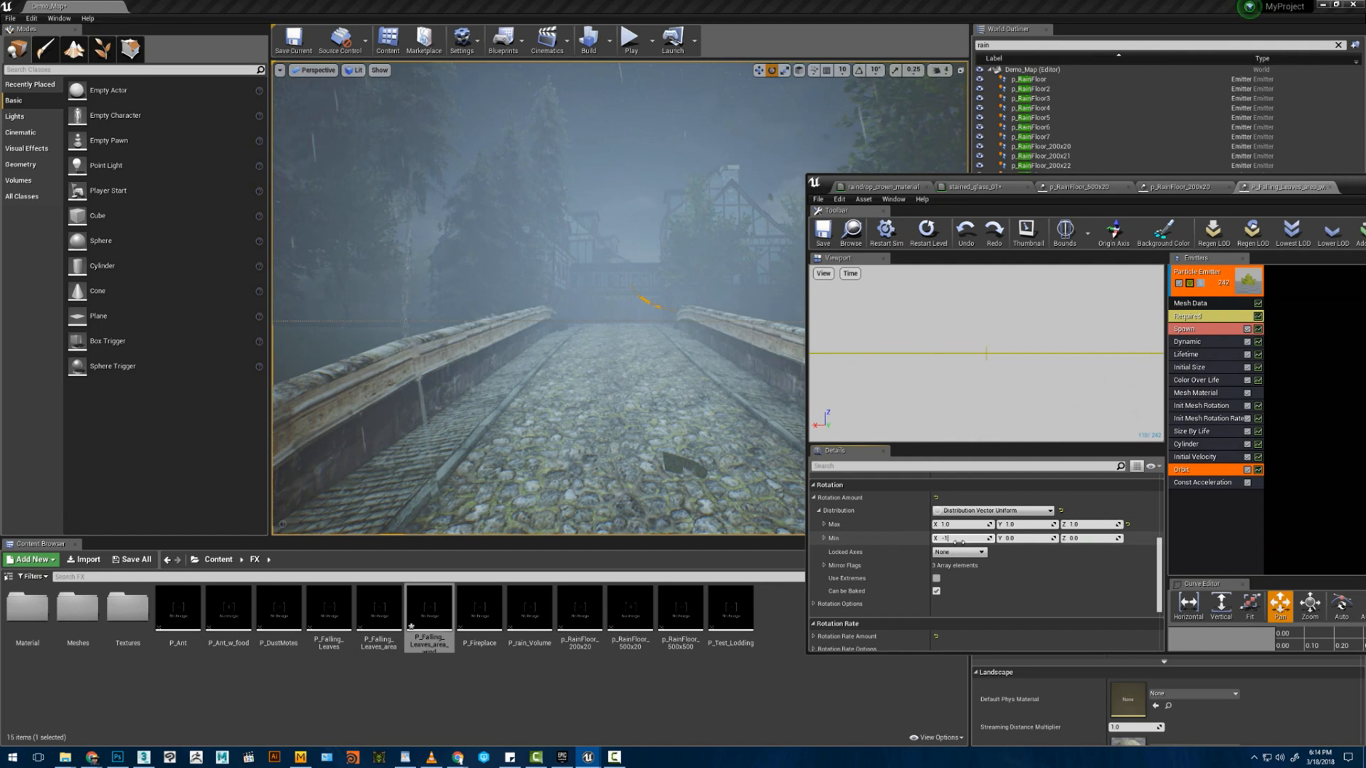
key(Tab)
text(-1)
key(Tab)
text(-1)
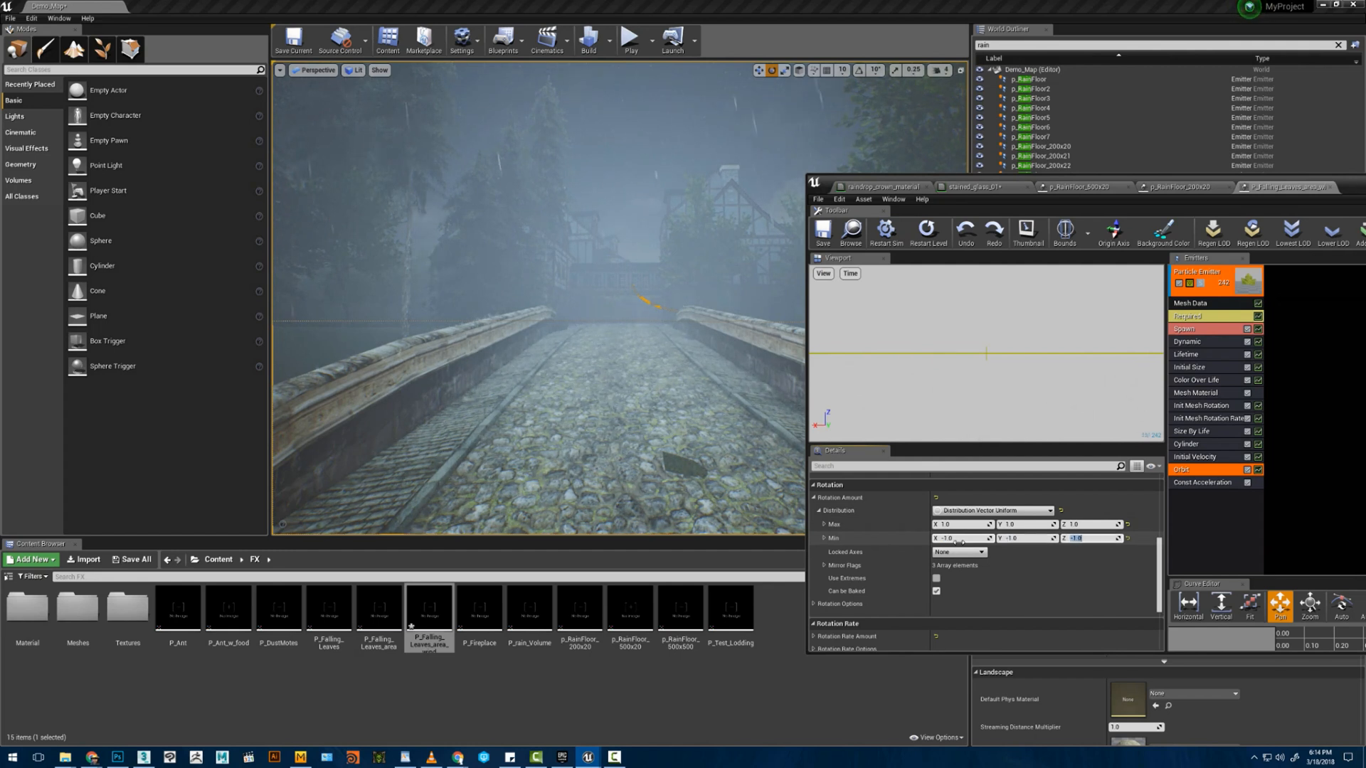
click(937, 579)
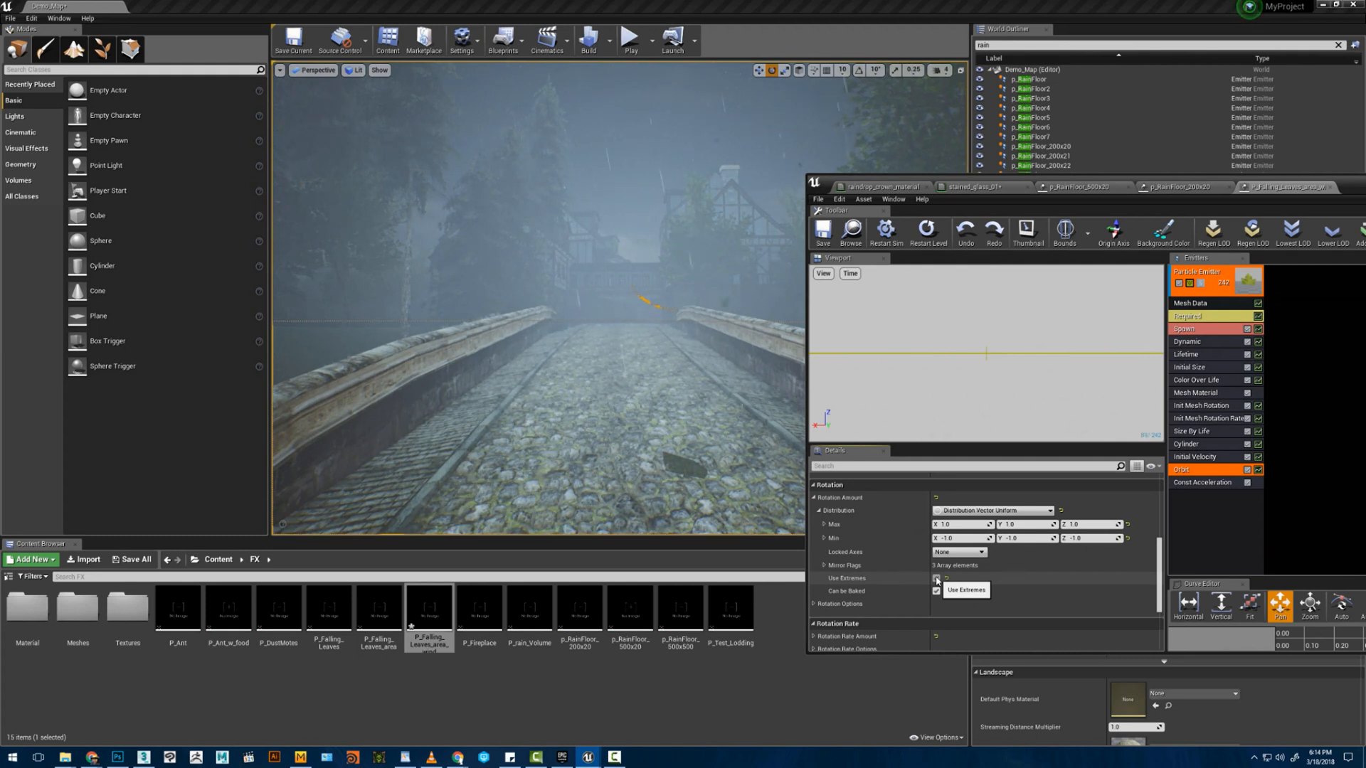
right_click(1213, 507)
mouse_move(1223, 423)
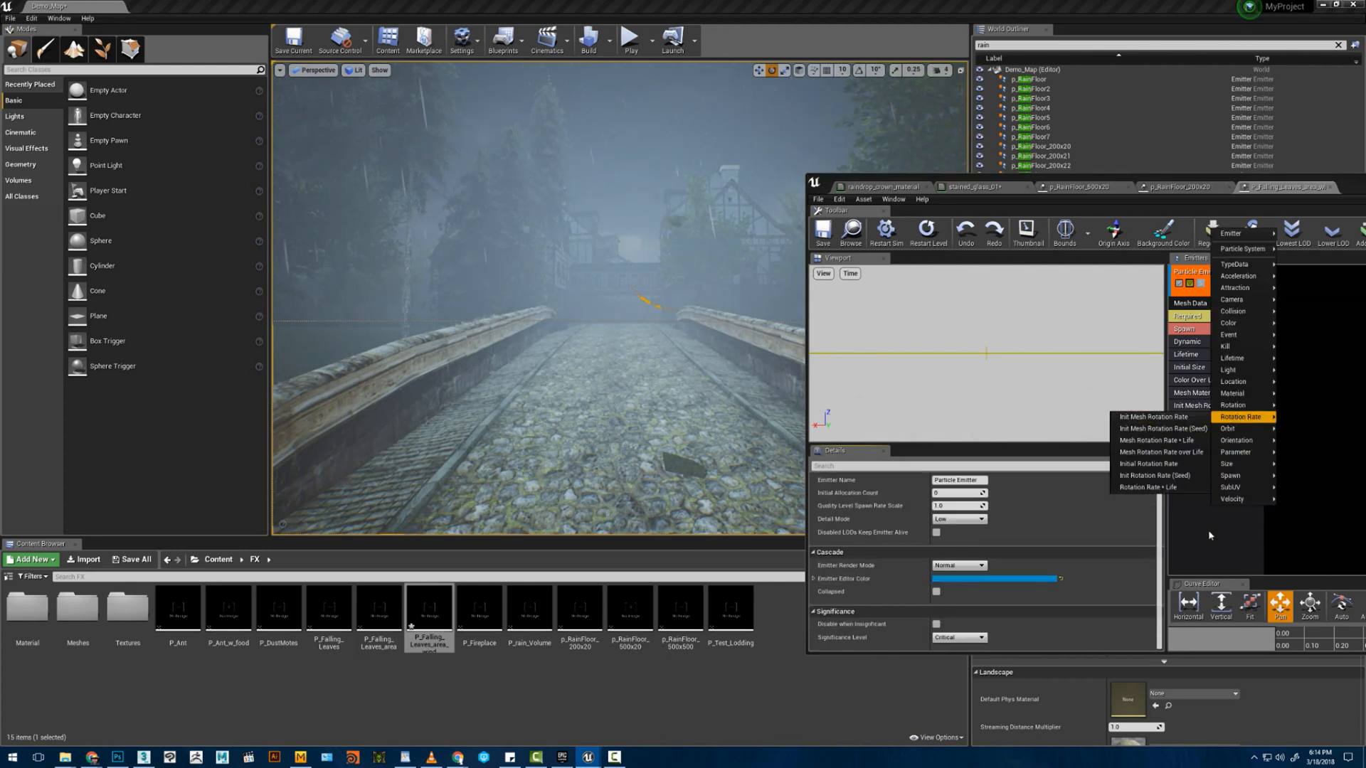
click(1173, 417)
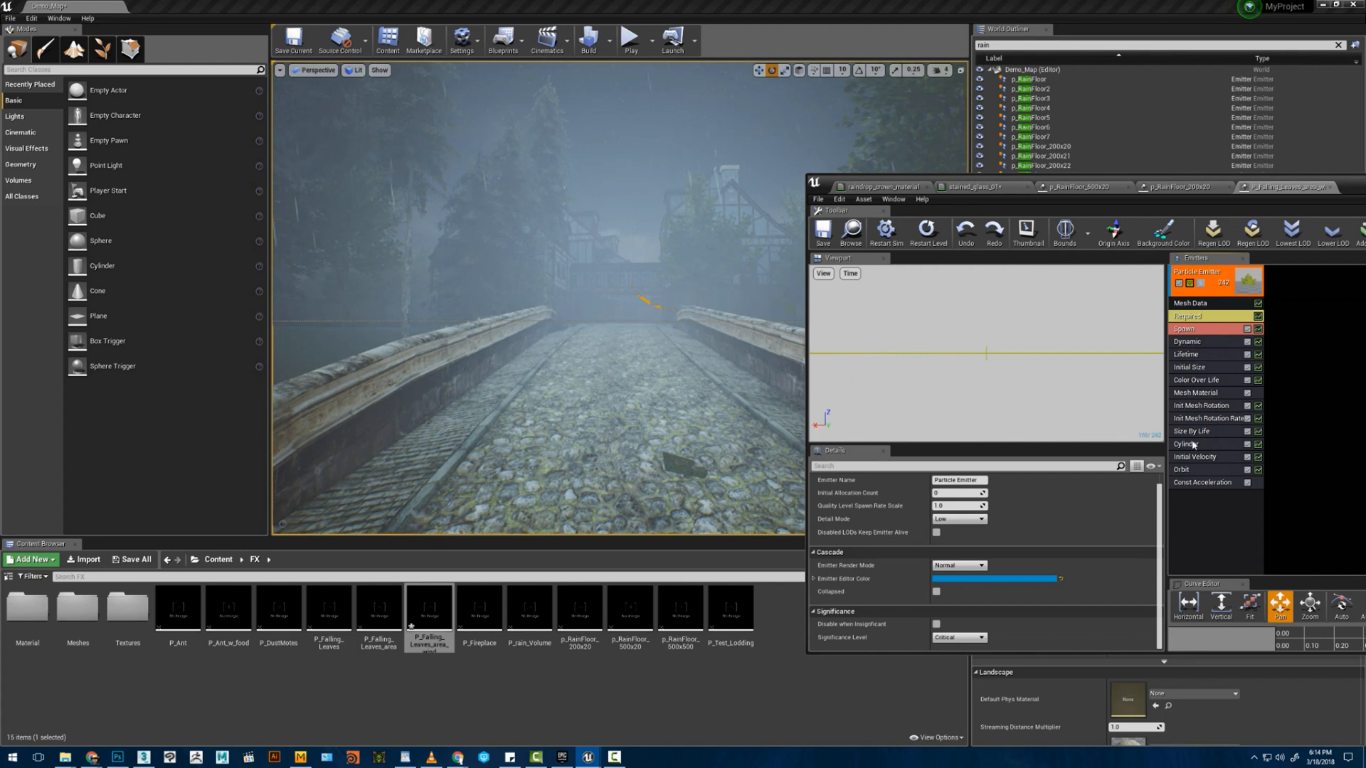
- Set the Init Mesh Rotation Rate module's maximum start rotation rate to 1 on X, Y and Z
click(1207, 419)
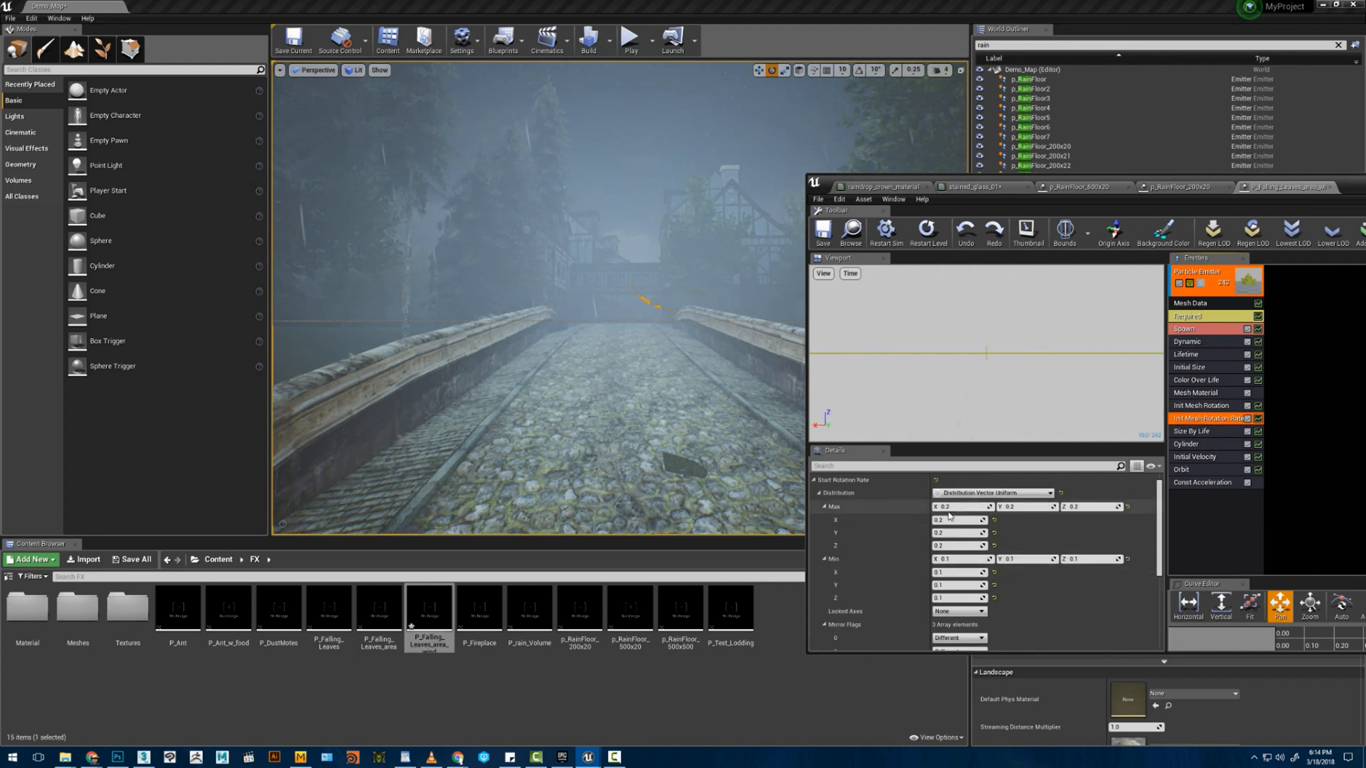
text(1)
key(Tab)
text(1)
key(Tab)
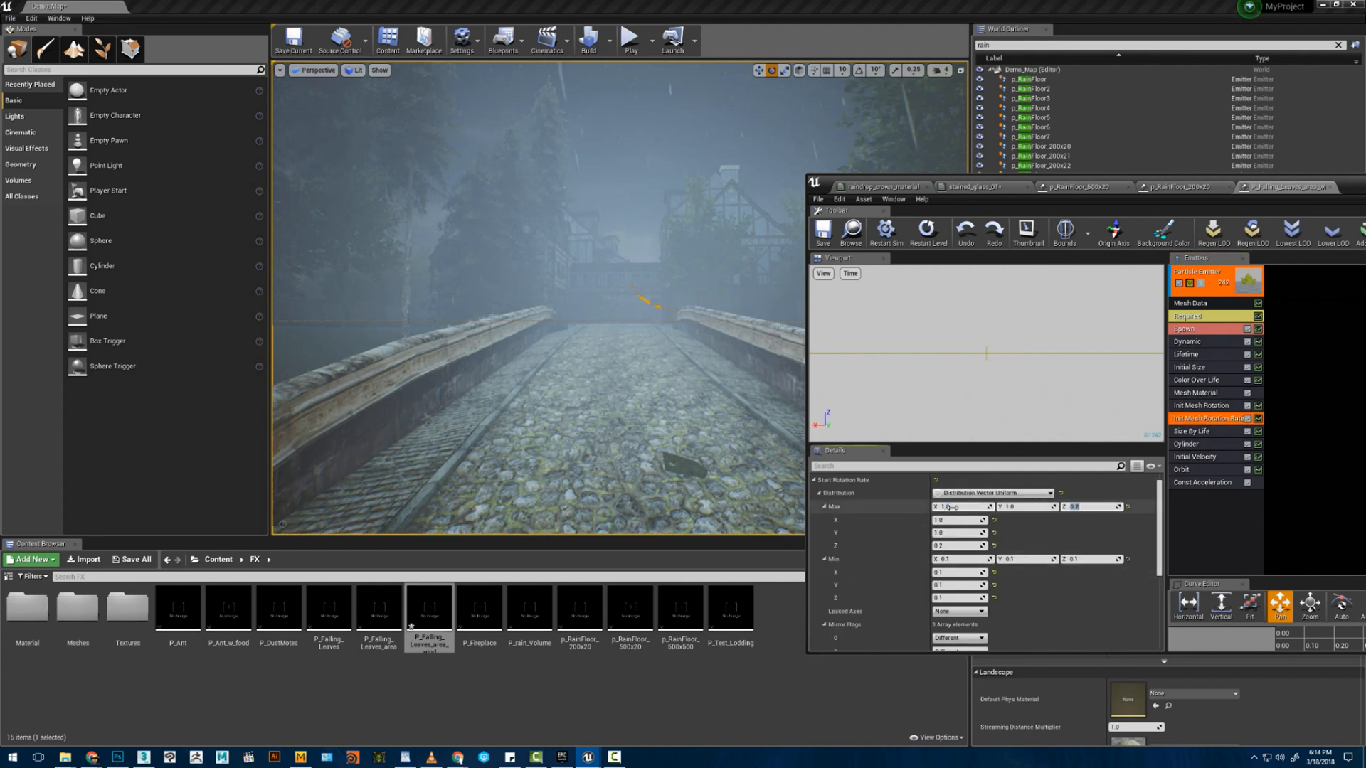
text(1)
key(Tab)
key(Tab)
key(Tab)
key(Tab)
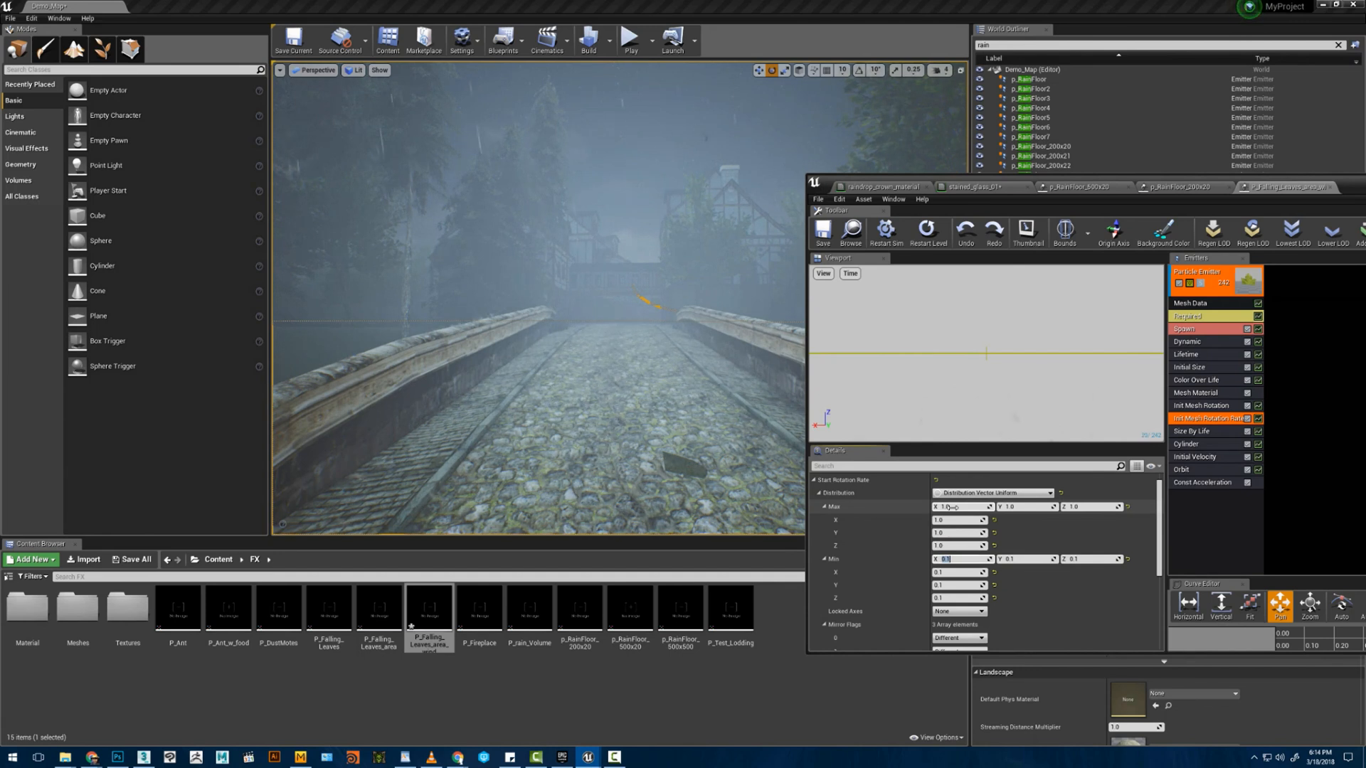
- Set the minimum start rotation rate of the mesh rotation module to -1 on X, Y and Z
text(-1)
key(Tab)
text(-1)
key(Tab)
text(-)
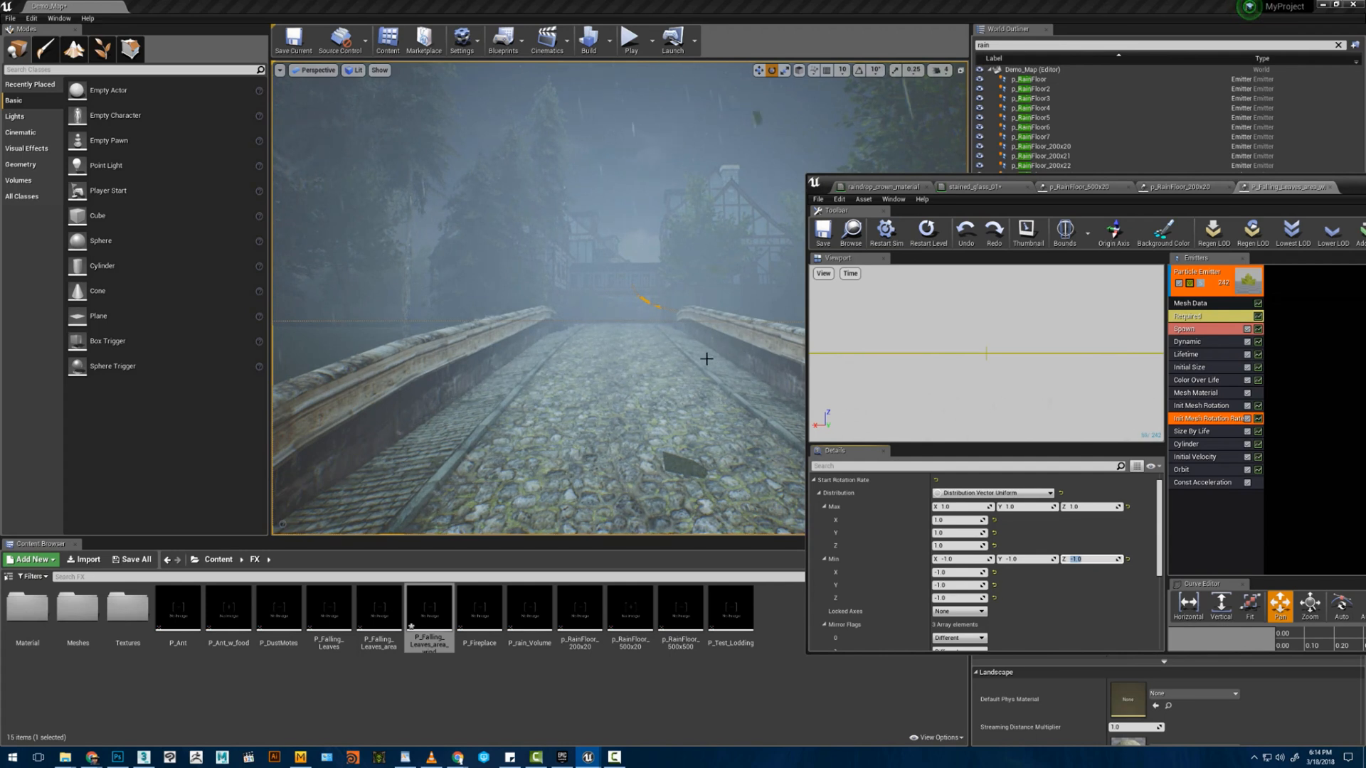
- Try a maximum start rotation rate of 11 on X, Y and Z for the leaf meshes
click(962, 514)
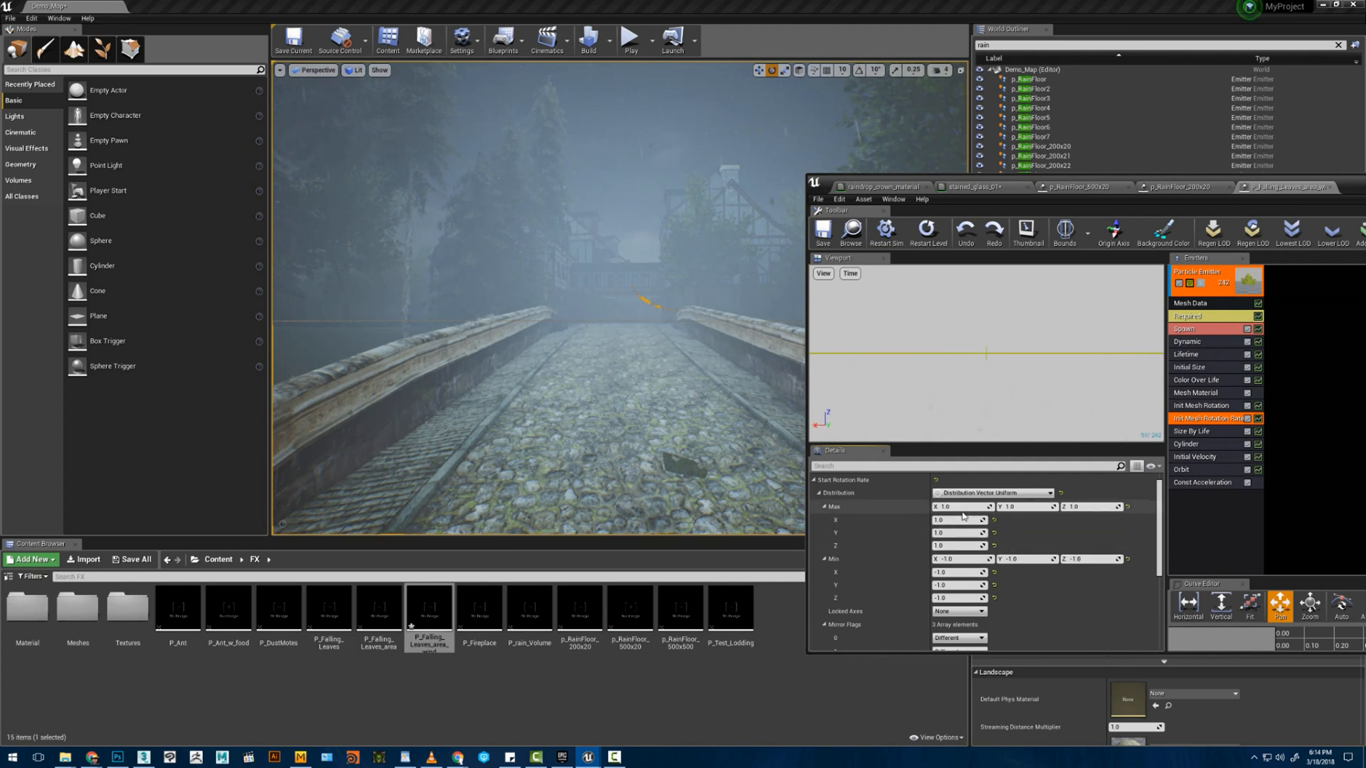
click(946, 506)
text(111)
click(1015, 507)
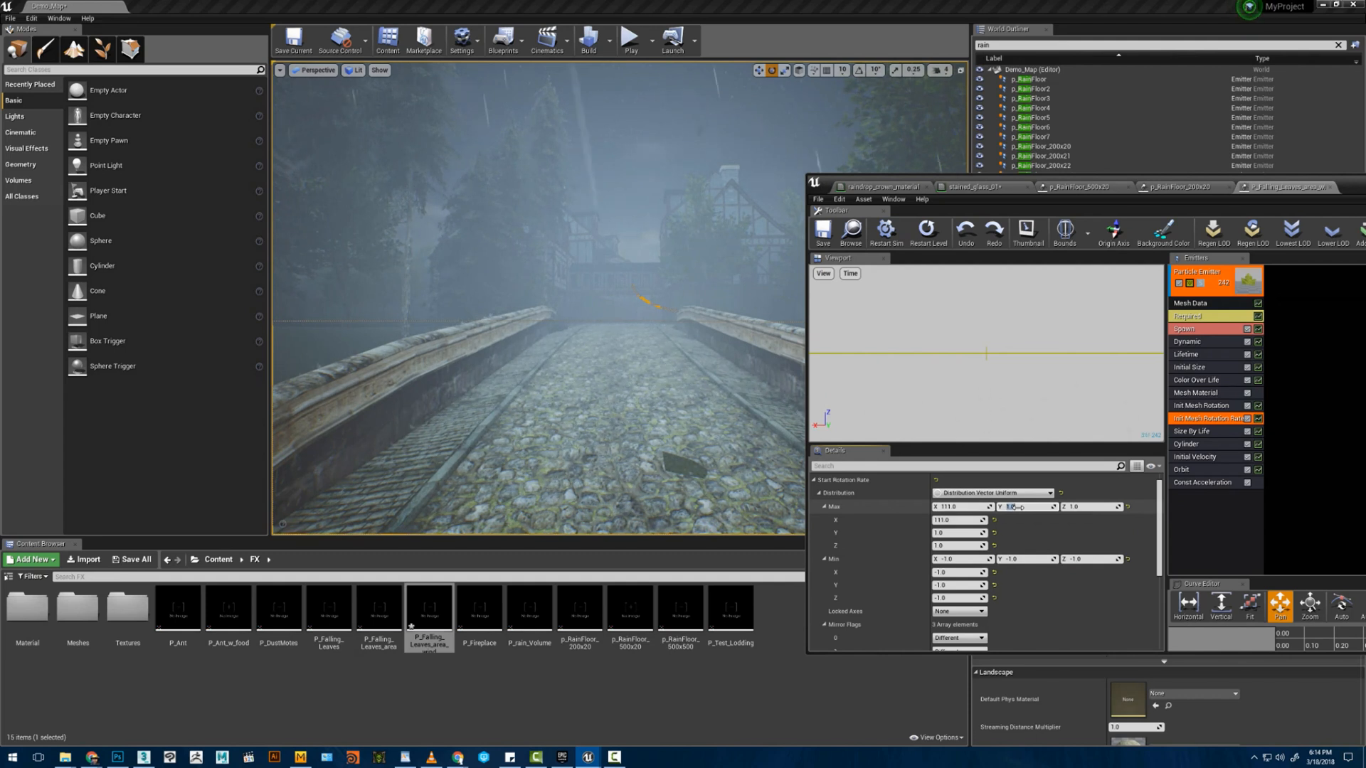
click(957, 513)
text(11)
key(Tab)
text(11)
key(Tab)
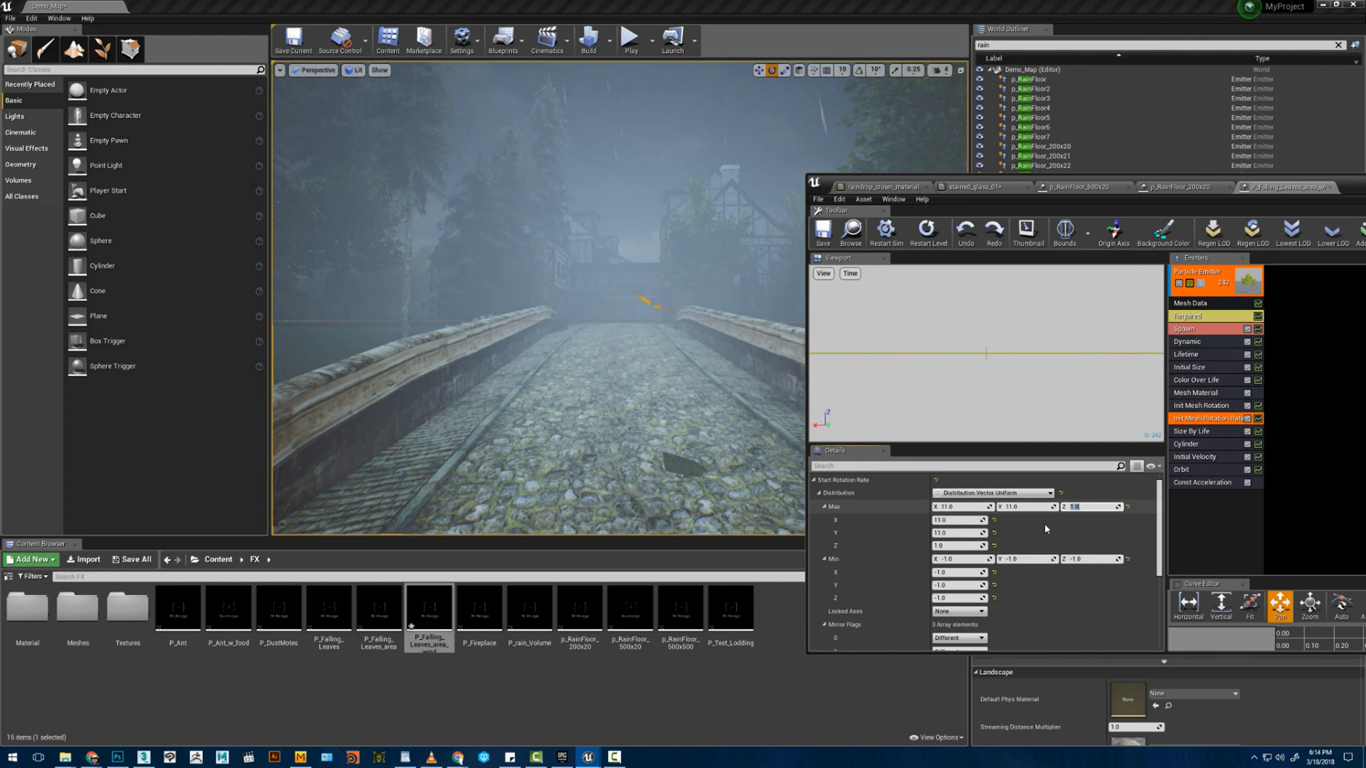
text(11)
key(Return)
- Try a maximum start rotation rate of 5 on X, Y and Z for the leaf meshes
click(957, 519)
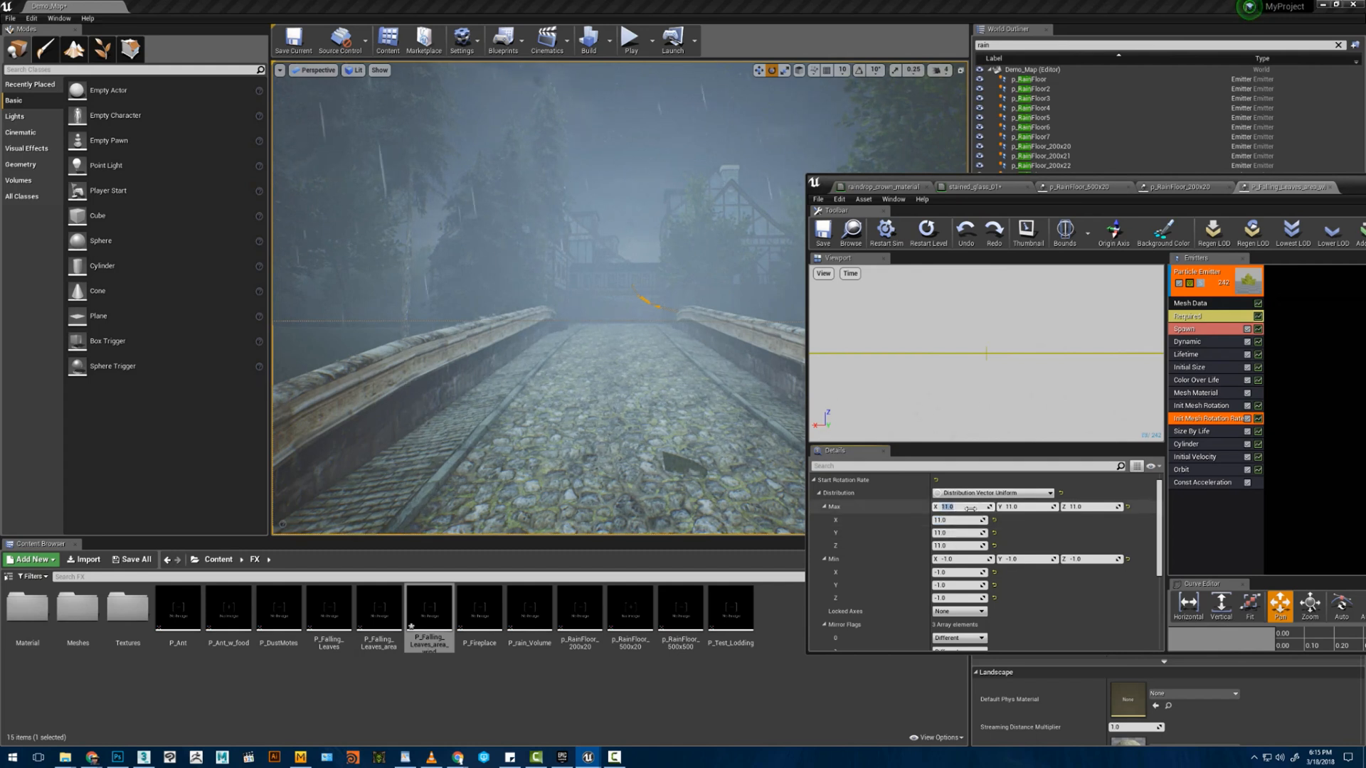
text(5)
key(Tab)
text(5)
key(Tab)
text(5)
key(Return)
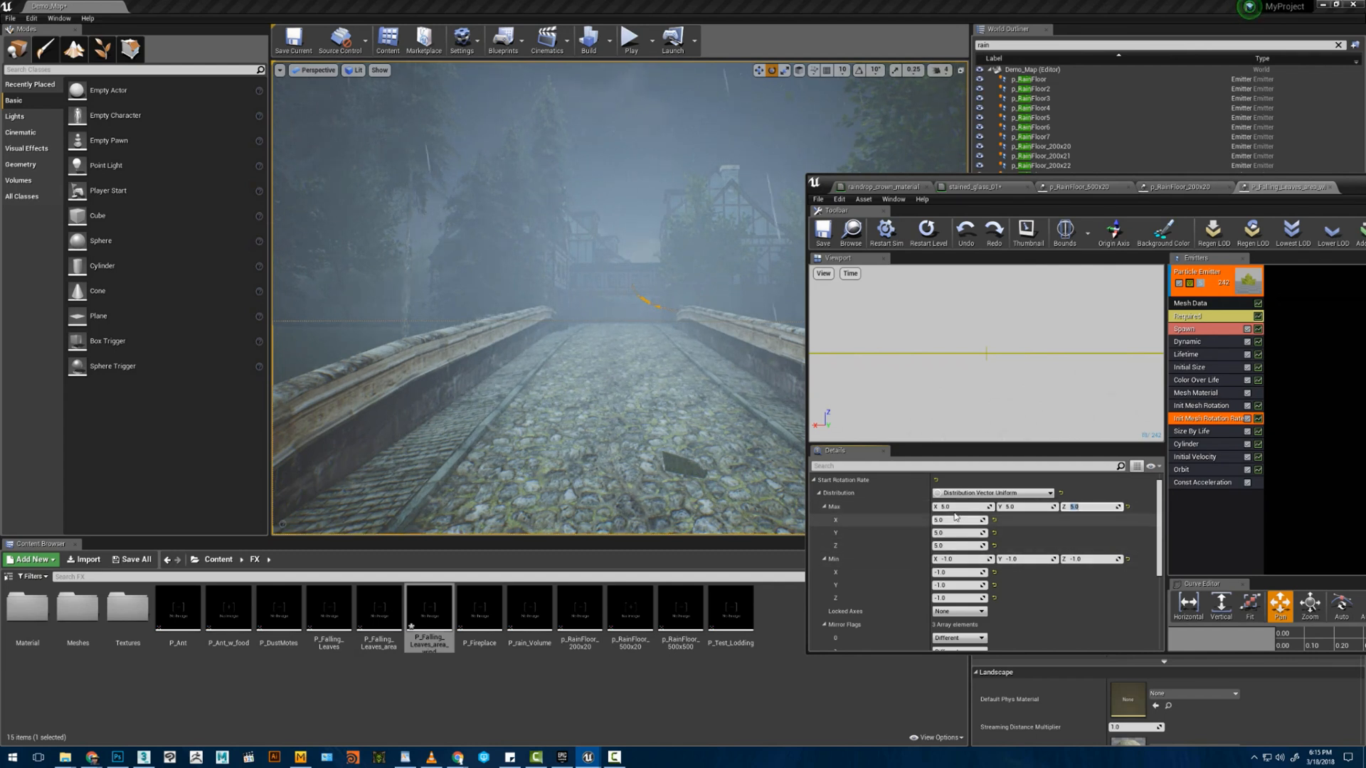
- Set the maximum start rotation rate to 1 on X, Y and Z and save the falling leaves particle system
click(956, 507)
text(1)
key(Tab)
text(1)
key(Tab)
text(1)
key(Return)
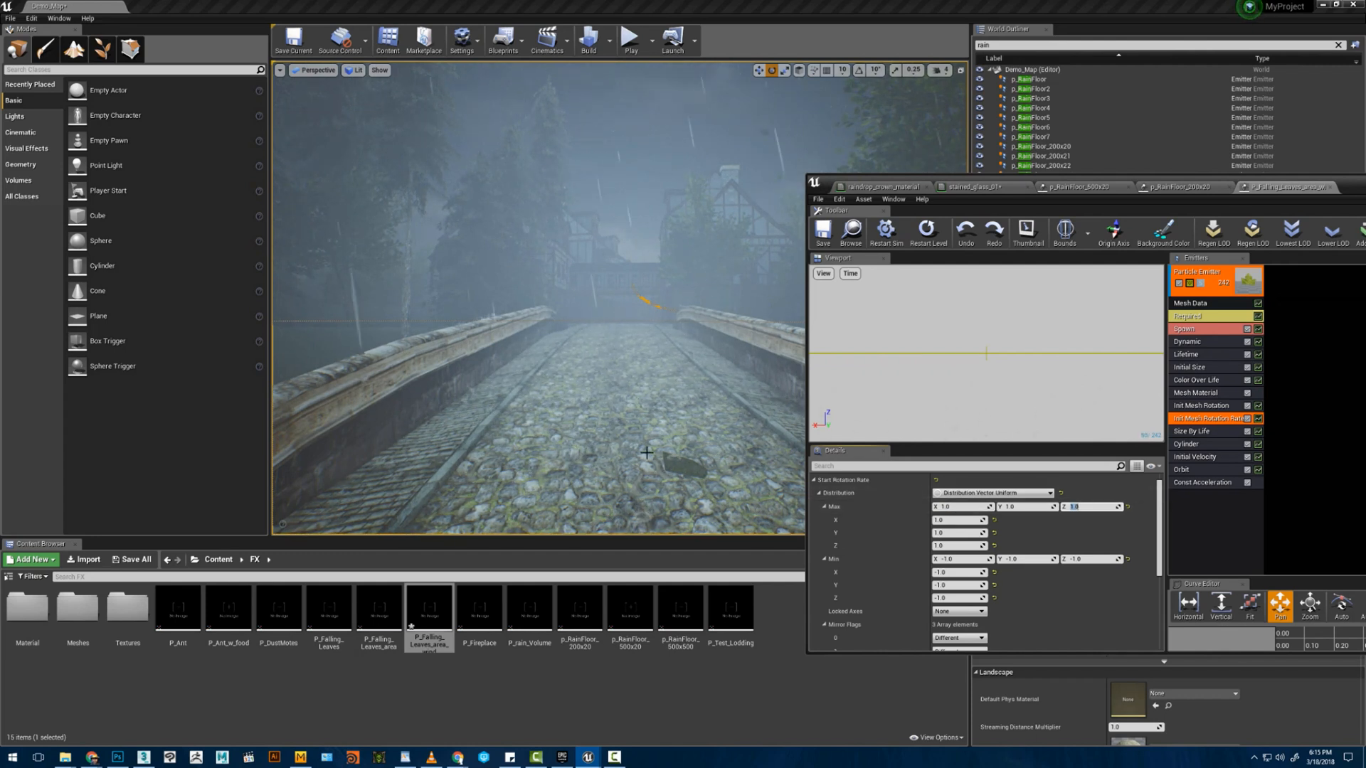
mouse_move(668, 347)
right_down()
mouse_move(789, 347)
mouse_move(583, 344)
mouse_move(647, 351)
right_up()
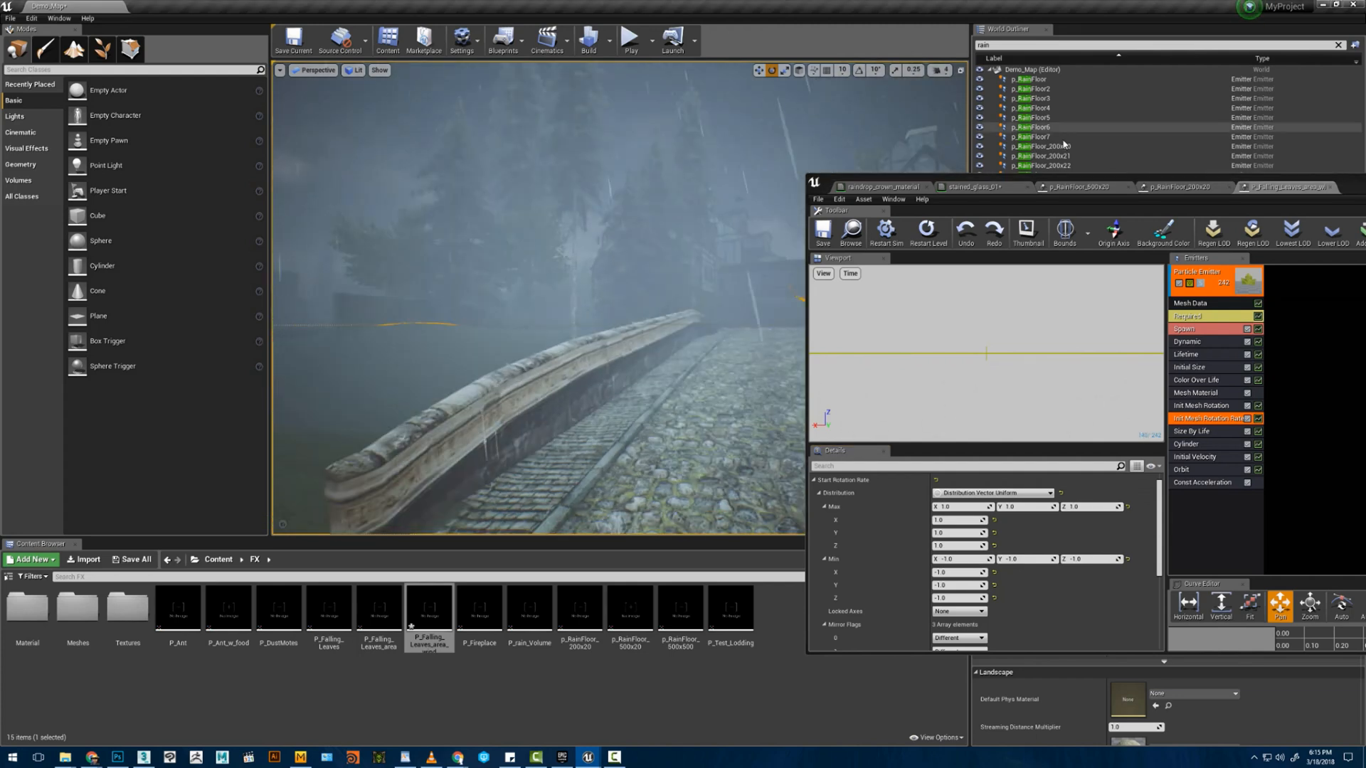
click(823, 233)
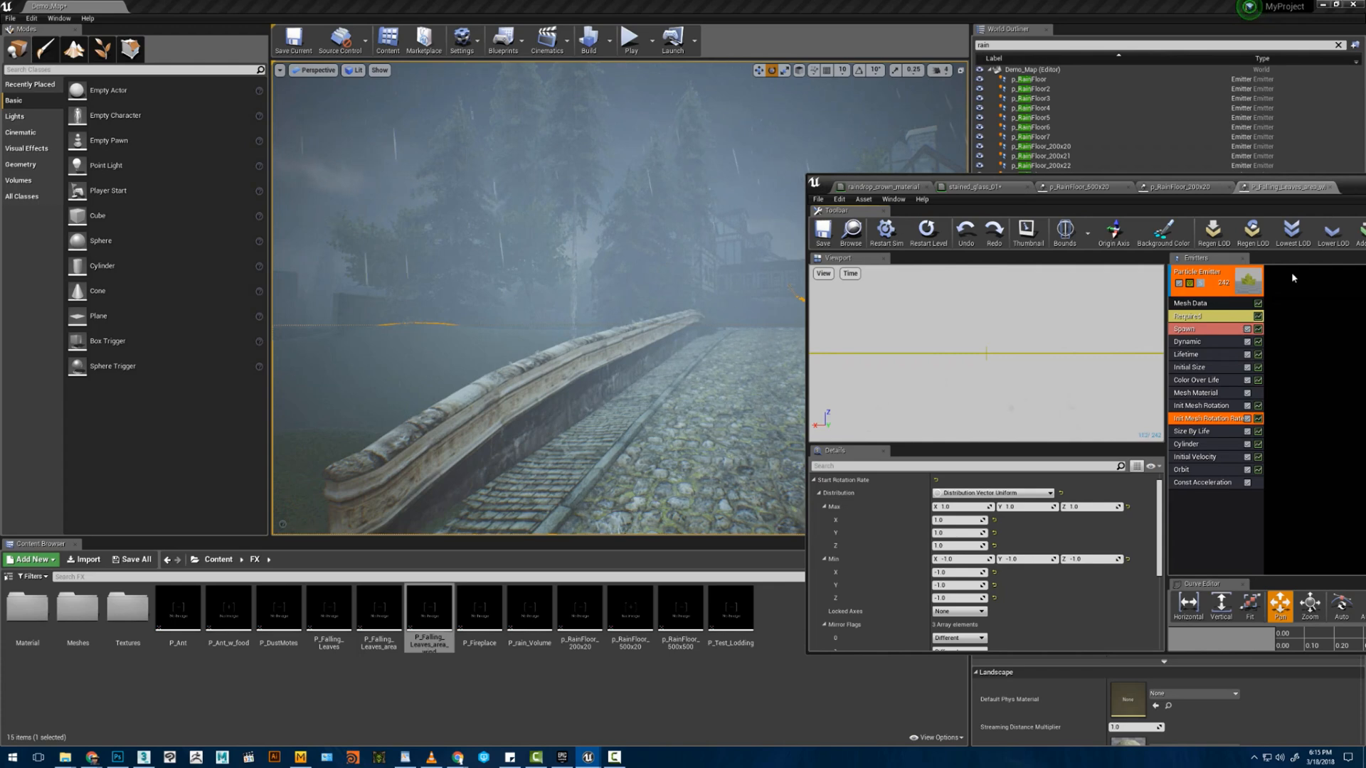
- Filter the level's actors by "area_w" and select the P_Falling_Leaves_area_wind emitter
drag(1346, 185, 1175, 452)
click(1057, 224)
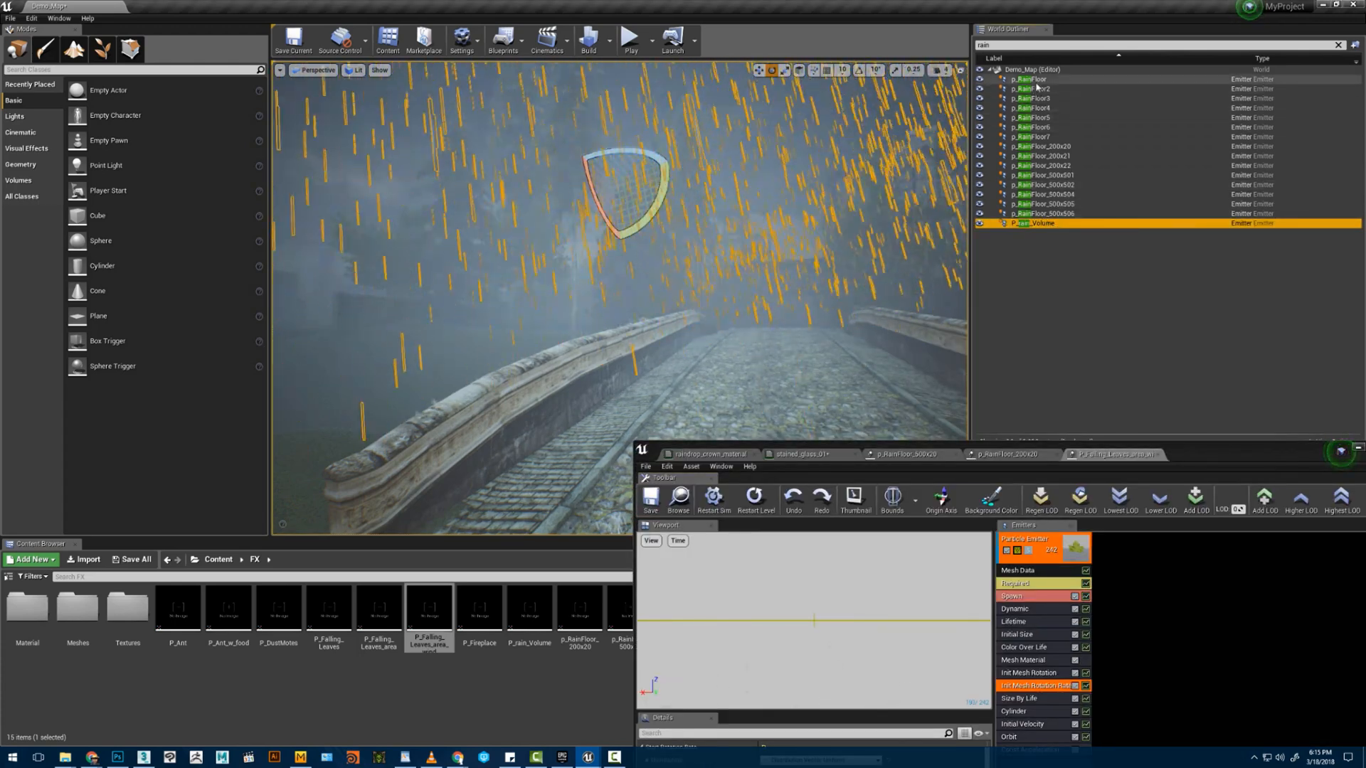
drag(1003, 45, 946, 55)
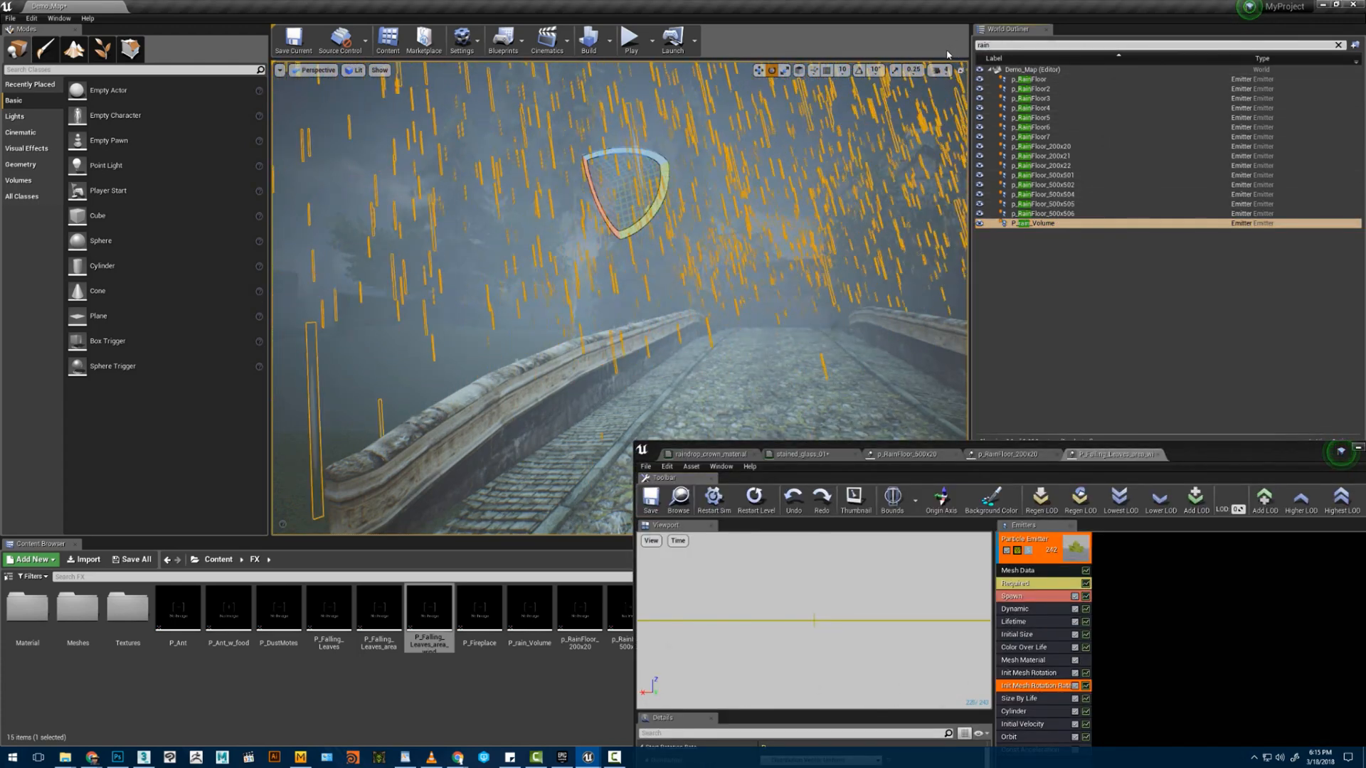
key(BackSpace)
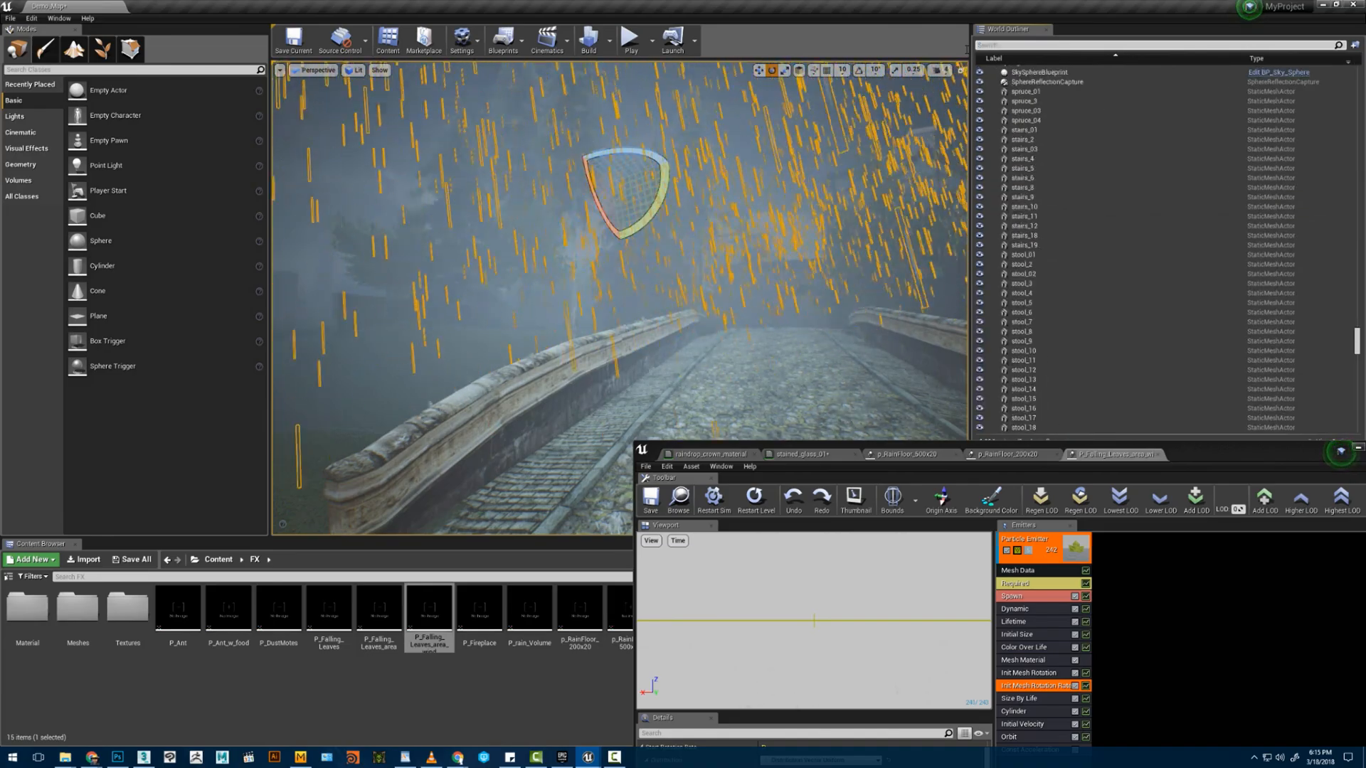
text(ar)
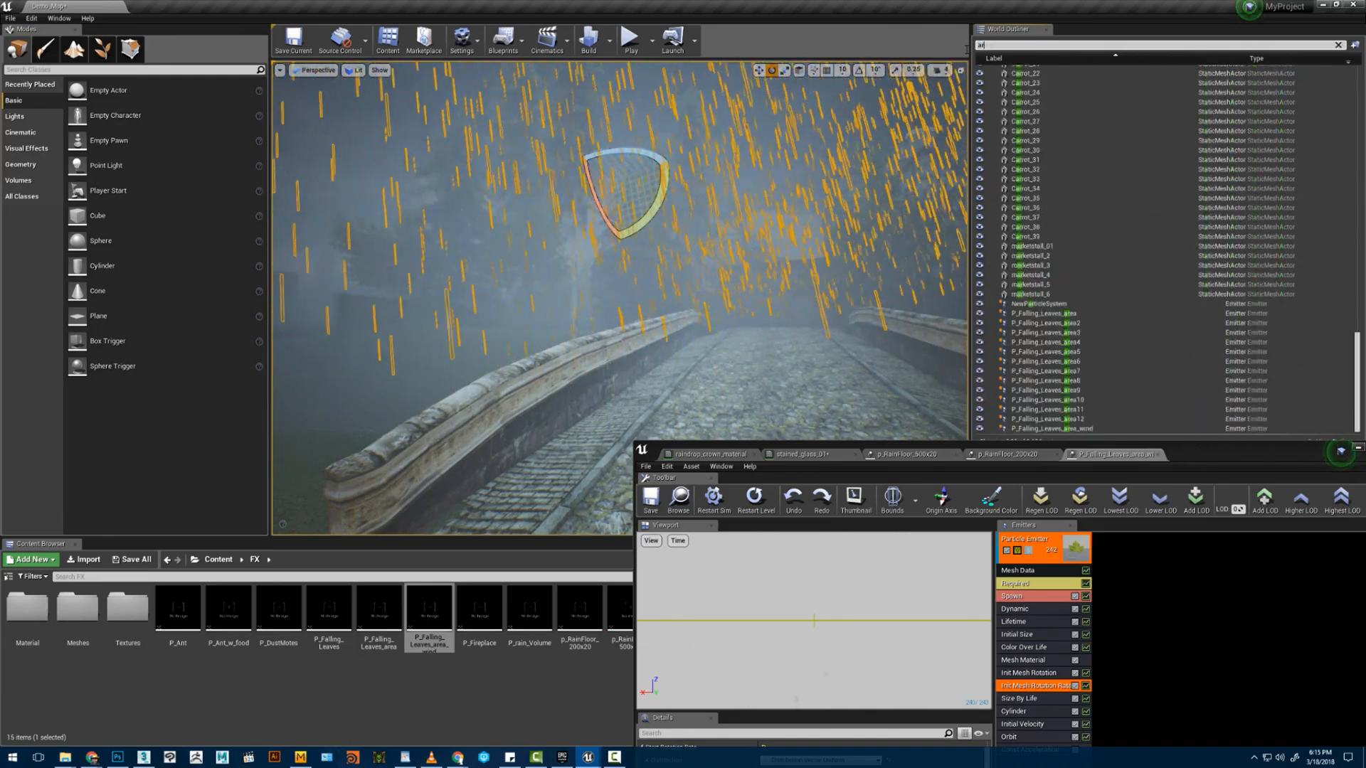
text(ea_w)
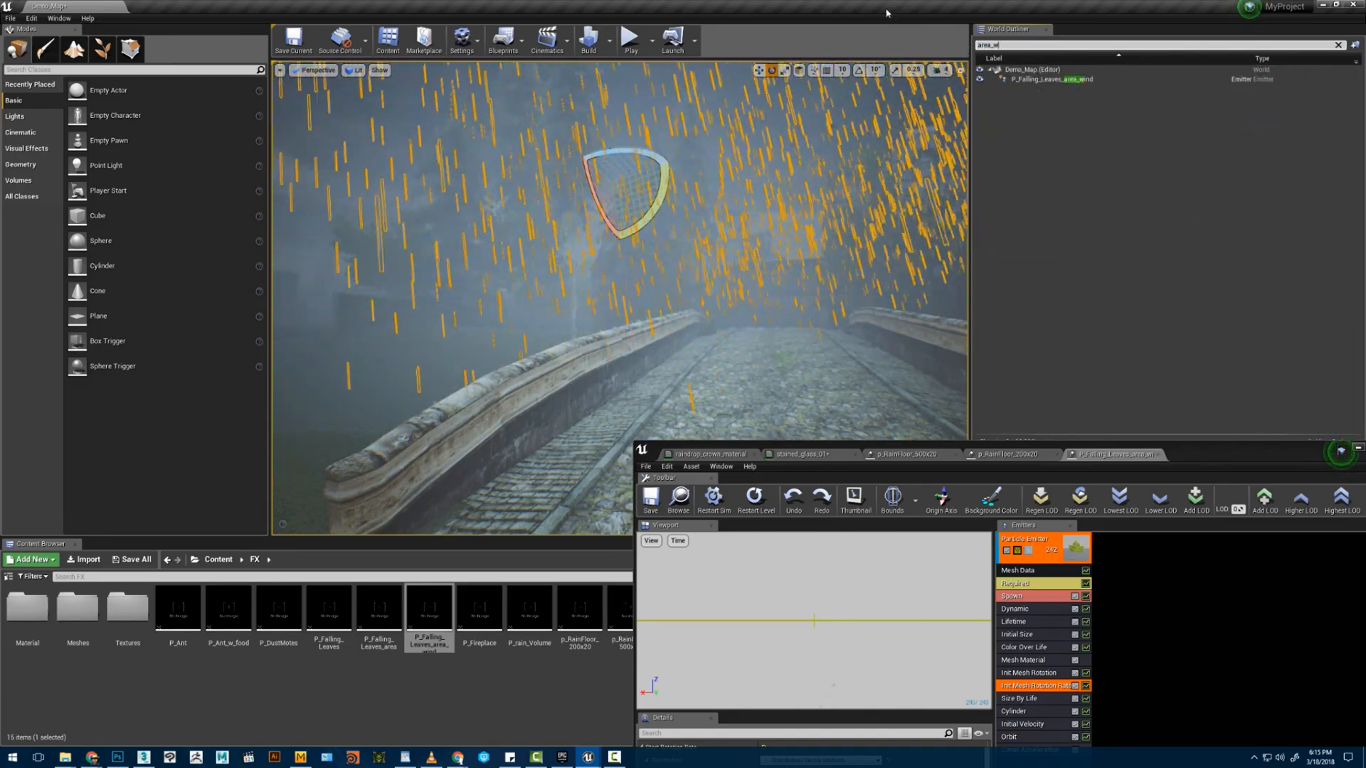
click(1014, 80)
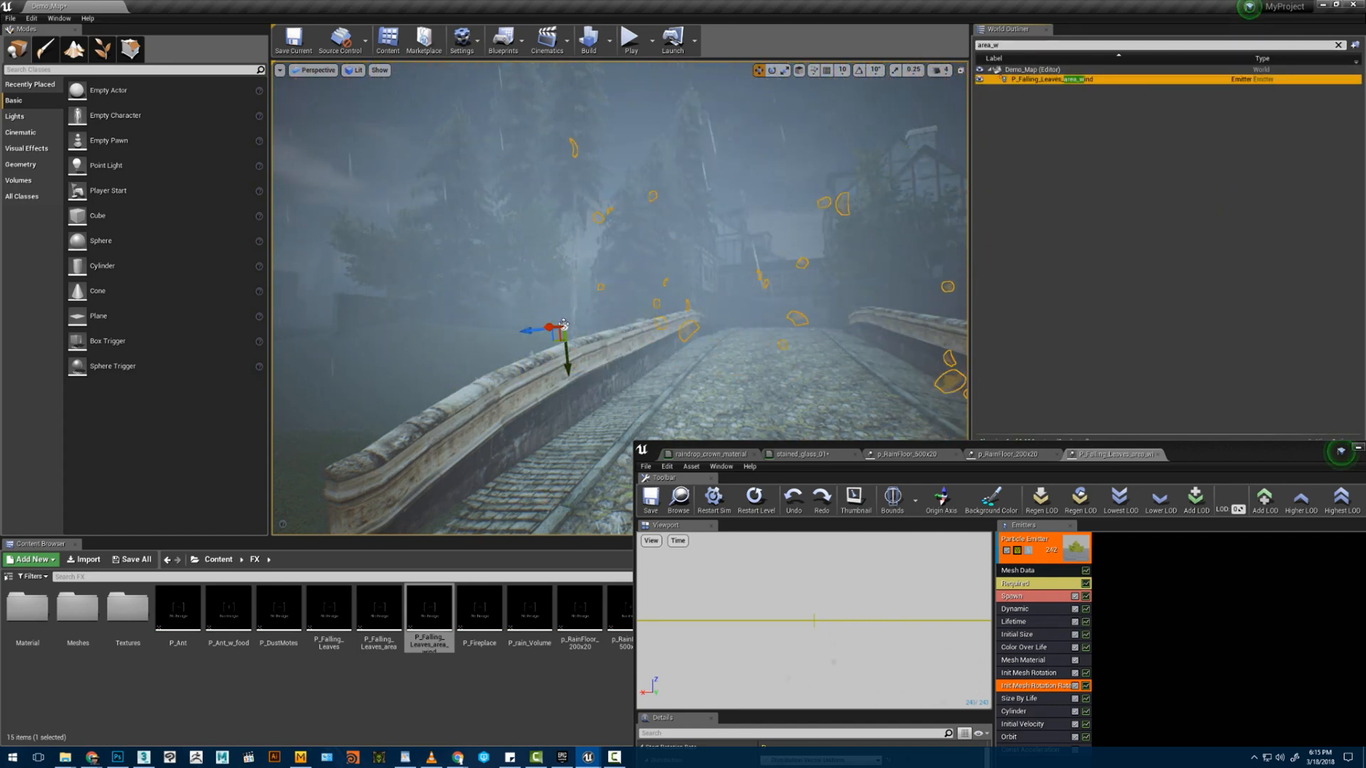
- Move the wind-blown leaves emitter sideways past the bridge wall, over the grass beside the bridge, and deselect it
drag(527, 336, 298, 318)
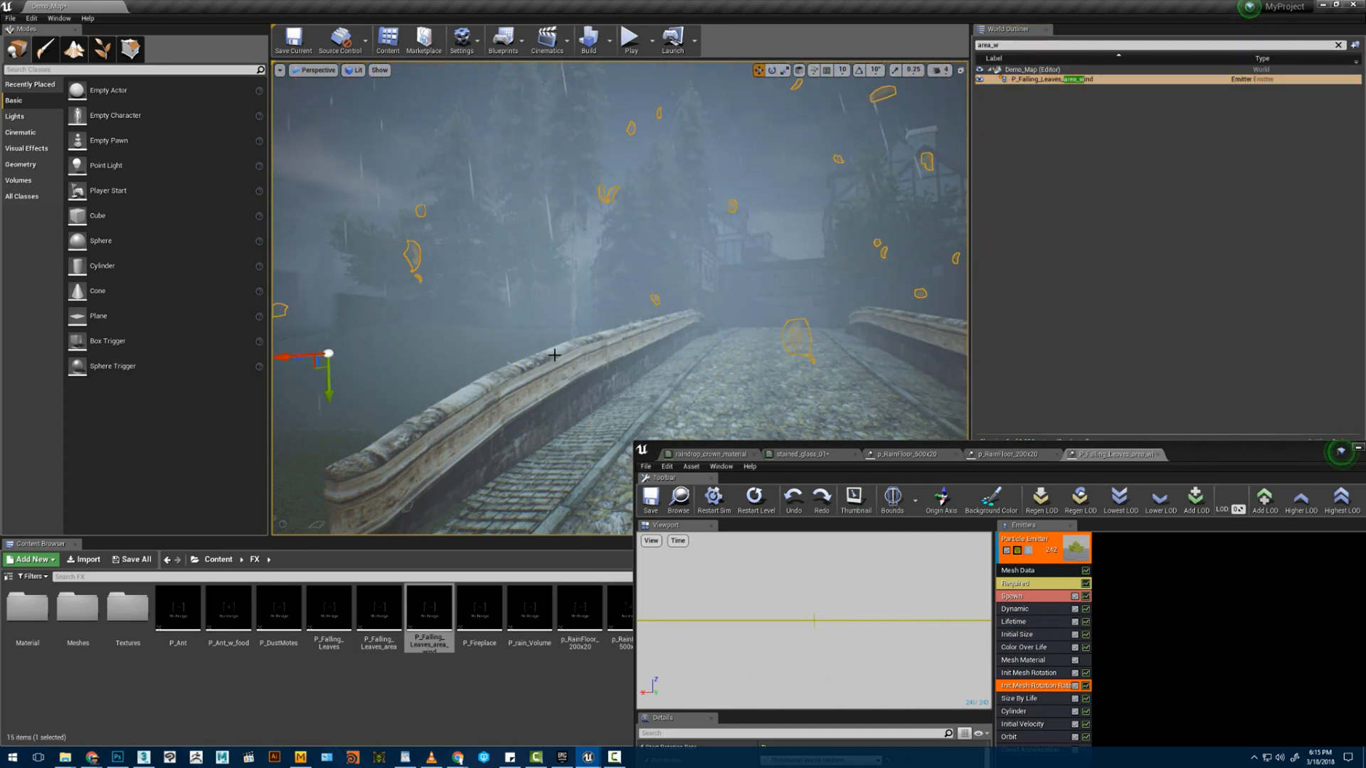
right_drag(297, 318, 377, 302)
right_drag(488, 356, 375, 348)
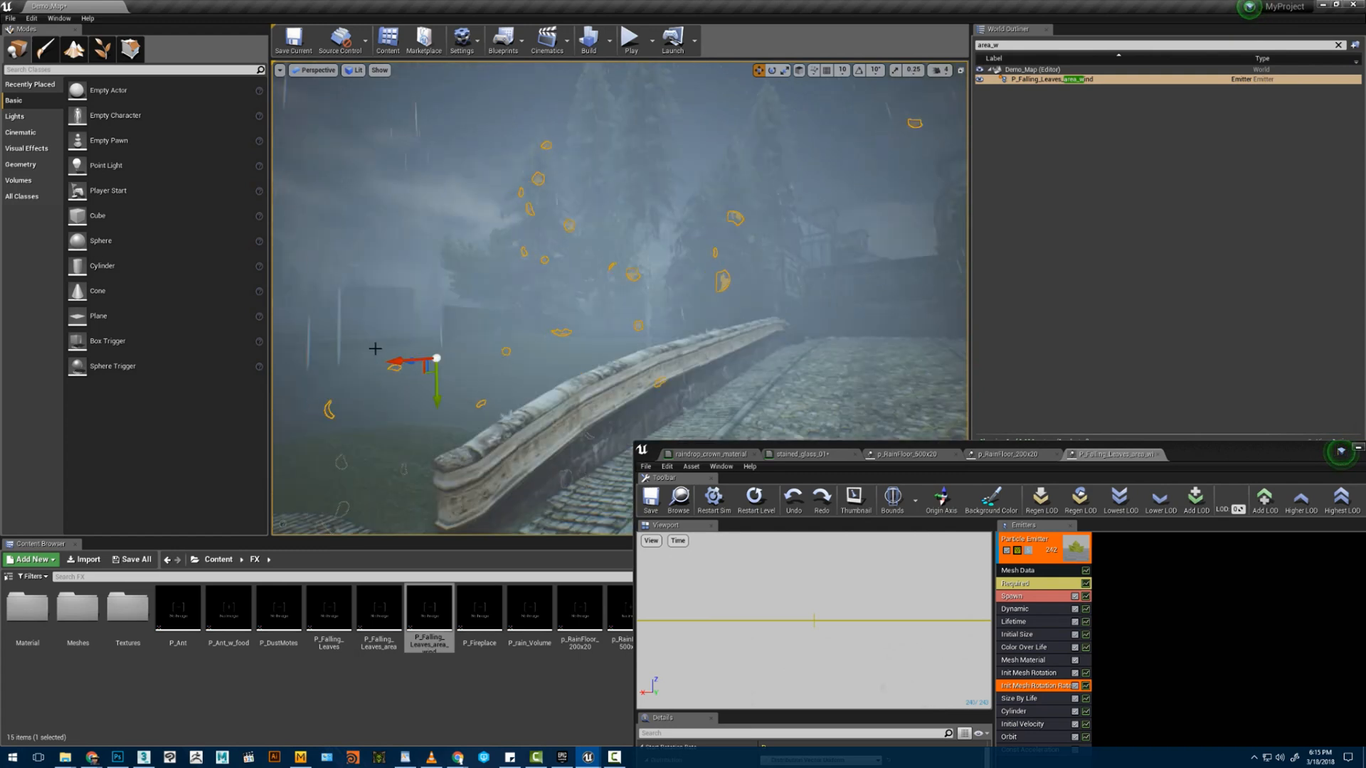
drag(400, 359, 326, 366)
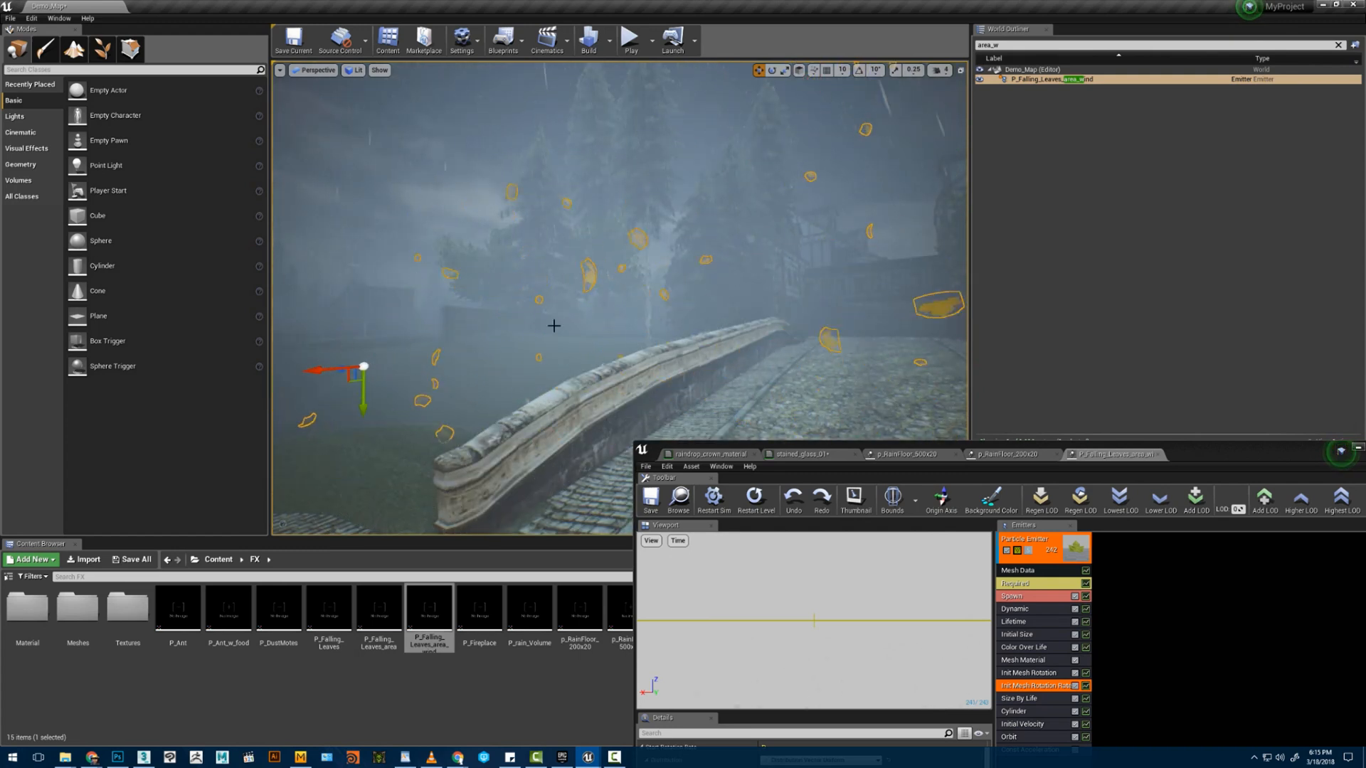
click(508, 311)
right_drag(508, 311, 623, 320)
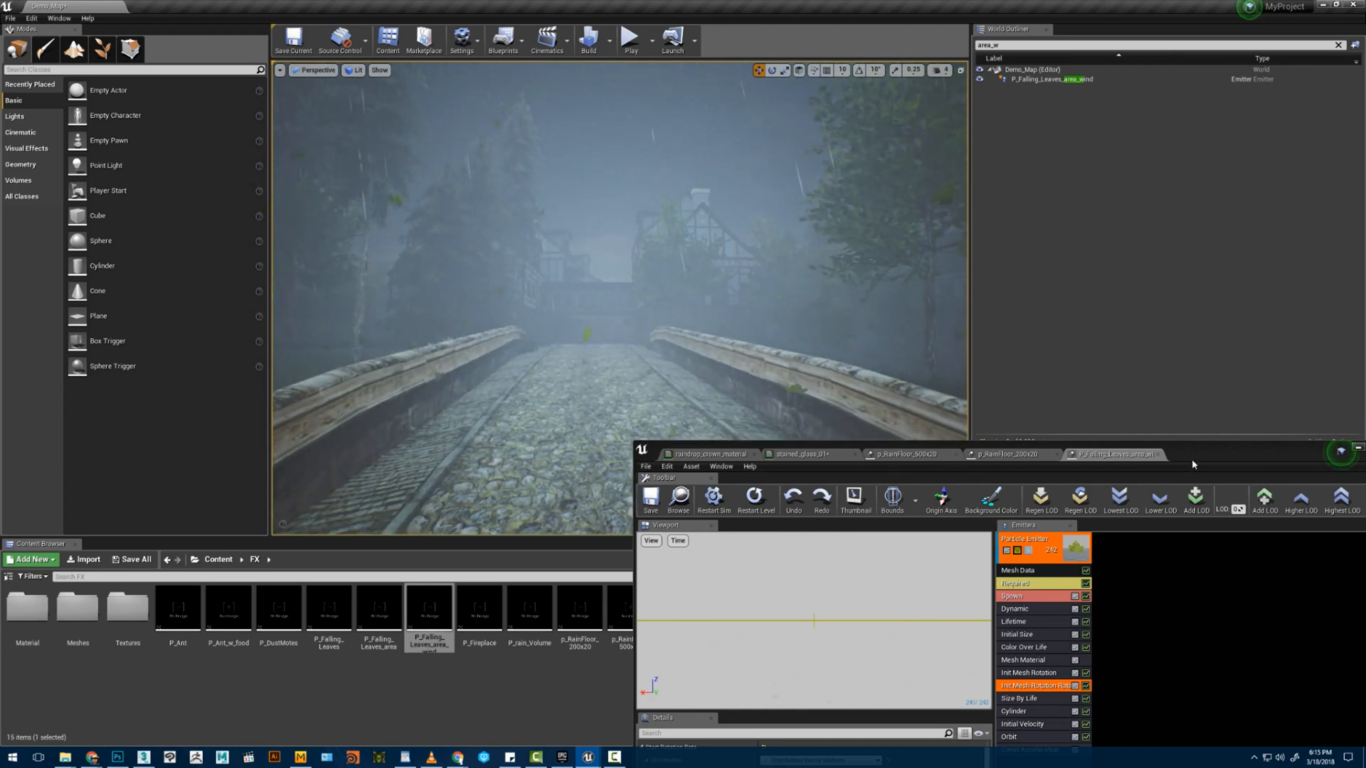
- Close the stained_glass_01 material without applying its changes
drag(1192, 459, 1149, 270)
click(865, 261)
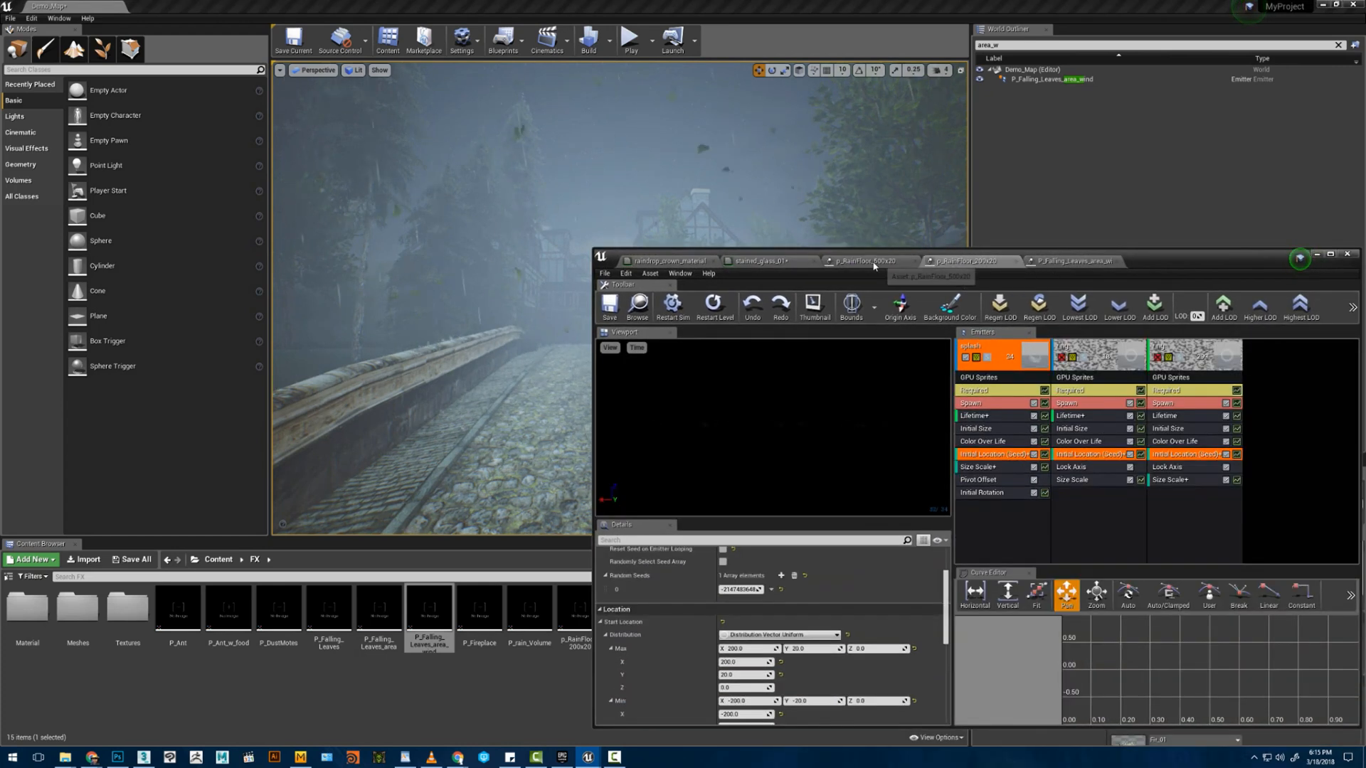
click(759, 261)
click(814, 261)
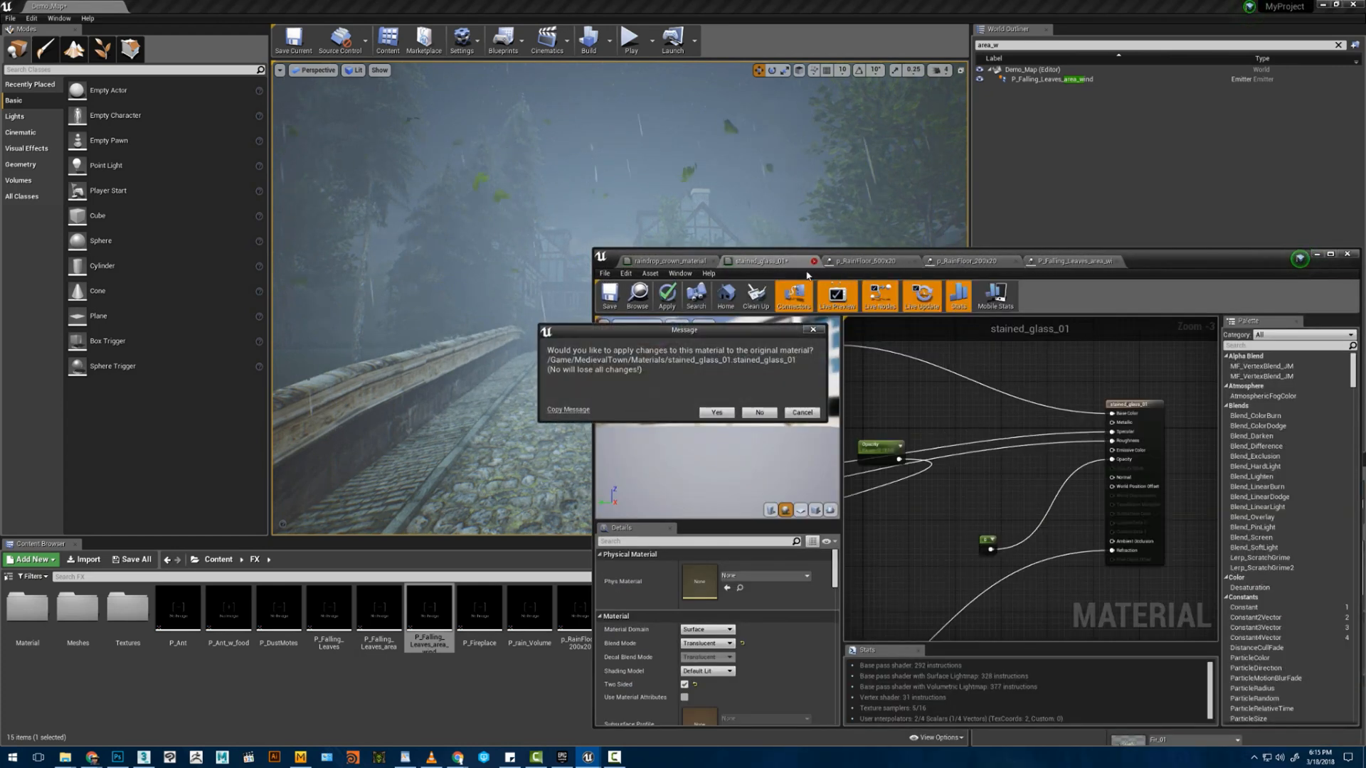
click(760, 412)
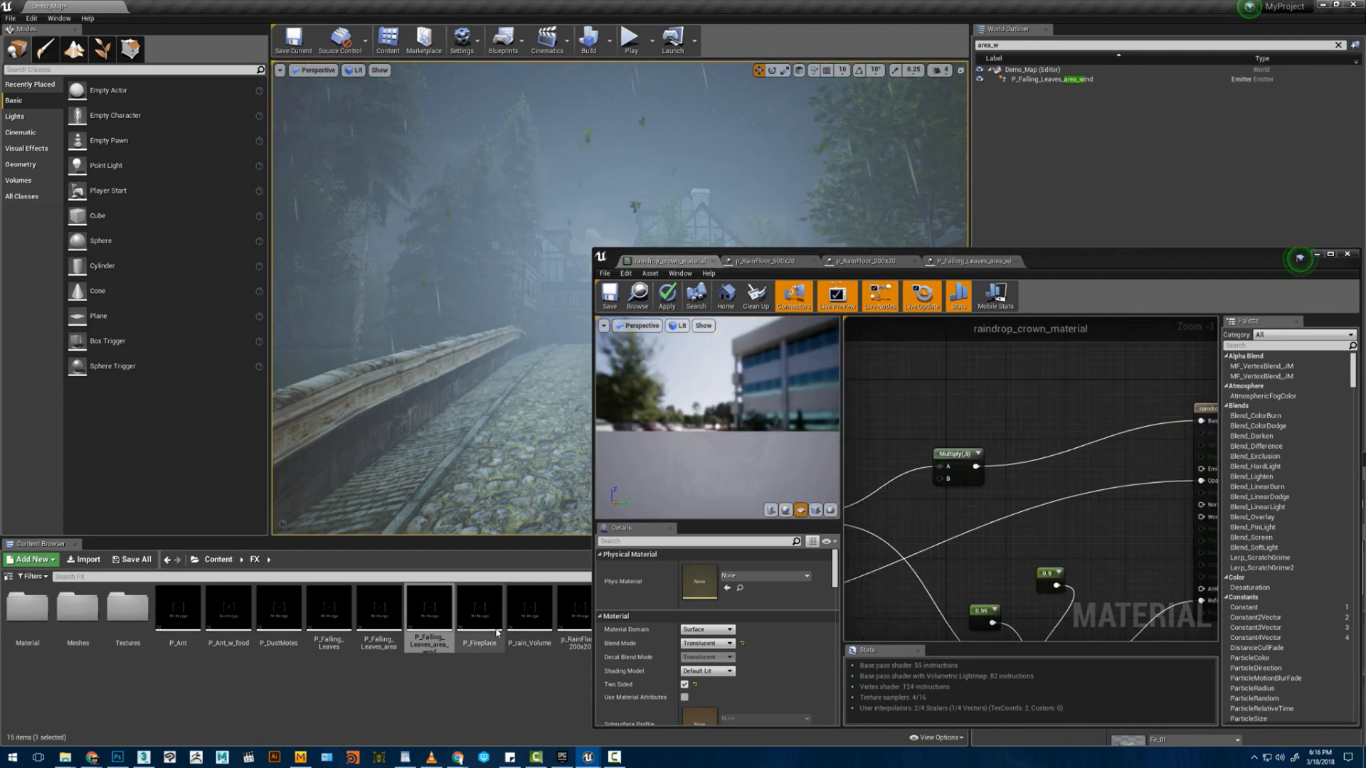
- Open leaf_particle_mat from the Required module of P_Falling_Leaves_area_wind and inspect the nodes feeding its base color
click(973, 261)
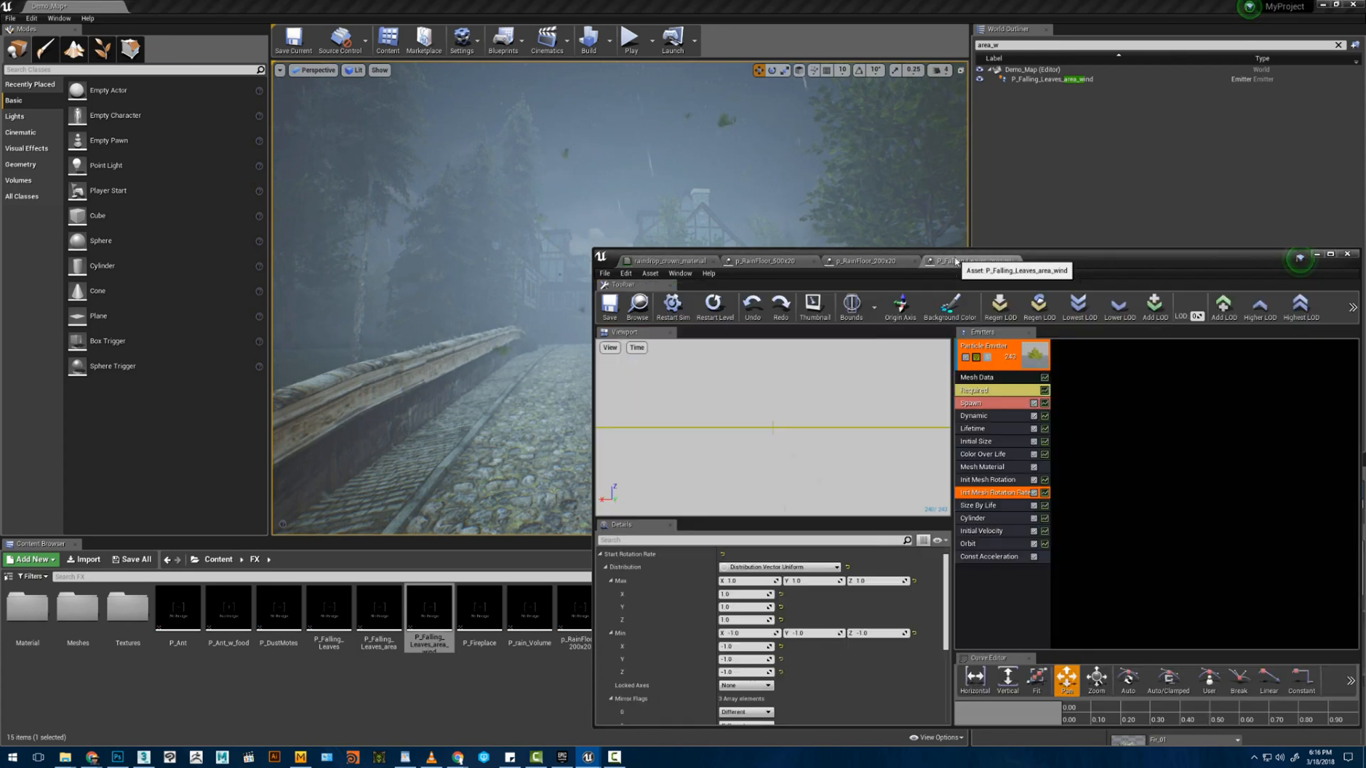
click(988, 391)
double_click(735, 572)
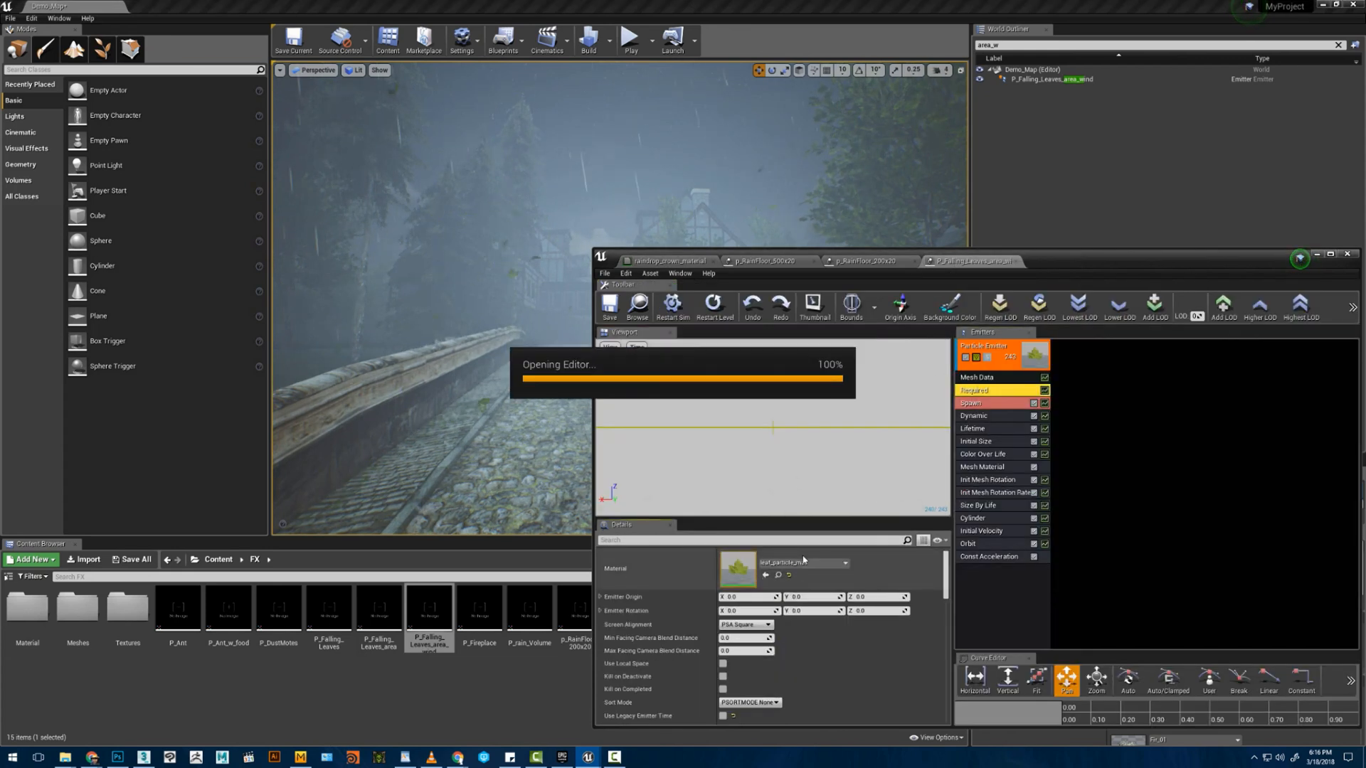
right_drag(889, 373, 1081, 379)
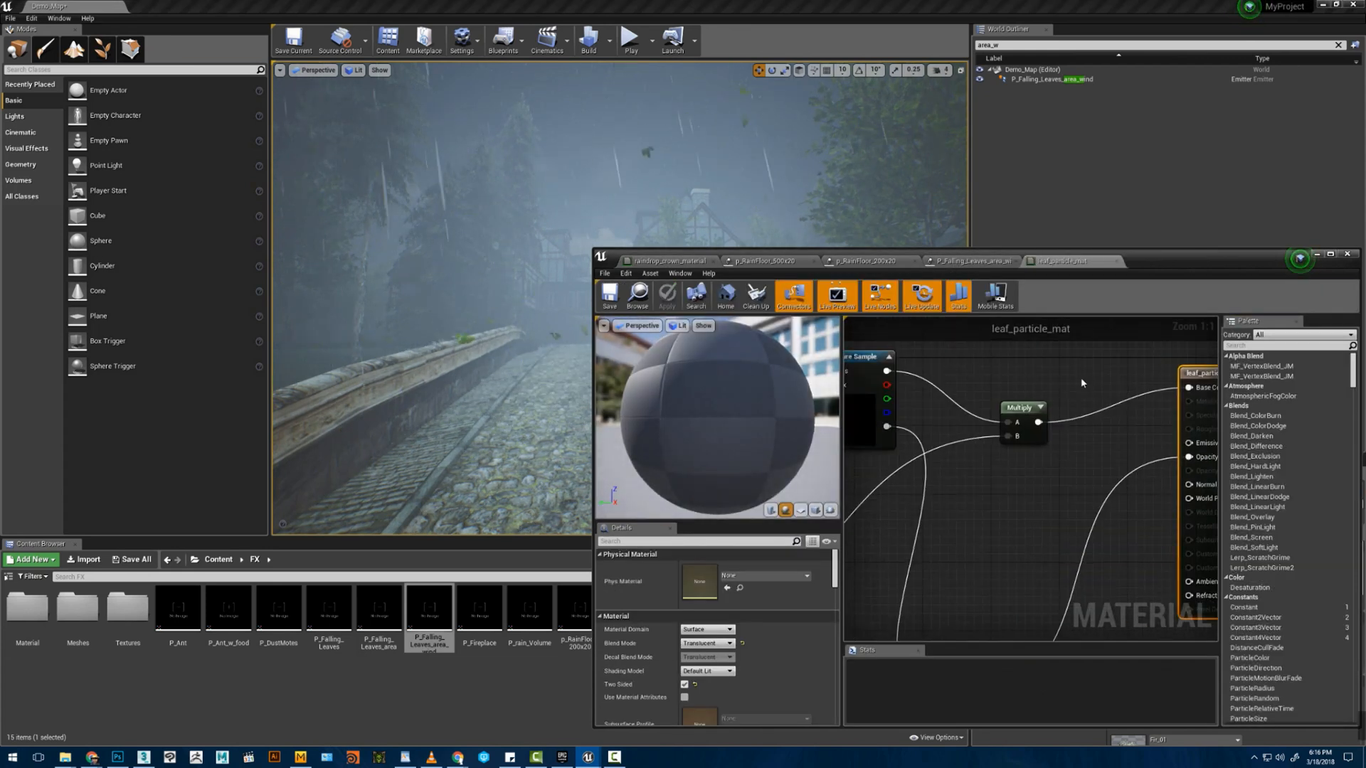
right_drag(947, 417, 992, 429)
scroll(993, 431, down, 2)
right_drag(907, 461, 1168, 473)
right_drag(1038, 486, 846, 491)
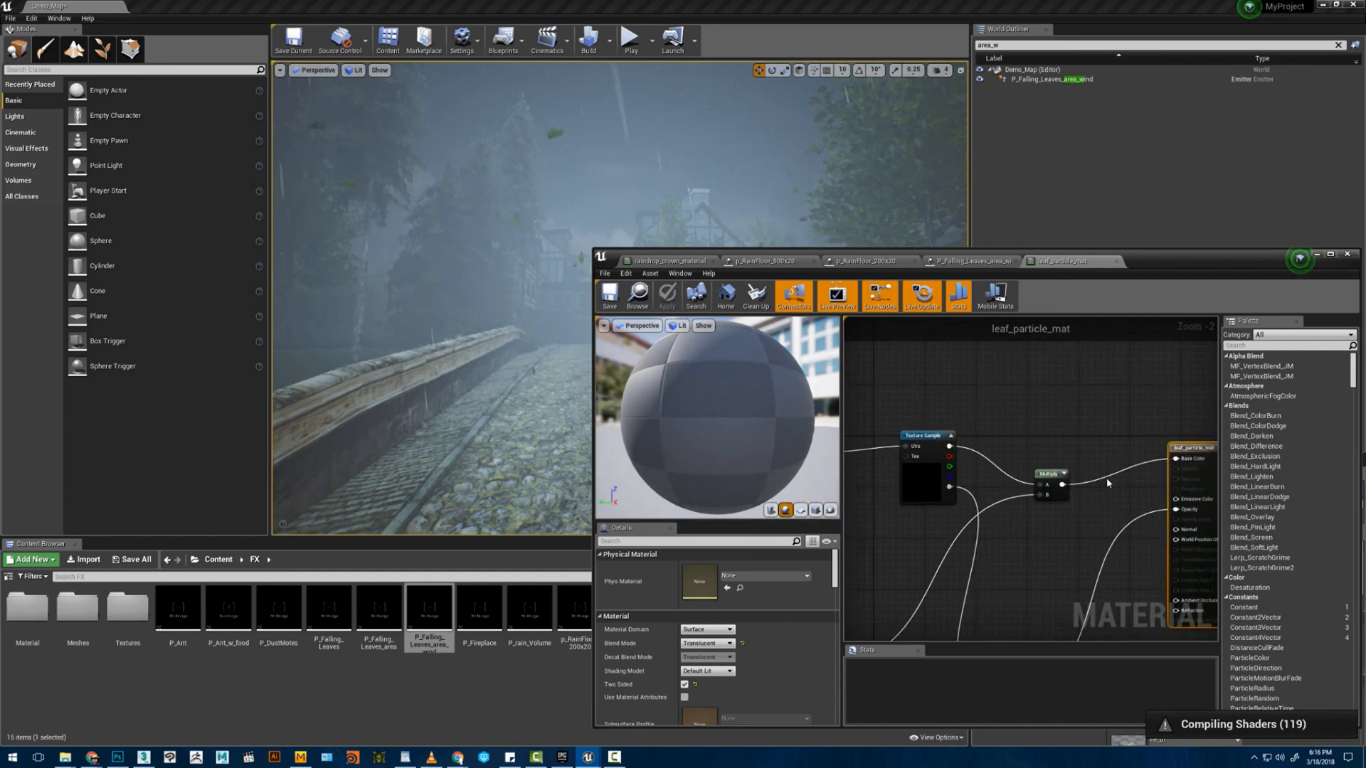
- Insert a second Multiply node between the existing Multiply and the Base Color input of leaf_particle_mat
right_drag(1060, 471, 1014, 451)
drag(1014, 451, 1082, 411)
click(1028, 407)
key(m)
click(1042, 391)
drag(1079, 413, 1127, 439)
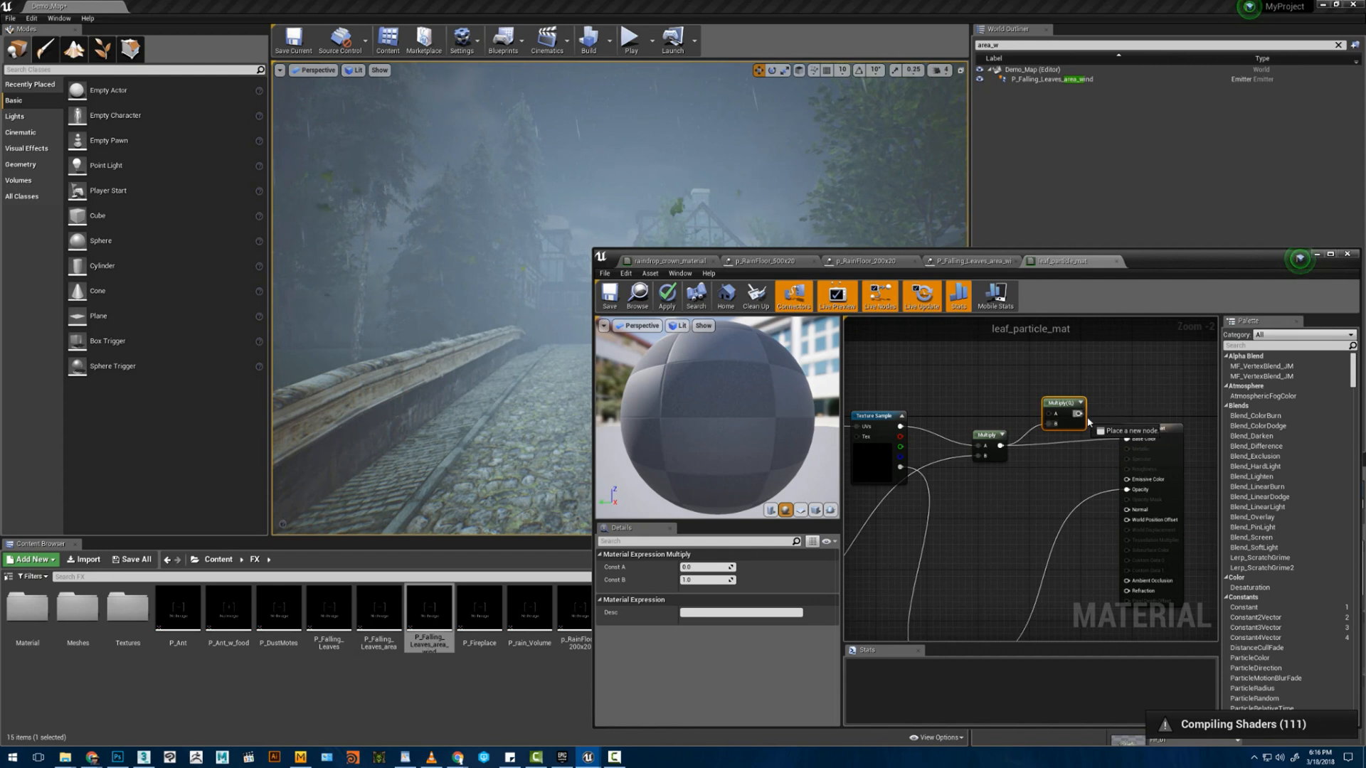
- Set the new Multiply node's Const A to 0.5 and apply the material
click(697, 567)
text(0.5)
key(Return)
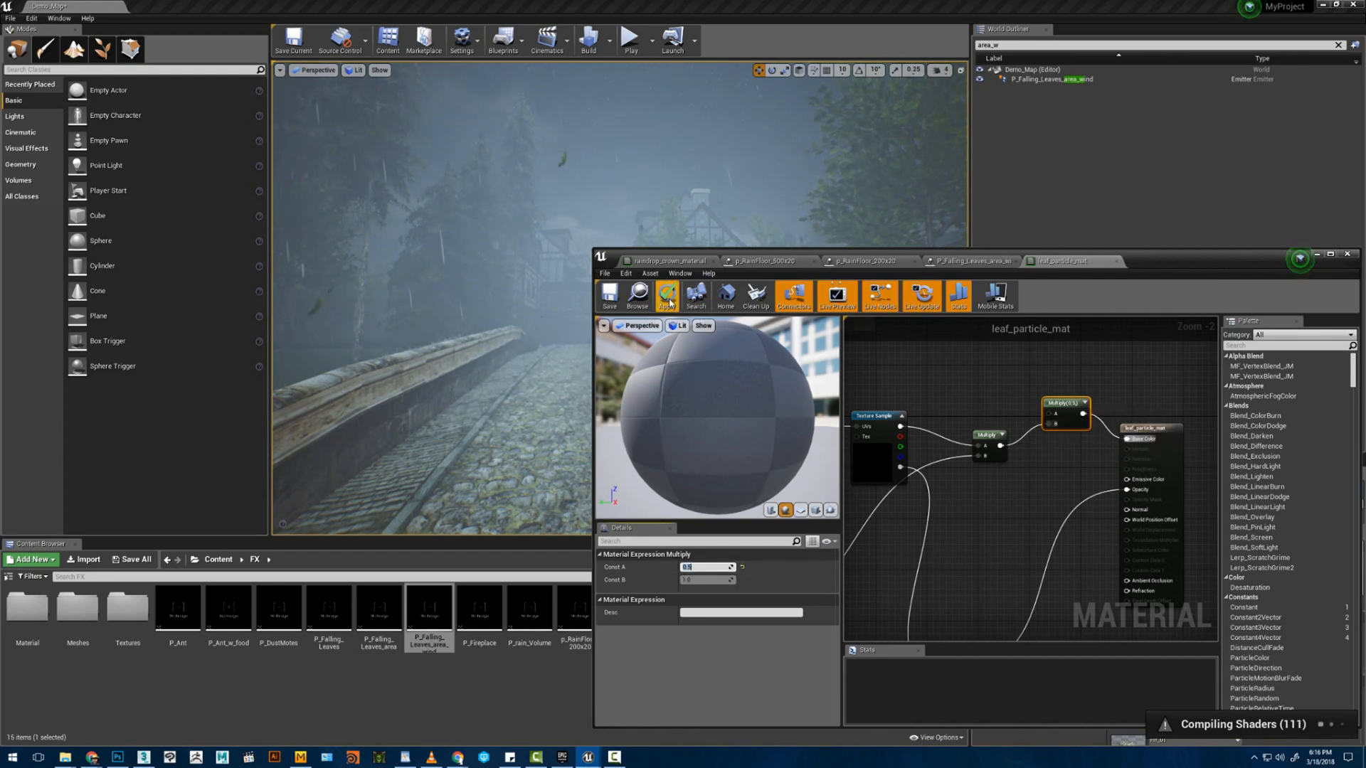
click(668, 299)
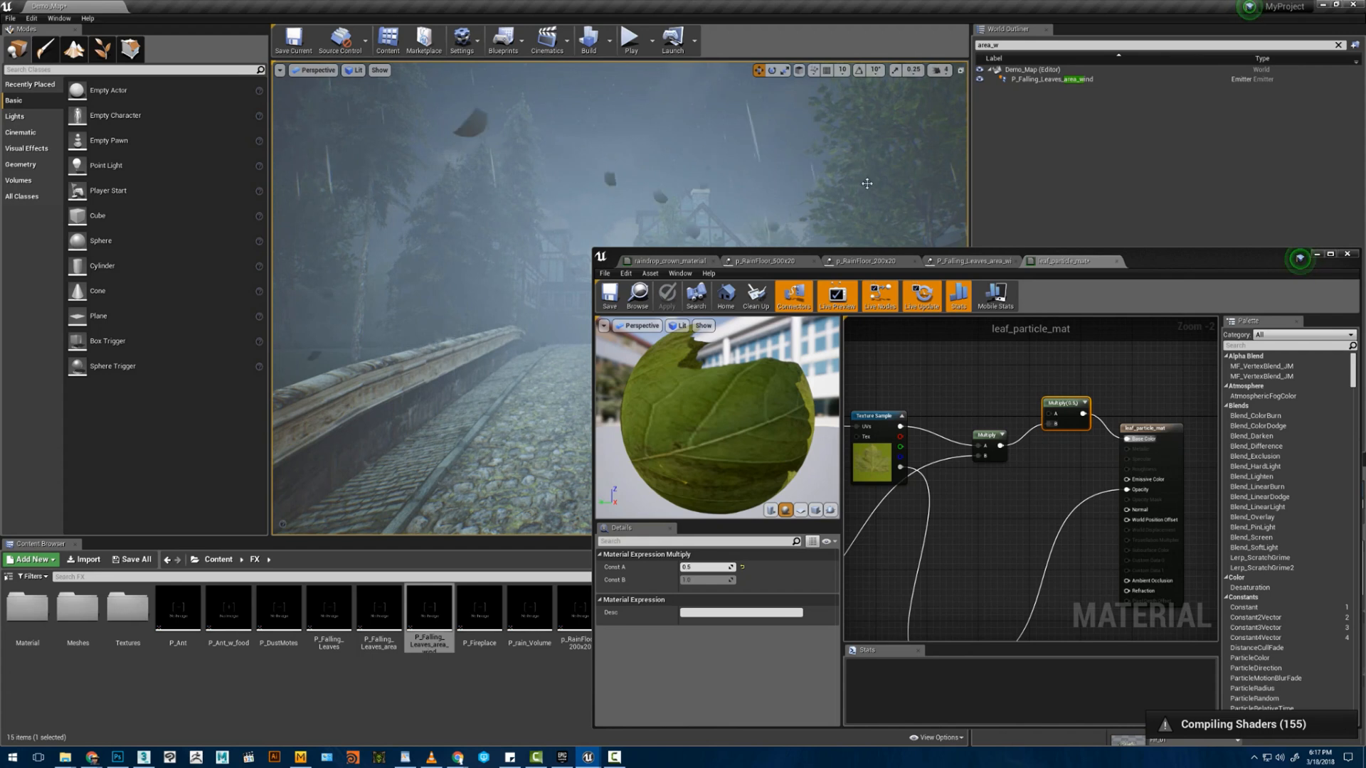
- Create a new material in the FX Material folder and try to name it "clouds_materi"
key(super+Right)
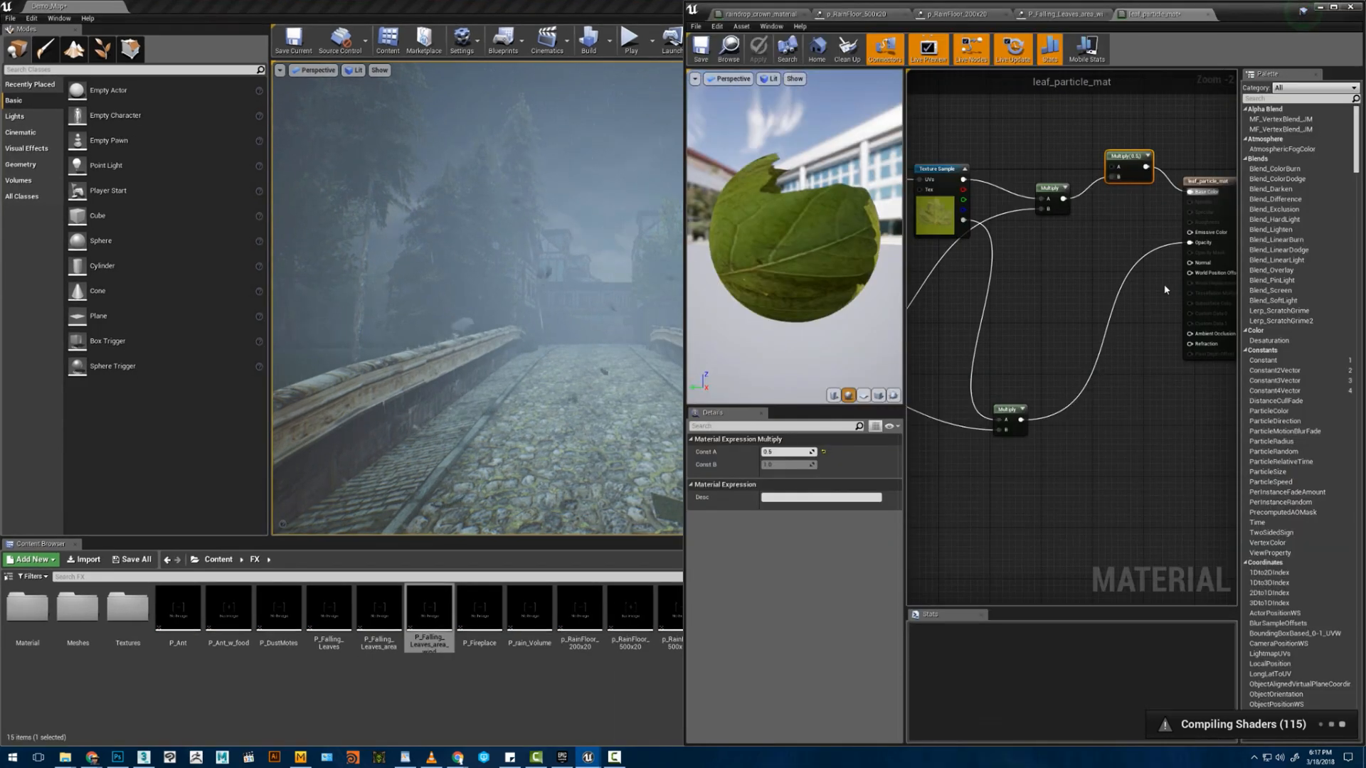
drag(1236, 13, 1182, 330)
drag(818, 359, 1163, 456)
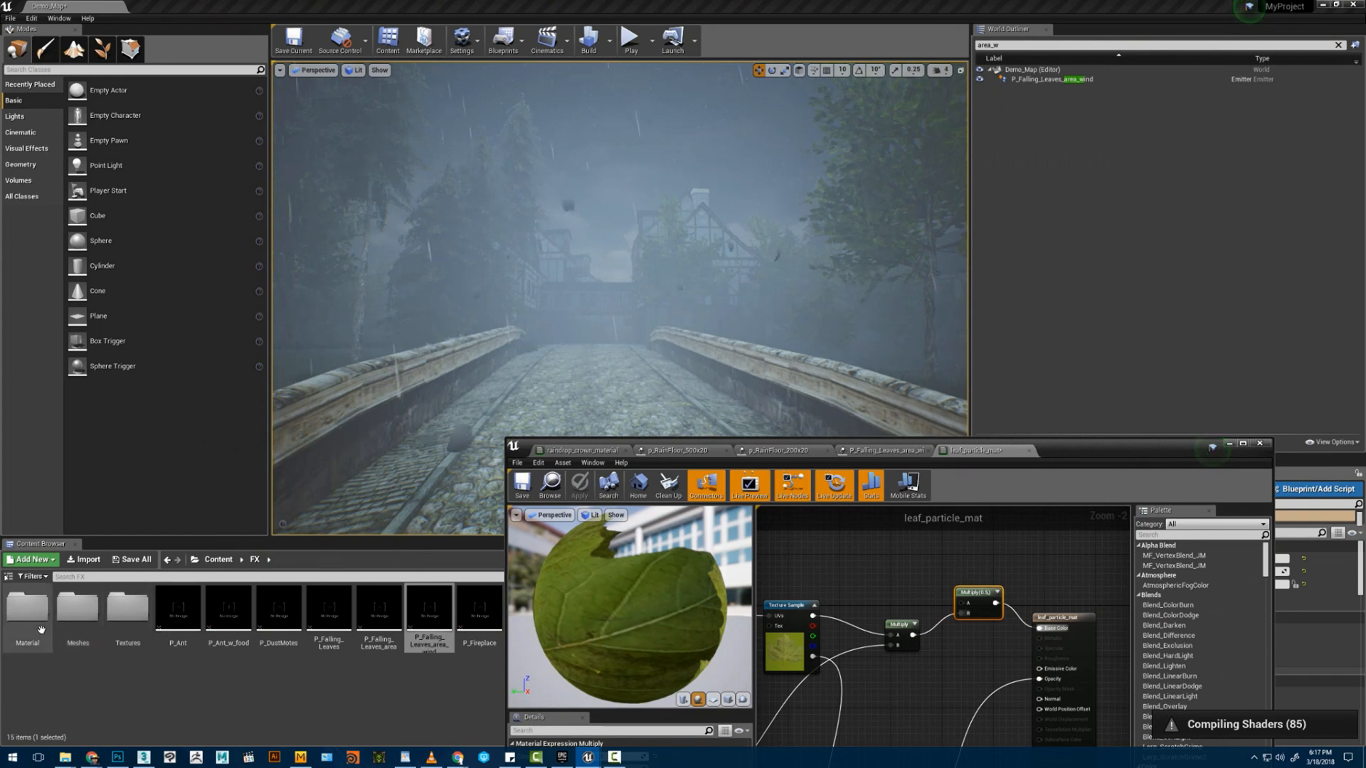
double_click(27, 608)
right_click(175, 694)
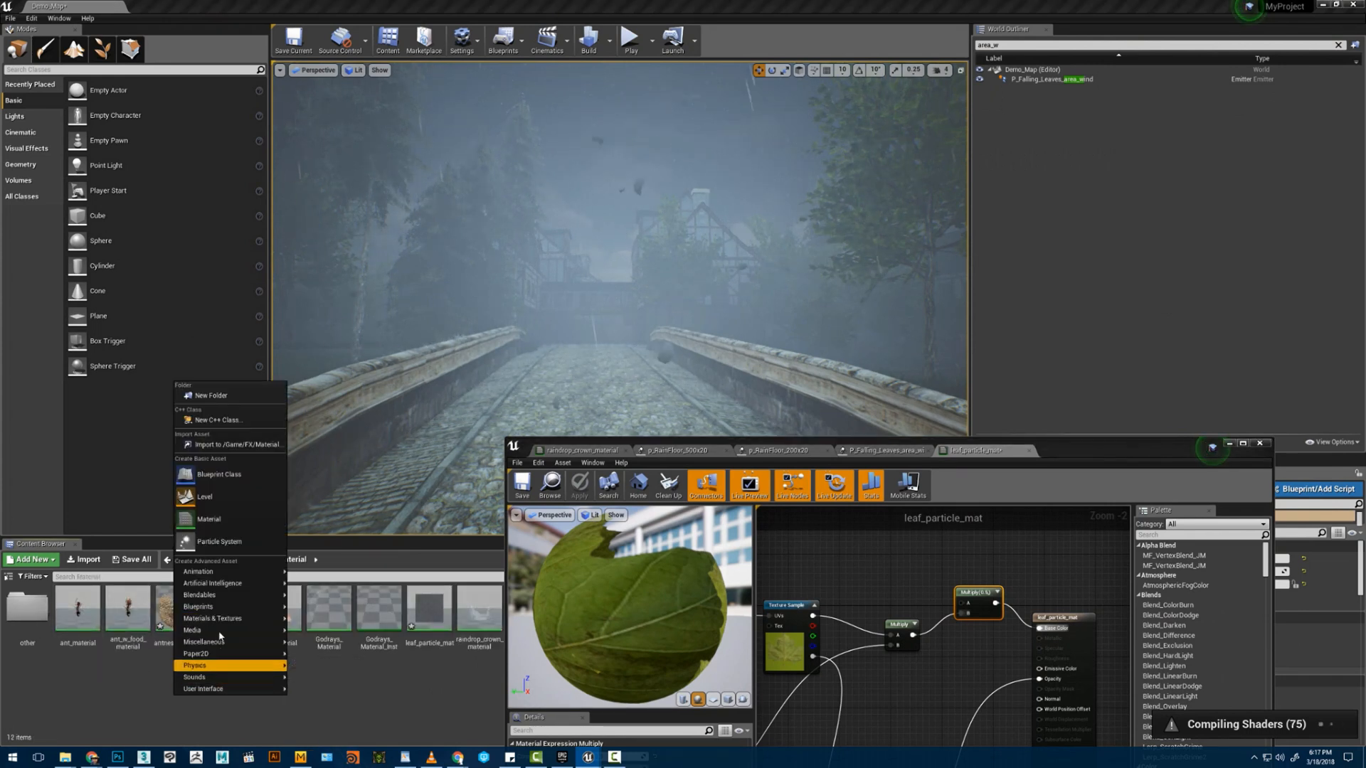
click(209, 518)
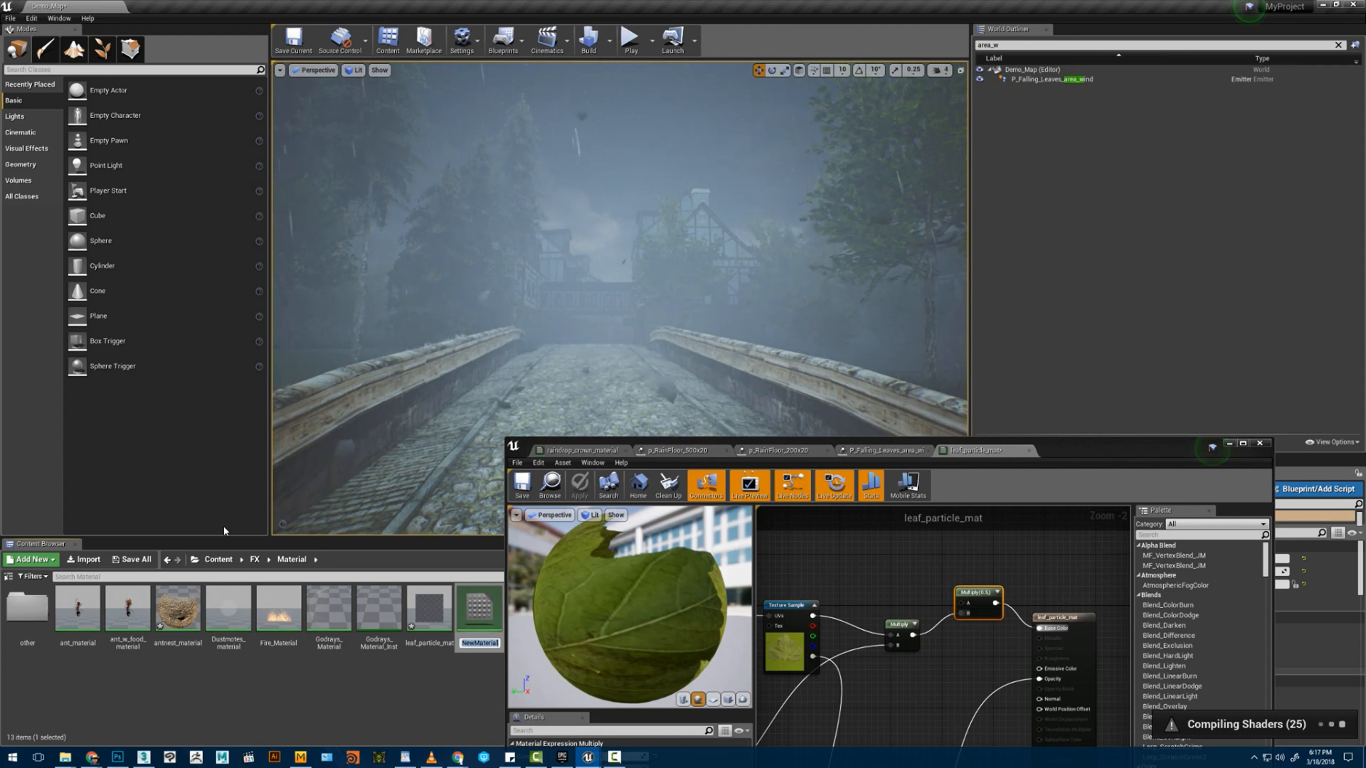
text(clouds)
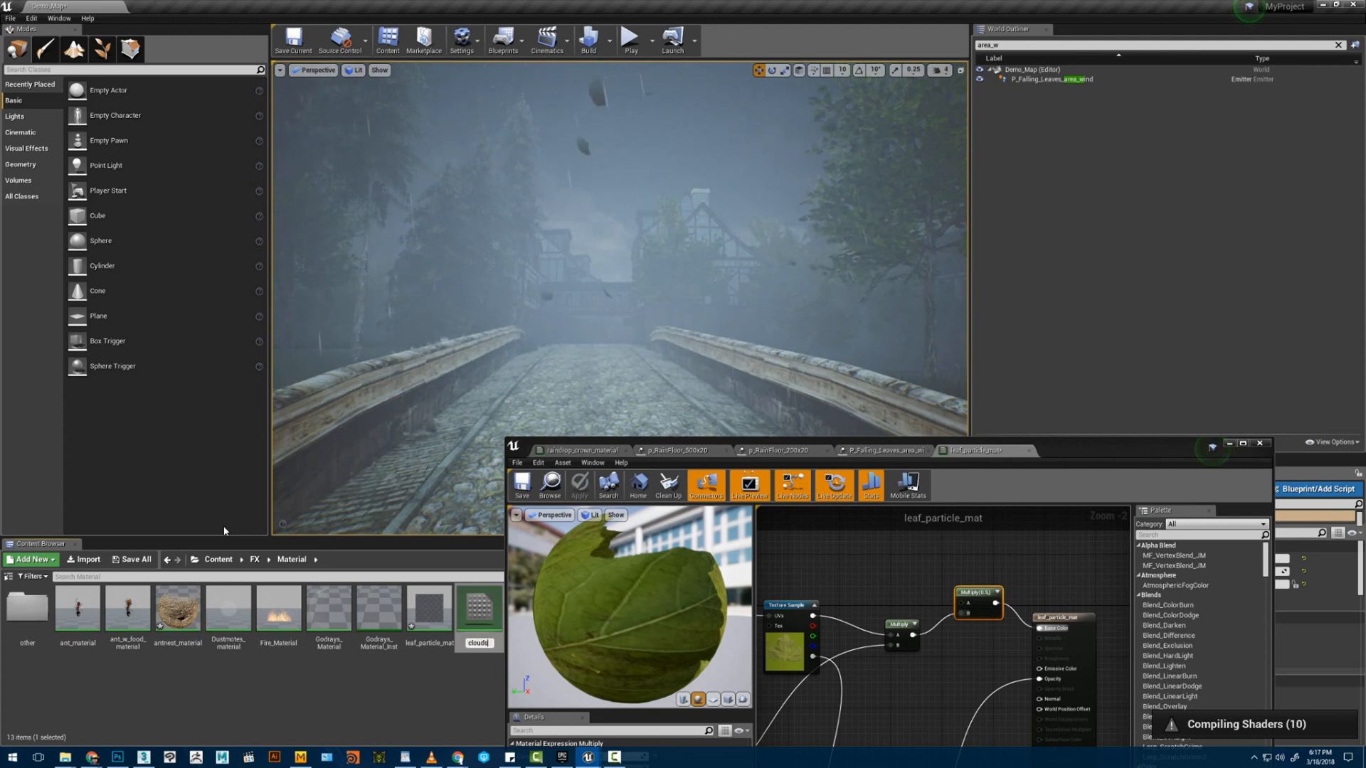
text(_materi)
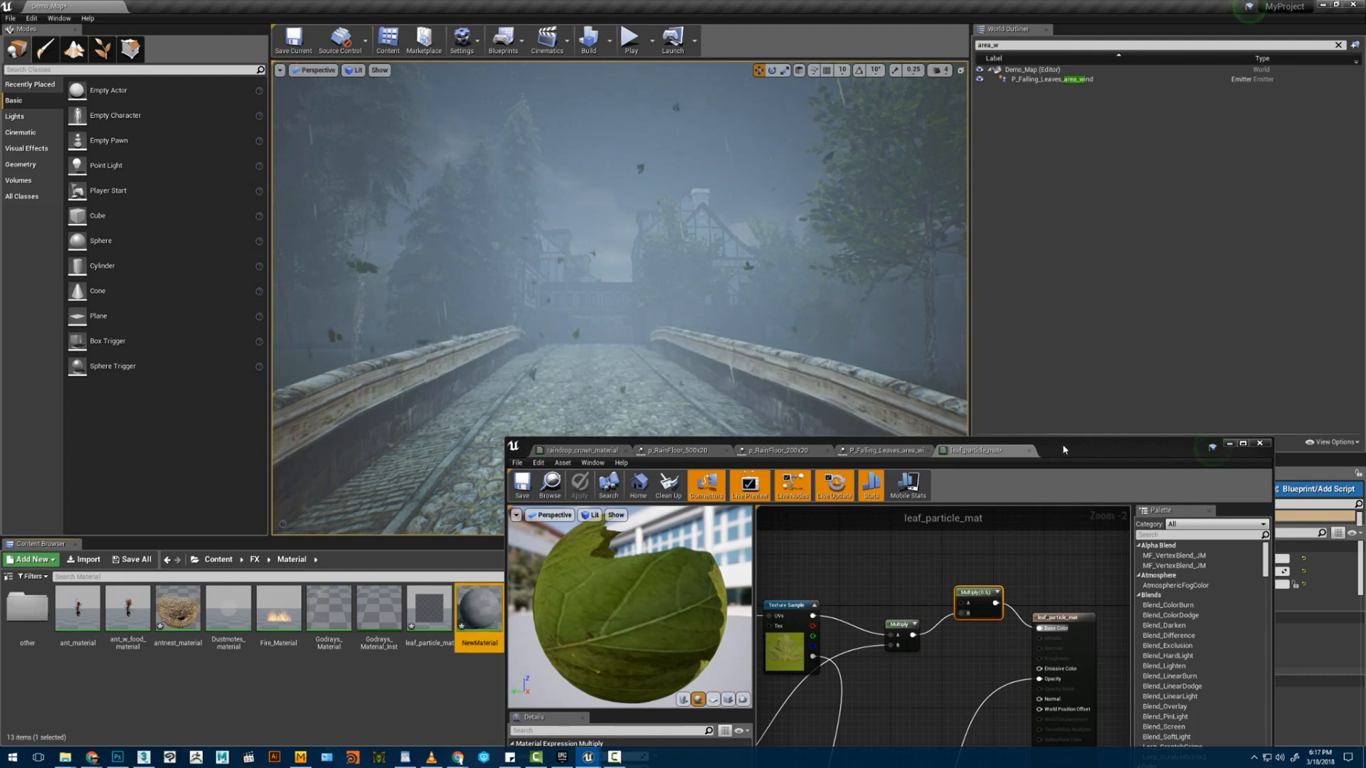
- Add a Constant3Vector to leaf_particle_mat and connect it to input A of the final Multiply
drag(1061, 444, 1097, 482)
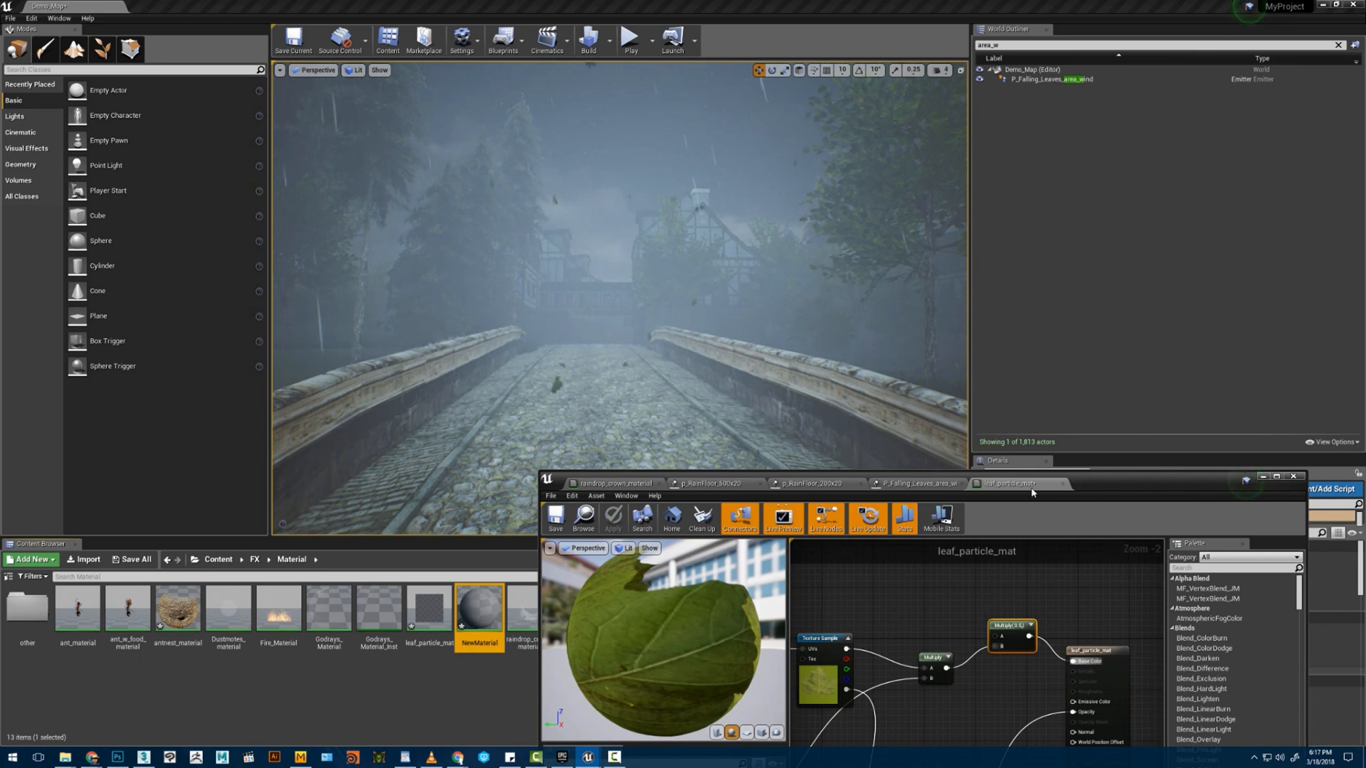
drag(1032, 493, 1045, 209)
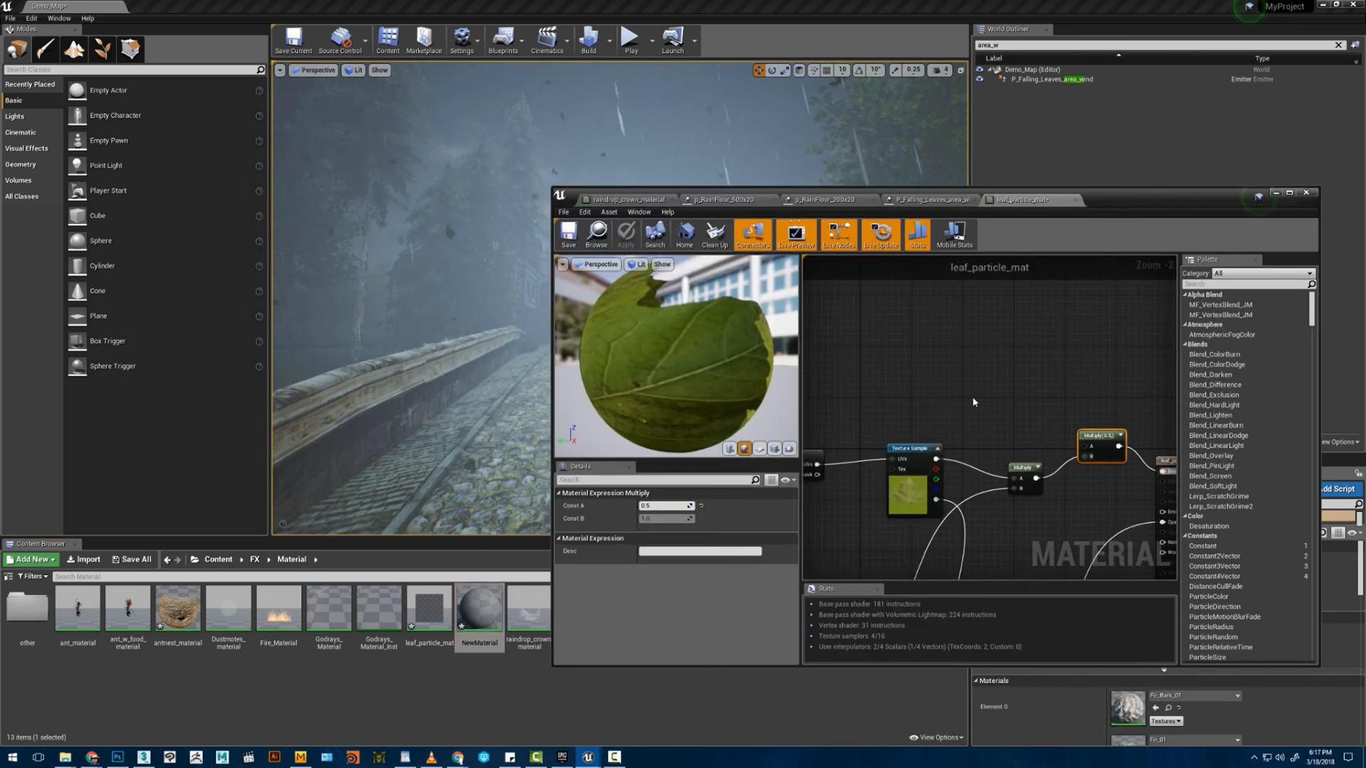
click(971, 378)
drag(1020, 390, 1082, 447)
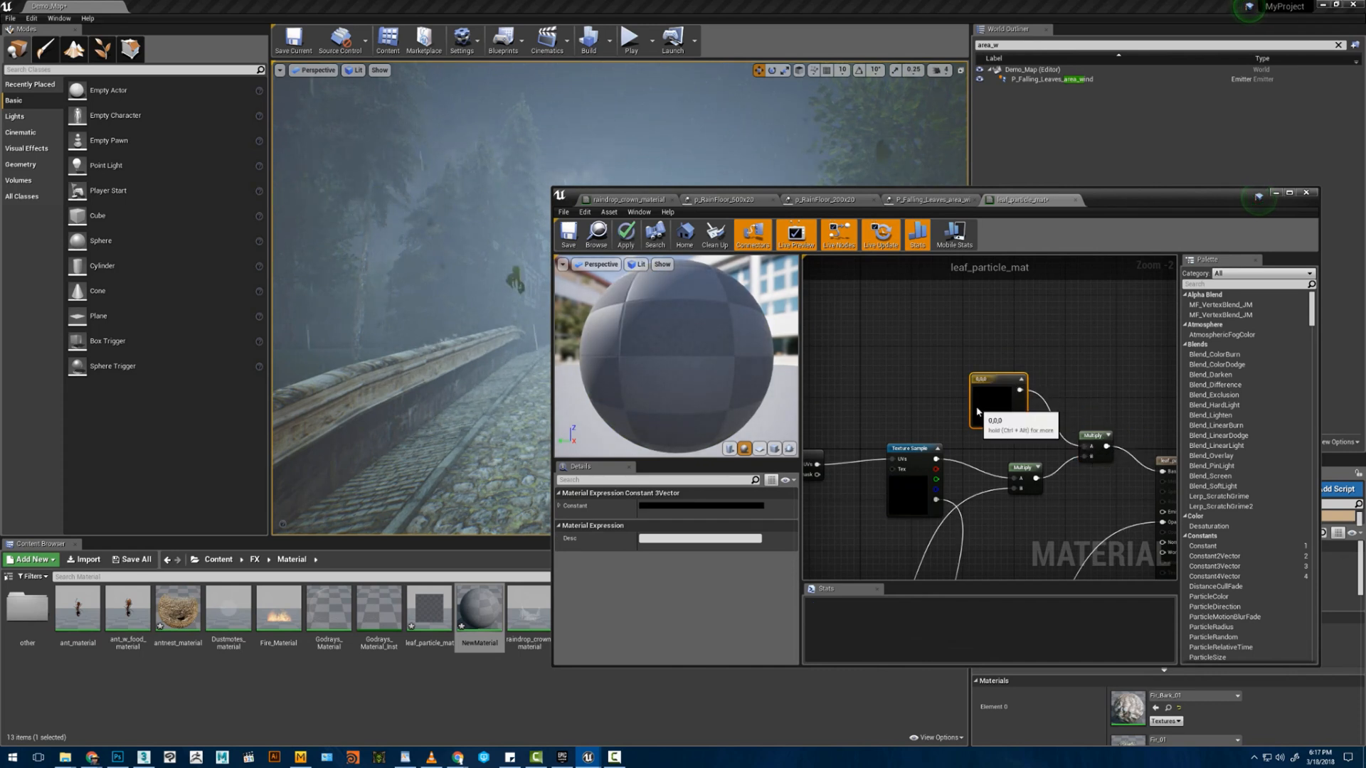
click(700, 505)
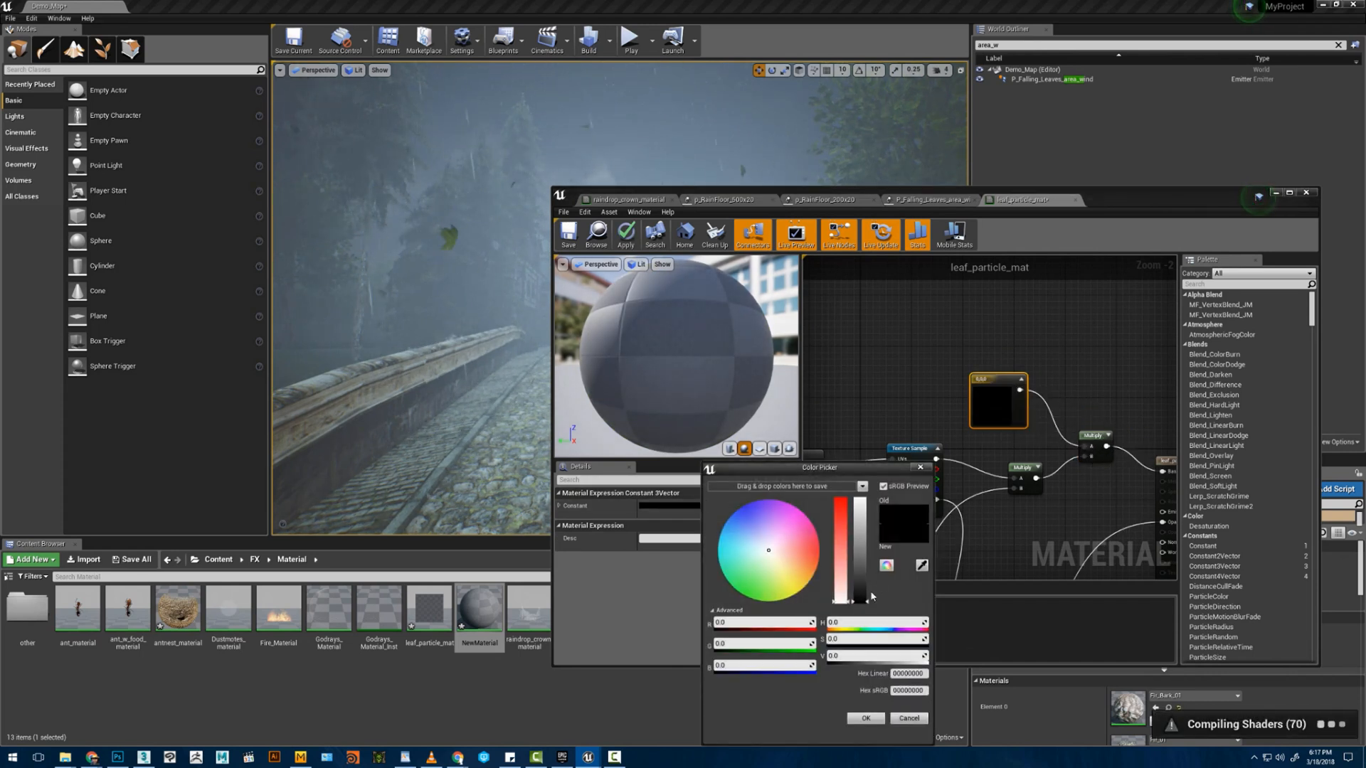
click(922, 565)
click(612, 116)
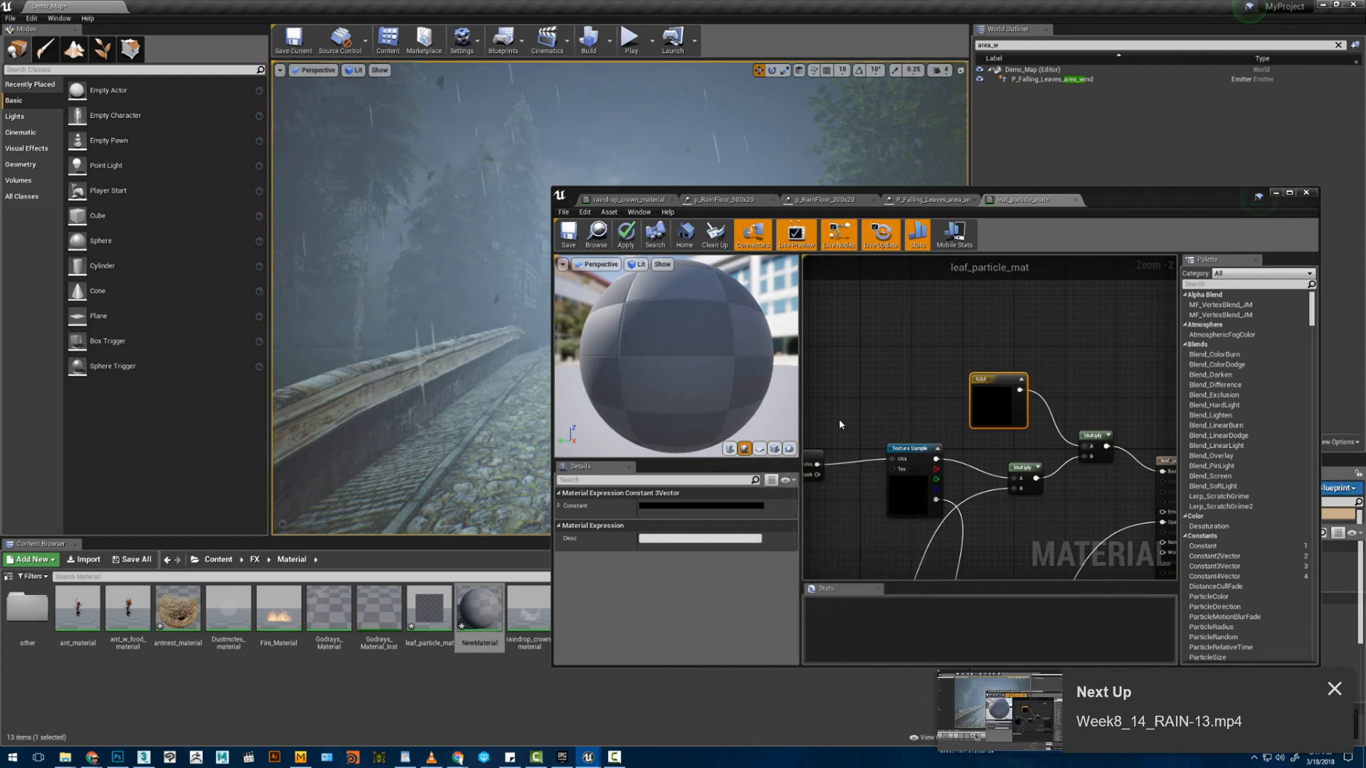
- Move the color constant away from the Multiply nodes, sample the viewport sky's grey-blue (about 0.144, 0.216, 0.283) as its color, and apply the material
right_drag(909, 365, 848, 350)
drag(921, 398, 902, 378)
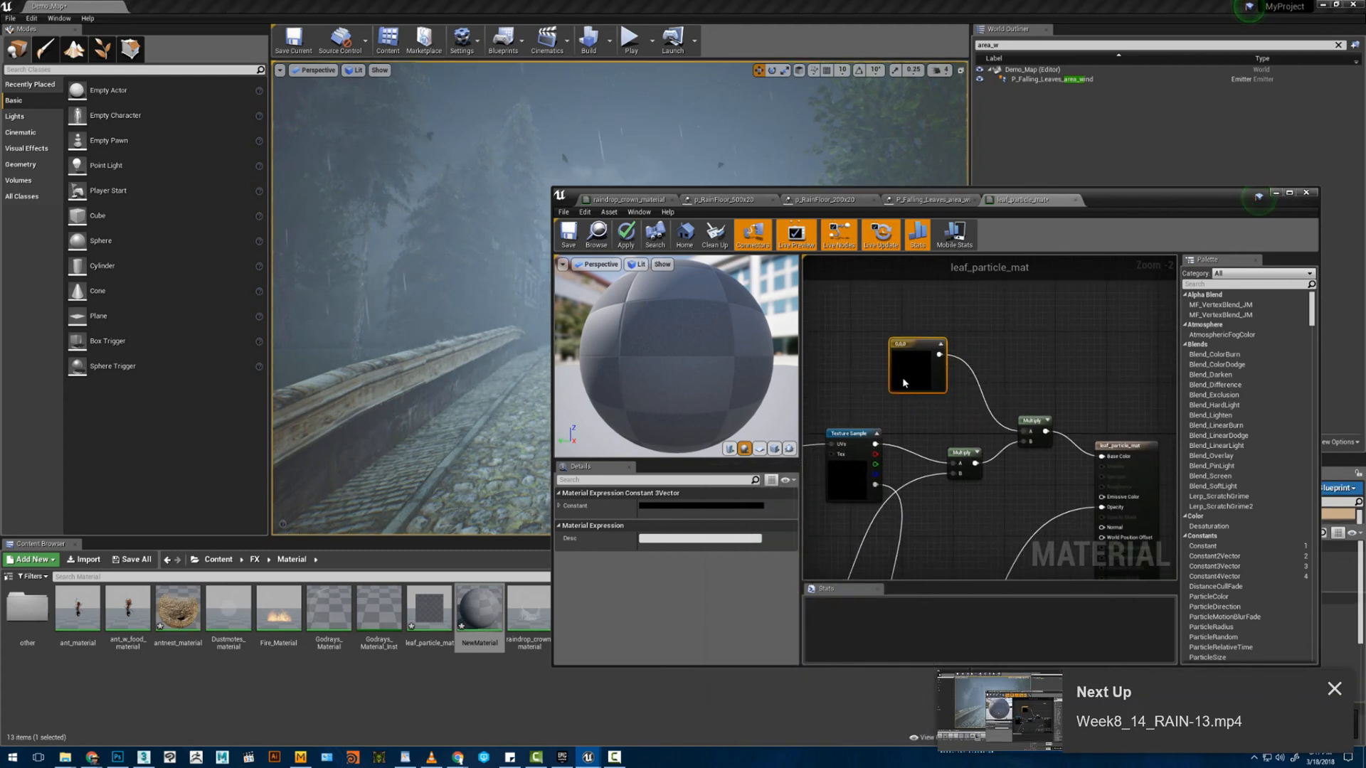
click(722, 507)
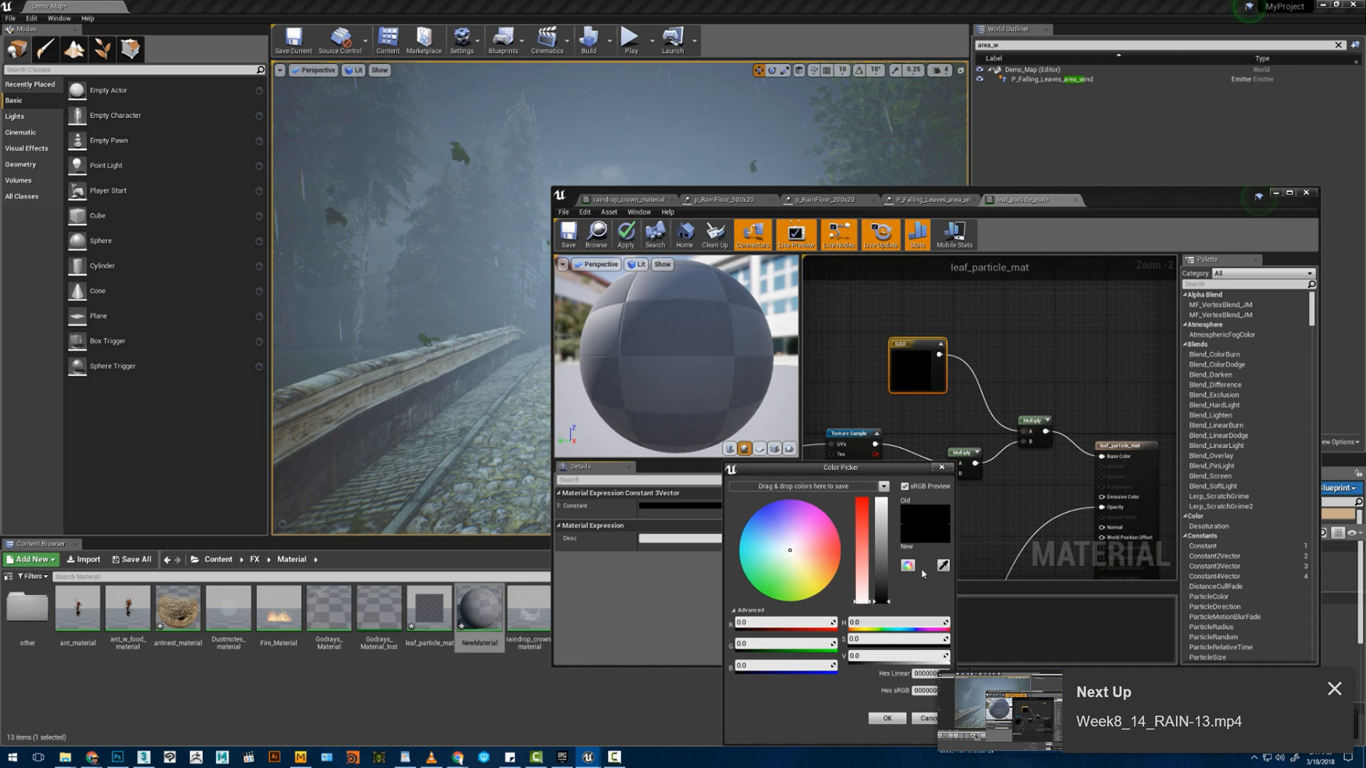
click(943, 566)
click(736, 143)
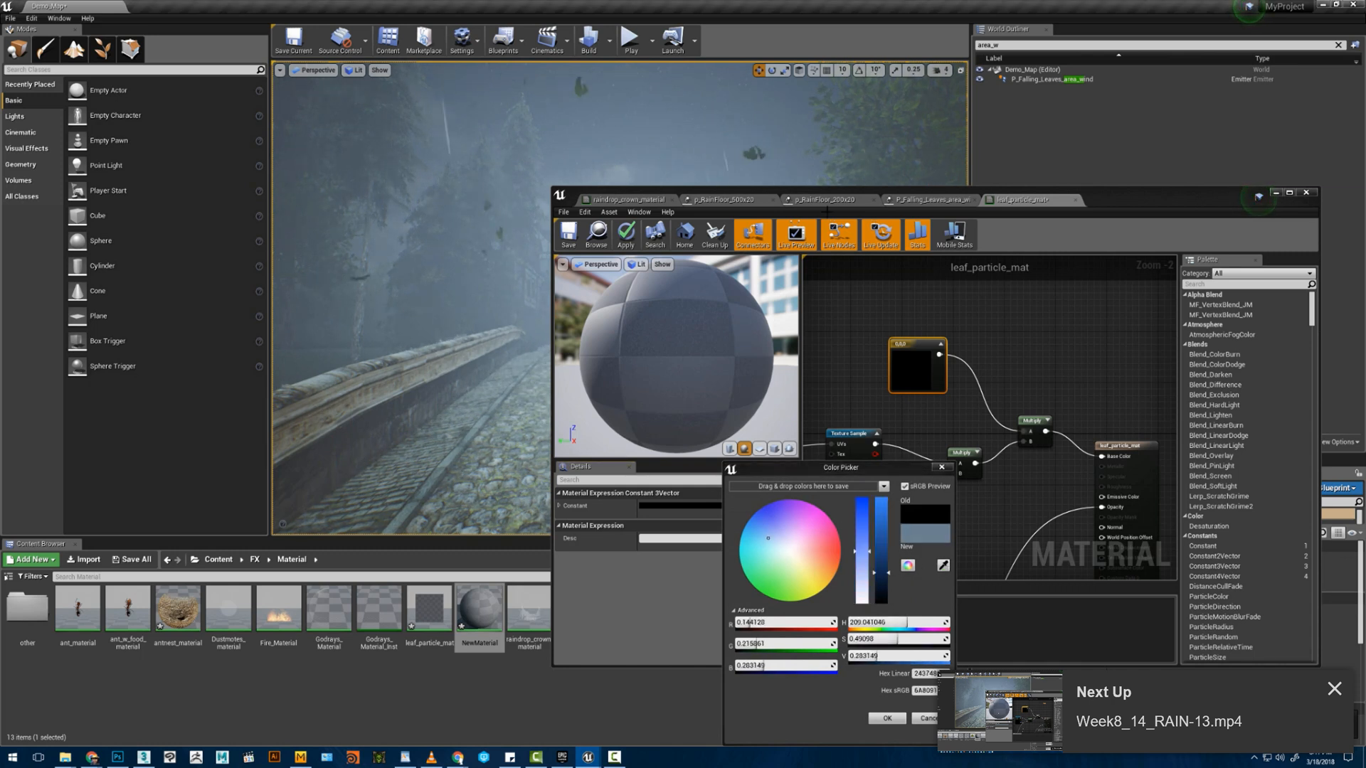
click(886, 717)
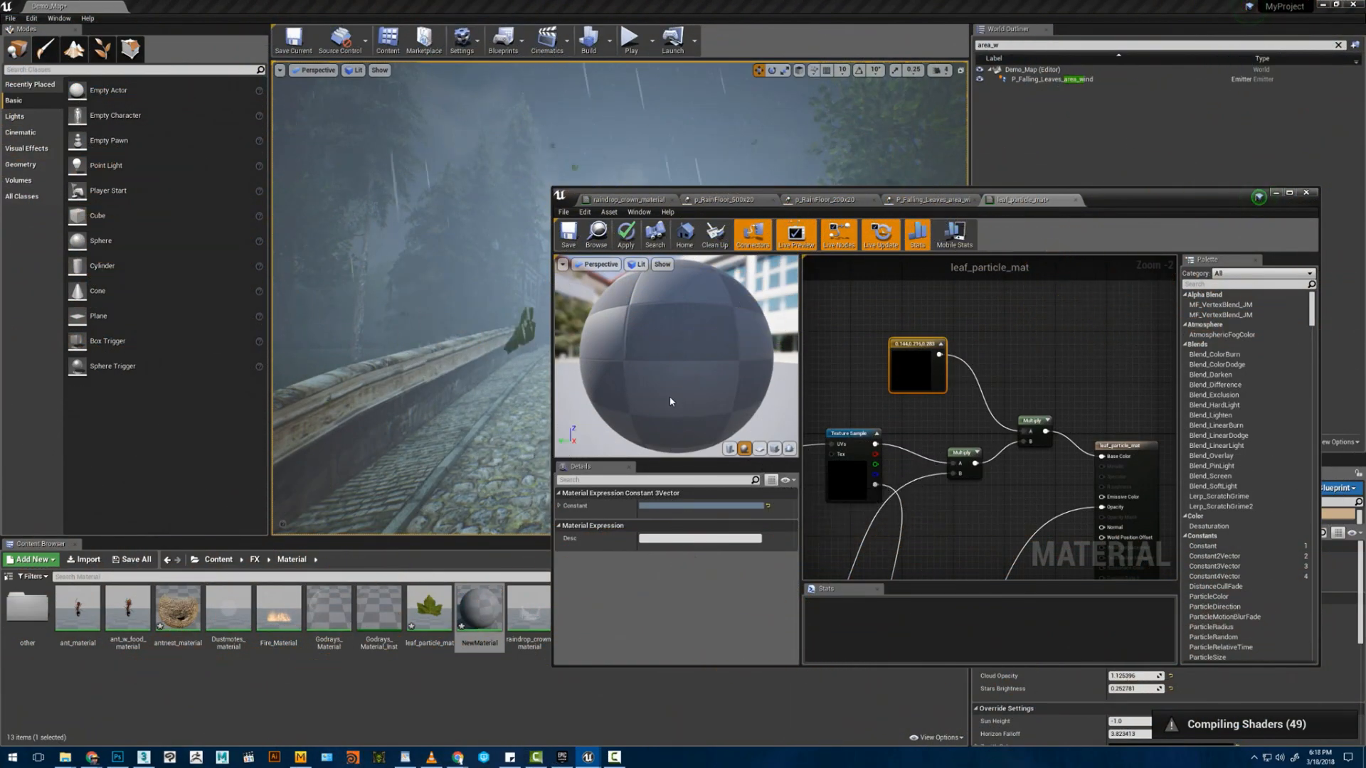
click(626, 235)
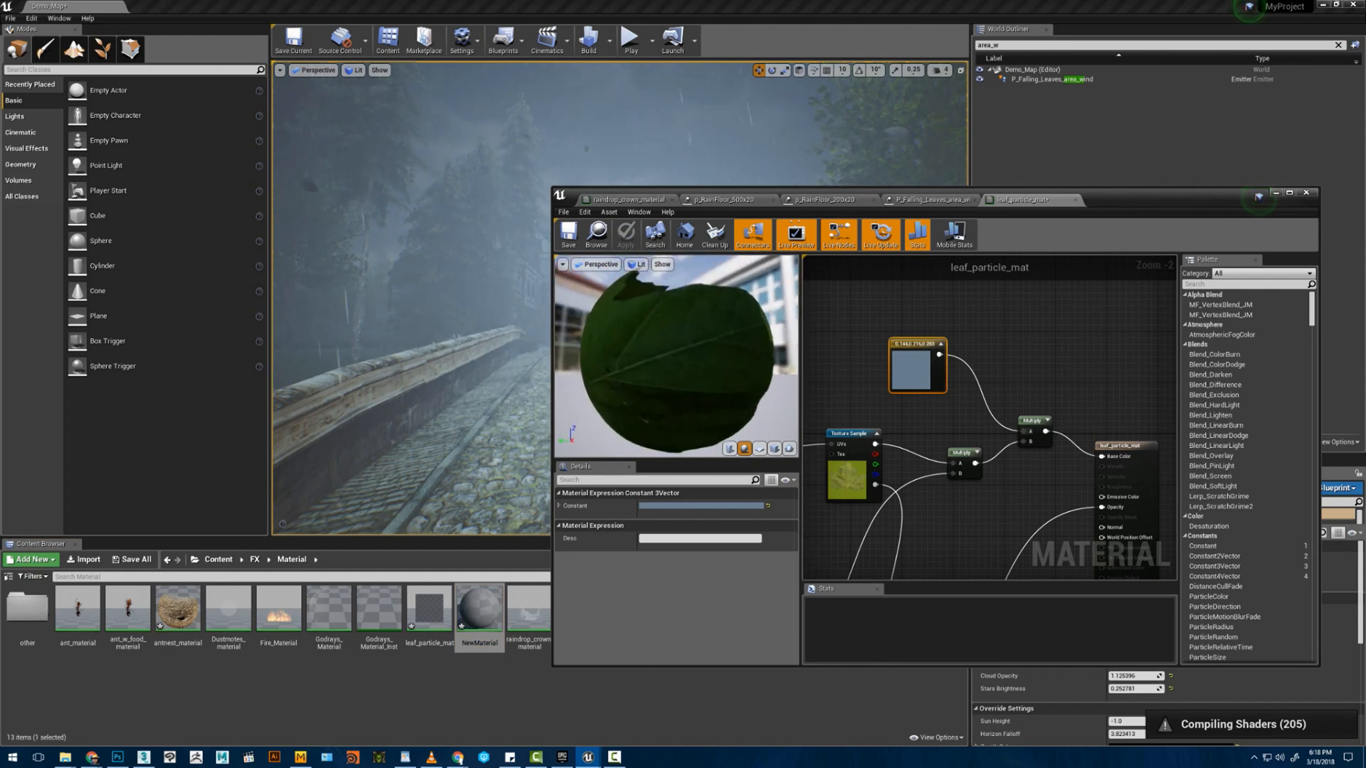
- Line up the leaves Texture Sample node with the Multiply it feeds, check the preview sphere, and save leaf_particle_mat
right_drag(978, 544, 1078, 496)
scroll(1022, 479, down, 2)
scroll(1082, 469, up, 5)
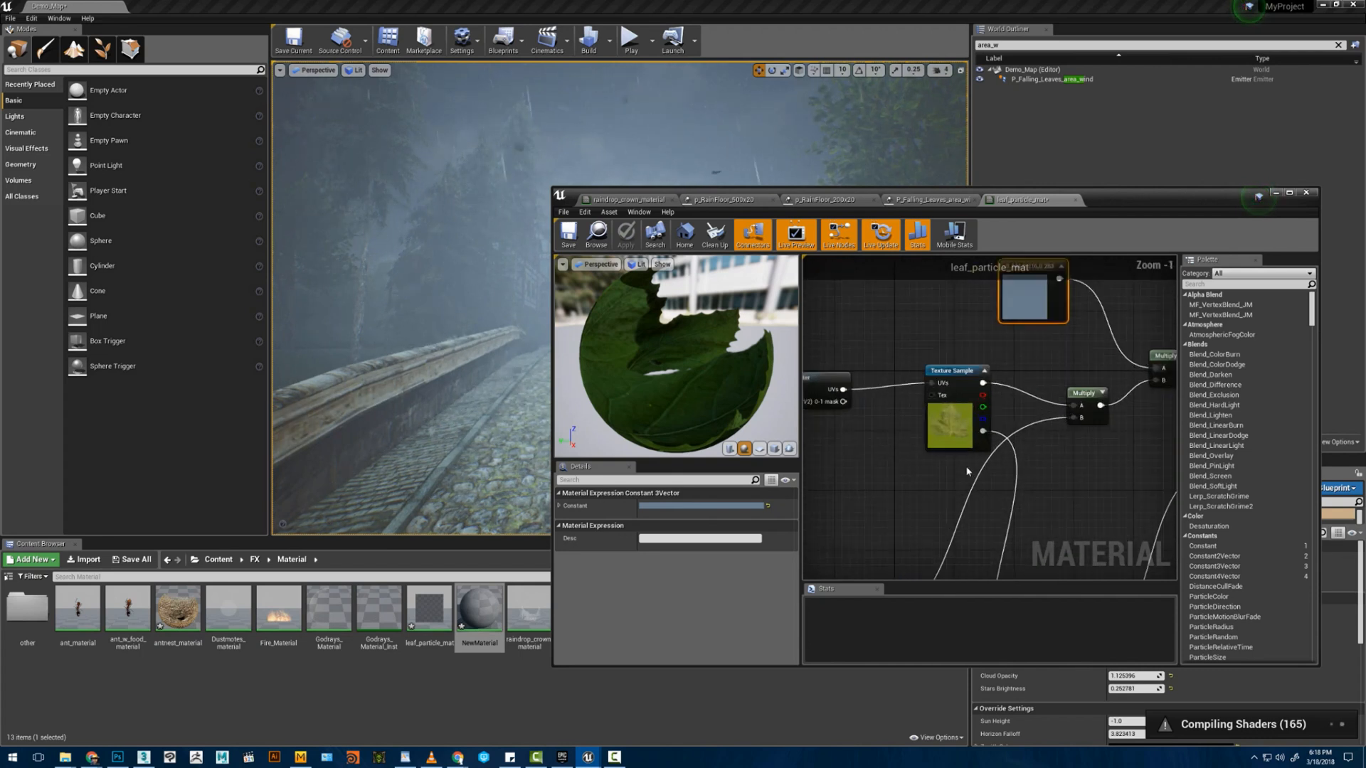
click(911, 427)
drag(909, 434, 954, 472)
right_drag(1063, 481, 933, 512)
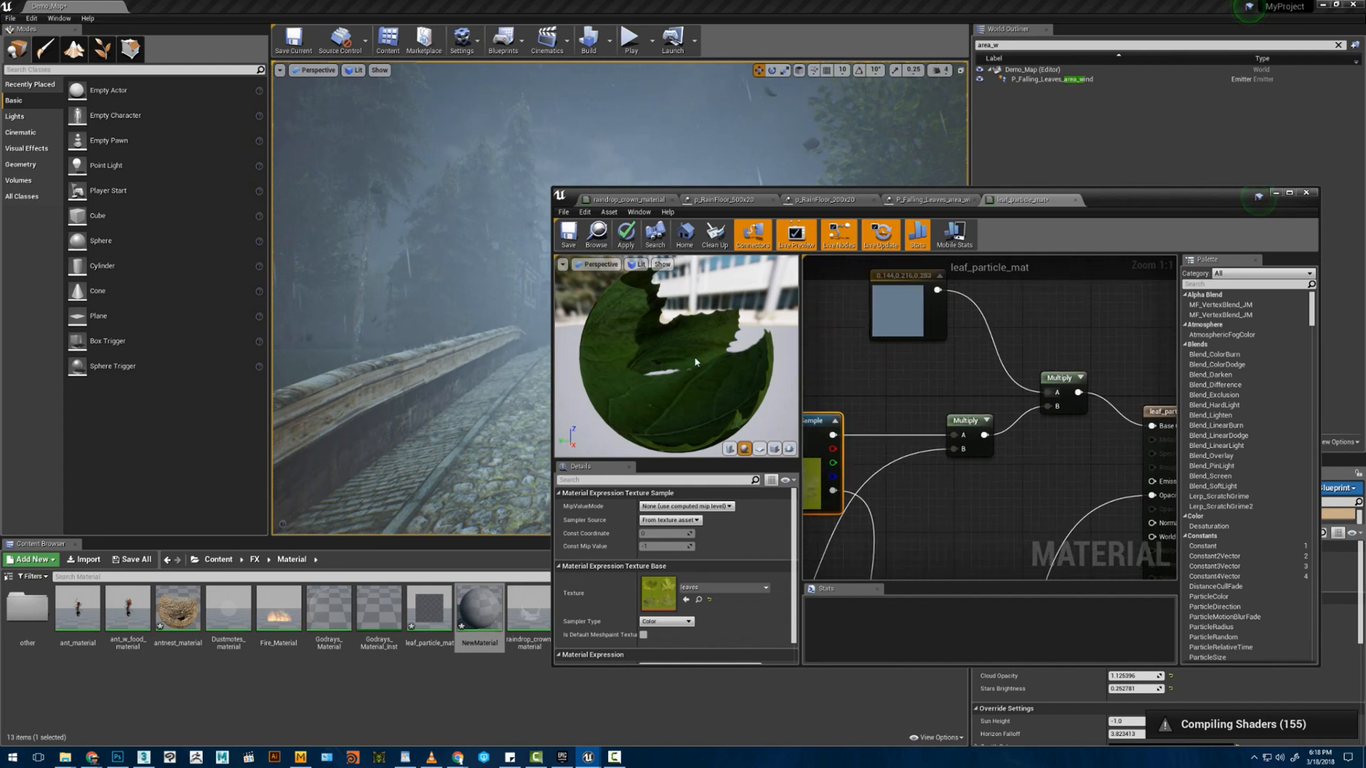
drag(696, 362, 710, 344)
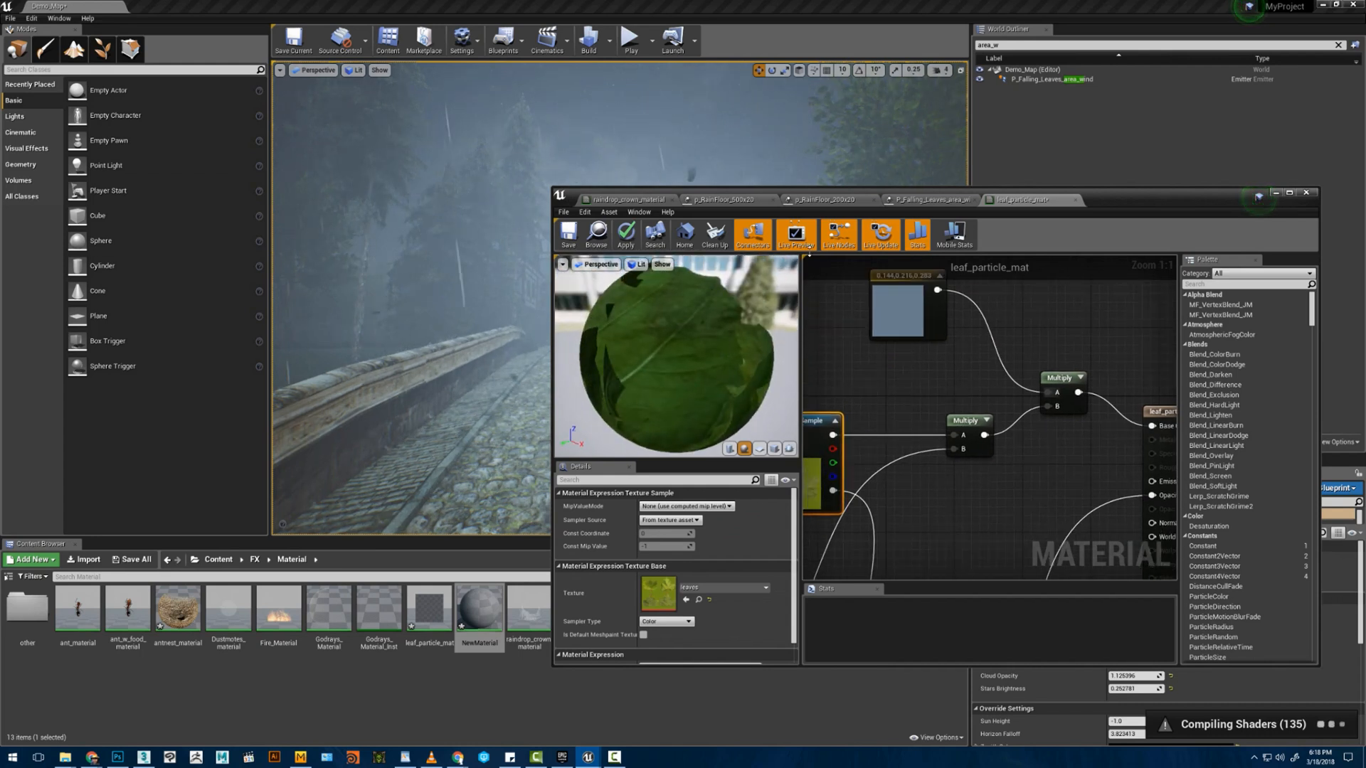
click(568, 234)
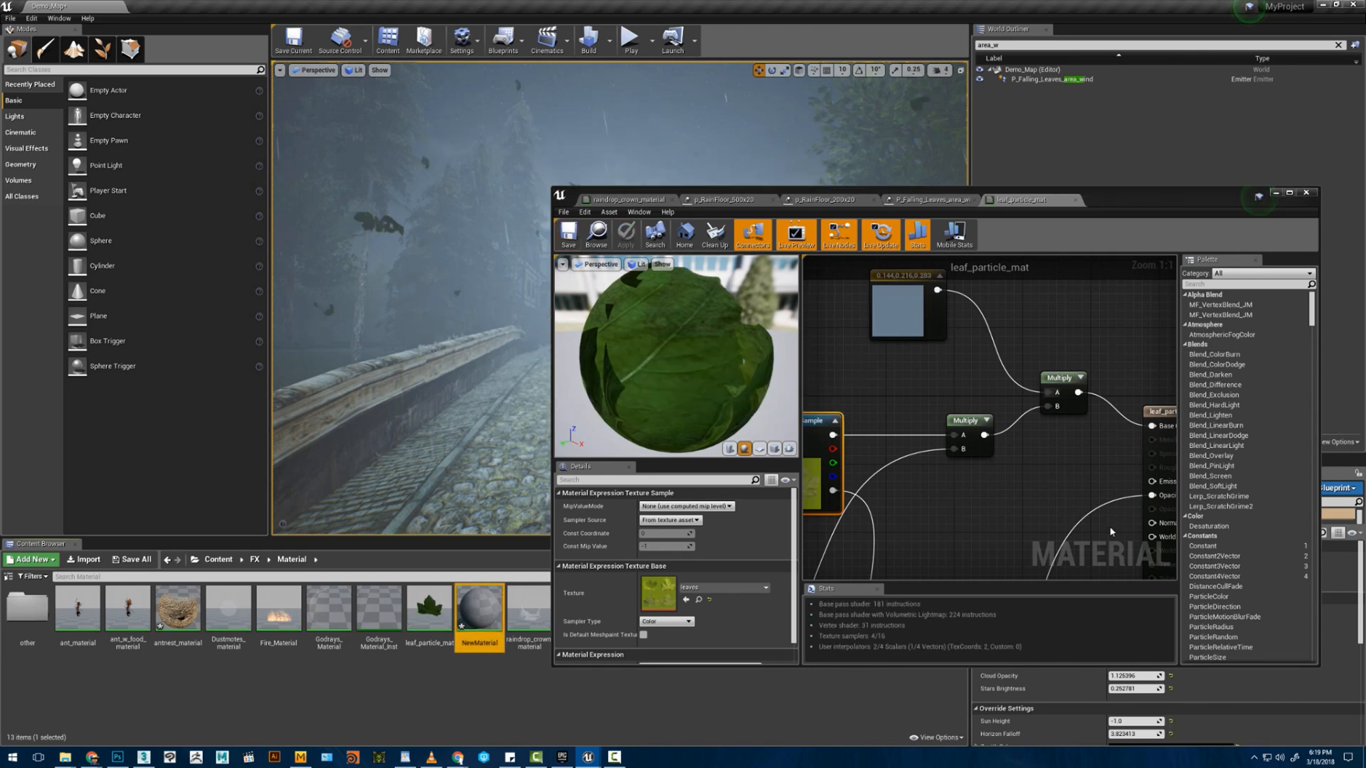
- Examine how the tinted leaves look blowing across the rainy bridge from several camera positions in the level
drag(1133, 207, 1111, 480)
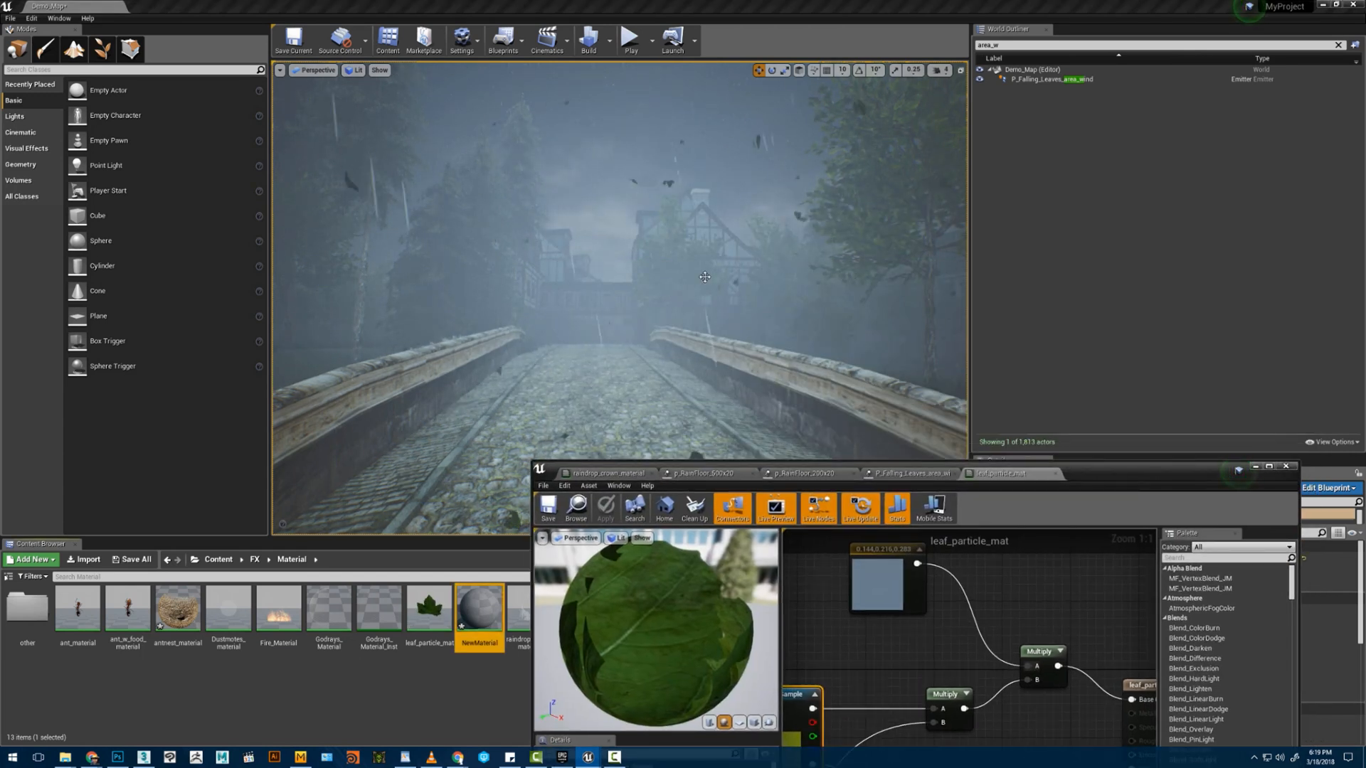
mouse_move(867, 359)
right_down()
mouse_move(769, 311)
mouse_move(835, 359)
mouse_move(882, 364)
right_up()
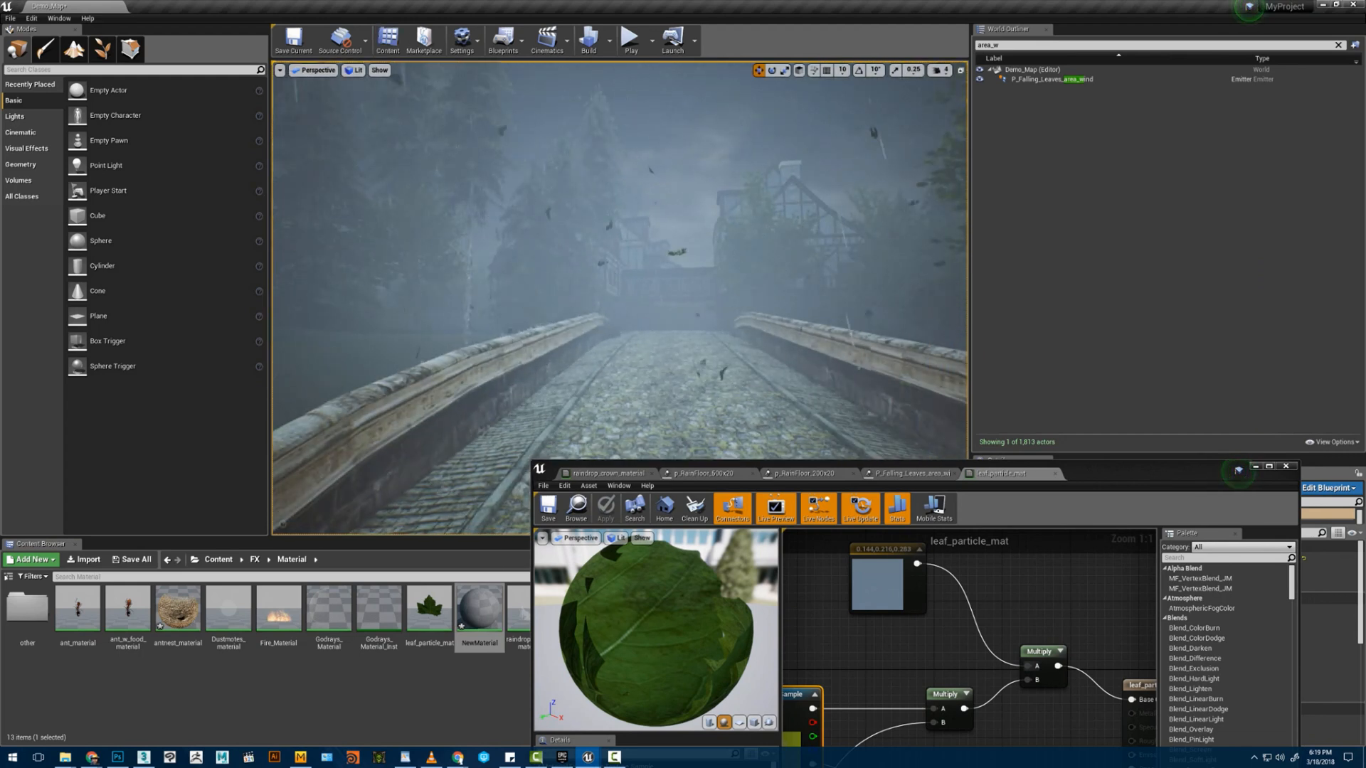
click(281, 72)
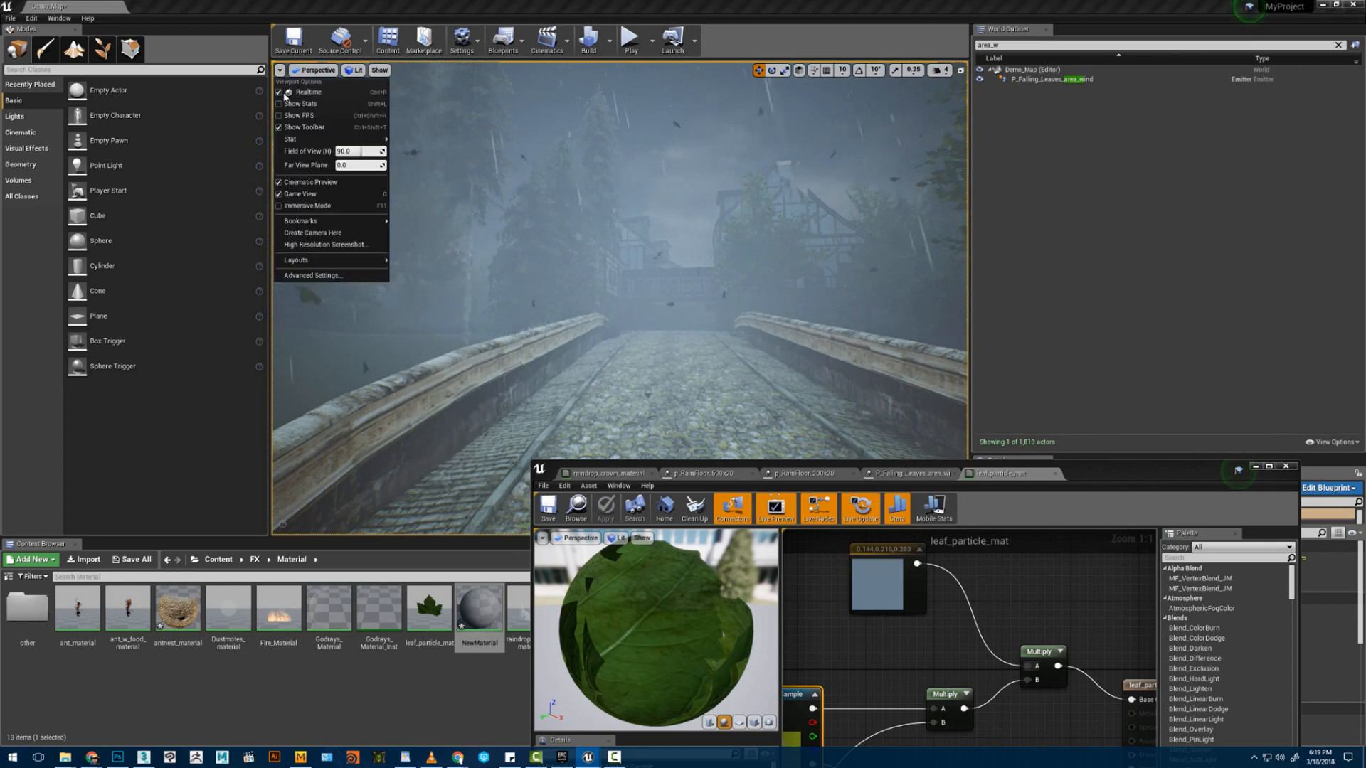
right_drag(650, 223, 682, 250)
key(s)
key(w)
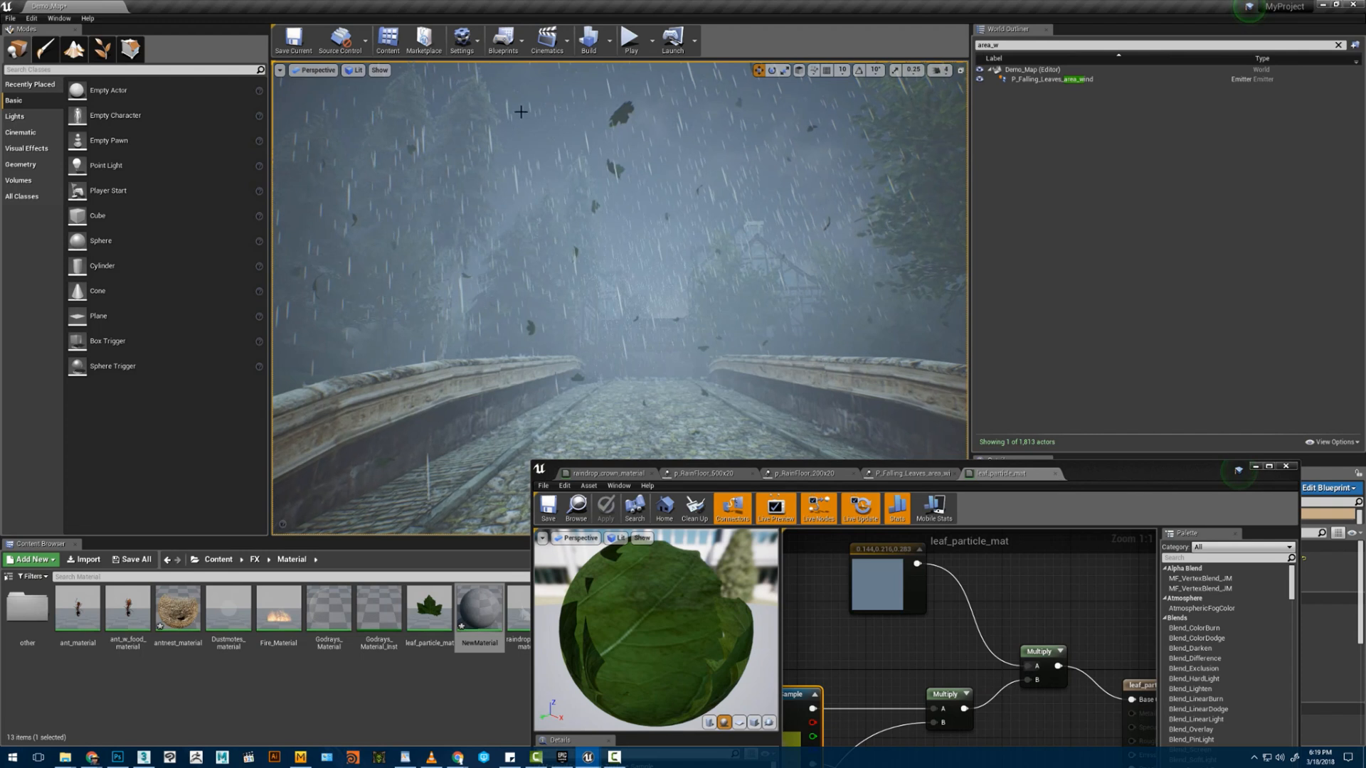
click(281, 71)
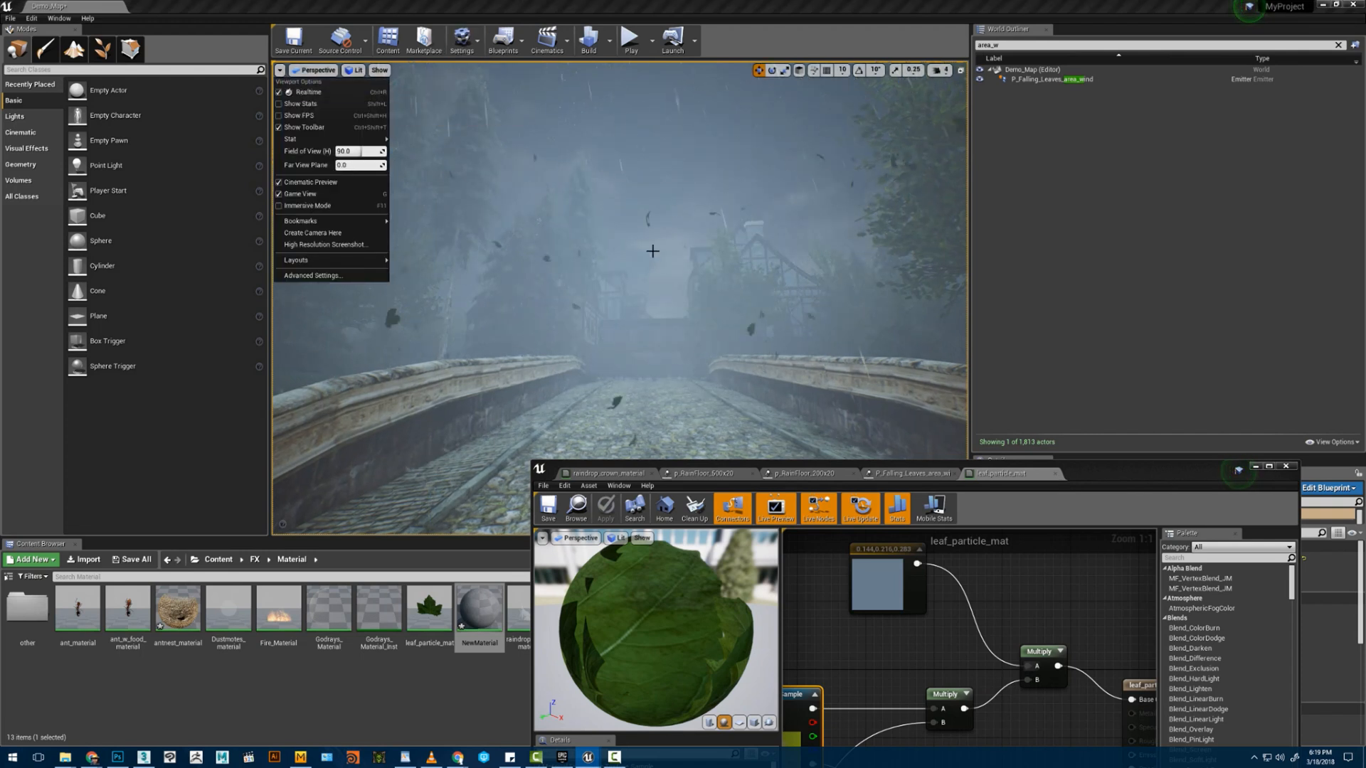
right_drag(653, 251, 657, 276)
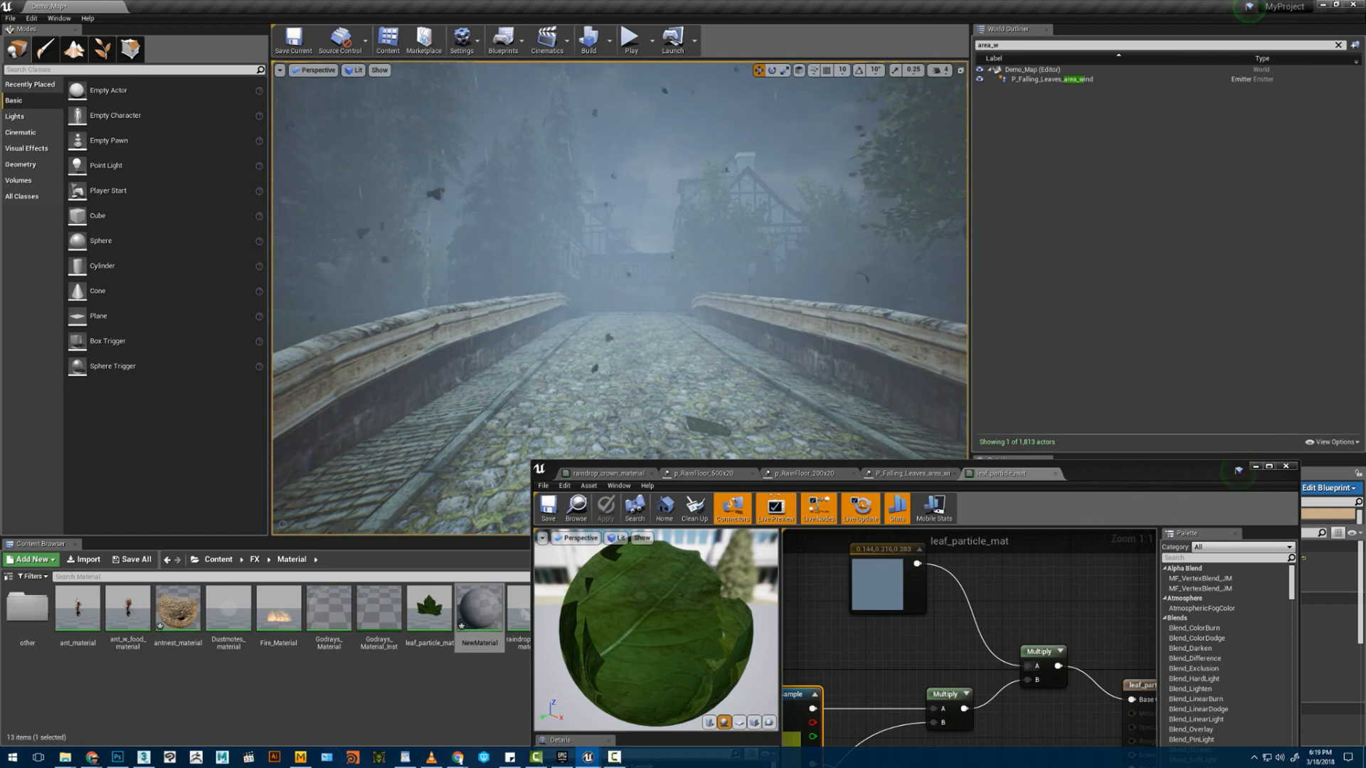
right_drag(729, 264, 733, 246)
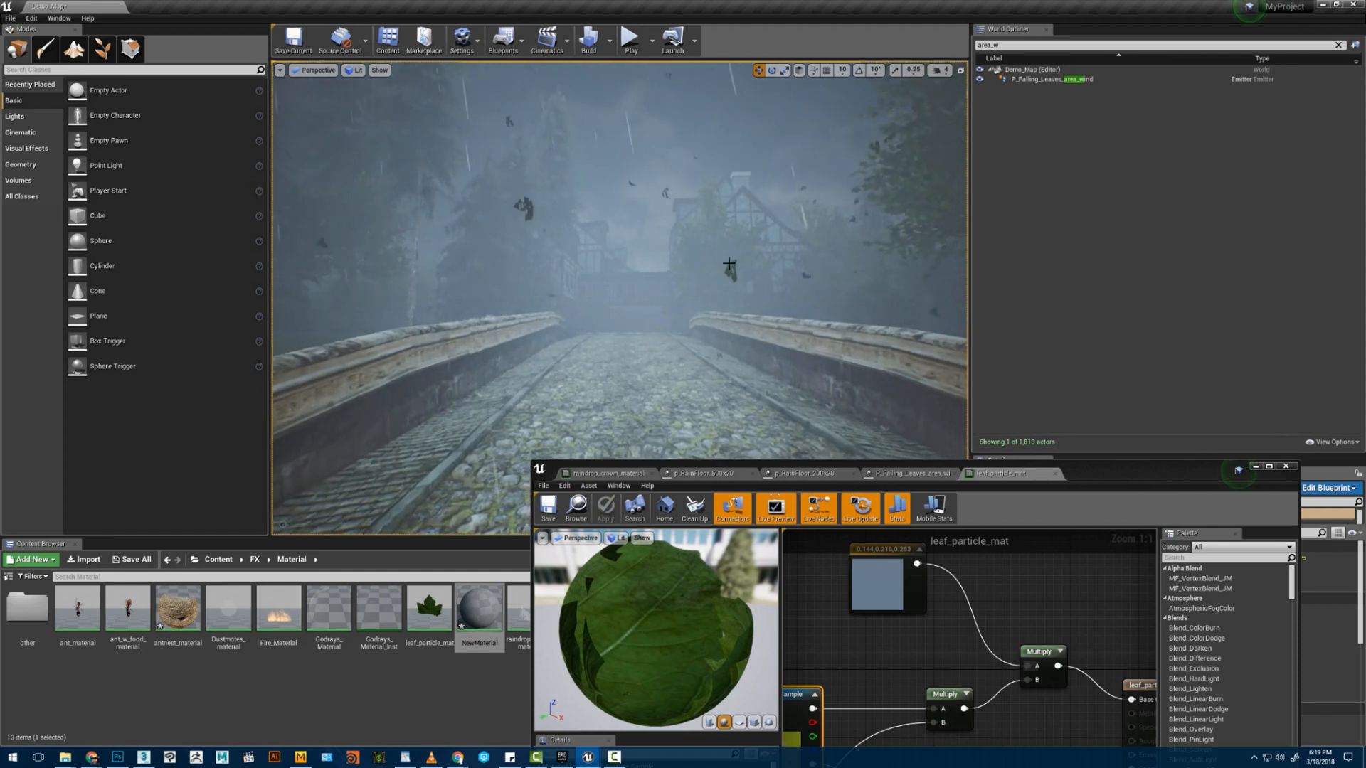
- Set the constant spawn rate of the P_Falling_Leaves_area_wind emitter to 5 and check the bridge view
drag(1079, 472, 1136, 445)
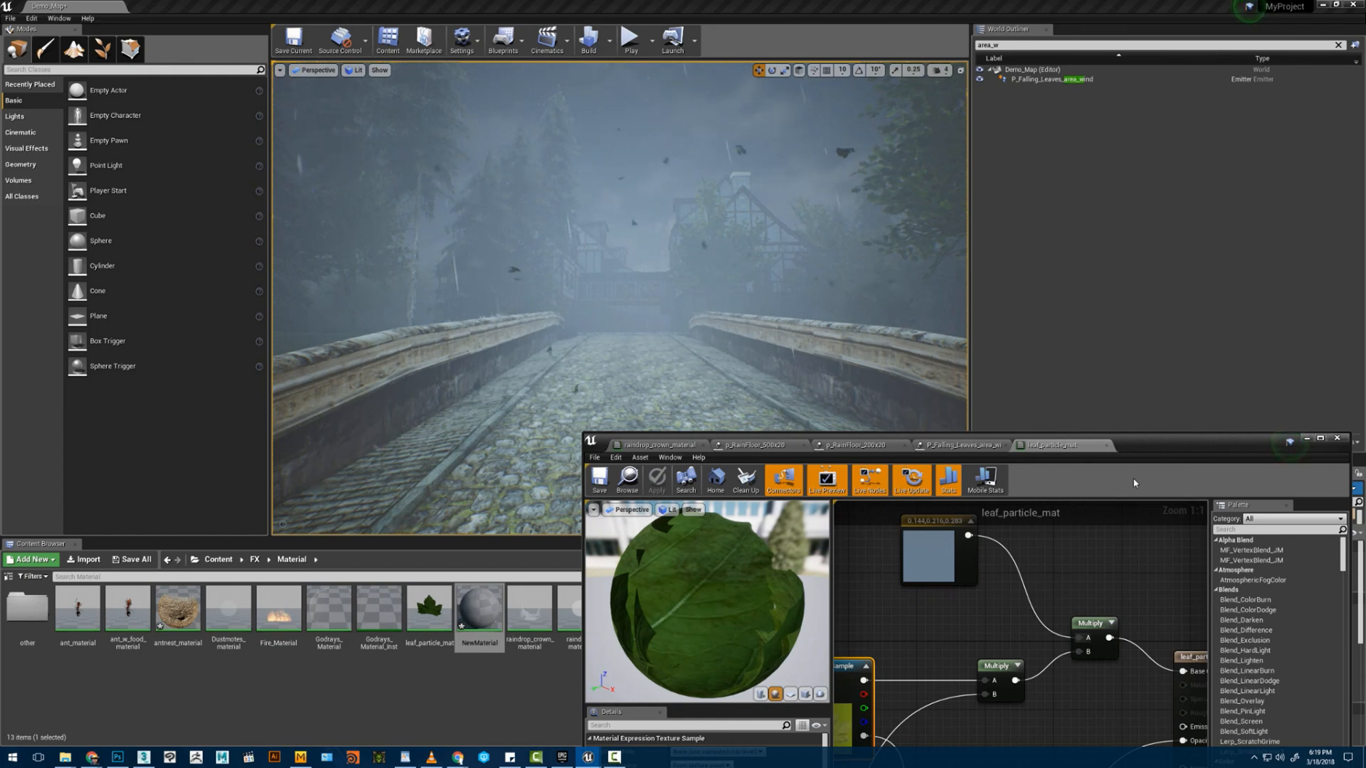
click(932, 445)
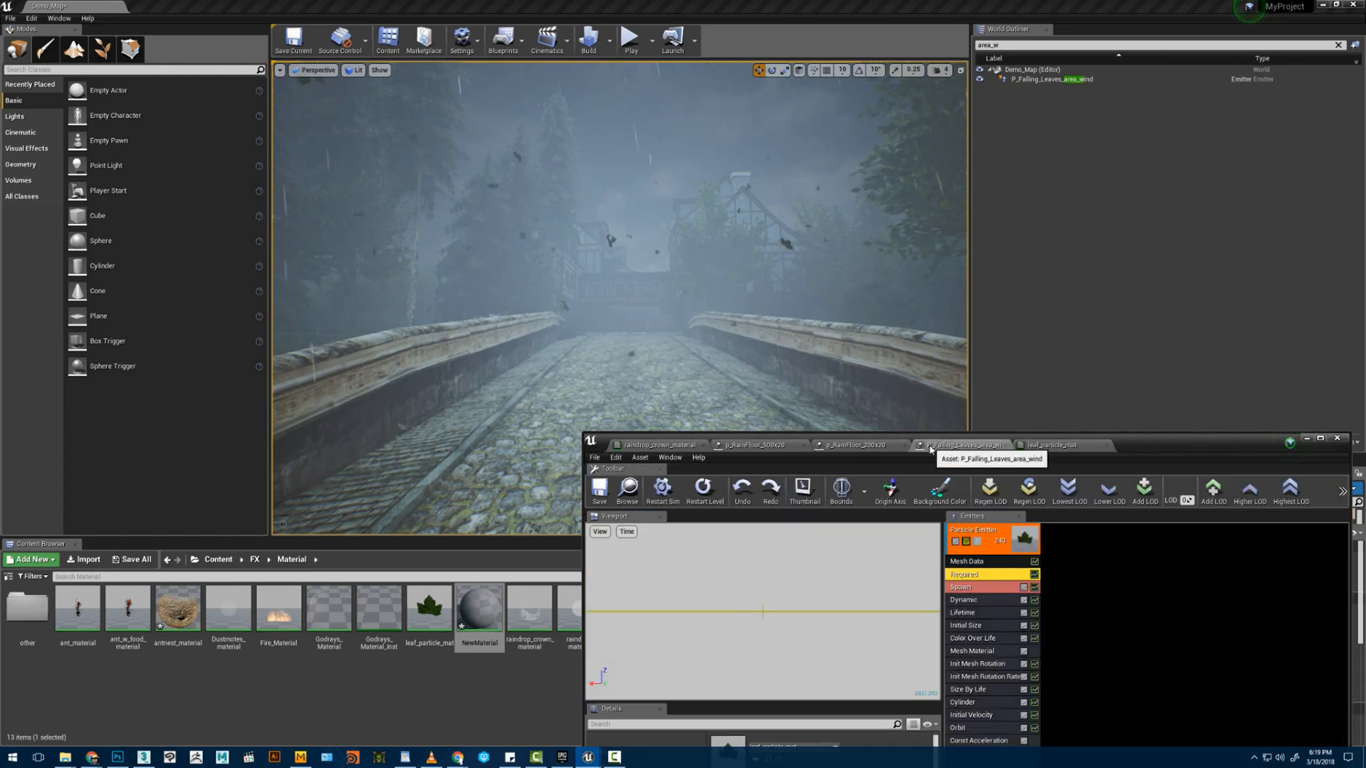
click(834, 445)
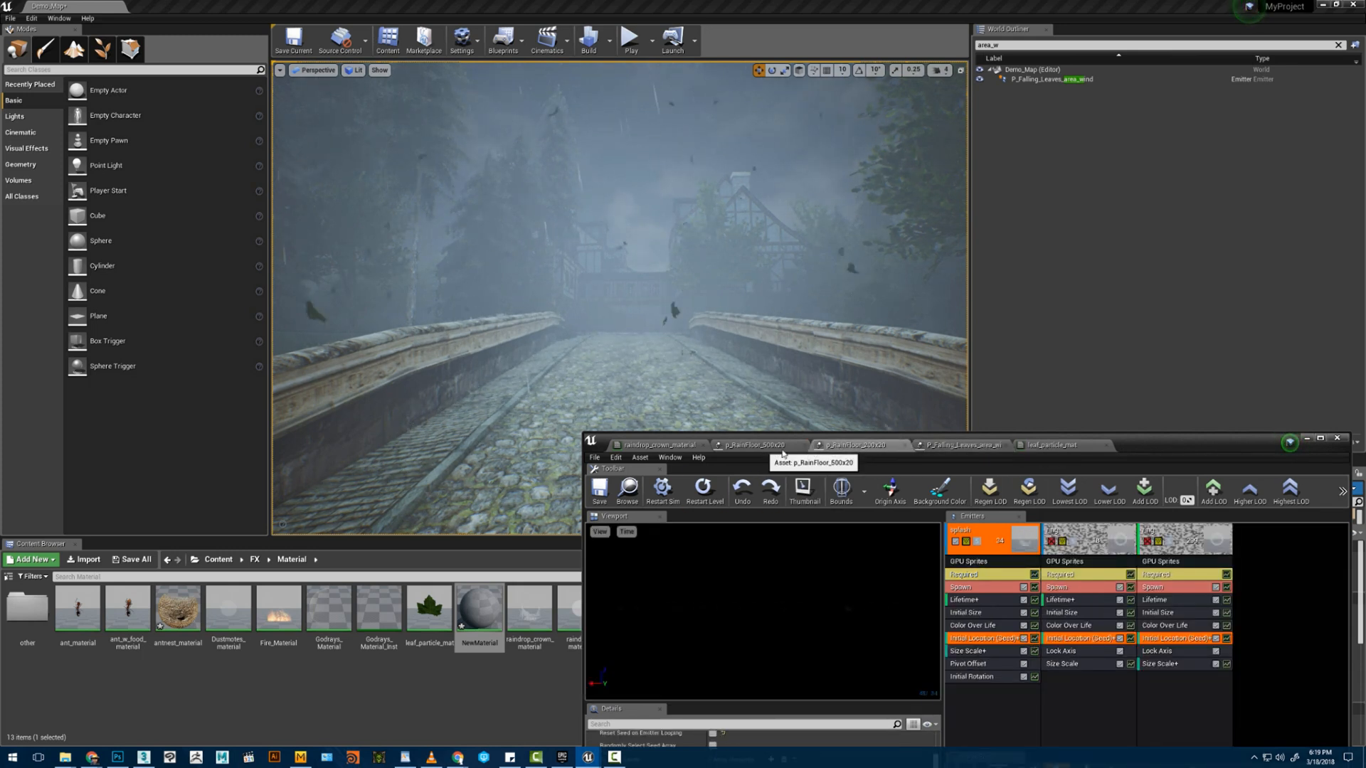
click(946, 450)
drag(1150, 439, 1174, 236)
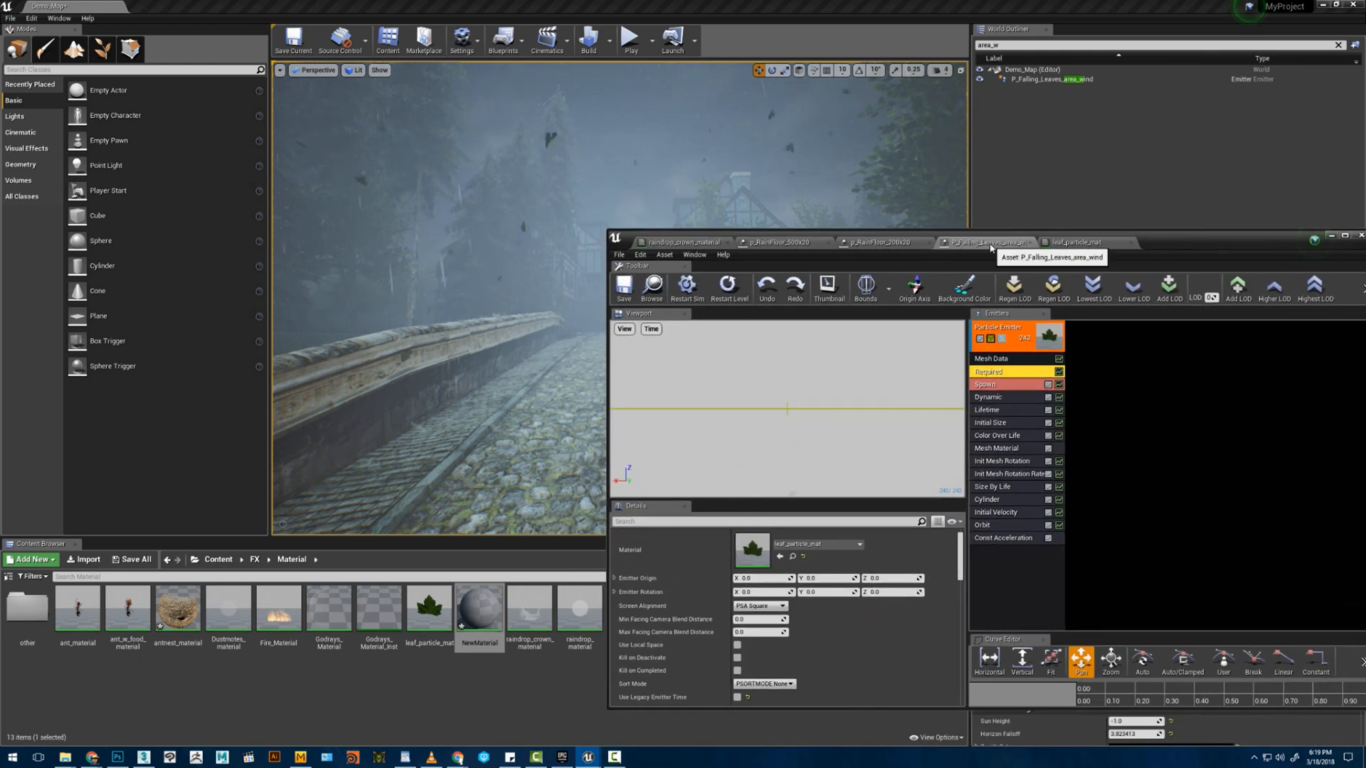
click(990, 384)
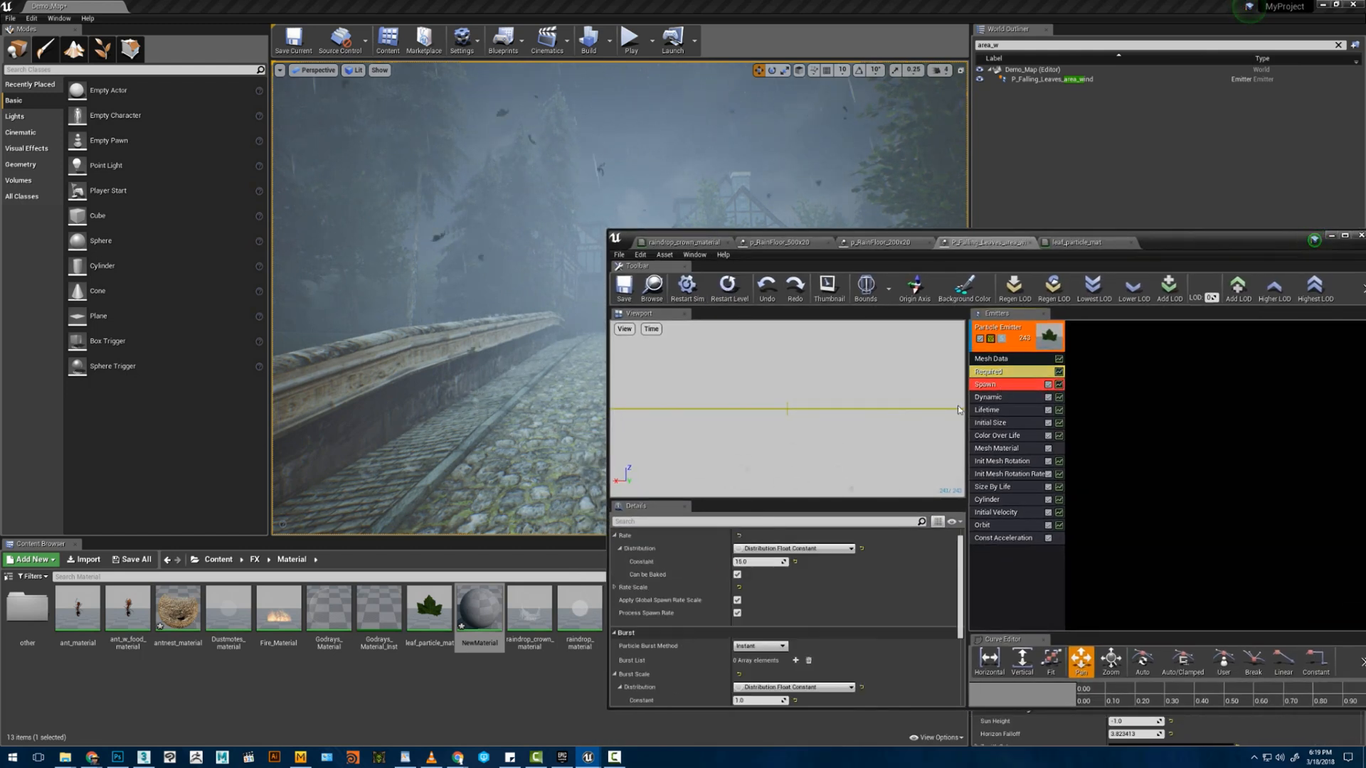
click(754, 562)
text(5)
key(Return)
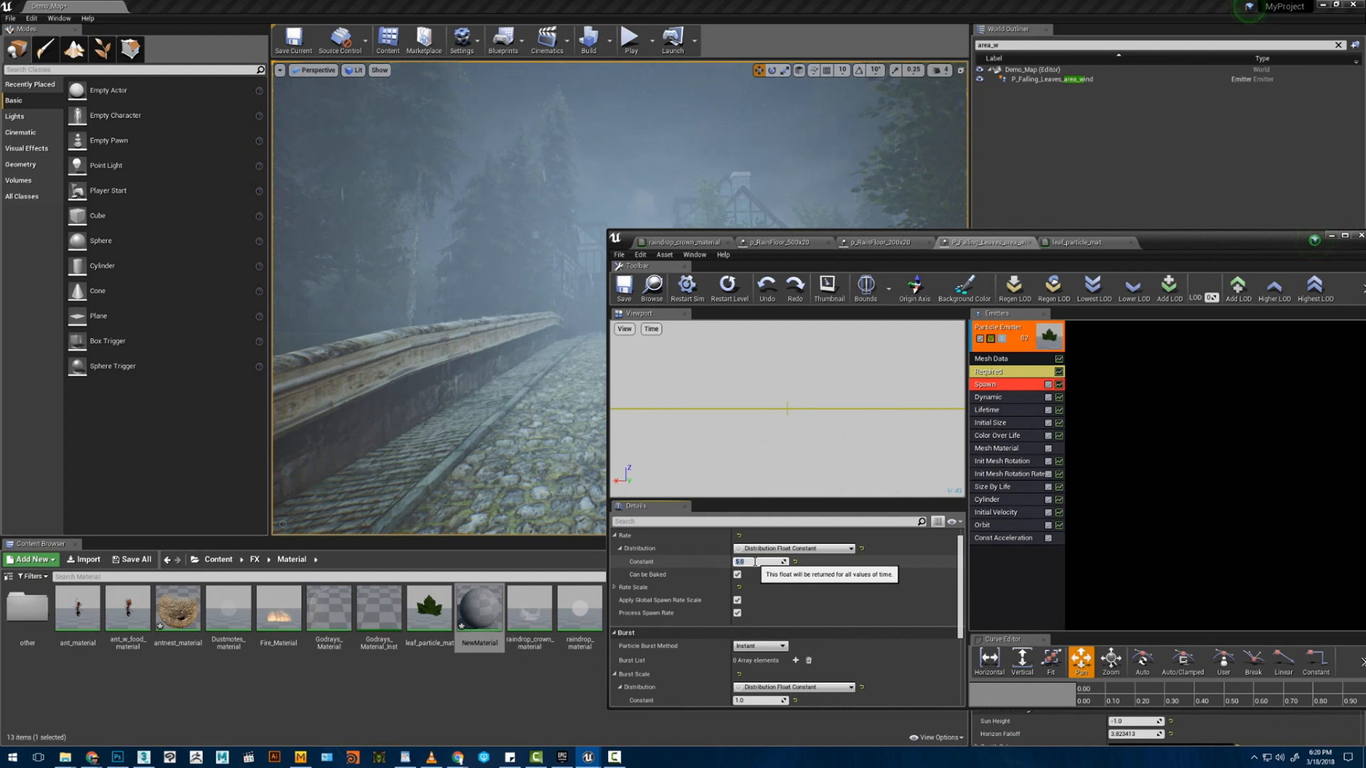
scroll(729, 648, down, 2)
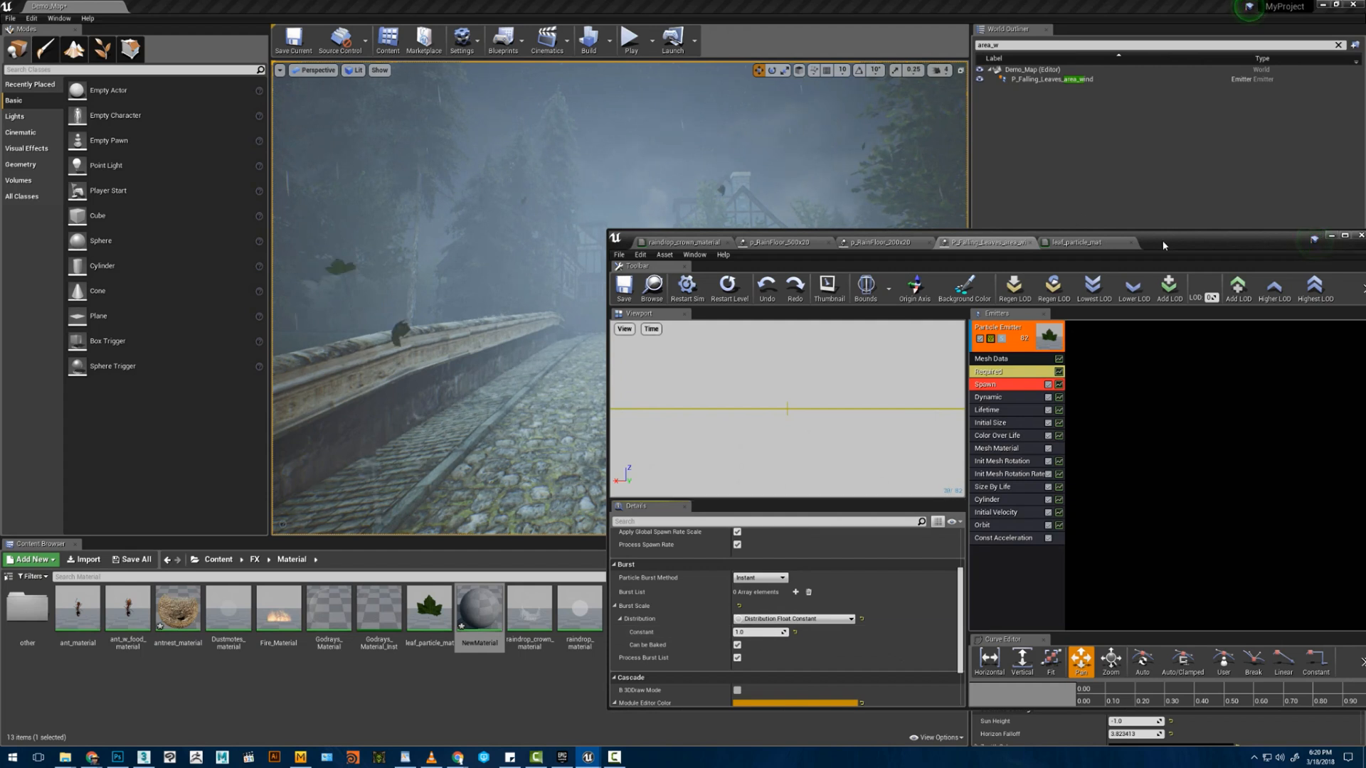
drag(1160, 244, 1108, 483)
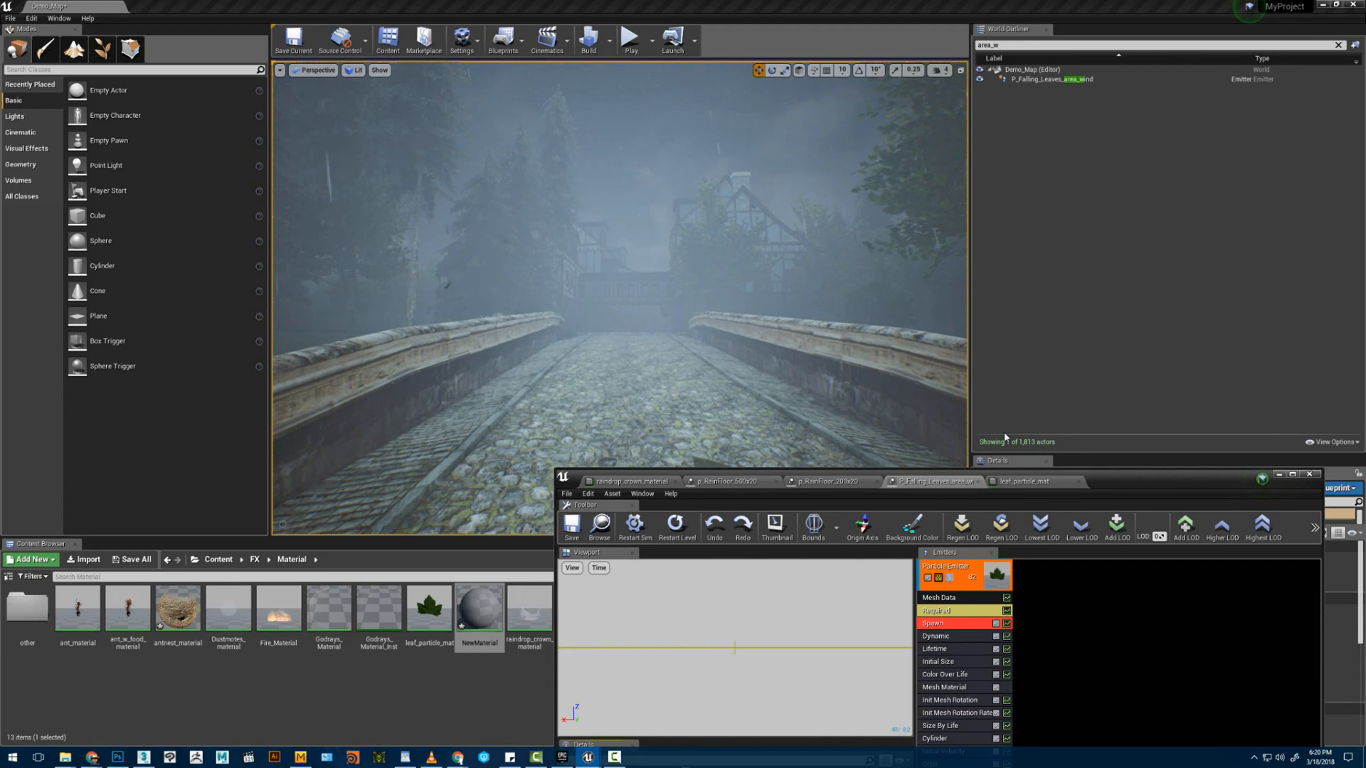
- Disable the falling leaves particle emitter and enable it again to compare the scene with and without it
drag(1152, 497, 1158, 260)
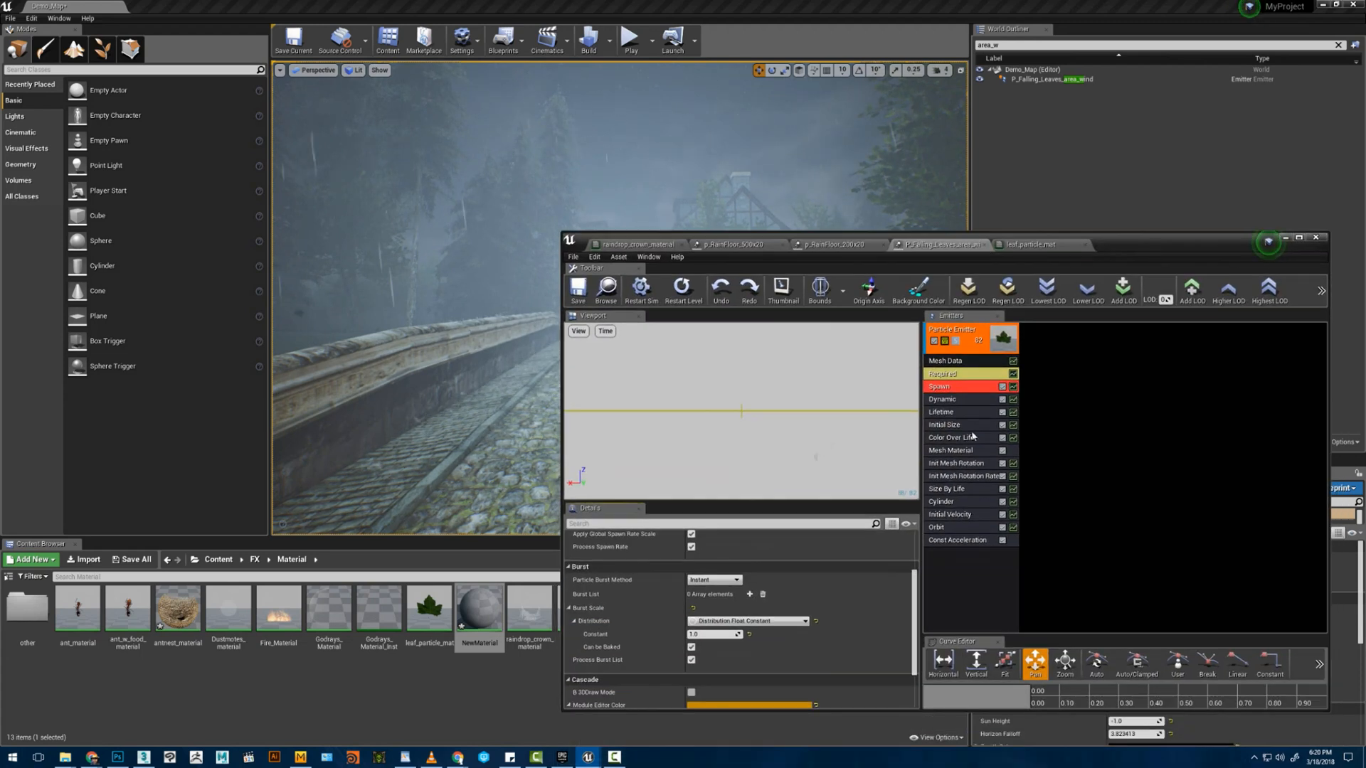
click(945, 513)
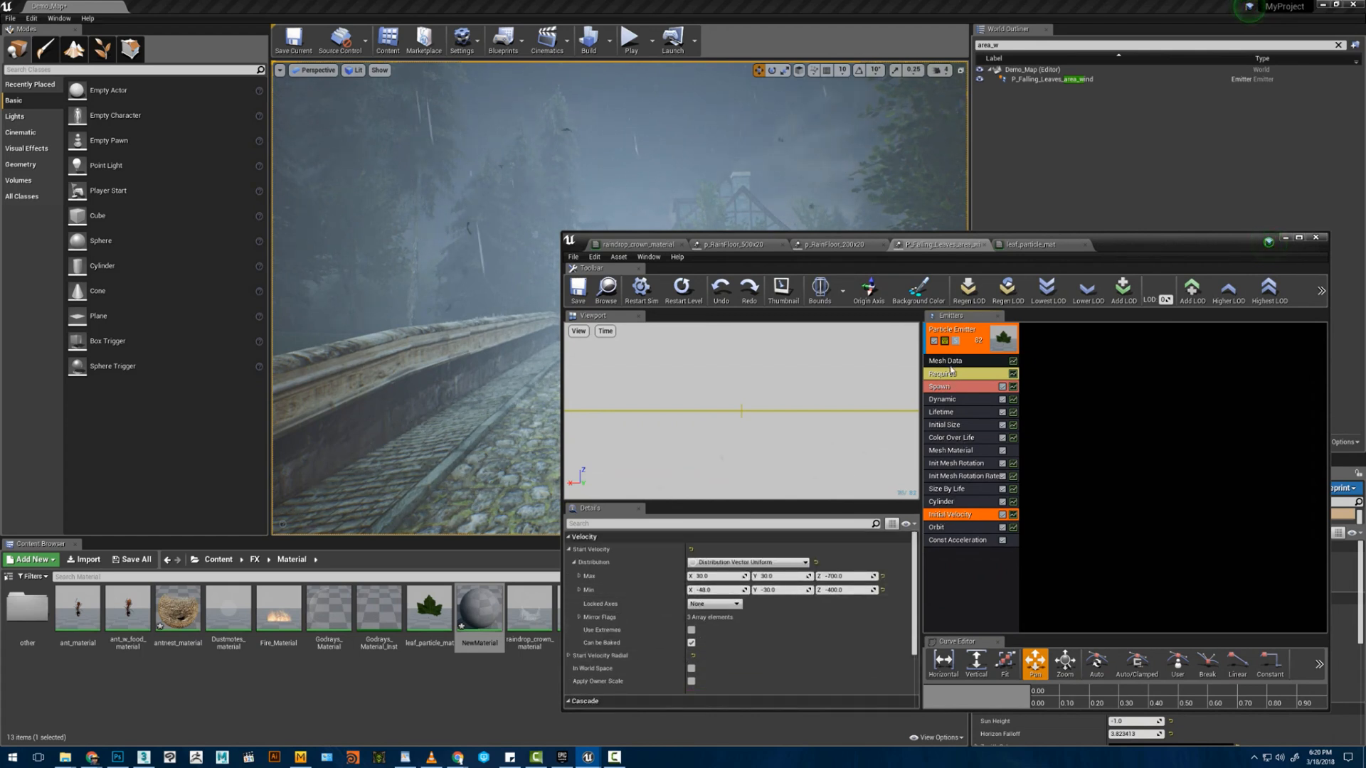
click(957, 342)
click(933, 342)
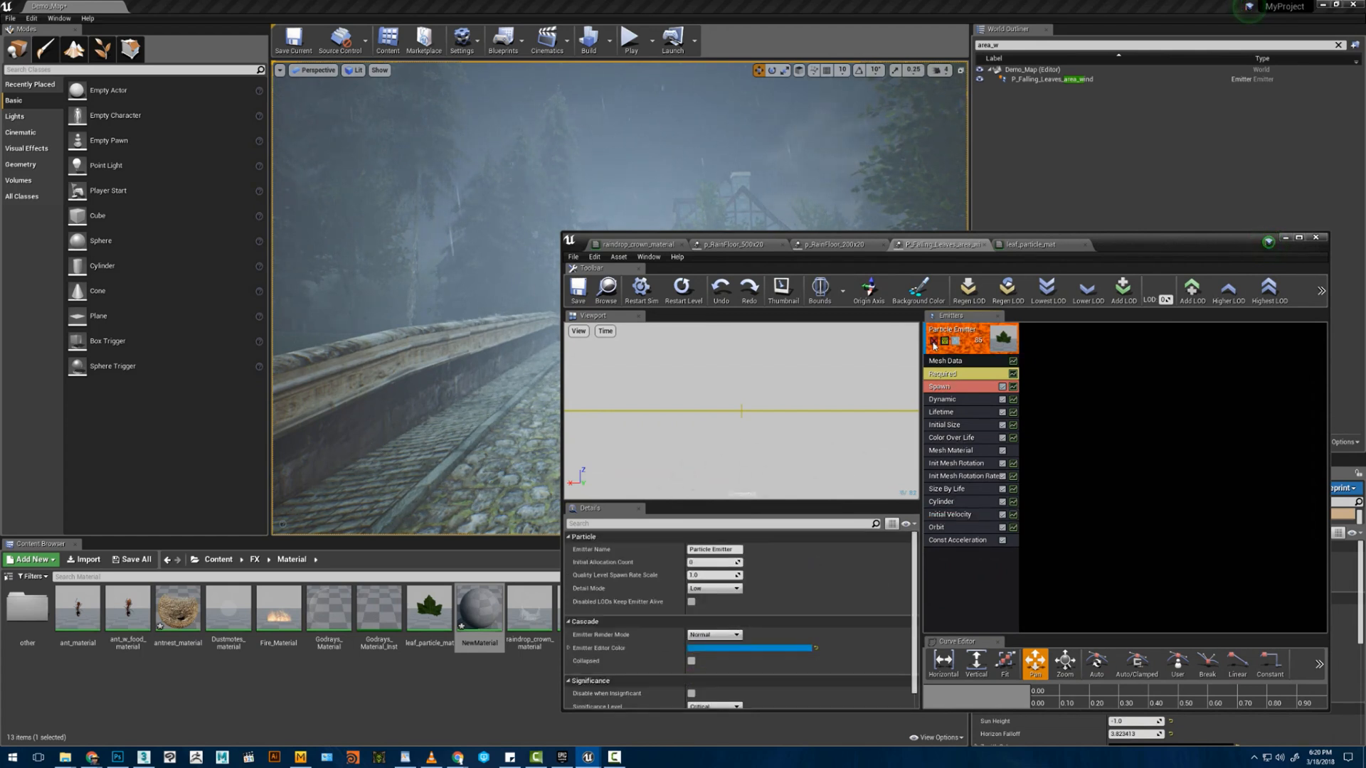
click(933, 342)
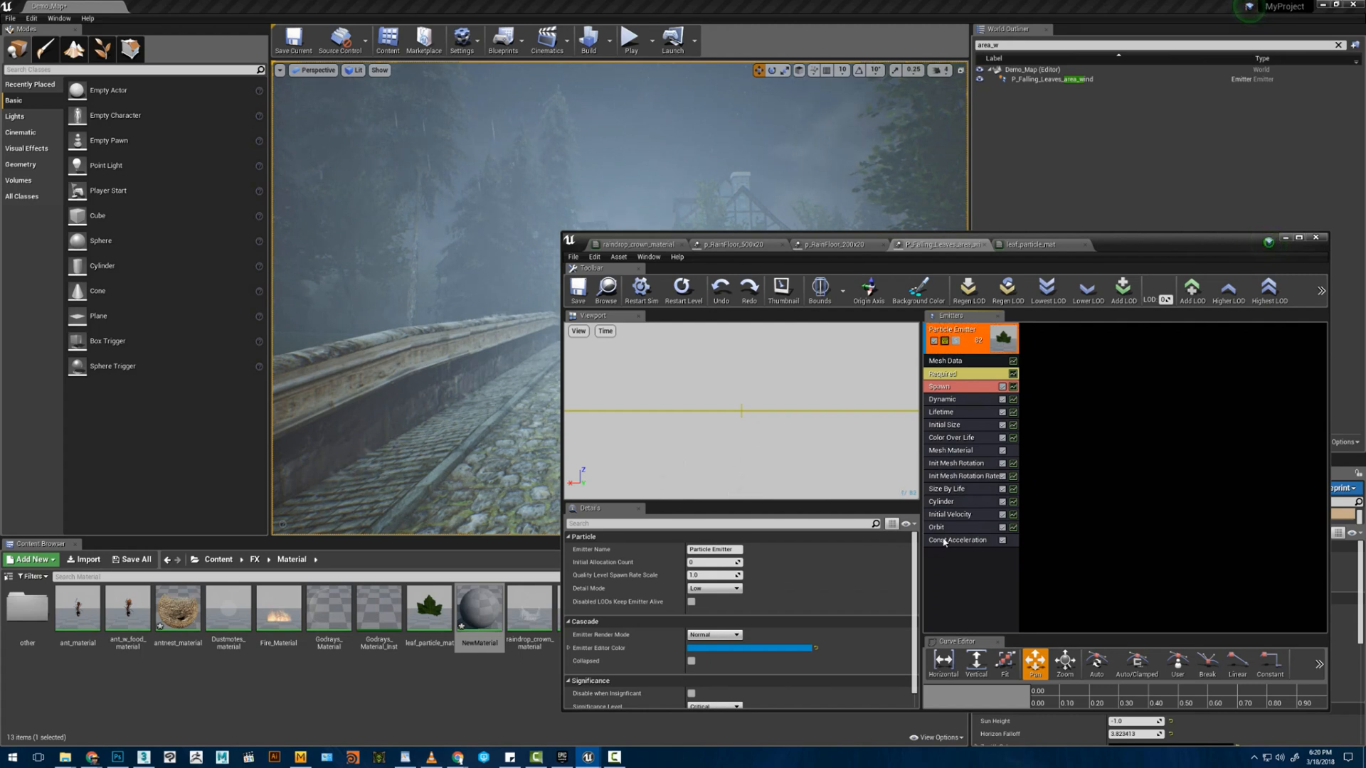
- Adjust the maximum Z start velocity of the leaf emitter and the Z component of its constant acceleration
click(953, 514)
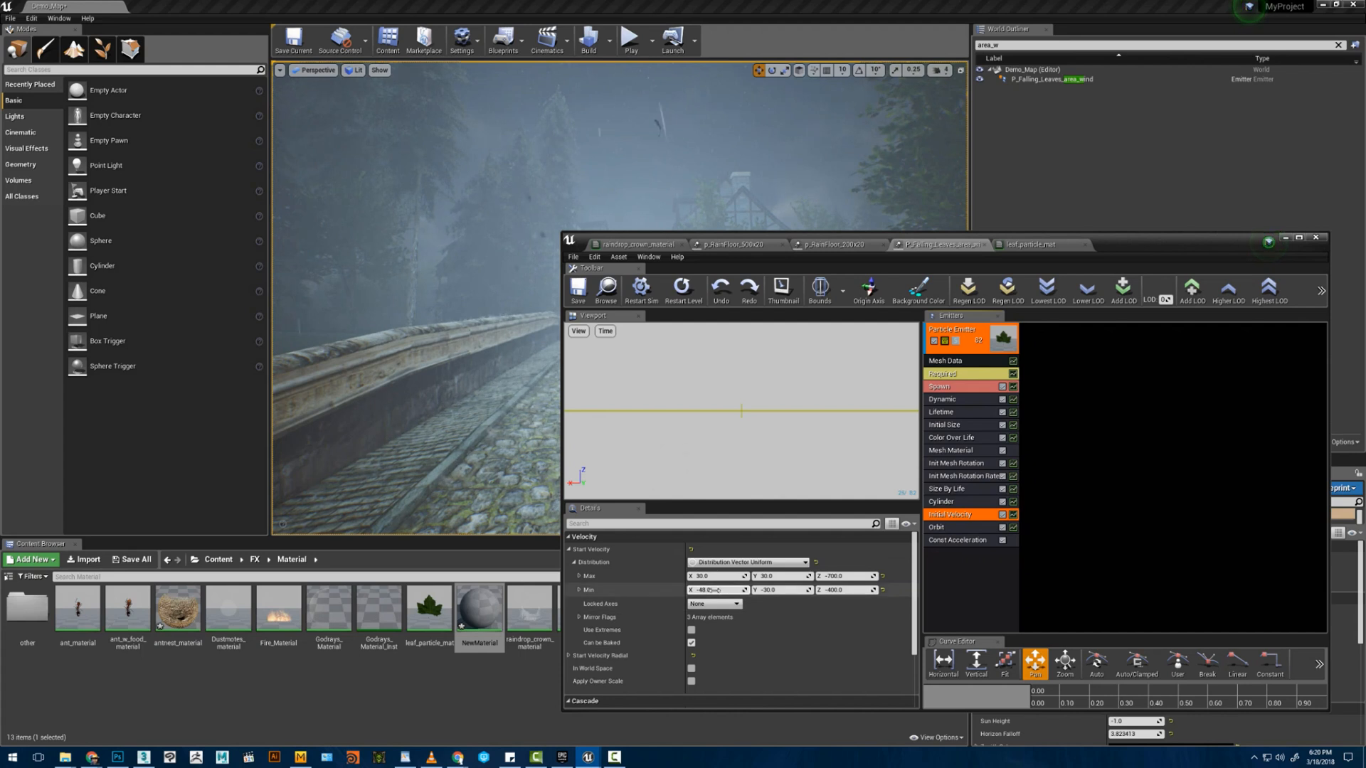
click(849, 589)
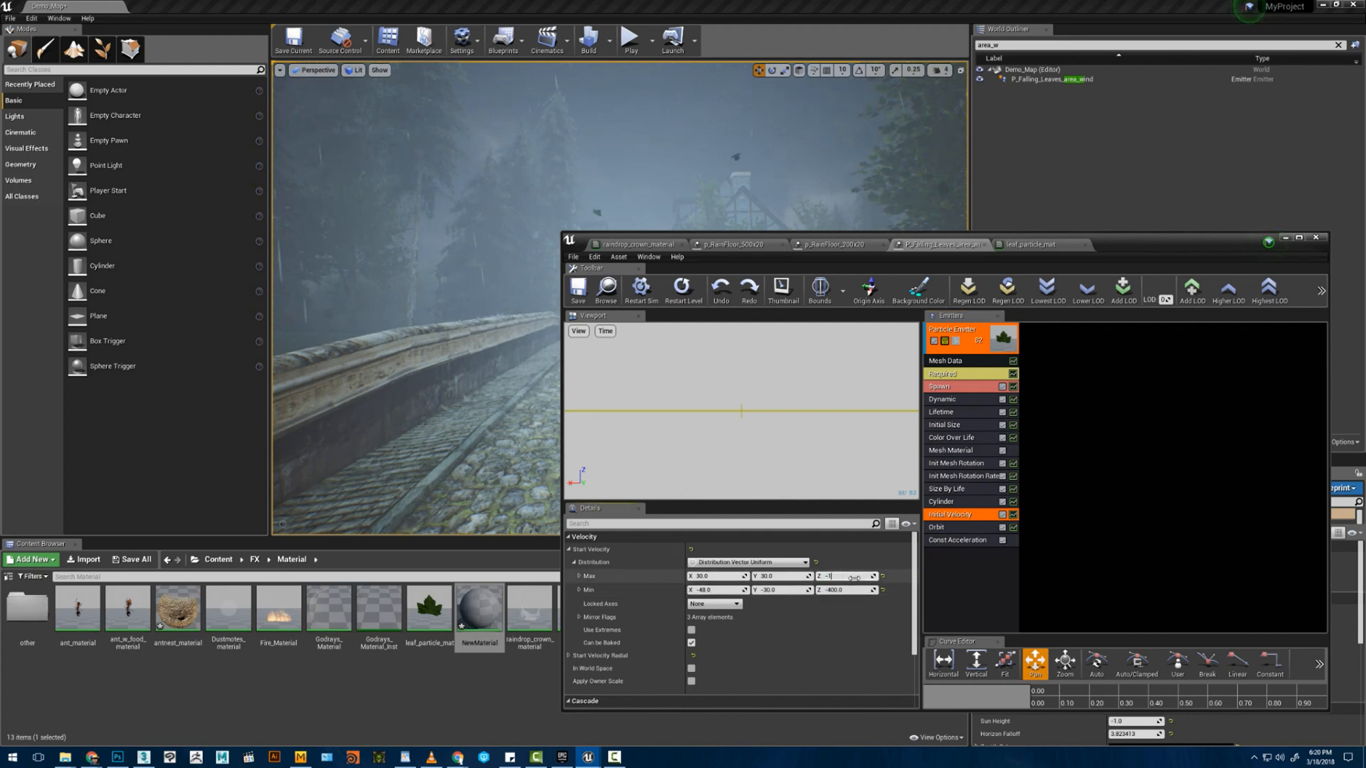
drag(1116, 246, 1103, 436)
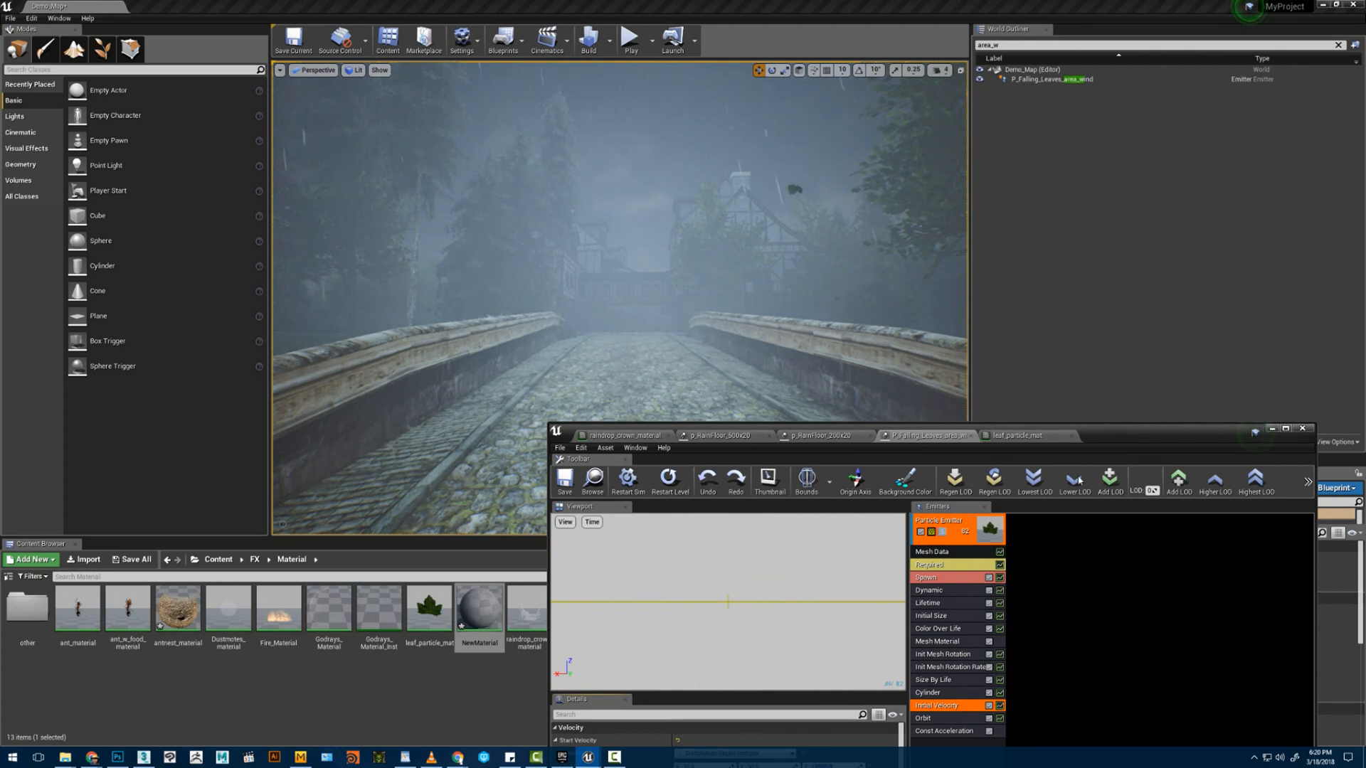
drag(1098, 449, 1107, 283)
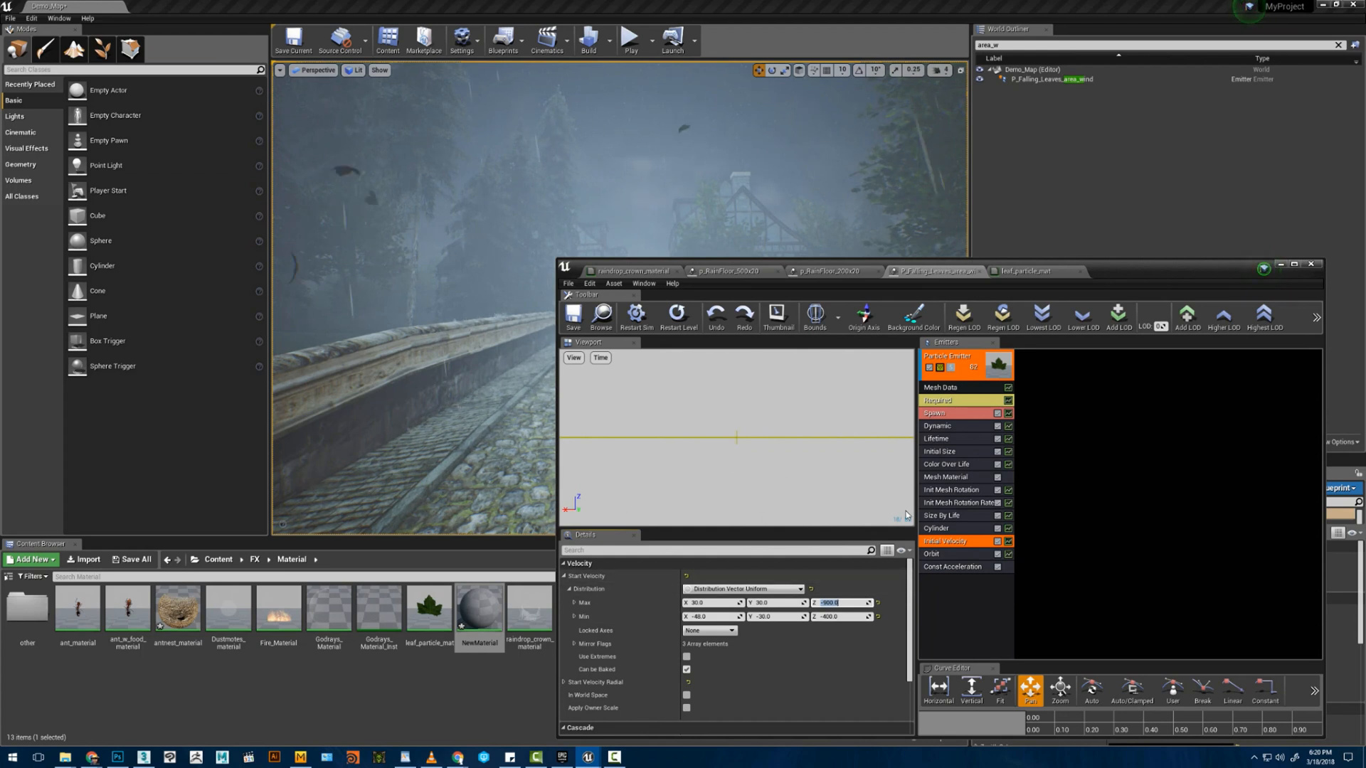
click(939, 566)
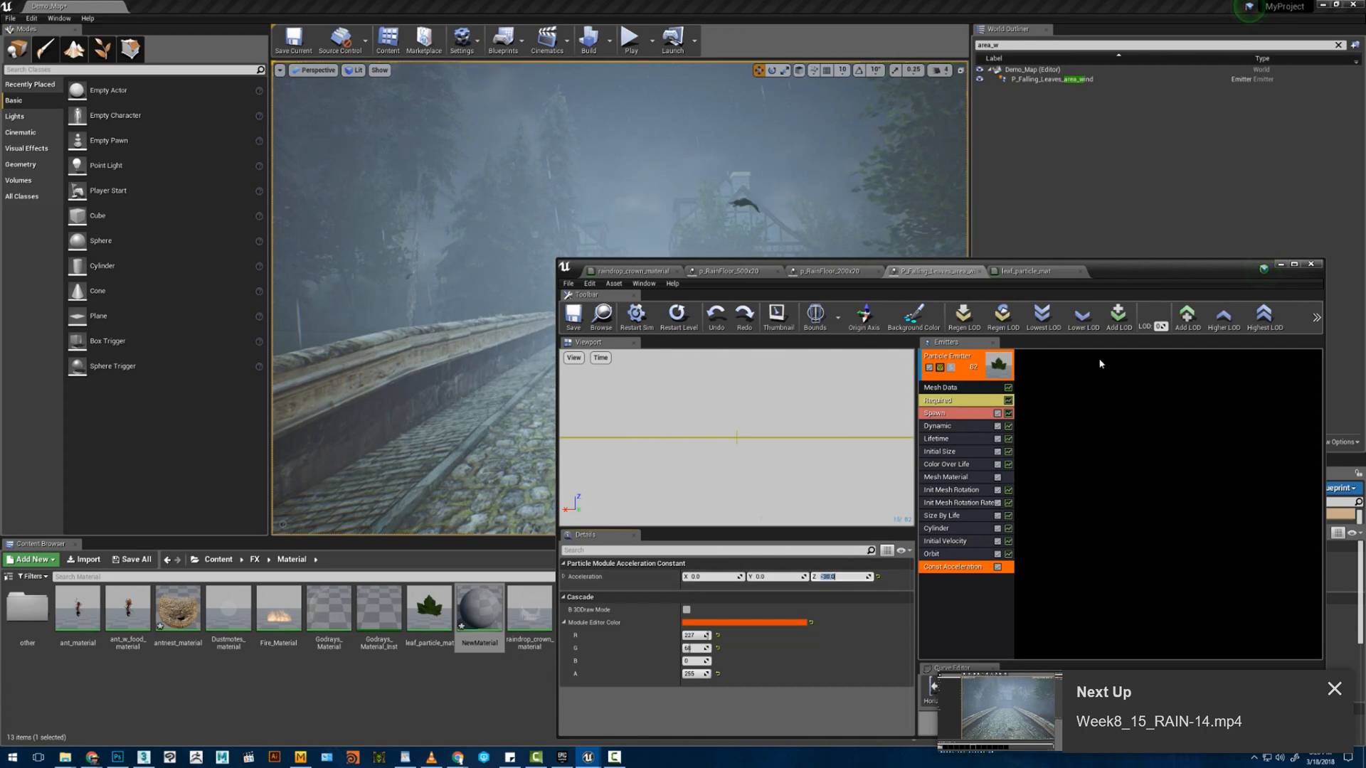
drag(1123, 275, 1142, 493)
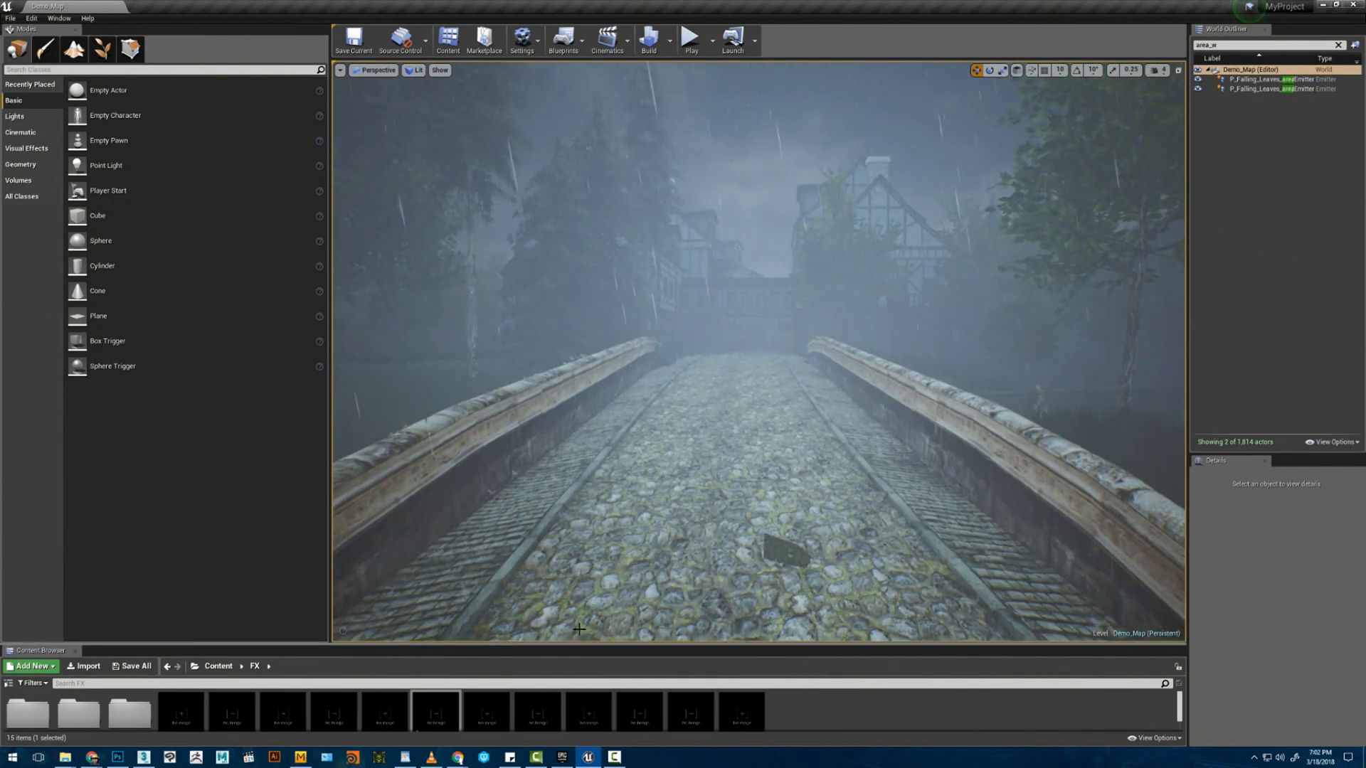
- Open P_Falling_Leaves_area_wind from the FX folder and examine the leaves and rain along the bridge
drag(579, 645, 562, 500)
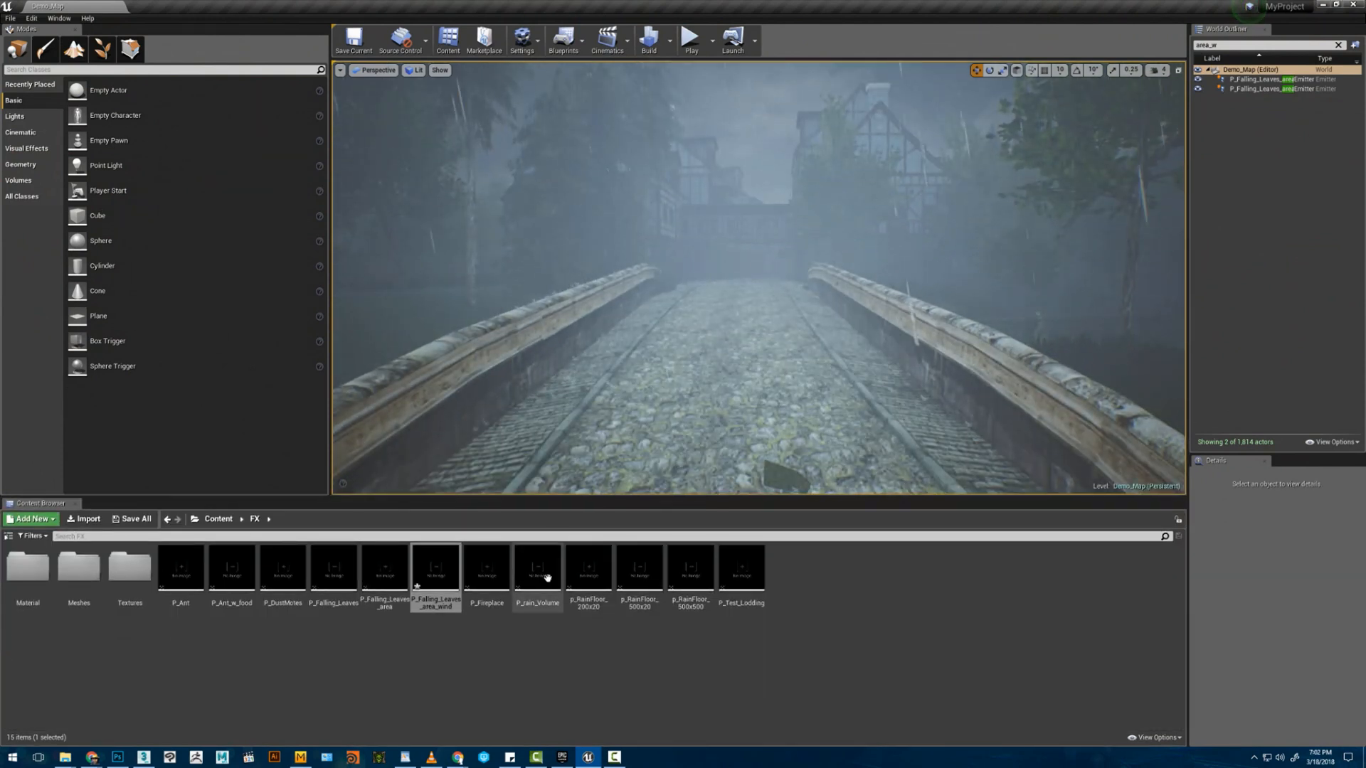
double_click(448, 574)
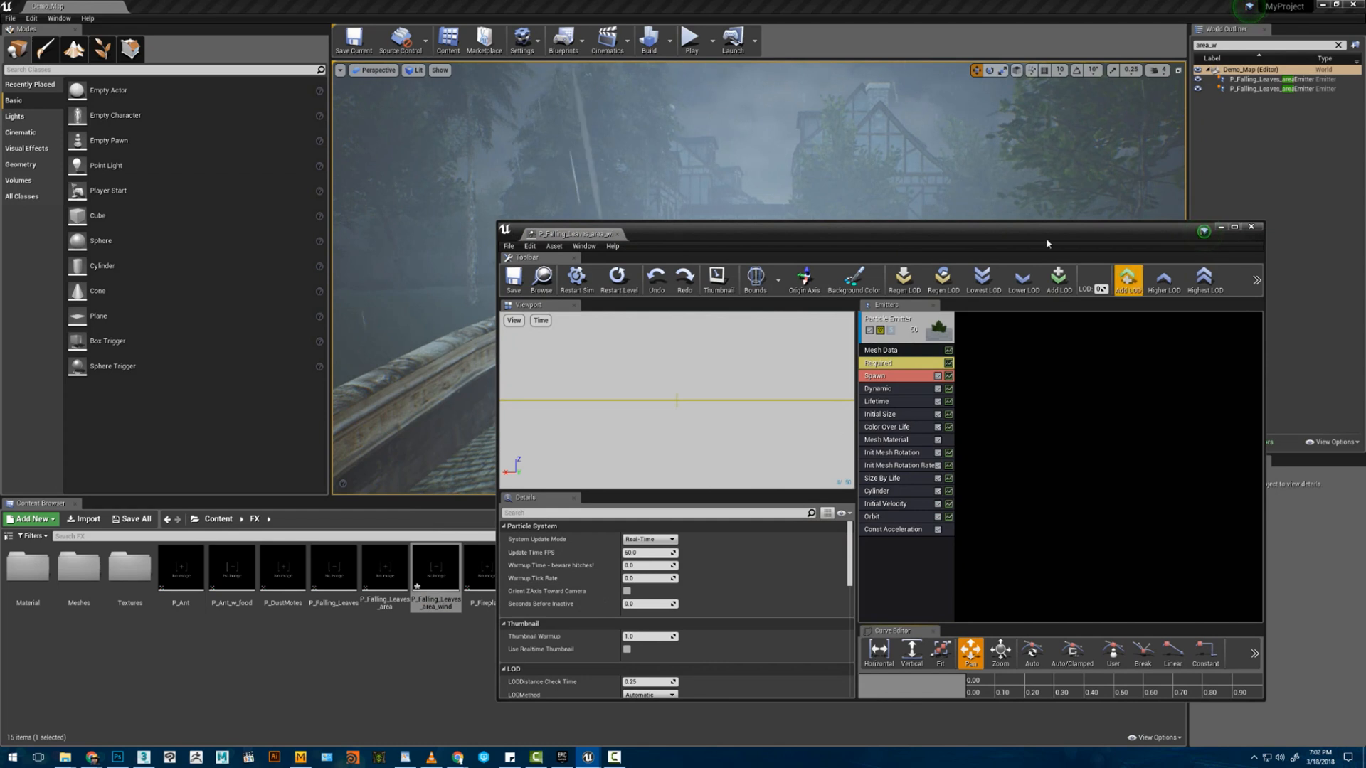
drag(1045, 238, 1238, 508)
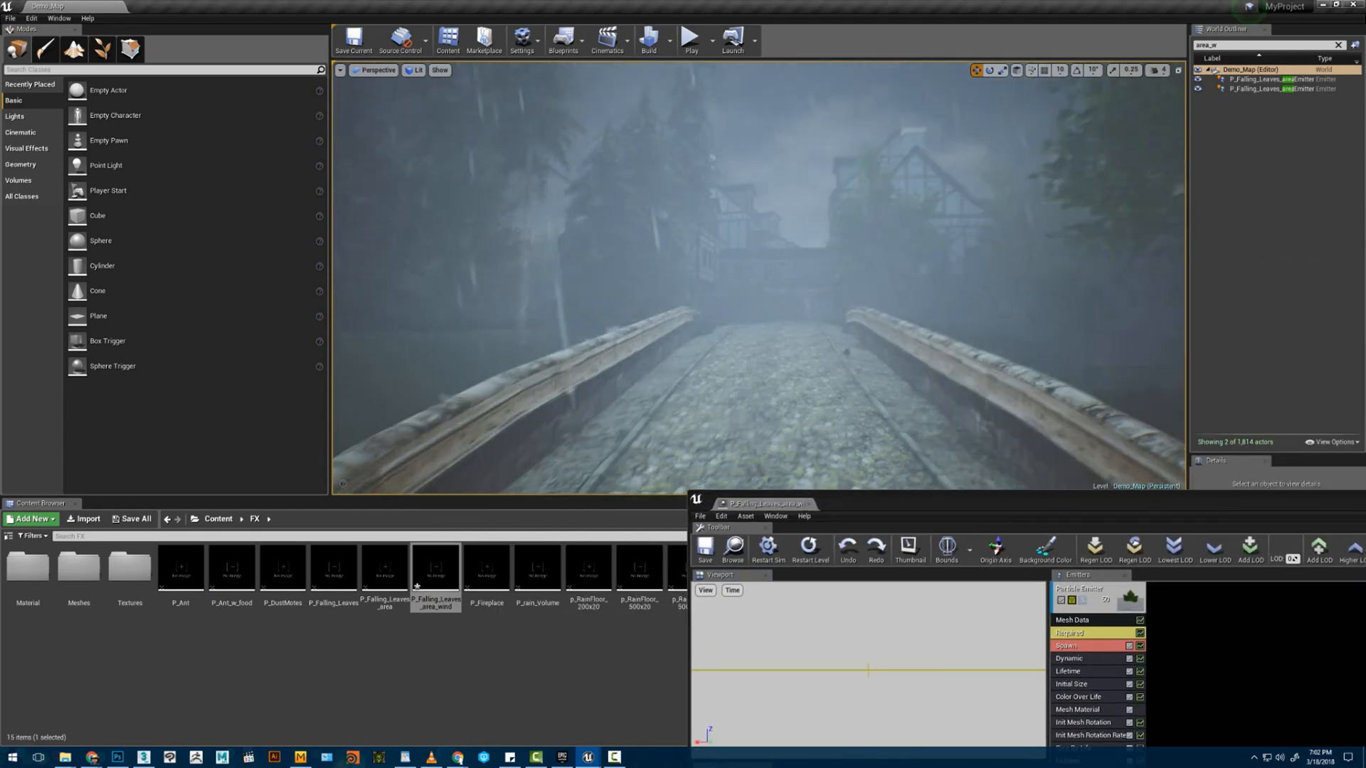
right_drag(842, 342, 849, 353)
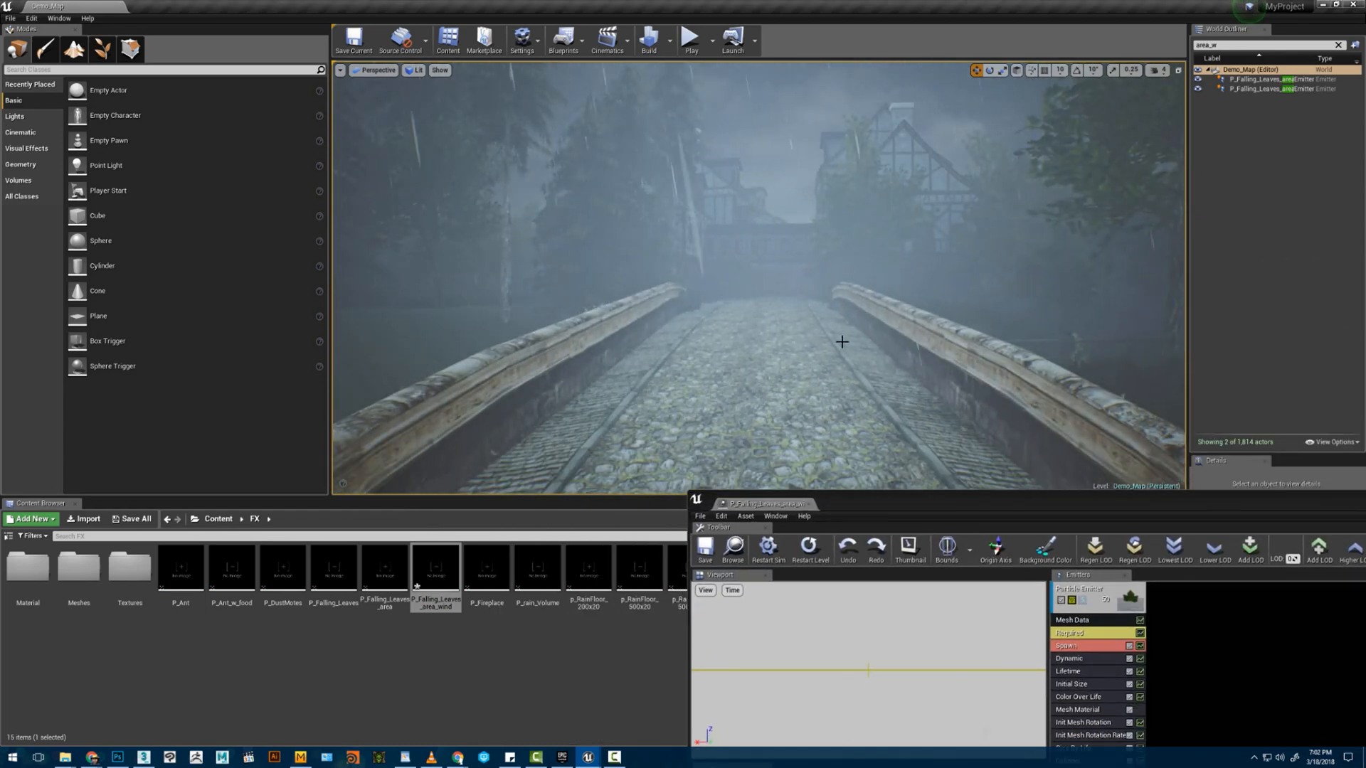
key(s)
right_drag(735, 305, 609, 247)
key(w)
right_drag(677, 328, 677, 328)
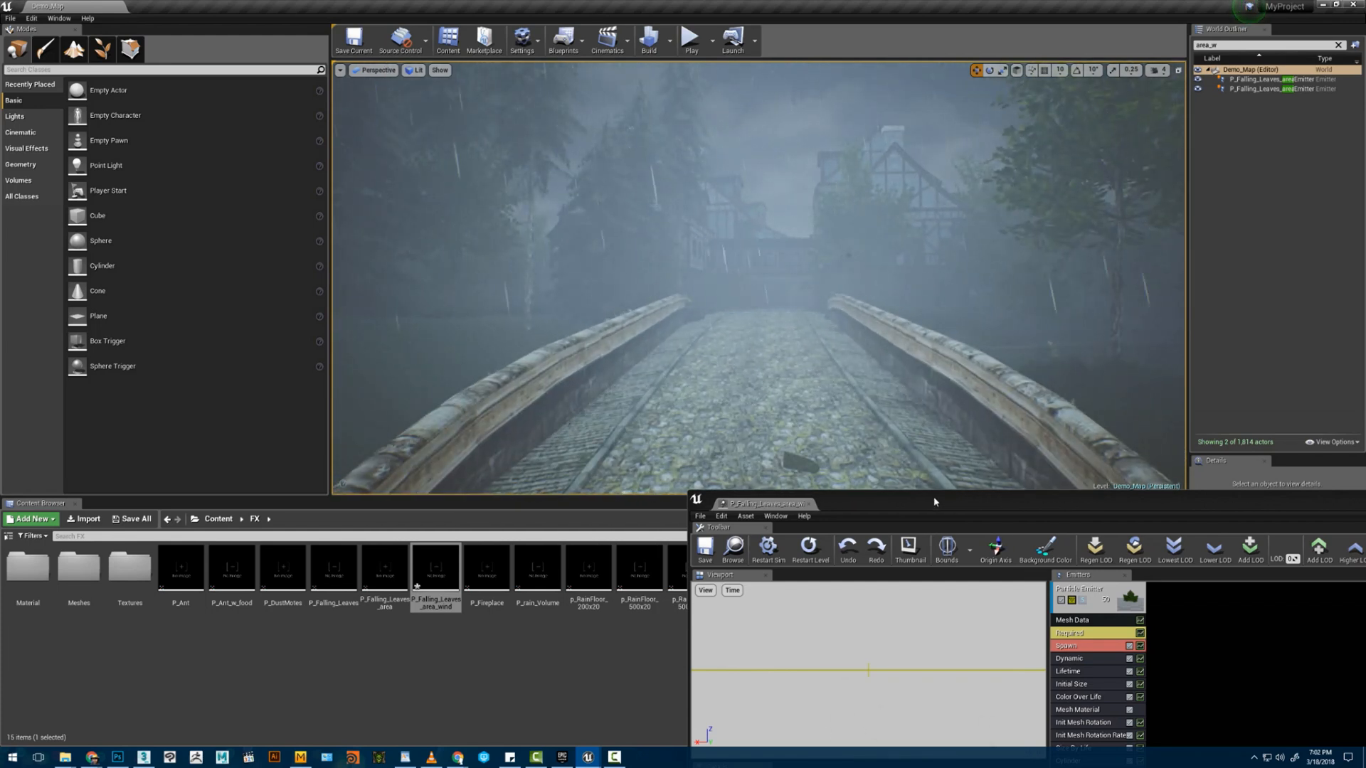
- Browse to the FX Textures folder and inspect the Dust_Foot_4_tiles texture in its own editor
drag(931, 499, 955, 249)
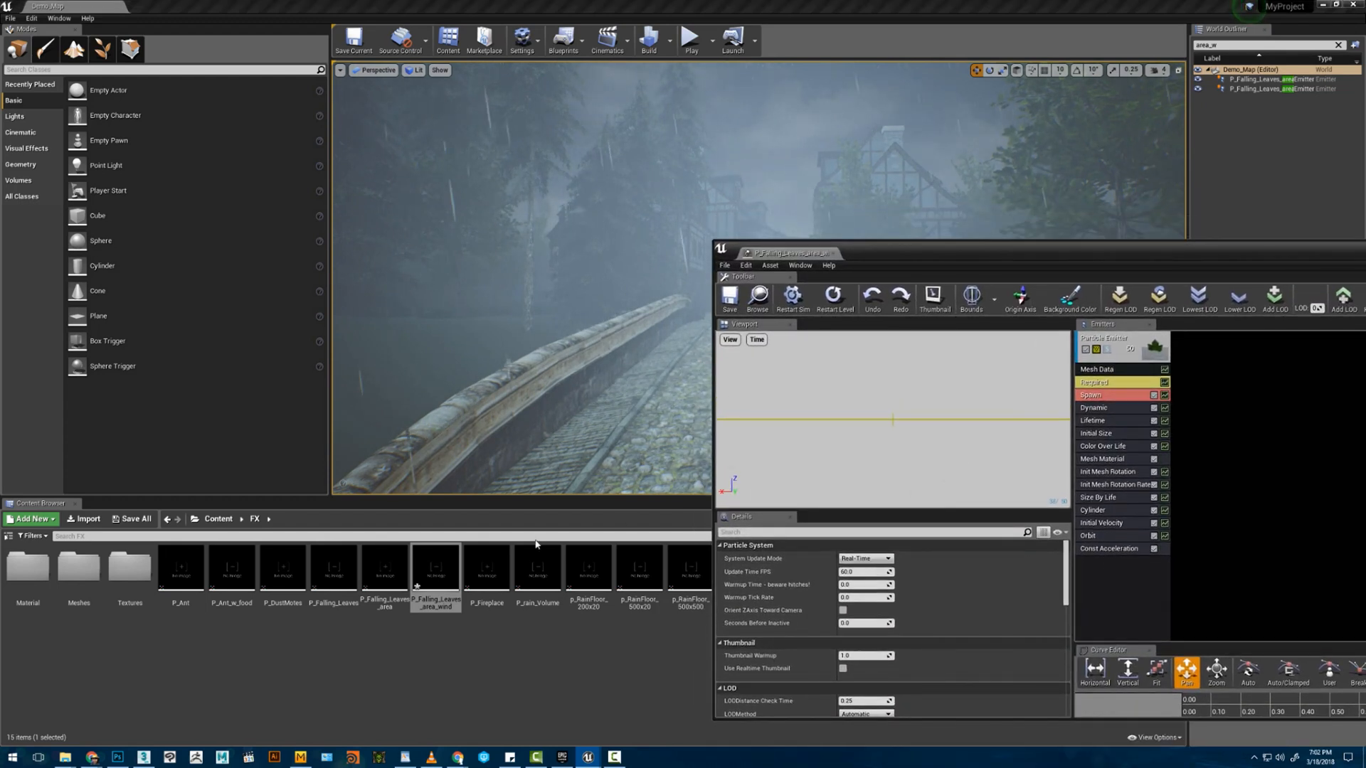
double_click(130, 569)
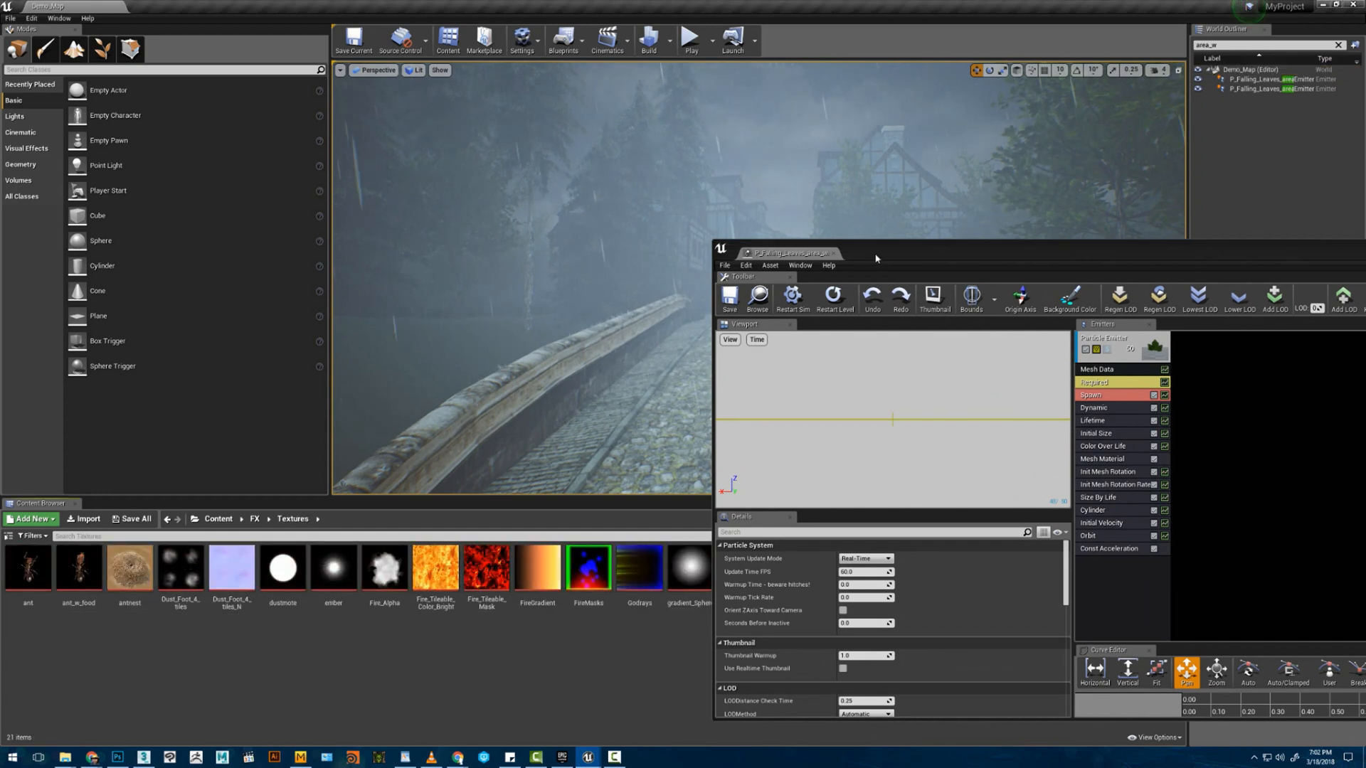
drag(876, 258, 1048, 45)
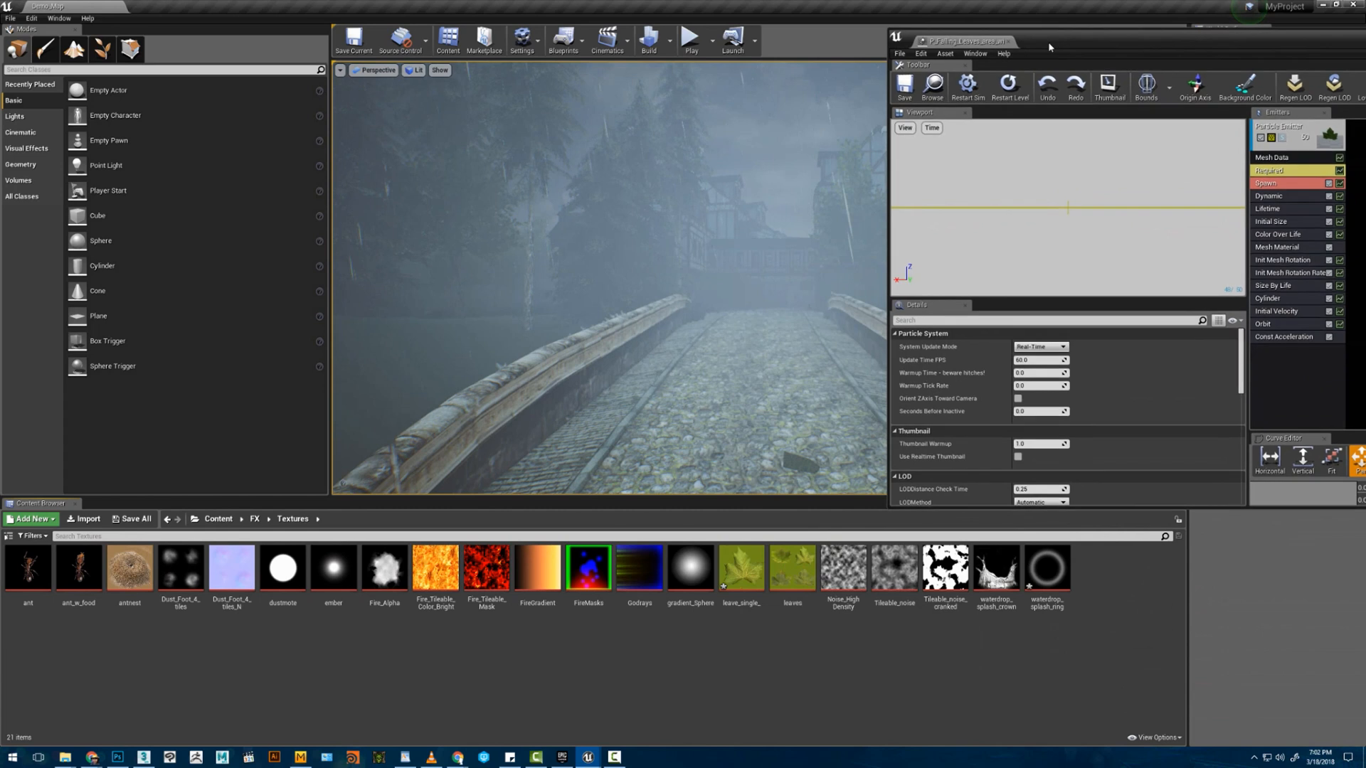
click(179, 577)
double_click(179, 573)
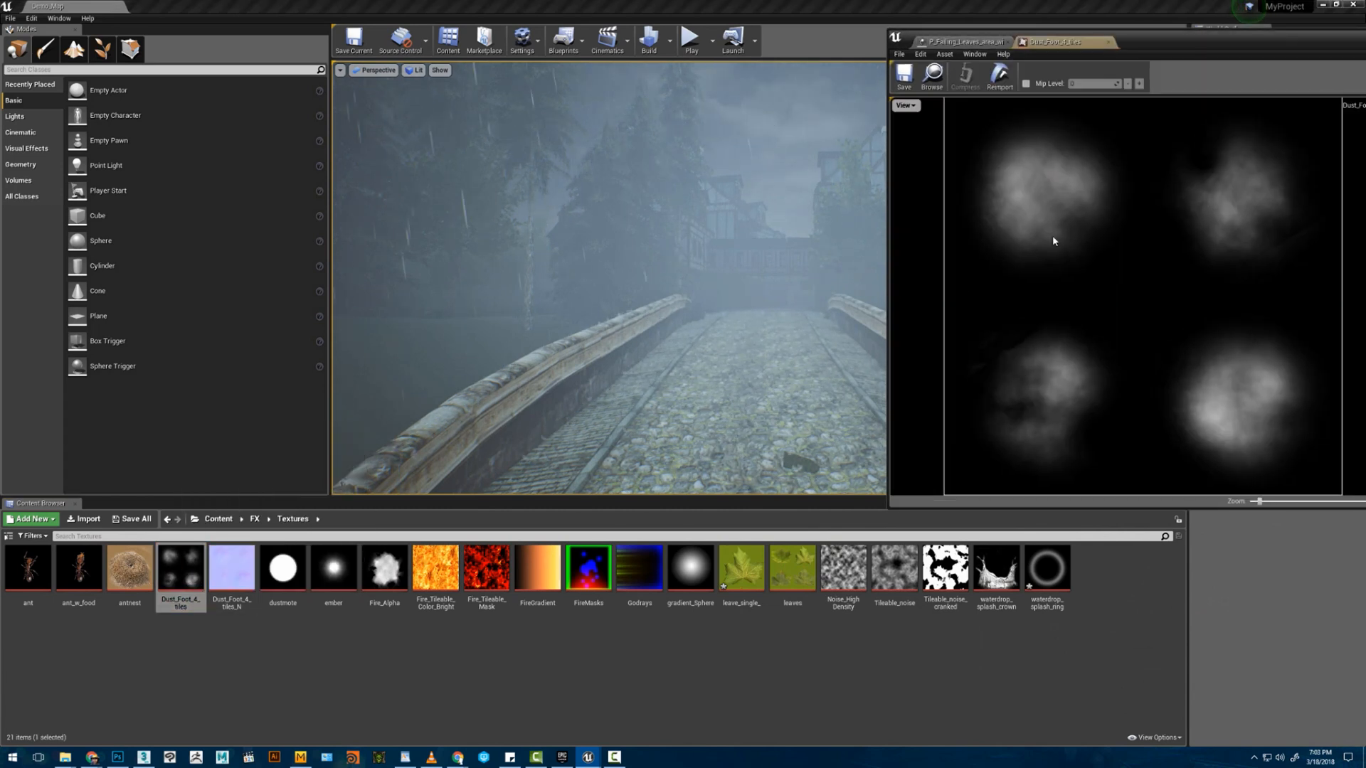
drag(1128, 39, 1091, 28)
click(631, 144)
- Create a new material named fog_Particle_Material in the FX Textures folder
right_click(501, 657)
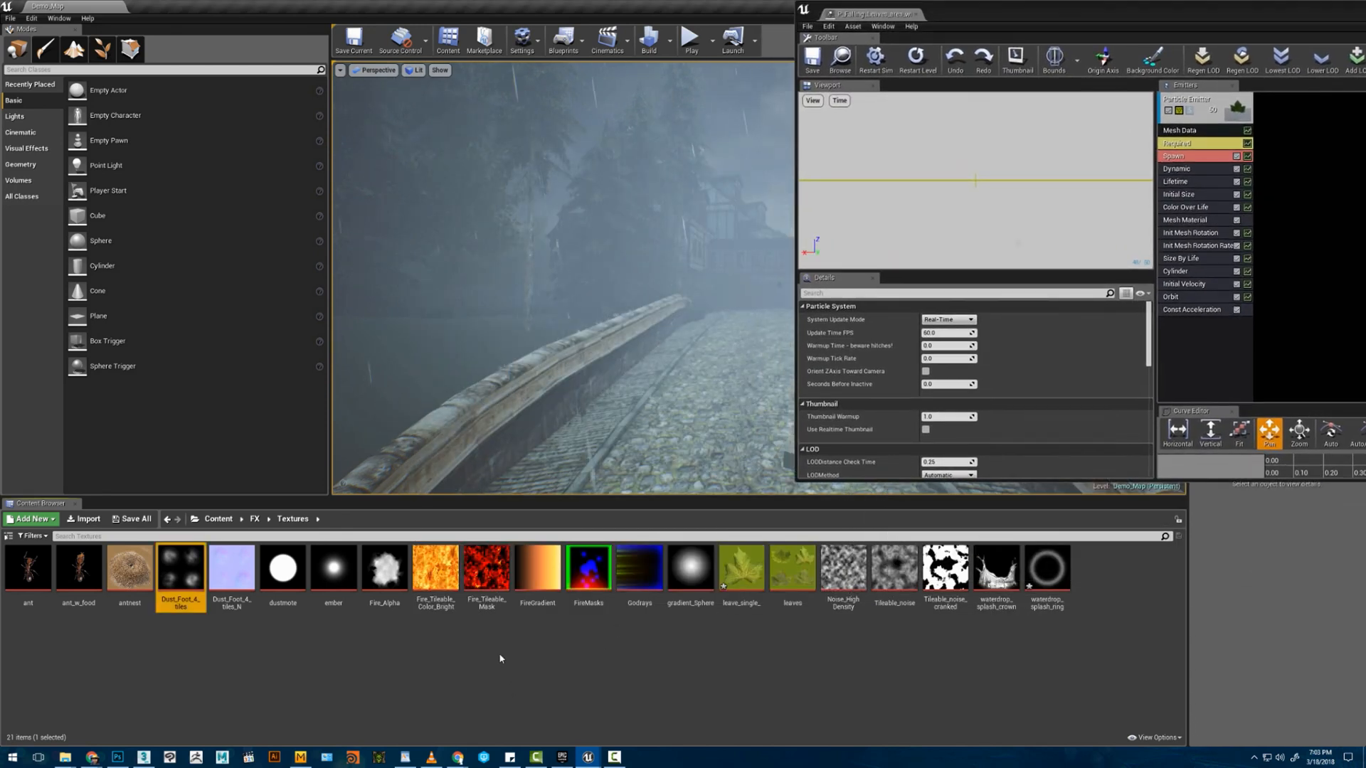
click(546, 511)
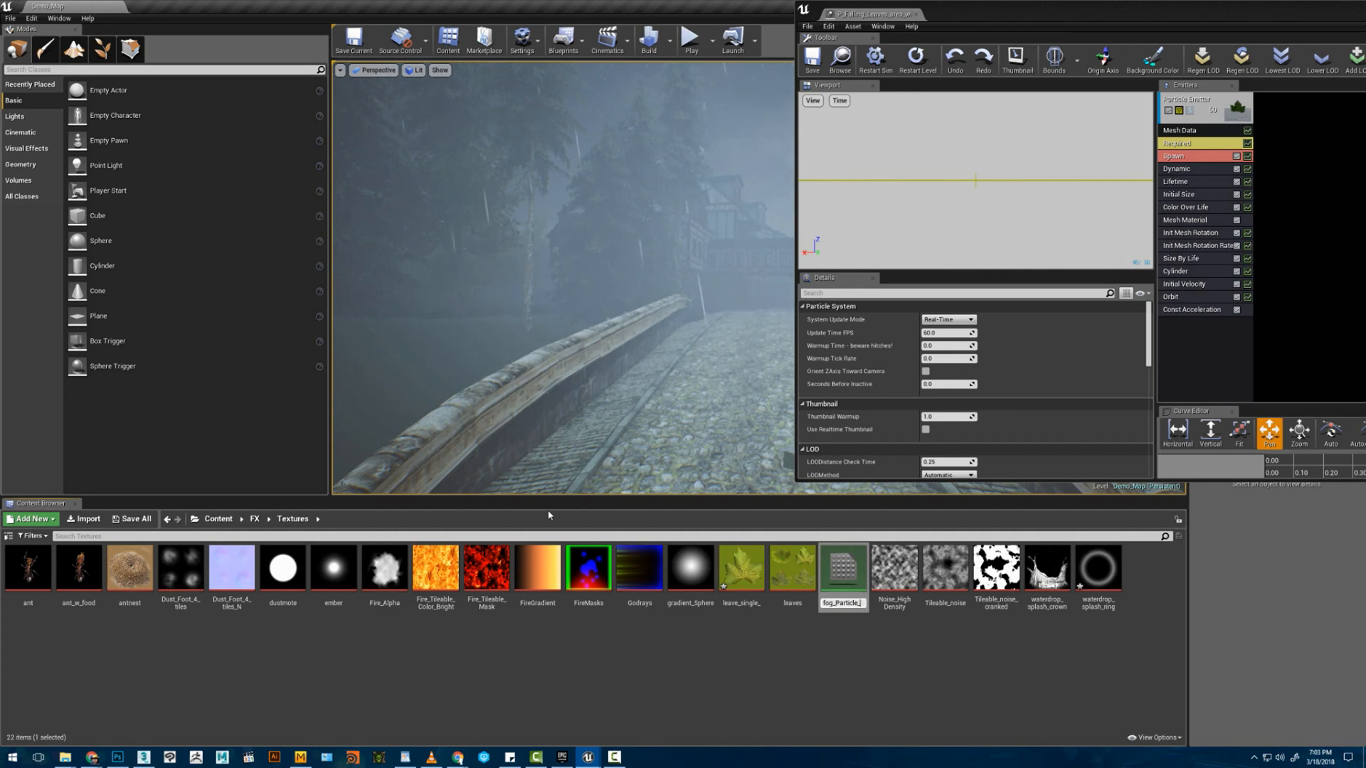
text(terial)
key(Return)
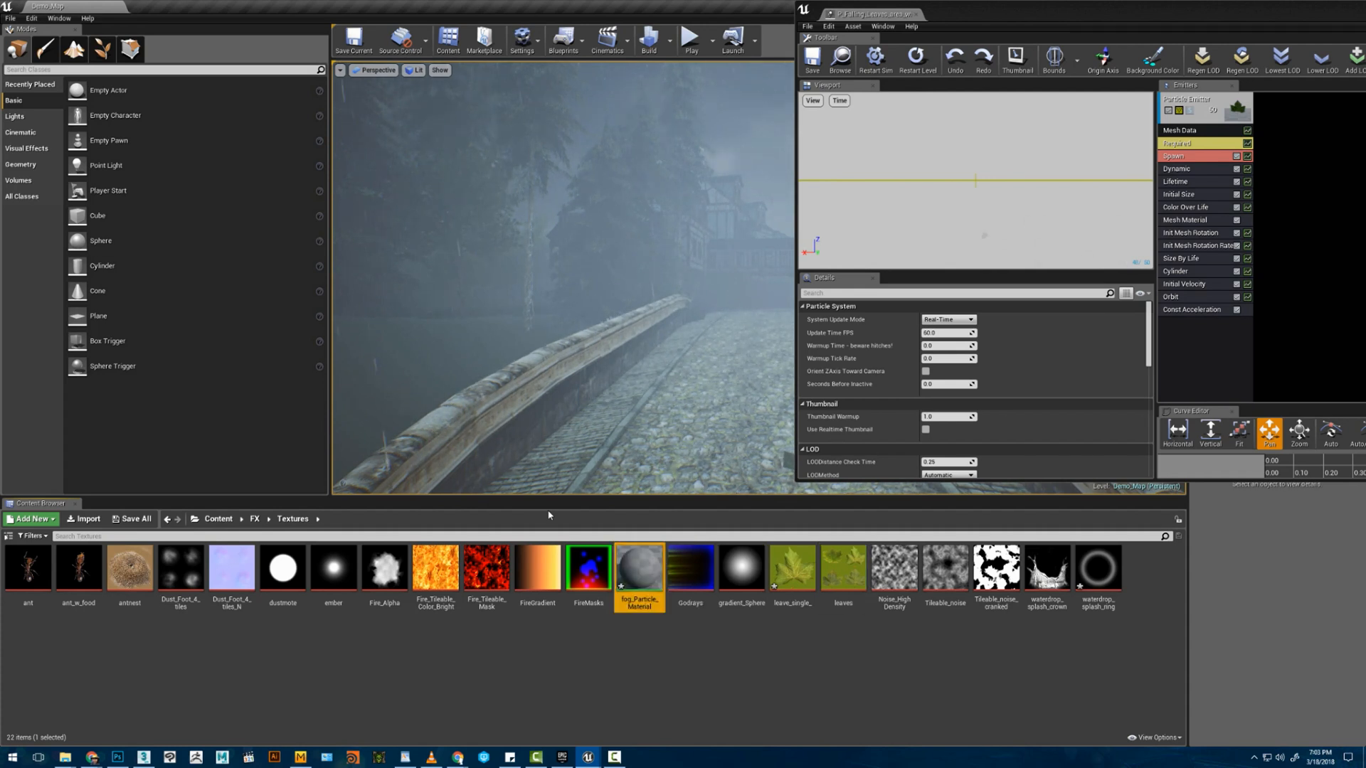
- Open fog_Particle_Material for editing and show its preview on a plane turned to face the camera
double_click(635, 560)
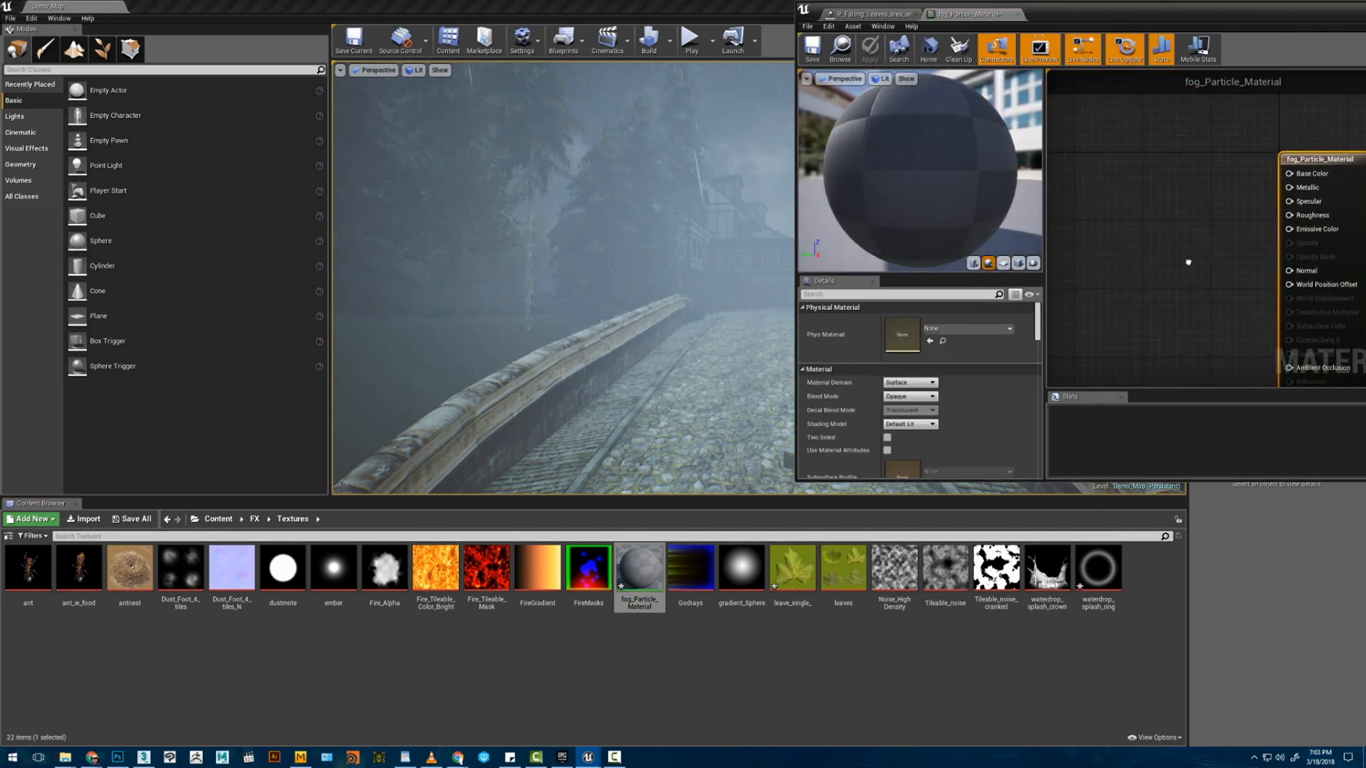
click(1003, 264)
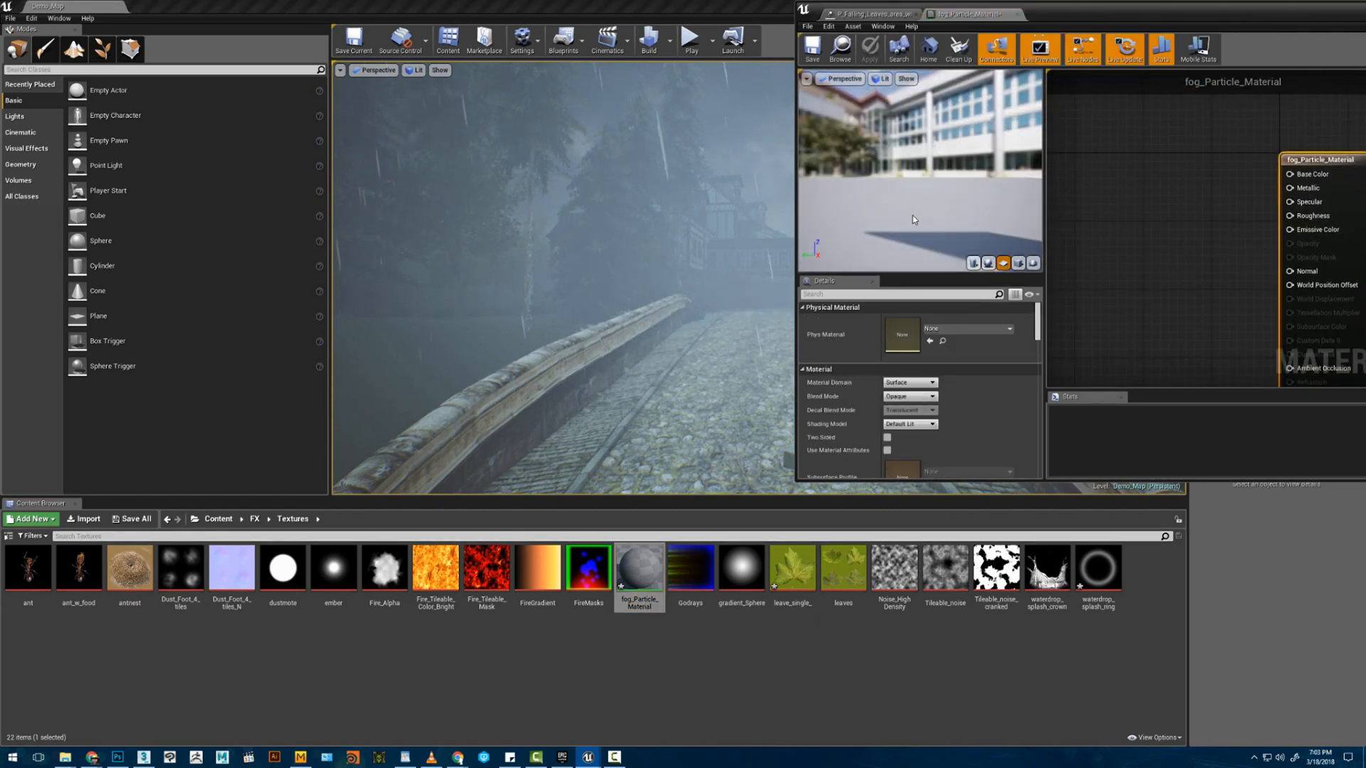
drag(912, 220, 1004, 217)
- Add the Dust_Foot_4_tiles texture to the material graph as a Texture Sample, placed ahead of the fog_Particle_Material node
drag(180, 569, 1094, 228)
right_drag(1125, 218, 1194, 241)
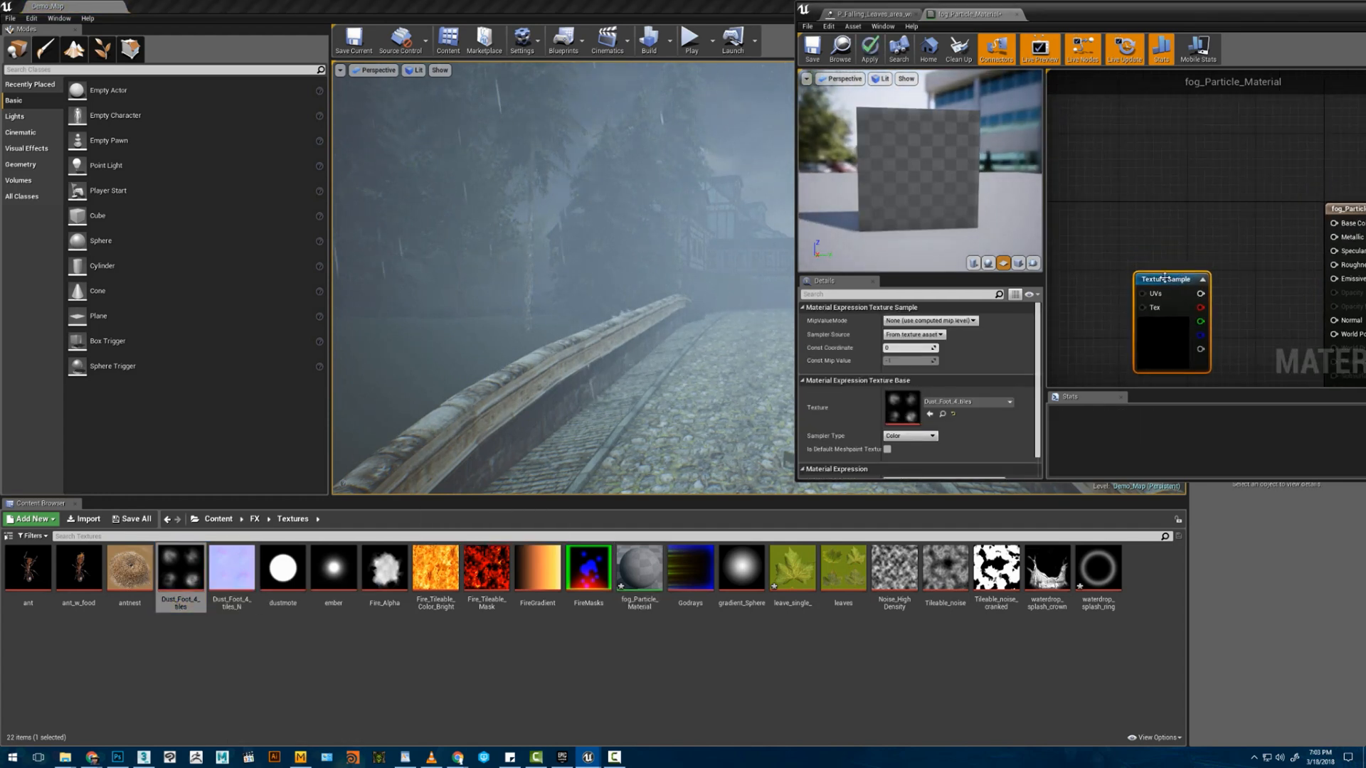
drag(1164, 278, 1107, 243)
right_drag(1191, 197, 1142, 185)
scroll(1209, 241, down, 2)
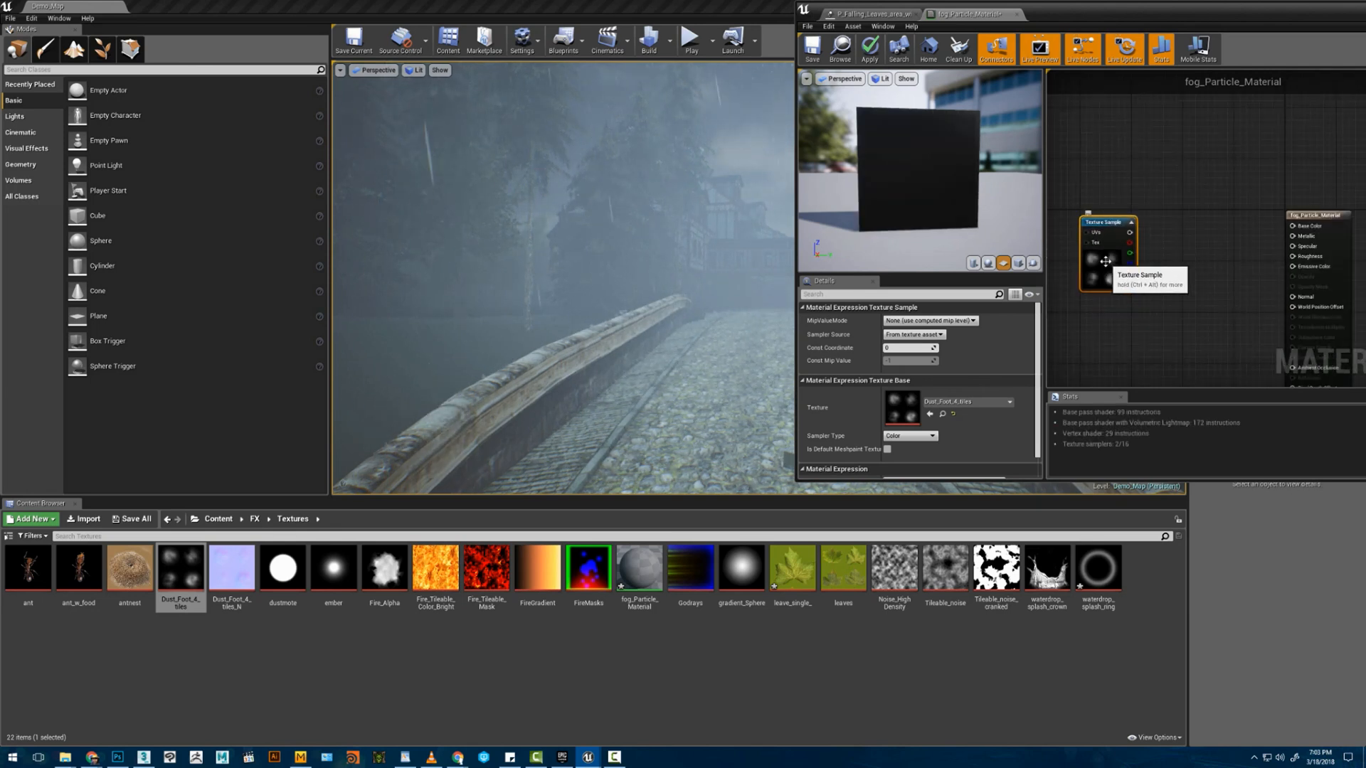
drag(1106, 262, 1092, 255)
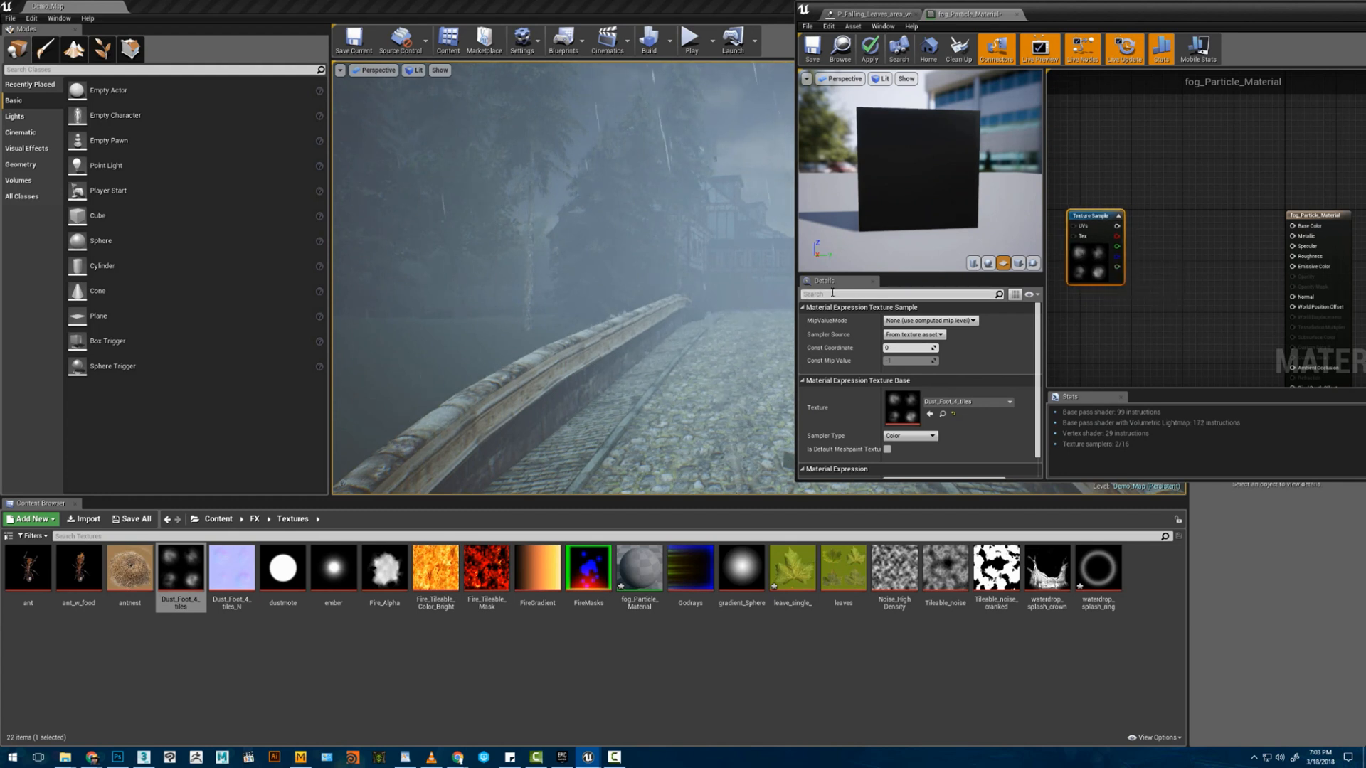
- Add a Particle Color node to the material graph and place it above the Texture Sample
right_drag(1178, 278, 1166, 259)
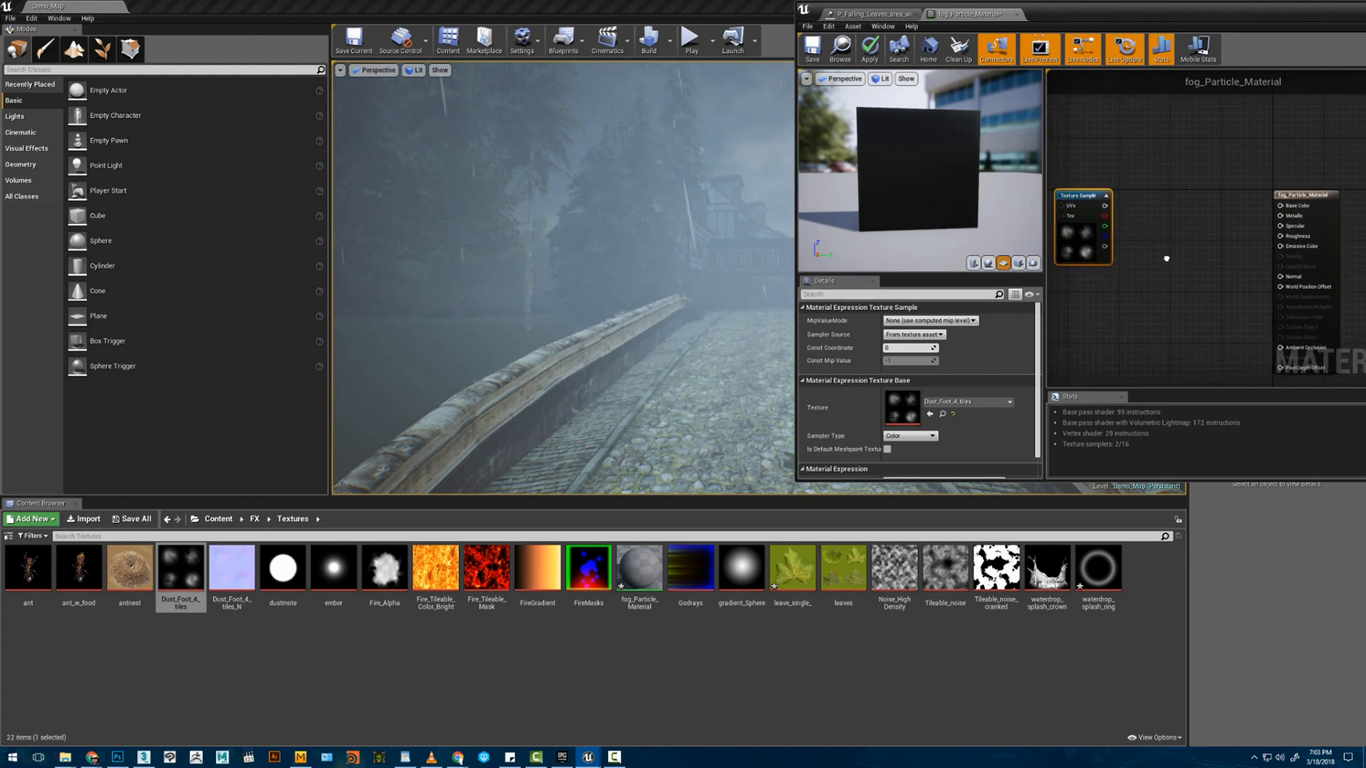
right_click(1133, 308)
text(parti)
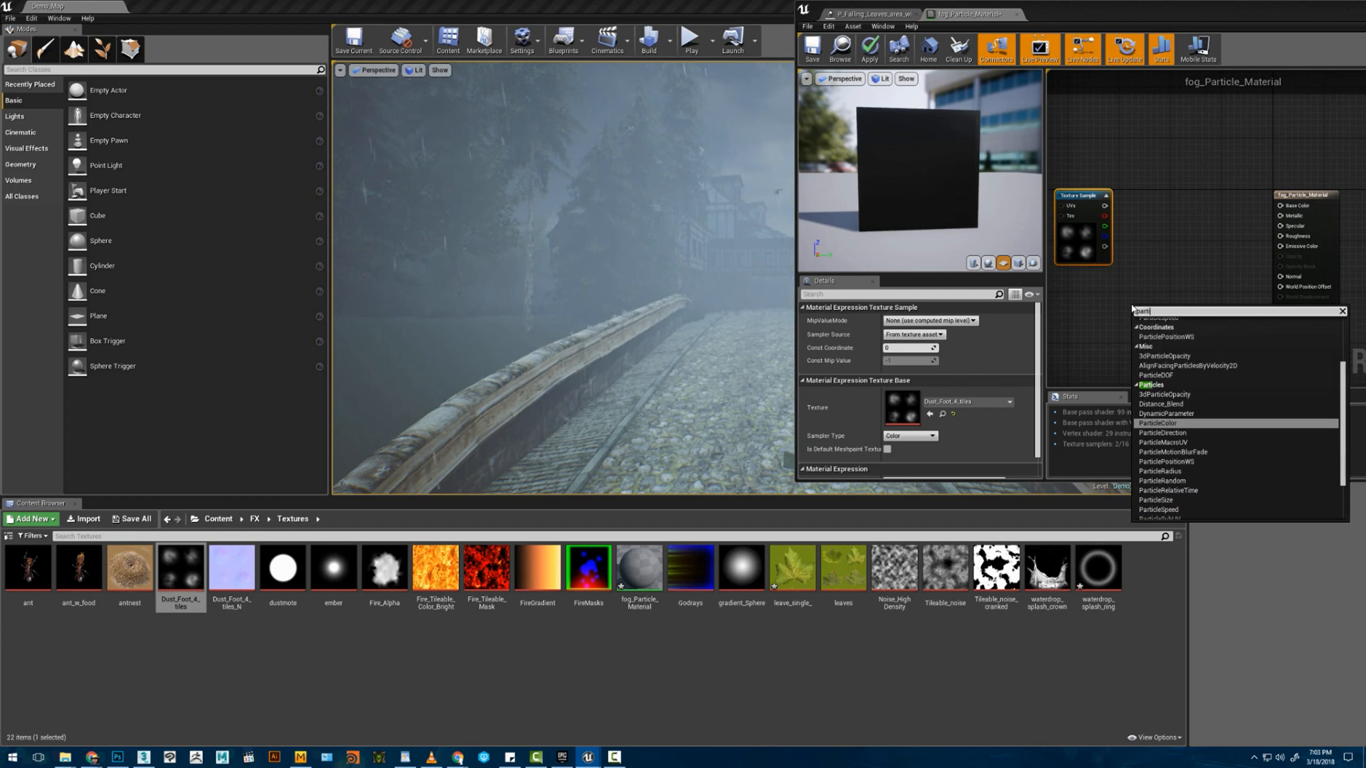
text(cle)
key(Return)
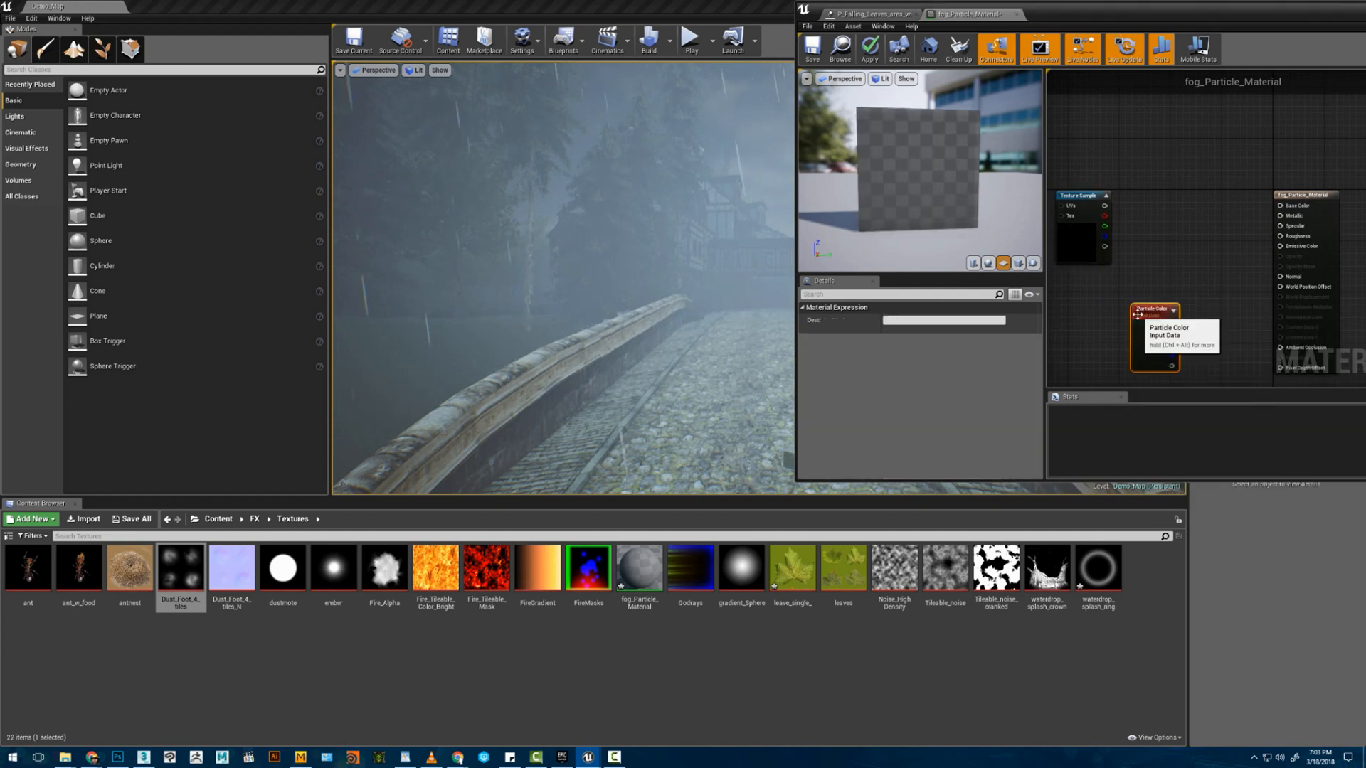
drag(1132, 308, 1089, 126)
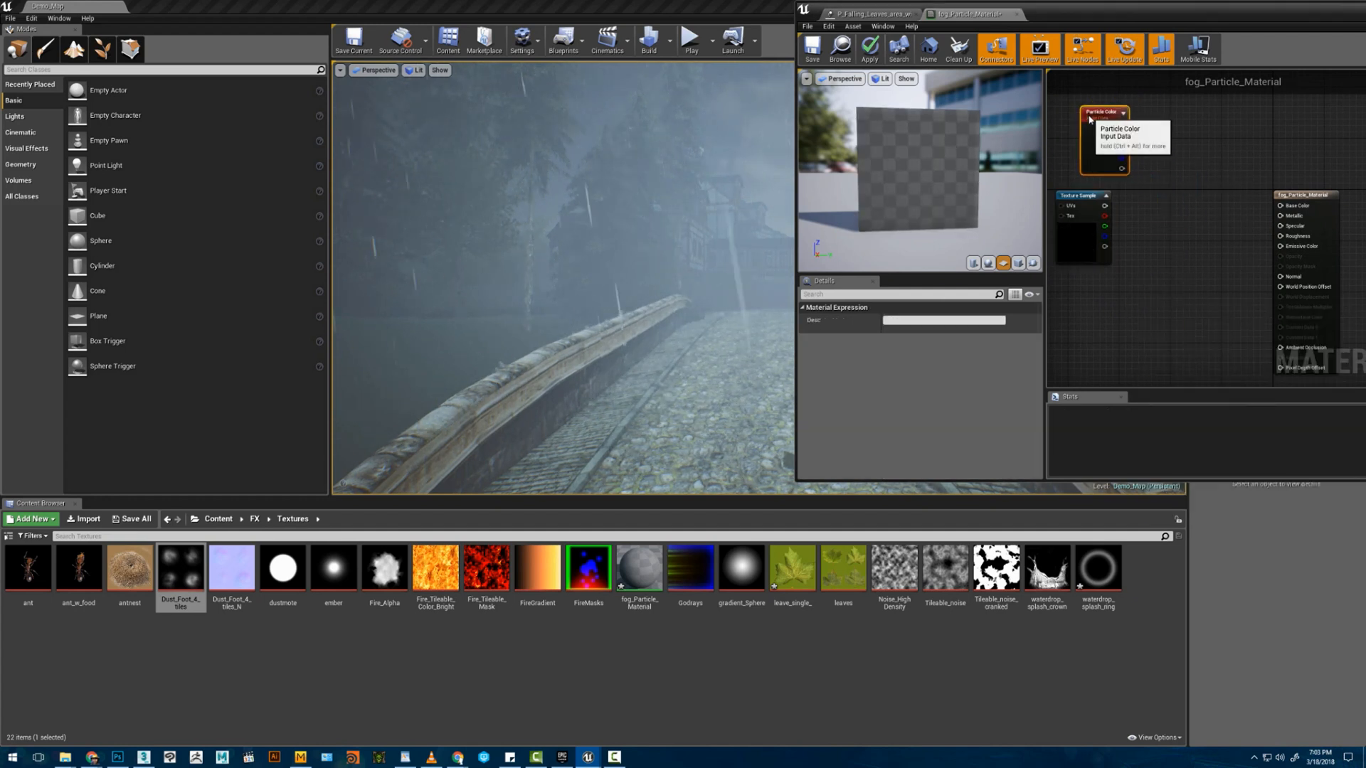
- Multiply the Texture Sample's RGB output by the Particle Color and connect the result to Base Color
click(1148, 225)
drag(1105, 206, 1156, 256)
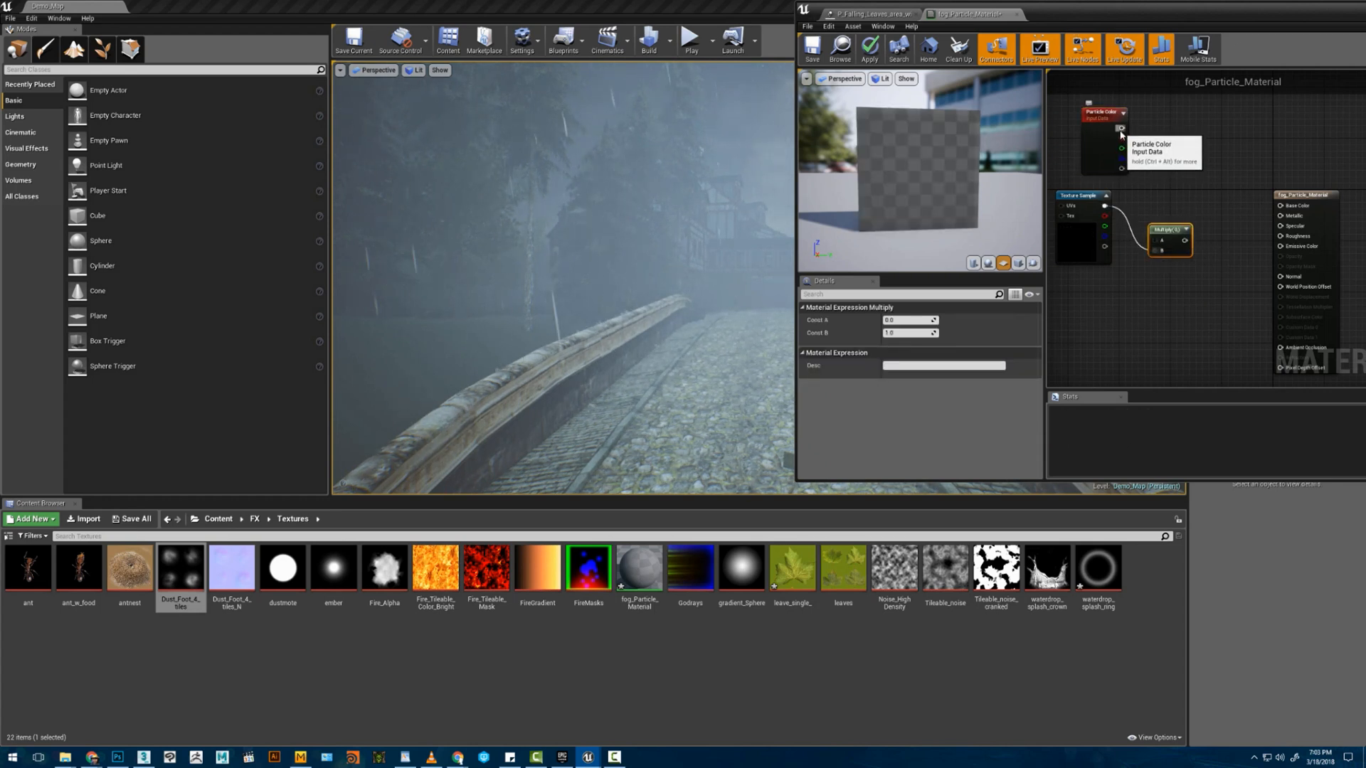
drag(1122, 128, 1280, 206)
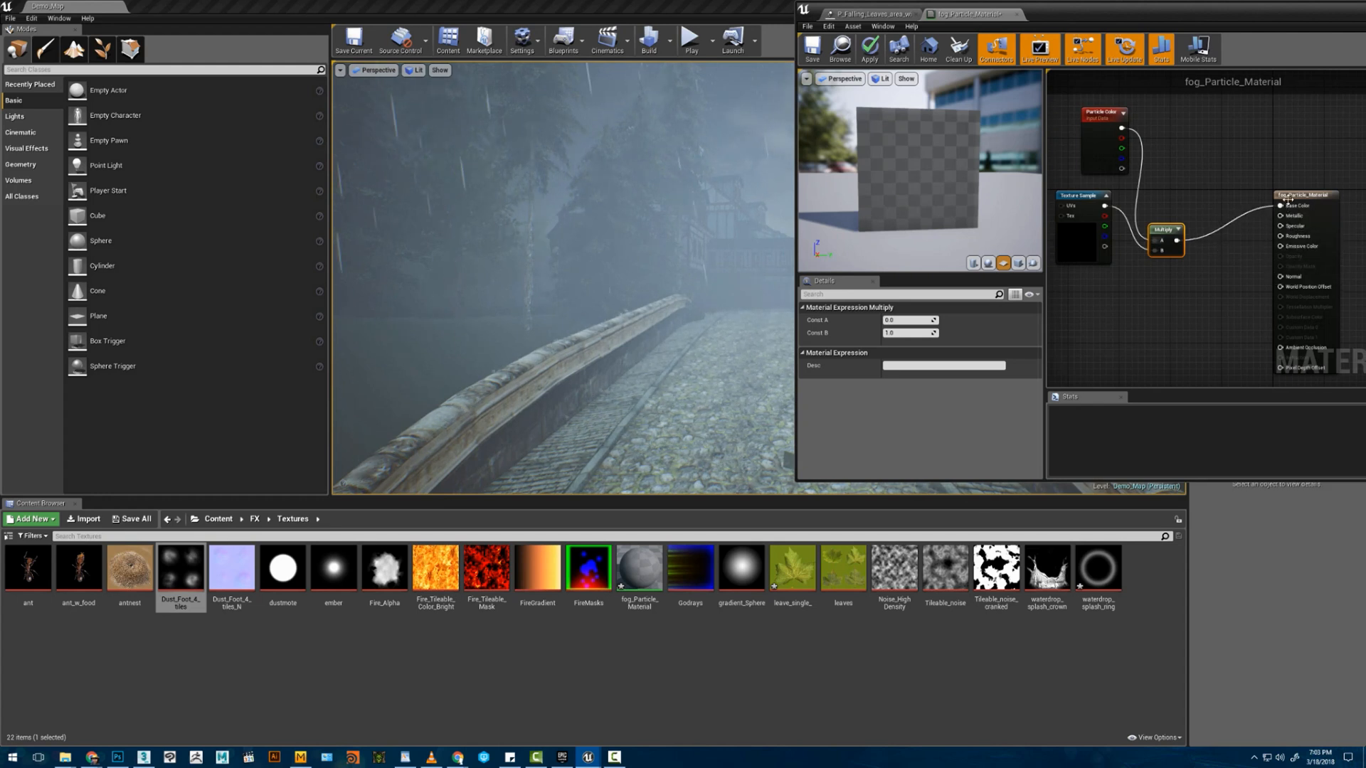
- Set the fog_Particle_Material's blend mode to Translucent and make it two-sided
click(1305, 195)
click(908, 396)
click(899, 419)
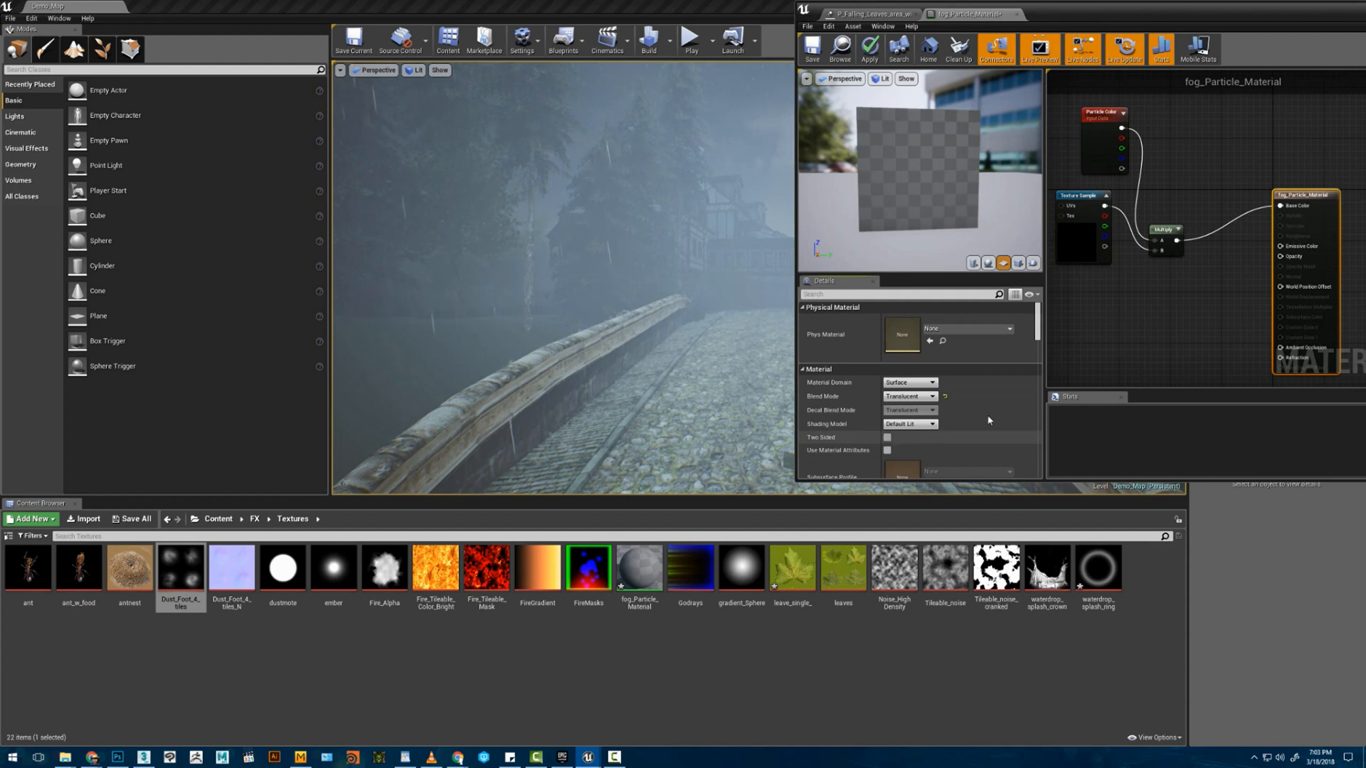
click(887, 437)
- Add a second Multiply node combining the alpha outputs of the Texture Sample and Particle Color, and connect it to Opacity
click(1155, 329)
mouse_move(1143, 338)
right_down()
mouse_move(1216, 301)
mouse_move(1162, 326)
right_up()
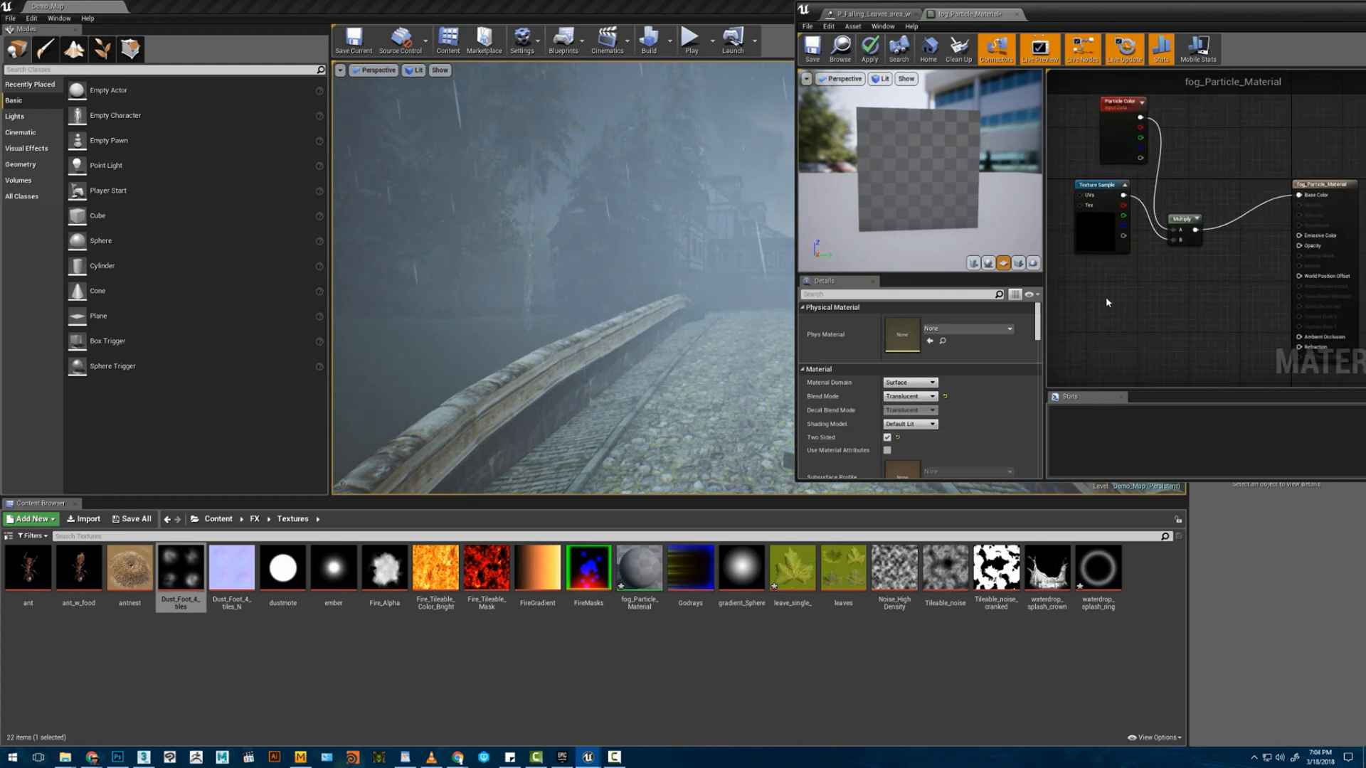
drag(1104, 240, 1078, 239)
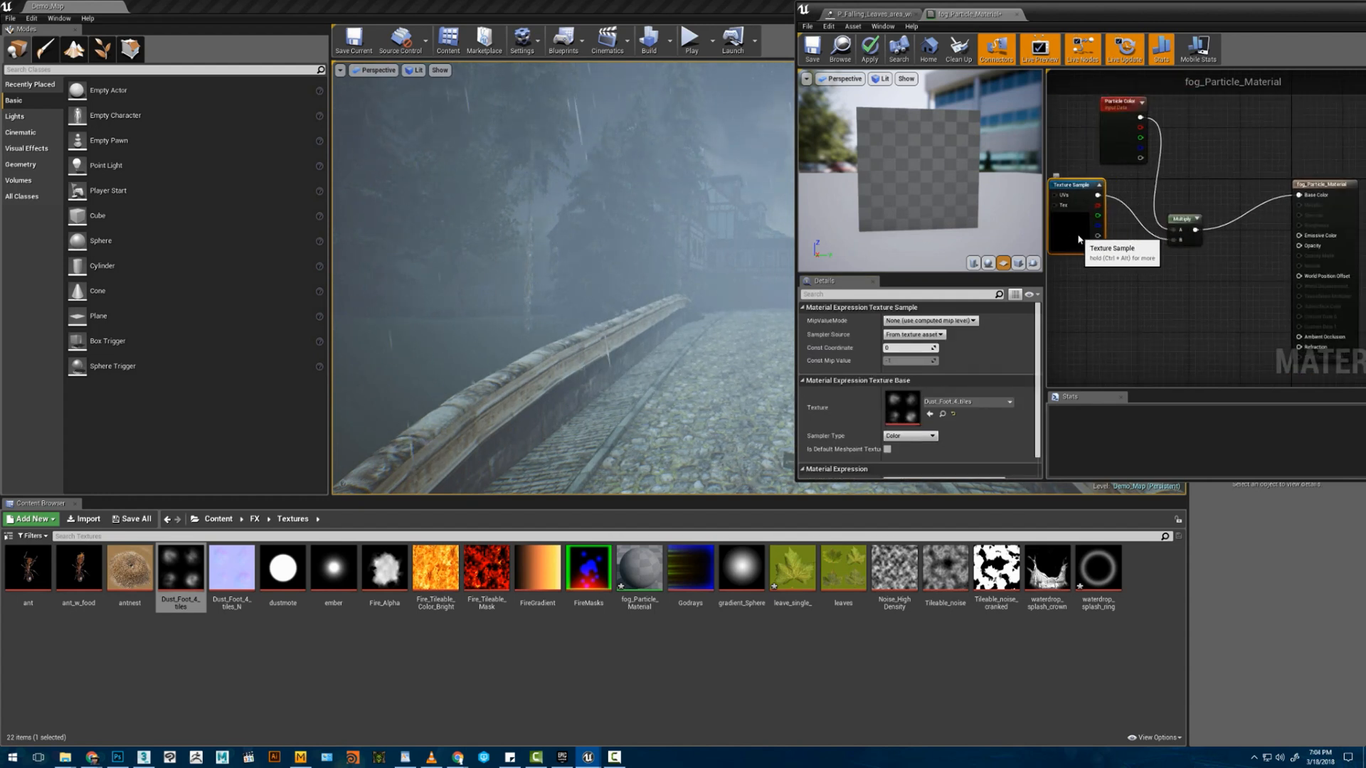
click(1145, 344)
key(m)
click(1155, 350)
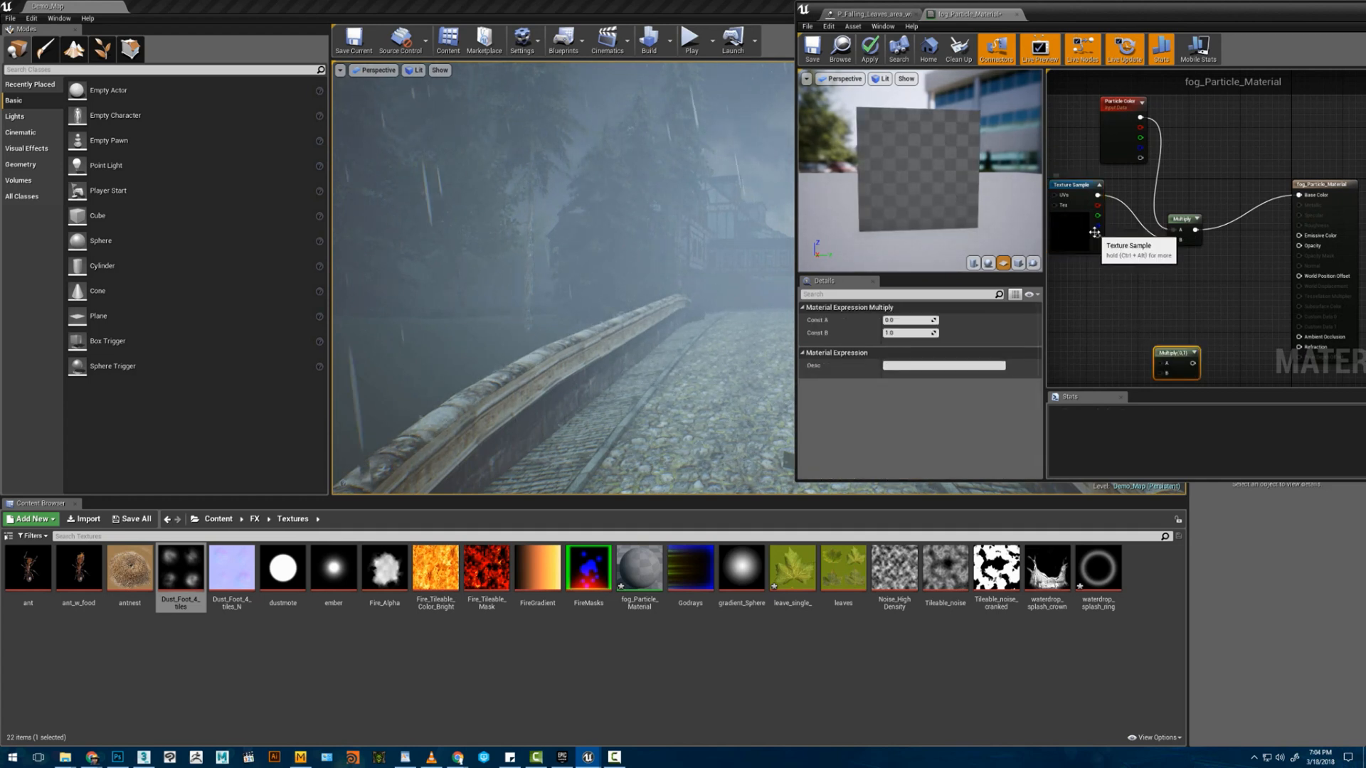
drag(1093, 239, 1159, 362)
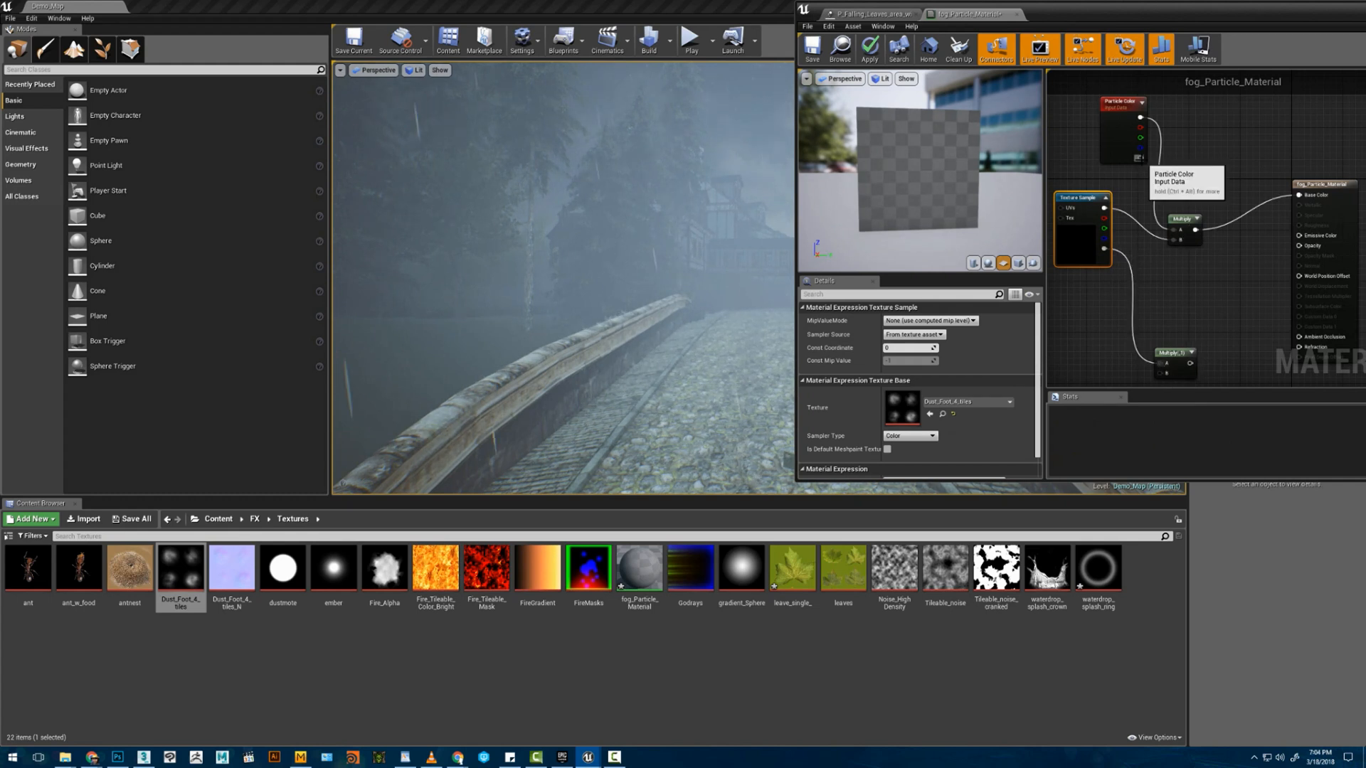
drag(1141, 158, 1158, 348)
drag(1227, 296, 1299, 221)
right_drag(1190, 260, 1153, 286)
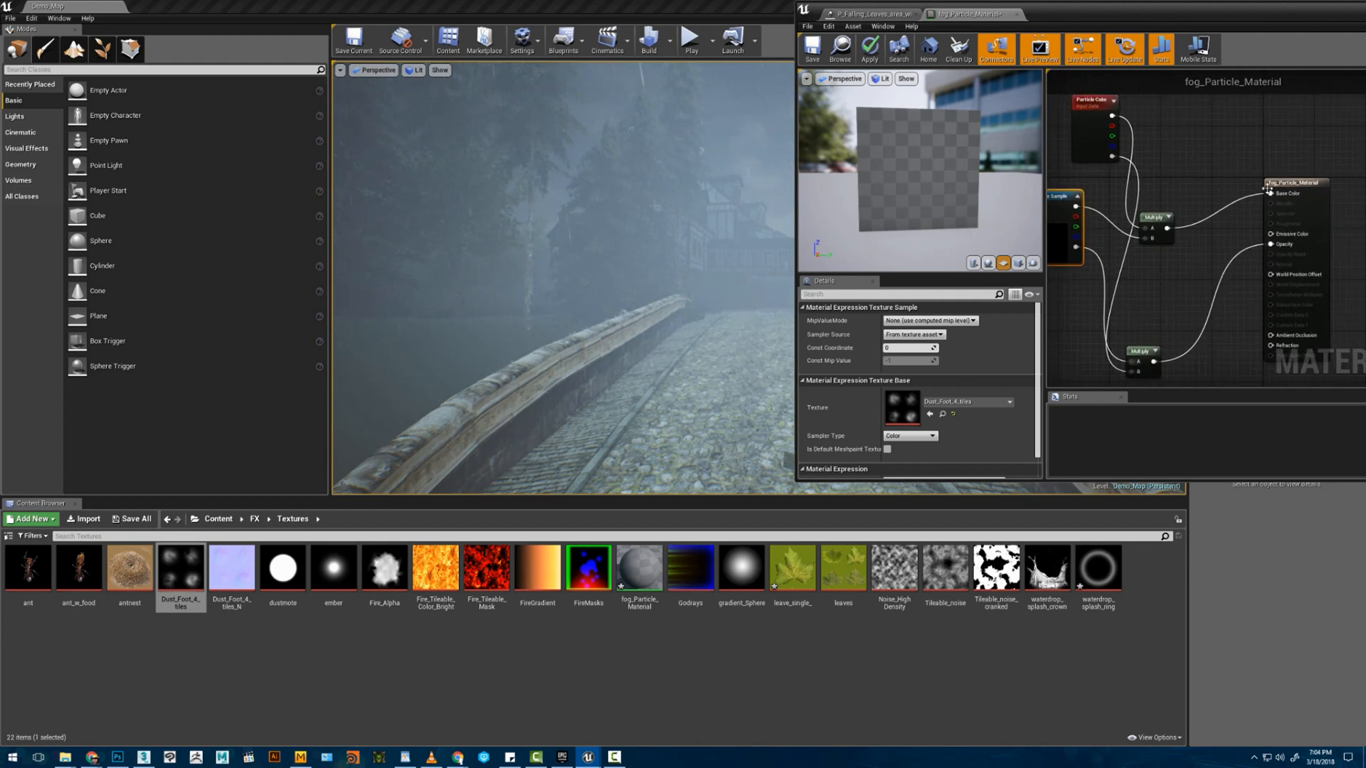
- Move the fog_Particle_Material node farther from the Multiply nodes and enable Compute Fog Per Pixel in its translucency settings
drag(1267, 190, 1317, 177)
drag(964, 205, 935, 206)
scroll(942, 400, down, 3)
scroll(934, 411, down, 2)
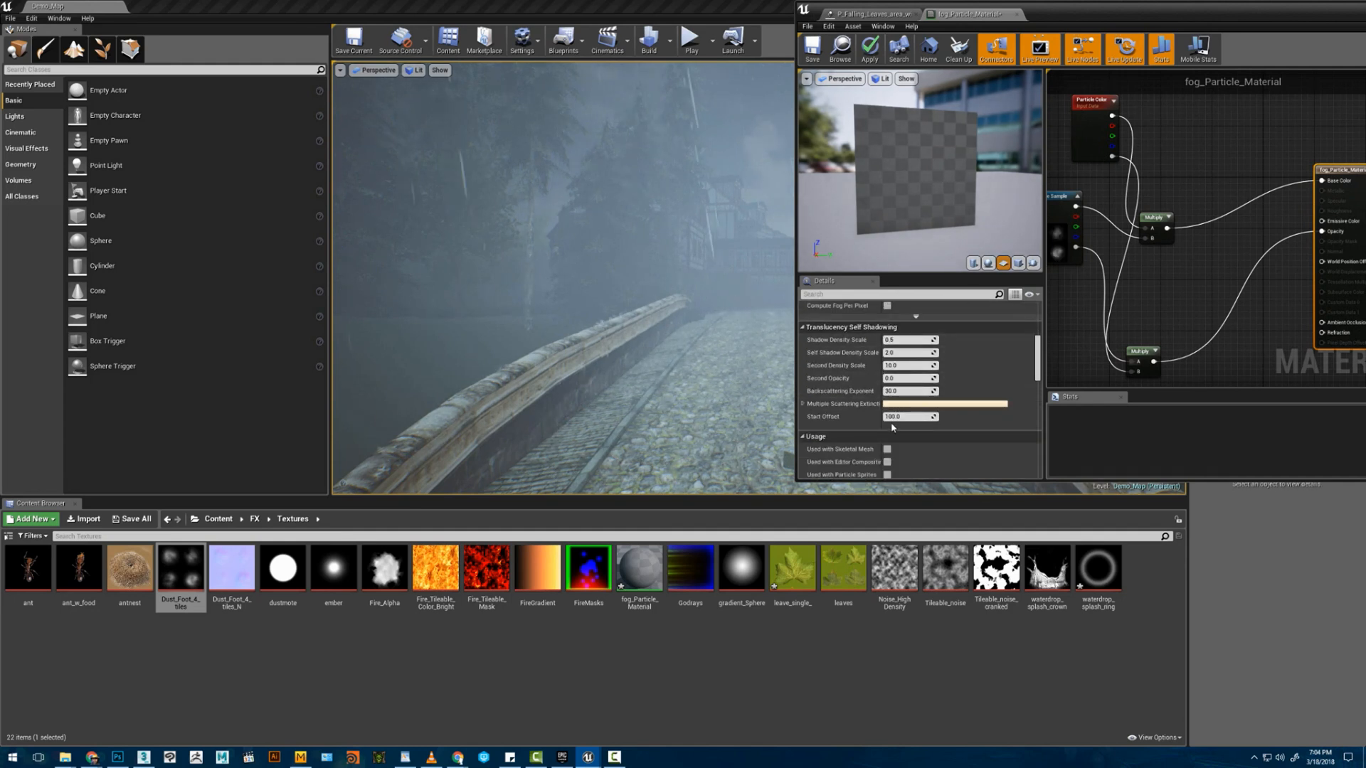
scroll(886, 425, up, 2)
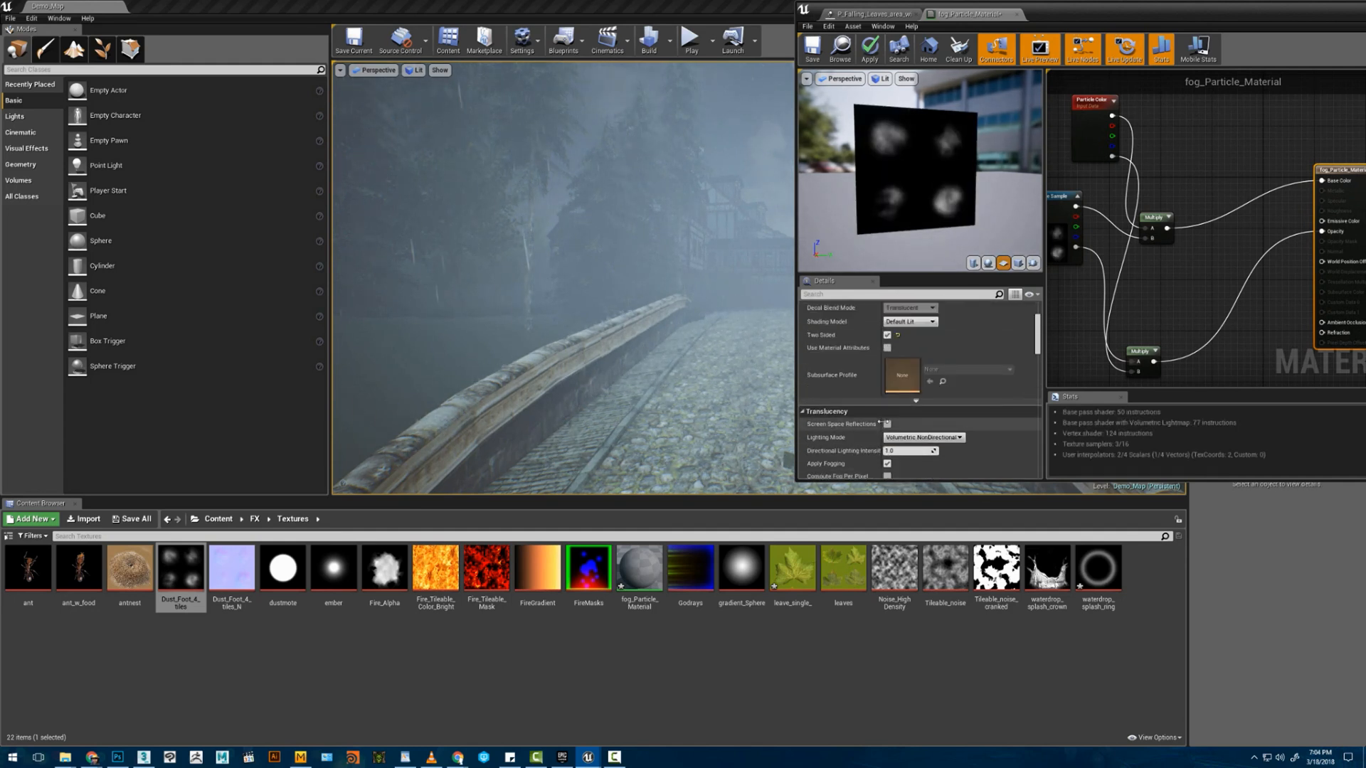
scroll(880, 422, down, 8)
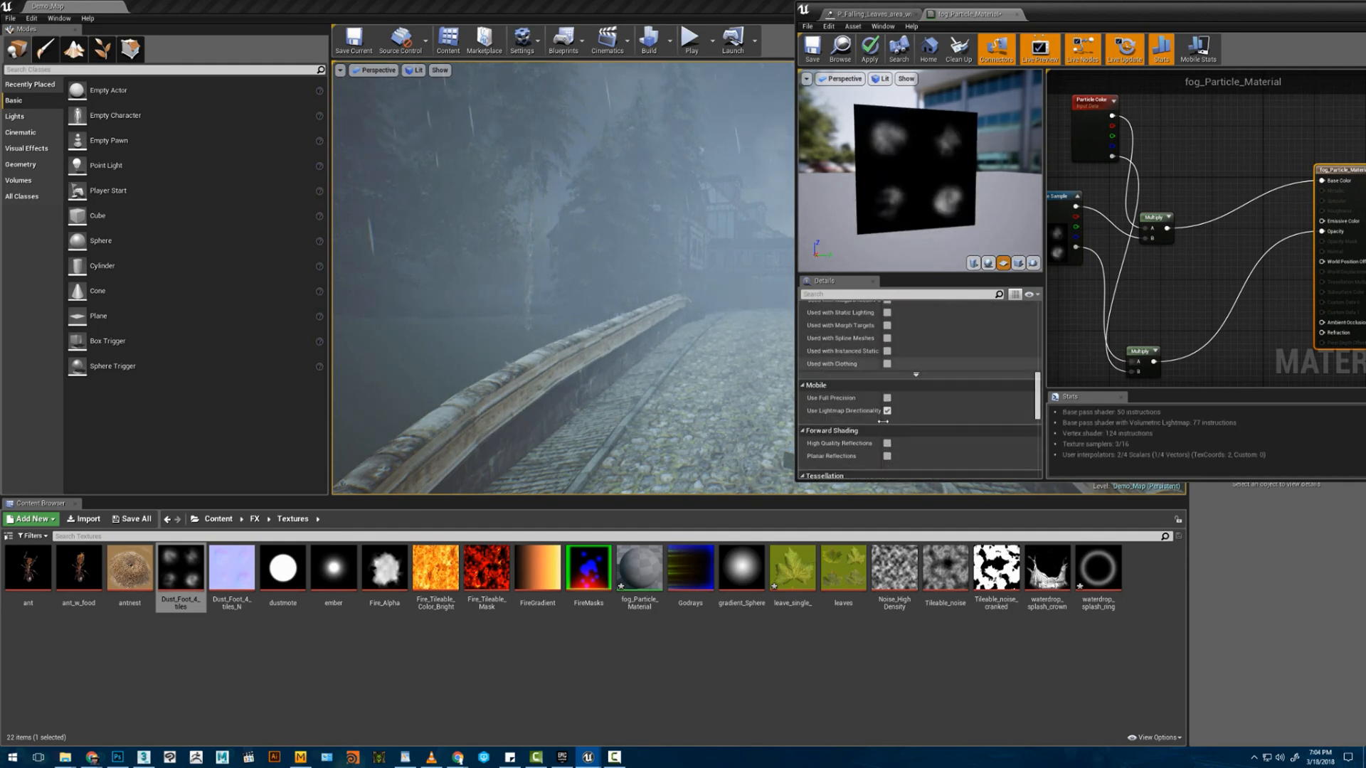
scroll(914, 414, down, 5)
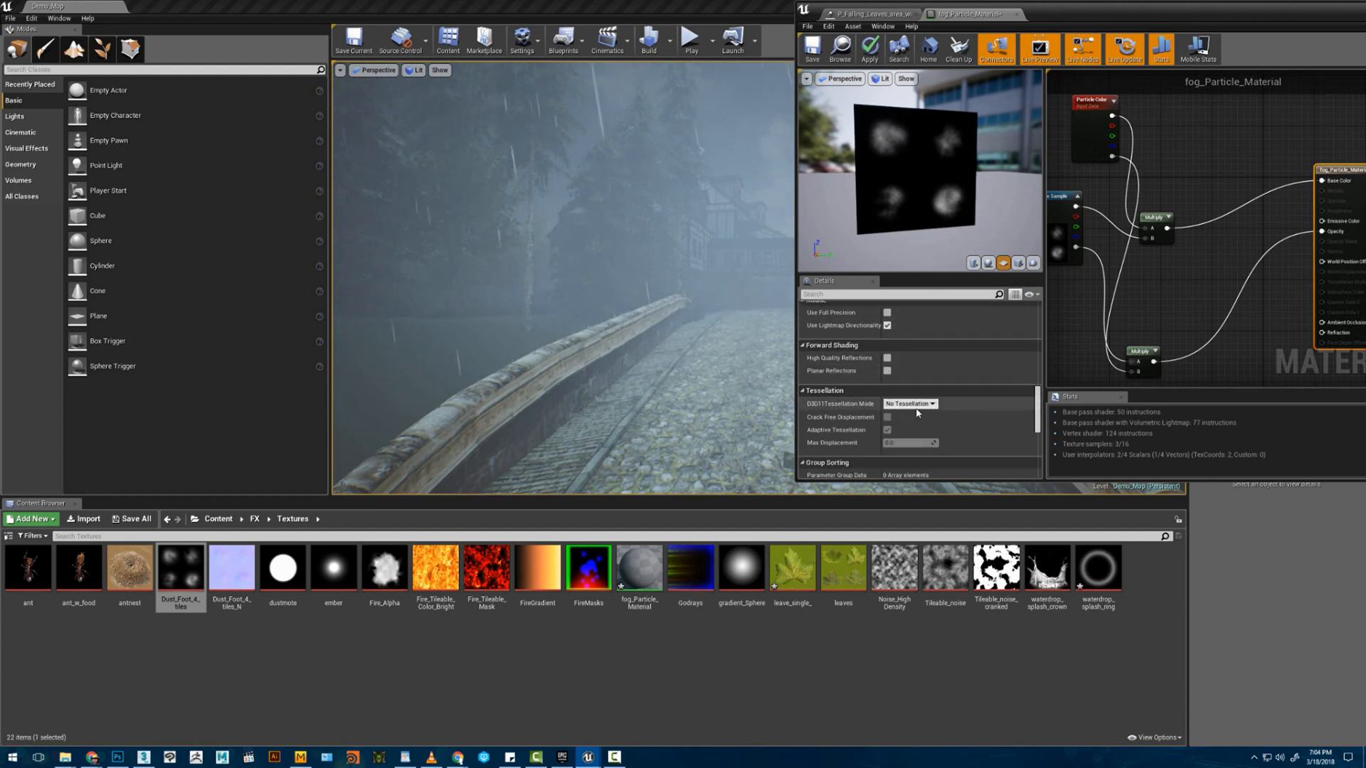
scroll(917, 413, down, 2)
scroll(917, 412, up, 10)
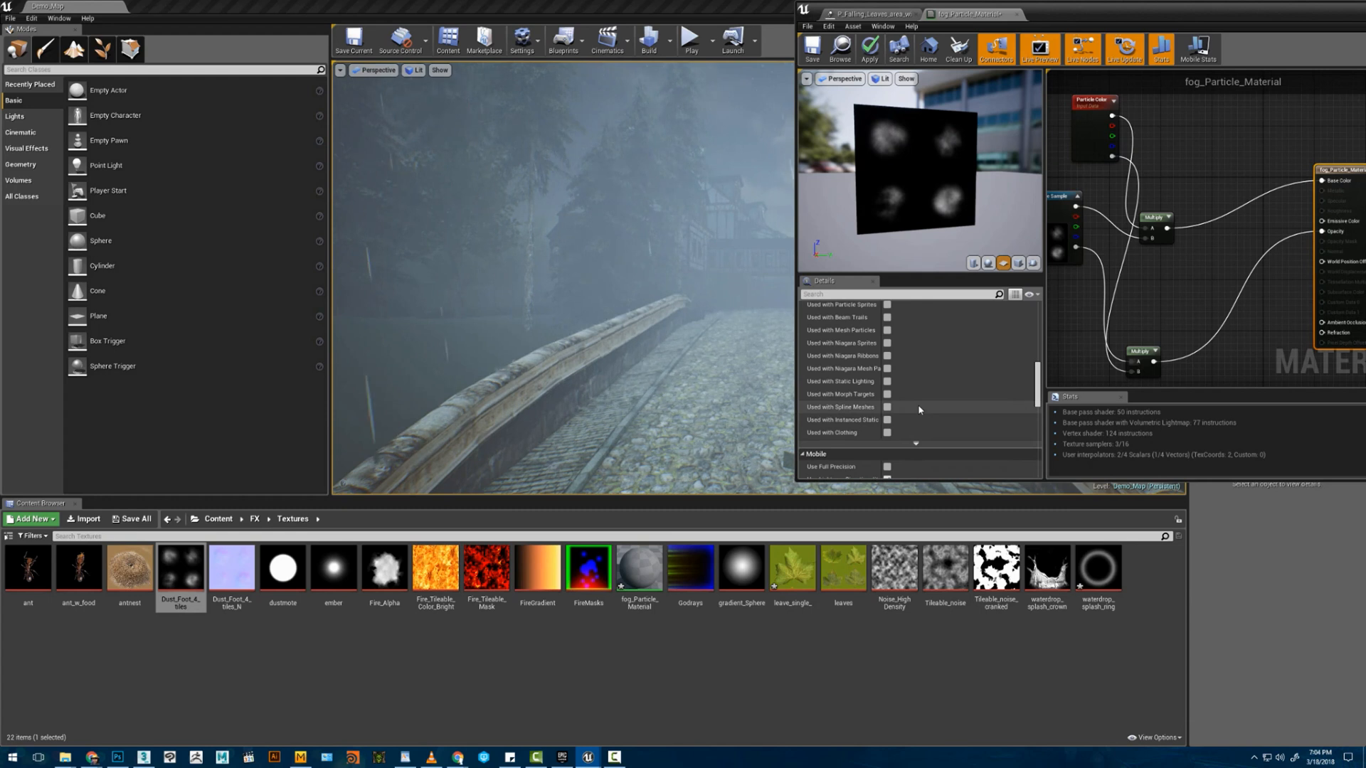
scroll(919, 410, up, 8)
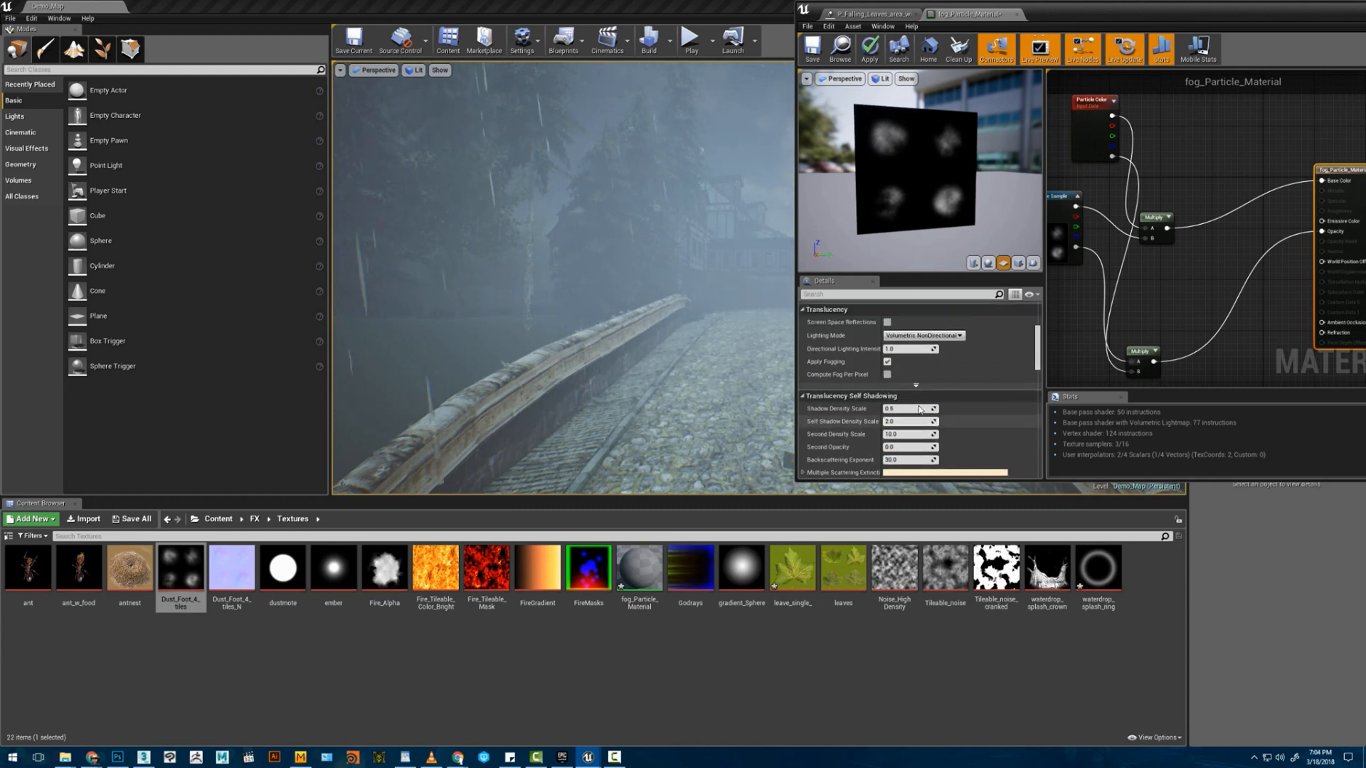
click(887, 374)
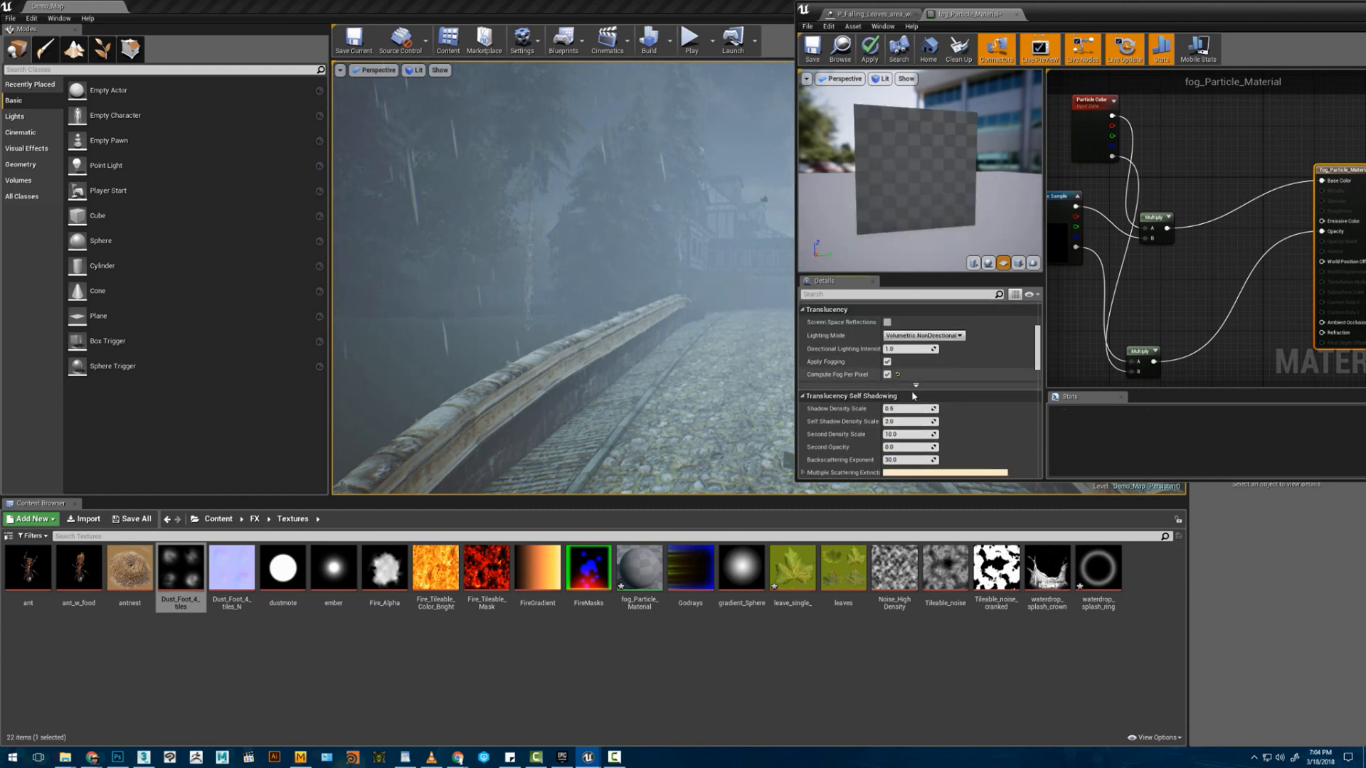
scroll(924, 413, up, 2)
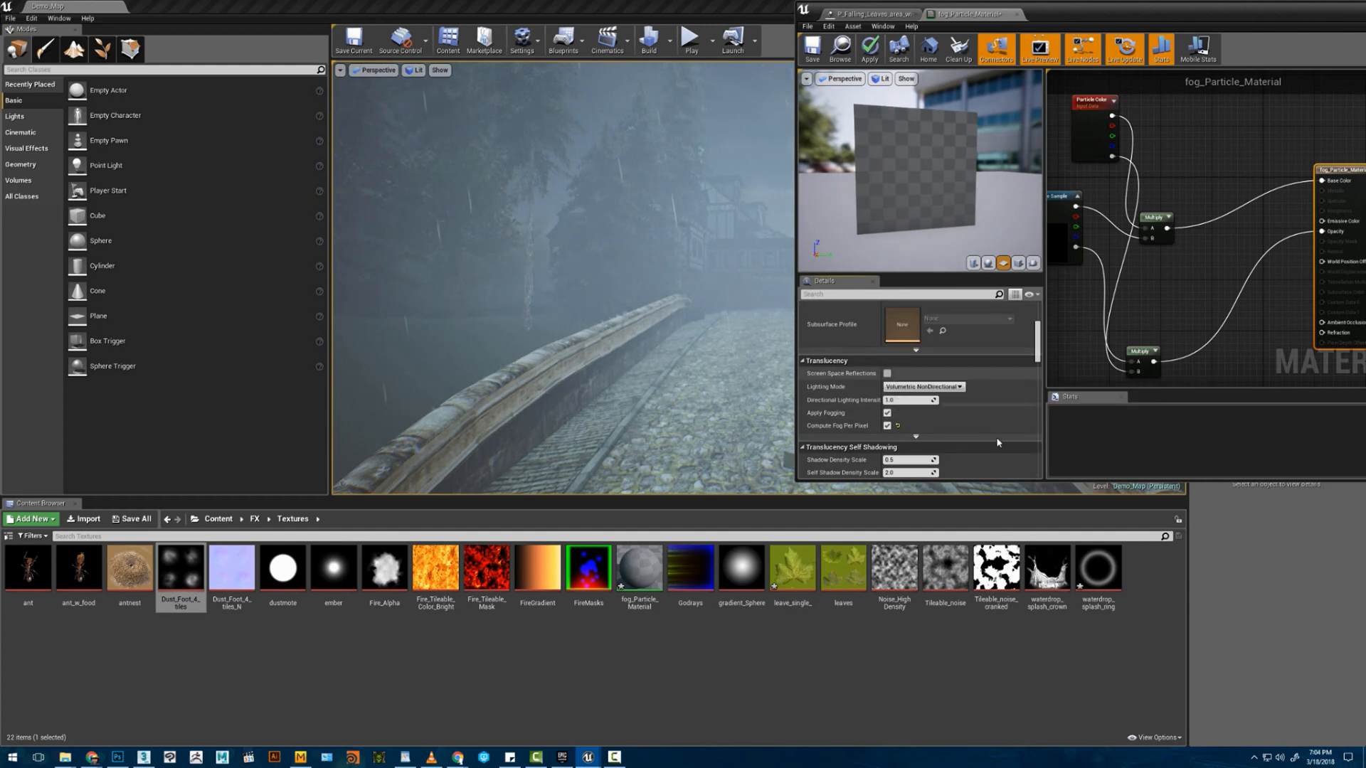
scroll(997, 442, up, 3)
scroll(995, 444, down, 1)
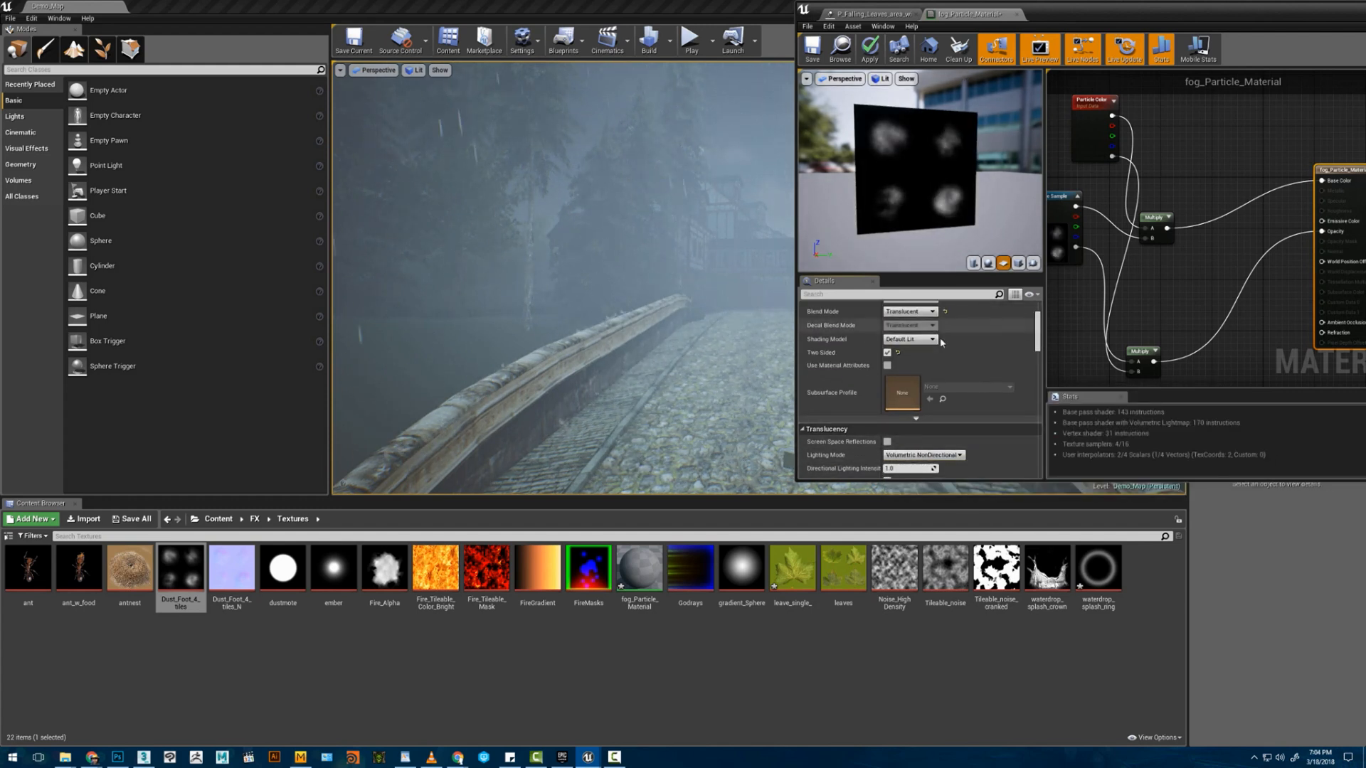
- Connect the Texture Sample's RGB output to input B of the opacity Multiply node, replacing the existing connection
drag(952, 216, 928, 217)
right_drag(1138, 296, 1162, 293)
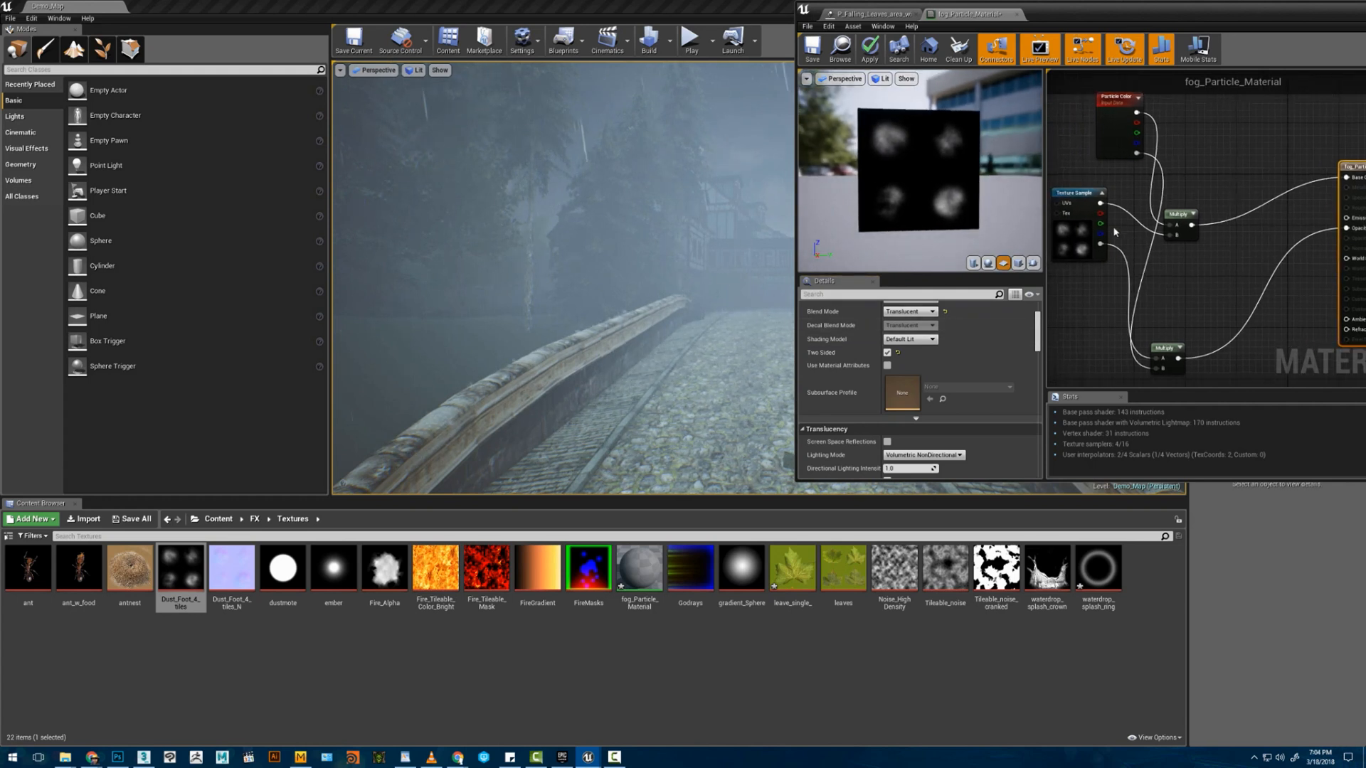
drag(1100, 203, 1154, 364)
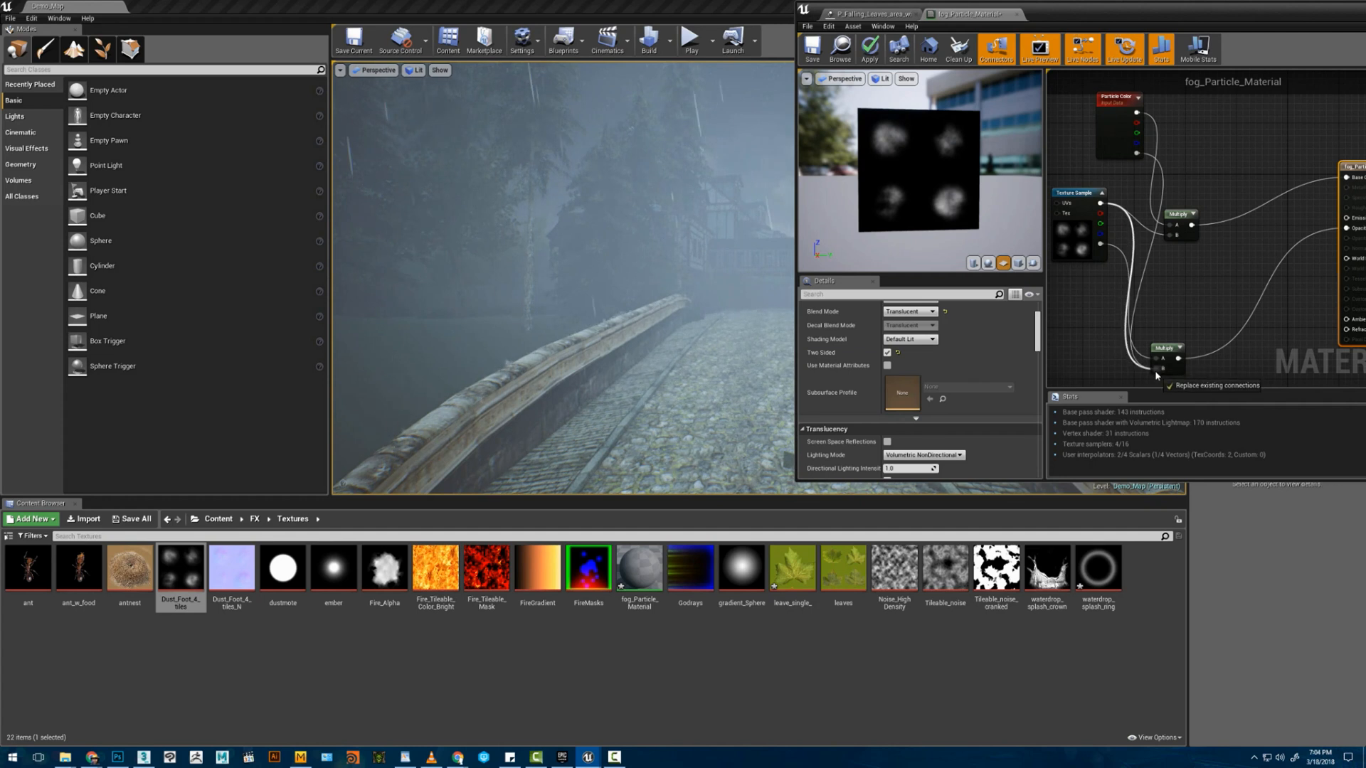
drag(1156, 376, 1158, 371)
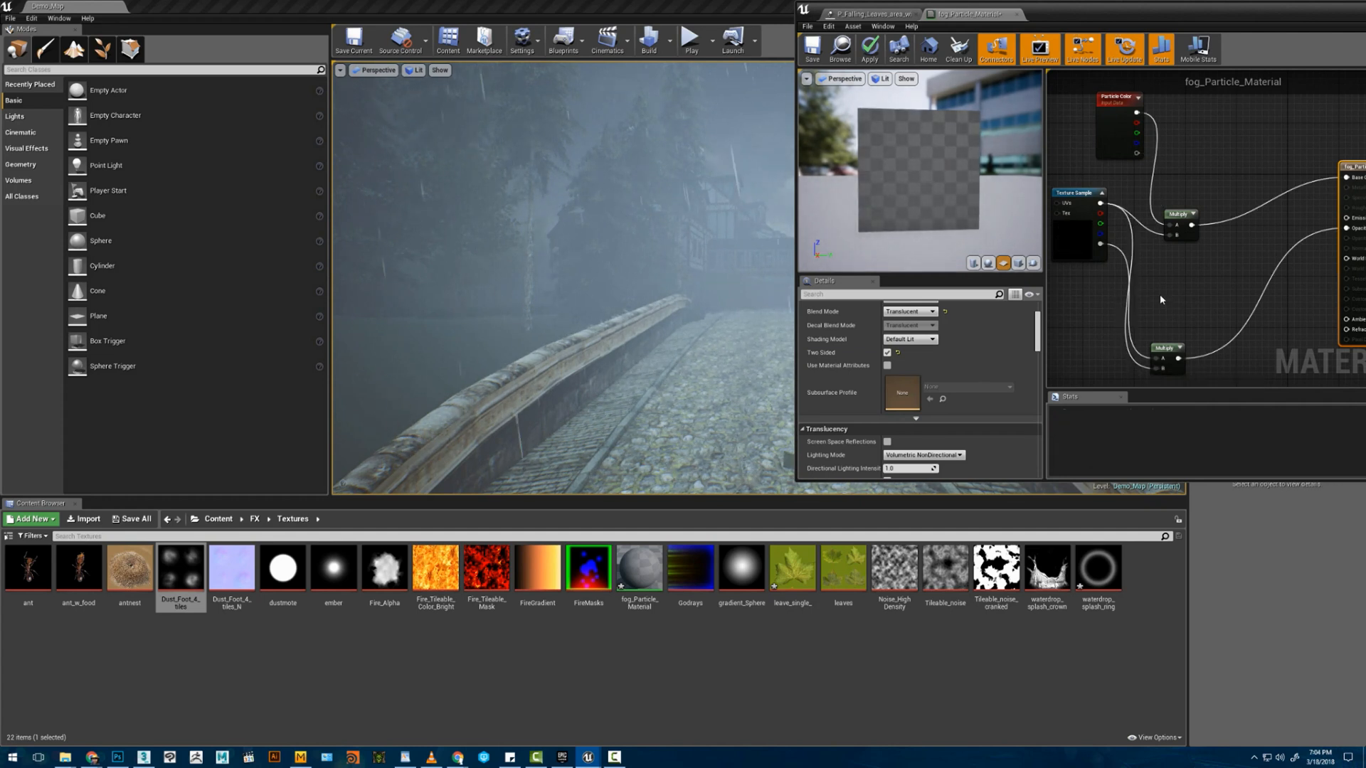
- Feed the Particle Color alpha into input A of the repositioned opacity Multiply node and apply the material changes
right_drag(1177, 213, 1144, 208)
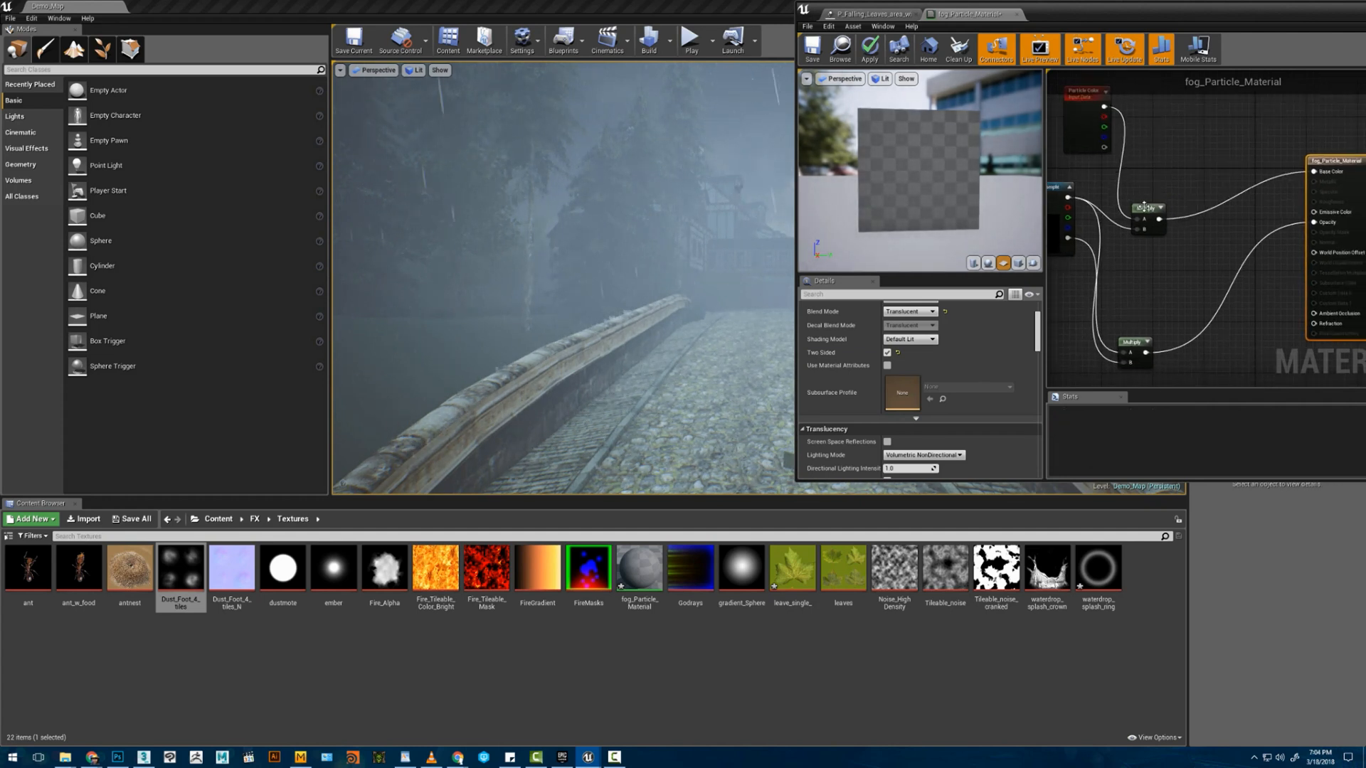
drag(1144, 207, 1203, 154)
right_drag(1181, 203, 1233, 191)
drag(1156, 135, 1259, 251)
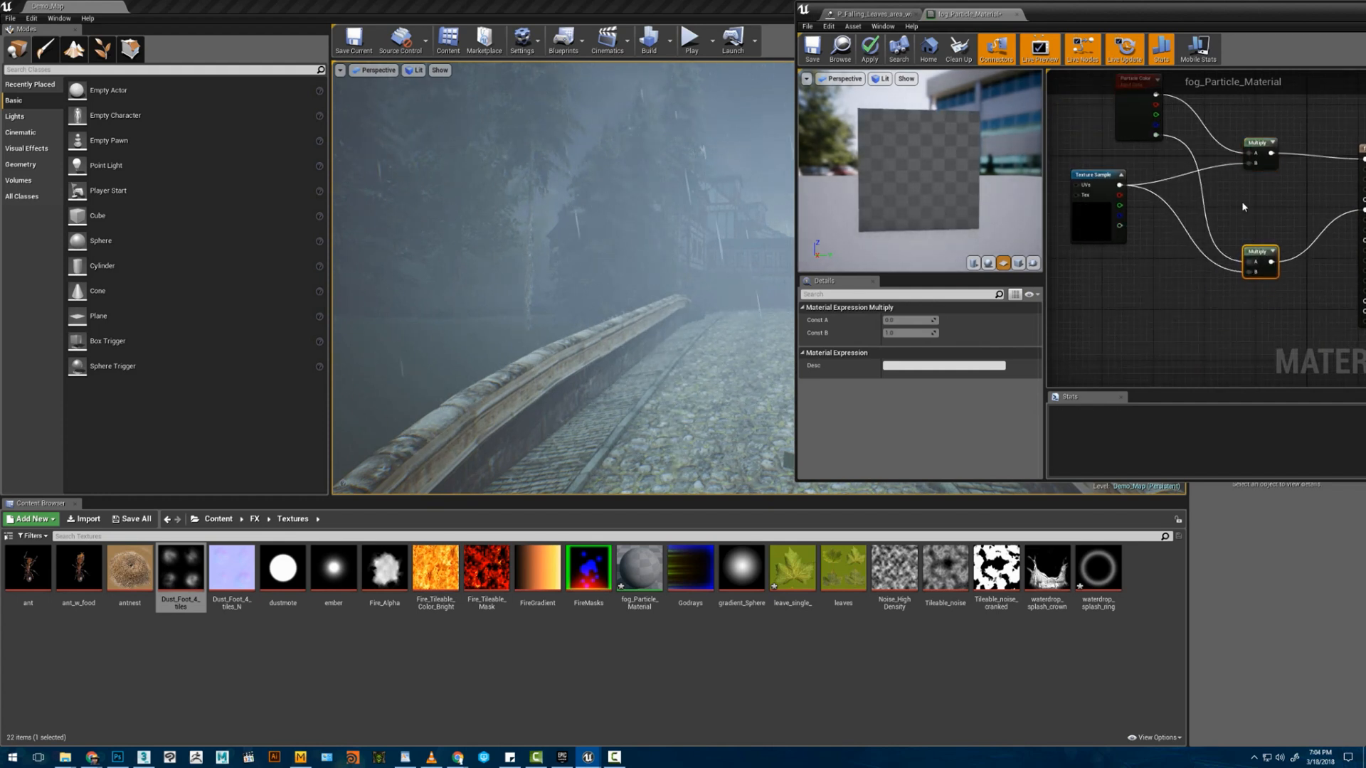
right_drag(1244, 207, 1177, 226)
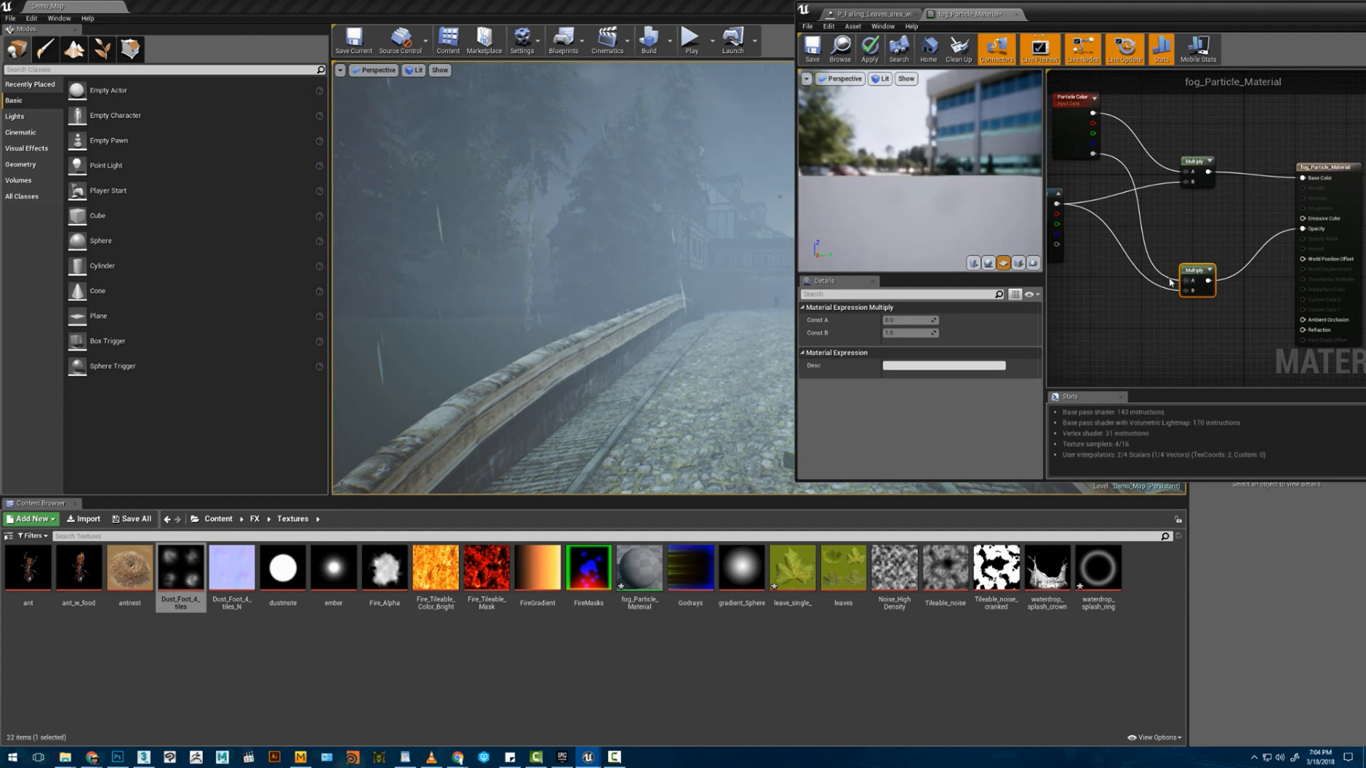
click(869, 49)
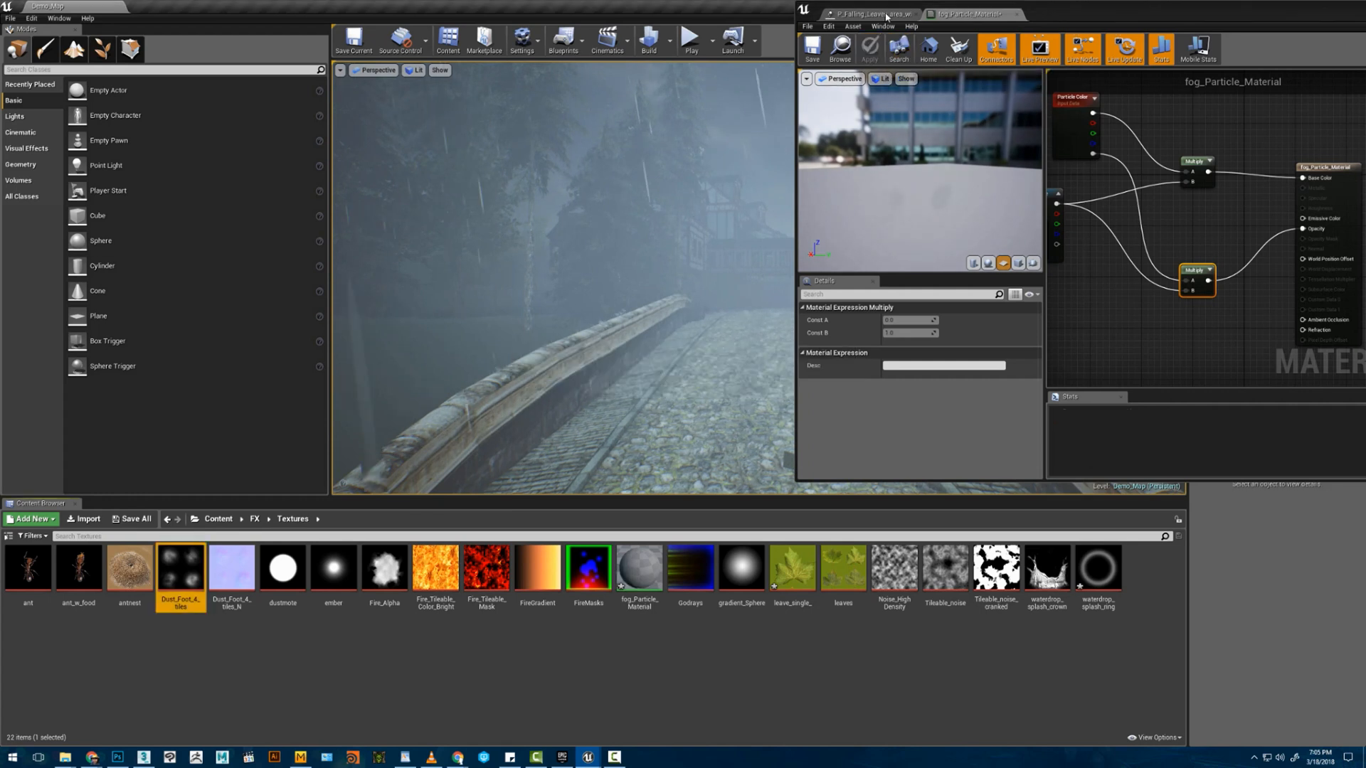
- Add a new particle sprite emitter to the falling leaves particle system and name it fog
click(886, 16)
right_click(1289, 127)
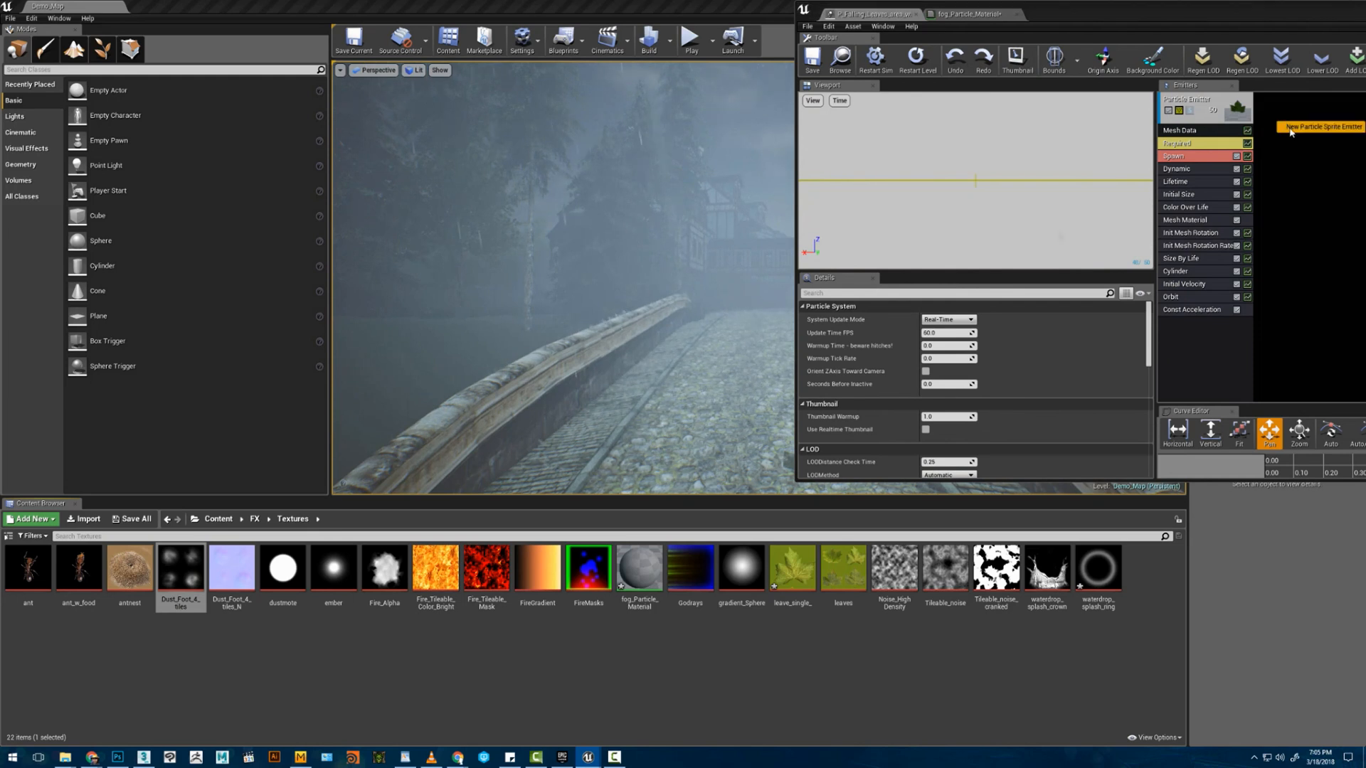
right_click(1293, 115)
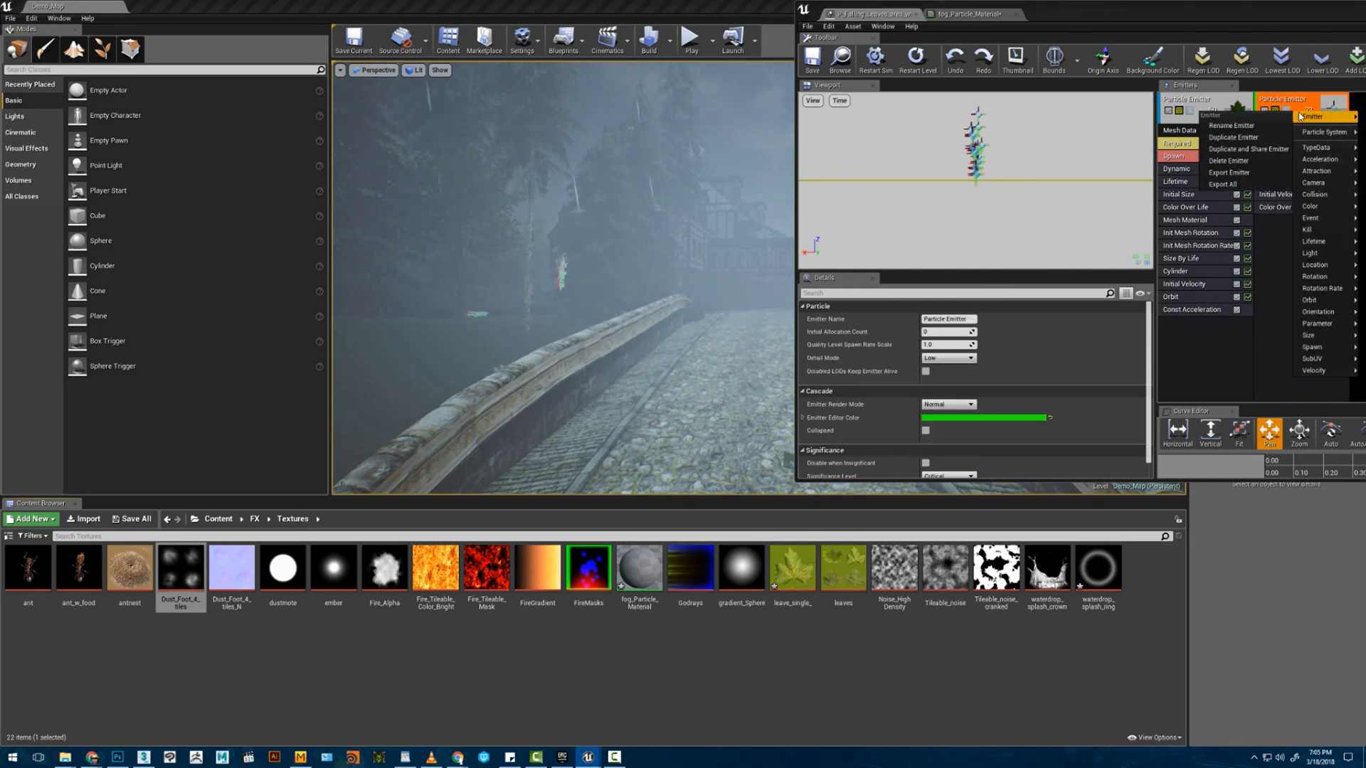
click(1241, 125)
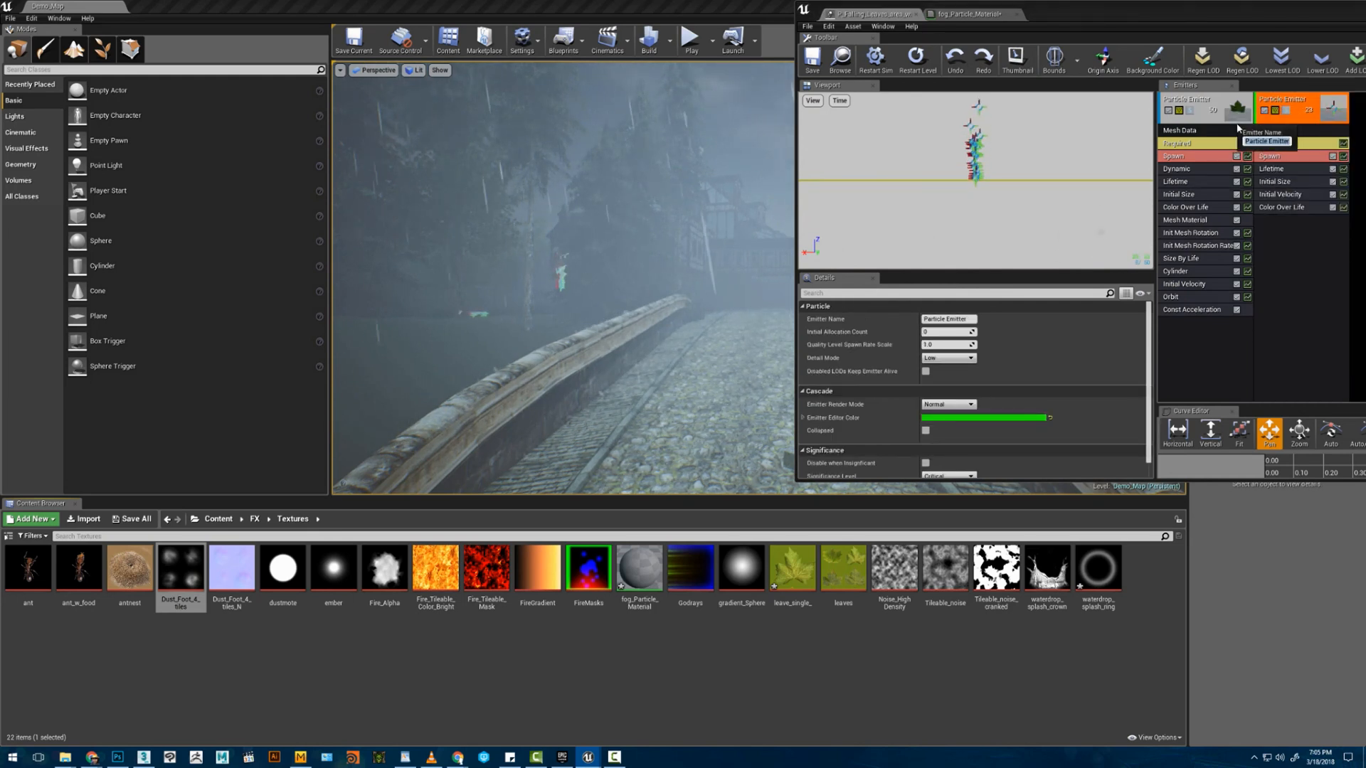
key(Return)
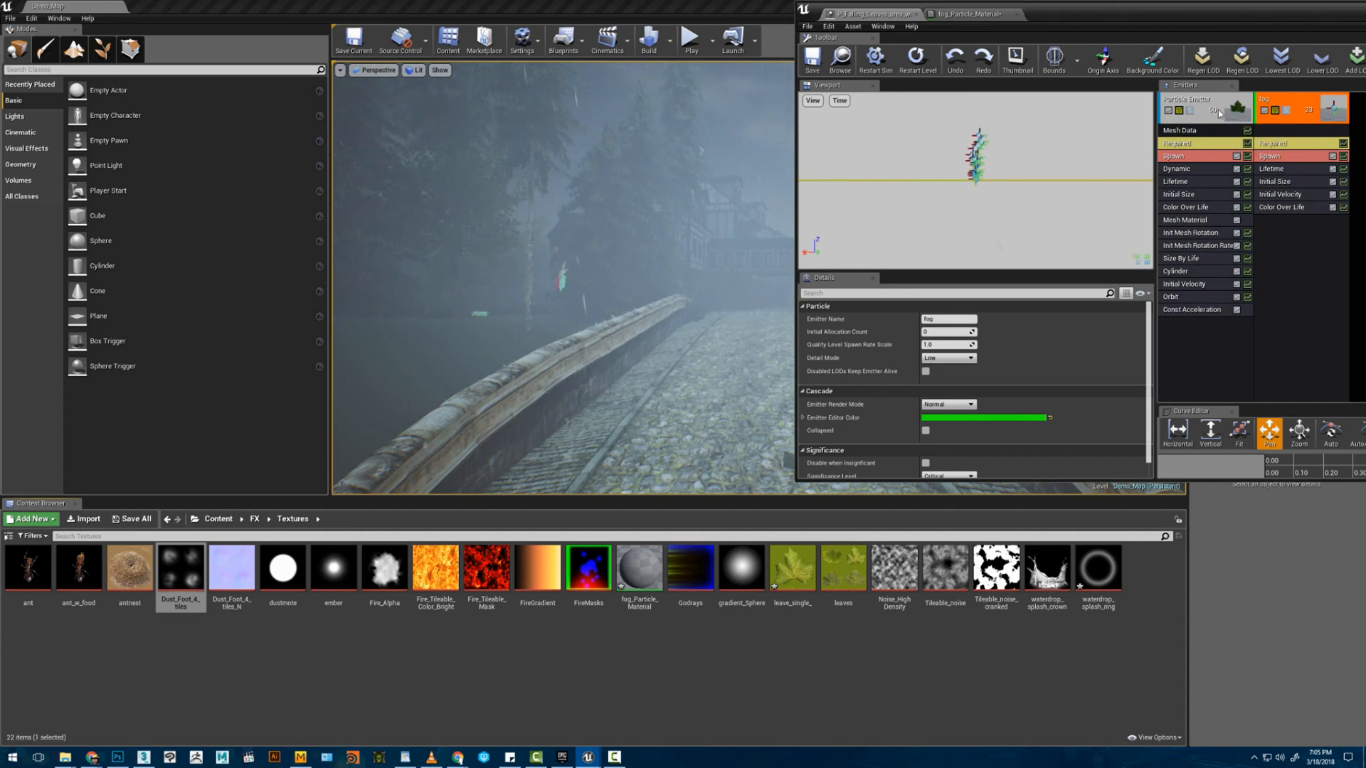
- Rename the original leaf-mesh emitter as leaves
right_click(1218, 110)
click(1191, 120)
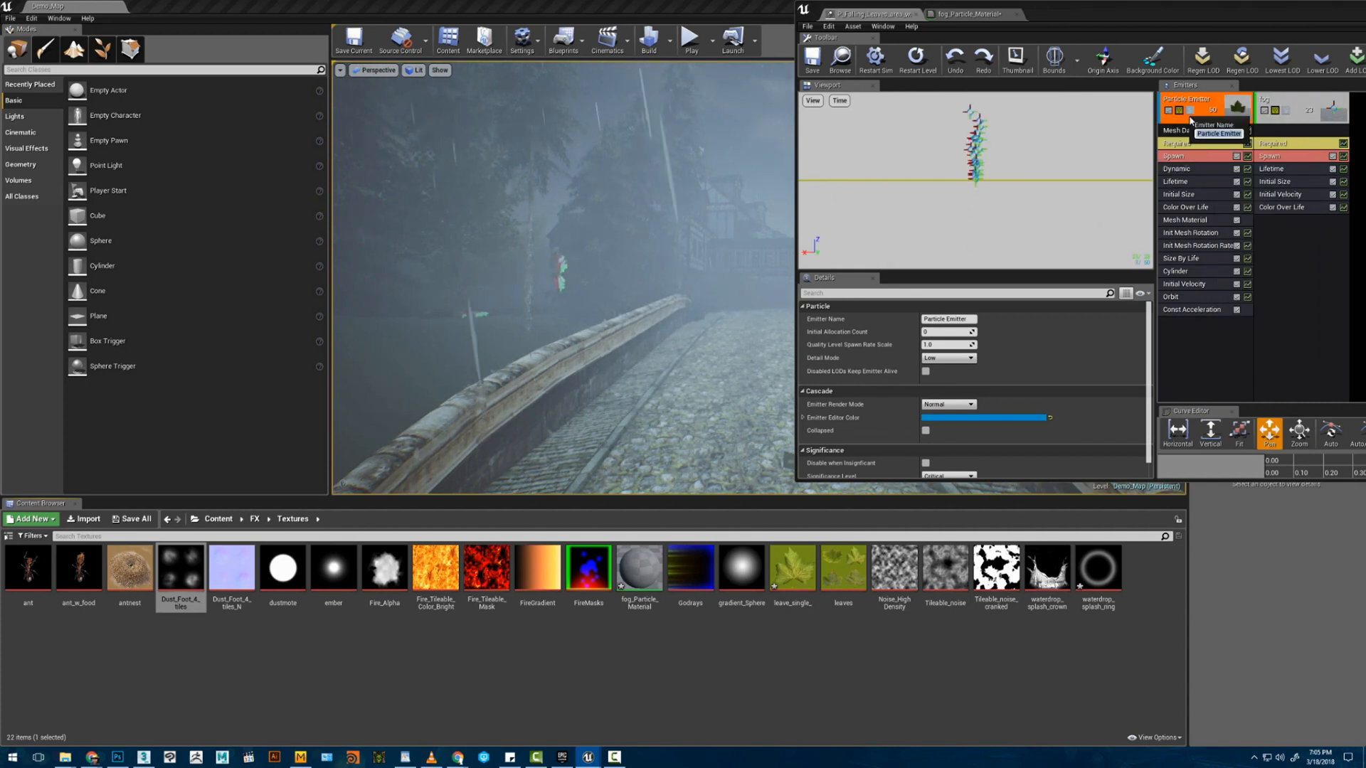
text(leaves)
key(Return)
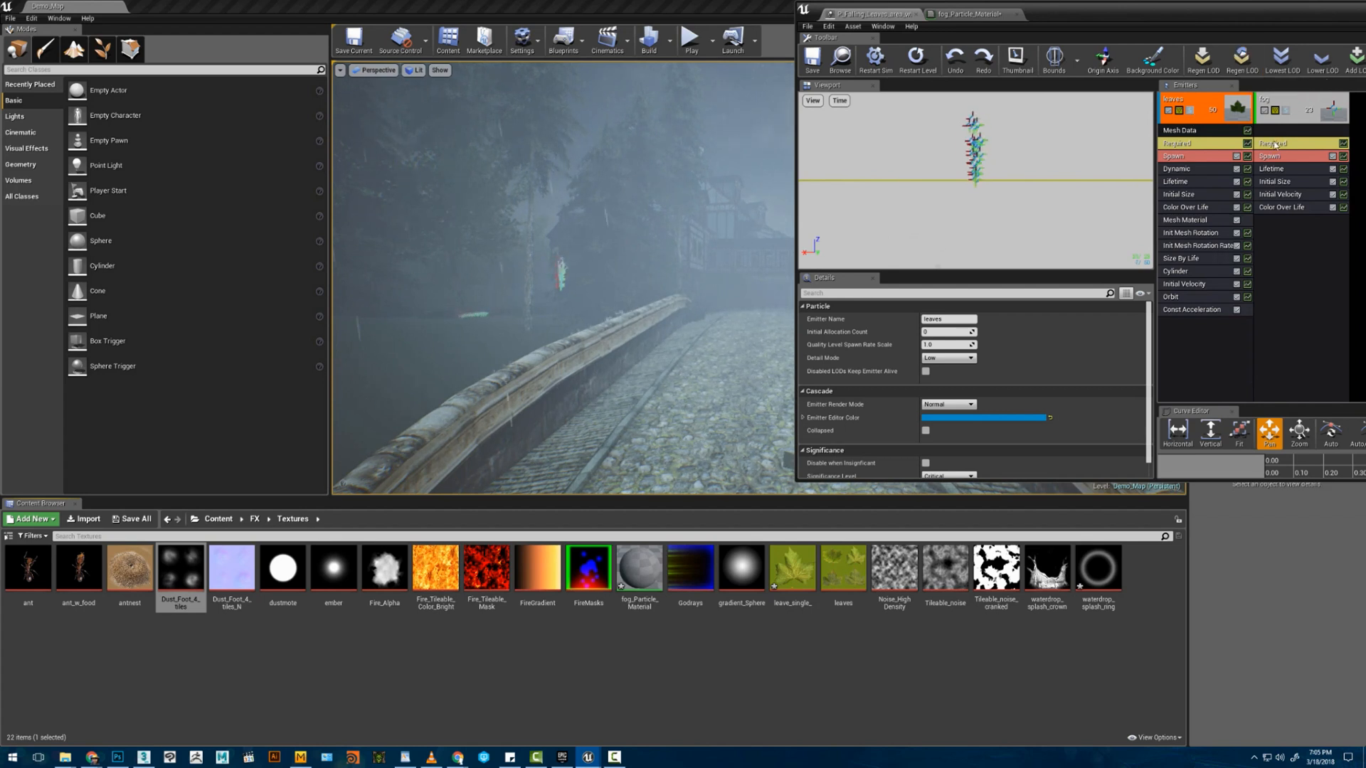
- Select the fog emitter in the particle system
click(1274, 143)
click(1264, 112)
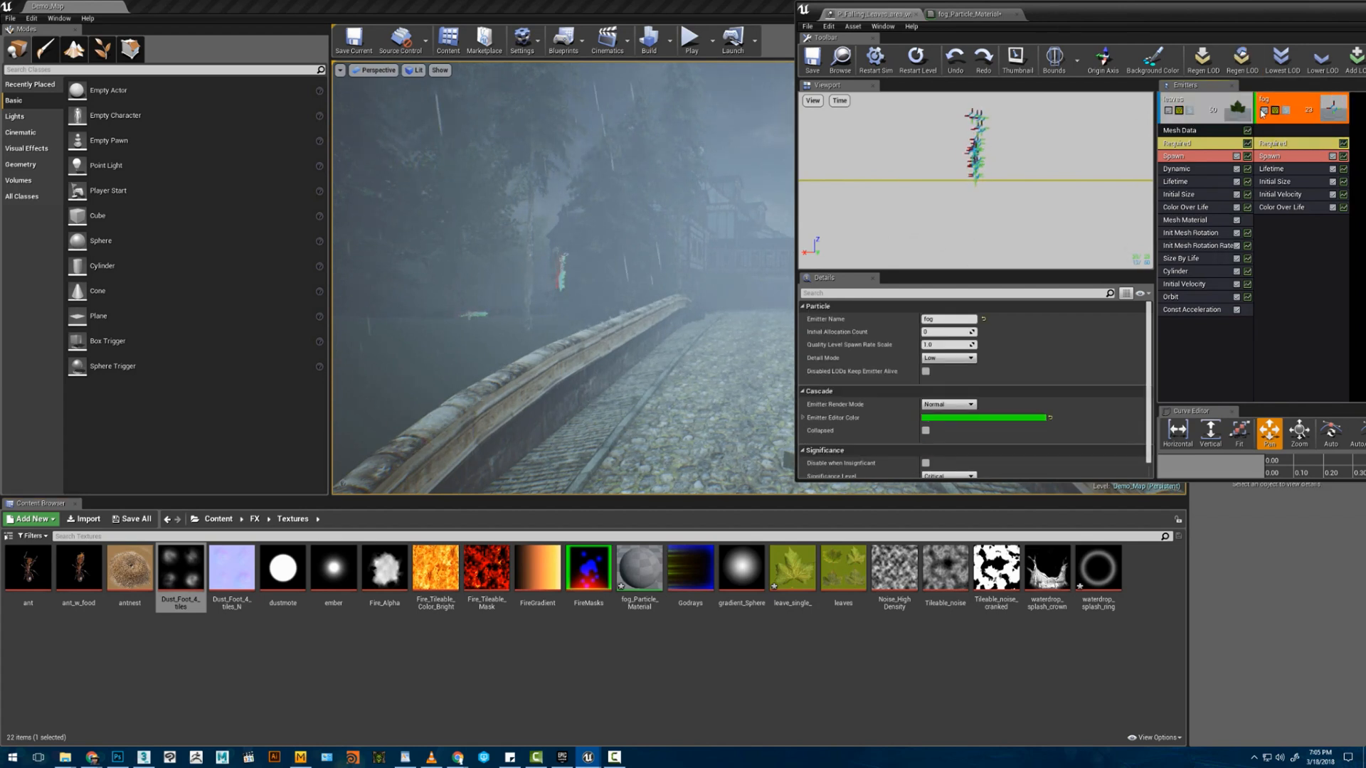
click(1264, 112)
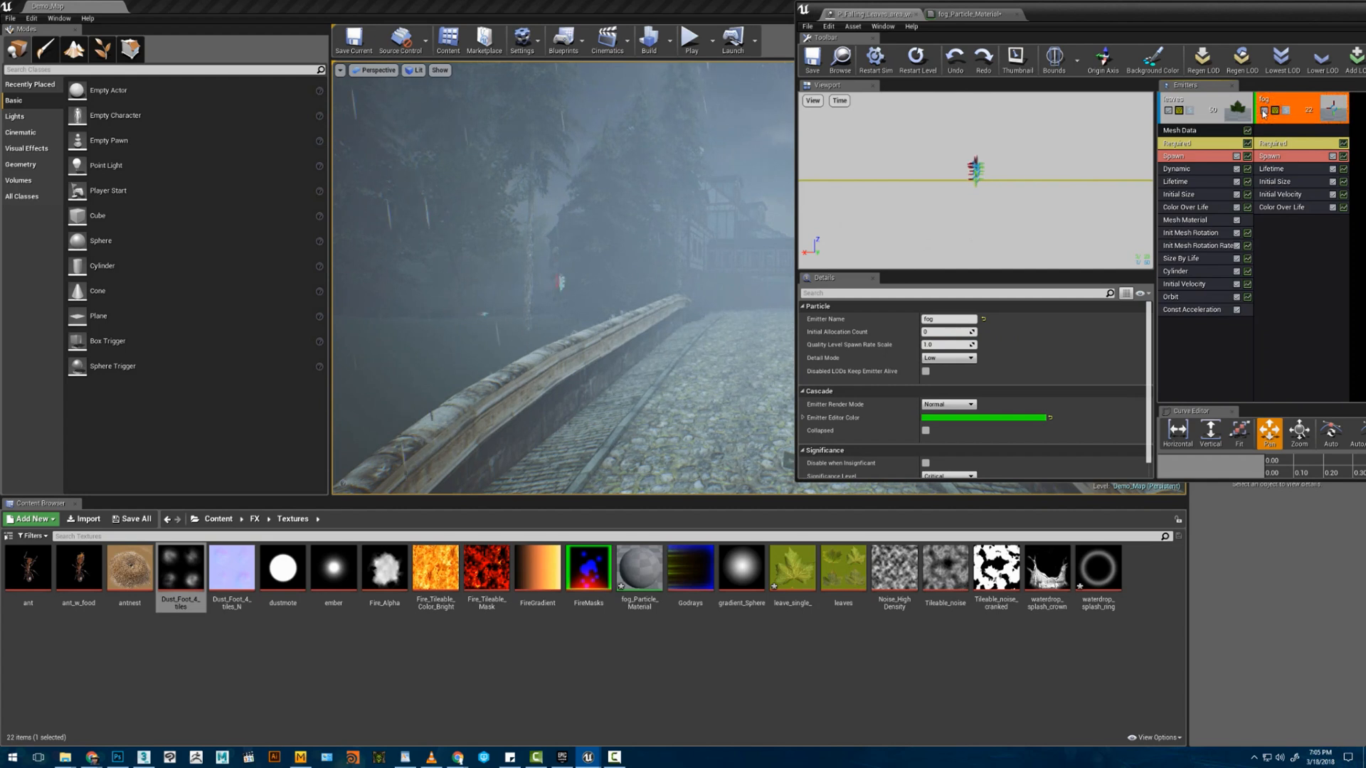
- Try to delete the sideways falling-leaves actor beside the bridge and undo the deletion
right_drag(718, 265, 571, 280)
key(w)
click(671, 273)
click(525, 276)
click(516, 274)
key(Escape)
key(w)
key(s)
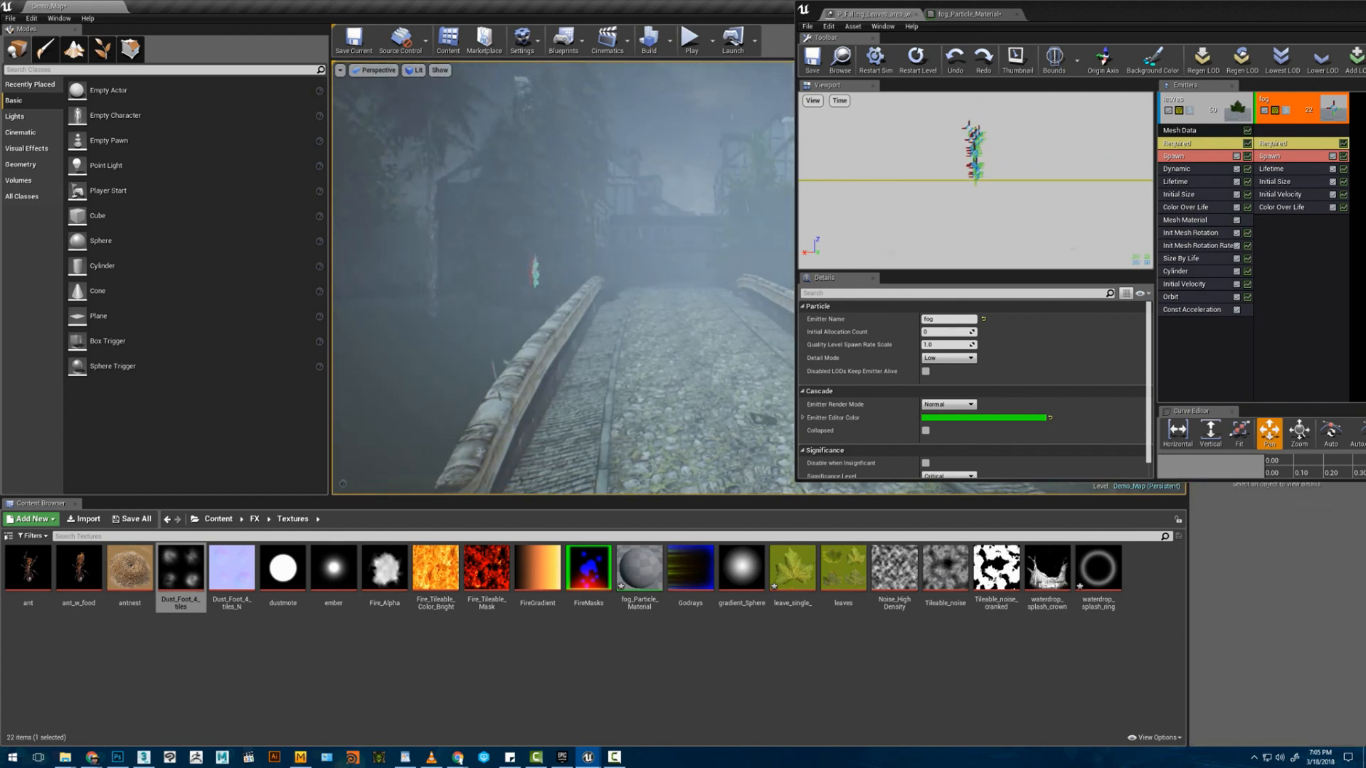
key(ctrl+z)
- Delete the upright P_Falling_Leaves_area_wind actor beside the bridge railing and face along the bridge
right_drag(622, 237, 570, 258)
key(w)
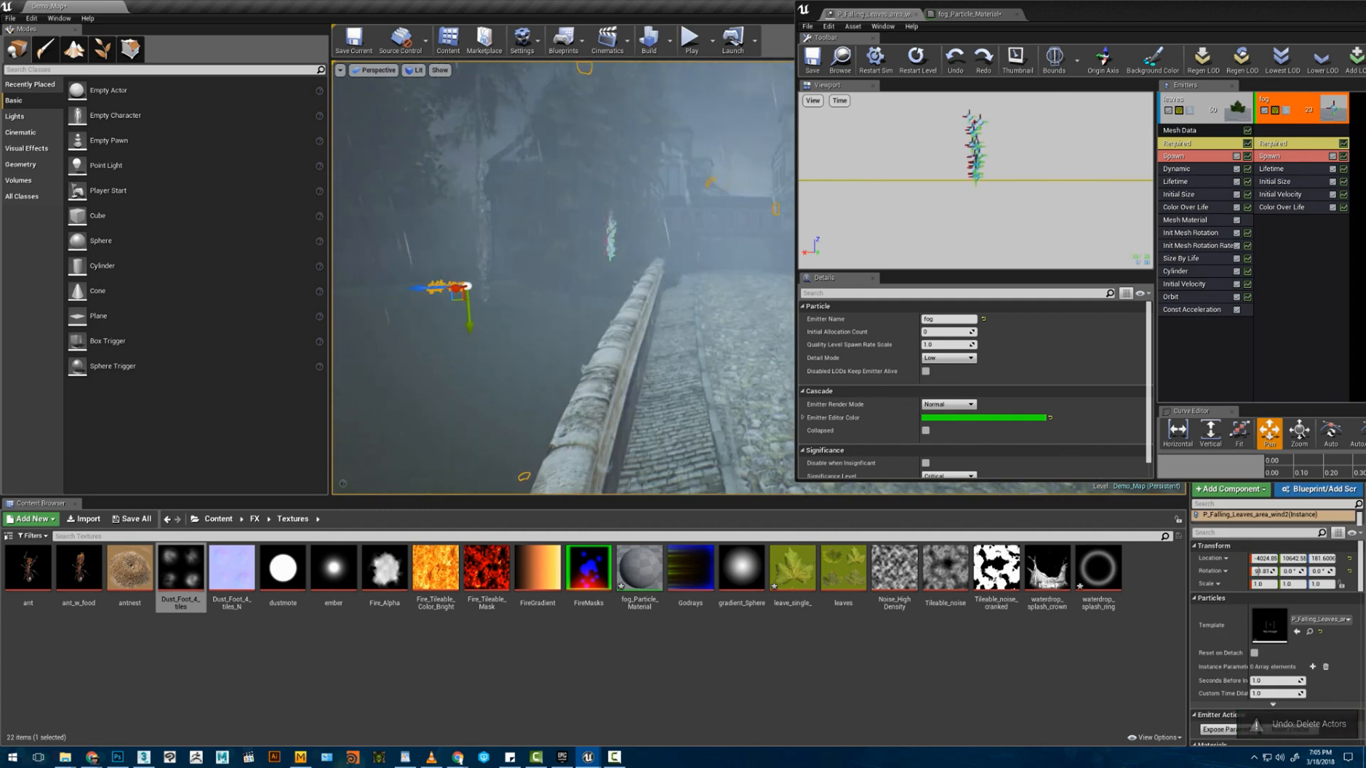
click(609, 232)
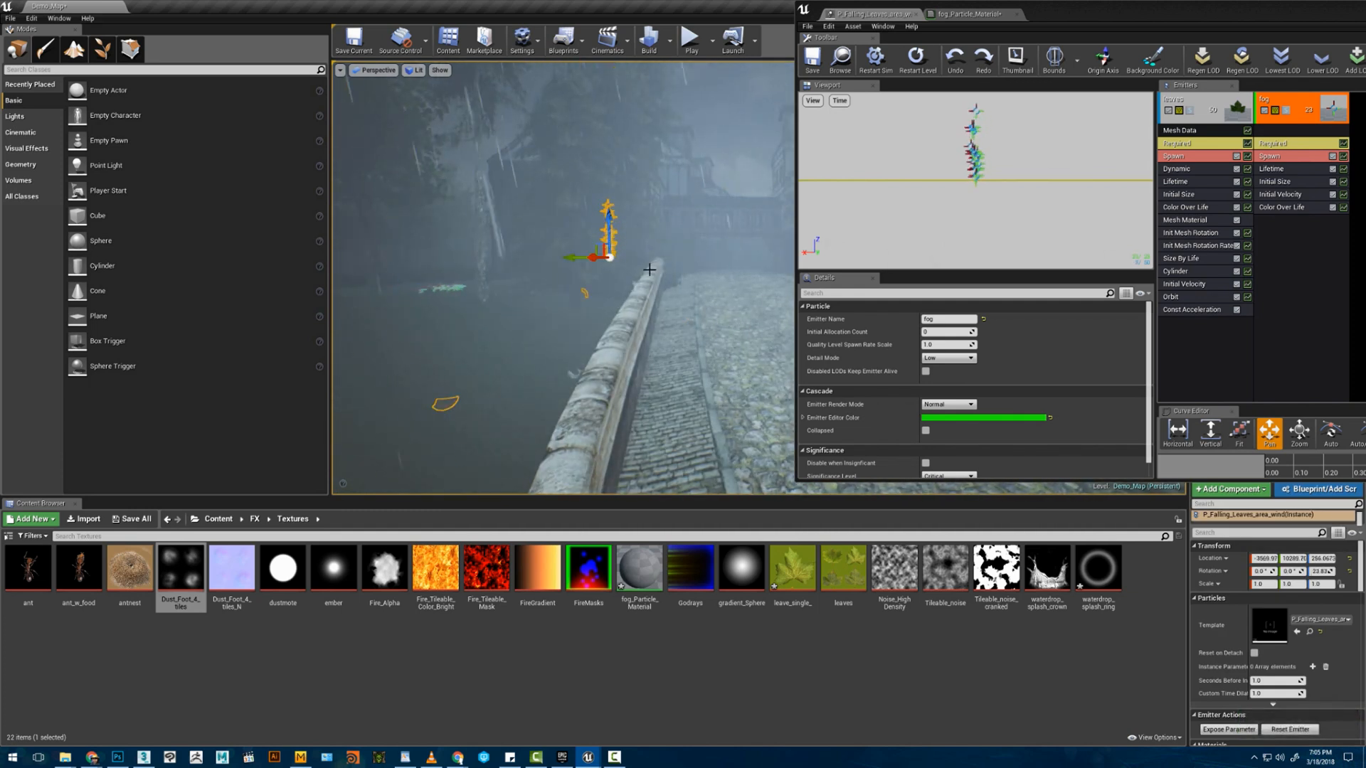
key(Delete)
right_drag(609, 231, 752, 252)
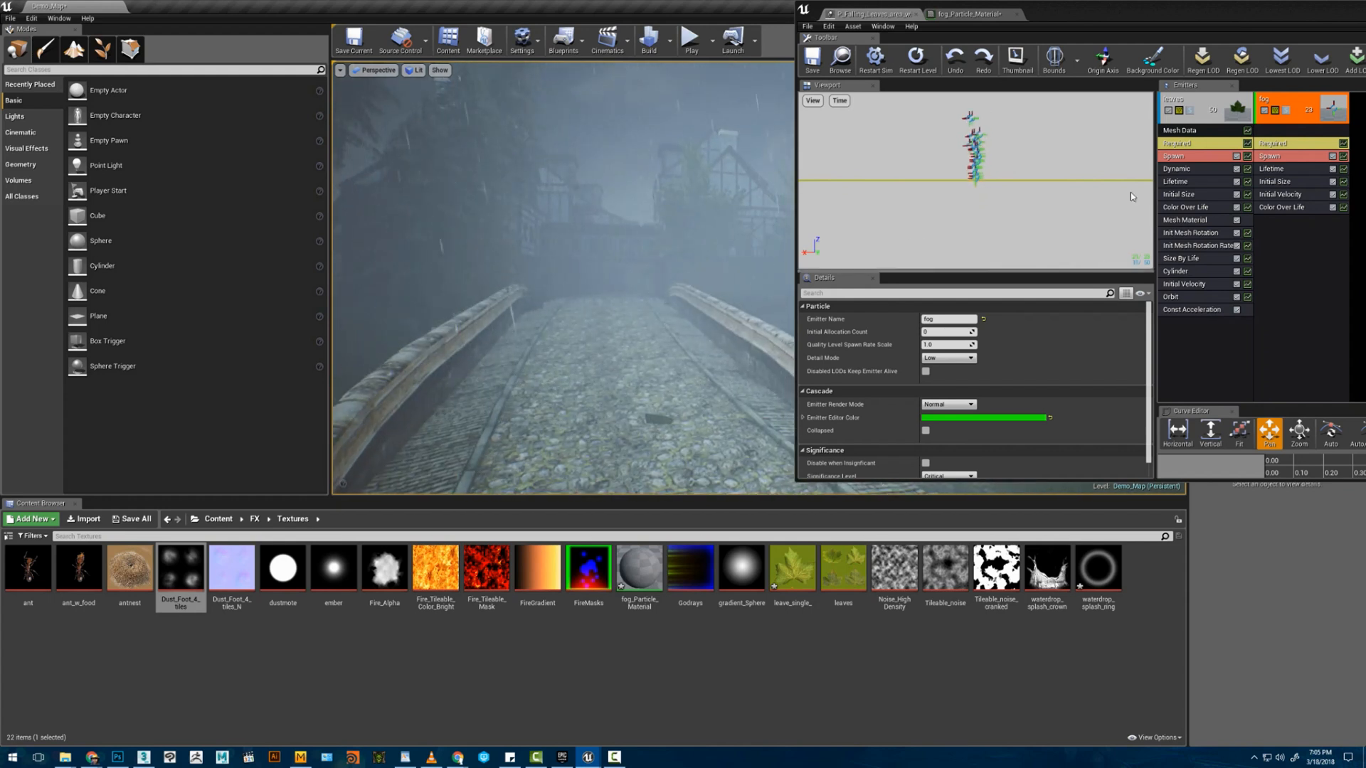
- Set the fog emitter's Initial Size maximum to 300 on all axes and its minimum to 150 in X and Y
click(1271, 181)
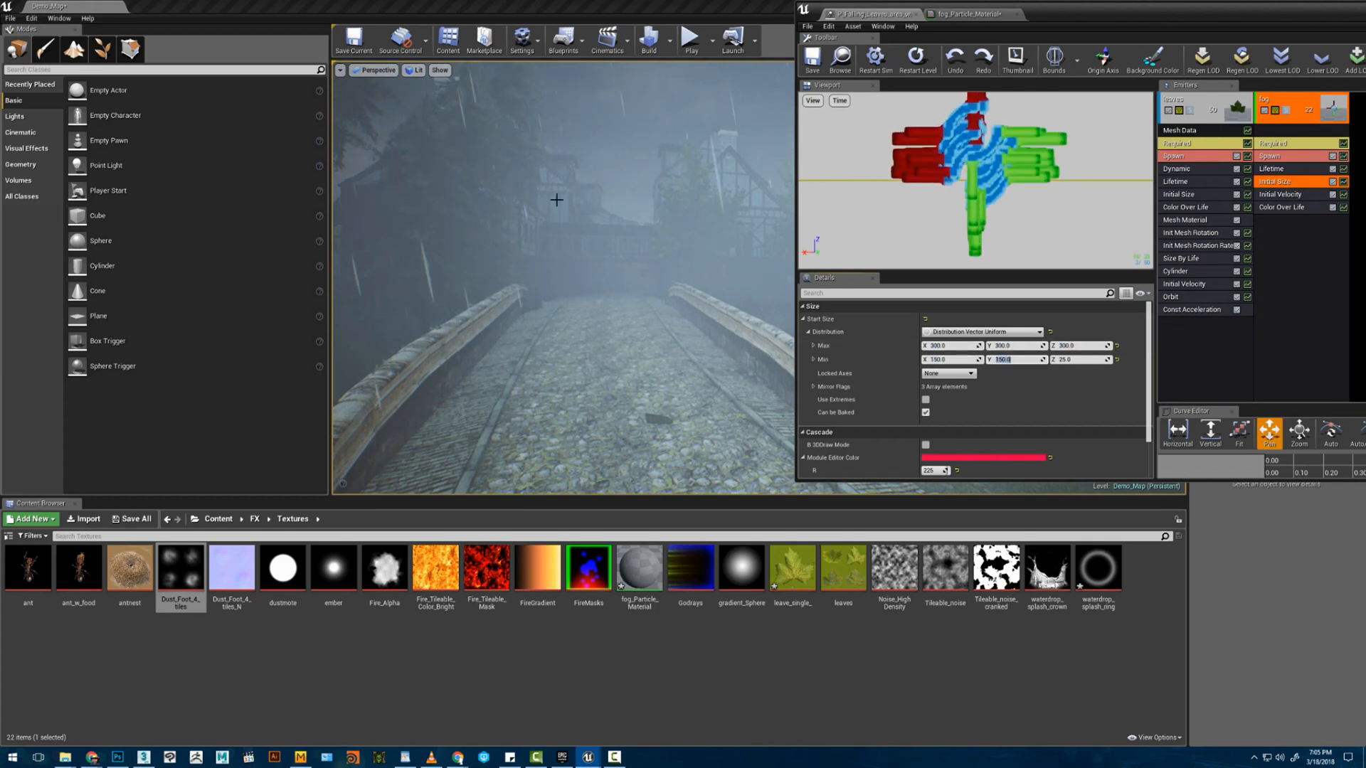
right_drag(556, 202, 534, 203)
- Copy the Initial Velocity module from the leaves emitter to the fog emitter
click(1176, 284)
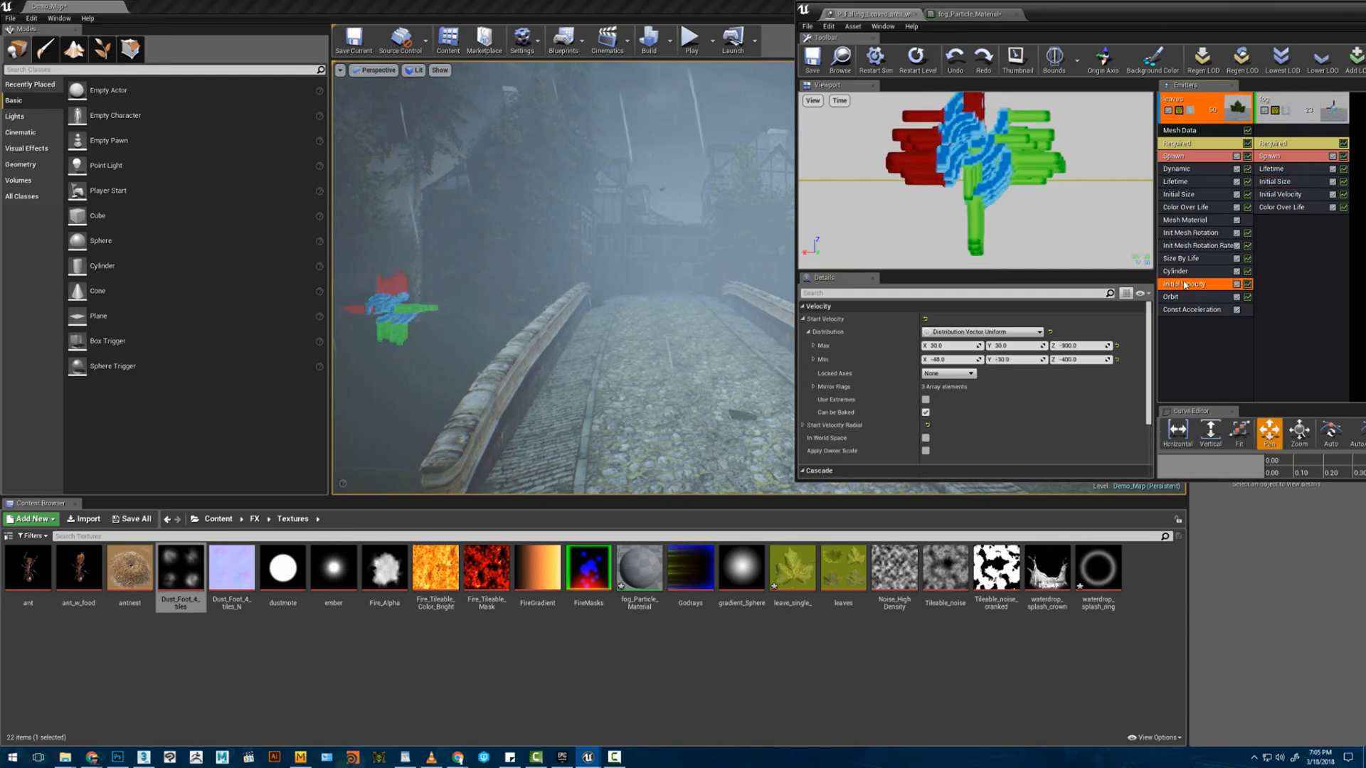
ctrl+drag(1176, 284, 1276, 263)
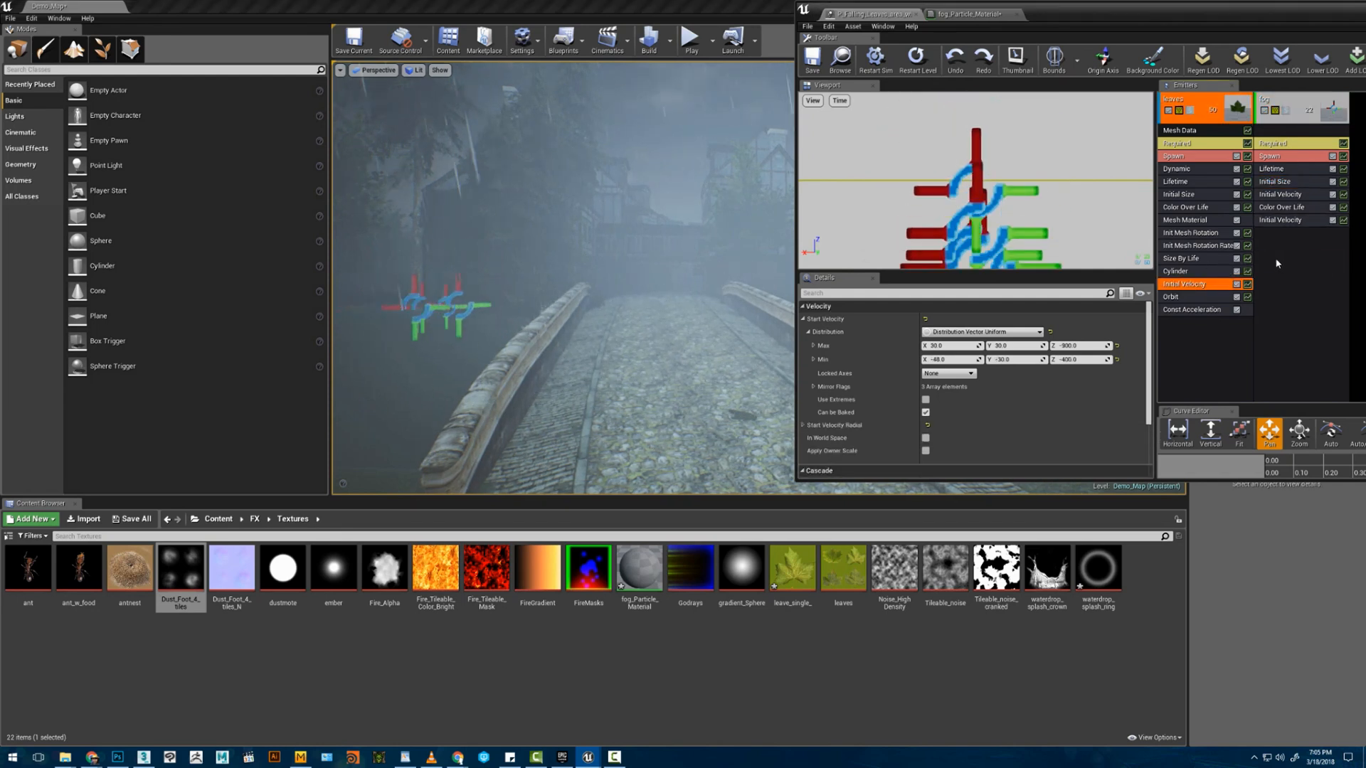
click(1284, 221)
- Increase the maximum value in the fog emitter's Lifetime module
right_drag(704, 281, 724, 275)
click(1274, 169)
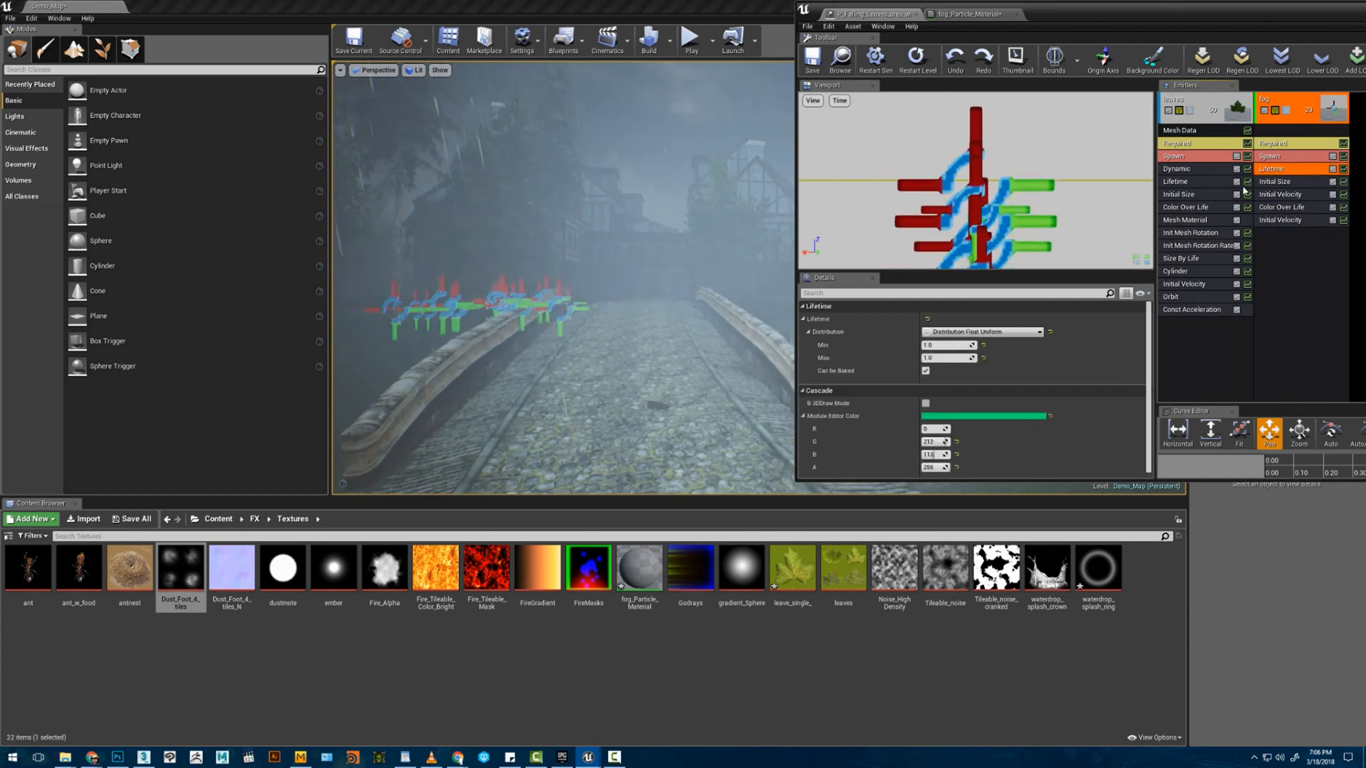
click(941, 357)
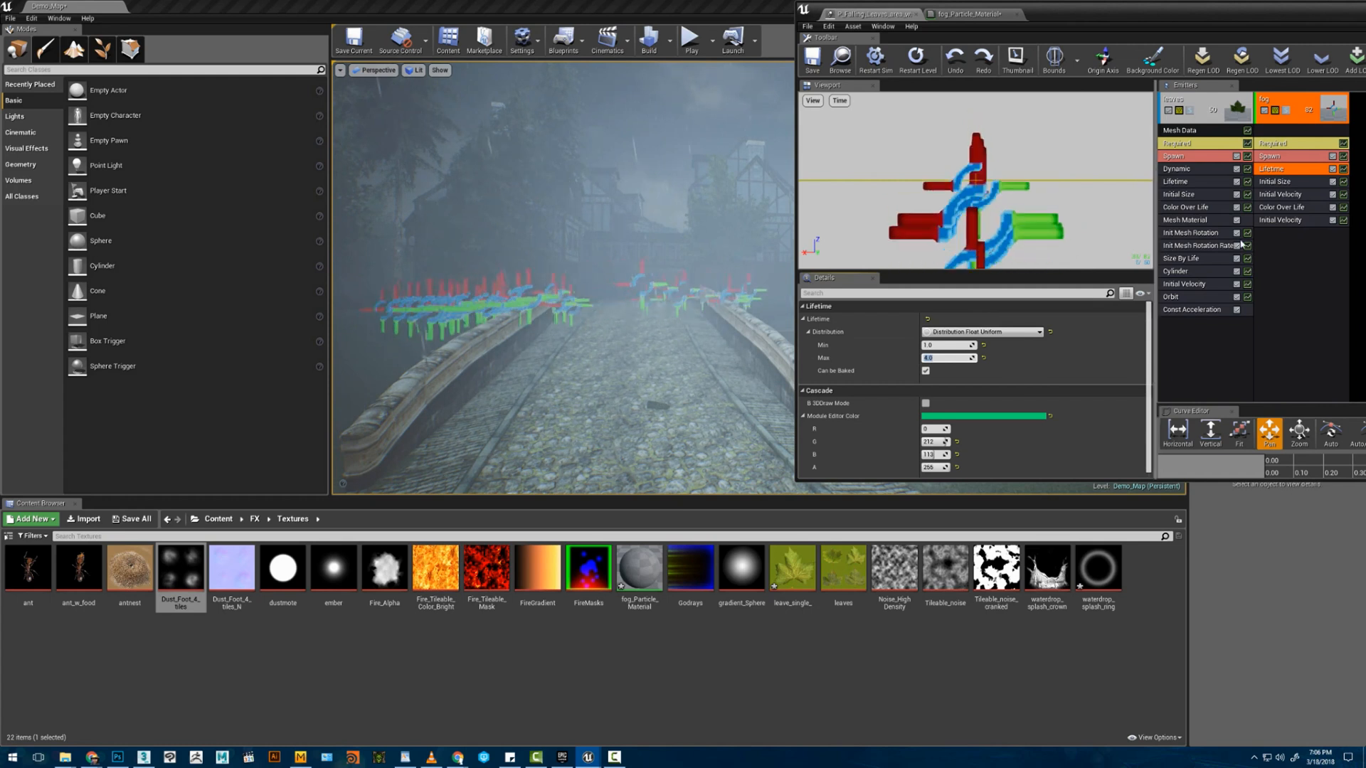
- Copy the leaves emitter's Orbit module to the fog emitter and set its maximum Y offset to 150
drag(1204, 297, 1305, 269)
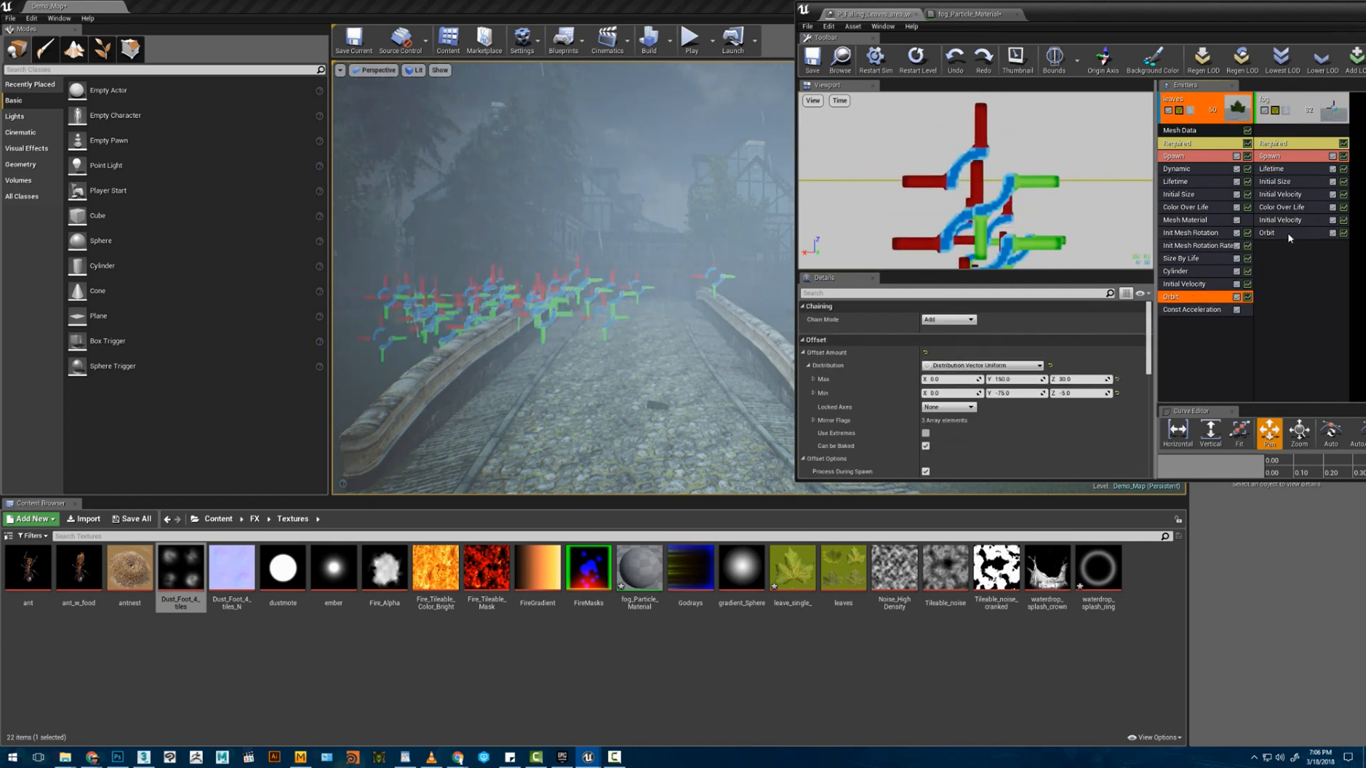
click(1287, 233)
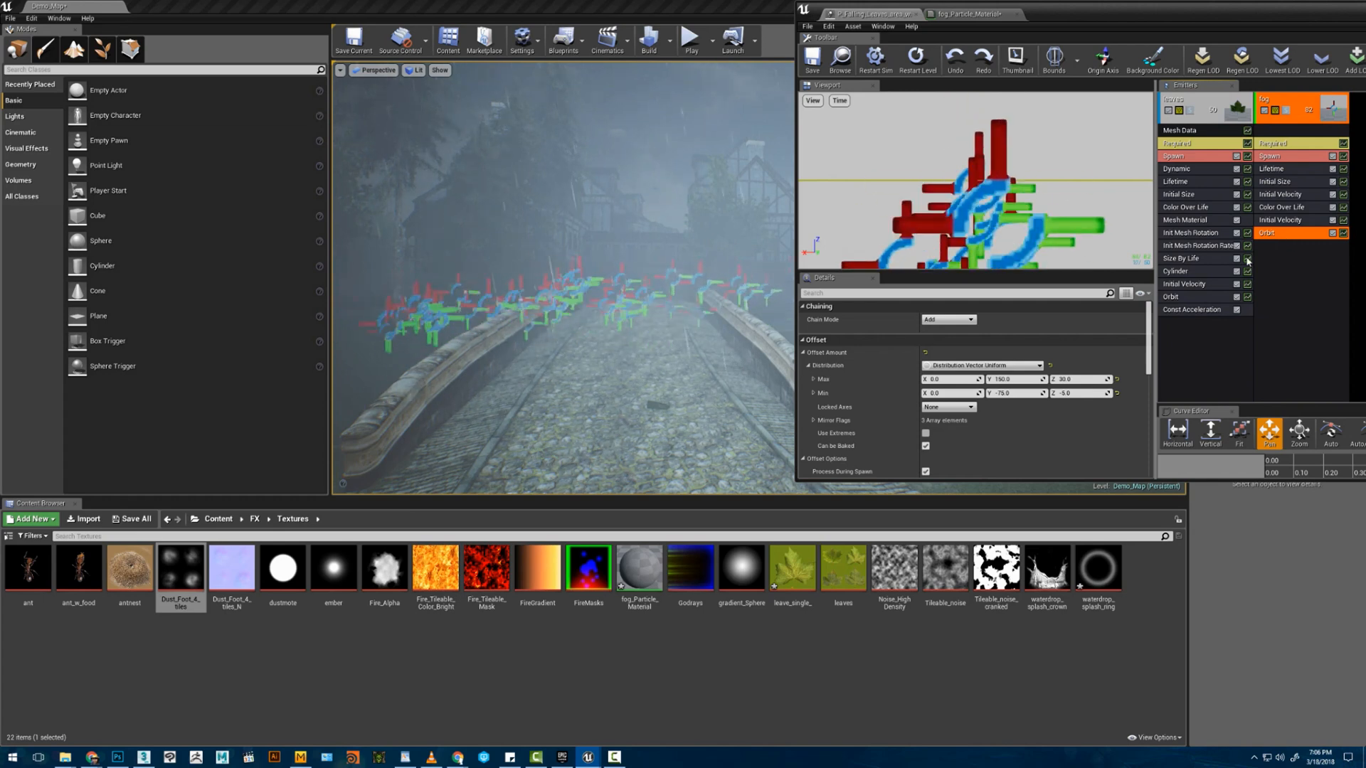
scroll(1040, 408, down, 5)
scroll(1096, 356, up, 3)
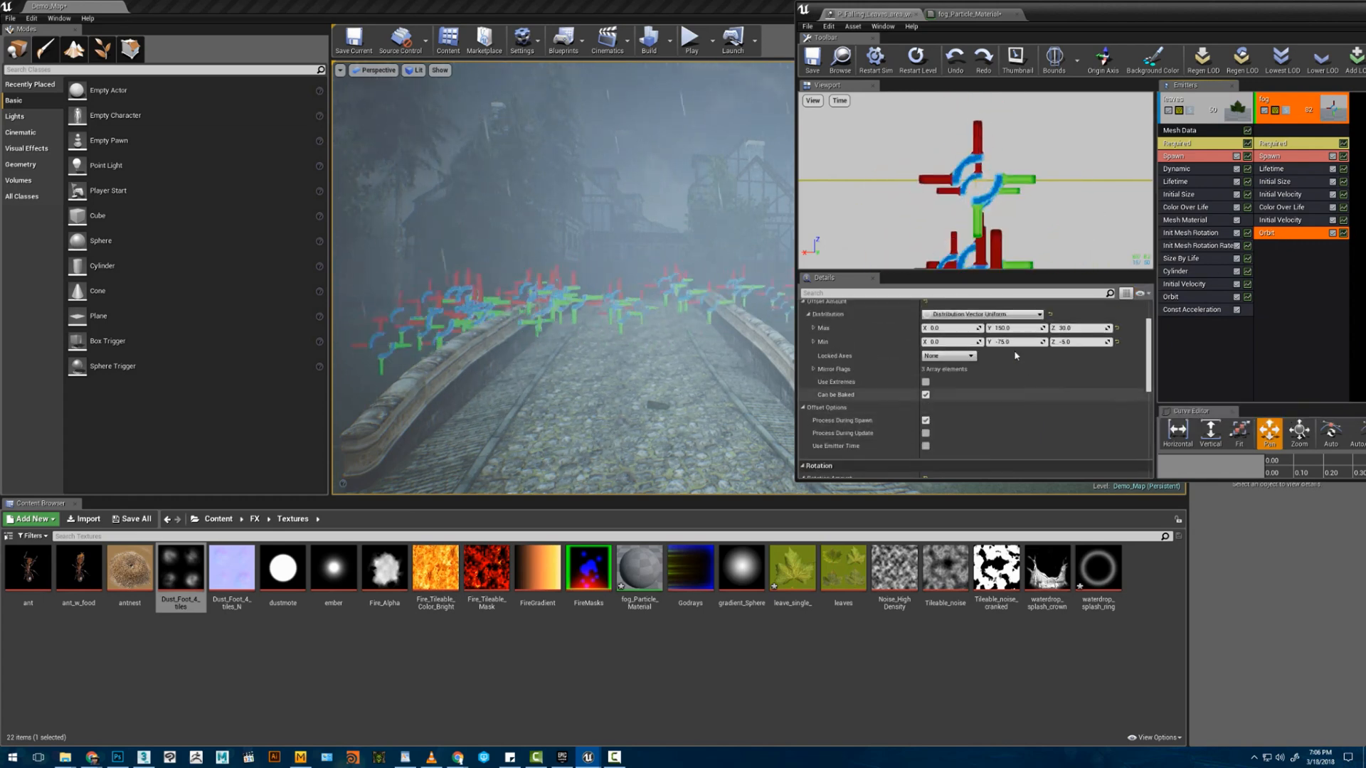
drag(1203, 310, 1217, 311)
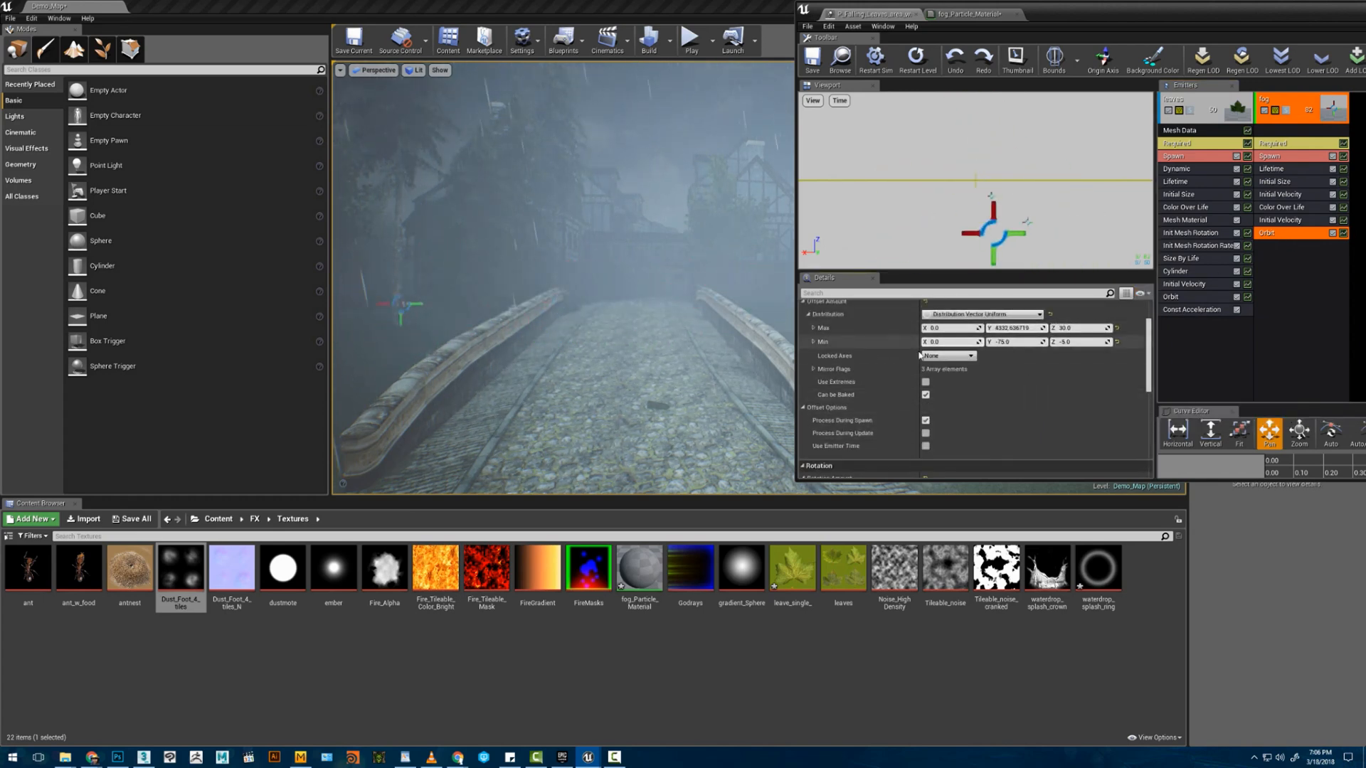
click(1011, 328)
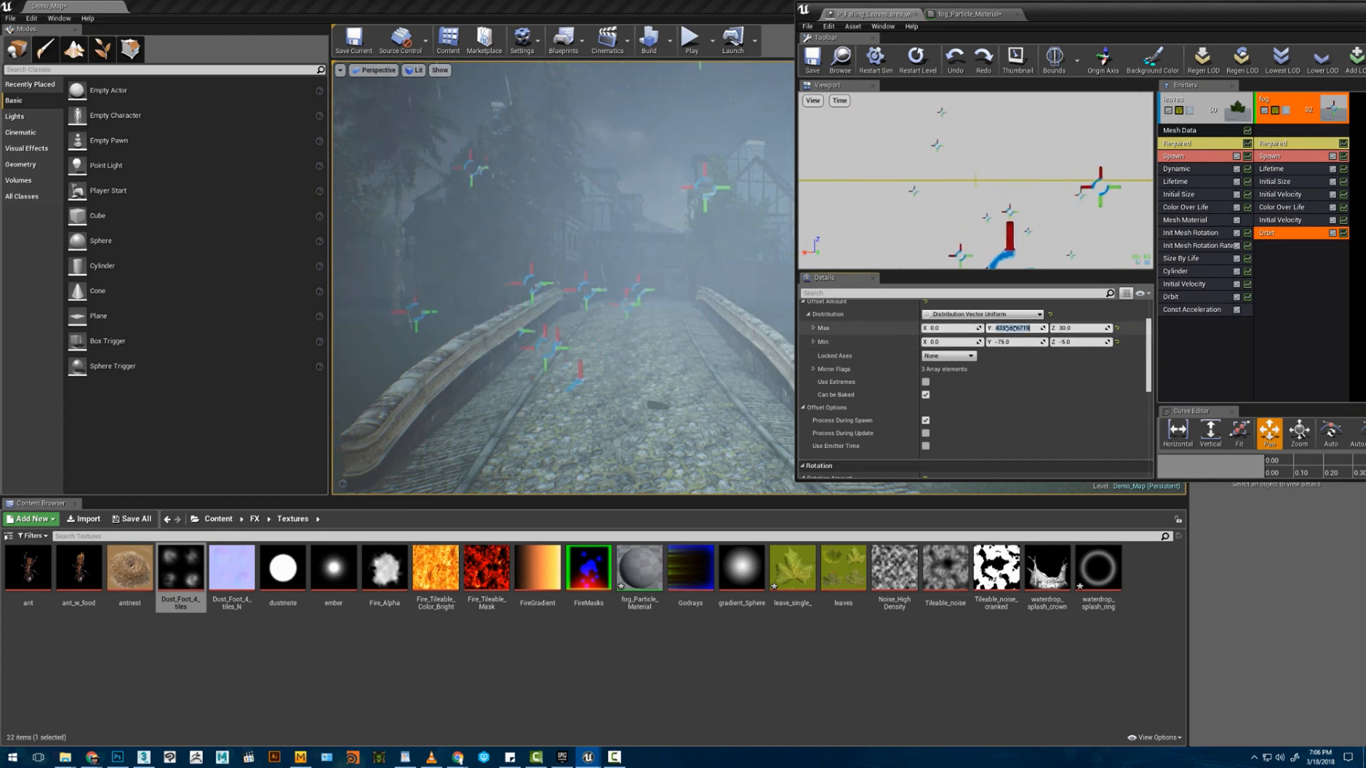
text(150)
key(Return)
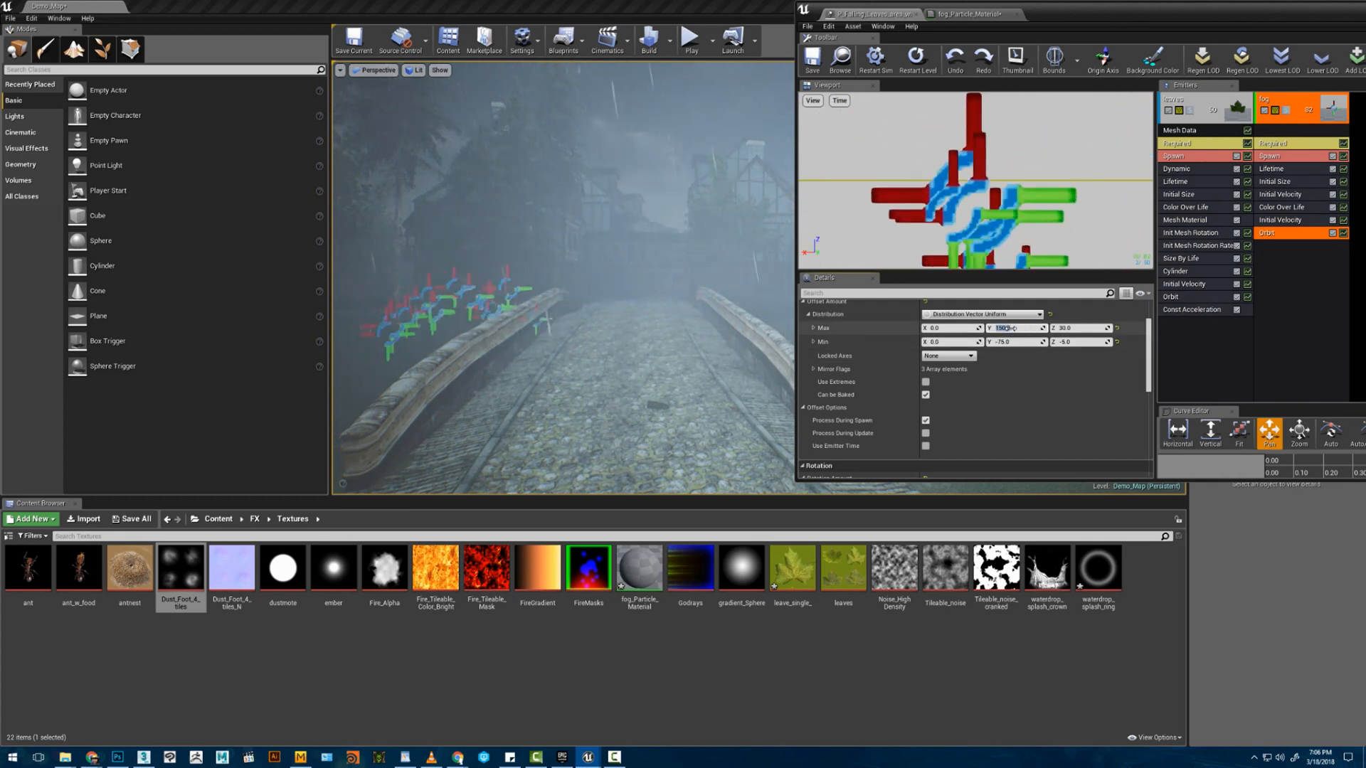
- Open the fog emitter's Required settings and locate fog_Particle_Material in the project content
click(1276, 145)
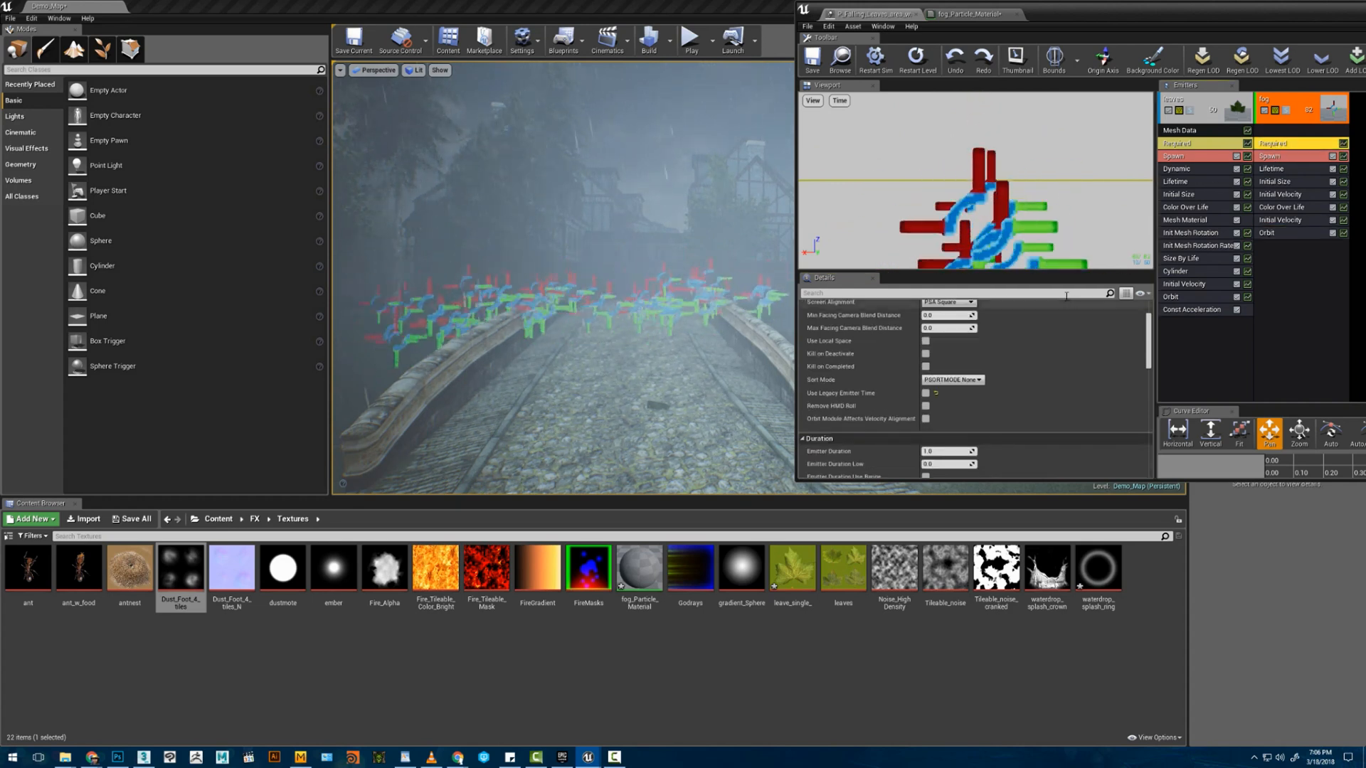
scroll(1053, 322, up, 3)
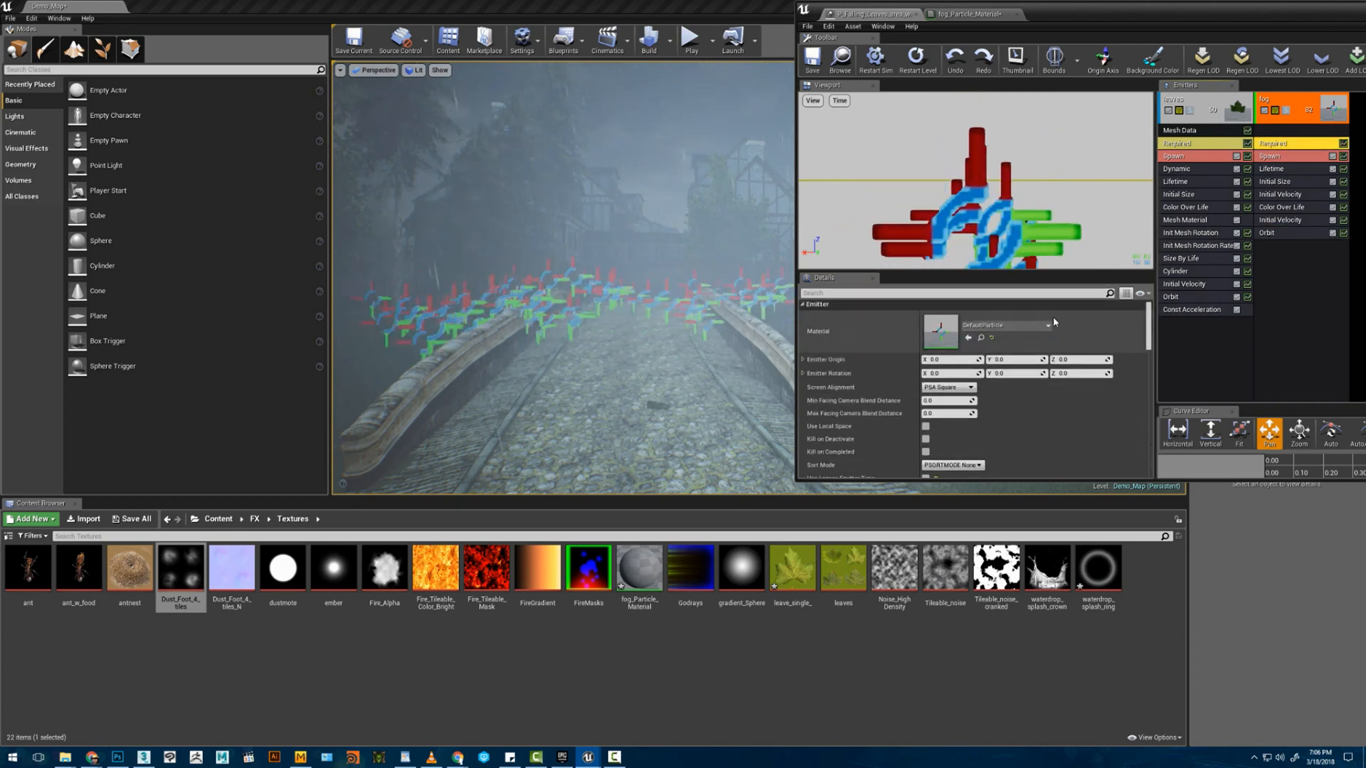
click(220, 519)
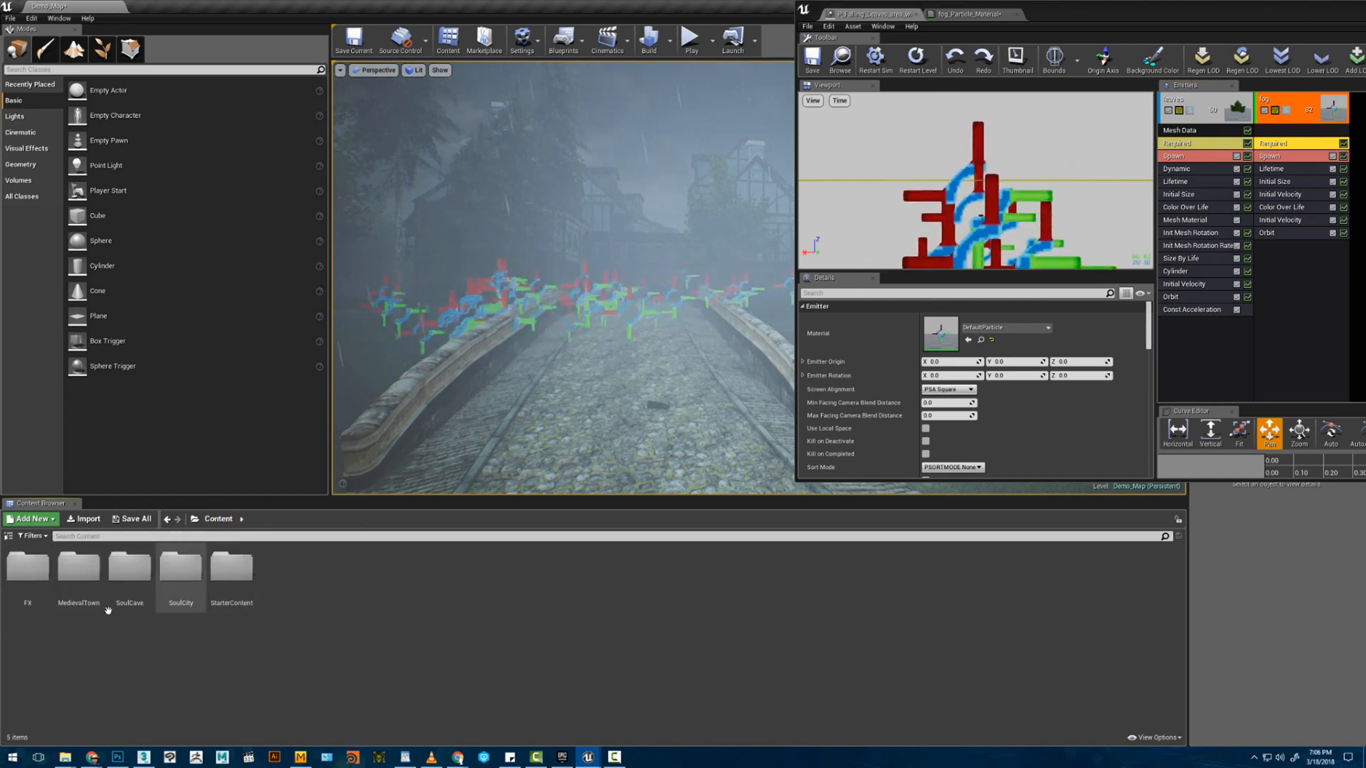
double_click(28, 569)
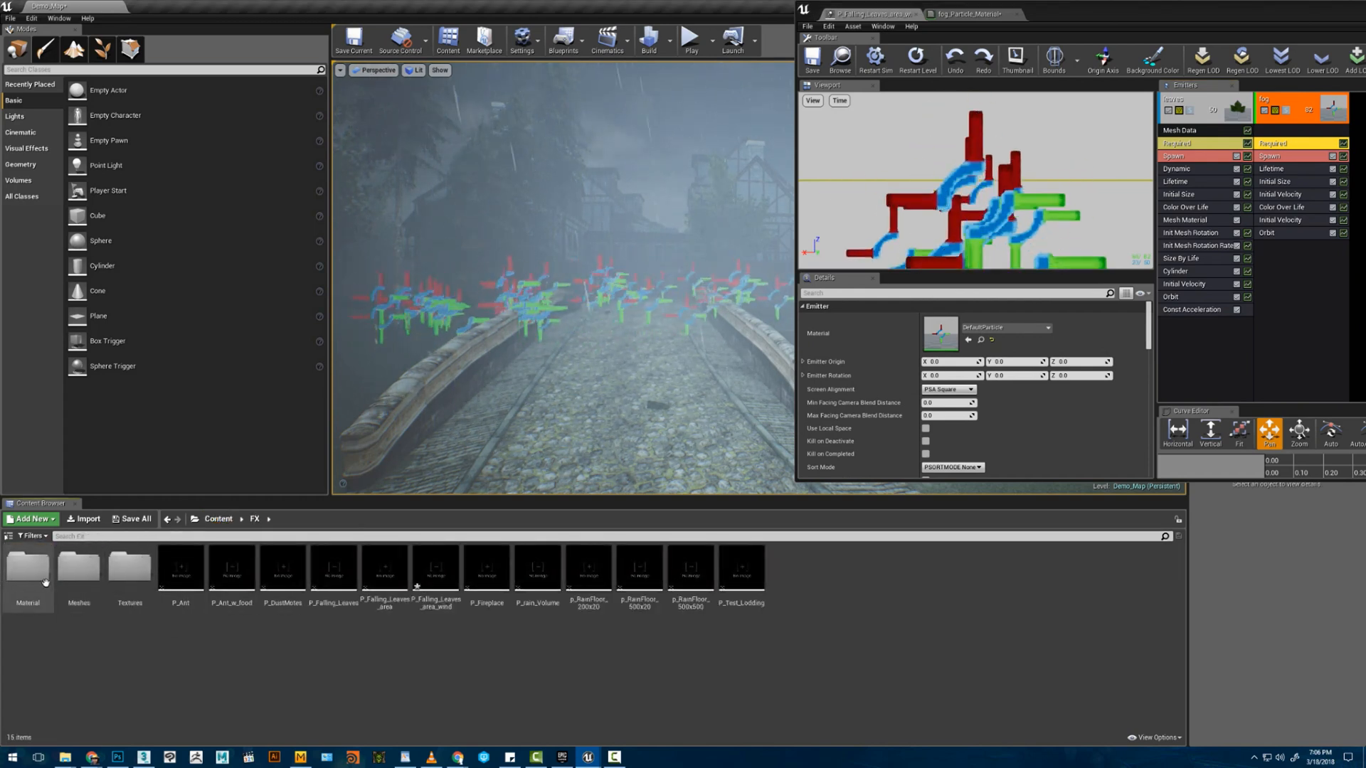
double_click(45, 582)
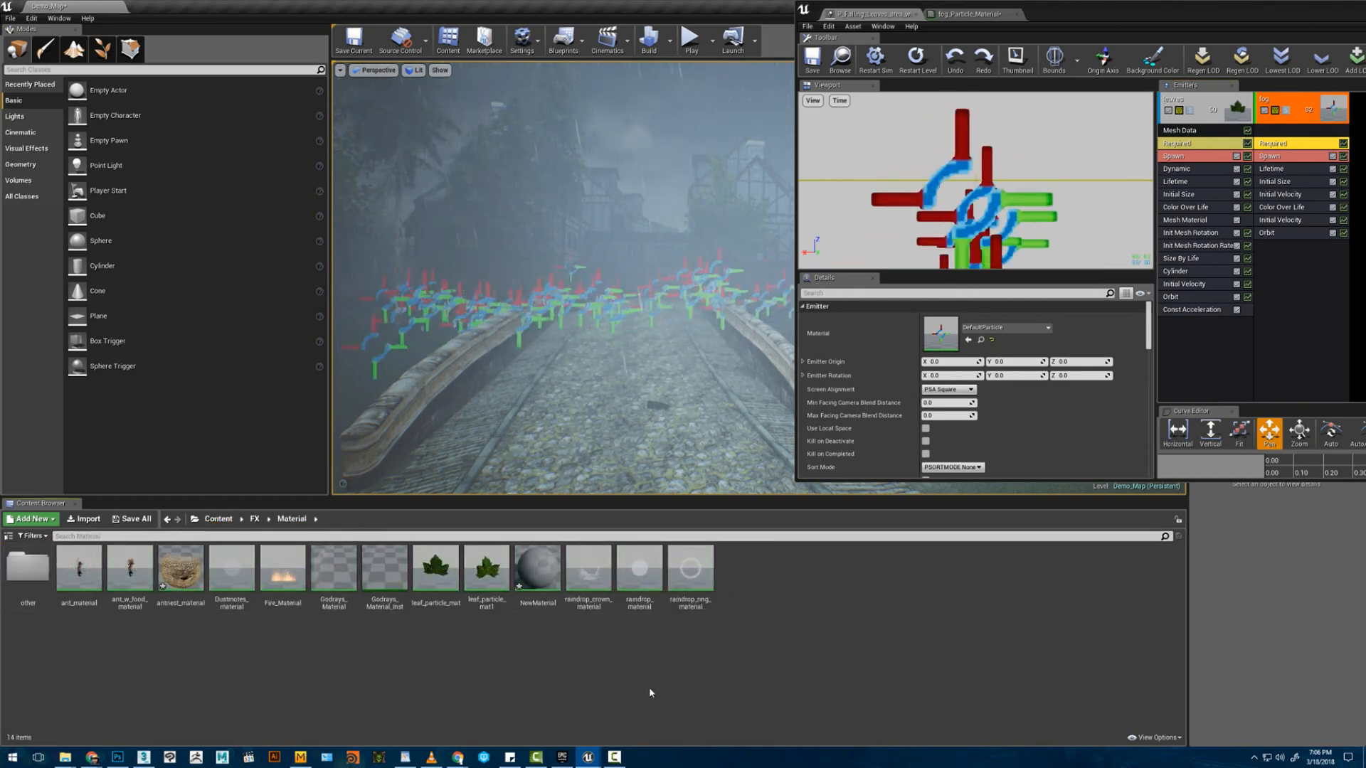
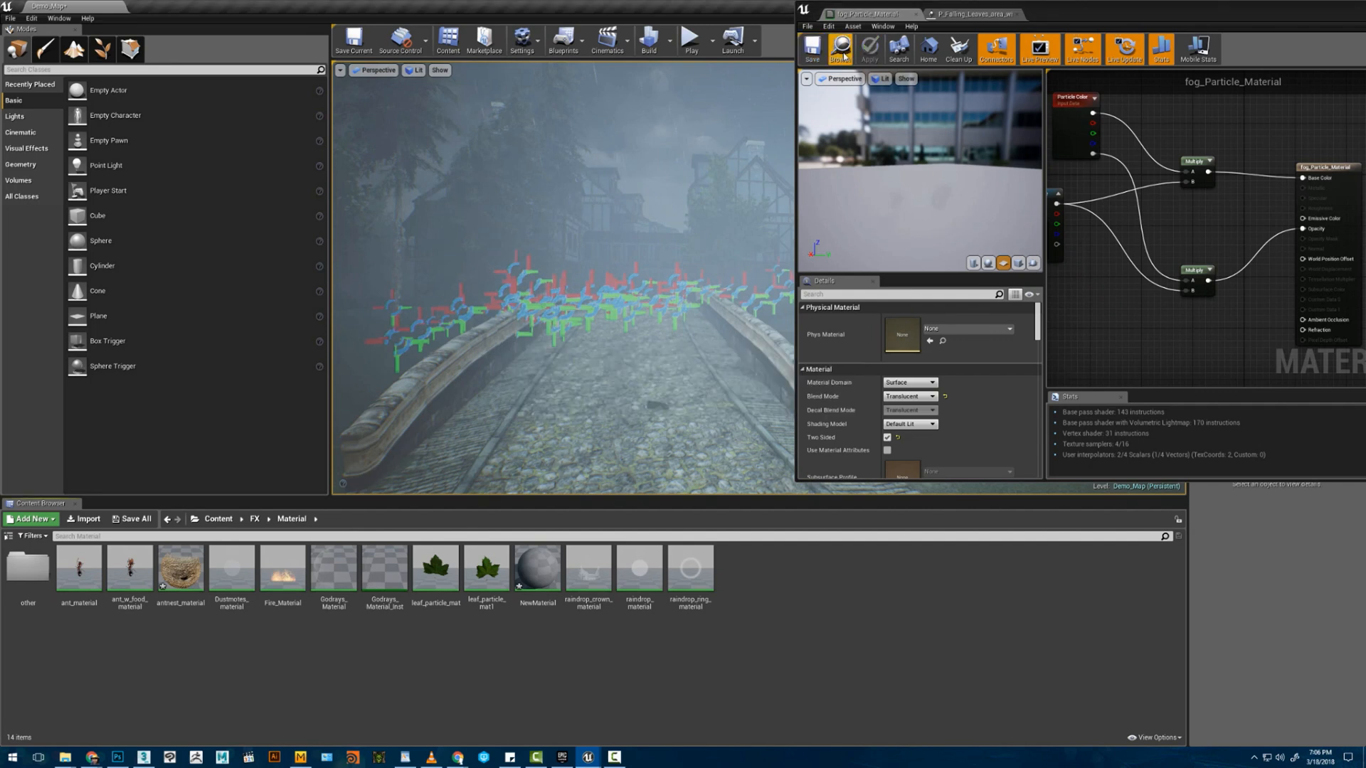
click(841, 50)
drag(639, 569, 490, 637)
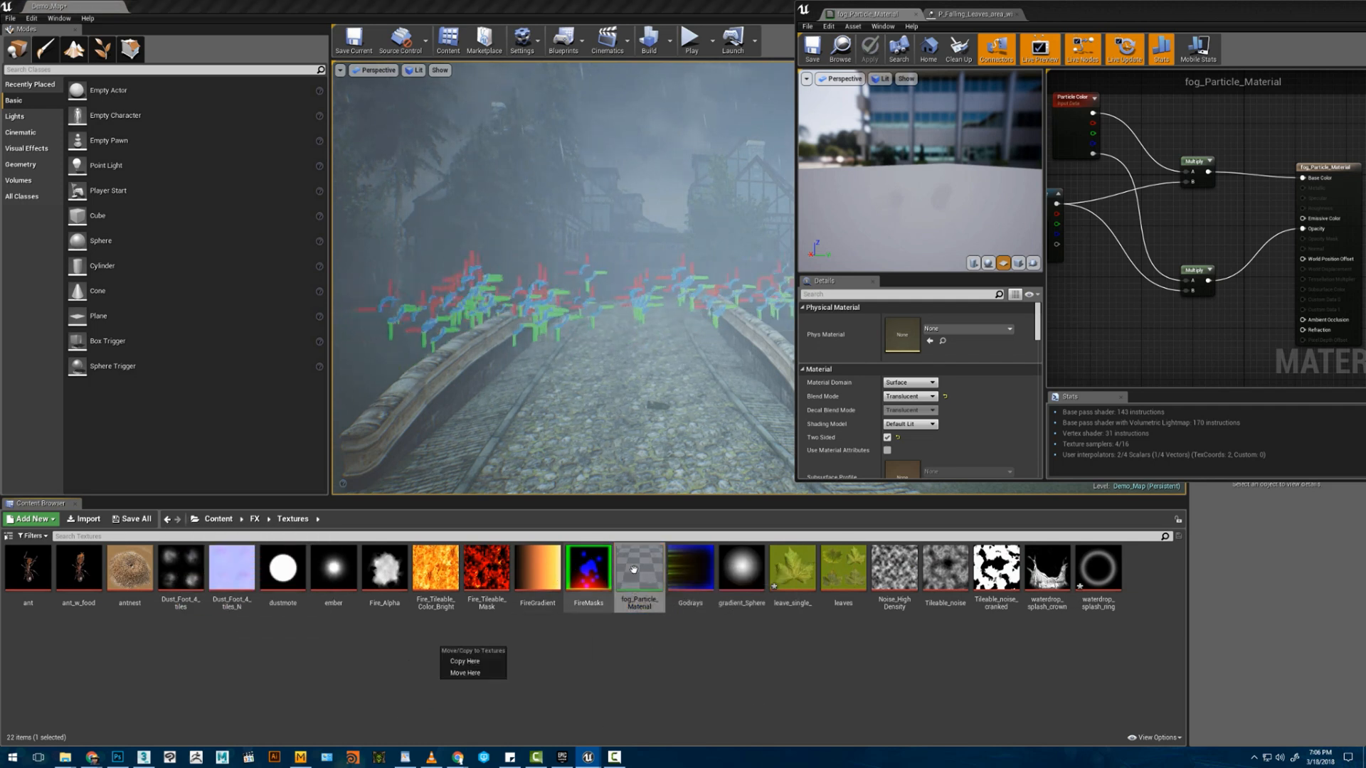
right_click(637, 571)
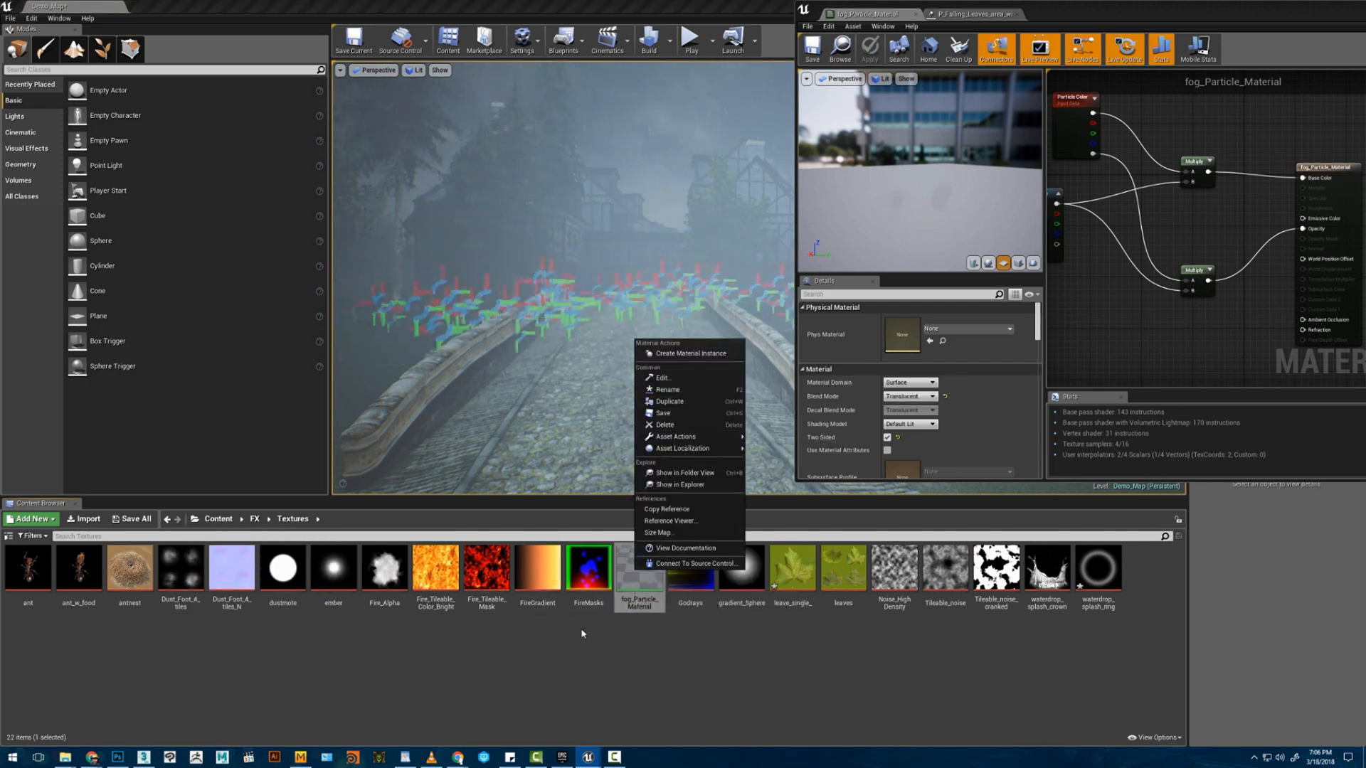
click(638, 573)
right_click(638, 567)
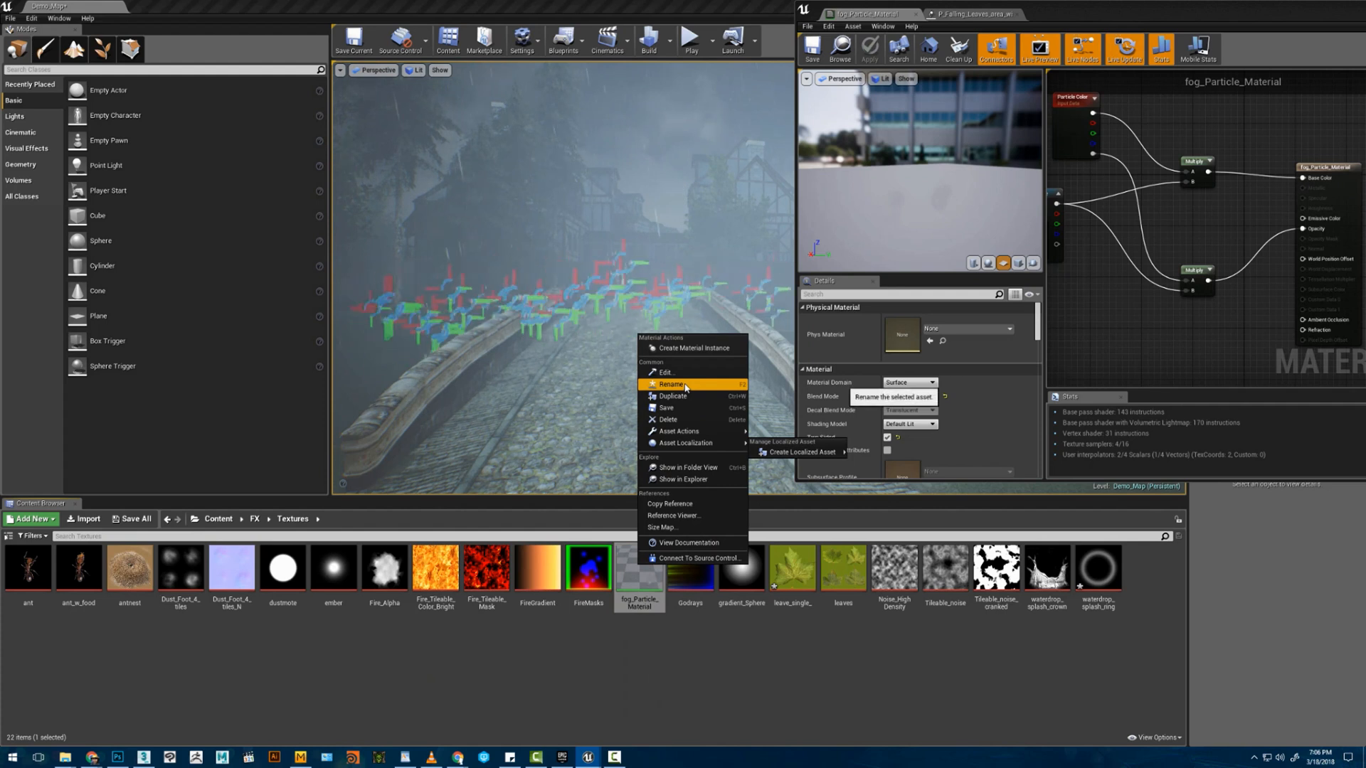
click(538, 569)
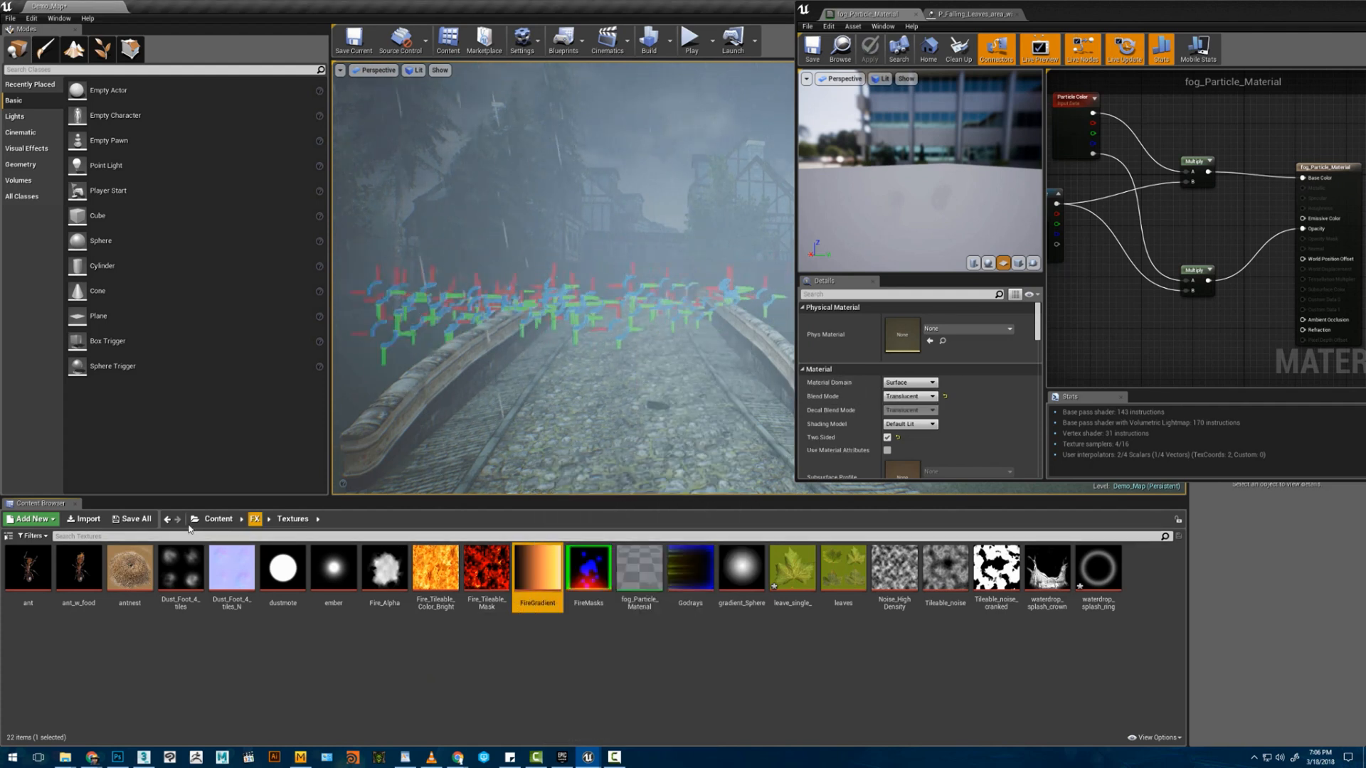
- Show the content folder tree, move fog_Particle_Material from Textures into the FX Material folder, and open that folder
click(13, 537)
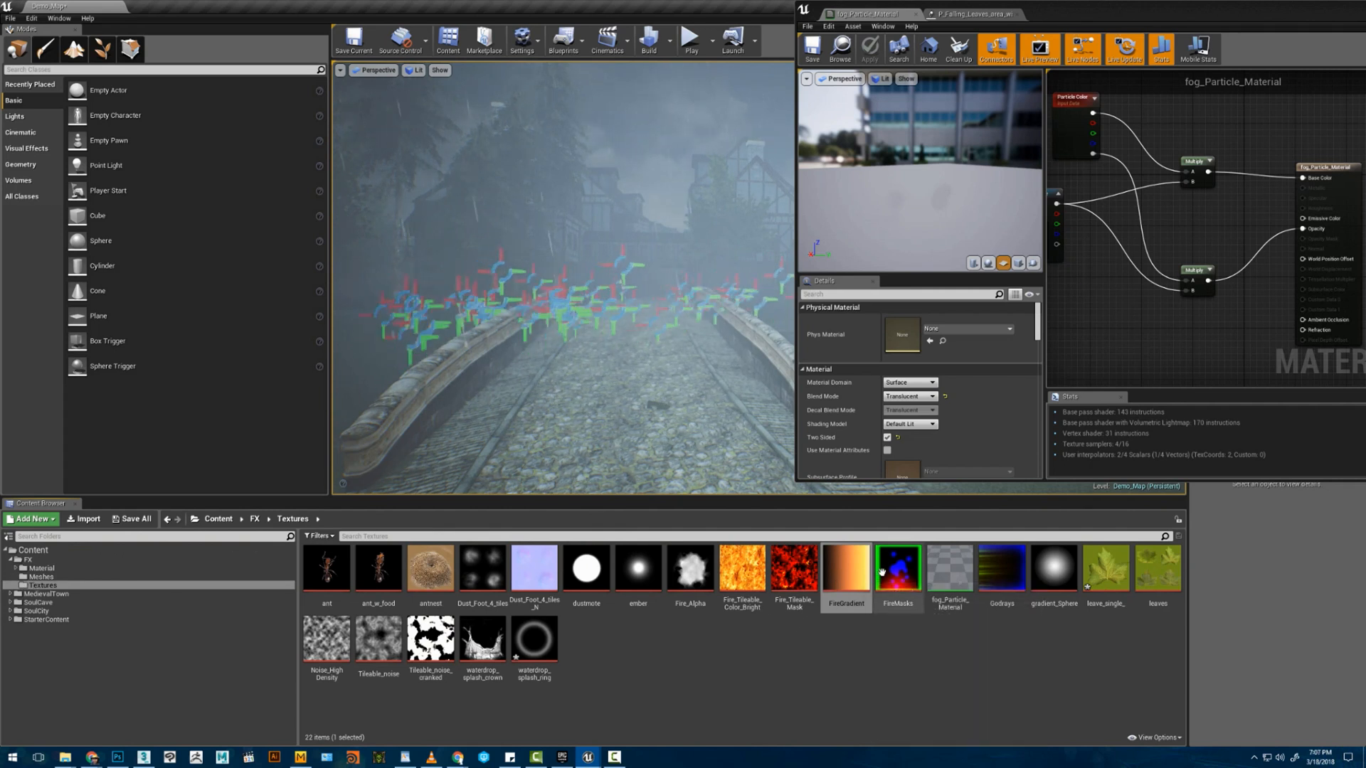
drag(952, 582, 49, 570)
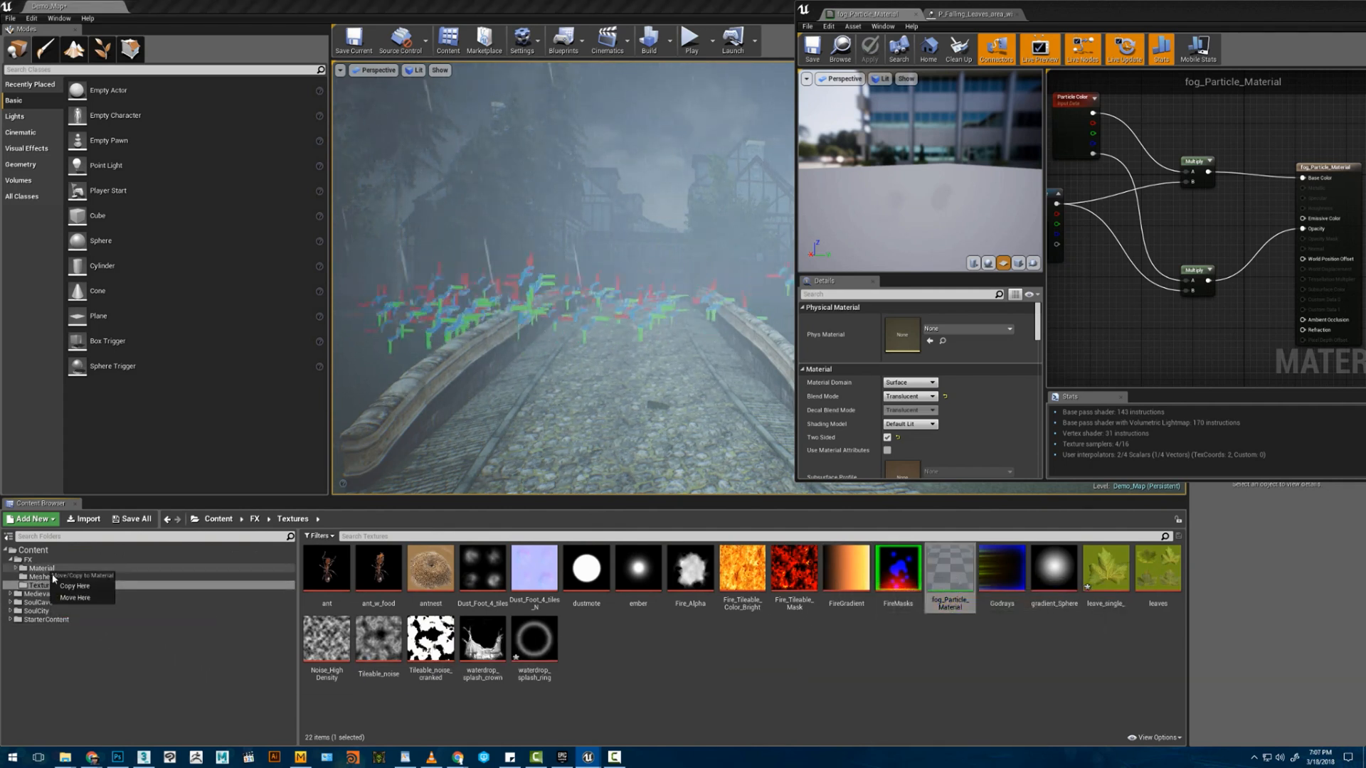
click(64, 599)
click(44, 569)
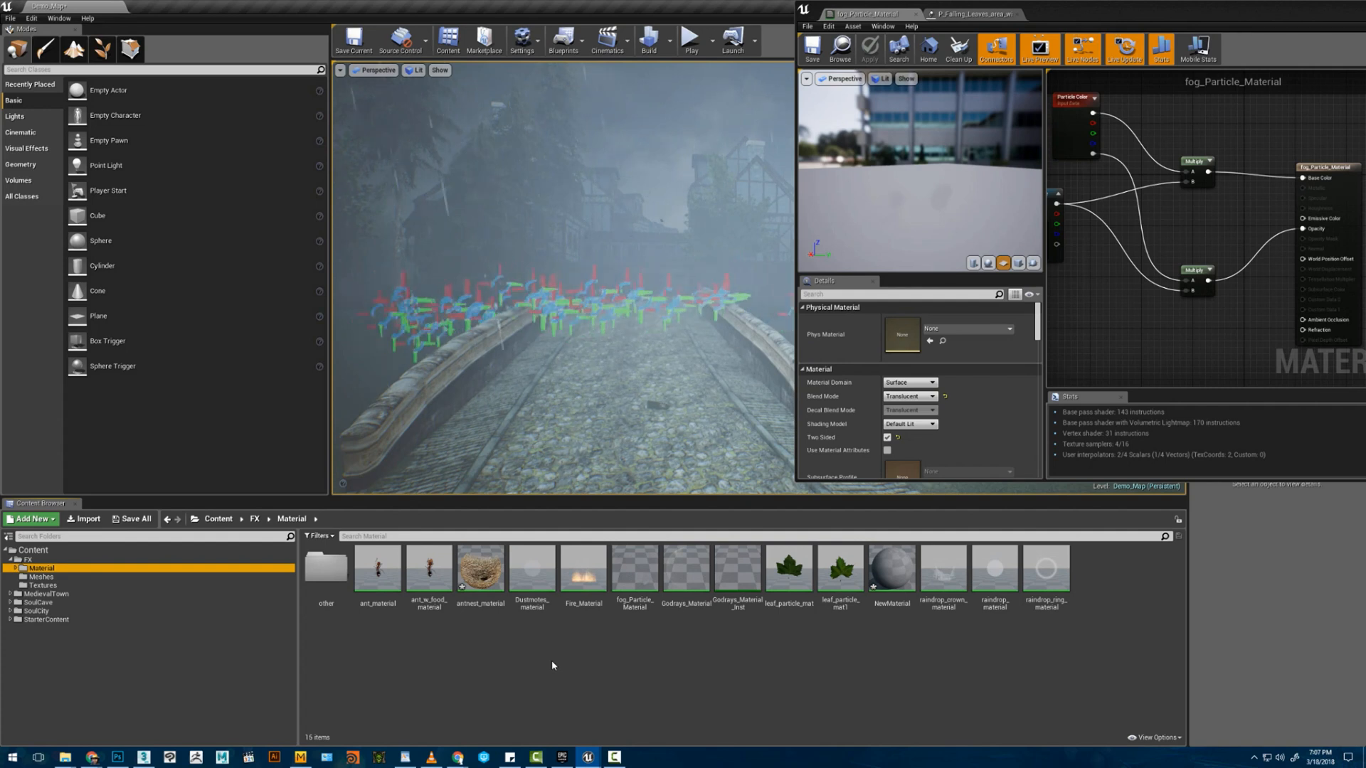
- Assign fog_Particle_Material as the fog emitter's material
click(630, 582)
click(973, 14)
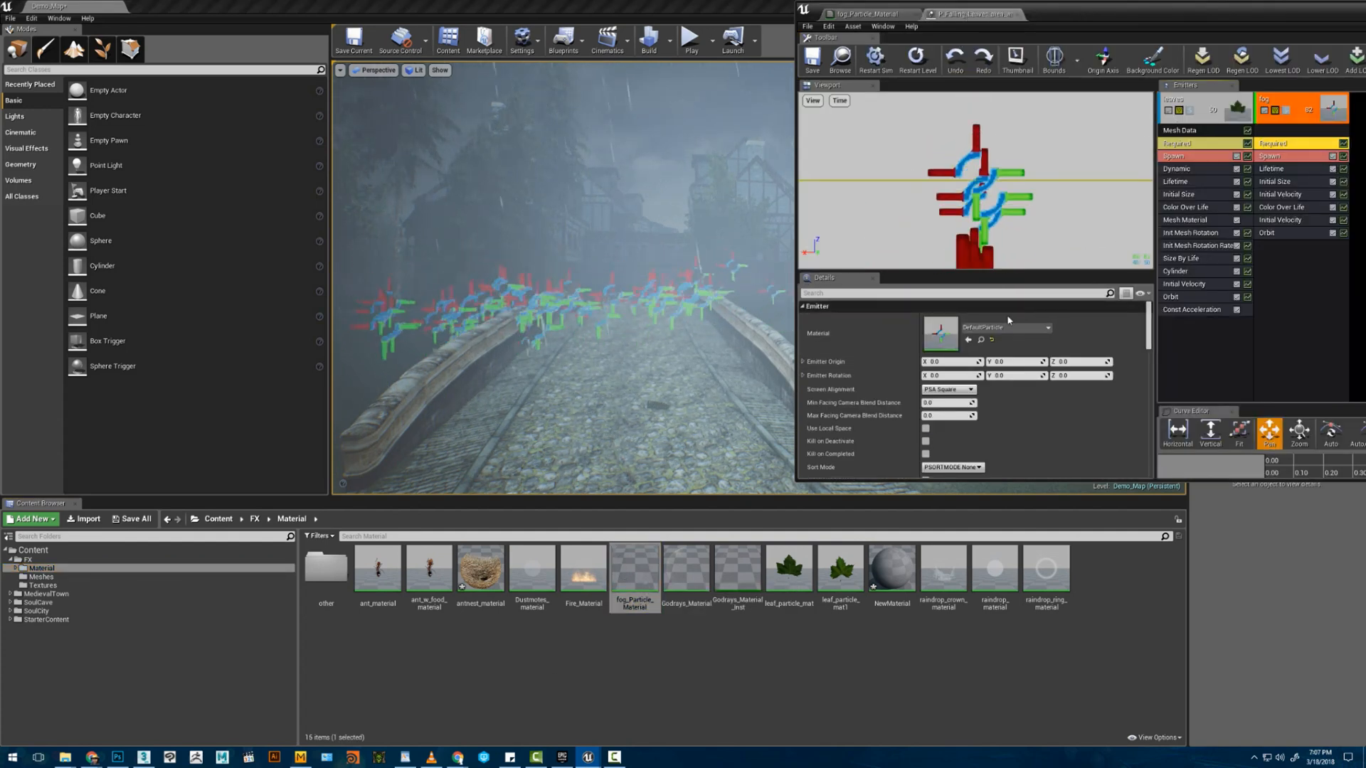
click(968, 339)
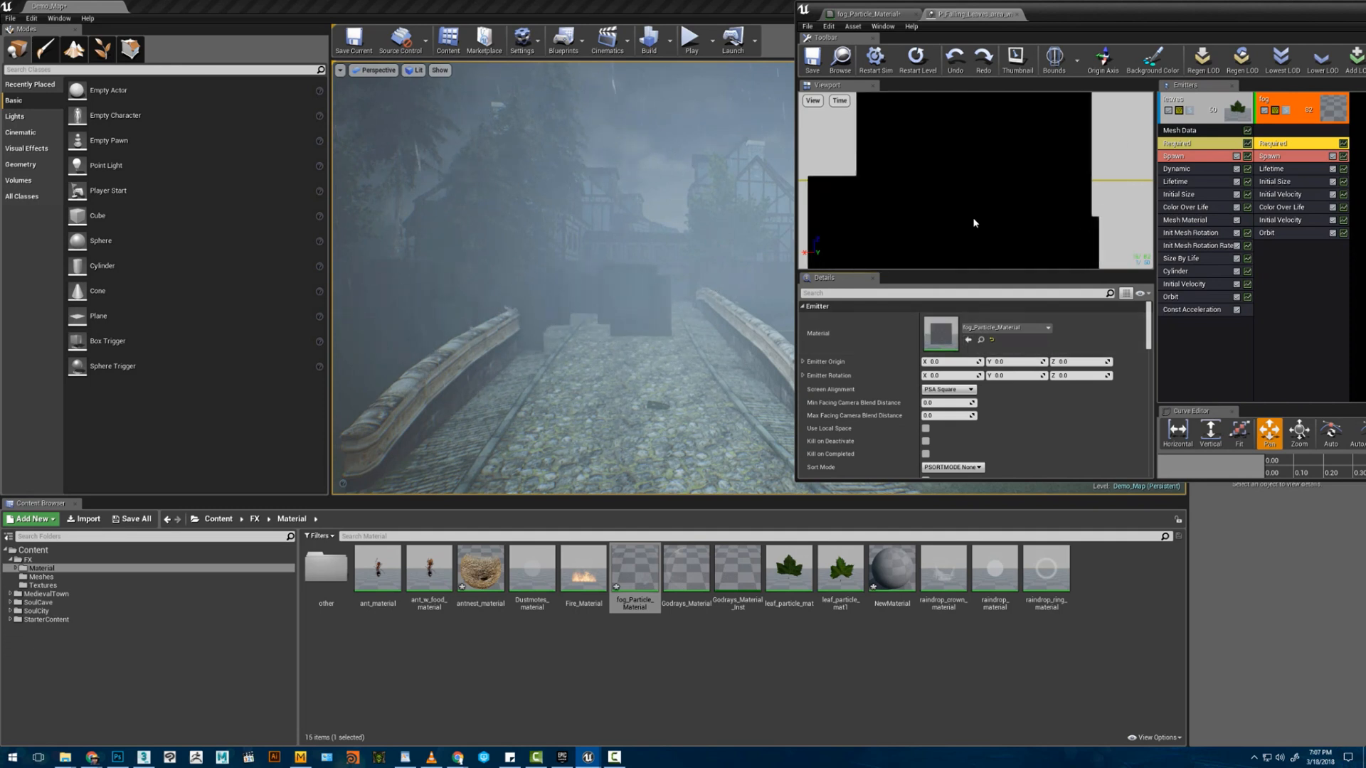
- Set the minimum X value of the fog emitter's Initial Size to 1500
click(1274, 181)
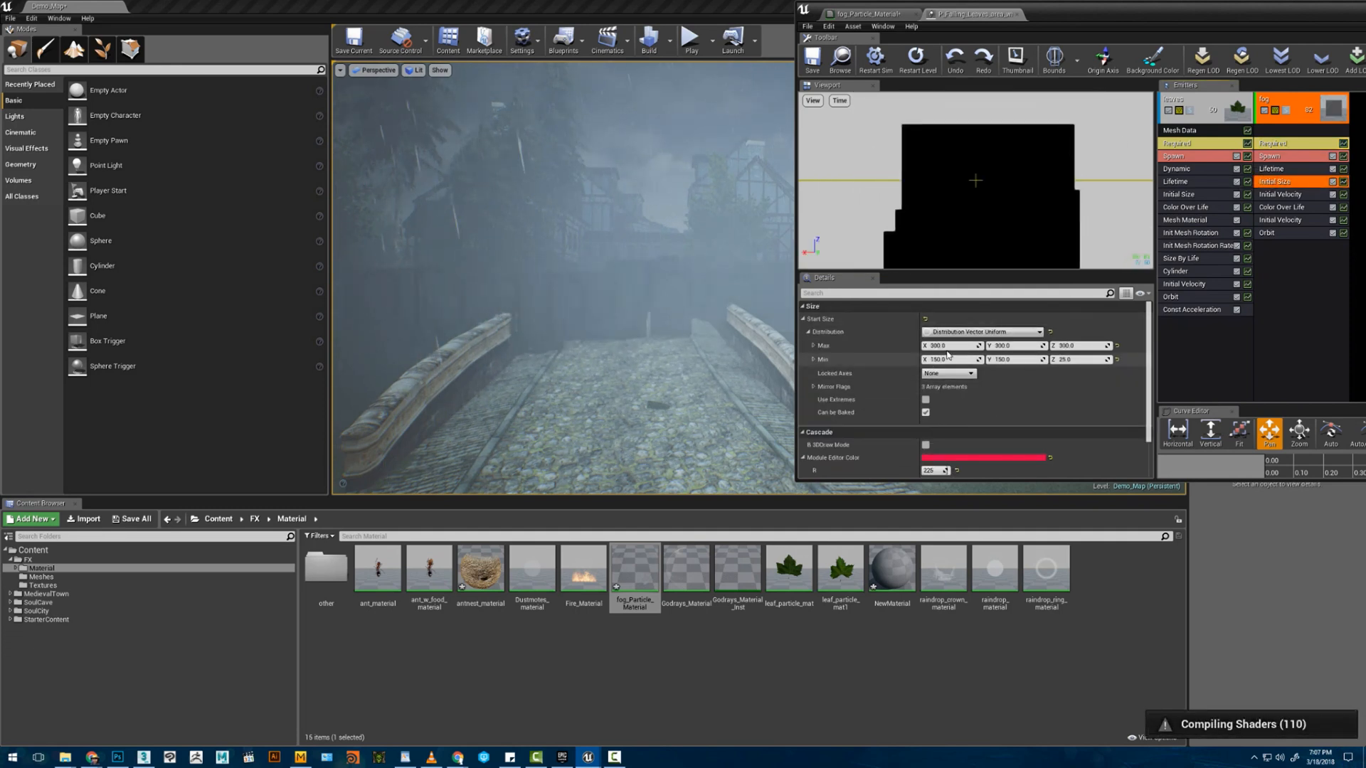
click(950, 360)
text(1500)
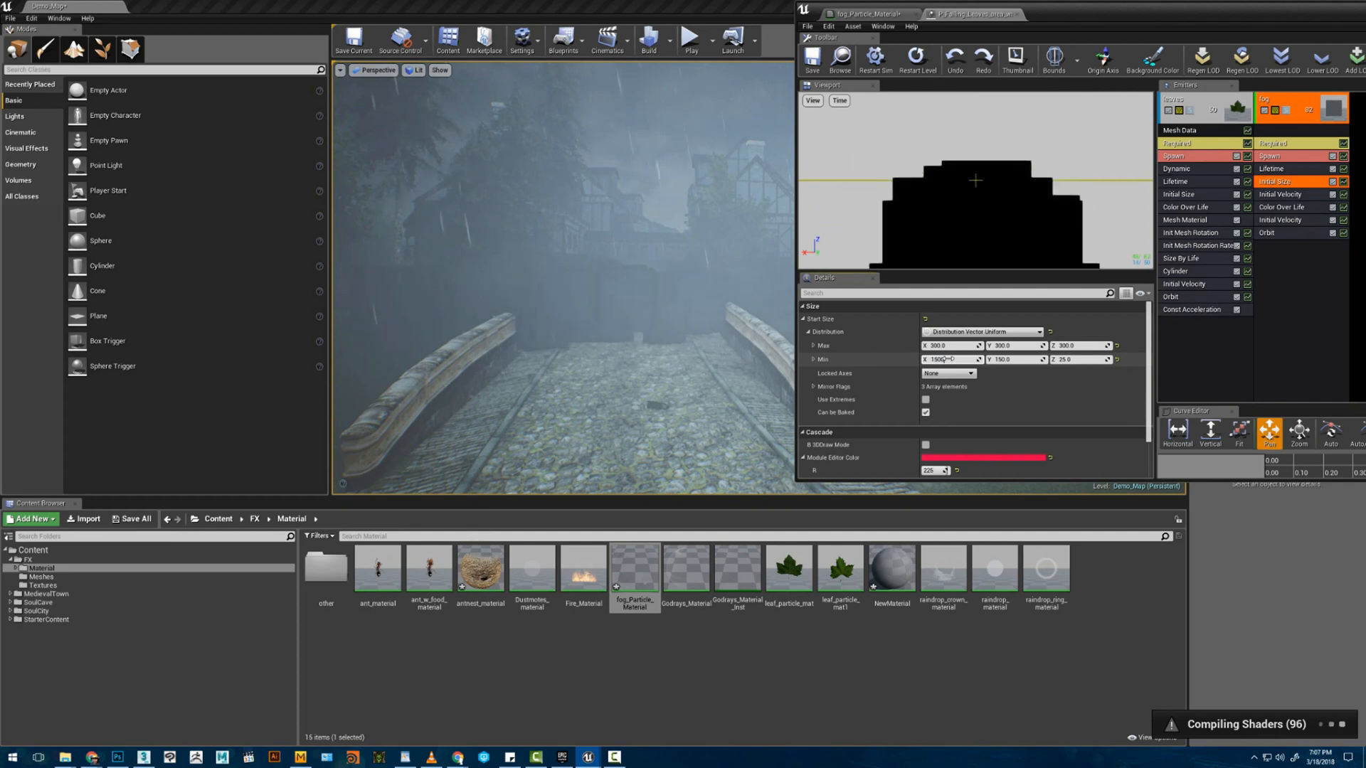
key(Return)
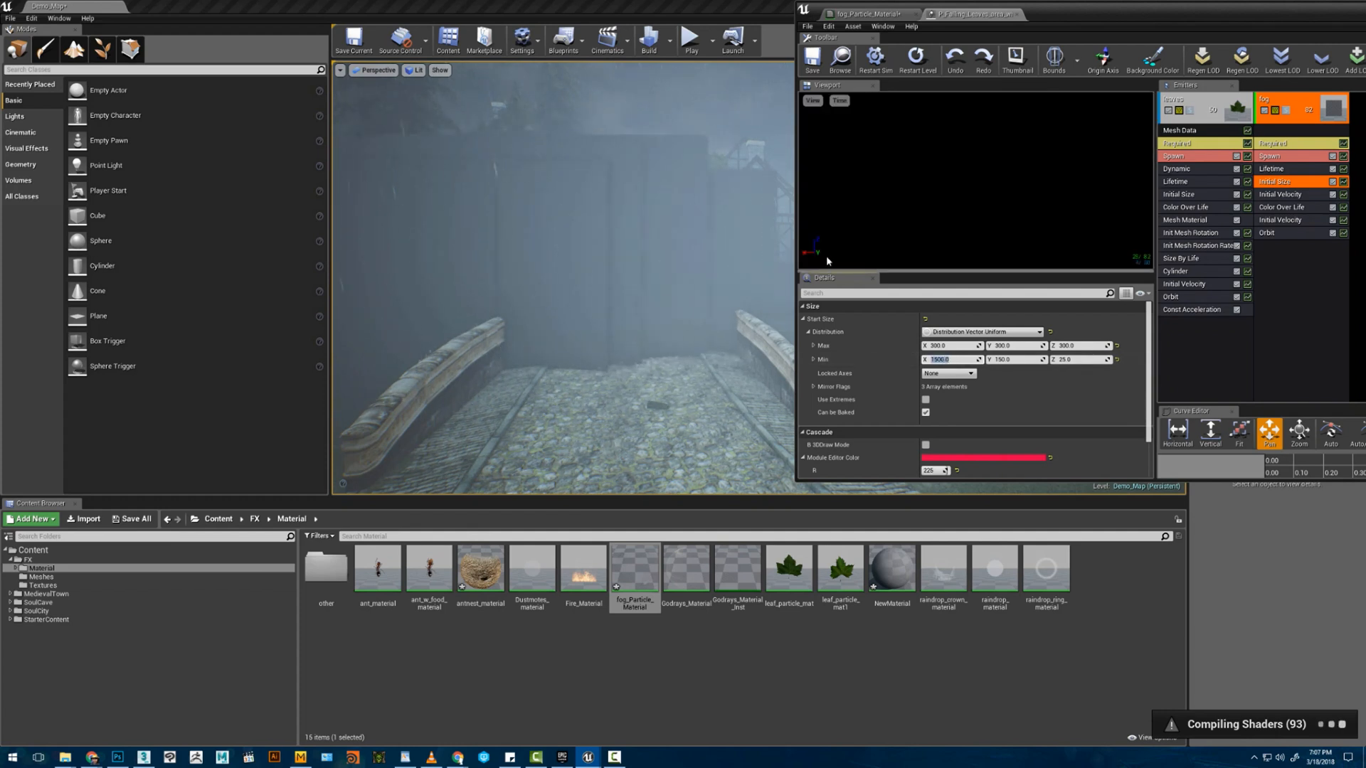
- Change the color distribution of the fog emitter's Color Over Life to Distribution Vector Constant
right_drag(737, 249, 737, 263)
key(w)
click(1271, 207)
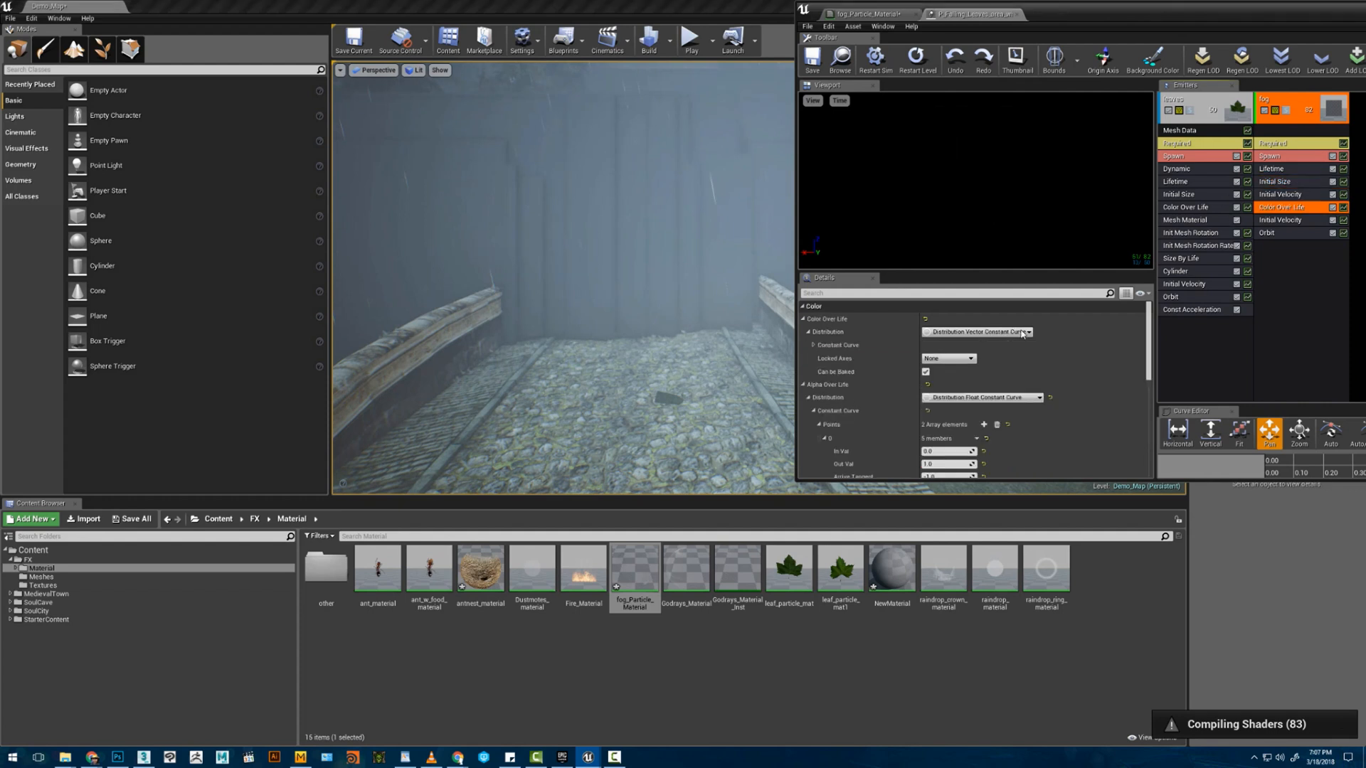
click(813, 346)
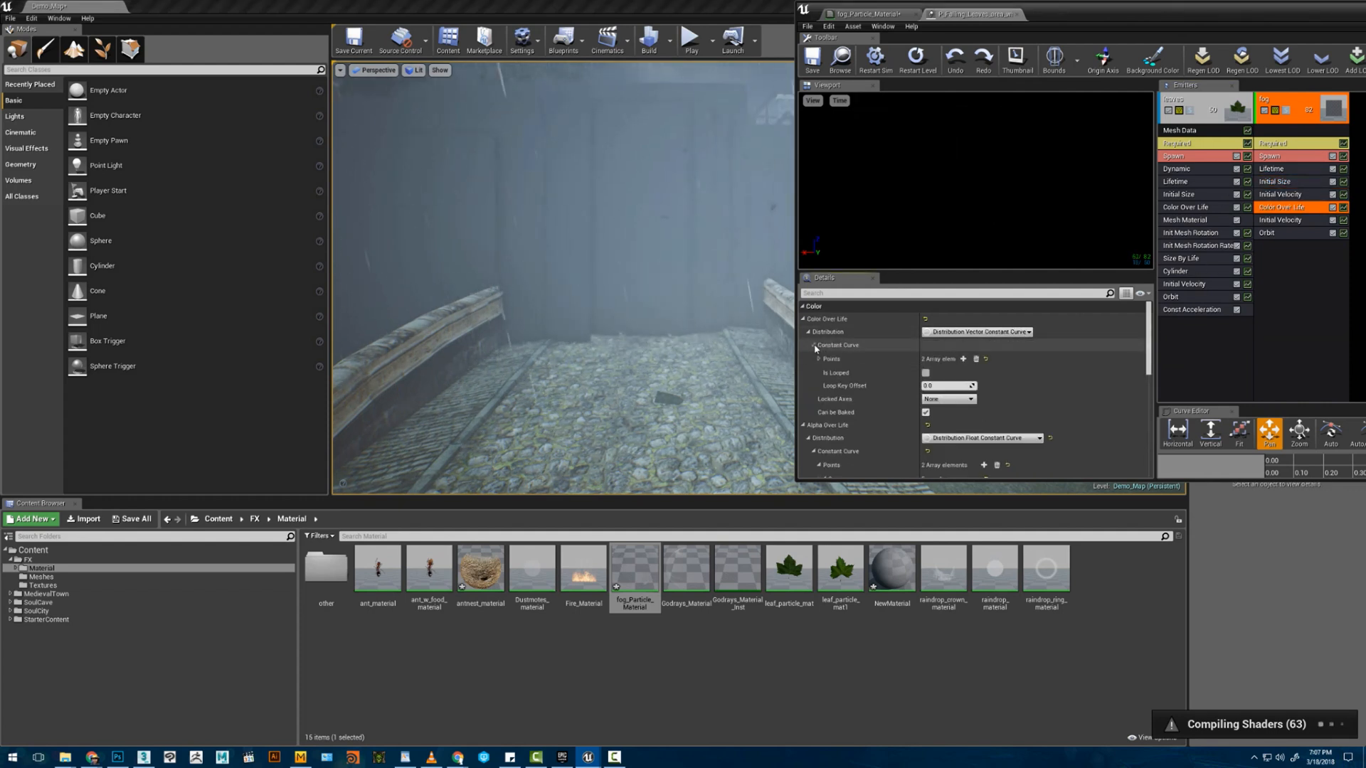
click(818, 359)
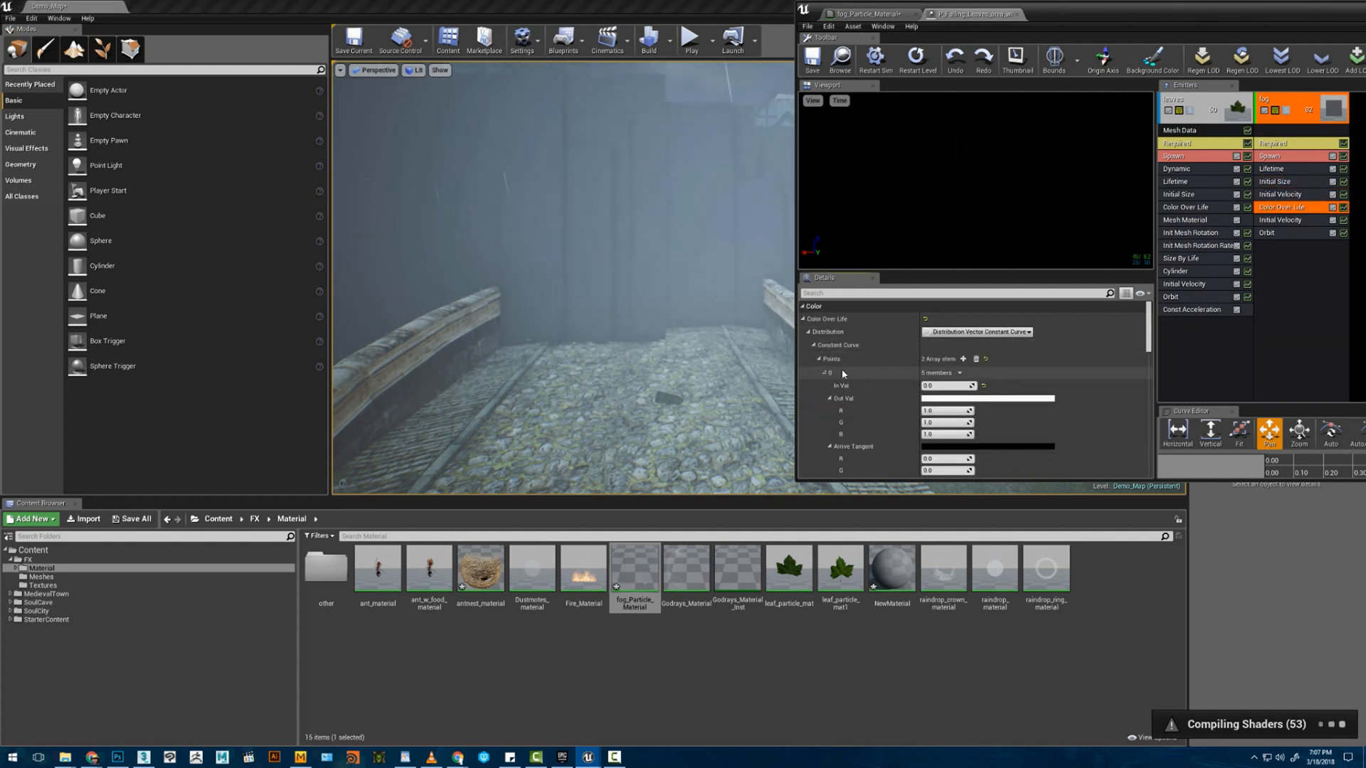
click(976, 332)
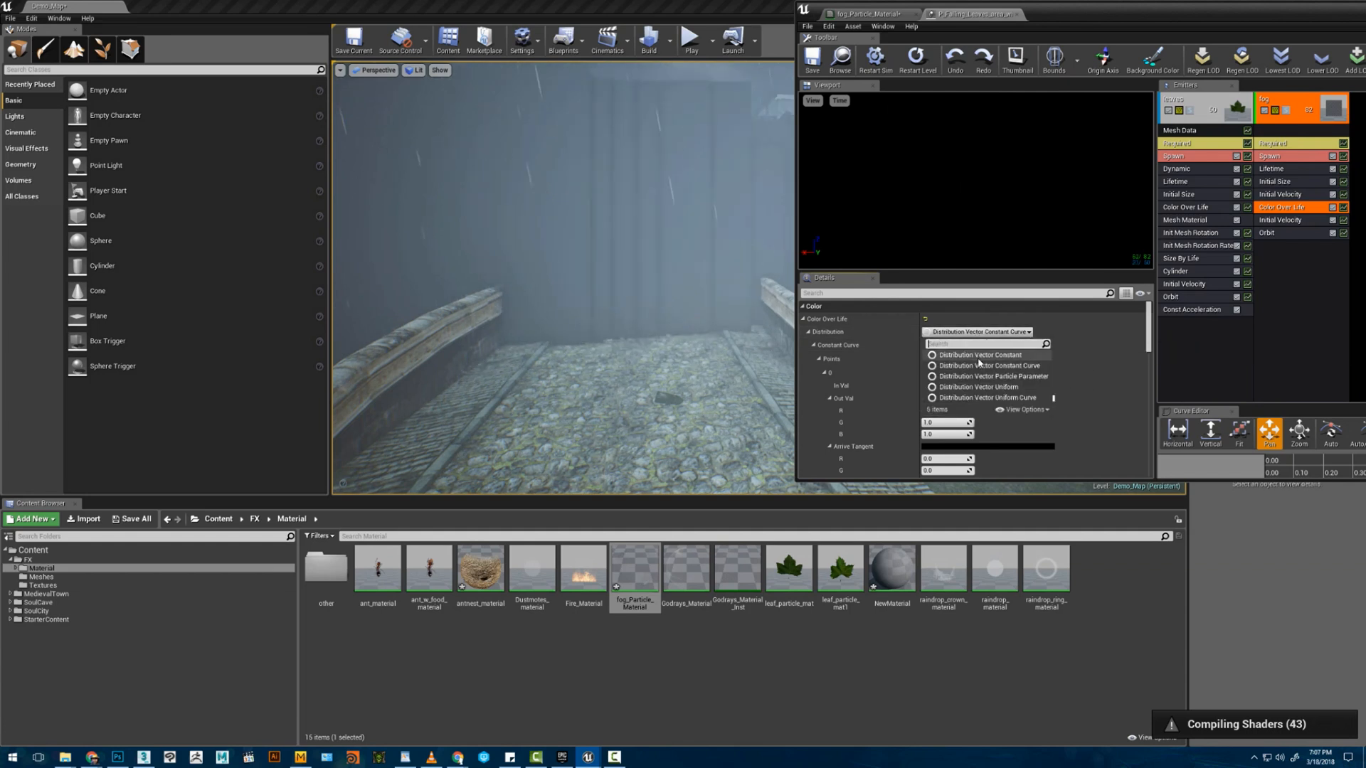
click(983, 356)
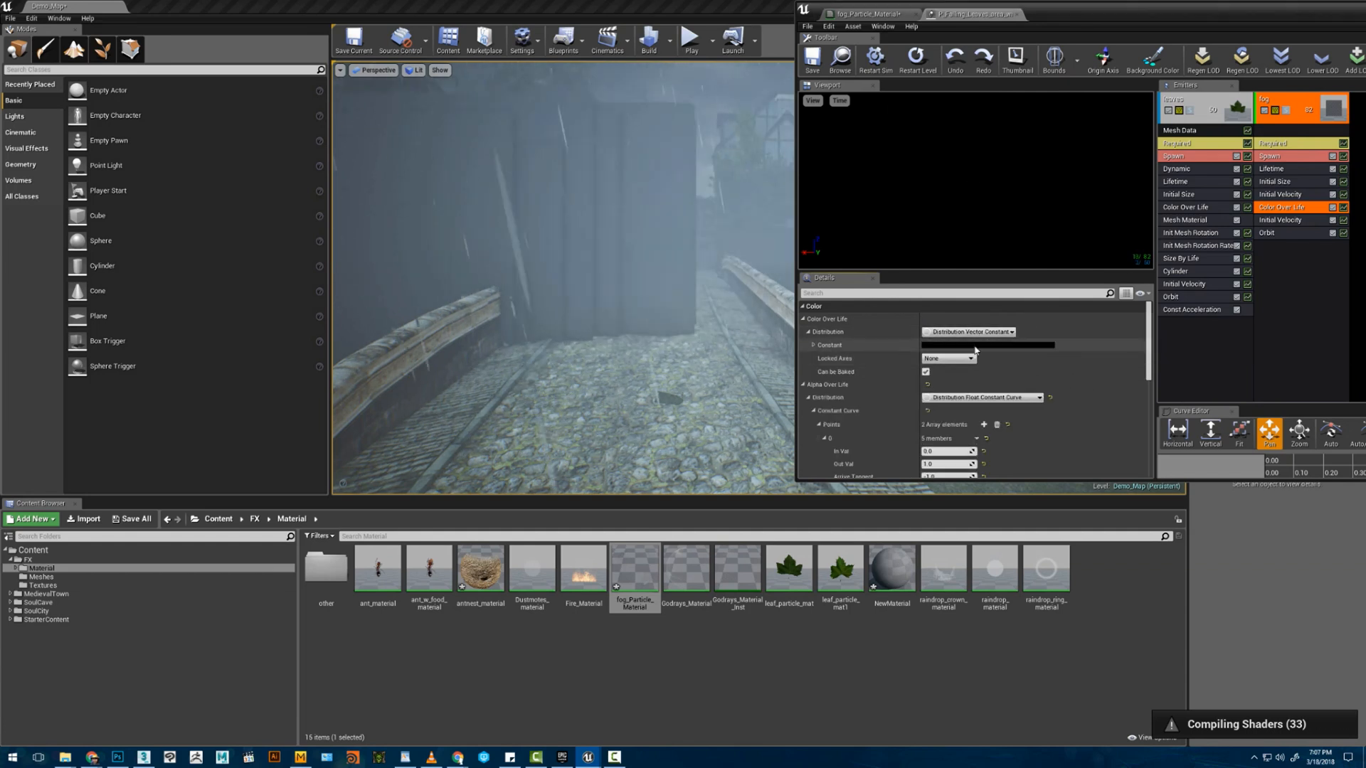
- Sample the blue-grey sky above the bridge as the constant color of the fog emitter's Color Over Life
click(988, 345)
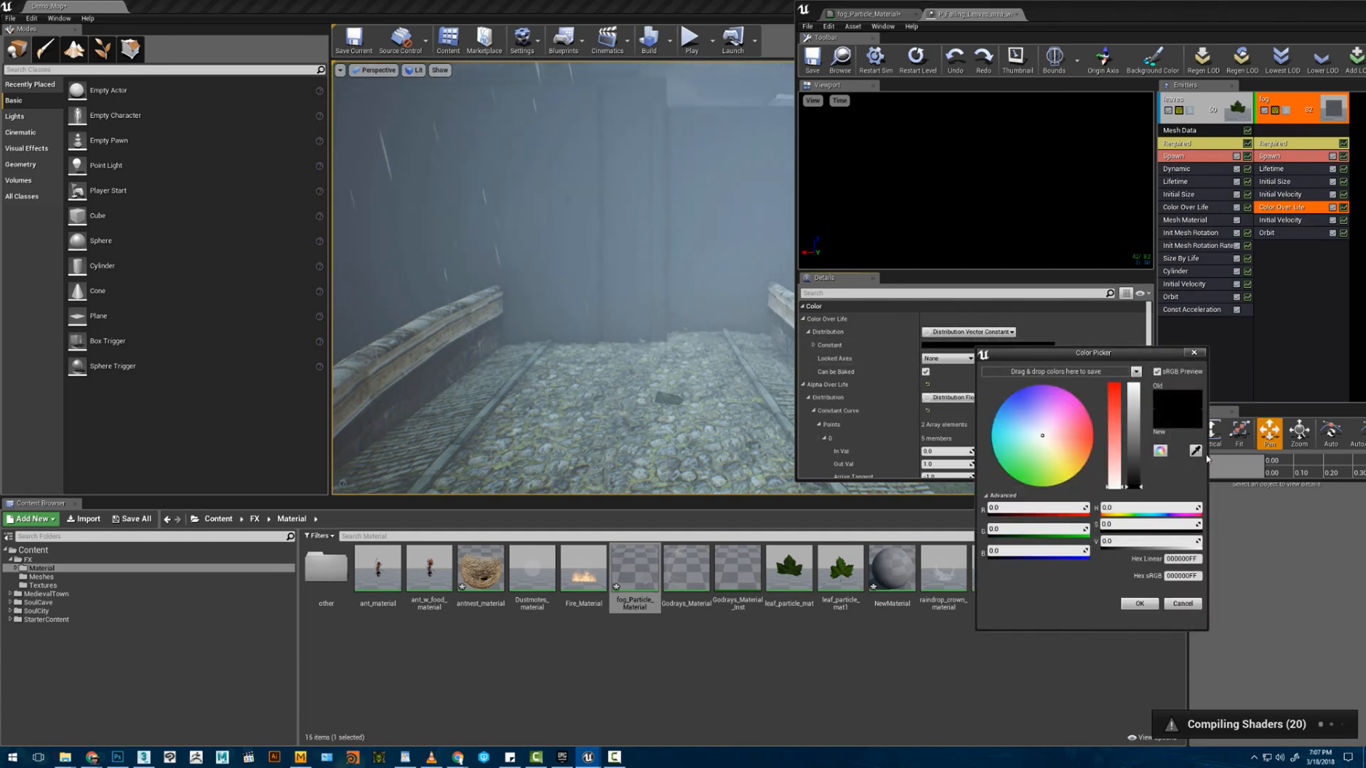
click(1195, 451)
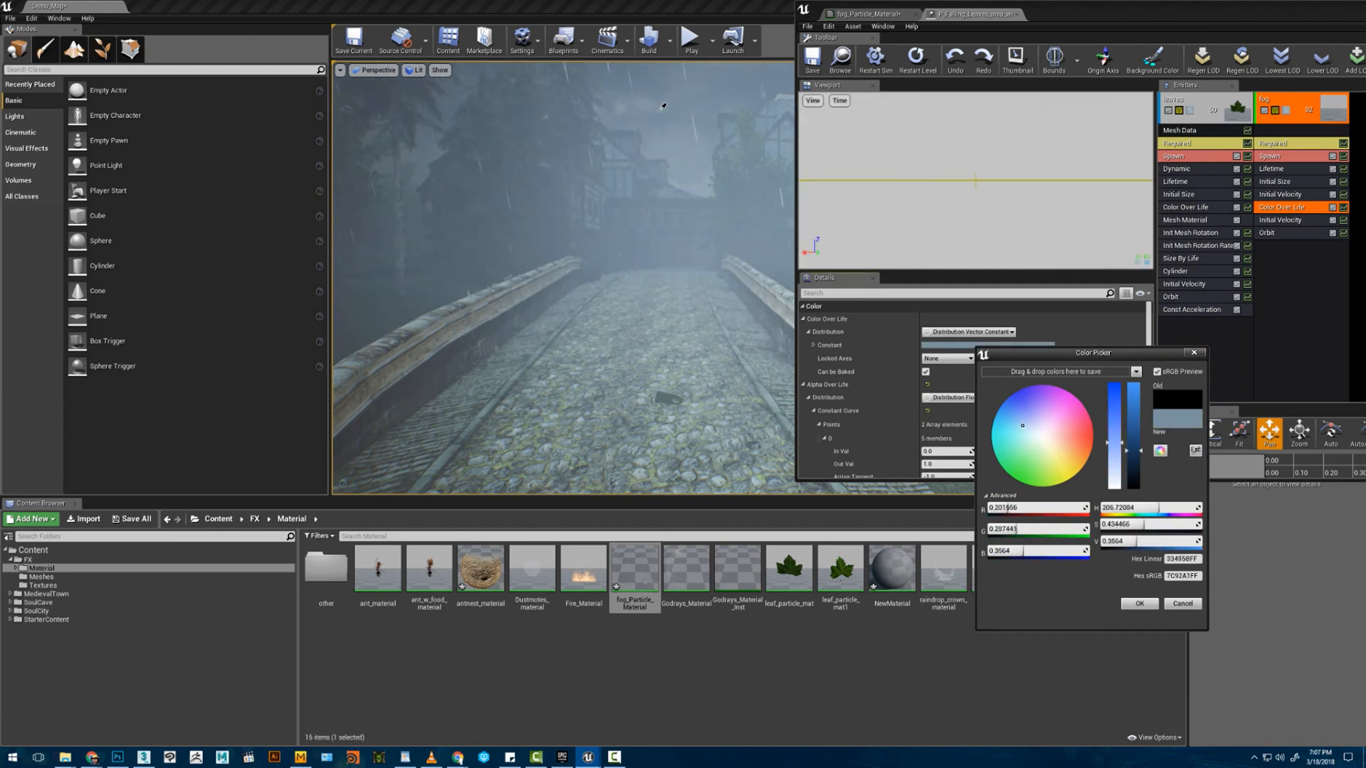
click(662, 106)
click(660, 114)
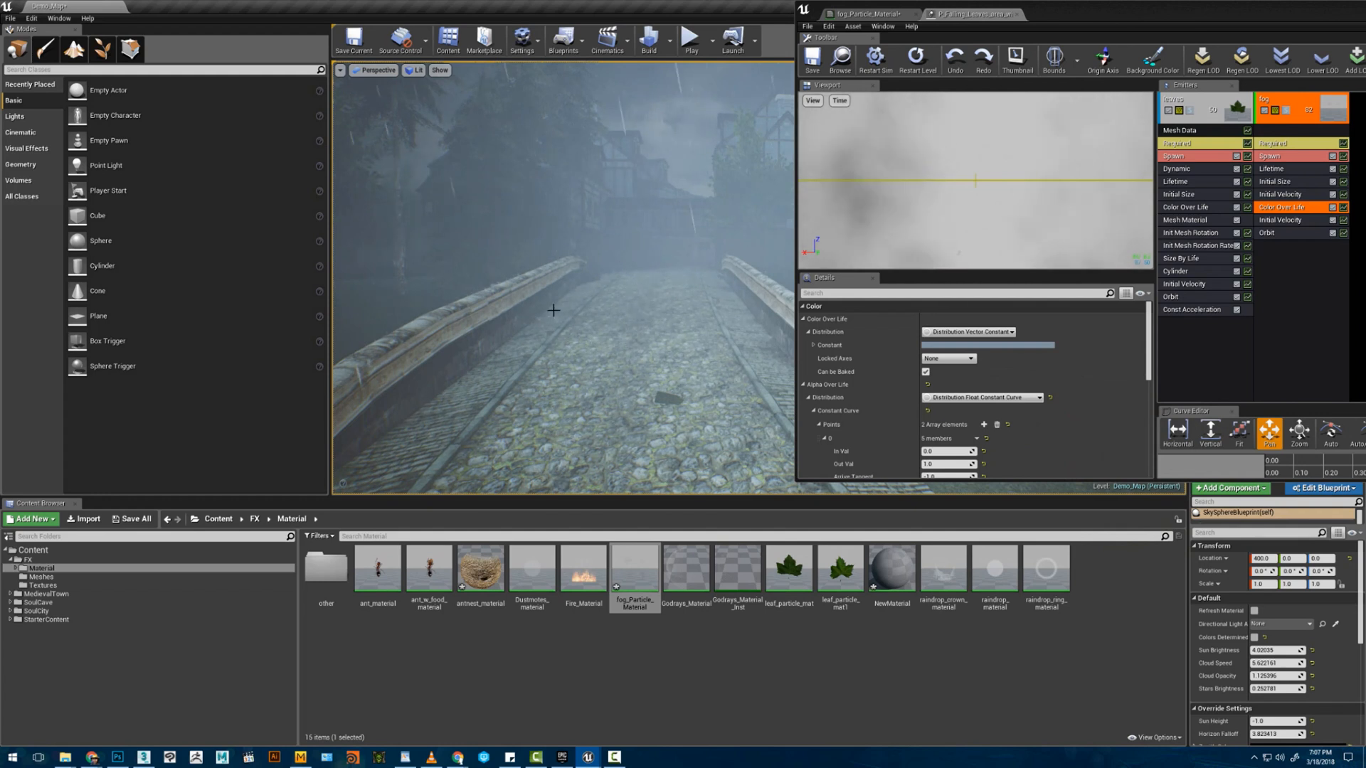
- Insert a Depth Fade node between the lower Multiply and the Opacity input of fog_Particle_Material and apply the change
right_drag(552, 308, 539, 299)
key(w)
key(s)
key(w)
click(866, 15)
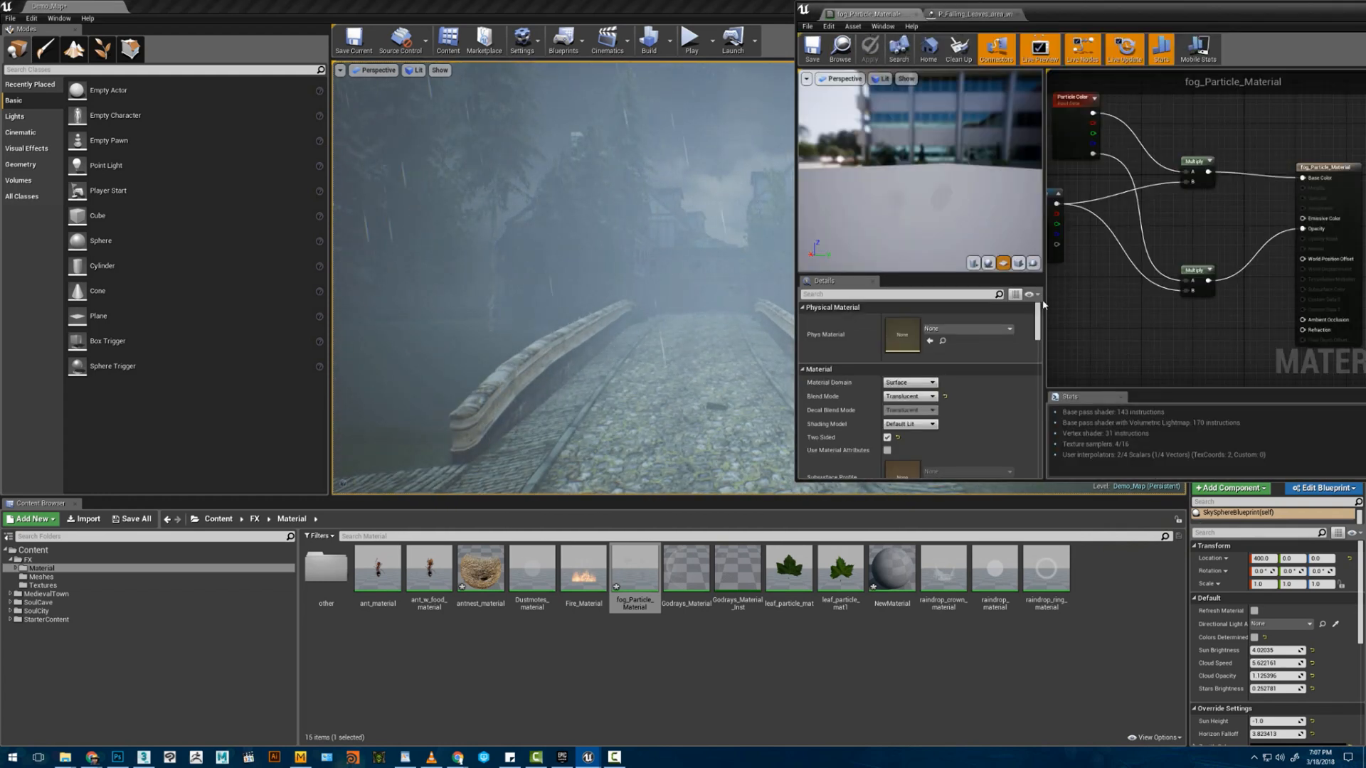
right_click(1119, 352)
text(dept)
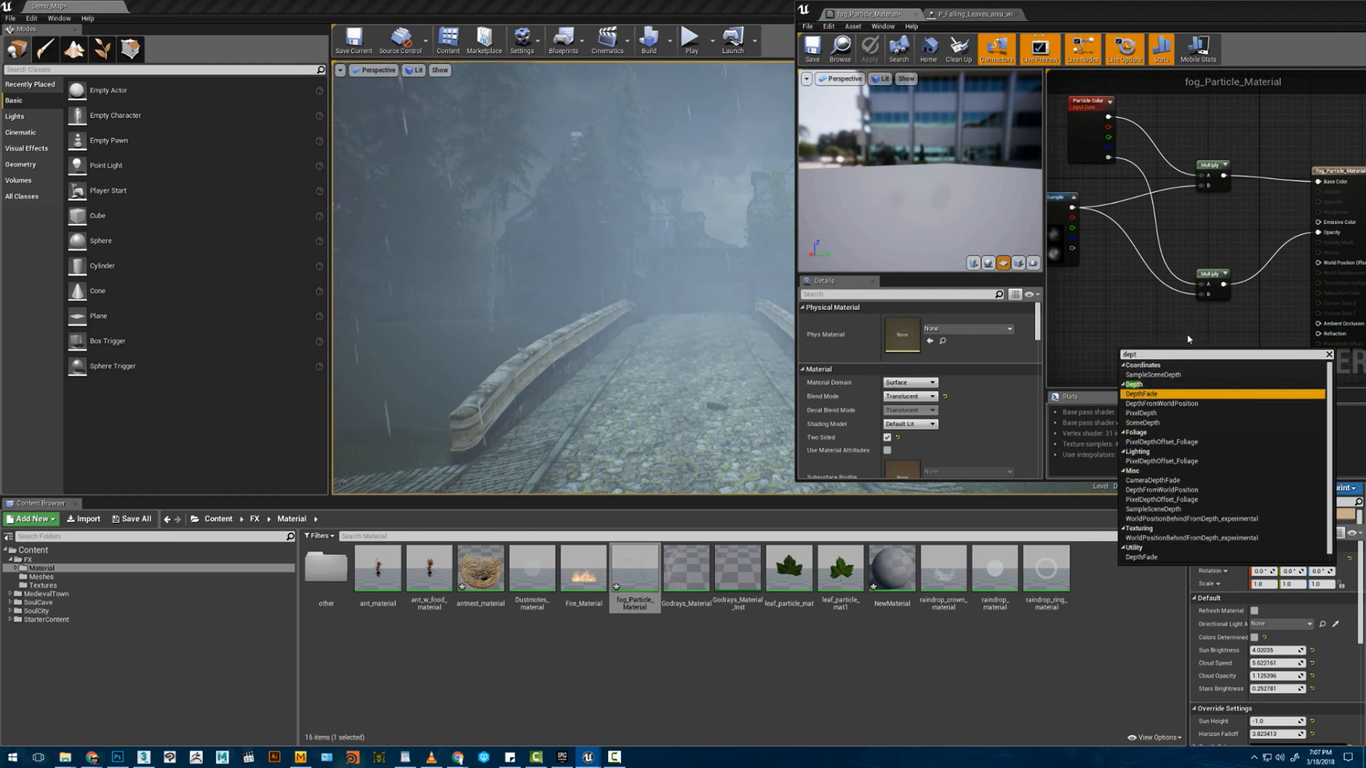
click(1142, 393)
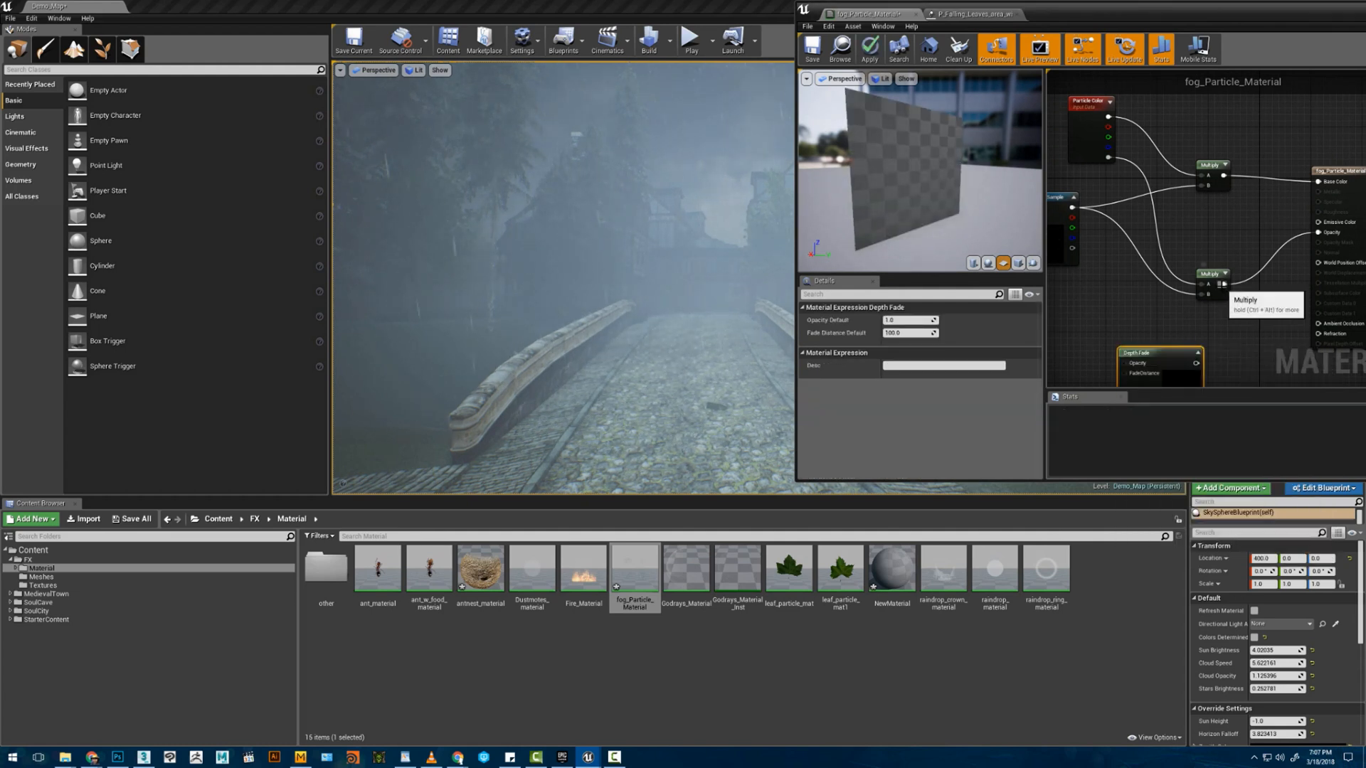
drag(1222, 285, 1147, 275)
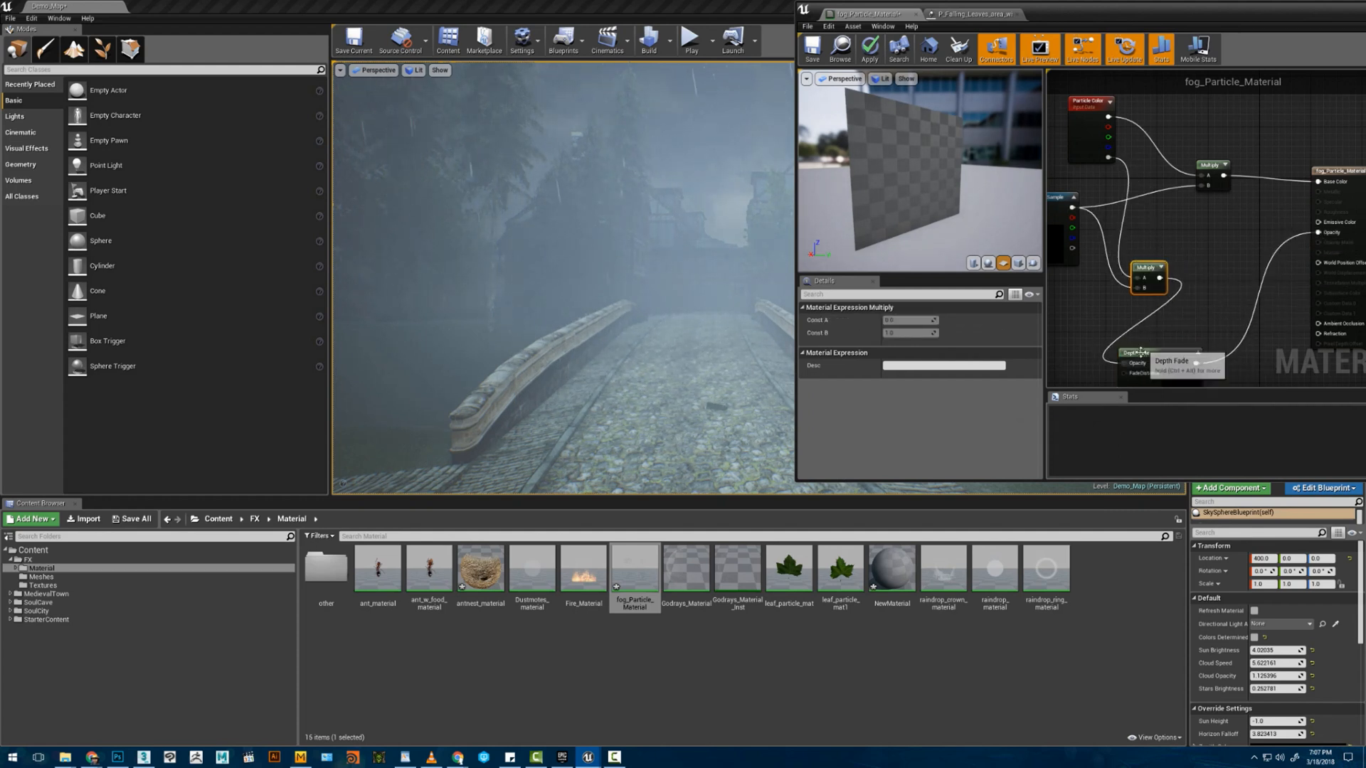
drag(1141, 353, 1210, 262)
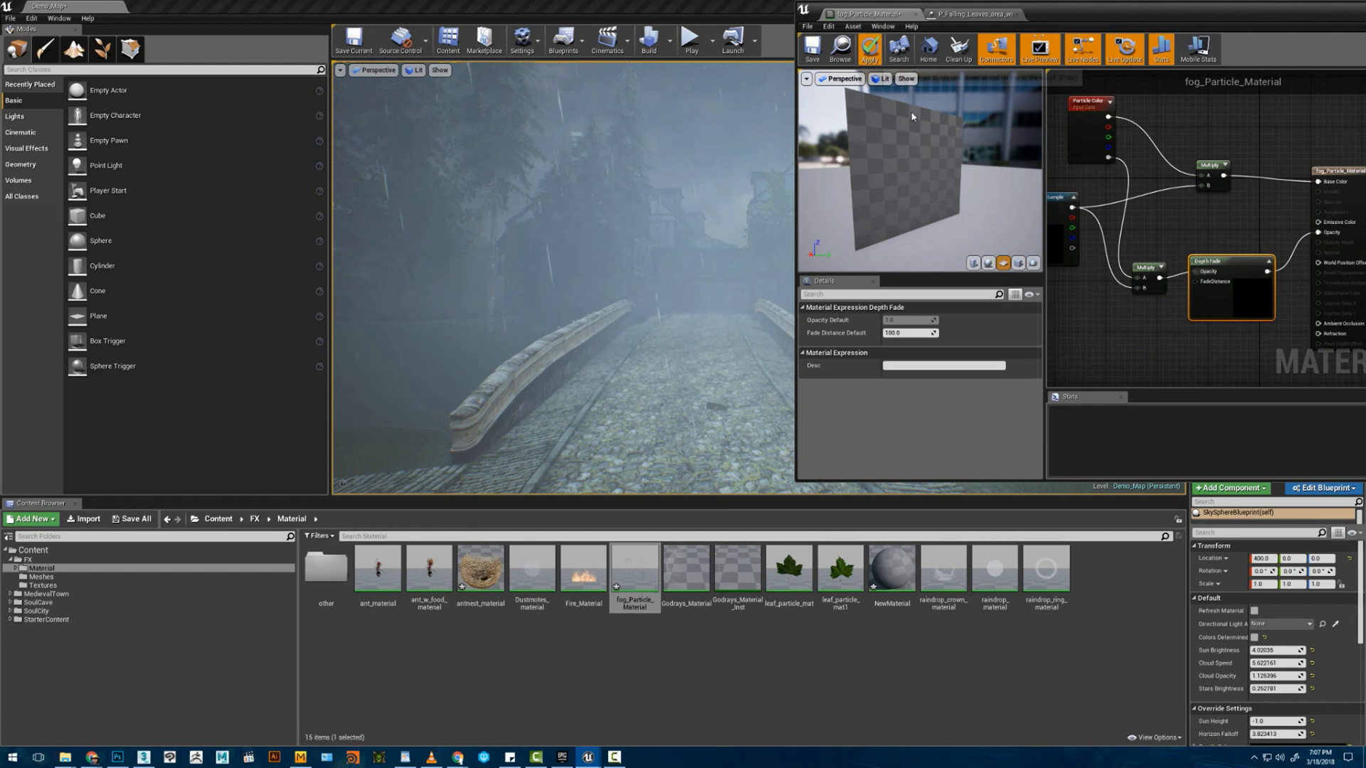
- Brighten the fog emitter's constant Color Over Life by trying V values of 1111, 10 and 3, and settle on 1
click(978, 13)
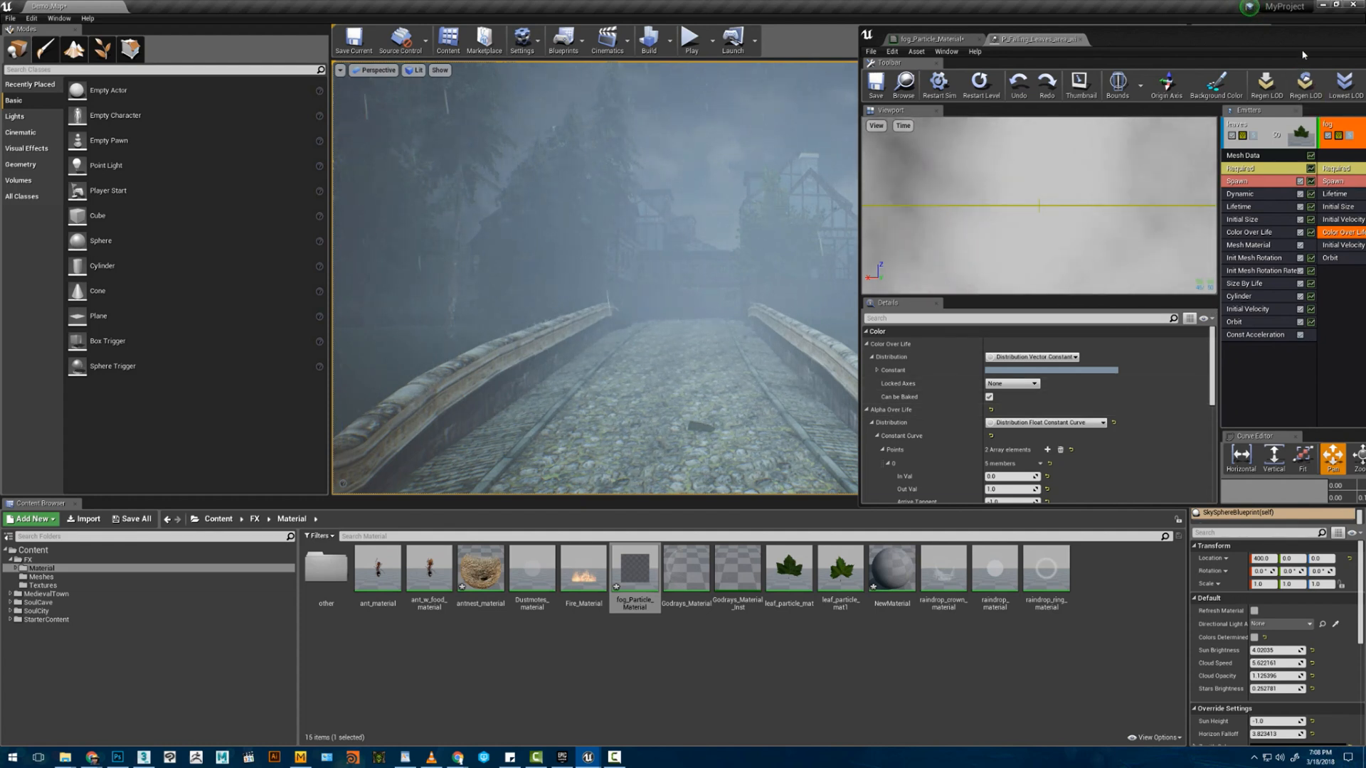
double_click(1116, 38)
click(726, 426)
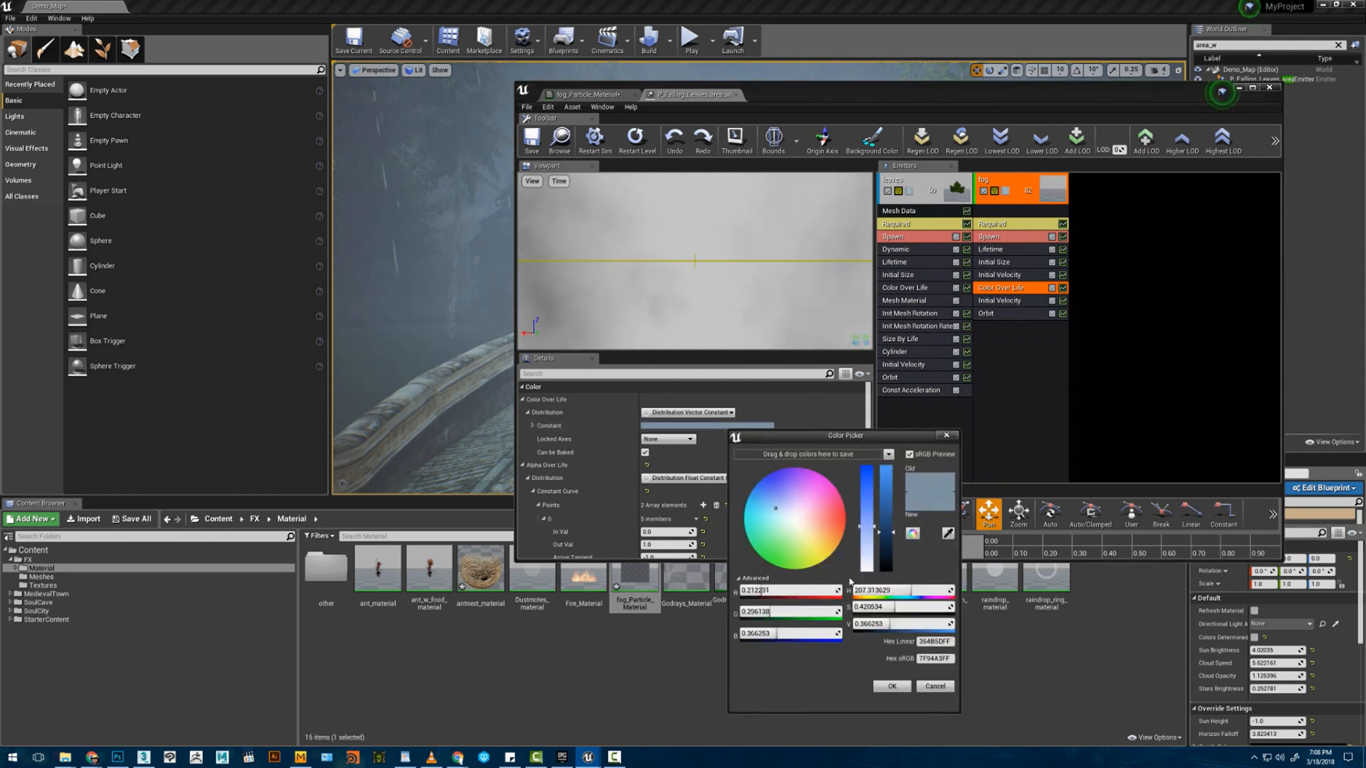
click(877, 608)
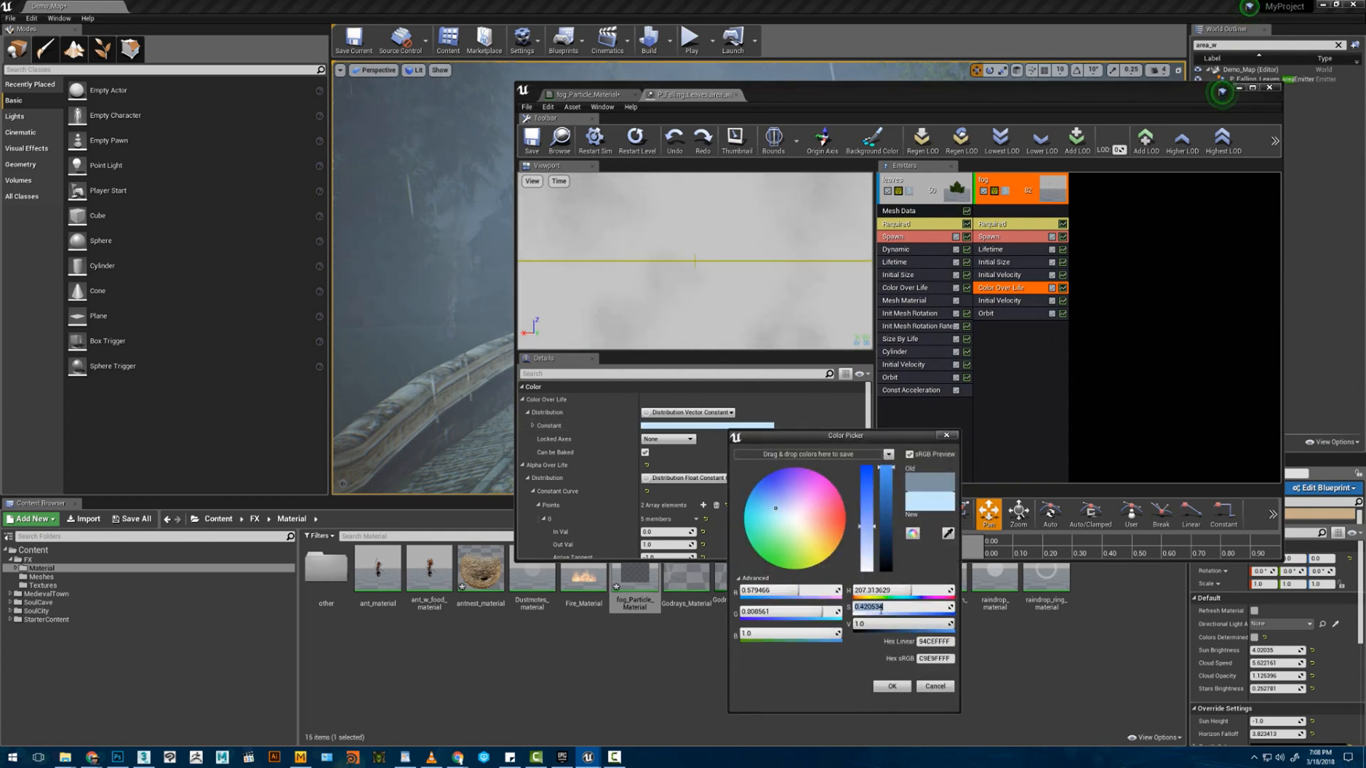
text(111)
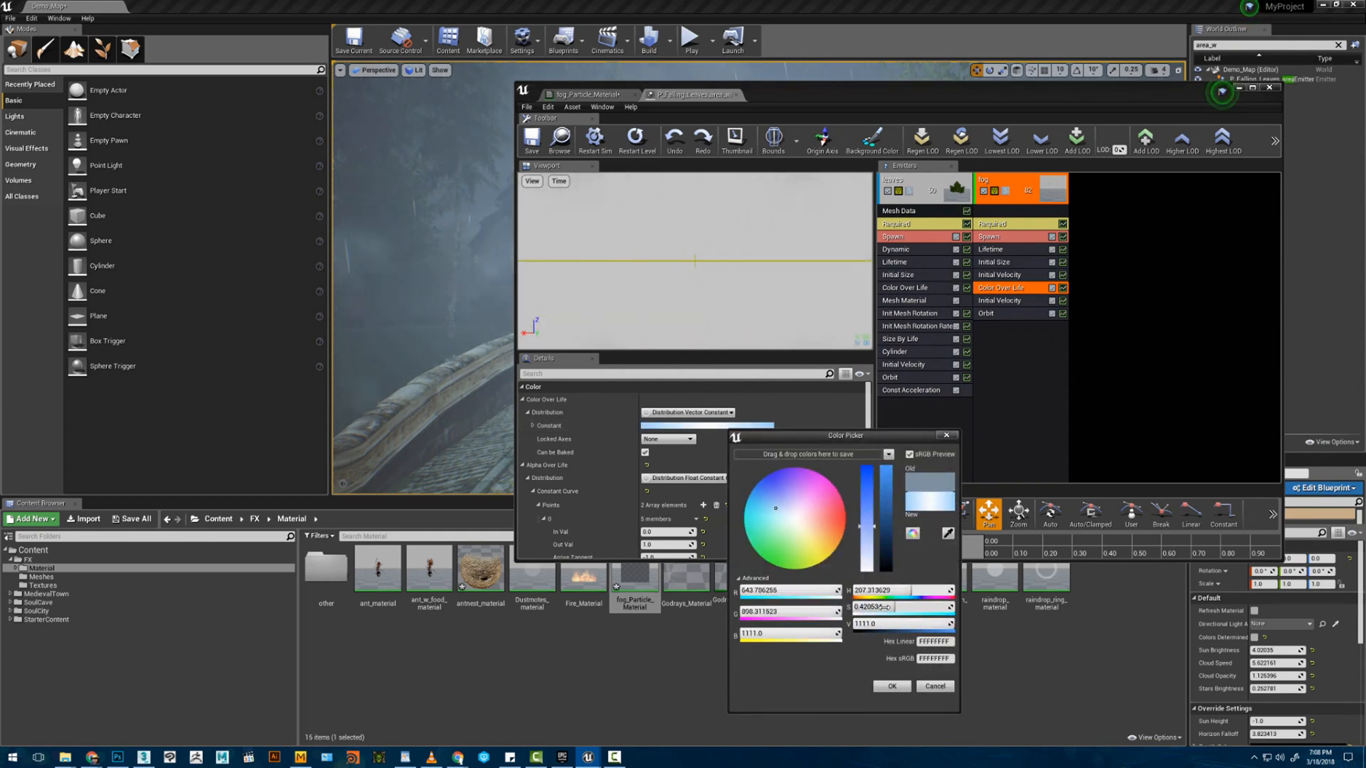
drag(851, 99, 1071, 62)
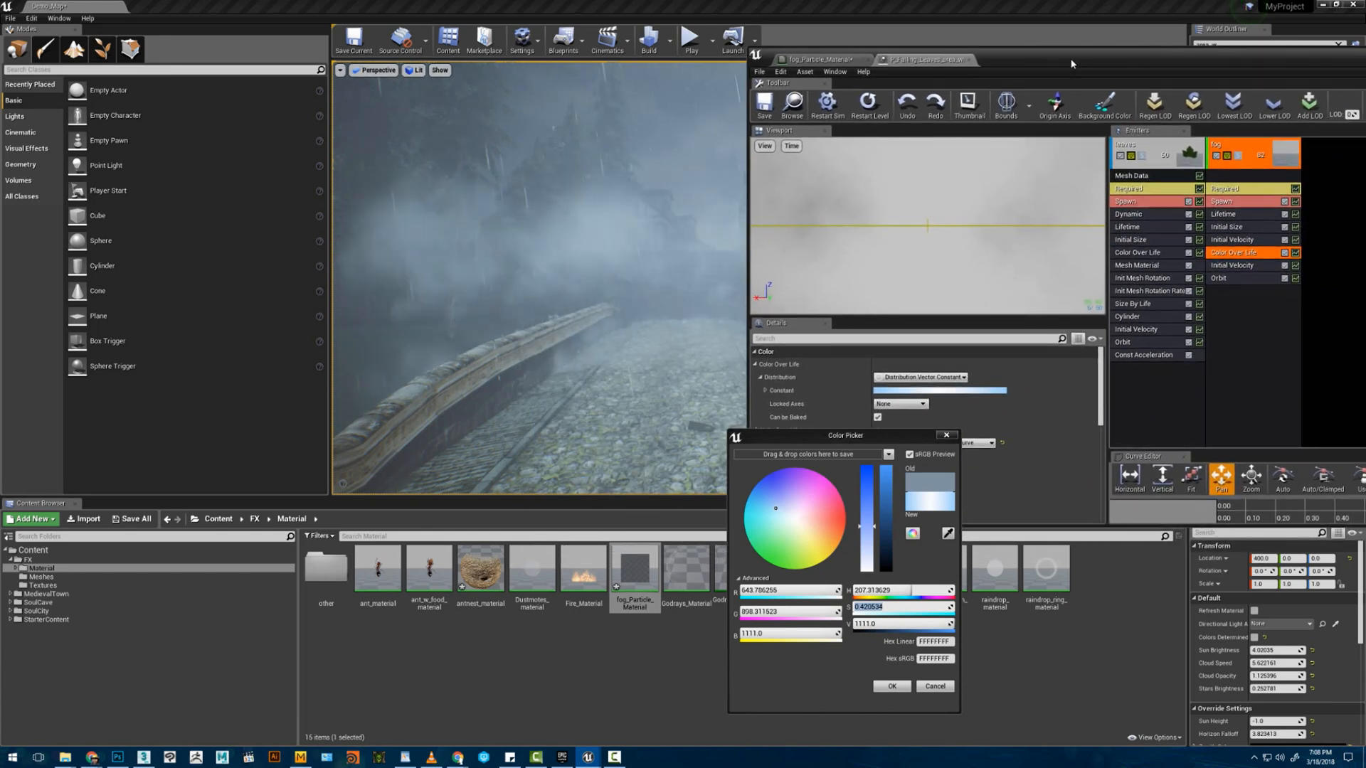
click(880, 624)
text(10)
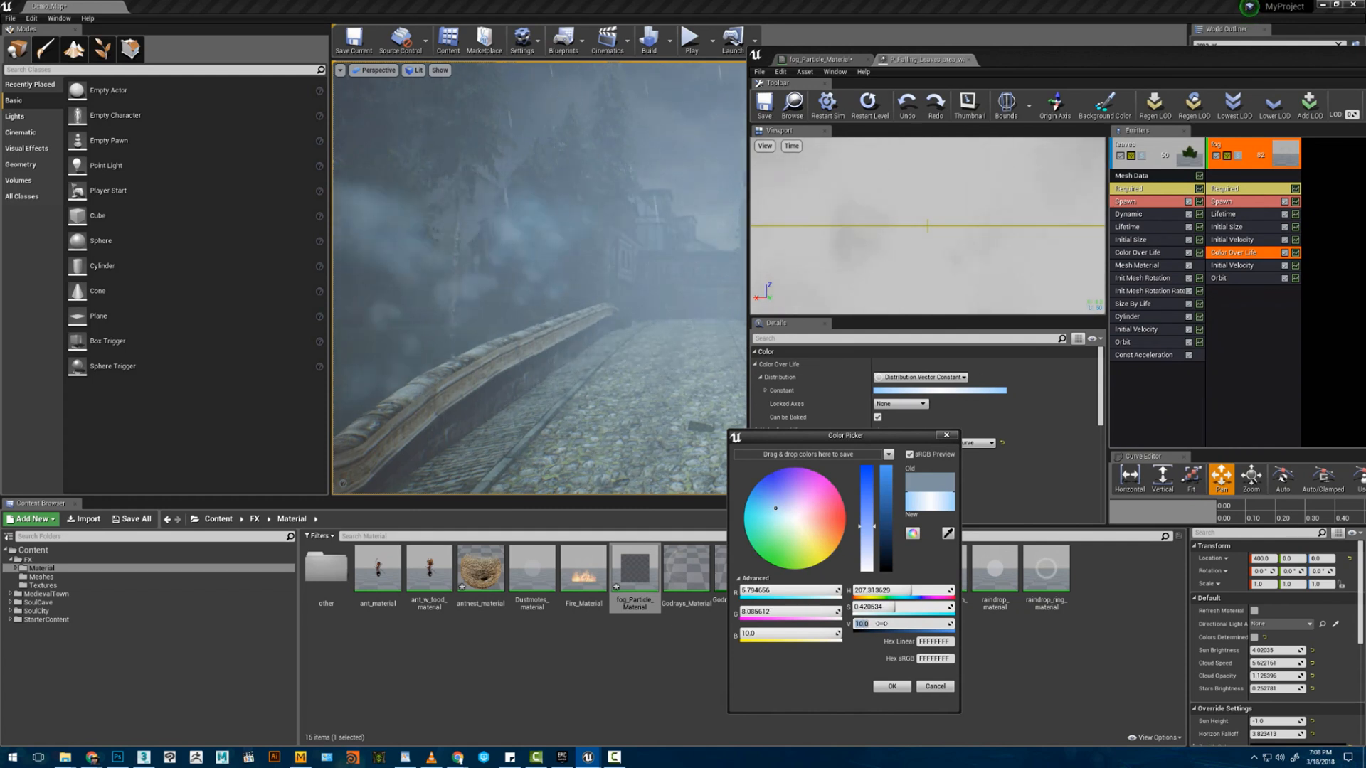
key(BackSpace)
key(Return)
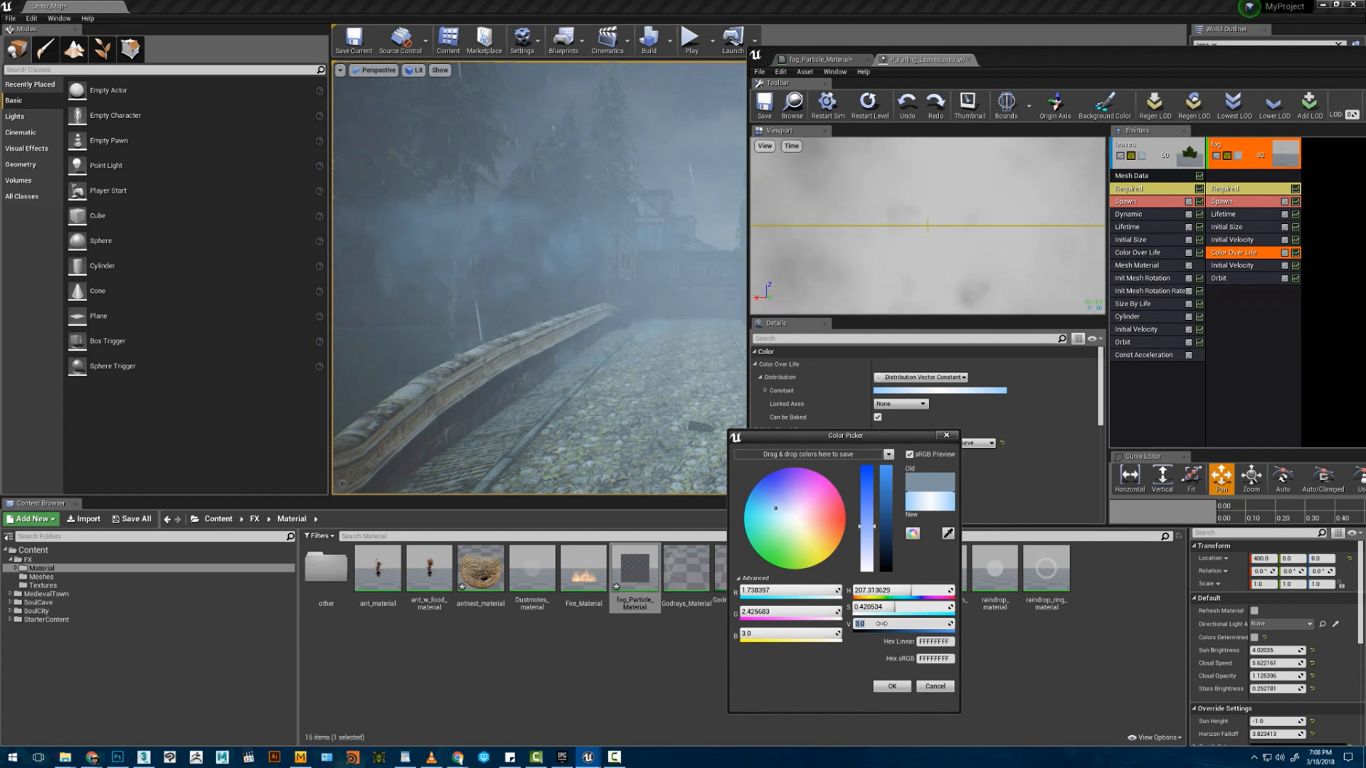
text(1)
key(Return)
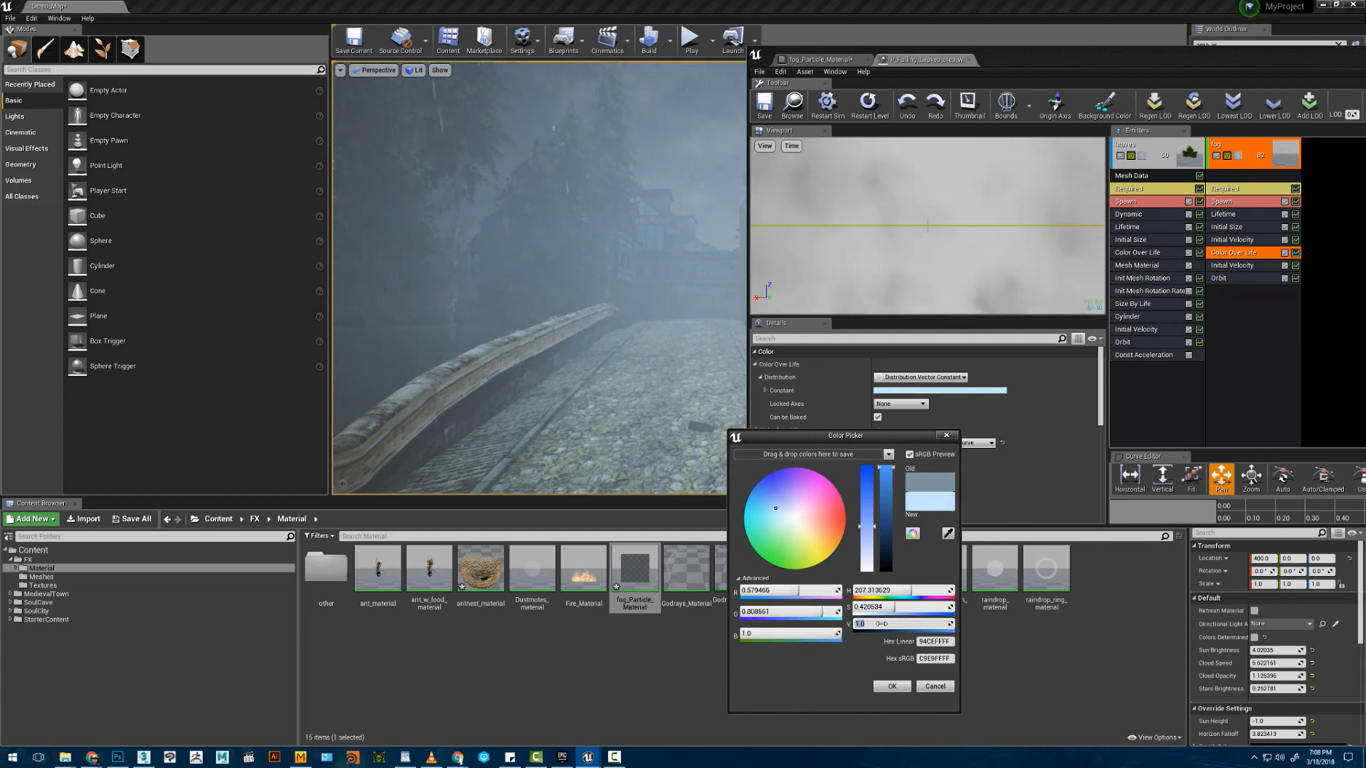
- Set the maximum X, Y and Z values of the fog emitter's Initial Size to 700
click(1229, 228)
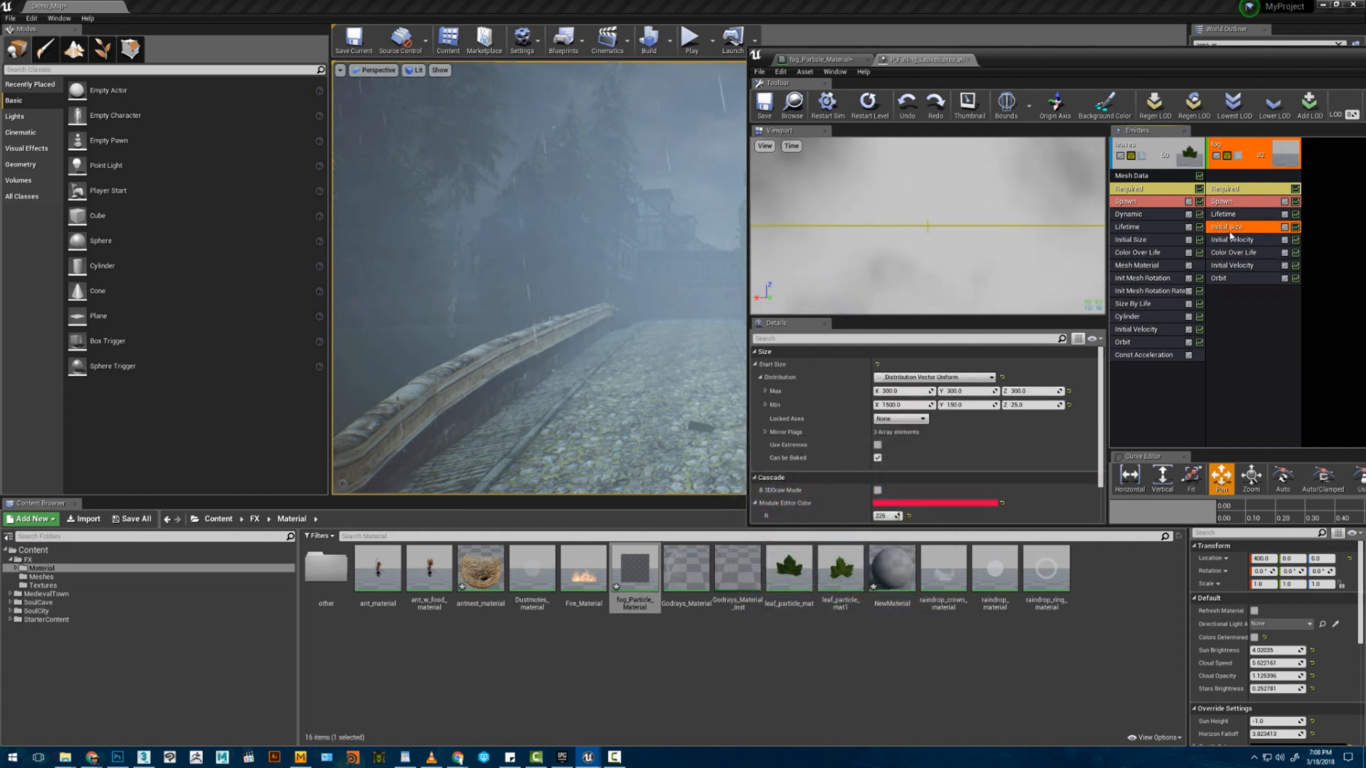
click(1241, 254)
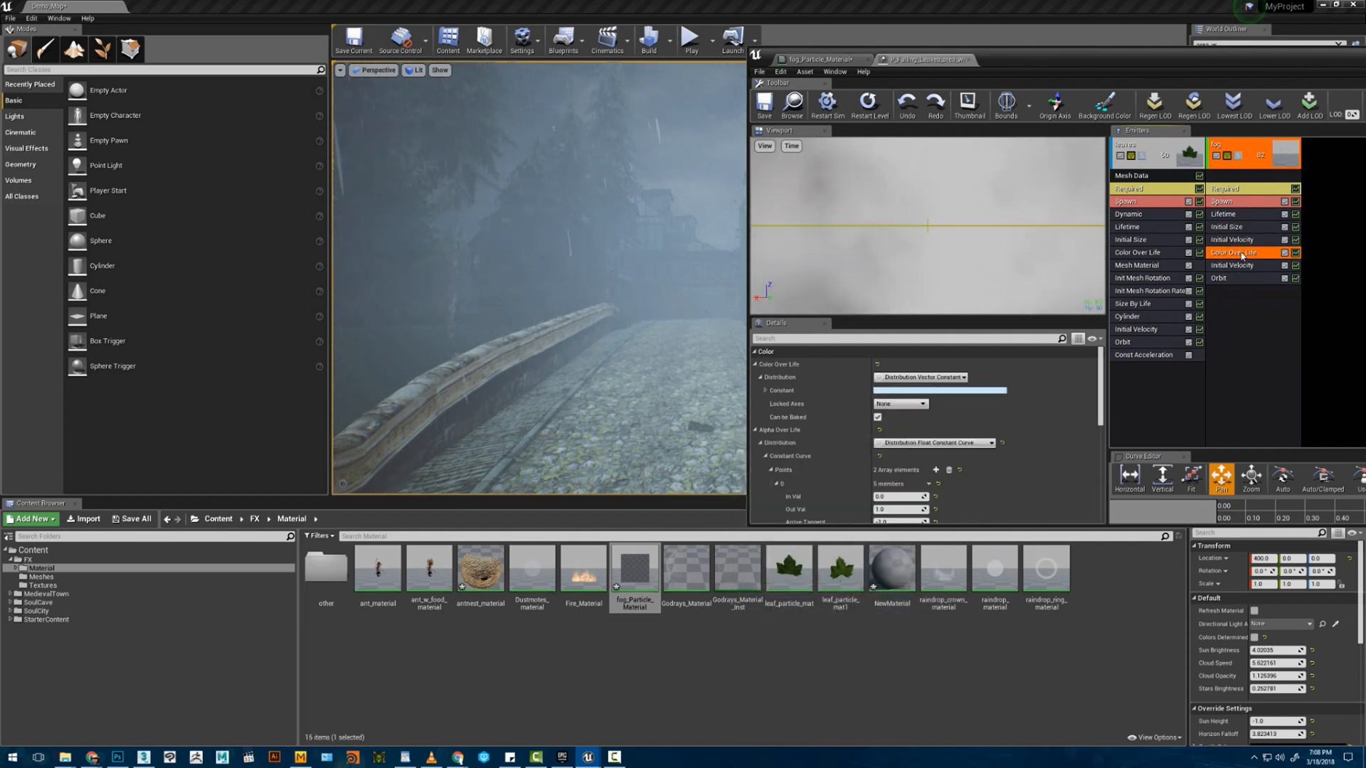
click(967, 391)
click(1132, 648)
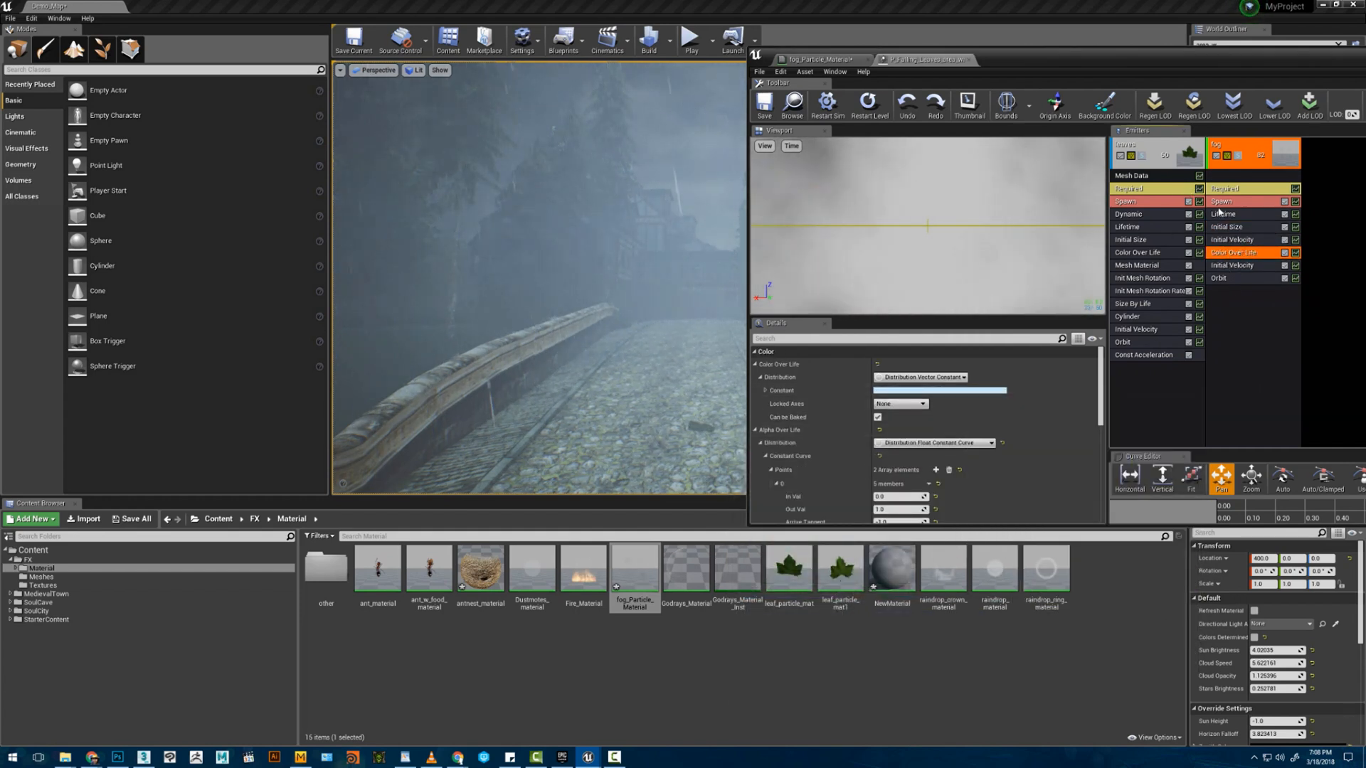
click(1229, 227)
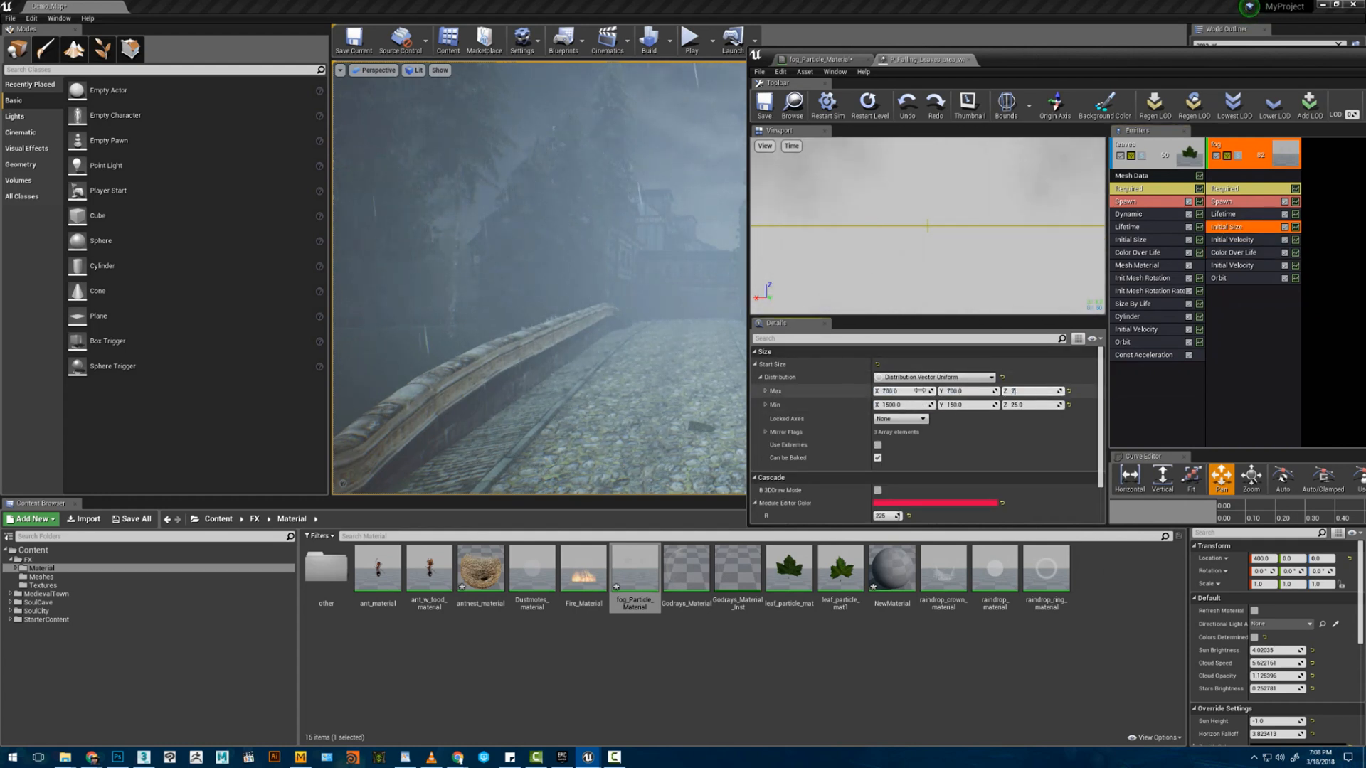
- Add a third point to the fog emitter's Alpha Over Life curve and set point 0's Out Val to 0
click(1225, 253)
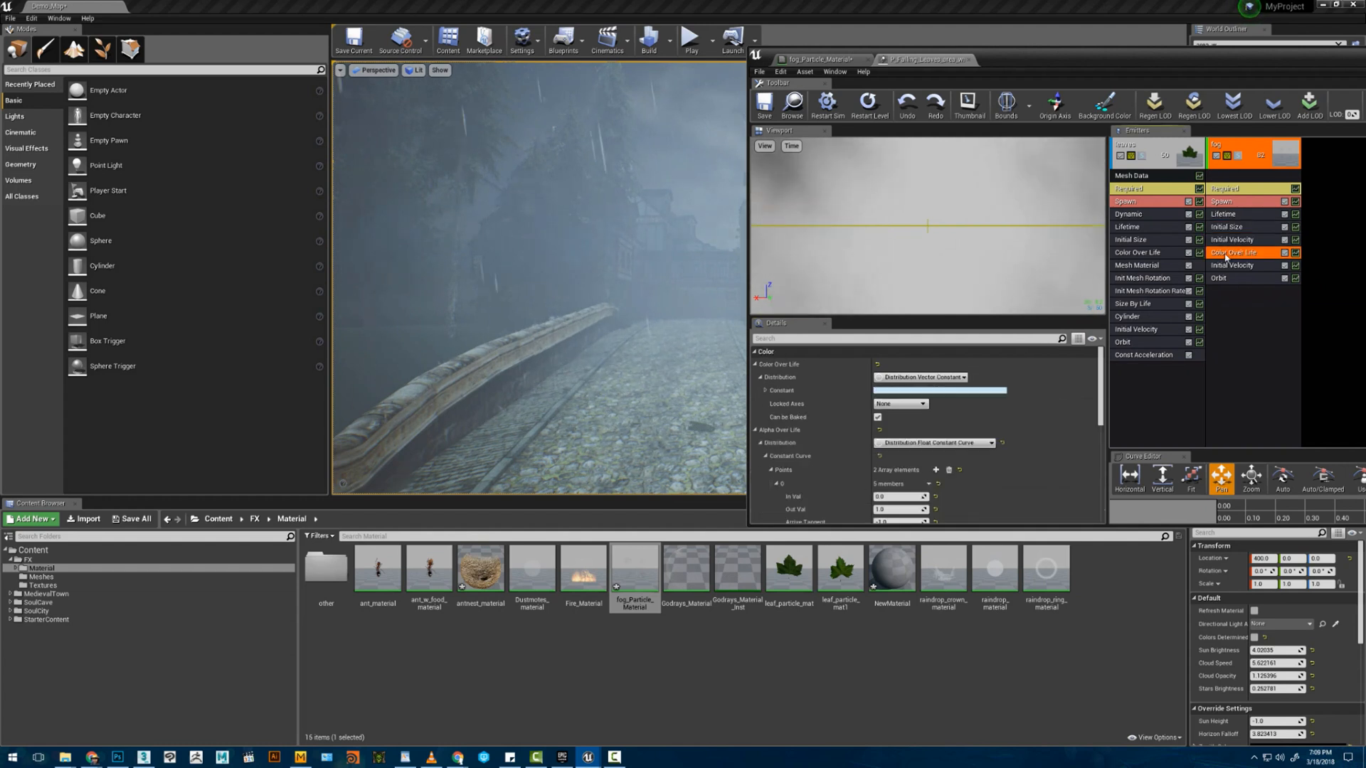
scroll(936, 487, down, 5)
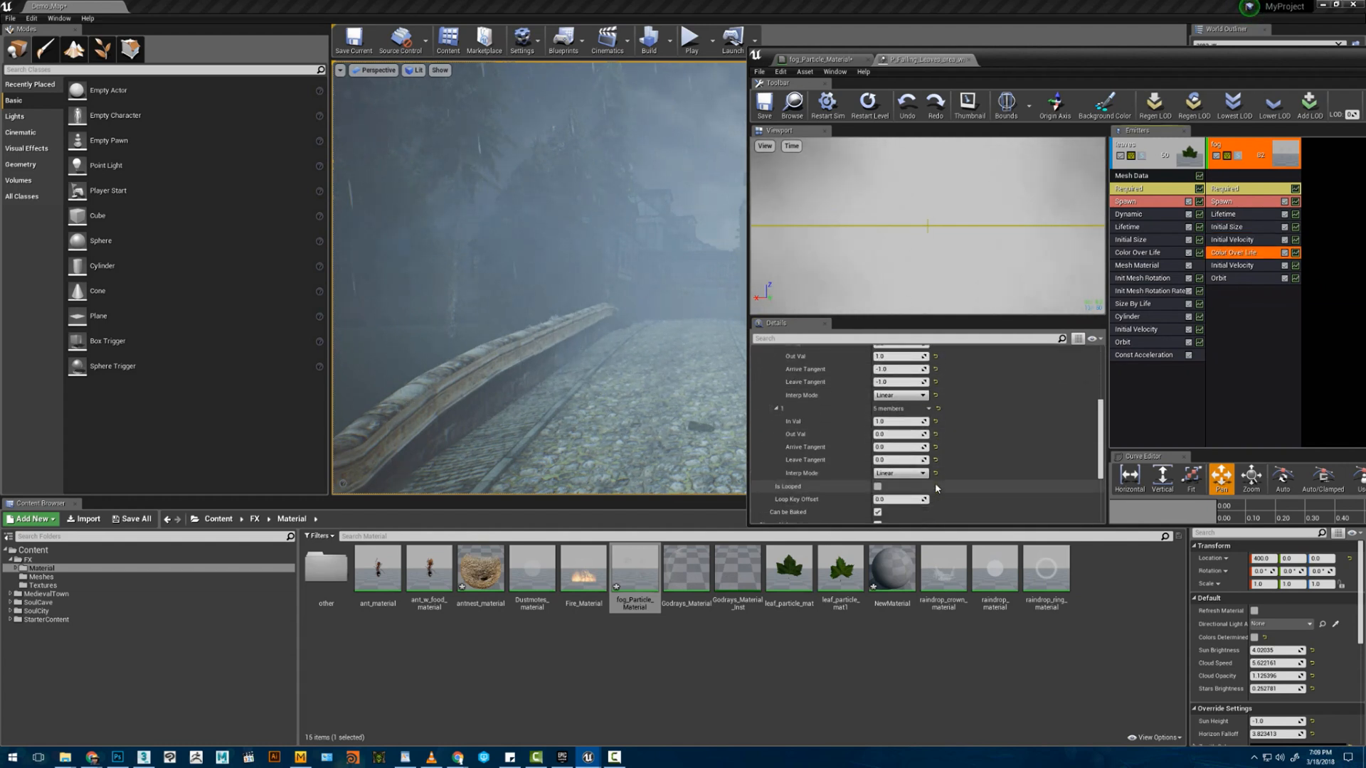
scroll(935, 482, up, 2)
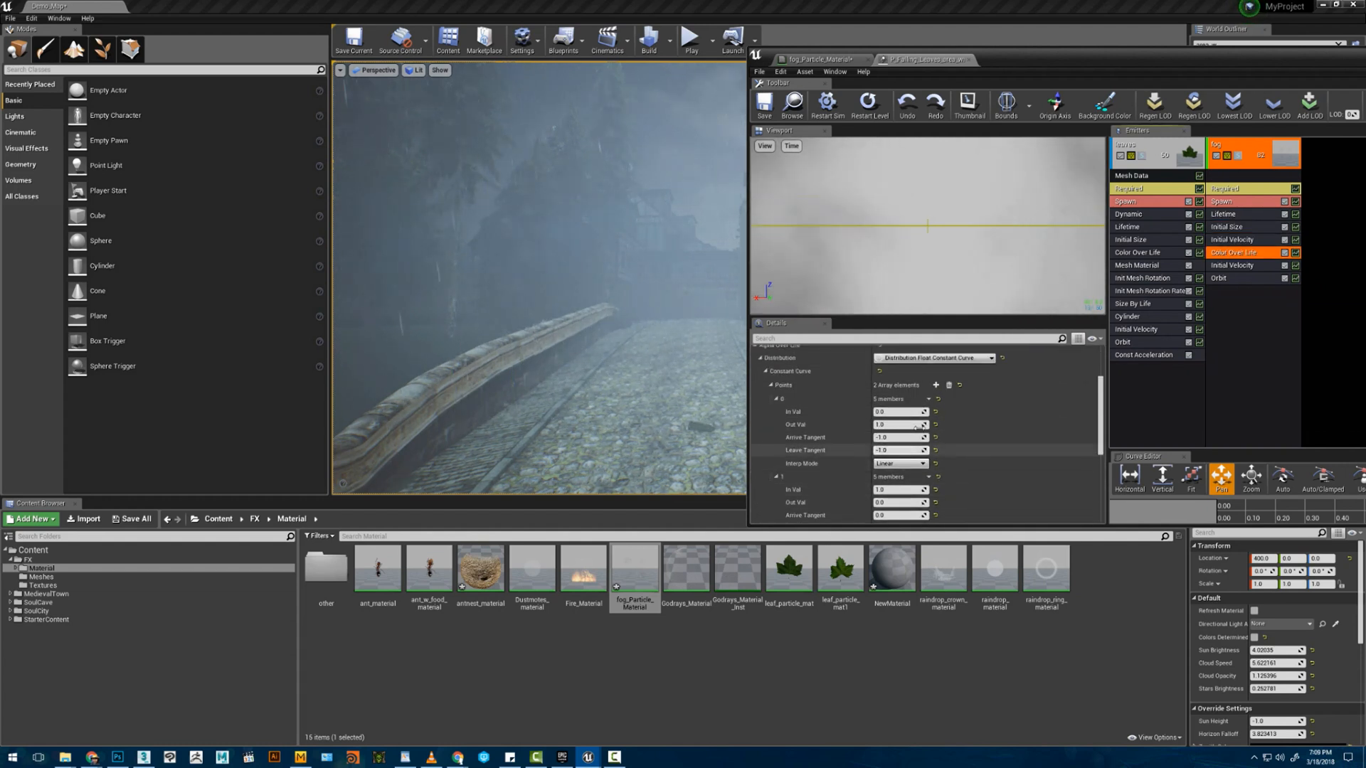
click(935, 385)
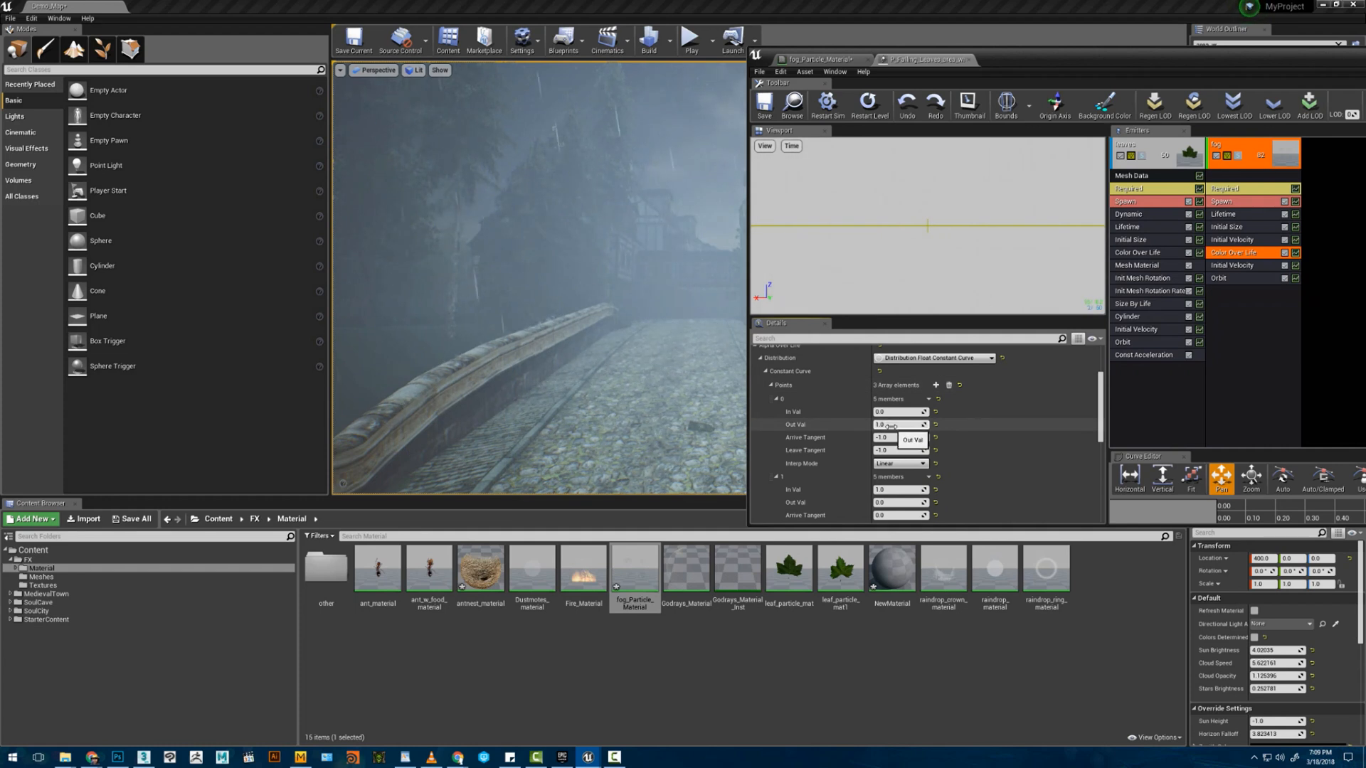
text(0)
scroll(891, 439, down, 1)
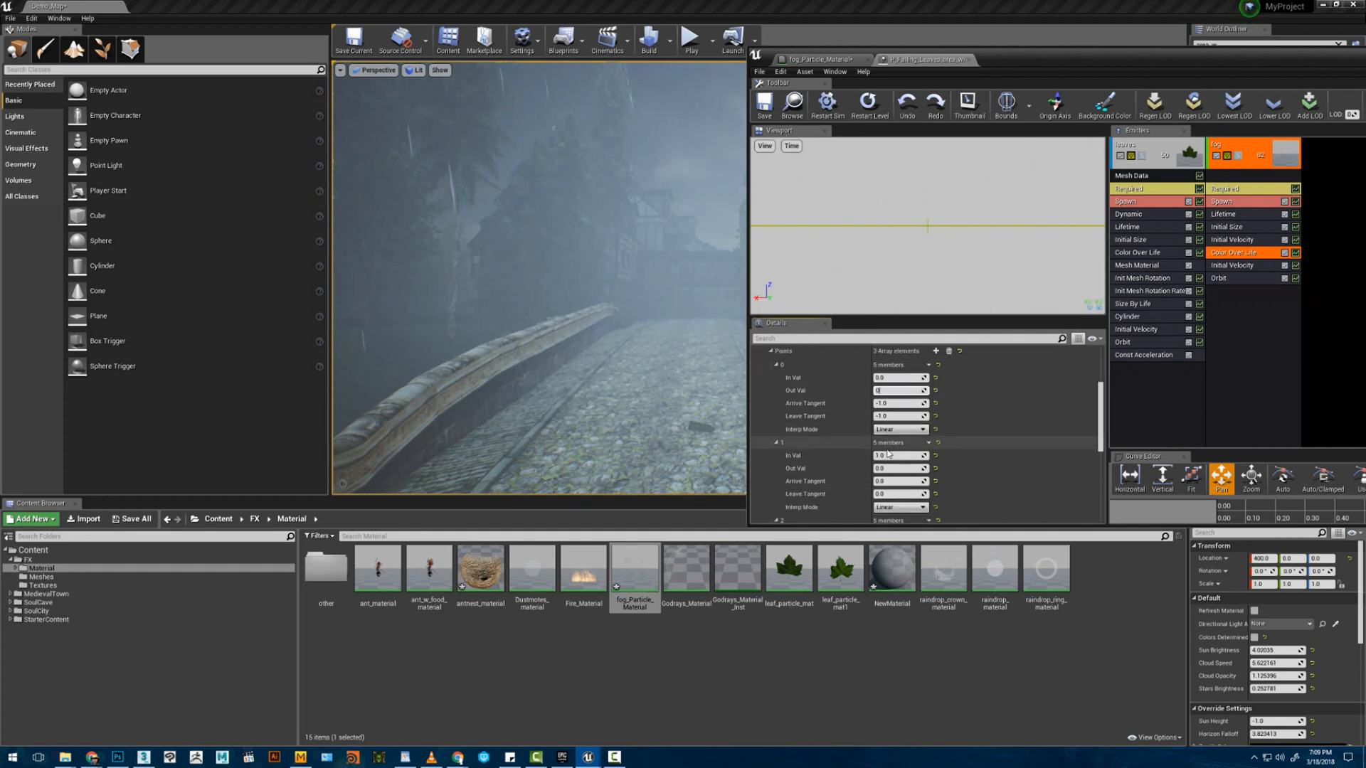
- Set point 1 of the Alpha Over Life curve to In Val 0.3 and Out Val 1
click(884, 456)
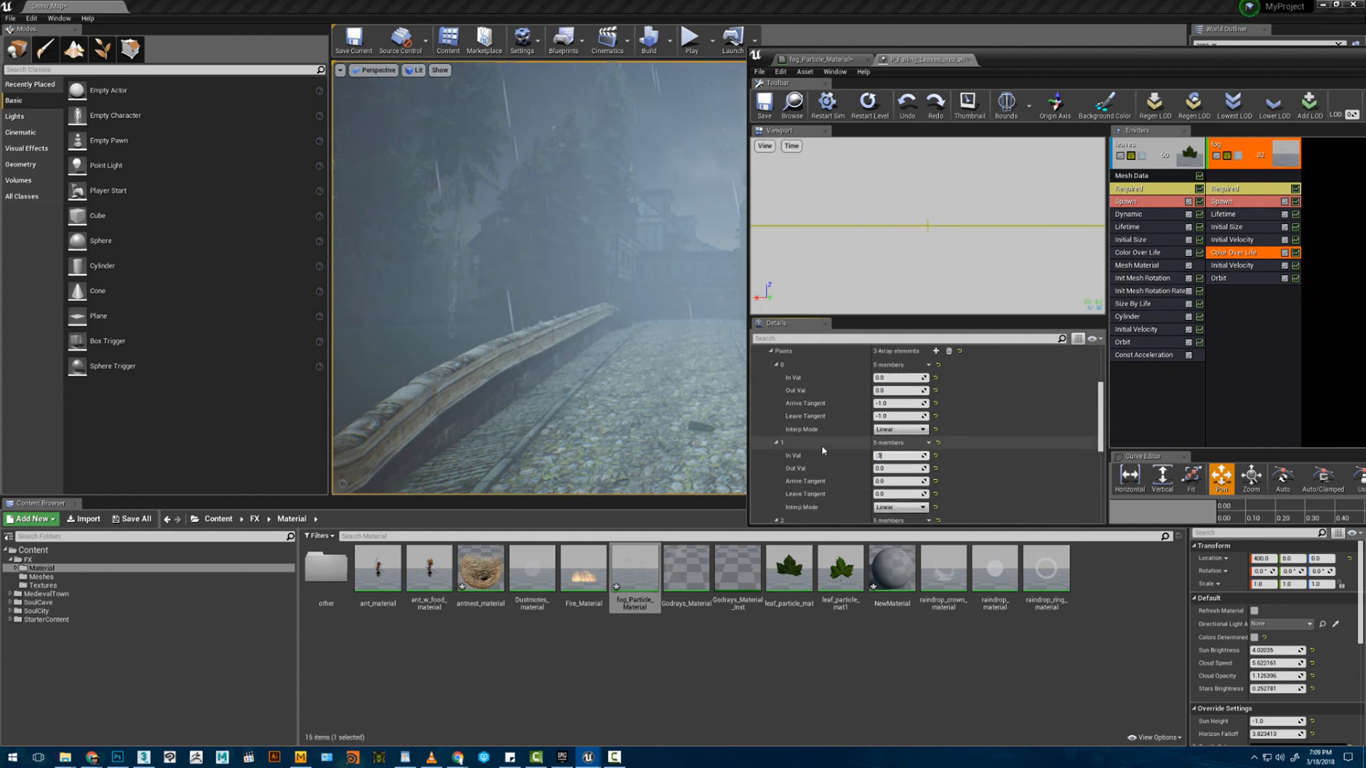
click(891, 469)
text(1)
- Set point 2 of the Alpha Over Life curve to In Val 0.7 and Out Val 1
scroll(894, 479, down, 5)
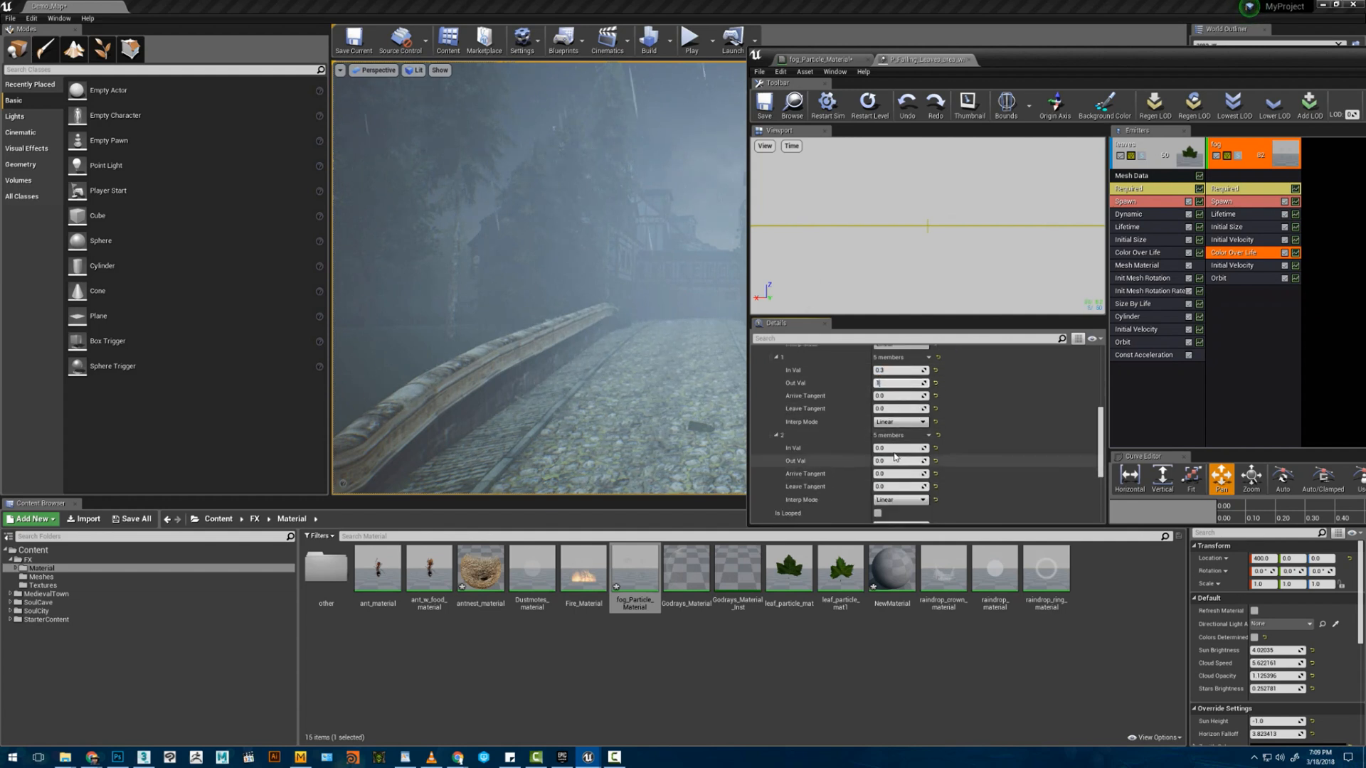
click(890, 448)
text(.7)
click(895, 460)
text(1)
- Add a fourth point to the fog emitter's Alpha Over Life curve and set its In Val to 1
scroll(892, 466, down, 3)
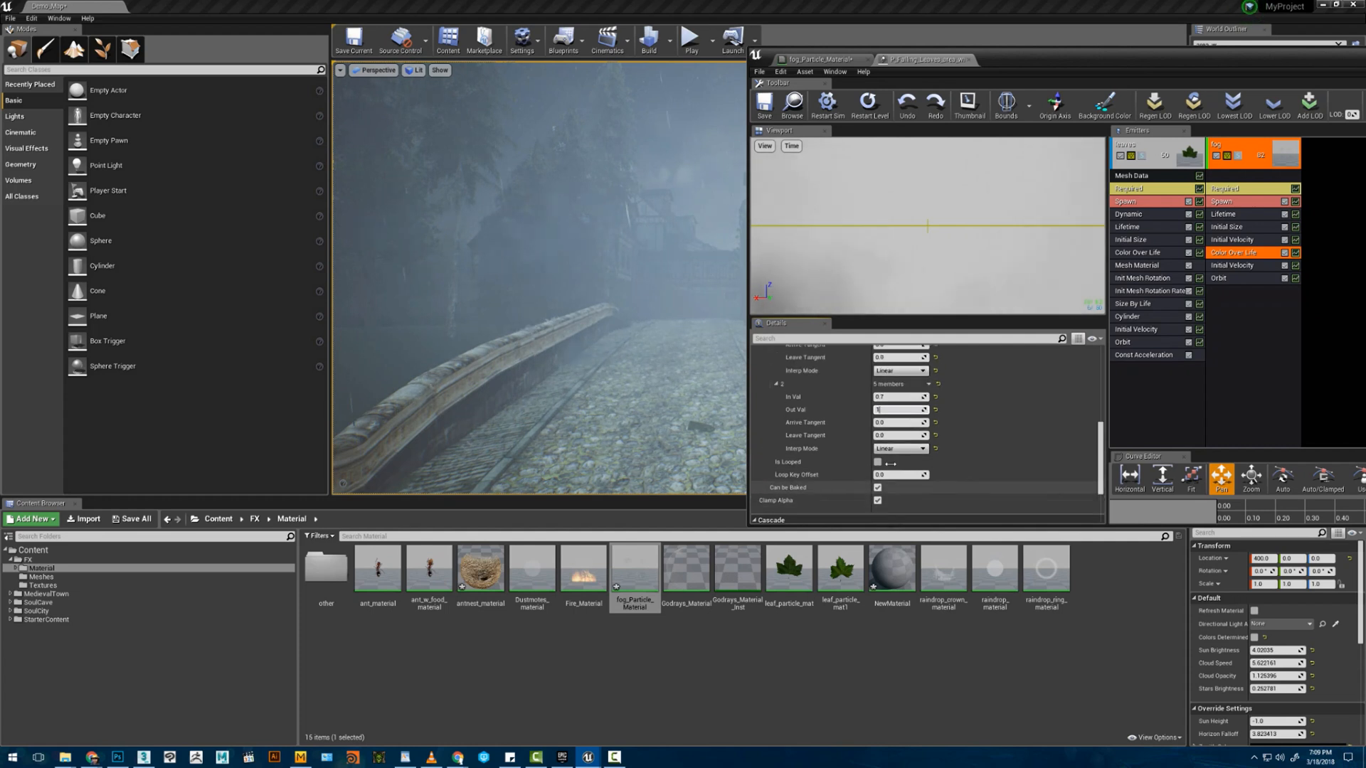
scroll(893, 456, up, 6)
click(936, 386)
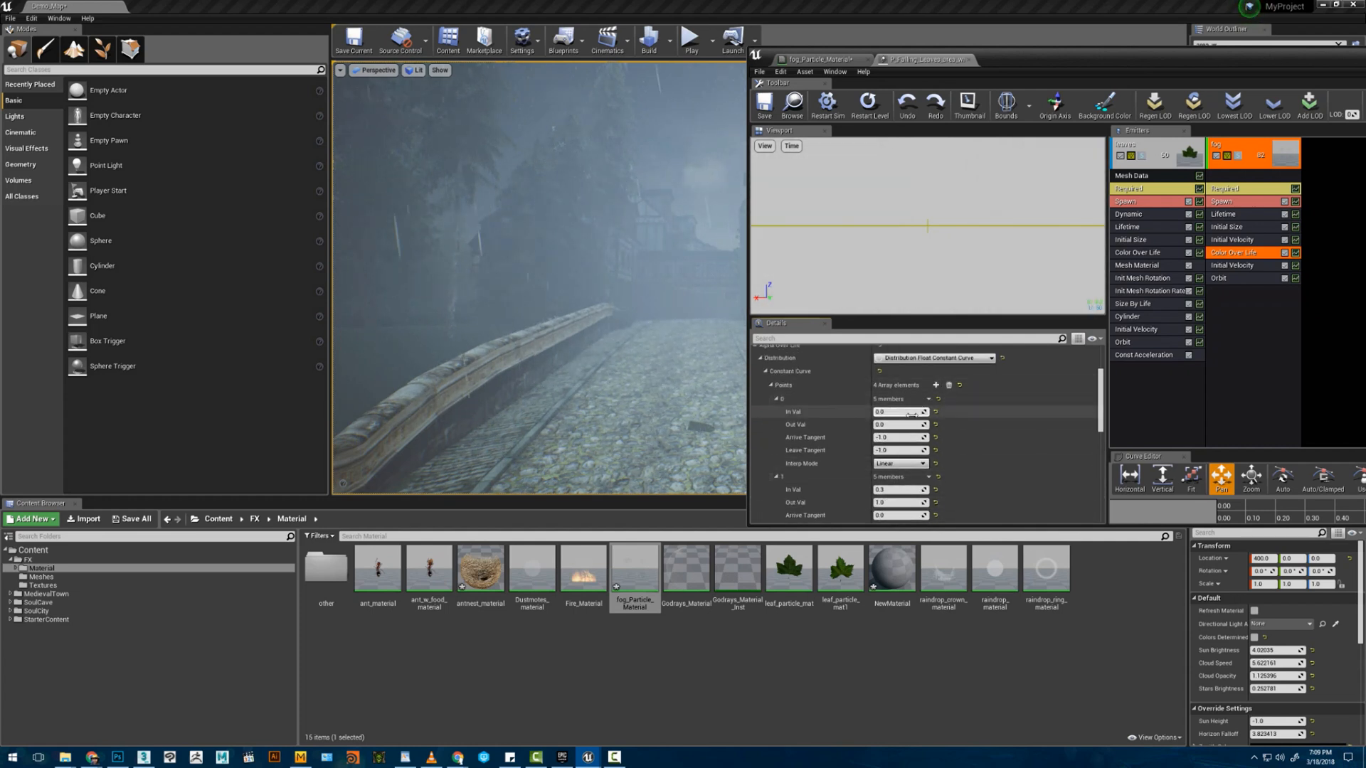
scroll(890, 455, down, 6)
click(884, 459)
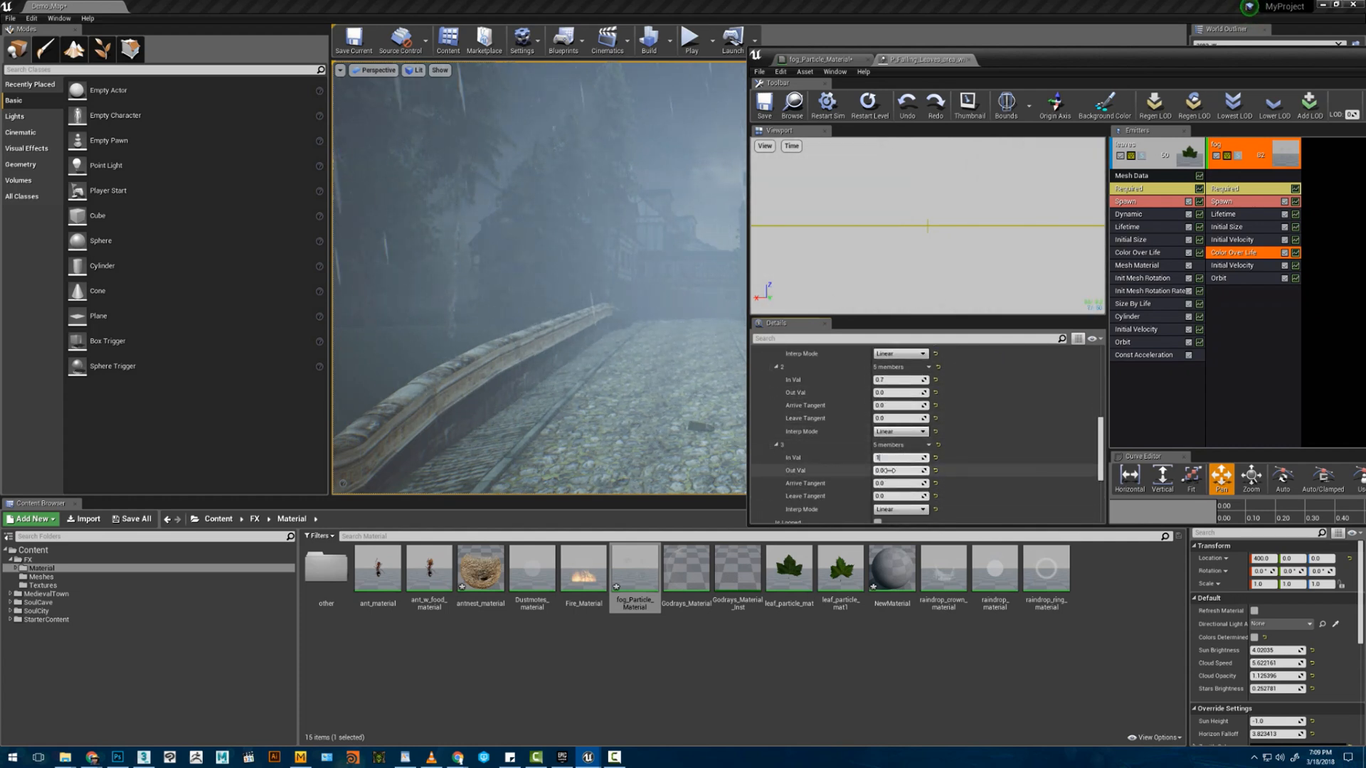
text(1)
key(Return)
scroll(893, 462, down, 2)
scroll(894, 463, down, 1)
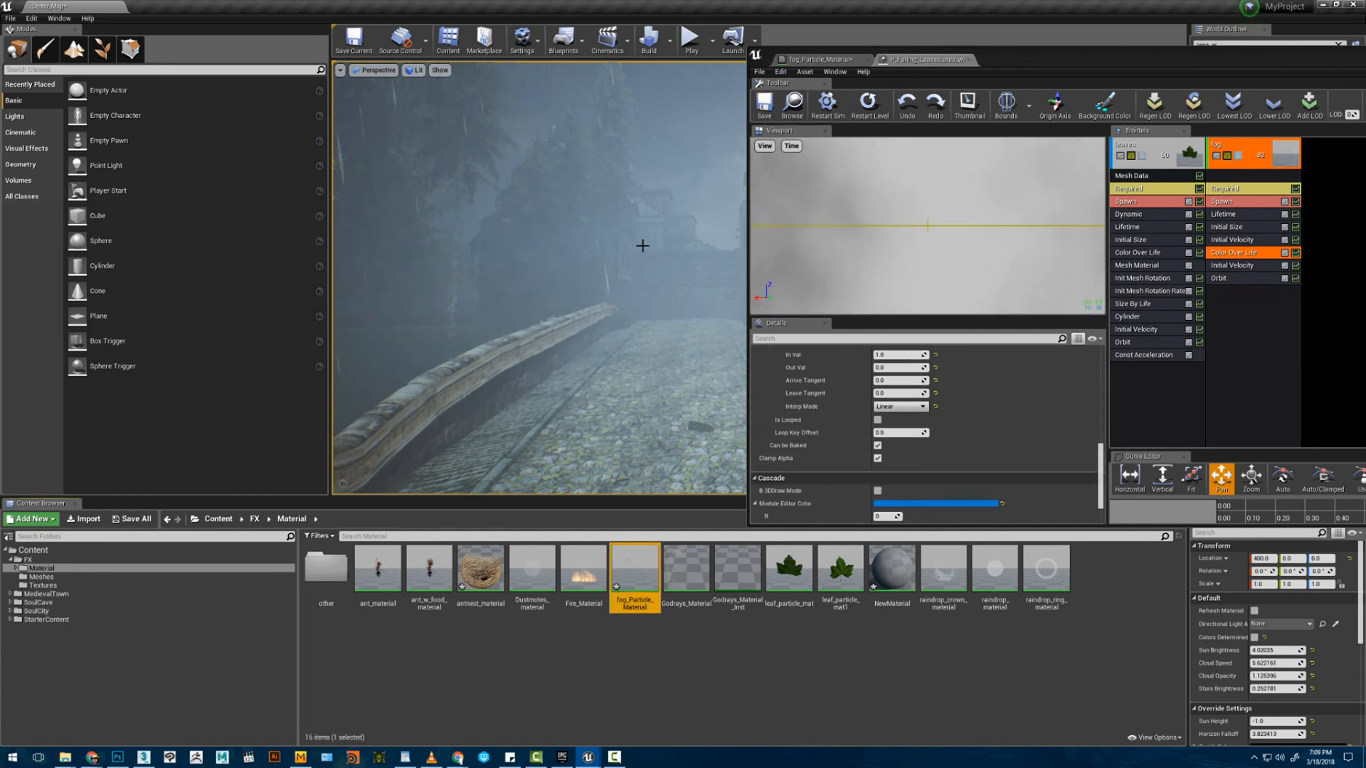
- Add a Size By Life module to the fog emitter and open its settings
mouse_move(643, 244)
right_down()
mouse_move(700, 264)
mouse_move(667, 249)
right_up()
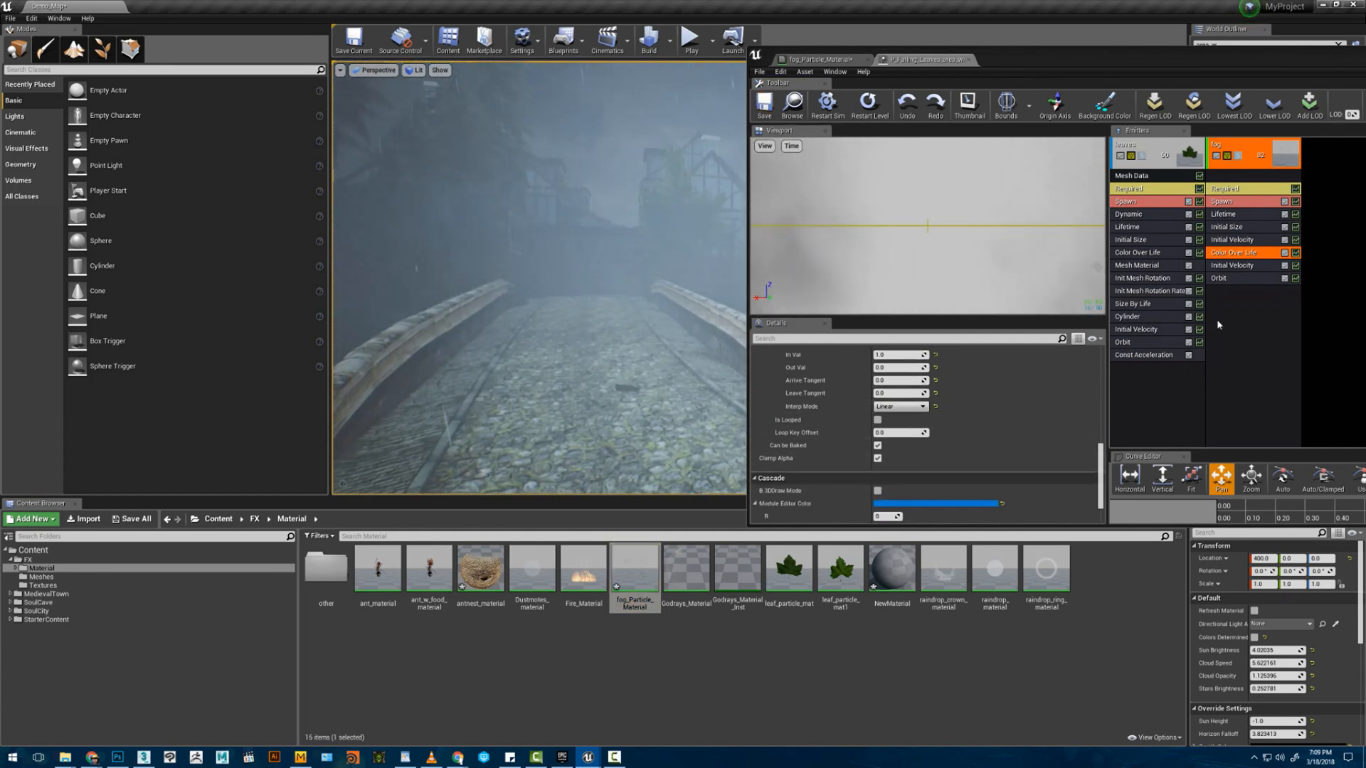
right_click(1251, 319)
mouse_move(1260, 541)
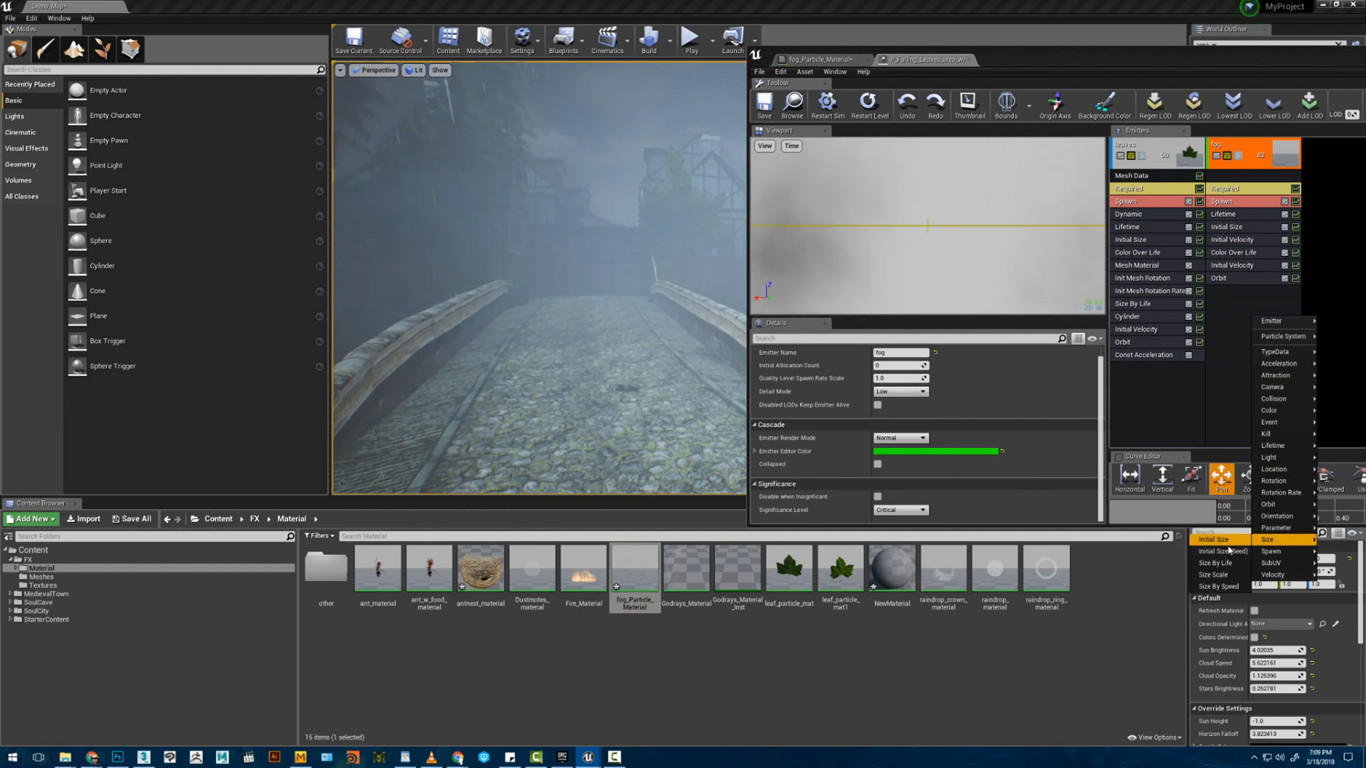
click(1232, 341)
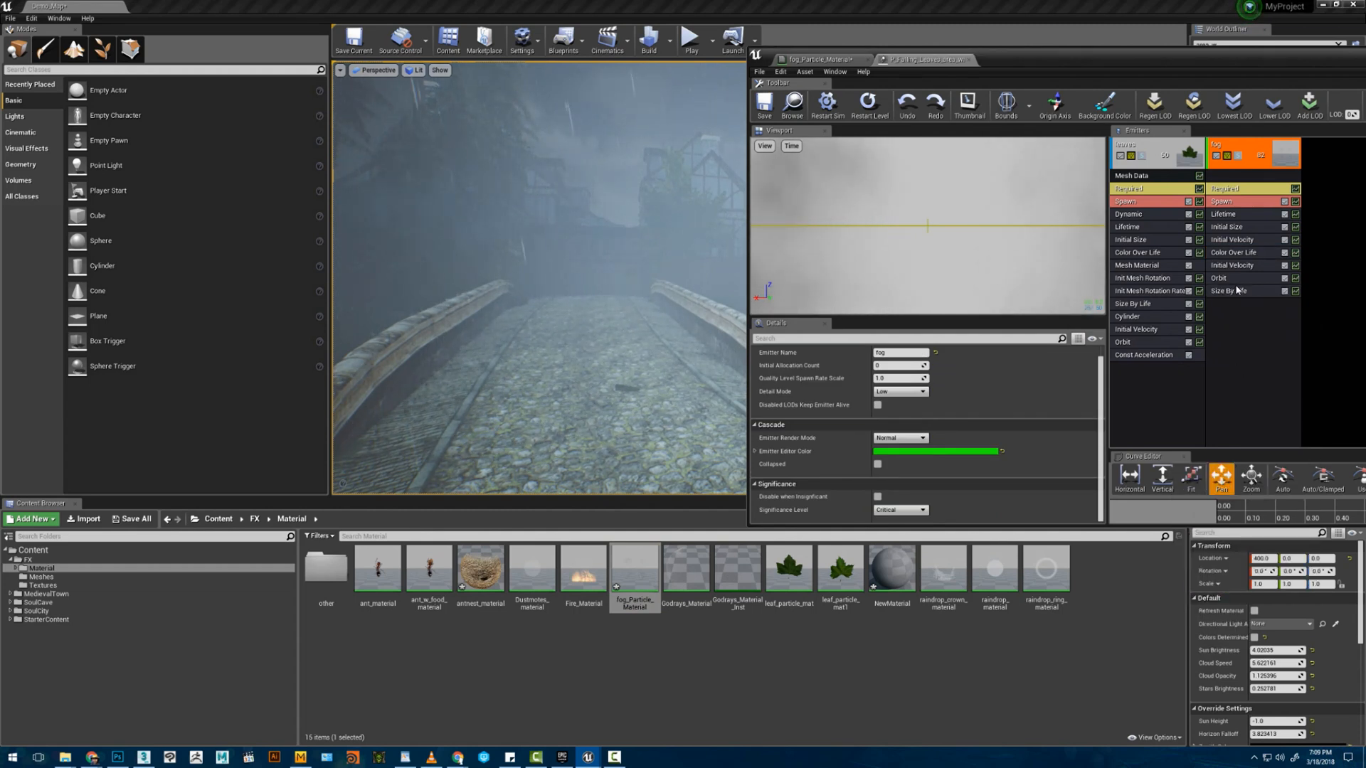
click(1230, 292)
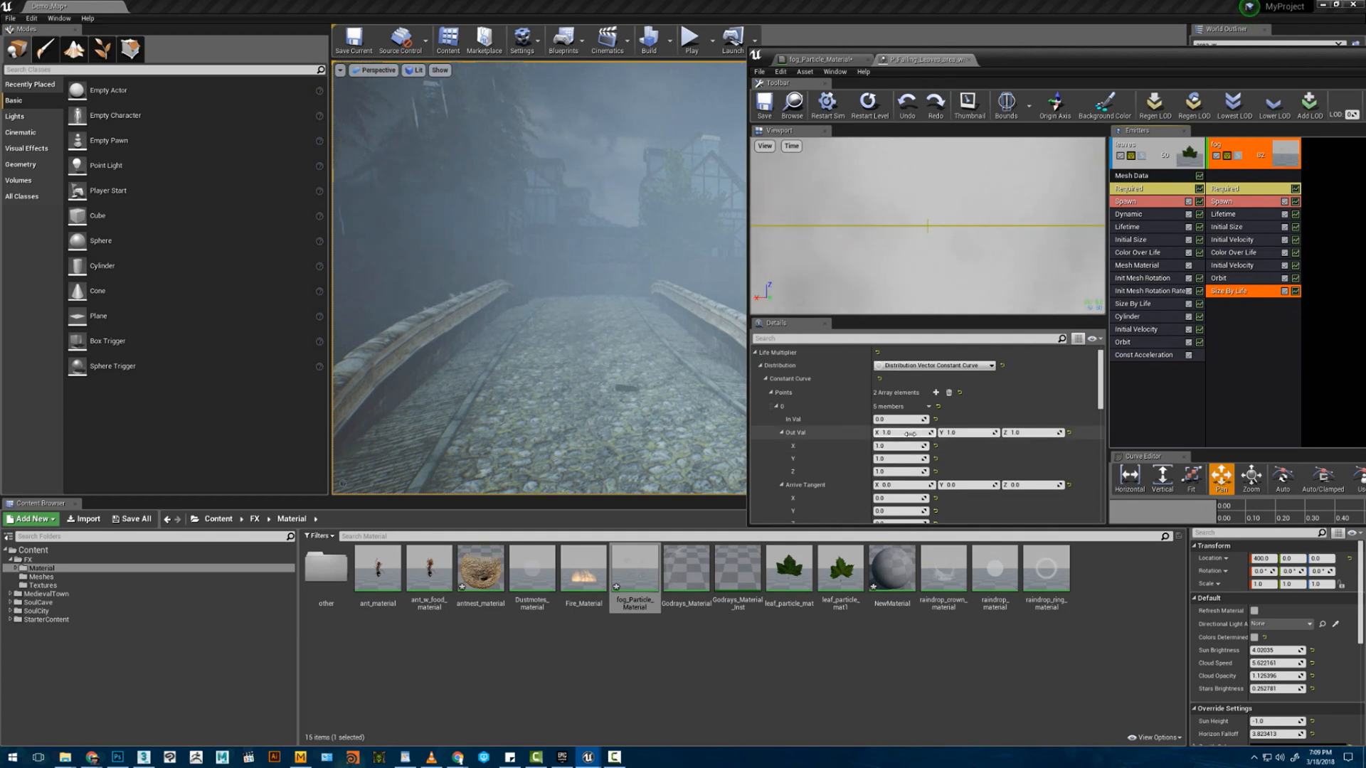
- Set the X and Y Out Val of point 1 in the fog emitter's Size By Life curve to 2
scroll(898, 477, down, 3)
scroll(898, 483, down, 3)
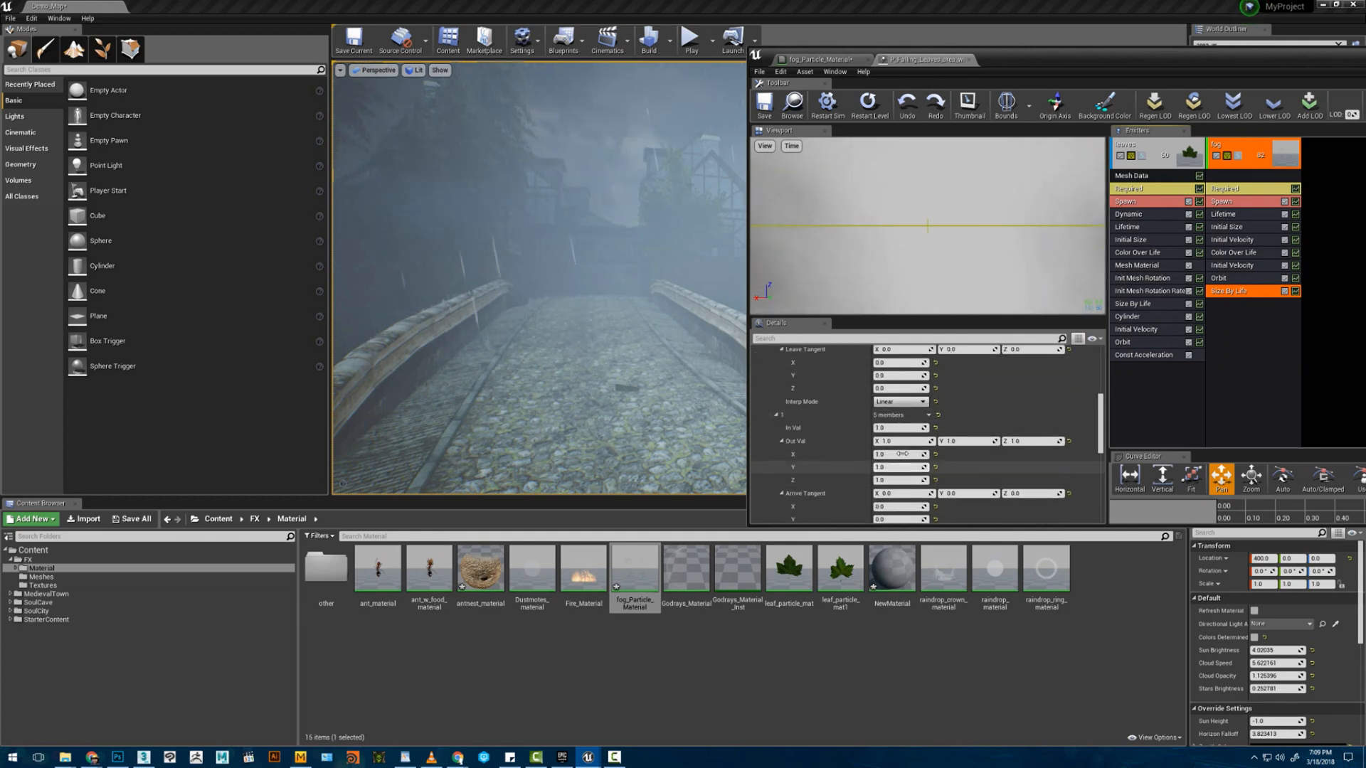
click(902, 442)
text(2)
key(Return)
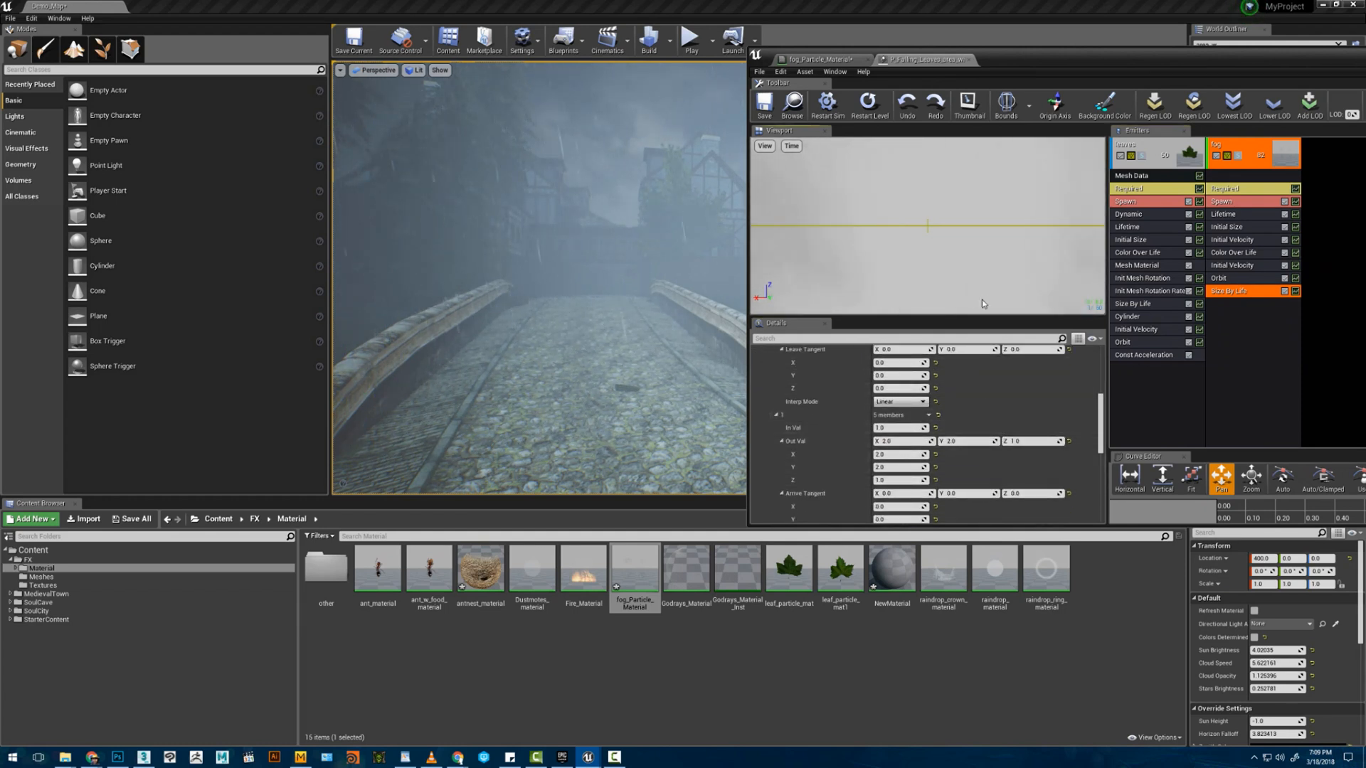
key(s)
right_drag(638, 265, 619, 266)
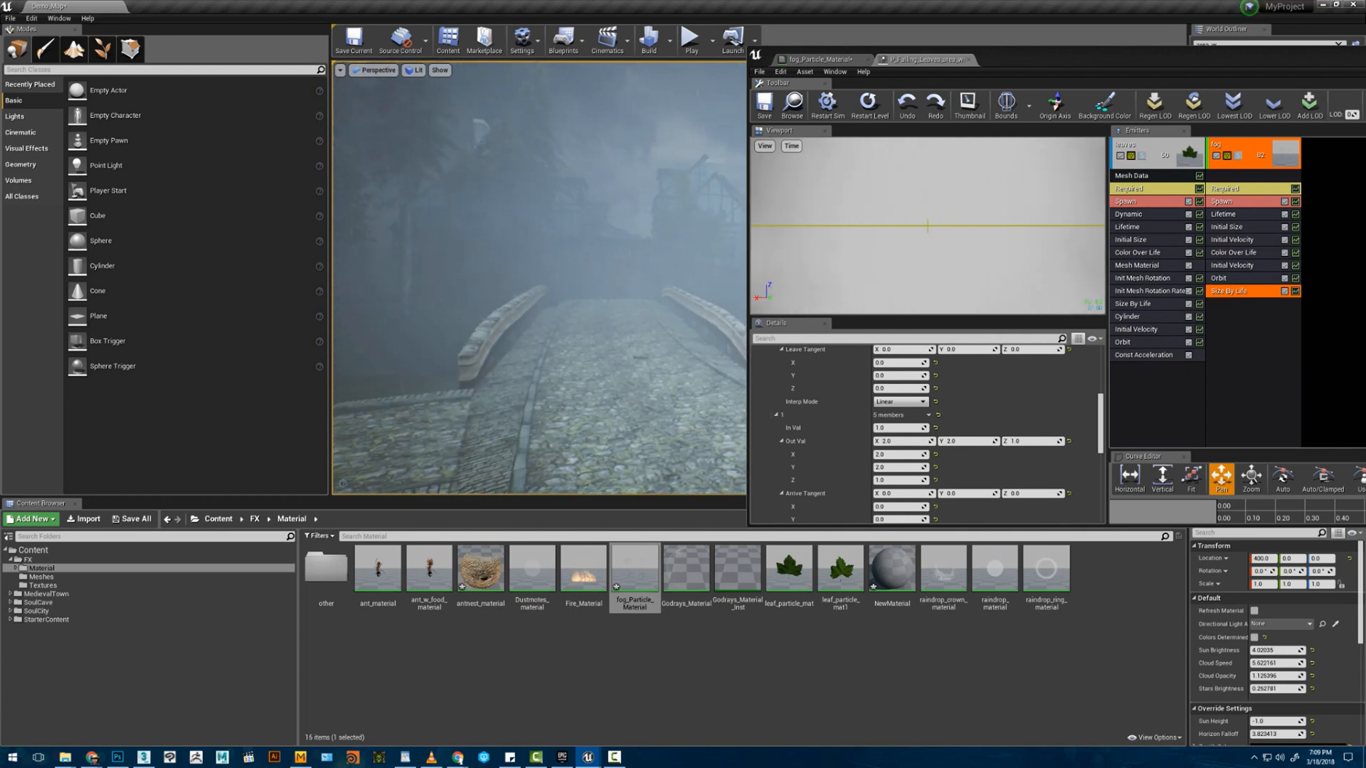
- Set the Z velocity of the fog emitter's upper Initial Velocity module to a maximum of 30 and a minimum of 10
click(1223, 241)
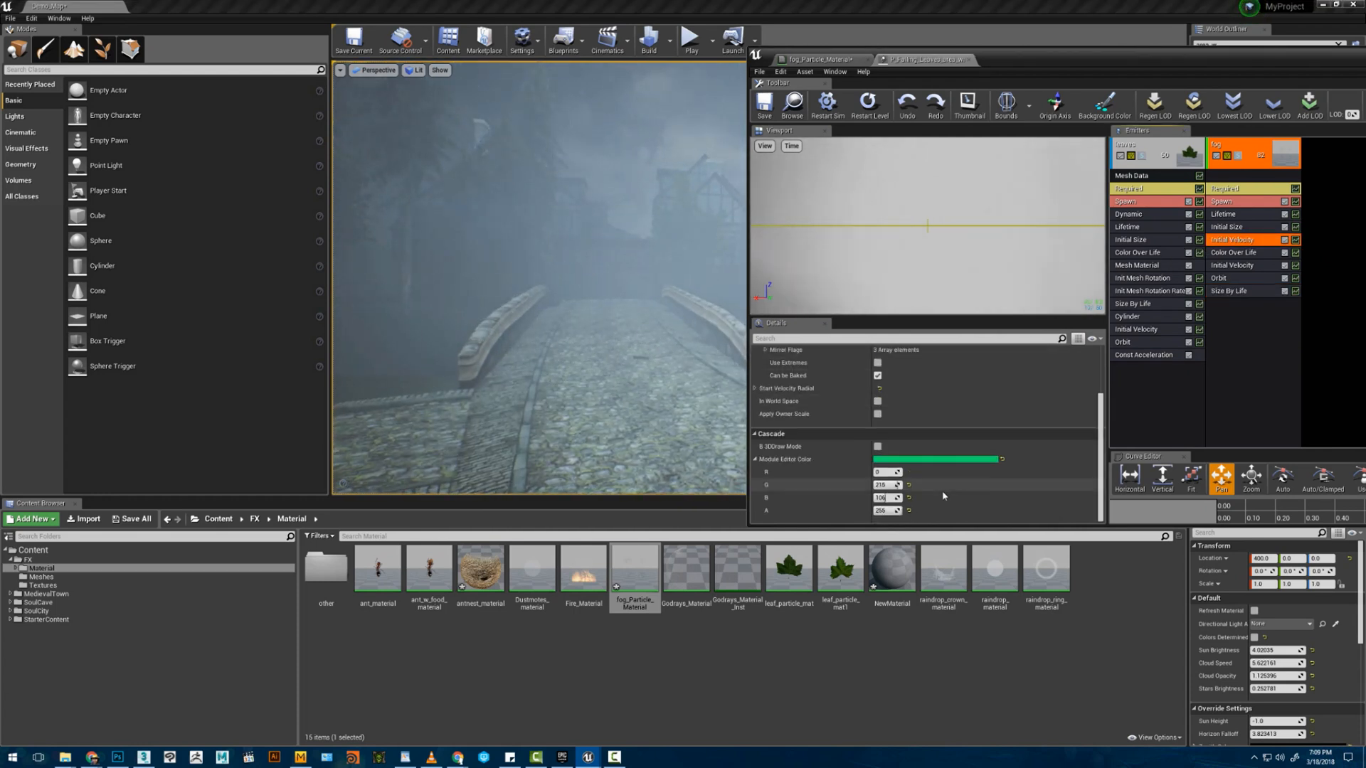
scroll(927, 483, up, 3)
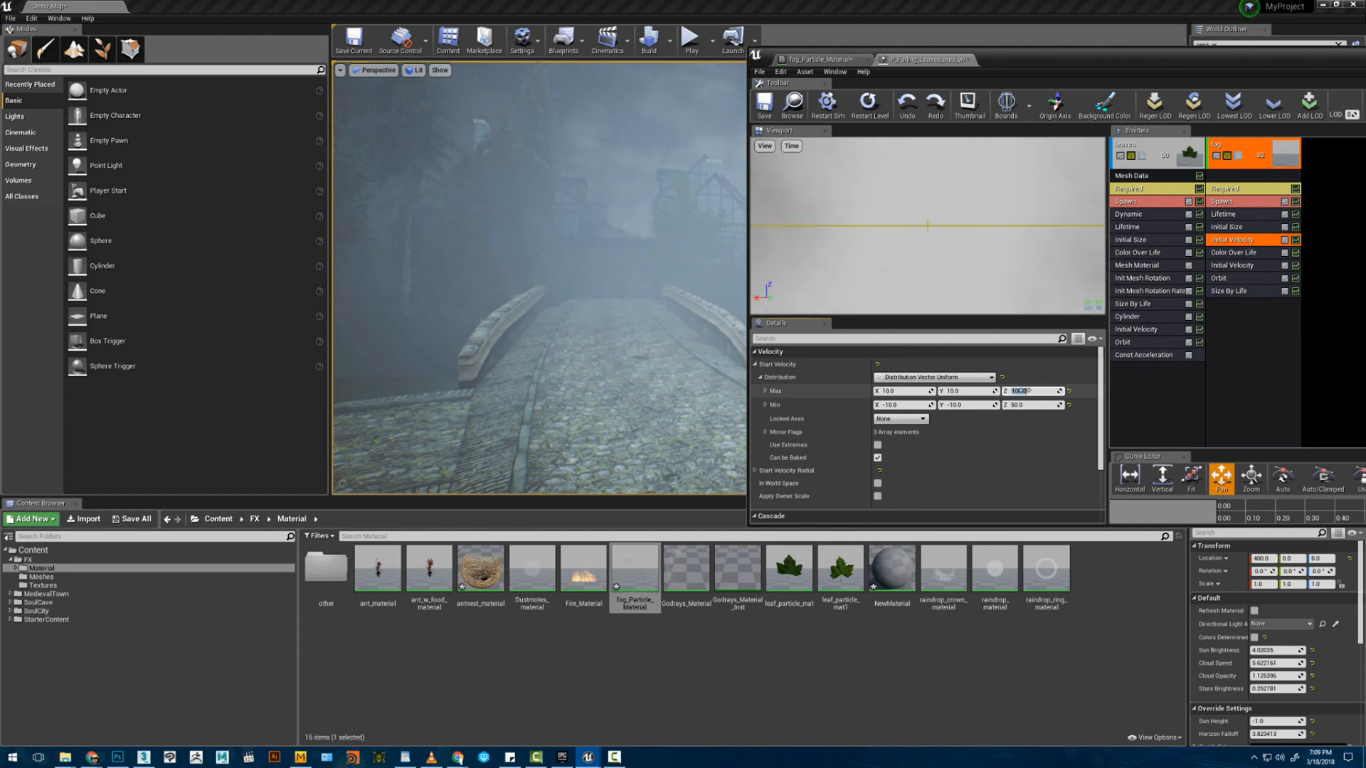
text(30)
key(Tab)
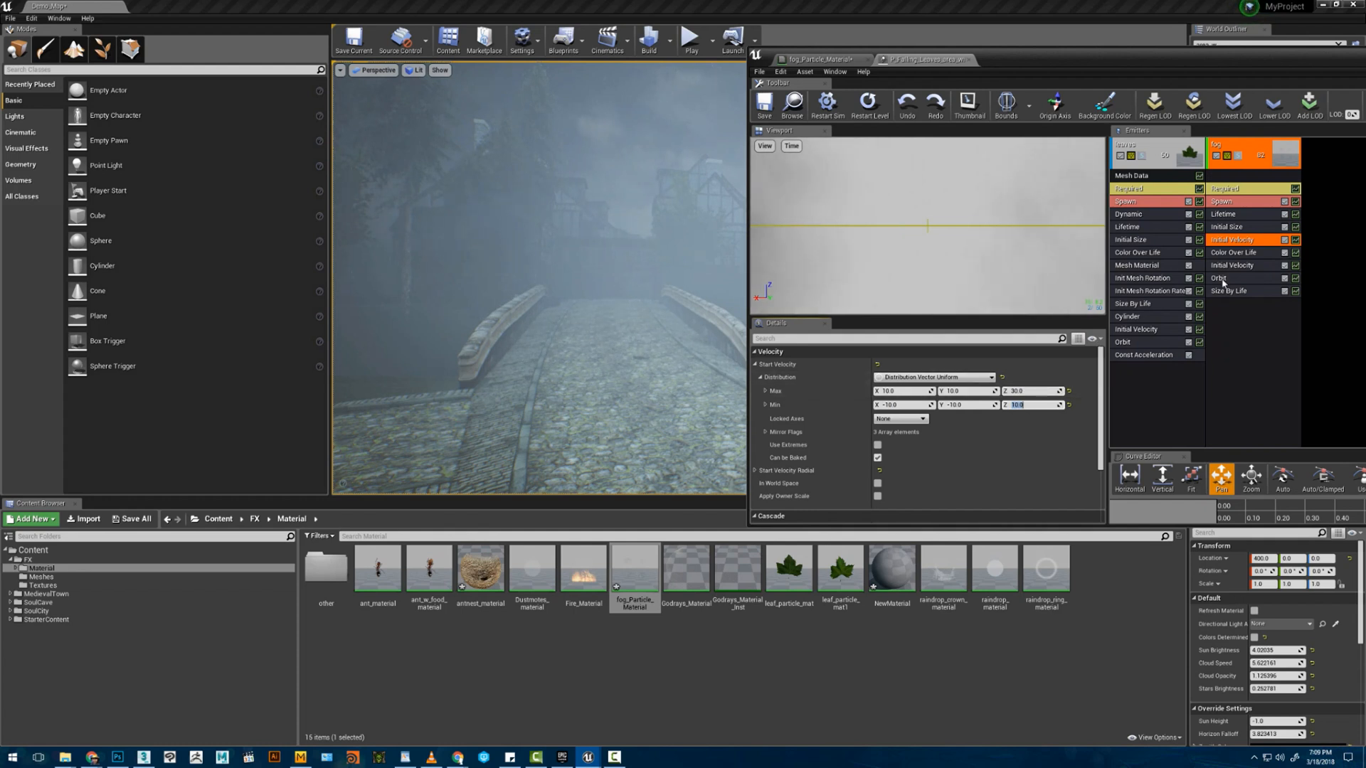
- Review the fog emitter's Initial Size, then select the falling leaves particle actor beside the bridge and reposition it in the level
click(1240, 228)
click(697, 324)
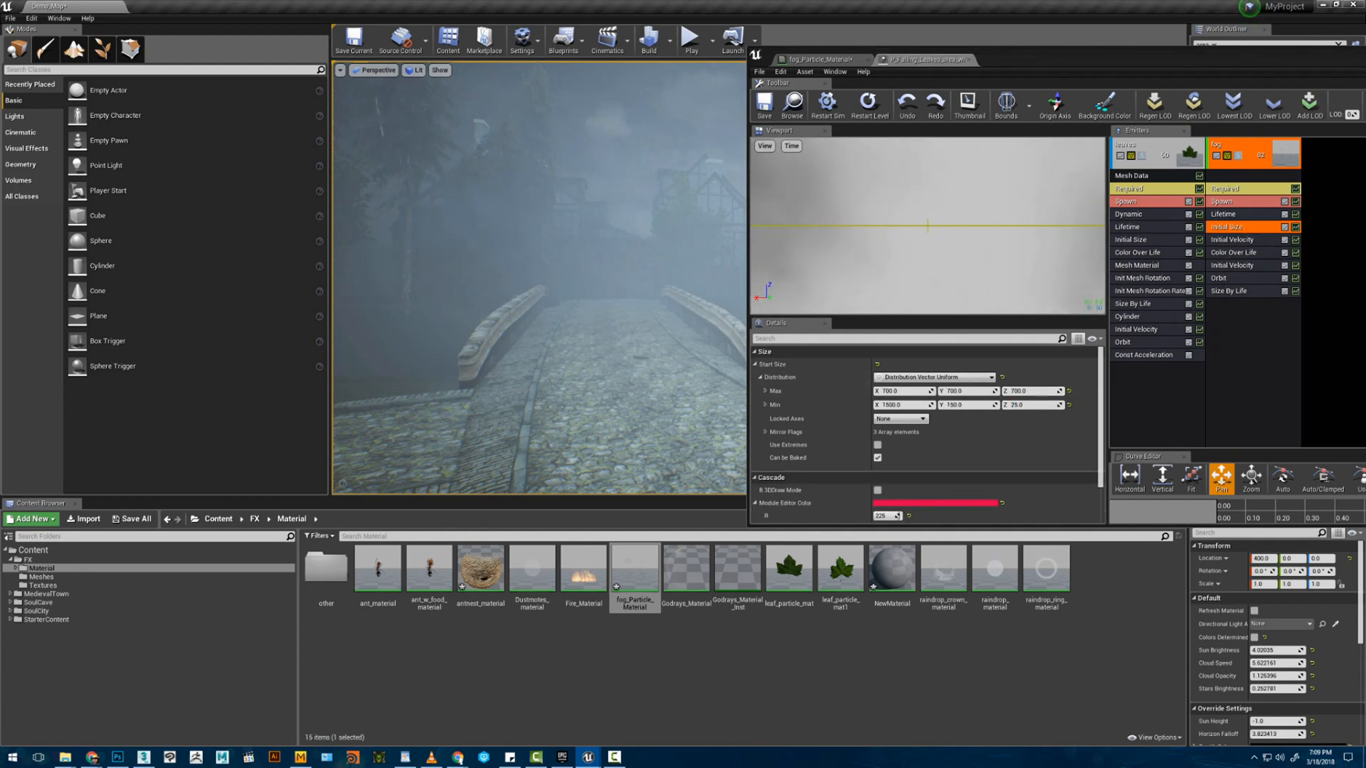
mouse_move(698, 324)
right_down()
mouse_move(740, 326)
mouse_move(719, 327)
right_up()
mouse_move(463, 256)
right_down()
mouse_move(431, 247)
mouse_move(449, 254)
right_up()
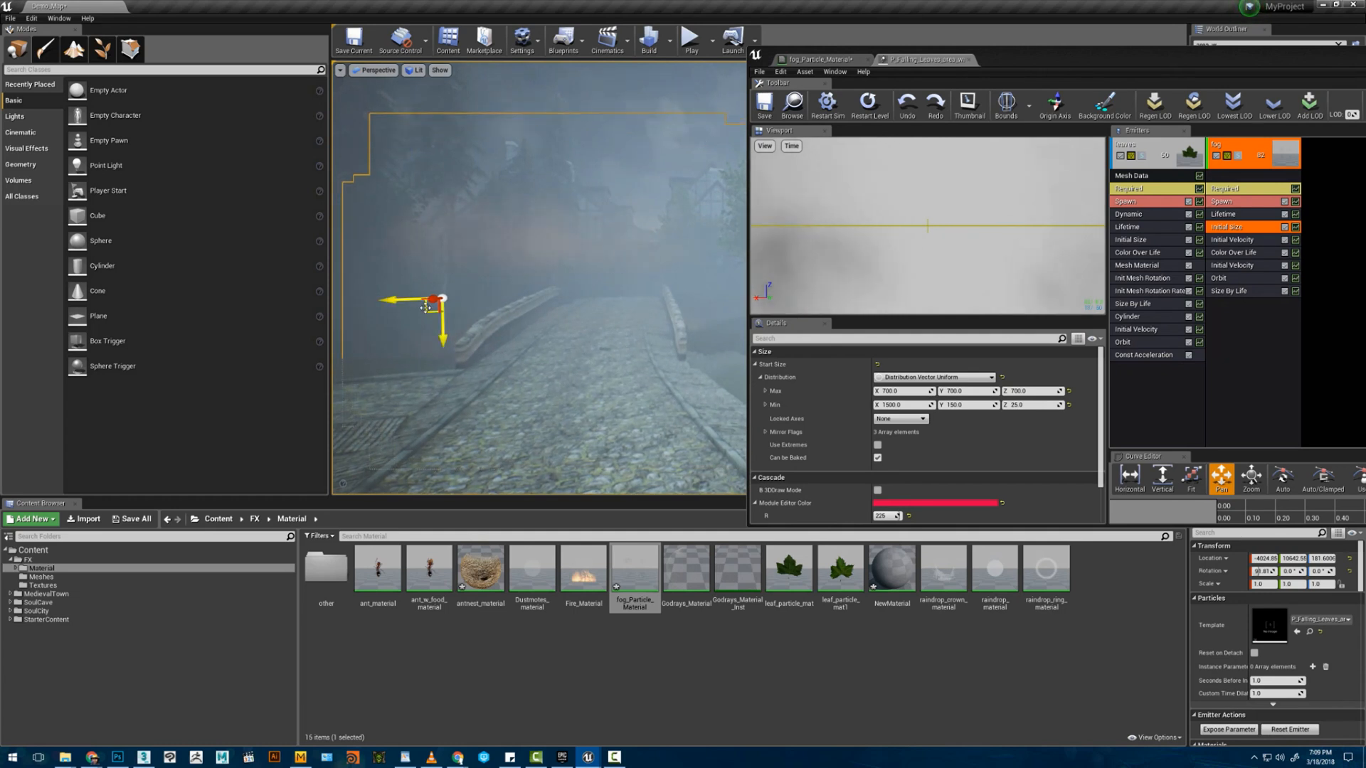
- Set the fog emitter's Sub UV interpolation method to Random, with 2 horizontal and 4 vertical sub-images
click(1244, 189)
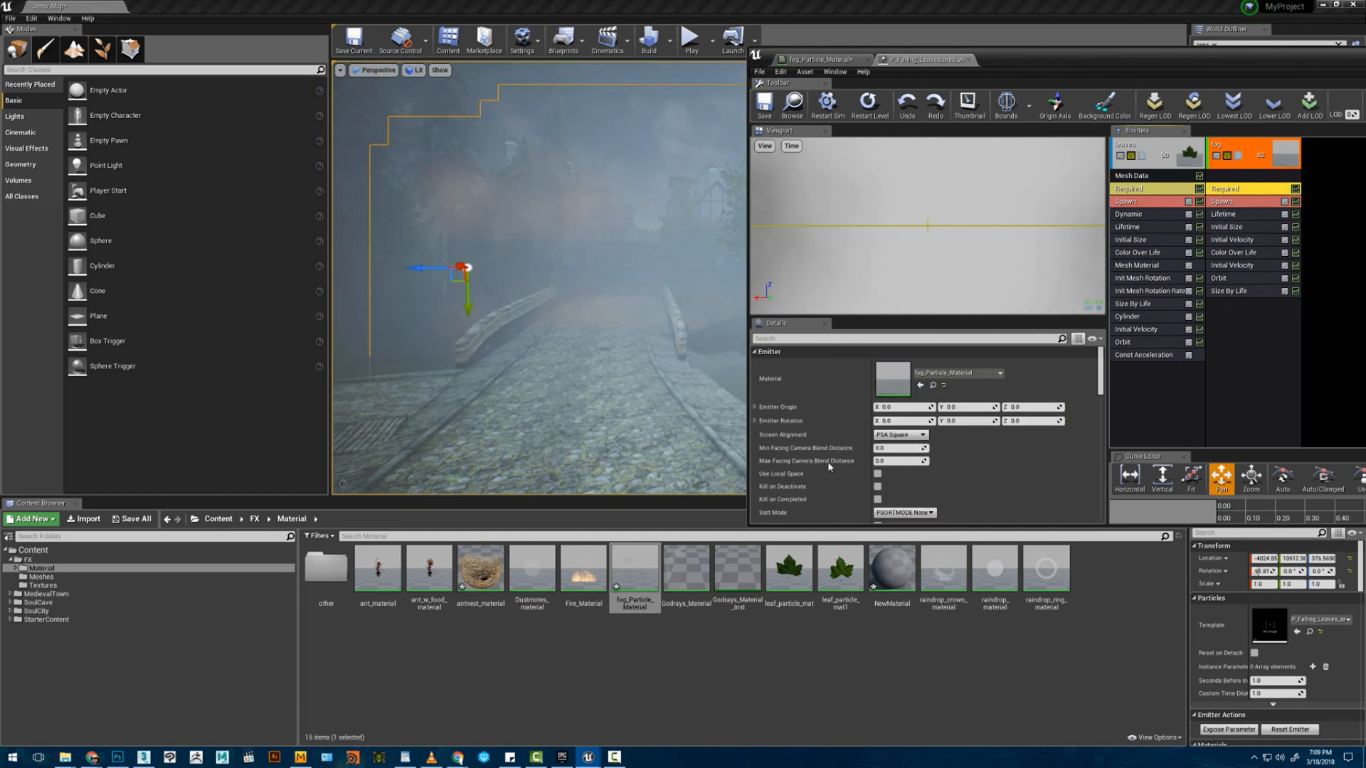
scroll(825, 463, down, 10)
scroll(816, 484, down, 2)
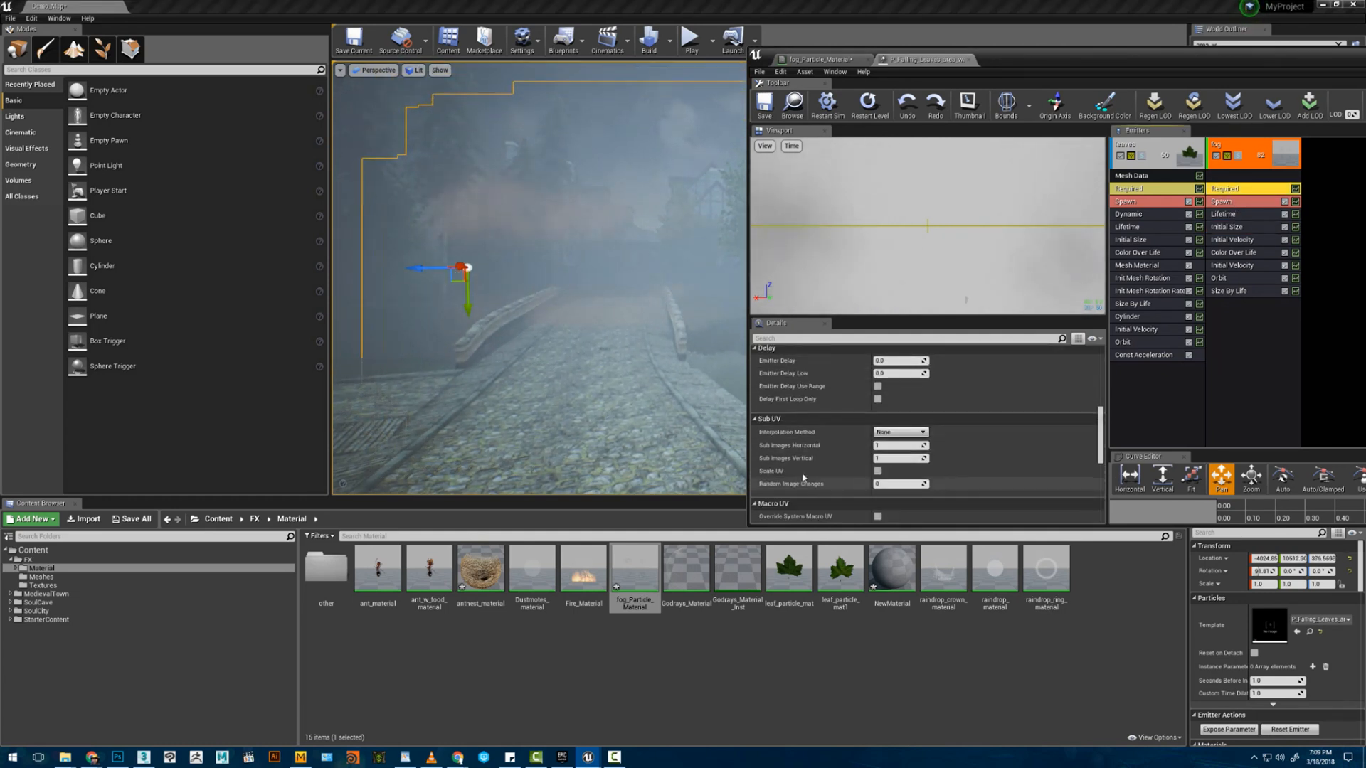
click(900, 432)
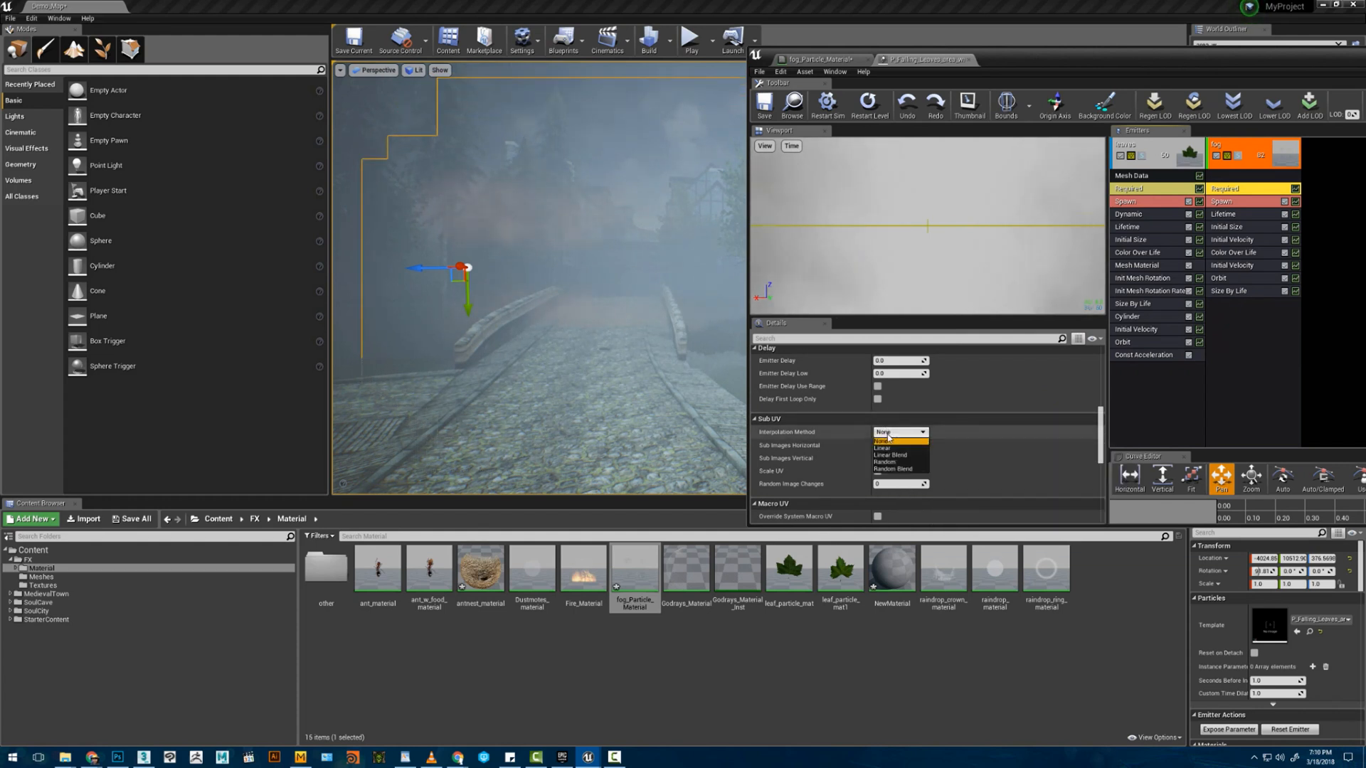
click(902, 455)
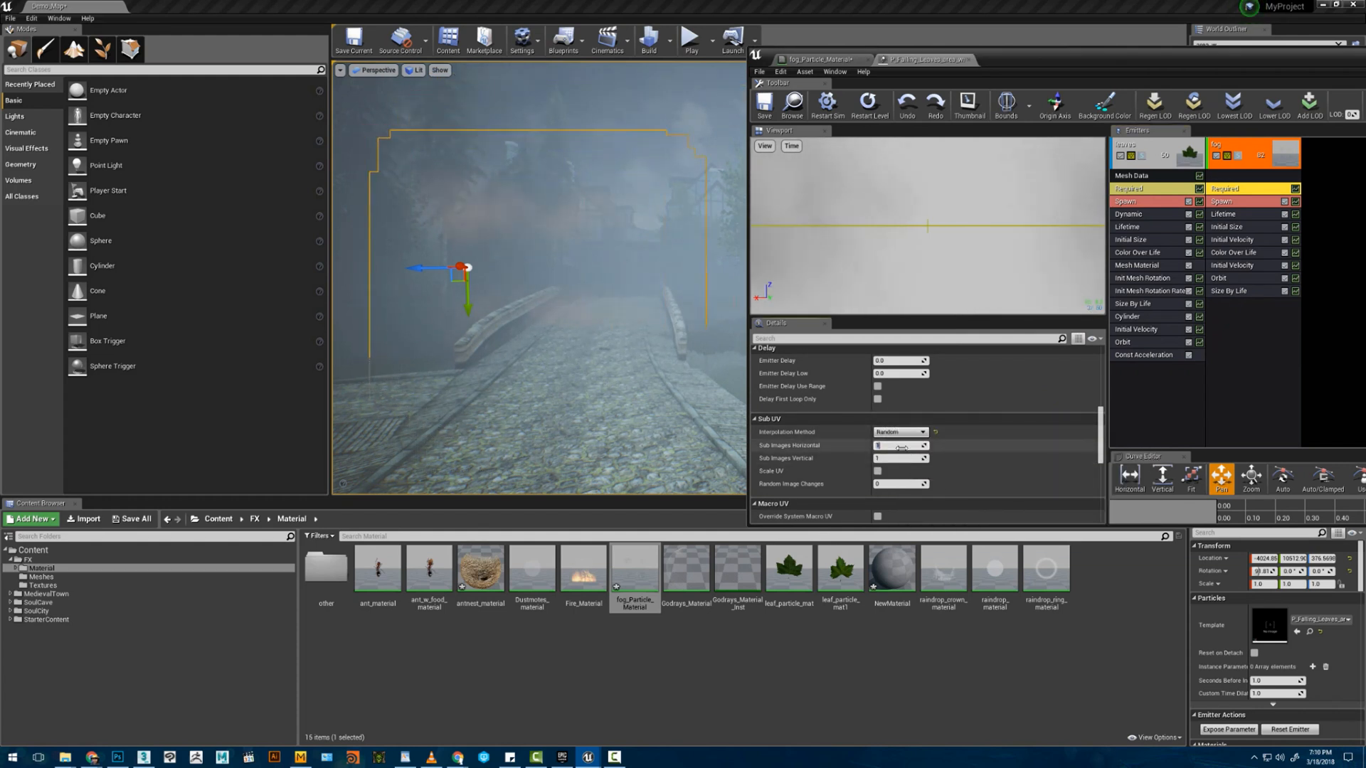
click(895, 445)
text(2)
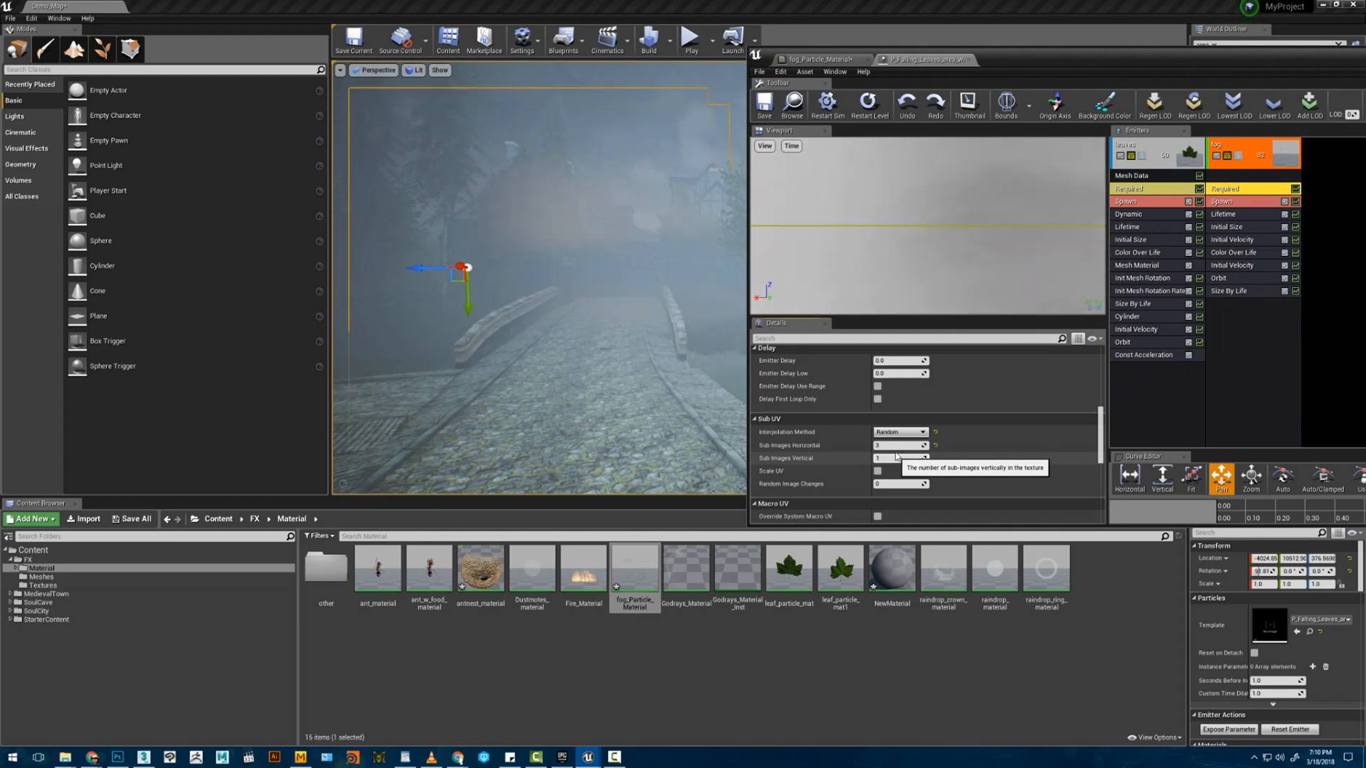
click(890, 459)
text(4)
key(Return)
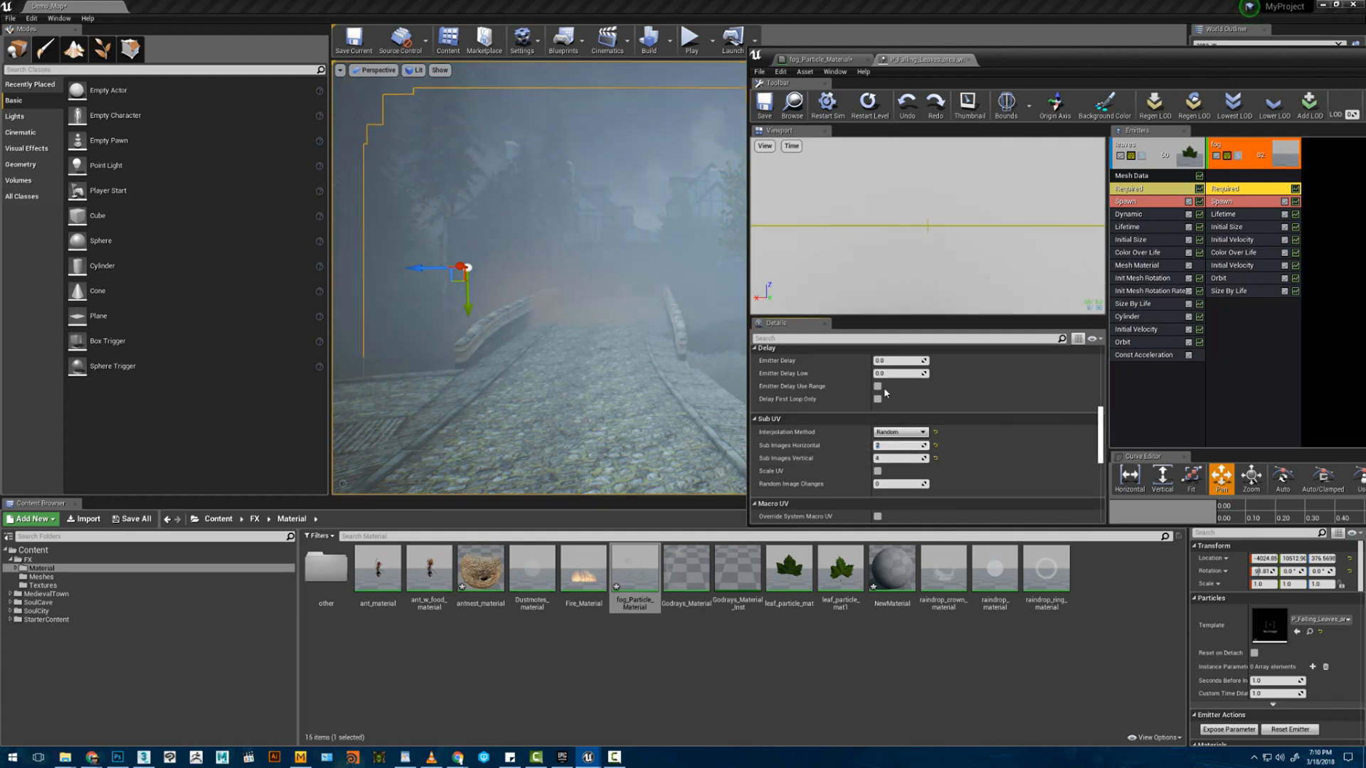
- Reposition the particle actor in the level and add a SubImage Index module to the fog emitter
drag(452, 282, 487, 169)
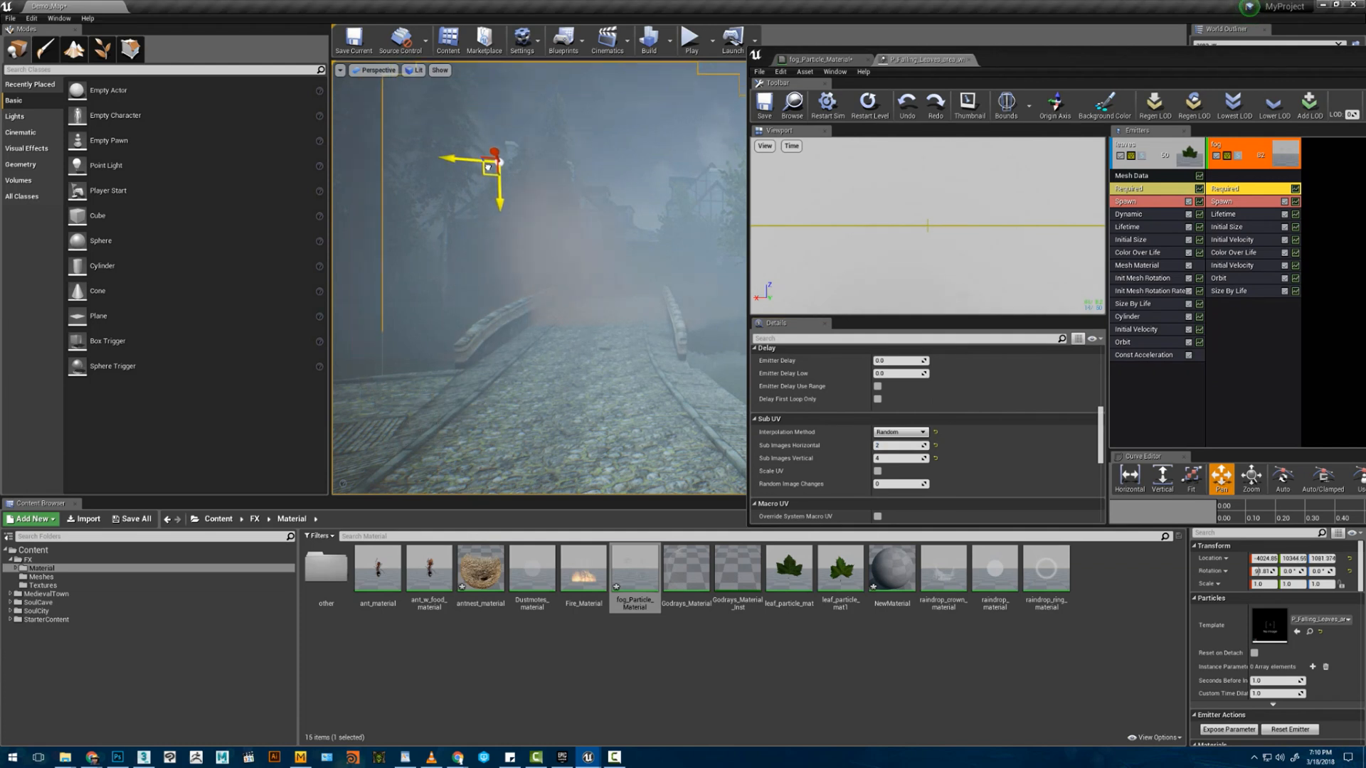
right_click(1219, 314)
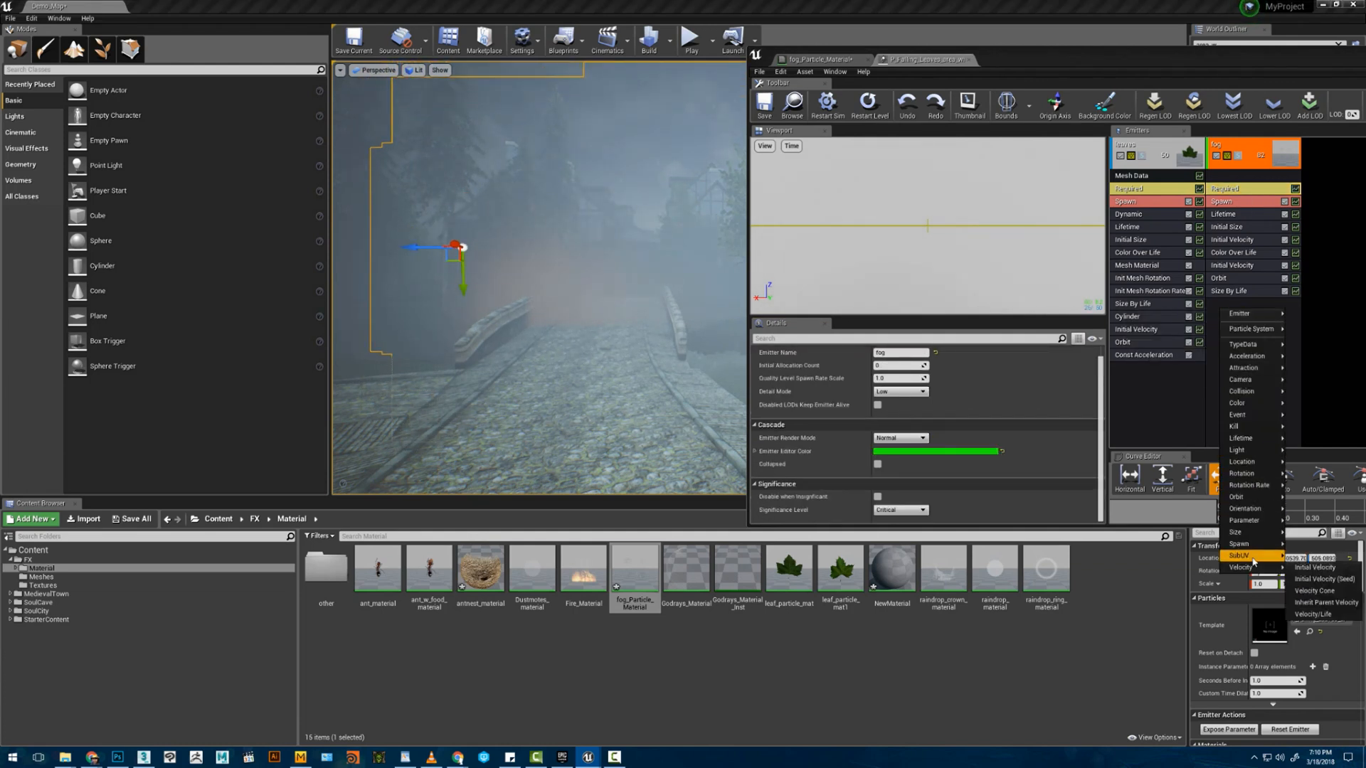
click(1309, 556)
click(1237, 304)
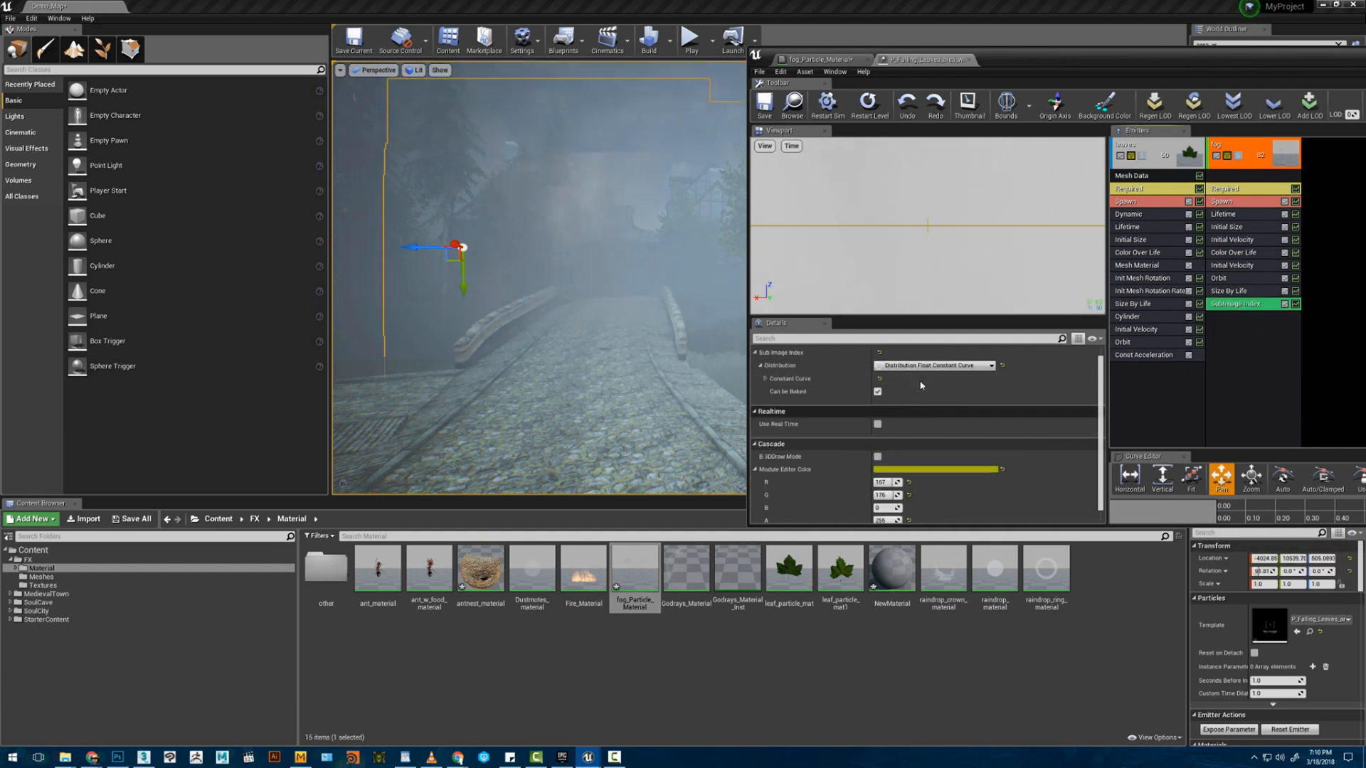
- Change the SubImage Index distribution to Distribution Float Uniform with Min -0.4 and Max 4
click(935, 365)
click(938, 422)
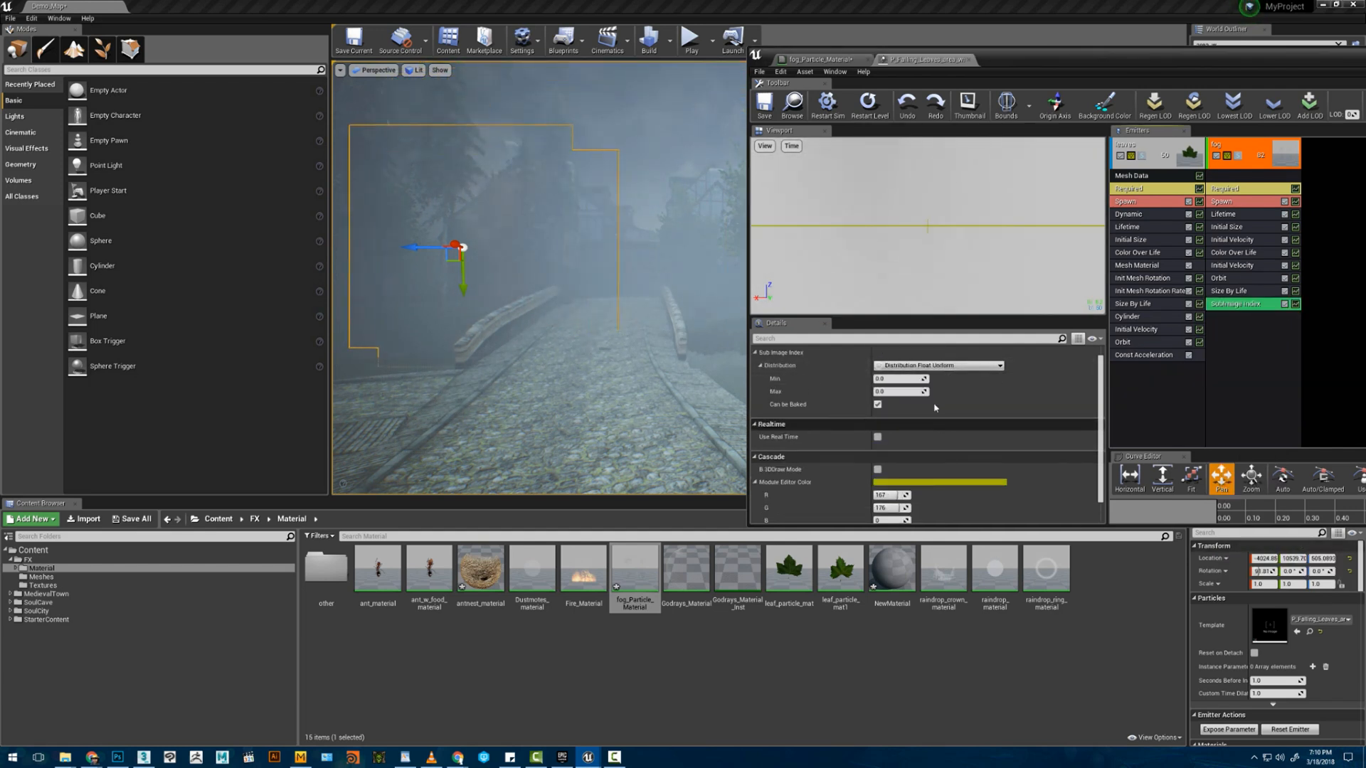
text(-0.4)
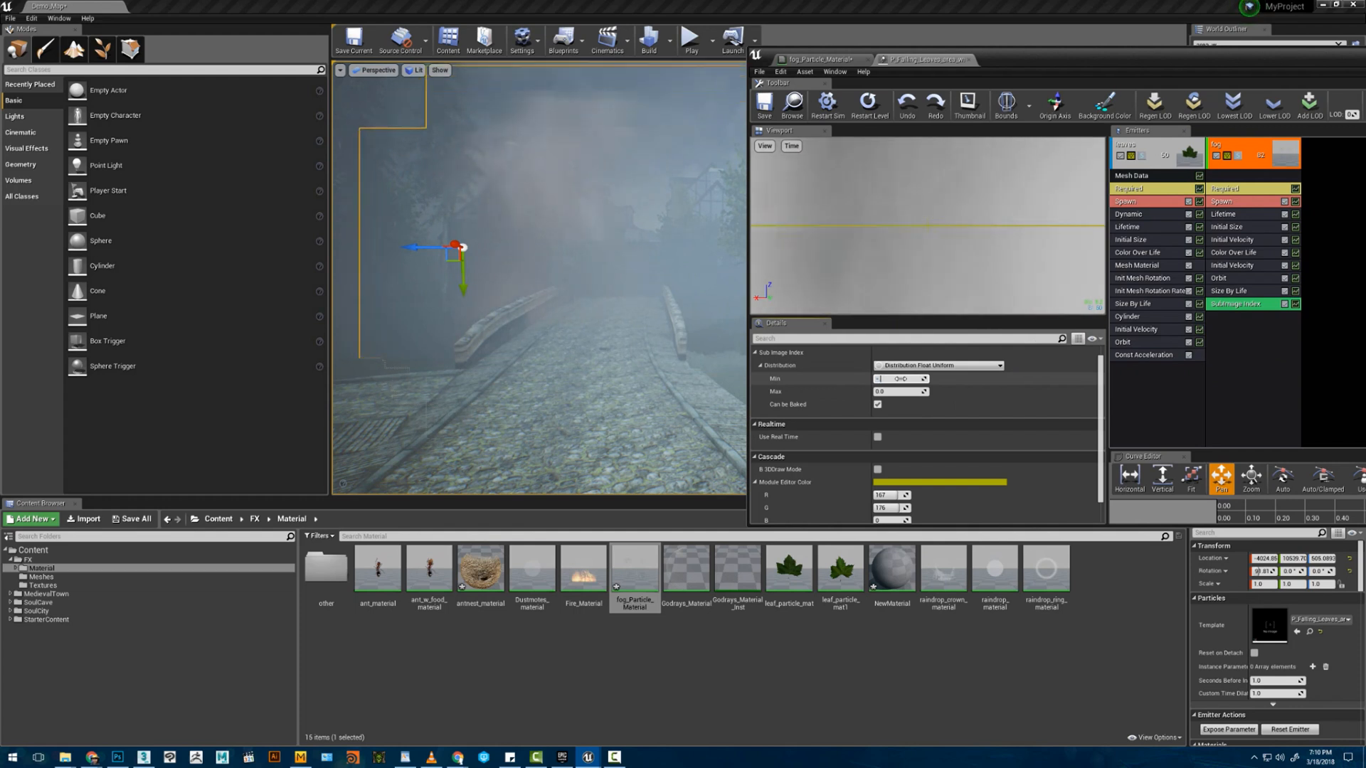
key(Tab)
text(1)
key(BackSpace)
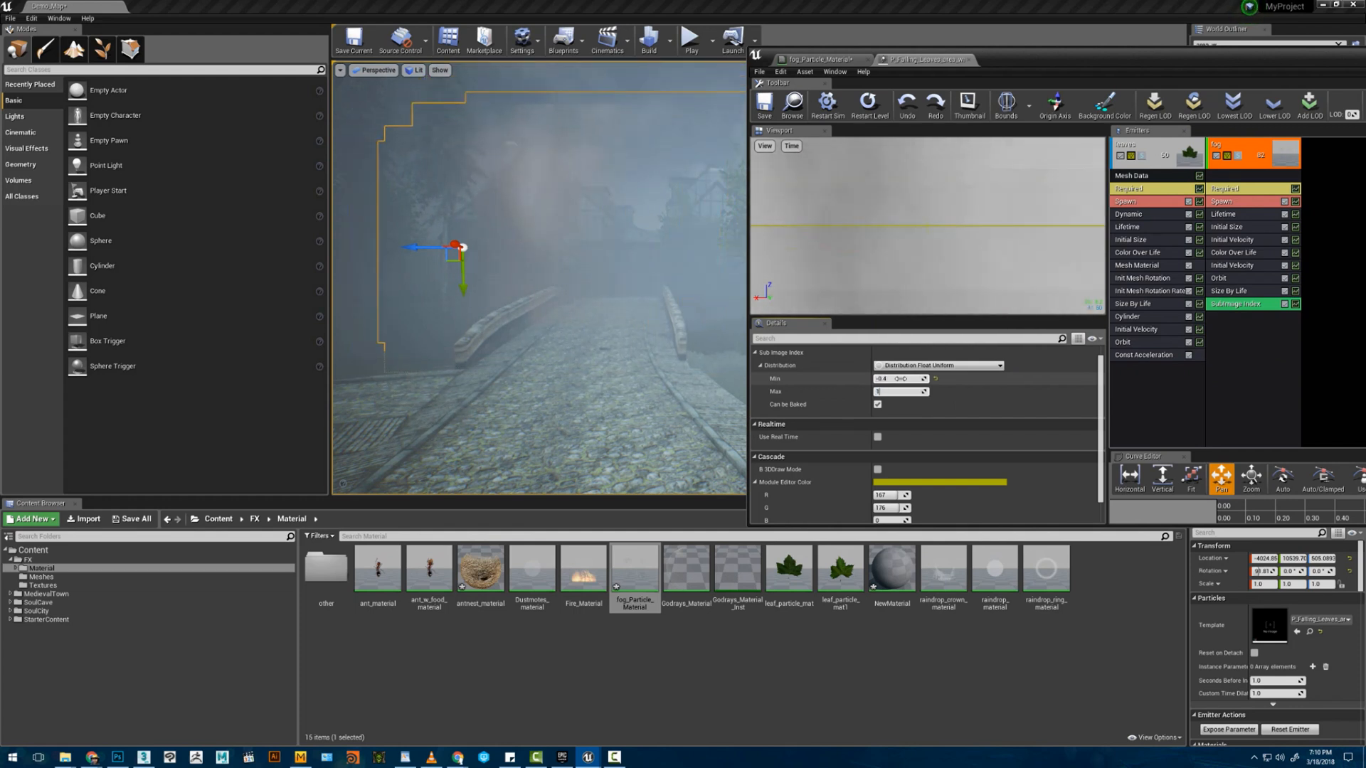
text(4)
key(Return)
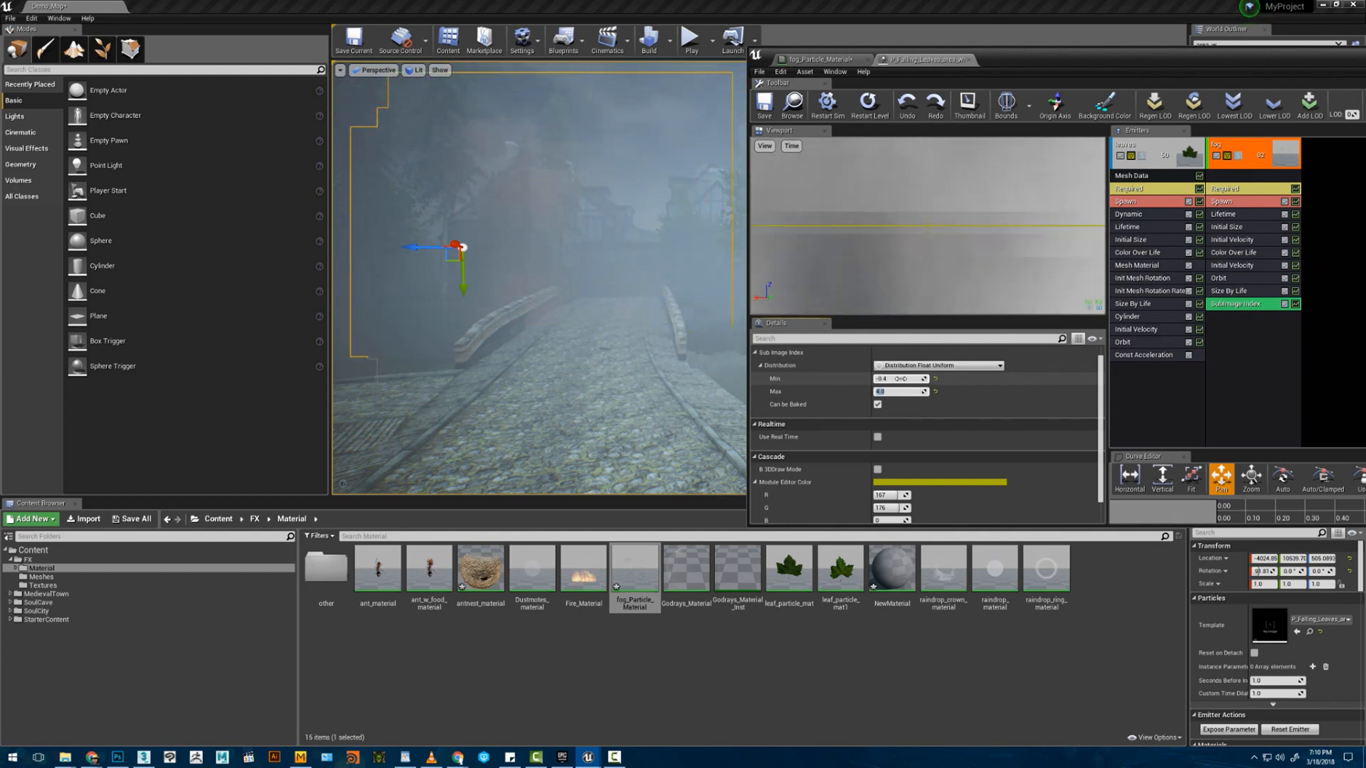
mouse_move(534, 372)
right_down()
mouse_move(562, 320)
mouse_move(573, 327)
mouse_move(544, 398)
mouse_move(541, 380)
right_up()
scroll(1033, 388, up, 1)
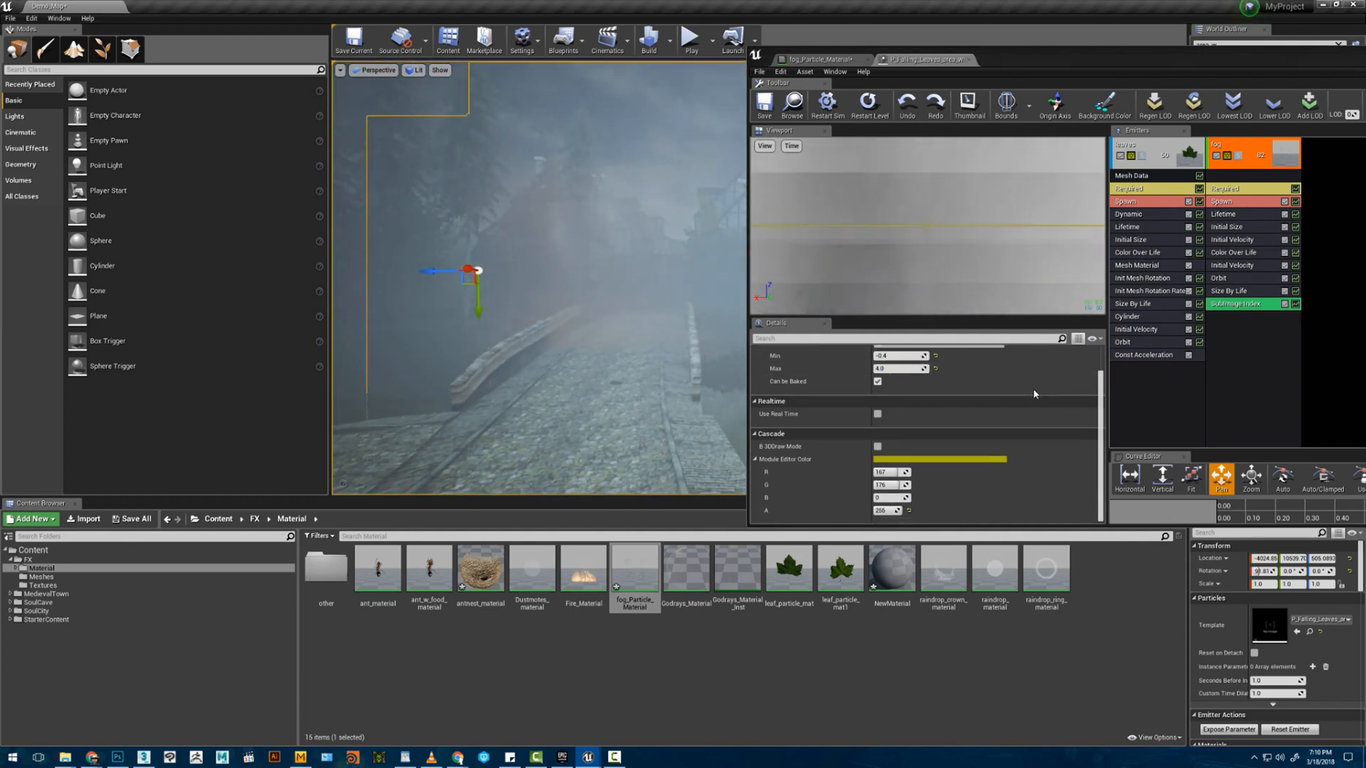
- Set the SubImage Index Min to 0, then reapply Distribution Float Uniform with Max 4
click(905, 390)
text(0)
key(Return)
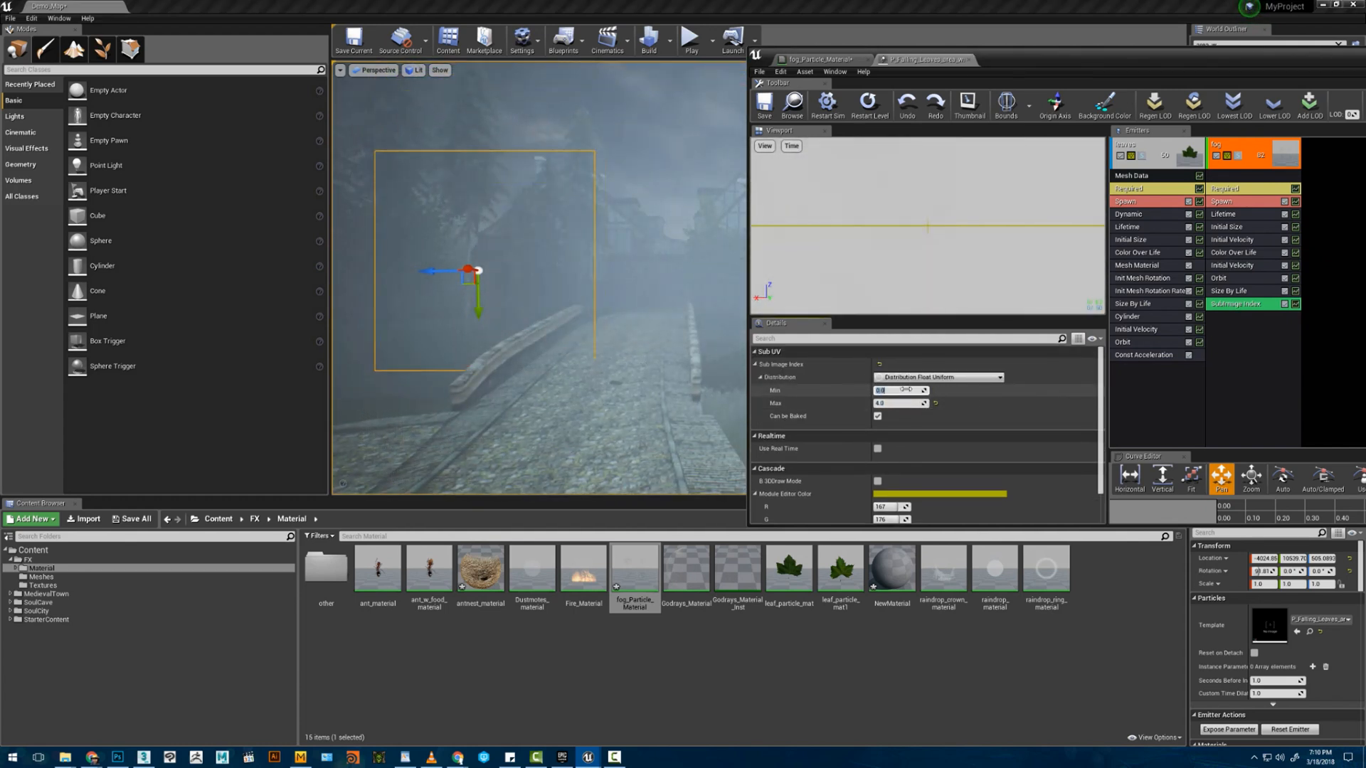
click(925, 377)
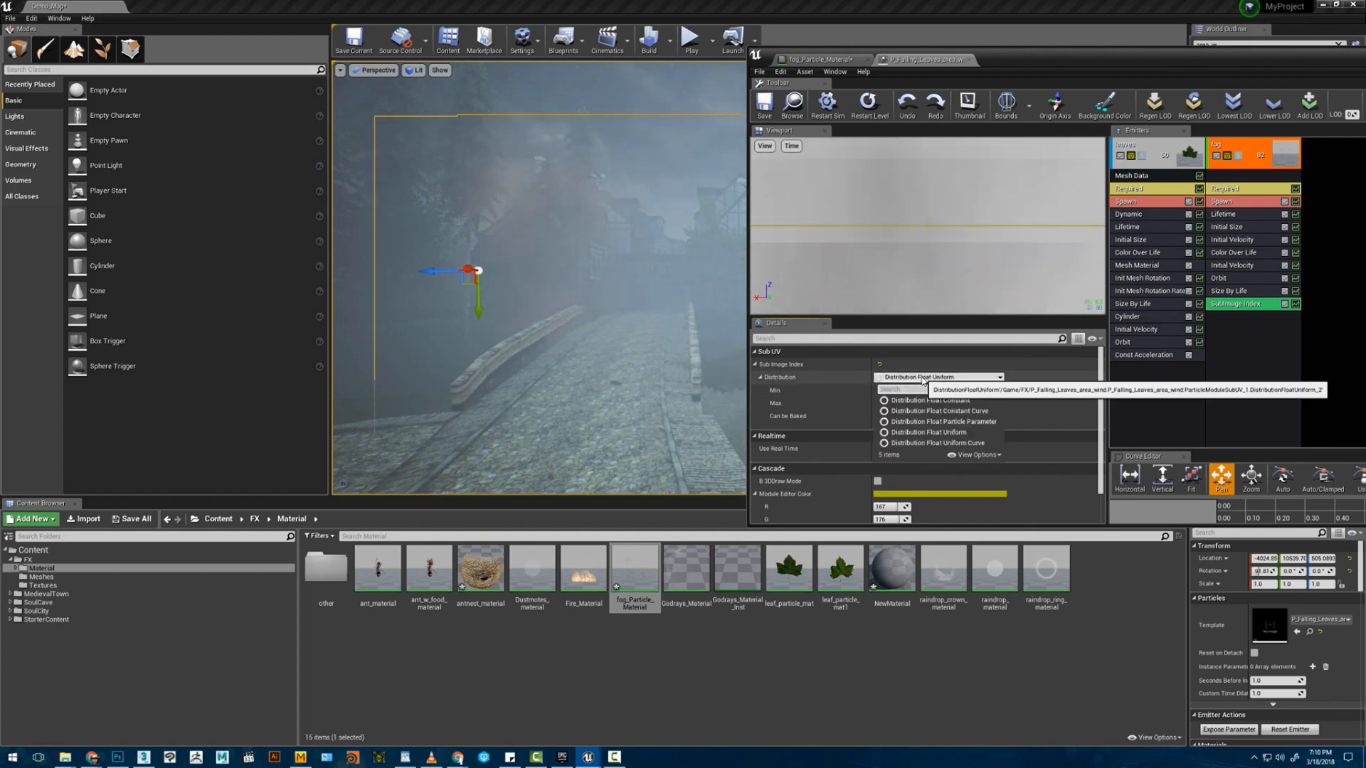
click(913, 421)
click(898, 403)
text(4)
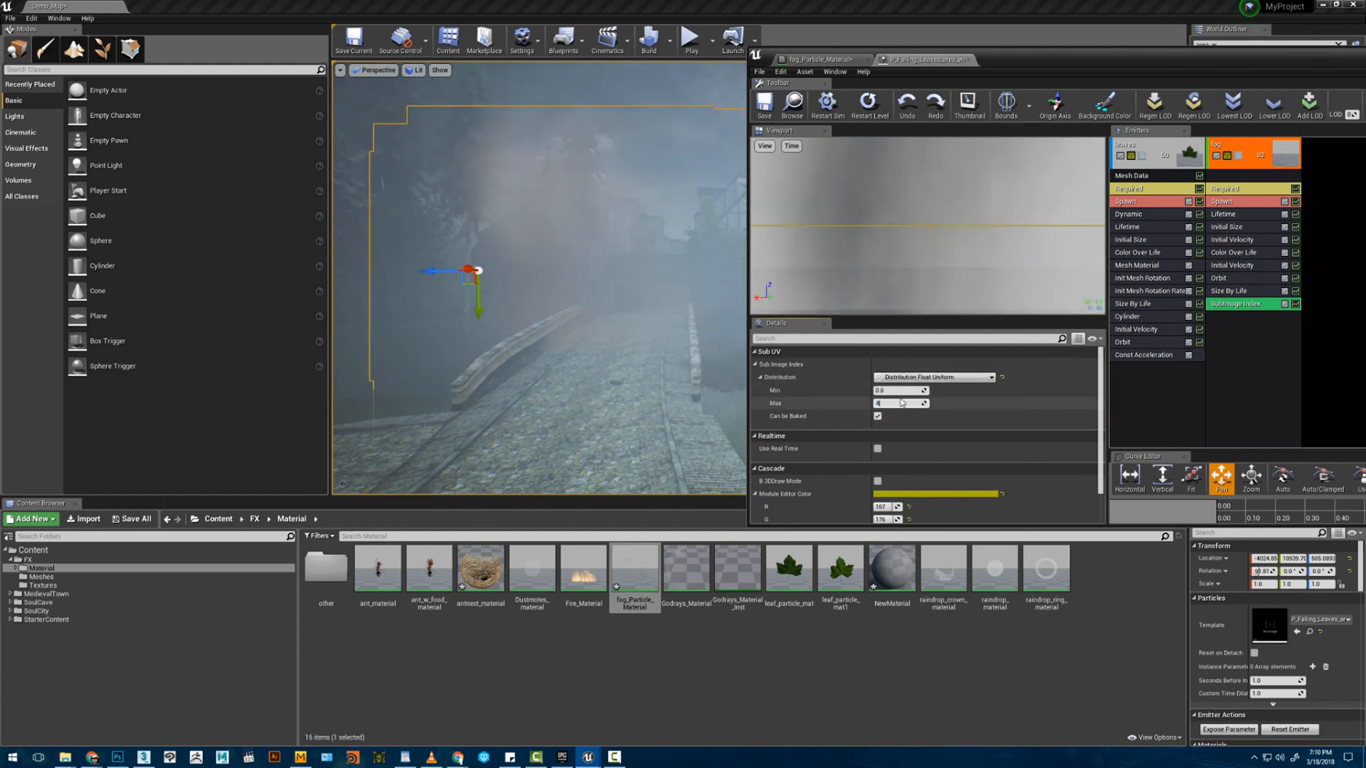
key(Return)
- Delete the SubImage Index module from the fog emitter
click(900, 392)
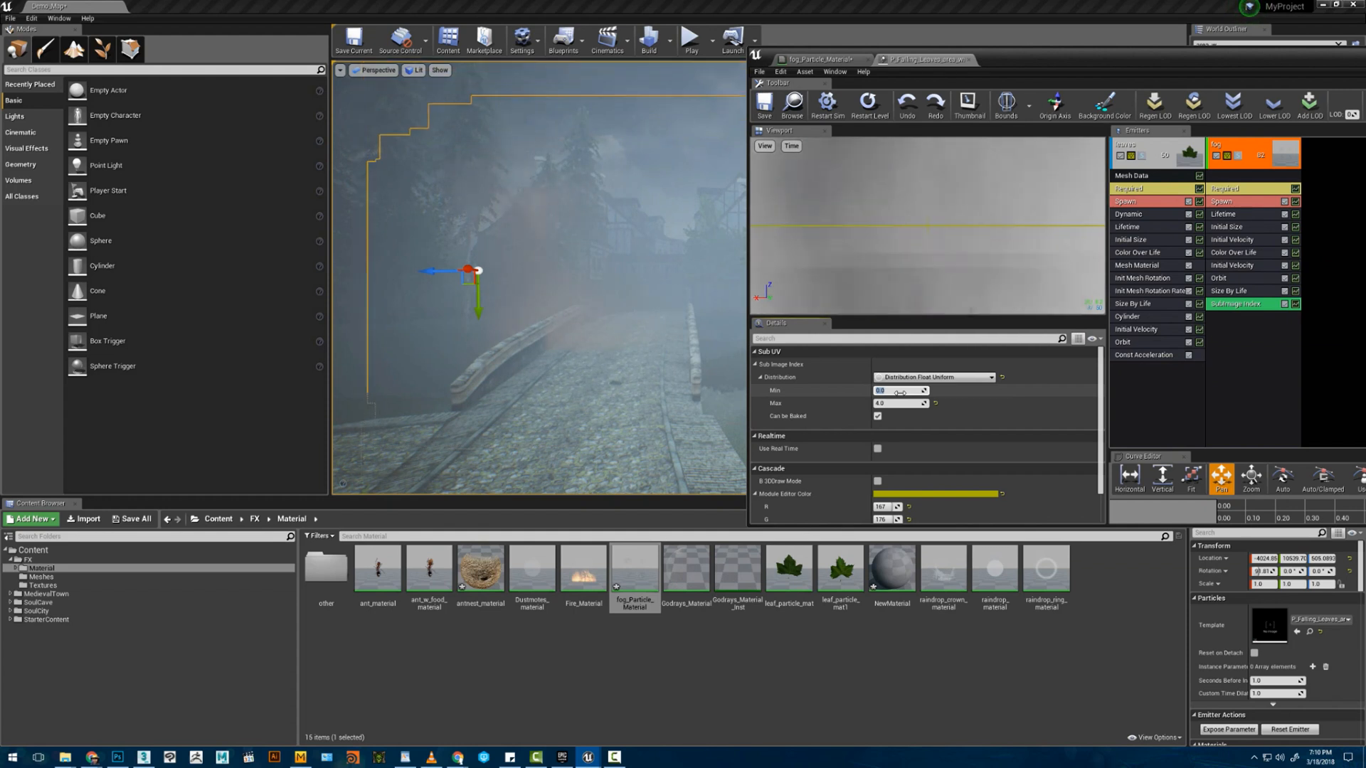
key(Delete)
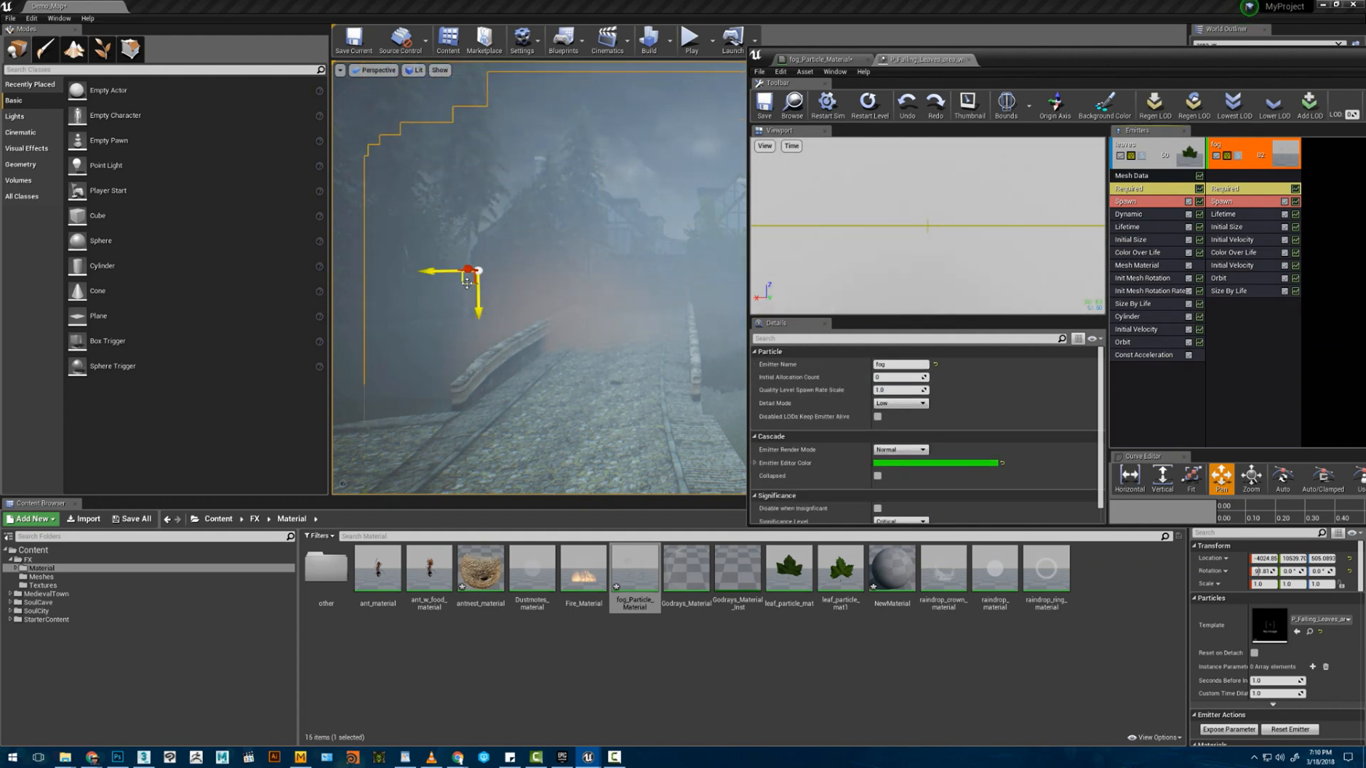
- Move the particle actor around above the bridge to try out the fog's position
drag(467, 283, 504, 240)
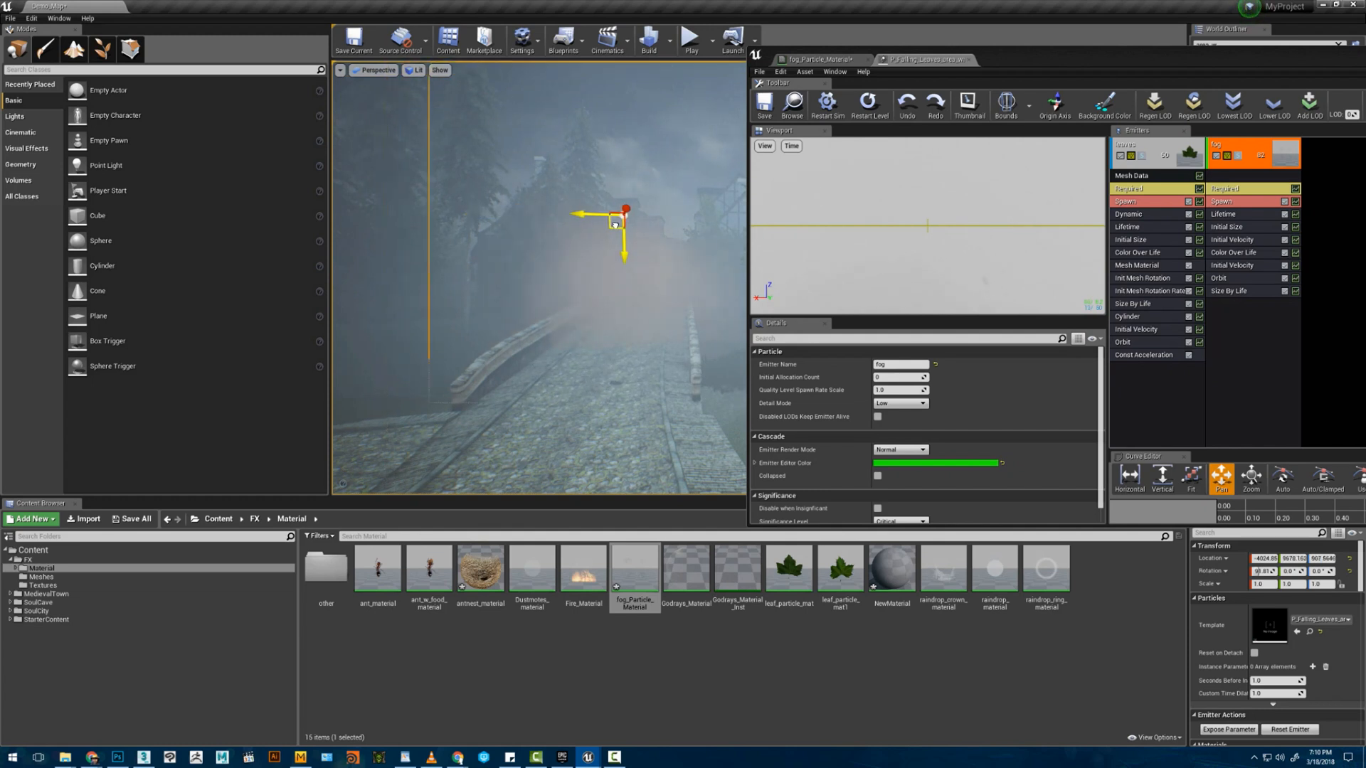
drag(557, 235, 503, 289)
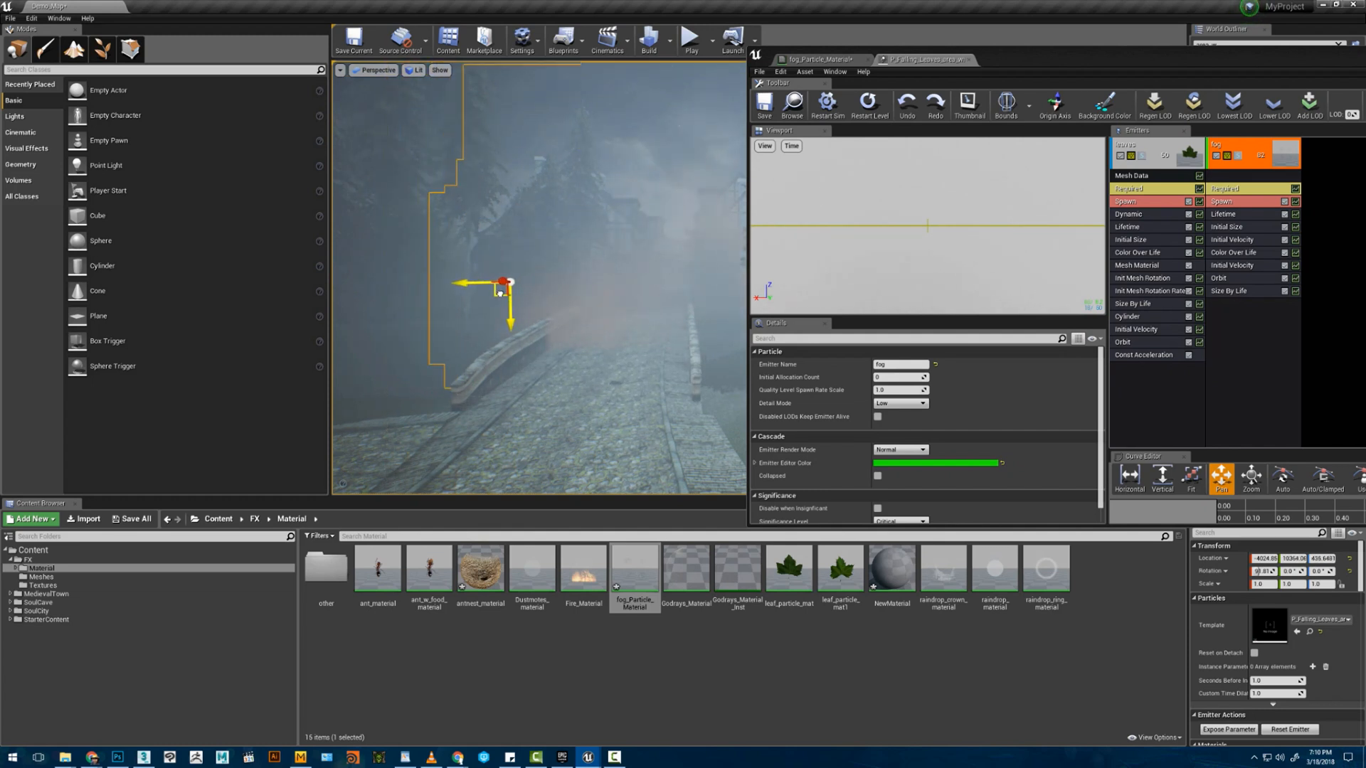
key(w)
right_drag(569, 298, 570, 299)
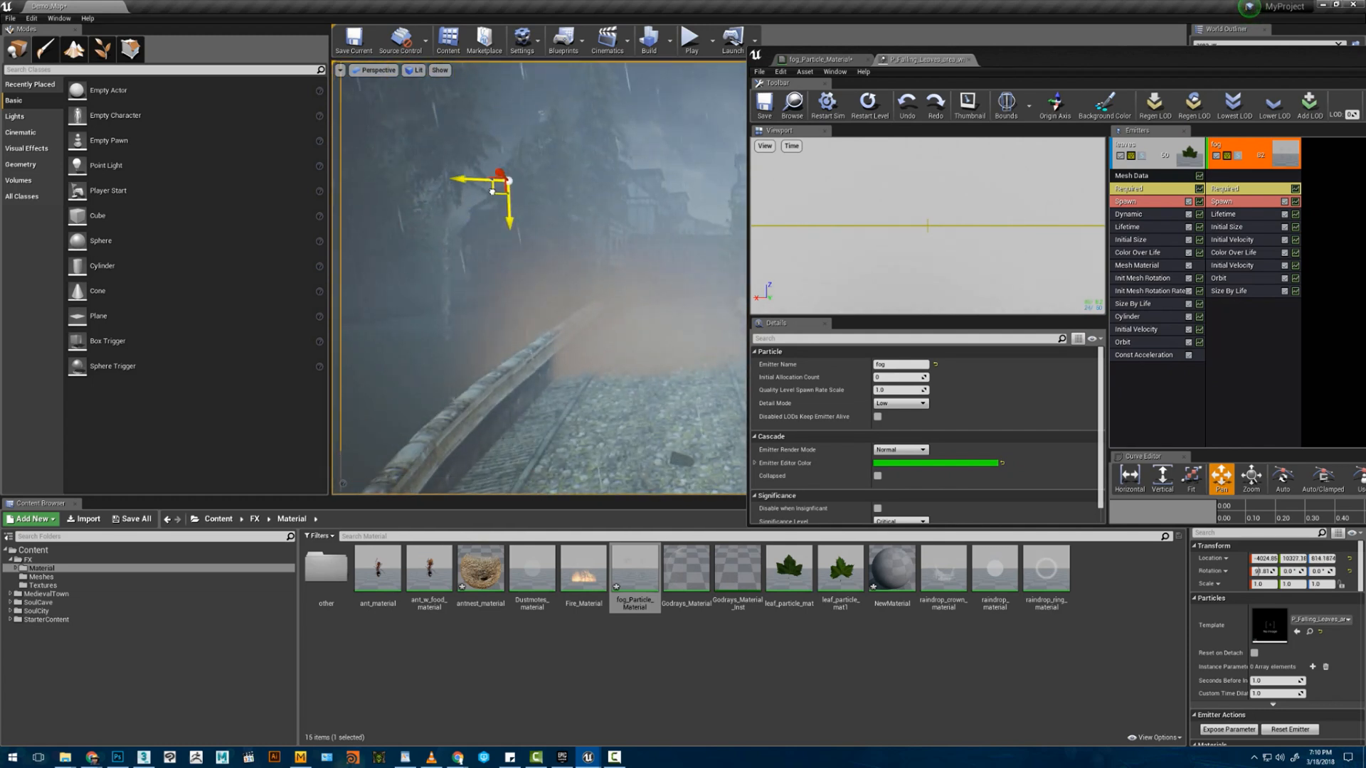
drag(492, 192, 488, 181)
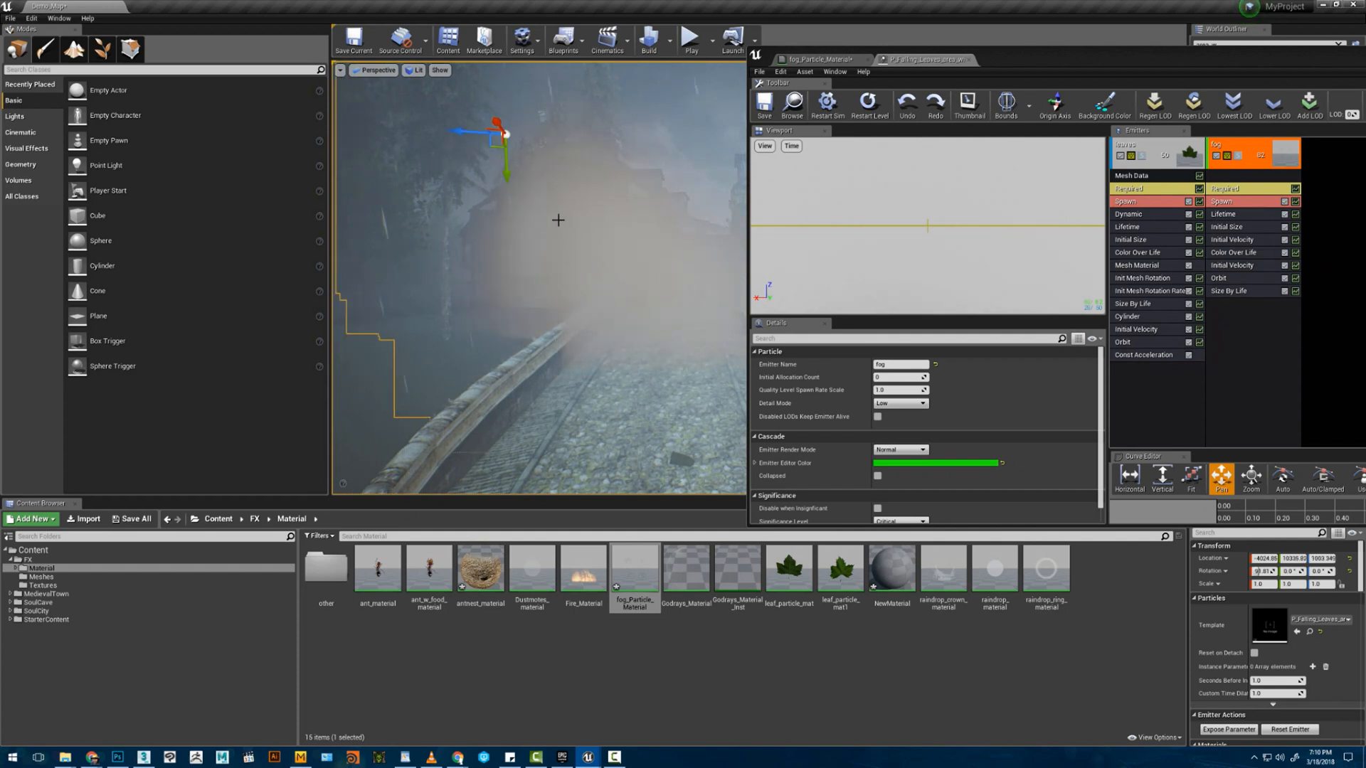
key(w)
right_drag(558, 220, 547, 226)
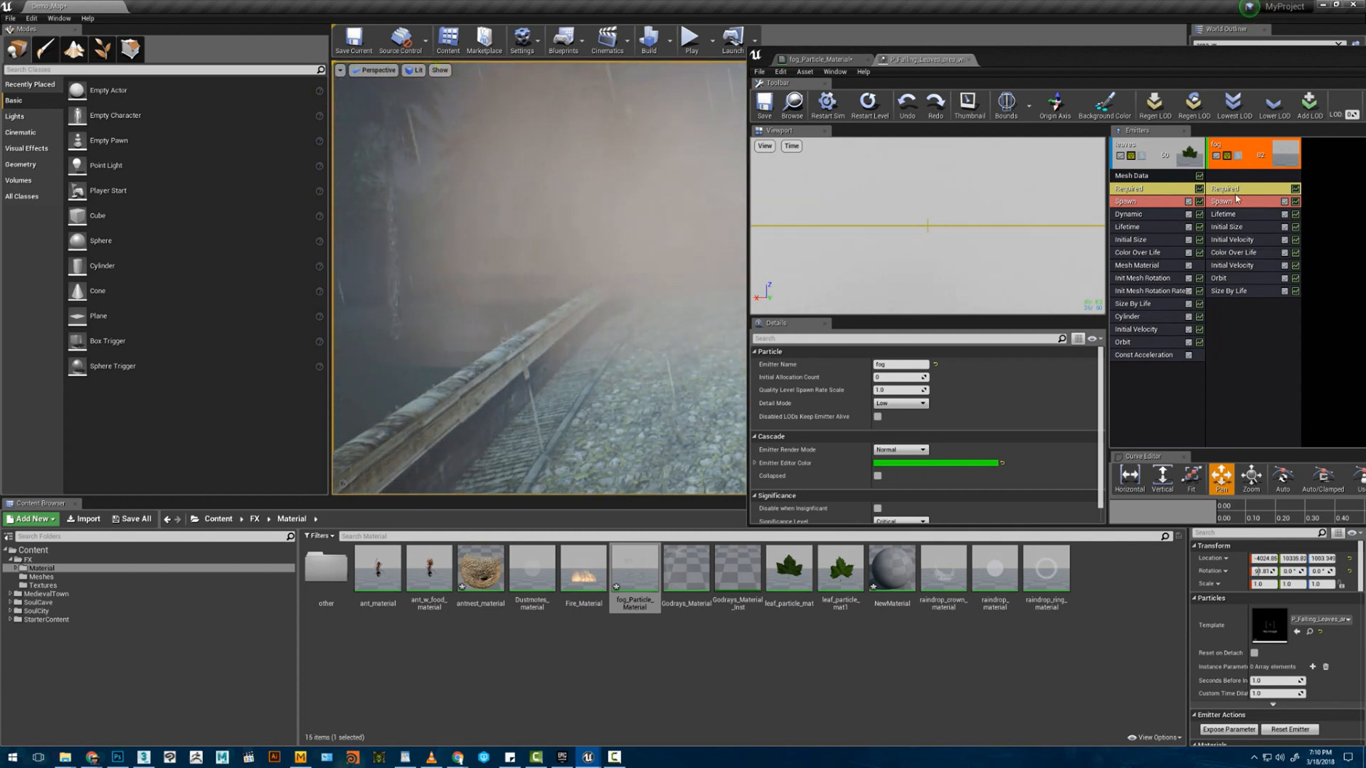
- In the fog emitter's Required module, set Sub Images Vertical to 2
scroll(1044, 386, down, 10)
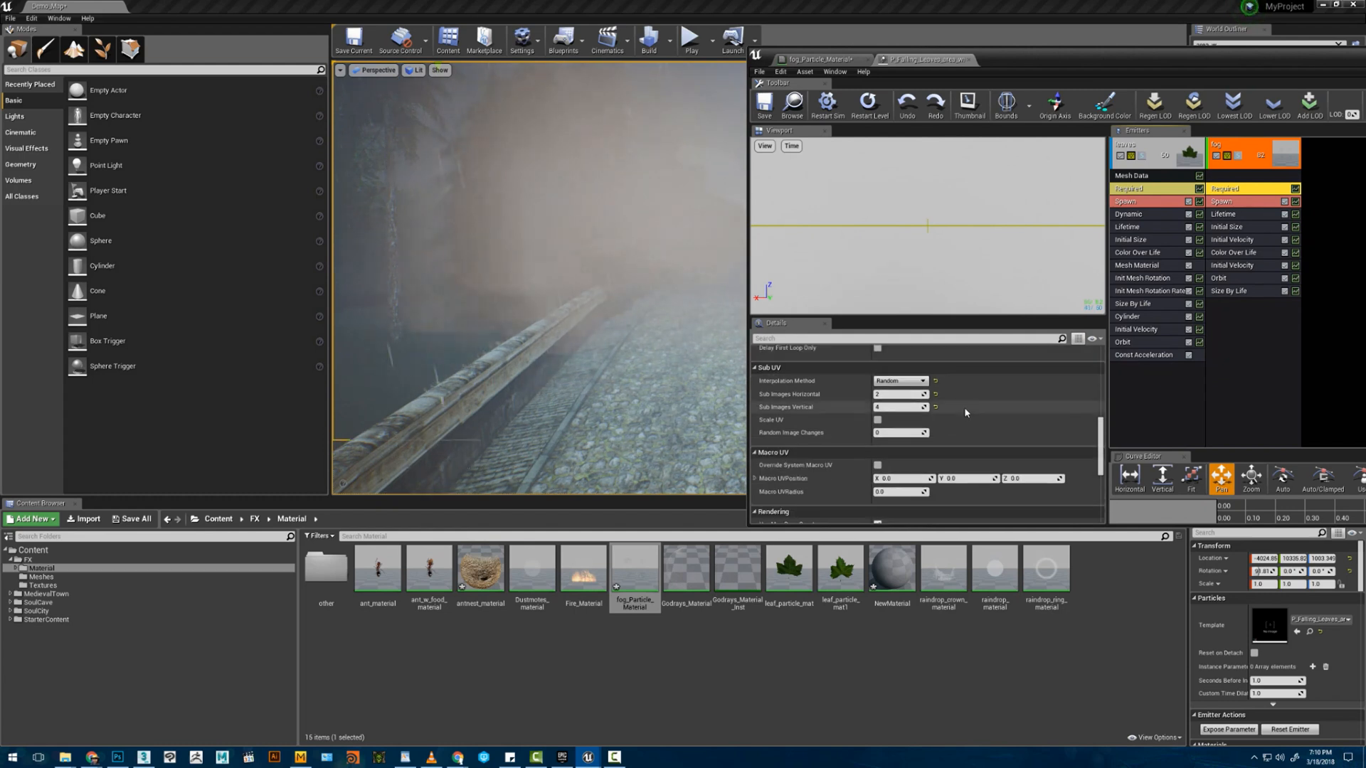
click(899, 407)
text(2)
click(898, 395)
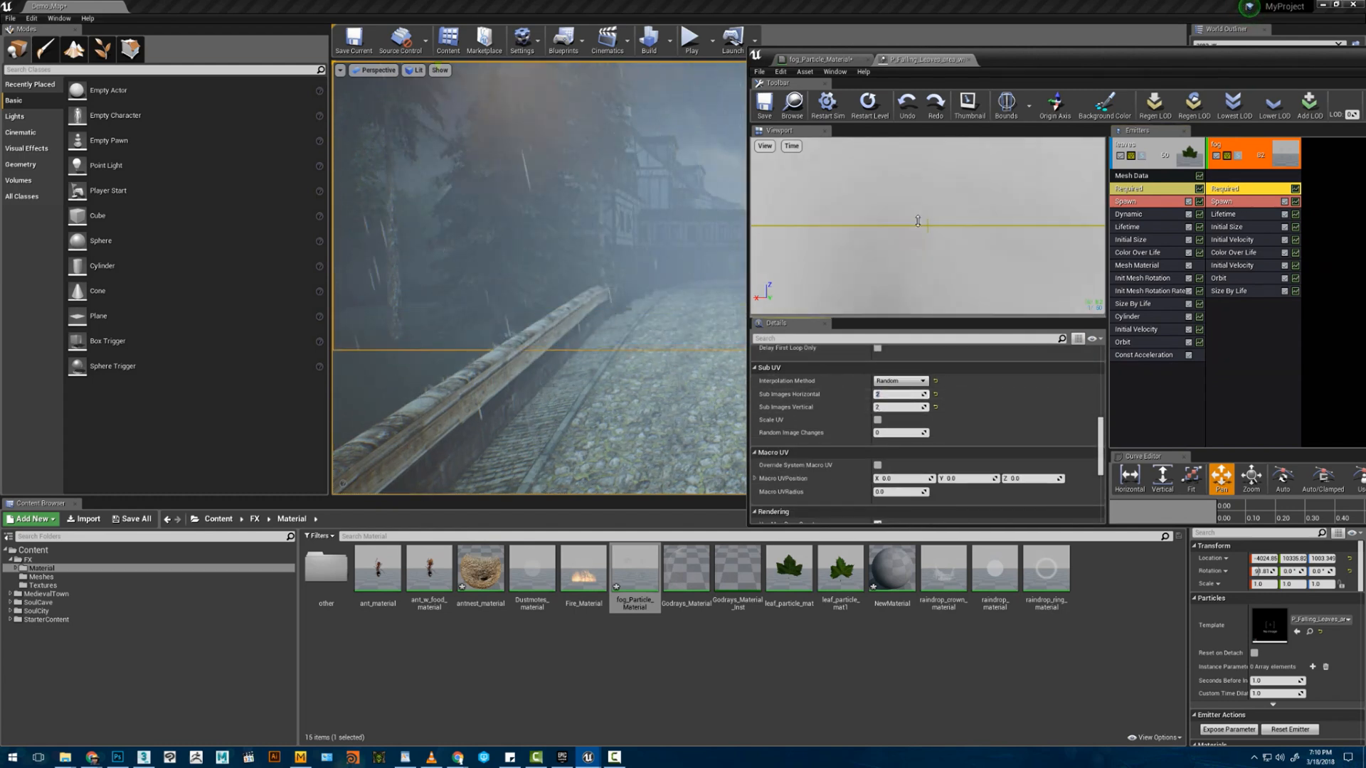
- Lower the particle actor toward the bridge's left railing
key(s)
right_drag(631, 269, 615, 249)
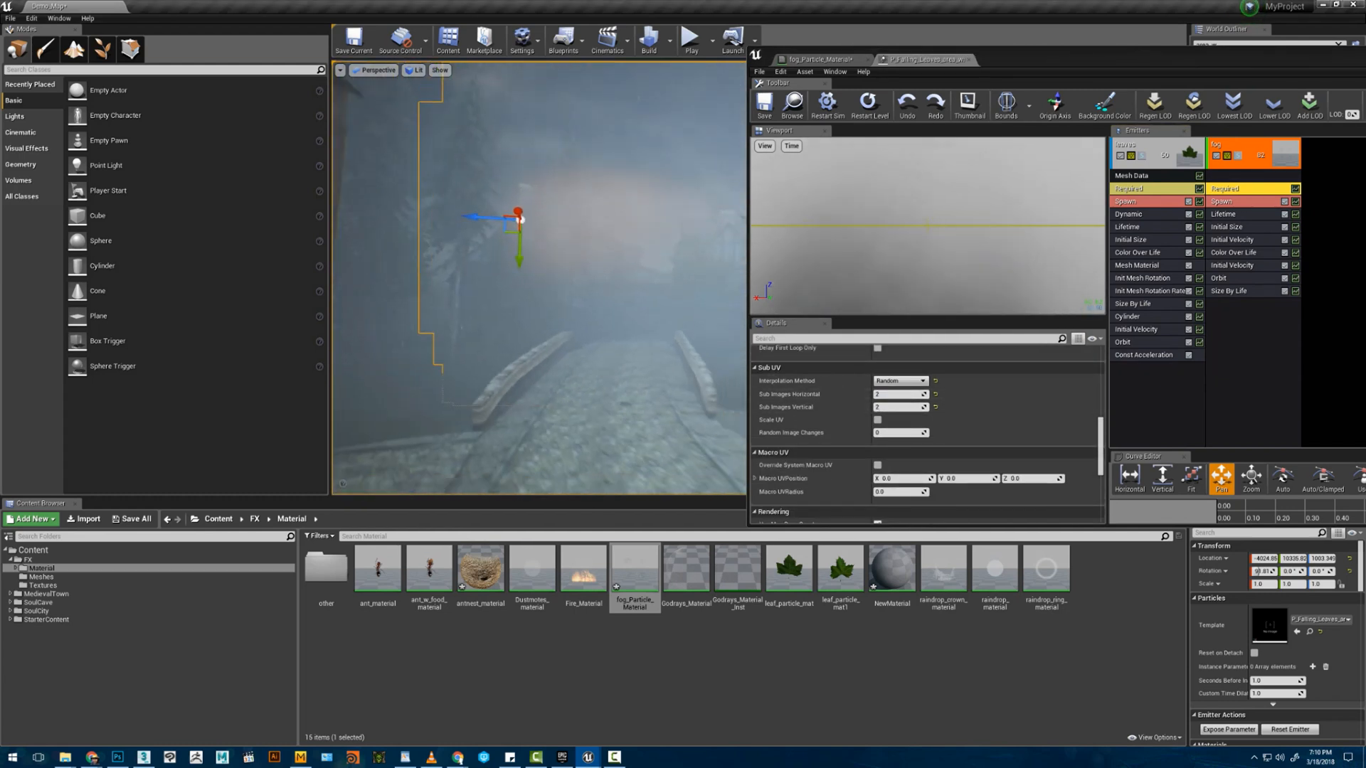
drag(520, 219, 481, 321)
- Add a SubImage Index module to the fog emitter
click(1230, 292)
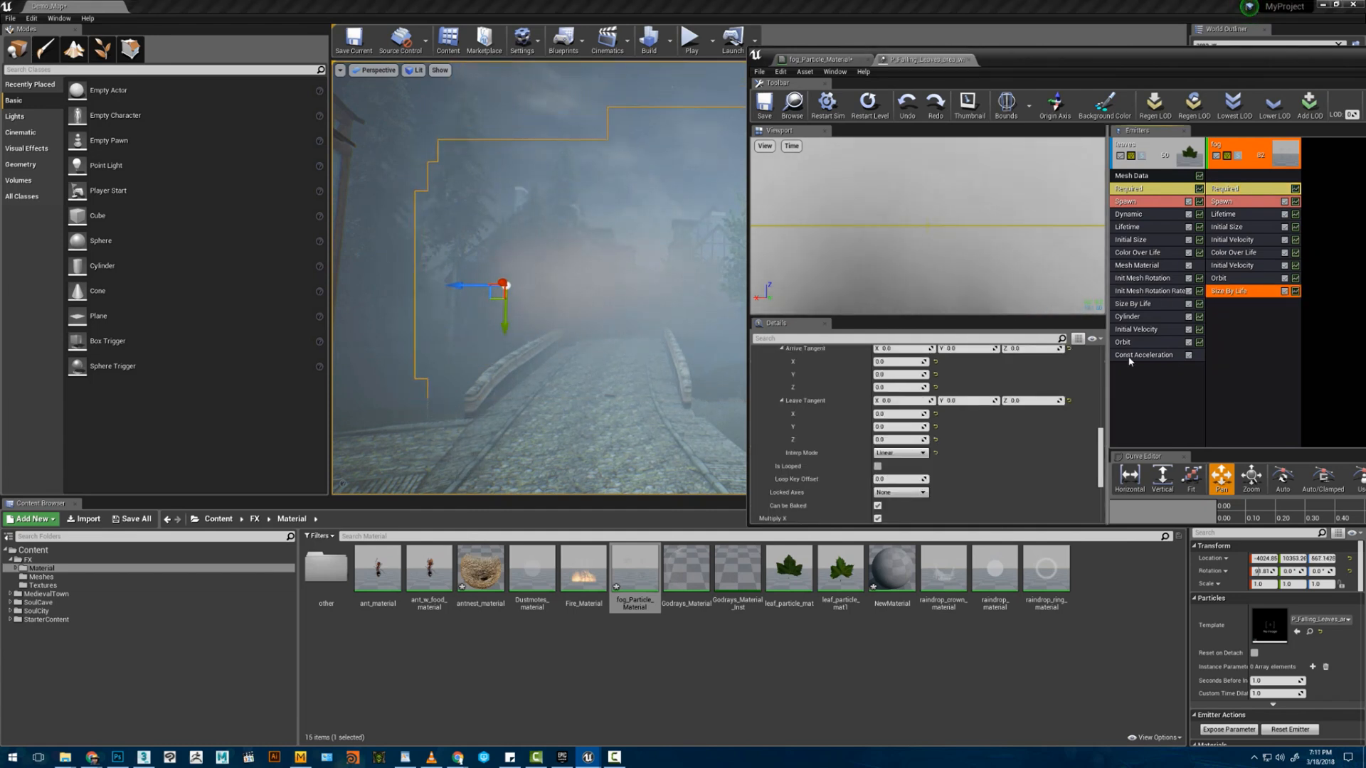
click(1238, 352)
right_click(1237, 351)
mouse_move(1257, 589)
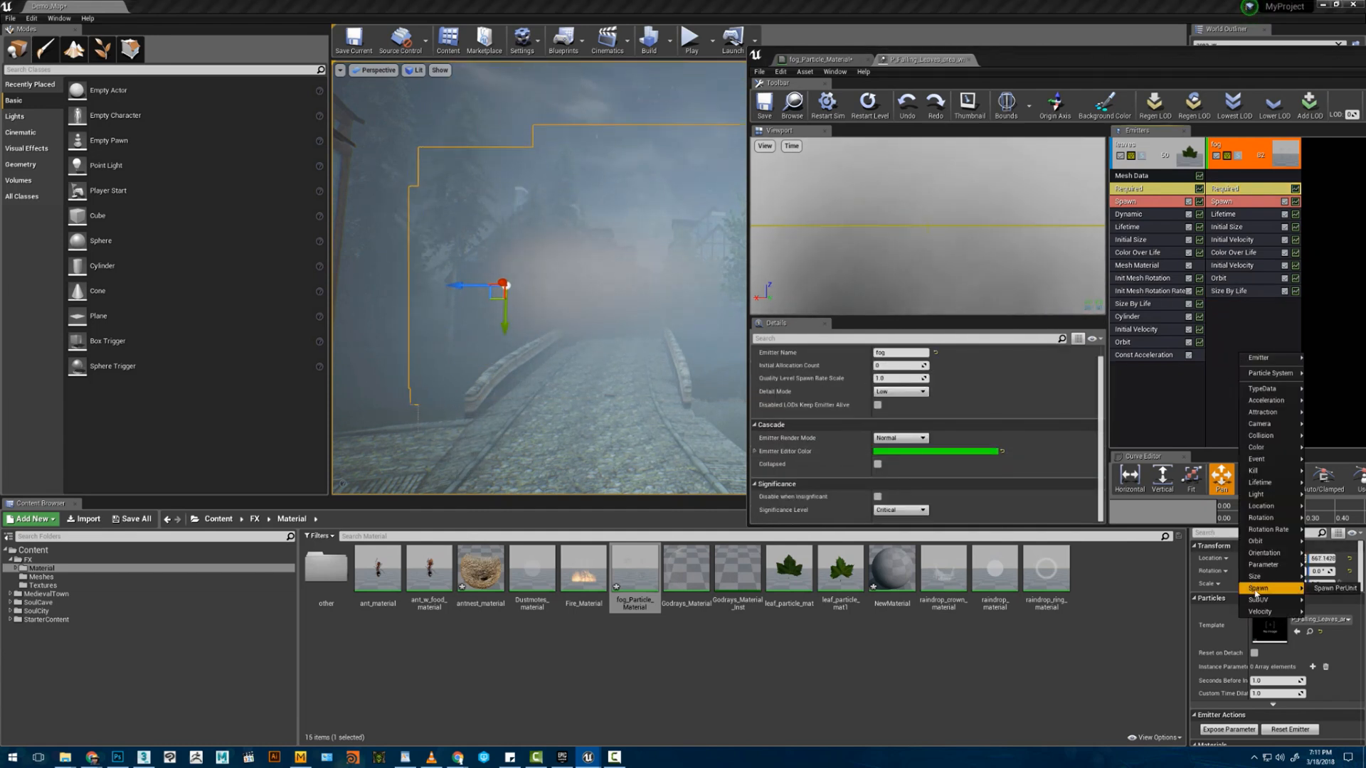
click(1336, 600)
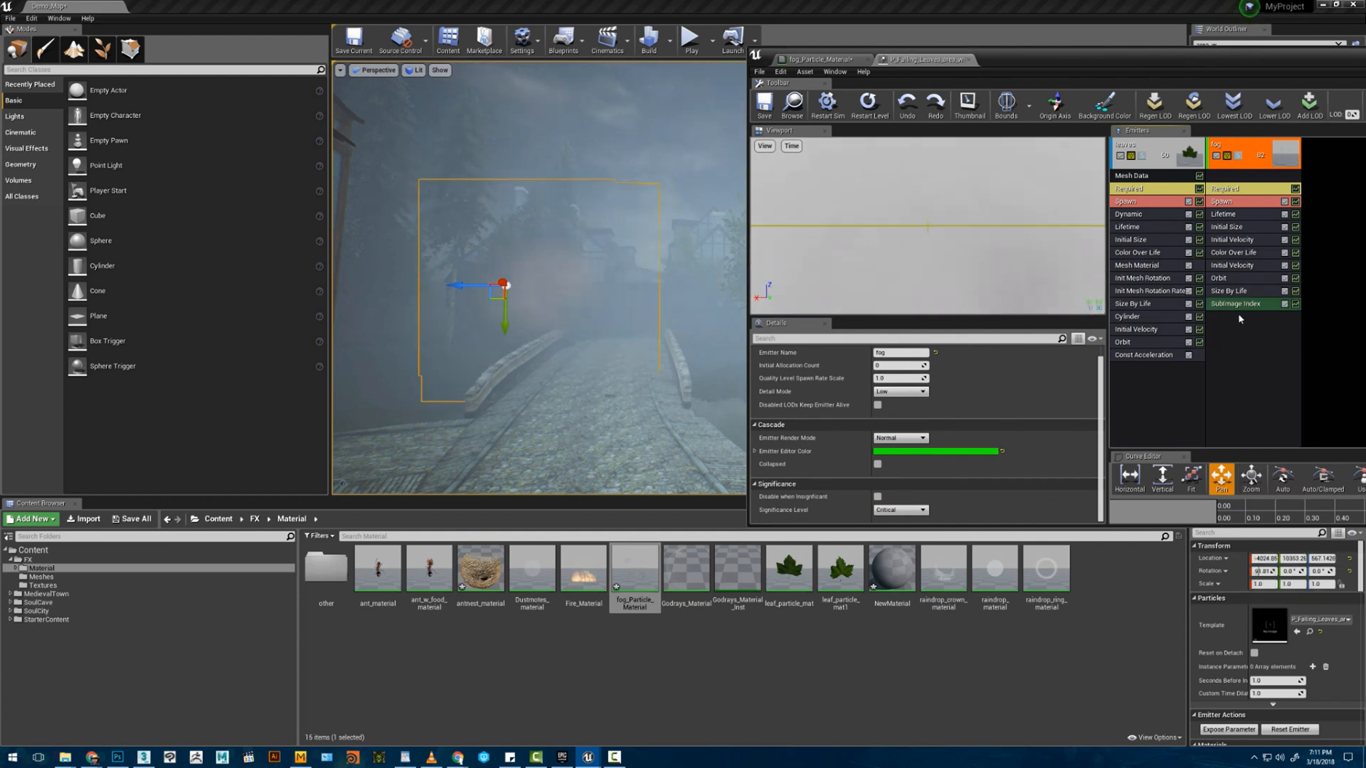
- Change the SubImage Index distribution to Distribution Float Uniform with Min -0.5 and Max 4
click(765, 379)
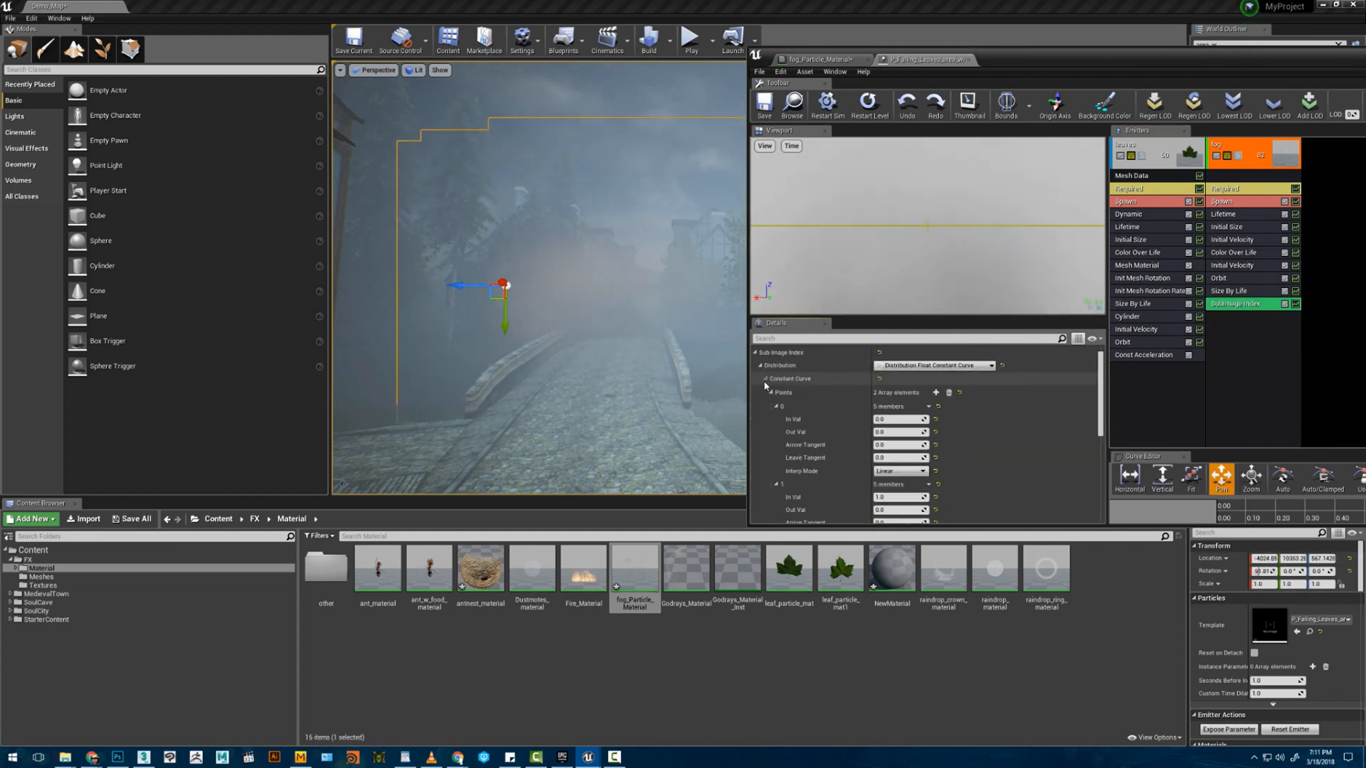
click(934, 365)
click(928, 420)
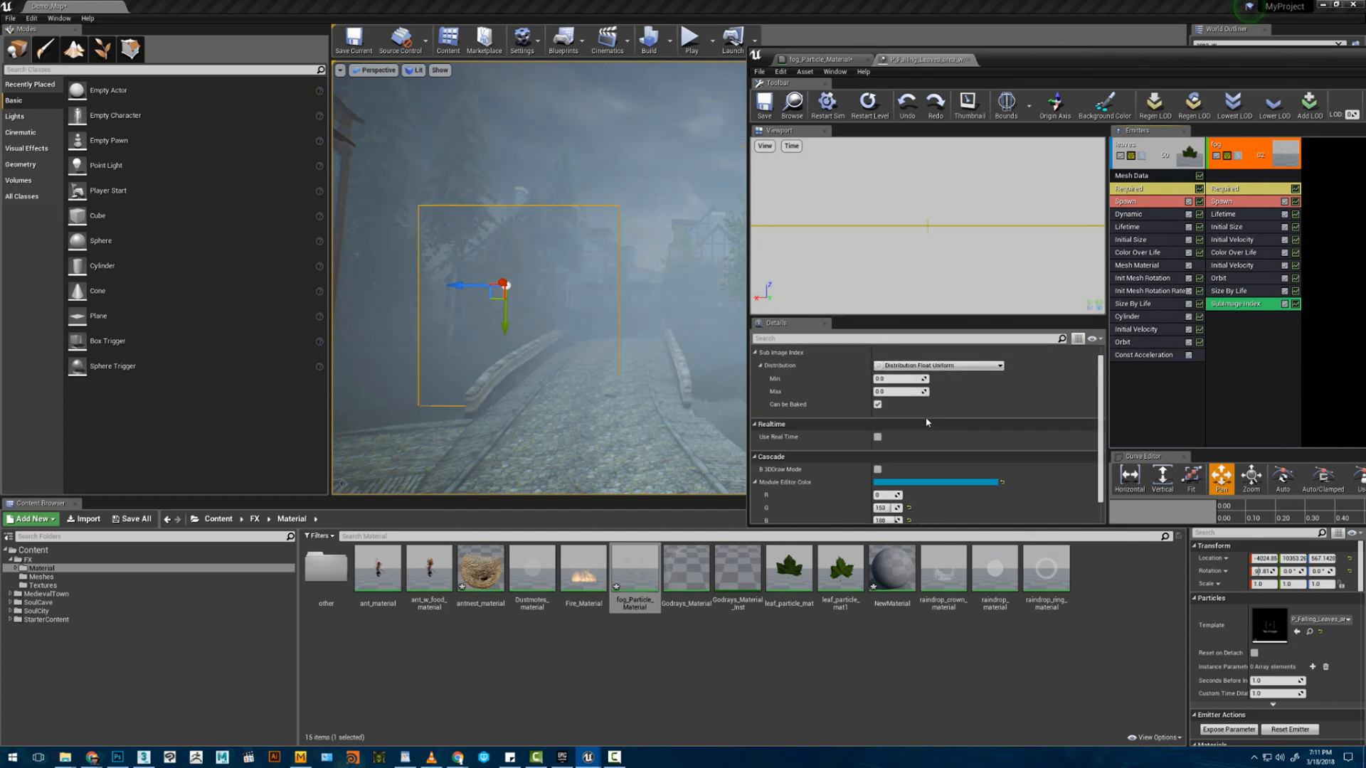
click(898, 378)
text(-0.5)
key(Tab)
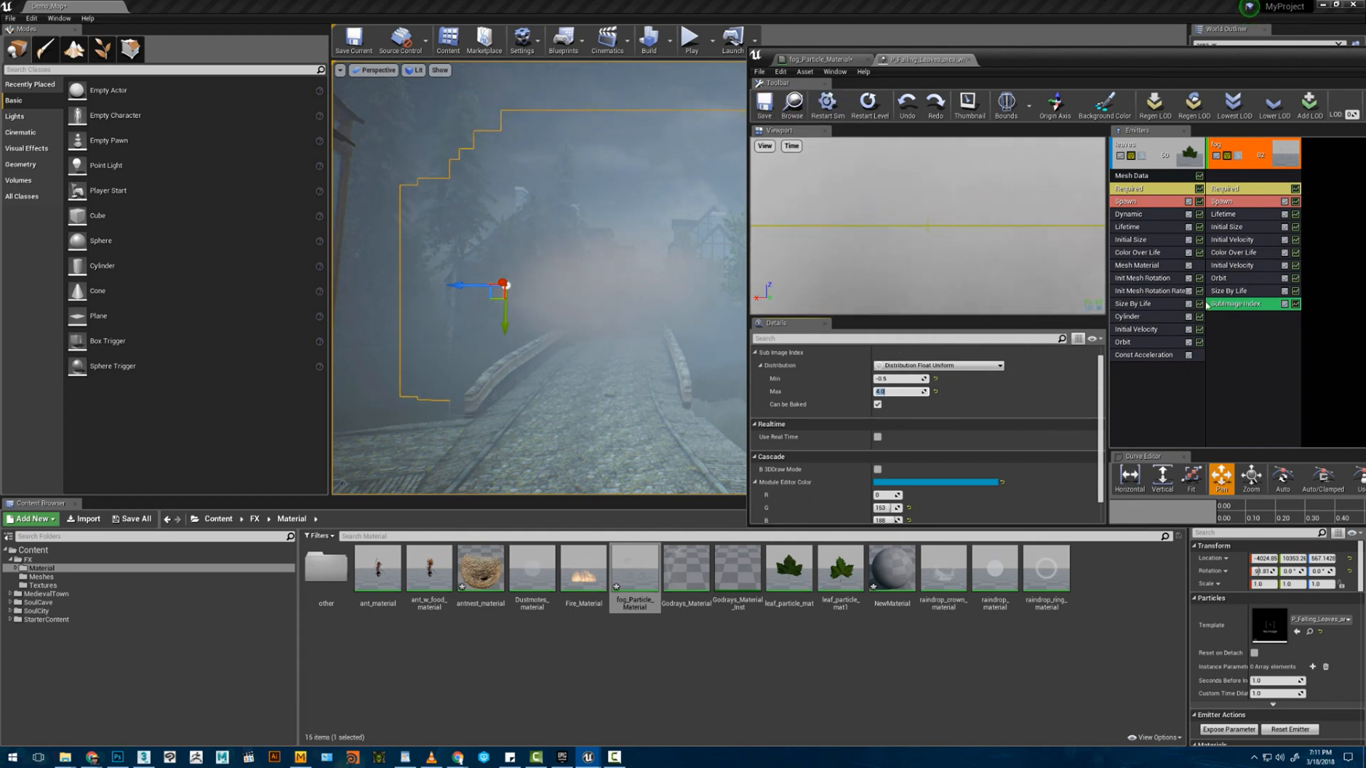
- Add a Sphere location module to the fog emitter with a constant Start Radius of 300
right_click(1232, 335)
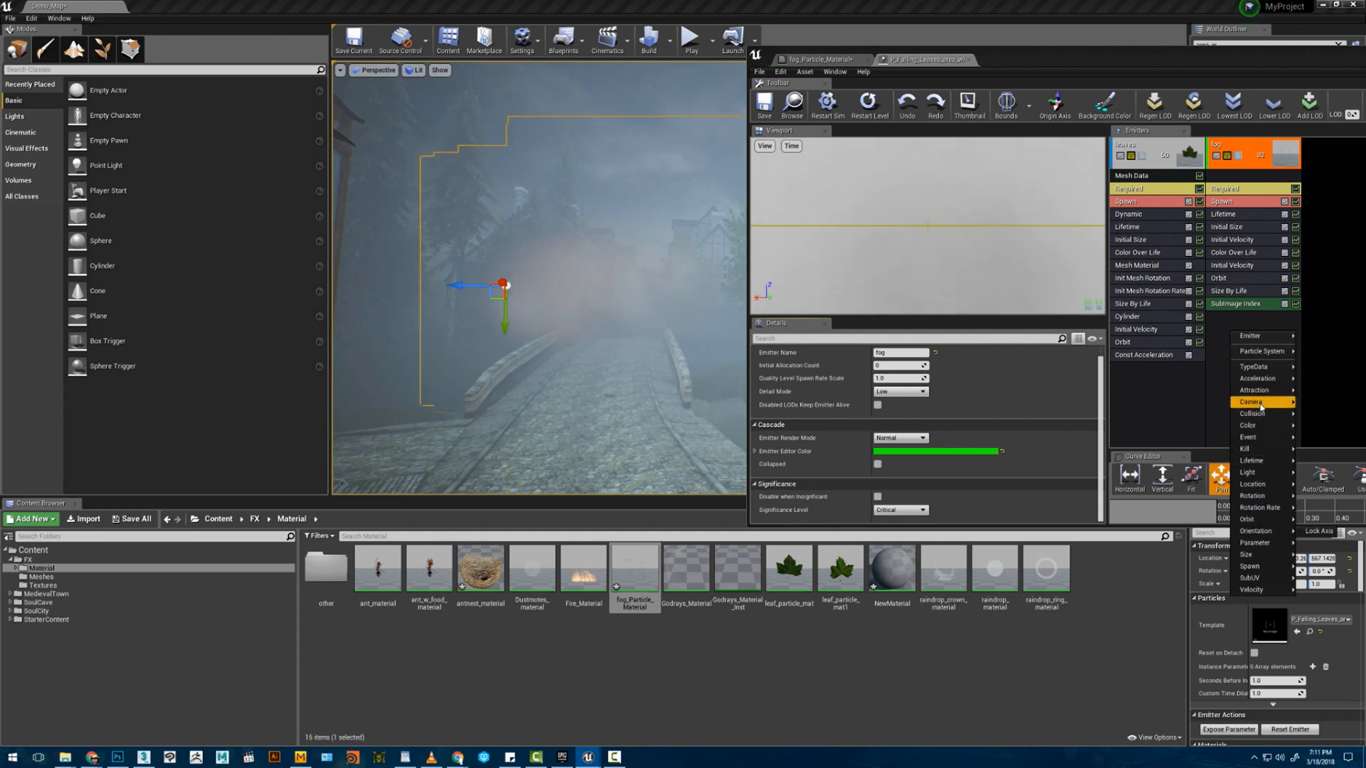
mouse_move(1253, 483)
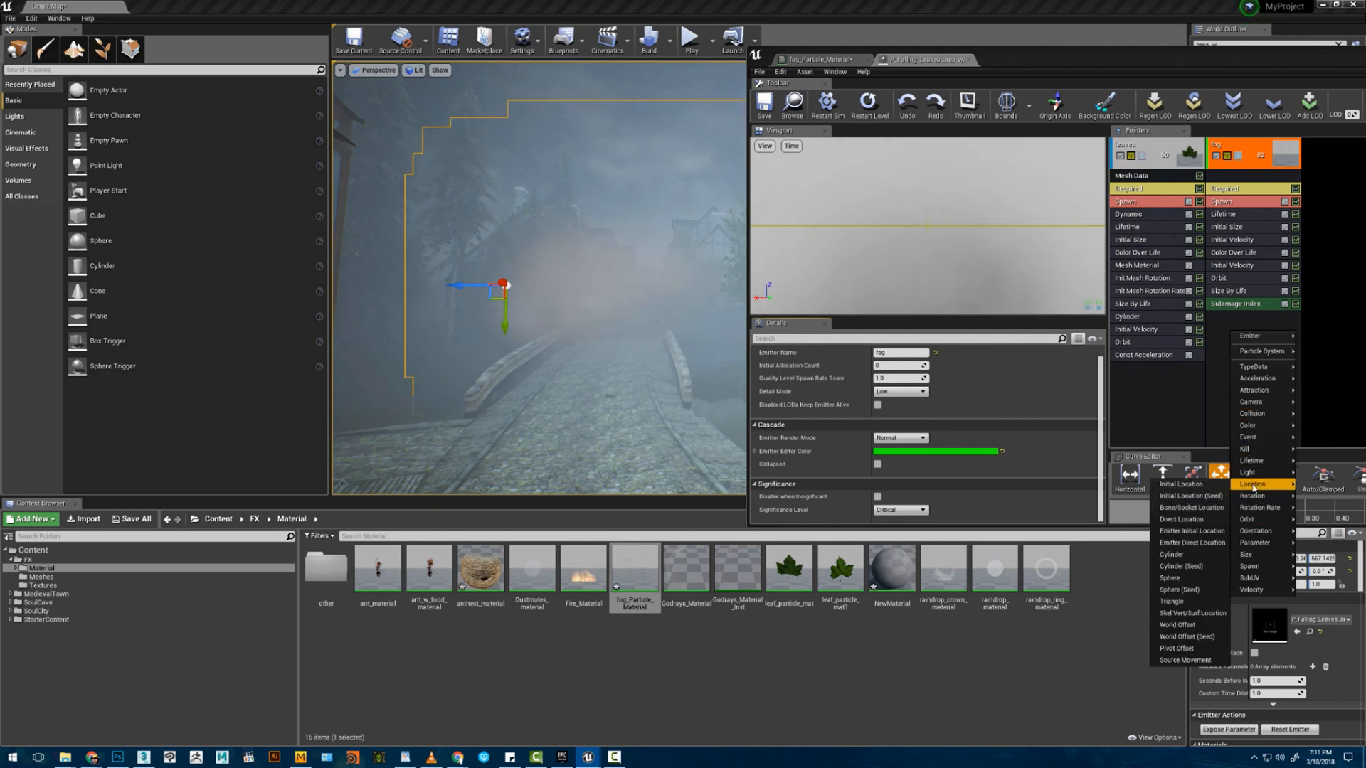
click(1171, 579)
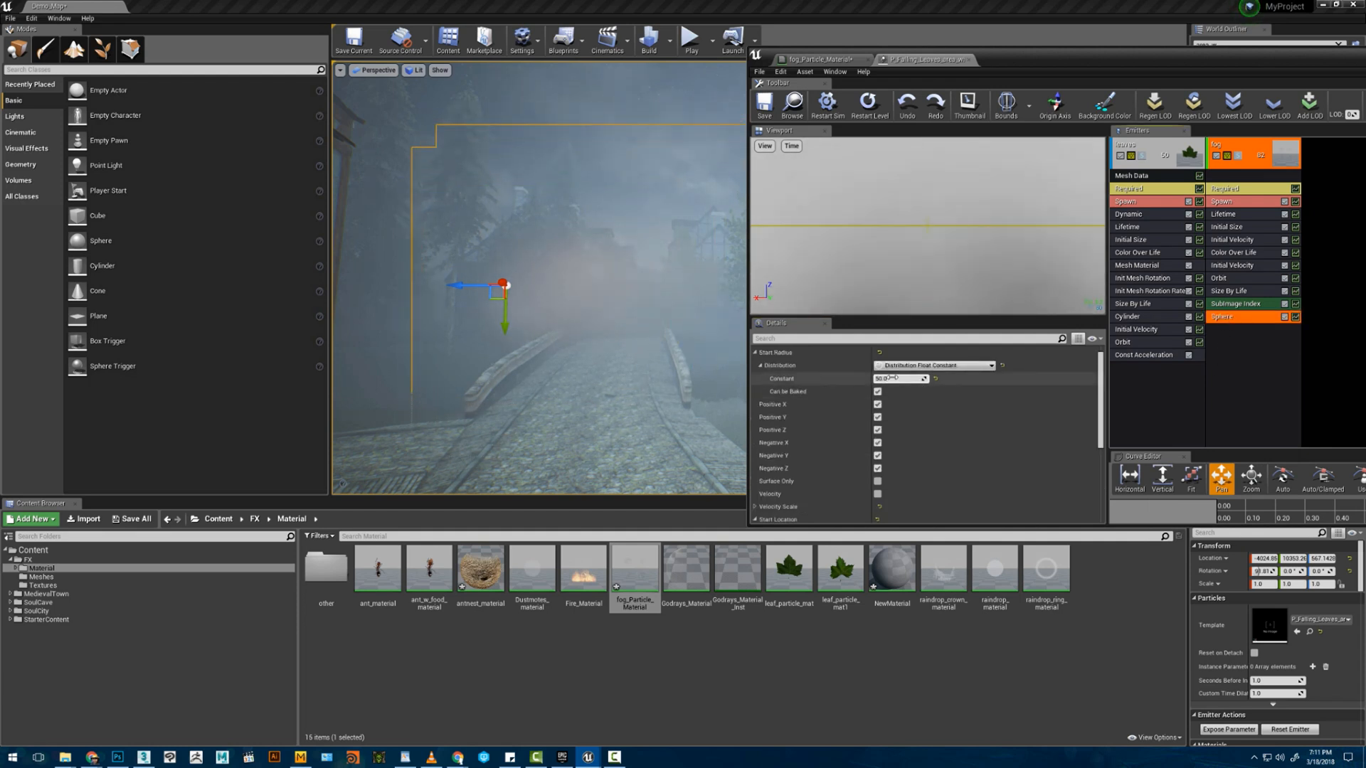
text(300)
key(Return)
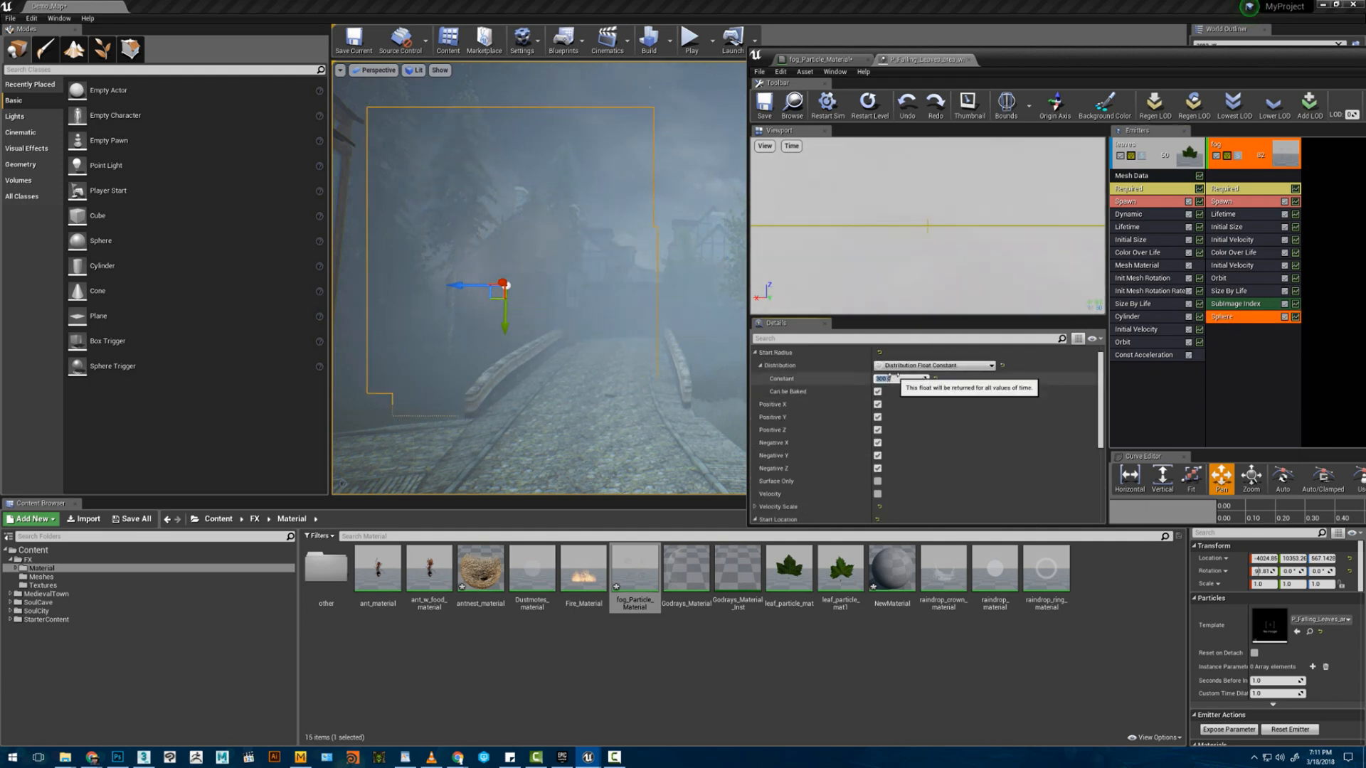
- Reposition the particle actor beside the bridge, to the left of its left railing
drag(494, 298, 450, 320)
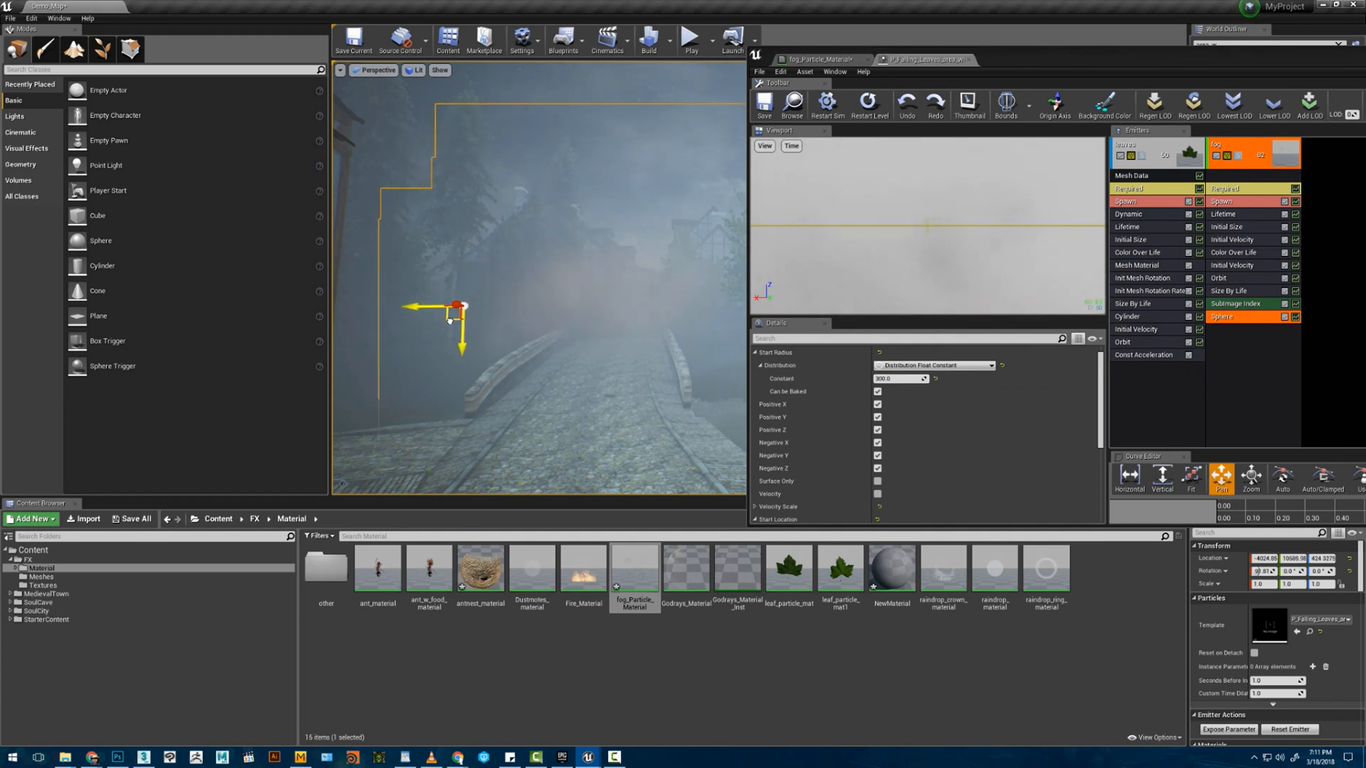
drag(403, 364, 404, 366)
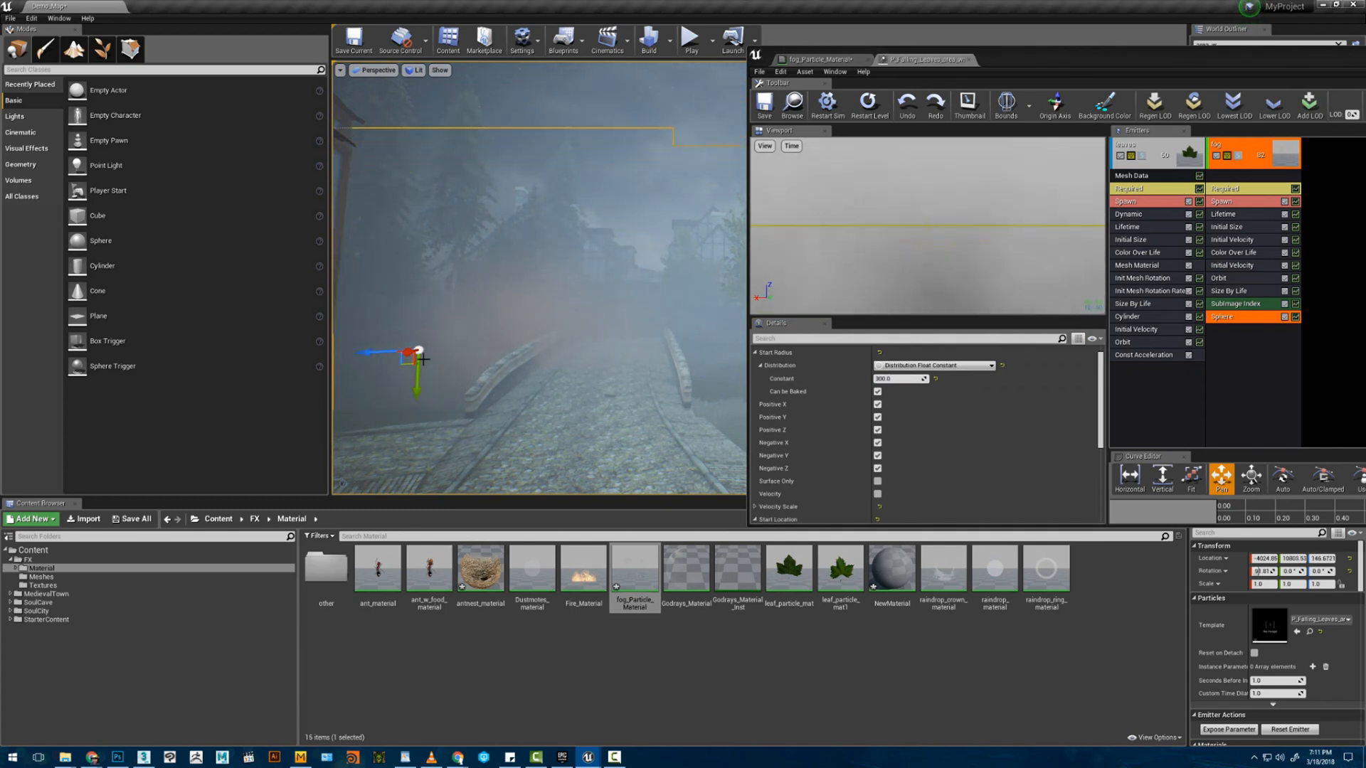
drag(405, 366, 410, 318)
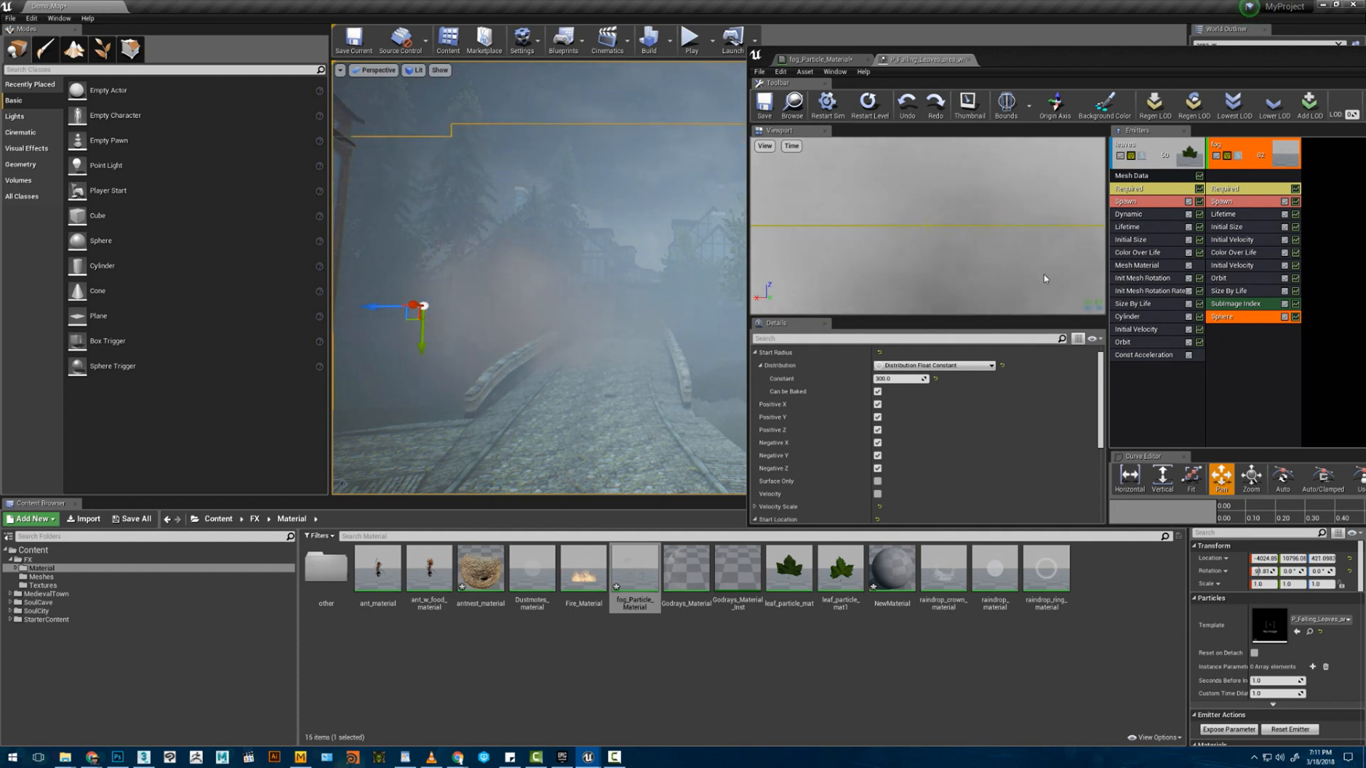
- Move the fog emitter's second Initial Velocity module below Sphere and open its maximum Z start velocity
click(1224, 266)
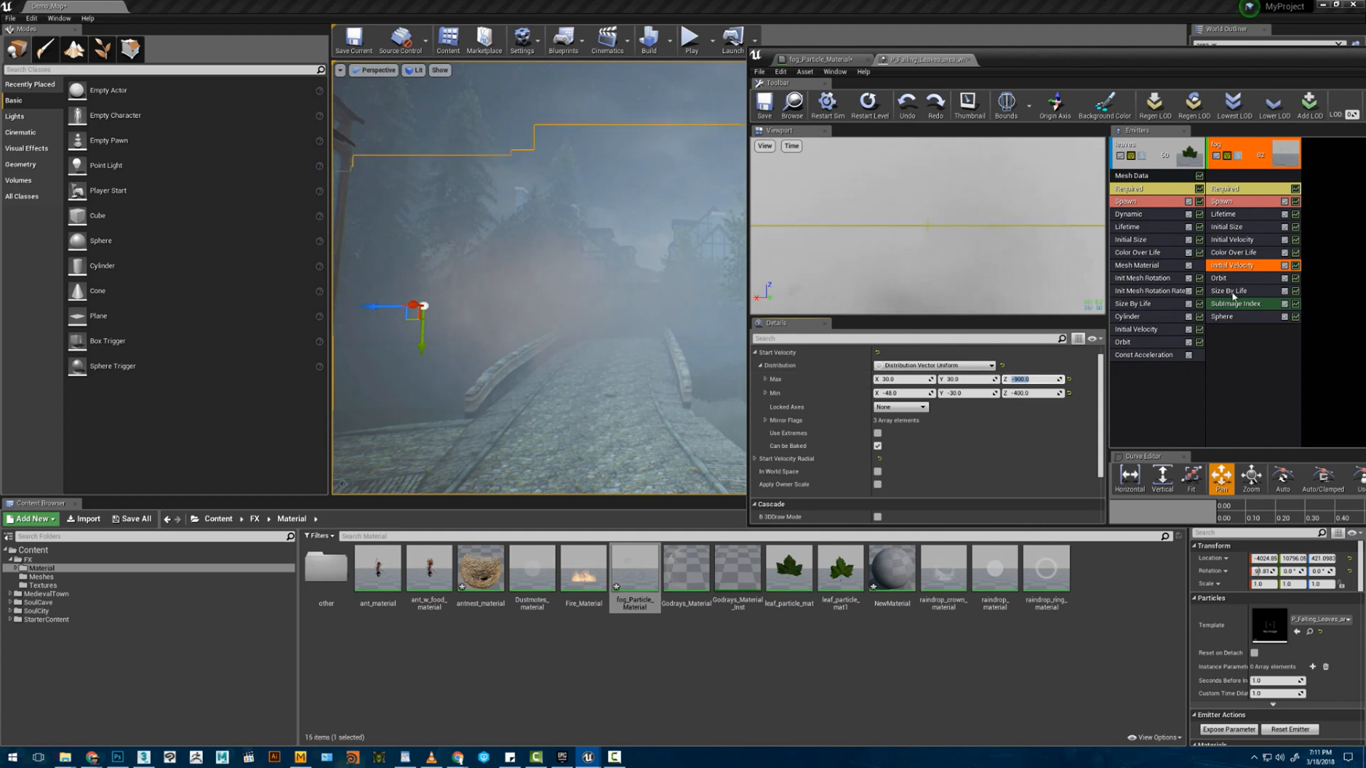
drag(1234, 296, 1236, 317)
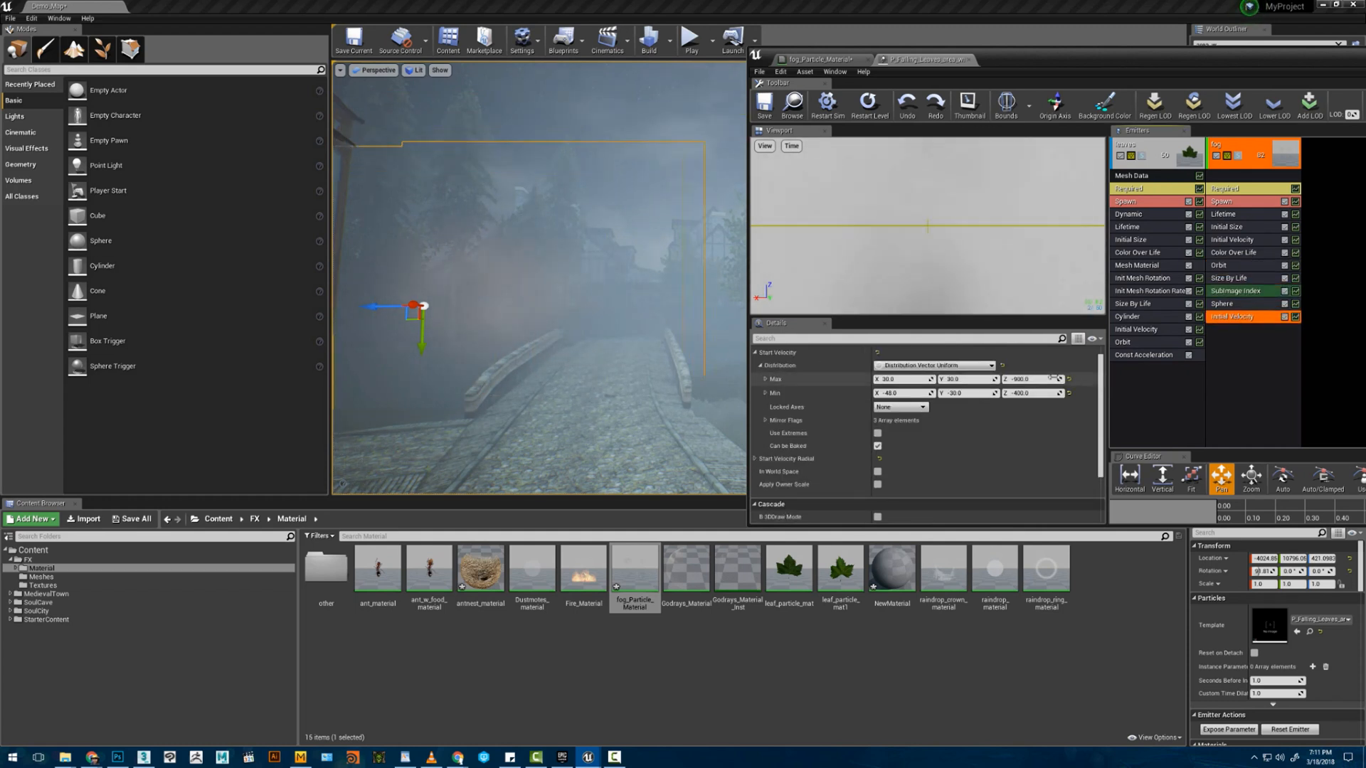
click(1024, 379)
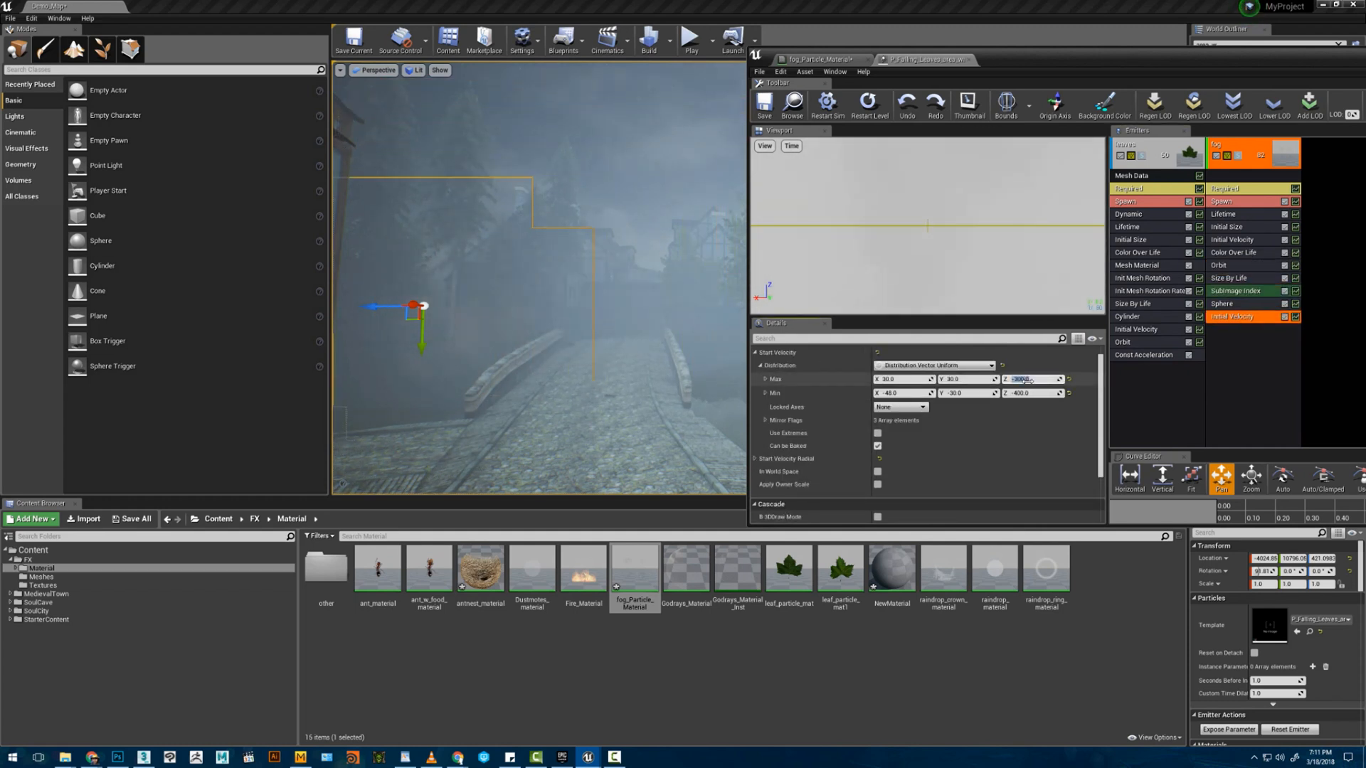
- Set the fog emitter's Lifetime to Min 4 and Max 22
click(1223, 214)
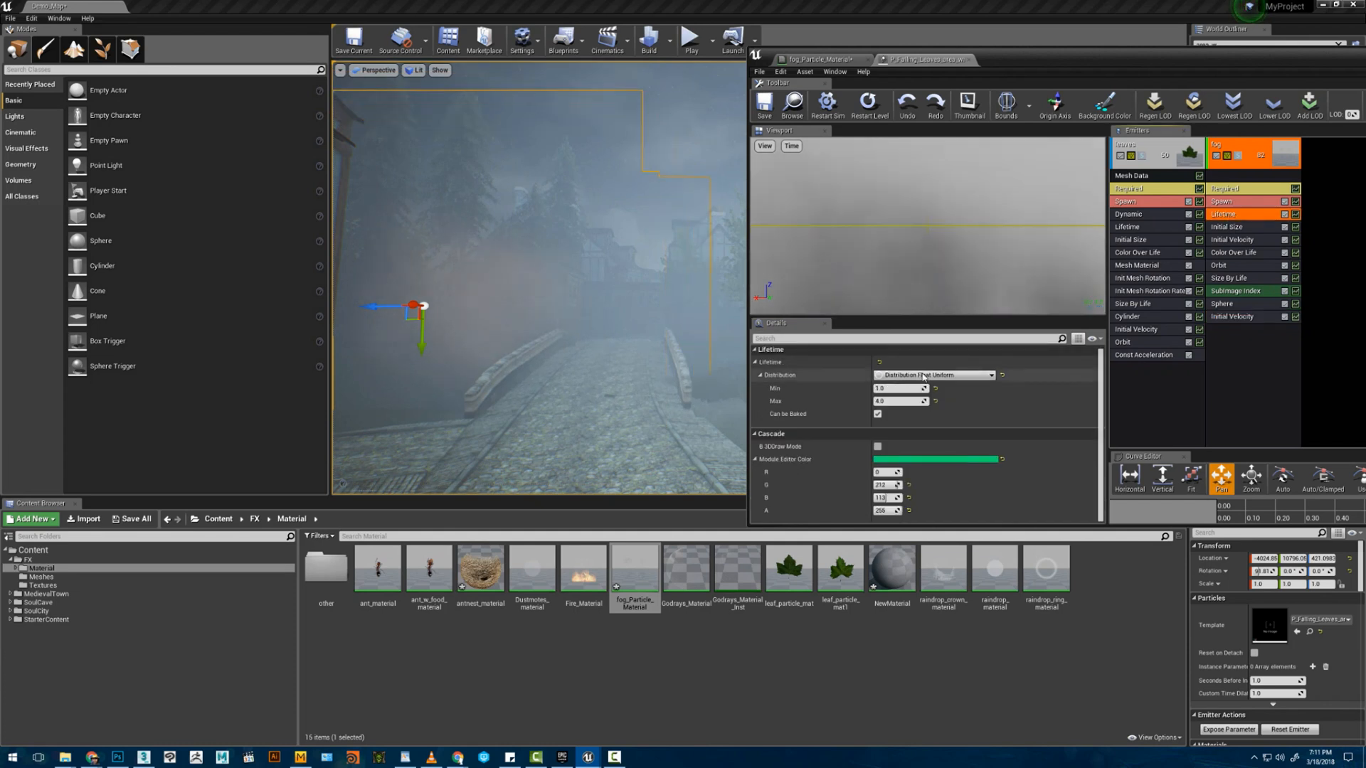
click(894, 401)
text(22)
key(Return)
click(894, 389)
text(4)
key(Return)
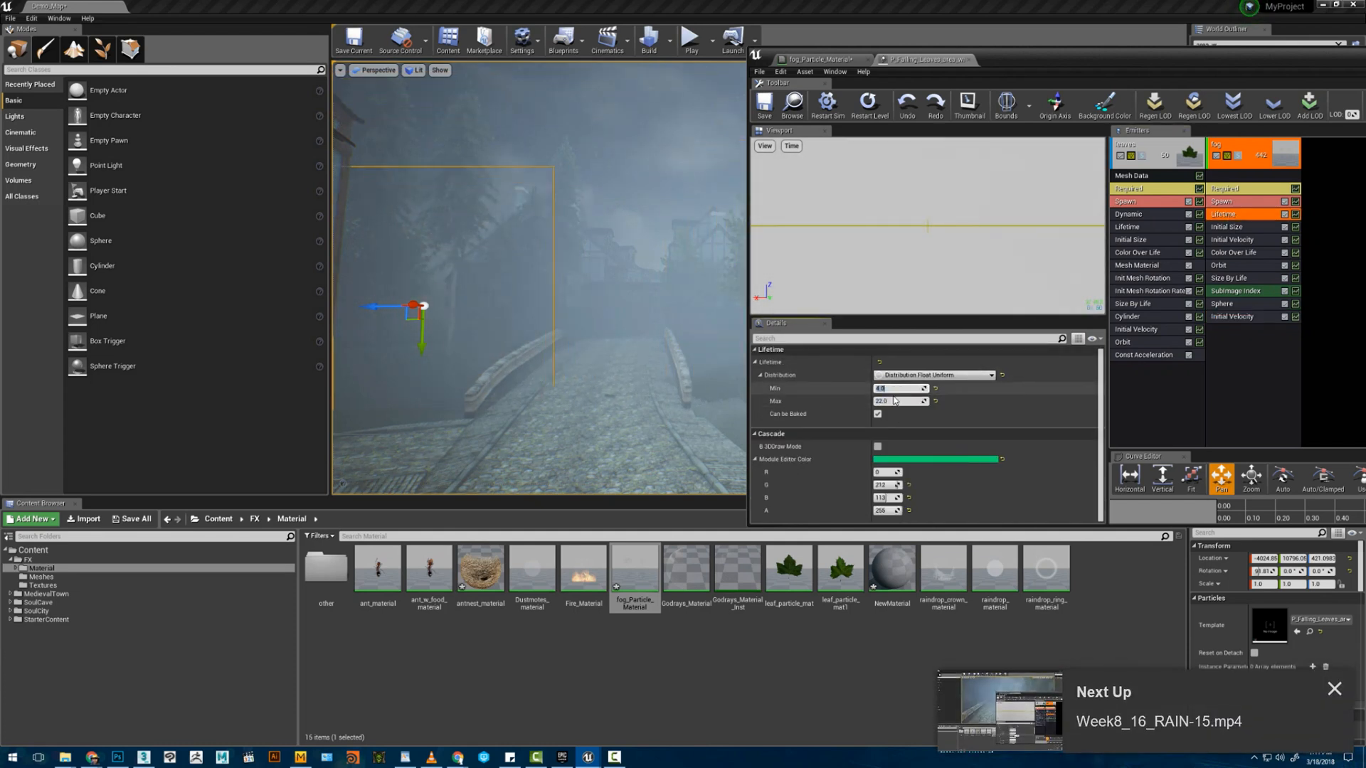
- Reduce the fog emitter's maximum Lifetime to 11
click(895, 399)
text(11)
click(894, 389)
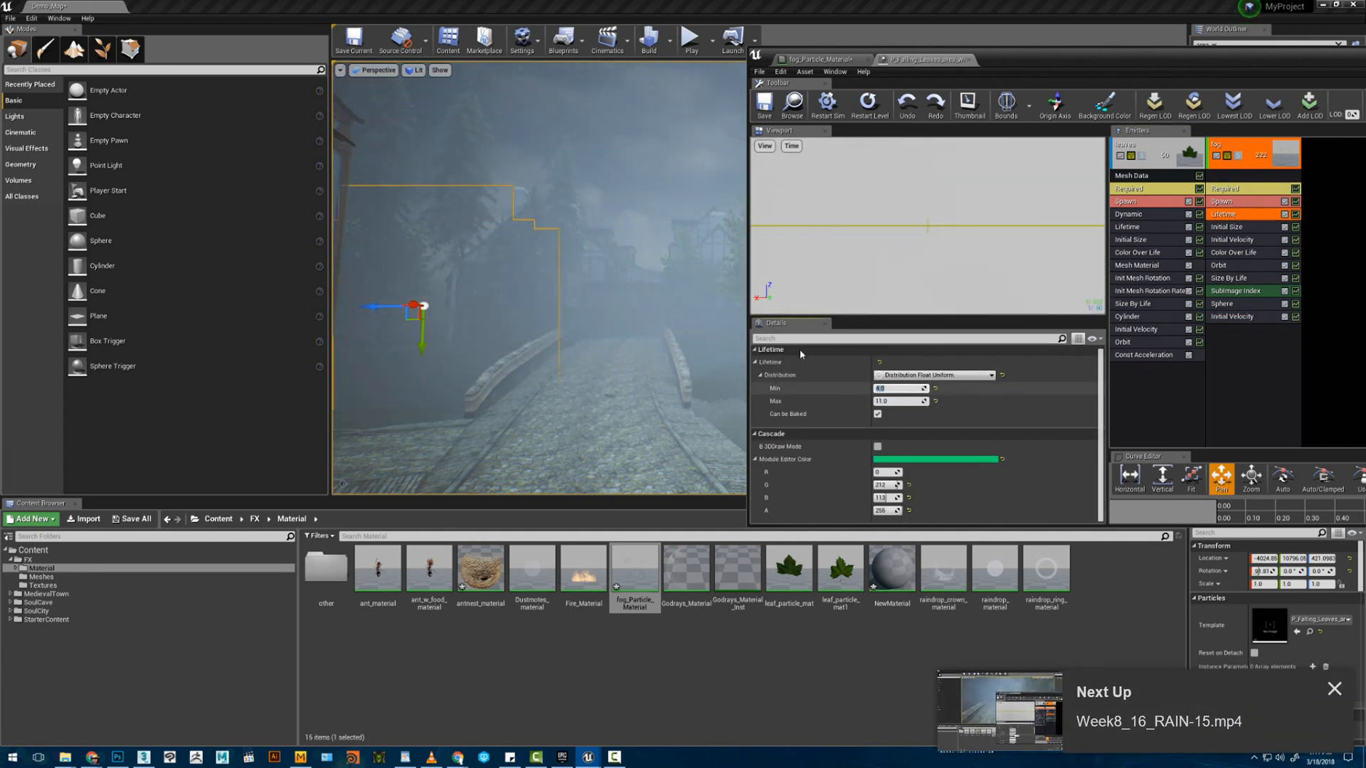
- In the fog emitter's Color Over Life module, set the Out Val of Alpha Over Life point 1 to 0.5
click(589, 194)
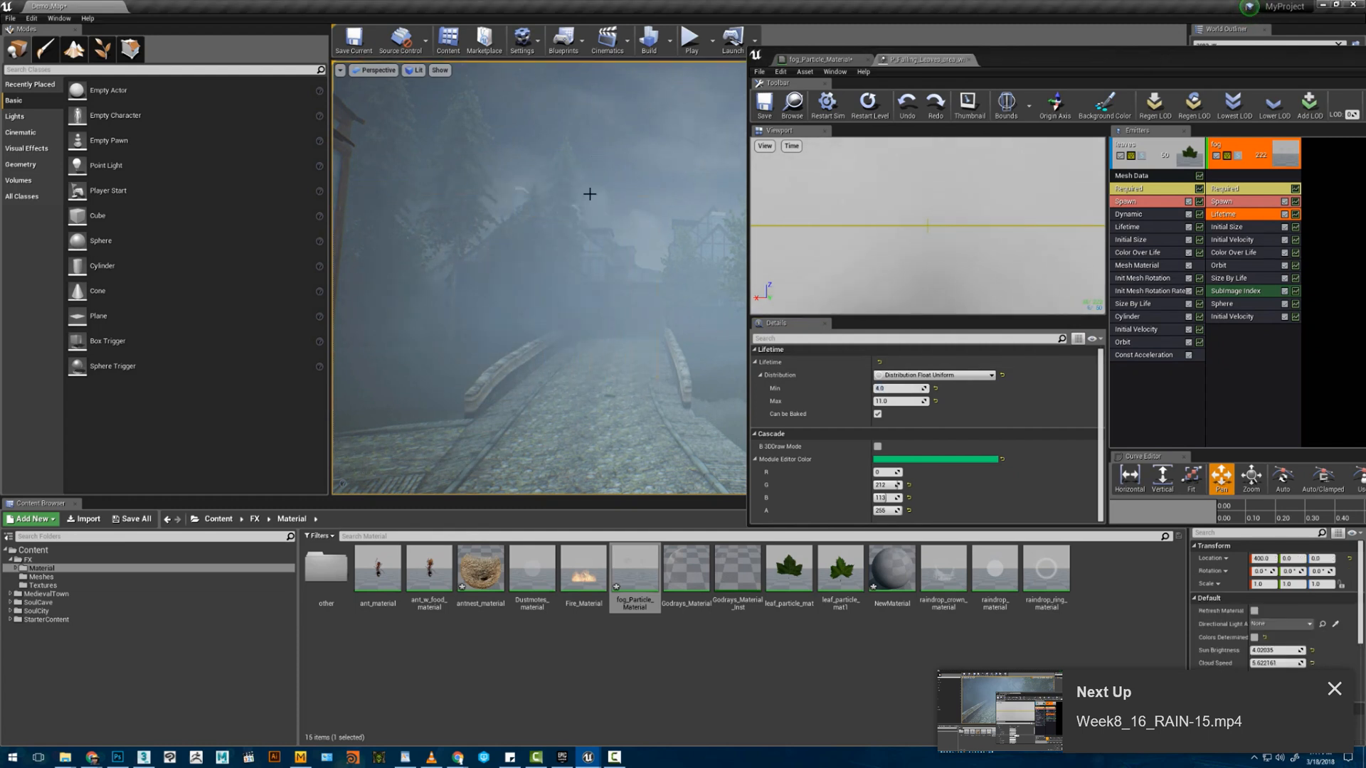
right_drag(589, 194, 585, 217)
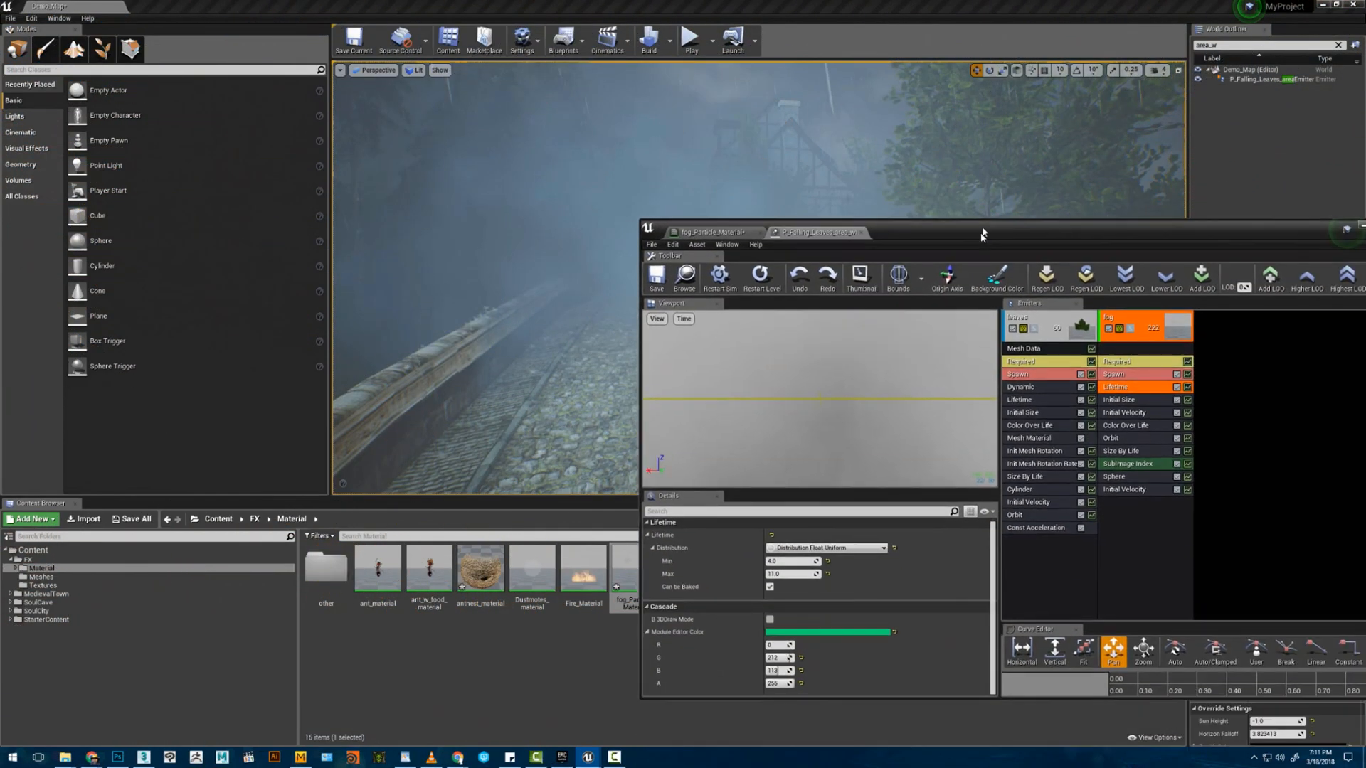
click(1135, 410)
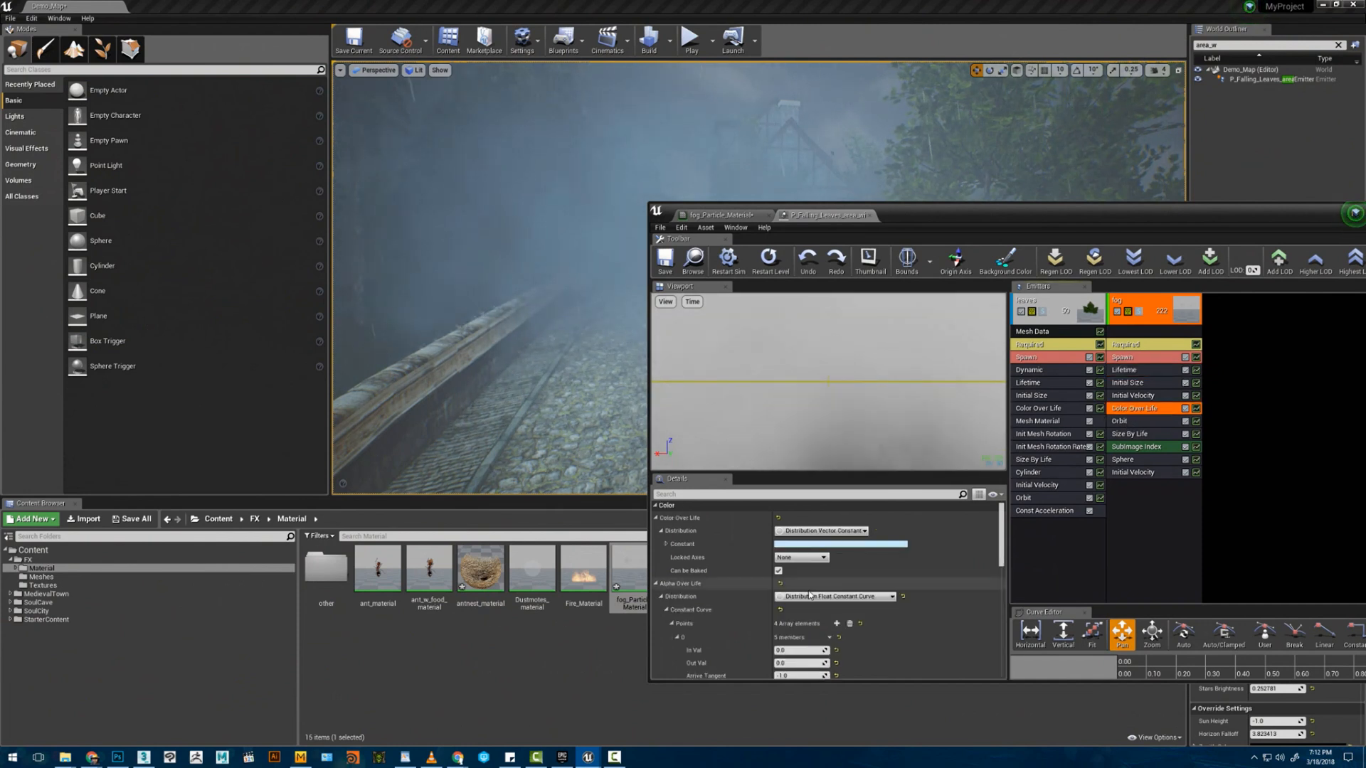
scroll(812, 599, down, 6)
scroll(812, 599, down, 2)
click(787, 604)
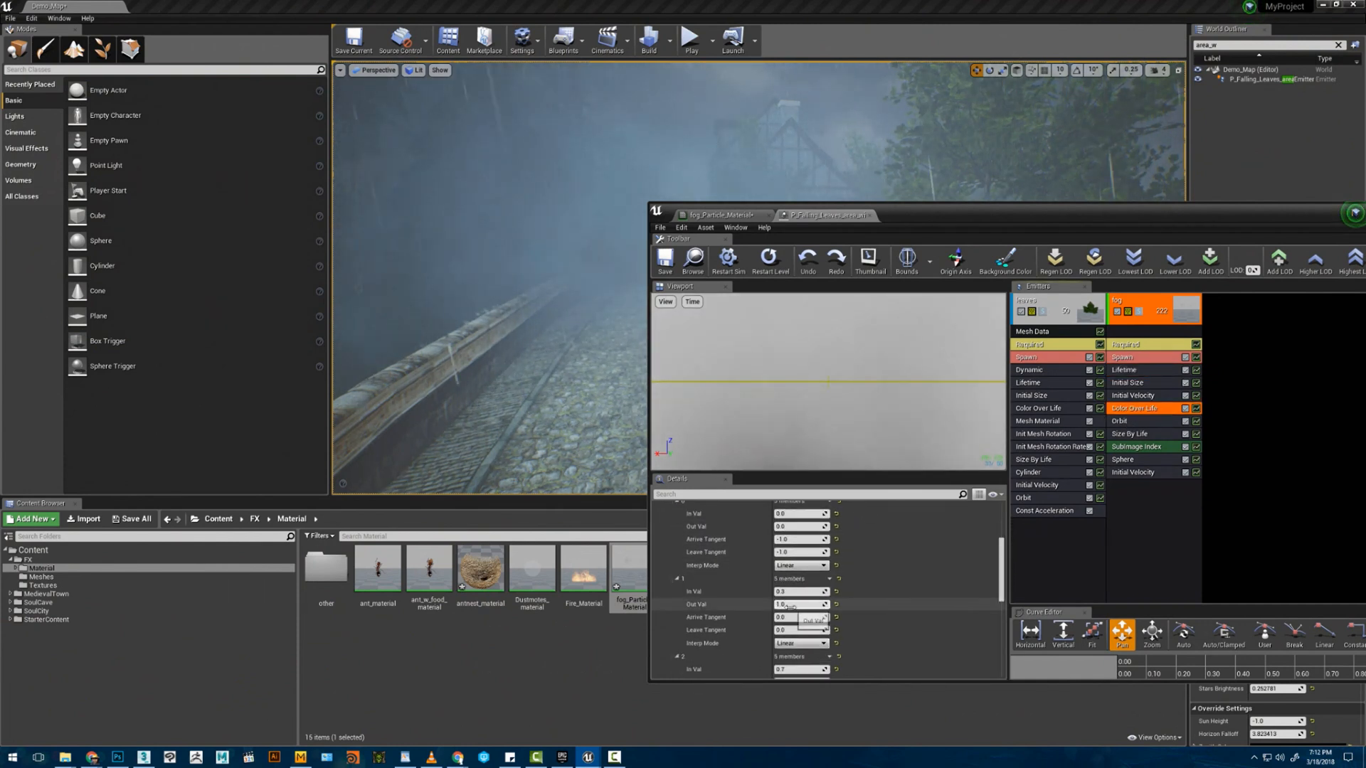
text(.5)
scroll(795, 613, down, 2)
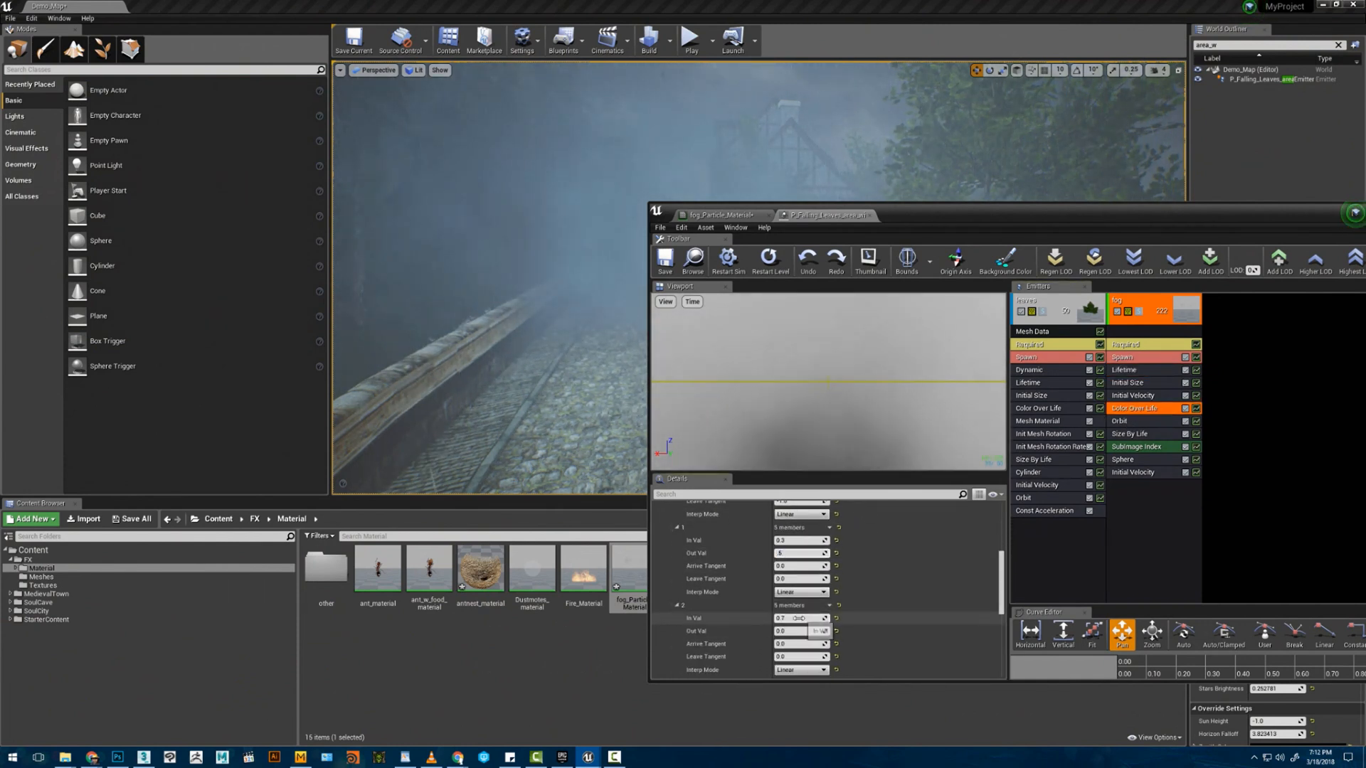
scroll(797, 611, up, 3)
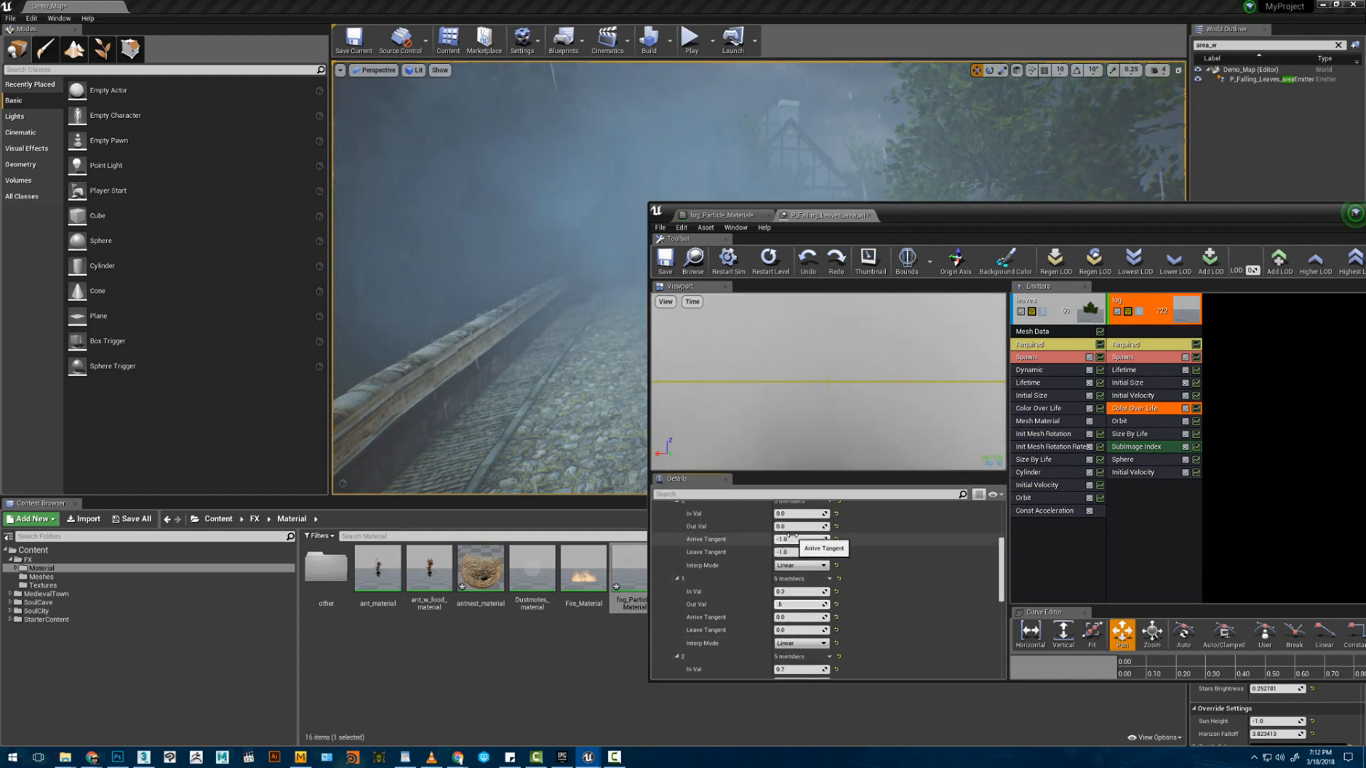
scroll(846, 594, down, 2)
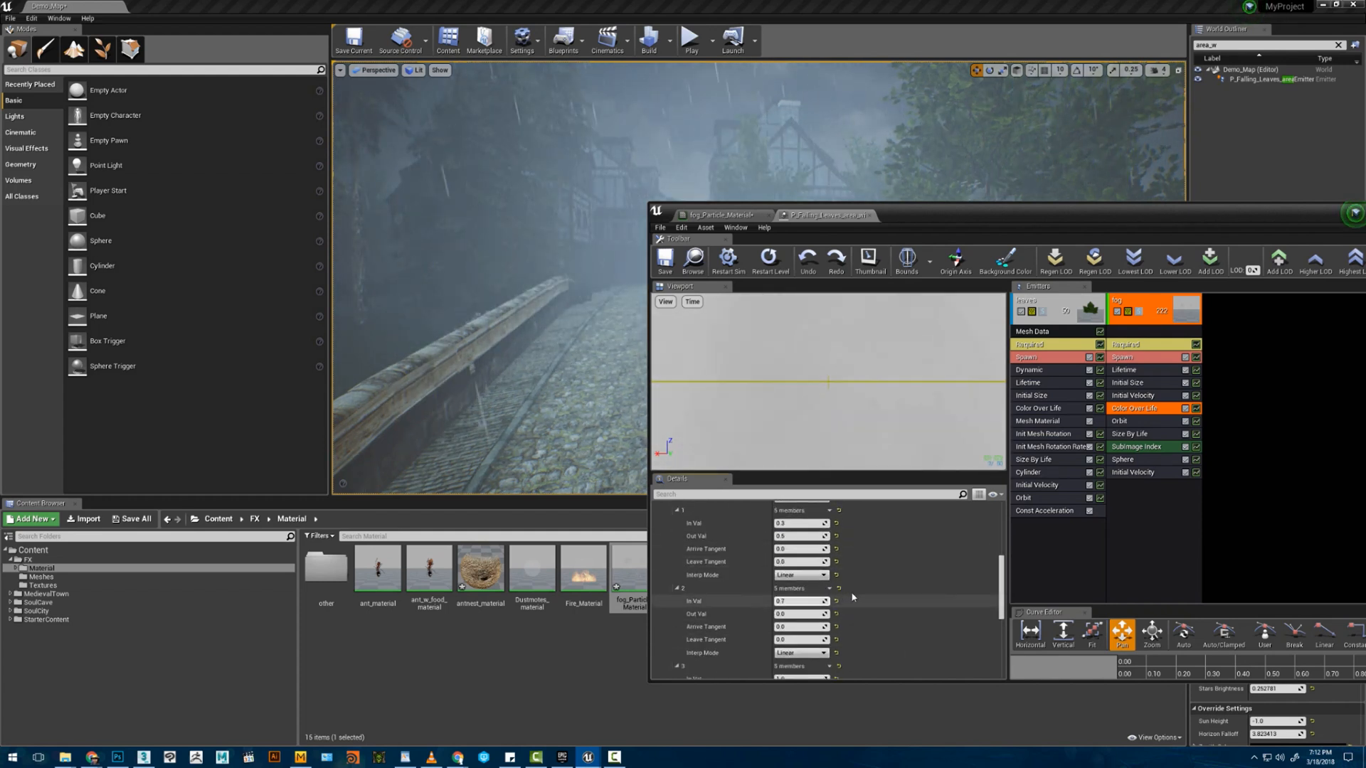
scroll(853, 597, down, 2)
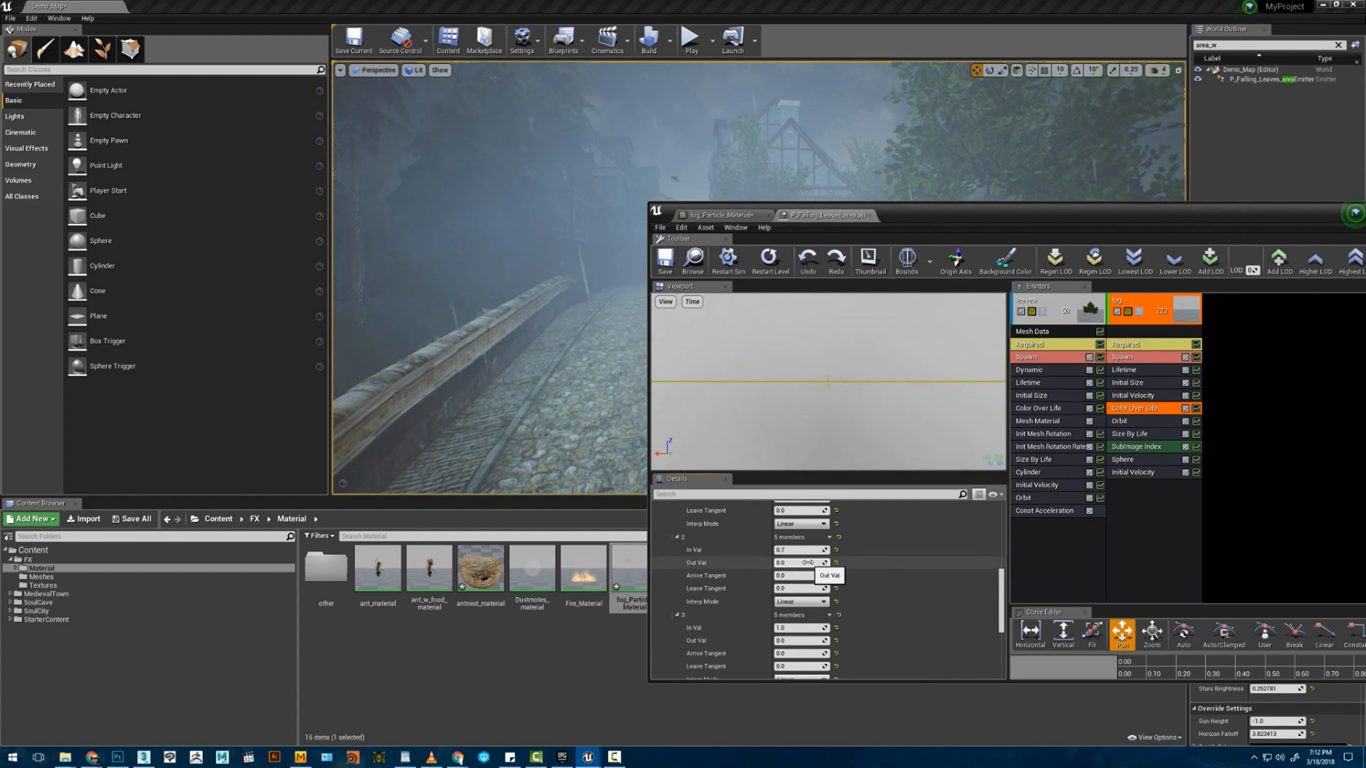
- Set the Out Val of Alpha Over Life point 2 to 0.5 in the fog emitter's Color Over Life module
key(Return)
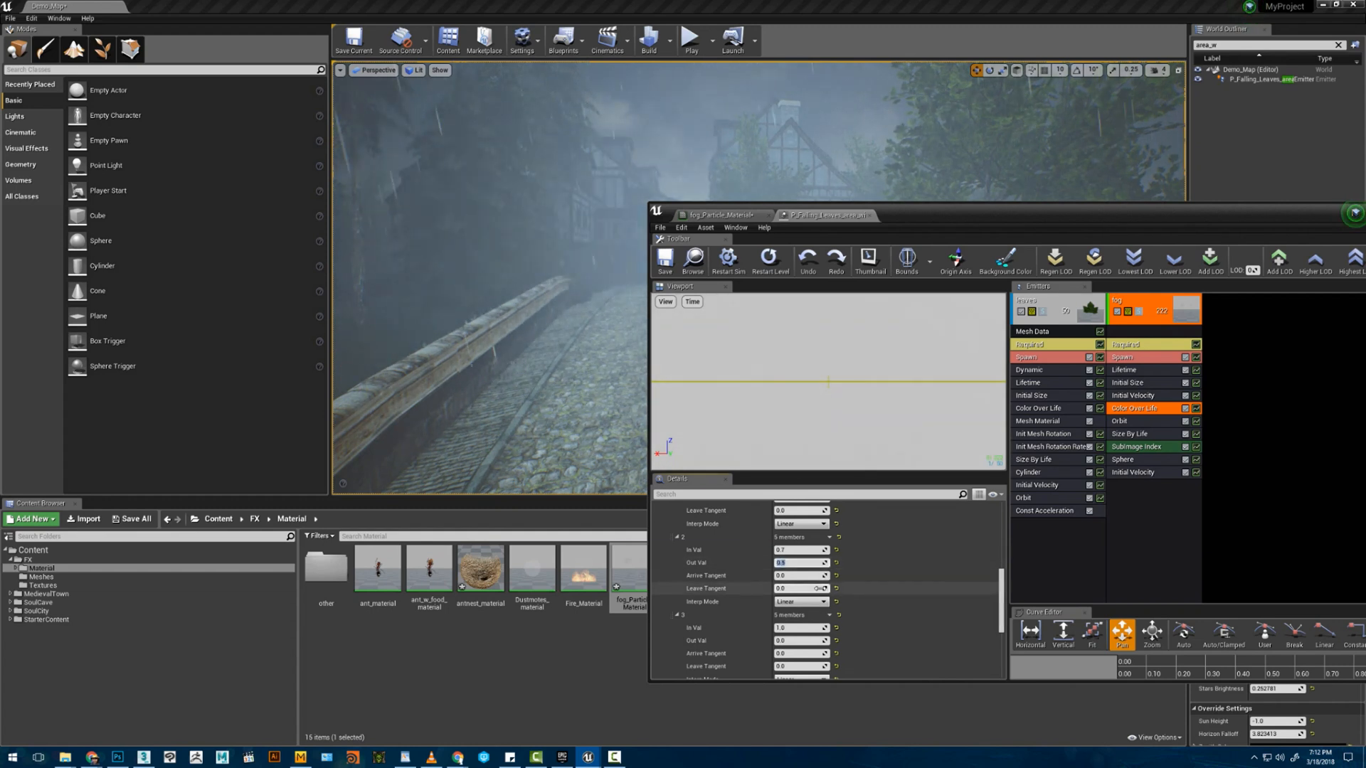
drag(895, 216, 865, 403)
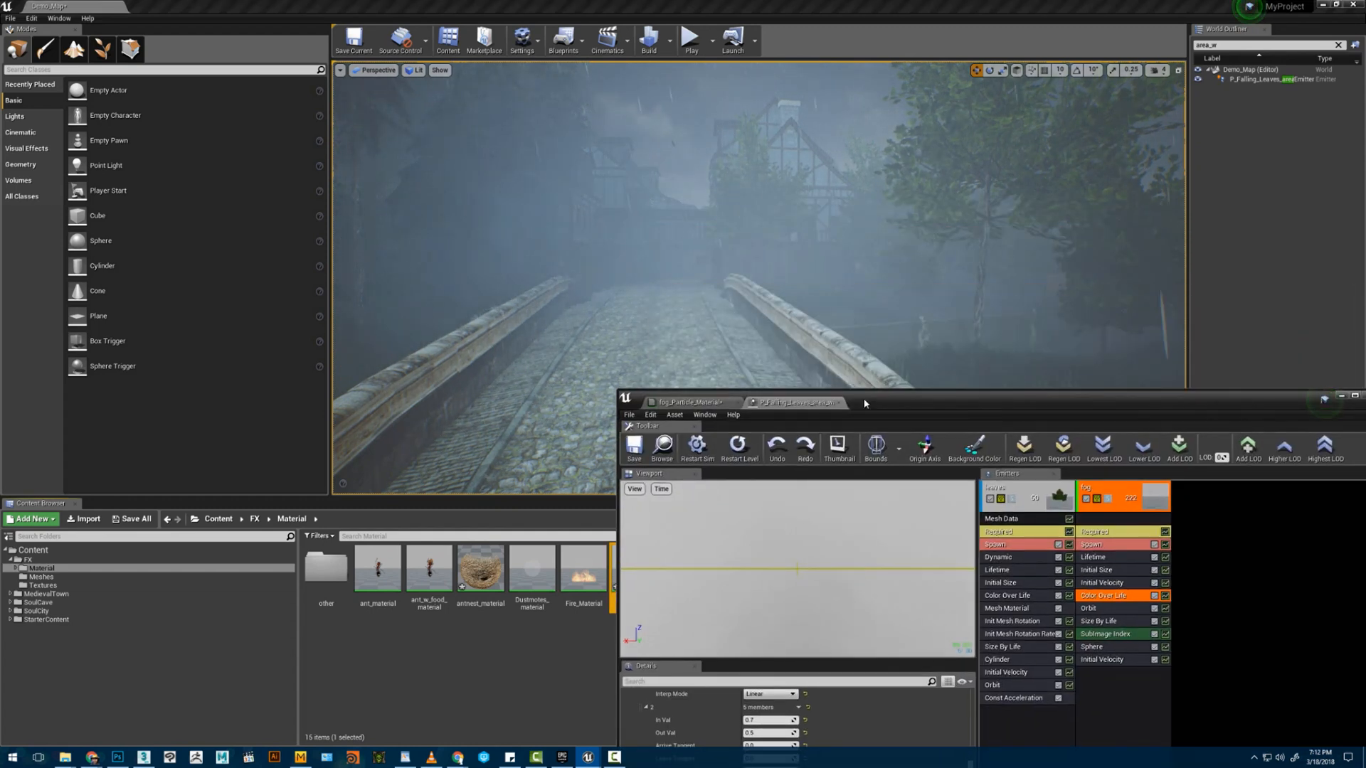
- Set the fog emitter's constant Spawn rate to 11
click(1110, 545)
scroll(812, 717, up, 5)
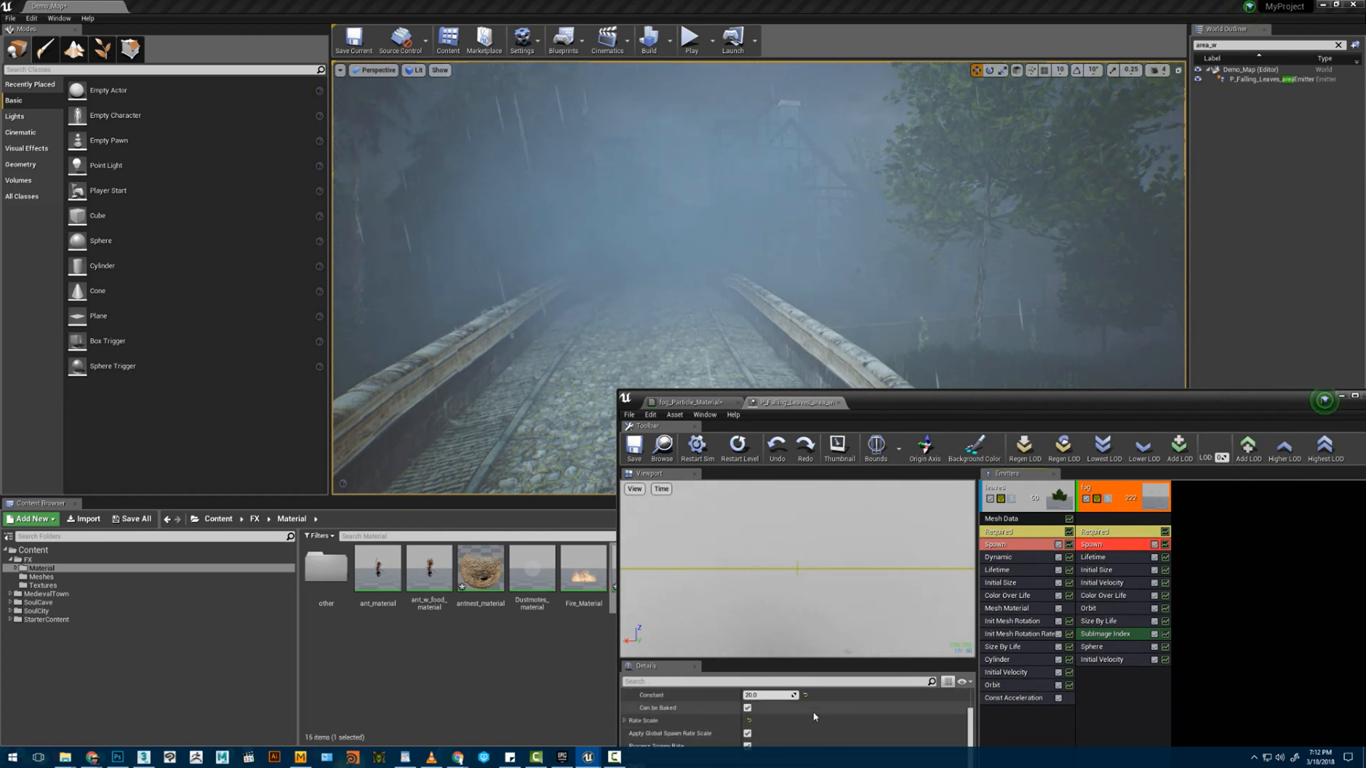
click(769, 734)
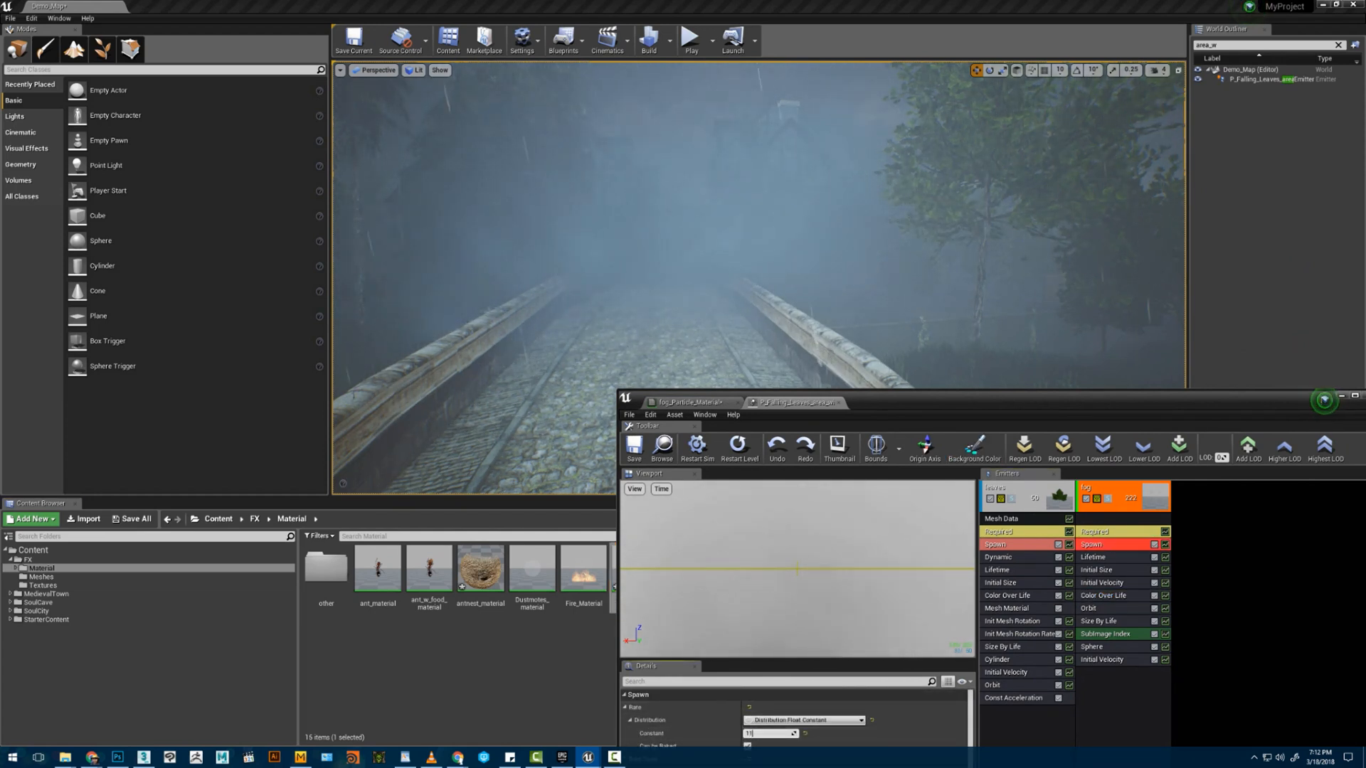
key(Return)
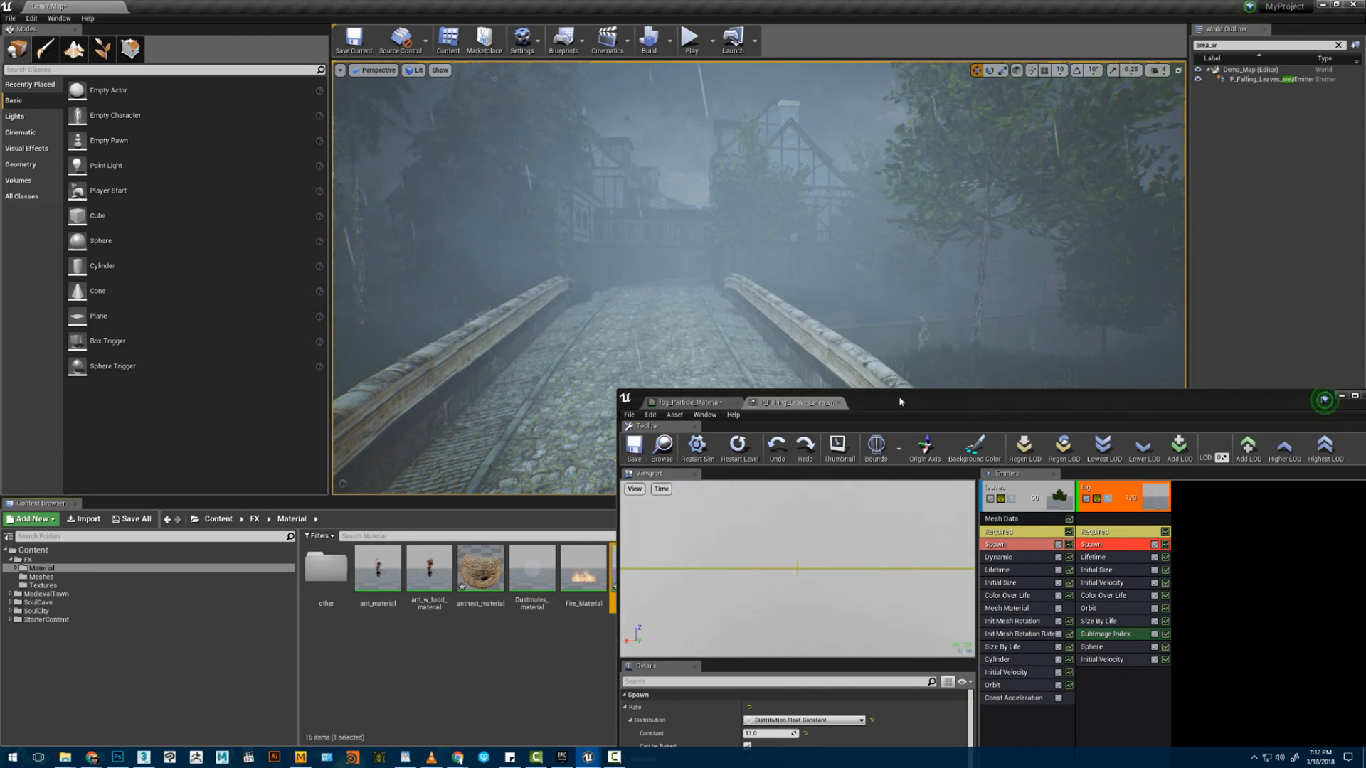
- Reduce the fog emitter's constant Spawn rate to 5
drag(897, 397, 1006, 330)
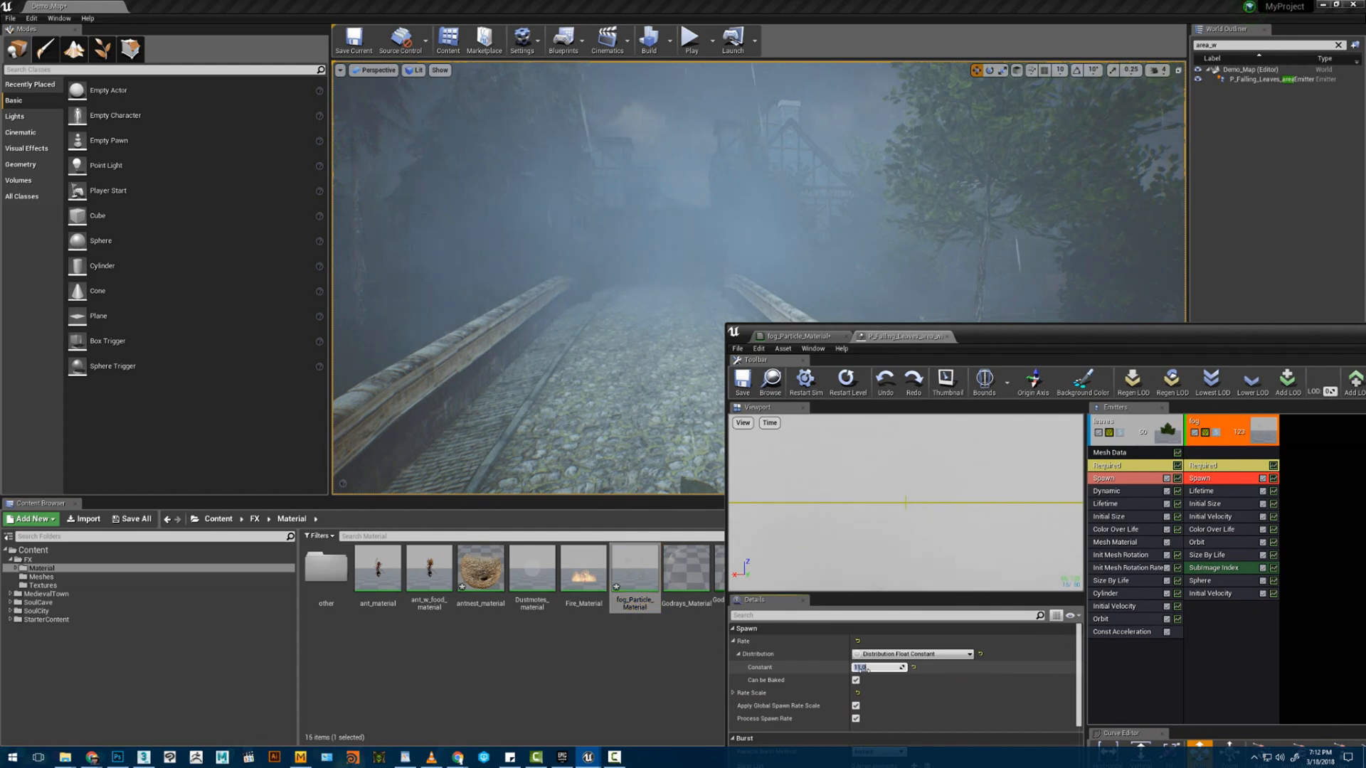
text(5)
key(Return)
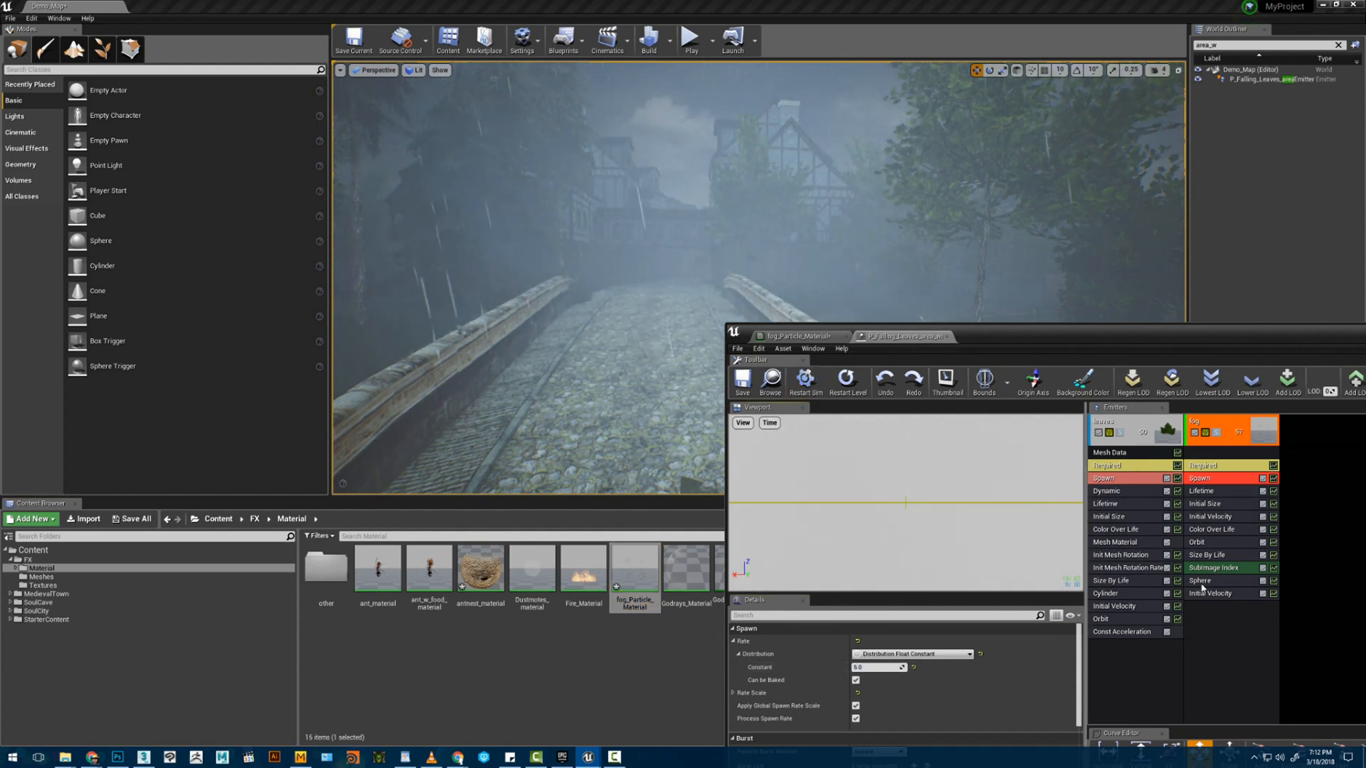
- In the fog emitter's Size By Life module, set point 0's Out Val to 2 on X, Y and Z
click(1207, 555)
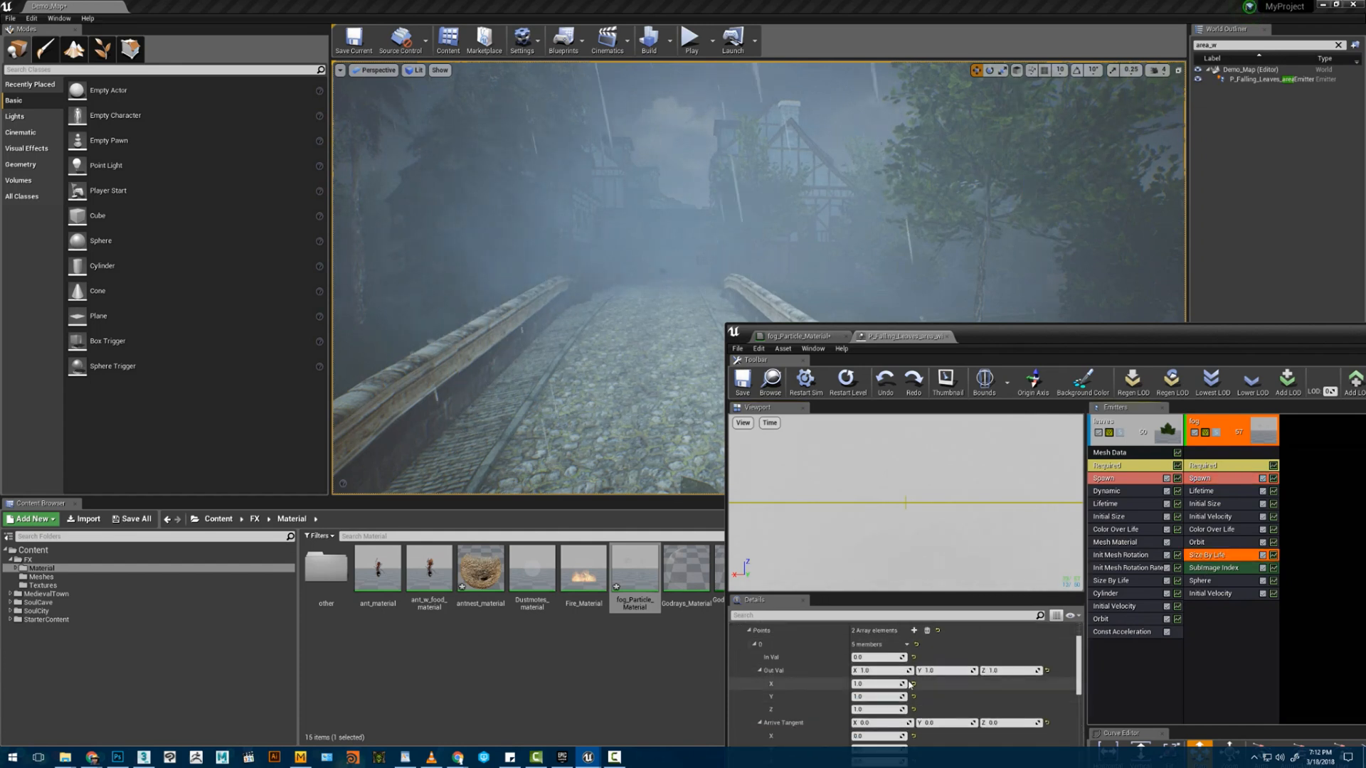
text(2)
key(Tab)
text(2)
key(Tab)
text(2)
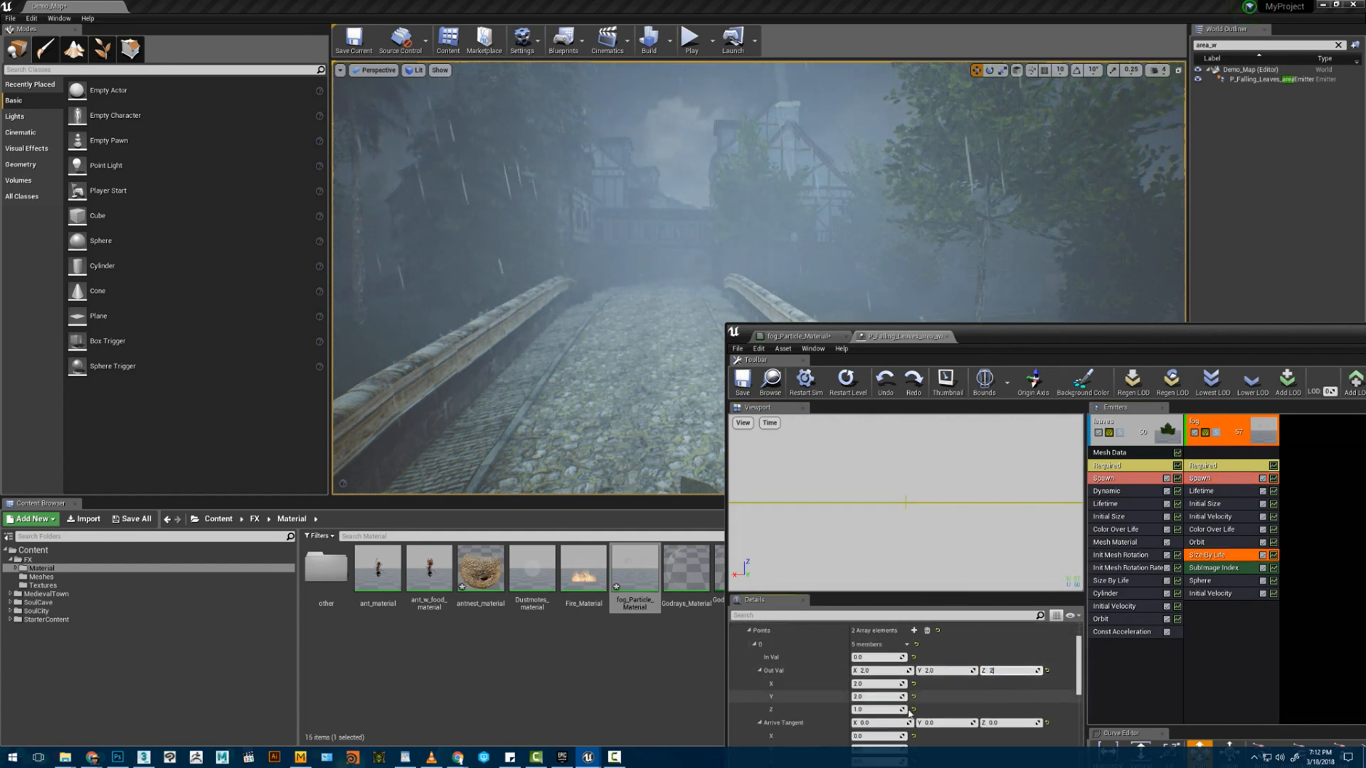
key(Tab)
- Set Size By Life point 1's Out Val to 3 on X, Y and Z and save the particle system
scroll(899, 713, down, 3)
scroll(897, 714, down, 4)
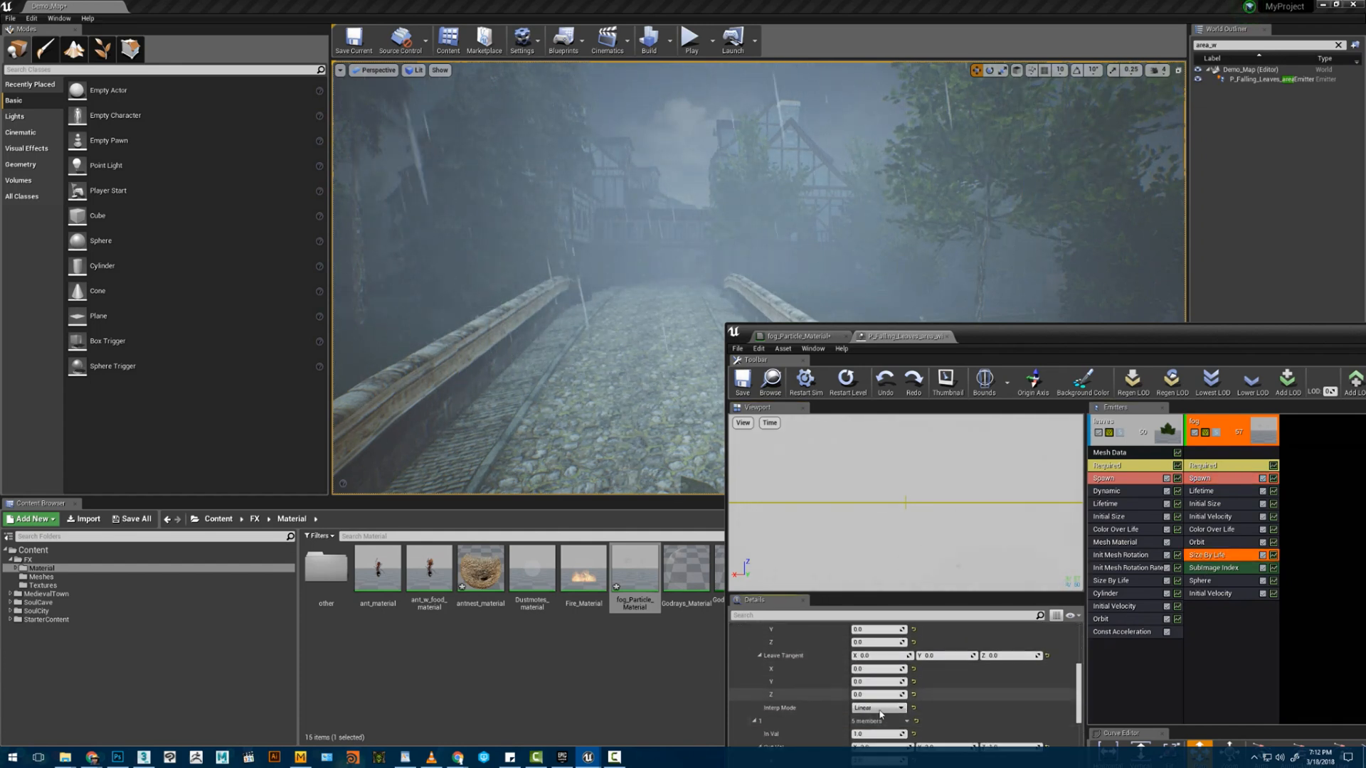
text(3)
key(Tab)
text(3)
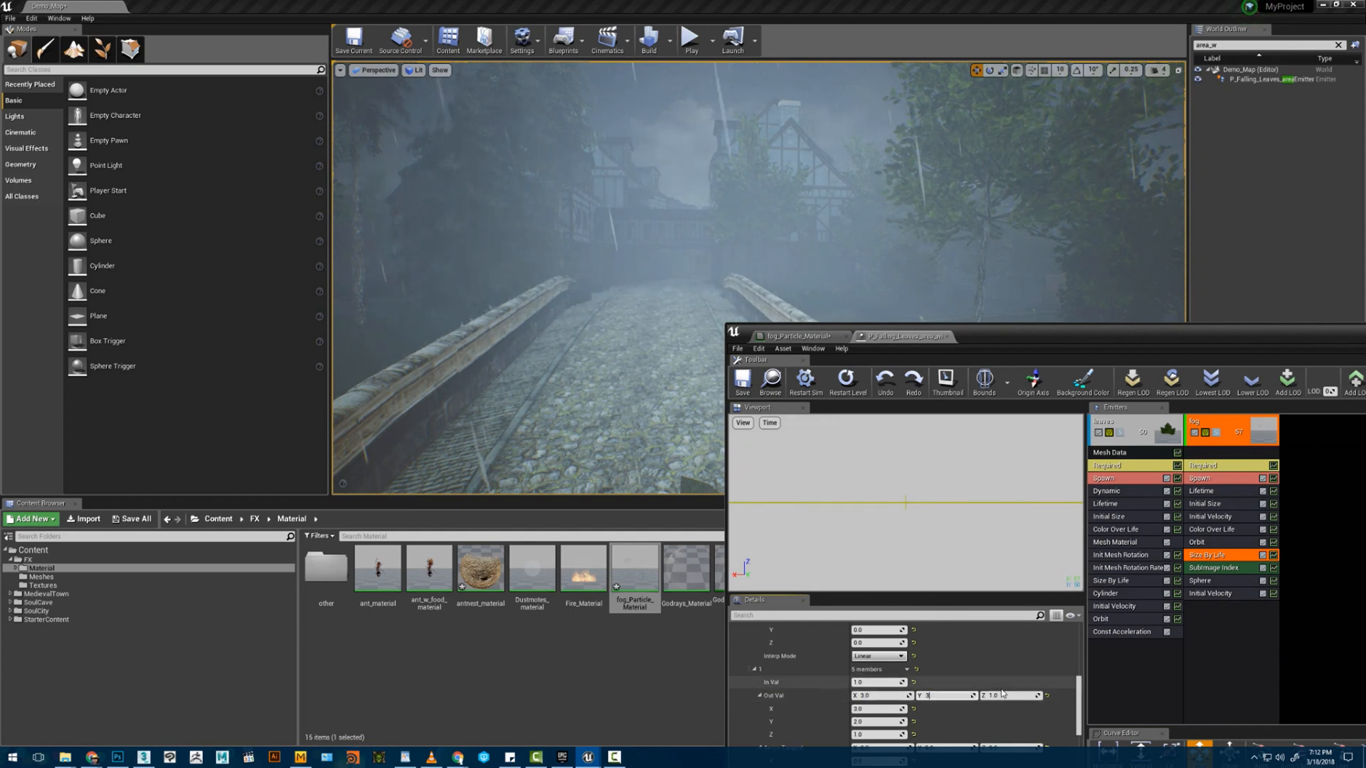
key(Tab)
text(3)
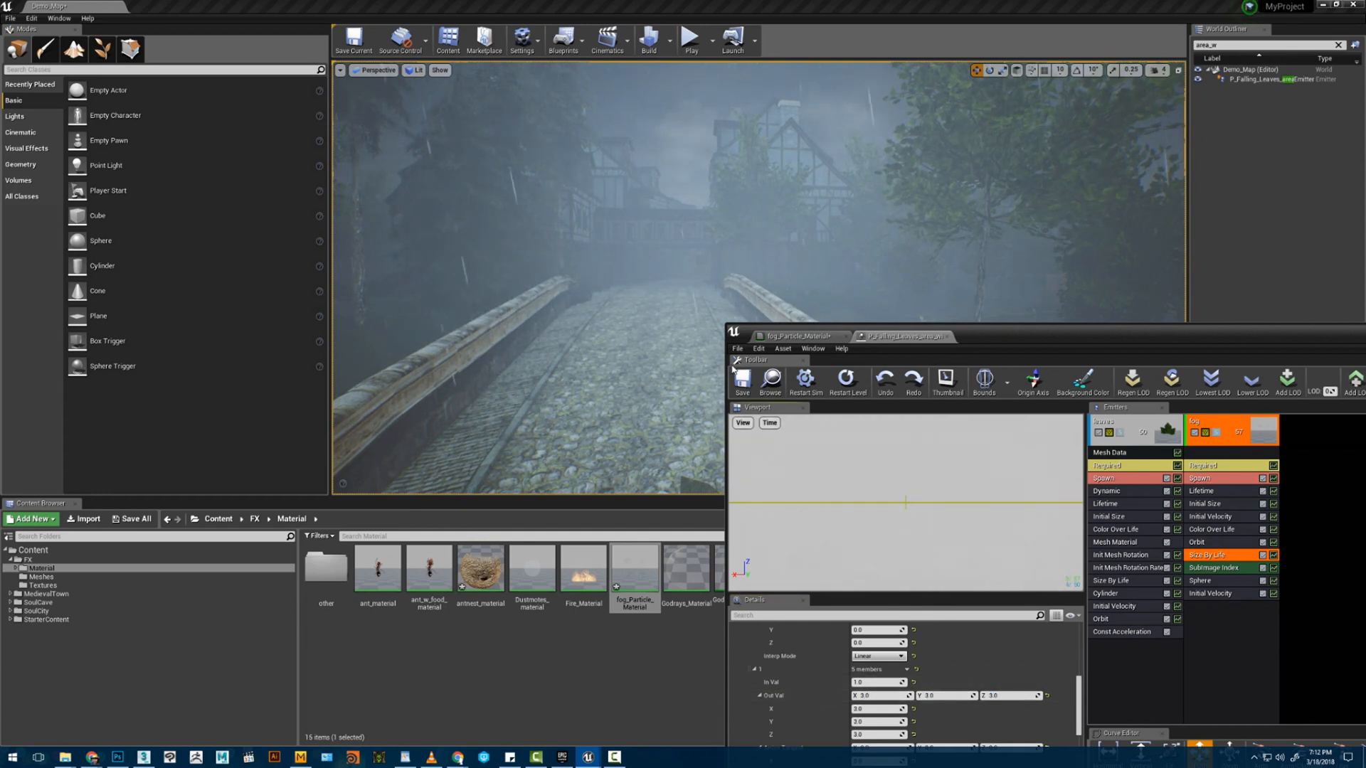
click(742, 378)
- Examine the fog's spread over the bridge from deck level and from above, selecting the particle emitter in the level
right_drag(814, 219, 785, 211)
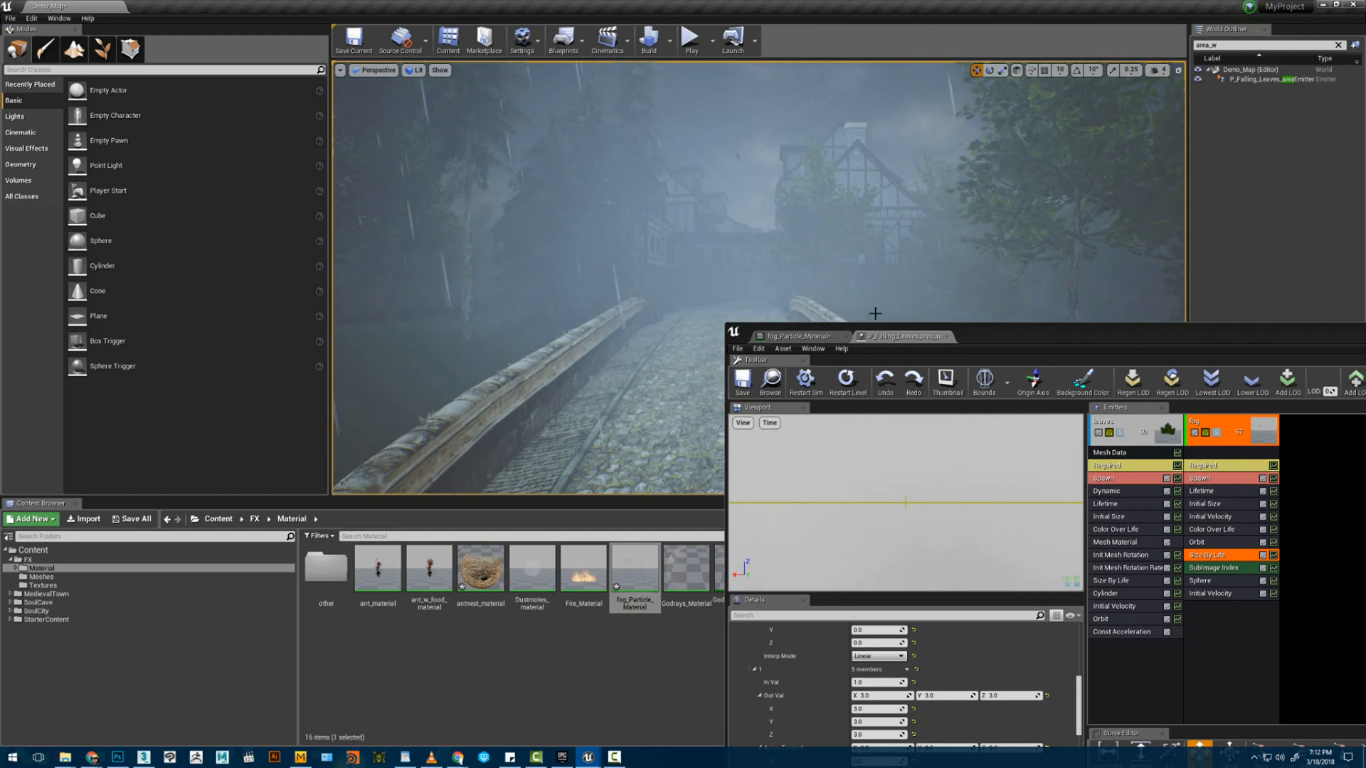
drag(980, 335, 944, 528)
right_drag(863, 424, 864, 465)
right_drag(661, 299, 704, 304)
key(s)
scroll(661, 299, down, 5)
click(727, 244)
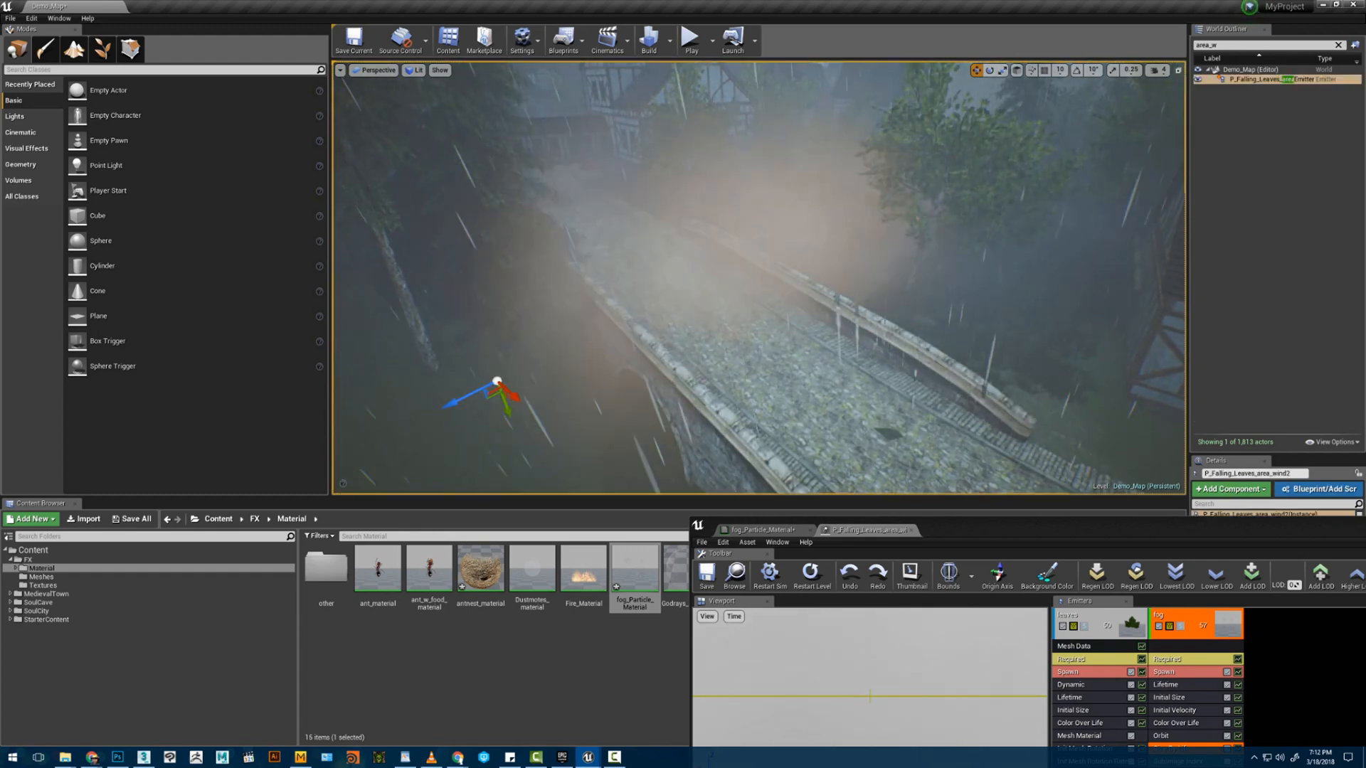
right_drag(779, 256, 825, 283)
key(s)
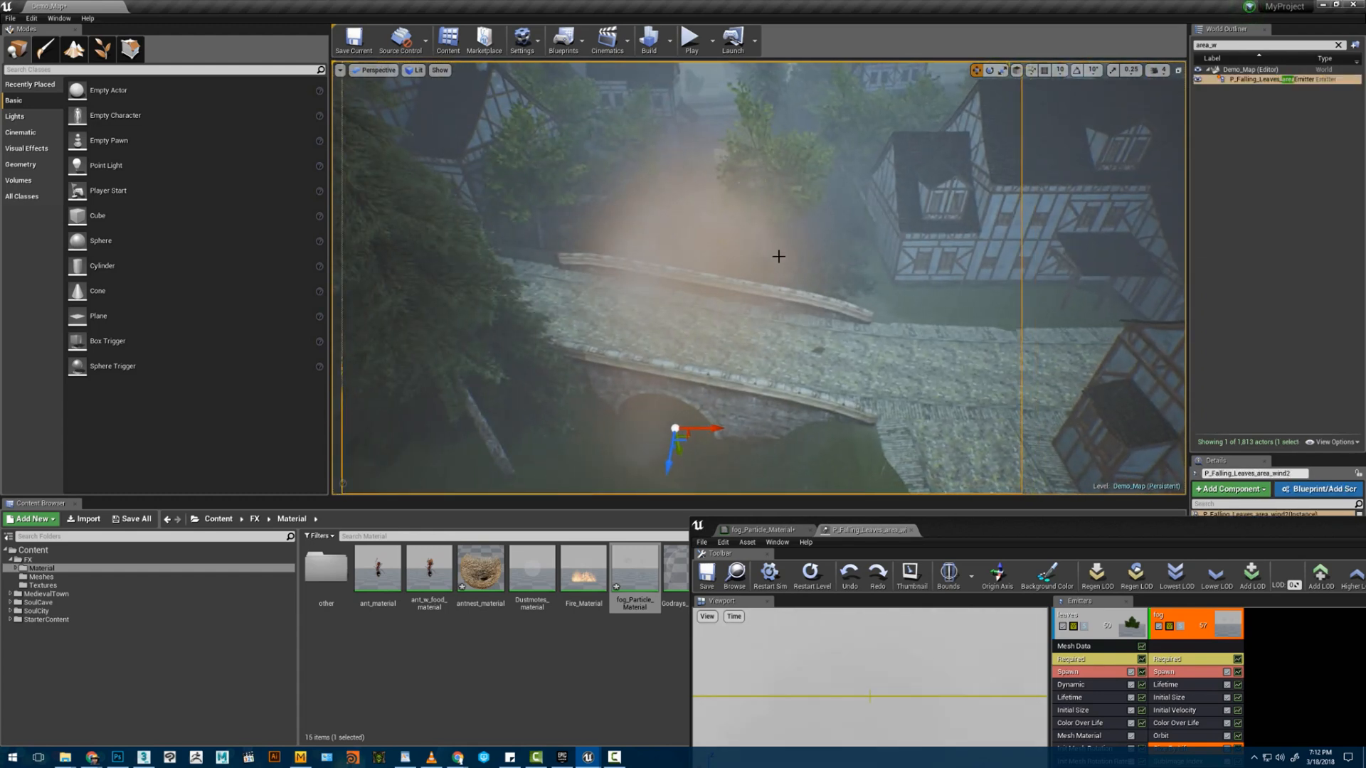
- Delete the fog emitter's Sphere module and add an Initial Location module in its place
drag(1114, 538, 1038, 299)
click(1089, 538)
right_click(1102, 562)
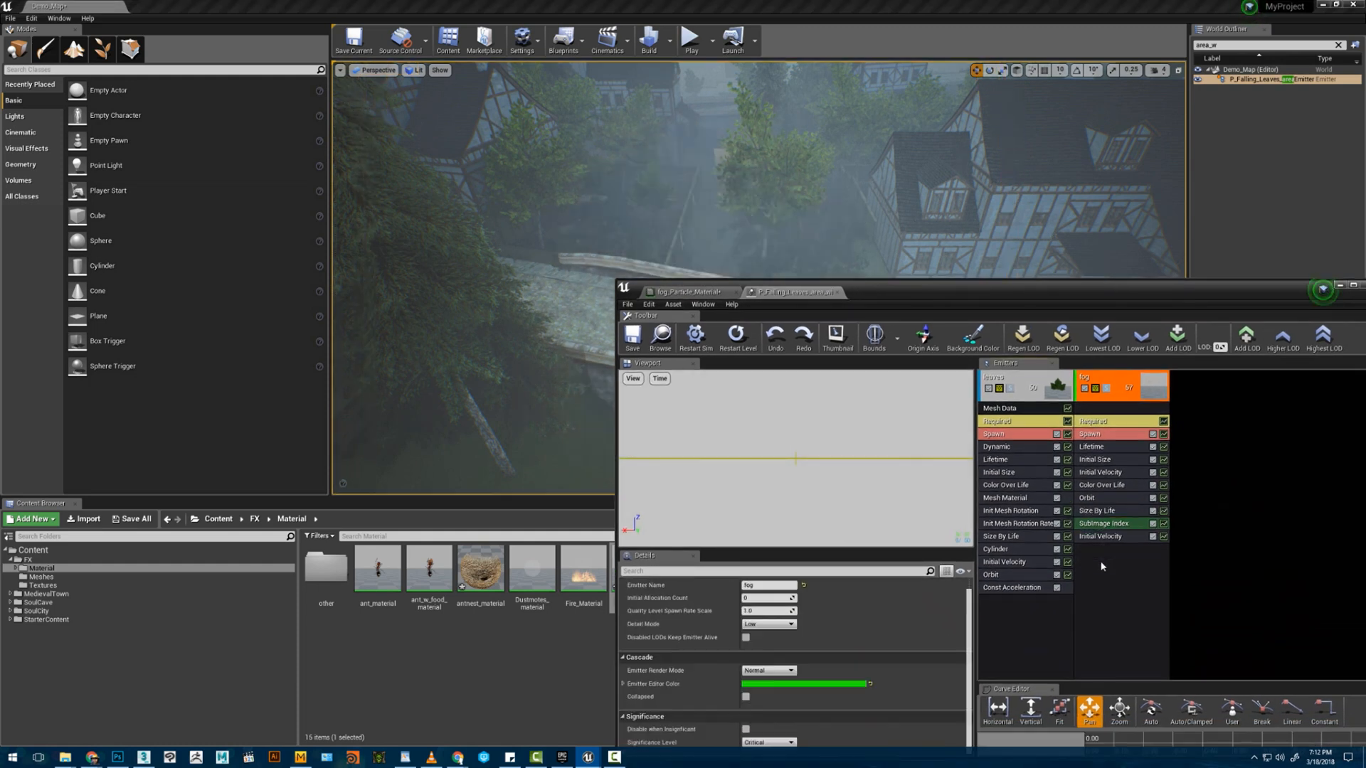
mouse_move(1136, 455)
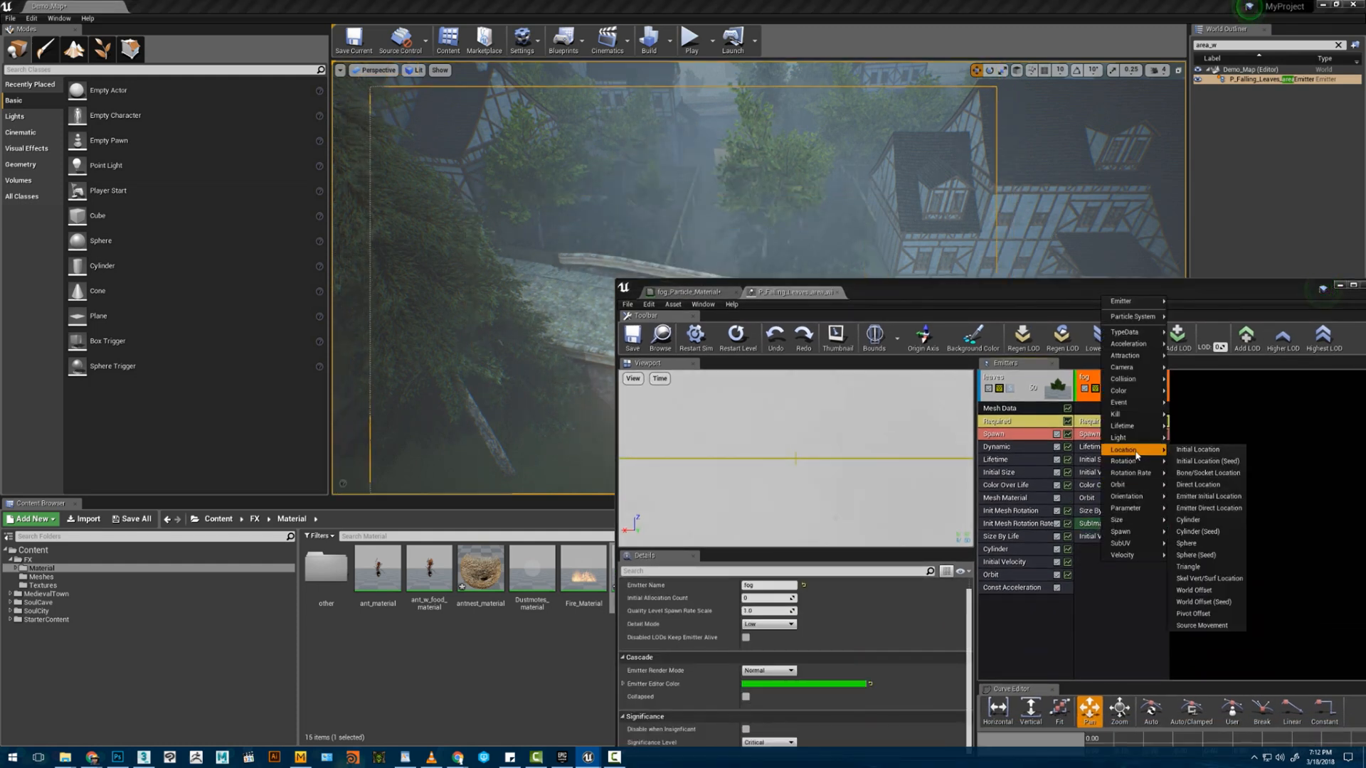
click(1193, 450)
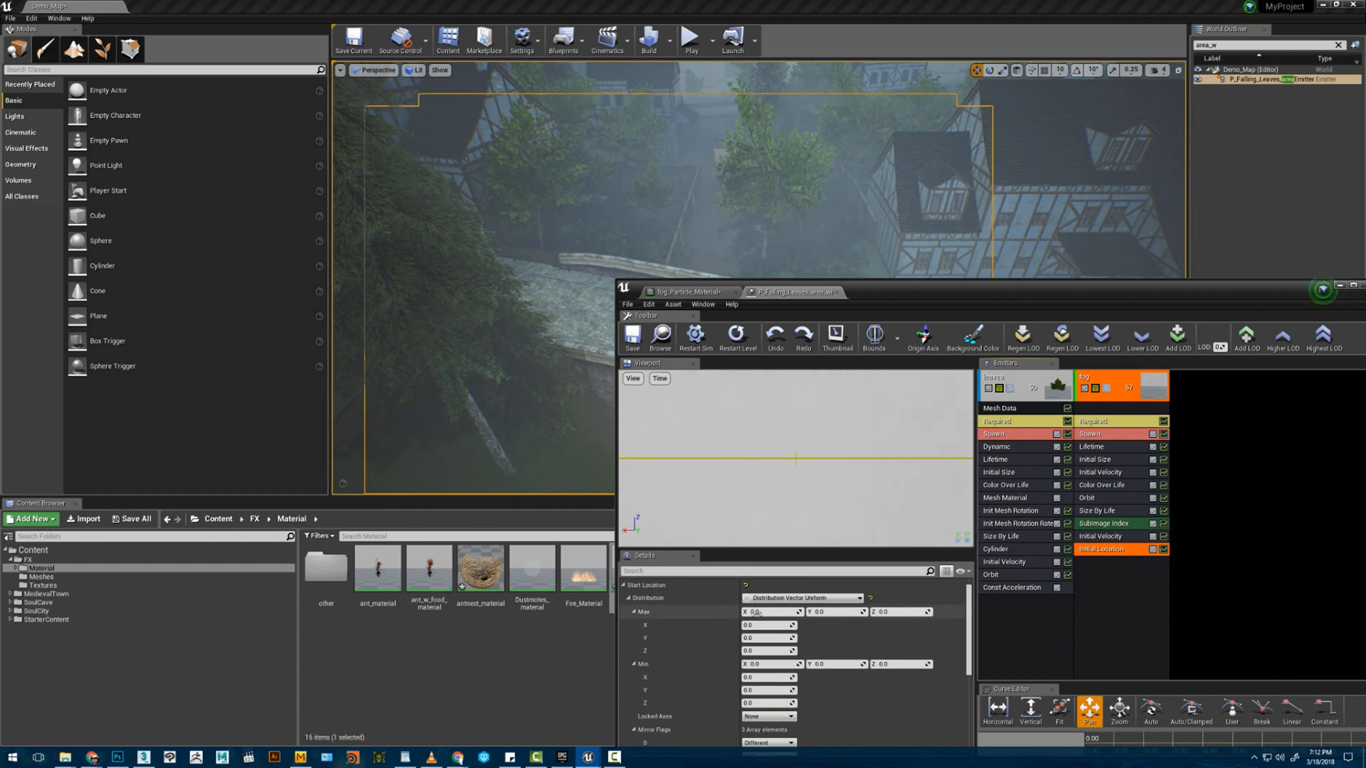
- Set the Initial Location module's maximum start location to -200 on X, Y and Z
key(BackSpace)
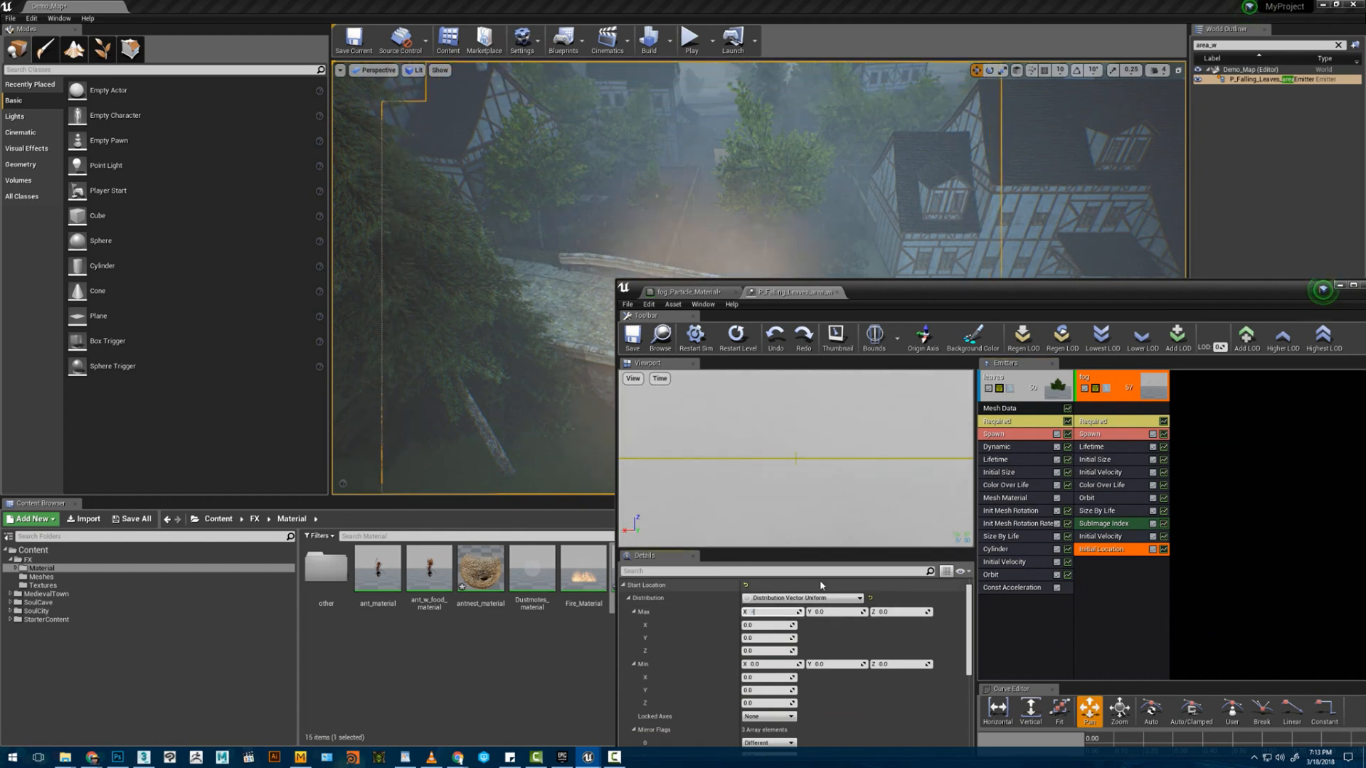
text(-200)
key(Tab)
text(-2)
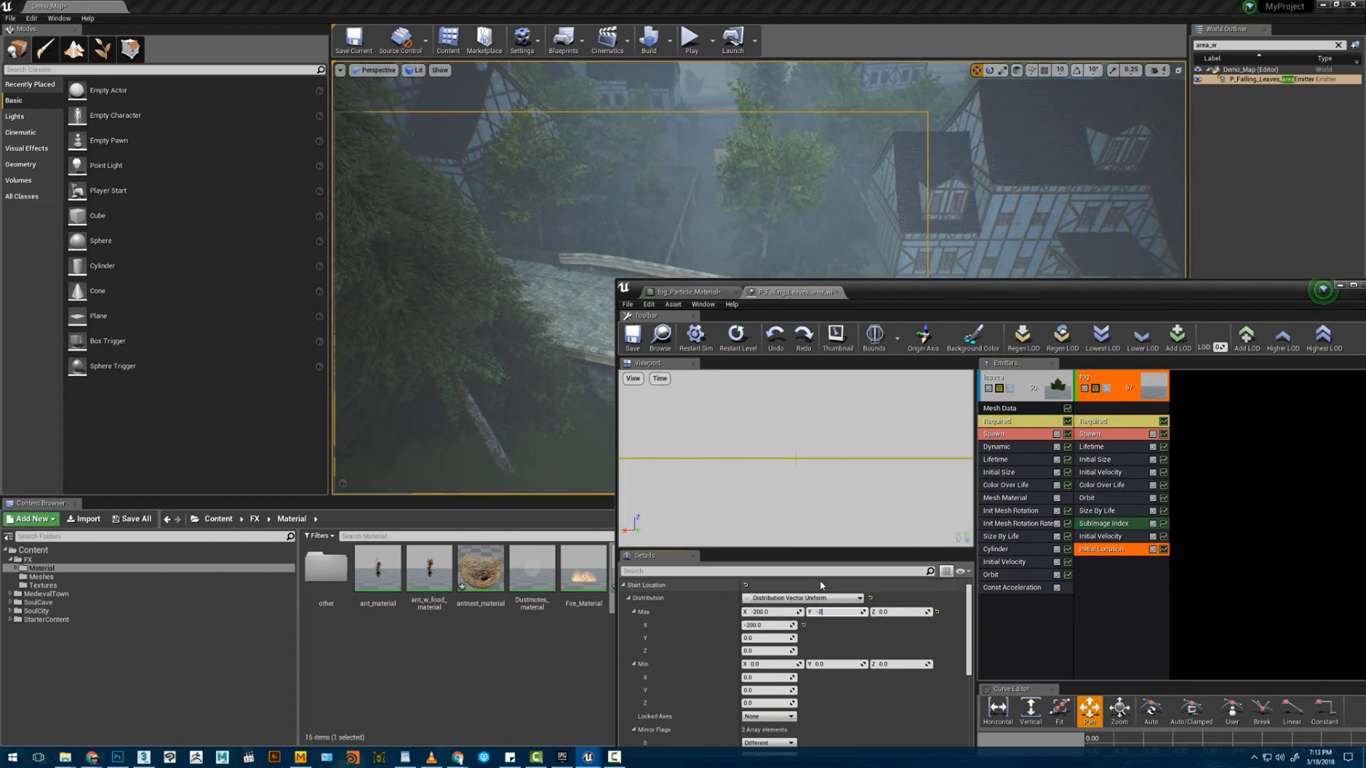
text(00)
key(Tab)
key(Tab)
key(Tab)
key(Tab)
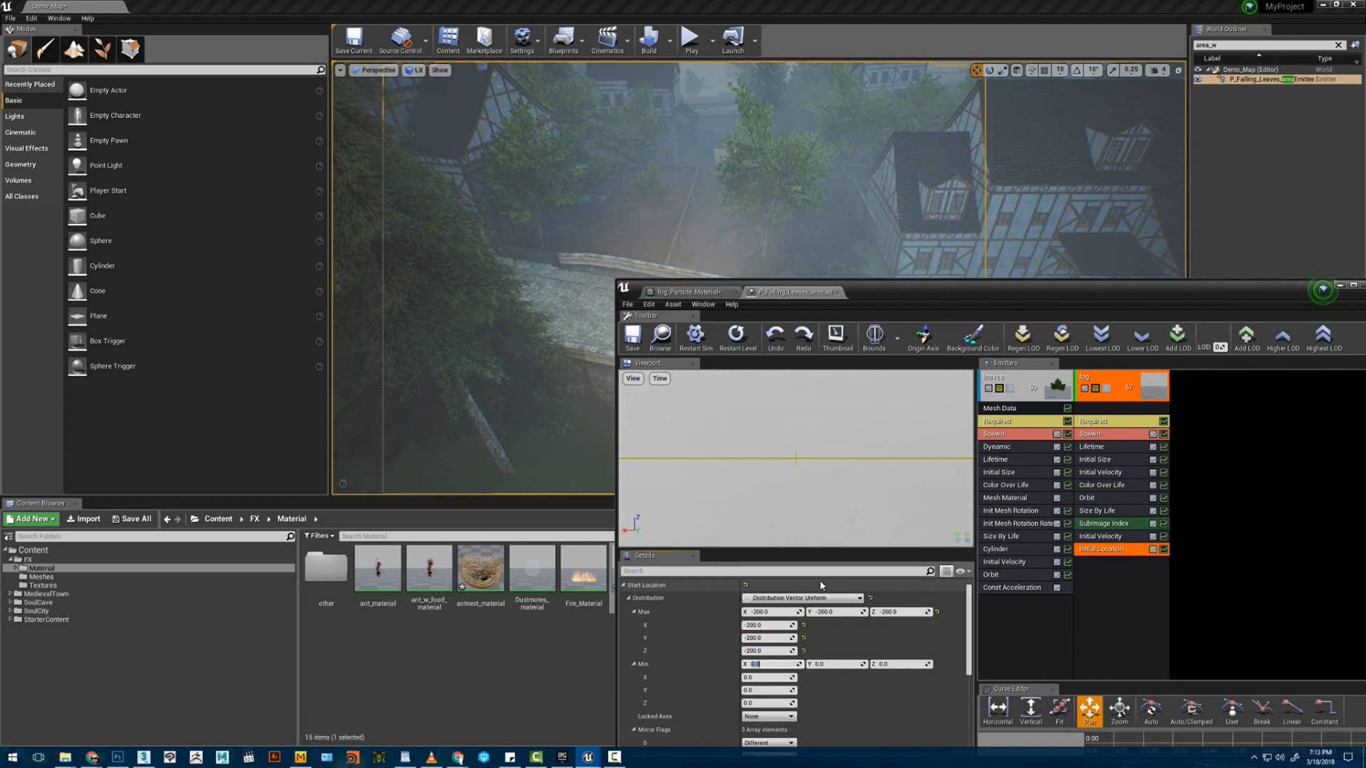
- Change the maximum start location's Y to -50 and set the minimum to X 200, Y 50, Z -200
right_drag(572, 356, 553, 472)
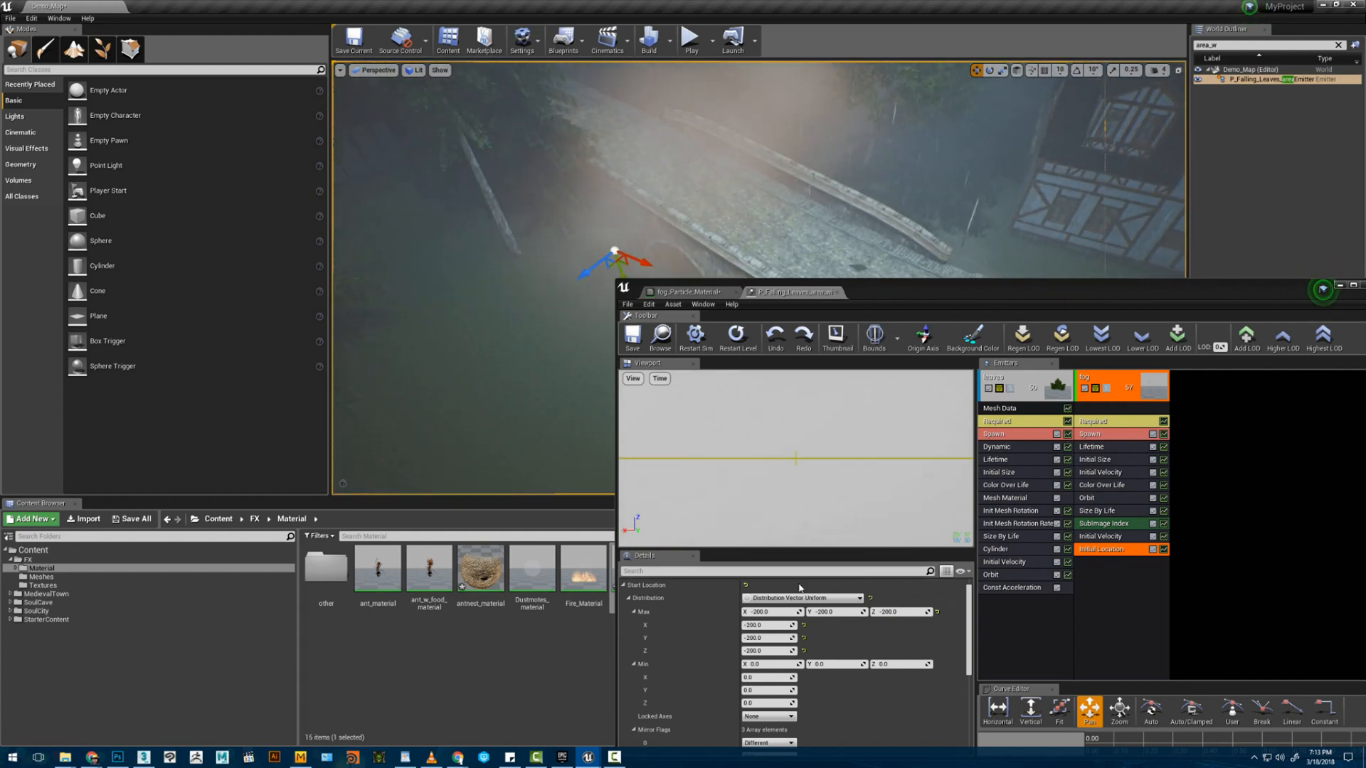
click(823, 612)
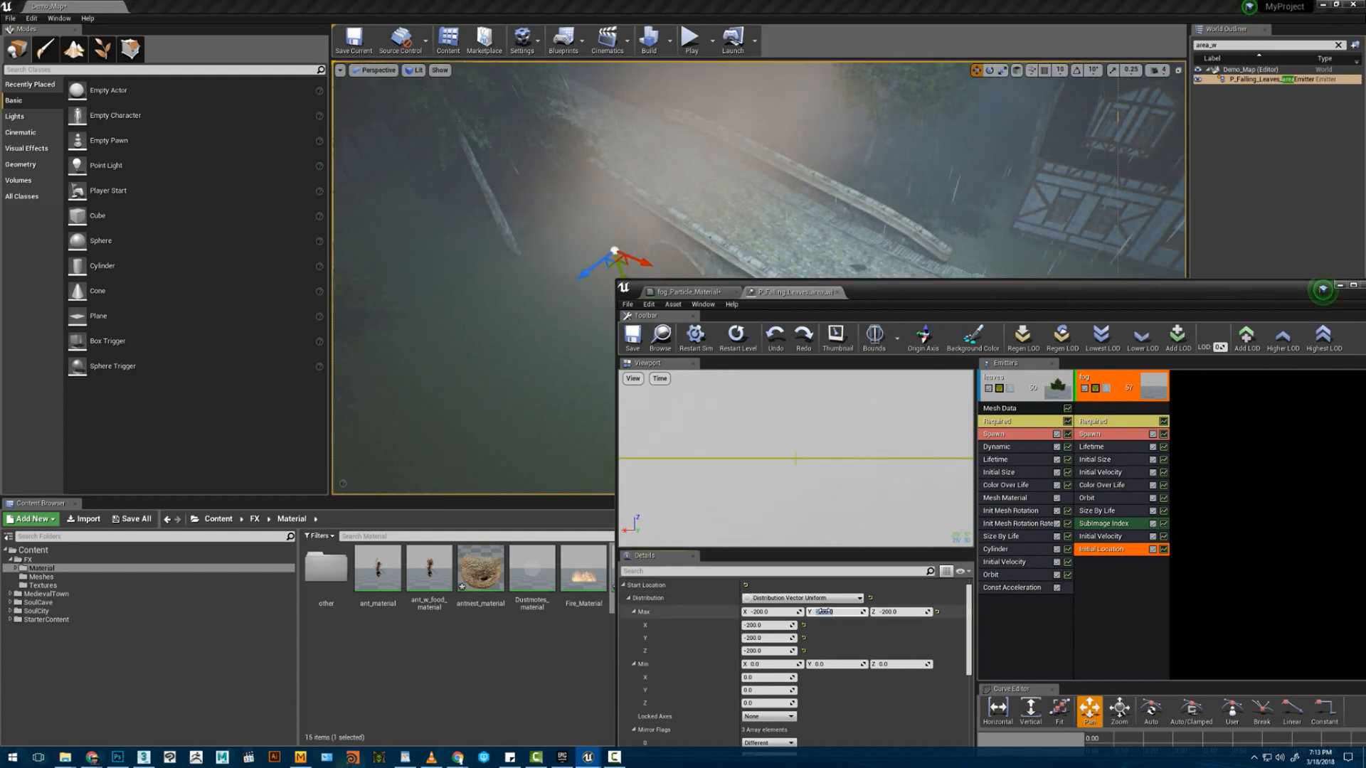
key(Return)
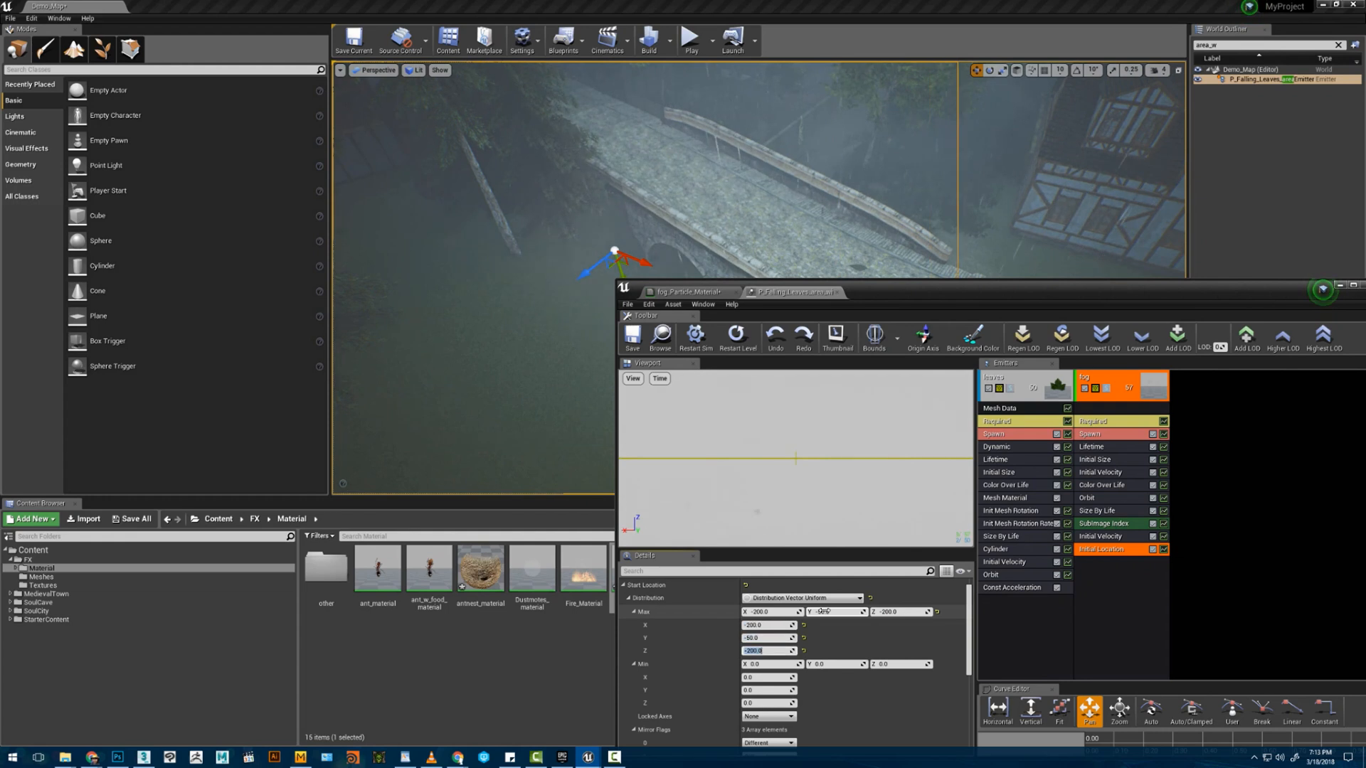
text(200)
key(Tab)
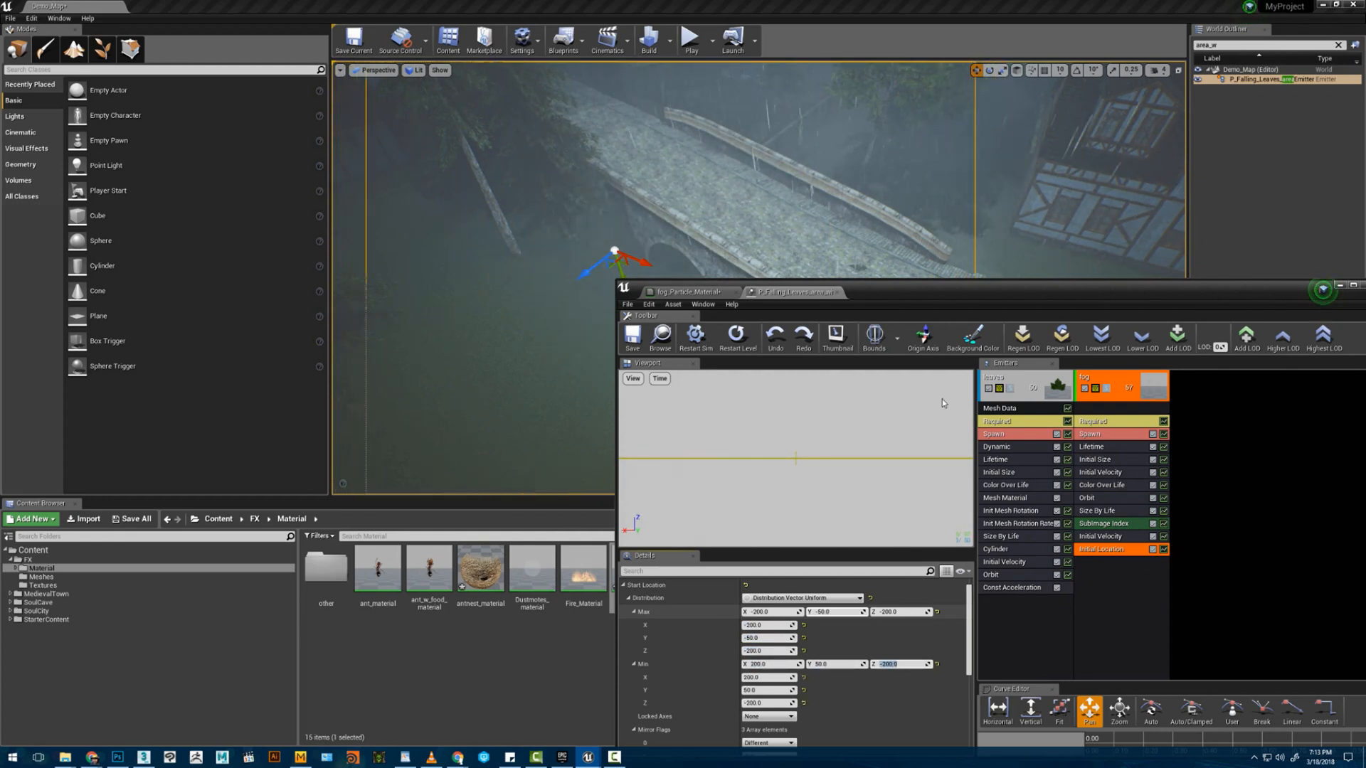
- Examine how the fog spreads along the bridge from the street, the deck and above the railings
right_drag(888, 199, 689, 162)
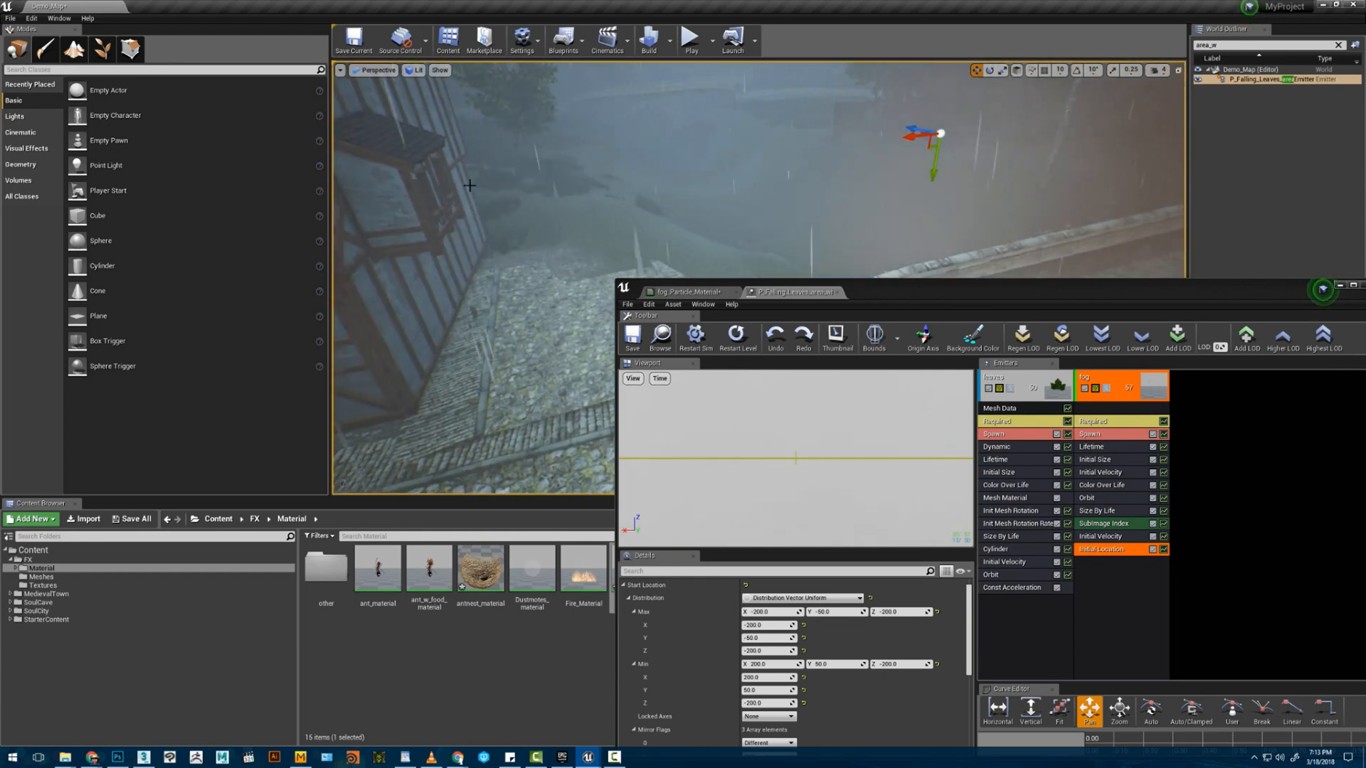
right_drag(511, 189, 727, 145)
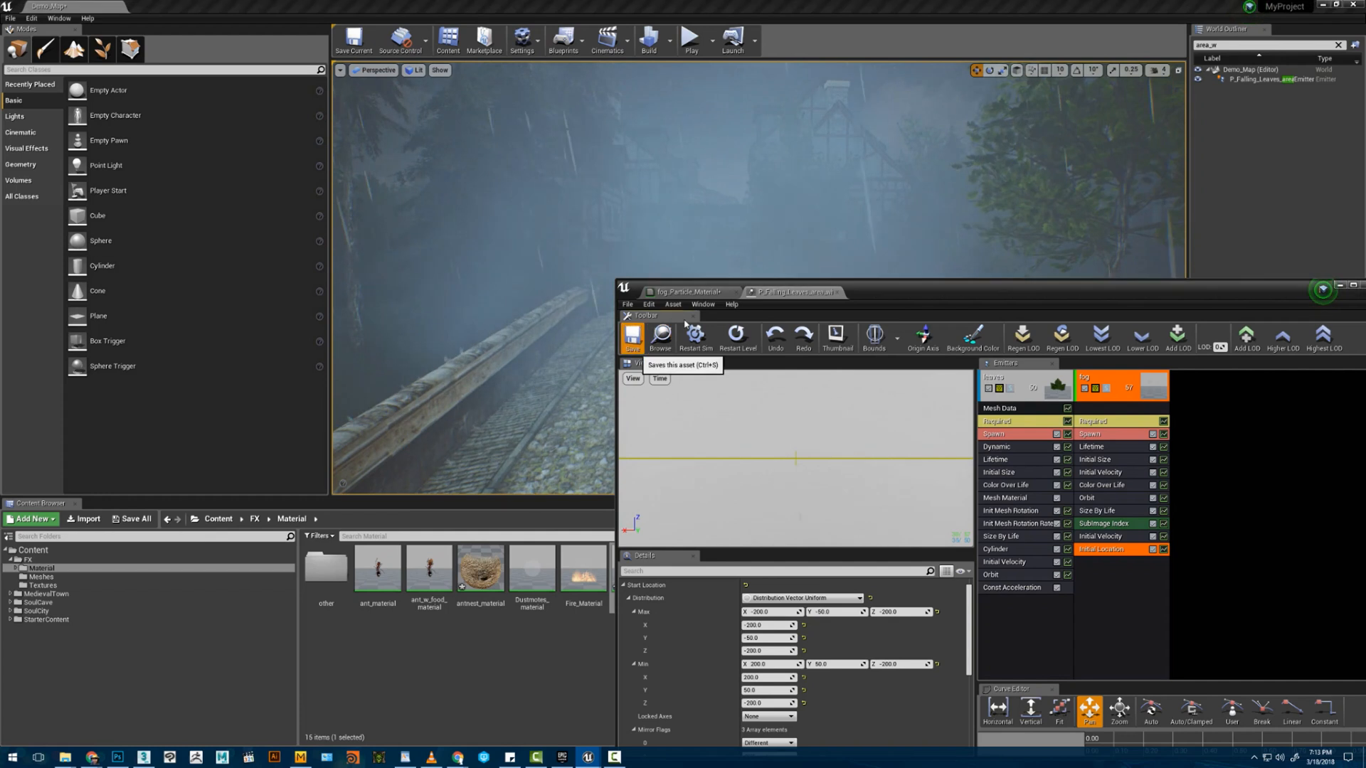
drag(881, 287, 673, 575)
right_drag(739, 320, 693, 286)
key(s)
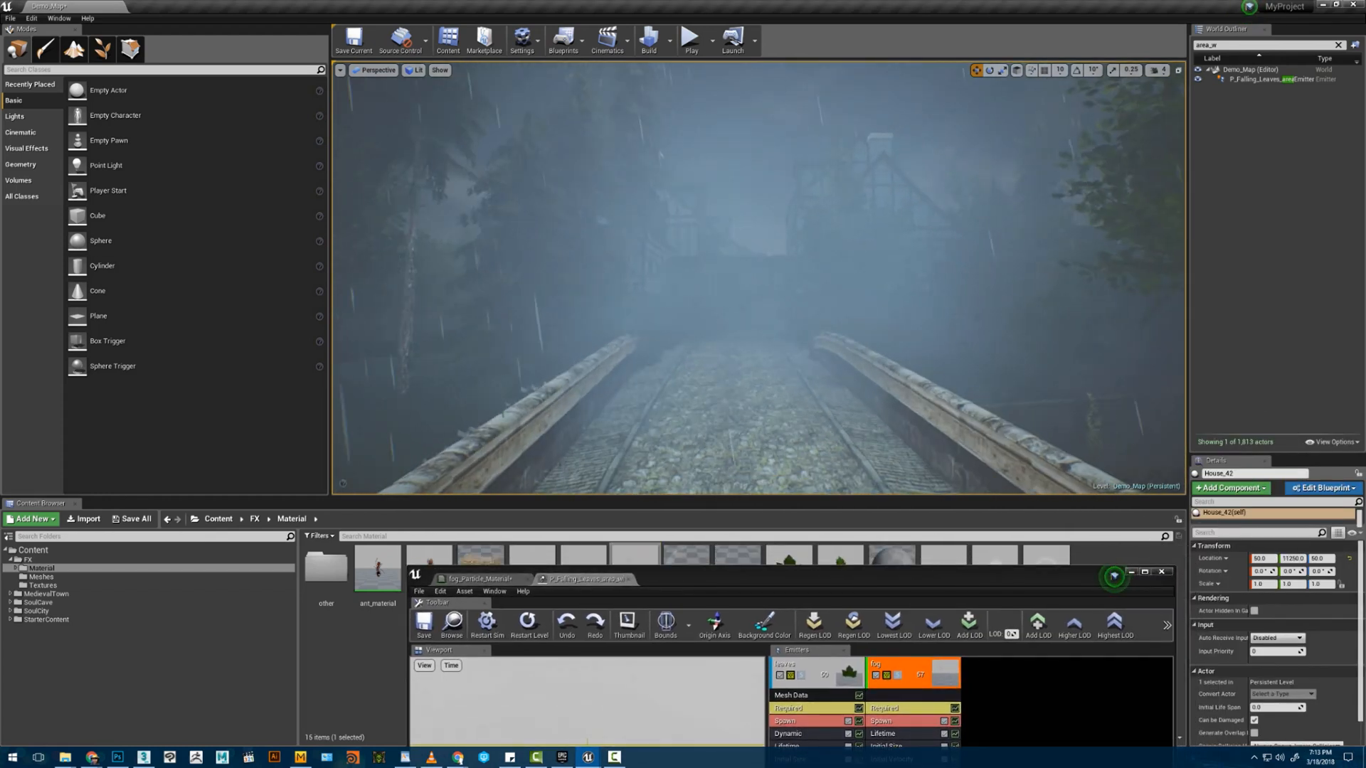
right_drag(909, 394, 990, 409)
key(s)
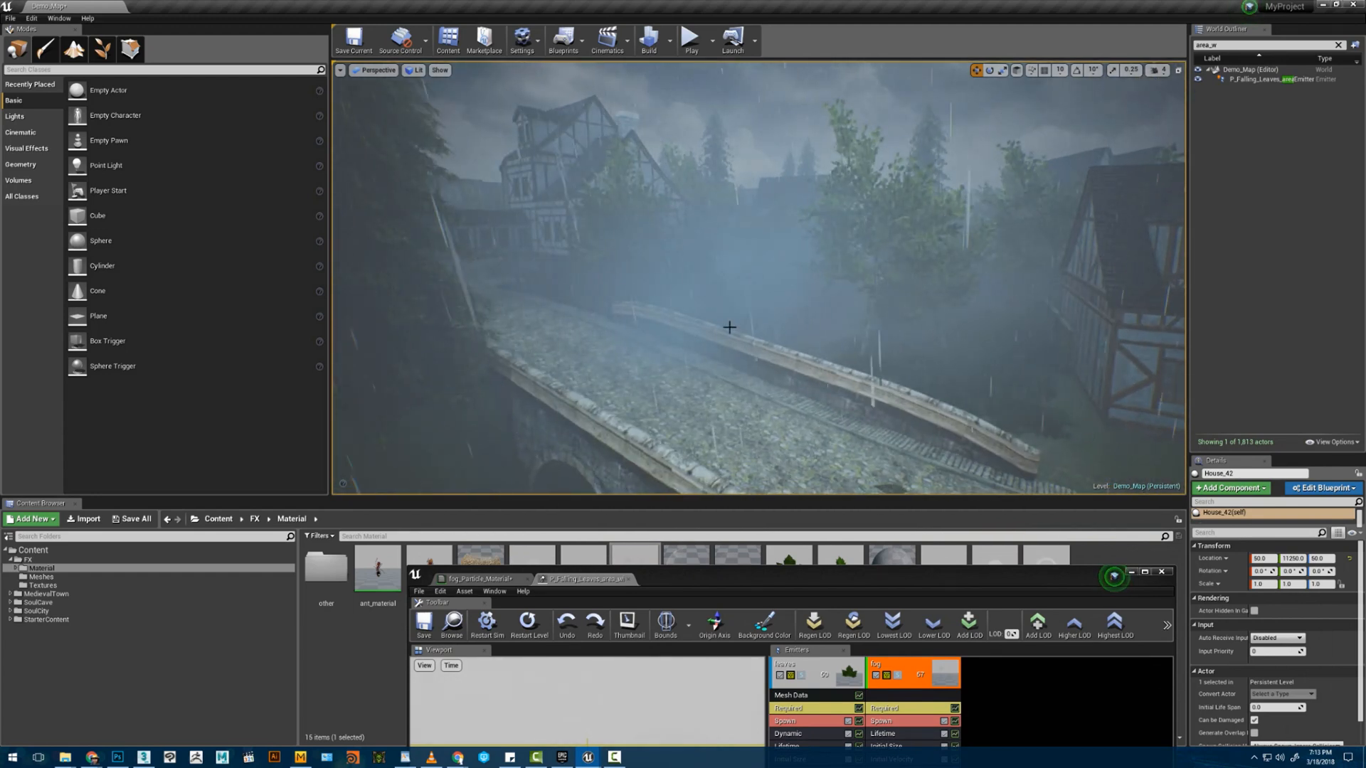
- Select and frame the P_Falling_Leaves area wind emitter and examine its fog from the bridge deck
click(1269, 79)
key(f)
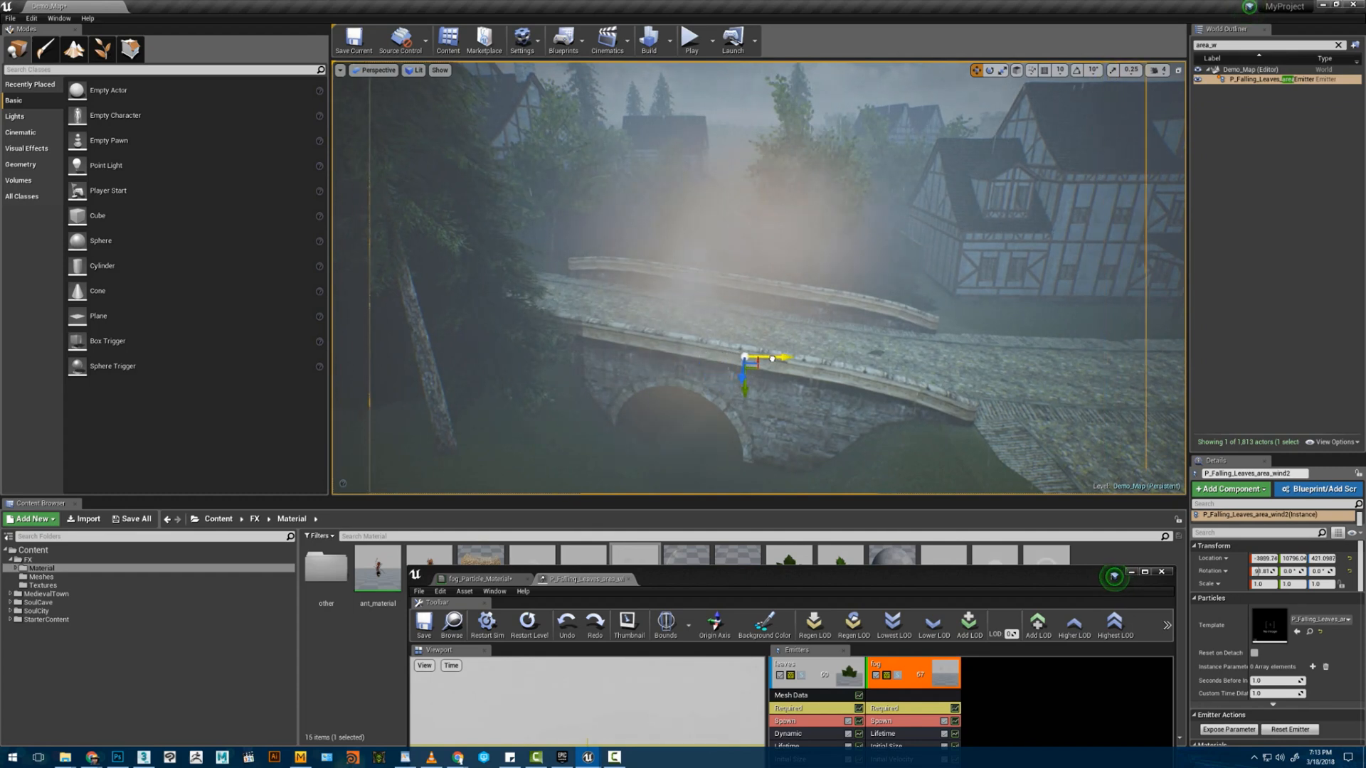
key(w)
right_drag(772, 359, 711, 434)
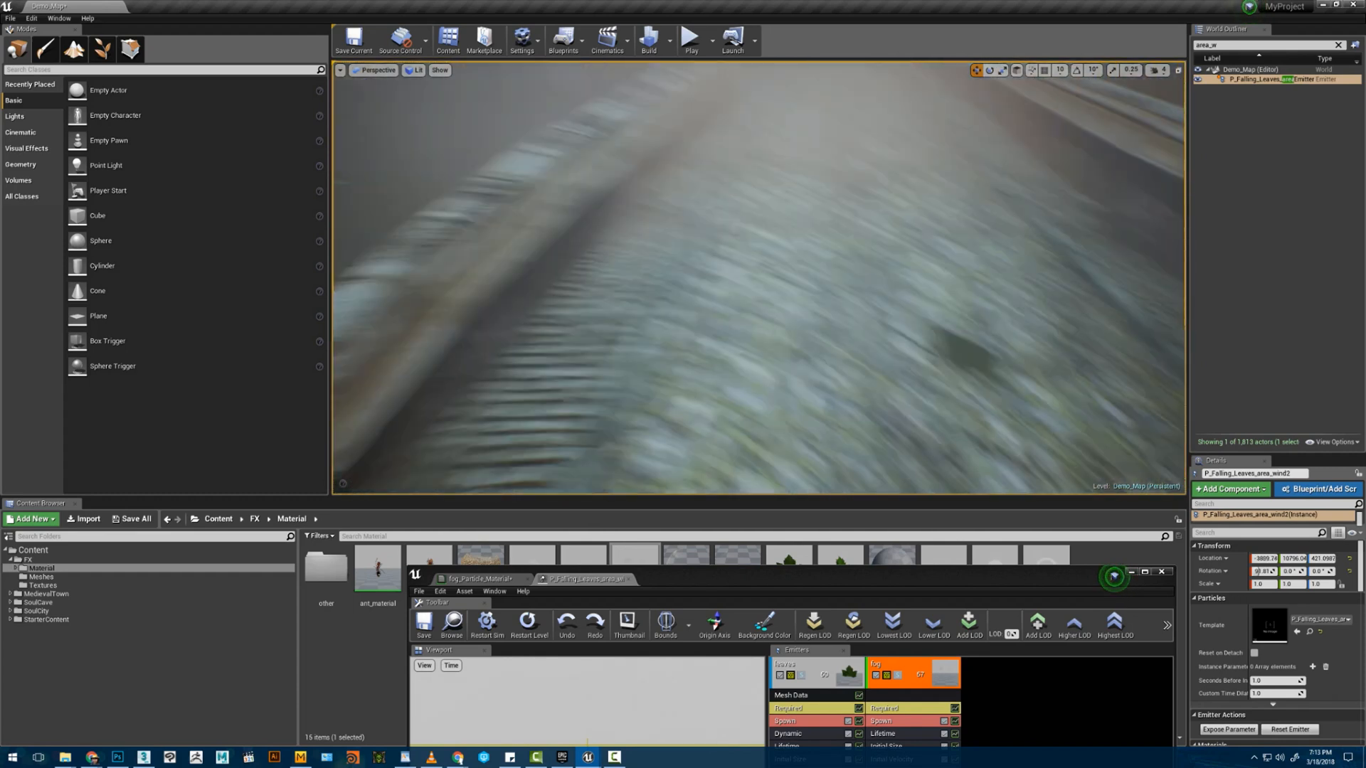
right_drag(747, 274, 717, 273)
right_drag(612, 271, 811, 274)
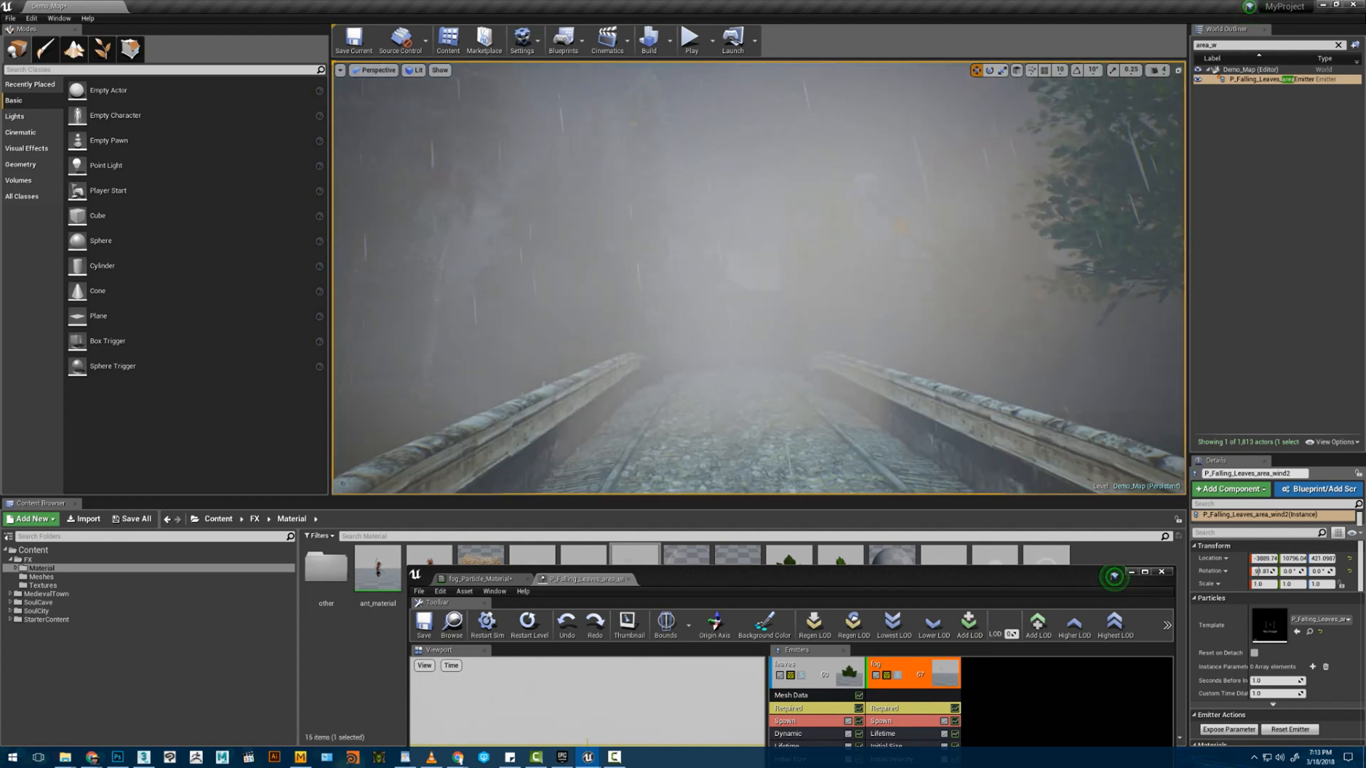
- Compare the fog on the bridge with the particle emitter deselected and selected
click(1265, 70)
key(w)
right_drag(832, 404, 831, 452)
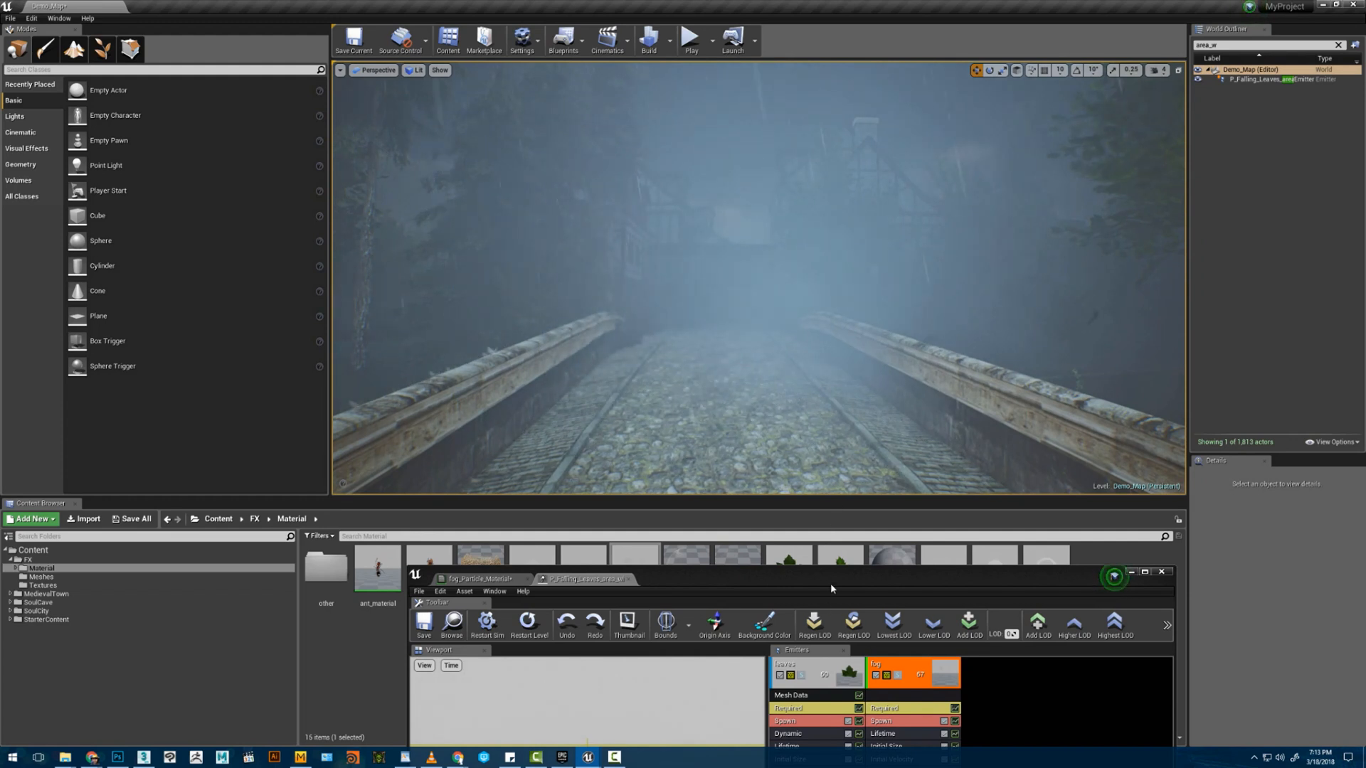
drag(830, 589, 865, 298)
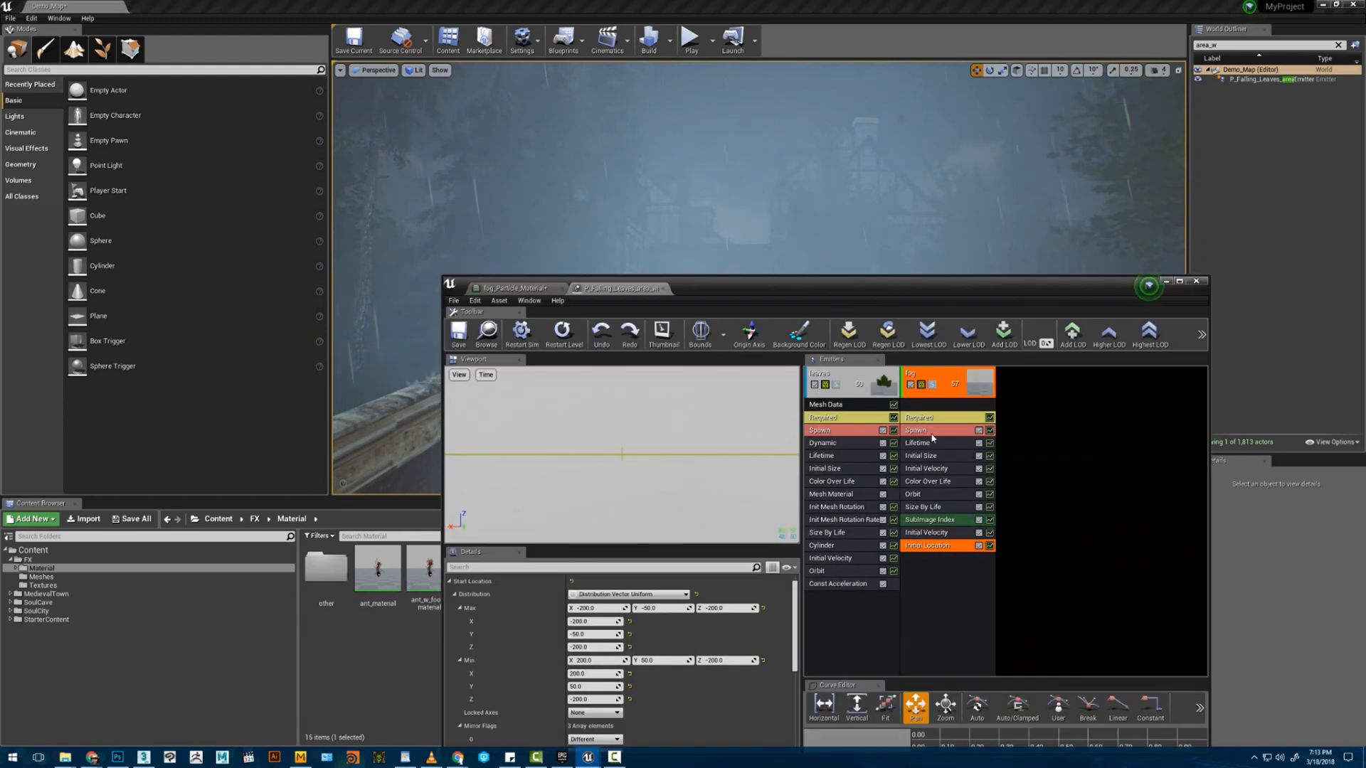
click(1255, 79)
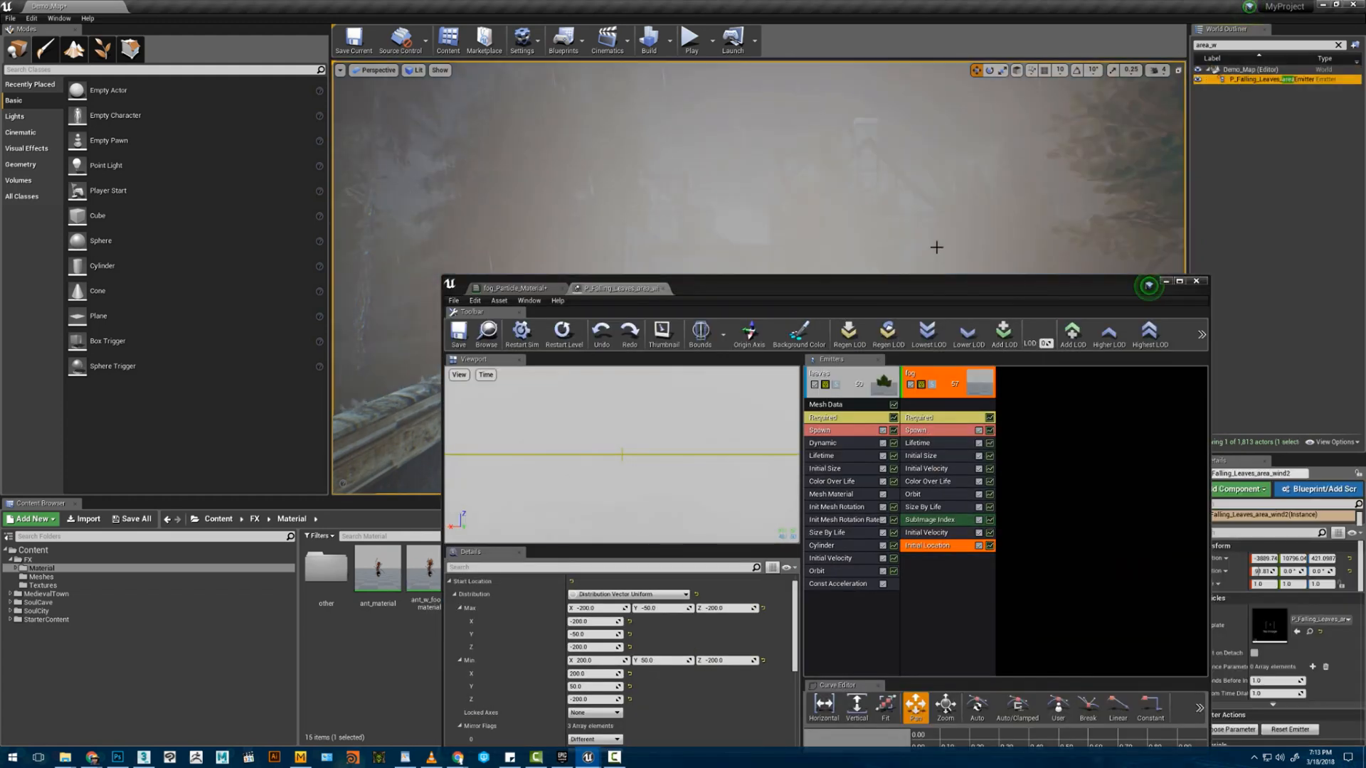
- Set the fog emitter's Alpha Over Life output to 0.2 at curve points 1 and 2 in Color Over Life
drag(919, 279, 925, 170)
click(1247, 72)
click(982, 368)
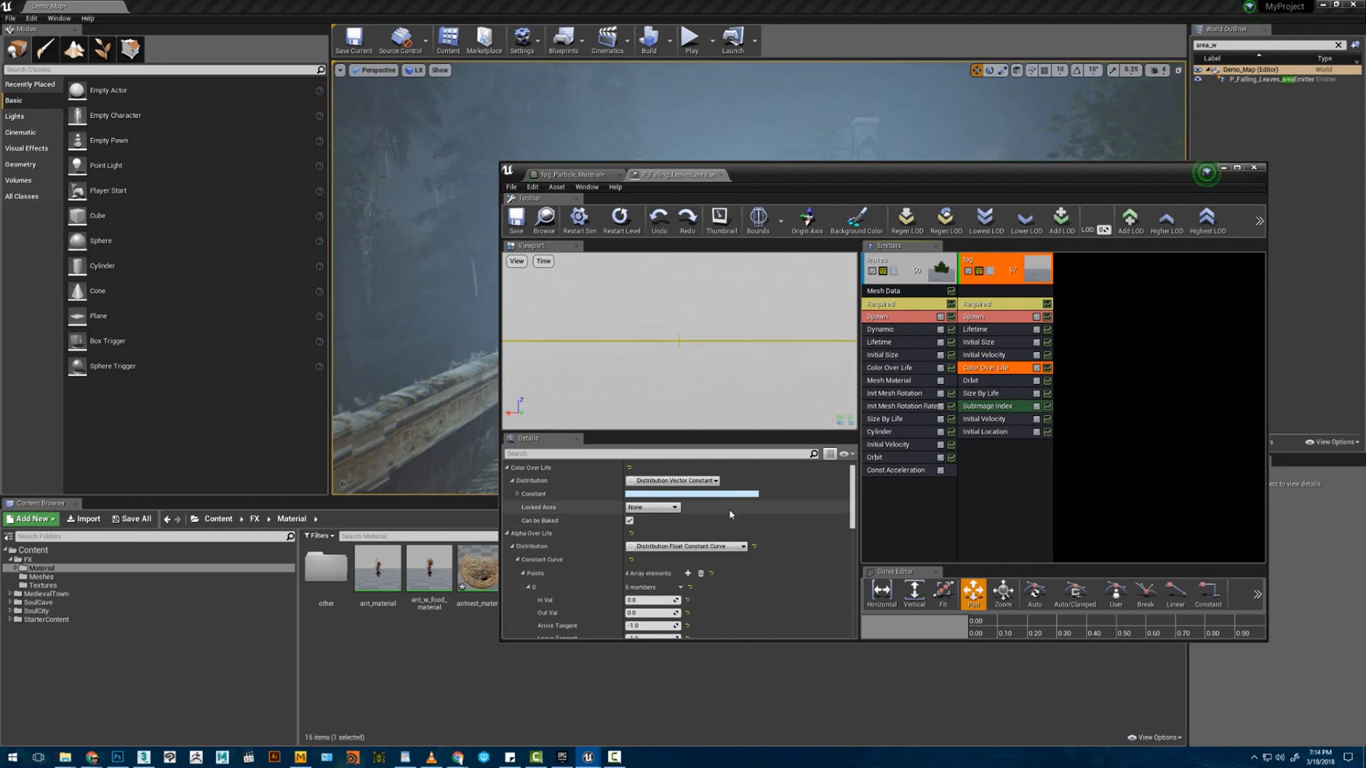
scroll(724, 511, down, 3)
scroll(685, 553, down, 1)
click(644, 571)
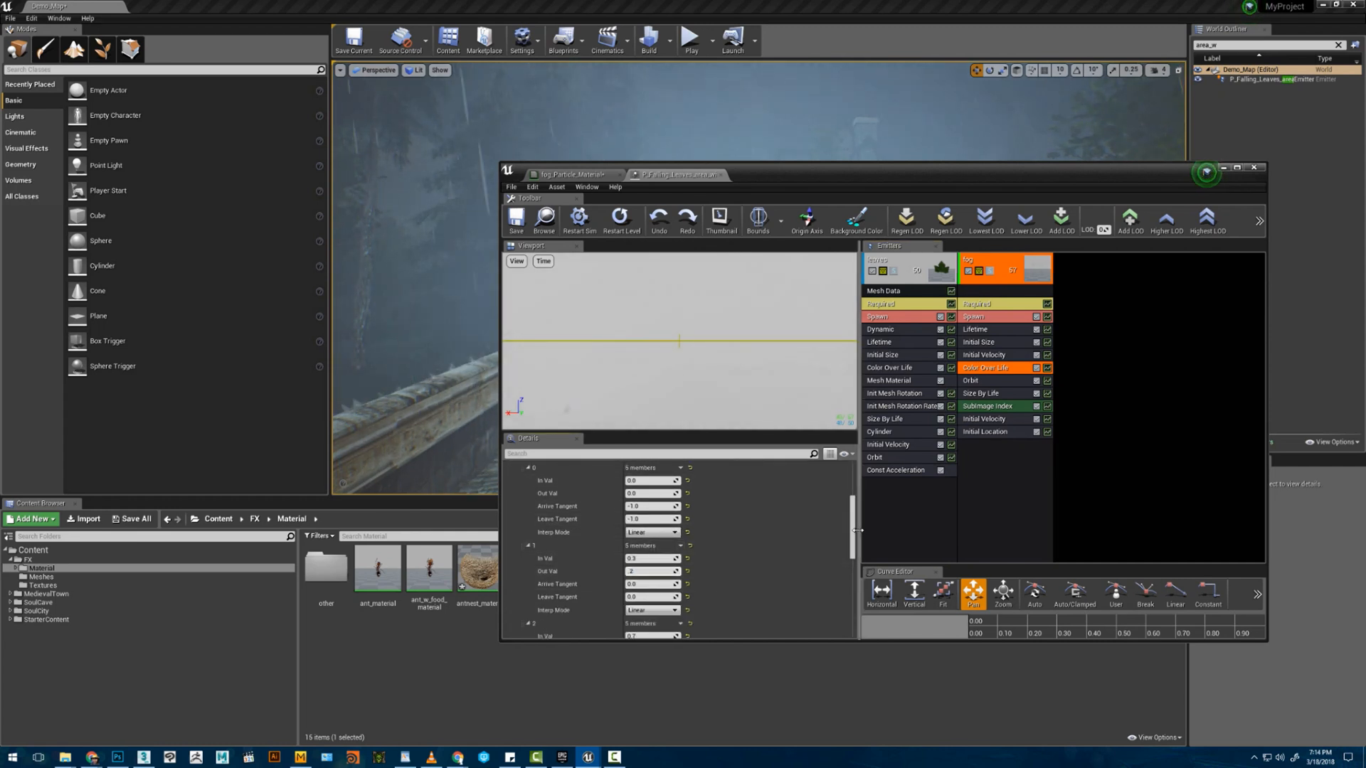
drag(852, 530, 847, 548)
click(651, 527)
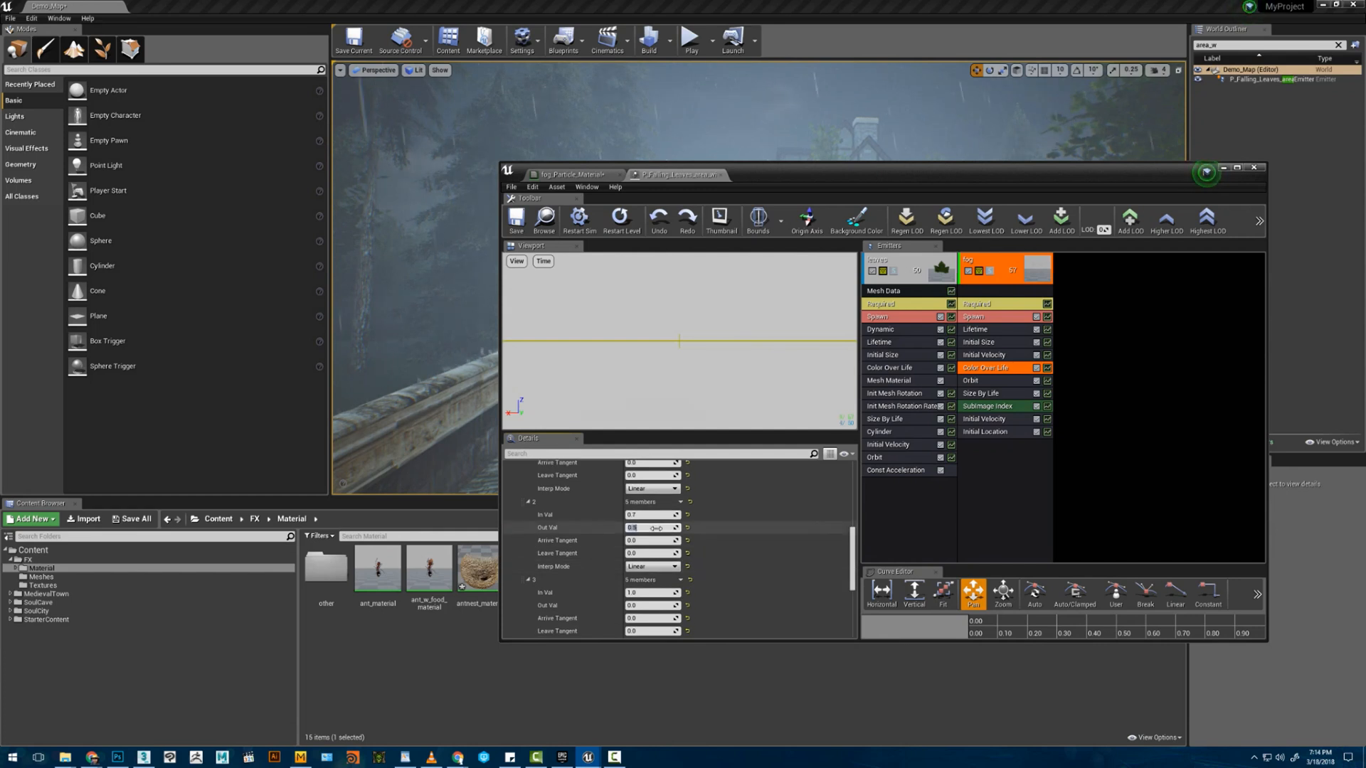
- Move the Texture Sample node farther from the Multiply nodes in fog_Particle_Material and apply the material changes
click(578, 175)
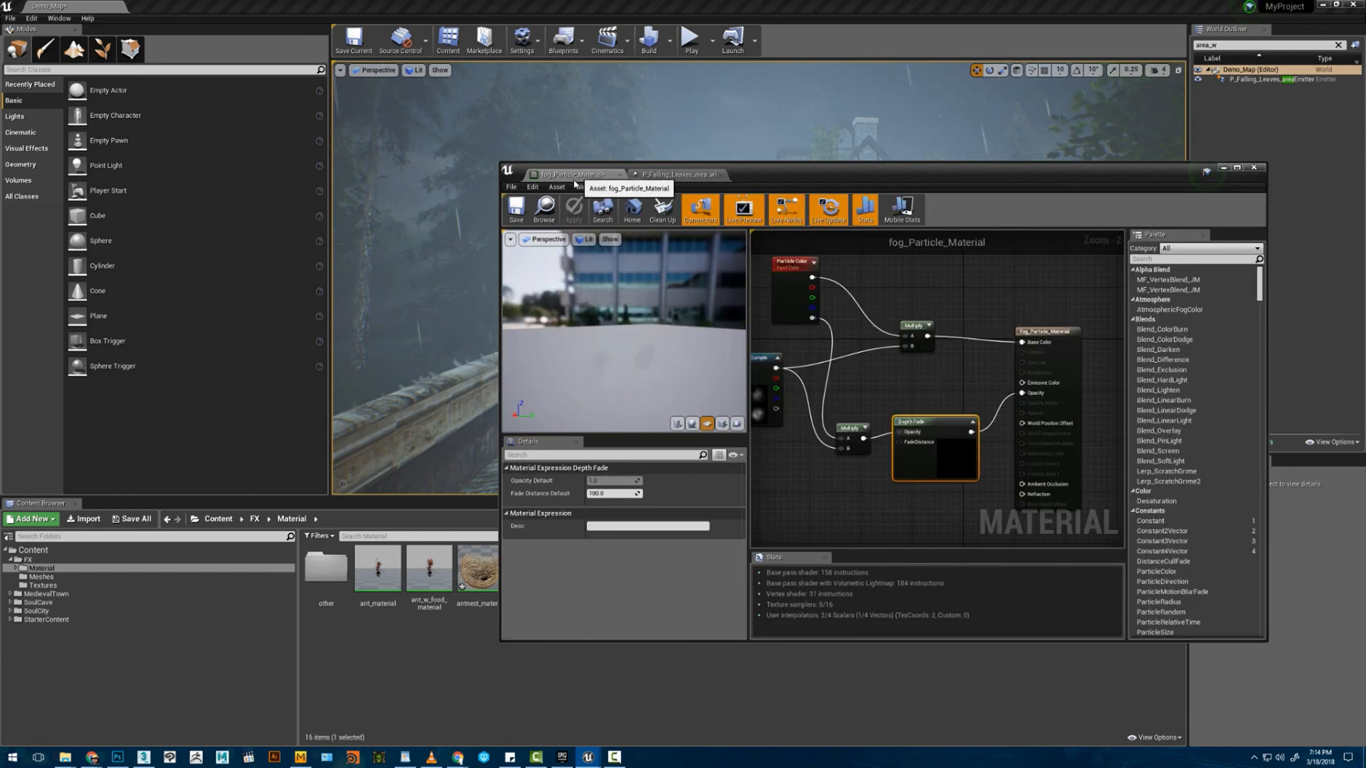
right_drag(782, 450, 899, 432)
click(899, 433)
drag(884, 342, 785, 381)
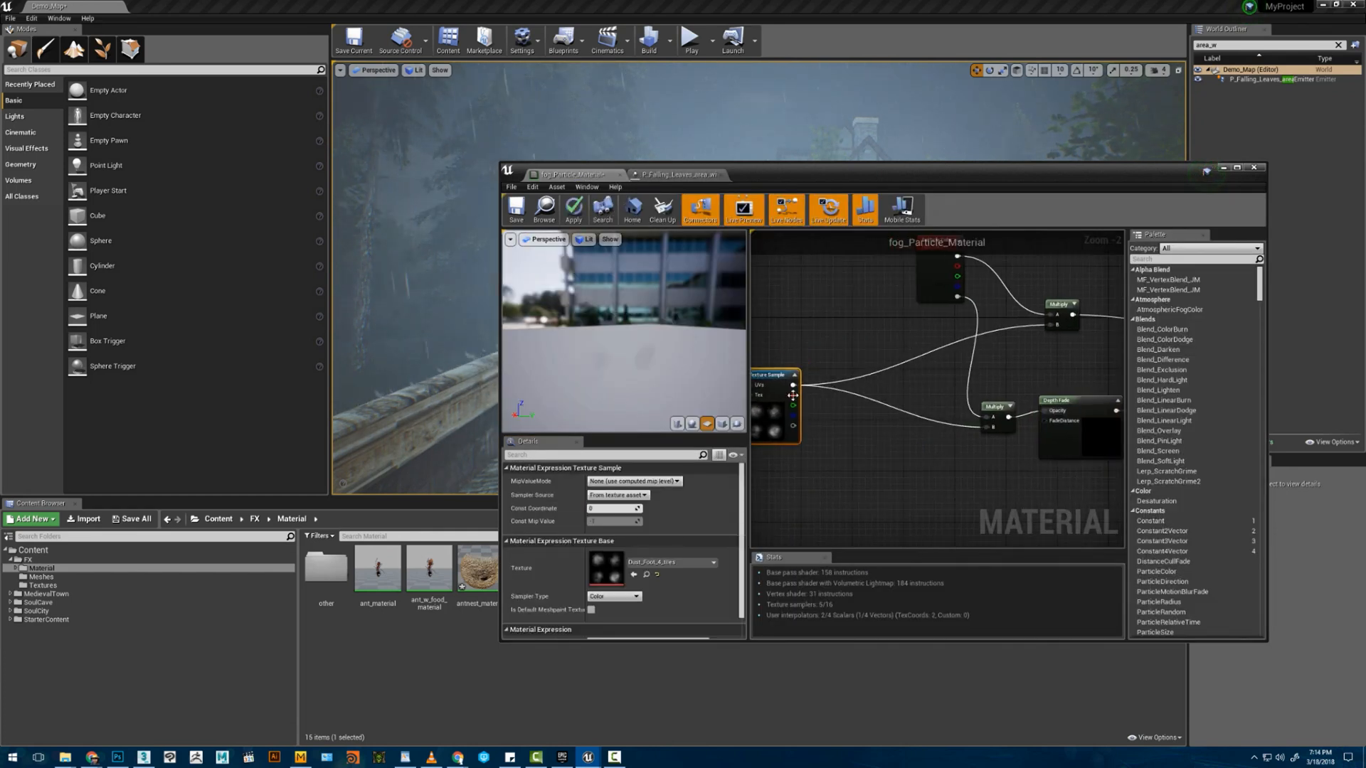
right_drag(919, 435, 854, 437)
right_drag(1031, 382, 910, 363)
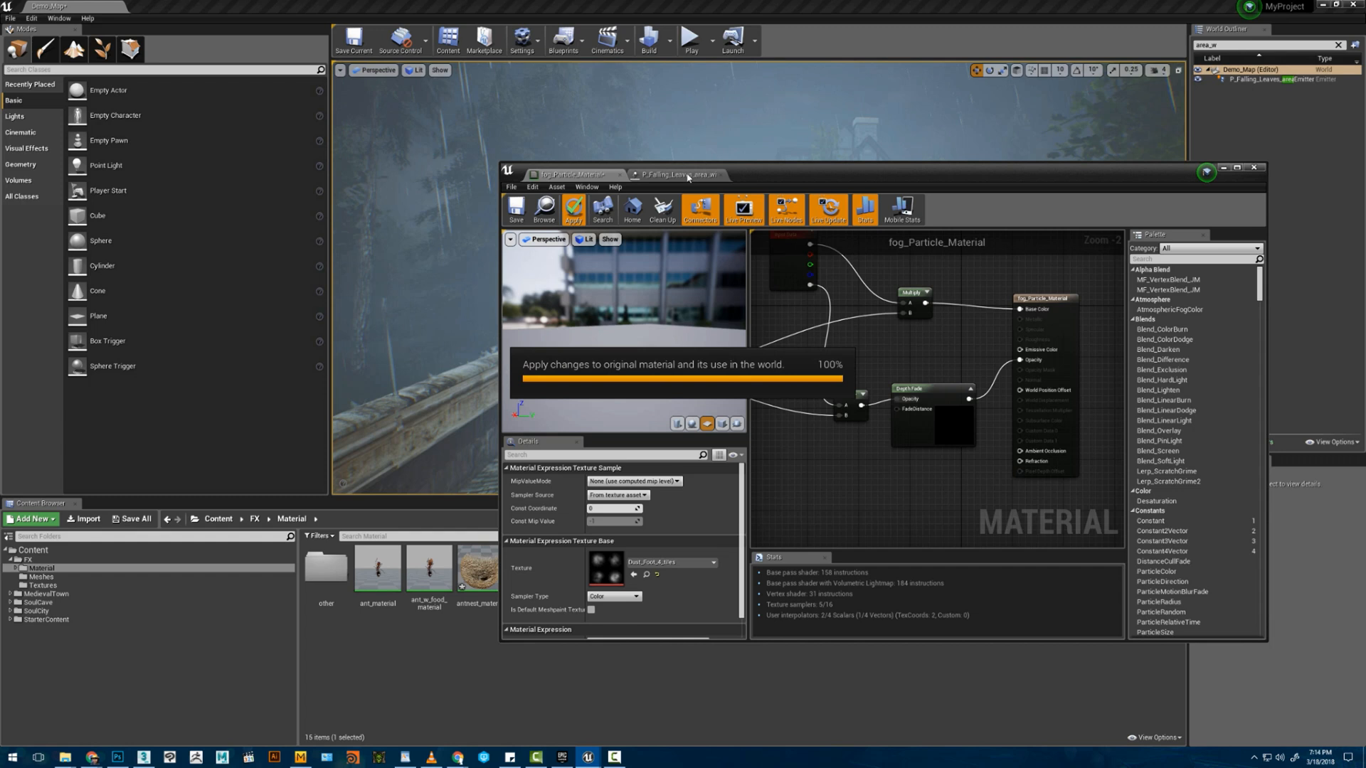
- Return to the particle system and examine the fainter fog along the bridge with the level view uncovered
click(680, 175)
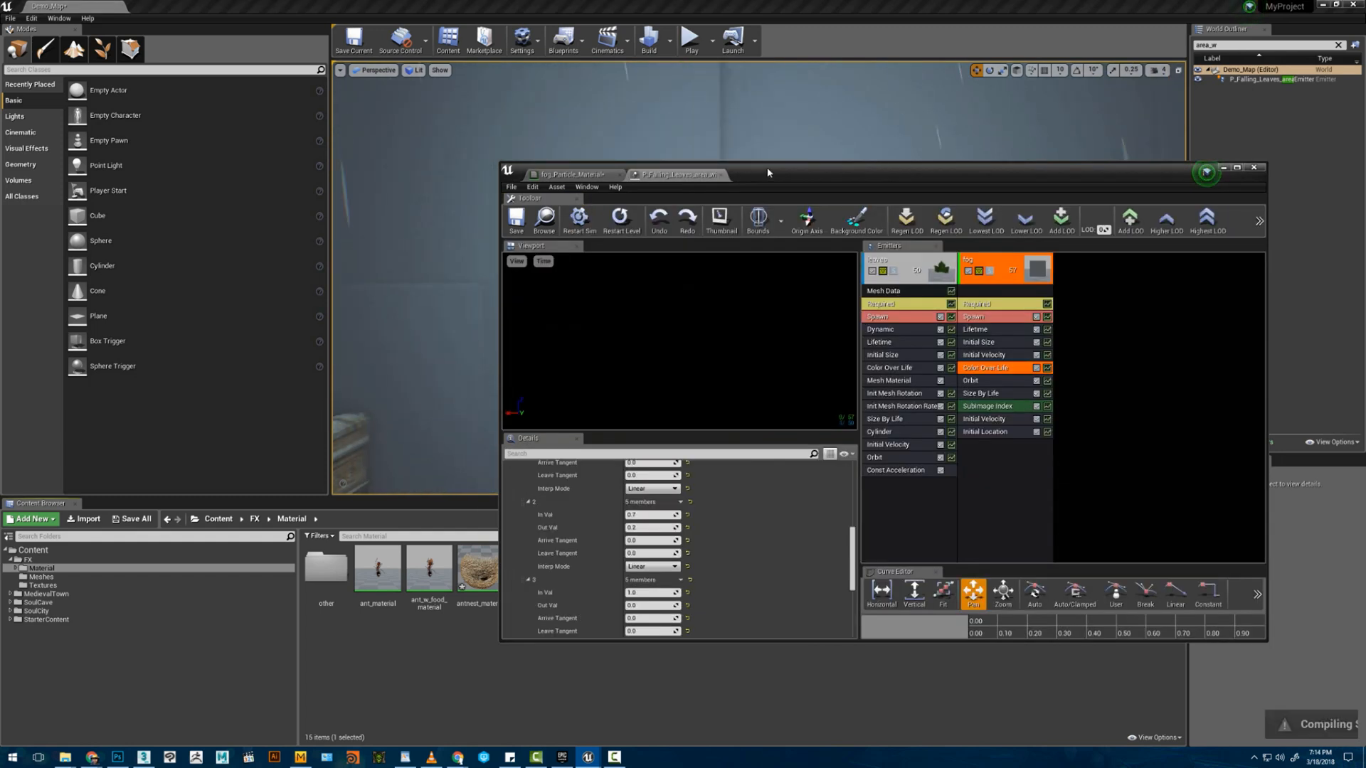
drag(767, 170, 825, 536)
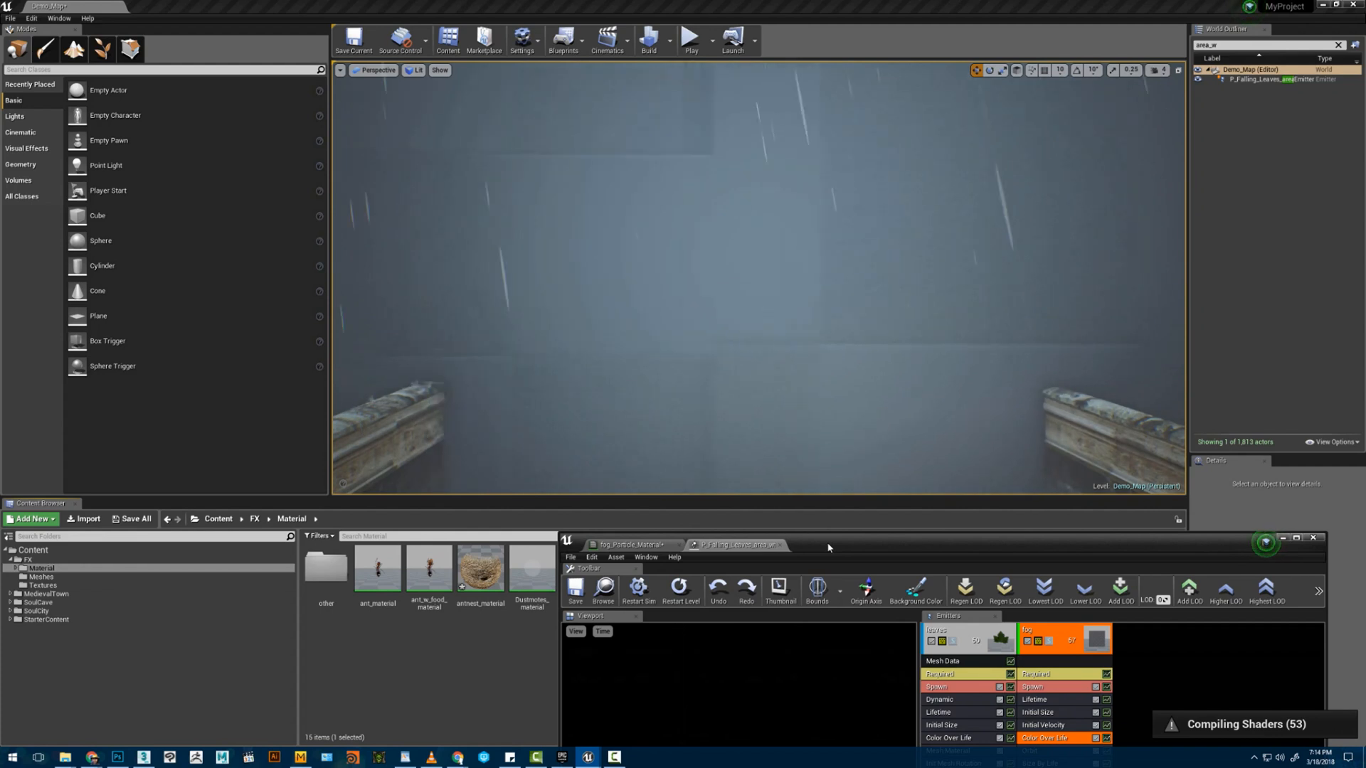
click(1035, 529)
drag(991, 550, 500, 586)
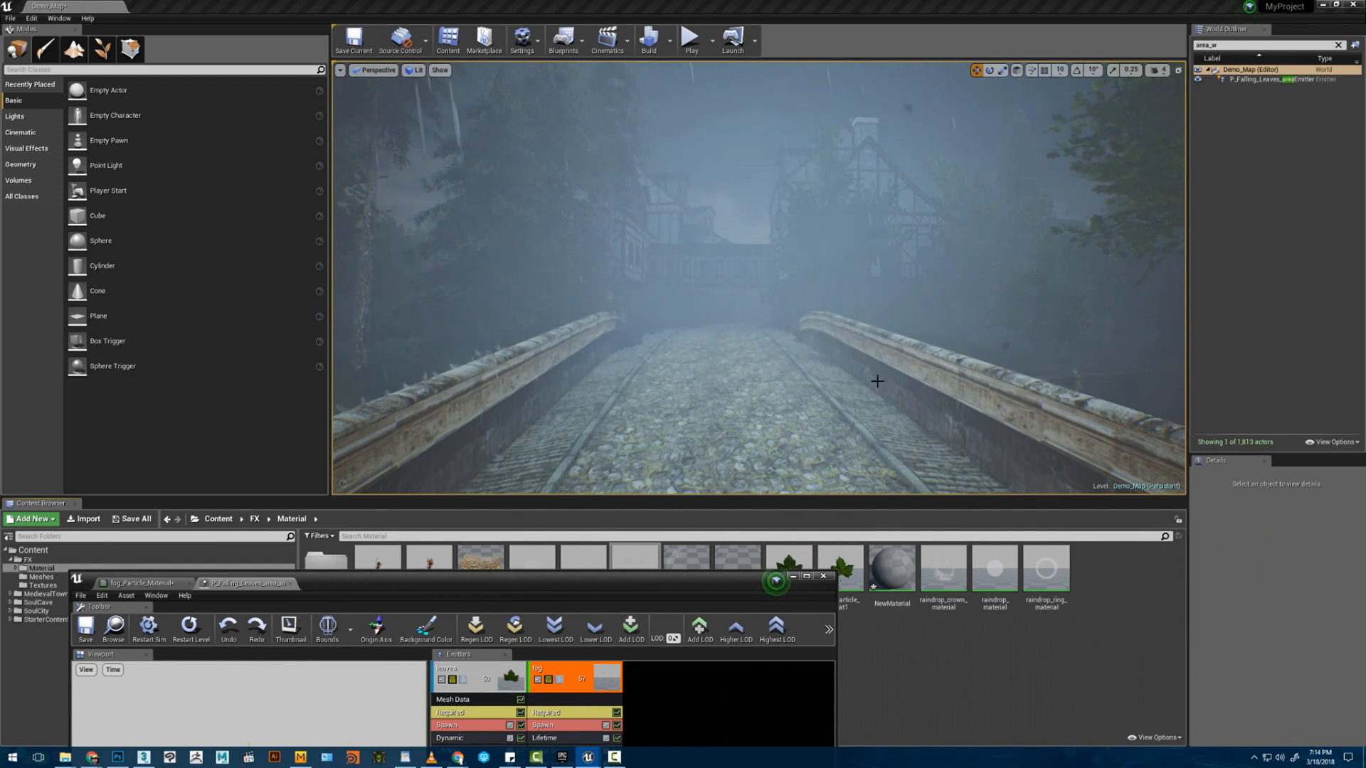
right_drag(758, 278, 745, 270)
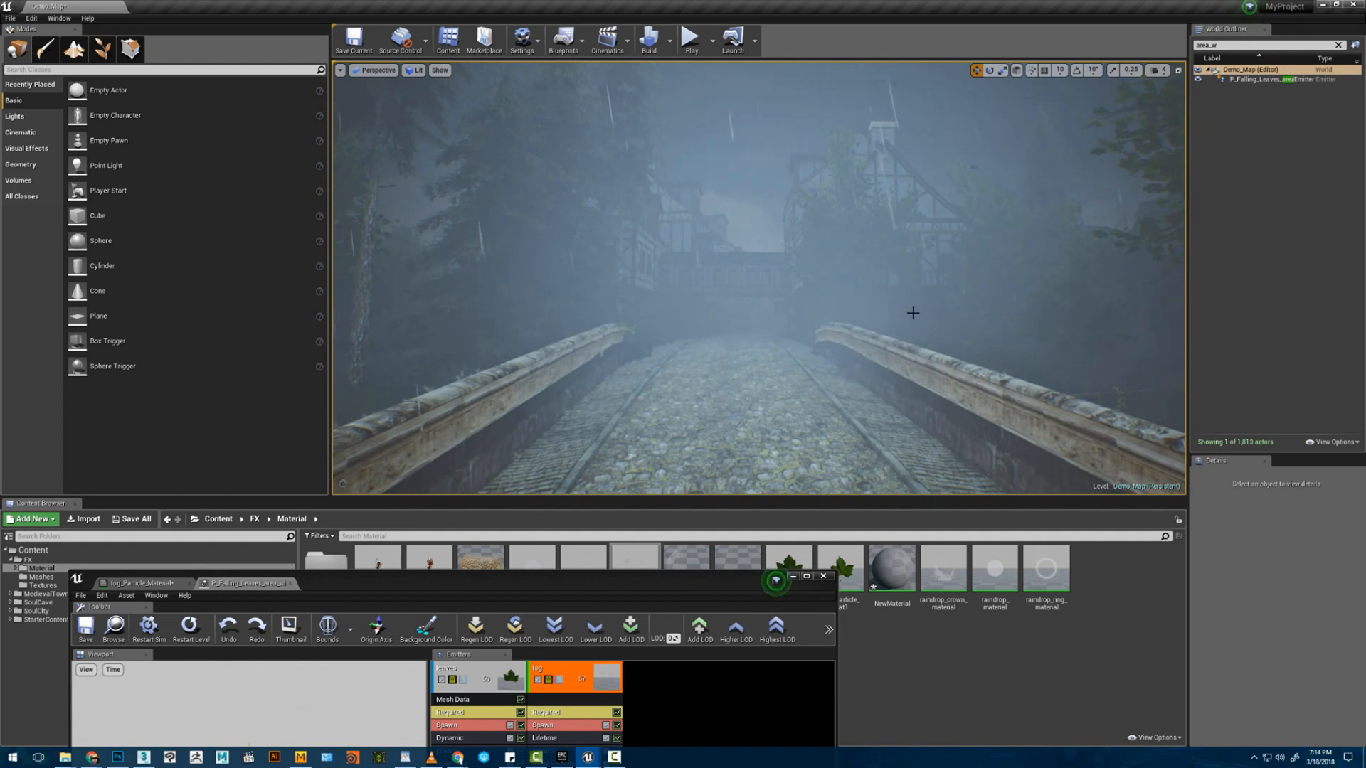
right_drag(912, 313, 900, 313)
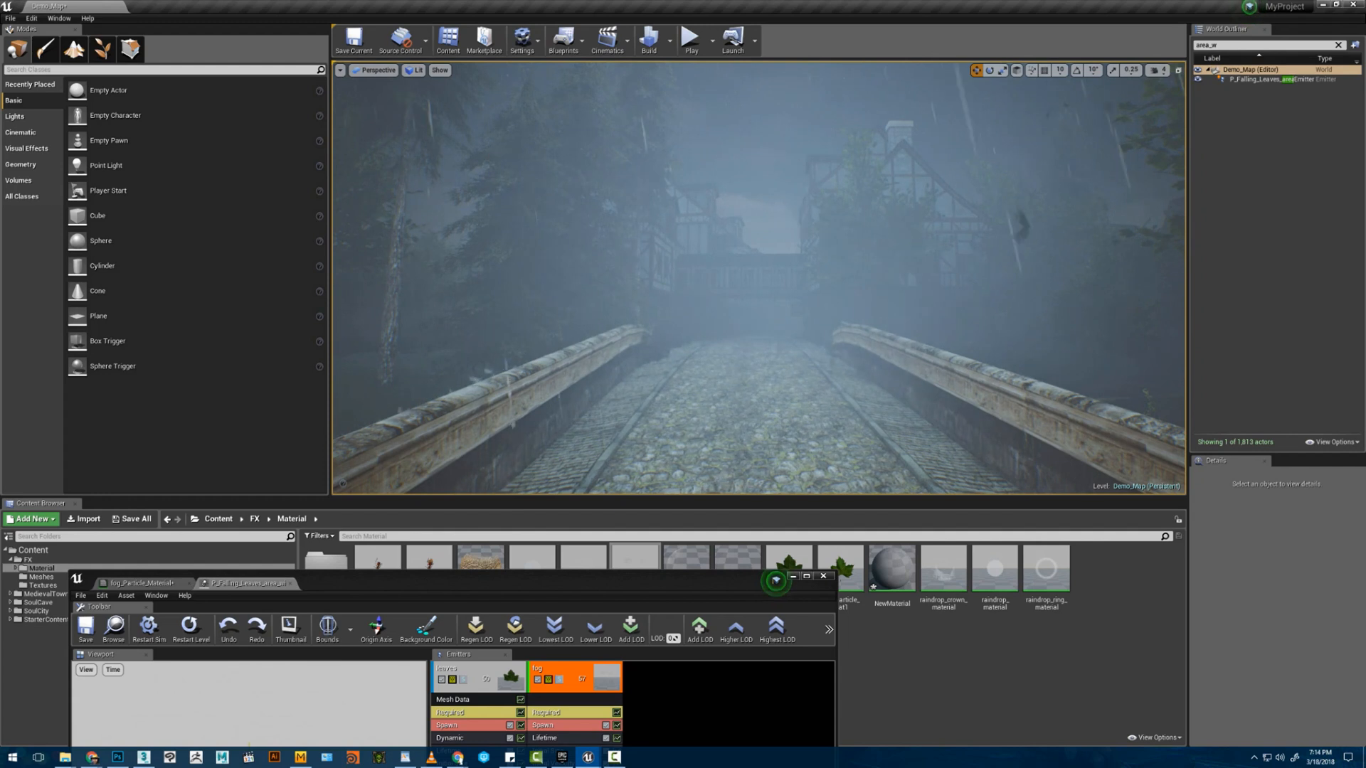
key(w)
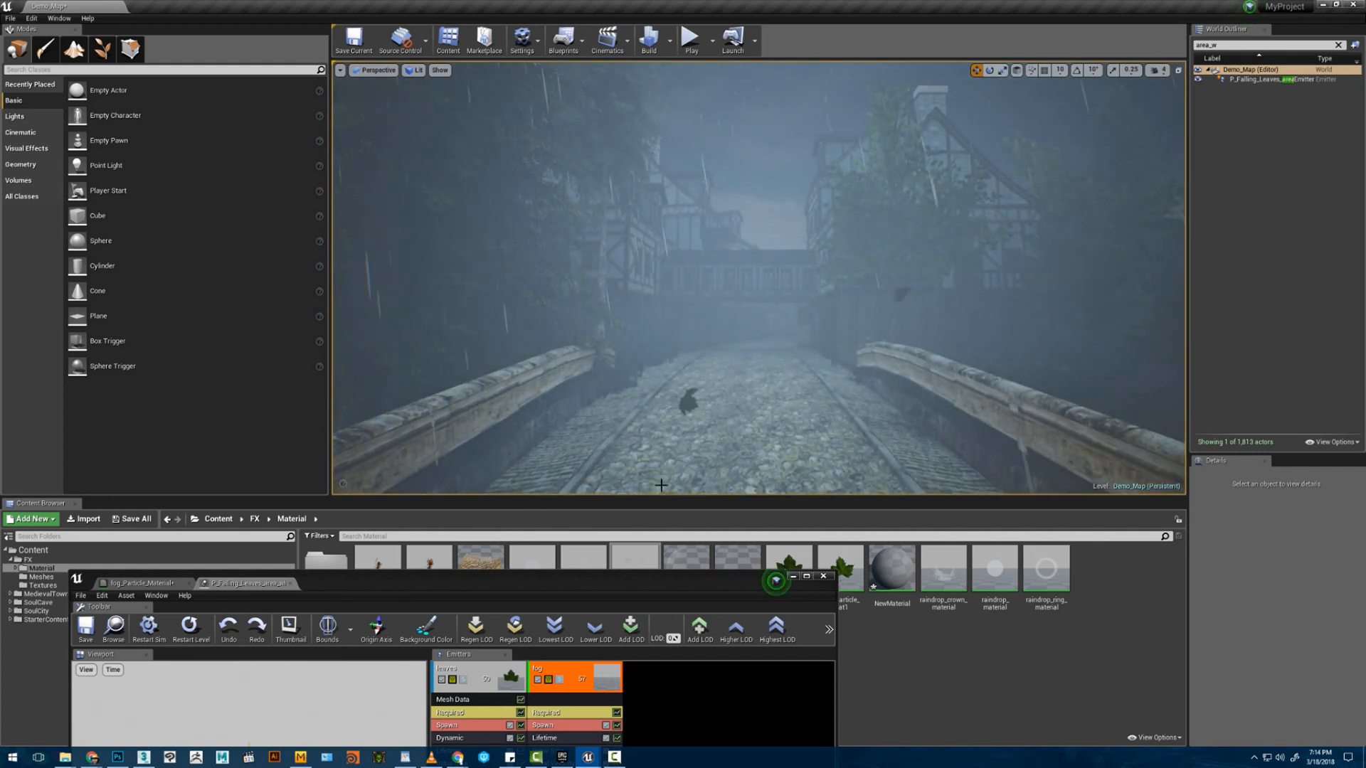
- Review the fog emitter's Initial Size and Size By Life settings and save the particle system
drag(642, 580, 827, 263)
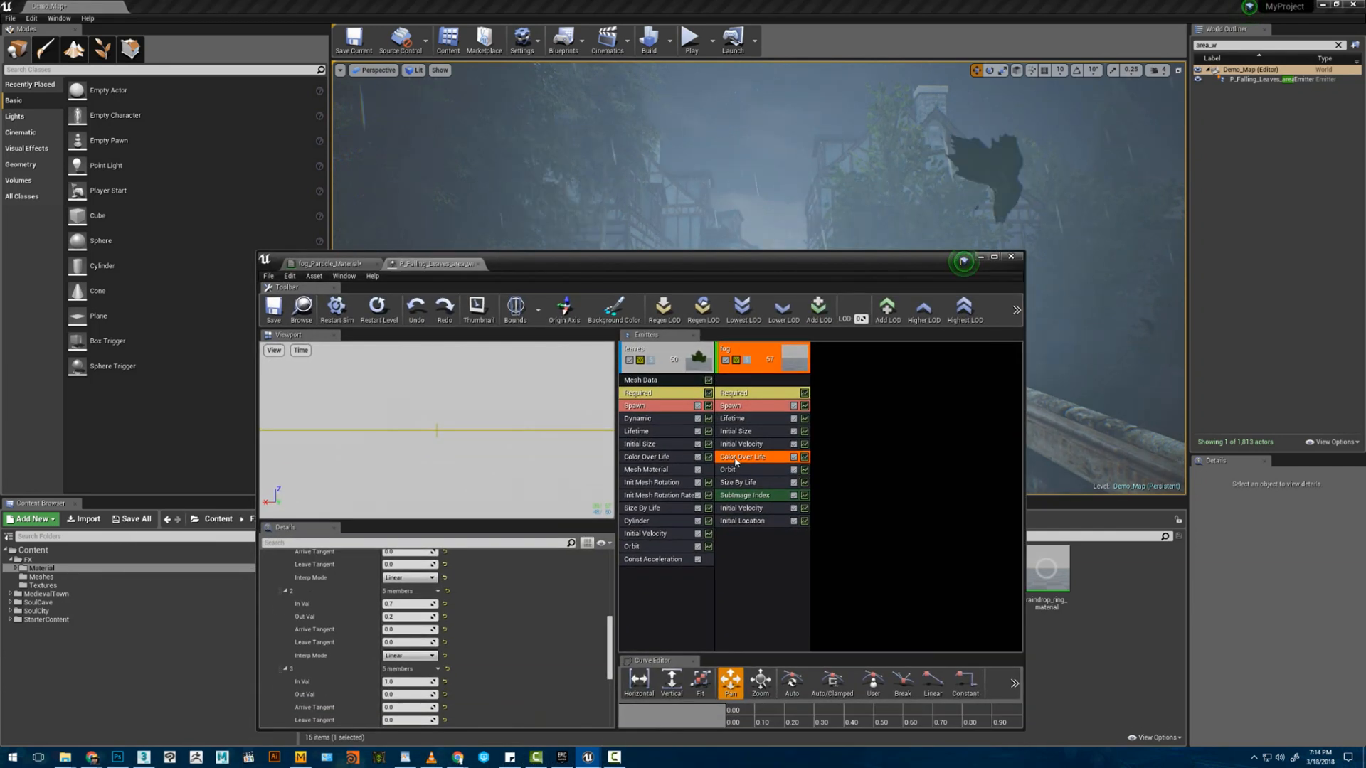
click(736, 432)
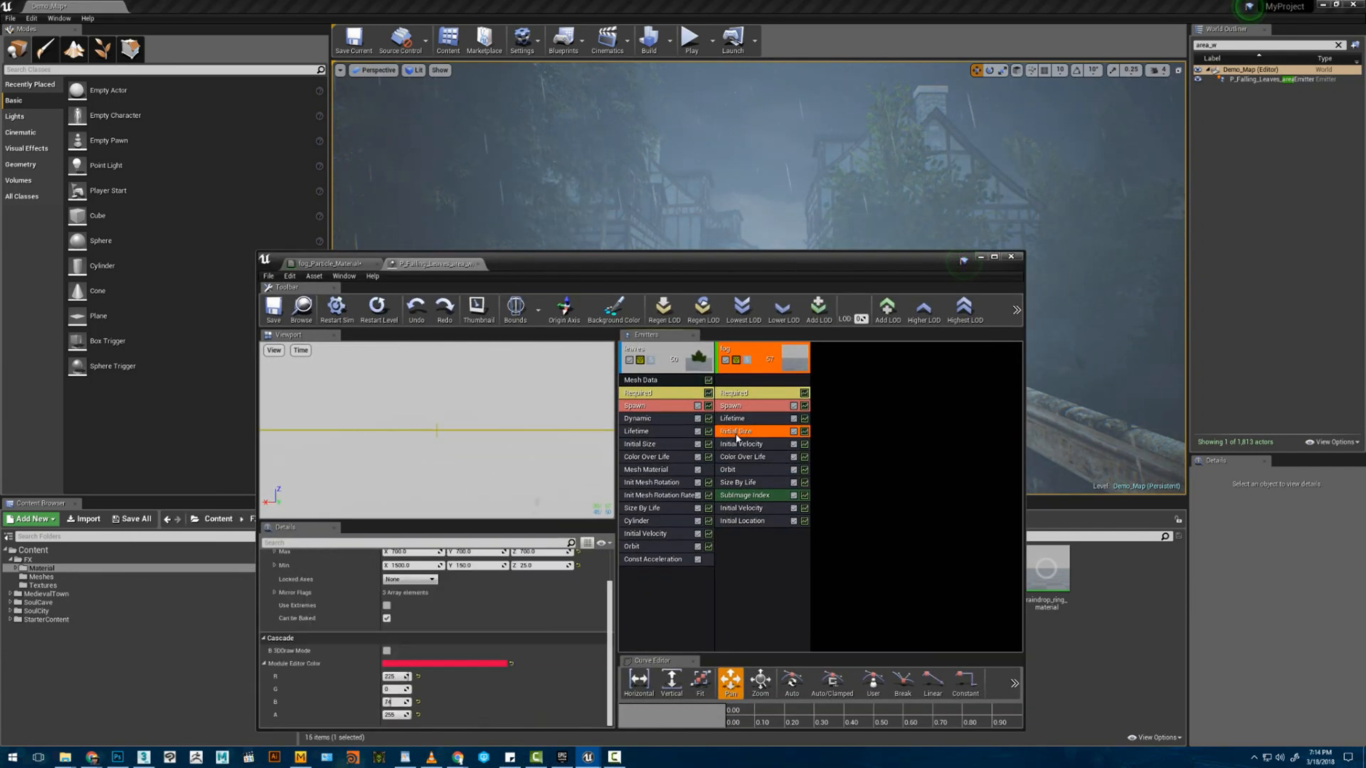
click(747, 482)
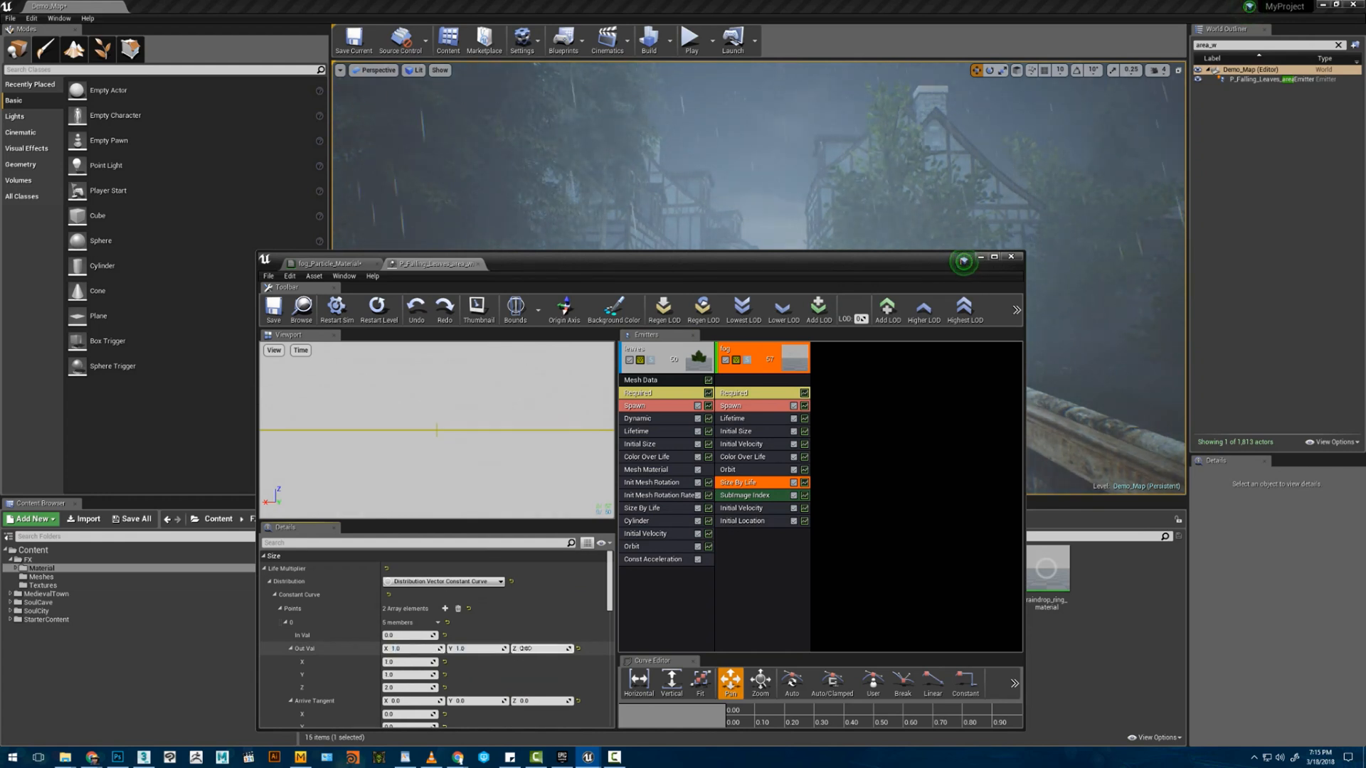
scroll(525, 648, down, 5)
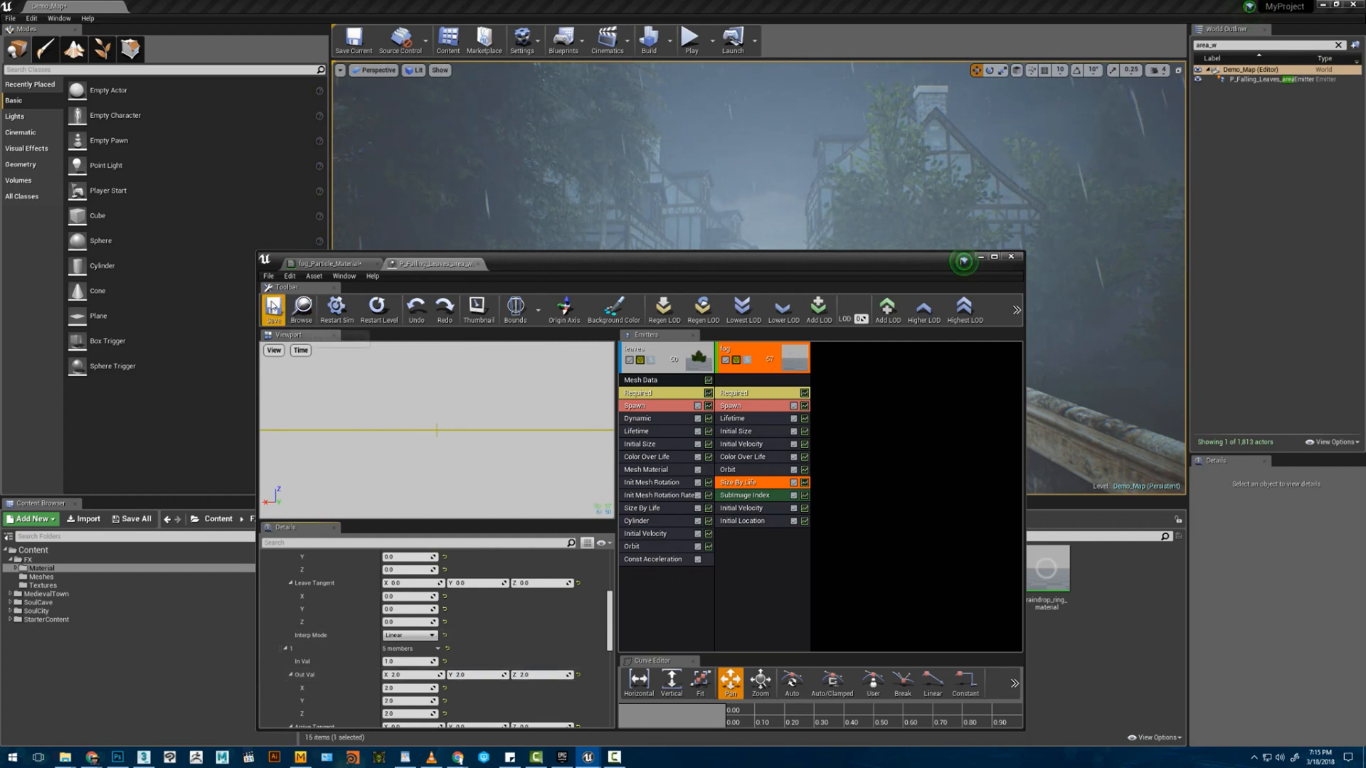
- Uncover the level view and examine the fog from the middle of the bridge and beside its stone railing
drag(520, 262, 344, 537)
drag(694, 344, 710, 448)
right_drag(710, 448, 703, 445)
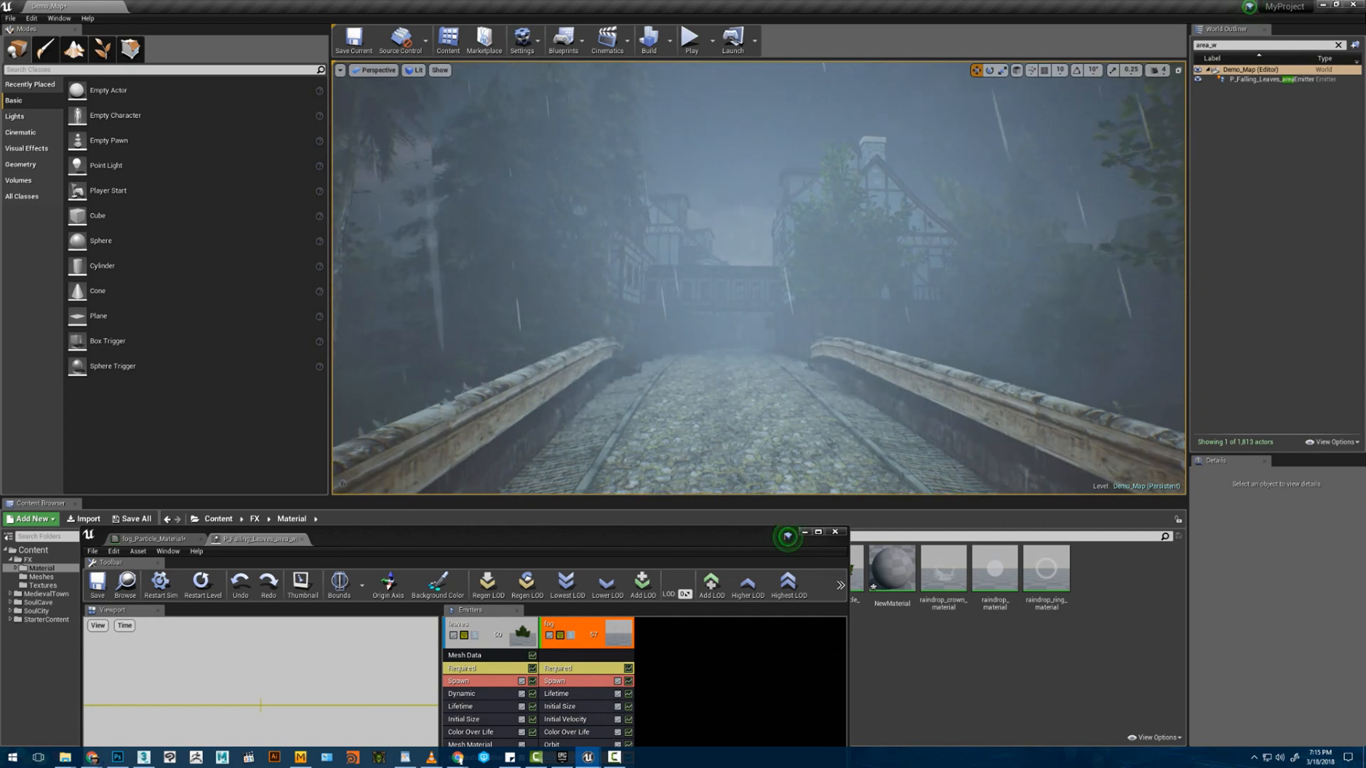
key(w)
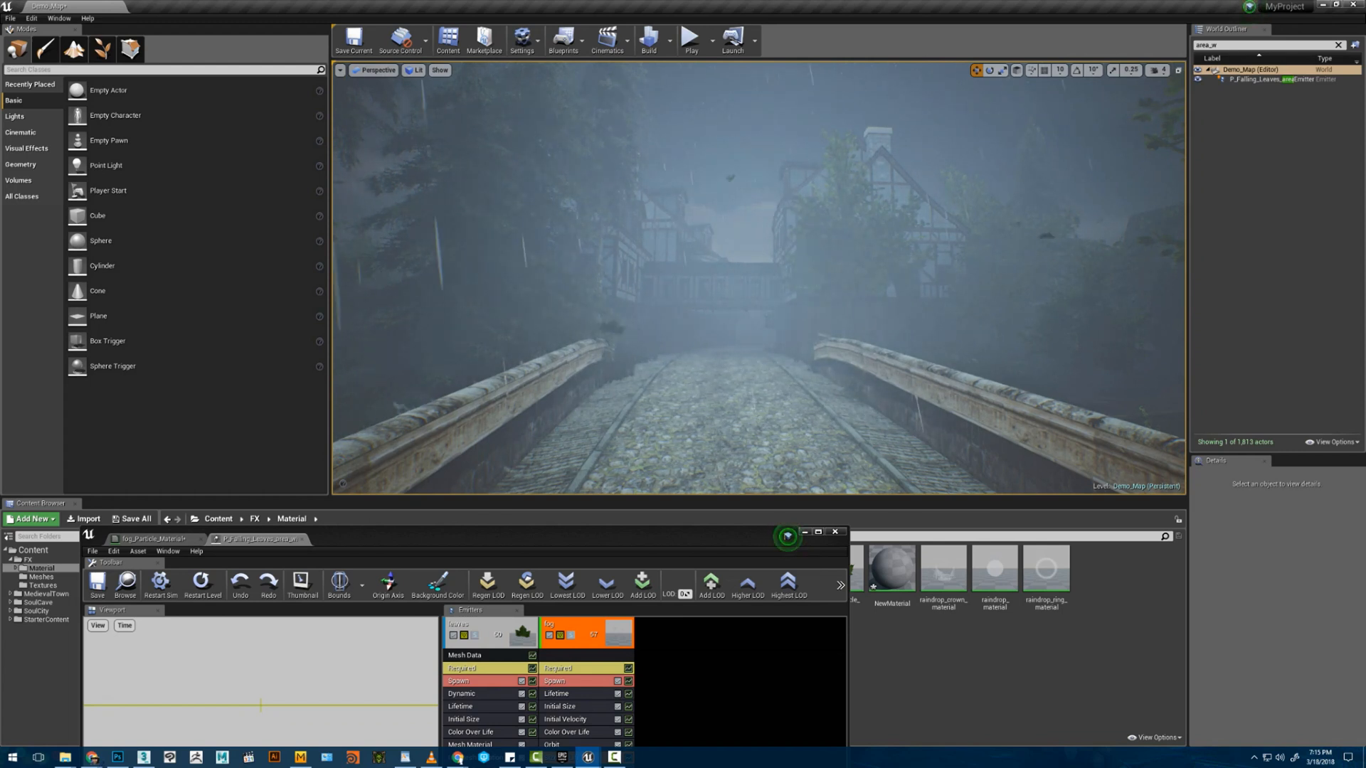
mouse_move(702, 445)
right_down()
mouse_move(691, 424)
mouse_move(692, 451)
right_up()
key(s)
key(d)
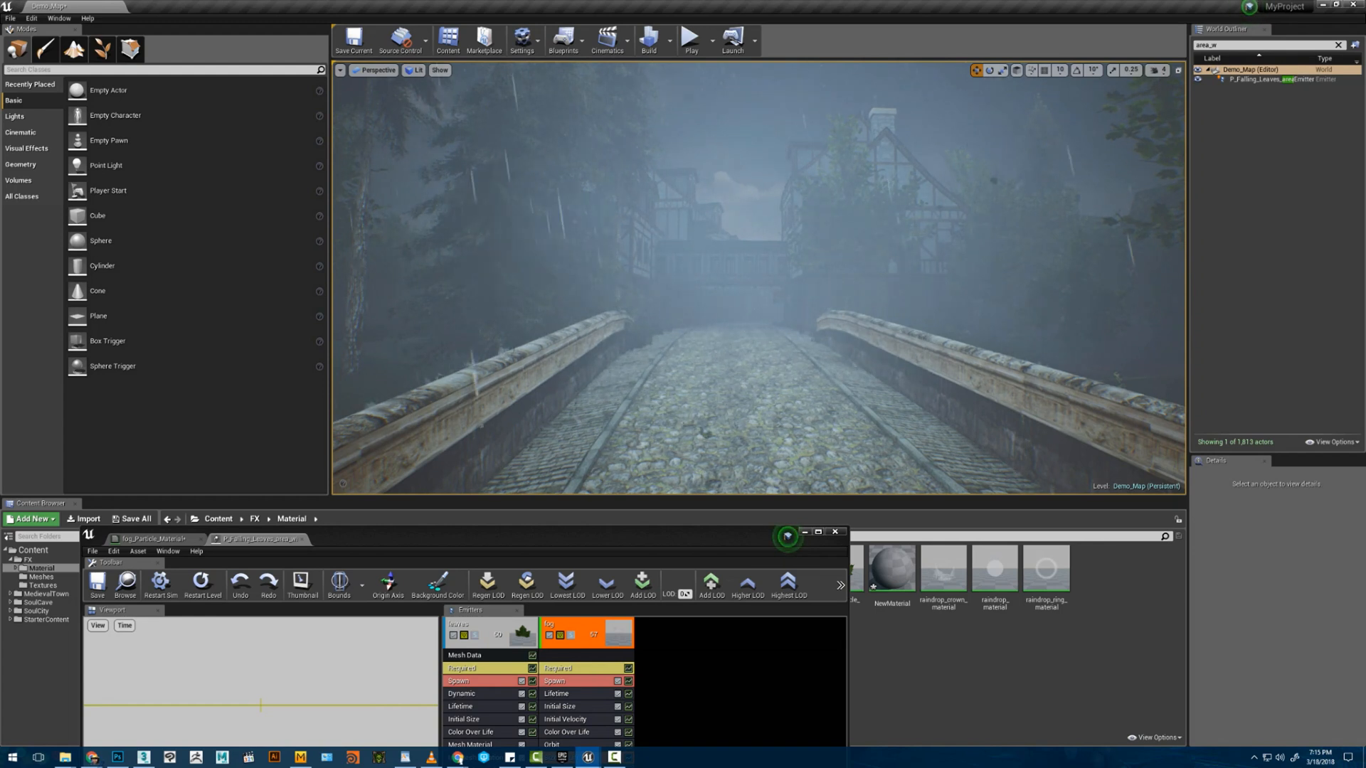
key(s)
right_drag(692, 434, 740, 461)
key(s)
key(w)
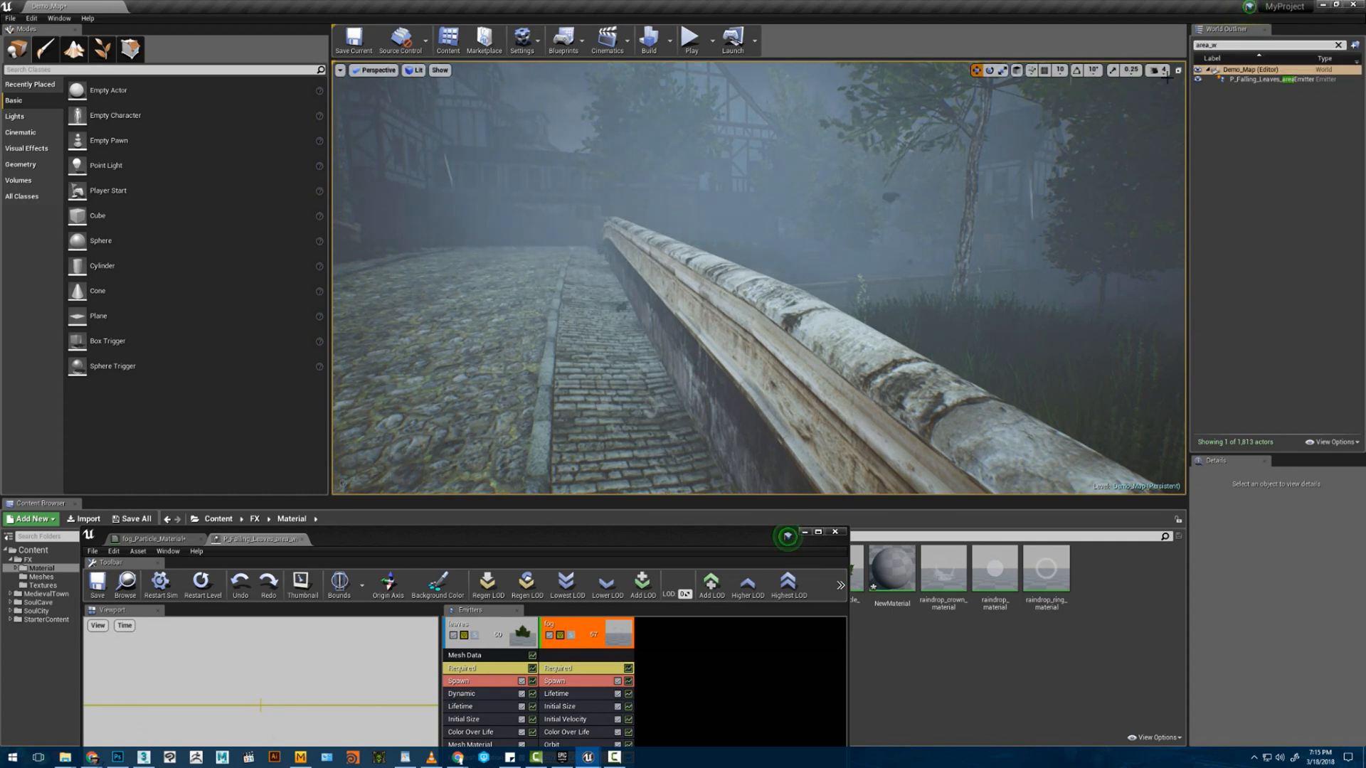
- Clear the actor search filter and select the P_Falling_Leaves_area_wind2 emitter from the bridge railing area
click(1338, 45)
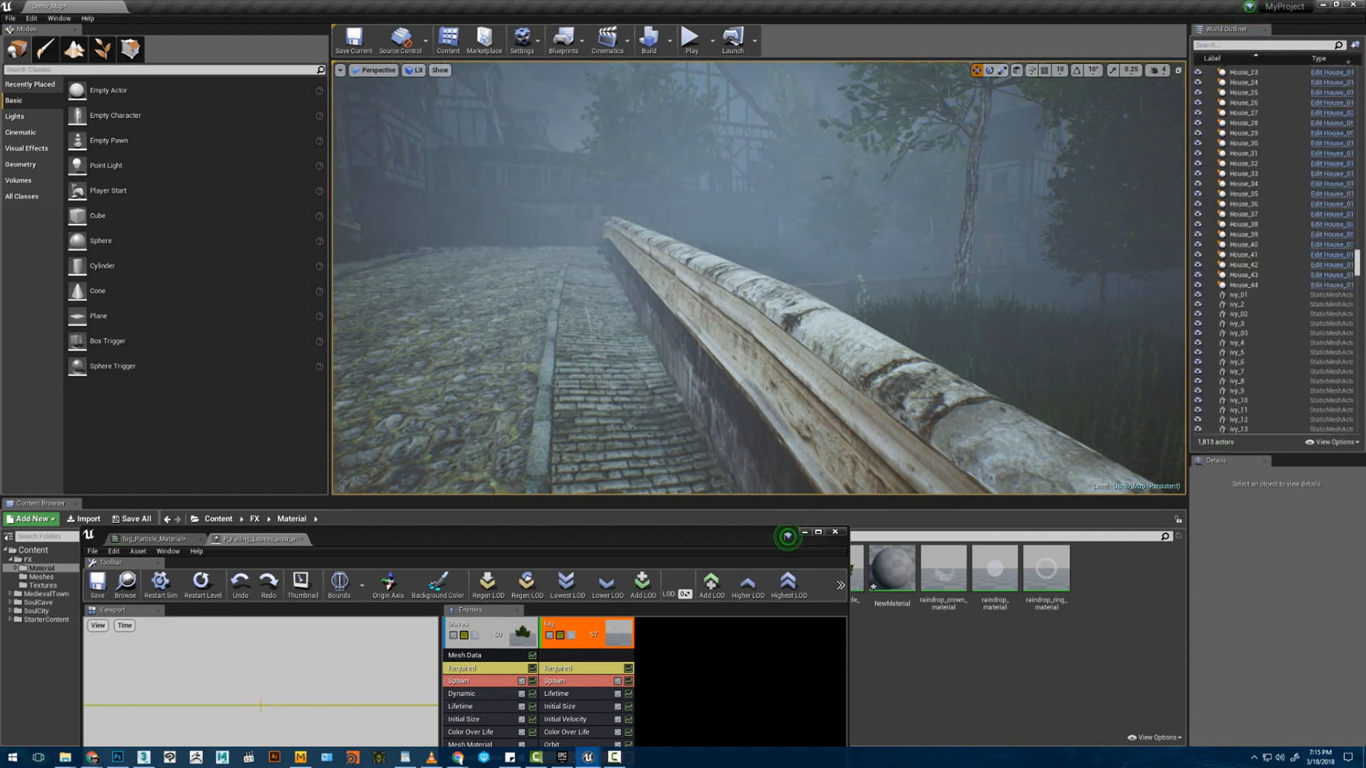
click(829, 325)
key(w)
mouse_move(829, 326)
right_down()
mouse_move(829, 344)
mouse_move(814, 329)
right_up()
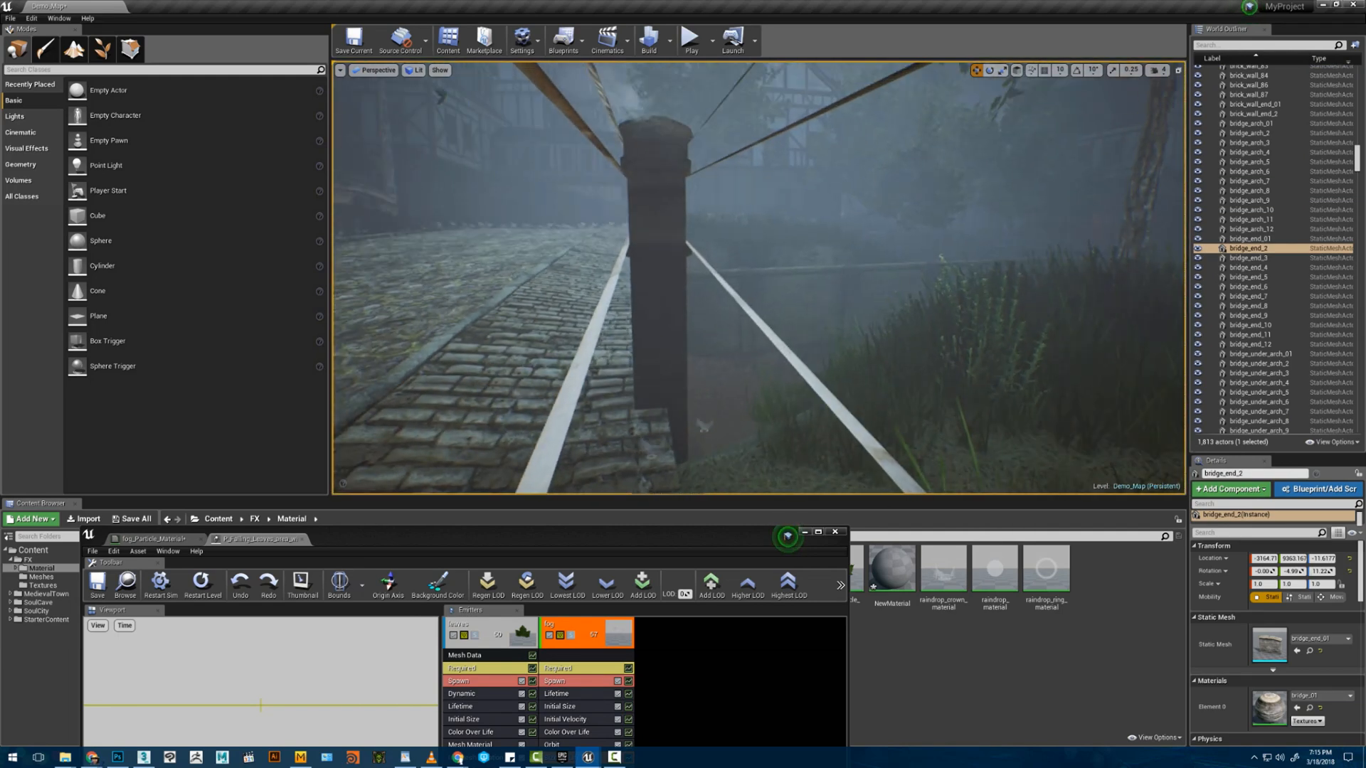
click(637, 108)
key(s)
right_drag(691, 157, 695, 172)
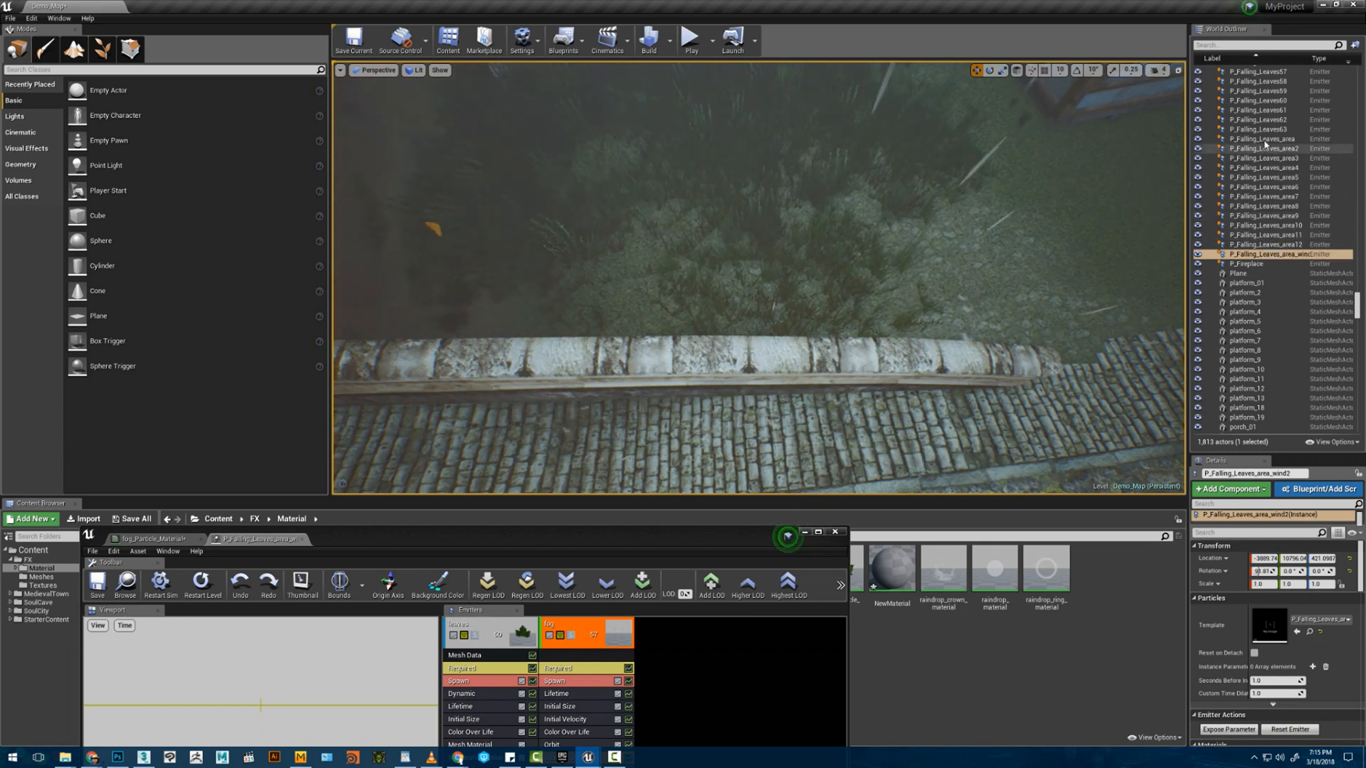
- Find and frame the p_RainFloor_500x506 emitter on the bridge railing and delete it
mouse_move(1351, 299)
mouse_down()
mouse_move(1352, 78)
mouse_move(1357, 315)
mouse_up()
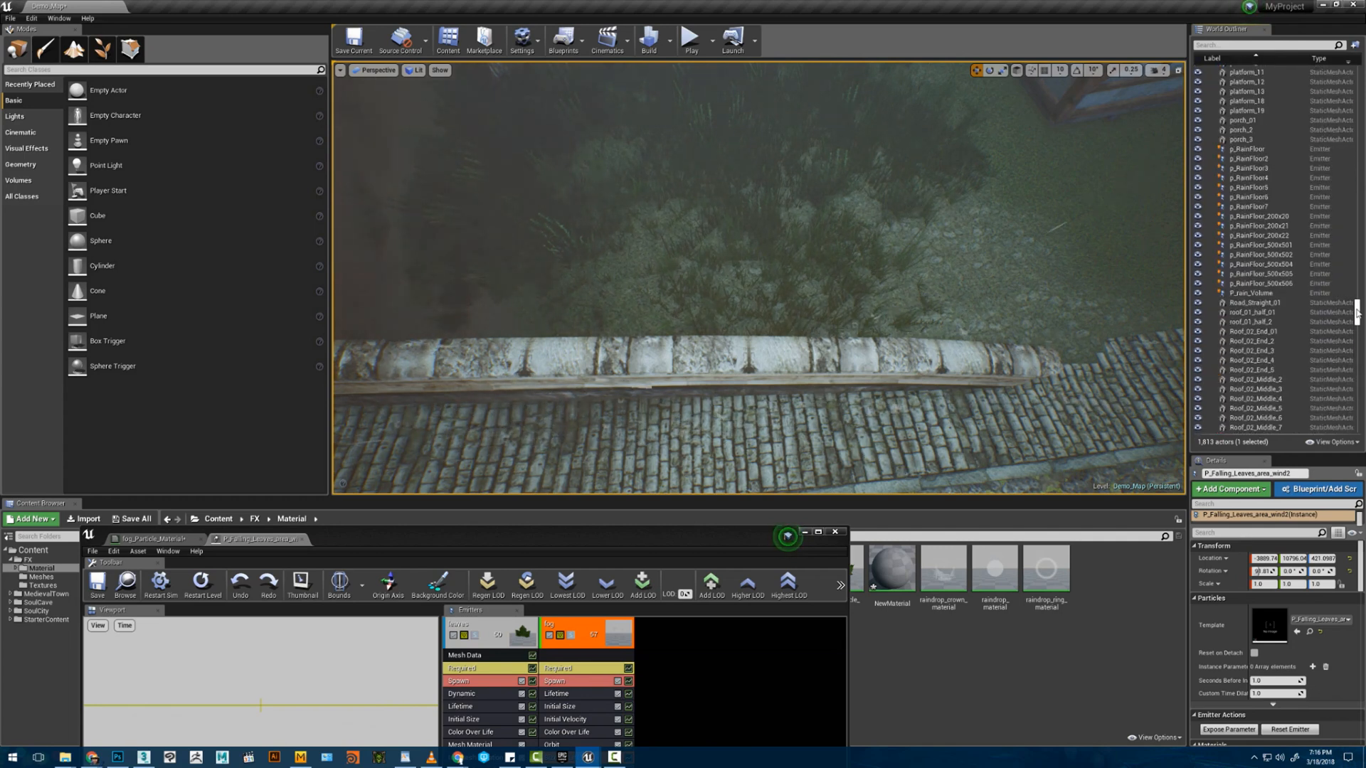
click(1259, 283)
double_click(1259, 283)
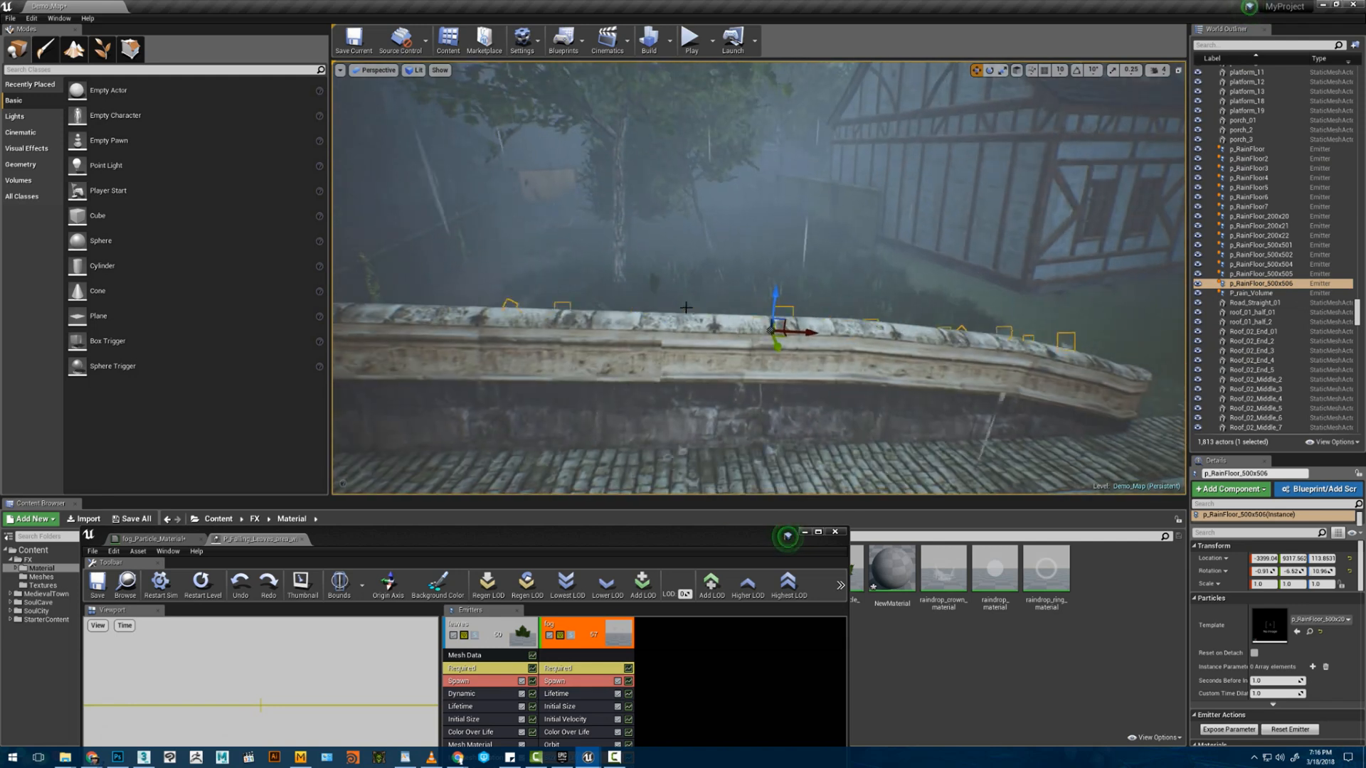
key(Delete)
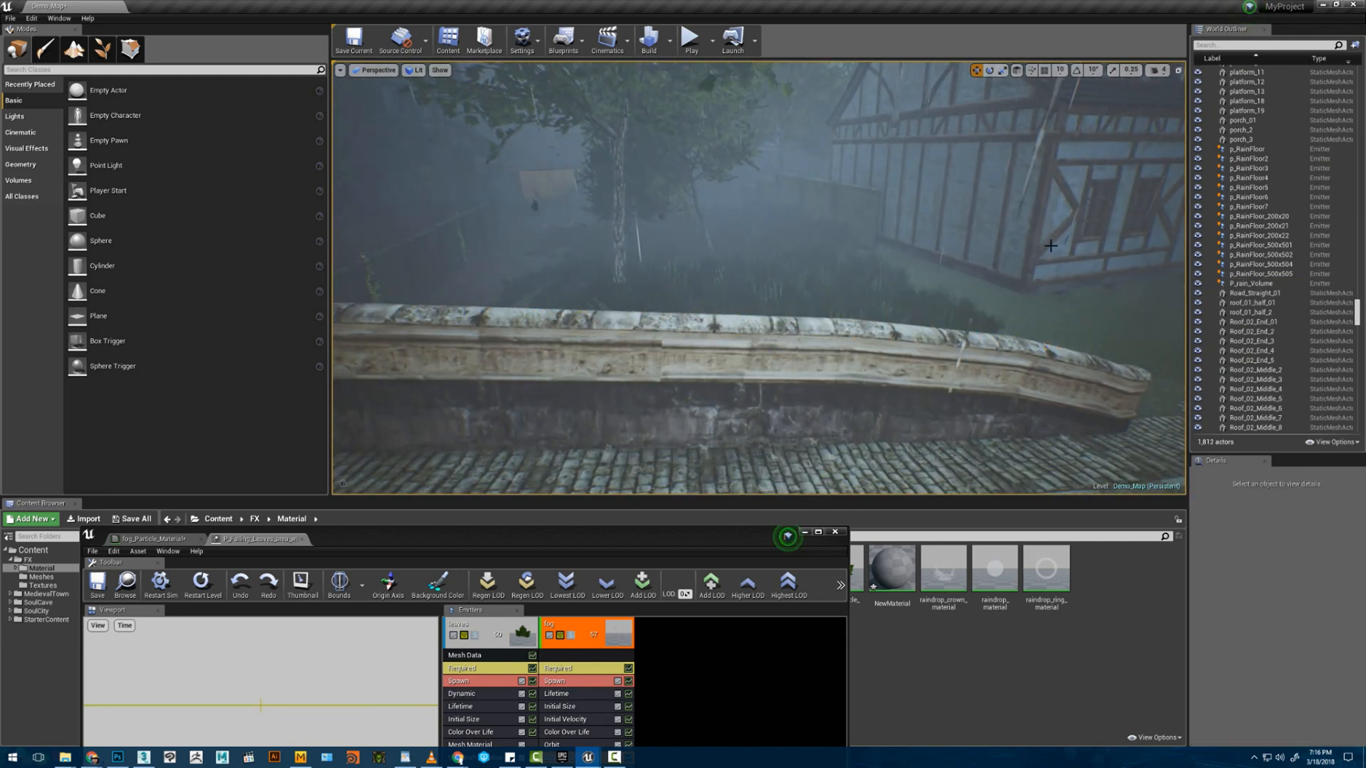
- Check where the remaining p_RainFloor_200x2 and 500x50 emitters and P_rain_Volume sit around the bridge
double_click(1234, 275)
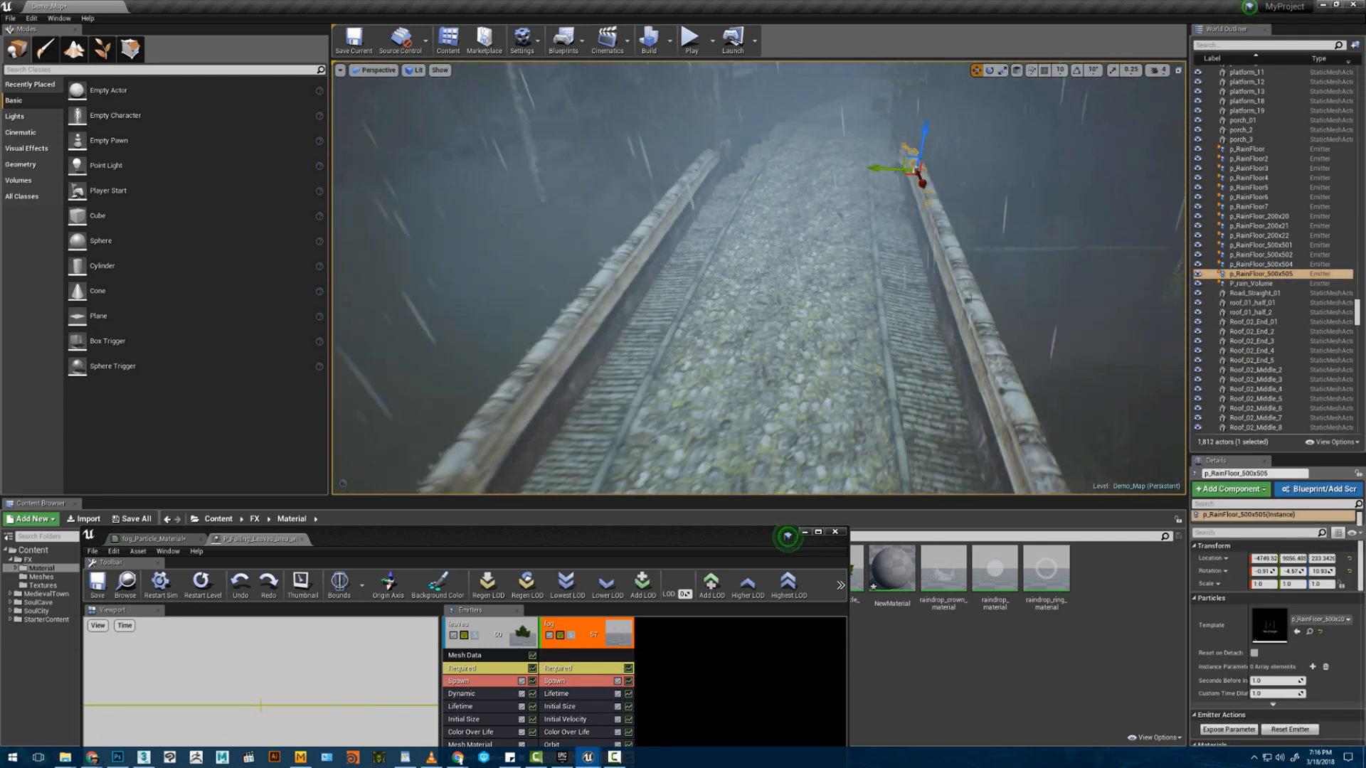
right_drag(759, 277, 996, 306)
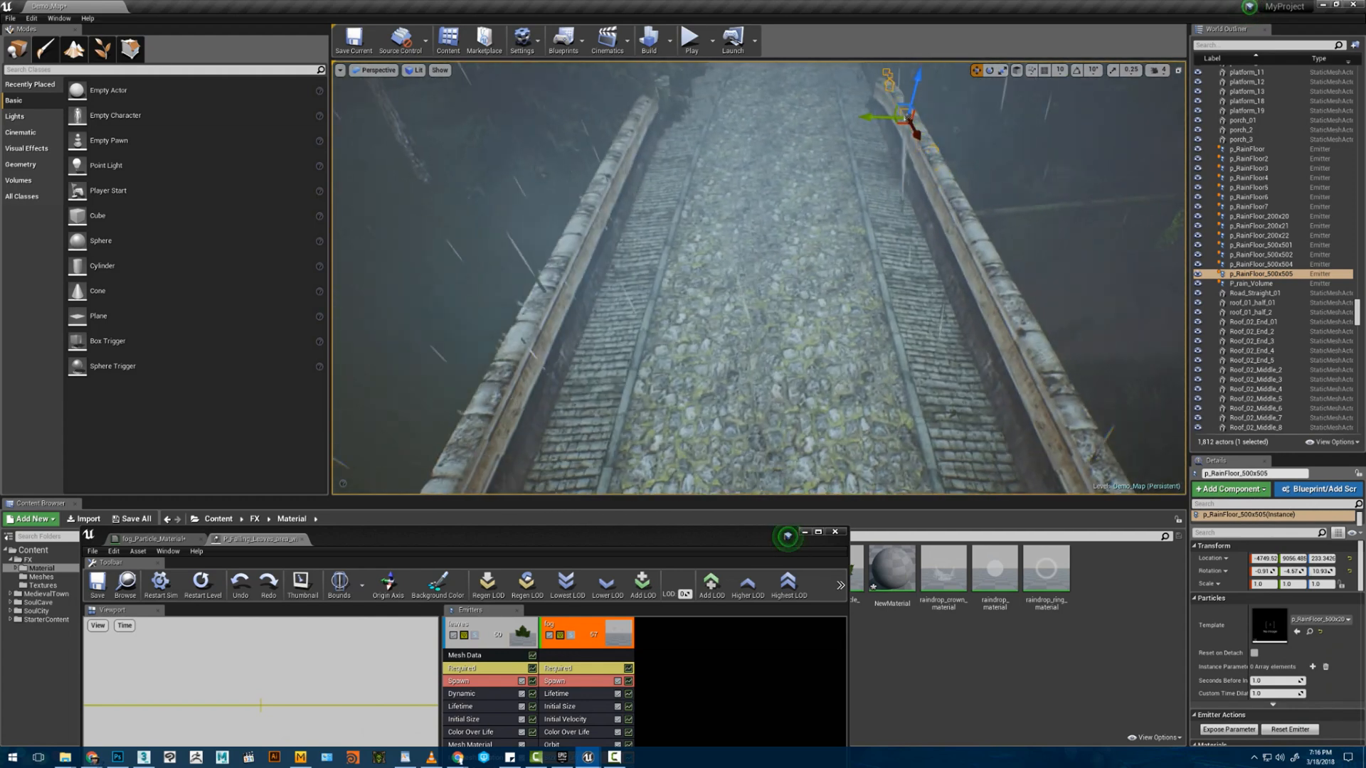
double_click(1259, 235)
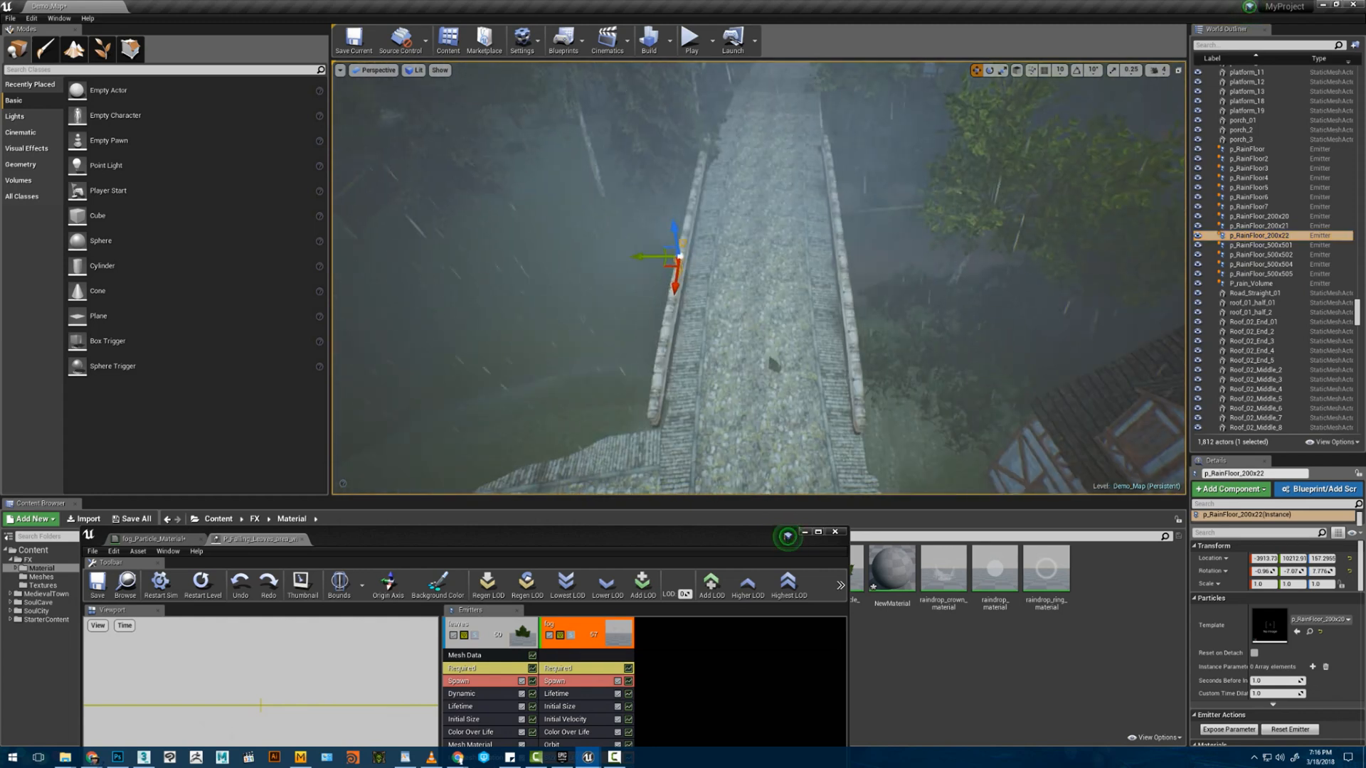
click(1267, 245)
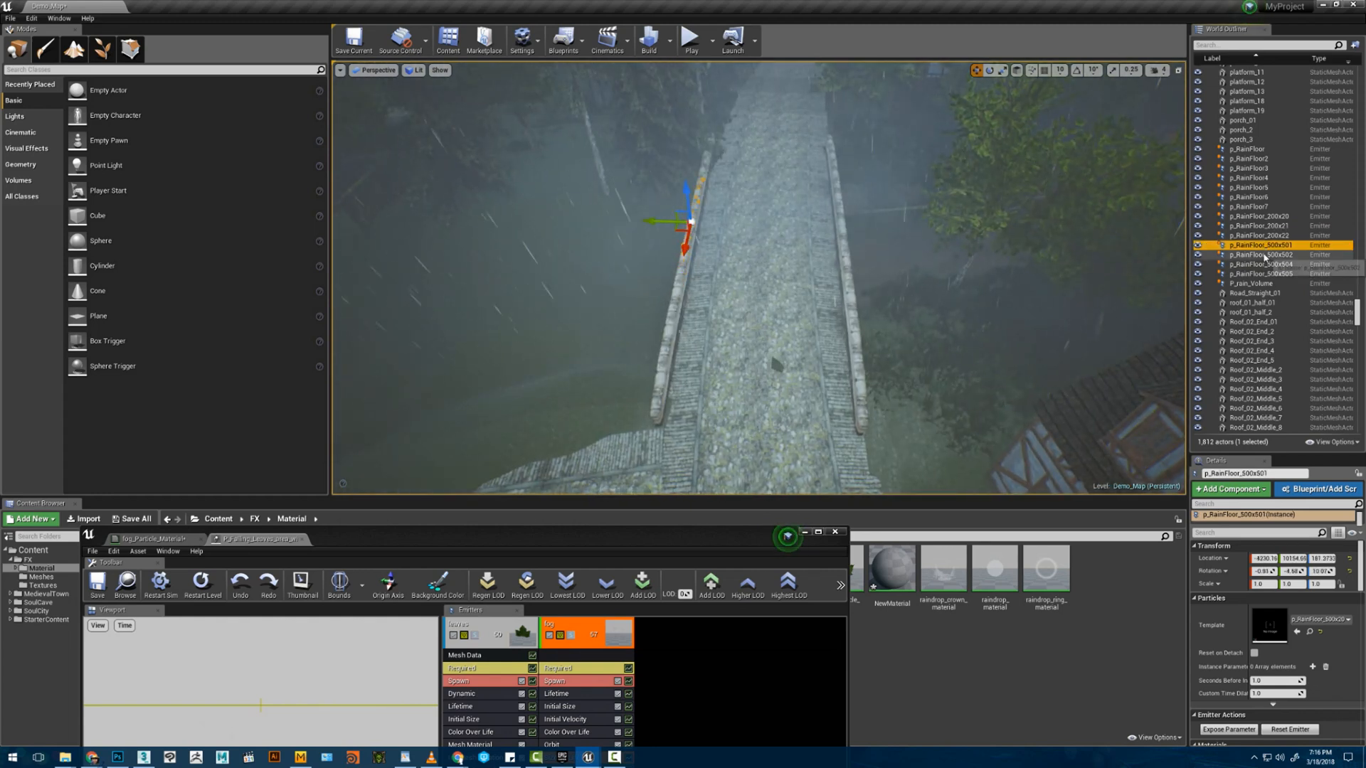
click(1264, 256)
click(1262, 265)
click(1254, 284)
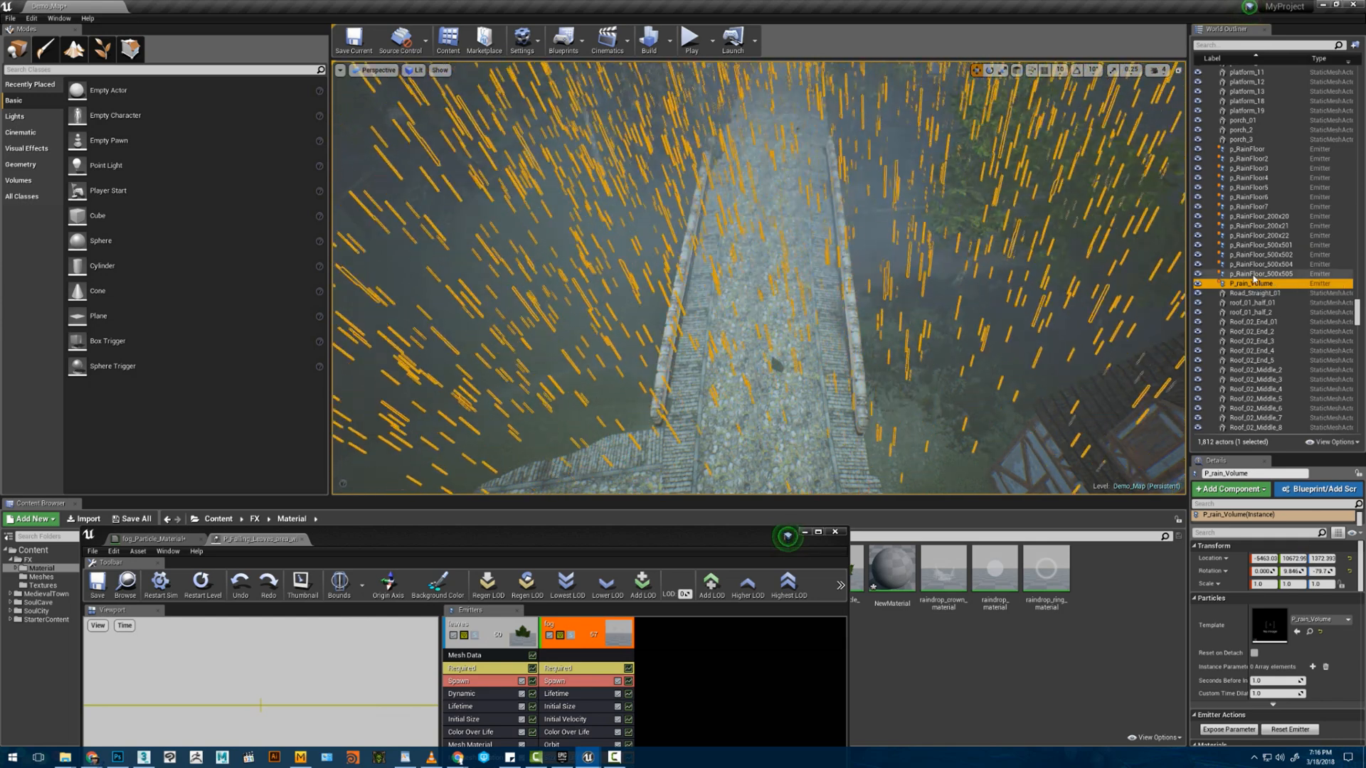
- Duplicate p_RainFloor_200x20, 200x21 and 200x22 together and move the copies onto the opposite bridge railing
click(1258, 217)
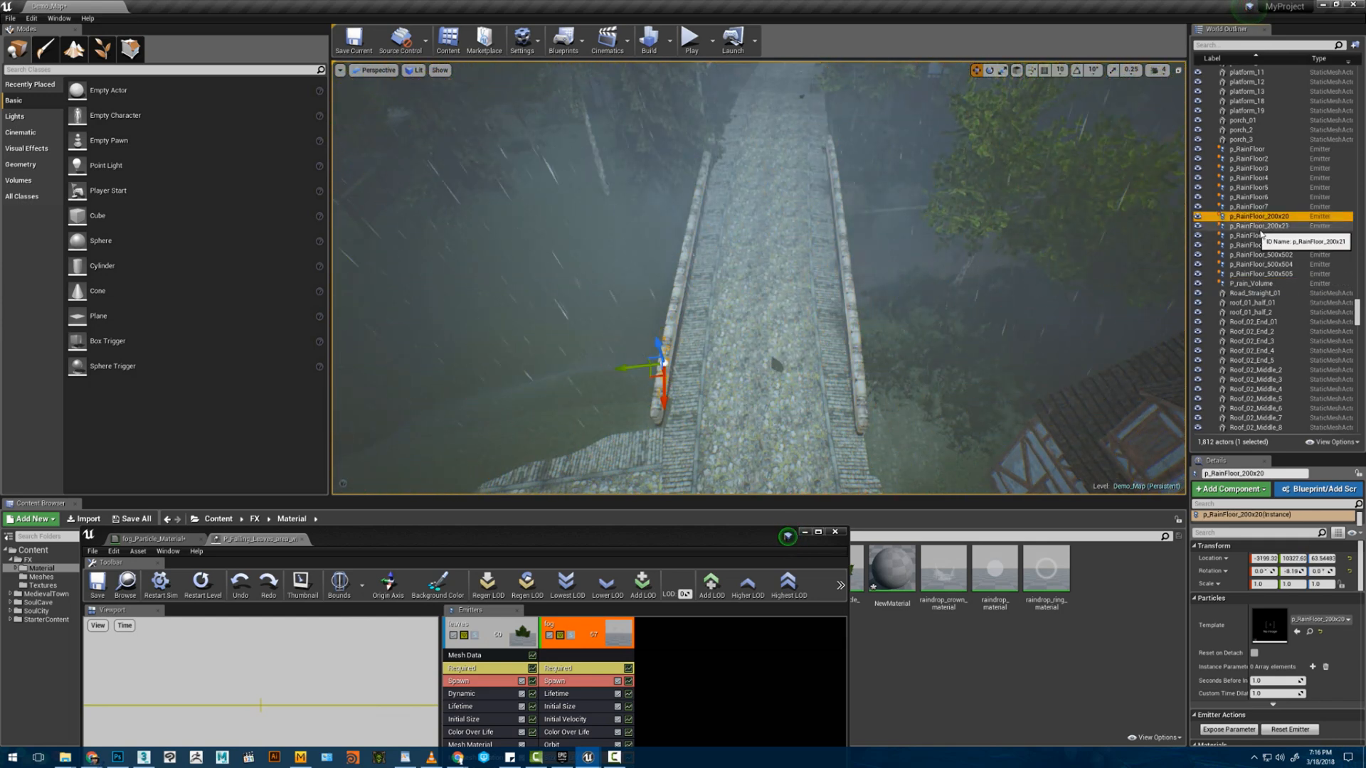
shift+click(1291, 235)
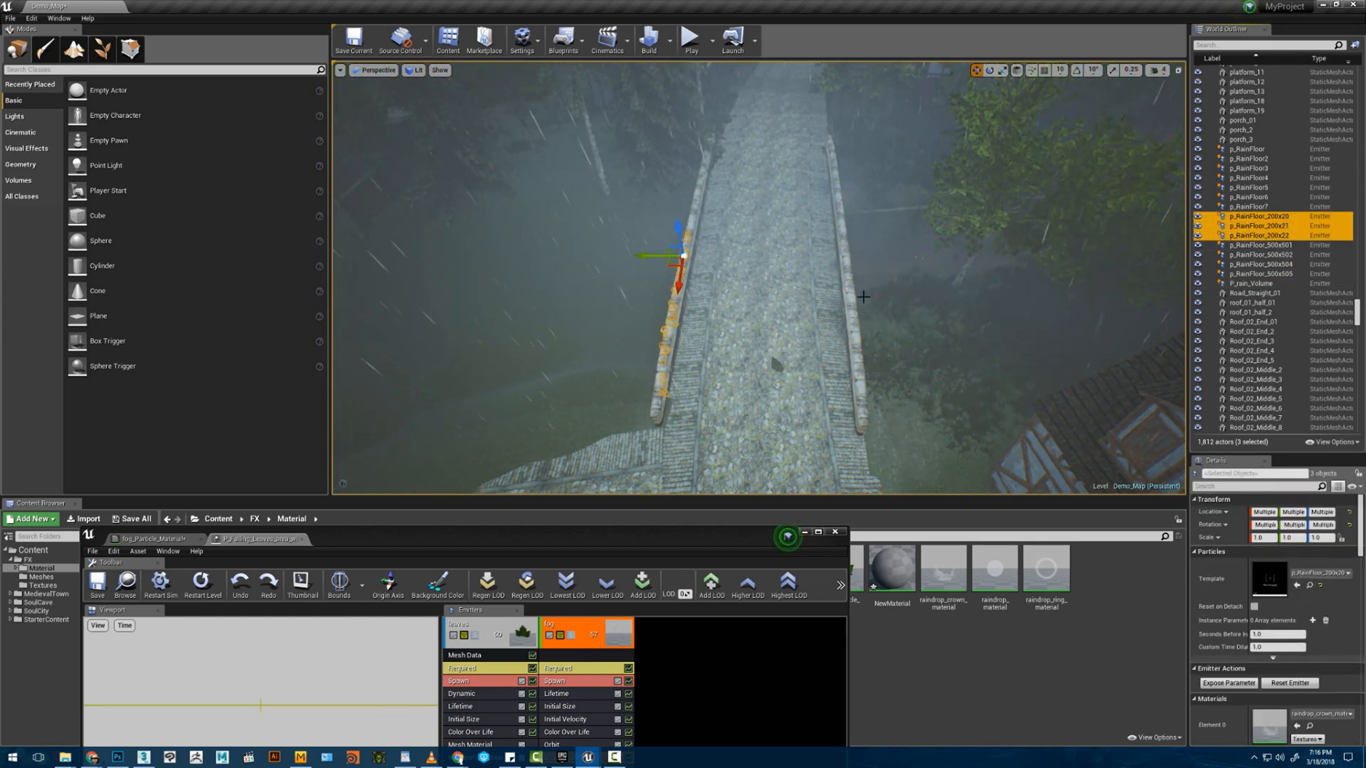
right_drag(864, 297, 862, 297)
key(ctrl+w)
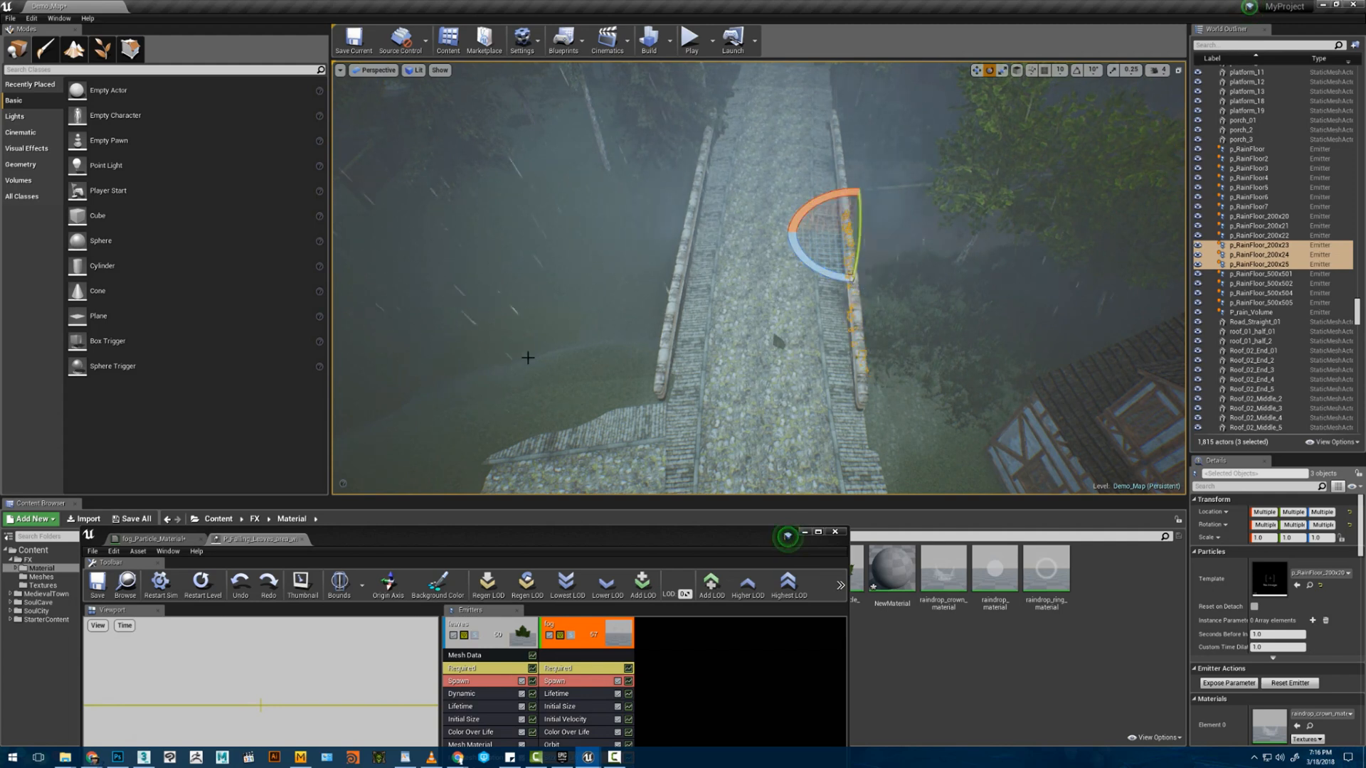
- Undo the last actor selection to reselect the three copied rain floor emitters while viewing the railing up close
click(527, 358)
right_drag(527, 358, 692, 288)
key(w)
key(ctrl+z)
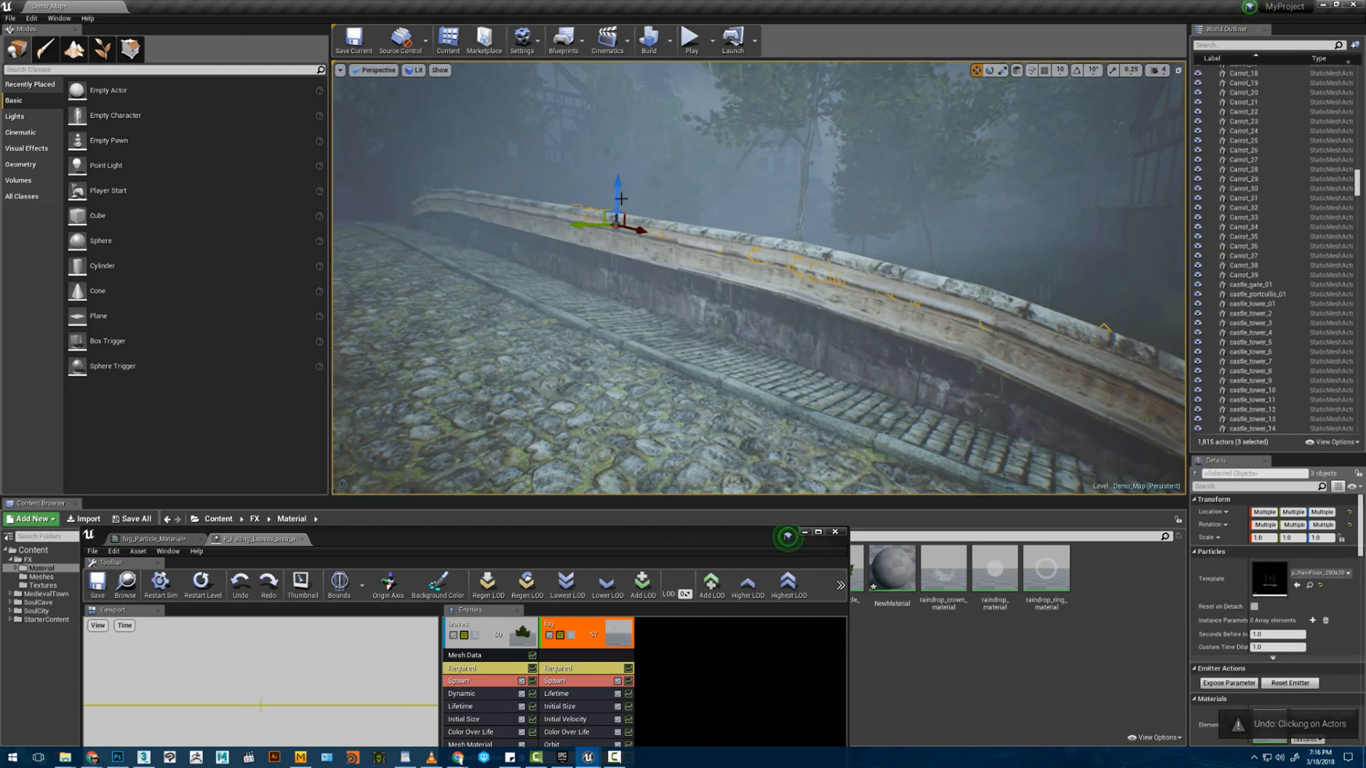
- Rotate the three copied rain floor emitters together to follow the slope of the opposite bridge railing
key(e)
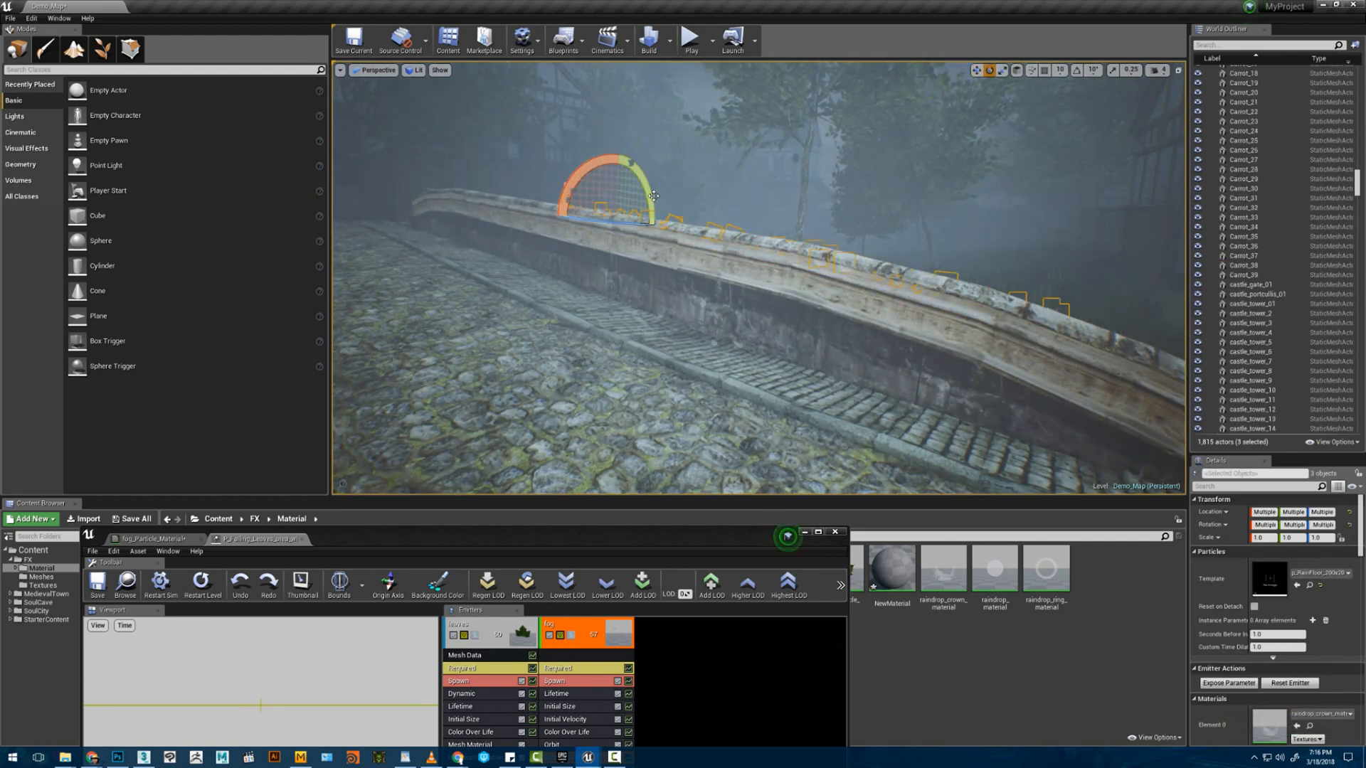
drag(635, 190, 743, 238)
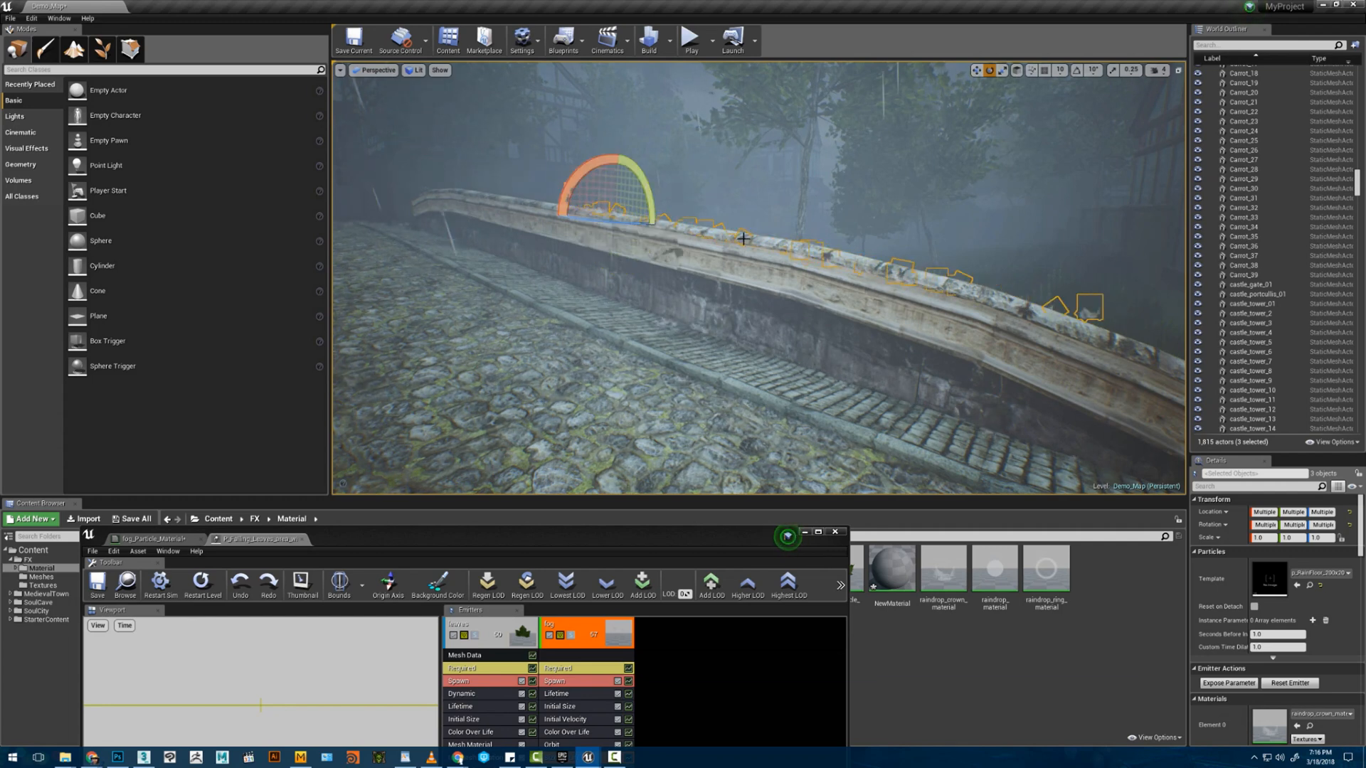
click(750, 234)
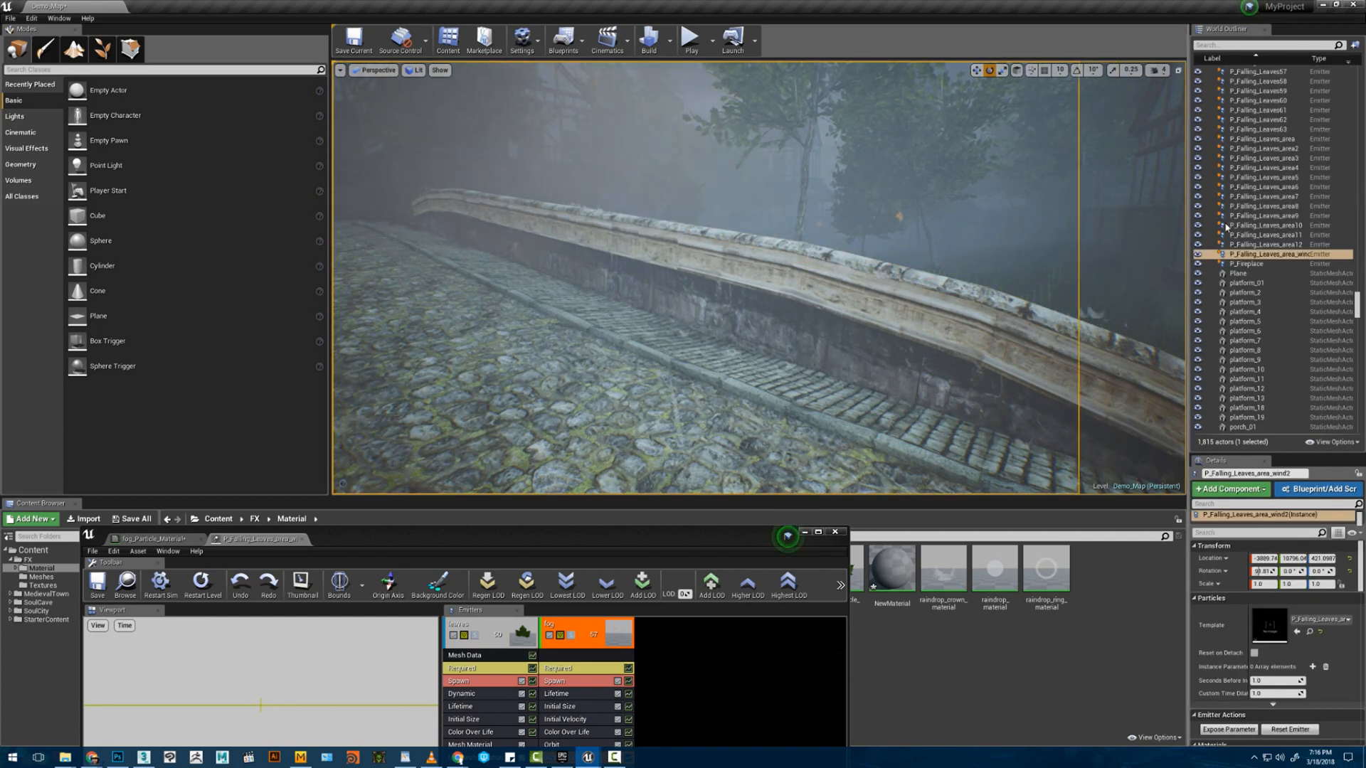
- Filter the World Outliner by "200" and select the p_RainFloor_200x25 emitter
click(1252, 235)
scroll(1250, 246, up, 2)
scroll(1249, 246, up, 7)
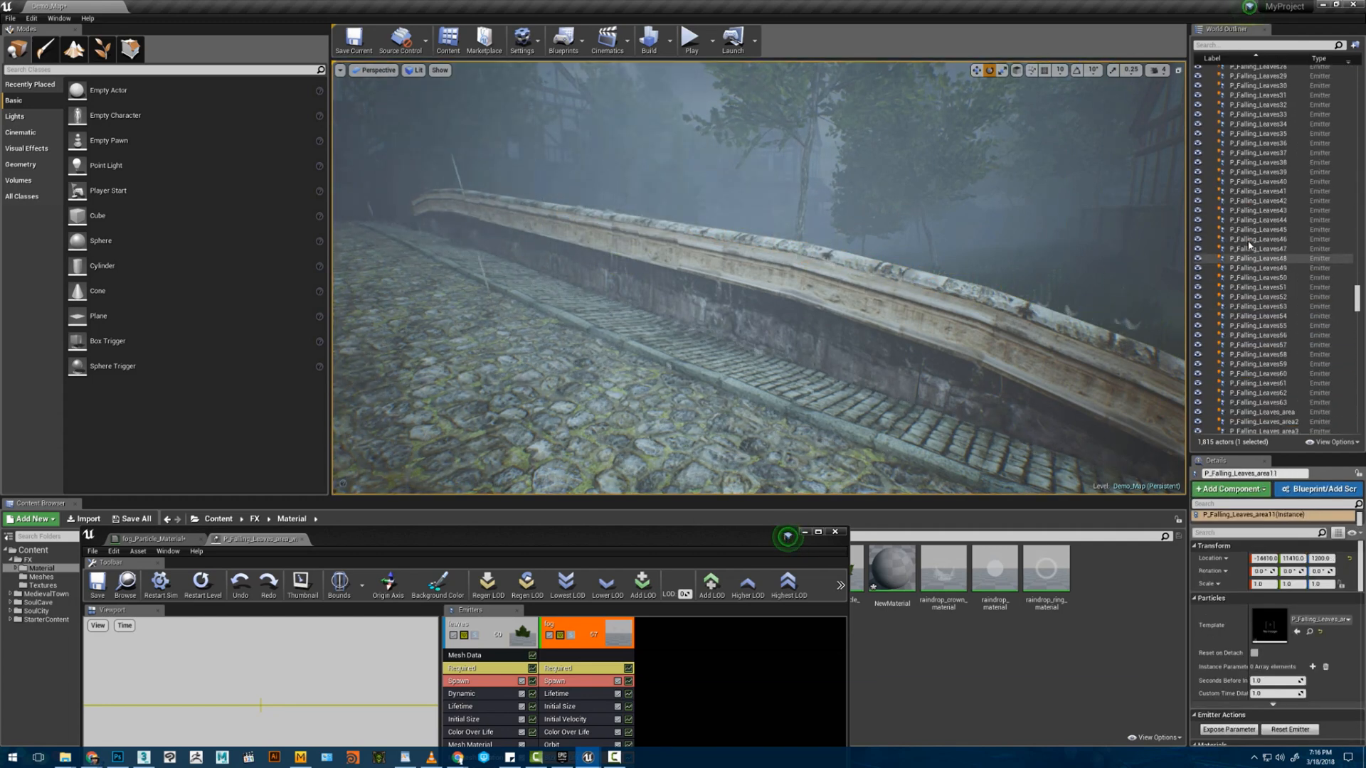
drag(1358, 300, 1357, 82)
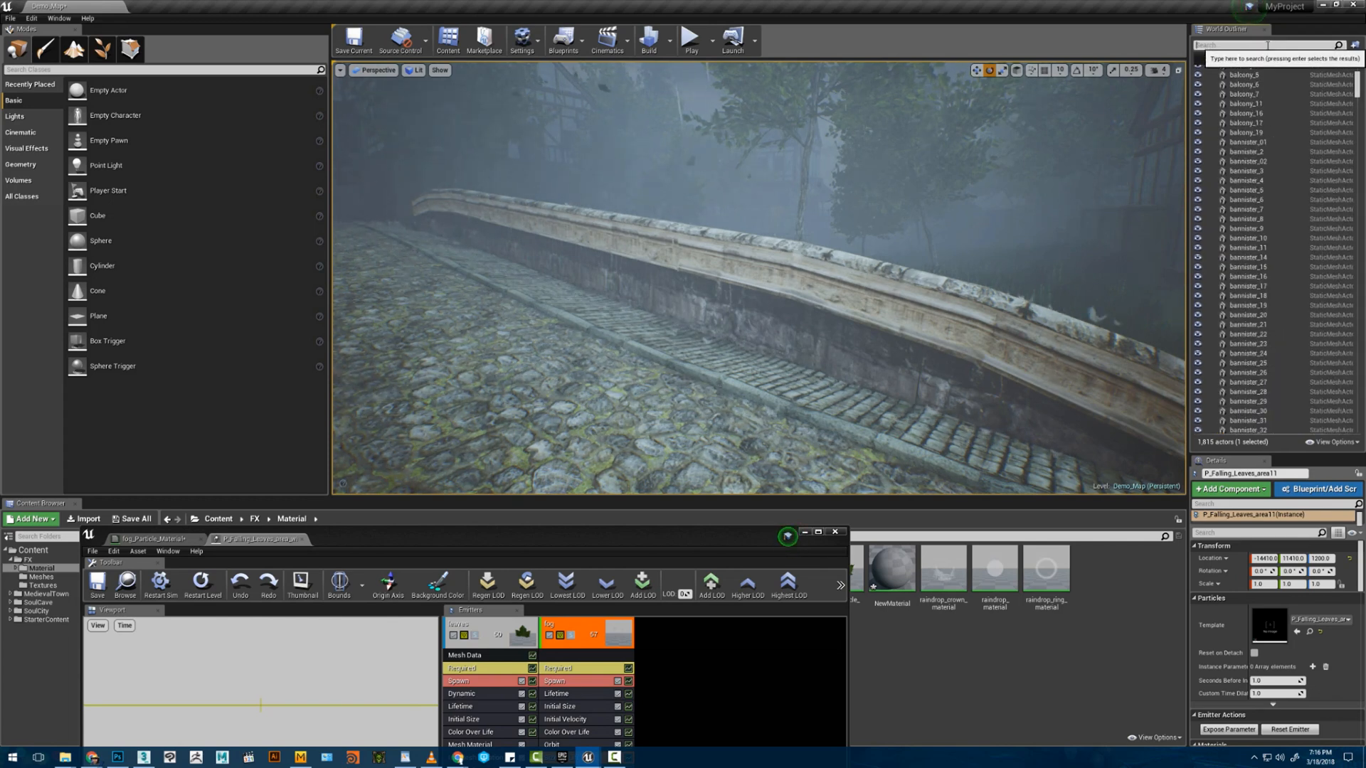
click(1267, 45)
text(200)
click(1259, 136)
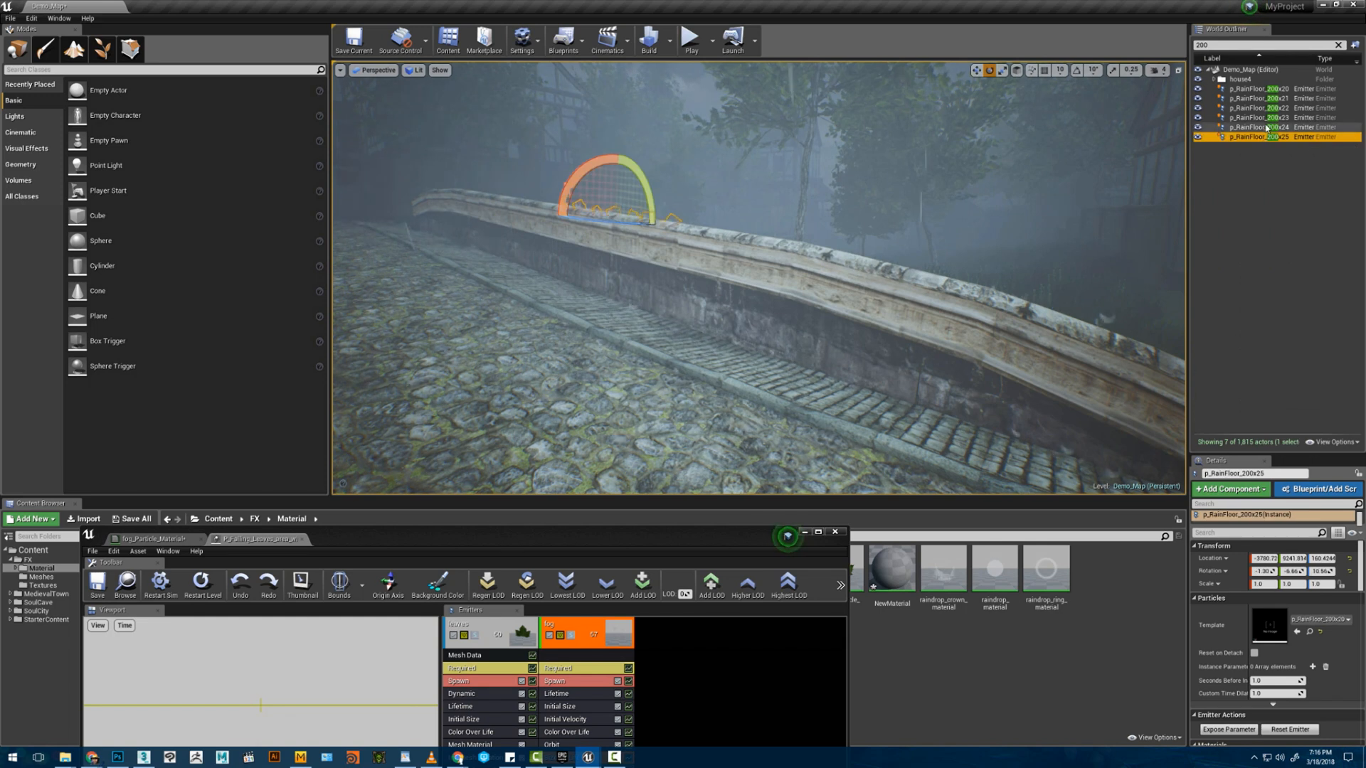
- Adjust the height of p_RainFloor_200x24 on the railing and clear the actor selection to view down the bridge
click(1266, 128)
key(w)
drag(732, 211, 736, 211)
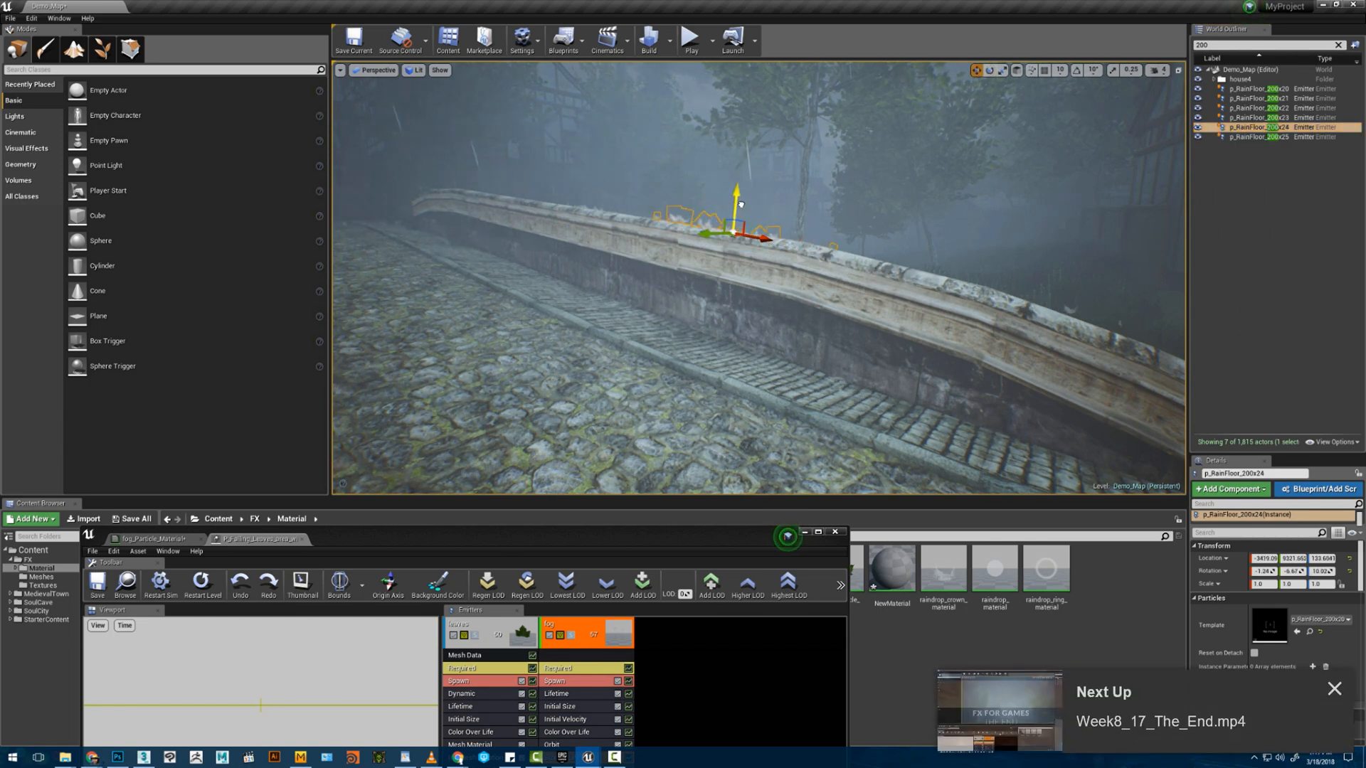
click(741, 206)
right_drag(988, 221, 864, 196)
click(1244, 71)
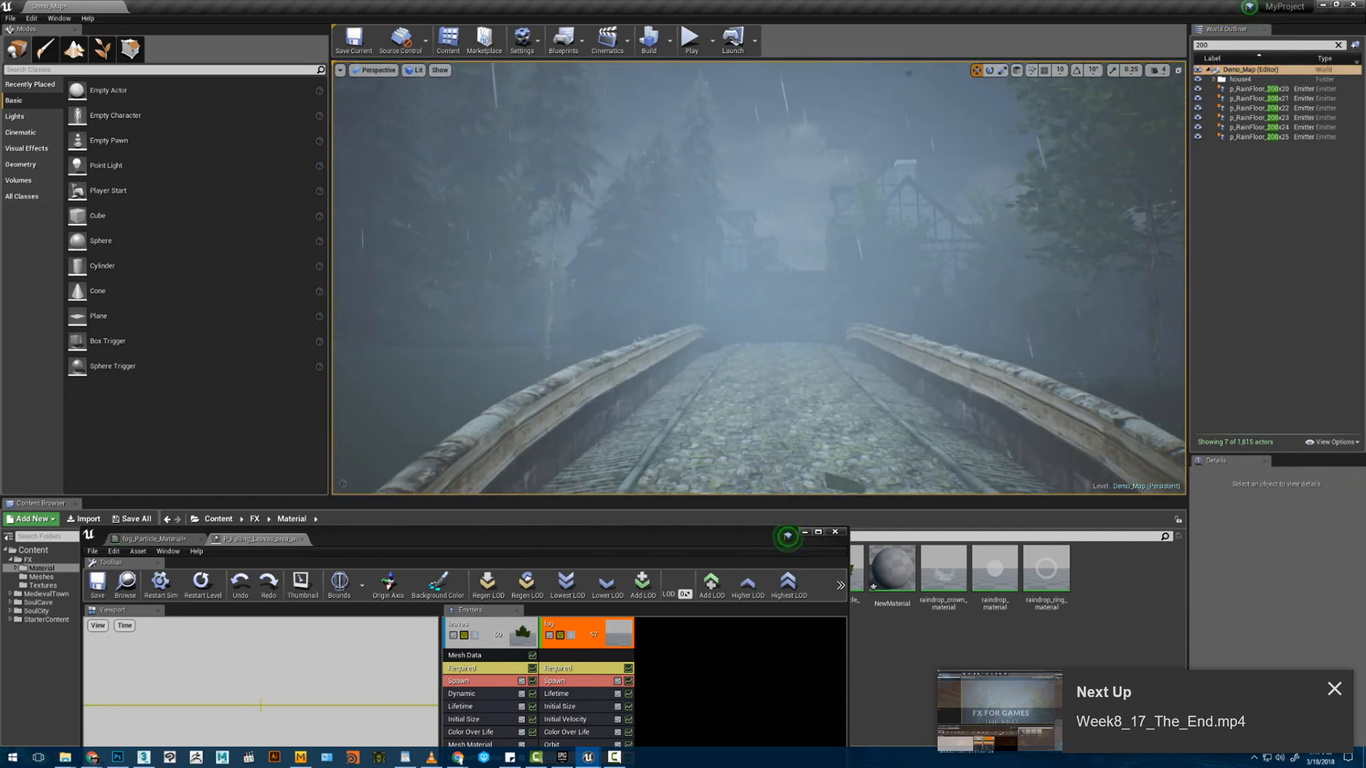
- Save the falling leaves particle system and close both its editor and the fog_Particle_Material editor
click(788, 536)
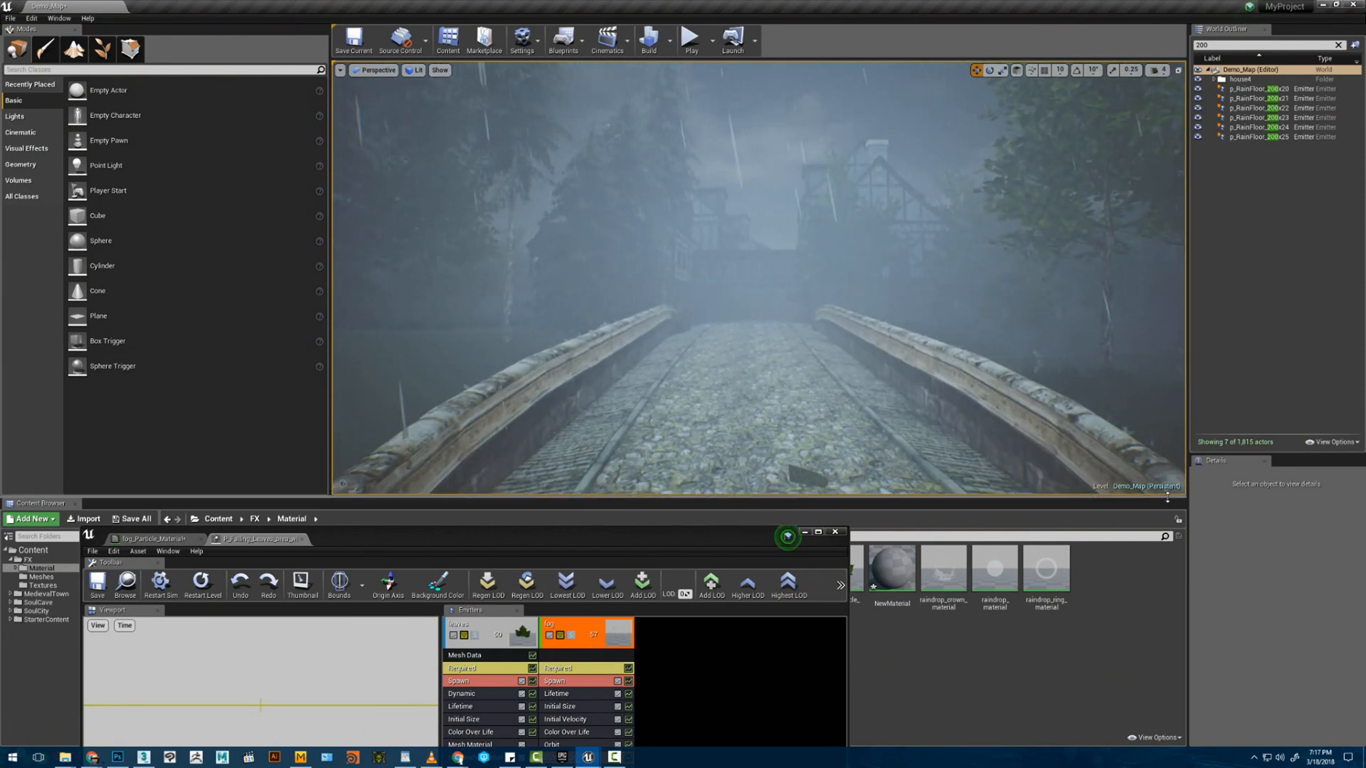
drag(1165, 502, 1131, 577)
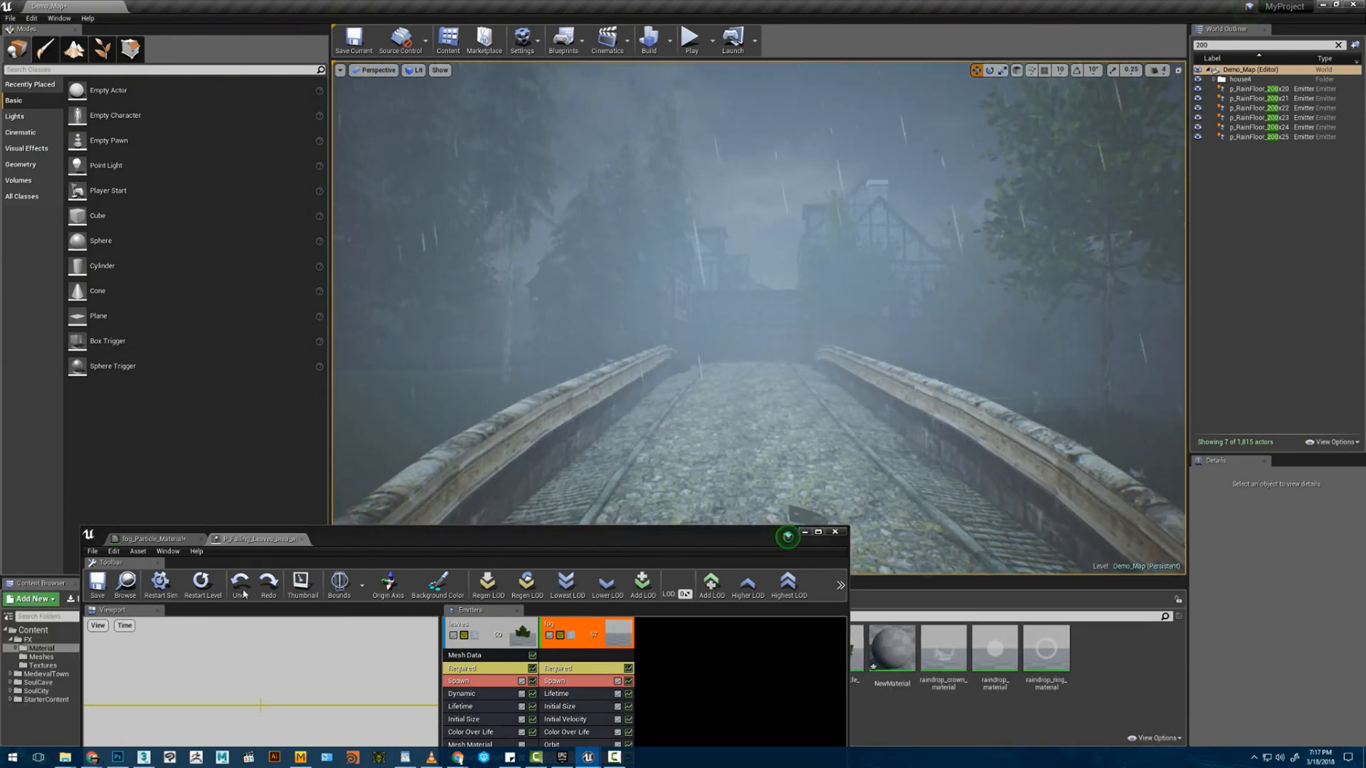
click(98, 585)
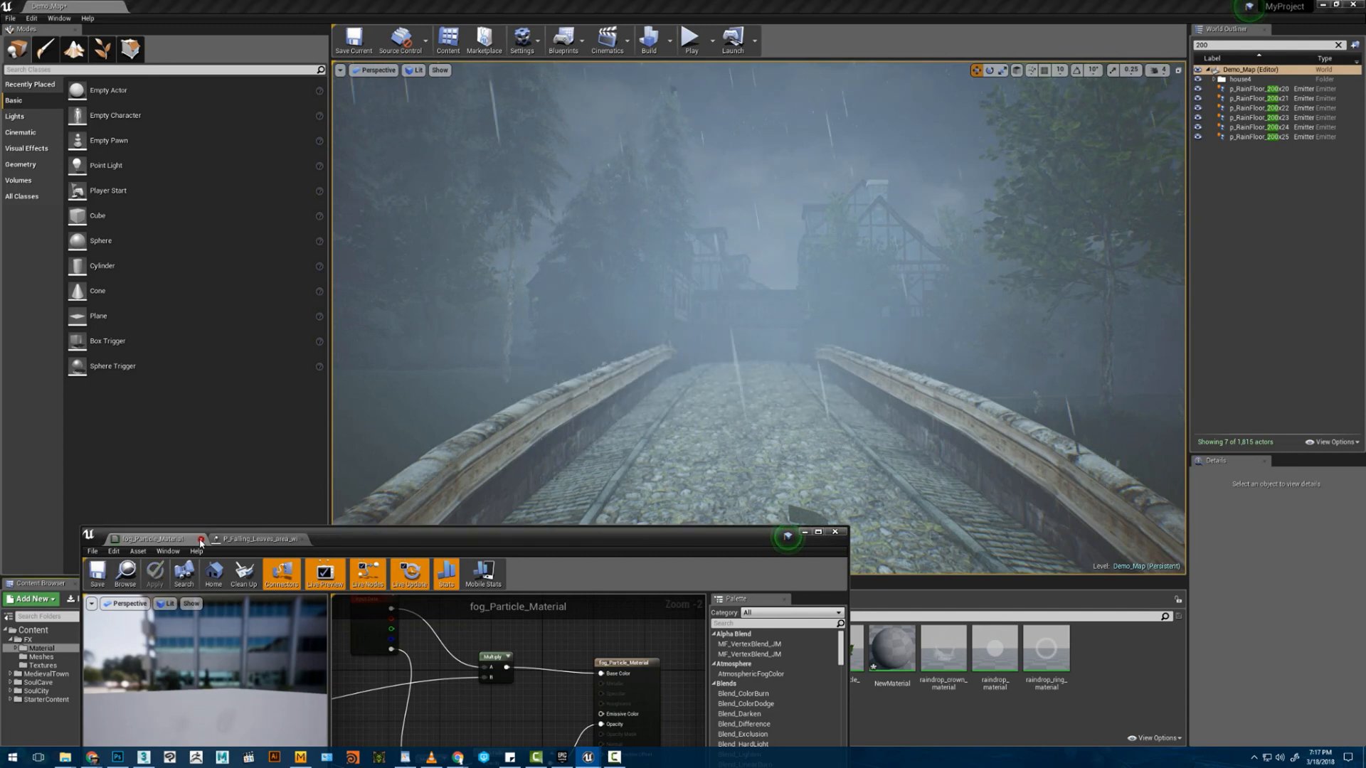
click(201, 539)
click(202, 540)
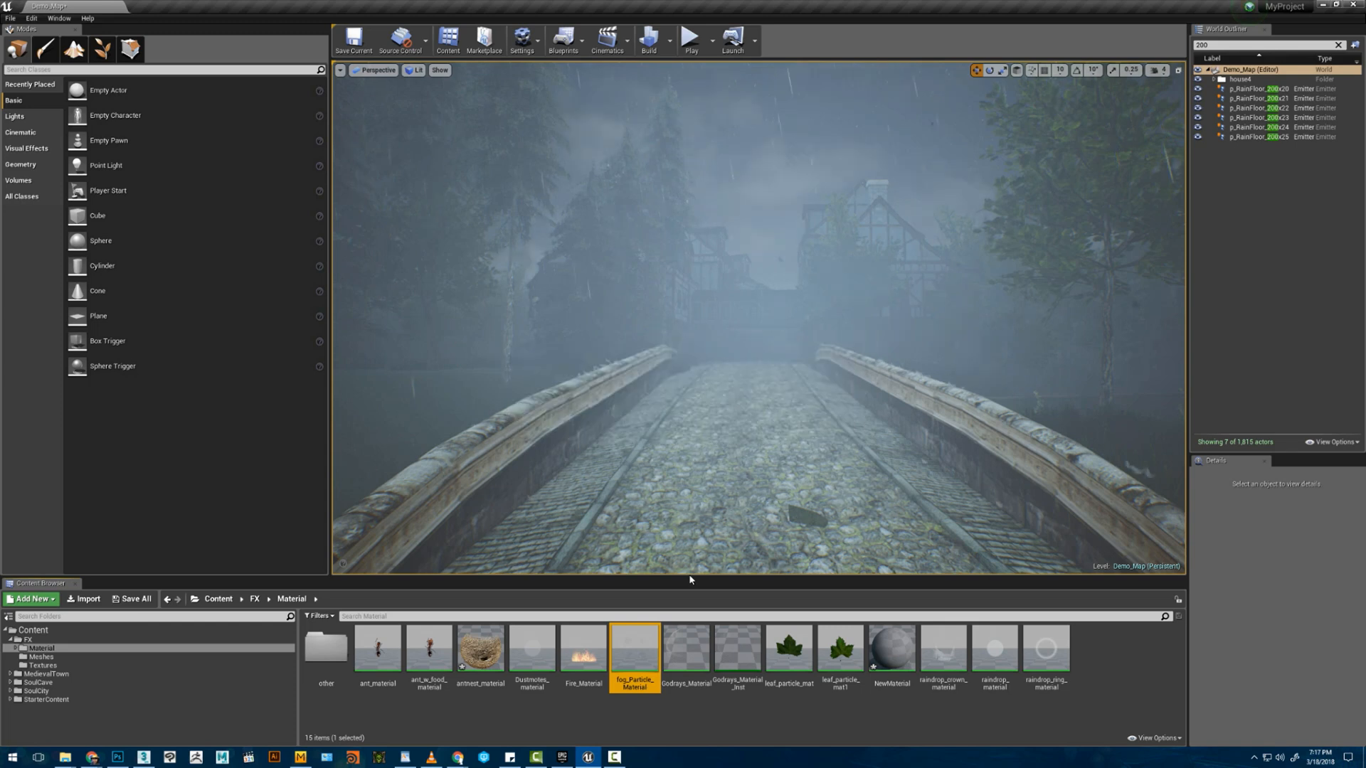
- Enlarge the level viewport by shrinking the Content Browser, Modes and World Outliner areas, and review the rain and fog along the bridge
drag(691, 578, 691, 697)
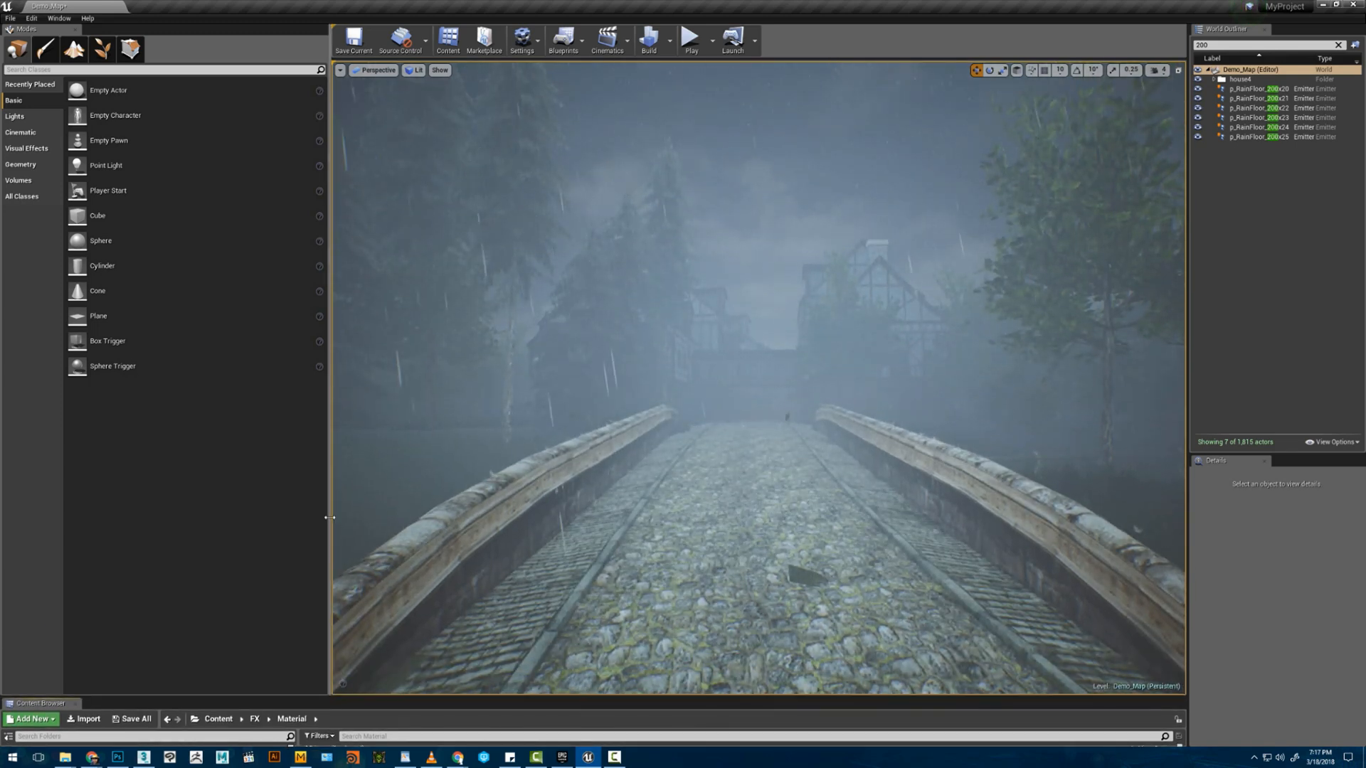
drag(330, 521, 97, 474)
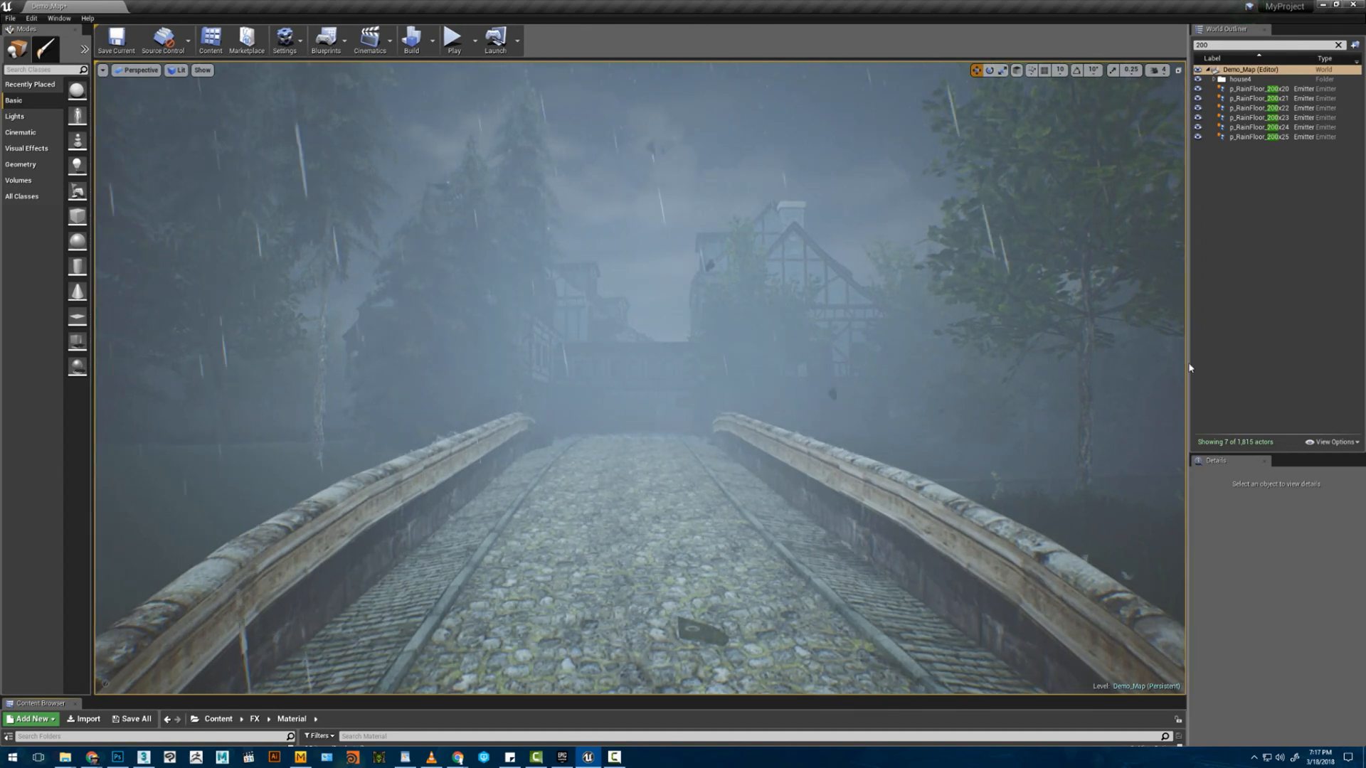
drag(1187, 349, 1286, 350)
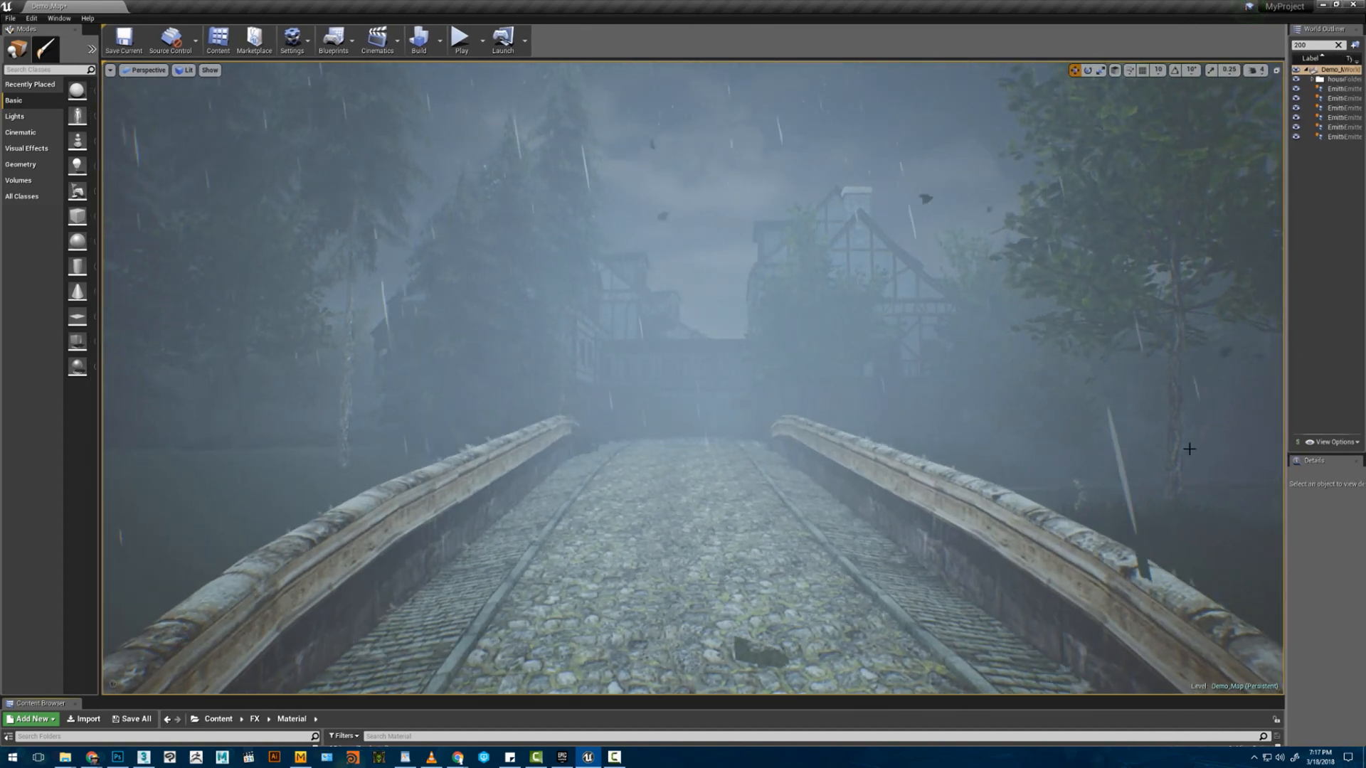
right_drag(1189, 448, 1192, 448)
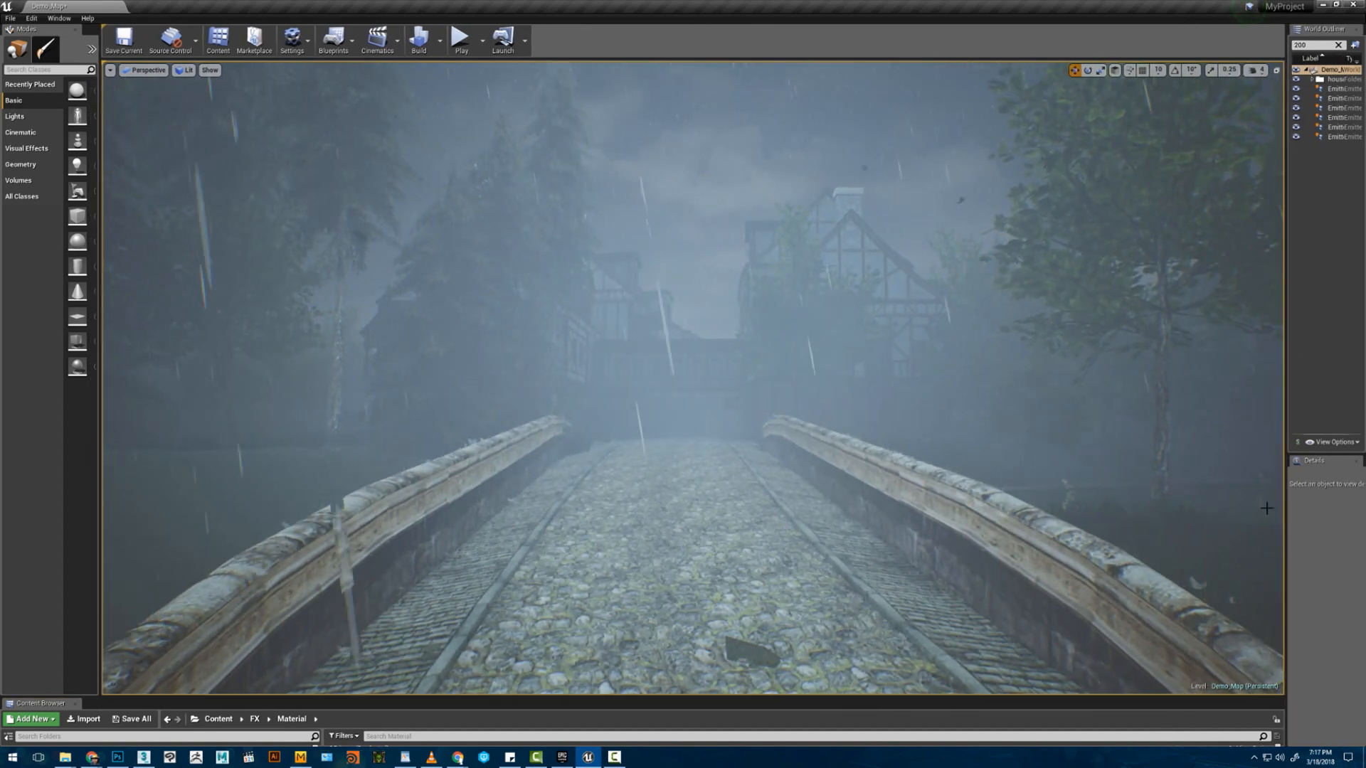
right_drag(1273, 574, 1267, 571)
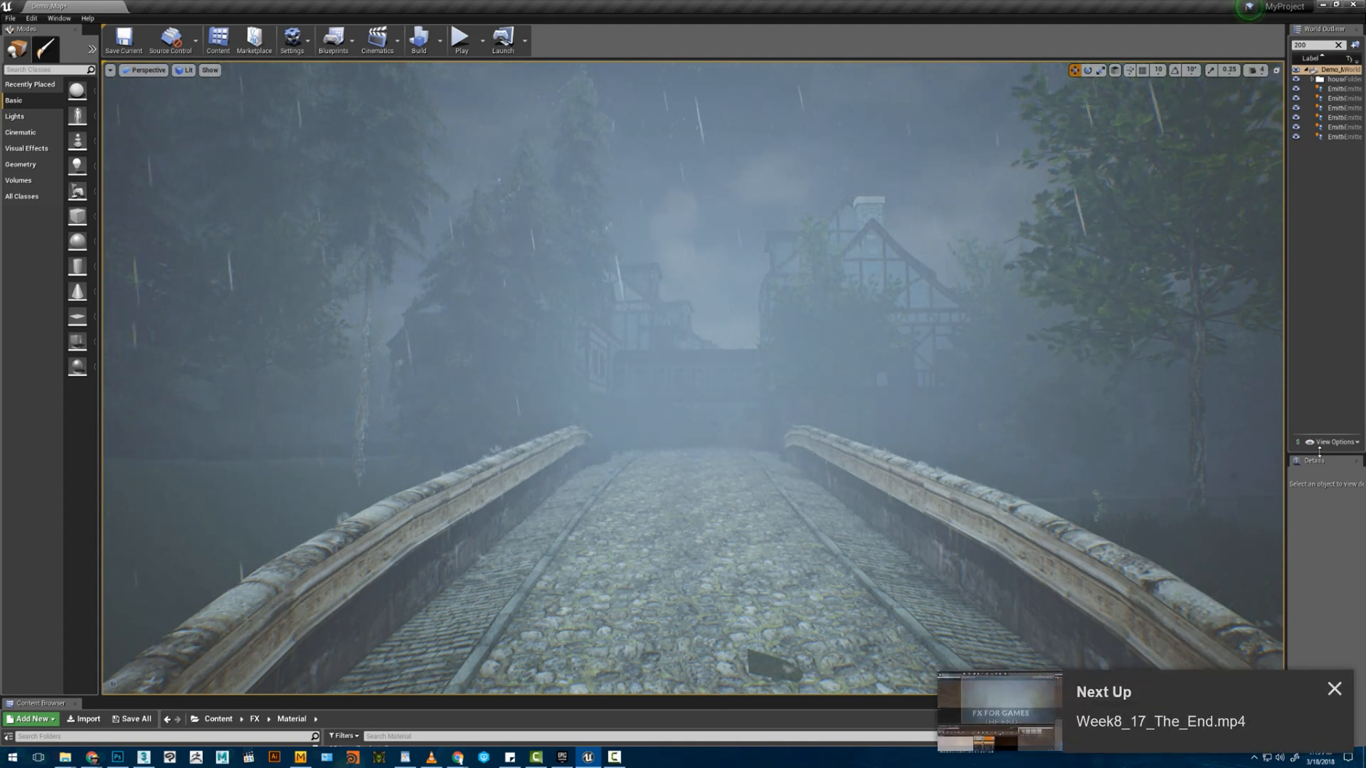
right_drag(693, 377, 696, 340)
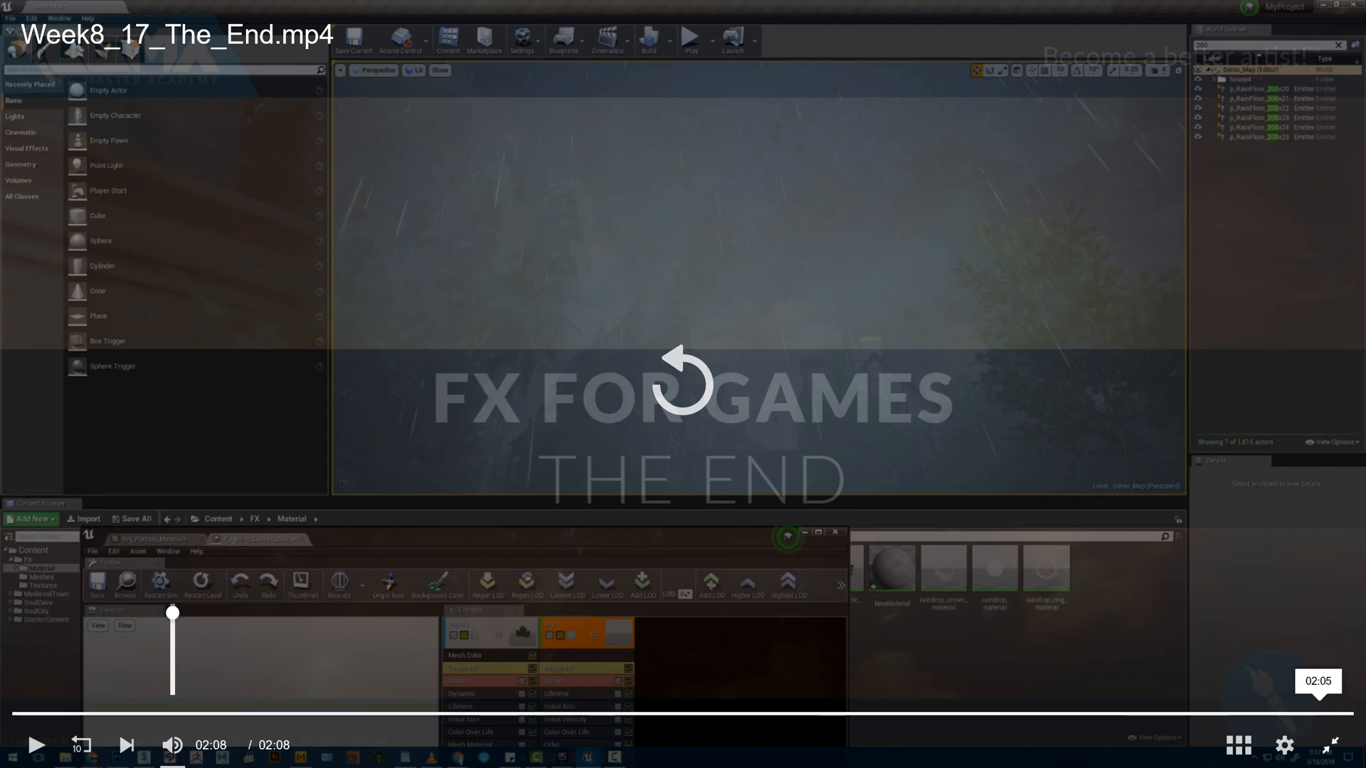
key(Escape)
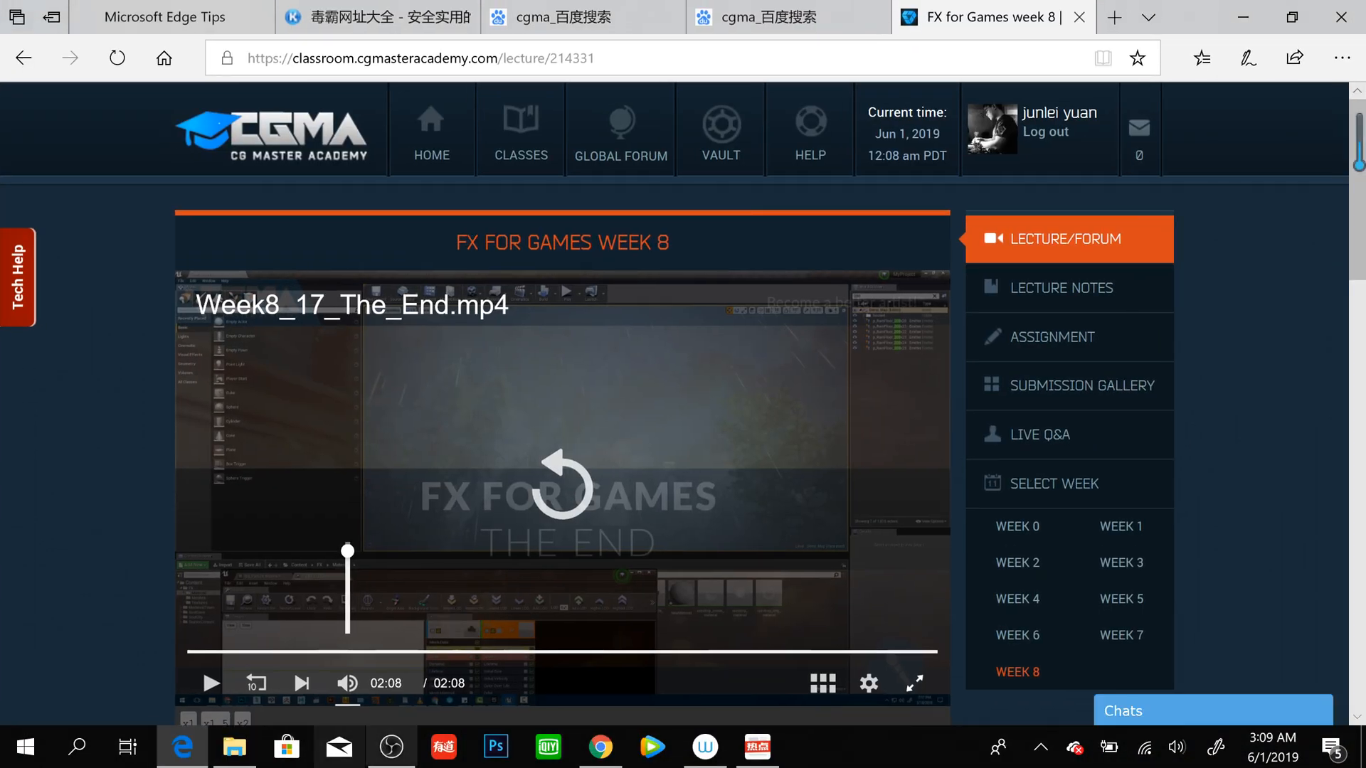
click(391, 747)
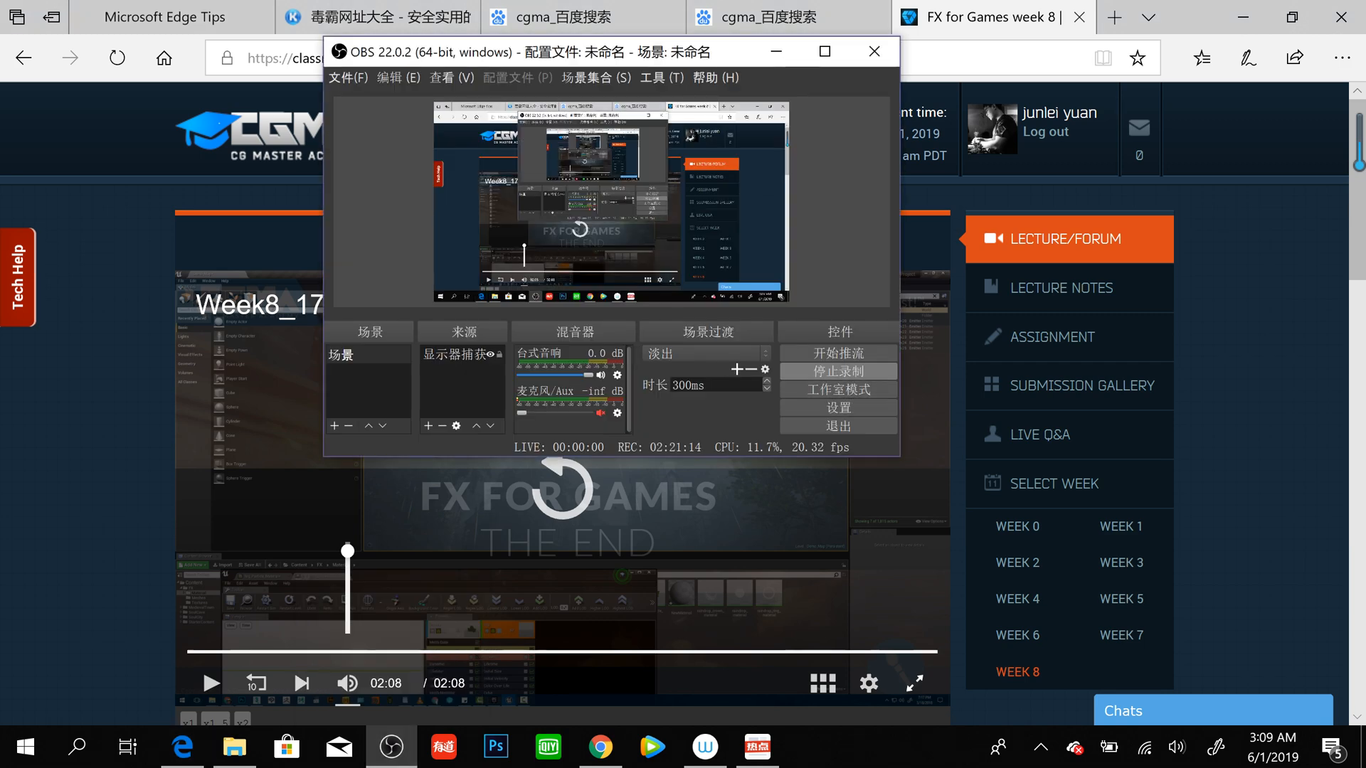